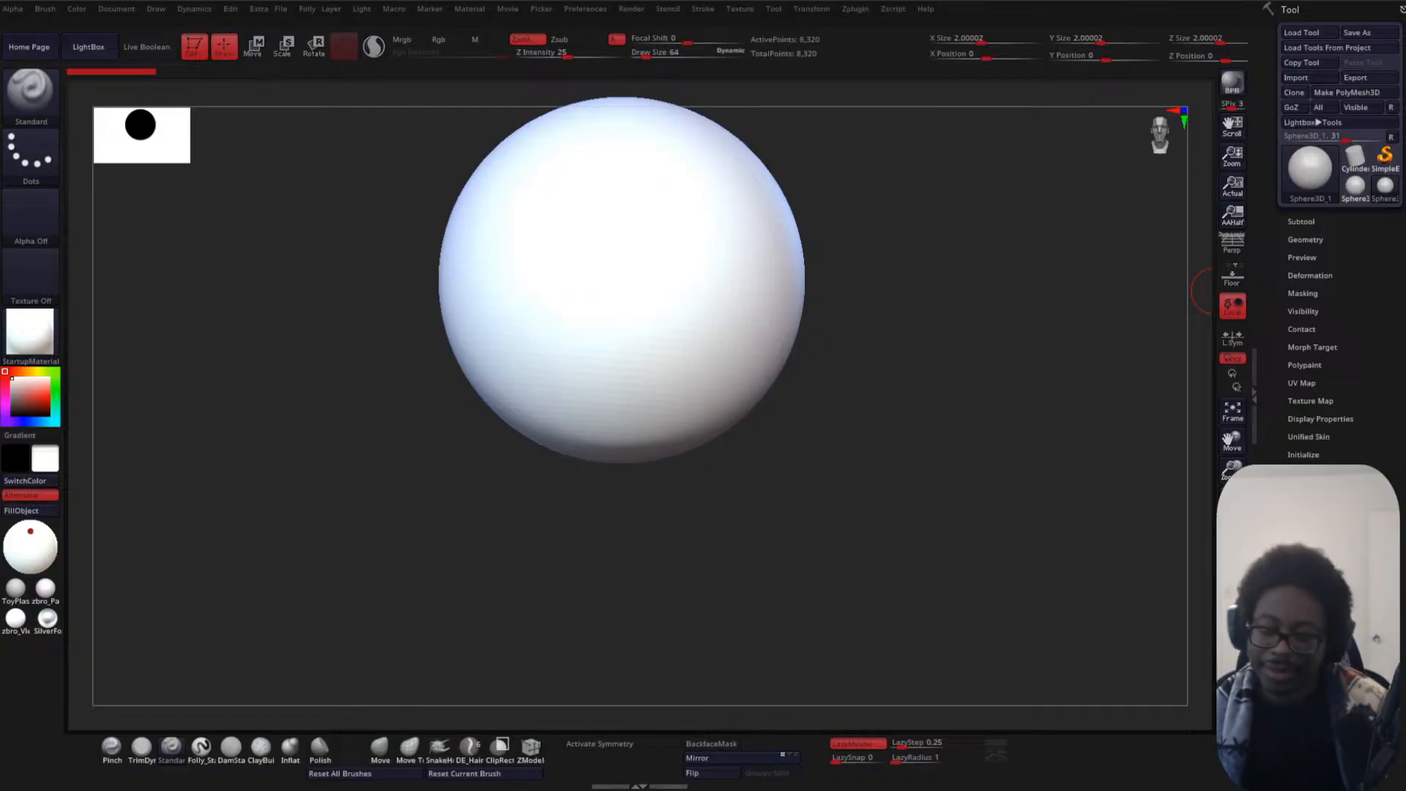
- Darken the current color to a dark gray and enlarge the brush's Draw Size to about 596
alt+drag(882, 279, 923, 405)
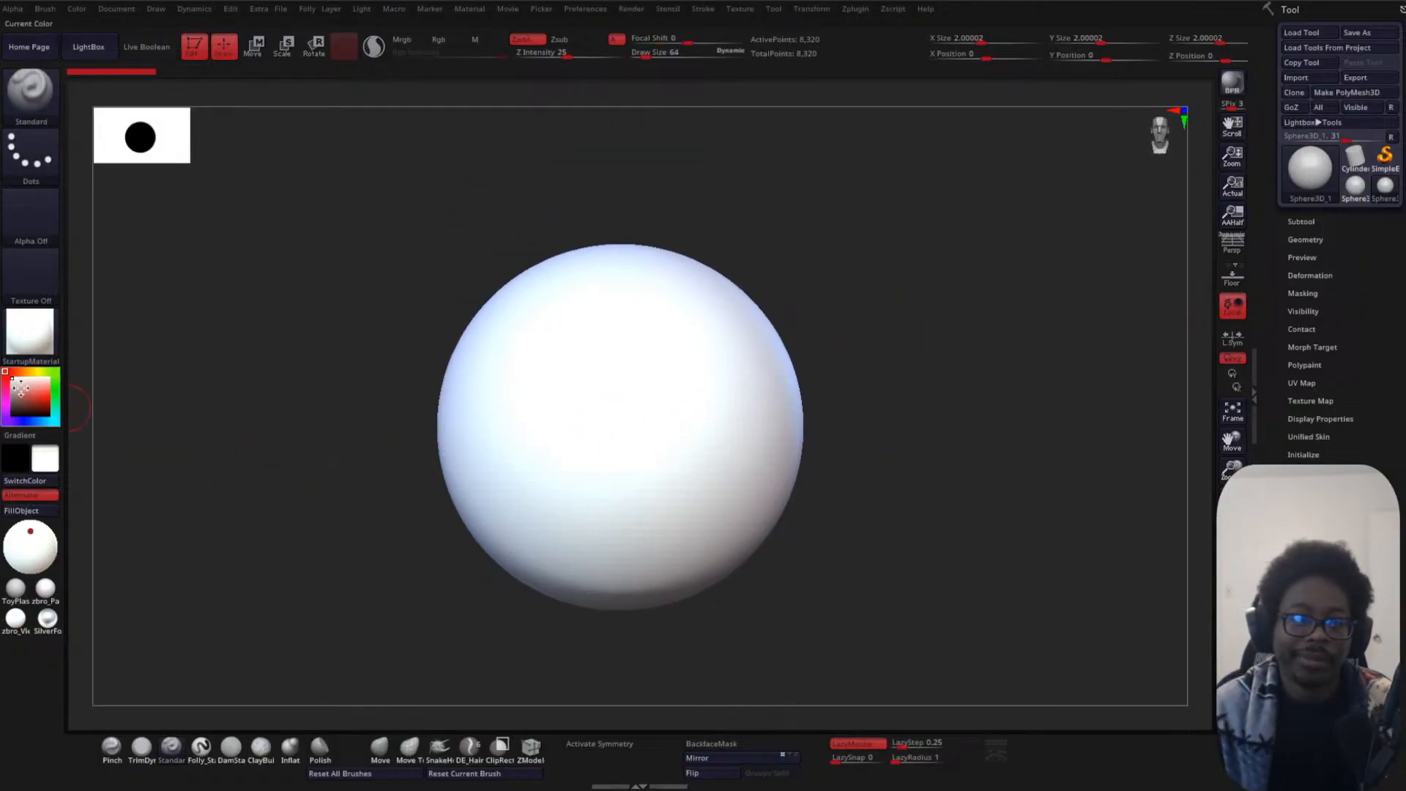
drag(20, 388, 11, 402)
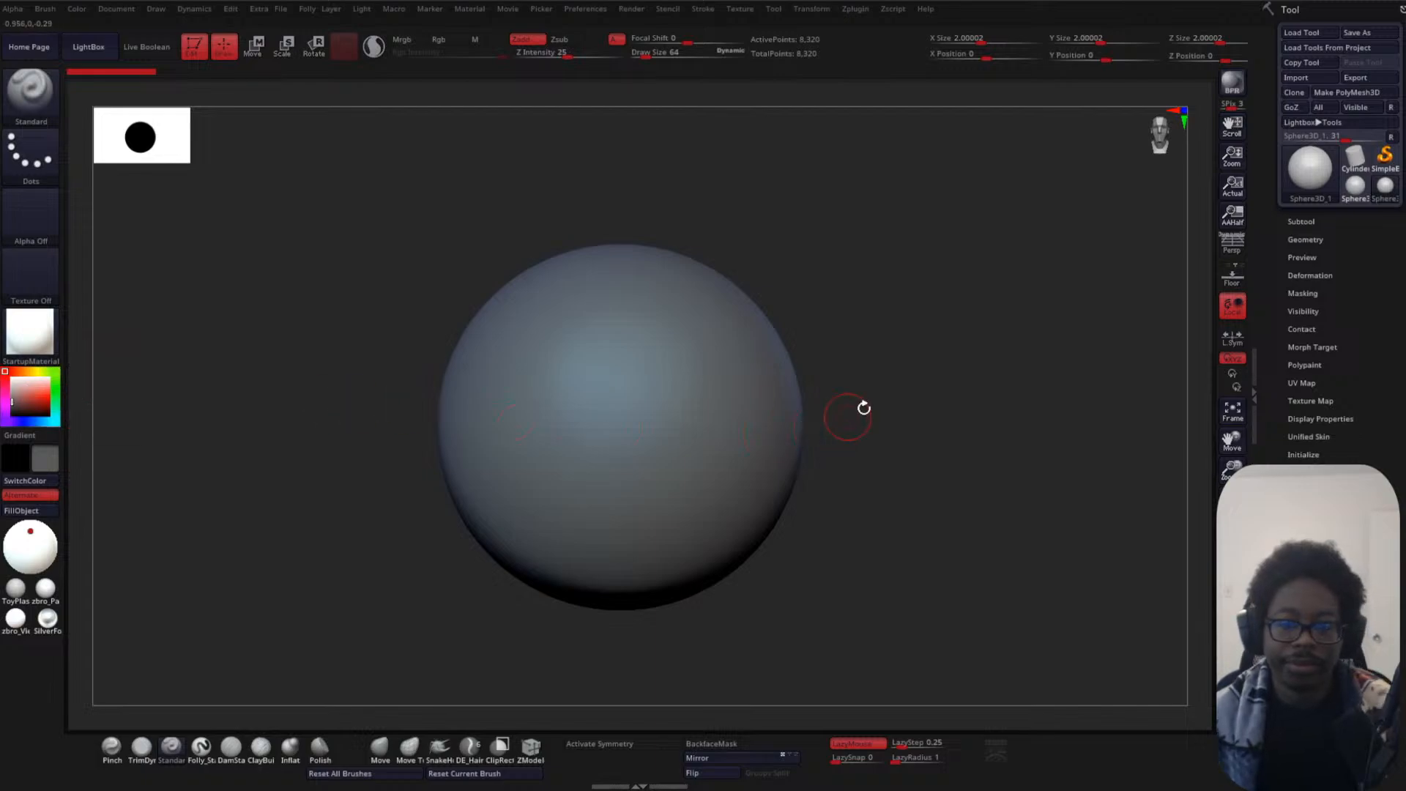
key(space)
drag(928, 356, 939, 355)
mouse_move(938, 355)
mouse_down()
mouse_move(983, 296)
mouse_move(950, 320)
mouse_up()
key(space)
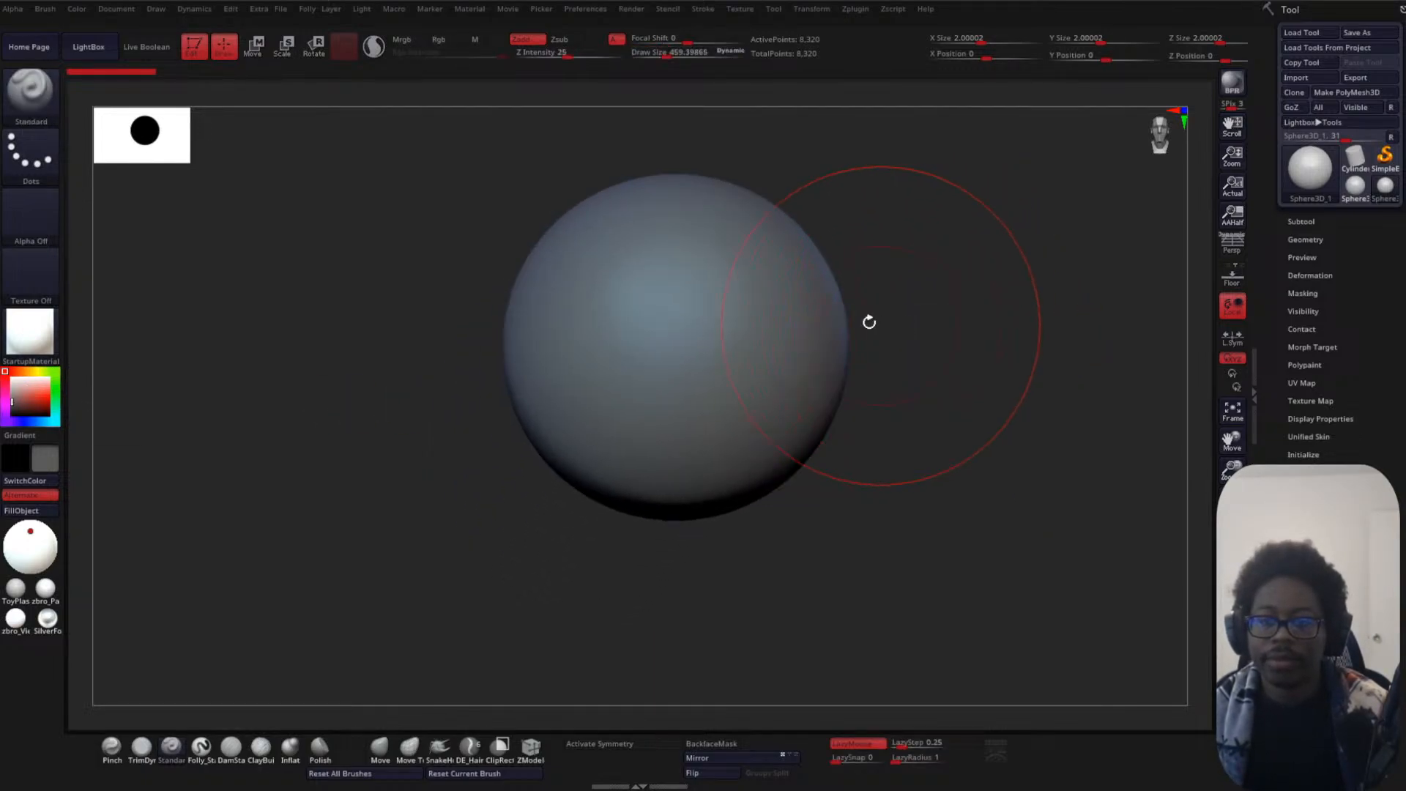
key(space)
drag(665, 338, 688, 338)
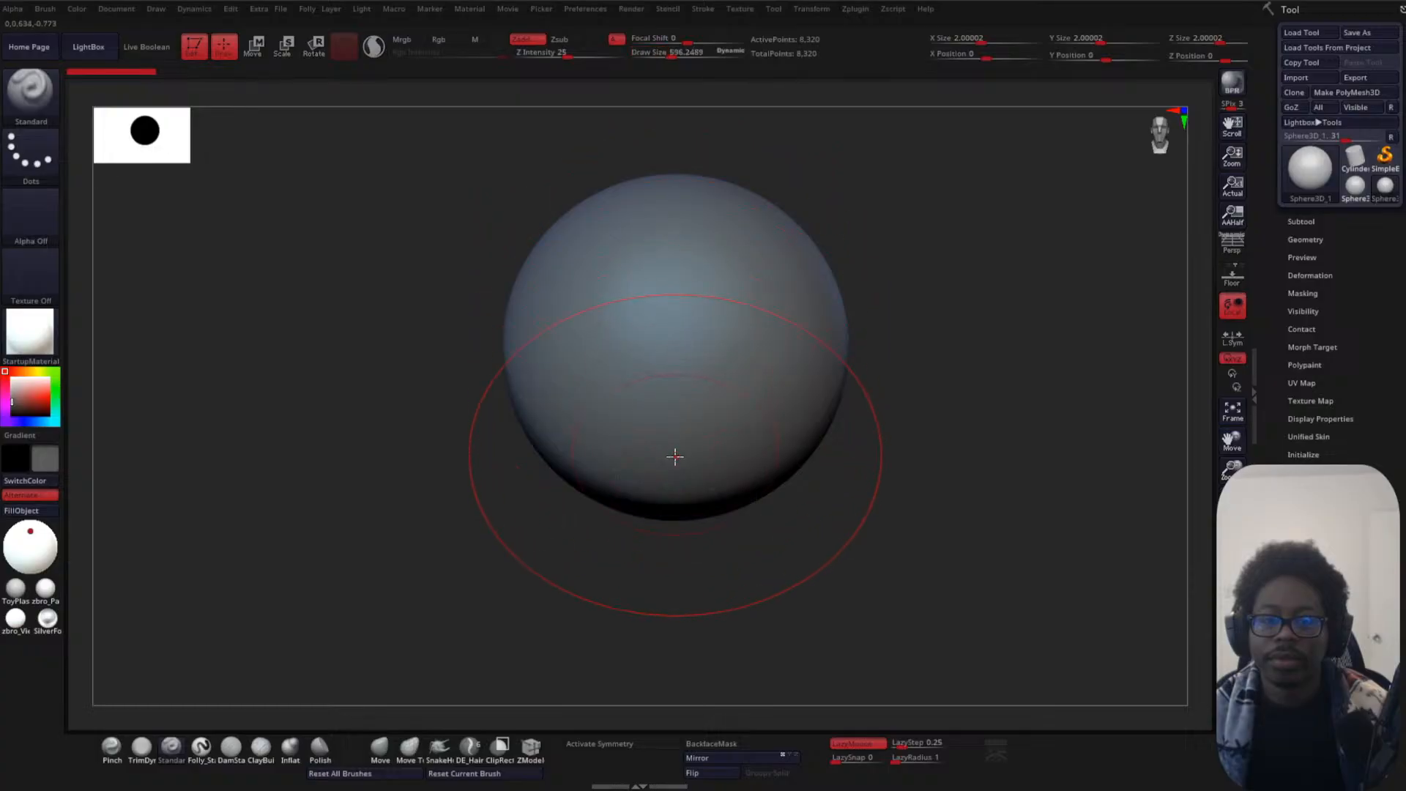
- Convert the sphere primitive to a PolyMesh3D and activate symmetry for sculpting
click(674, 469)
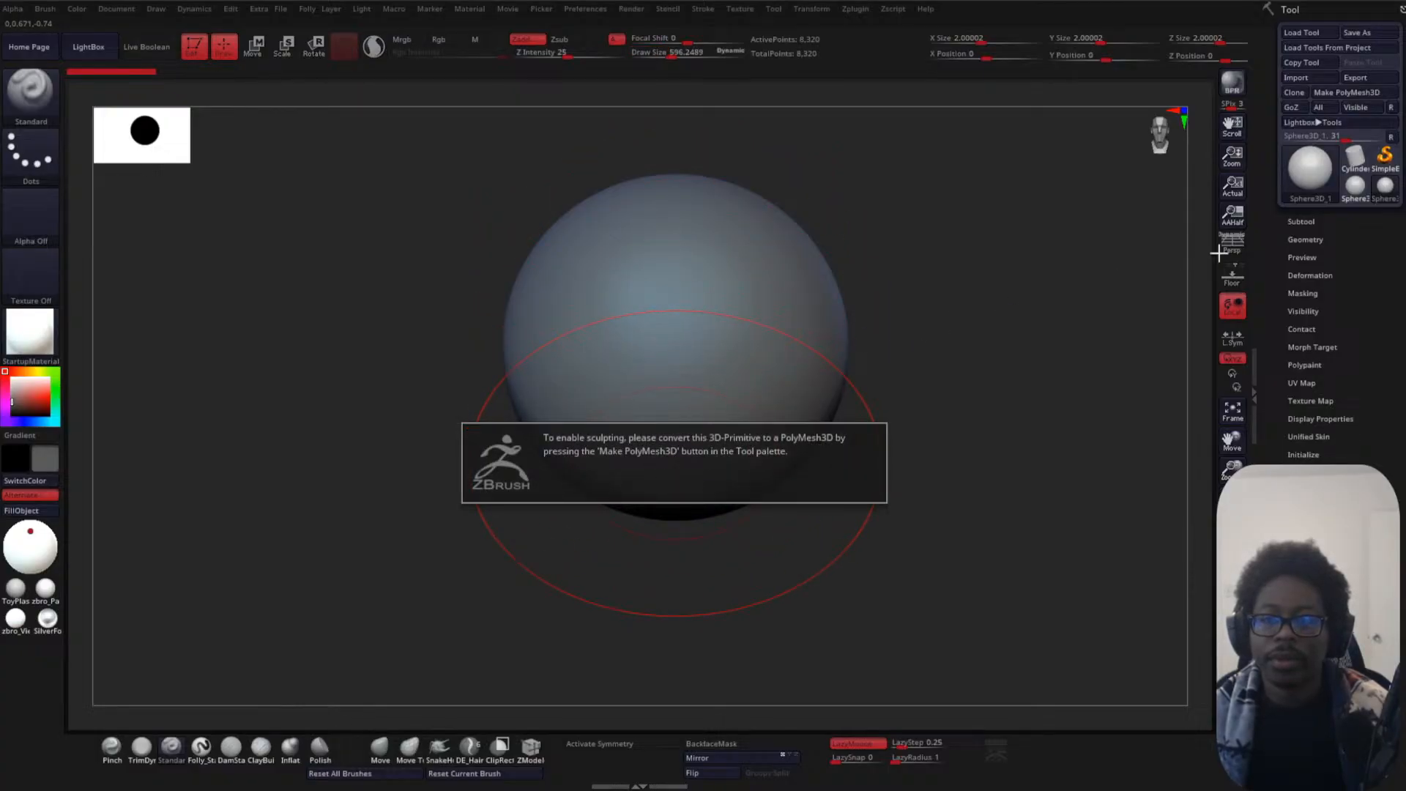
click(1347, 92)
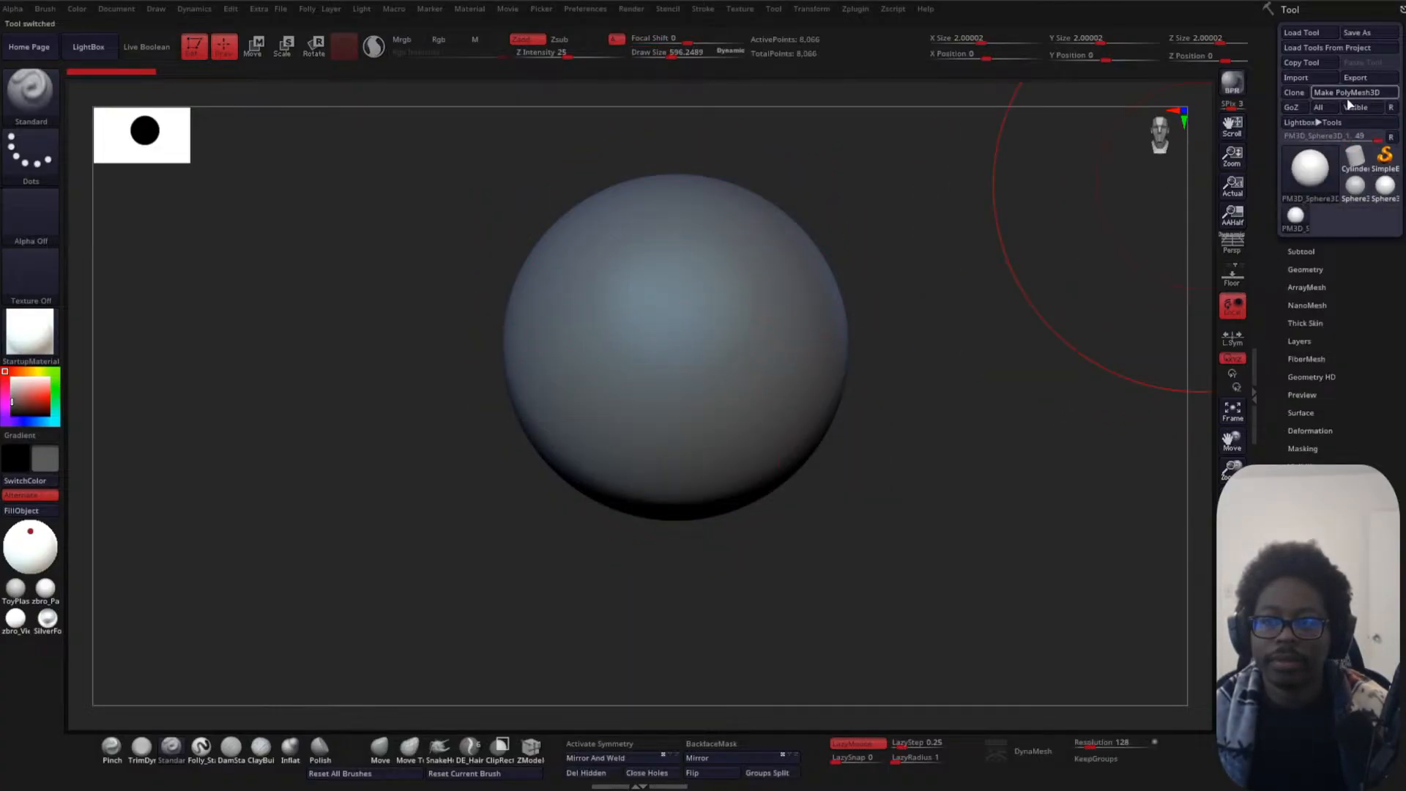
click(608, 745)
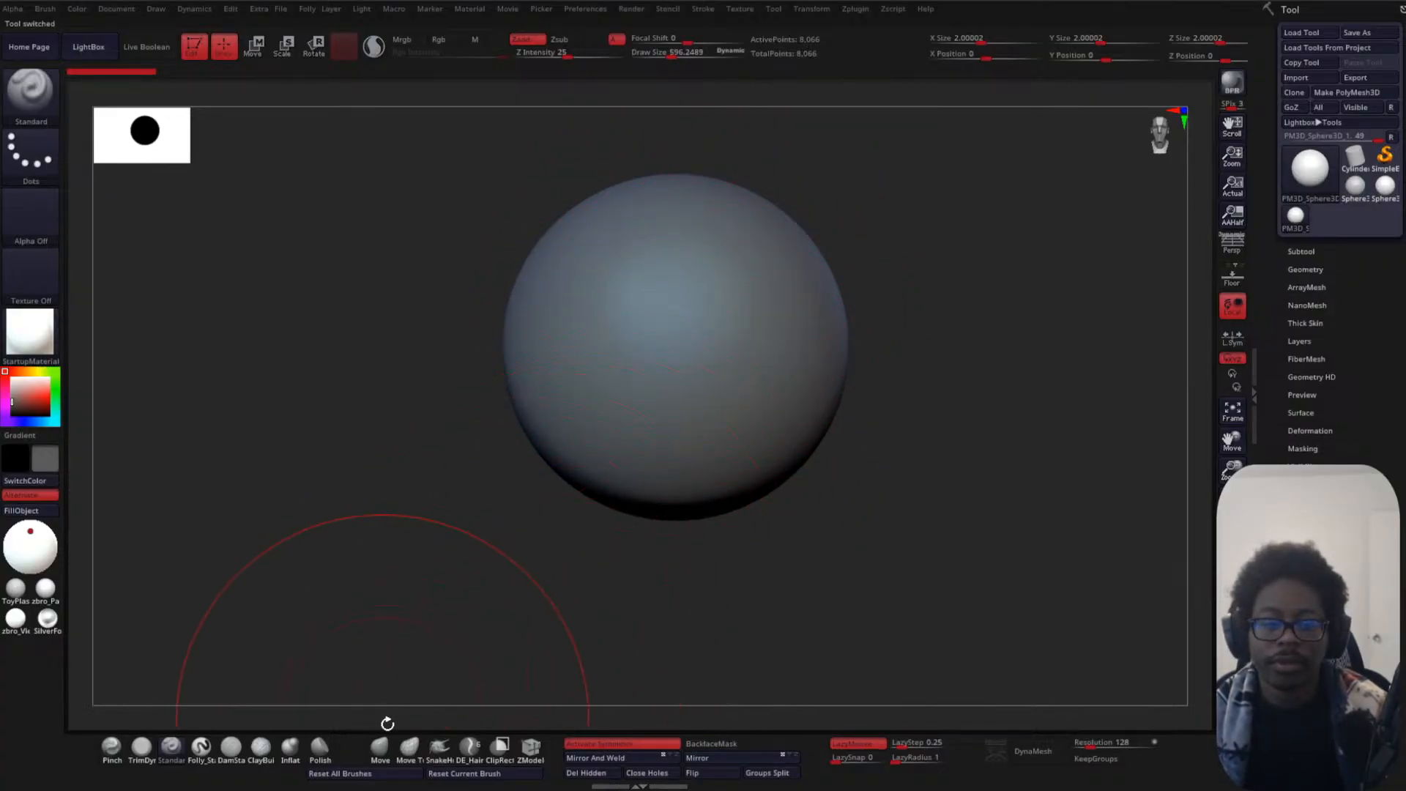
- With the Move brush, pull the sphere's lower front down into a jaw and narrow both sides of the head
click(381, 746)
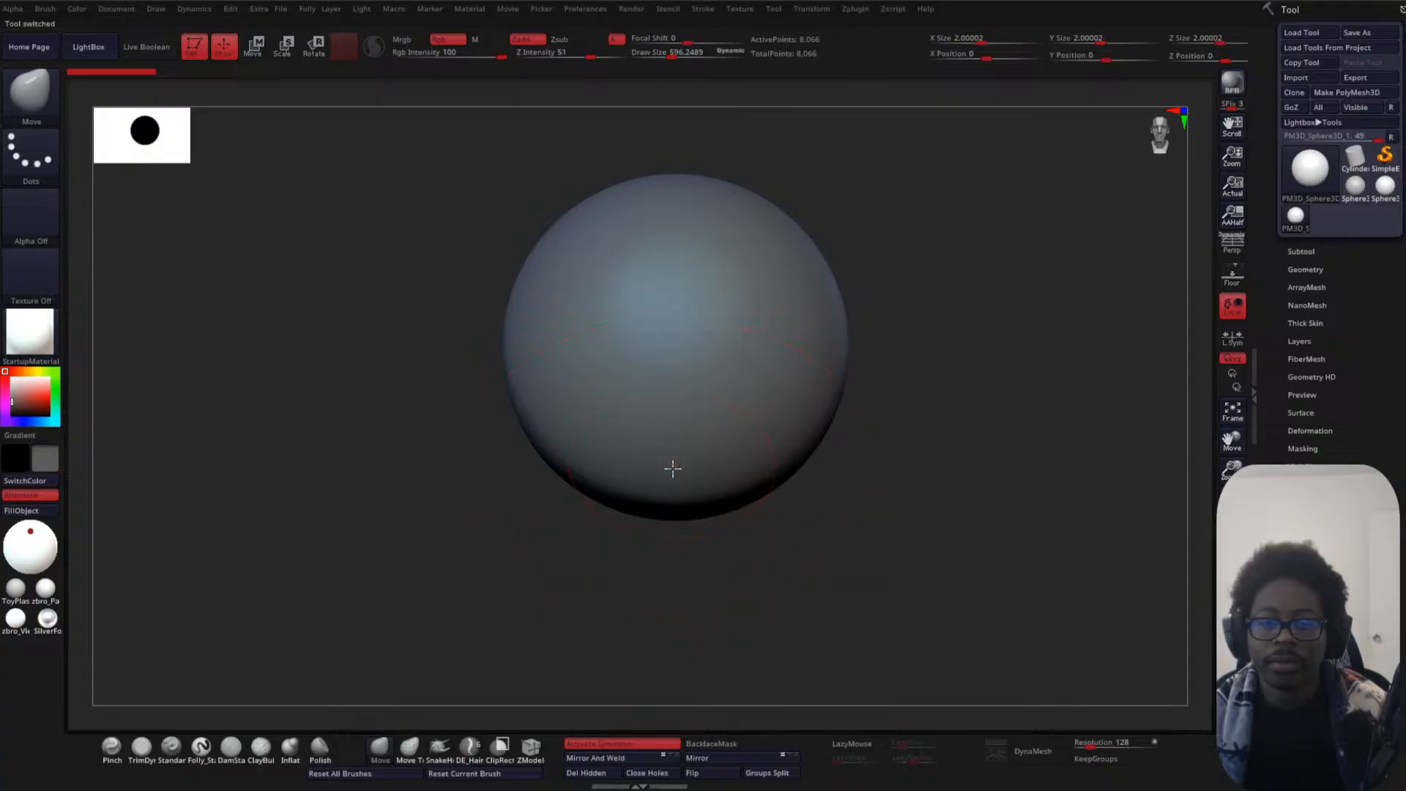
drag(672, 469, 673, 544)
right_drag(838, 435, 701, 475)
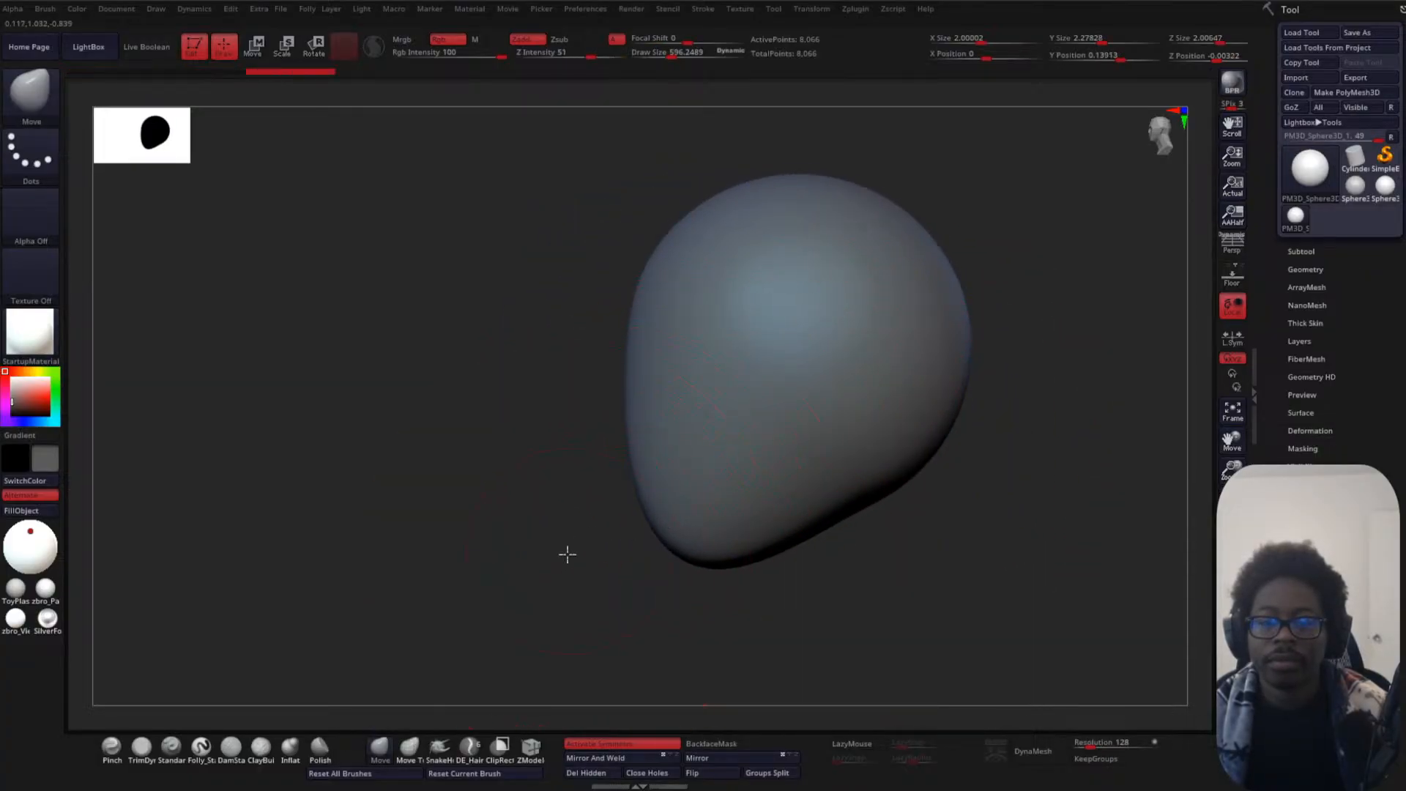
right_drag(565, 556, 637, 551)
mouse_move(806, 361)
right_down()
mouse_move(740, 355)
mouse_move(854, 377)
mouse_move(681, 466)
right_up()
- Reduce the Draw Size to about 398 and shape the chin and the underside of the jaw in profile
key(space)
mouse_move(583, 520)
mouse_down()
mouse_move(586, 534)
mouse_move(619, 526)
mouse_up()
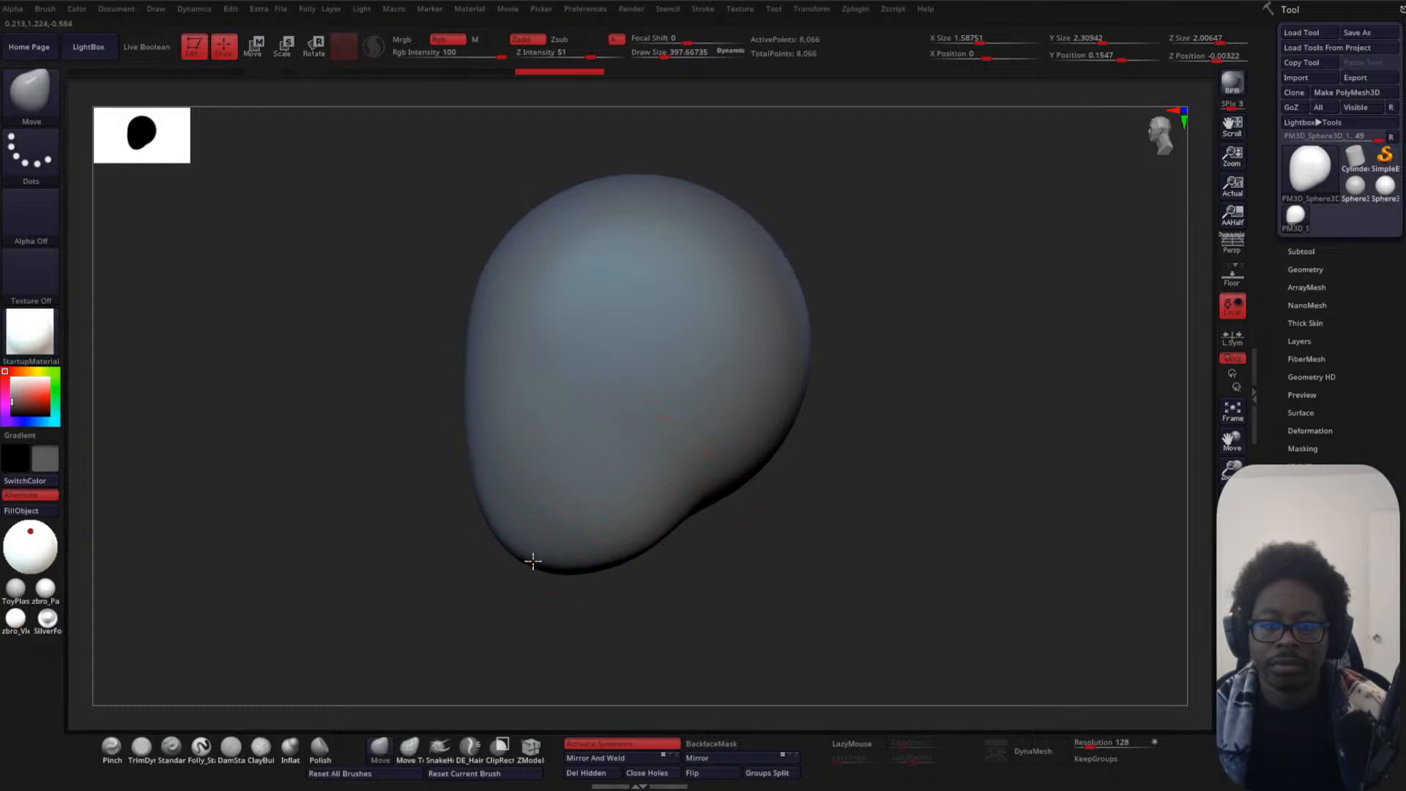
mouse_move(533, 561)
mouse_down()
mouse_move(518, 569)
mouse_move(540, 528)
mouse_move(622, 517)
mouse_up()
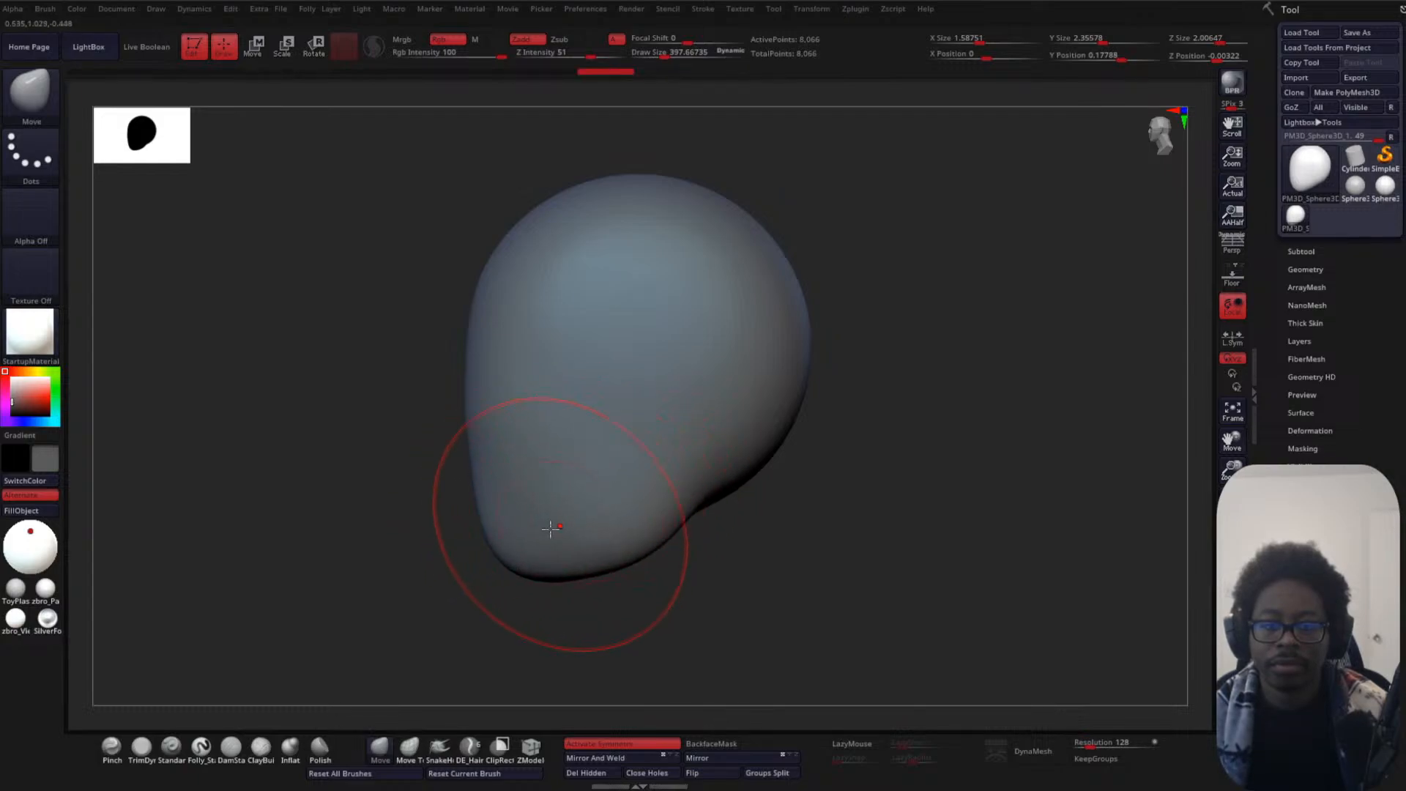
drag(527, 533, 518, 539)
drag(492, 482, 486, 479)
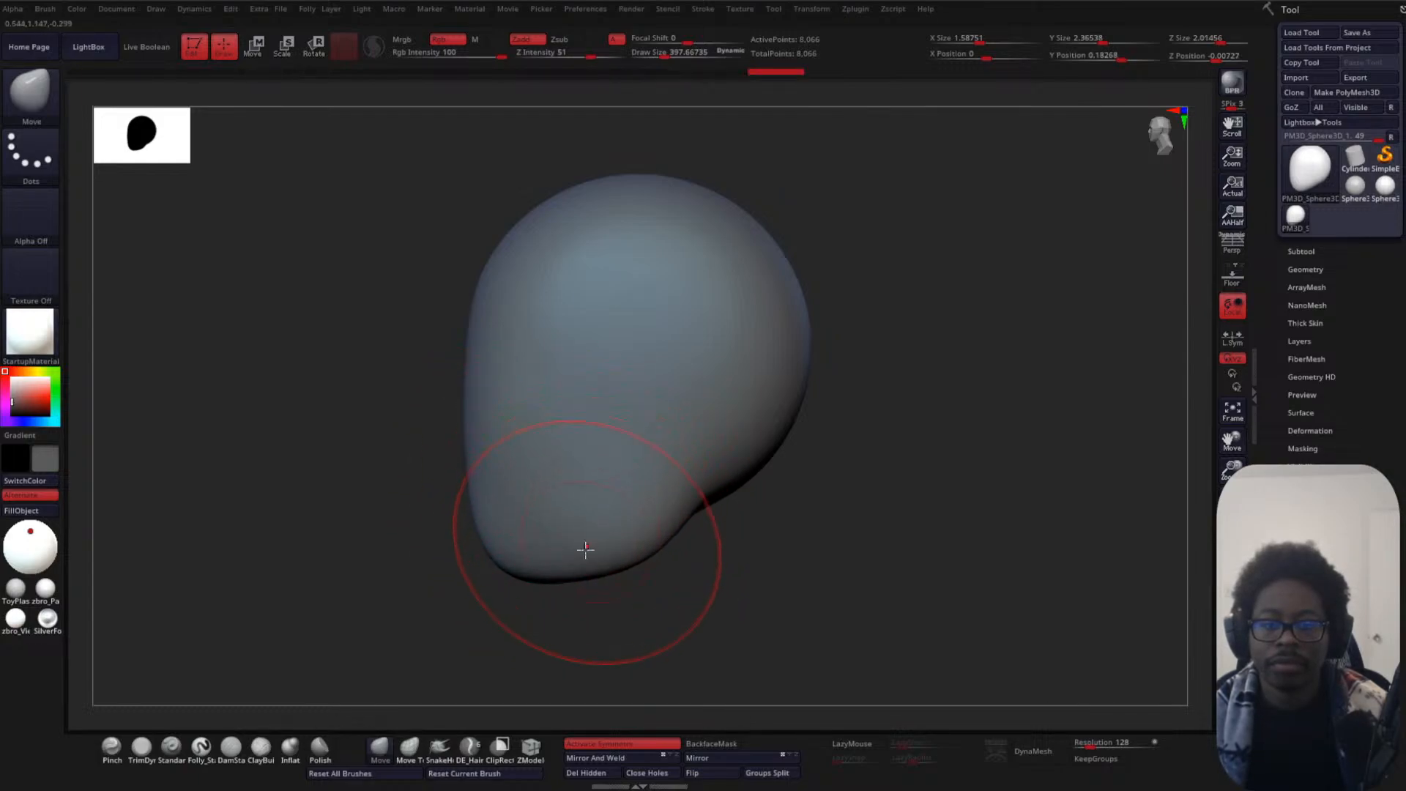
mouse_move(586, 549)
mouse_down()
mouse_move(590, 631)
mouse_move(626, 580)
mouse_move(649, 578)
mouse_up()
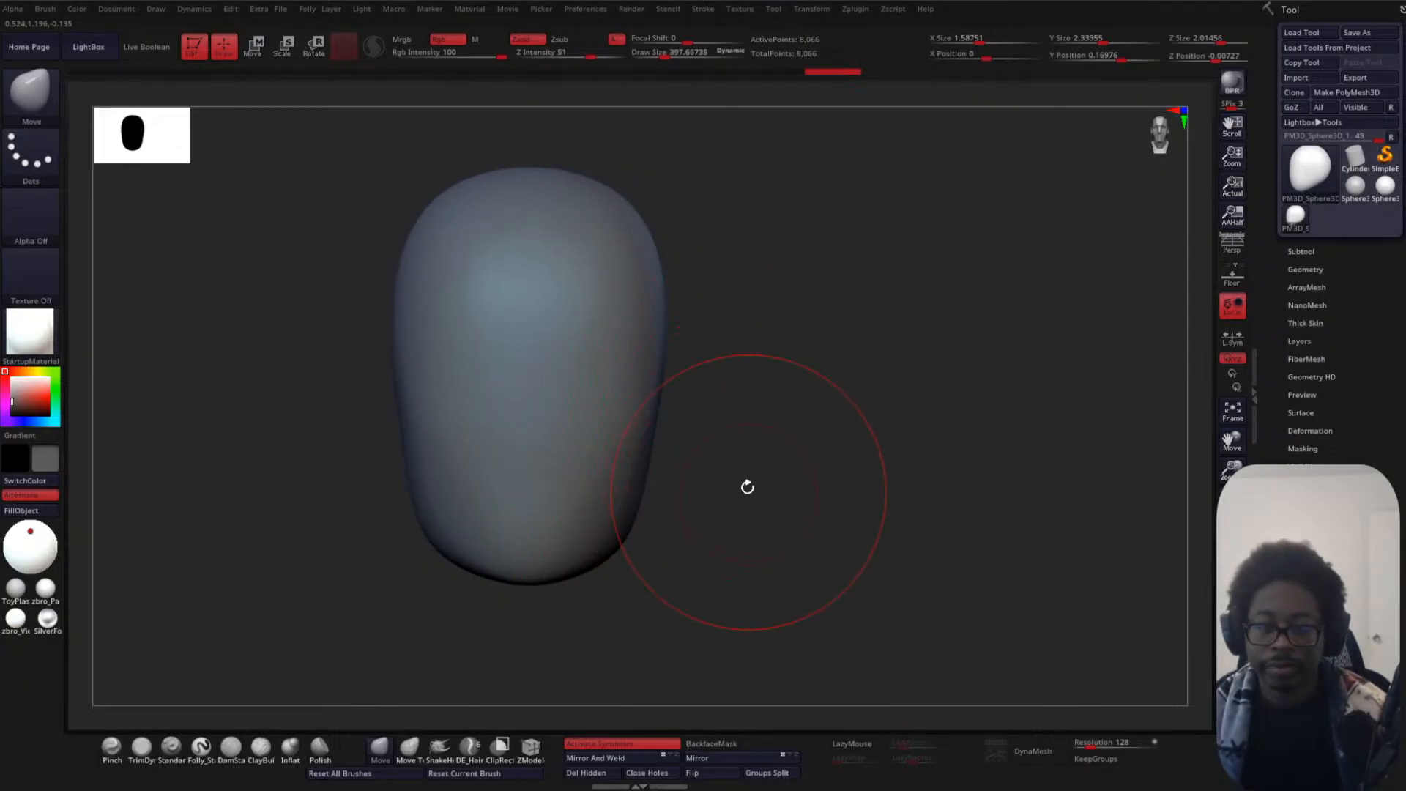
- Slim the jaw from the front and define the back jaw corner and flatter underside in side view
mouse_move(747, 487)
mouse_down()
mouse_move(747, 500)
mouse_move(794, 416)
mouse_move(859, 401)
mouse_up()
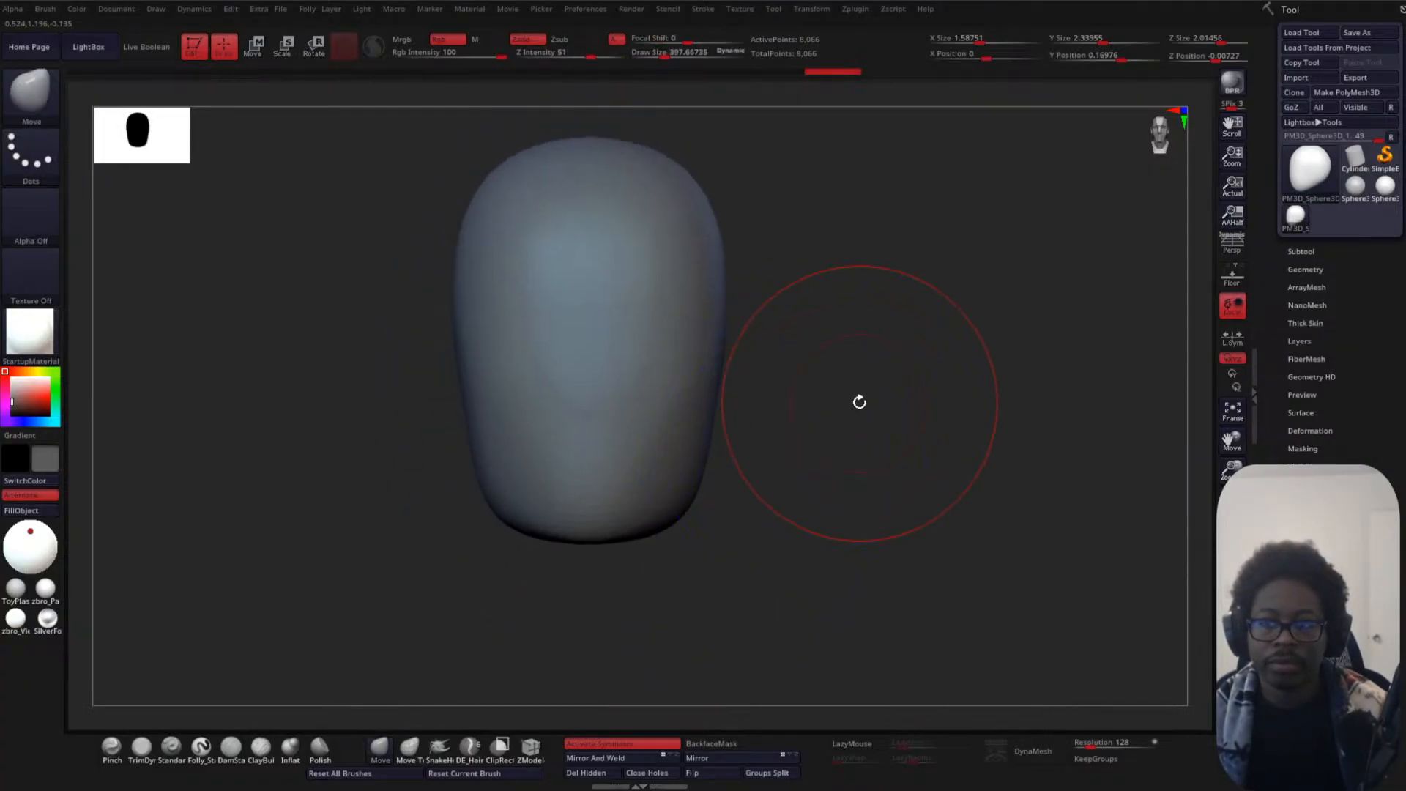
mouse_move(688, 493)
mouse_down()
mouse_move(761, 479)
mouse_move(757, 462)
mouse_move(649, 510)
mouse_up()
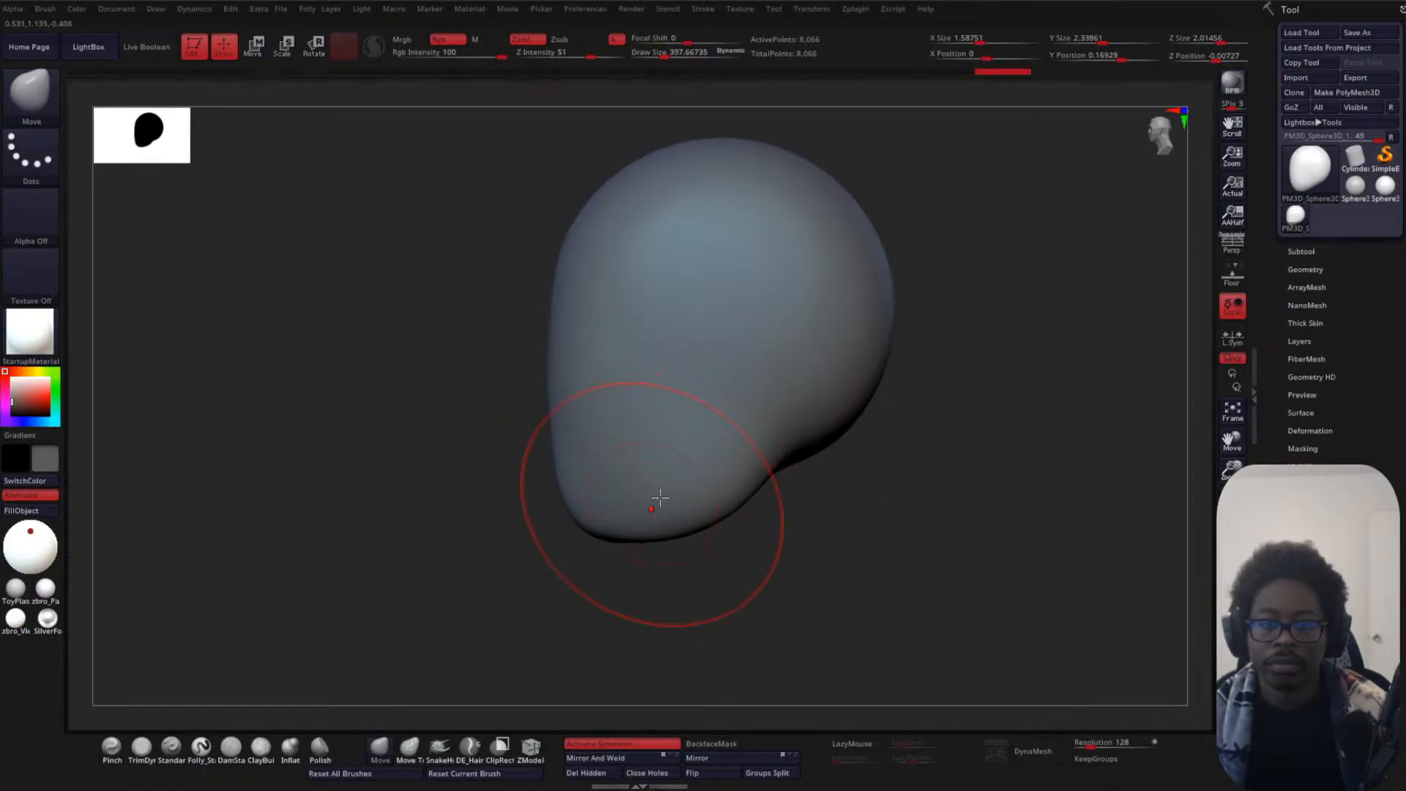
drag(767, 471, 783, 446)
drag(691, 460, 700, 464)
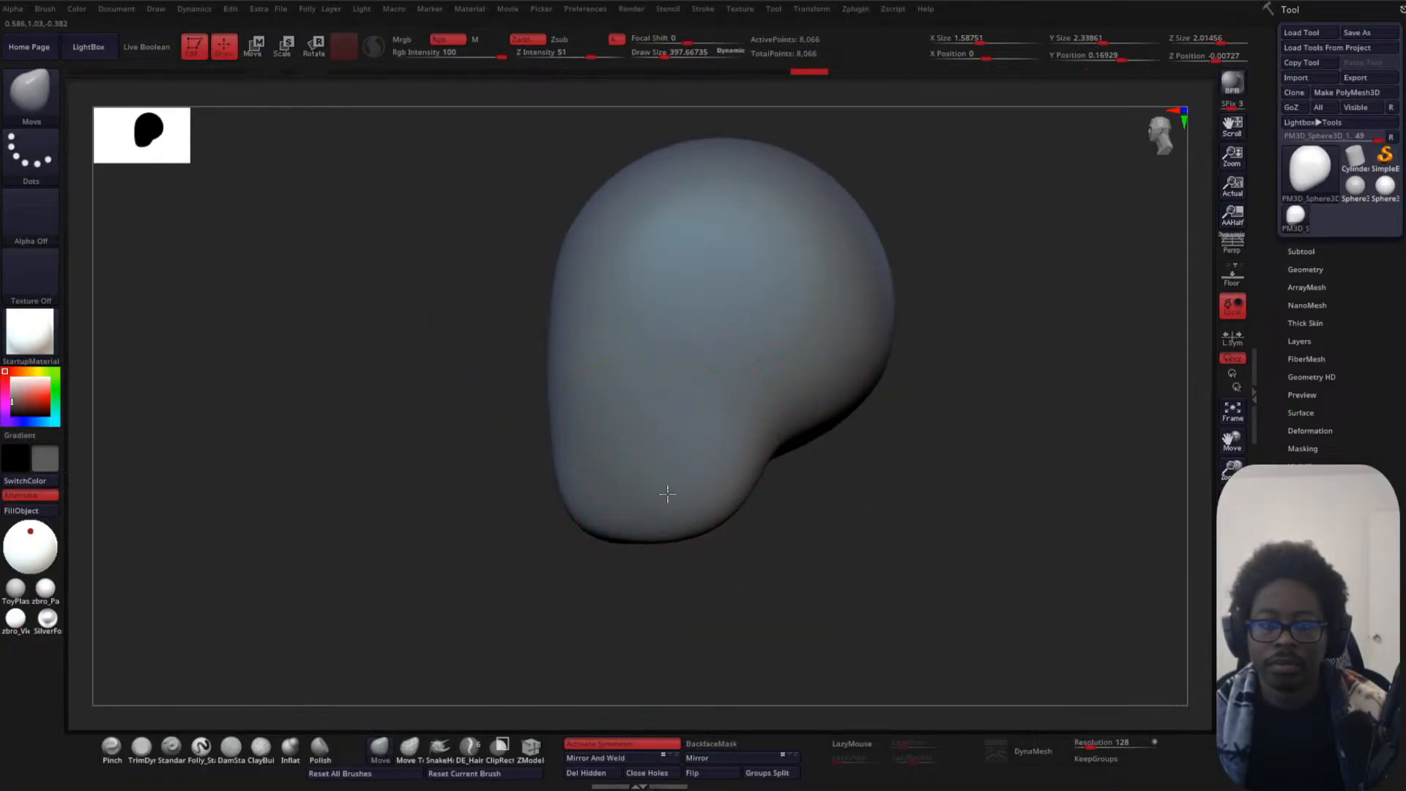
drag(618, 512, 665, 497)
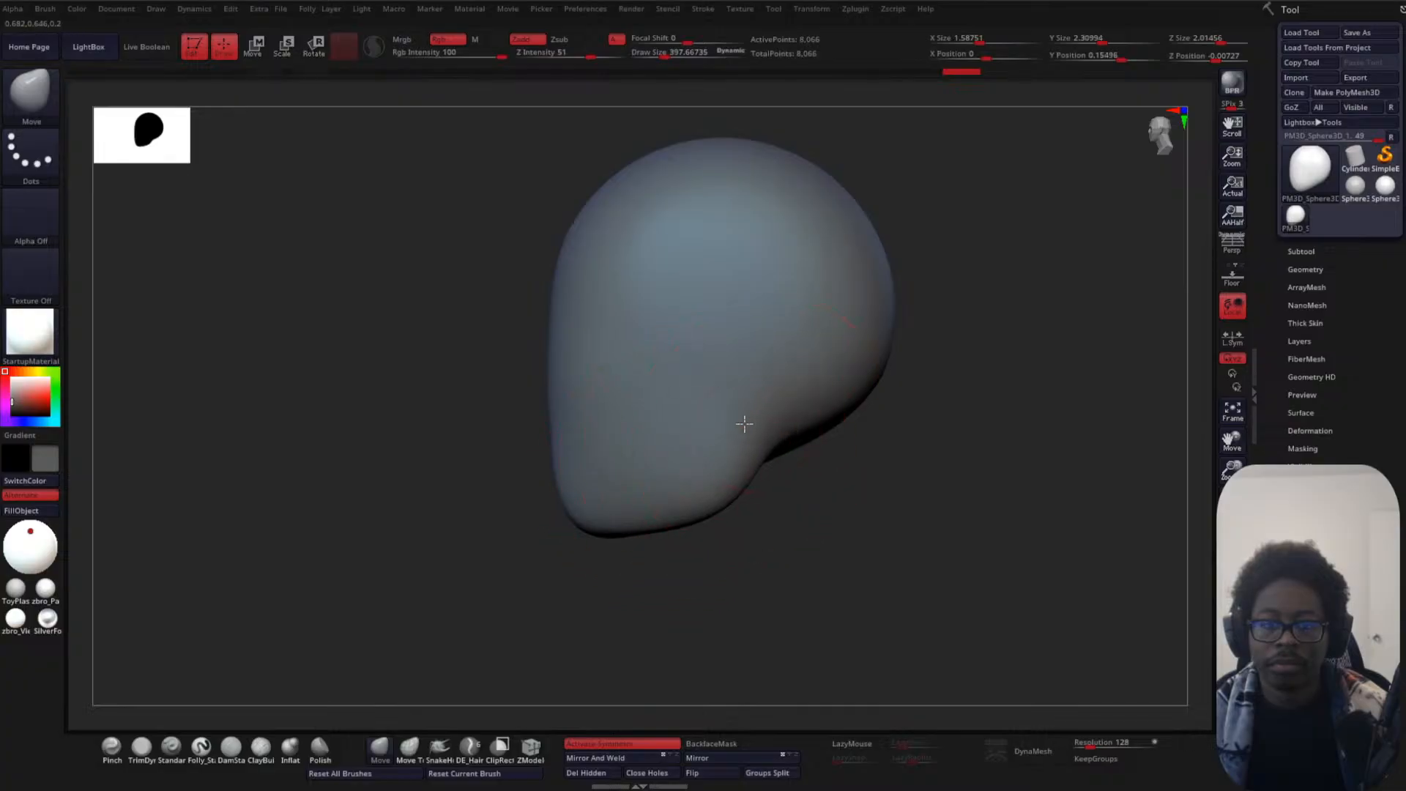
mouse_move(744, 424)
mouse_down()
mouse_move(727, 423)
mouse_move(766, 439)
mouse_up()
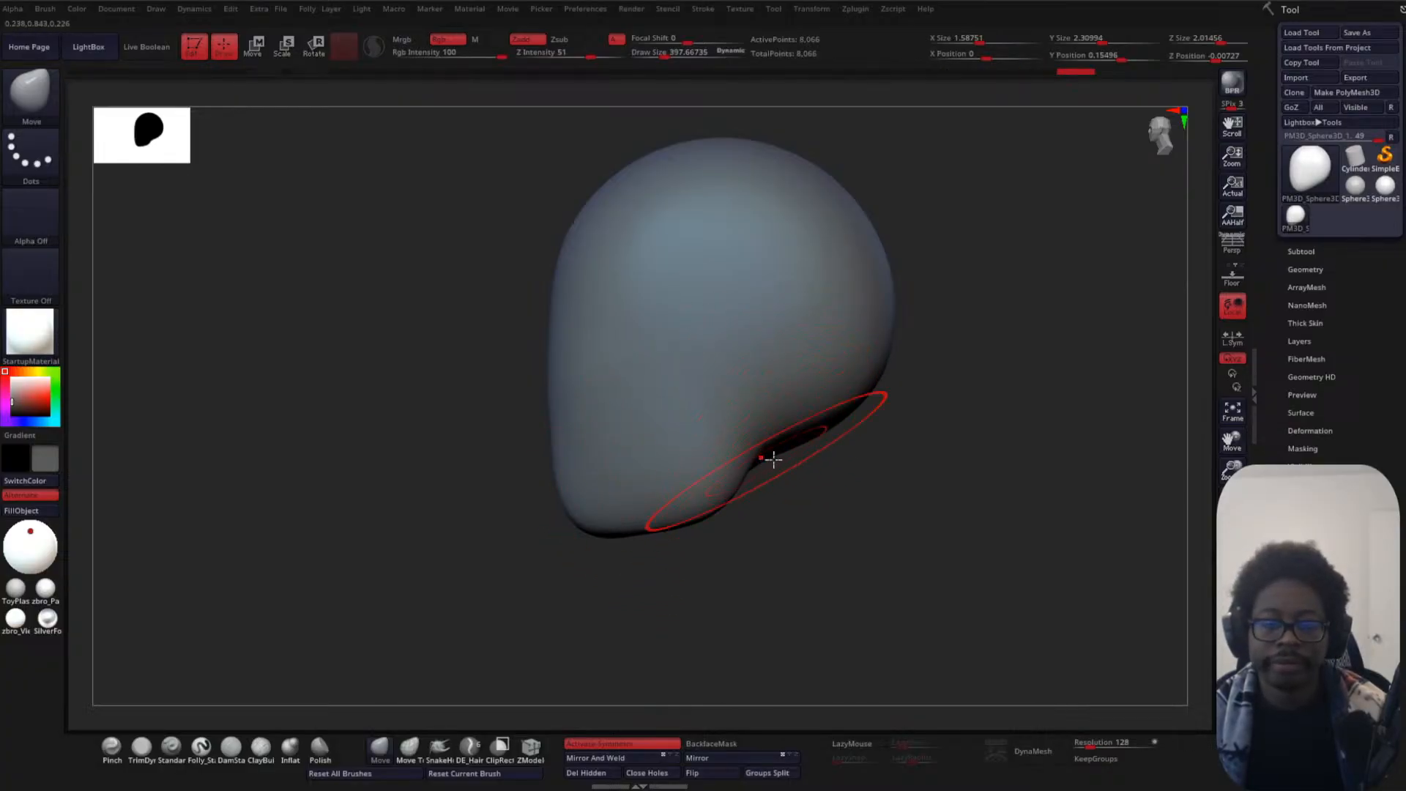
- Adjust the jaw's underside from behind, then smooth the face and taper the jaw toward the chin
right_drag(774, 459, 857, 442)
drag(857, 442, 858, 437)
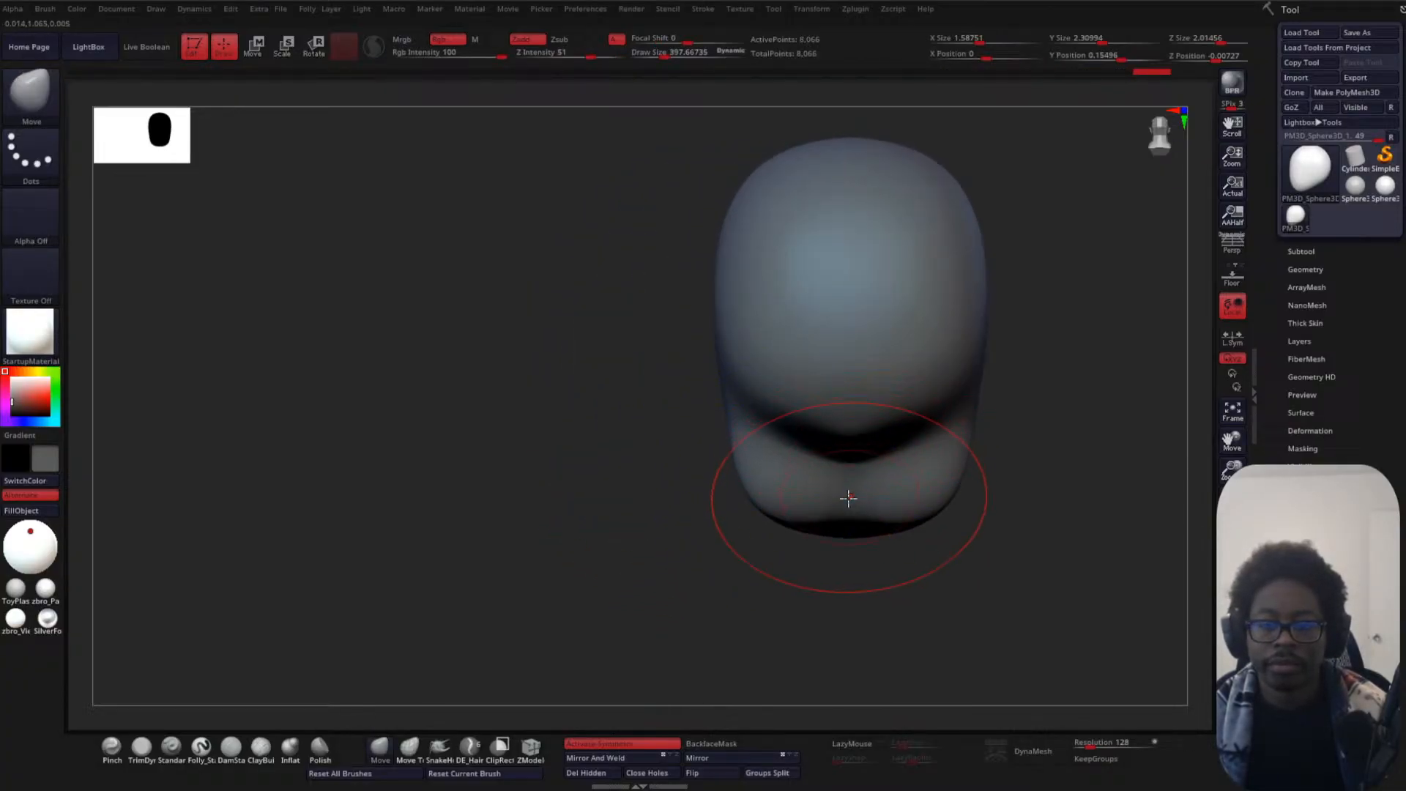
right_drag(813, 508, 710, 537)
right_drag(1008, 464, 635, 485)
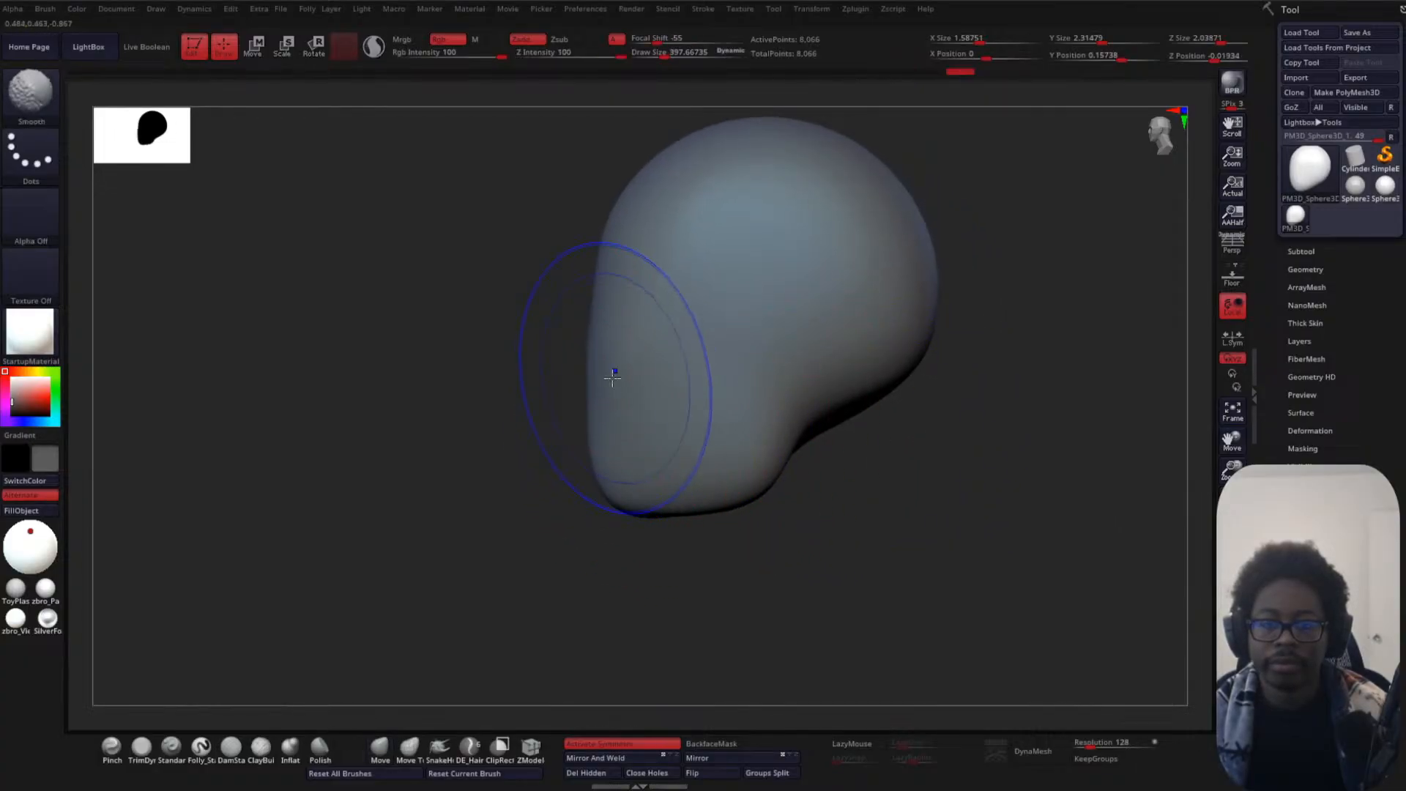
mouse_move(549, 471)
right_down()
mouse_move(597, 528)
mouse_move(807, 471)
mouse_move(808, 510)
right_up()
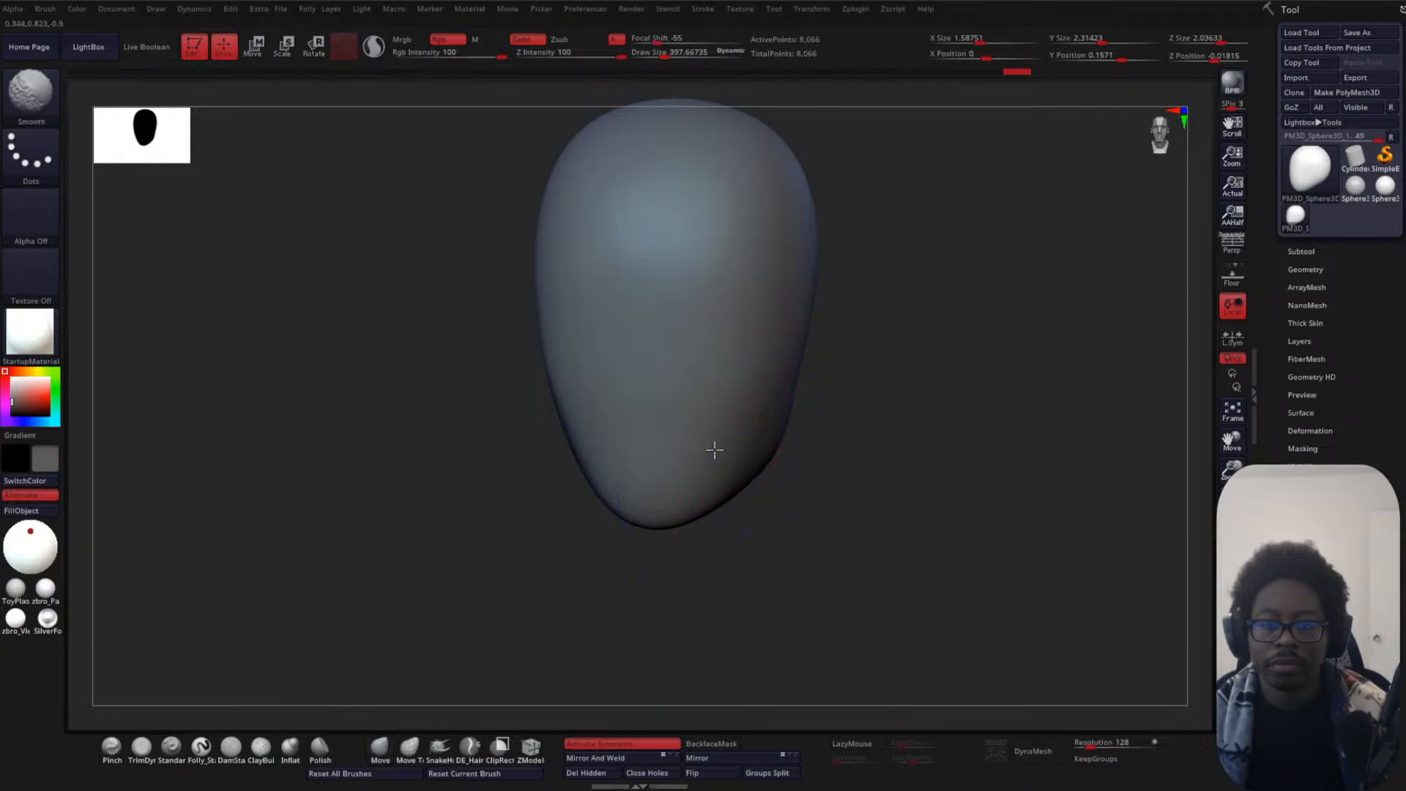
shift+right_drag(873, 468, 865, 436)
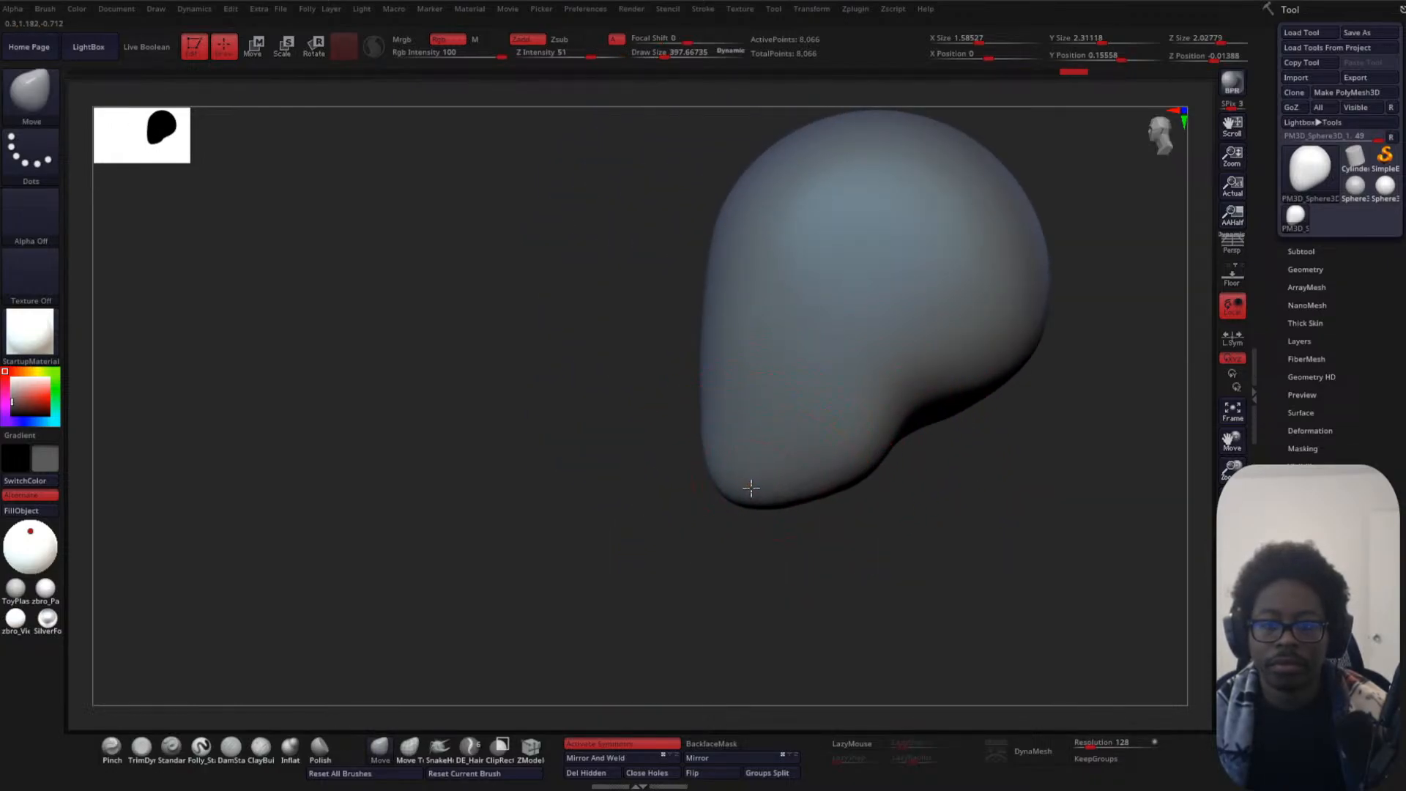
- Reduce the Draw Size to about 255, undo the last strokes, and refine the jaw corner and chin
key(space)
click(784, 460)
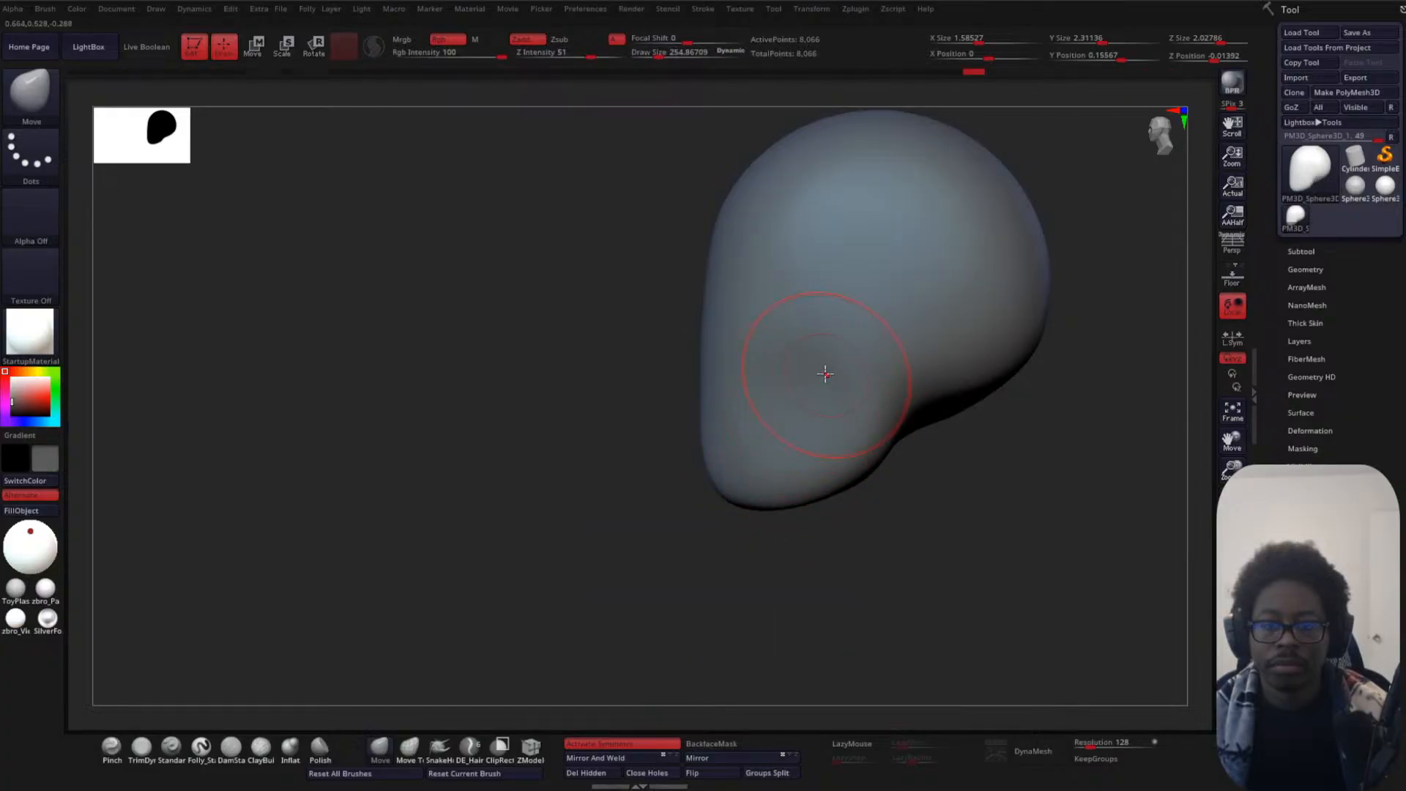
key(ctrl+z)
key(ctrl+z)
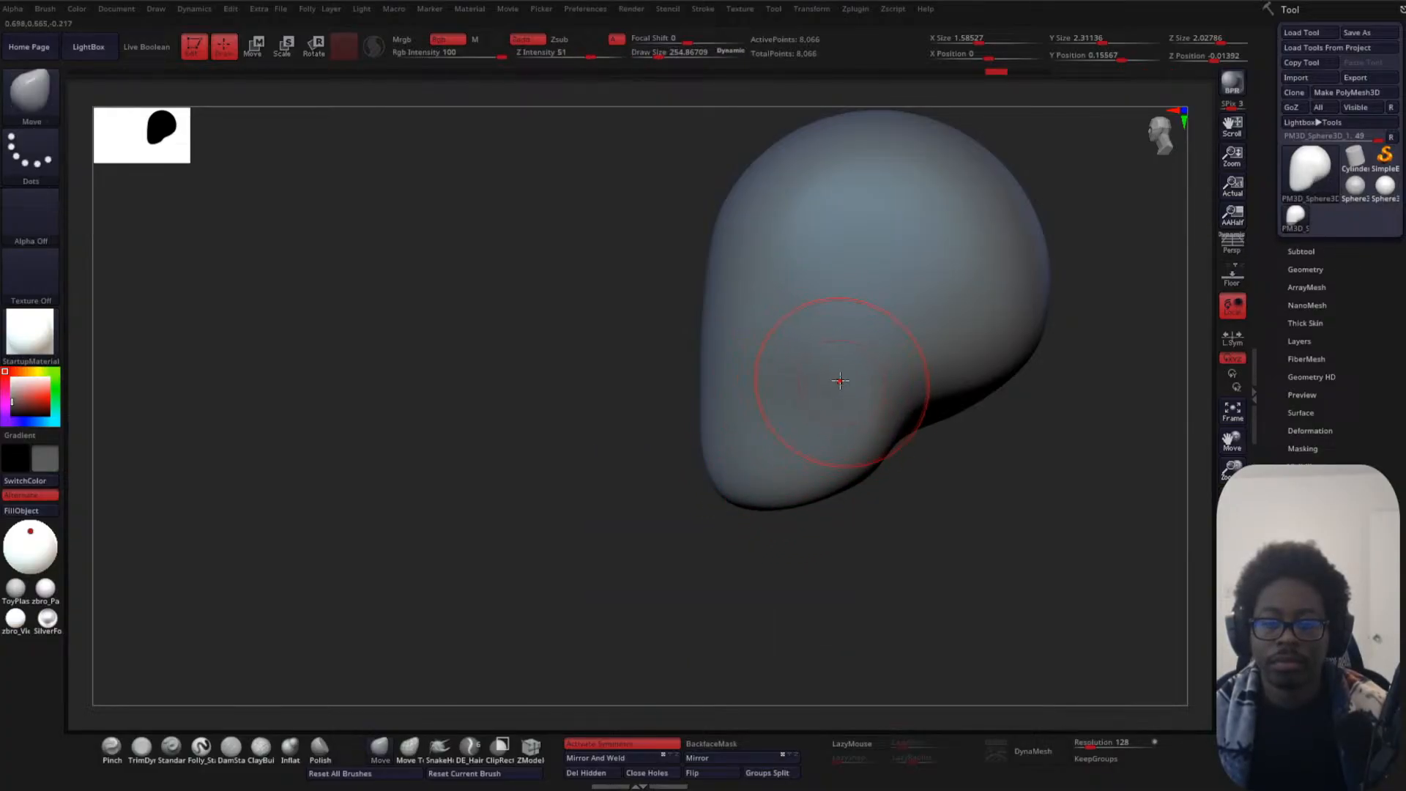
drag(895, 398, 896, 385)
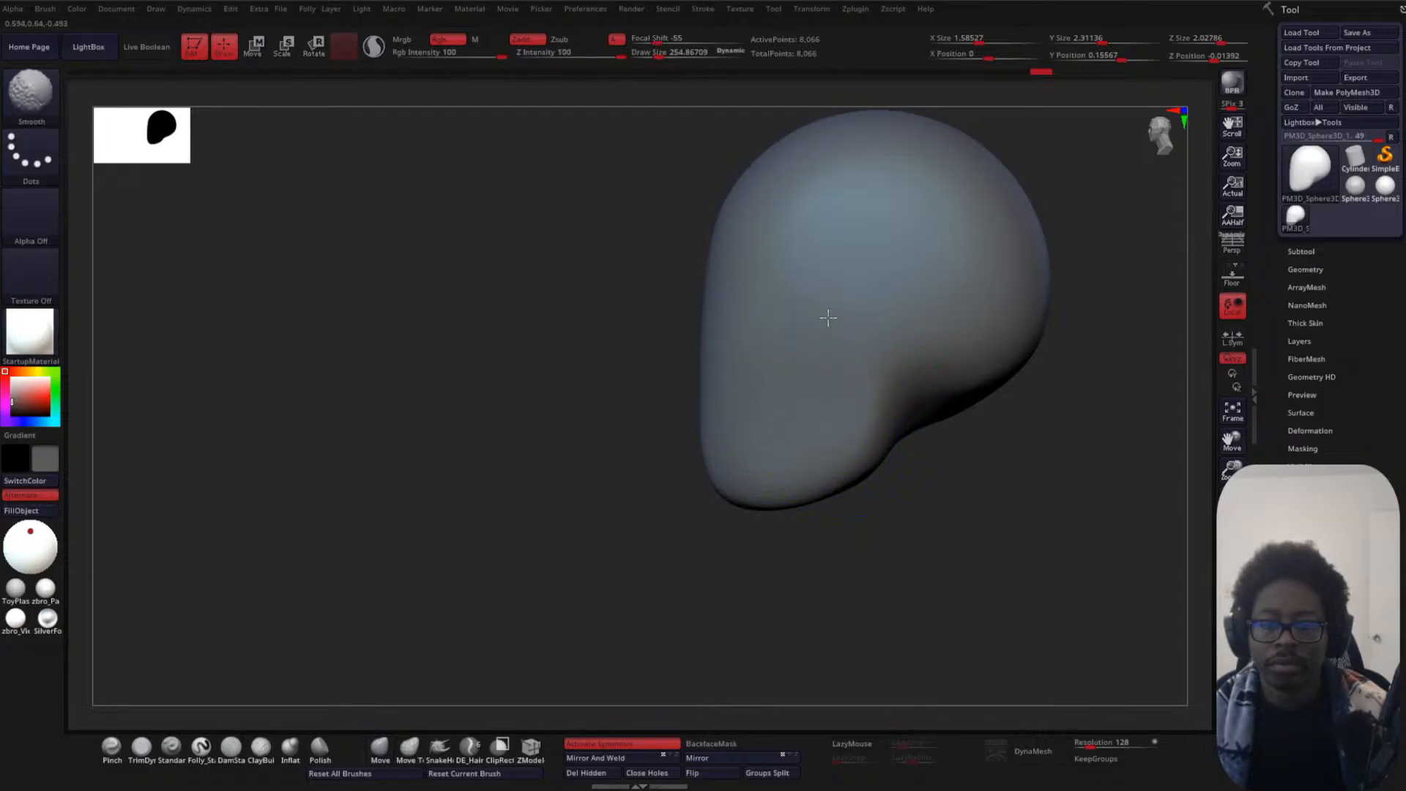
mouse_move(798, 534)
mouse_down()
mouse_move(891, 477)
mouse_move(769, 483)
mouse_move(826, 474)
mouse_move(744, 464)
mouse_up()
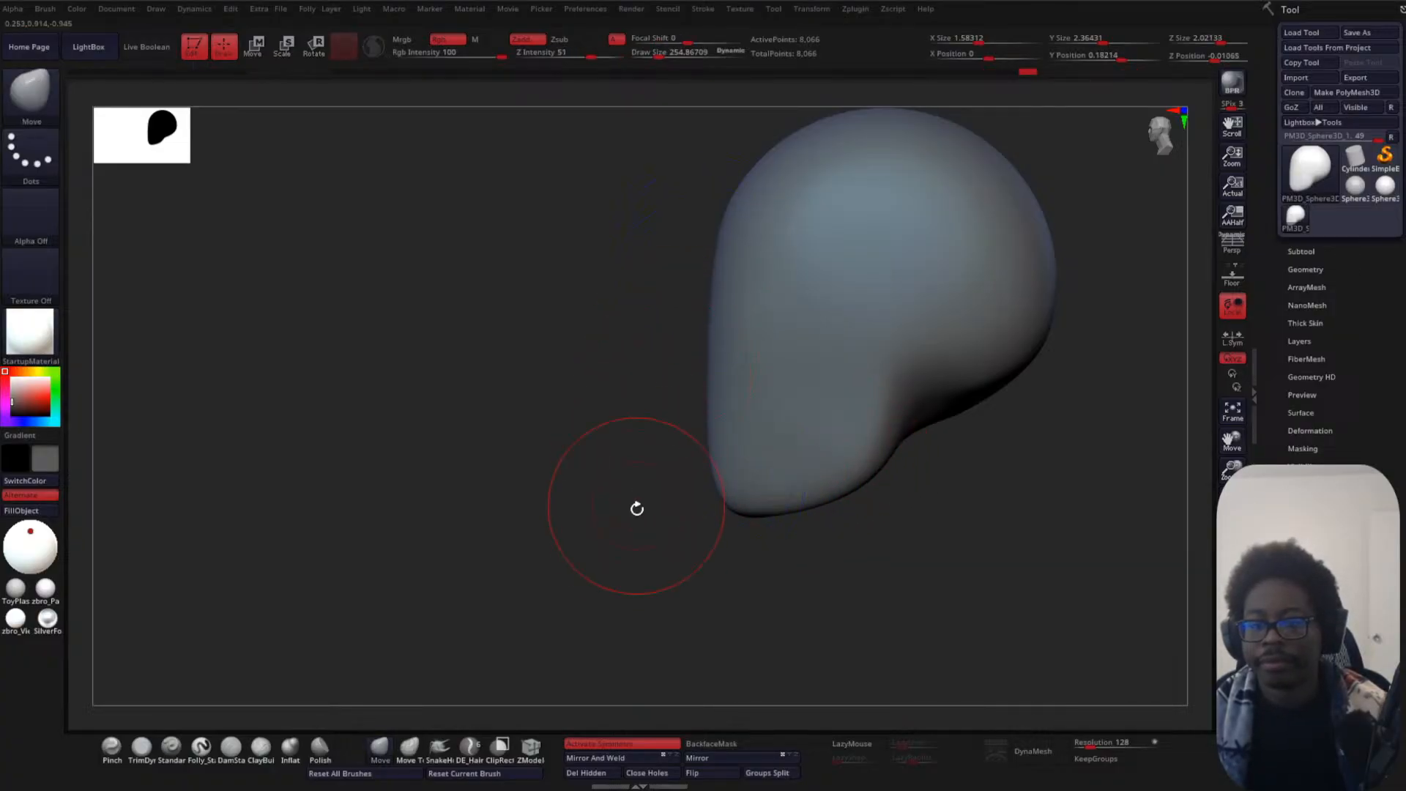
- Set the Draw Size to about 305, then reshape and smooth the forehead's profile
mouse_move(637, 509)
shift+mouse_down()
mouse_move(742, 482)
mouse_move(750, 526)
mouse_move(810, 486)
mouse_move(784, 414)
shift+mouse_up()
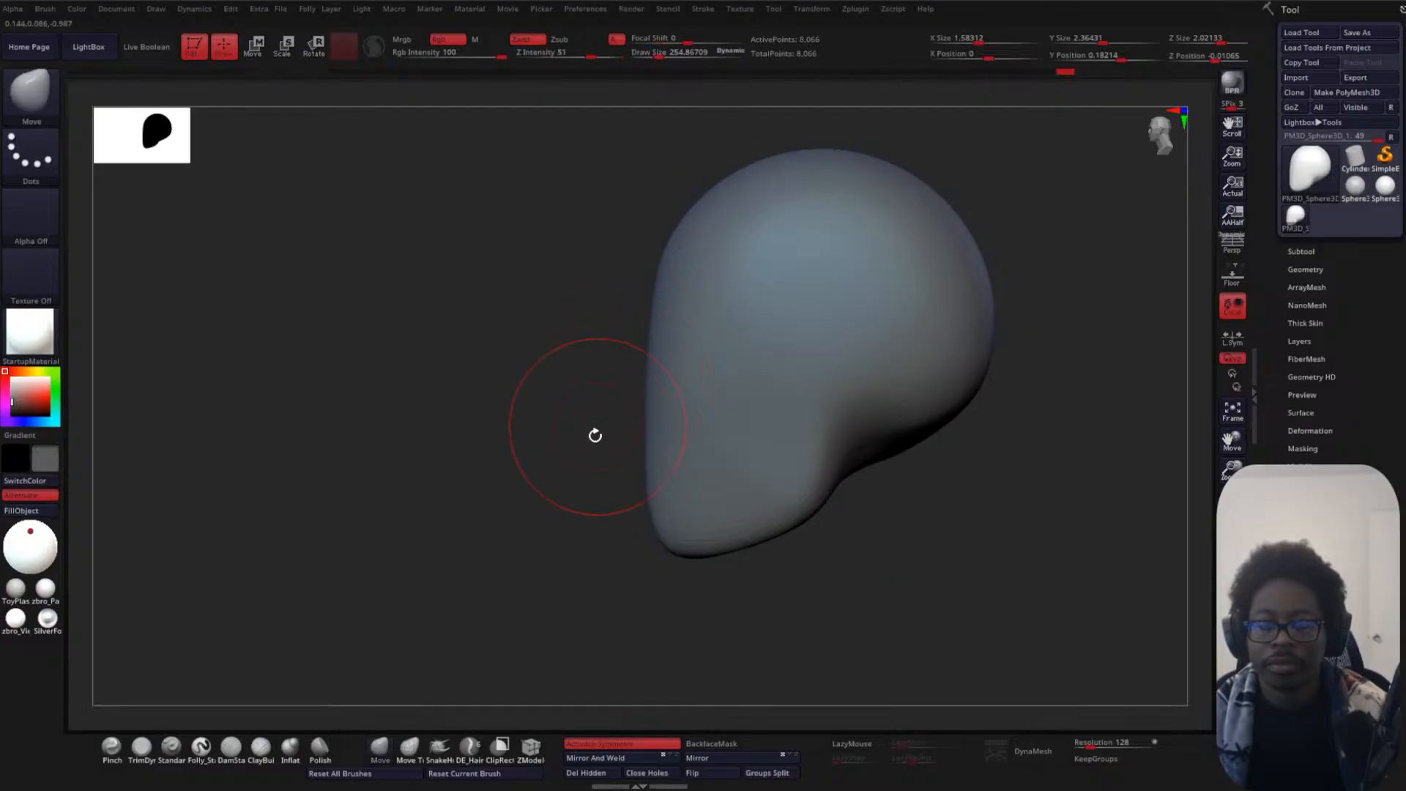
alt+drag(592, 458, 530, 490)
key(space)
drag(601, 349, 606, 348)
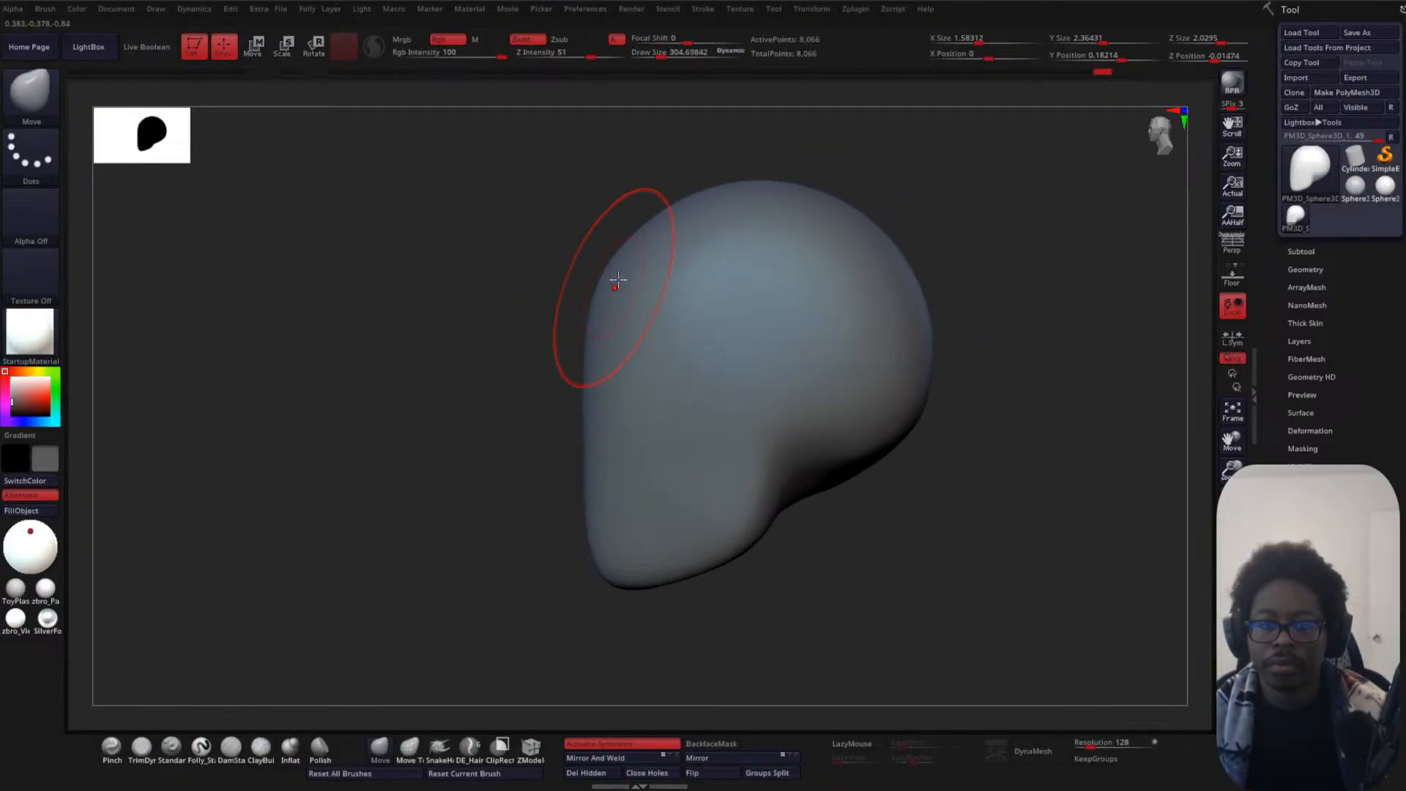
mouse_move(645, 238)
mouse_down()
mouse_move(628, 226)
mouse_move(613, 251)
mouse_move(689, 228)
mouse_up()
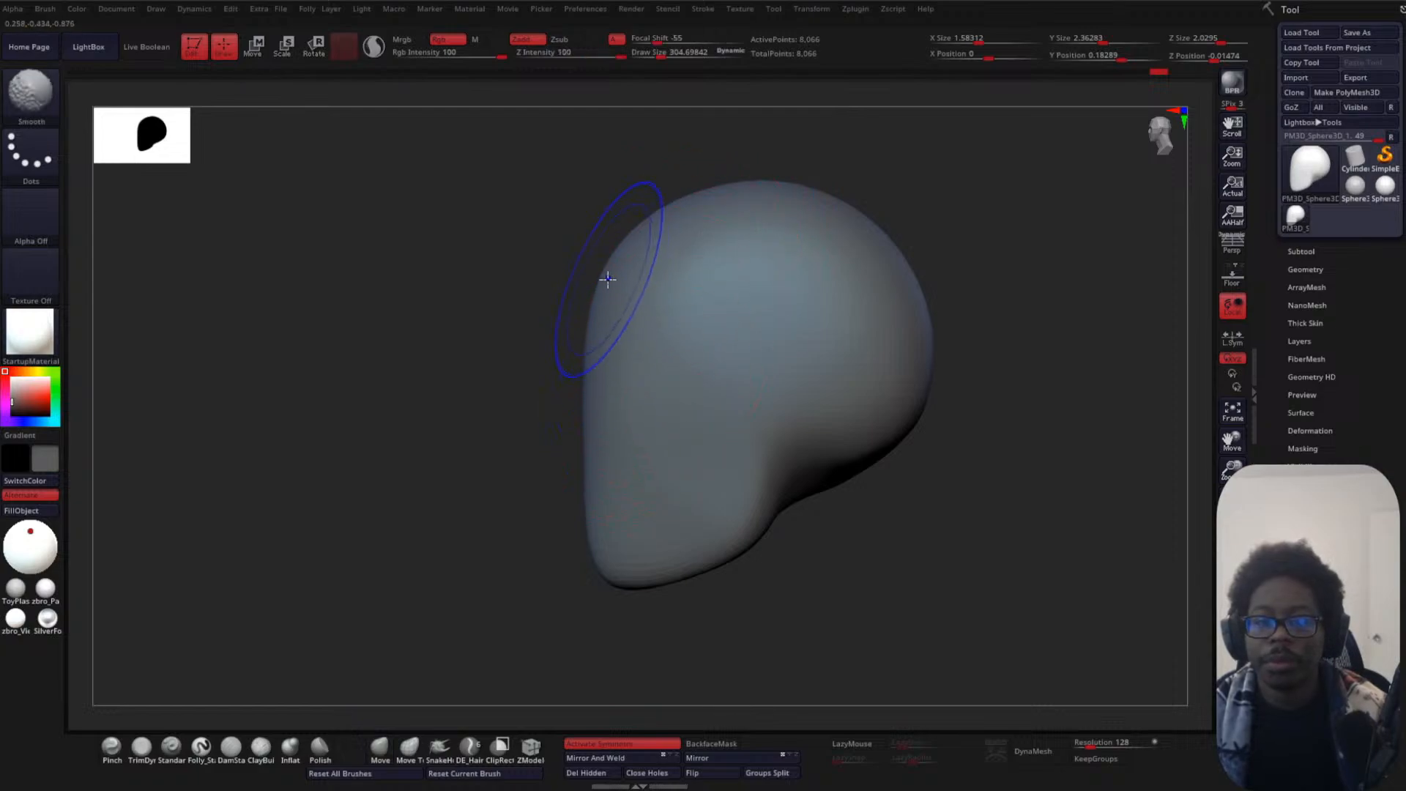
shift+drag(608, 279, 716, 213)
- Enlarge the Draw Size to about 418 and taper the jaw and cheeks into a narrower chin
shift+drag(461, 491, 540, 512)
alt+drag(829, 475, 890, 405)
mouse_move(842, 436)
mouse_down()
mouse_move(750, 424)
mouse_move(798, 454)
mouse_move(756, 455)
mouse_move(759, 507)
mouse_up()
key(space)
mouse_move(788, 415)
mouse_down()
mouse_move(822, 430)
mouse_move(782, 446)
mouse_move(752, 416)
mouse_up()
drag(634, 524, 681, 530)
shift+drag(878, 425, 888, 453)
drag(760, 509, 751, 500)
mouse_move(916, 405)
alt+mouse_down()
mouse_move(917, 480)
mouse_move(923, 459)
mouse_move(902, 469)
alt+mouse_up()
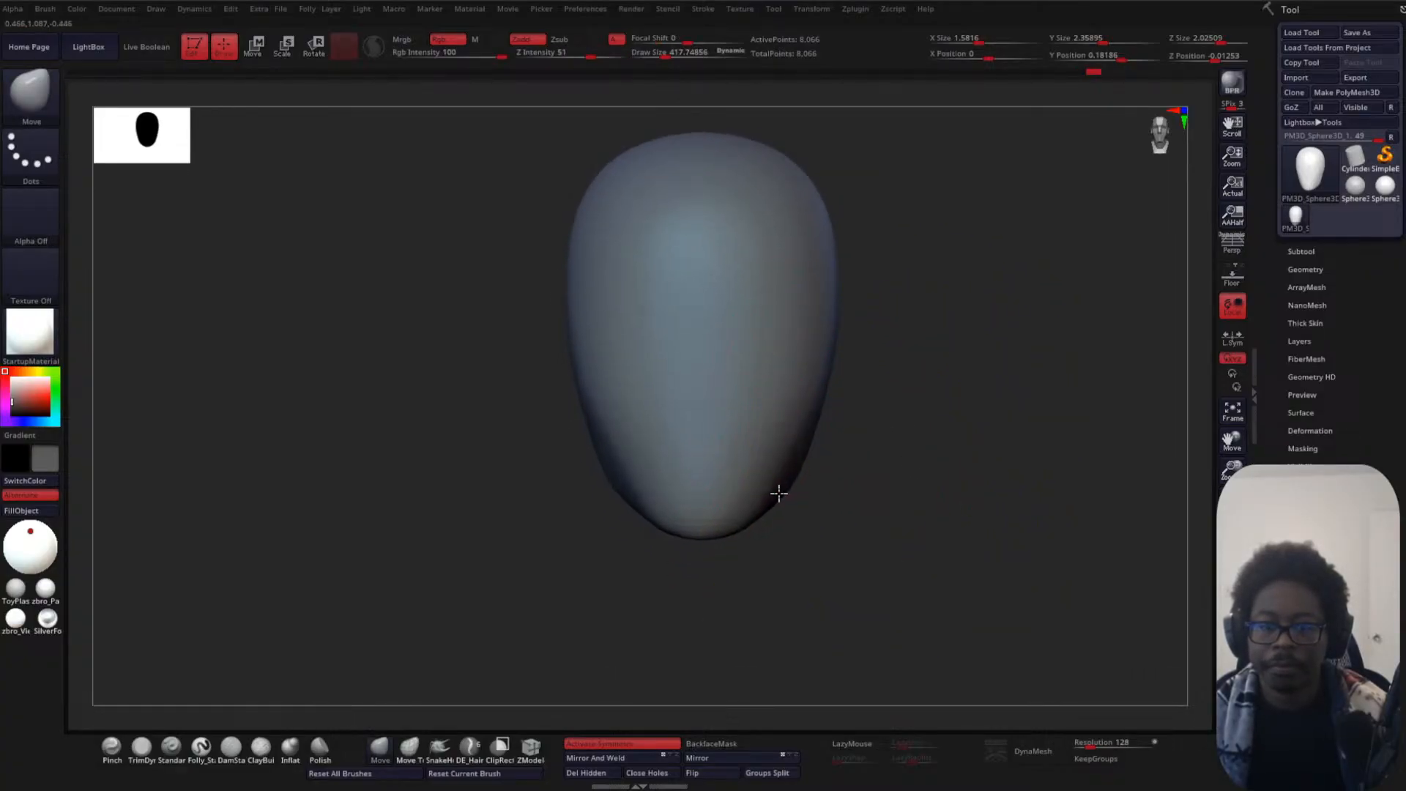
right_drag(791, 483, 770, 398)
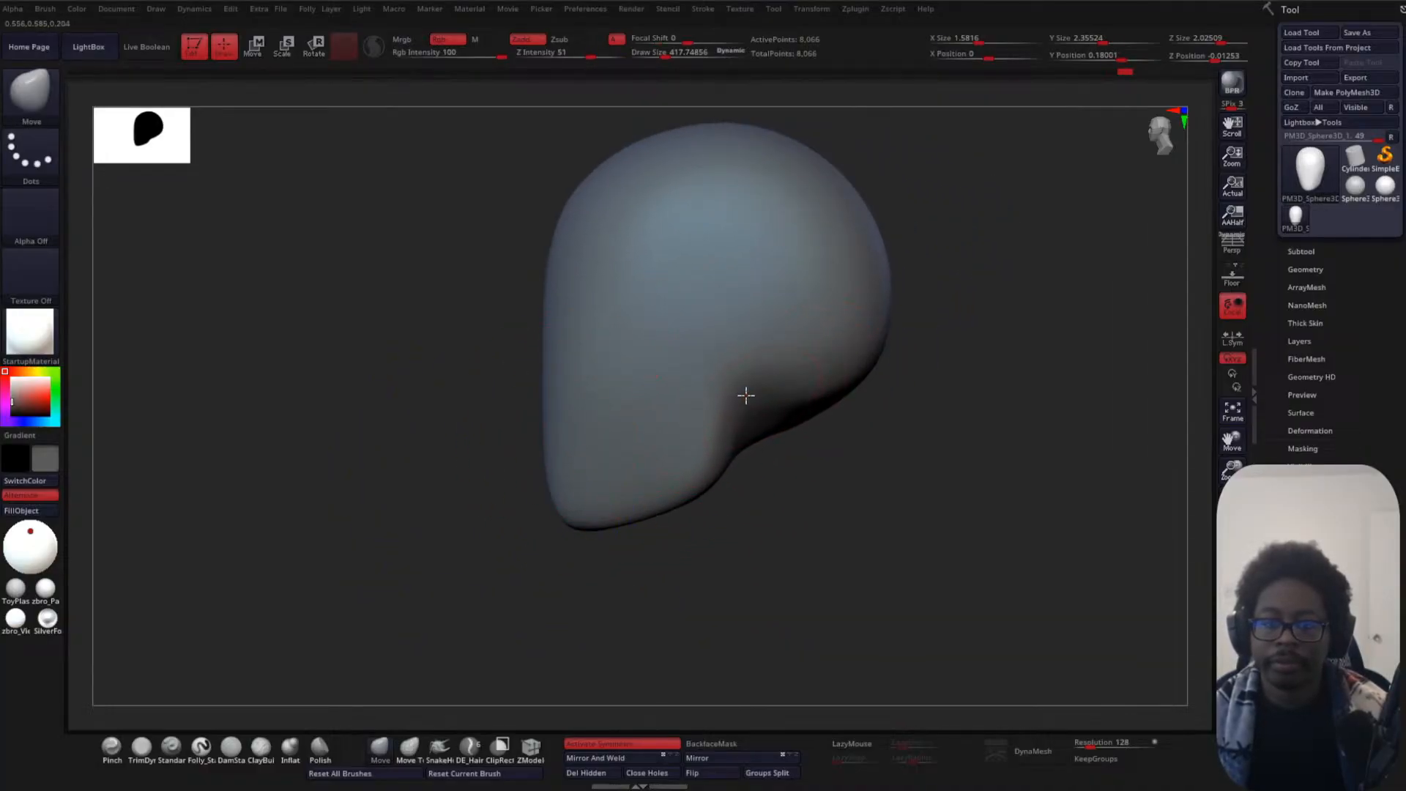
key(space)
mouse_move(449, 488)
mouse_down()
mouse_move(422, 482)
mouse_move(434, 485)
mouse_up()
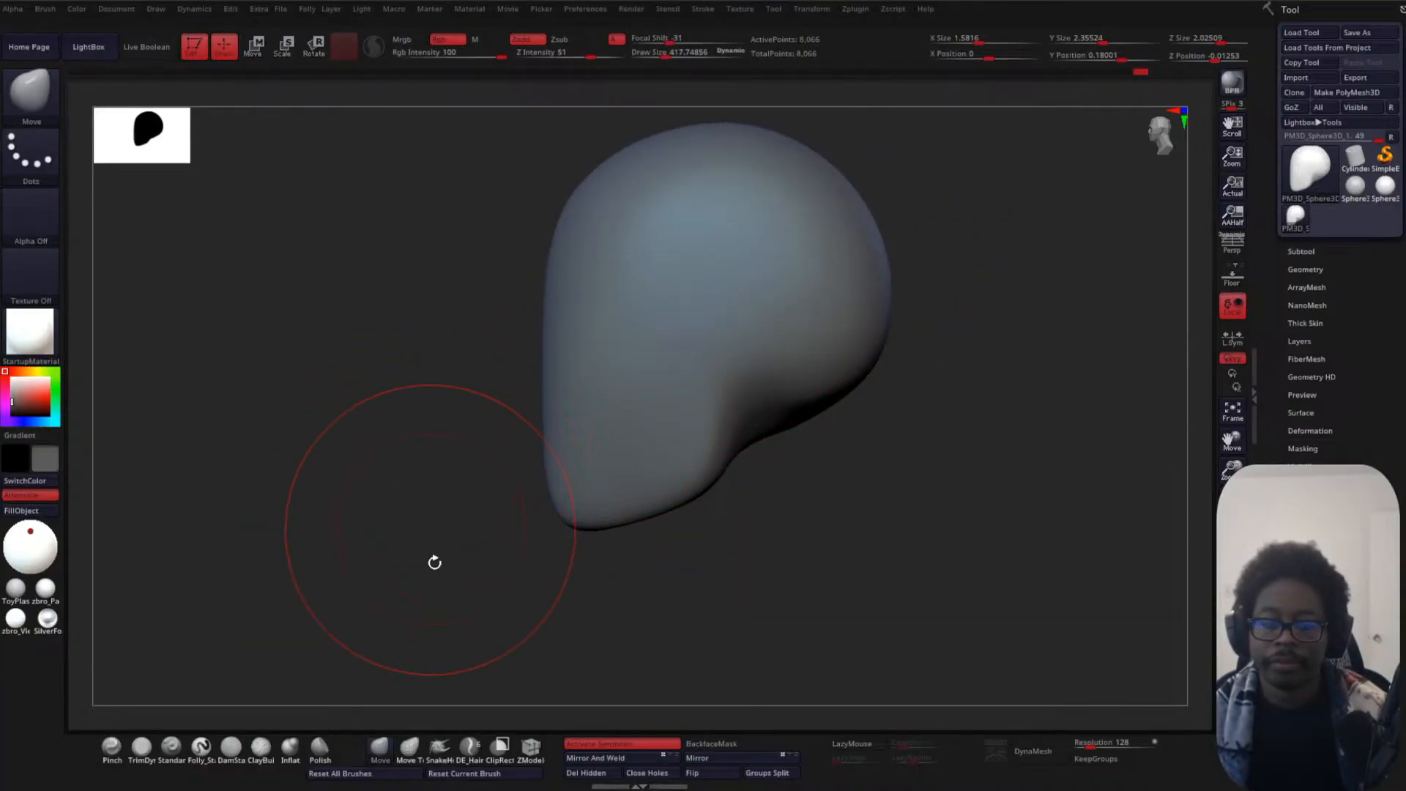
click(452, 774)
- Insert a cylinder as a new subtool to serve as the neck
mouse_move(1305, 199)
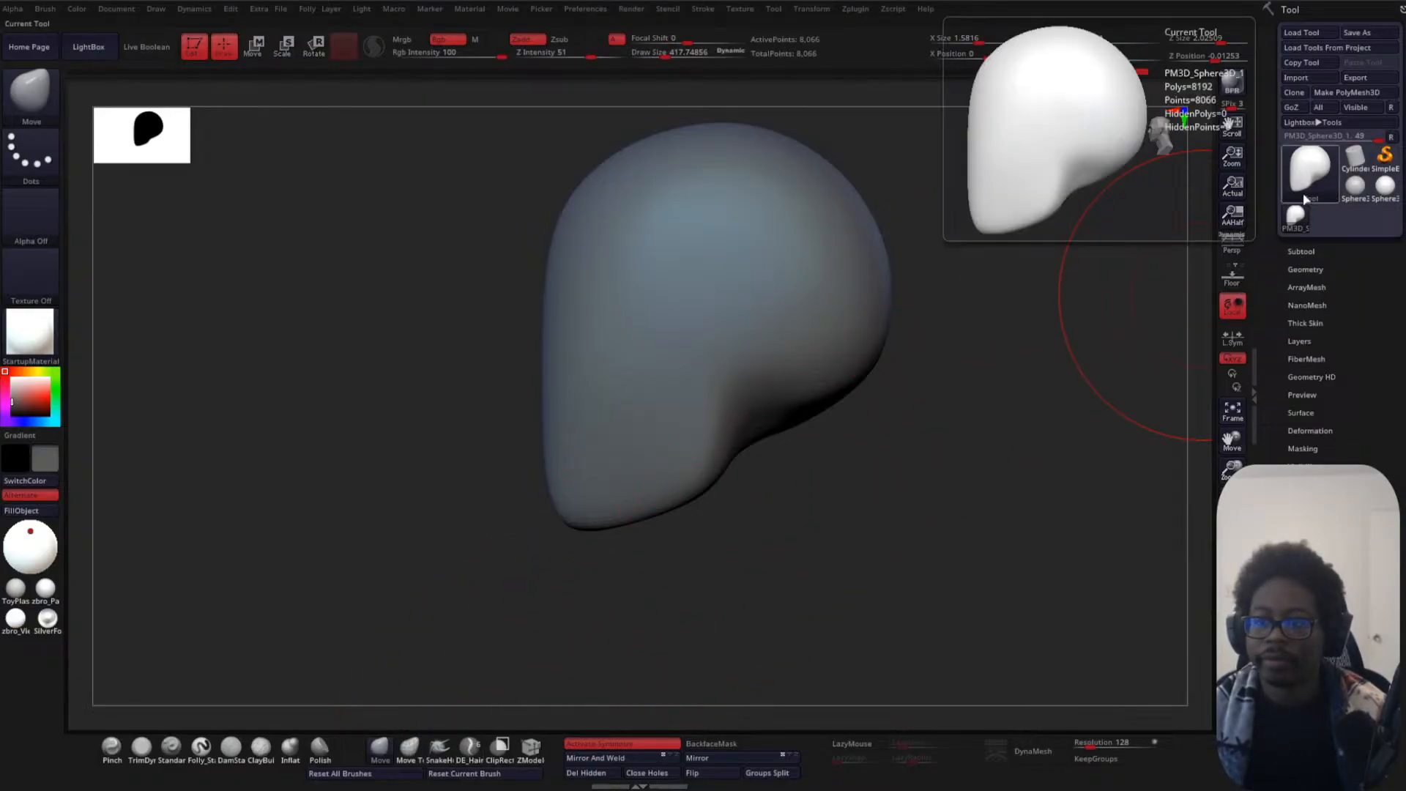
click(1308, 251)
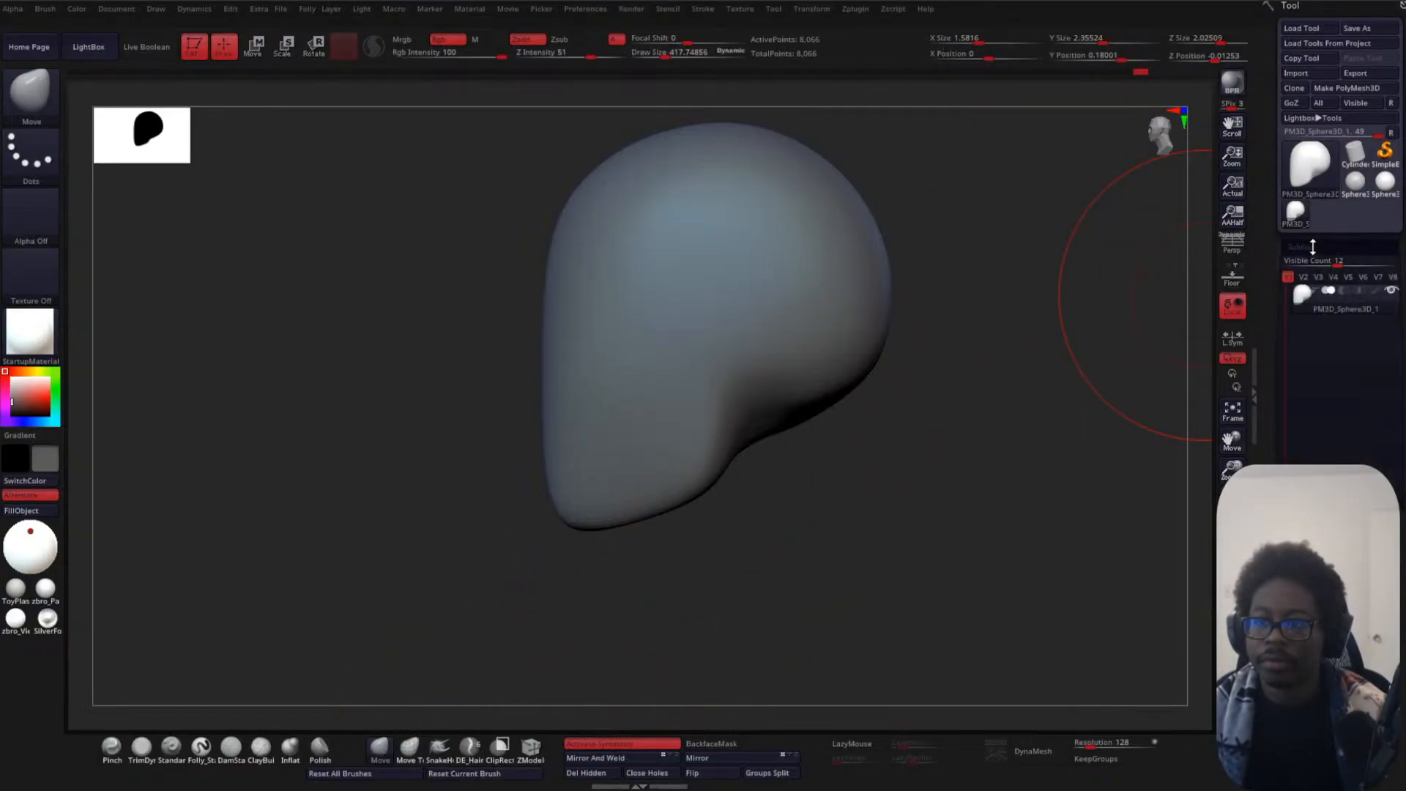
scroll(1304, 308, down, 5)
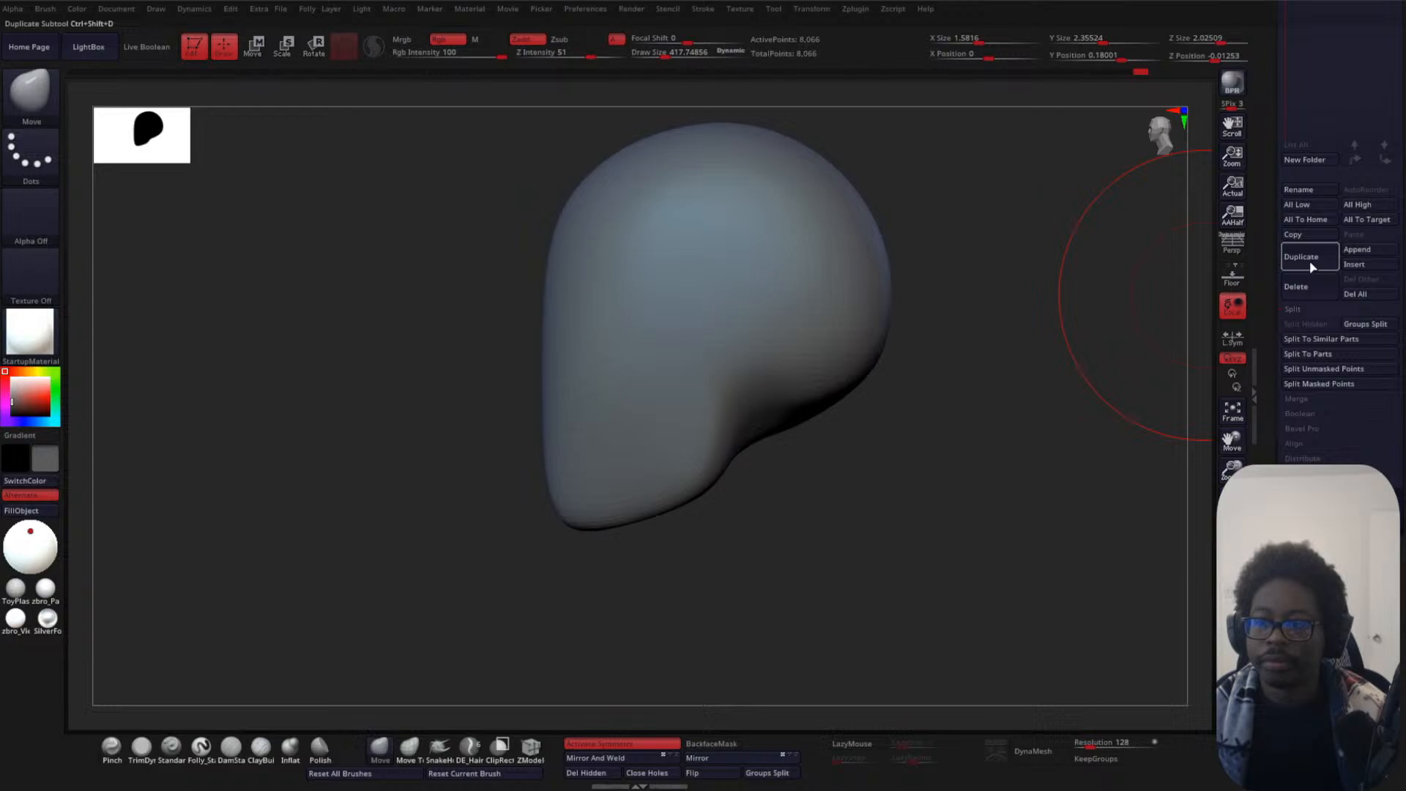
click(1368, 267)
click(937, 349)
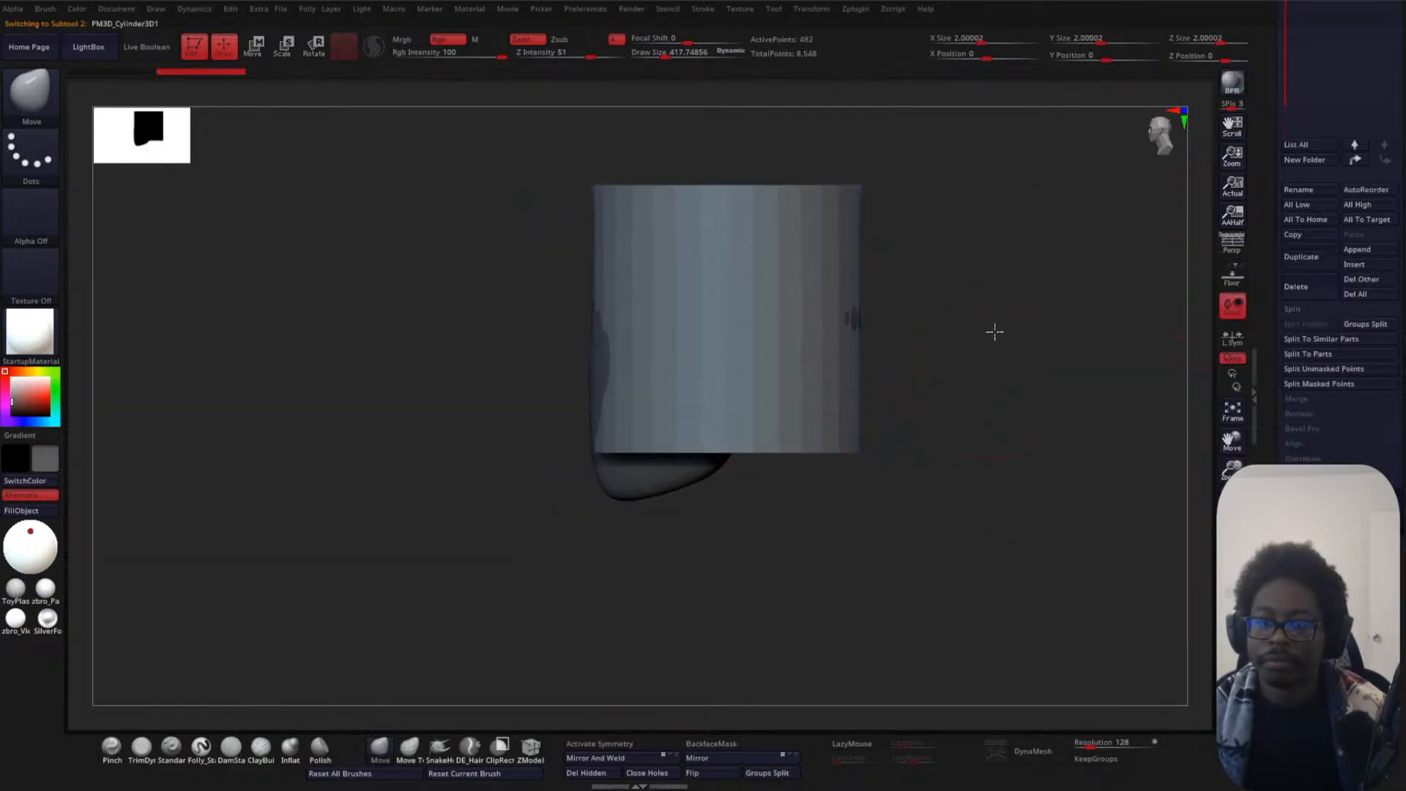
- Move the cylinder beneath the head, scale it down to neck thickness and stretch it vertically
drag(685, 392, 686, 551)
alt+drag(886, 528, 931, 303)
drag(731, 403, 689, 422)
shift+drag(935, 352, 826, 369)
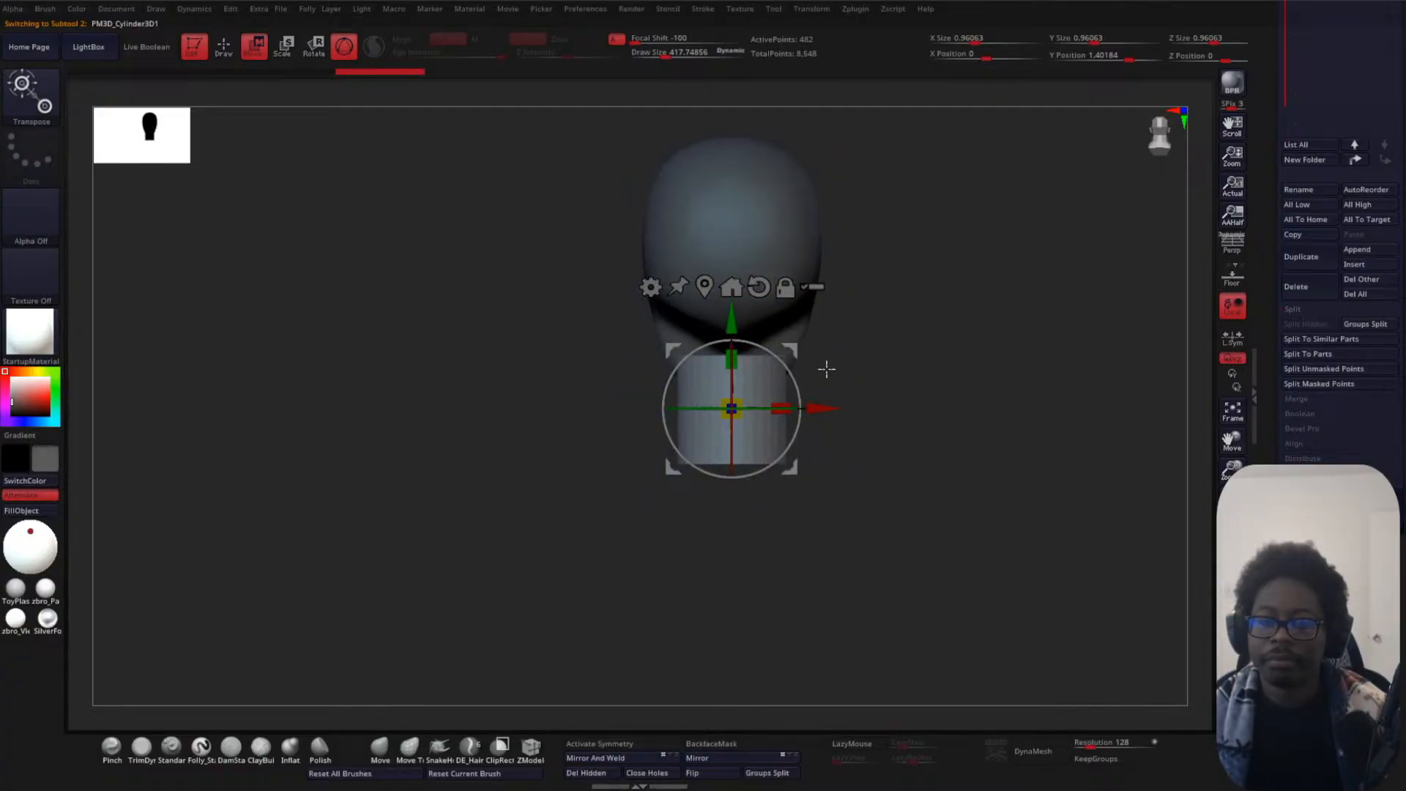
drag(743, 353, 967, 311)
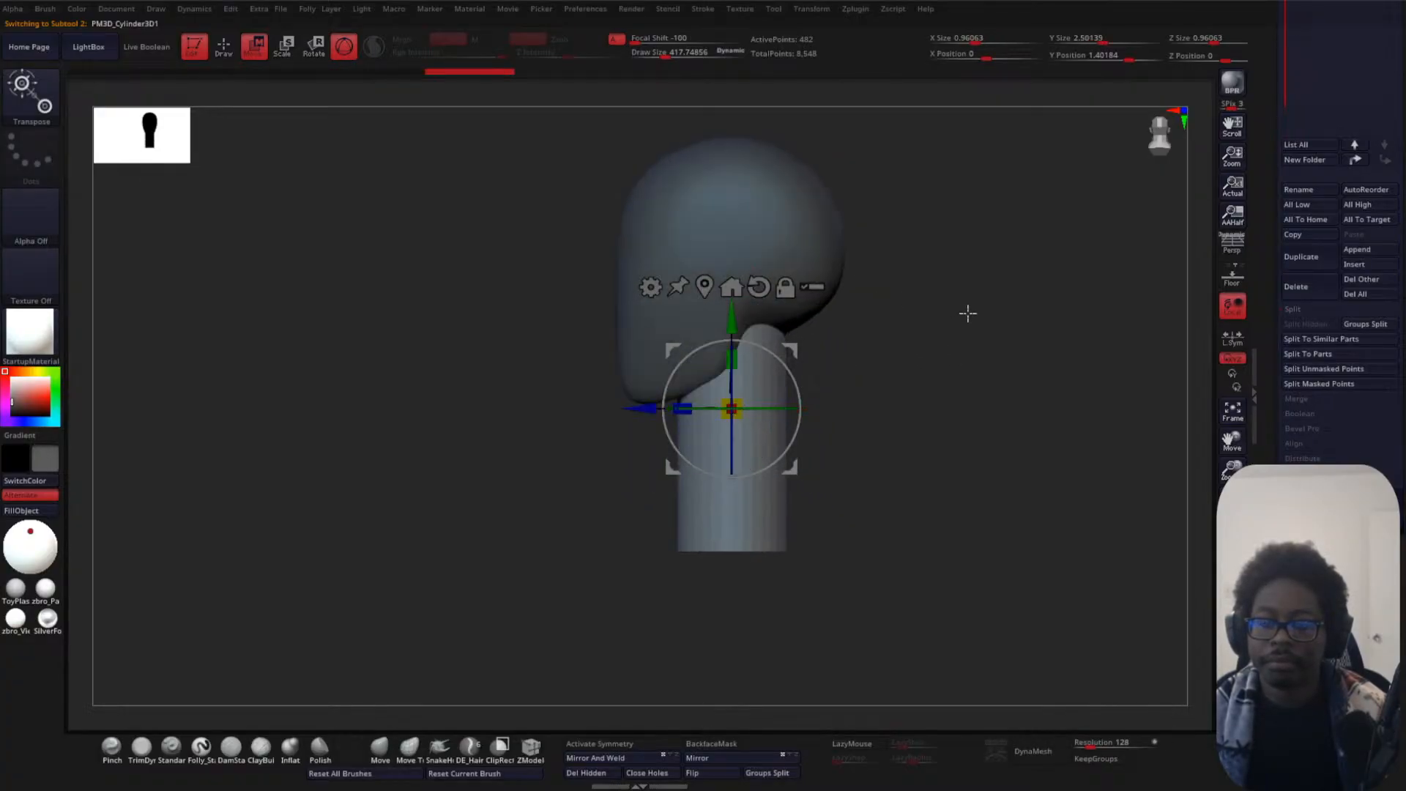
- Slim the neck cylinder and tilt it in side view so it slopes backward from beneath the skull
drag(737, 404, 798, 363)
drag(649, 431, 671, 425)
shift+drag(974, 378, 950, 396)
drag(665, 485, 658, 487)
drag(799, 451, 801, 453)
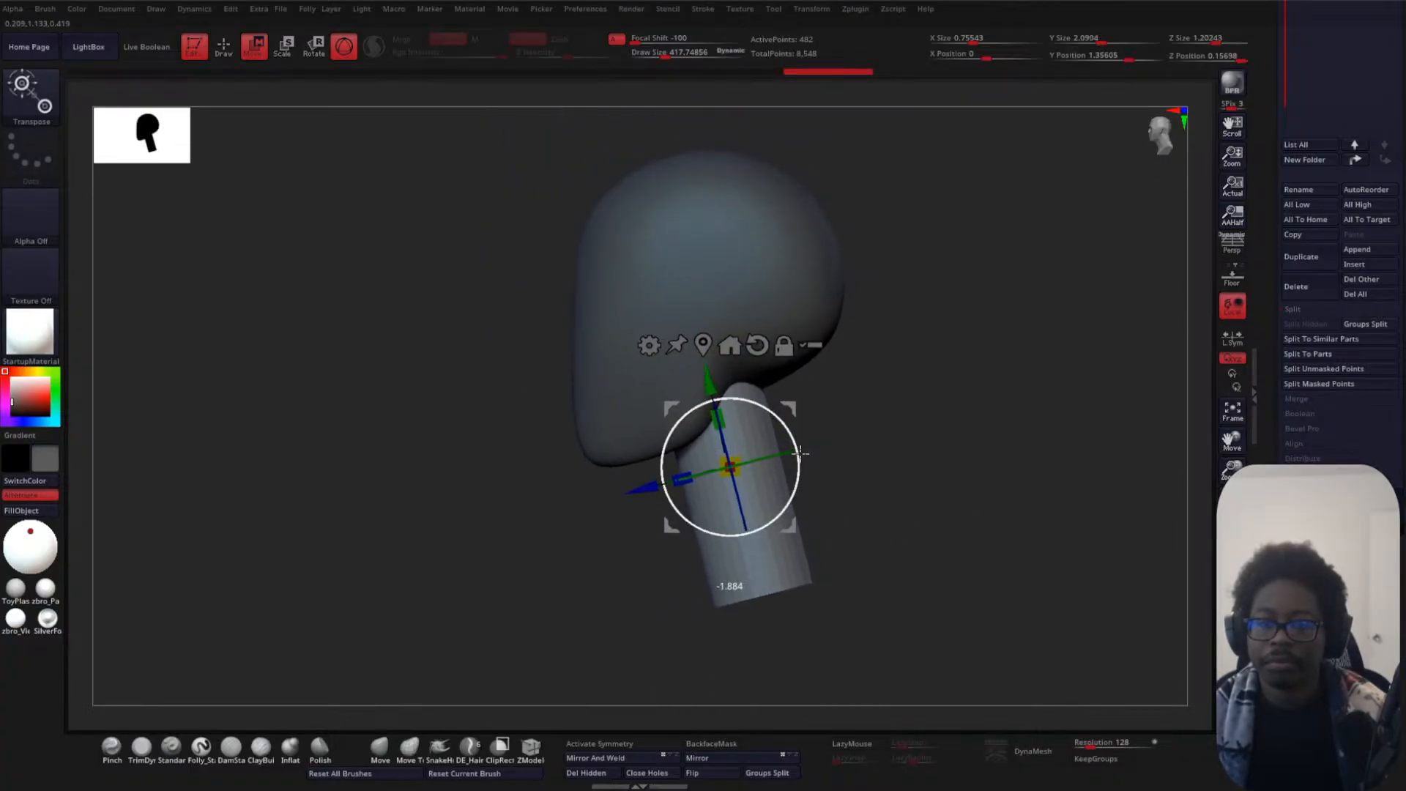
alt+drag(904, 444, 904, 402)
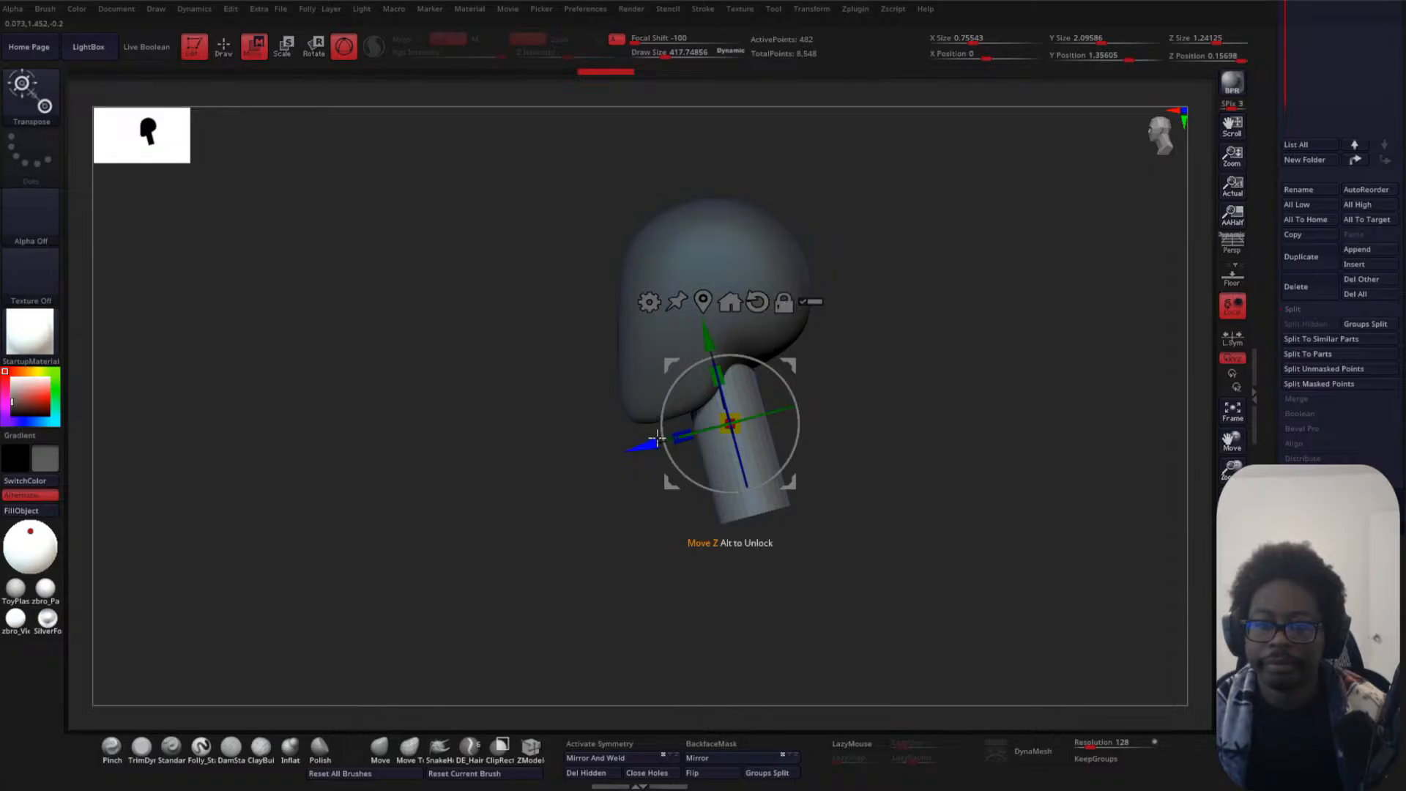
drag(647, 445, 649, 445)
drag(802, 426, 805, 421)
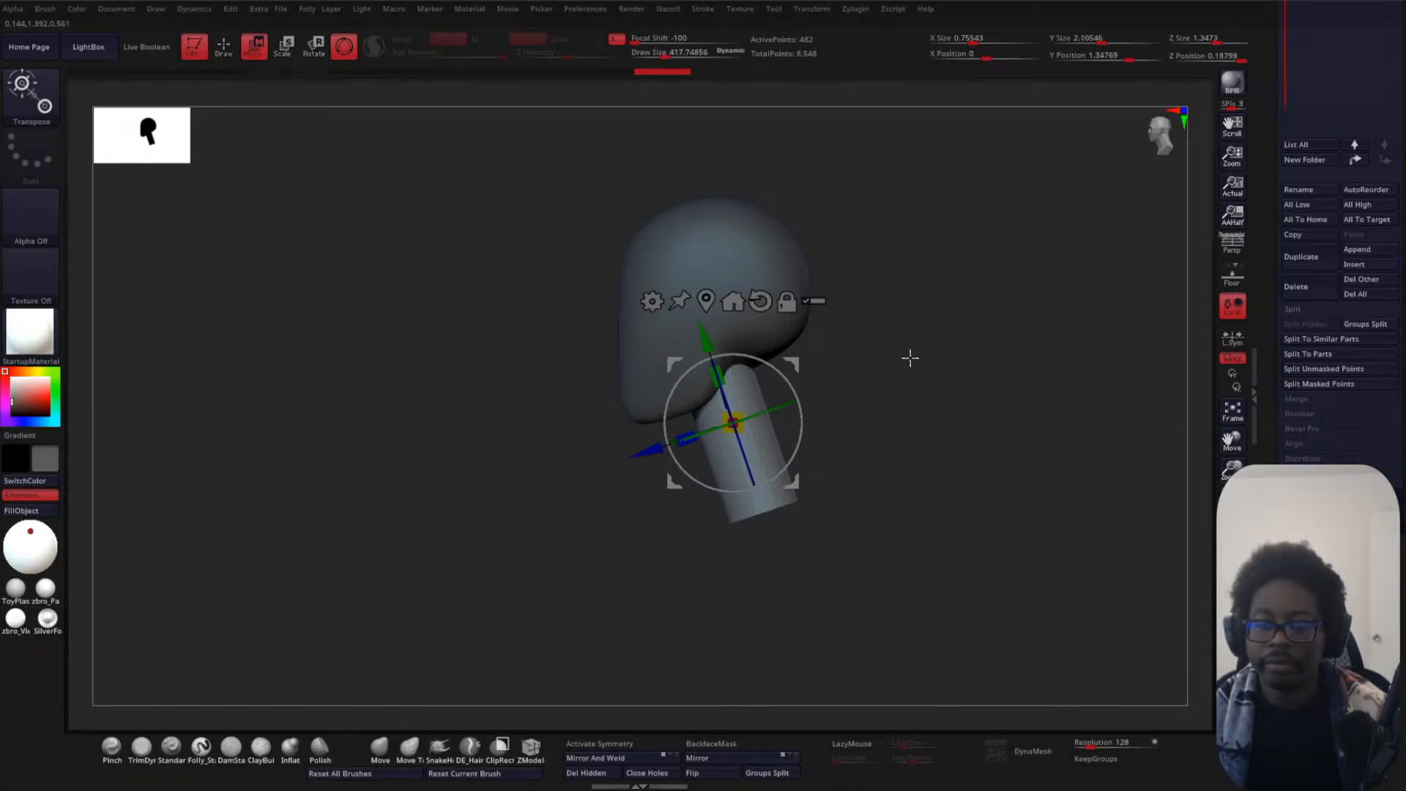
- Scale the neck up slightly to match the head's proportions in front view
drag(910, 354, 981, 336)
alt+drag(1056, 161, 1043, 227)
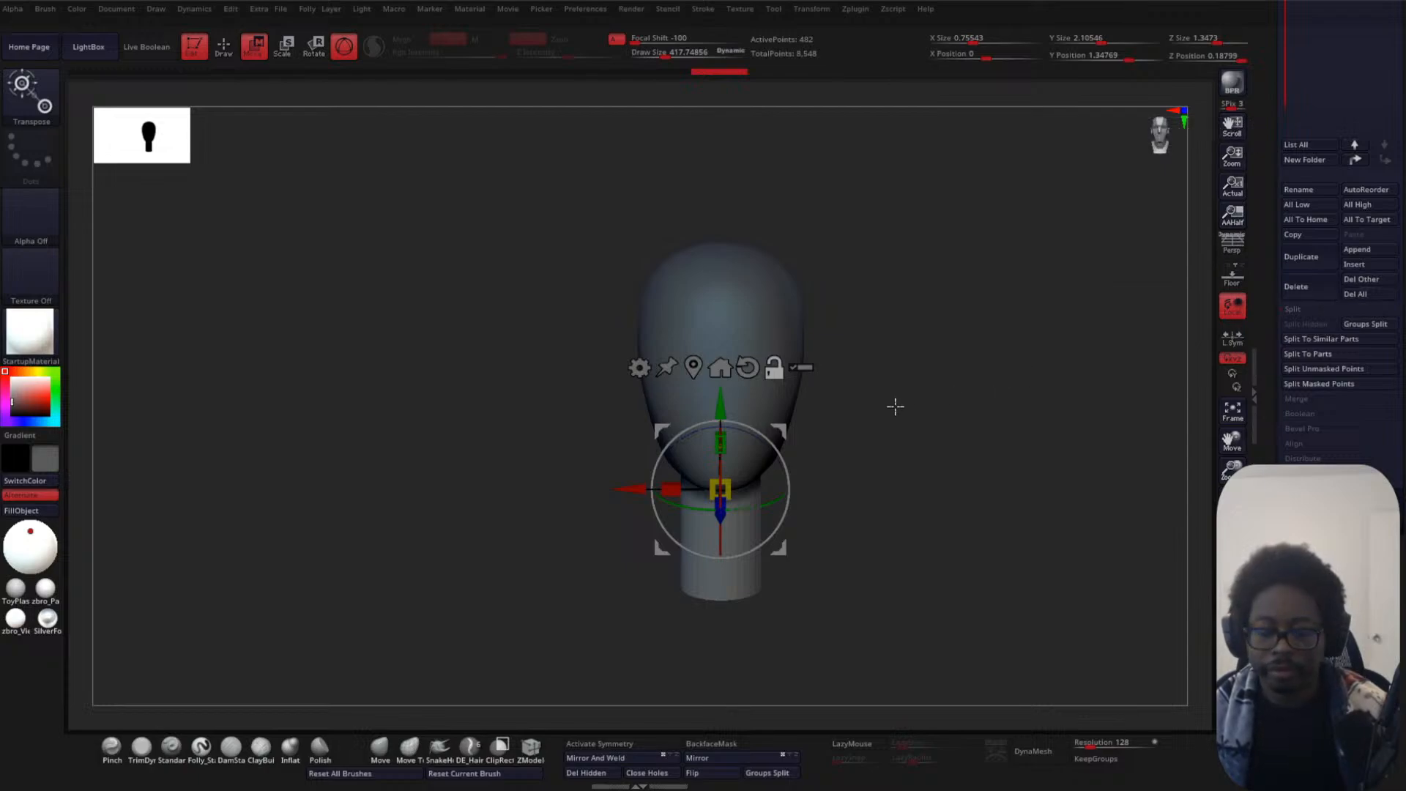
drag(733, 477, 740, 475)
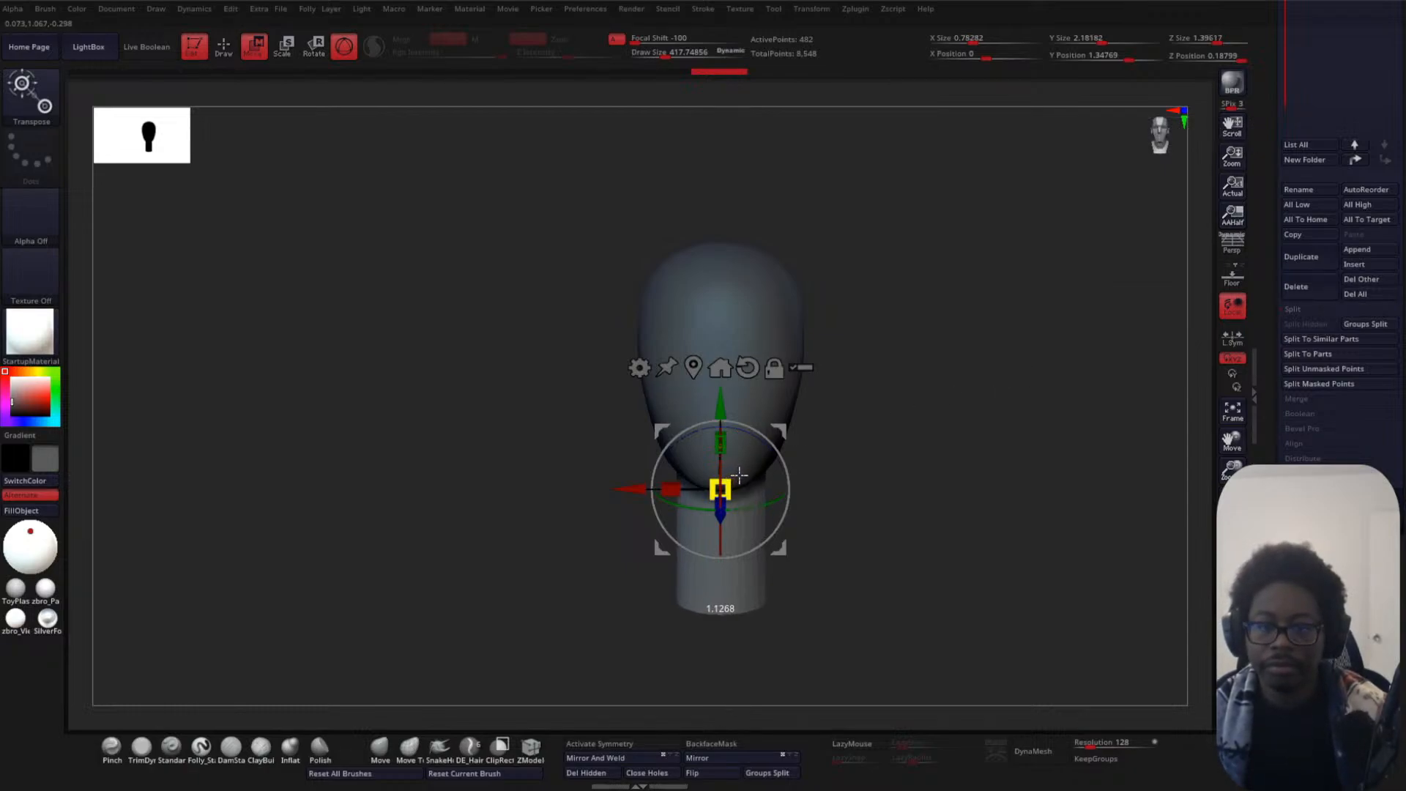
- Insert a sphere as a new subtool for the upper torso and move it down below the neck
click(1362, 265)
click(890, 350)
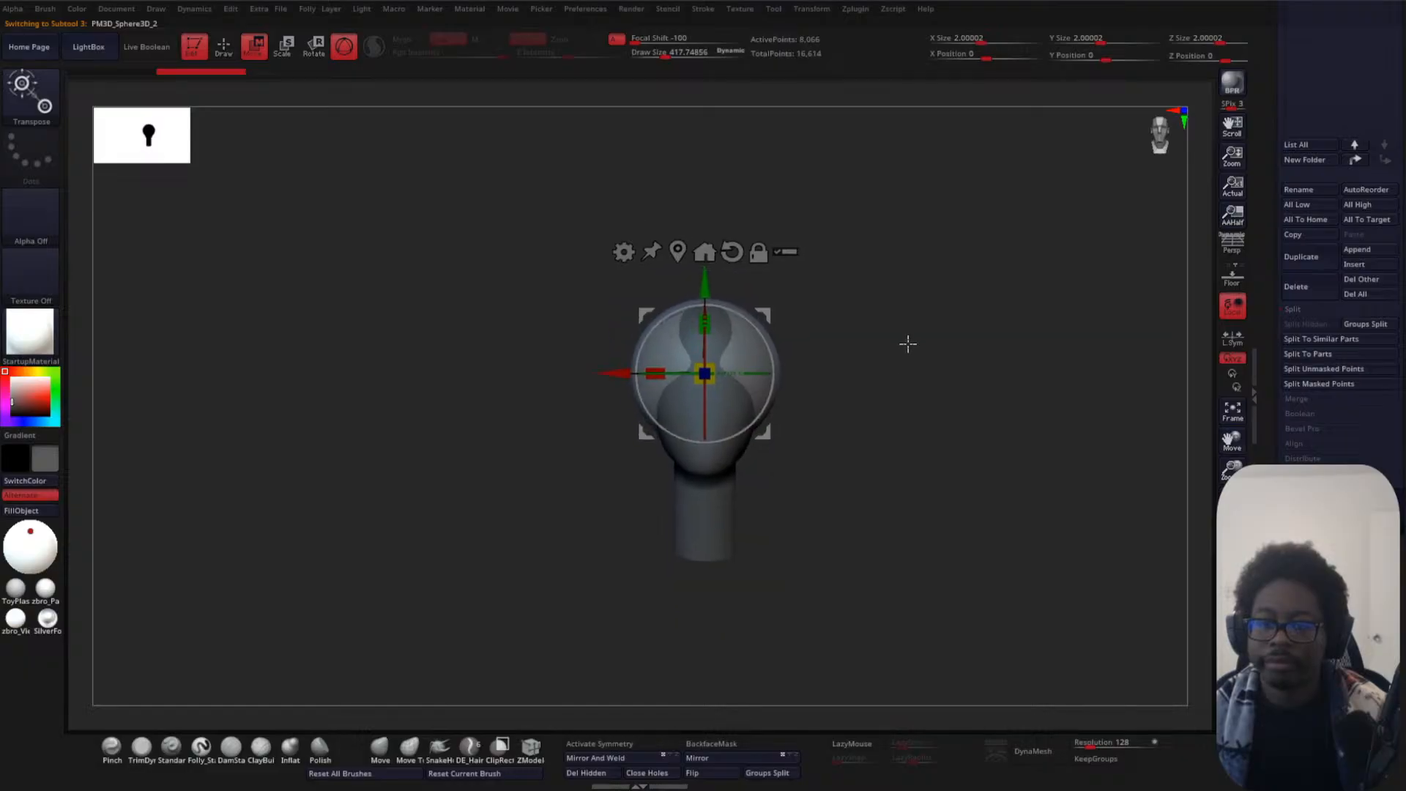
drag(908, 343, 932, 326)
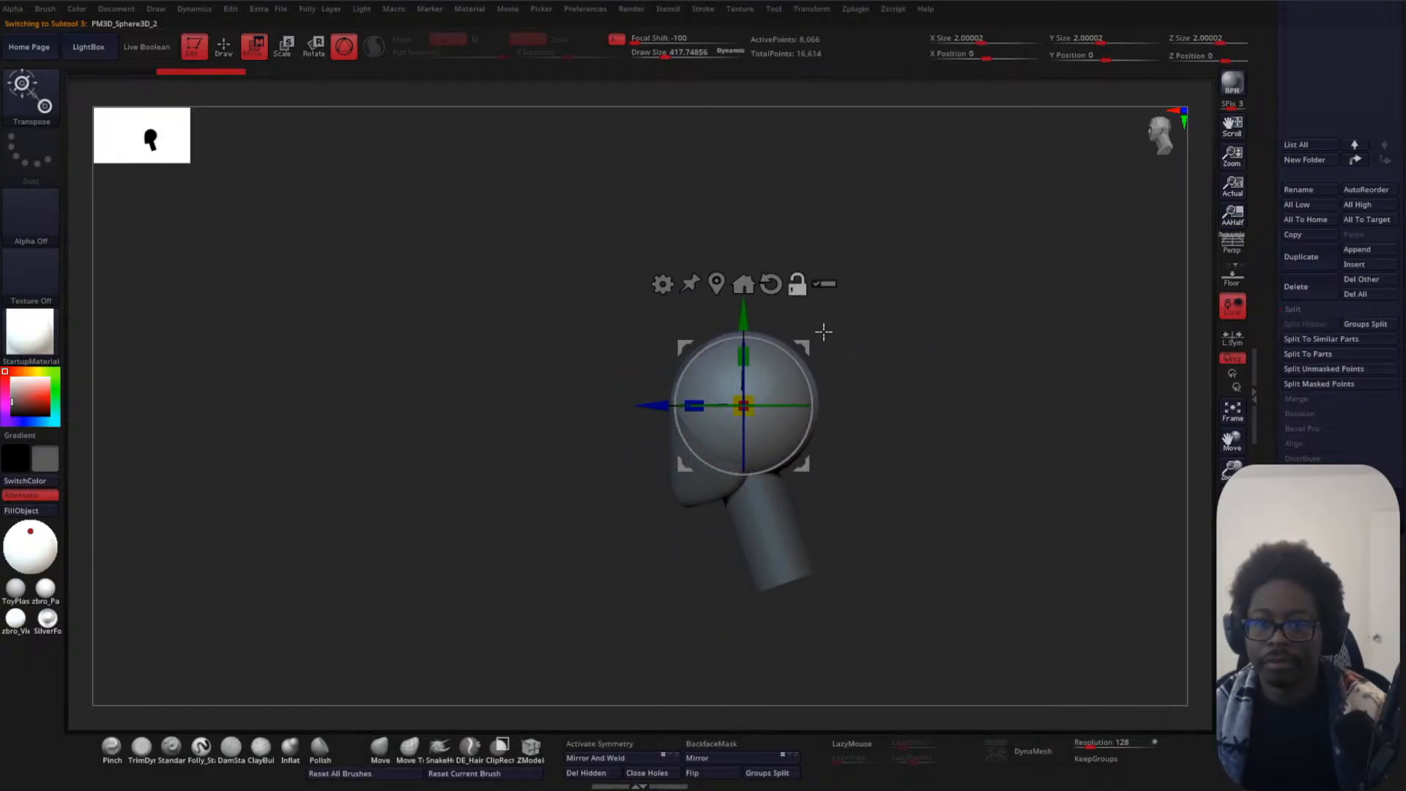
drag(743, 318, 743, 557)
alt+drag(897, 540, 844, 440)
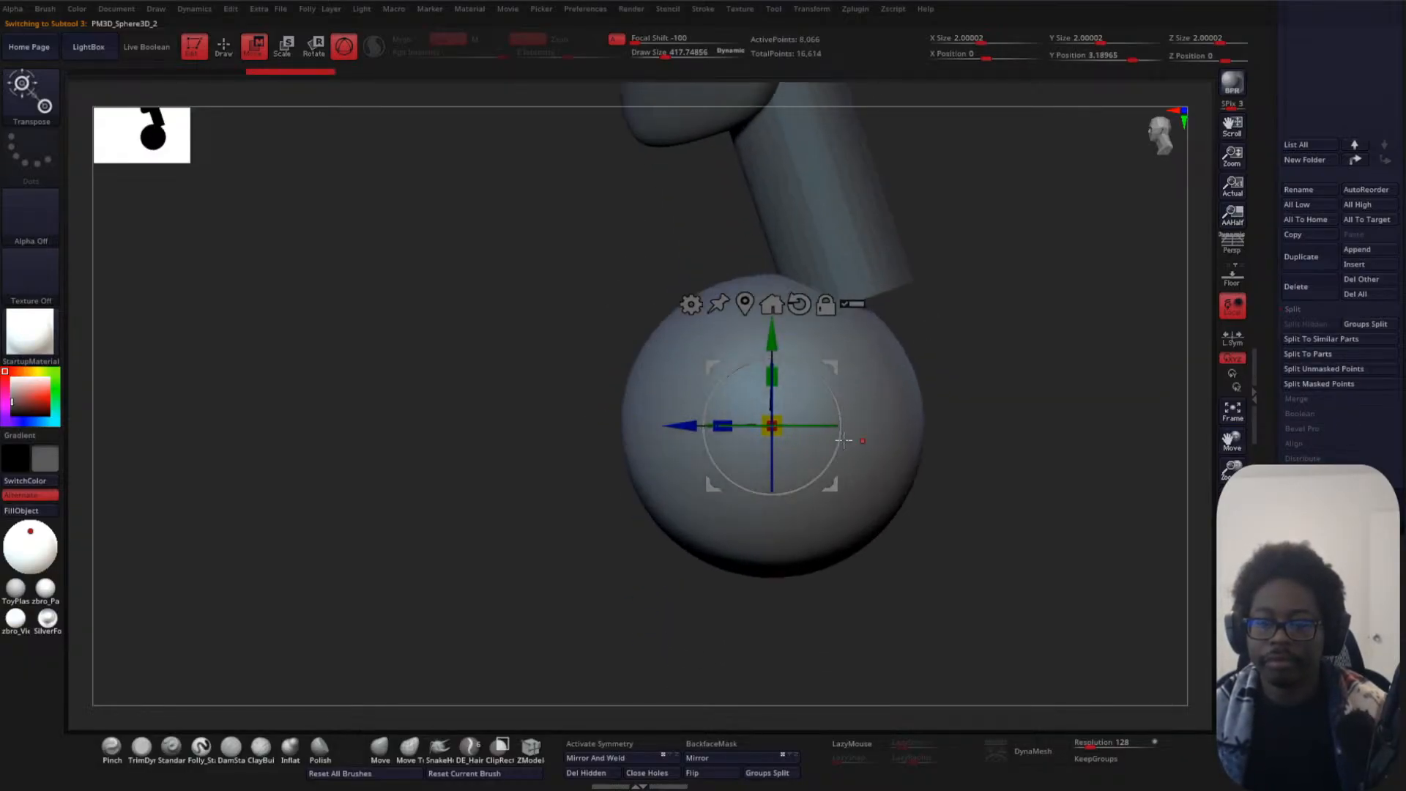
- Flatten the torso sphere from front to back, tilt it and raise it to overlap the neck's base
drag(722, 424, 848, 429)
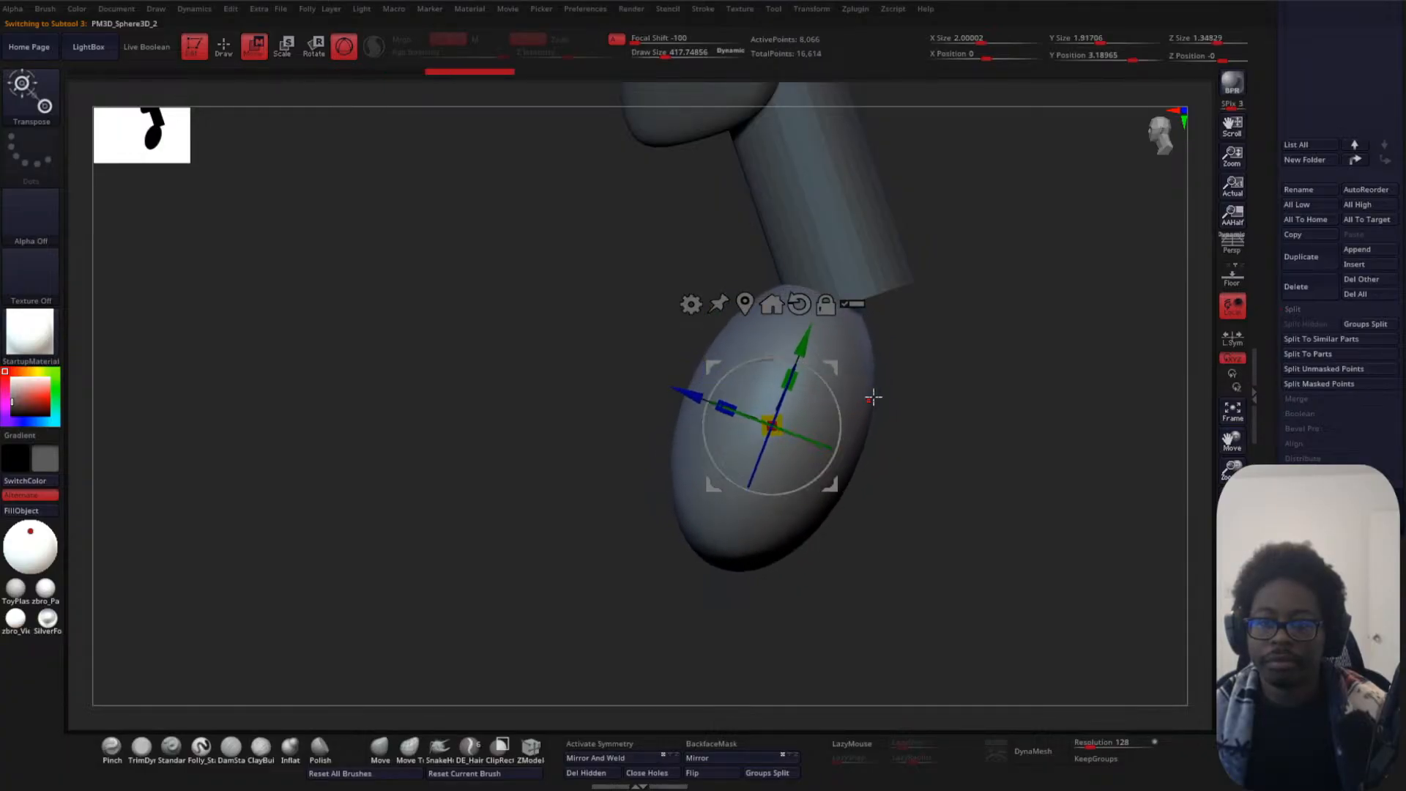
alt+drag(915, 349, 895, 387)
drag(786, 372, 935, 399)
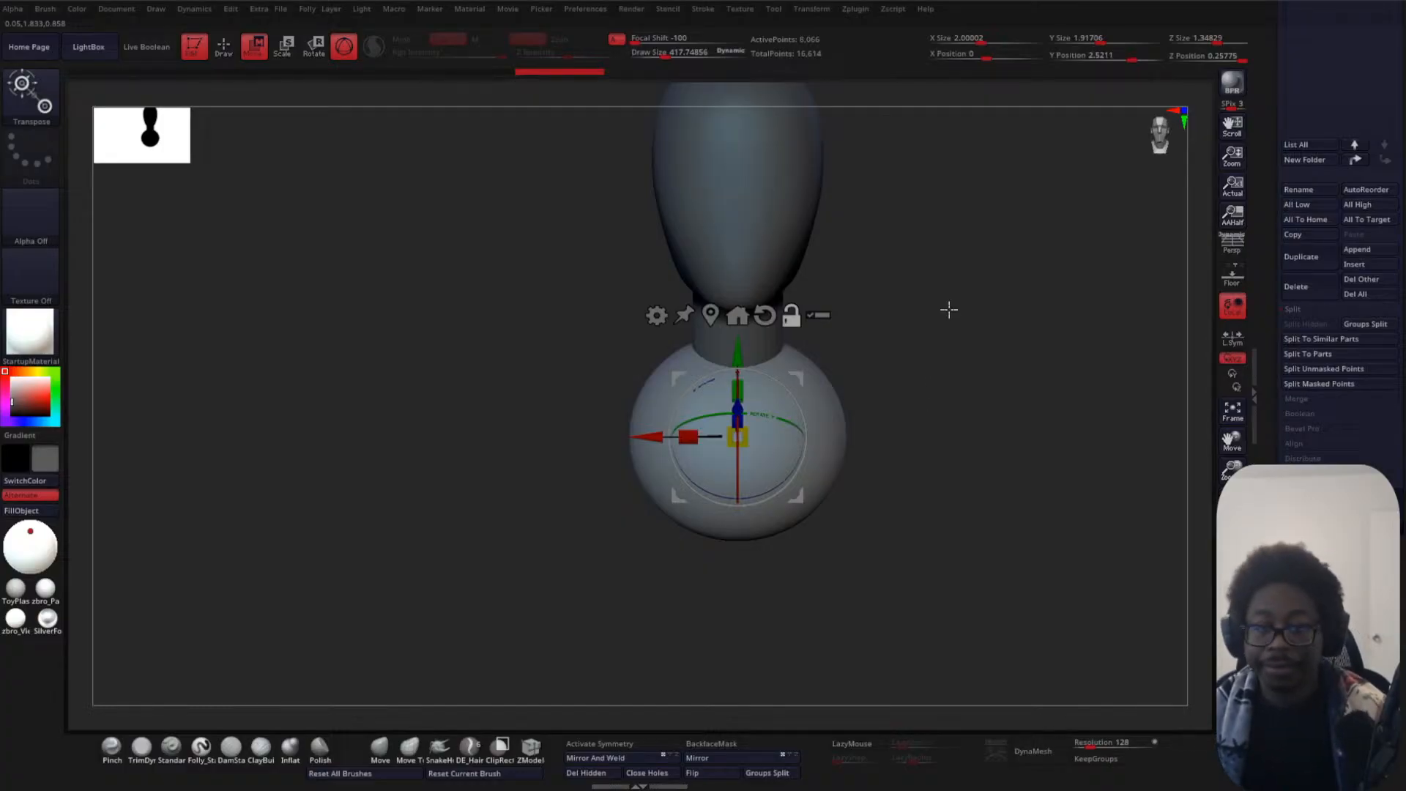
alt+drag(948, 310, 876, 424)
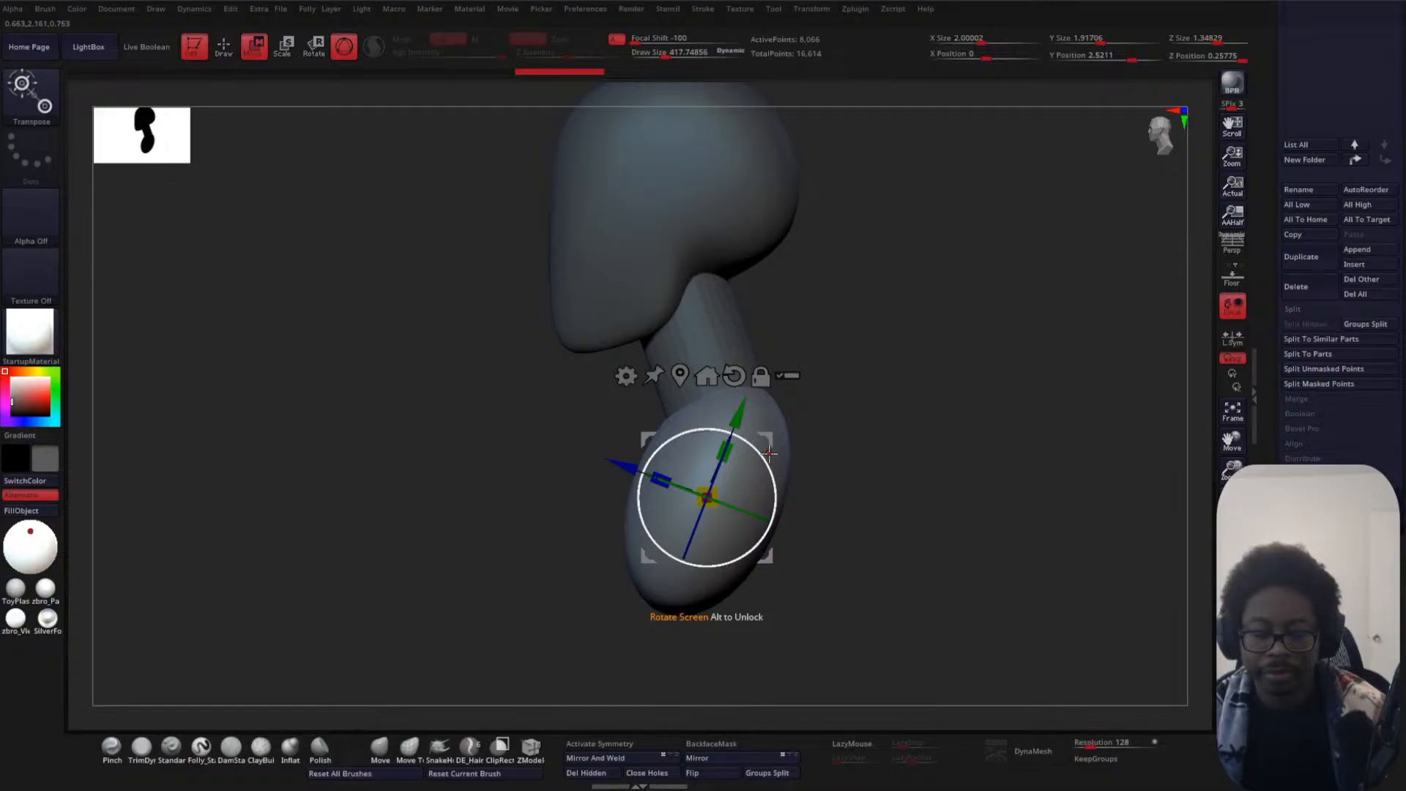
- Activate symmetry, set the Move brush's Draw Size to about 503 and pull the torso's lower end into a taper
key(q)
shift+drag(892, 436, 929, 414)
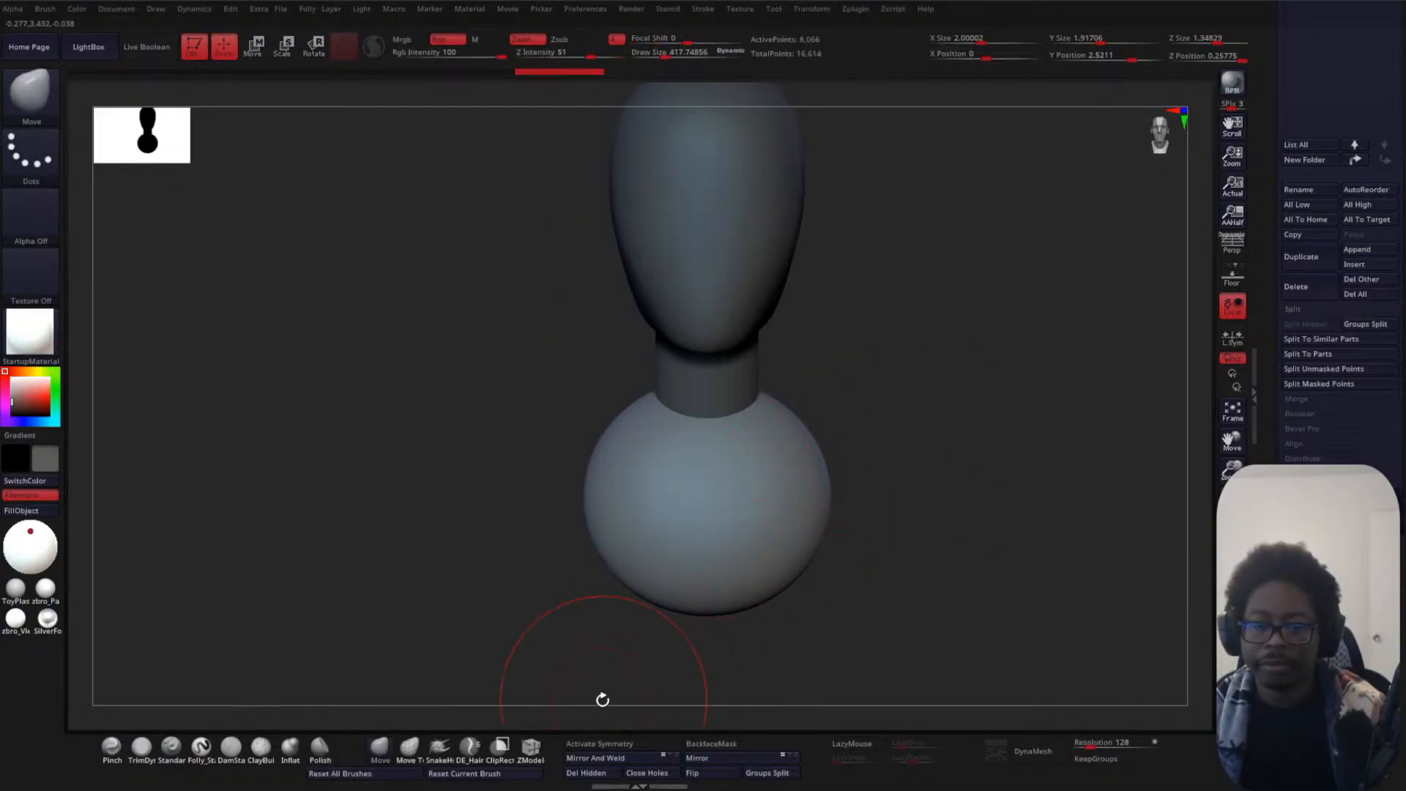
click(599, 745)
mouse_move(914, 480)
alt+mouse_down()
mouse_move(920, 399)
mouse_move(876, 416)
alt+mouse_up()
key(space)
drag(718, 493, 716, 532)
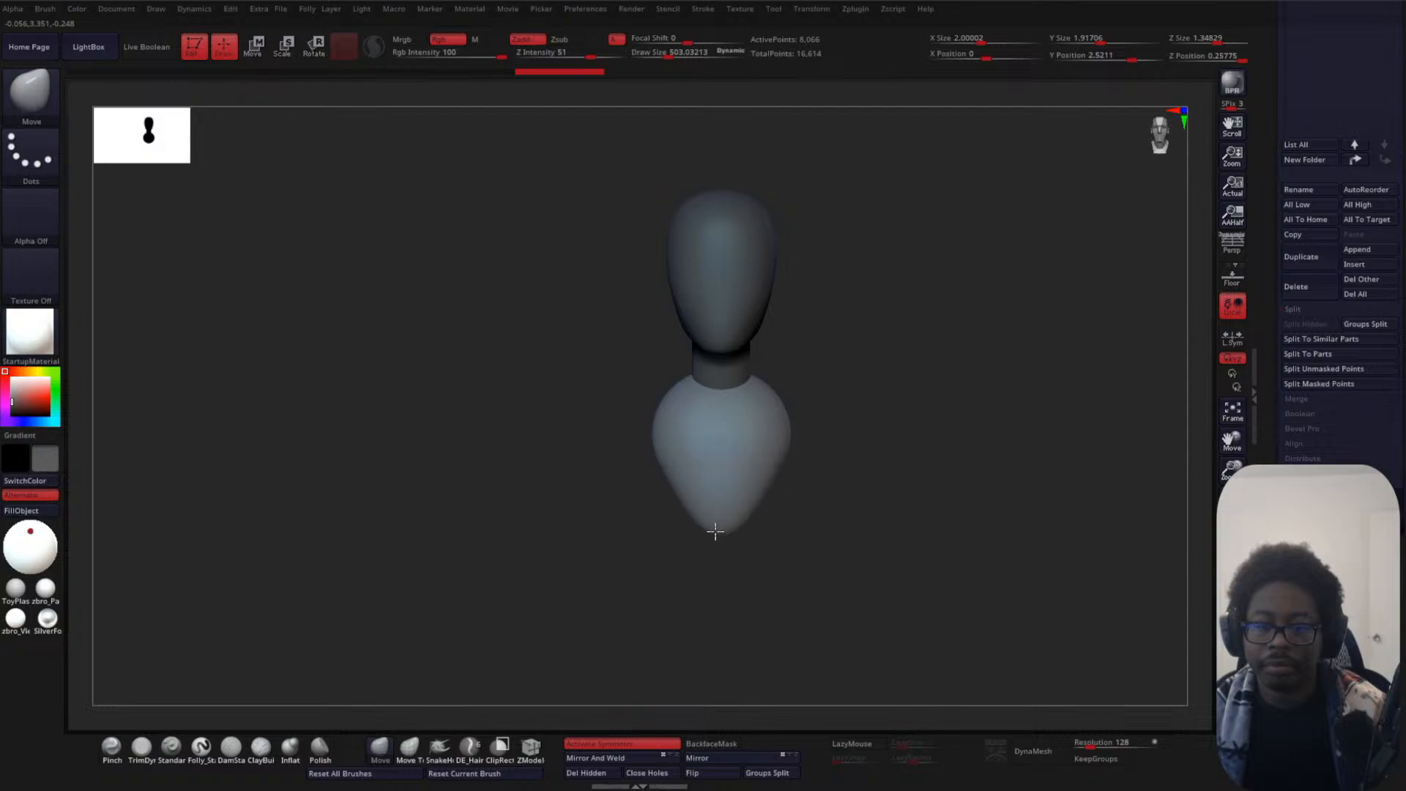
- Pull the shoulders outward and smooth the torso's lower end from the front
drag(778, 485, 811, 397)
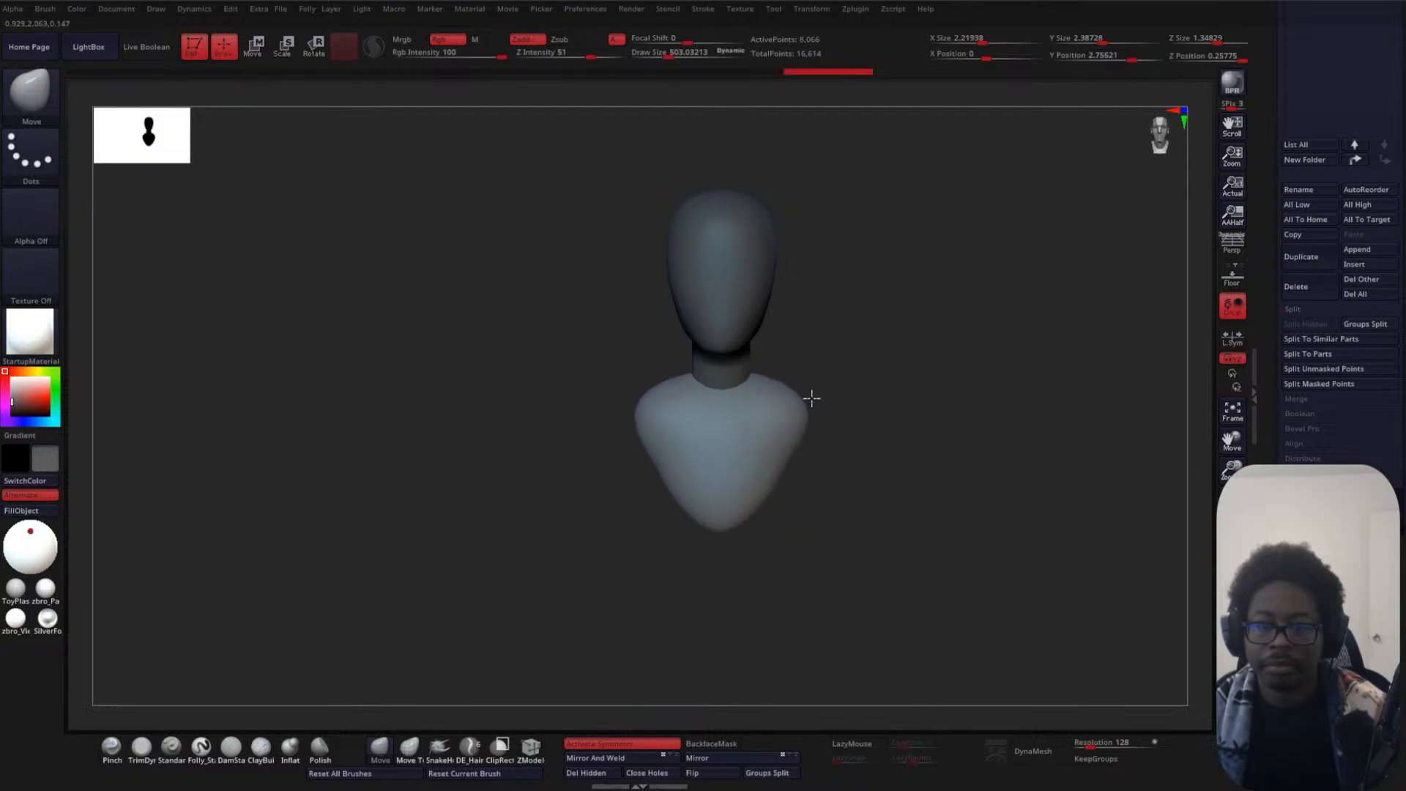
key(shift)
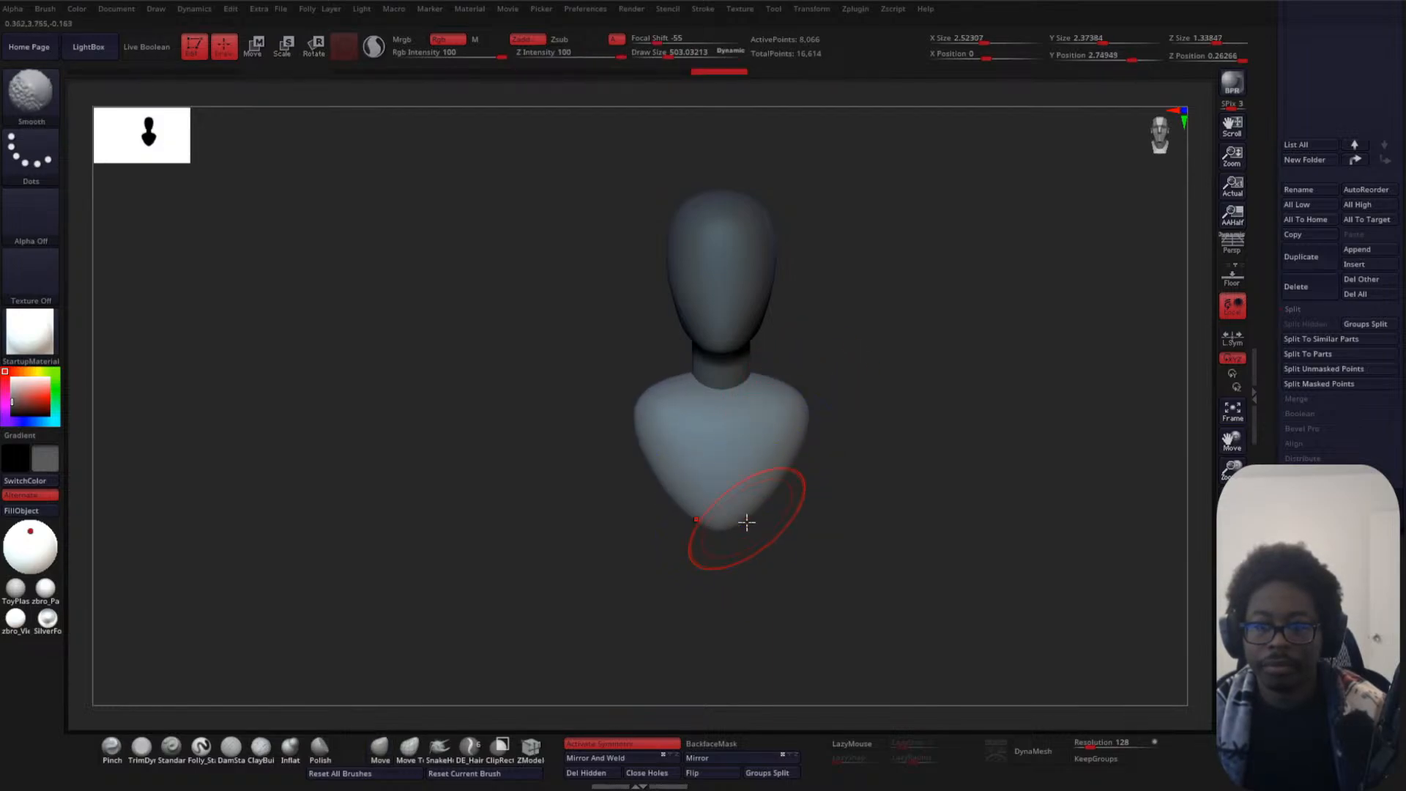
mouse_move(737, 524)
mouse_down()
mouse_move(737, 553)
mouse_move(791, 471)
mouse_move(797, 384)
mouse_move(790, 394)
mouse_up()
- Enlarge the Draw Size to about 778 and thicken the torso's chest and back in profile
key(bracketright)
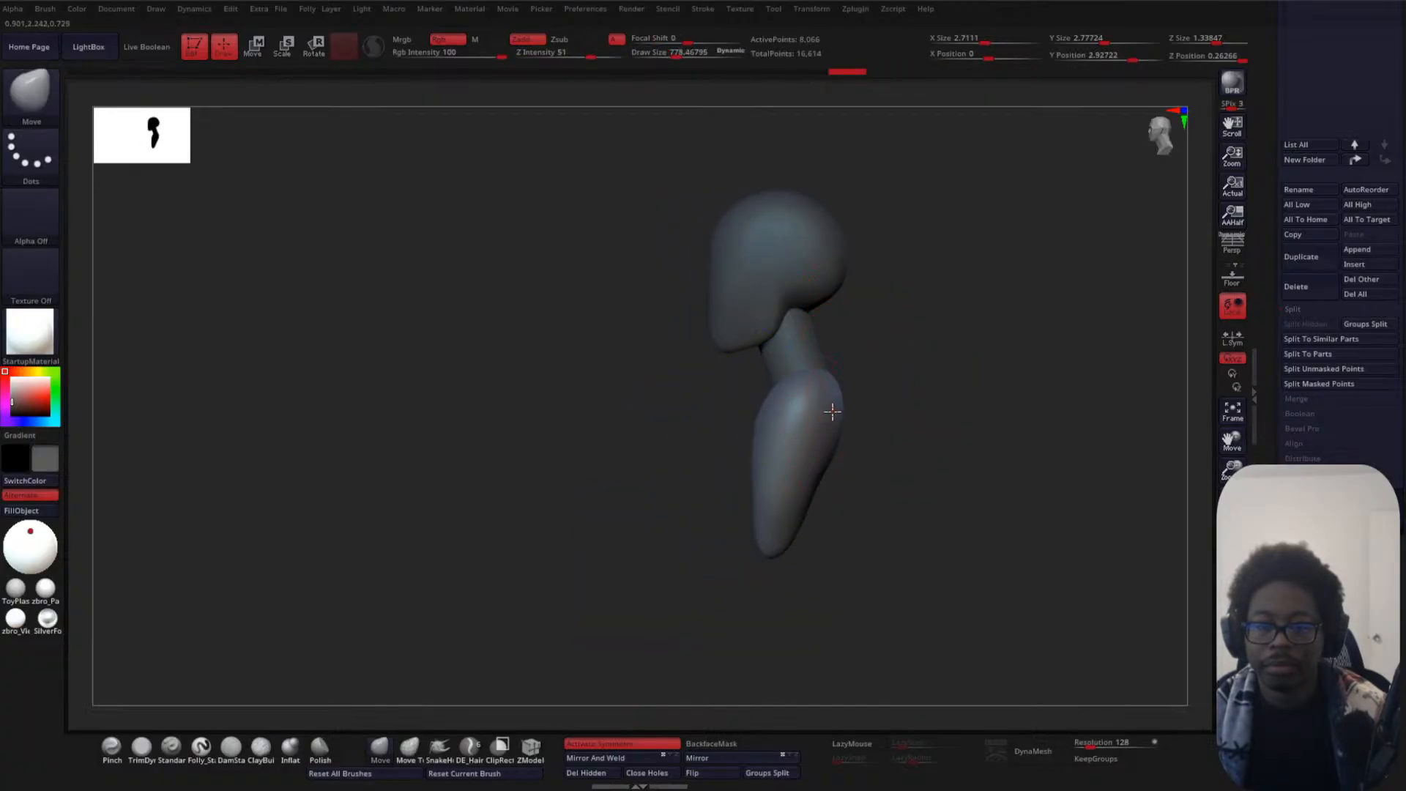
mouse_move(812, 482)
mouse_down()
mouse_move(828, 486)
mouse_move(820, 505)
mouse_move(721, 520)
mouse_up()
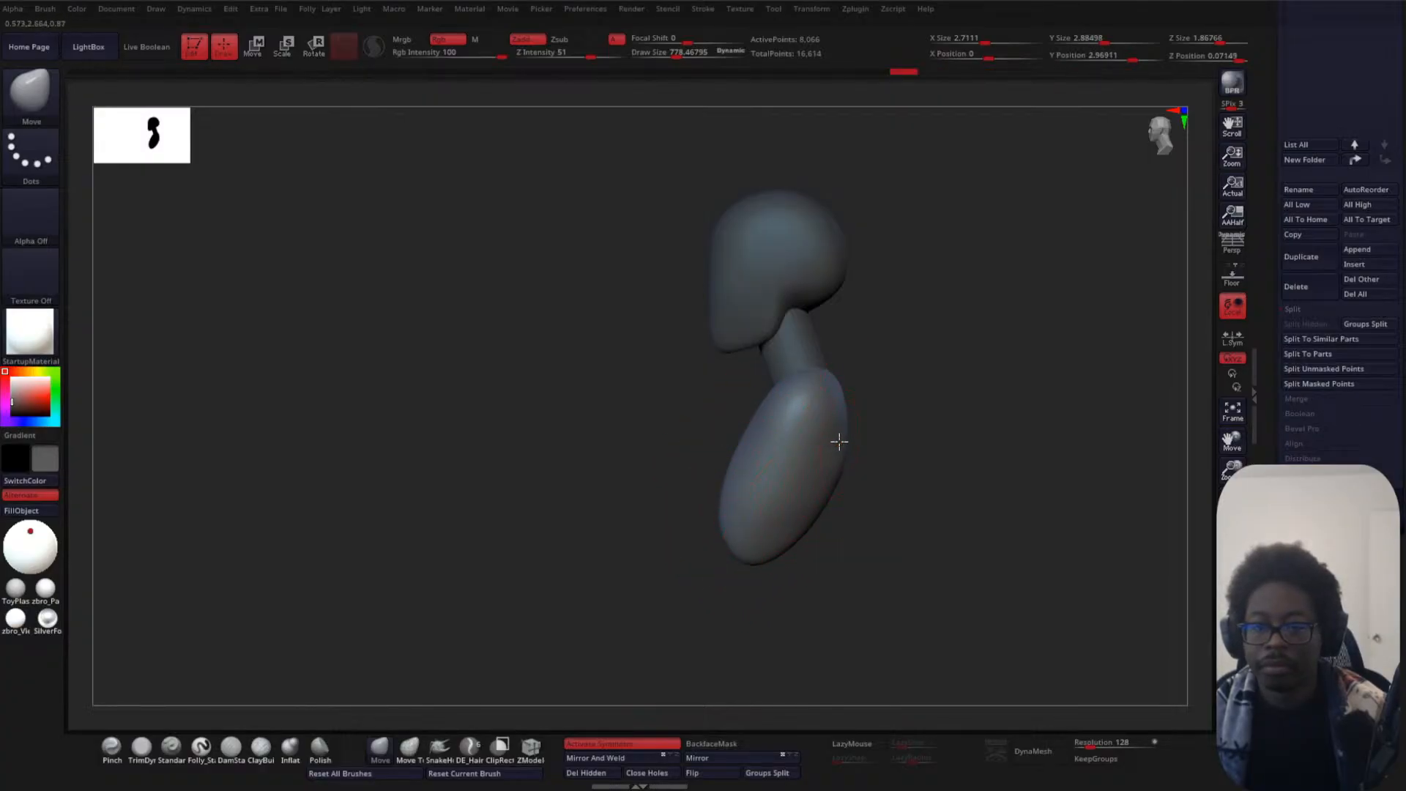
drag(900, 407, 930, 339)
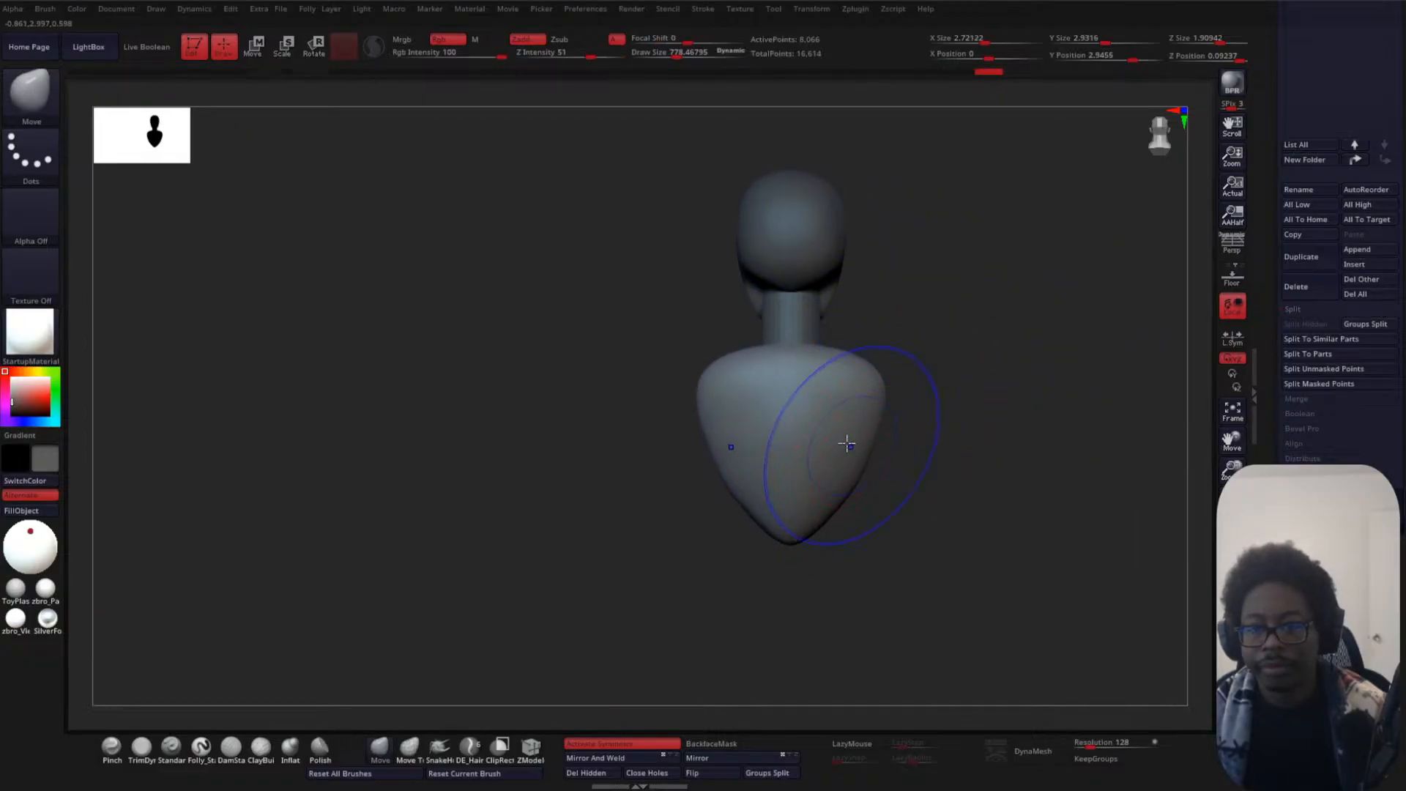
drag(1005, 405, 1047, 421)
- Refine the torso's side profile, adjusting the chest front, lower end and upper back
mouse_move(865, 406)
mouse_down()
mouse_move(917, 418)
mouse_move(762, 477)
mouse_move(783, 455)
mouse_move(760, 496)
mouse_move(757, 468)
mouse_up()
mouse_move(841, 339)
mouse_down()
mouse_move(823, 427)
mouse_move(894, 423)
mouse_move(866, 437)
mouse_move(705, 436)
mouse_up()
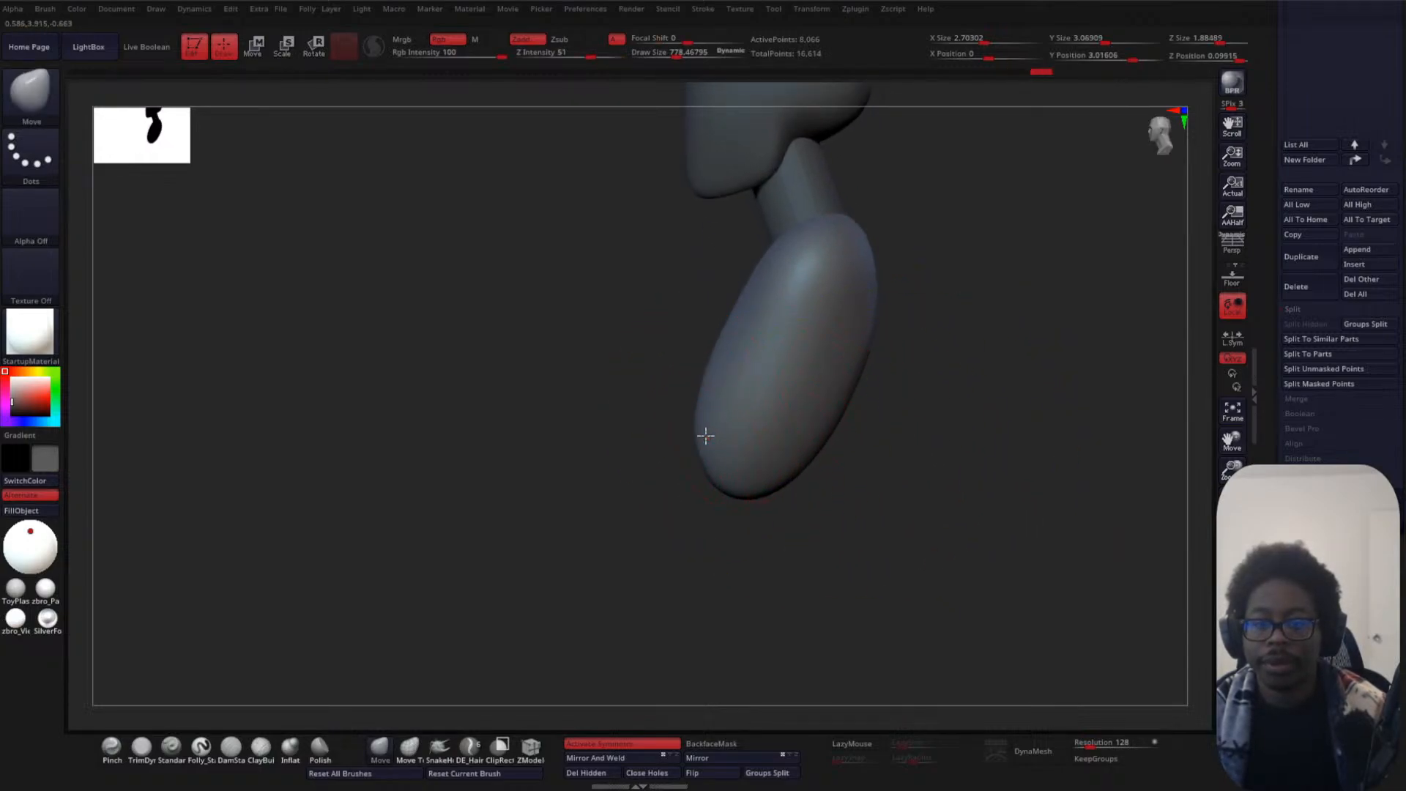
alt+drag(969, 352, 938, 369)
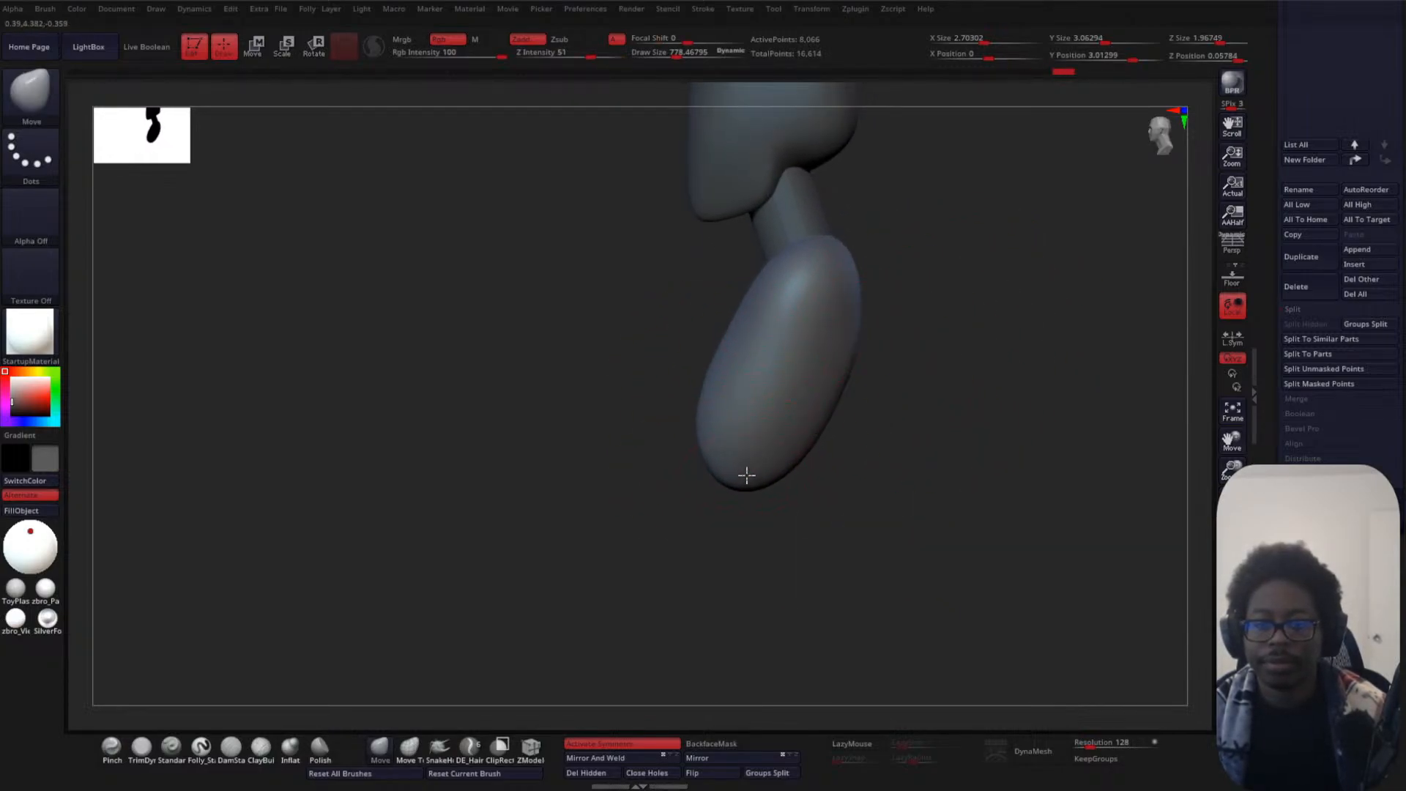
drag(747, 475, 702, 408)
shift+drag(812, 444, 843, 296)
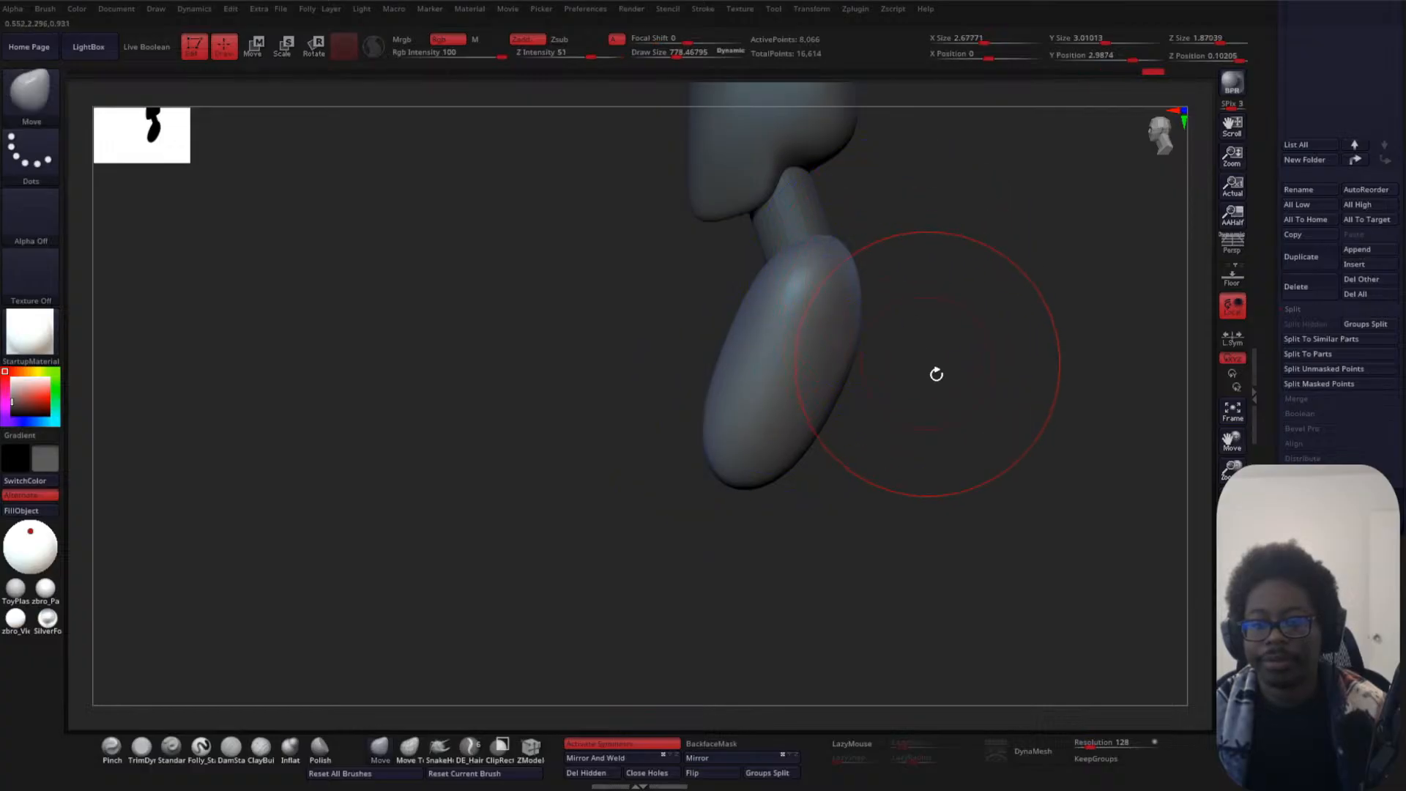
mouse_move(935, 373)
shift+mouse_down()
mouse_move(970, 323)
mouse_move(954, 382)
shift+mouse_up()
- Reshape the torso's sides from the front and smooth its lower end
drag(737, 481, 746, 493)
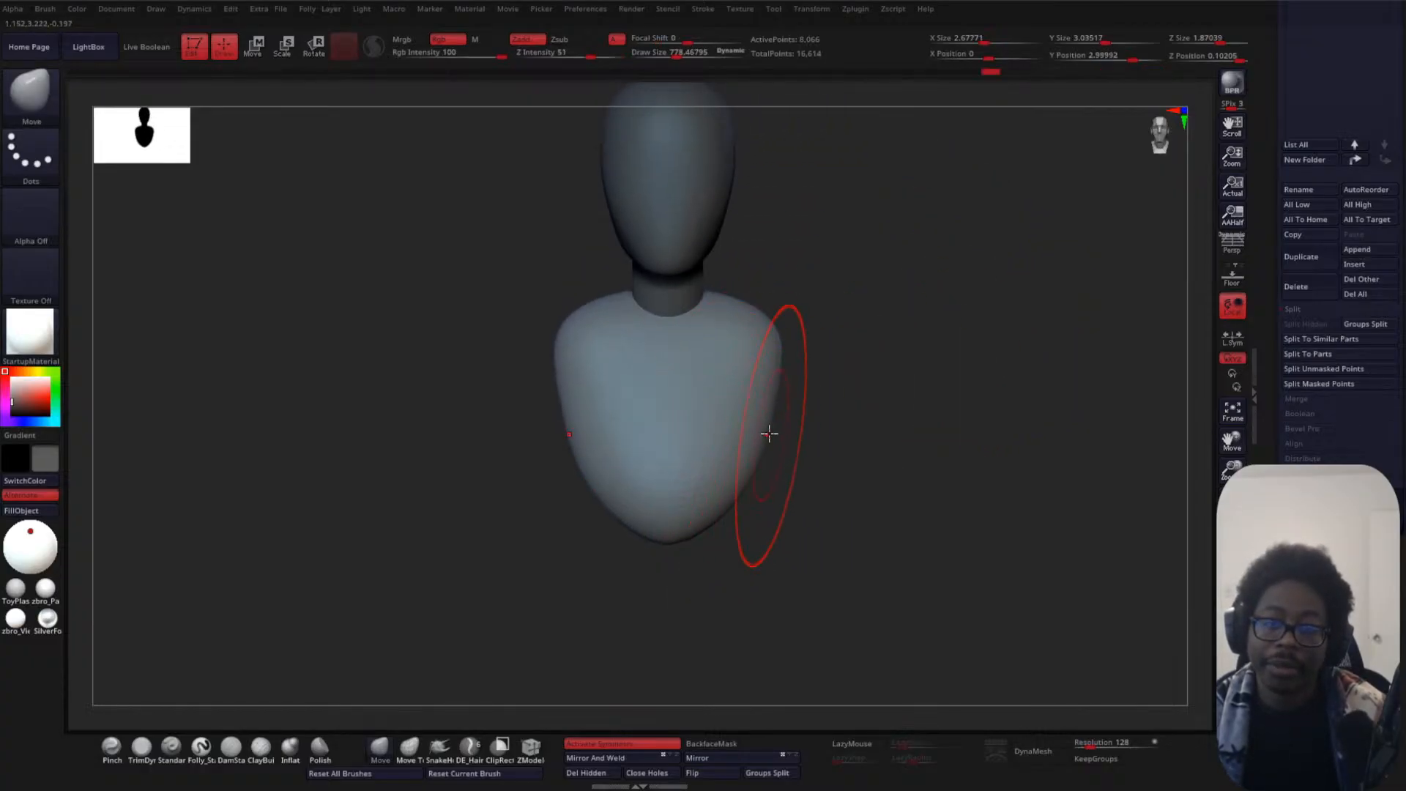
mouse_move(769, 433)
mouse_down()
mouse_move(776, 420)
mouse_move(688, 474)
mouse_up()
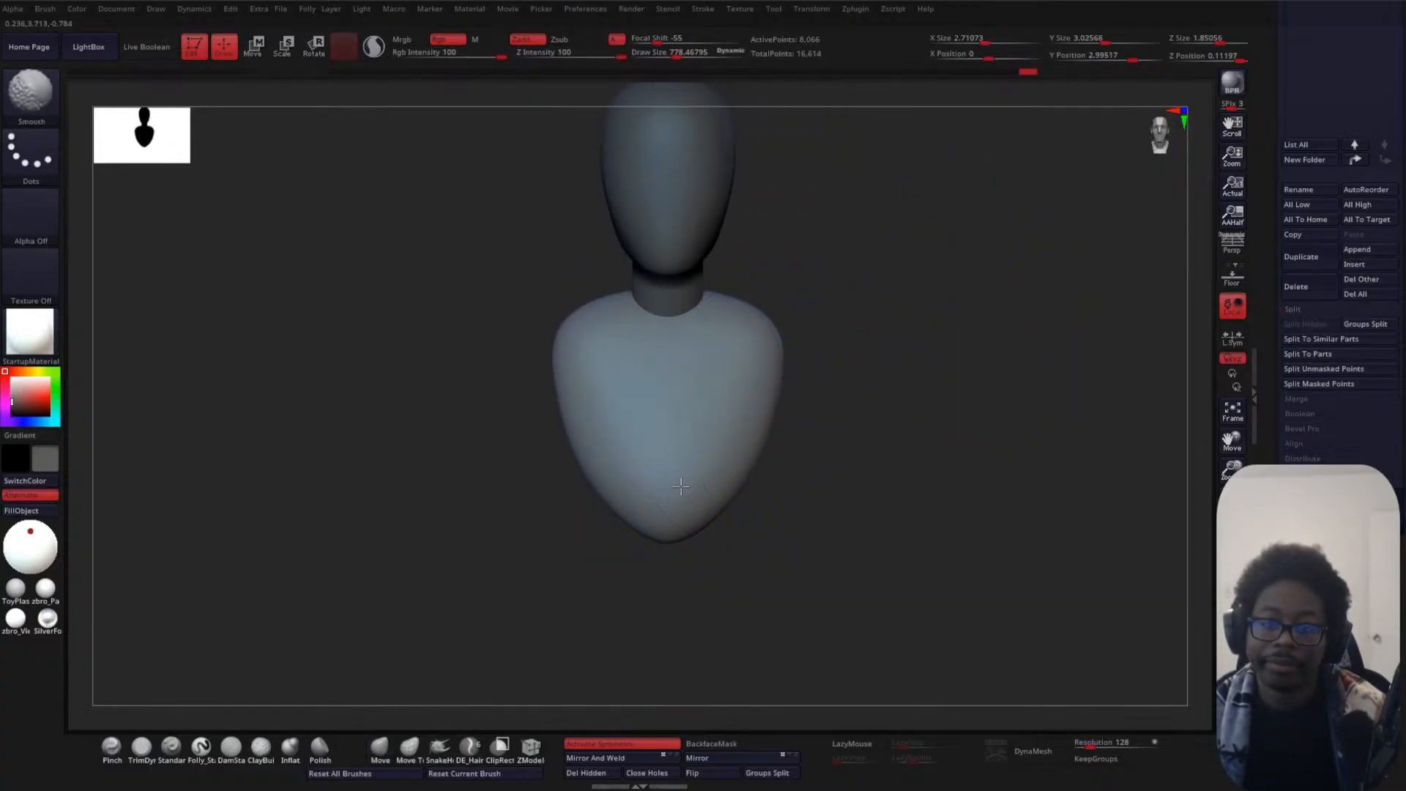
mouse_move(915, 383)
mouse_down()
mouse_move(869, 424)
mouse_move(859, 388)
mouse_up()
mouse_move(859, 388)
alt+mouse_down()
mouse_move(906, 424)
mouse_move(983, 411)
alt+mouse_up()
key(ctrl+shift)
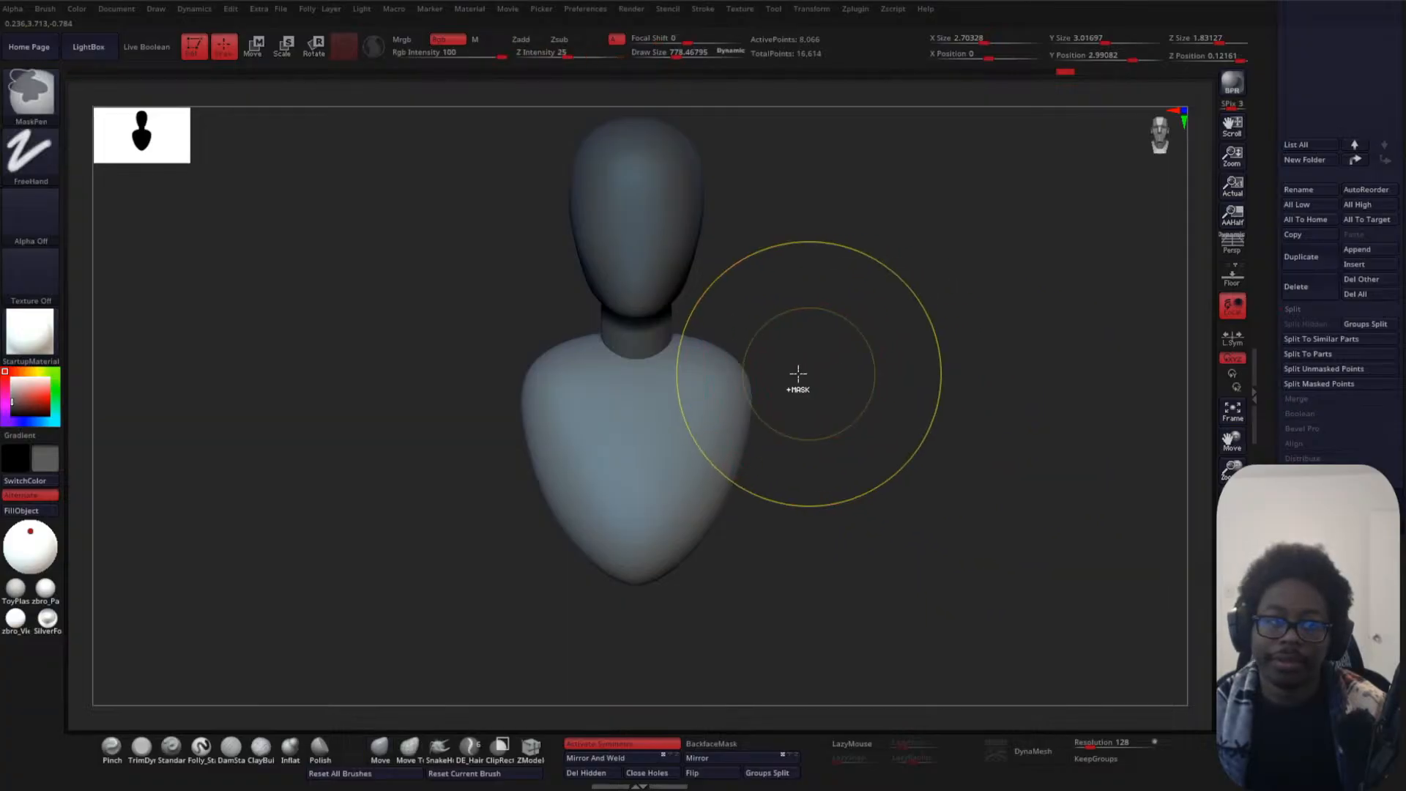
click(44, 108)
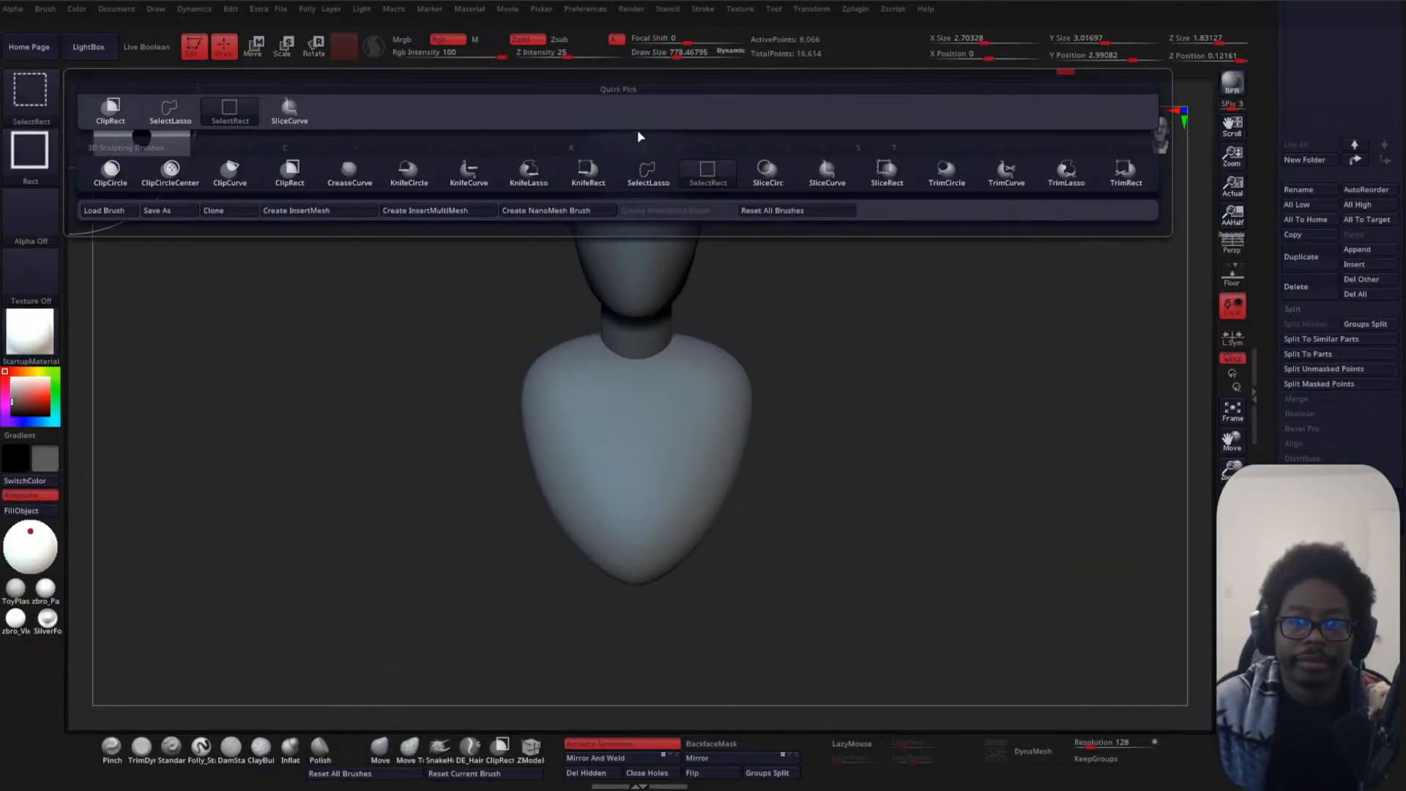
click(532, 181)
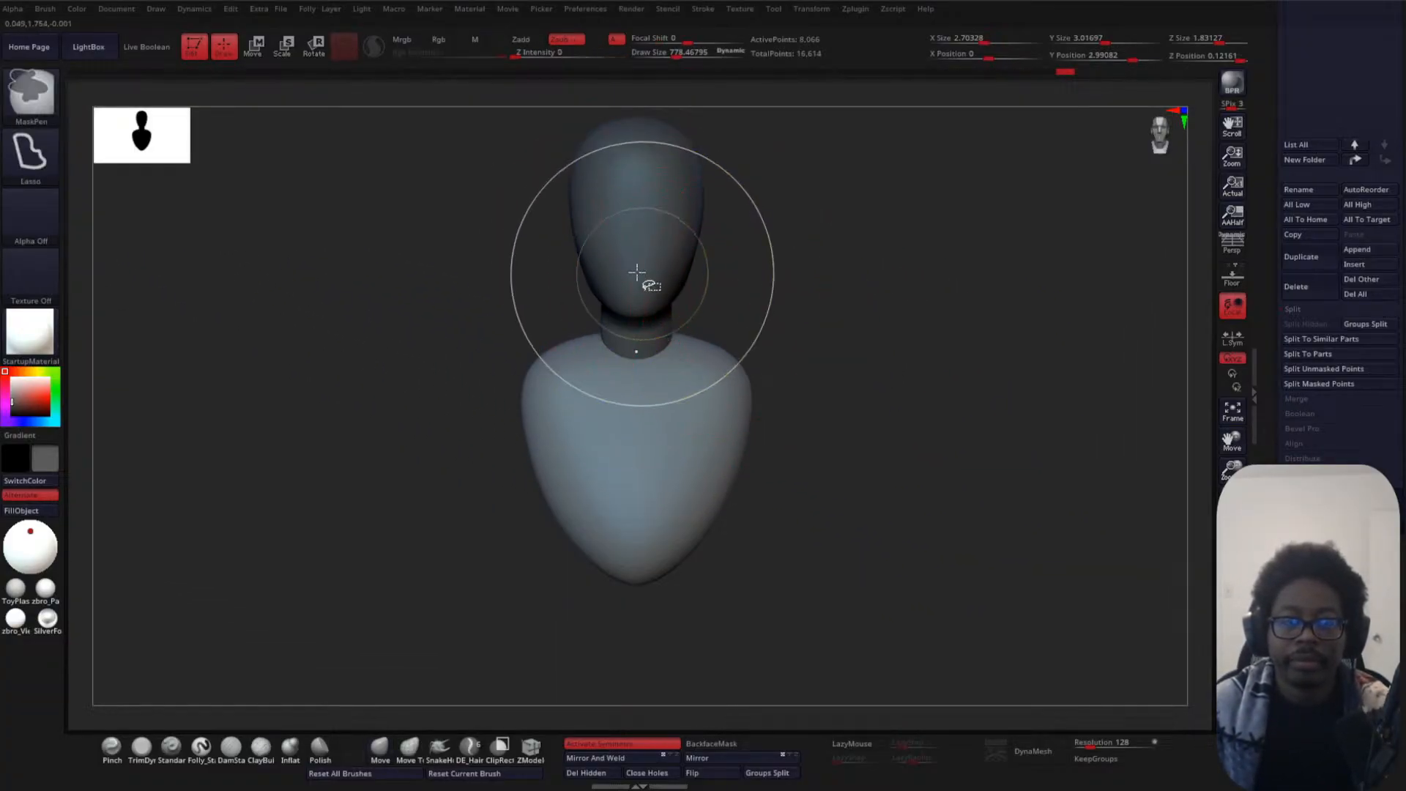
- Slice off the outer shoulders and the torso's lower end with the KnifeCurve brush
click(35, 91)
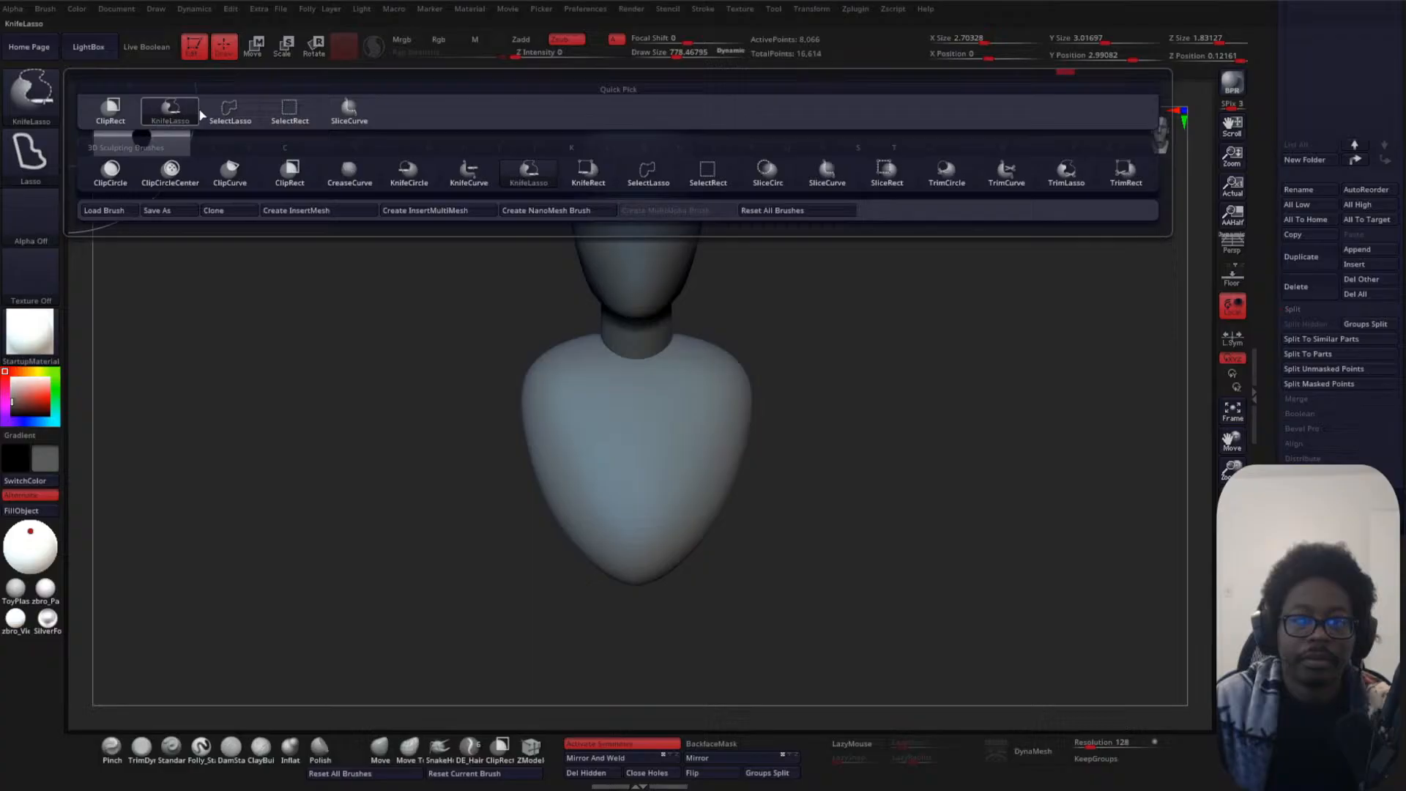
click(468, 174)
drag(518, 565, 519, 181)
drag(549, 226, 785, 408)
mouse_move(519, 330)
ctrl+shift+mouse_down()
mouse_move(847, 687)
mouse_move(392, 515)
mouse_move(781, 717)
mouse_move(471, 213)
mouse_move(697, 552)
mouse_move(596, 449)
mouse_move(550, 359)
mouse_move(542, 475)
mouse_move(797, 411)
mouse_move(797, 471)
mouse_move(720, 483)
ctrl+shift+mouse_up()
- Adjust the torso's cut shoulder sides with the Move brush and set the Draw Size to about 637
drag(821, 460, 767, 451)
key(bracketleft)
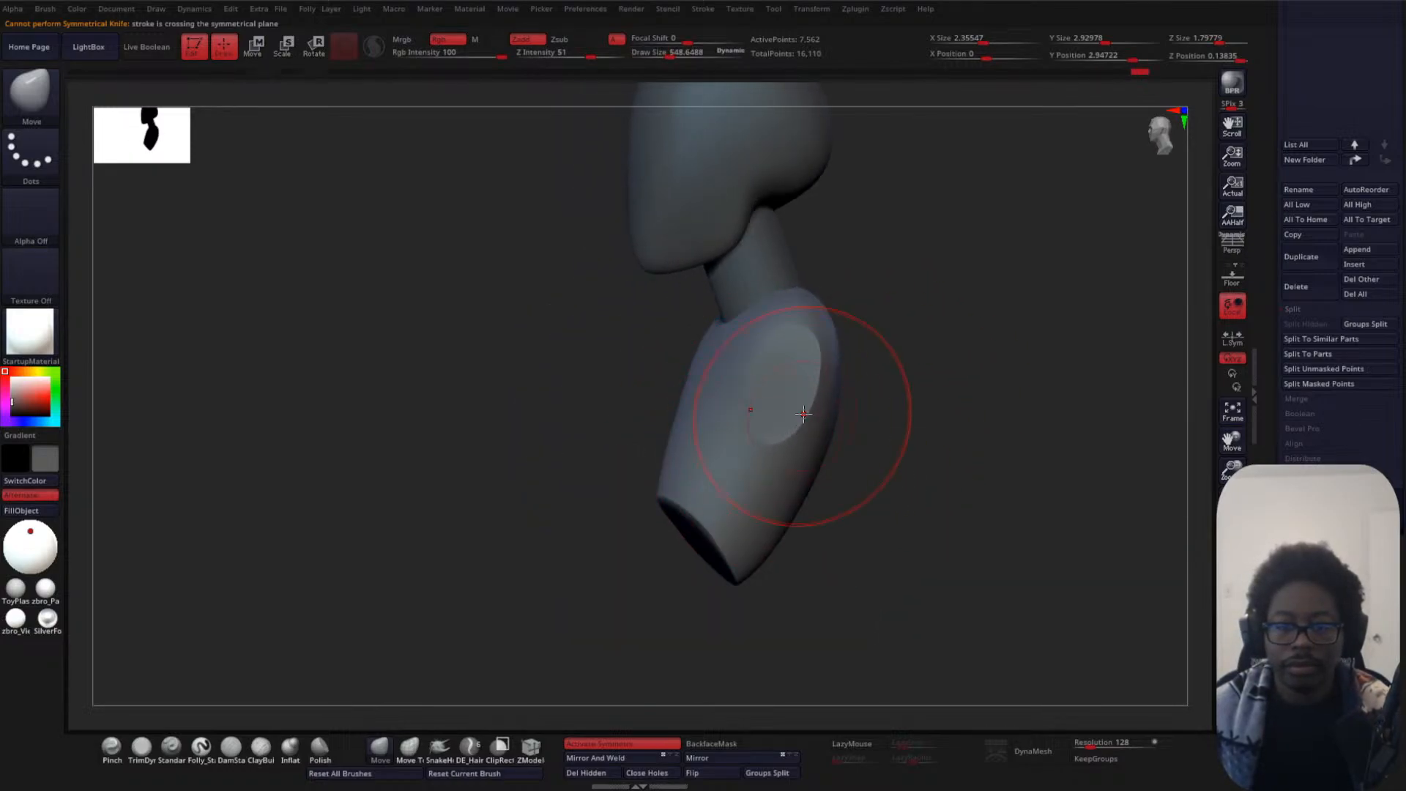
drag(920, 393, 820, 394)
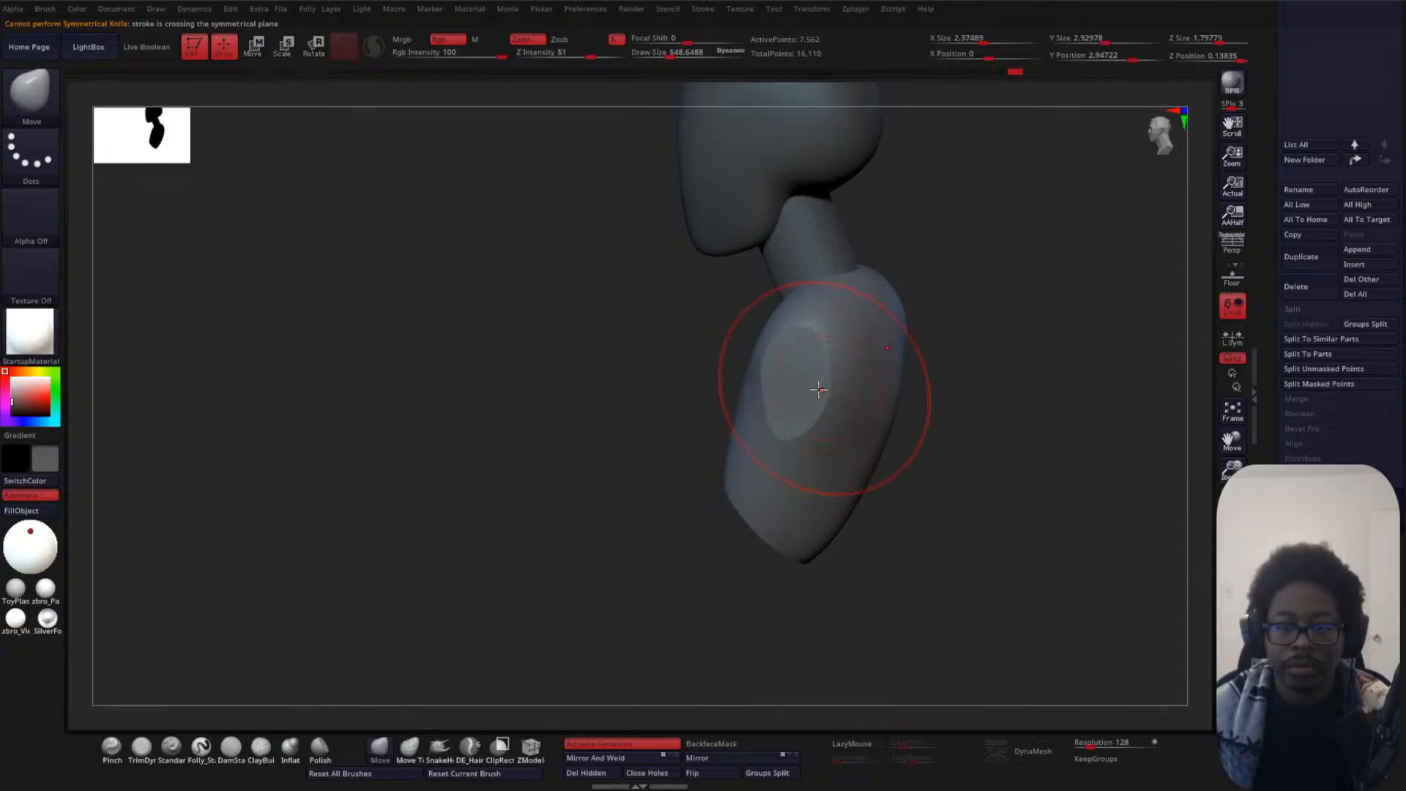
drag(646, 471, 948, 421)
key(space)
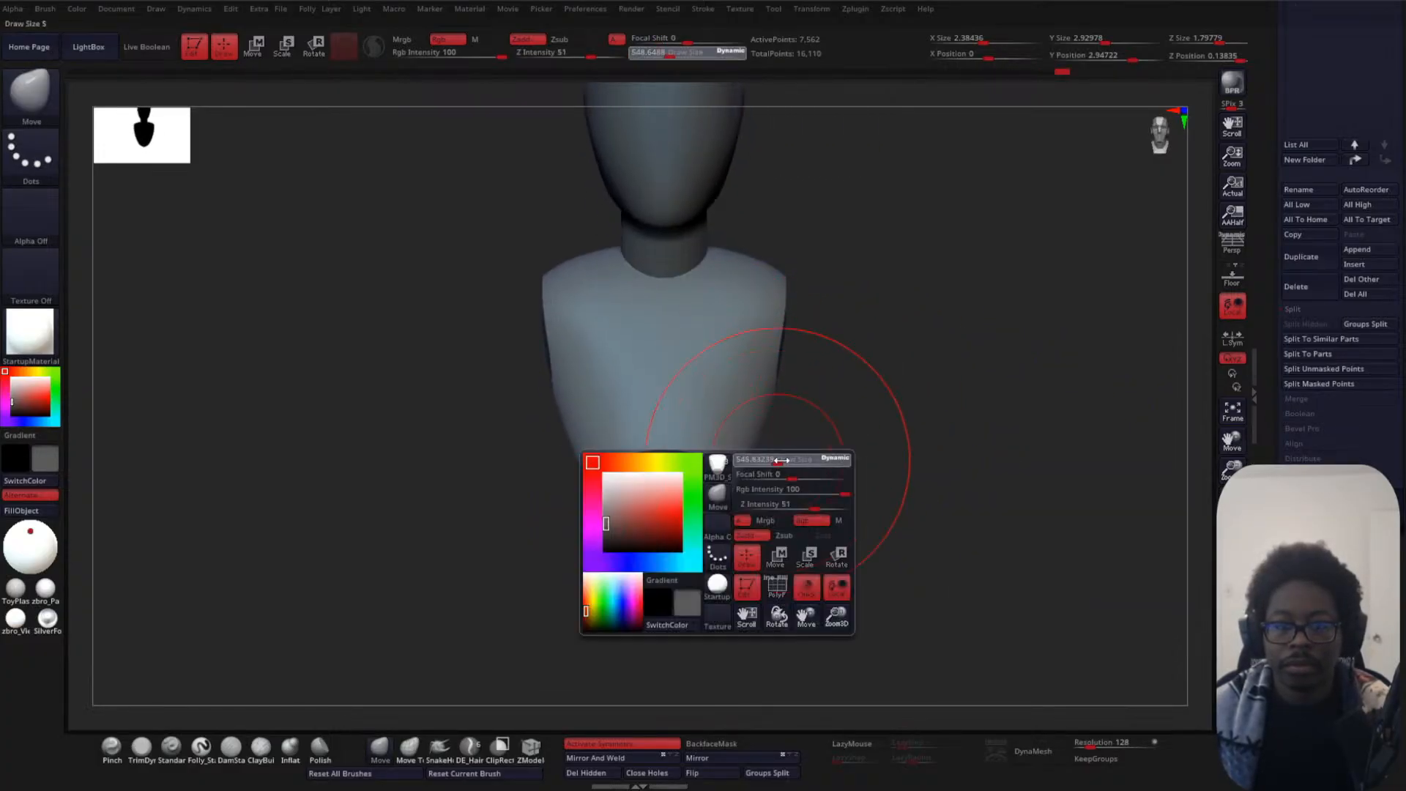
drag(747, 469, 734, 475)
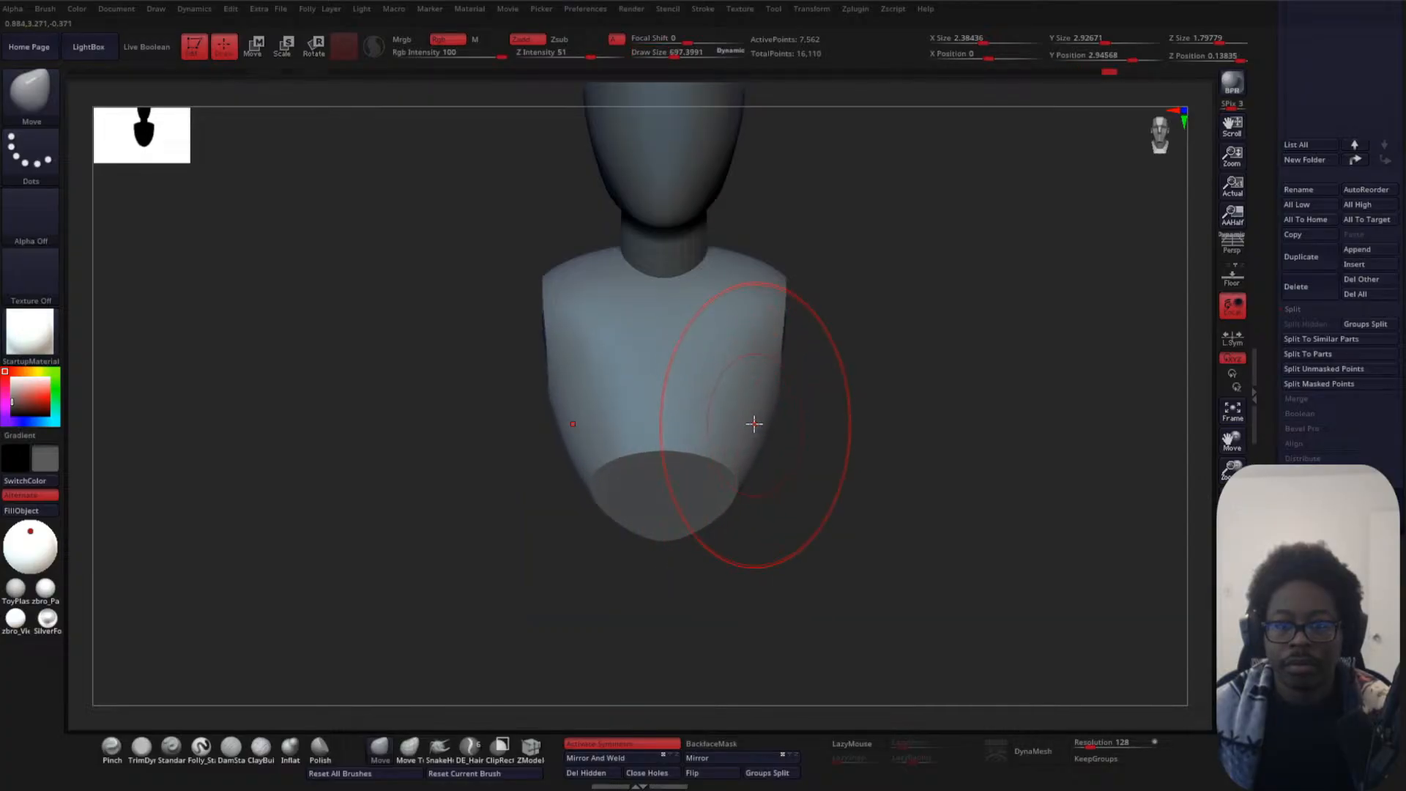
- Set the Draw Size to about 418, refine the torso's lower profile and smooth its front and sides
key(space)
drag(693, 527, 701, 530)
right_drag(714, 512, 744, 476)
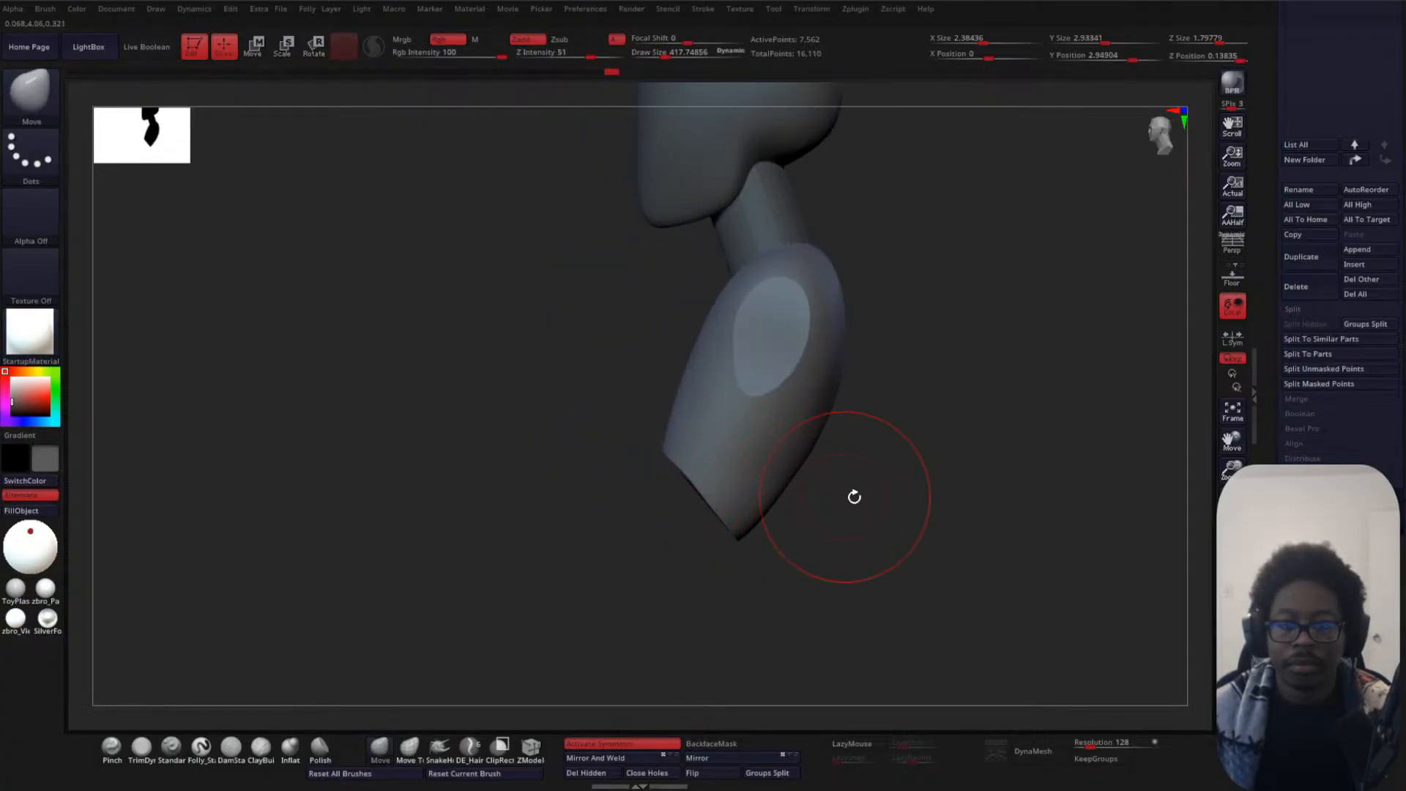
shift+right_drag(854, 496, 794, 453)
right_drag(834, 397, 906, 441)
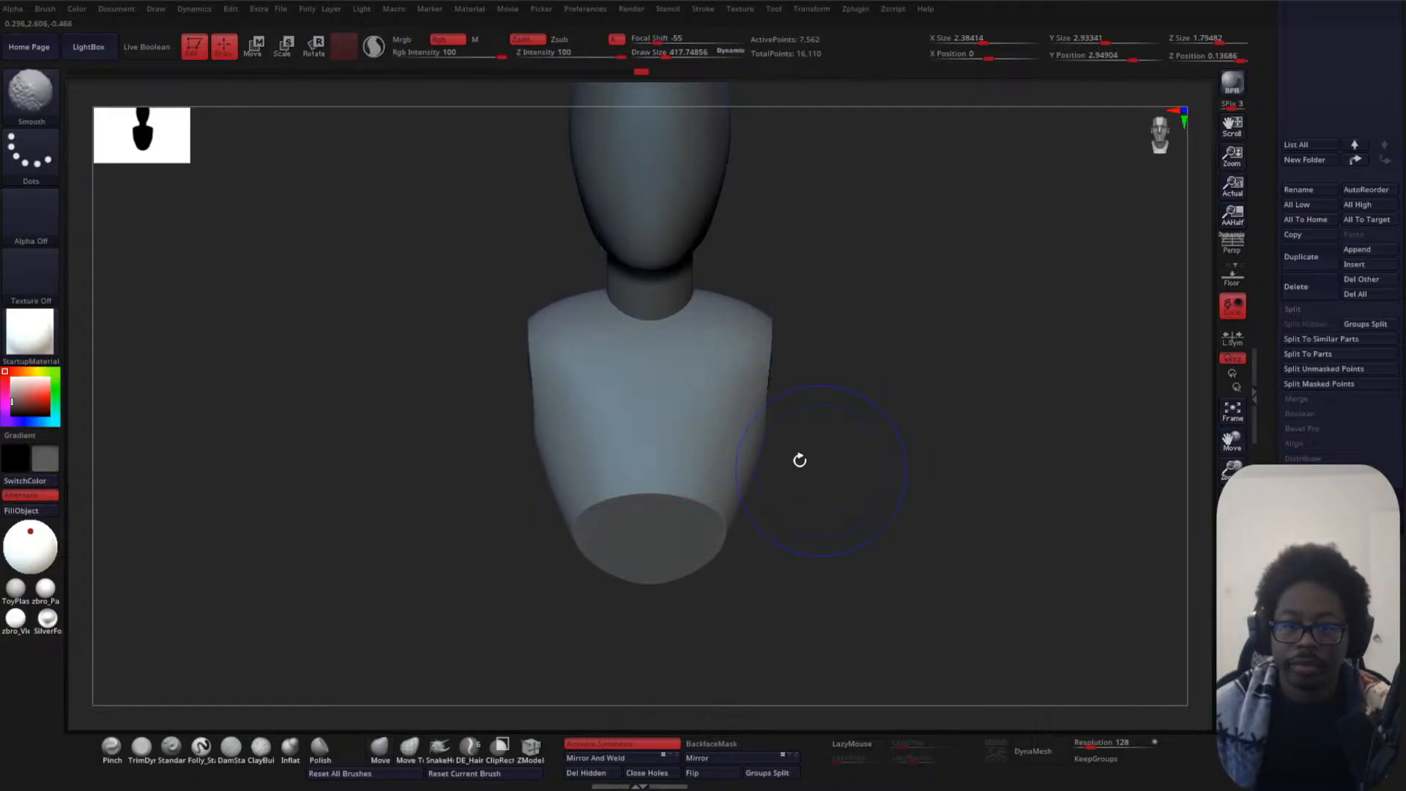
shift+drag(722, 421, 703, 387)
mouse_move(954, 380)
ctrl+right_down()
mouse_move(908, 385)
mouse_move(987, 261)
ctrl+right_up()
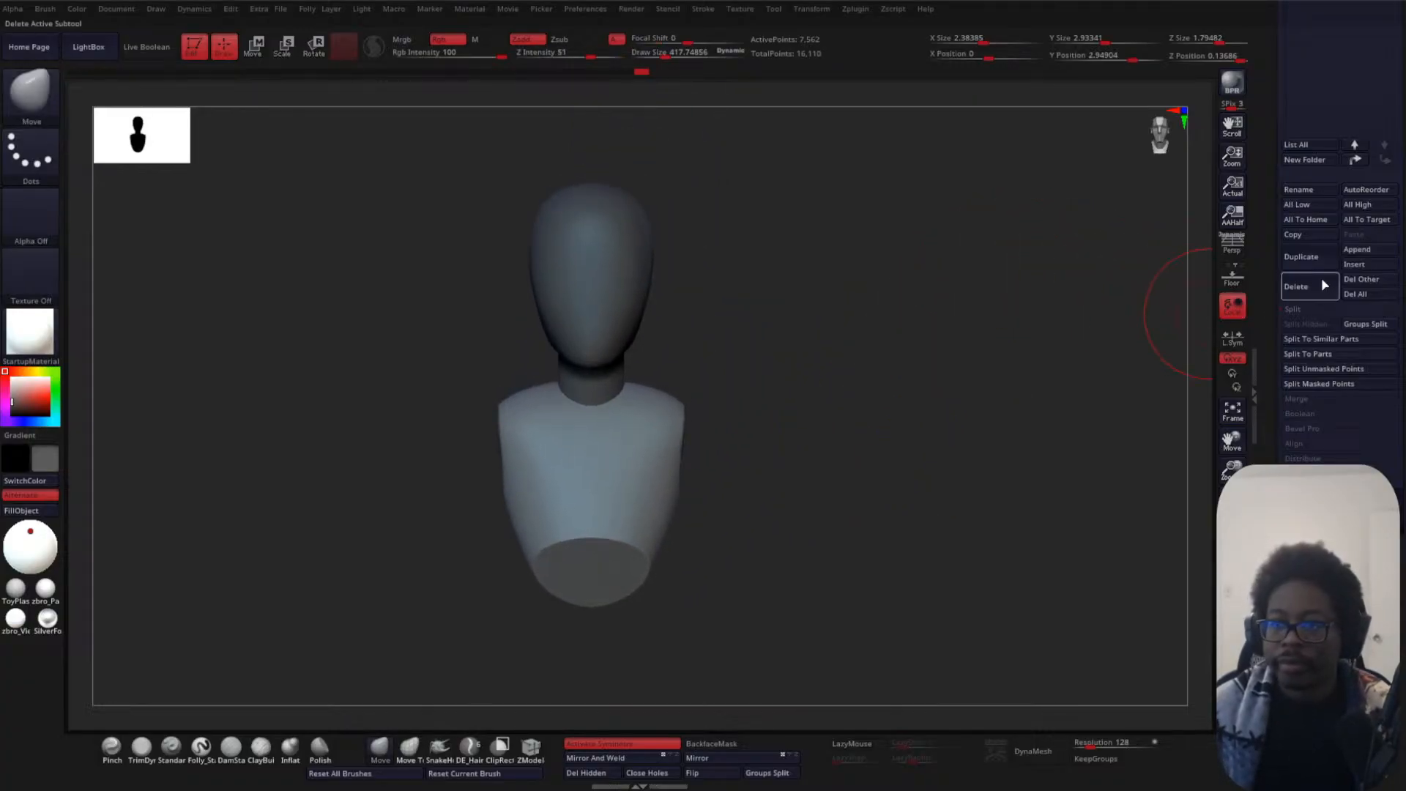
- Insert a Sphere3D_1 subtool and flatten its lower half to leave a dome, clearing any mask
click(1357, 265)
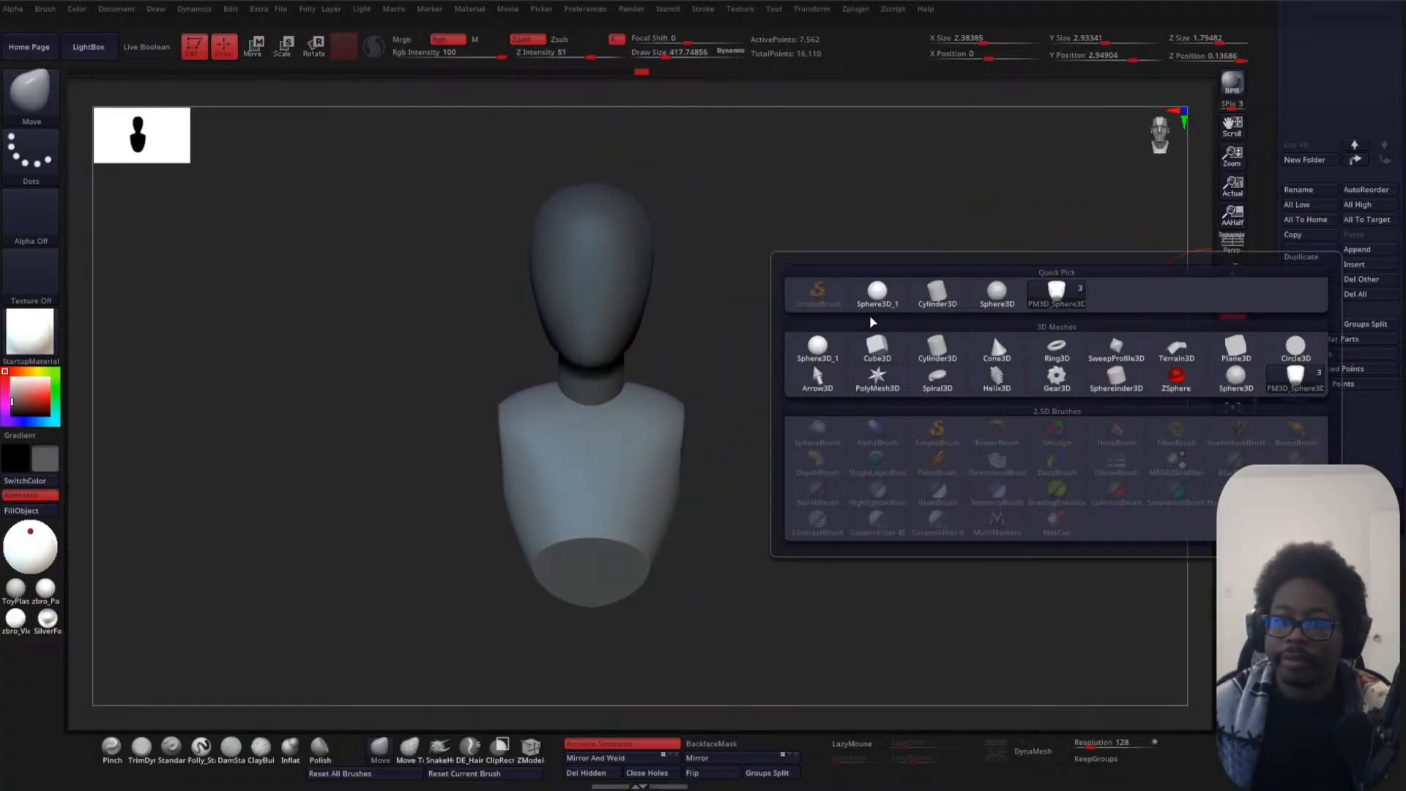
click(824, 348)
drag(807, 374, 845, 402)
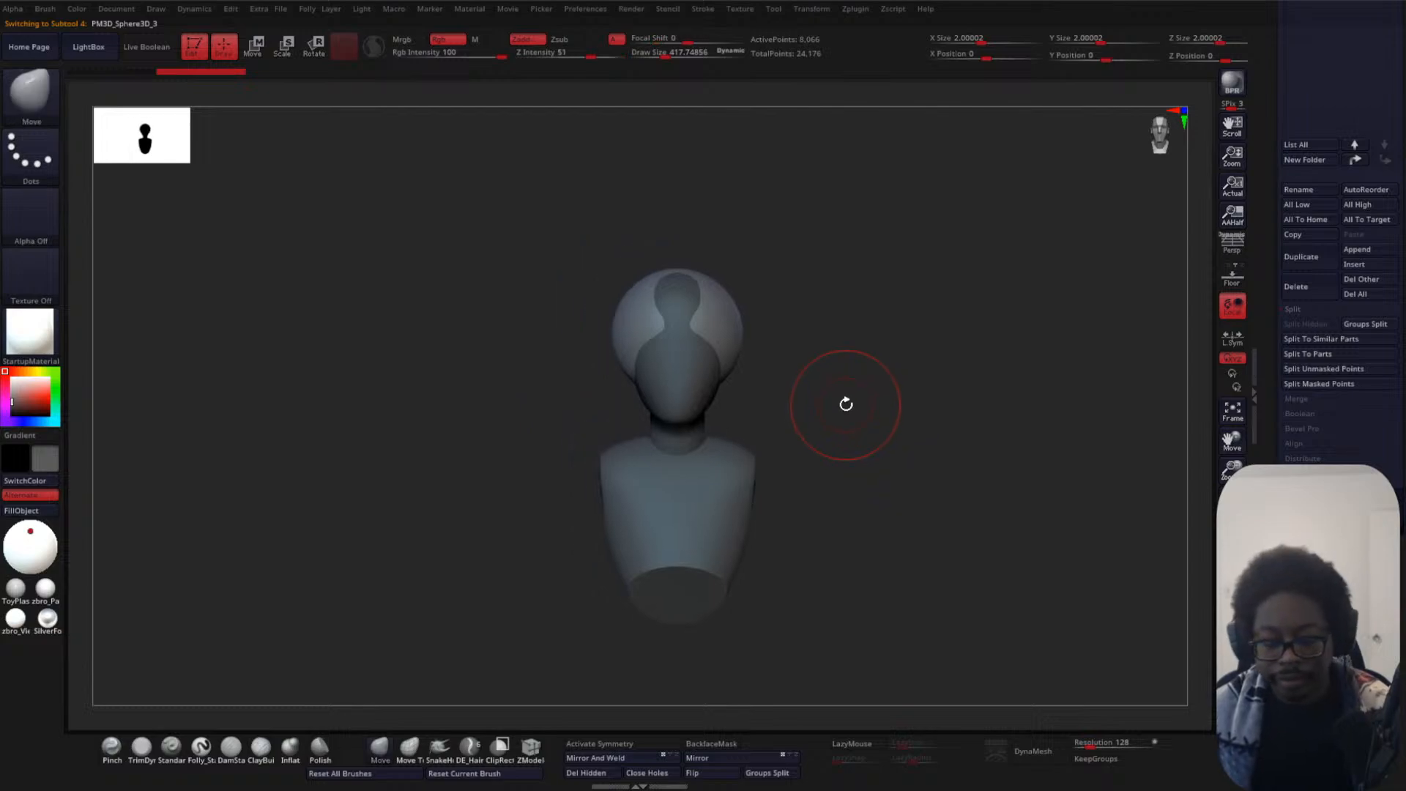
key(w)
mouse_move(473, 342)
ctrl+mouse_down()
mouse_move(1002, 558)
mouse_move(990, 524)
ctrl+mouse_up()
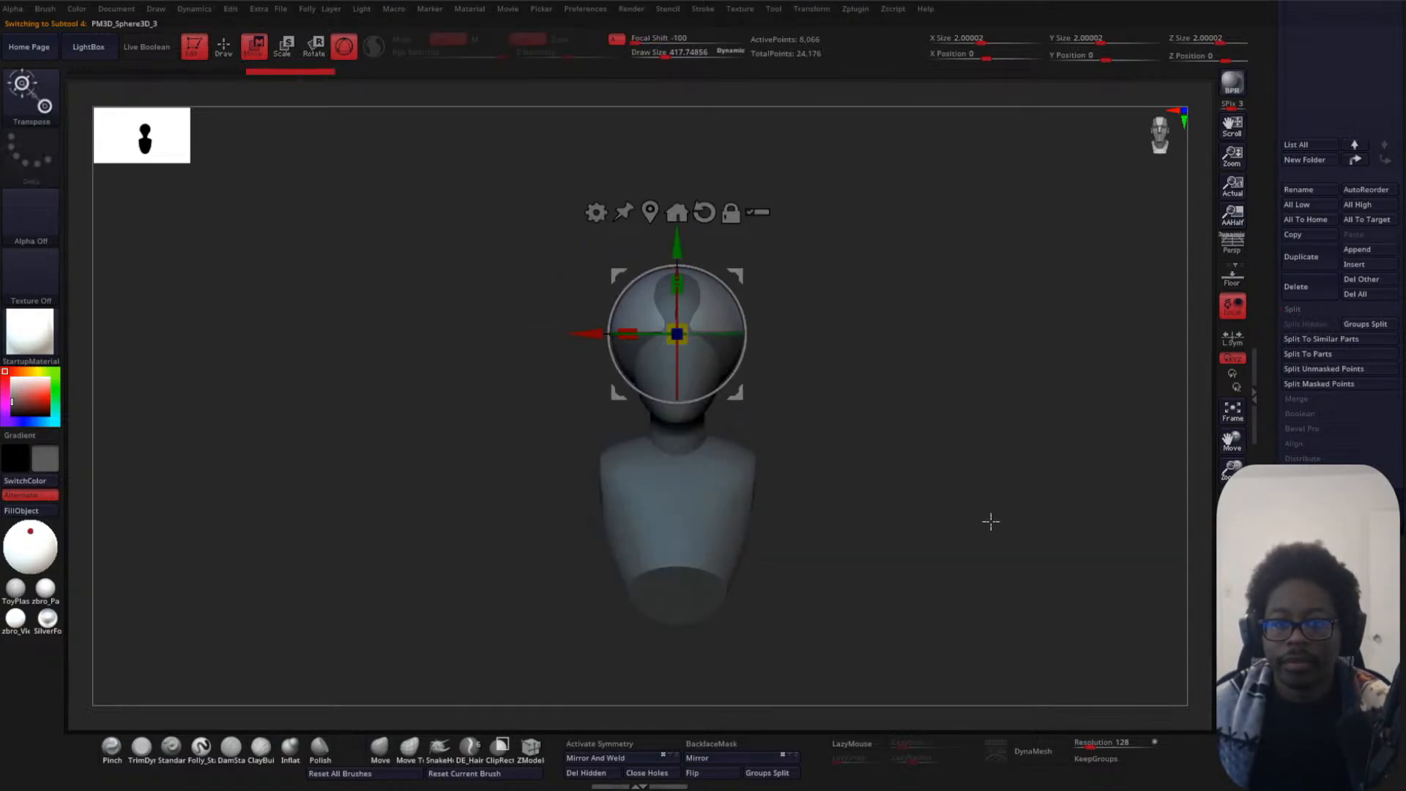
drag(680, 283, 708, 429)
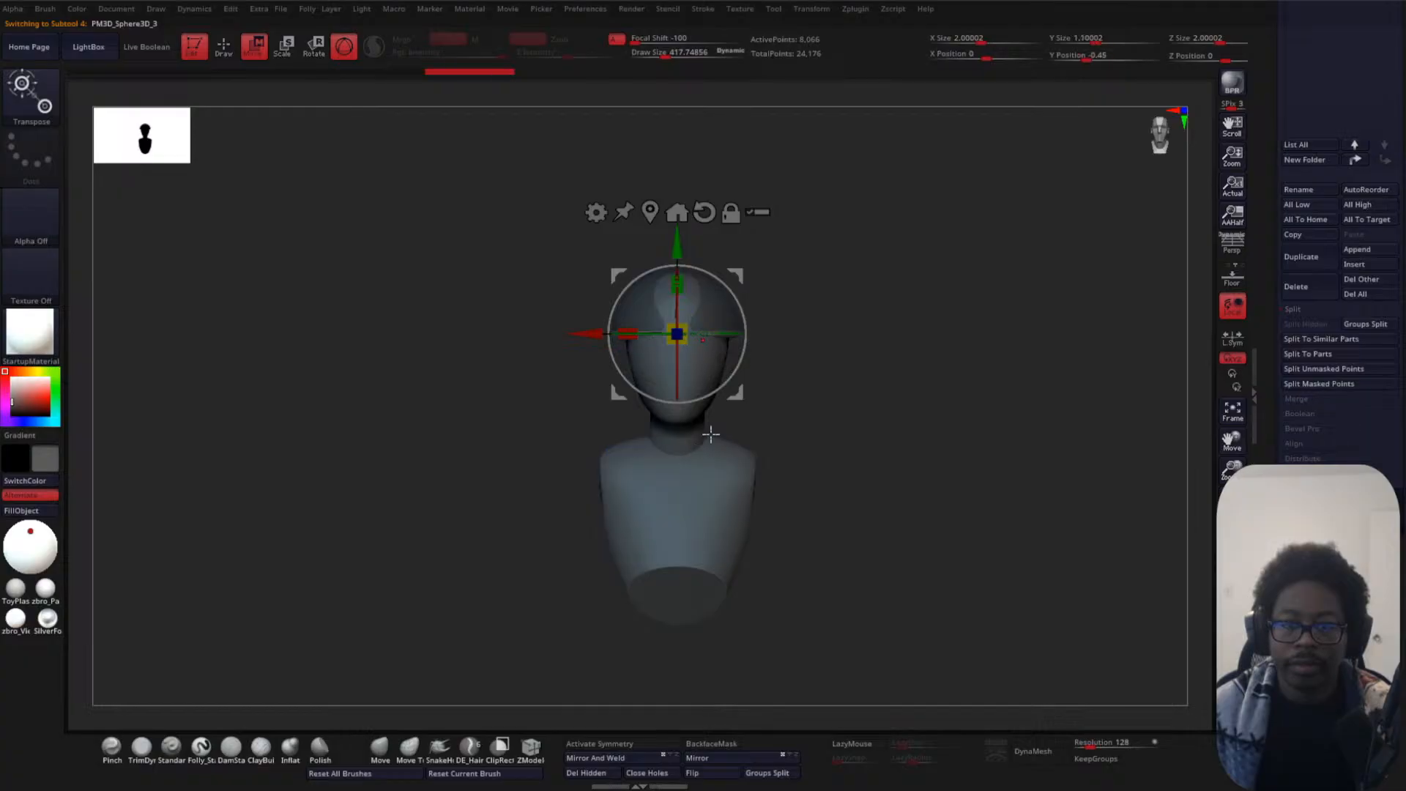
ctrl+drag(901, 340, 914, 356)
- Move the dome down to Y position 2.24 and out beside the torso at shoulder height
drag(676, 245, 678, 423)
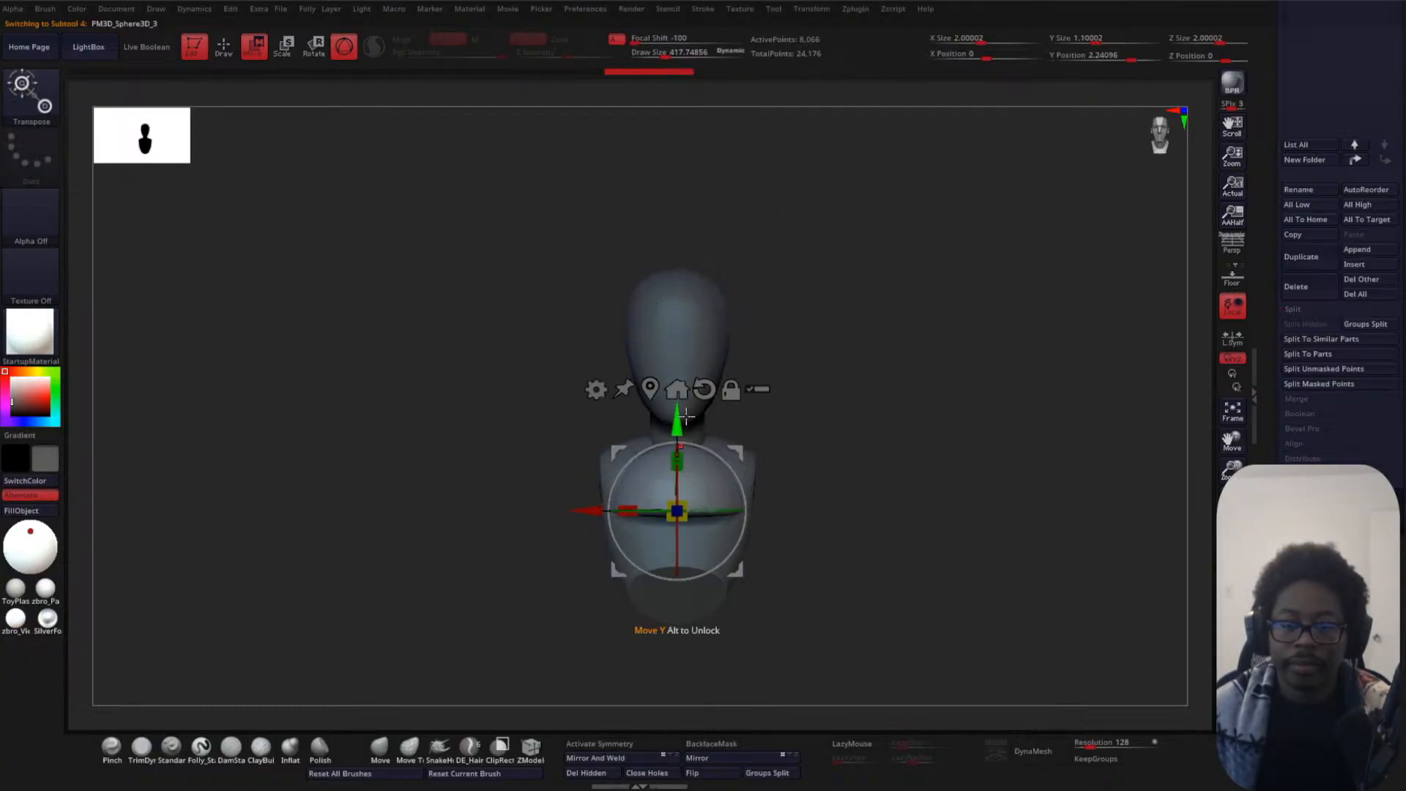
alt+drag(845, 467, 836, 368)
drag(591, 409, 718, 398)
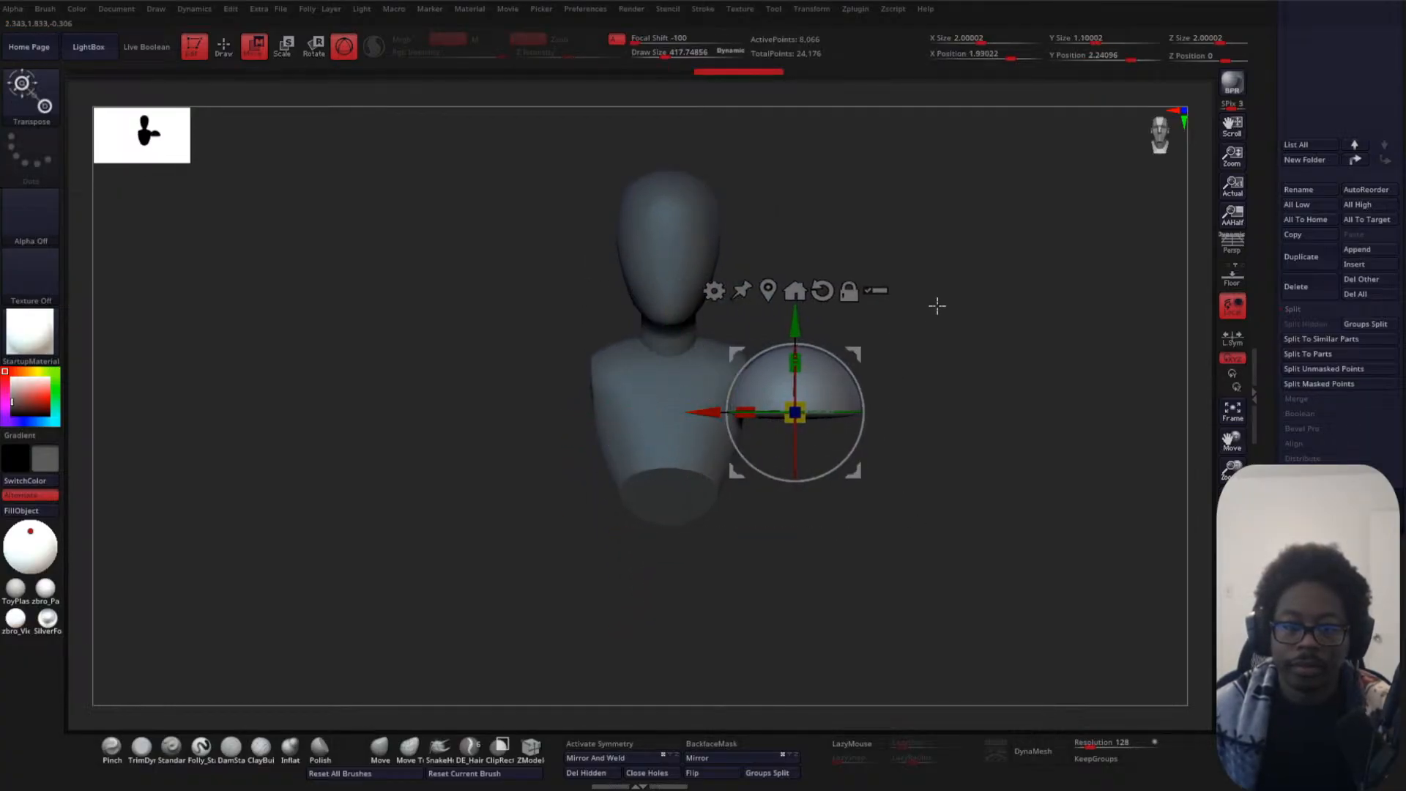
- Narrow the dome's depth and shrink it to about 1.56 wide, 0.86 high and 1.25 deep
alt+drag(936, 305, 904, 482)
drag(1026, 429, 875, 401)
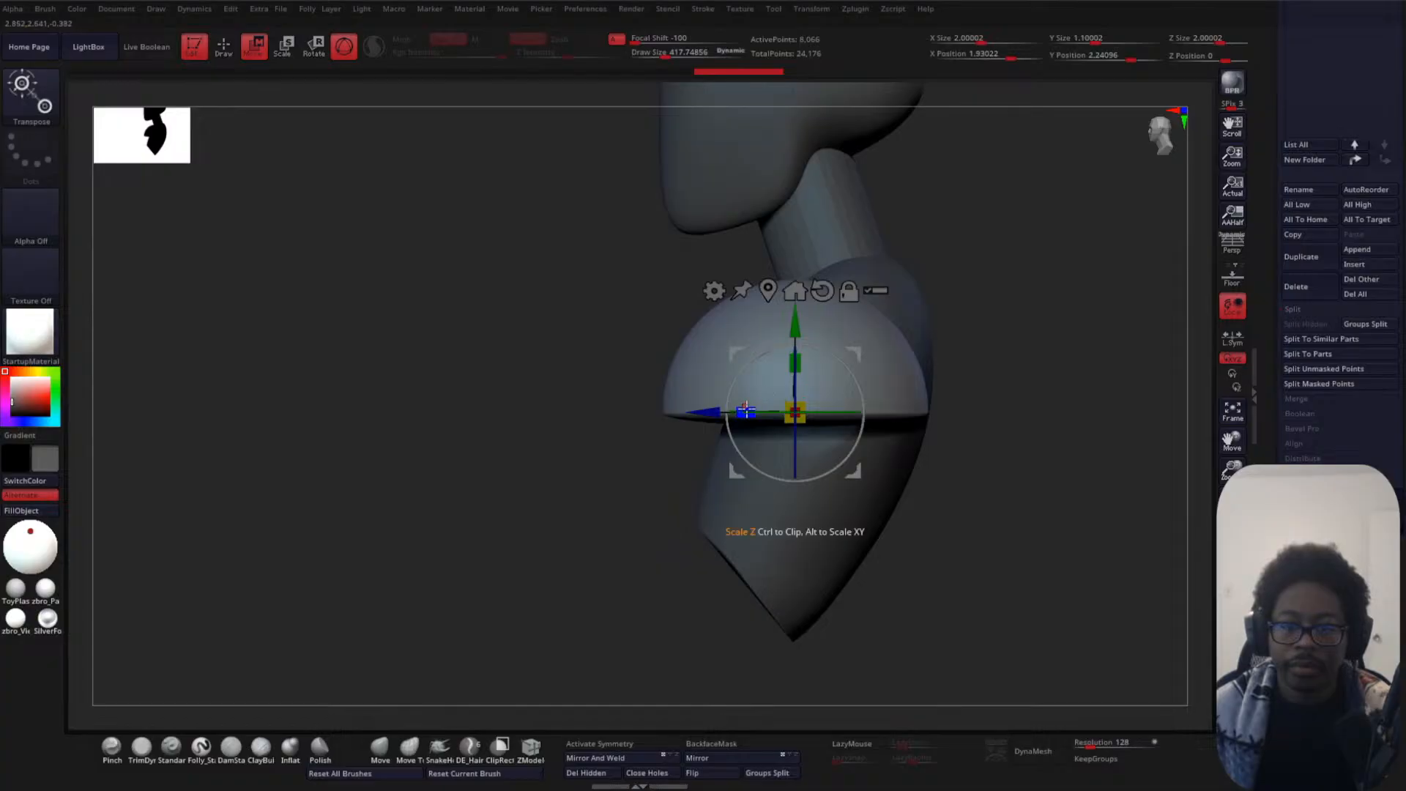
drag(745, 413, 795, 415)
shift+drag(961, 410, 1016, 447)
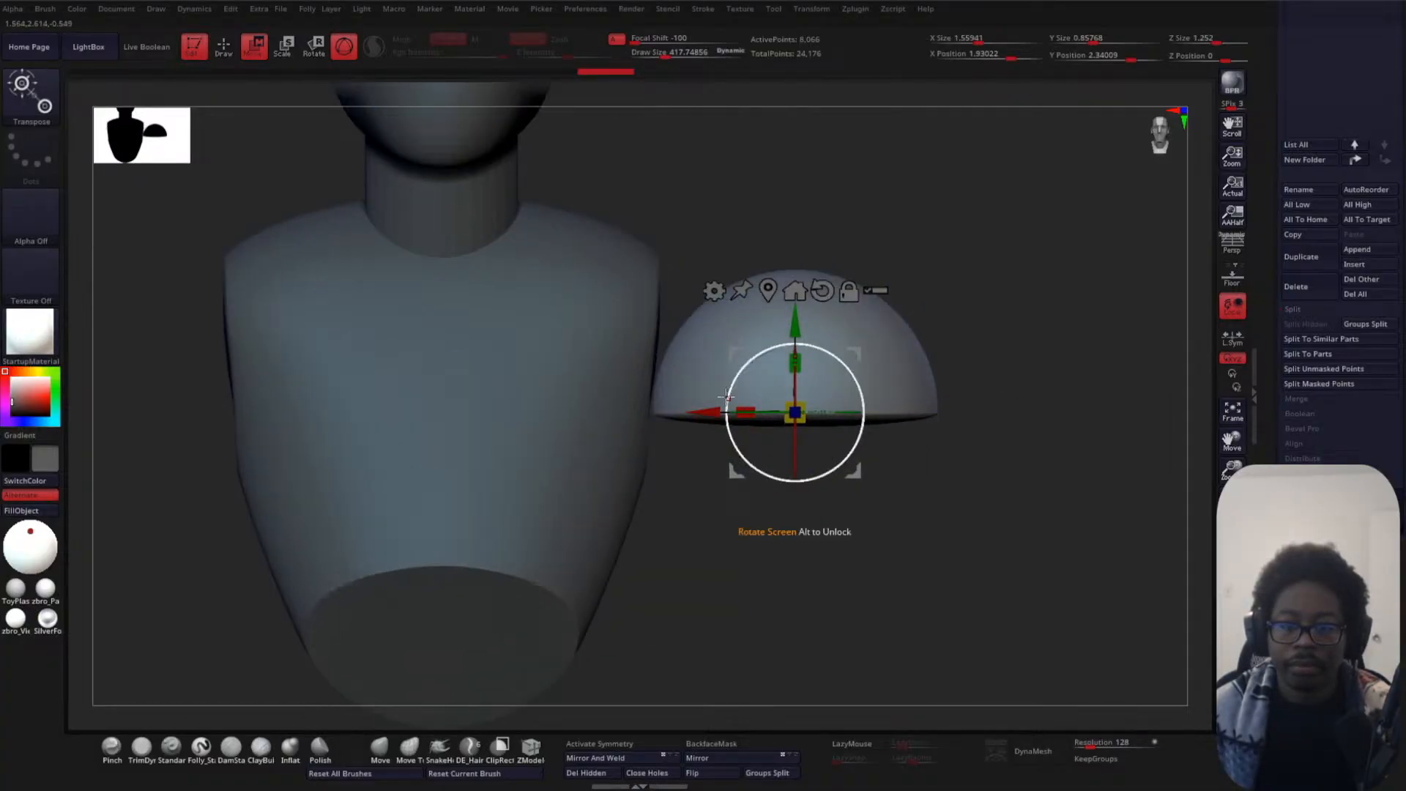
- Fit the dome against the torso's cut shoulder at X position 1.2864 and scale it to about 1.39 wide
drag(704, 412, 586, 412)
drag(888, 382, 813, 457)
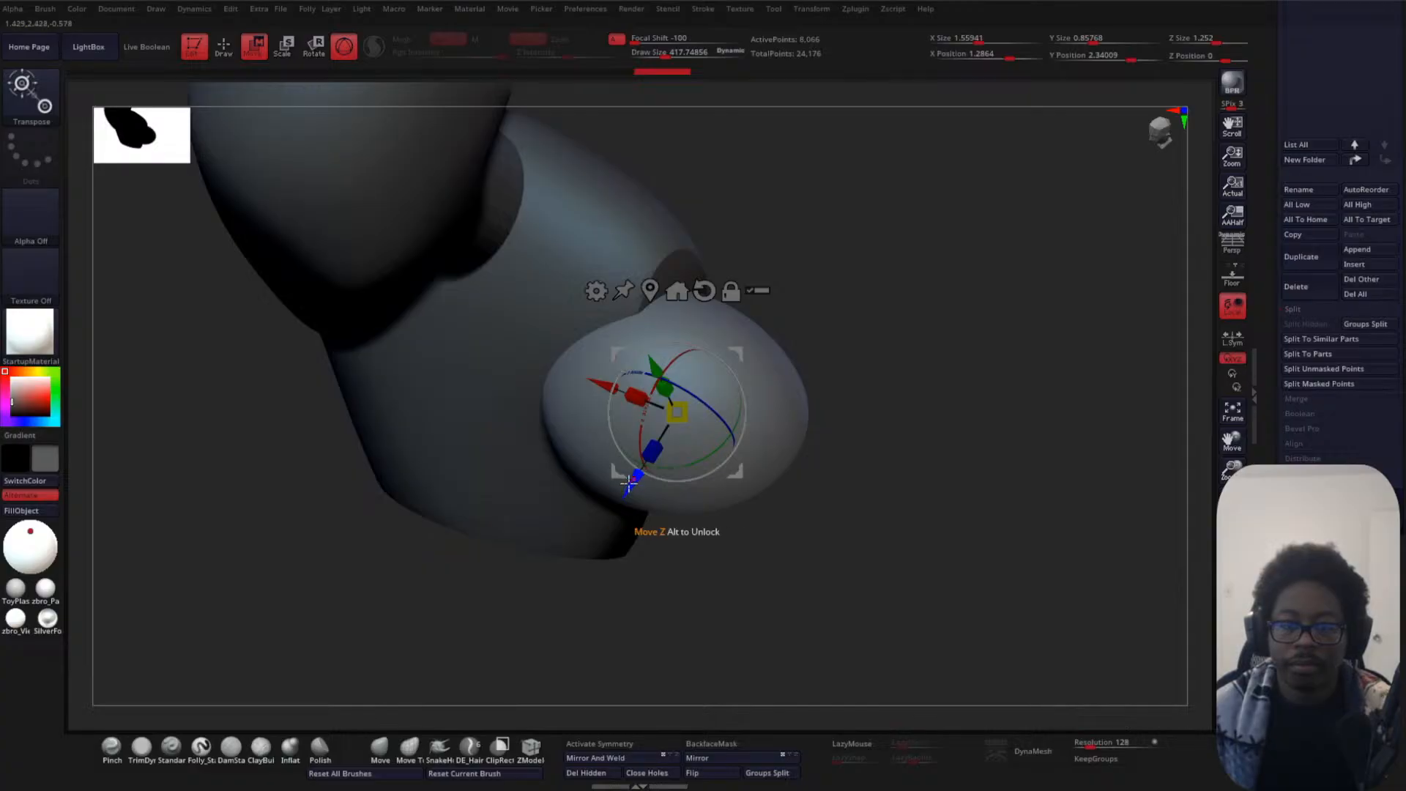
drag(633, 483, 672, 423)
drag(919, 400, 888, 402)
drag(675, 366, 684, 326)
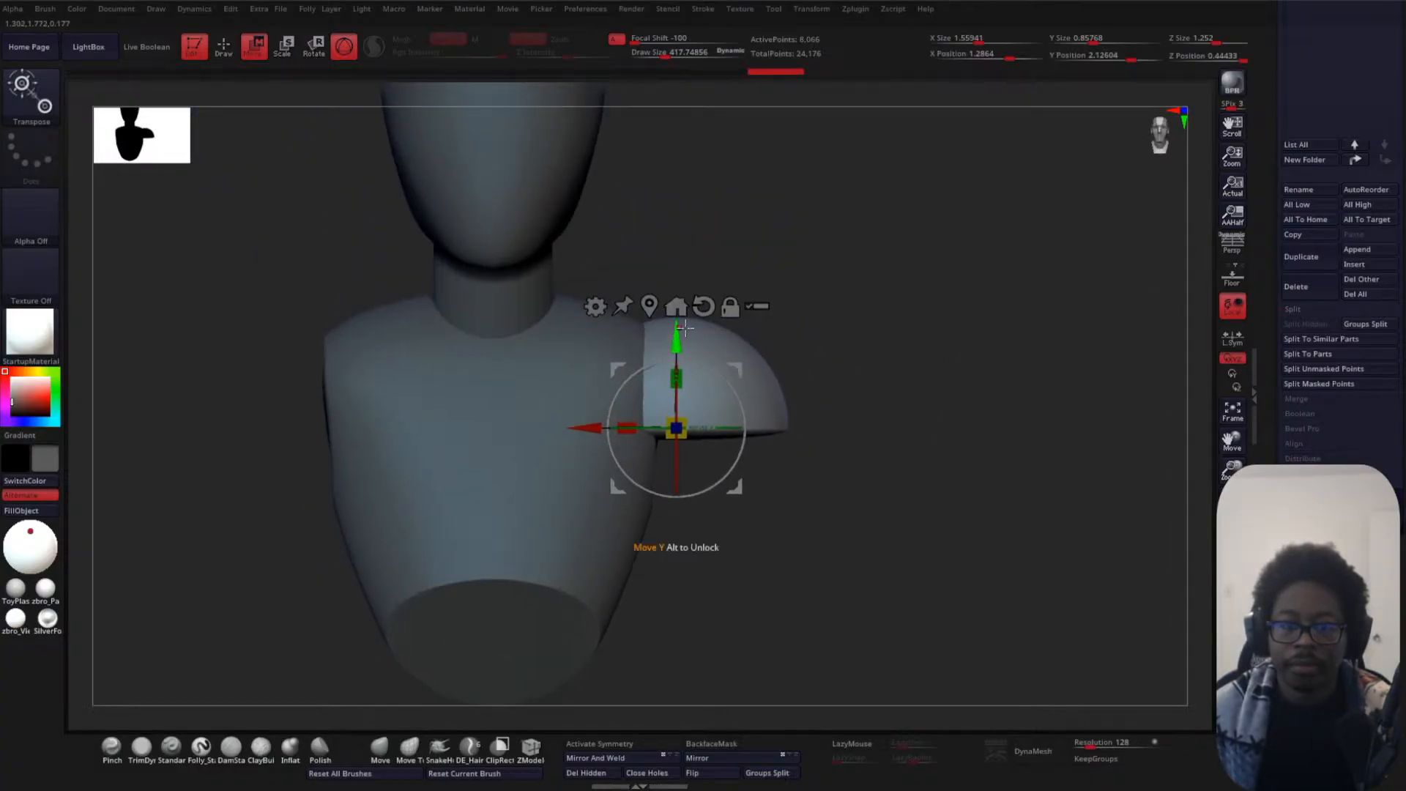
drag(689, 423, 676, 426)
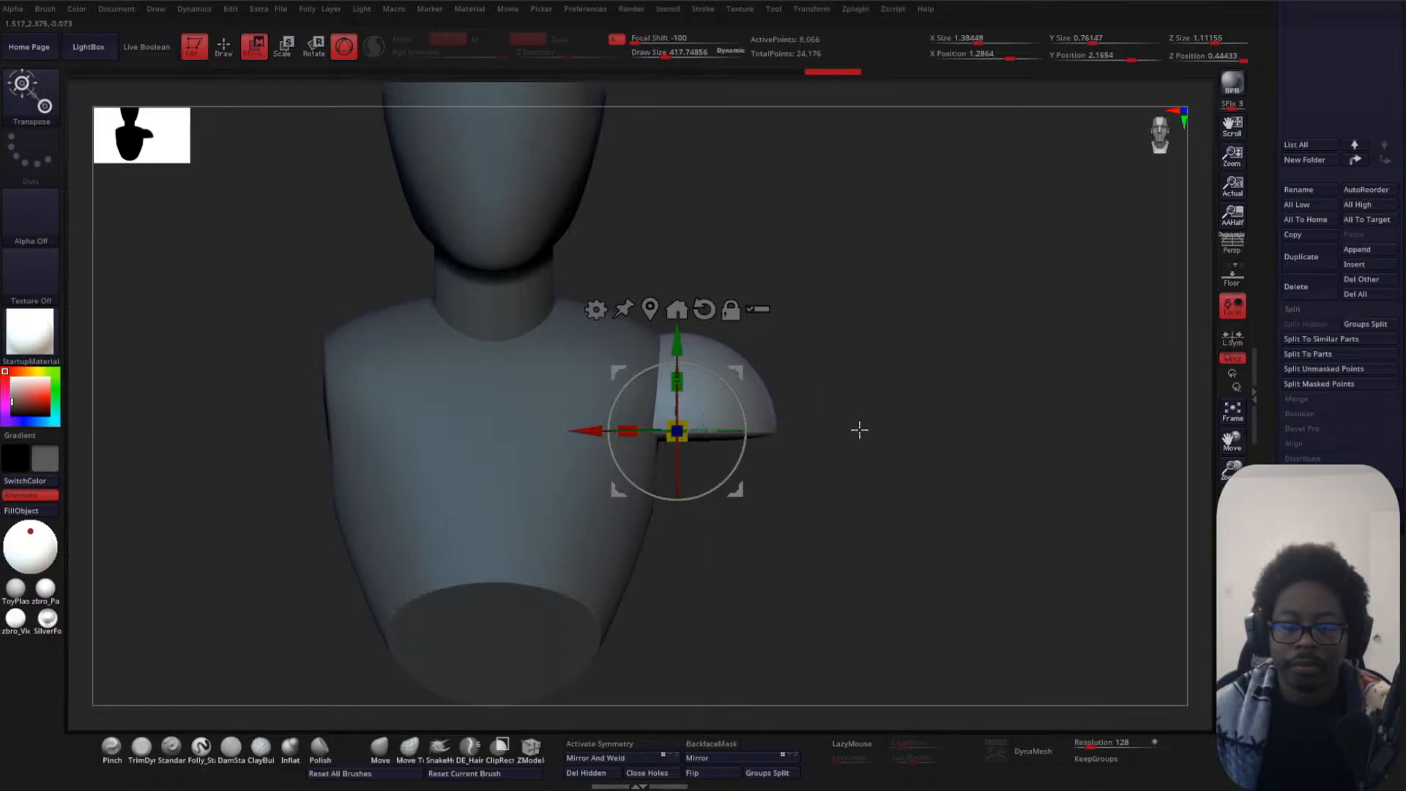
drag(857, 430, 935, 397)
- Stretch the dome's outer end outward and pull its inner top toward the neck with the Move brush
key(q)
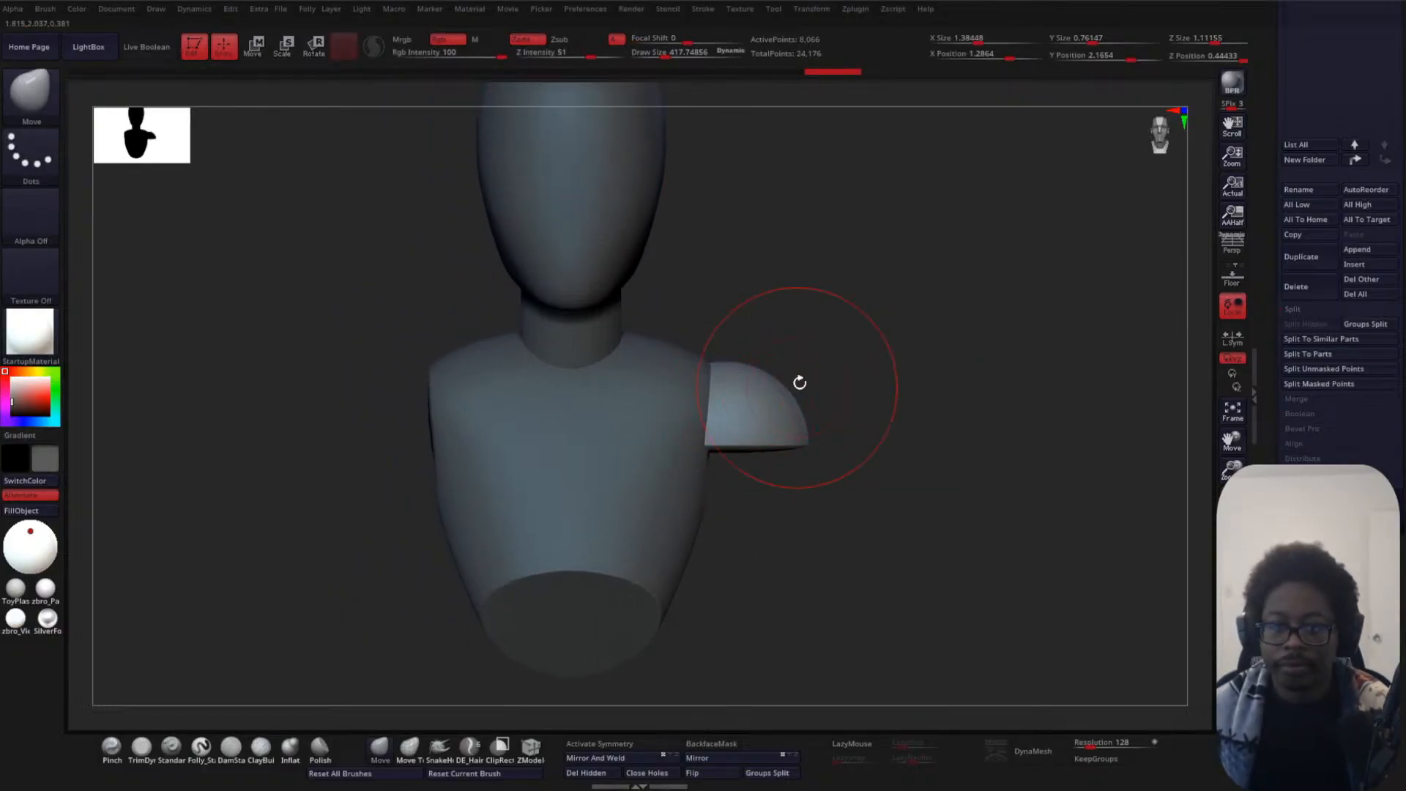
drag(779, 386, 800, 380)
drag(806, 440, 814, 432)
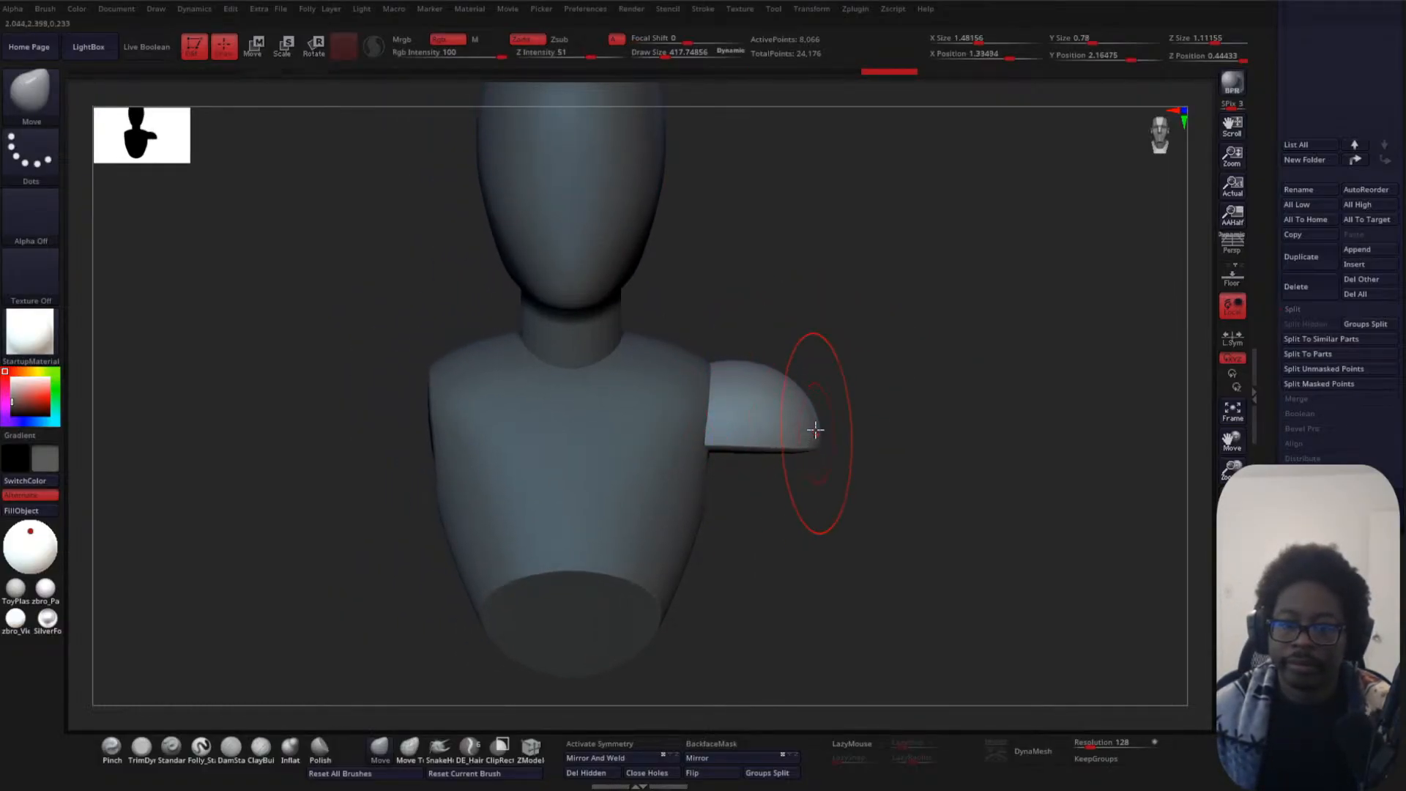
drag(698, 356, 682, 355)
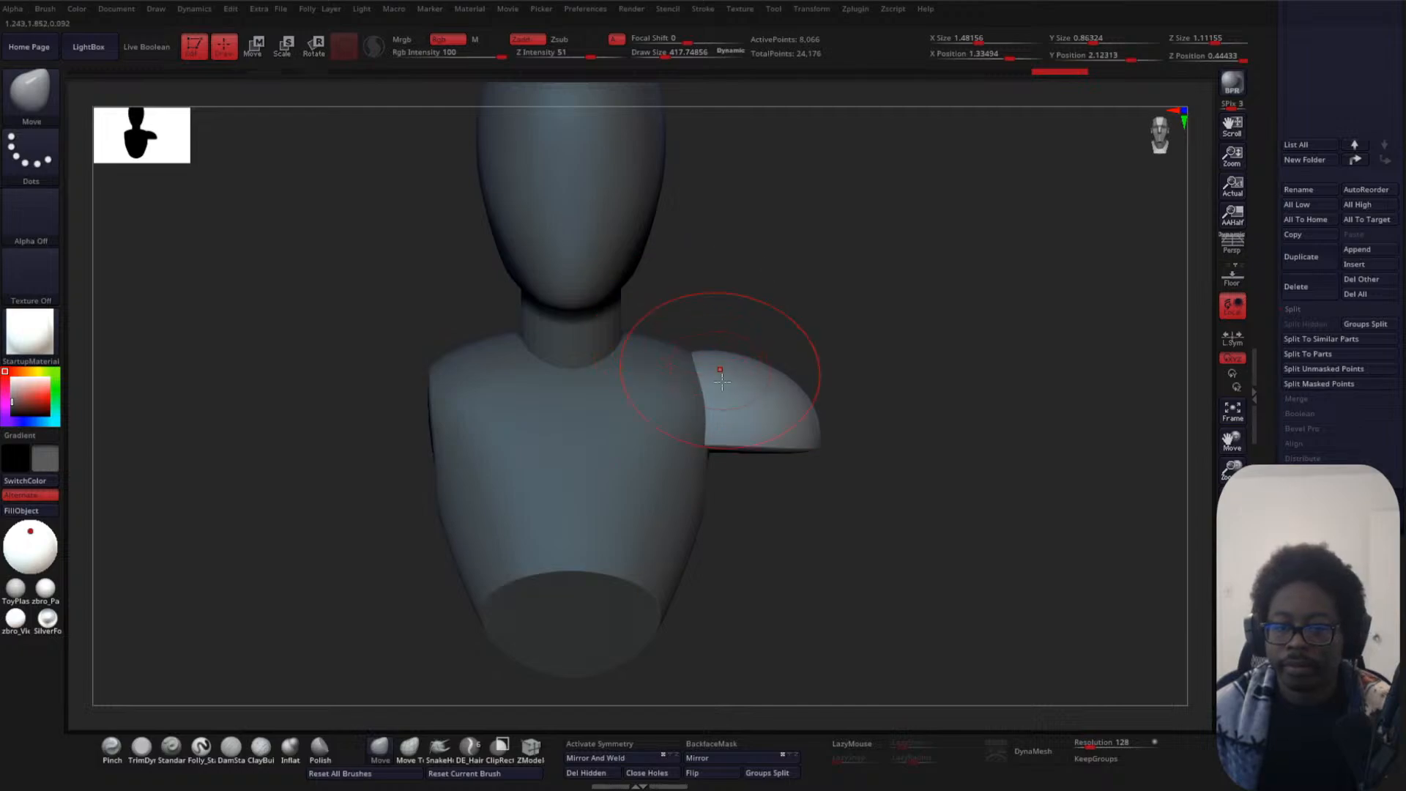
drag(751, 410, 750, 407)
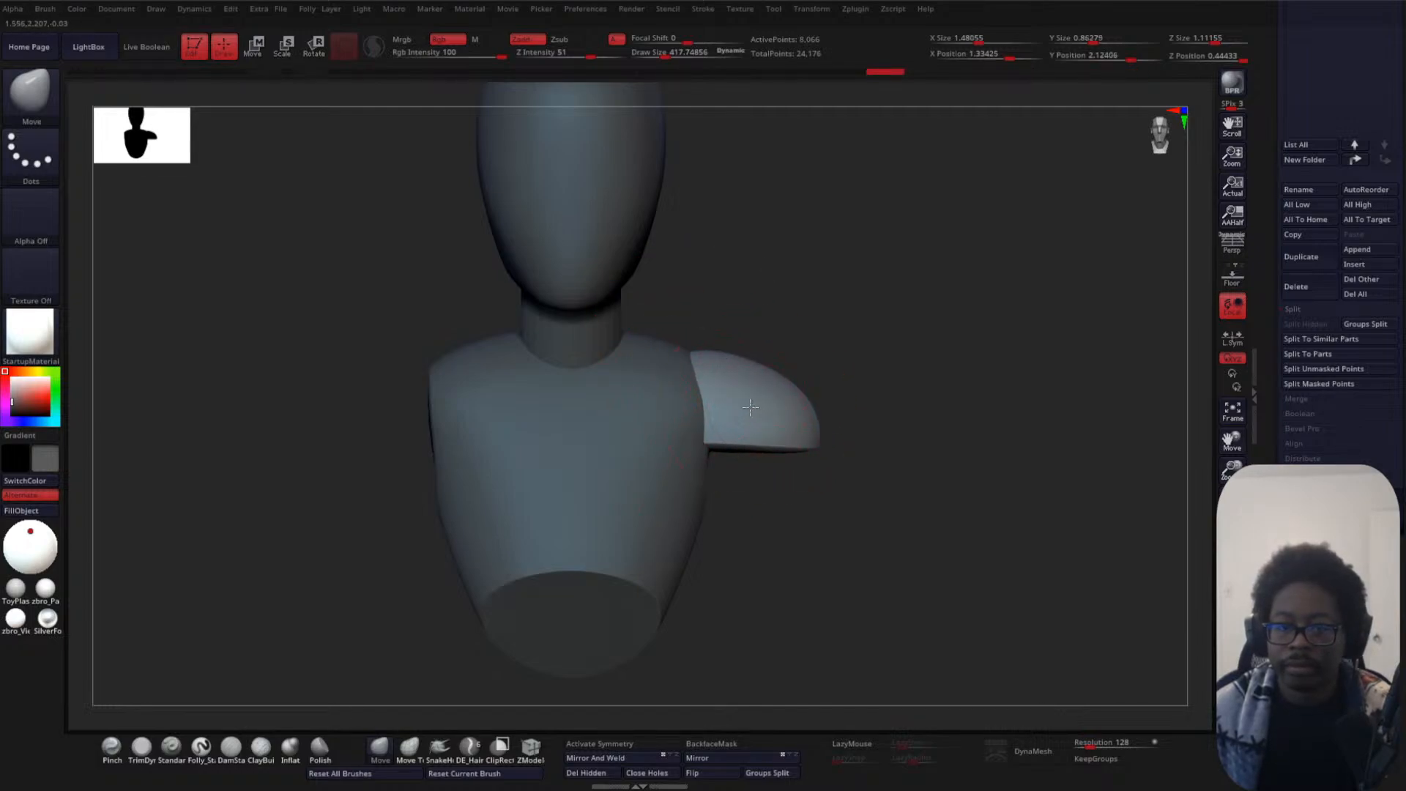
mouse_move(825, 438)
mouse_down()
mouse_move(822, 457)
mouse_move(745, 462)
mouse_up()
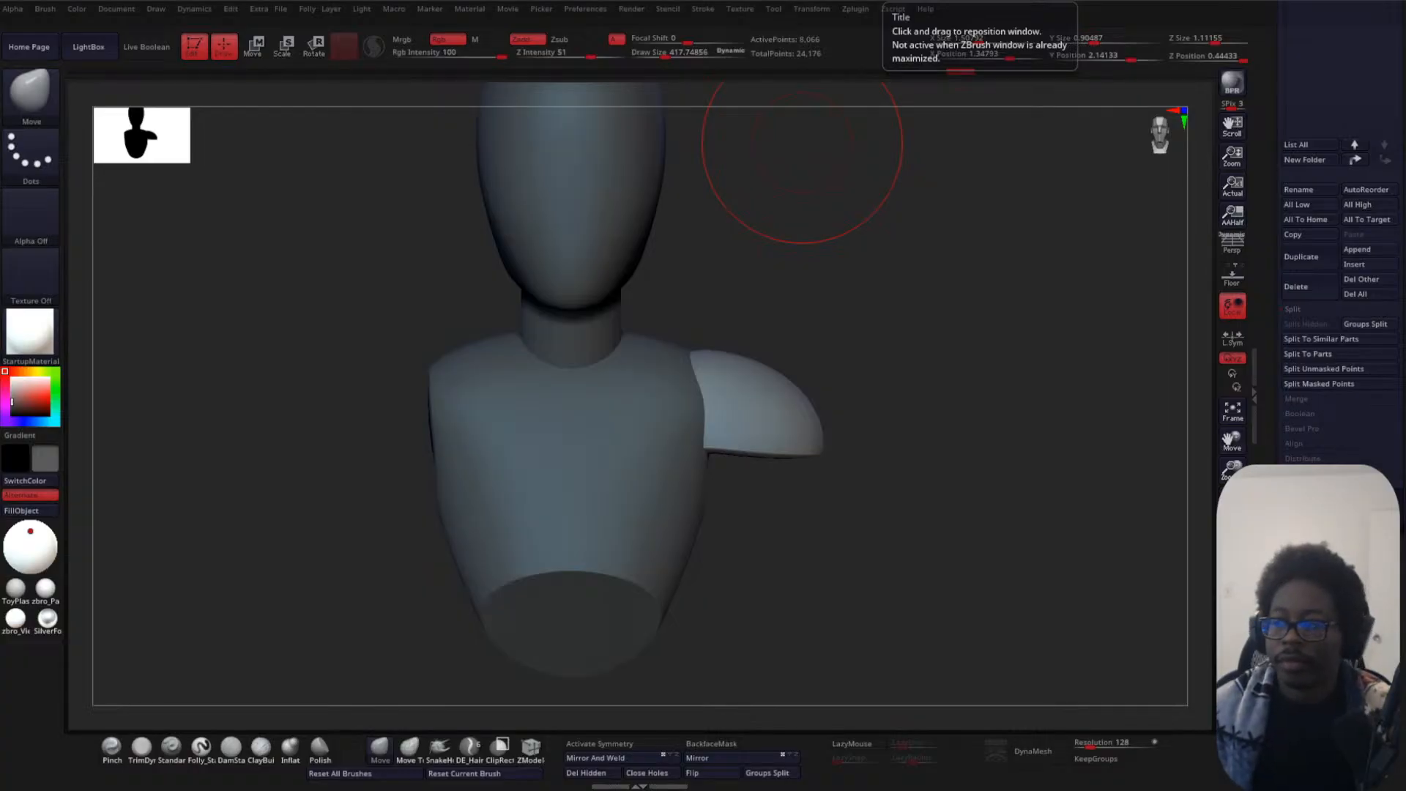
- Reshape the shoulder piece's thickness and inner edge from above, smoothing its surface
drag(776, 376, 838, 333)
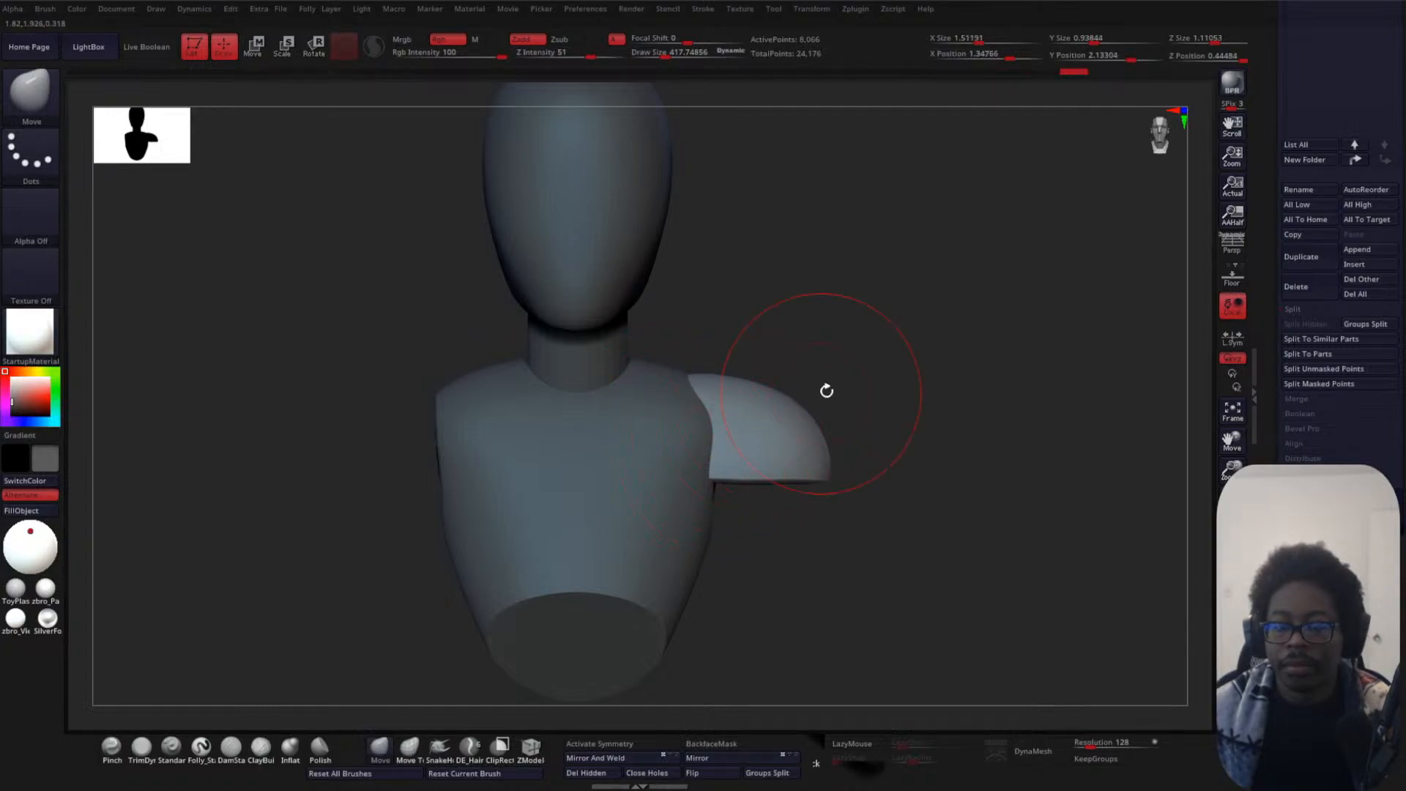
drag(826, 390, 832, 487)
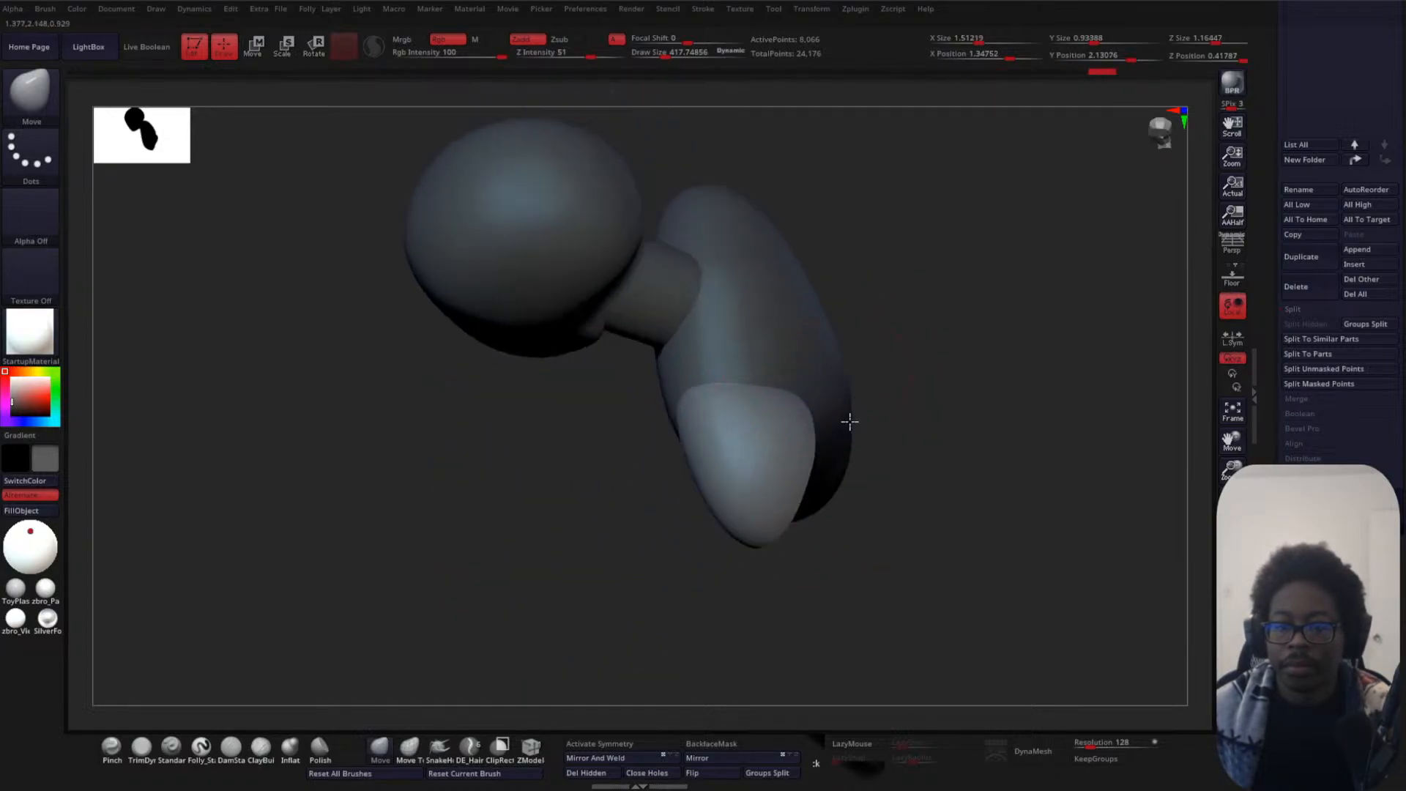
drag(850, 421, 741, 398)
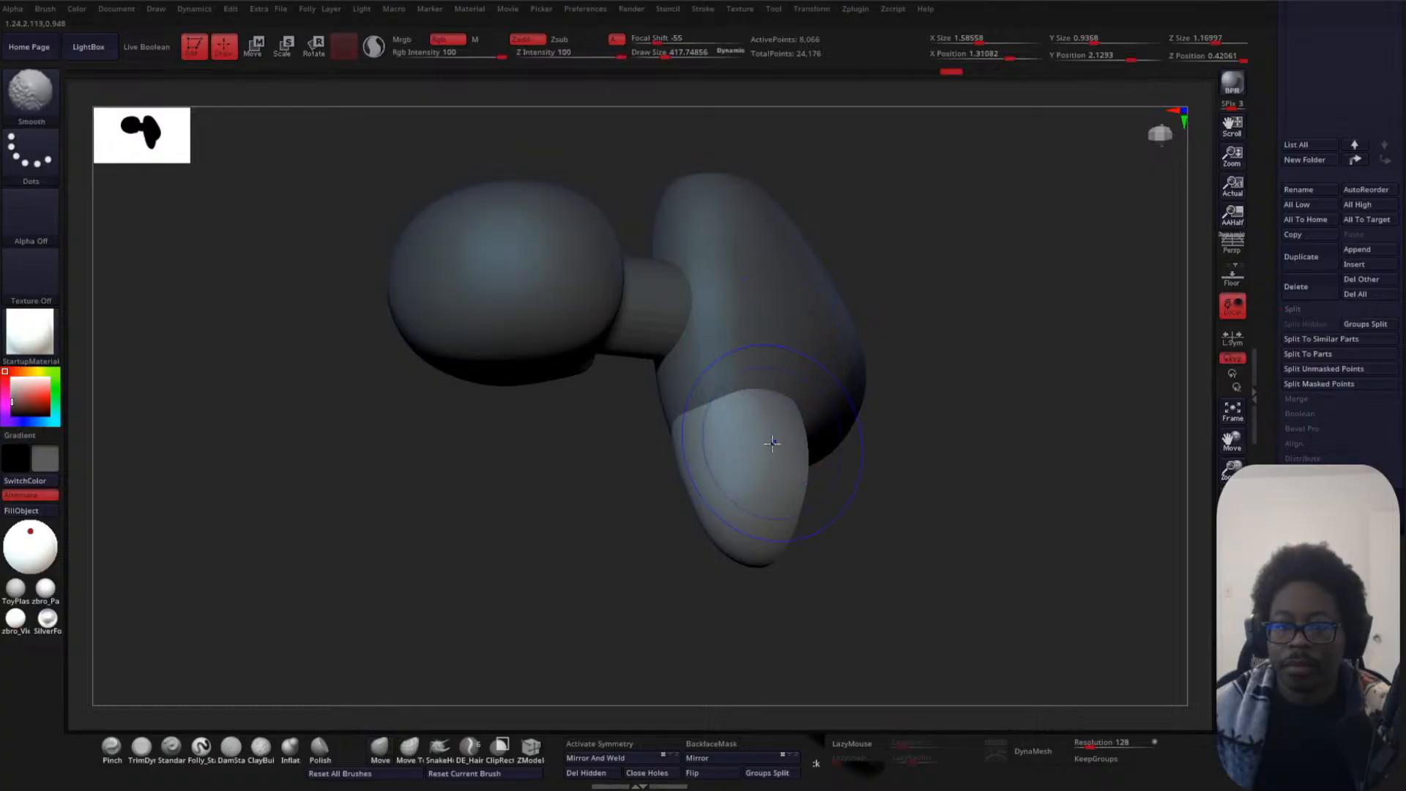
mouse_move(882, 440)
mouse_down()
mouse_move(952, 339)
mouse_move(943, 375)
mouse_move(790, 454)
mouse_move(813, 468)
mouse_move(802, 504)
mouse_up()
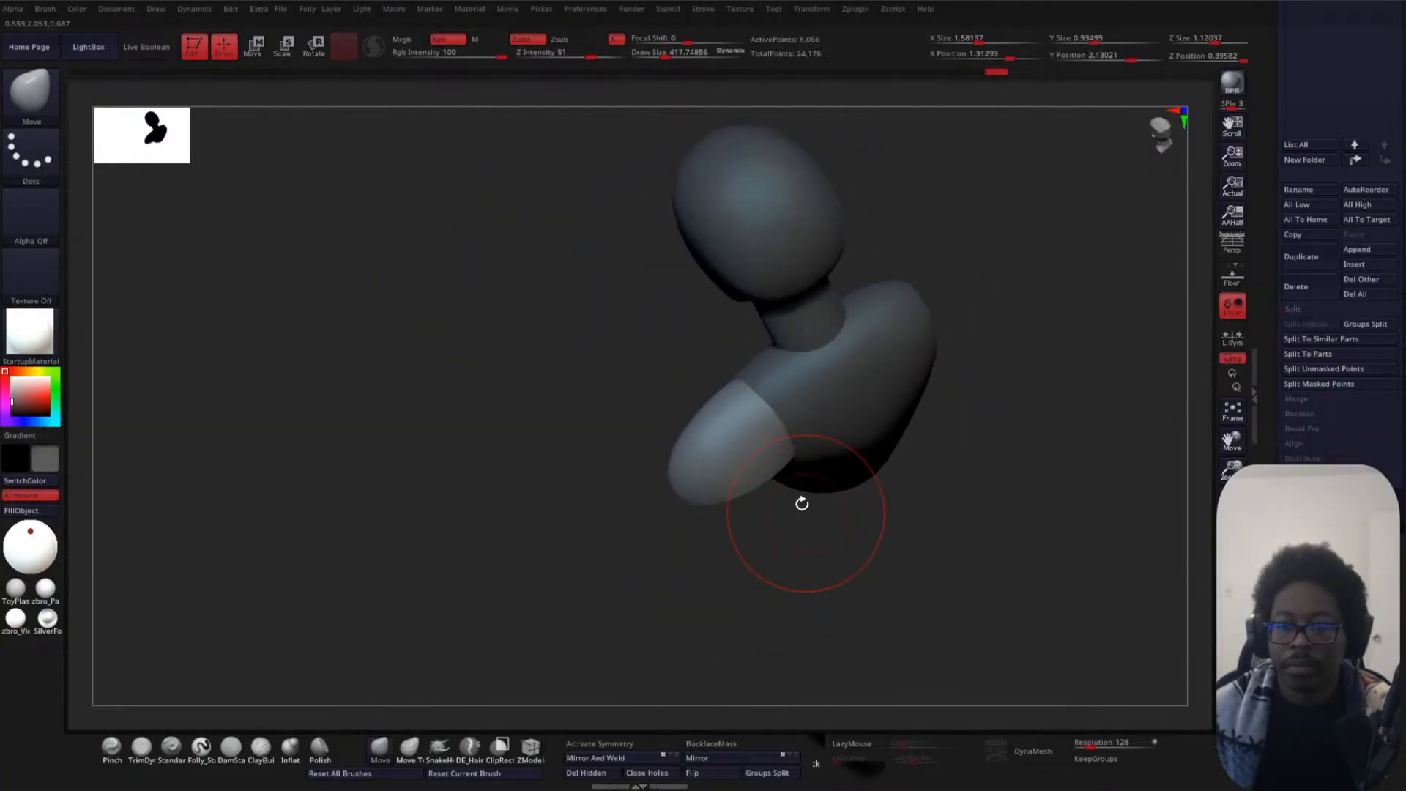
- Set the Draw Size to about 671 and shape the shoulder piece into a shorter, rounder cap
key(space)
mouse_move(632, 539)
mouse_down()
mouse_move(674, 507)
mouse_move(609, 461)
mouse_move(627, 496)
mouse_move(773, 455)
mouse_move(848, 405)
mouse_move(837, 469)
mouse_up()
key(space)
mouse_move(681, 464)
mouse_down()
mouse_move(659, 455)
mouse_move(660, 397)
mouse_move(692, 449)
mouse_up()
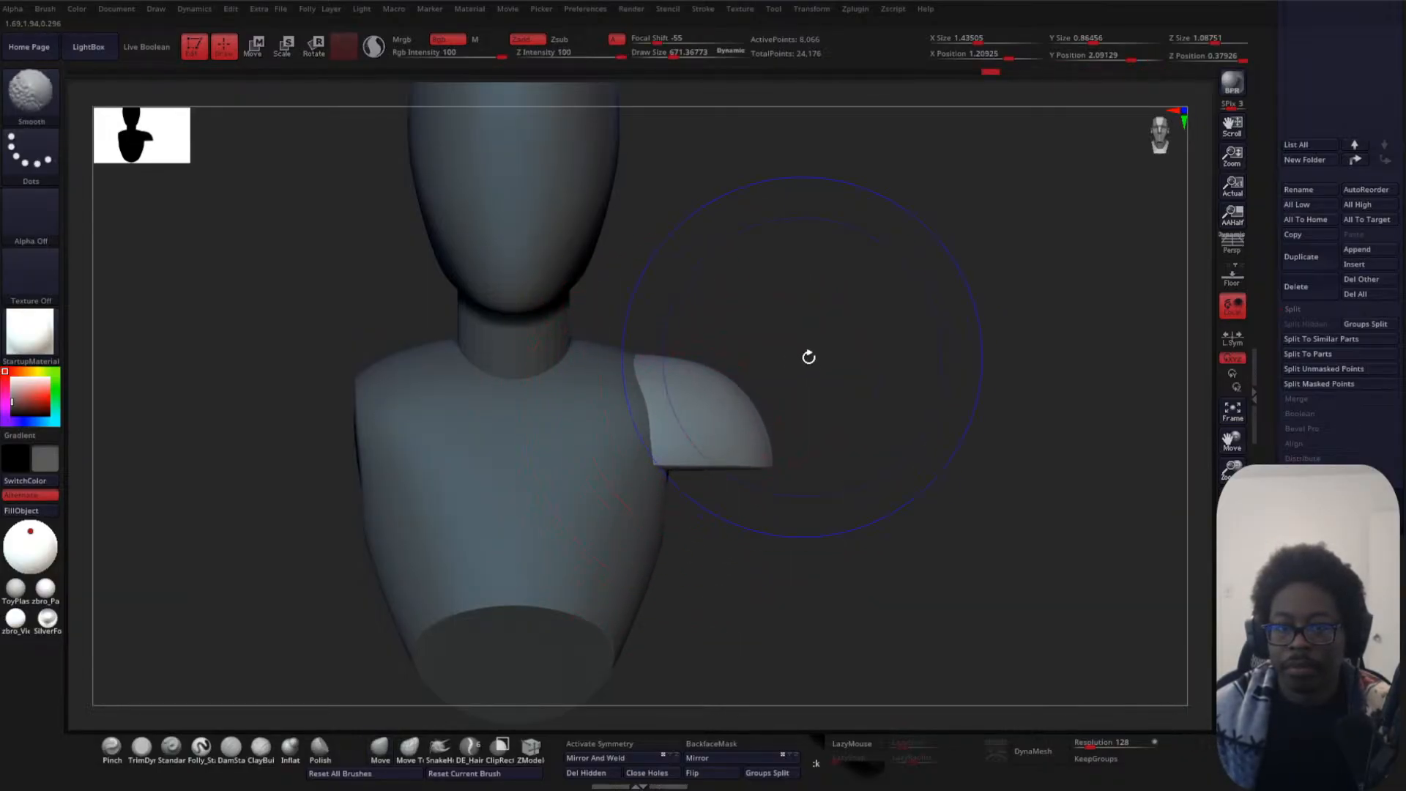
- Mirror and weld the shoulder cap onto the torso's opposite side and frame the model
alt+drag(807, 355, 859, 310)
click(612, 761)
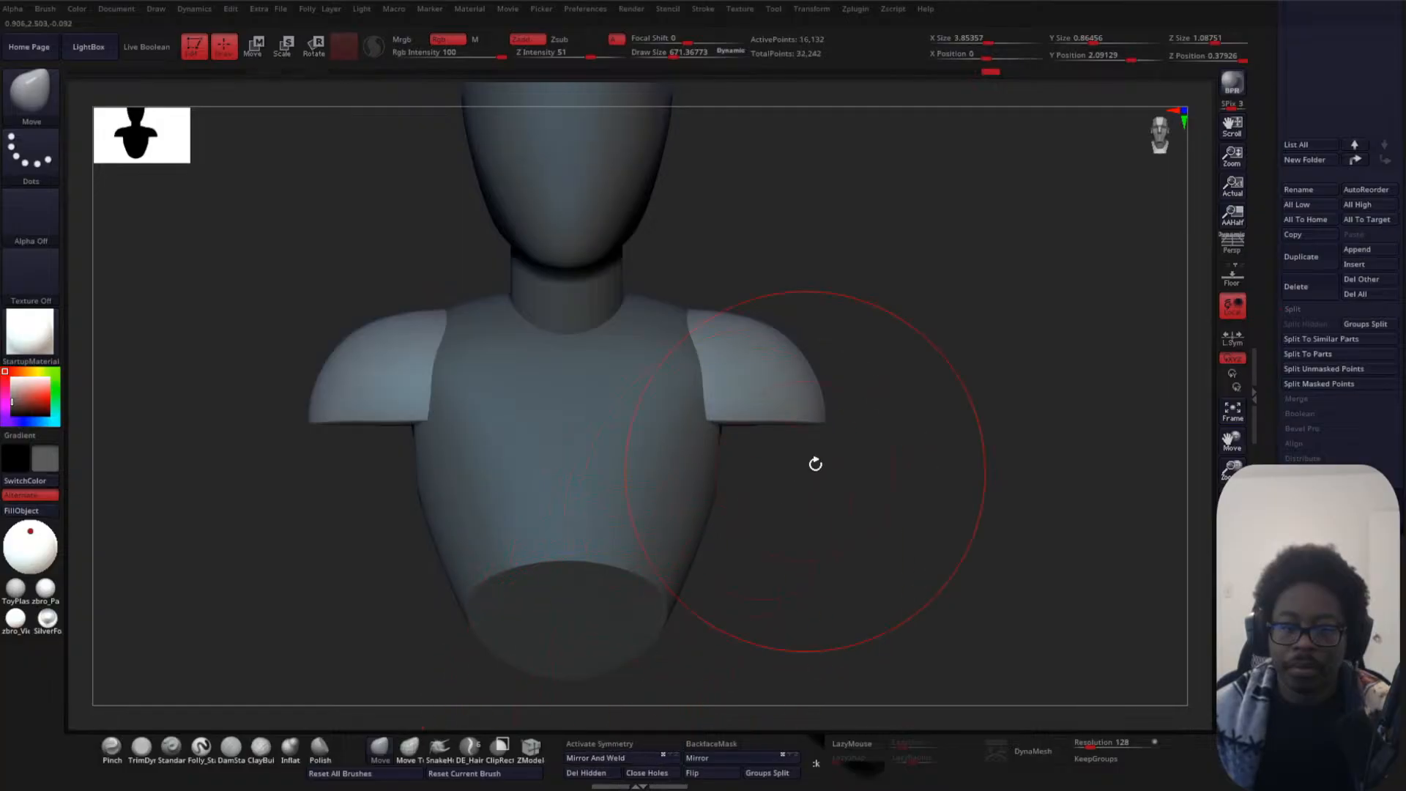
key(f)
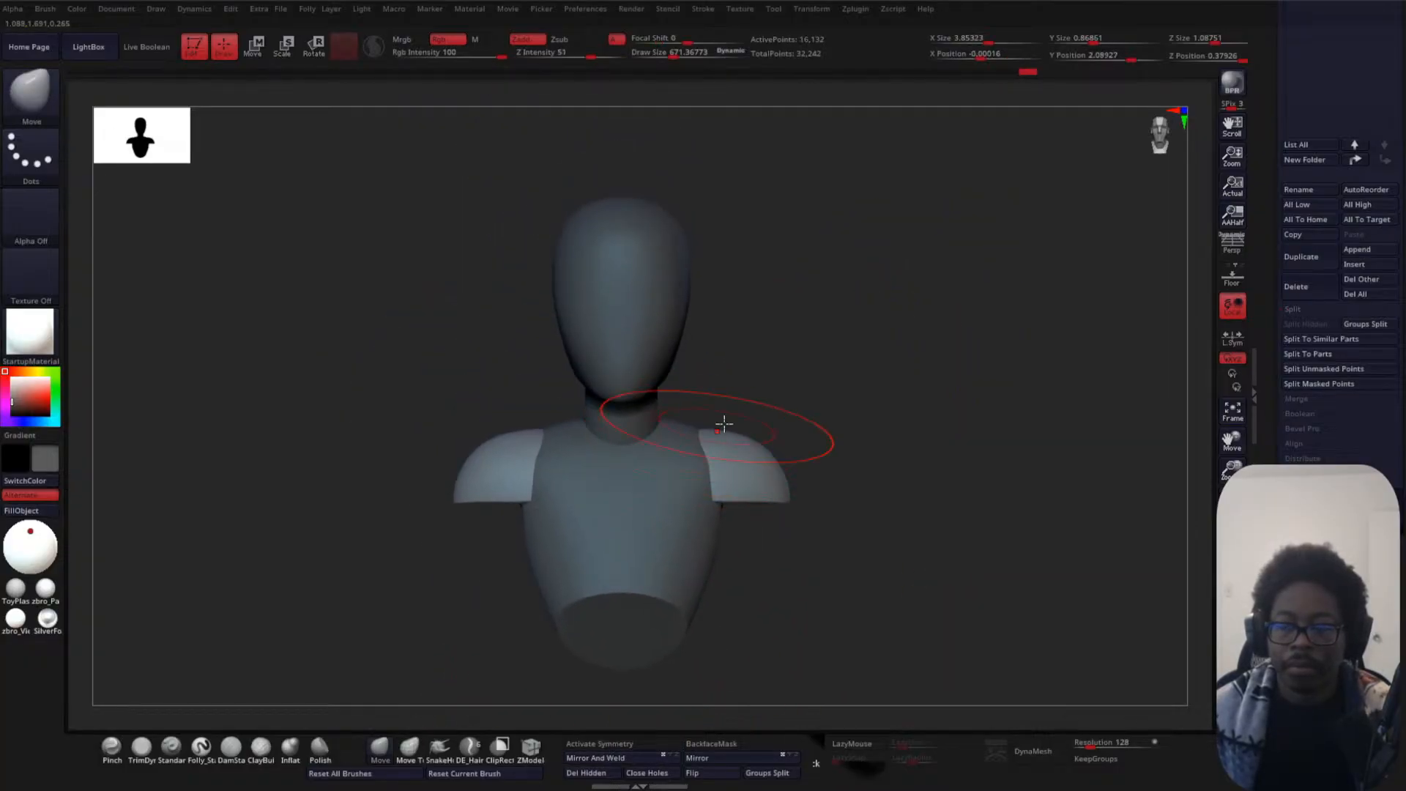
- Activate symmetry and pull both shoulder caps slightly inward with the Move brush
click(608, 743)
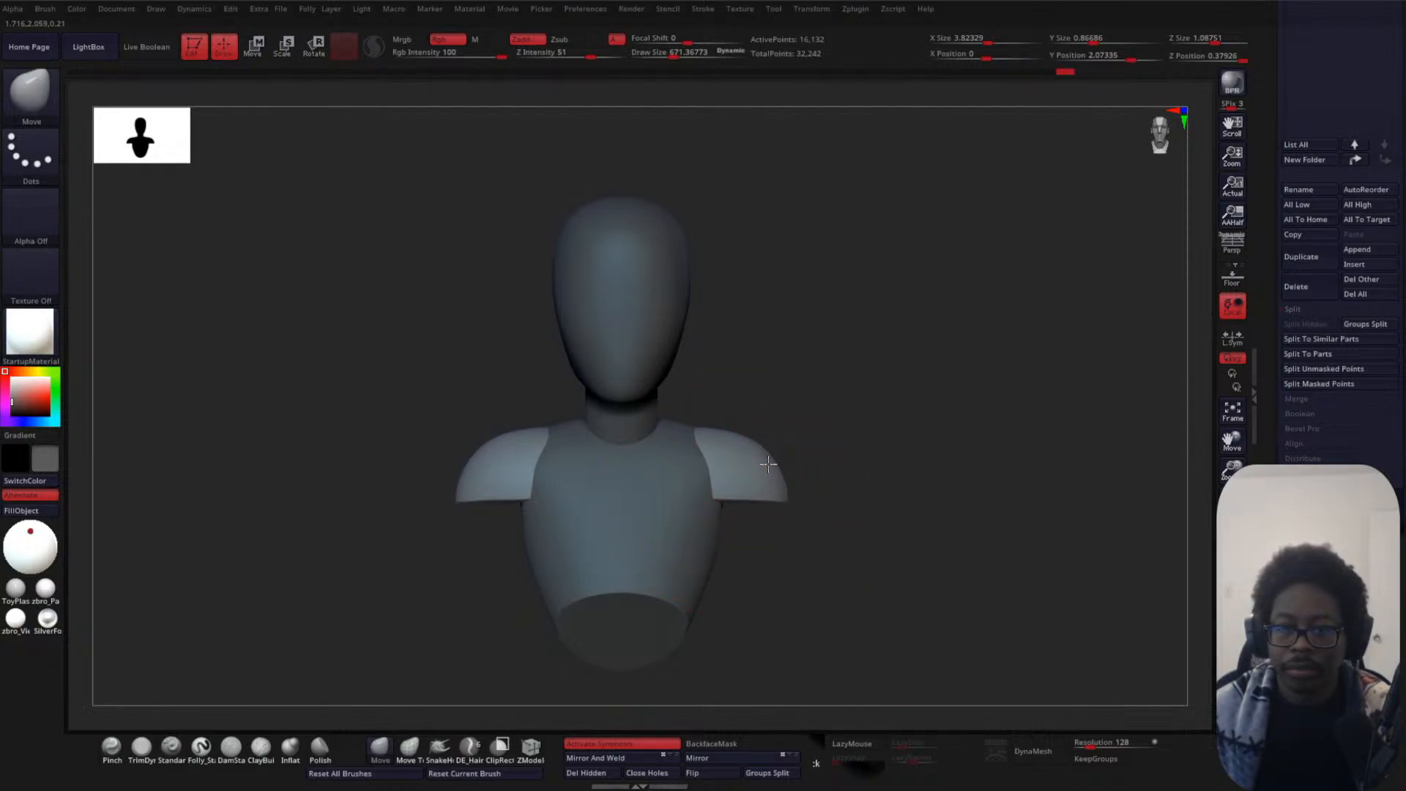
ctrl+right_drag(874, 381, 886, 465)
alt+right_drag(890, 469, 898, 387)
mouse_move(854, 514)
right_down()
mouse_move(817, 517)
mouse_move(822, 502)
right_up()
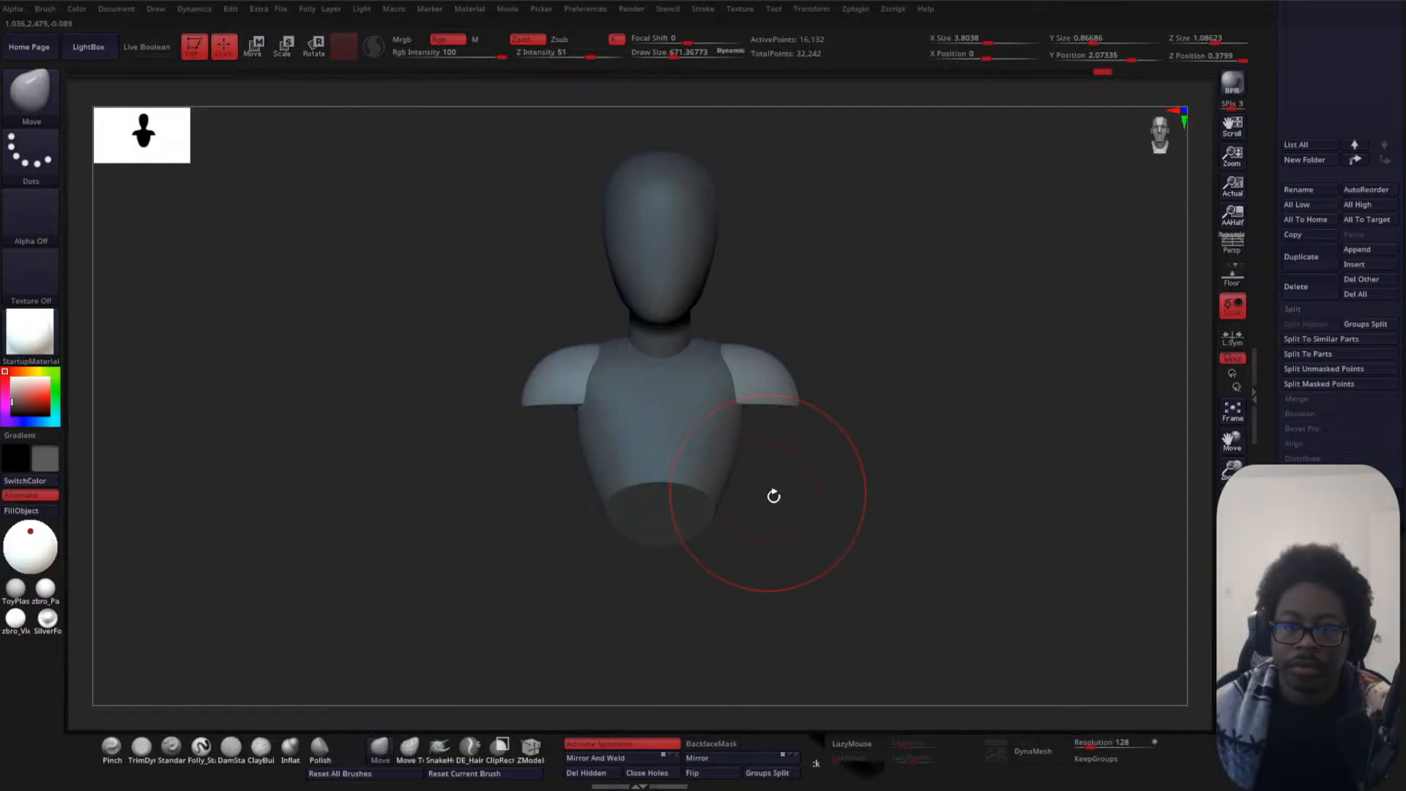
- Select the torso subtool, set the Draw Size to about 894, and widen its armpit area while narrowing the lower end
key(space)
click(774, 494)
alt+click(706, 458)
key(space)
mouse_move(770, 477)
mouse_down()
mouse_move(789, 476)
mouse_move(708, 476)
mouse_move(701, 505)
mouse_move(727, 440)
mouse_up()
key(space)
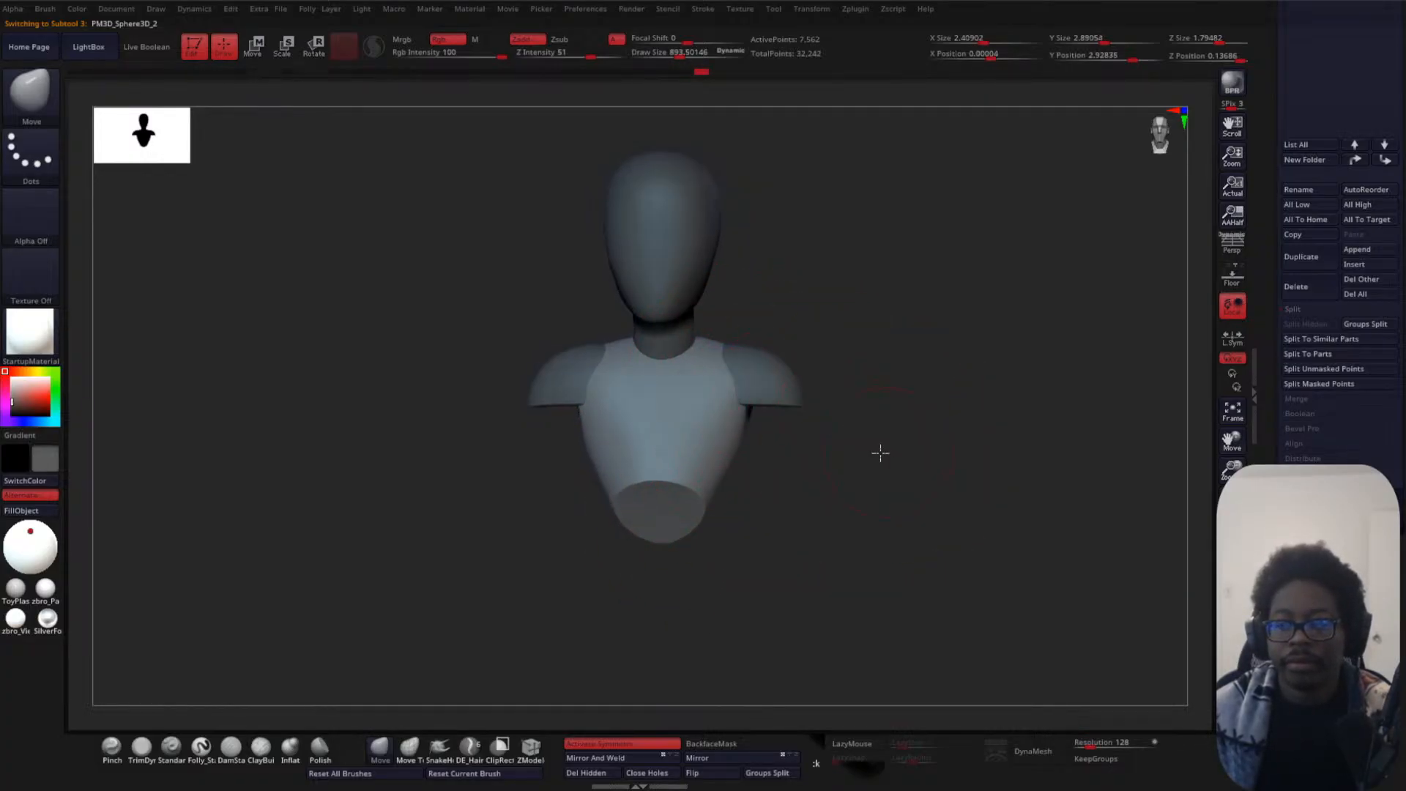
- Slim the torso's lower back in profile and set the Draw Size to about 671
mouse_move(879, 452)
shift+mouse_down()
mouse_move(788, 469)
mouse_move(776, 502)
shift+mouse_up()
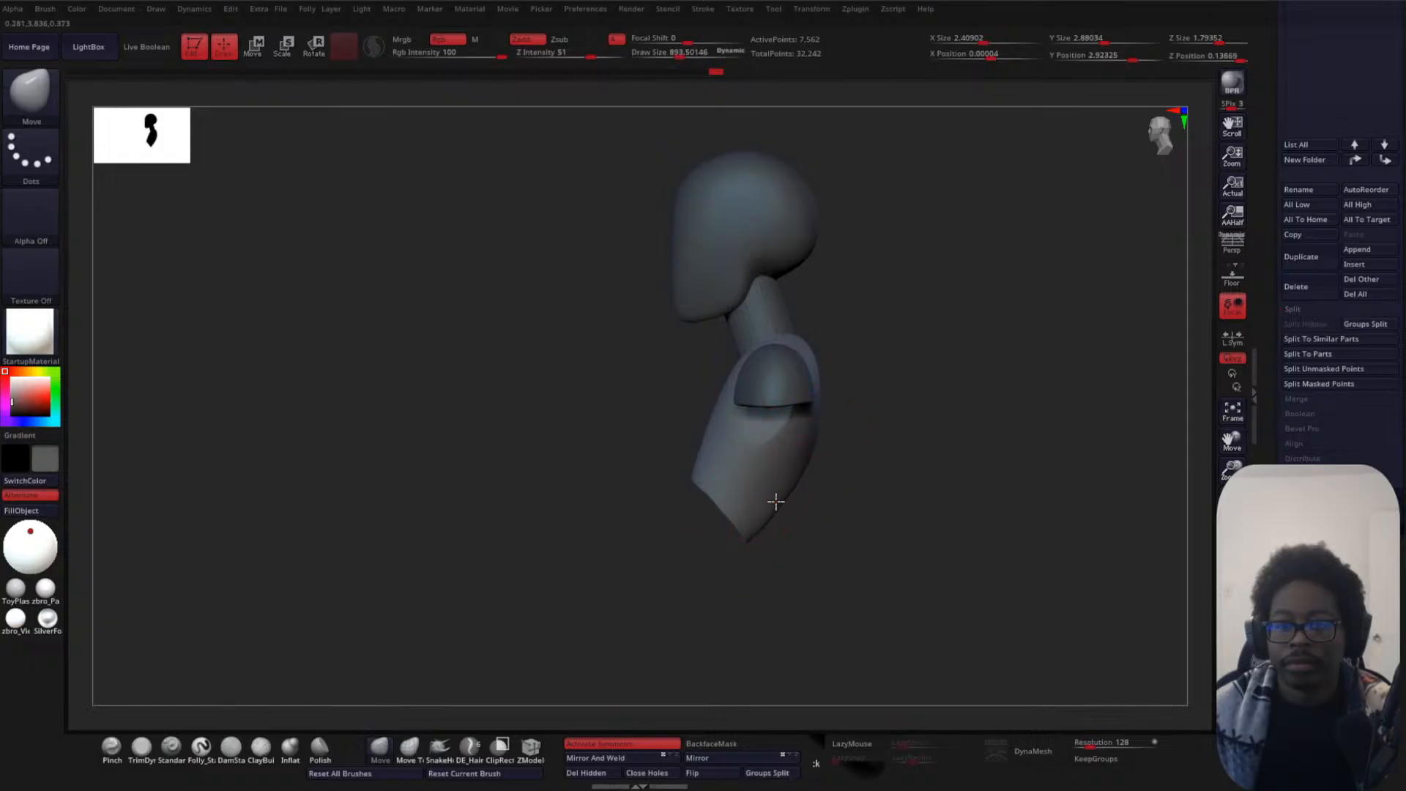
mouse_move(813, 458)
shift+mouse_down()
mouse_move(916, 465)
mouse_move(967, 501)
mouse_move(933, 414)
mouse_move(926, 509)
mouse_move(907, 493)
shift+mouse_up()
key(space)
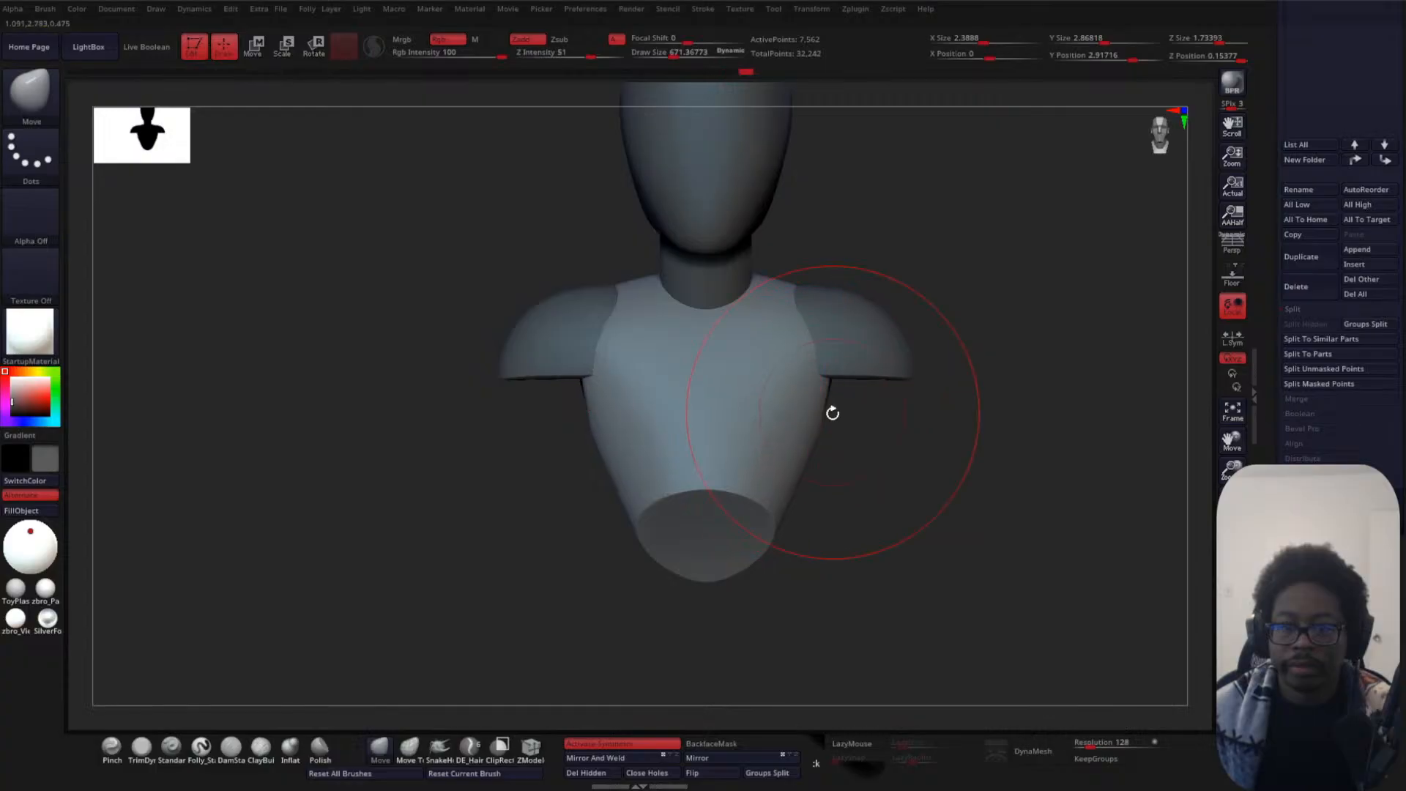
- Pull the torso's sides slightly inward beneath the shoulders with the Move brush and smooth the surface
drag(822, 413, 813, 412)
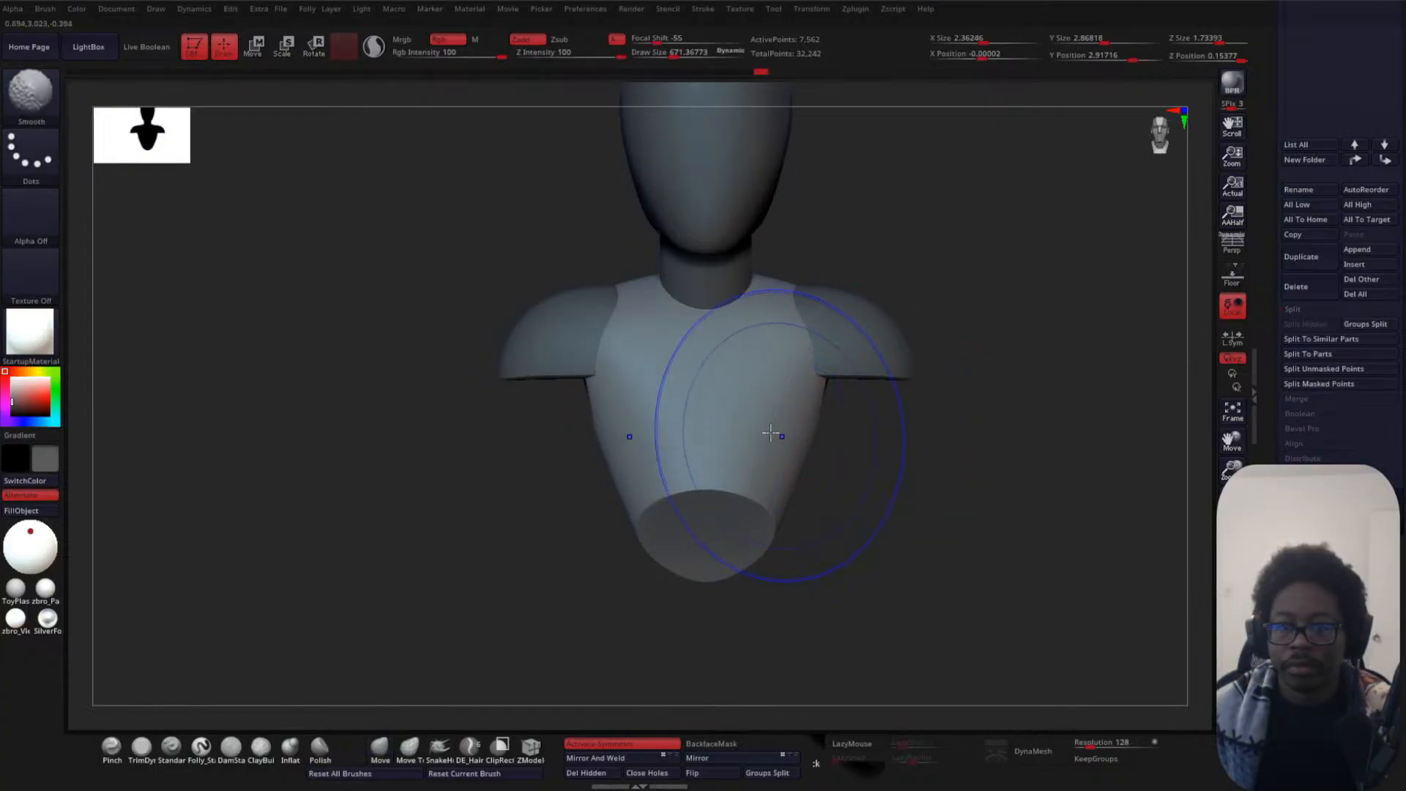
drag(948, 477, 875, 497)
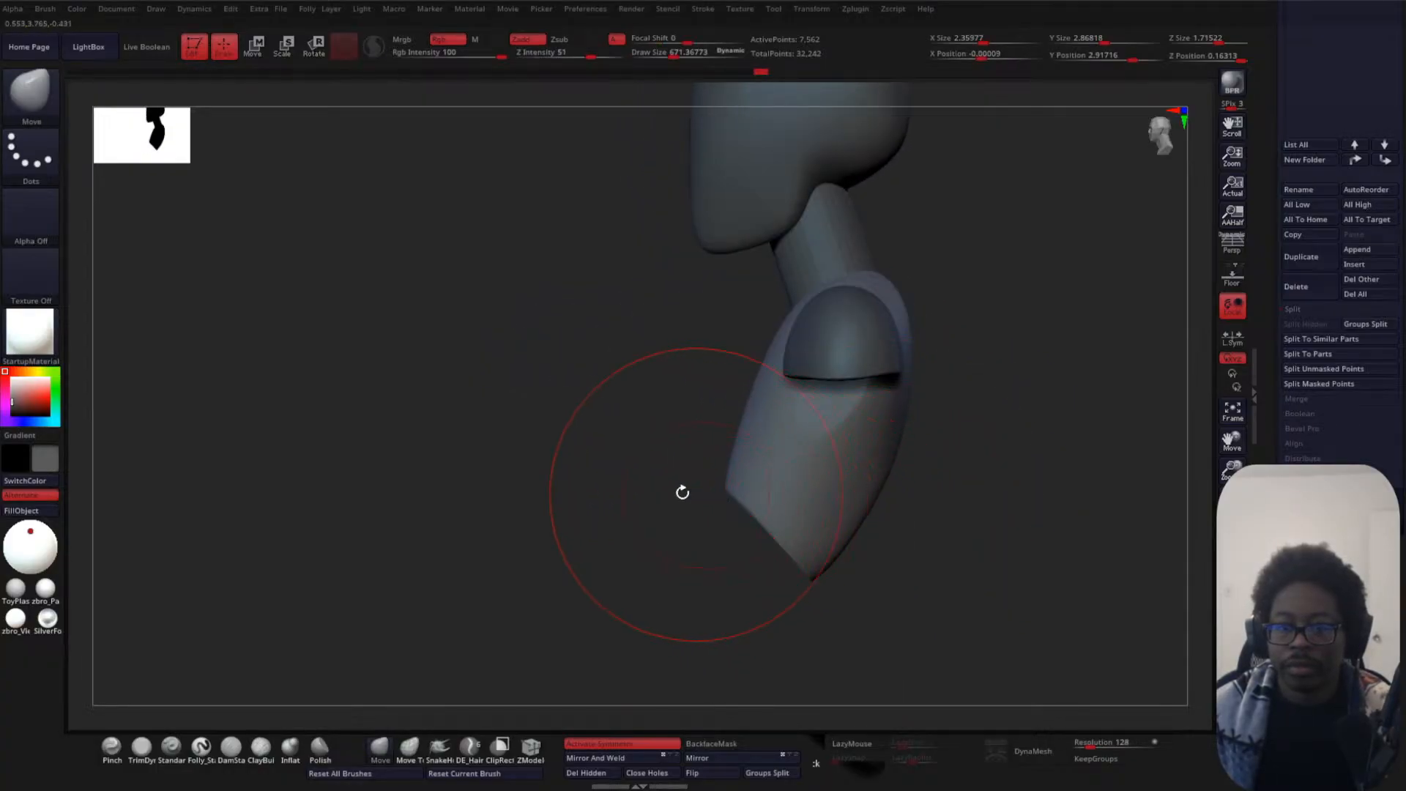
drag(567, 491, 663, 503)
alt+drag(942, 486, 912, 429)
mouse_move(892, 315)
alt+mouse_down()
mouse_move(955, 293)
mouse_move(935, 411)
alt+mouse_up()
- Set the Draw Size to about 110 and make the neck cylinder the active subtool
key(space)
mouse_move(924, 354)
mouse_down()
mouse_move(907, 346)
mouse_move(960, 286)
mouse_up()
key(space)
mouse_move(916, 350)
mouse_down()
mouse_move(838, 342)
mouse_move(724, 384)
mouse_move(958, 373)
mouse_up()
alt+click(725, 384)
drag(904, 321, 901, 367)
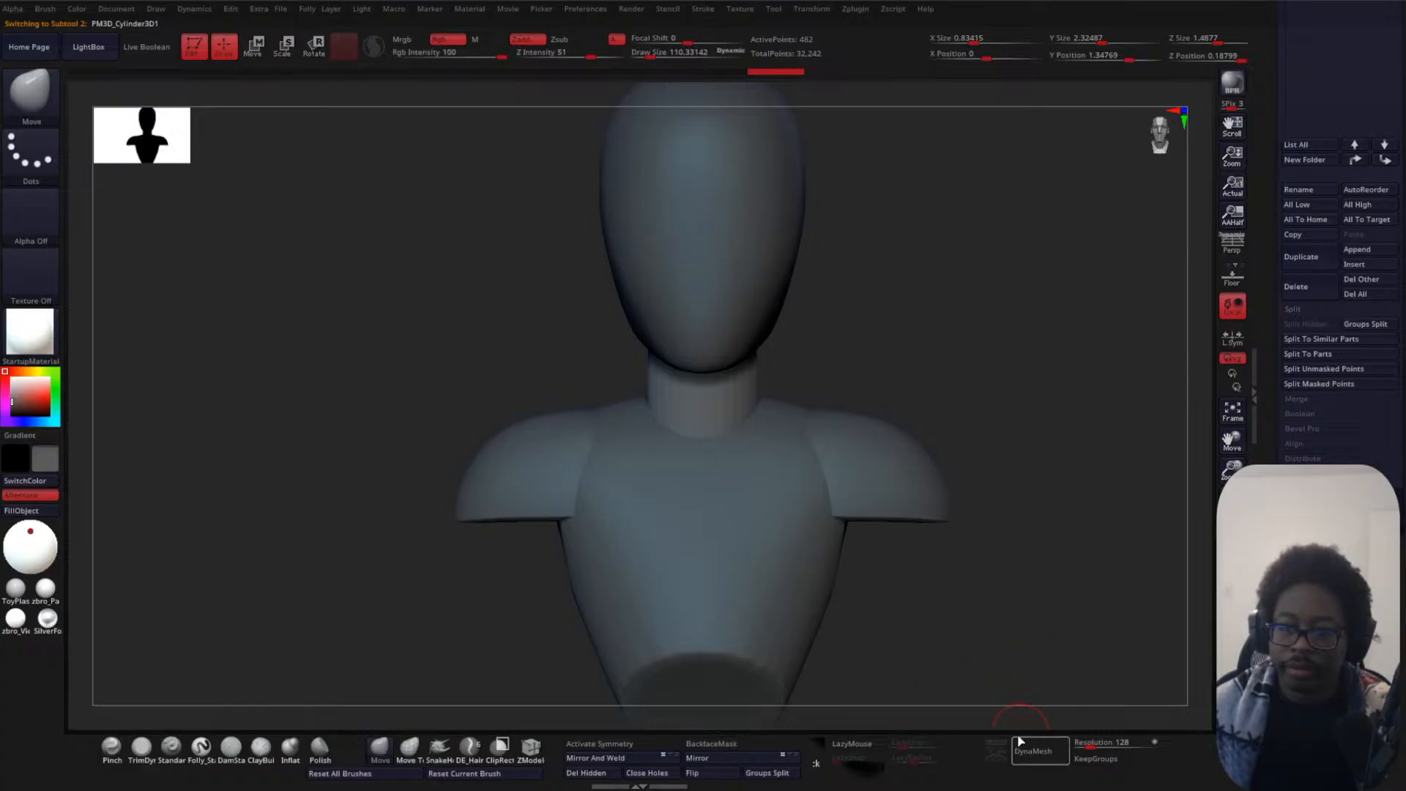
drag(1032, 584, 937, 690)
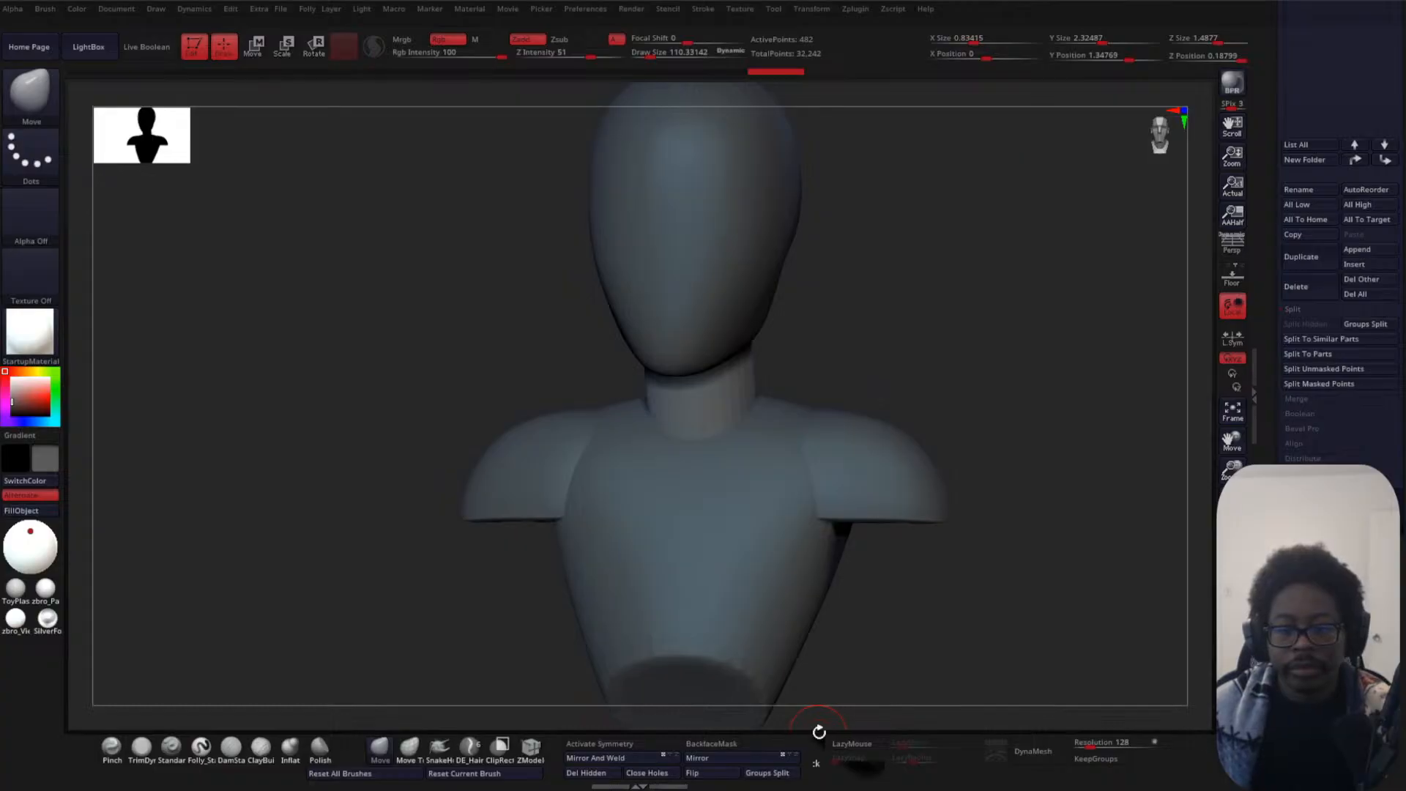
scroll(1019, 372, down, 3)
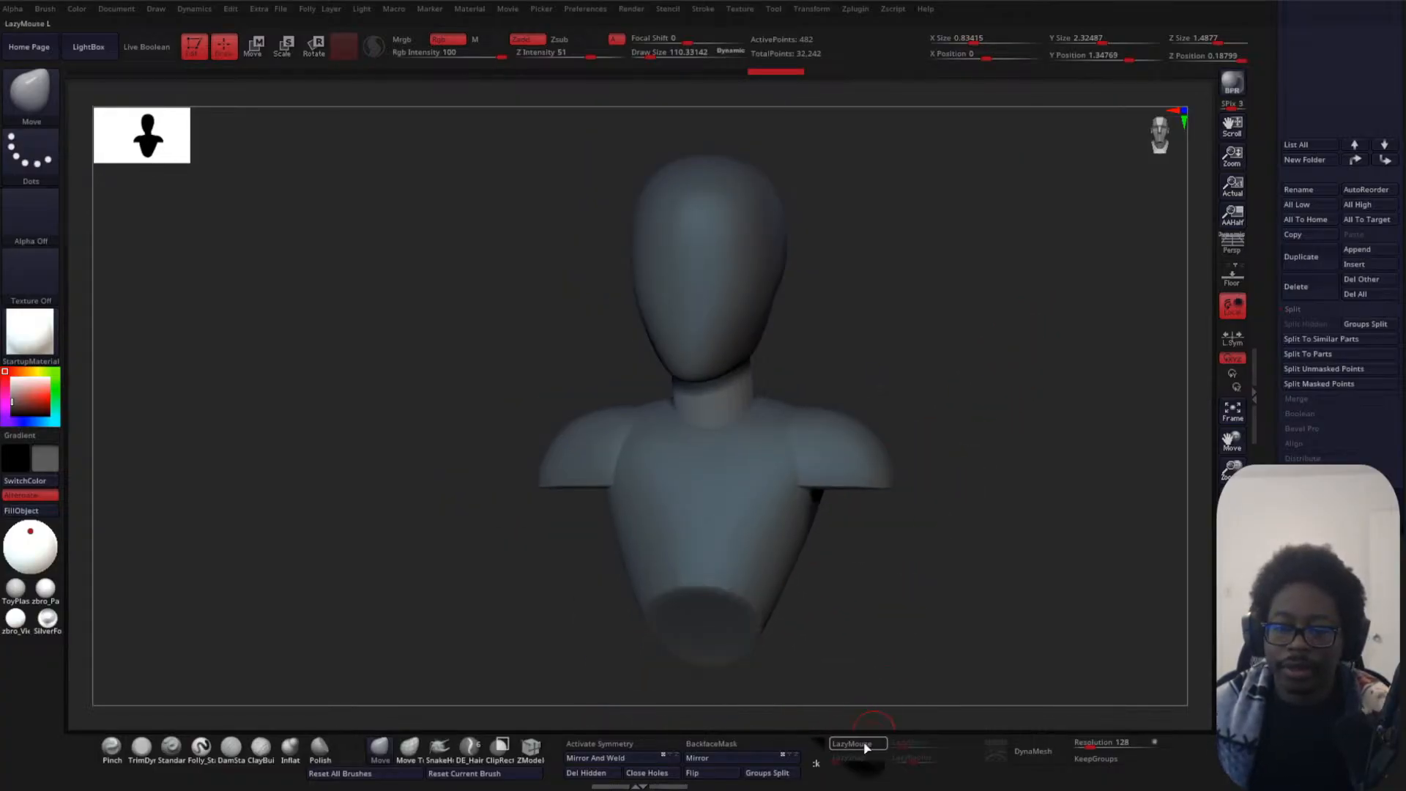
click(865, 744)
click(861, 745)
drag(981, 472, 996, 443)
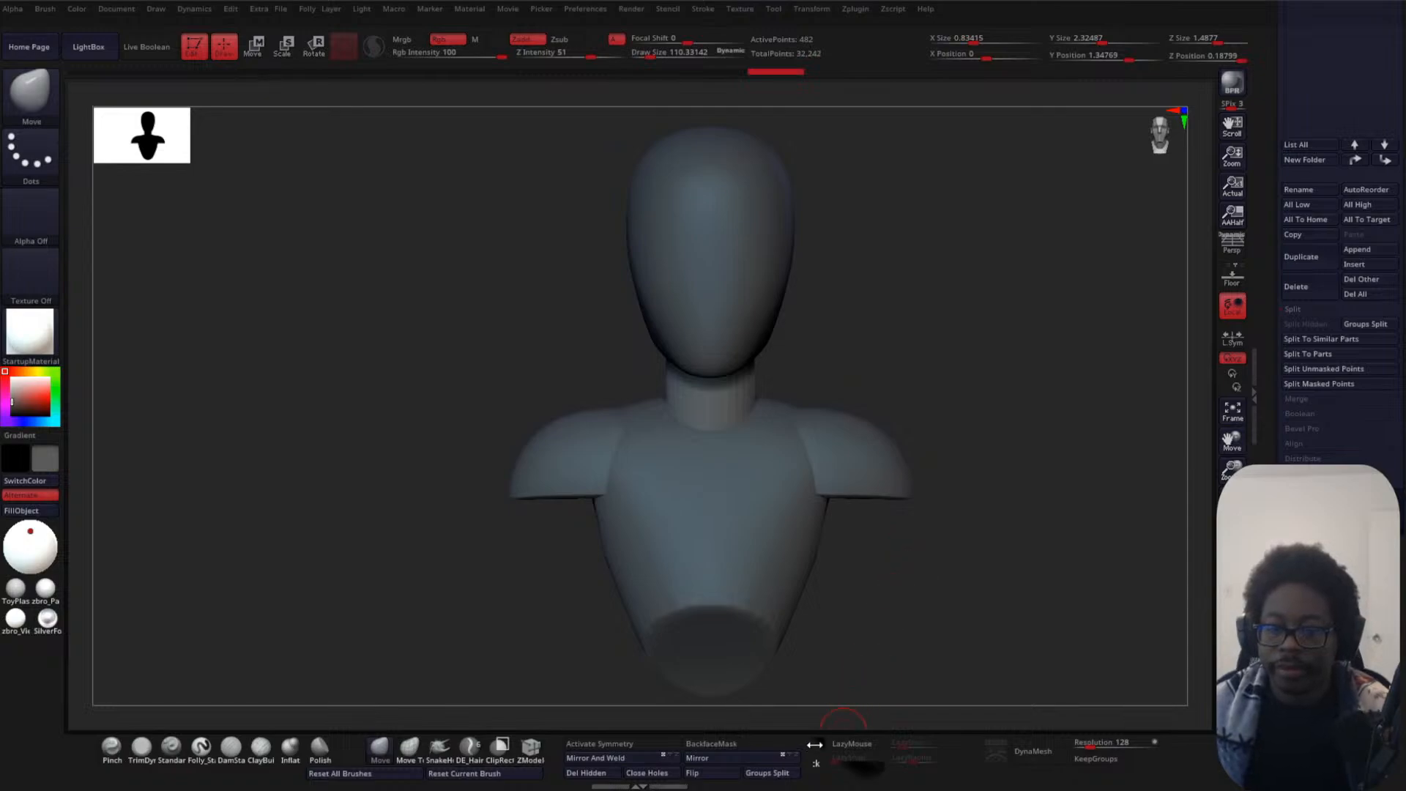
drag(890, 610, 942, 408)
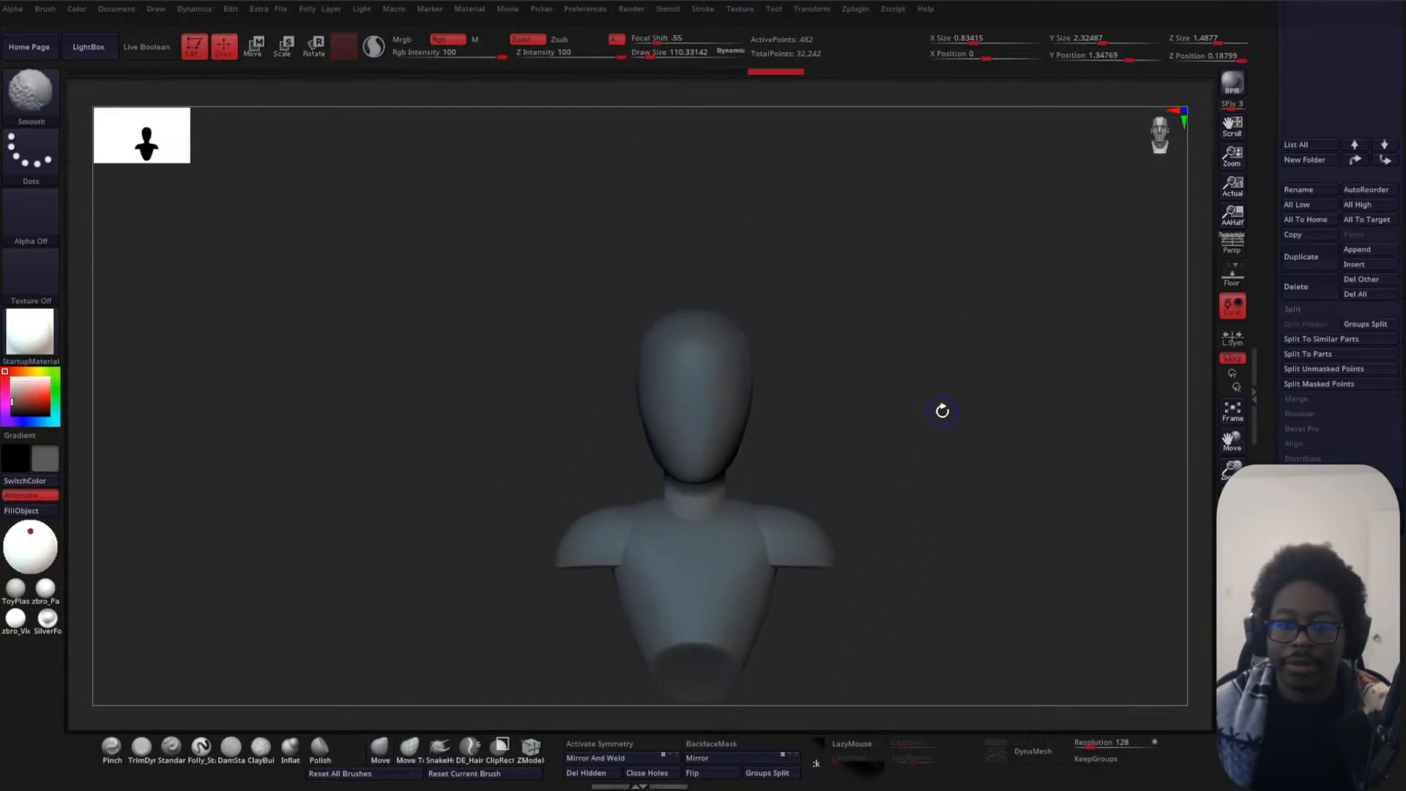
- Bring the subtool list into view and DynaMesh the neck cylinder at resolution 72
drag(1274, 225, 1256, 358)
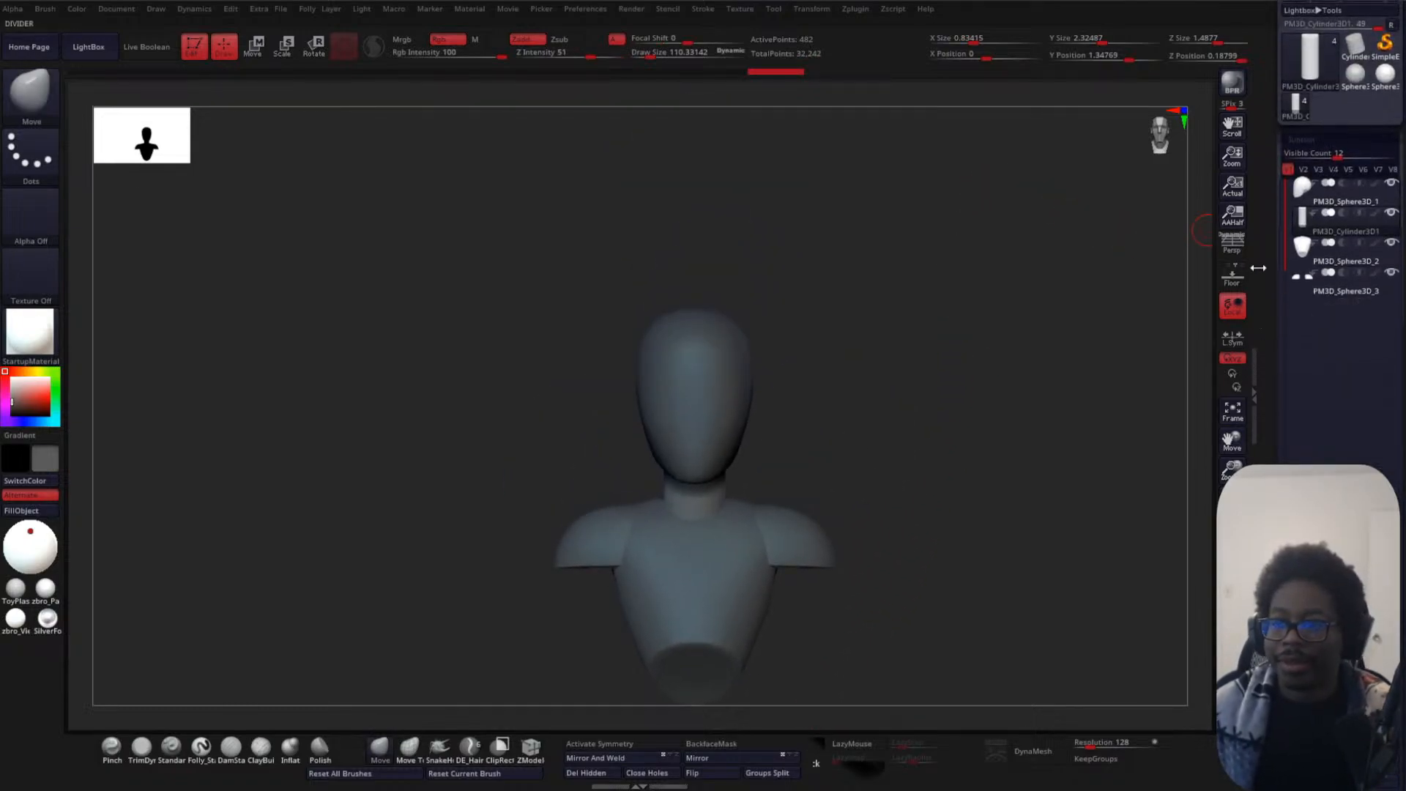
drag(915, 455, 1042, 330)
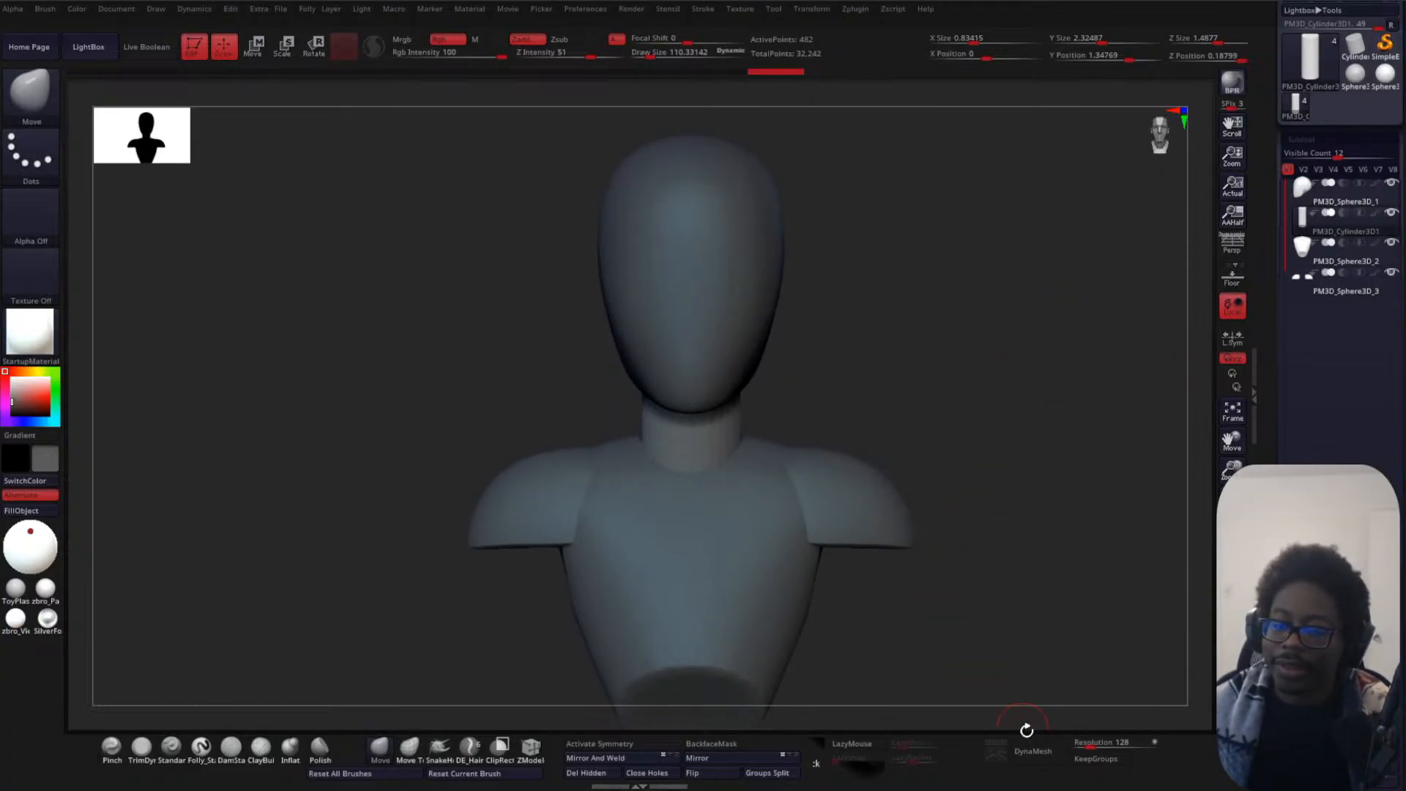
drag(1092, 746, 1084, 748)
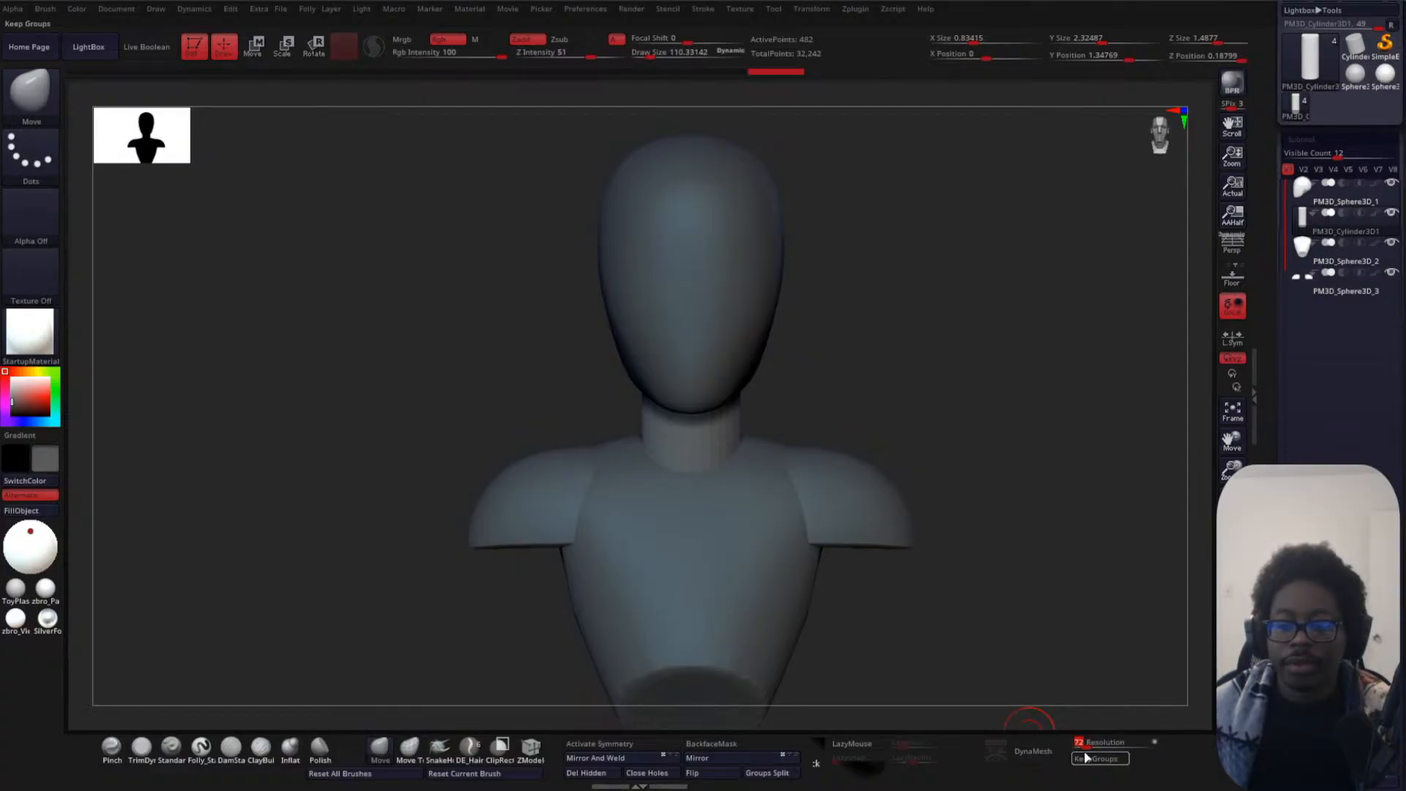
click(1033, 751)
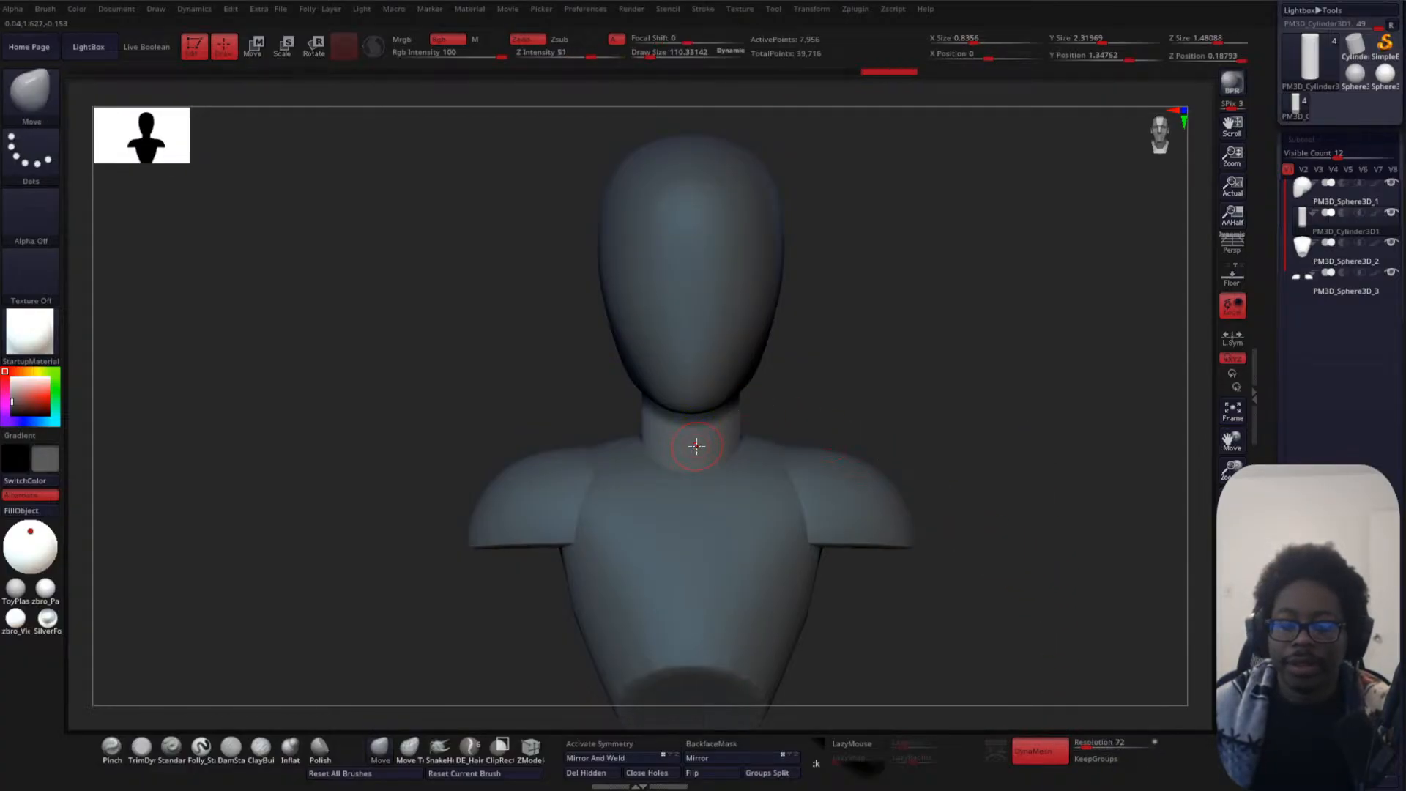
- Set the Draw Size to about 322 and activate symmetry for the neck
key(space)
drag(681, 445, 788, 445)
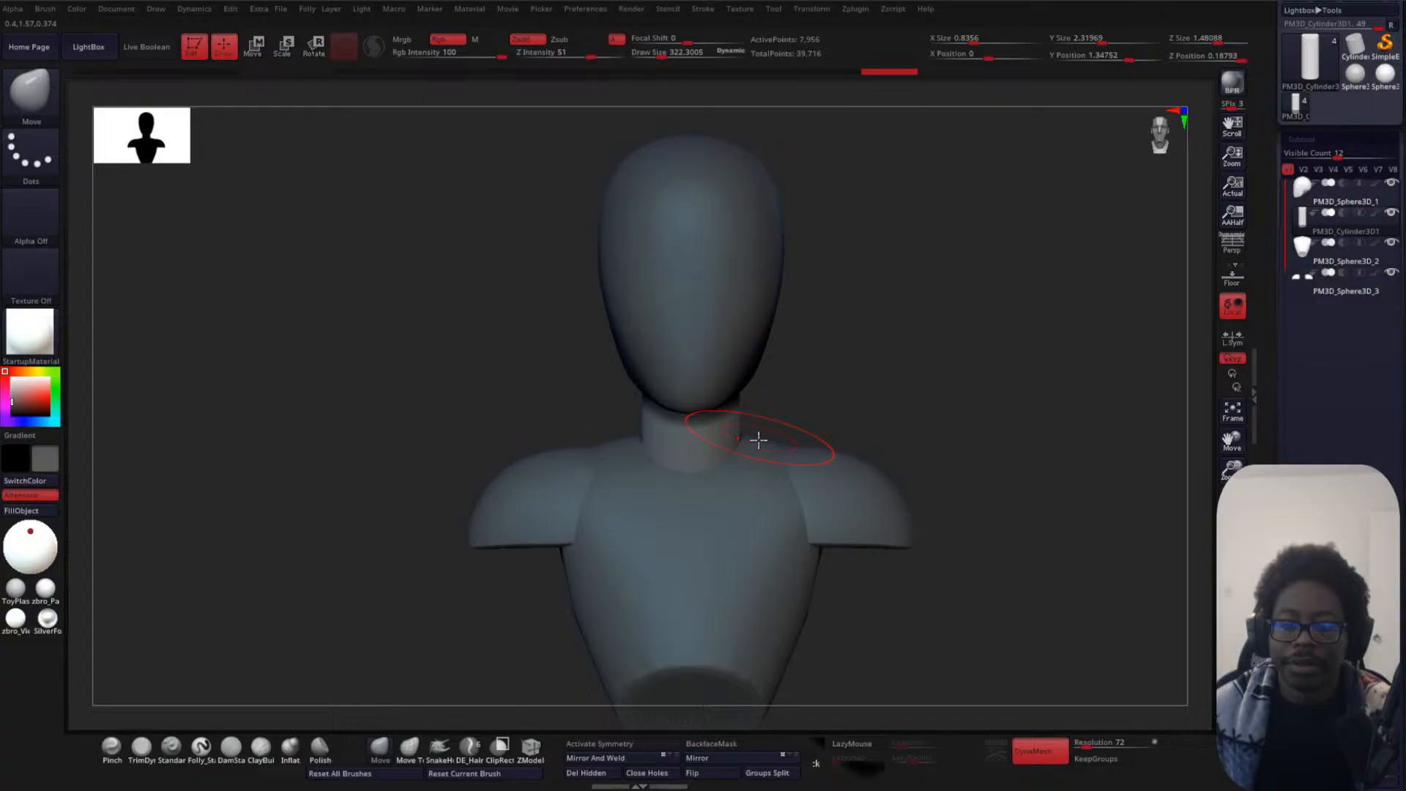
click(632, 744)
key(shift)
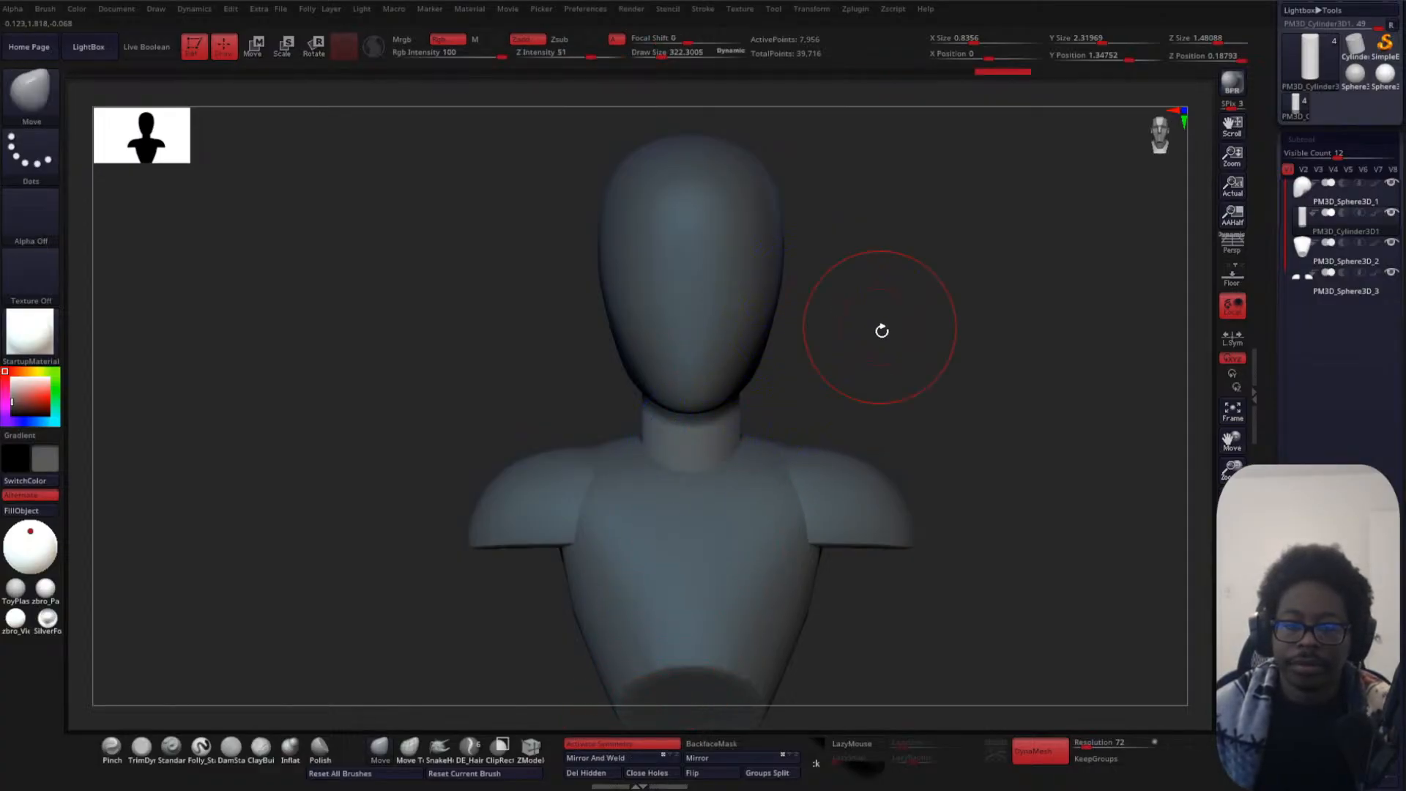
- Reshape the neck's sides from behind, slimming the middle and flaring the base slightly outward
drag(879, 329, 723, 353)
mouse_move(882, 293)
shift+mouse_down()
mouse_move(900, 339)
mouse_move(825, 348)
shift+mouse_up()
mouse_move(709, 432)
mouse_down()
mouse_move(685, 432)
mouse_move(705, 376)
mouse_up()
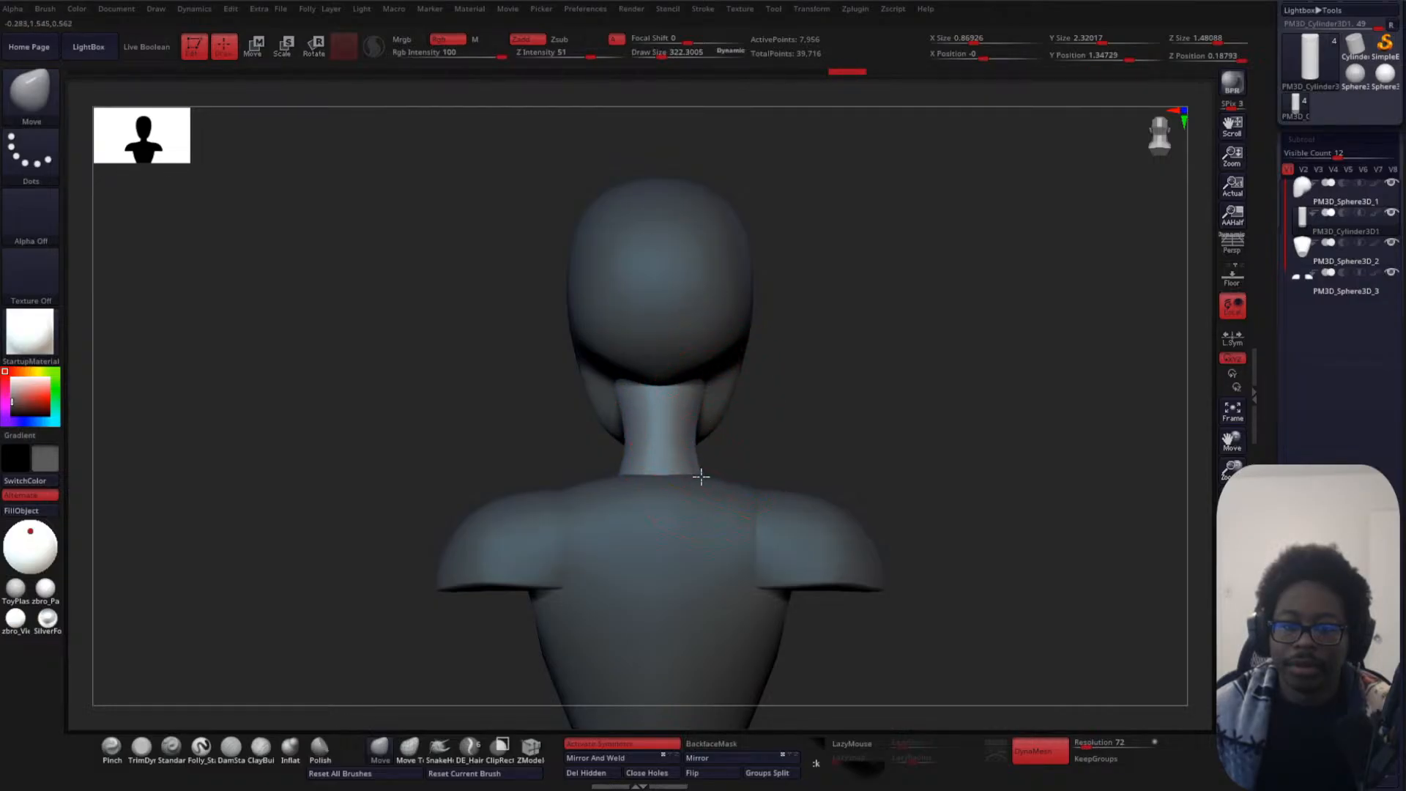
drag(705, 482, 709, 482)
- Pull the front of the neck's base slightly down in profile and smooth the neck
drag(806, 440, 738, 515)
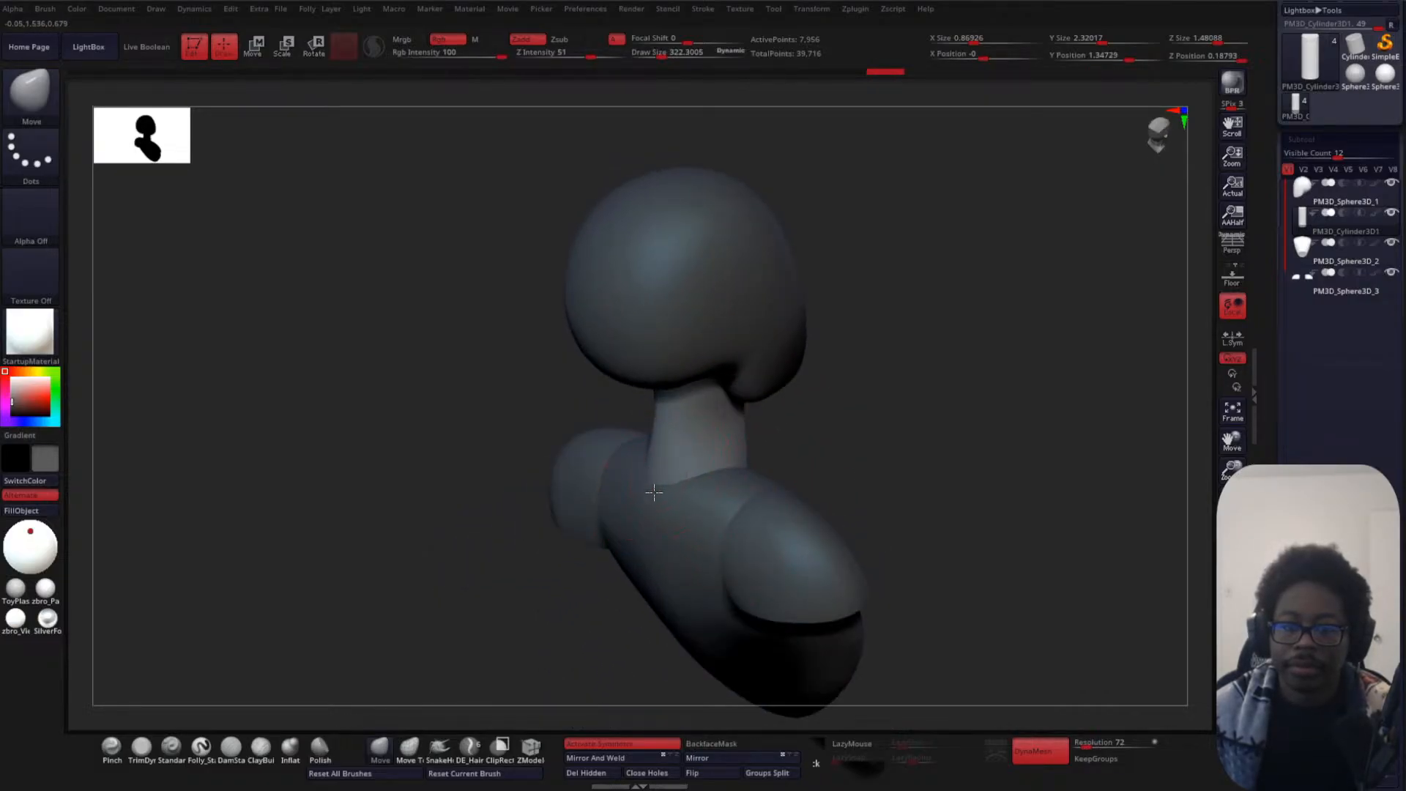
shift+drag(828, 440, 826, 424)
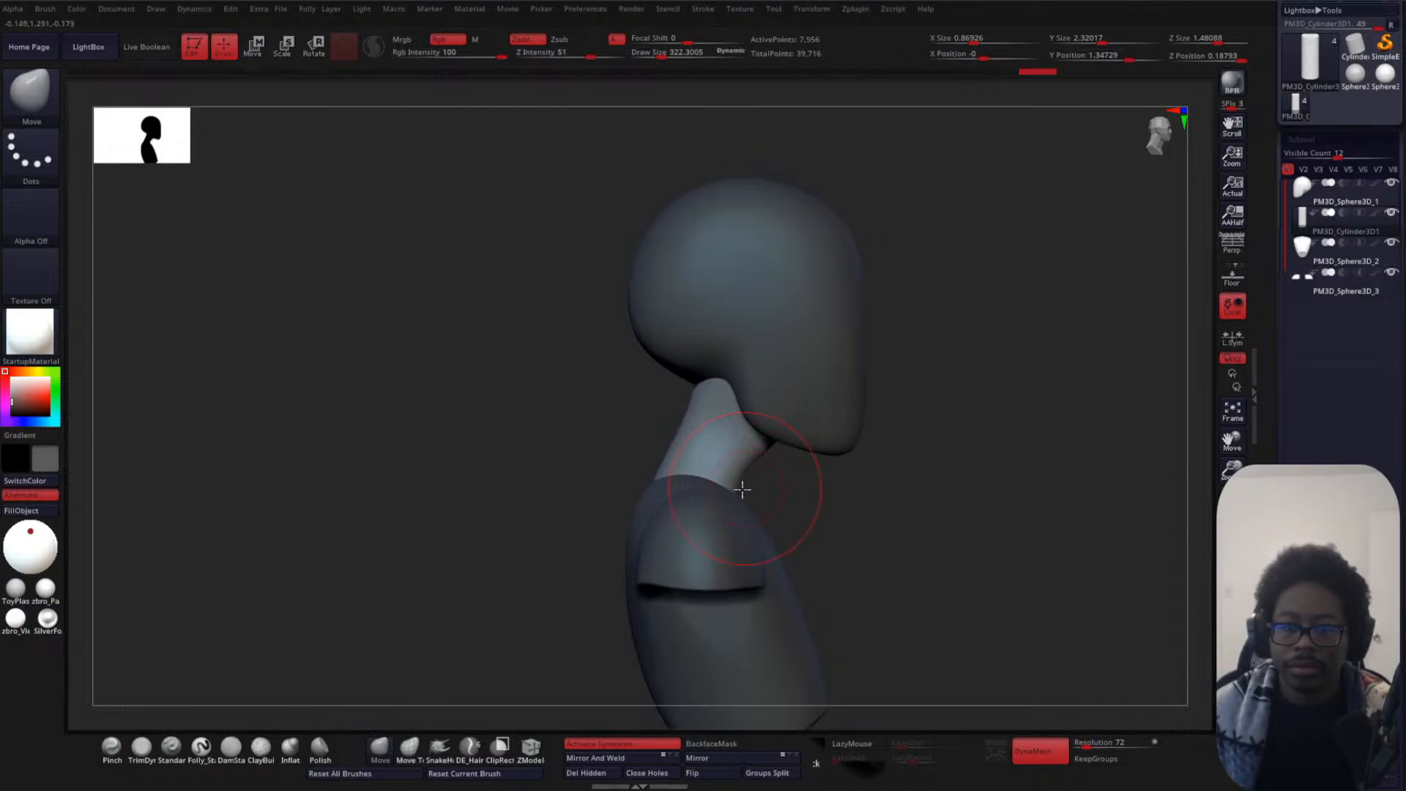
drag(742, 489, 738, 494)
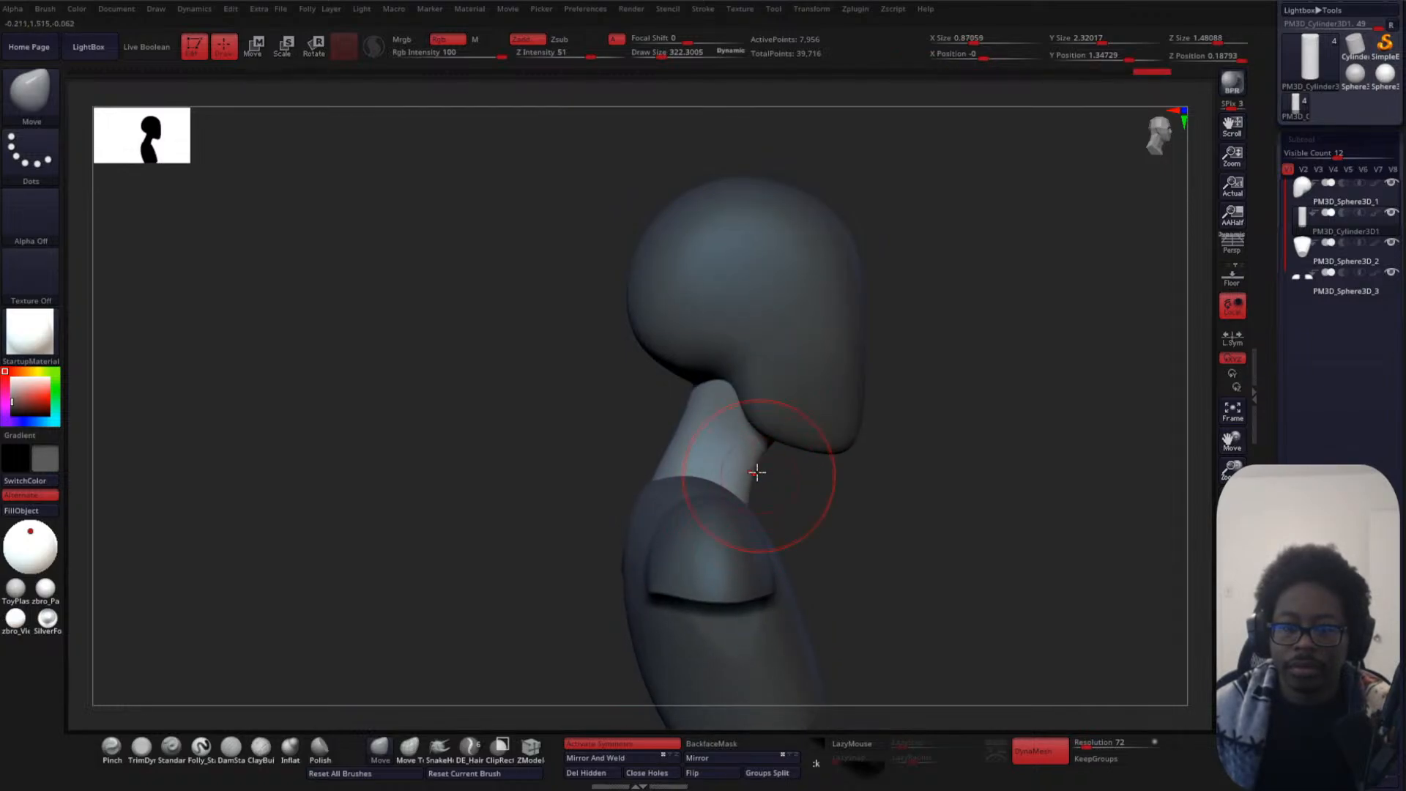
mouse_move(784, 474)
shift+mouse_down()
mouse_move(901, 436)
mouse_move(912, 593)
shift+mouse_up()
- Set the Draw Size to about 169 and pull the neck's front lower edge down over the chest, smoothing the result
key(space)
drag(1040, 380, 1014, 329)
right_drag(1014, 329, 937, 417)
right_drag(843, 421, 923, 354)
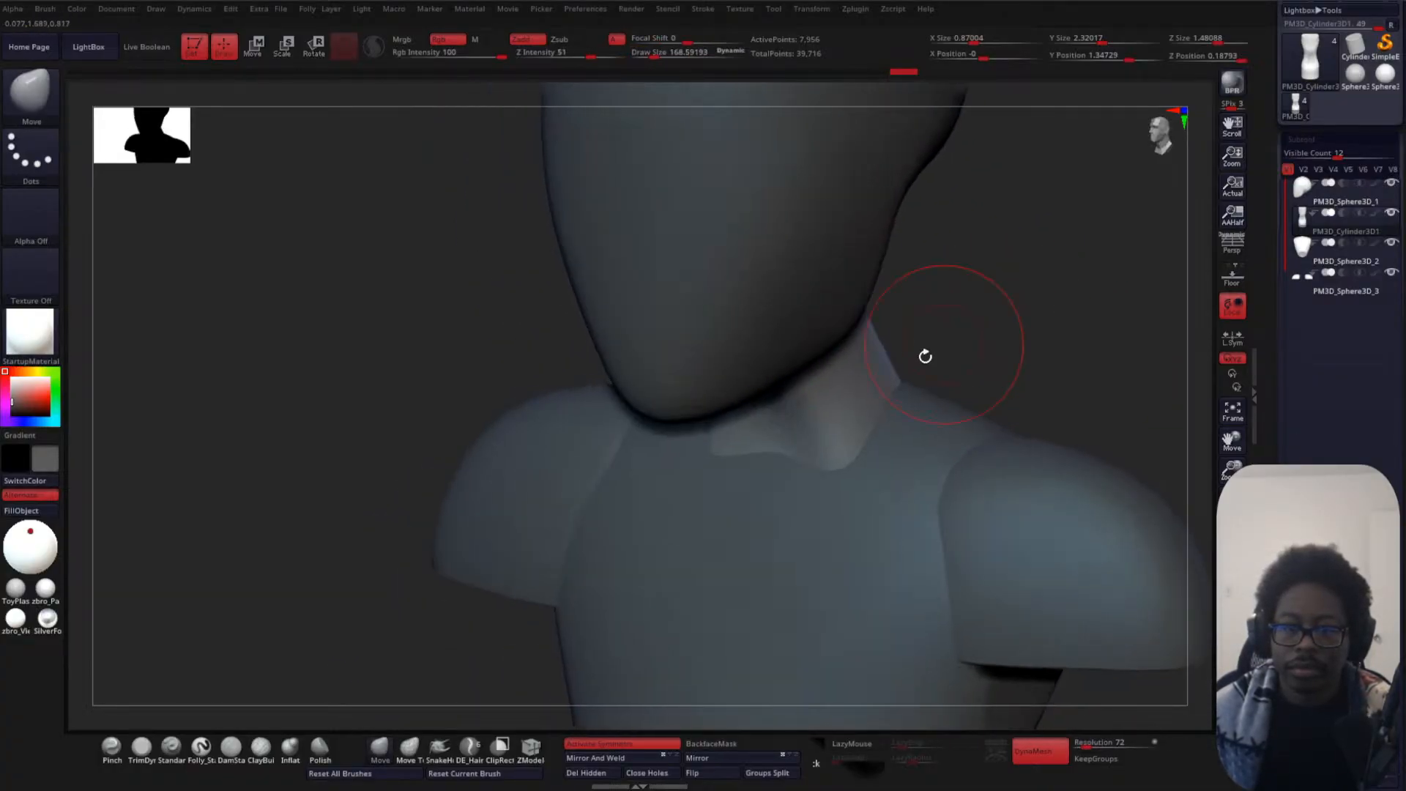
mouse_move(757, 452)
mouse_down()
mouse_move(759, 492)
mouse_move(767, 479)
mouse_up()
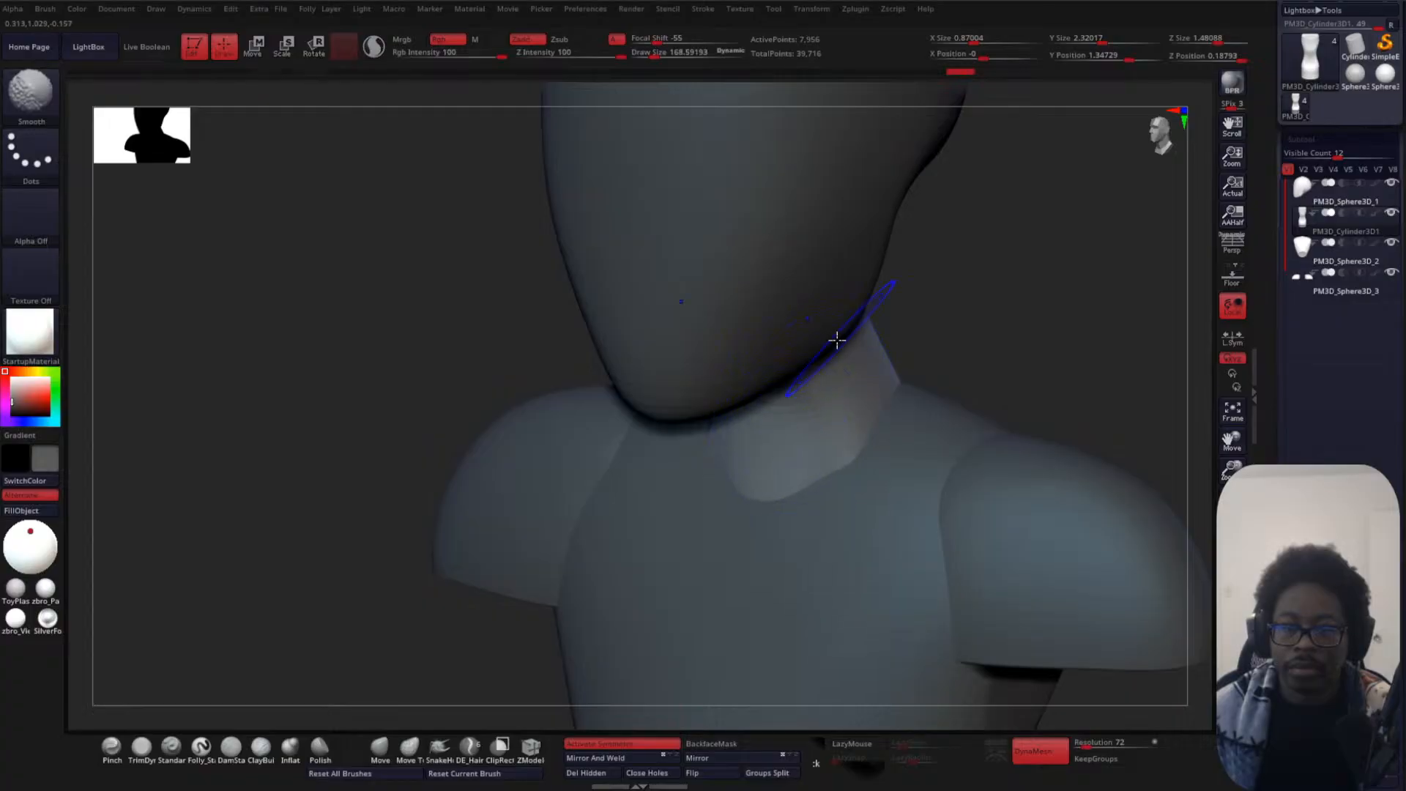
mouse_move(926, 342)
right_down()
mouse_move(984, 311)
mouse_move(974, 276)
mouse_move(783, 431)
right_up()
- Set the Draw Size to about 359 and widen the base of the neck toward the shoulders
key(space)
drag(762, 454, 782, 454)
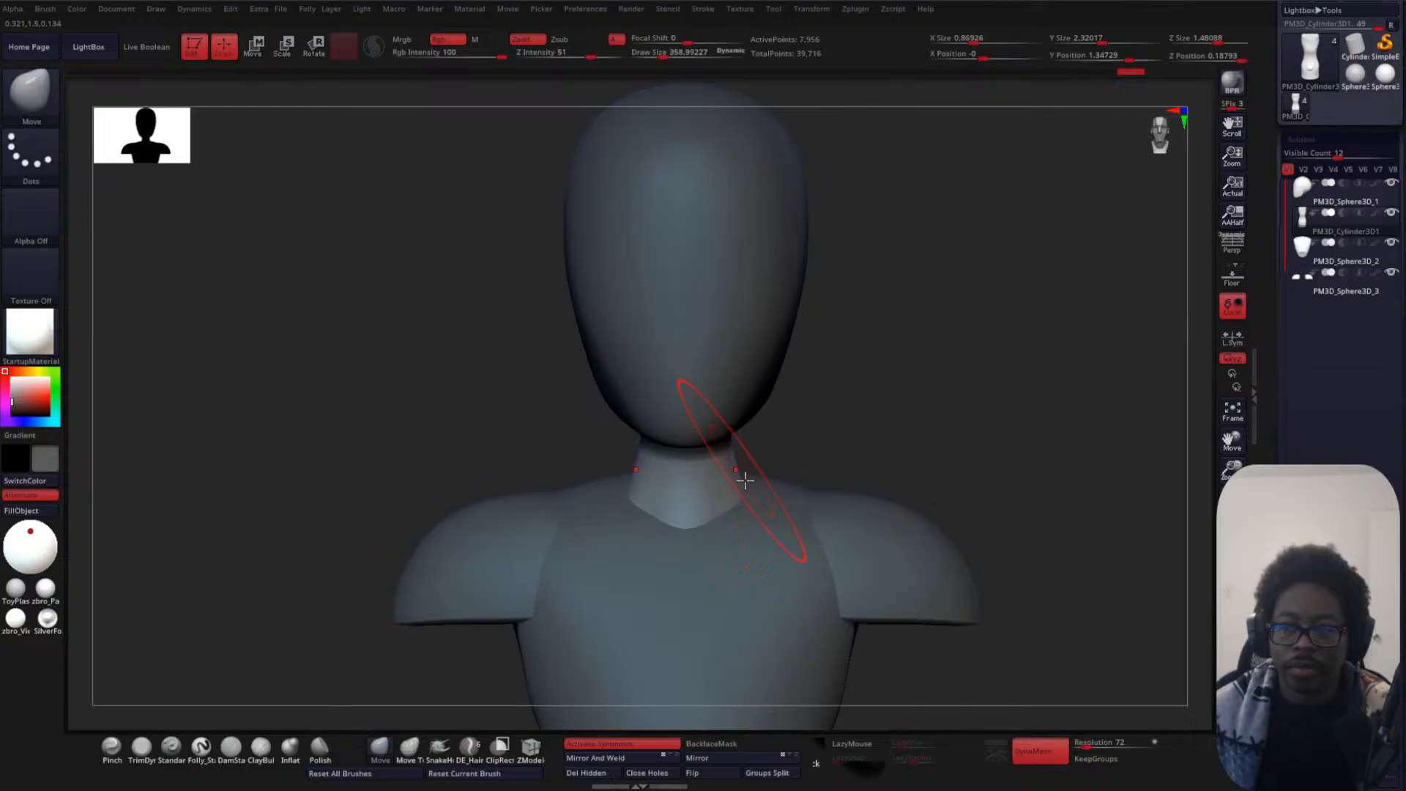
drag(745, 505, 769, 506)
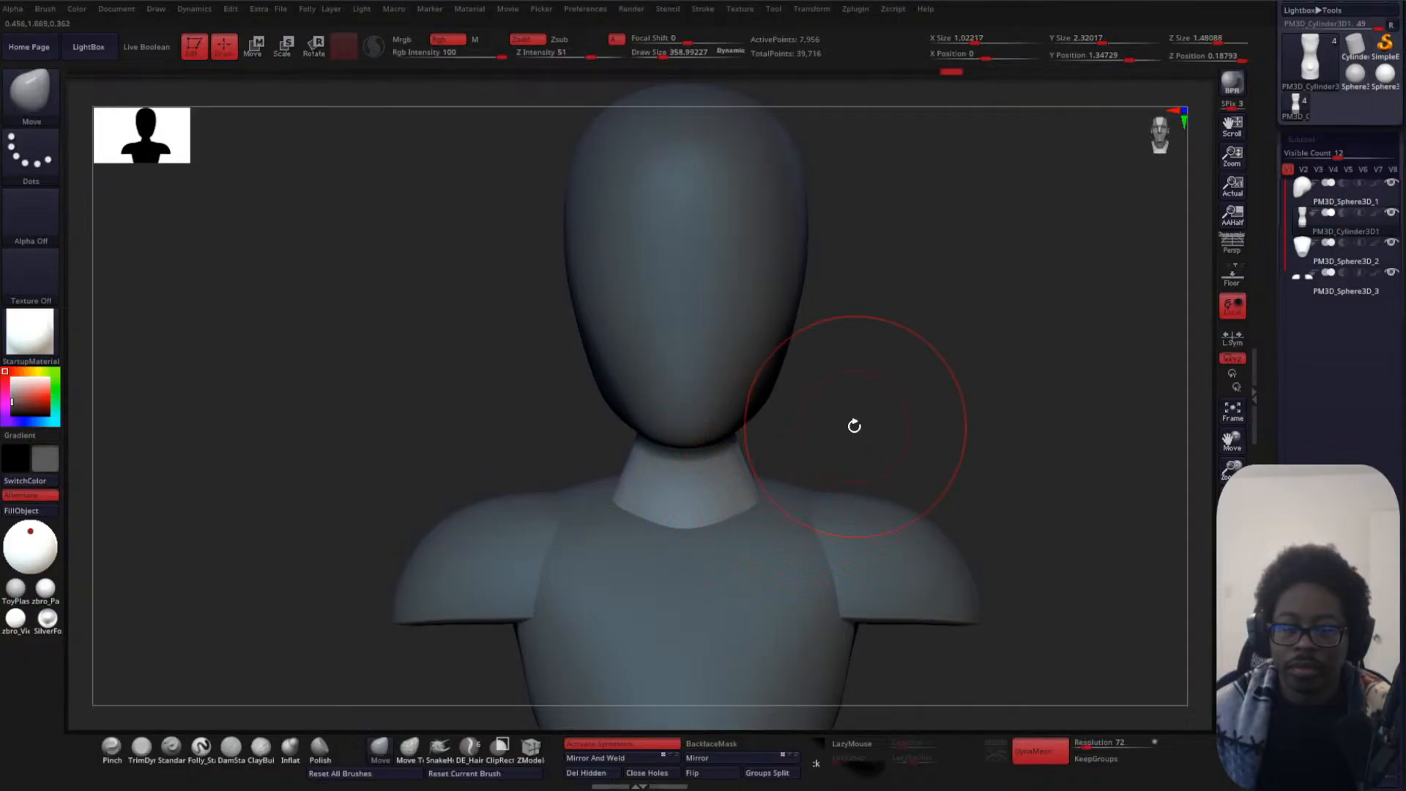
drag(854, 425, 989, 336)
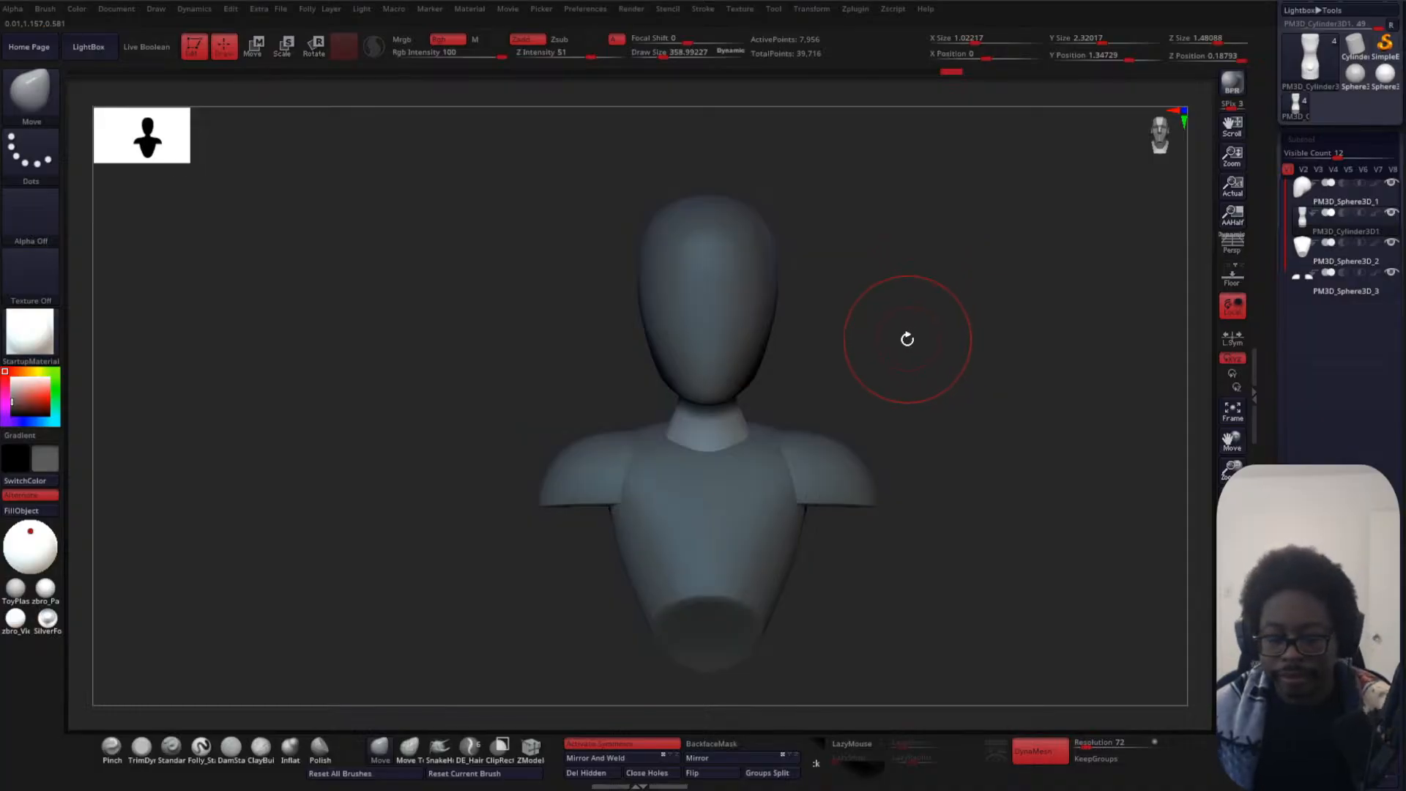
- Select the head subtool and raise it above the torso to a Y position of about 0.01, then return to Draw mode
key(alt+Up)
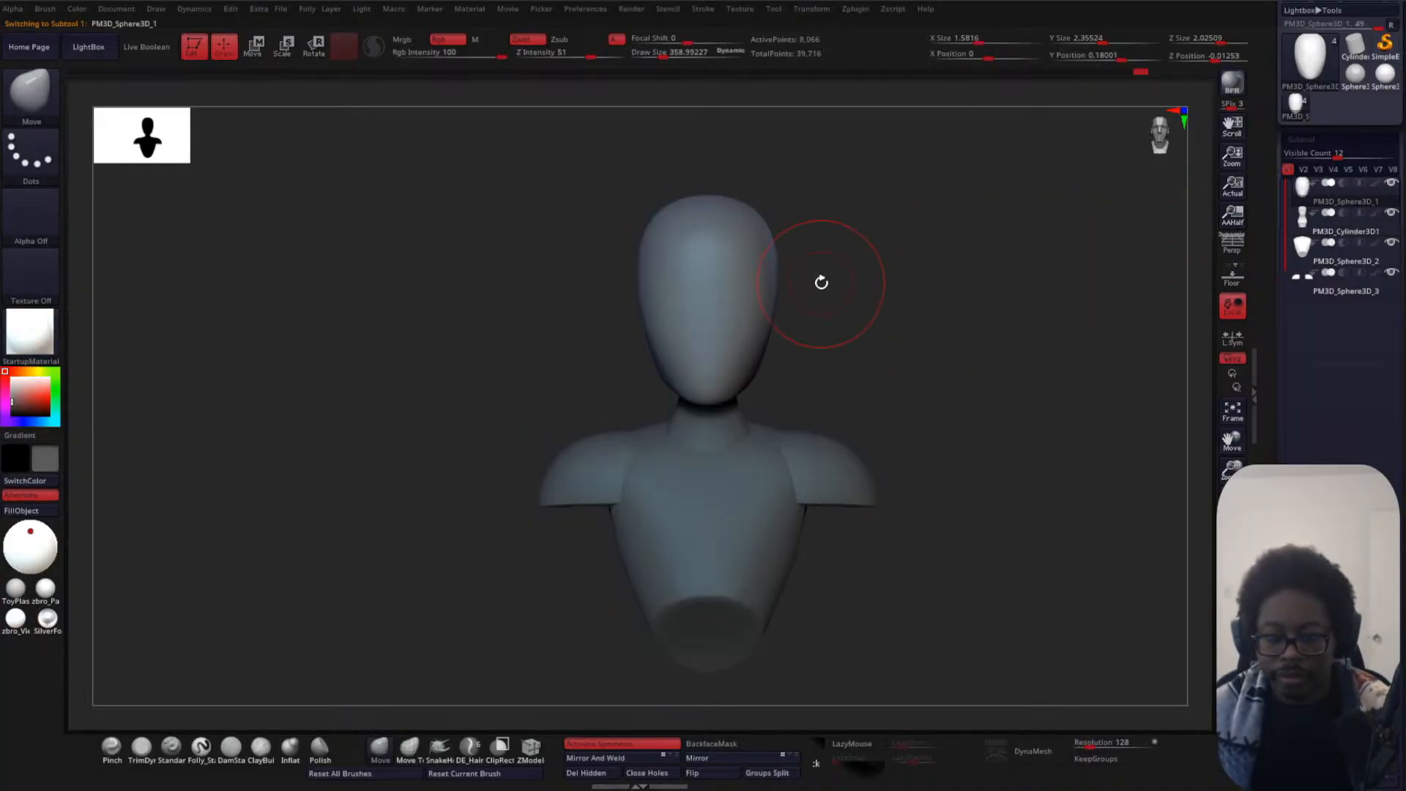
key(w)
drag(706, 192, 708, 169)
mouse_move(890, 322)
alt+mouse_down()
mouse_move(895, 301)
mouse_move(879, 320)
mouse_move(867, 307)
alt+mouse_up()
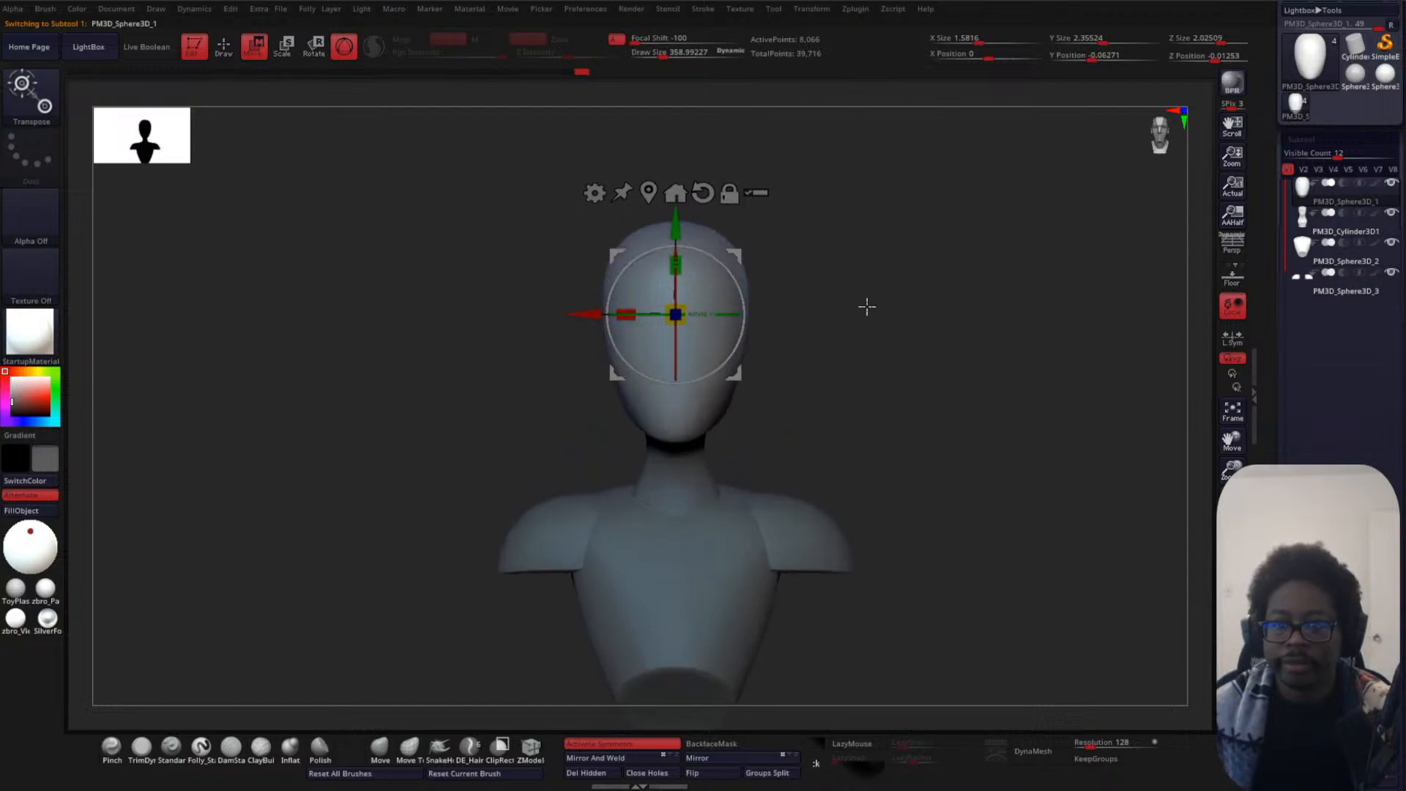
drag(675, 224, 675, 219)
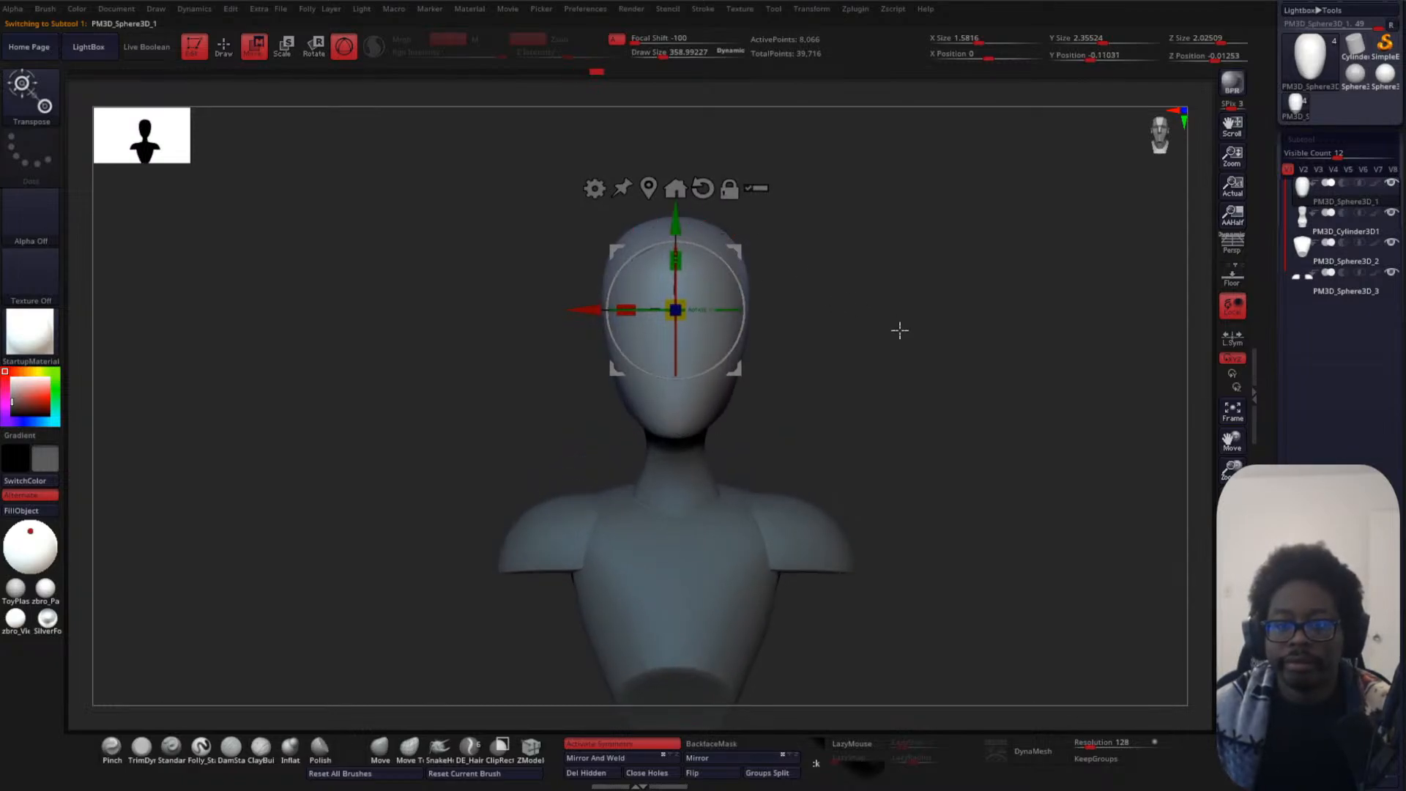
drag(900, 330, 833, 388)
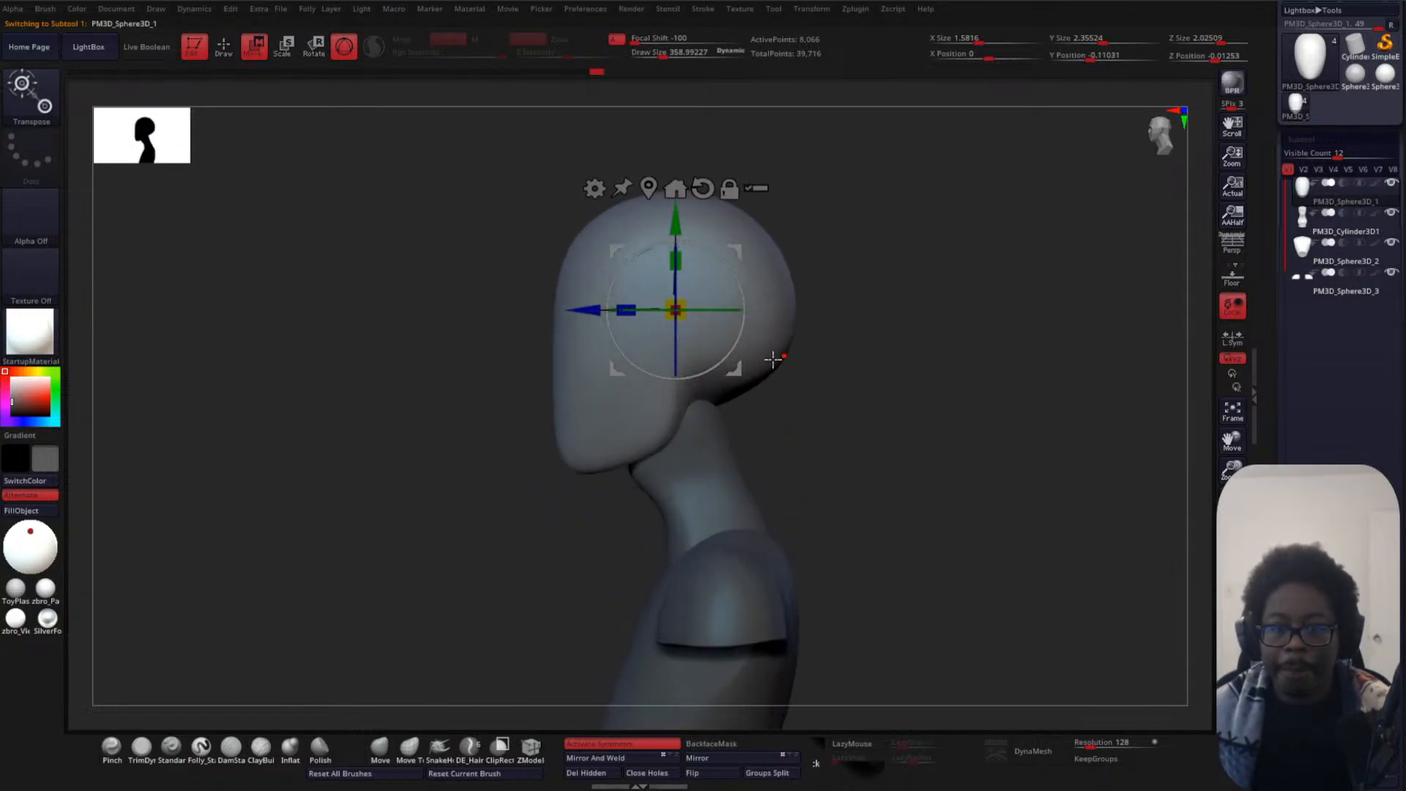
drag(675, 222, 675, 235)
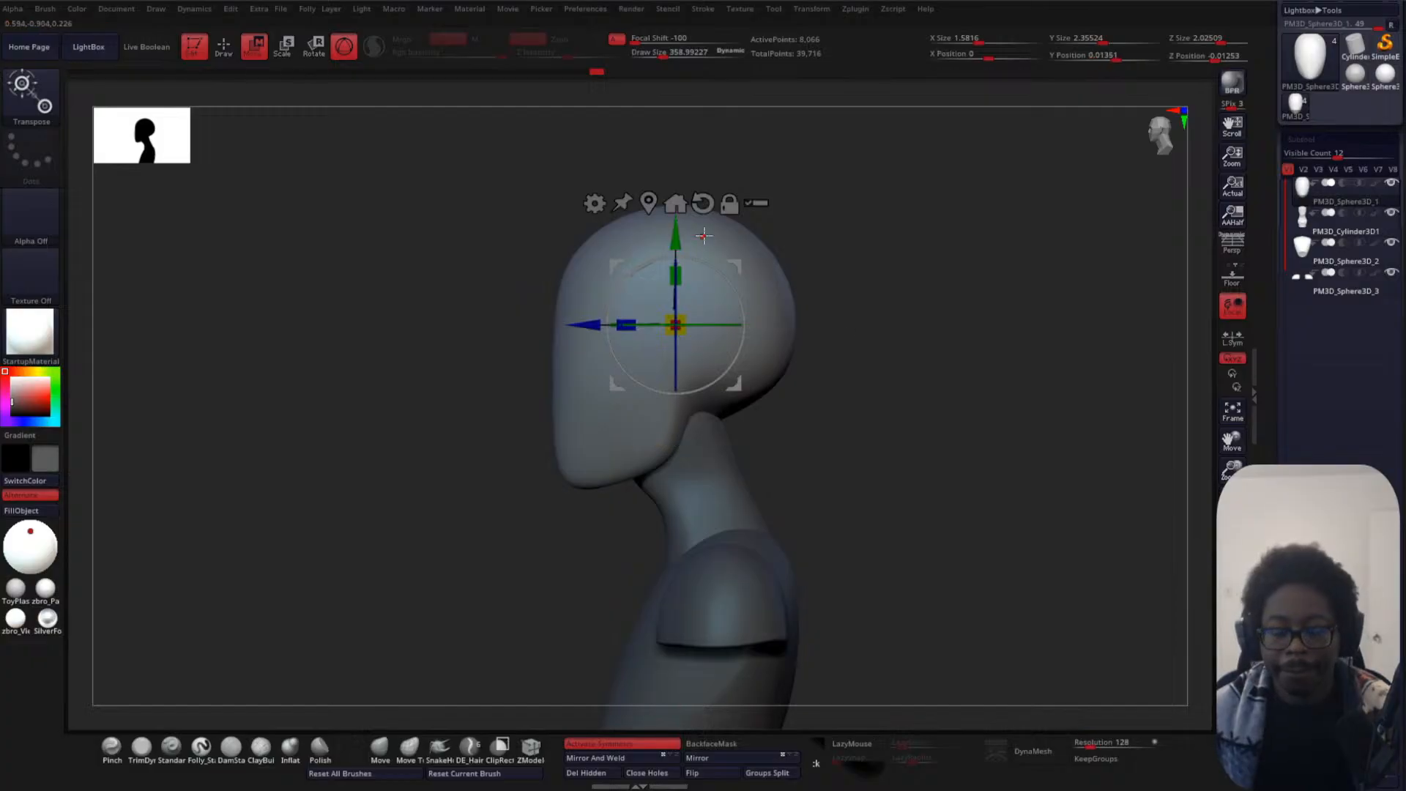
key(q)
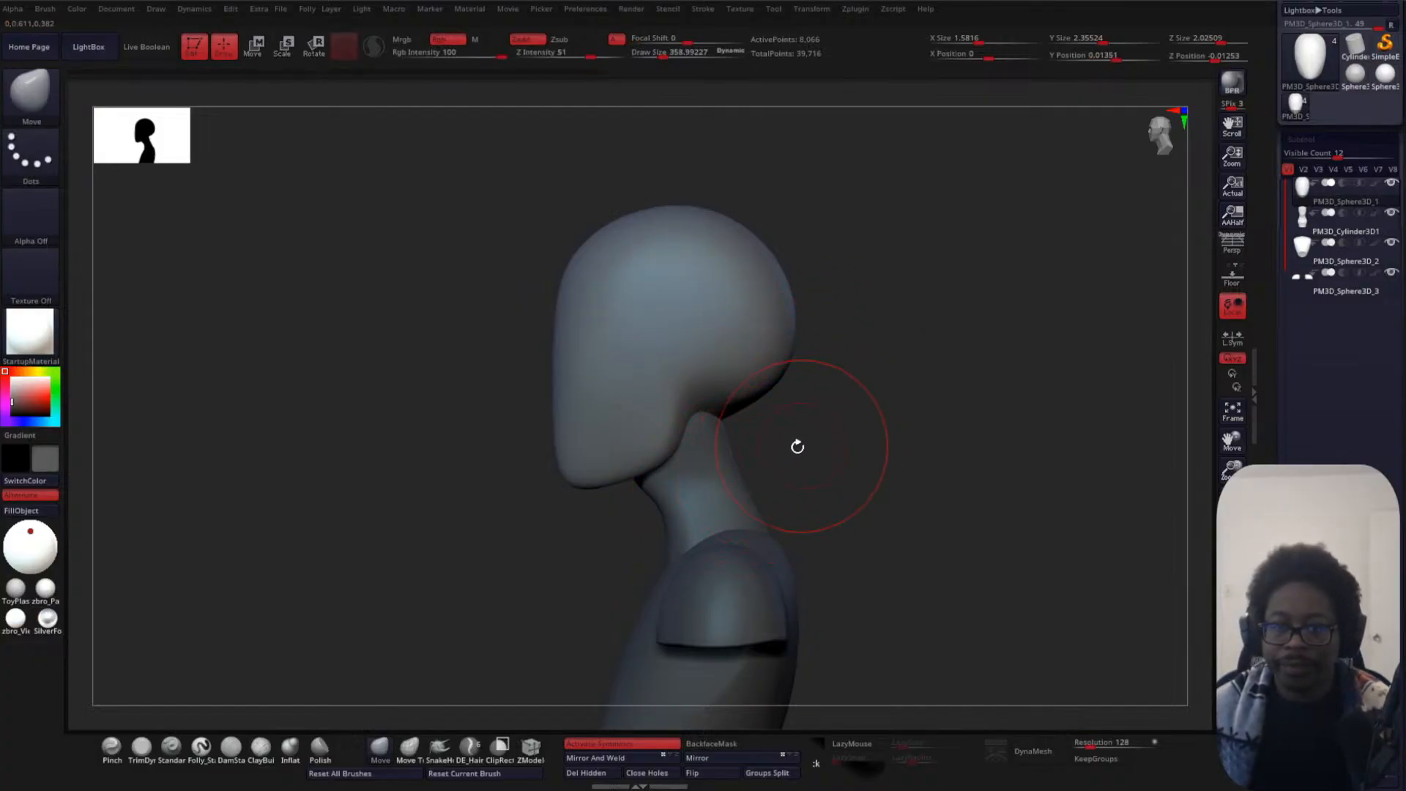
- Select the neck, set the Draw Size to about 398, and extend its top up into the underside of the skull, smoothing it
key(space)
alt+click(709, 455)
key(space)
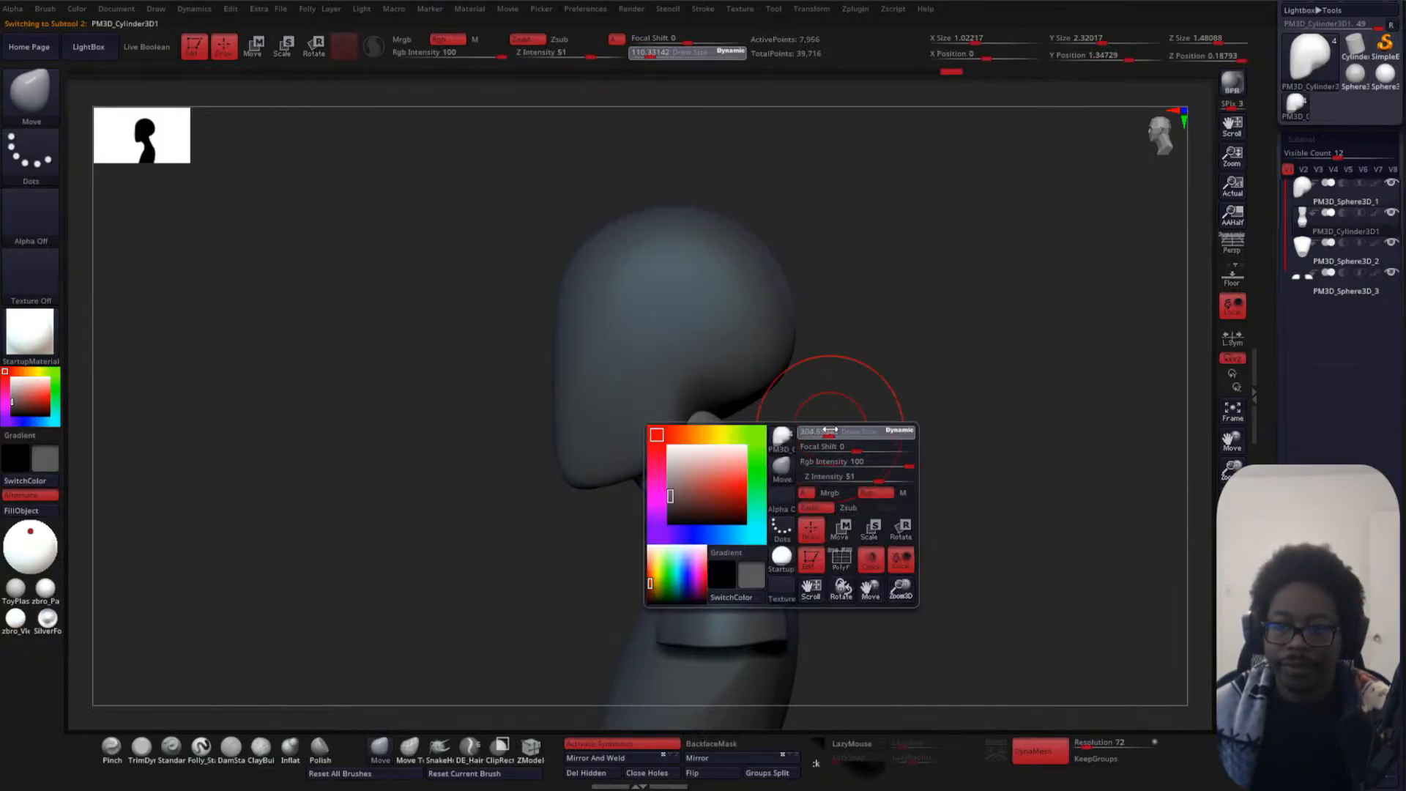
drag(830, 430, 836, 417)
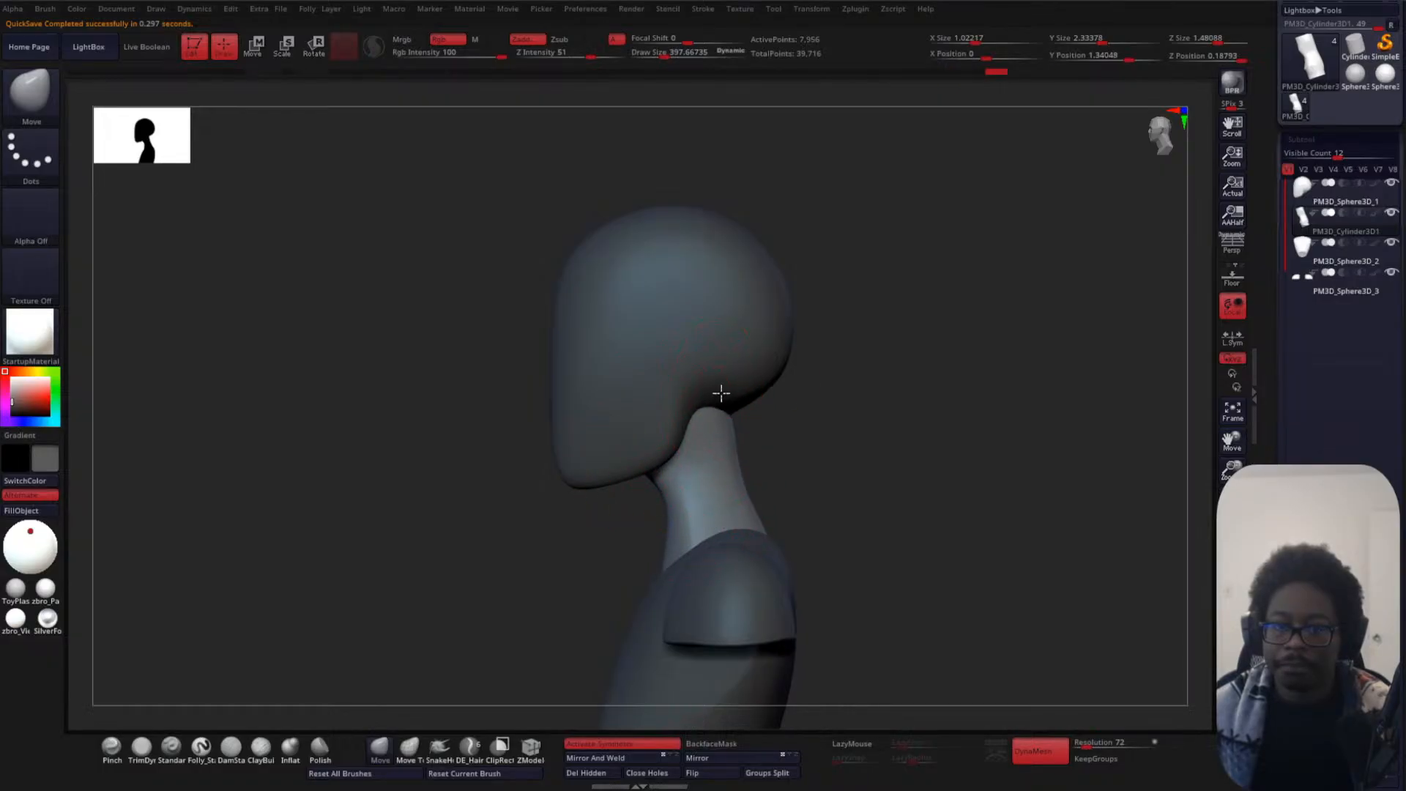
drag(721, 394, 730, 458)
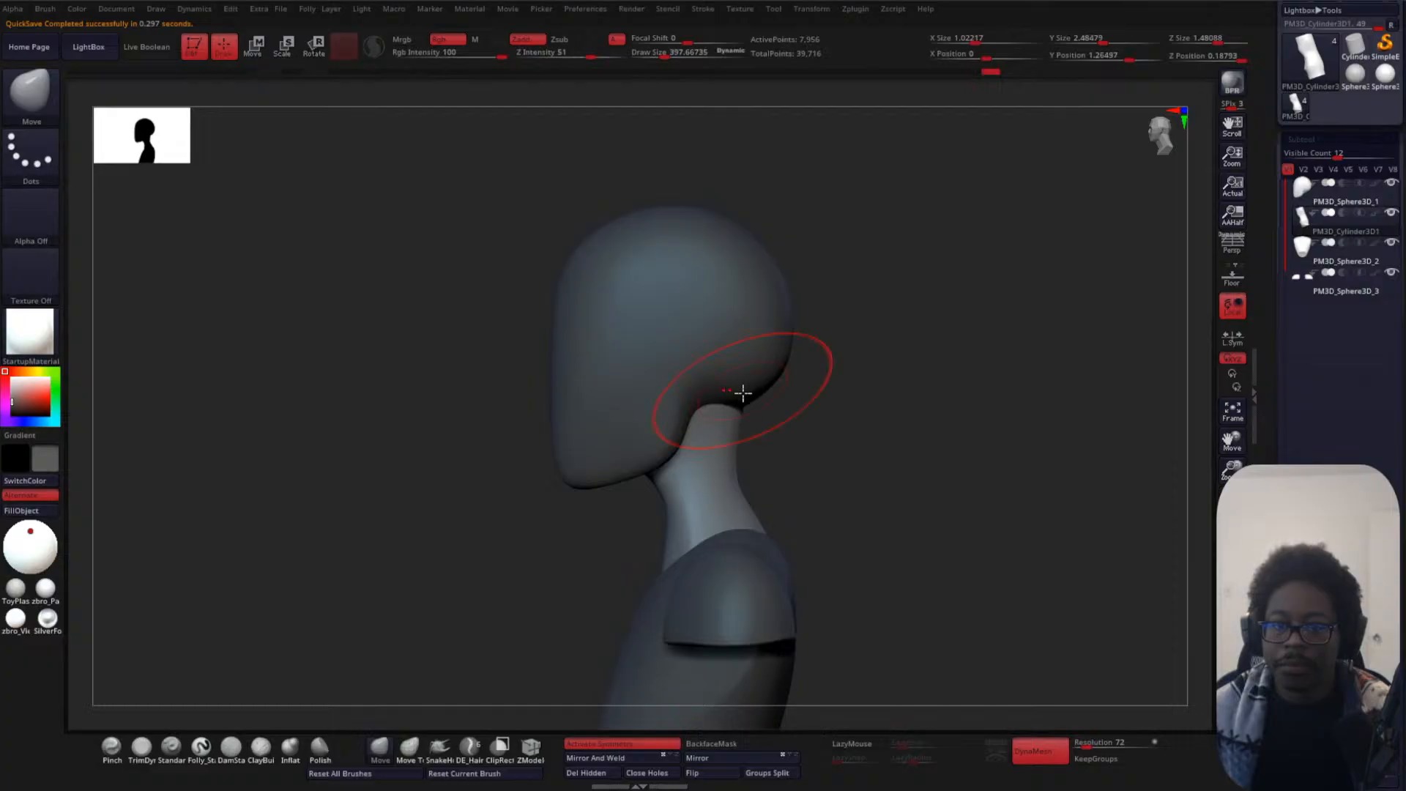
mouse_move(746, 438)
shift+mouse_down()
mouse_move(734, 433)
mouse_move(734, 460)
shift+mouse_up()
mouse_move(853, 421)
mouse_down()
mouse_move(773, 439)
mouse_move(766, 486)
mouse_move(791, 539)
mouse_move(851, 496)
mouse_move(908, 561)
mouse_move(875, 459)
mouse_up()
key(b)
key(m)
key(v)
mouse_move(788, 416)
mouse_down()
mouse_move(790, 397)
mouse_move(750, 395)
mouse_move(775, 369)
mouse_move(778, 399)
mouse_up()
key(ctrl+z)
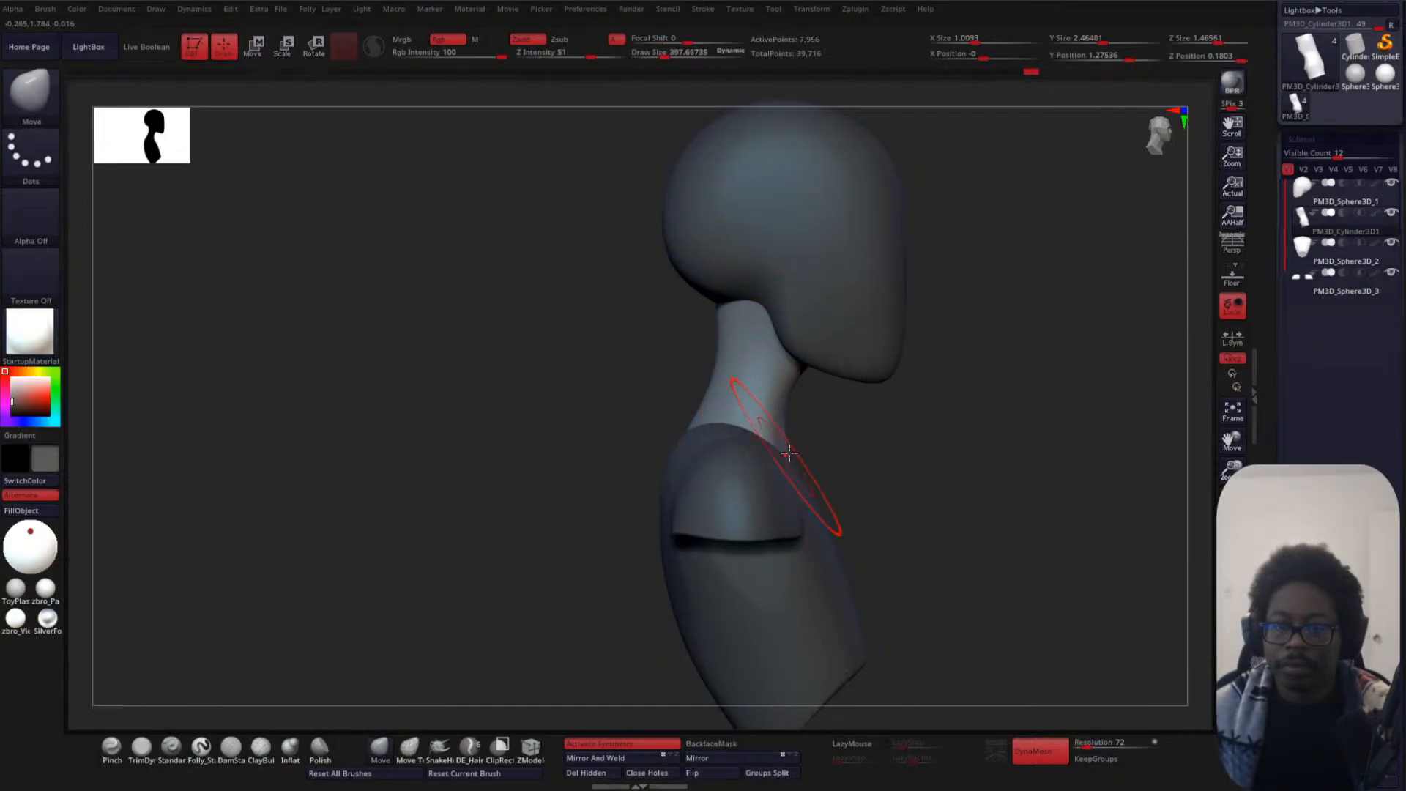
- Narrow the neck's base slightly from the front and smooth the neck
mouse_move(796, 445)
right_down()
mouse_move(842, 464)
mouse_move(838, 449)
right_up()
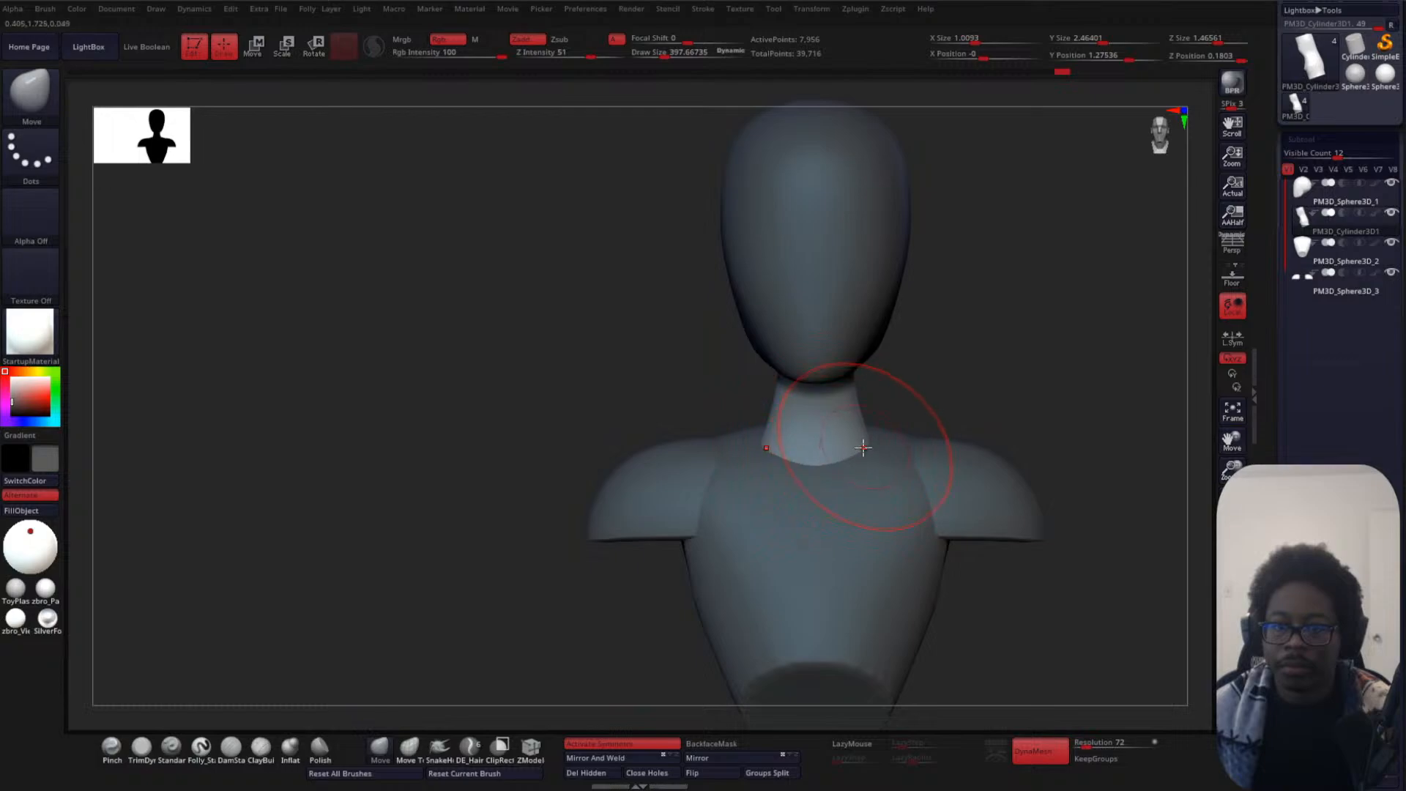
drag(862, 447, 855, 450)
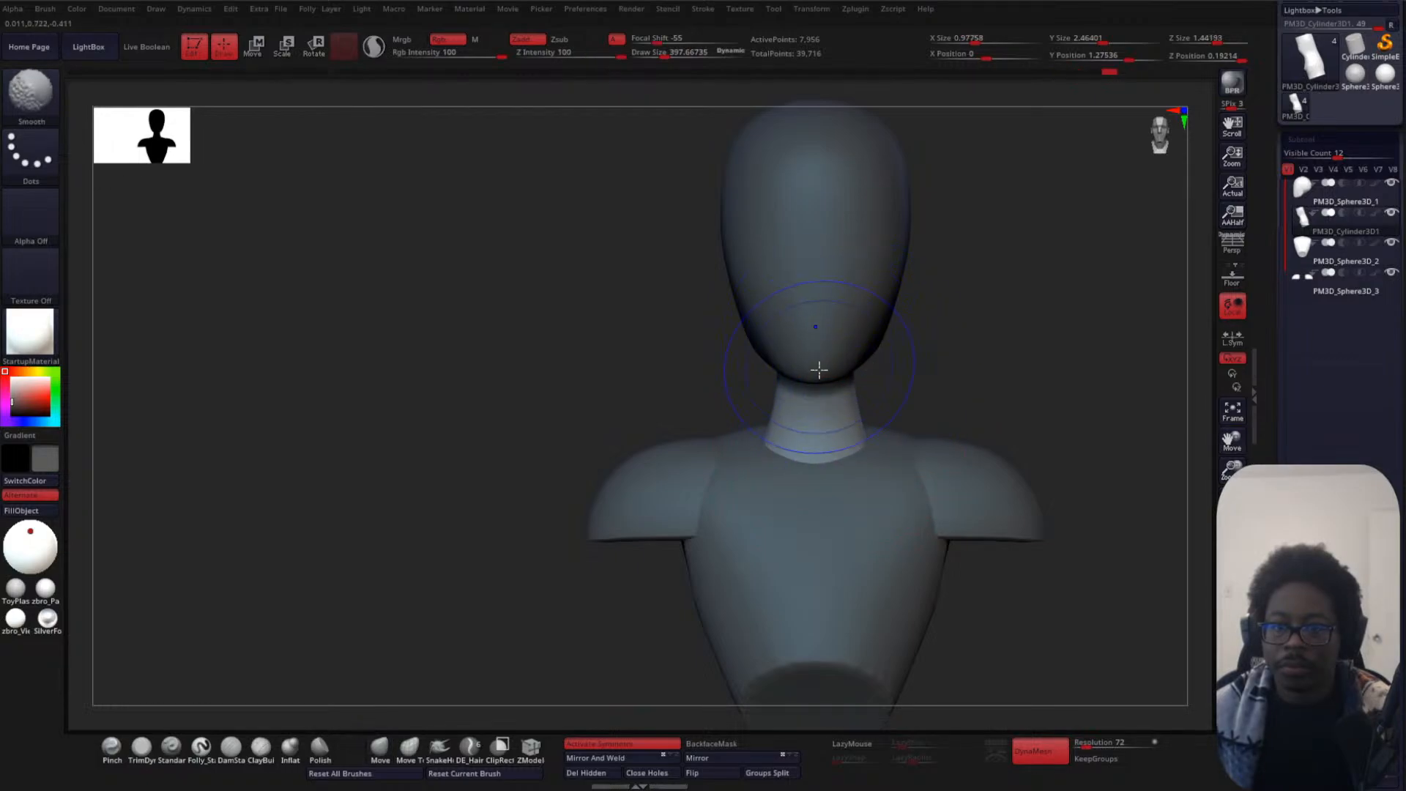
shift+drag(819, 370, 798, 469)
mouse_move(985, 348)
alt+right_down()
mouse_move(926, 417)
mouse_move(850, 446)
mouse_move(942, 436)
alt+right_up()
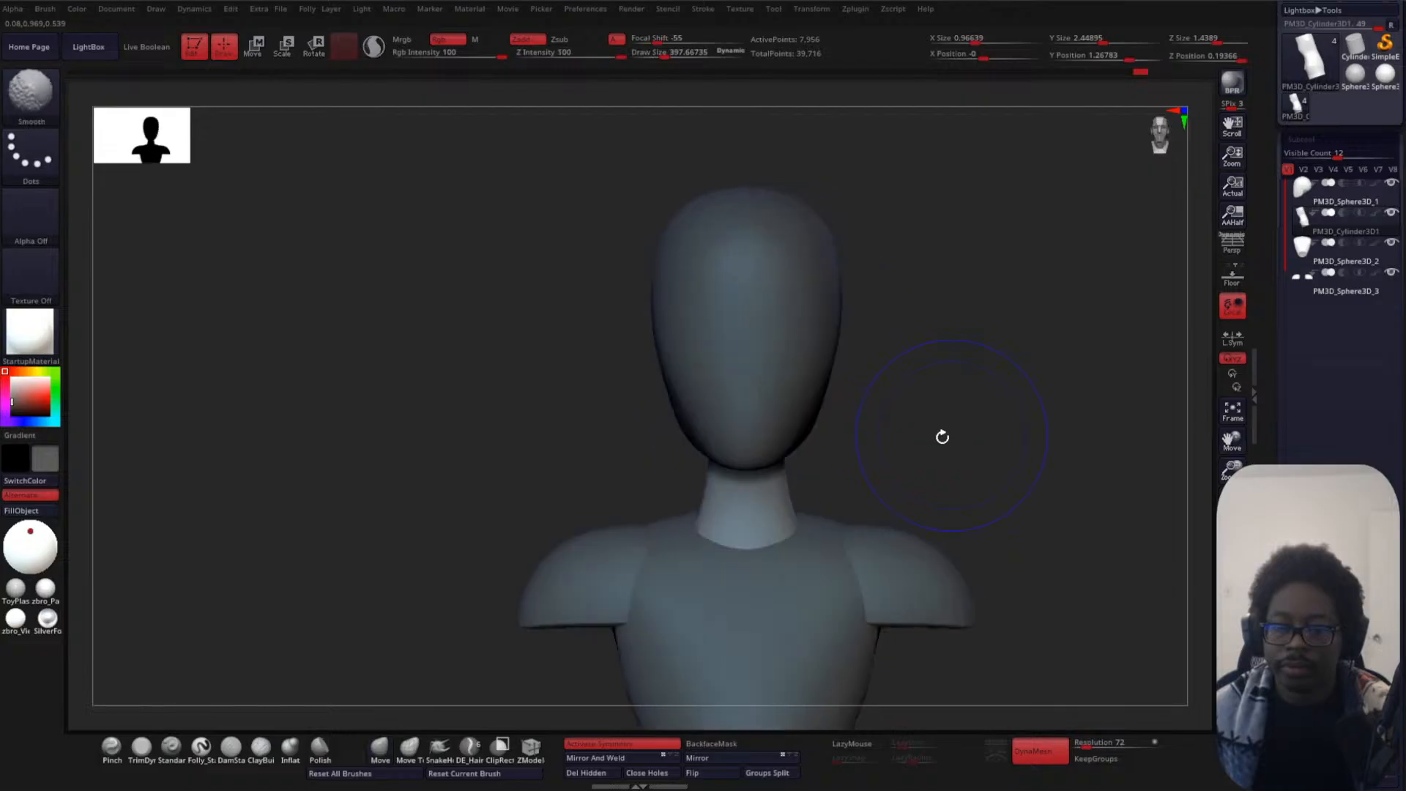
- Set the Draw Size to about 209 and adjust the neck's sides from the front, undoing unwanted strokes
key(space)
click(864, 438)
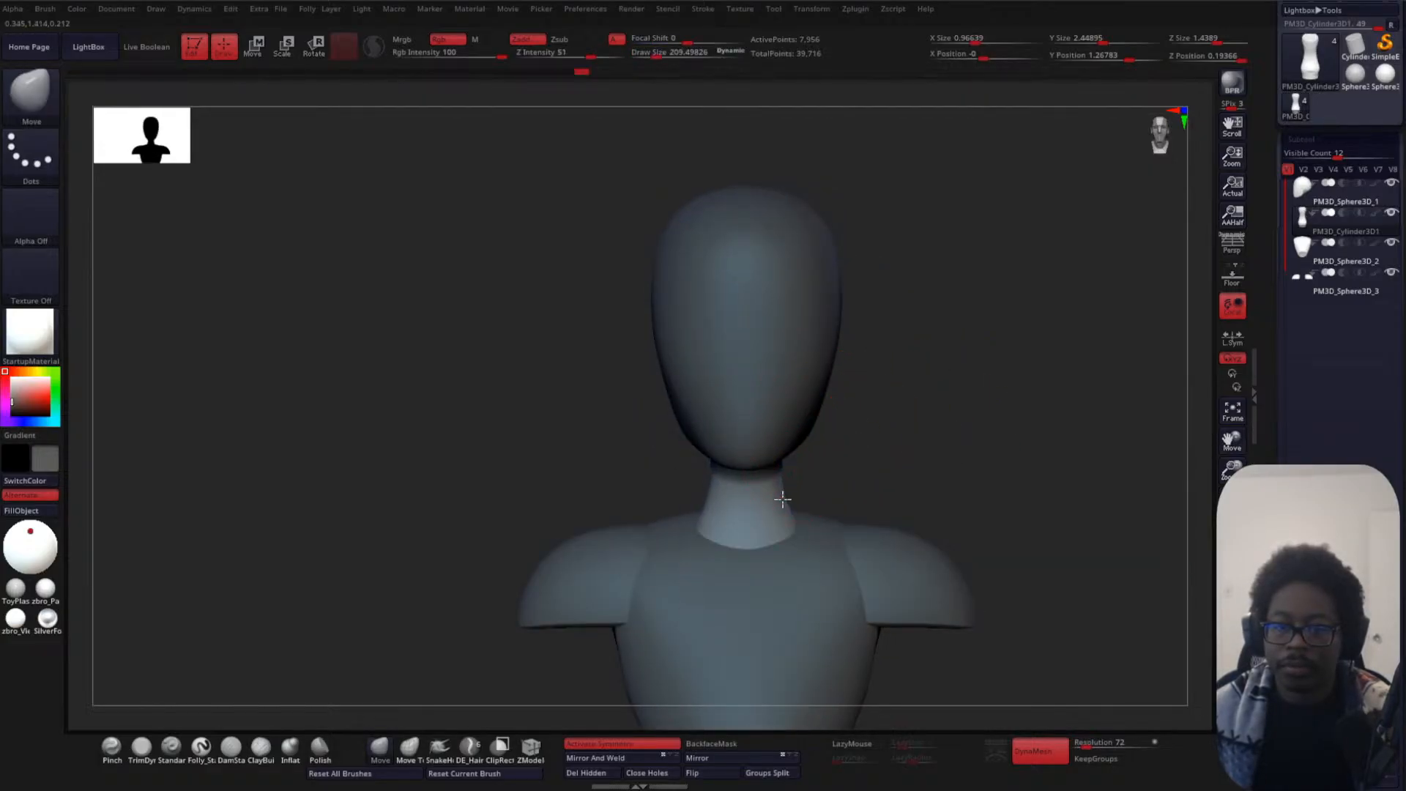
key(shift)
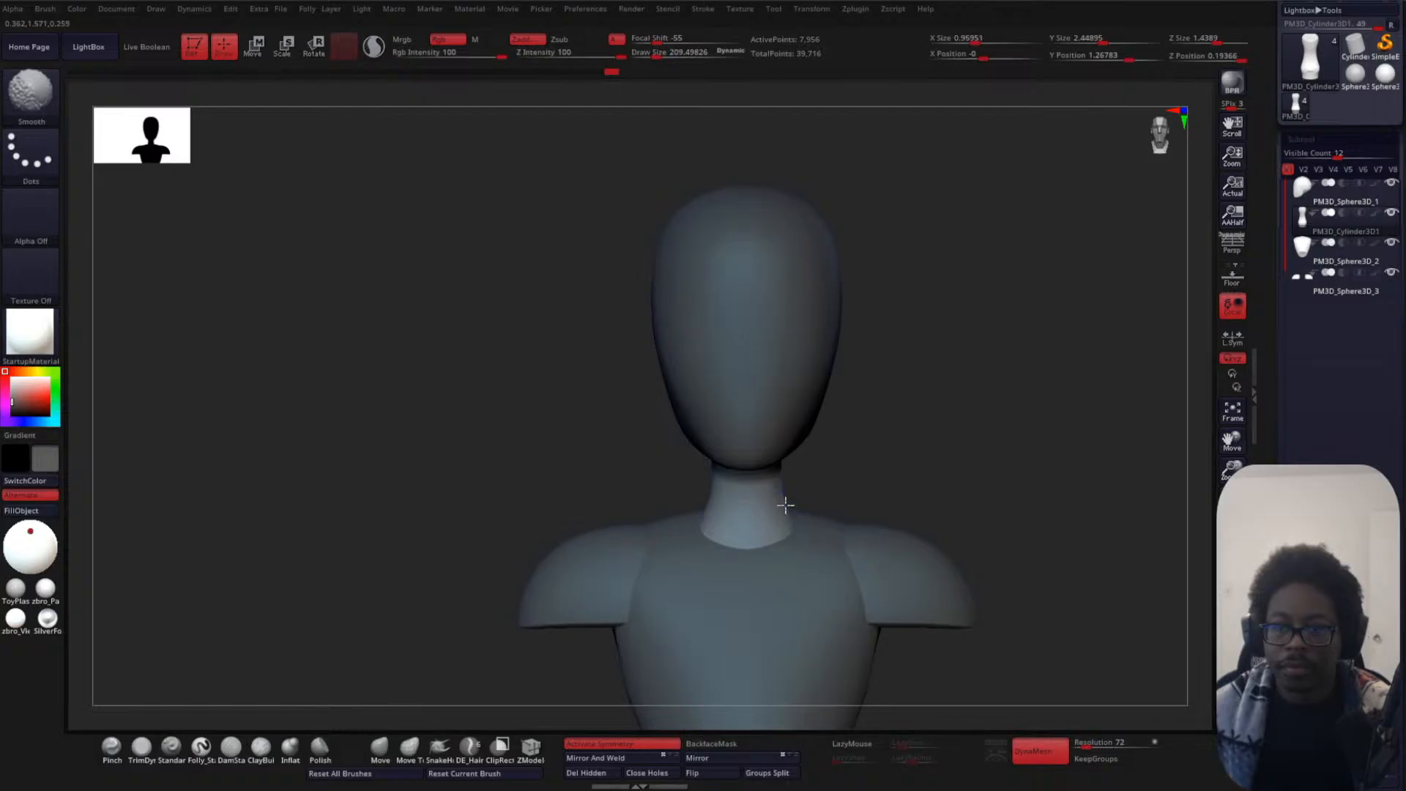
key(ctrl+z)
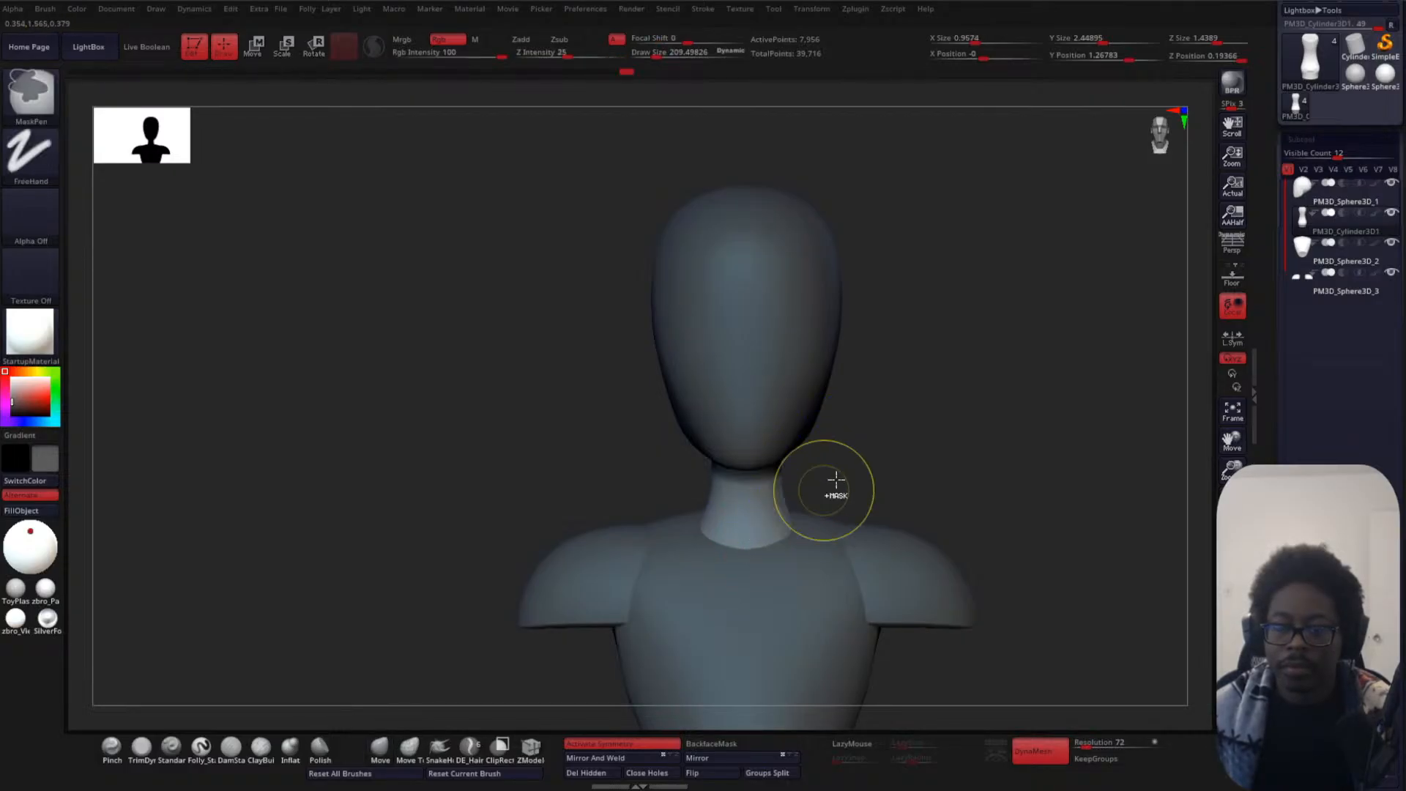
drag(838, 484, 772, 549)
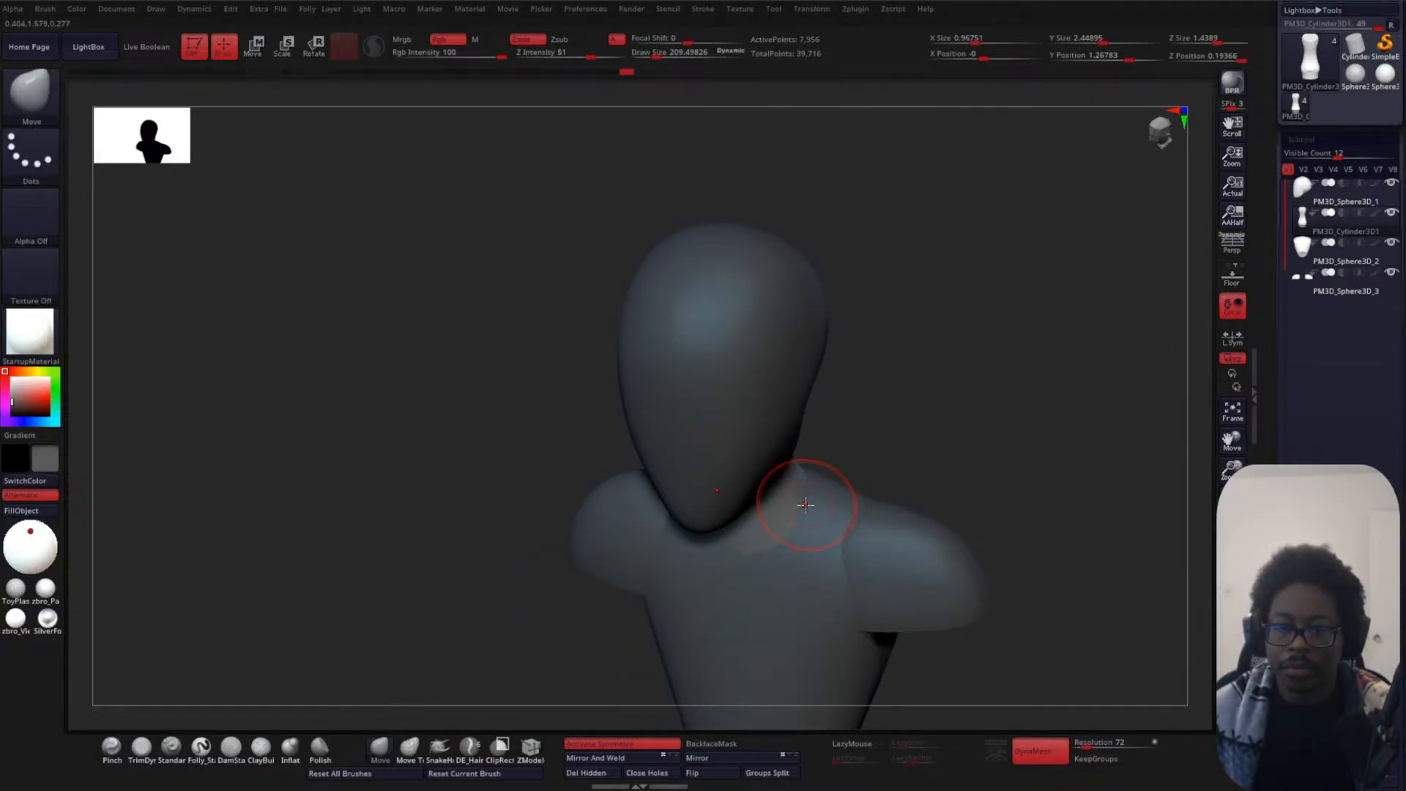
key(ctrl+z)
- Flare the base of the neck outward with the Move brush so it slopes toward the shoulders
mouse_move(935, 421)
mouse_down()
mouse_move(894, 471)
mouse_move(969, 455)
mouse_move(1008, 367)
mouse_move(918, 388)
mouse_move(911, 446)
mouse_up()
mouse_move(730, 497)
mouse_down()
mouse_move(715, 504)
mouse_move(742, 517)
mouse_up()
mouse_move(885, 449)
alt+mouse_down()
mouse_move(870, 336)
mouse_move(818, 427)
alt+mouse_up()
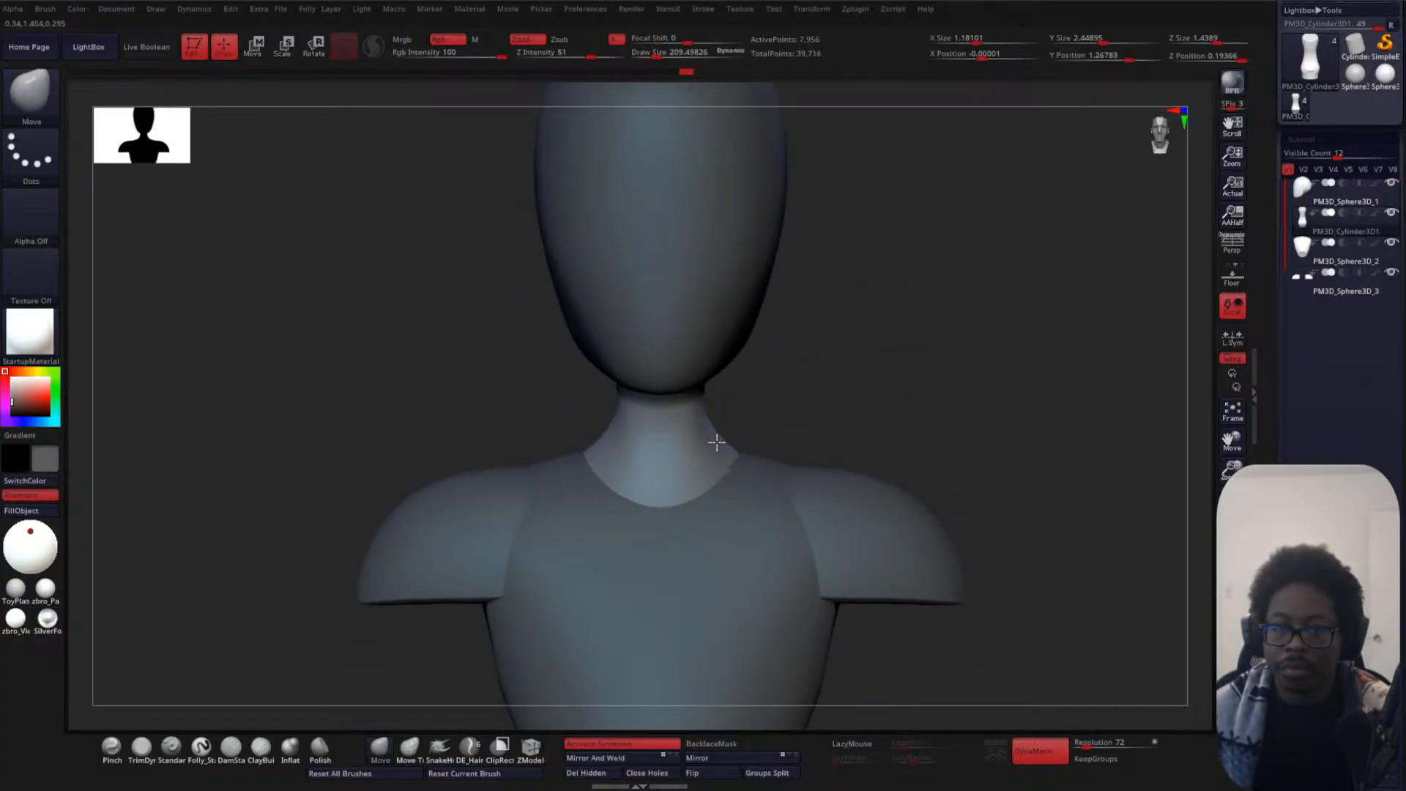
mouse_move(861, 388)
shift+mouse_down()
mouse_move(820, 420)
mouse_move(749, 352)
shift+mouse_up()
mouse_move(843, 254)
shift+mouse_down()
mouse_move(907, 402)
mouse_move(980, 386)
mouse_move(929, 377)
mouse_move(1004, 332)
mouse_move(967, 415)
shift+mouse_up()
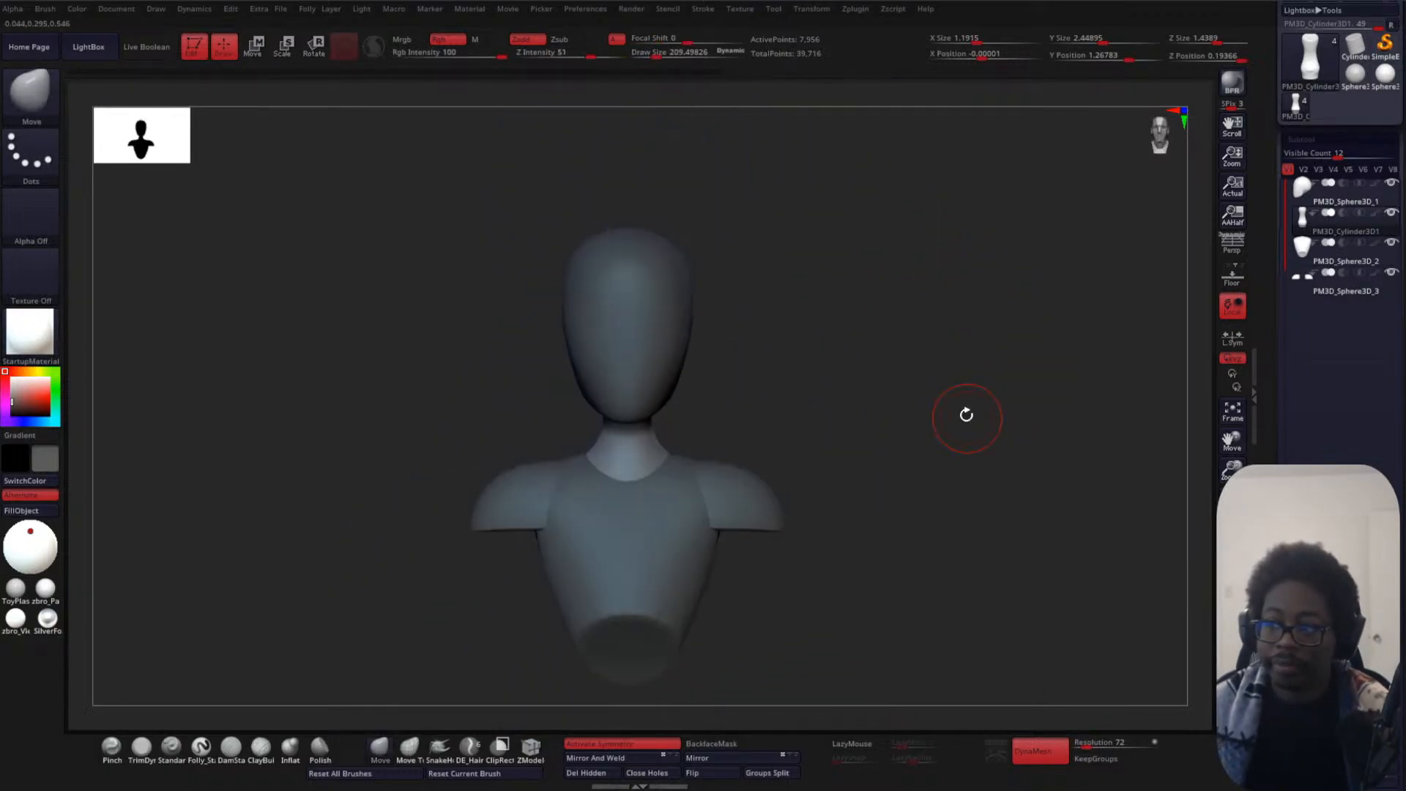
alt+drag(882, 355, 946, 213)
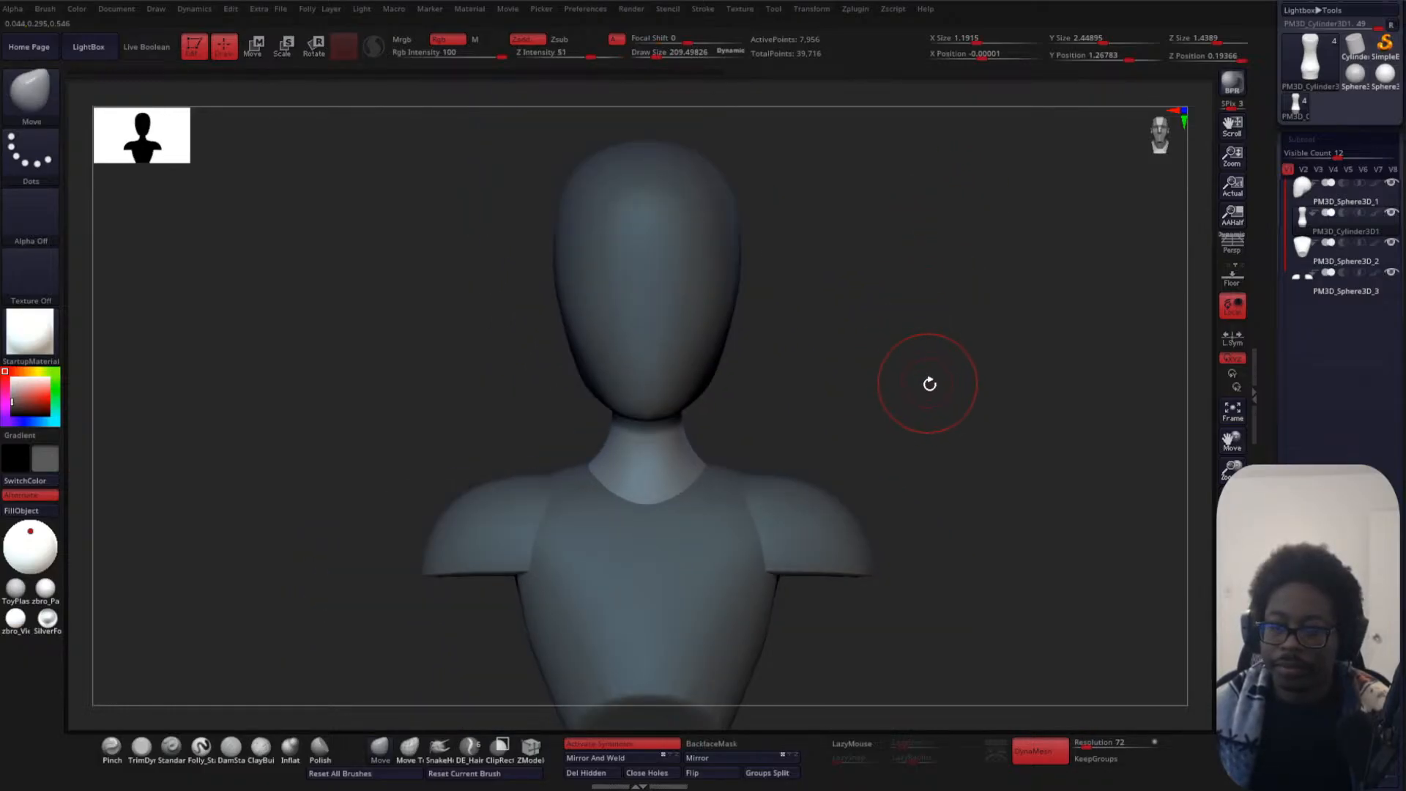
- Insert a Sphere3D as a new subtool and lower it to the chest at a Y position of about 2.86
scroll(1341, 293, down, 3)
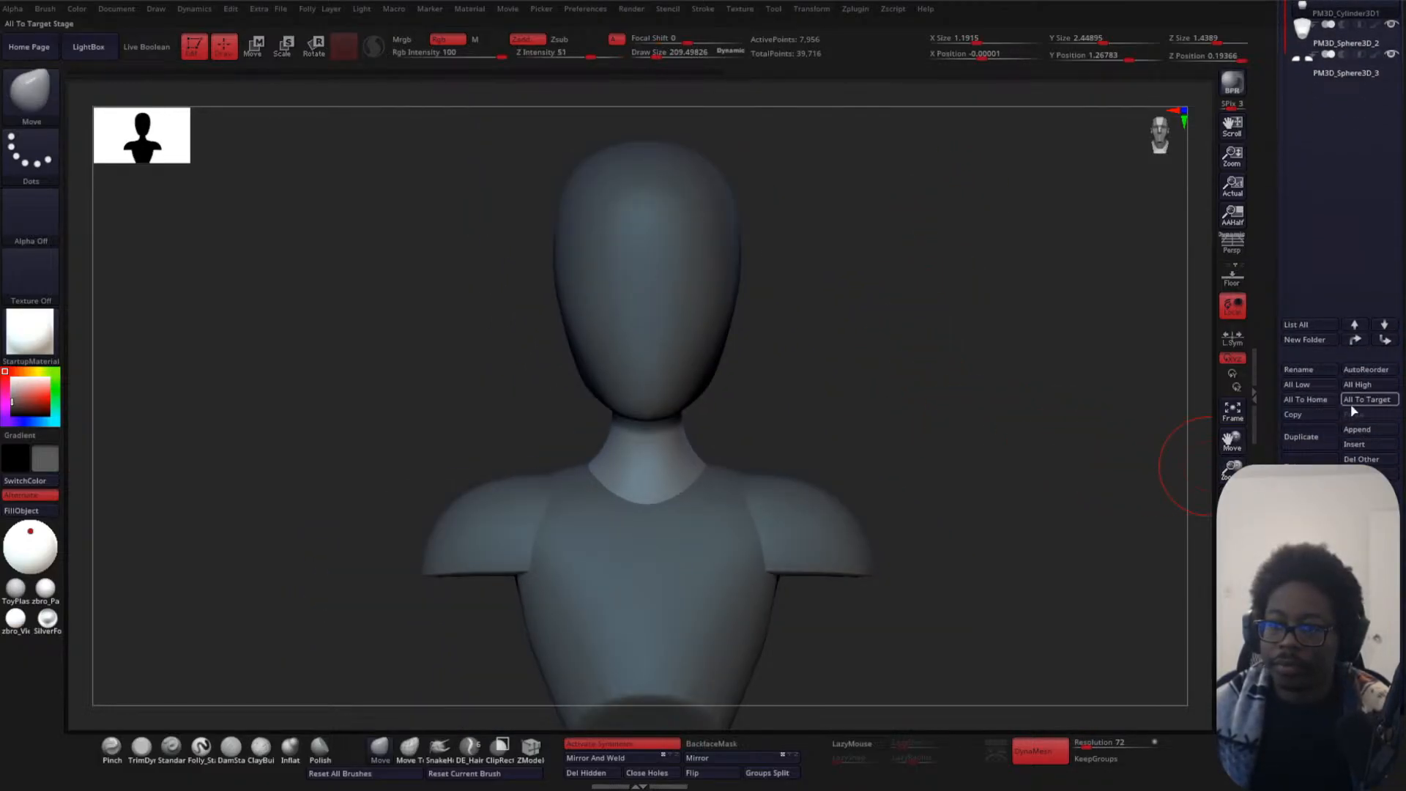
click(1368, 444)
click(1008, 471)
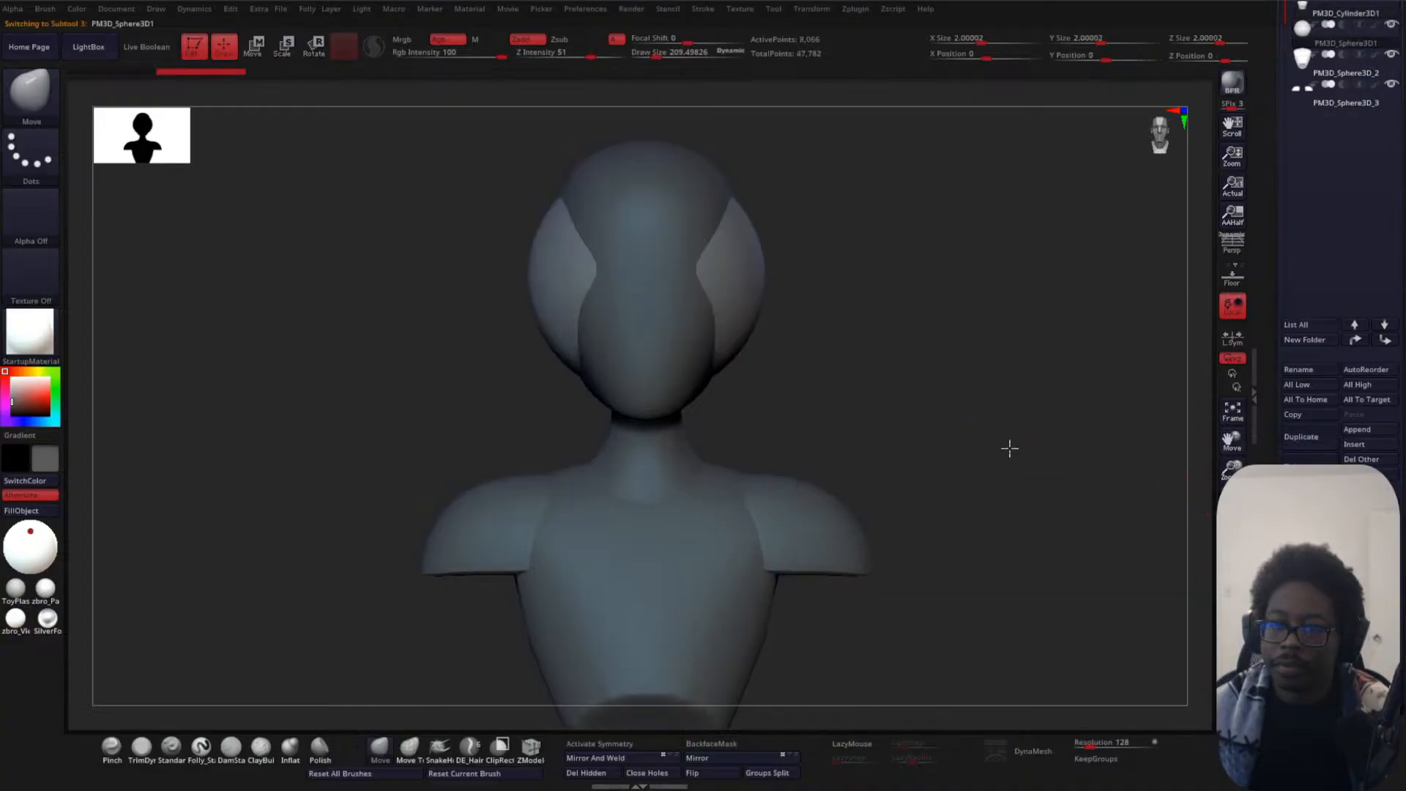
alt+drag(1011, 446, 961, 402)
key(w)
drag(866, 383, 840, 352)
drag(717, 252, 716, 463)
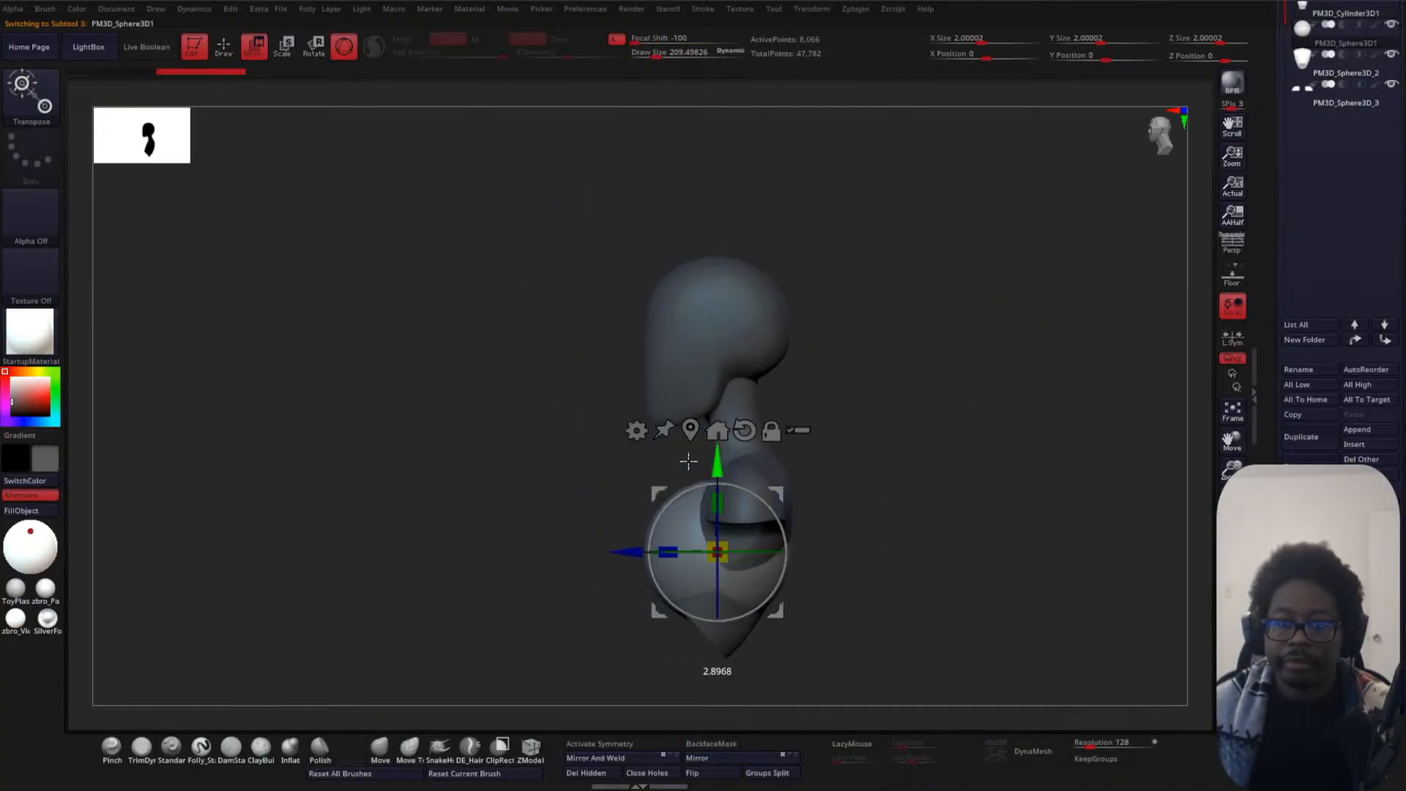
- Scale the sphere to about 1.24 and move it to one side and forward, to about X 0.49 and Z -0.49
drag(888, 418, 1052, 417)
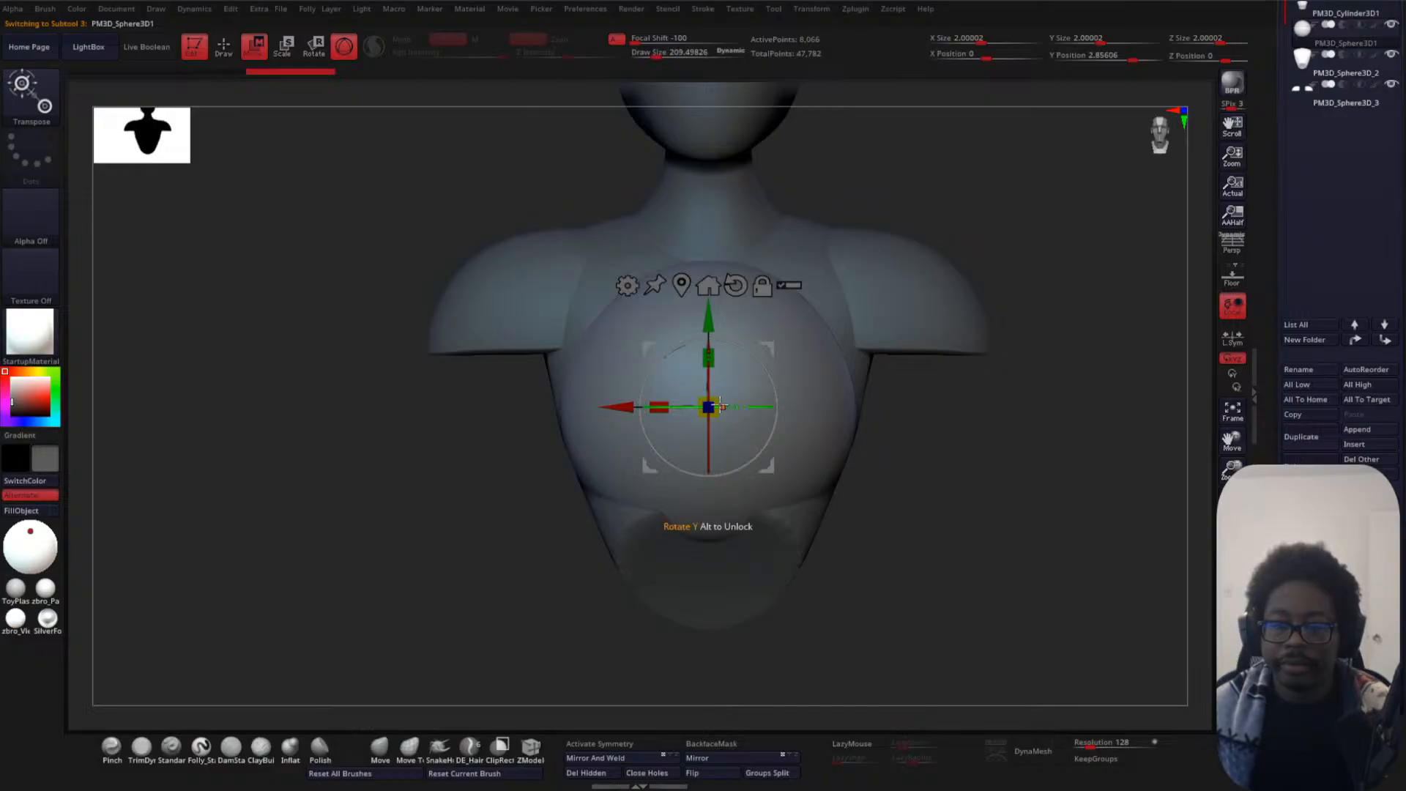
drag(709, 406, 757, 418)
drag(904, 420, 872, 469)
drag(764, 467, 665, 466)
mouse_move(904, 482)
mouse_down()
mouse_move(911, 508)
mouse_move(914, 495)
mouse_up()
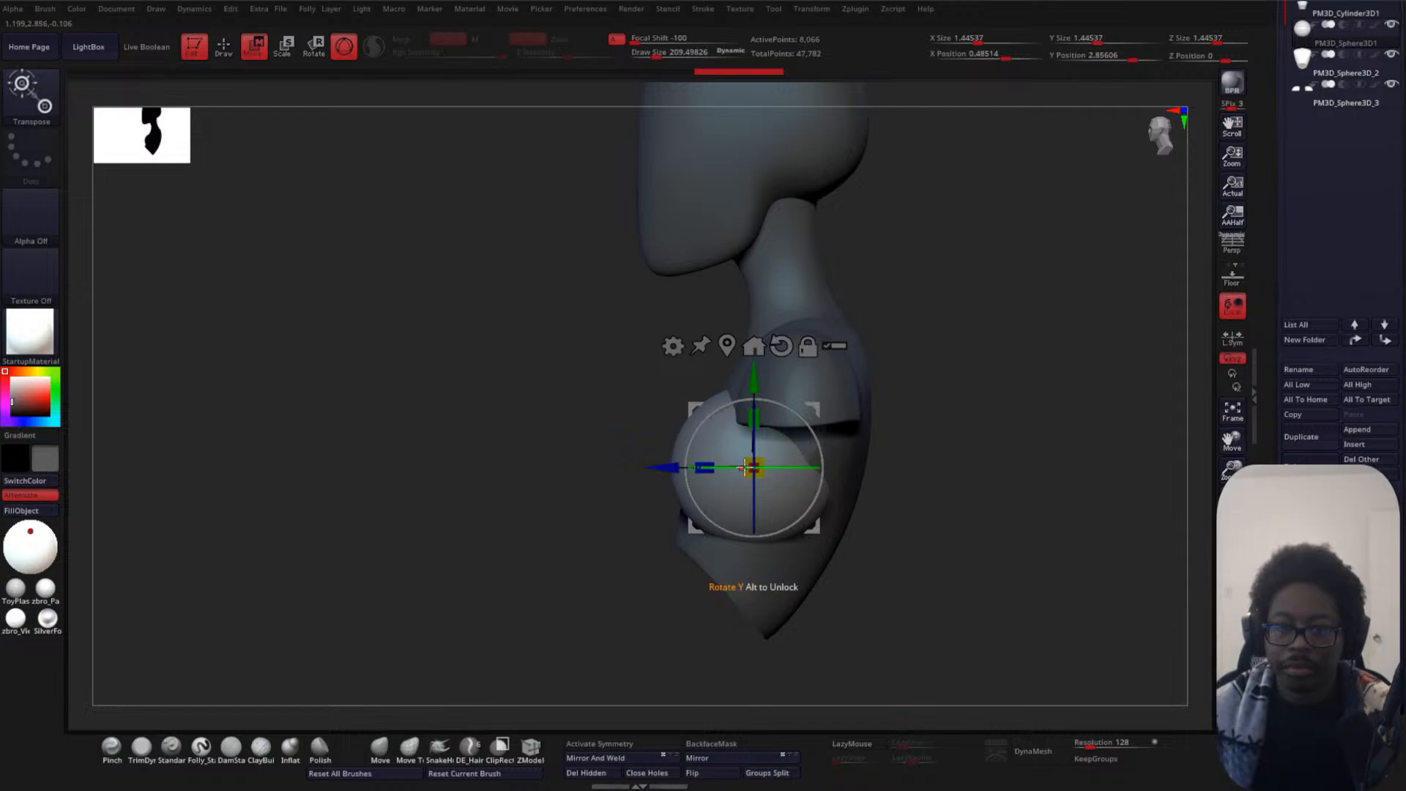
drag(744, 467, 699, 469)
drag(491, 577, 622, 575)
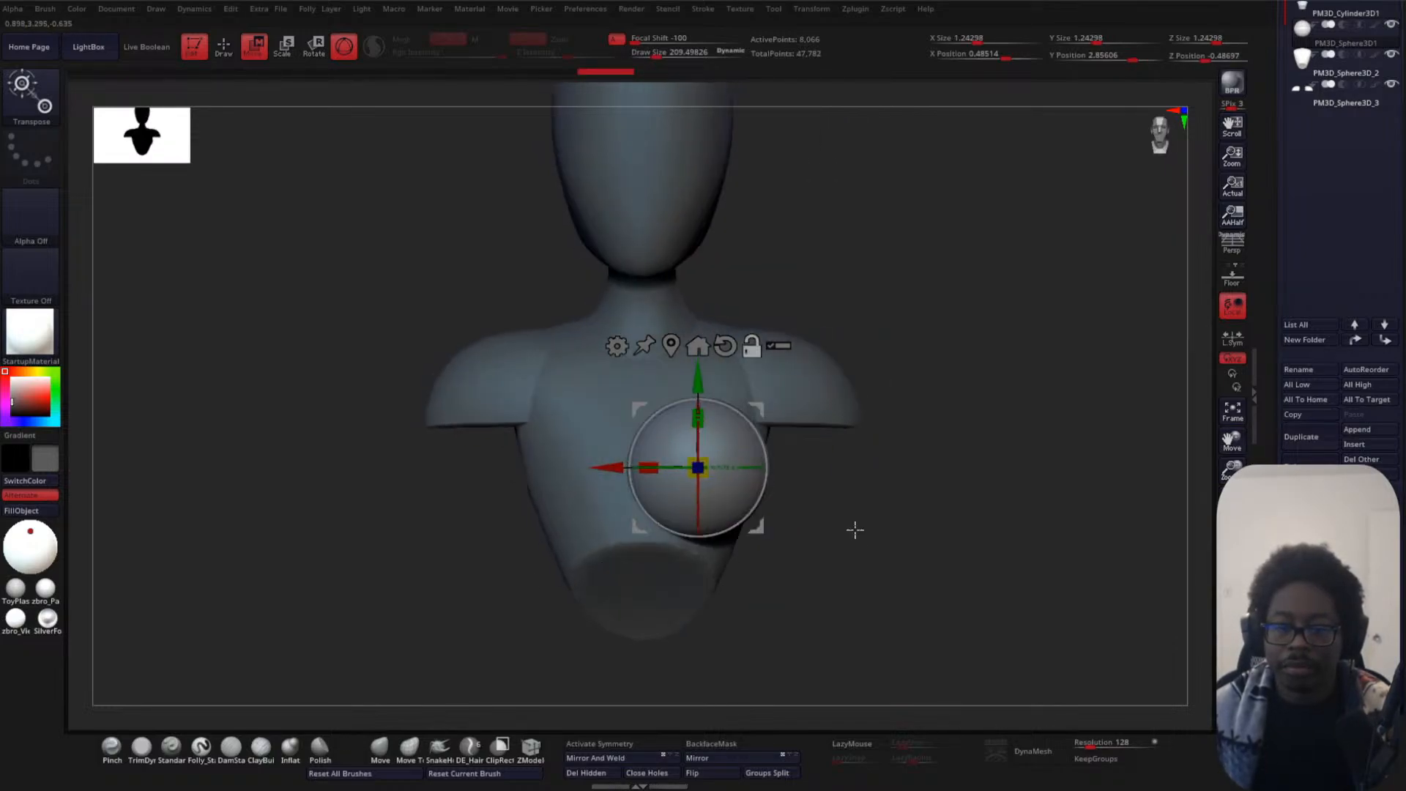
- Scale the sphere down to about 1.03 and position it on the chest at about X 0.67 and Y 2.88
alt+drag(856, 530, 898, 559)
drag(587, 543, 608, 545)
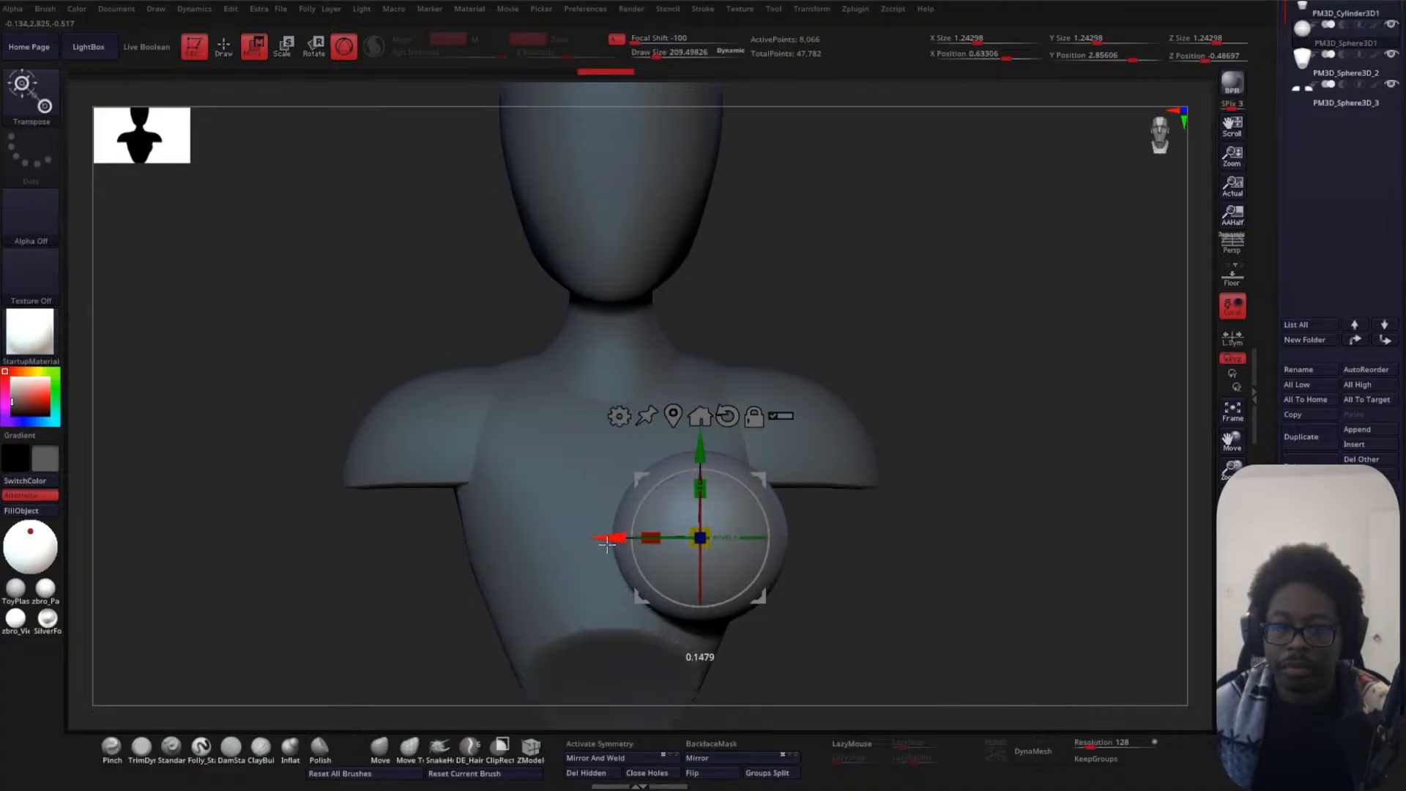
drag(699, 538, 692, 551)
drag(608, 538, 615, 538)
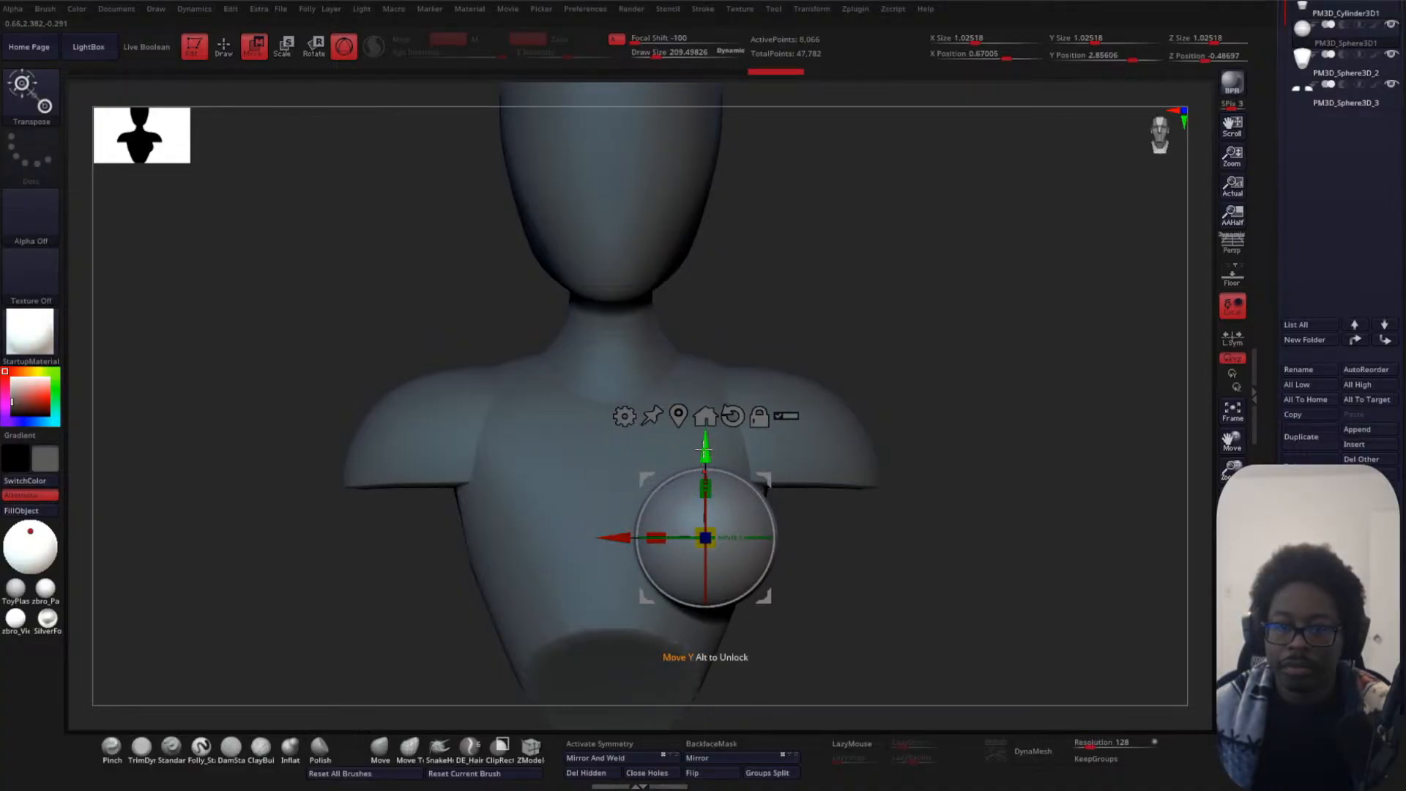
drag(705, 449, 704, 453)
alt+drag(909, 506, 951, 389)
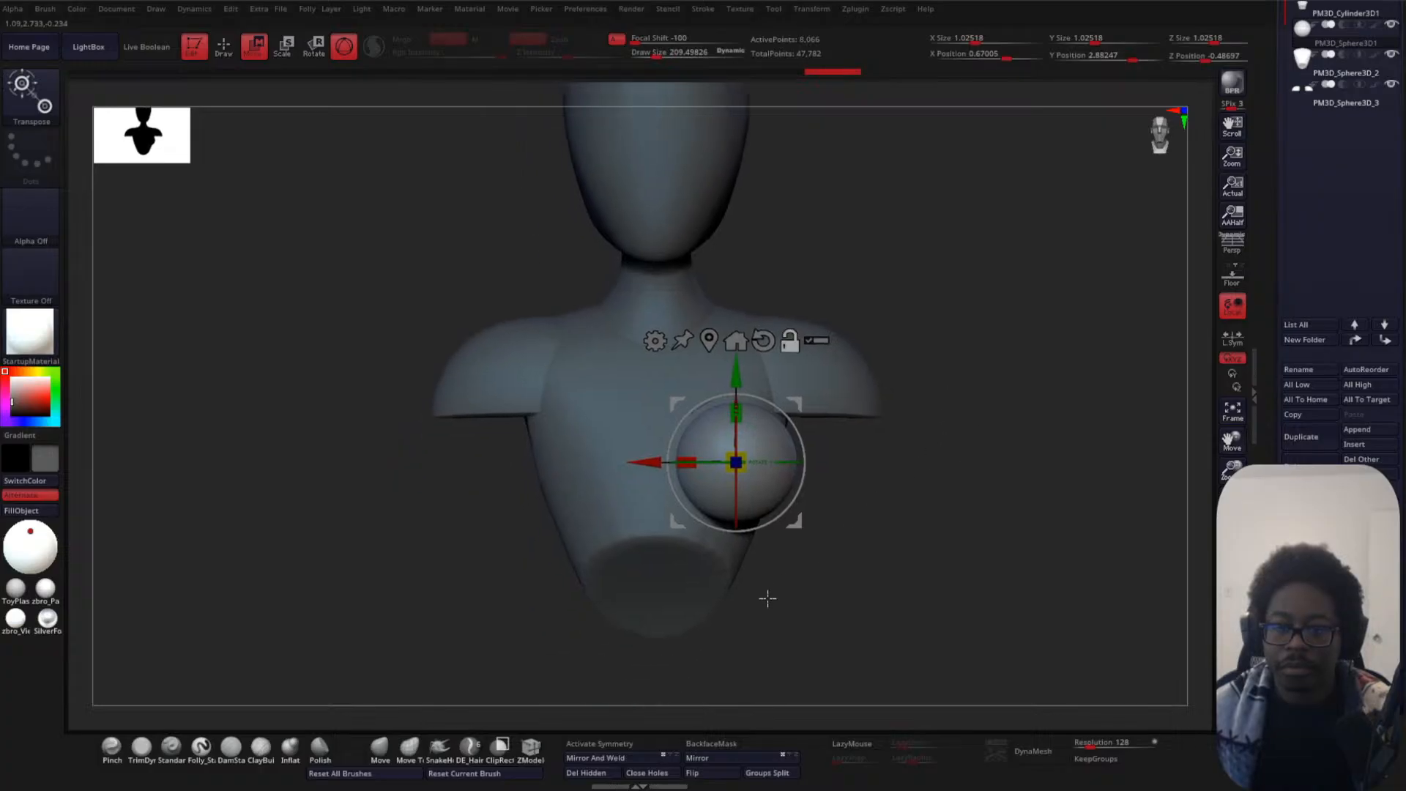
- Activate symmetry, then Mirror And Weld the sphere to create its copy on the other side of the chest
click(639, 744)
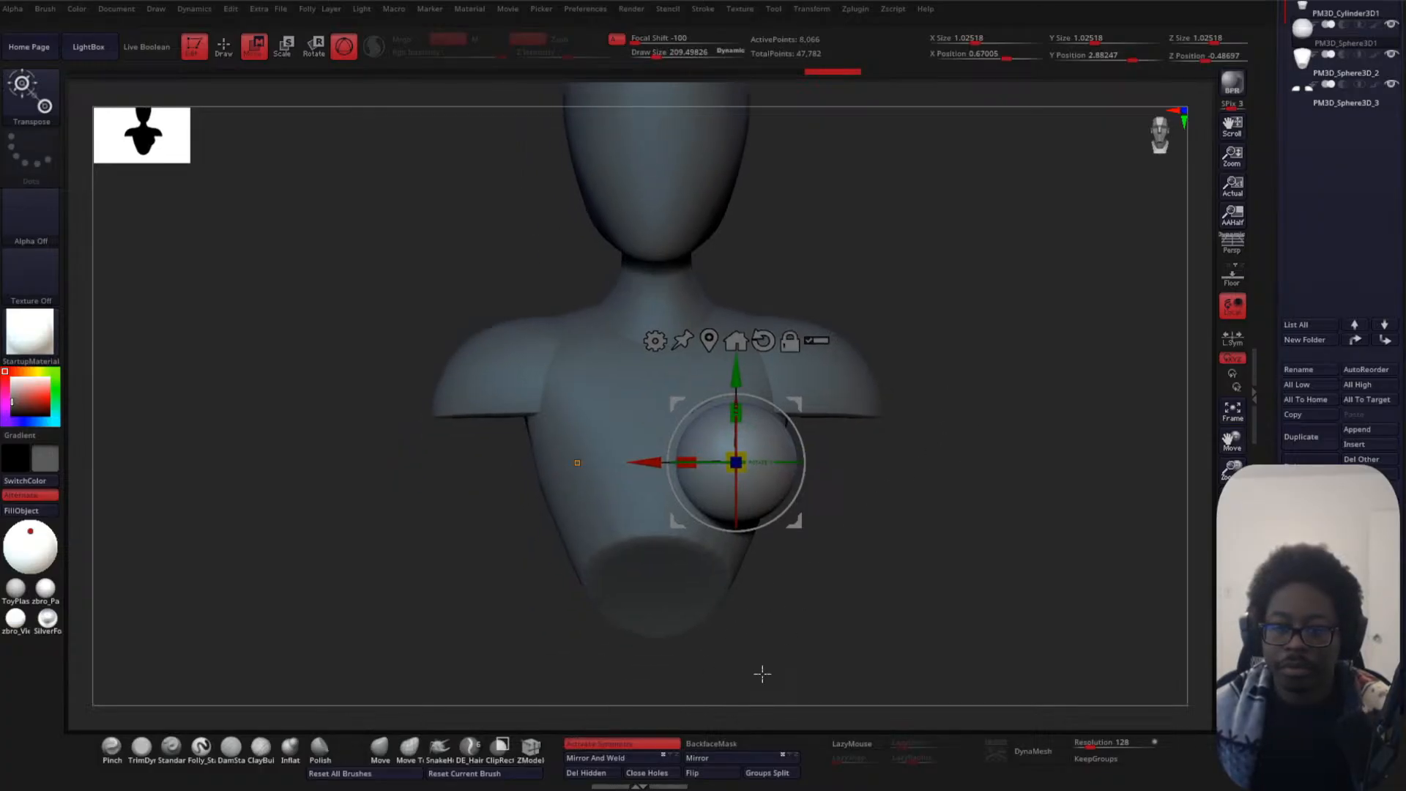
click(639, 758)
mouse_move(893, 533)
mouse_down()
mouse_move(845, 569)
mouse_move(838, 556)
mouse_up()
- Set the Move brush's Draw Size to about 438 and pull the tops of both chest spheres upward, undoing unwanted strokes
click(381, 749)
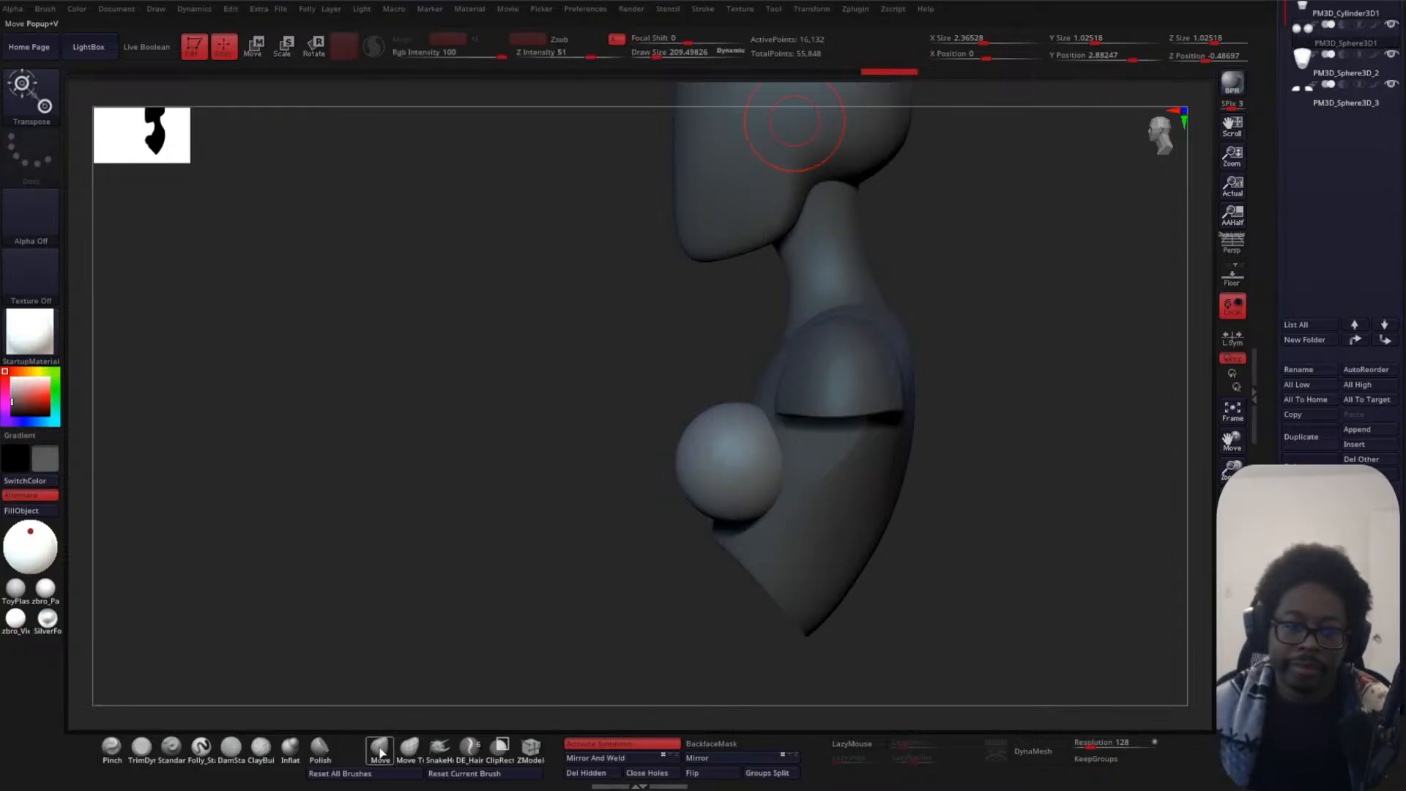
key(space)
drag(539, 433, 550, 432)
drag(455, 454, 595, 558)
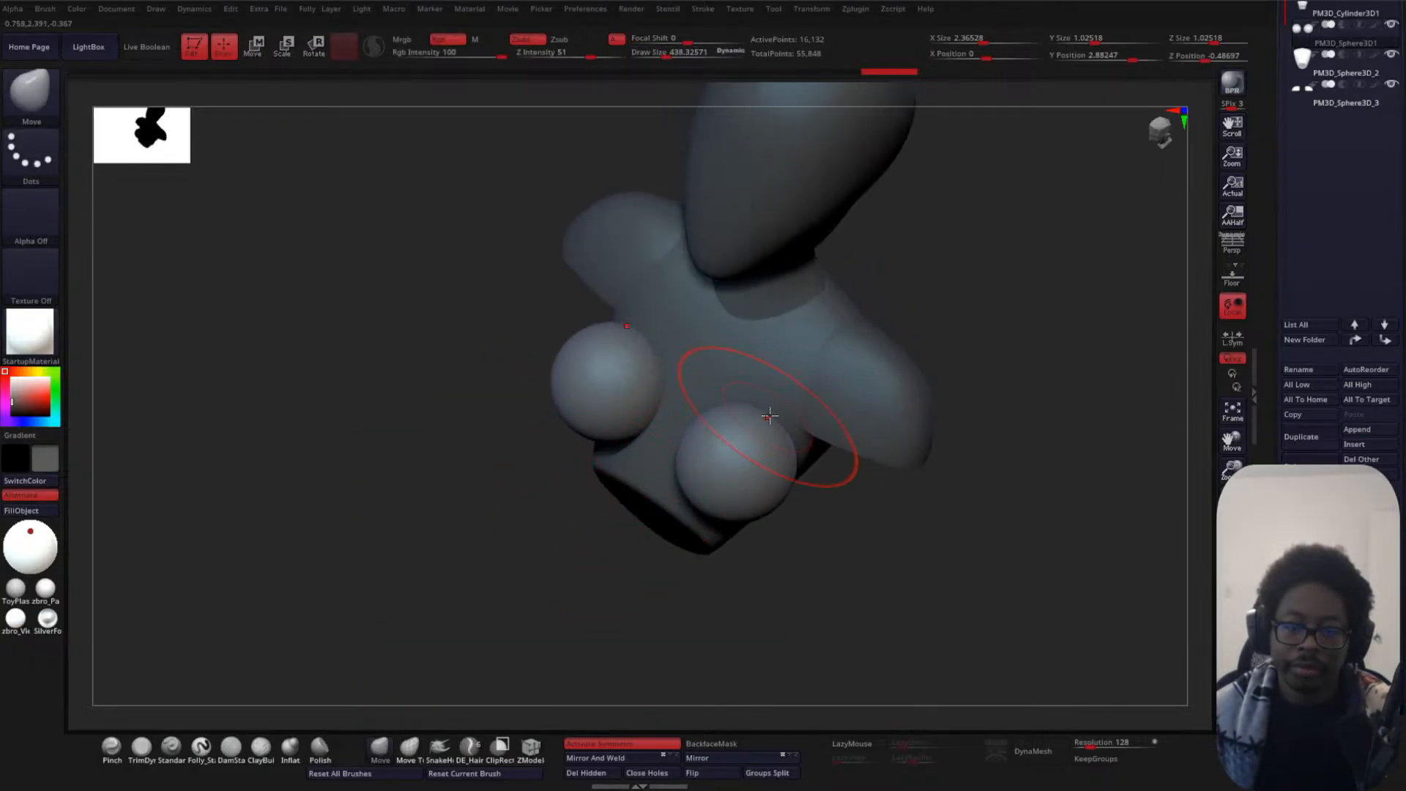
drag(753, 421, 747, 337)
key(ctrl+z)
mouse_move(531, 562)
mouse_down()
mouse_move(503, 574)
mouse_move(495, 543)
mouse_up()
drag(768, 408, 813, 353)
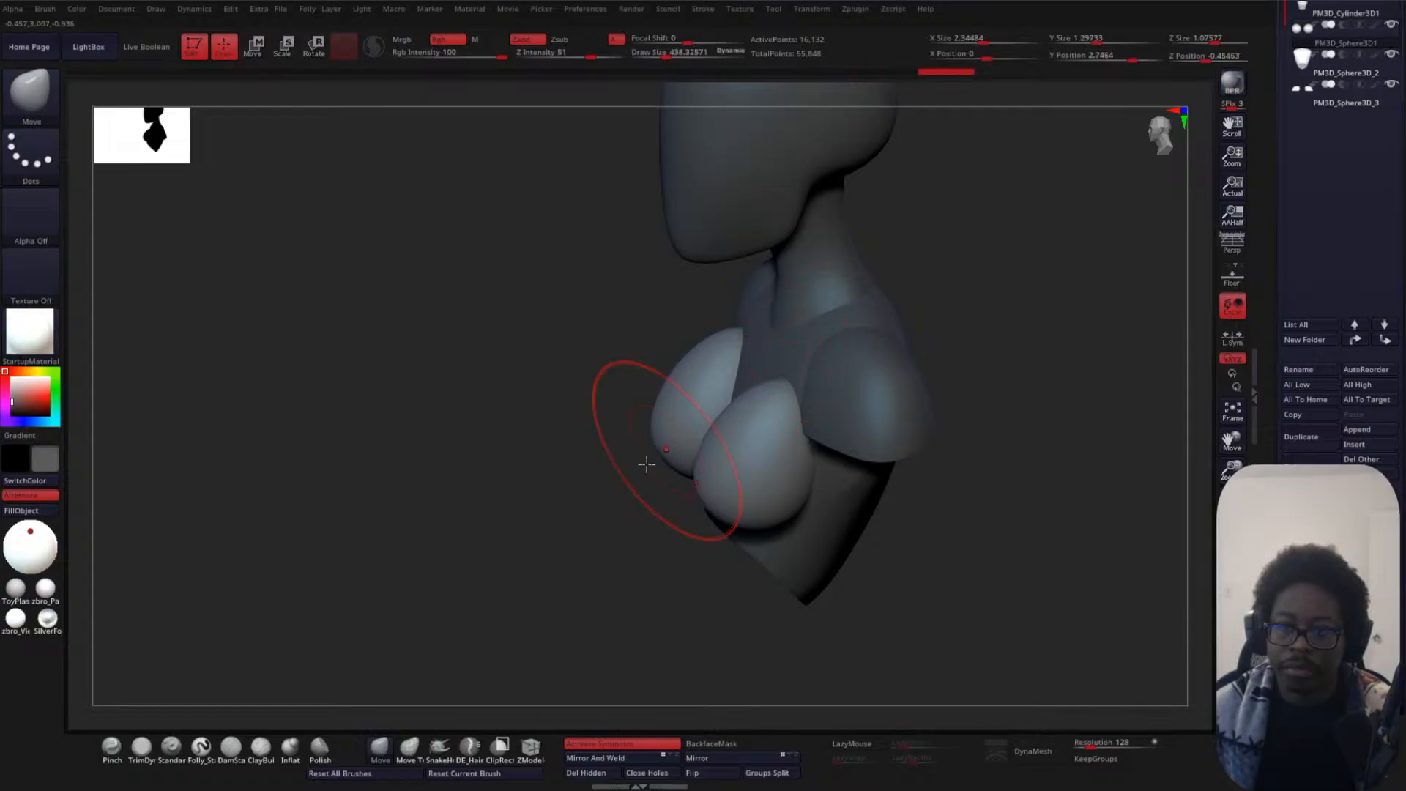
key(ctrl+z)
- Stretch the tops of the breast forms up and back into the upper chest to give them a teardrop shape
drag(644, 465, 534, 581)
drag(746, 411, 692, 344)
mouse_move(915, 330)
mouse_down()
mouse_move(904, 408)
mouse_move(727, 381)
mouse_move(733, 358)
mouse_move(771, 366)
mouse_up()
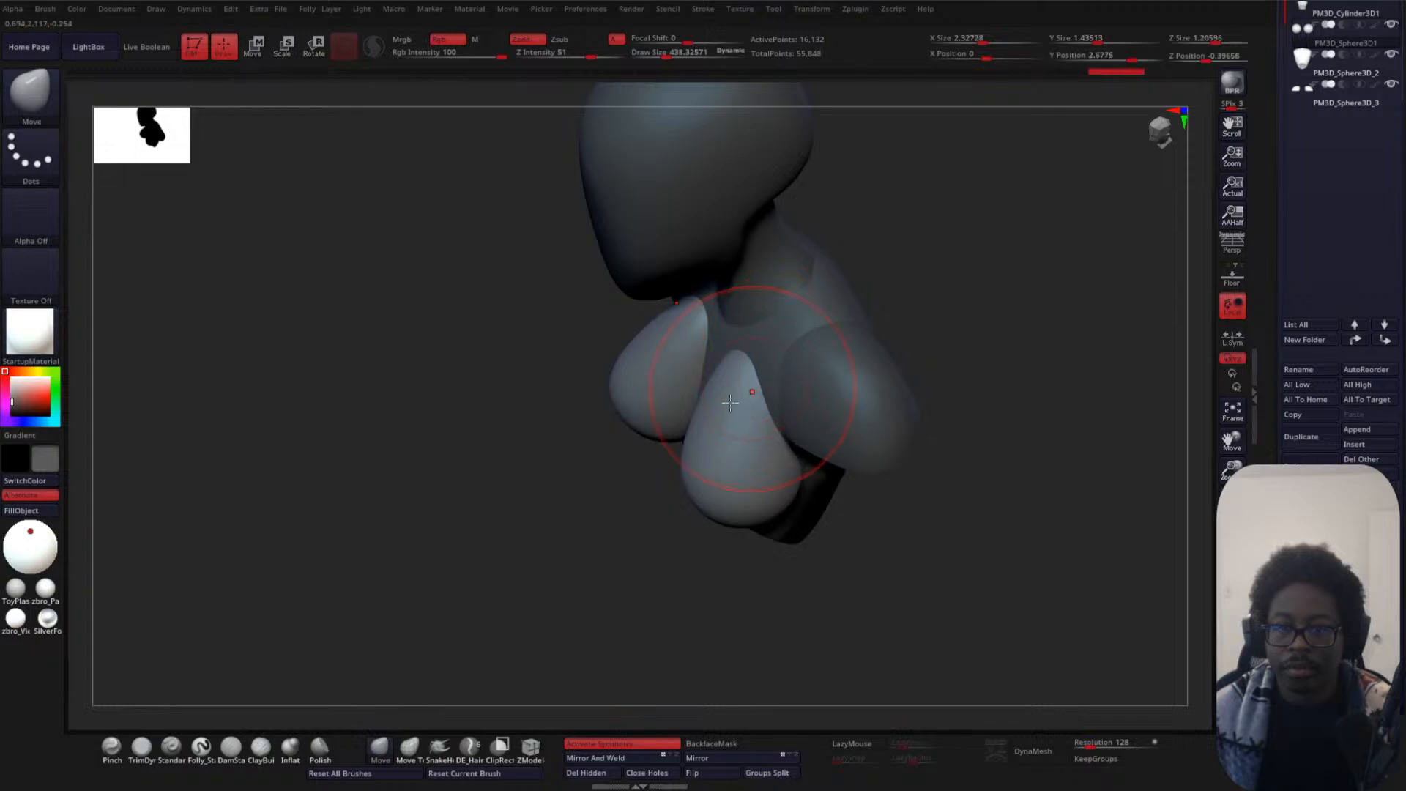
shift+drag(510, 522, 591, 487)
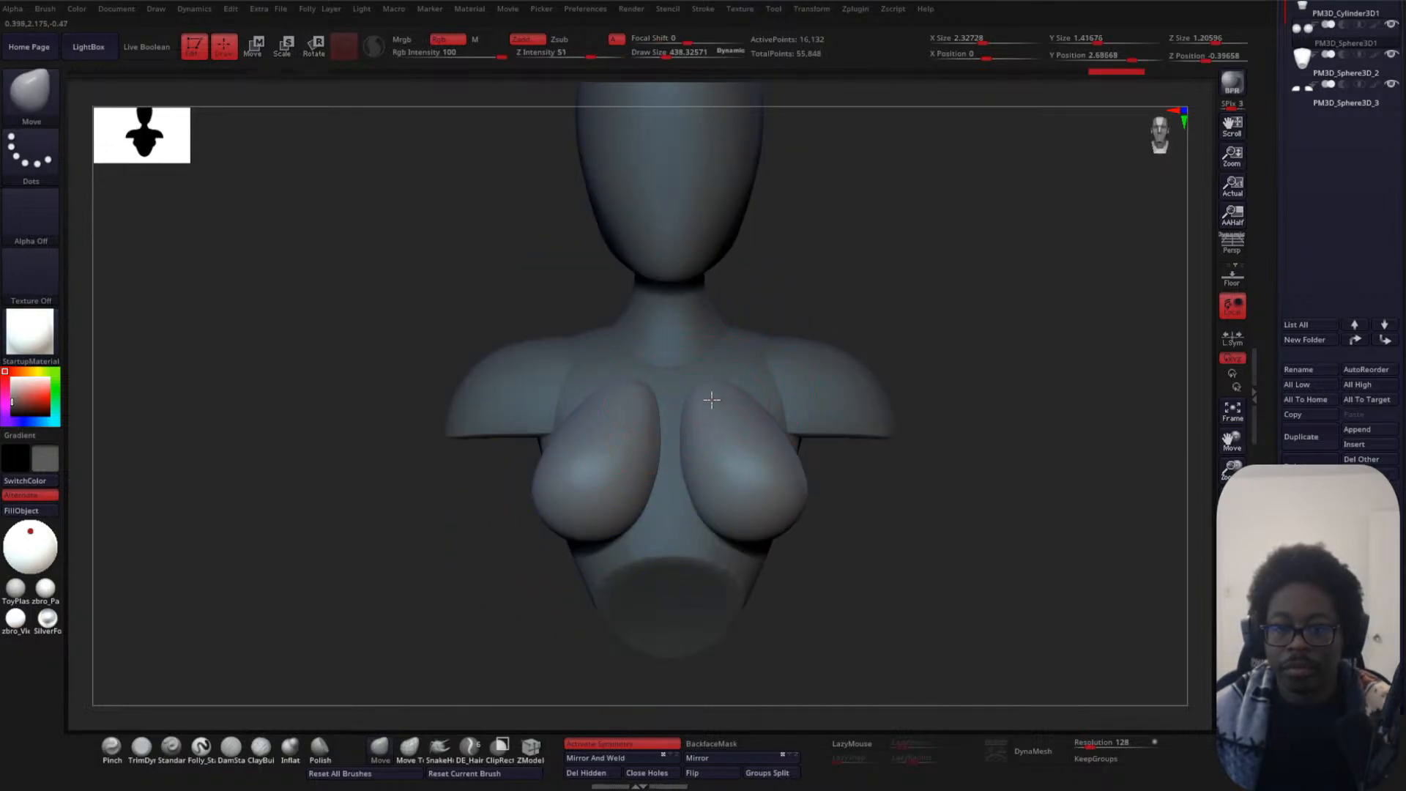
drag(857, 452, 739, 460)
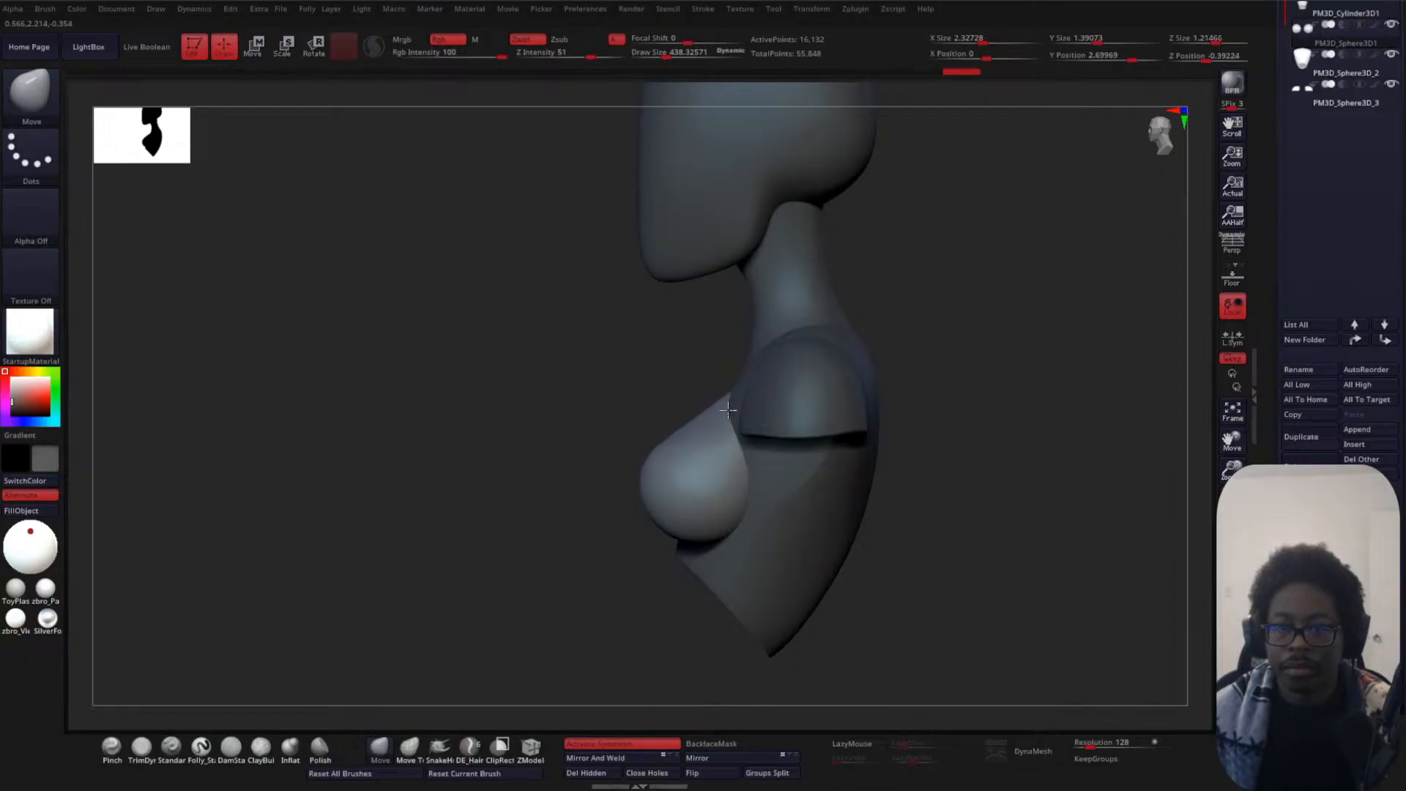
drag(623, 505, 680, 475)
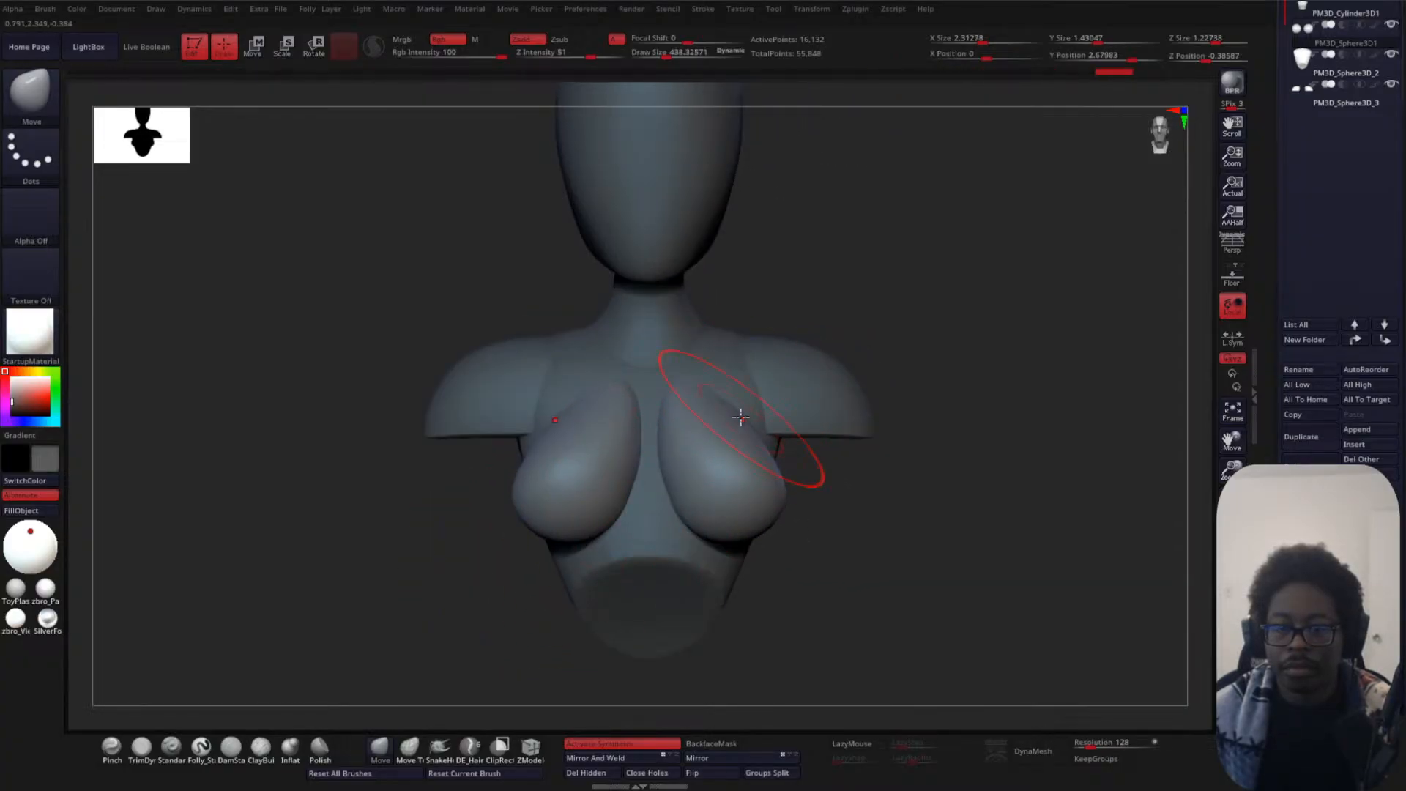
- Move both breast forms slightly closer together along the X axis, then return to Draw mode
drag(872, 473, 883, 516)
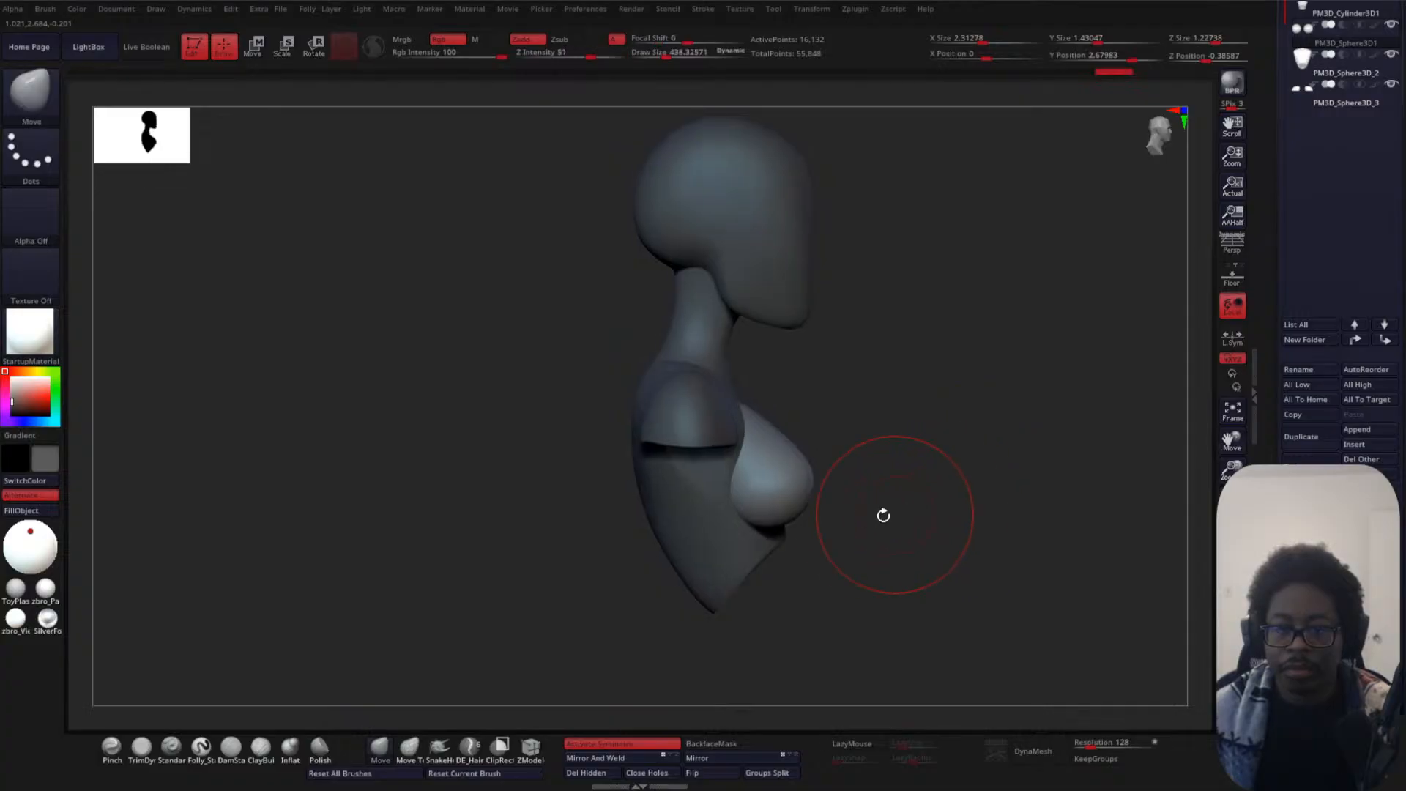
drag(845, 464, 977, 429)
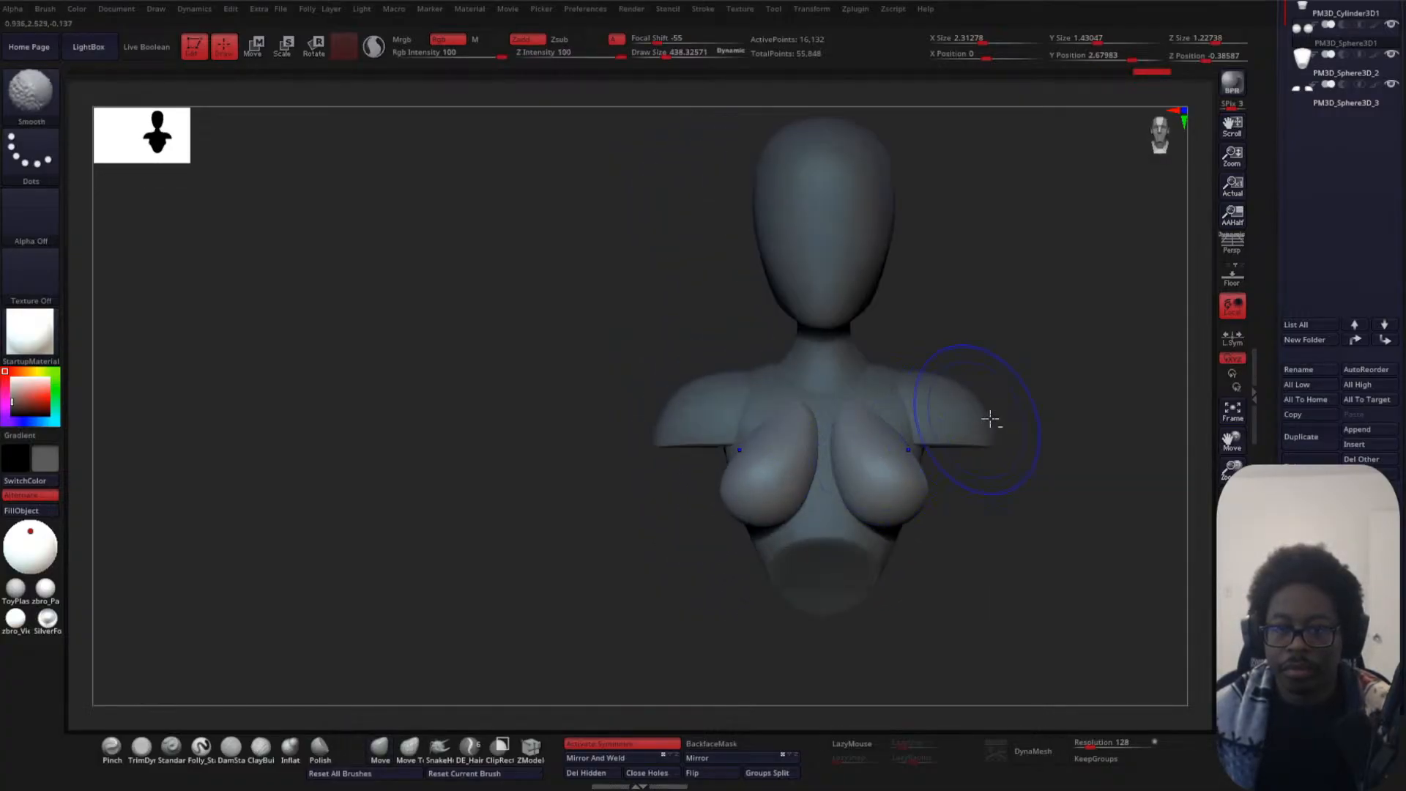
alt+drag(1063, 419, 857, 502)
key(w)
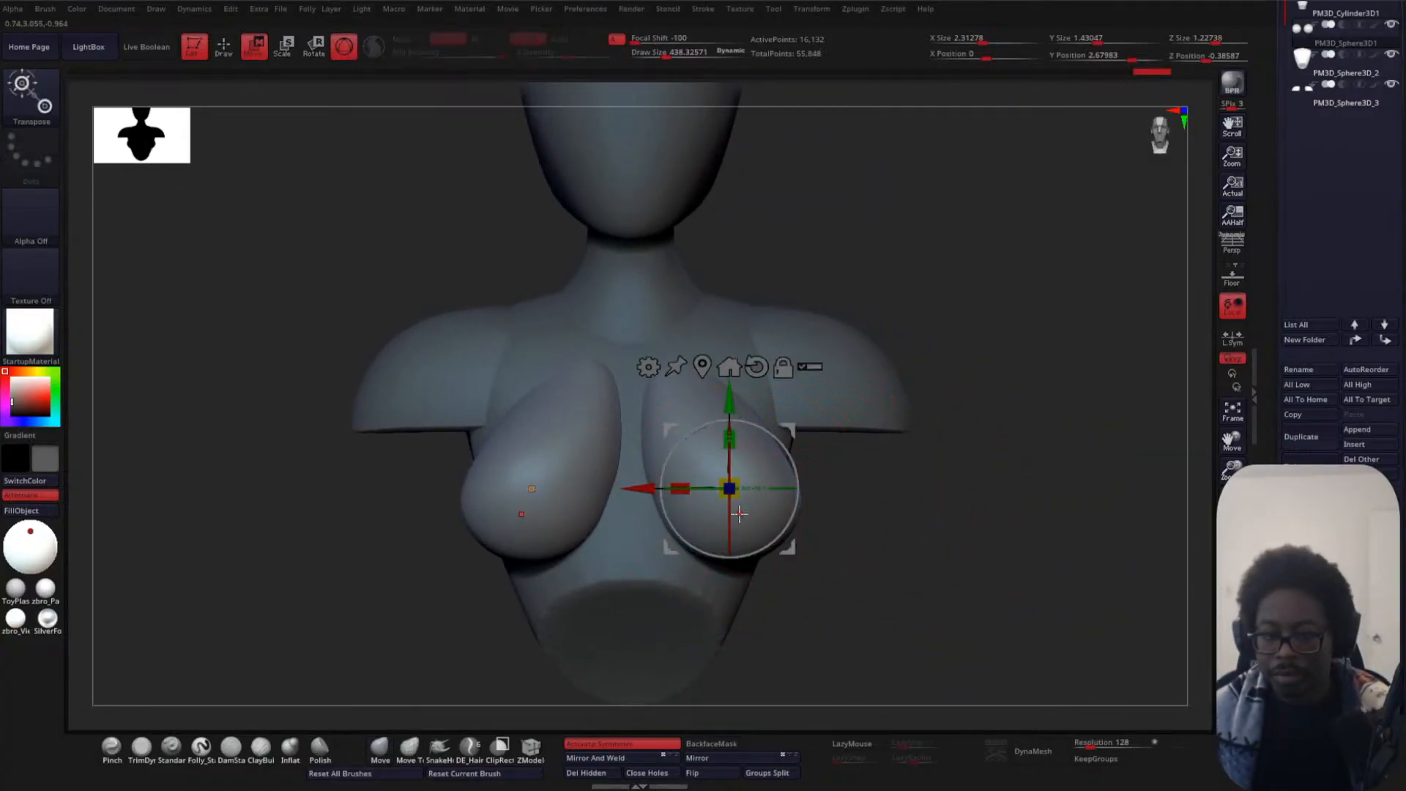
drag(648, 488, 643, 488)
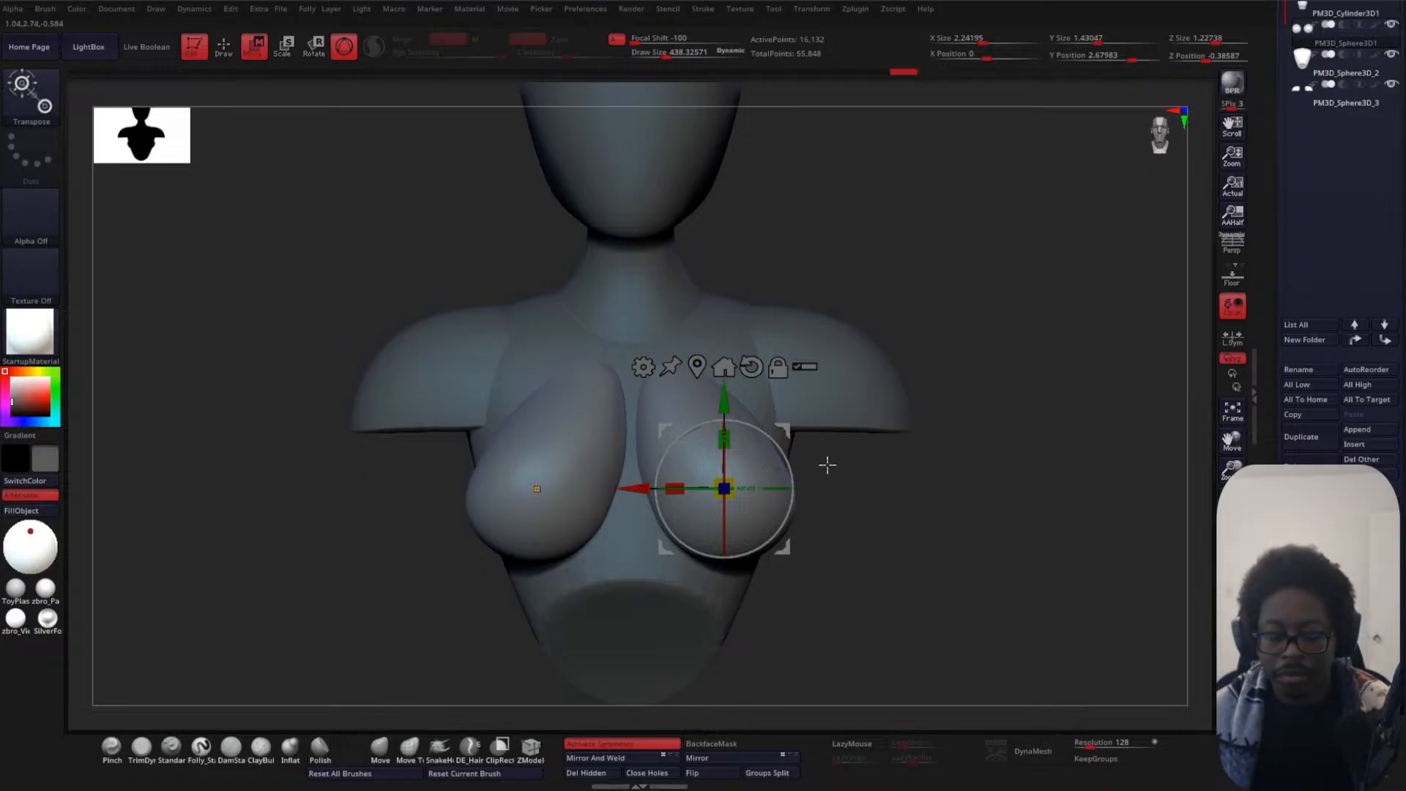
key(q)
- Try reshaping the upper outer edges of the breast forms with the Move brush at about 239 Draw Size, smoothing their tops
mouse_move(911, 472)
mouse_down()
mouse_move(860, 493)
mouse_move(762, 399)
mouse_move(746, 408)
mouse_up()
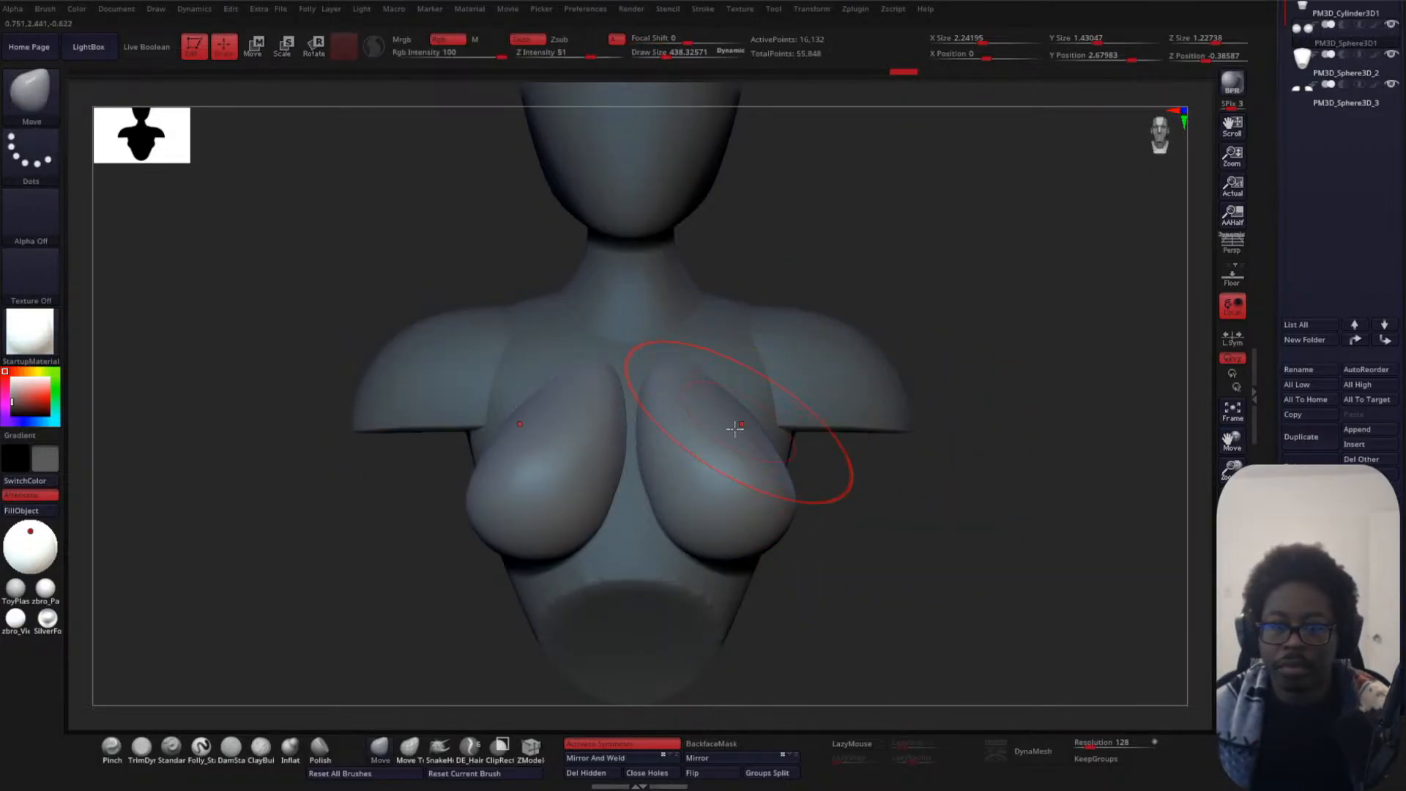
key(space)
drag(666, 502, 654, 507)
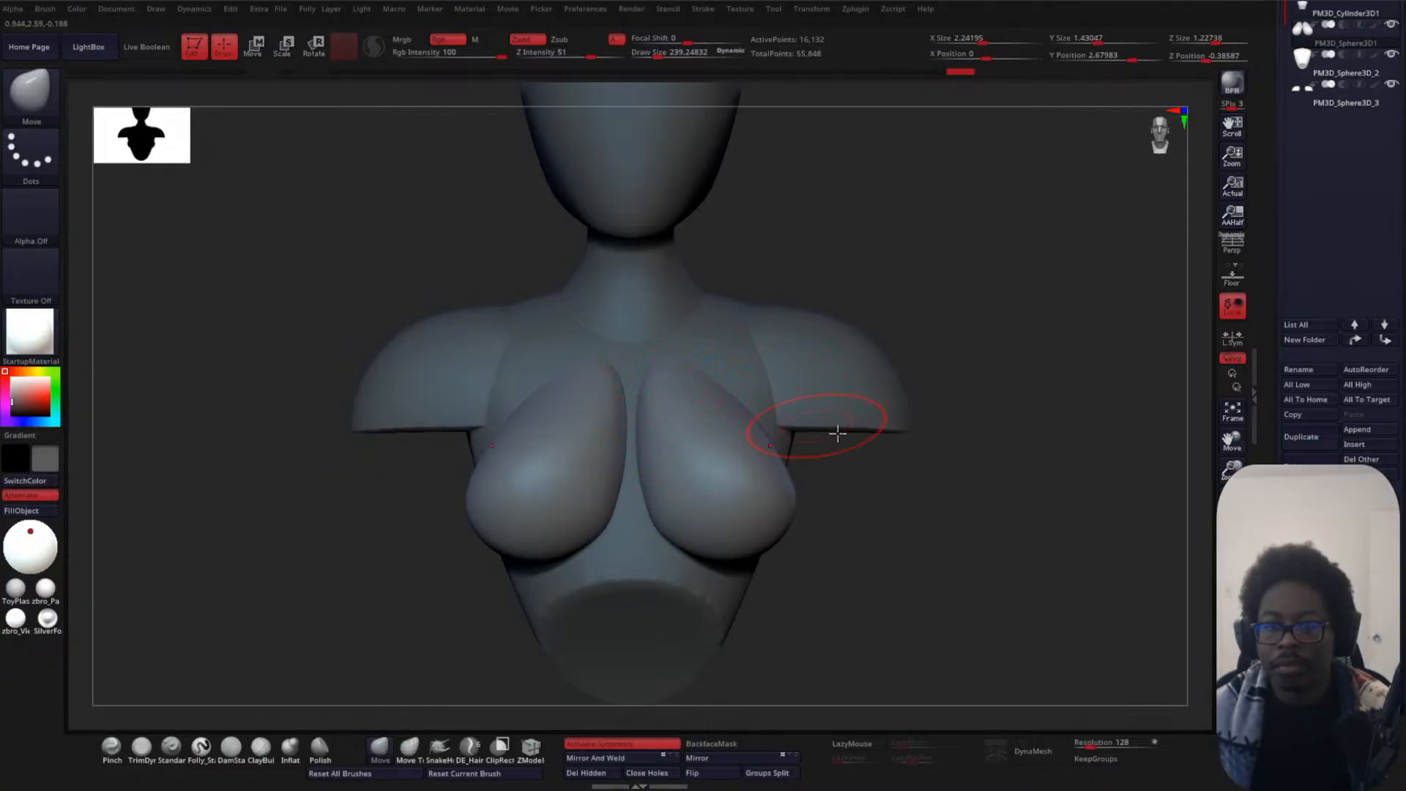
drag(838, 433, 863, 449)
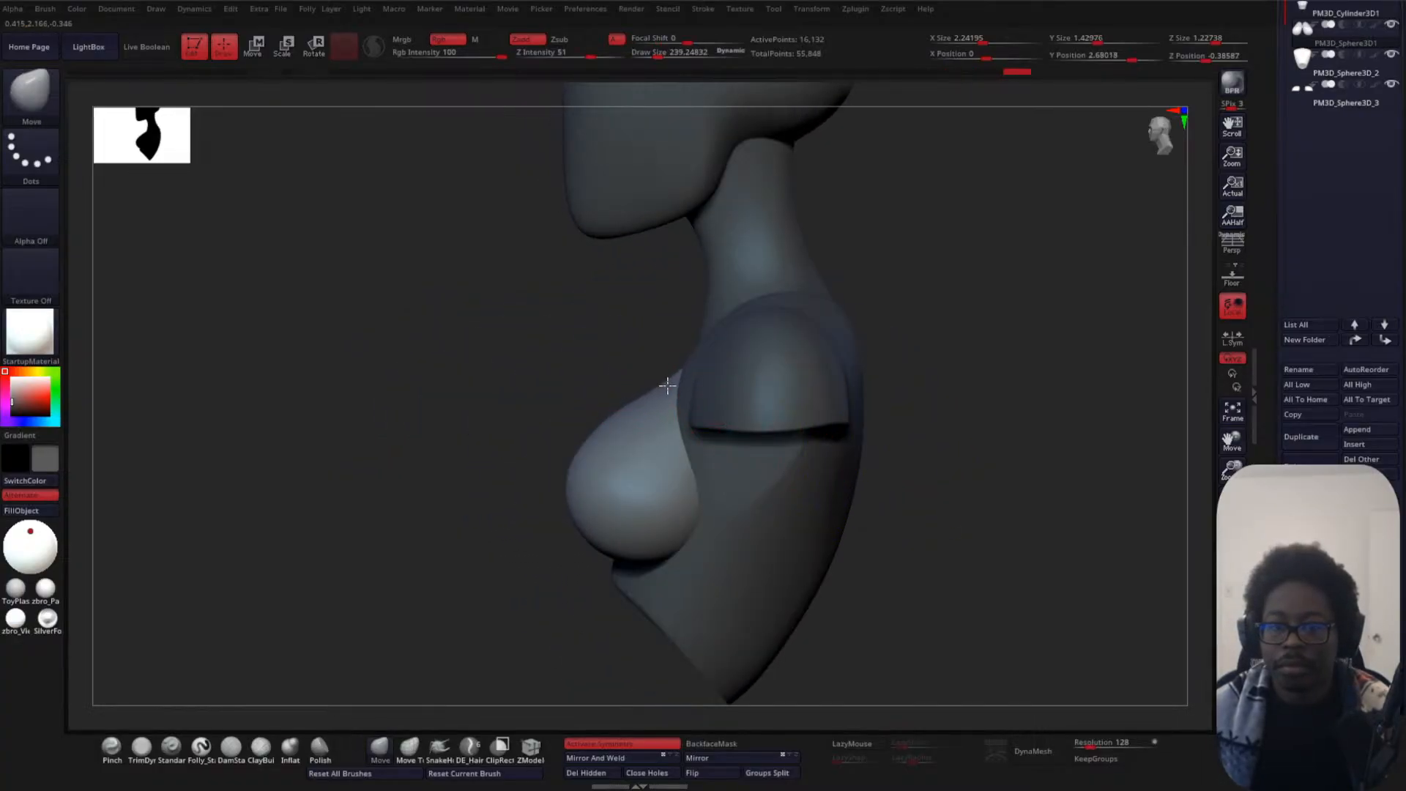
key(shift)
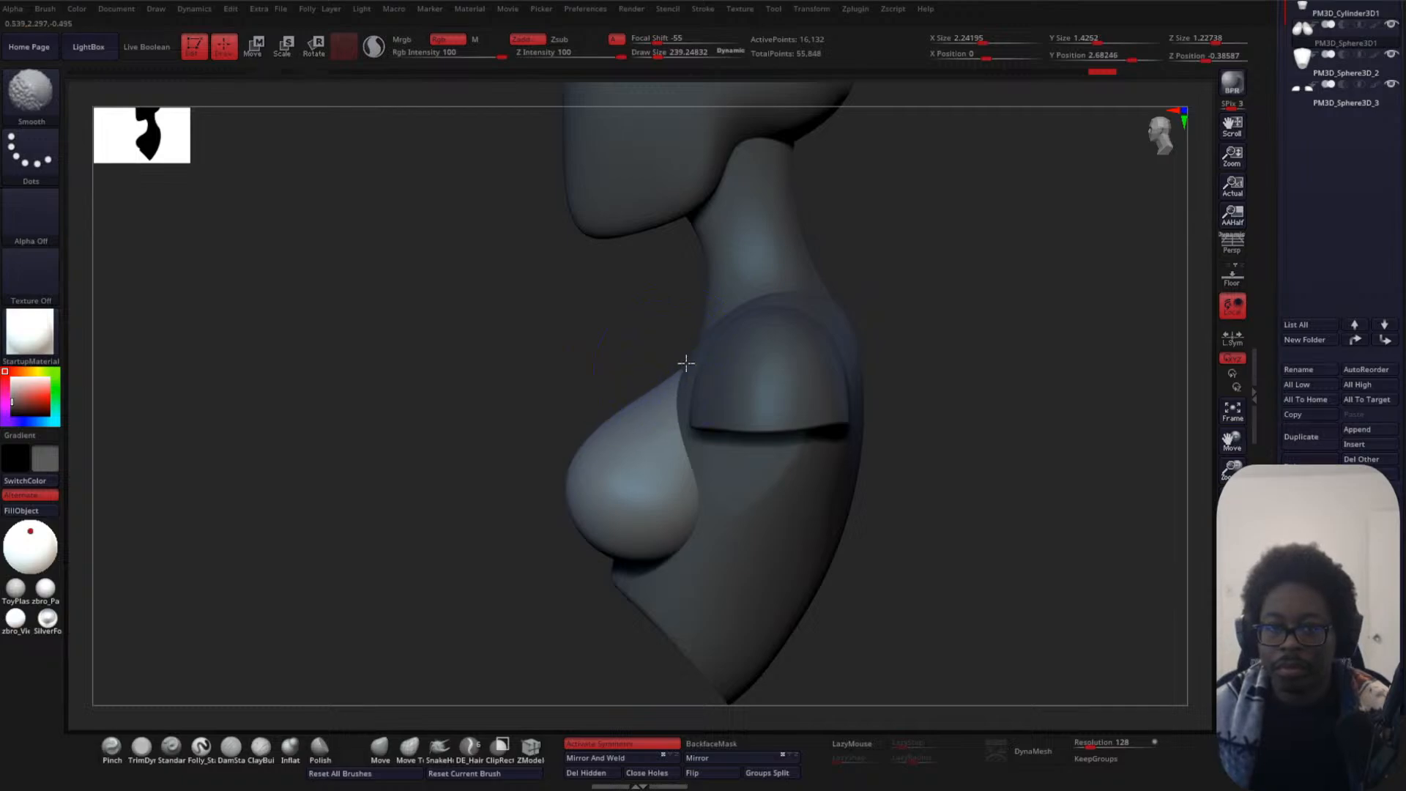
drag(402, 603, 471, 597)
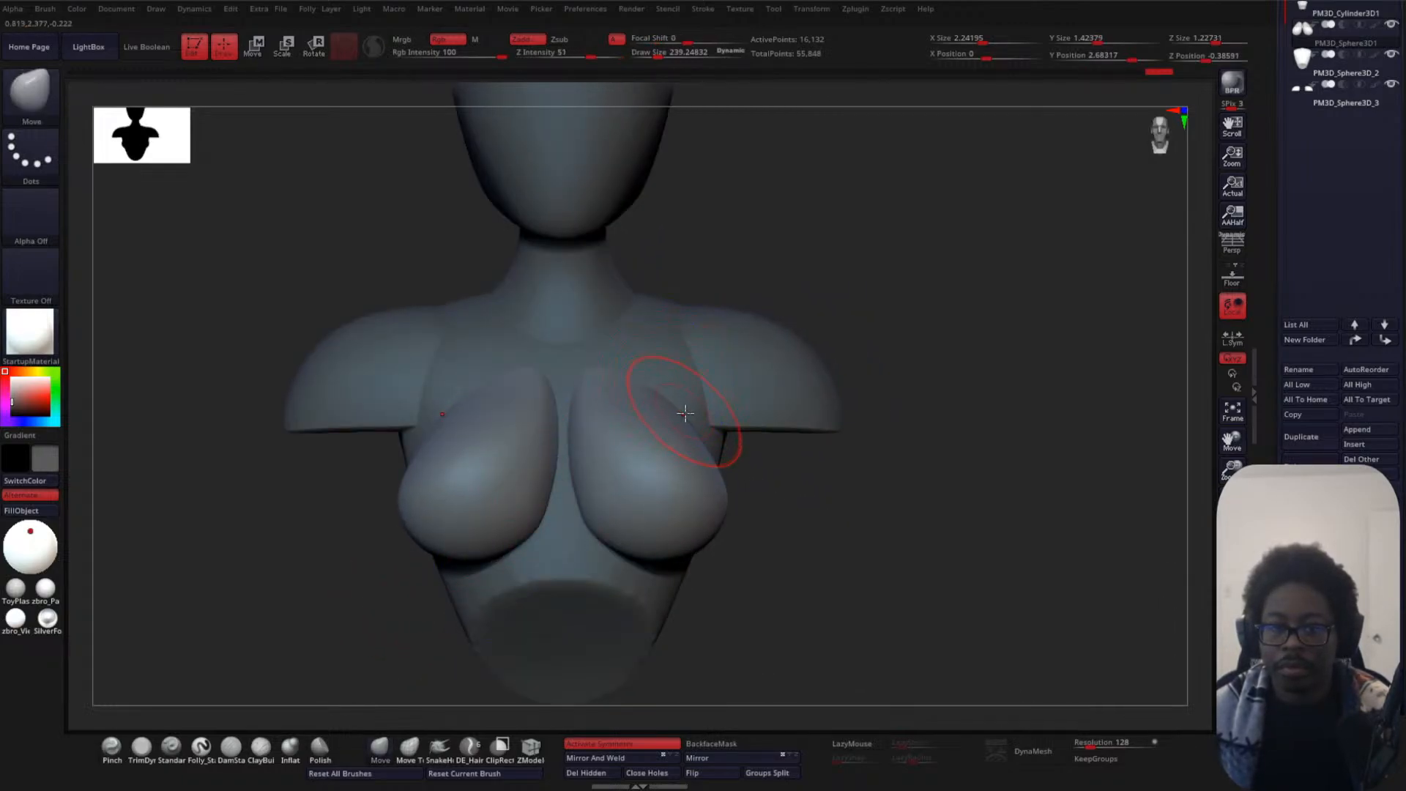
drag(844, 495, 916, 506)
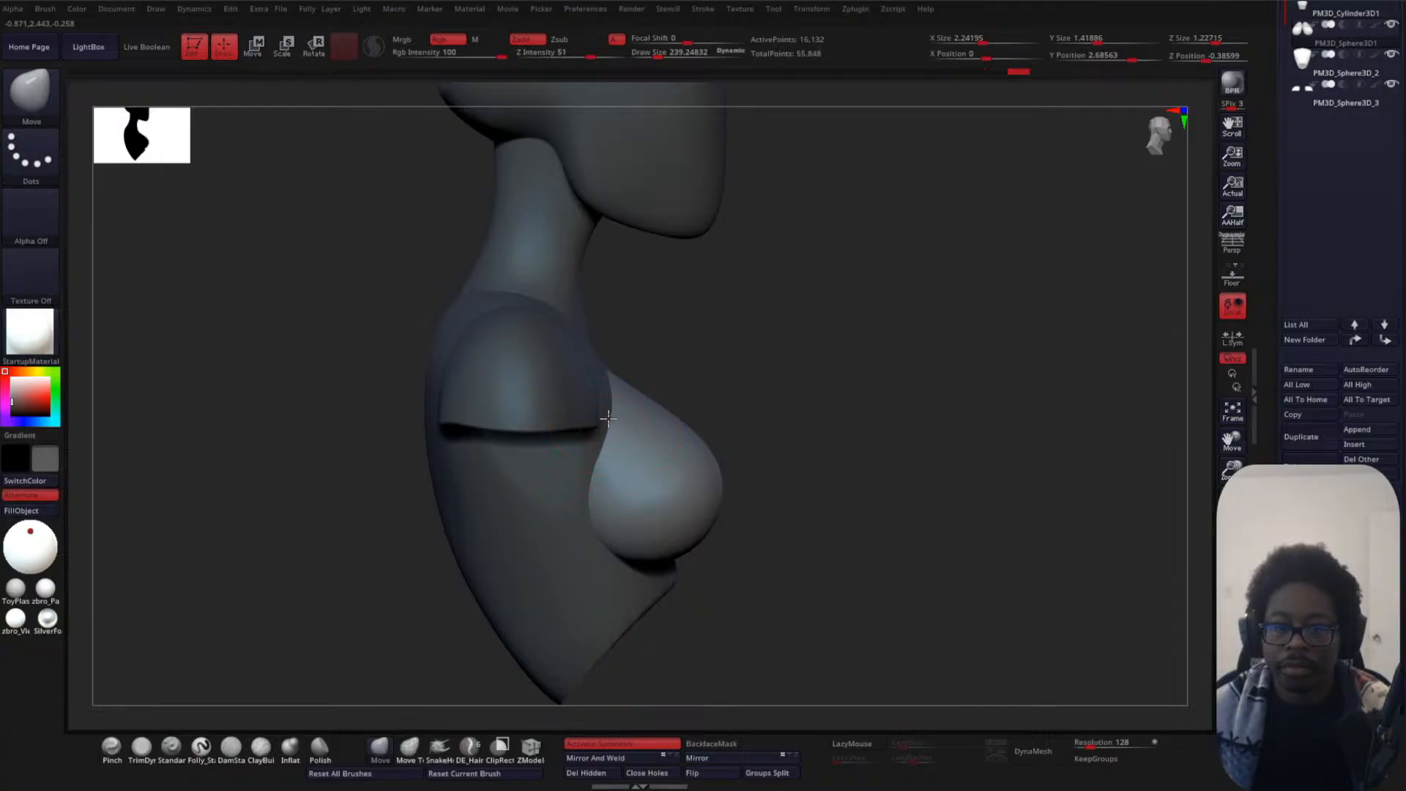
drag(854, 440, 783, 414)
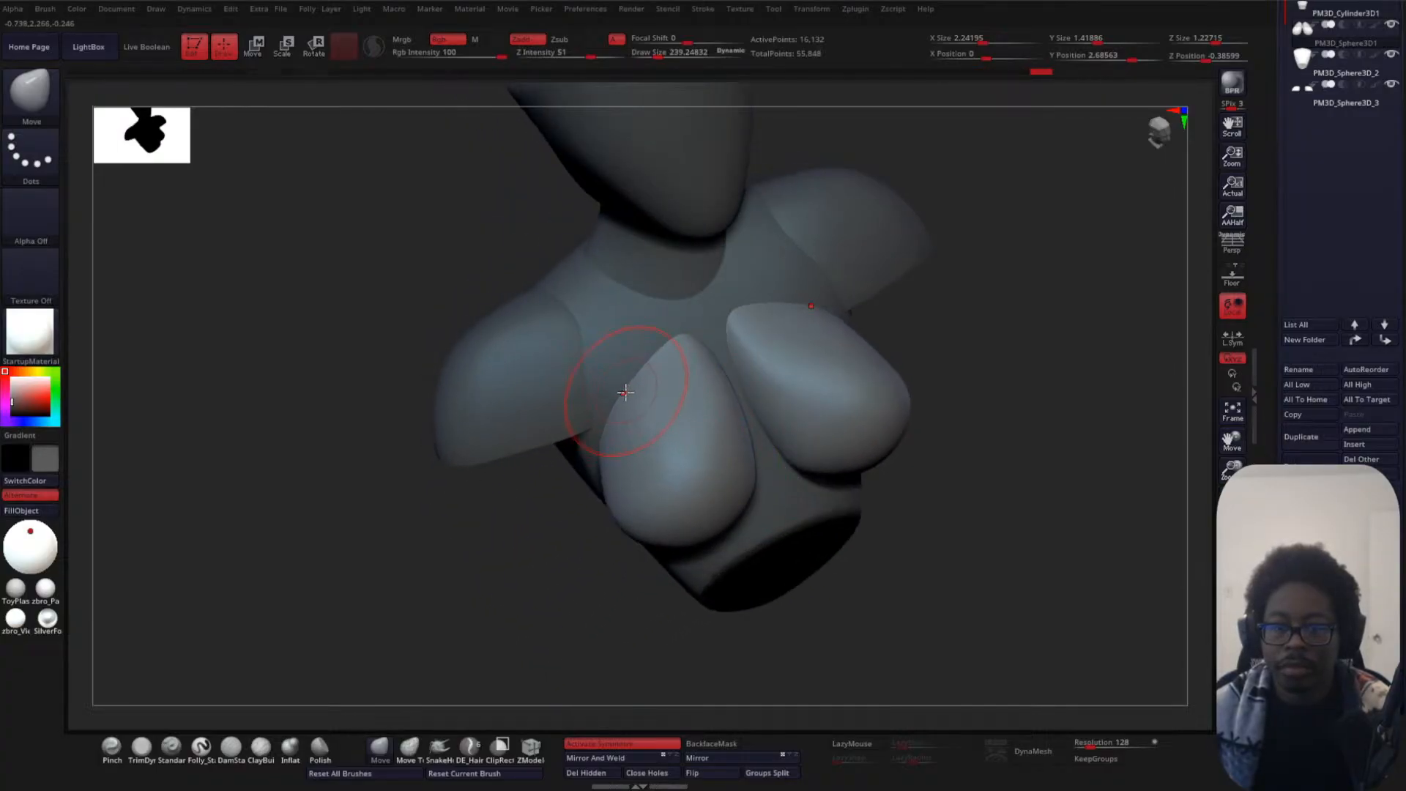
key(ctrl)
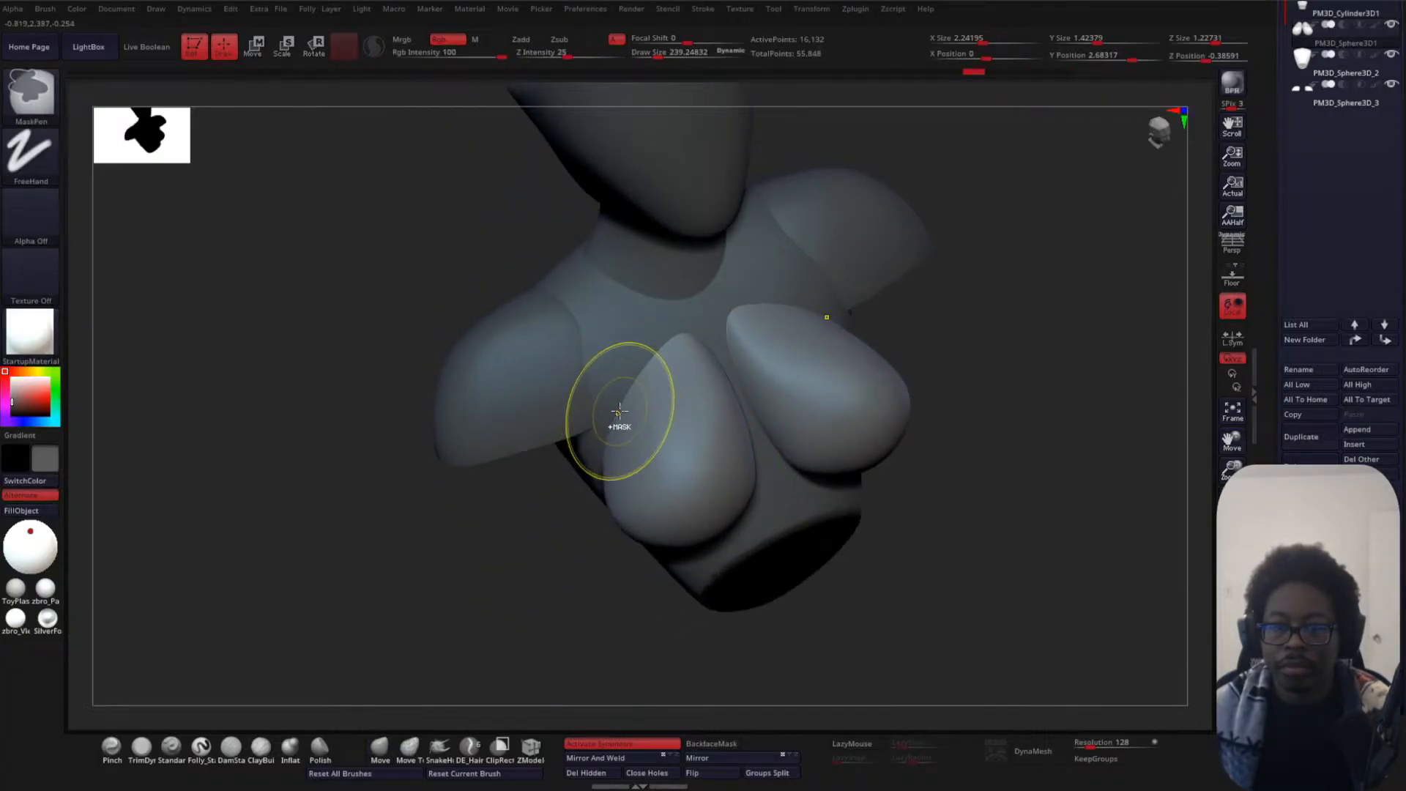
mouse_move(952, 374)
mouse_down()
mouse_move(1026, 402)
mouse_move(1033, 433)
mouse_move(998, 425)
mouse_move(1060, 386)
mouse_move(957, 520)
mouse_move(957, 590)
mouse_move(735, 547)
mouse_move(795, 481)
mouse_up()
- Try narrowing the breast forms with the Move brush at about 459 Draw Size, reducing it to about 340 for the inner sides
key(space)
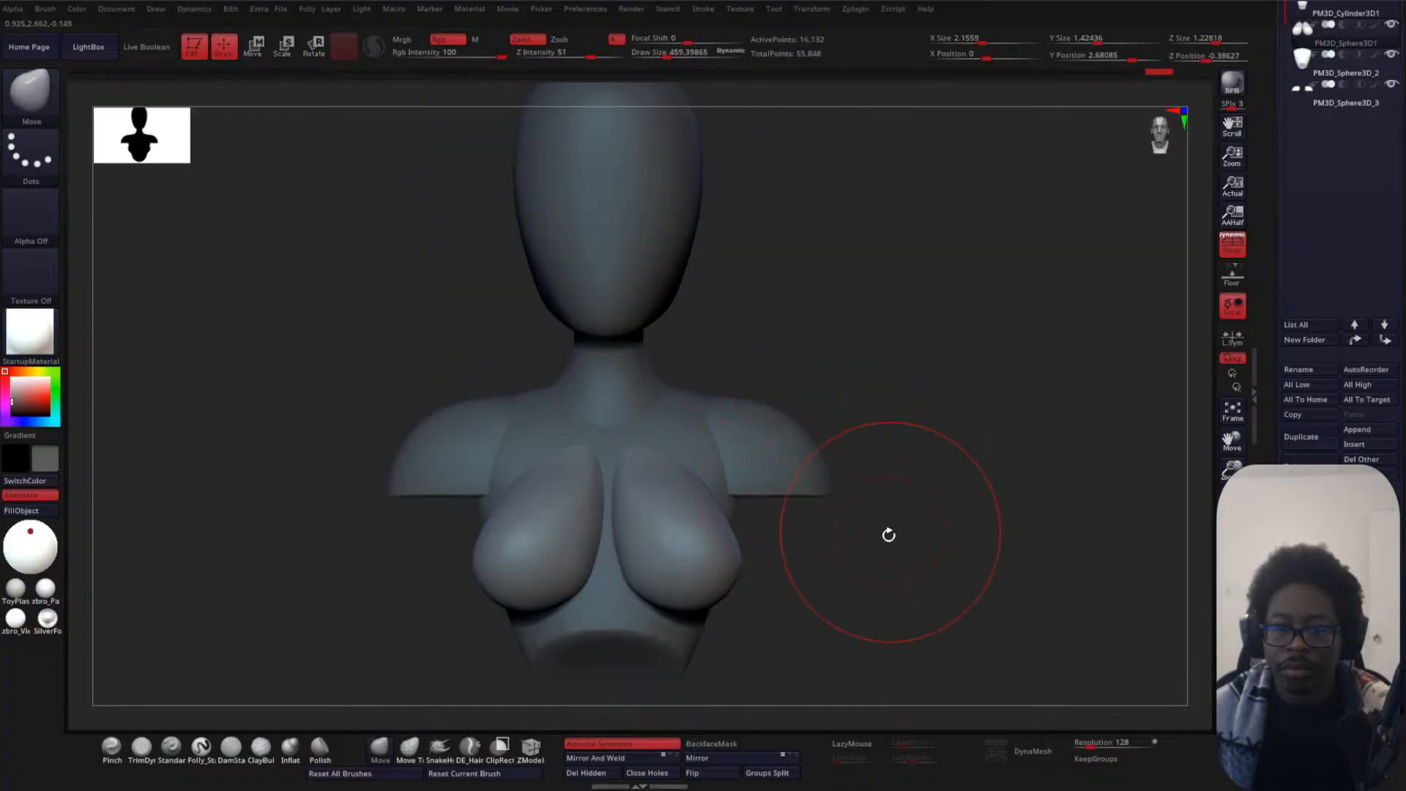
drag(888, 534, 869, 522)
drag(650, 555, 656, 554)
key(space)
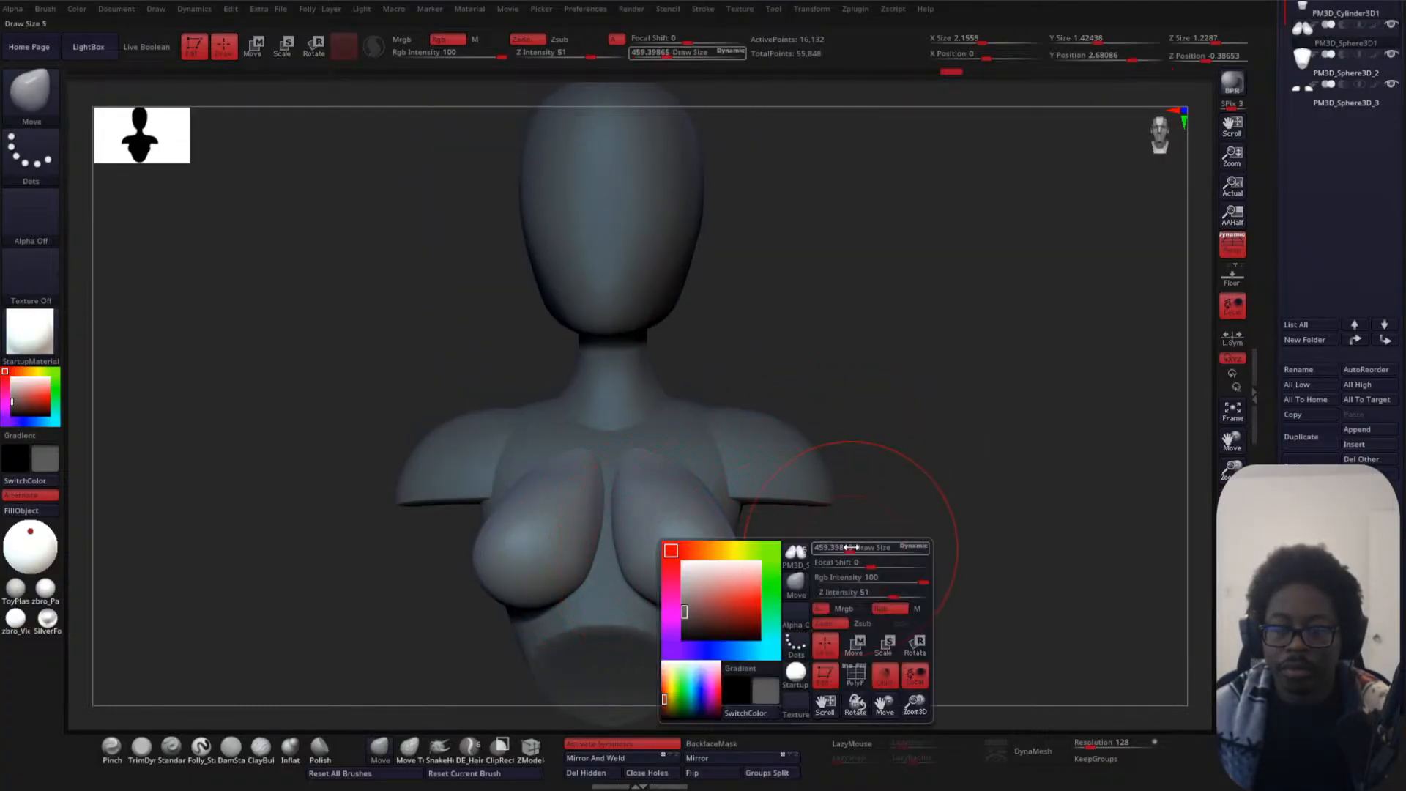
drag(852, 548, 842, 550)
drag(614, 567, 611, 567)
- Try smoothing the tops of the breast forms and pulling their inner lower edges and outer sides toward the middle of the chest
drag(791, 542, 895, 556)
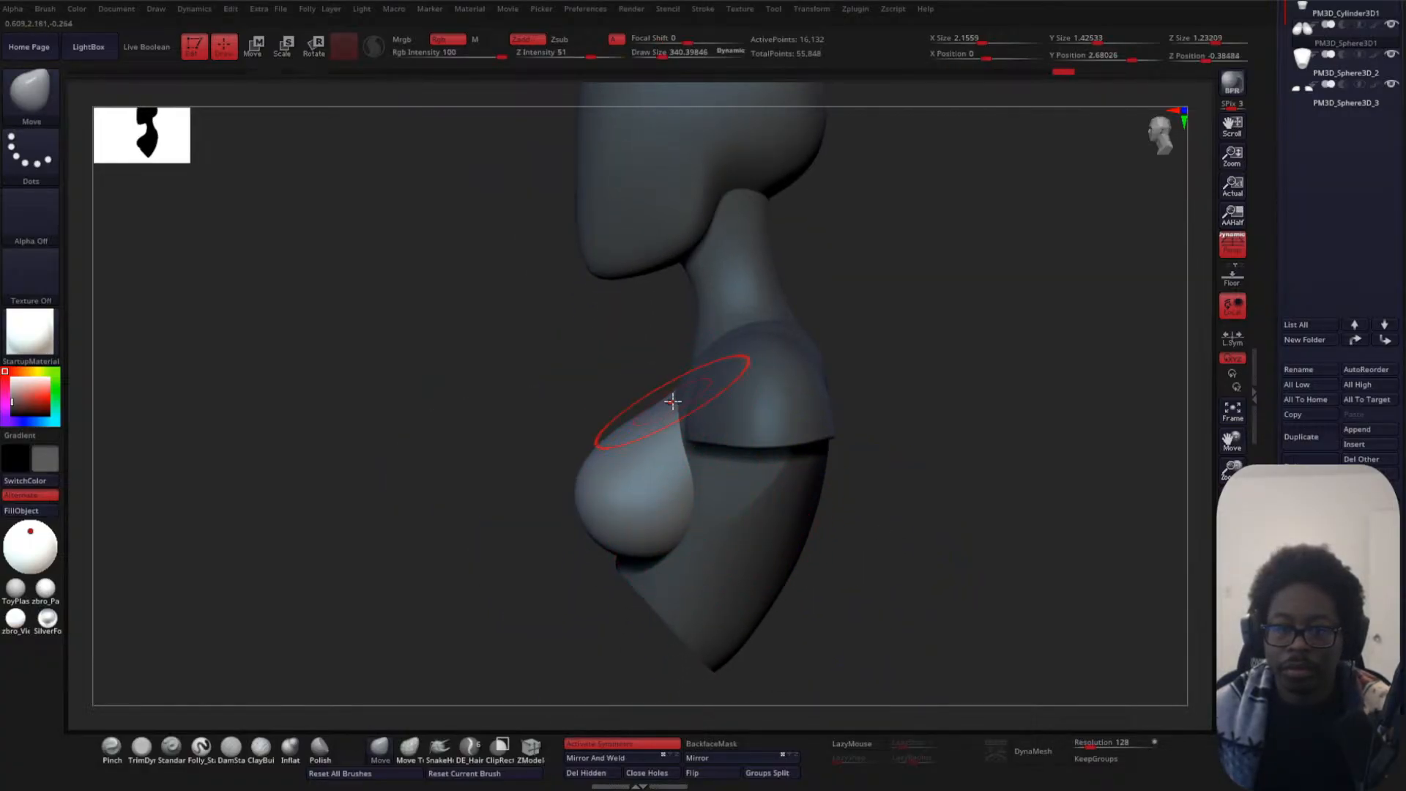
shift+drag(685, 379, 669, 394)
mouse_move(865, 440)
mouse_down()
mouse_move(964, 424)
mouse_move(894, 471)
mouse_move(882, 462)
mouse_up()
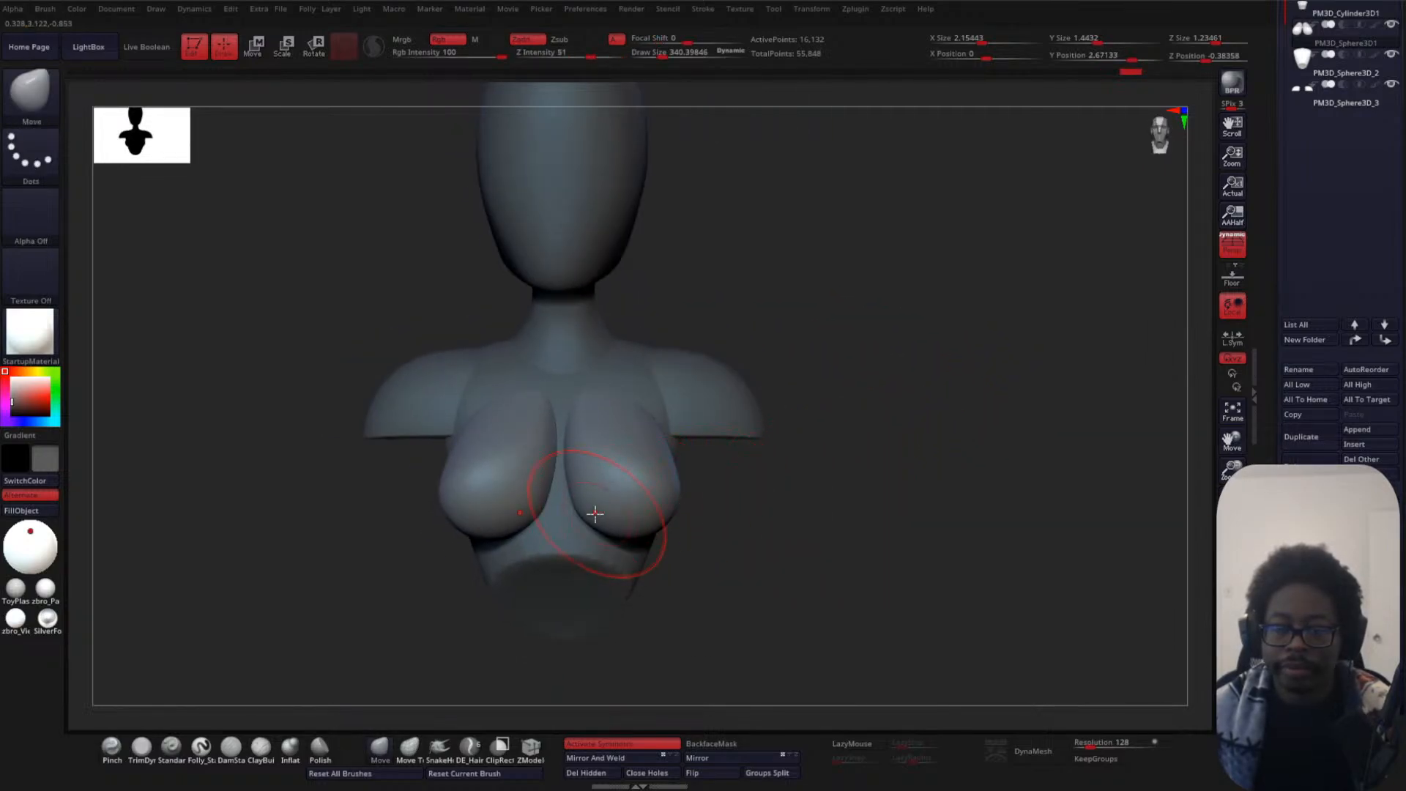
drag(592, 511, 576, 501)
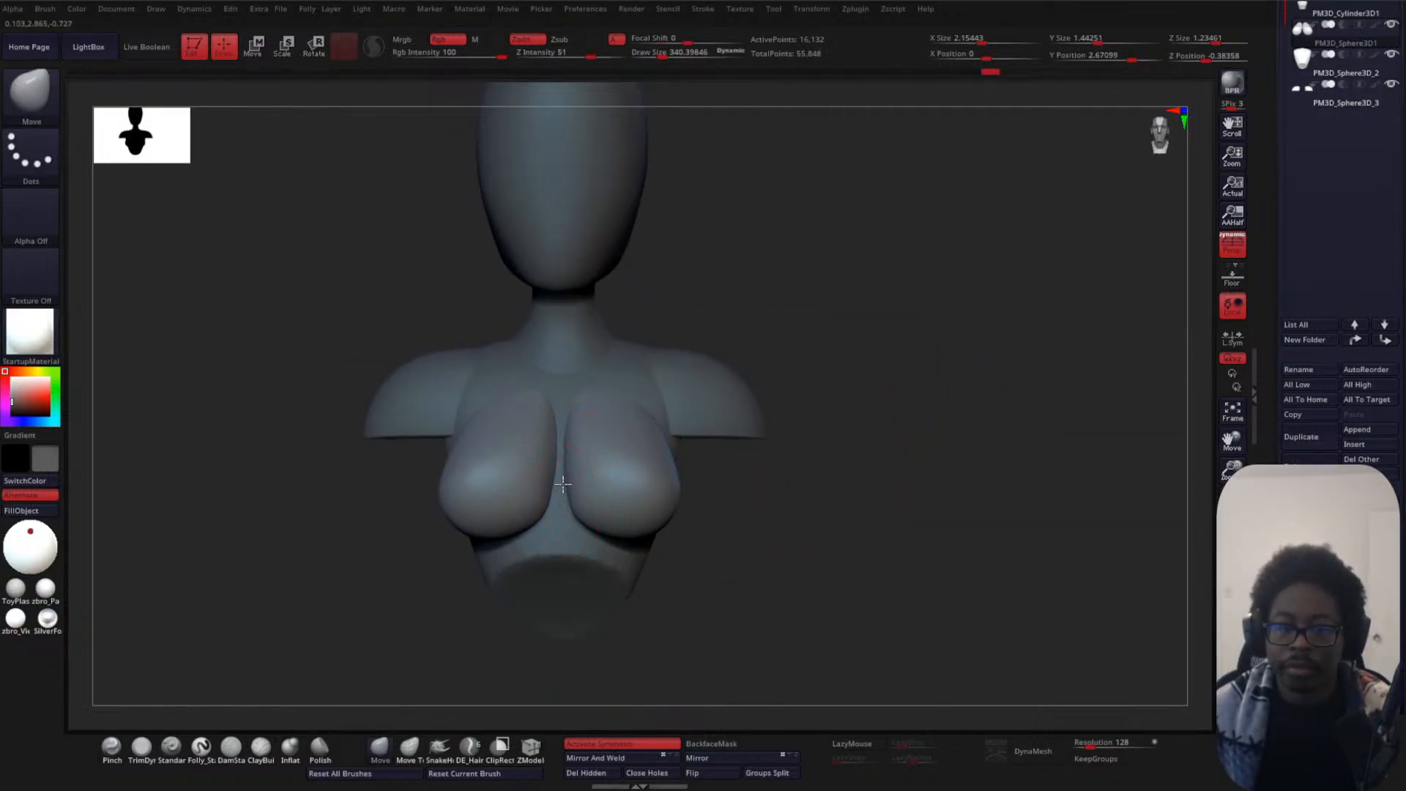
drag(719, 463, 801, 606)
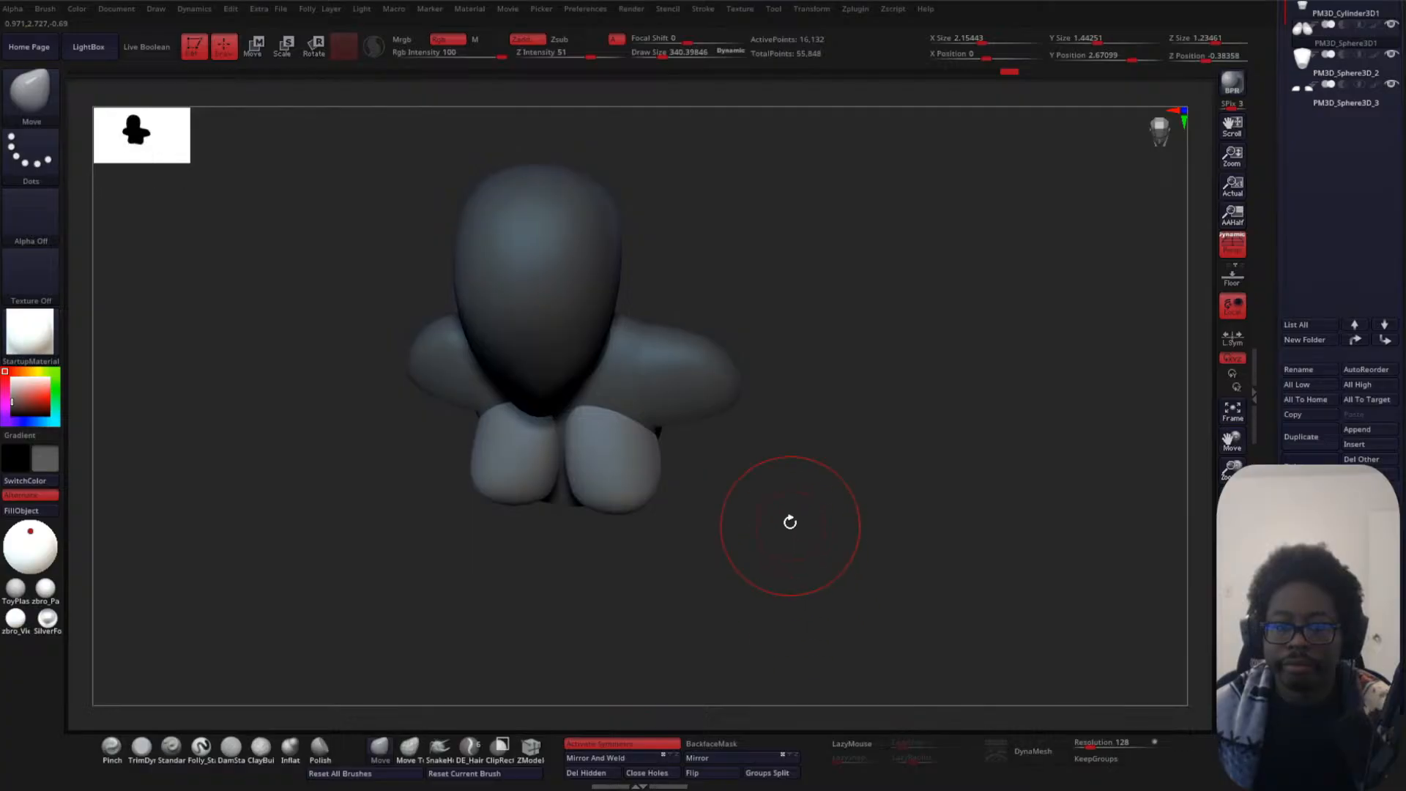
drag(663, 458, 658, 452)
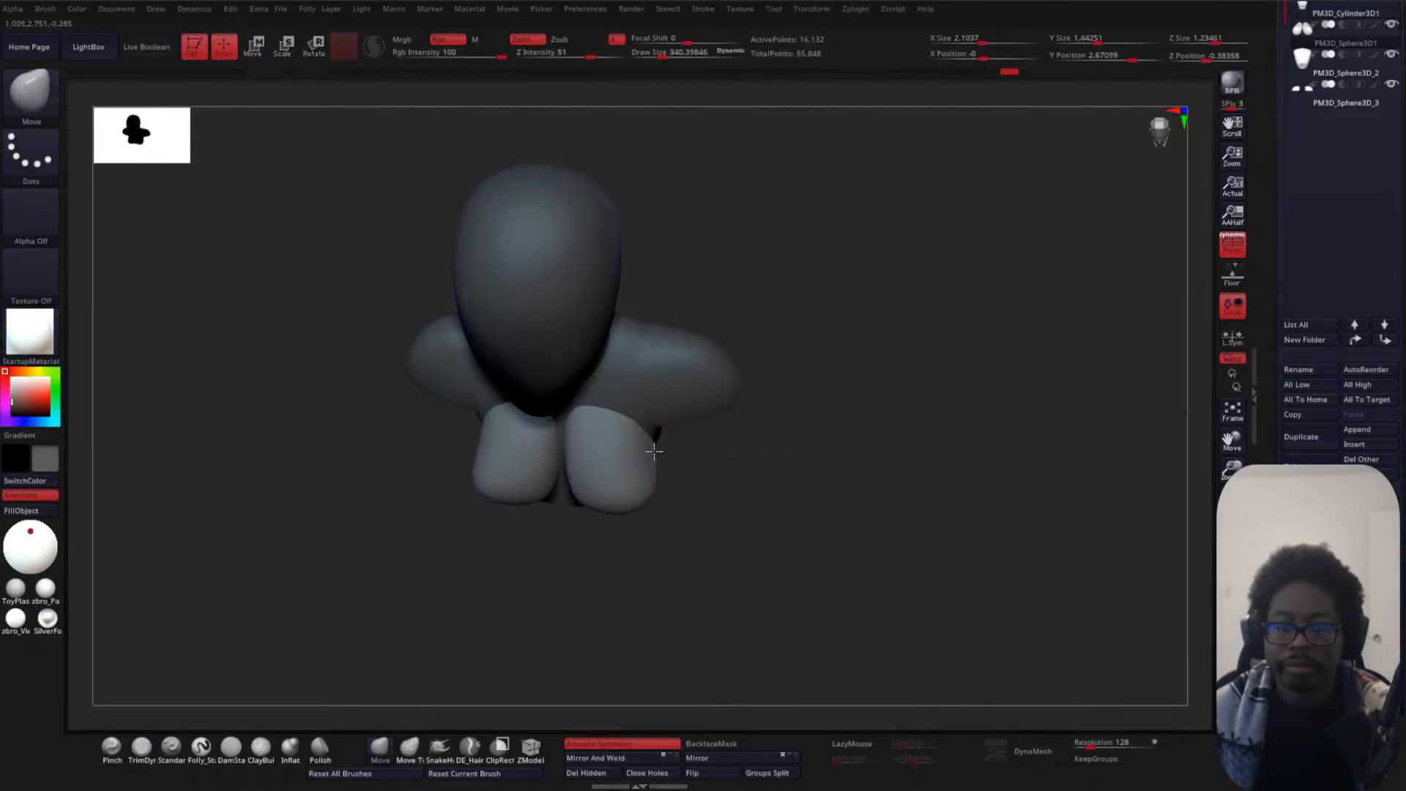
- Undo the recent reshaping strokes on the breast forms and redo as needed to restore the closer-set teardrop shapes
key(ctrl+z)
key(ctrl+z)
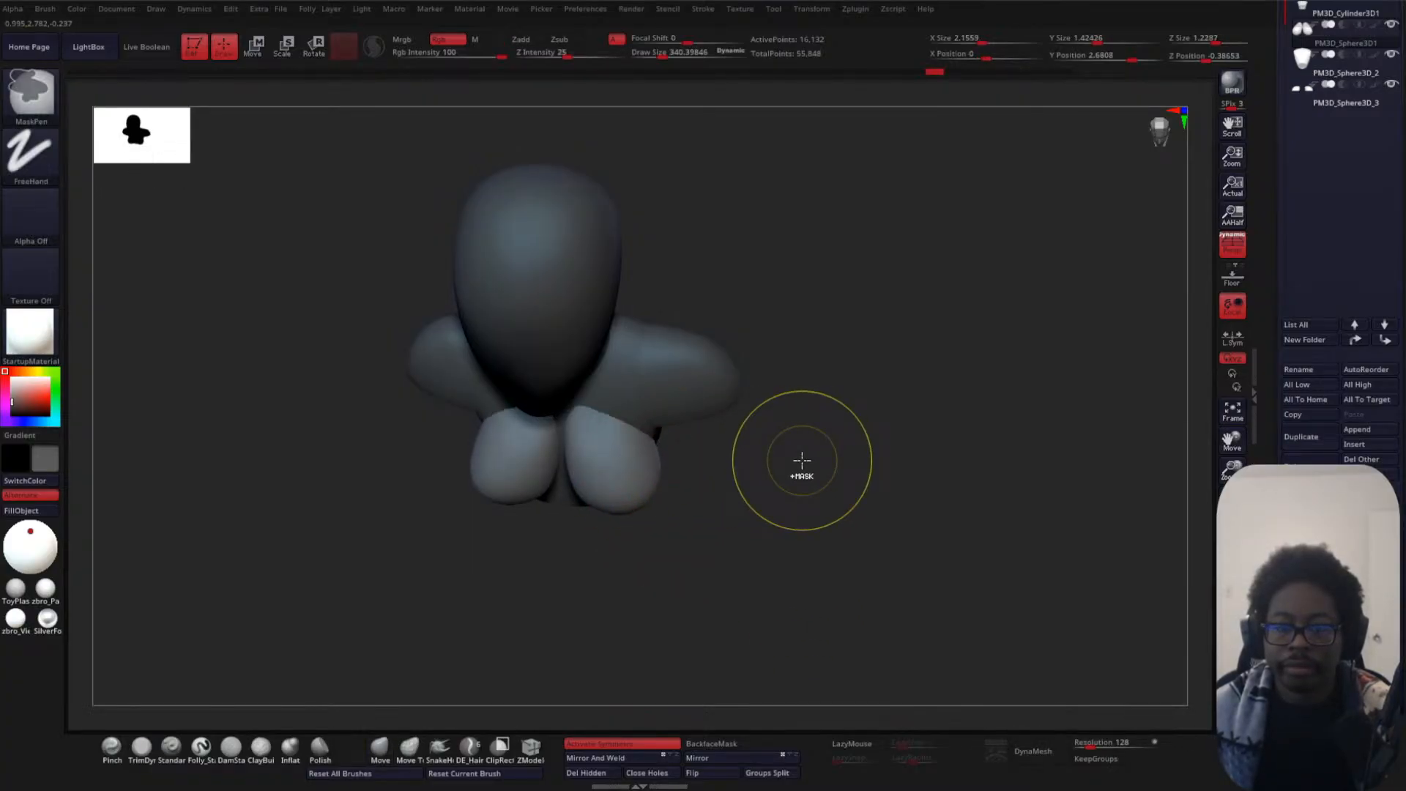
key(ctrl+z)
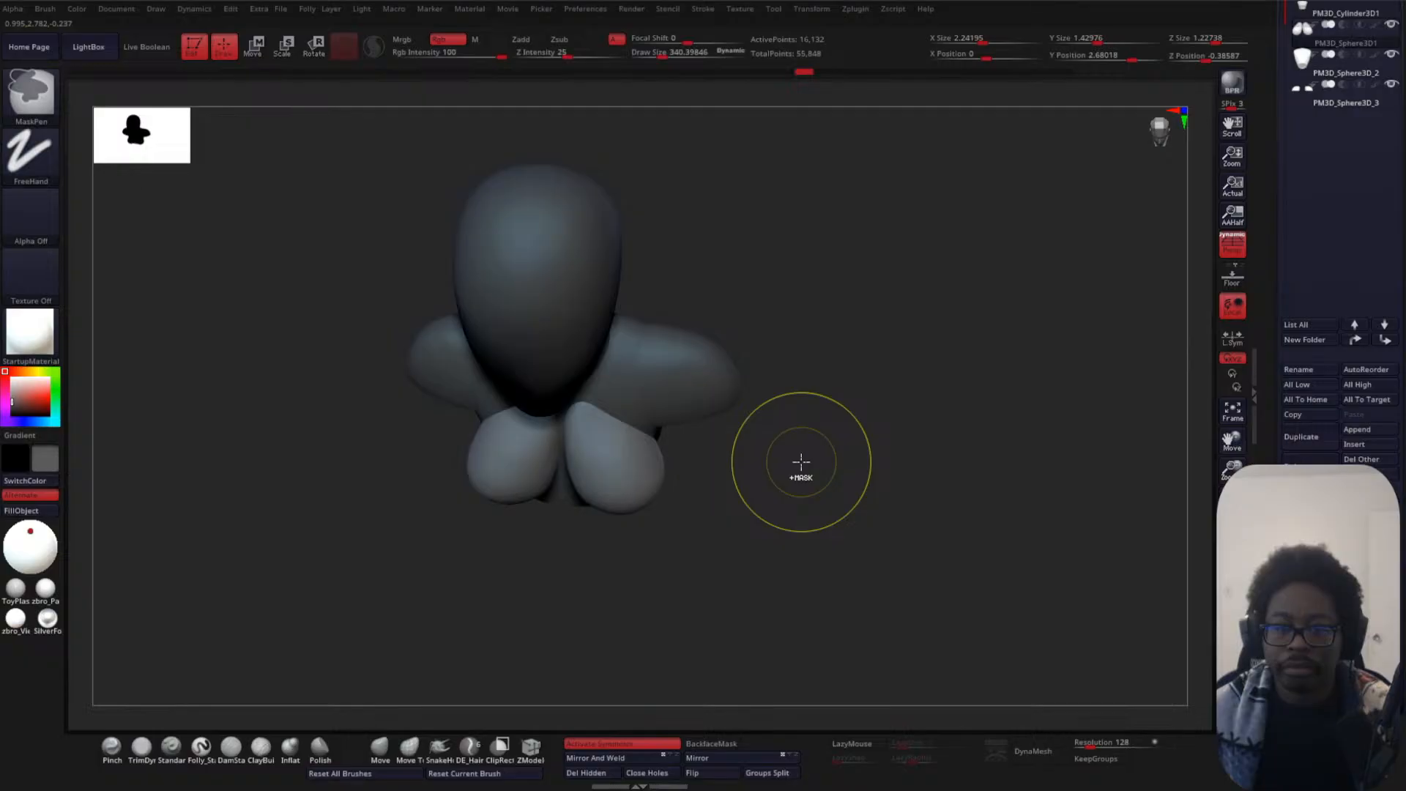
key(ctrl+z)
key(ctrl+z)
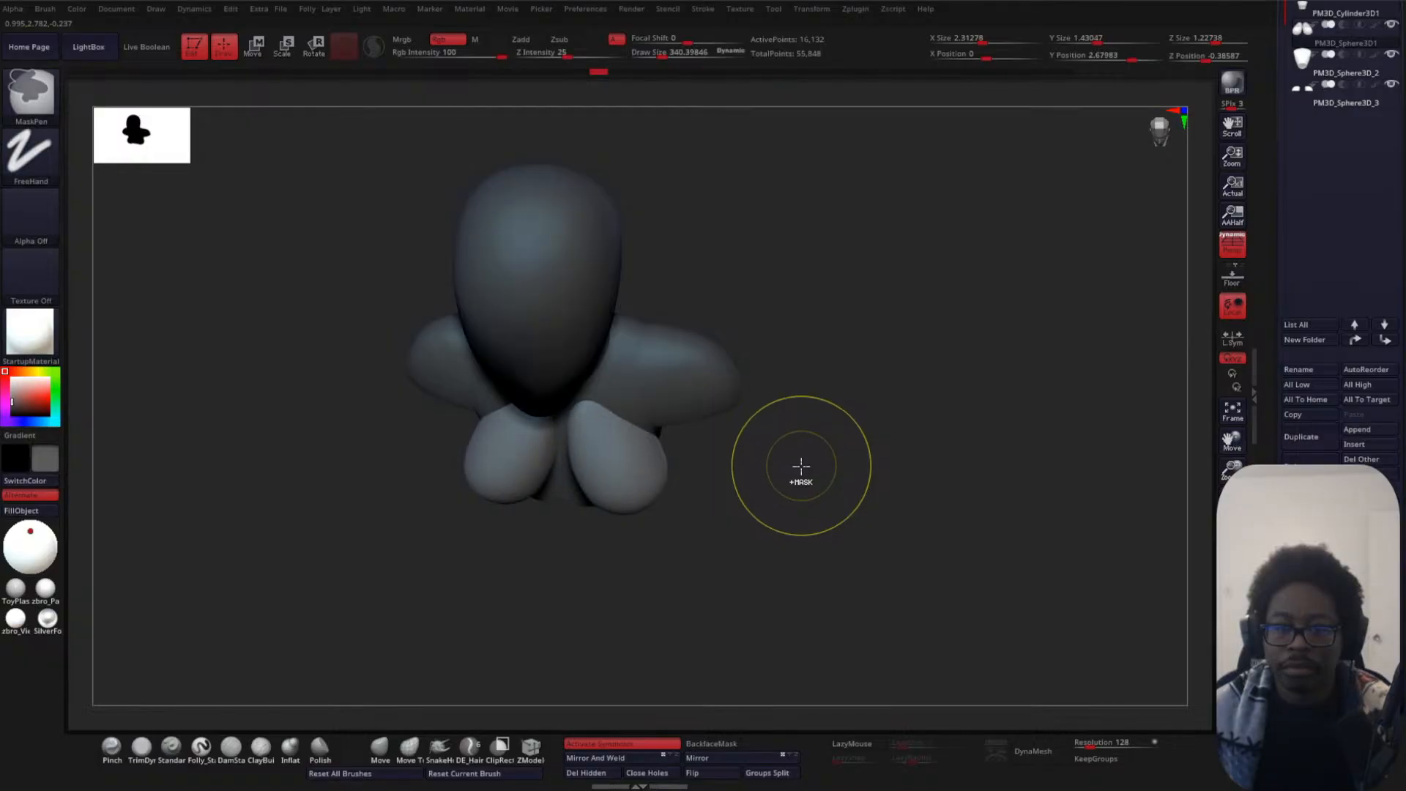
key(ctrl+z)
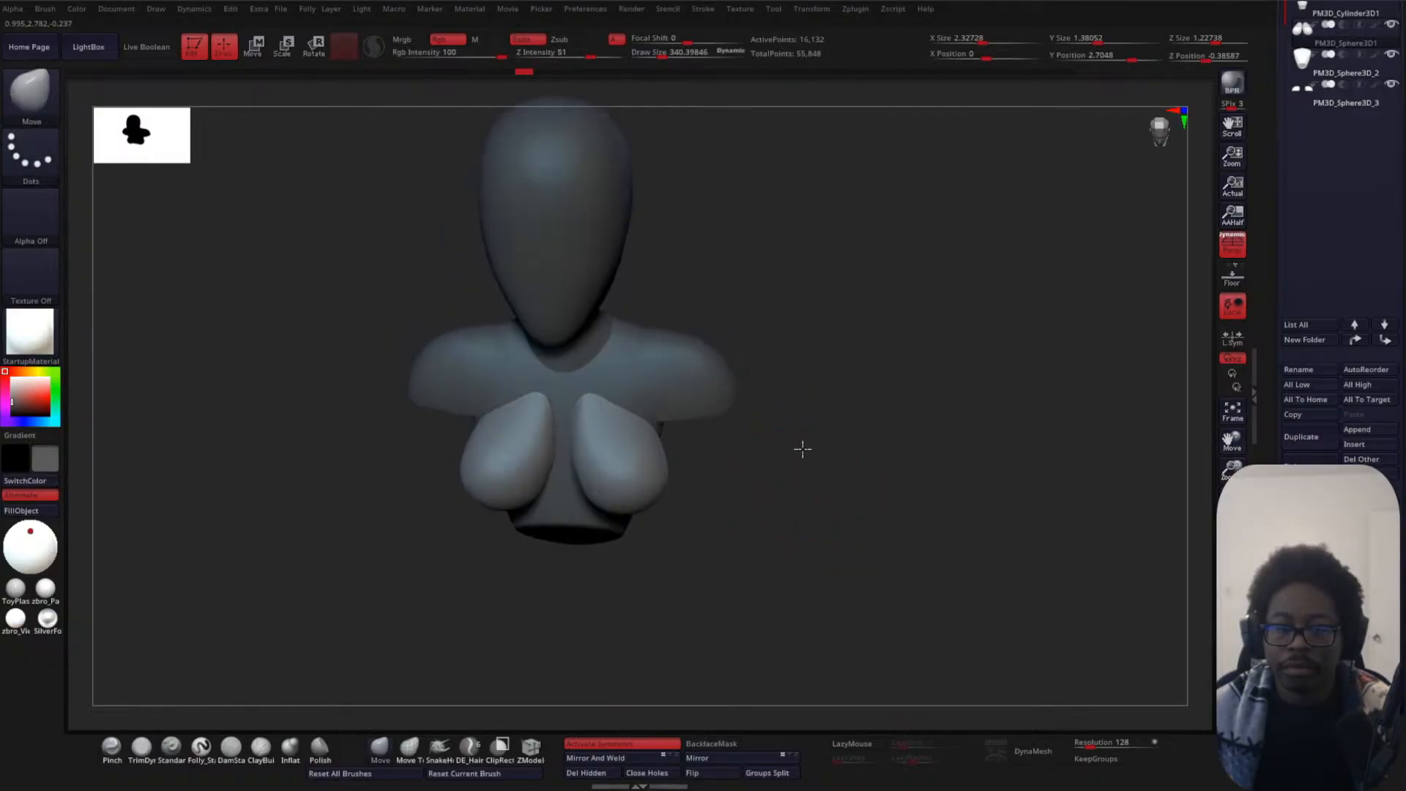
key(ctrl+shift+z)
key(ctrl+shift+z)
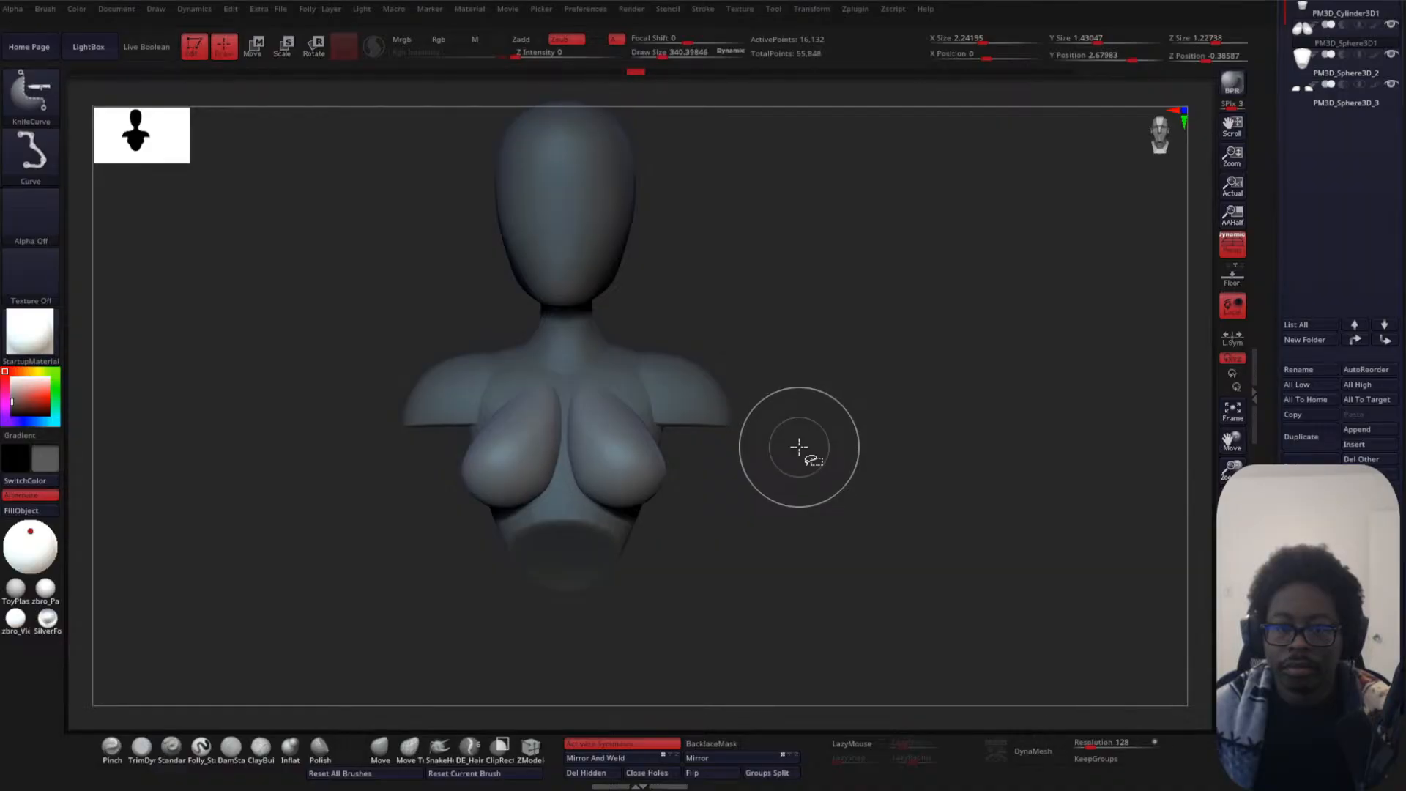
key(ctrl+shift+z)
- Fill out the breast forms' contours with the Move brush at about 340 Draw Size and adjust their upper ends against the chest
mouse_move(798, 447)
alt+mouse_down()
mouse_move(829, 551)
mouse_move(851, 562)
mouse_move(850, 512)
mouse_move(910, 452)
mouse_move(845, 437)
alt+mouse_up()
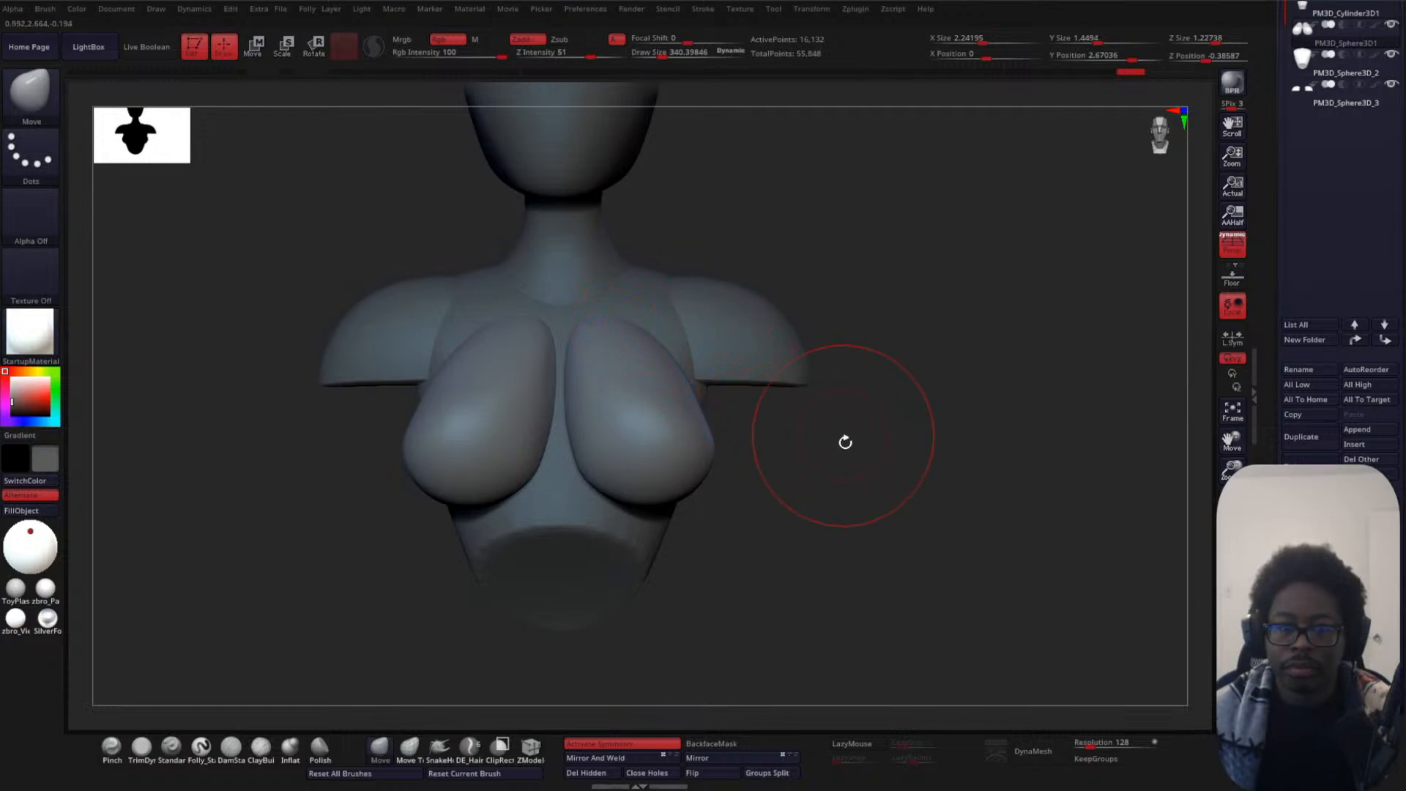
drag(845, 442, 707, 377)
mouse_move(628, 339)
mouse_down()
mouse_move(645, 350)
mouse_move(691, 304)
mouse_up()
shift+drag(381, 543, 478, 568)
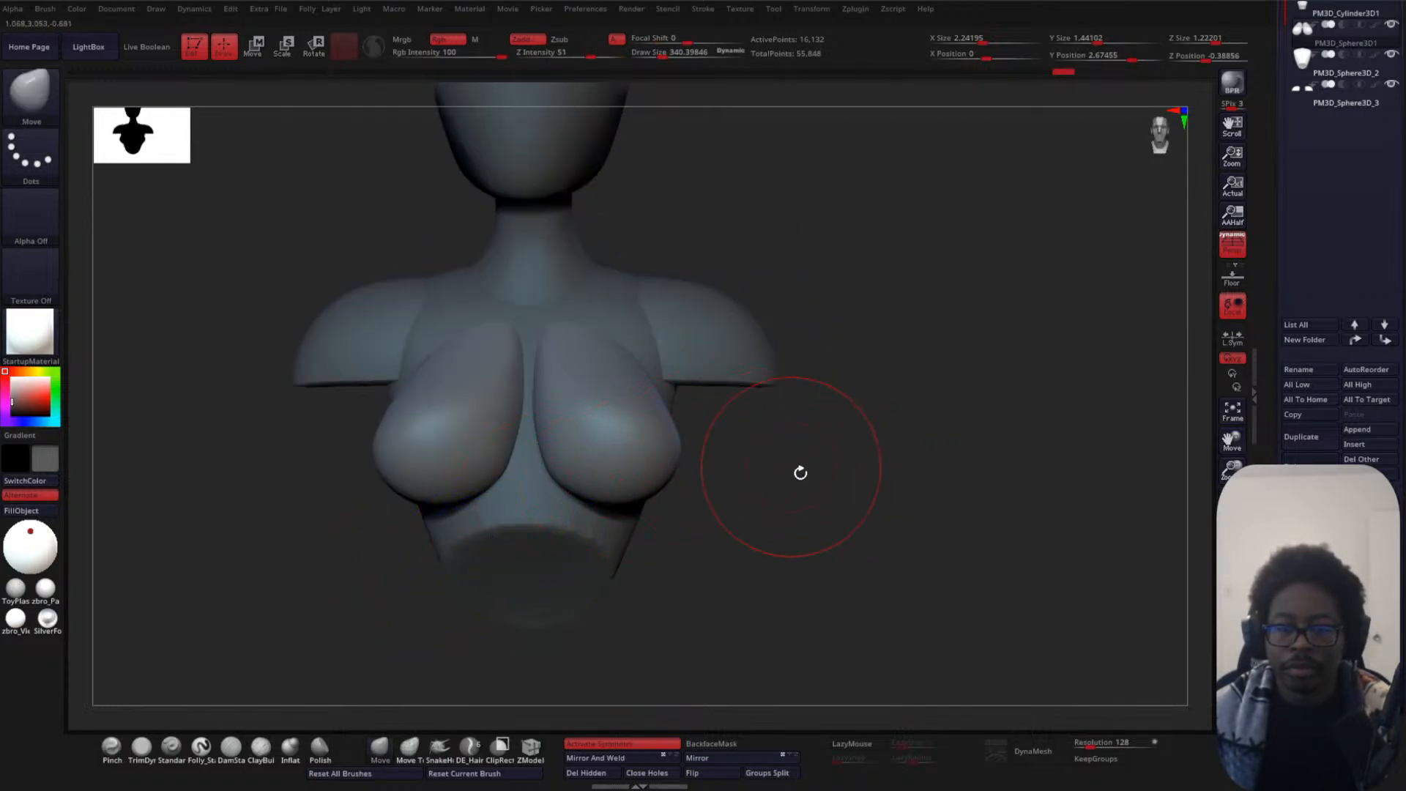
mouse_move(799, 474)
alt+mouse_down()
mouse_move(913, 474)
mouse_move(926, 412)
alt+mouse_up()
- Set the Draw Size to about 322, move both breast forms slightly down along the Y axis and return to Draw mode
key(space)
mouse_move(890, 313)
mouse_down()
mouse_move(864, 311)
mouse_move(872, 320)
mouse_move(919, 276)
mouse_up()
key(space)
key(w)
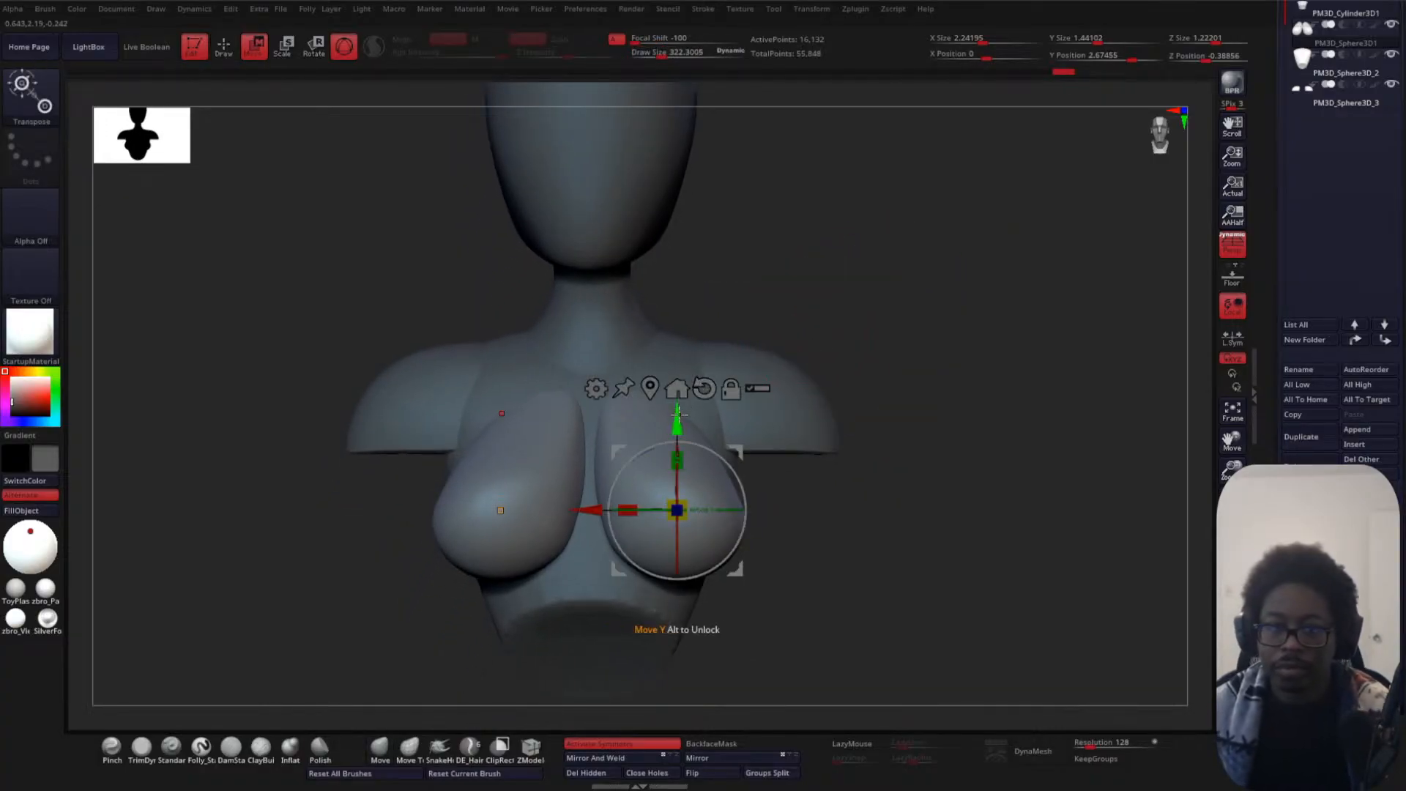
drag(675, 418, 677, 435)
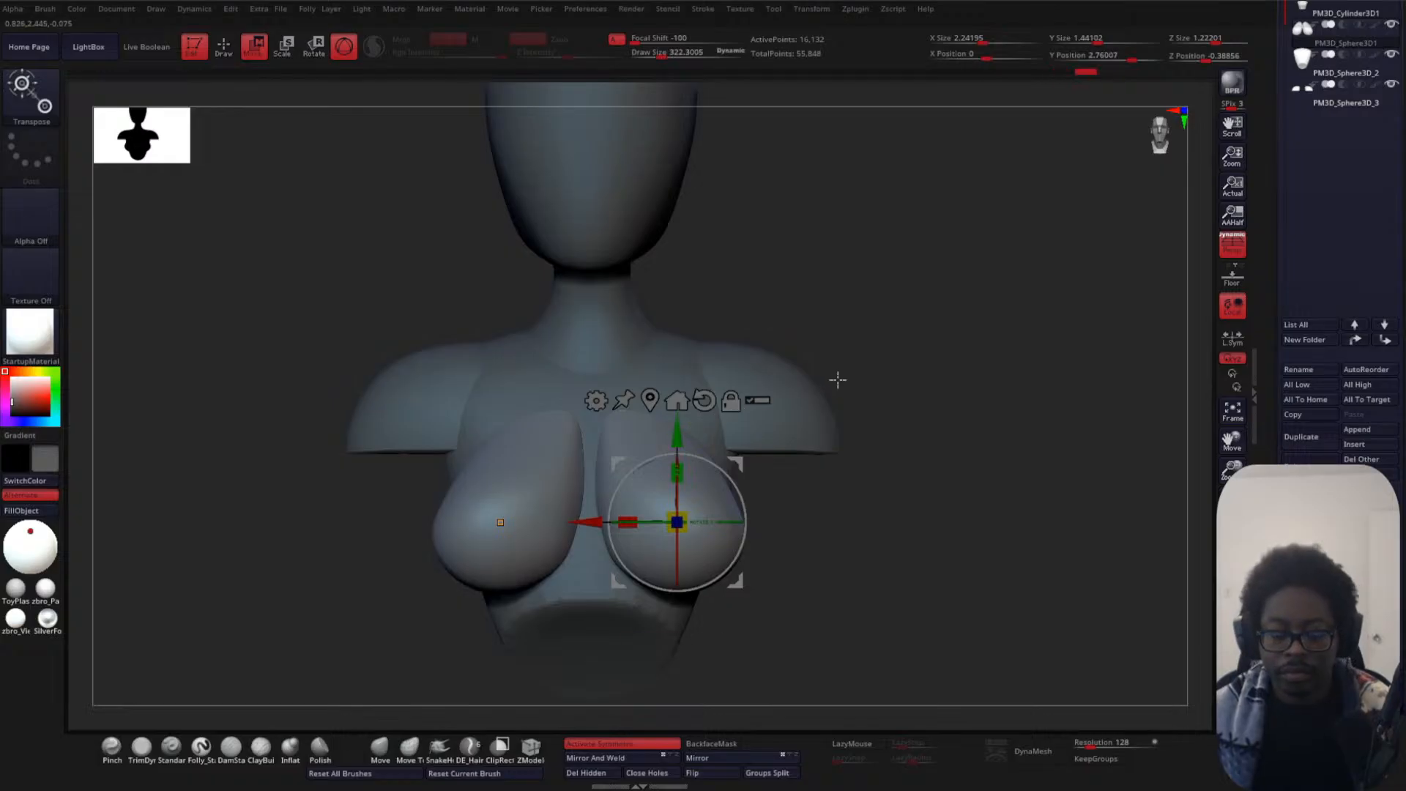
key(q)
- Reduce the Move brush's Draw Size to about 195 and touch up the outline of the breast forms
drag(935, 380, 870, 386)
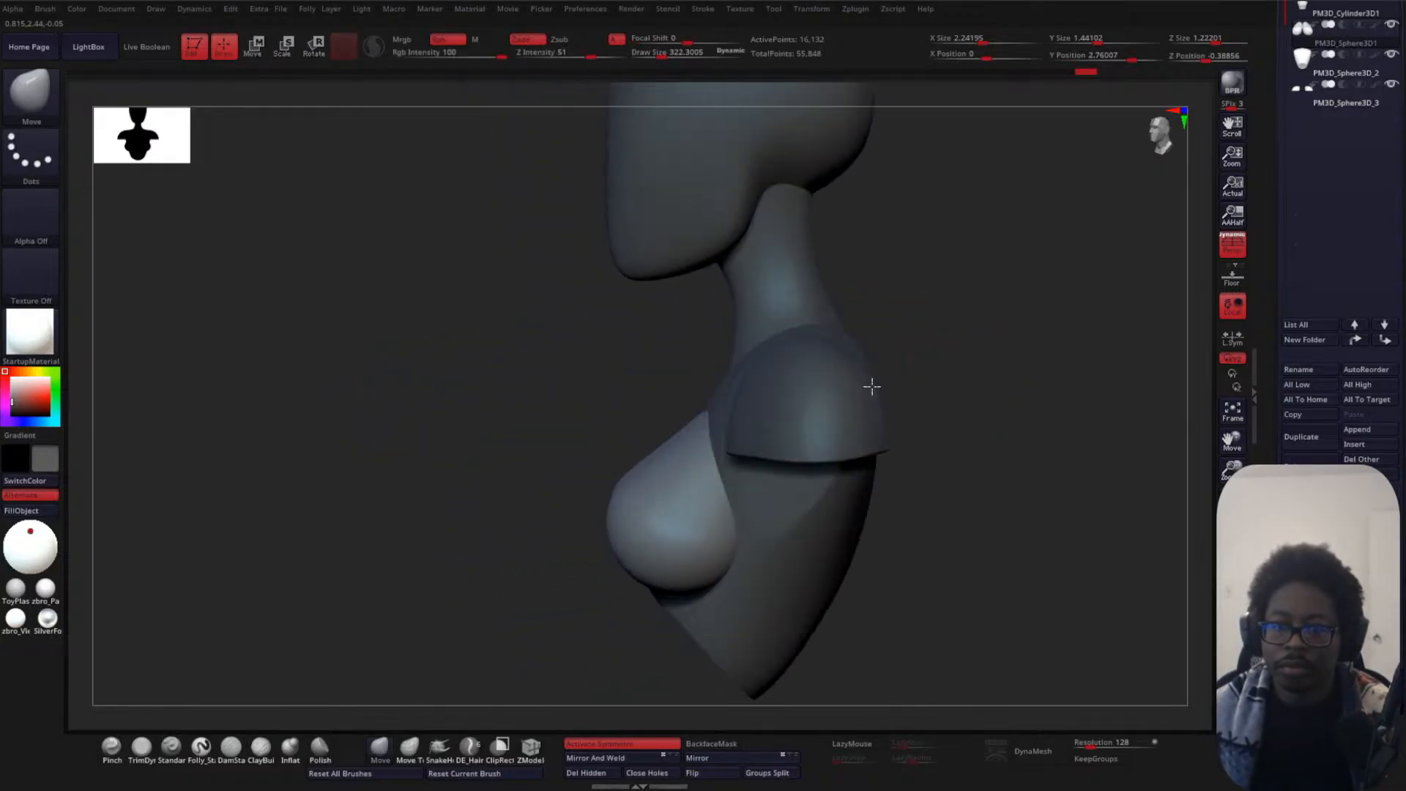
drag(429, 531, 506, 519)
key(space)
drag(907, 328, 899, 328)
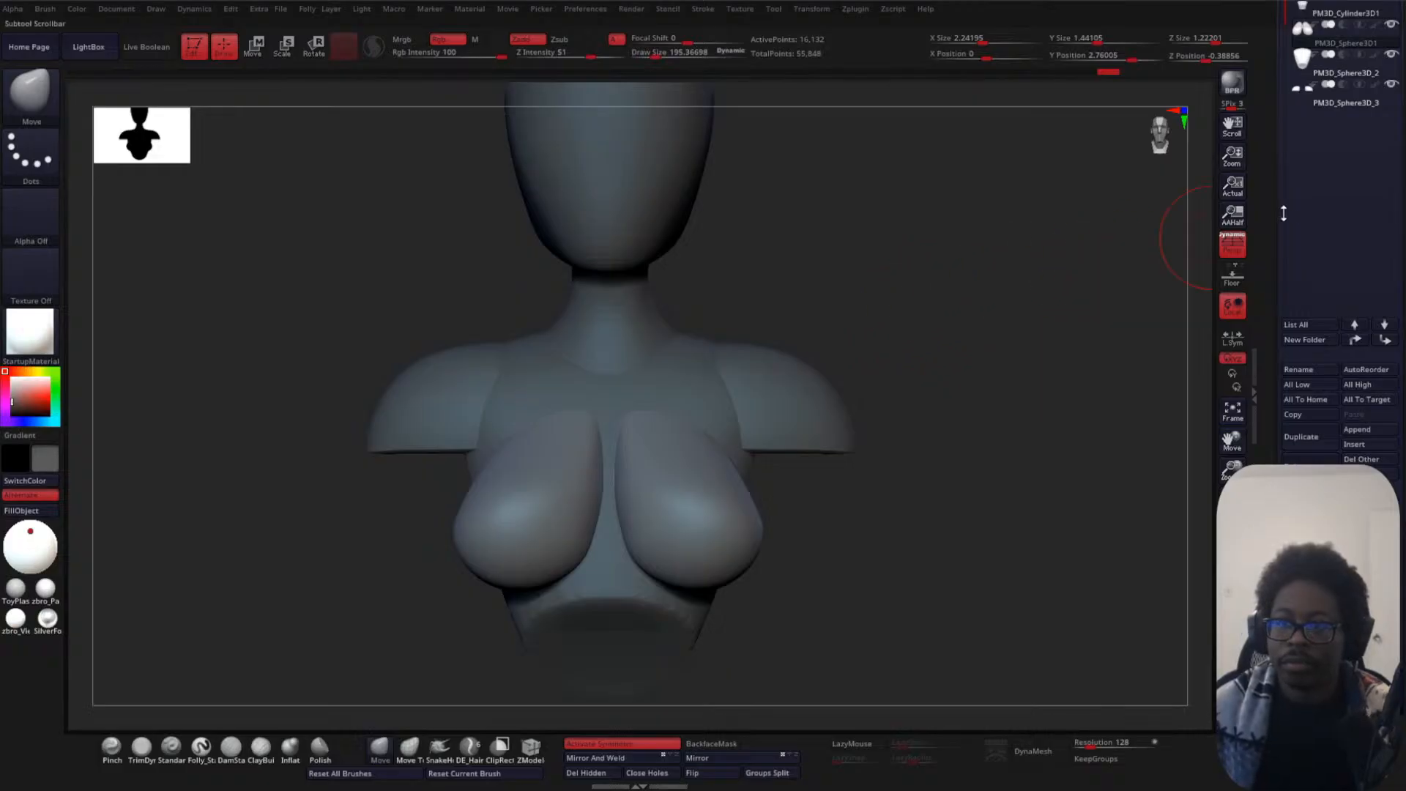
- Select the neck subtool and Merge Down twice to combine it with the torso and the shoulder caps
drag(1265, 213, 1312, 398)
click(1309, 305)
click(1315, 307)
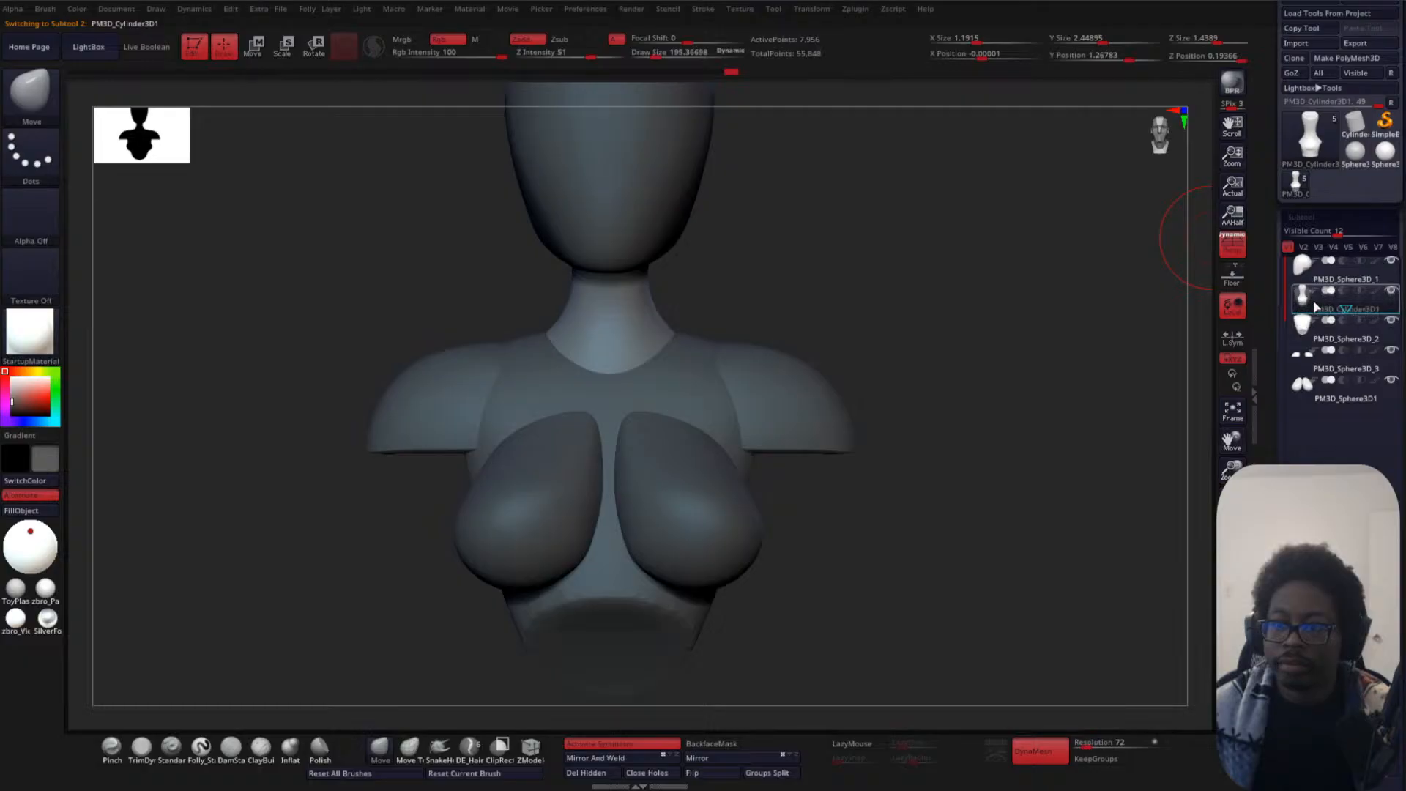
mouse_move(1315, 307)
mouse_move(1311, 358)
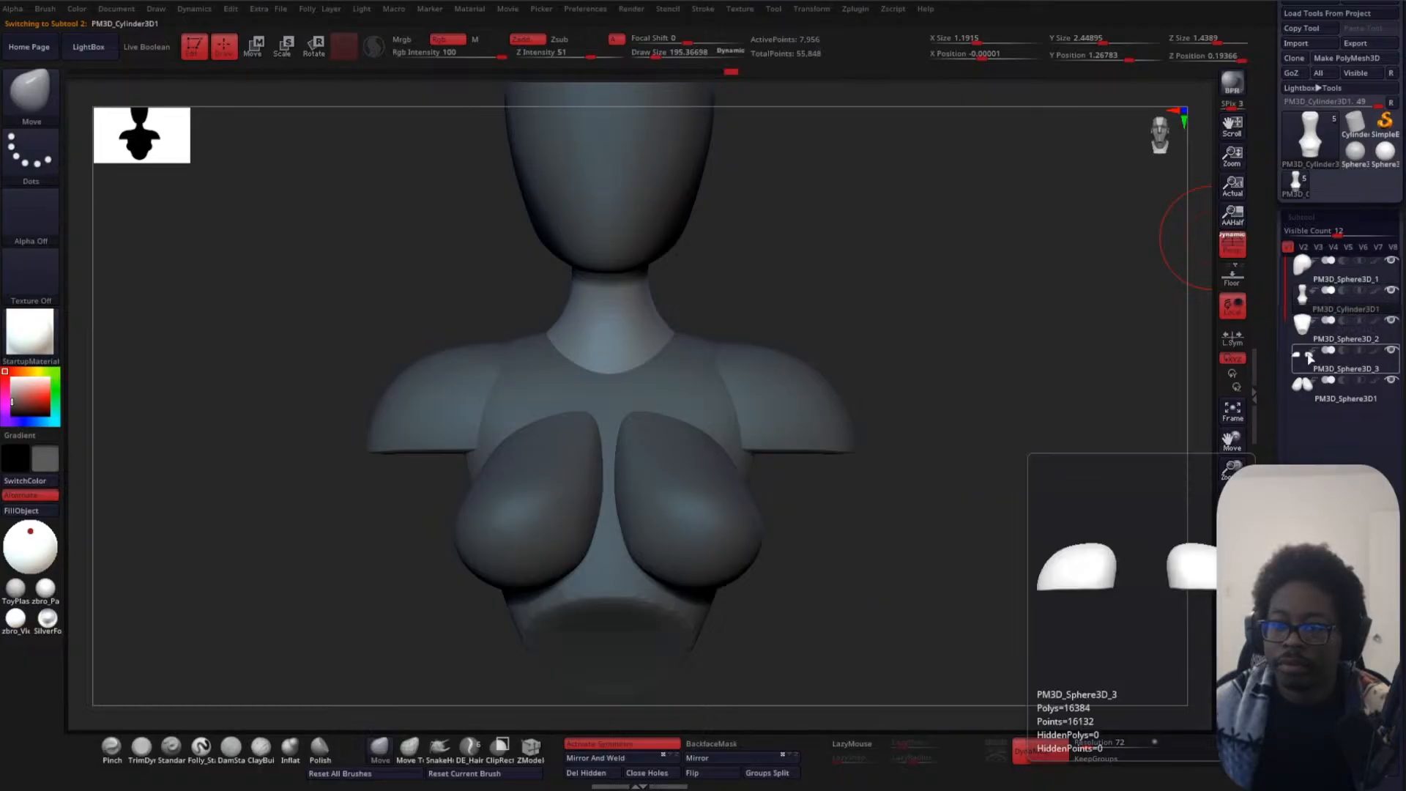
scroll(1293, 426, down, 3)
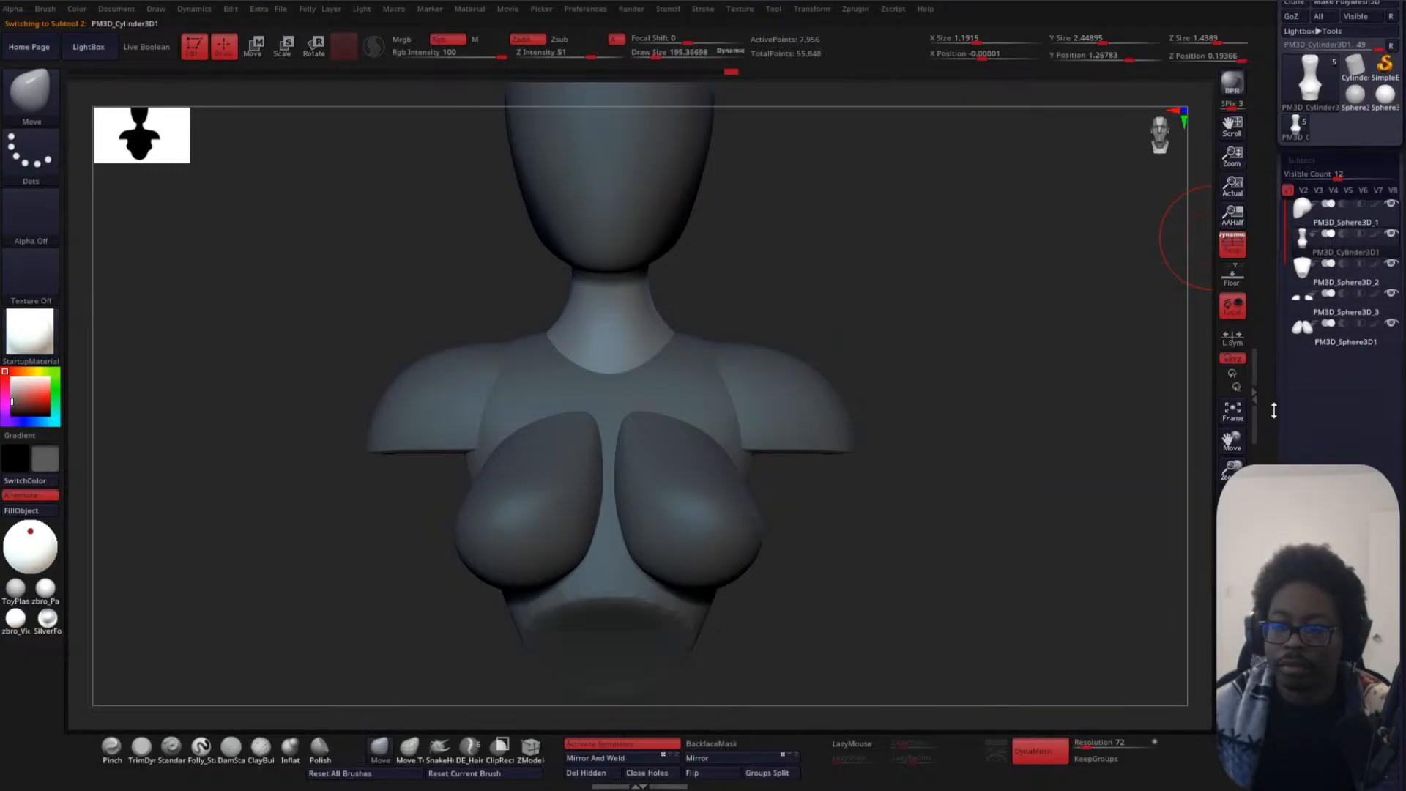
scroll(1323, 324, down, 2)
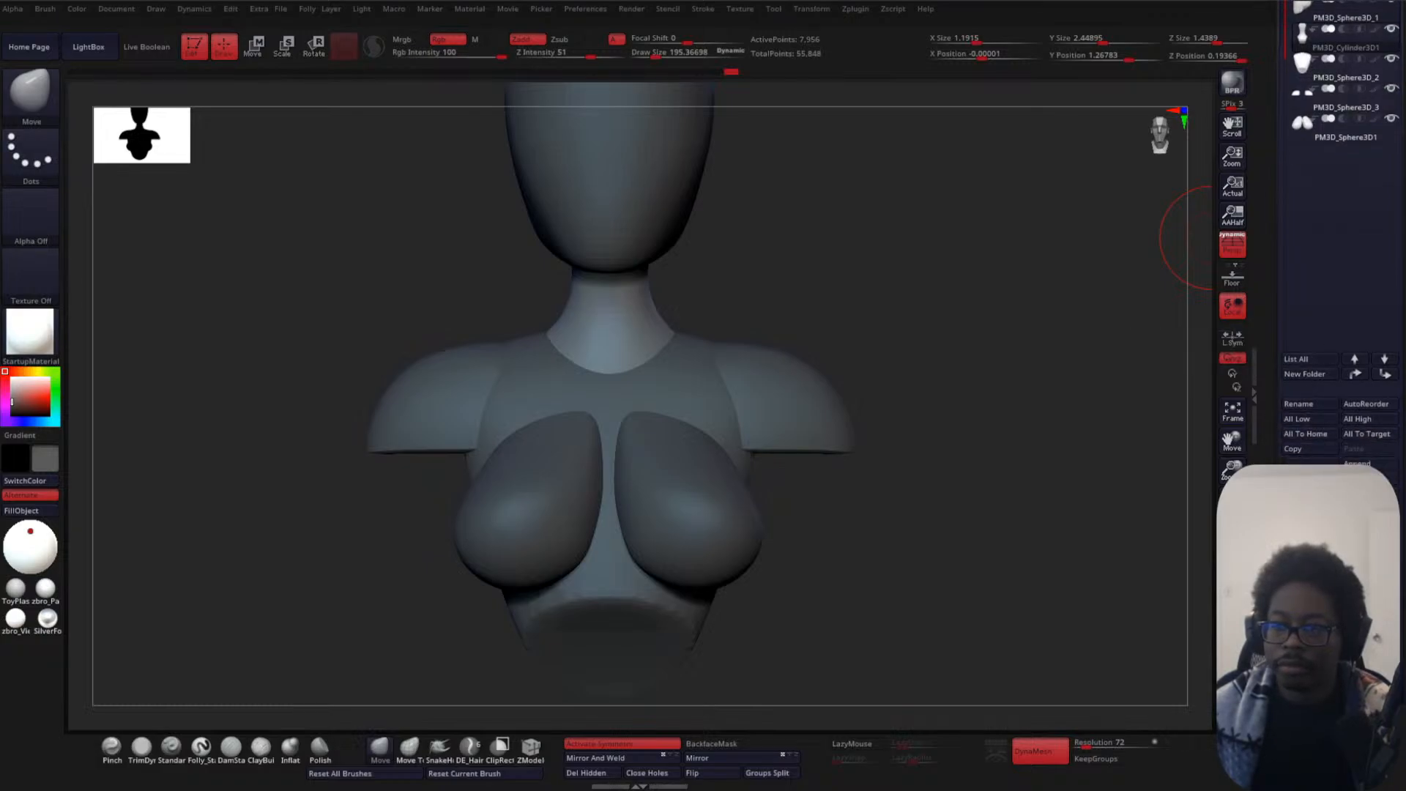
click(1232, 304)
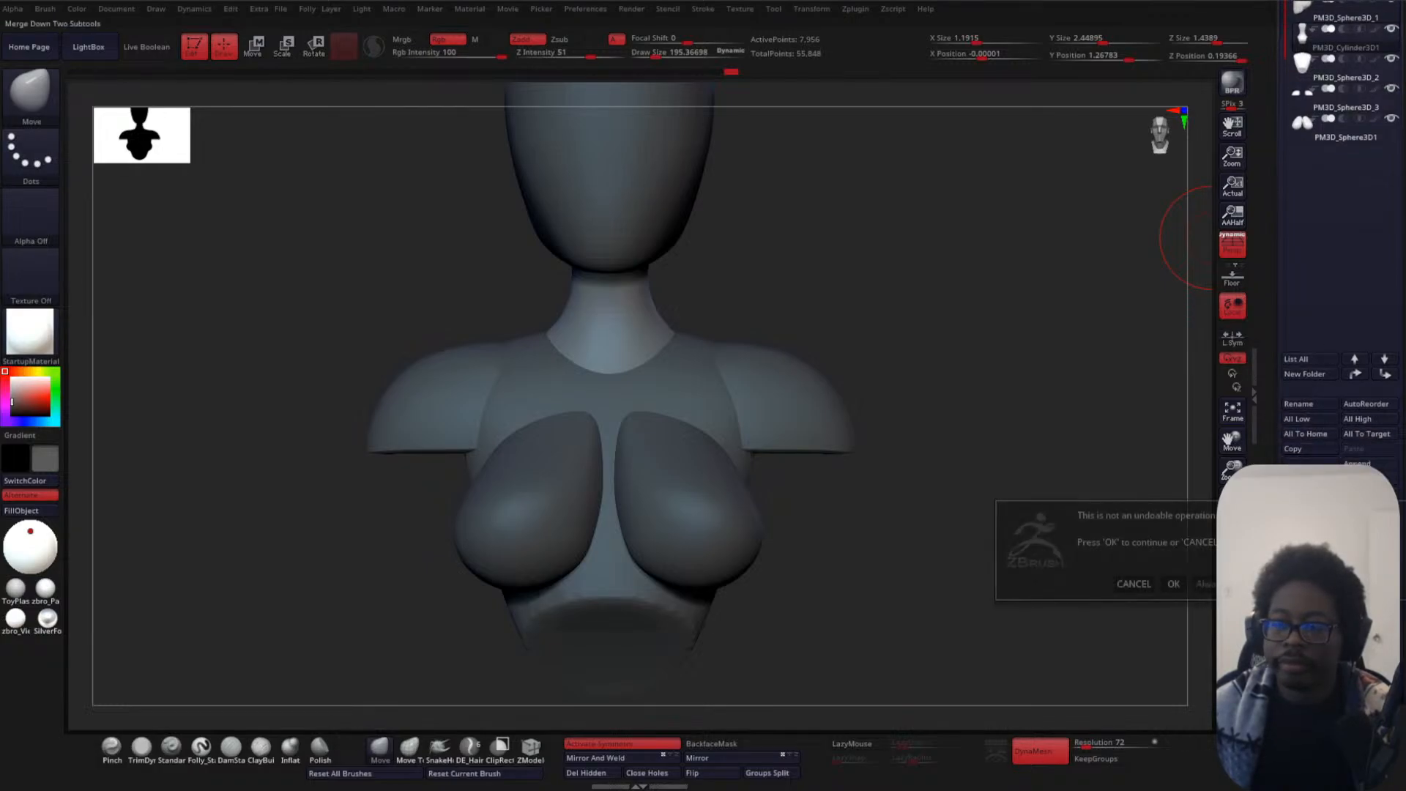
click(1205, 585)
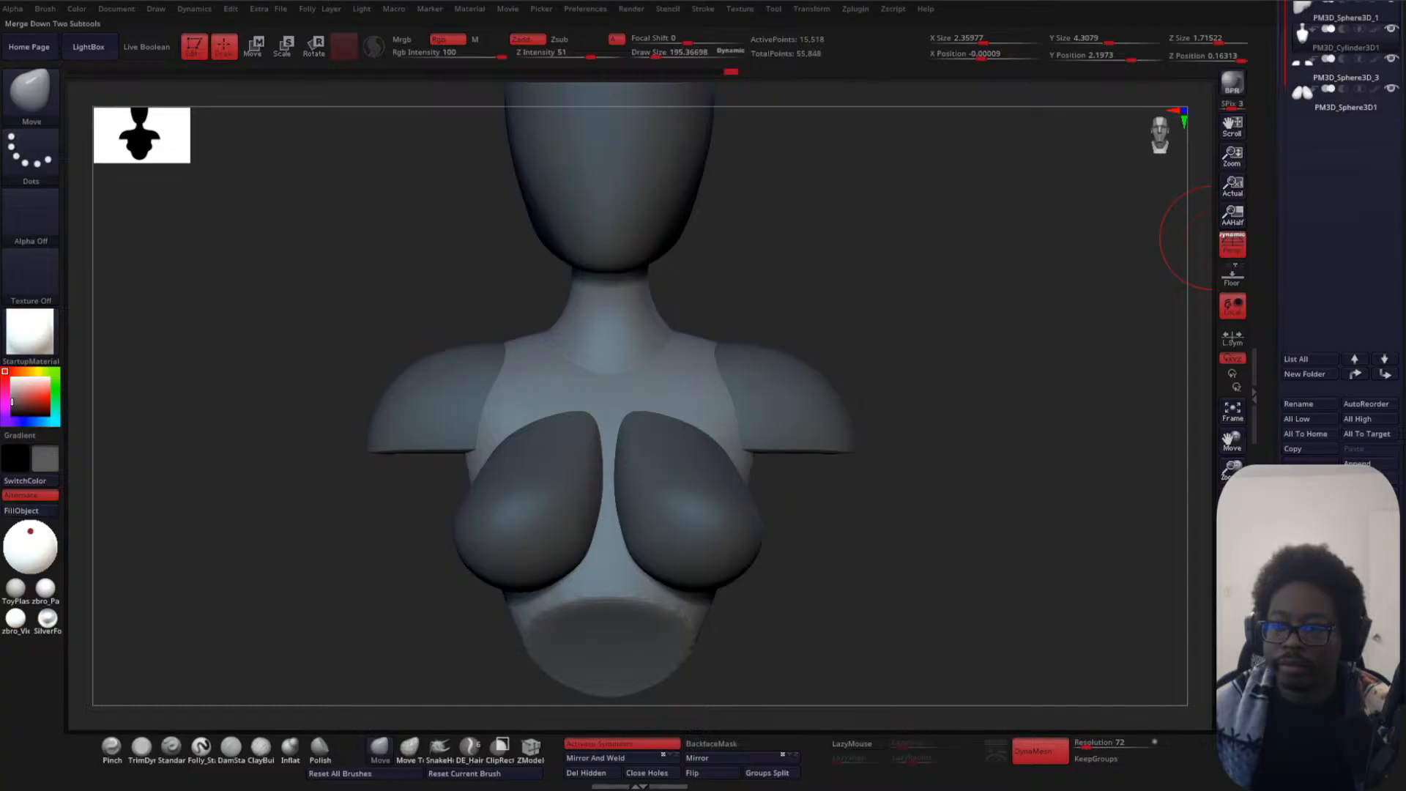
click(1233, 304)
- Smooth the seams where the neck and shoulder caps join the torso, working across the chest, sides and upper back
drag(1070, 462, 914, 355)
key(shift)
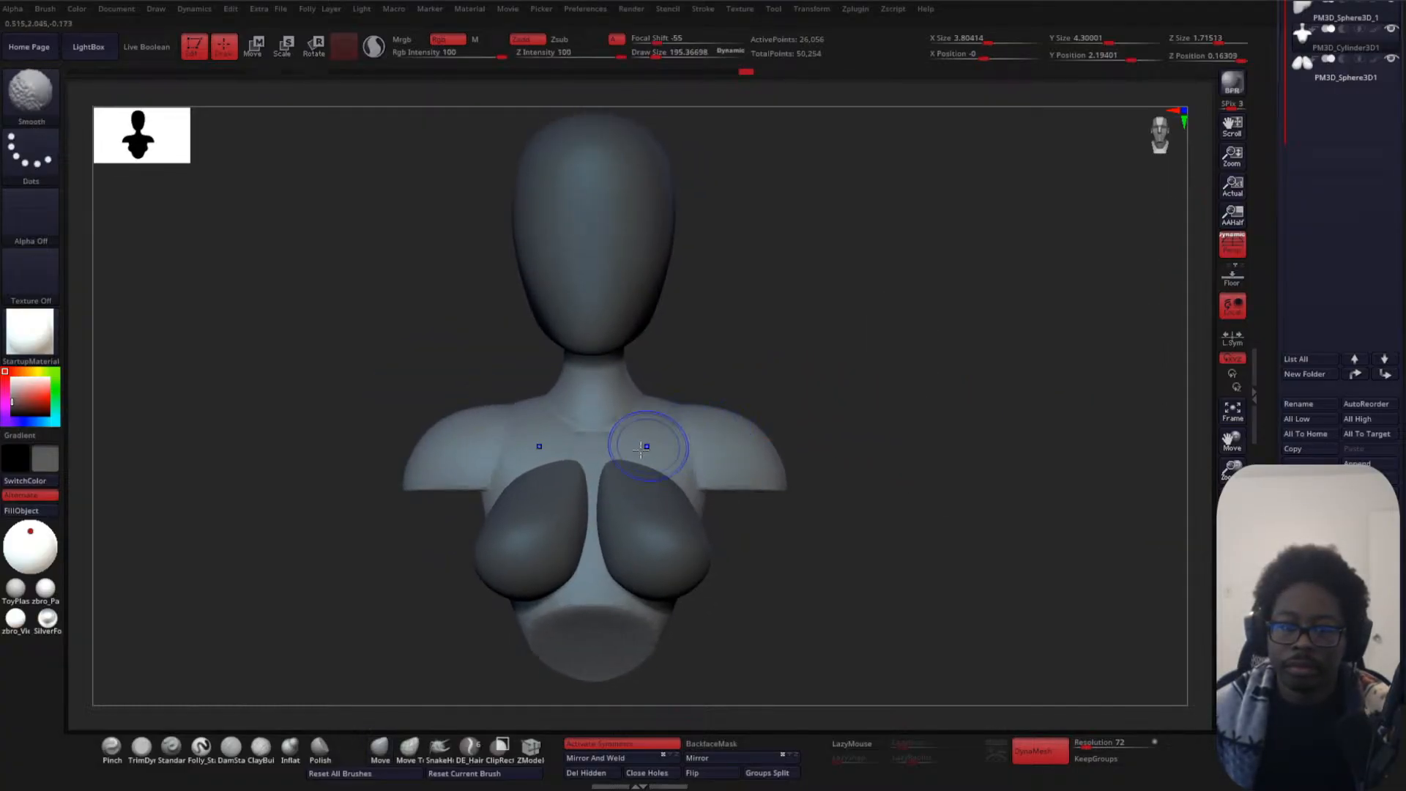
drag(781, 348, 643, 402)
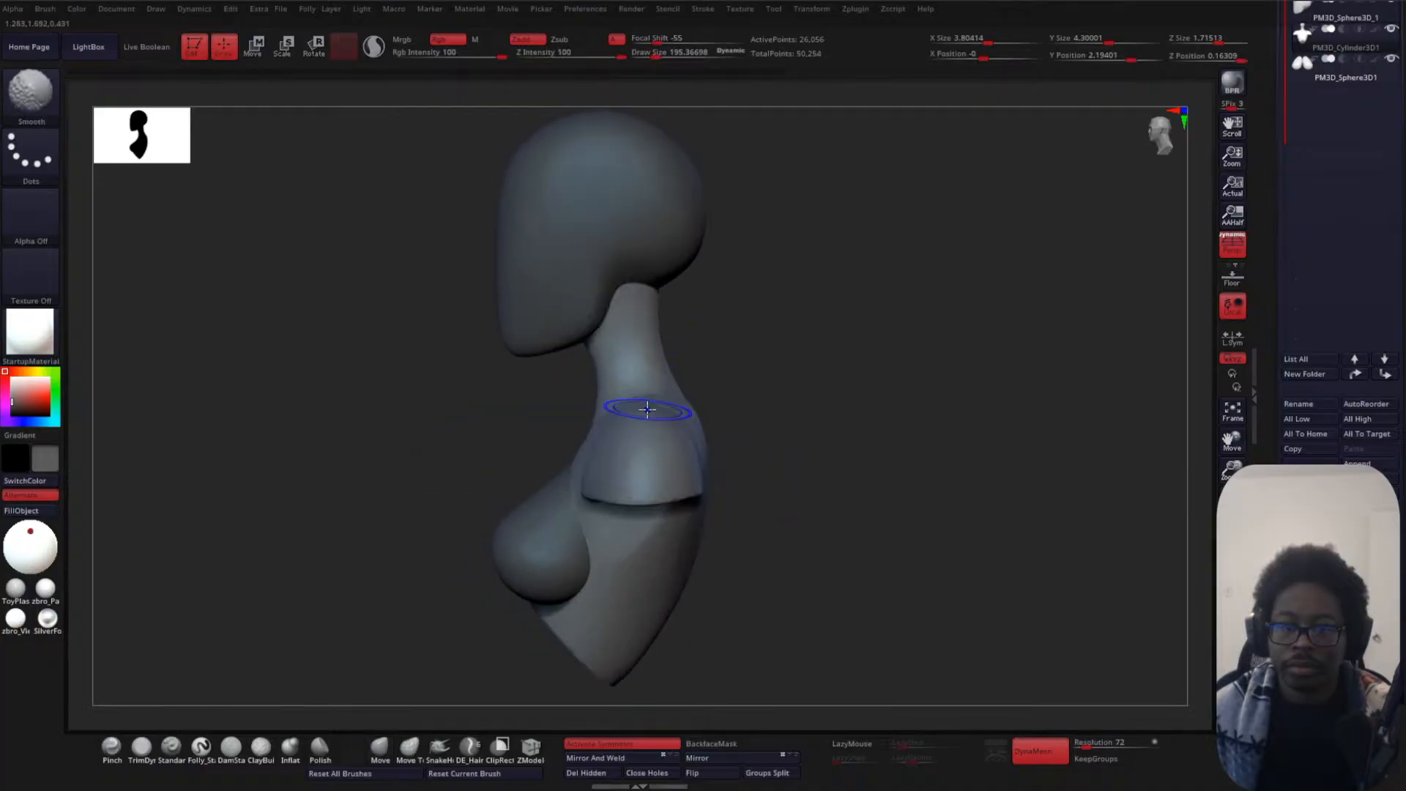
drag(750, 389, 742, 414)
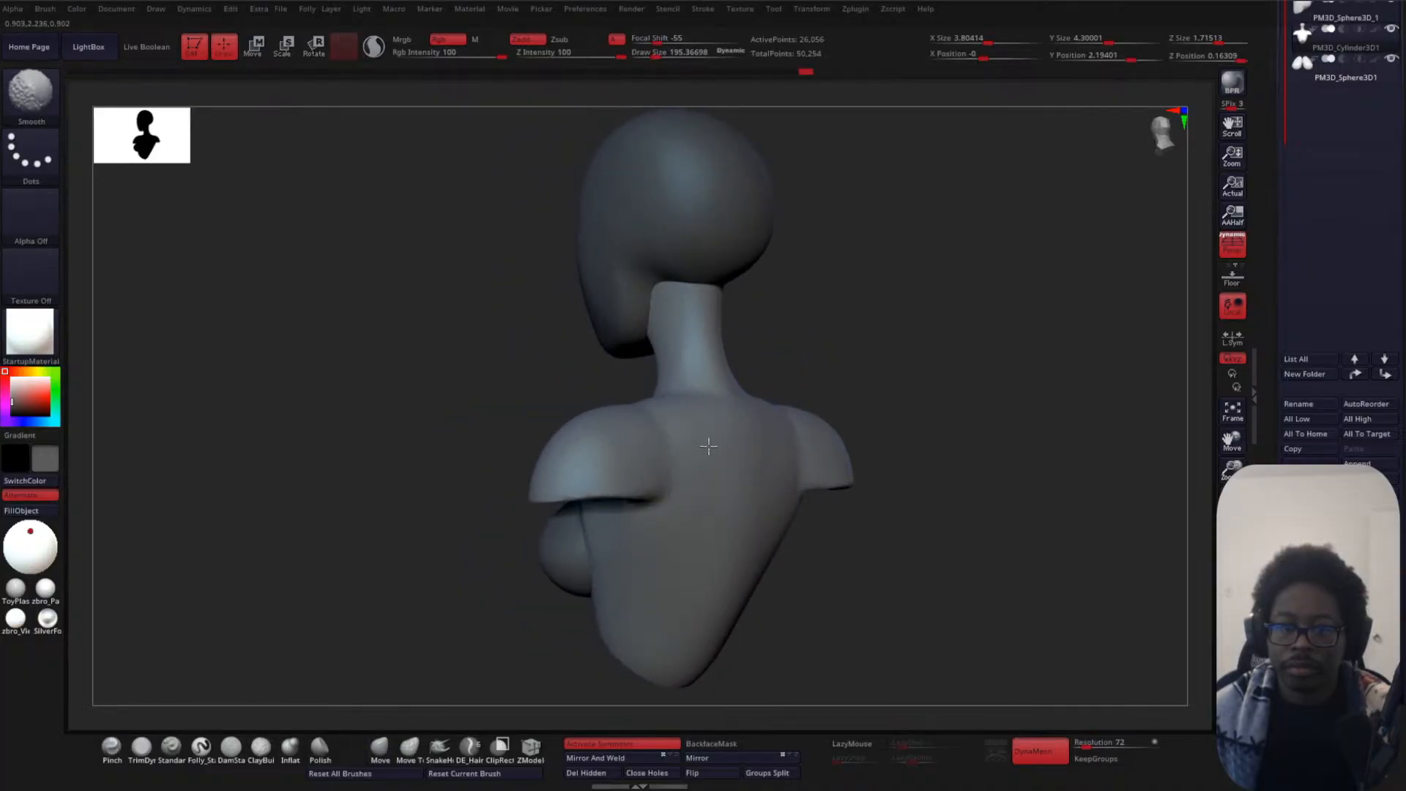
drag(958, 471, 700, 531)
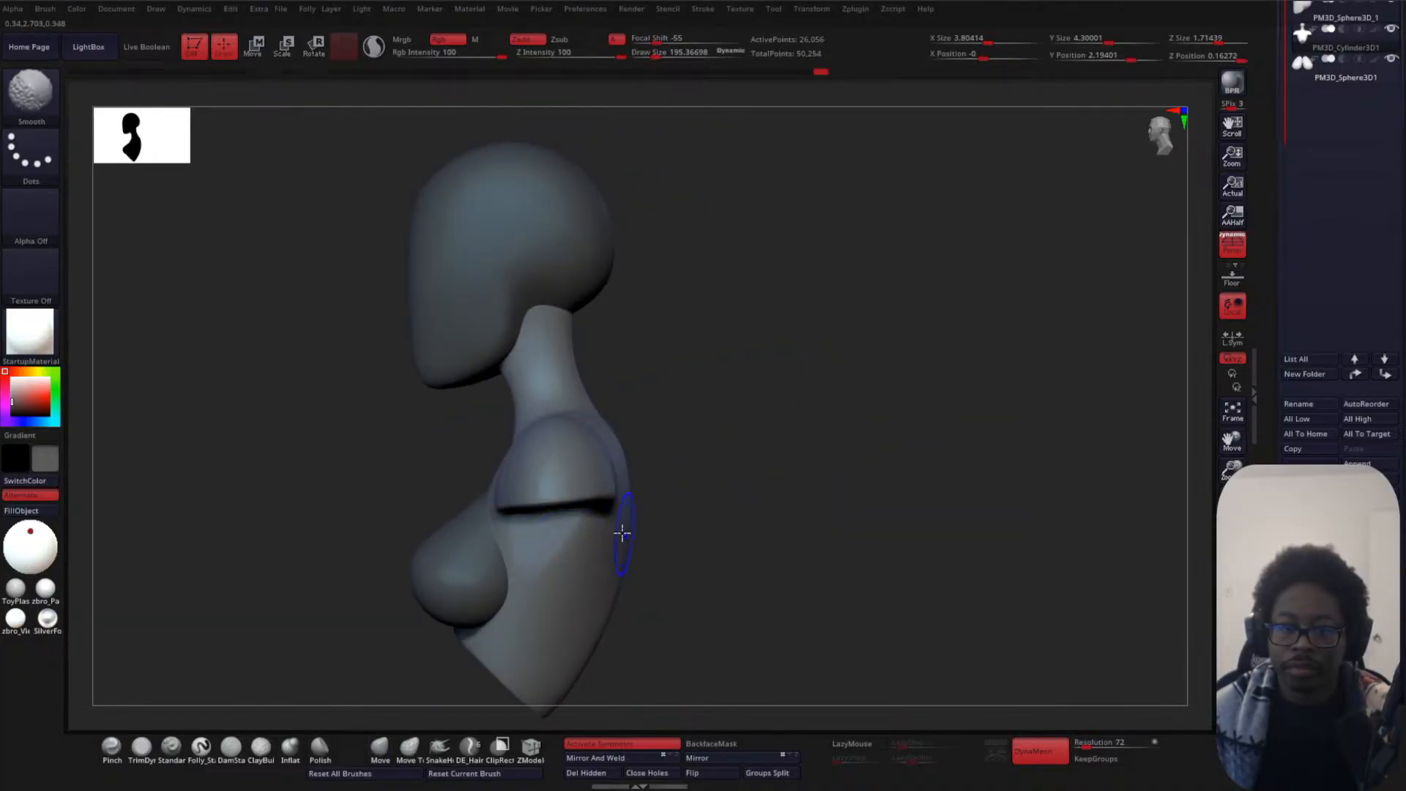
- Smooth the lower torso's cut edge below the breast forms and soften the base of the neck at the chest
drag(712, 462, 794, 471)
alt+drag(672, 525, 793, 457)
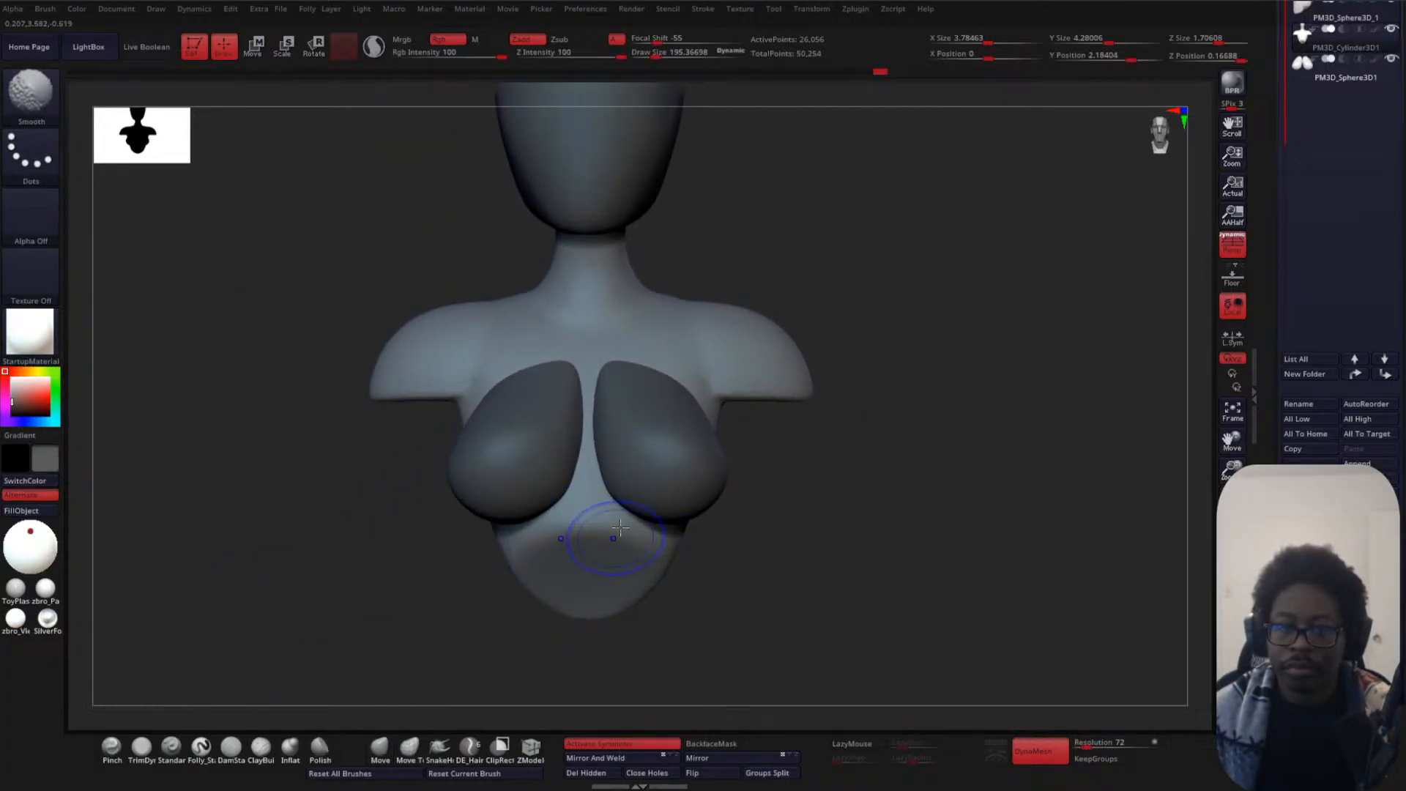
alt+drag(827, 451, 855, 528)
shift+drag(679, 428, 674, 394)
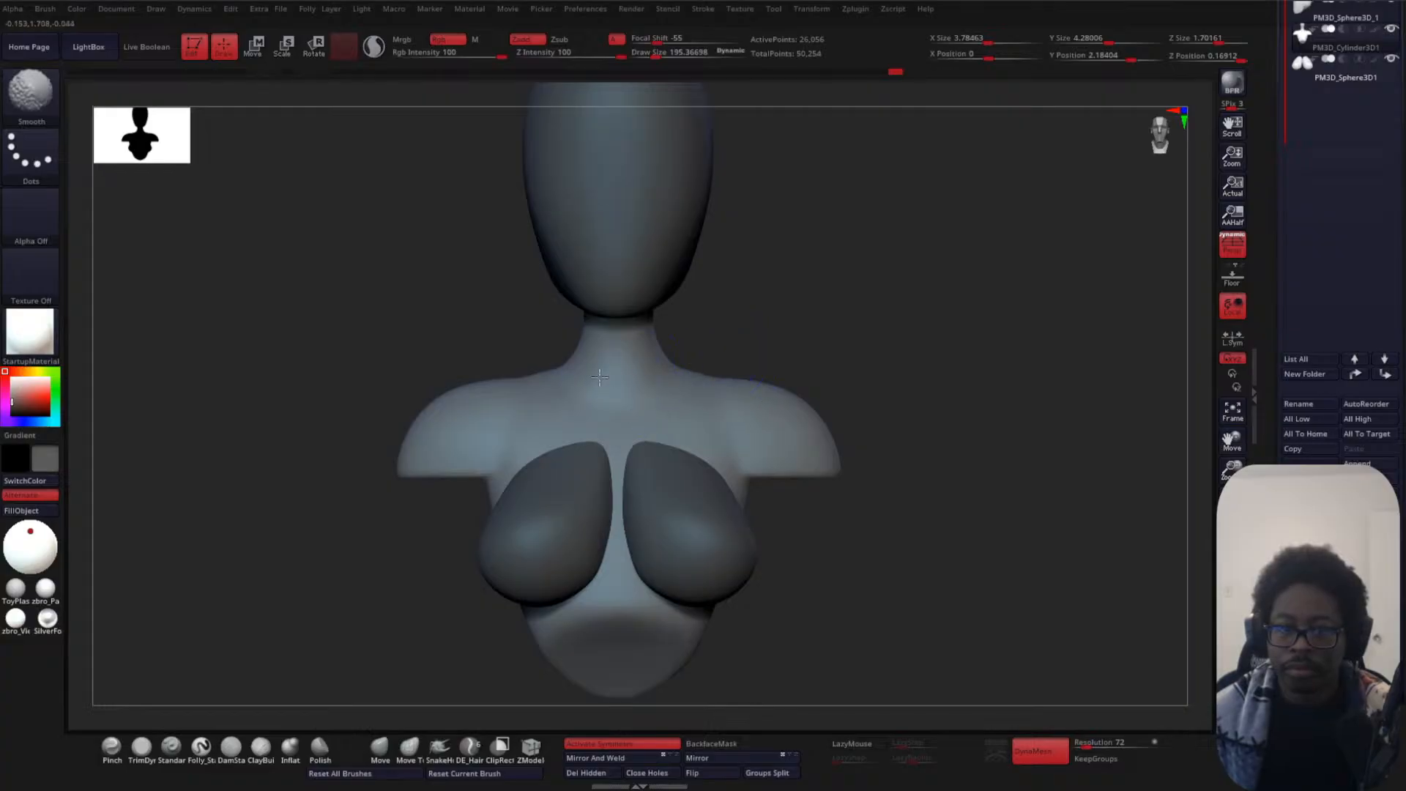
mouse_move(857, 321)
alt+mouse_down()
mouse_move(825, 367)
mouse_move(842, 336)
mouse_move(810, 327)
alt+mouse_up()
- Shape the slope from neck to shoulders with the Move brush, reducing its Draw Size from about 378 to 288
key(space)
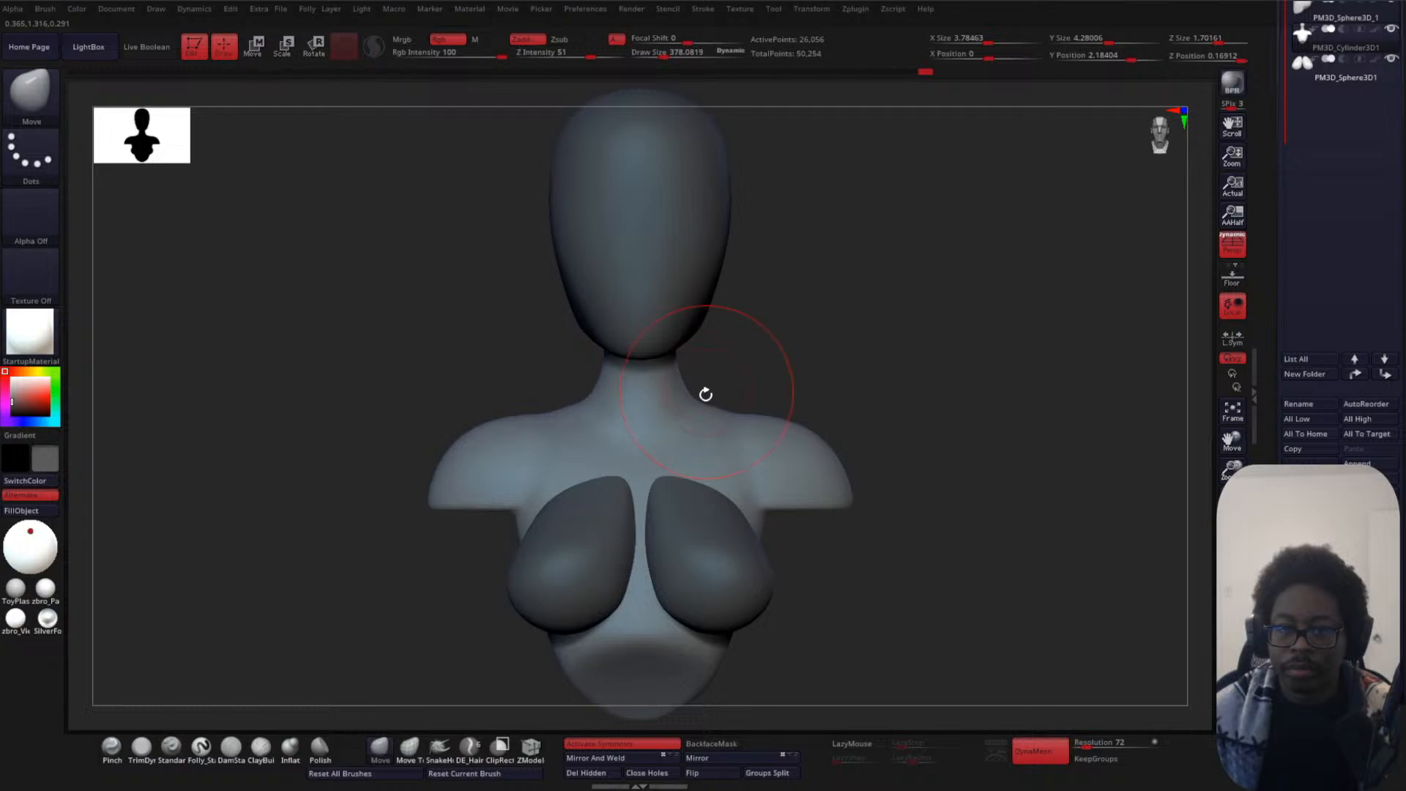
key(space)
drag(803, 339, 799, 396)
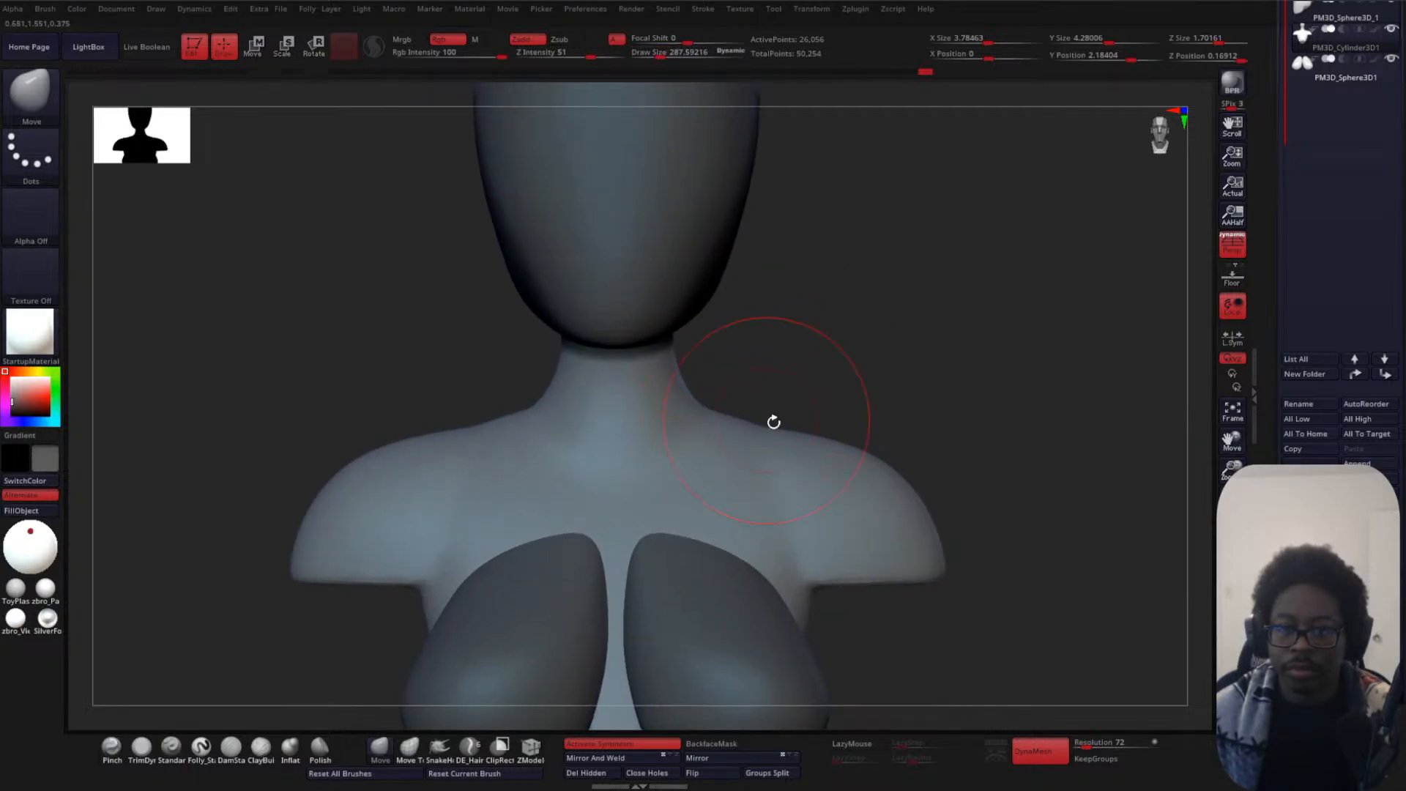
alt+drag(972, 384, 964, 330)
- Reshape the shoulder outlines with the Move brush, starting at about 549 Draw Size, and refine the neck and shoulders from several angles
key(space)
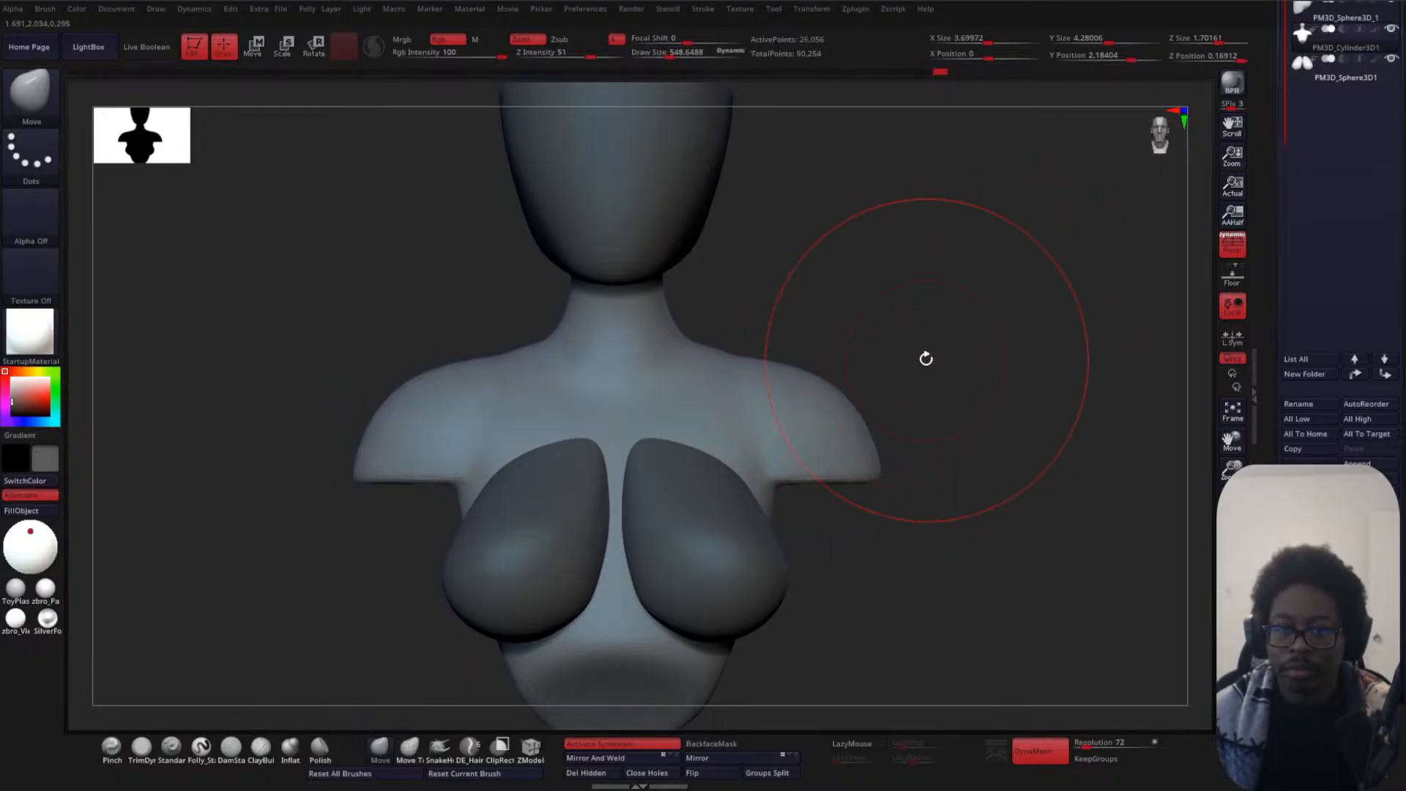
drag(927, 359, 842, 361)
shift+drag(498, 392, 471, 395)
mouse_move(995, 402)
mouse_down()
mouse_move(949, 429)
mouse_move(940, 395)
mouse_move(920, 390)
mouse_move(1004, 188)
mouse_up()
key(space)
mouse_move(559, 536)
mouse_down()
mouse_move(537, 465)
mouse_move(443, 483)
mouse_move(531, 458)
mouse_up()
alt+drag(1067, 273, 795, 372)
key(space)
mouse_move(863, 323)
mouse_down()
mouse_move(846, 321)
mouse_move(886, 277)
mouse_move(858, 301)
mouse_up()
- Choose the ClayBuildup brush at about 81 Draw Size, undo a test stroke on the upper chest and set Z Intensity to 14
click(261, 746)
key(space)
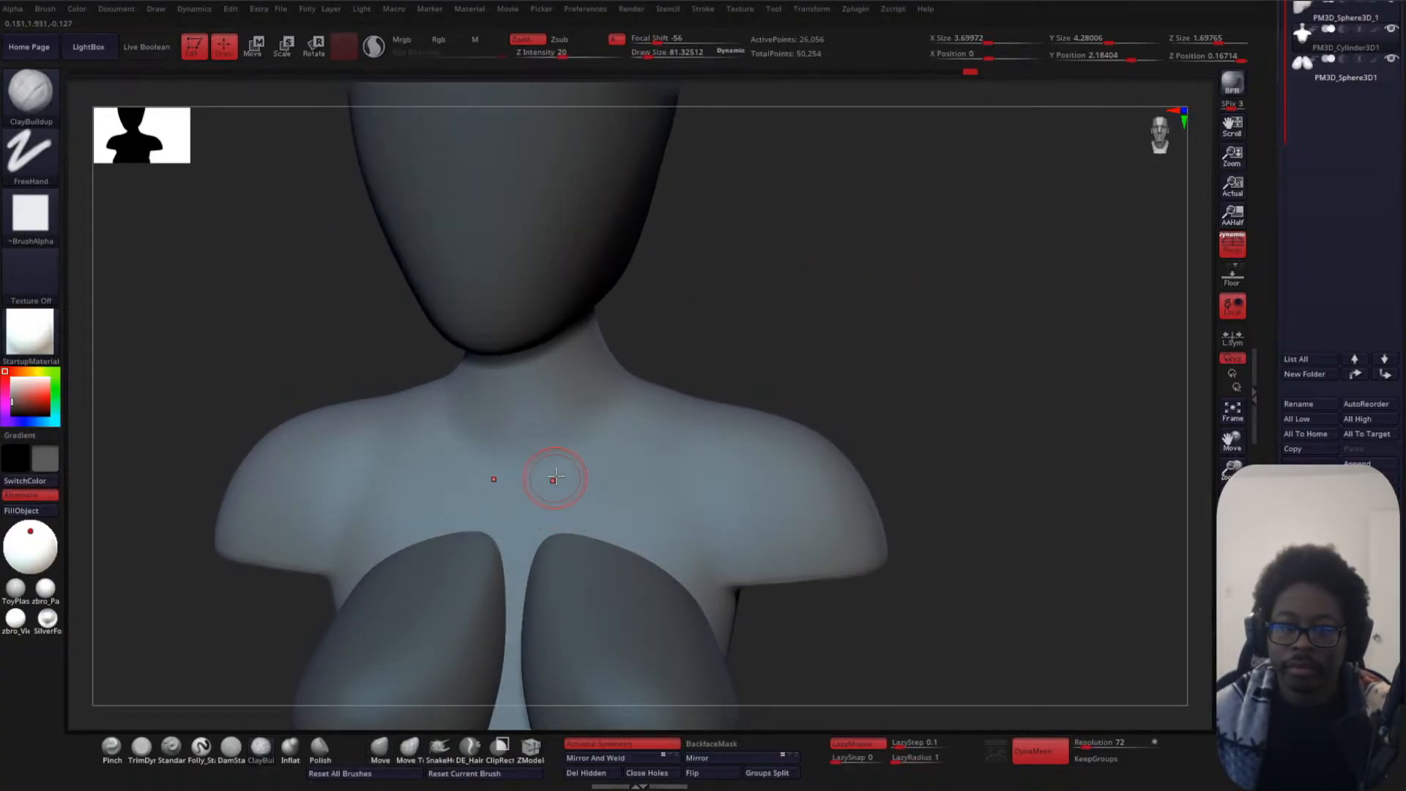
drag(554, 478, 516, 505)
key(ctrl+z)
key(space)
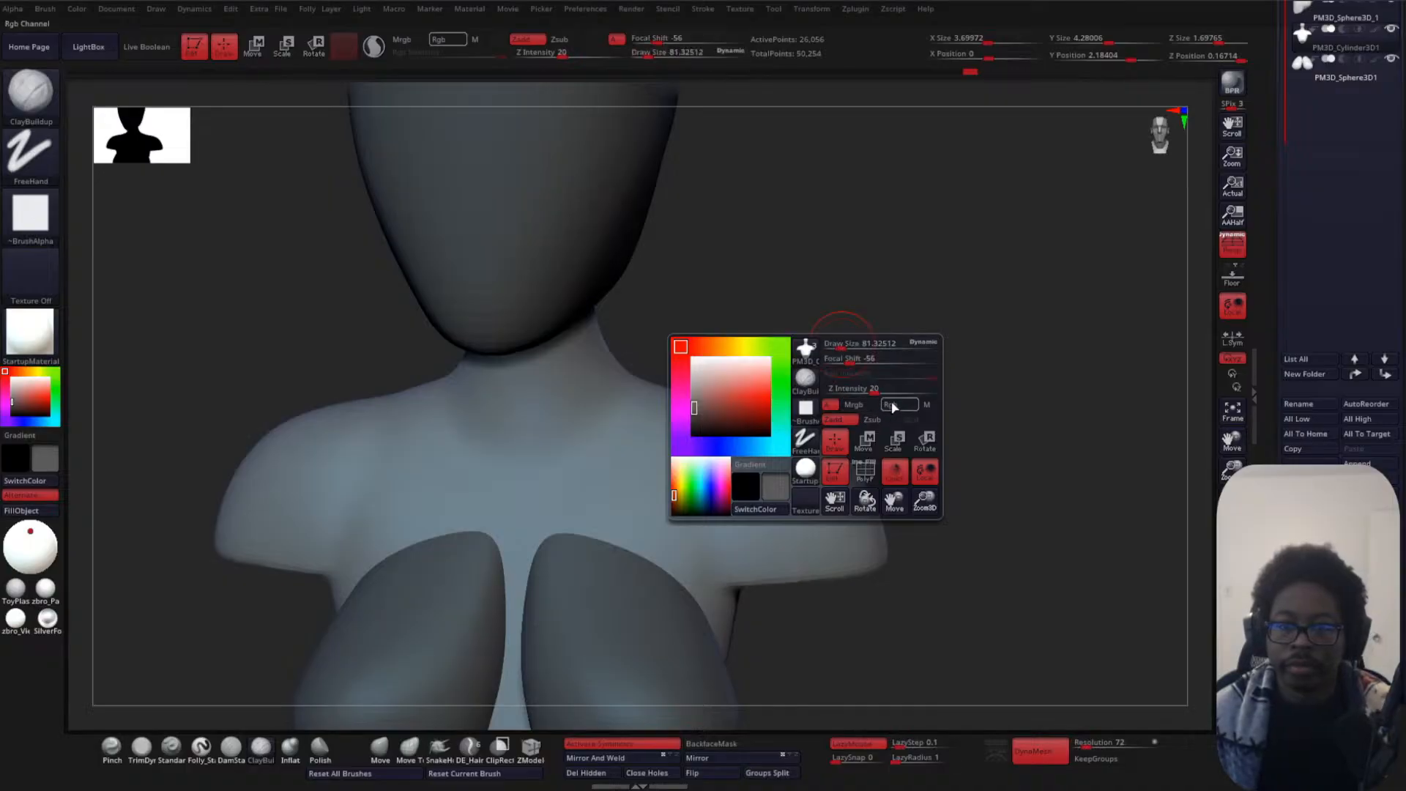
drag(876, 389, 854, 399)
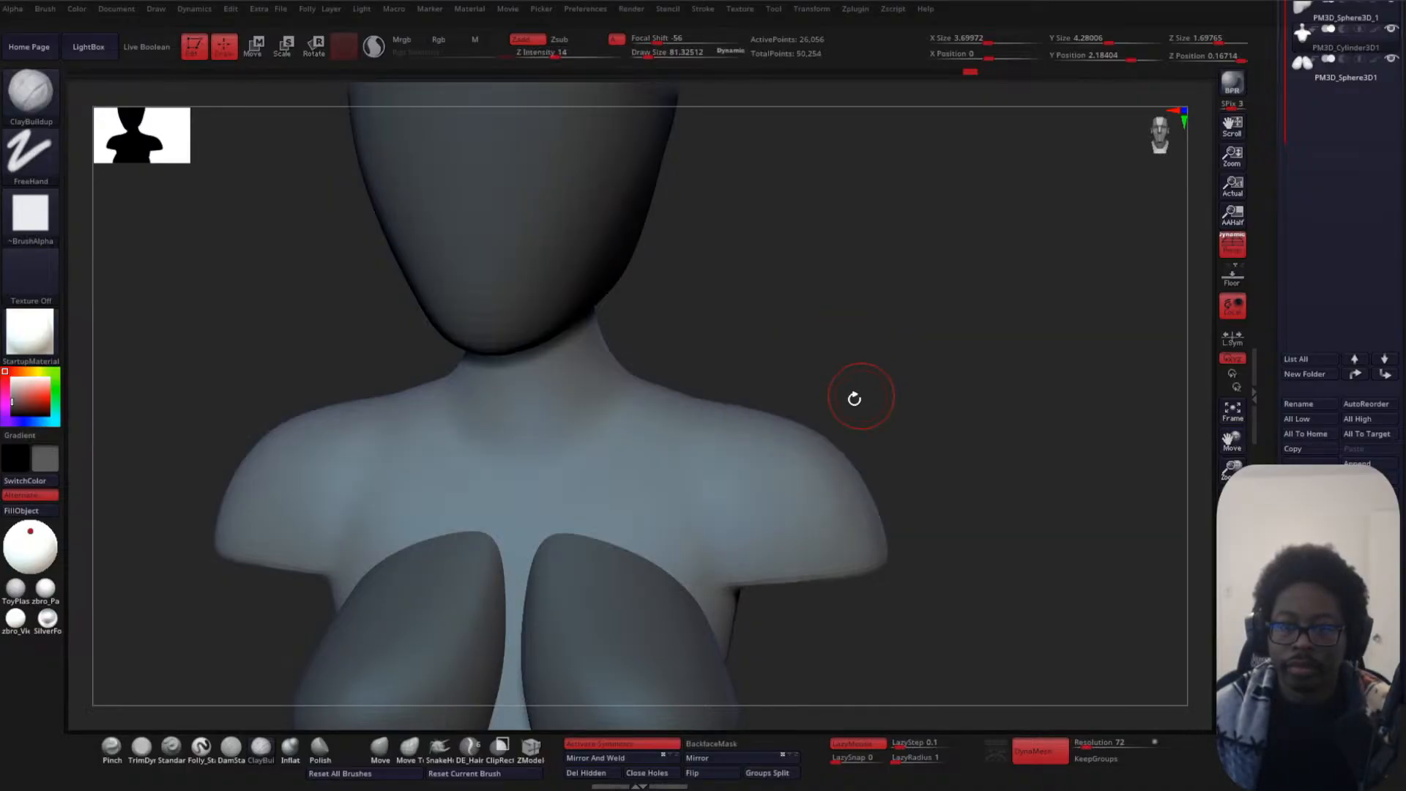
- Build up both collarbones with ClayBuildup at about 132 Draw Size, redoing the first stroke, and smooth them into the chest
mouse_move(570, 485)
mouse_down()
mouse_move(578, 497)
mouse_move(755, 413)
mouse_up()
key(space)
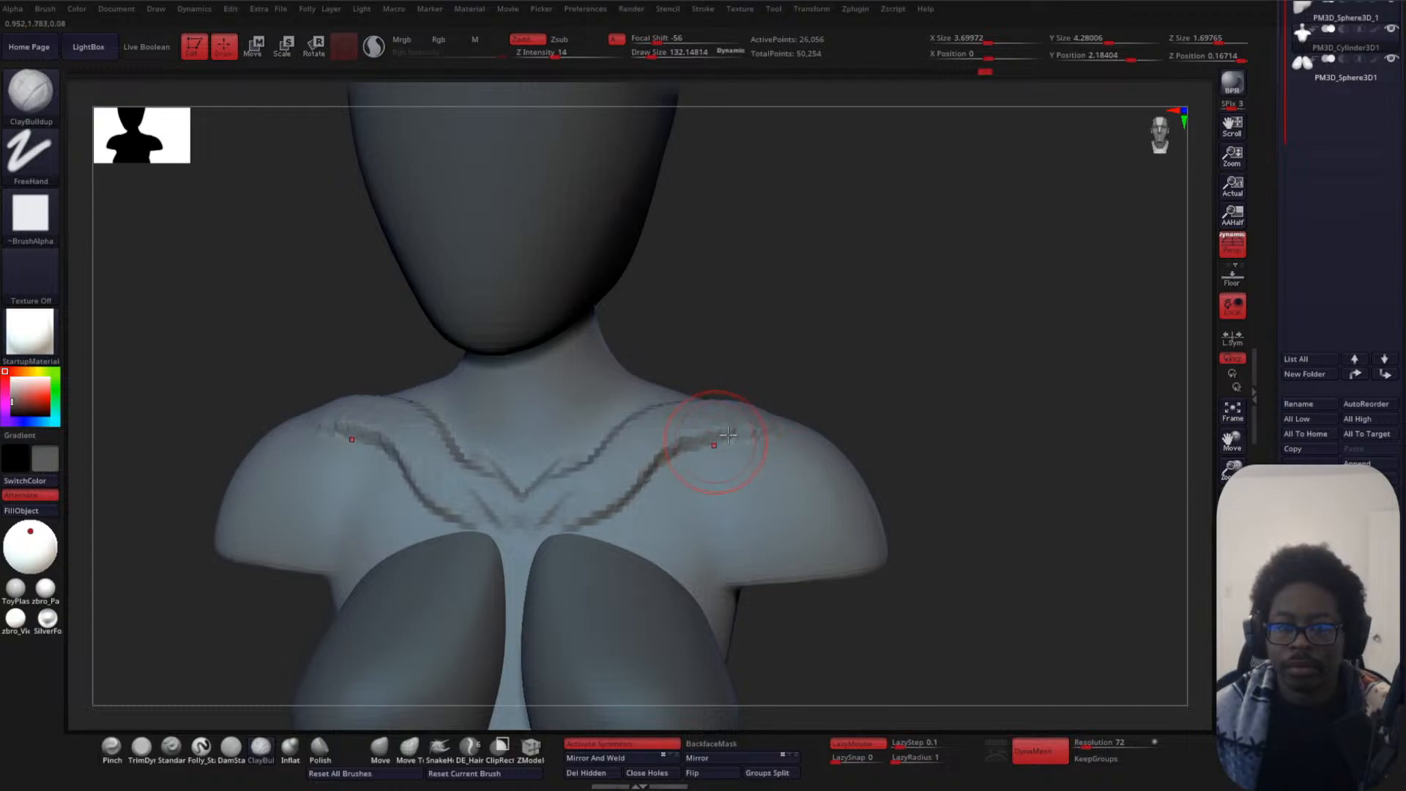
key(ctrl+z)
mouse_move(587, 493)
mouse_down()
mouse_move(648, 482)
mouse_move(760, 407)
mouse_up()
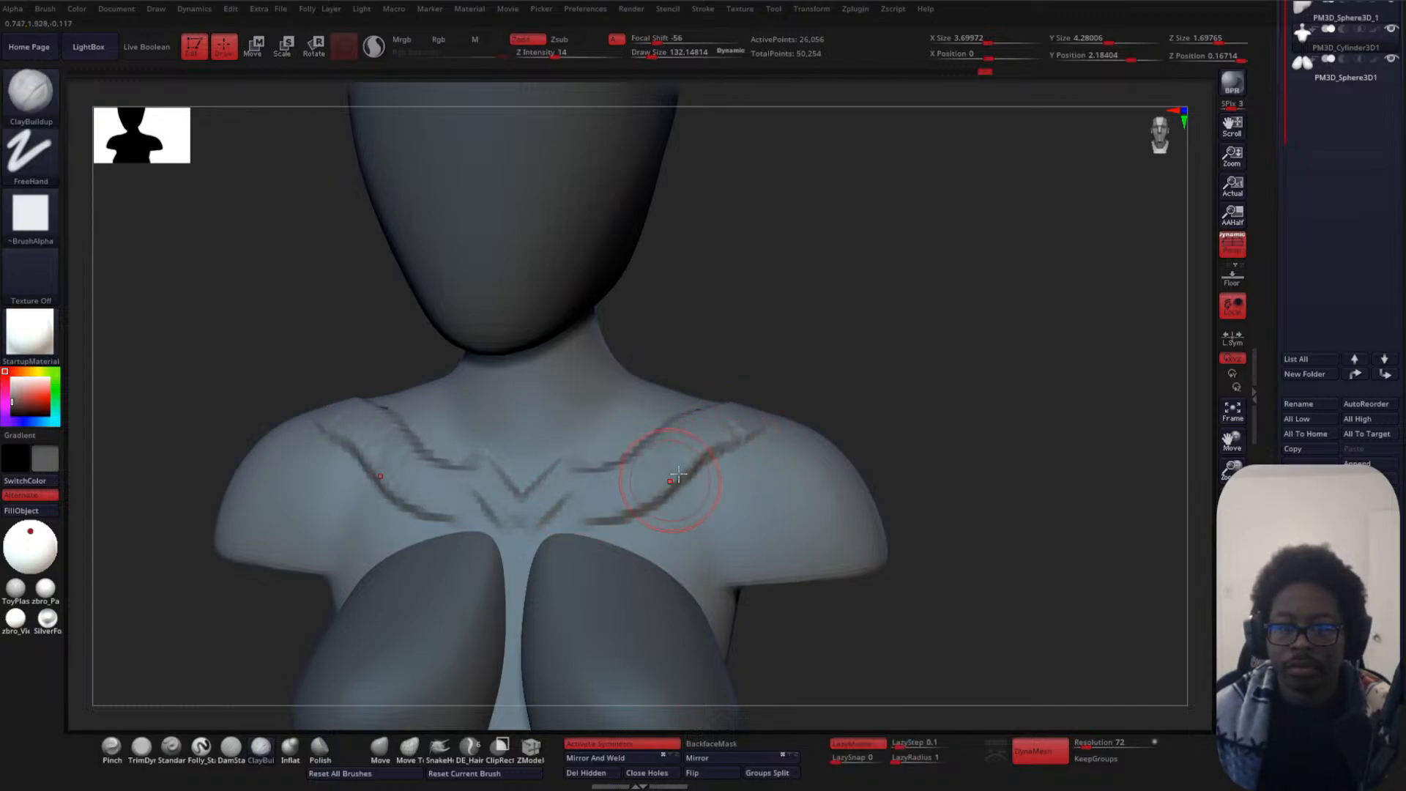
mouse_move(602, 509)
mouse_down()
mouse_move(560, 524)
mouse_move(539, 504)
mouse_move(737, 431)
mouse_move(502, 446)
mouse_move(559, 433)
mouse_move(653, 455)
mouse_move(754, 440)
mouse_up()
shift+drag(479, 544, 440, 536)
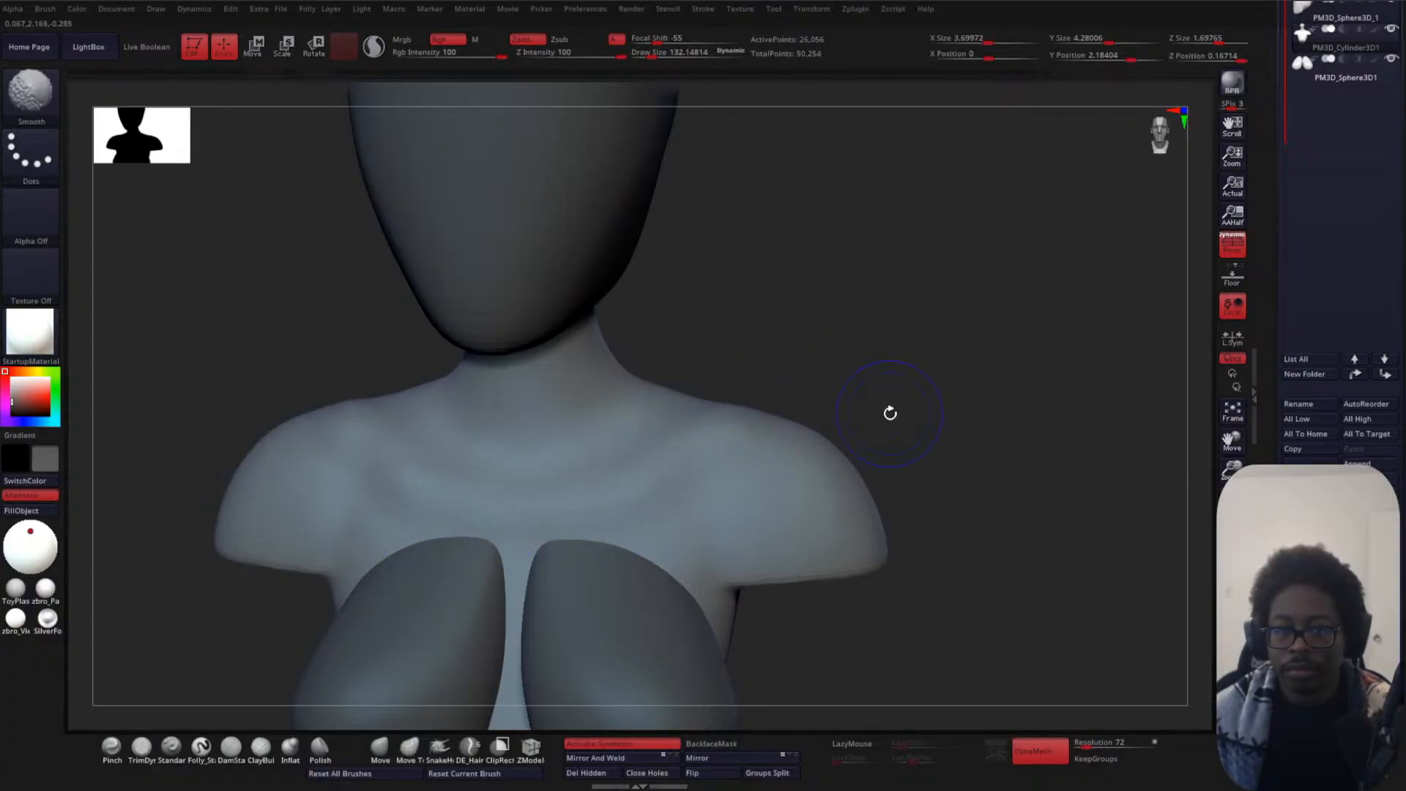
- Carve the upper edge of the collarbones with the DamStandard brush at Z Intensity 17 and about 64 Draw Size
click(231, 746)
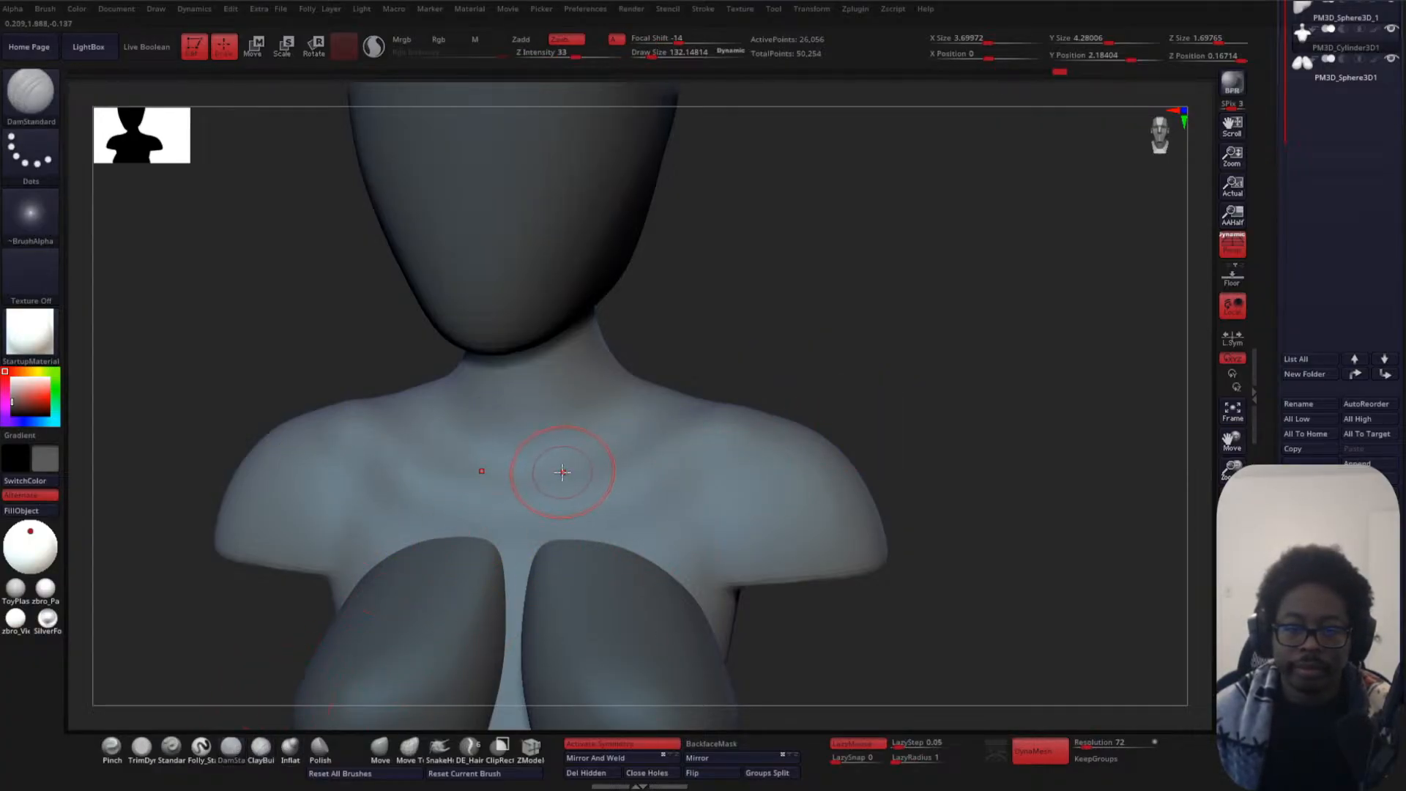
key(space)
drag(562, 472, 558, 472)
key(space)
drag(603, 515, 587, 506)
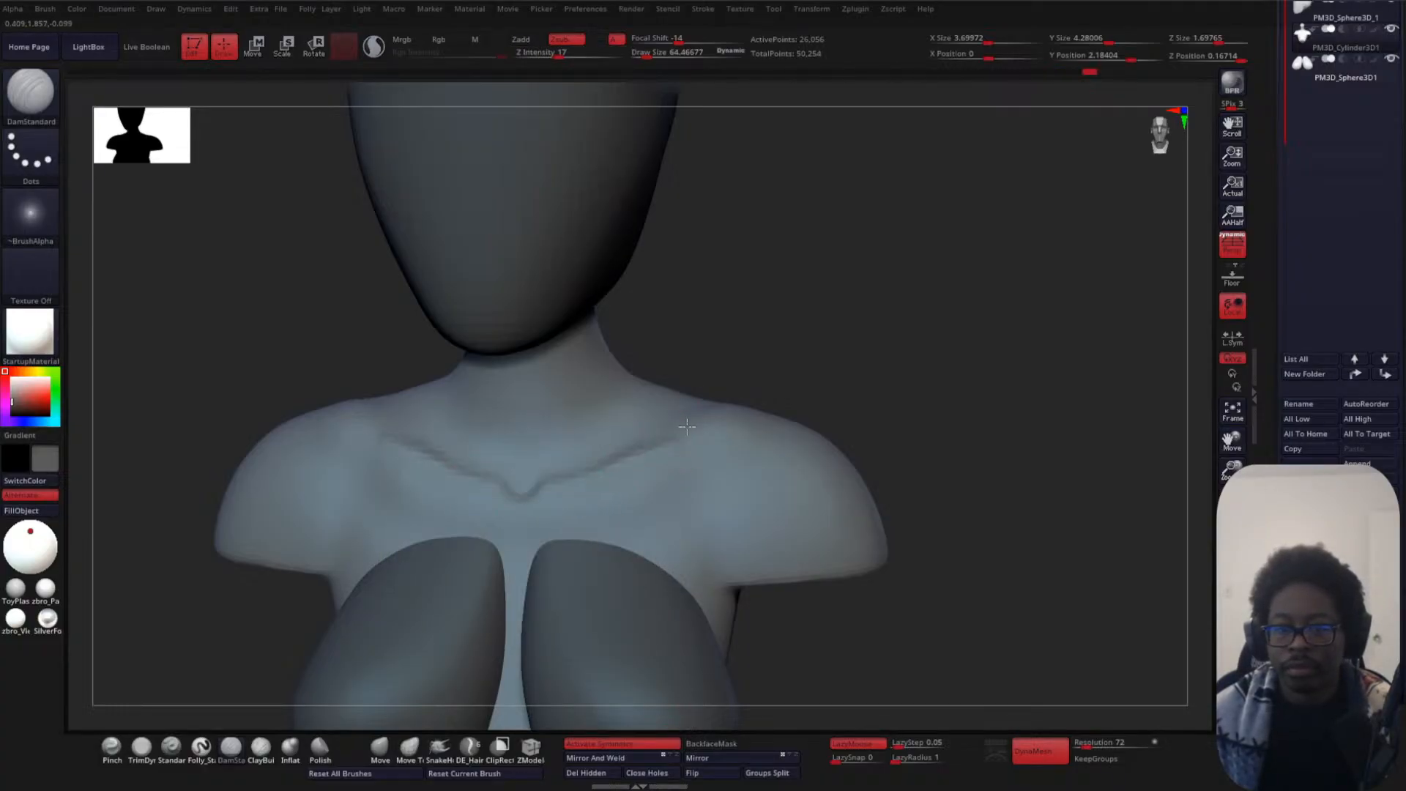
- Set the DamStandard Draw Size to about 110 and rework and smooth the notch between the collarbones
mouse_move(863, 392)
mouse_down()
mouse_move(832, 380)
mouse_move(879, 380)
mouse_move(975, 424)
mouse_up()
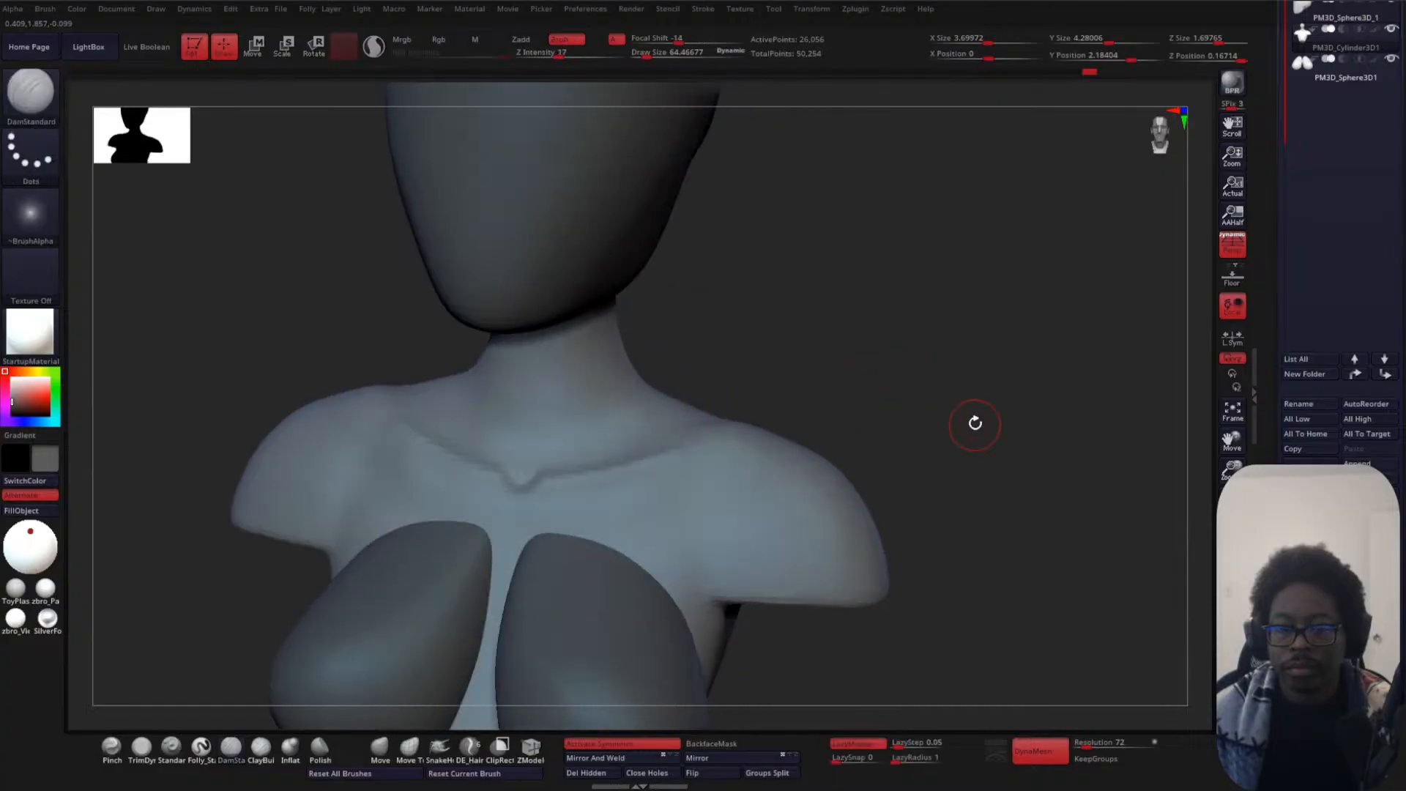
key(space)
drag(813, 358, 829, 358)
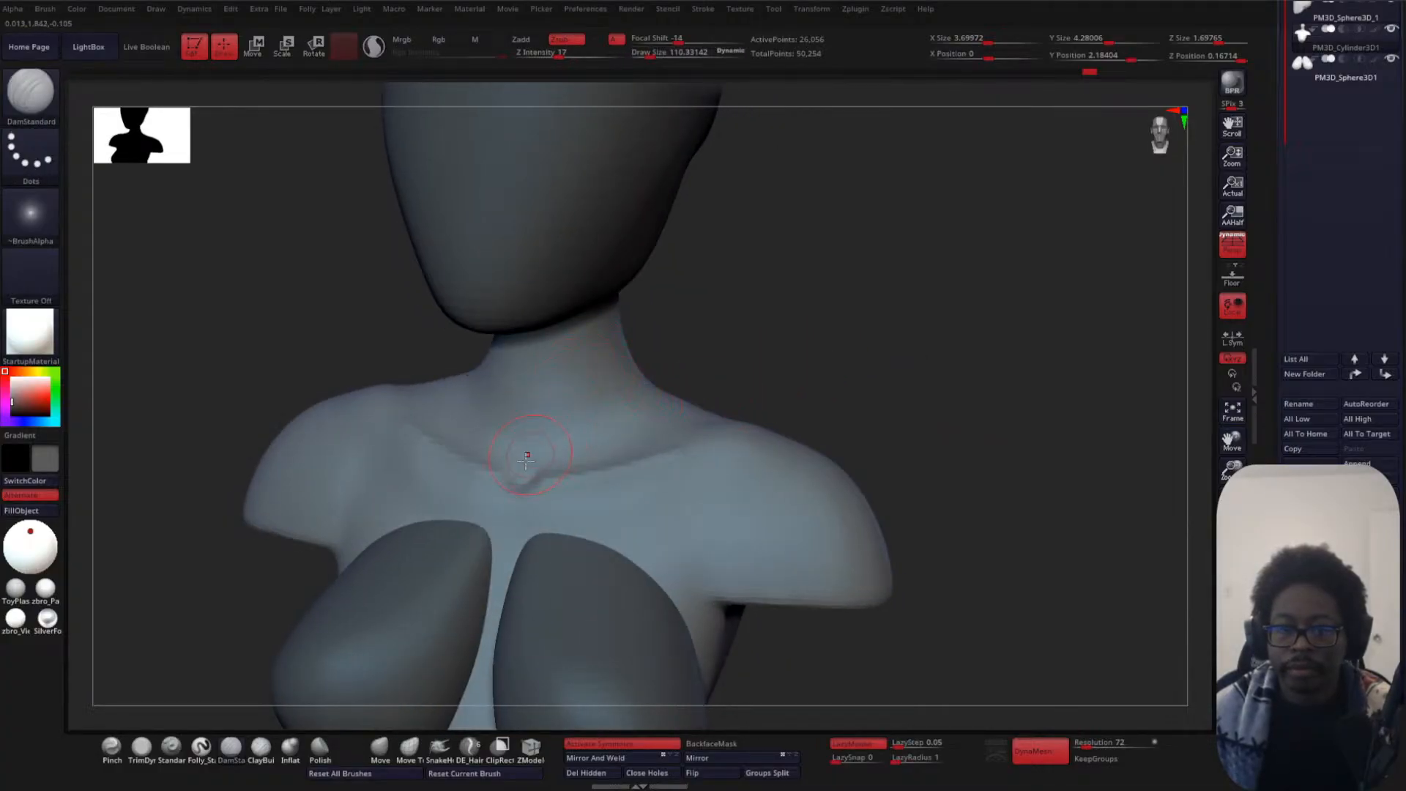
shift+drag(529, 478, 529, 460)
- Recarve the groove along the collarbones out toward the shoulders with DamStandard and smooth the surface beneath it
mouse_move(814, 358)
mouse_down()
mouse_move(876, 345)
mouse_move(858, 291)
mouse_up()
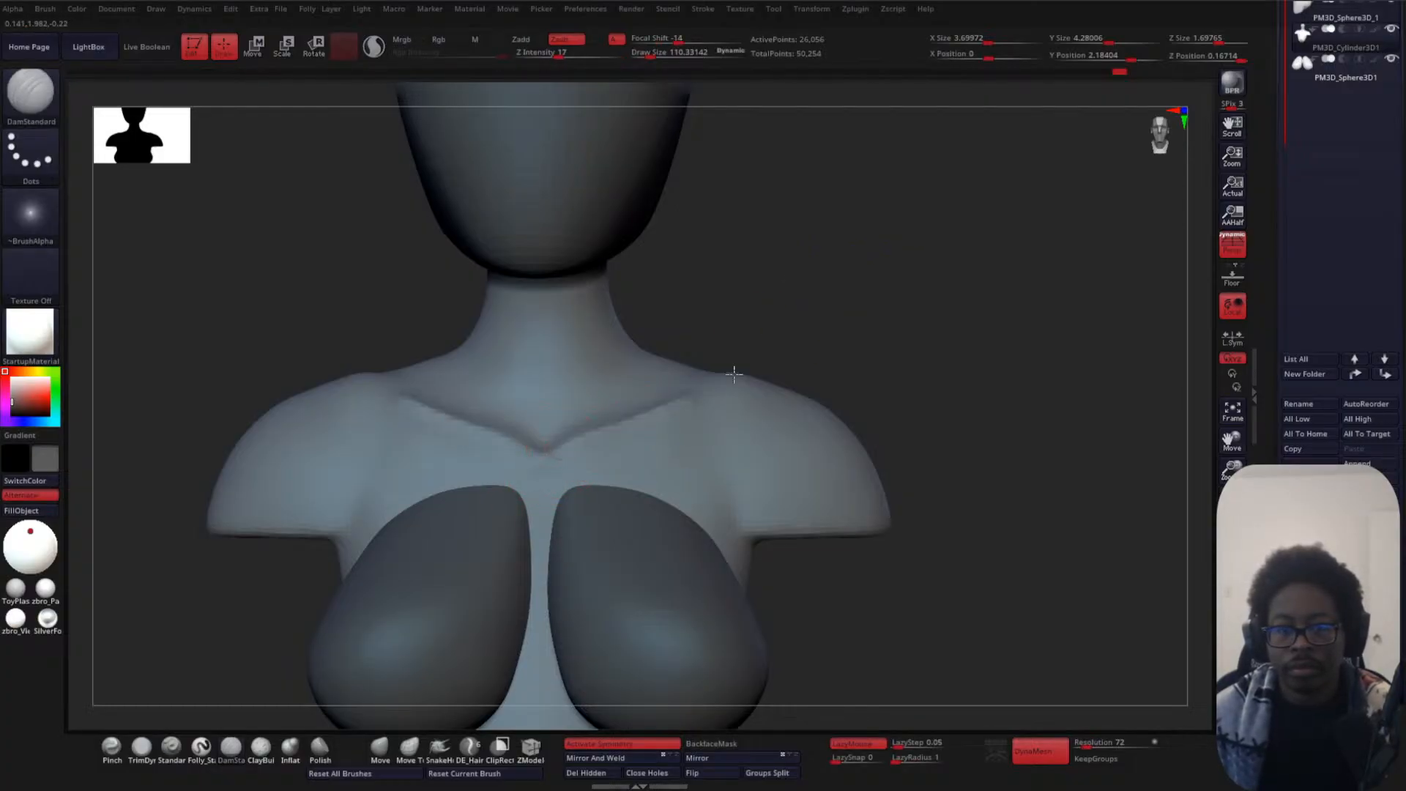
drag(827, 339, 825, 374)
key(ctrl+z)
drag(601, 427, 734, 361)
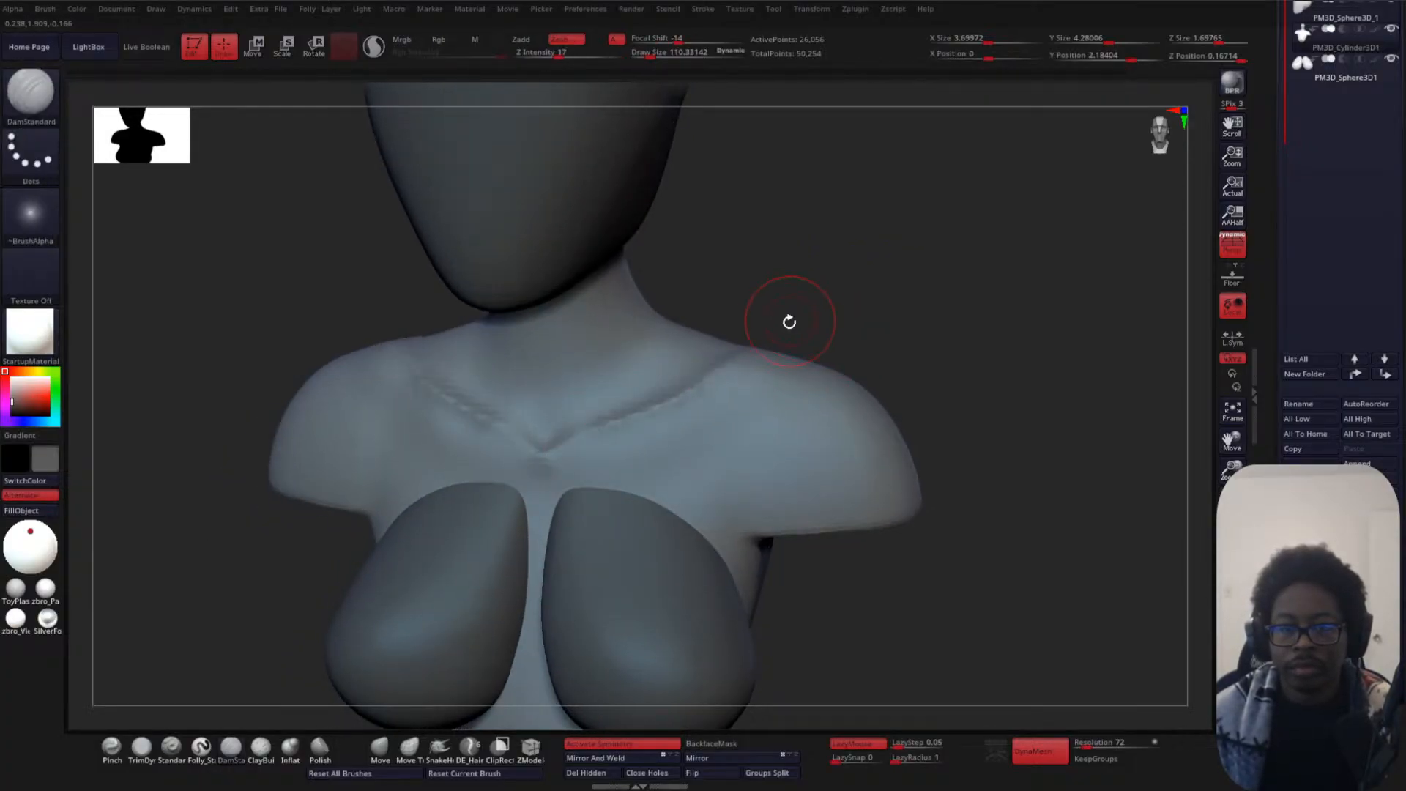
shift+drag(677, 411, 631, 463)
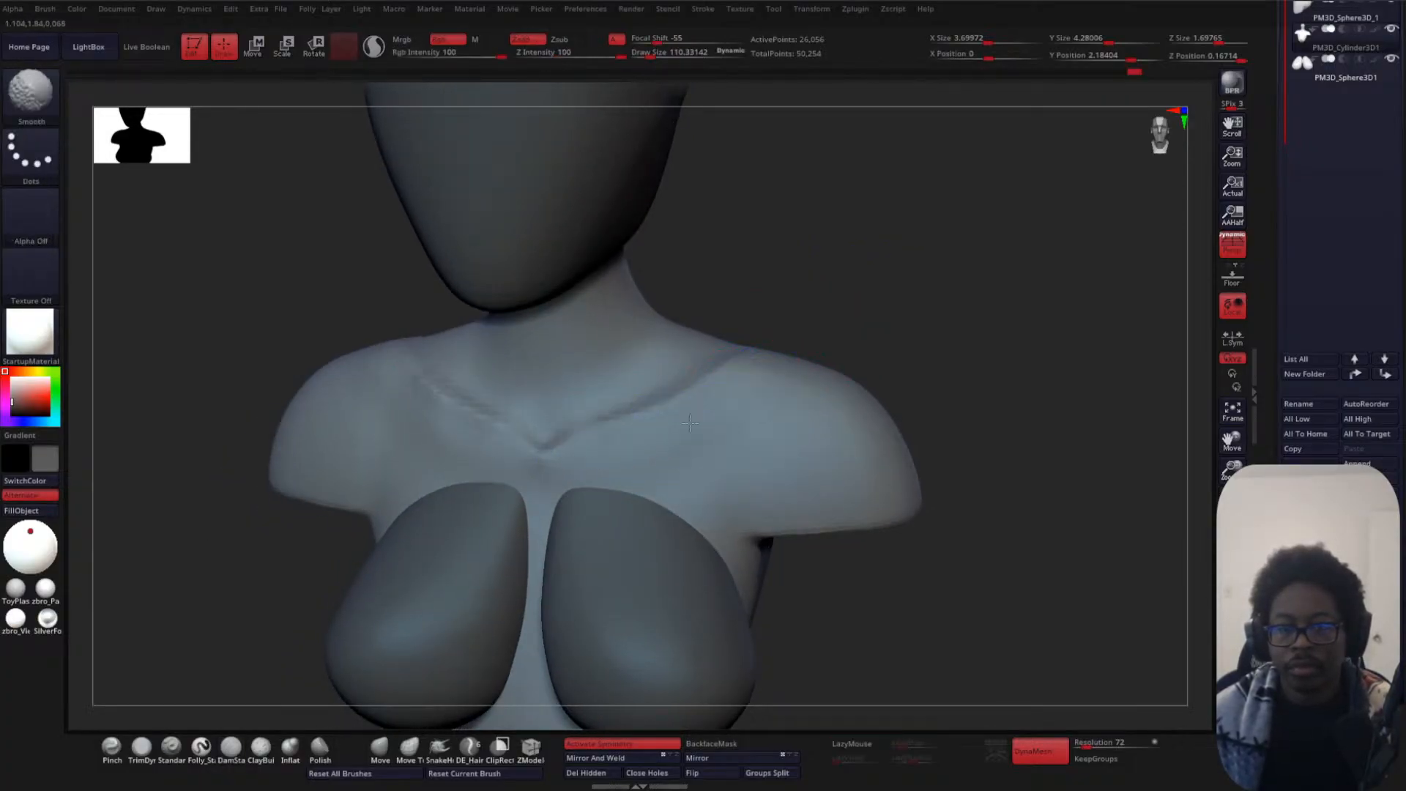
- Add volume above the collarbones at the neck's base with ClayBuildup at about 90 Draw Size and smooth it
click(263, 746)
key(space)
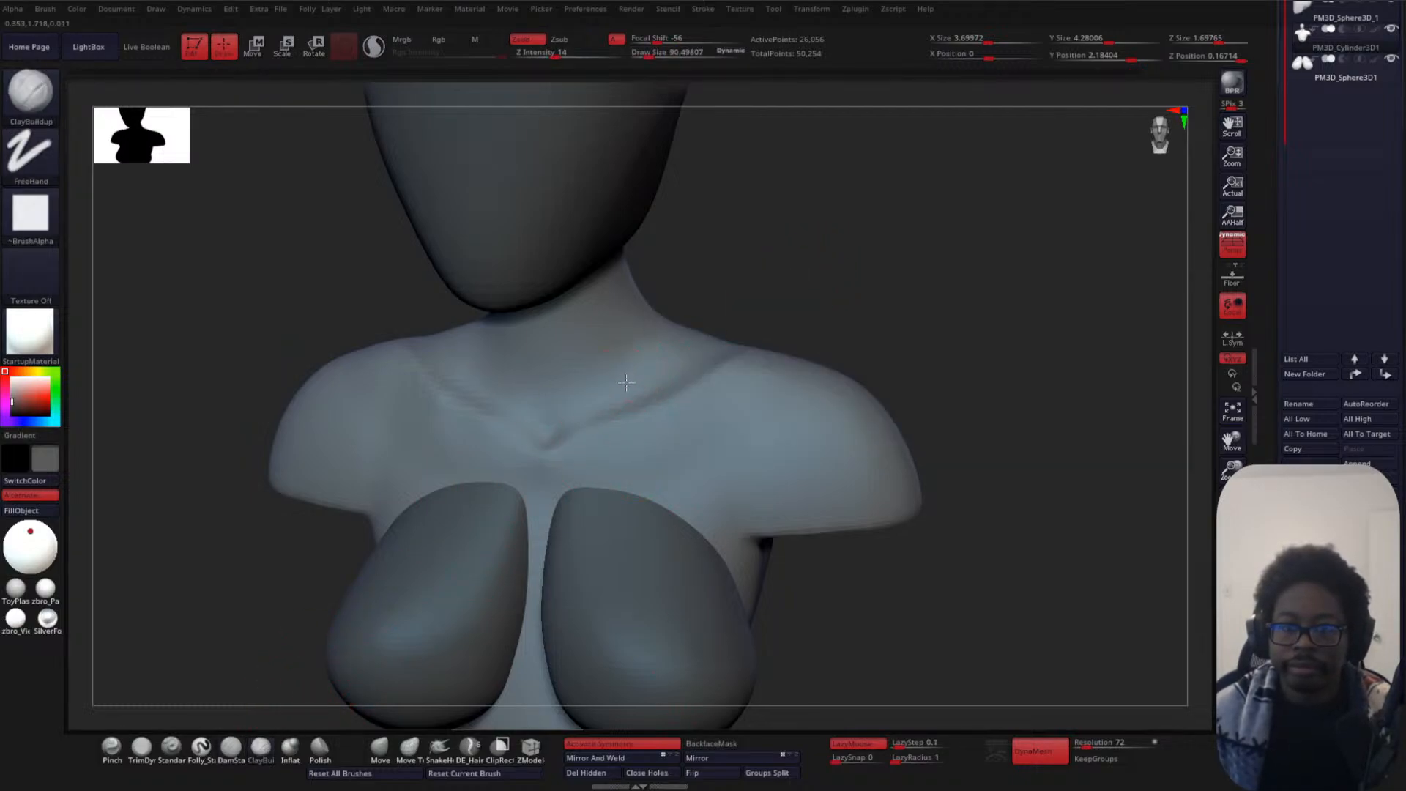
drag(626, 382, 714, 340)
drag(630, 410, 681, 363)
mouse_move(586, 417)
mouse_down()
mouse_move(659, 352)
mouse_move(580, 414)
mouse_move(659, 370)
mouse_move(647, 387)
mouse_move(715, 373)
mouse_move(582, 371)
mouse_up()
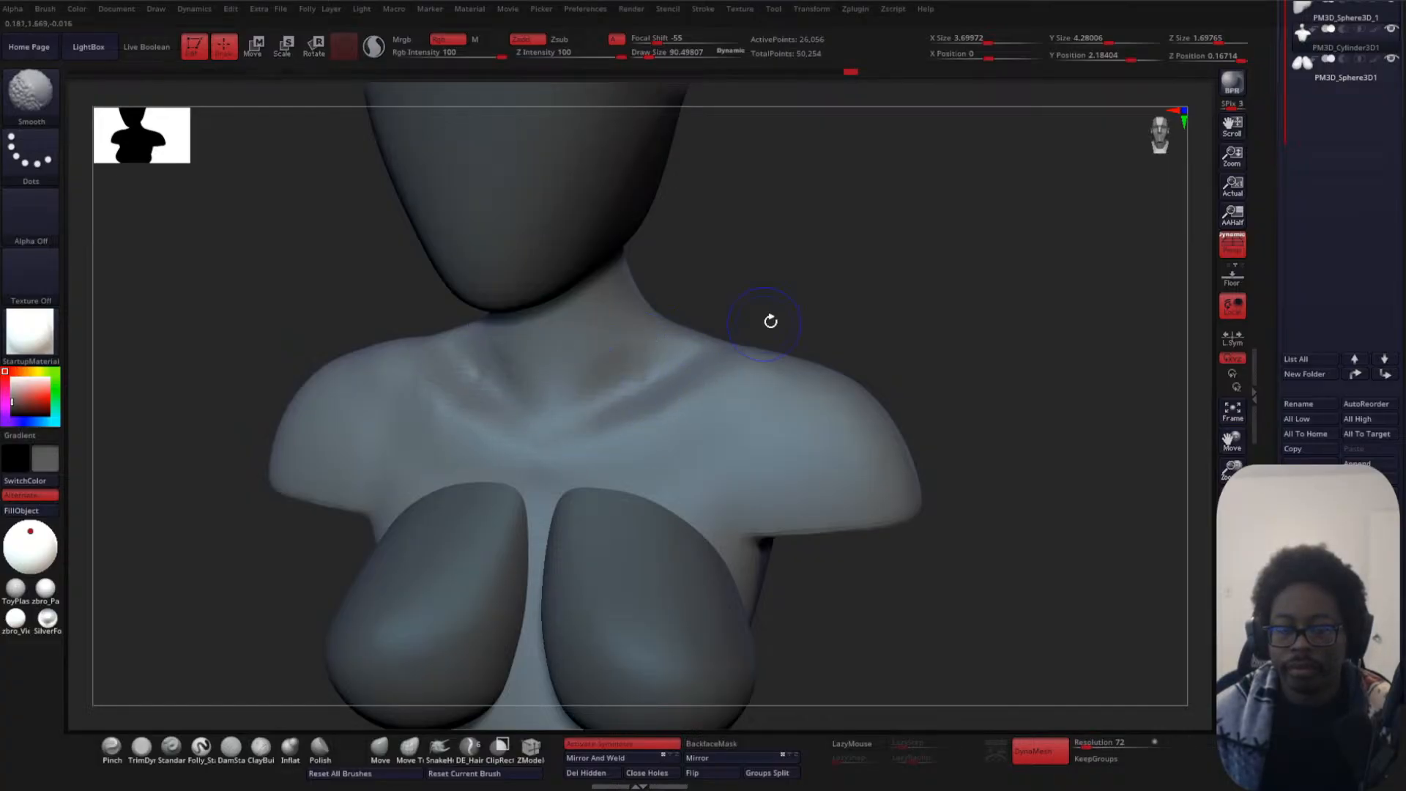
drag(770, 321, 772, 381)
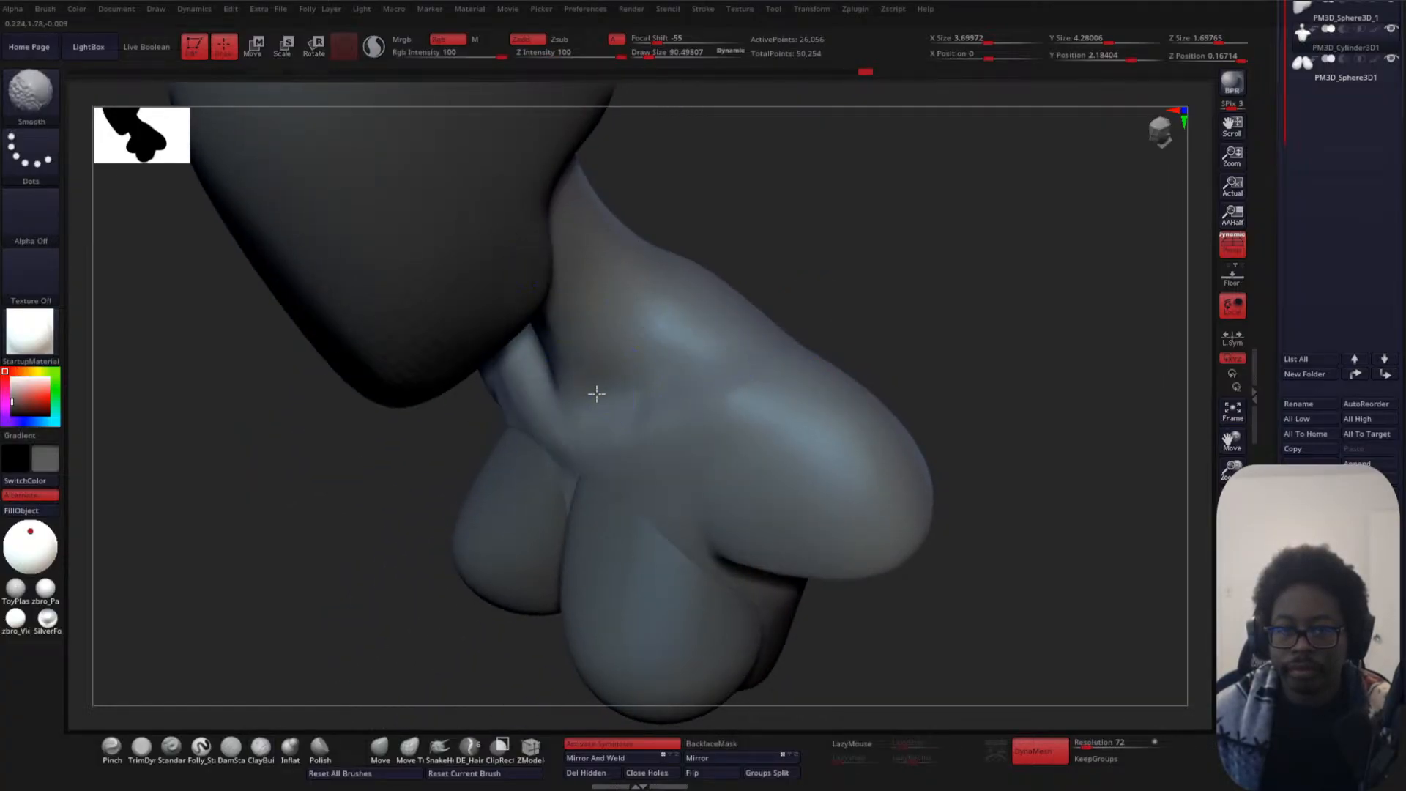
shift+drag(920, 349, 958, 313)
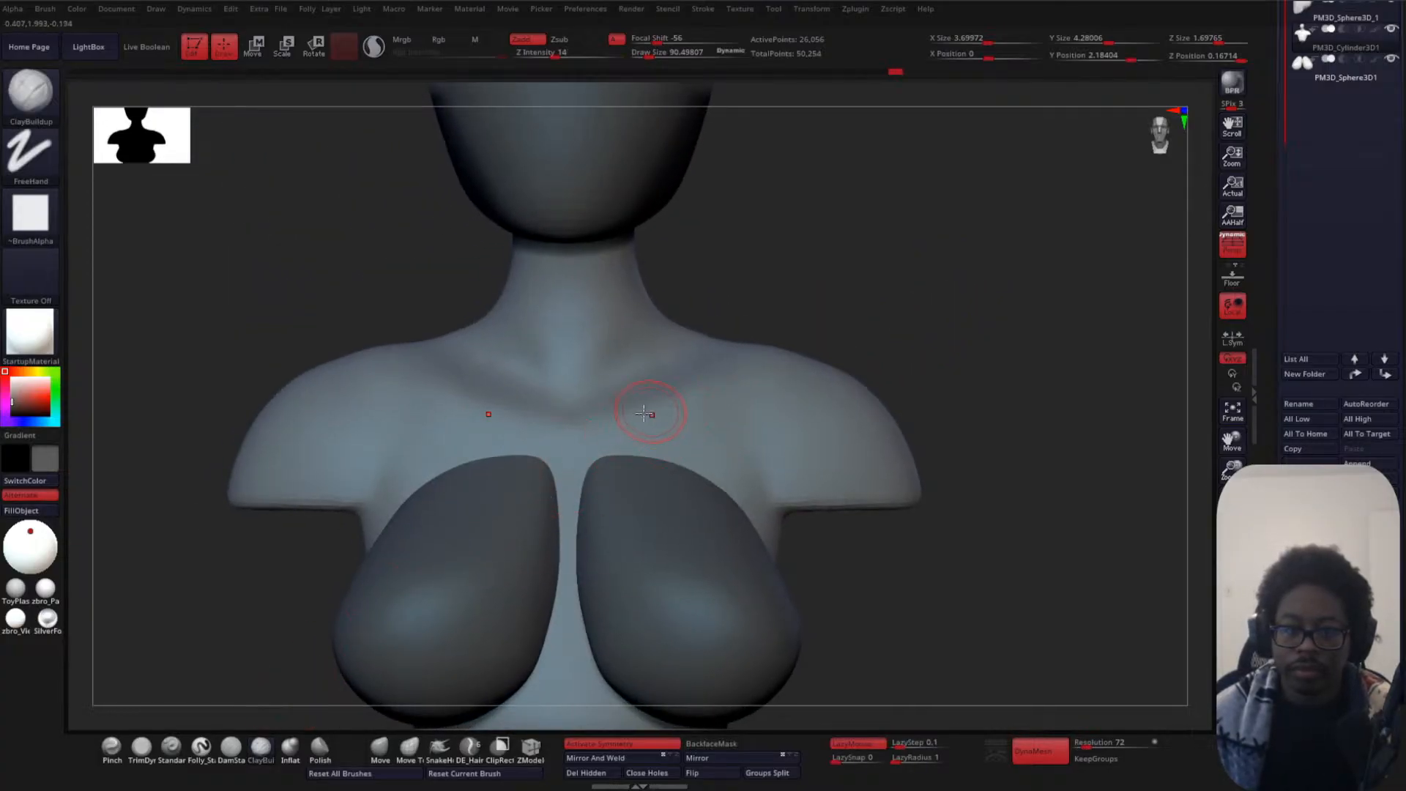
- Lay ClayBuildup strokes along the collarbones from the central notch to the shoulders and smooth them
mouse_move(630, 418)
mouse_down()
mouse_move(879, 335)
mouse_move(813, 379)
mouse_up()
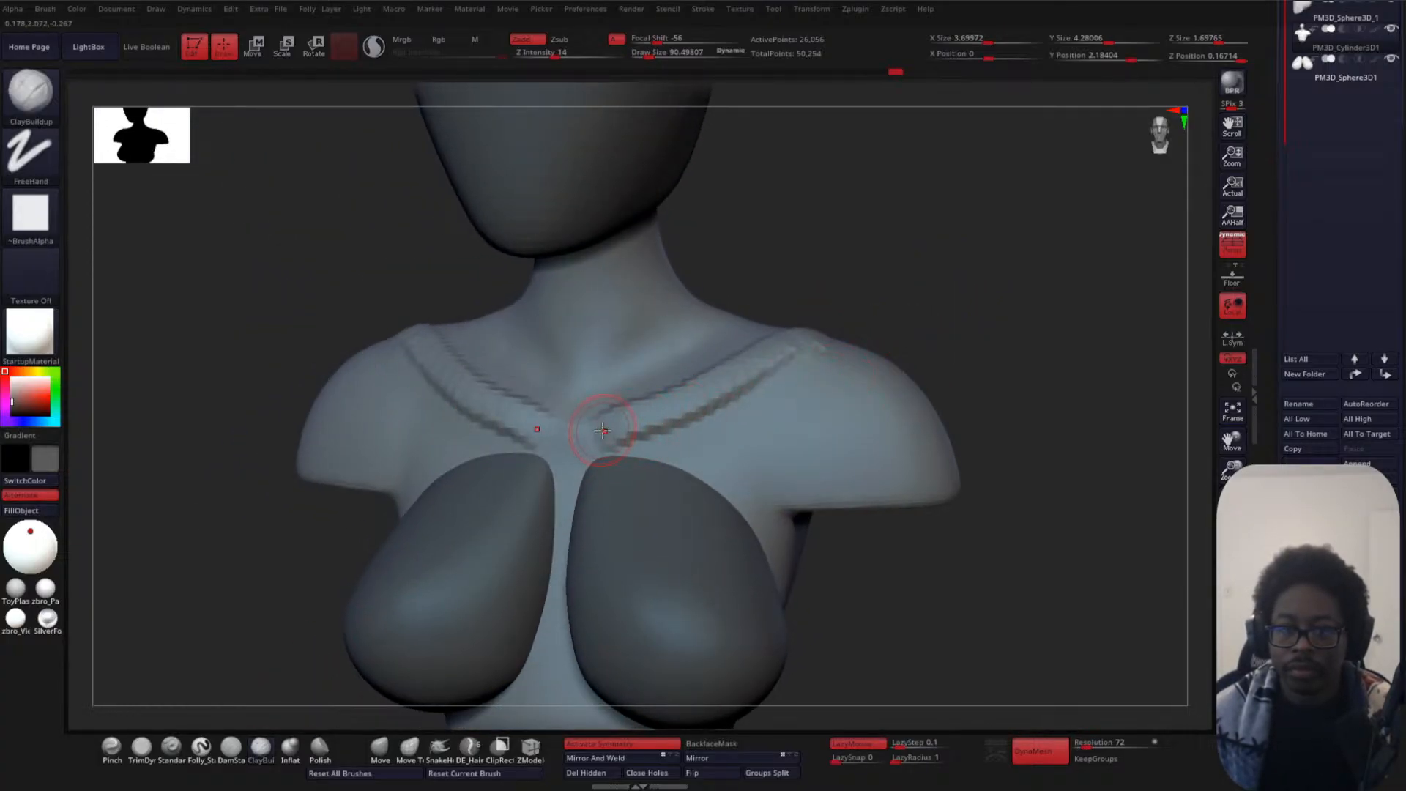
mouse_move(603, 430)
mouse_down()
mouse_move(579, 443)
mouse_move(739, 397)
mouse_up()
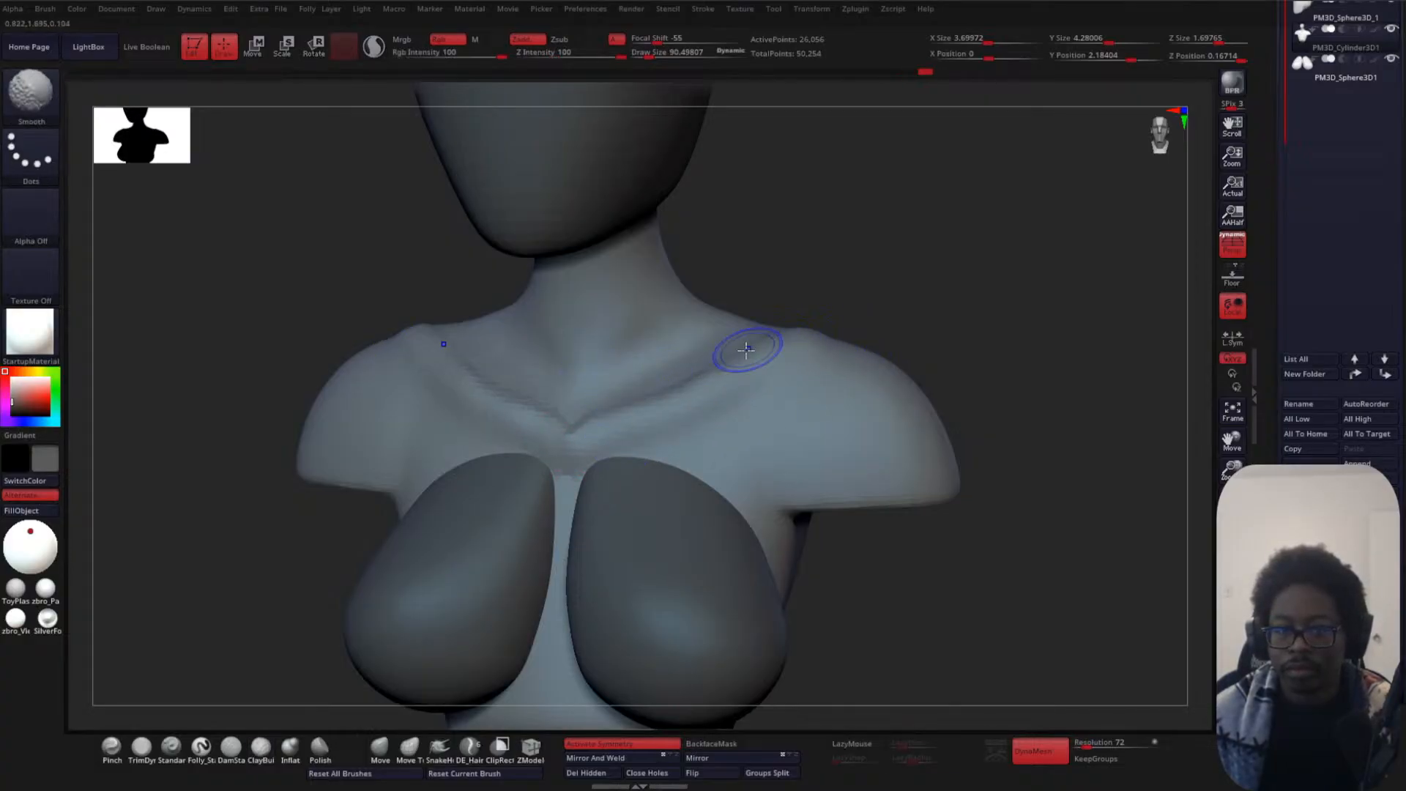
shift+drag(835, 298, 889, 276)
- Reselect ClayBuildup and thicken the collarbones with strokes from the shoulders to the central notch, undoing the unwanted ones
key(ctrl)
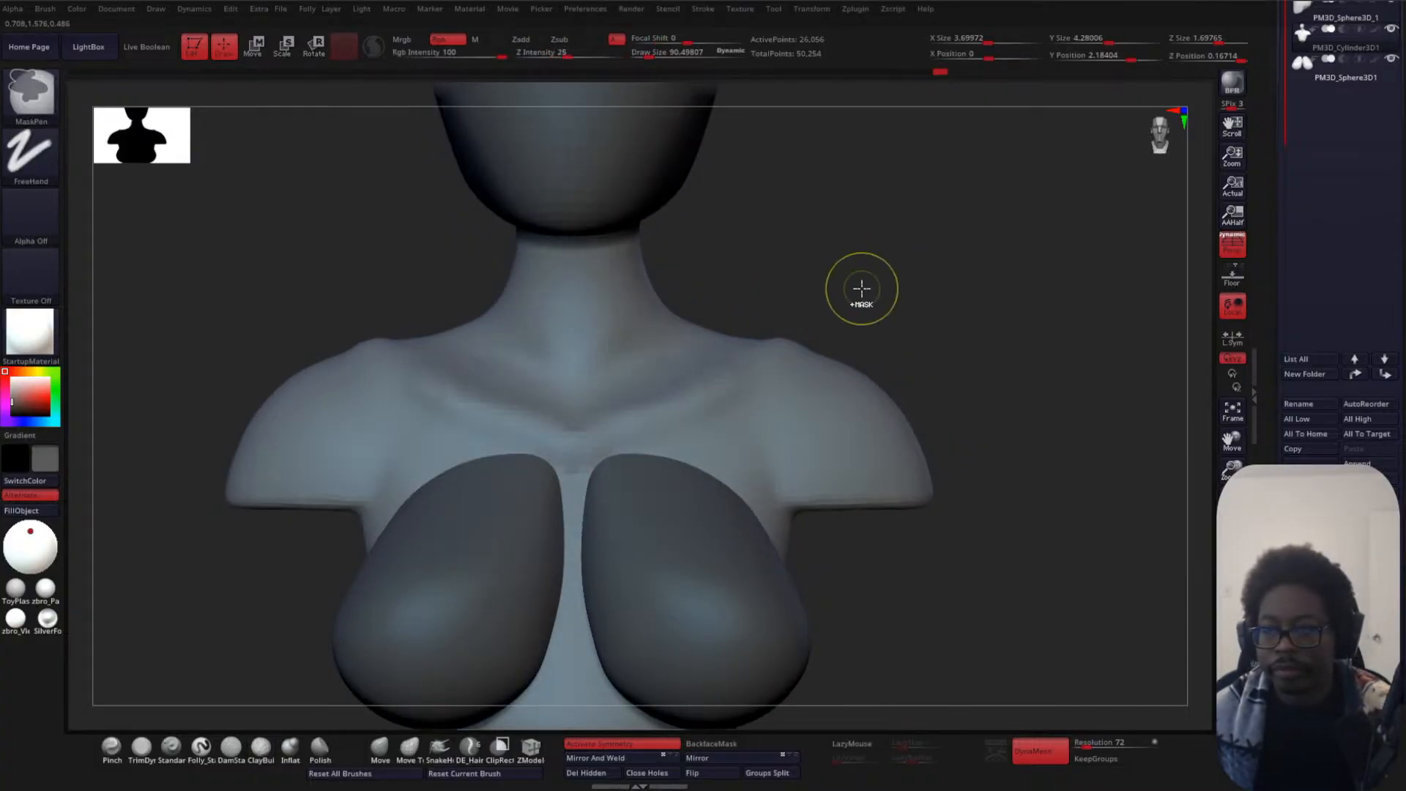
key(b)
key(c)
key(b)
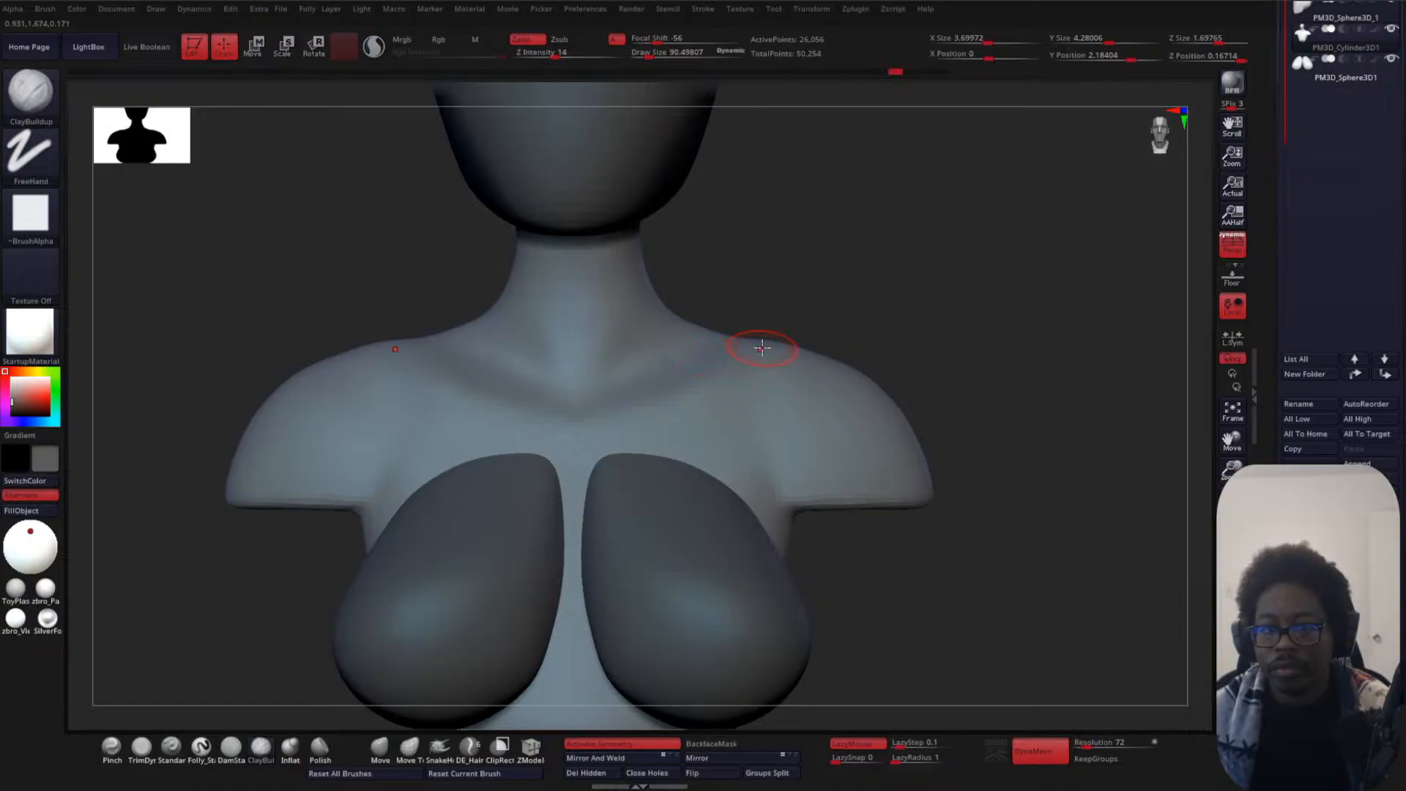
drag(763, 348, 673, 378)
key(ctrl+z)
drag(759, 354, 591, 427)
key(ctrl+z)
drag(762, 345, 592, 417)
mouse_move(824, 314)
mouse_down()
mouse_move(747, 362)
mouse_move(775, 334)
mouse_move(773, 358)
mouse_move(780, 346)
mouse_move(621, 391)
mouse_move(740, 344)
mouse_move(664, 375)
mouse_move(740, 323)
mouse_up()
key(ctrl+z)
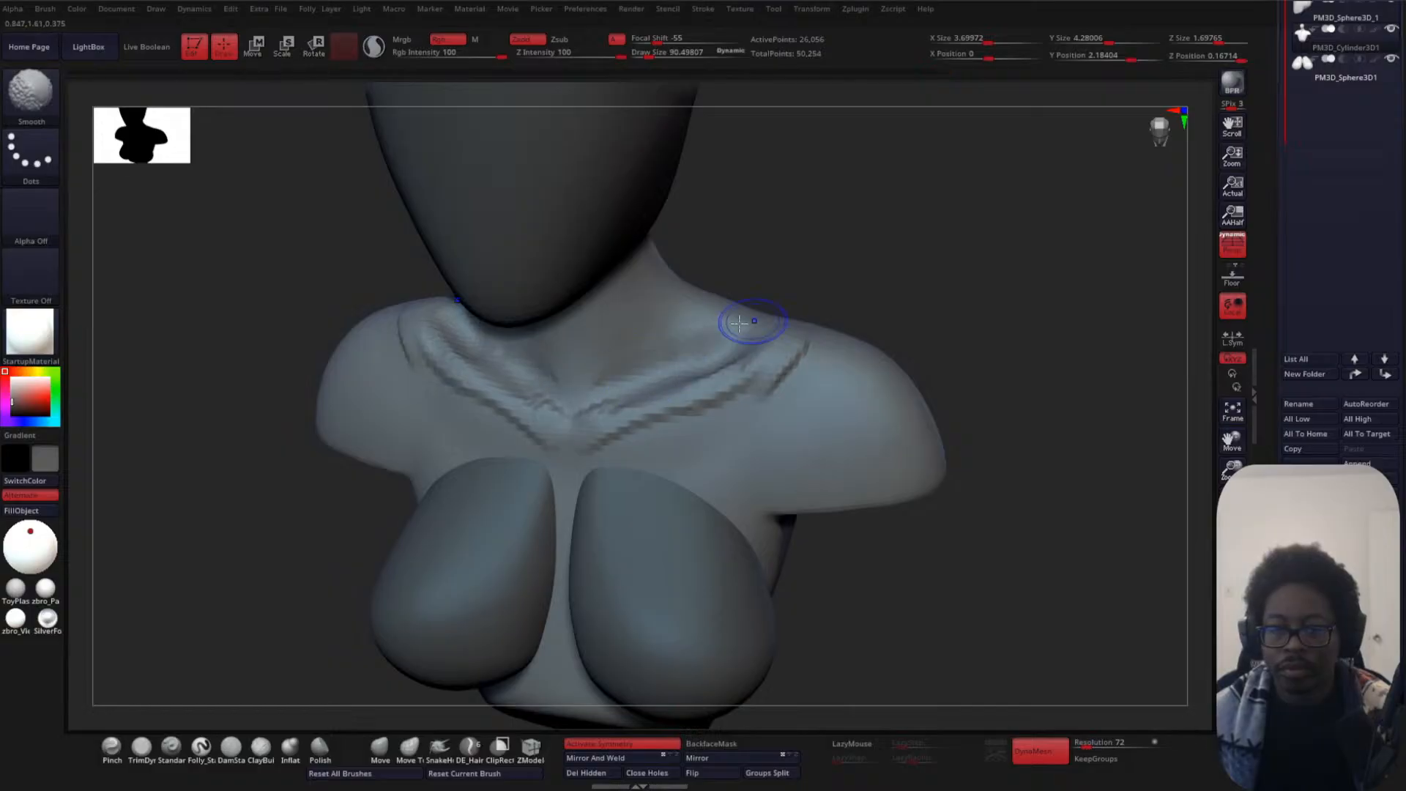
- Smooth the fresh clay strokes along both collarbones and around the notch at the neck's base
mouse_move(636, 378)
shift+mouse_down()
mouse_move(788, 342)
mouse_move(673, 414)
mouse_move(598, 427)
mouse_move(792, 339)
mouse_move(767, 341)
shift+mouse_up()
mouse_move(766, 340)
shift+mouse_down()
mouse_move(652, 357)
mouse_move(551, 399)
shift+mouse_up()
shift+drag(551, 399, 592, 377)
mouse_move(787, 262)
shift+mouse_down()
mouse_move(920, 289)
mouse_move(942, 289)
mouse_move(958, 266)
mouse_move(920, 294)
shift+mouse_up()
- Add a small clay stroke in the notch between the collarbones with ClayBuildup at about 31 Draw Size and smooth it
key(space)
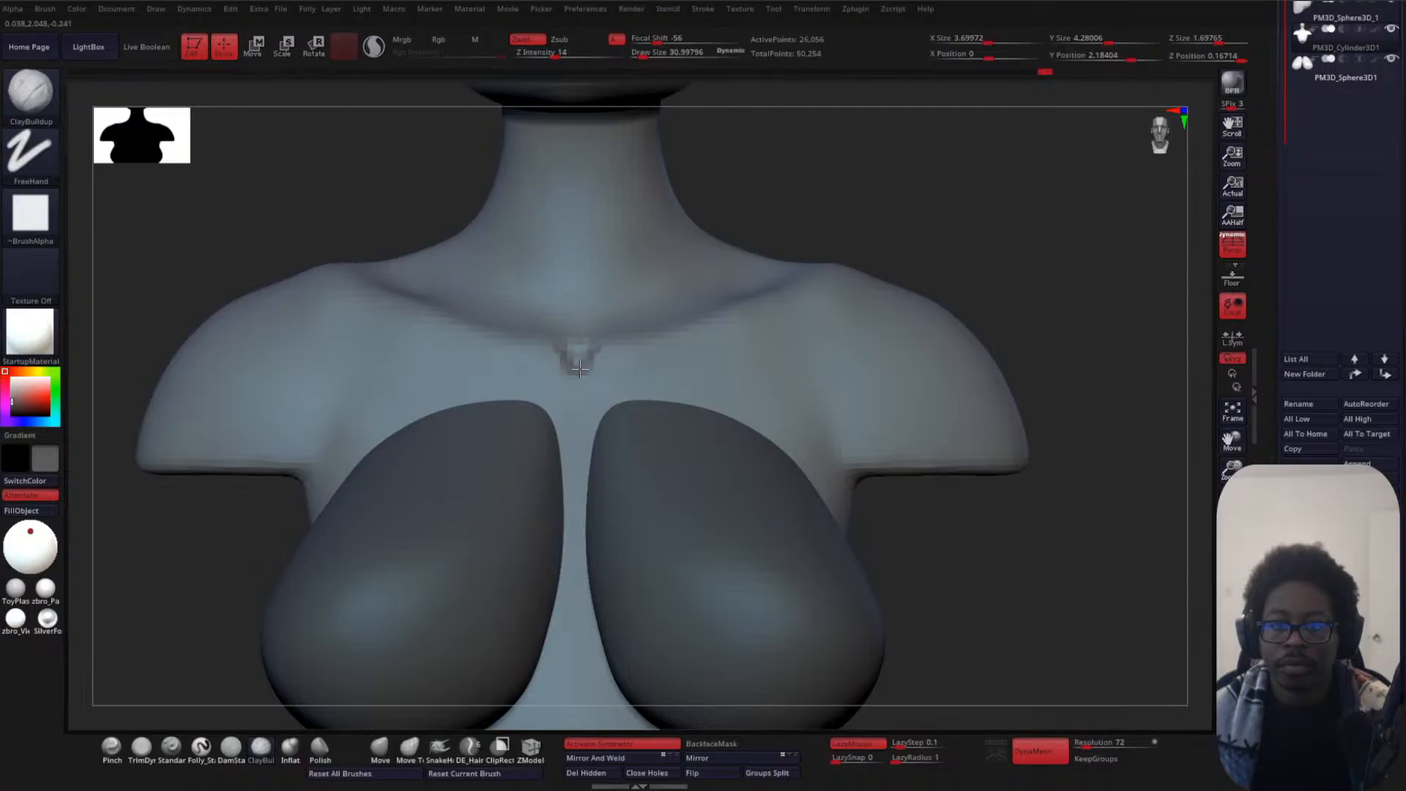
key(shift)
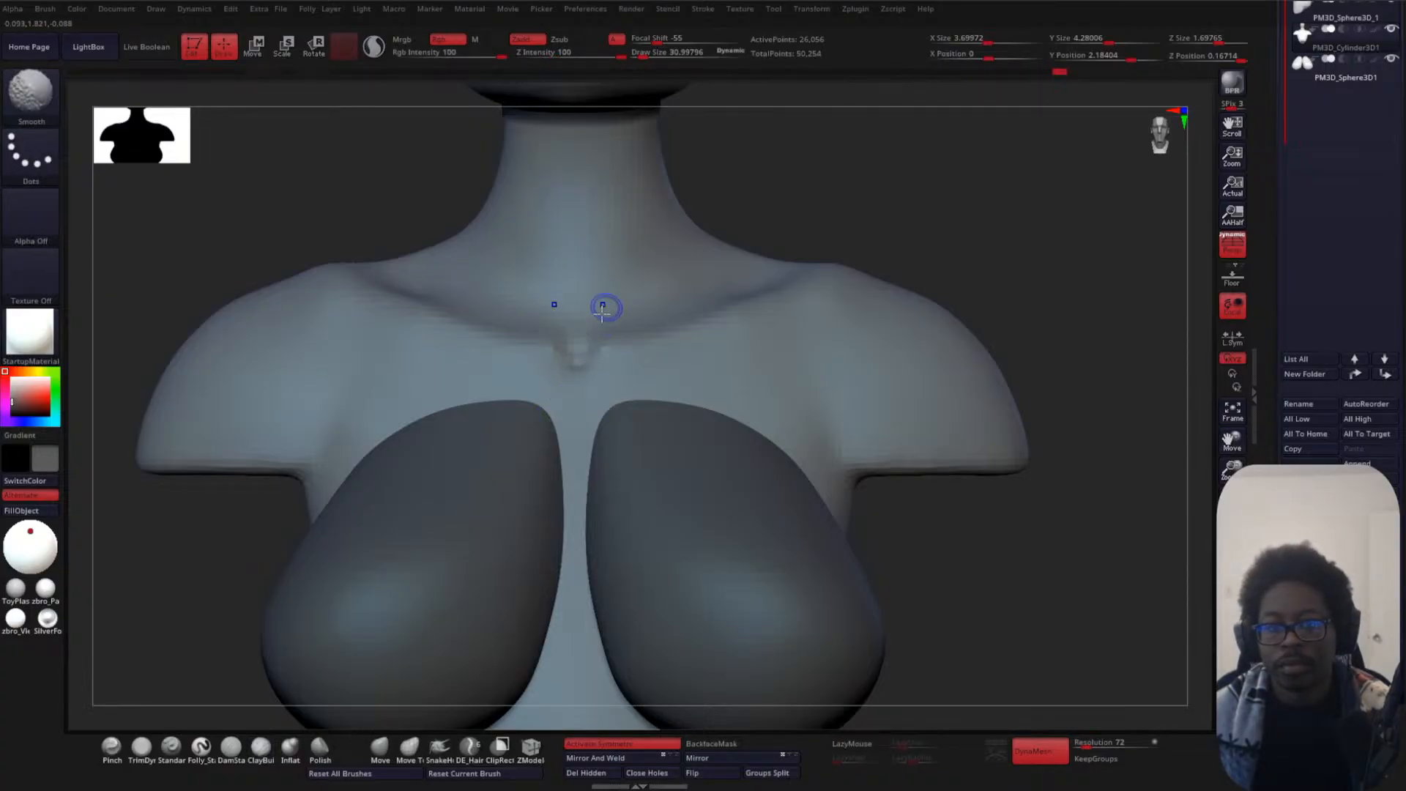
shift+drag(595, 312, 592, 354)
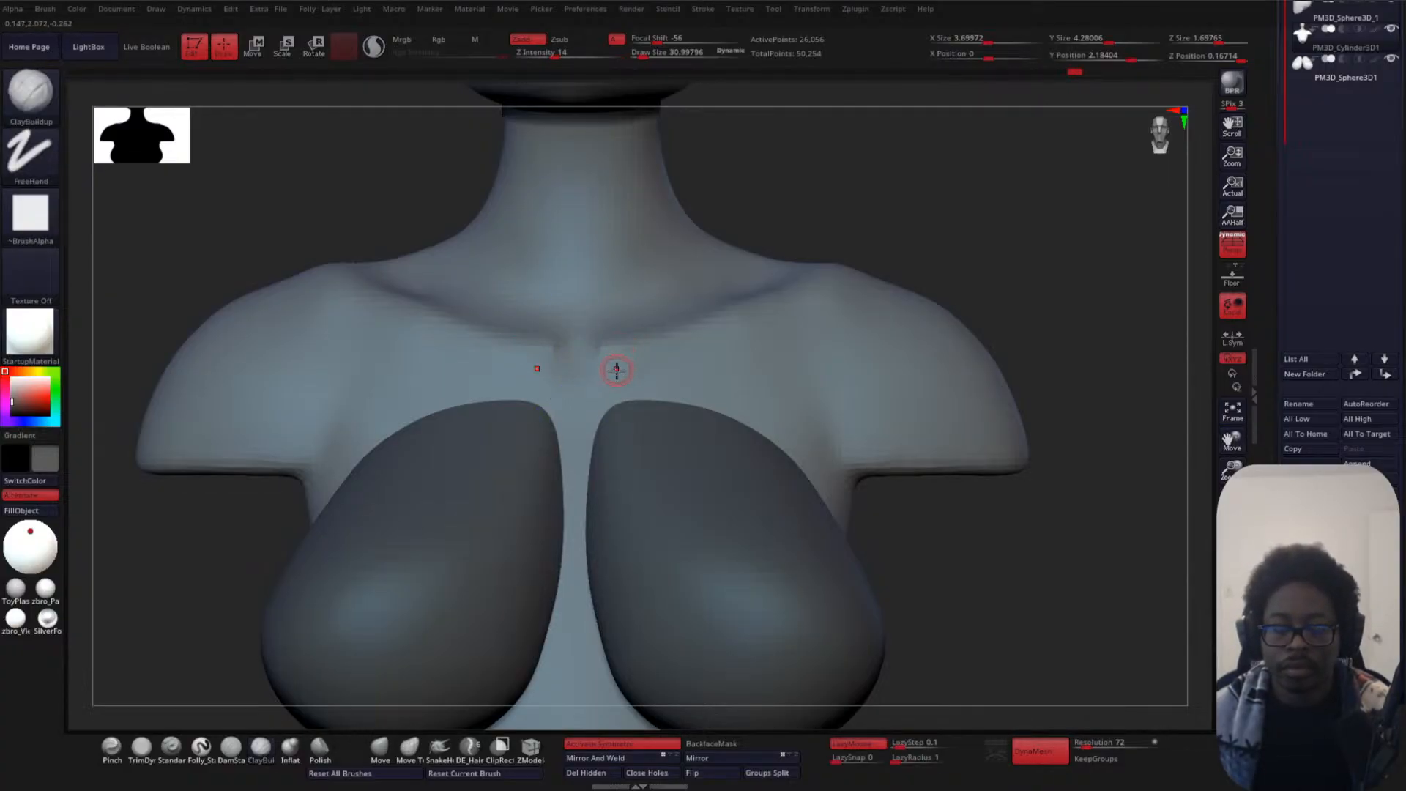
- Carve a V-shaped notch between the collarbones with DamStandard, undo the unwanted stroke and remesh the body with DynaMesh
click(232, 747)
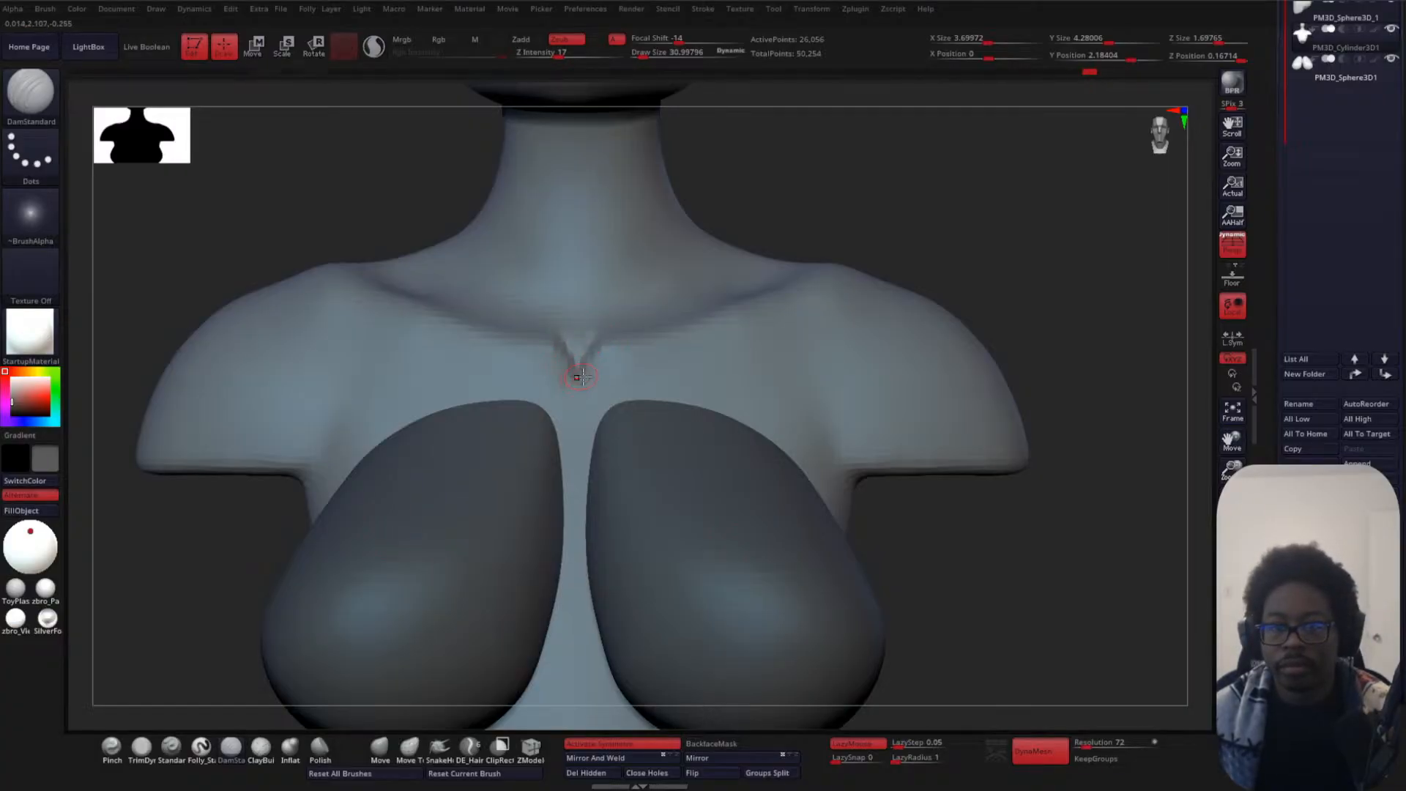
key(ctrl+z)
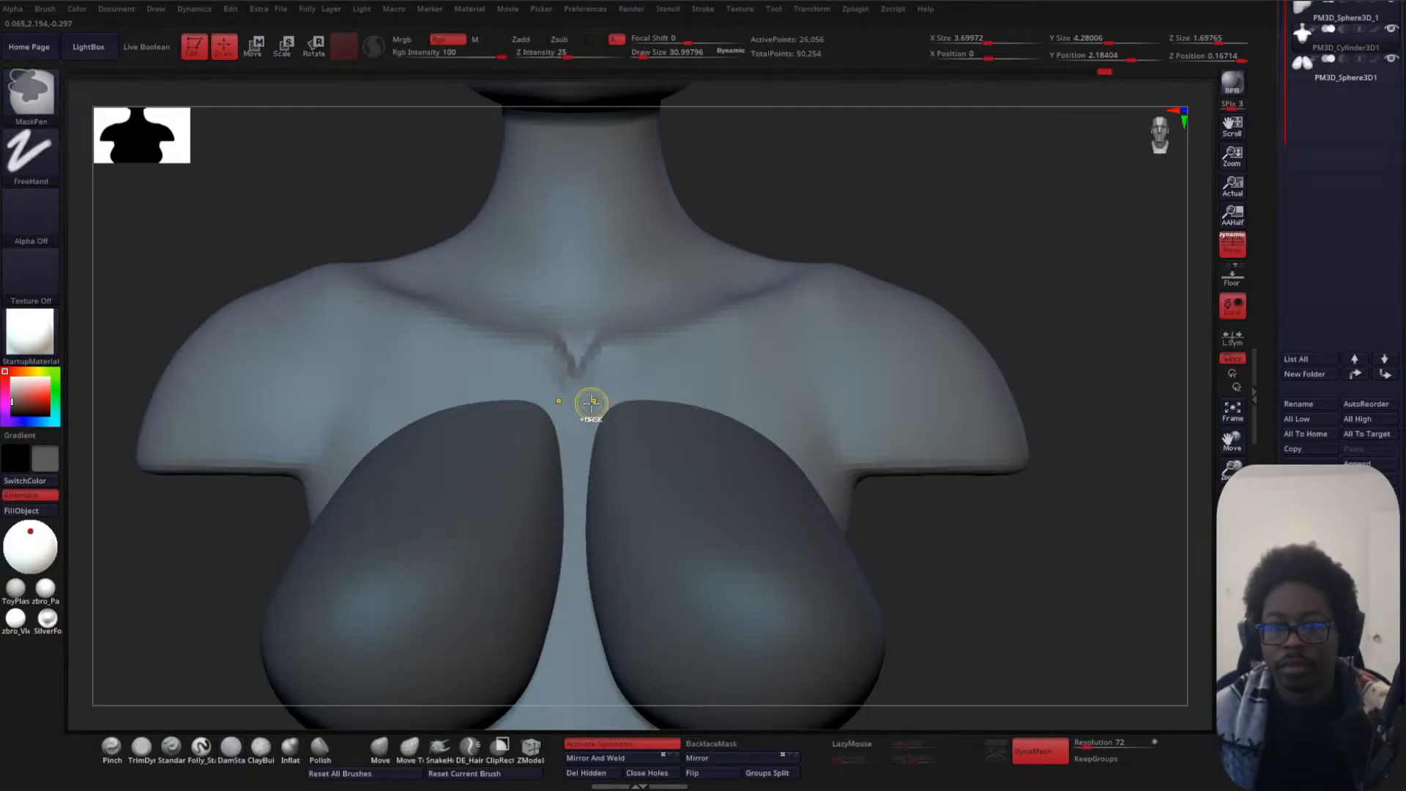
ctrl+drag(985, 215, 1049, 275)
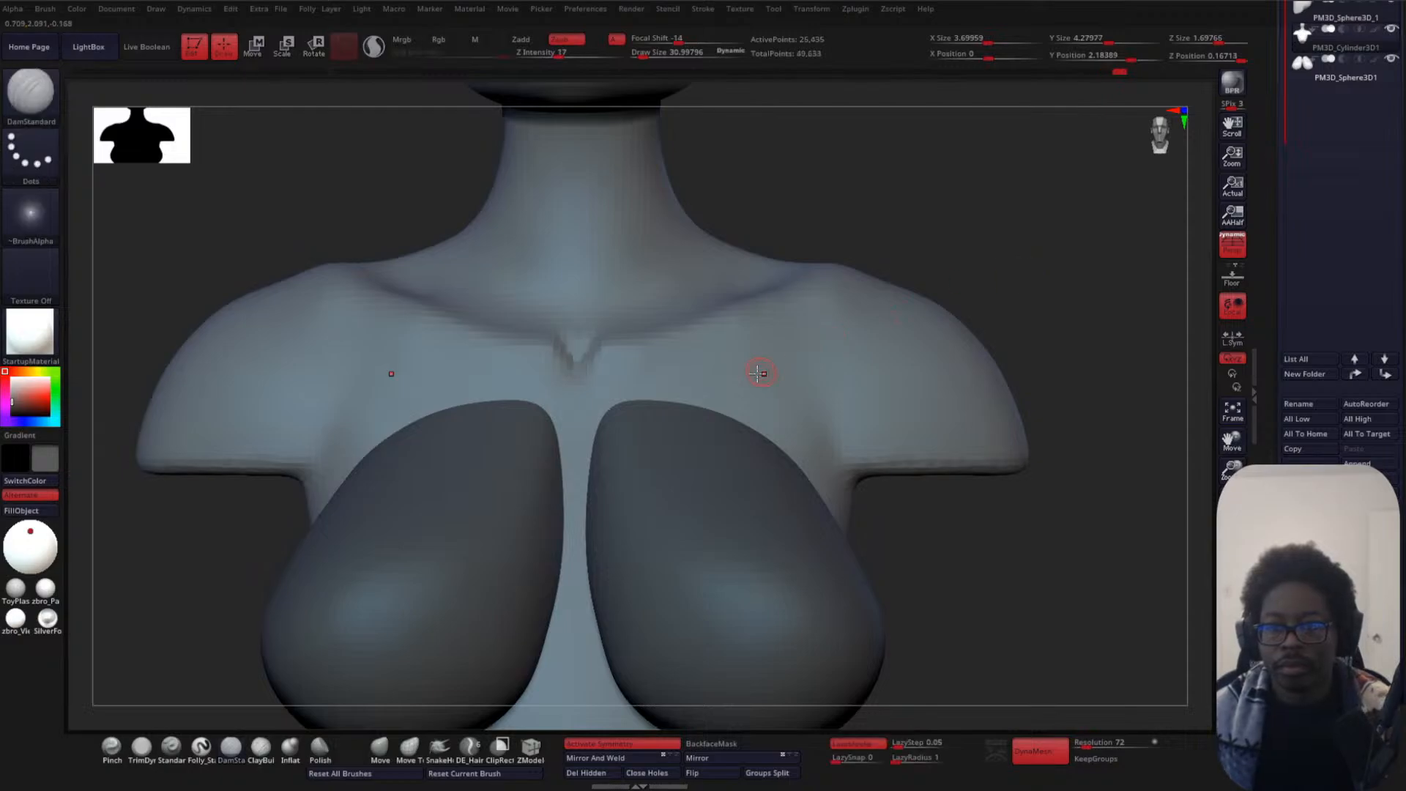
- Crease the upper edge of the collarbones with DamStandard at about 100 Draw Size, undo the unwanted stroke and smooth the shoulder ends
key(space)
drag(800, 319, 809, 316)
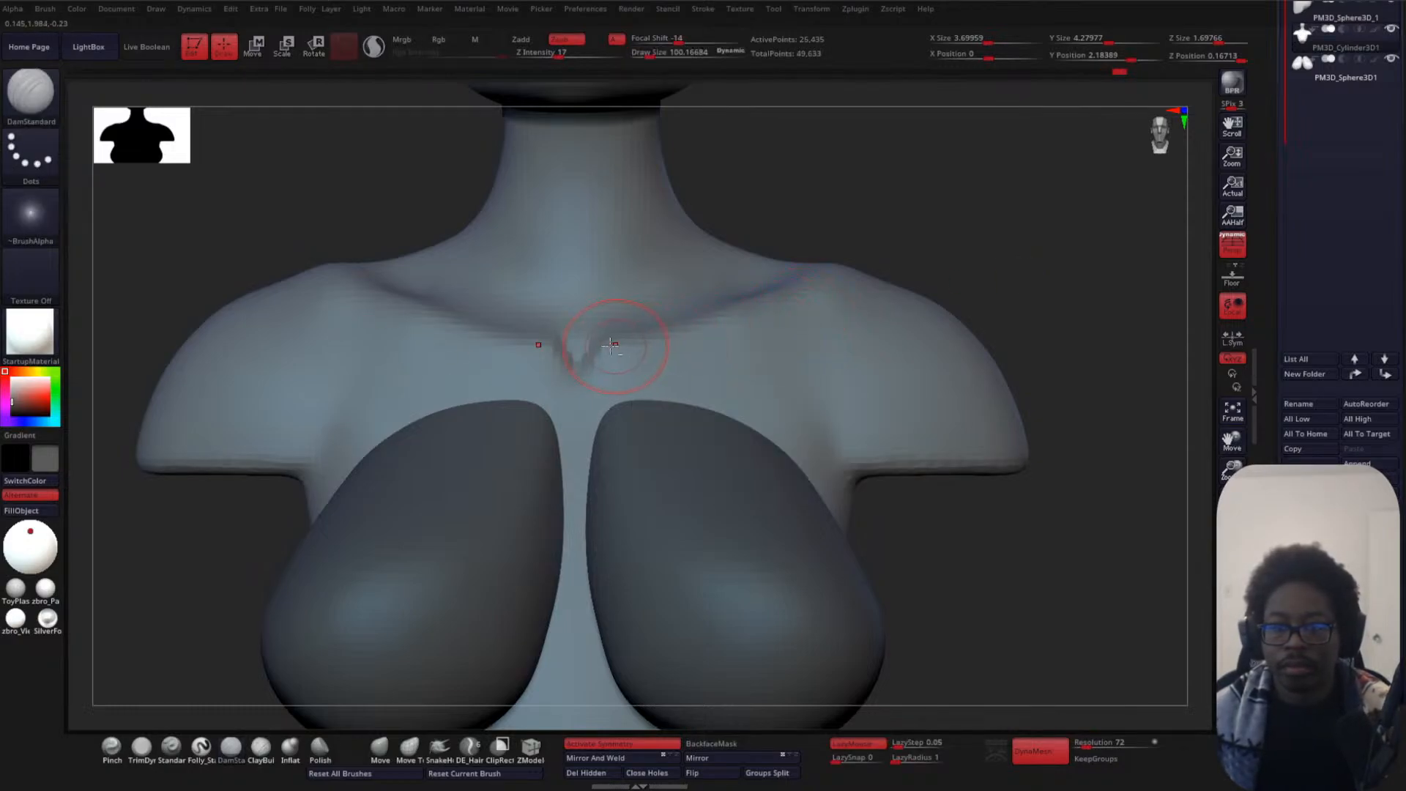
drag(611, 345, 852, 277)
mouse_move(977, 268)
mouse_down()
mouse_move(952, 314)
mouse_move(883, 338)
mouse_up()
key(ctrl+z)
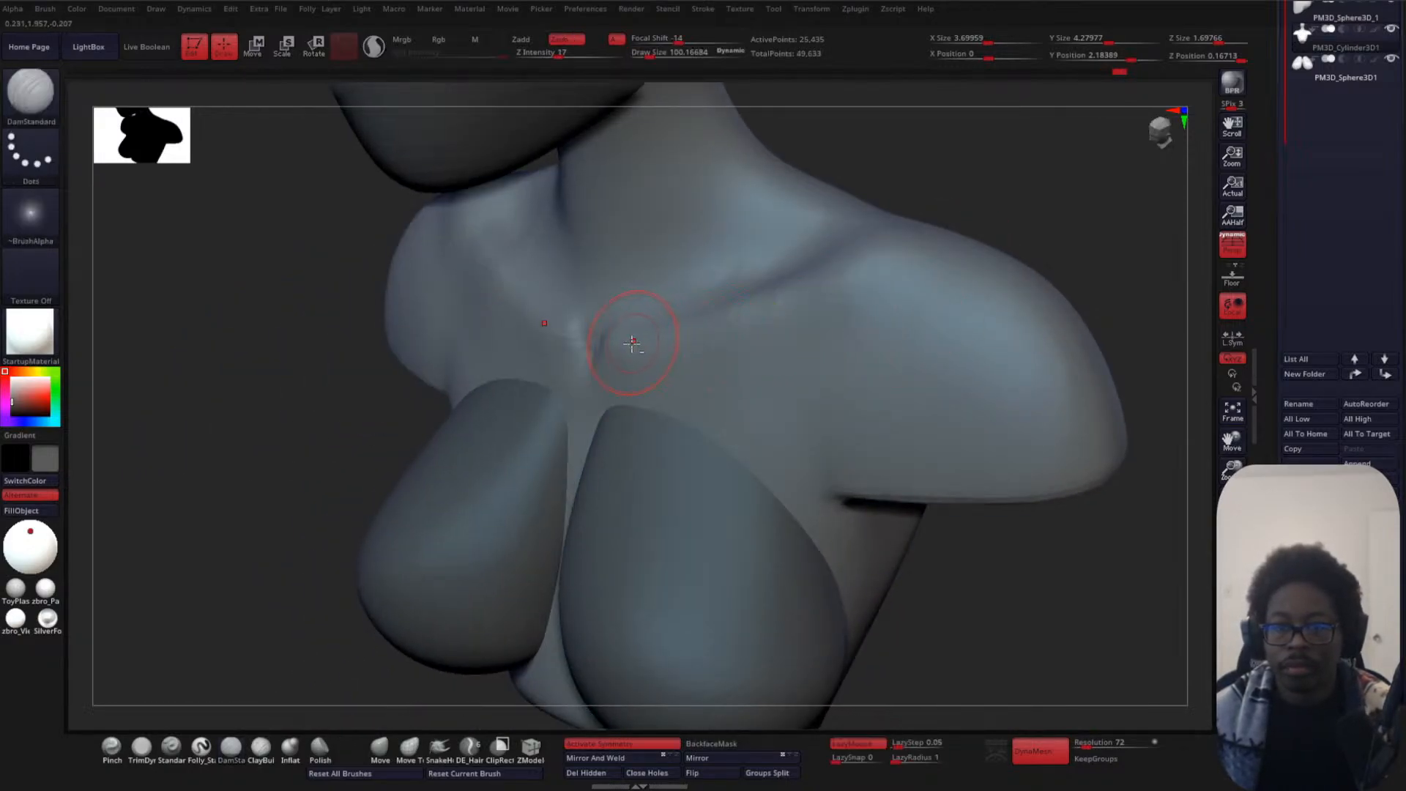
mouse_move(1024, 230)
shift+mouse_down()
mouse_move(1049, 213)
mouse_move(1005, 298)
shift+mouse_up()
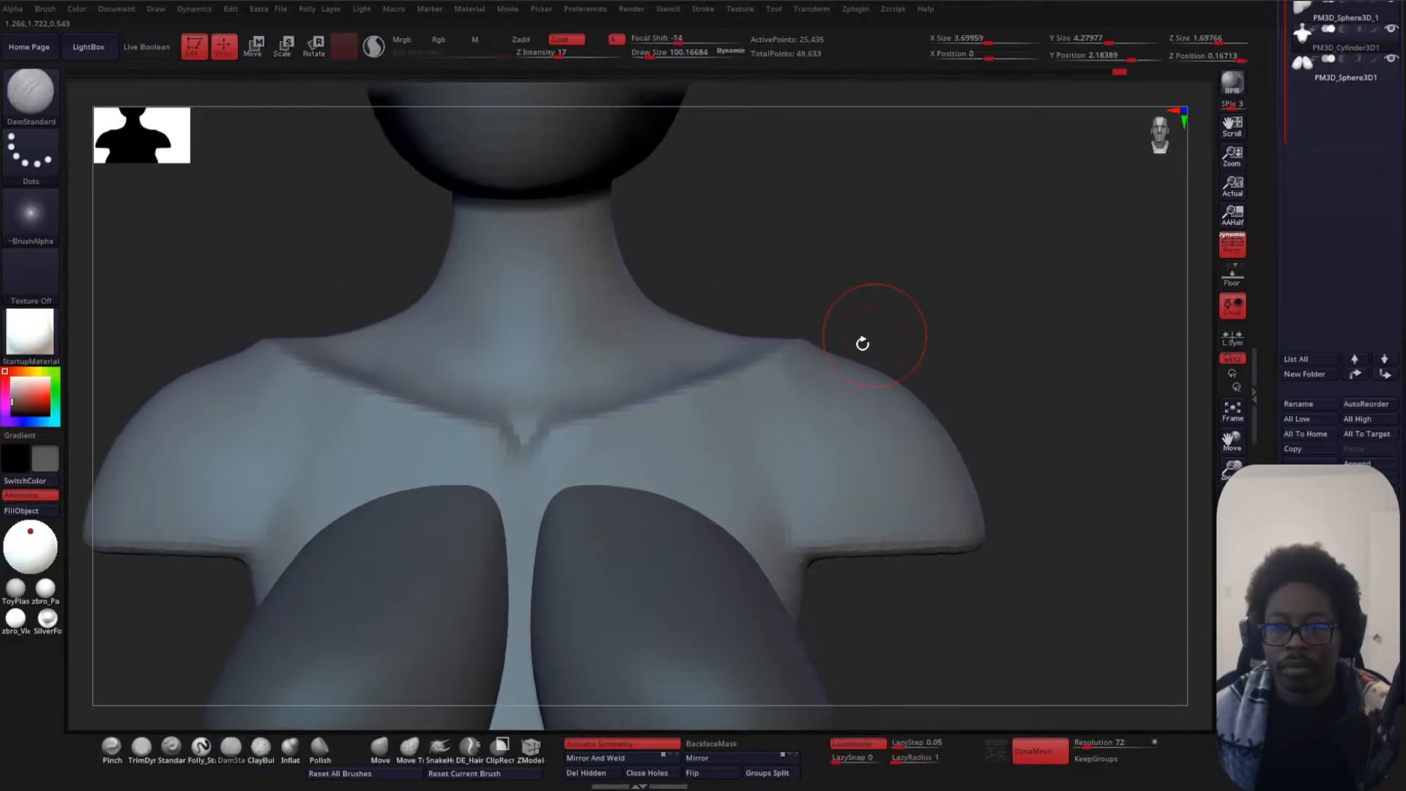
shift+drag(814, 357, 871, 367)
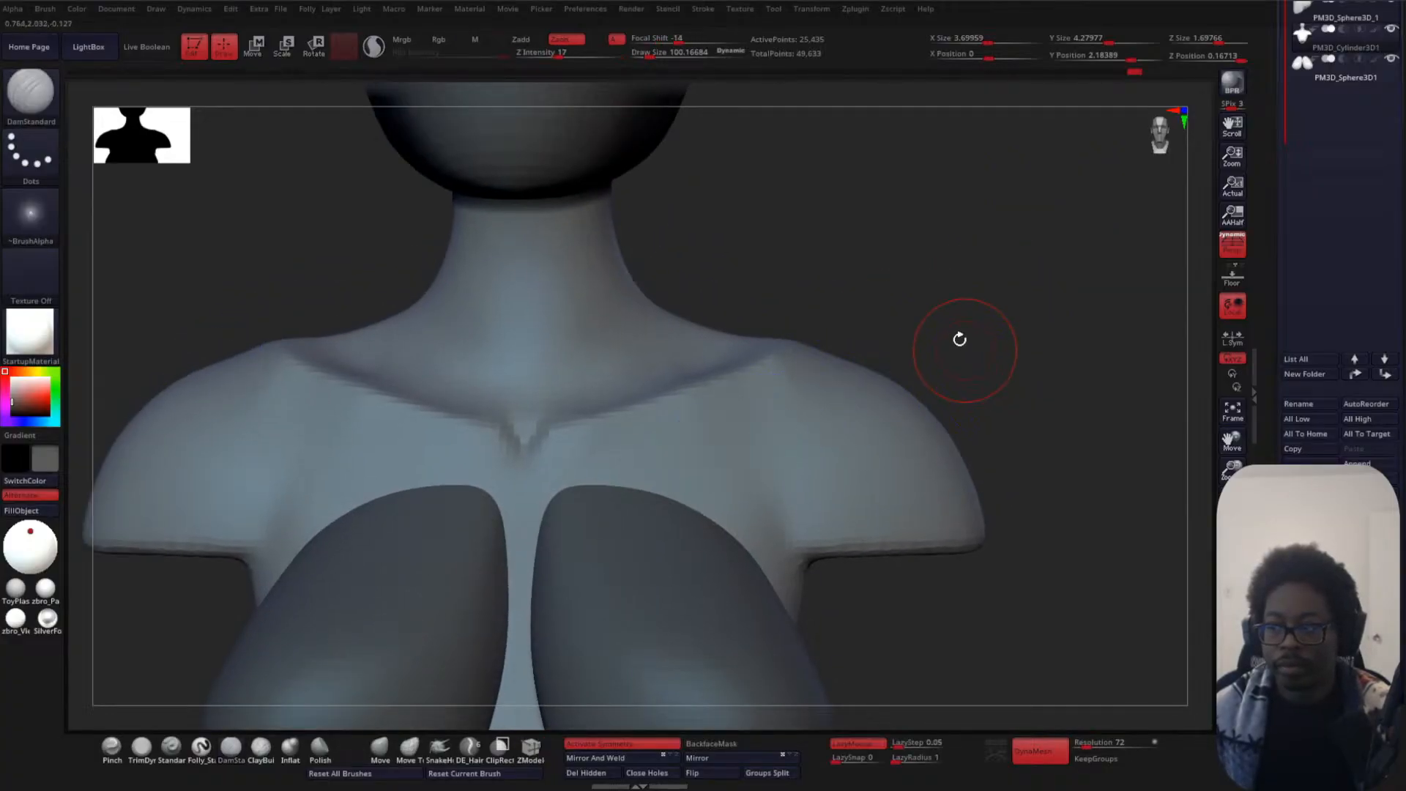
alt+drag(961, 339, 920, 400)
alt+drag(857, 310, 938, 313)
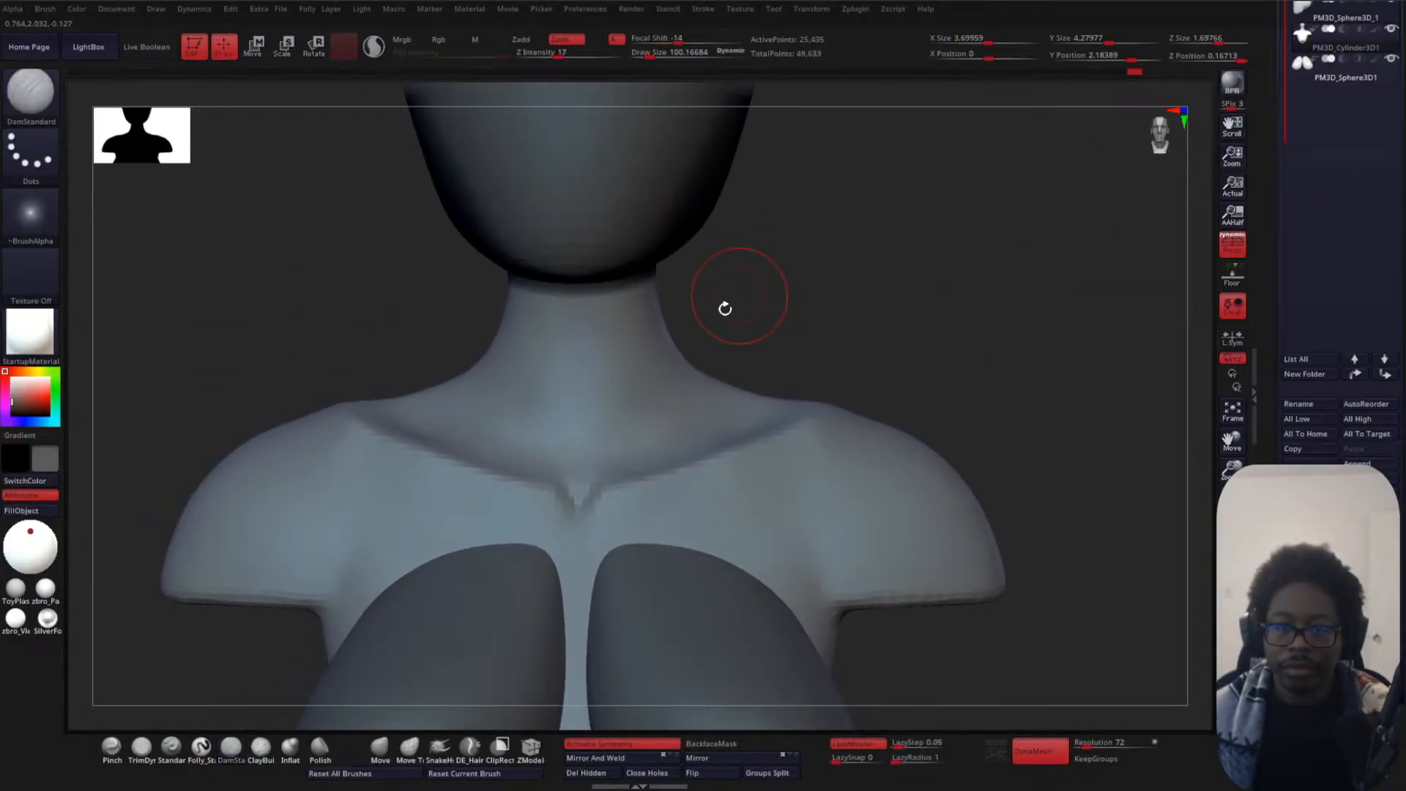
- Try ClayBuildup strokes at about 81 Draw Size from the notch up both sides of the neck, undoing the unwanted ones
click(254, 761)
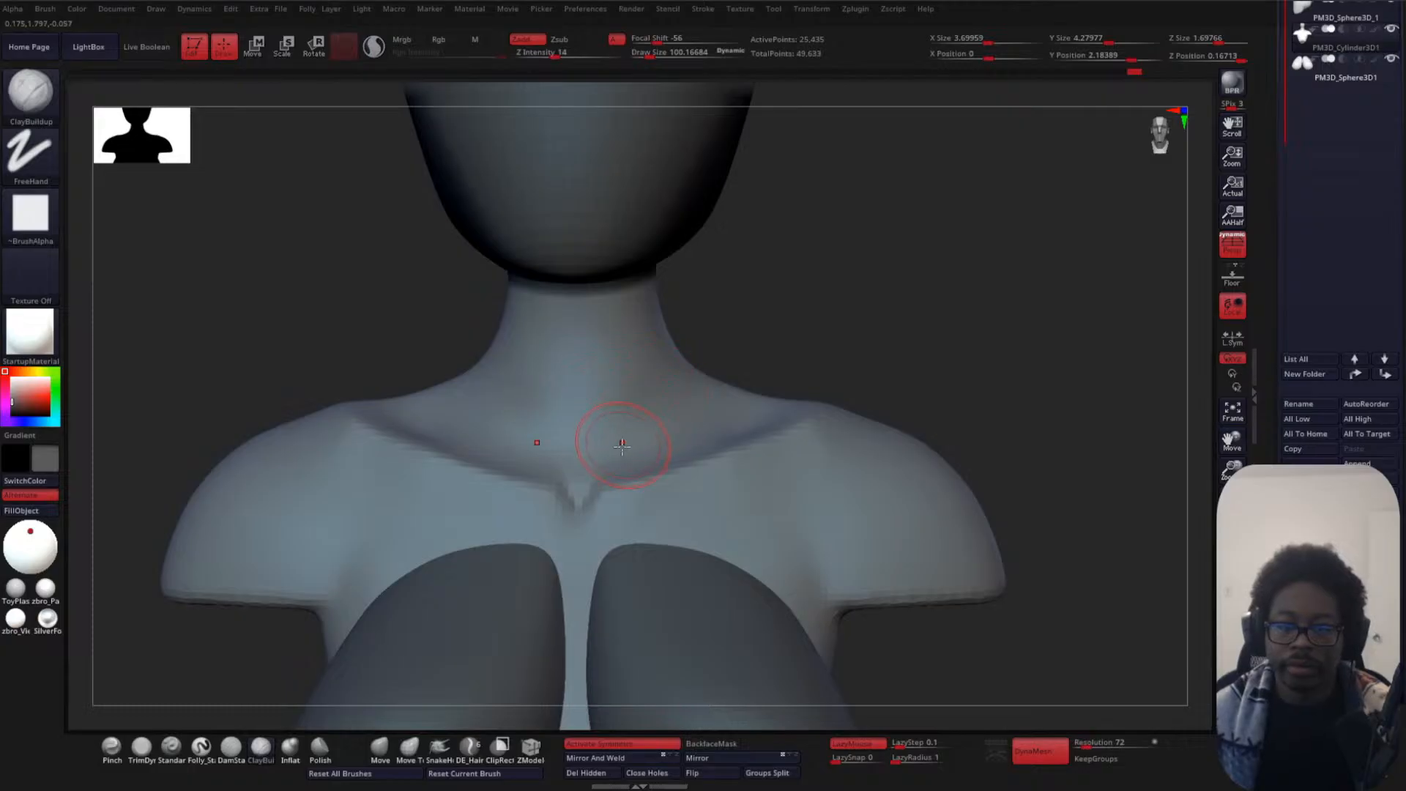
key(space)
drag(595, 475, 653, 282)
drag(810, 316, 735, 333)
key(ctrl+z)
mouse_move(598, 459)
mouse_down()
mouse_move(629, 362)
mouse_move(708, 286)
mouse_up()
mouse_move(861, 274)
mouse_down()
mouse_move(891, 295)
mouse_move(753, 351)
mouse_up()
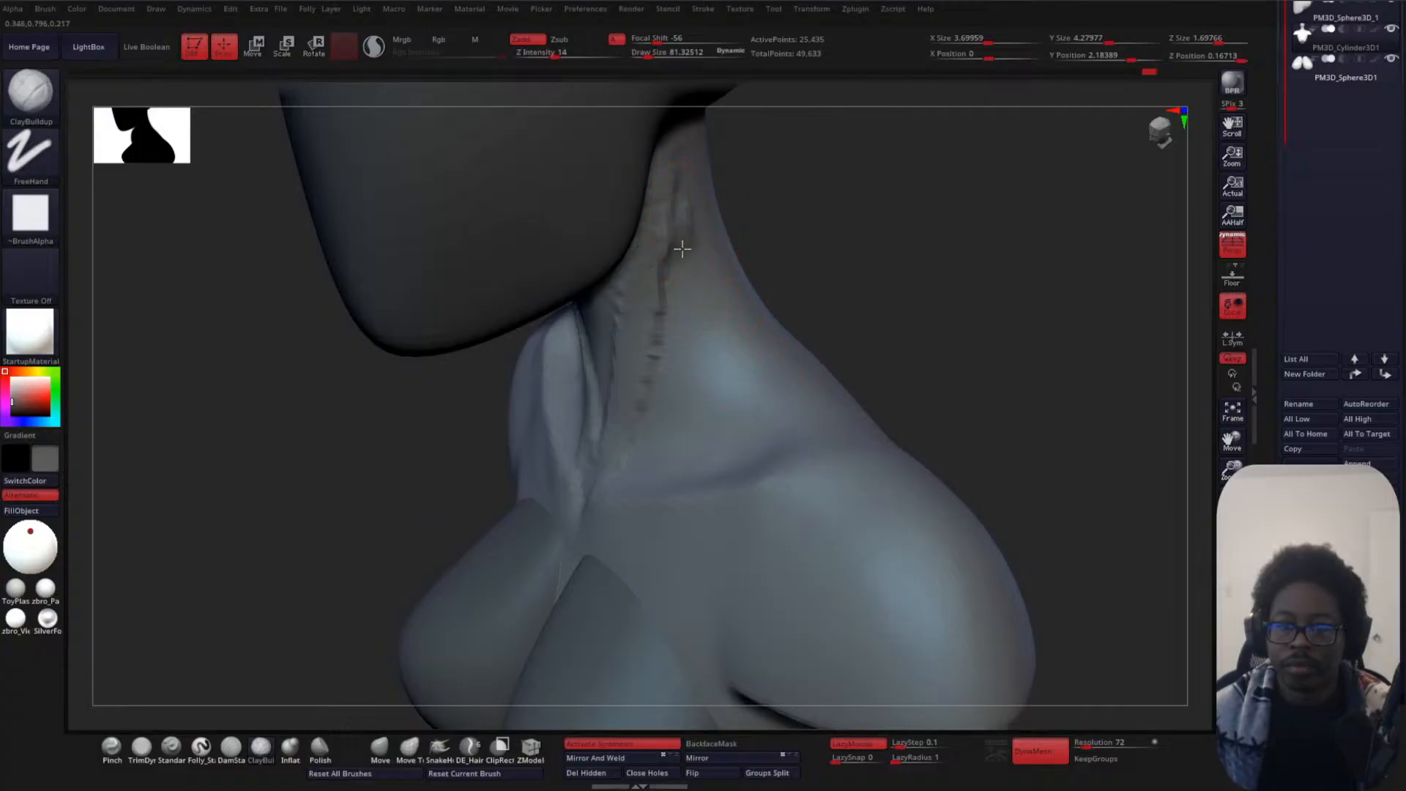
drag(262, 513, 758, 342)
key(ctrl+z)
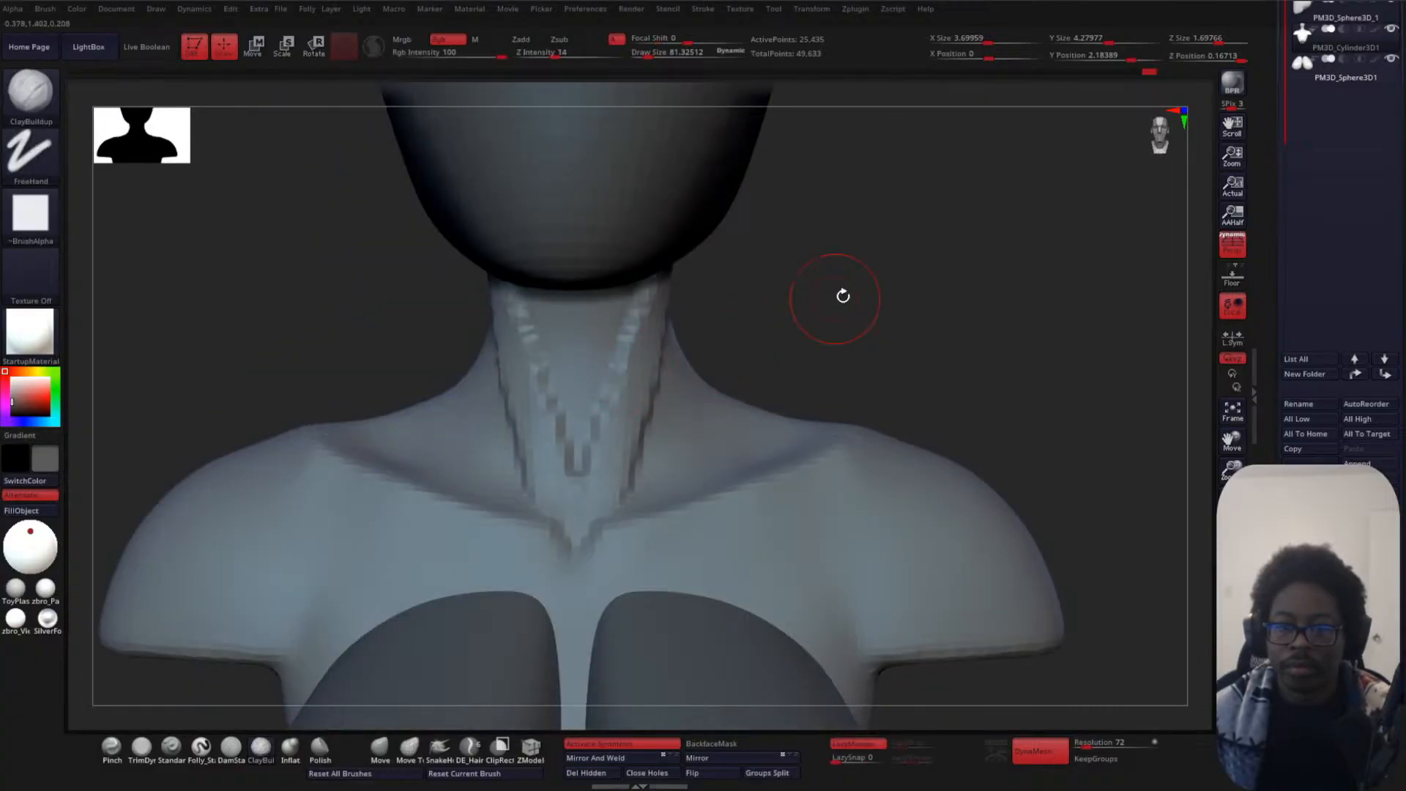
mouse_move(841, 297)
mouse_down()
mouse_move(835, 286)
mouse_move(749, 322)
mouse_up()
key(ctrl+z)
- Build the two diagonal neck muscles from the notch to behind the jaw with ClayBuildup and smooth them
drag(594, 484, 662, 132)
mouse_move(834, 240)
mouse_down()
mouse_move(799, 290)
mouse_move(811, 286)
mouse_up()
mouse_move(695, 311)
mouse_down()
mouse_move(743, 110)
mouse_move(701, 179)
mouse_move(653, 392)
mouse_up()
drag(868, 254, 920, 259)
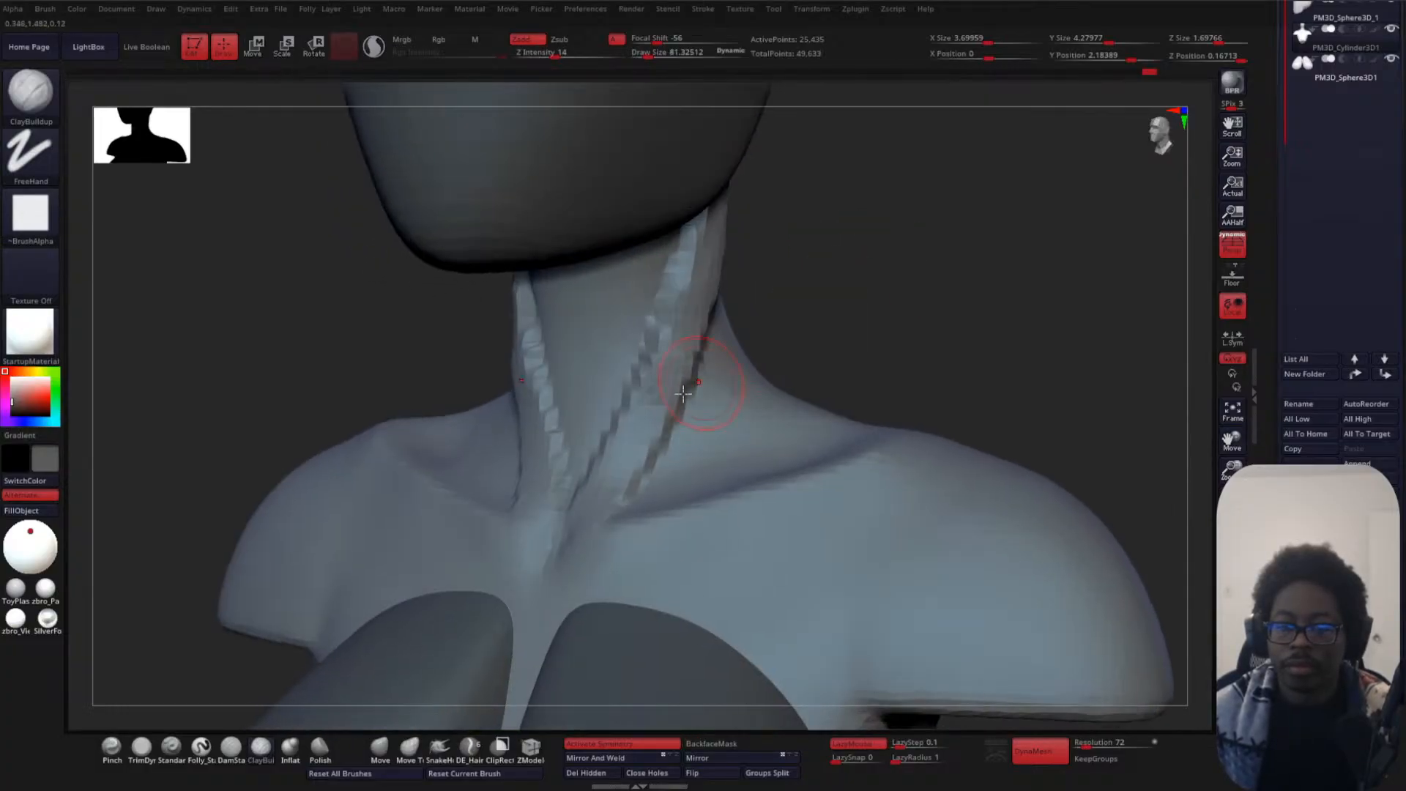
drag(702, 377, 561, 533)
drag(923, 323, 953, 316)
mouse_move(583, 513)
shift+mouse_down()
mouse_move(685, 308)
mouse_move(750, 292)
shift+mouse_up()
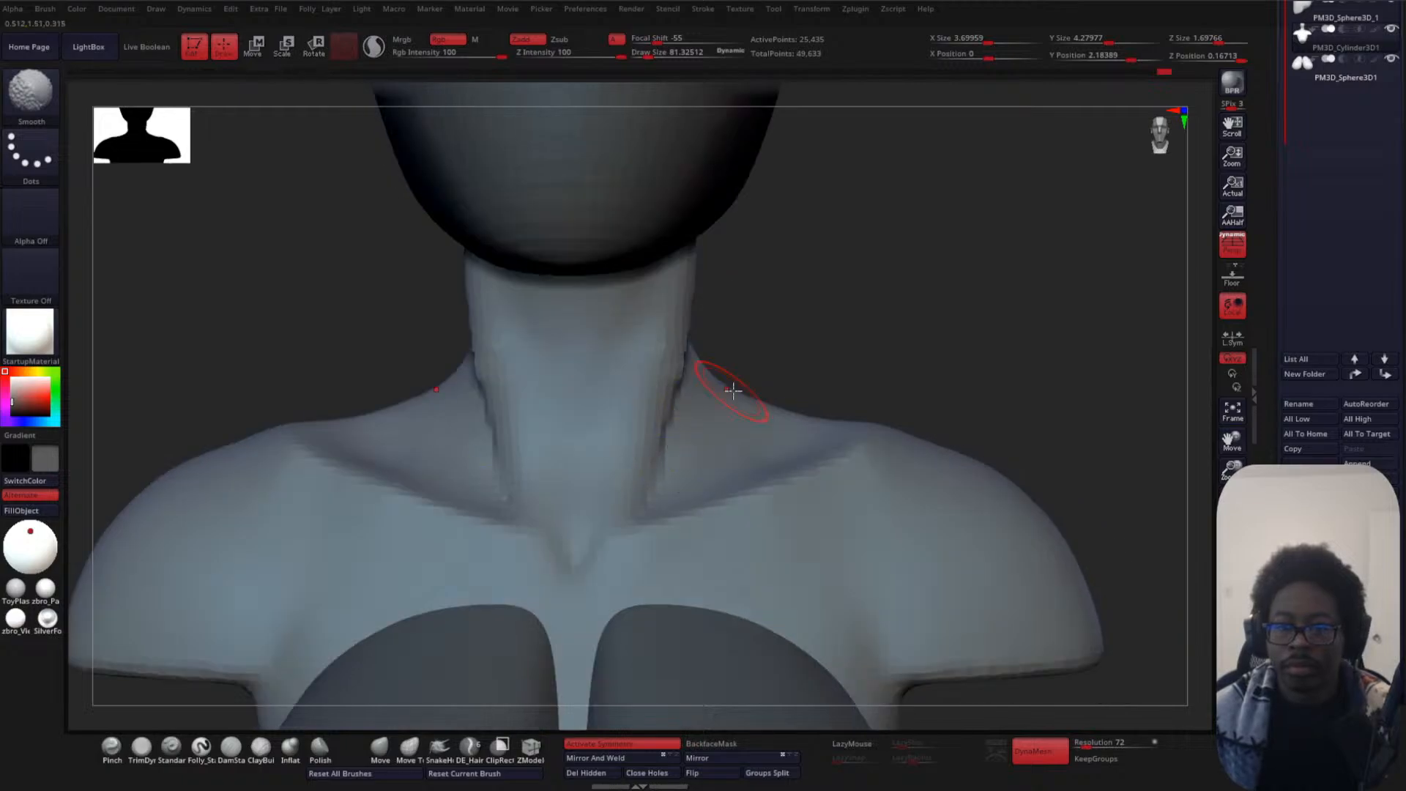
key(space)
mouse_move(594, 492)
mouse_down()
mouse_move(573, 545)
mouse_move(585, 529)
mouse_up()
key(ctrl+z)
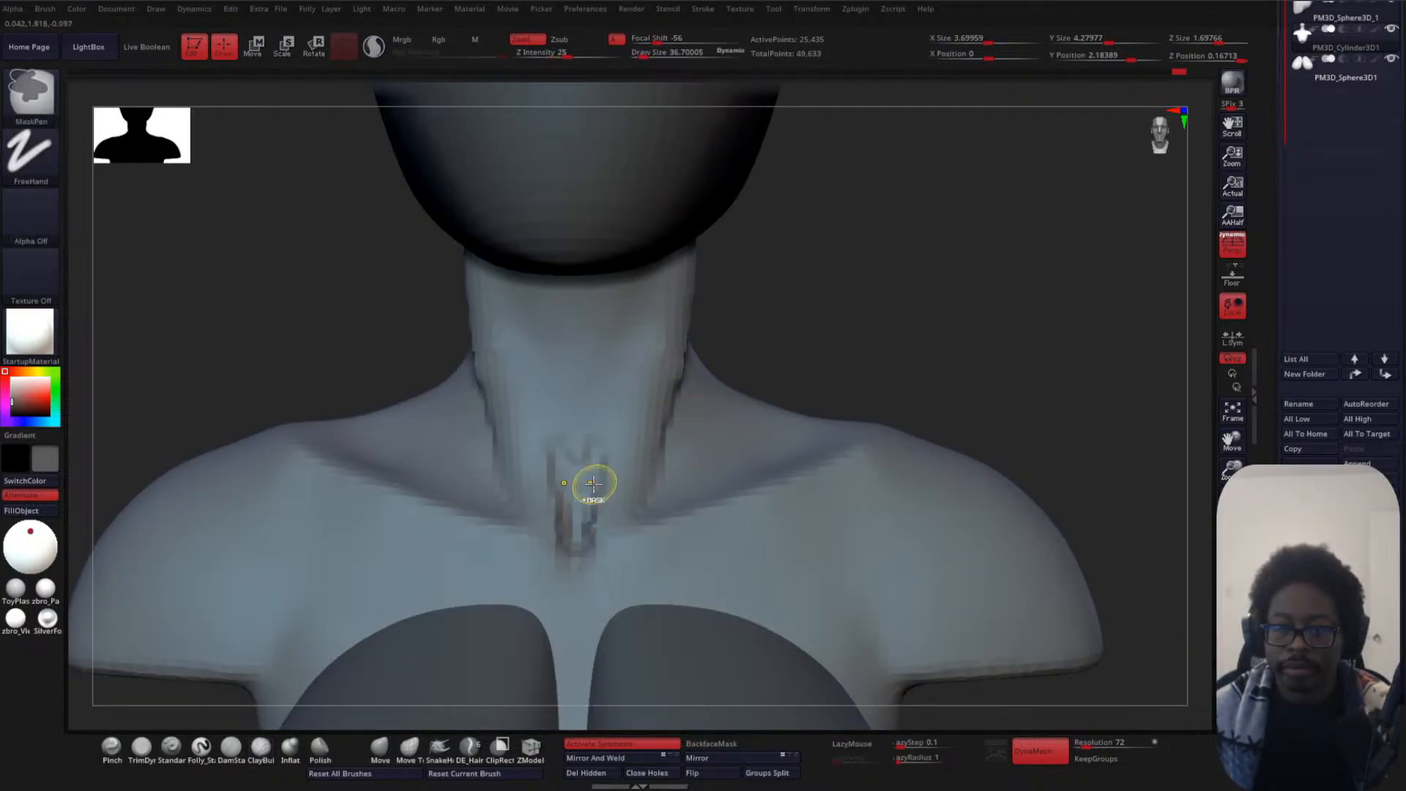
key(ctrl+z)
- Set ClayBuildup to about 57 Draw Size, work over the throat hollow and smooth the ridges along the neck's side and front
key(space)
mouse_move(589, 479)
mouse_down()
mouse_move(578, 535)
mouse_move(625, 373)
mouse_move(596, 418)
mouse_move(641, 293)
mouse_move(608, 496)
mouse_move(669, 465)
mouse_move(719, 273)
mouse_move(750, 229)
mouse_move(821, 352)
mouse_move(630, 469)
mouse_up()
drag(777, 325, 742, 313)
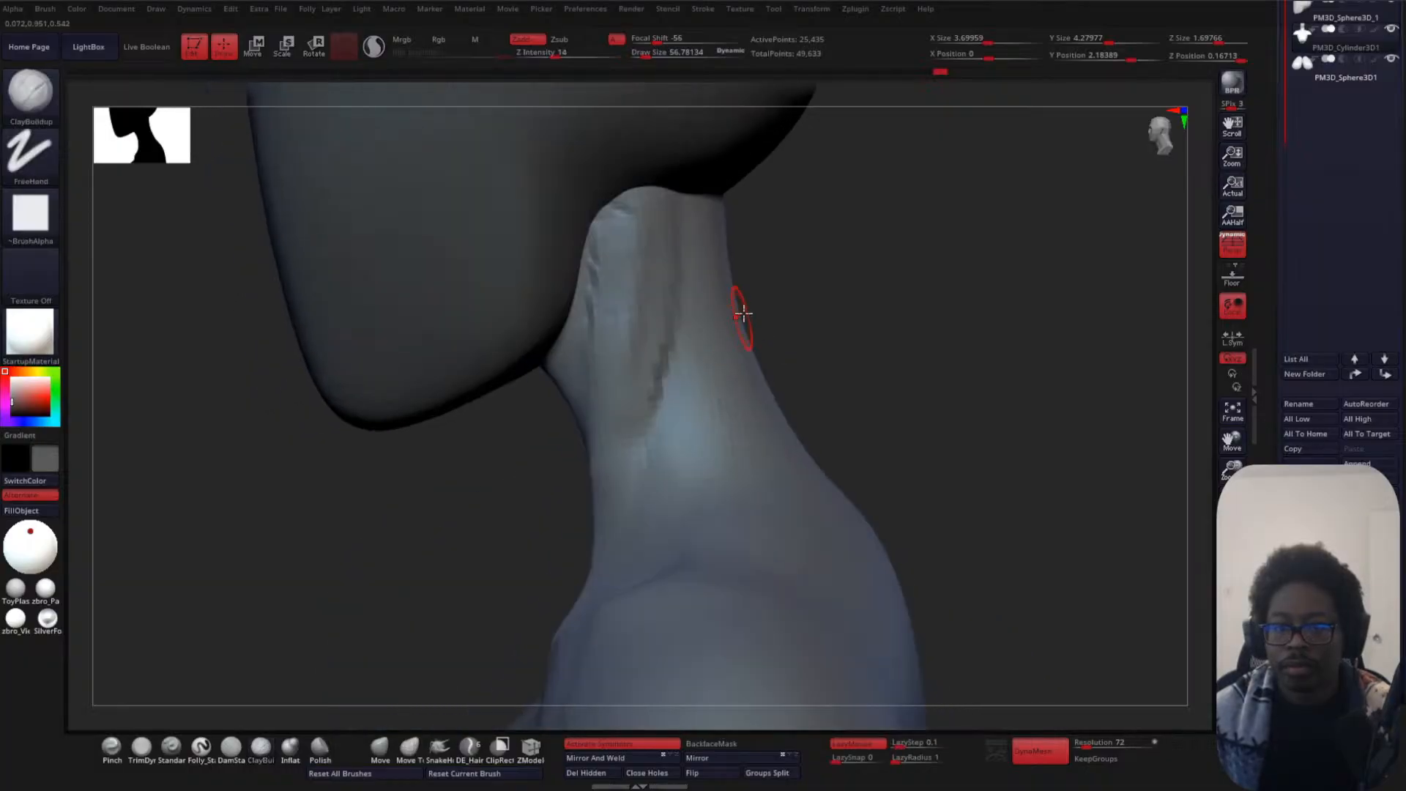
shift+drag(650, 399, 670, 233)
shift+drag(597, 346, 593, 366)
drag(400, 511, 455, 510)
shift+drag(572, 437, 583, 451)
- Fill the front of the throat from under the jaw down to the notch with ClayBuildup at about 81 Draw Size
drag(786, 311, 810, 299)
mouse_move(741, 346)
mouse_down()
mouse_move(760, 330)
mouse_move(744, 330)
mouse_move(772, 258)
mouse_up()
mouse_move(510, 315)
mouse_down()
mouse_move(562, 301)
mouse_move(543, 384)
mouse_move(545, 369)
mouse_up()
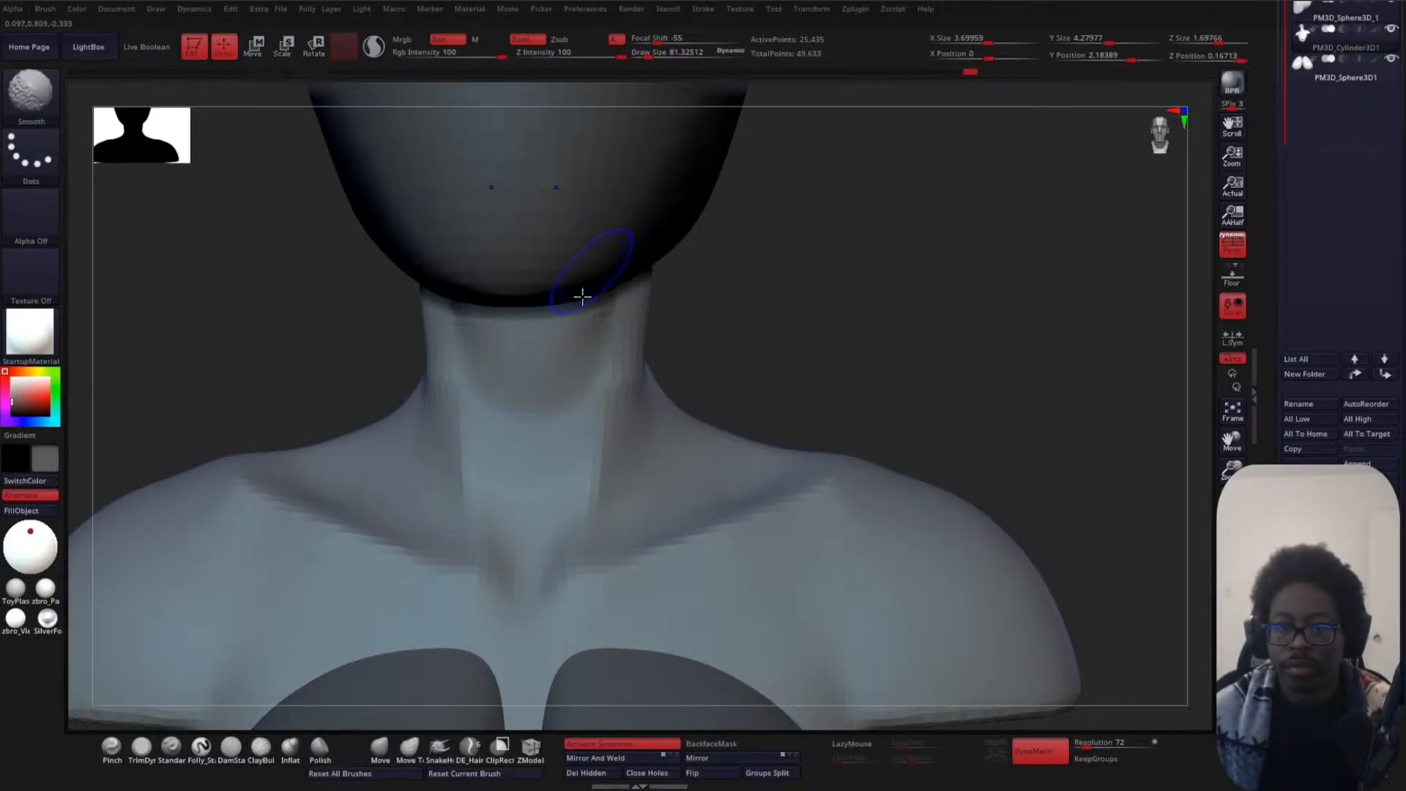
mouse_move(563, 427)
mouse_down()
mouse_move(528, 597)
mouse_move(565, 392)
mouse_move(527, 586)
mouse_up()
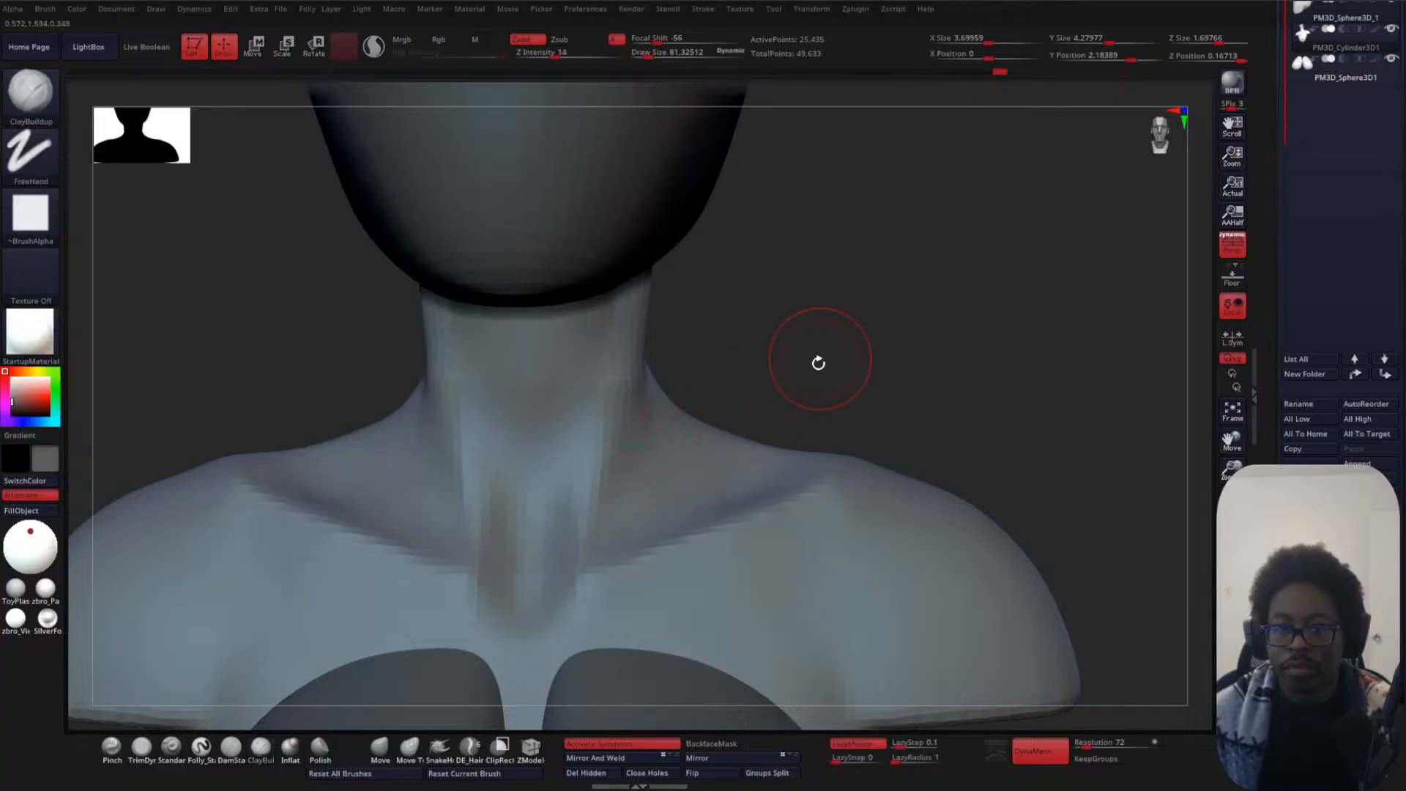
mouse_move(816, 361)
mouse_down()
mouse_move(843, 268)
mouse_move(900, 208)
mouse_up()
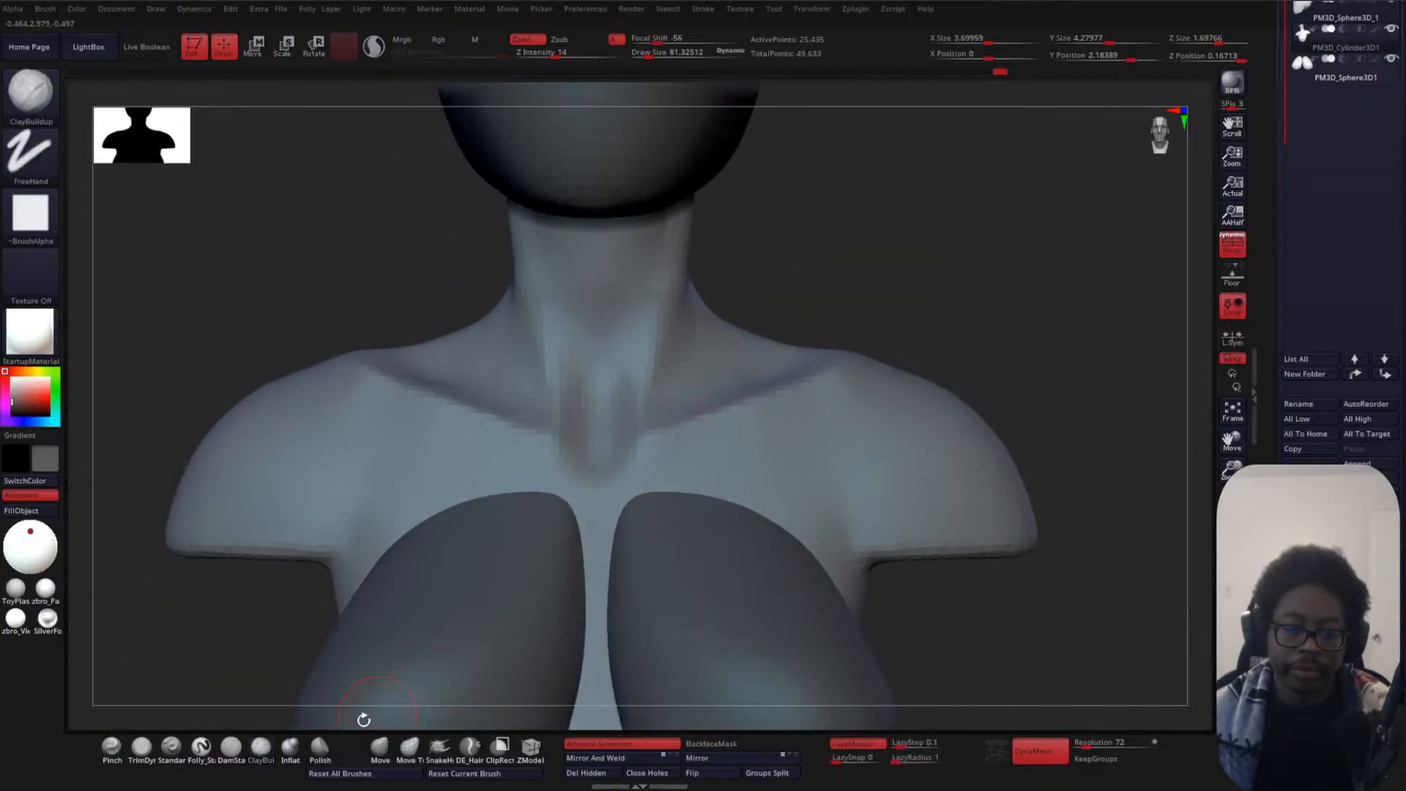
- Define a sharper V at the neck's base with a stroke at about 50 Draw Size and smooth around it
key(space)
mouse_move(653, 482)
mouse_down()
mouse_move(586, 465)
mouse_move(612, 481)
mouse_up()
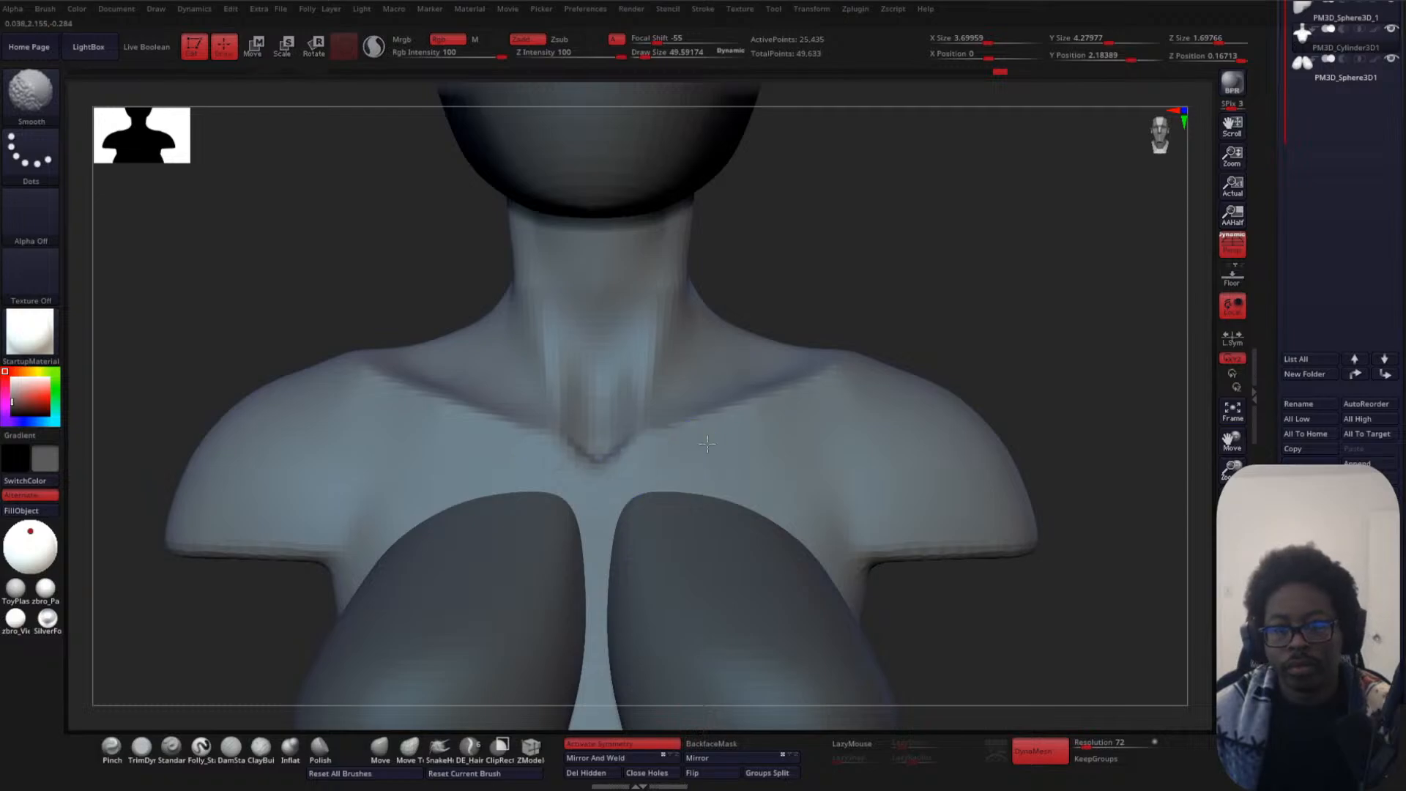
shift+drag(707, 444, 606, 485)
mouse_move(900, 248)
alt+mouse_down()
mouse_move(833, 314)
mouse_move(845, 276)
mouse_move(807, 339)
alt+mouse_up()
- Smooth the side of the neck at about 90 Draw Size and soften the hollows above the collarbones
key(space)
shift+drag(676, 444, 689, 393)
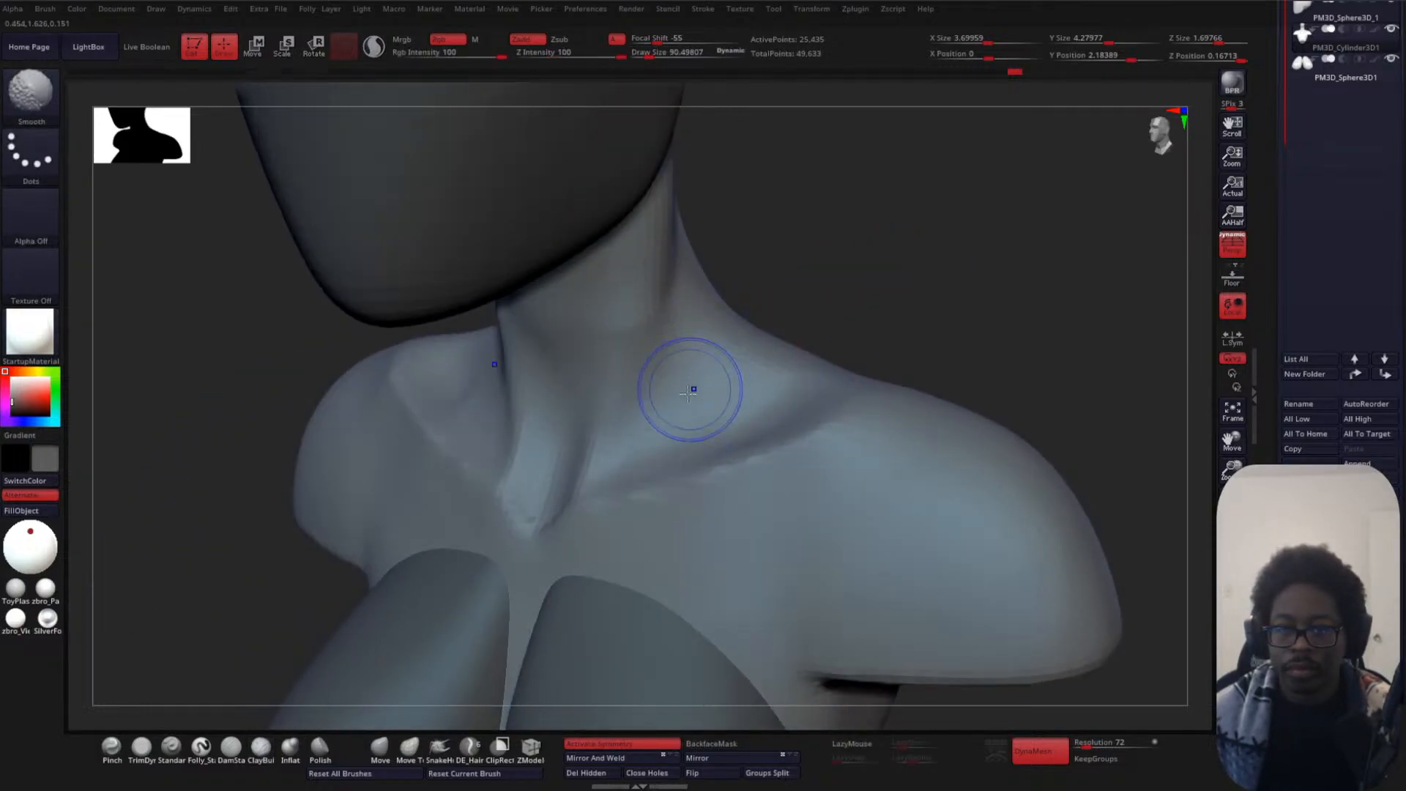
shift+drag(659, 312, 680, 176)
mouse_move(665, 440)
mouse_down()
mouse_move(674, 394)
mouse_move(689, 440)
mouse_move(732, 399)
mouse_move(802, 396)
mouse_move(745, 444)
mouse_move(692, 453)
mouse_move(788, 403)
mouse_move(739, 373)
mouse_move(715, 404)
mouse_move(728, 464)
mouse_move(806, 436)
mouse_up()
drag(879, 297, 970, 308)
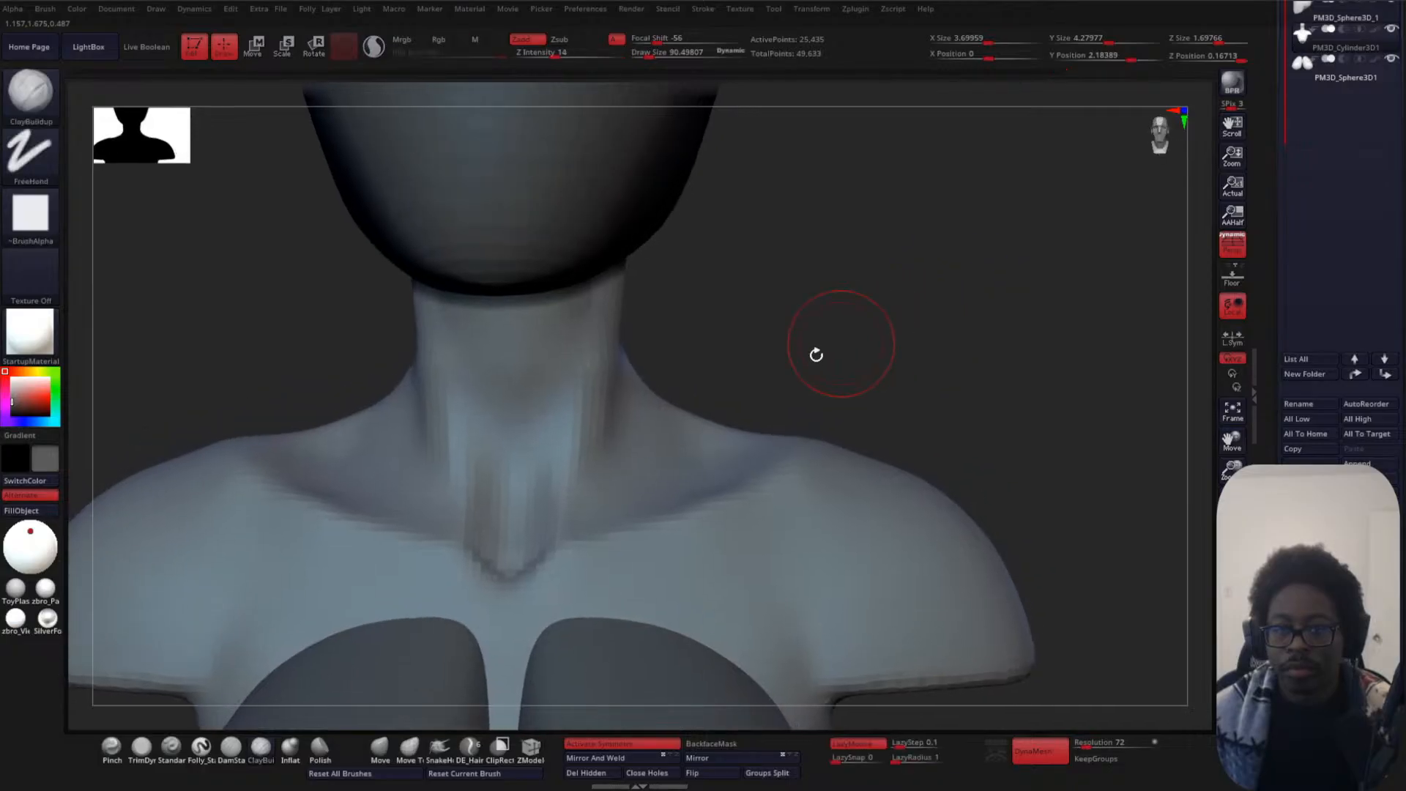
shift+drag(688, 384, 753, 380)
- Thicken the neck muscles with ClayBuildup strokes from the notch up to the jaw and smooth them into the throat
alt+drag(872, 302, 839, 348)
drag(551, 564, 587, 334)
mouse_move(780, 360)
mouse_down()
mouse_move(741, 371)
mouse_move(747, 361)
mouse_up()
shift+drag(597, 352, 537, 549)
mouse_move(511, 600)
mouse_down()
mouse_move(542, 552)
mouse_move(602, 328)
mouse_up()
drag(783, 361, 701, 360)
mouse_move(578, 539)
shift+mouse_down()
mouse_move(656, 233)
mouse_move(629, 425)
mouse_move(574, 521)
shift+mouse_up()
mouse_move(777, 354)
shift+mouse_down()
mouse_move(854, 347)
mouse_move(880, 247)
shift+mouse_up()
mouse_move(586, 533)
shift+mouse_down()
mouse_move(608, 475)
mouse_move(624, 297)
shift+mouse_up()
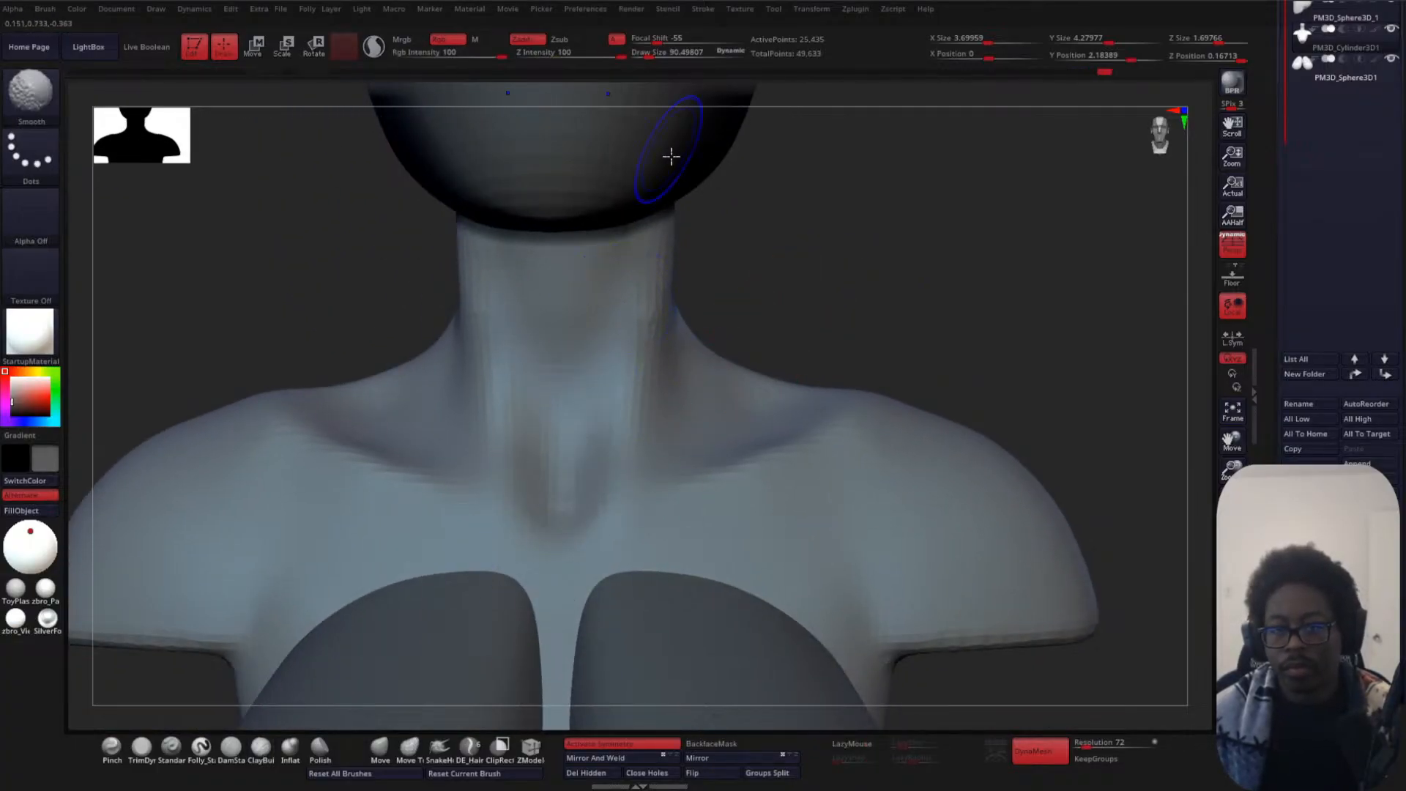
- Reshape the back of the neck with the Move brush at about 239 Draw Size, flaring its upper end beneath the head
alt+drag(884, 349, 857, 273)
click(381, 746)
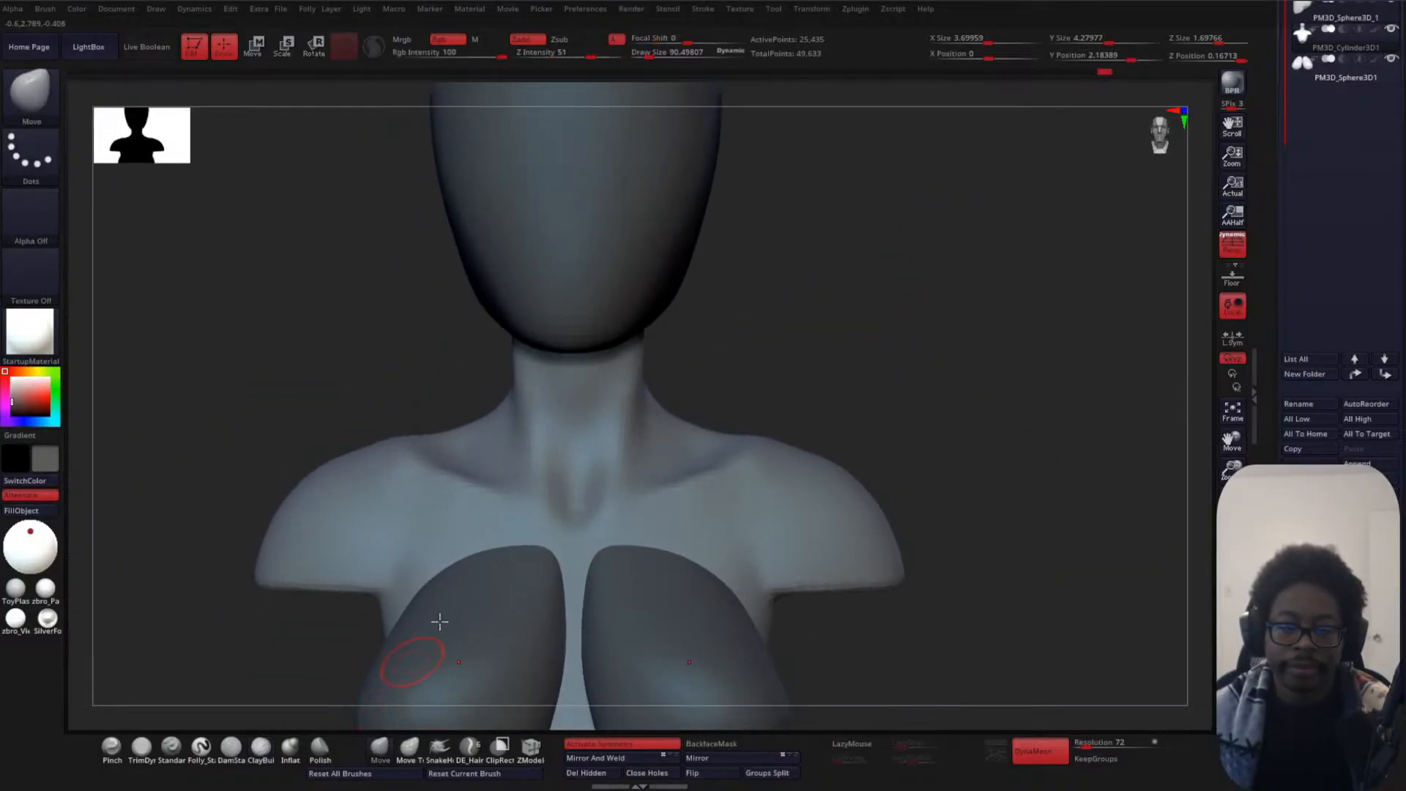
key(space)
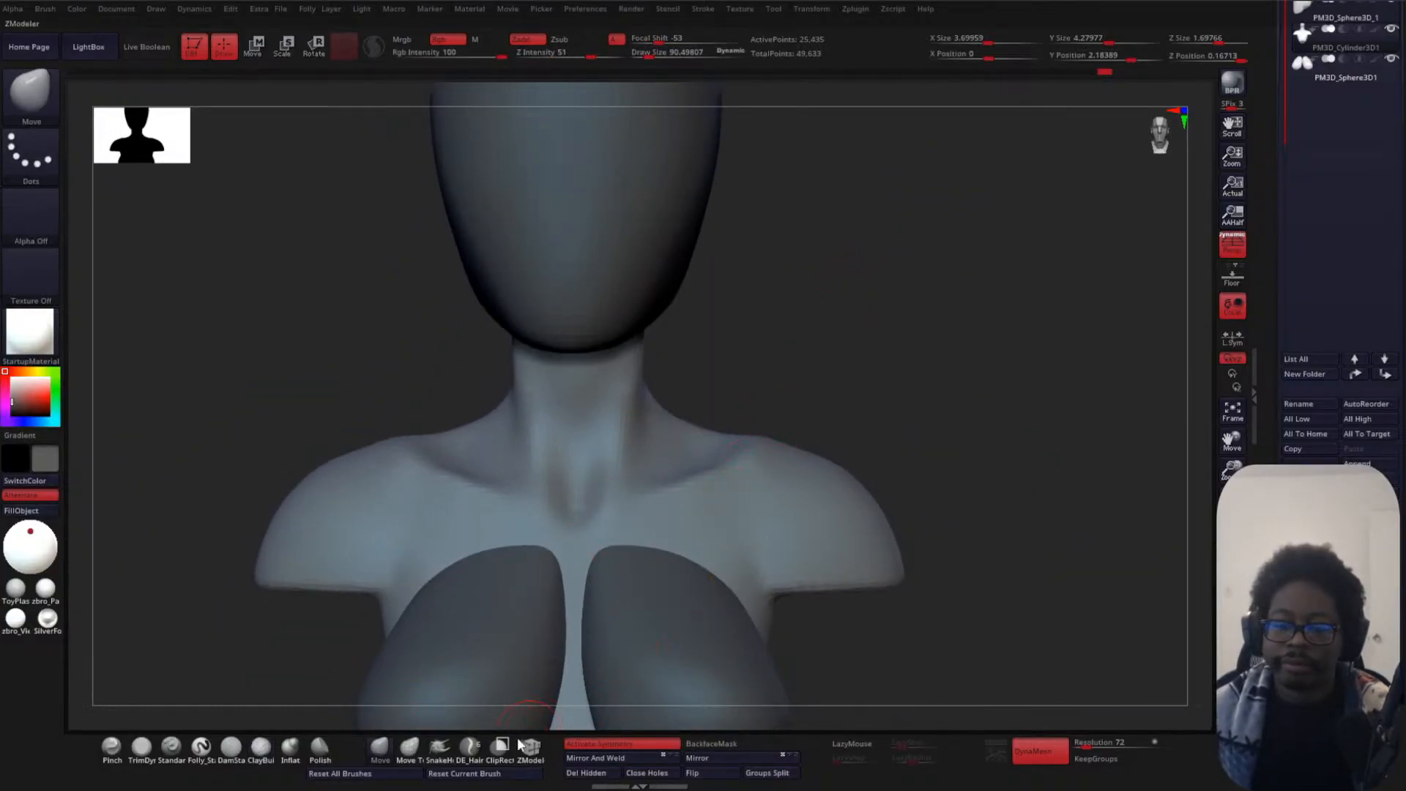
key(space)
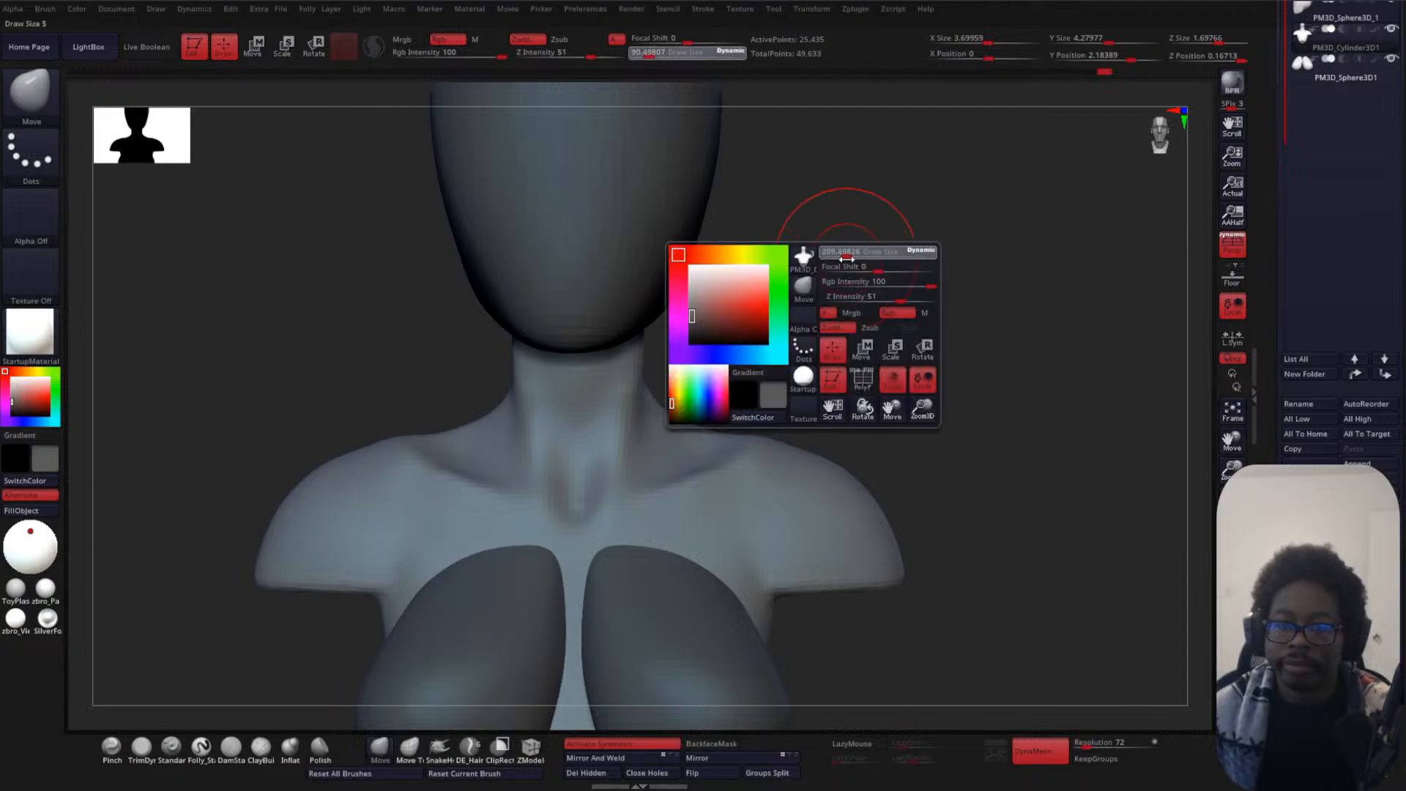
drag(847, 259, 850, 259)
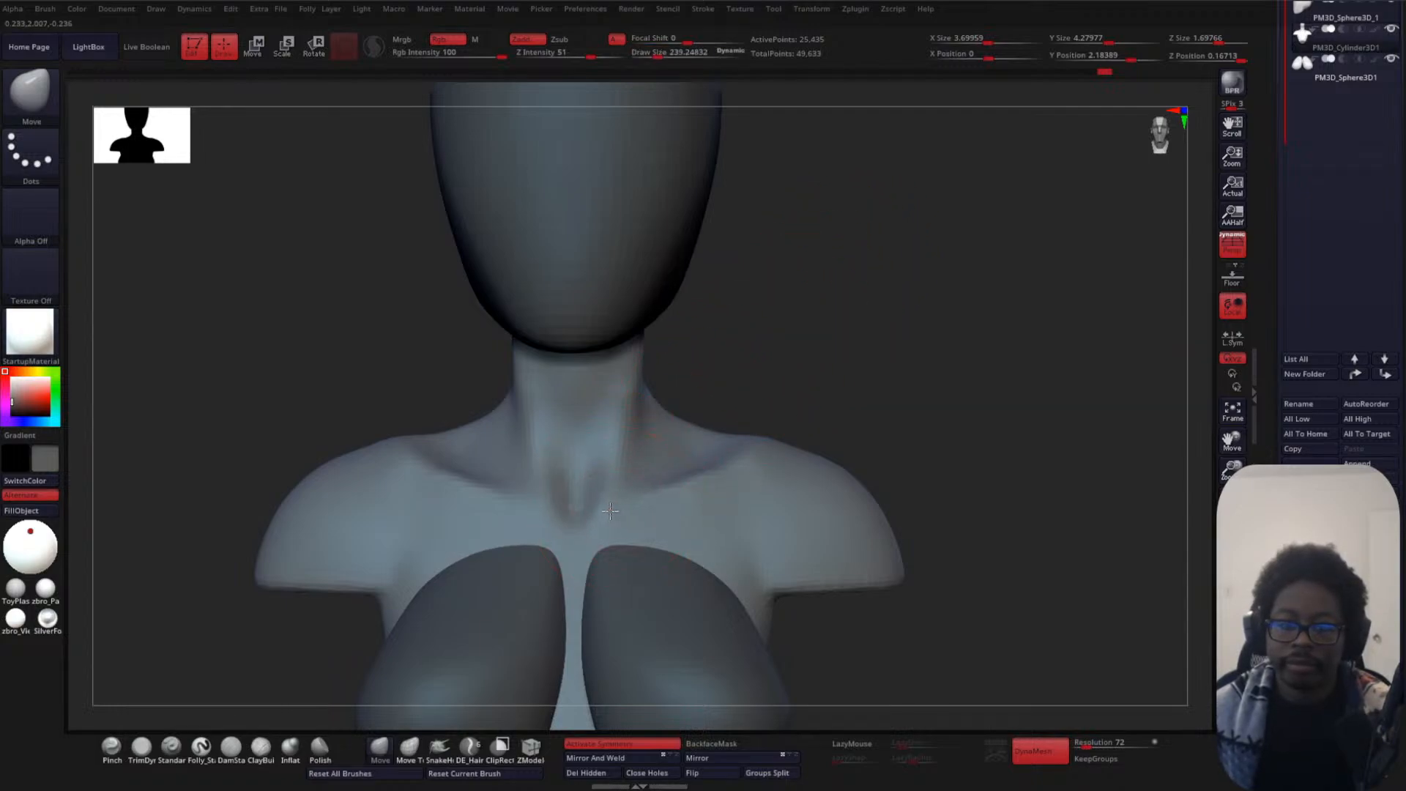
mouse_move(628, 394)
right_down()
mouse_move(728, 336)
mouse_move(619, 404)
mouse_move(685, 395)
mouse_move(650, 398)
mouse_move(787, 352)
right_up()
mouse_move(700, 279)
shift+right_down()
mouse_move(747, 389)
mouse_move(829, 333)
shift+right_up()
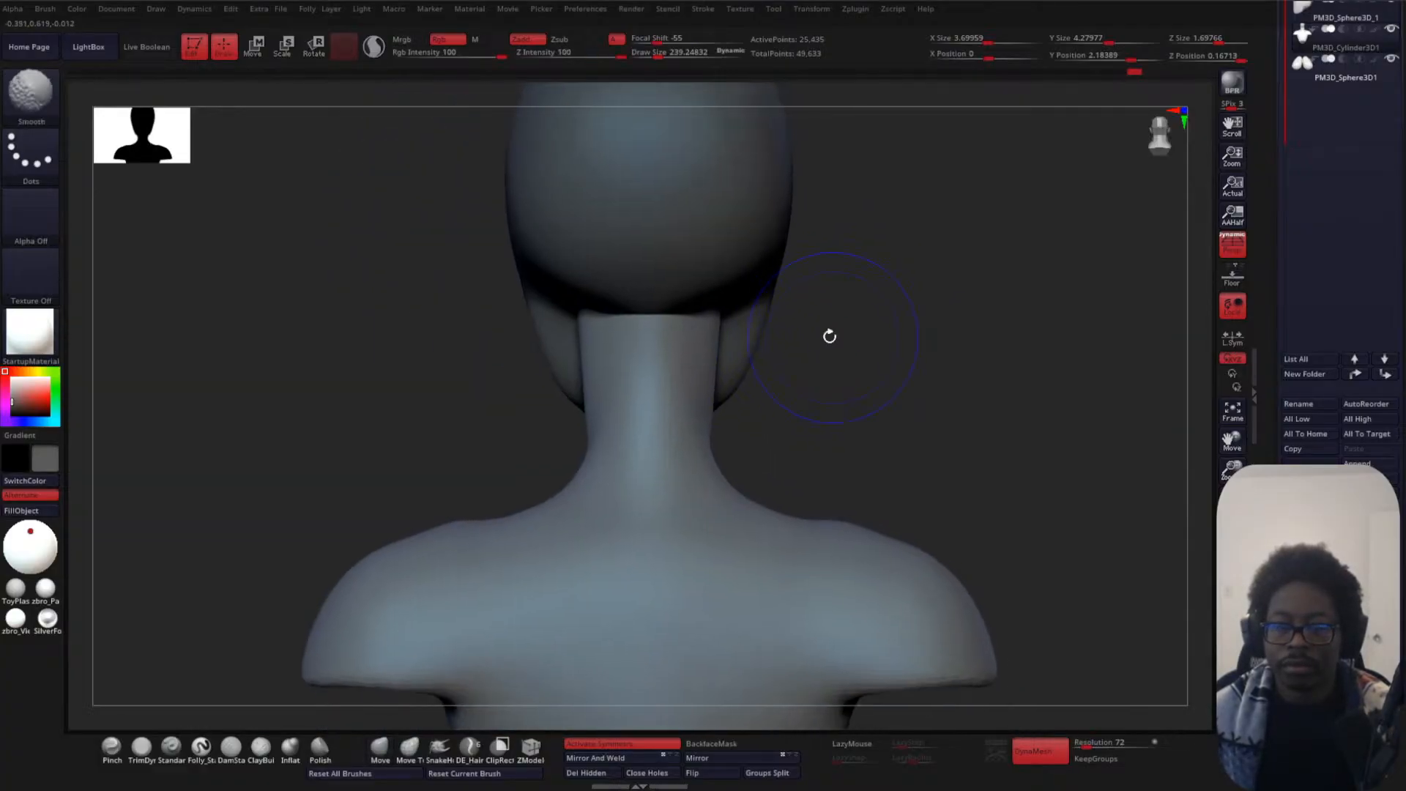
mouse_move(720, 326)
mouse_down()
mouse_move(734, 307)
mouse_move(713, 357)
mouse_up()
key(shift)
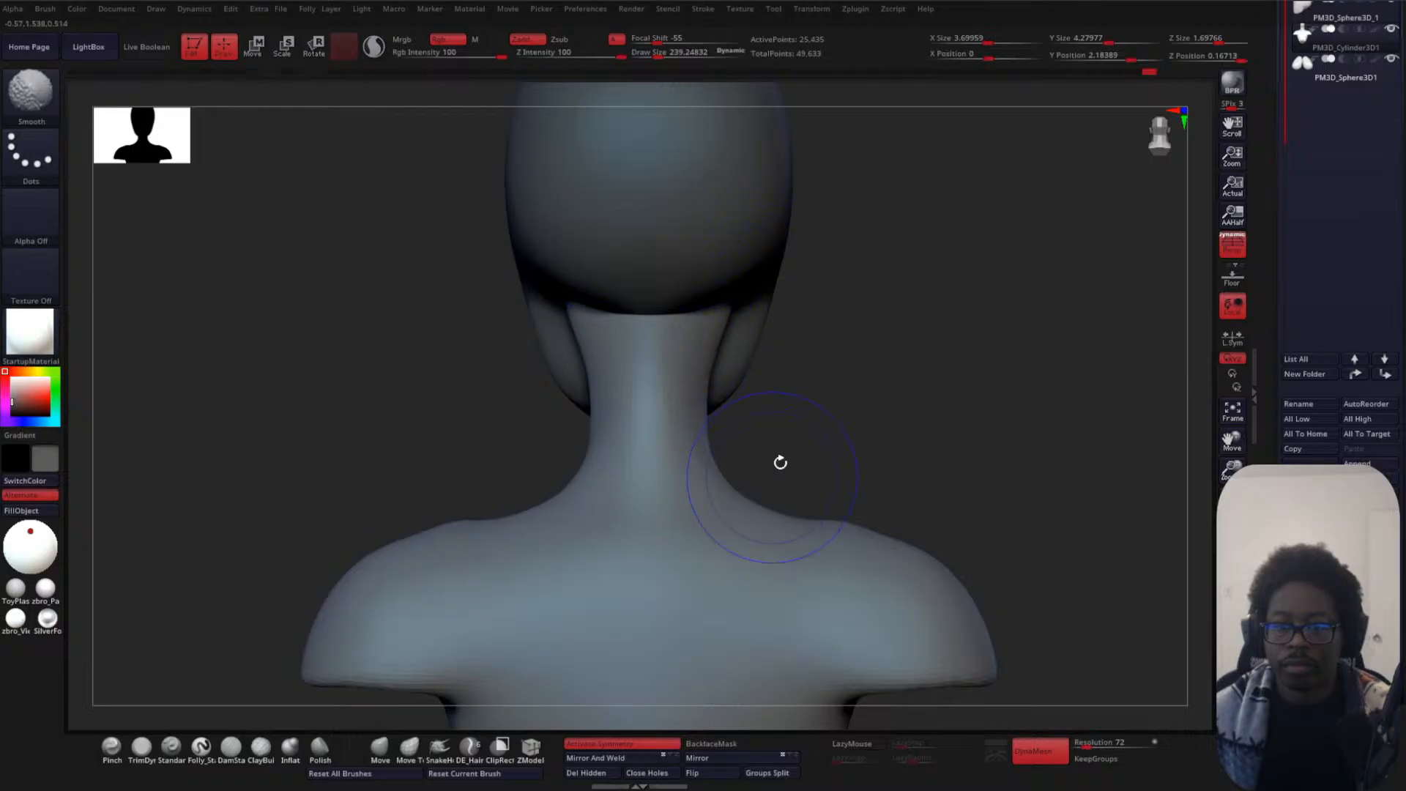
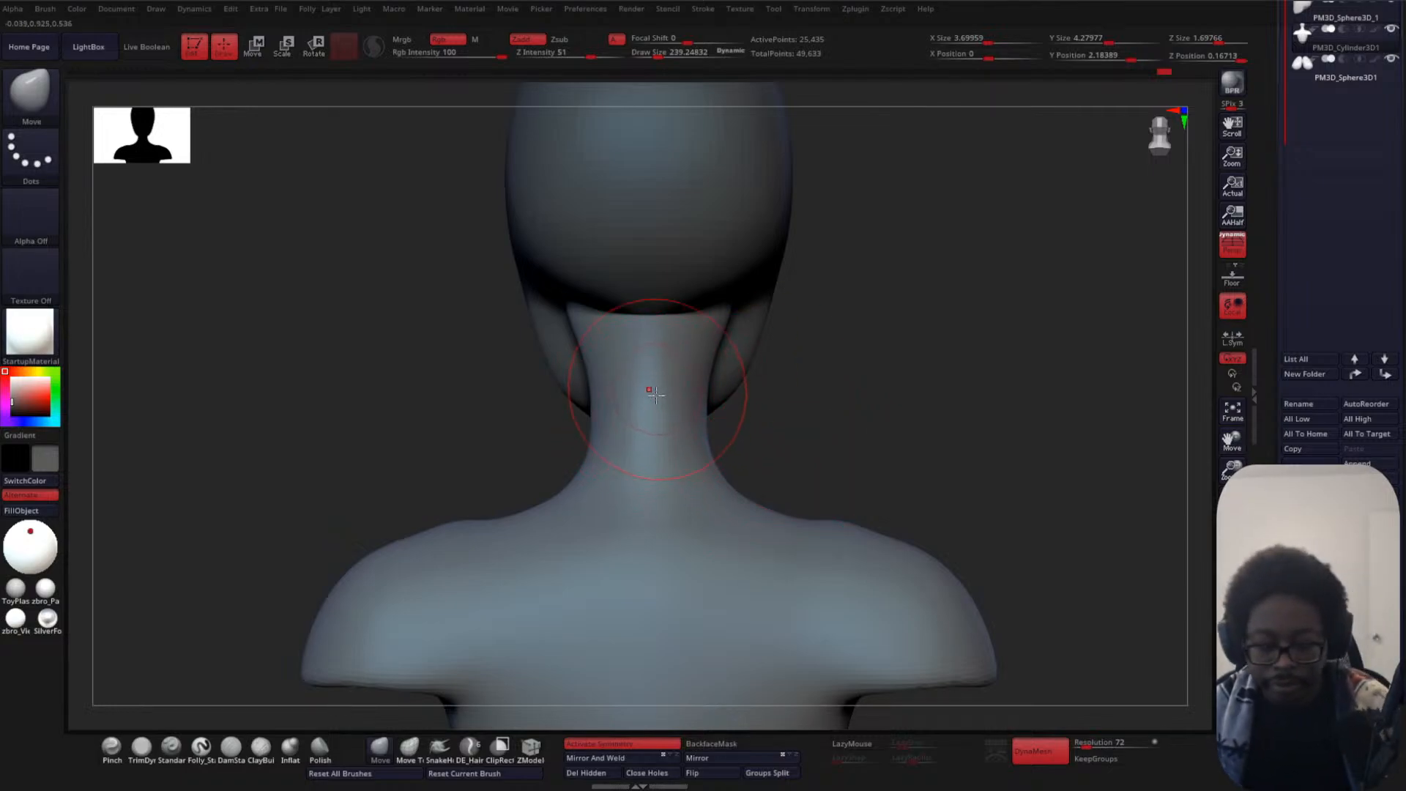
- Smooth the back of the neck and its transition into the upper back
shift+drag(649, 390, 648, 359)
mouse_move(673, 521)
shift+mouse_down()
mouse_move(666, 434)
mouse_move(651, 487)
shift+mouse_up()
mouse_move(904, 448)
alt+mouse_down()
mouse_move(911, 326)
mouse_move(908, 484)
alt+mouse_up()
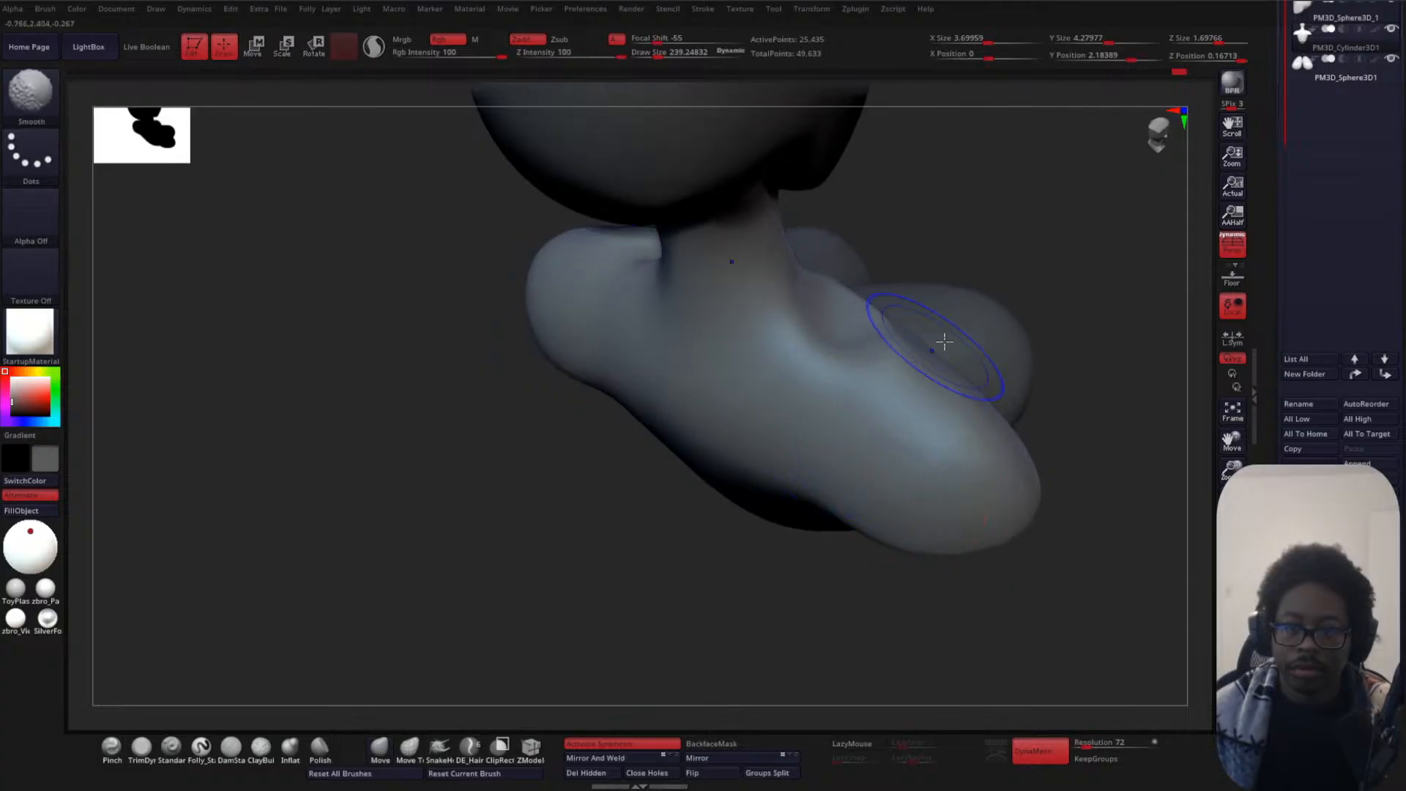
mouse_move(581, 584)
mouse_down()
mouse_move(540, 524)
mouse_move(465, 641)
mouse_move(314, 462)
mouse_move(154, 462)
mouse_up()
alt+drag(1073, 314, 926, 292)
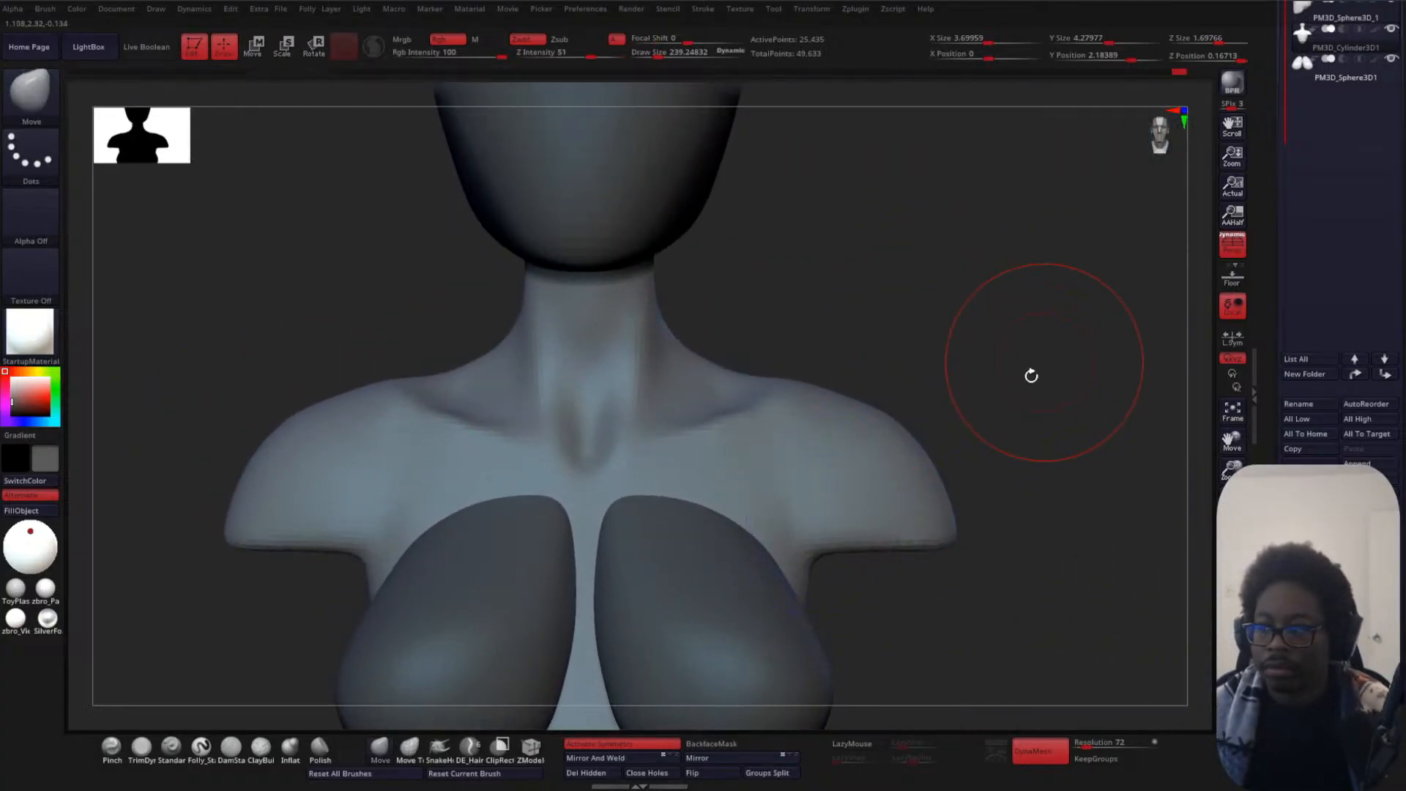
- Adjust the collarbones and their blend into the shoulders with the Move brush at about 144 Draw Size, checking them from several angles
alt+drag(1032, 374, 1021, 267)
key(space)
alt+drag(1031, 261, 955, 393)
mouse_move(850, 347)
alt+mouse_down()
mouse_move(876, 352)
mouse_move(937, 280)
mouse_move(877, 389)
mouse_move(938, 322)
mouse_move(952, 279)
alt+mouse_up()
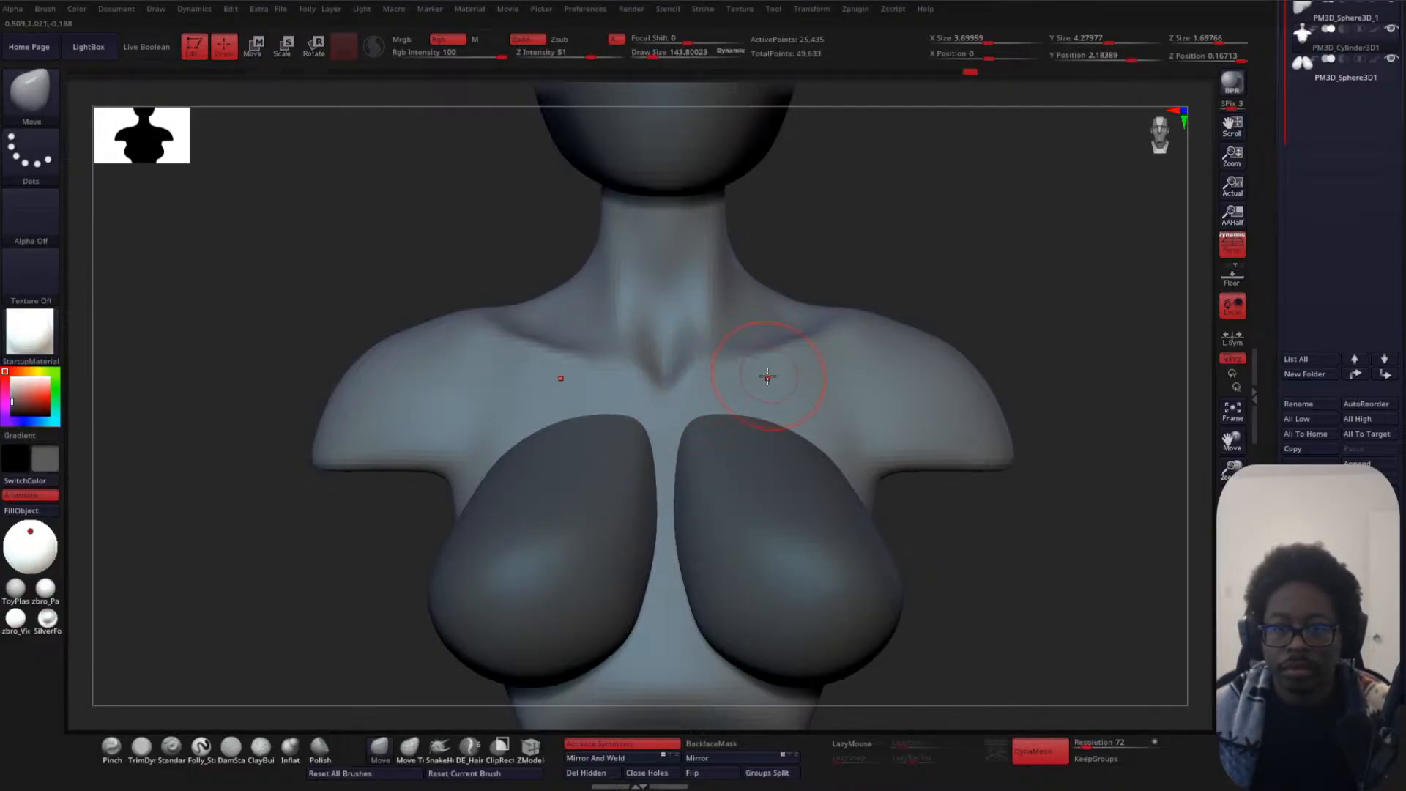
drag(950, 283, 822, 288)
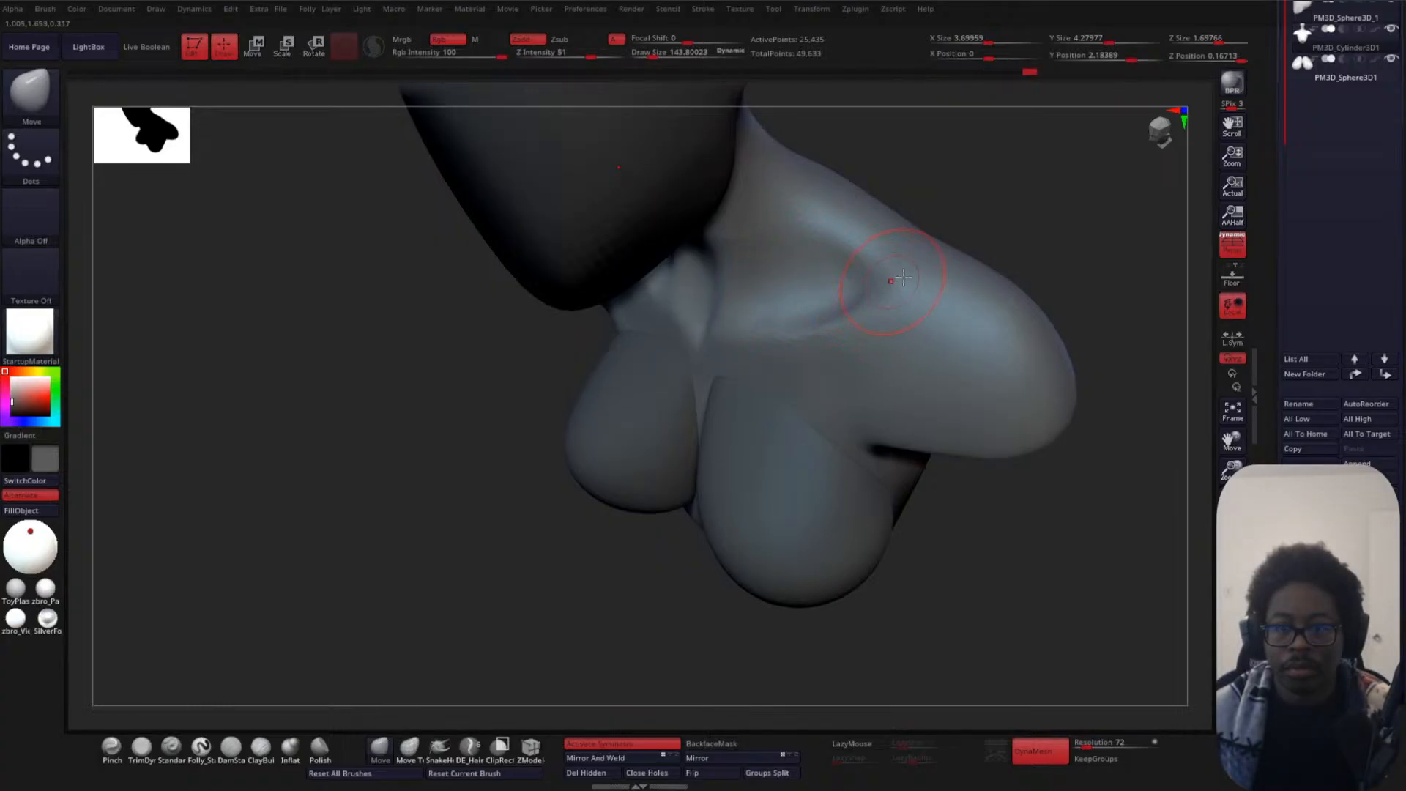
mouse_move(989, 220)
mouse_down()
mouse_move(1070, 211)
mouse_move(1096, 241)
mouse_move(811, 303)
mouse_up()
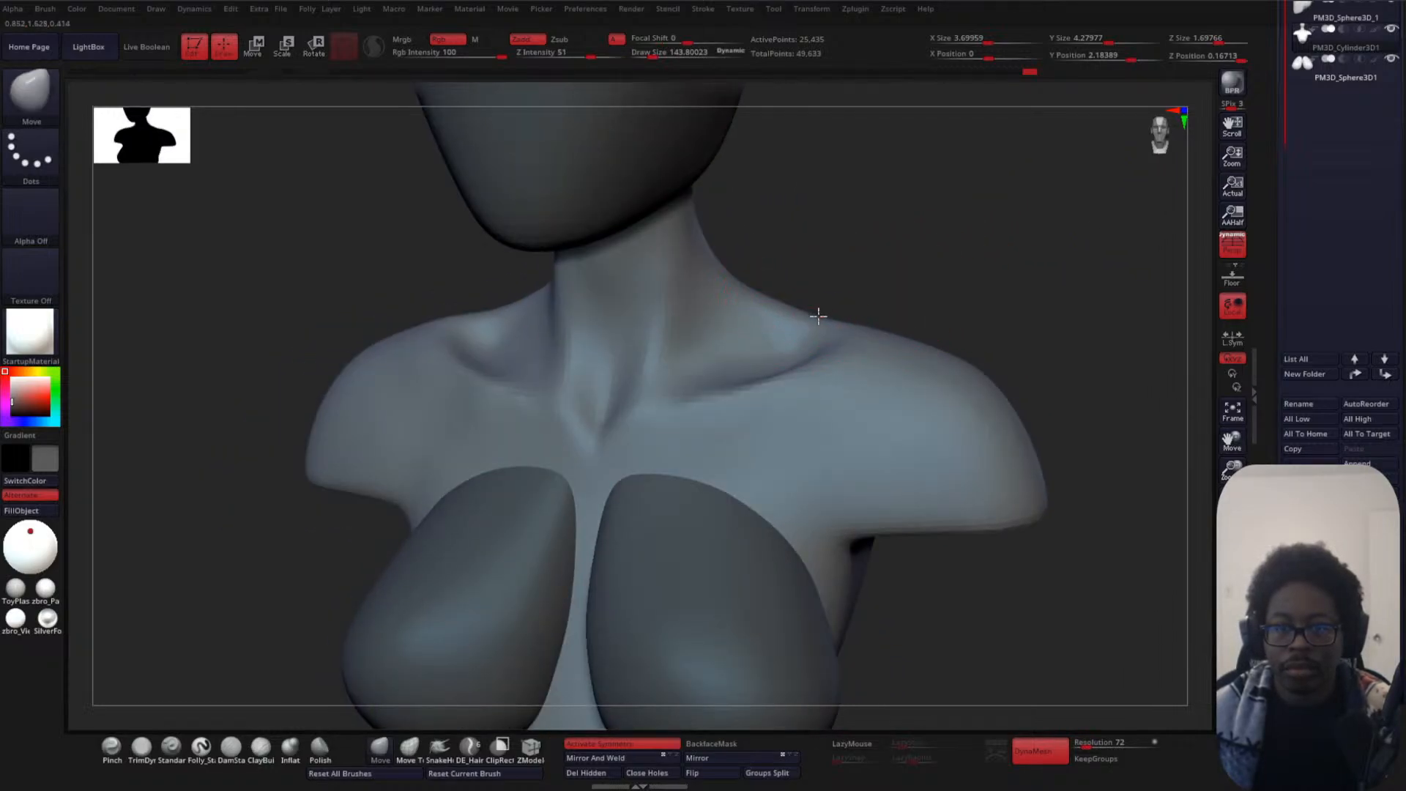
shift+drag(1077, 408, 1092, 333)
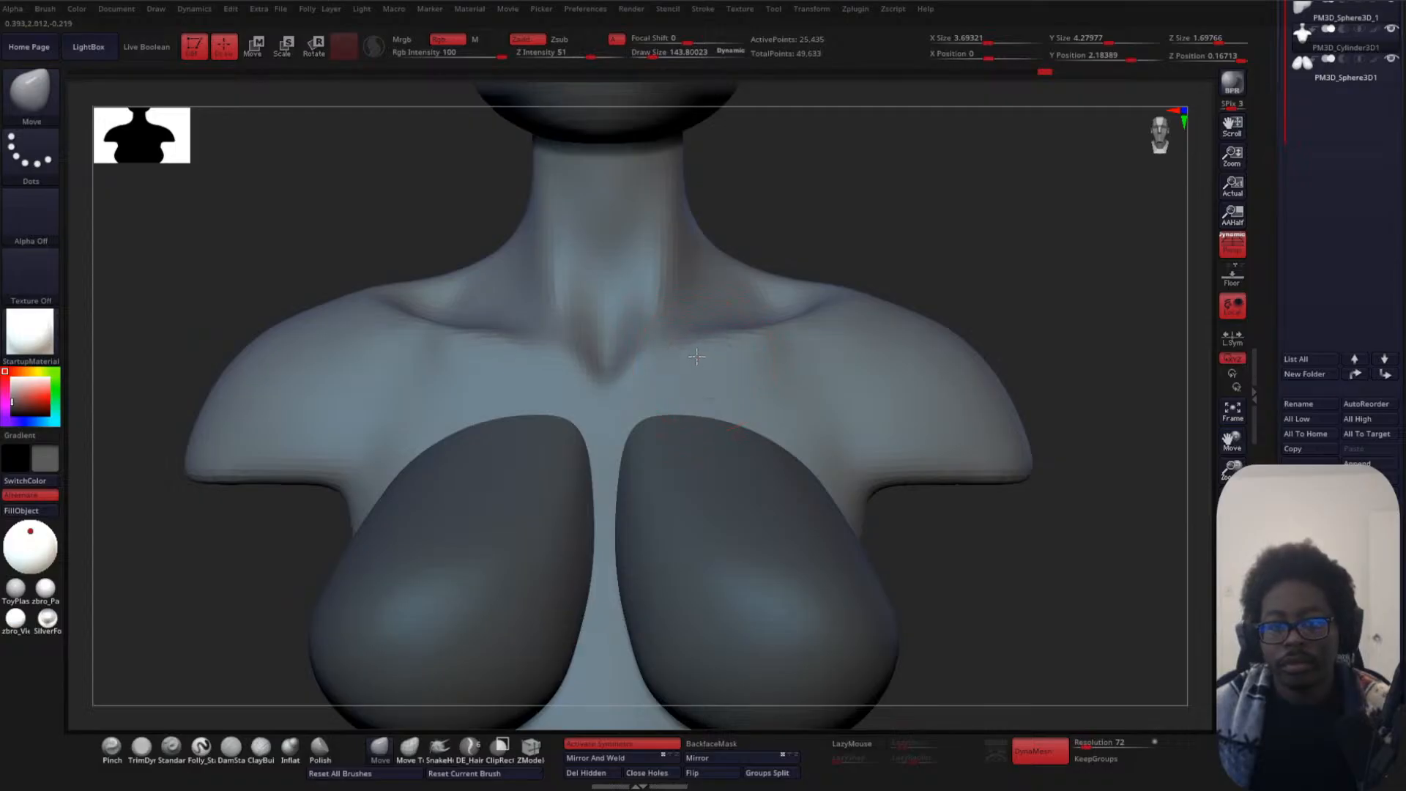
mouse_move(960, 259)
shift+mouse_down()
mouse_move(954, 354)
mouse_move(945, 317)
shift+mouse_up()
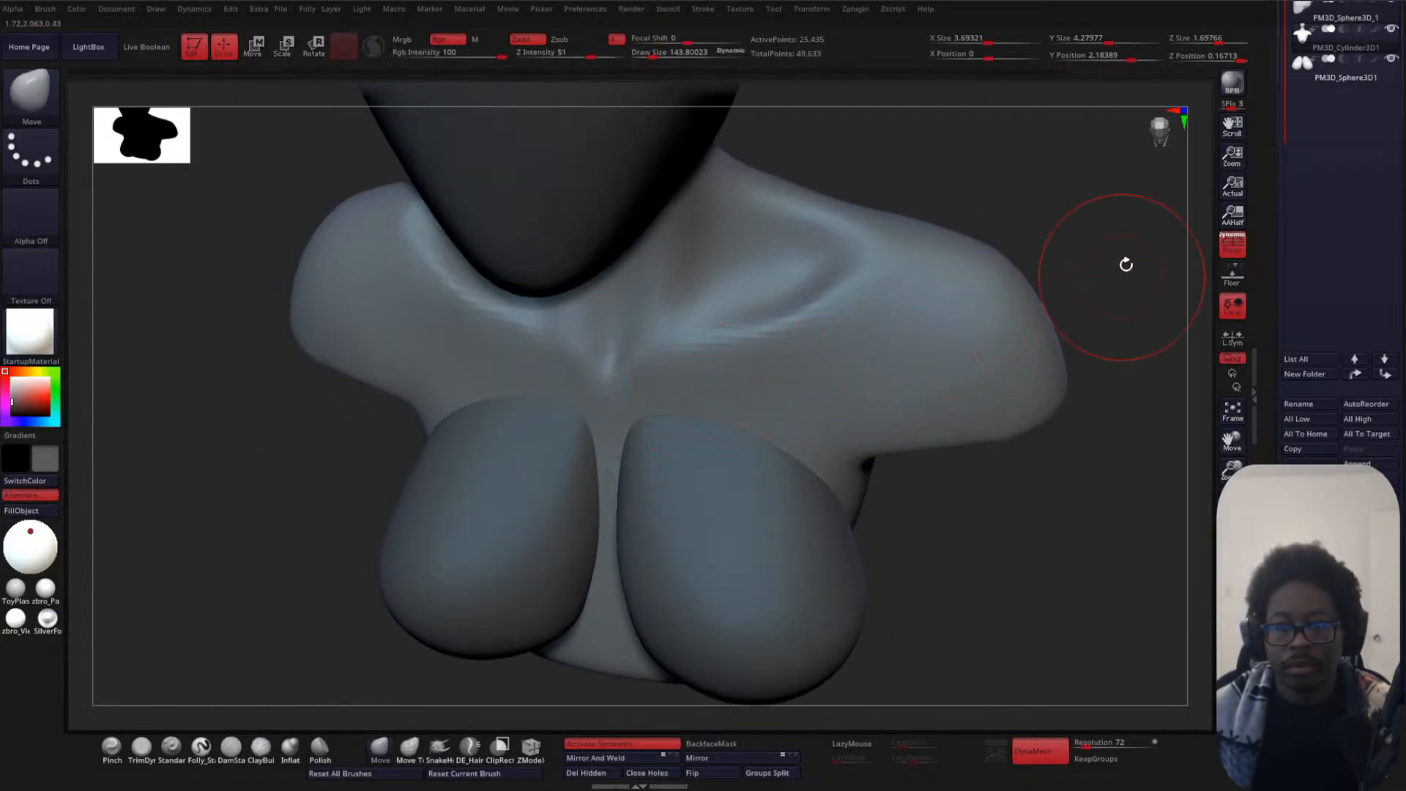
mouse_move(1124, 264)
shift+mouse_down()
mouse_move(1105, 204)
mouse_move(970, 254)
shift+mouse_up()
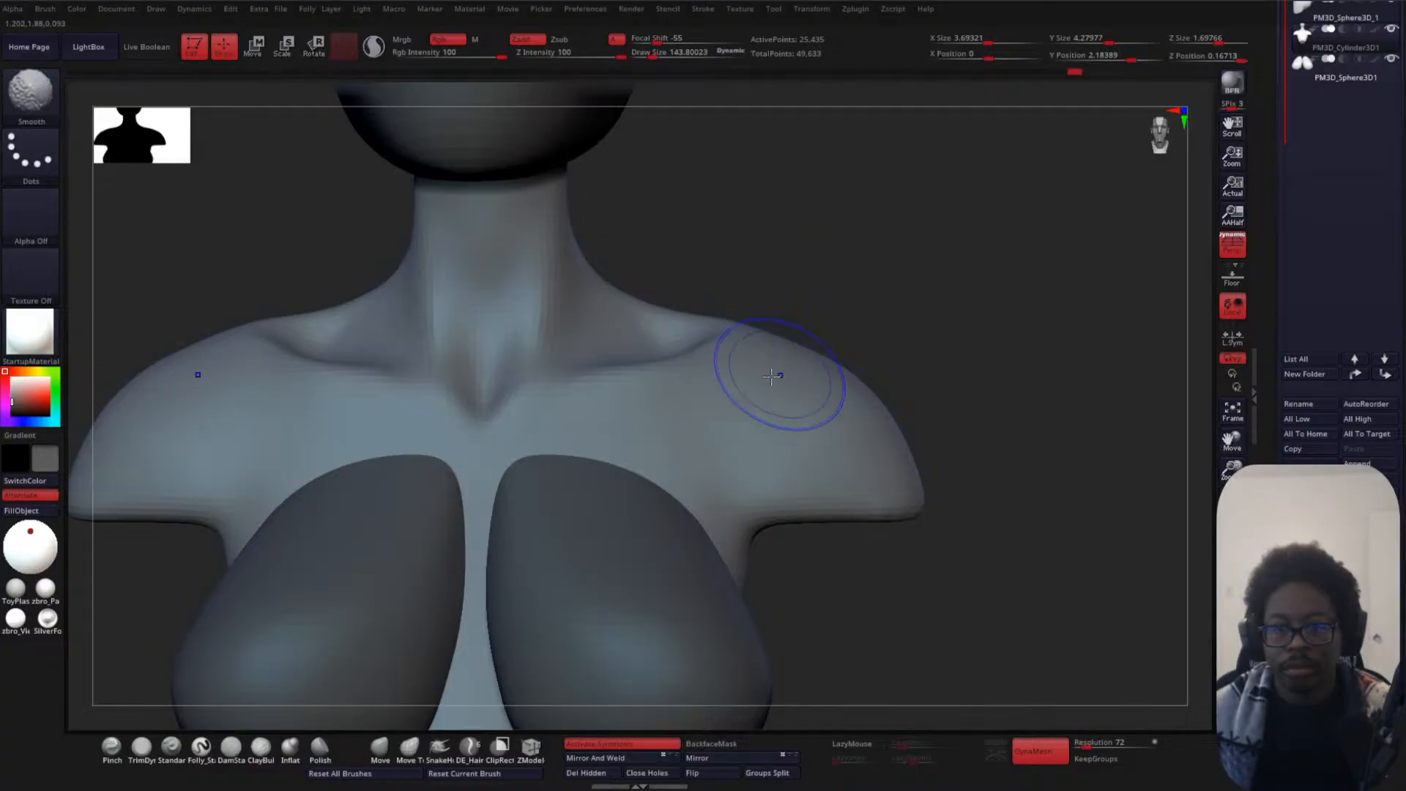
- Reshape the upper contour of the shoulders with the Move brush at about 255 Draw Size
drag(933, 361, 1005, 247)
key(space)
drag(905, 308, 915, 296)
shift+drag(876, 339, 870, 344)
mouse_move(1024, 352)
alt+mouse_down()
mouse_move(1054, 301)
mouse_move(964, 315)
mouse_move(957, 198)
mouse_move(864, 315)
alt+mouse_up()
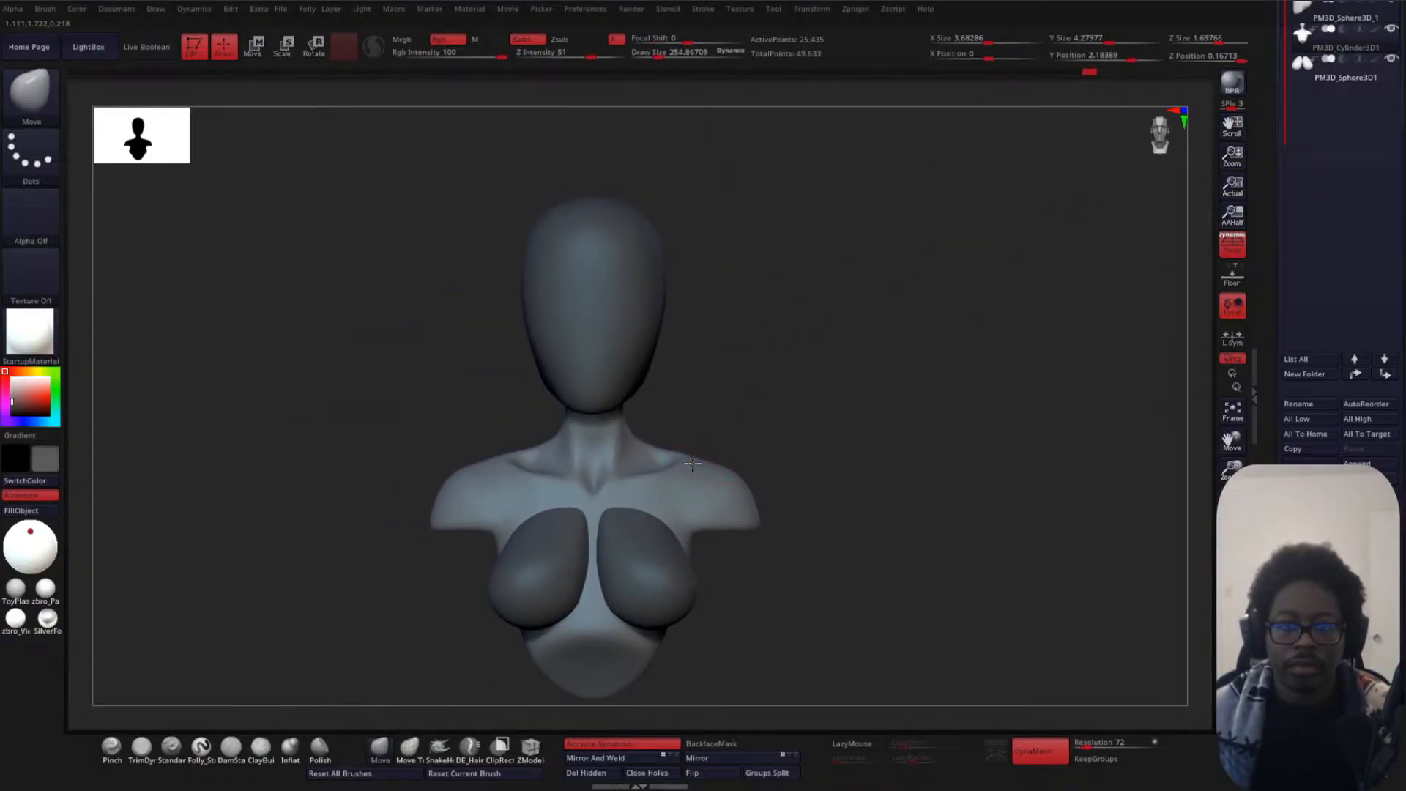
drag(708, 459, 705, 441)
- Refine the collarbone ridges and outer hollows with the Move brush at about 156 Draw Size and soften them with light smoothing
alt+drag(797, 381, 801, 455)
drag(834, 340, 824, 376)
key(space)
drag(831, 356, 824, 435)
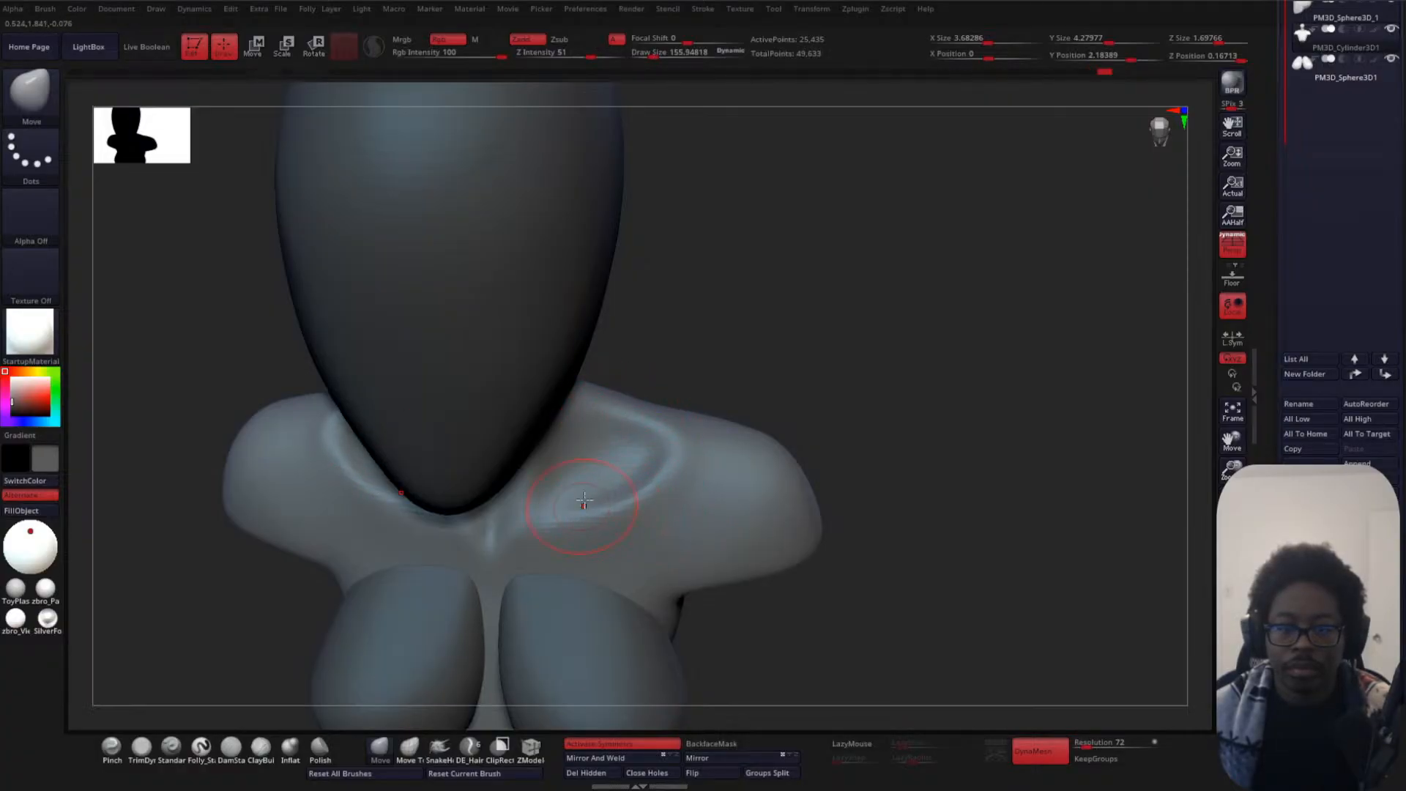
shift+drag(828, 386, 835, 327)
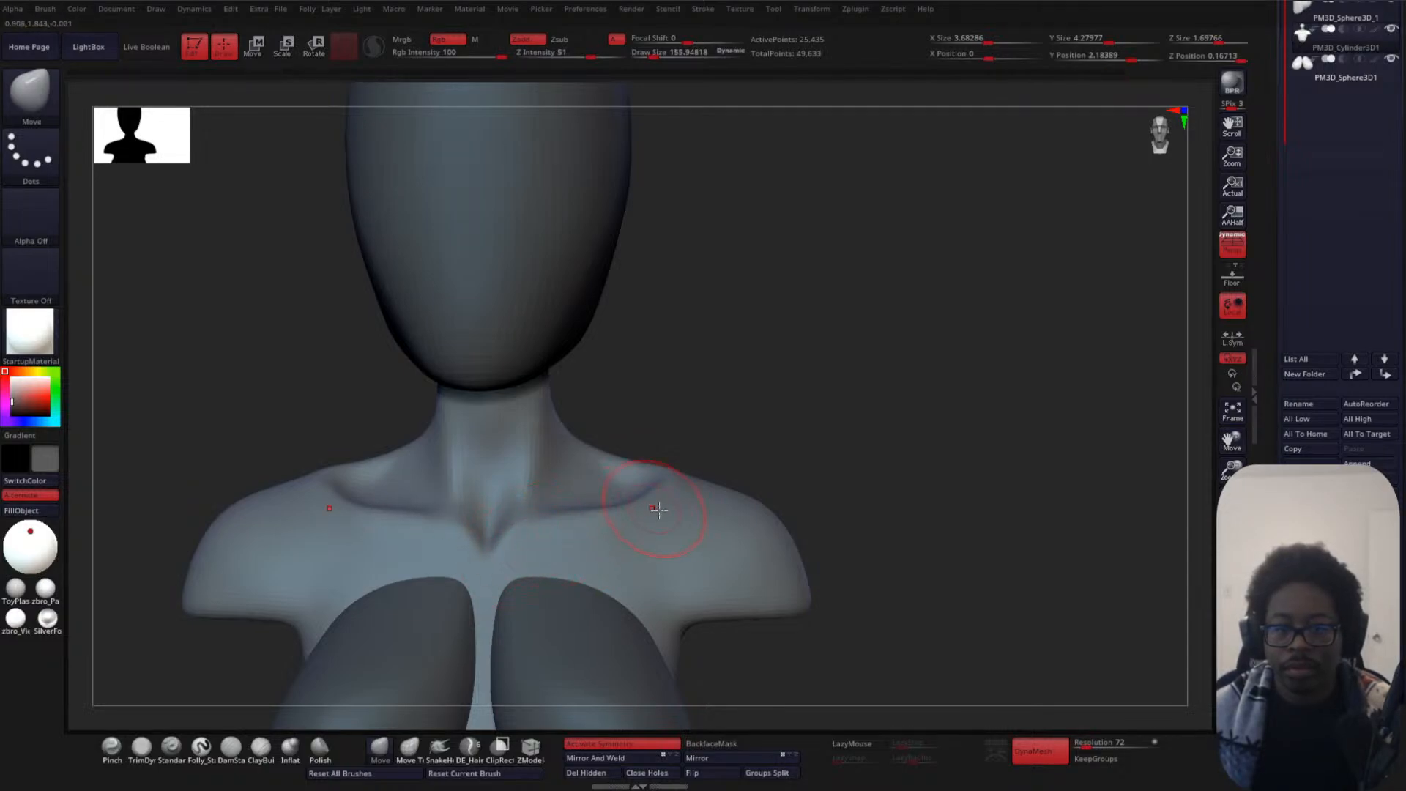
key(shift)
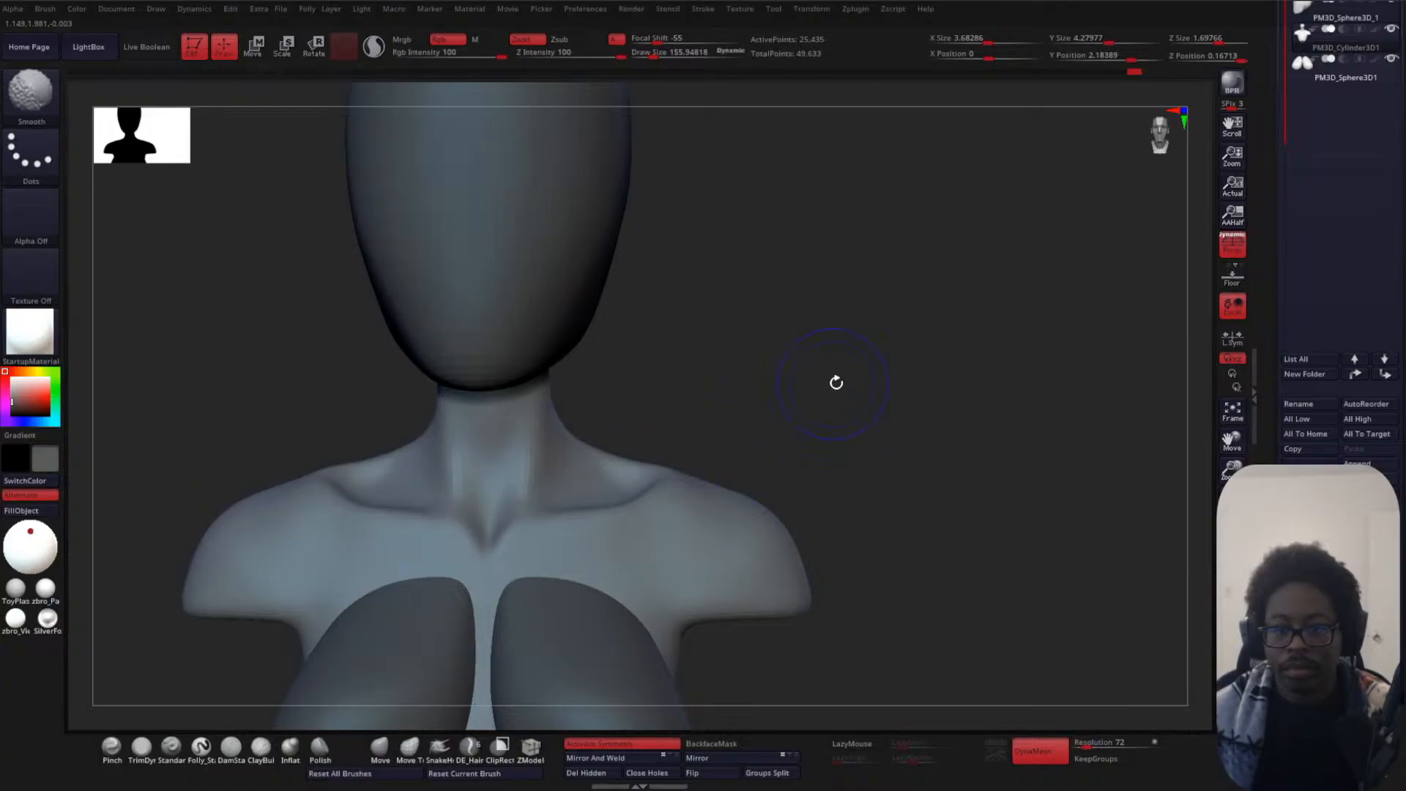
alt+drag(836, 382, 864, 322)
mouse_move(787, 436)
alt+mouse_down()
mouse_move(865, 331)
mouse_move(789, 370)
mouse_move(675, 339)
alt+mouse_up()
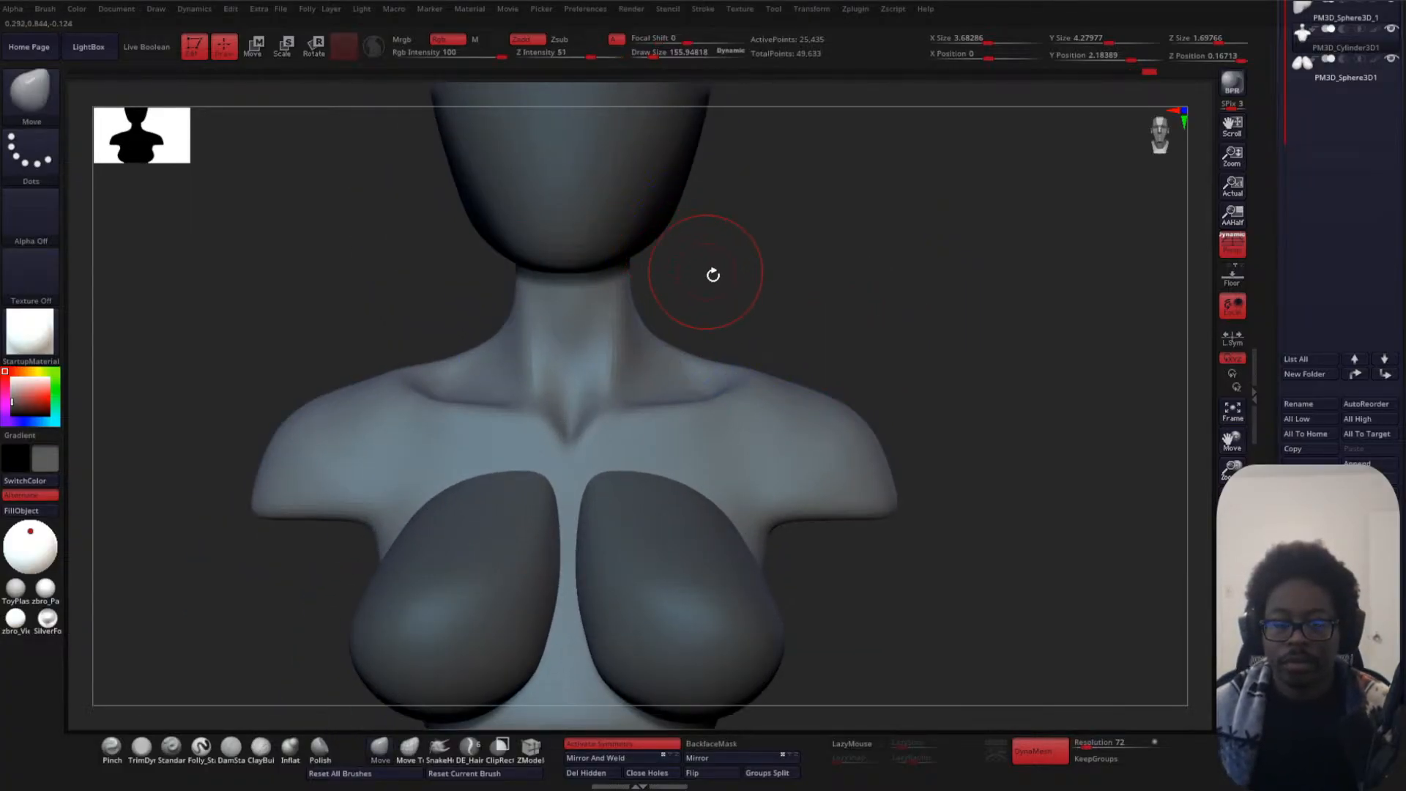
mouse_move(830, 287)
alt+mouse_down()
mouse_move(853, 244)
mouse_move(828, 242)
alt+mouse_up()
key(shift)
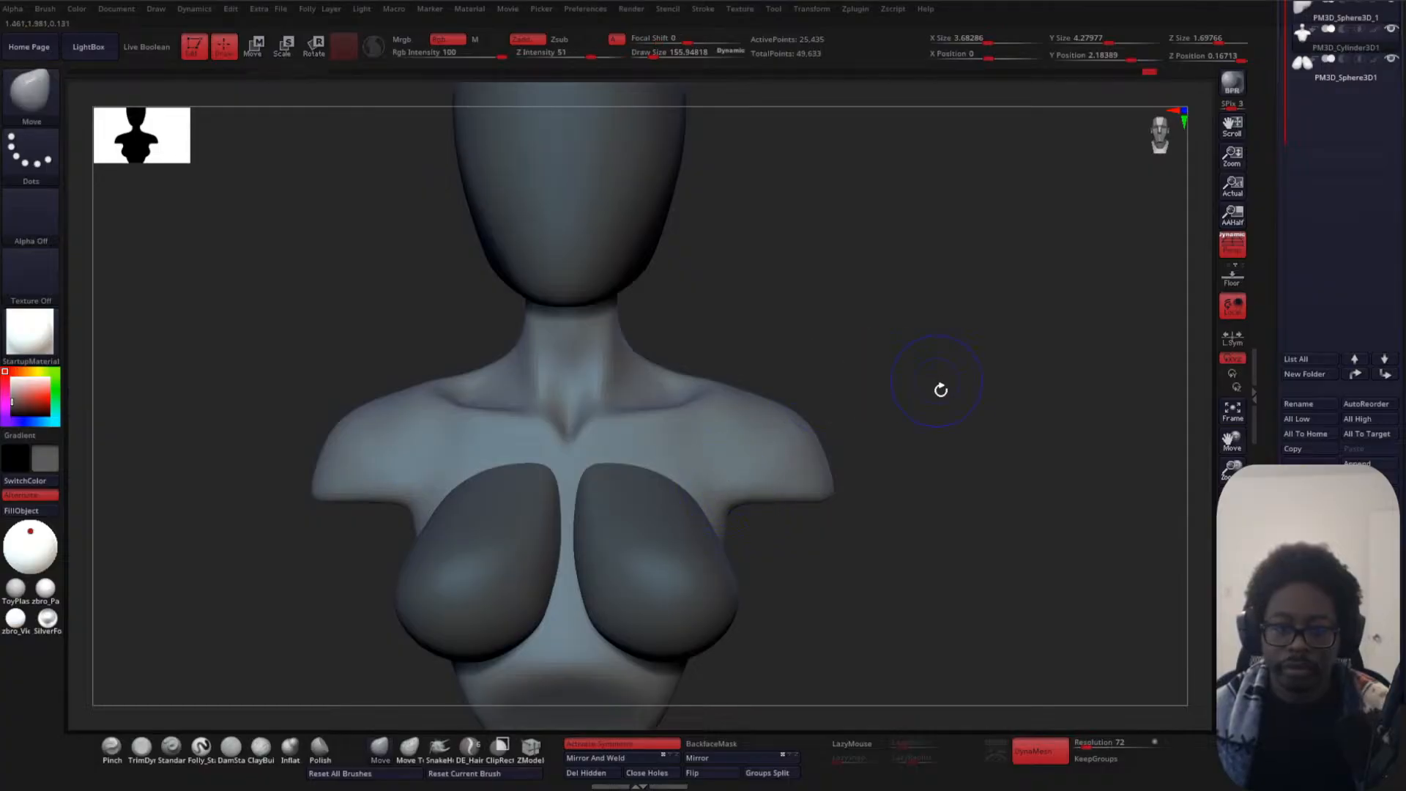
- Merge the breast subtool into the torso and fuse them with DynaMesh at Resolution 72
alt+drag(941, 390, 1020, 258)
click(1319, 78)
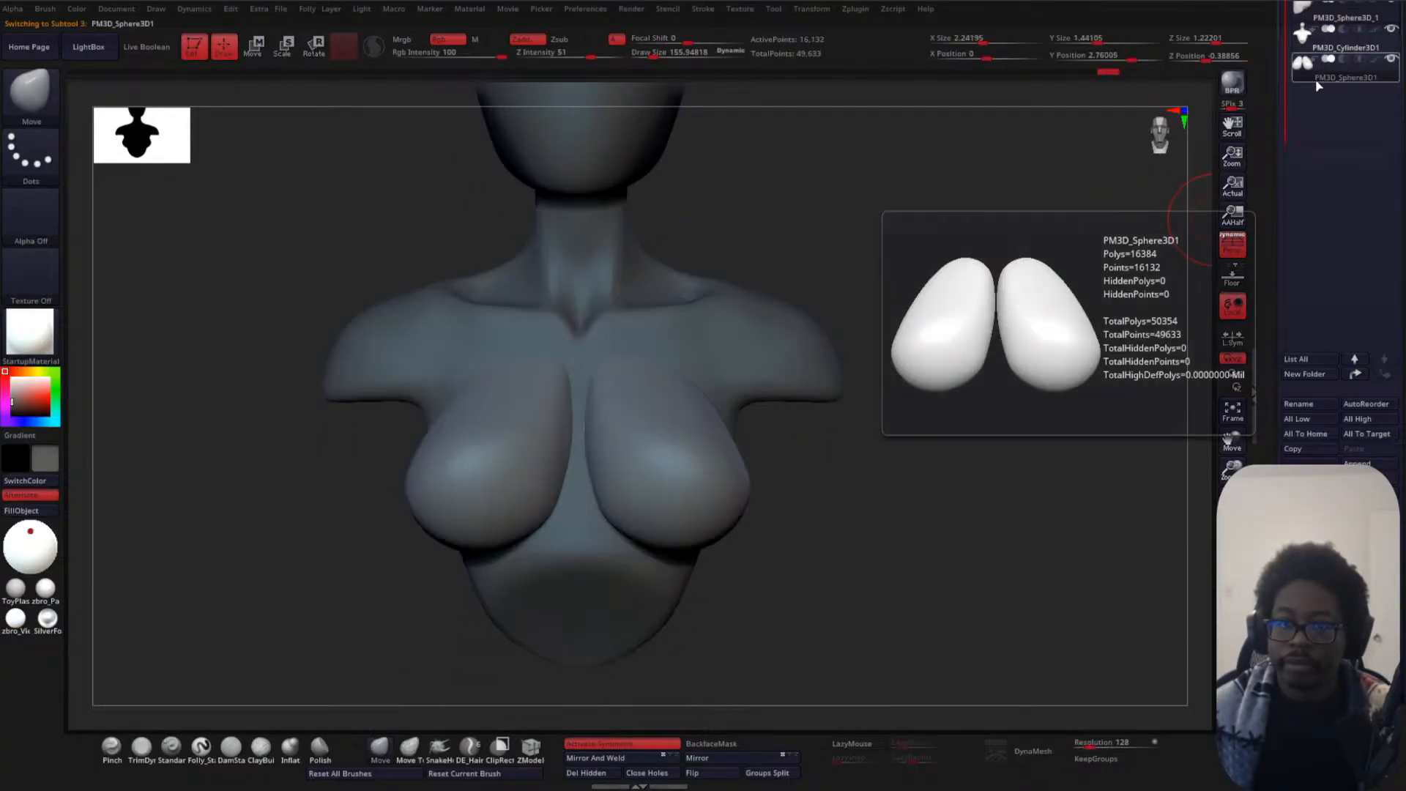
click(1319, 53)
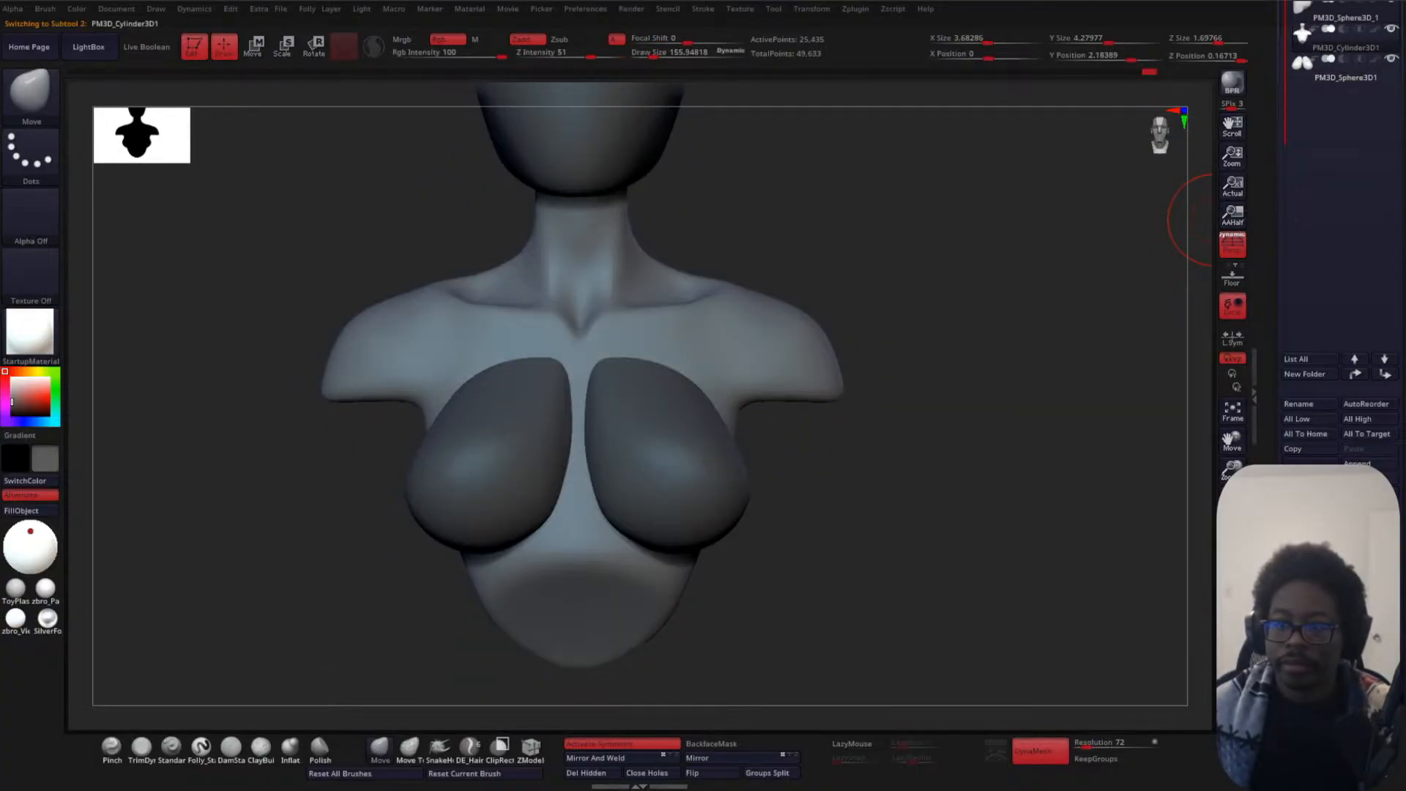
mouse_move(985, 385)
alt+mouse_down()
mouse_move(994, 356)
mouse_move(970, 496)
alt+mouse_up()
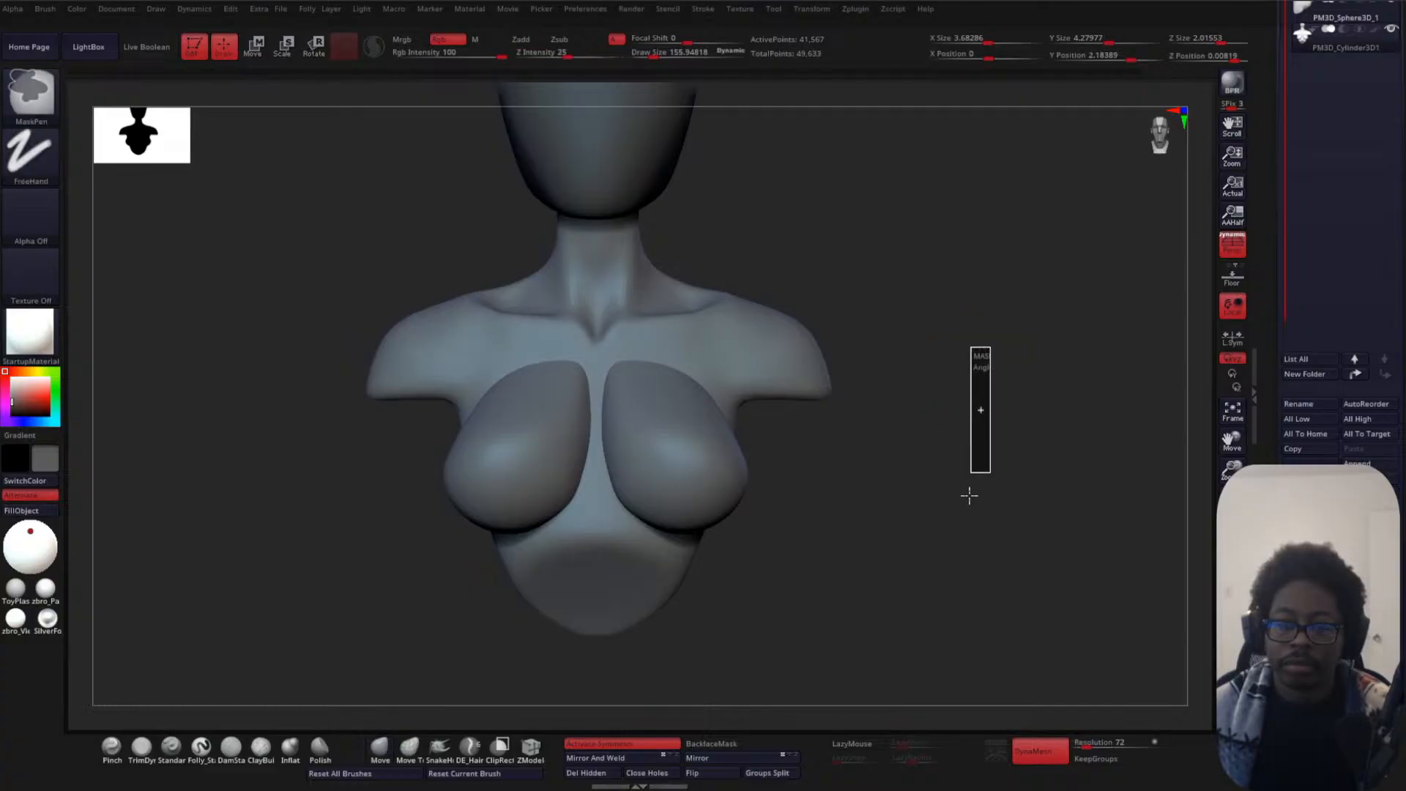
- Smooth the seams where the breasts join the upper chest and the sides of the torso
mouse_move(634, 384)
shift+mouse_down()
mouse_move(697, 364)
mouse_move(634, 389)
mouse_move(611, 455)
mouse_move(639, 526)
shift+mouse_up()
drag(959, 489, 825, 493)
shift+drag(682, 432, 698, 357)
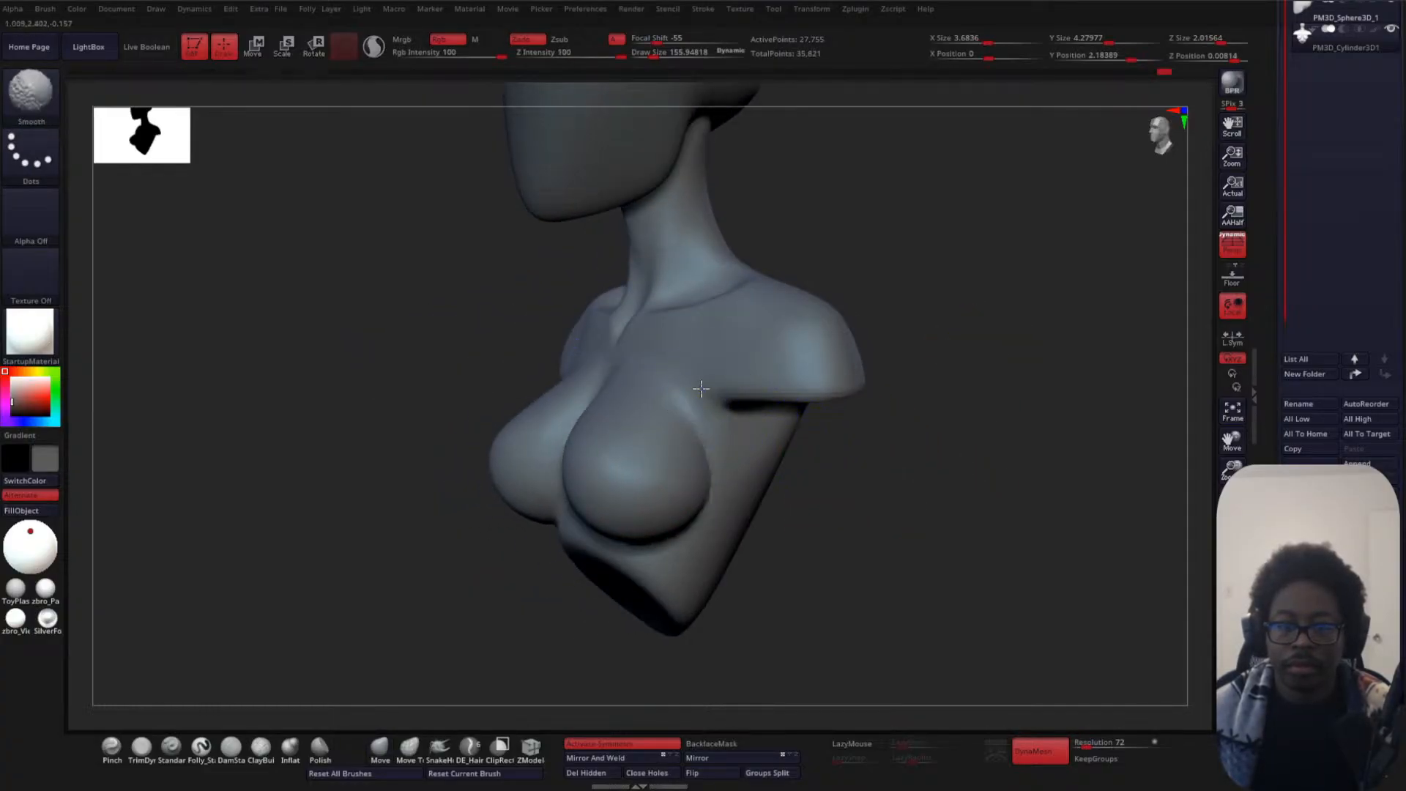
mouse_move(805, 557)
mouse_down()
mouse_move(901, 518)
mouse_move(929, 480)
mouse_move(877, 552)
mouse_move(685, 613)
mouse_up()
- Fill the transition between the outer breasts and armpits with ClayBuildup and smooth it along with the inner chest
click(261, 746)
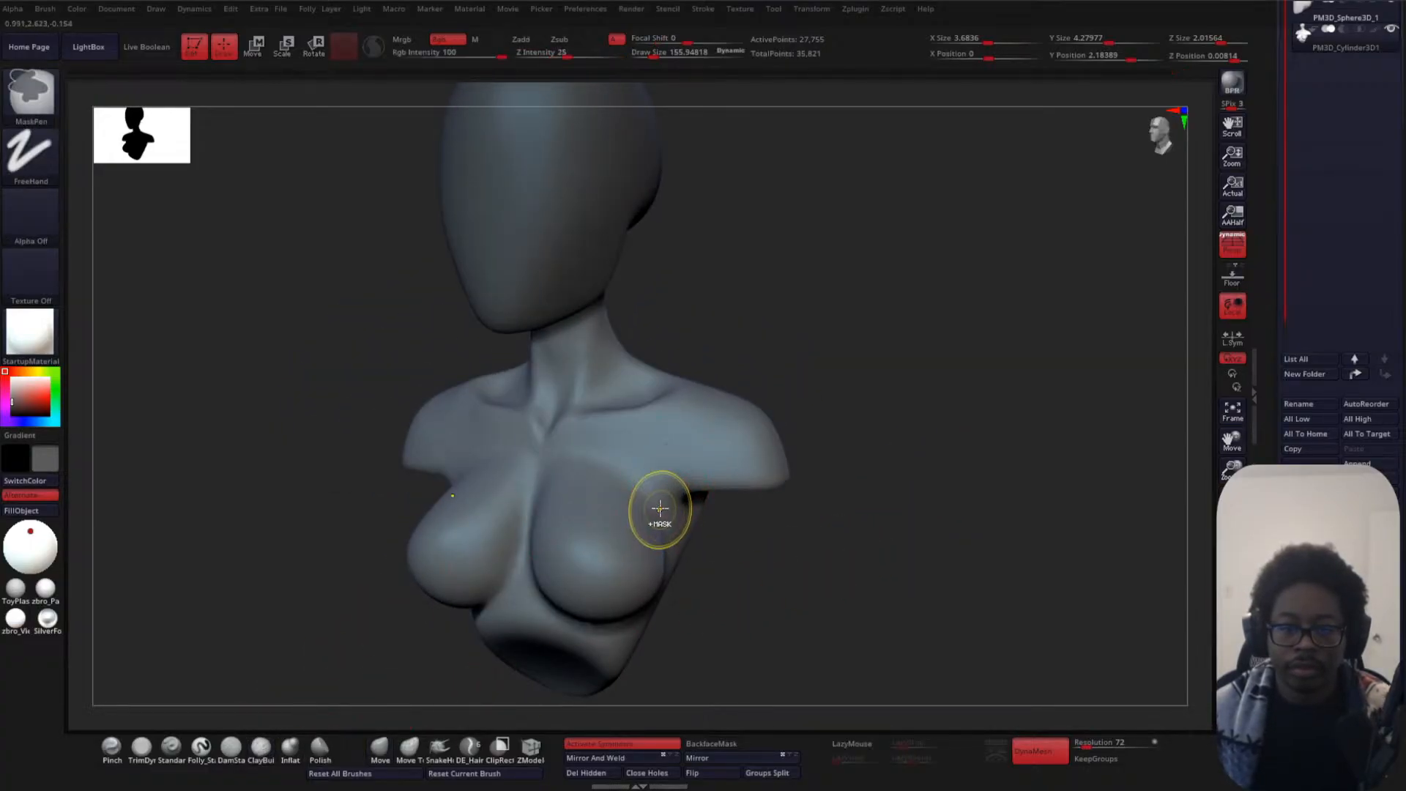
key(space)
drag(669, 551, 691, 438)
key(ctrl+z)
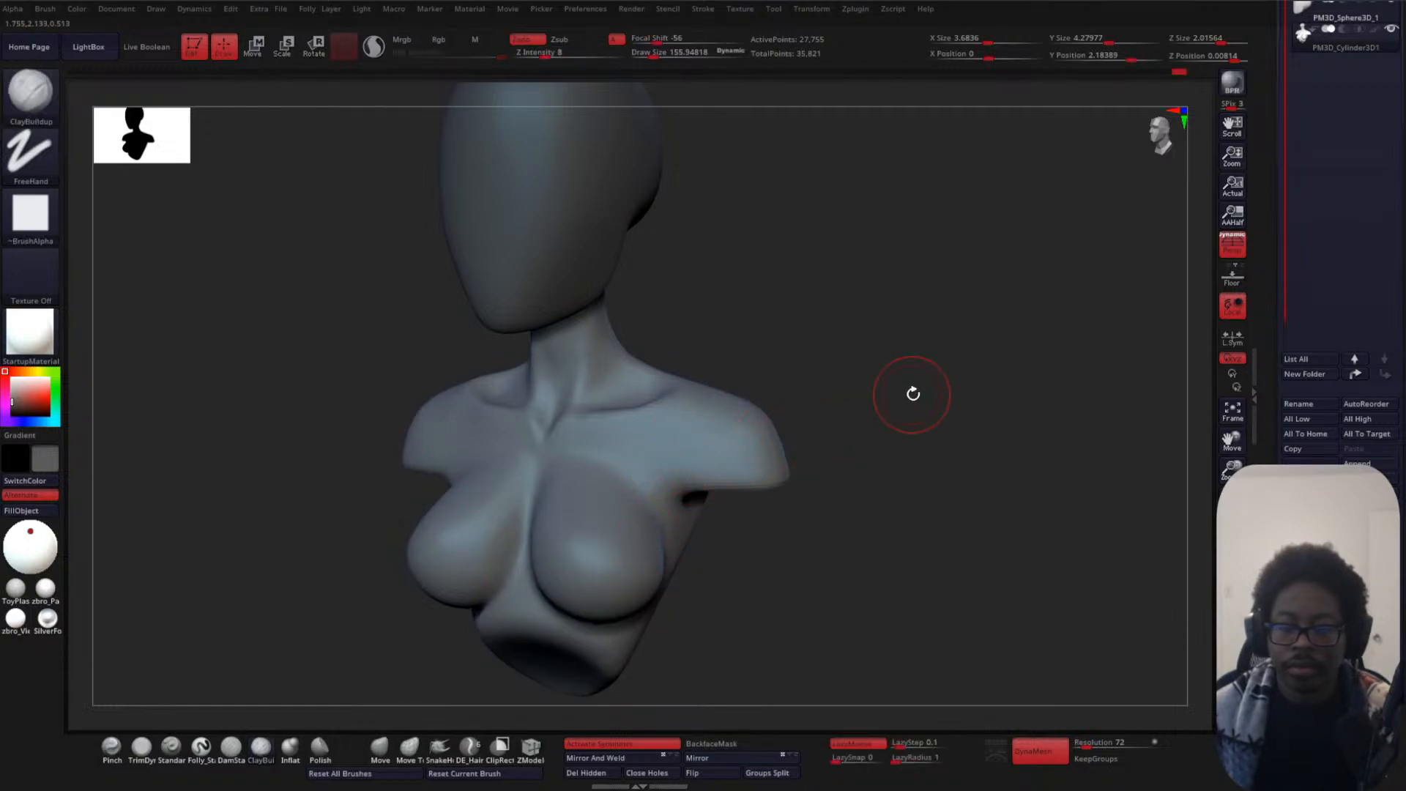
alt+drag(913, 394, 926, 467)
mouse_move(660, 513)
mouse_down()
mouse_move(712, 453)
mouse_move(649, 506)
mouse_move(714, 458)
mouse_up()
mouse_move(879, 495)
mouse_down()
mouse_move(902, 529)
mouse_move(826, 468)
mouse_up()
mouse_move(632, 483)
shift+mouse_down()
mouse_move(681, 433)
mouse_move(607, 503)
shift+mouse_up()
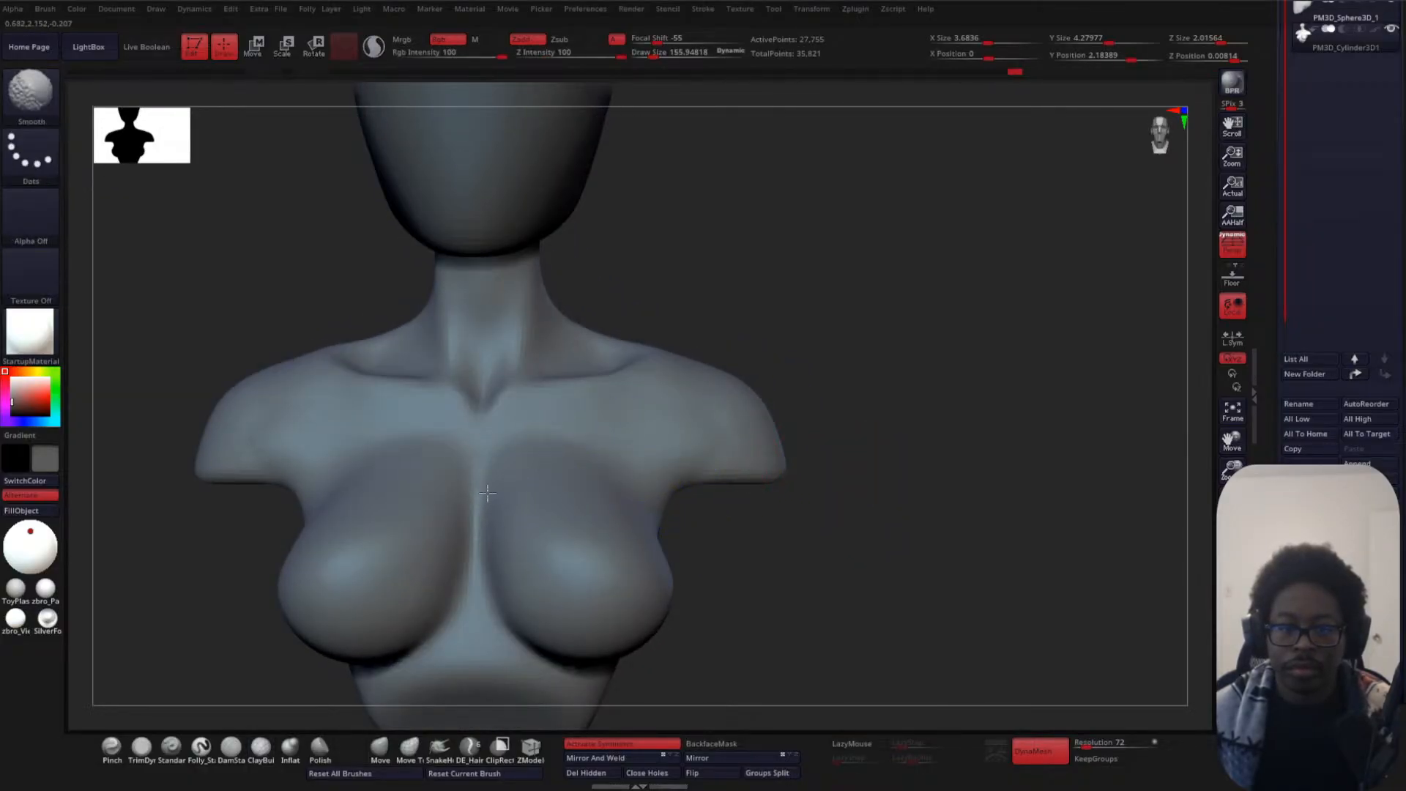
mouse_move(908, 563)
shift+mouse_down()
mouse_move(807, 559)
mouse_move(825, 512)
shift+mouse_up()
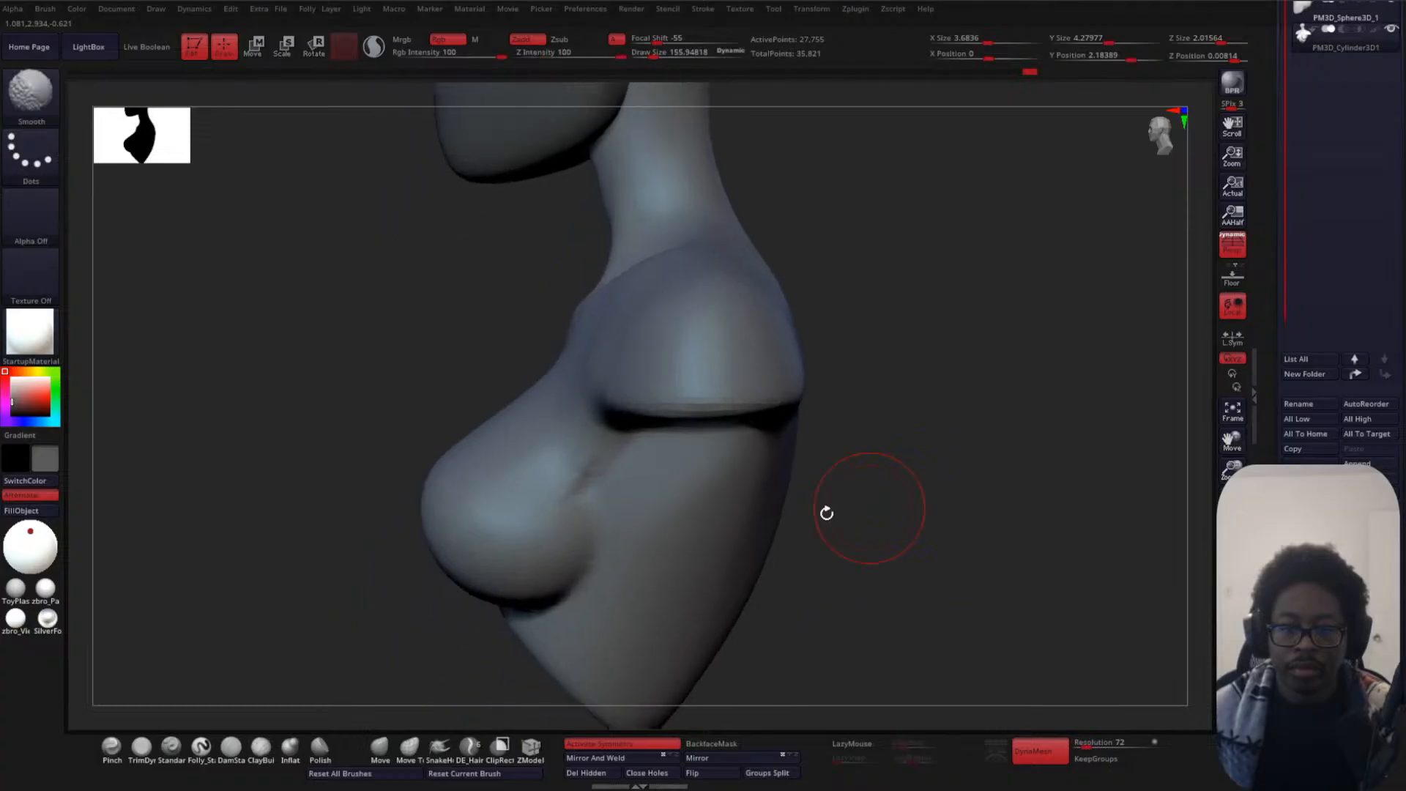
mouse_move(579, 475)
shift+mouse_down()
mouse_move(603, 445)
mouse_move(583, 476)
shift+mouse_up()
- Add ClayBuildup strokes from the outer breasts up to the front of the armpits and smooth them down the torso's side
drag(898, 441, 1004, 453)
drag(850, 477, 929, 487)
drag(841, 484, 651, 448)
drag(563, 446, 572, 386)
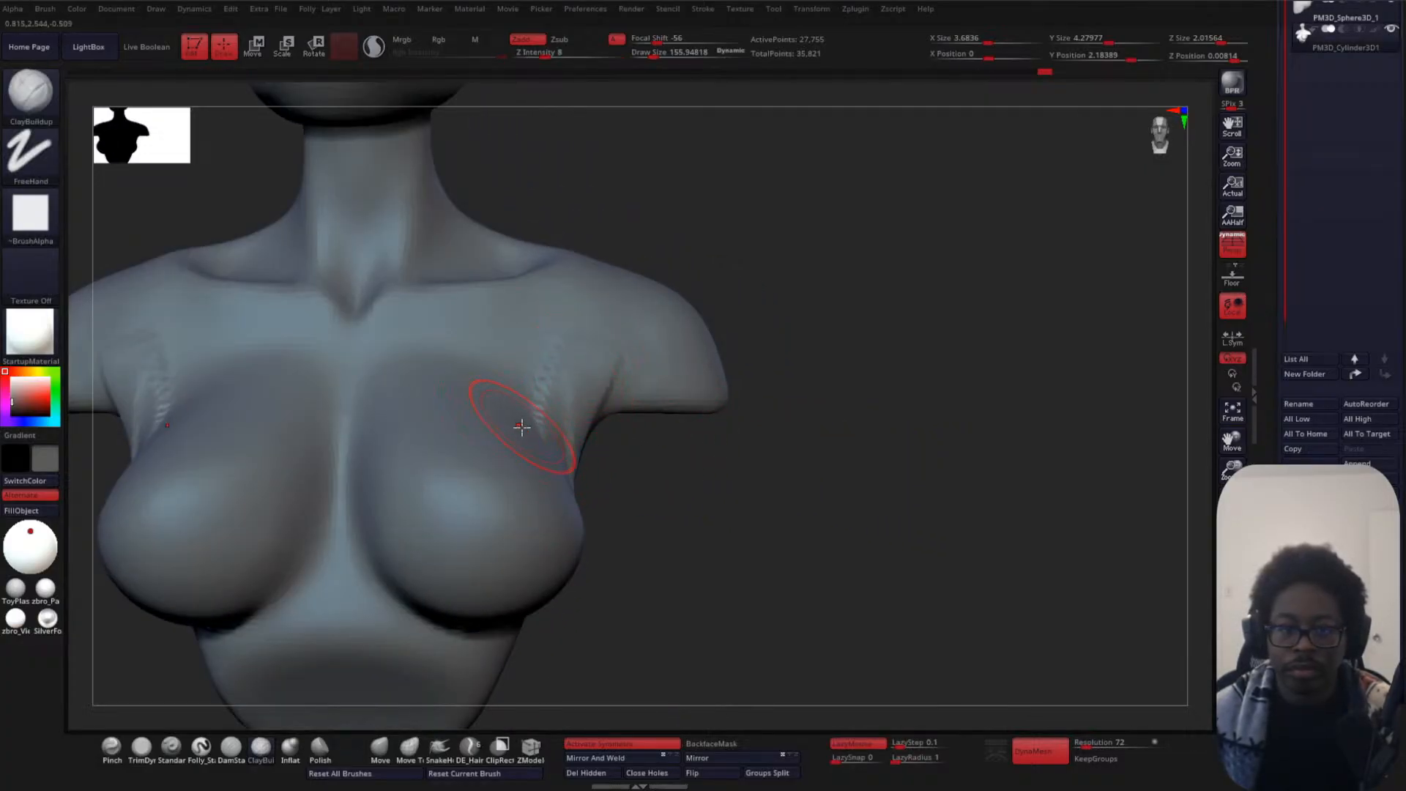
mouse_move(521, 427)
mouse_down()
mouse_move(461, 398)
mouse_move(408, 398)
mouse_move(371, 421)
mouse_move(405, 405)
mouse_move(377, 383)
mouse_move(417, 378)
mouse_move(471, 305)
mouse_move(553, 411)
mouse_move(594, 364)
mouse_move(646, 349)
mouse_up()
drag(915, 457, 710, 480)
shift+drag(636, 440, 618, 586)
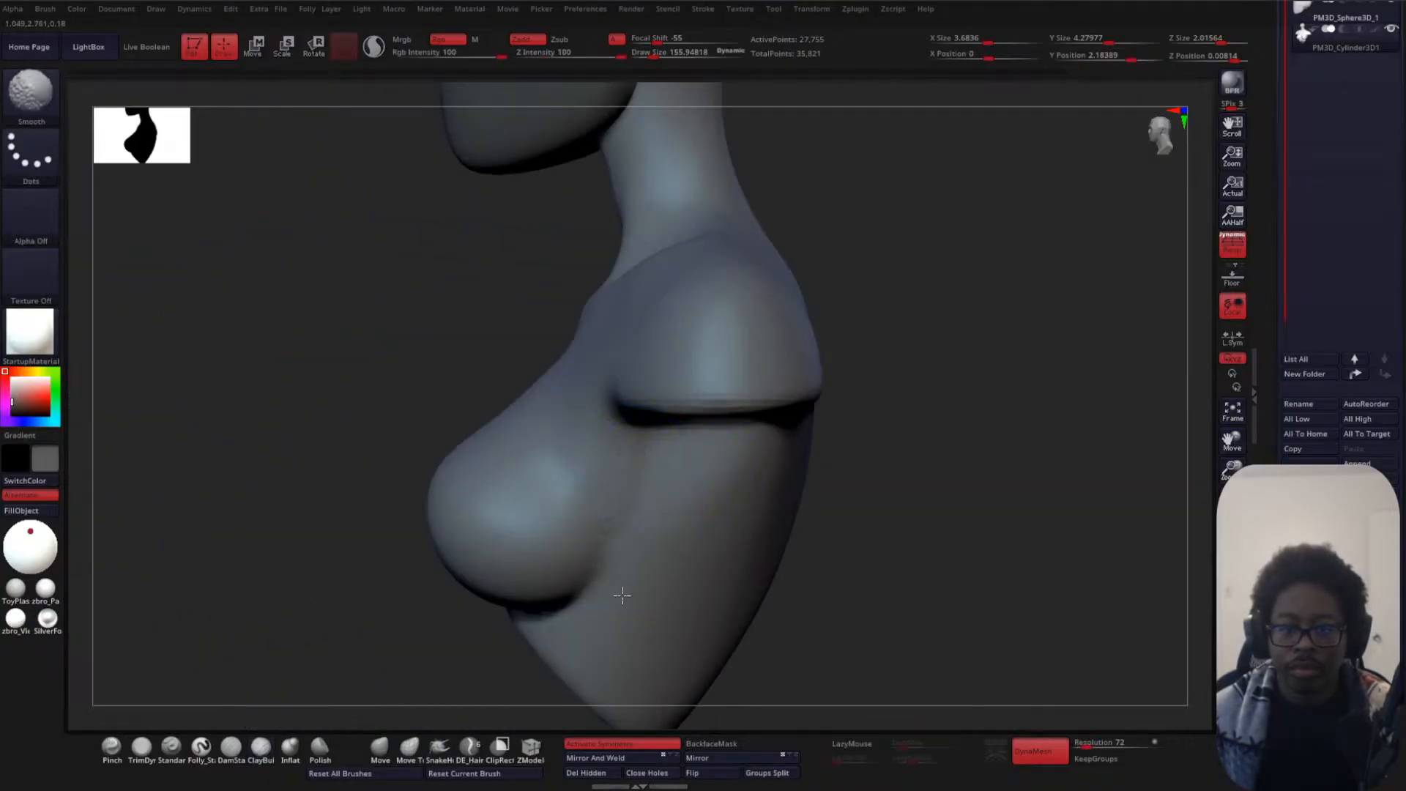
- Define the crease between the outer breast and the side of the torso below the armpit with DamStandard
click(233, 757)
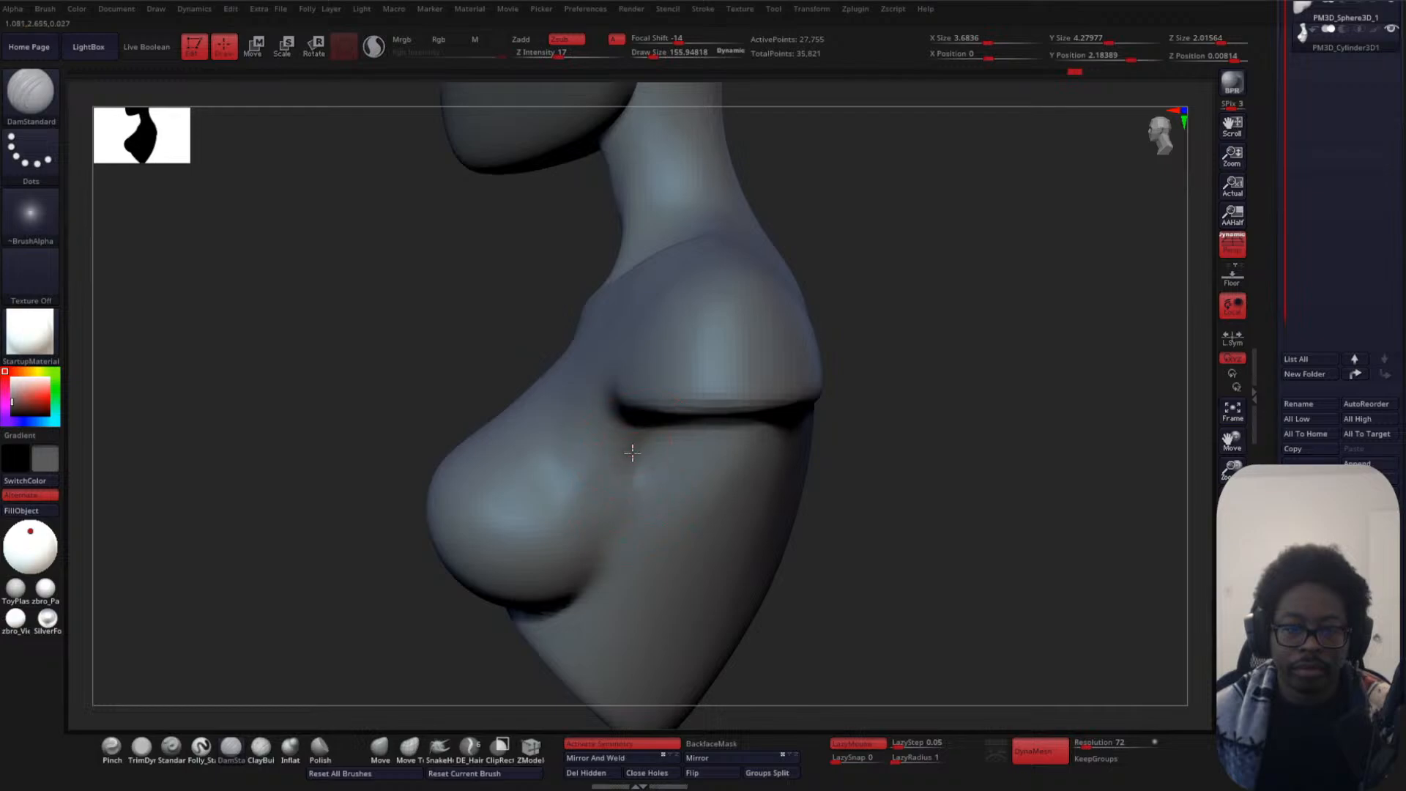
mouse_move(471, 644)
mouse_down()
mouse_move(380, 702)
mouse_move(411, 681)
mouse_up()
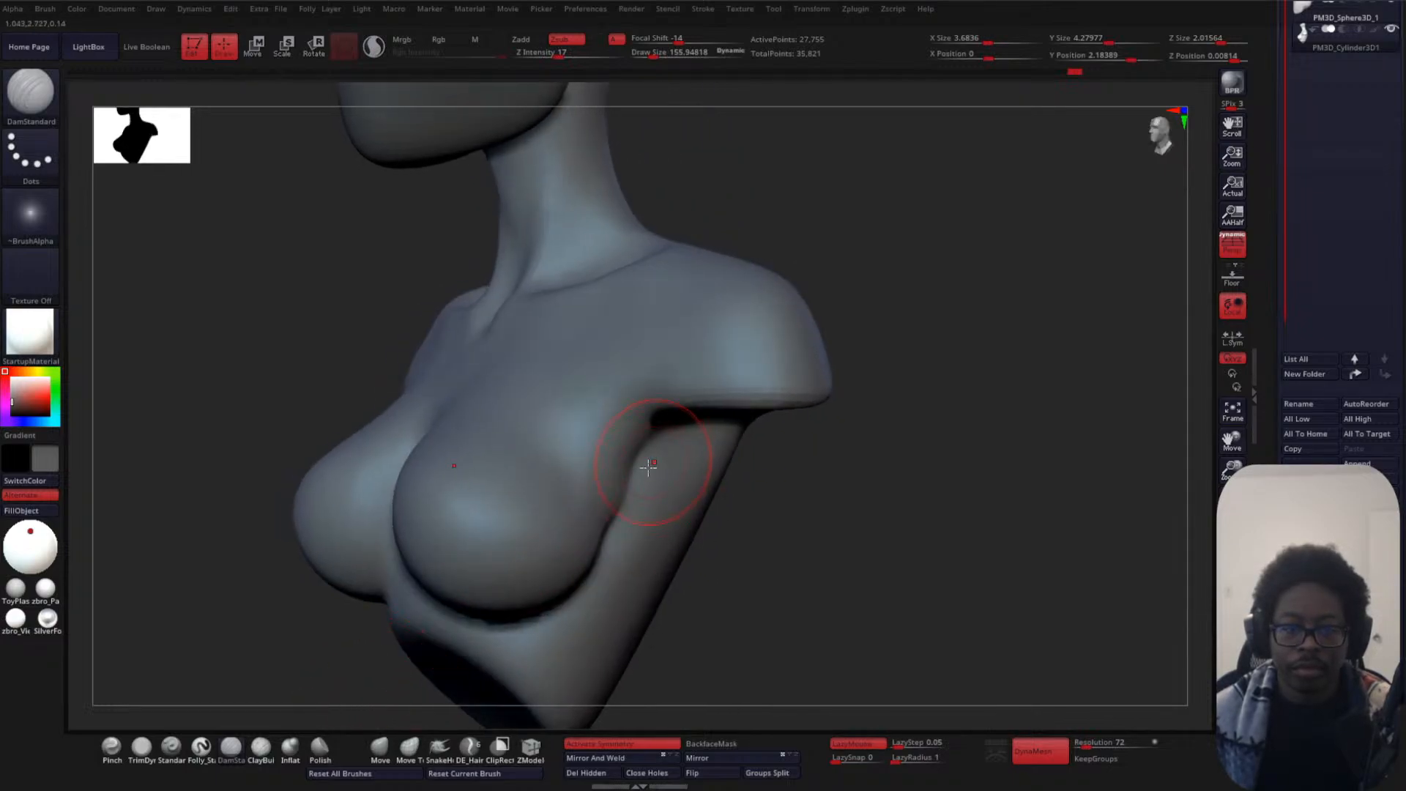
mouse_move(630, 467)
mouse_down()
mouse_move(668, 401)
mouse_move(606, 561)
mouse_move(847, 528)
mouse_move(879, 551)
mouse_up()
key(shift)
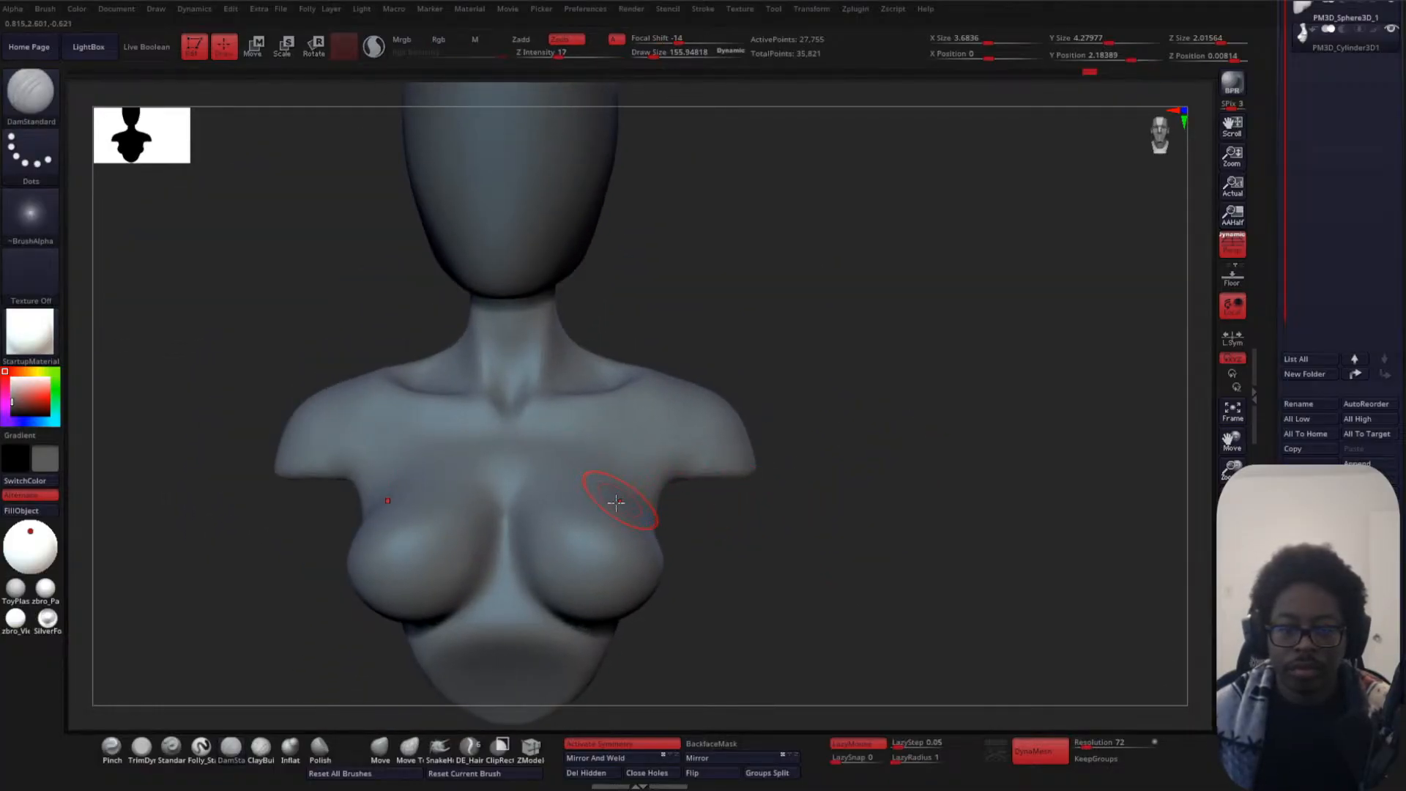
- Build up the upper breasts toward the chest with ClayBuildup at about 169 Draw Size and smooth the strokes into the surface
click(262, 747)
key(space)
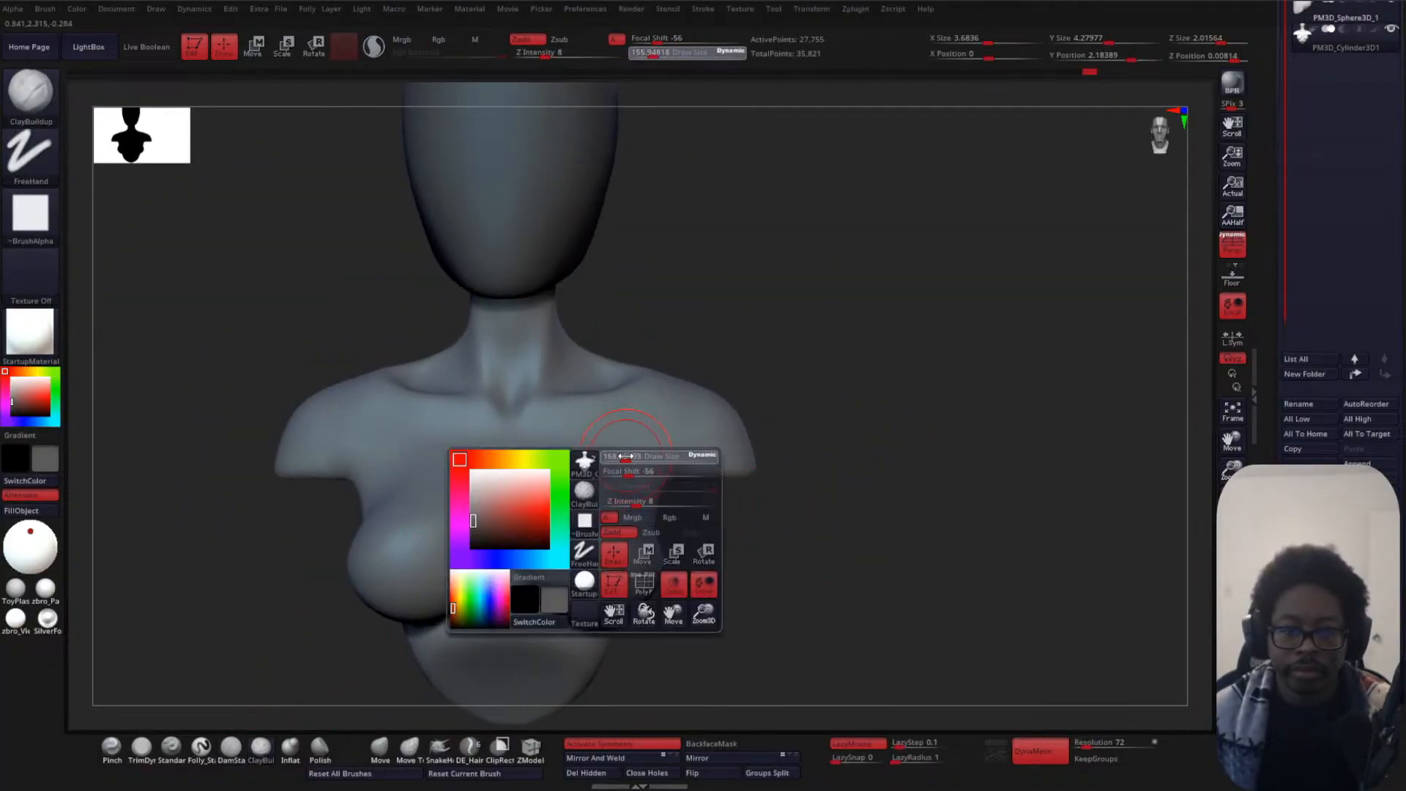
mouse_move(619, 505)
mouse_down()
mouse_move(632, 430)
mouse_move(612, 423)
mouse_up()
drag(582, 479, 575, 421)
drag(526, 514, 521, 462)
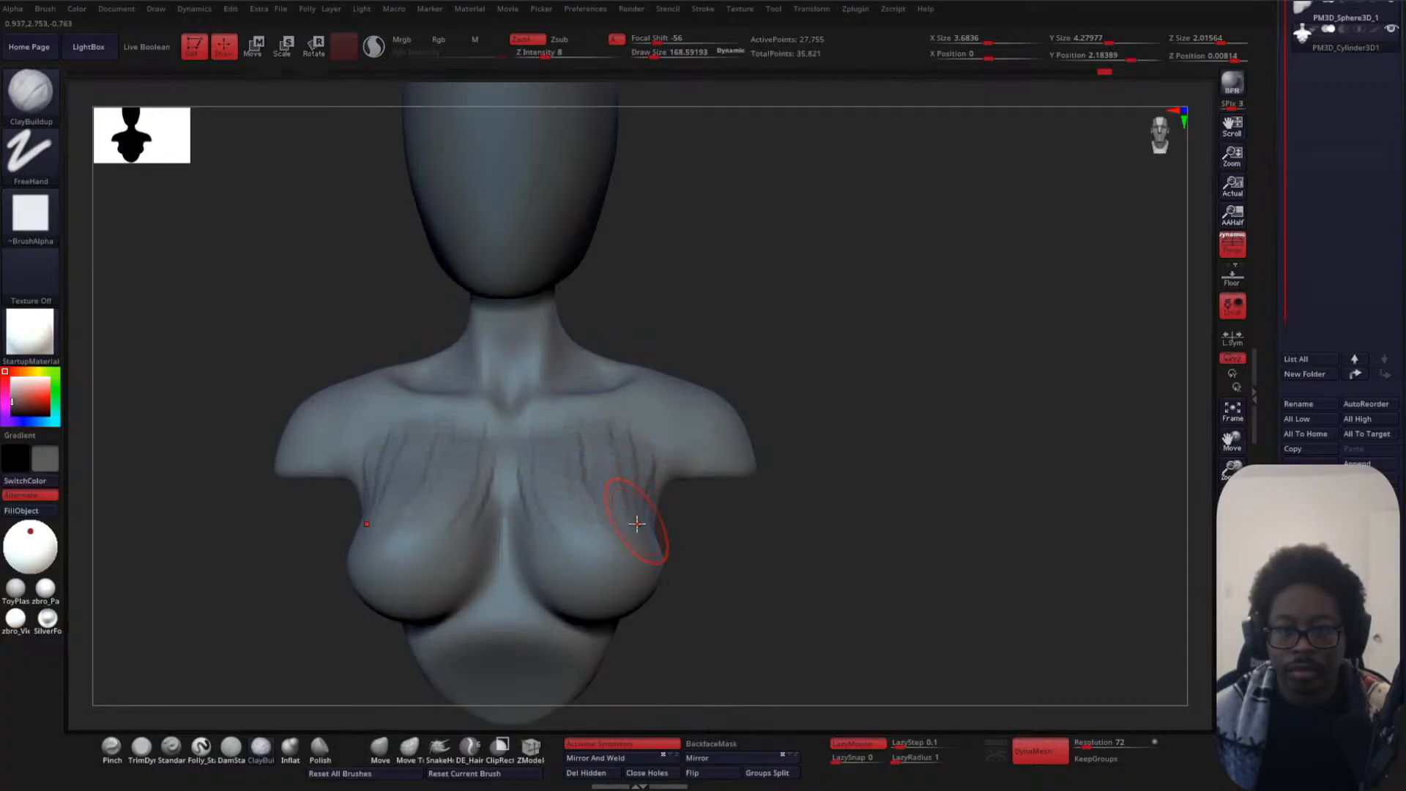
drag(637, 524, 657, 473)
mouse_move(597, 518)
shift+mouse_down()
mouse_move(533, 502)
mouse_move(652, 432)
shift+mouse_up()
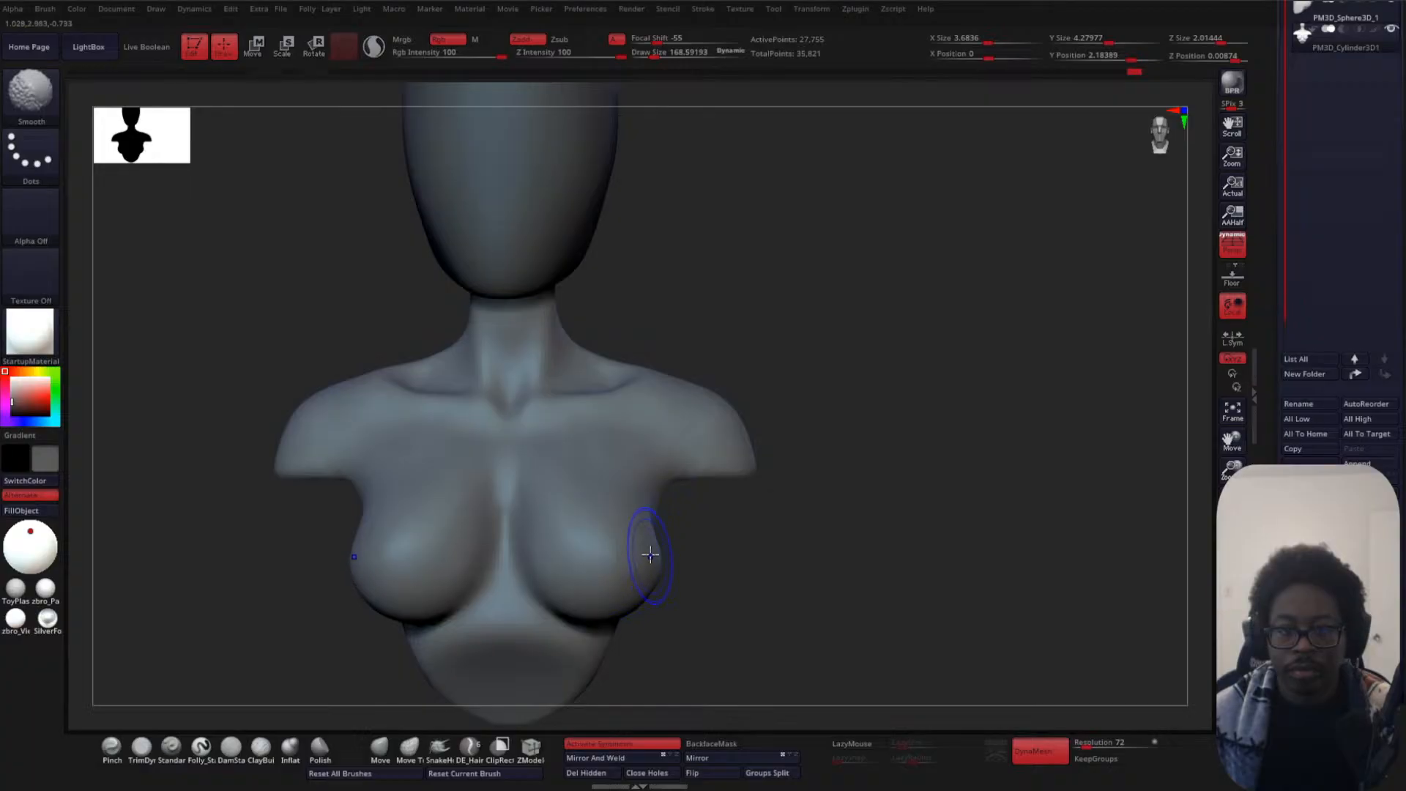
mouse_move(696, 537)
mouse_down()
mouse_move(754, 528)
mouse_move(677, 533)
mouse_up()
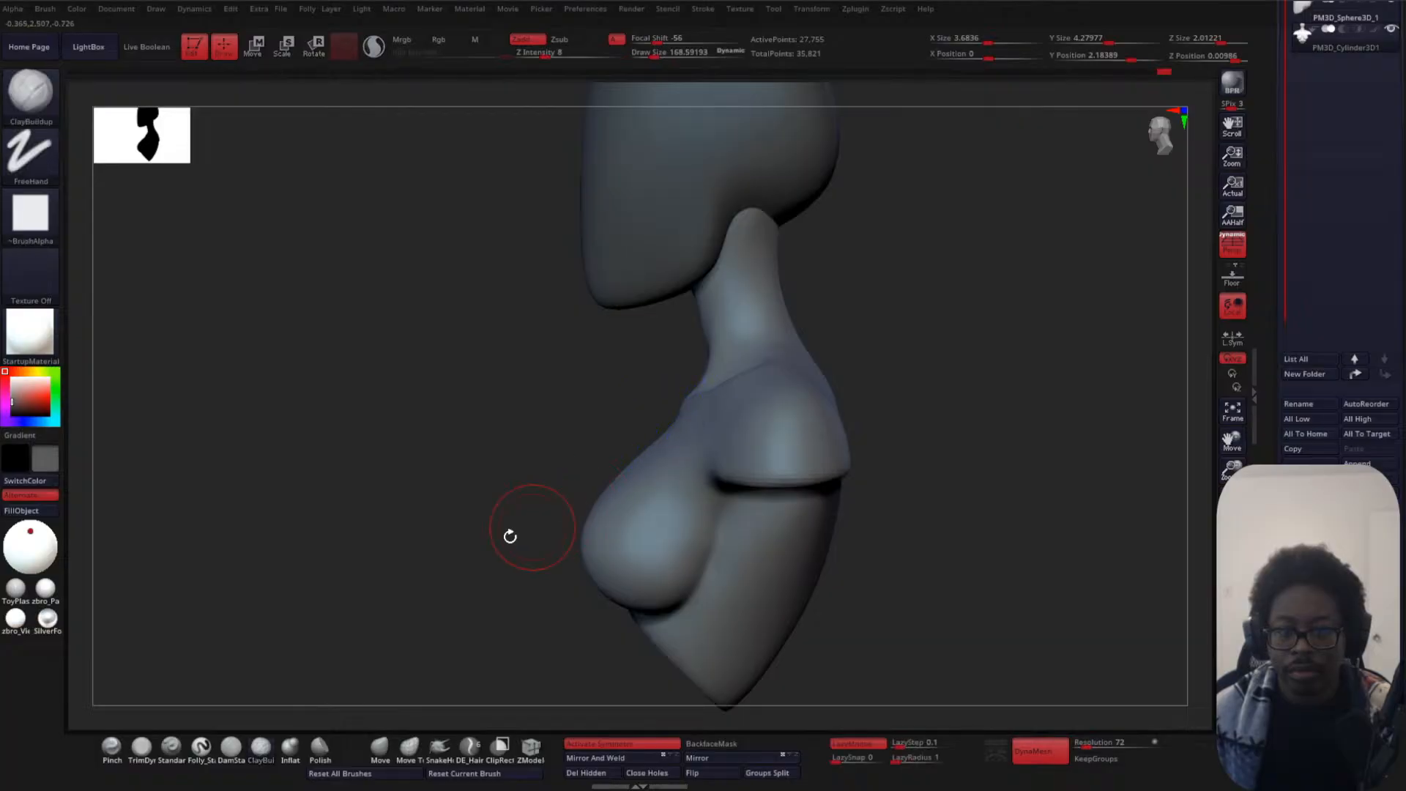
shift+drag(509, 534, 515, 545)
- Try to carve the inner contours of the breasts along the sternum with DamStandard at Z Intensity 17
mouse_move(828, 491)
alt+mouse_down()
mouse_move(835, 446)
mouse_move(889, 424)
mouse_move(920, 477)
mouse_move(941, 450)
alt+mouse_up()
click(230, 747)
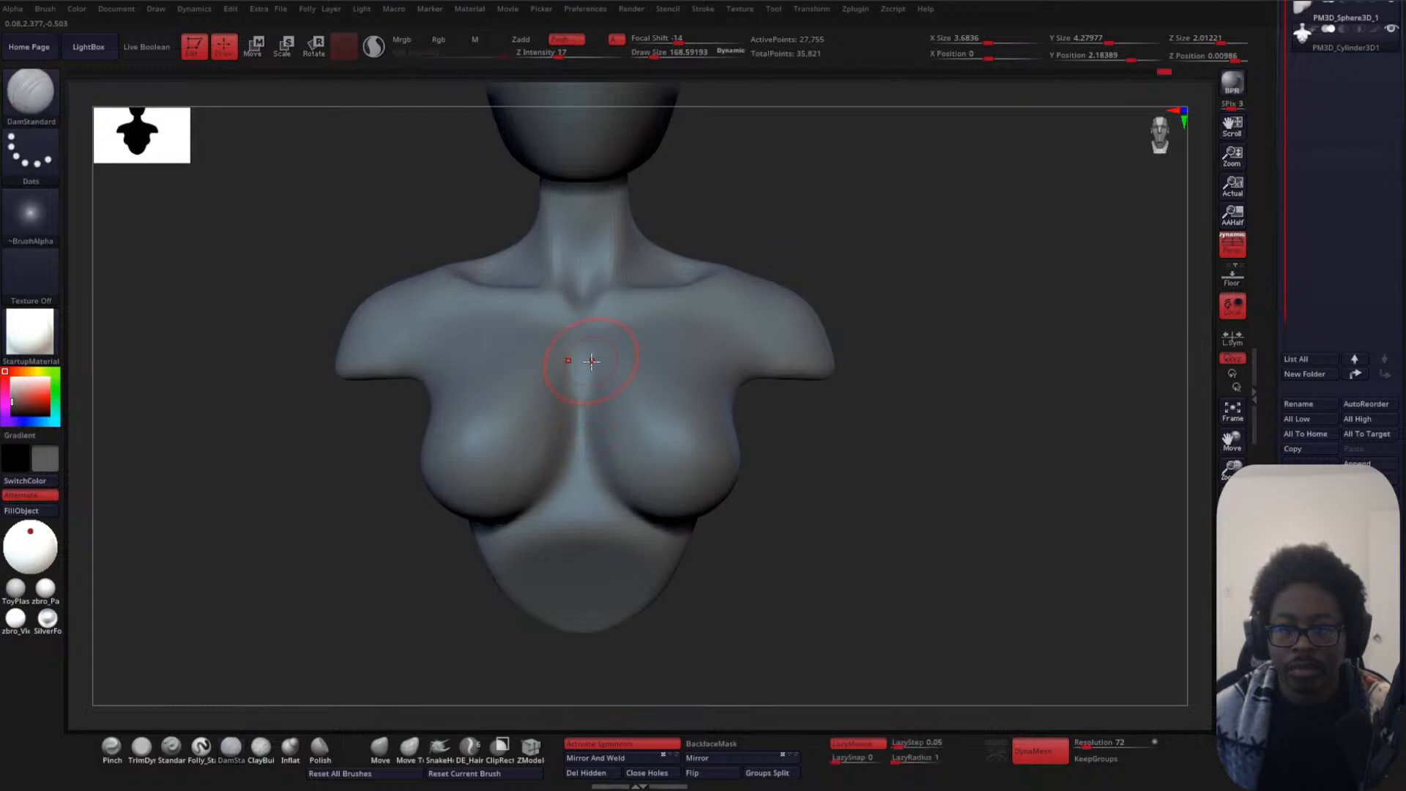
mouse_move(593, 383)
mouse_down()
mouse_move(581, 435)
mouse_move(627, 519)
mouse_move(664, 542)
mouse_up()
drag(838, 572, 822, 582)
key(ctrl)
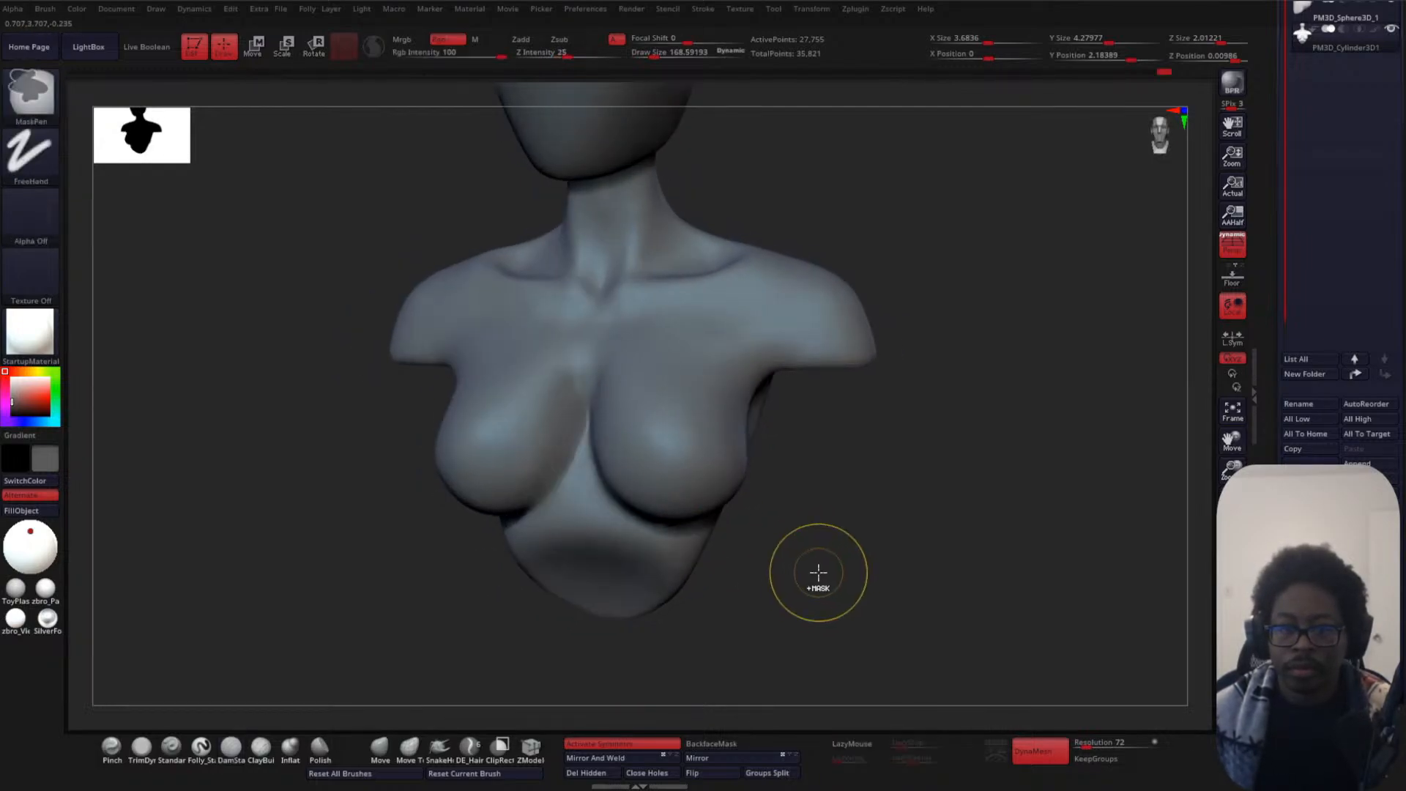
- Lower DamStandard's Z Intensity to 7 and lightly carve the inner creases of the breasts
key(space)
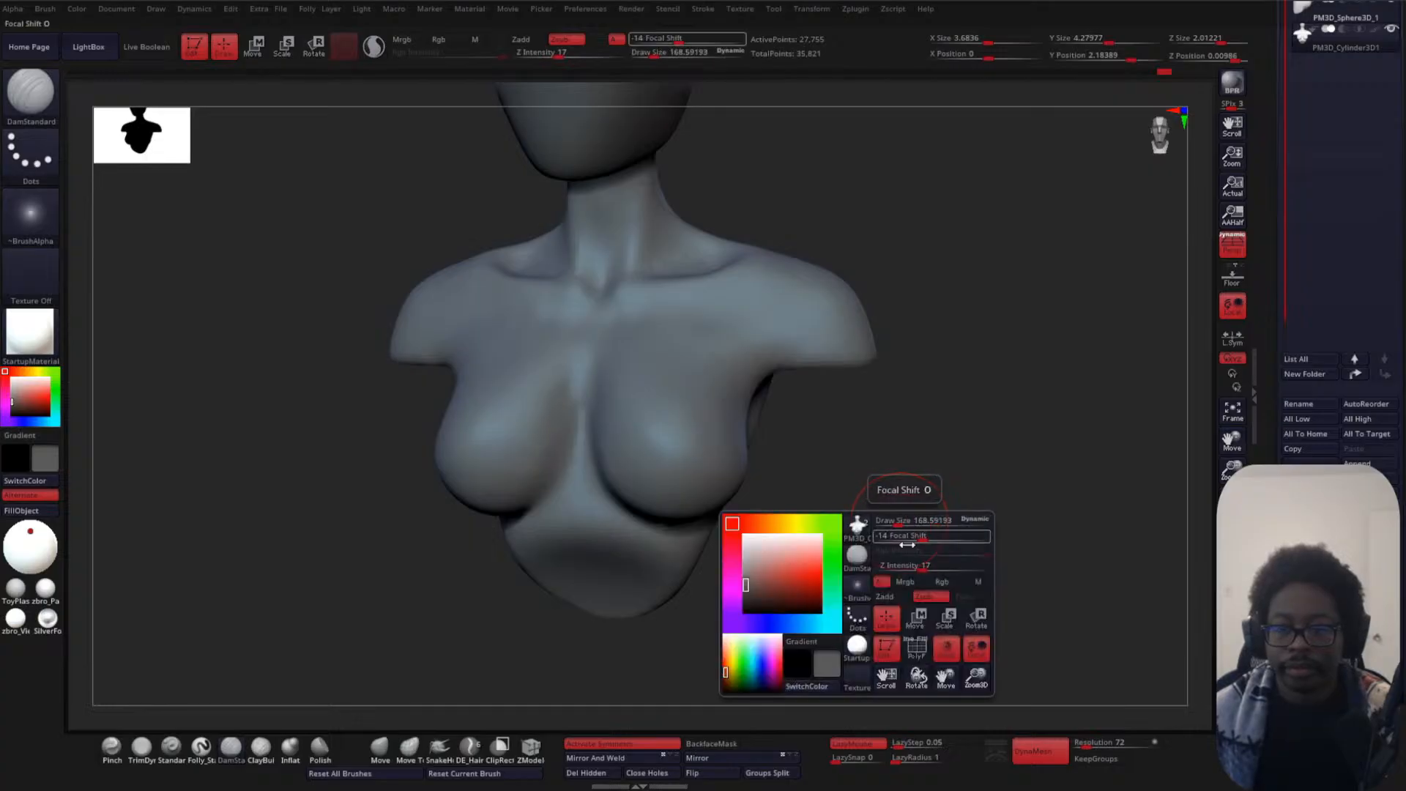
drag(913, 569, 912, 524)
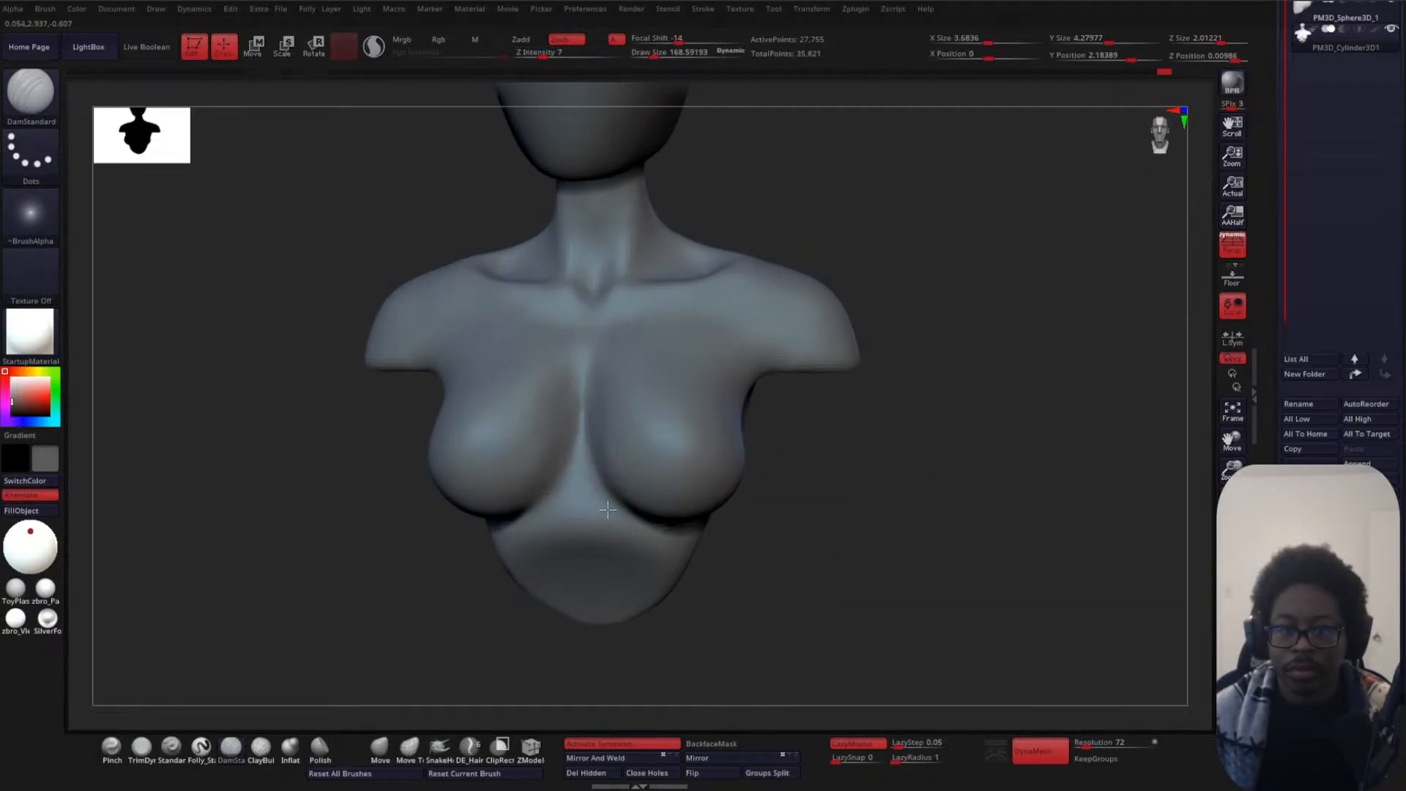
mouse_move(800, 530)
shift+mouse_down()
mouse_move(882, 515)
mouse_move(865, 573)
shift+mouse_up()
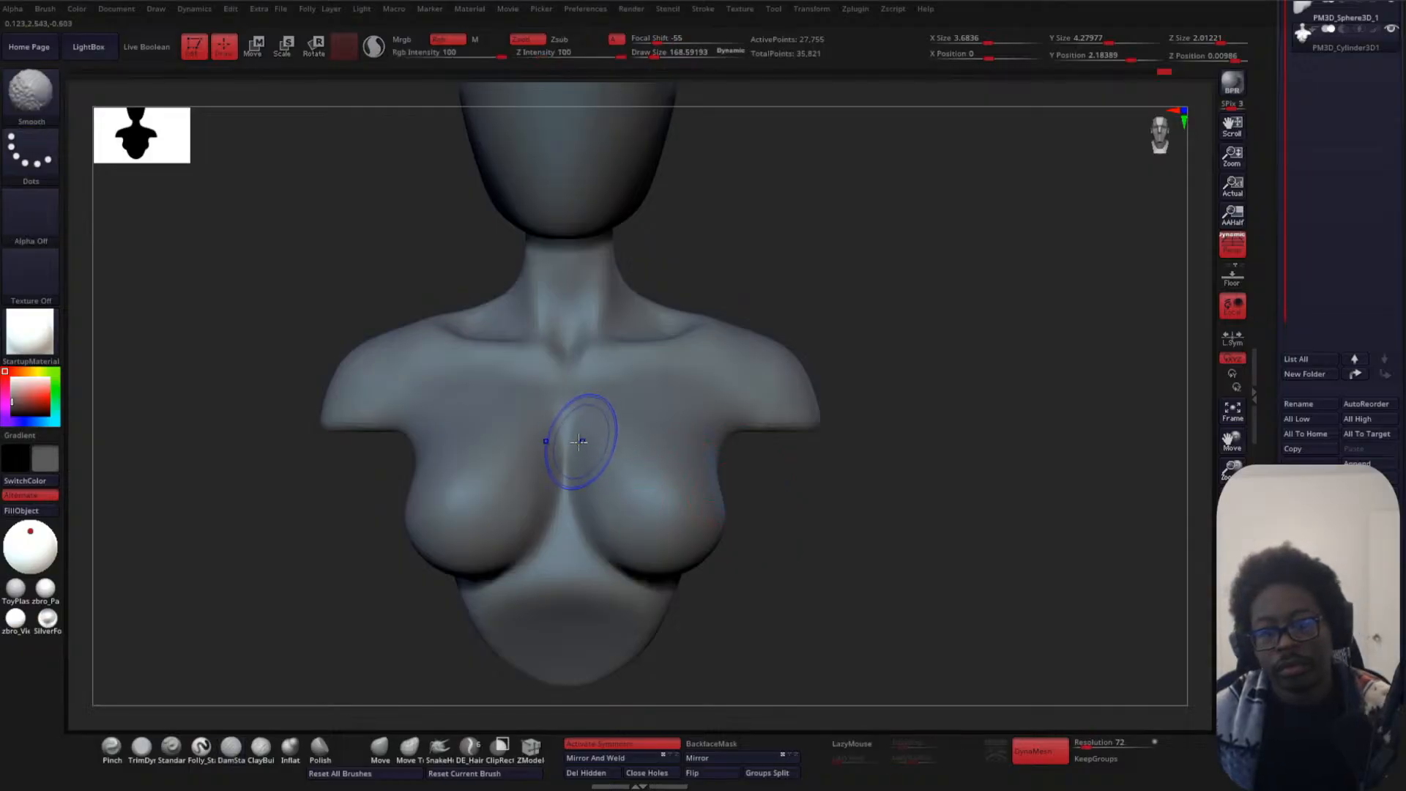
- Smooth the surface between the breasts, the breast transitions, and the side of the lower torso
shift+drag(579, 442, 595, 402)
key(ctrl+z)
mouse_move(584, 469)
shift+mouse_down()
mouse_move(601, 514)
mouse_move(582, 529)
shift+mouse_up()
drag(779, 628, 682, 614)
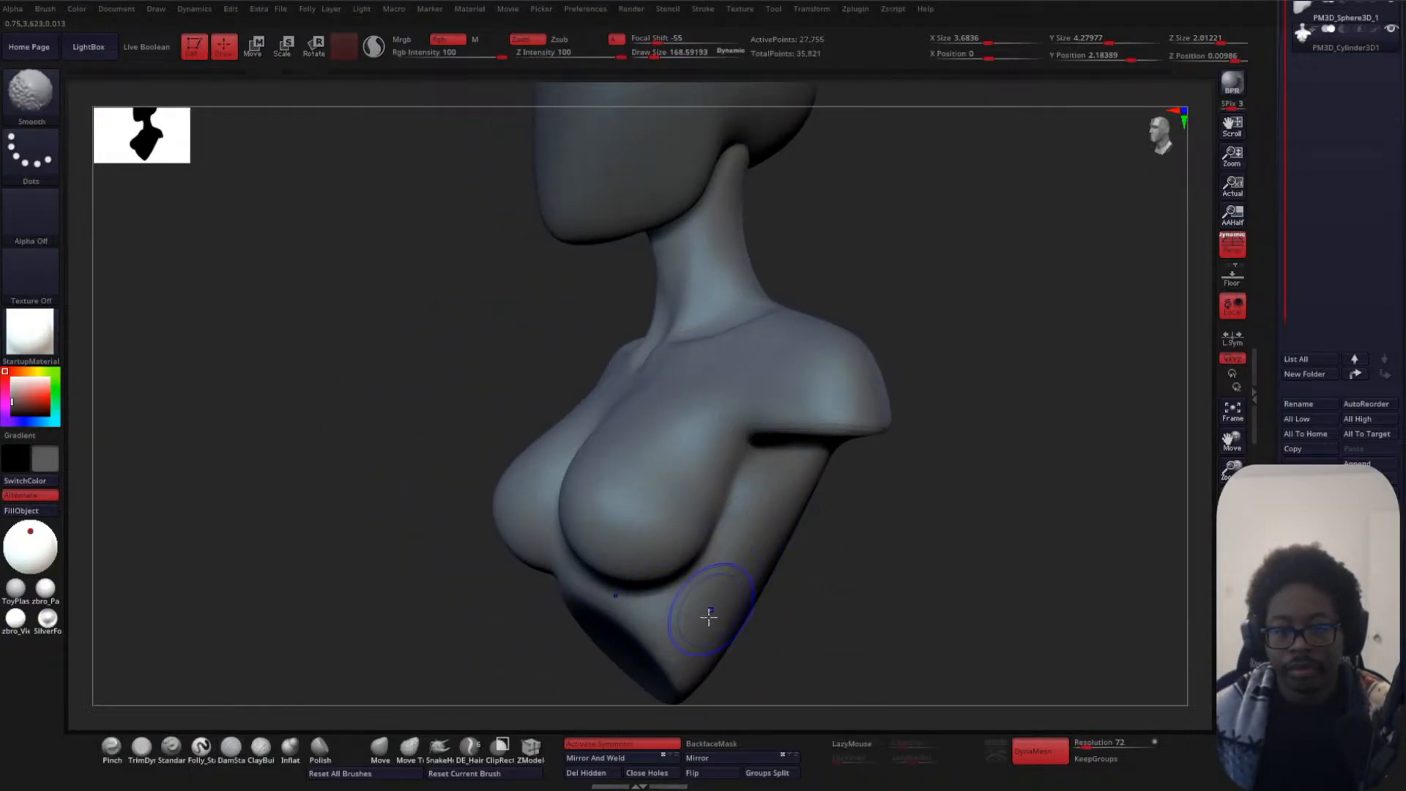
mouse_move(736, 542)
shift+mouse_down()
mouse_move(699, 663)
mouse_move(671, 680)
shift+mouse_up()
mouse_move(810, 630)
alt+mouse_down()
mouse_move(747, 572)
mouse_move(784, 448)
alt+mouse_up()
mouse_move(815, 513)
mouse_down()
mouse_move(889, 525)
mouse_move(935, 471)
mouse_move(737, 510)
mouse_up()
shift+drag(509, 499, 586, 457)
shift+drag(556, 469, 713, 459)
alt+drag(823, 438, 920, 433)
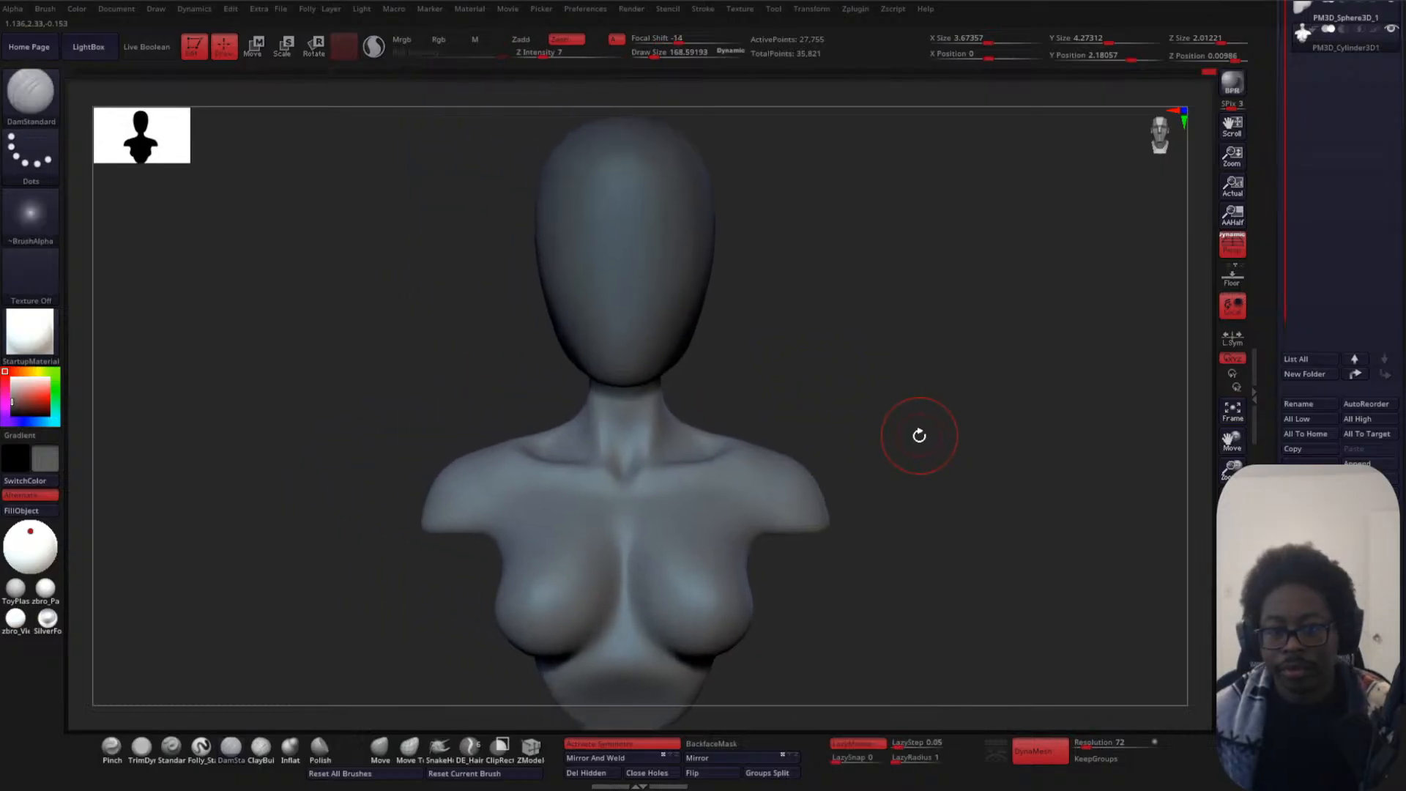
alt+drag(904, 345, 963, 357)
- Reshape the volume of the breasts from below and from the side with the Move brush at about 305 Draw Size
click(385, 743)
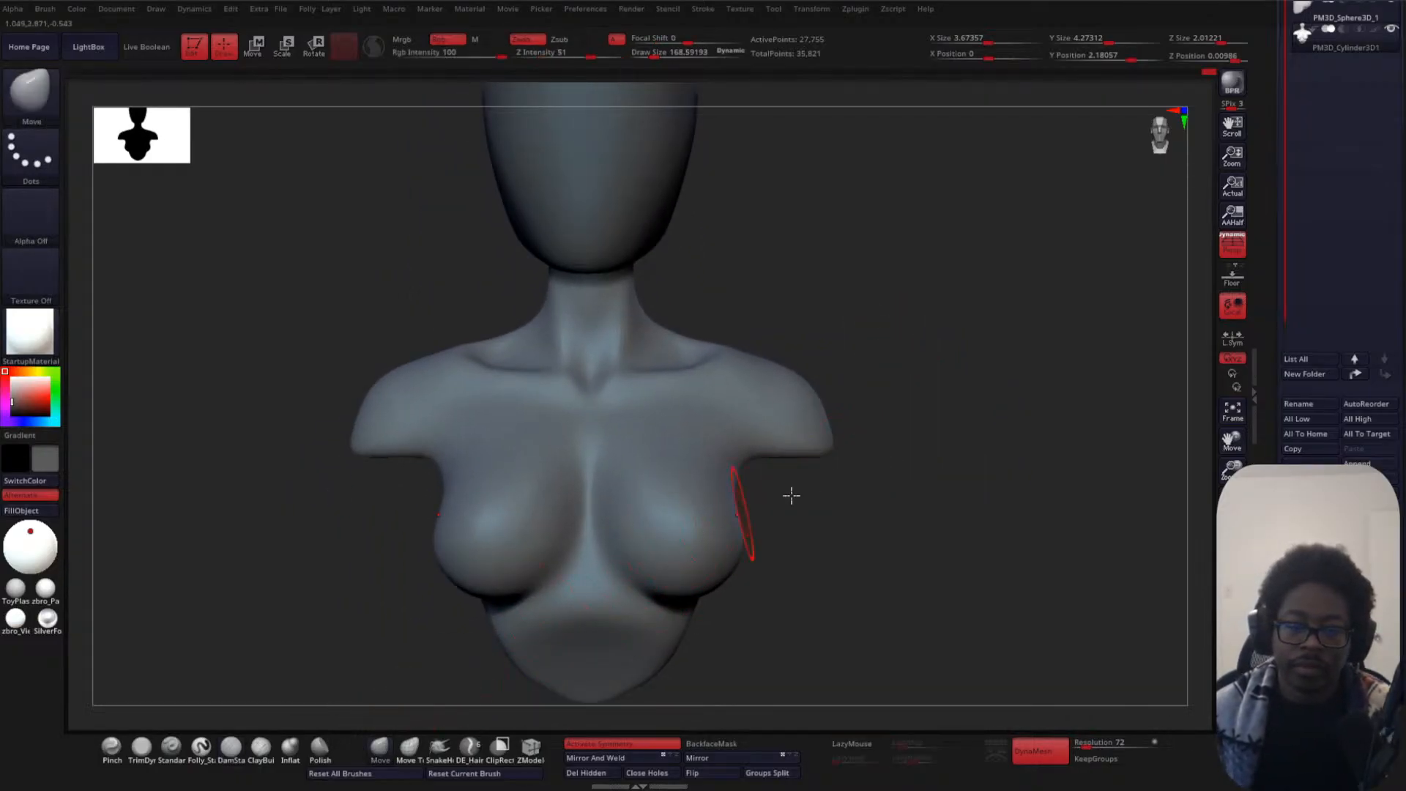
key(space)
mouse_move(903, 455)
mouse_down()
mouse_move(904, 559)
mouse_move(718, 617)
mouse_move(643, 602)
mouse_up()
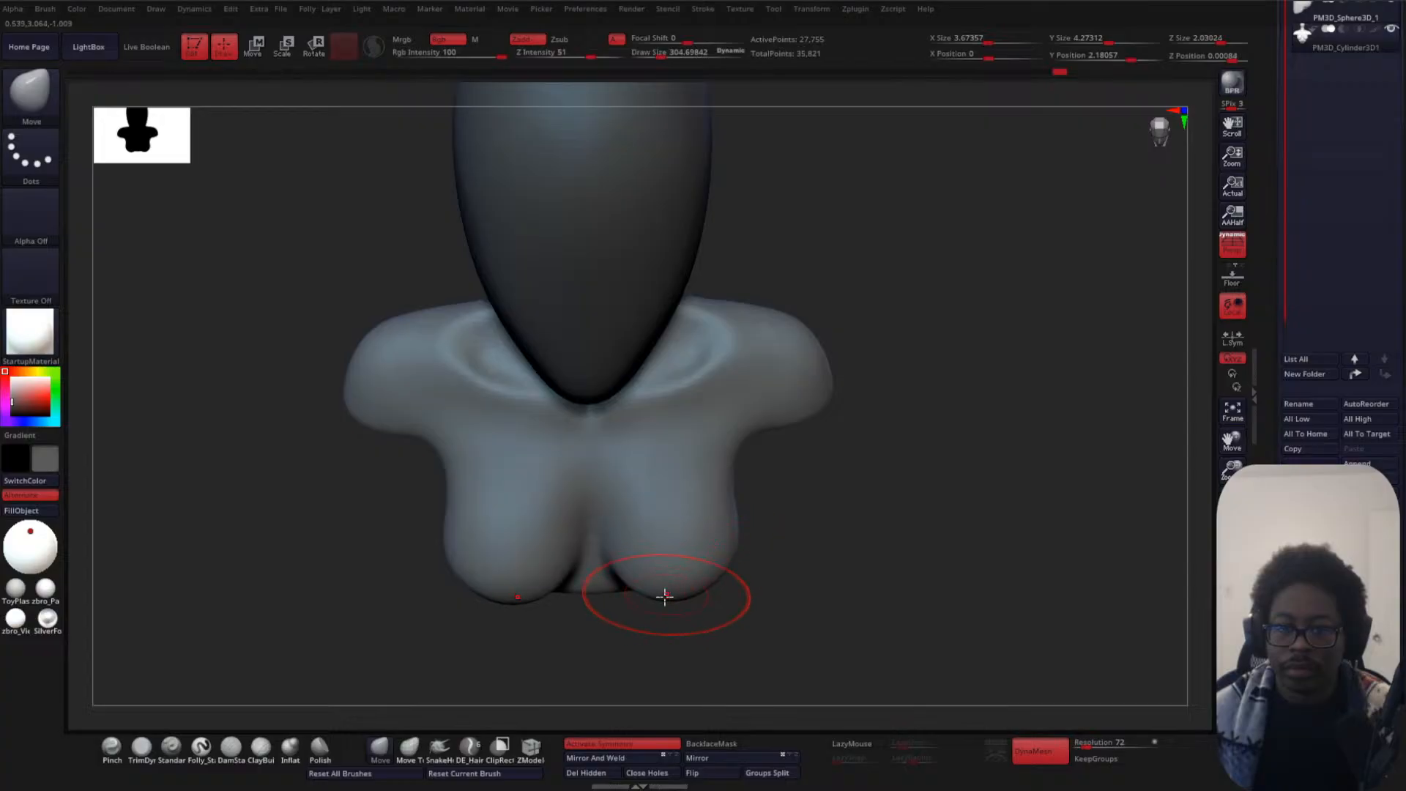
drag(795, 608, 810, 461)
drag(901, 534, 948, 348)
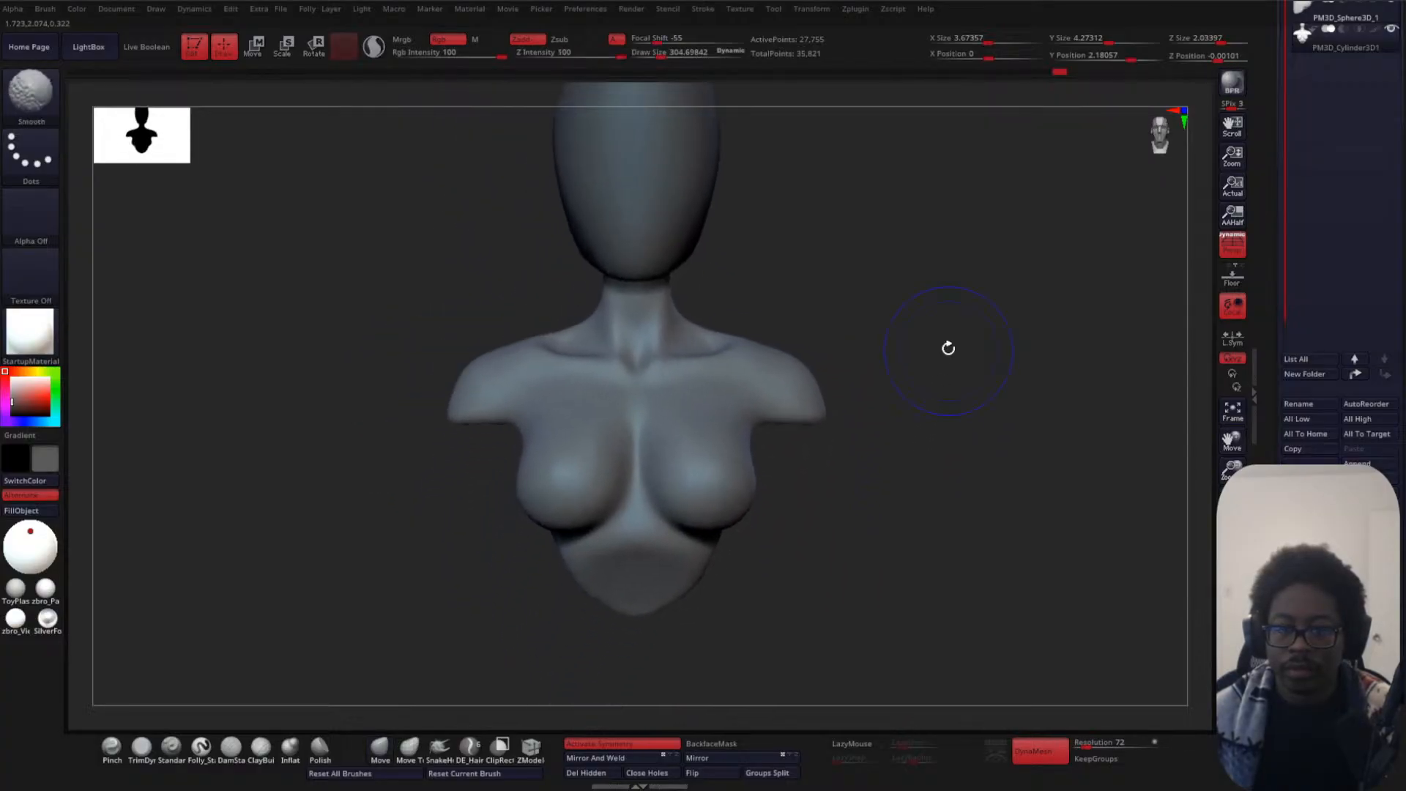
drag(791, 526, 733, 529)
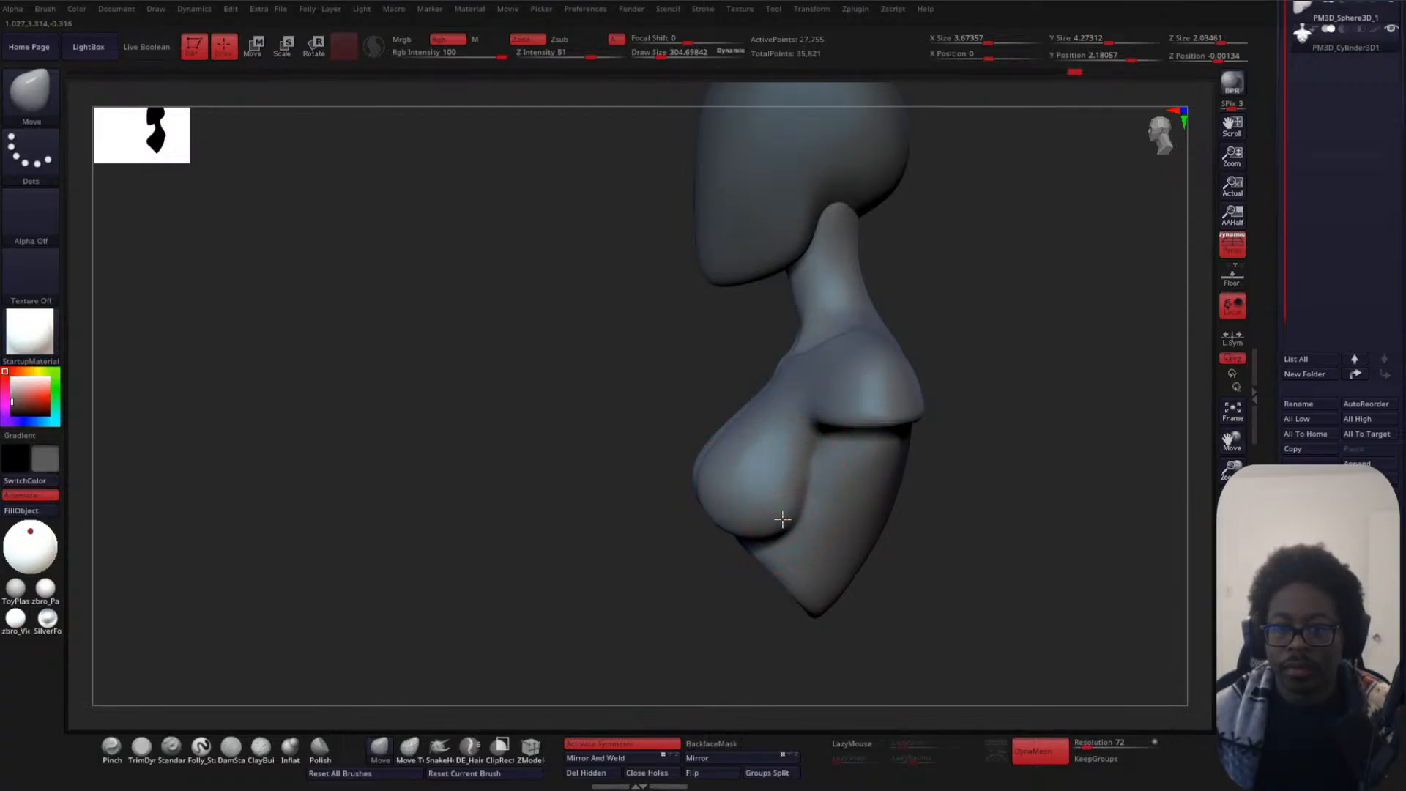
drag(542, 585, 612, 583)
mouse_move(889, 512)
alt+mouse_down()
mouse_move(942, 468)
mouse_move(898, 500)
mouse_move(723, 439)
alt+mouse_up()
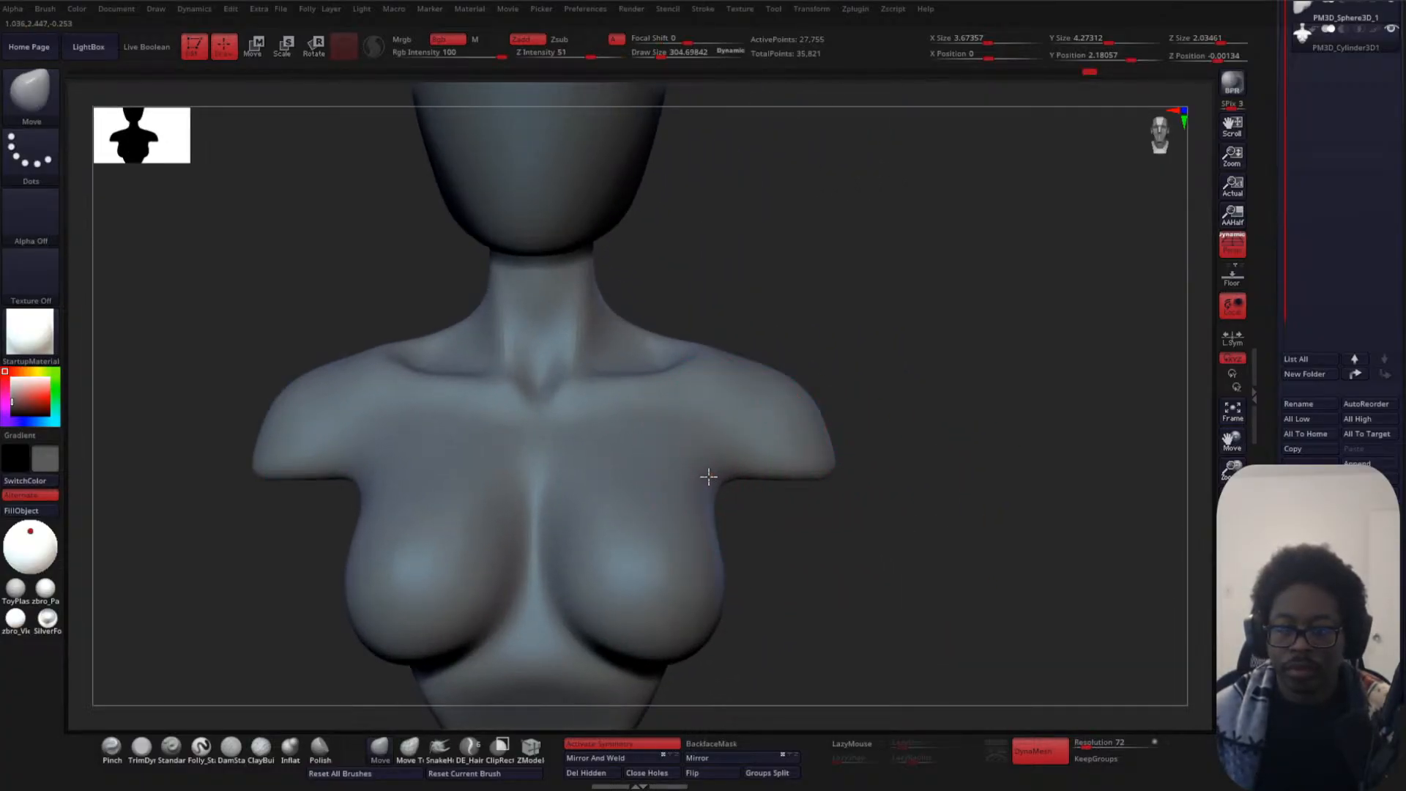
mouse_move(895, 422)
alt+mouse_down()
mouse_move(926, 396)
mouse_move(913, 342)
mouse_move(936, 314)
mouse_move(914, 408)
alt+mouse_up()
- Adjust the lower end of the torso with the Move brush at about 288 Draw Size
key(s)
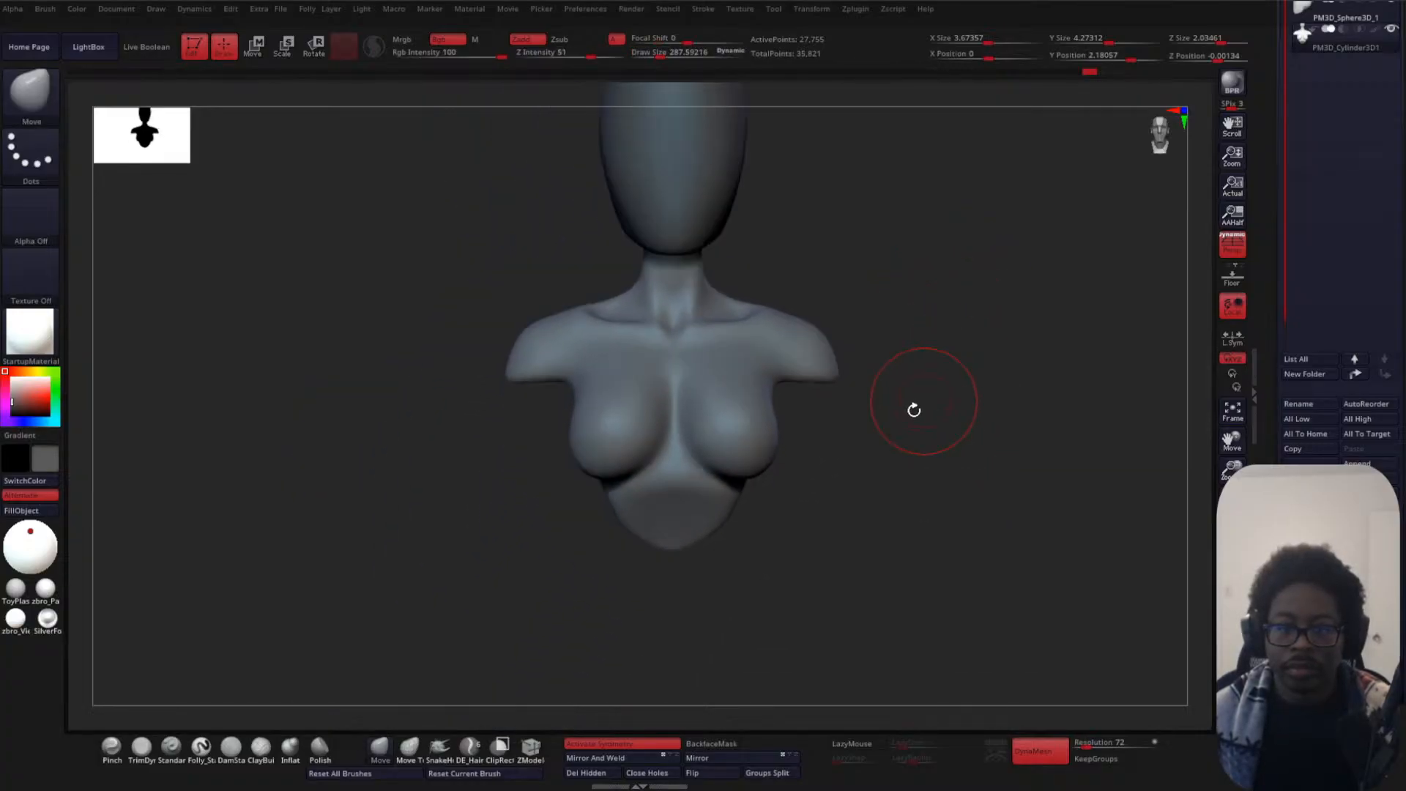
drag(703, 534, 684, 522)
key(shift)
mouse_move(932, 374)
alt+mouse_down()
mouse_move(945, 427)
mouse_move(885, 401)
alt+mouse_up()
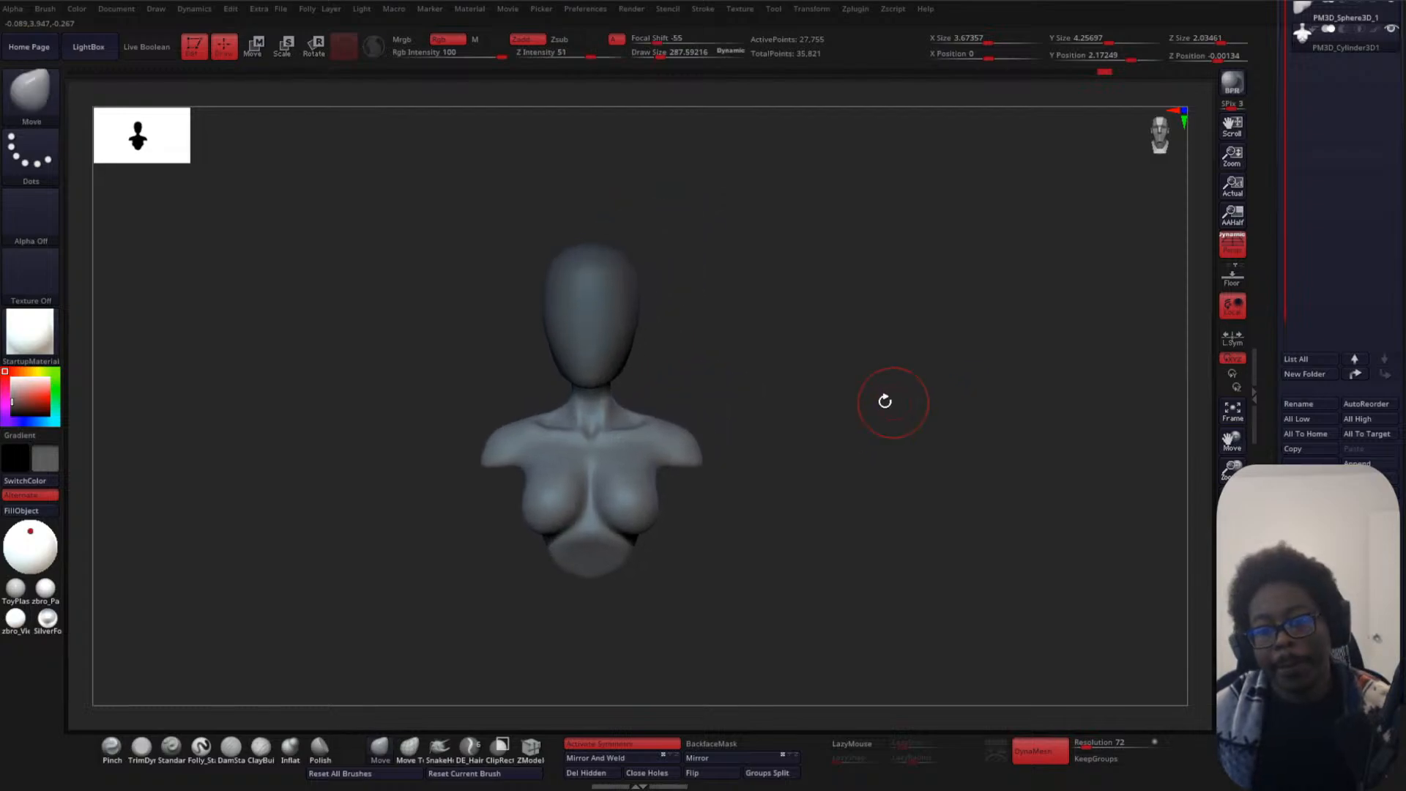
- Try to slice off the arms and torso sides with KnifeCurve and adjust the lower end with the Move brush
ctrl+shift+drag(828, 314, 590, 639)
mouse_move(554, 627)
mouse_down()
mouse_move(531, 611)
mouse_move(616, 638)
mouse_move(584, 637)
mouse_up()
mouse_move(800, 530)
alt+mouse_down()
mouse_move(832, 578)
mouse_move(800, 552)
mouse_move(857, 464)
mouse_move(904, 493)
mouse_move(875, 560)
mouse_move(885, 490)
alt+mouse_up()
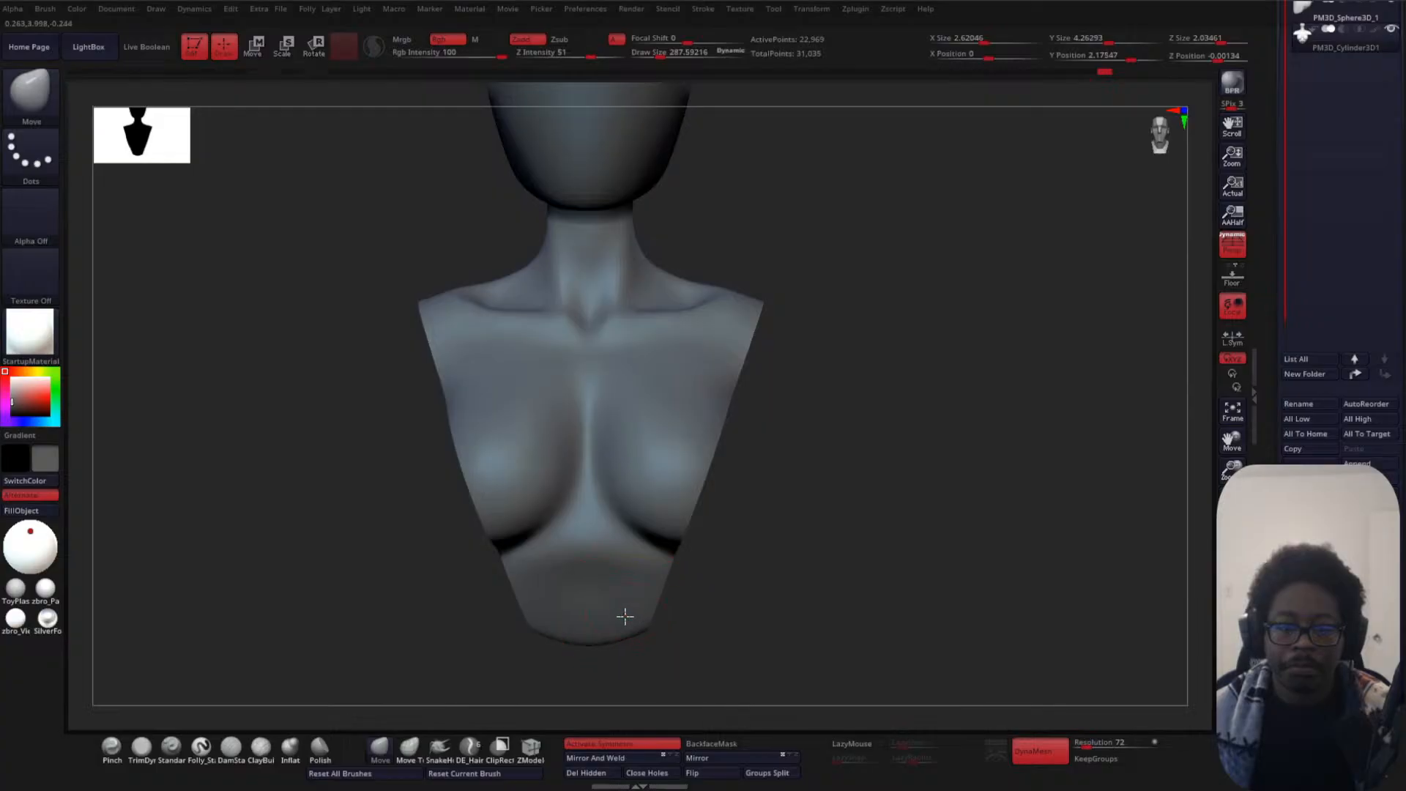
mouse_move(621, 602)
mouse_down()
mouse_move(633, 599)
mouse_move(591, 616)
mouse_up()
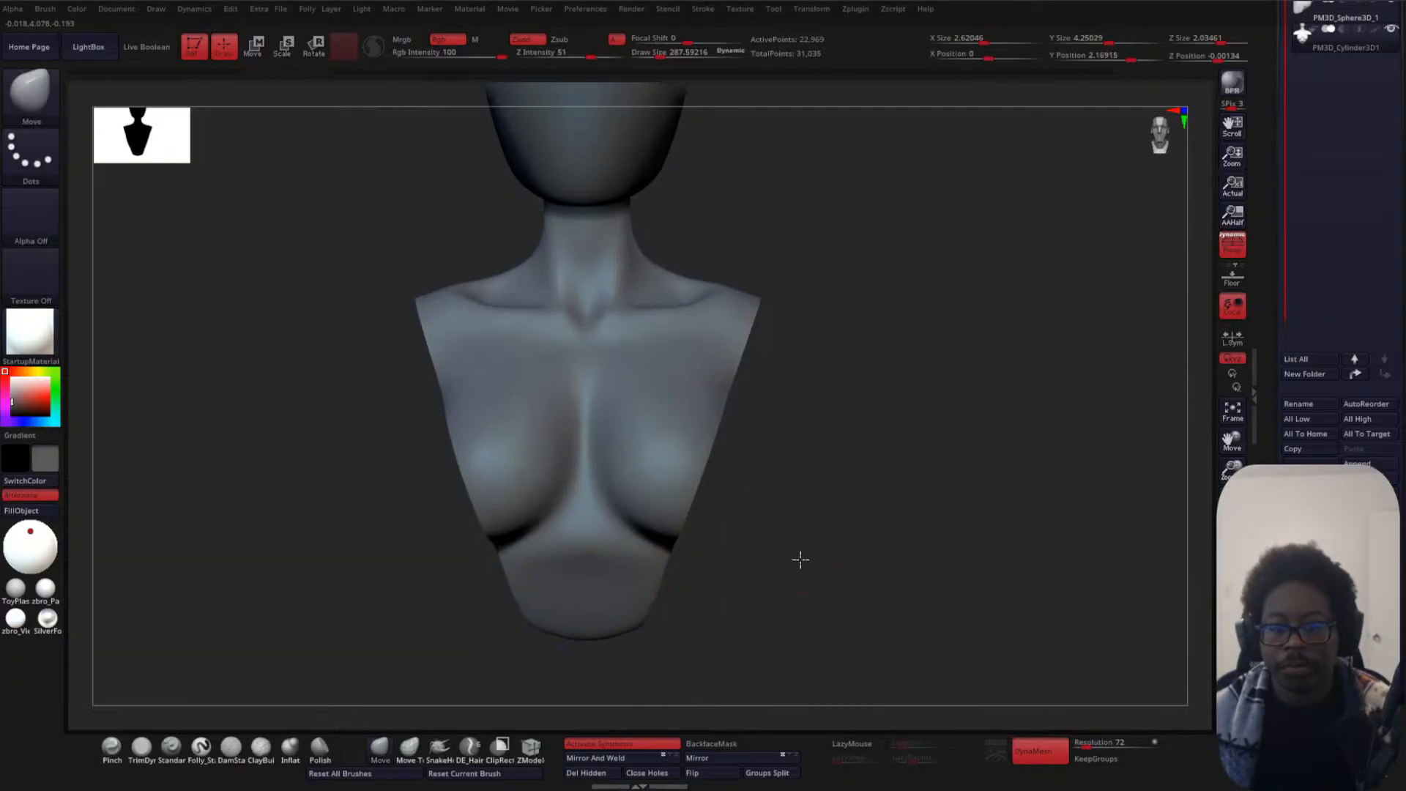
alt+drag(801, 559, 807, 507)
mouse_move(800, 594)
alt+mouse_down()
mouse_move(826, 480)
mouse_move(820, 518)
alt+mouse_up()
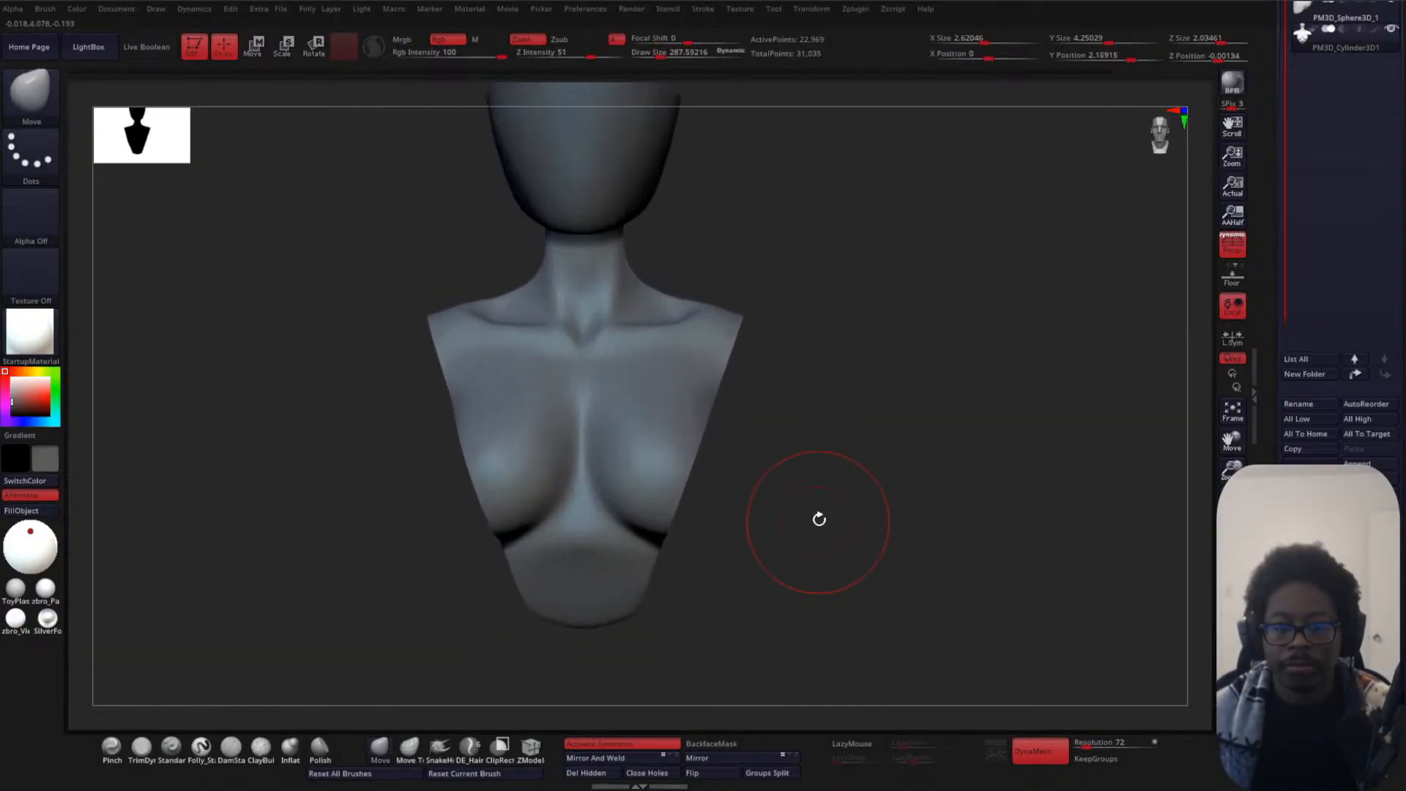
alt+drag(845, 429, 835, 496)
alt+drag(862, 355, 945, 427)
key(ctrl)
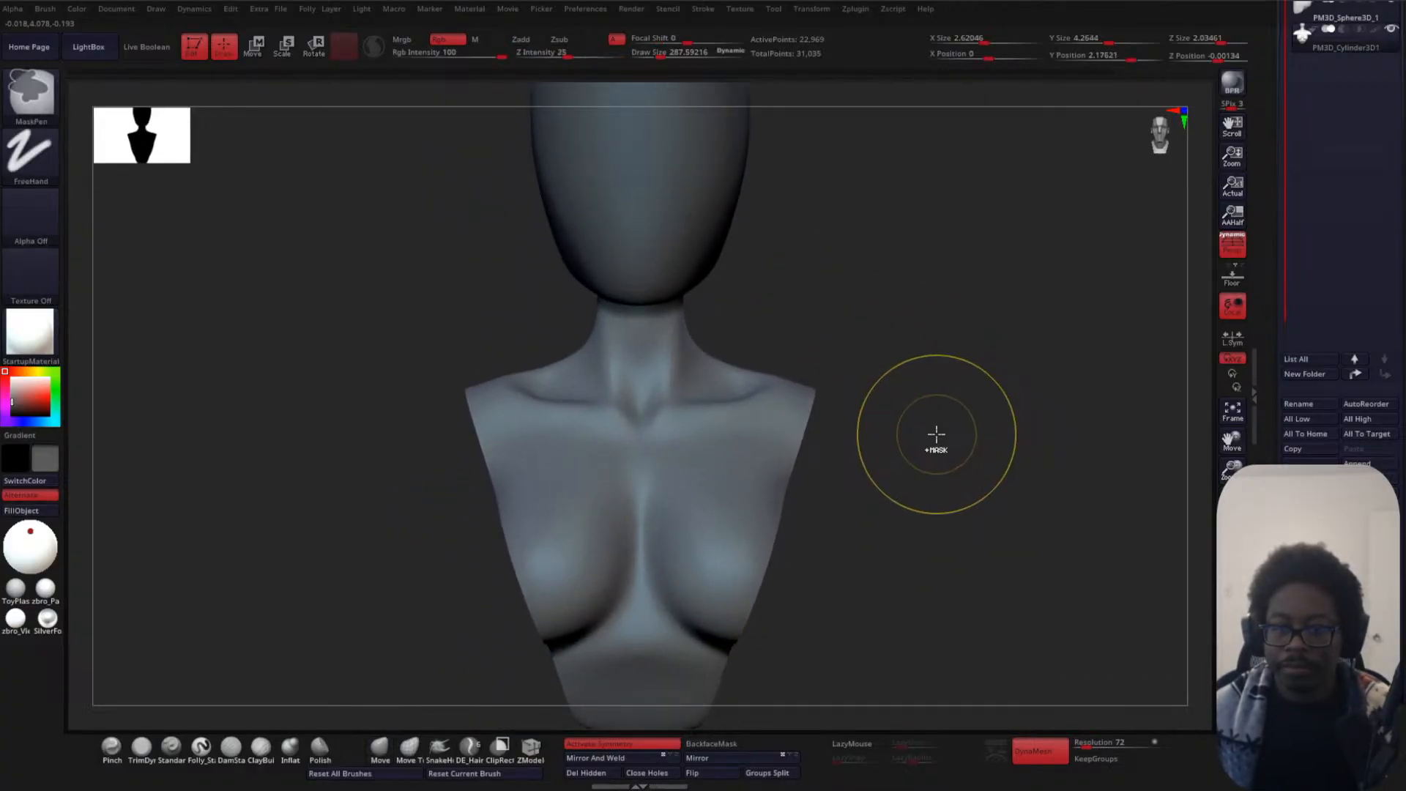
key(ctrl+z)
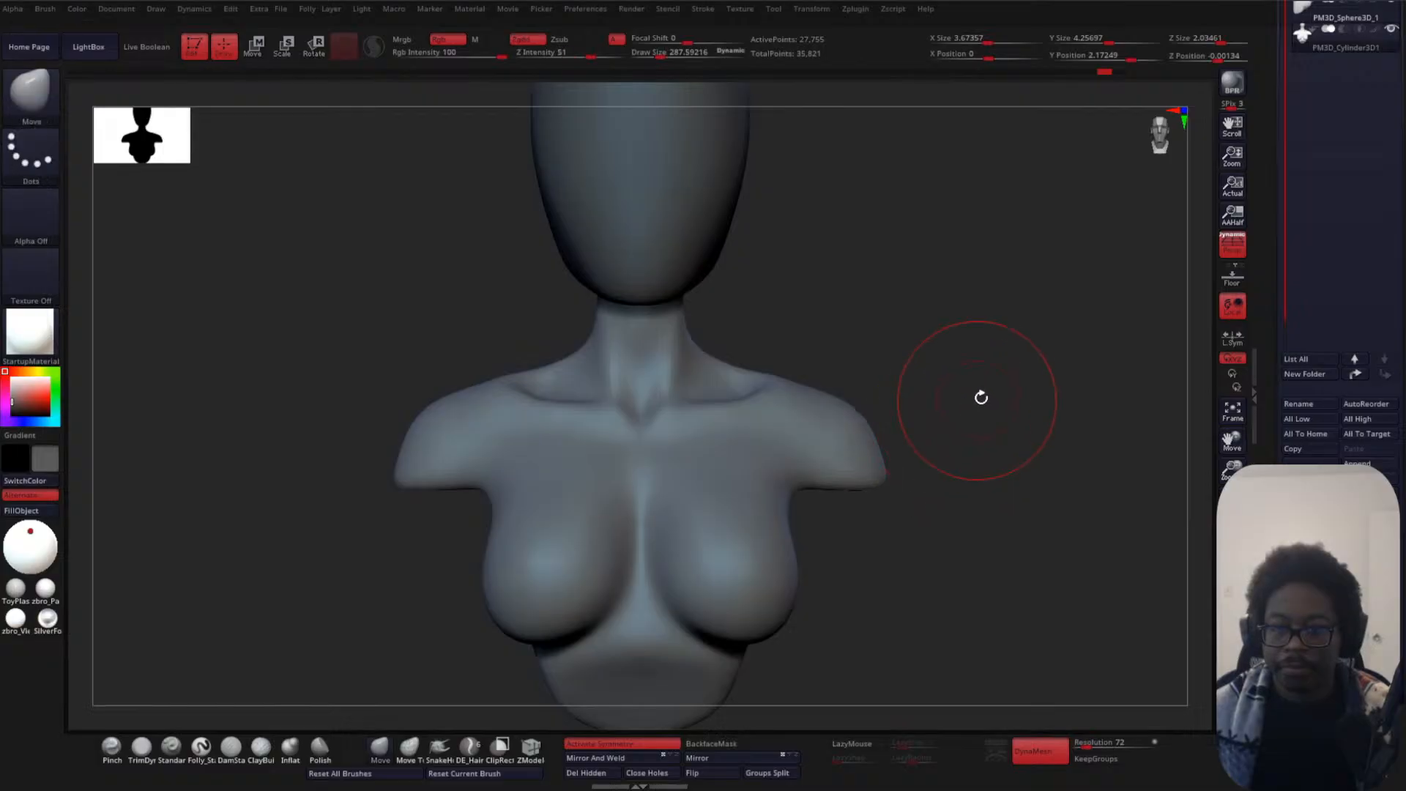
- Slice off the arm stumps and outer breasts with KnifeCurve along diagonal lines tapering from the shoulders toward the waist
drag(980, 398, 982, 370)
mouse_move(996, 172)
ctrl+shift+mouse_down()
mouse_move(690, 666)
mouse_move(709, 640)
mouse_move(759, 684)
mouse_move(706, 684)
mouse_move(743, 677)
mouse_move(888, 220)
mouse_move(982, 276)
mouse_move(973, 386)
mouse_move(806, 623)
mouse_move(711, 683)
ctrl+shift+mouse_up()
key(ctrl+z)
mouse_move(935, 452)
mouse_down()
mouse_move(942, 436)
mouse_move(891, 455)
mouse_move(951, 443)
mouse_up()
ctrl+right_drag(951, 442, 951, 390)
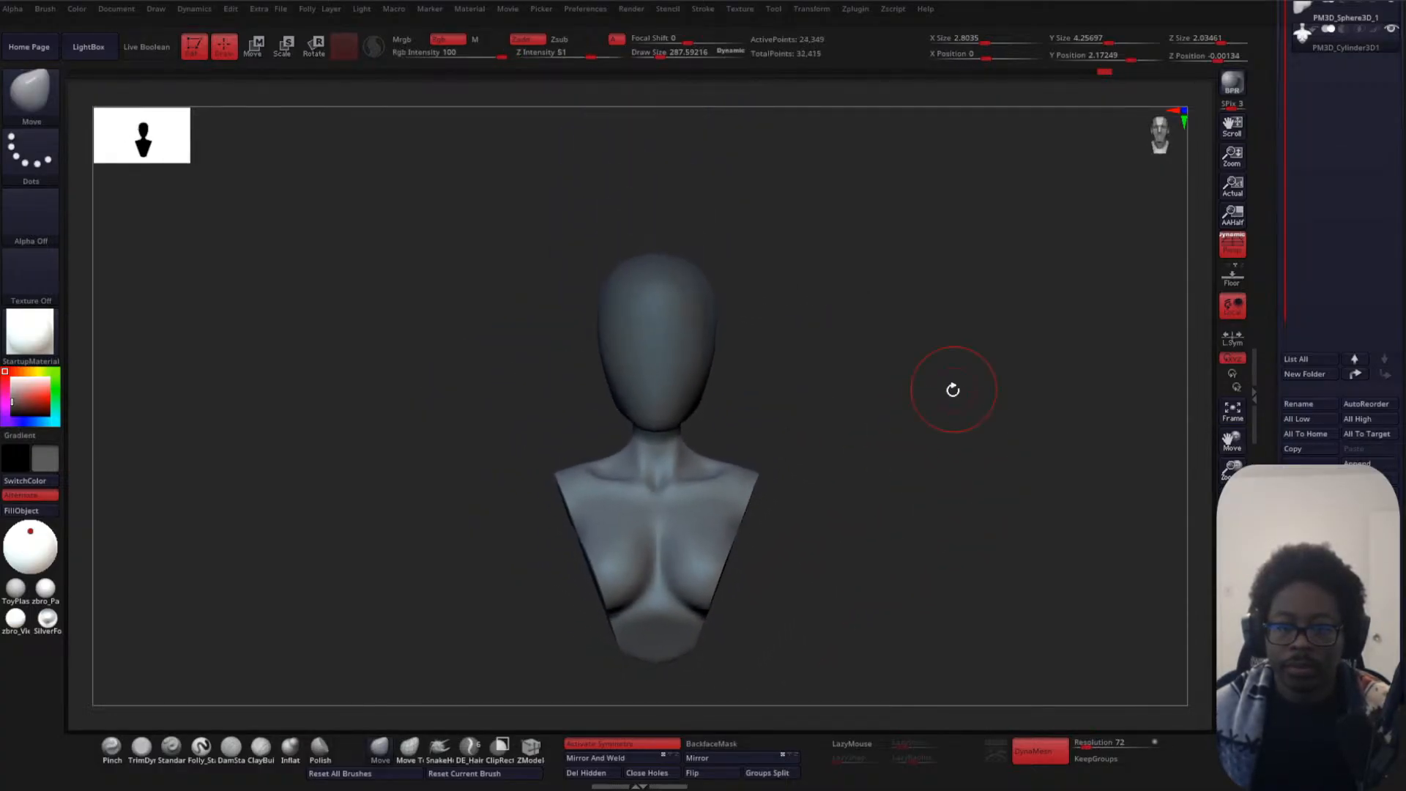
drag(924, 439, 921, 438)
ctrl+right_drag(921, 438, 926, 525)
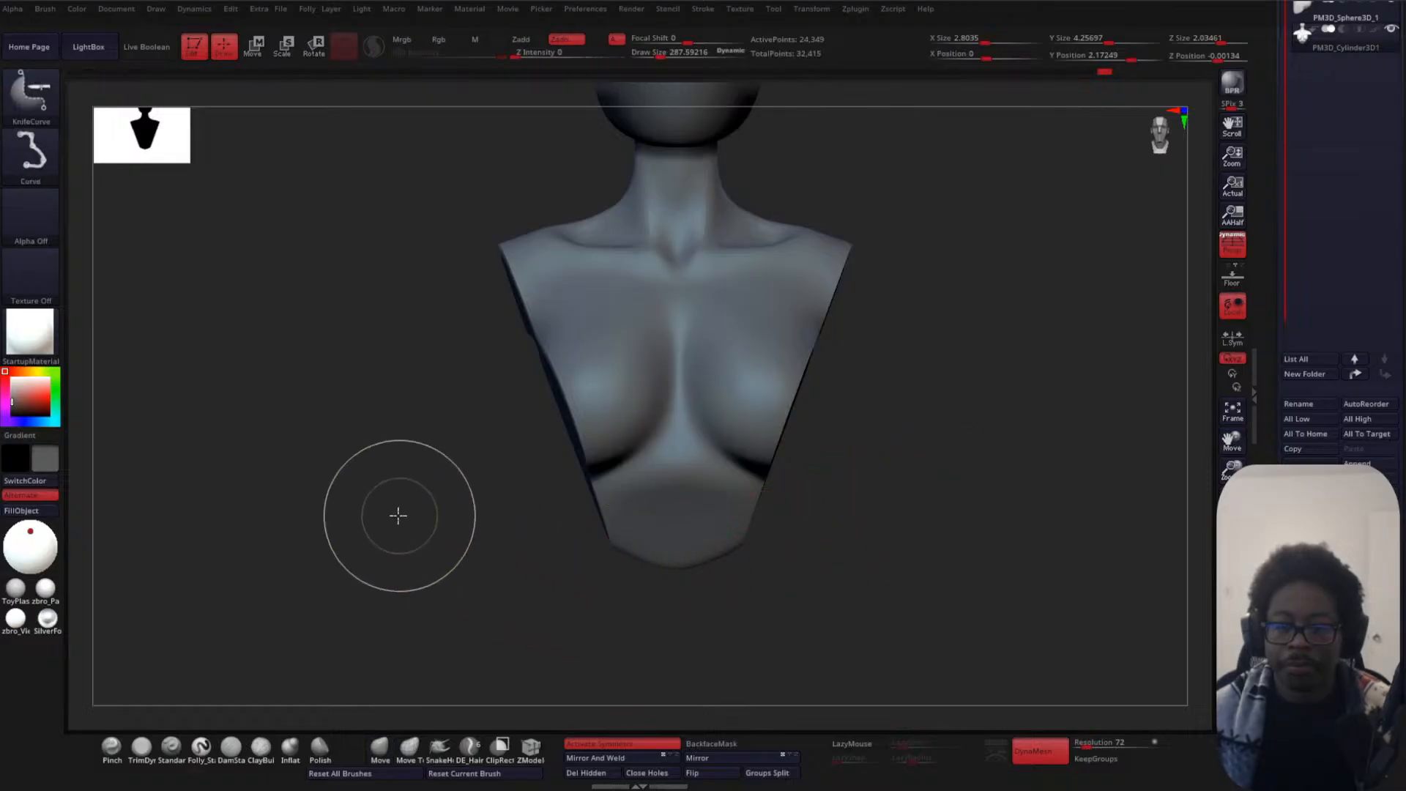
- Cut the base of the bust flat with KnifeCurve and smooth the cut faces on the sides
mouse_move(407, 516)
ctrl+shift+mouse_down()
mouse_move(970, 542)
mouse_move(775, 637)
mouse_move(798, 684)
mouse_move(257, 540)
mouse_move(746, 628)
mouse_move(540, 606)
mouse_move(364, 524)
mouse_move(377, 540)
ctrl+shift+mouse_up()
mouse_move(741, 552)
mouse_down()
mouse_move(863, 486)
mouse_move(818, 525)
mouse_move(822, 464)
mouse_move(725, 515)
mouse_up()
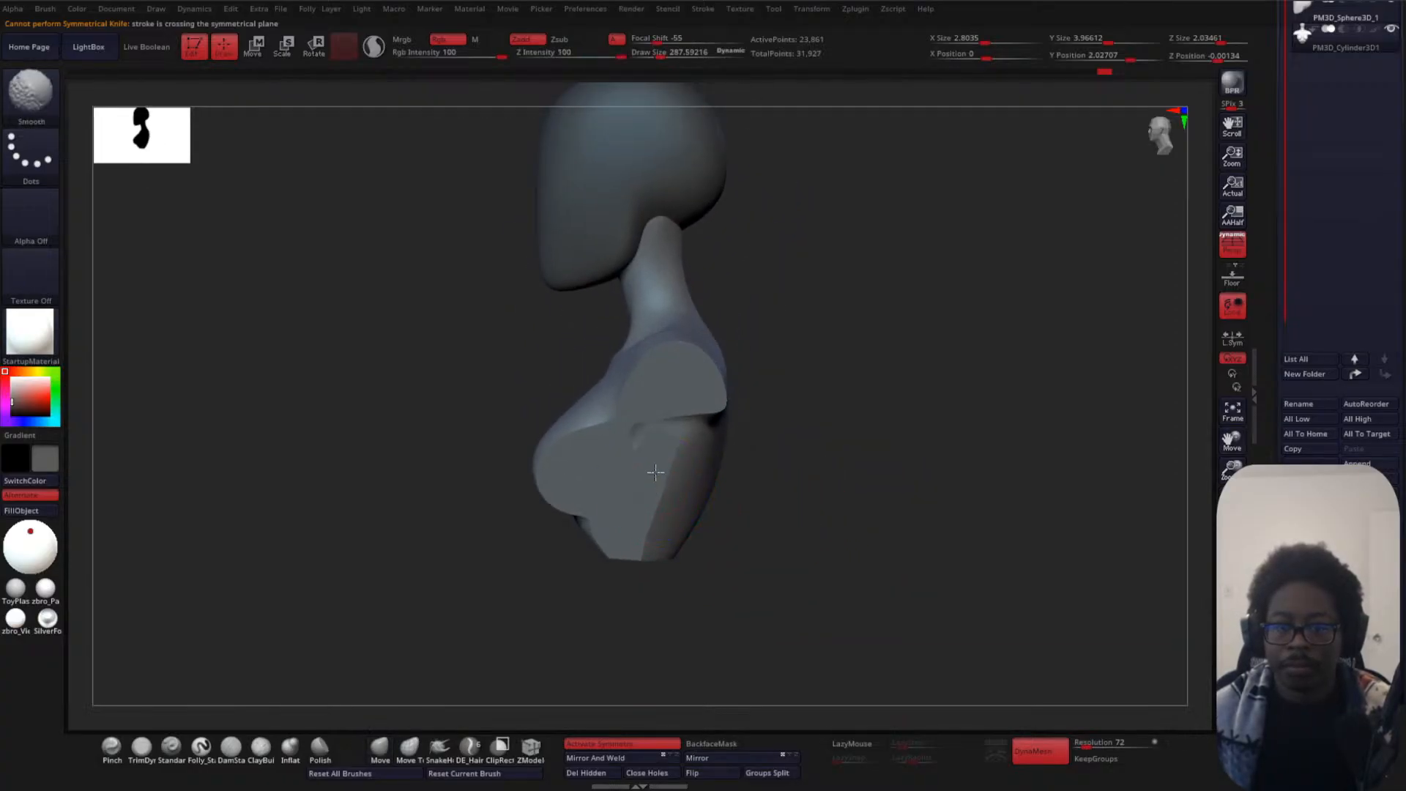
mouse_move(649, 564)
shift+mouse_down()
mouse_move(666, 408)
mouse_move(714, 384)
mouse_move(629, 496)
mouse_move(606, 436)
mouse_move(699, 386)
shift+mouse_up()
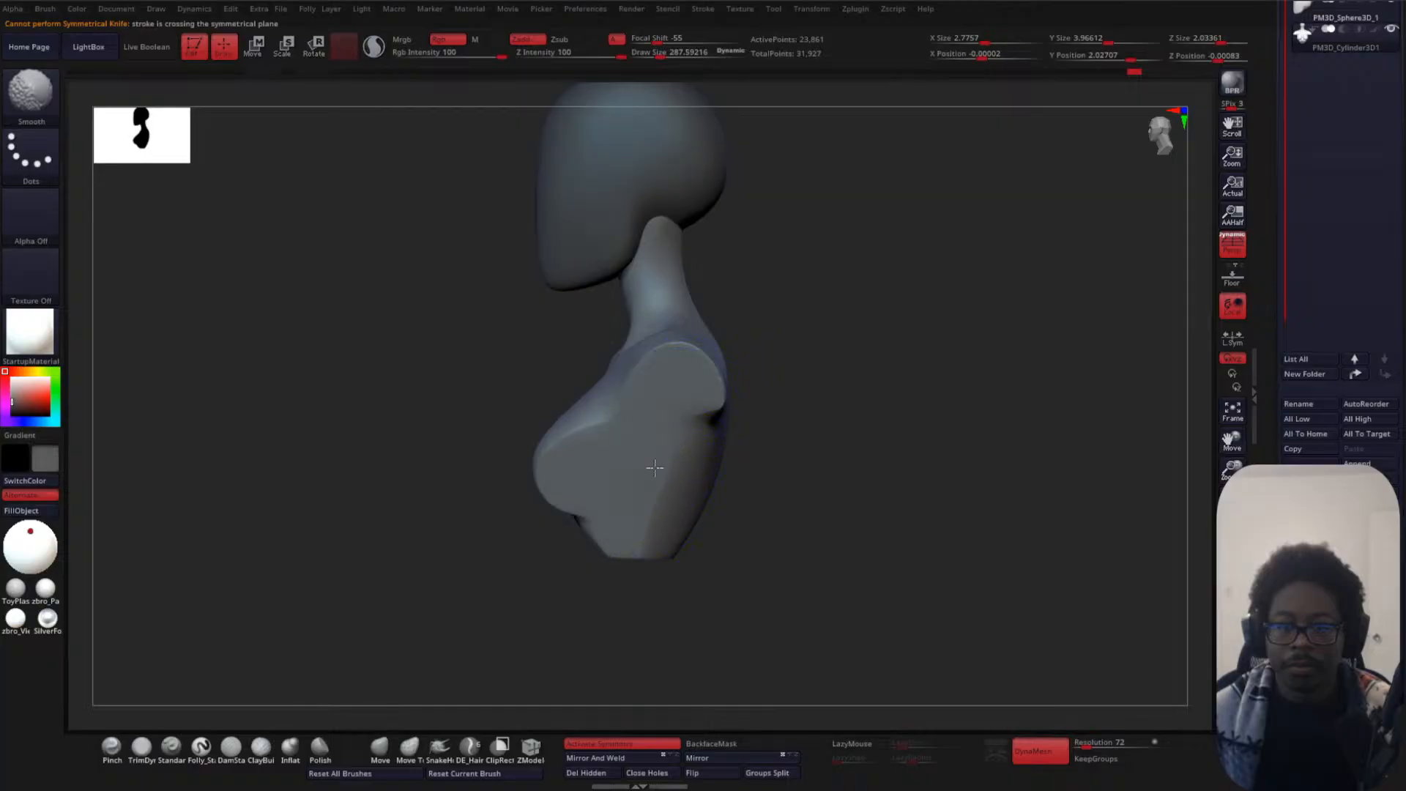
mouse_move(750, 490)
mouse_down()
mouse_move(854, 483)
mouse_move(845, 440)
mouse_move(827, 455)
mouse_move(951, 417)
mouse_up()
alt+drag(769, 583, 790, 492)
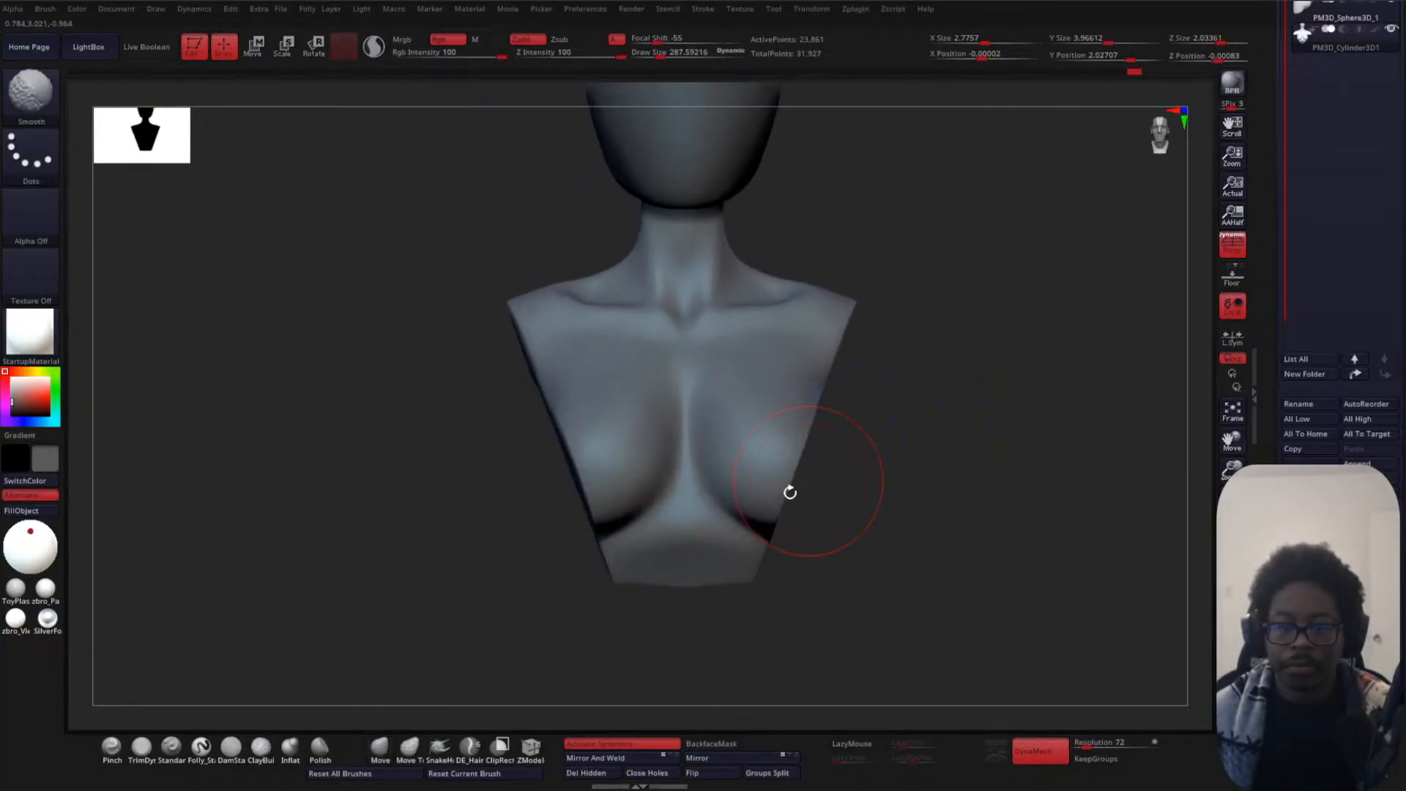
alt+drag(889, 590, 904, 493)
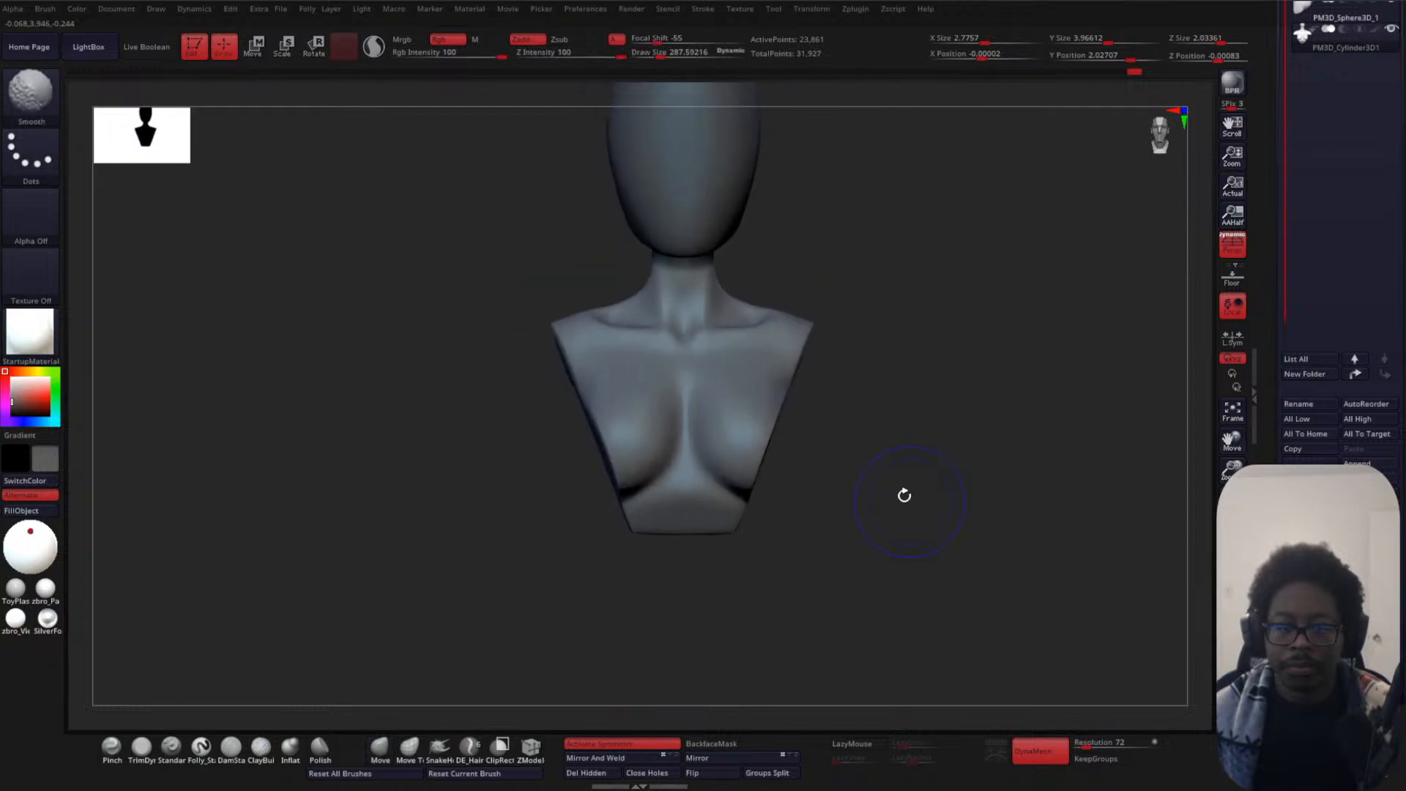
- Define the torso's midline and the ribcage arch below the breasts with DamStandard at about 110 Draw Size
click(231, 746)
key(space)
drag(903, 435, 892, 435)
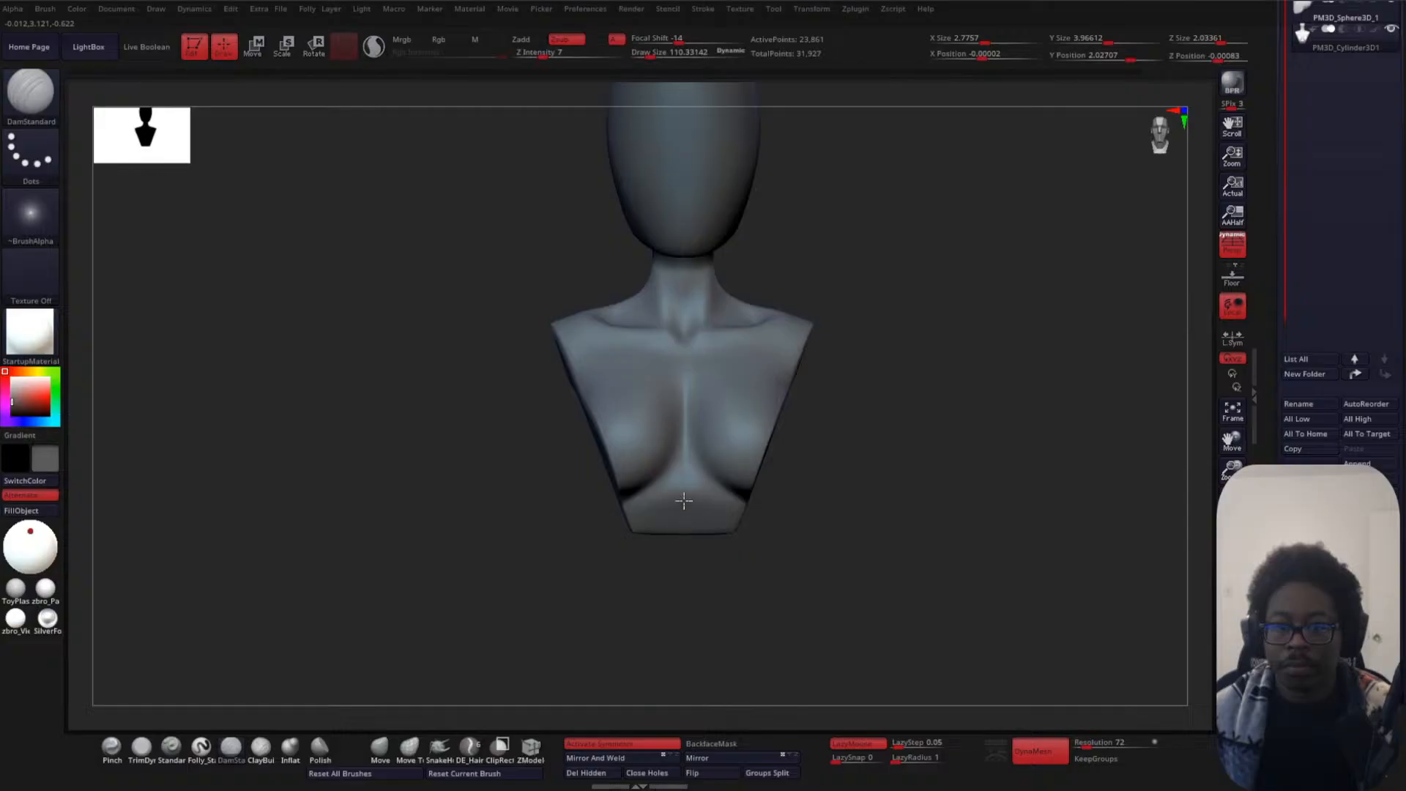
mouse_move(863, 493)
mouse_down()
mouse_move(706, 528)
mouse_move(886, 540)
mouse_up()
key(shift)
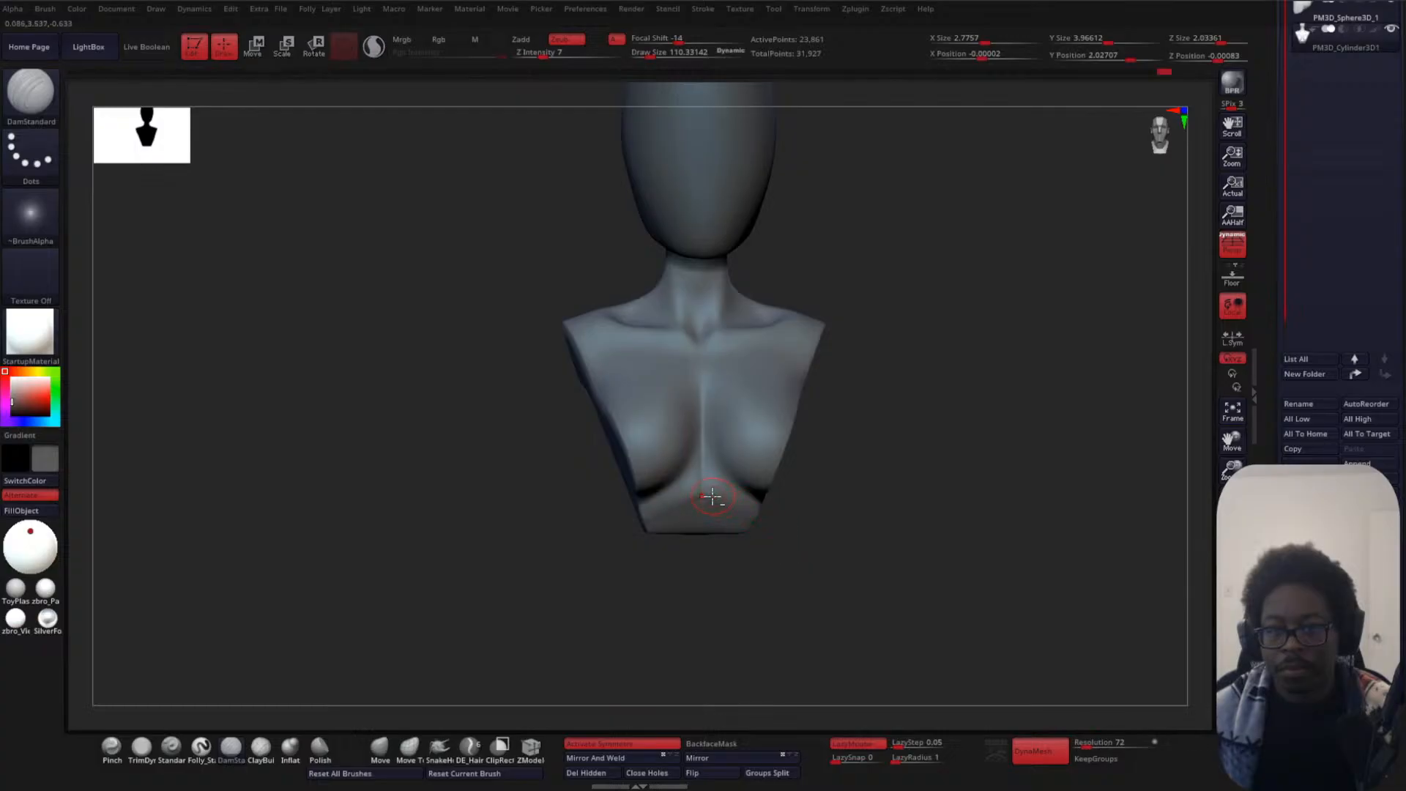
key(shift)
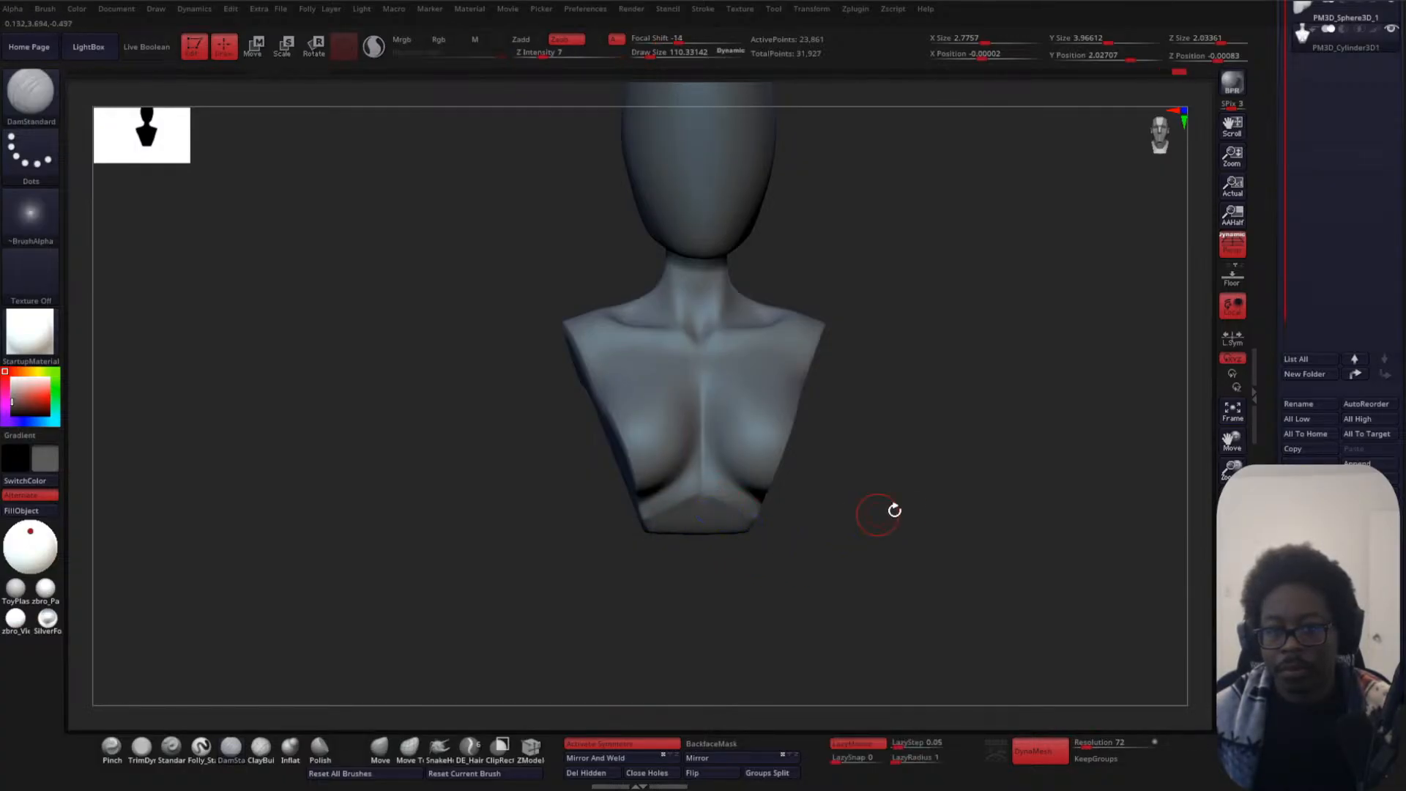
- Refine the ribcage arch and smooth the lower abdomen and the edges of the base
mouse_move(908, 481)
alt+mouse_down()
mouse_move(923, 528)
mouse_move(861, 522)
alt+mouse_up()
key(shift)
alt+drag(986, 452, 960, 528)
drag(960, 528, 1027, 497)
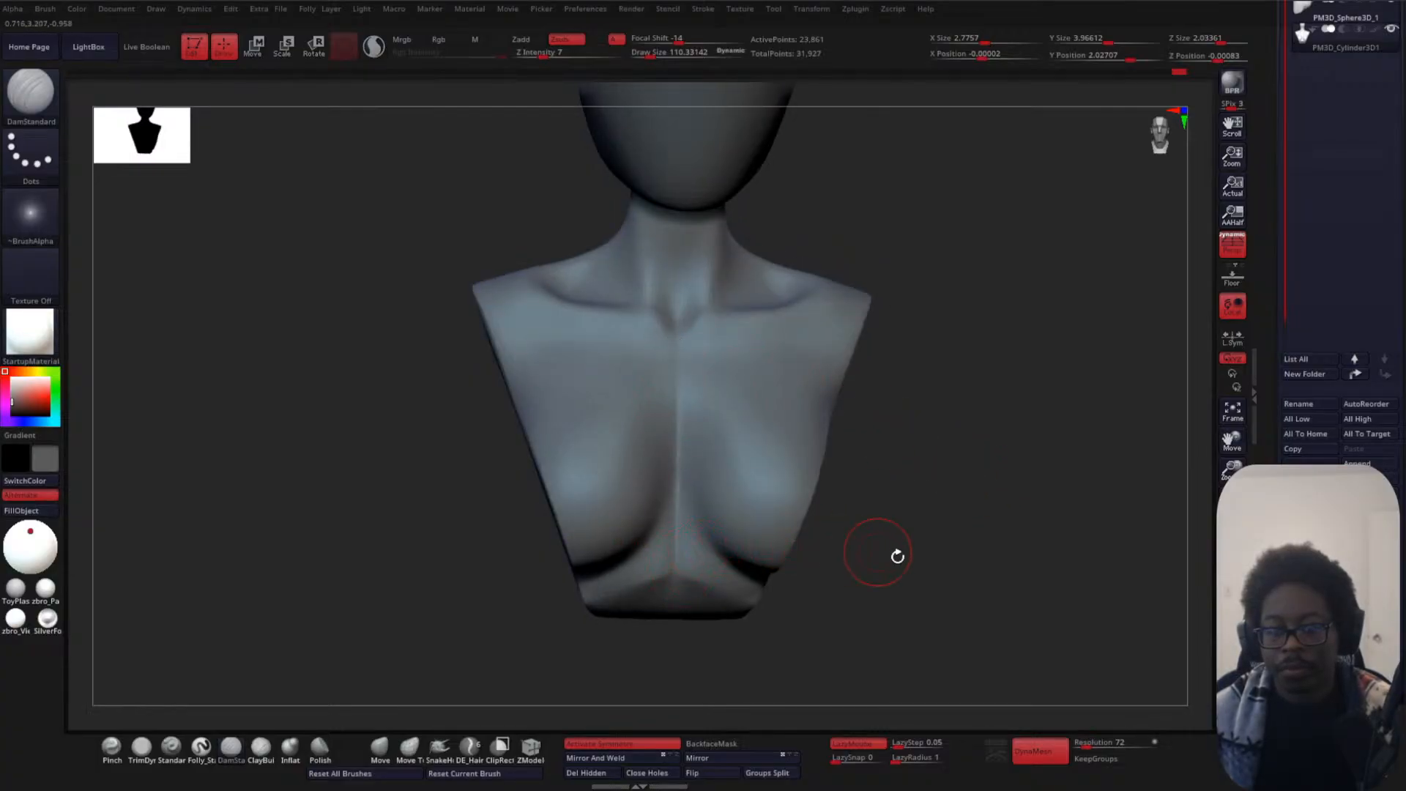
drag(898, 557, 975, 438)
key(shift)
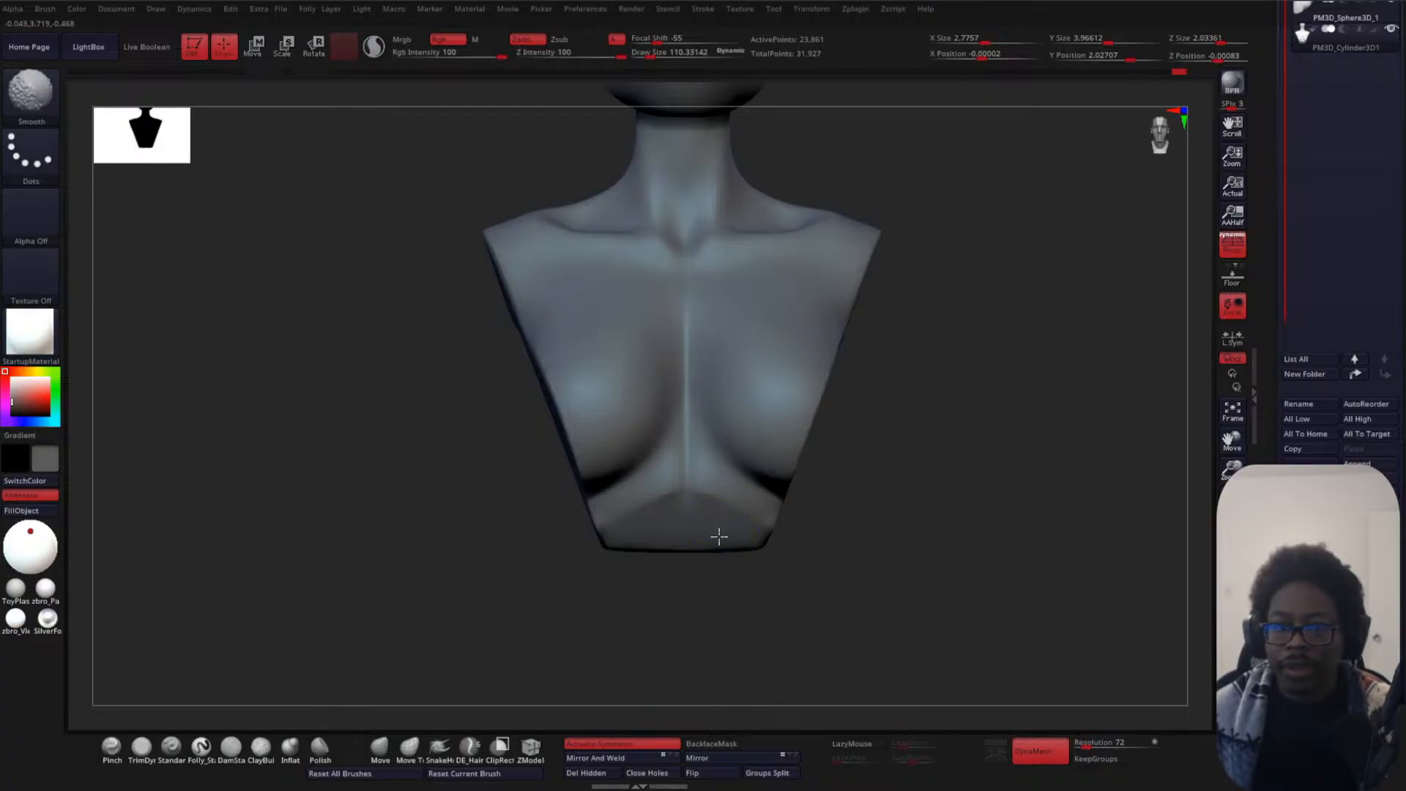
drag(893, 548, 779, 534)
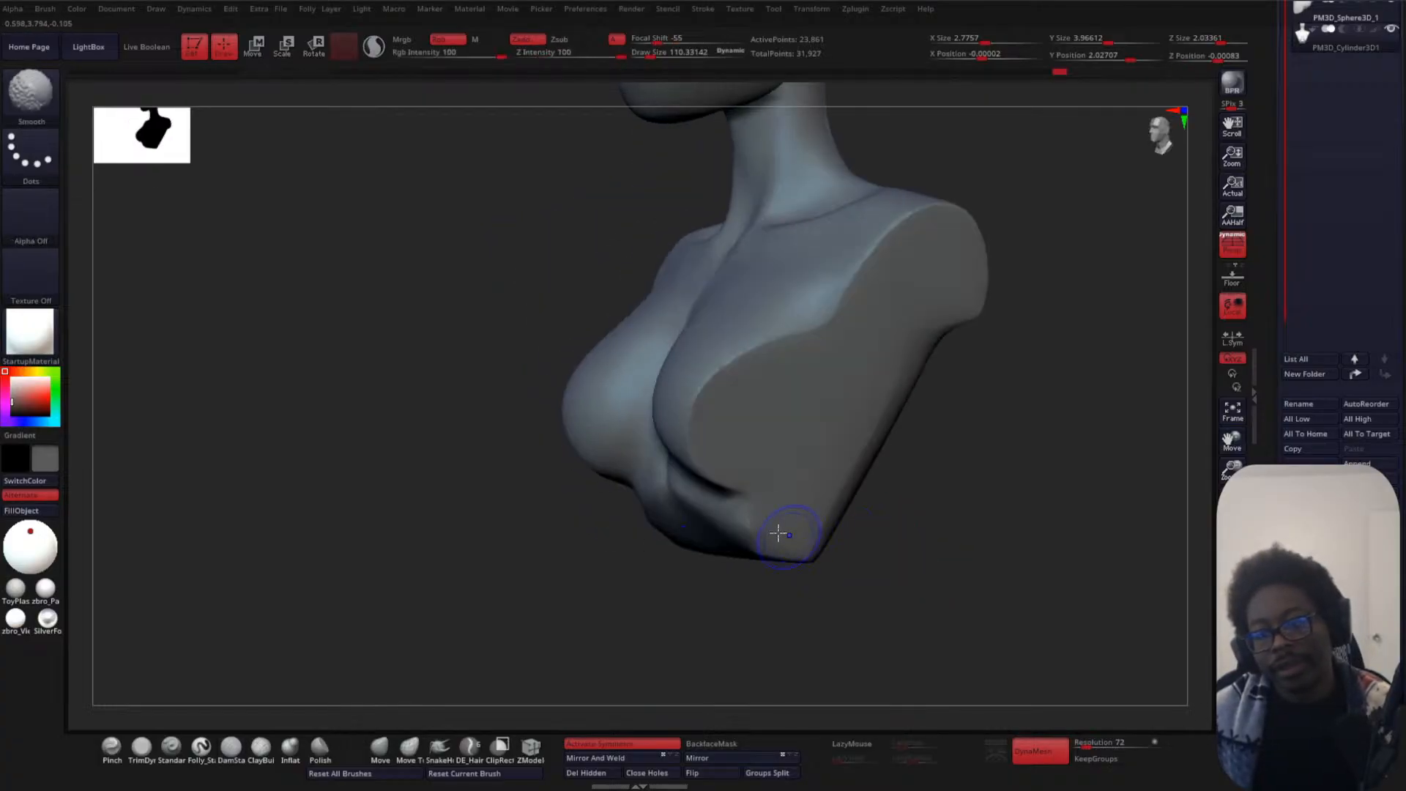
shift+drag(956, 506, 970, 484)
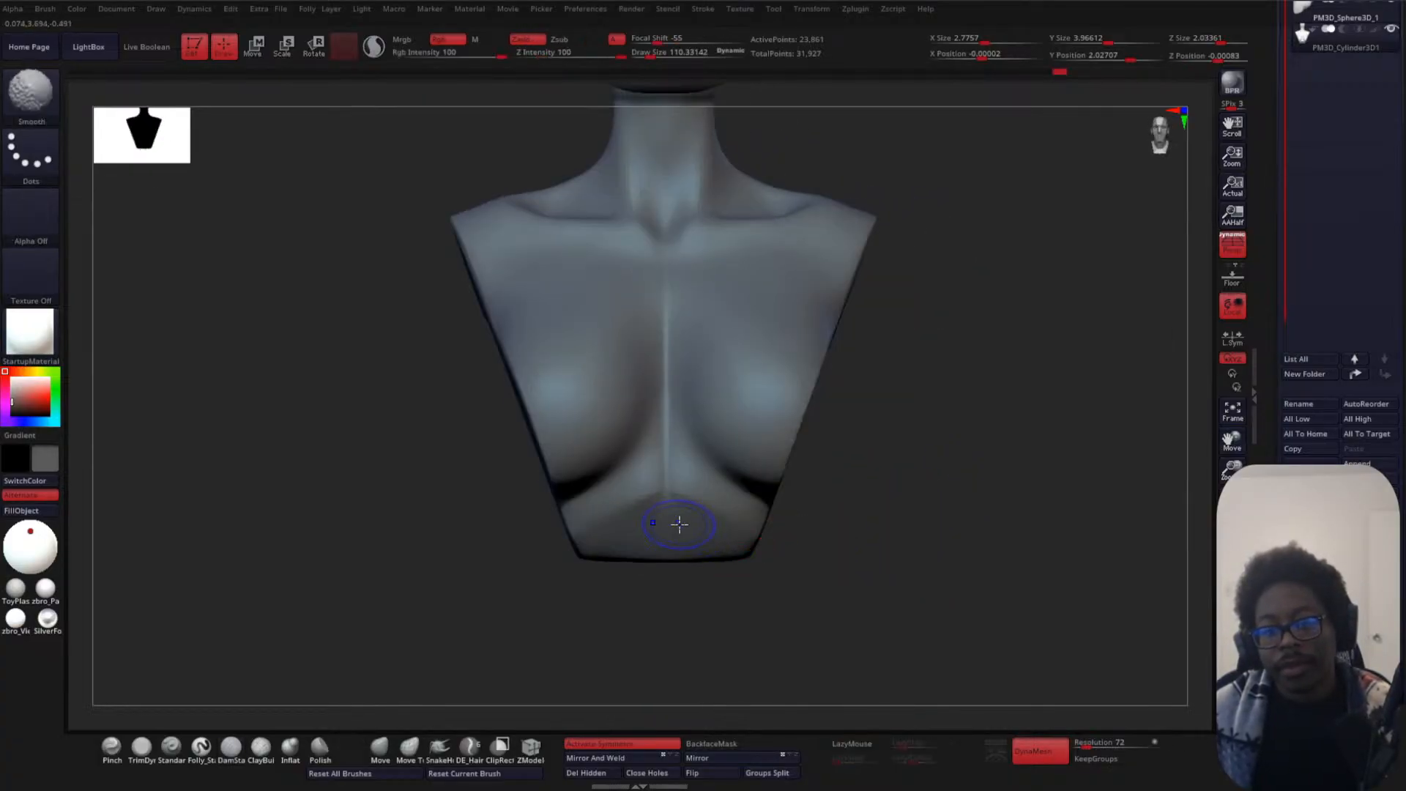
- Reshape the cut shoulder corners with the Move brush at about 182 Draw Size
mouse_move(823, 571)
alt+mouse_down()
mouse_move(964, 389)
mouse_move(882, 504)
alt+mouse_up()
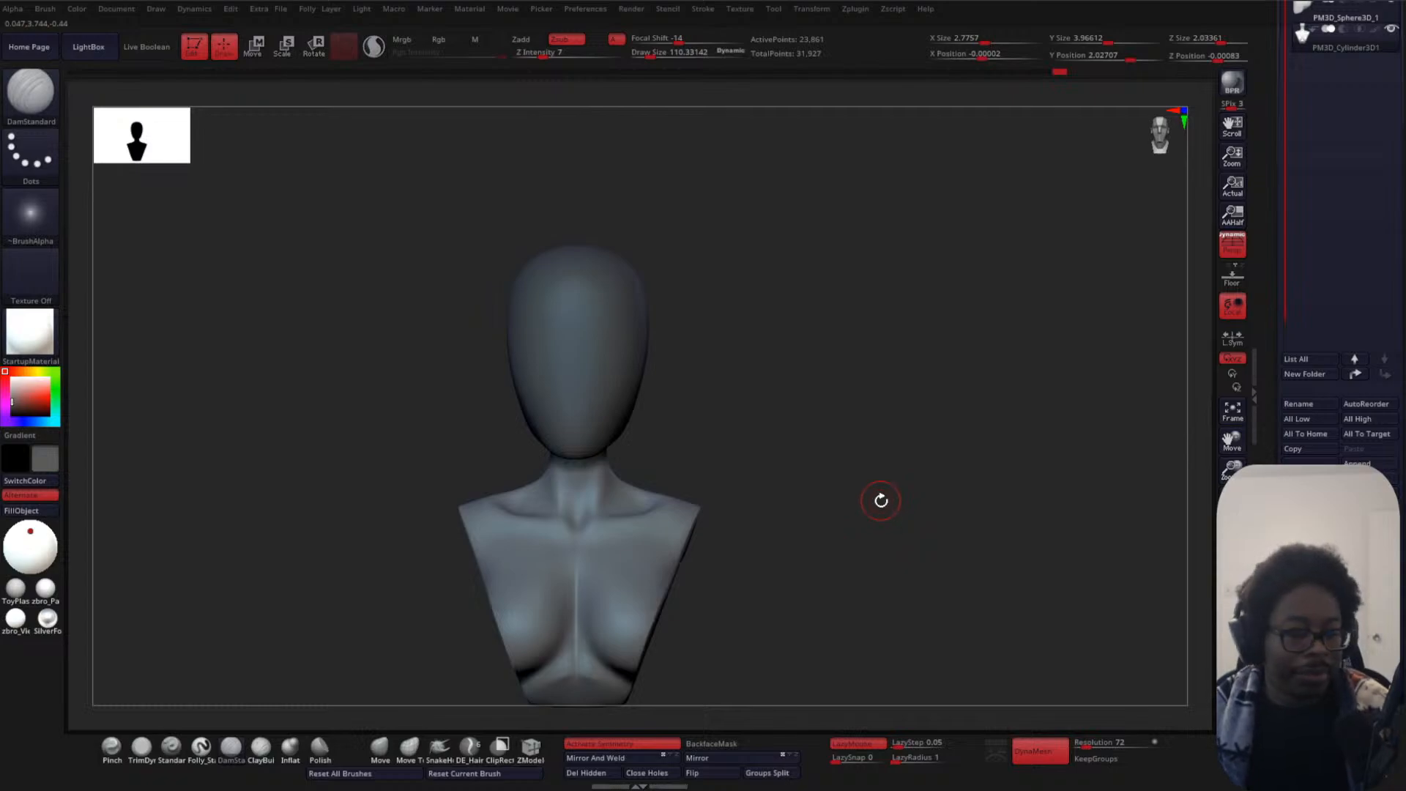
alt+drag(883, 438, 906, 354)
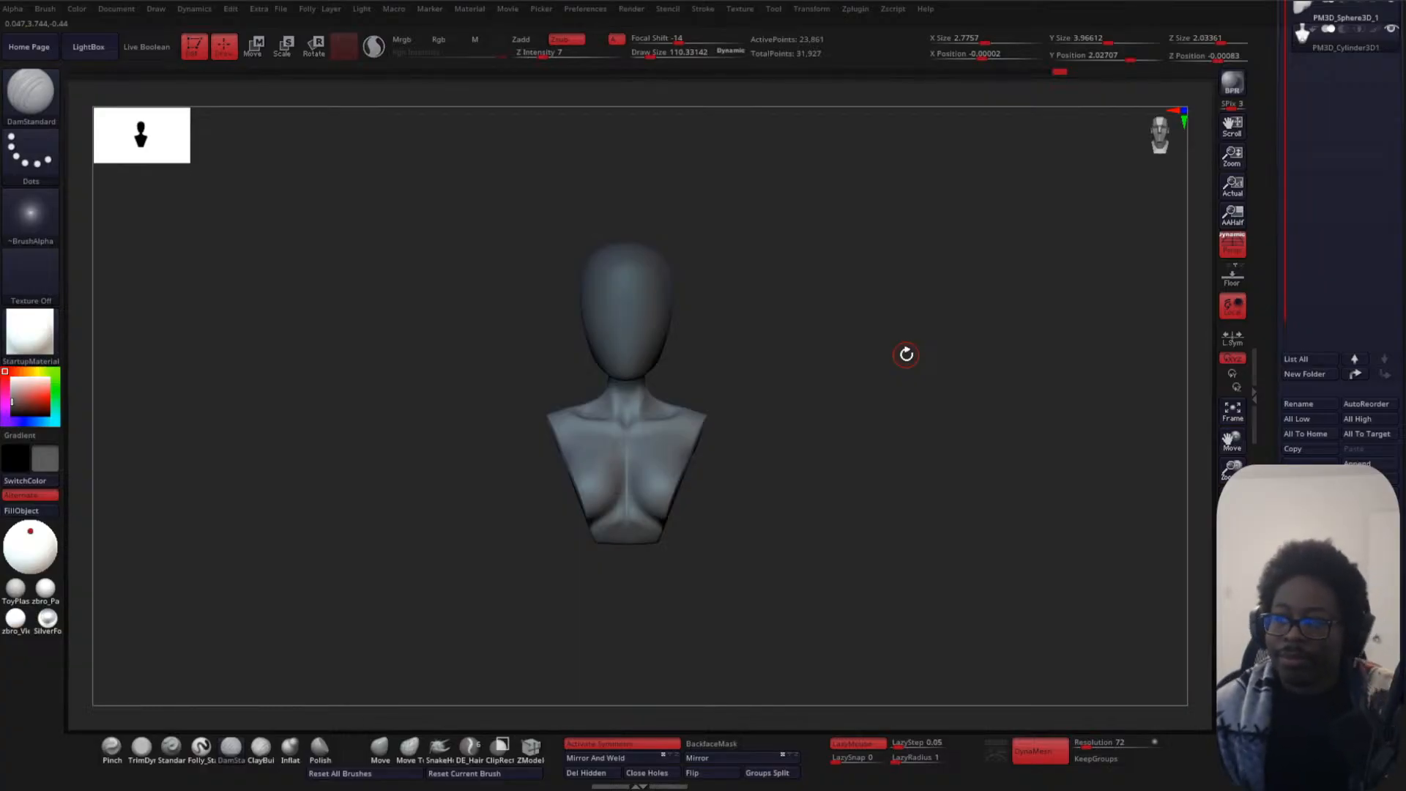
alt+drag(826, 301, 818, 518)
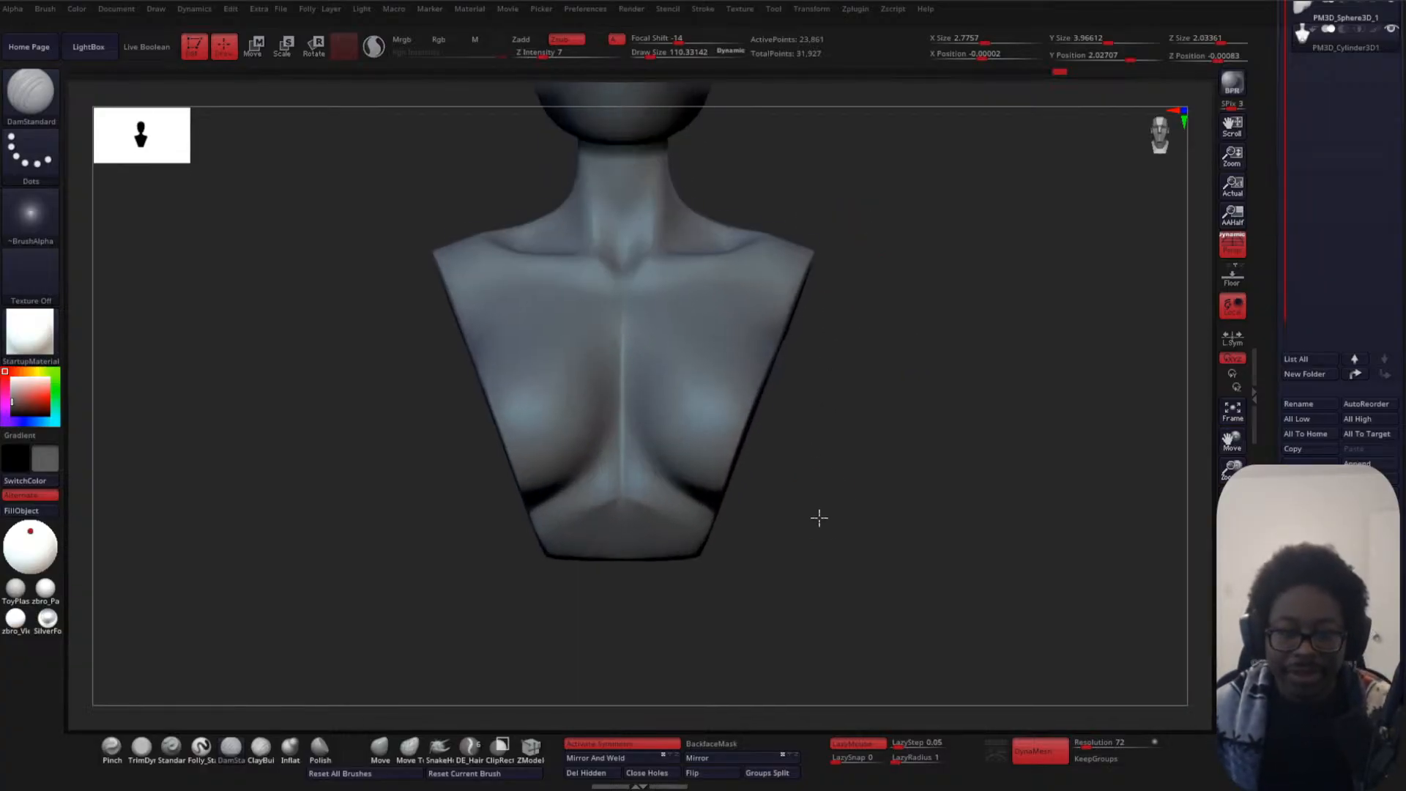
alt+drag(930, 248, 857, 417)
key(space)
mouse_move(871, 342)
mouse_down()
mouse_move(882, 315)
mouse_move(875, 354)
mouse_up()
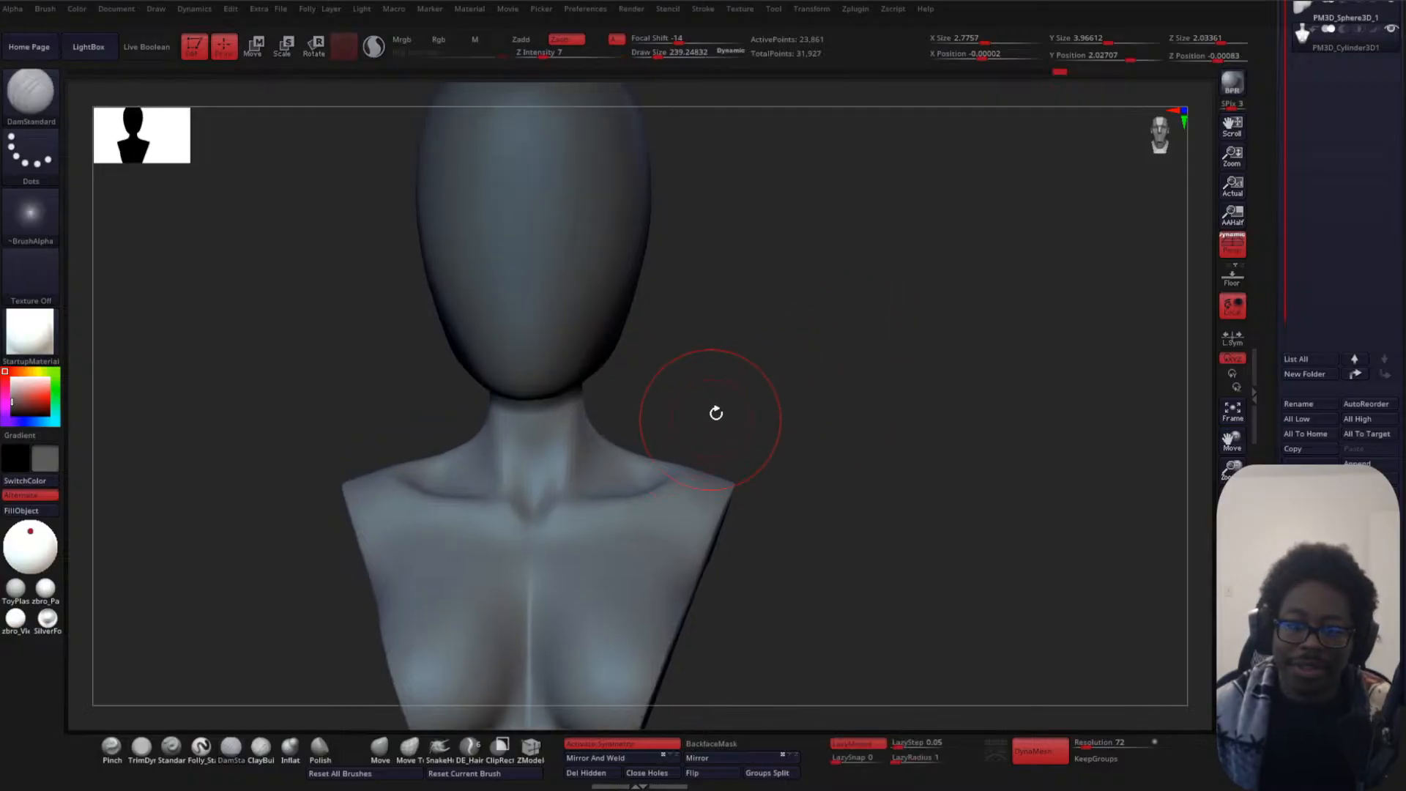
key(space)
drag(716, 412, 709, 412)
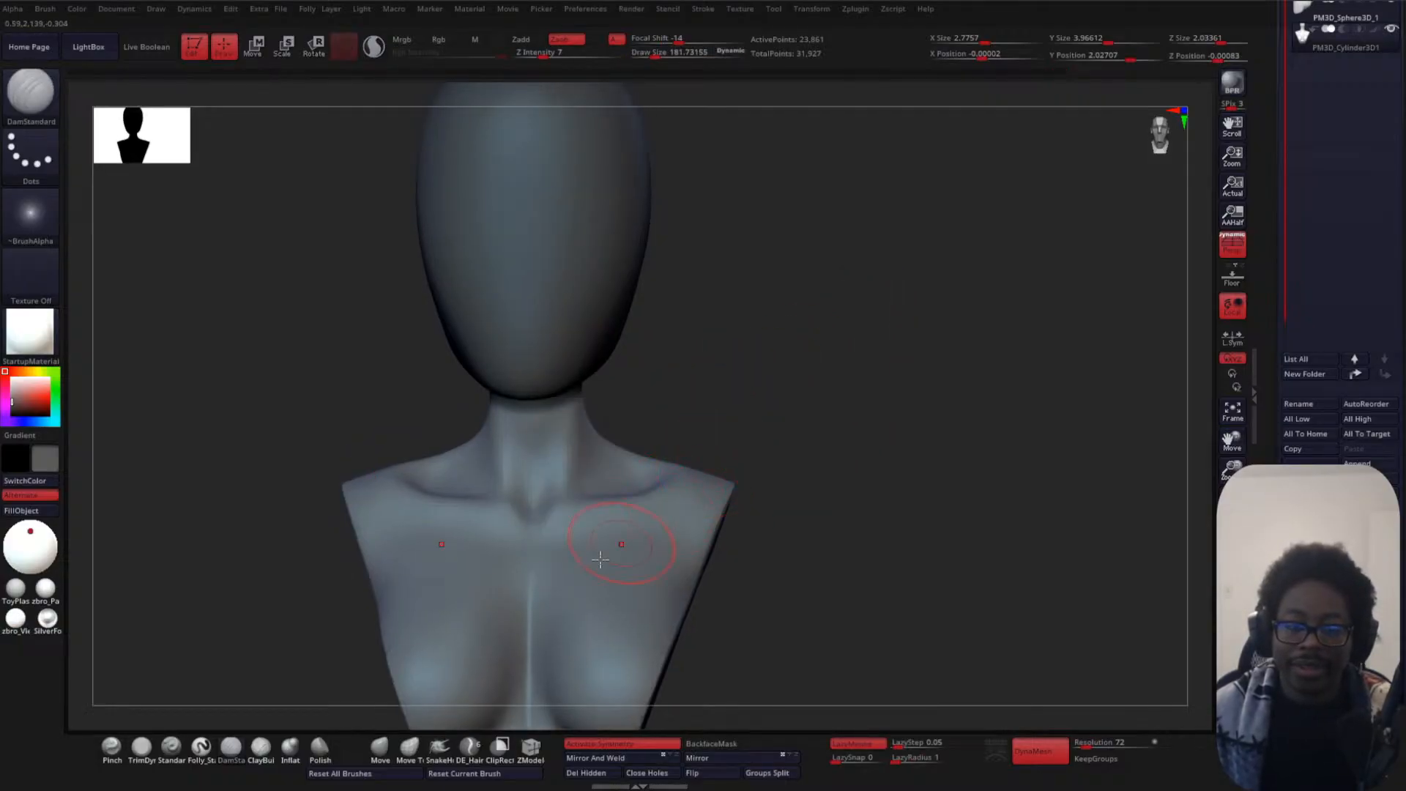
click(380, 748)
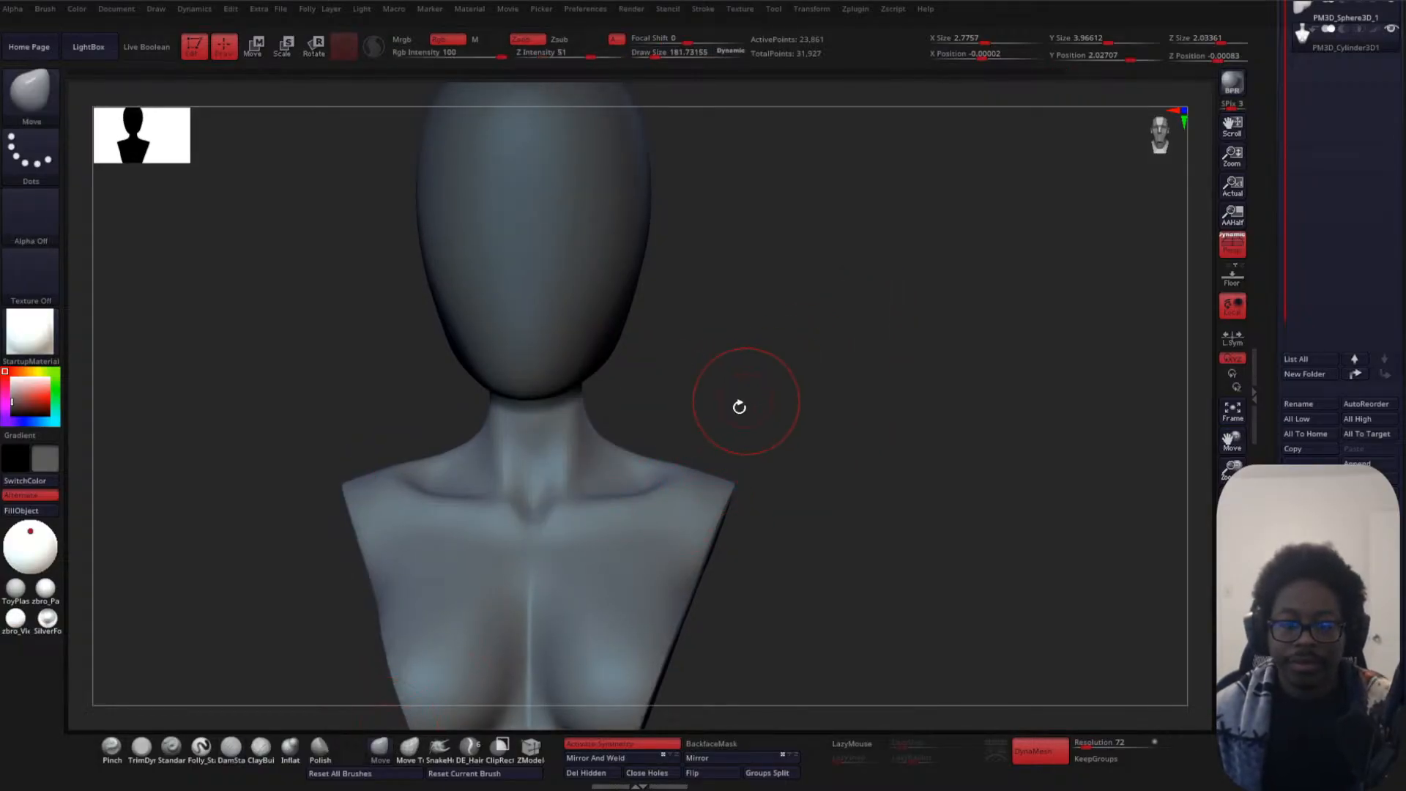
drag(704, 474, 704, 465)
drag(732, 482, 725, 480)
- Smooth the sharp shoulder edges and the surface near the bottom edge of the bust
alt+drag(815, 467, 884, 346)
mouse_move(715, 472)
shift+mouse_down()
mouse_move(700, 517)
mouse_move(712, 496)
shift+mouse_up()
mouse_move(811, 479)
alt+mouse_down()
mouse_move(873, 439)
mouse_move(881, 344)
alt+mouse_up()
shift+drag(660, 518, 654, 505)
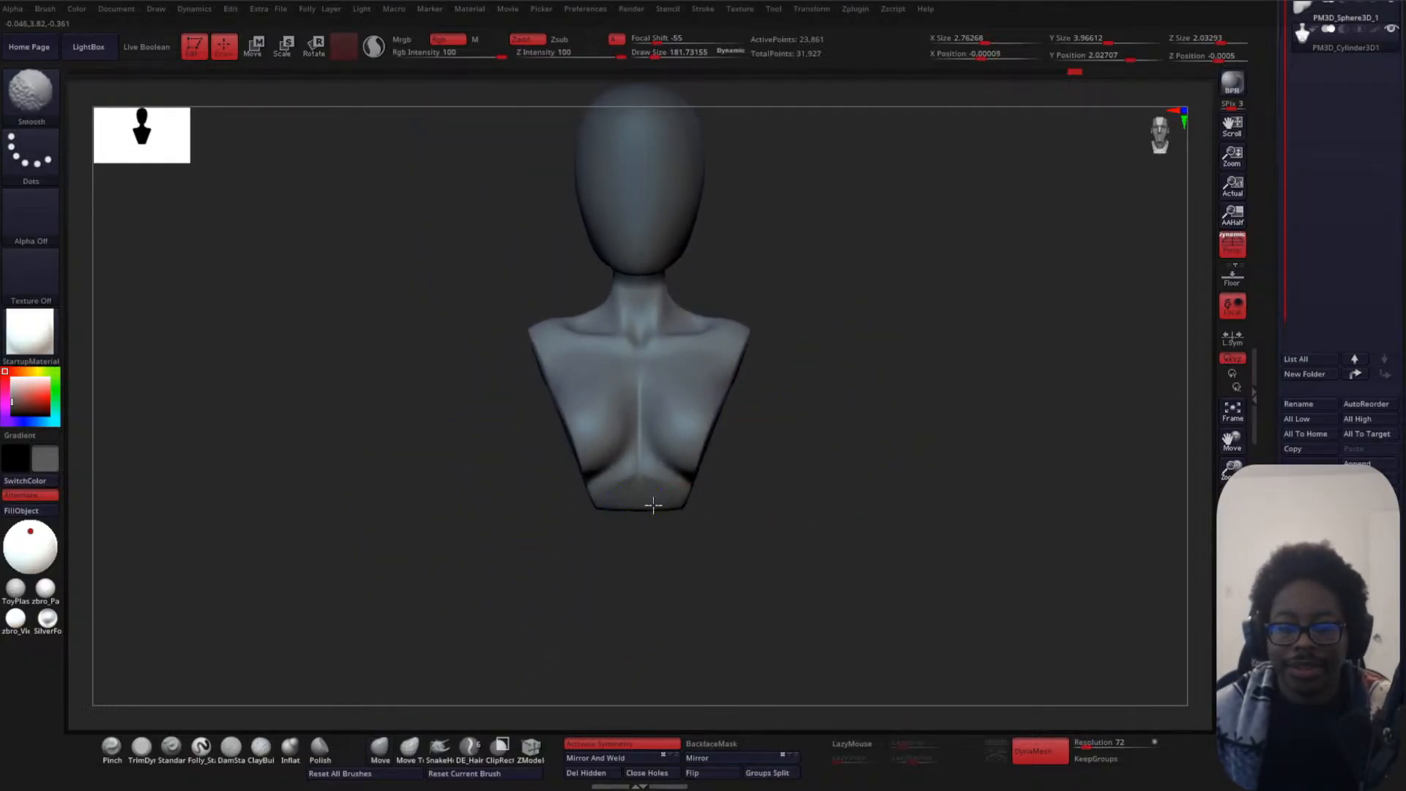
- Refine the torso's sides with the Move brush at about 132 Draw Size, then smooth beside the breasts and along the lower midline
mouse_move(740, 509)
alt+mouse_down()
mouse_move(820, 575)
mouse_move(881, 342)
alt+mouse_up()
key(space)
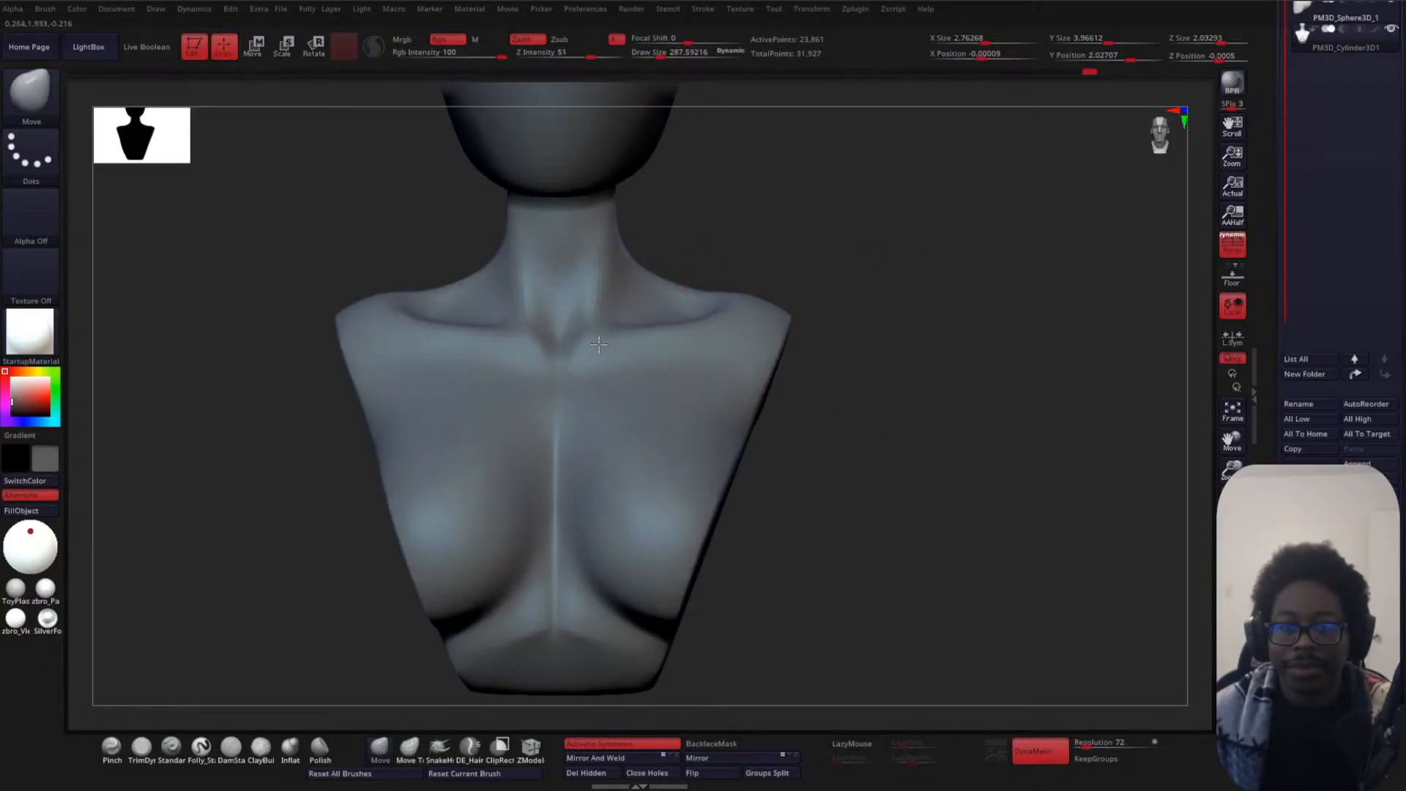
alt+drag(842, 396, 848, 438)
key(space)
mouse_move(879, 345)
mouse_down()
mouse_move(867, 338)
mouse_move(855, 411)
mouse_up()
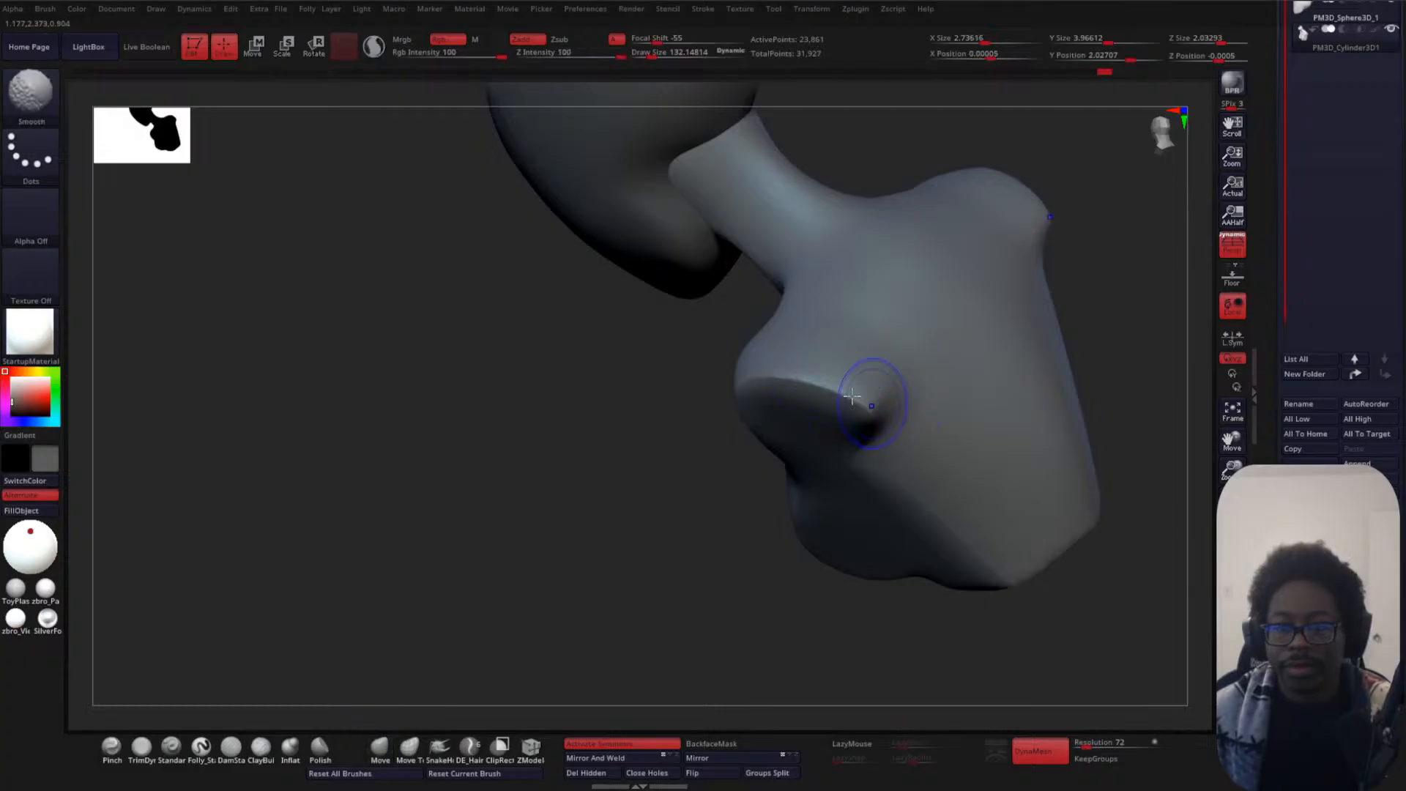
drag(948, 308, 825, 455)
shift+drag(538, 602, 534, 589)
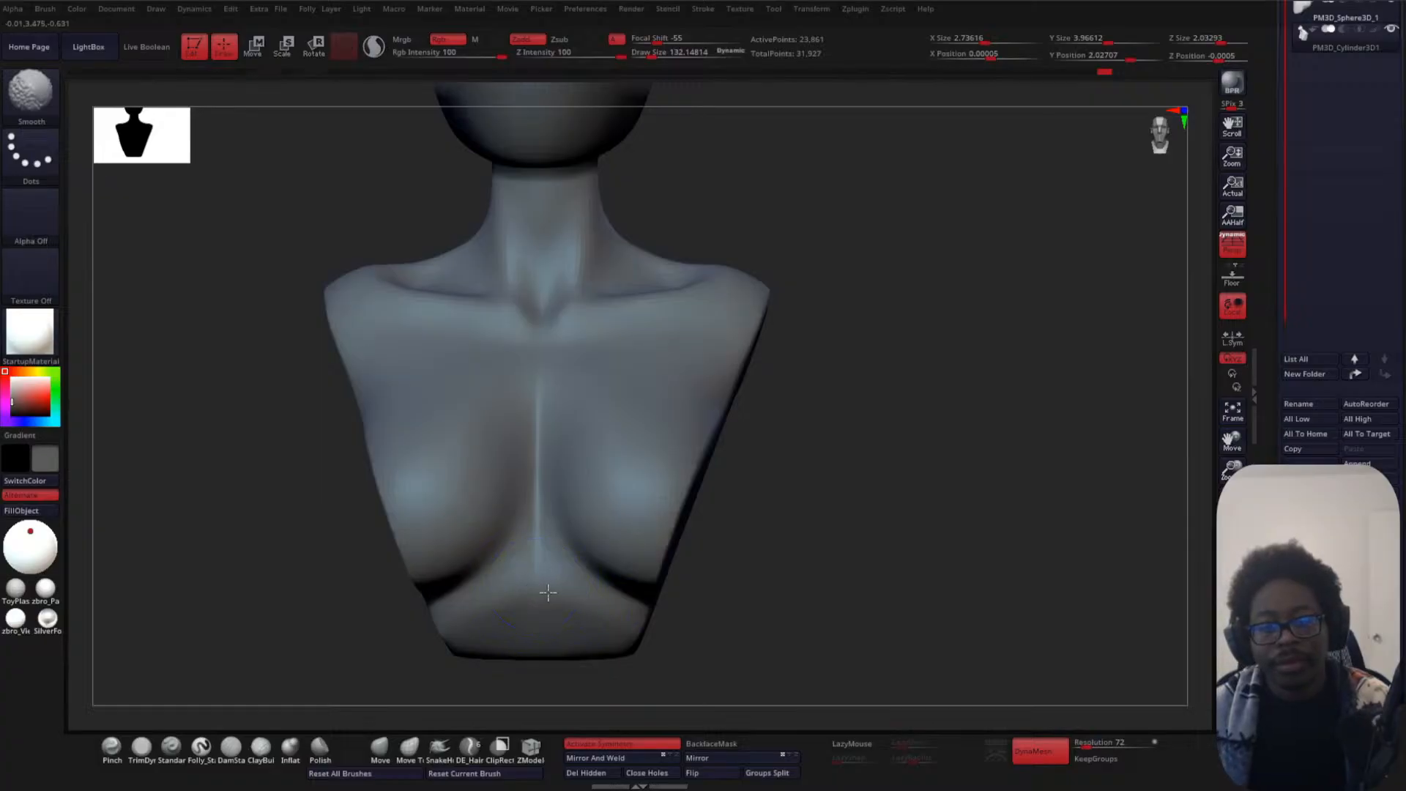
- Smooth the upper chest near the shoulder and the tapered outer side edges of the torso
alt+drag(890, 515, 913, 361)
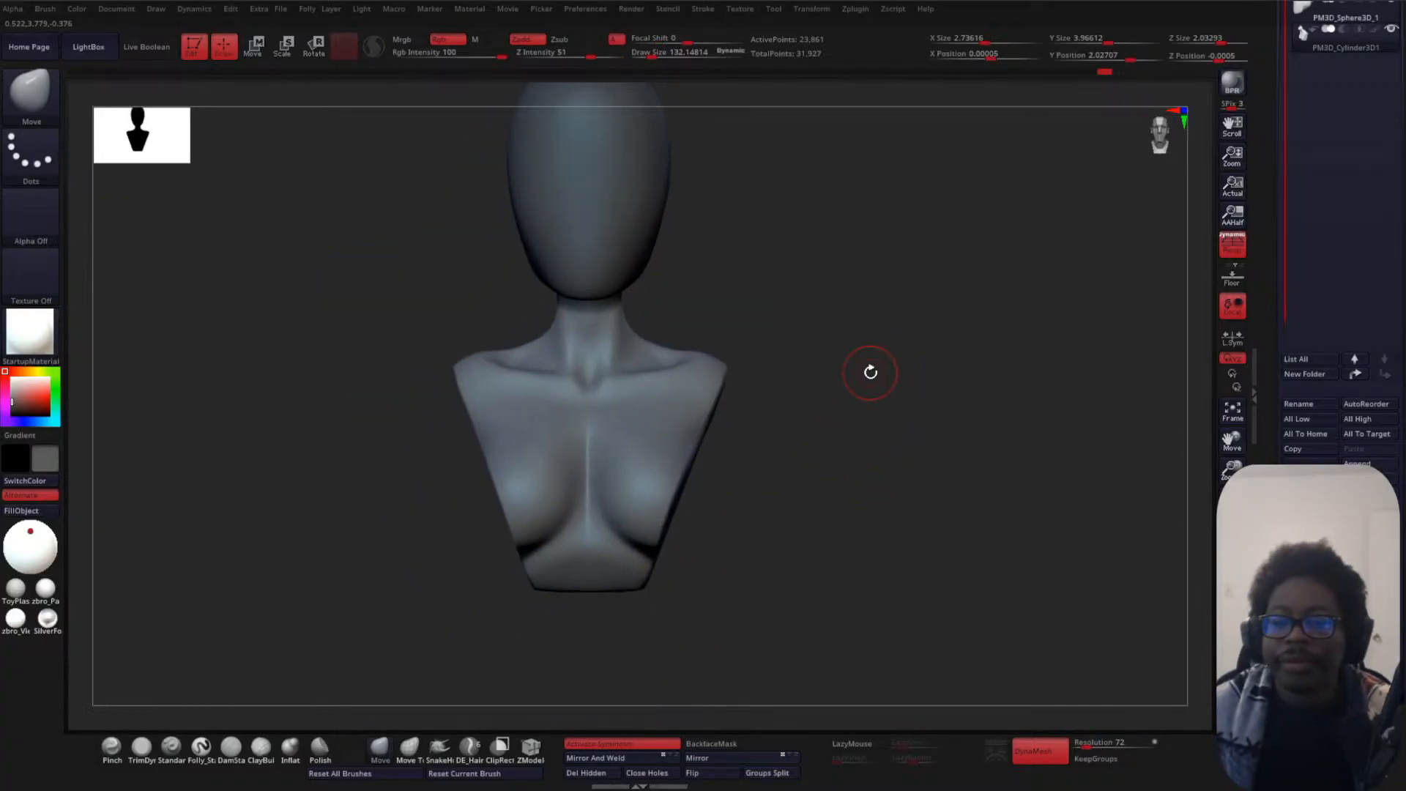
shift+drag(642, 408, 691, 377)
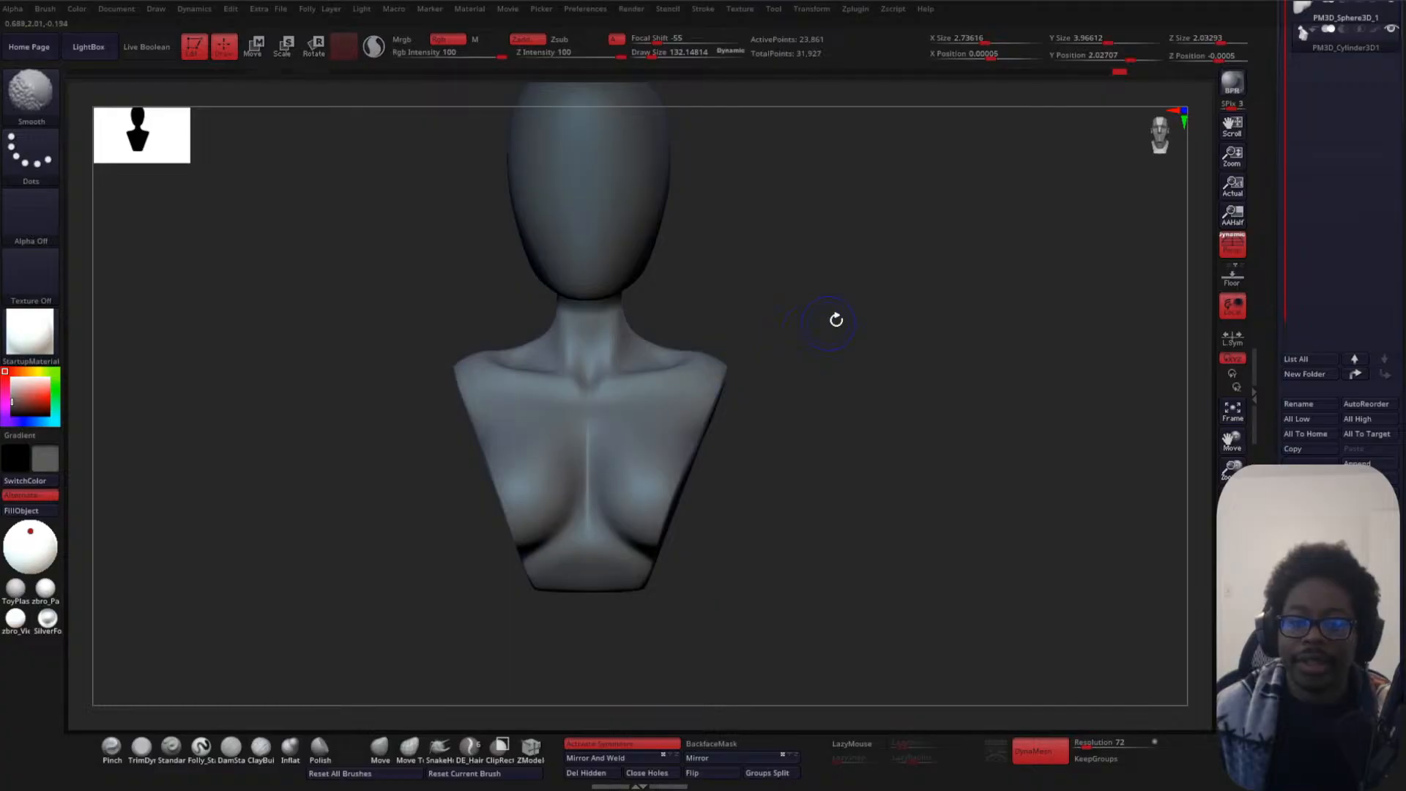
alt+drag(849, 378, 830, 348)
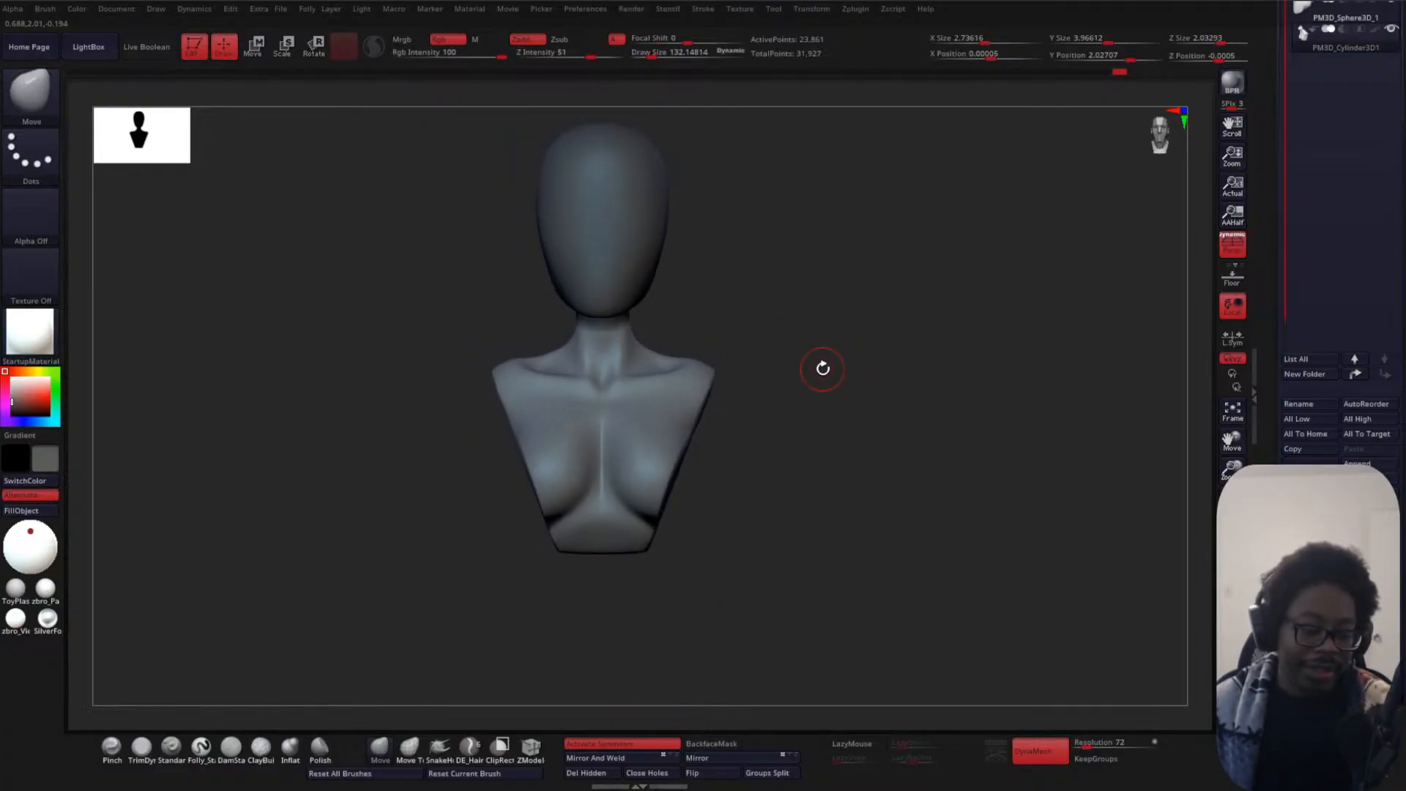
alt+drag(830, 359, 857, 430)
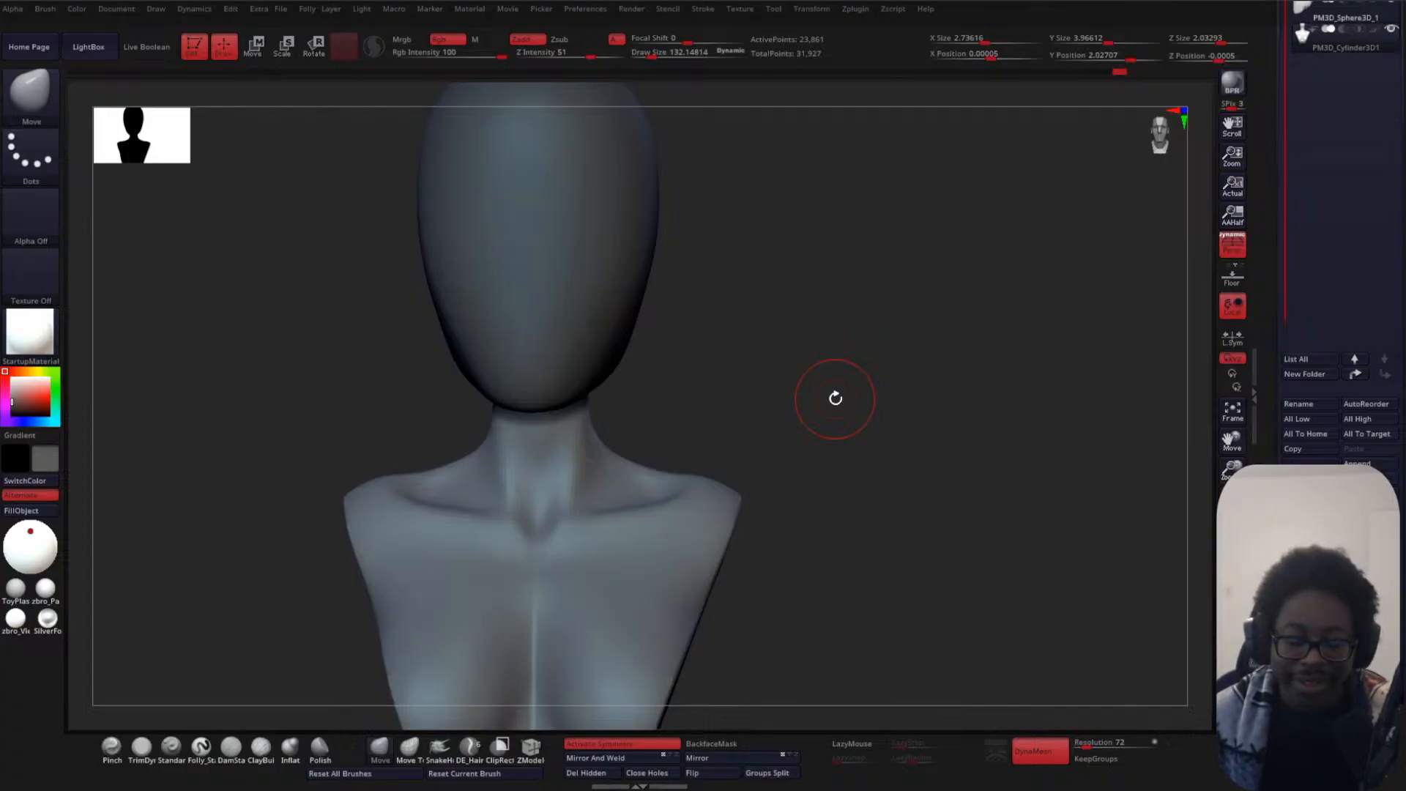
ctrl+right_drag(851, 422, 880, 281)
ctrl+right_drag(816, 412, 825, 322)
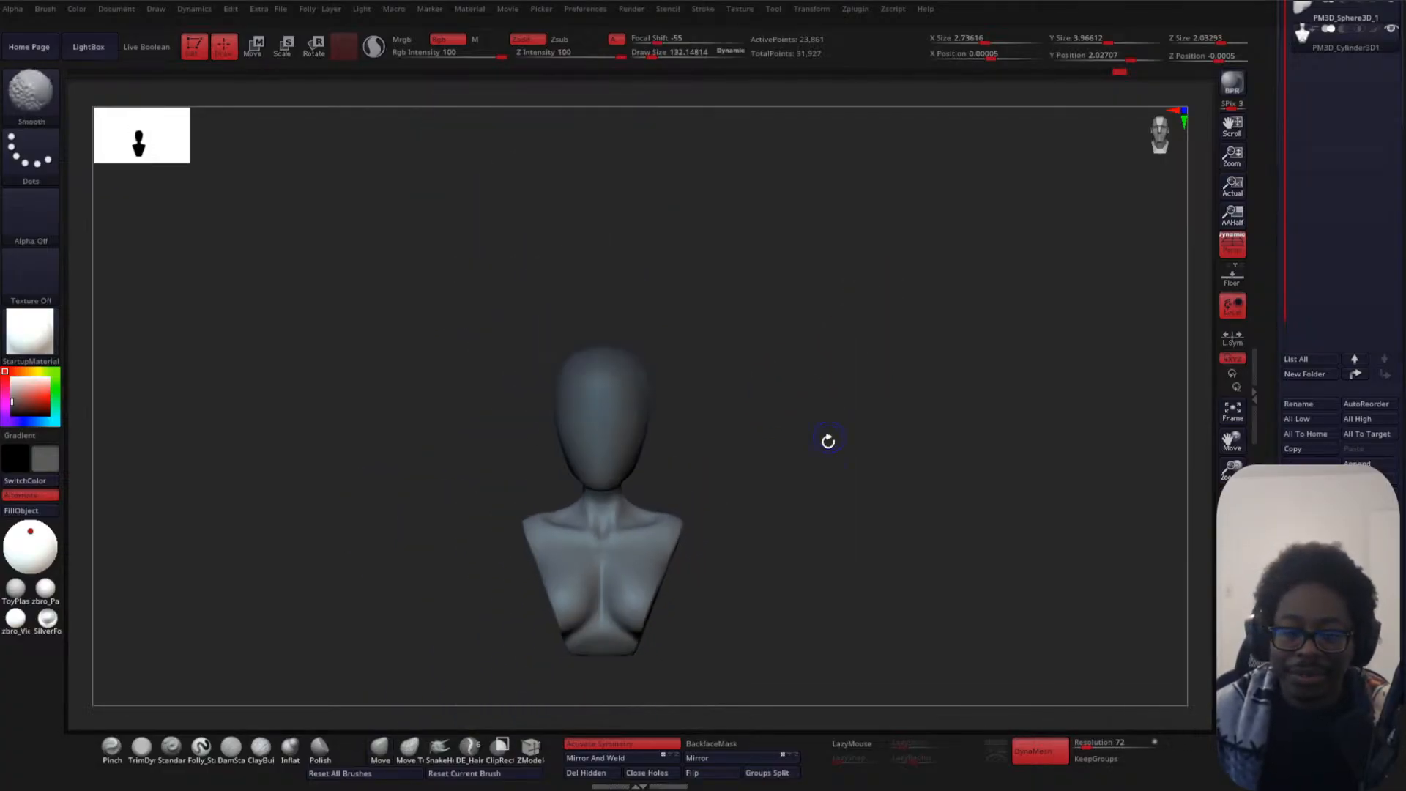
alt+right_drag(828, 440, 817, 326)
ctrl+right_drag(786, 386, 762, 540)
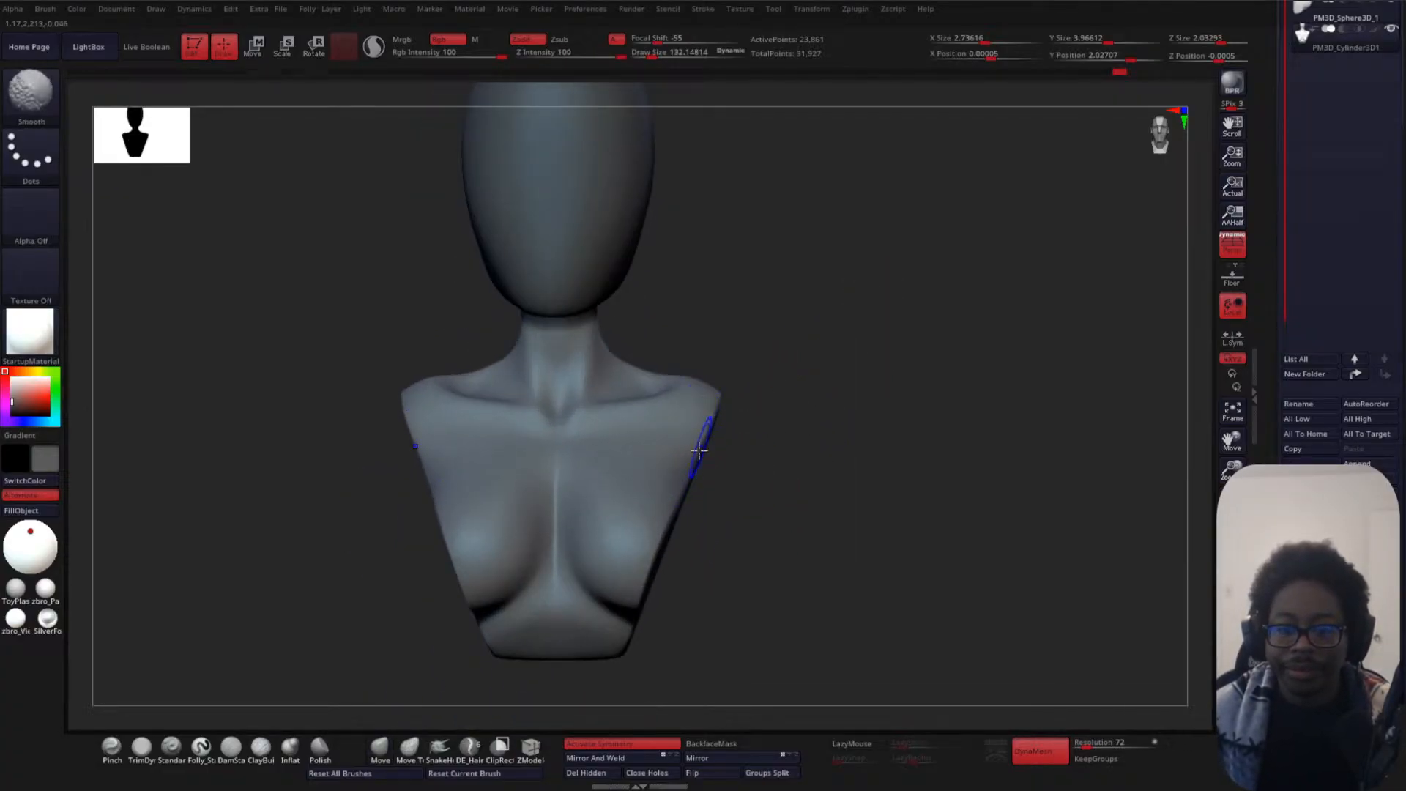
shift+drag(684, 477, 659, 576)
mouse_move(801, 477)
ctrl+right_down()
mouse_move(810, 433)
mouse_move(804, 509)
ctrl+right_up()
- Make the head subtool PM3D_Sphere3D_1 active for editing
ctrl+right_drag(800, 340, 793, 416)
alt+right_drag(793, 313, 886, 379)
alt+right_drag(786, 346, 842, 279)
alt+right_drag(842, 279, 823, 389)
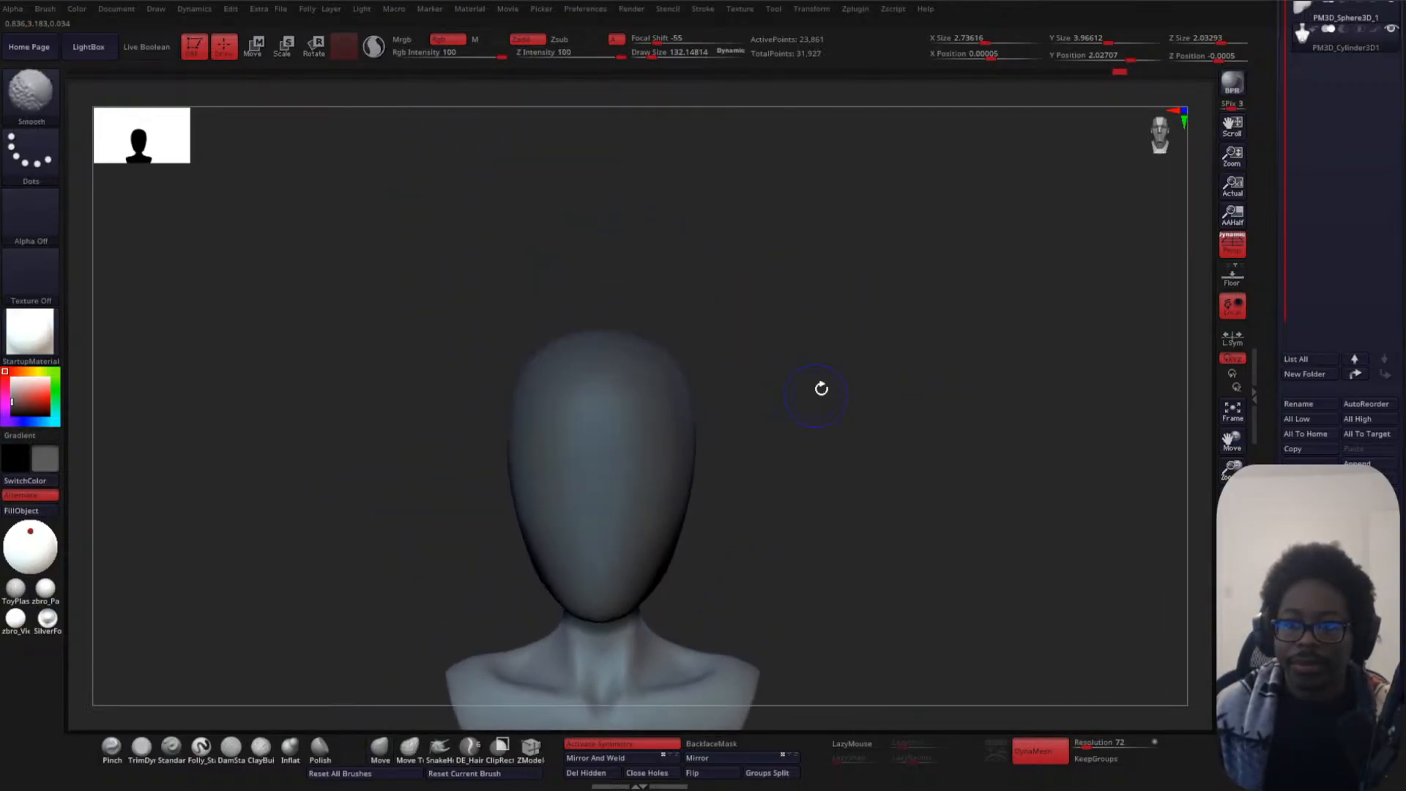
drag(1268, 211, 1266, 345)
click(1302, 301)
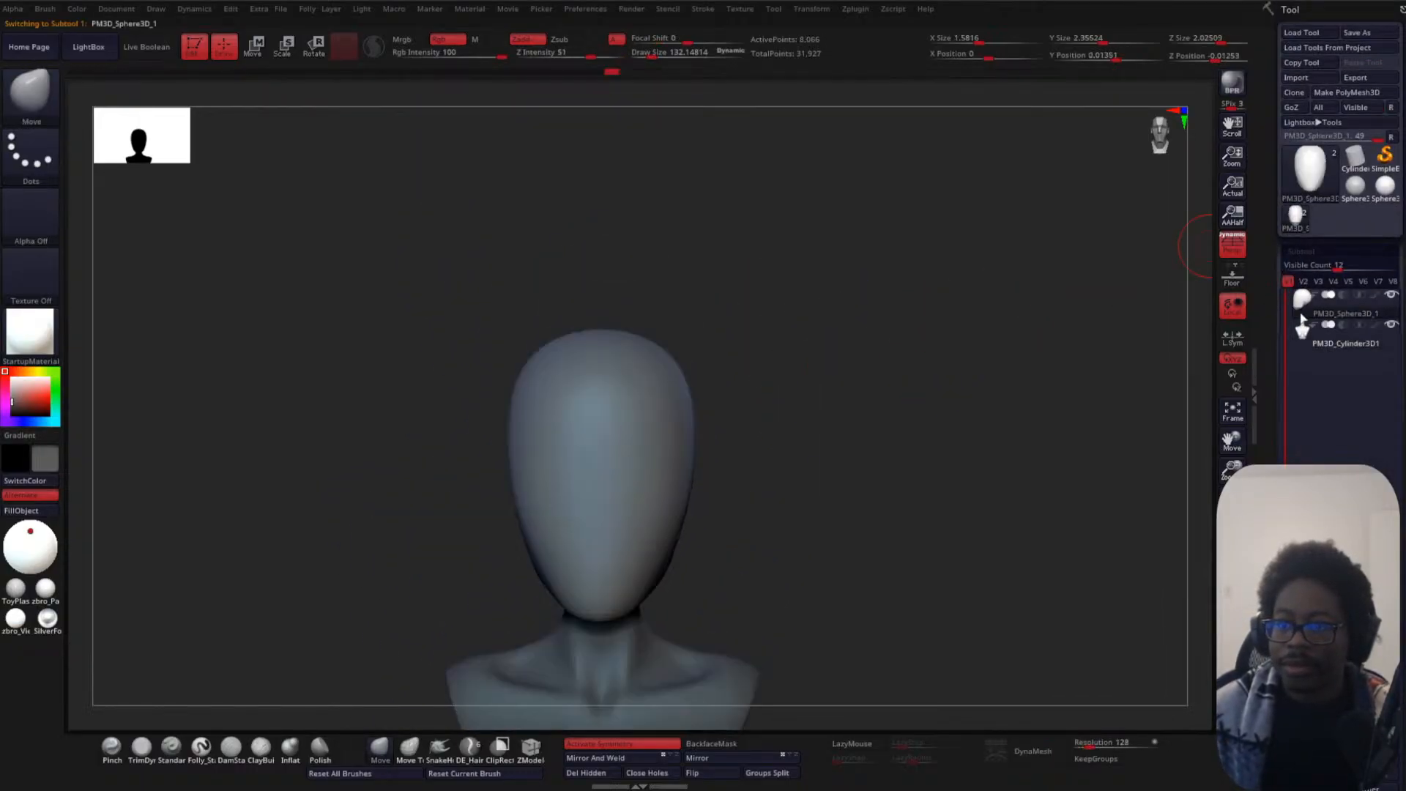
ctrl+right_drag(945, 374, 924, 319)
alt+right_drag(867, 499, 901, 345)
alt+right_drag(872, 241, 876, 374)
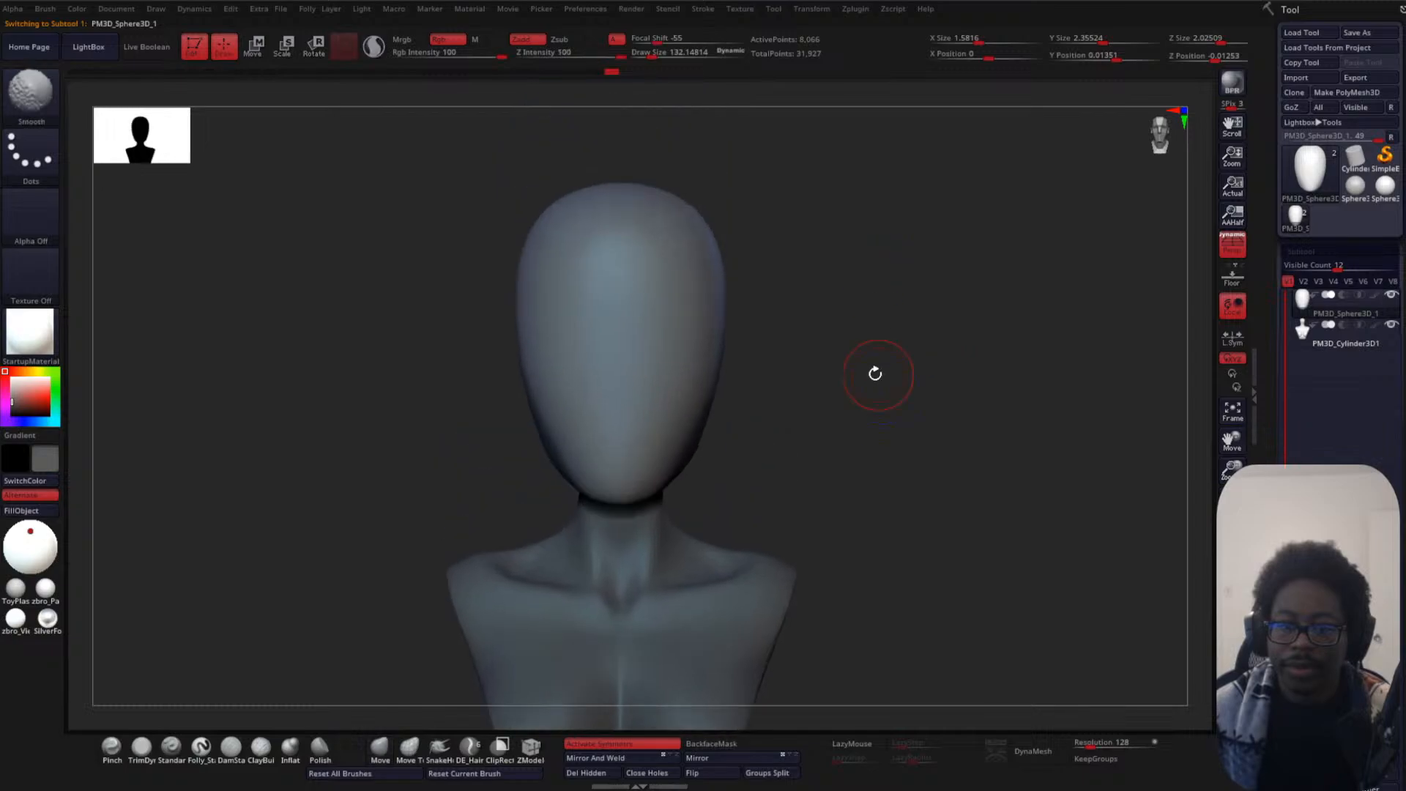
- Reshape the jaw and chin with the Move brush at about 398 Draw Size and smooth the lower sides of the head
key(space)
drag(851, 339, 859, 337)
key(space)
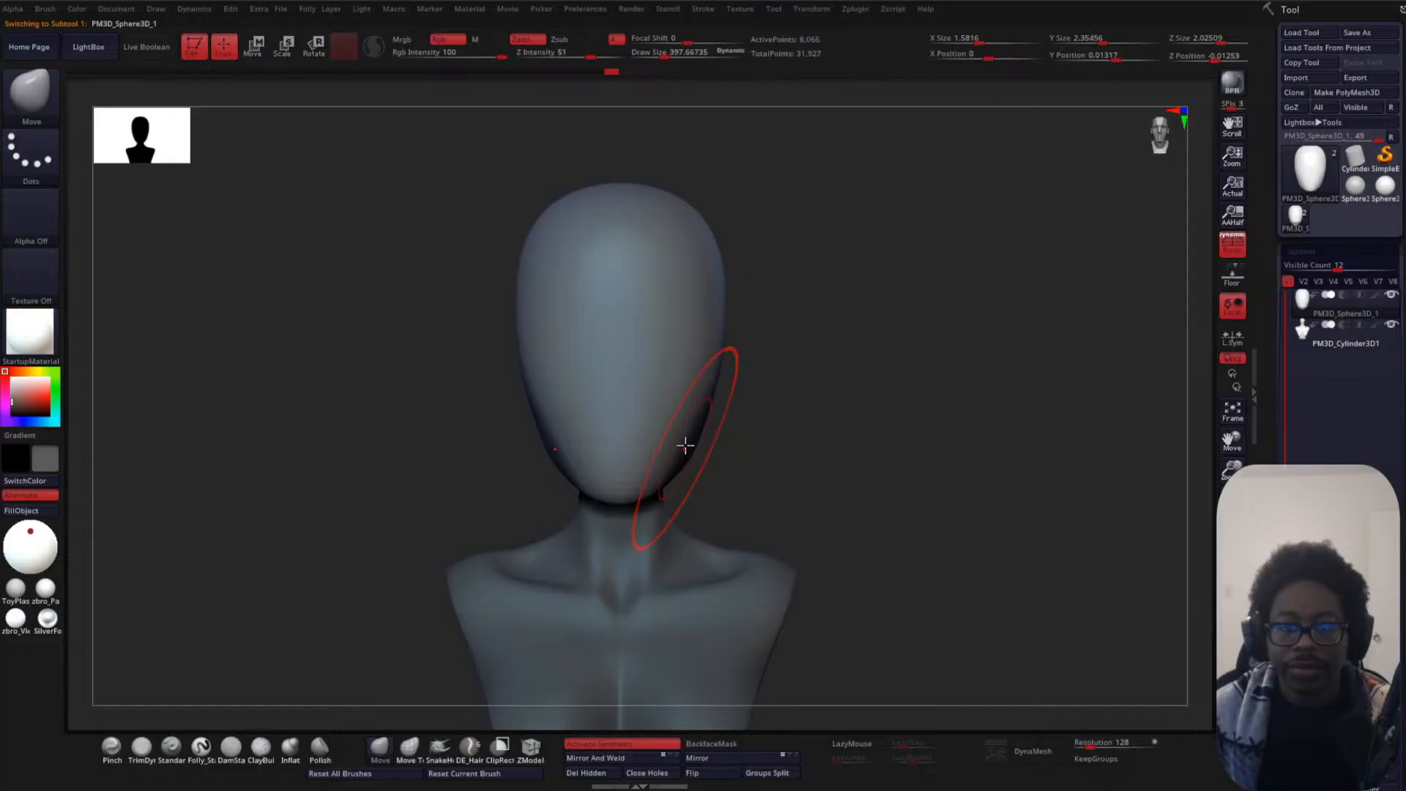
right_drag(690, 393, 642, 459)
drag(657, 480, 668, 473)
drag(658, 385, 661, 386)
drag(675, 454, 681, 441)
shift+drag(660, 375, 665, 470)
shift+right_drag(560, 477, 596, 466)
- Adjust the jawline from a three-quarter view and smooth the side of the head
ctrl+right_drag(861, 440, 860, 359)
alt+right_drag(866, 275, 774, 413)
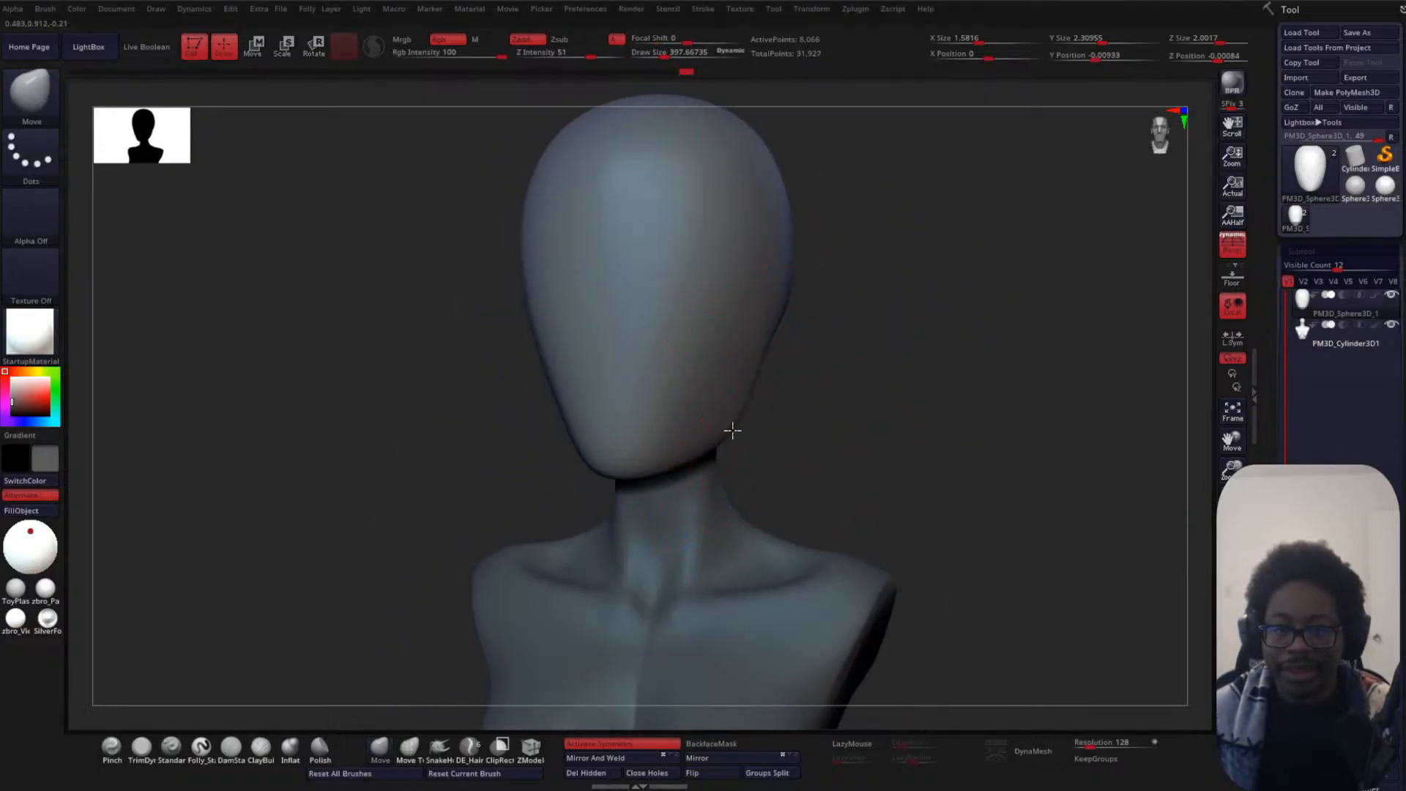
drag(700, 405, 733, 344)
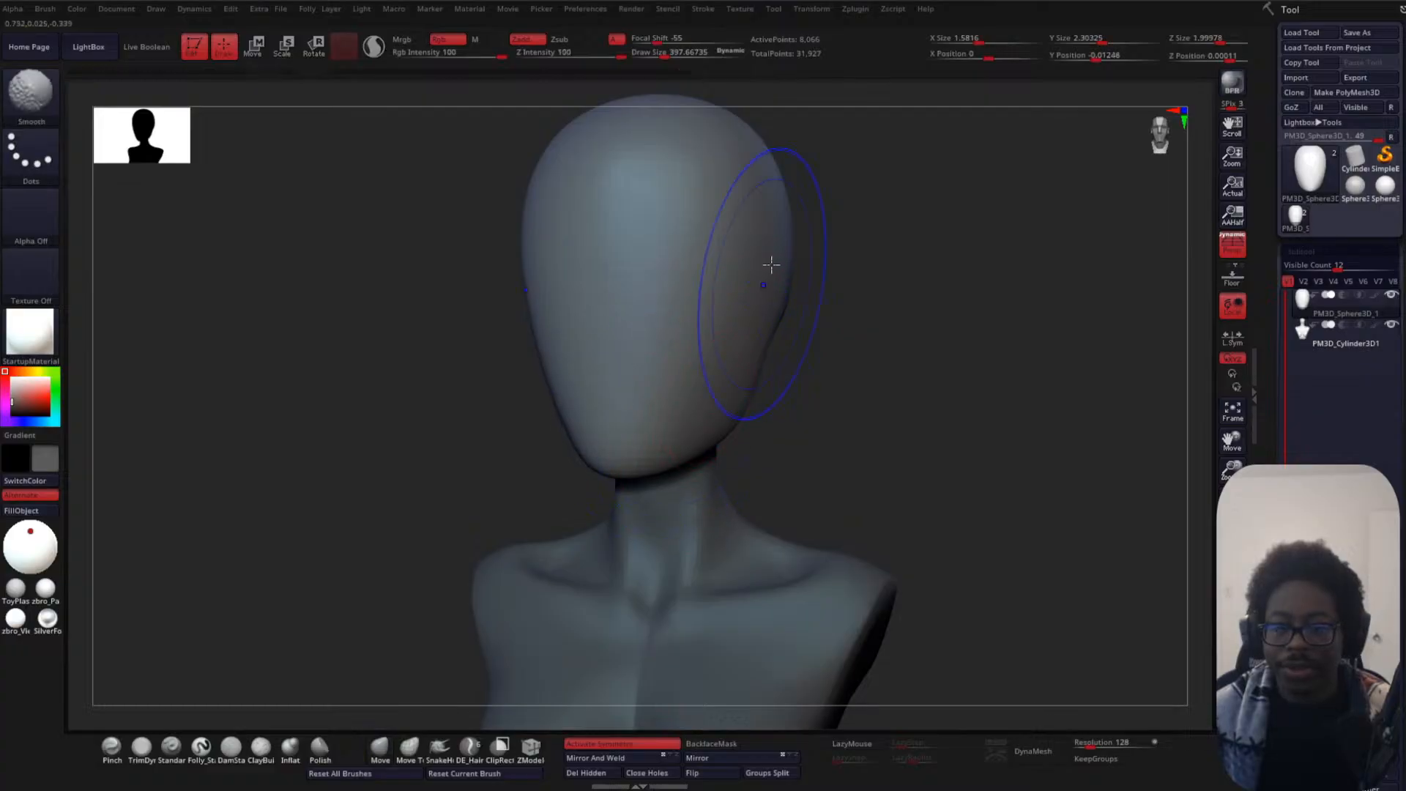
mouse_move(848, 306)
shift+right_down()
mouse_move(874, 419)
mouse_move(860, 464)
shift+right_up()
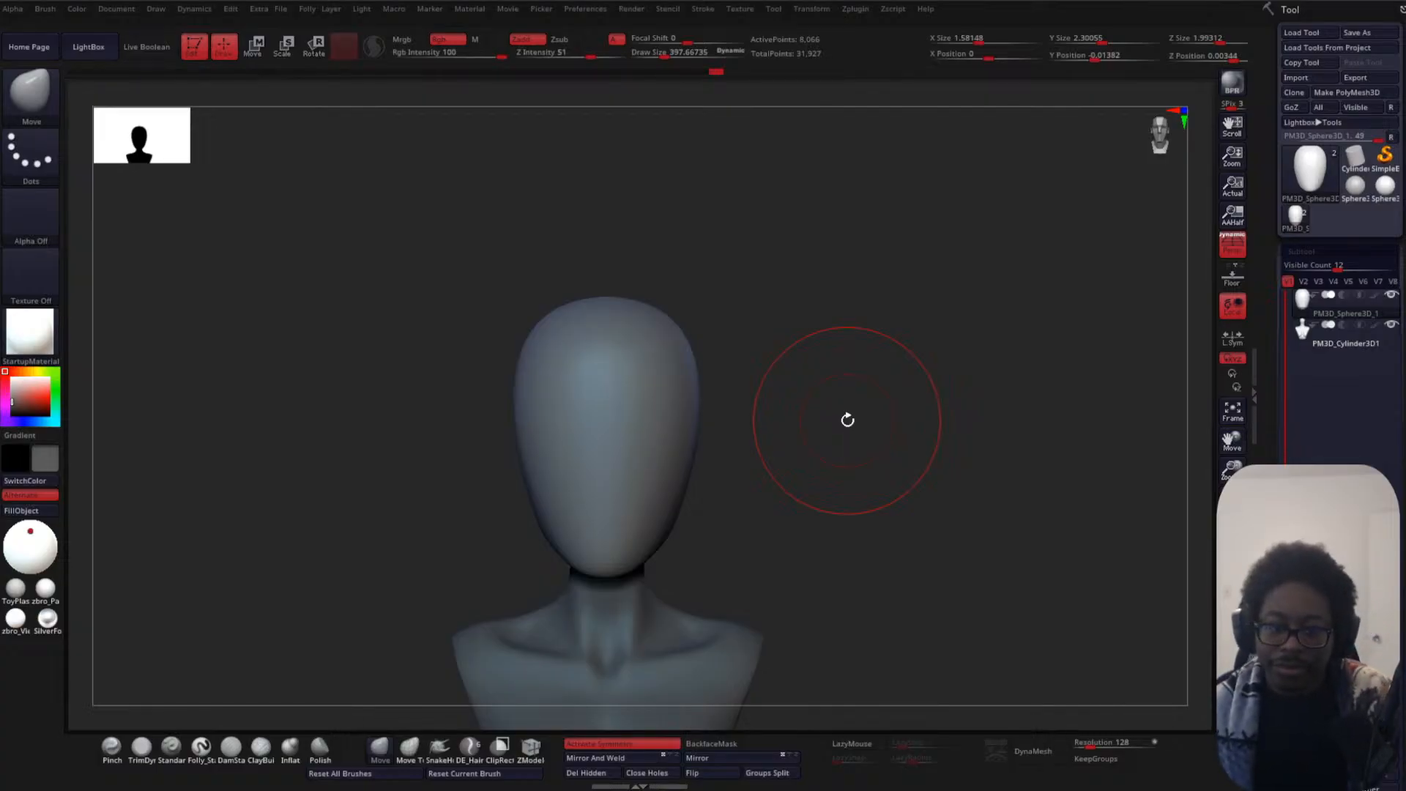
- Set the Move brush's Draw Size to about 169 for finer shaping of the head
mouse_move(803, 349)
alt+mouse_down()
mouse_move(854, 396)
mouse_move(886, 374)
mouse_move(797, 421)
alt+mouse_up()
key(space)
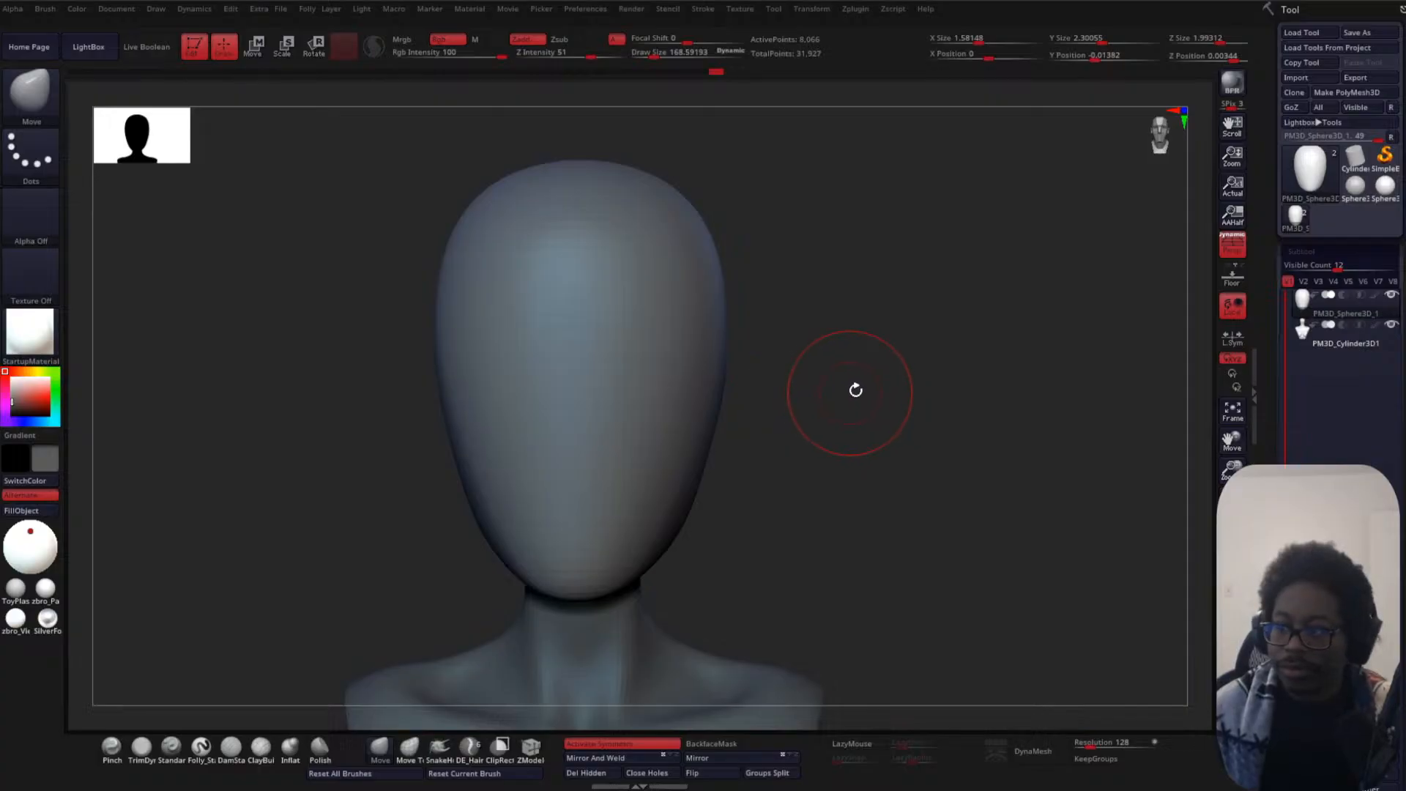
drag(873, 381, 825, 282)
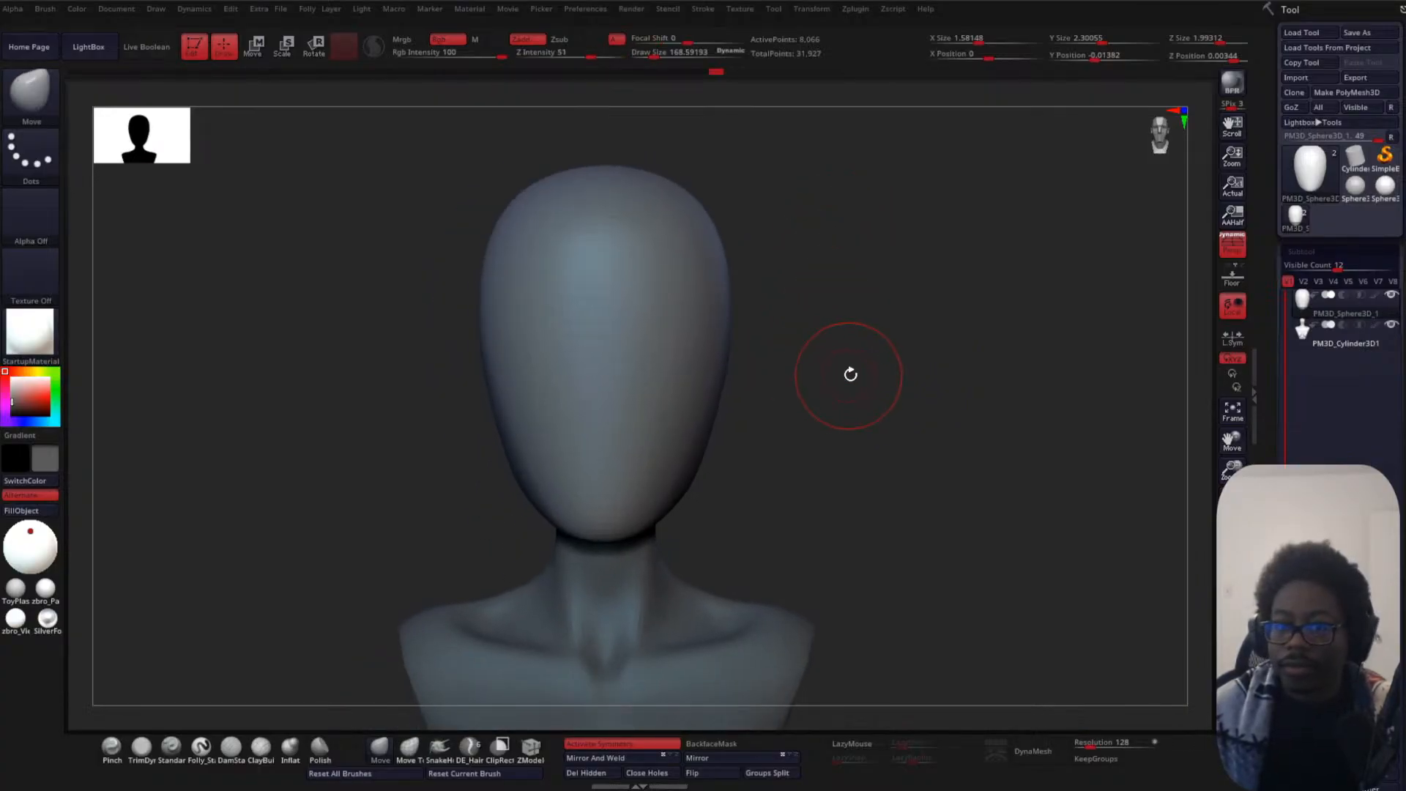
- Smooth the head and refine its proportions with the Move brush, lengthening it slightly toward a narrower chin
key(shift)
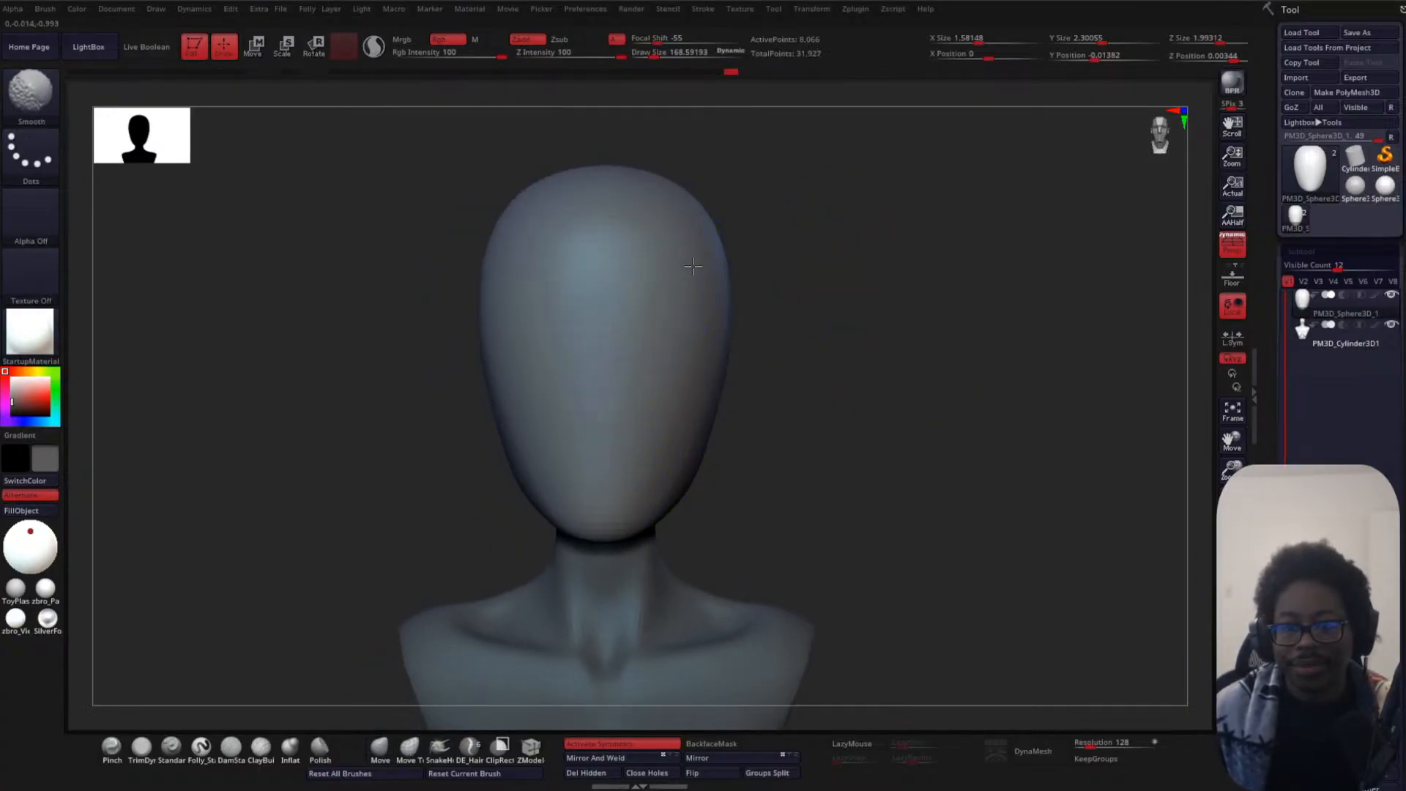
drag(828, 207, 740, 370)
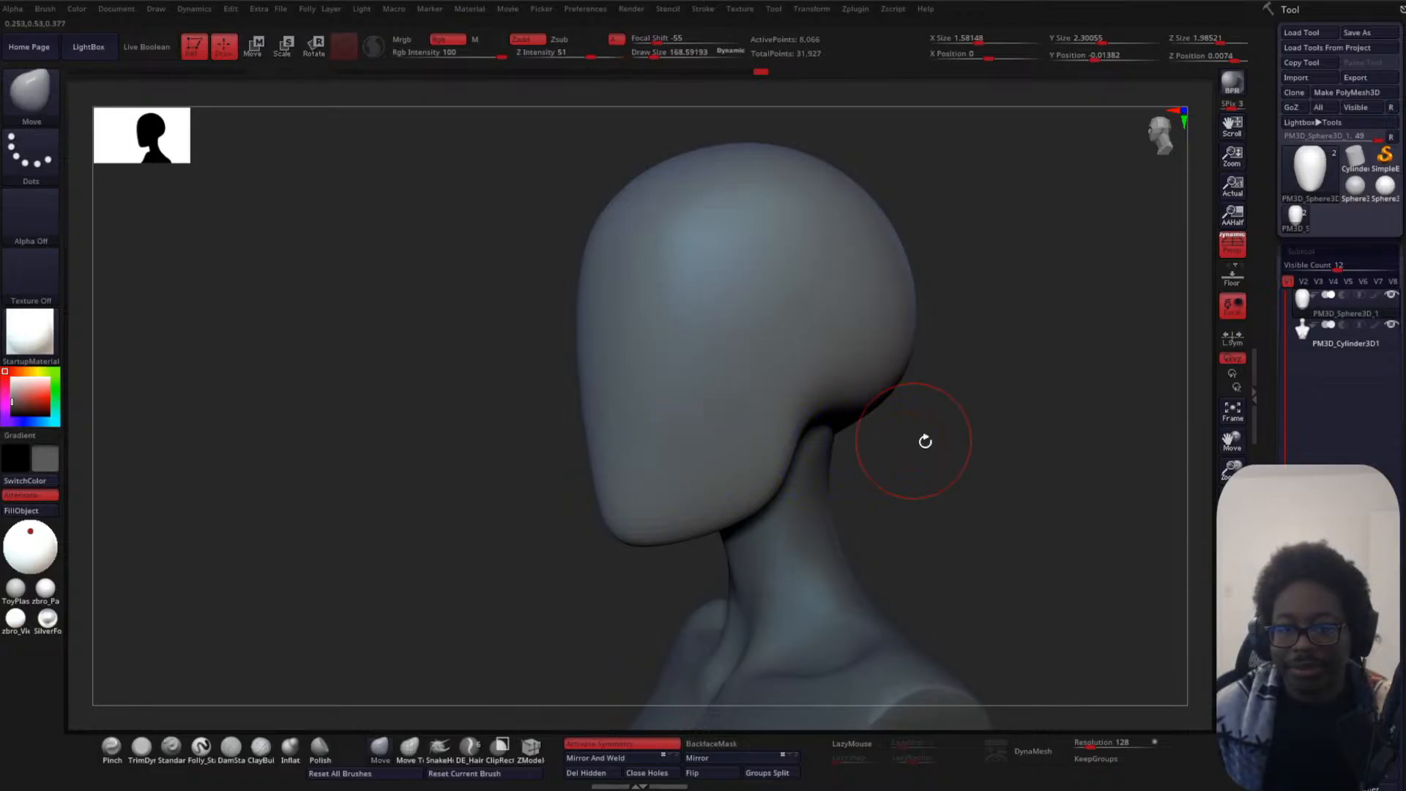
drag(925, 441, 915, 375)
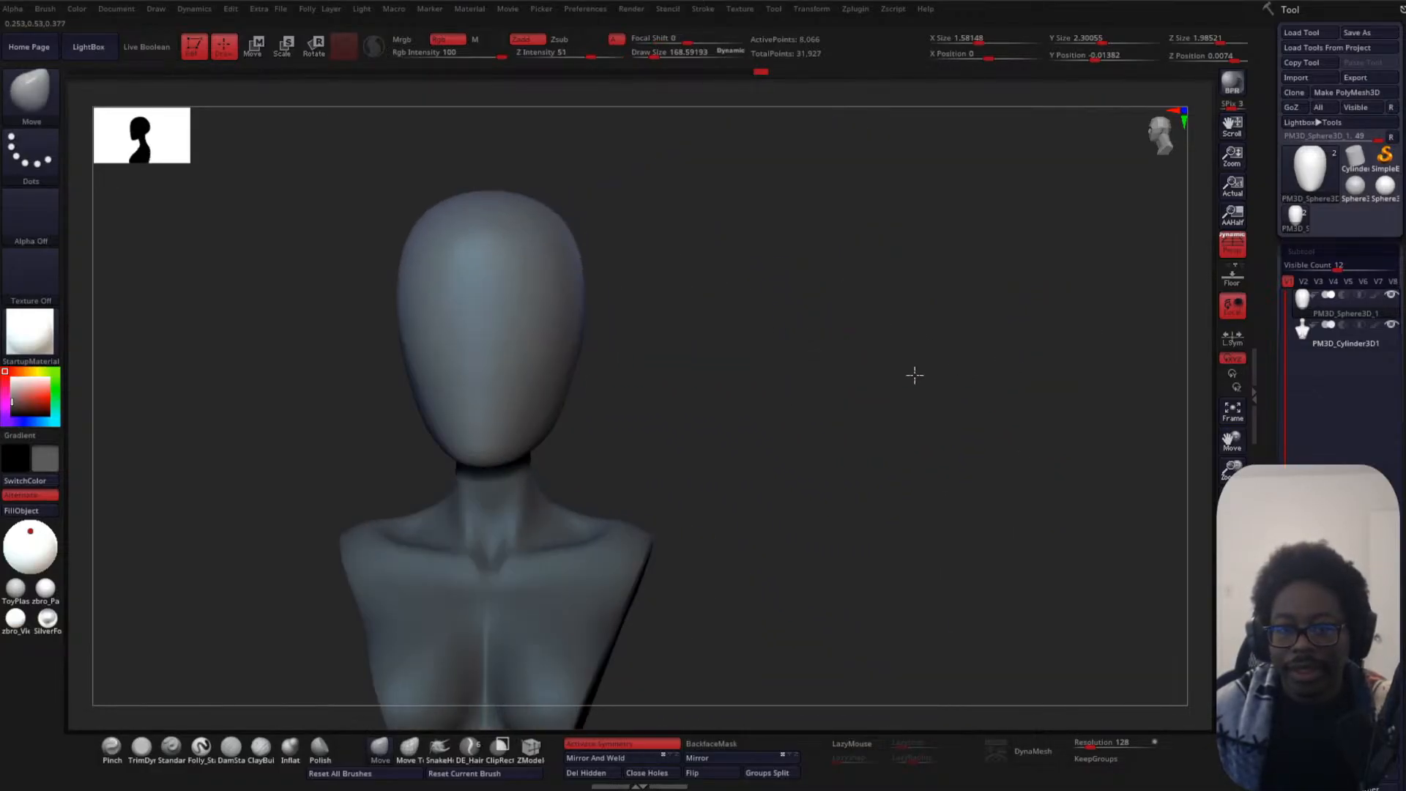
key(f)
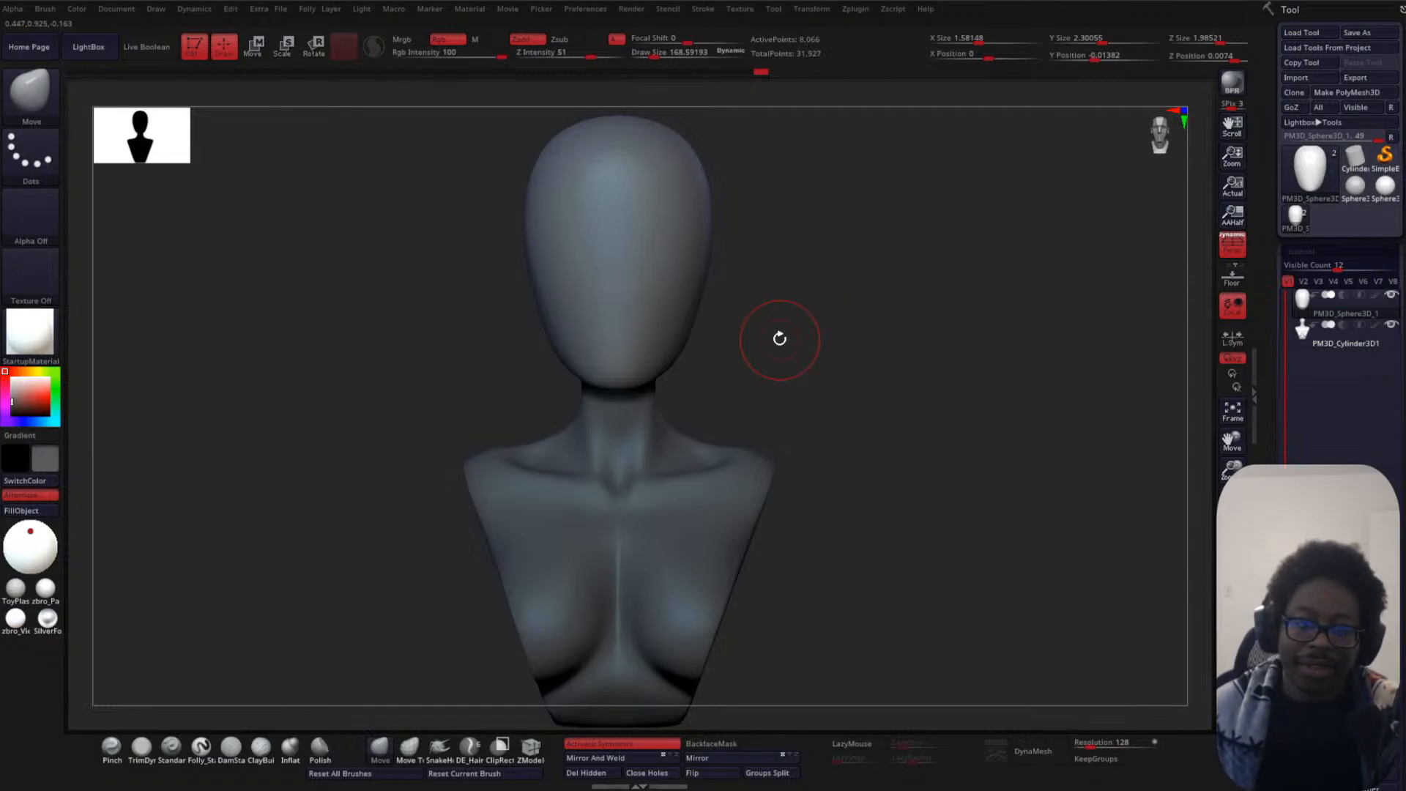
mouse_move(913, 363)
alt+mouse_down()
mouse_move(910, 299)
mouse_move(826, 410)
mouse_move(873, 370)
mouse_move(764, 383)
alt+mouse_up()
drag(640, 438, 712, 393)
mouse_move(957, 383)
alt+mouse_down()
mouse_move(820, 308)
mouse_move(833, 272)
alt+mouse_up()
alt+drag(808, 334, 802, 303)
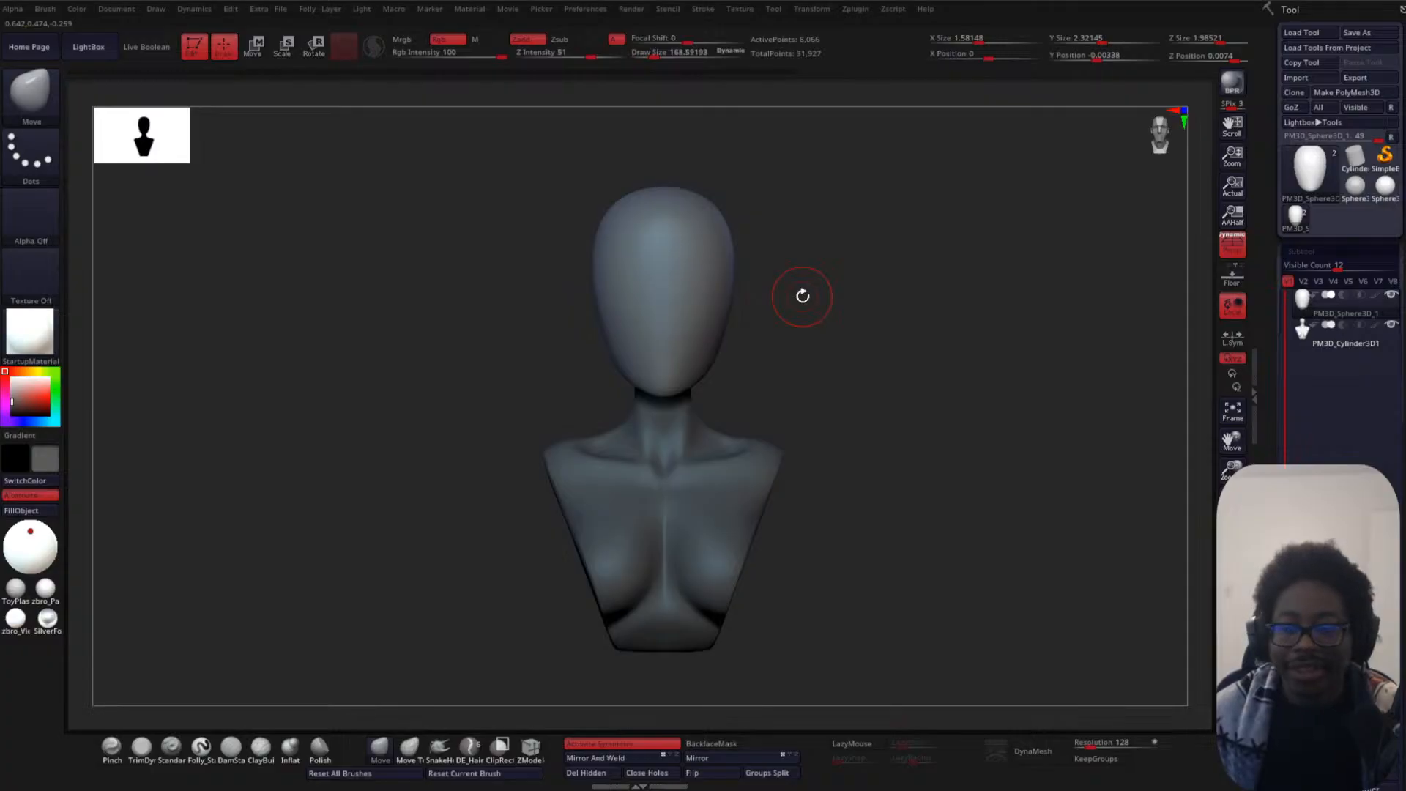
alt+drag(856, 366, 844, 455)
alt+drag(872, 297, 820, 389)
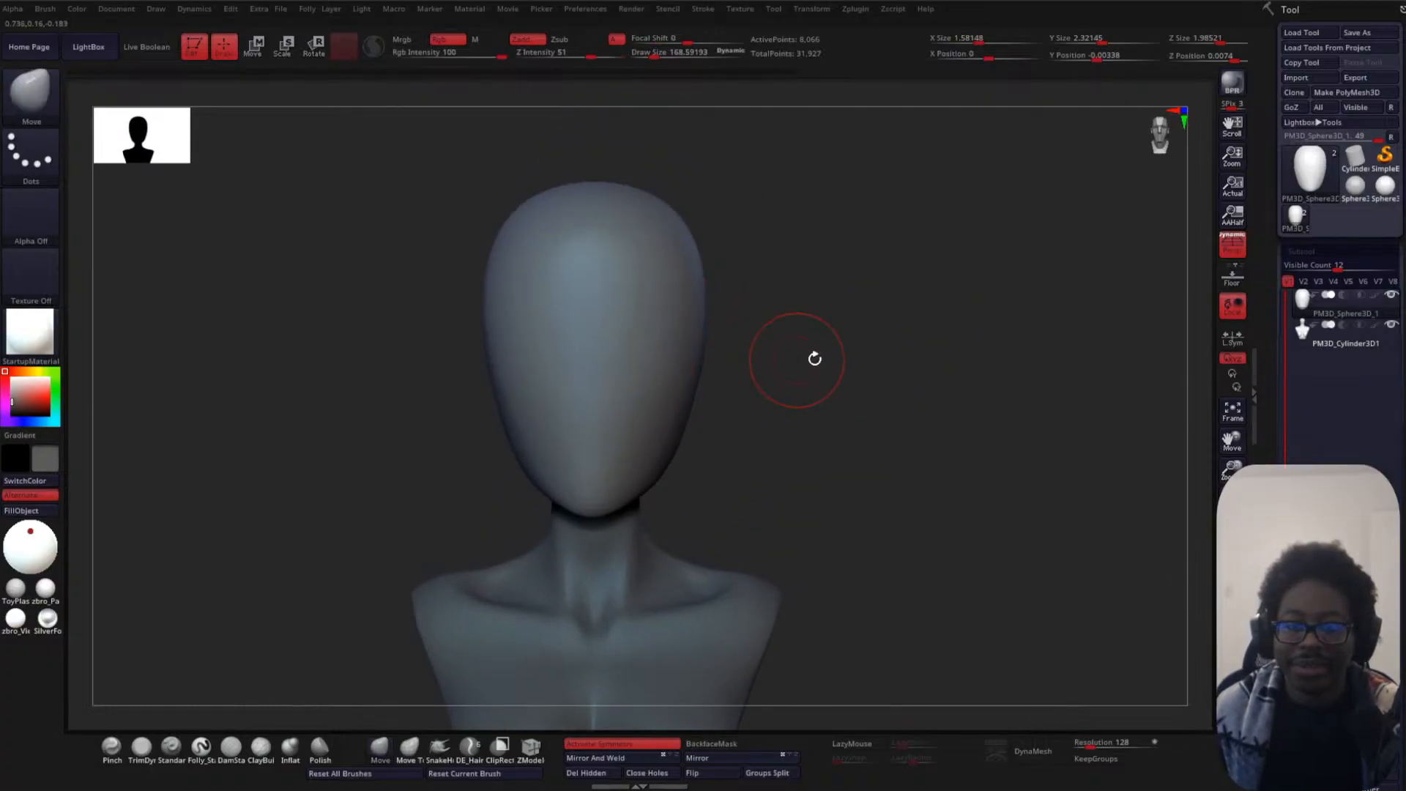
- Carve a crease above the chin with the DamStandard brush at intensity 7 and draw size about 64
click(230, 746)
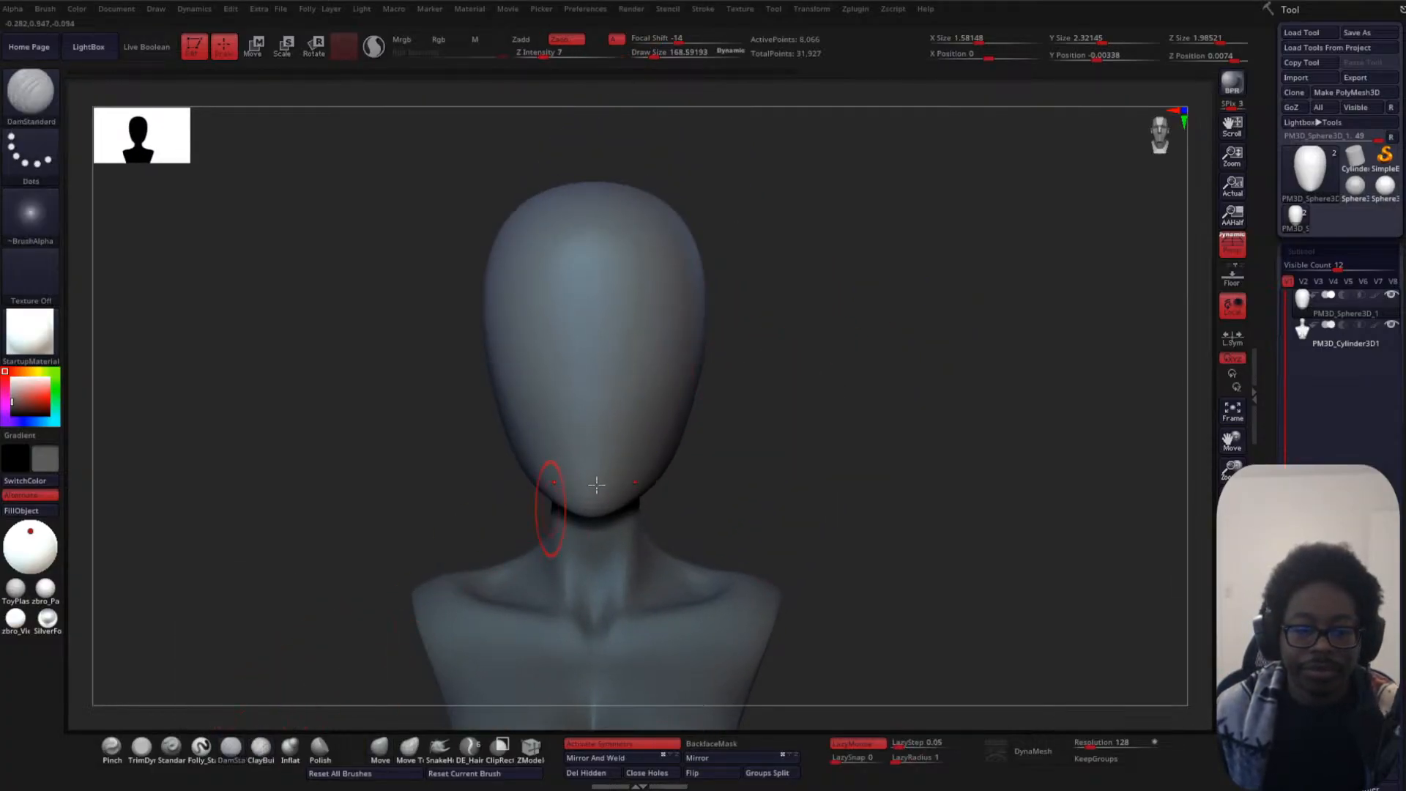
key(space)
drag(813, 398, 955, 456)
drag(424, 543, 583, 469)
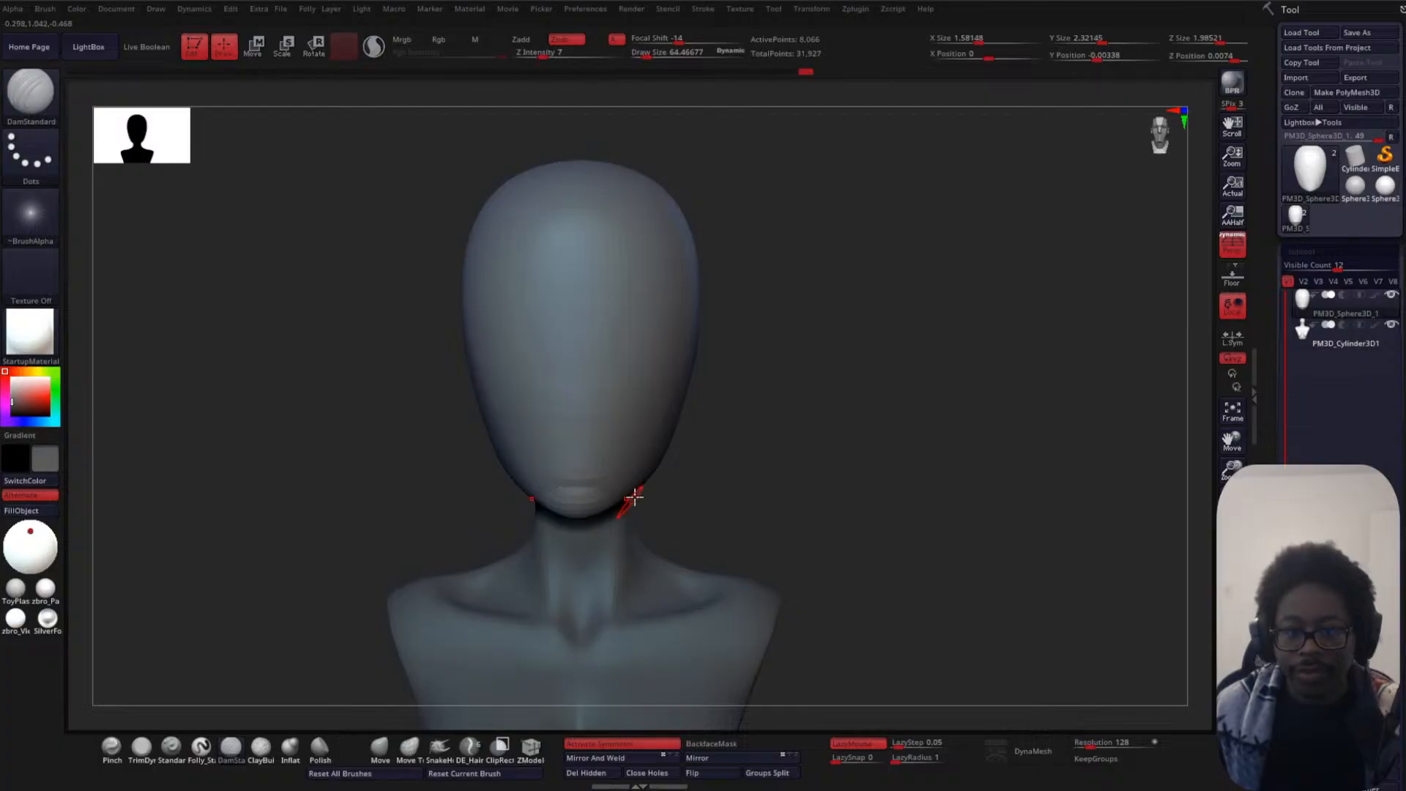
drag(810, 440, 727, 456)
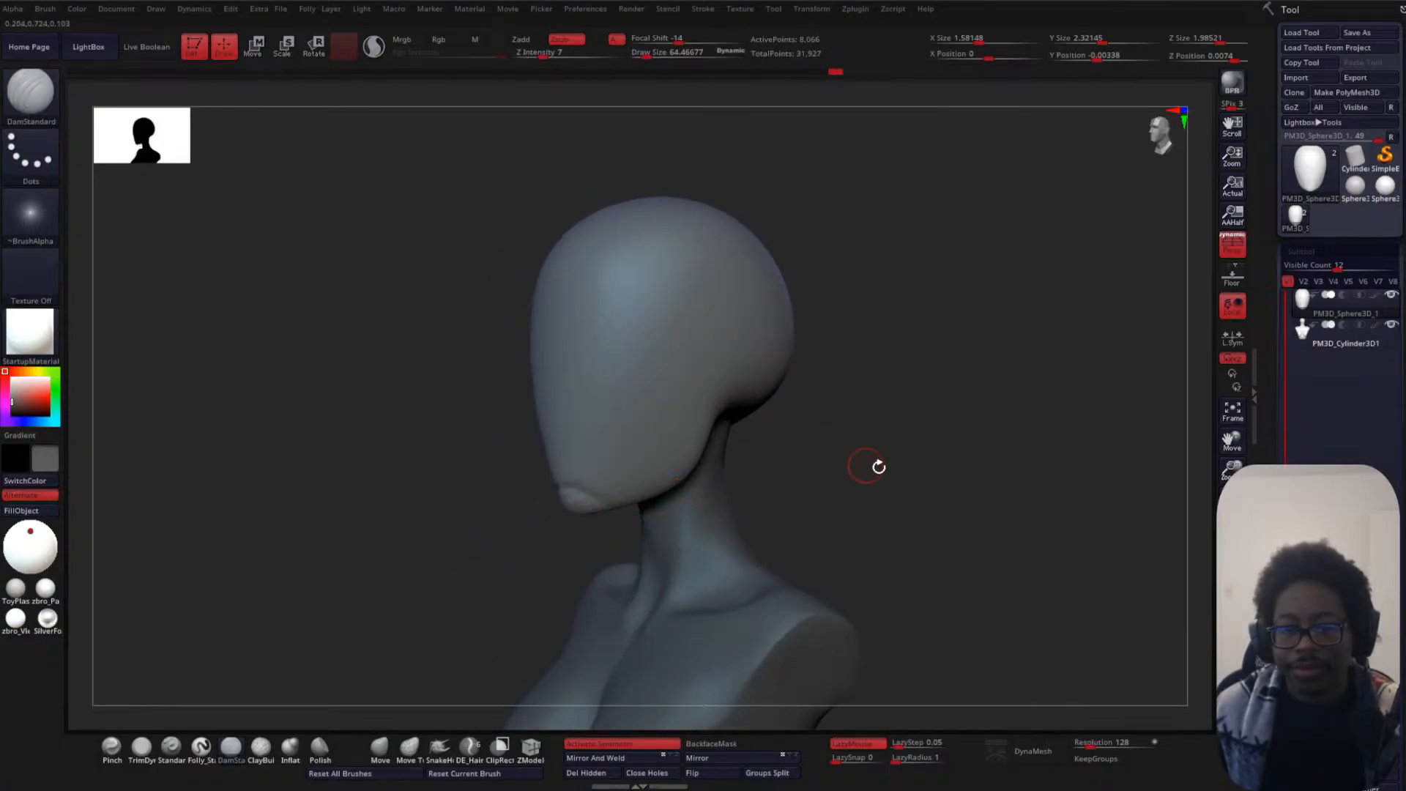
shift+drag(879, 467, 848, 410)
- Raise the DamStandard intensity to 14 and carve curved outlines around the temples and the side planes of the head
key(space)
click(871, 469)
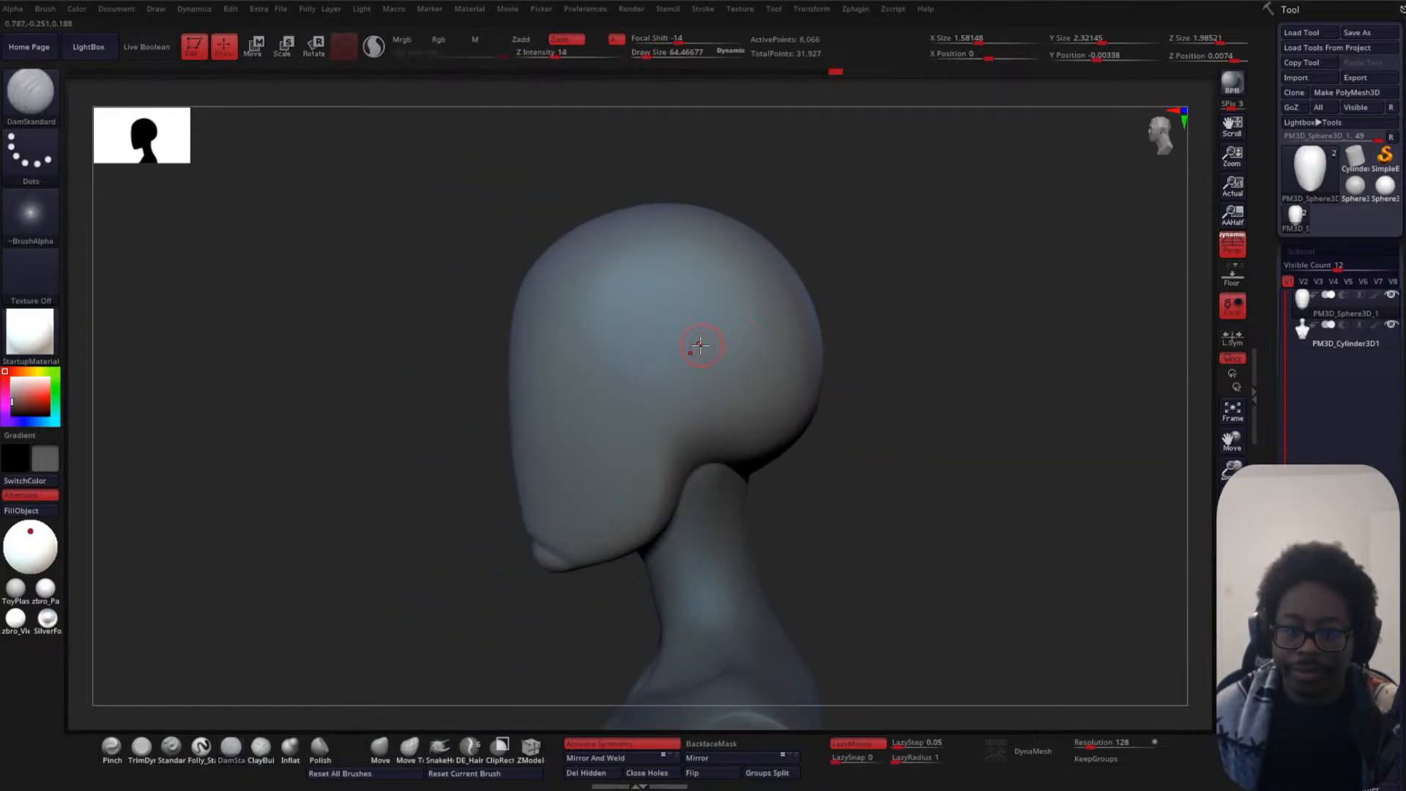
drag(943, 390, 776, 418)
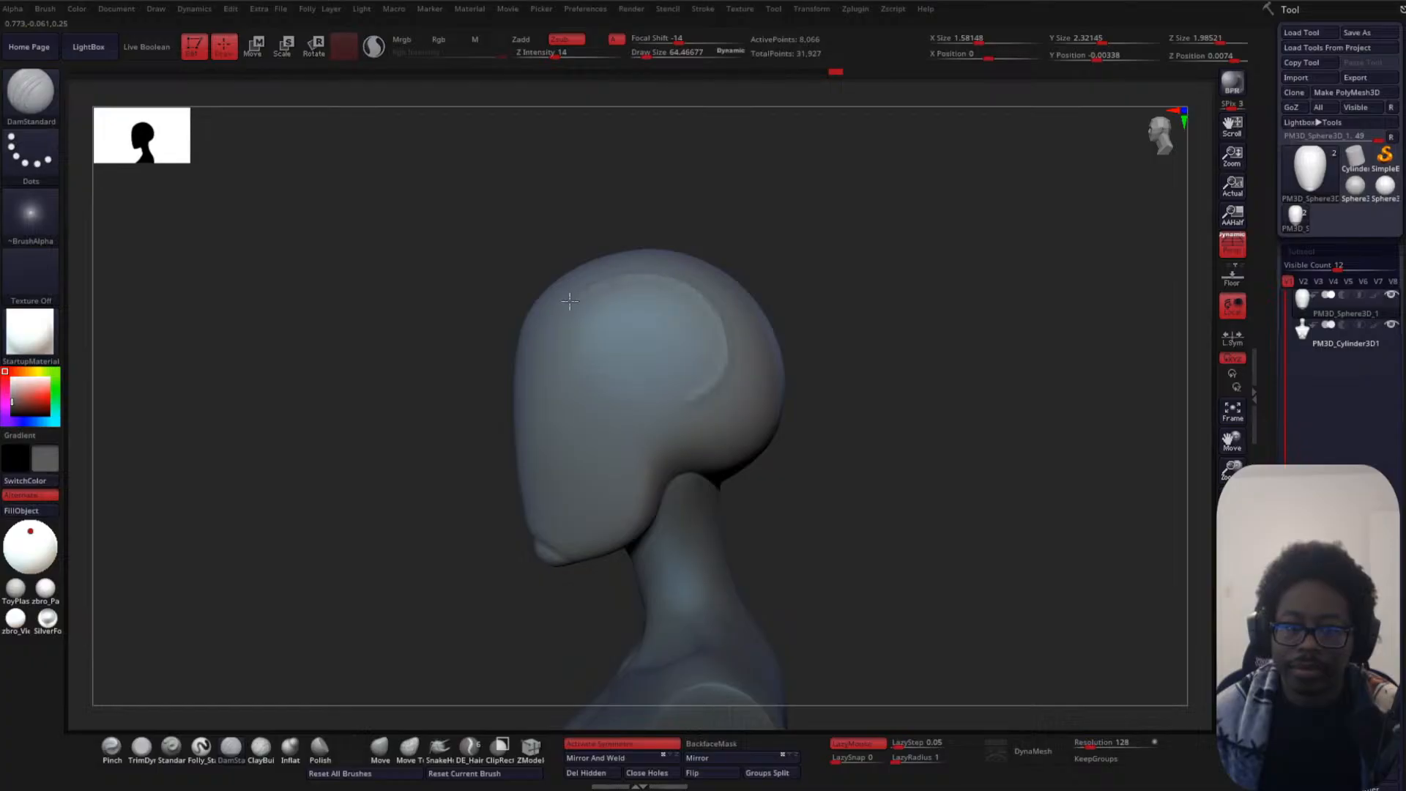
drag(418, 599, 455, 609)
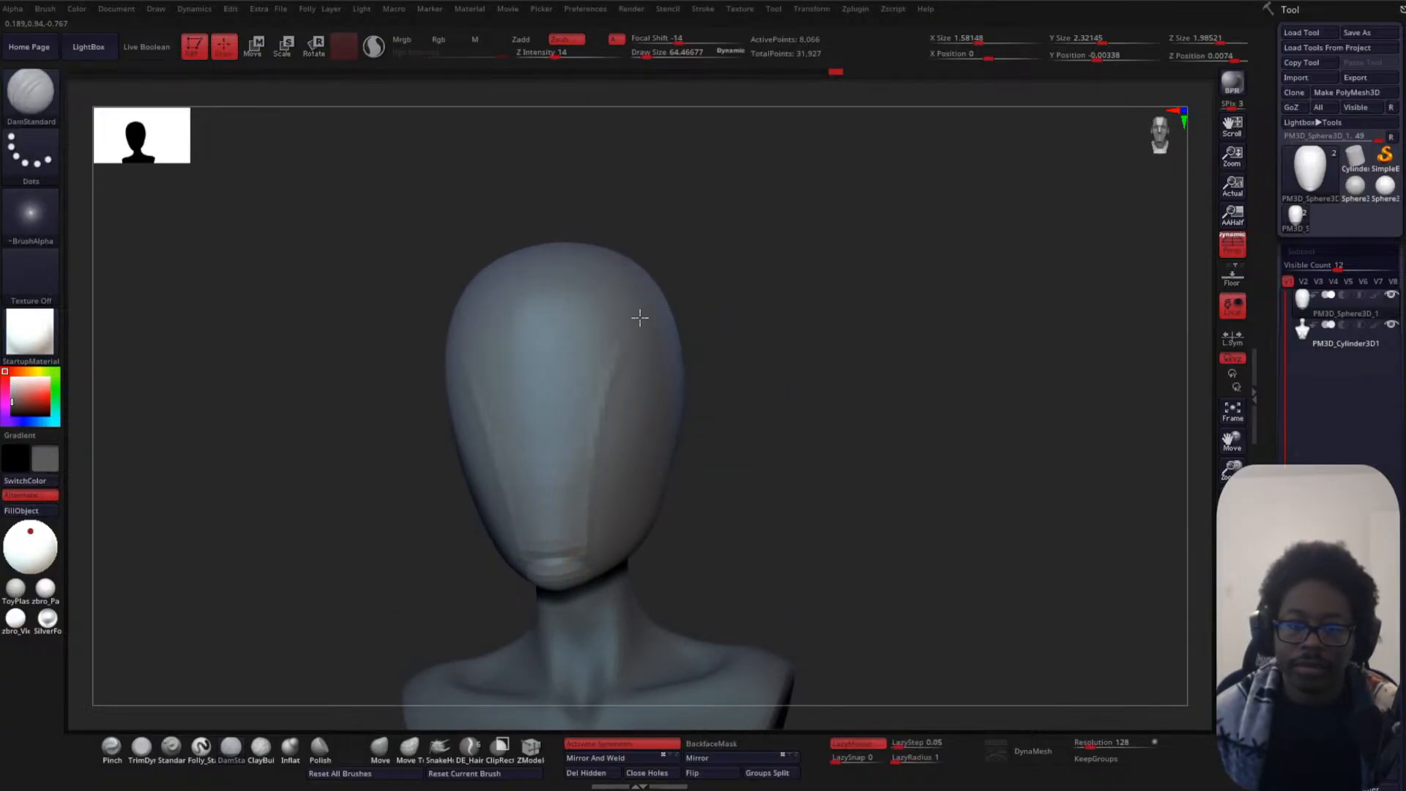
drag(767, 393, 728, 400)
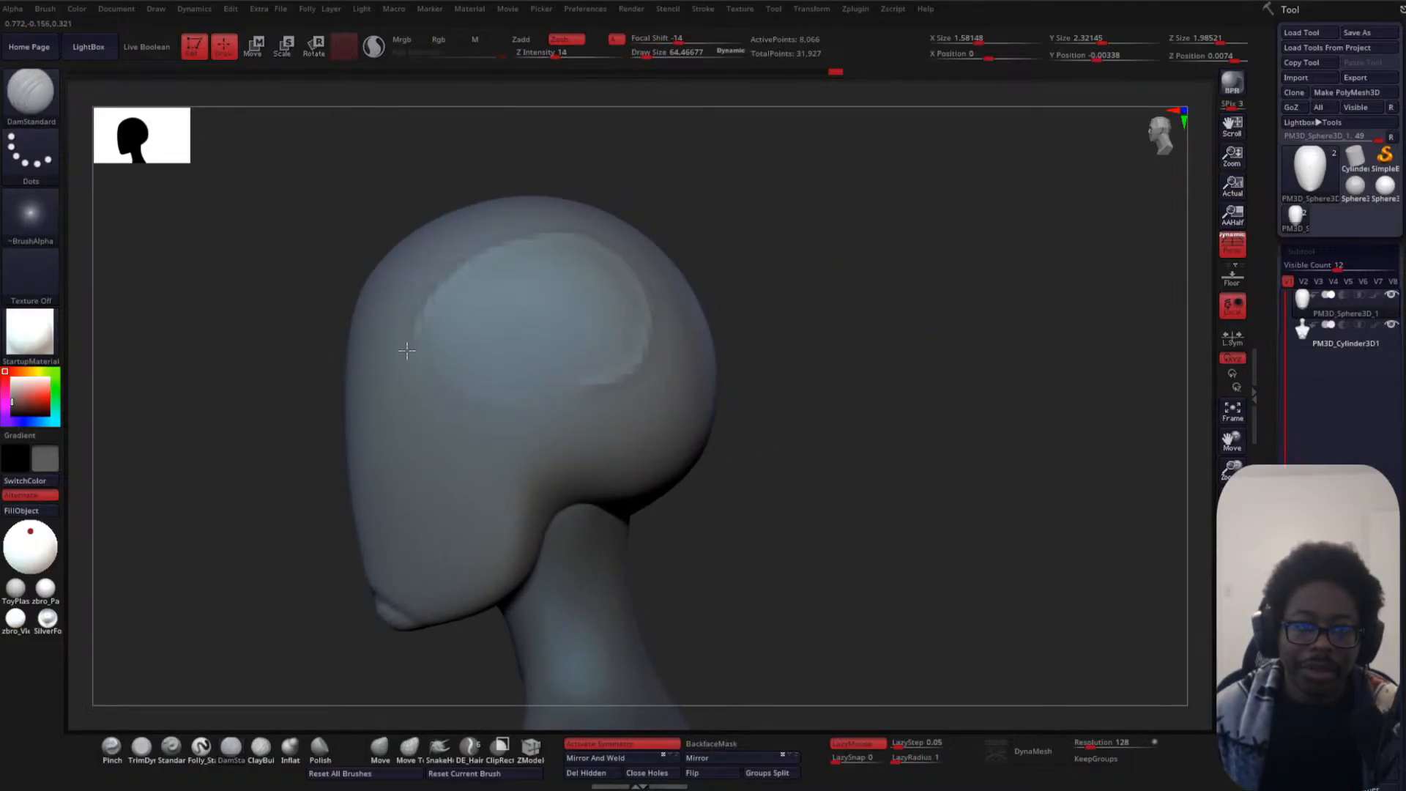
drag(804, 424, 866, 386)
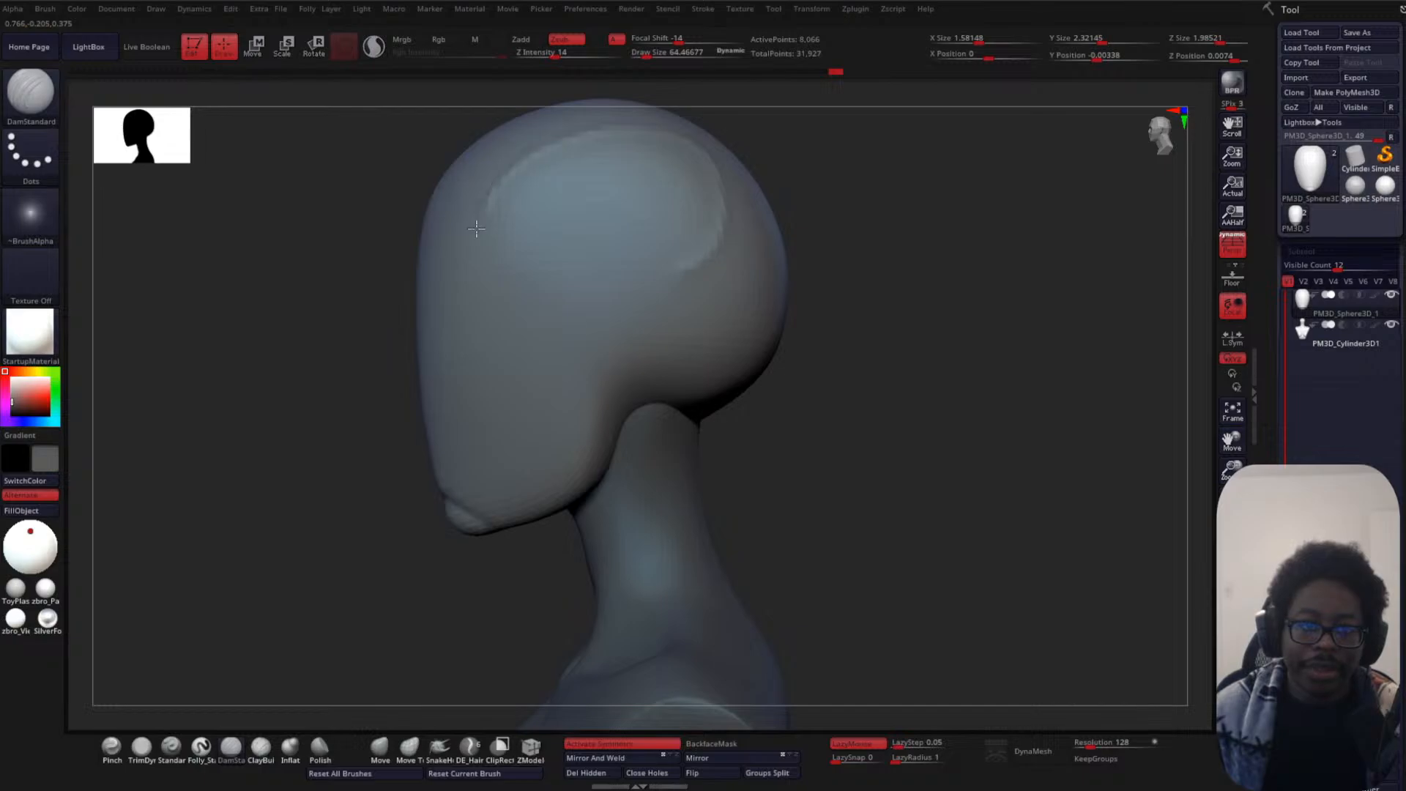
drag(726, 405, 860, 380)
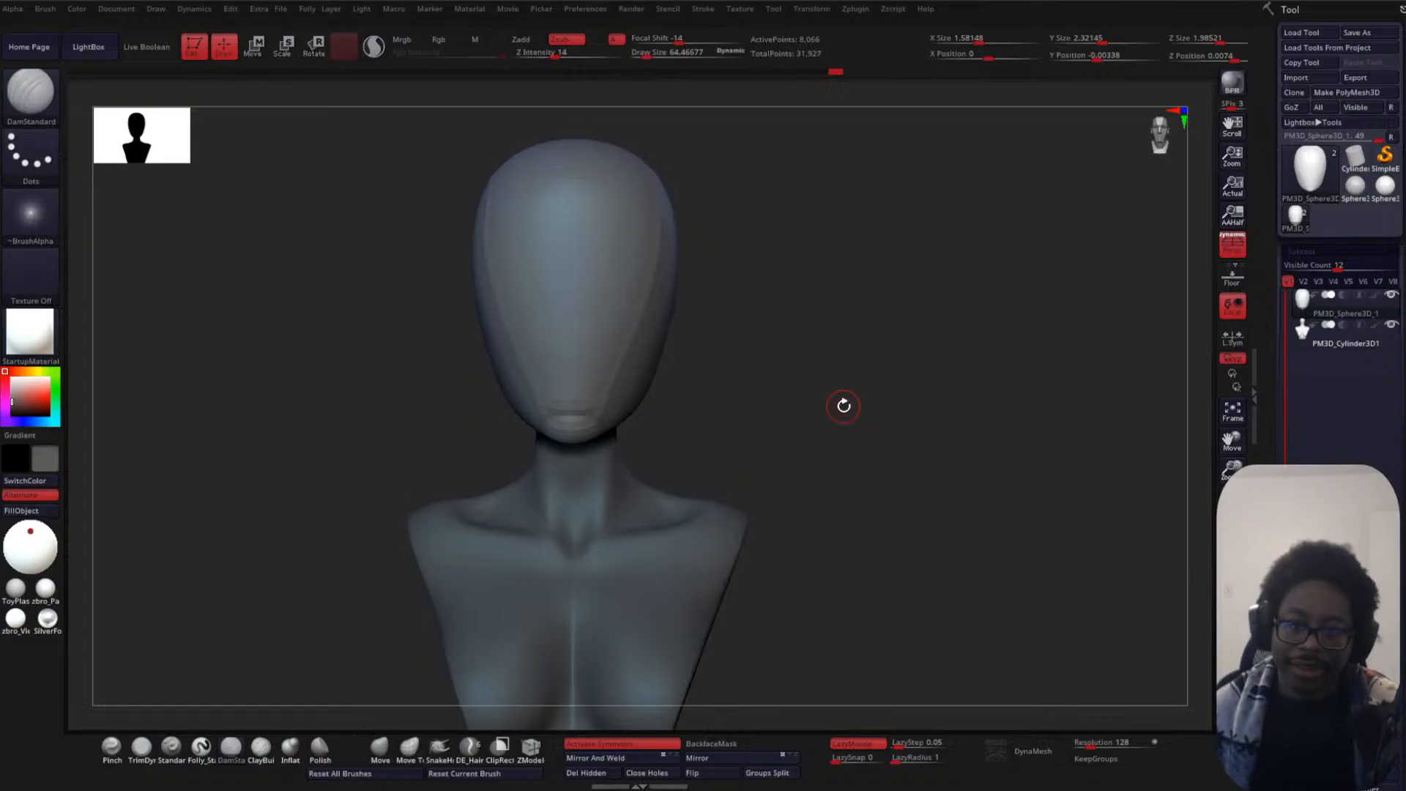
- Extend the side-plane lines down the face and define the cheek planes on both sides, smoothing where needed
drag(848, 345, 682, 343)
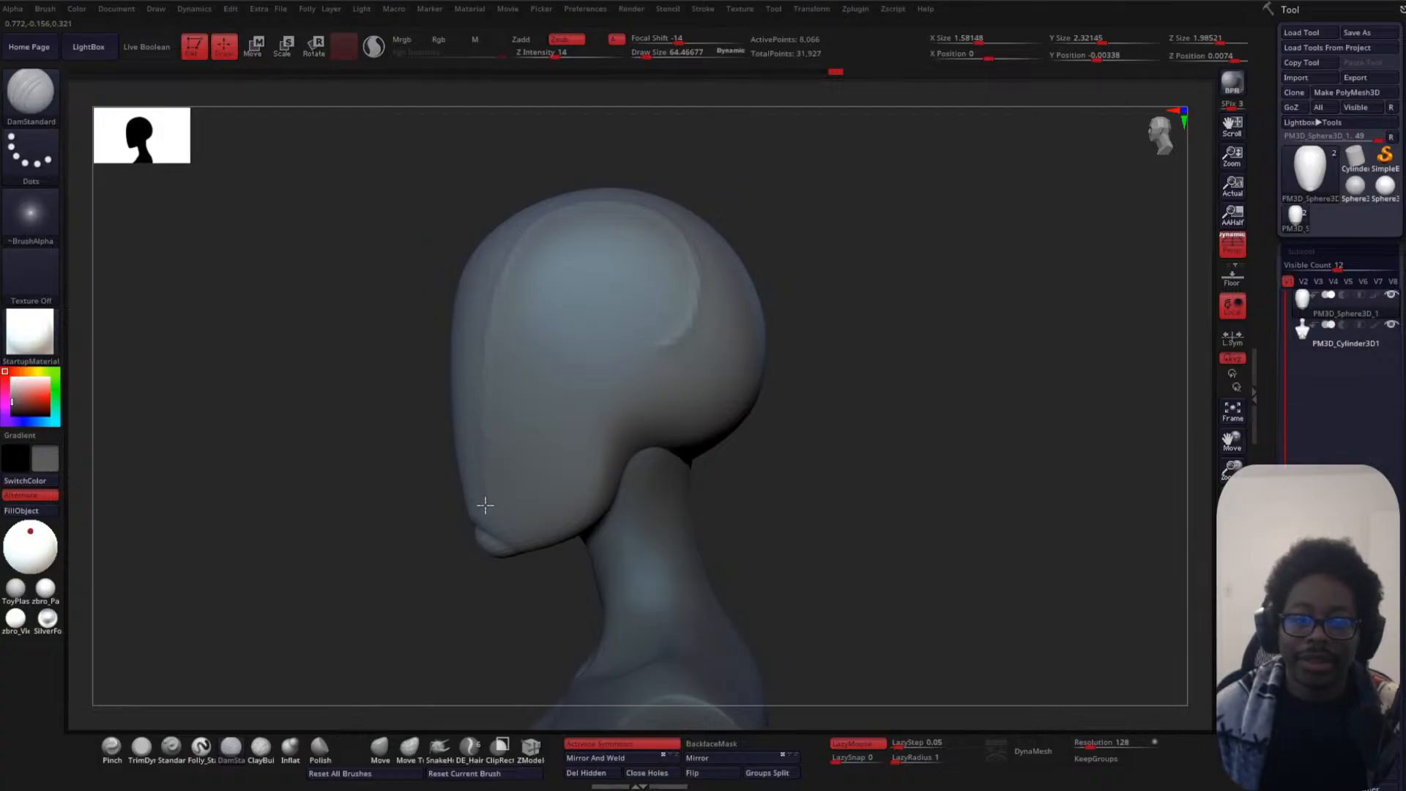
shift+drag(881, 430, 949, 437)
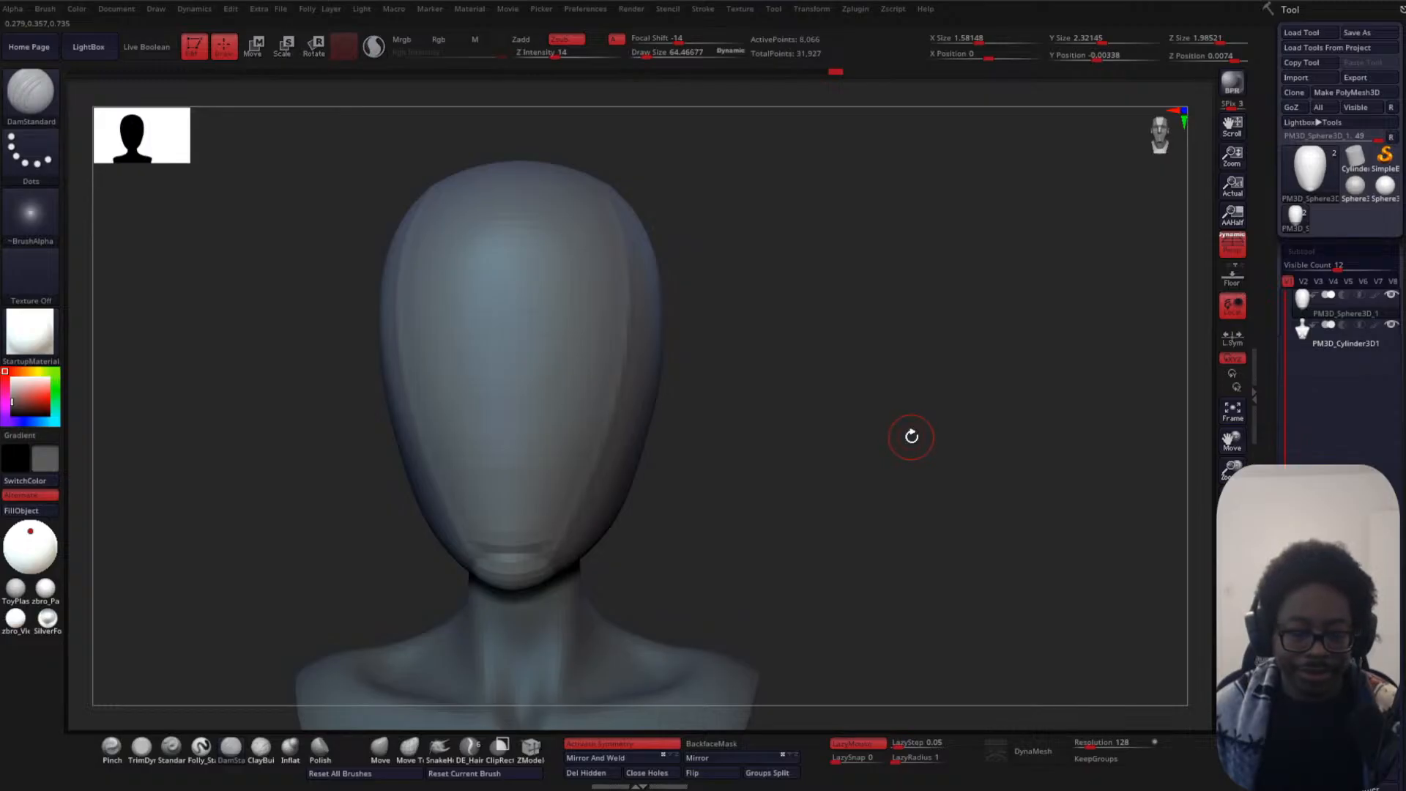
drag(912, 437, 860, 432)
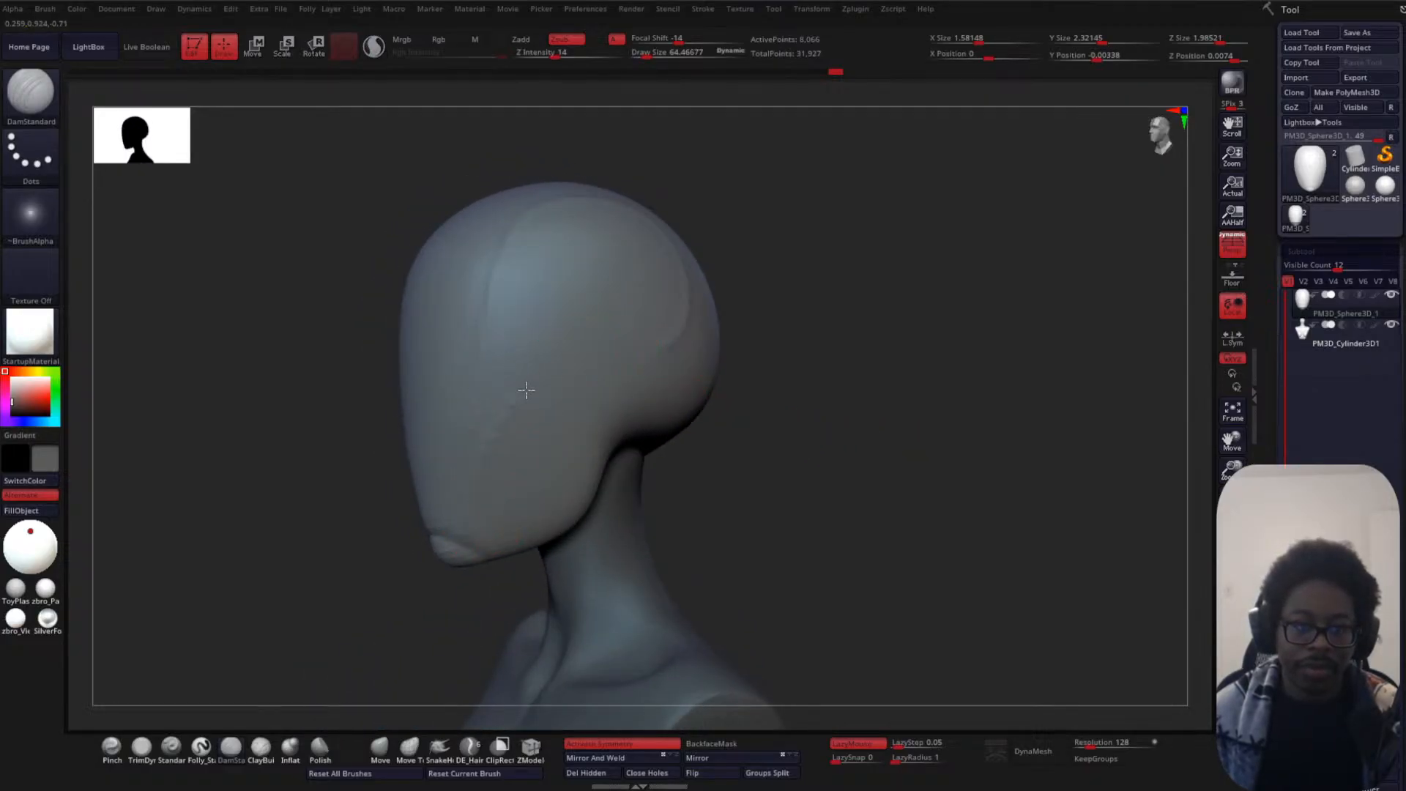
mouse_move(831, 407)
mouse_down()
mouse_move(905, 417)
mouse_move(911, 439)
mouse_up()
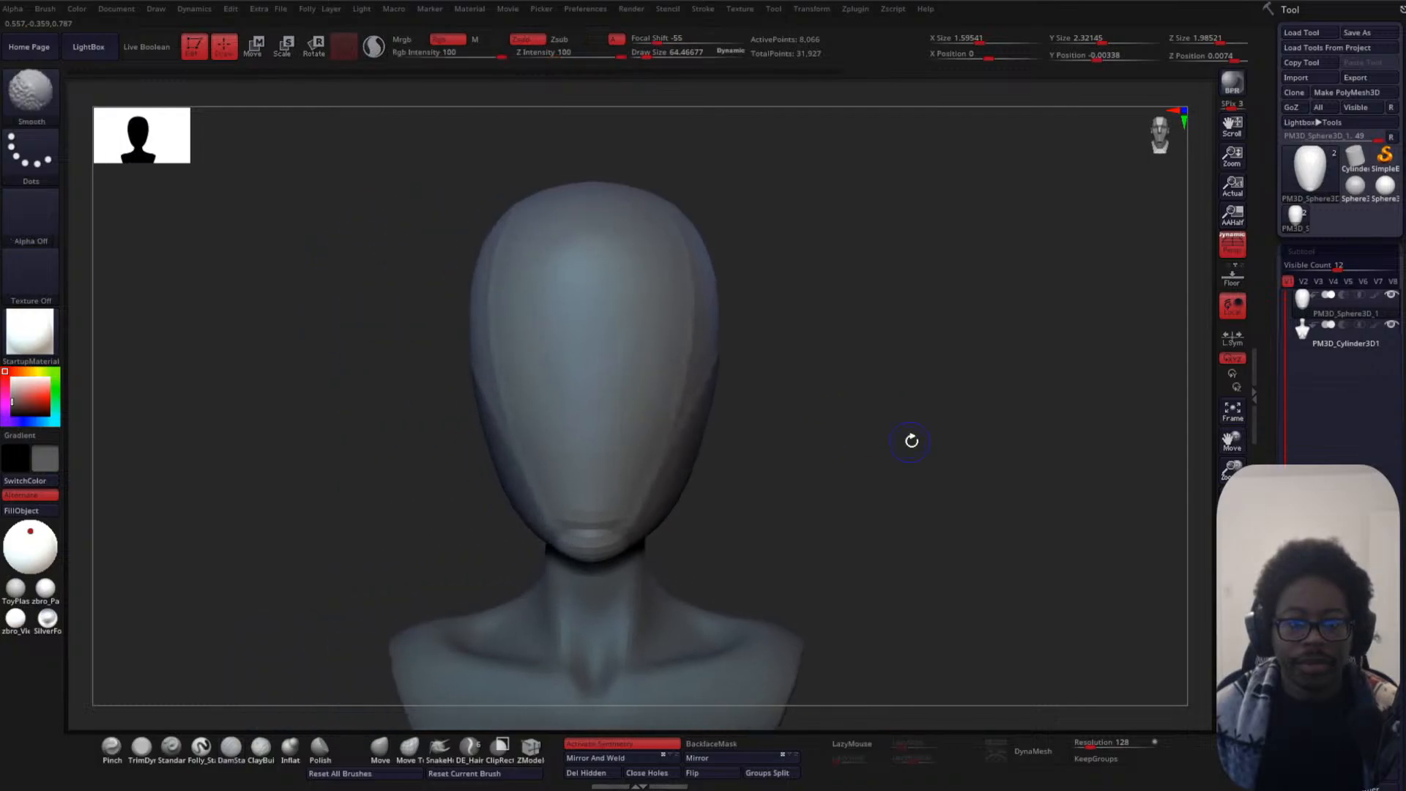
- Add a Cylinder3D as a new subtool and rotate it 90 degrees so its round end faces forward
drag(1272, 555, 1271, 293)
click(1366, 526)
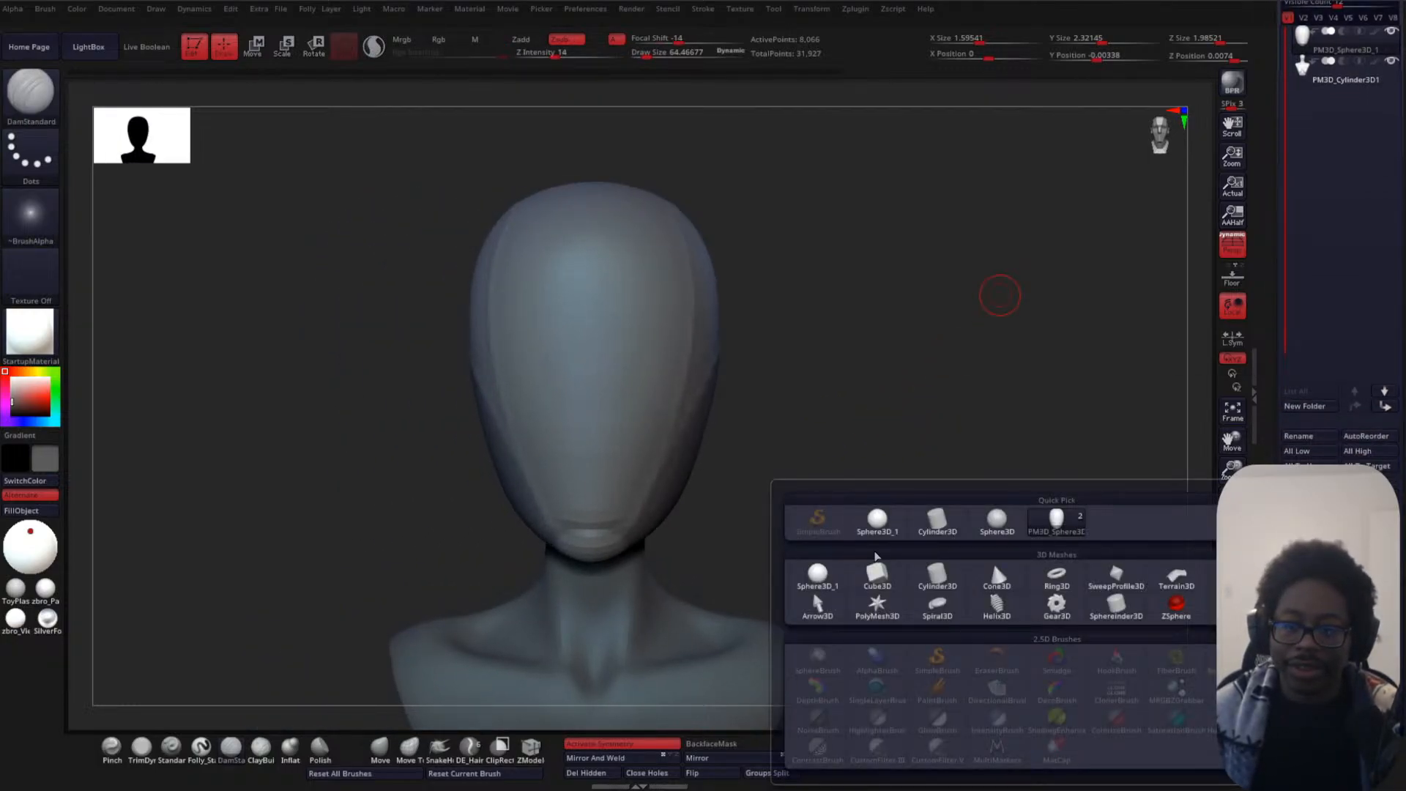
click(934, 581)
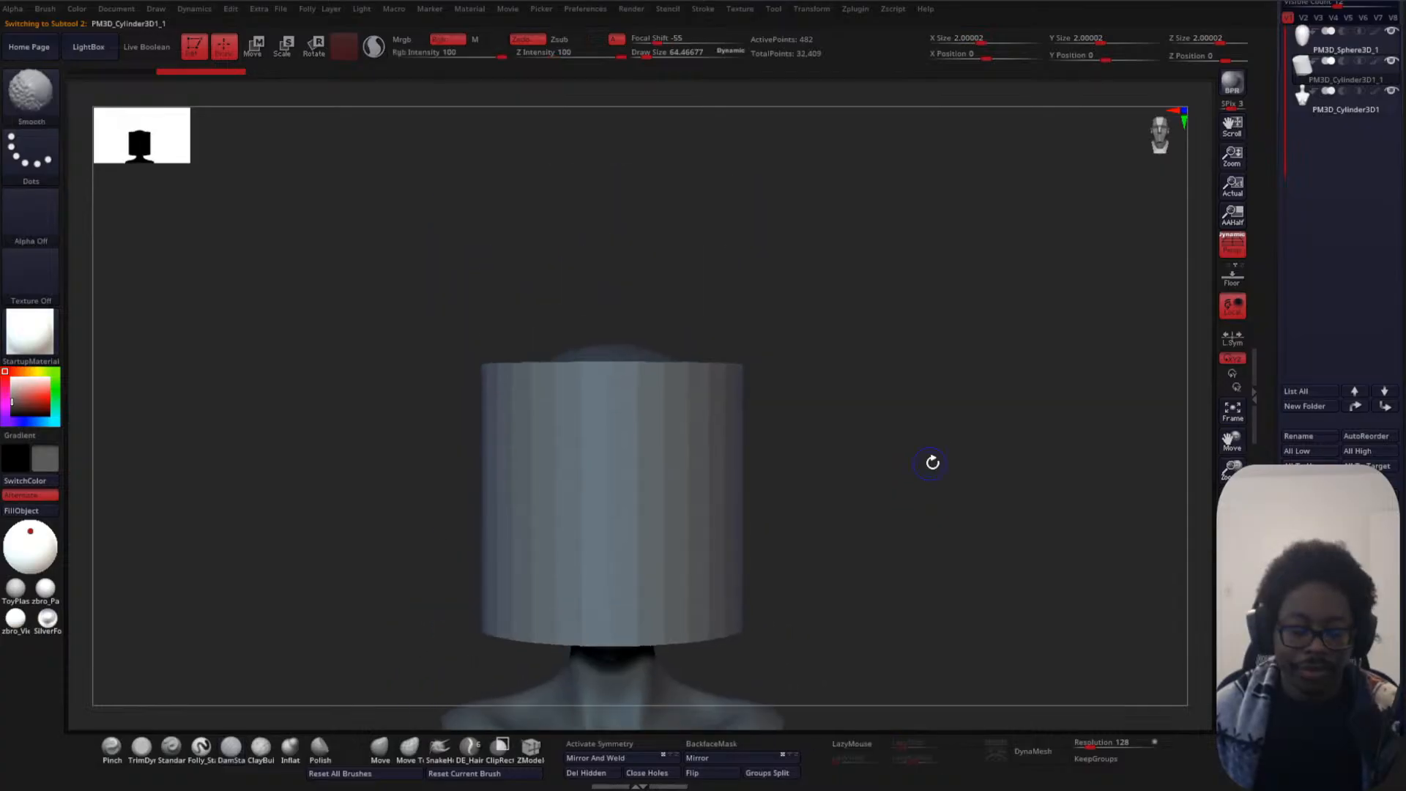
key(w)
shift+drag(612, 460, 616, 557)
- Mask one half of the cylinder and flatten the other half along X to form a half cylinder
ctrl+right_drag(857, 402, 828, 489)
alt+right_drag(810, 441, 917, 198)
ctrl+drag(419, 185, 638, 610)
ctrl+right_drag(886, 411, 781, 414)
ctrl+click(984, 388)
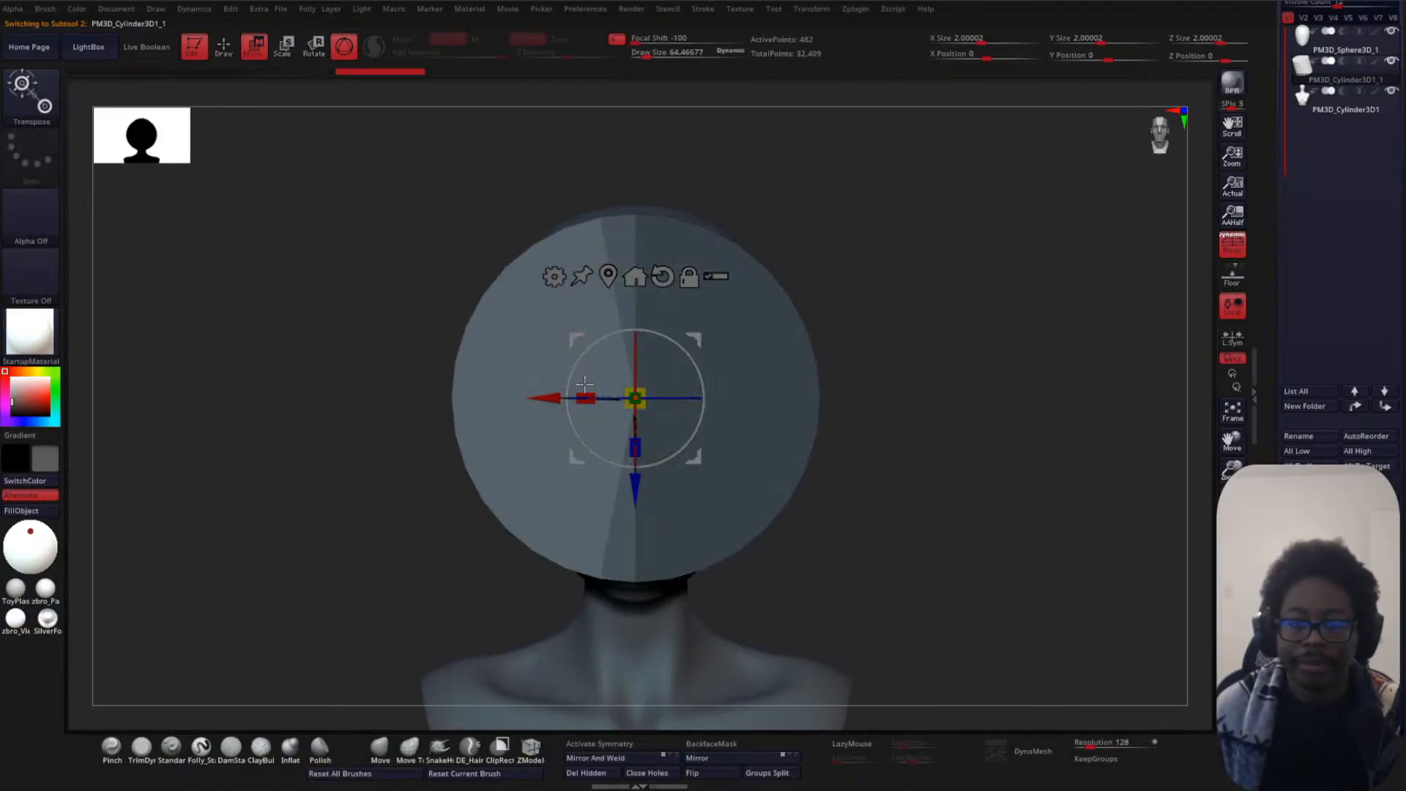
drag(586, 399, 631, 400)
ctrl+right_drag(1001, 430, 963, 354)
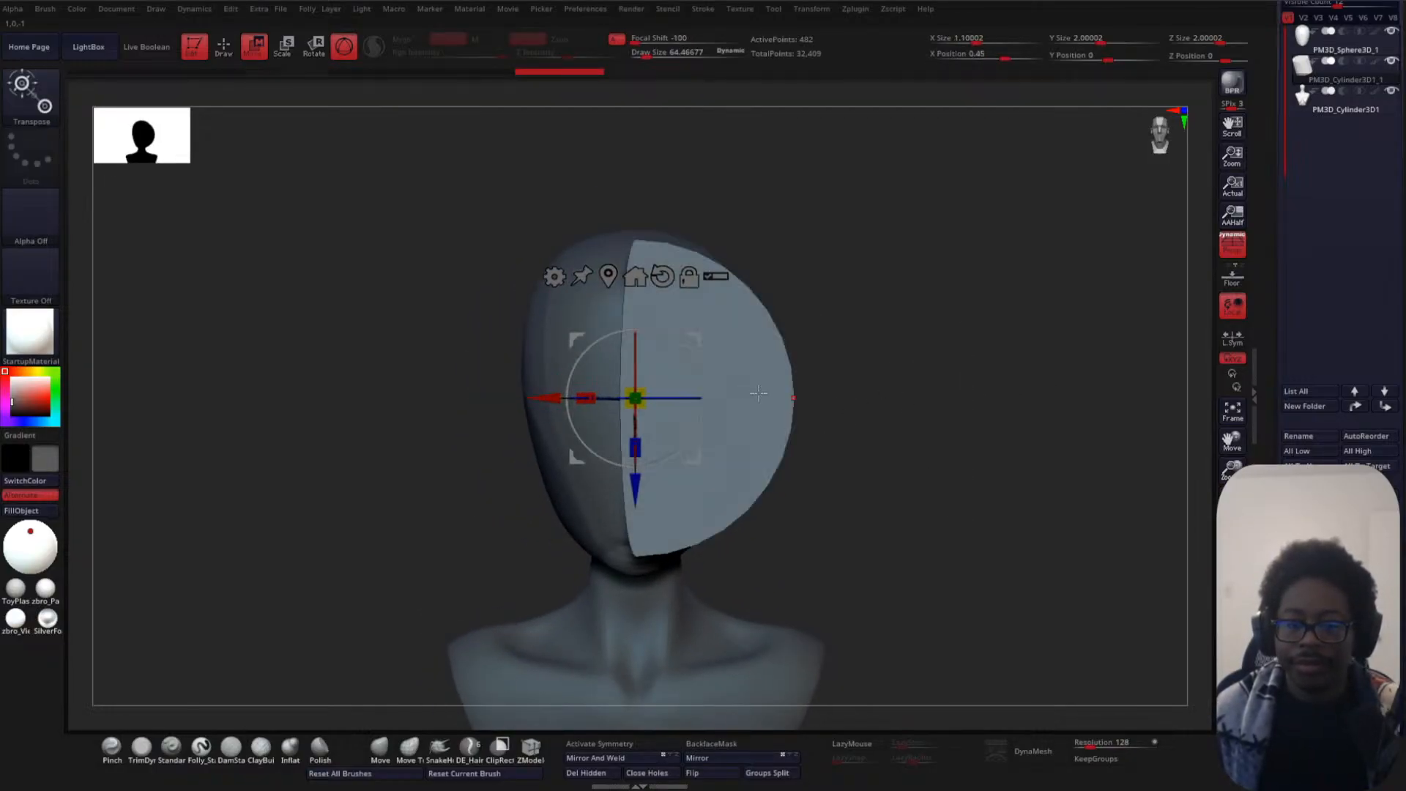
- Move the half cylinder out beside the head, thin its depth and scale it down to about 0.46 × 0.84 × 0.19
drag(634, 399, 634, 418)
drag(545, 398, 706, 399)
ctrl+right_drag(953, 301, 1120, 386)
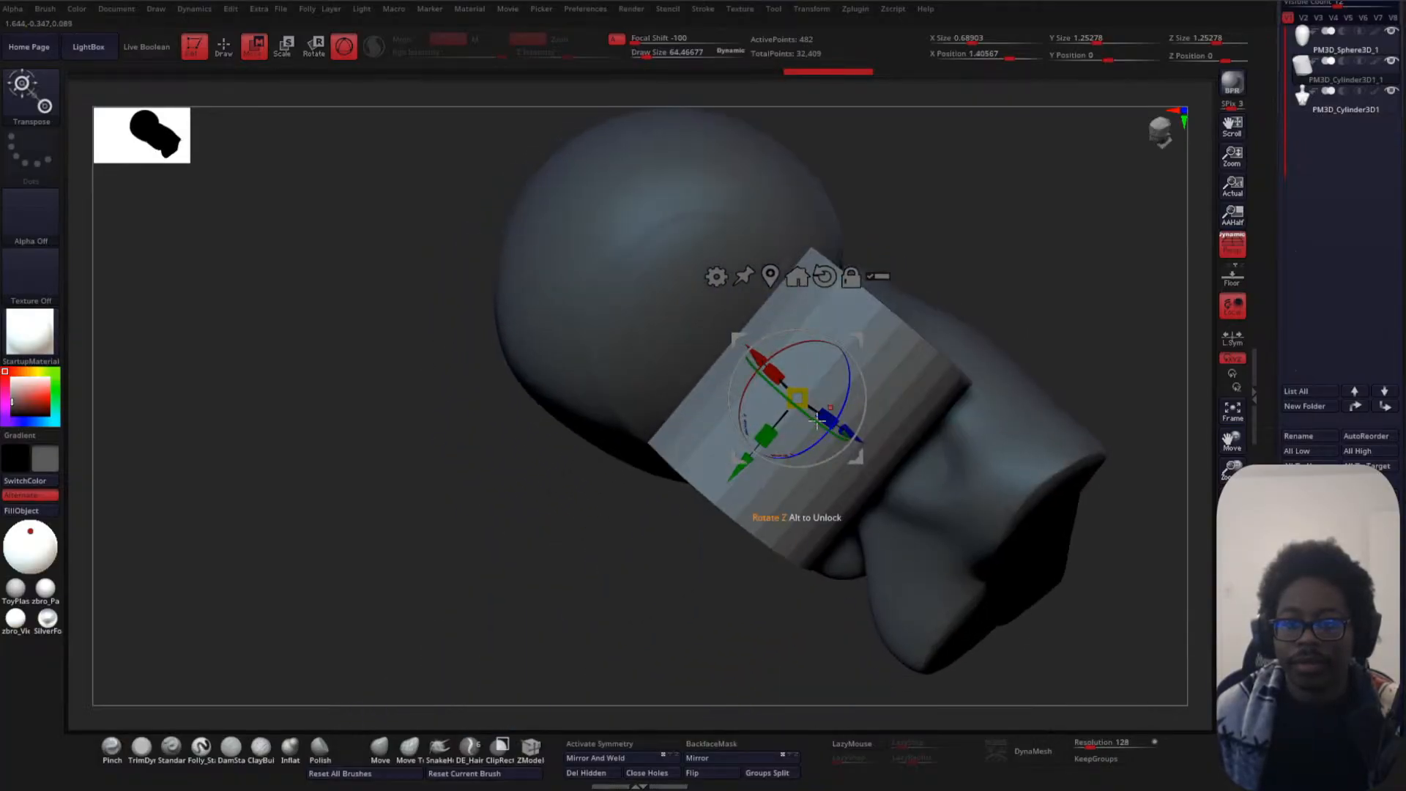
drag(766, 436, 823, 355)
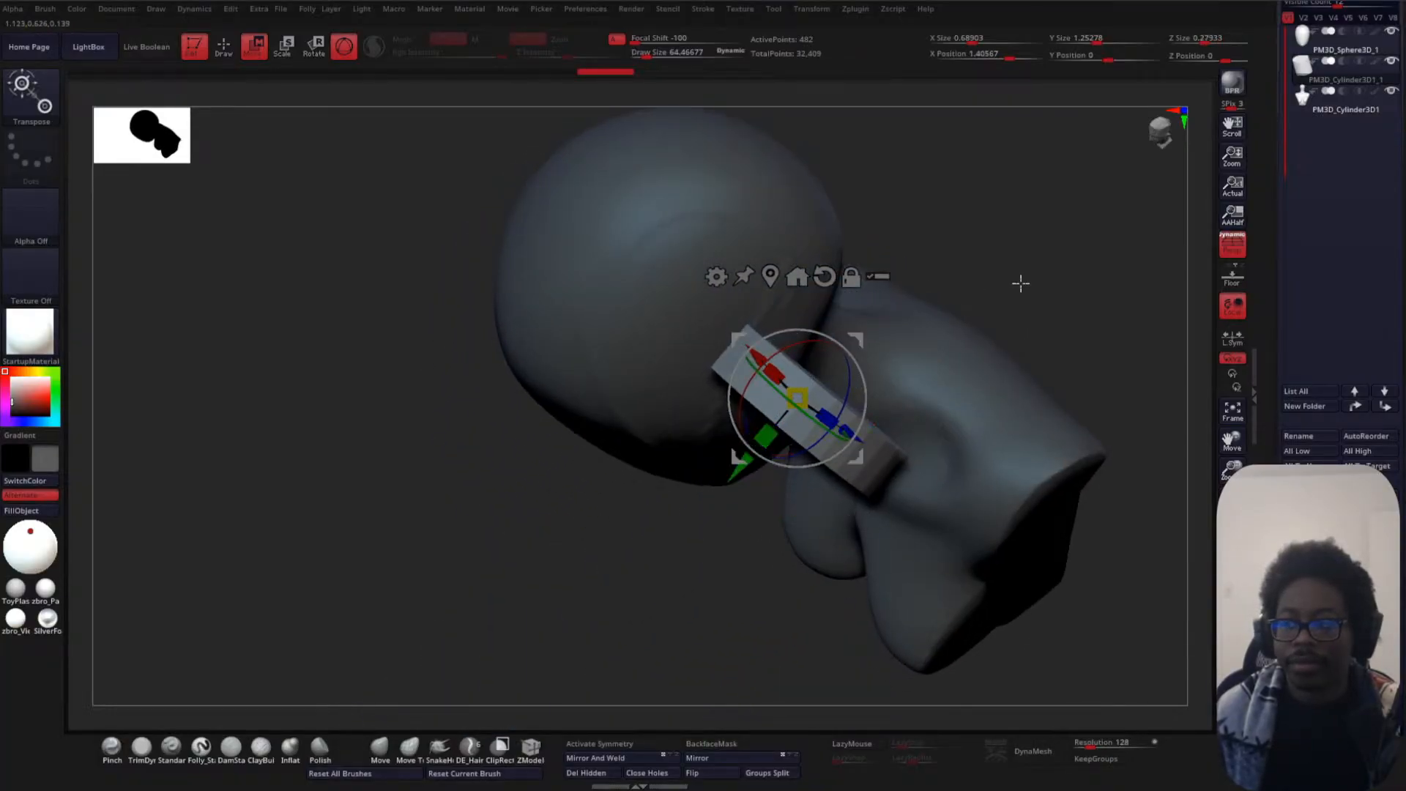
shift+right_drag(1020, 283, 915, 421)
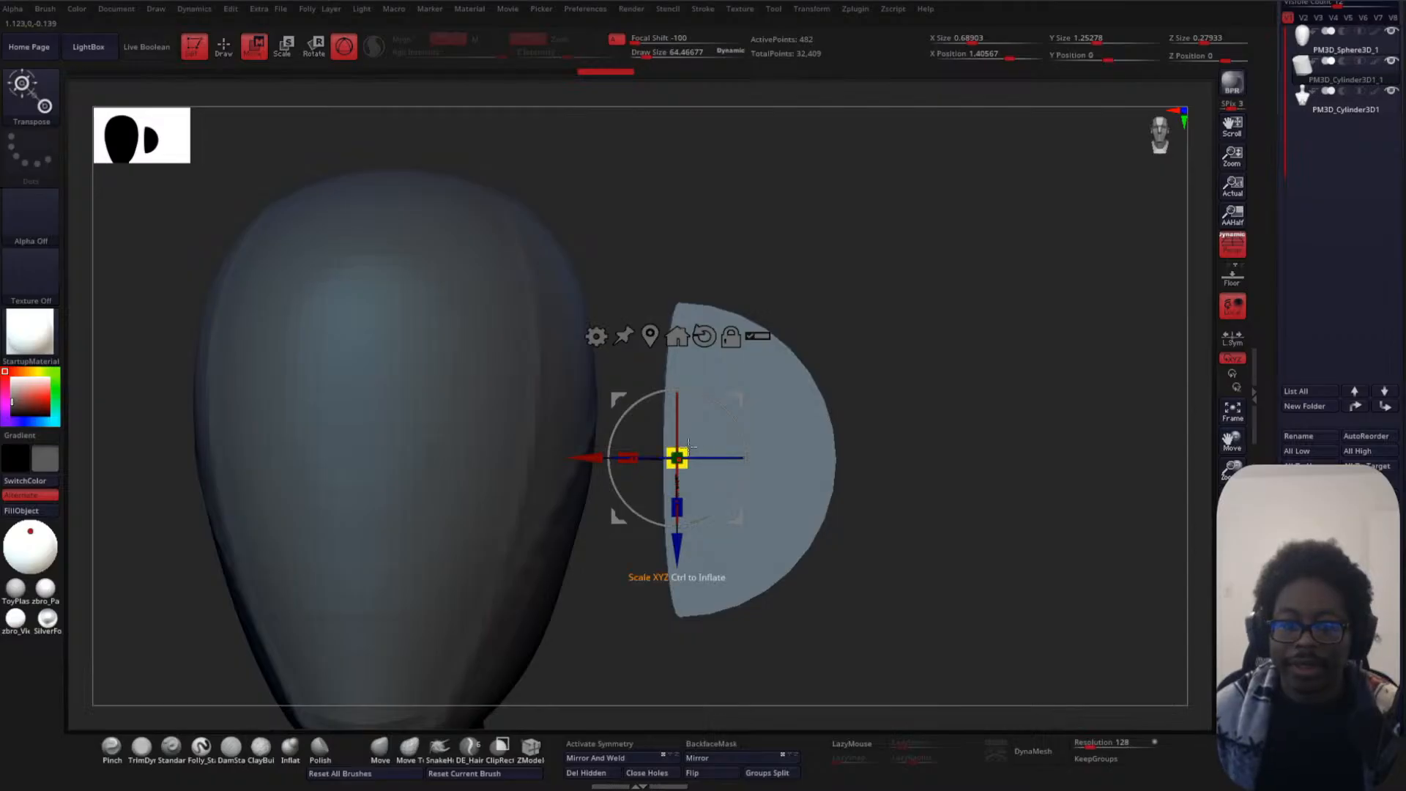
mouse_move(676, 458)
mouse_down()
mouse_move(673, 478)
mouse_move(689, 468)
mouse_up()
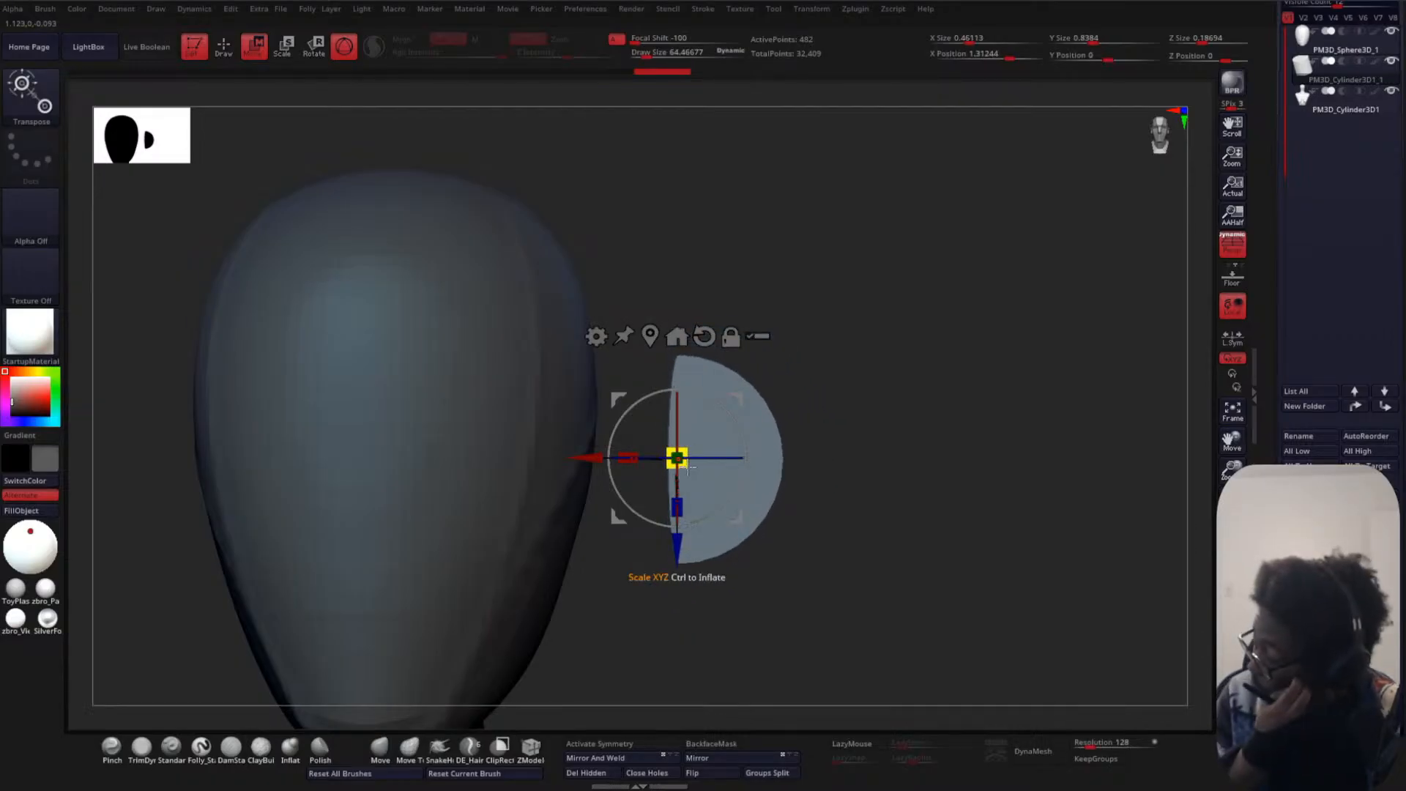
ctrl+right_drag(942, 342, 929, 407)
- Stretch the top and outer curve of the half disc with the Move brush at draw size about 224
key(q)
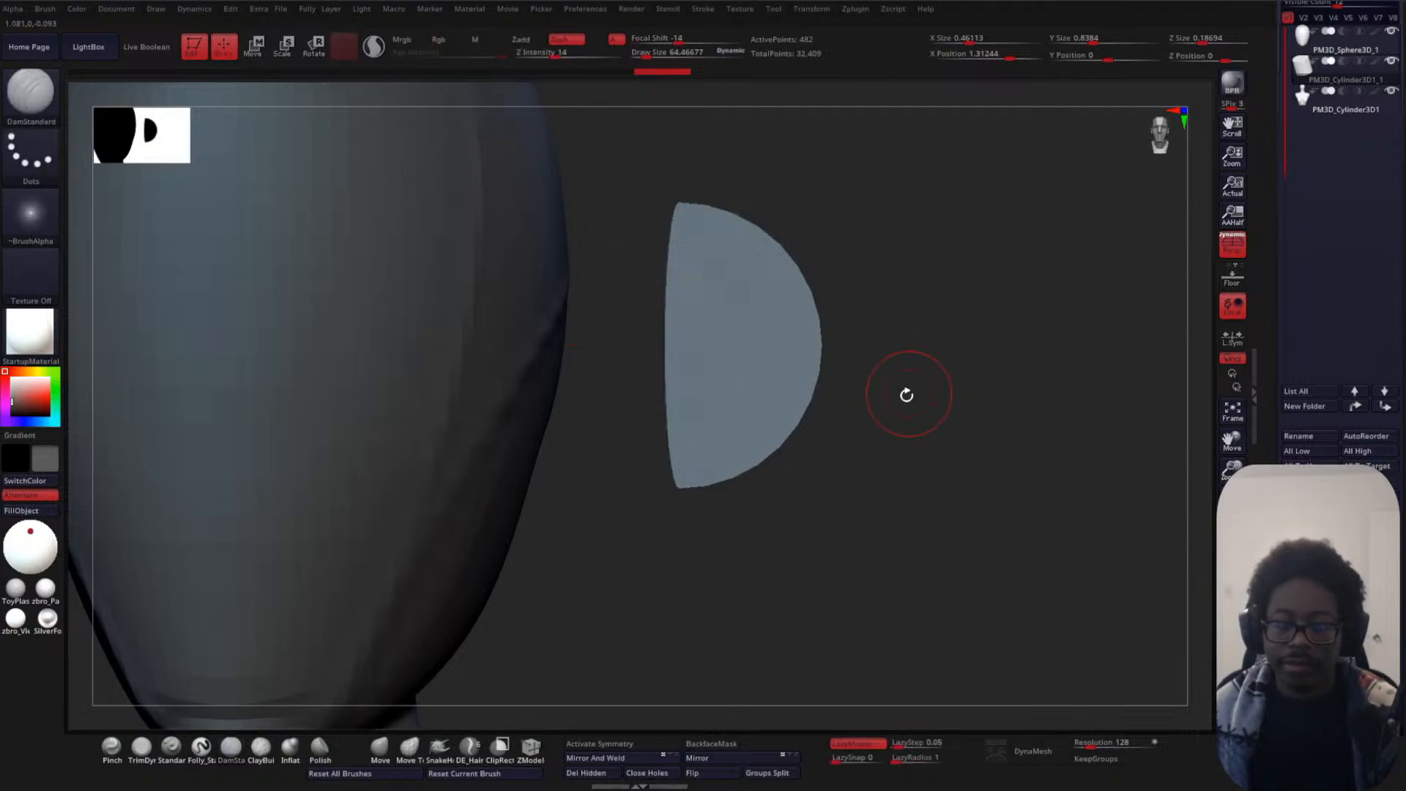
key(space)
click(379, 750)
key(space)
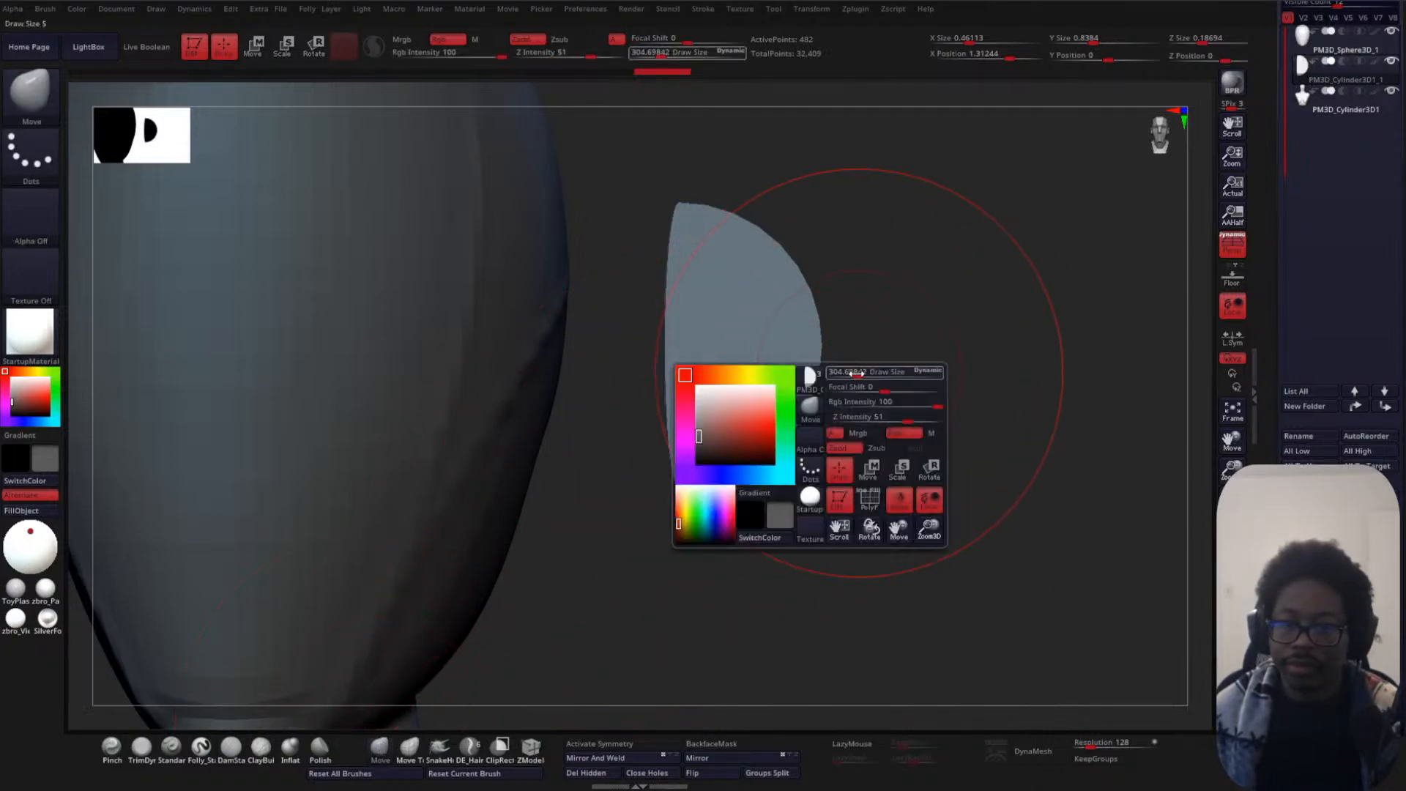
drag(863, 372, 857, 370)
mouse_move(724, 464)
mouse_down()
mouse_move(735, 481)
mouse_move(778, 448)
mouse_move(810, 381)
mouse_up()
mouse_move(791, 253)
mouse_down()
mouse_move(800, 227)
mouse_move(735, 210)
mouse_move(719, 167)
mouse_up()
mouse_move(659, 337)
mouse_down()
mouse_move(814, 288)
mouse_move(822, 249)
mouse_up()
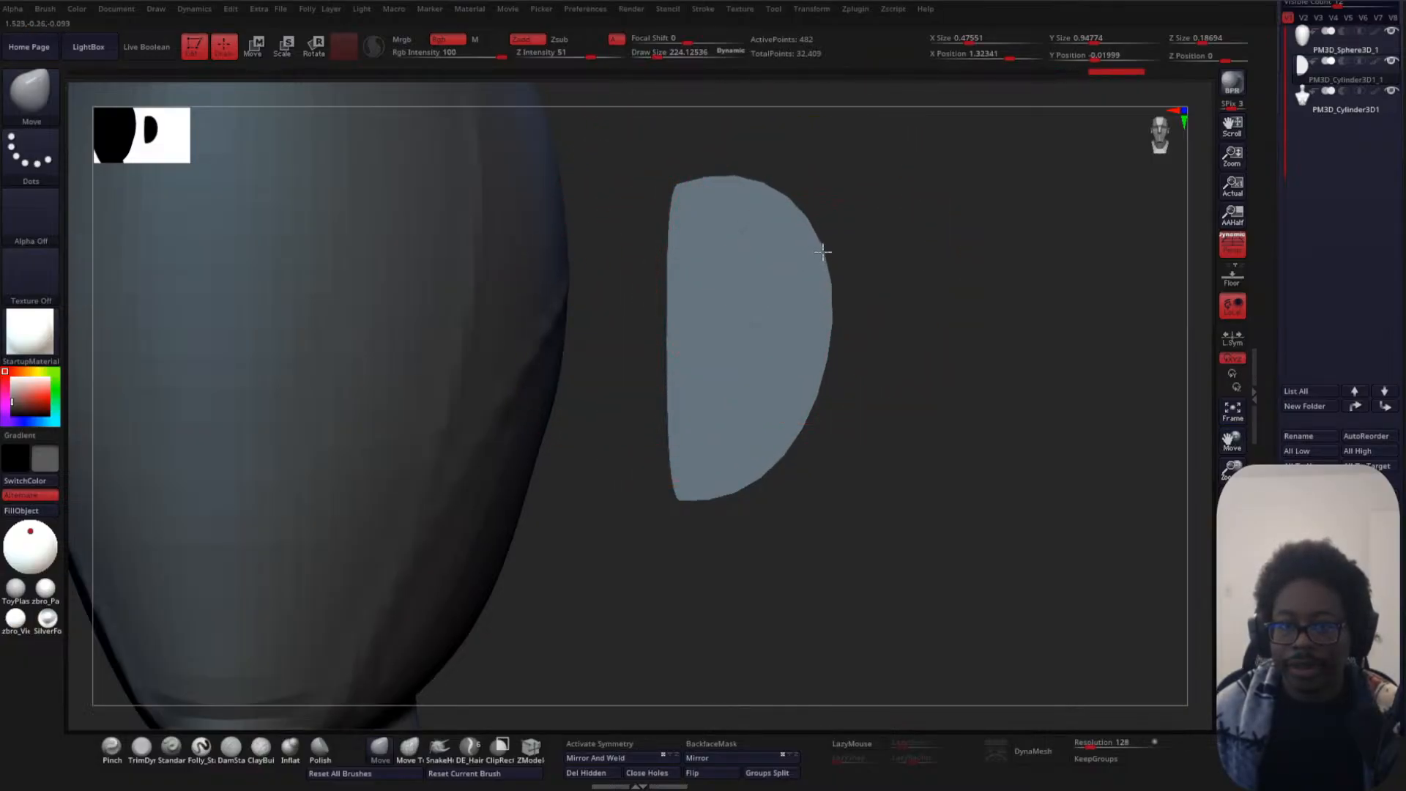
- Lengthen and taper the lower end of the half disc and straighten its inner edge
drag(805, 400, 811, 411)
drag(719, 447, 720, 458)
drag(668, 402, 681, 399)
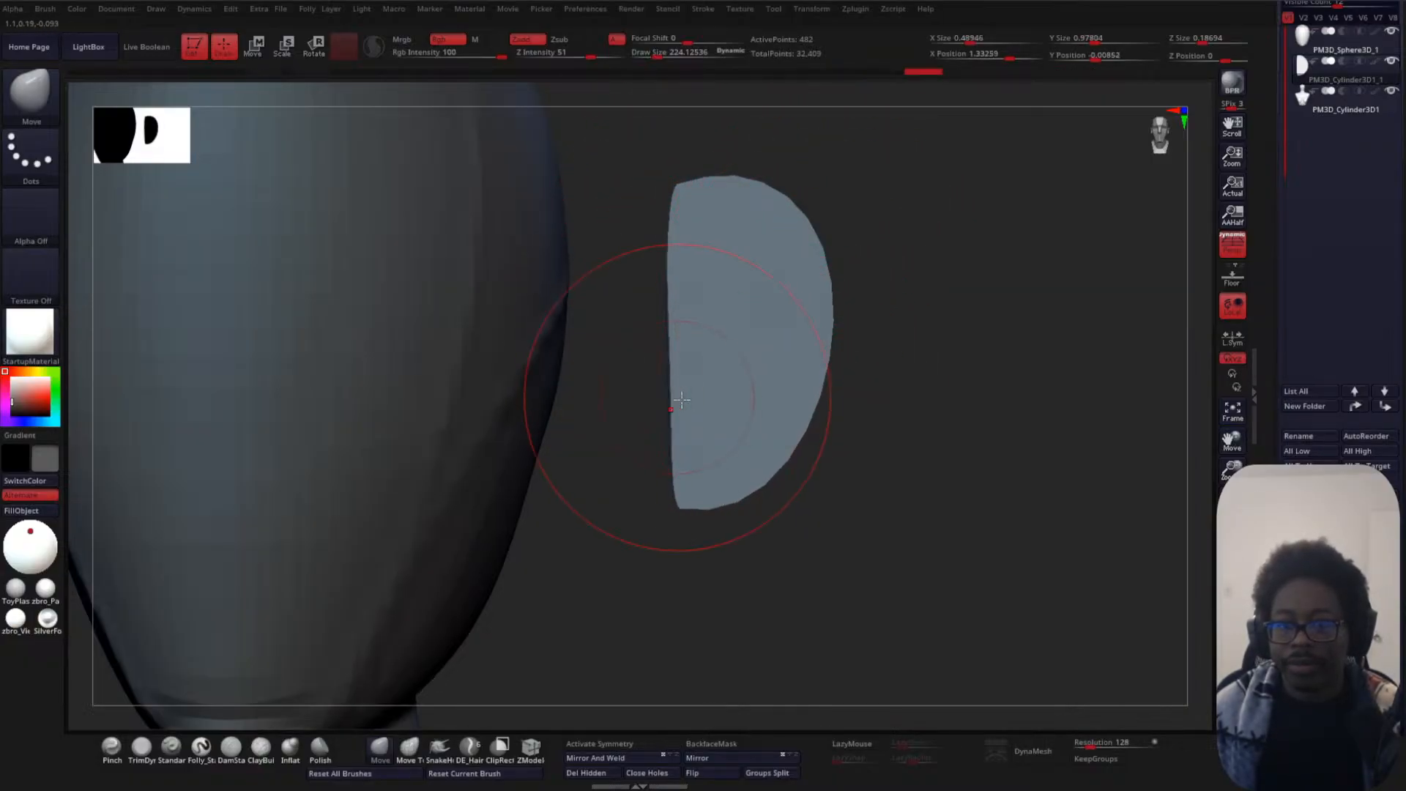
mouse_move(883, 434)
alt+mouse_down()
mouse_move(891, 449)
mouse_move(825, 486)
alt+mouse_up()
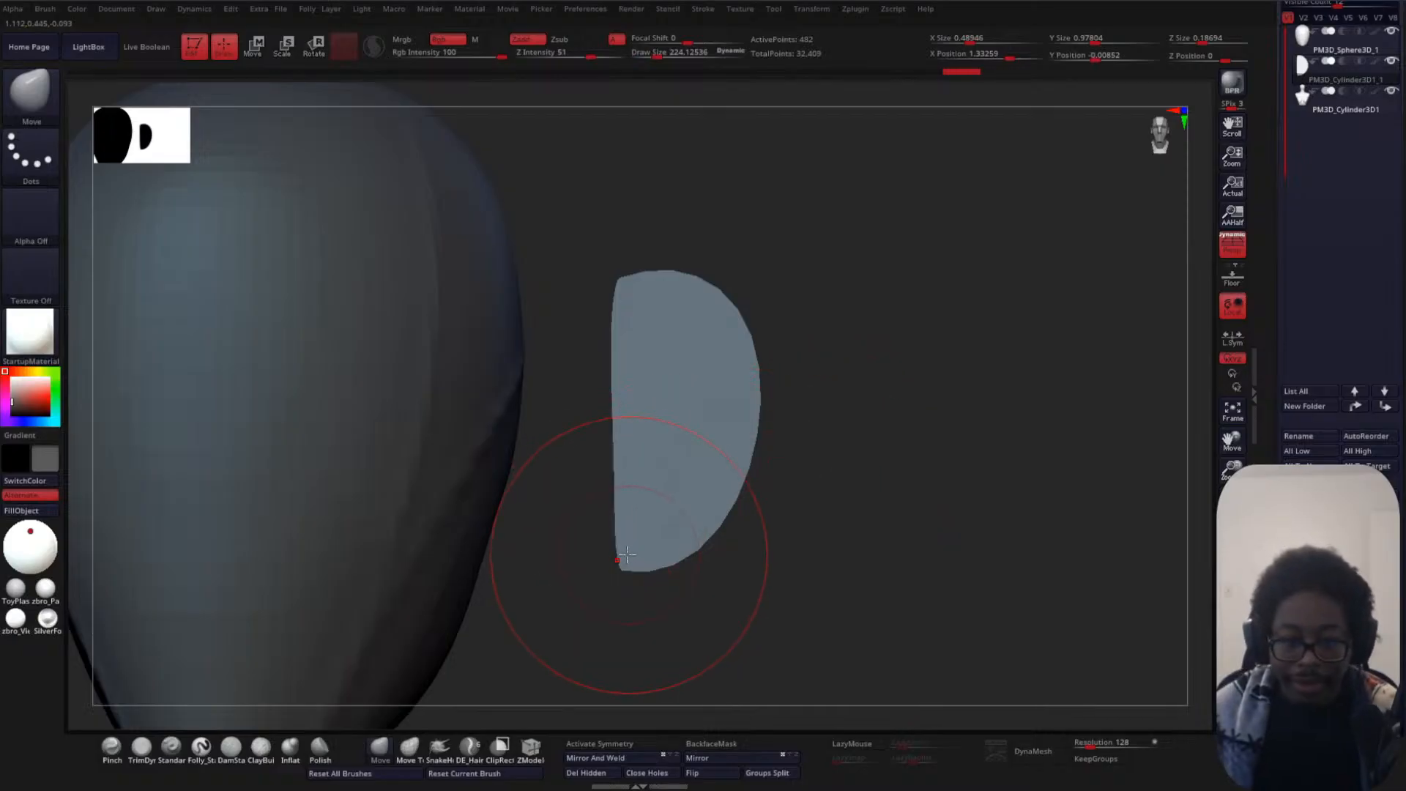
drag(627, 558, 627, 566)
drag(627, 500, 621, 499)
drag(612, 476, 645, 492)
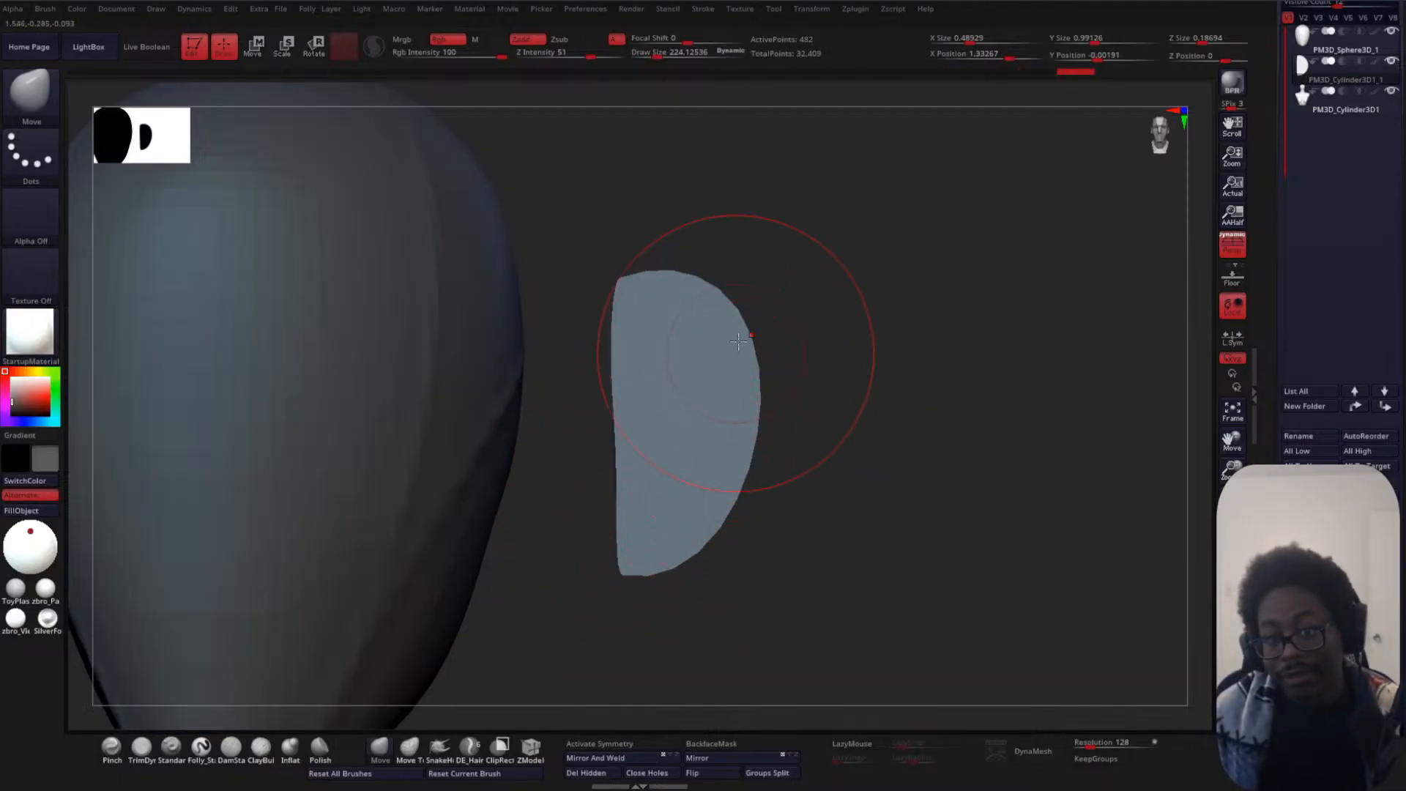
- Round out the upper outer curve of the half disc and refine its inner edge and lower tip into an ear shape
drag(738, 326, 744, 305)
drag(613, 335, 622, 357)
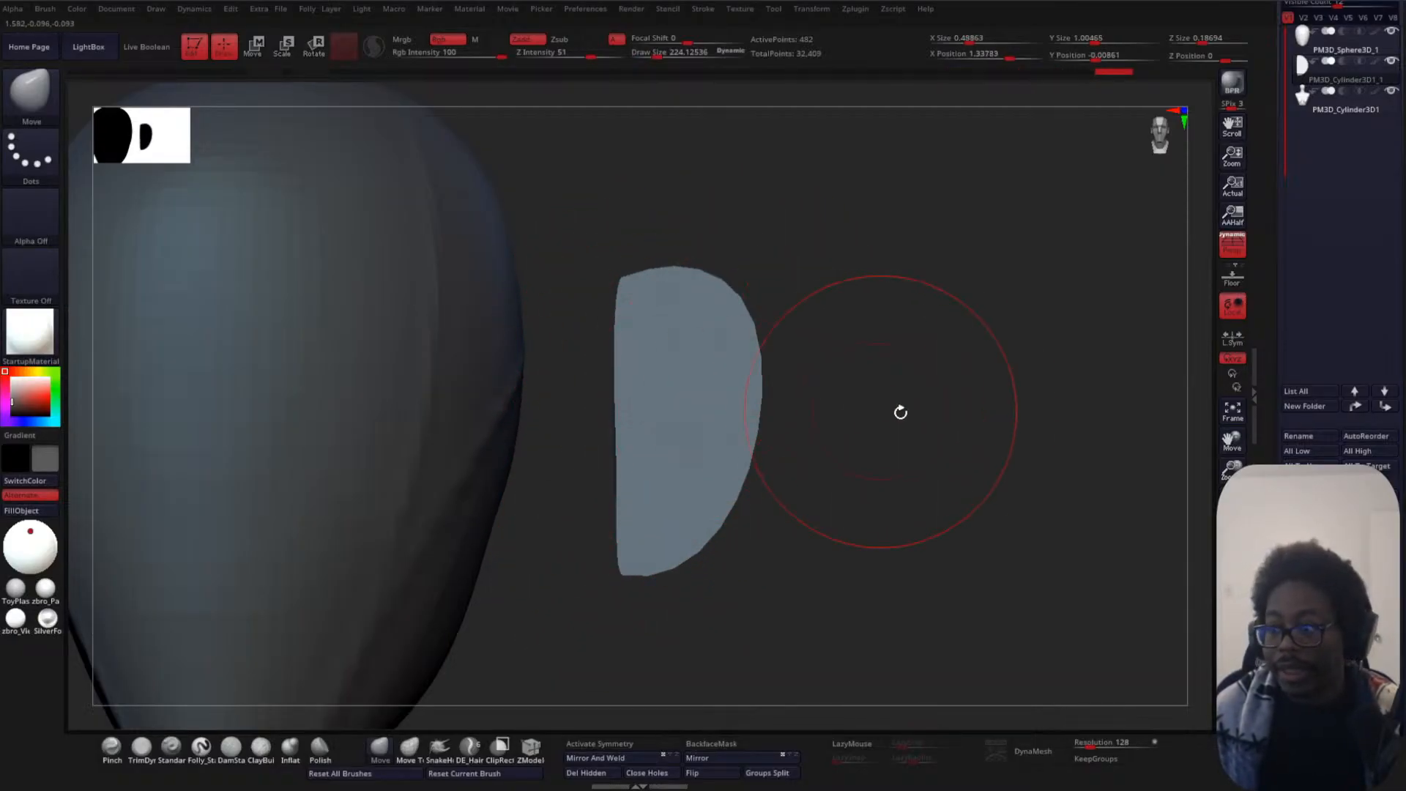
alt+drag(888, 414, 917, 354)
drag(641, 350, 648, 351)
drag(663, 484, 663, 479)
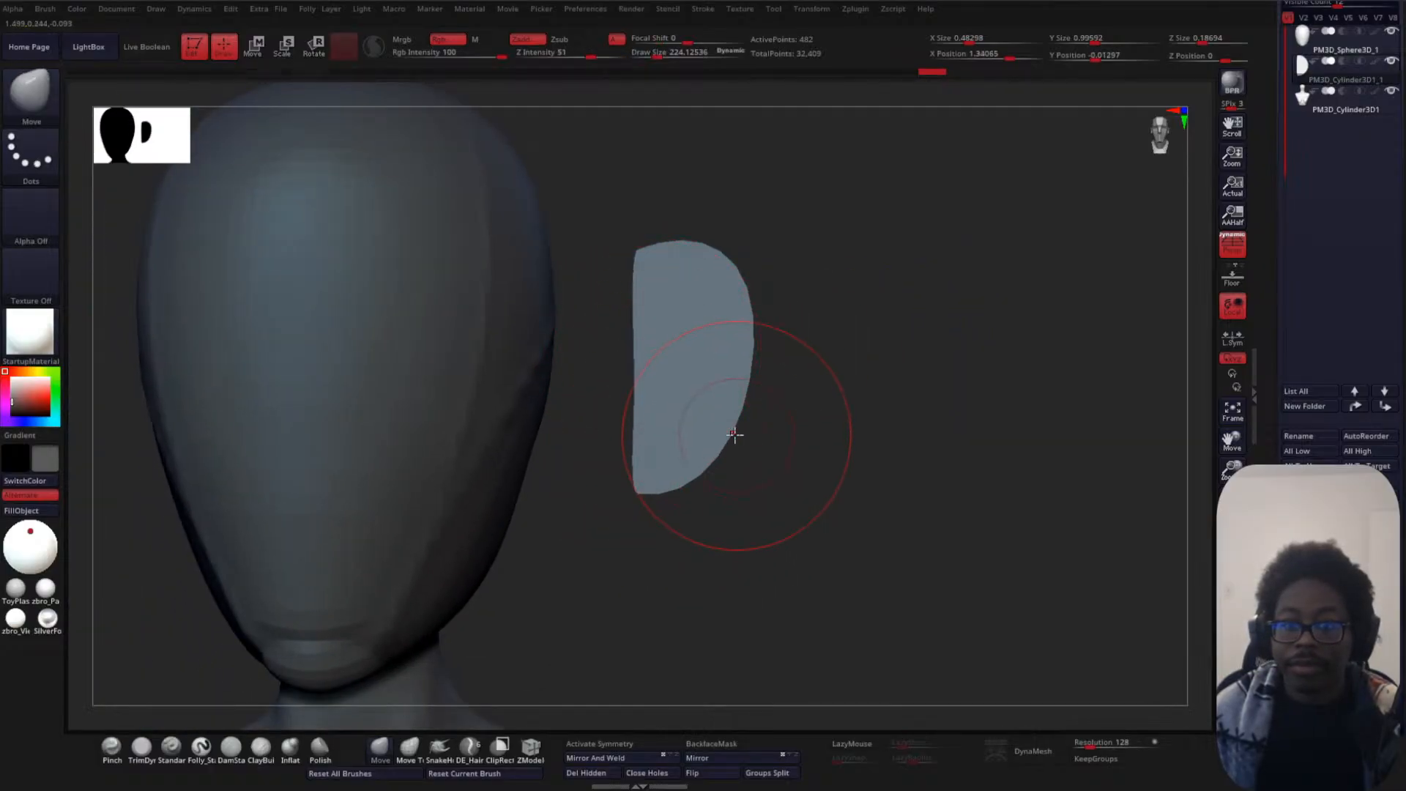
- Round out the half disc's outer curve and nudge the middle of its inner edge with the Move brush
drag(737, 433, 734, 430)
drag(747, 361, 750, 361)
drag(747, 362, 749, 362)
drag(632, 366, 630, 366)
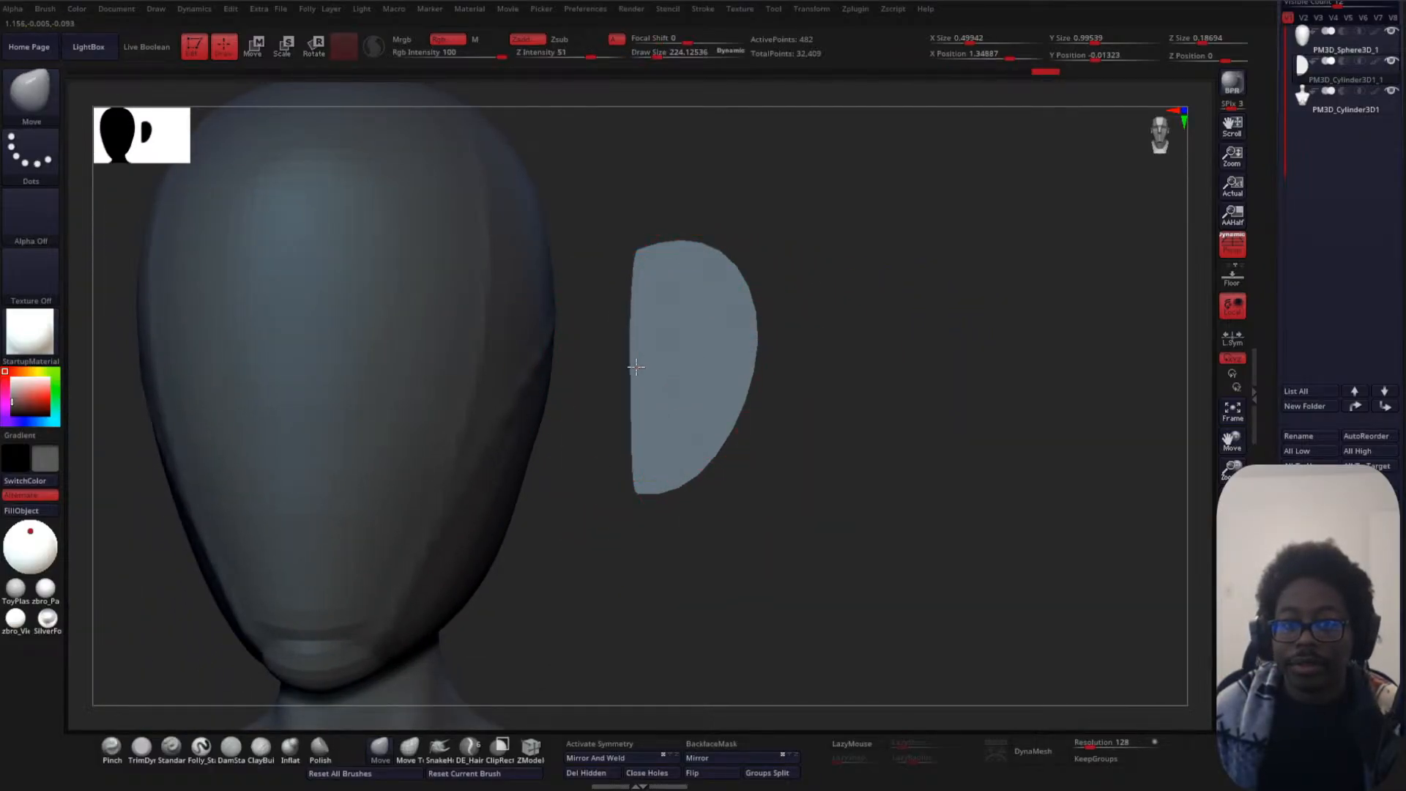
- Refine the half disc's lower outer curve and pull down its upper inner corner at draw size about 156
key(space)
drag(691, 450, 684, 484)
drag(700, 472, 702, 476)
drag(732, 429, 735, 431)
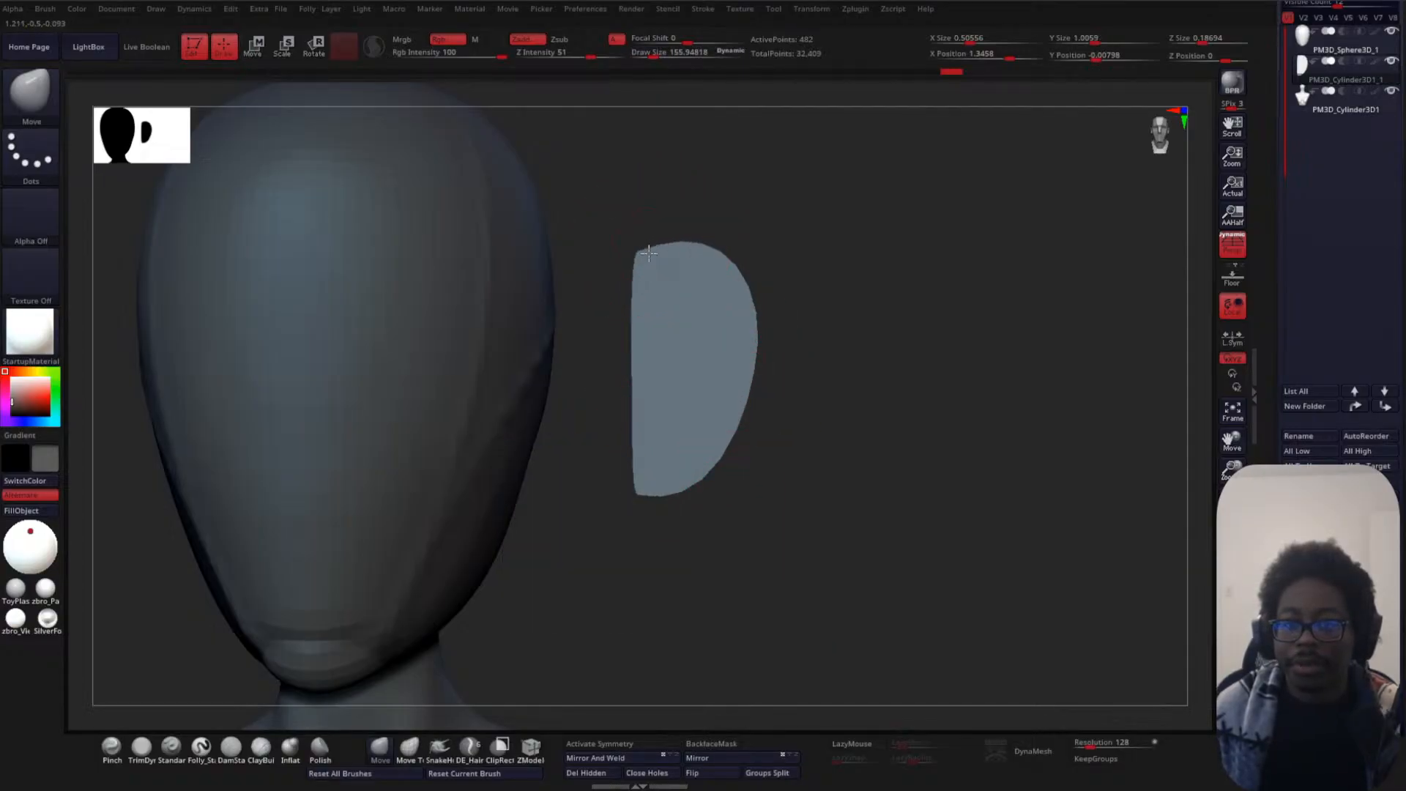
mouse_move(649, 253)
mouse_down()
mouse_move(636, 283)
mouse_move(647, 287)
mouse_up()
key(ctrl)
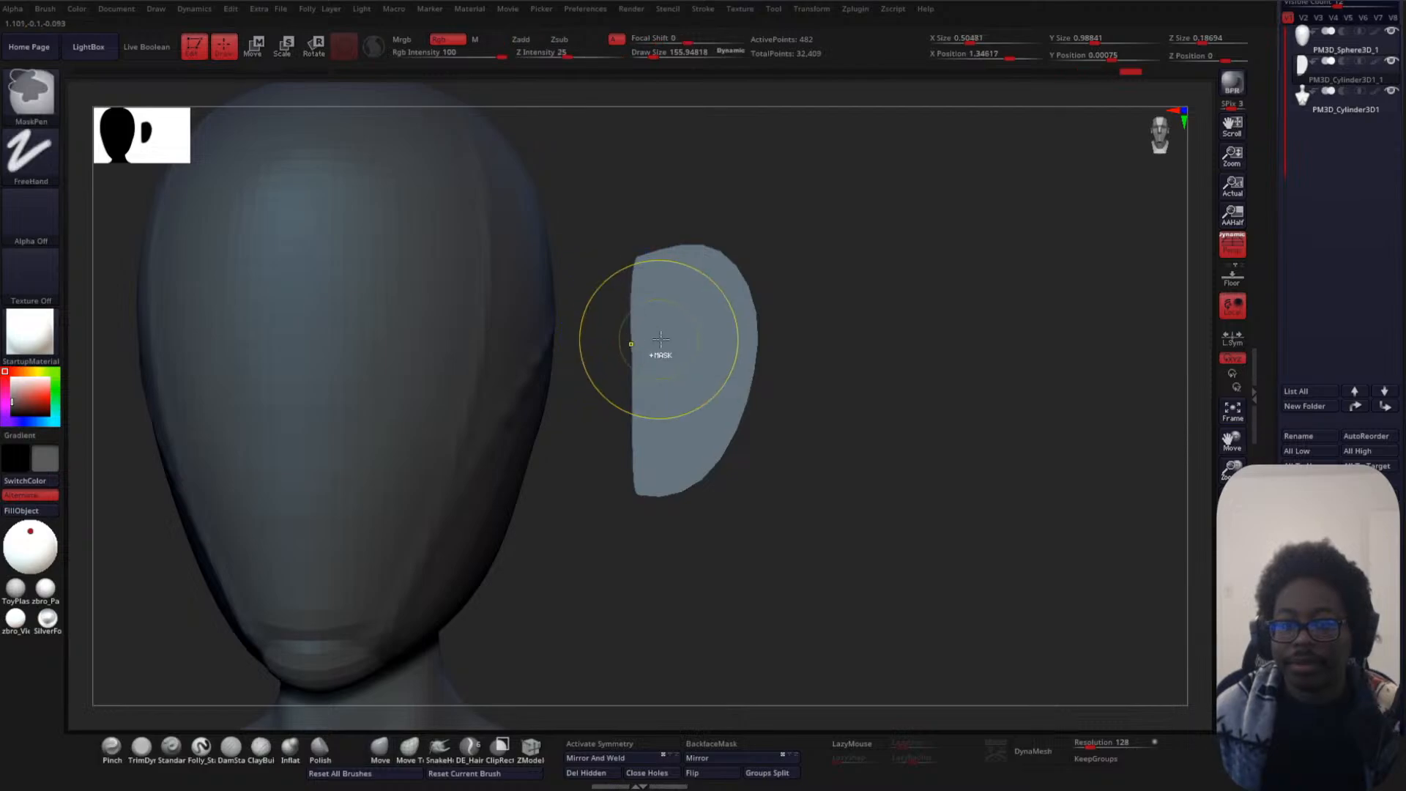
- Remesh the half disc with DynaMesh at resolution 96
drag(838, 355, 760, 364)
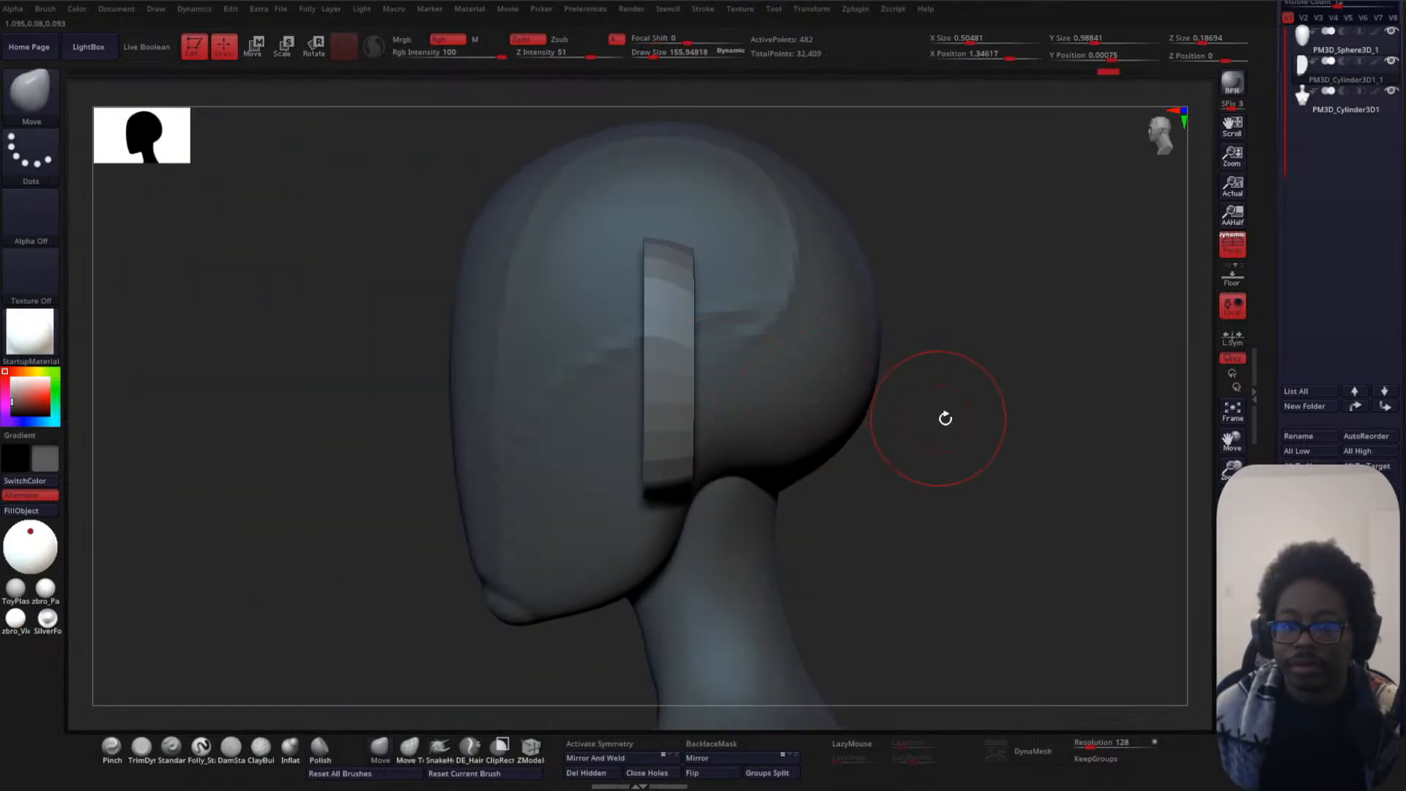
drag(945, 418, 777, 410)
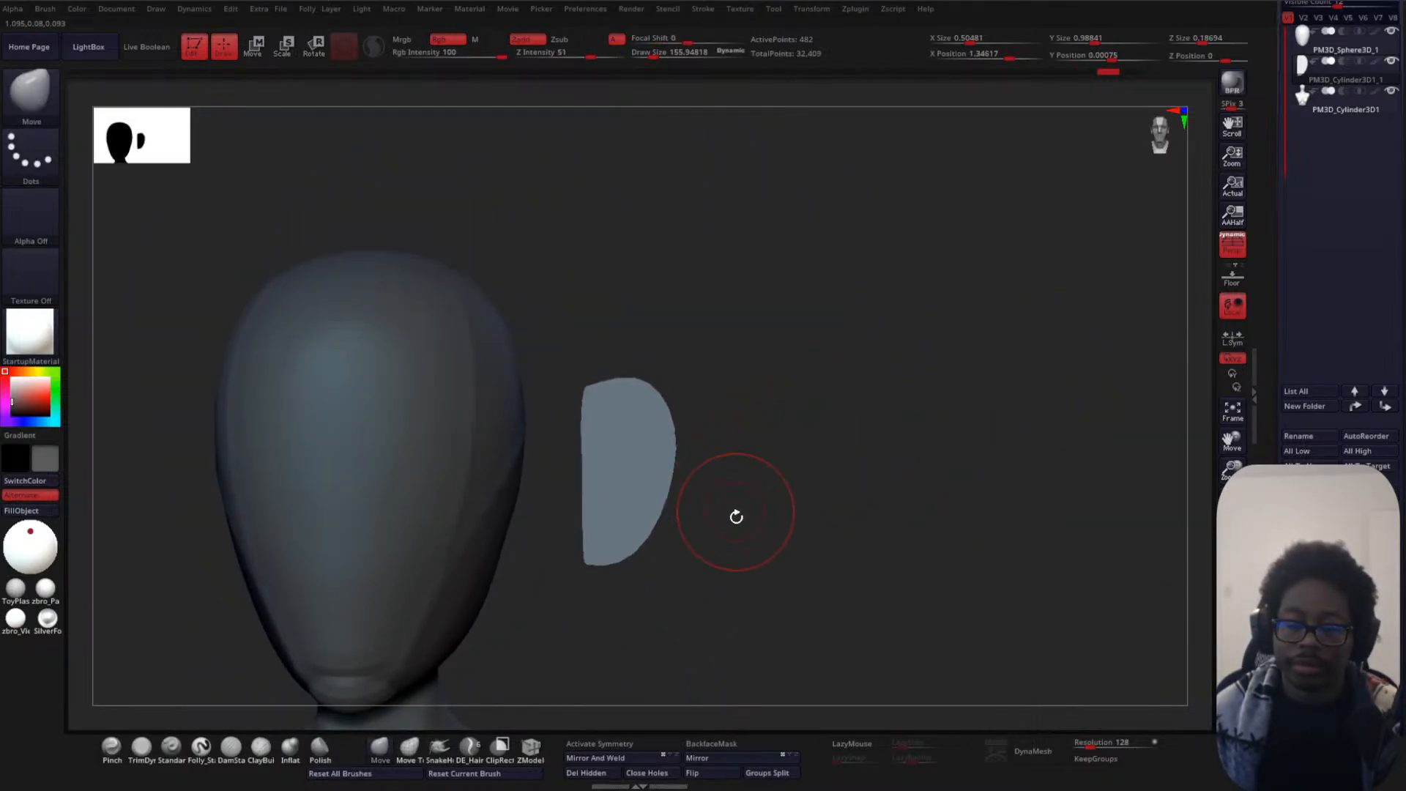
click(1089, 758)
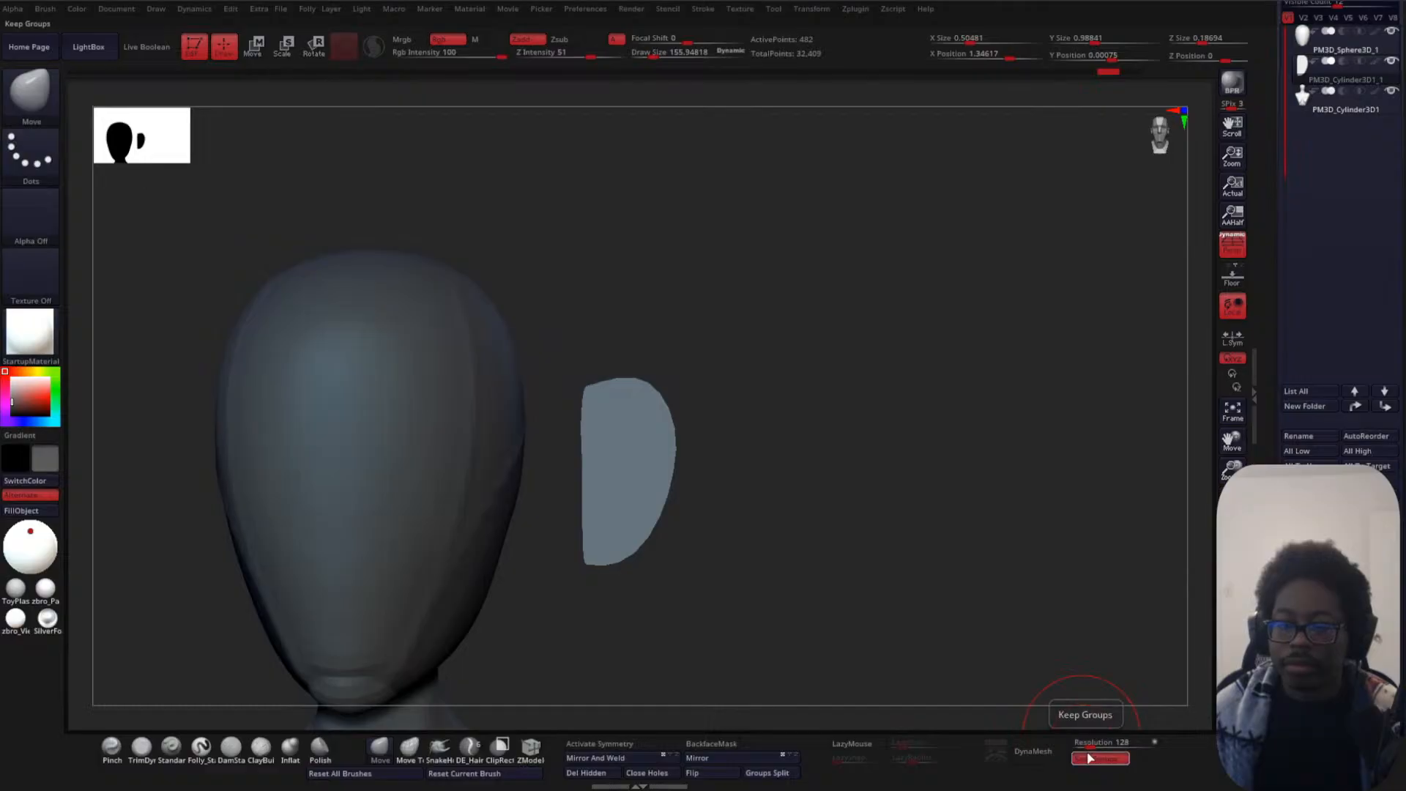
drag(1091, 744, 1100, 745)
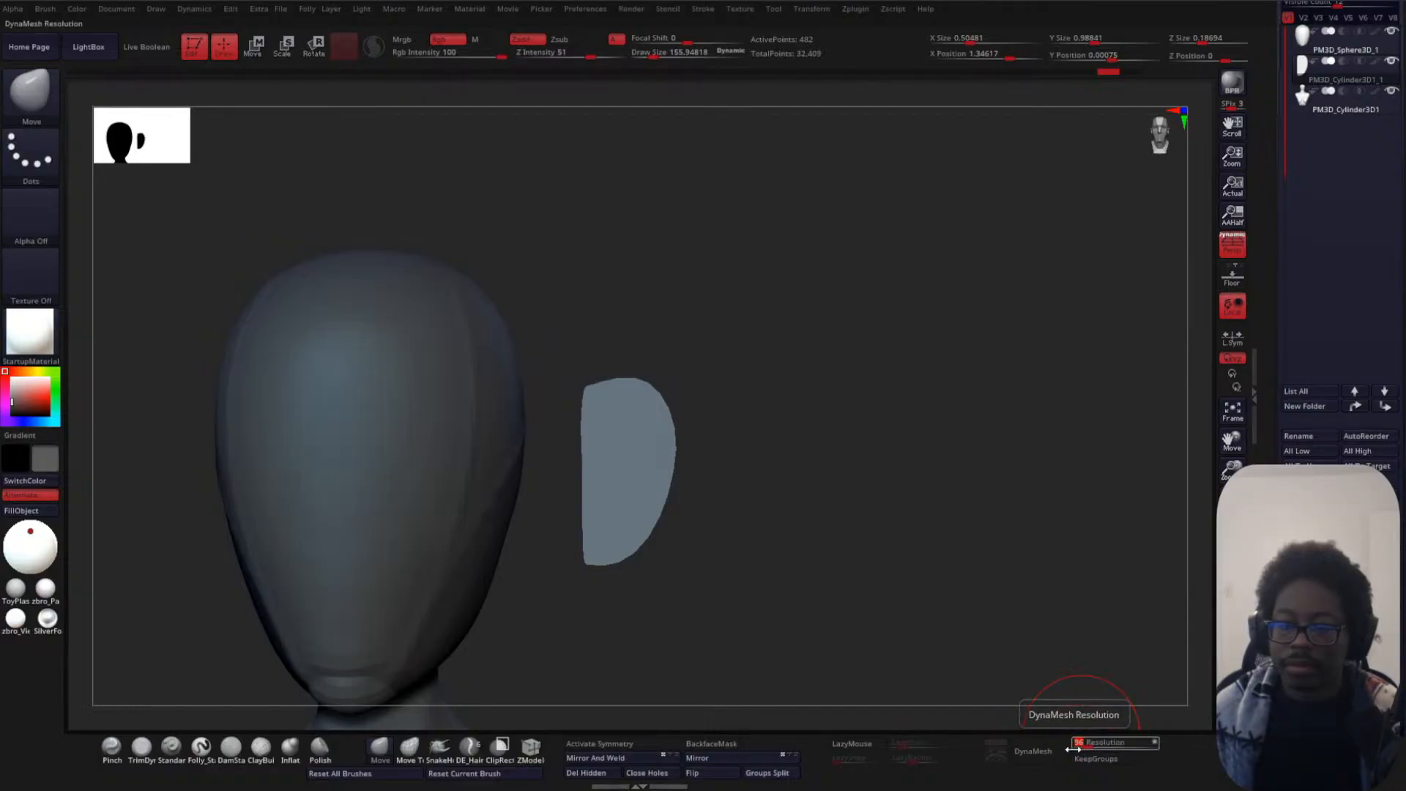
click(1035, 751)
- Soften the hard rim edges all around the half disc with the Smooth brush at draw size about 73
key(space)
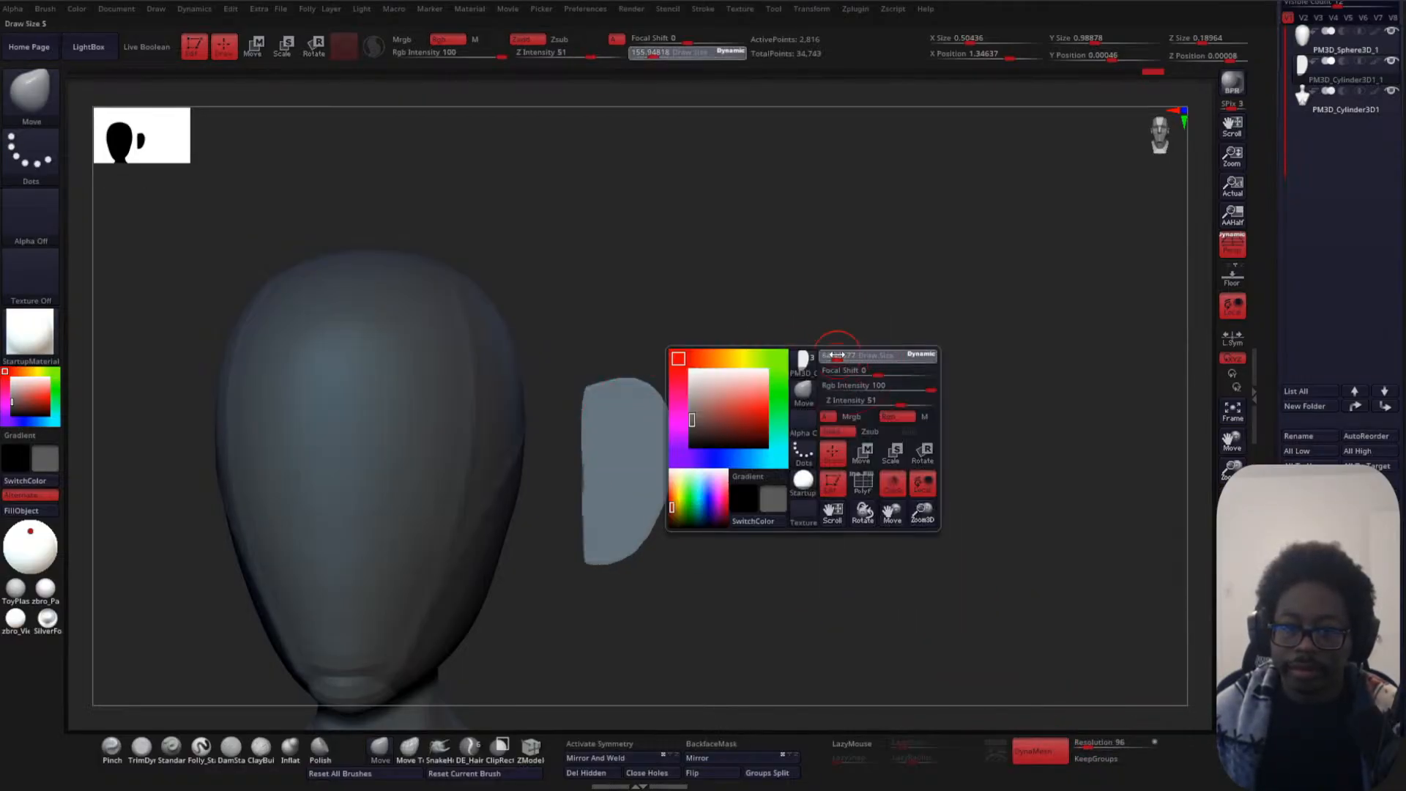
key(shift)
drag(865, 531, 794, 543)
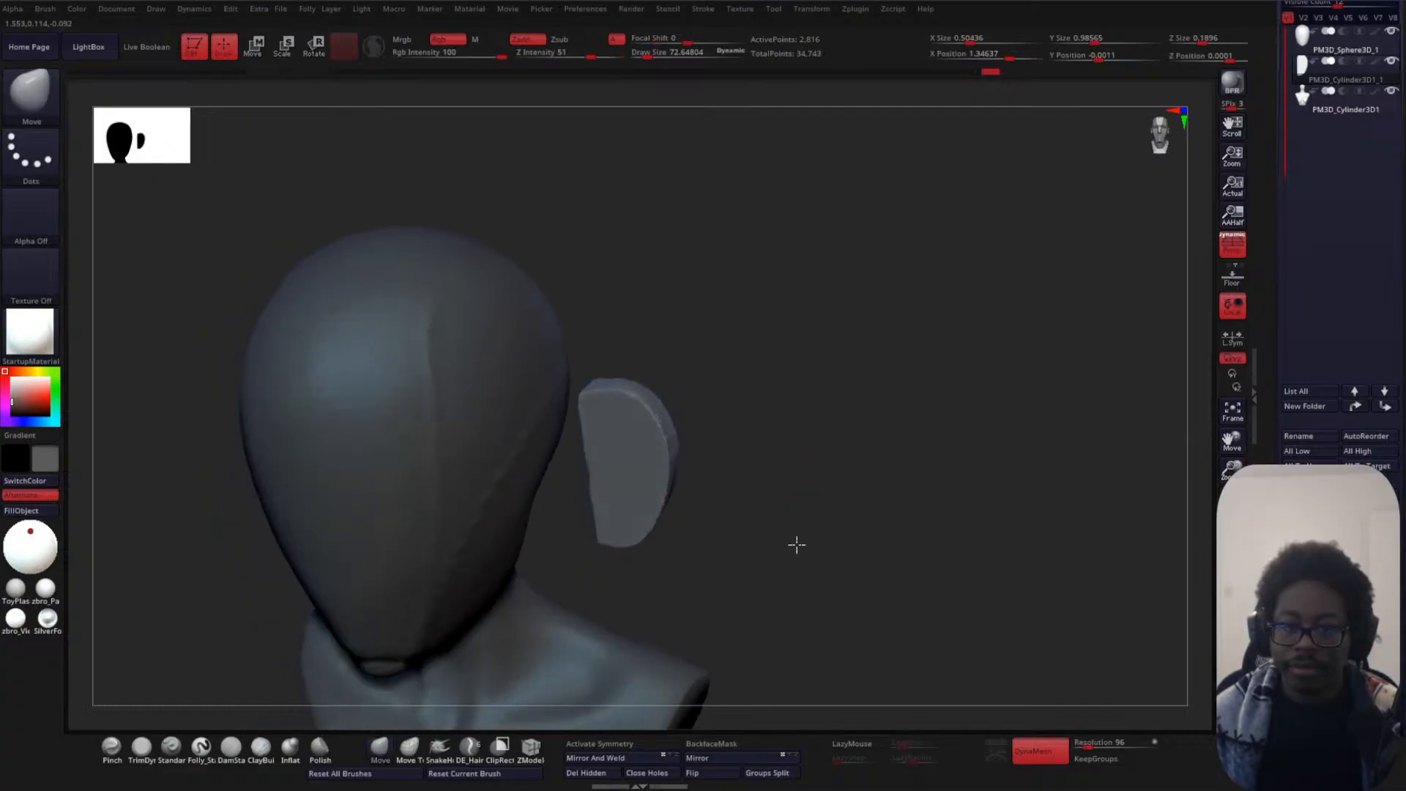
shift+drag(644, 464, 623, 399)
drag(952, 432, 785, 394)
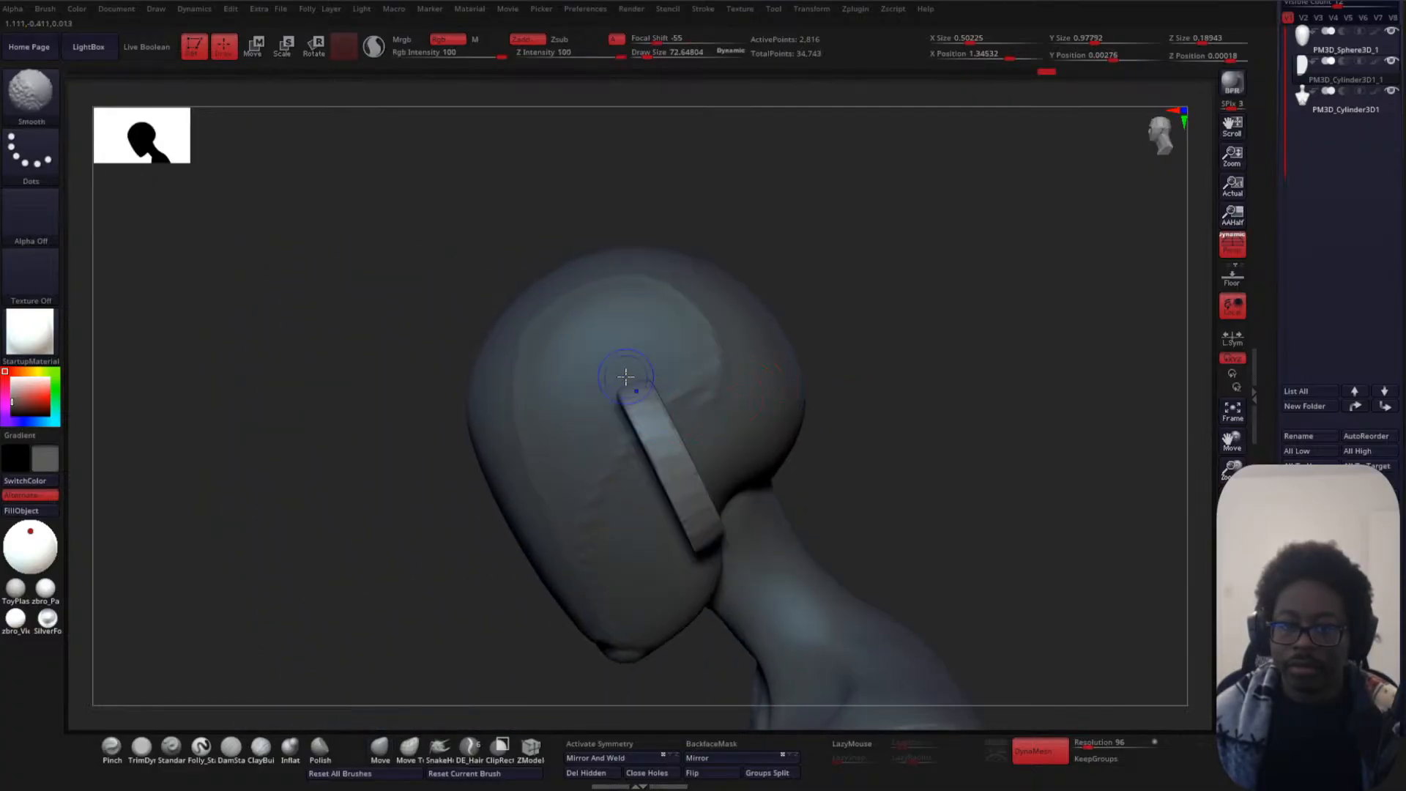
shift+drag(625, 378, 693, 537)
shift+drag(666, 449, 703, 540)
drag(866, 496, 803, 418)
shift+drag(723, 523, 731, 565)
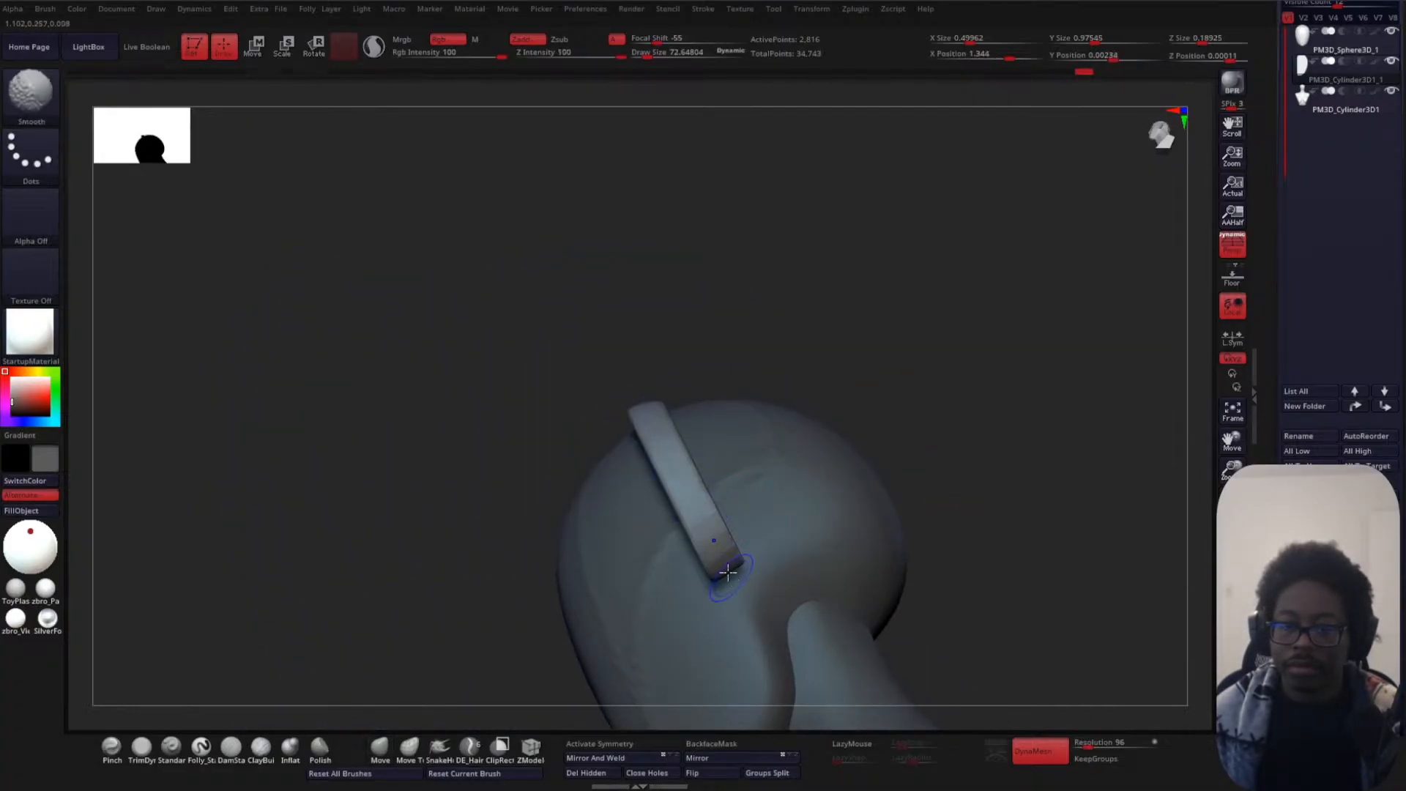
mouse_move(828, 511)
mouse_down()
mouse_move(970, 440)
mouse_move(891, 463)
mouse_move(1001, 348)
mouse_move(925, 235)
mouse_up()
drag(615, 571, 879, 468)
- Center the gizmo on the ear piece, then rotate and scale it down to about 0.30 × 0.63 × 0.29
key(w)
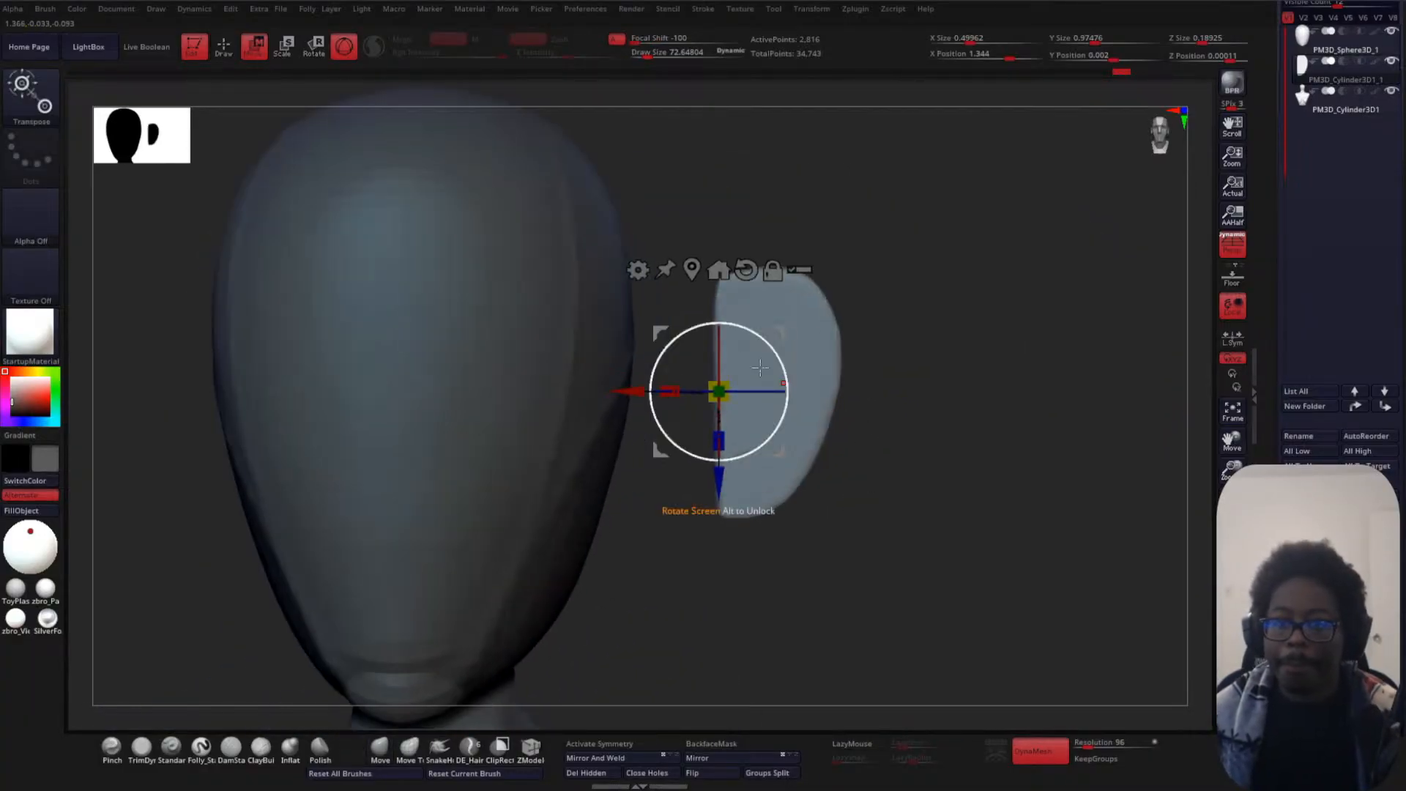
click(690, 271)
drag(957, 386, 825, 395)
shift+drag(974, 364, 759, 397)
alt+drag(945, 484, 944, 380)
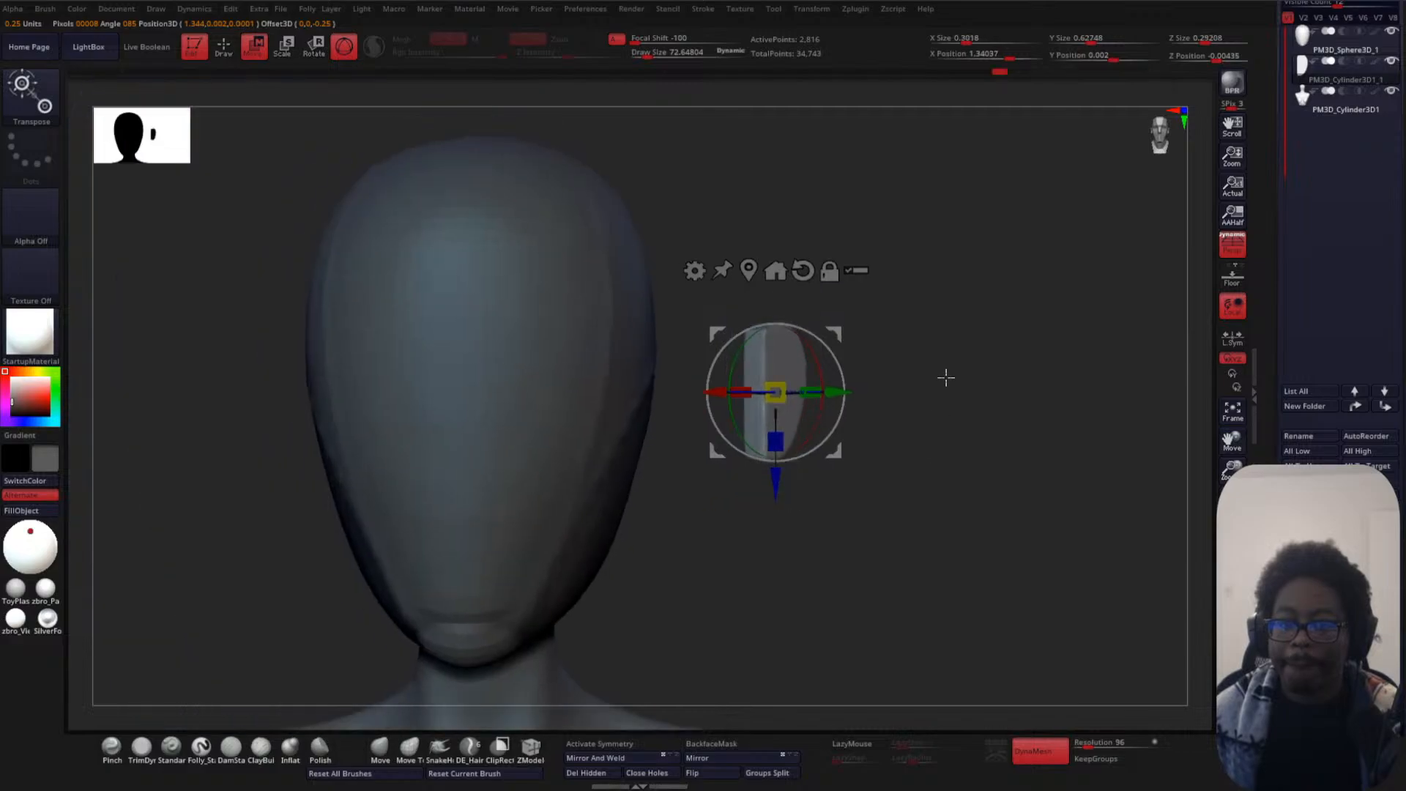
- Move the ear against the side of the head to about X 0.80, Y 0.10, Z -0.09
alt+drag(892, 443, 956, 445)
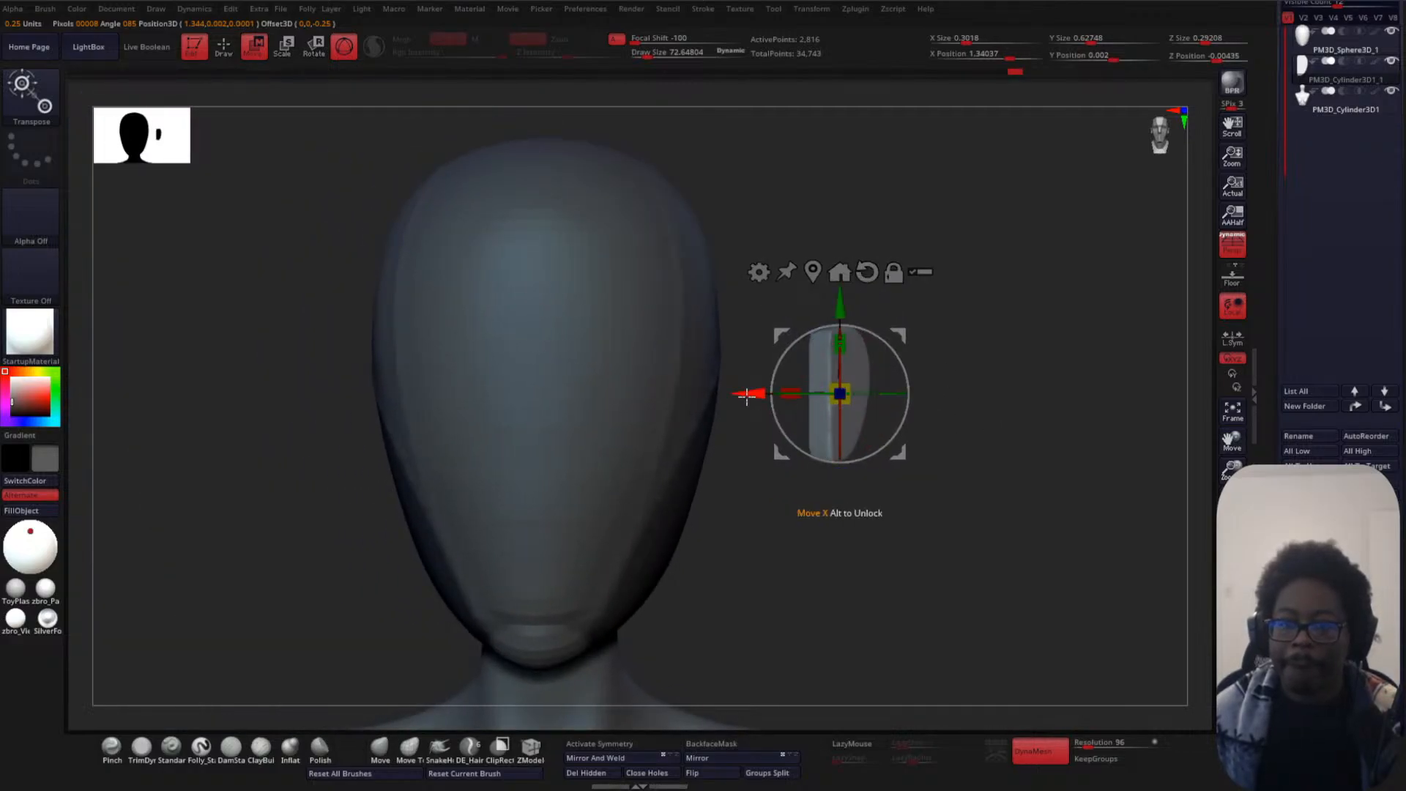
drag(754, 394, 634, 394)
shift+drag(876, 408, 820, 402)
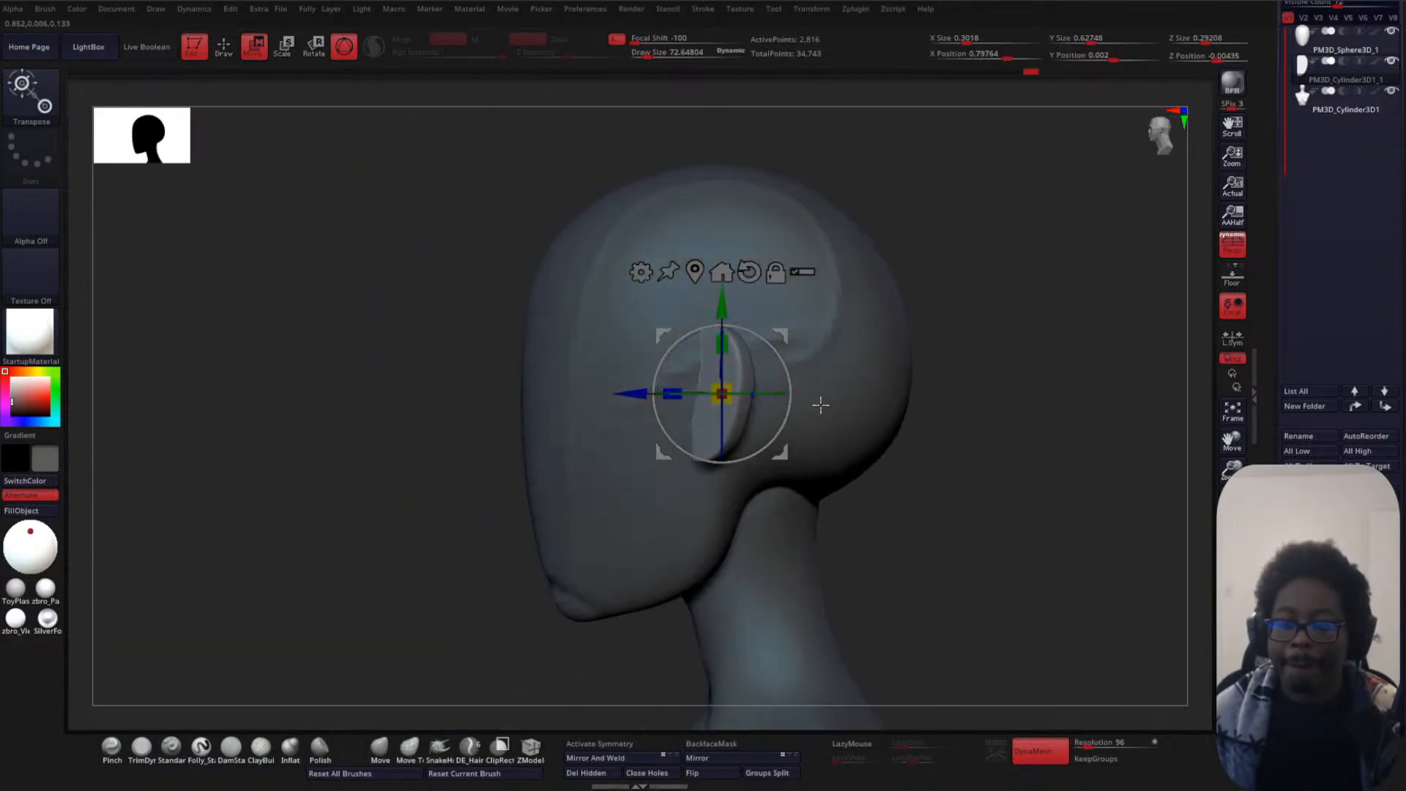
mouse_move(634, 394)
mouse_down()
mouse_move(605, 394)
mouse_move(617, 393)
mouse_up()
drag(1024, 430, 955, 471)
shift+drag(874, 356, 861, 357)
drag(703, 302, 703, 333)
alt+drag(883, 417, 1035, 380)
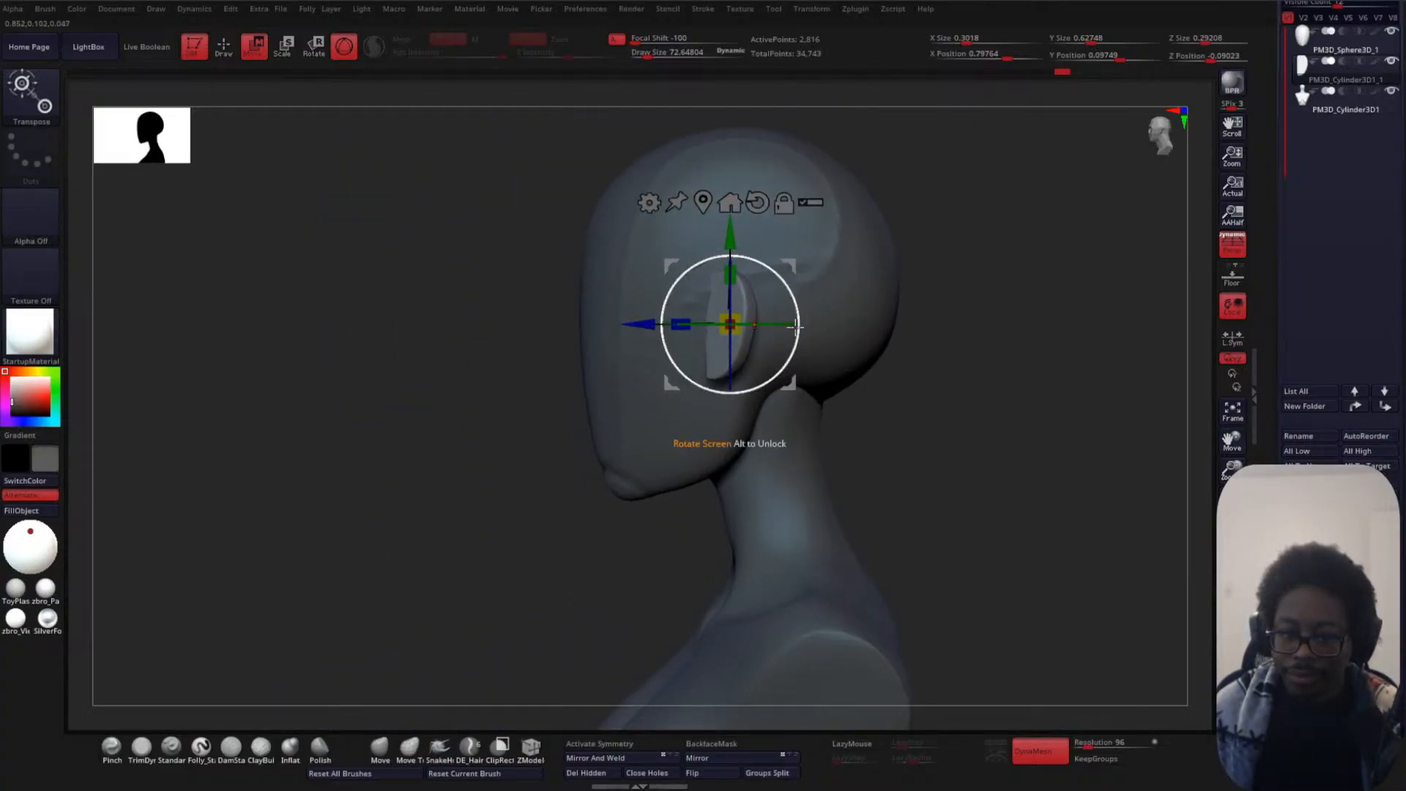
- Pull the ear's inner edge in to meet the head and reshape its front with the Move brush at draw size about 182
key(q)
key(space)
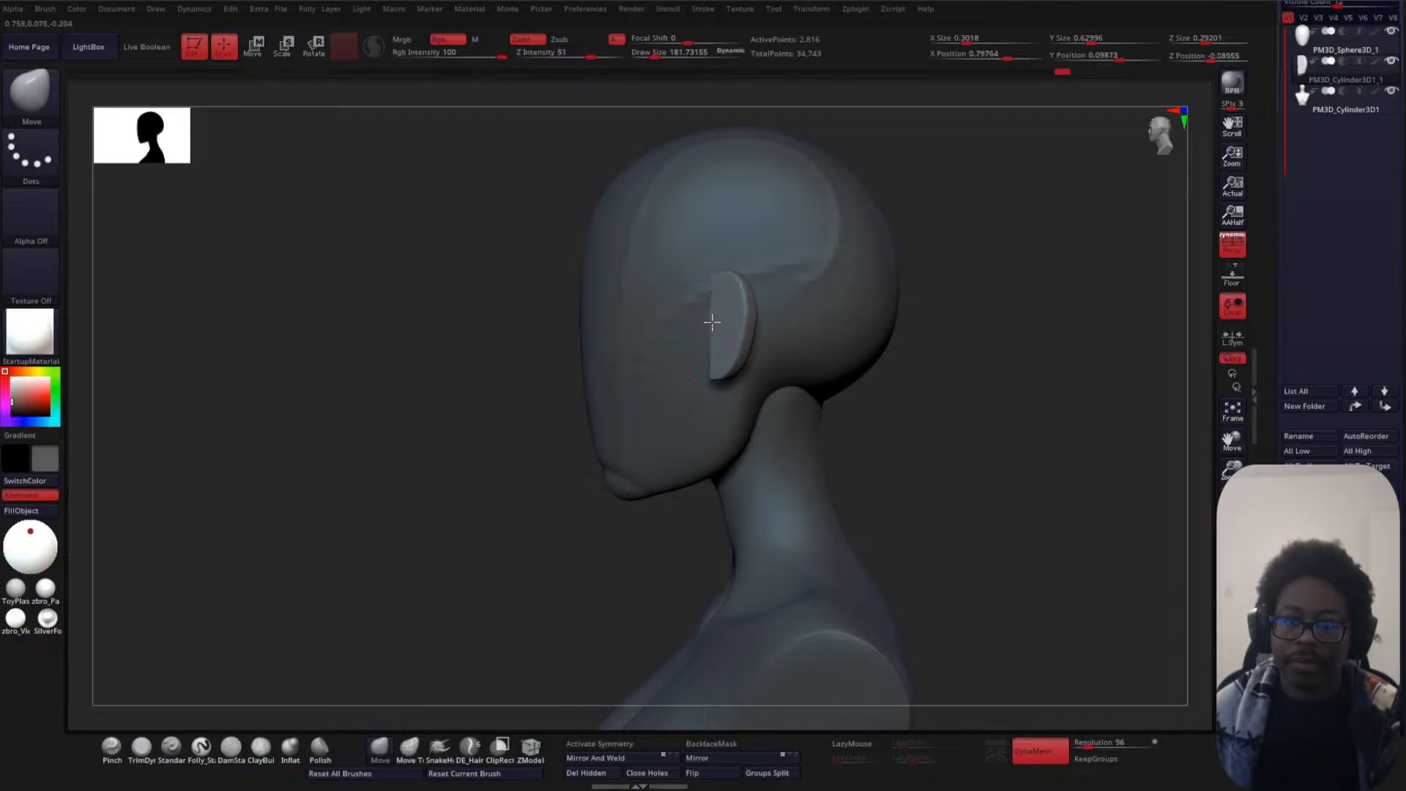
drag(828, 392, 972, 396)
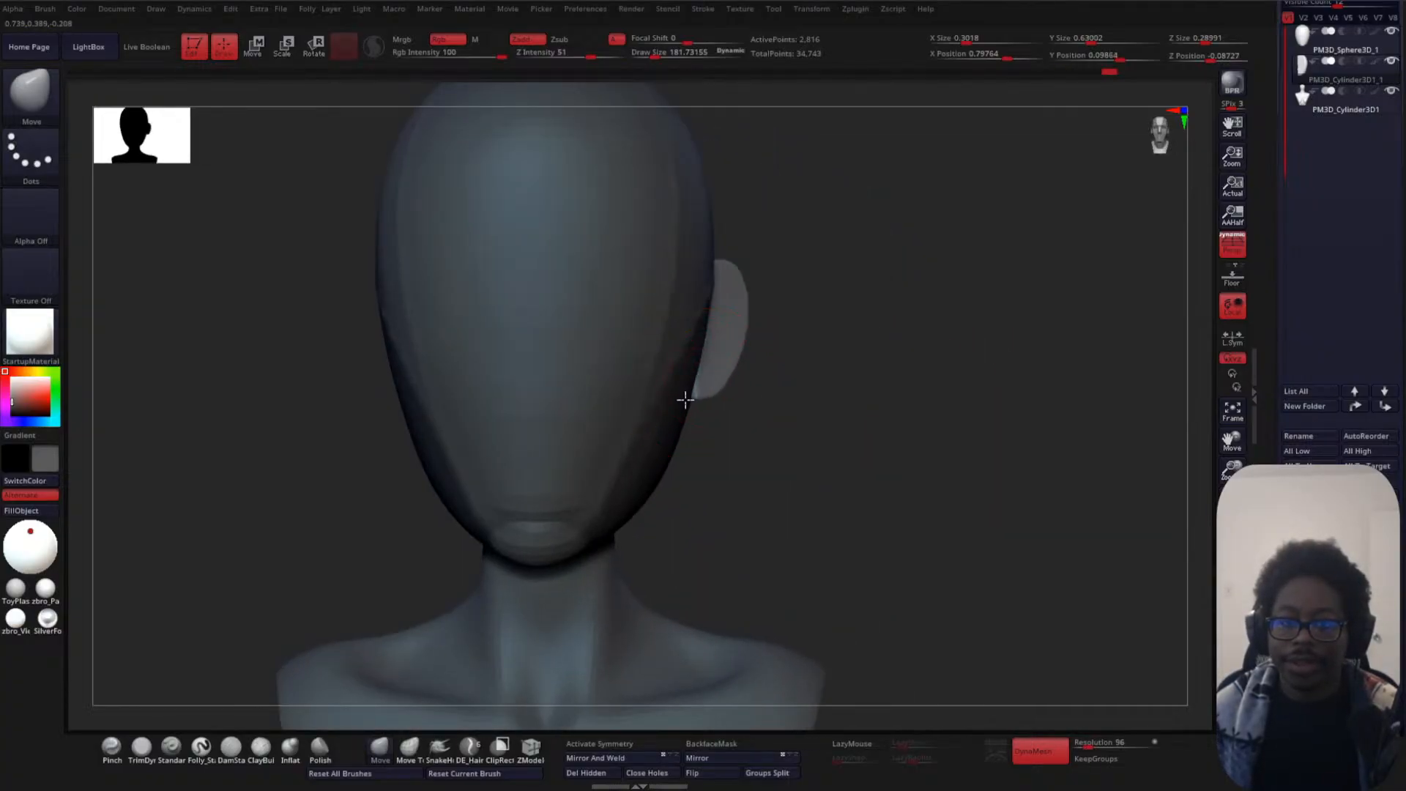
mouse_move(745, 330)
mouse_down()
mouse_move(751, 304)
mouse_move(711, 282)
mouse_up()
drag(827, 315, 720, 336)
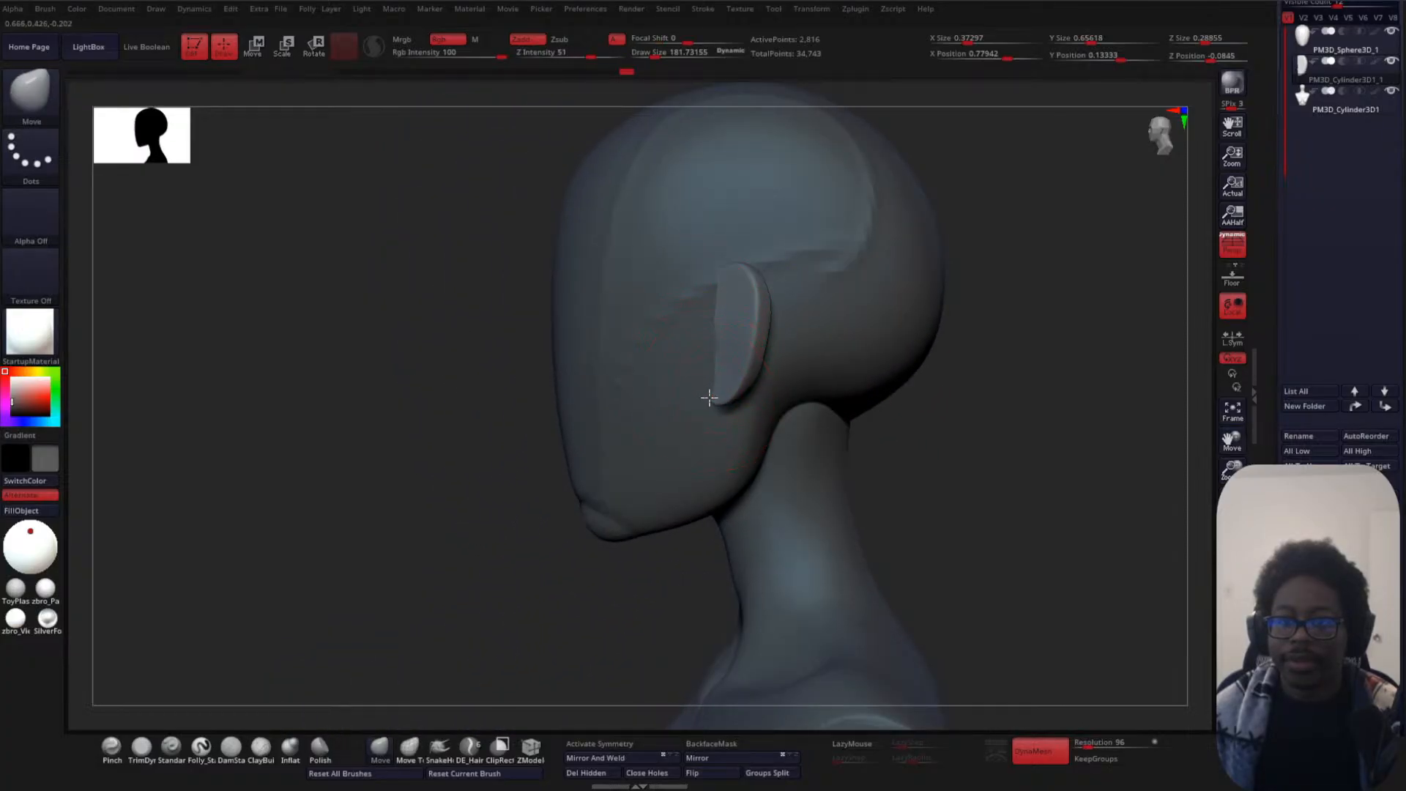
right_drag(794, 393, 896, 396)
drag(724, 357, 735, 327)
drag(591, 471, 657, 461)
- Shape the ear's upper rim and front edge from several angles and shorten the lobe
mouse_move(944, 443)
mouse_down()
mouse_move(1030, 438)
mouse_move(901, 427)
mouse_move(847, 395)
mouse_up()
drag(768, 285, 771, 326)
mouse_move(879, 330)
mouse_down()
mouse_move(772, 353)
mouse_move(763, 389)
mouse_up()
drag(924, 425, 817, 461)
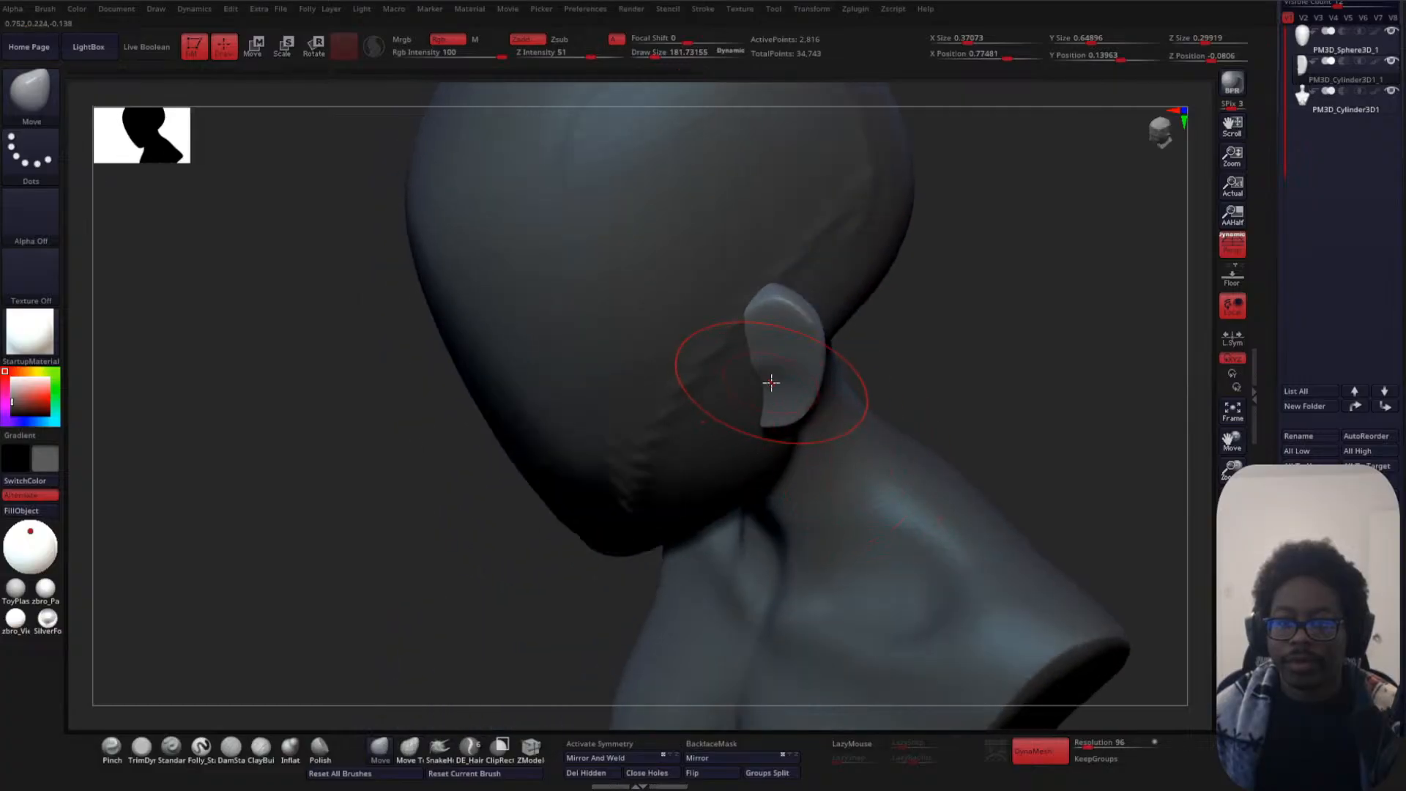
drag(769, 383, 760, 402)
mouse_move(904, 369)
mouse_down()
mouse_move(1008, 322)
mouse_move(973, 339)
mouse_up()
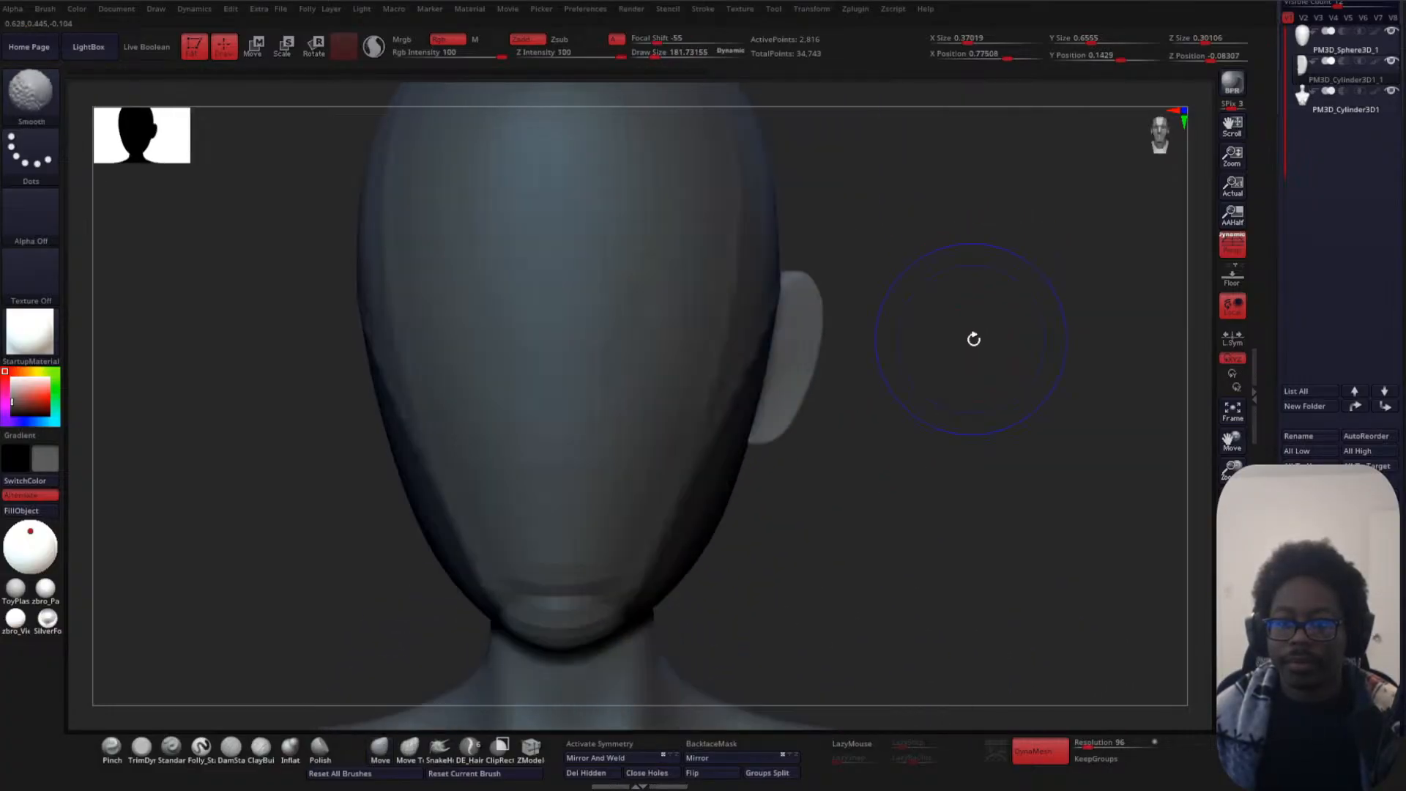
drag(771, 429, 769, 422)
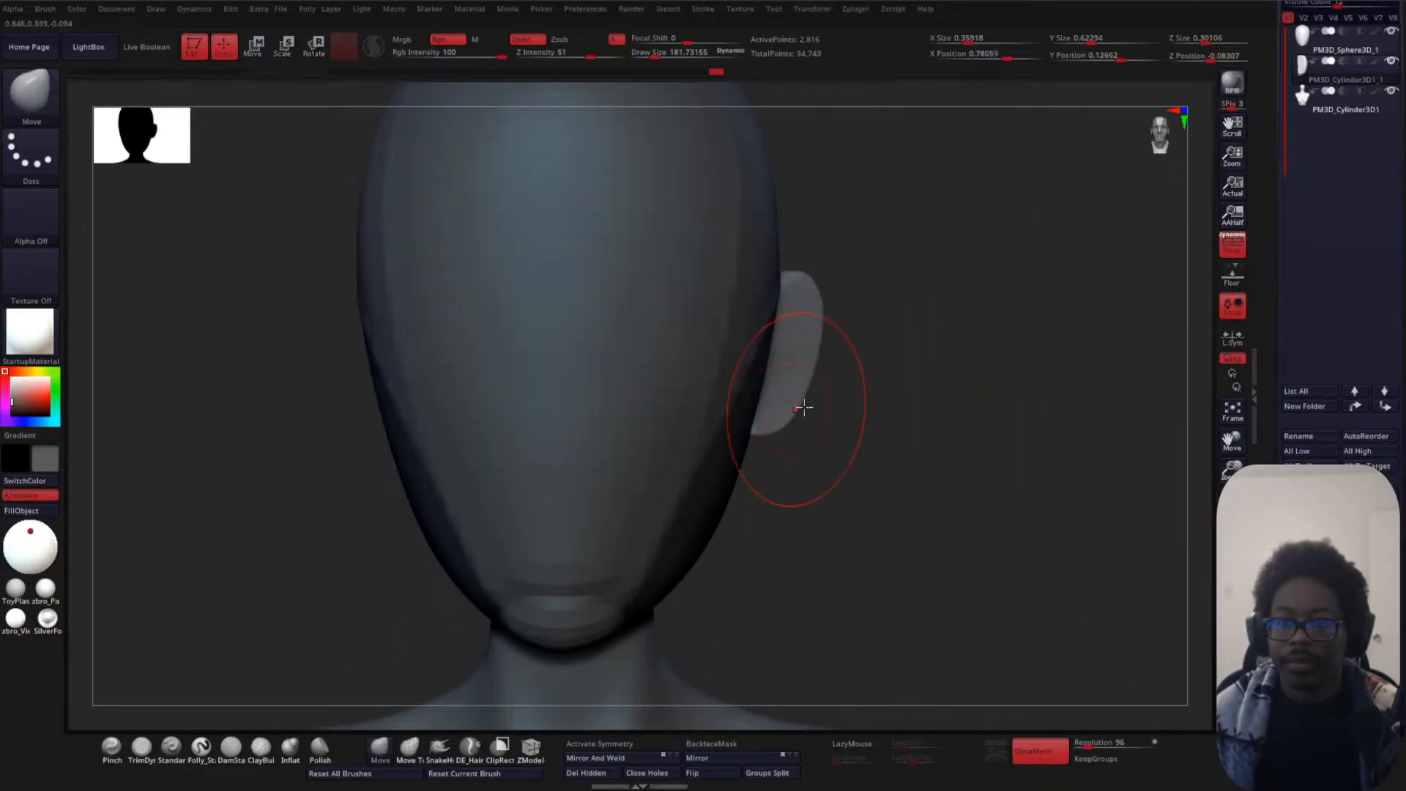
- Lower the ear along the side of the head to a Y position of about 0.23
alt+drag(894, 409, 952, 381)
key(w)
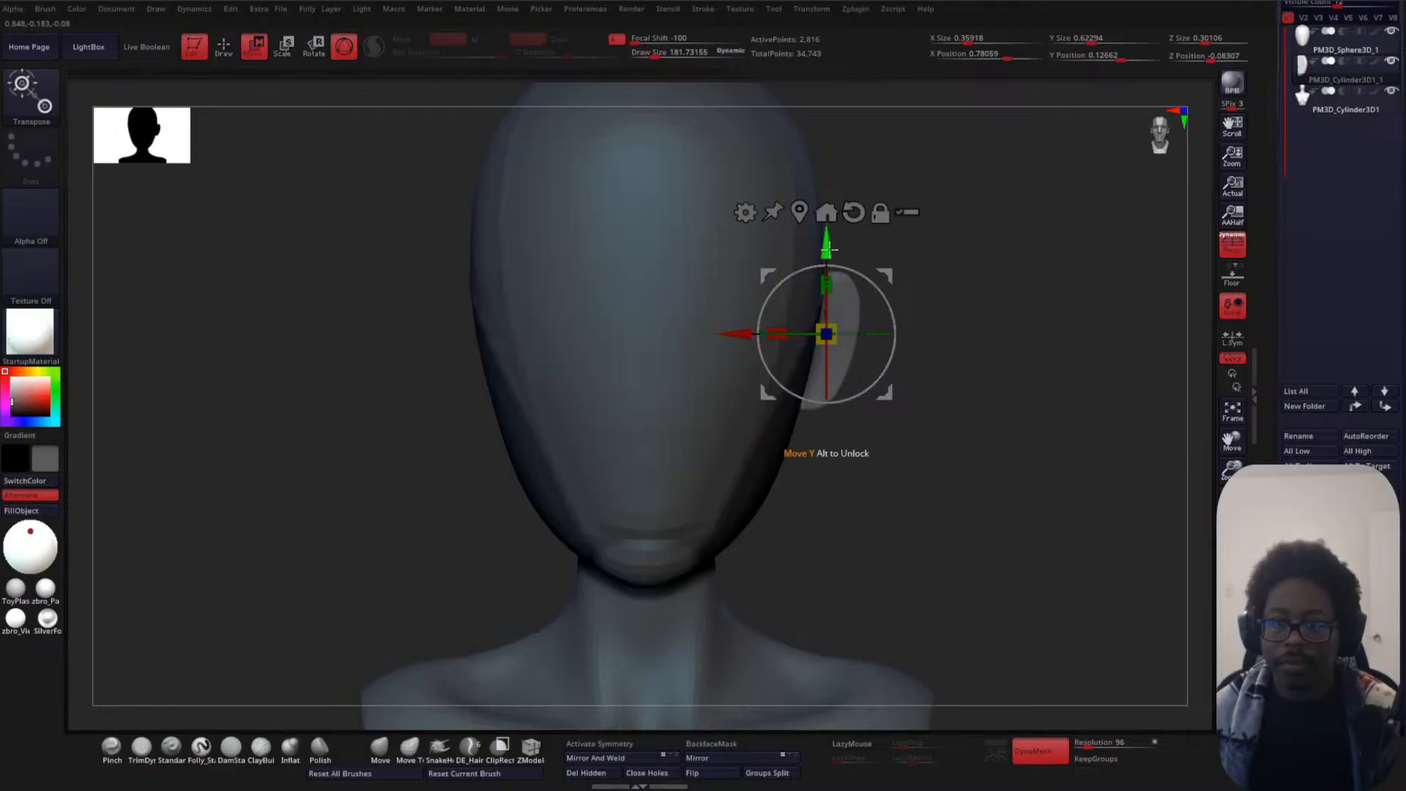
drag(827, 247, 827, 270)
key(q)
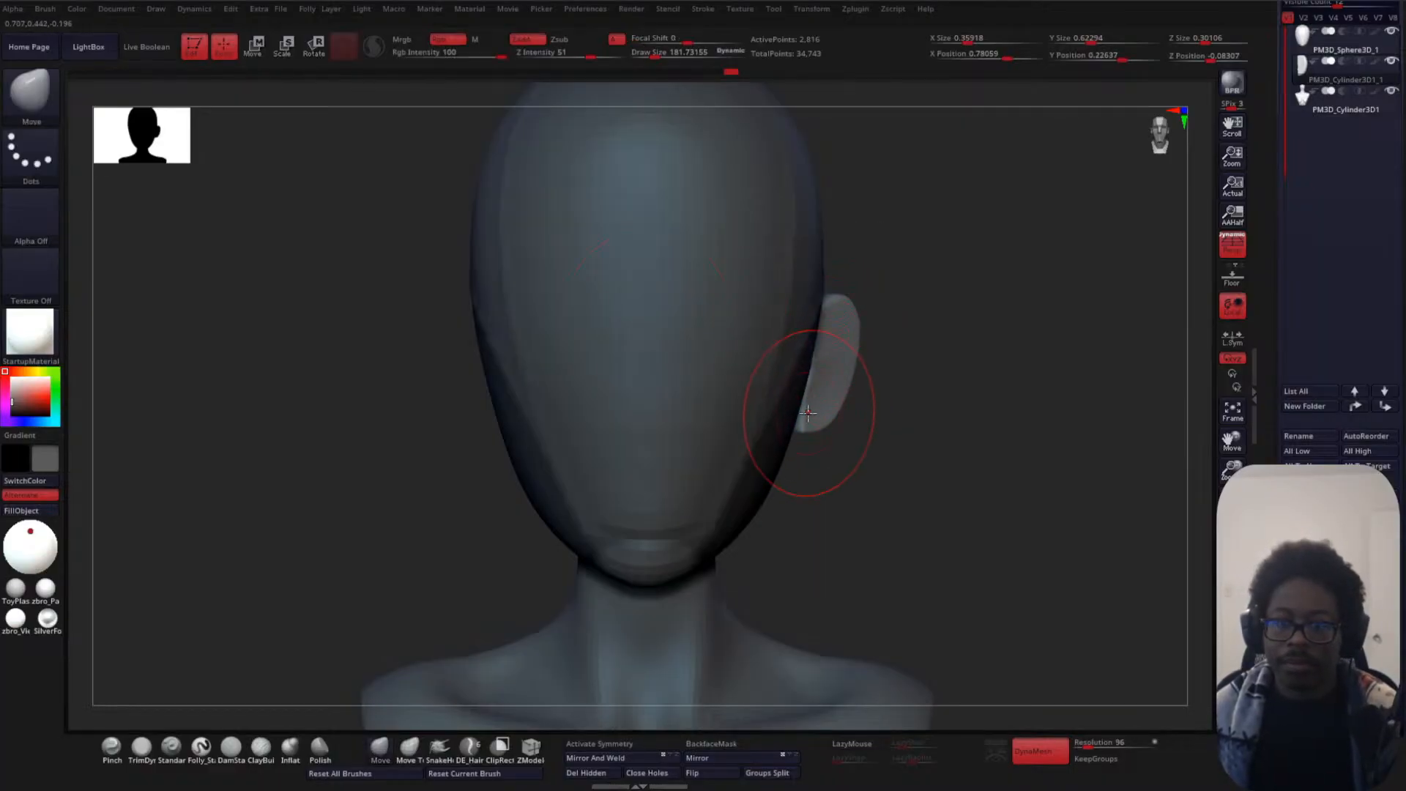
- Extend the lobe's inner edge into the jaw and even out the attachment, reducing the draw size to about 110
drag(810, 408, 787, 424)
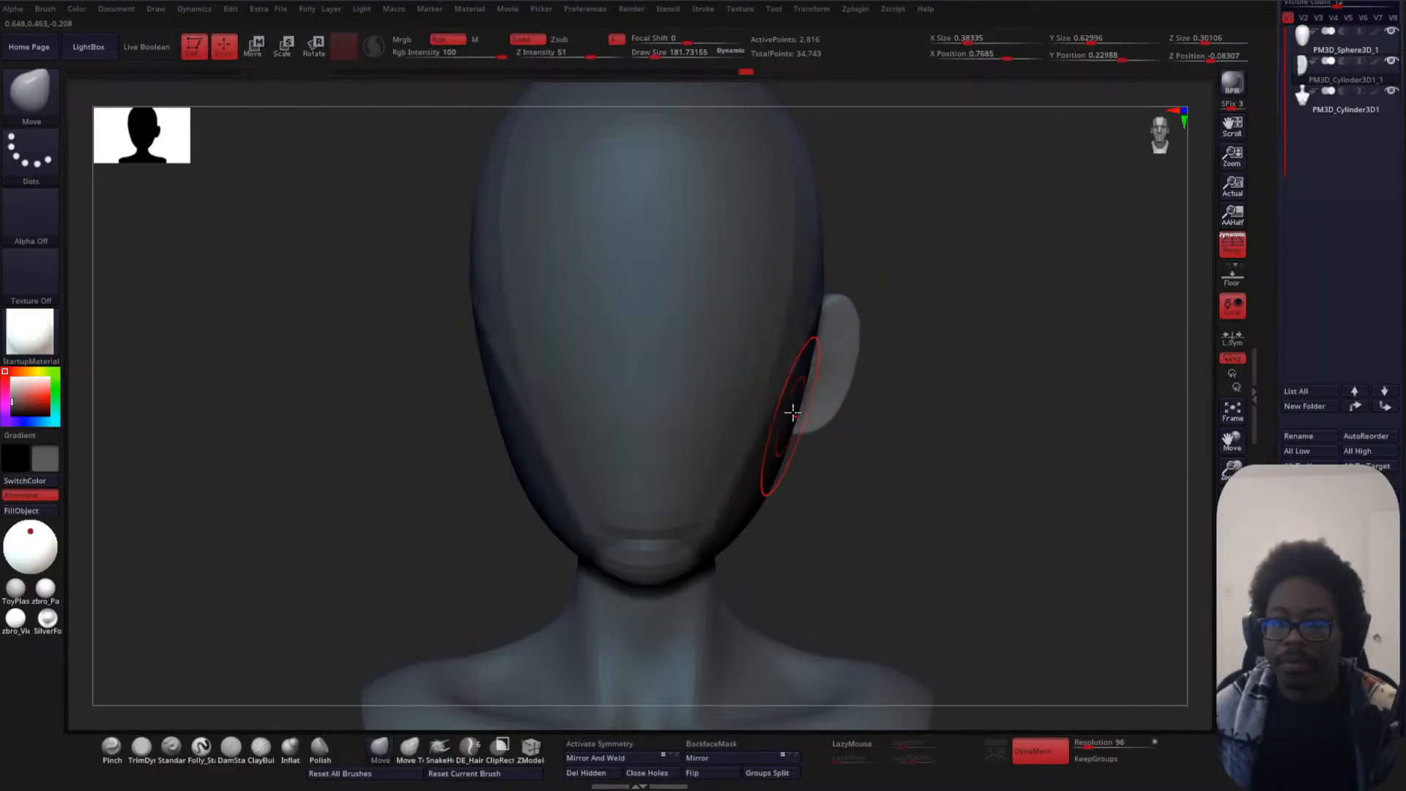
mouse_move(966, 388)
mouse_down()
mouse_move(804, 386)
mouse_move(804, 424)
mouse_up()
key(space)
drag(805, 367, 813, 365)
shift+drag(807, 370, 800, 387)
shift+drag(476, 441, 497, 442)
- Refine the outer curve of the ear from the lobe up to the upper rim in front view
mouse_move(961, 395)
alt+mouse_down()
mouse_move(967, 327)
mouse_move(977, 334)
mouse_move(943, 383)
alt+mouse_up()
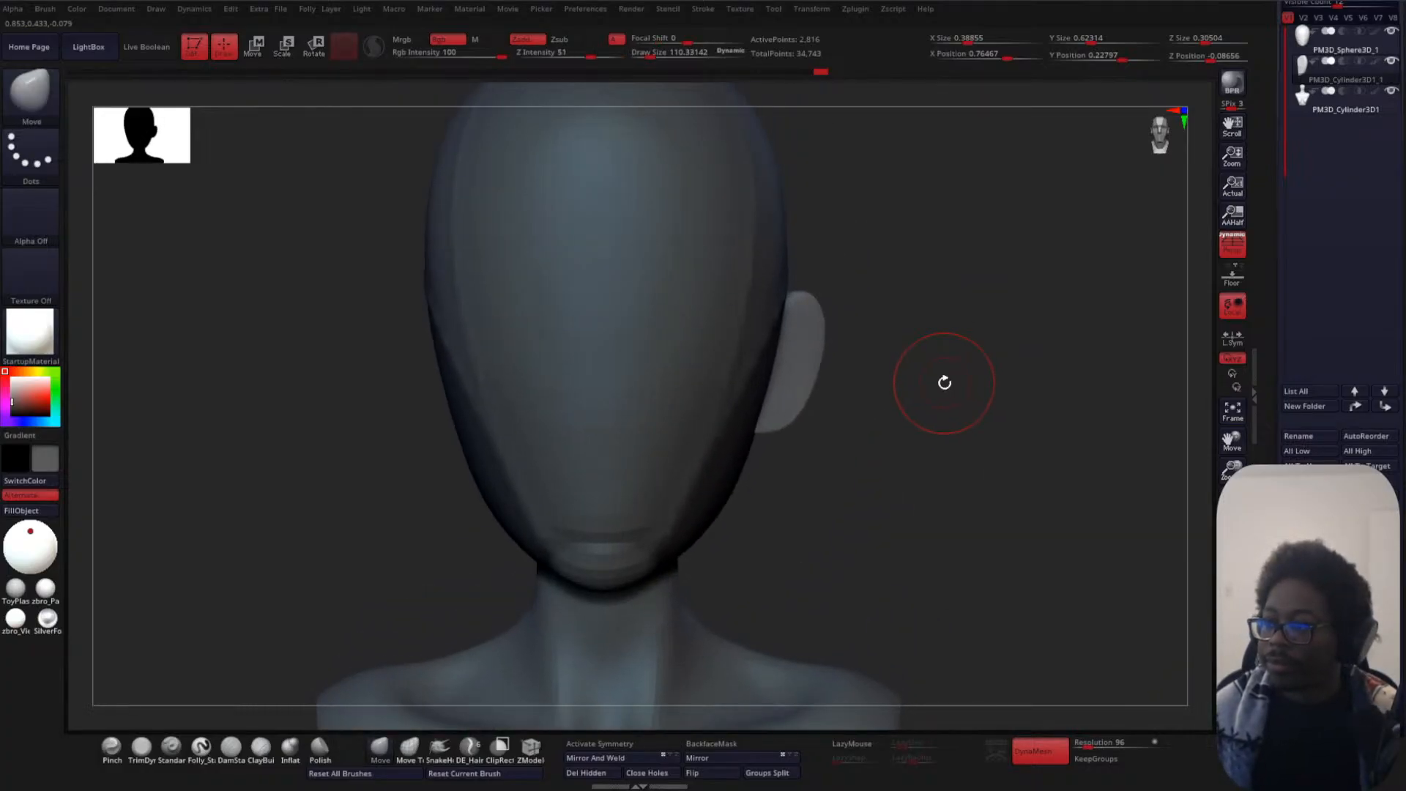
mouse_move(945, 383)
alt+mouse_down()
mouse_move(964, 355)
mouse_move(954, 381)
alt+mouse_up()
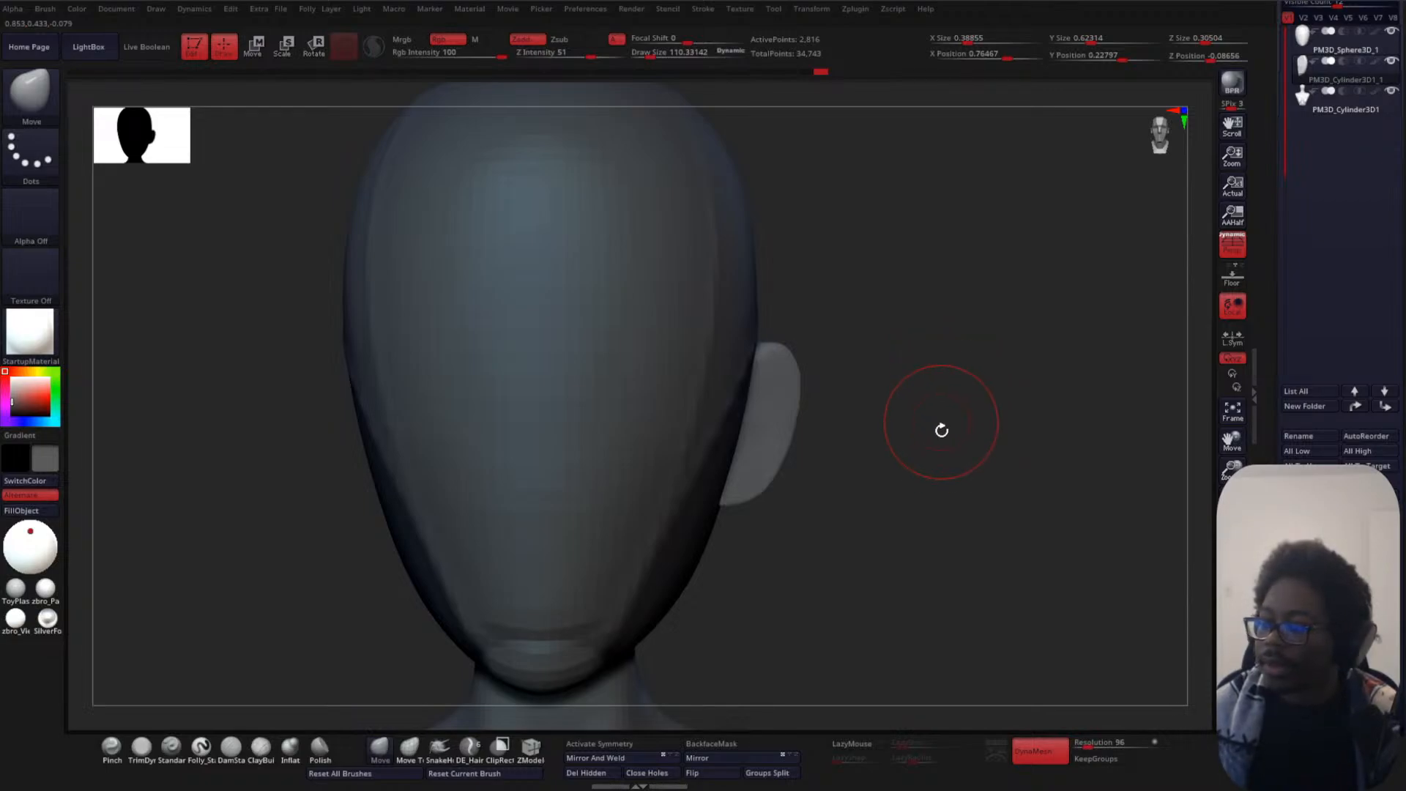
alt+drag(942, 430, 901, 347)
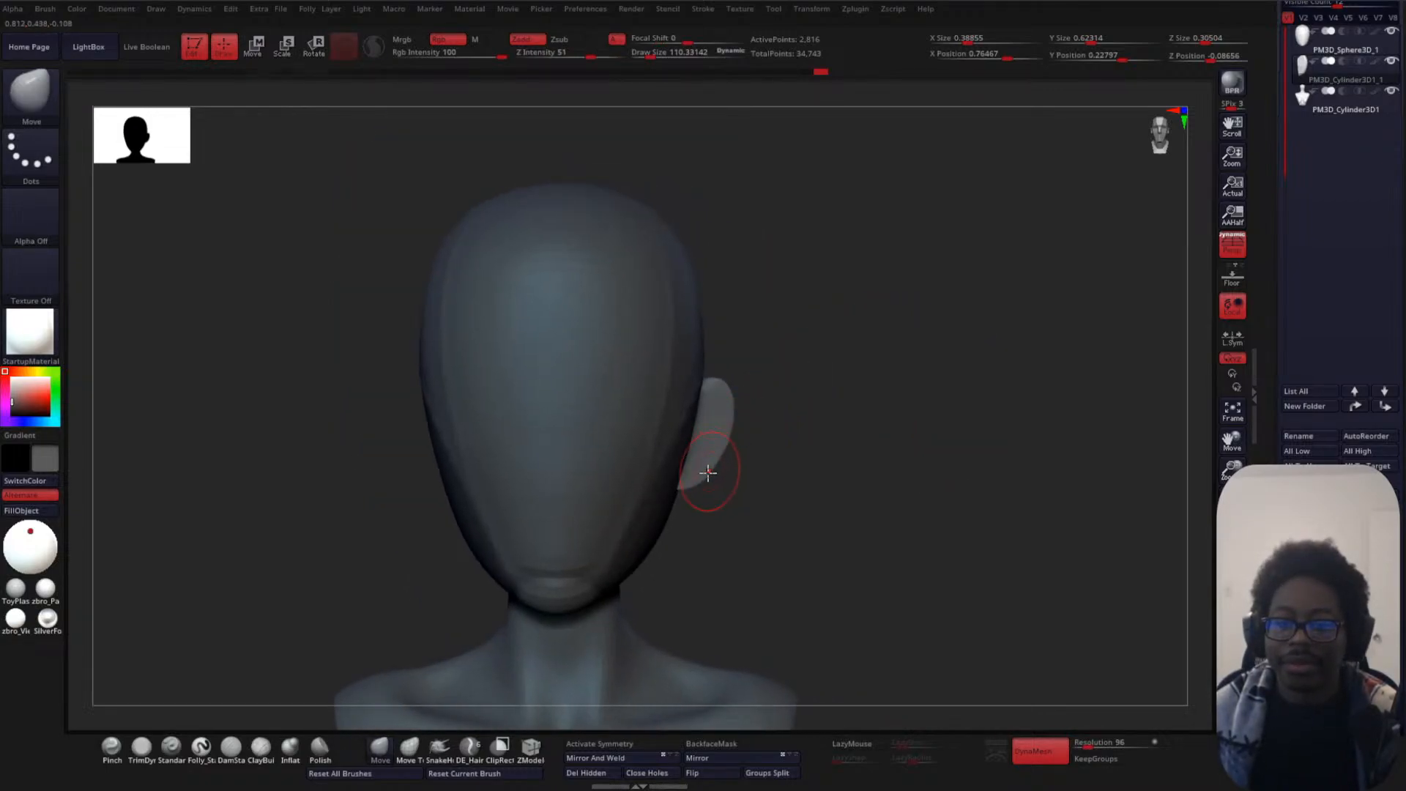
shift+drag(708, 472, 731, 398)
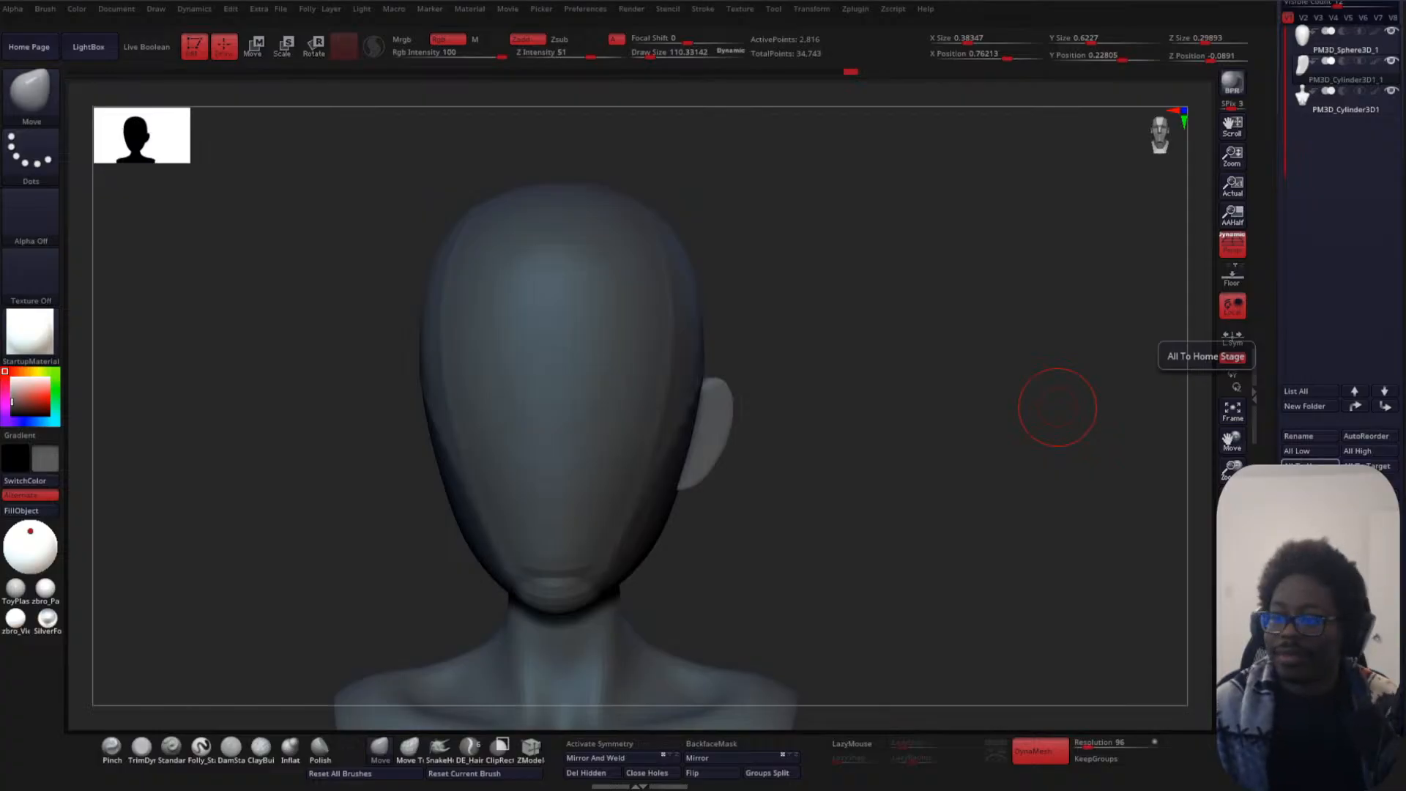
- Check the ear against the head in profile and front view and smooth its front edge
drag(1057, 407, 863, 358)
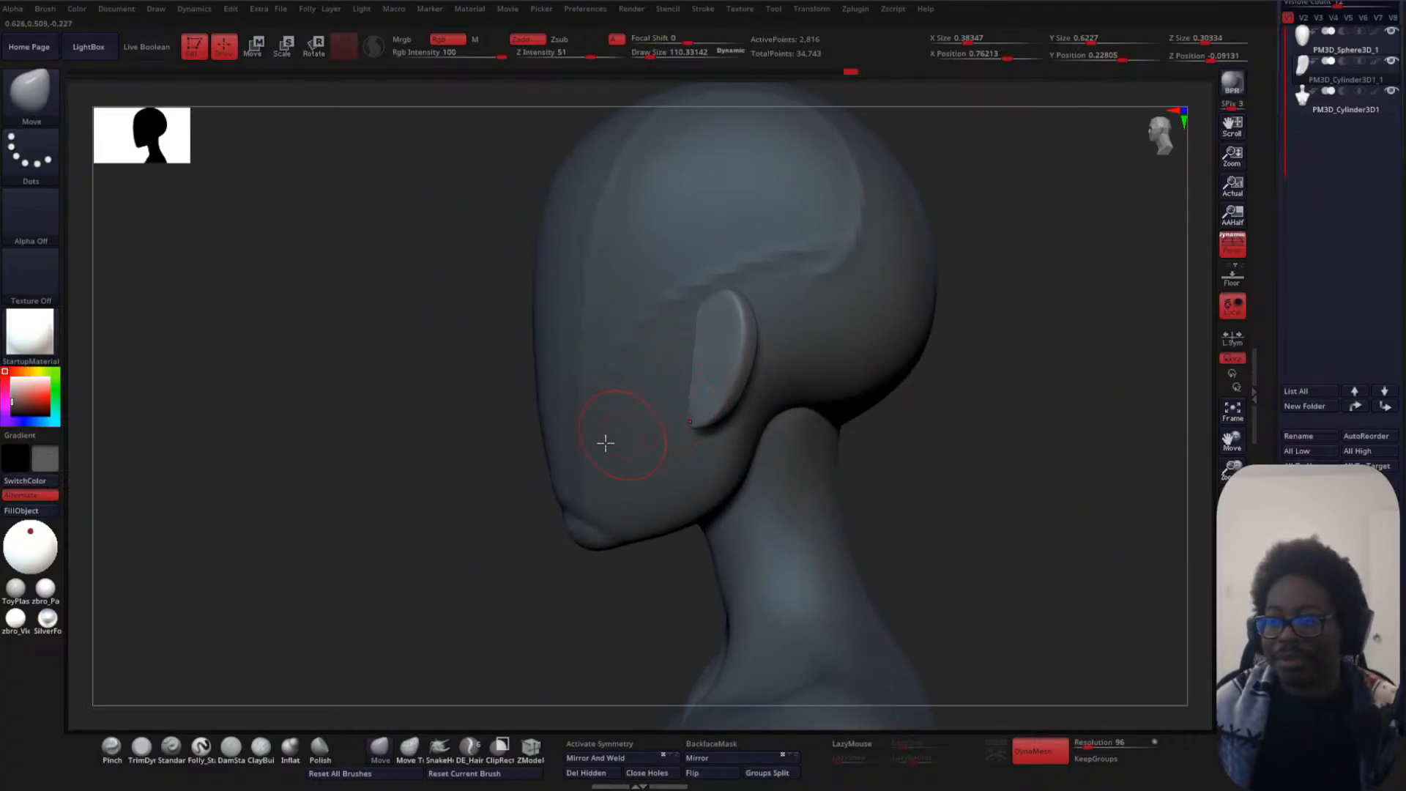
drag(605, 443, 955, 332)
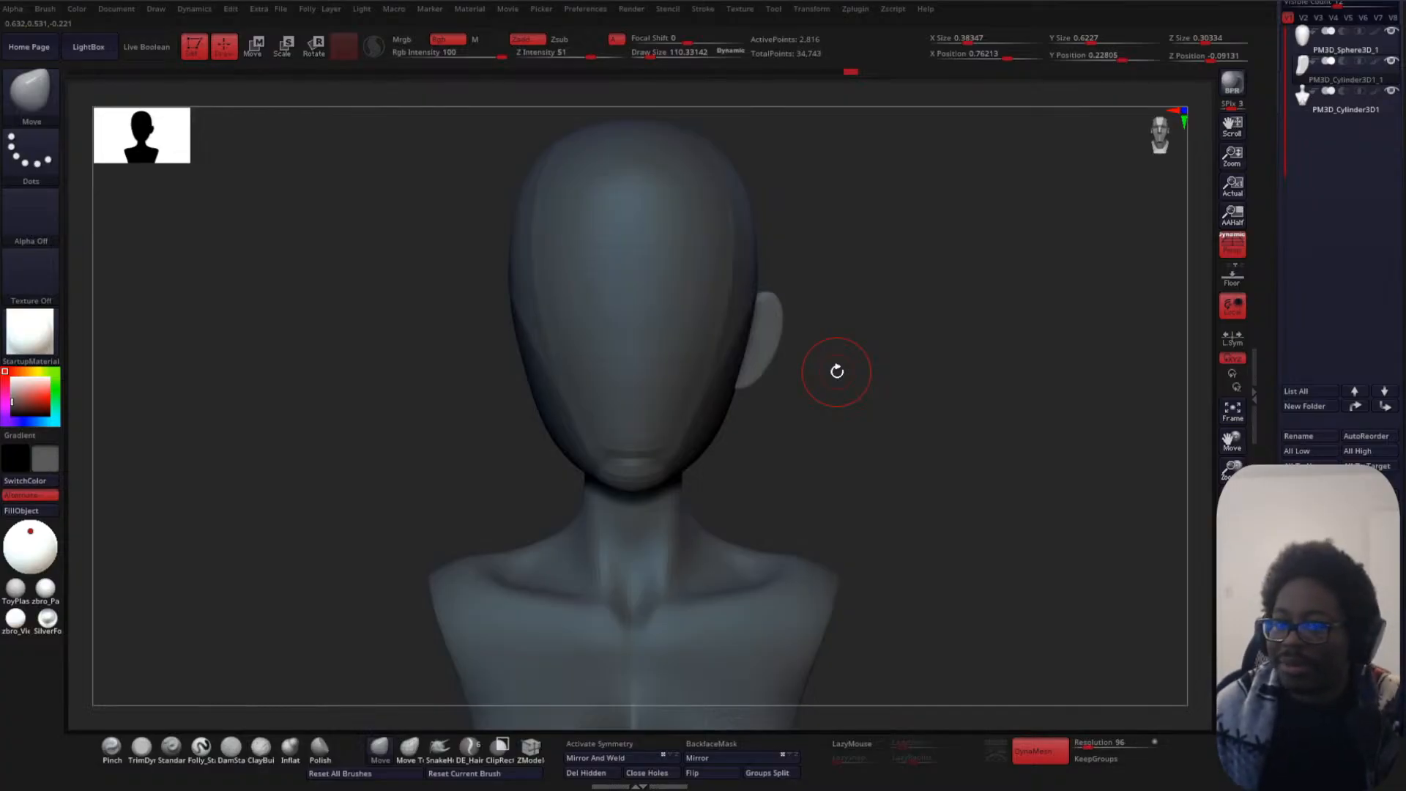
mouse_move(850, 405)
alt+mouse_down()
mouse_move(829, 342)
mouse_move(867, 380)
mouse_move(875, 340)
alt+mouse_up()
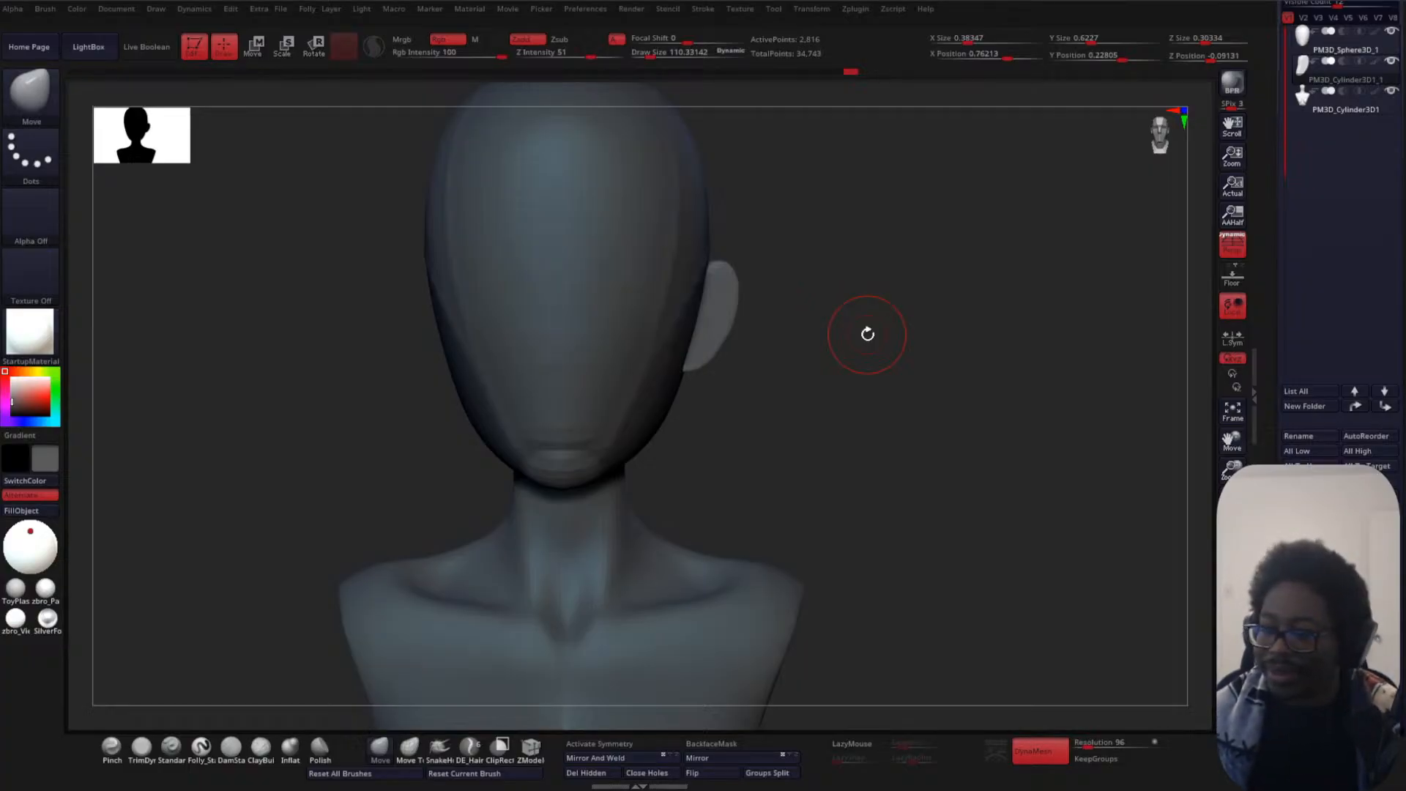
mouse_move(793, 432)
mouse_down()
mouse_move(816, 402)
mouse_move(766, 452)
mouse_move(877, 498)
mouse_up()
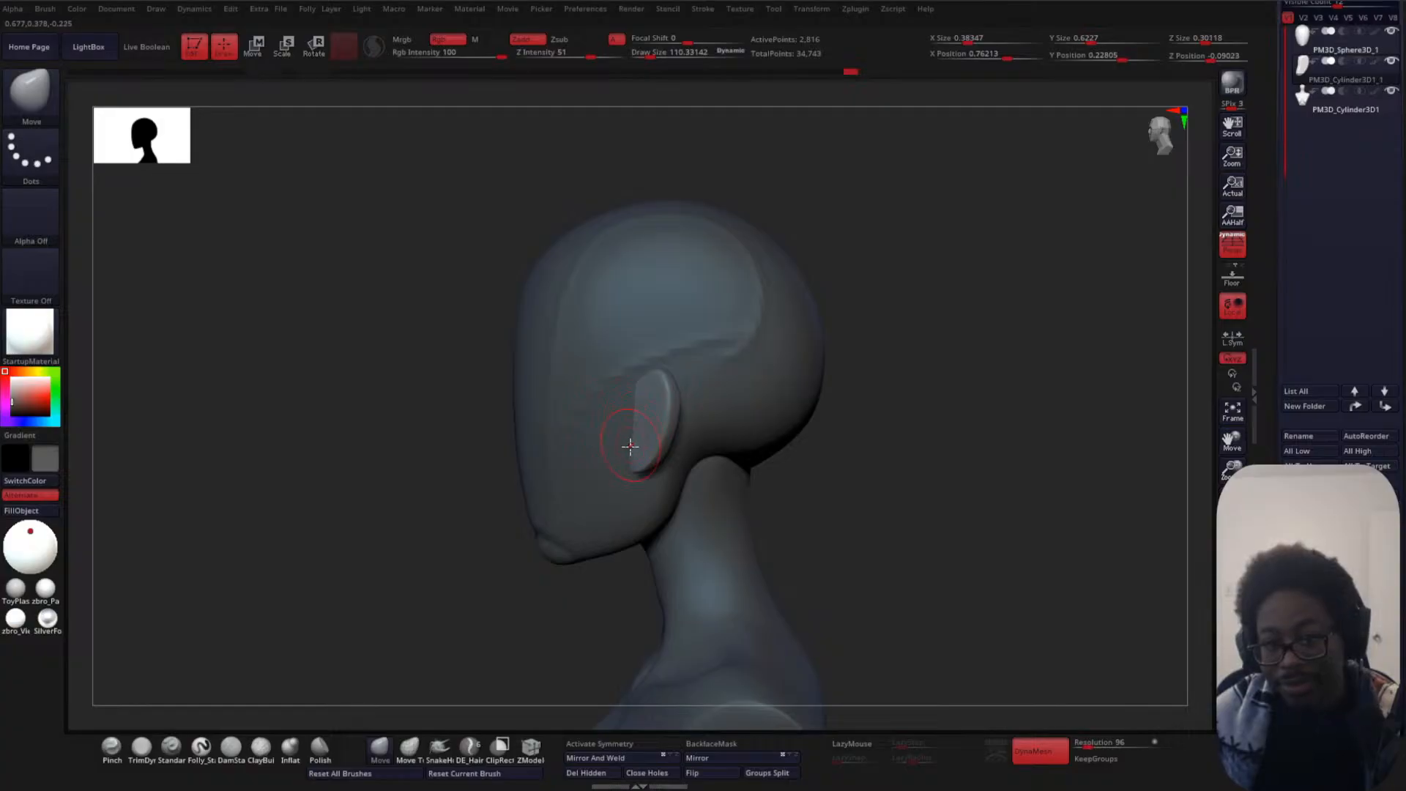
shift+drag(633, 440, 631, 402)
mouse_move(950, 482)
mouse_down()
mouse_move(998, 480)
mouse_move(932, 468)
mouse_move(969, 430)
mouse_up()
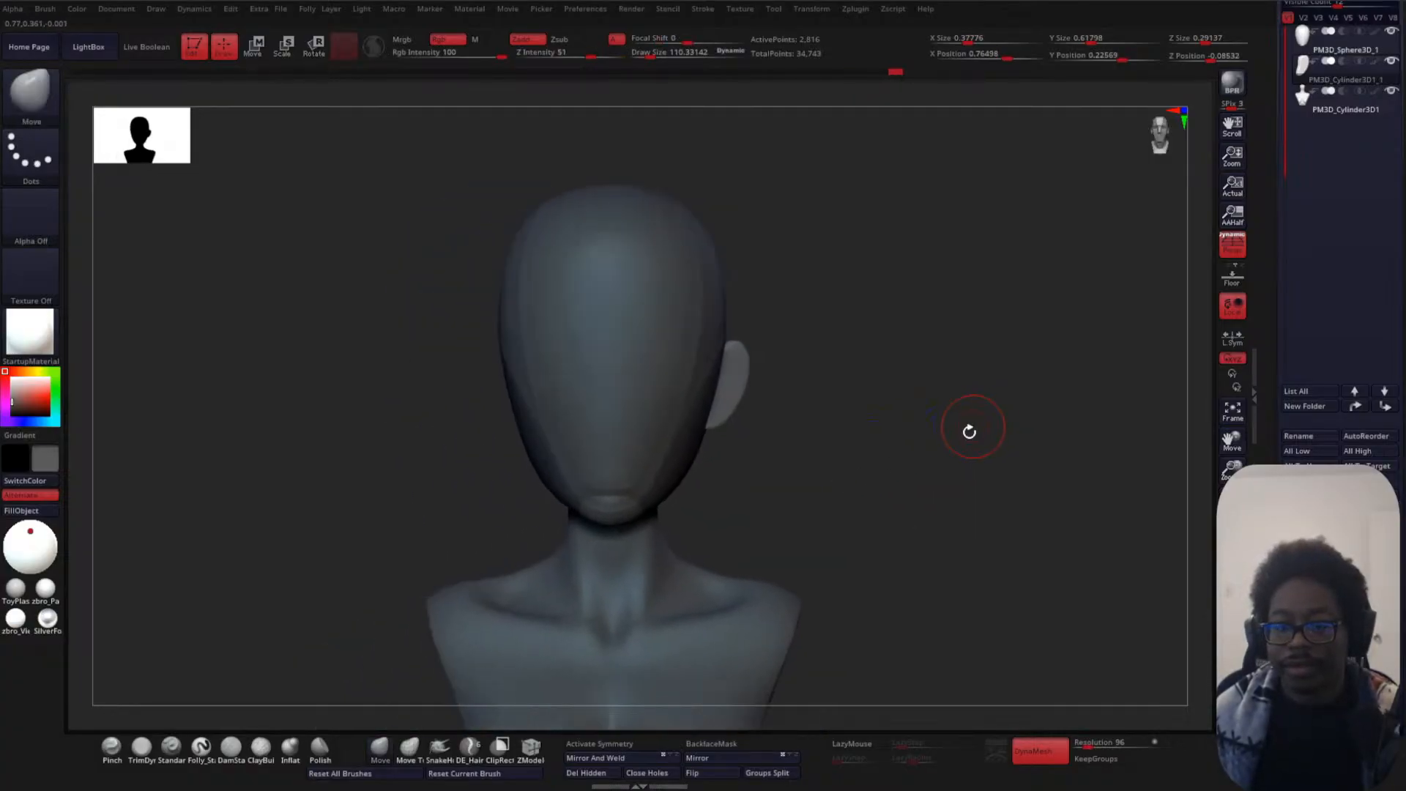
- Activate X symmetry for the ear
click(597, 742)
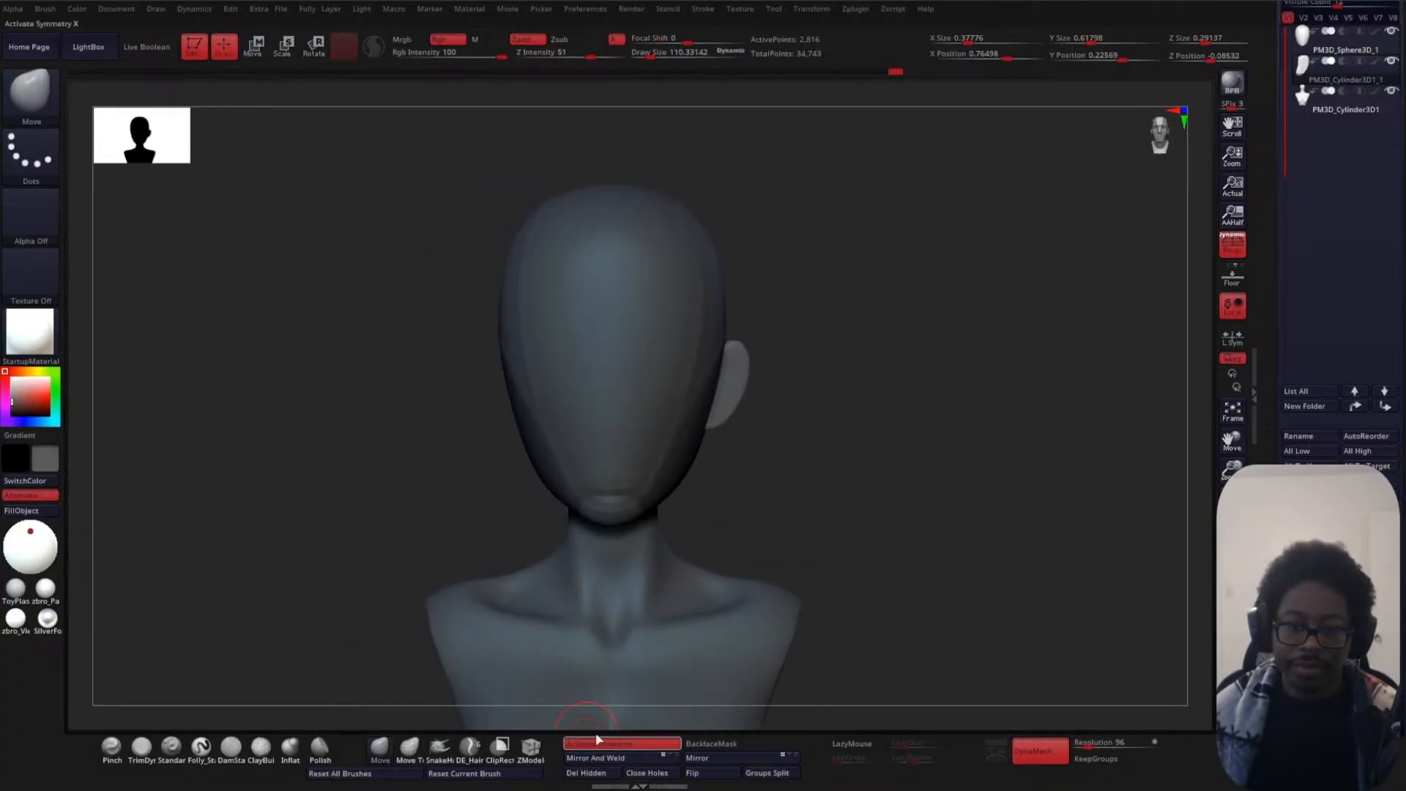
- Mirror and weld the ear onto the opposite side of the head, reduce the draw size to about 73 and check both ears
click(628, 764)
alt+drag(833, 409, 806, 476)
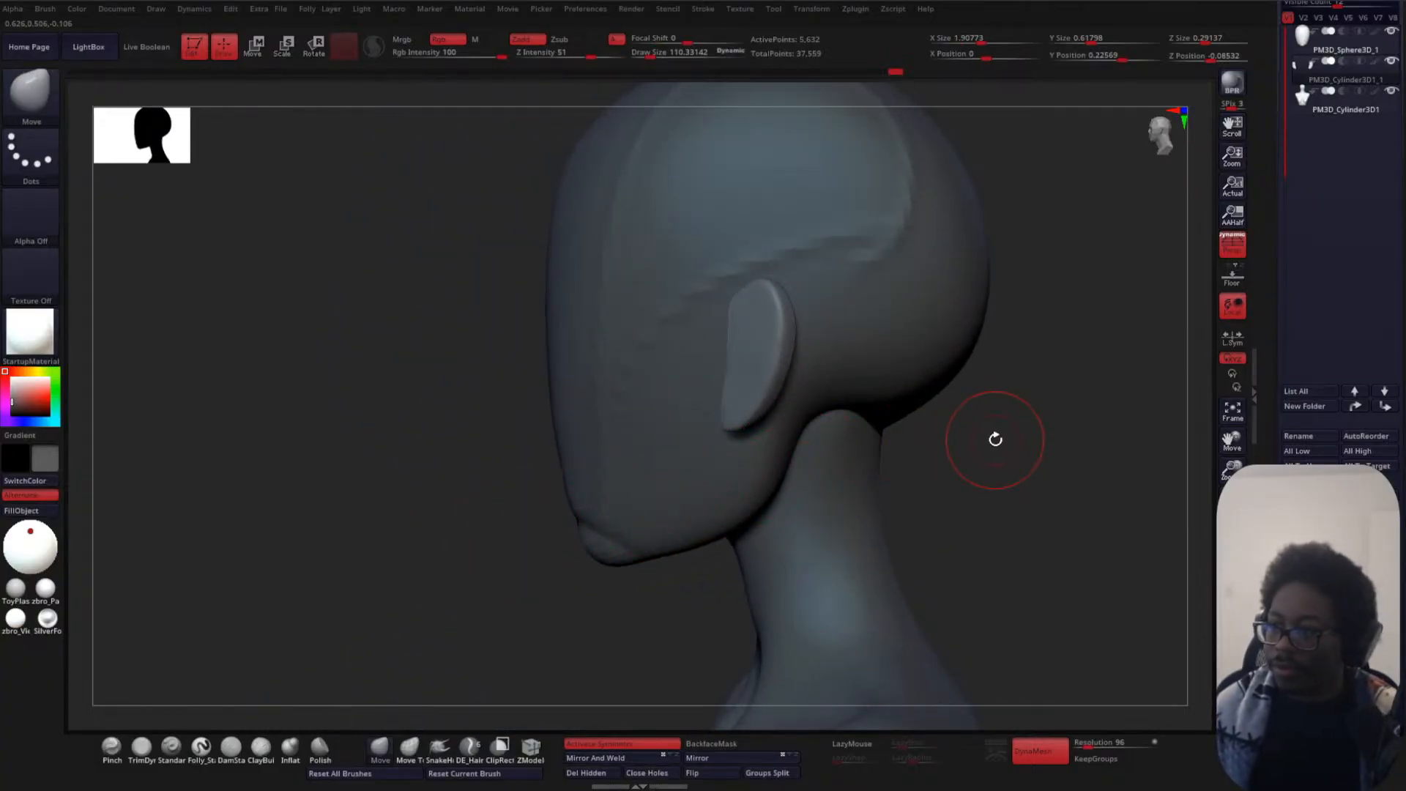
drag(1067, 462, 835, 464)
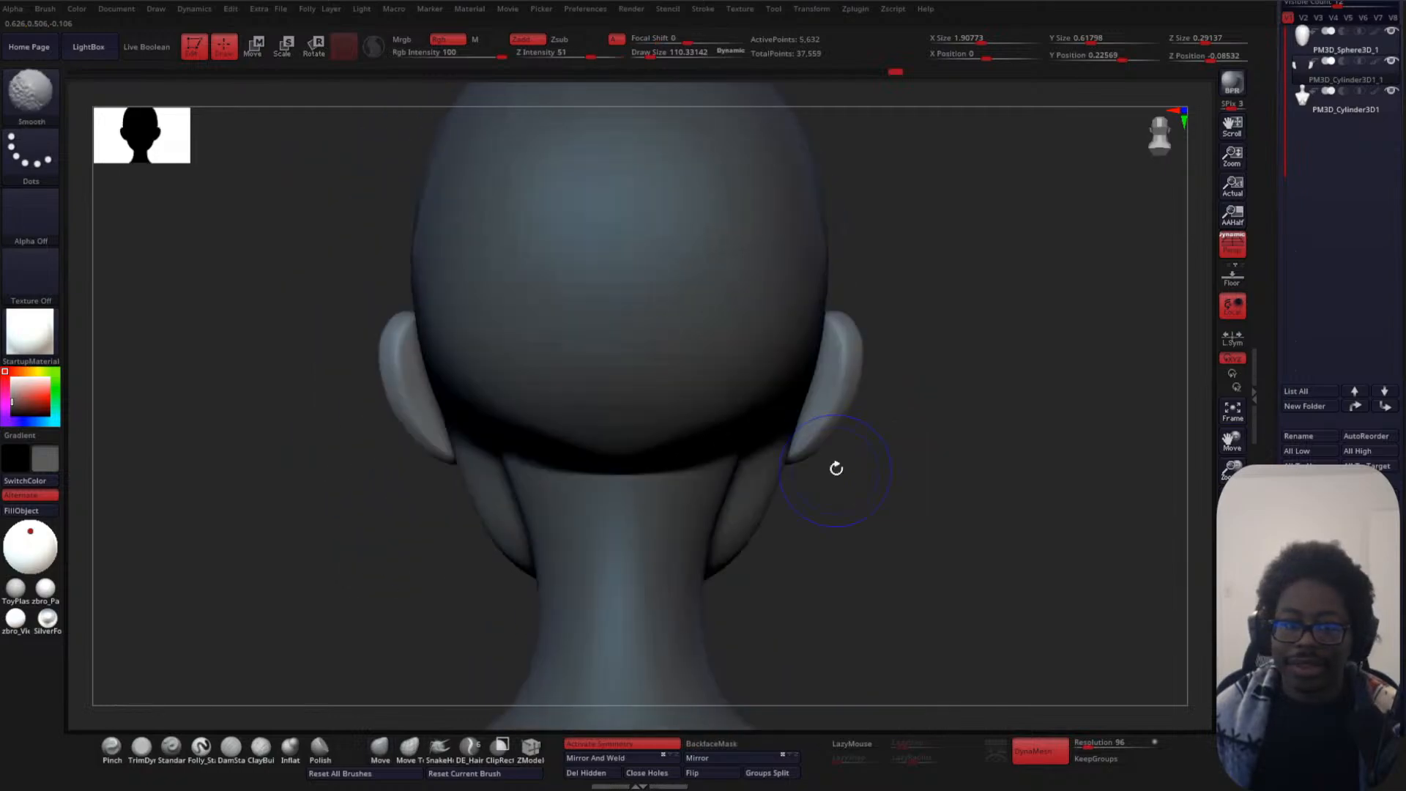
alt+drag(276, 575, 383, 507)
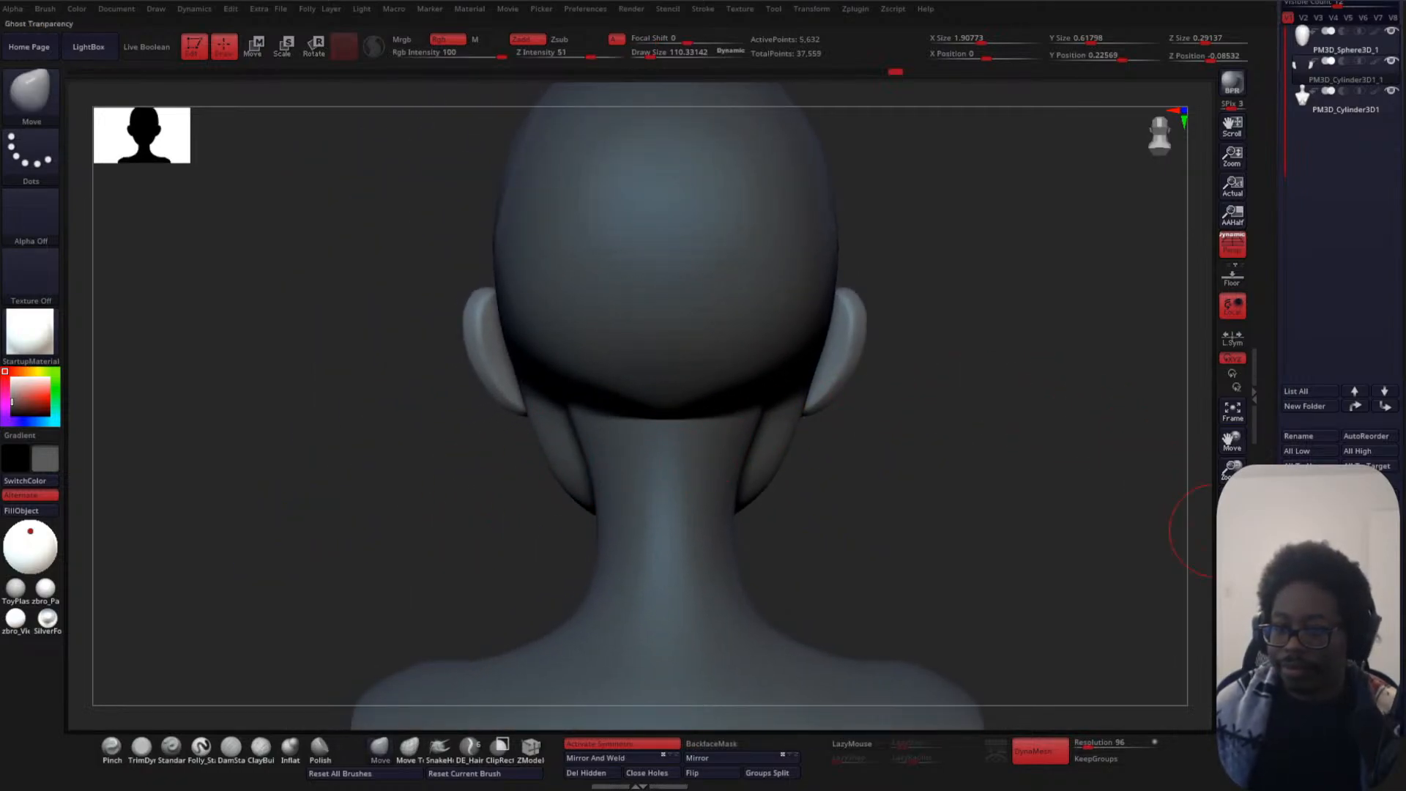
key(space)
mouse_move(951, 455)
mouse_down()
mouse_move(977, 436)
mouse_move(884, 467)
mouse_move(785, 443)
mouse_up()
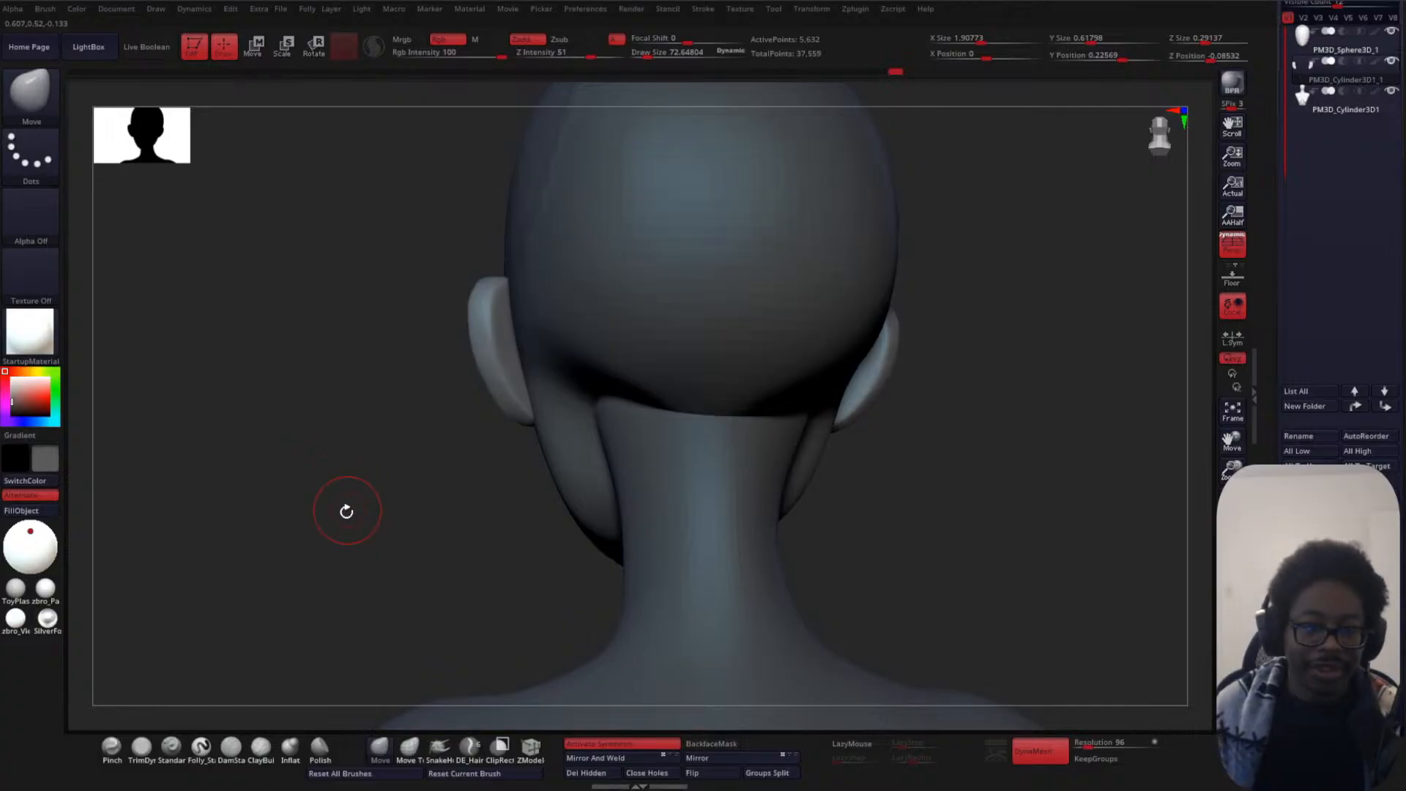
drag(347, 511, 471, 480)
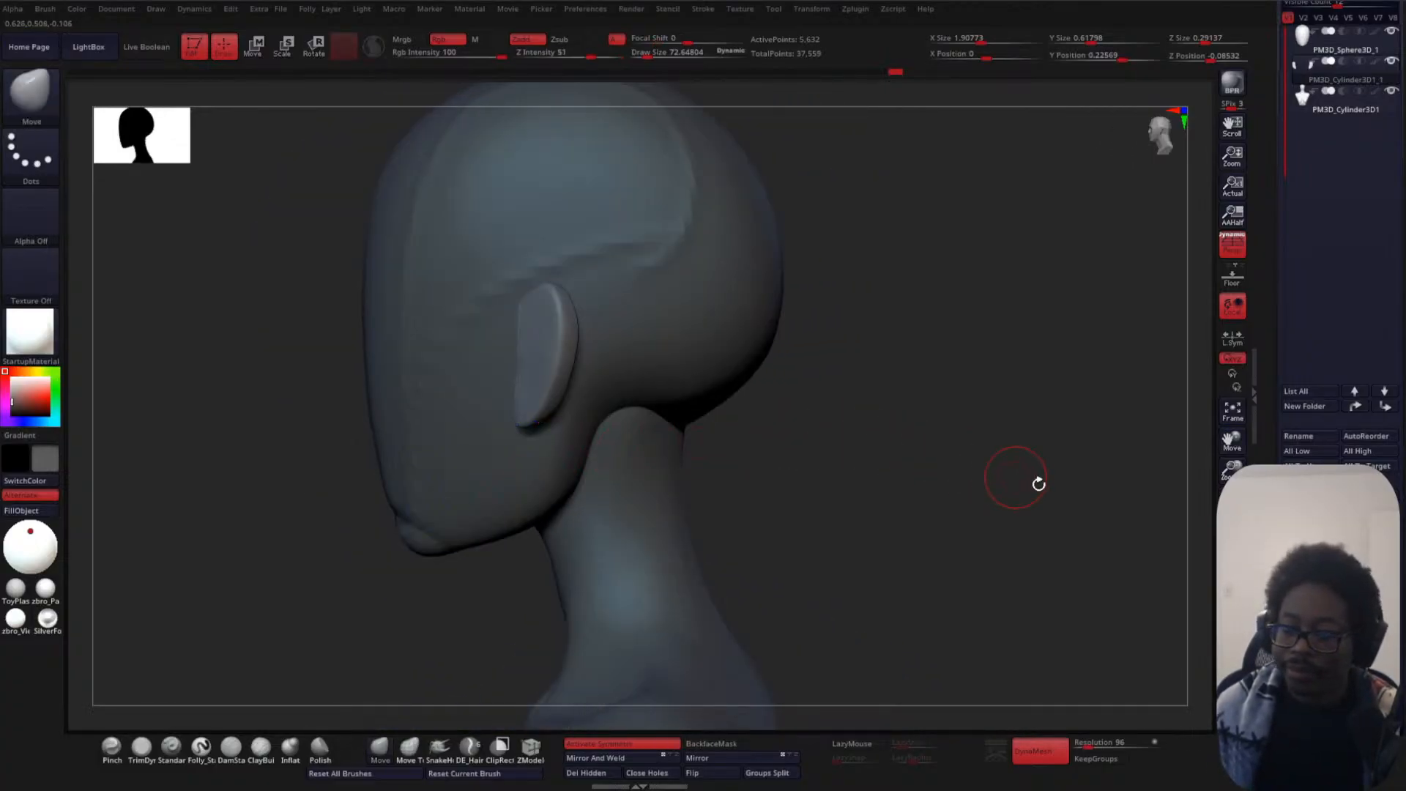
- Isolate the ears, mask their inner faces at a draw size of about 26, and invert the mask
click(1232, 575)
mouse_move(1027, 503)
mouse_down()
mouse_move(822, 452)
mouse_move(740, 449)
mouse_move(696, 412)
mouse_up()
key(space)
mouse_move(547, 412)
ctrl+mouse_down()
mouse_move(487, 351)
mouse_move(516, 307)
mouse_move(540, 390)
mouse_move(529, 317)
mouse_move(540, 386)
mouse_move(493, 367)
mouse_move(541, 422)
mouse_move(486, 386)
mouse_move(483, 327)
mouse_move(488, 340)
ctrl+mouse_up()
ctrl+drag(519, 415, 518, 406)
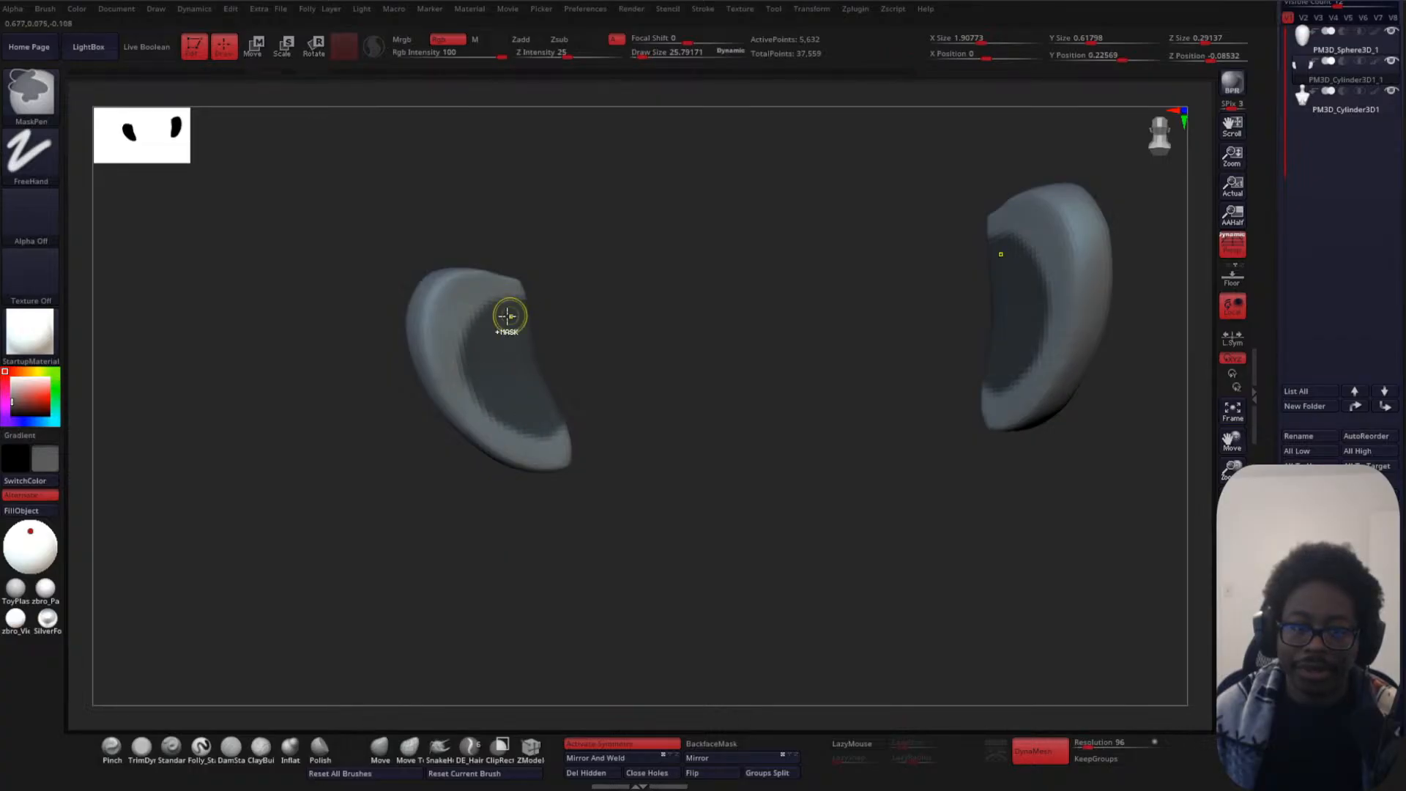
ctrl+click(744, 430)
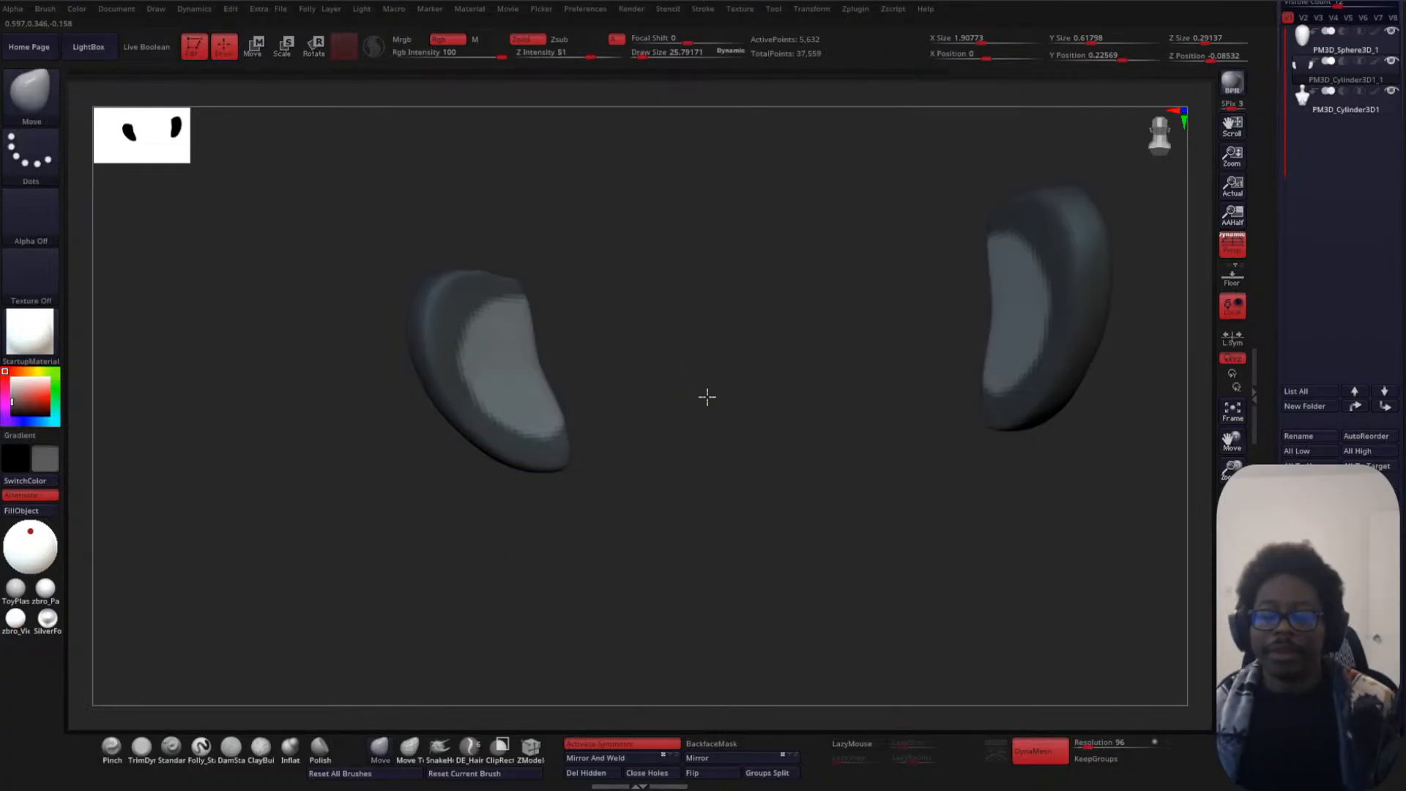
- Show the head again and move the unmasked inner faces of the ears along X into the head
drag(706, 395, 781, 393)
click(1233, 600)
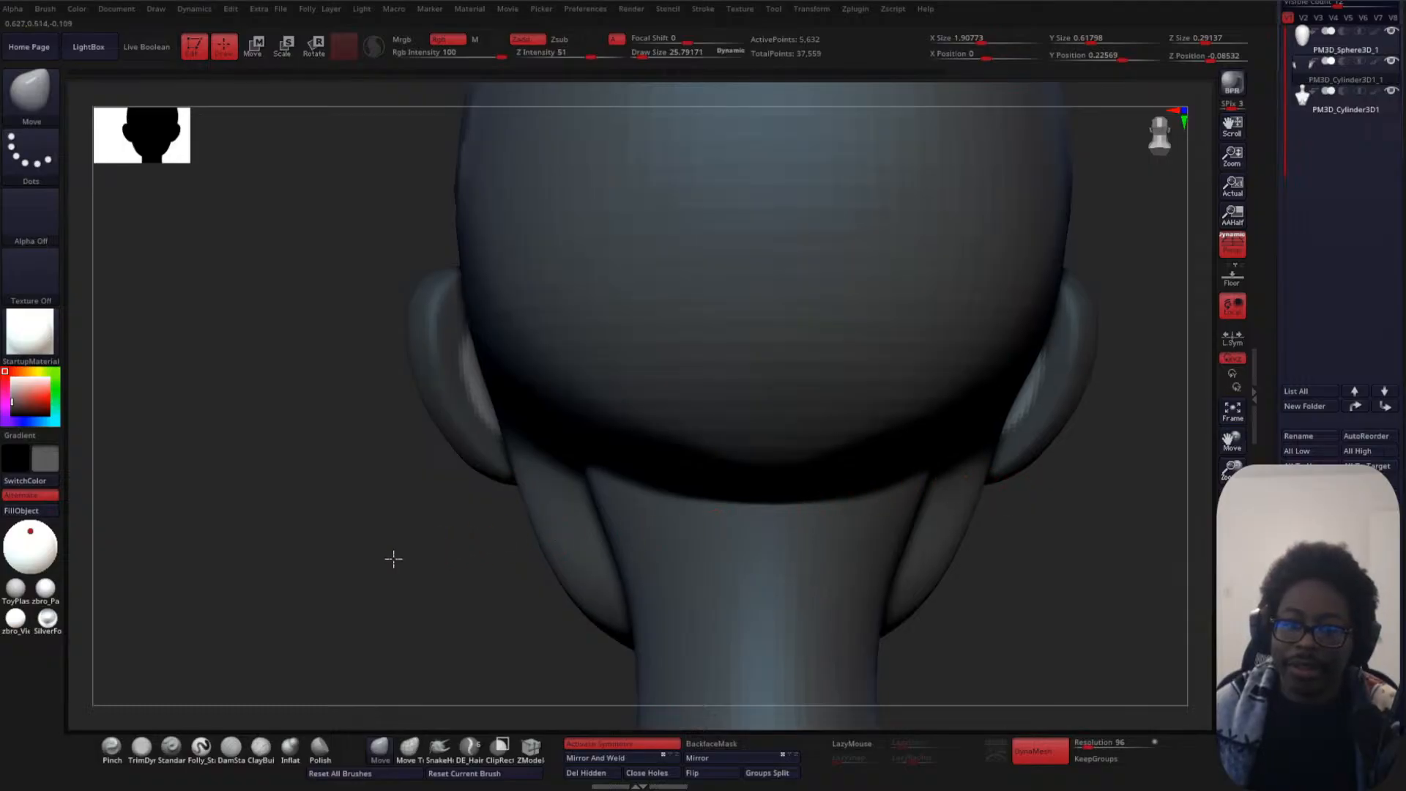
mouse_move(393, 559)
alt+mouse_down()
mouse_move(373, 490)
mouse_move(408, 474)
mouse_move(462, 513)
alt+mouse_up()
key(w)
drag(411, 266, 454, 290)
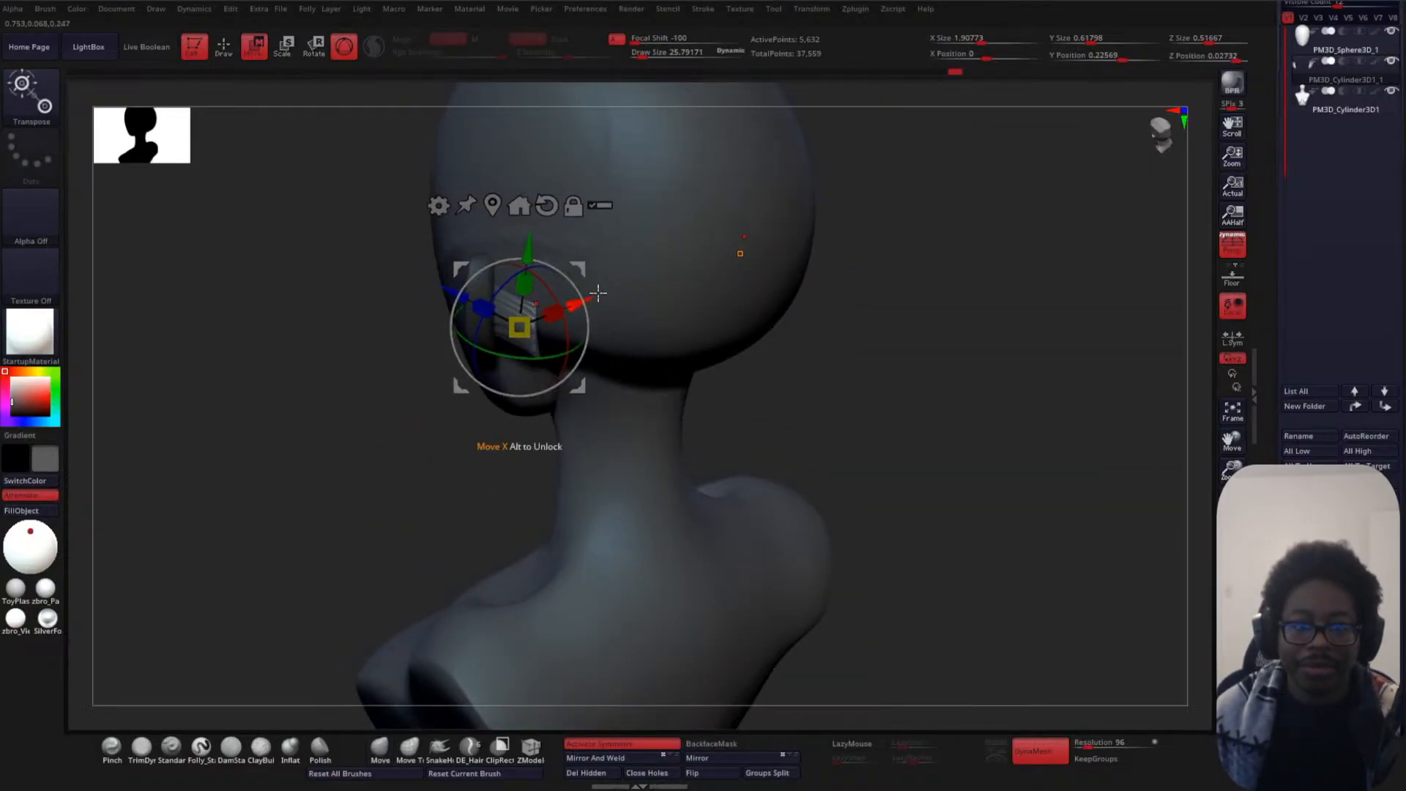
drag(595, 293, 648, 274)
drag(328, 478, 417, 459)
mouse_move(826, 360)
mouse_down()
mouse_move(848, 310)
mouse_move(832, 348)
mouse_up()
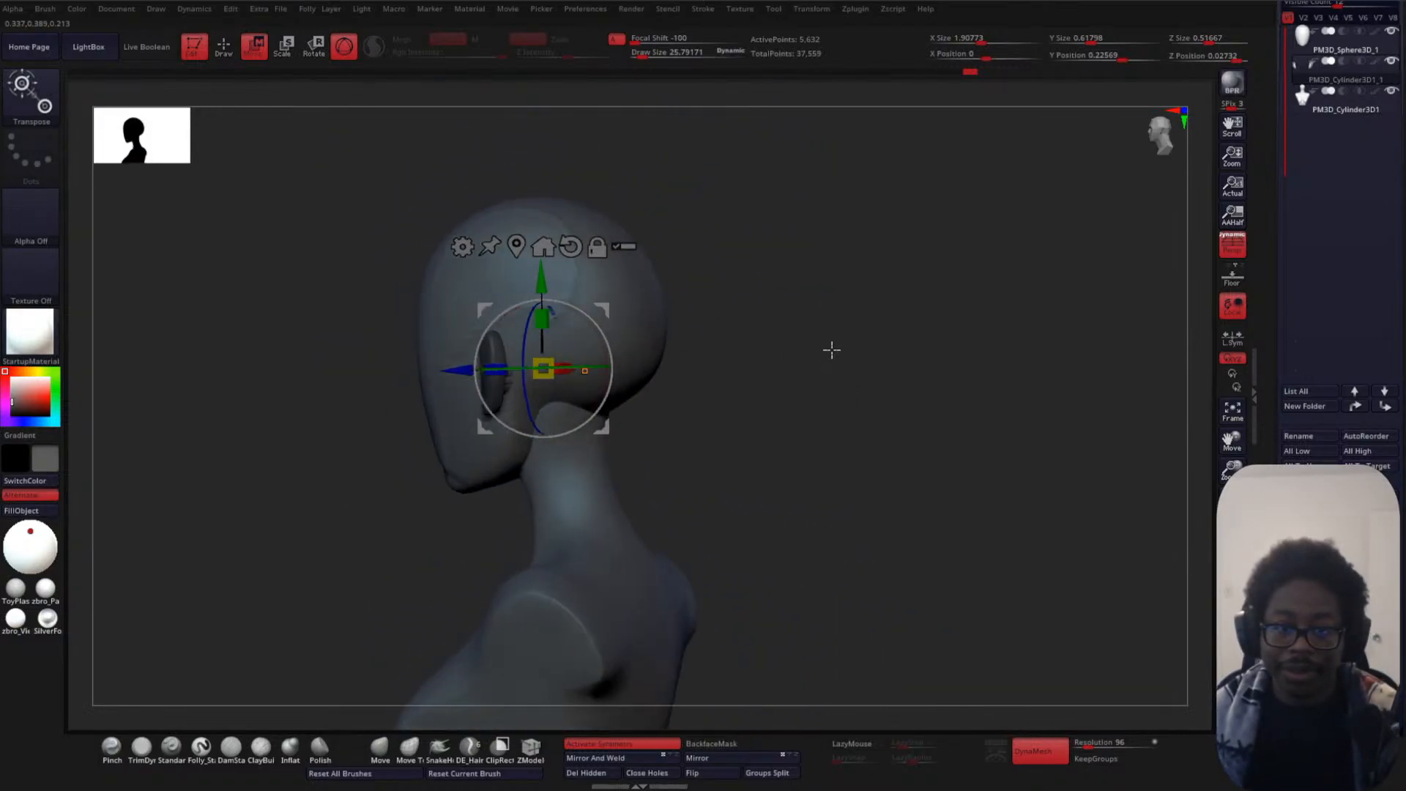
- Remesh the ears with DynaMesh, set the draw size to about 81, and check them from the back, side and front
key(q)
drag(845, 364, 499, 368)
key(space)
click(476, 365)
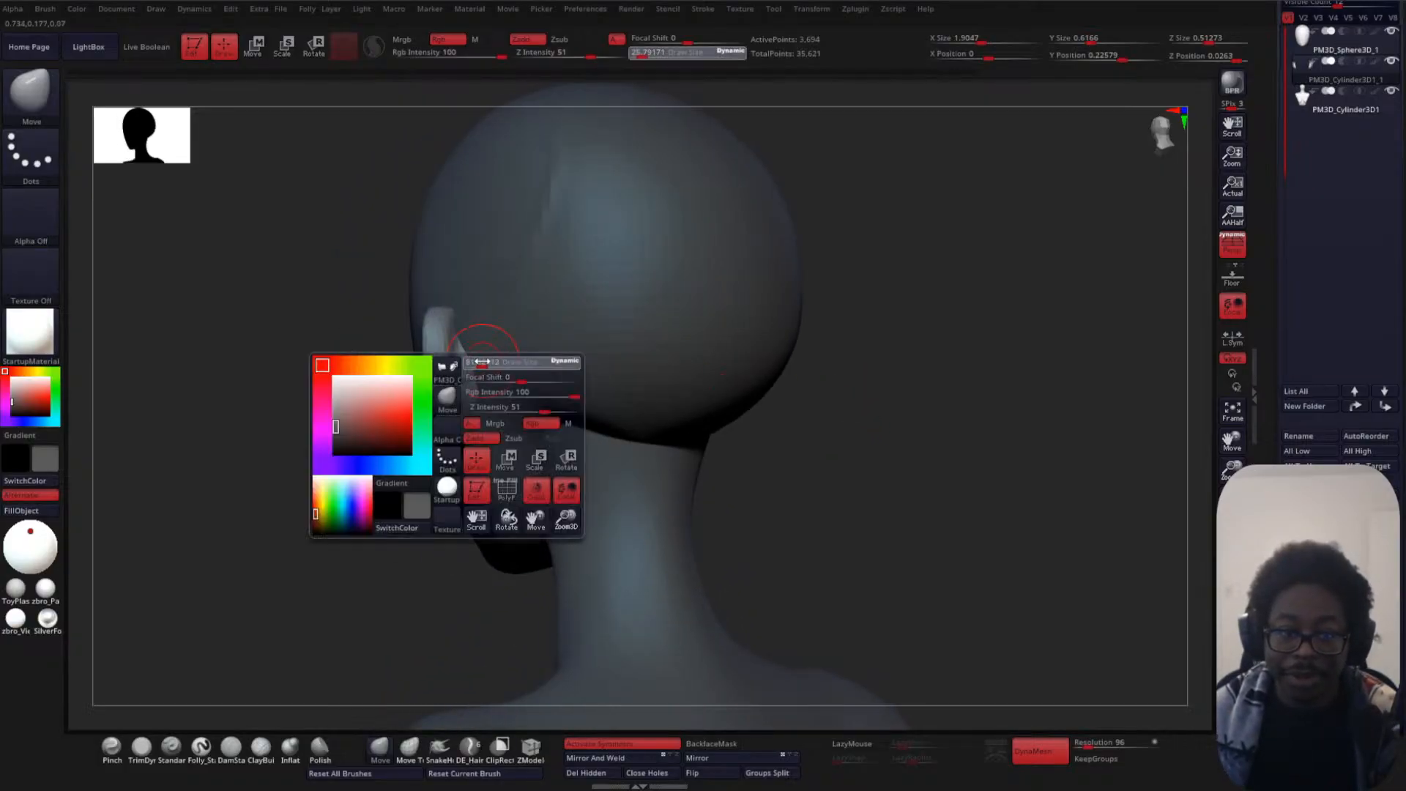
drag(333, 568, 394, 583)
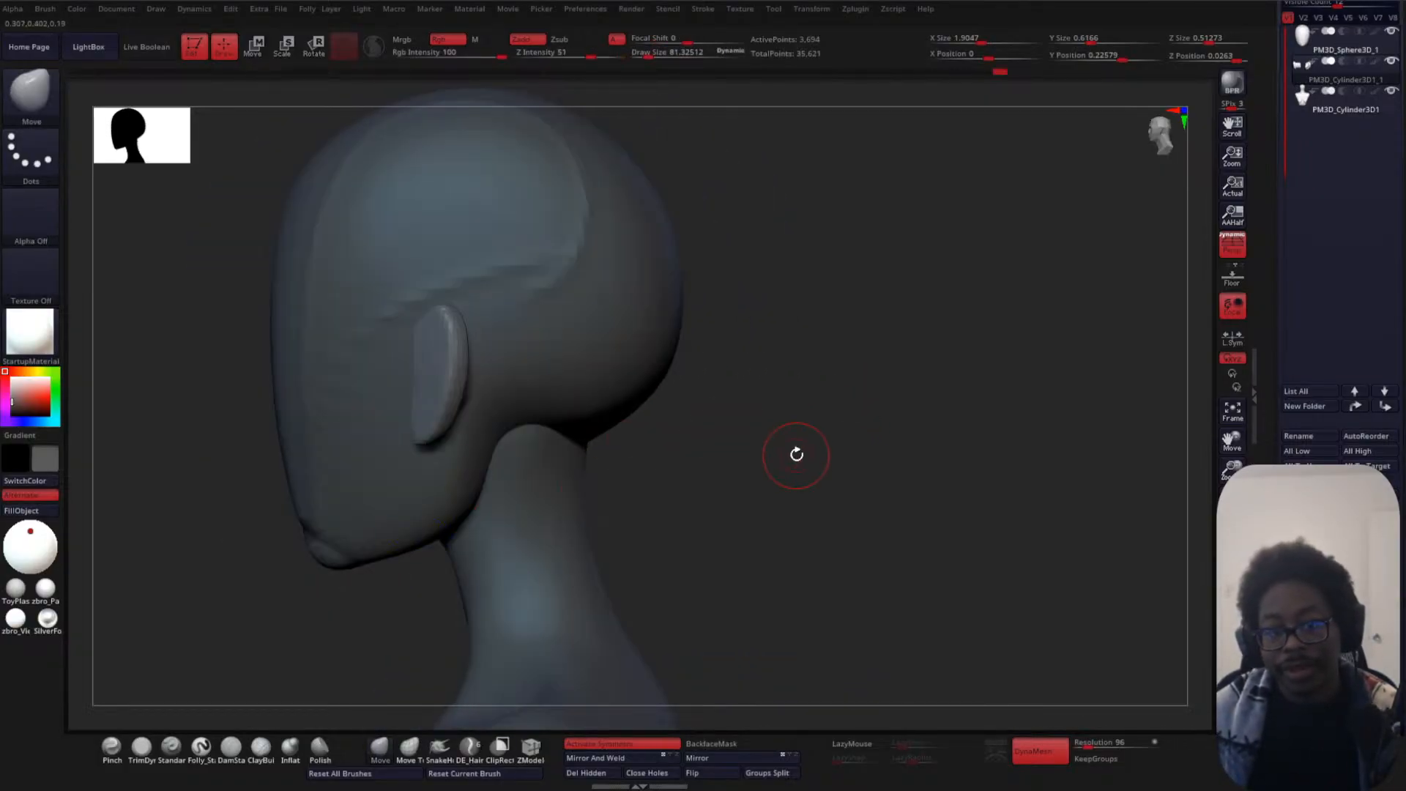
drag(797, 455, 939, 327)
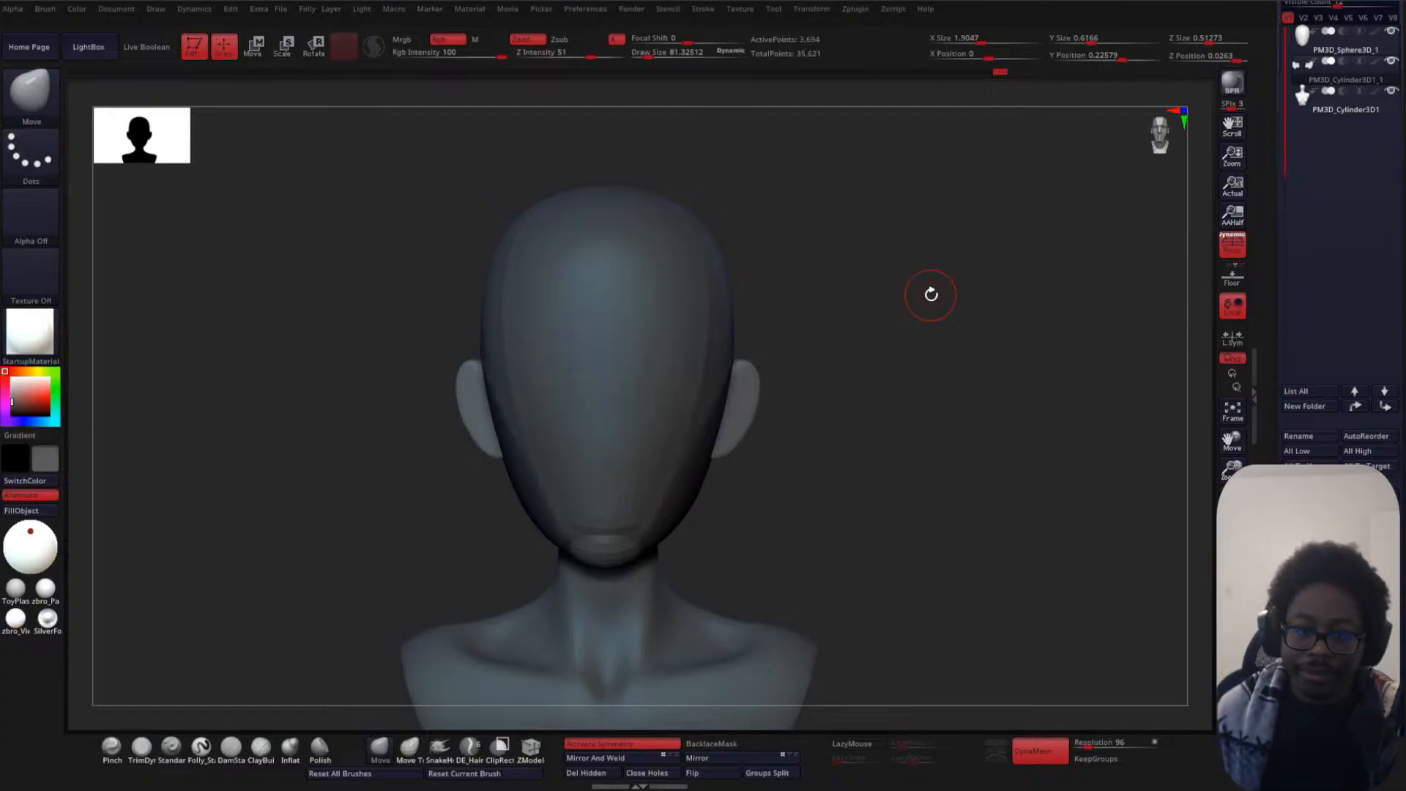
- Undo the last change and refine the outer and upper edges of the ears in front view at a draw size of about 144
mouse_move(909, 383)
mouse_down()
mouse_move(894, 408)
mouse_move(795, 400)
mouse_move(888, 448)
mouse_up()
key(ctrl+z)
key(space)
drag(791, 456, 723, 464)
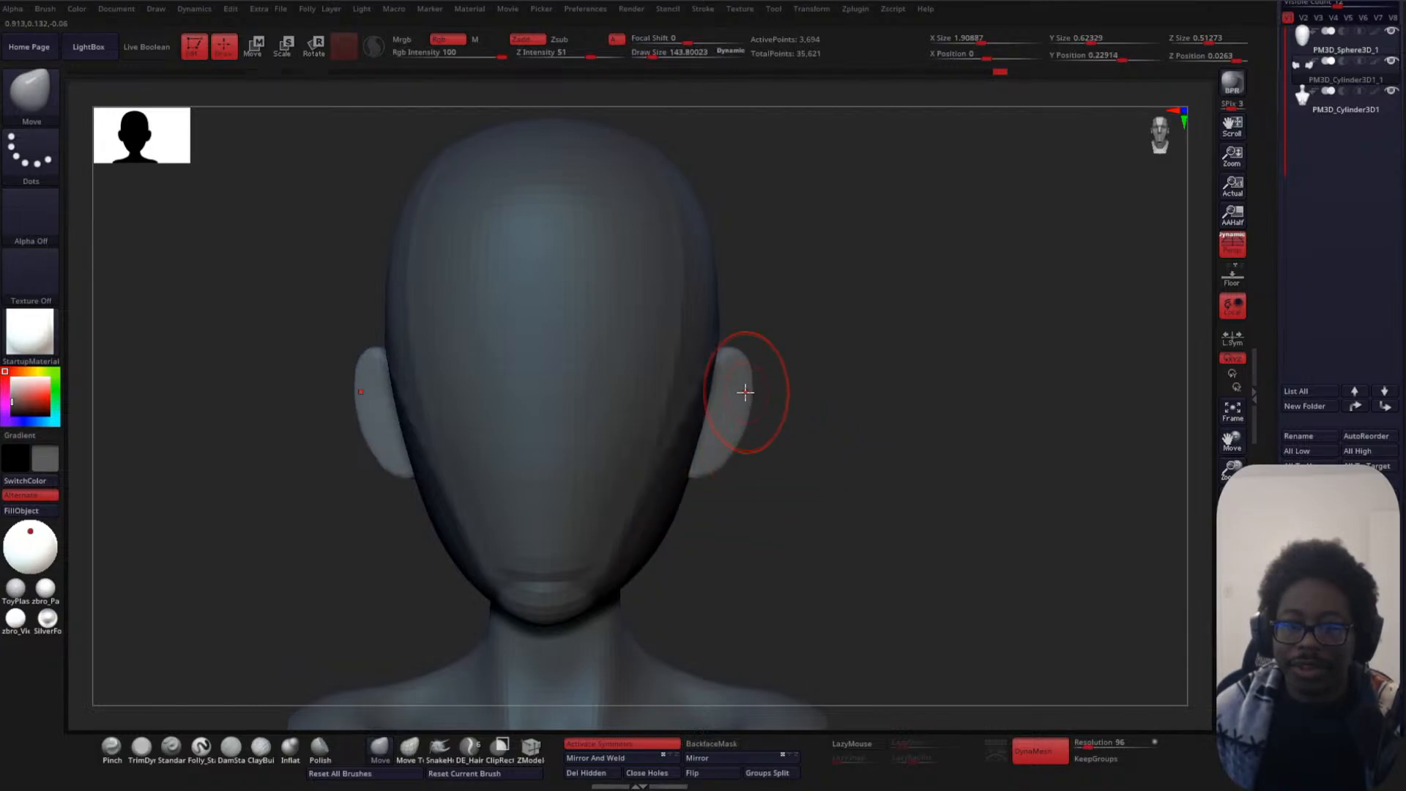
drag(731, 370, 735, 361)
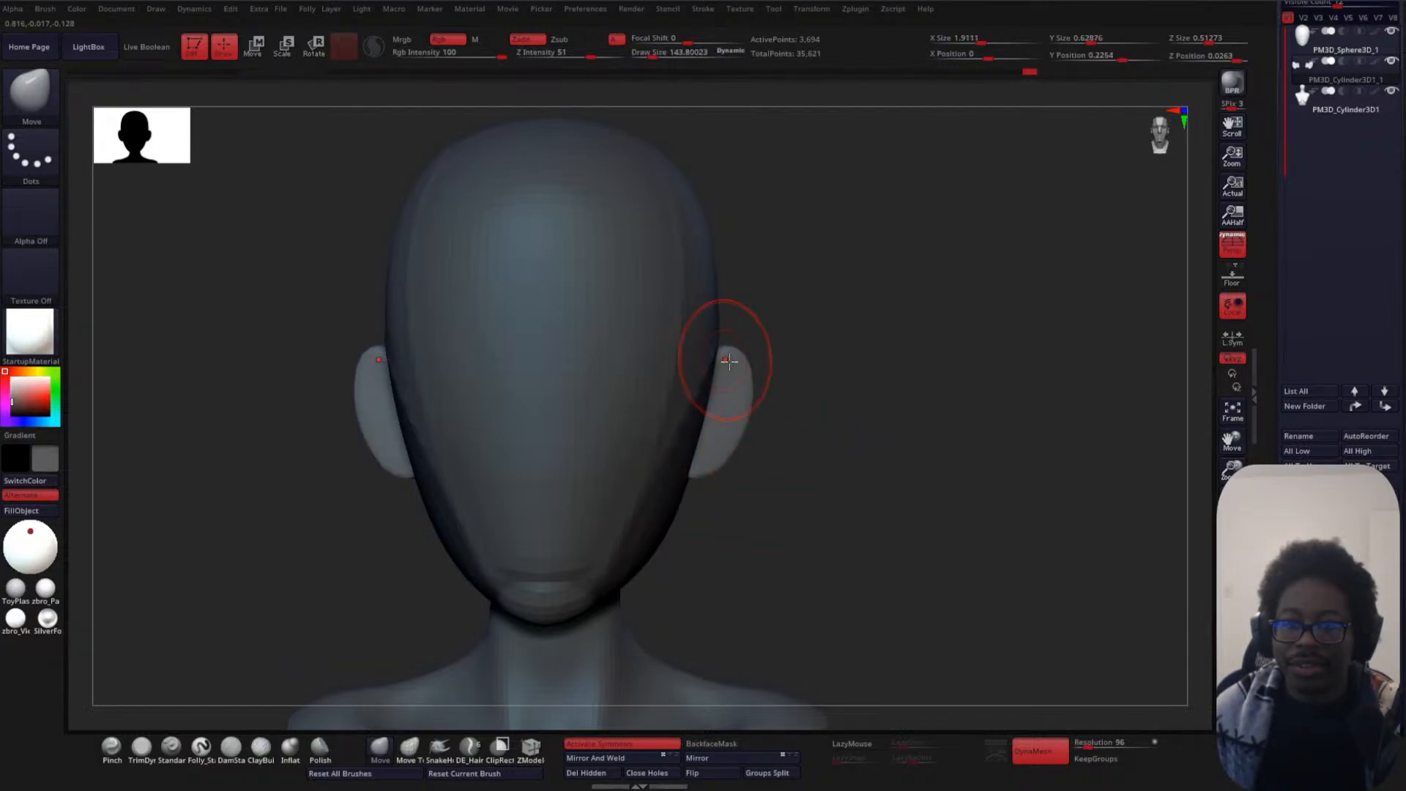
- Select the head and reshape the jawline and the area behind the ear with the Move brush at a draw size of about 305
mouse_move(886, 424)
mouse_down()
mouse_move(816, 371)
mouse_move(924, 380)
mouse_up()
alt+click(784, 364)
key(space)
drag(724, 440, 726, 431)
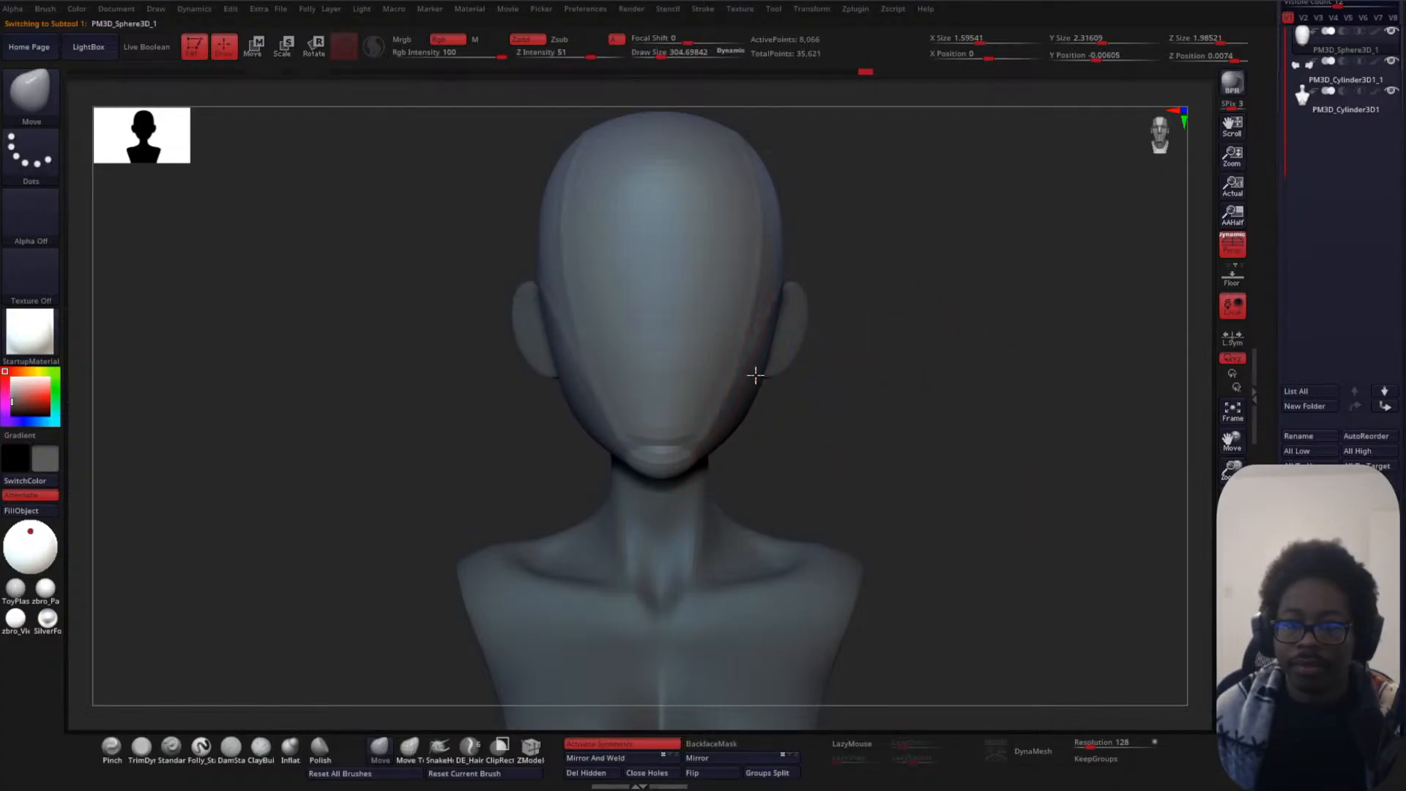
drag(871, 404, 732, 410)
drag(855, 358, 844, 351)
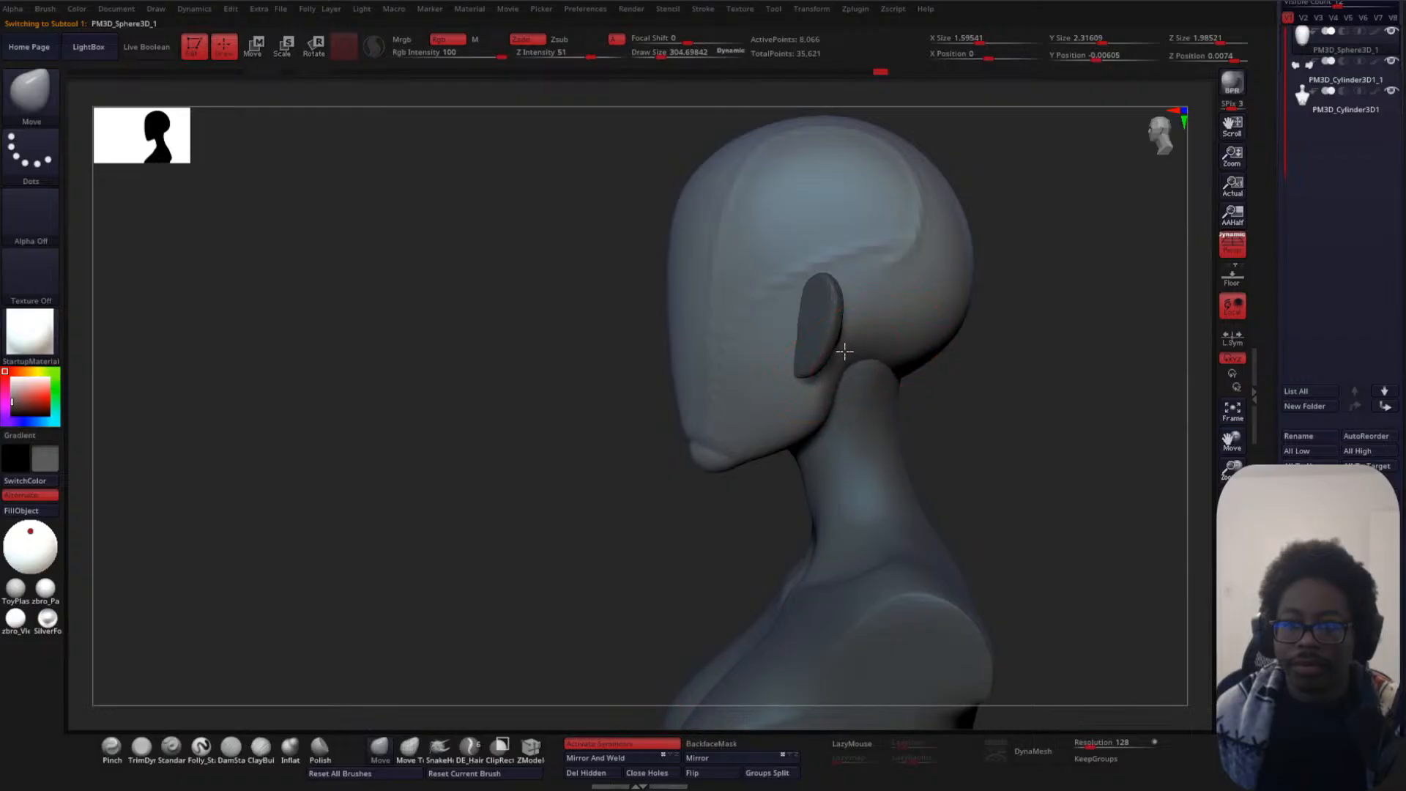
- Adjust the chin and the rear corner of the jaw, checking the shape in profile and front view
drag(768, 437, 701, 447)
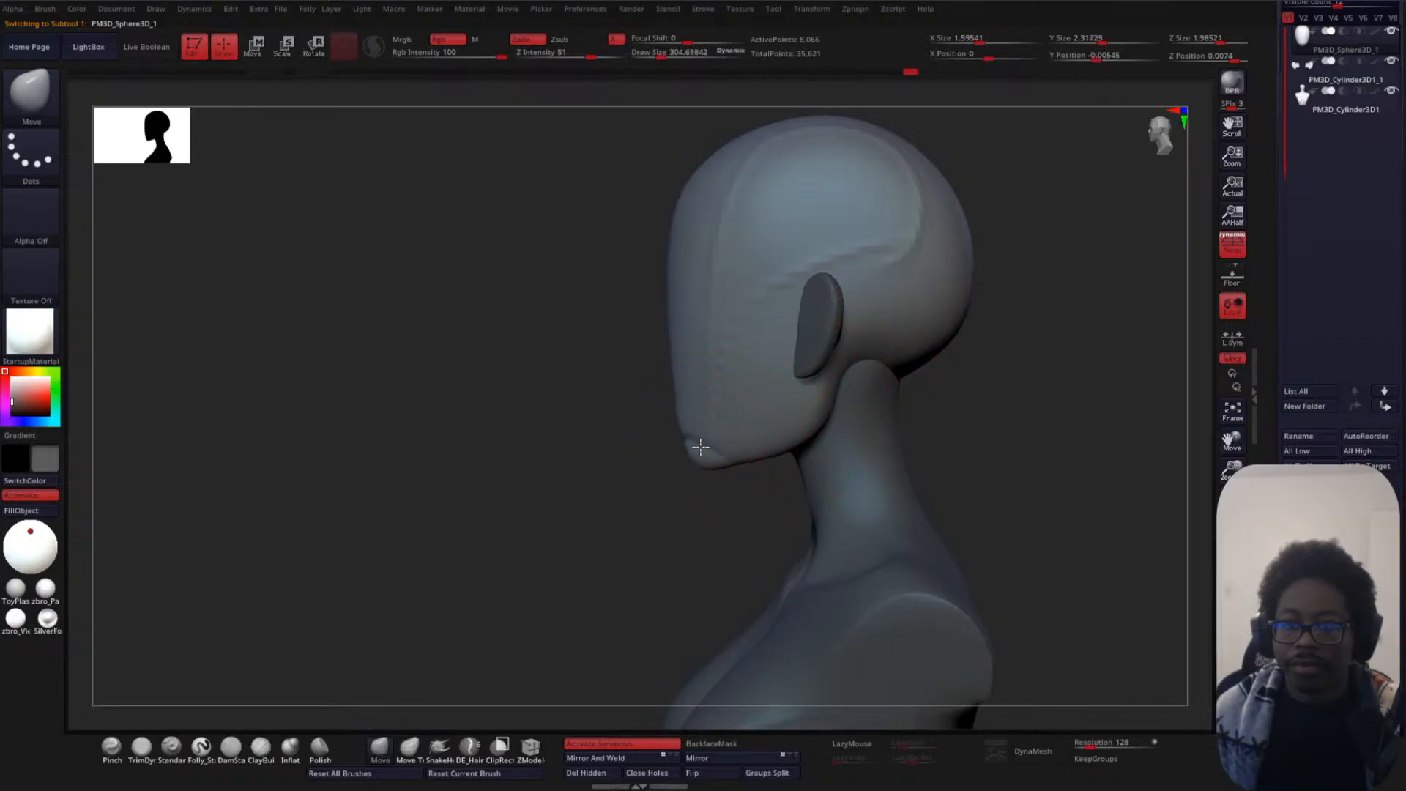
drag(848, 360, 850, 349)
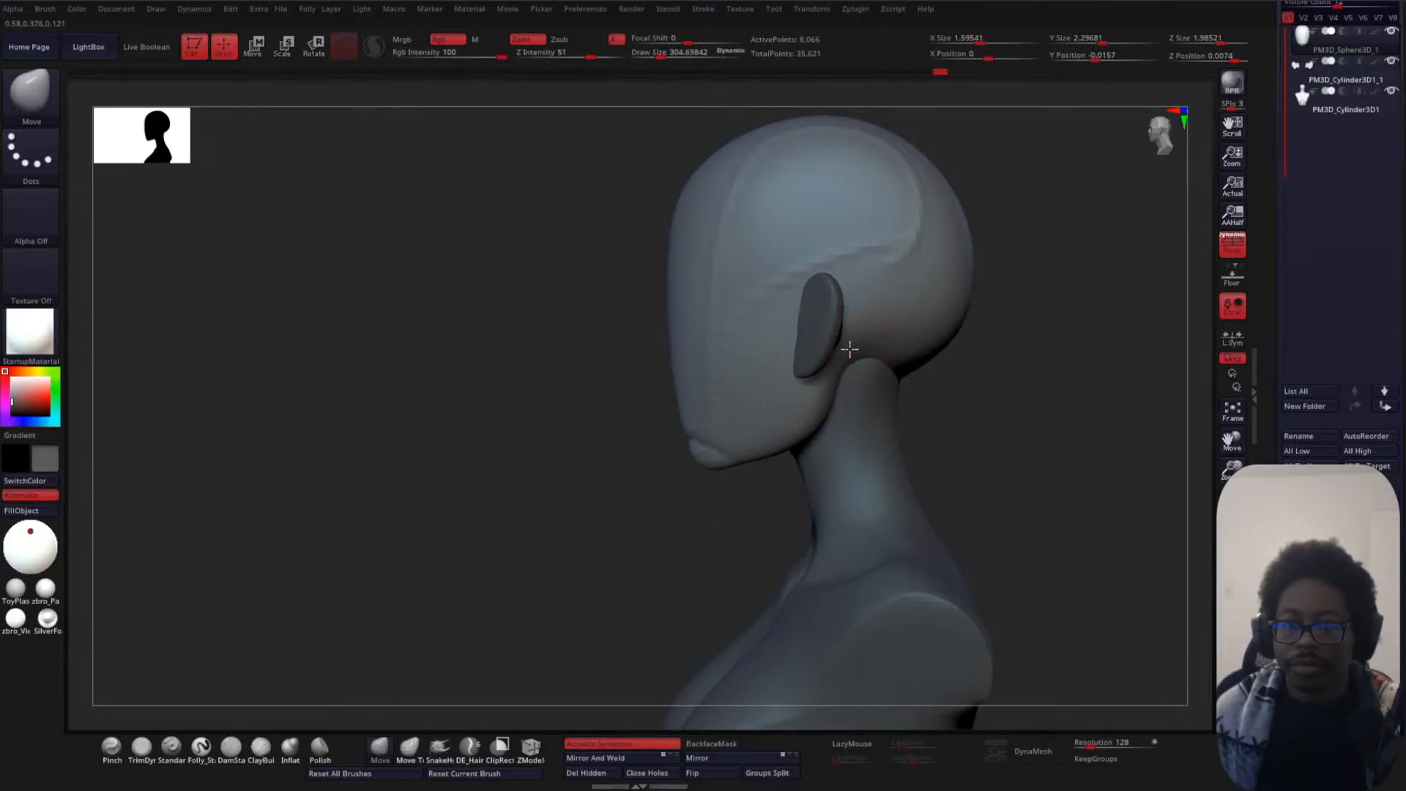
shift+drag(1013, 380, 910, 364)
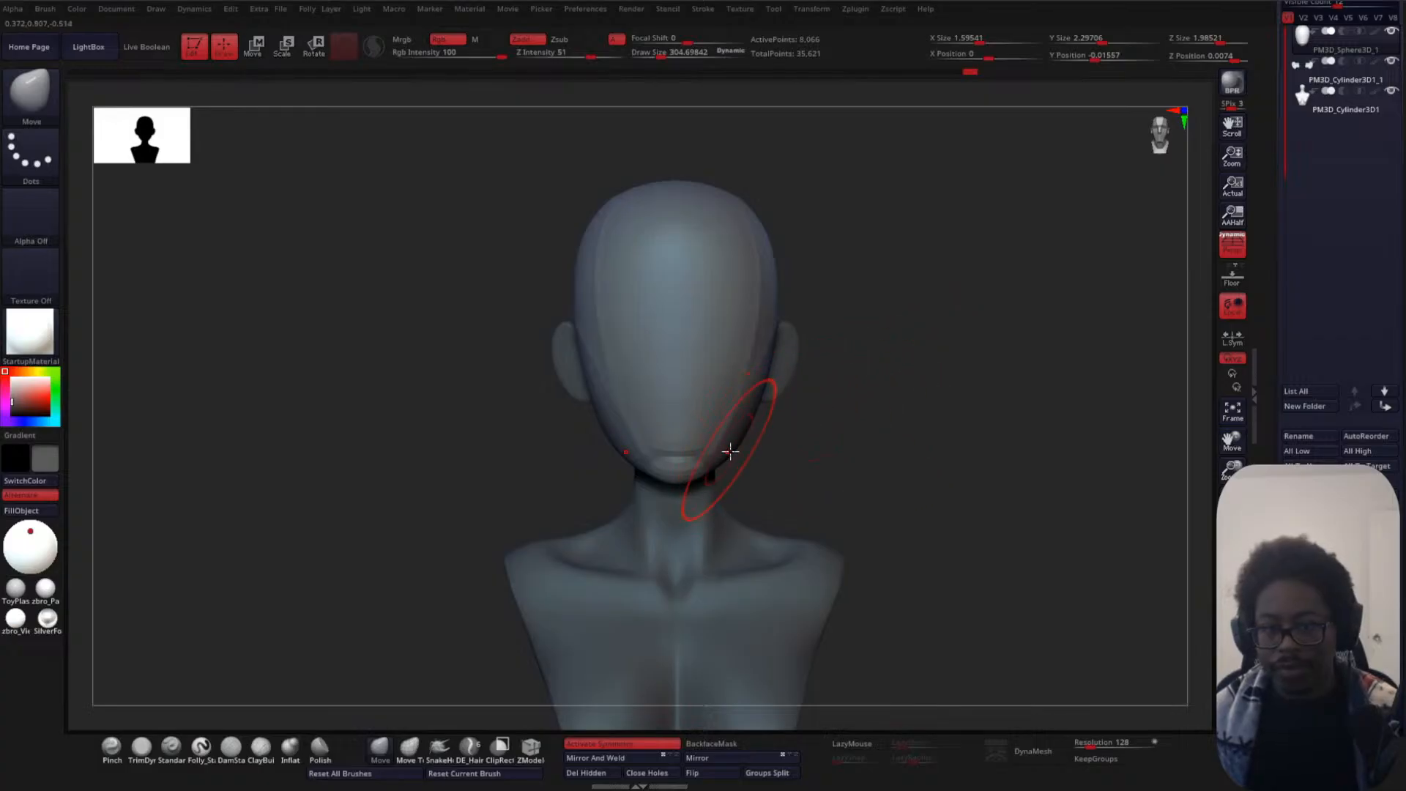
drag(796, 440, 781, 438)
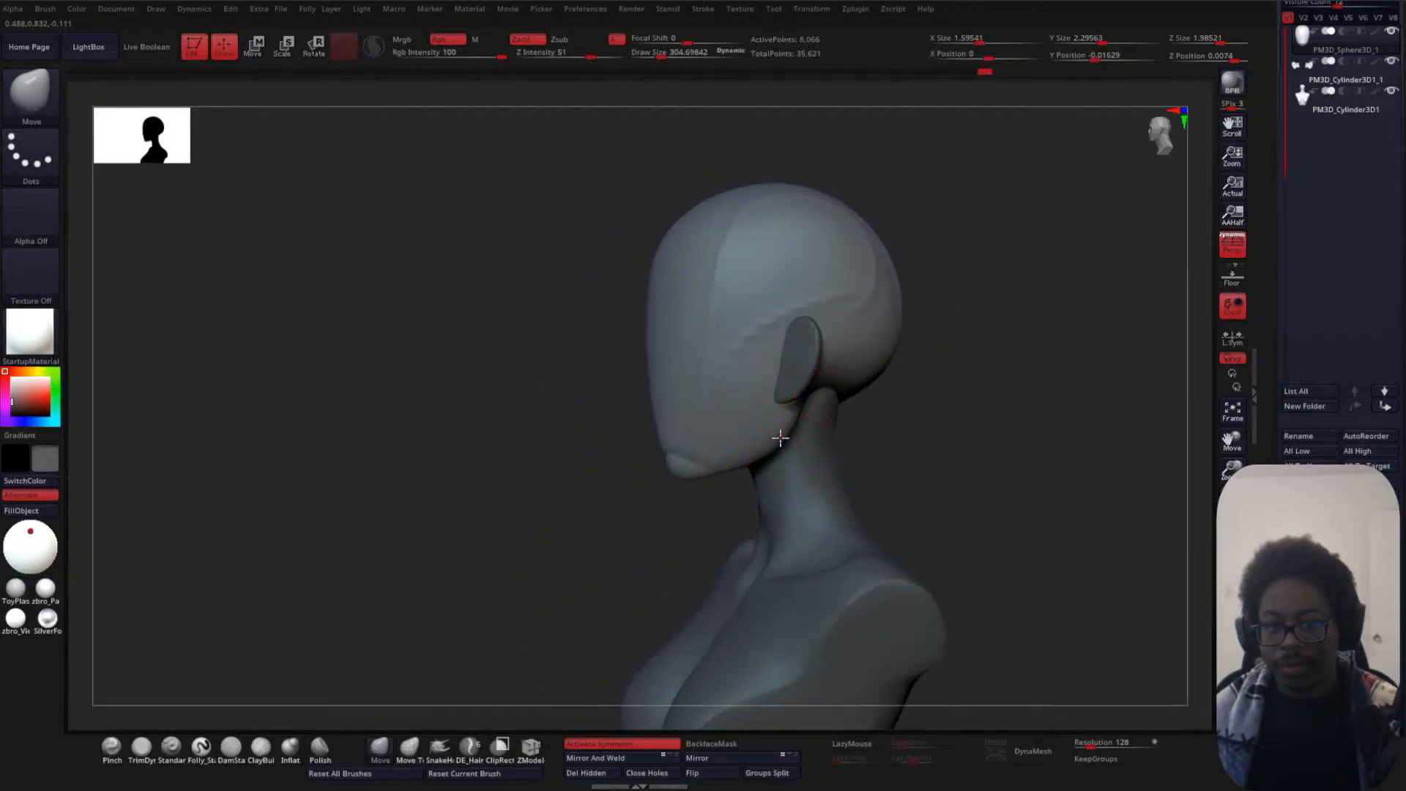
shift+drag(479, 495, 553, 456)
- Try carving a horizontal guide line across the face at ear-top height with DamStandard at a draw size of about 50
mouse_move(941, 389)
alt+mouse_down()
mouse_move(967, 313)
mouse_move(835, 311)
mouse_move(866, 452)
mouse_move(959, 326)
mouse_move(852, 426)
alt+mouse_up()
key(space)
click(262, 749)
key(space)
alt+drag(882, 339, 934, 305)
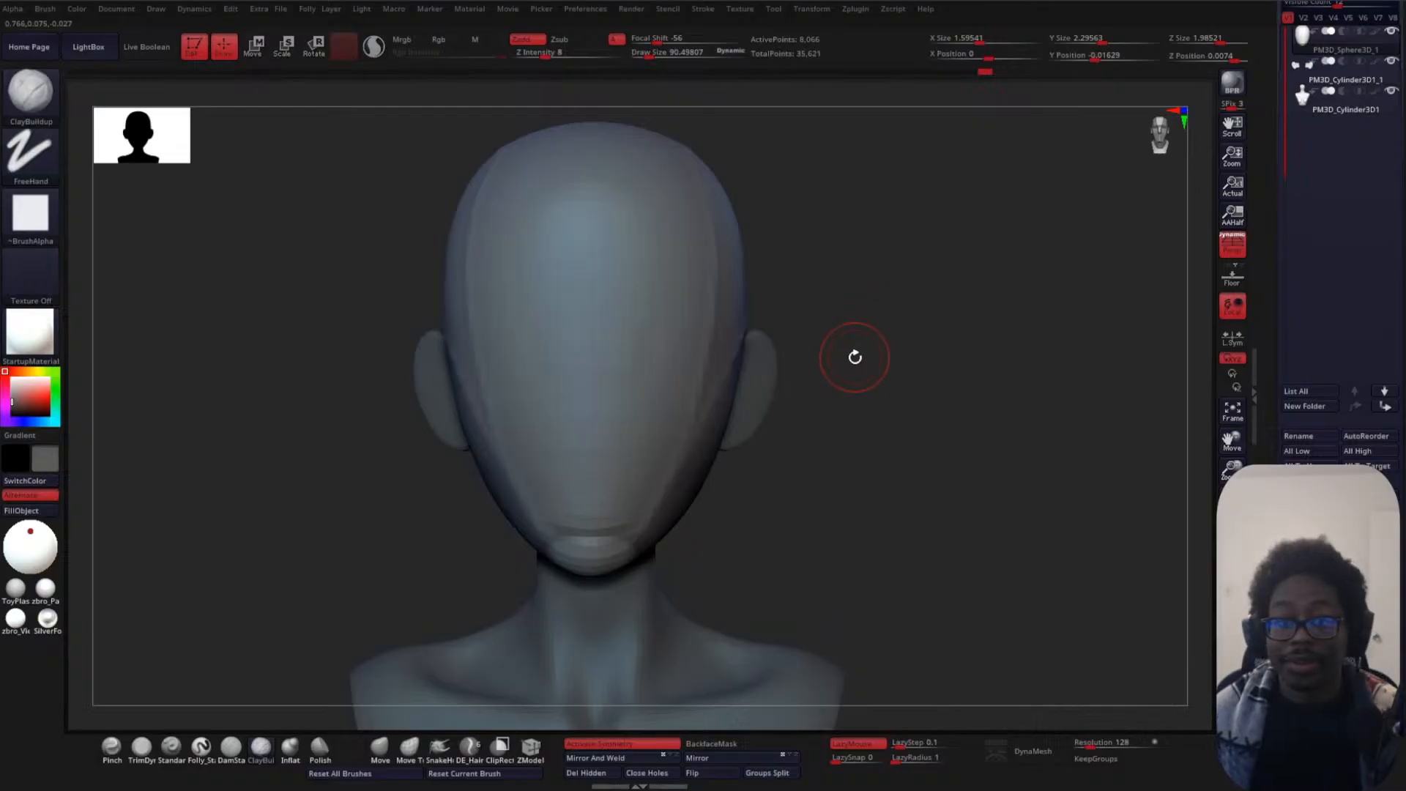
click(231, 746)
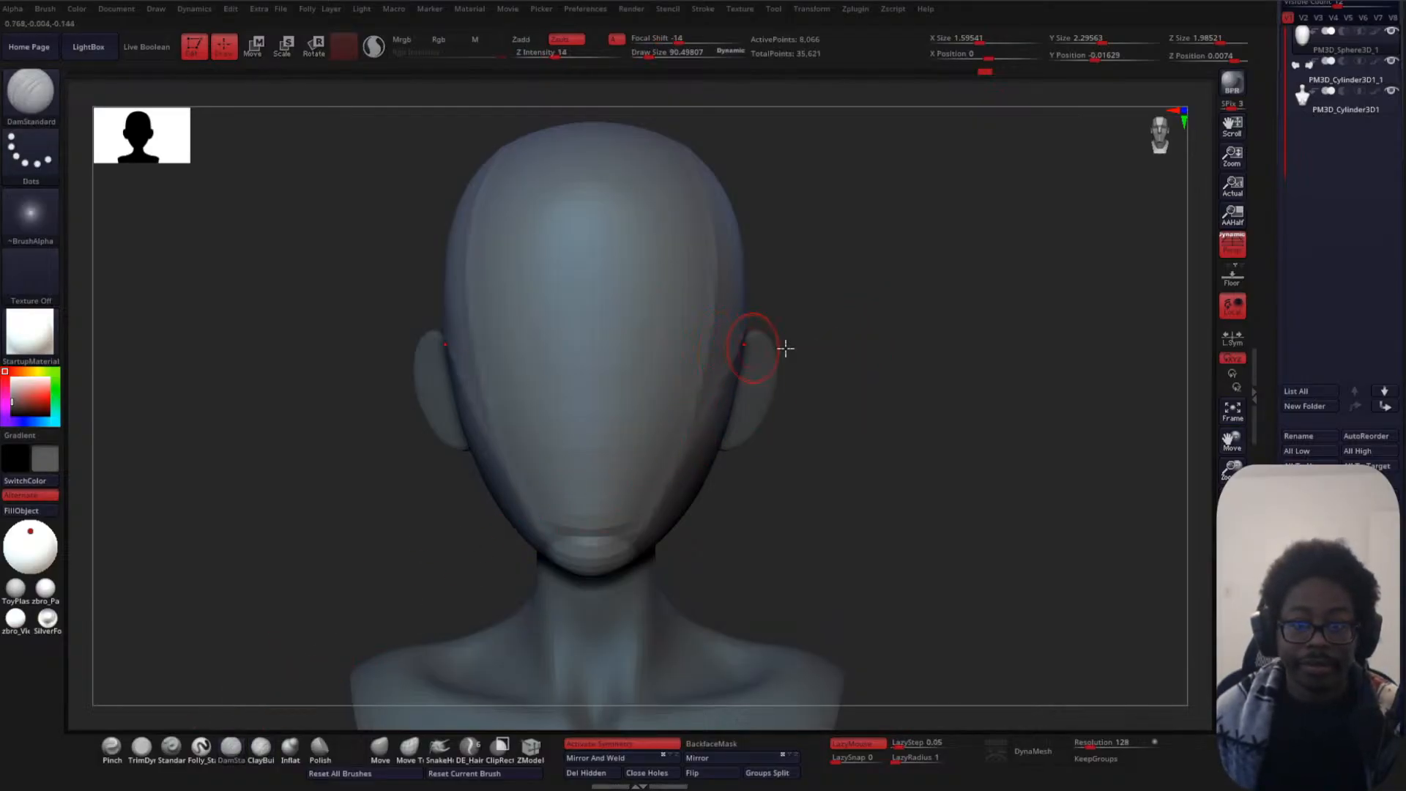
key(space)
drag(972, 330, 956, 329)
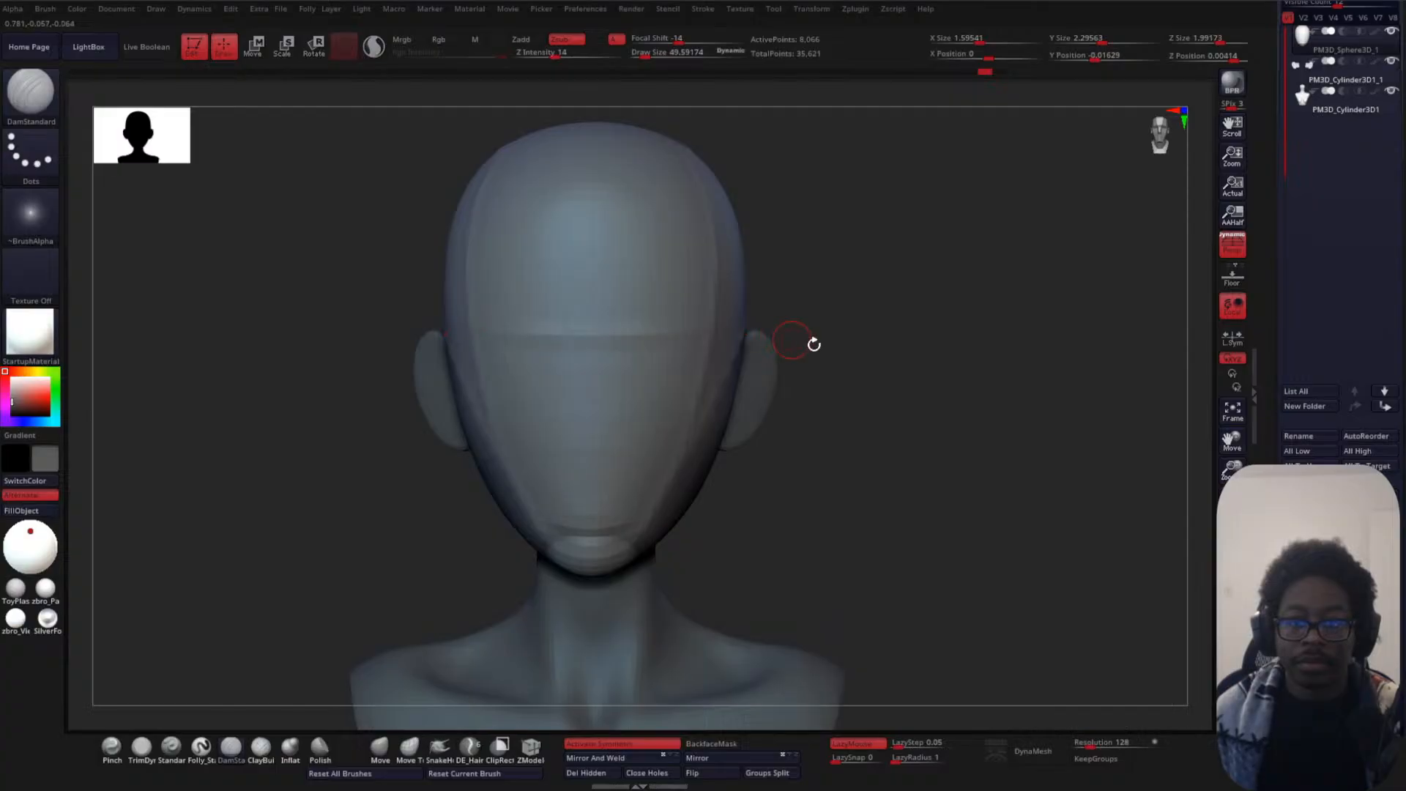
drag(814, 344, 916, 369)
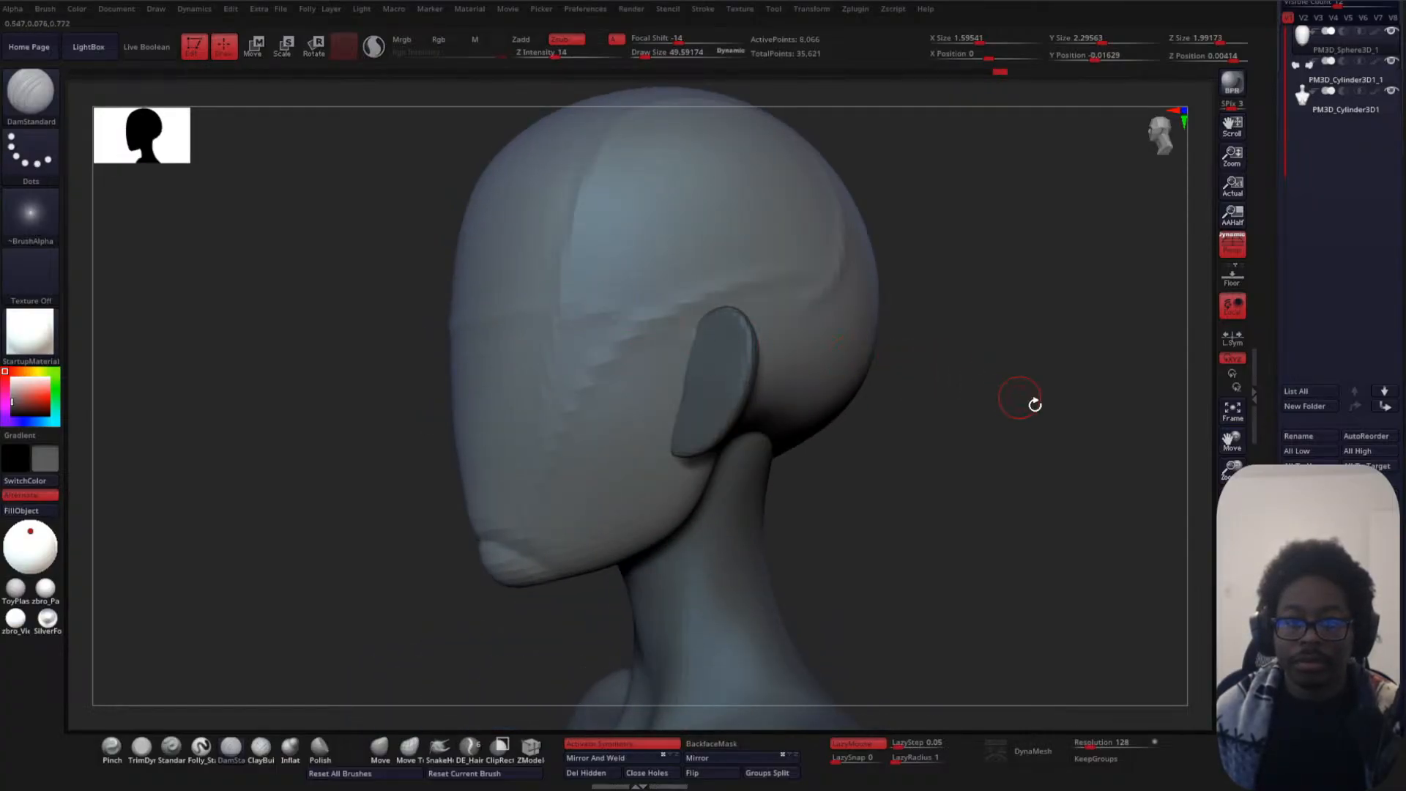
drag(1034, 404, 909, 416)
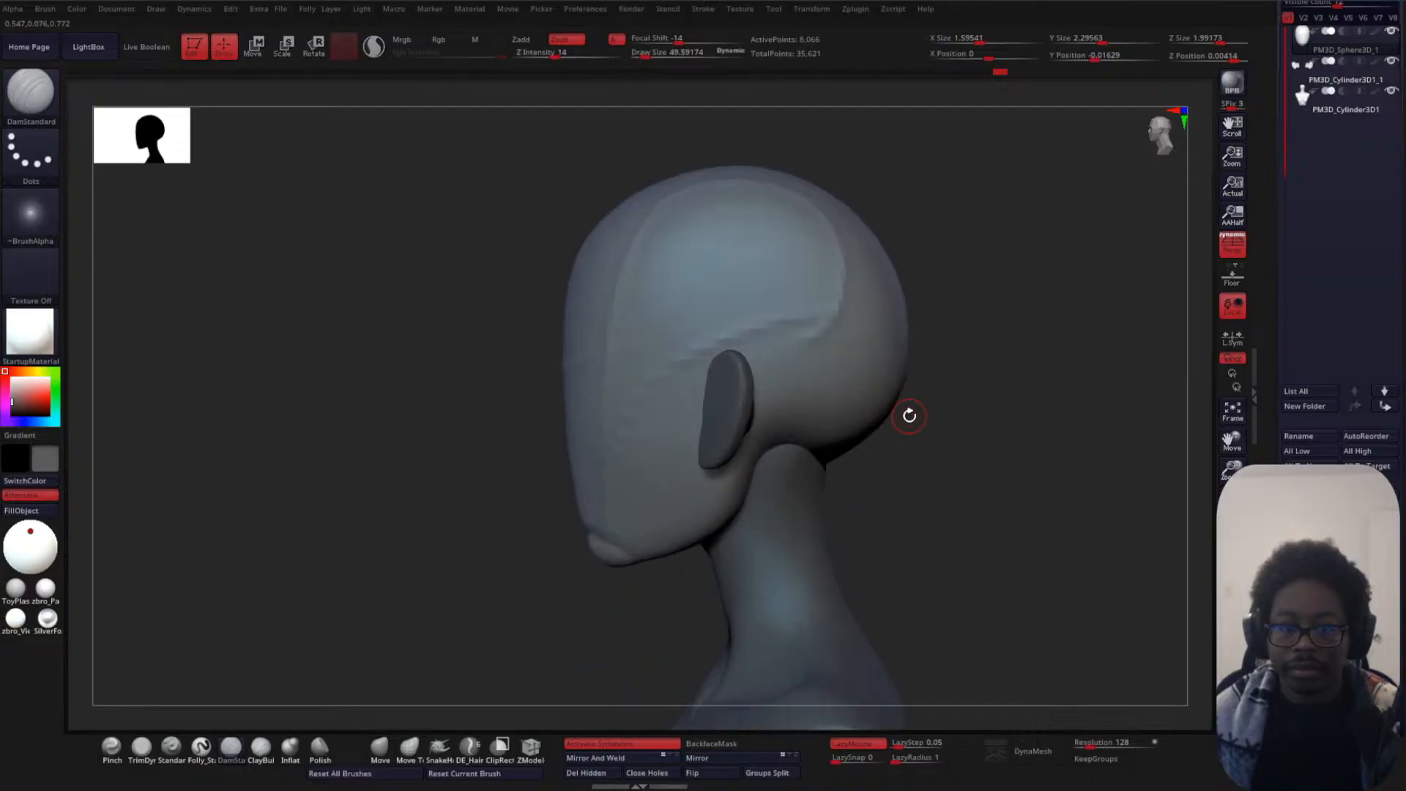
key(ctrl+z)
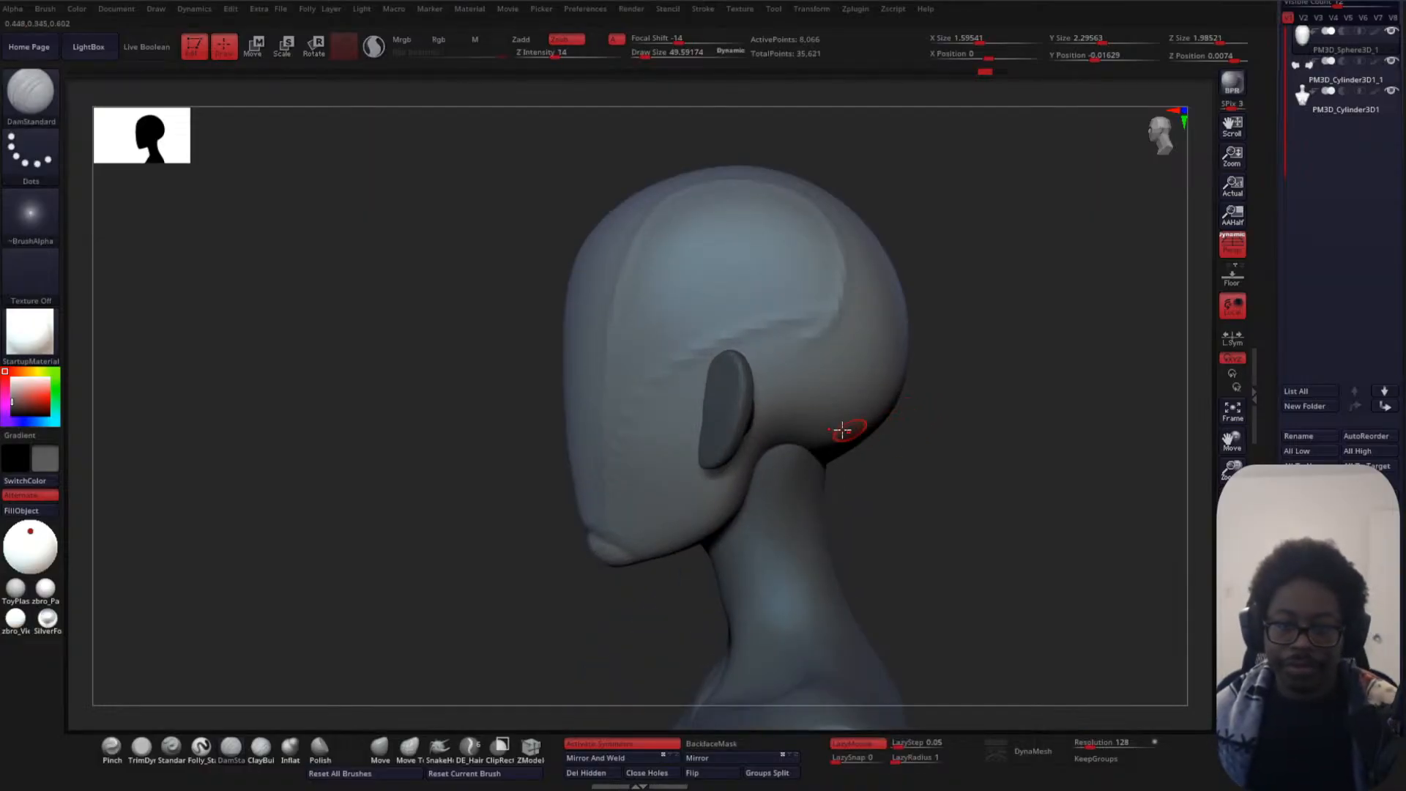
- Select the ears and try raising them along Y in profile, comparing their height in front view
alt+click(755, 414)
key(w)
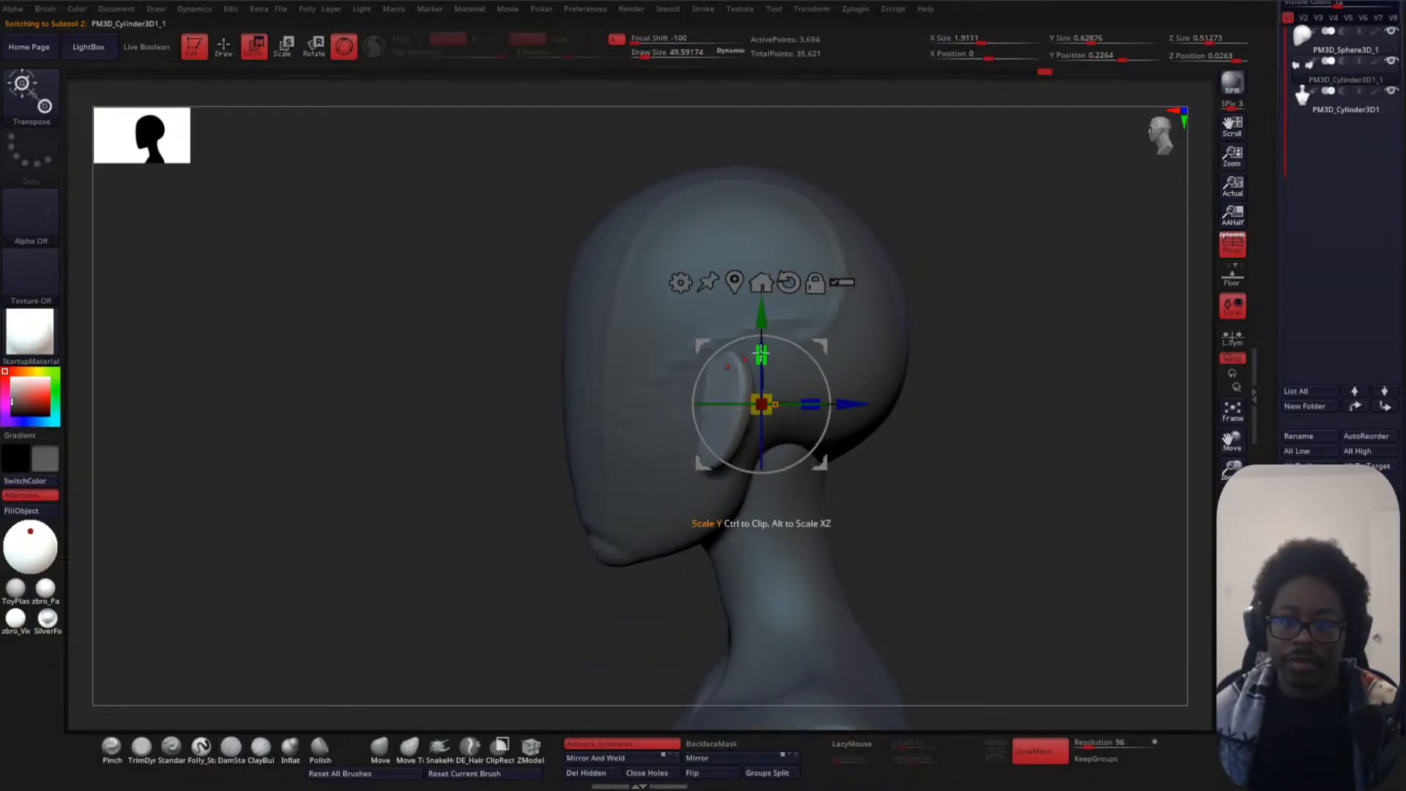
drag(762, 313, 763, 271)
shift+right_drag(863, 297, 1055, 372)
alt+right_drag(1055, 371, 861, 361)
ctrl+right_drag(862, 361, 855, 395)
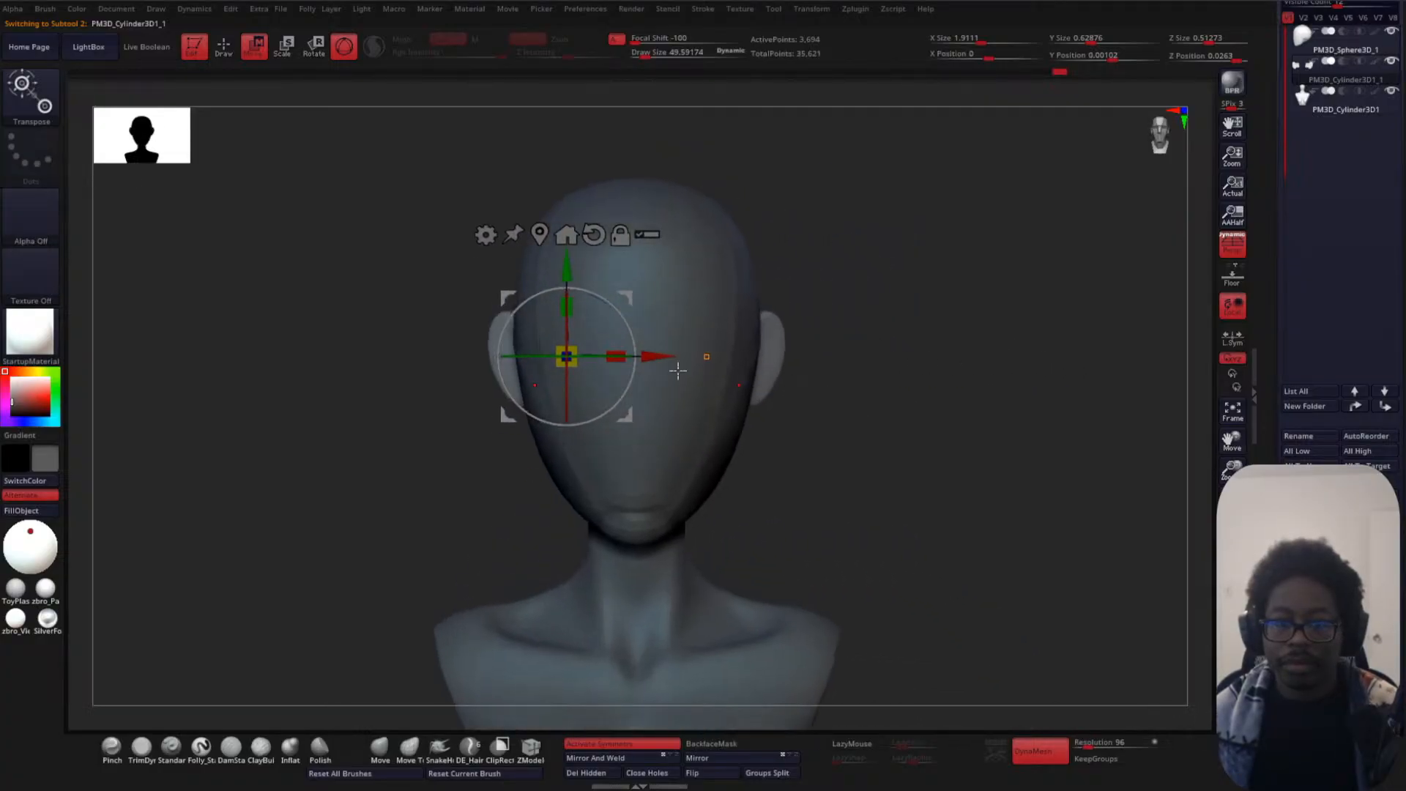
- Spread the ears slightly along X, undo their raised position, and restore the widened version from the undo history
drag(654, 354, 655, 355)
key(ctrl+z)
key(ctrl+z)
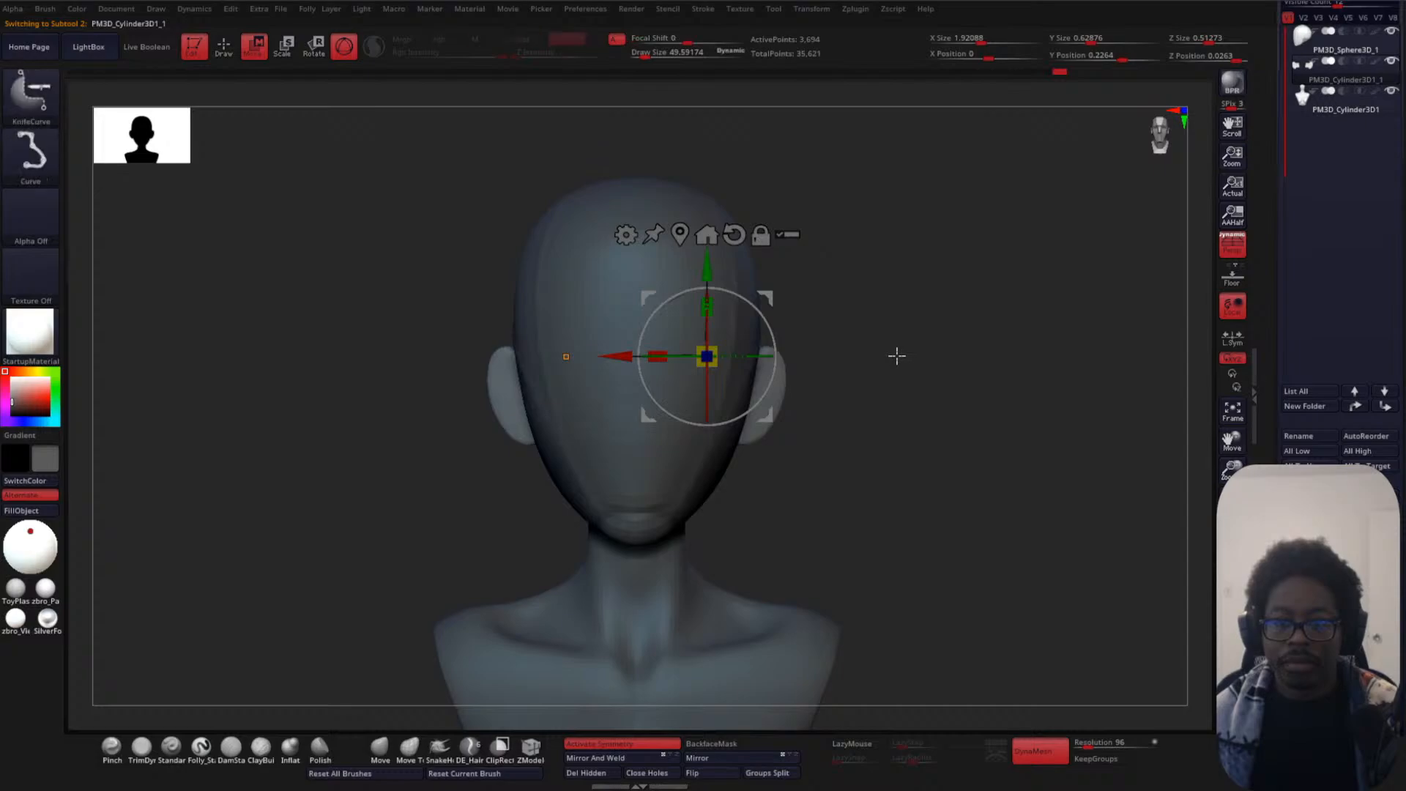
key(ctrl+z)
key(ctrl+z)
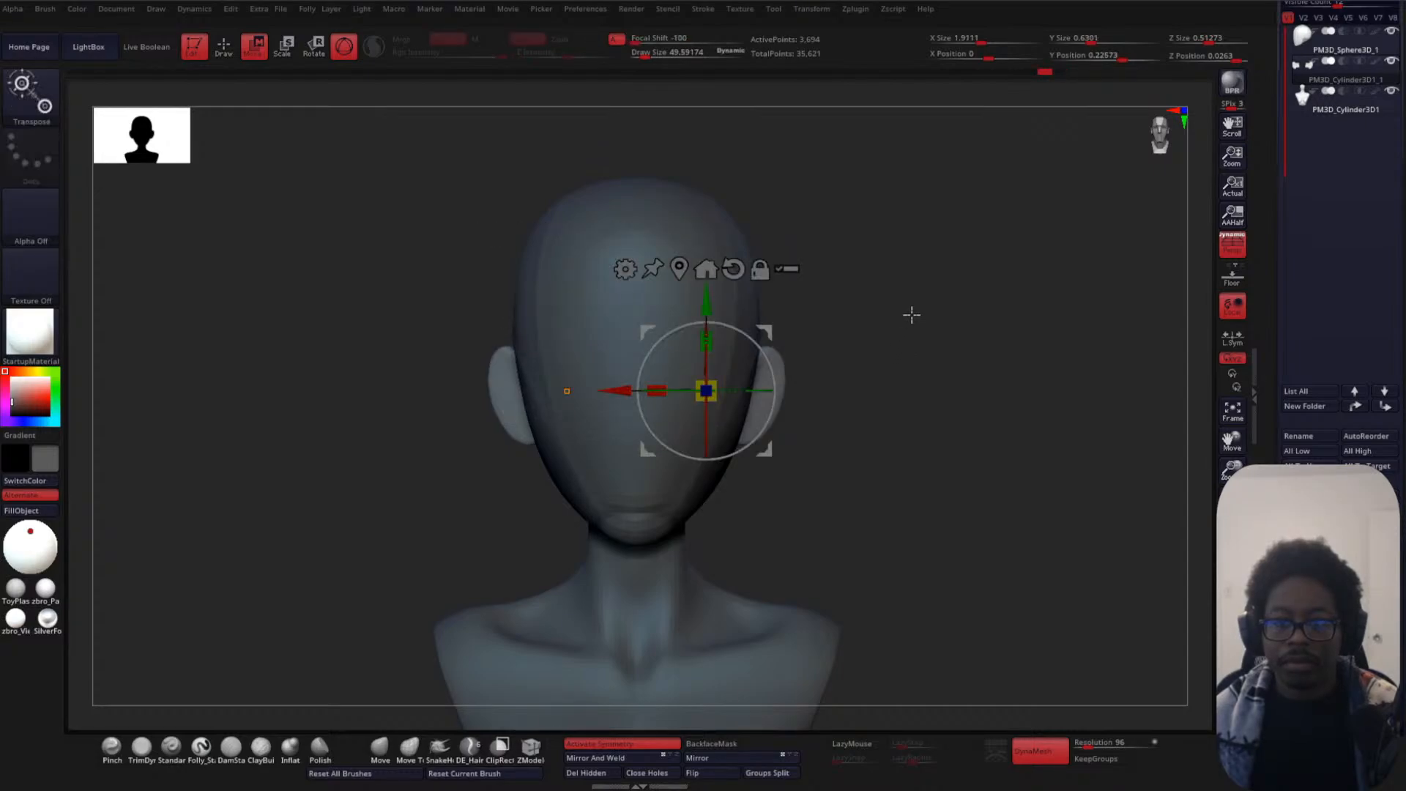
click(1057, 72)
- Raise both ears along Y to a Y position of about -0.03, working in front view and profile
ctrl+right_drag(956, 257, 932, 327)
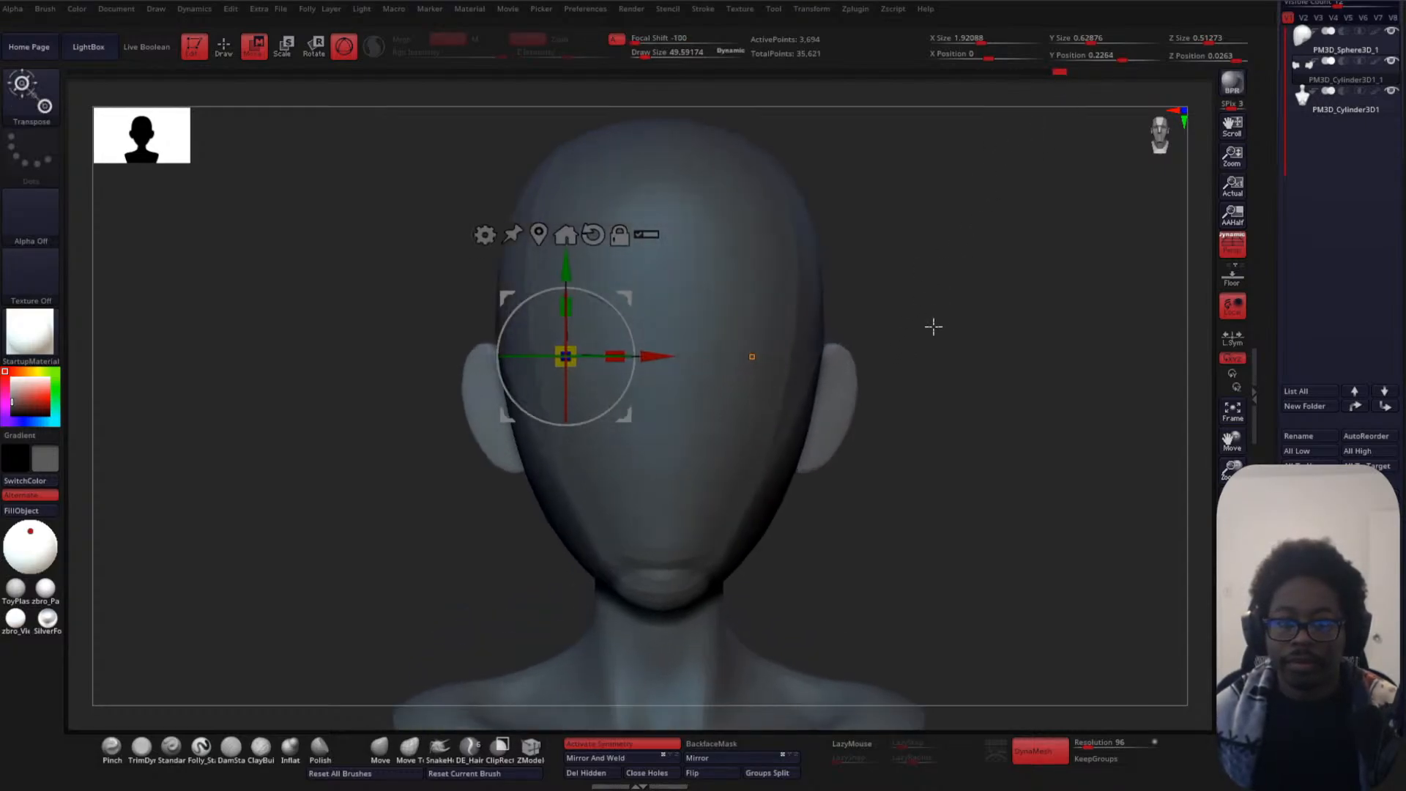
click(541, 225)
ctrl+right_drag(968, 411, 970, 370)
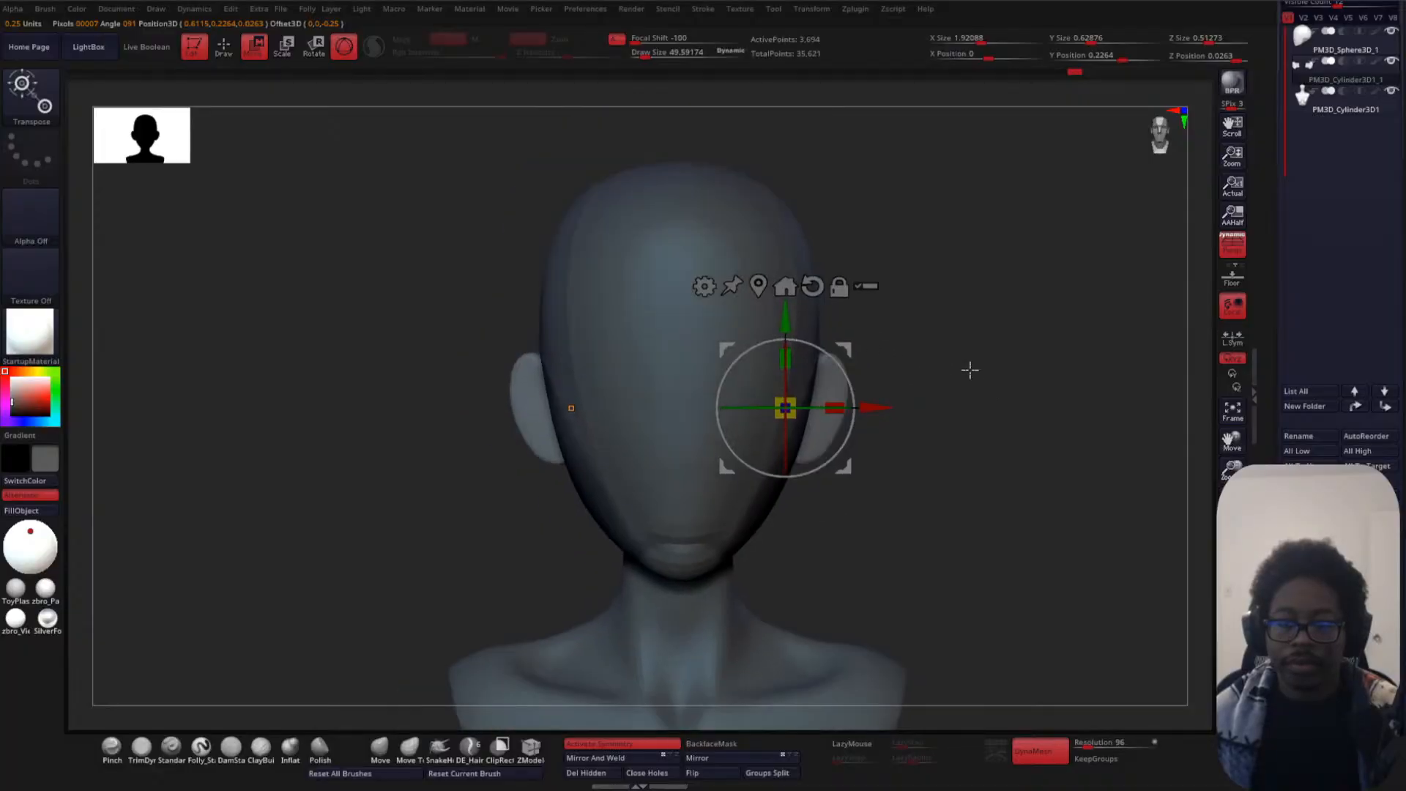
drag(788, 322, 789, 308)
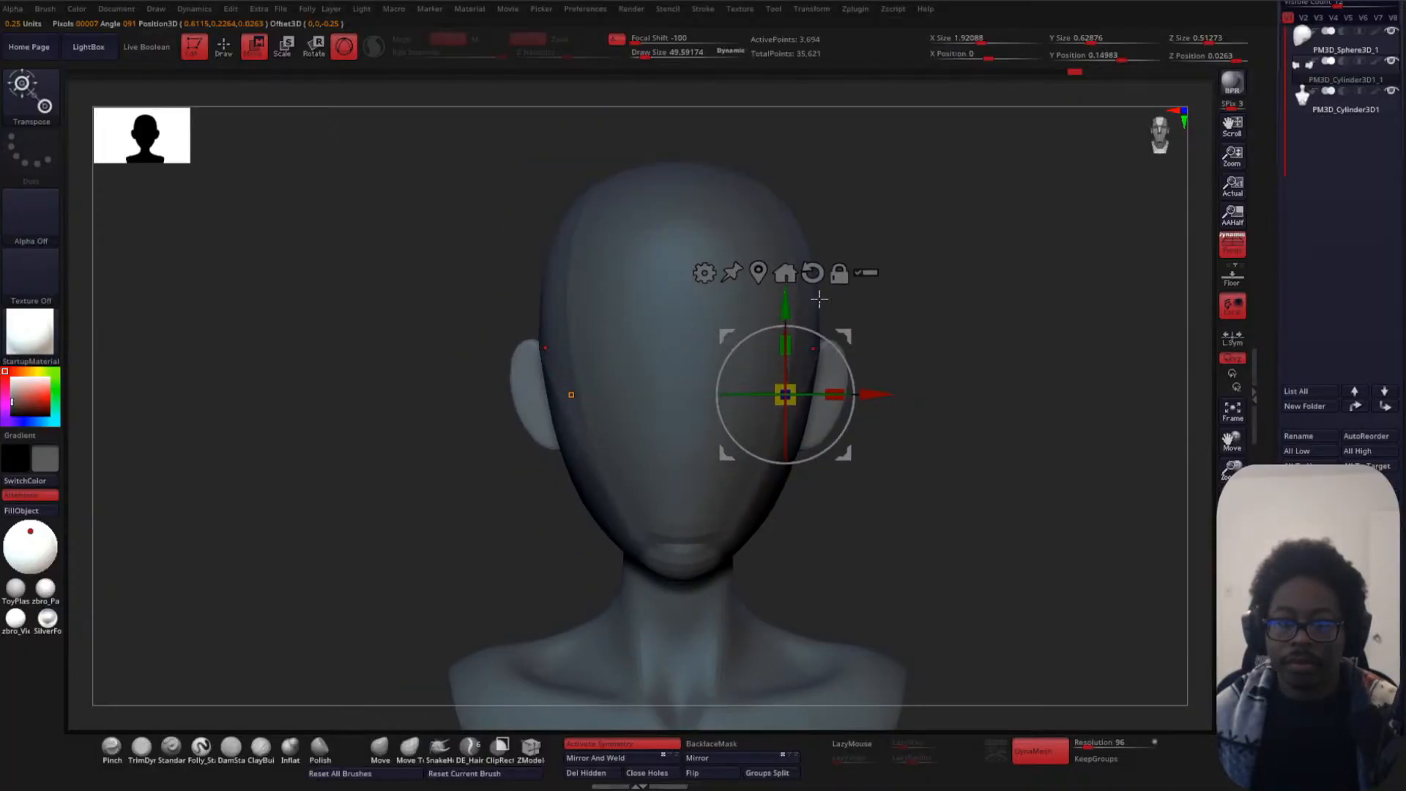
right_drag(1016, 391, 954, 380)
ctrl+right_drag(1056, 370, 961, 433)
drag(733, 360, 733, 324)
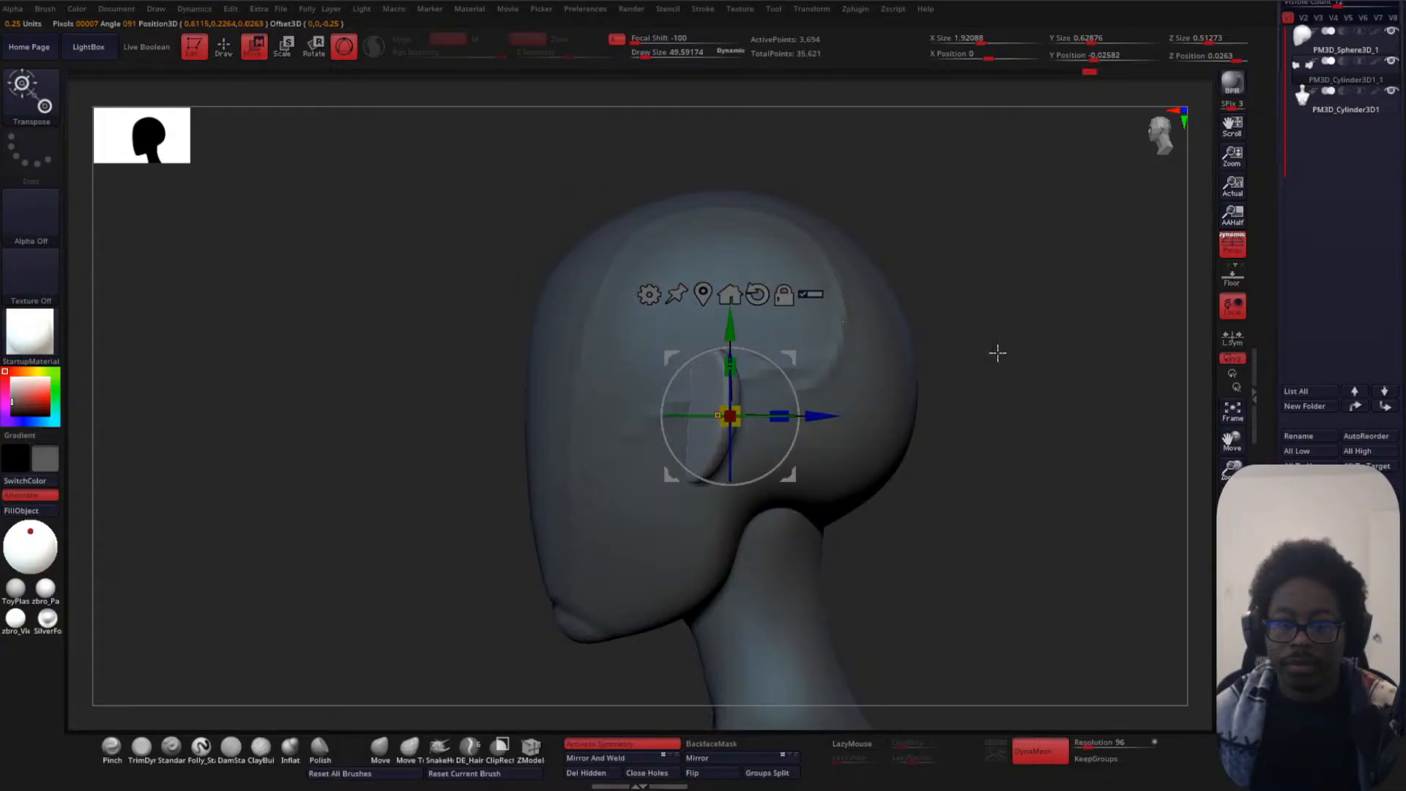
- Lower both ears along Y in profile to a Y position of about 0.10
right_drag(998, 351, 1074, 374)
drag(730, 366, 730, 398)
right_drag(791, 354, 843, 376)
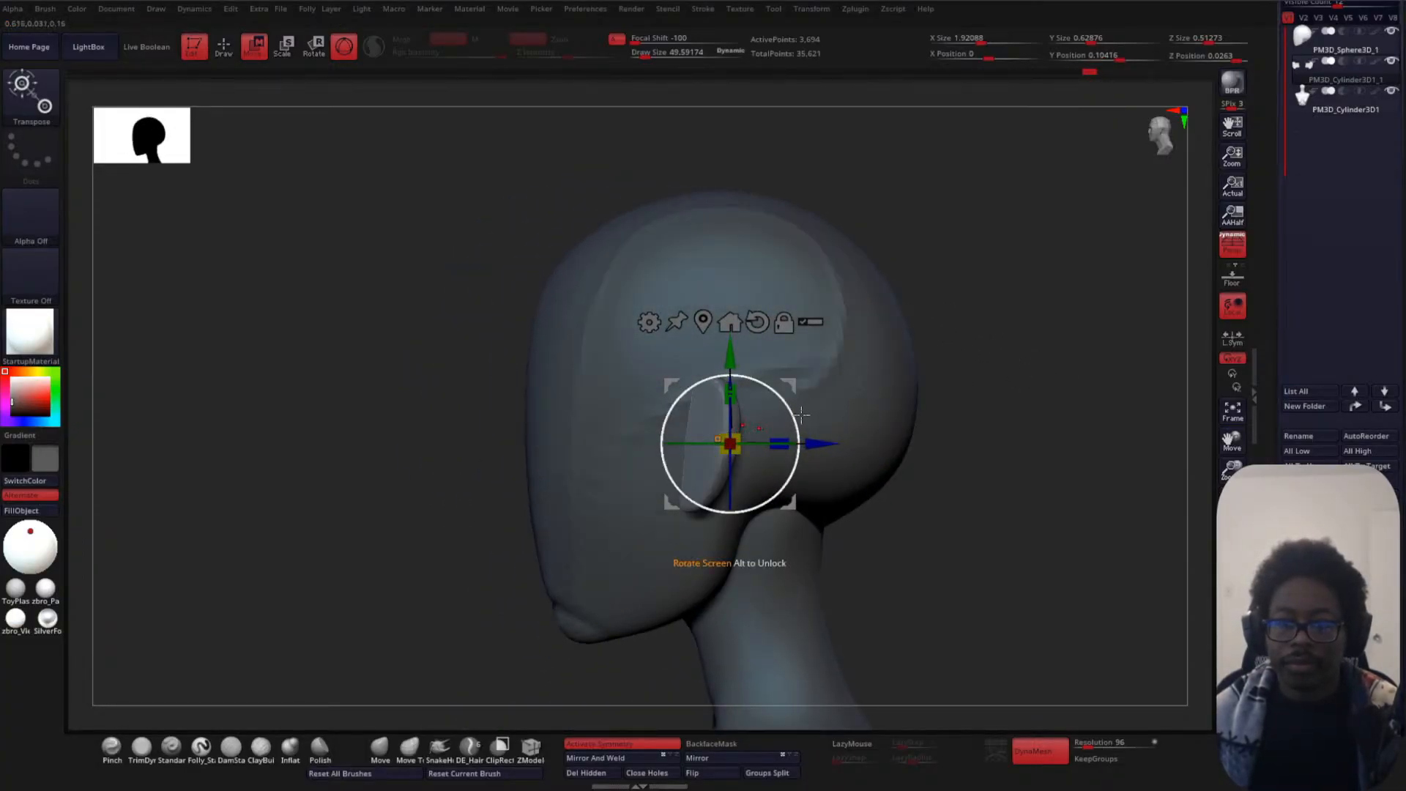
- Tilt the ears slightly in profile, then reset the gizmo orientation and shift them along Z to about 0.06
drag(793, 416, 801, 406)
alt+click(758, 322)
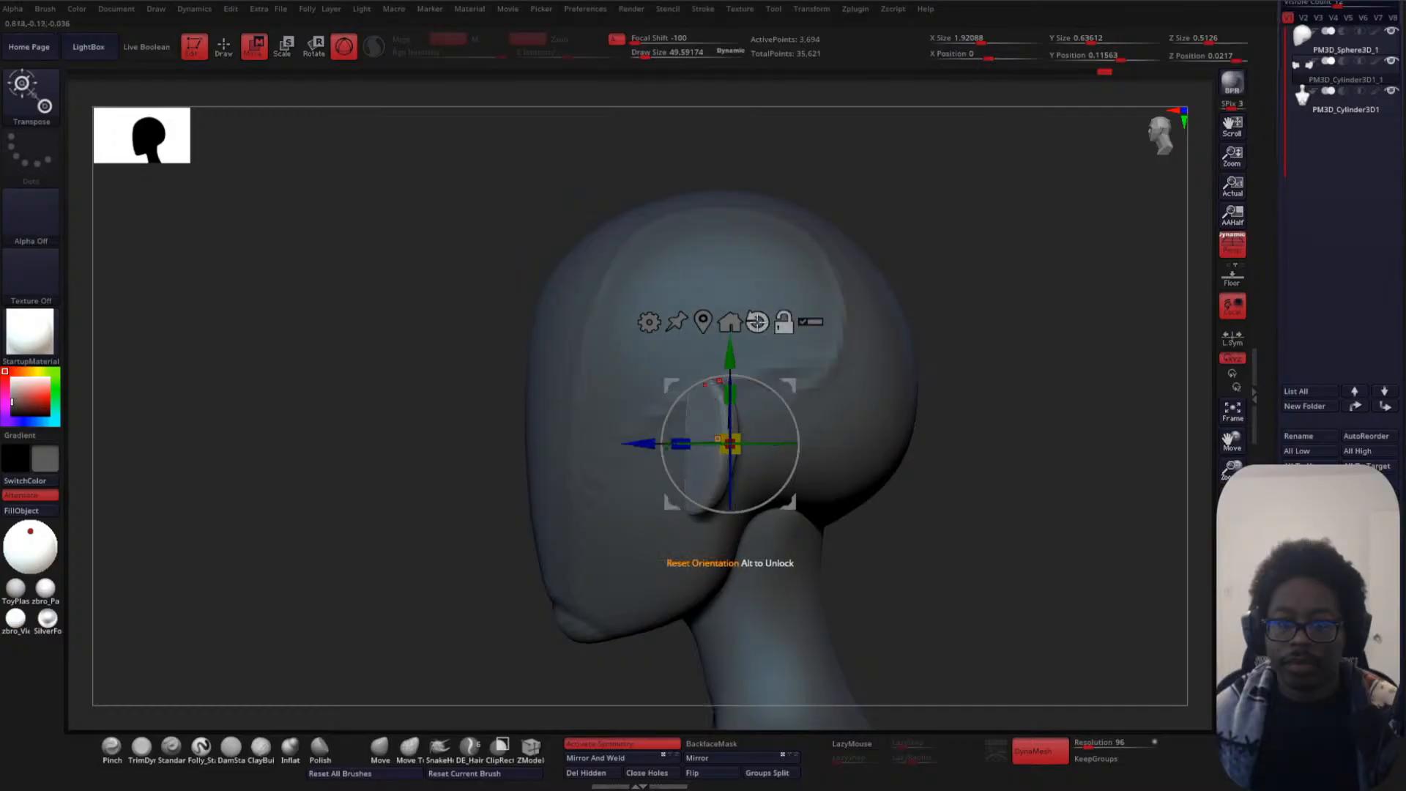
drag(636, 439, 644, 434)
drag(1083, 380, 1040, 399)
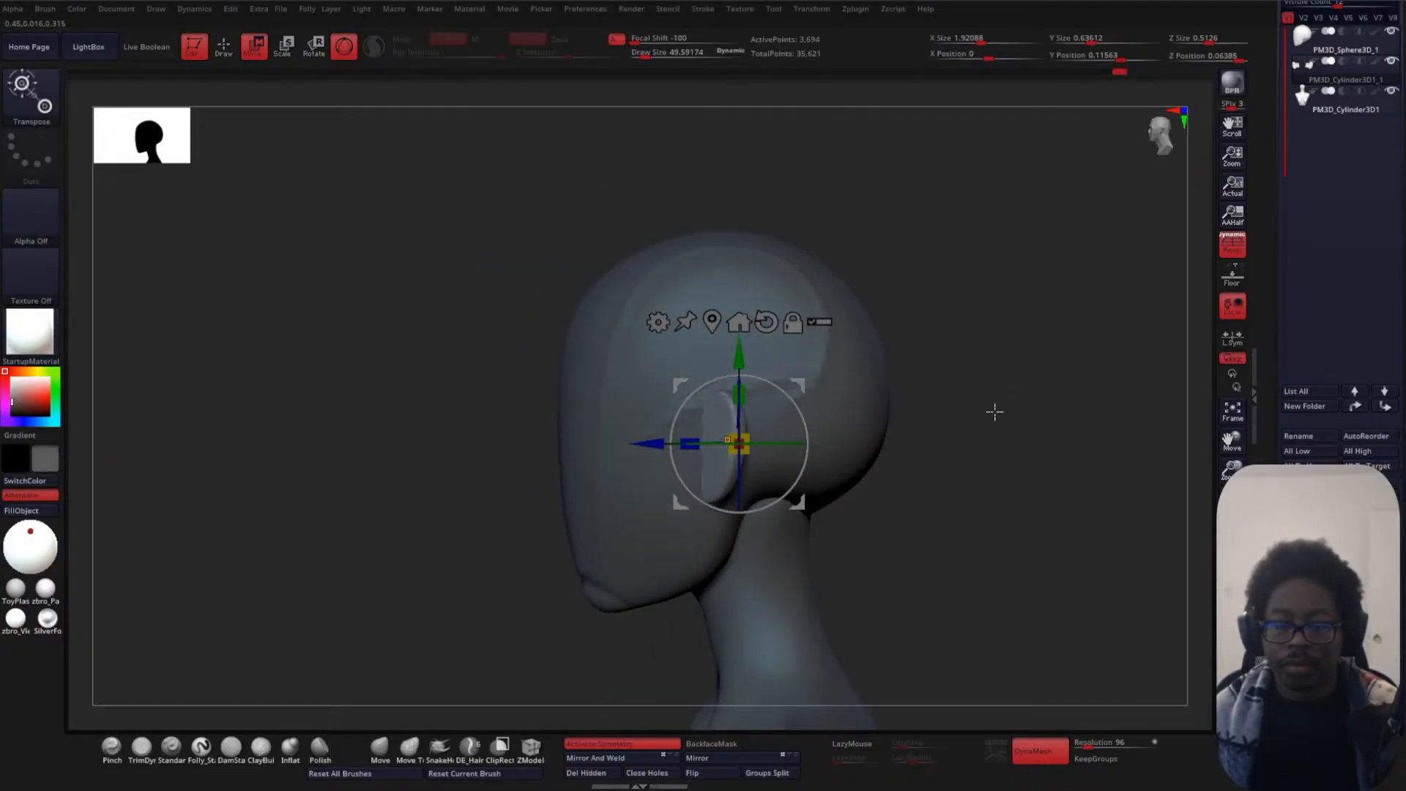
- Select the head and smooth away the old guide line and rough marks on the temple and cheek
key(q)
key(space)
key(shift)
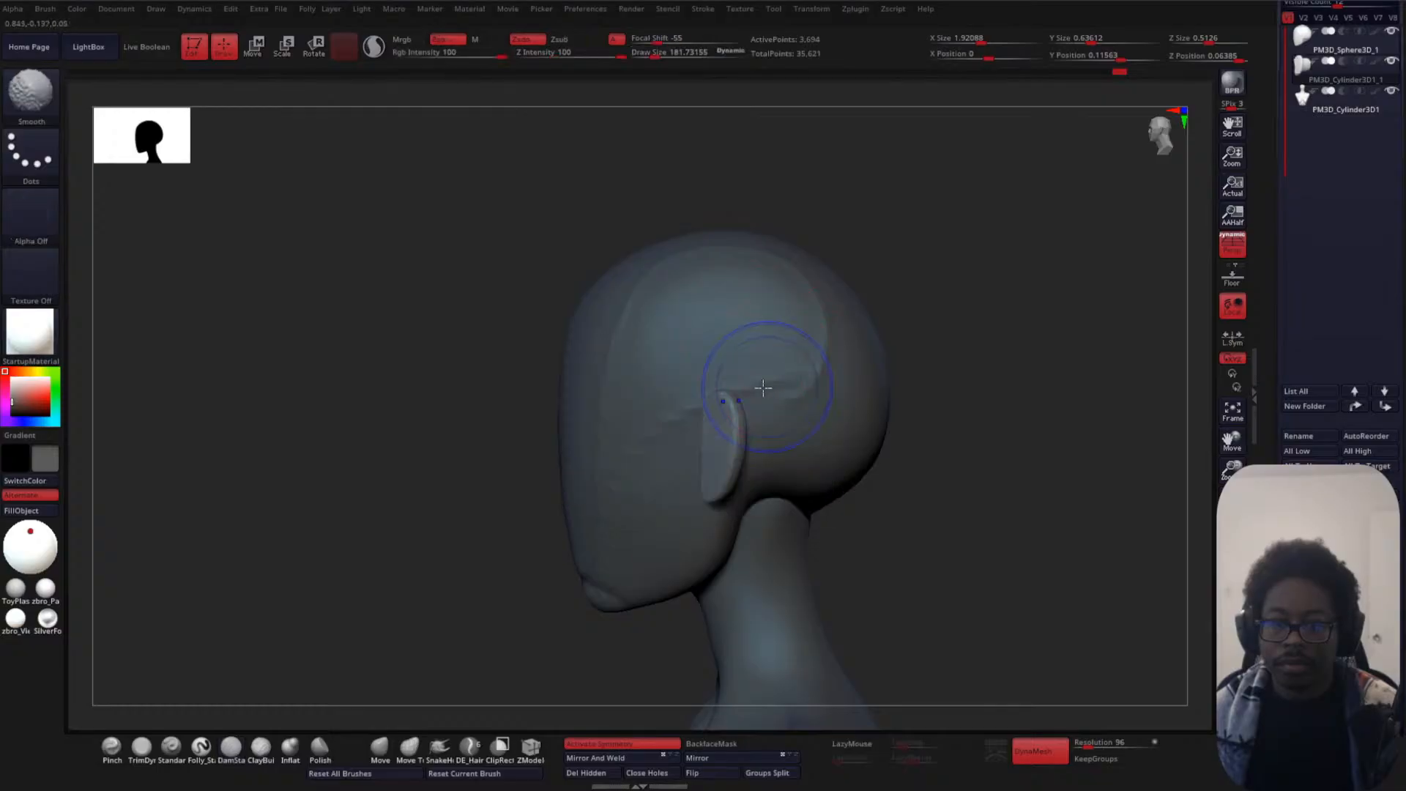
alt+click(768, 358)
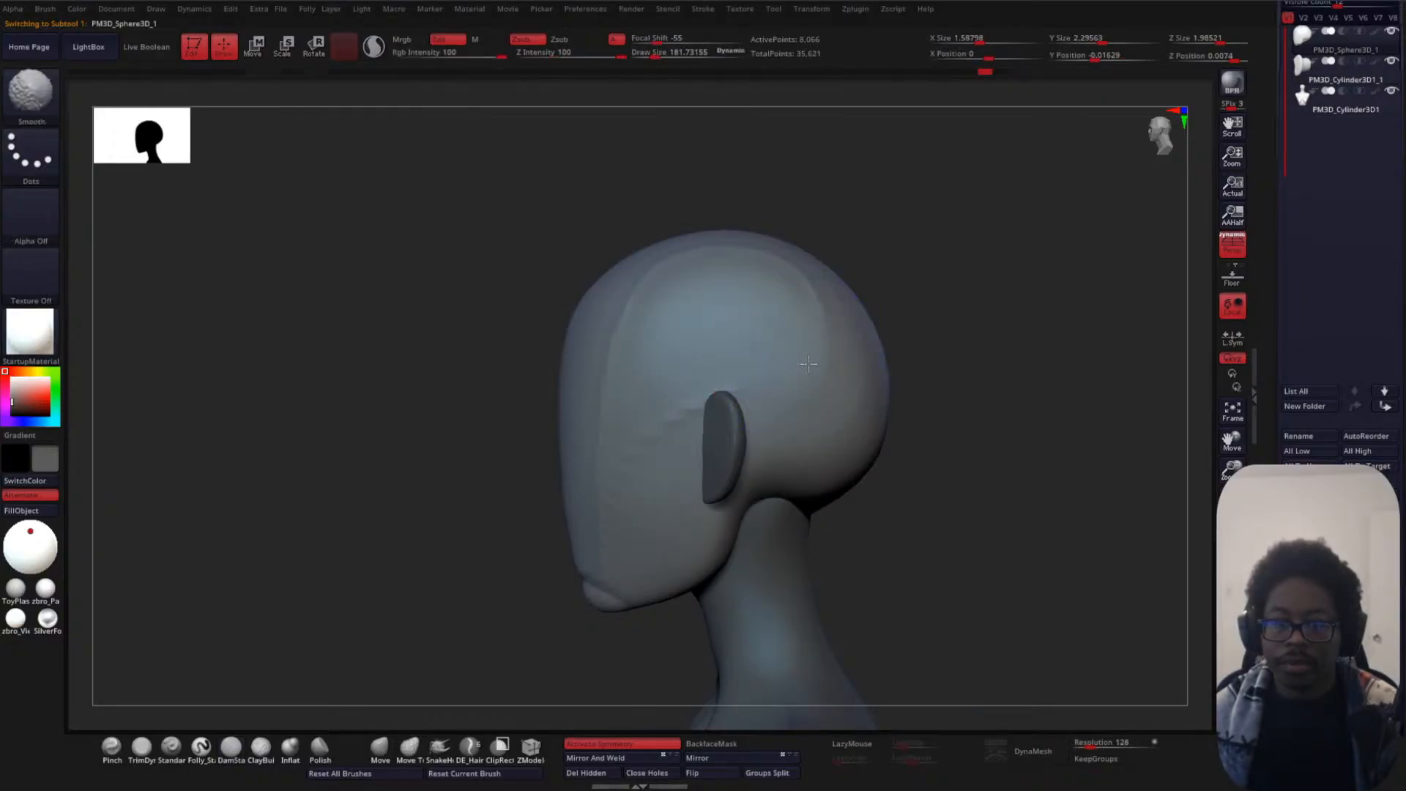
shift+drag(606, 344, 623, 432)
mouse_move(633, 441)
shift+mouse_down()
mouse_move(632, 462)
mouse_move(663, 392)
mouse_move(648, 469)
shift+mouse_up()
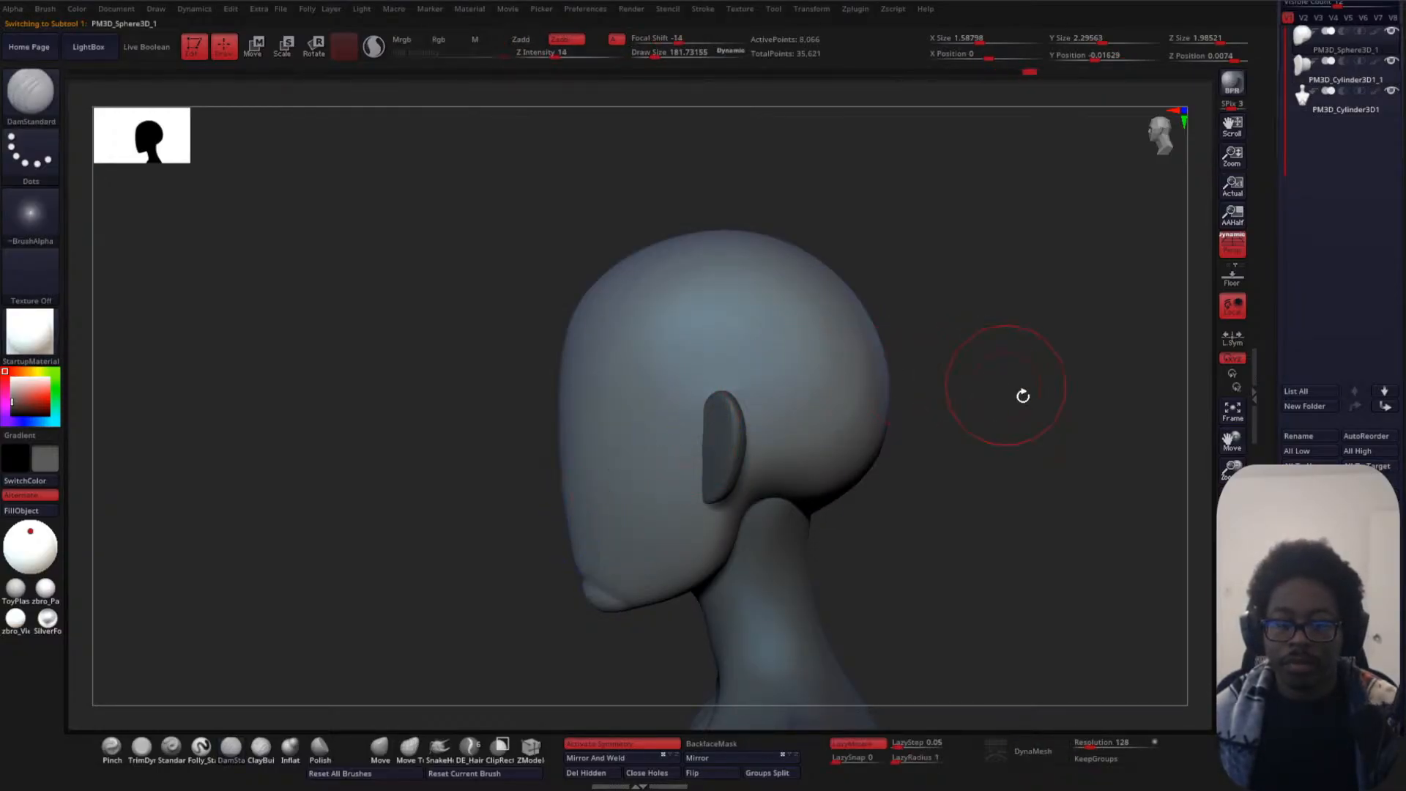
mouse_move(1004, 445)
mouse_down()
mouse_move(1076, 445)
mouse_move(967, 427)
mouse_move(982, 373)
mouse_move(1004, 426)
mouse_move(904, 402)
mouse_up()
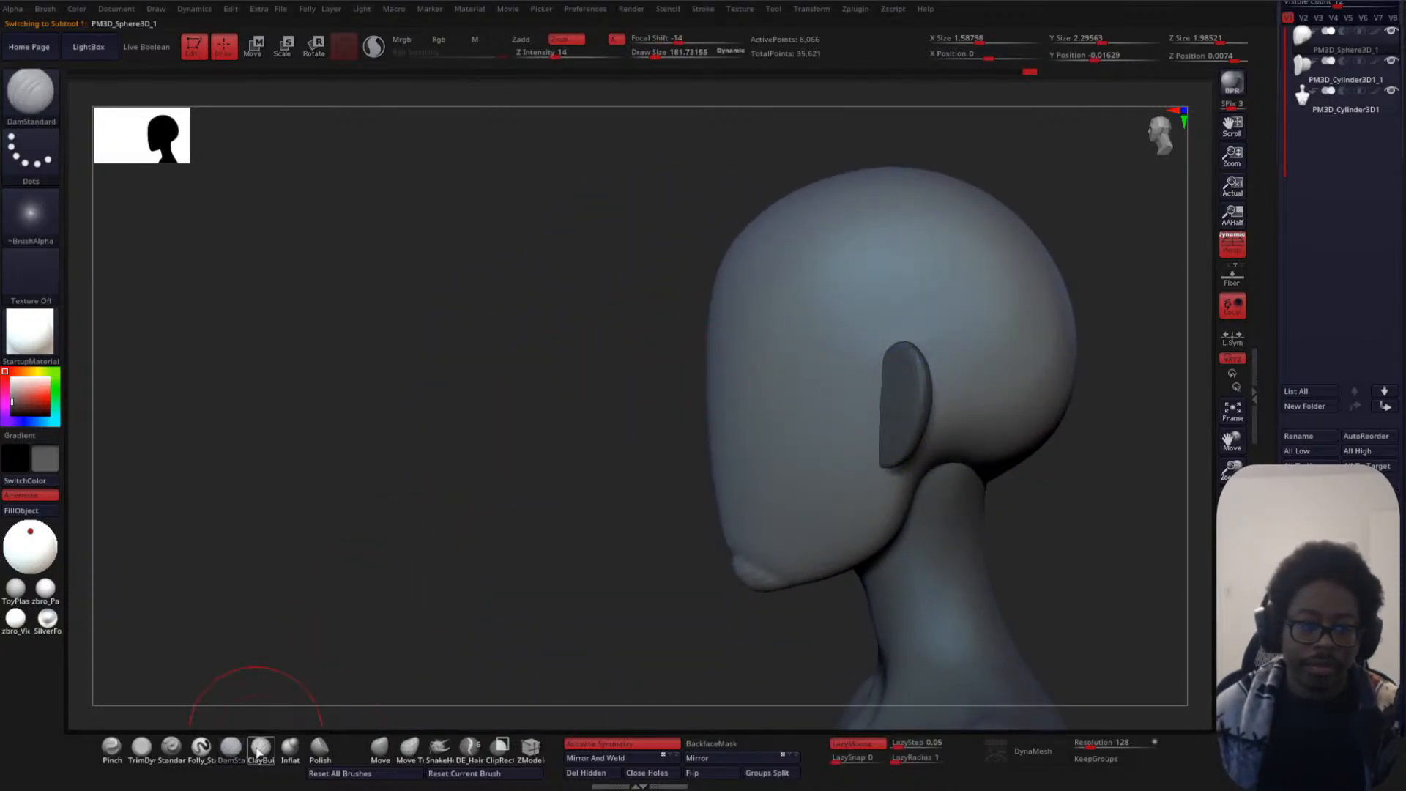
- Carve a horizontal guide line across the face at ear-top height with DamStandard at a draw size of about 64
key(space)
drag(557, 412, 544, 410)
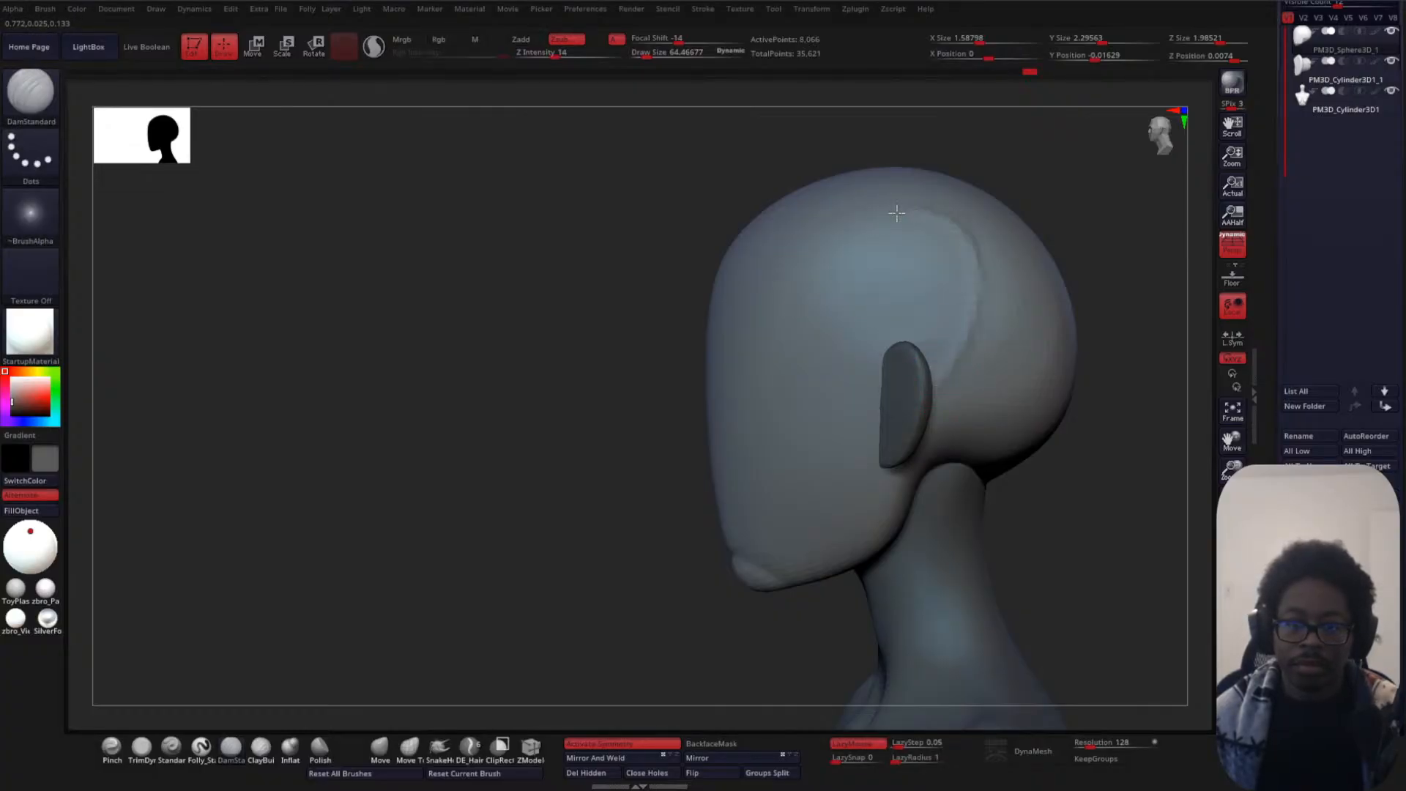
drag(447, 617, 512, 590)
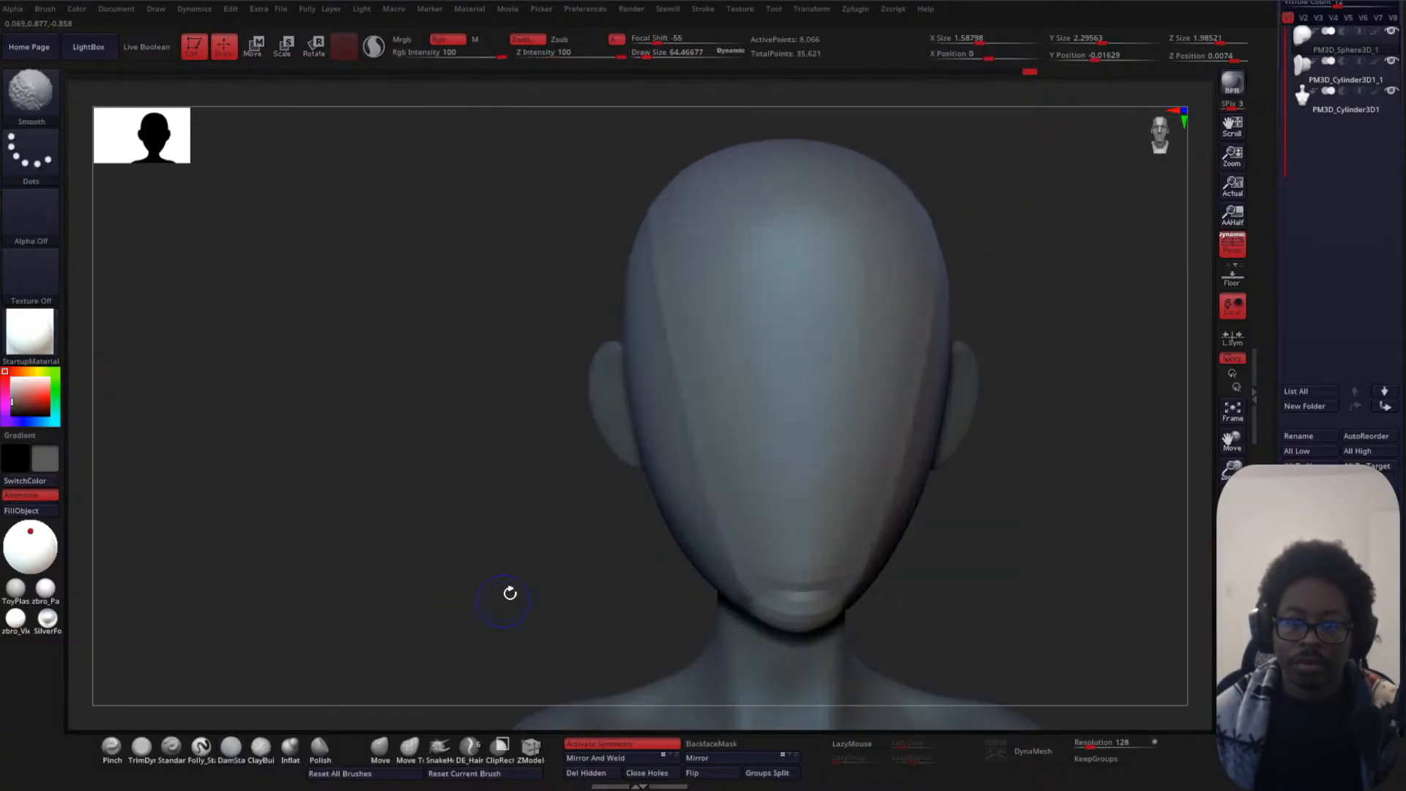
drag(1062, 424, 736, 518)
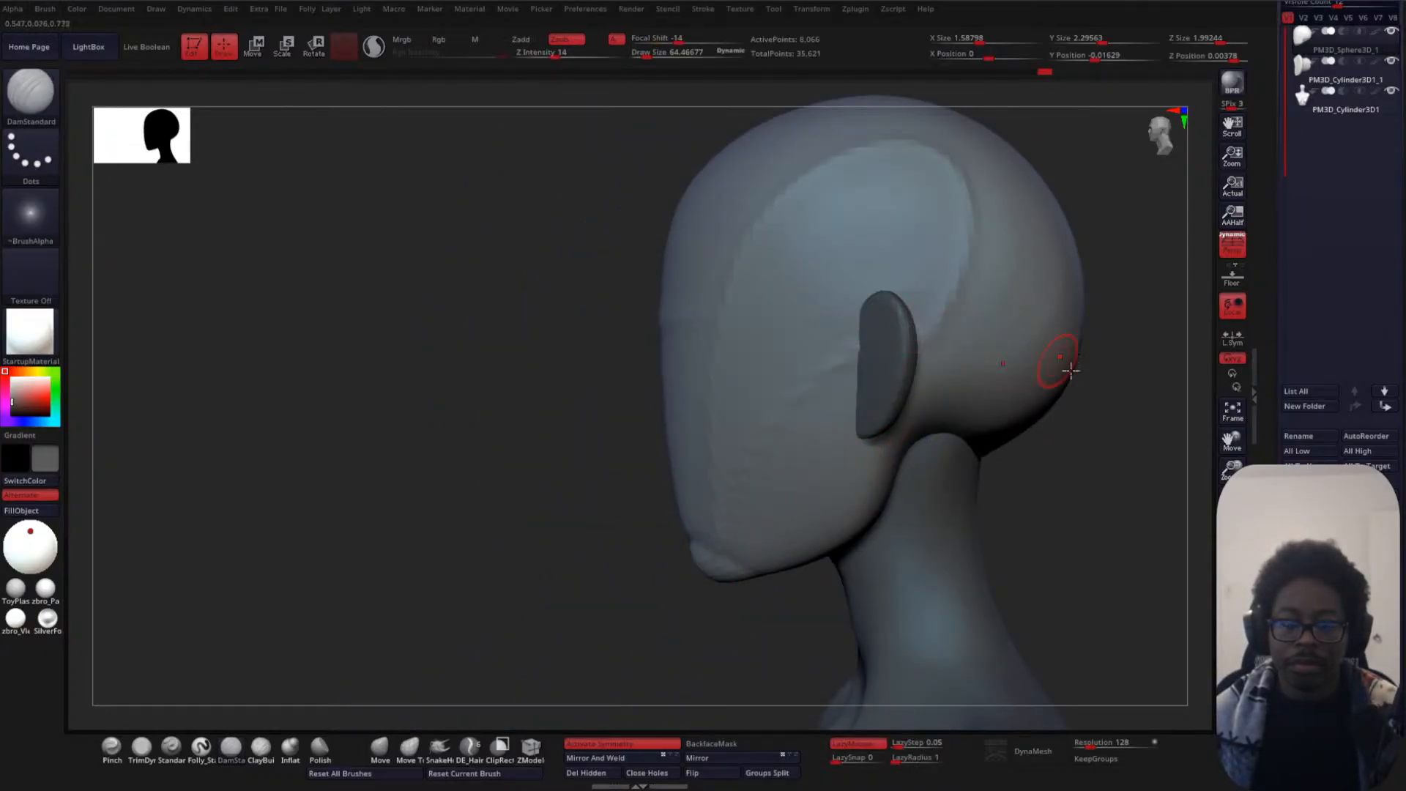
drag(1161, 408, 1092, 449)
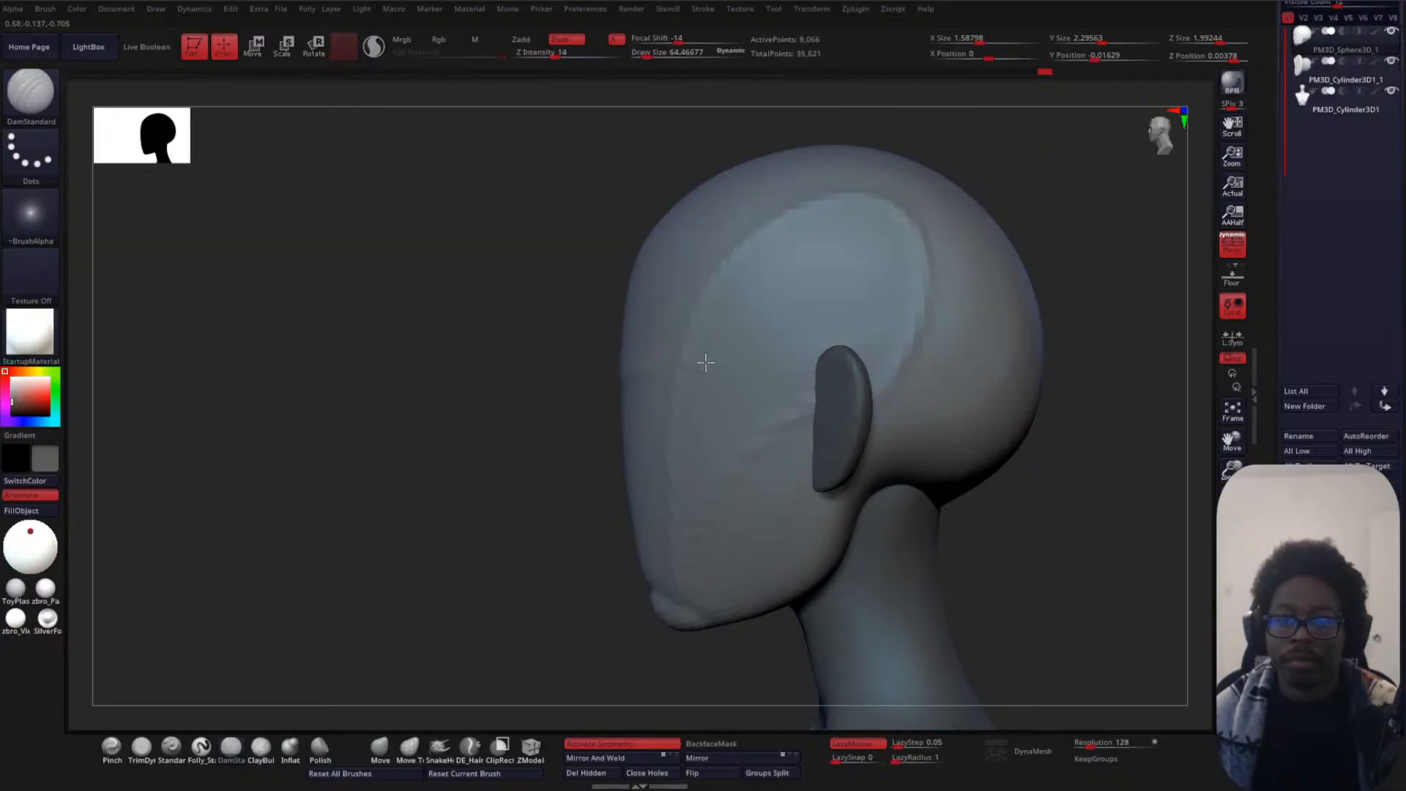
drag(366, 557, 908, 359)
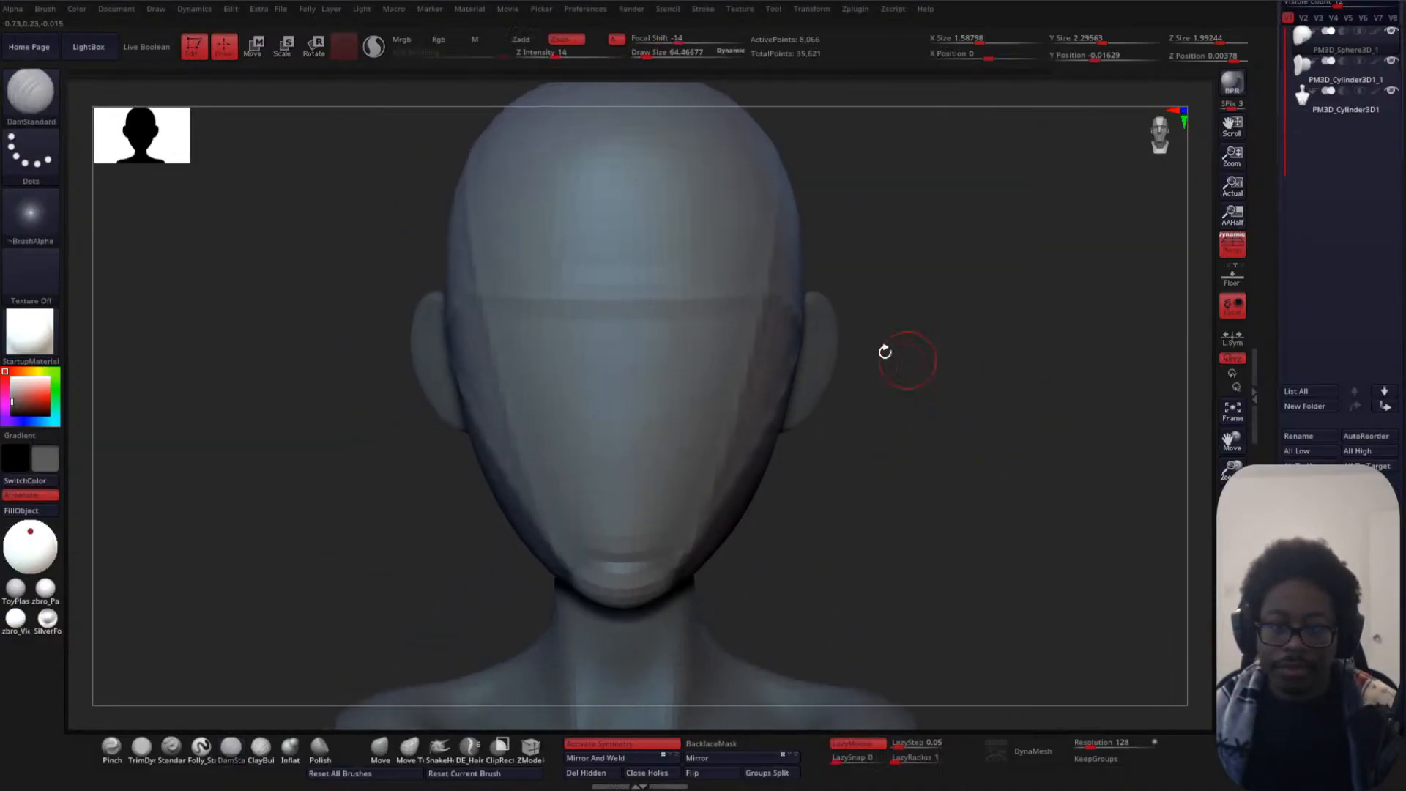
- Carve symmetrical eye sockets beside the nose, below the guide line, with ClayBuildup at a draw size of about 100
click(260, 748)
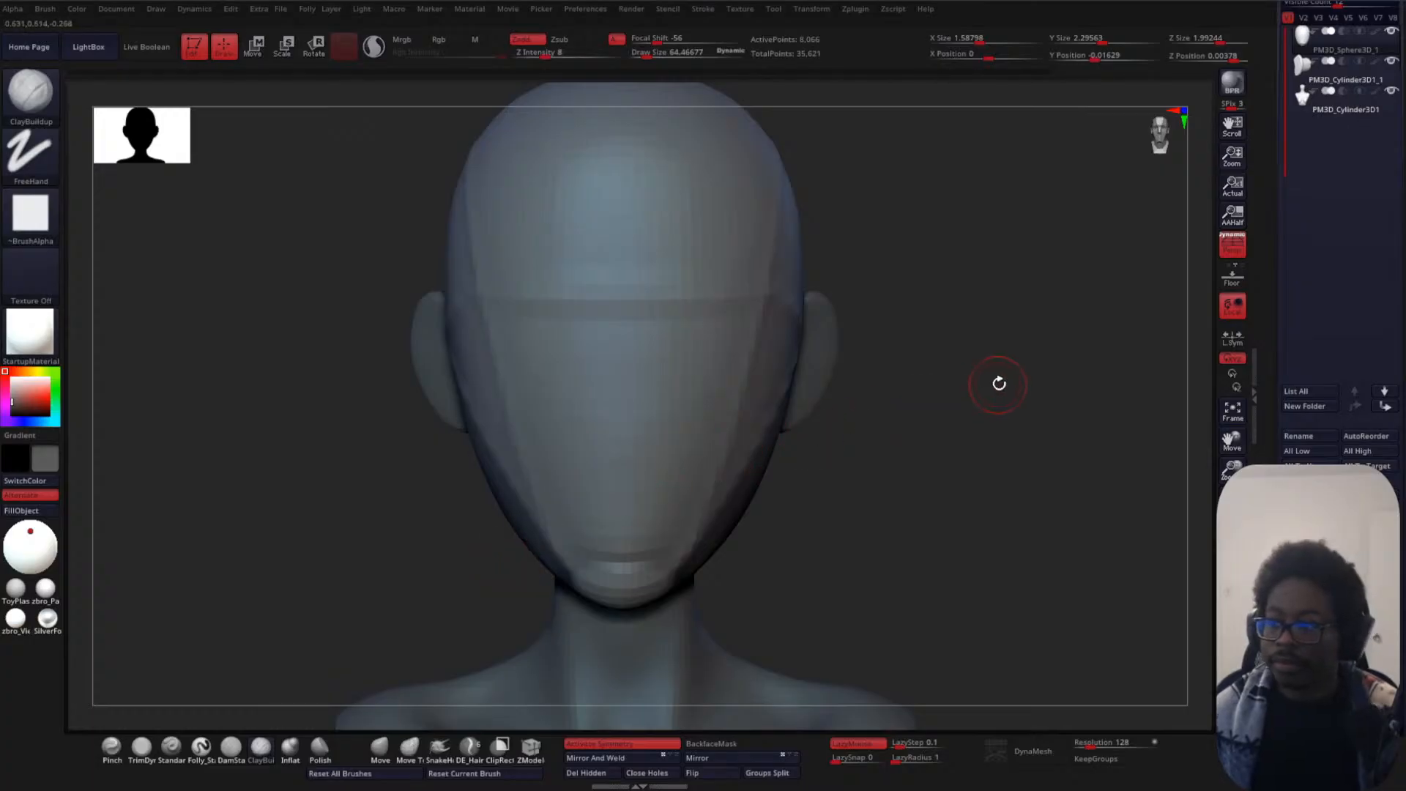
key(space)
drag(999, 383, 1005, 381)
key(space)
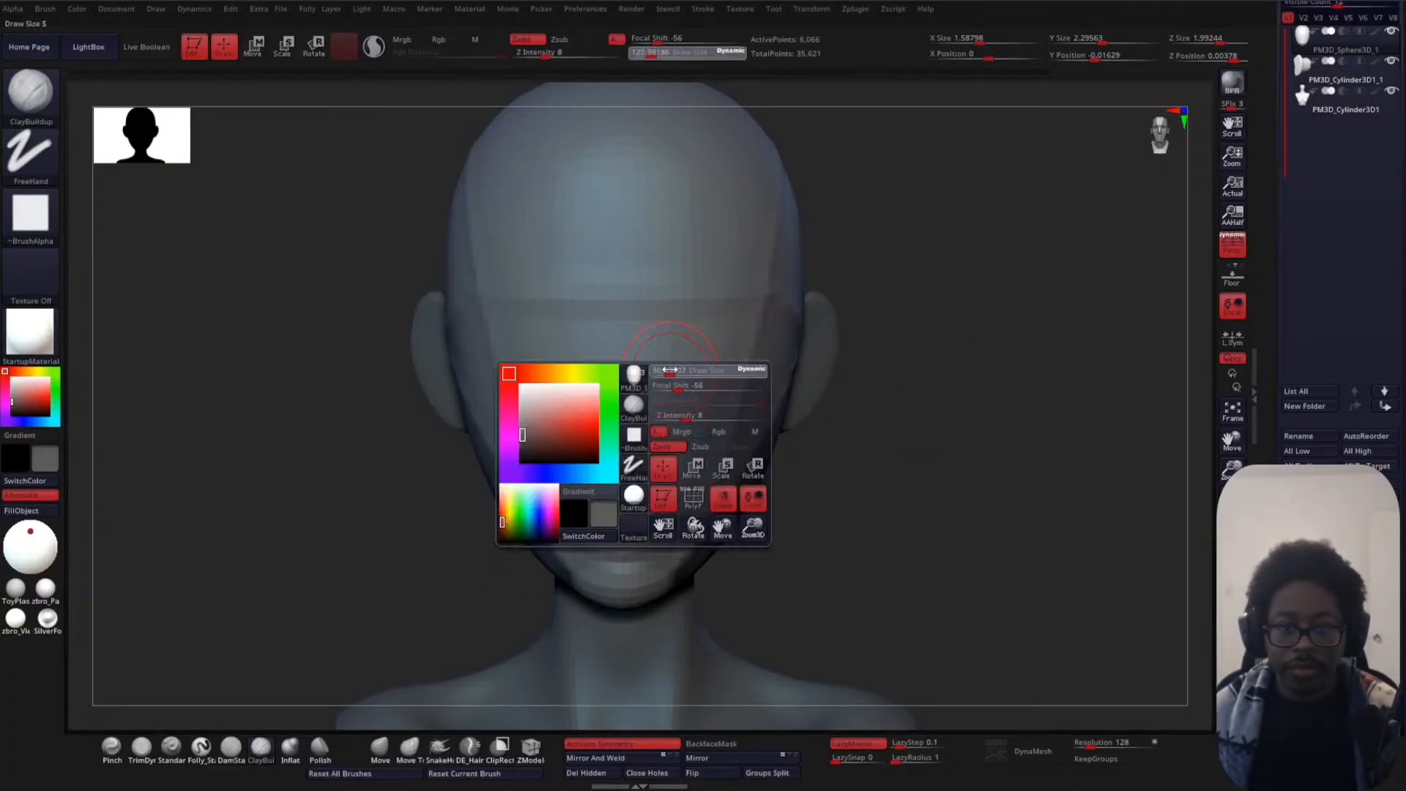
mouse_move(671, 375)
mouse_down()
mouse_move(684, 388)
mouse_move(673, 415)
mouse_up()
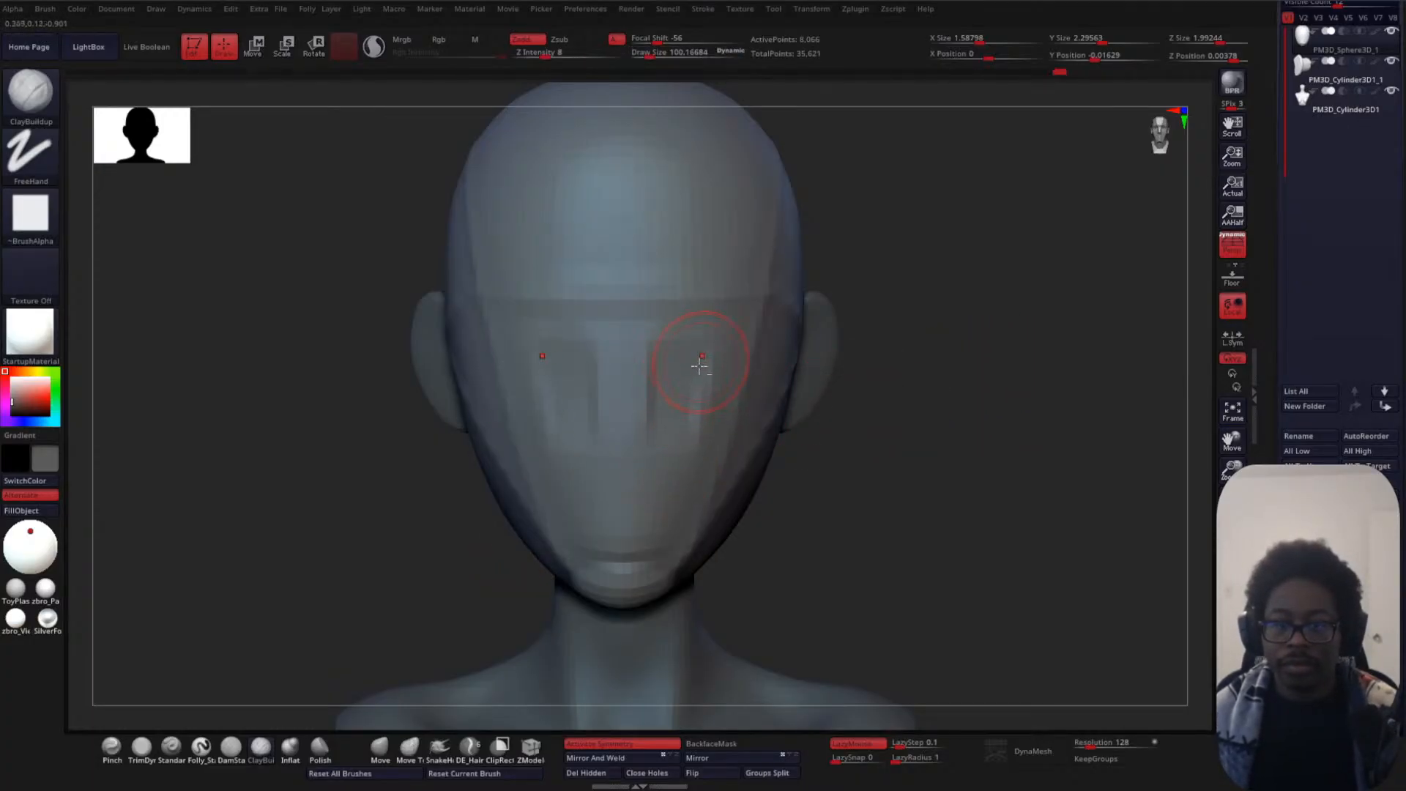
mouse_move(699, 366)
alt+mouse_down()
mouse_move(694, 425)
mouse_move(683, 383)
mouse_move(736, 343)
mouse_move(675, 348)
mouse_move(726, 331)
mouse_move(674, 397)
alt+mouse_up()
alt+drag(690, 343, 690, 432)
- Block in the mouth area below the nose with ClayBuildup, undoing the first stroke and repeating it lower
alt+drag(634, 494, 686, 475)
key(ctrl+z)
alt+drag(620, 506, 674, 504)
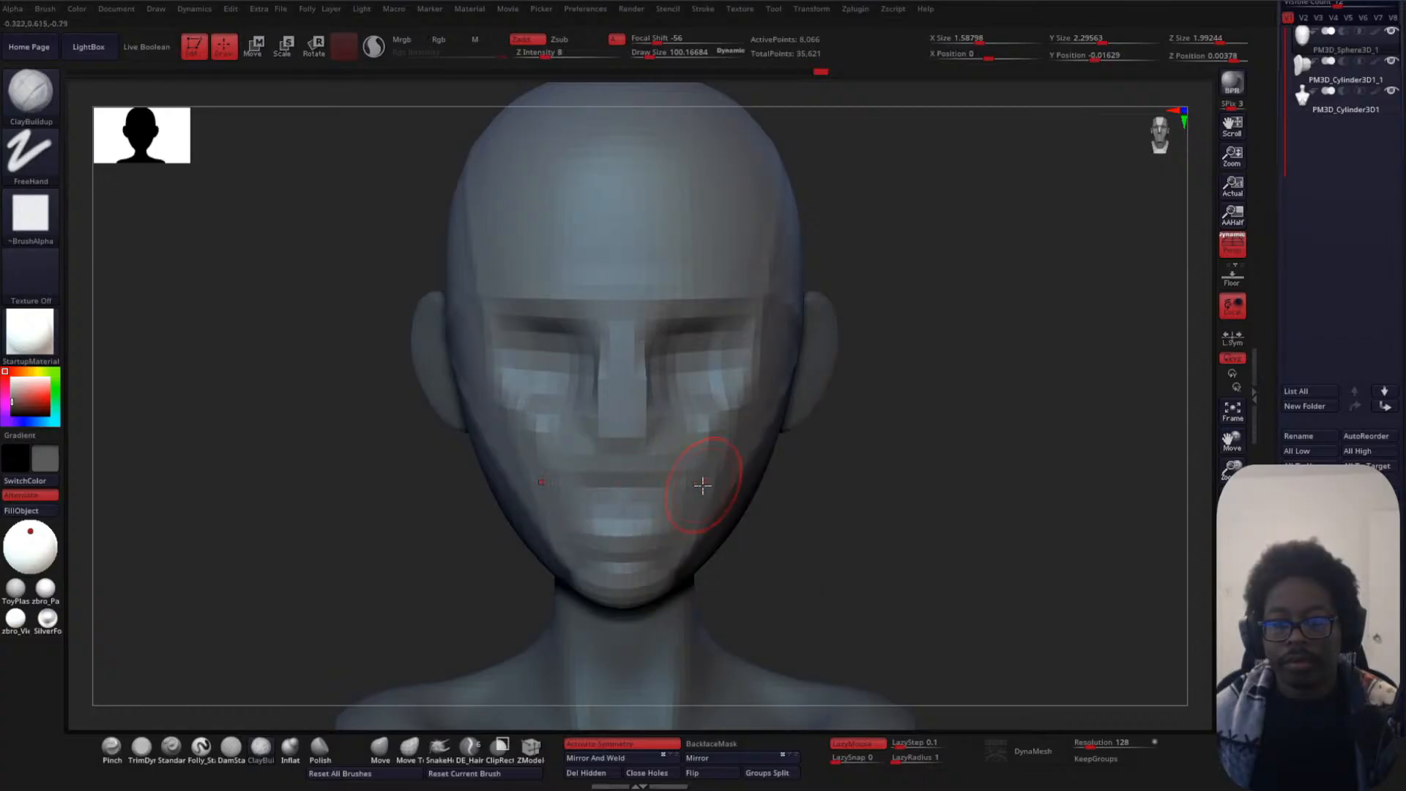
- Deepen the eye sockets and define the cheek planes and nose sides in three-quarter view
drag(916, 492, 846, 471)
drag(511, 547, 693, 435)
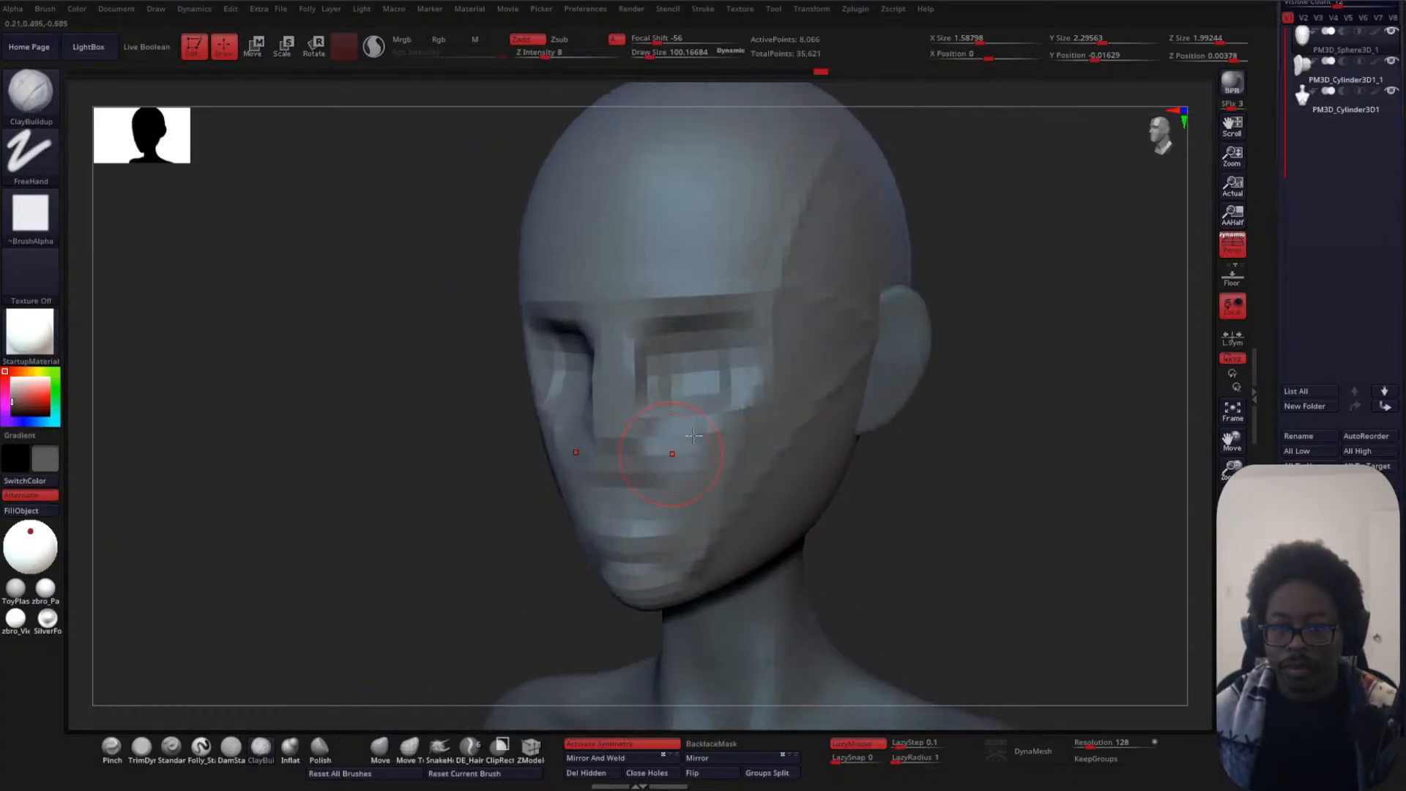
mouse_move(720, 375)
alt+mouse_down()
mouse_move(709, 429)
mouse_move(688, 390)
mouse_move(722, 396)
alt+mouse_up()
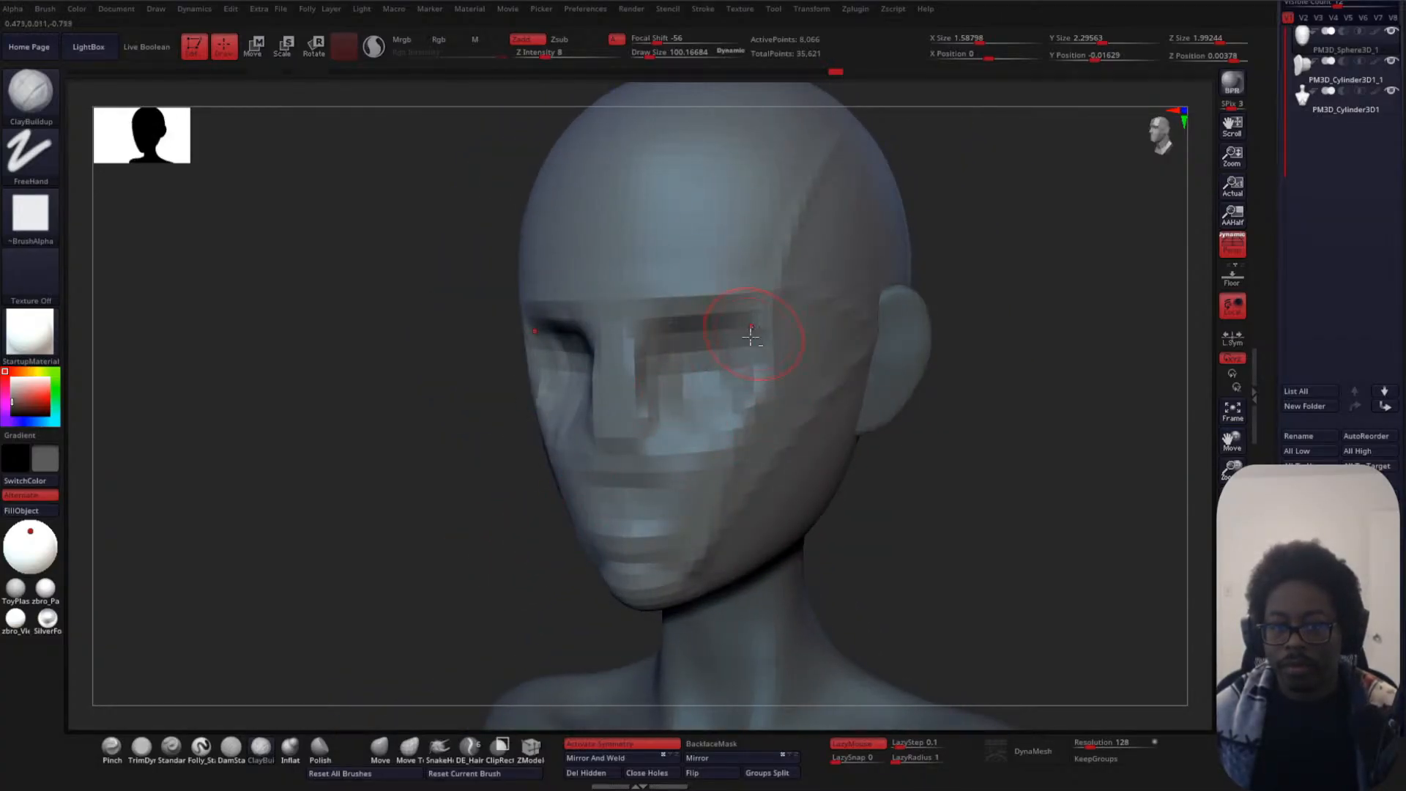
mouse_move(753, 334)
alt+mouse_down()
mouse_move(740, 373)
mouse_move(662, 356)
mouse_move(654, 403)
alt+mouse_up()
shift+drag(308, 578, 525, 492)
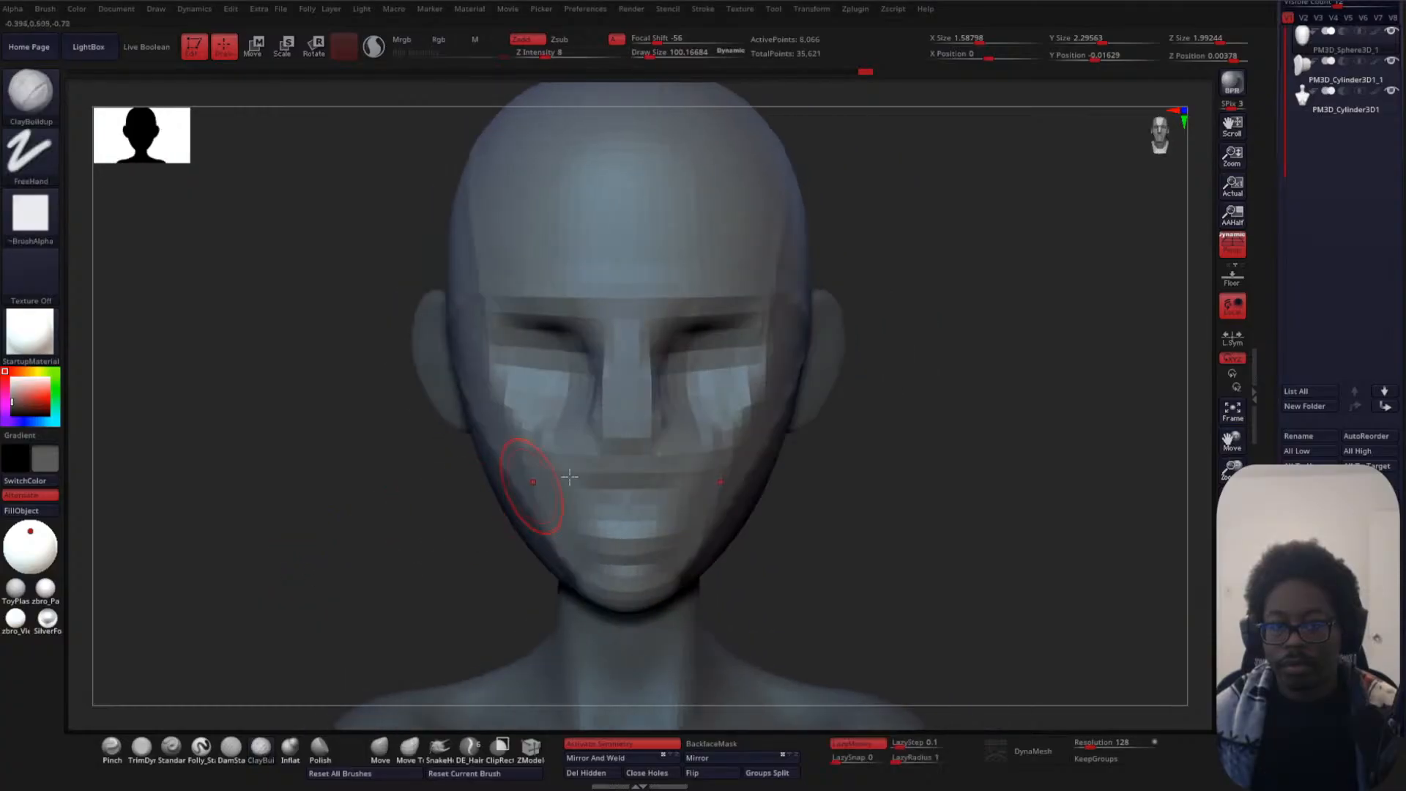
- Build up the mouth area between the nose and chin, comparing front view and profile
mouse_move(934, 478)
alt+mouse_down()
mouse_move(956, 430)
mouse_move(434, 521)
alt+mouse_up()
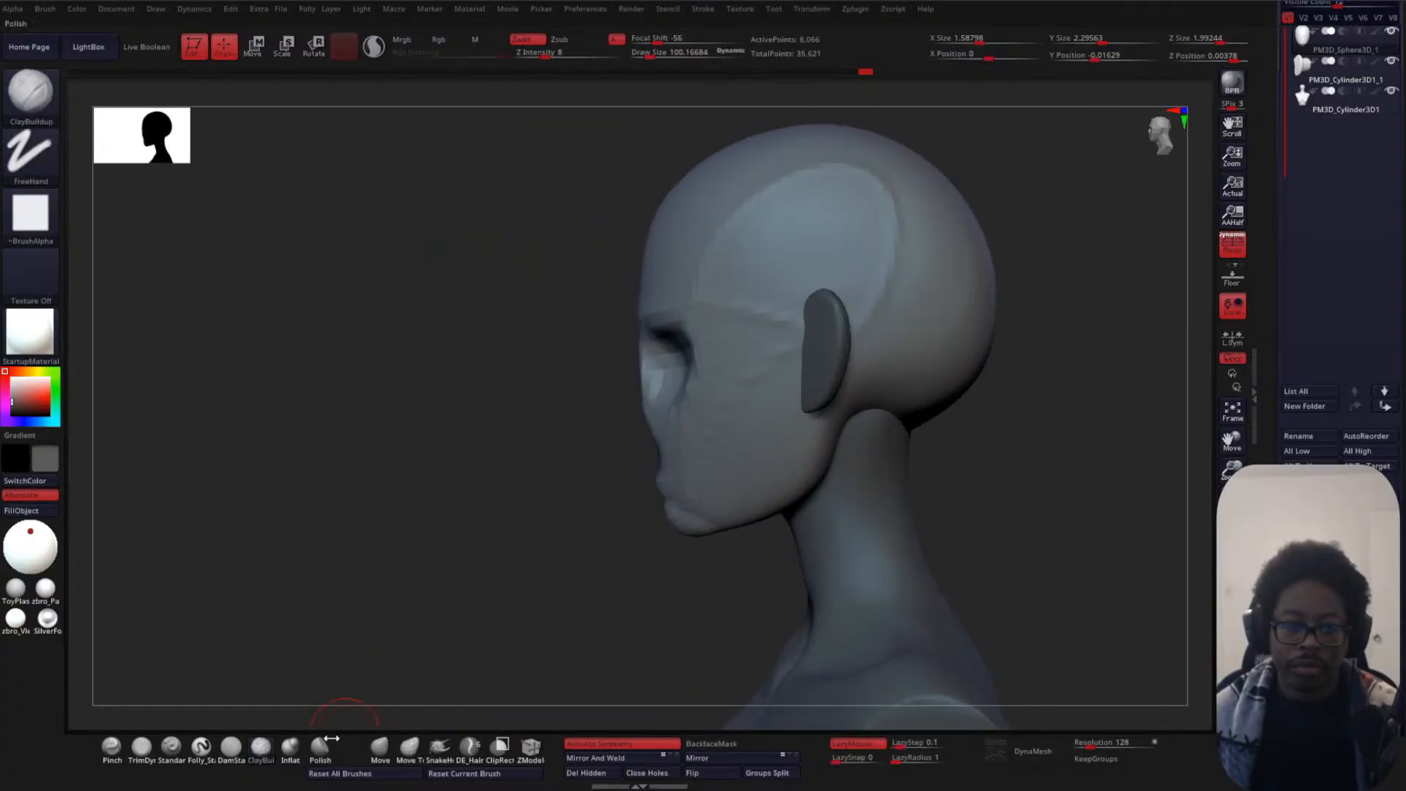
shift+drag(359, 587, 534, 503)
drag(639, 492, 639, 437)
mouse_move(952, 468)
mouse_down()
mouse_move(640, 486)
mouse_move(645, 498)
mouse_up()
mouse_move(455, 542)
alt+mouse_down()
mouse_move(481, 527)
mouse_move(476, 584)
alt+mouse_up()
- Pull the nose tip forward in profile with the Move brush at a draw size of about 195
click(379, 746)
key(space)
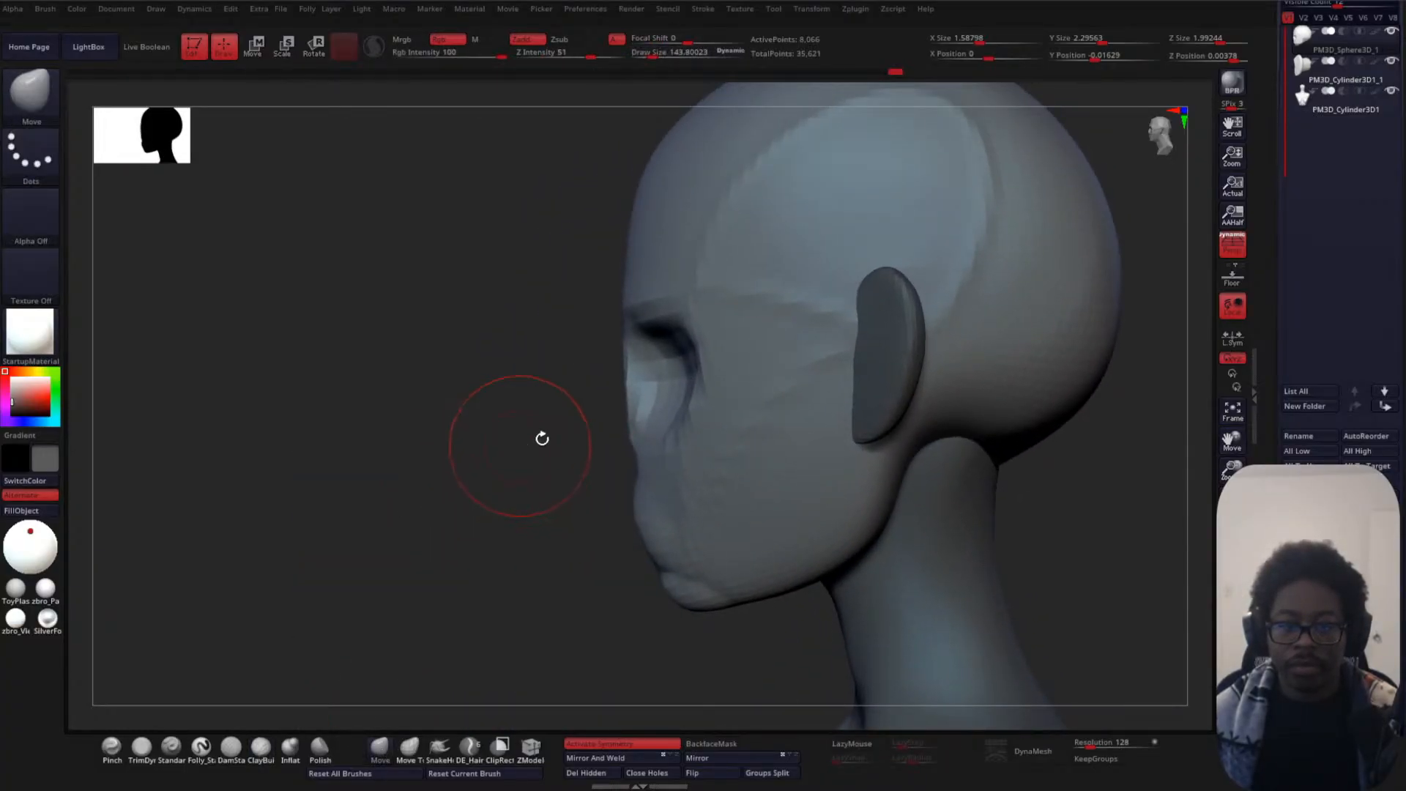
key(space)
drag(623, 431, 588, 449)
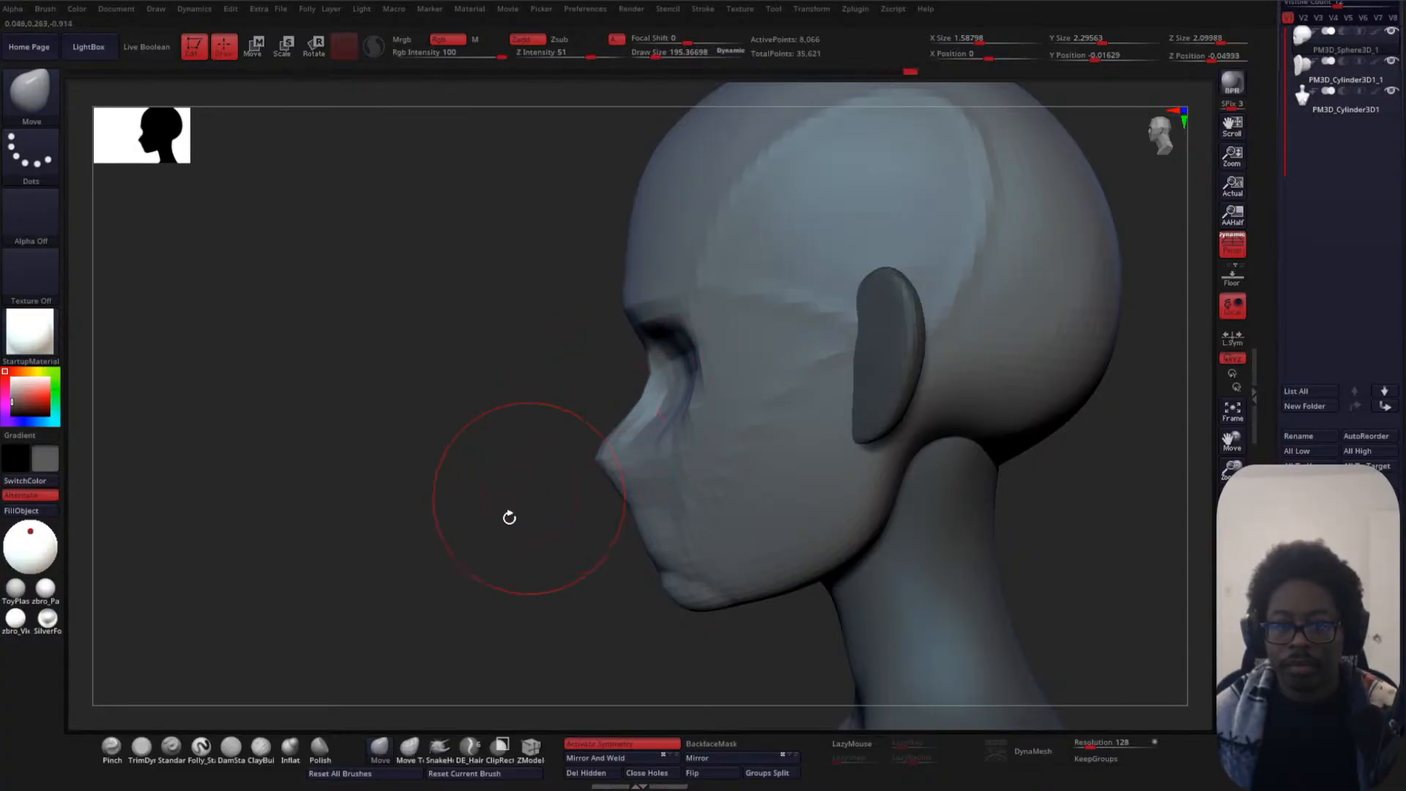
shift+drag(509, 512, 565, 504)
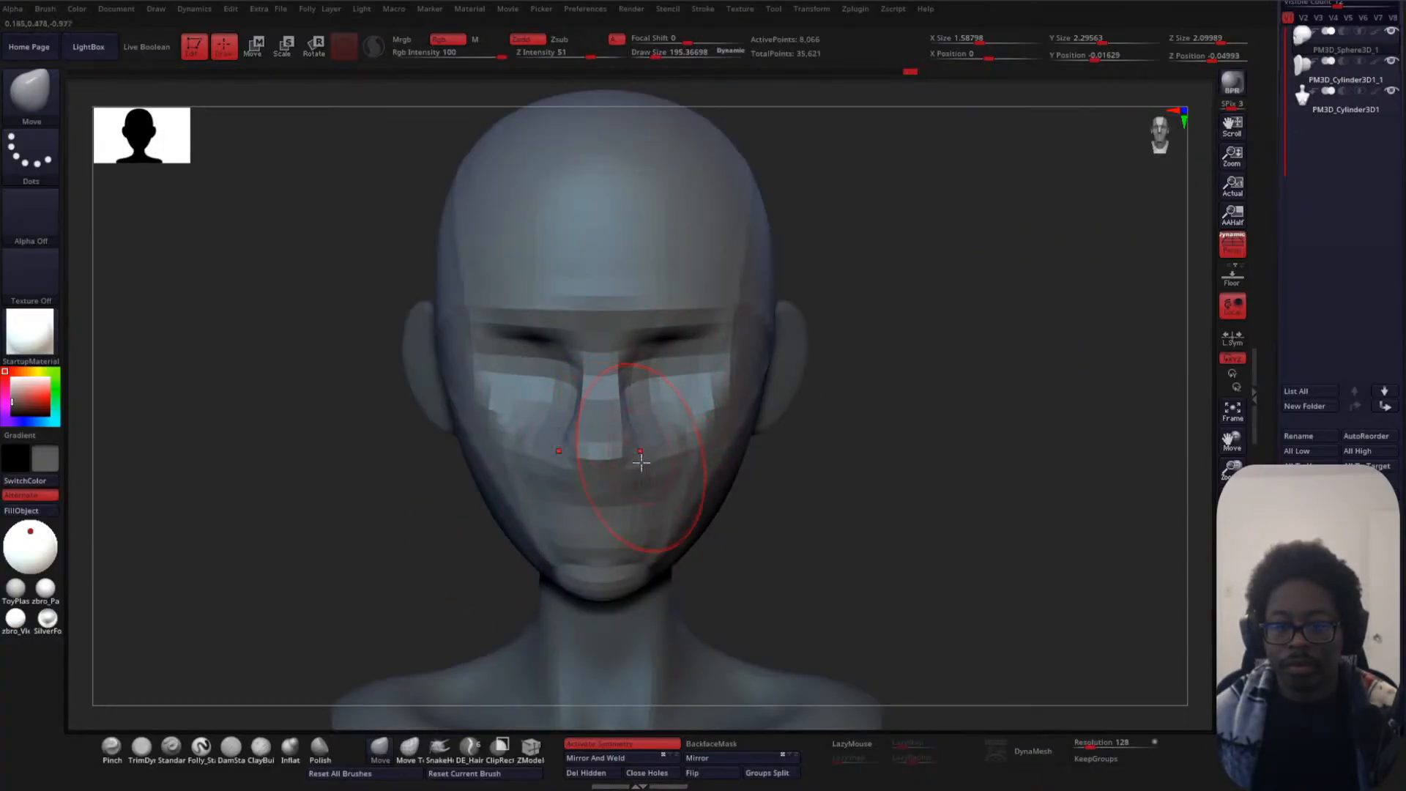
right_drag(641, 461, 597, 455)
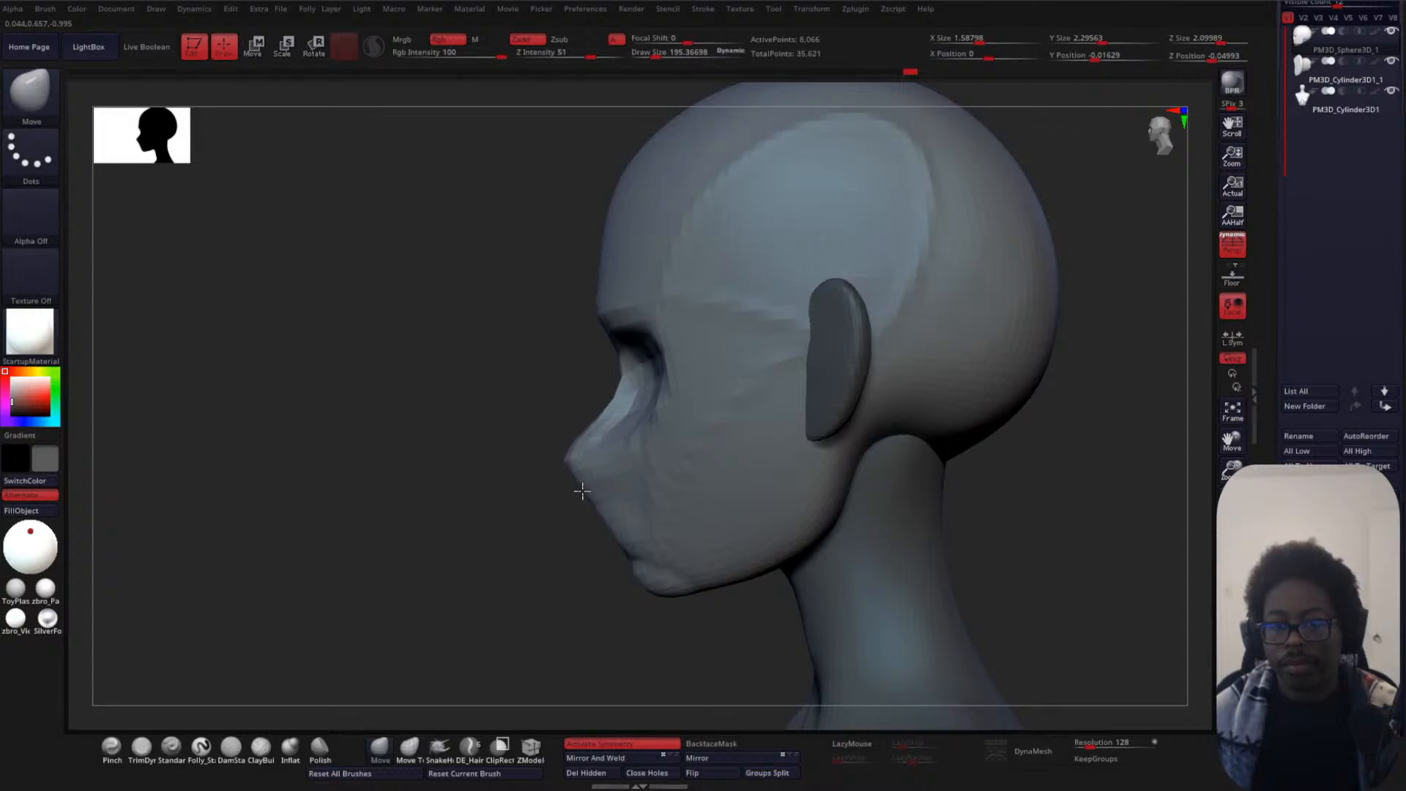
- Pull the mouth and chin forward in profile and refine the nose with a Move draw size of about 132
drag(612, 538, 603, 542)
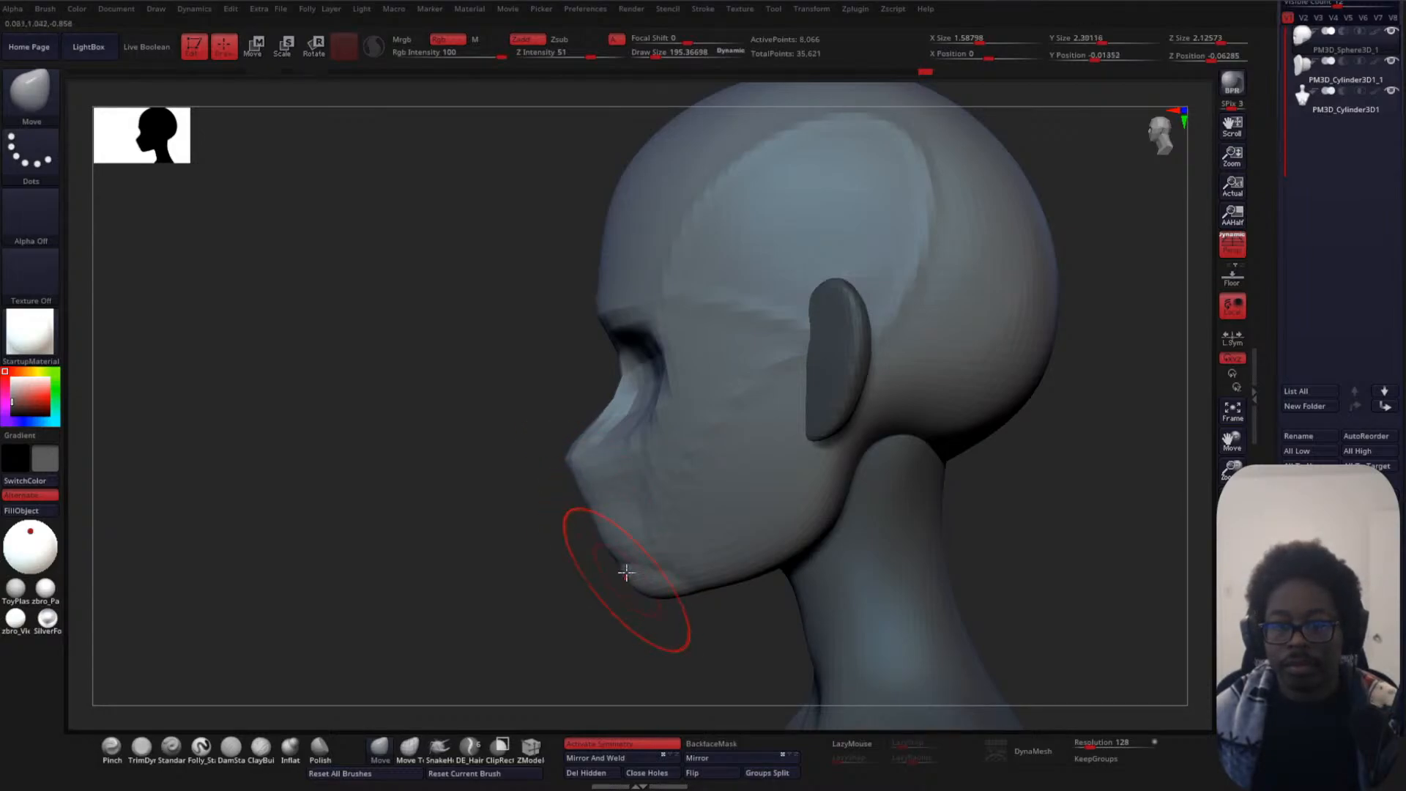
key(space)
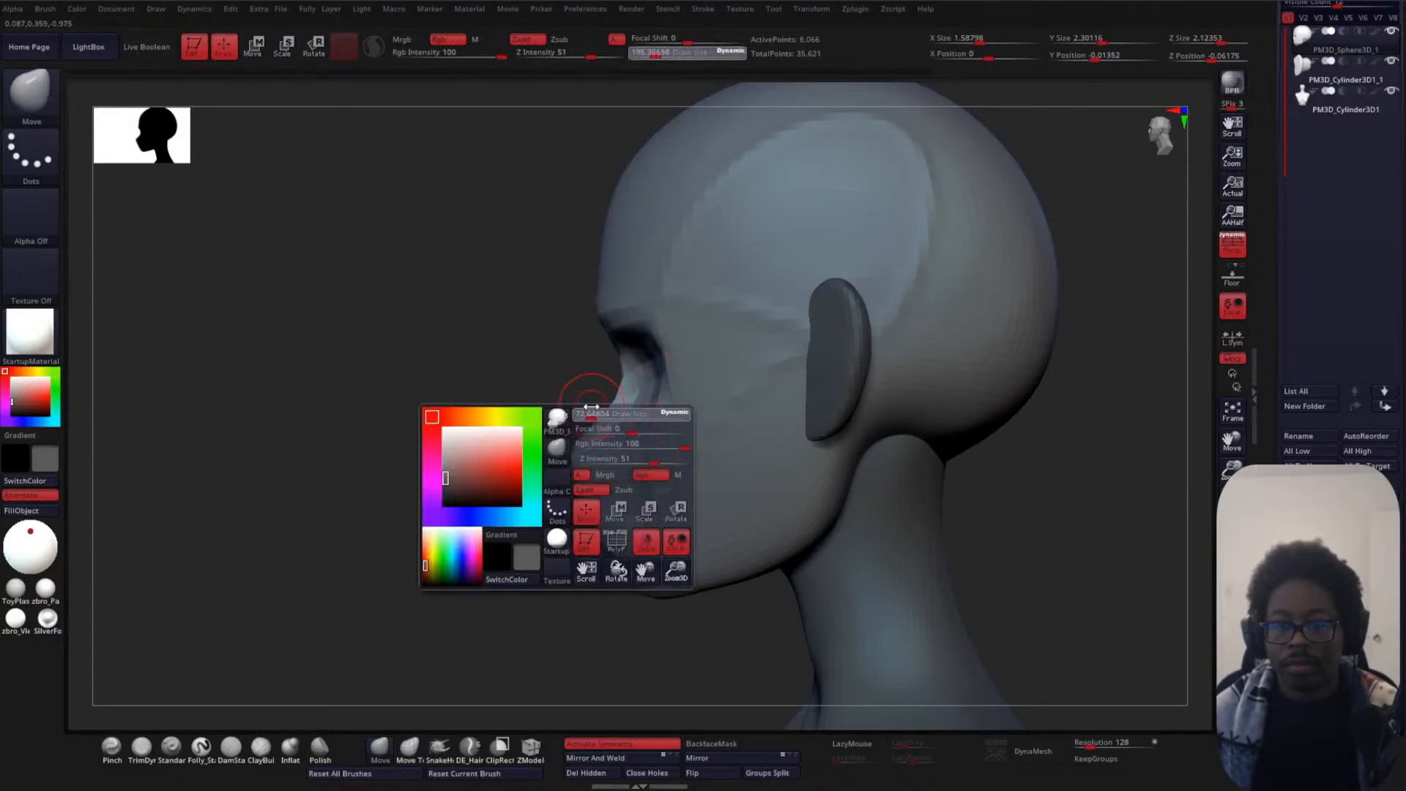
key(space)
drag(595, 399, 600, 398)
key(space)
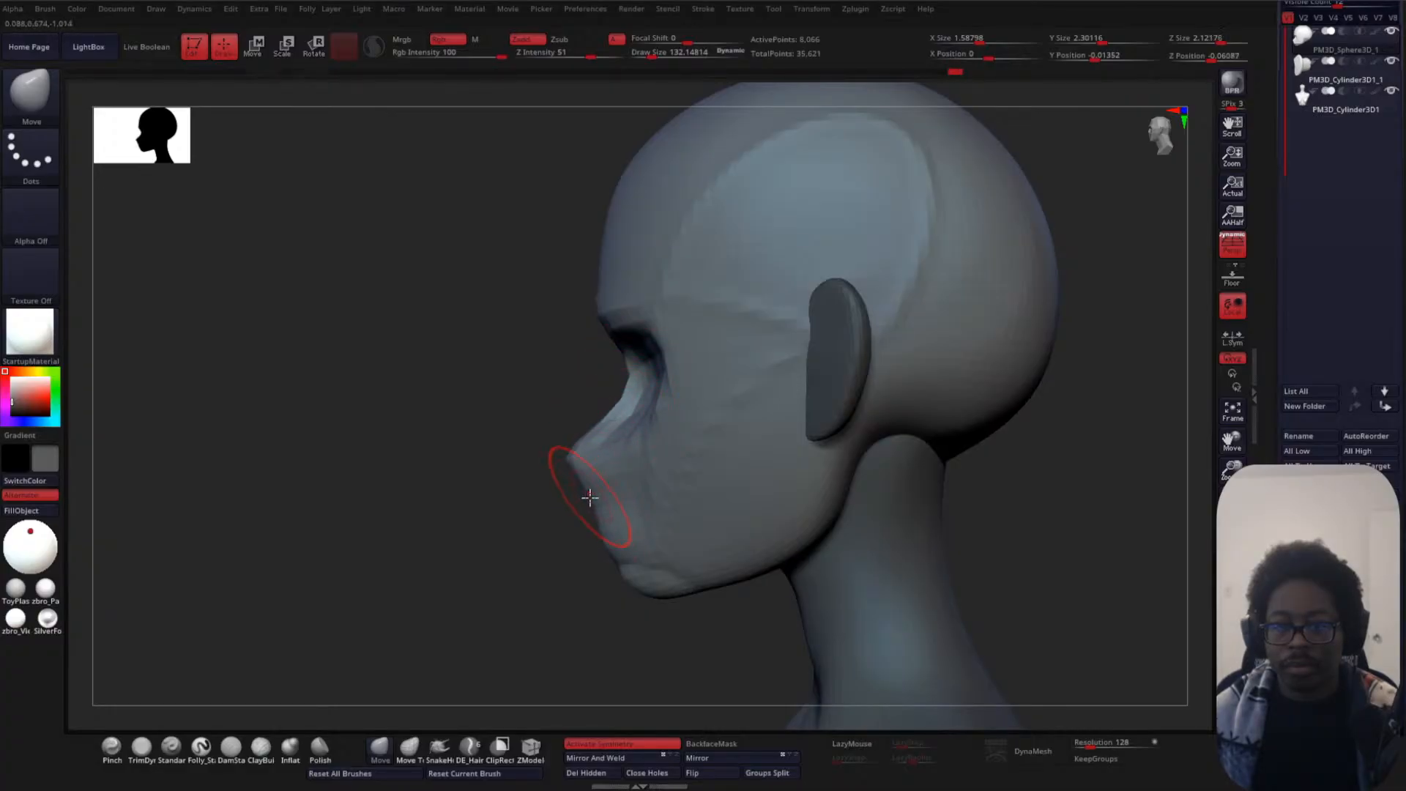
- Narrow the nose bridge in front view and adjust the area under the nose in profile
shift+drag(521, 564, 626, 498)
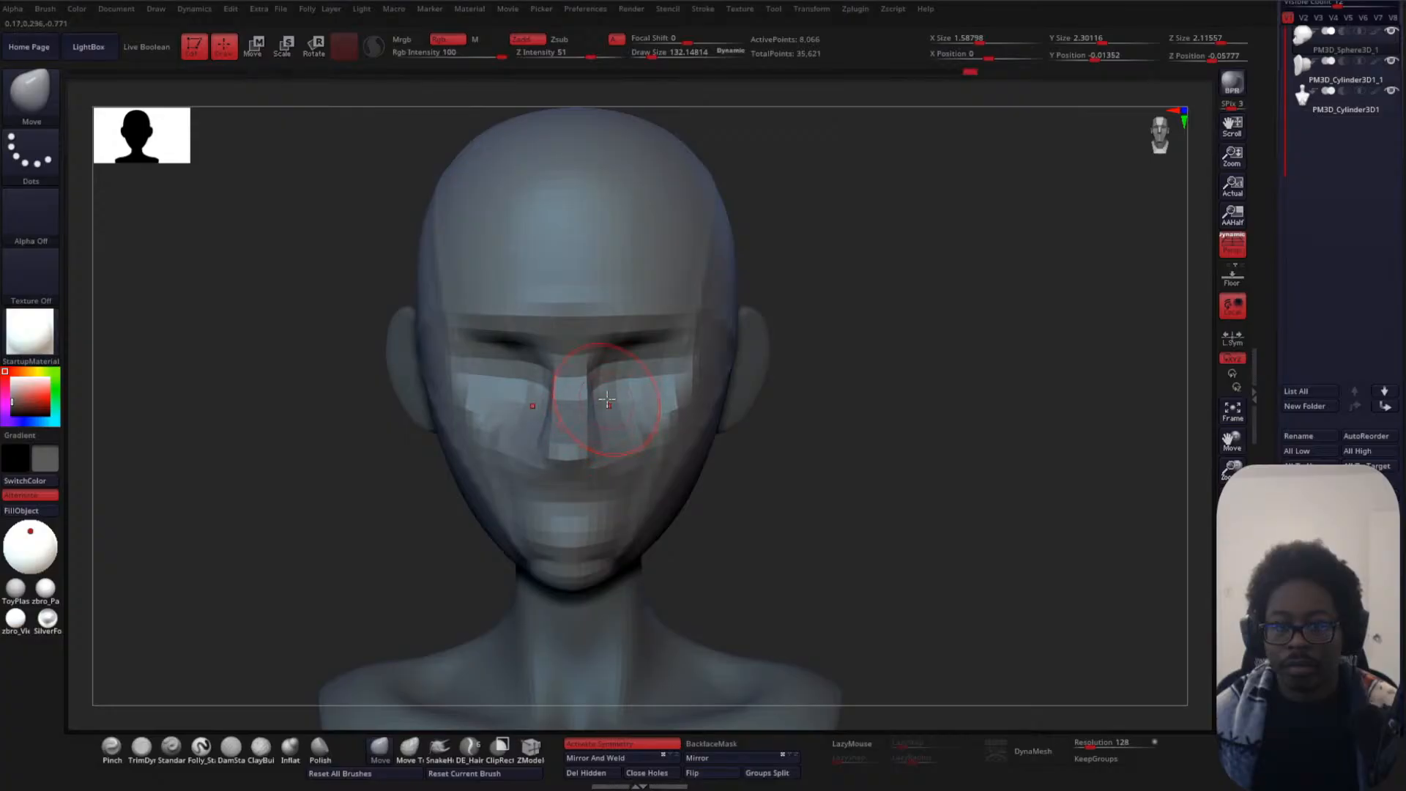
drag(607, 397, 597, 398)
shift+drag(726, 468, 759, 455)
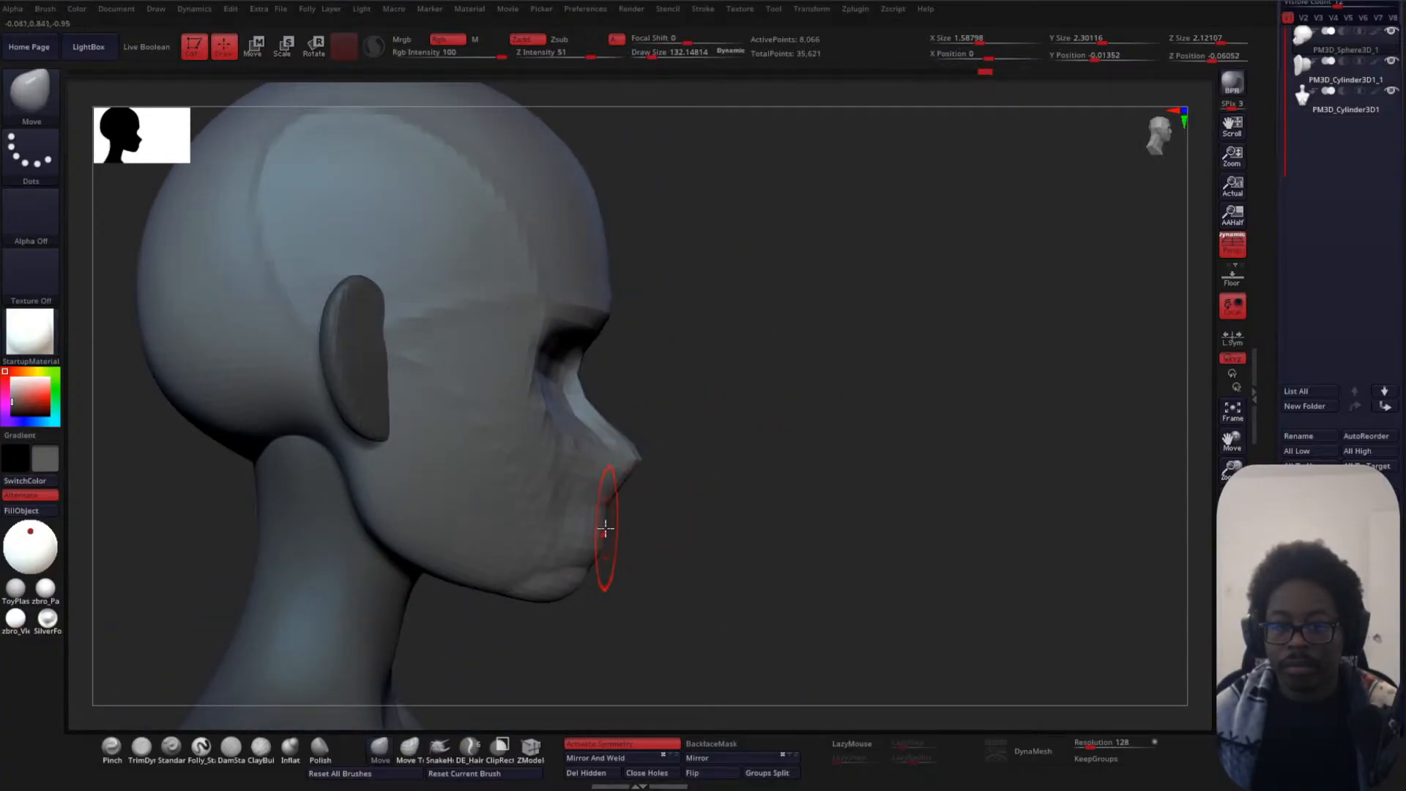
mouse_move(690, 486)
shift+mouse_down()
mouse_move(672, 464)
mouse_move(862, 433)
mouse_move(872, 415)
mouse_move(785, 422)
shift+mouse_up()
- Push the outer eye sockets back in profile with the Move brush at a draw size of about 169
key(space)
drag(580, 421, 585, 421)
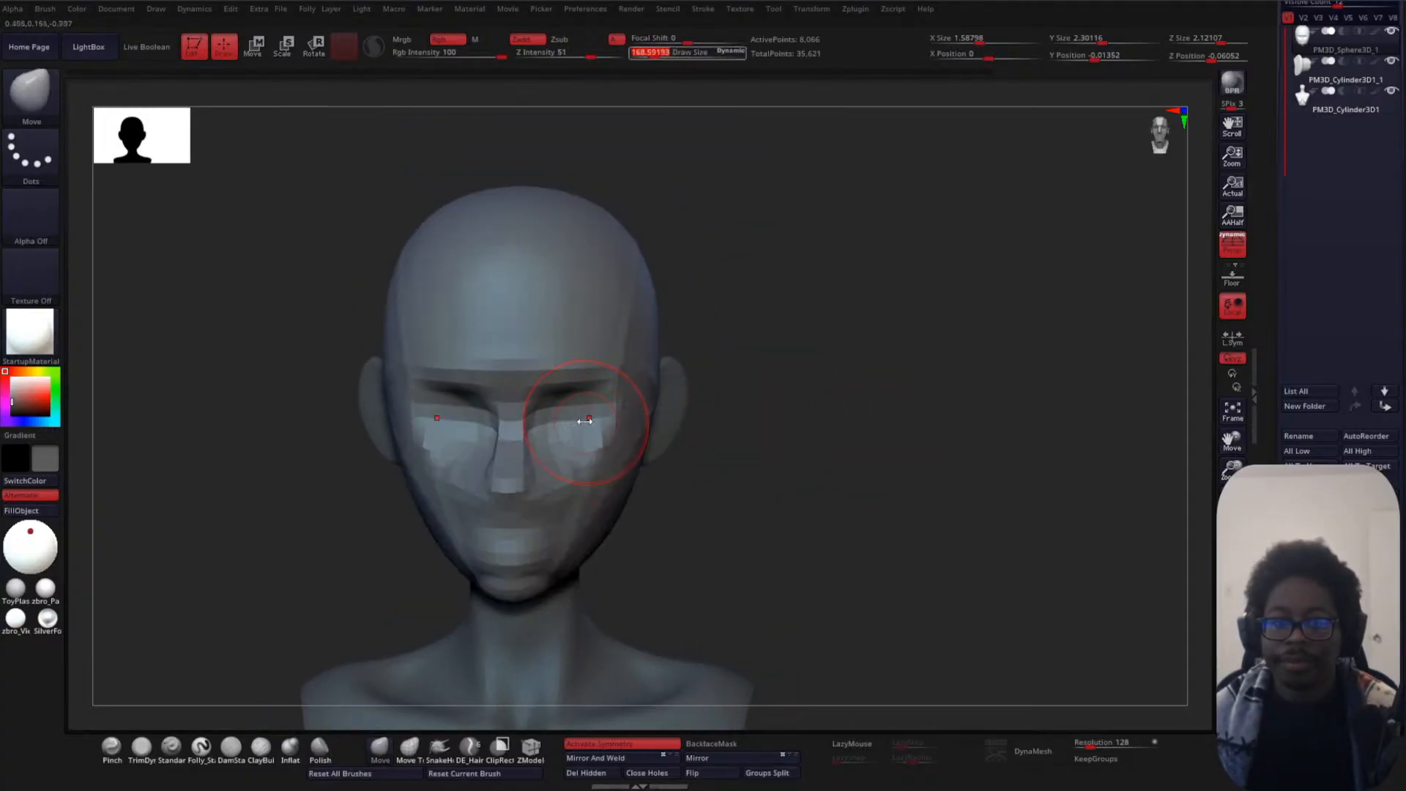
drag(797, 430, 629, 439)
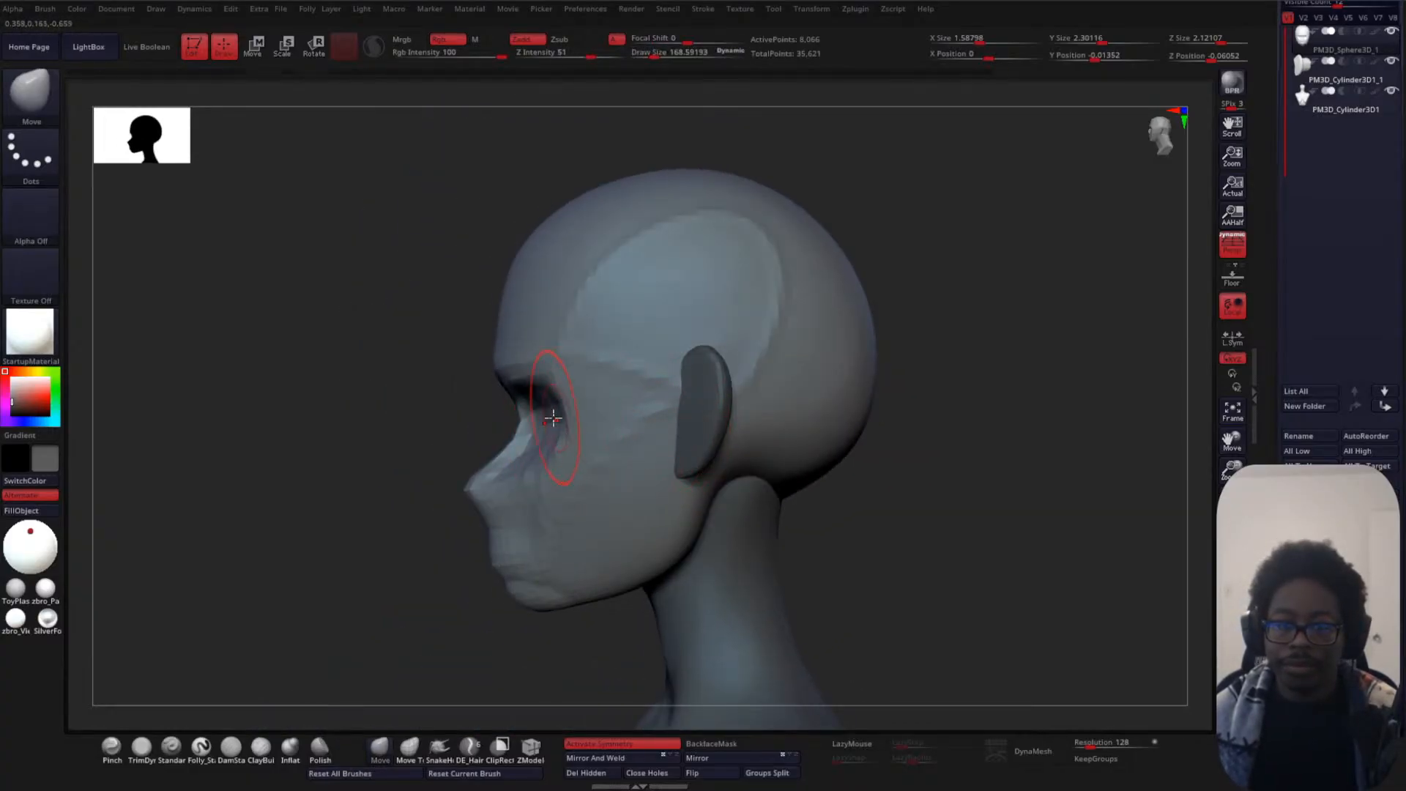
drag(553, 418, 569, 413)
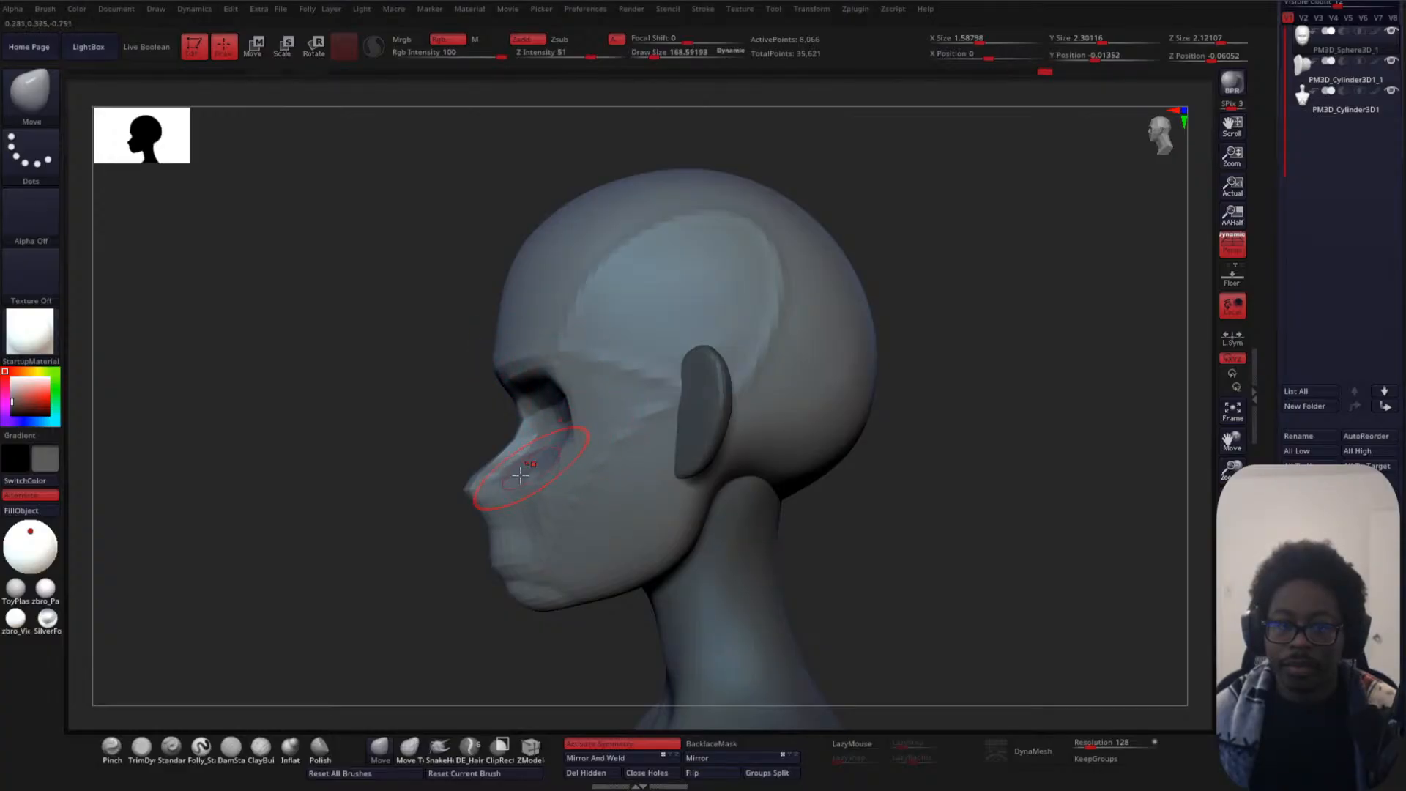
- Reshape the cheeks from above with the Move brush at a draw size of about 305, checking the front view
shift+drag(329, 544, 398, 547)
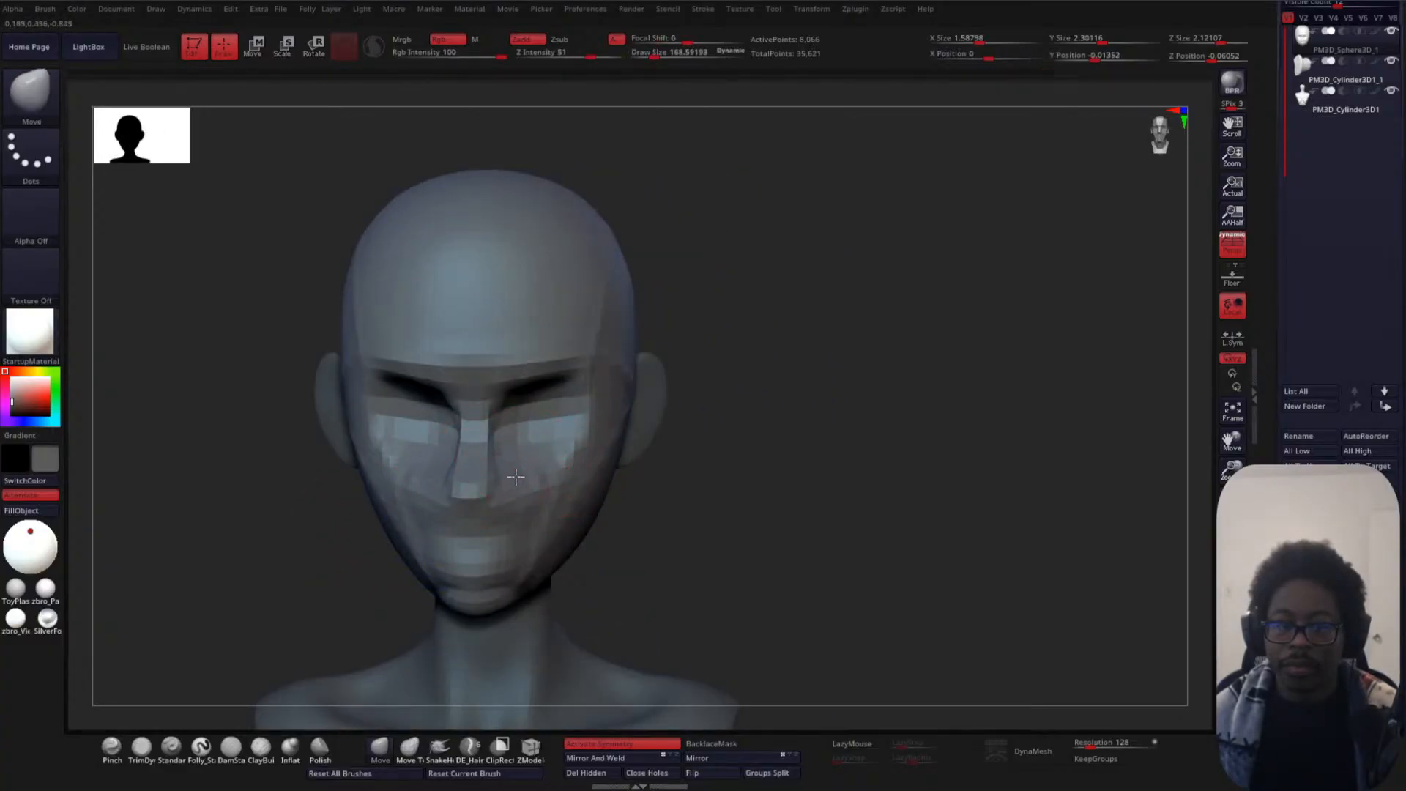
mouse_move(714, 427)
alt+mouse_down()
mouse_move(876, 339)
mouse_move(939, 383)
mouse_move(869, 385)
mouse_move(901, 374)
mouse_move(707, 439)
mouse_move(645, 443)
mouse_move(679, 418)
alt+mouse_up()
key(space)
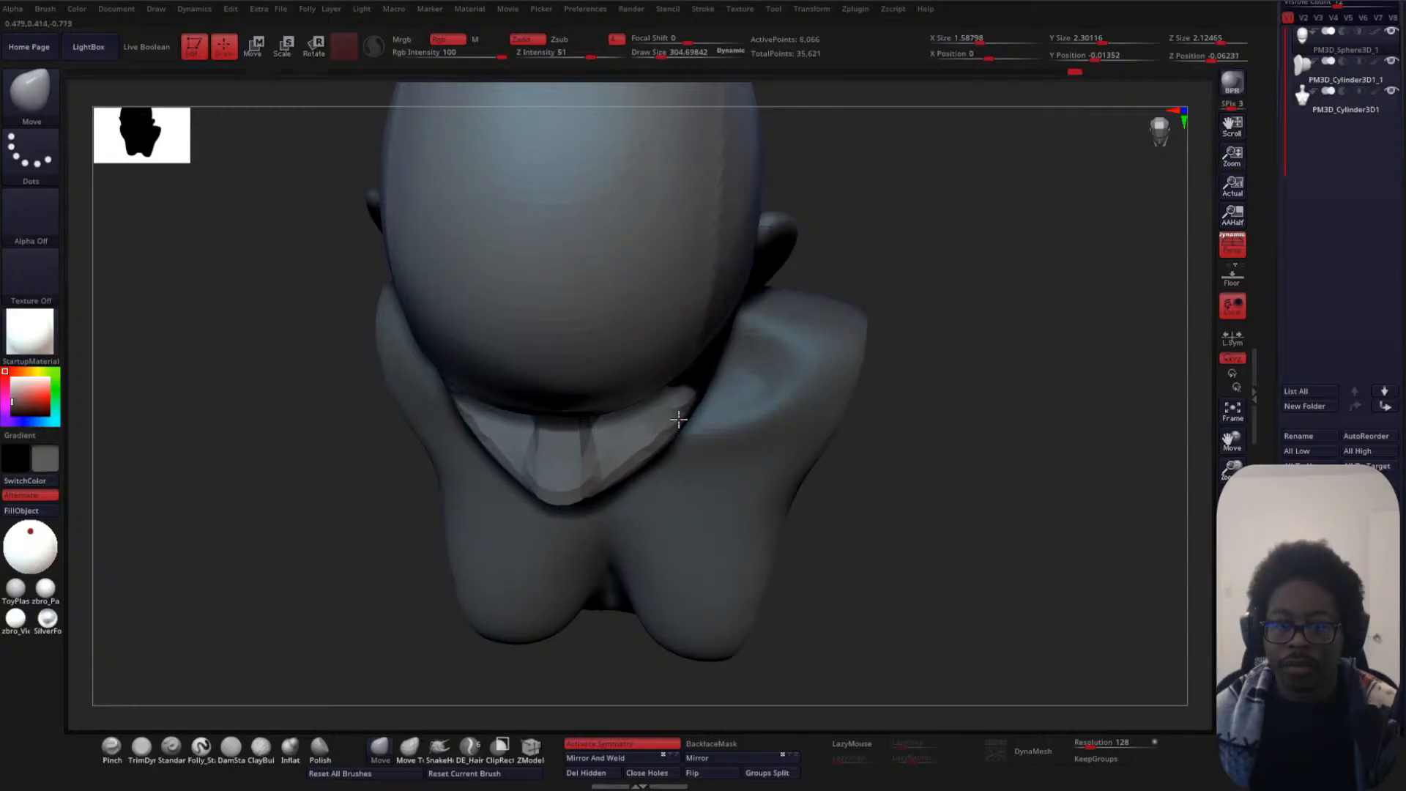
mouse_move(935, 433)
mouse_down()
mouse_move(923, 364)
mouse_move(901, 377)
mouse_up()
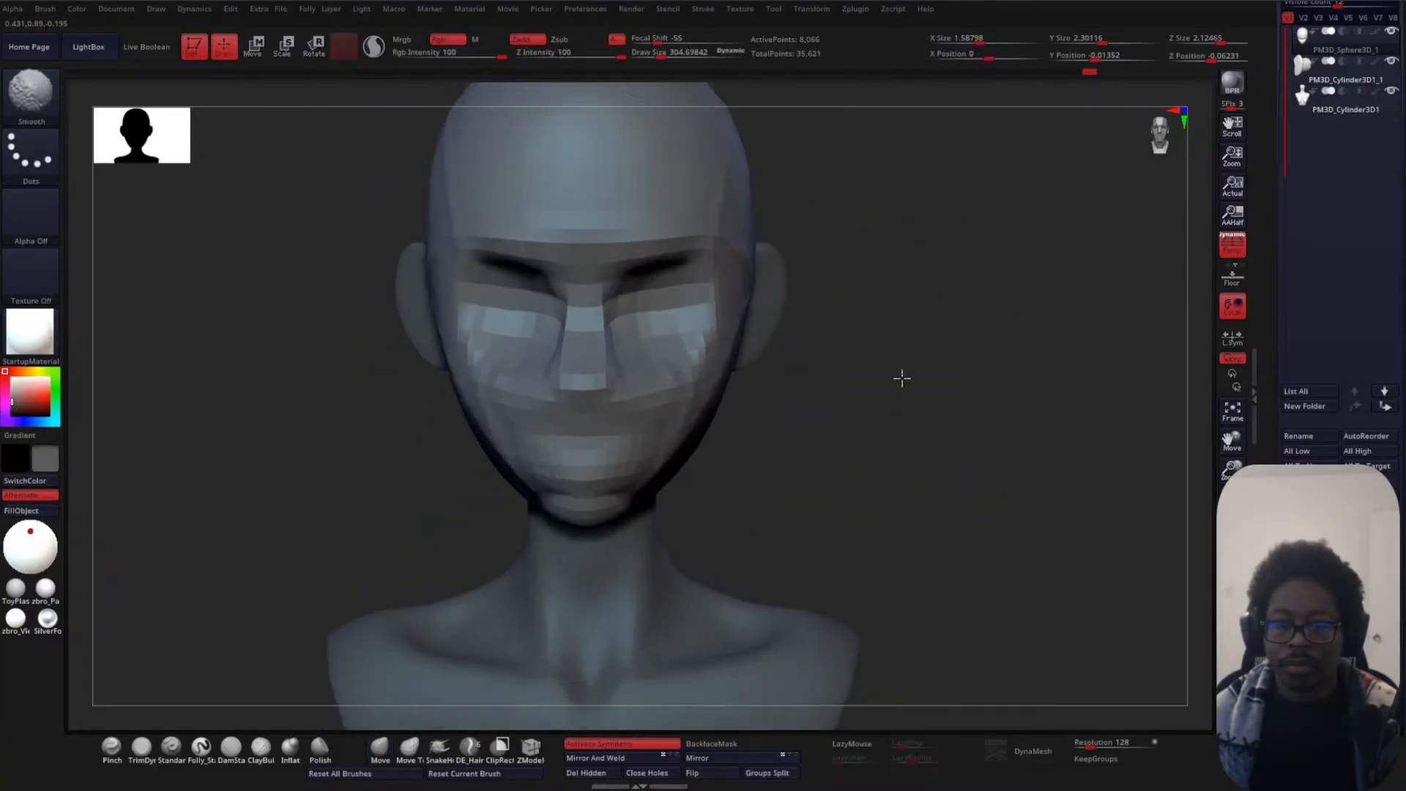
- Reshape the lower jaw and jaw corner in profile with the Move brush at a draw size of about 224
mouse_move(678, 428)
mouse_down()
mouse_move(754, 462)
mouse_move(741, 418)
mouse_up()
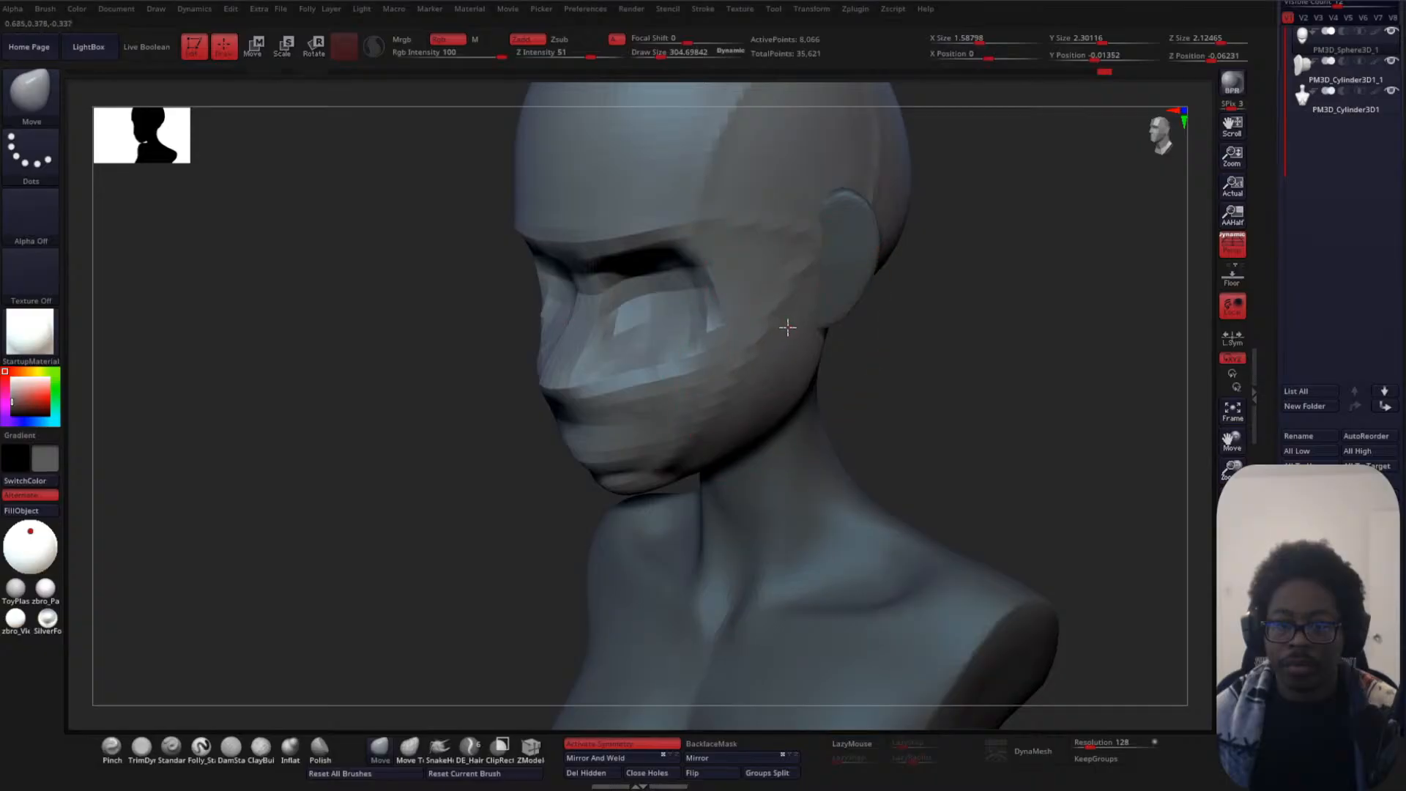
mouse_move(876, 350)
mouse_down()
mouse_move(976, 374)
mouse_move(948, 389)
mouse_move(867, 364)
mouse_move(698, 424)
mouse_move(798, 449)
mouse_move(753, 460)
mouse_up()
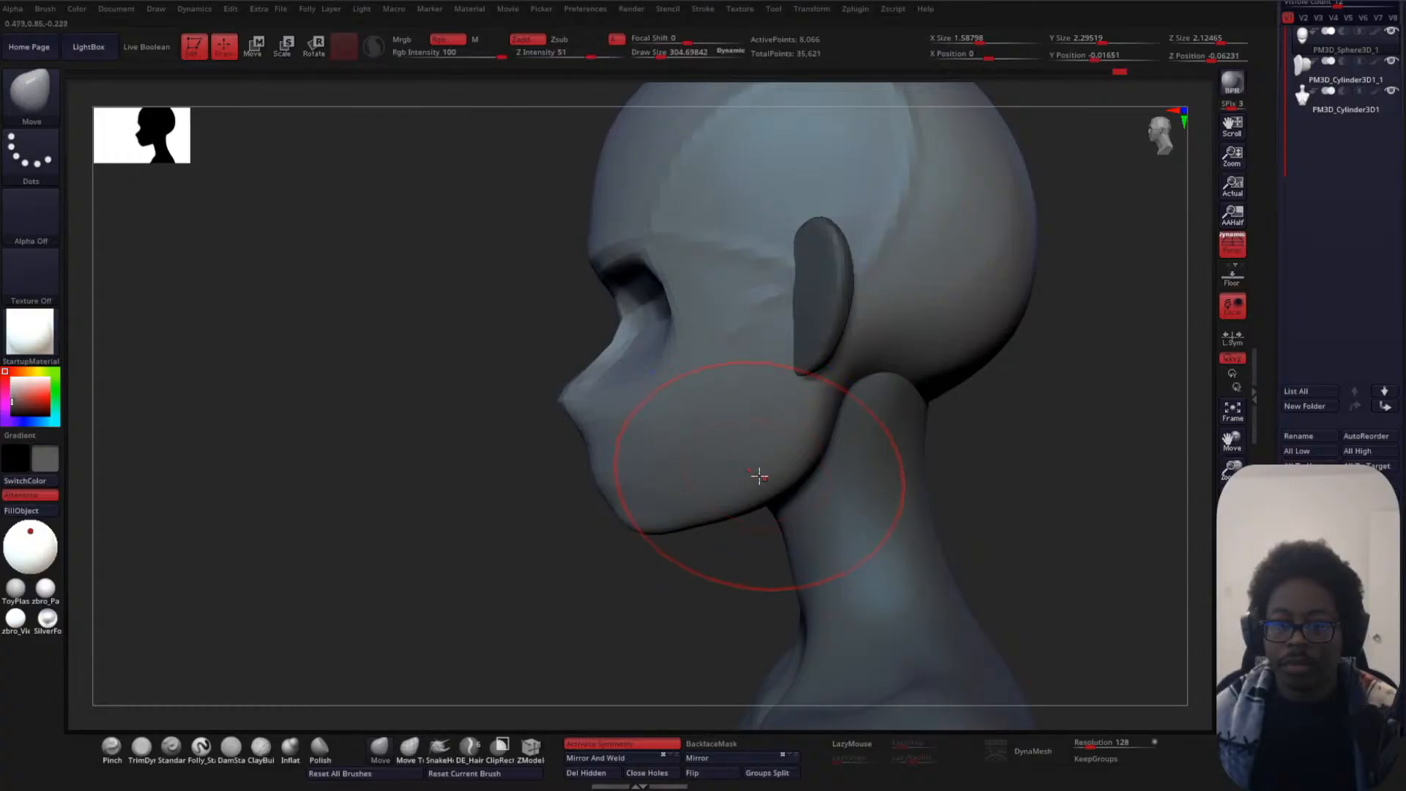
key(bracketleft)
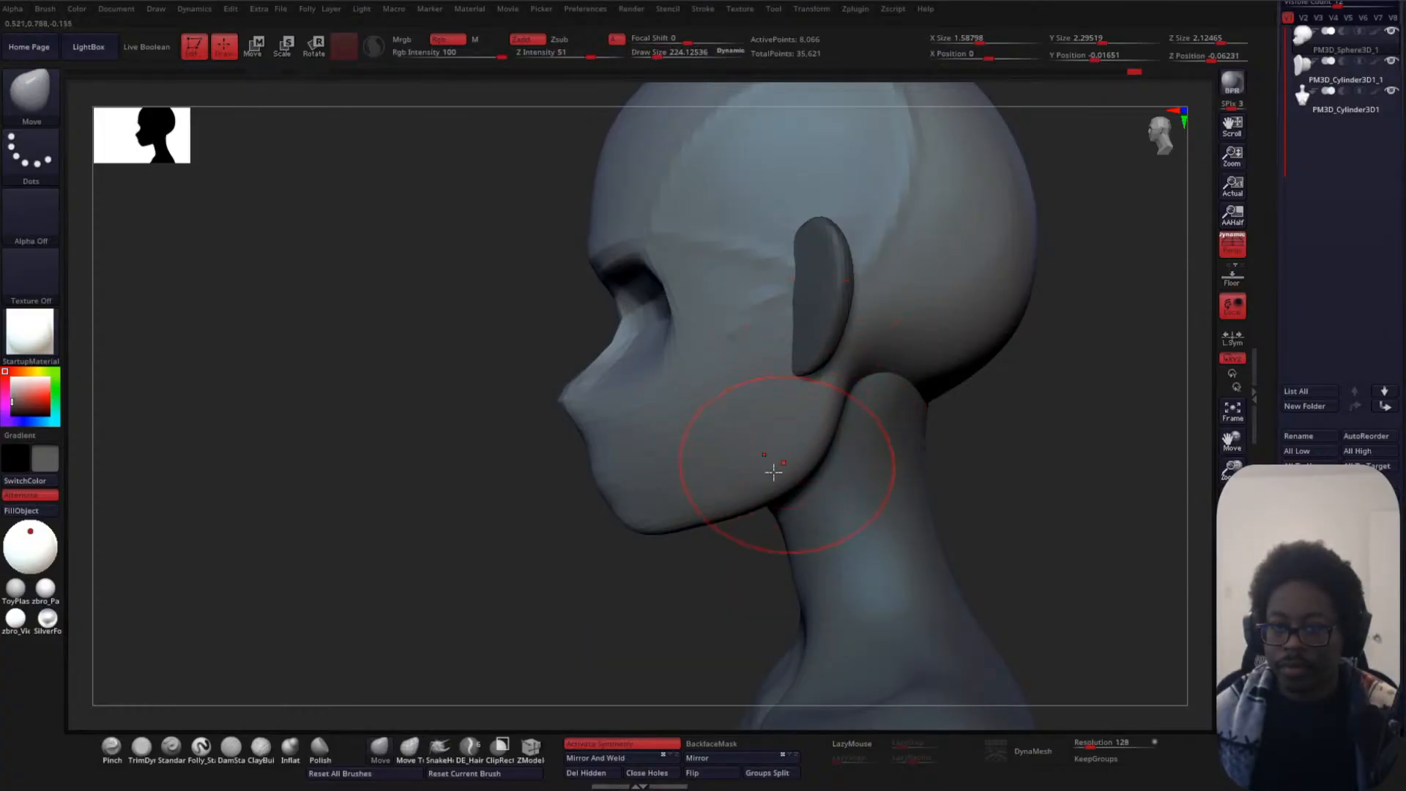
drag(748, 493, 697, 471)
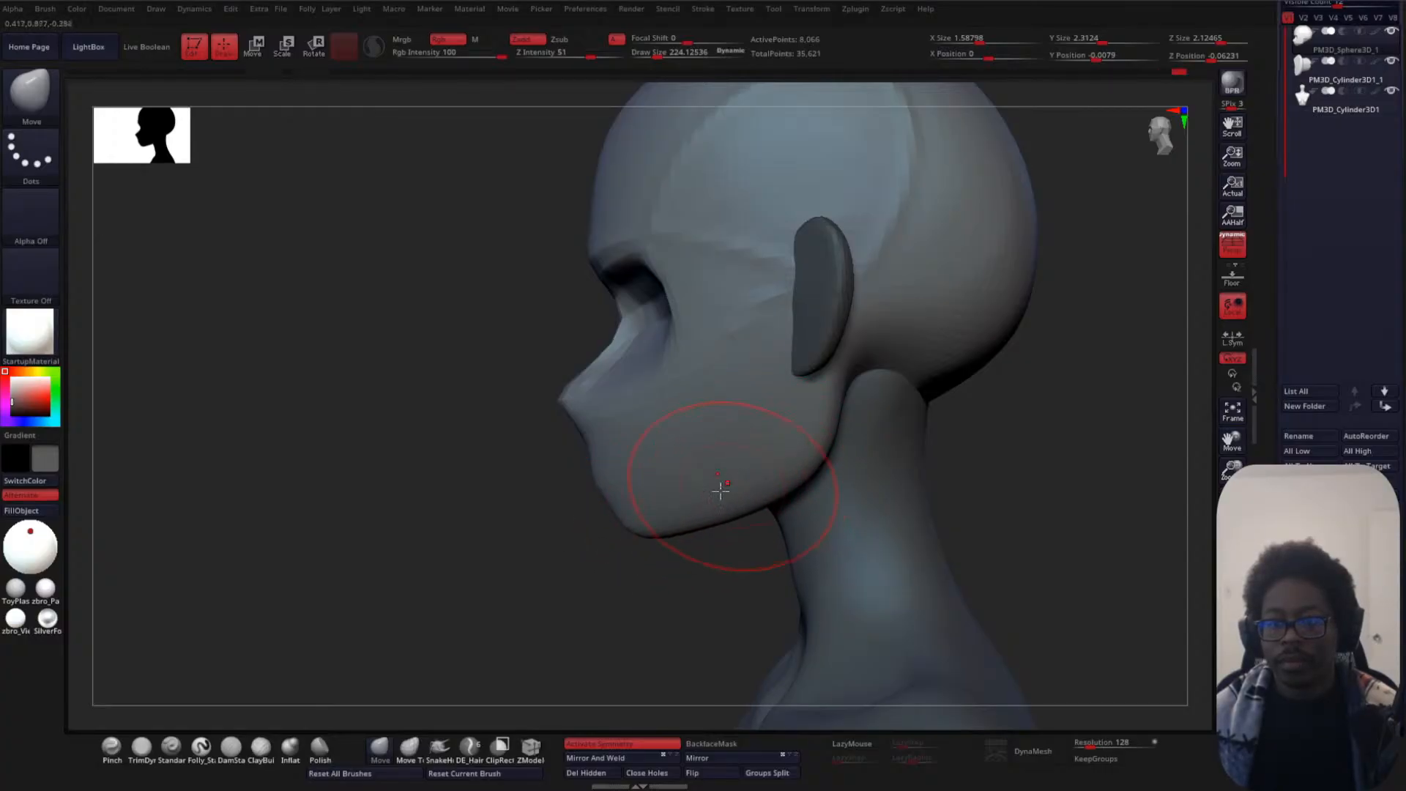
- Refine the jawline in front view and adjust the cheek contour from above with the Move brush
shift+drag(454, 587, 499, 584)
alt+drag(904, 455, 817, 418)
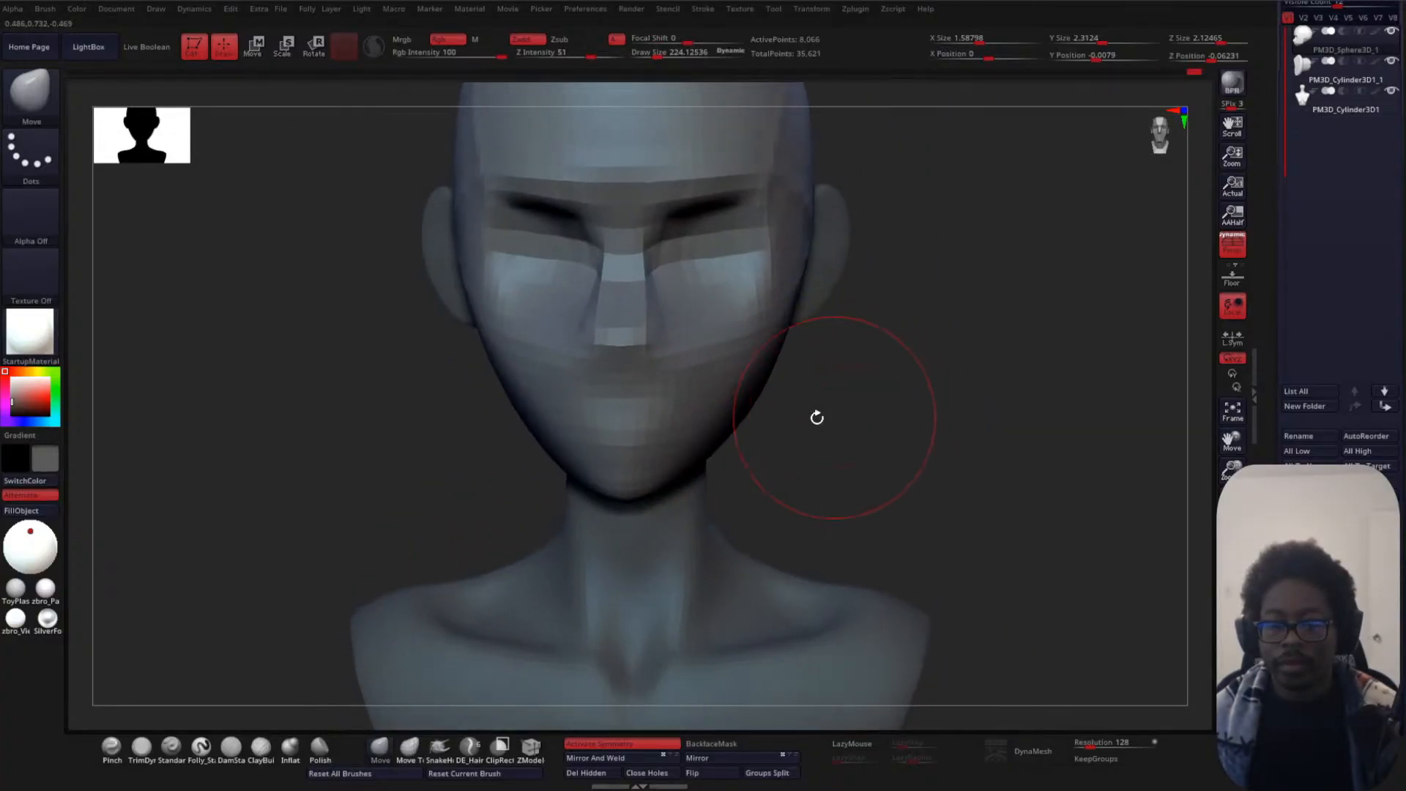
drag(725, 411, 710, 465)
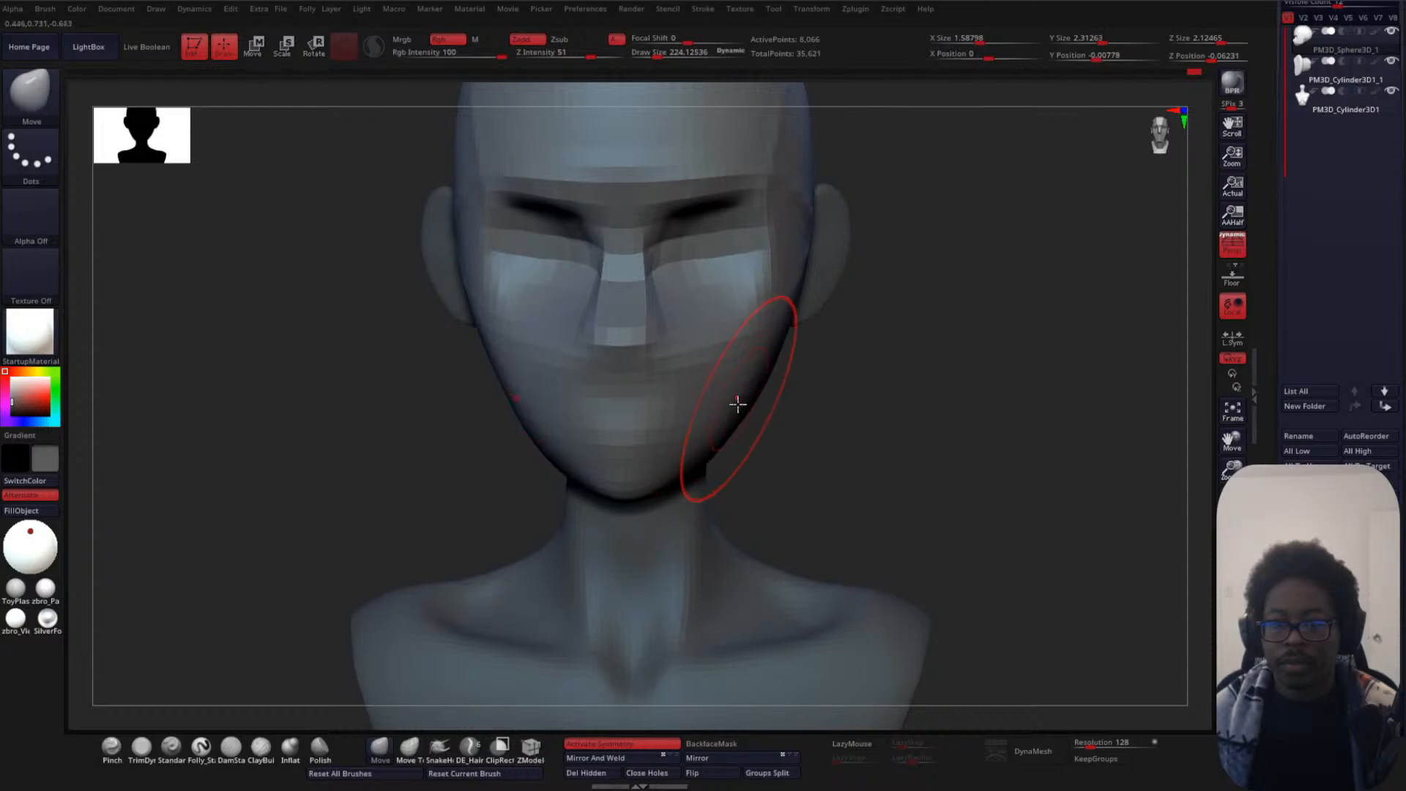
drag(840, 370, 760, 393)
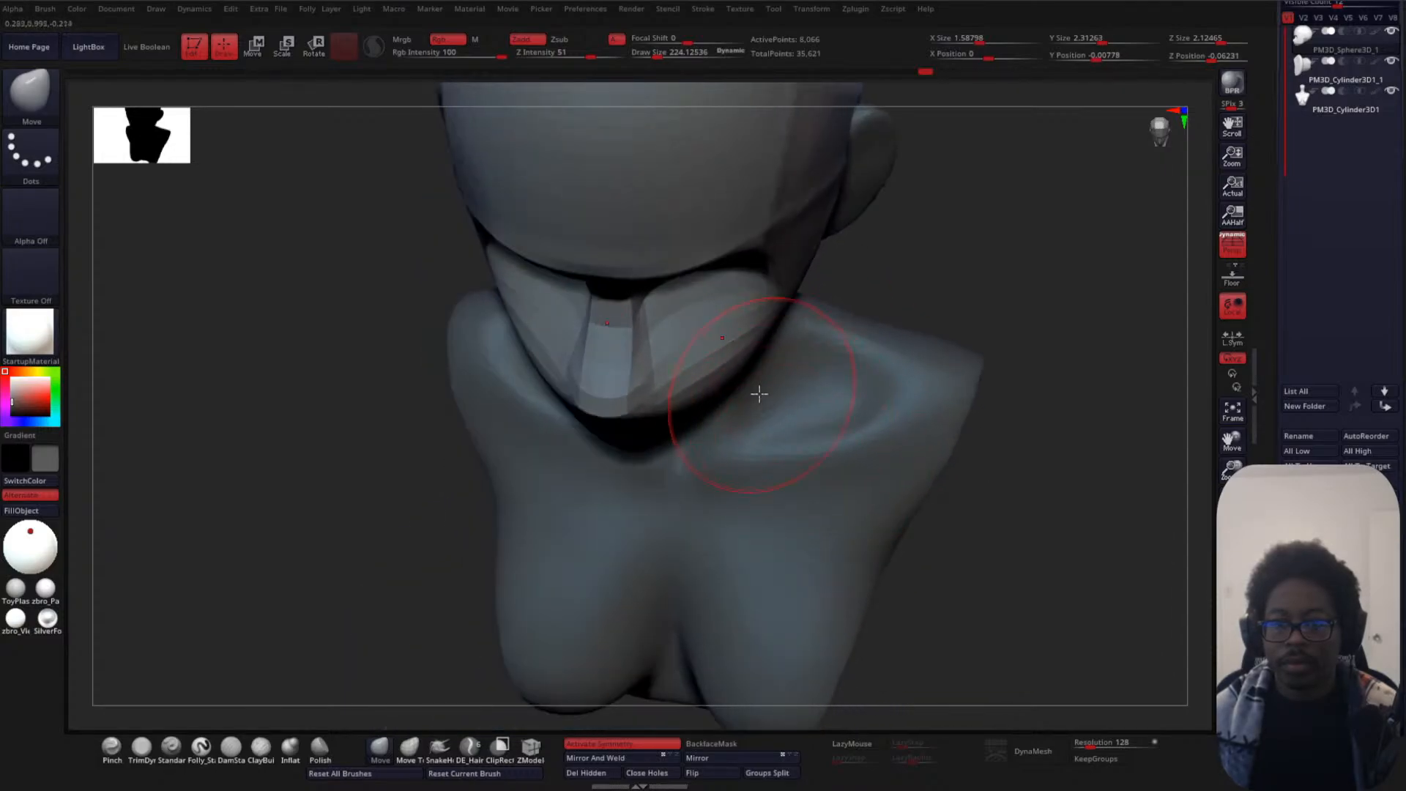
drag(663, 399, 667, 401)
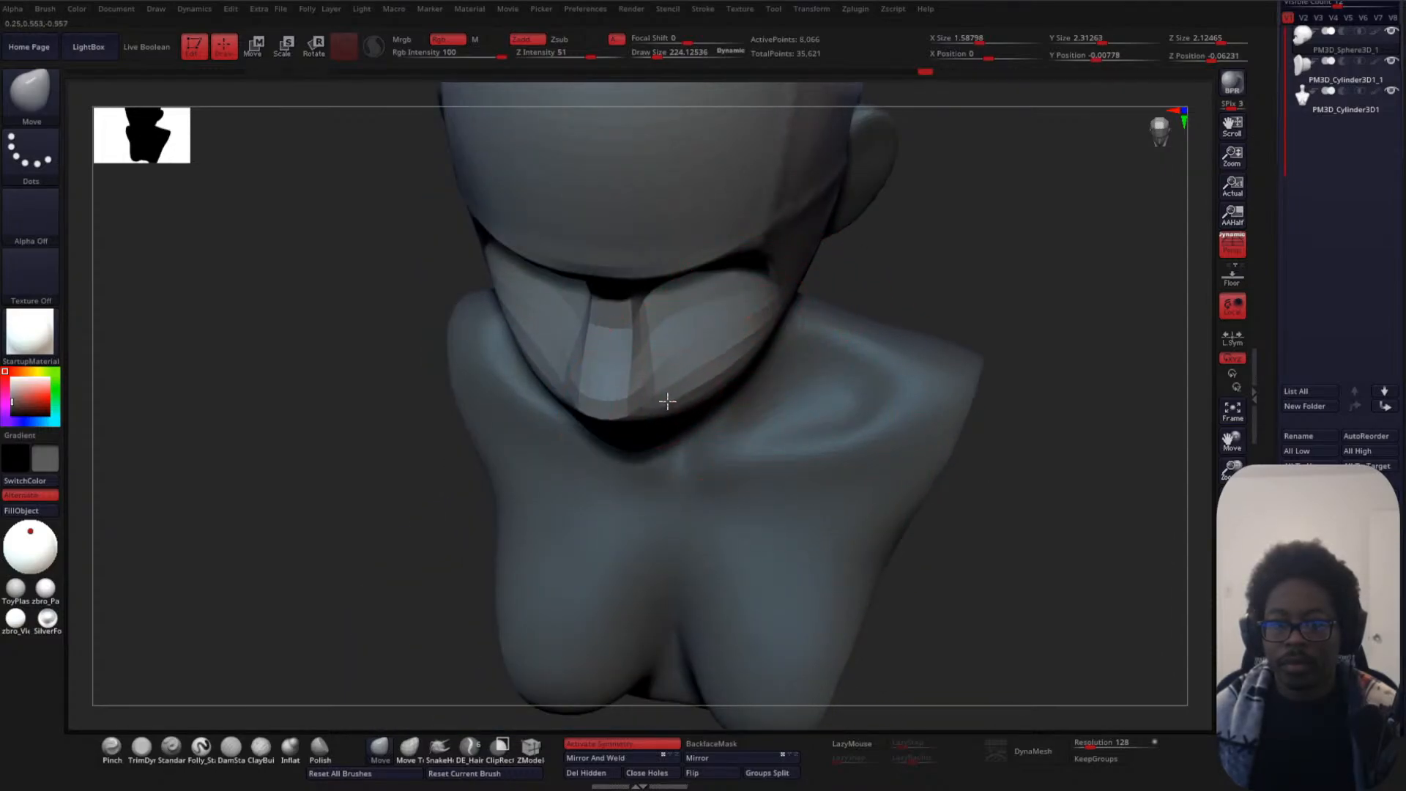
drag(879, 329, 866, 367)
- Adjust the cheeks beside the nose with a Move draw size of about 288, checking the front and profile views
key(space)
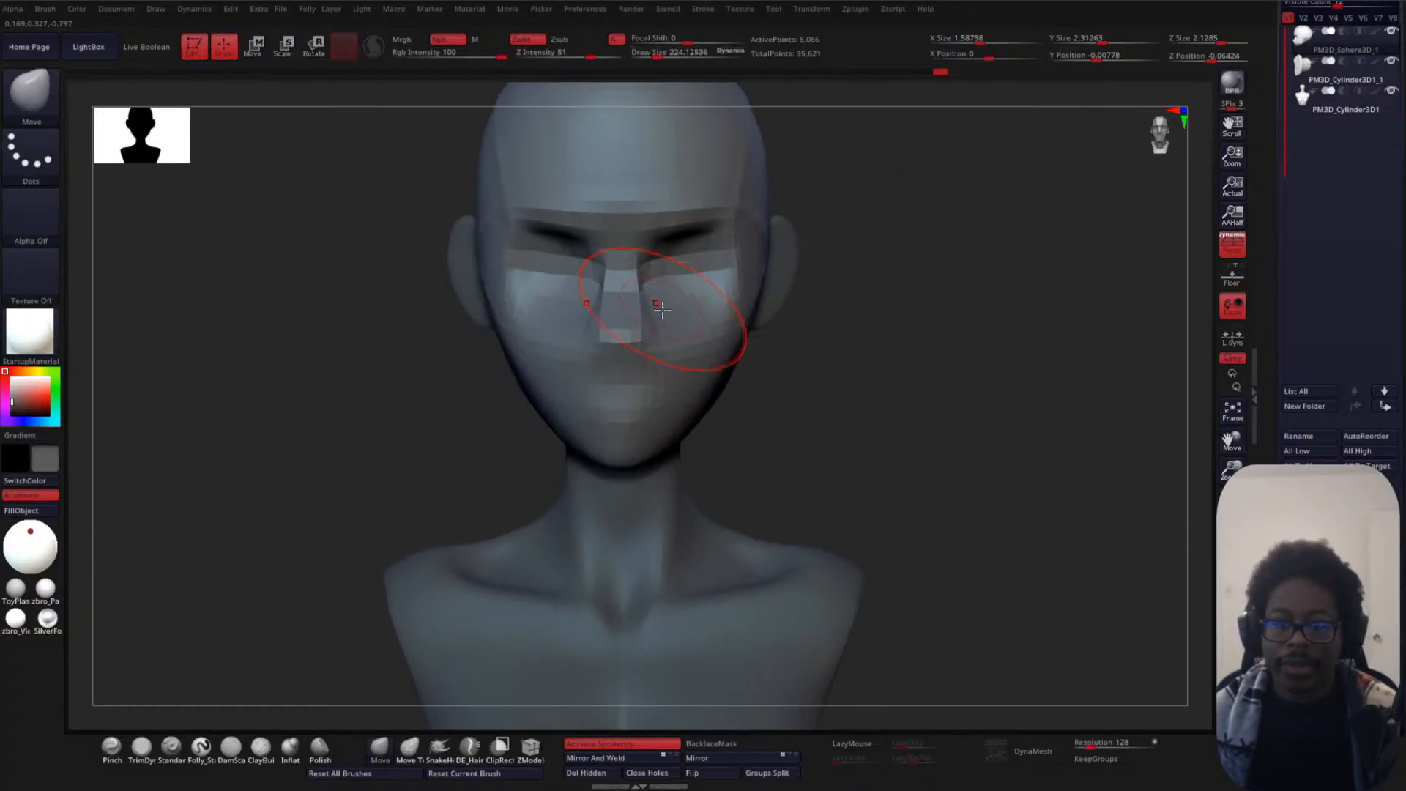
key(space)
drag(869, 308, 848, 304)
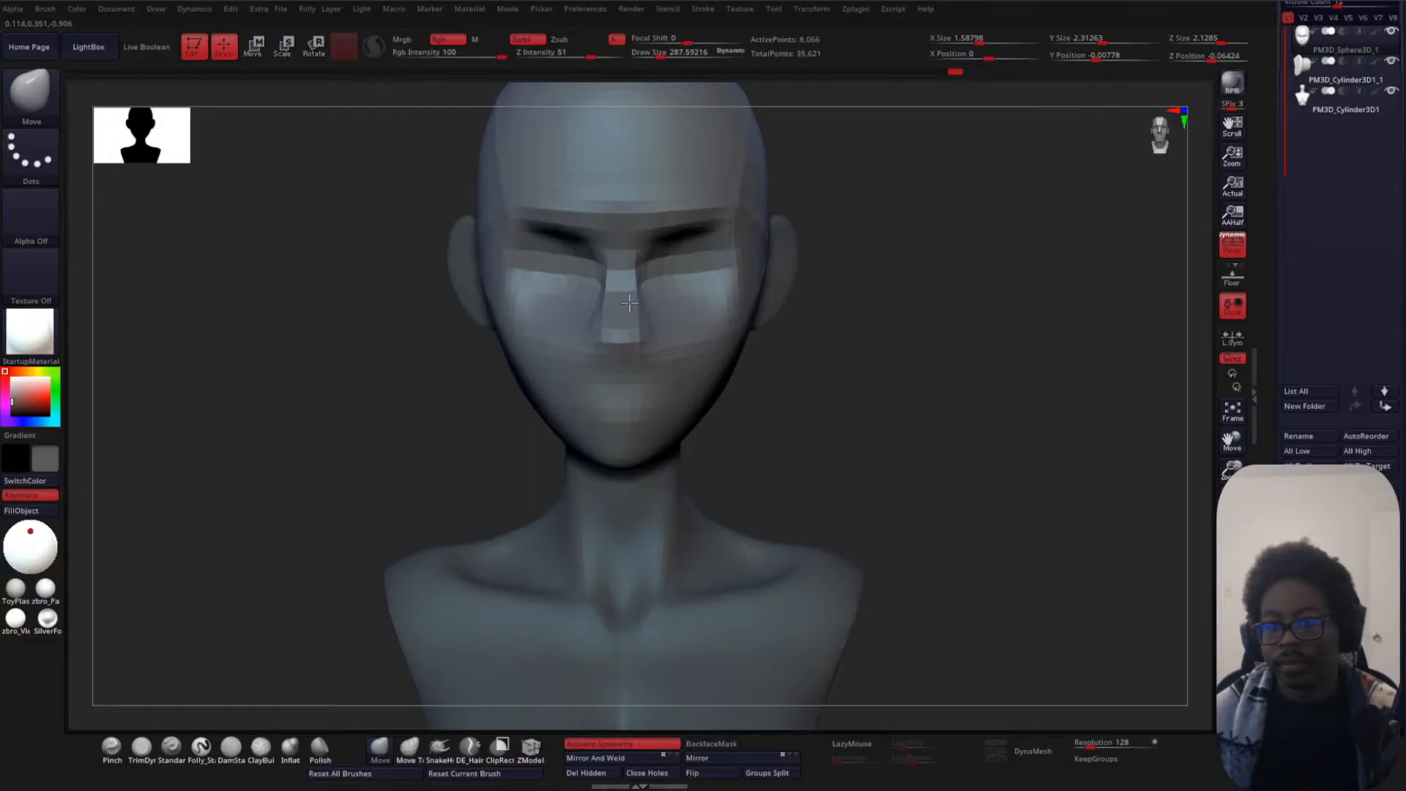
drag(907, 323, 718, 418)
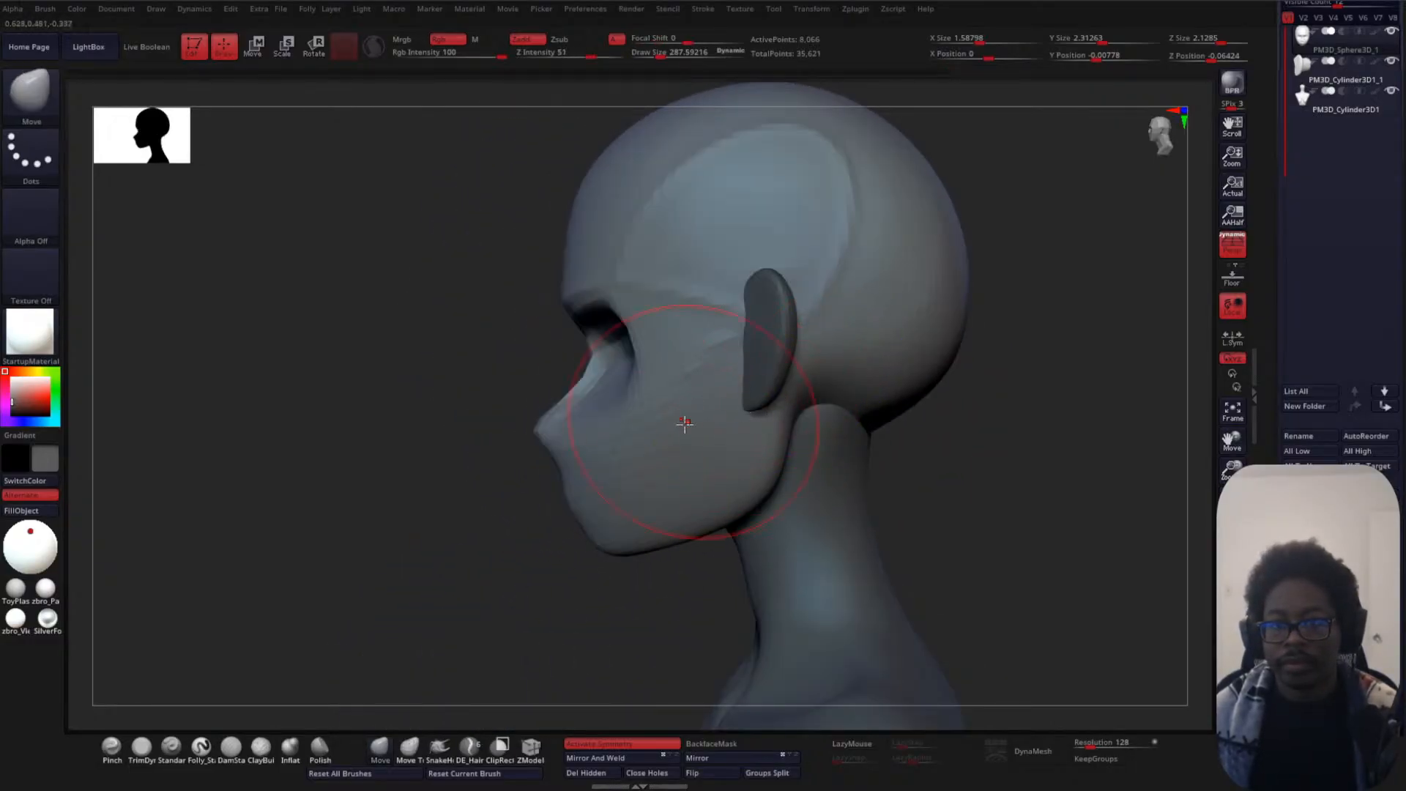
mouse_move(420, 490)
shift+mouse_down()
mouse_move(474, 487)
mouse_move(784, 383)
mouse_move(744, 421)
shift+mouse_up()
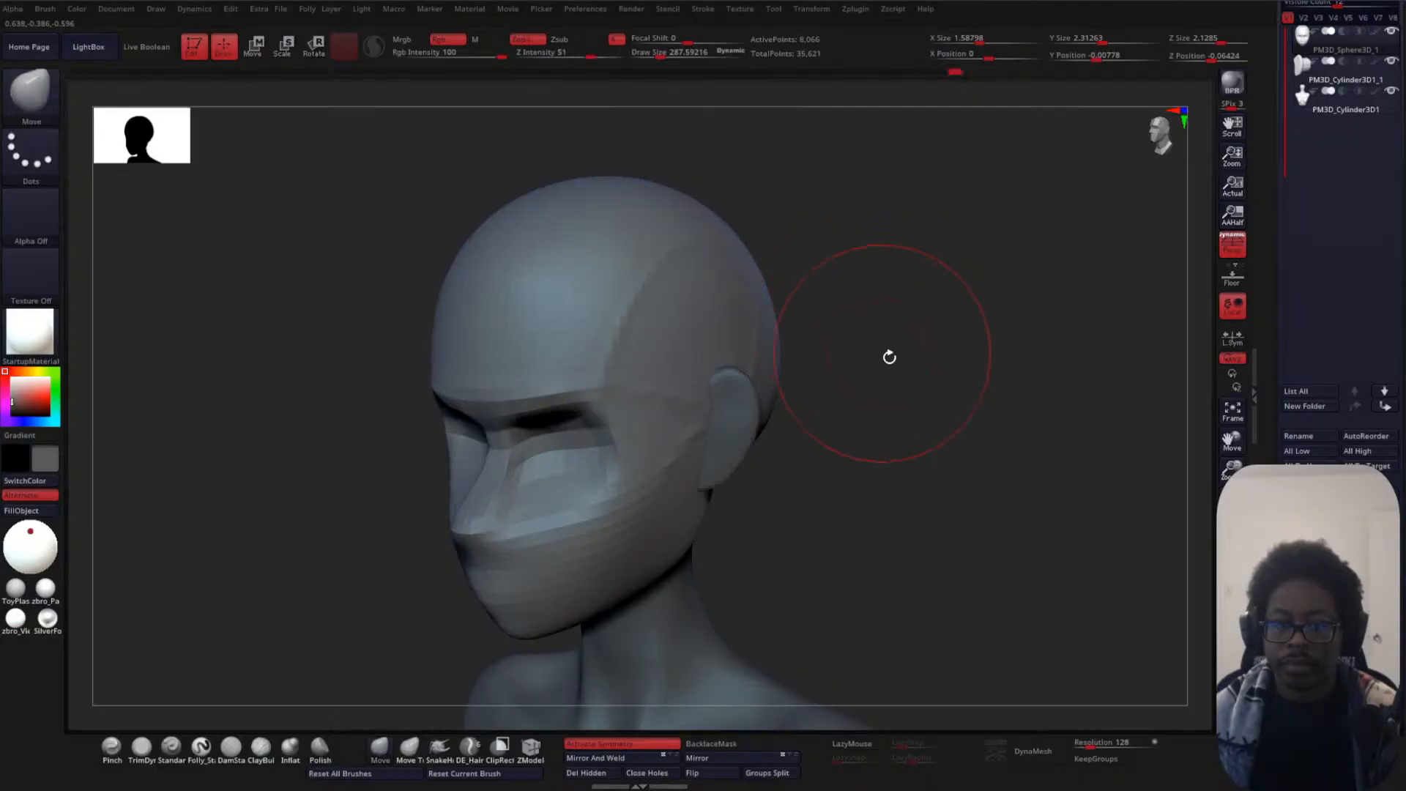
- Reshape the outer eye socket and nose bridge in profile with the Move brush at a draw size of about 121
mouse_move(890, 357)
mouse_down()
mouse_move(882, 377)
mouse_move(1001, 367)
mouse_move(920, 376)
mouse_move(785, 439)
mouse_up()
key(space)
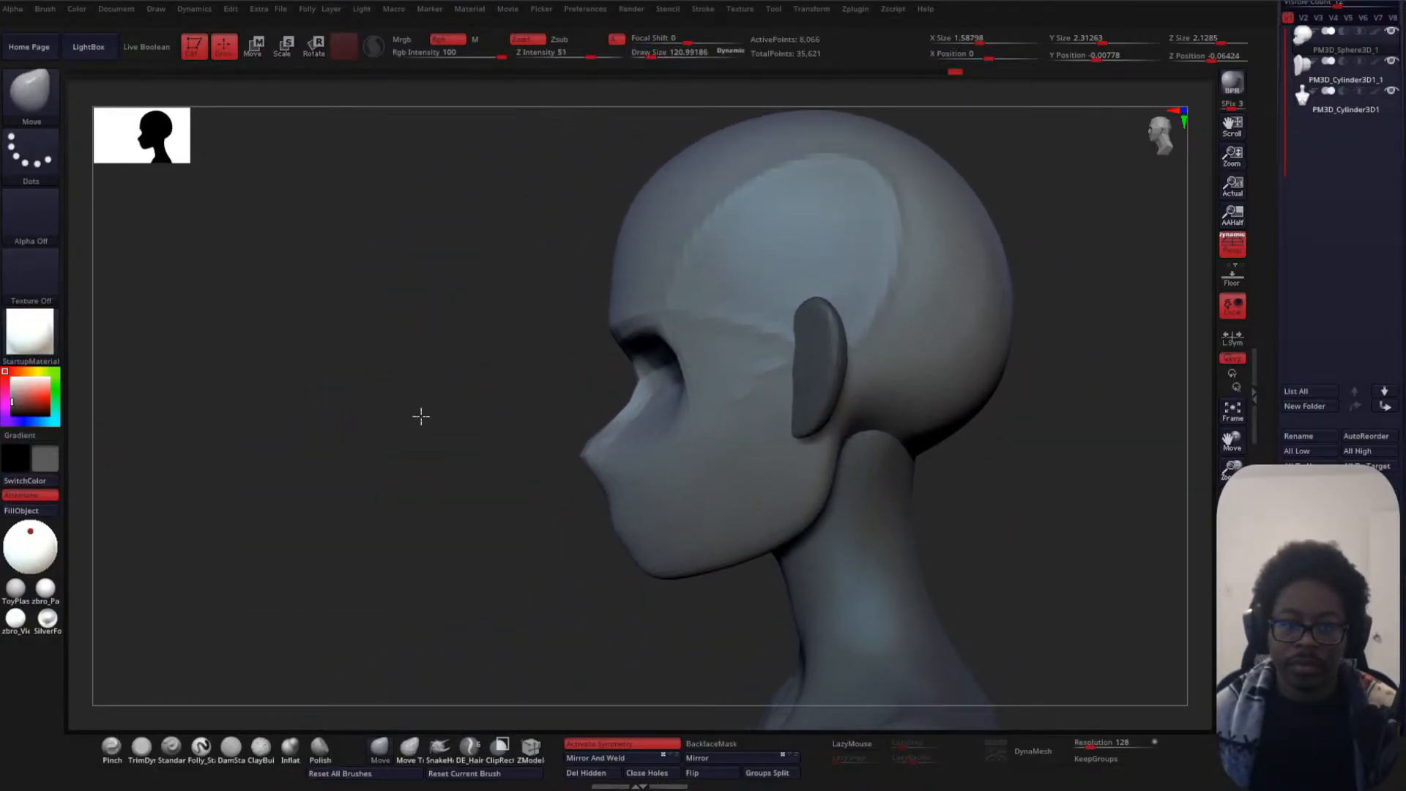
drag(421, 416, 530, 384)
drag(489, 452, 509, 433)
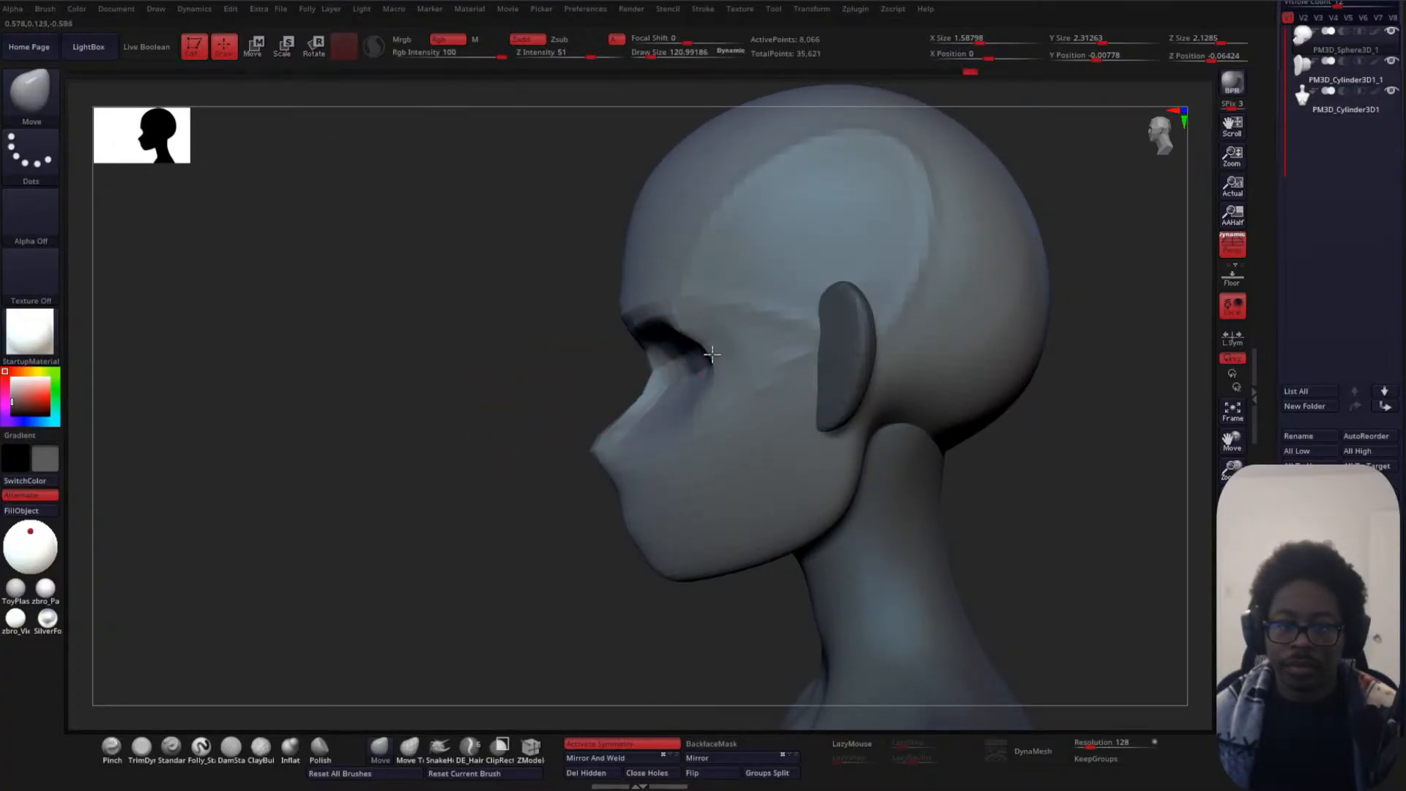
drag(711, 355, 692, 330)
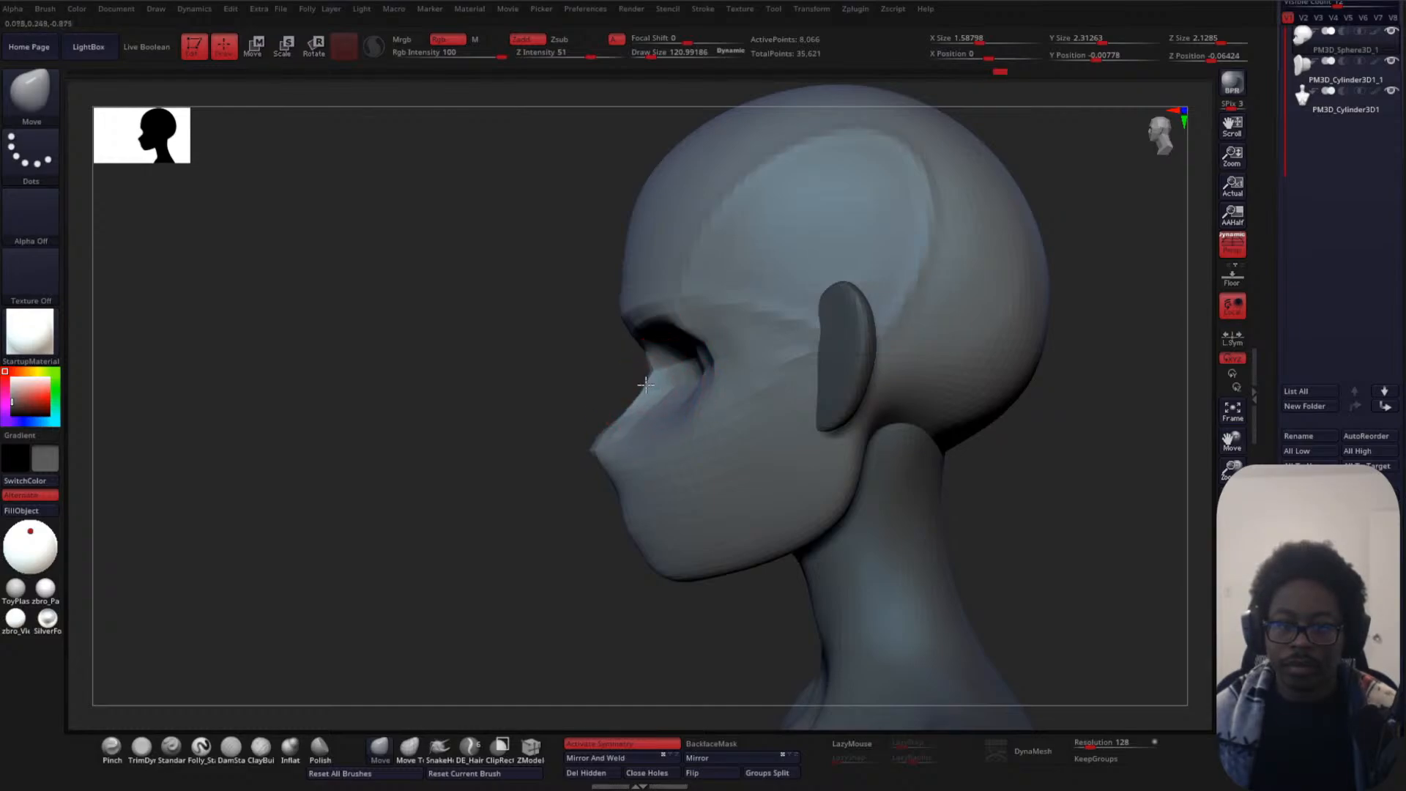
drag(618, 412, 727, 474)
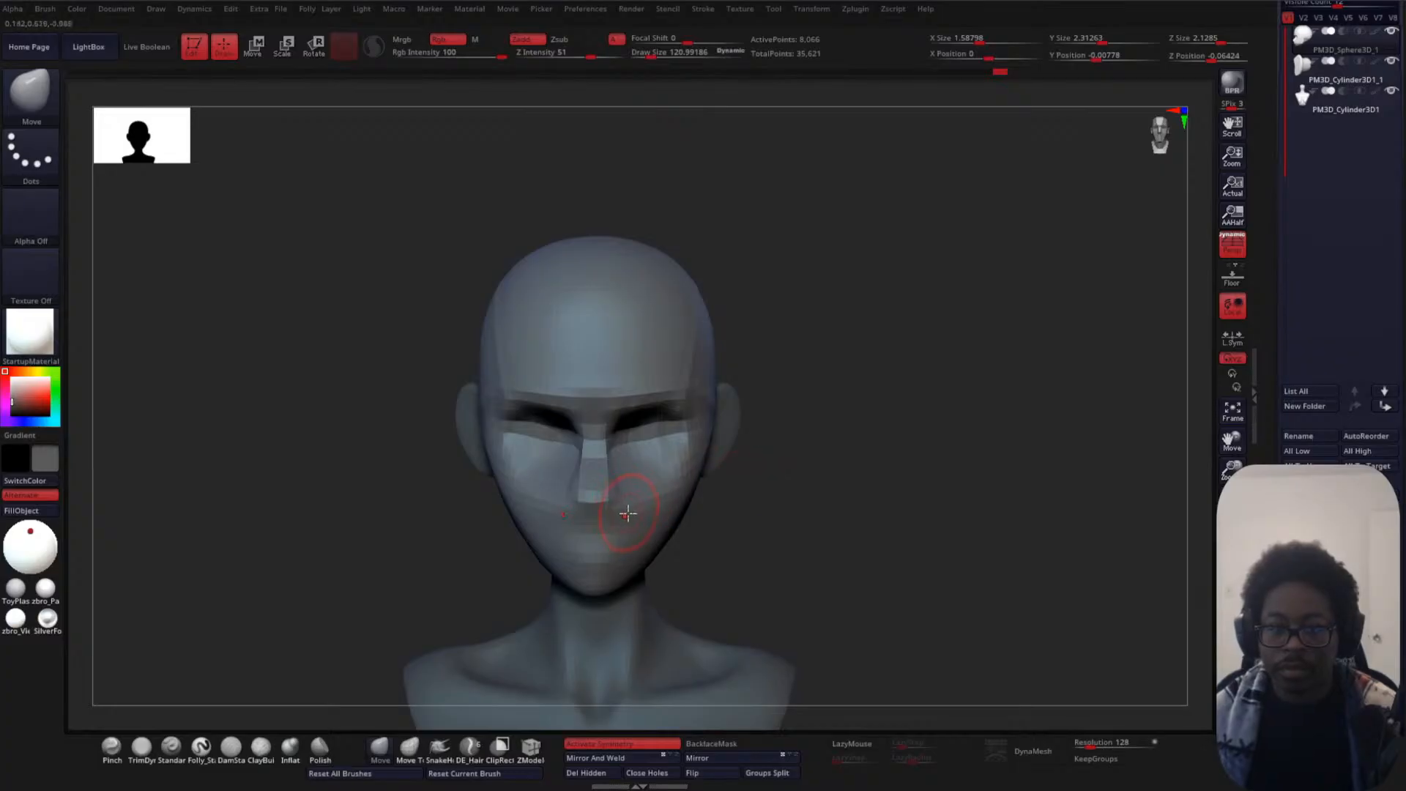
- Build up the base of the nose with the ClayBuildup brush at a draw size of about 50, checking it from the side
click(260, 747)
key(space)
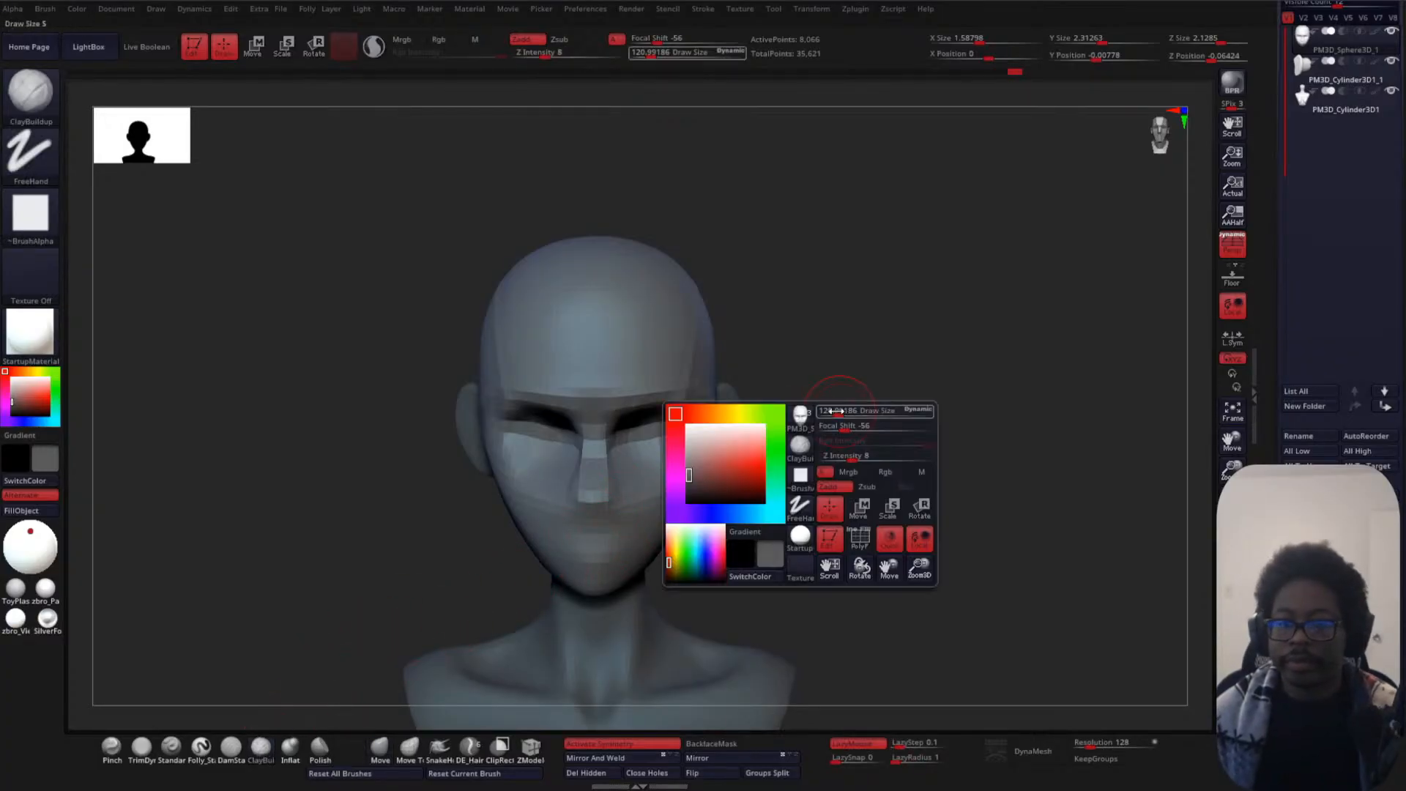
alt+drag(865, 371, 941, 427)
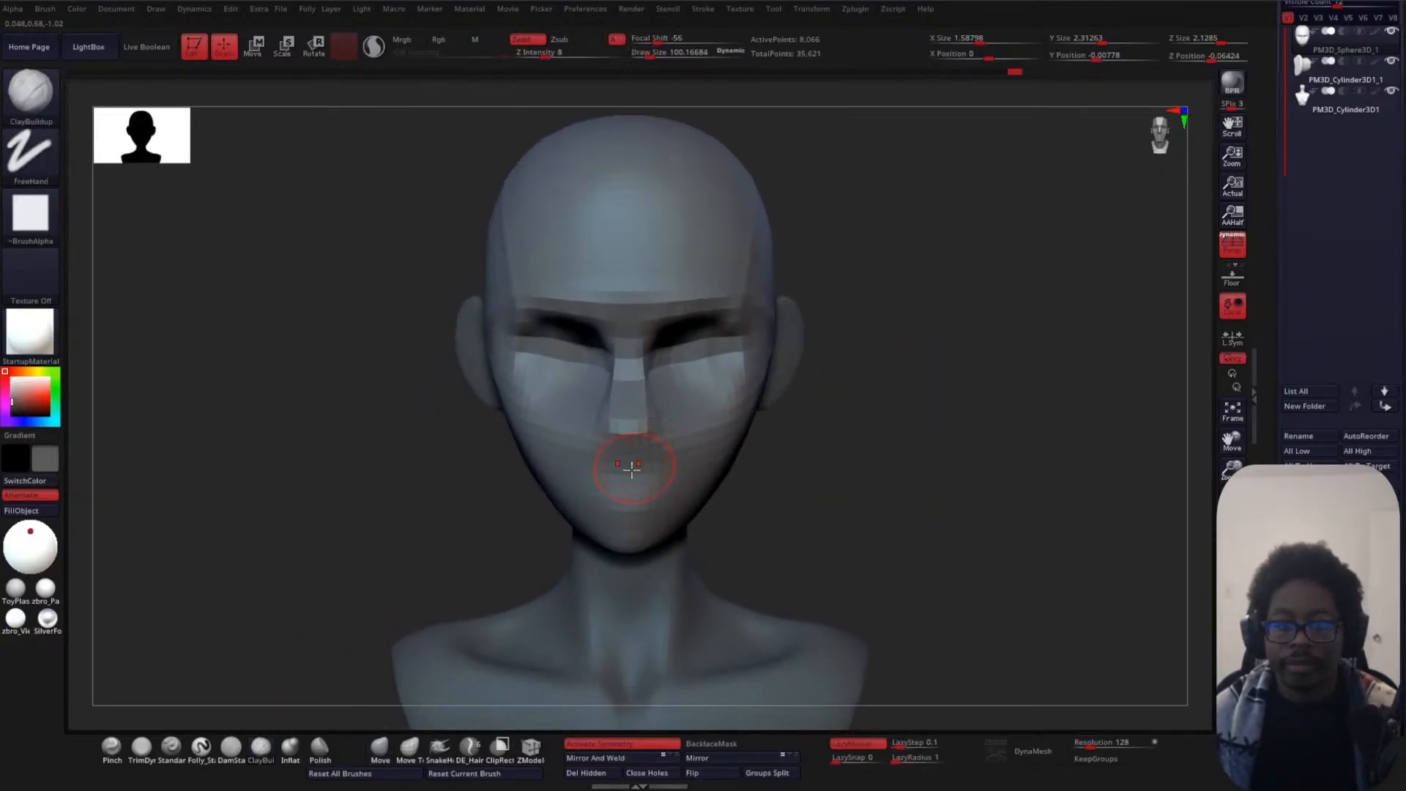
alt+drag(630, 468, 694, 463)
key(space)
drag(936, 412, 928, 411)
key(ctrl+z)
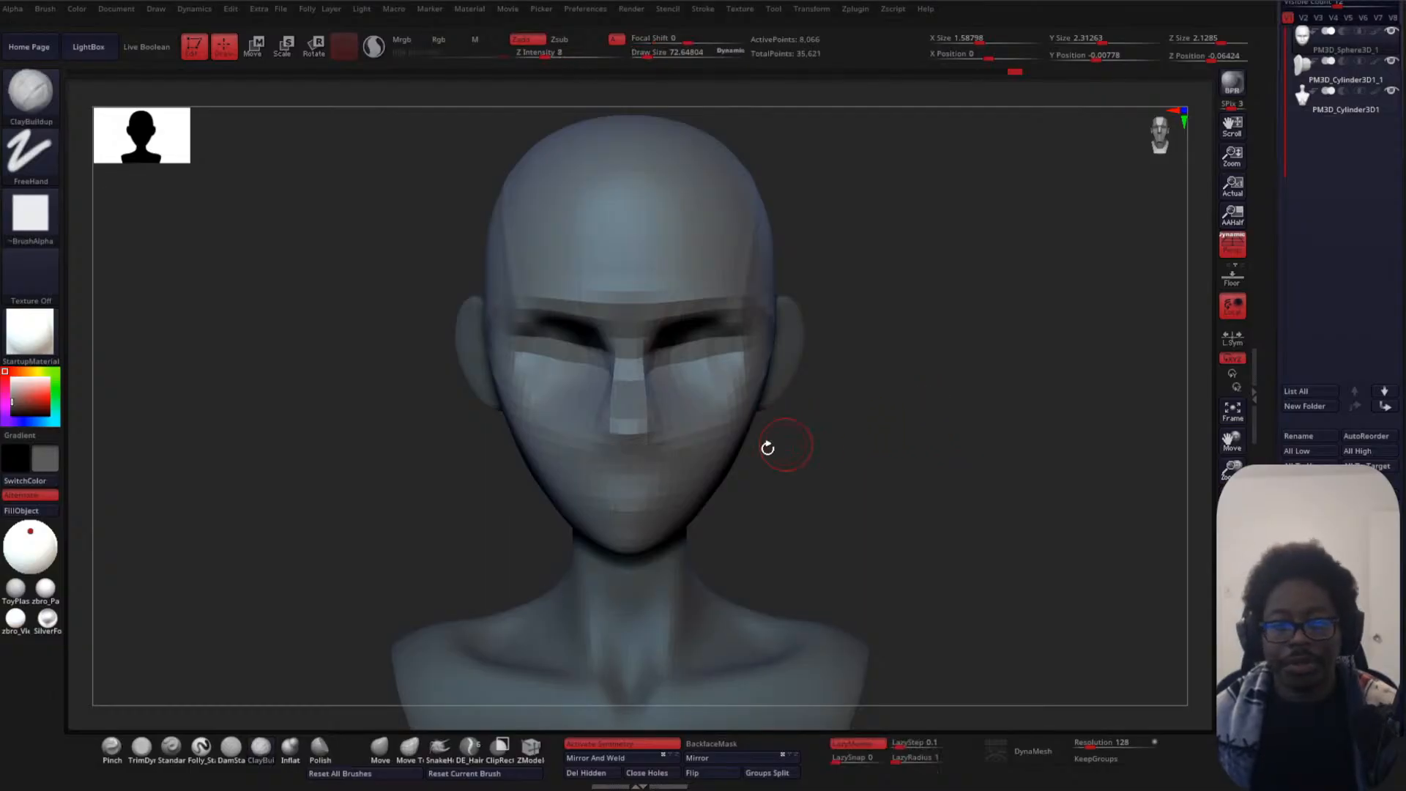
key(space)
drag(635, 468, 617, 461)
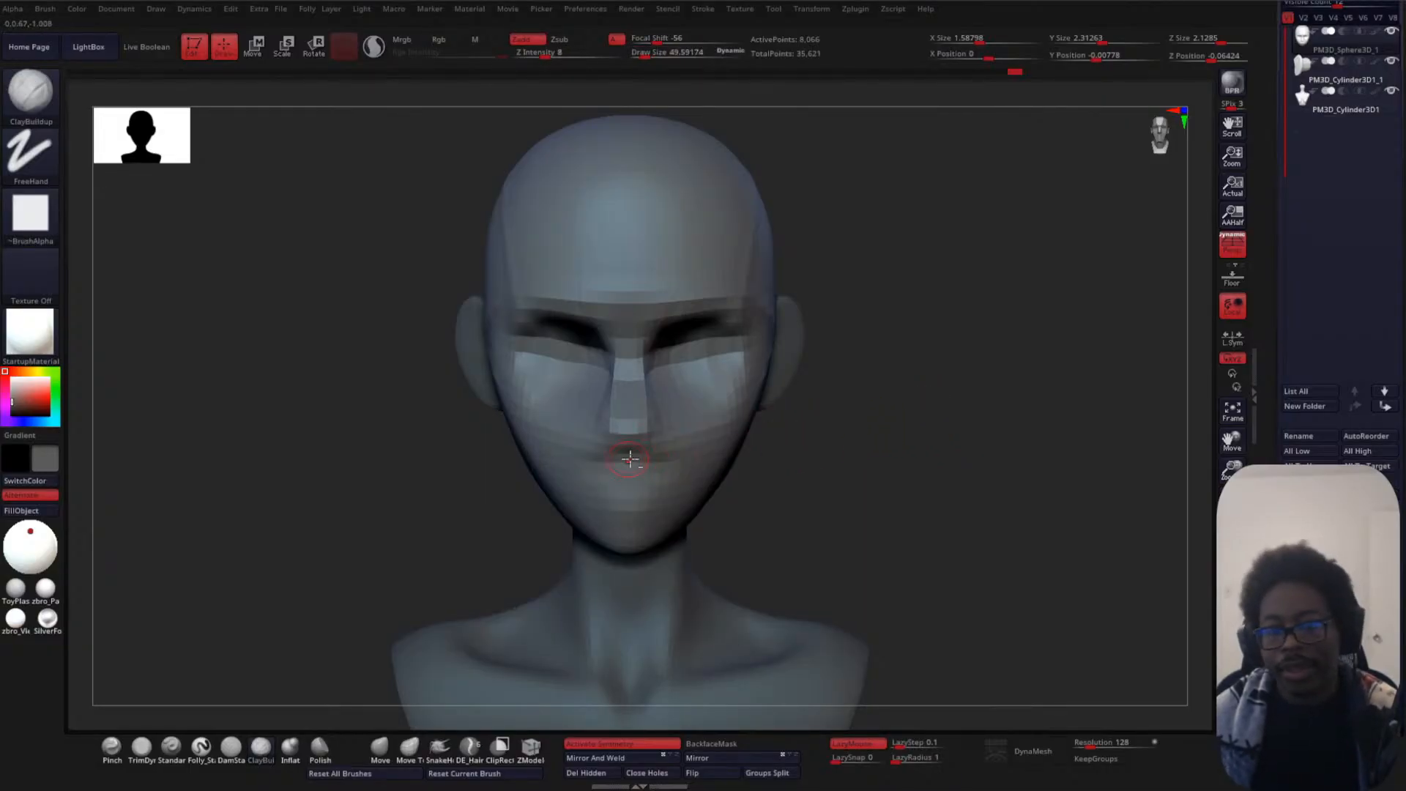
drag(831, 456, 754, 433)
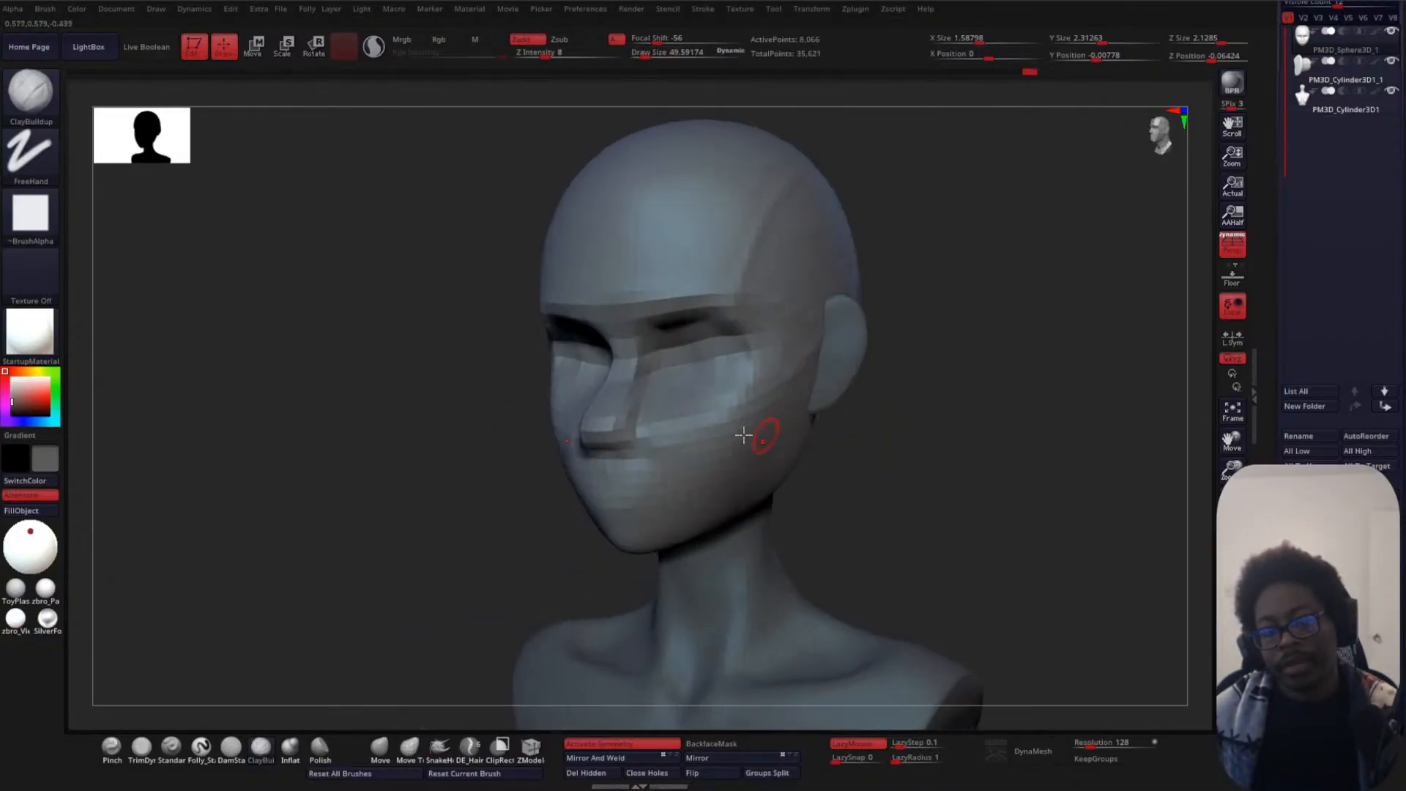
drag(868, 450, 901, 477)
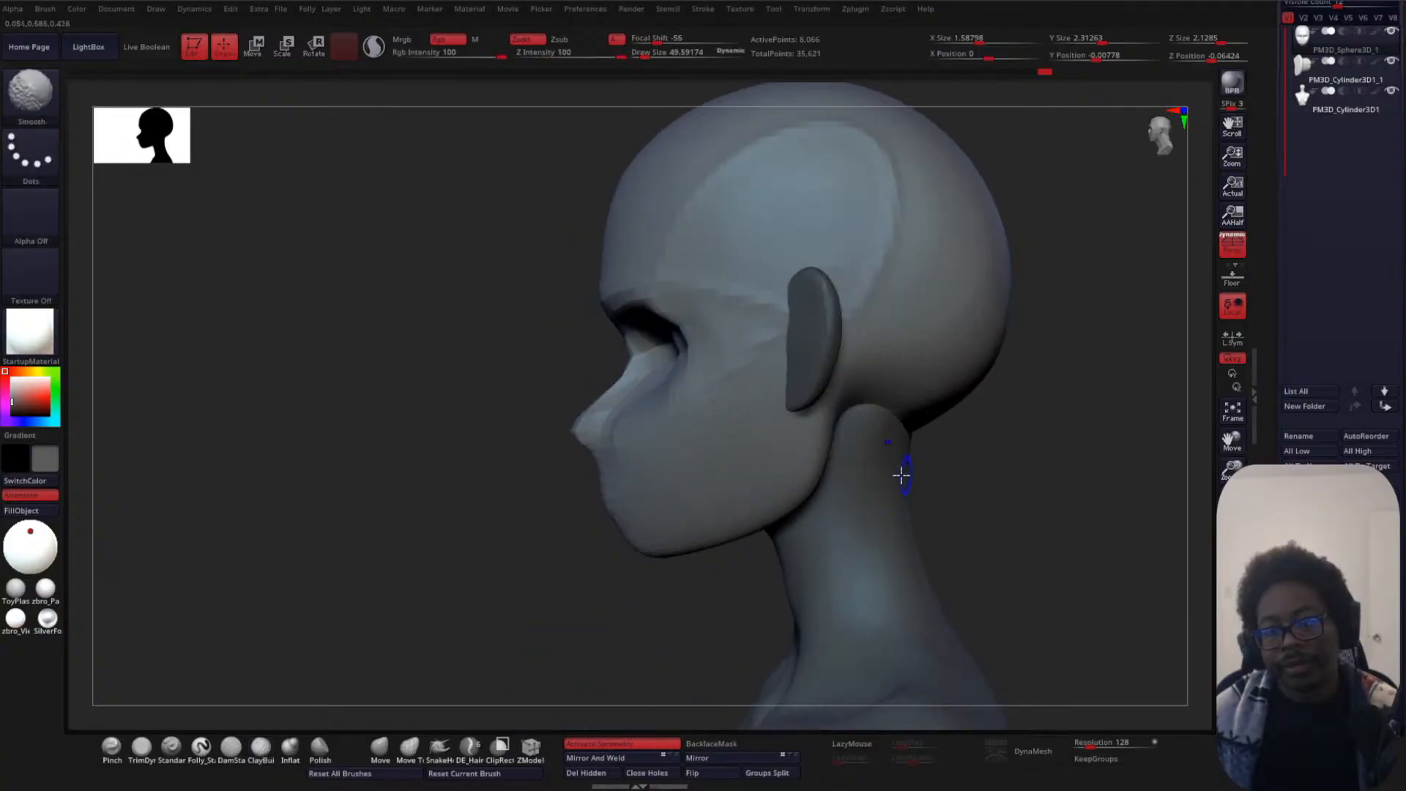
shift+drag(392, 574, 305, 684)
- Define the nose bridge and its sides with the DamStandard brush at a draw size of about 90
click(231, 746)
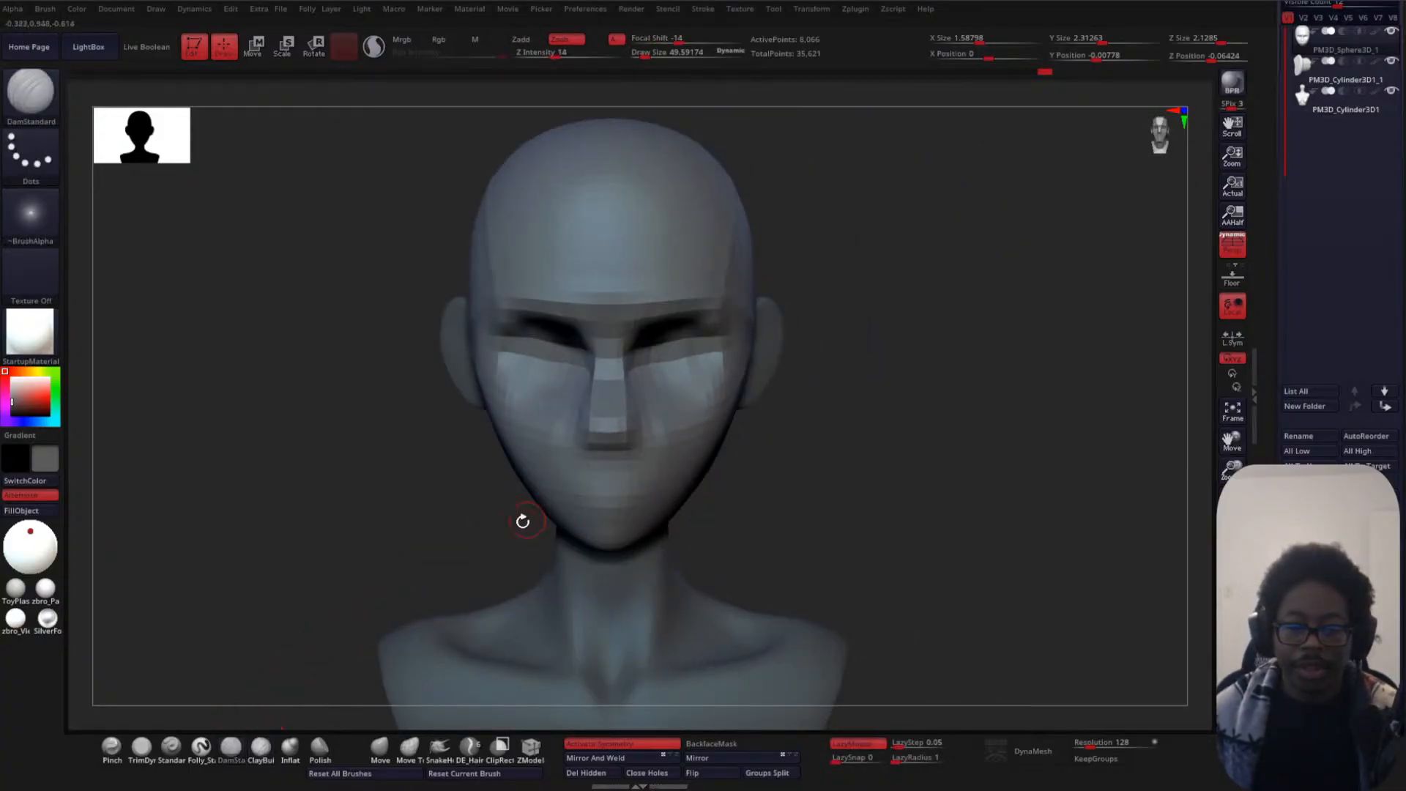
alt+drag(857, 402, 781, 432)
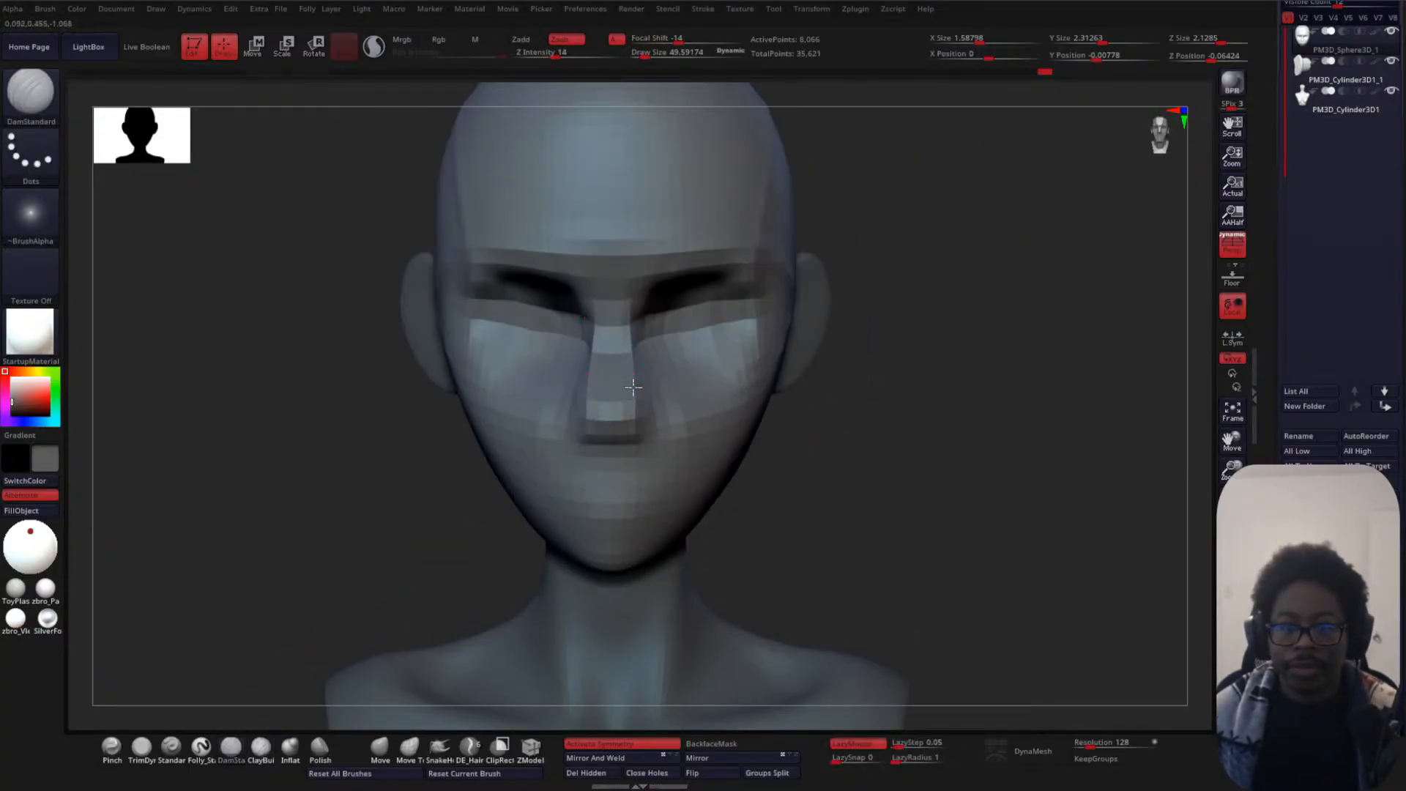
key(space)
drag(978, 290, 982, 292)
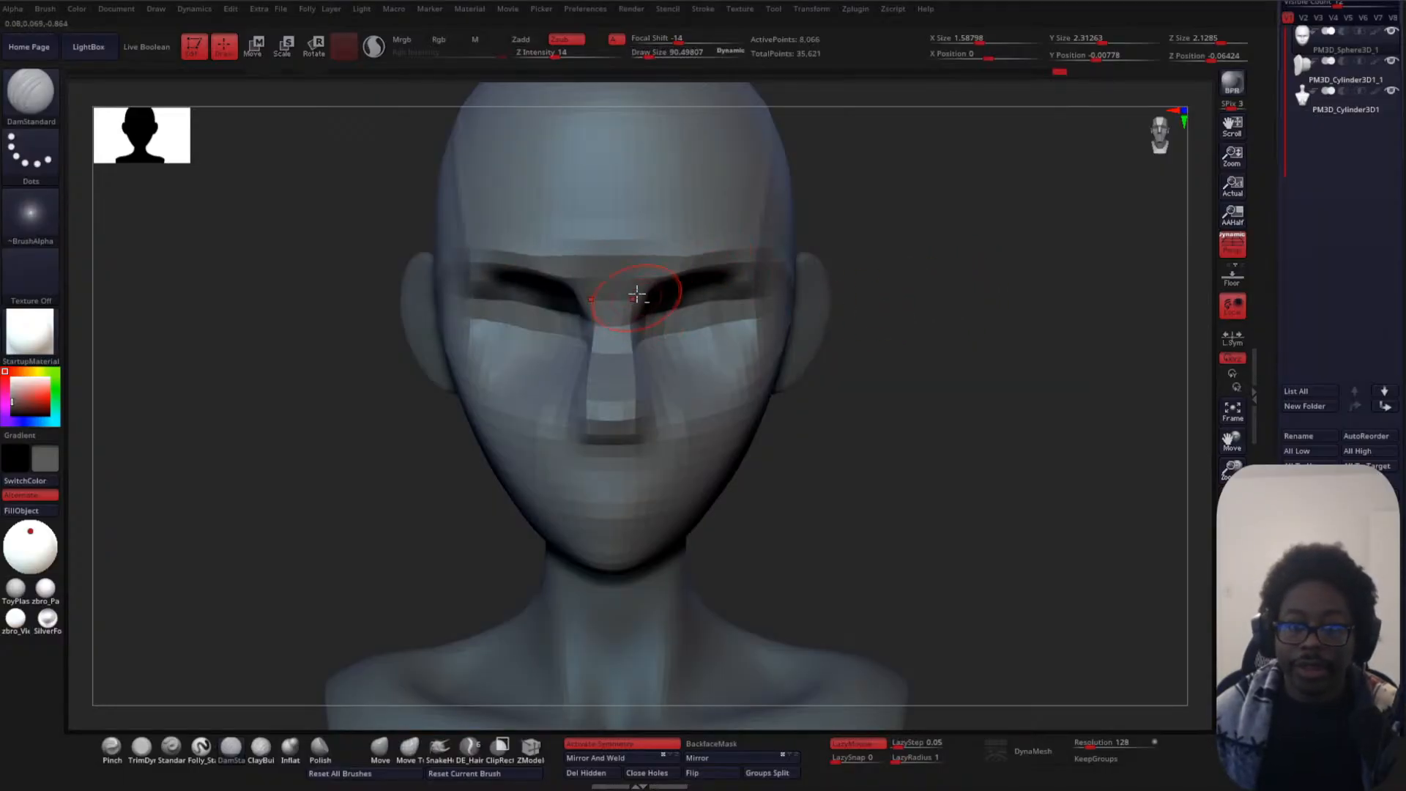
drag(880, 446, 756, 421)
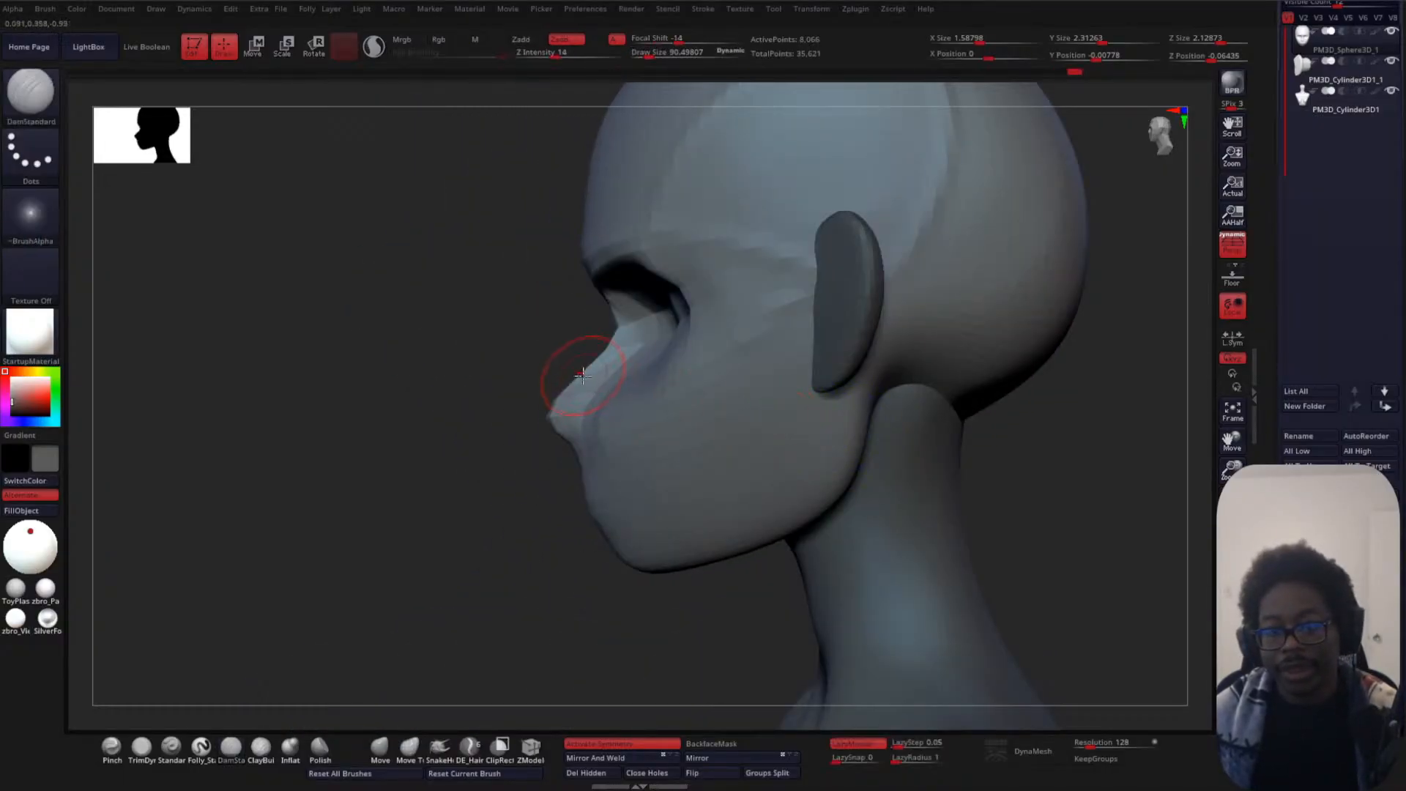
alt+drag(449, 367, 376, 530)
- Adjust the brow and nose in profile with the Move brush at a draw size of about 121
click(380, 745)
key(space)
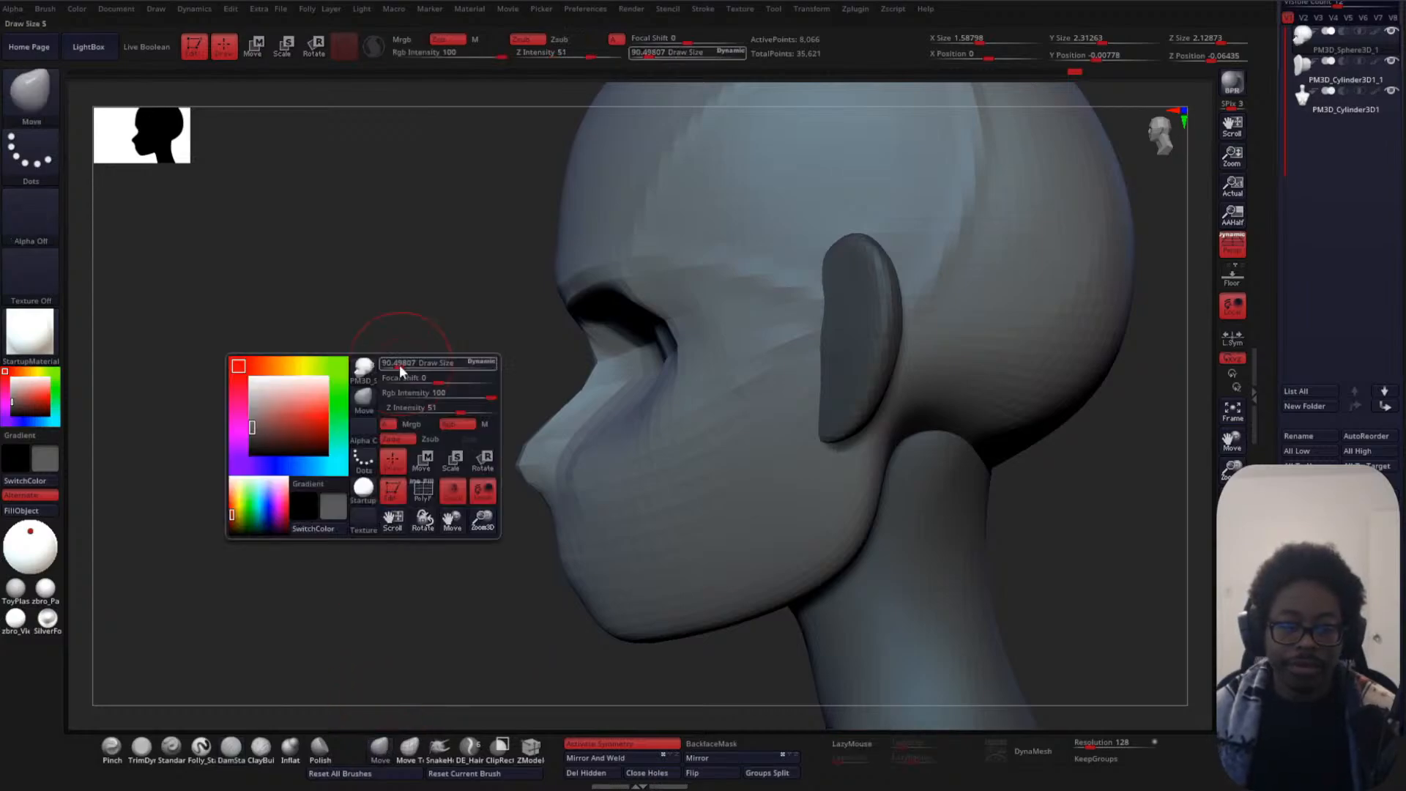
drag(396, 366, 399, 365)
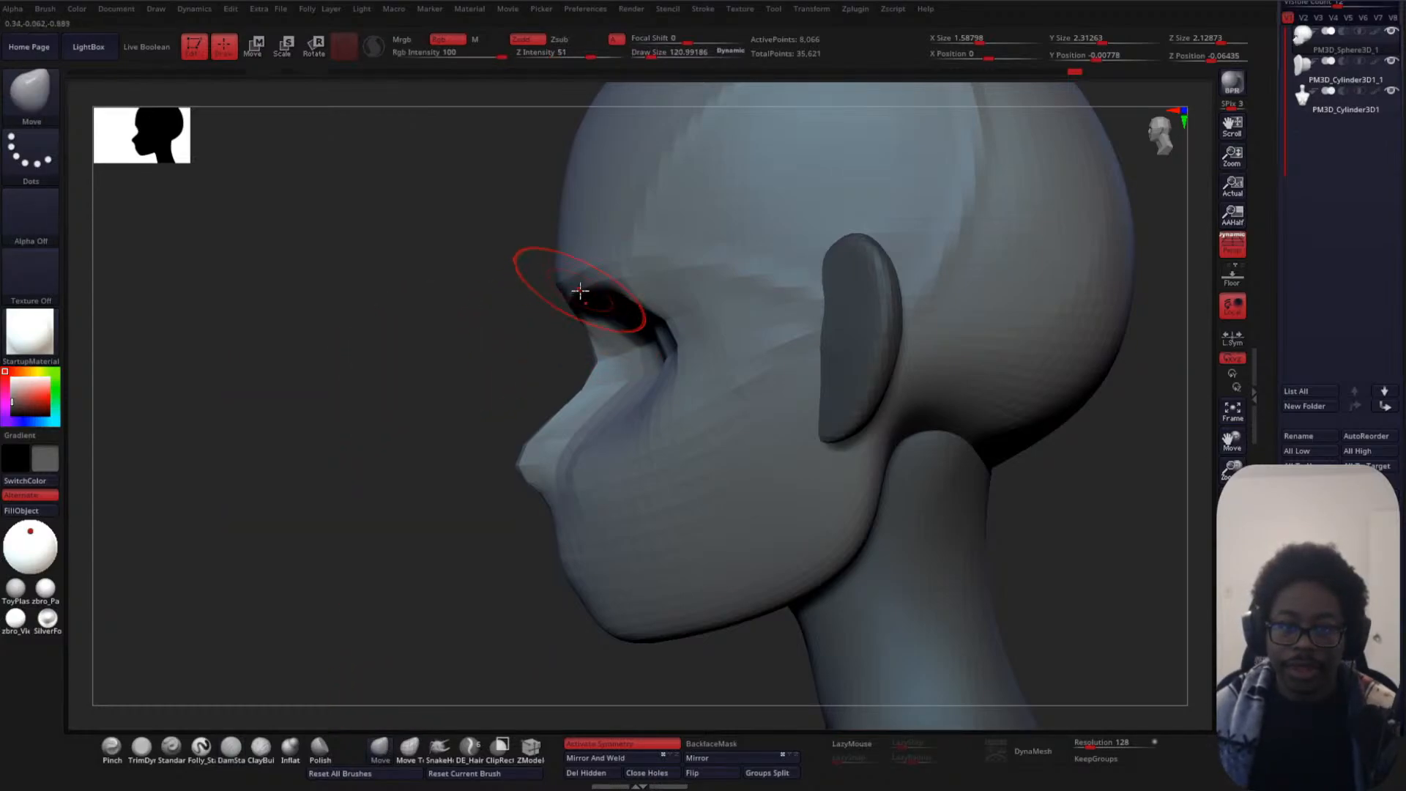
drag(560, 434, 555, 429)
drag(367, 481, 490, 492)
shift+drag(813, 389, 920, 411)
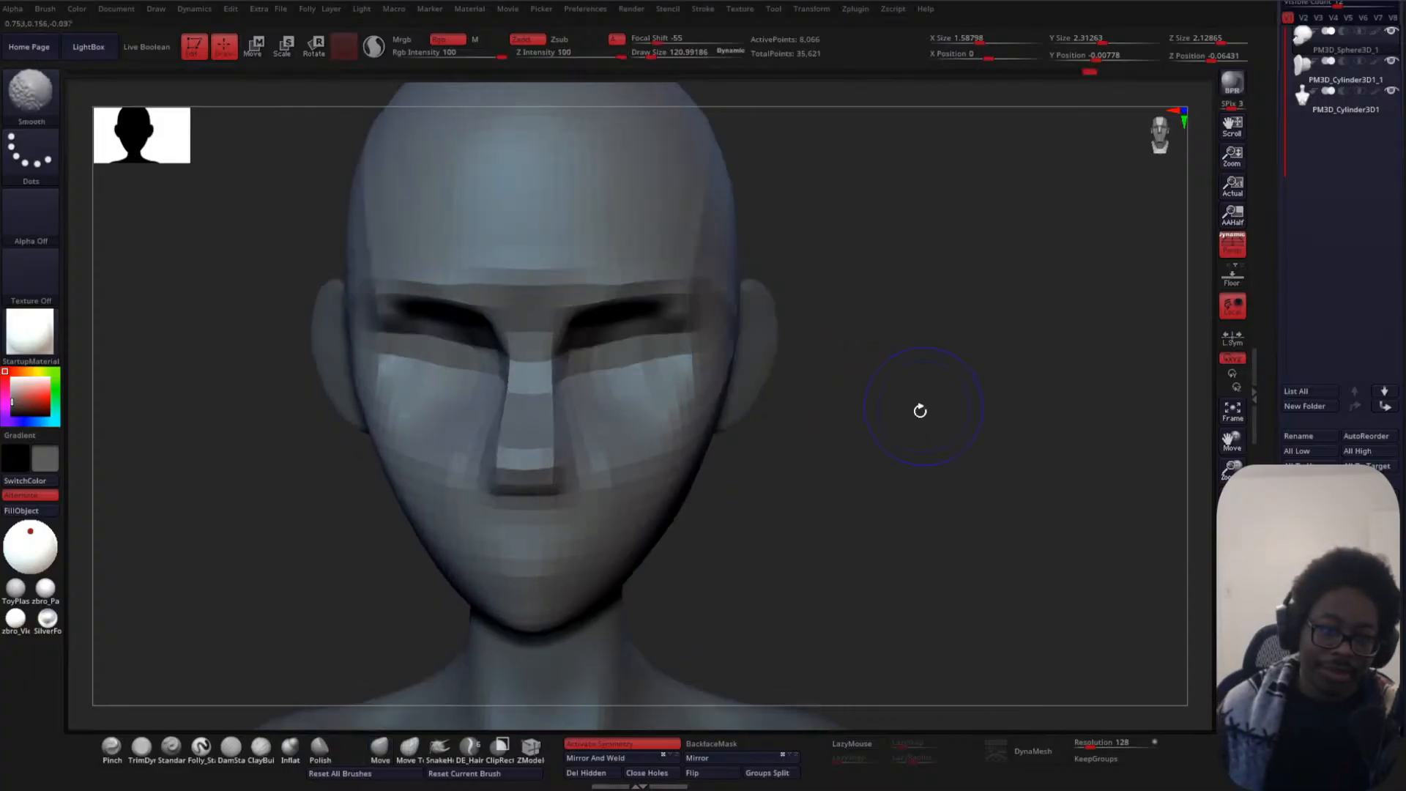
- Tweak the underside of the nose in profile, then try smoothing beside the inner eye socket and undo that stroke
alt+drag(707, 518, 748, 440)
drag(878, 428, 540, 485)
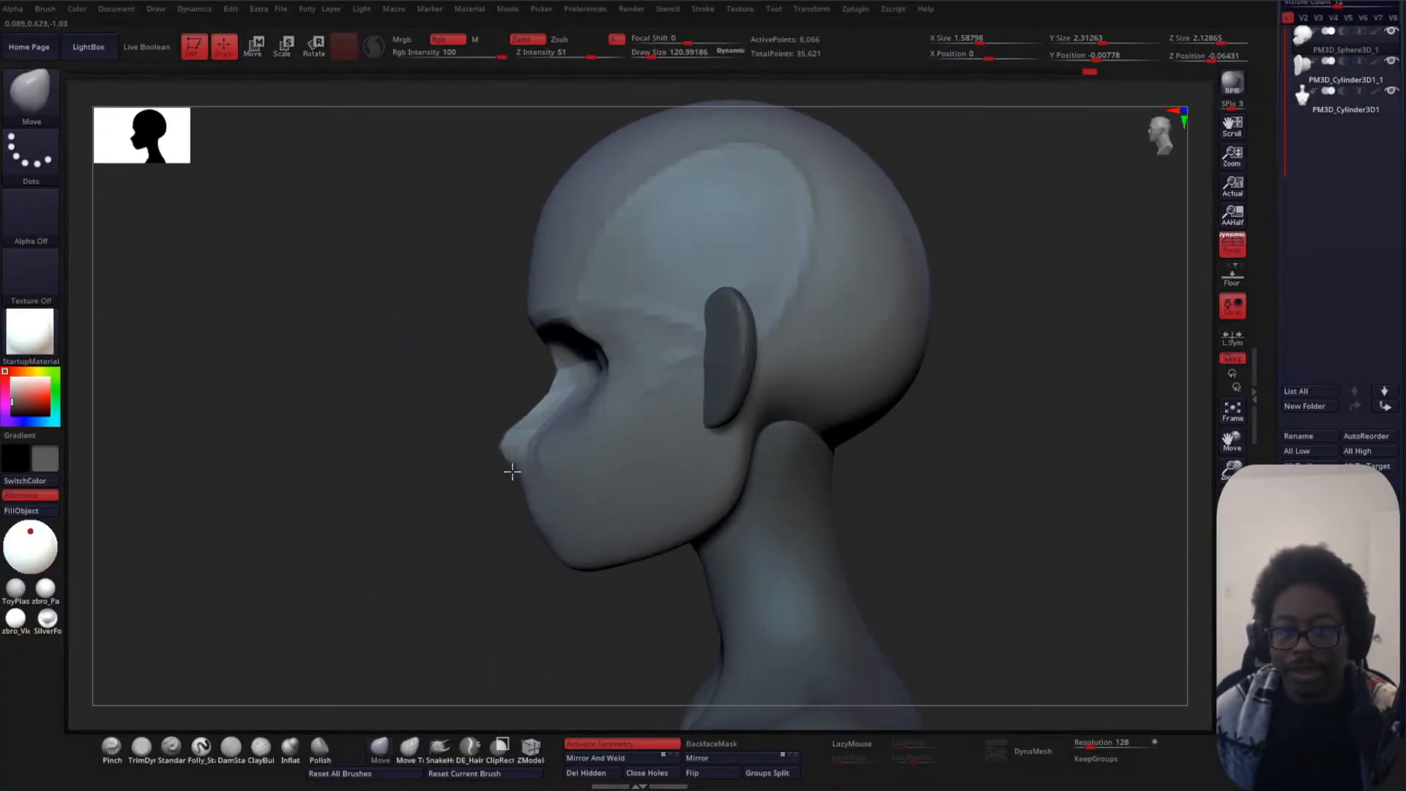
drag(388, 524, 694, 430)
mouse_move(852, 369)
alt+mouse_down()
mouse_move(942, 386)
mouse_move(892, 459)
alt+mouse_up()
shift+drag(657, 343, 674, 352)
key(ctrl+z)
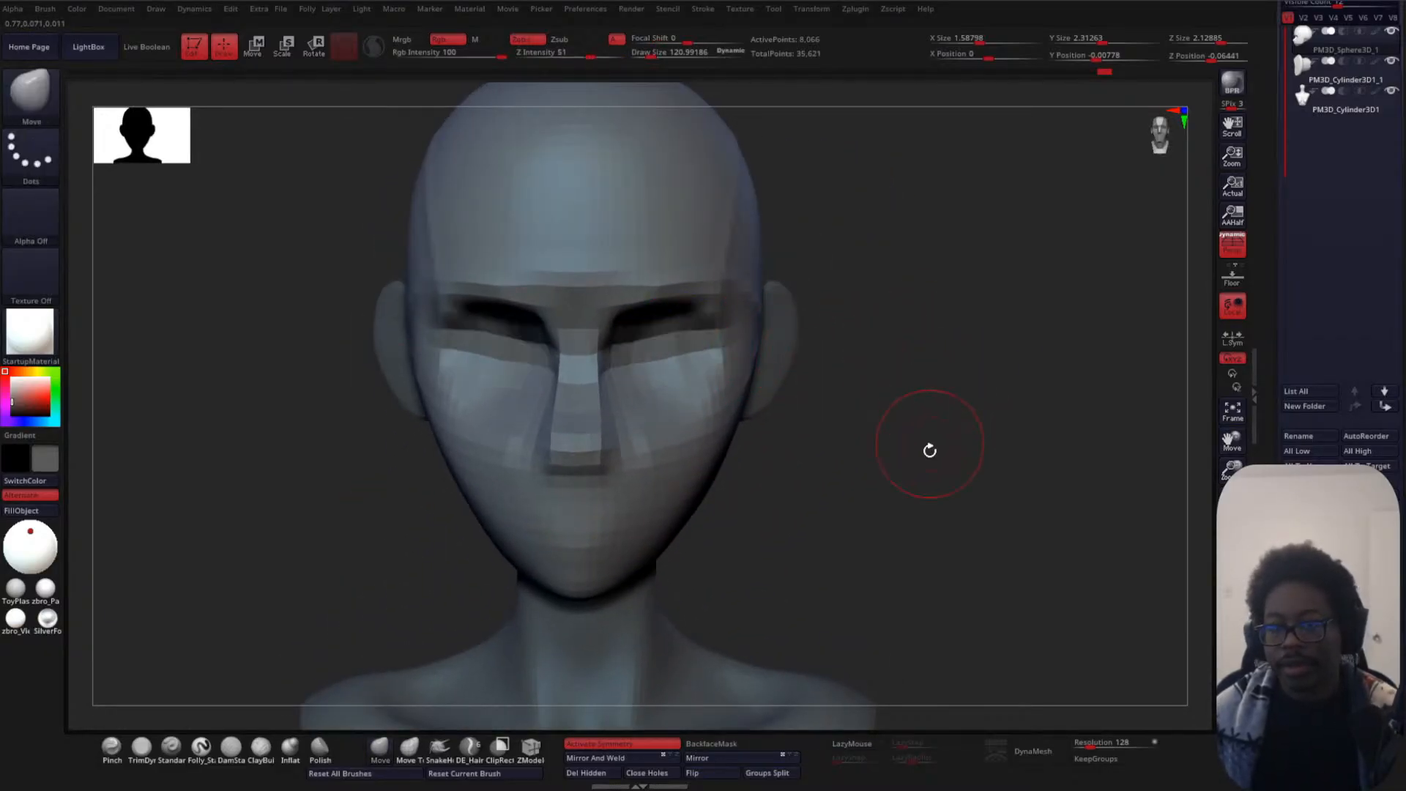
- Remesh the head with DynaMesh at resolution 96
alt+drag(929, 449, 856, 323)
mouse_move(856, 404)
shift+mouse_down()
mouse_move(852, 427)
mouse_move(950, 363)
shift+mouse_up()
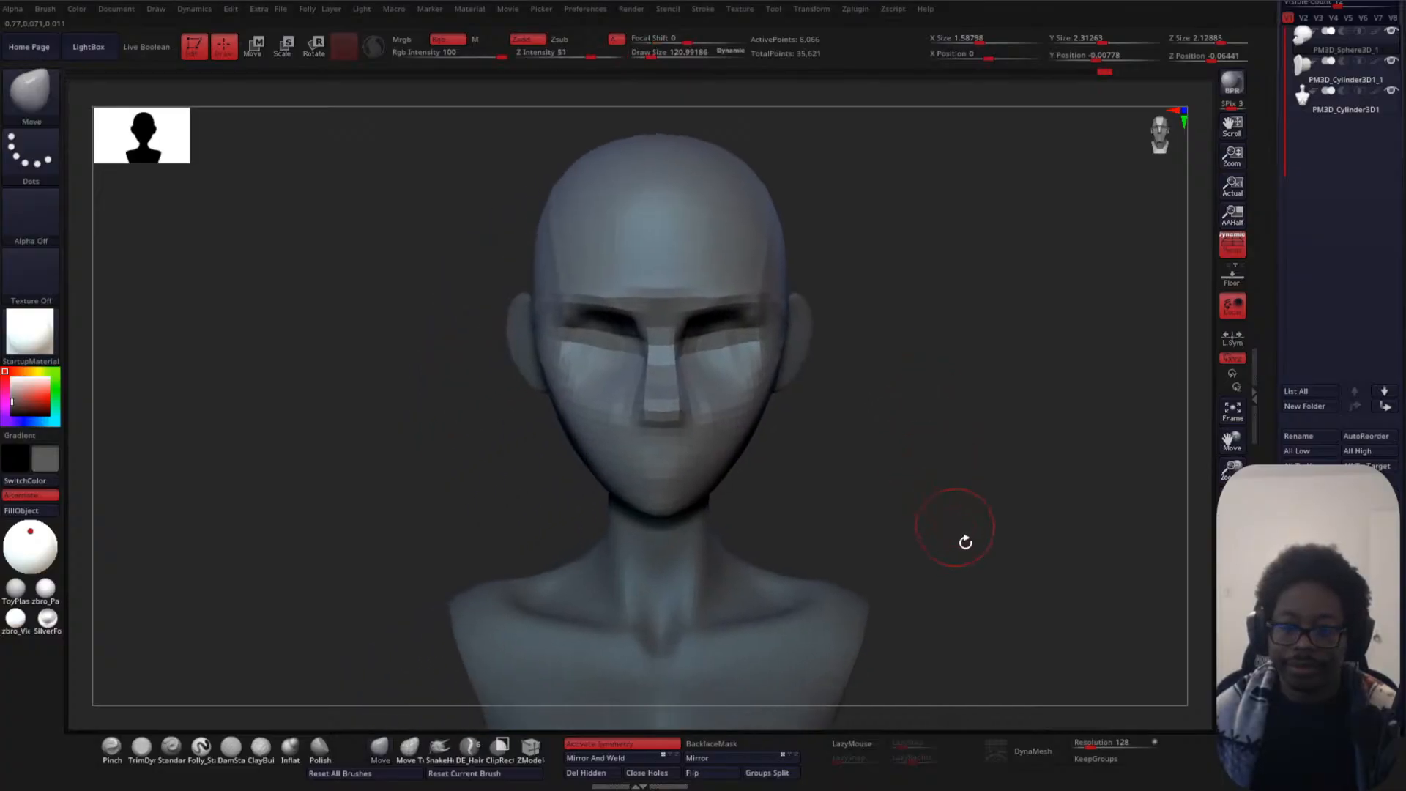
drag(1091, 746, 1088, 747)
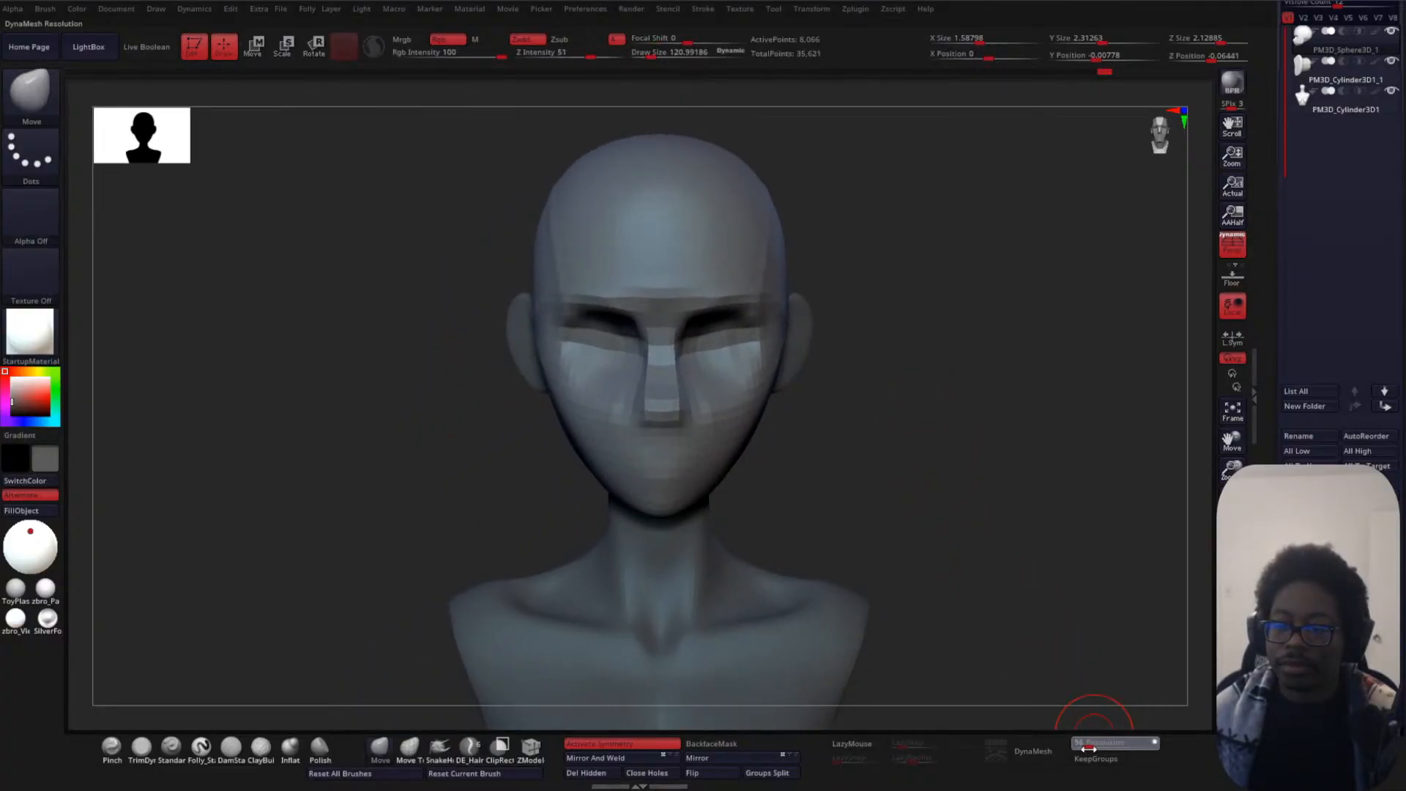
click(1047, 752)
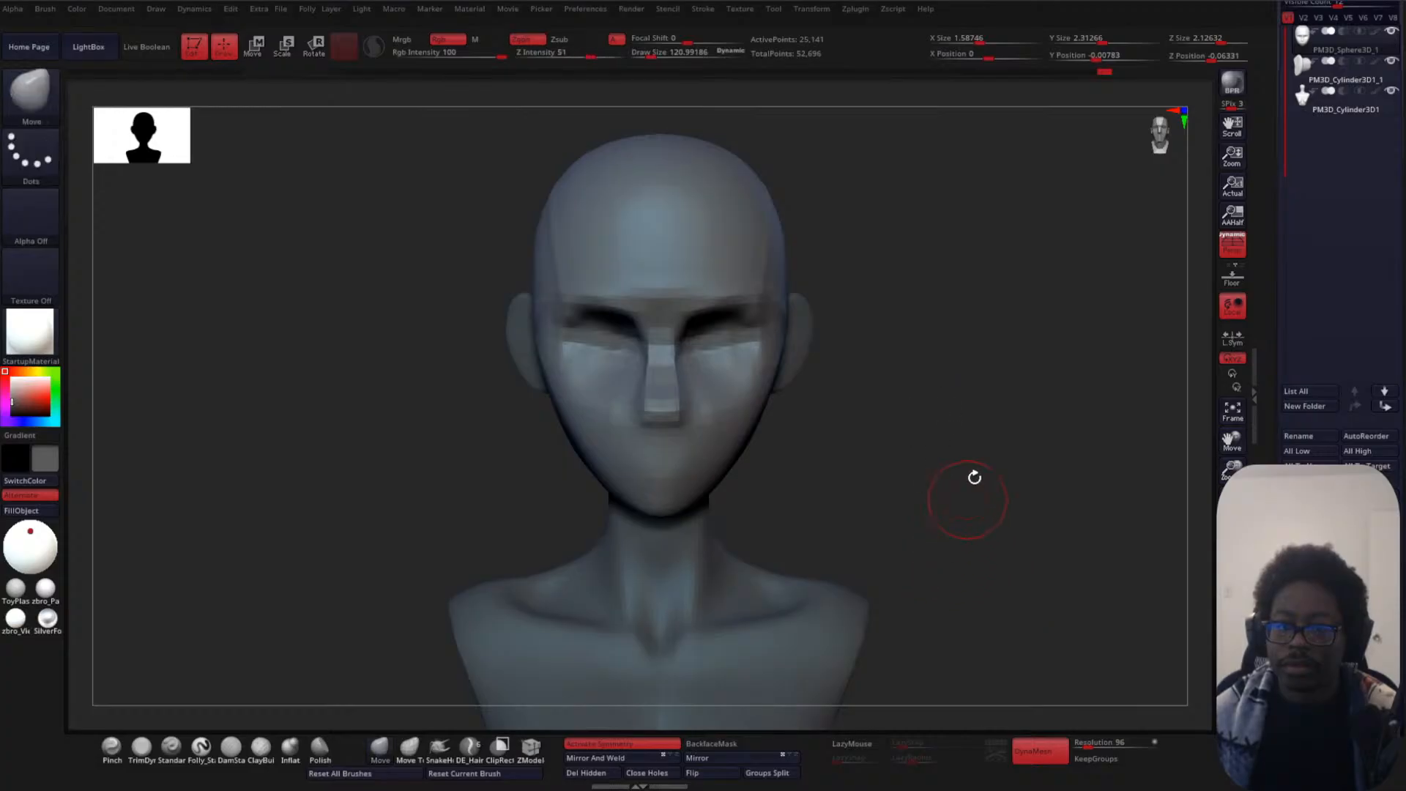
alt+drag(952, 339, 894, 474)
key(shift)
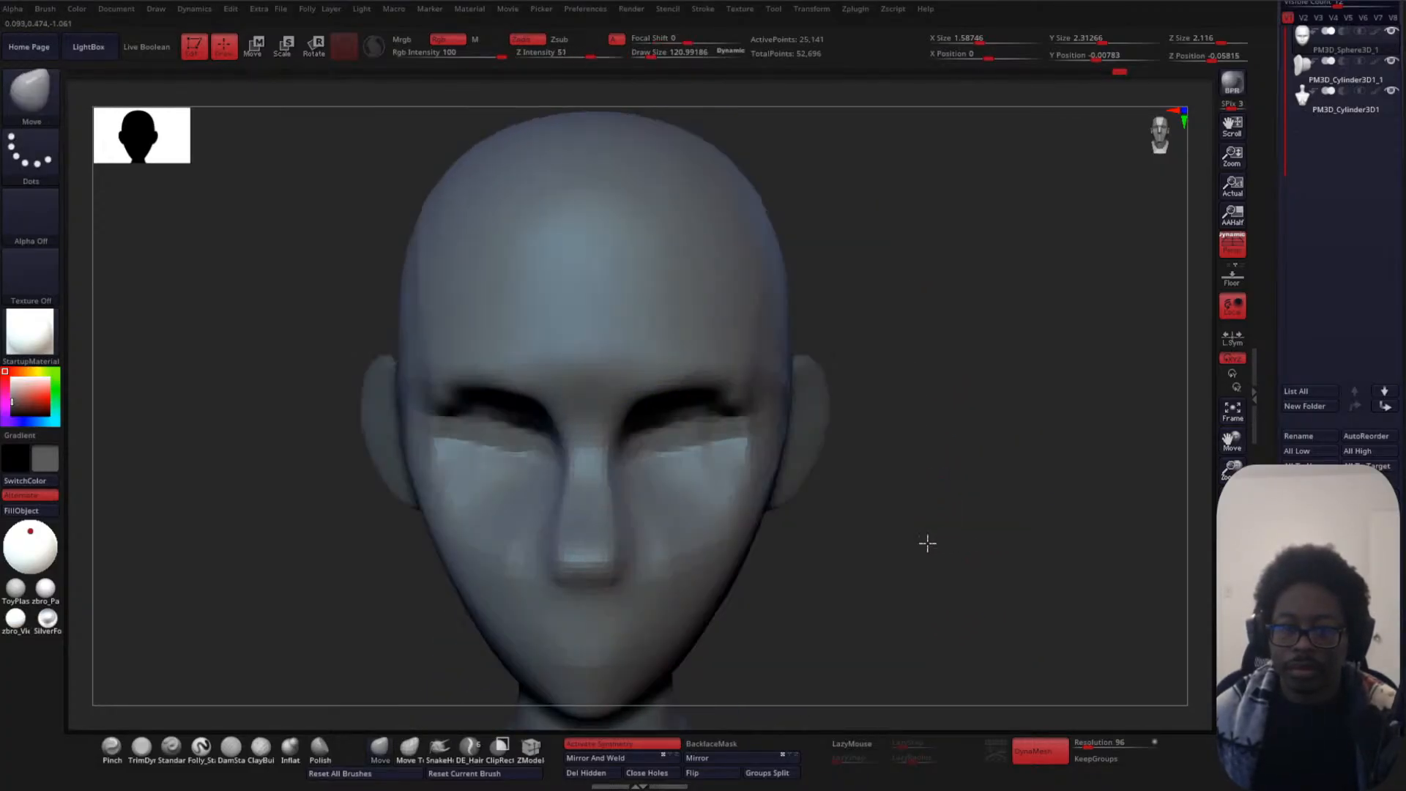
- Widen the sides of the lower jaw from the front with the Move brush at a draw size of about 224
mouse_move(925, 540)
shift+mouse_down()
mouse_move(689, 461)
mouse_move(644, 430)
mouse_move(666, 408)
shift+mouse_up()
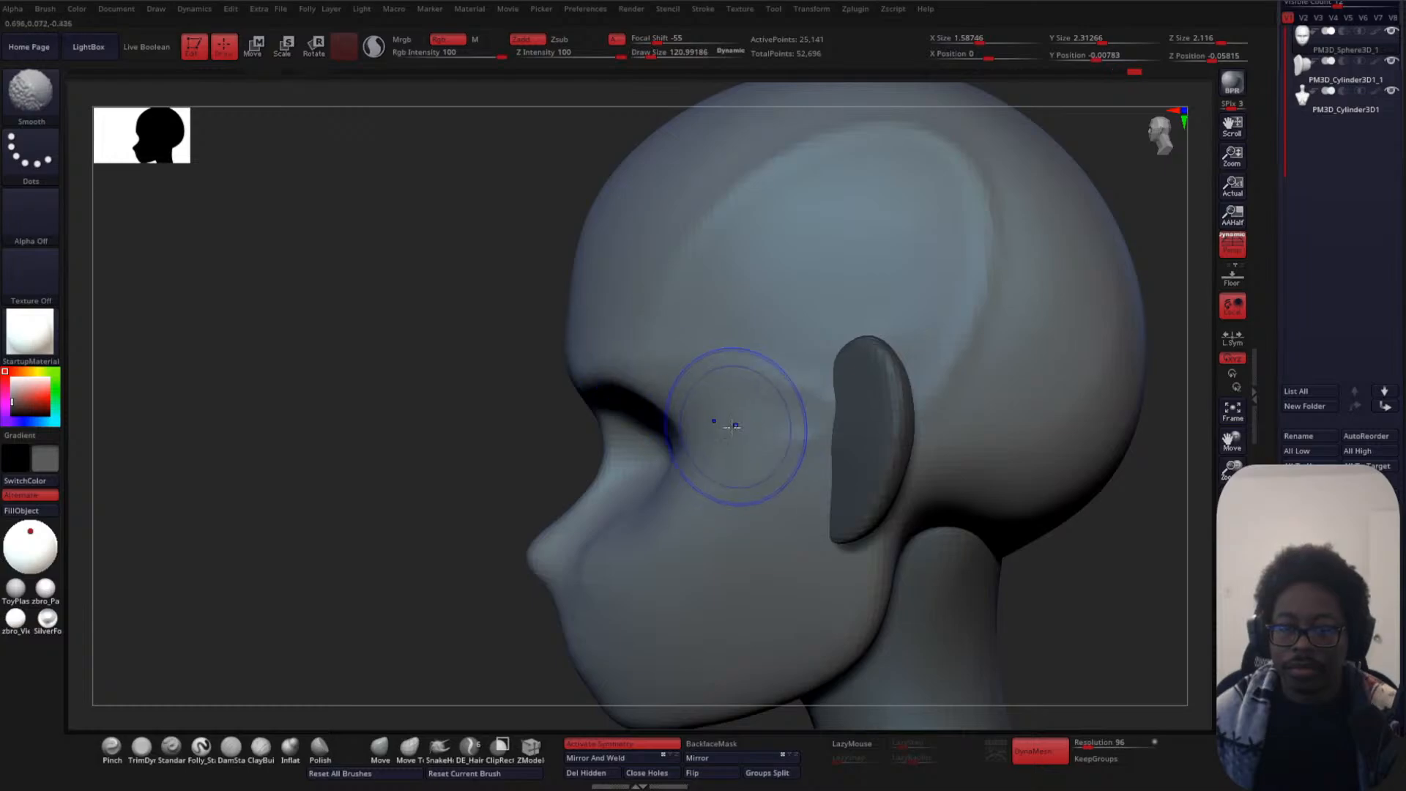
alt+drag(361, 505, 406, 362)
shift+drag(366, 595, 579, 579)
key(space)
mouse_move(904, 452)
mouse_down()
mouse_move(871, 506)
mouse_move(835, 482)
mouse_up()
shift+drag(864, 491, 915, 388)
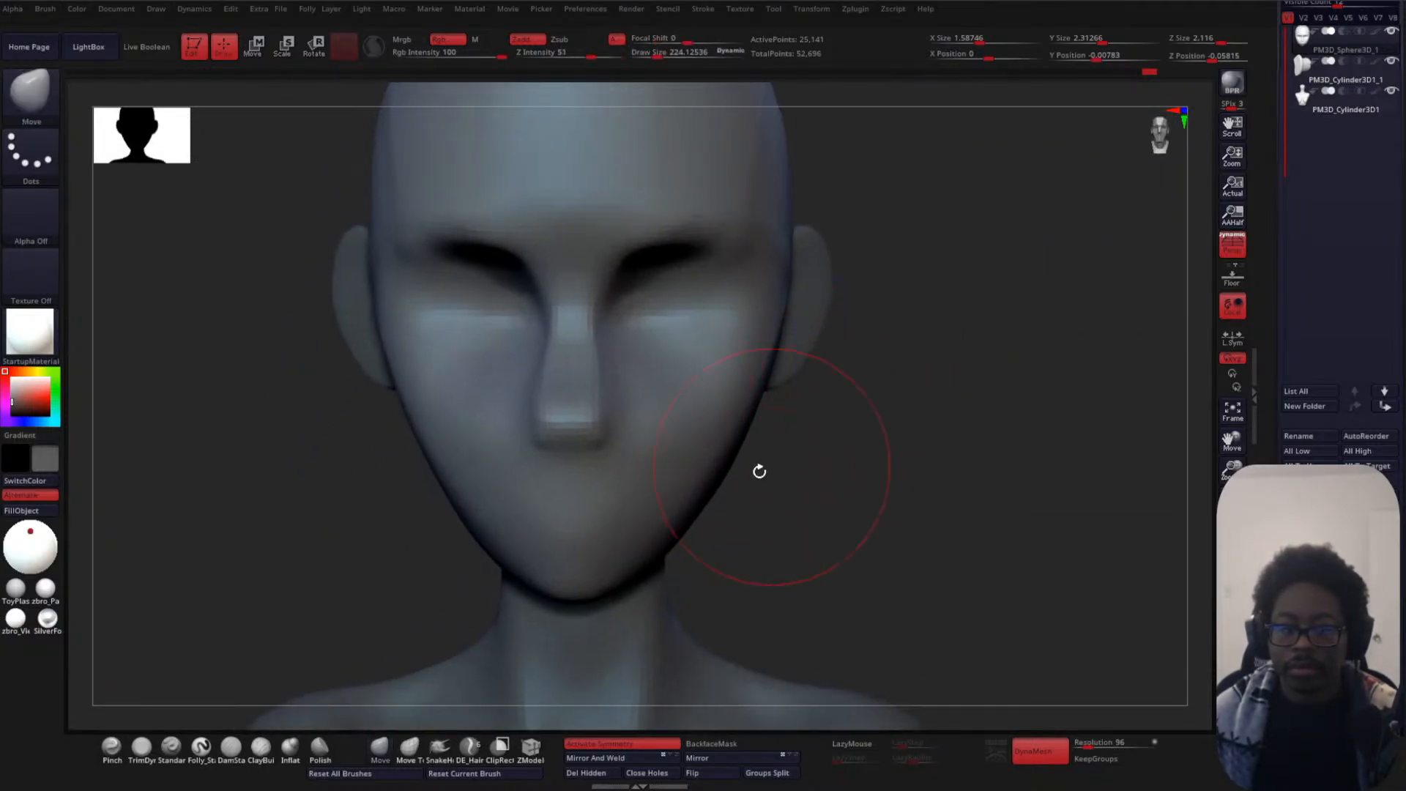
drag(690, 480, 719, 456)
alt+drag(783, 493, 817, 404)
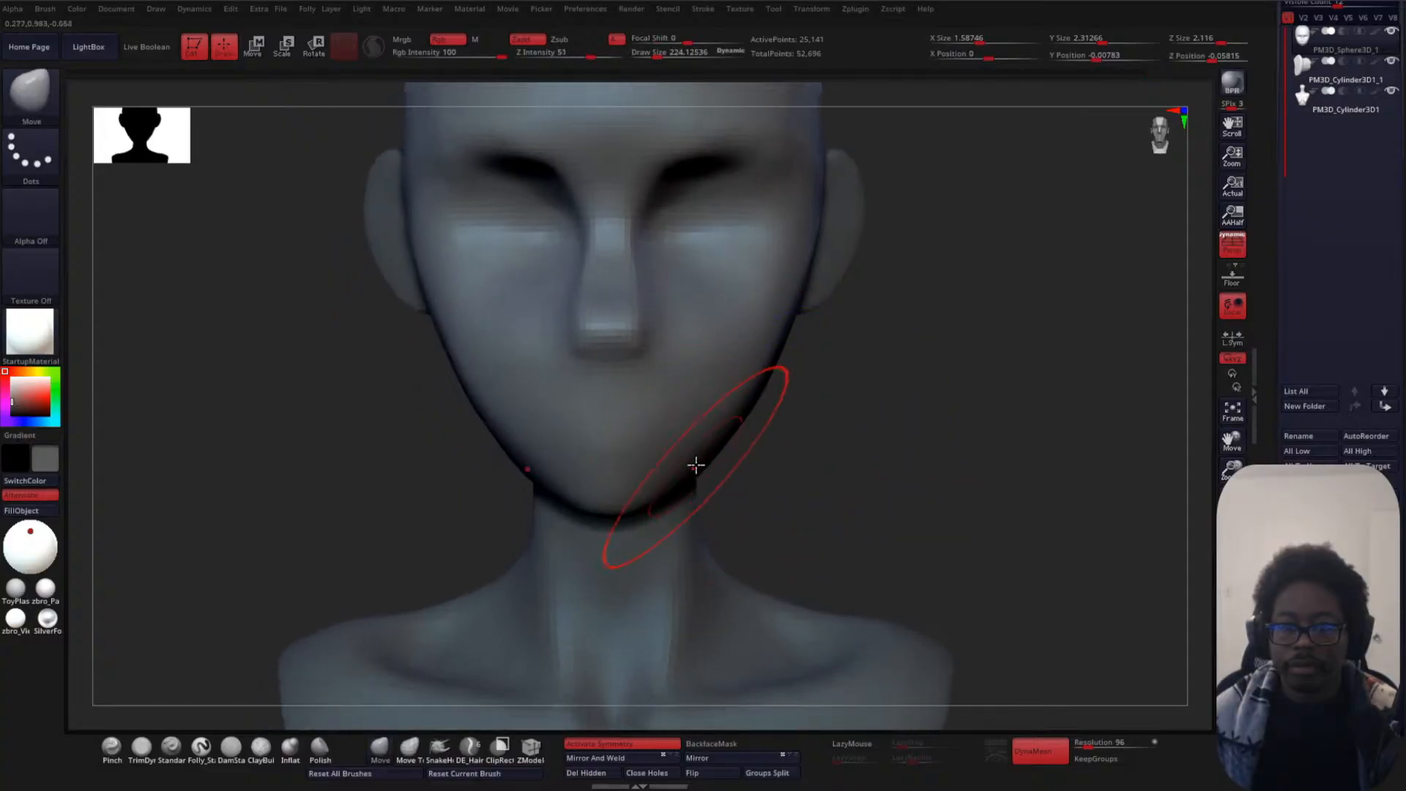
drag(693, 468, 706, 464)
- Adjust the back corner of the jaw in side view and smooth the cheek in front of the ear
mouse_move(877, 444)
mouse_down()
mouse_move(820, 439)
mouse_move(756, 481)
mouse_up()
drag(847, 411, 860, 401)
drag(872, 348, 884, 325)
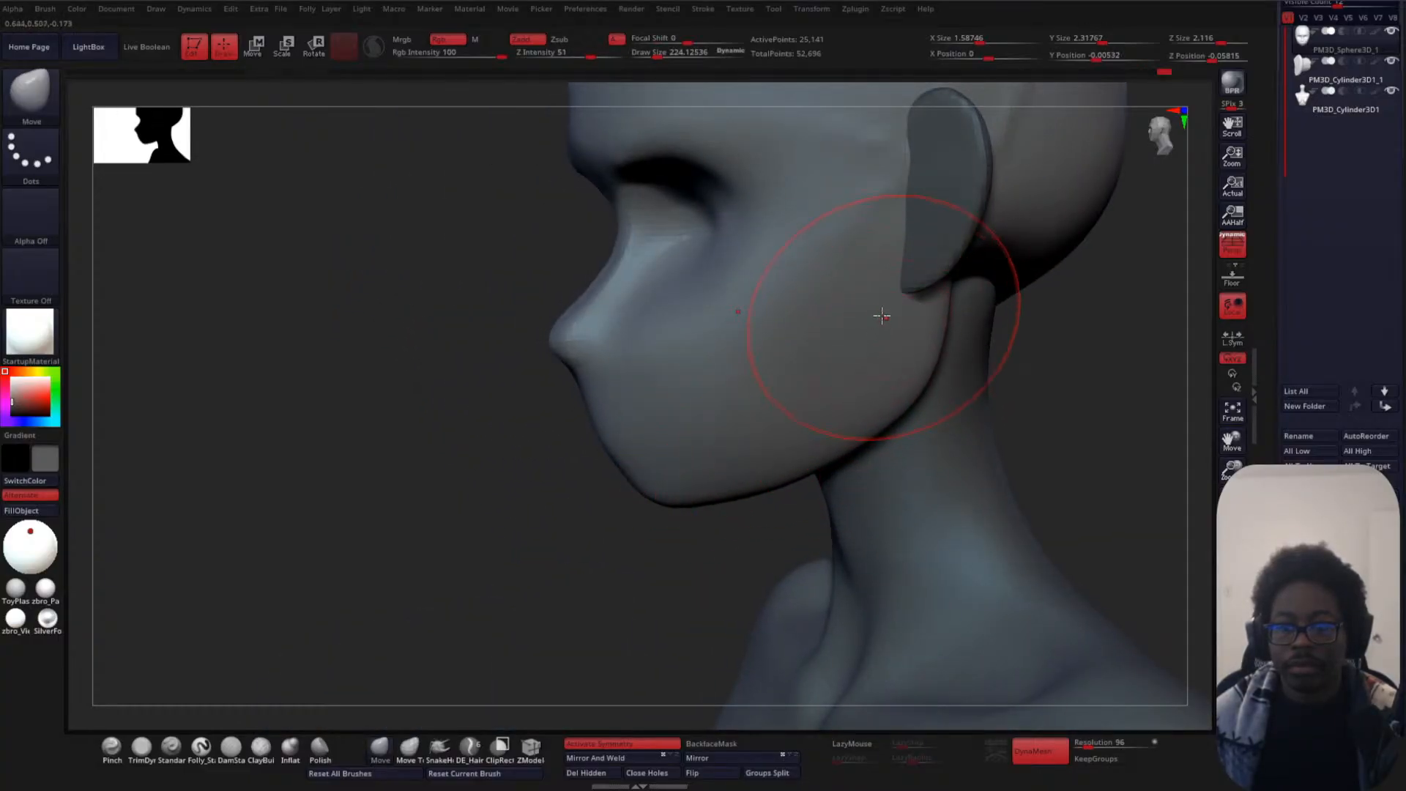
shift+drag(813, 238, 863, 257)
- Refine the taper of the jawline toward the chin in front and three-quarter views with the Move brush
mouse_move(458, 551)
mouse_down()
mouse_move(491, 557)
mouse_move(864, 430)
mouse_move(974, 364)
mouse_move(898, 399)
mouse_up()
drag(708, 517, 744, 458)
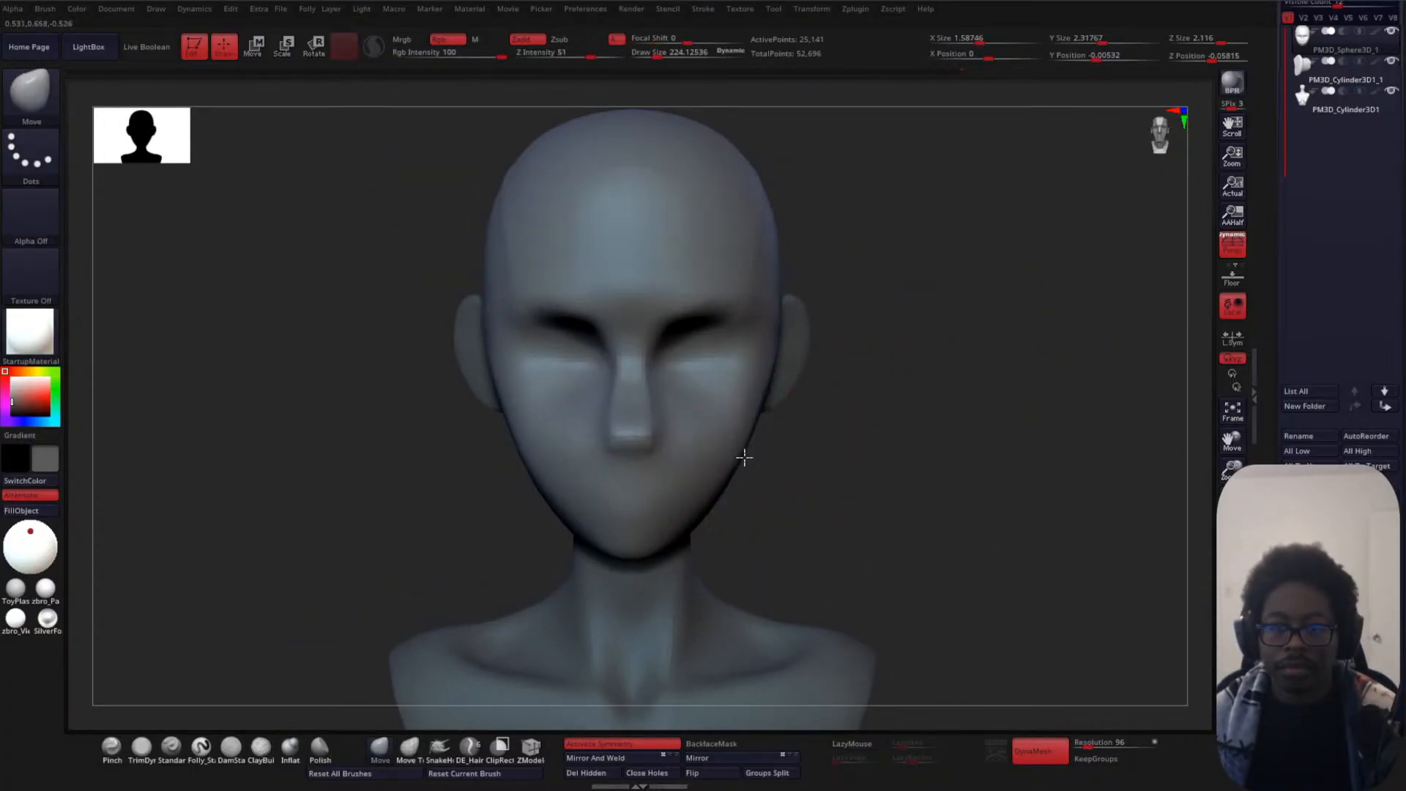
drag(684, 530, 658, 546)
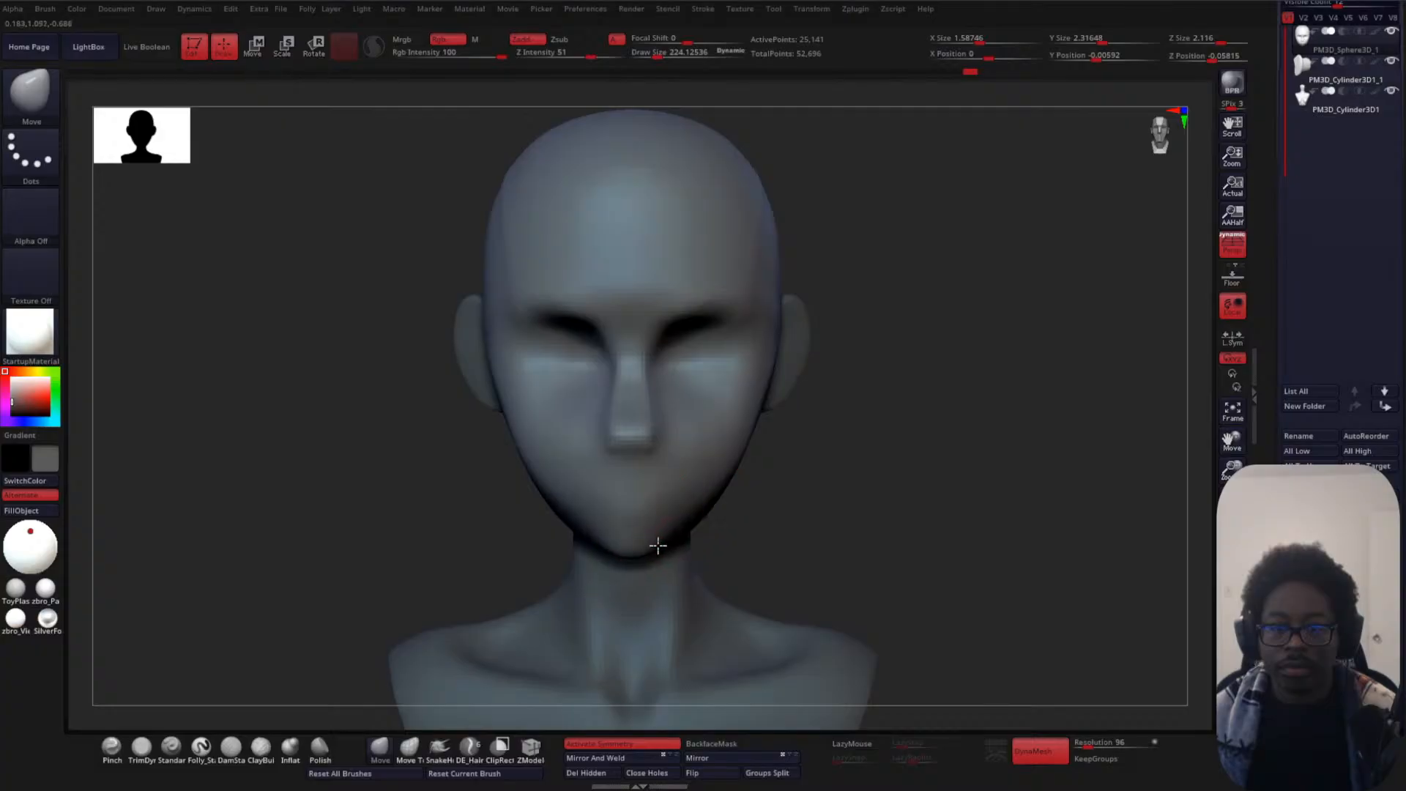
right_drag(691, 486, 754, 503)
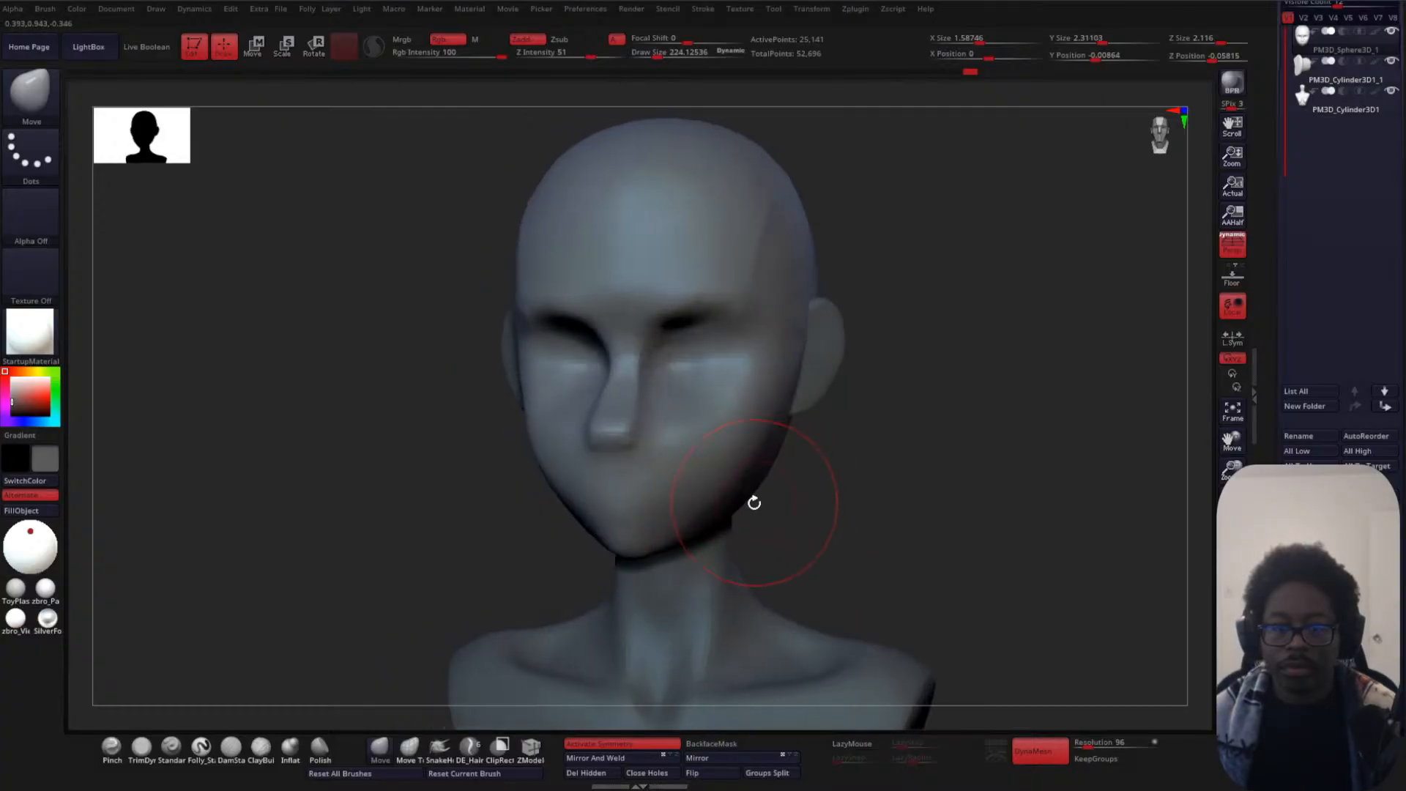
drag(753, 490, 722, 503)
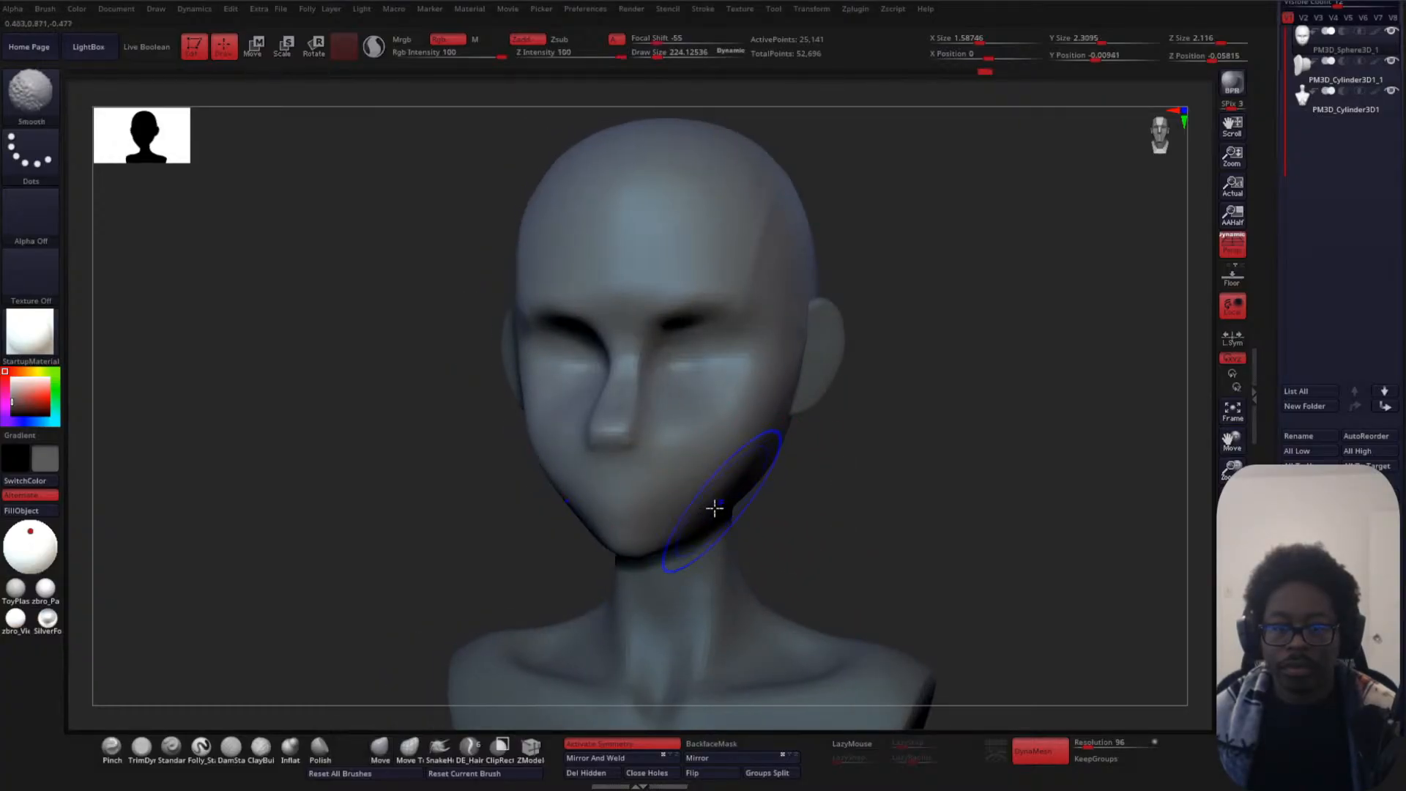
mouse_move(715, 505)
shift+right_down()
mouse_move(889, 464)
mouse_move(872, 477)
mouse_move(818, 441)
mouse_move(828, 459)
mouse_move(854, 373)
mouse_move(829, 424)
mouse_move(823, 369)
mouse_move(816, 455)
shift+right_up()
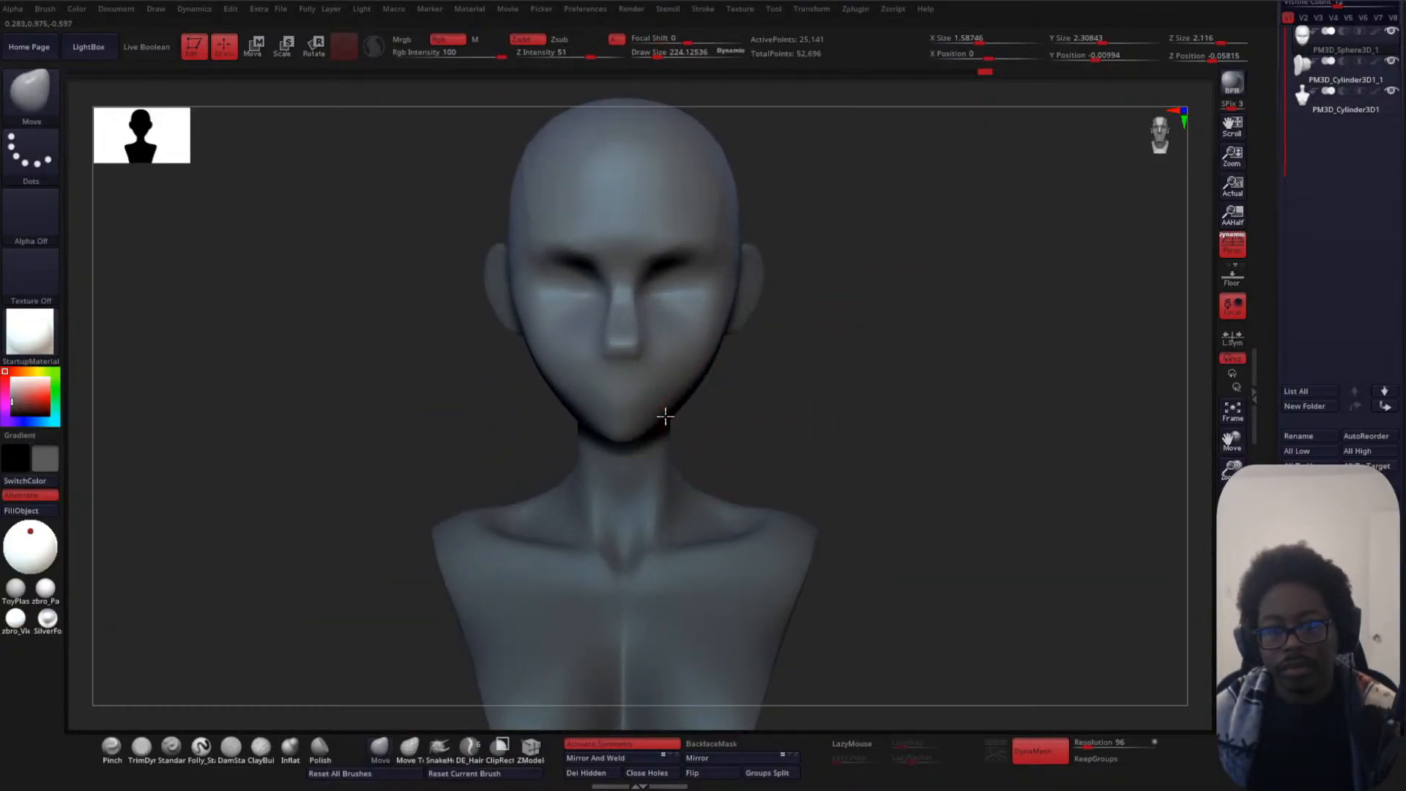
drag(665, 416, 647, 430)
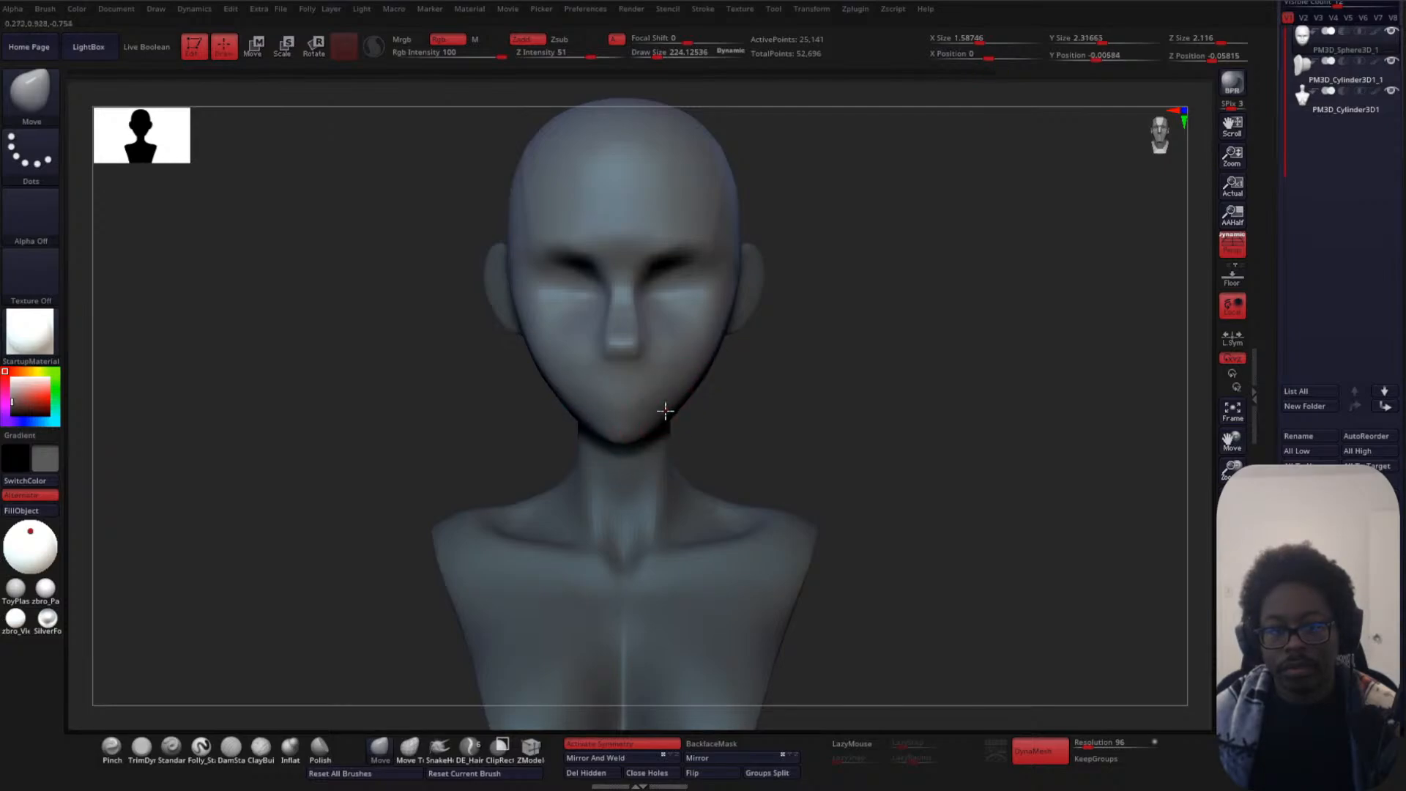
drag(680, 398, 695, 381)
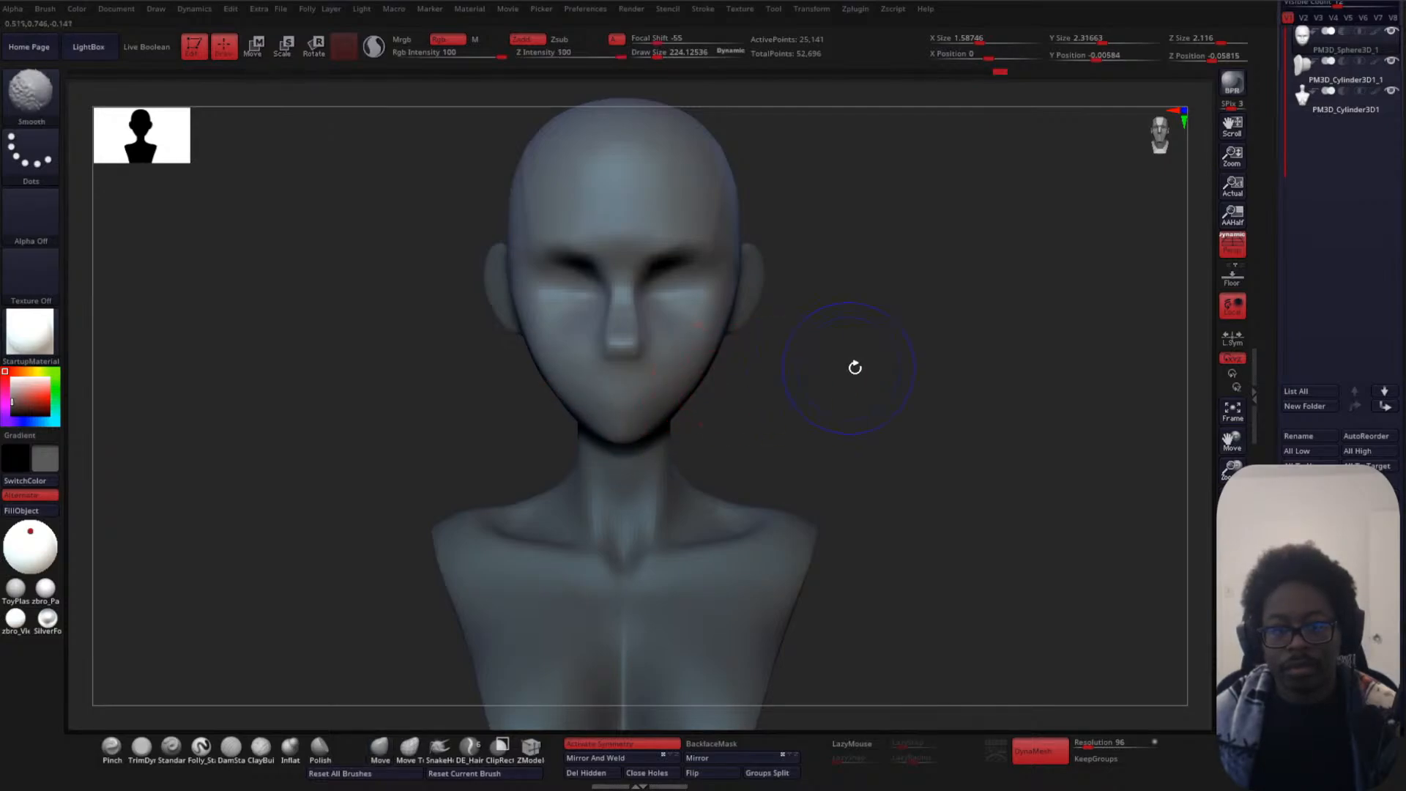
- Try smoothing the flat plane on the side of the skull above the ear, and undo that change
alt+right_drag(854, 367, 839, 426)
alt+right_drag(903, 339, 847, 408)
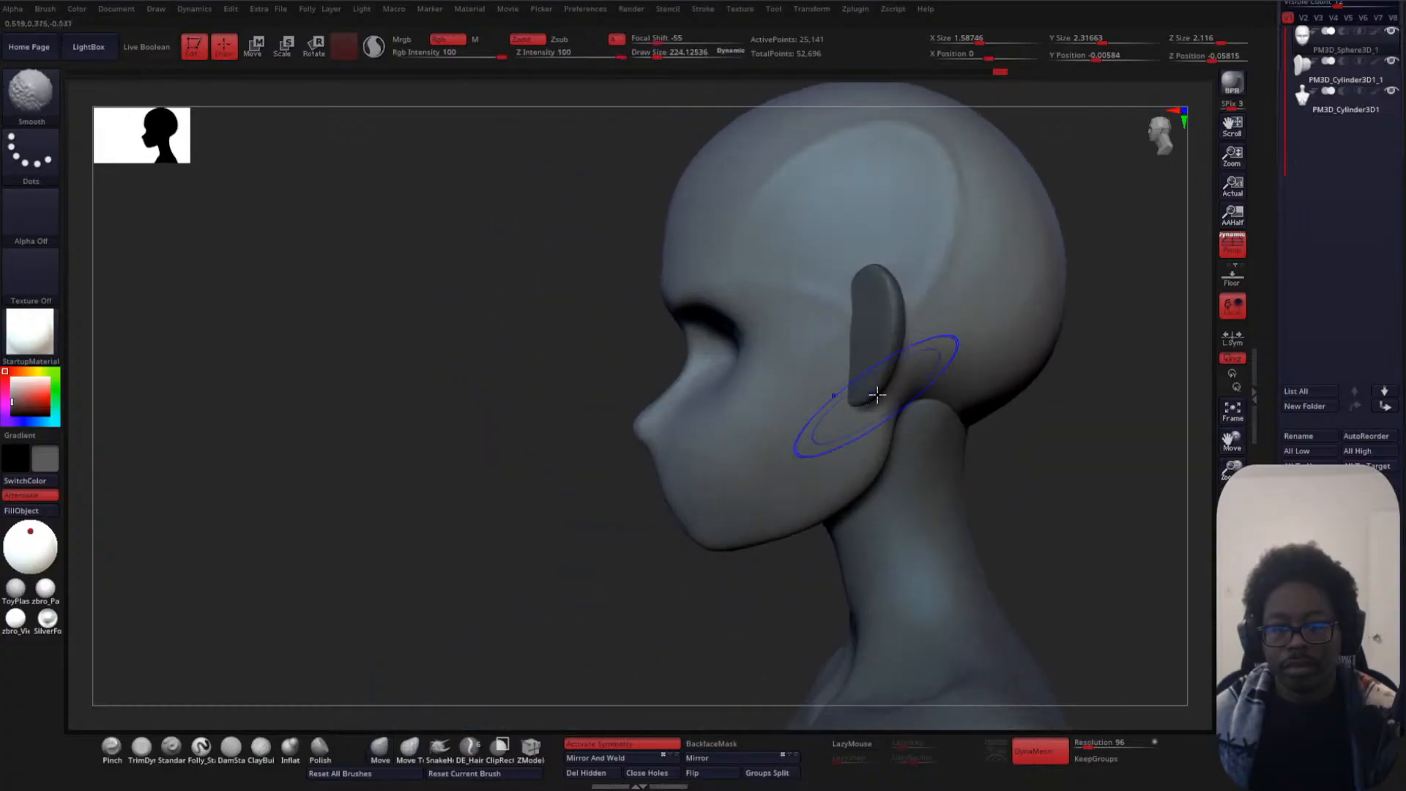
right_drag(530, 496, 632, 399)
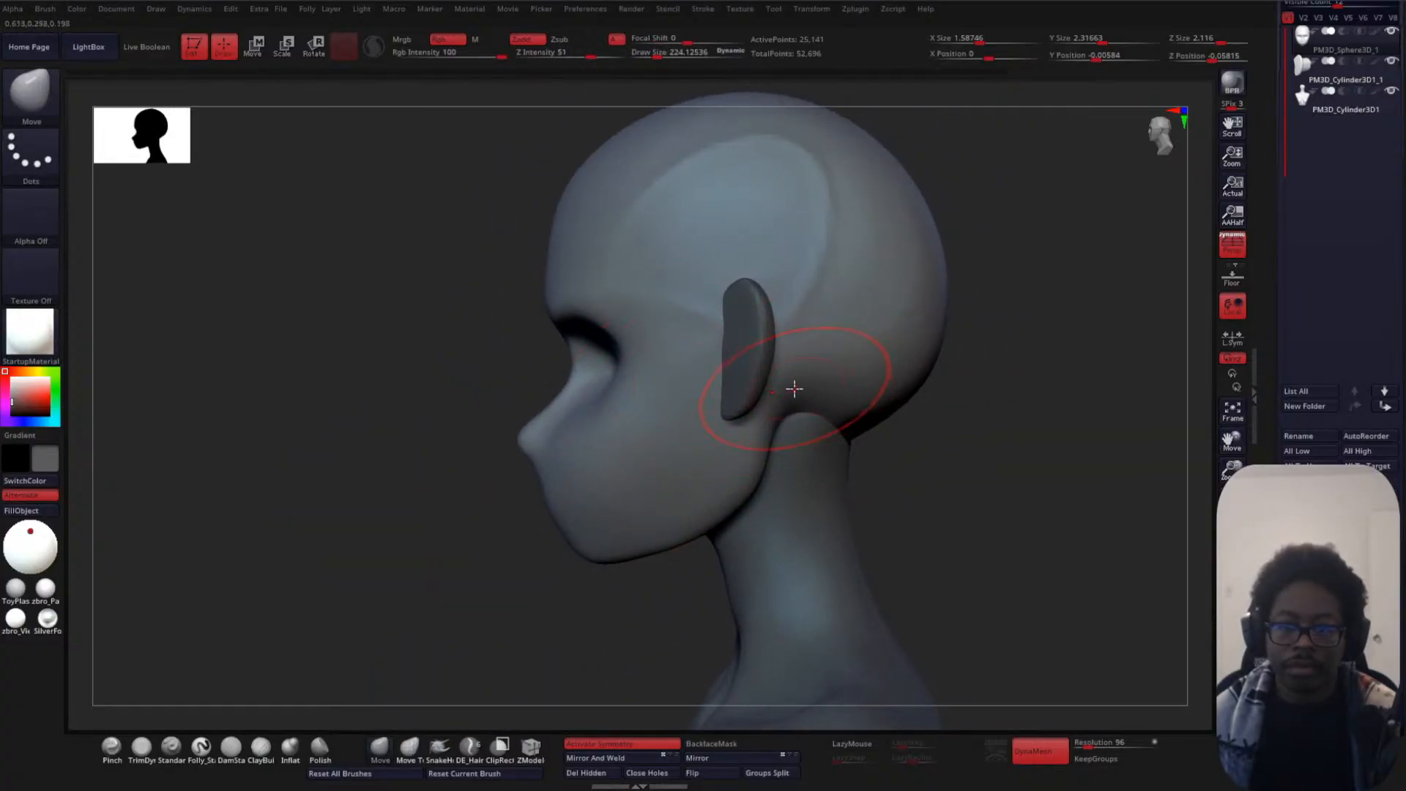
alt+right_drag(1021, 371, 969, 475)
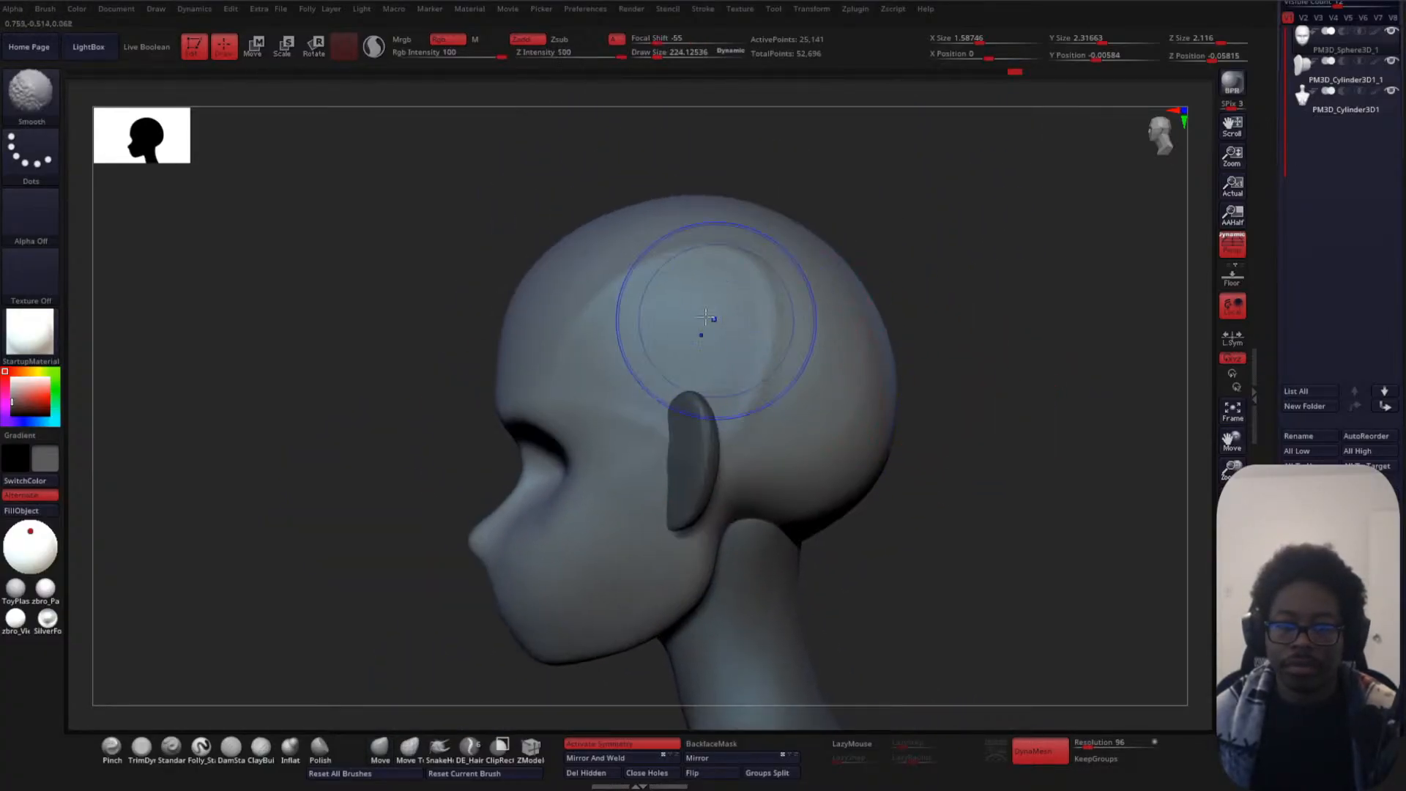
mouse_move(714, 320)
shift+mouse_down()
mouse_move(797, 289)
mouse_move(714, 325)
shift+mouse_up()
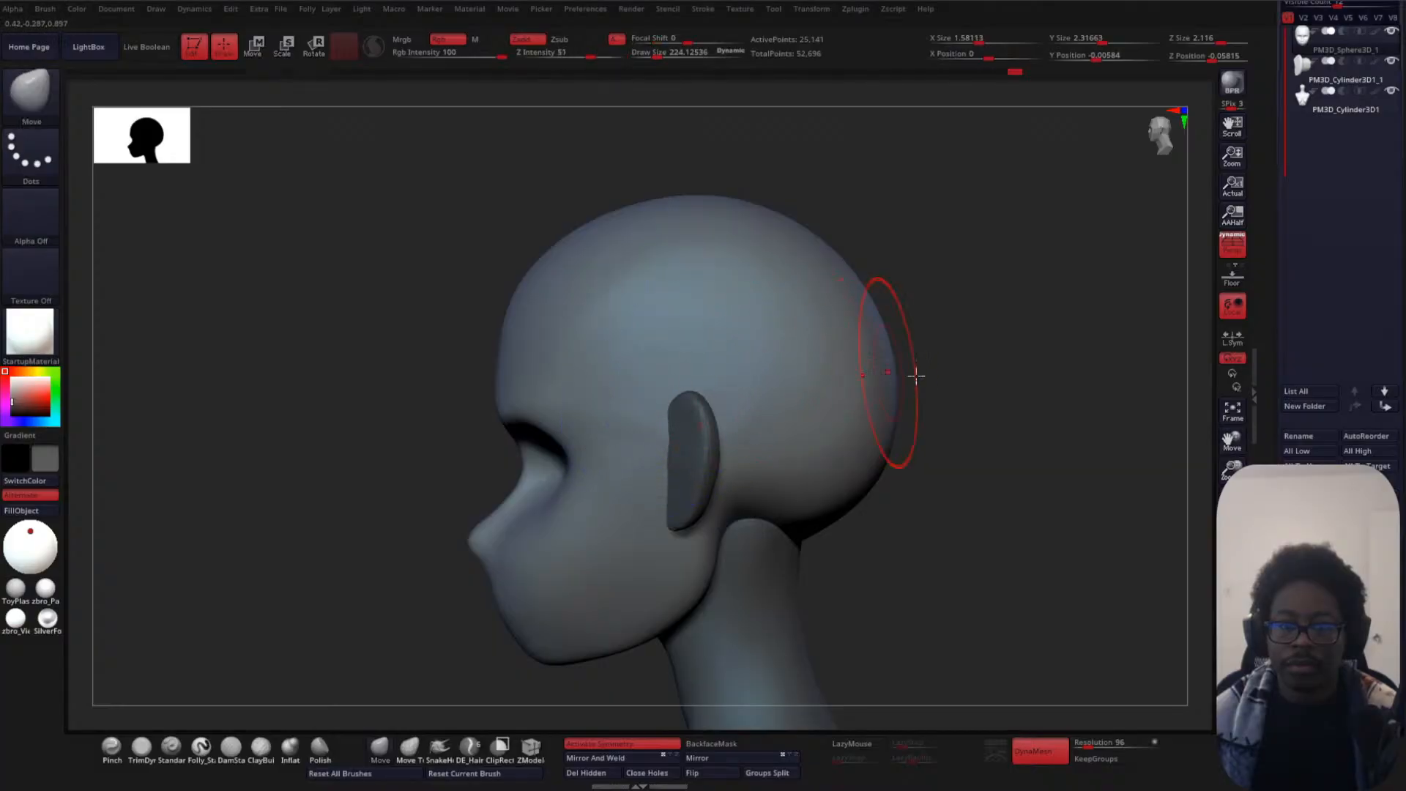
mouse_move(911, 371)
right_down()
mouse_move(1021, 381)
mouse_move(942, 396)
right_up()
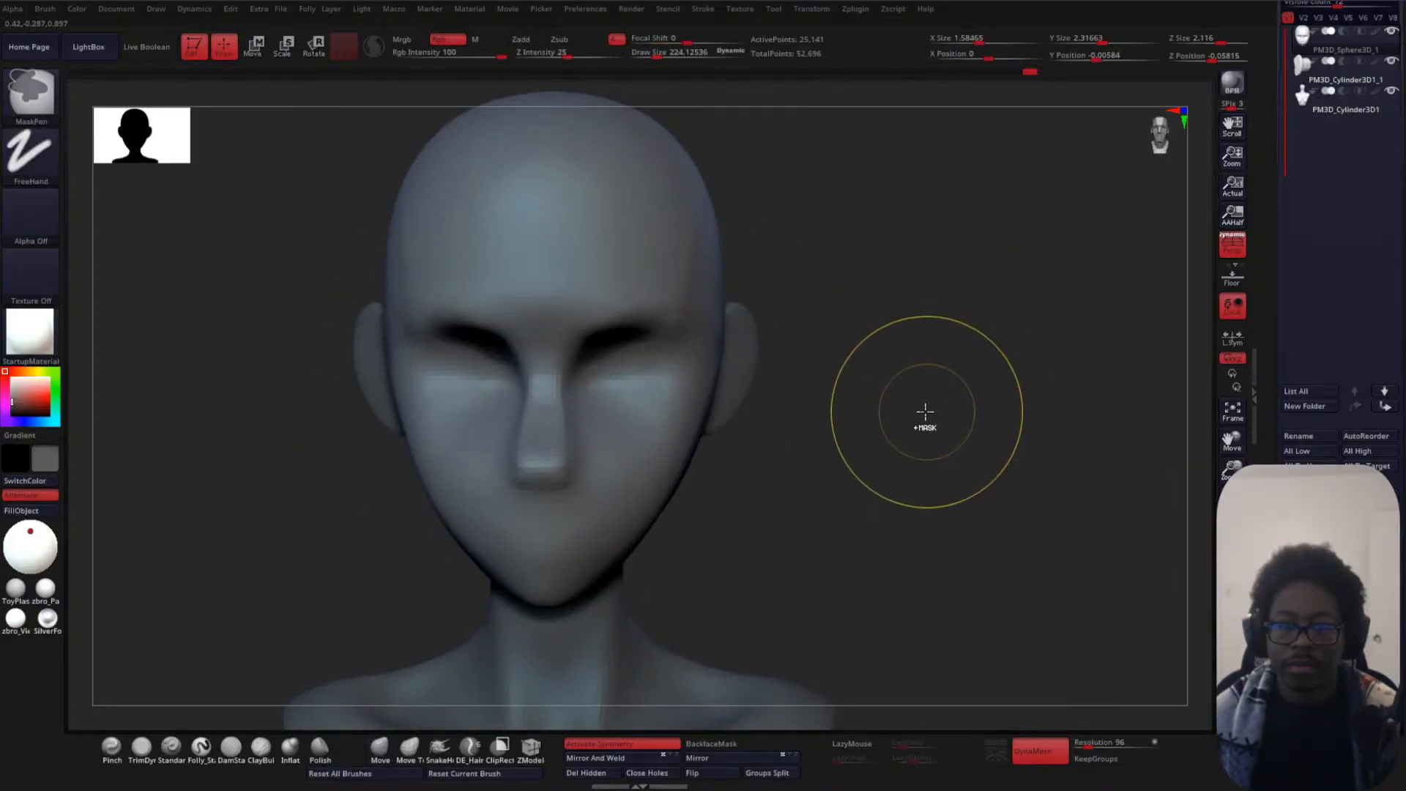
key(ctrl+z)
- Sharpen the lower edge of the nose tip with the DamStandard brush at a draw size of about 73, and soften it with smoothing
click(232, 747)
key(space)
drag(881, 326, 868, 327)
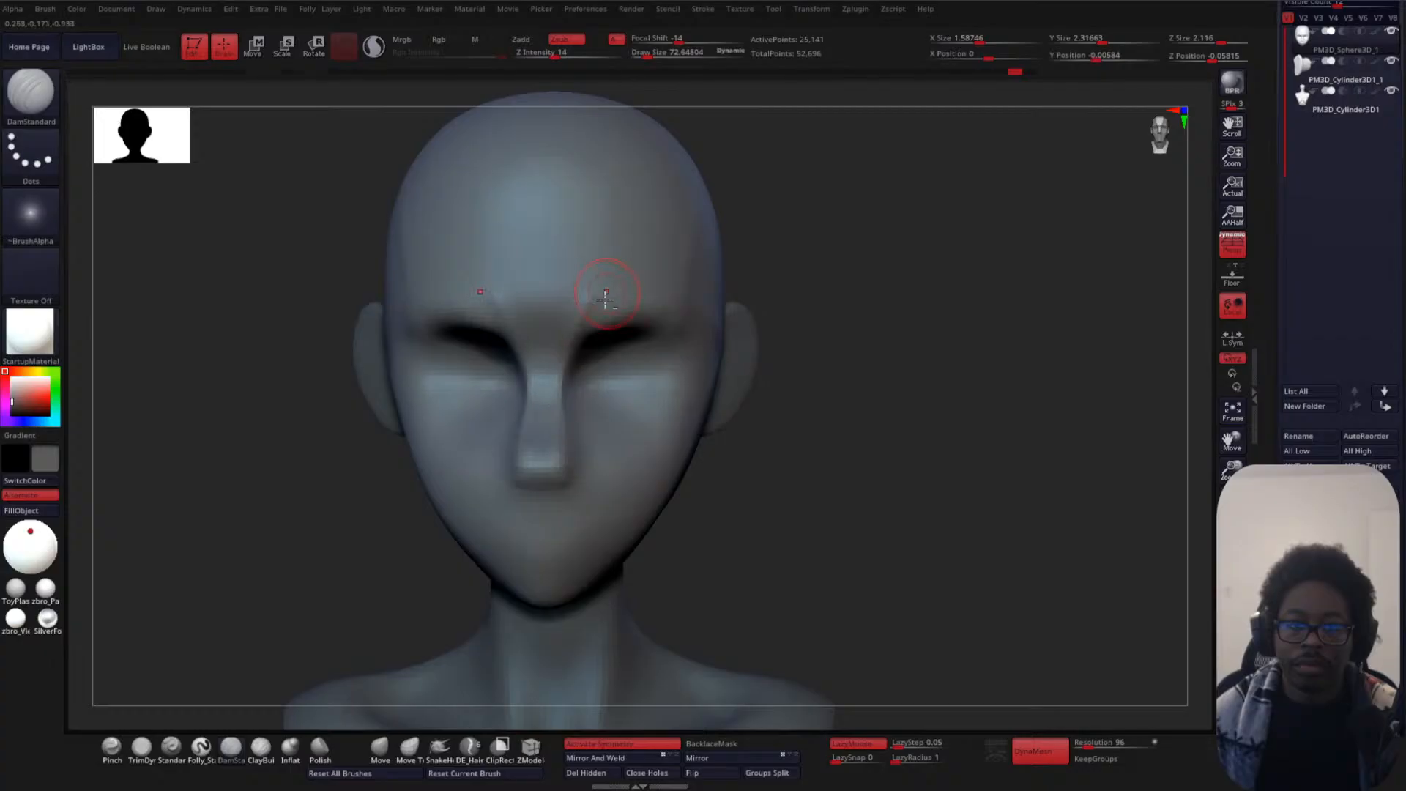
click(380, 747)
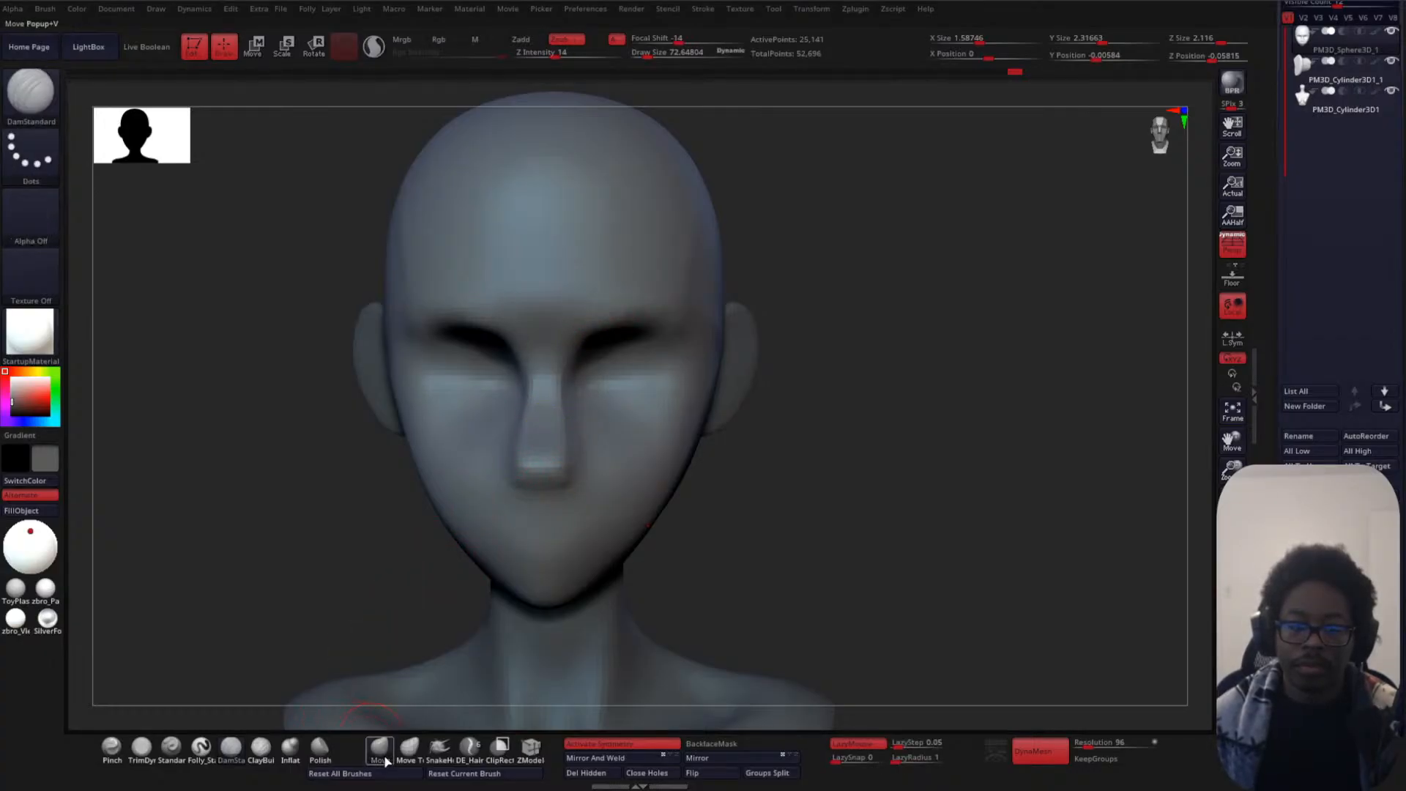
click(385, 761)
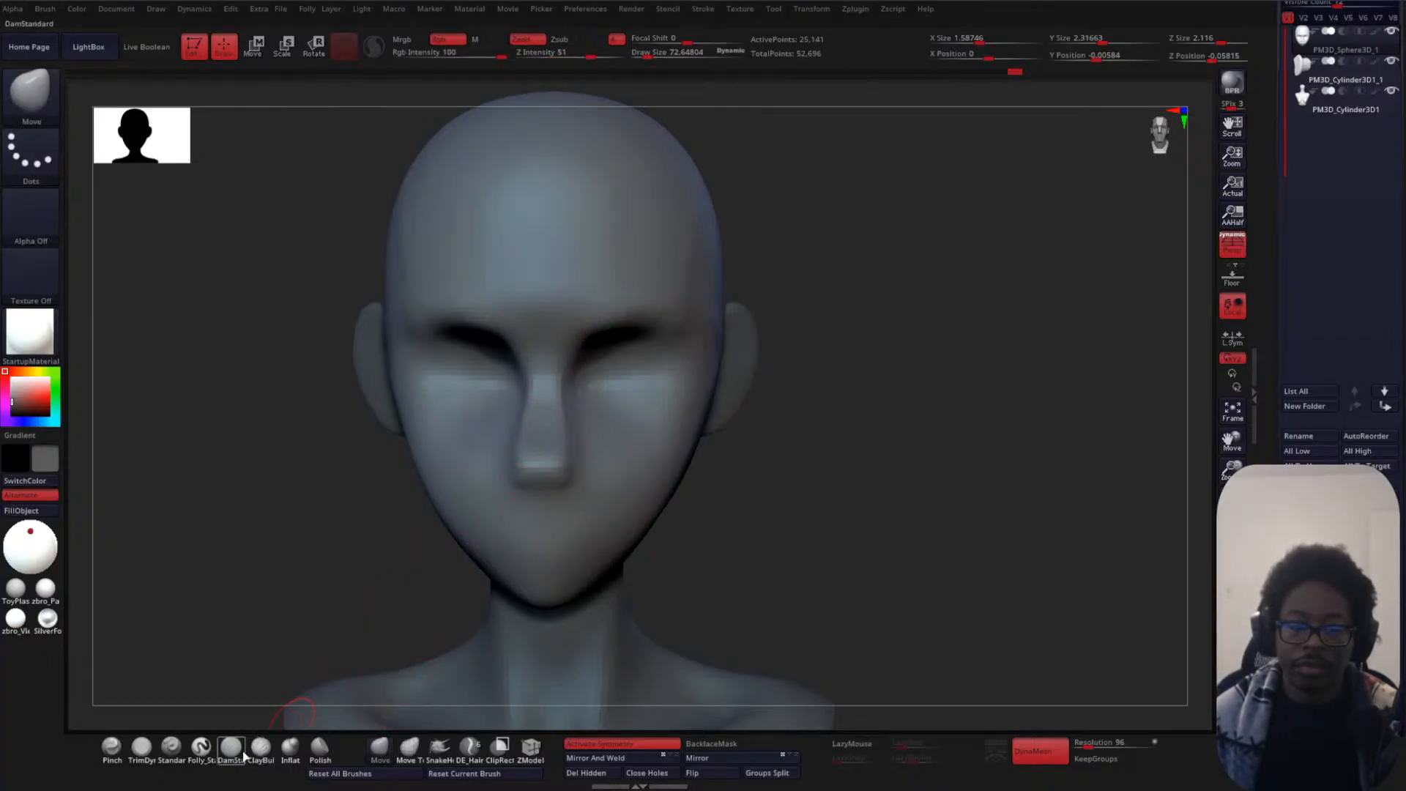
click(242, 753)
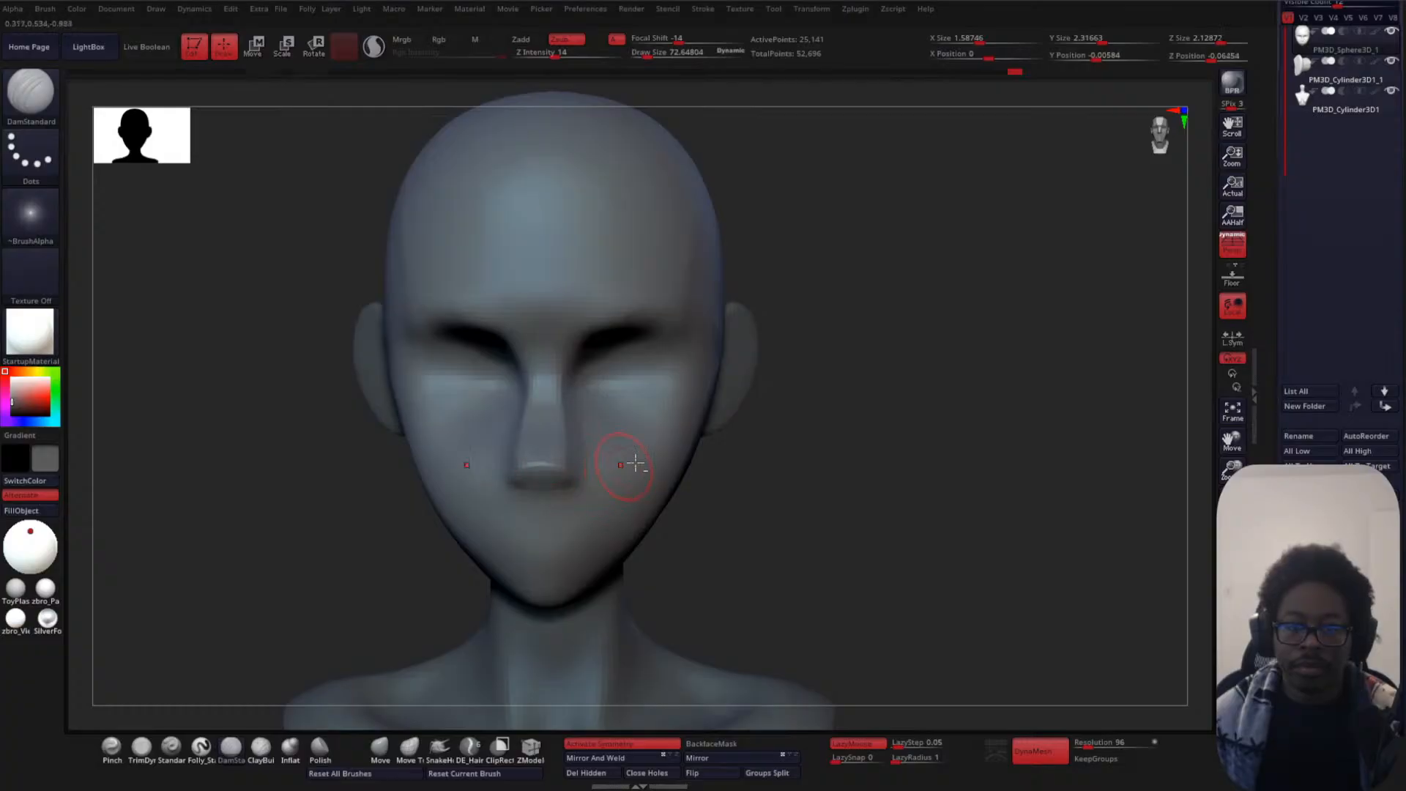
right_drag(635, 463, 712, 456)
shift+right_drag(426, 540, 418, 531)
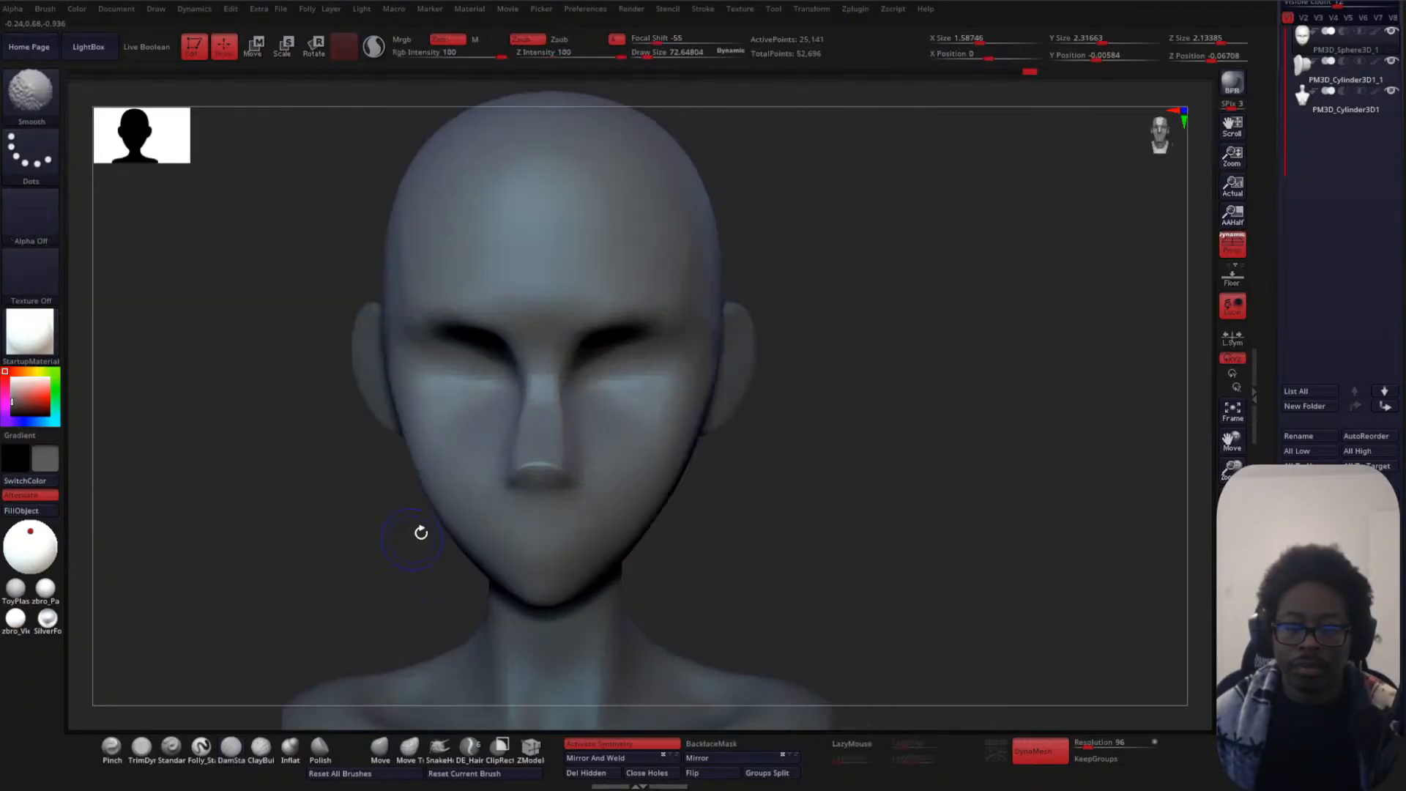
- Push in the nose bridge in profile with the Move brush at a draw size of about 182
click(380, 748)
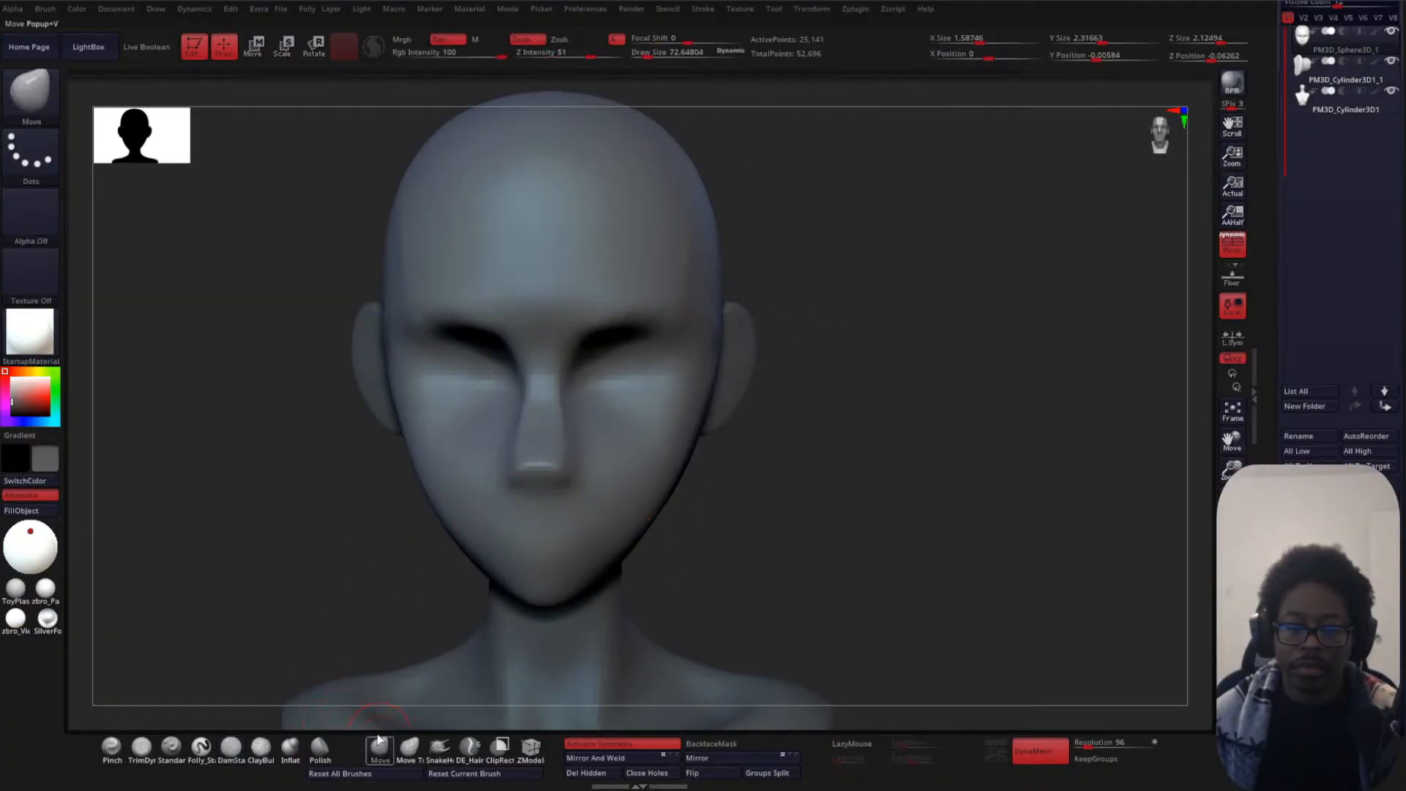
key(space)
right_drag(871, 415, 791, 454)
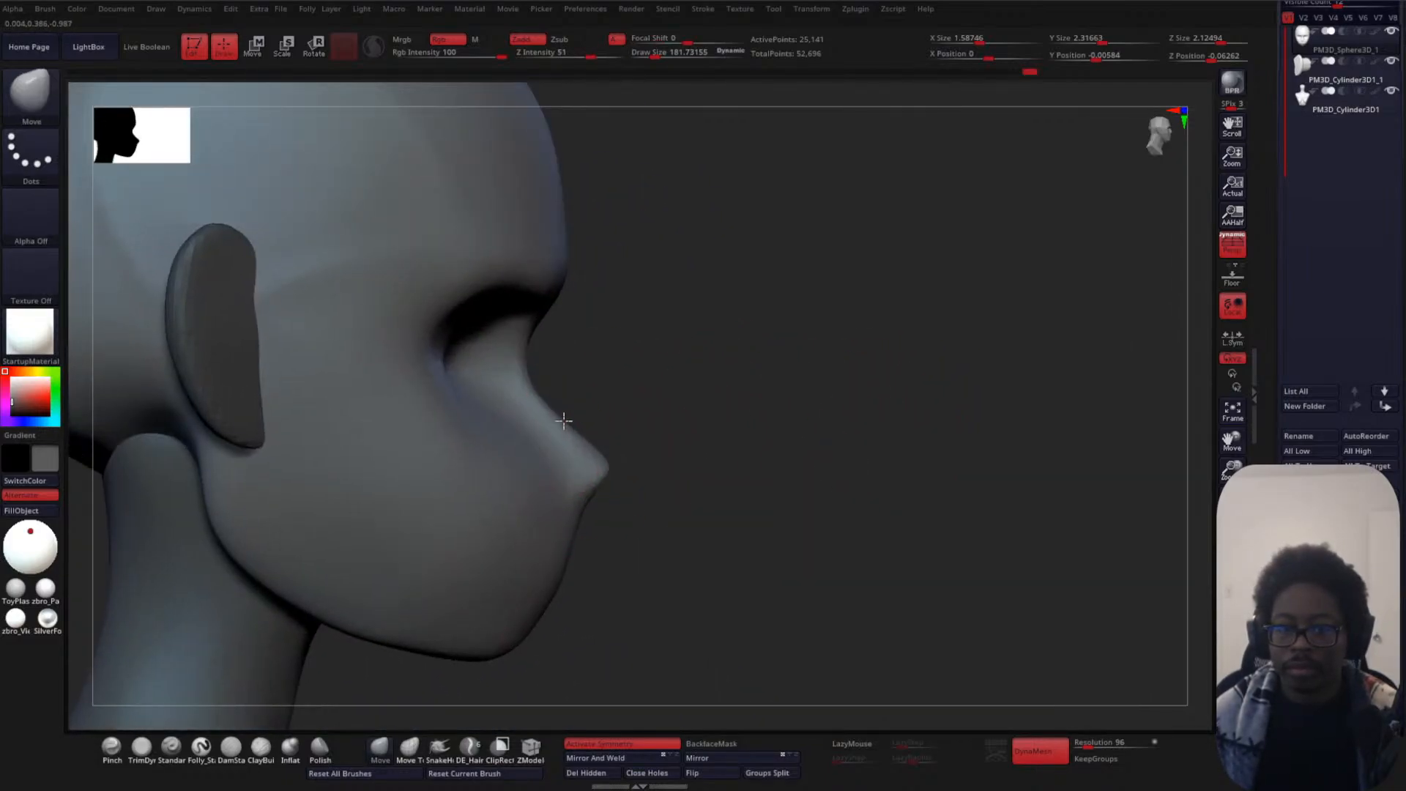
drag(564, 434, 560, 438)
drag(828, 389, 704, 418)
alt+drag(945, 446, 895, 382)
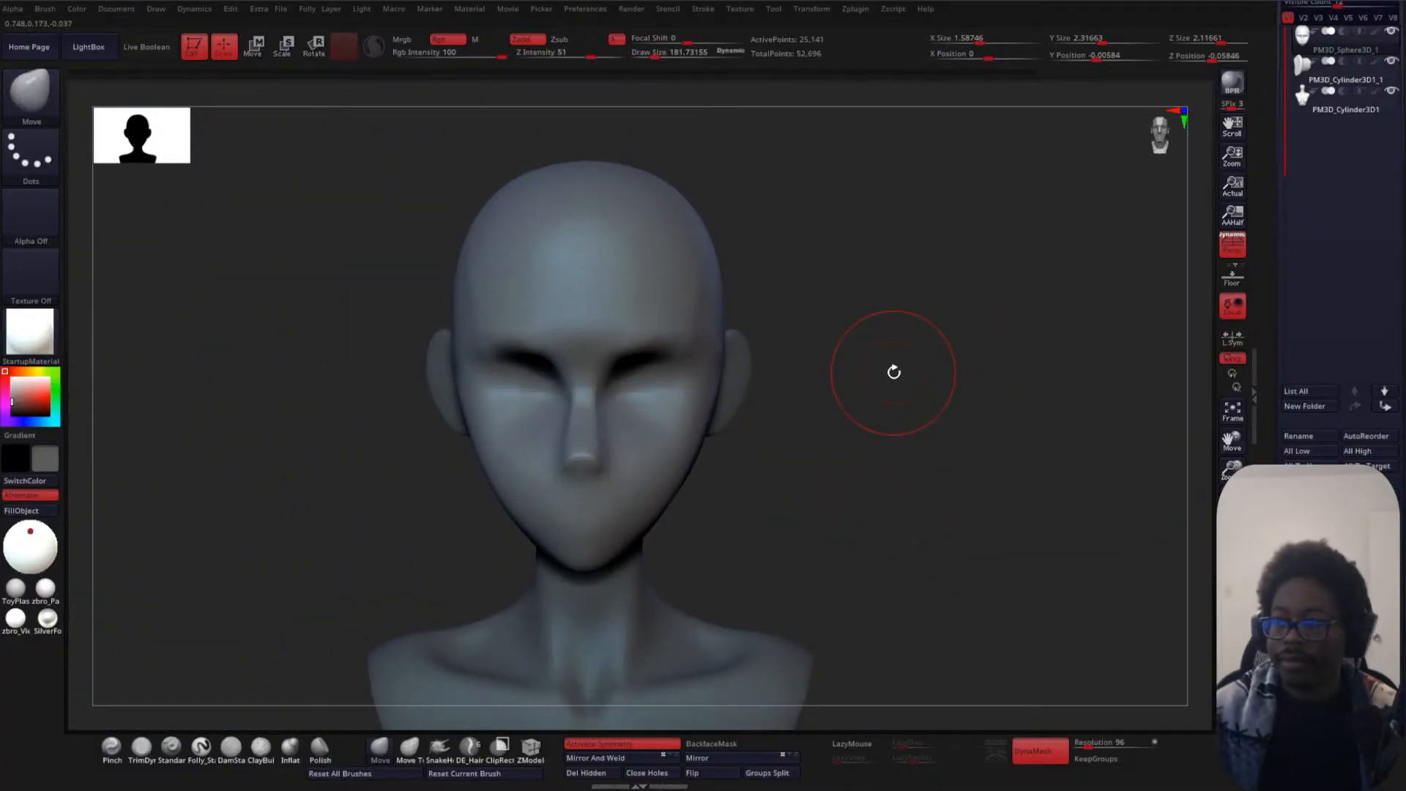
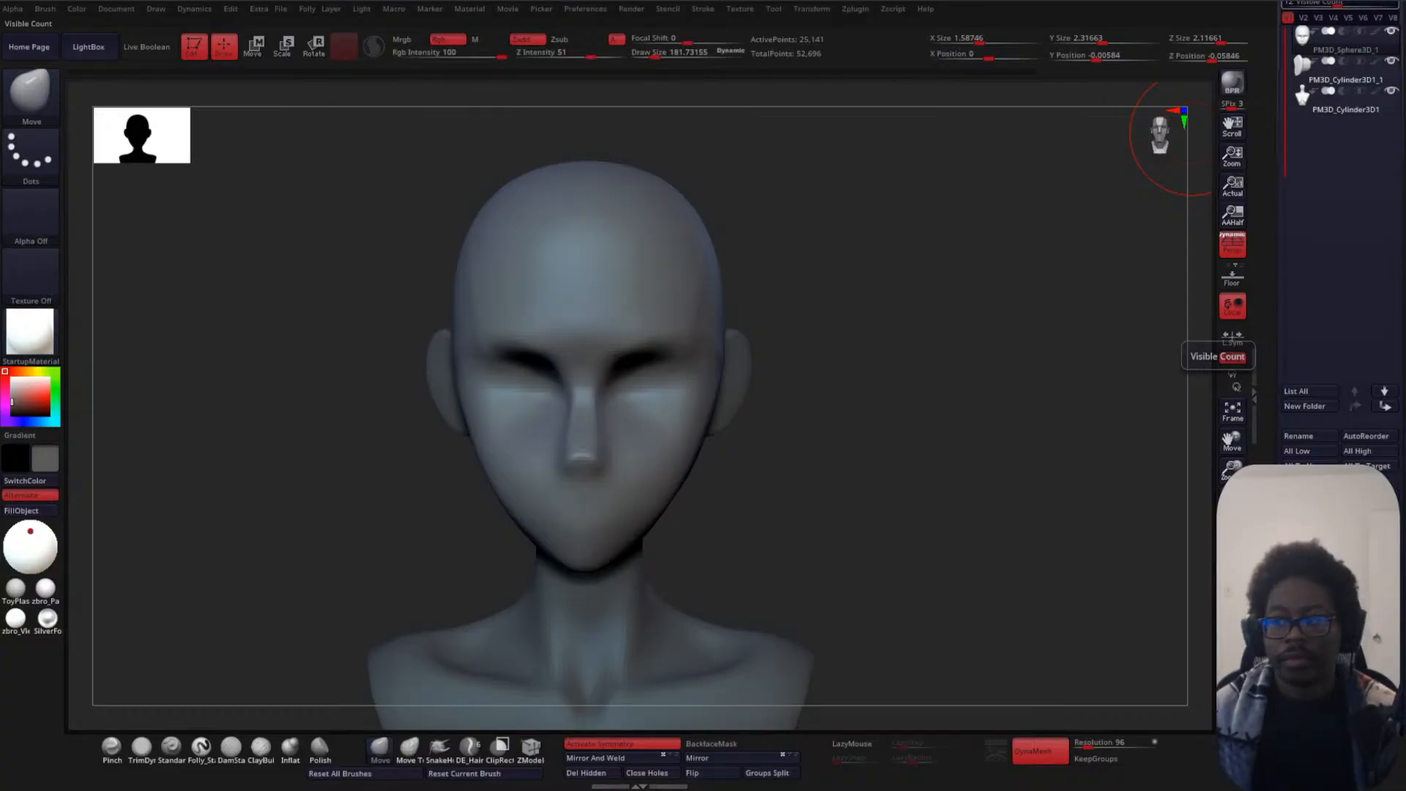
- Shape the area beneath the nose and along its sides with the ClayBuildup brush at a draw size of about 26, smoothing the strokes
drag(1025, 308, 1021, 306)
scroll(913, 461, up, 3)
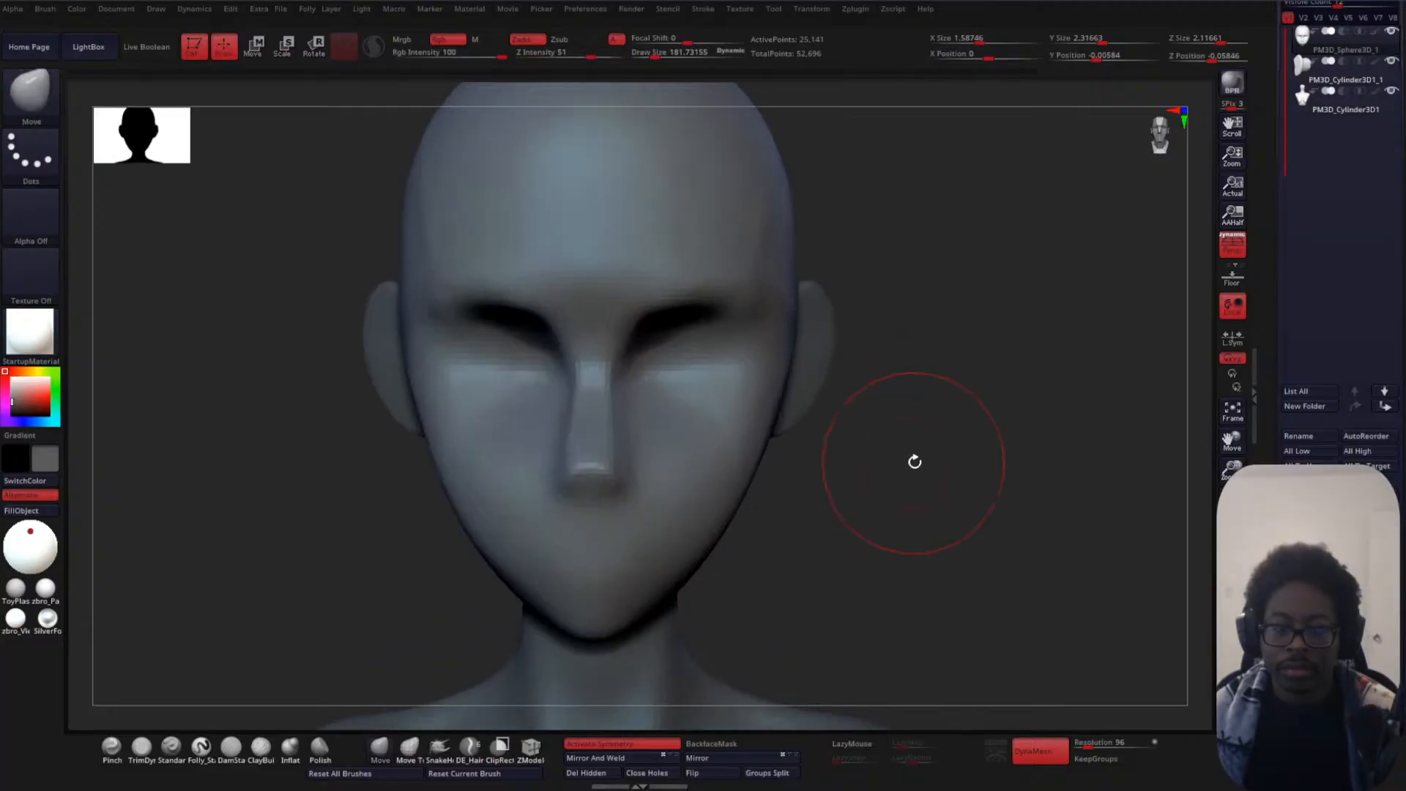
click(260, 746)
key(space)
drag(982, 389, 965, 390)
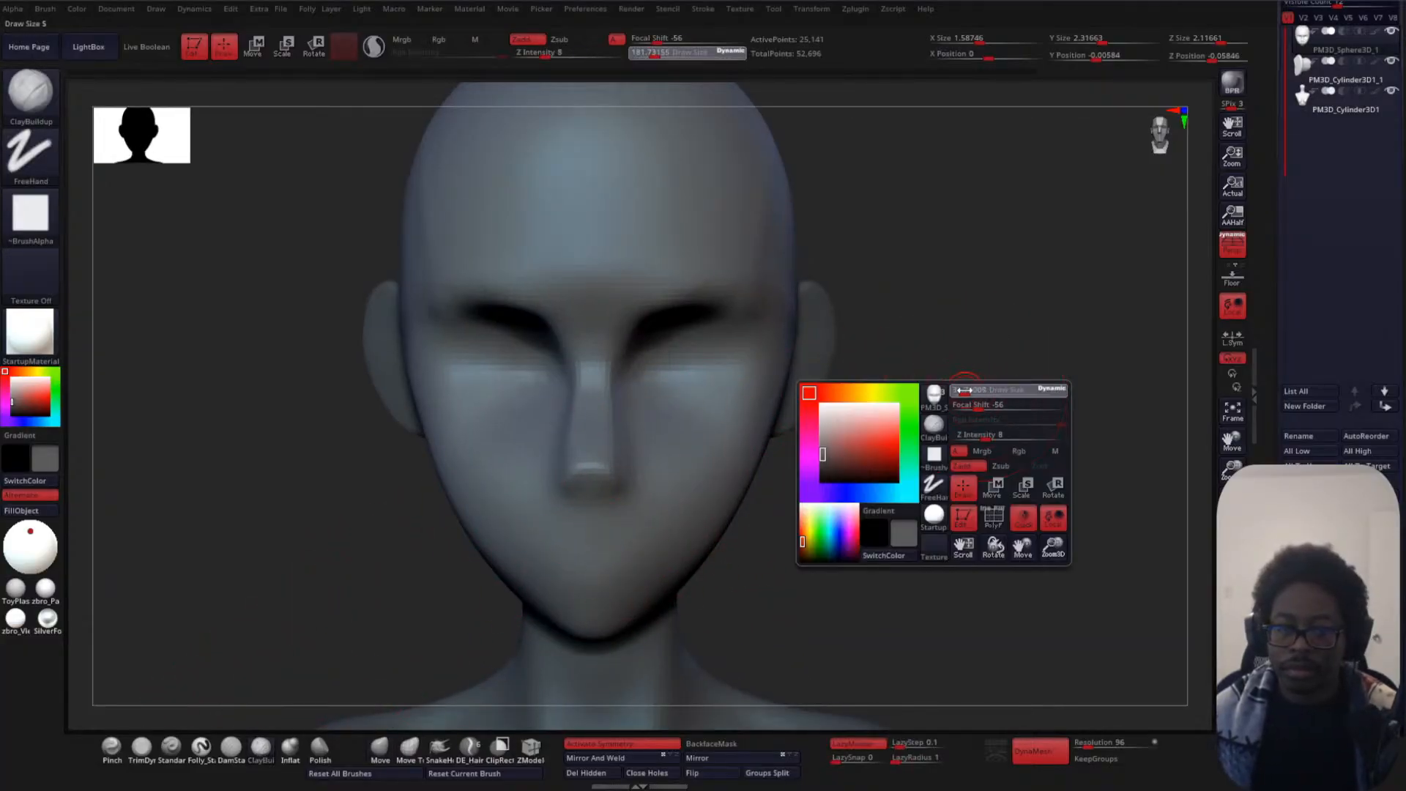
alt+drag(882, 480, 902, 393)
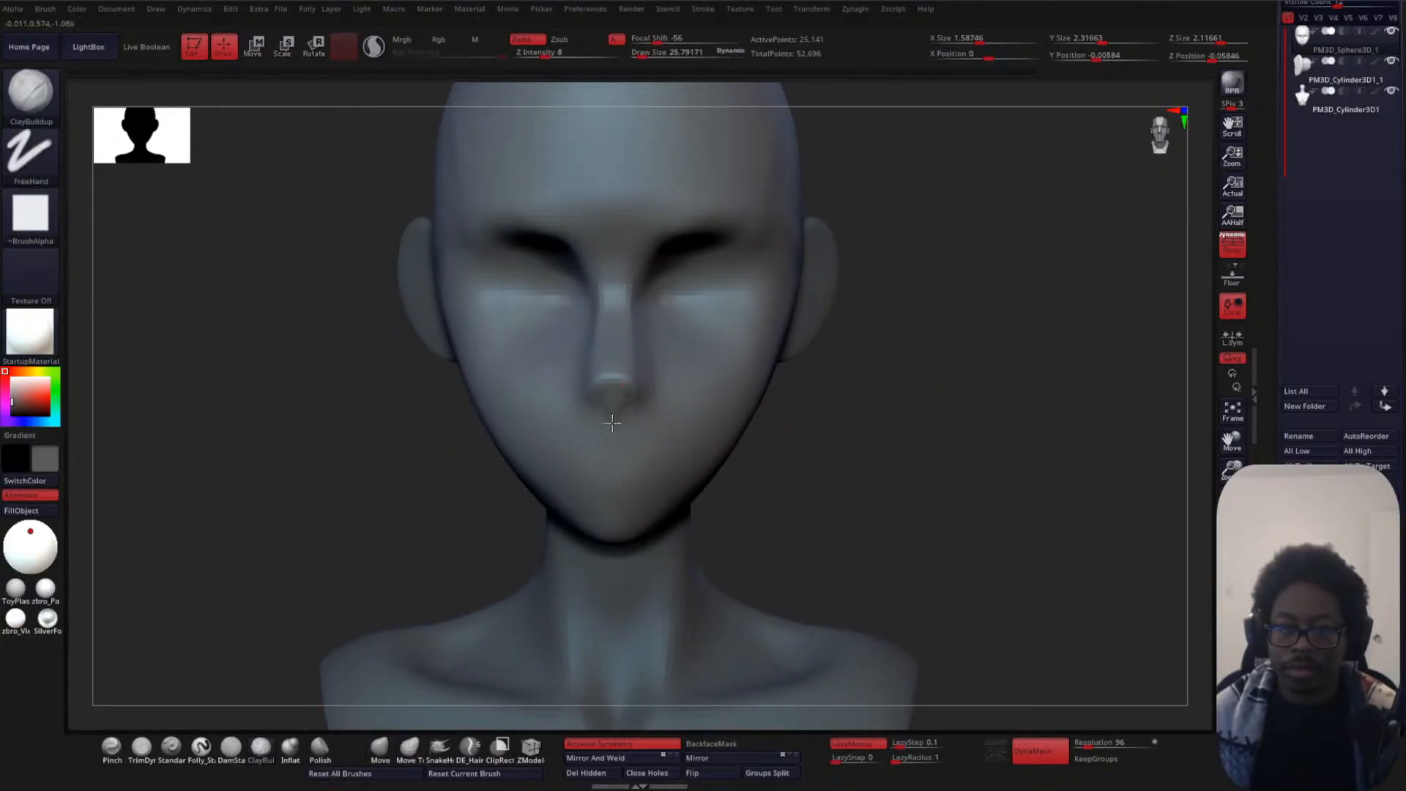
mouse_move(616, 418)
shift+mouse_down()
mouse_move(628, 440)
mouse_move(637, 410)
shift+mouse_up()
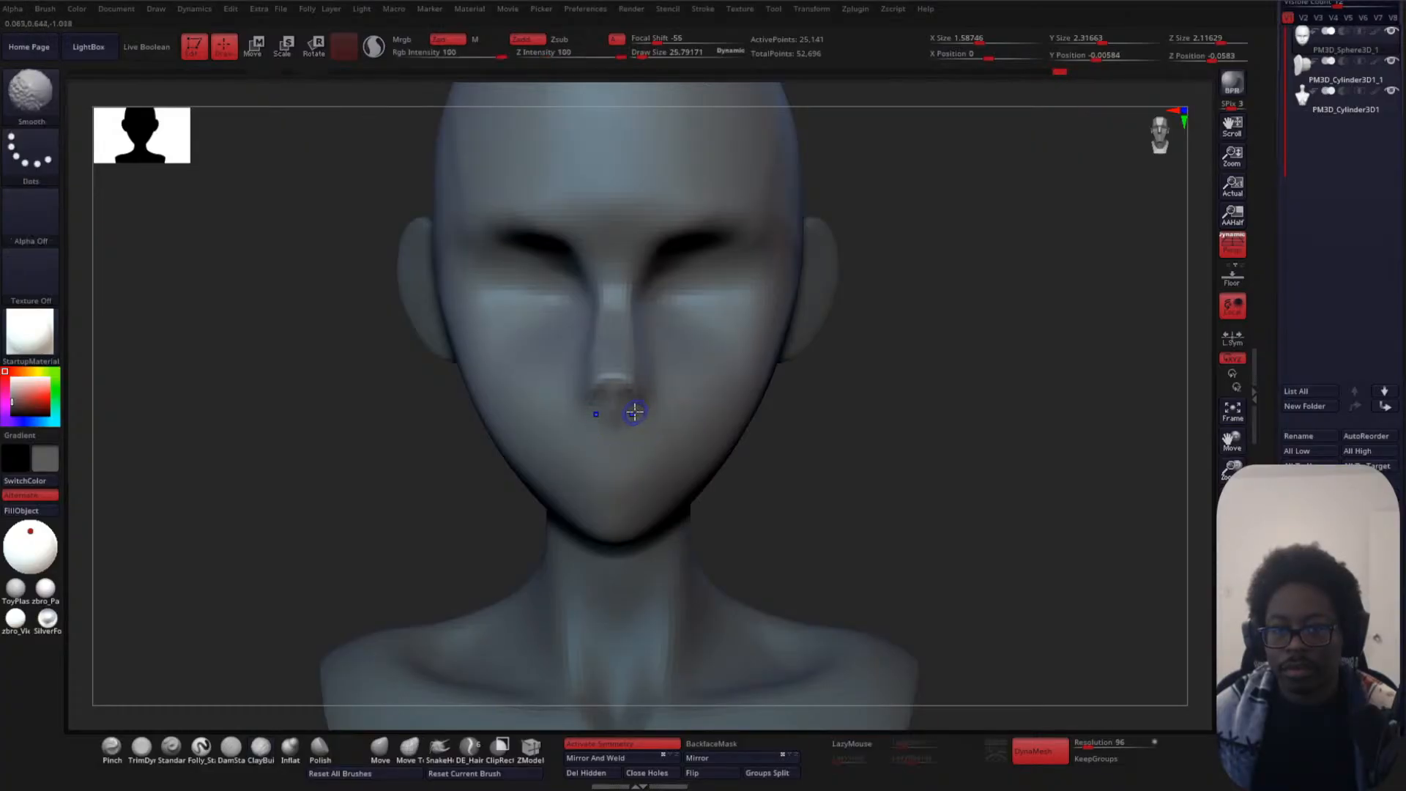
key(shift)
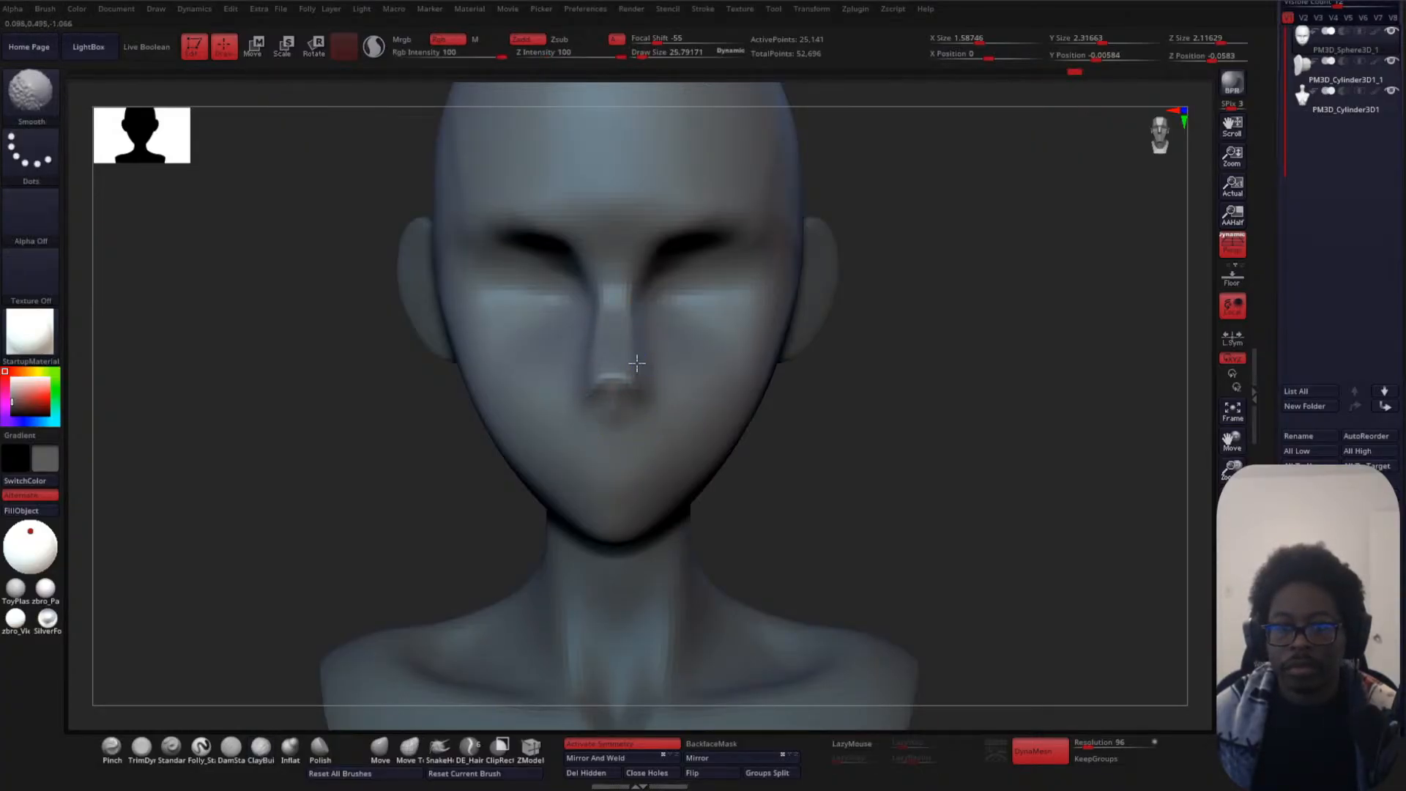
shift+drag(634, 301, 641, 362)
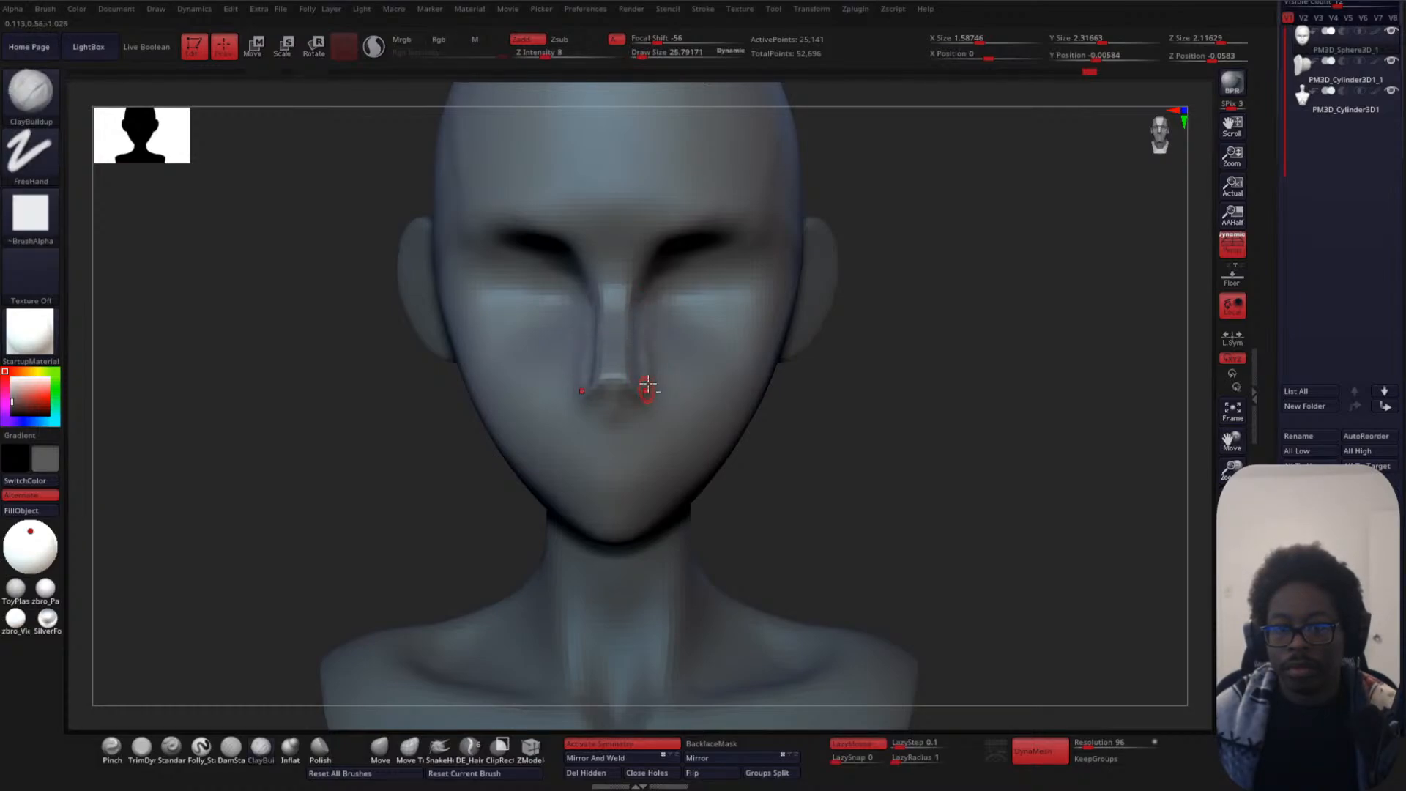
key(shift)
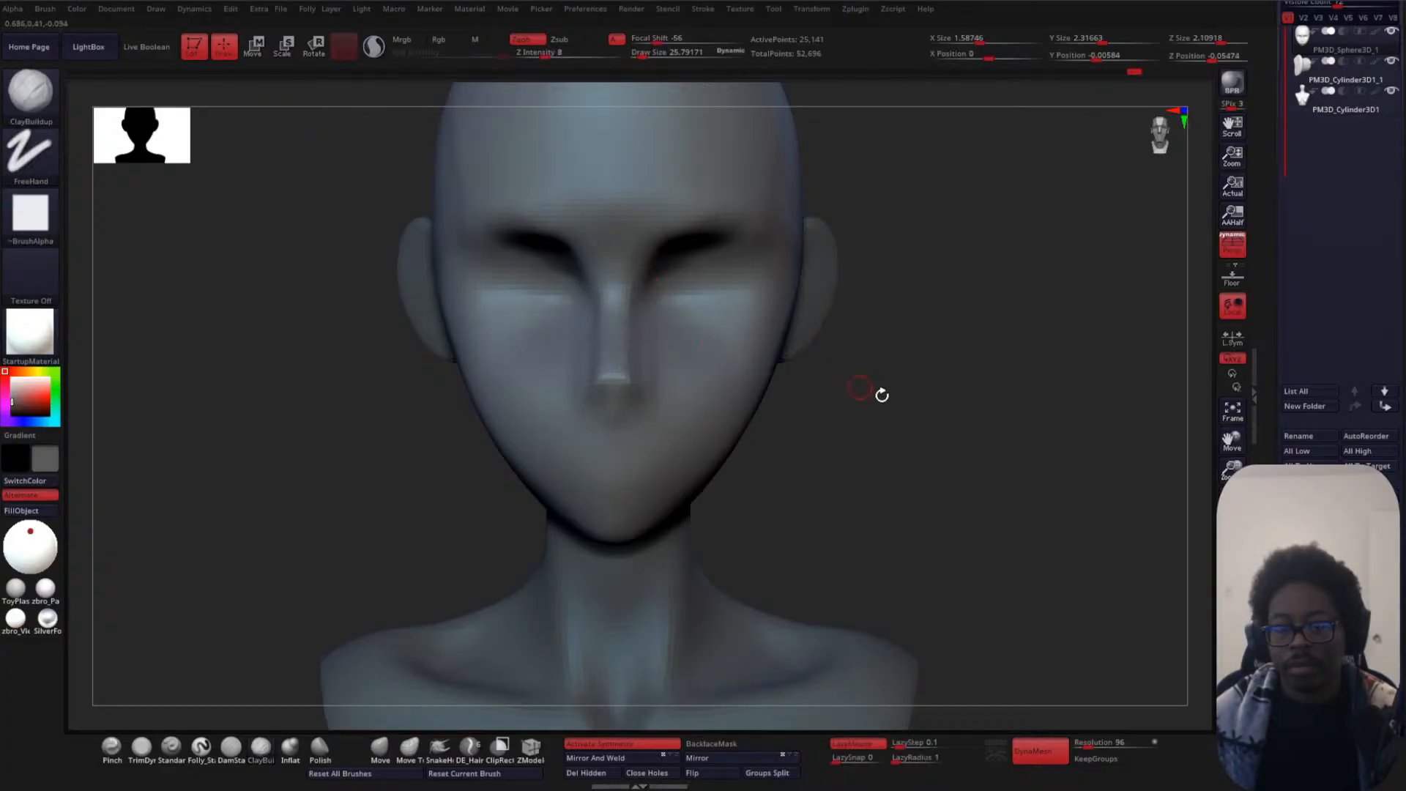
- Pull the nose tip into a rounder form from above with the Move brush at a draw size of about 50
mouse_move(882, 393)
shift+mouse_down()
mouse_move(875, 354)
mouse_move(666, 534)
shift+mouse_up()
click(381, 750)
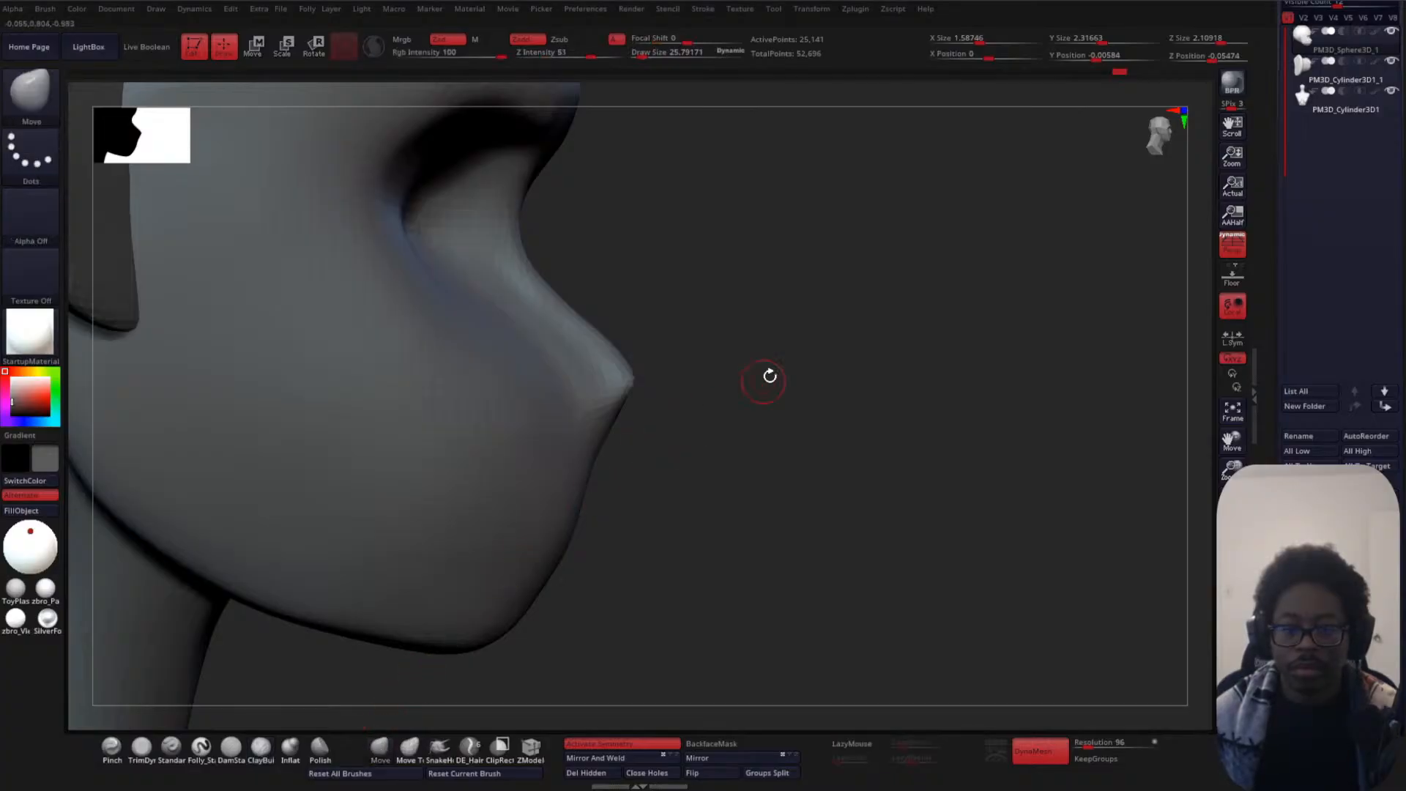
key(space)
mouse_move(769, 375)
mouse_down()
mouse_move(779, 455)
mouse_move(770, 370)
mouse_up()
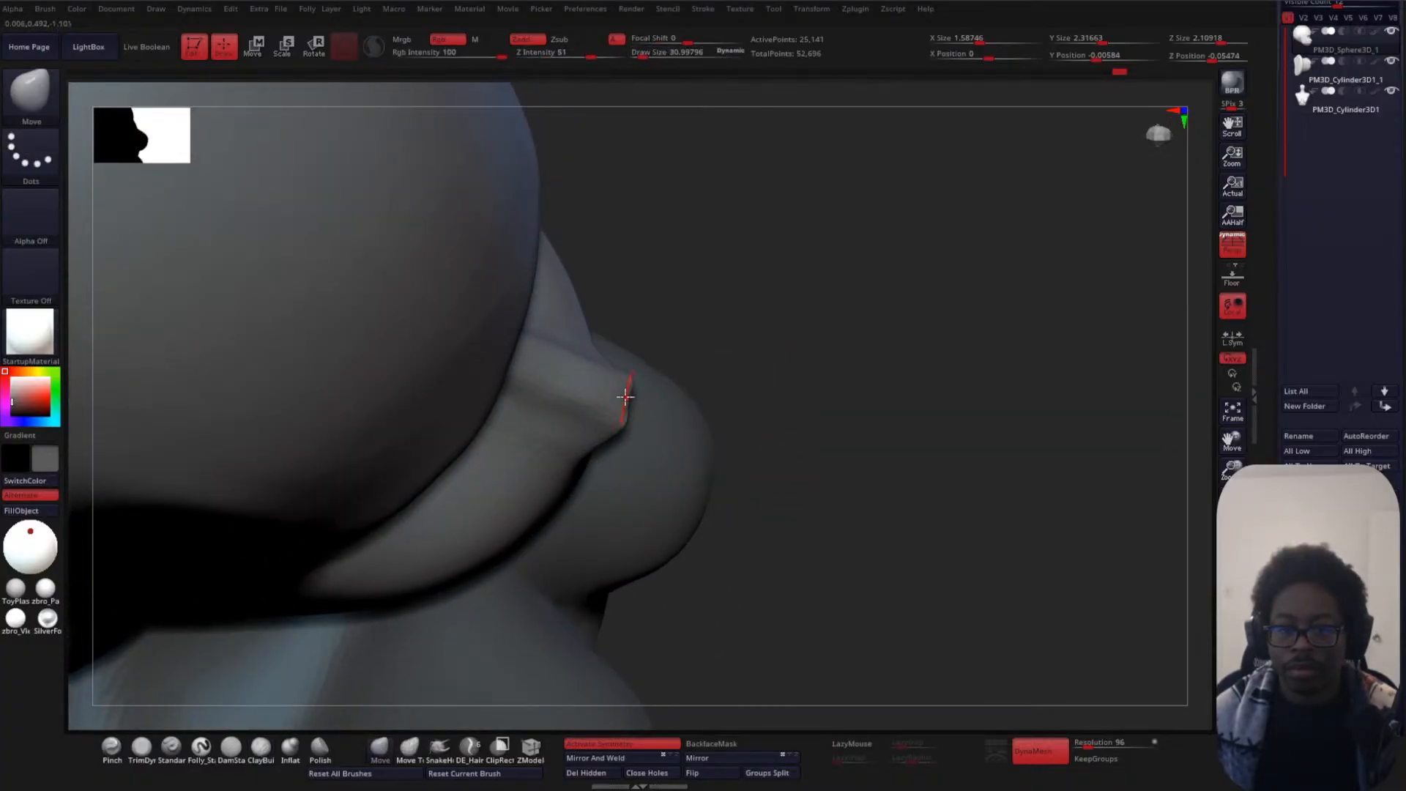
key(space)
drag(625, 397, 622, 427)
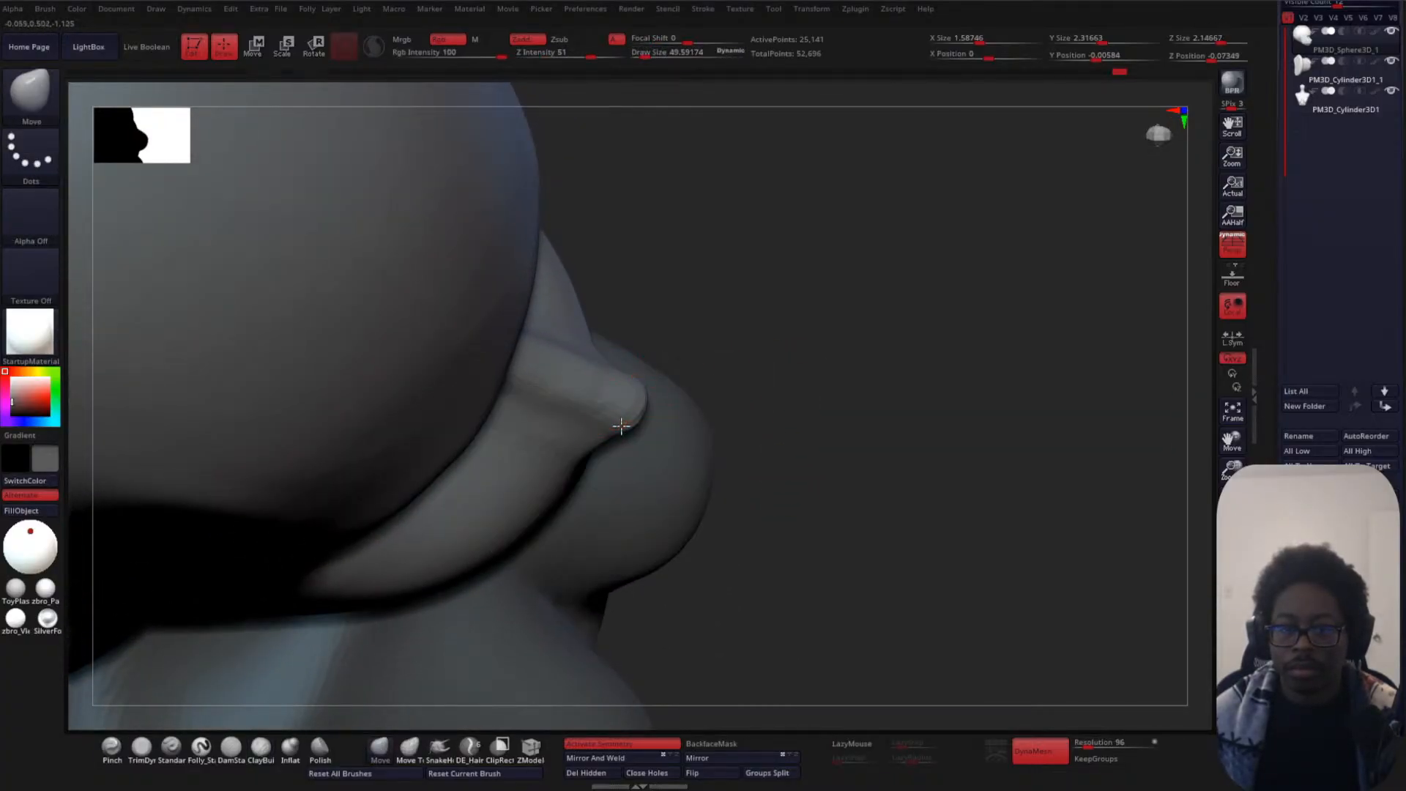
- Refine the nose tip from beneath and in profile with the Move brush at a draw size of about 50
drag(732, 399, 613, 362)
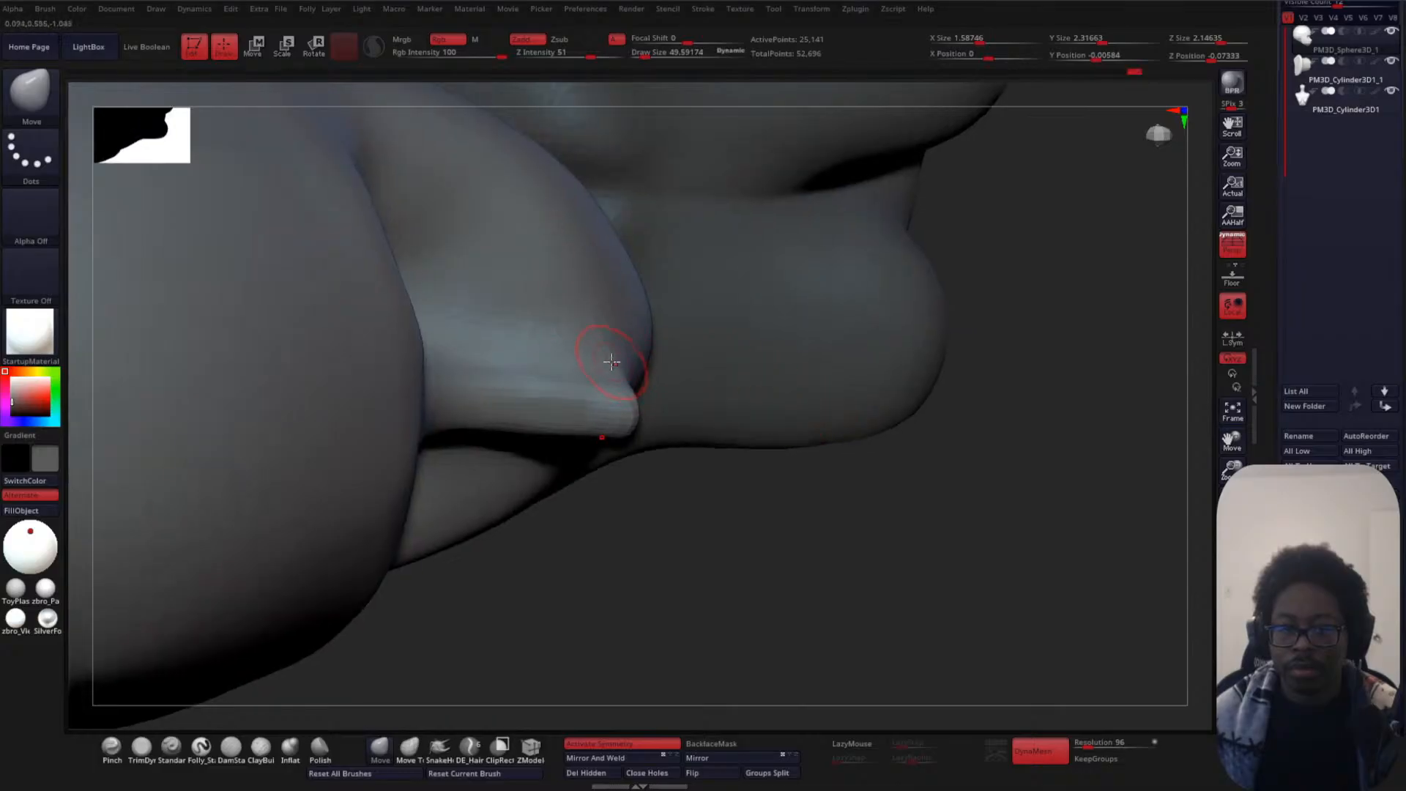
drag(693, 415, 730, 413)
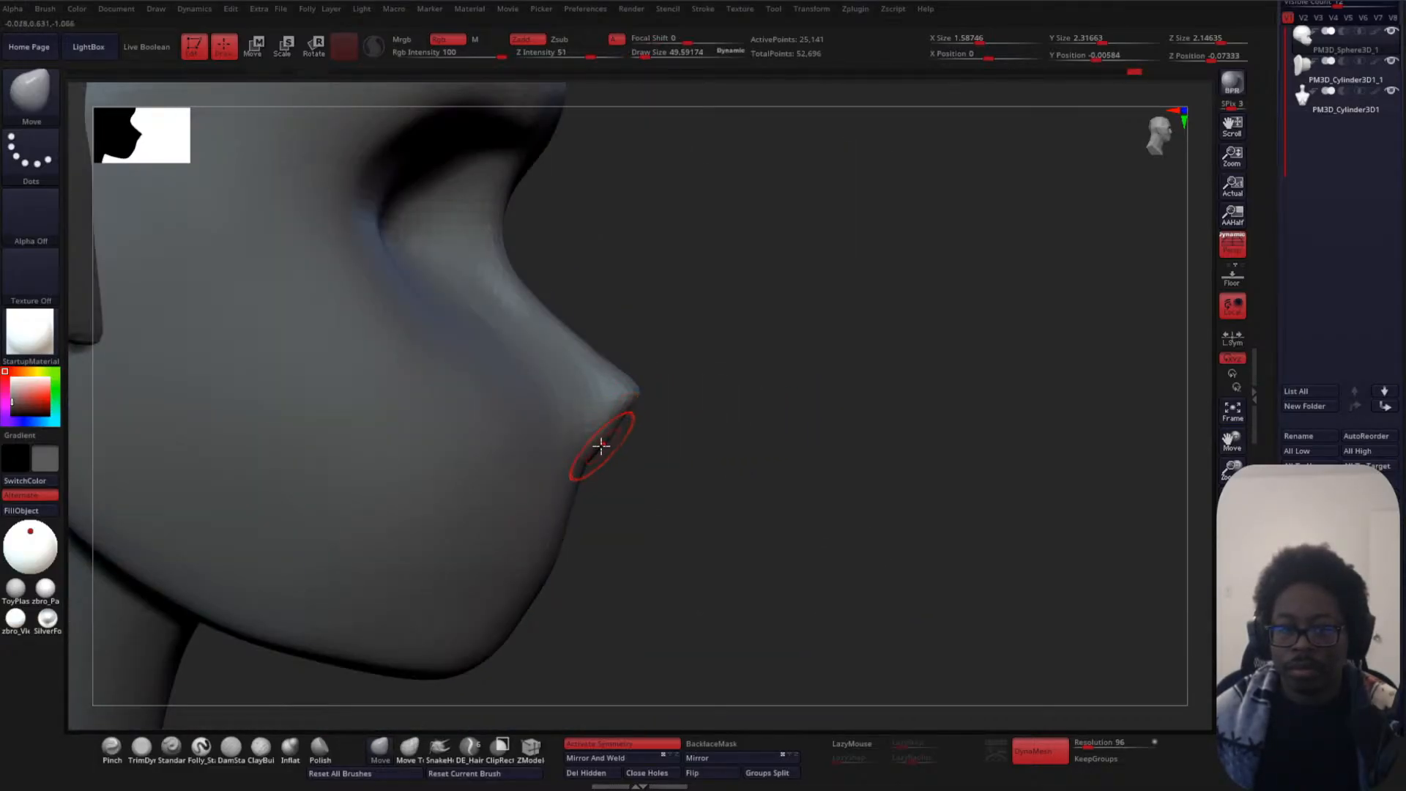
mouse_move(628, 427)
mouse_down()
mouse_move(731, 437)
mouse_move(701, 416)
mouse_move(704, 398)
mouse_up()
- Widen the base of the nose and smooth its sides, reducing the draw size to about 43
key(s)
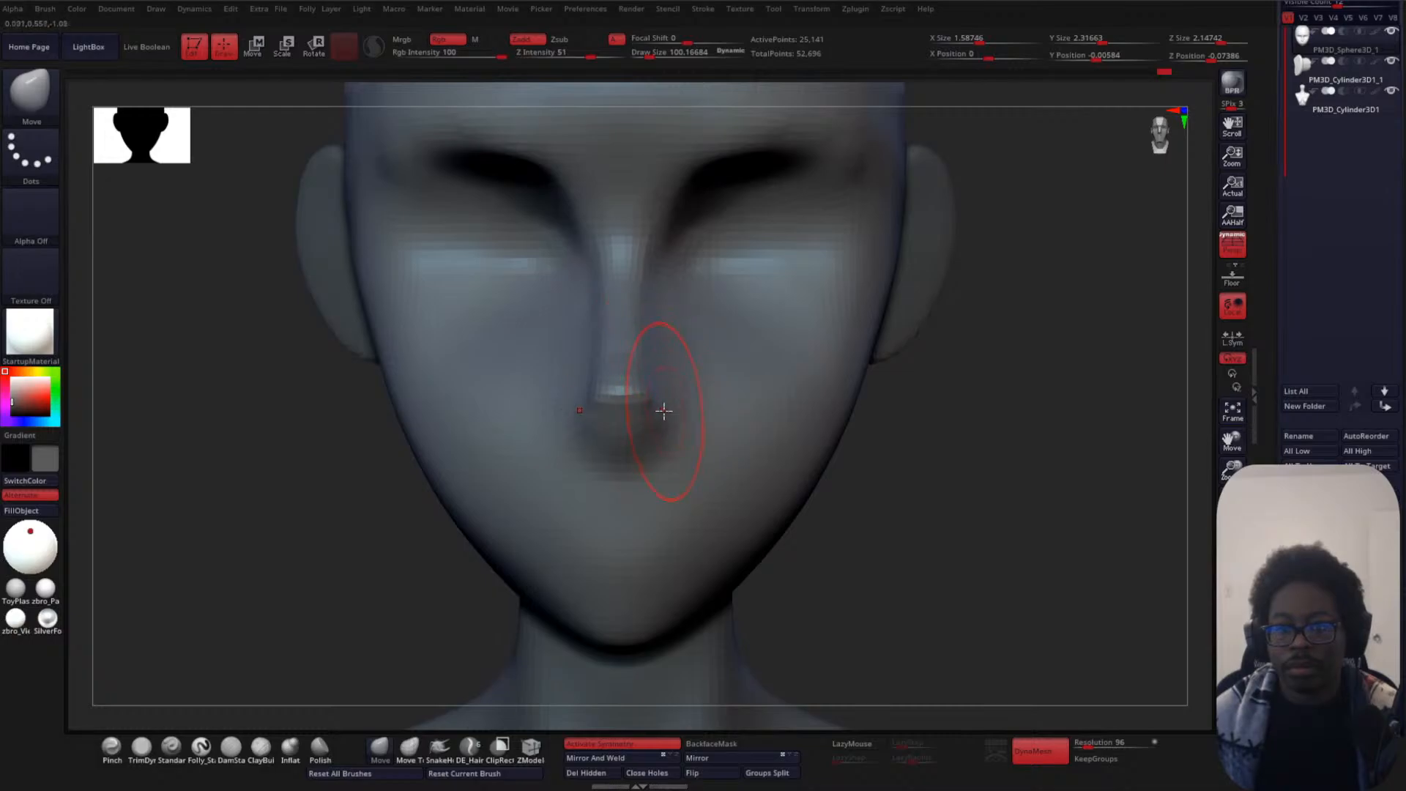
key(space)
drag(656, 409, 650, 410)
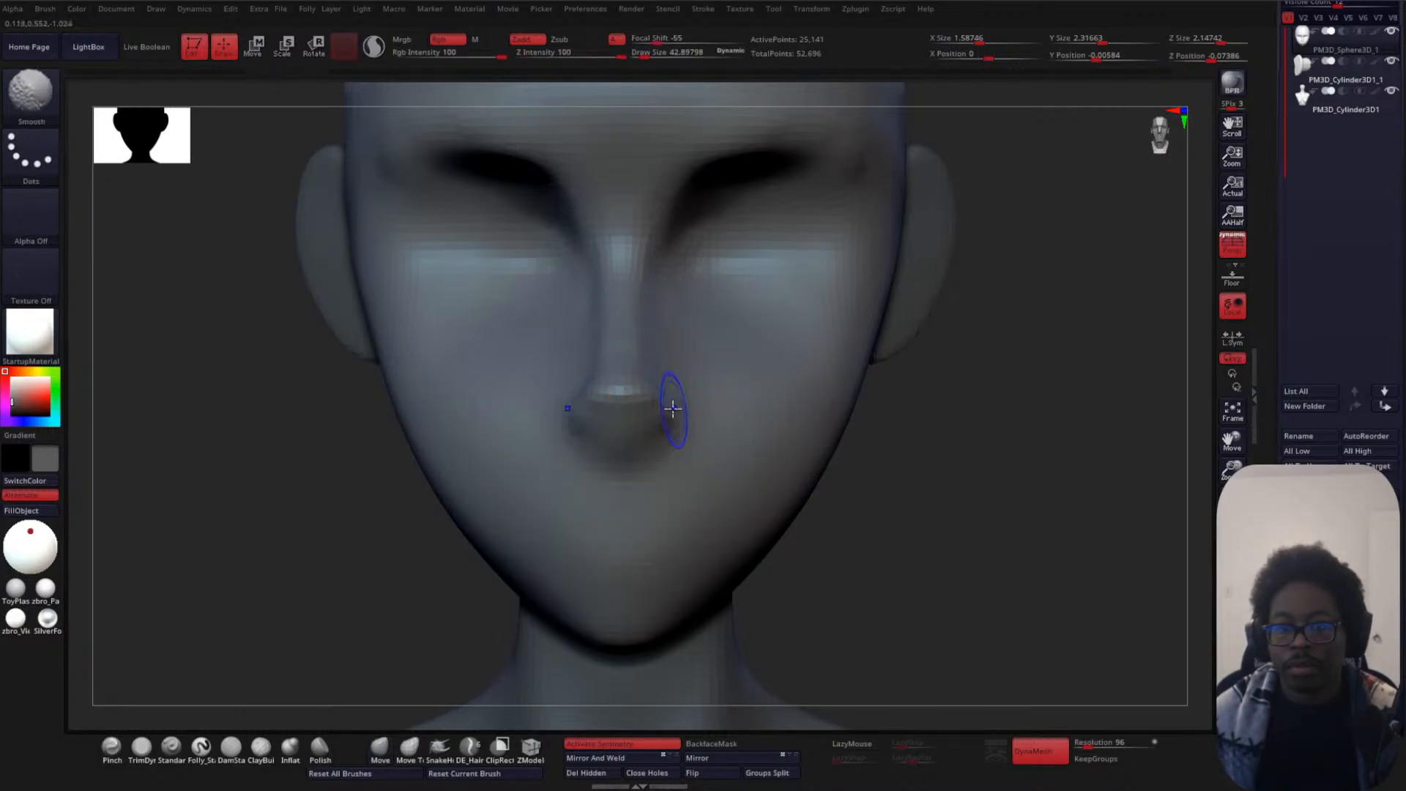
mouse_move(715, 389)
shift+right_down()
mouse_move(876, 465)
mouse_move(625, 436)
shift+right_up()
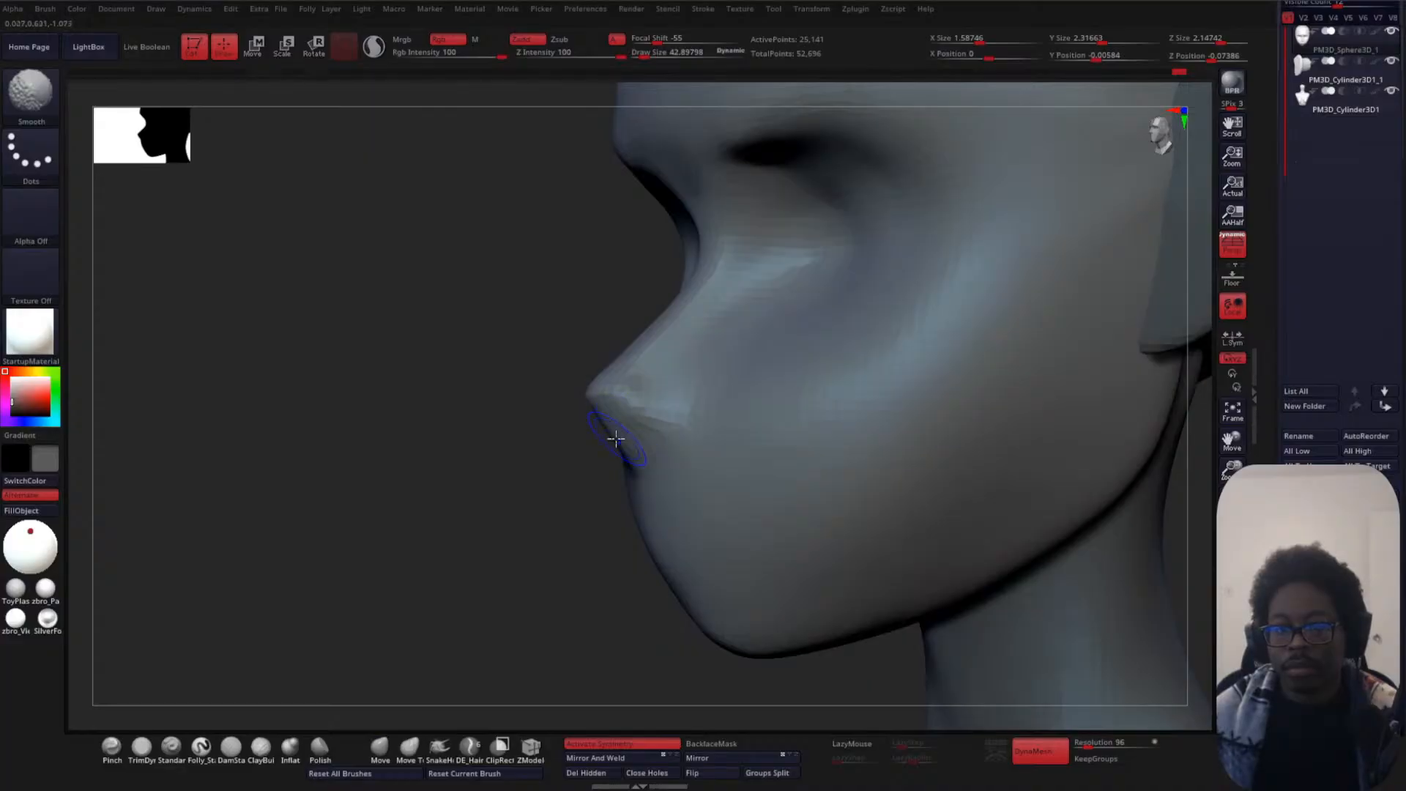
shift+right_drag(398, 502, 421, 385)
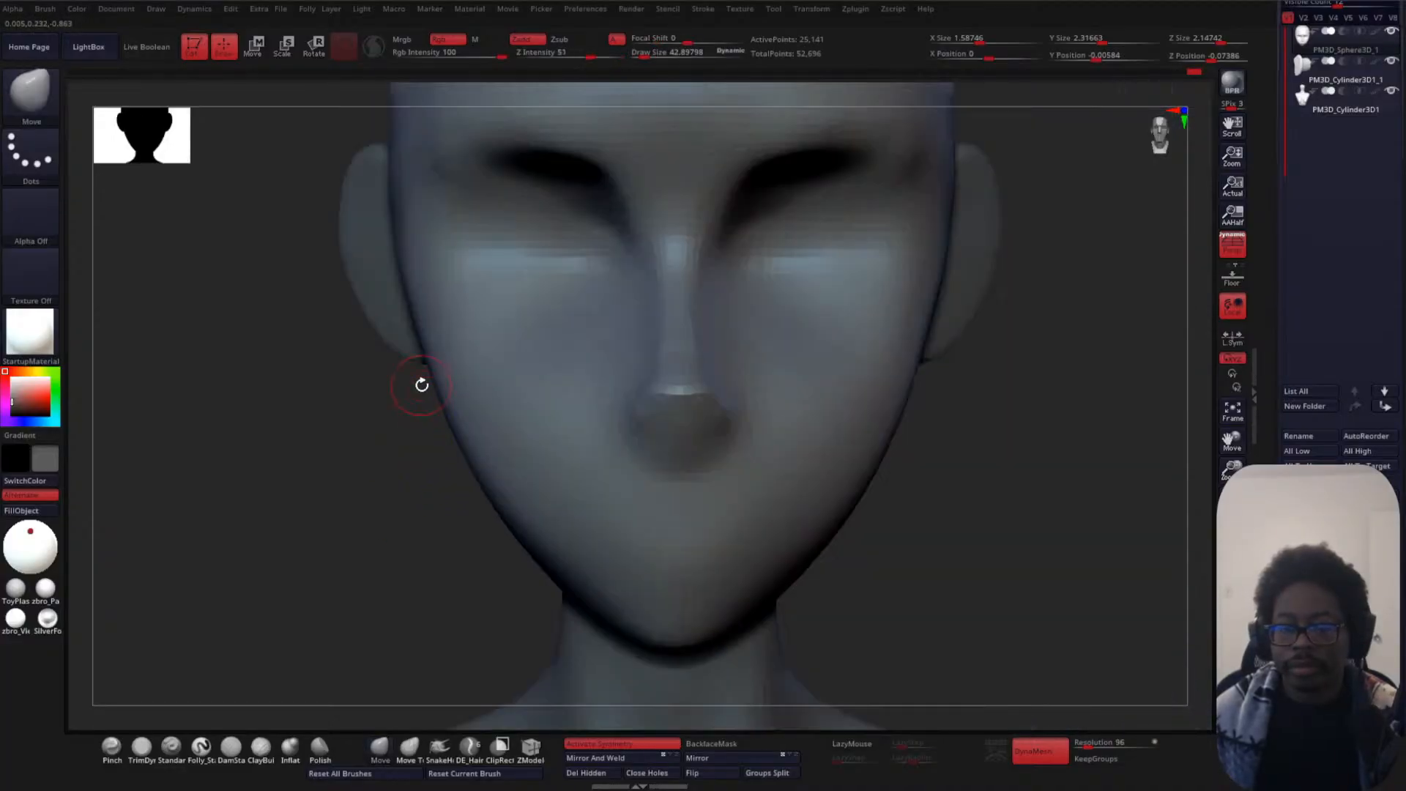
- Carve the side of the nose tip with the DamStandard brush at a draw size of about 43, smoothing it at about 31
click(230, 746)
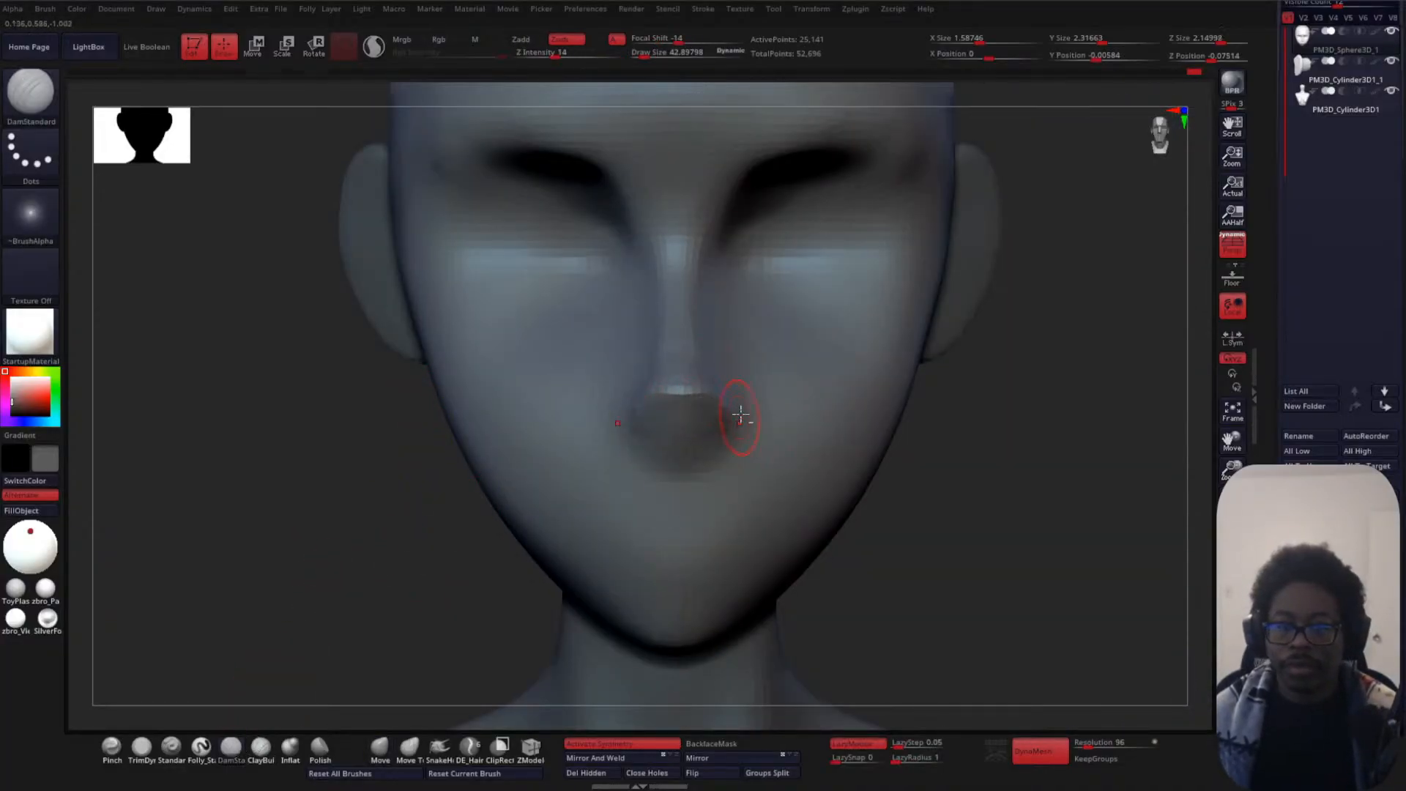
shift+right_drag(757, 423, 700, 393)
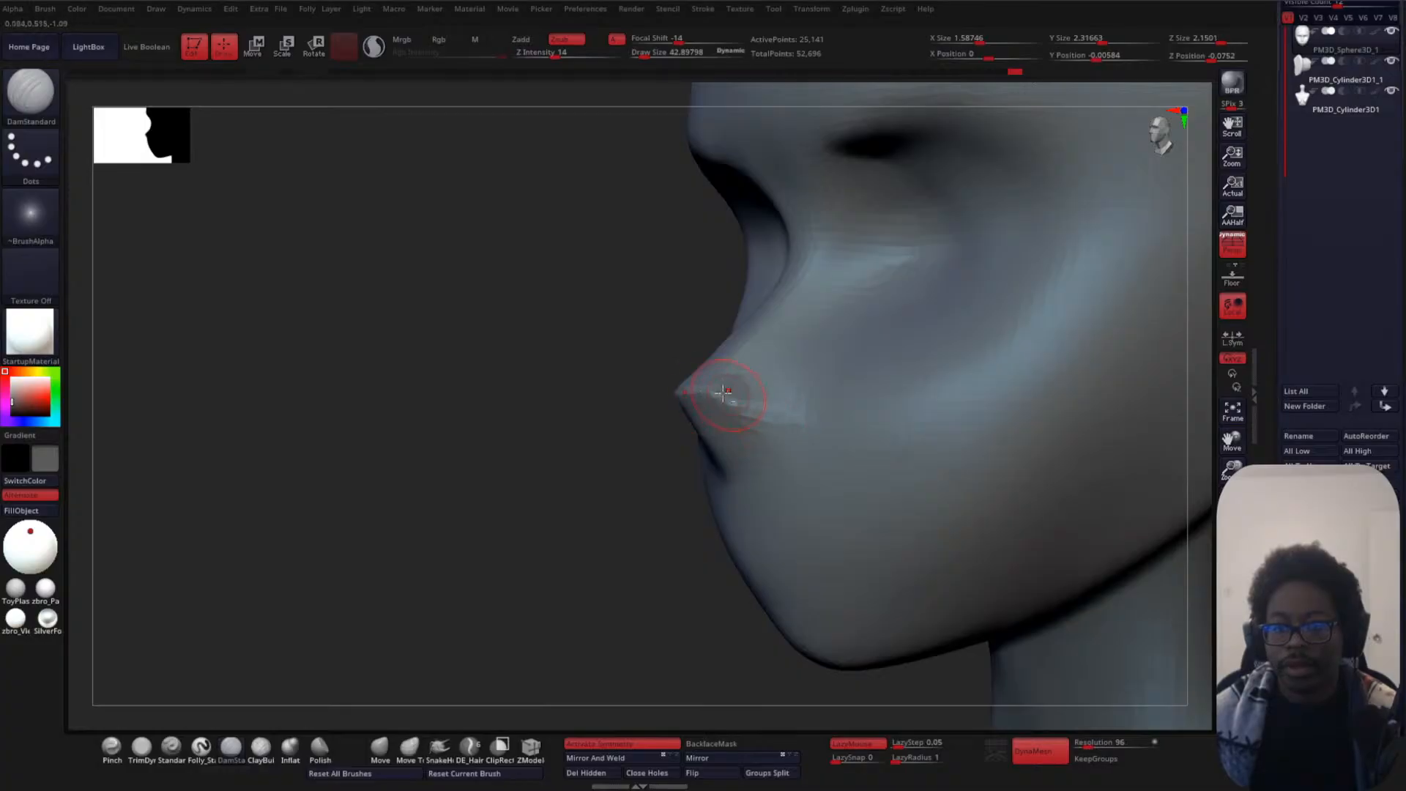
mouse_move(674, 453)
mouse_down()
mouse_move(584, 481)
mouse_move(574, 440)
mouse_up()
key(space)
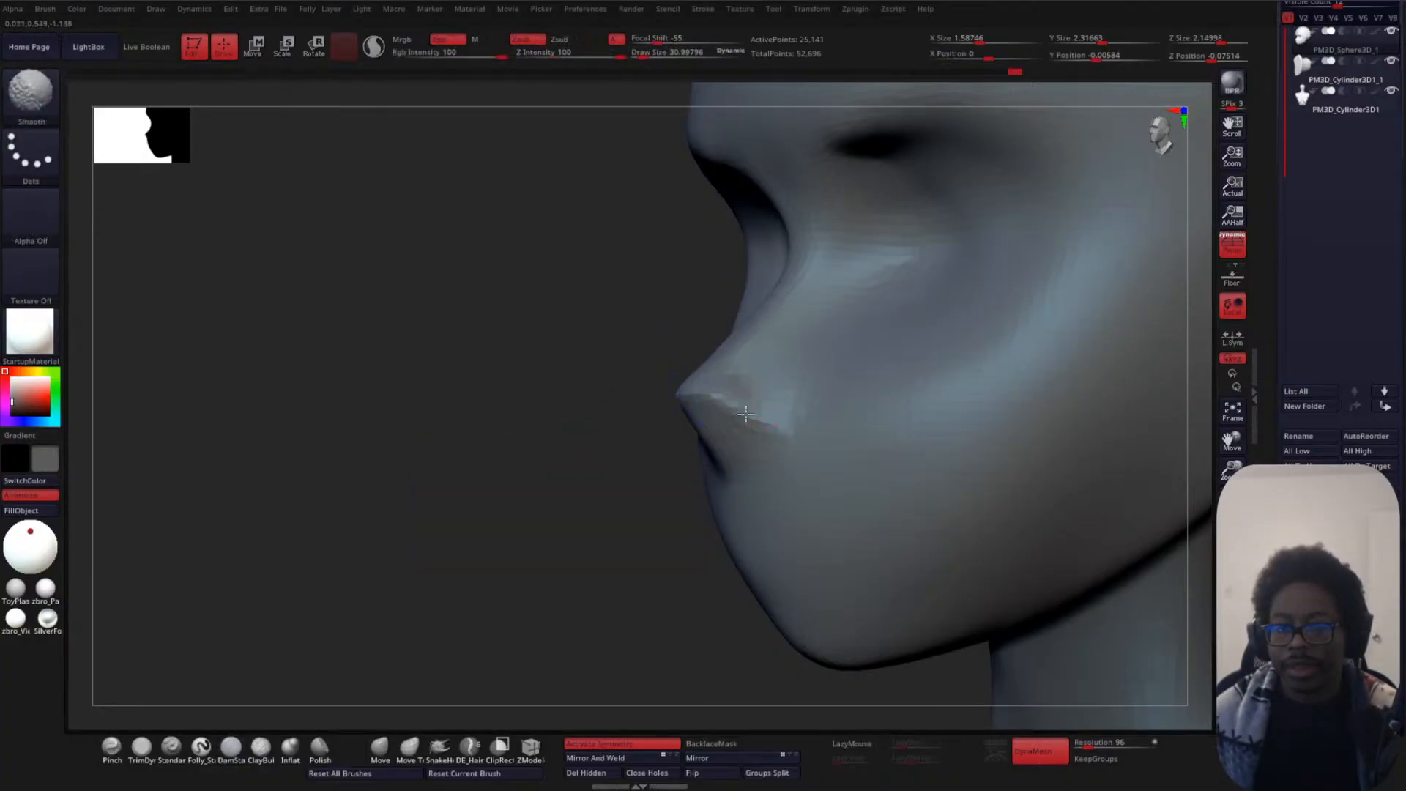
mouse_move(481, 506)
shift+right_down()
mouse_move(674, 477)
mouse_move(1011, 360)
mouse_move(911, 508)
shift+right_up()
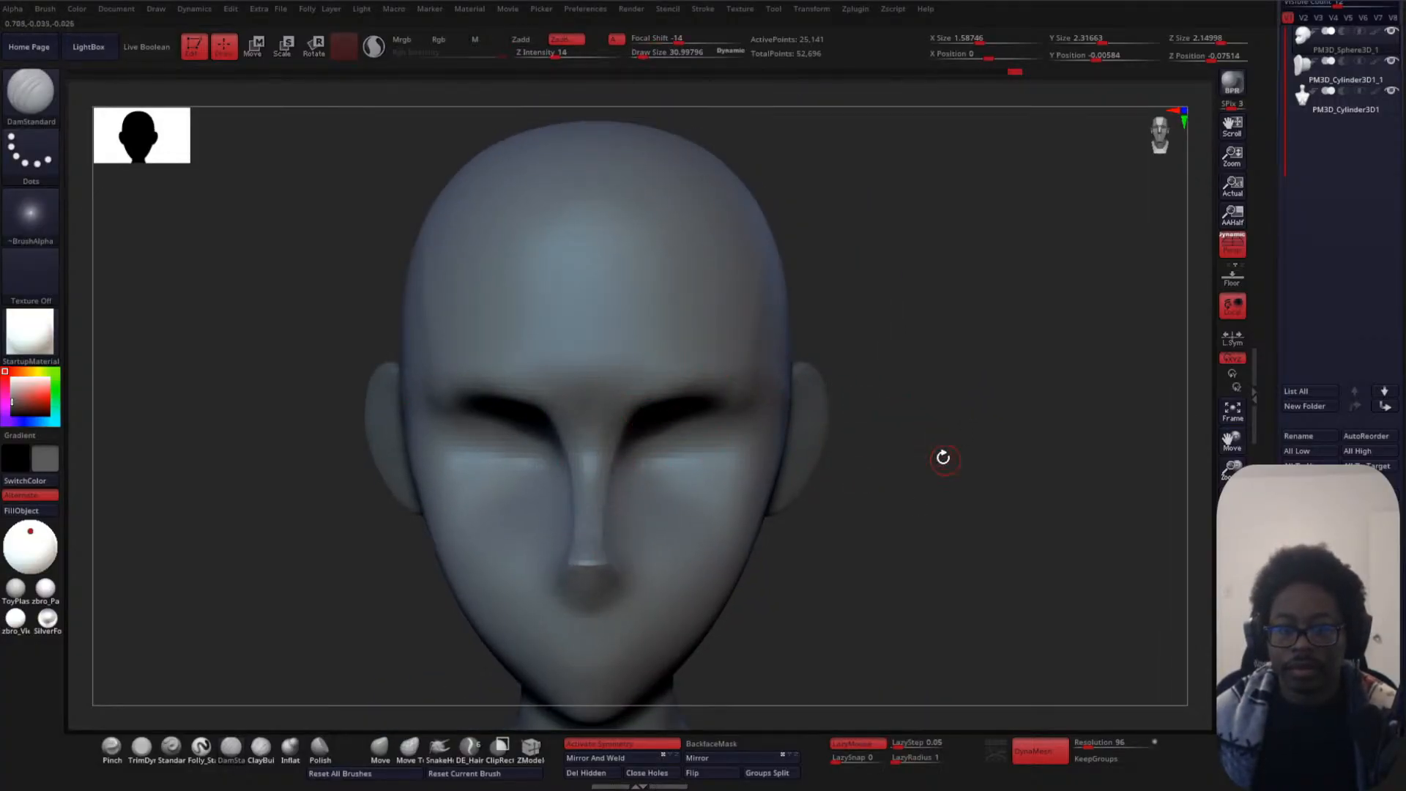
- Shift the nose tip slightly upward in front view with the Move brush at a draw size of about 271
ctrl+right_drag(943, 458, 907, 349)
key(space)
drag(909, 348, 937, 348)
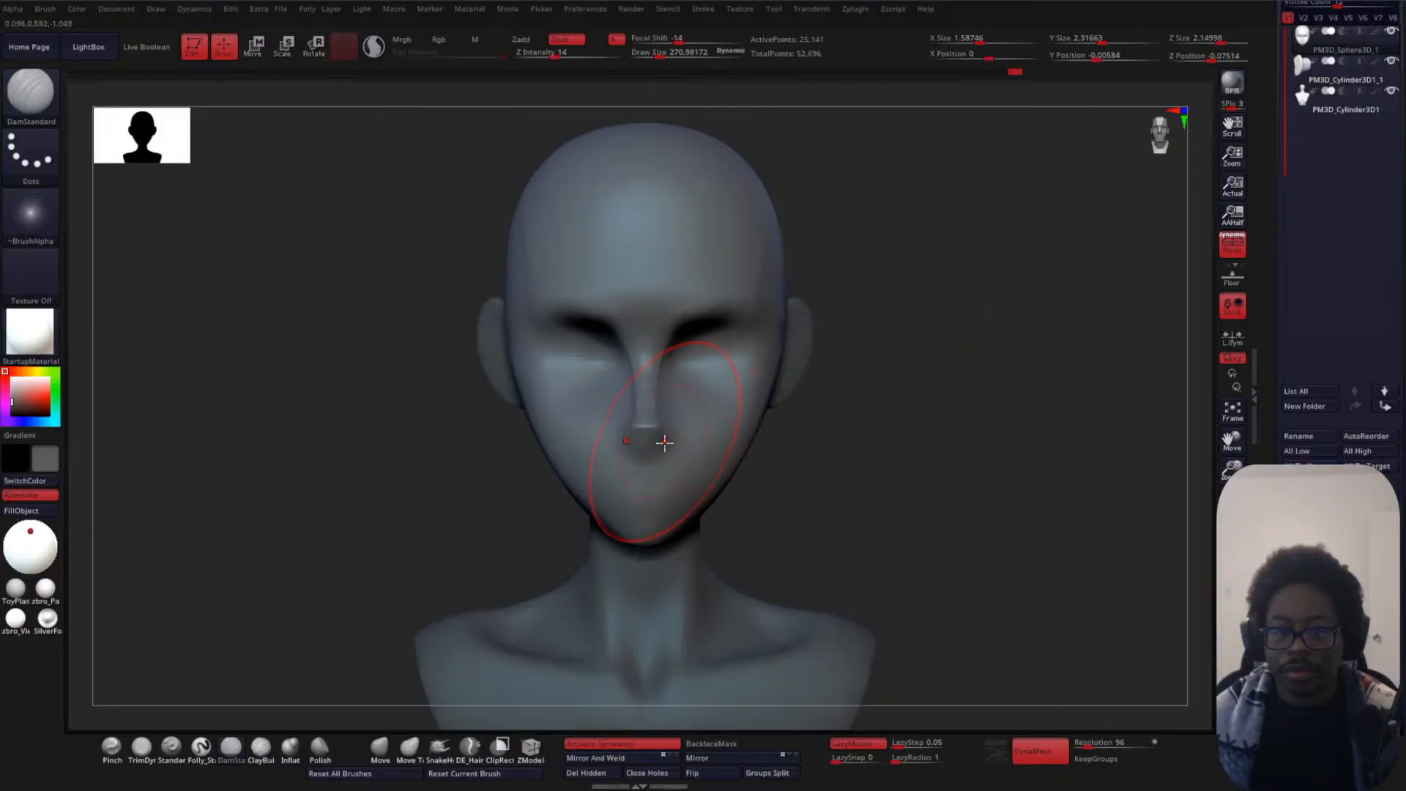
click(382, 745)
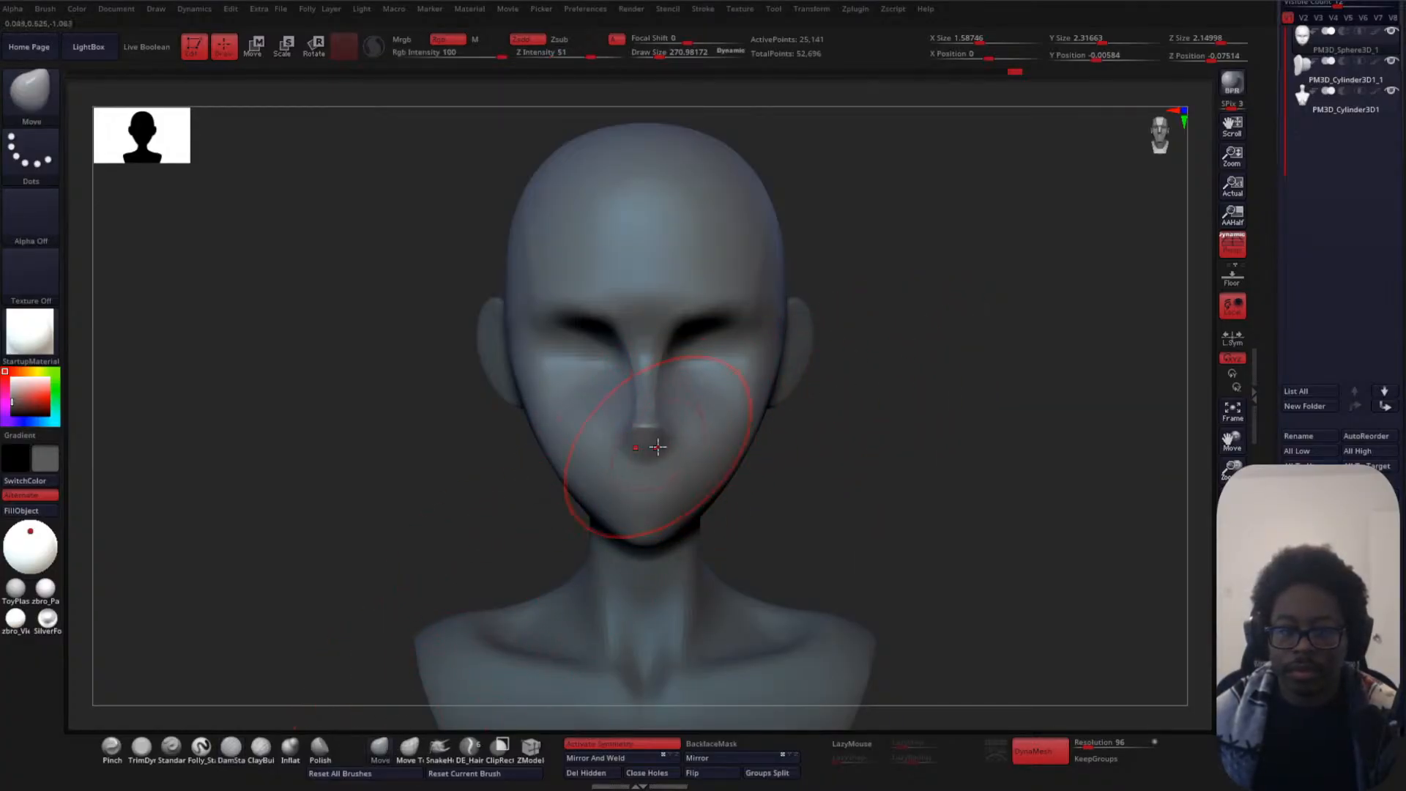
drag(657, 447, 655, 442)
drag(671, 361, 669, 375)
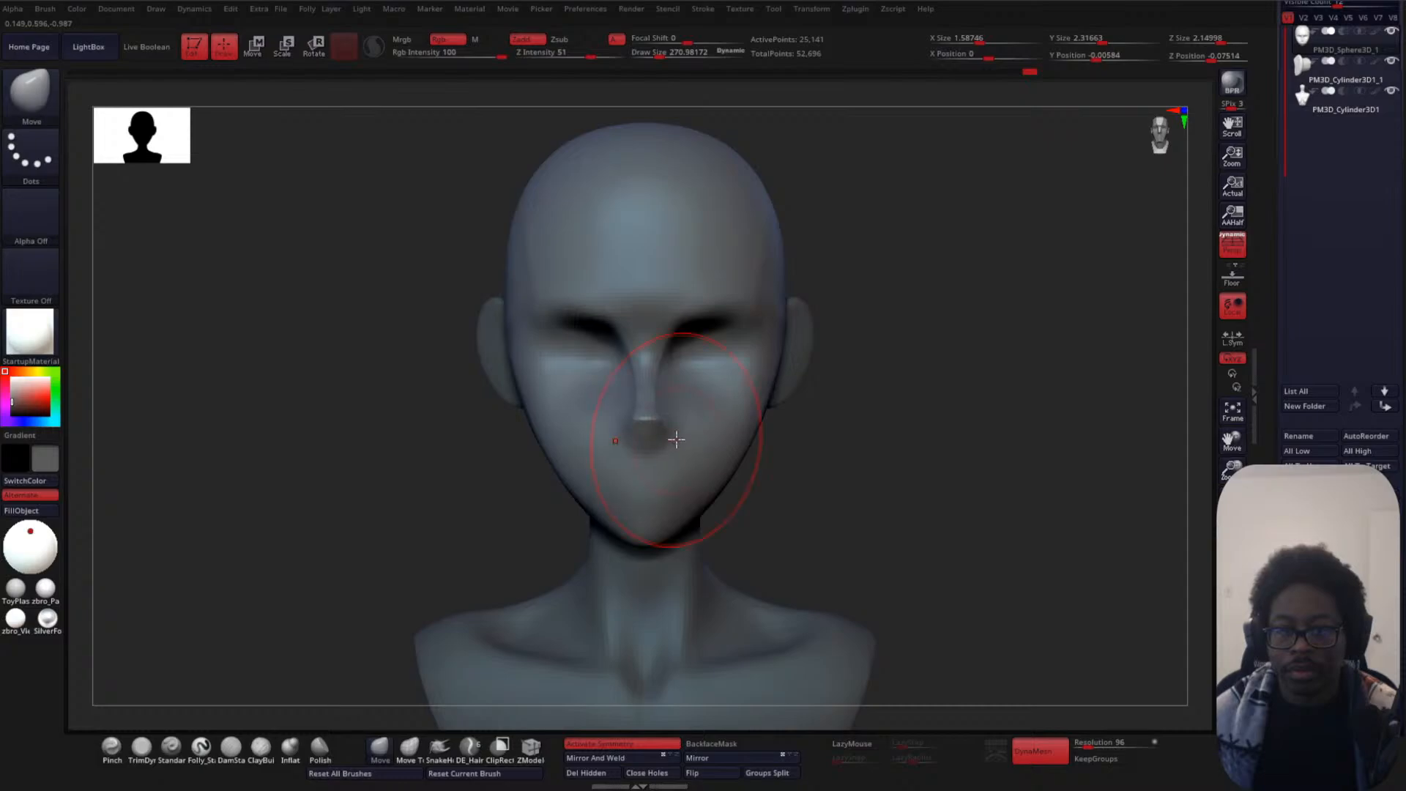
- Reshape the nose bridge in profile with the Move brush, using draw sizes of about 224 and 182
drag(830, 427, 740, 431)
key(s)
drag(681, 387, 676, 387)
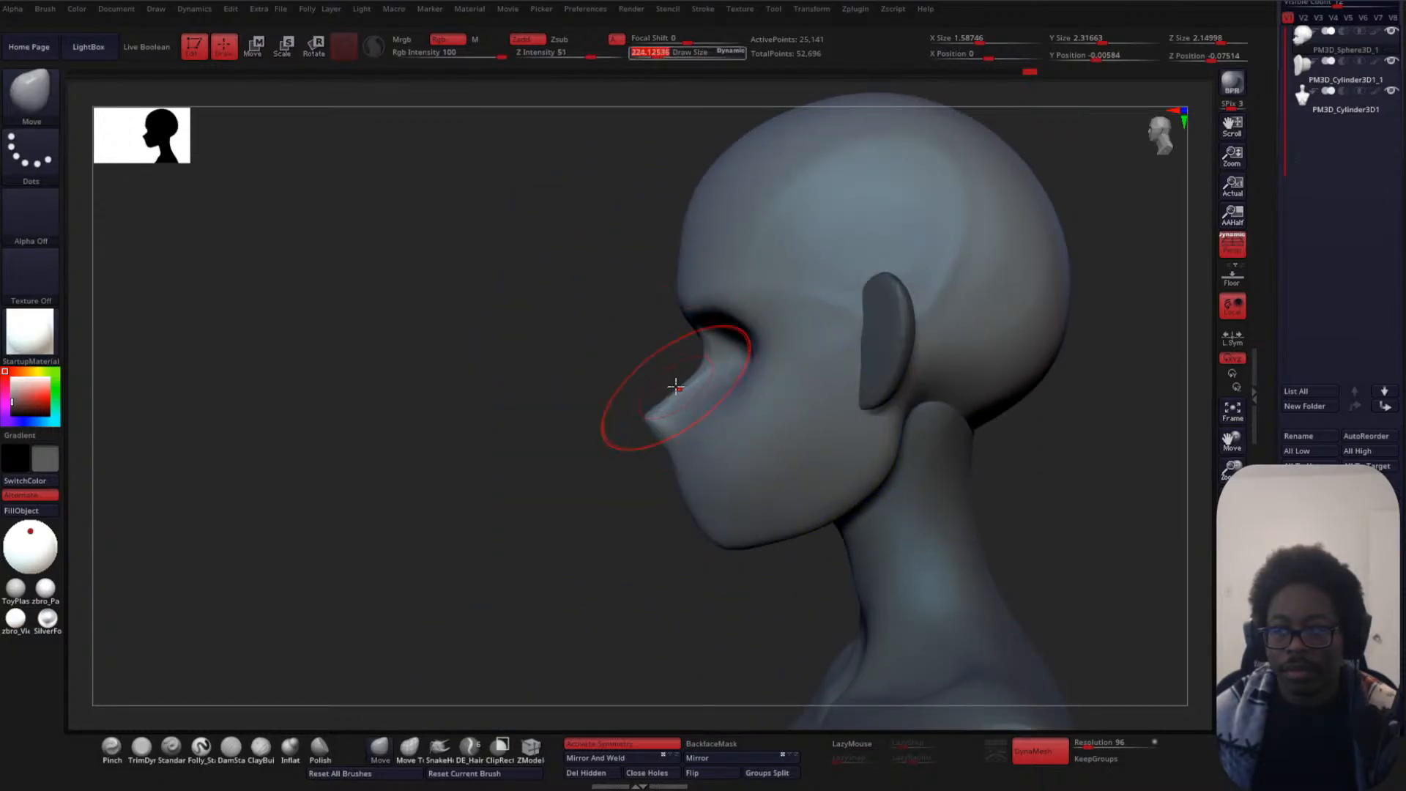
drag(568, 380, 633, 386)
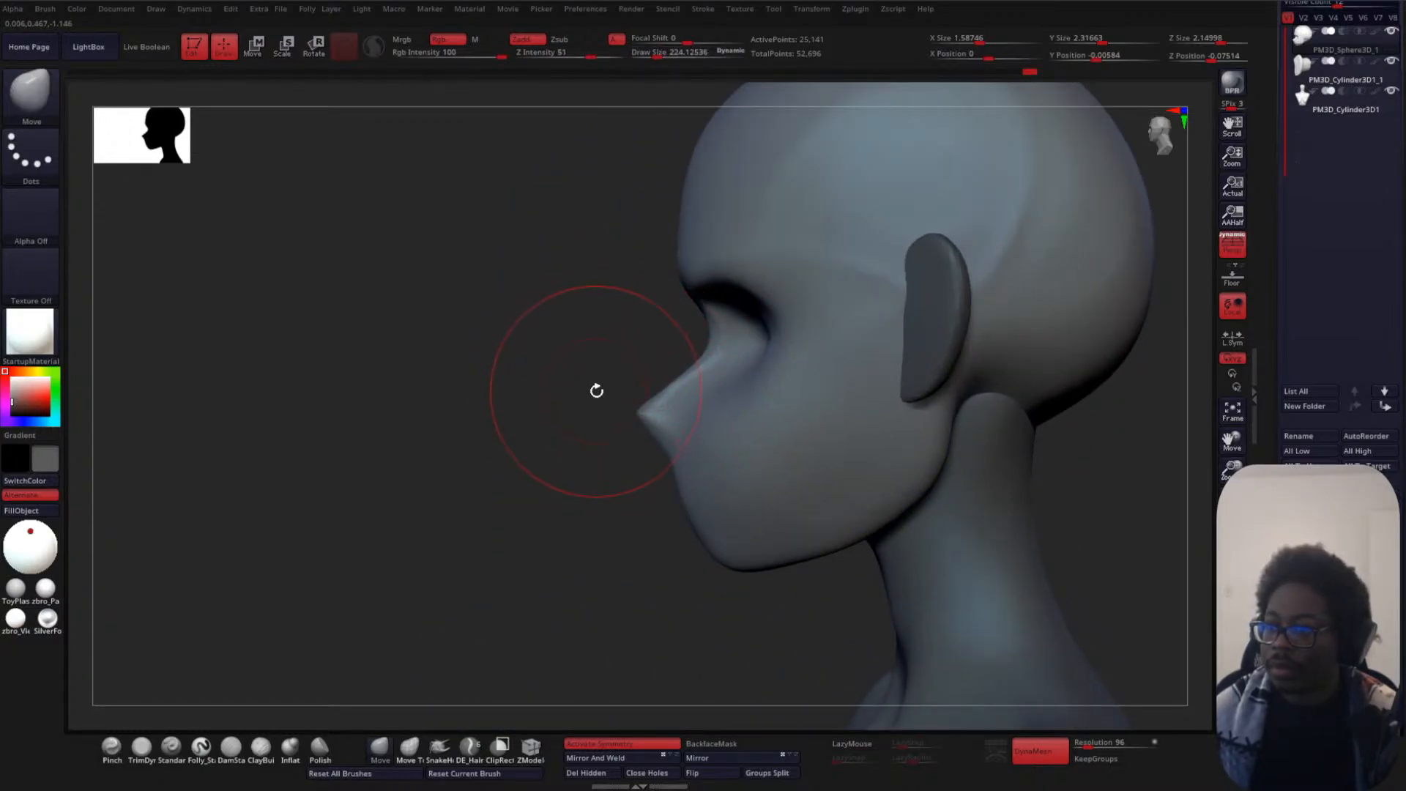
alt+drag(528, 376, 534, 369)
key(space)
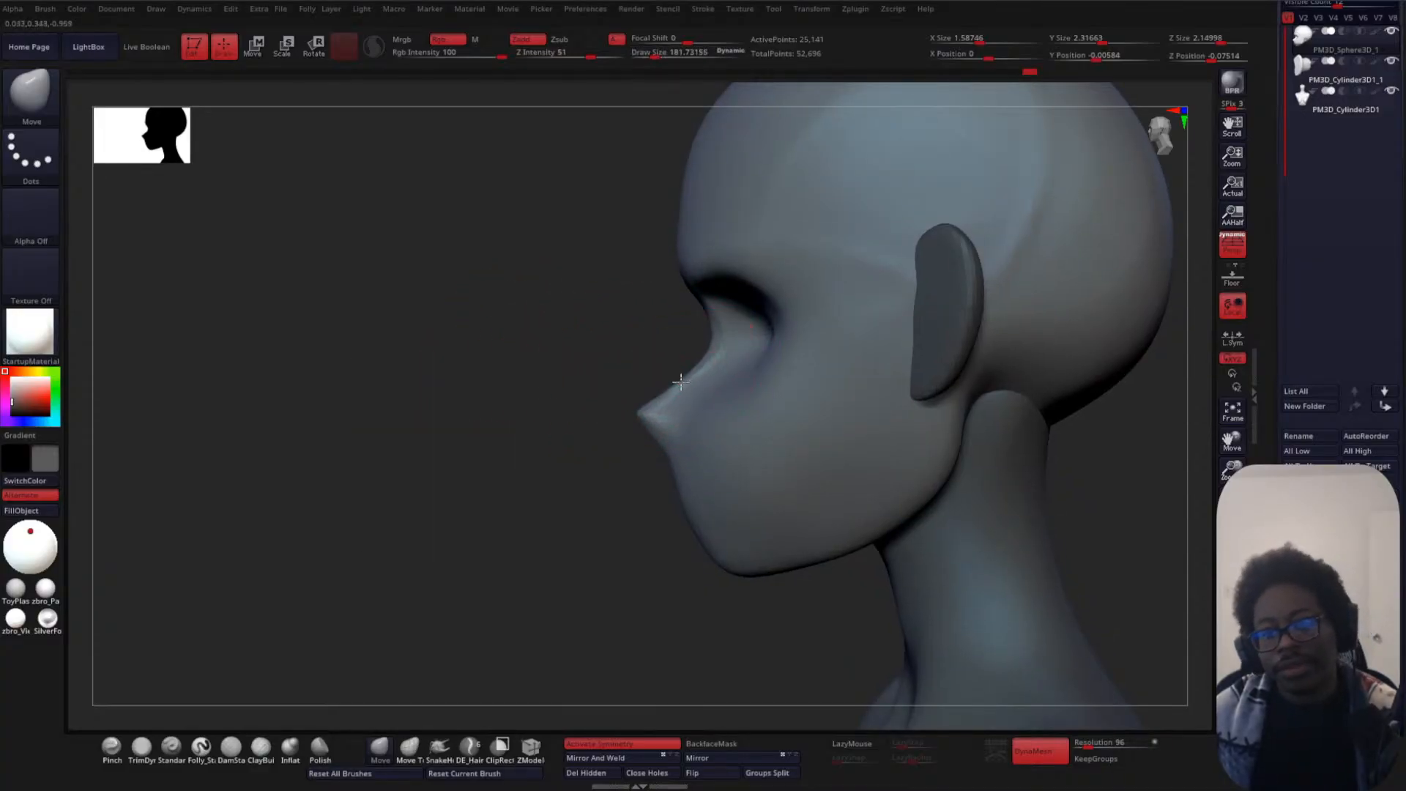
mouse_move(715, 349)
mouse_down()
mouse_move(706, 333)
mouse_move(689, 358)
mouse_up()
- Adjust the upper nose bridge near the eye socket with the Move brush at a draw size of about 110, smoothing the transition
shift+drag(493, 425, 714, 368)
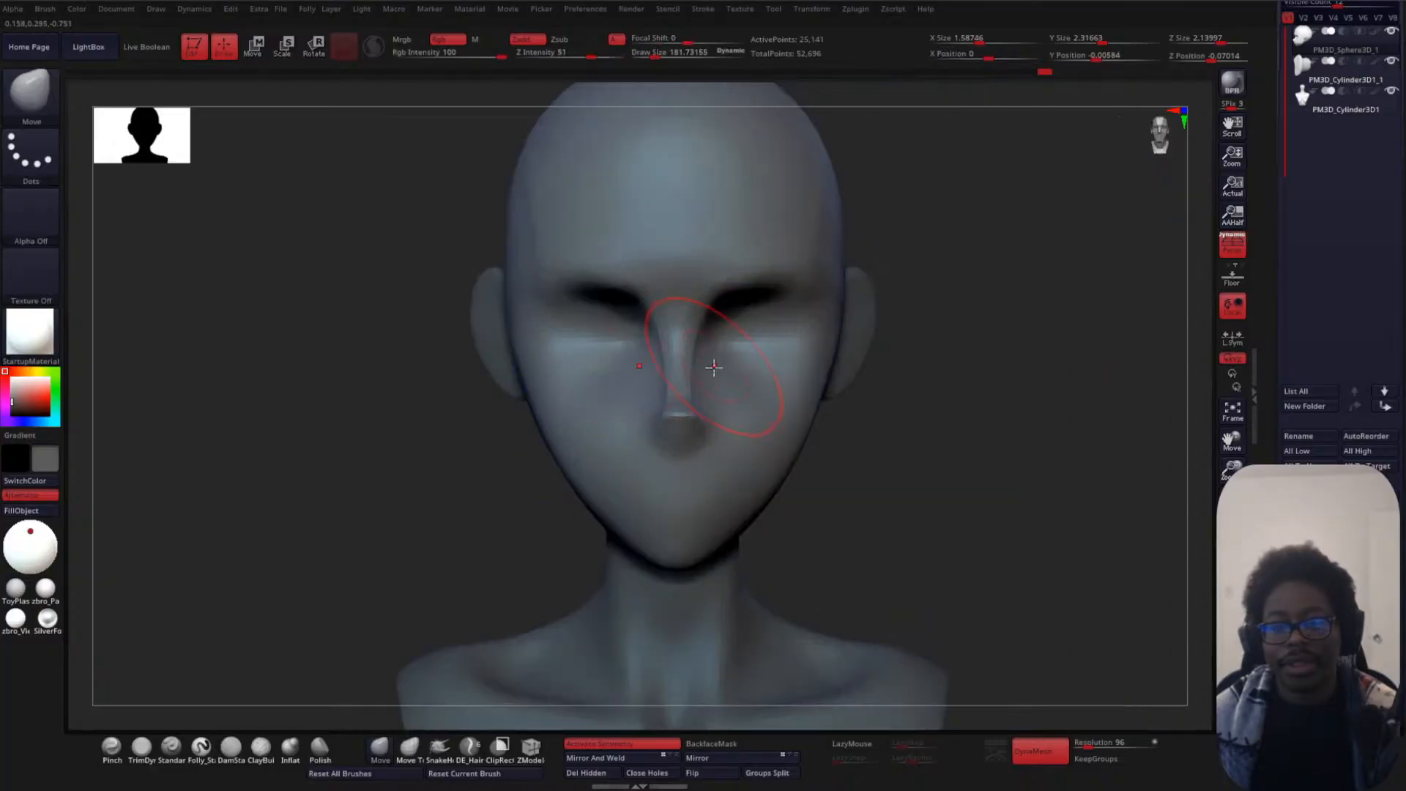
mouse_move(965, 382)
alt+mouse_down()
mouse_move(872, 361)
mouse_move(841, 398)
alt+mouse_up()
key(space)
mouse_move(687, 397)
mouse_down()
mouse_move(652, 418)
mouse_move(710, 348)
mouse_move(597, 349)
mouse_move(606, 323)
mouse_move(599, 408)
mouse_up()
drag(982, 407, 596, 417)
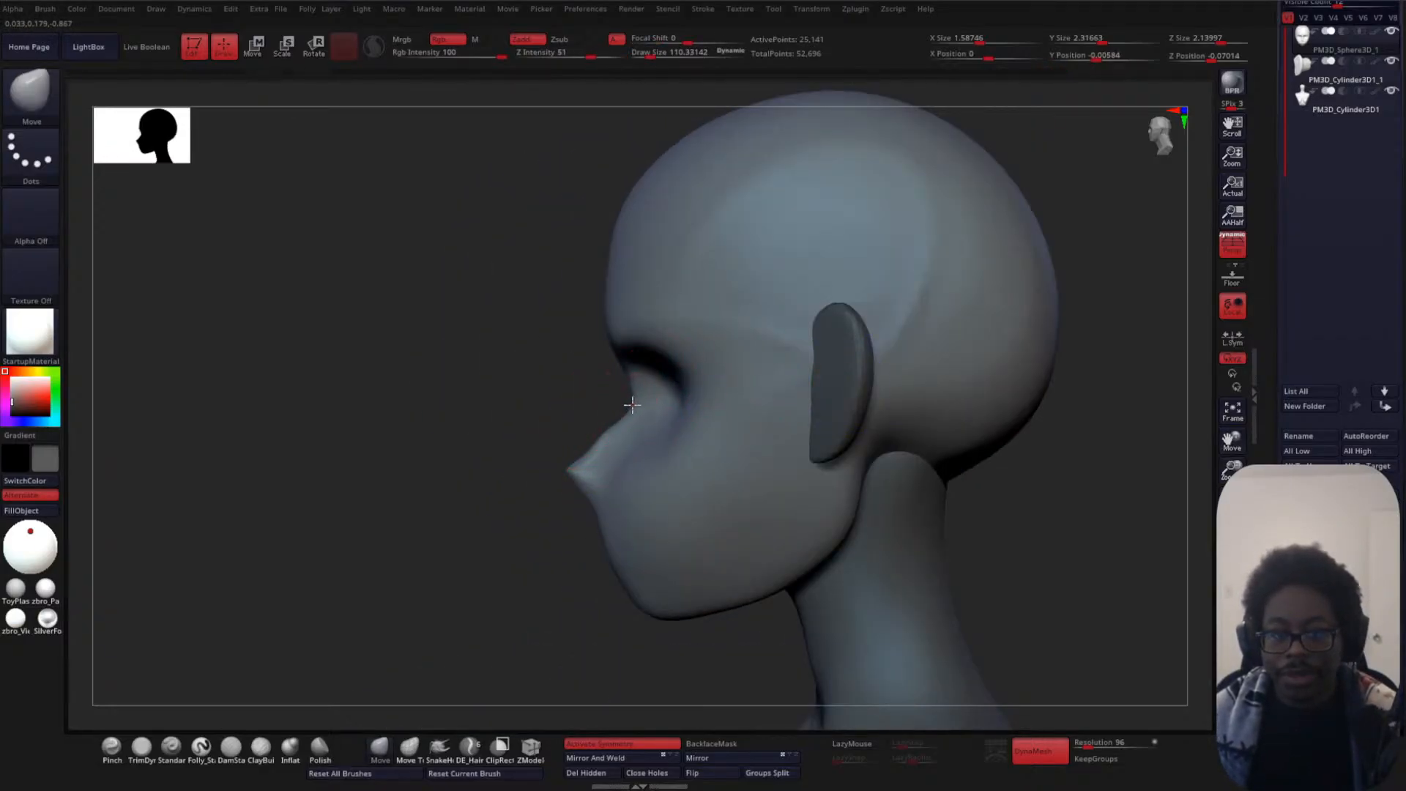
key(shift)
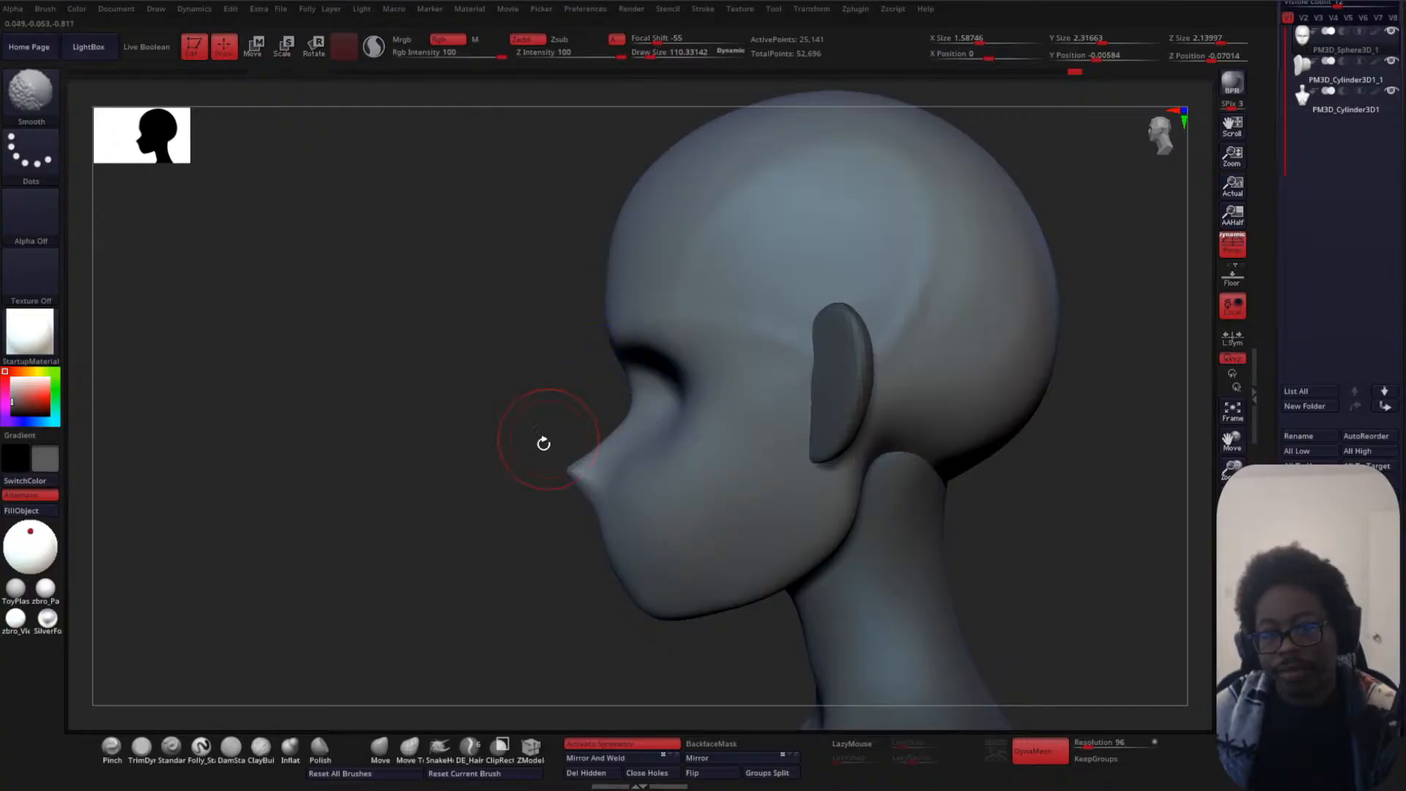
- Smooth the area beneath the nose, around the mouth and along the jaw at a draw size of about 110
shift+drag(410, 513, 481, 534)
mouse_move(876, 440)
alt+mouse_down()
mouse_move(899, 304)
mouse_move(716, 442)
alt+mouse_up()
key(shift)
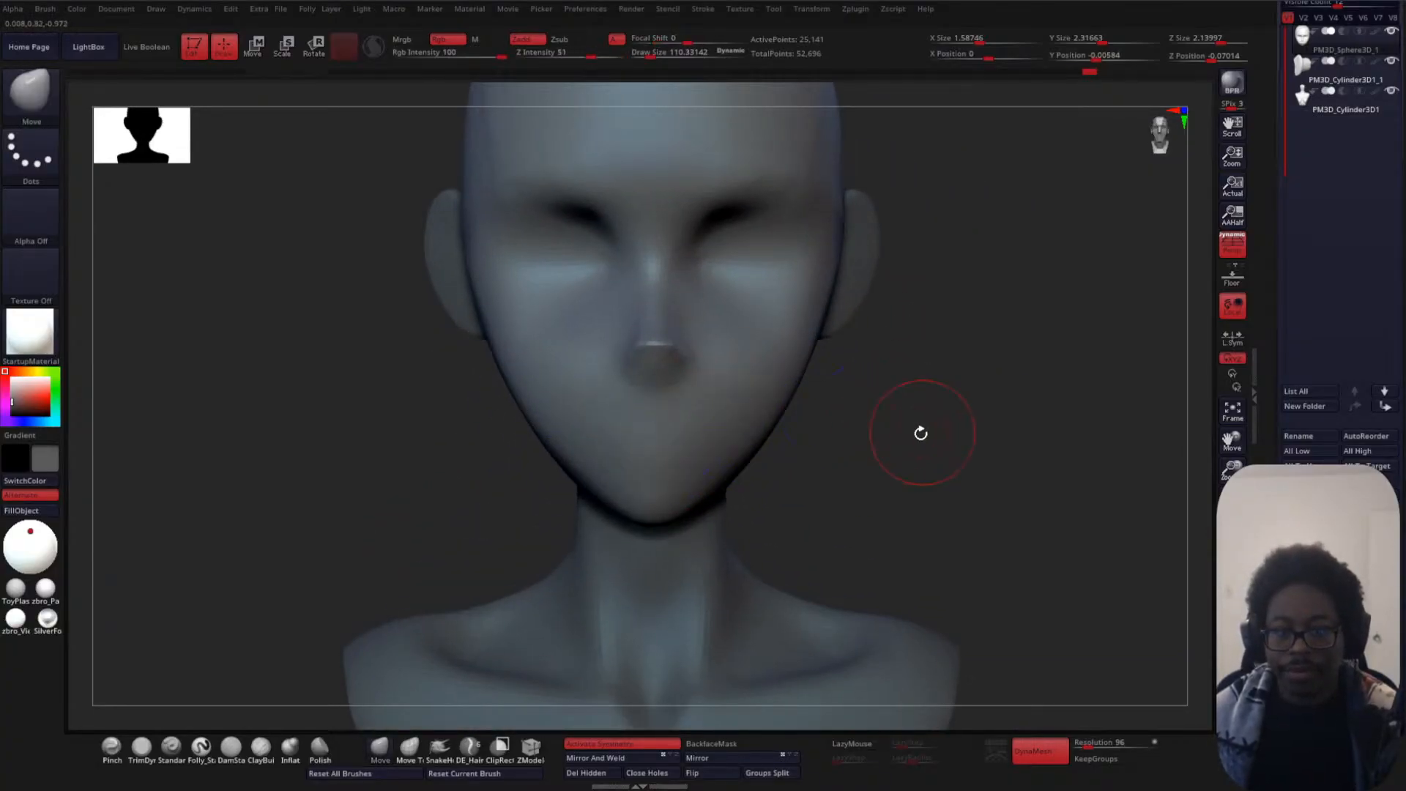
key(shift)
key(shift)
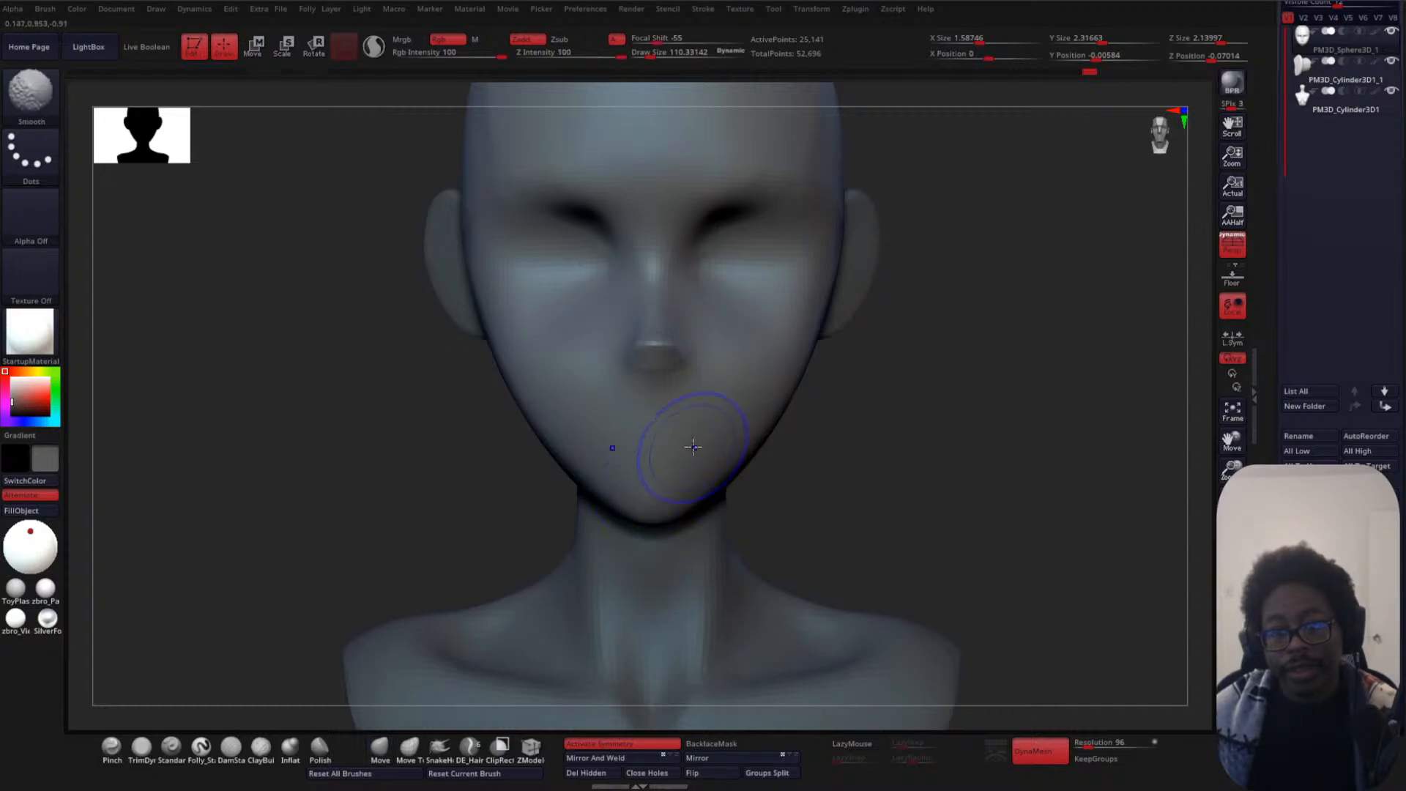
shift+drag(693, 447, 754, 442)
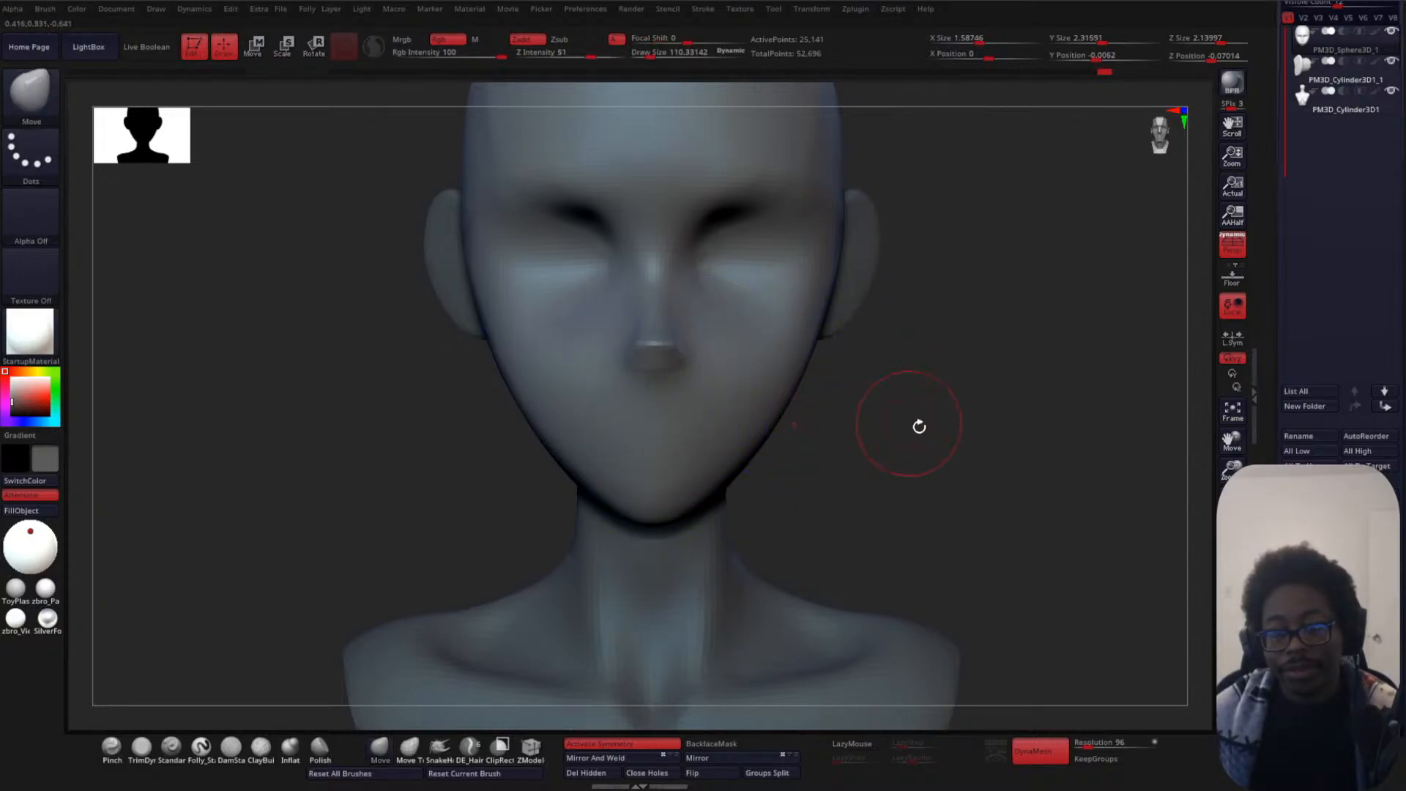
- Reshape the profile beneath the nose with the Move brush at a draw size of about 81, smoothing the lower face
mouse_move(917, 425)
mouse_down()
mouse_move(930, 558)
mouse_move(1006, 527)
mouse_move(1008, 402)
mouse_move(1030, 389)
mouse_move(1011, 405)
mouse_move(798, 365)
mouse_move(828, 383)
mouse_move(809, 380)
mouse_move(795, 402)
mouse_move(775, 383)
mouse_move(964, 337)
mouse_move(837, 271)
mouse_move(901, 442)
mouse_move(898, 389)
mouse_move(452, 471)
mouse_move(517, 461)
mouse_up()
key(shift)
key(space)
key(shift)
key(space)
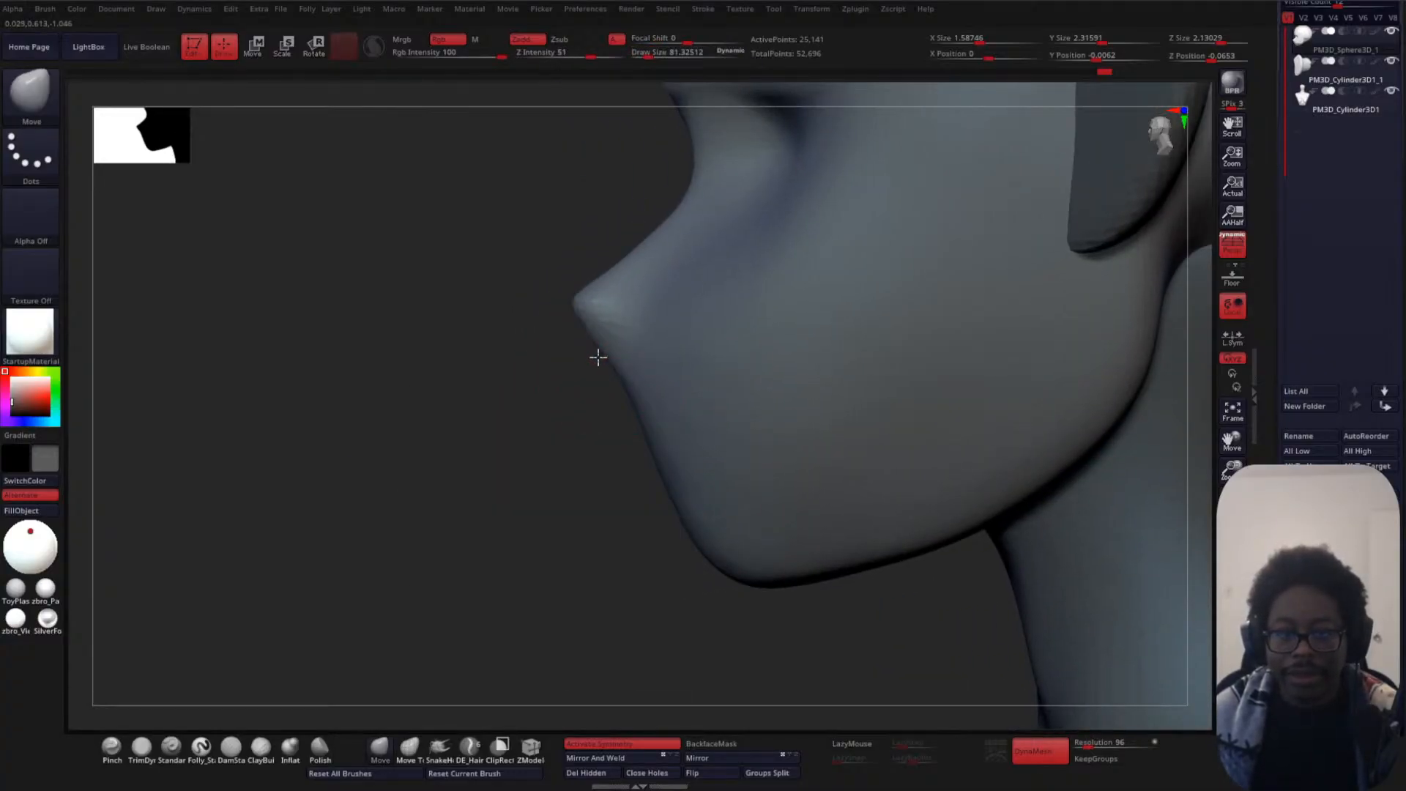
mouse_move(521, 449)
mouse_down()
mouse_move(581, 432)
mouse_move(917, 261)
mouse_move(882, 336)
mouse_move(883, 499)
mouse_move(912, 276)
mouse_up()
mouse_move(697, 643)
mouse_down()
mouse_move(829, 349)
mouse_move(823, 414)
mouse_move(911, 386)
mouse_move(877, 409)
mouse_up()
key(shift)
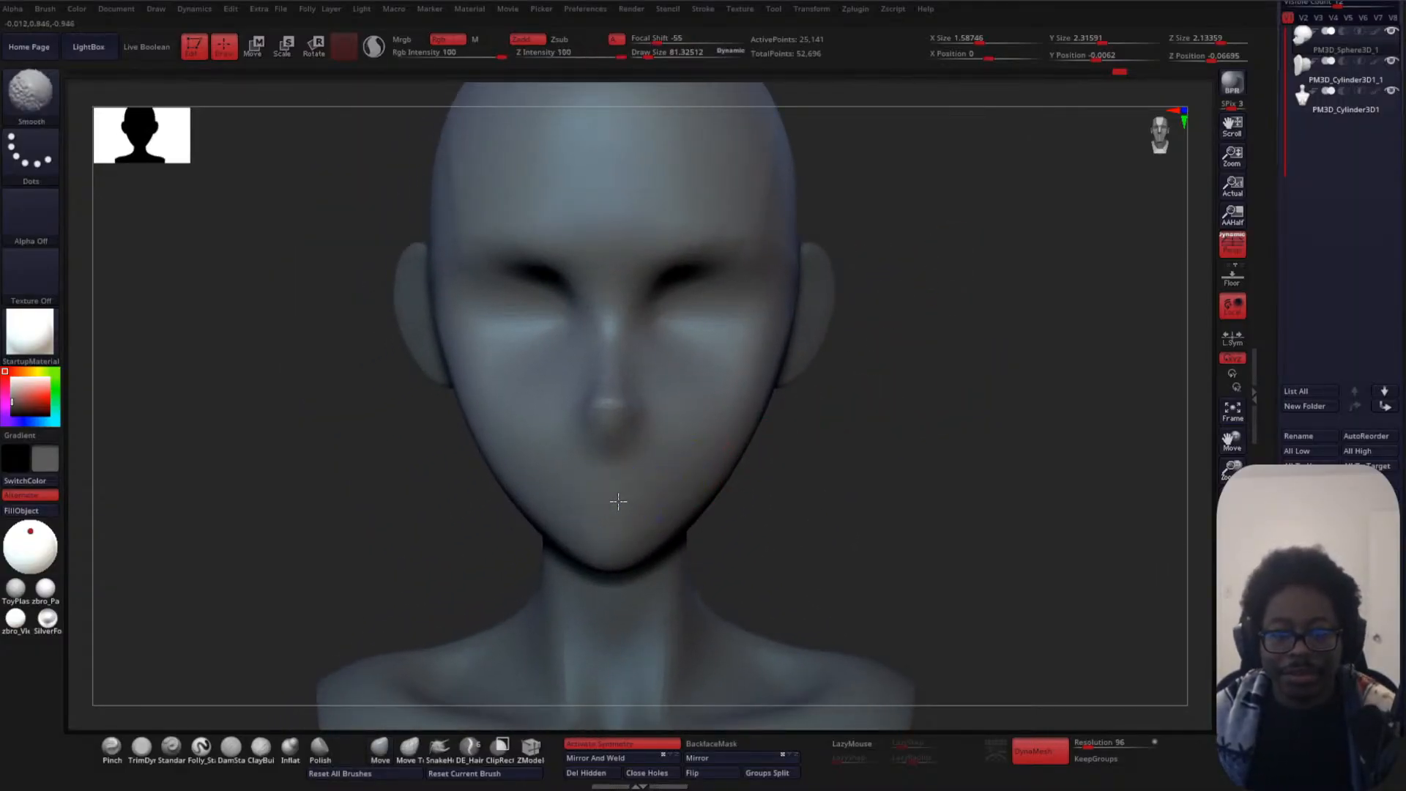
- Pull the eye sockets into shape with the Move brush at a draw size of about 121, smoothing their lower areas
mouse_move(755, 503)
mouse_down()
mouse_move(911, 411)
mouse_move(745, 361)
mouse_up()
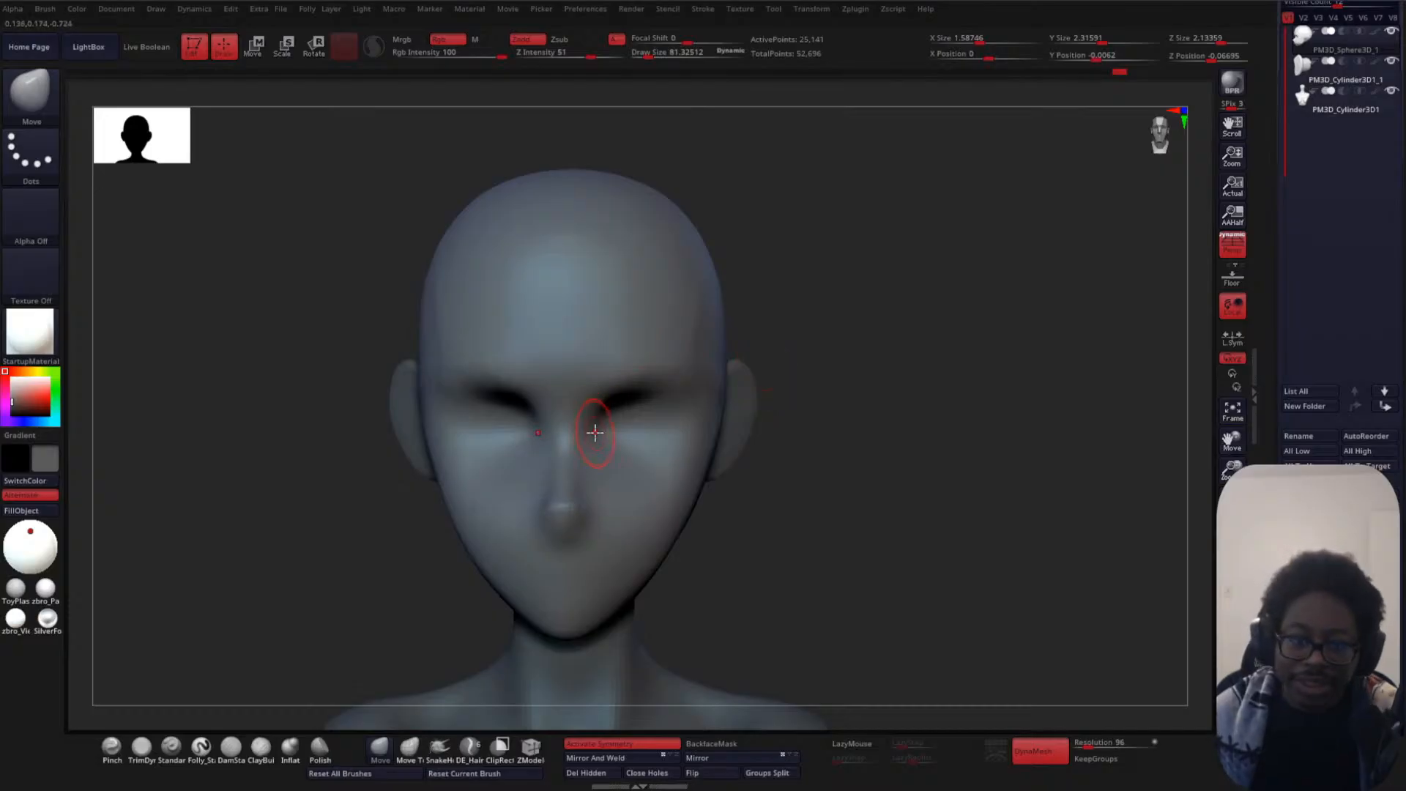
key(space)
drag(595, 425, 660, 396)
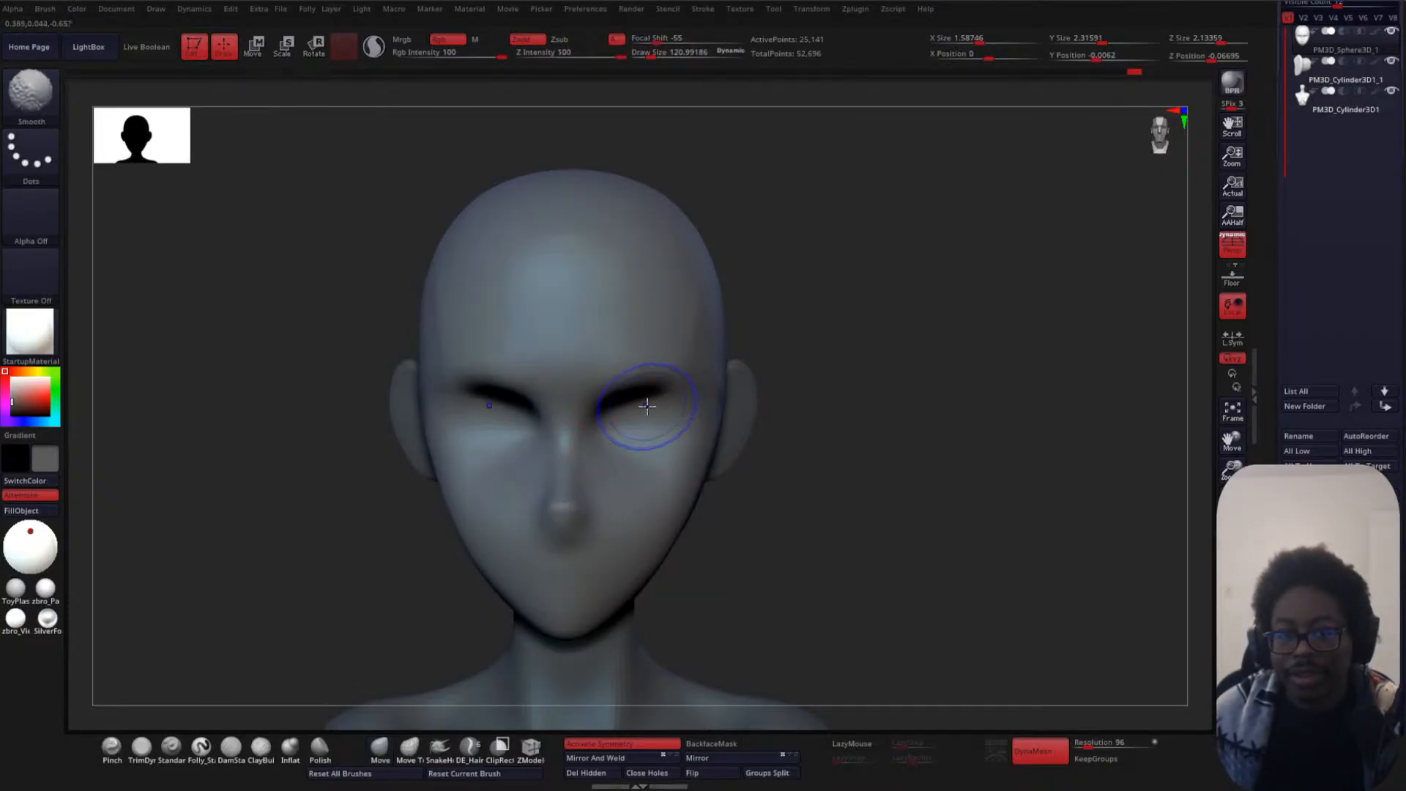
drag(923, 447, 822, 455)
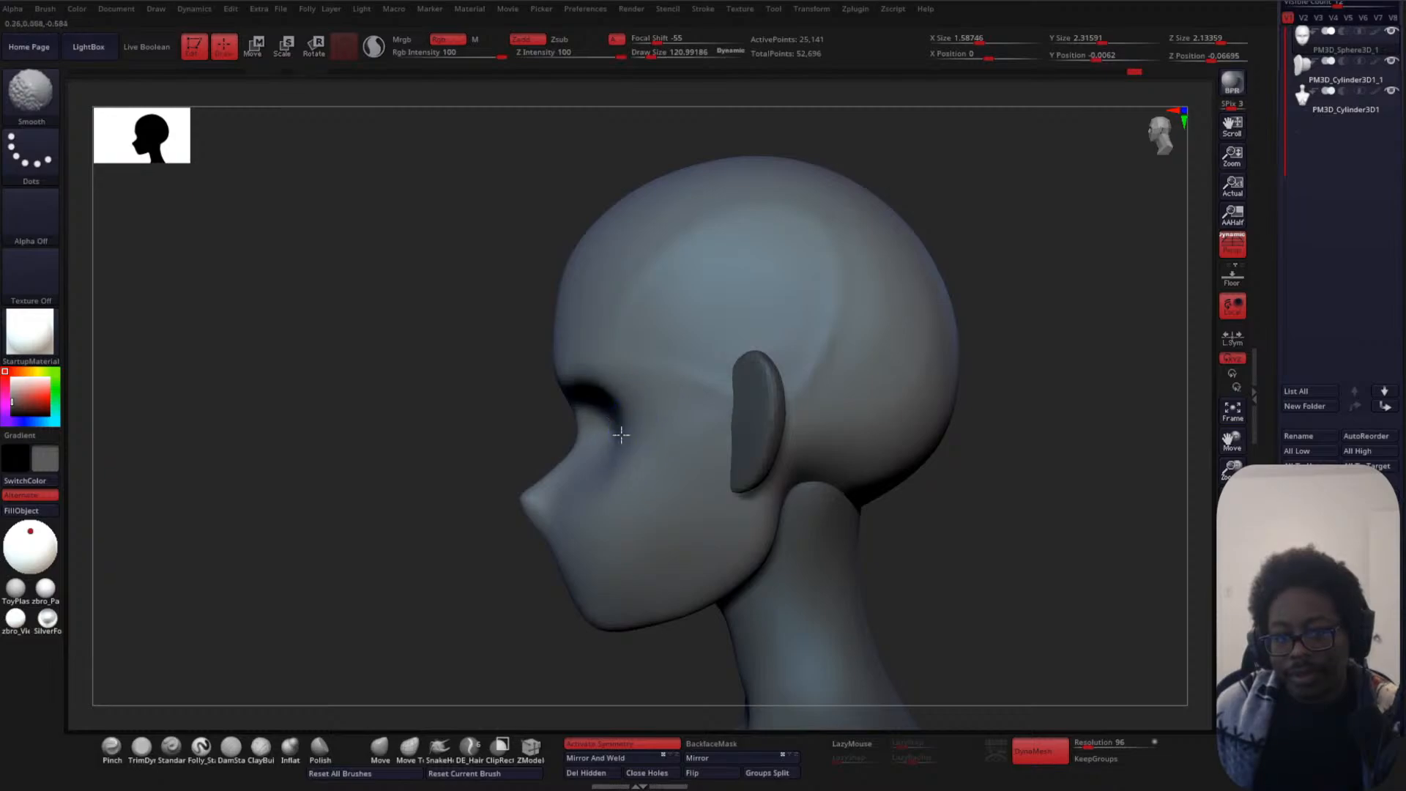
shift+drag(621, 435, 619, 446)
- Carve the upper eye socket crease from the nose bridge outward with the DamStandard brush at a draw size of about 43
drag(399, 549, 484, 458)
alt+drag(813, 374, 927, 401)
alt+drag(936, 346, 920, 405)
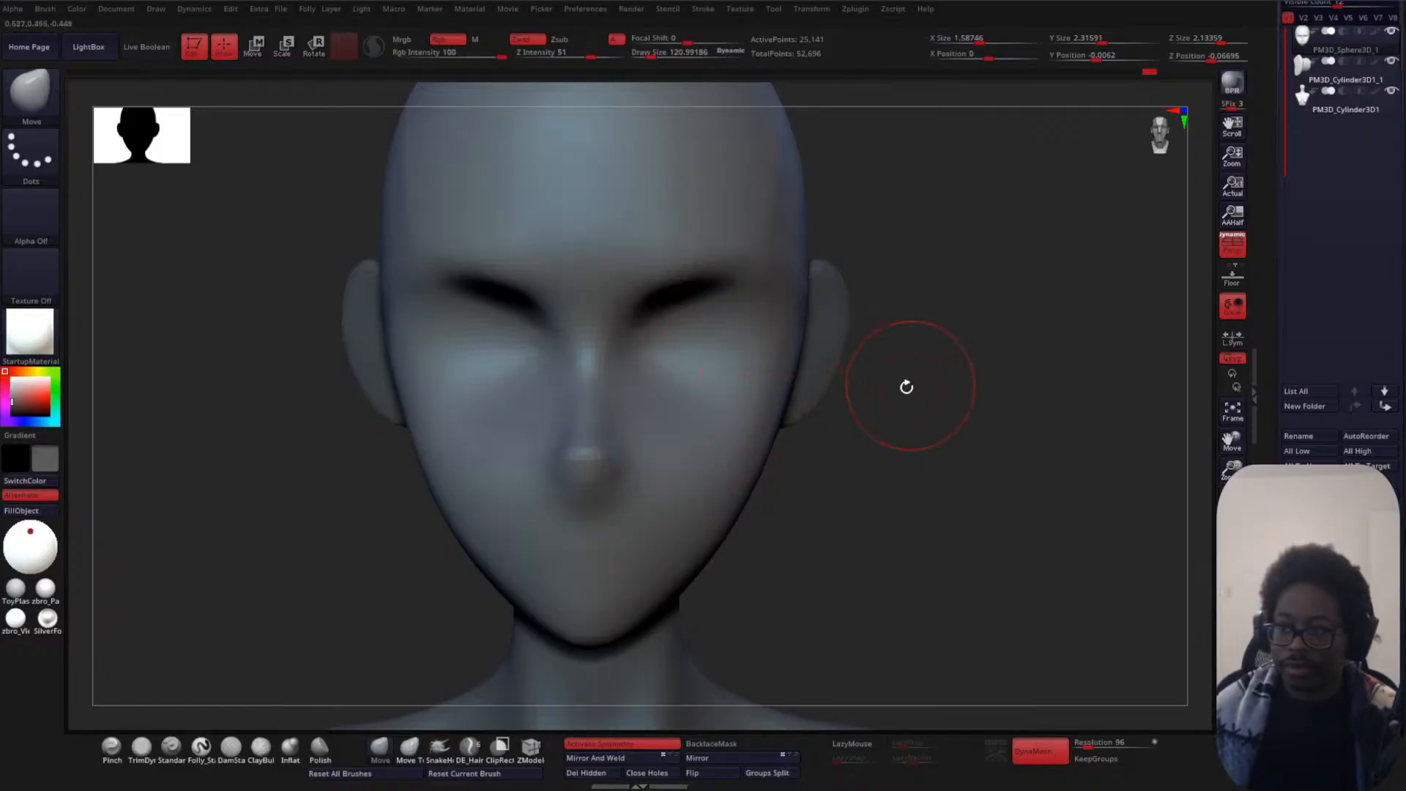
click(230, 746)
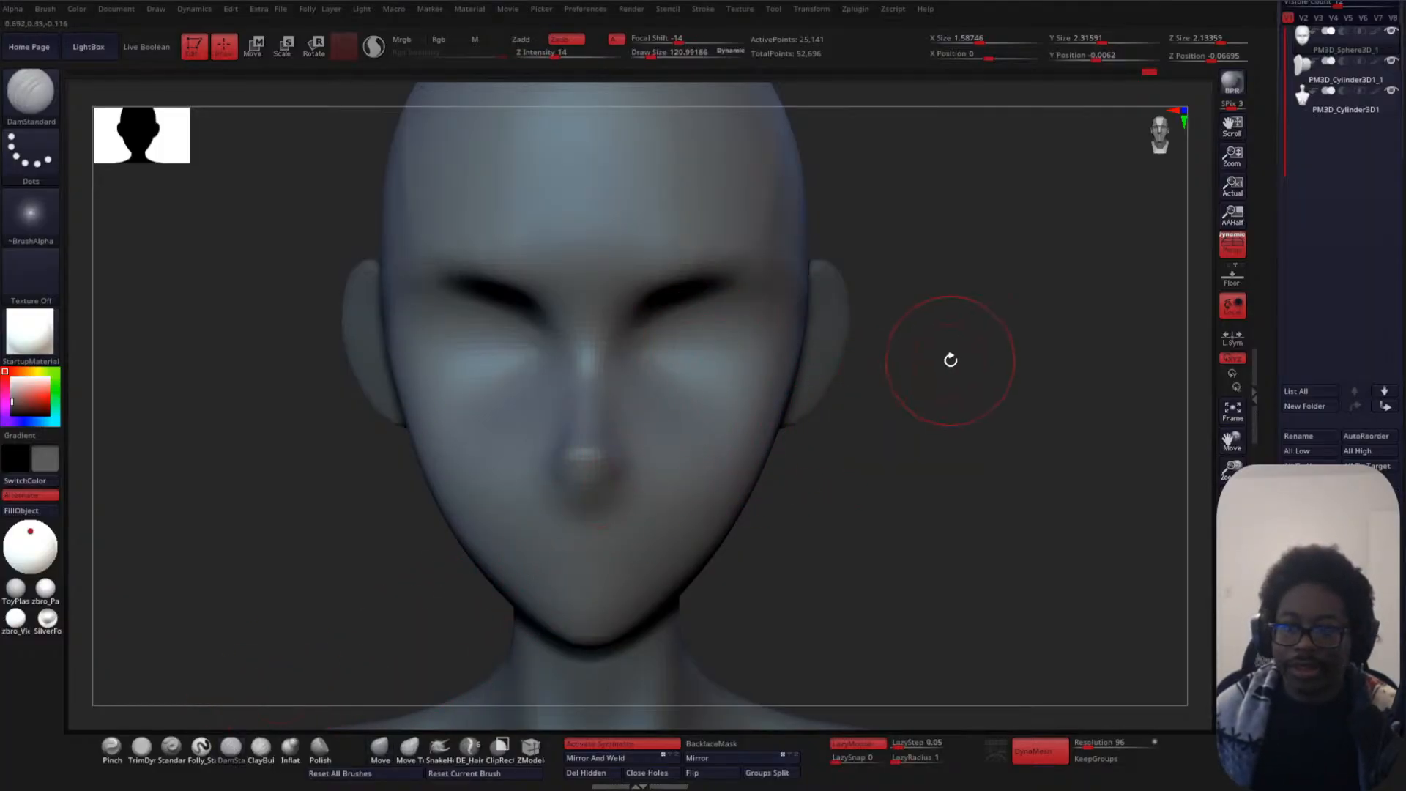
key(space)
drag(951, 360, 947, 360)
key(space)
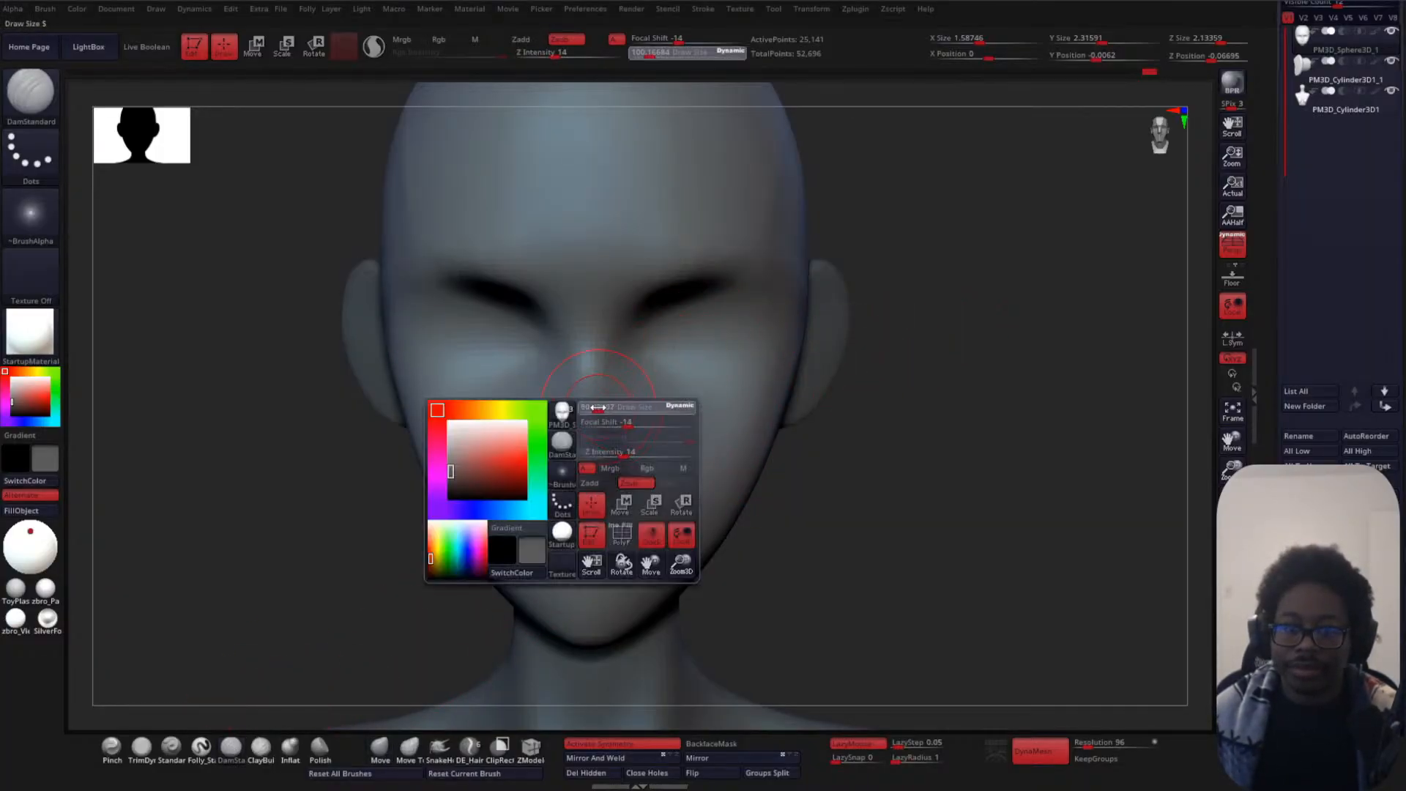
drag(595, 408, 597, 407)
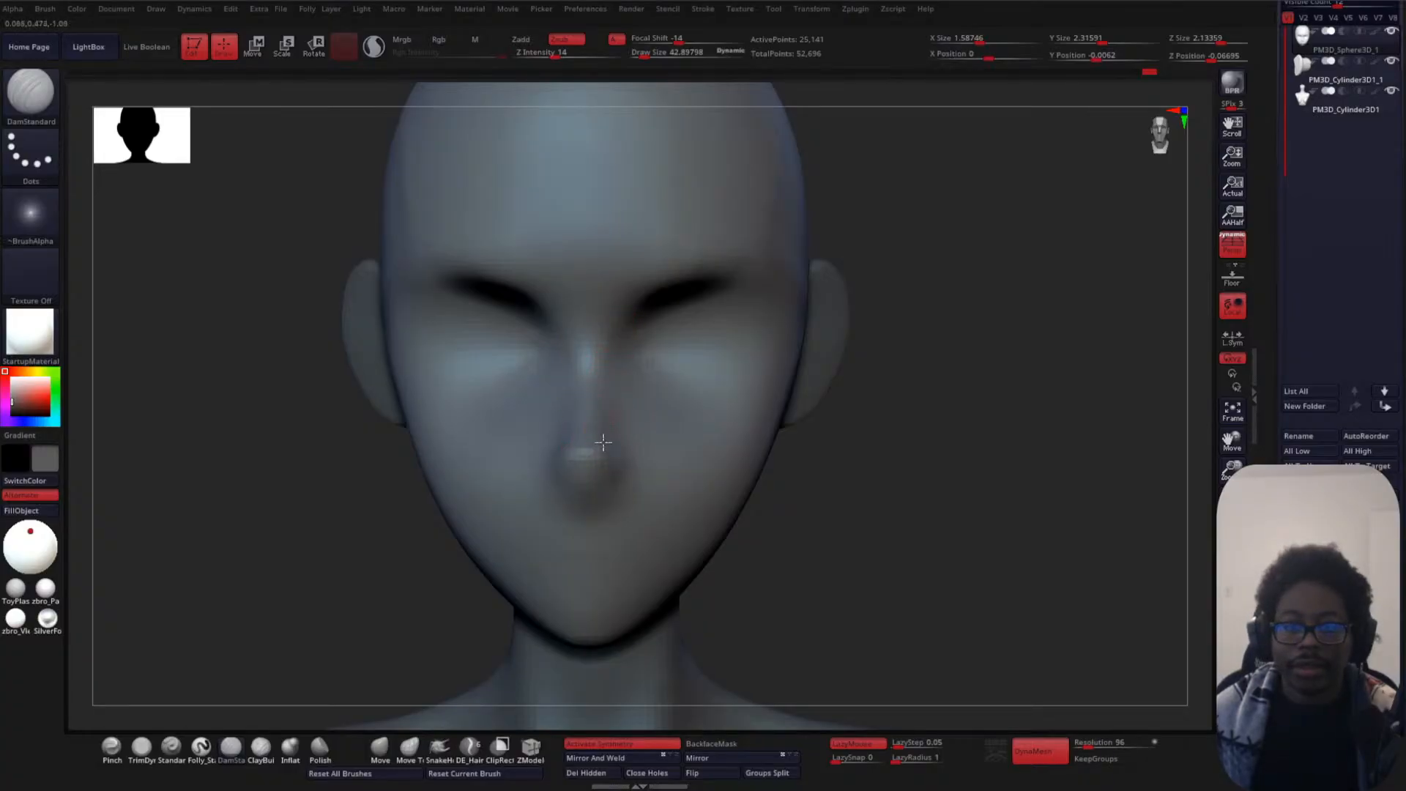
drag(623, 315, 741, 262)
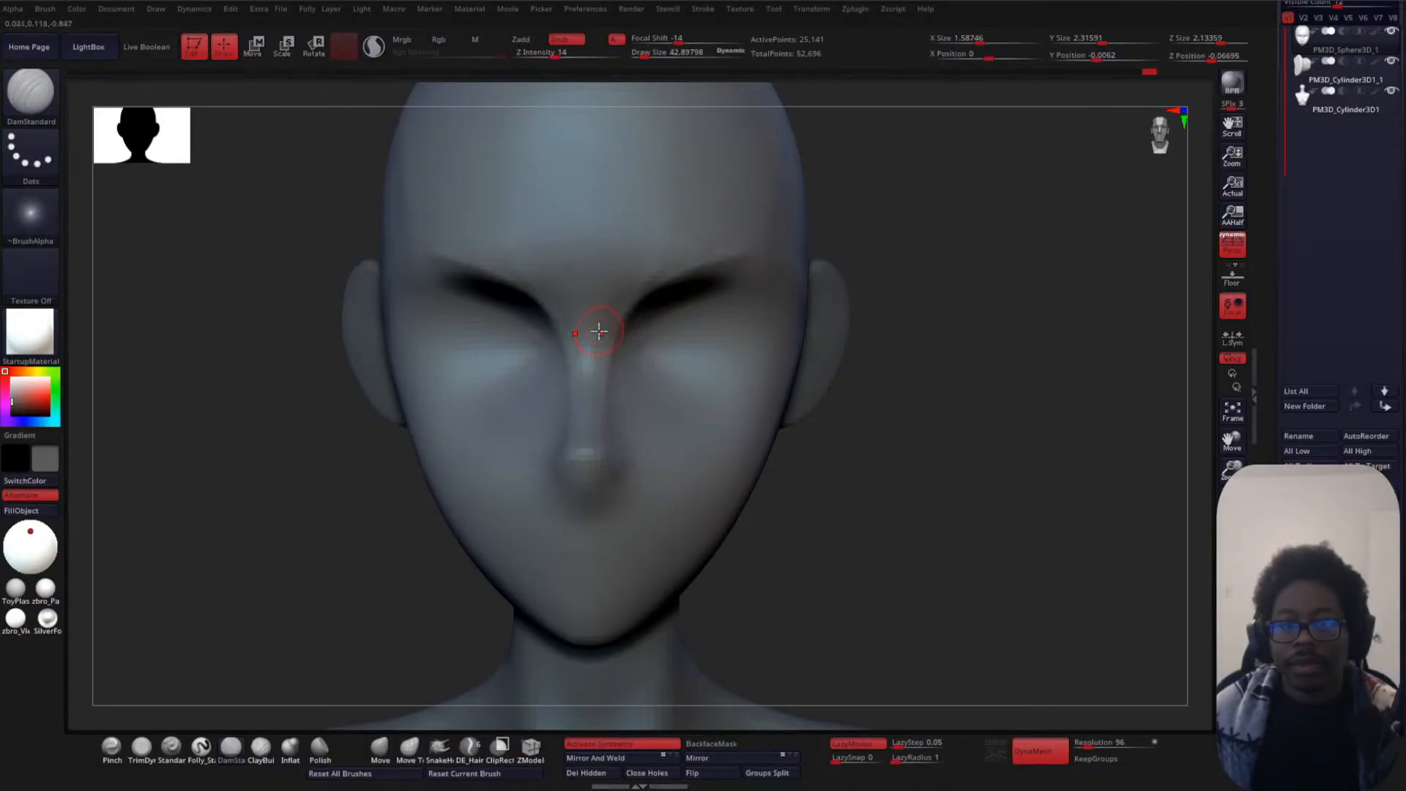
- Carve from the side of the nose up along the brow with DamStandard at a draw size of about 50, smoothing between the brows
key(space)
drag(605, 352, 612, 352)
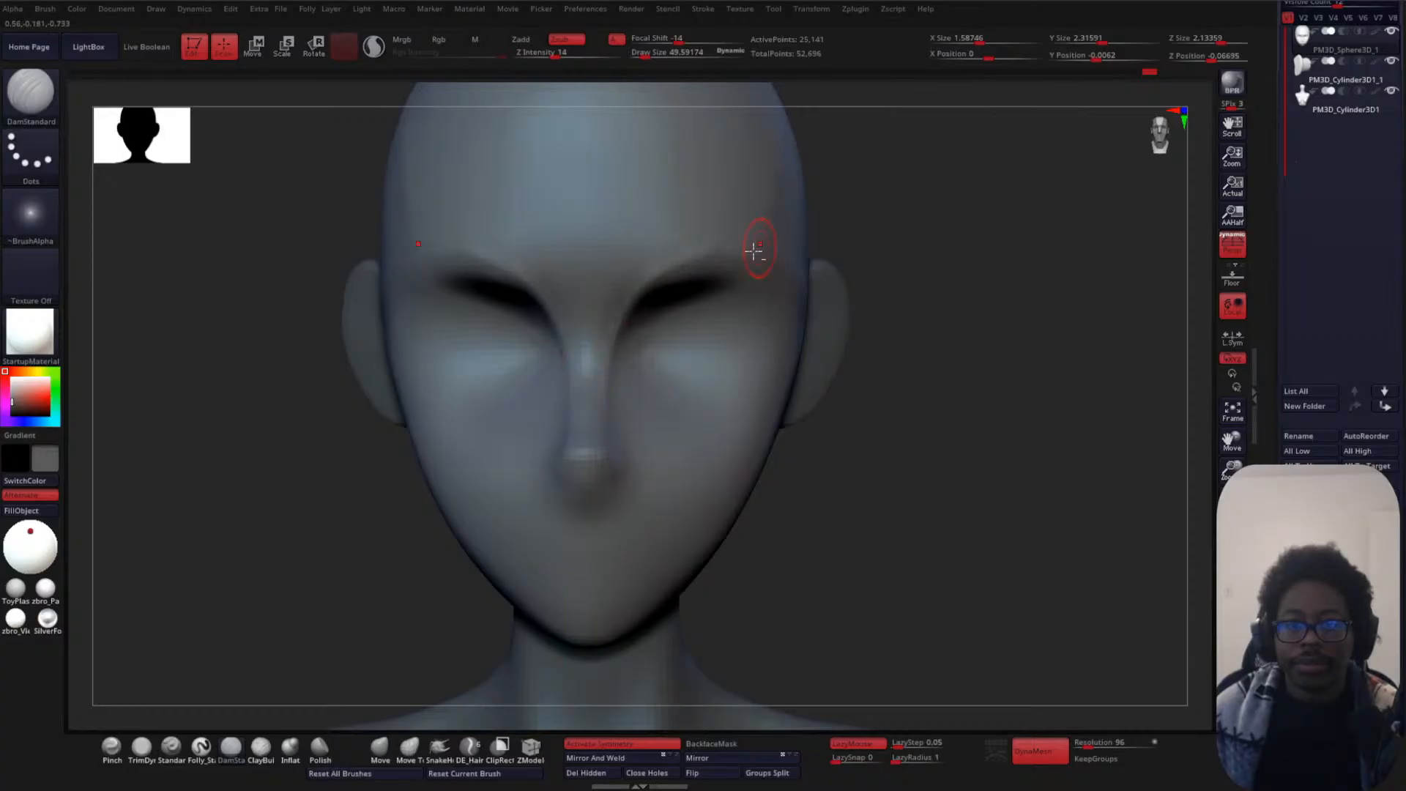
mouse_move(610, 419)
mouse_down()
mouse_move(659, 286)
mouse_move(759, 254)
mouse_up()
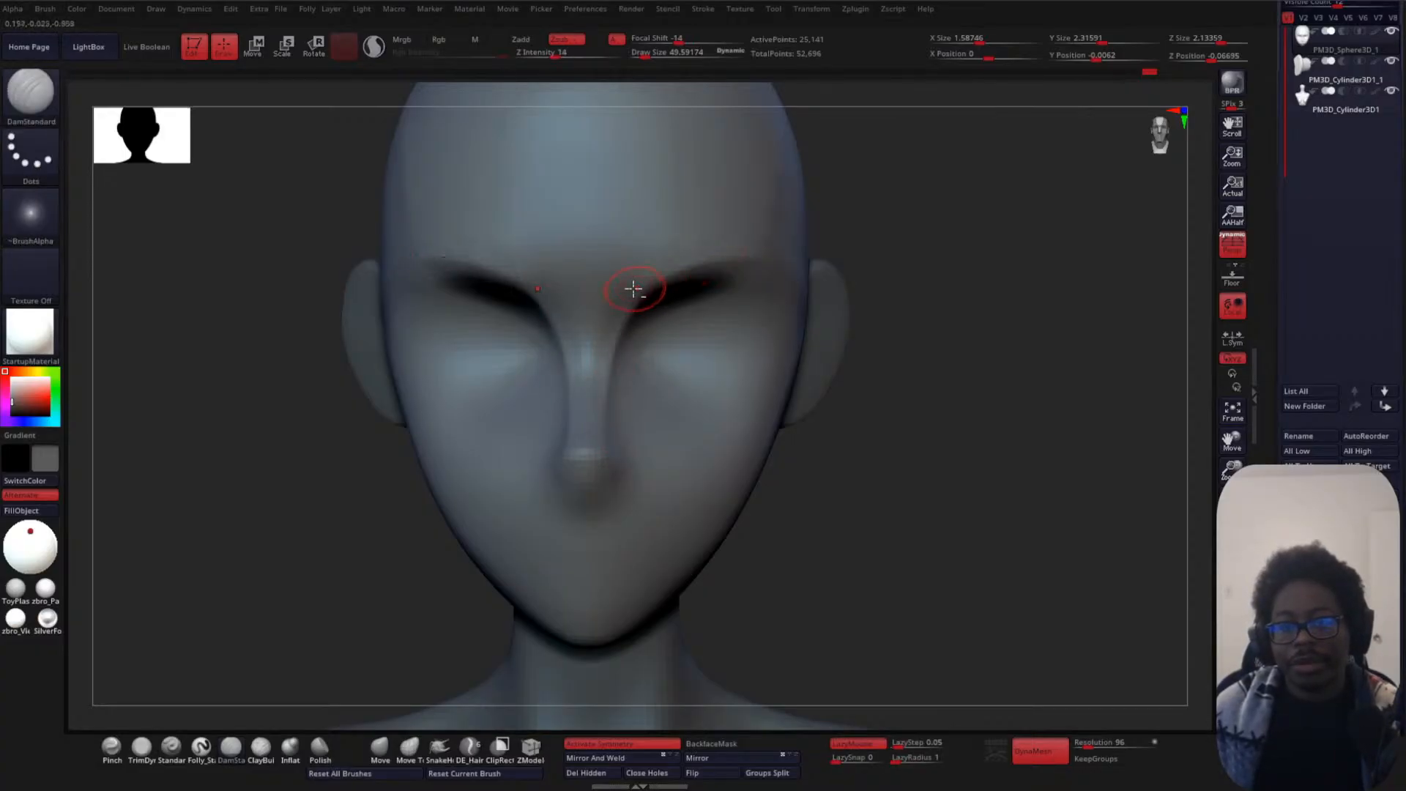
key(shift)
mouse_move(613, 254)
shift+mouse_down()
mouse_move(744, 223)
mouse_move(605, 247)
mouse_move(594, 278)
mouse_move(591, 257)
shift+mouse_up()
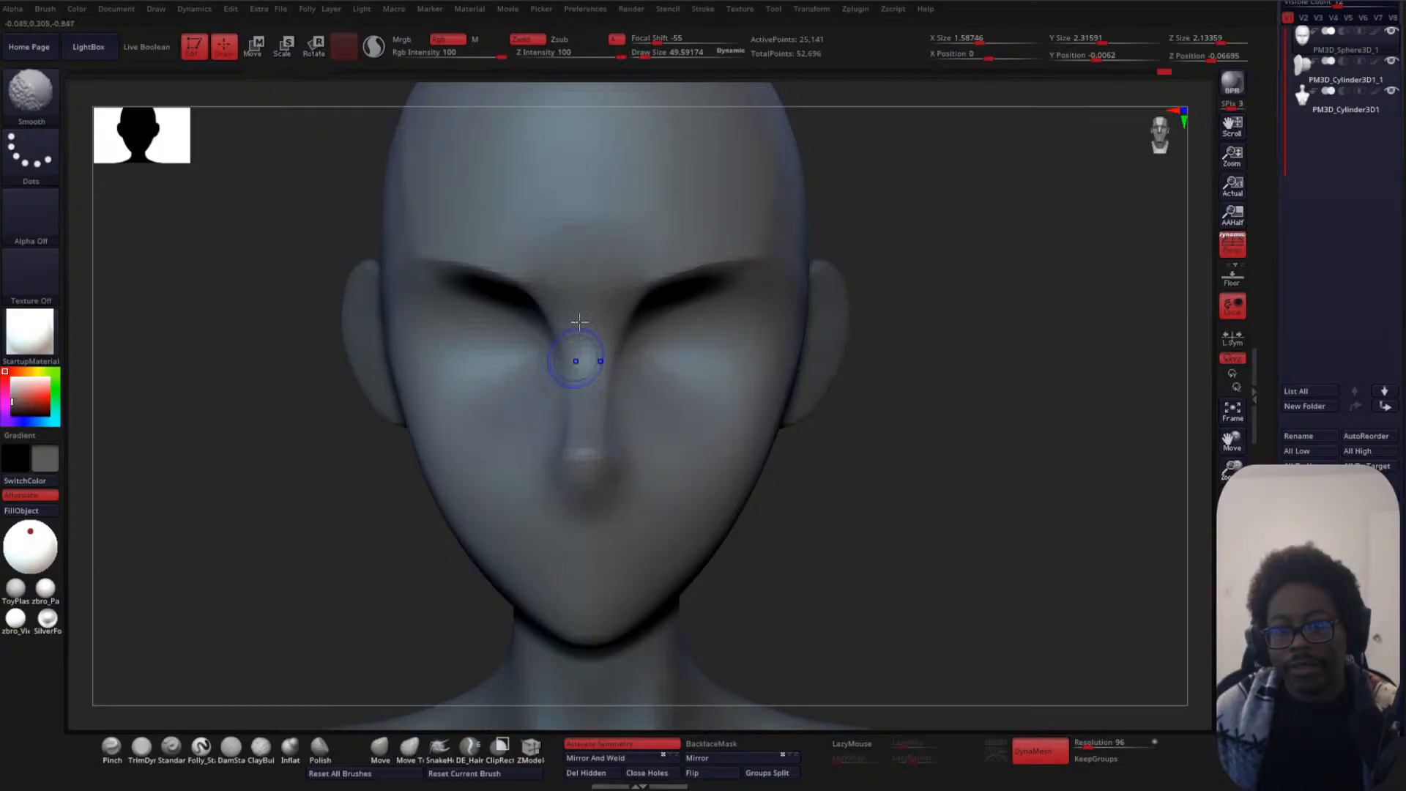
- Smooth the nose bridge, the area between the brows and the outer brow at a draw size of about 50
shift+drag(581, 357, 614, 246)
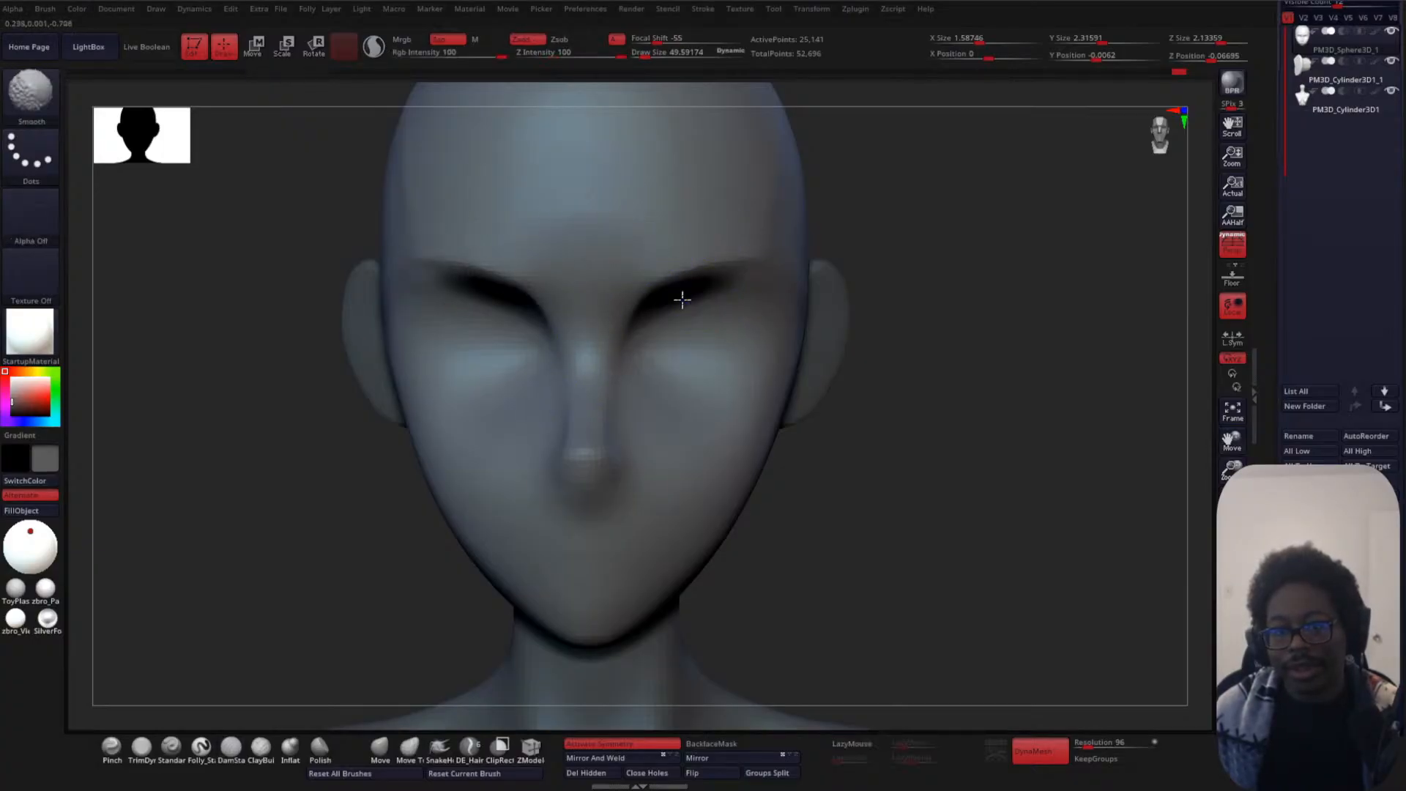
drag(854, 418, 825, 367)
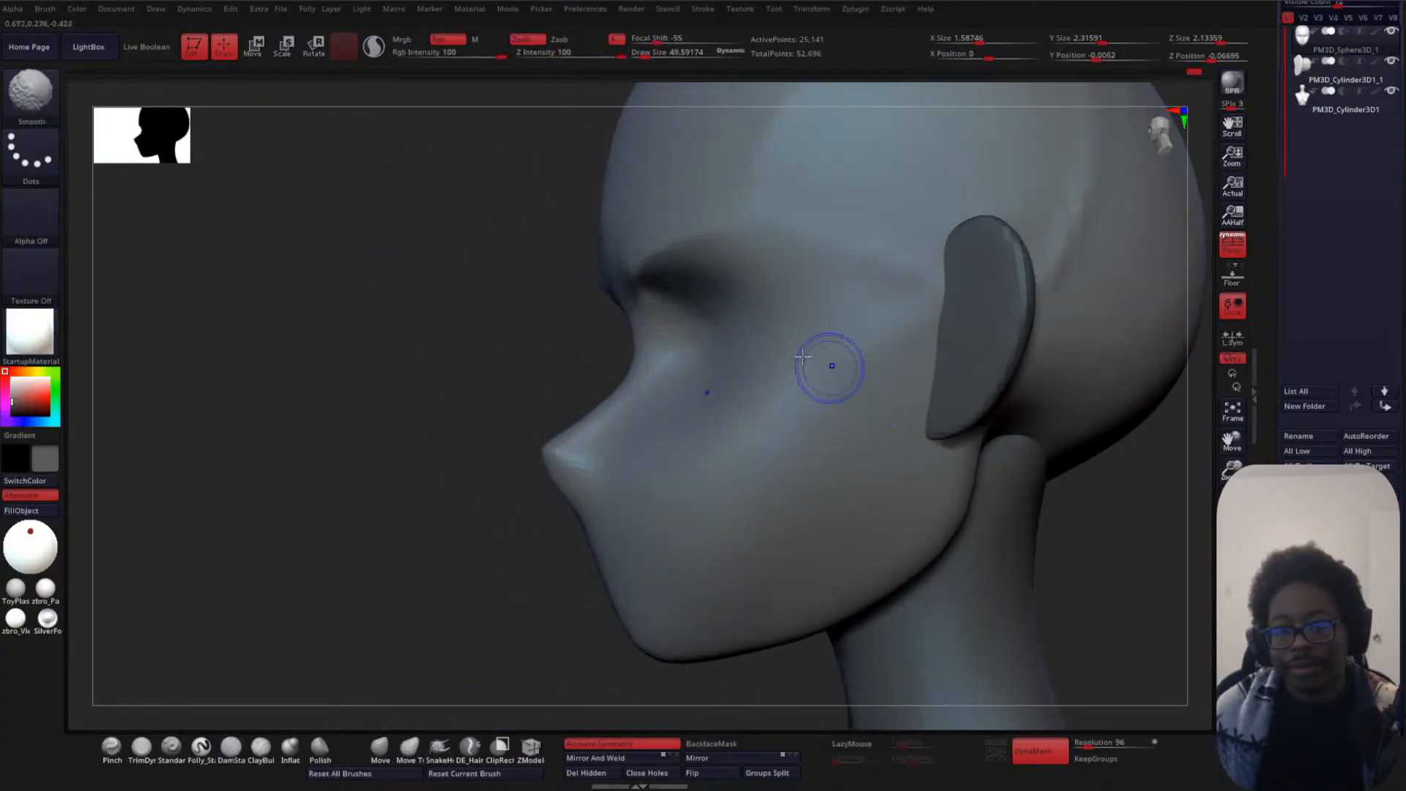
shift+drag(714, 218, 763, 270)
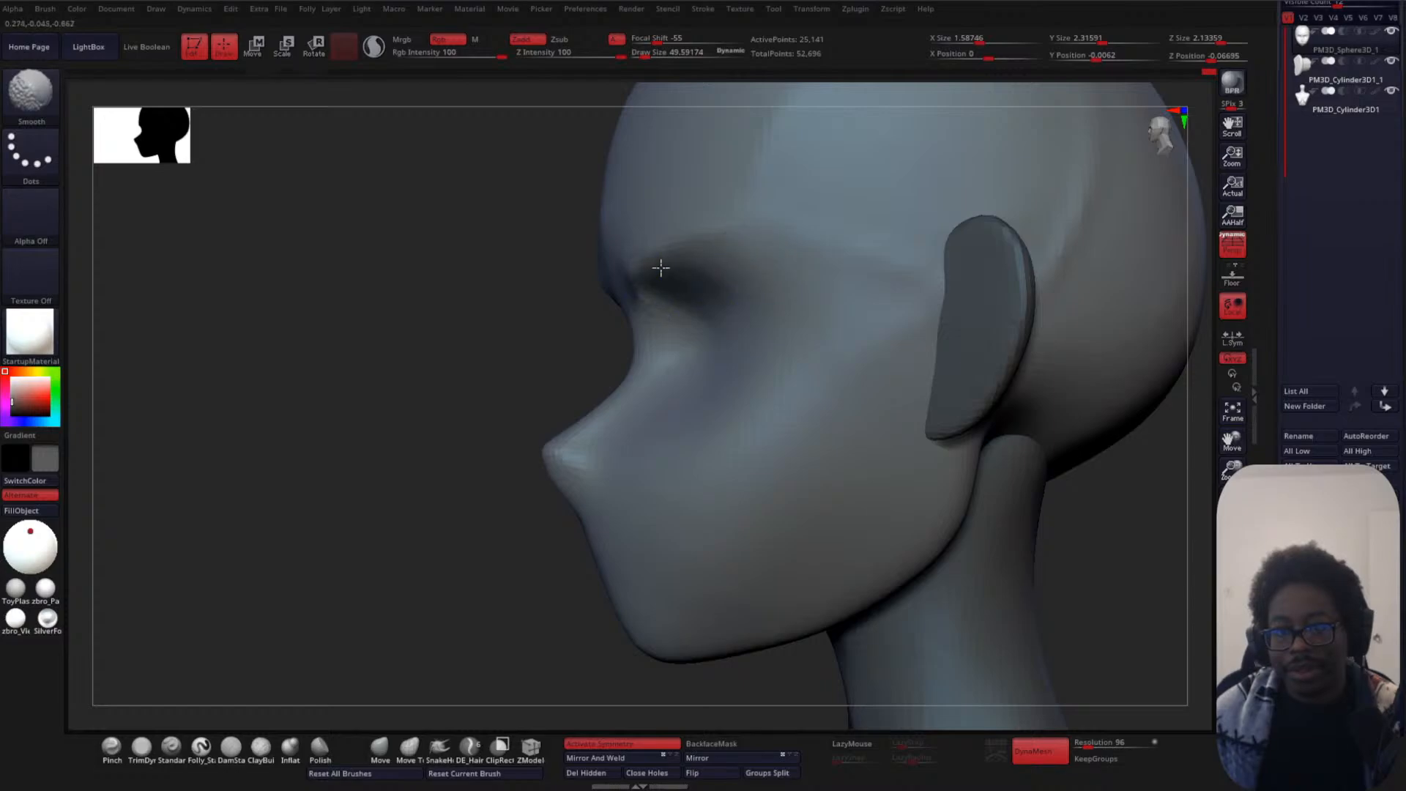
mouse_move(392, 366)
mouse_down()
mouse_move(359, 371)
mouse_move(505, 370)
mouse_up()
alt+drag(909, 432, 917, 491)
shift+drag(553, 411, 557, 481)
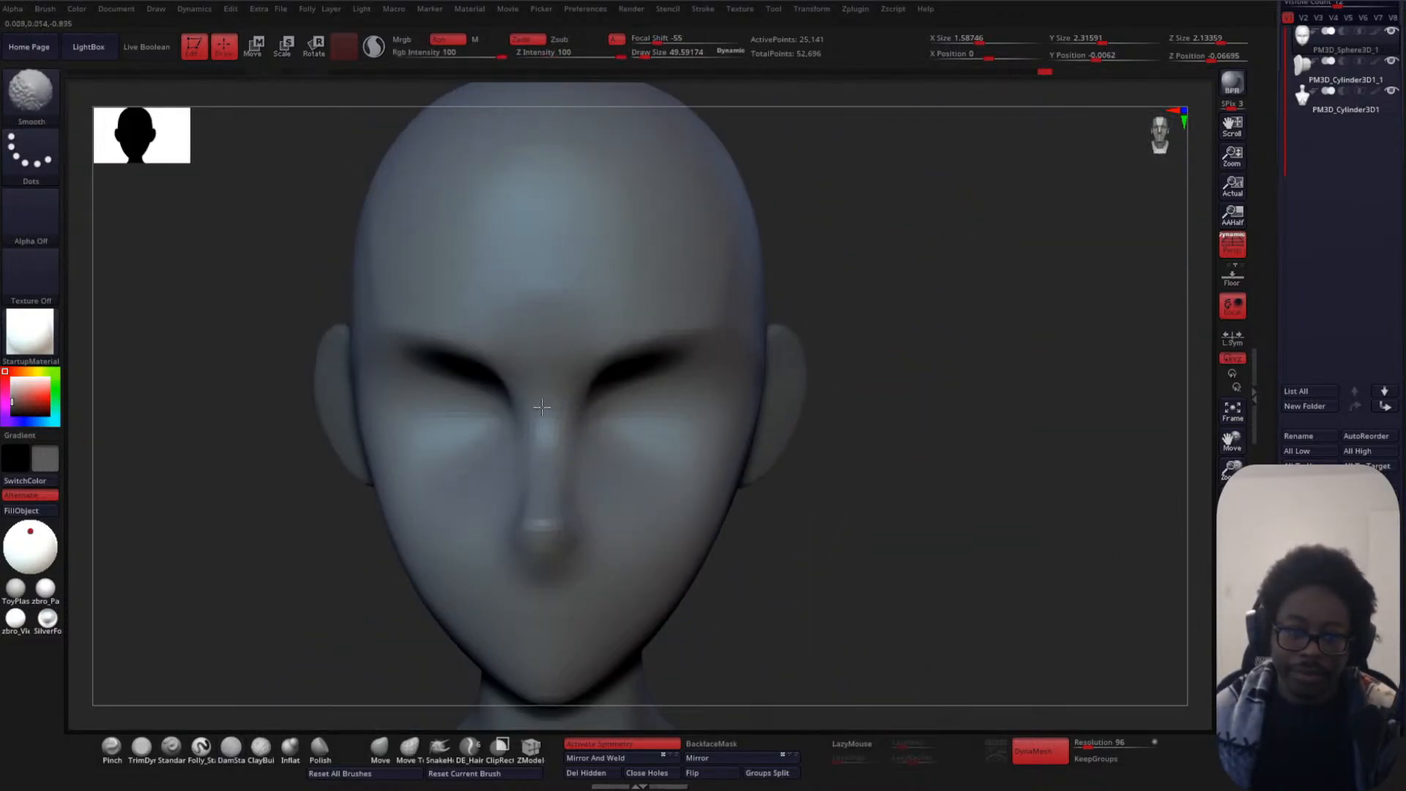
- Examine the nose, eye sockets and lower face from both three-quarter sides and the front
mouse_move(813, 405)
alt+mouse_down()
mouse_move(901, 439)
mouse_move(857, 367)
mouse_move(903, 383)
mouse_move(902, 369)
alt+mouse_up()
drag(843, 482, 591, 418)
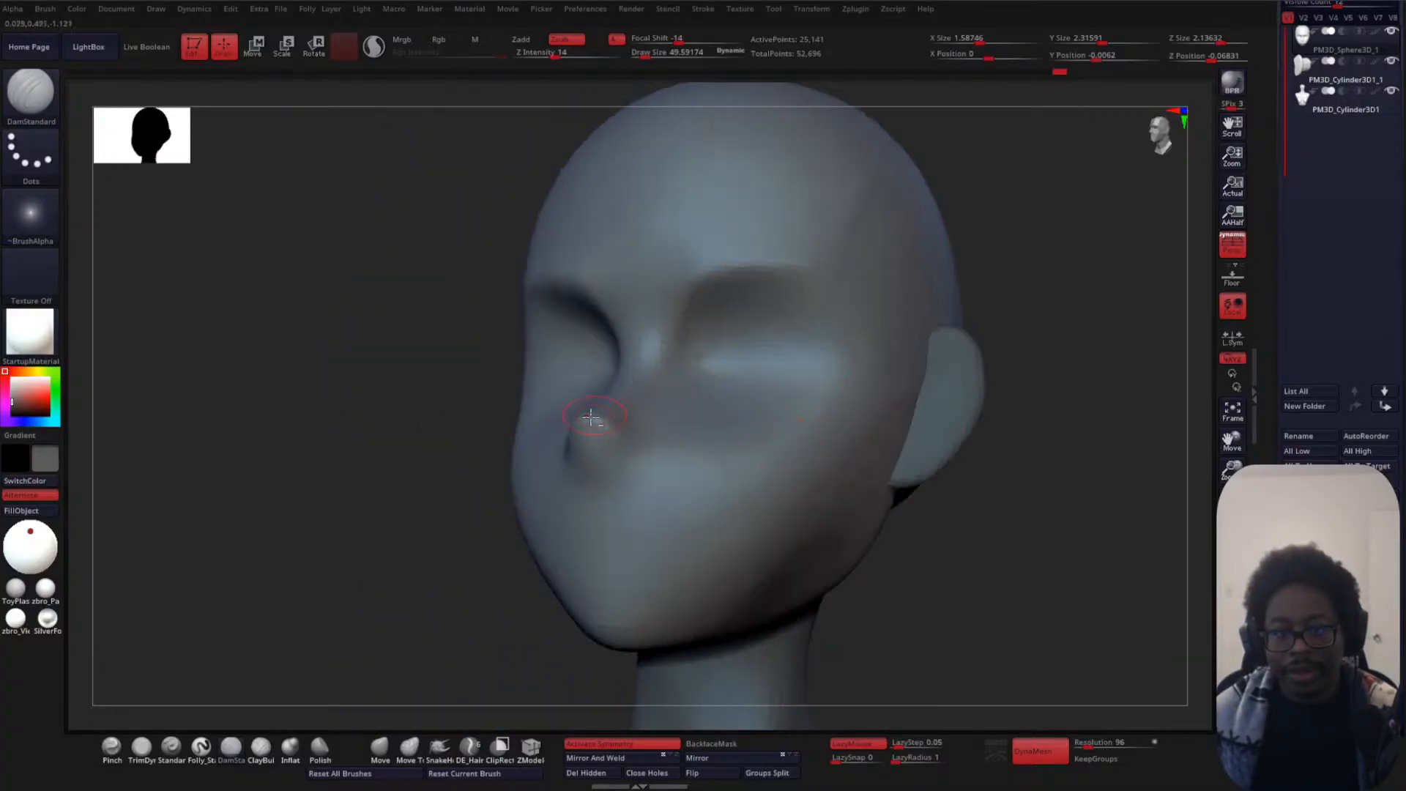
mouse_move(293, 575)
mouse_down()
mouse_move(352, 603)
mouse_move(395, 652)
mouse_up()
mouse_move(905, 468)
alt+mouse_down()
mouse_move(898, 455)
mouse_move(635, 432)
alt+mouse_up()
drag(314, 513, 477, 533)
drag(851, 430, 962, 421)
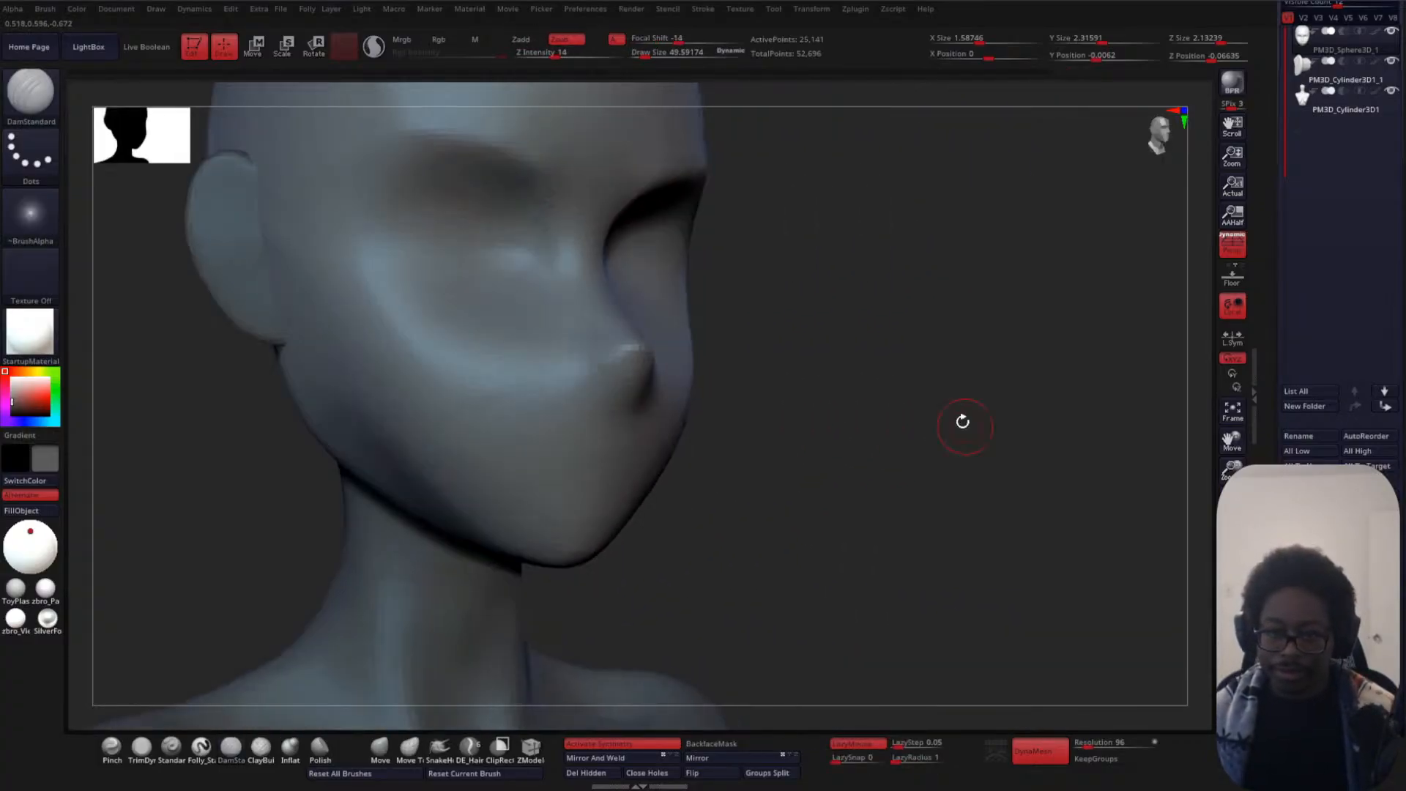
mouse_move(754, 403)
mouse_down()
mouse_move(894, 418)
mouse_move(659, 402)
mouse_move(892, 273)
mouse_move(851, 314)
mouse_move(892, 380)
mouse_move(860, 360)
mouse_move(930, 276)
mouse_move(860, 330)
mouse_move(681, 380)
mouse_up()
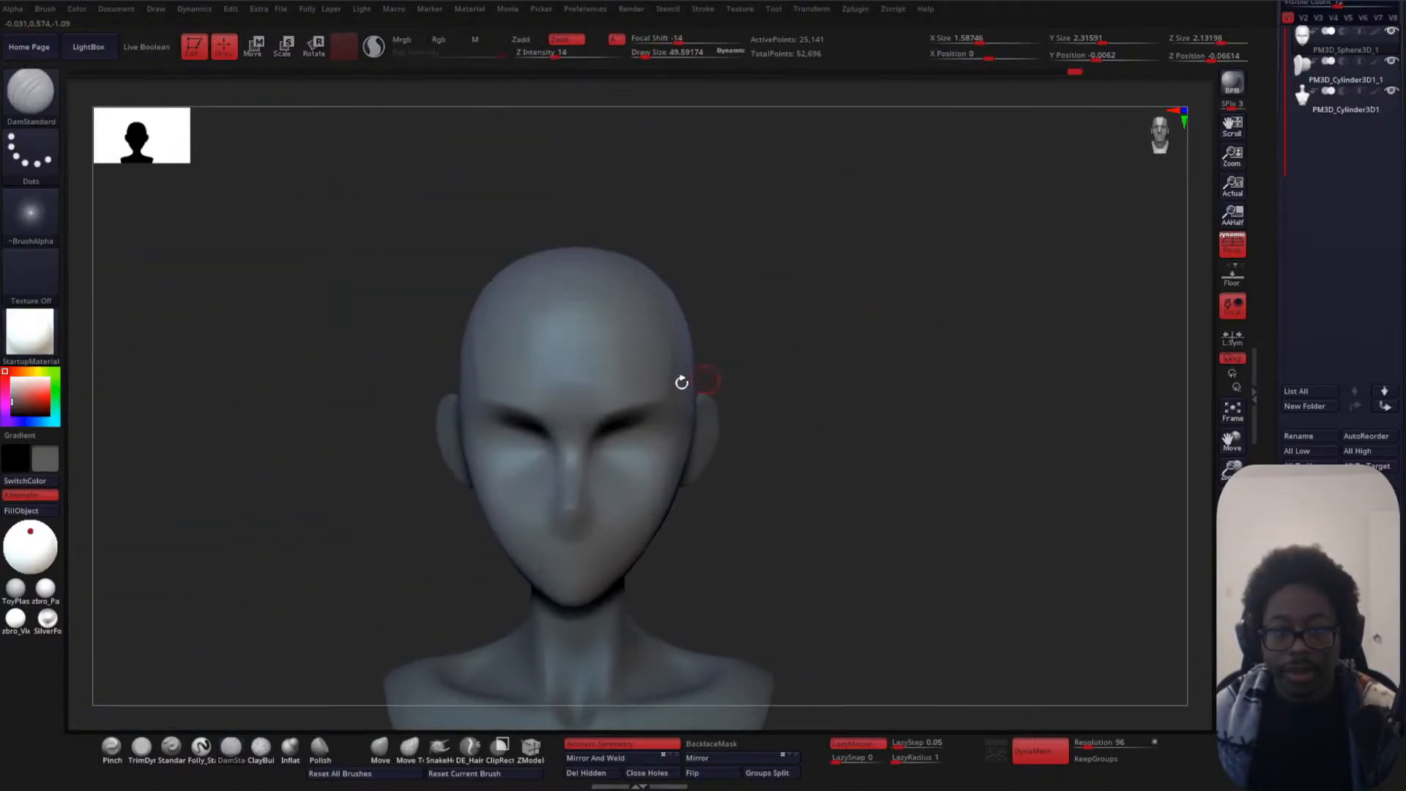
alt+drag(784, 361, 860, 405)
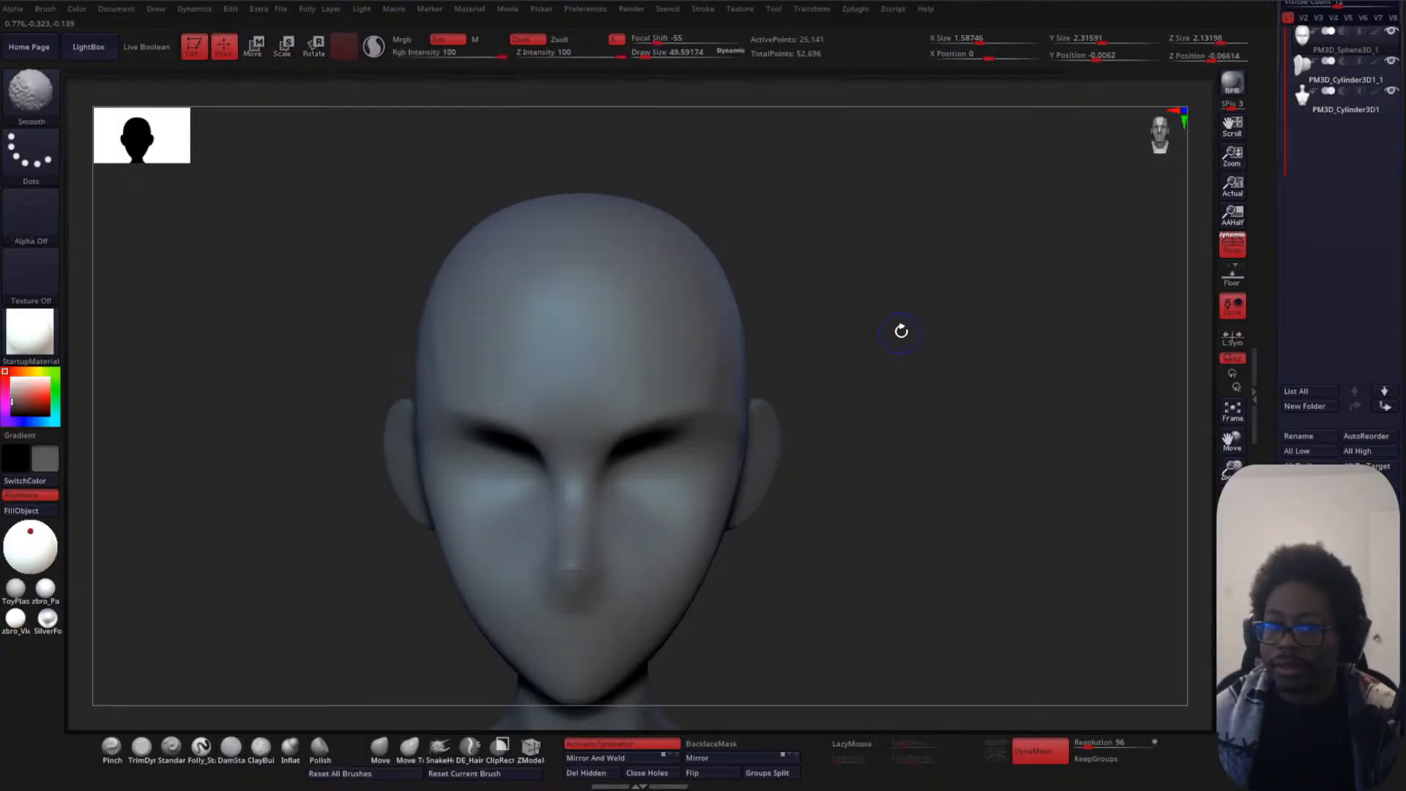
- Refine the inner eye socket beneath the brow with the Move brush at a draw size of about 100
key(space)
mouse_move(901, 329)
alt+mouse_down()
mouse_move(882, 308)
mouse_move(901, 424)
mouse_move(886, 365)
alt+mouse_up()
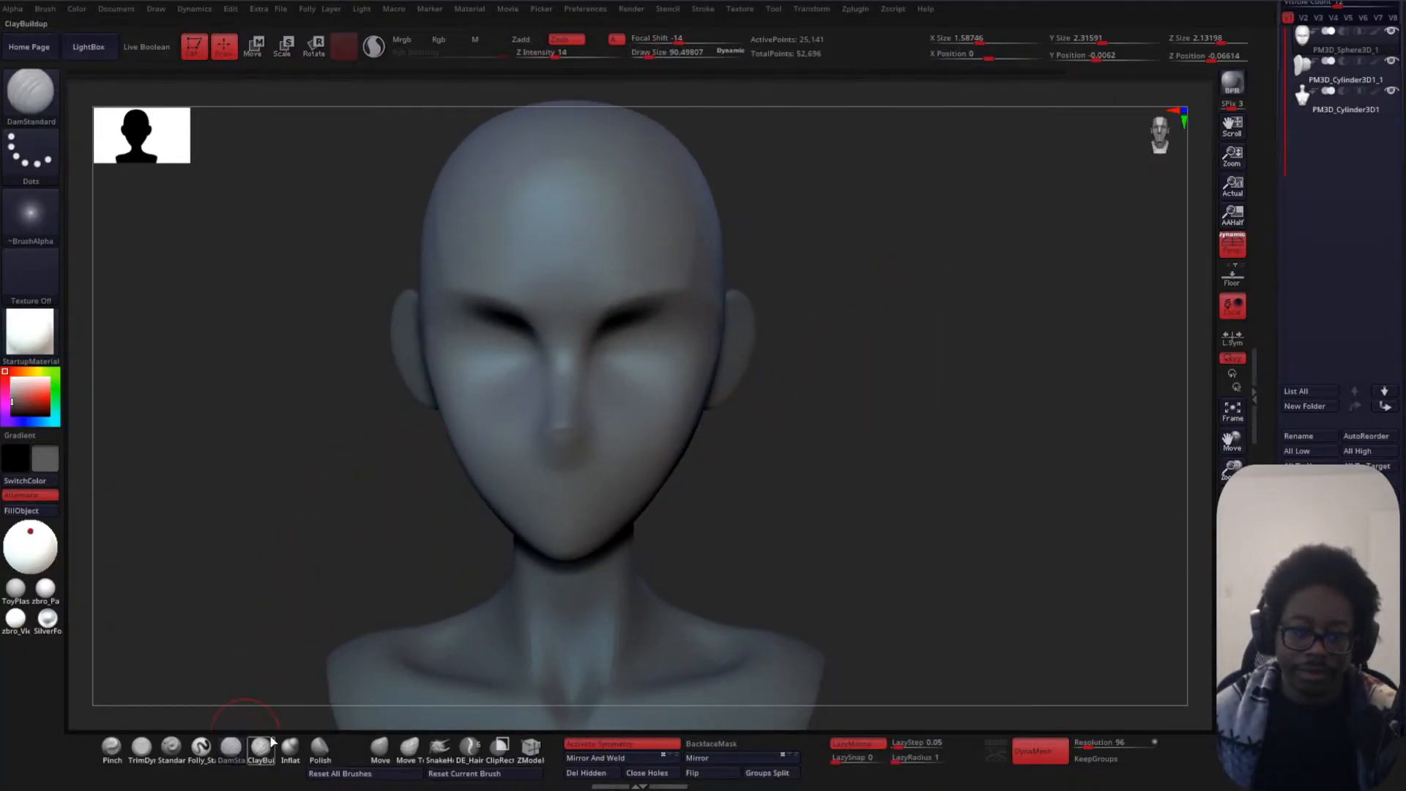
click(380, 747)
key(space)
drag(849, 343, 854, 343)
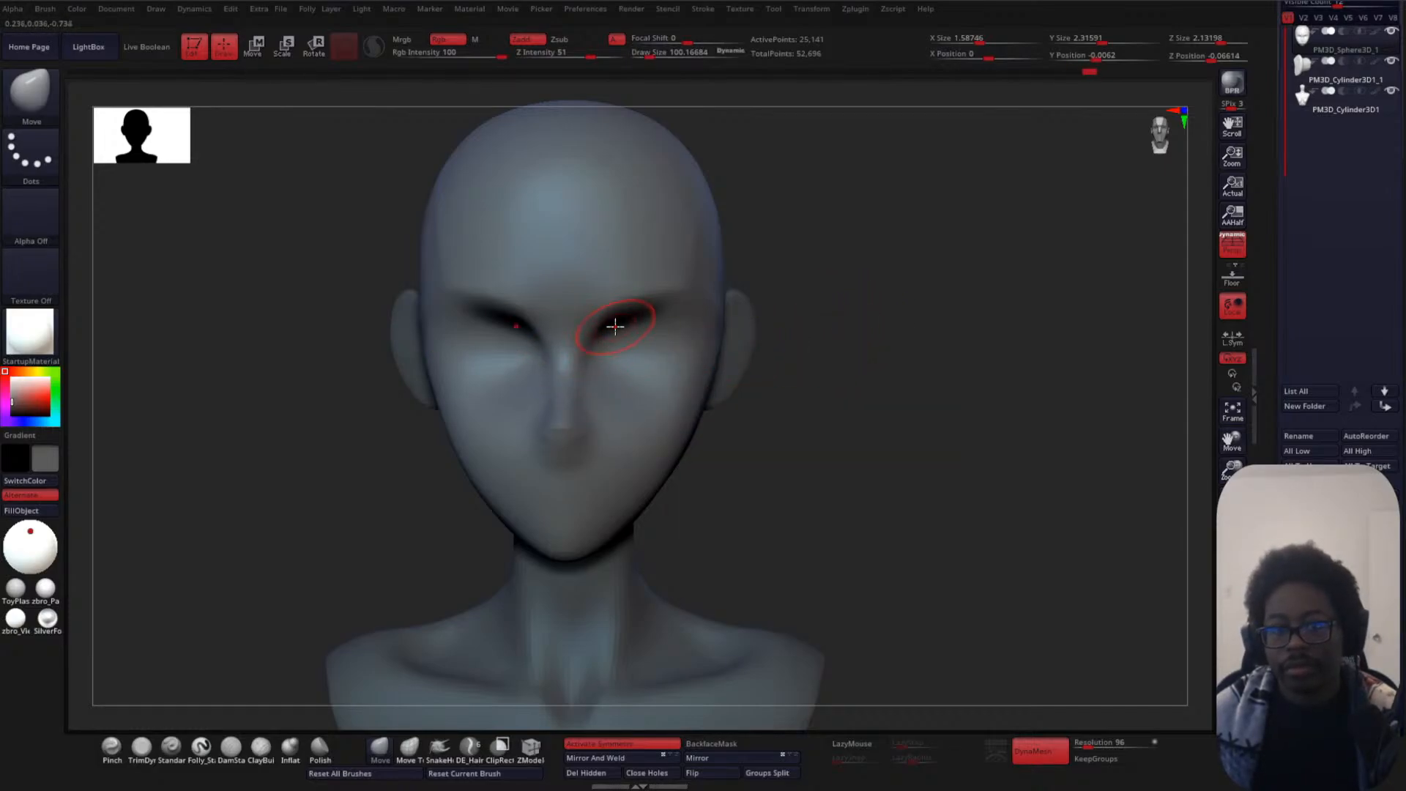
mouse_move(615, 326)
shift+mouse_down()
mouse_move(628, 307)
mouse_move(641, 359)
mouse_move(618, 342)
shift+mouse_up()
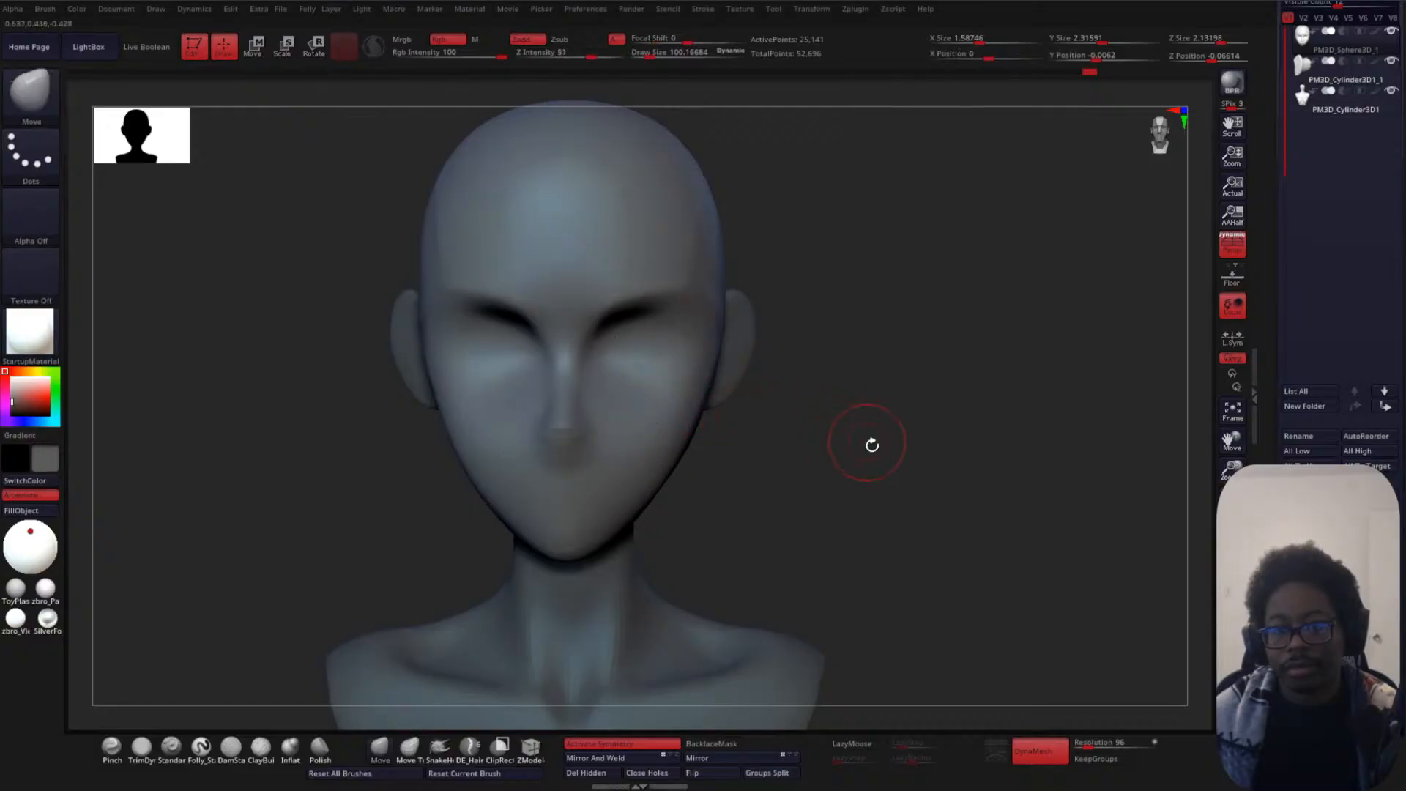
- Add a Sphere3D_1 mesh as a new subtool for the eyeball and make it active
shift+drag(872, 445, 822, 443)
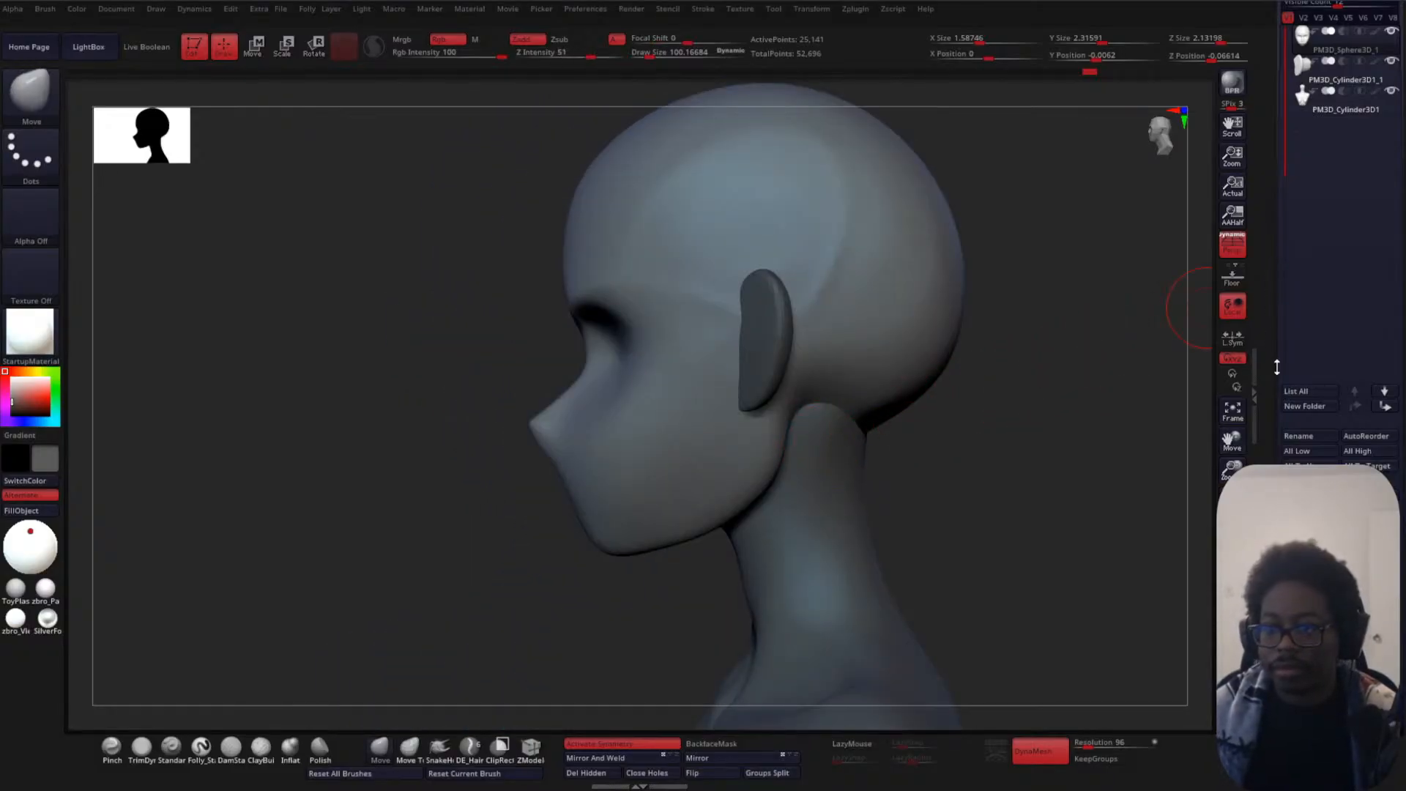
click(1367, 526)
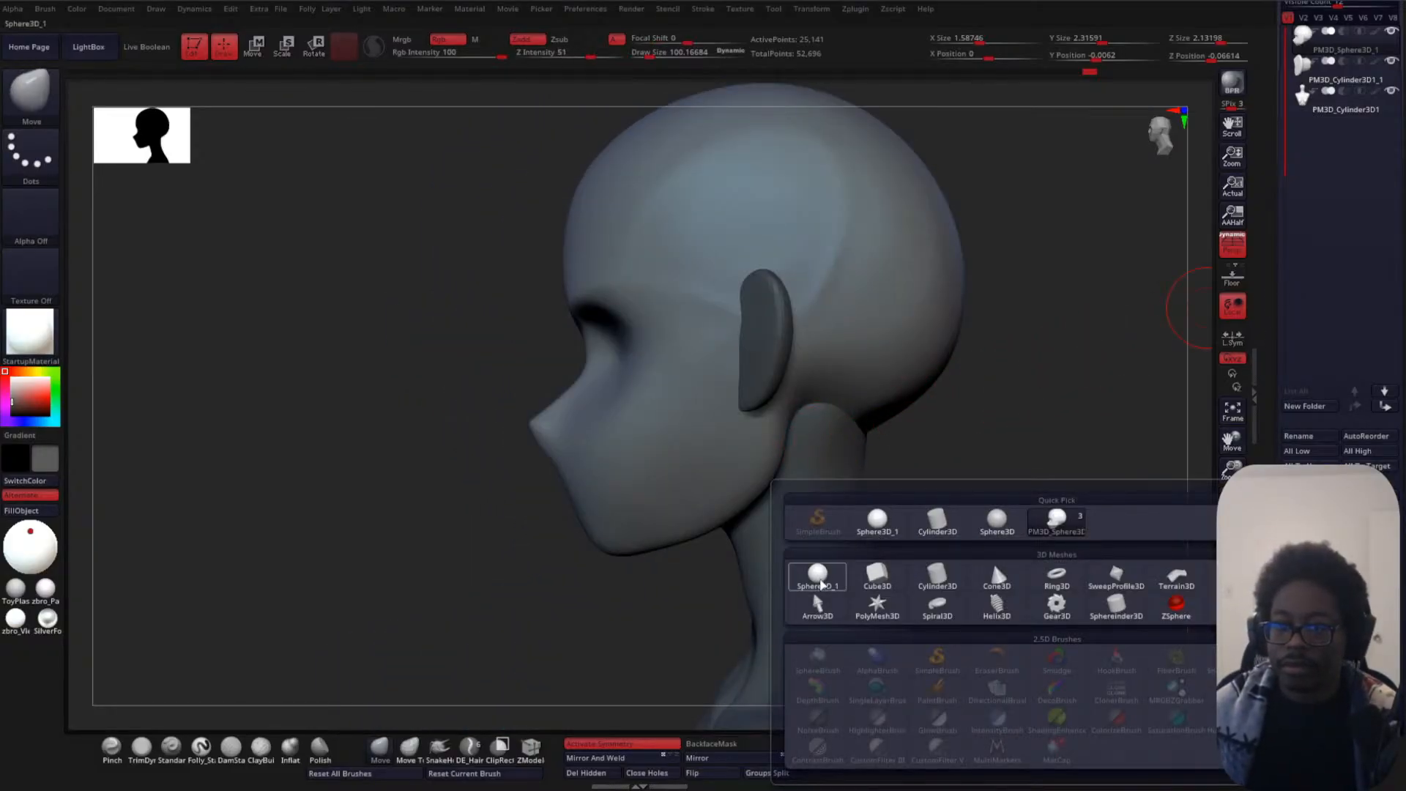
click(817, 573)
shift+drag(865, 512, 787, 441)
key(f)
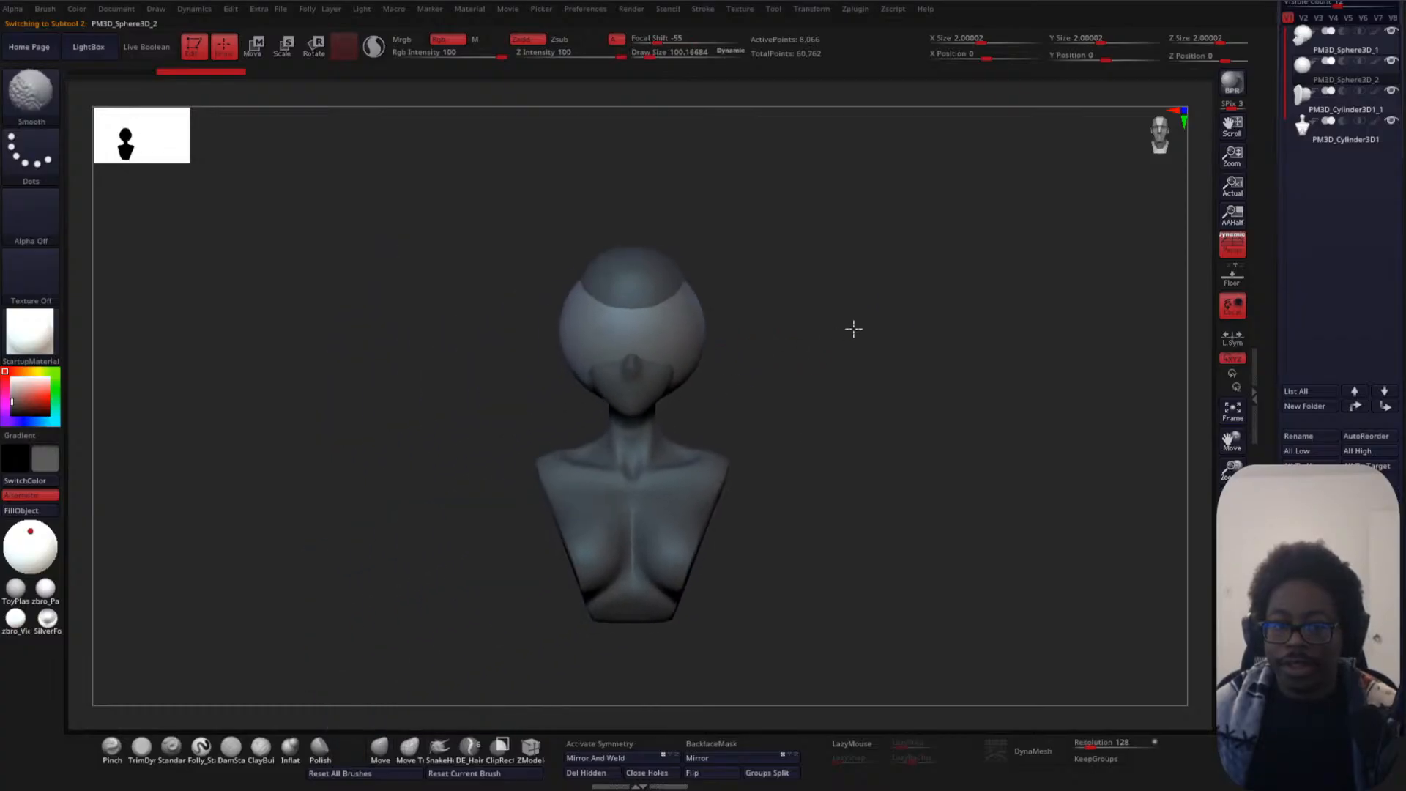
- Scale the new sphere down to about 1.34 and move it forward out of the face to about -0.92 in Z
alt+drag(854, 327, 870, 440)
key(w)
alt+drag(849, 336, 905, 410)
drag(578, 388, 558, 425)
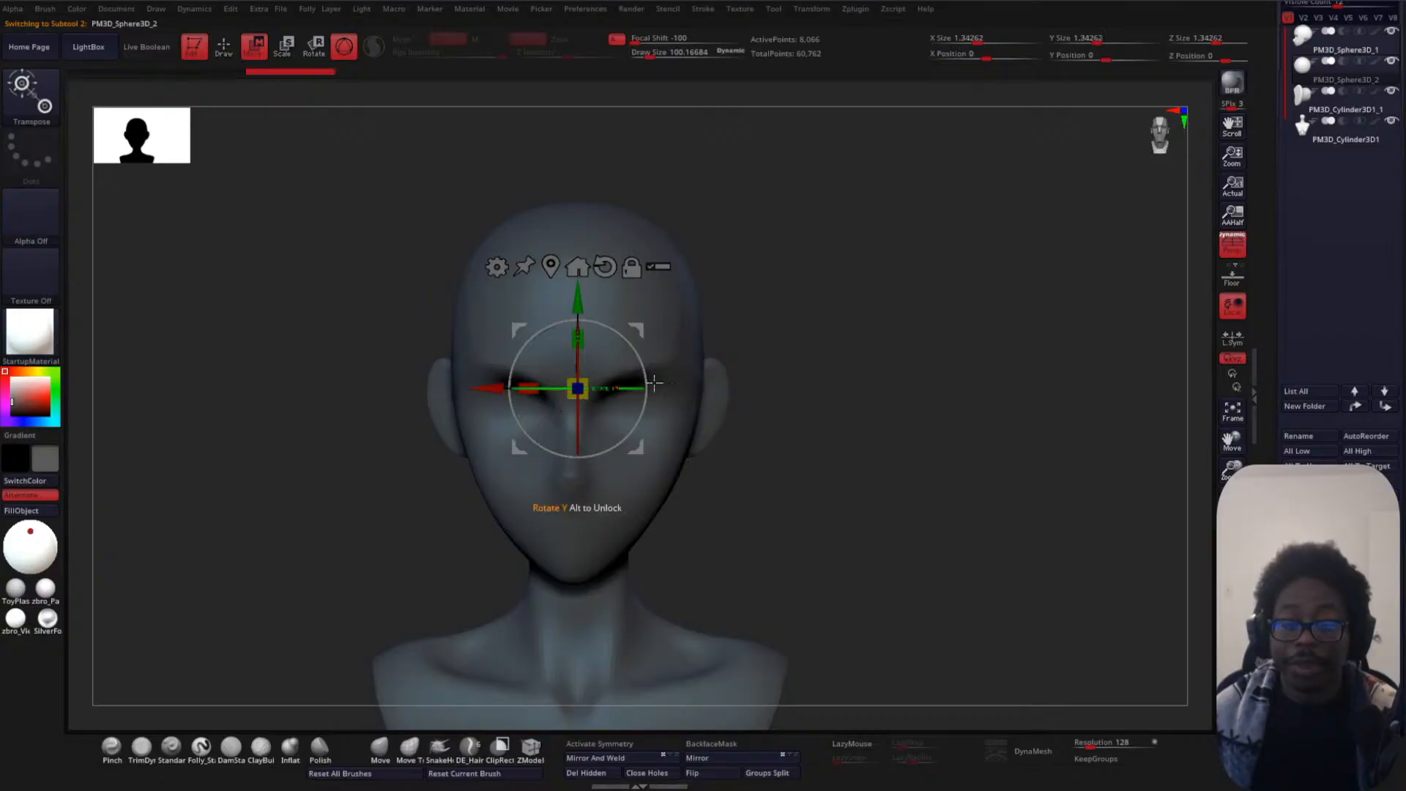
alt+drag(872, 359, 879, 416)
drag(667, 390, 860, 393)
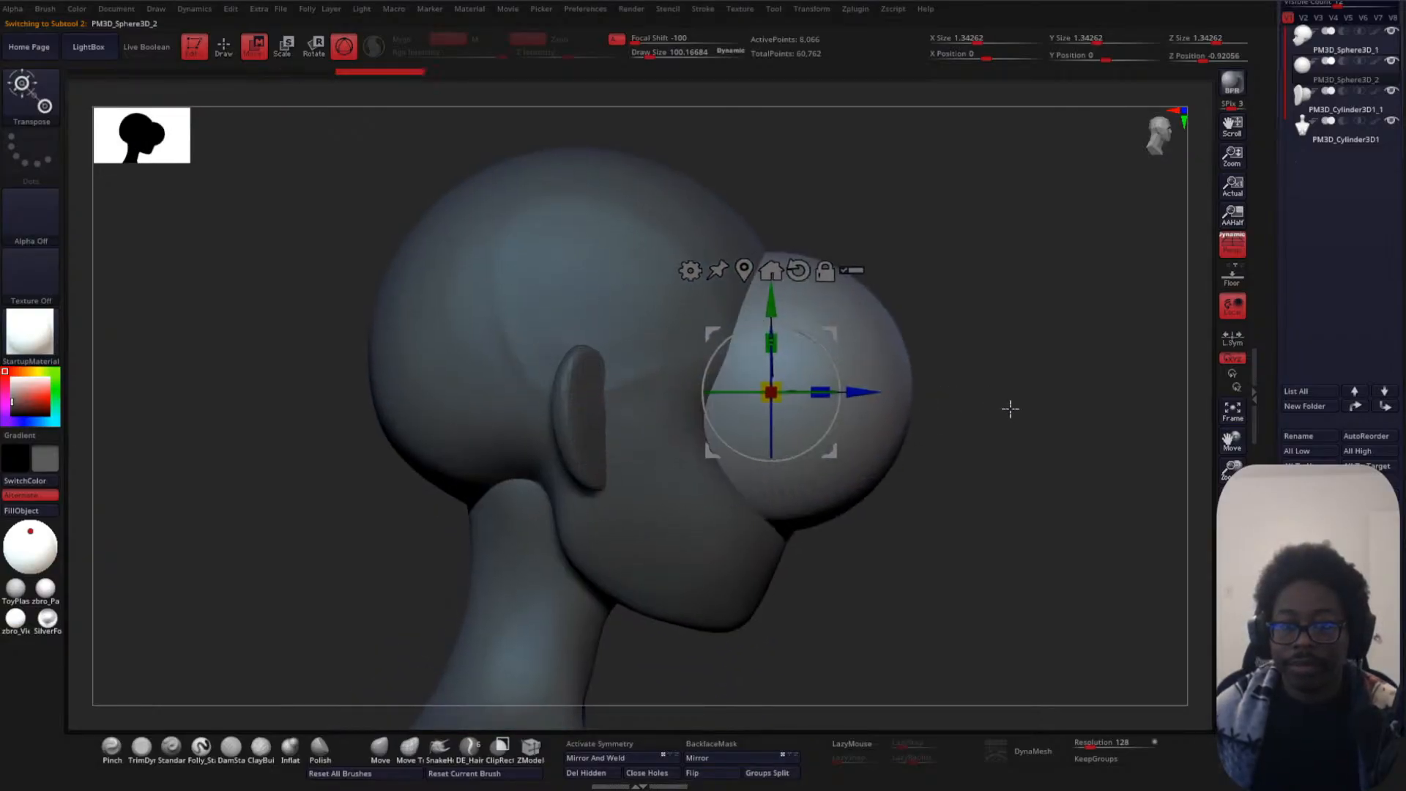
- Shrink the sphere to about 0.52 and place it before one eye at about 0.34 in X and 0.22 in Y
drag(1011, 408, 912, 348)
drag(1108, 323, 930, 332)
key(f)
key(f)
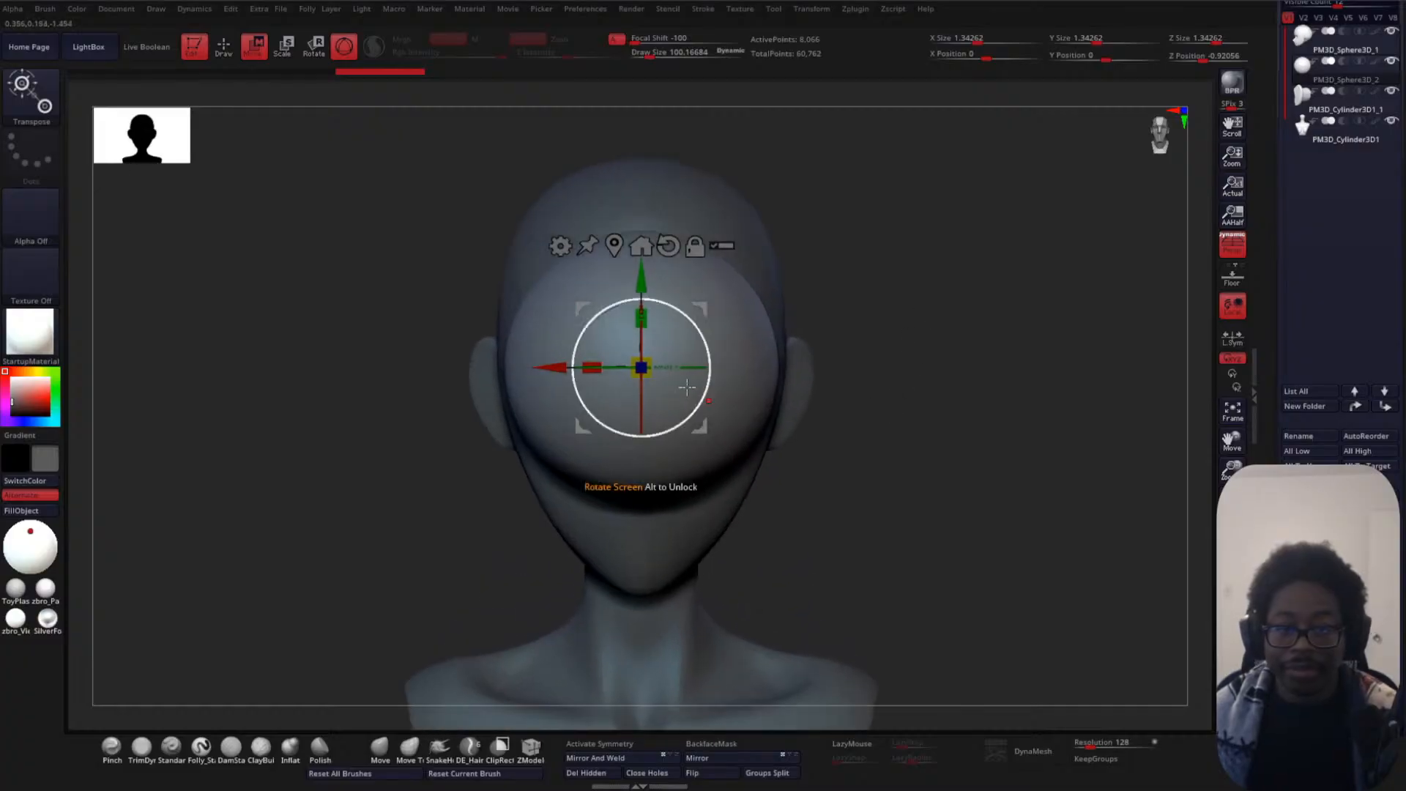
drag(648, 362, 623, 379)
drag(724, 283, 722, 327)
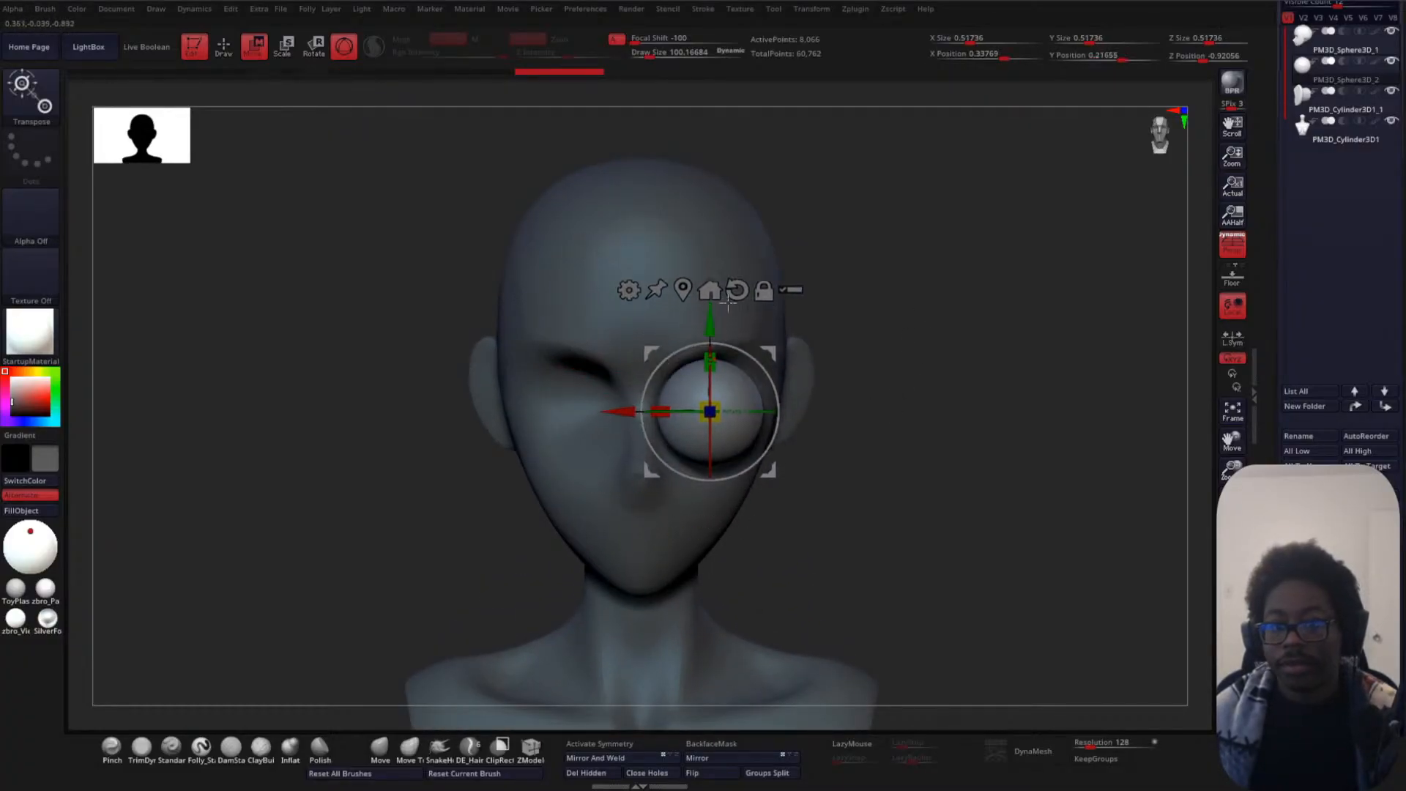
- Fit the sphere into the eye socket at a size of about 0.42, about 0.12 in Y and -0.54 in Z
shift+drag(952, 396, 864, 402)
drag(608, 407, 688, 402)
shift+drag(512, 461, 644, 428)
alt+drag(996, 380, 872, 476)
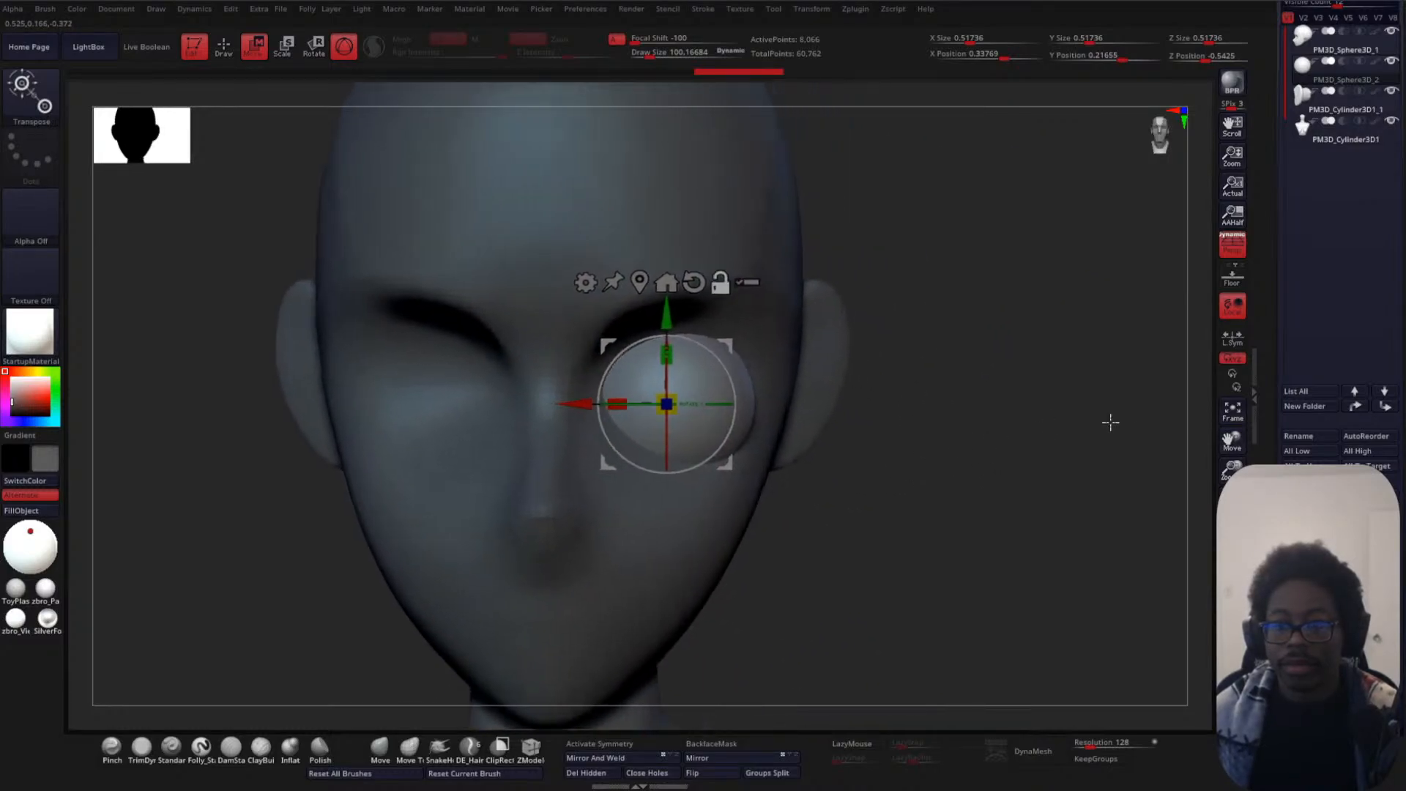
drag(668, 405, 658, 411)
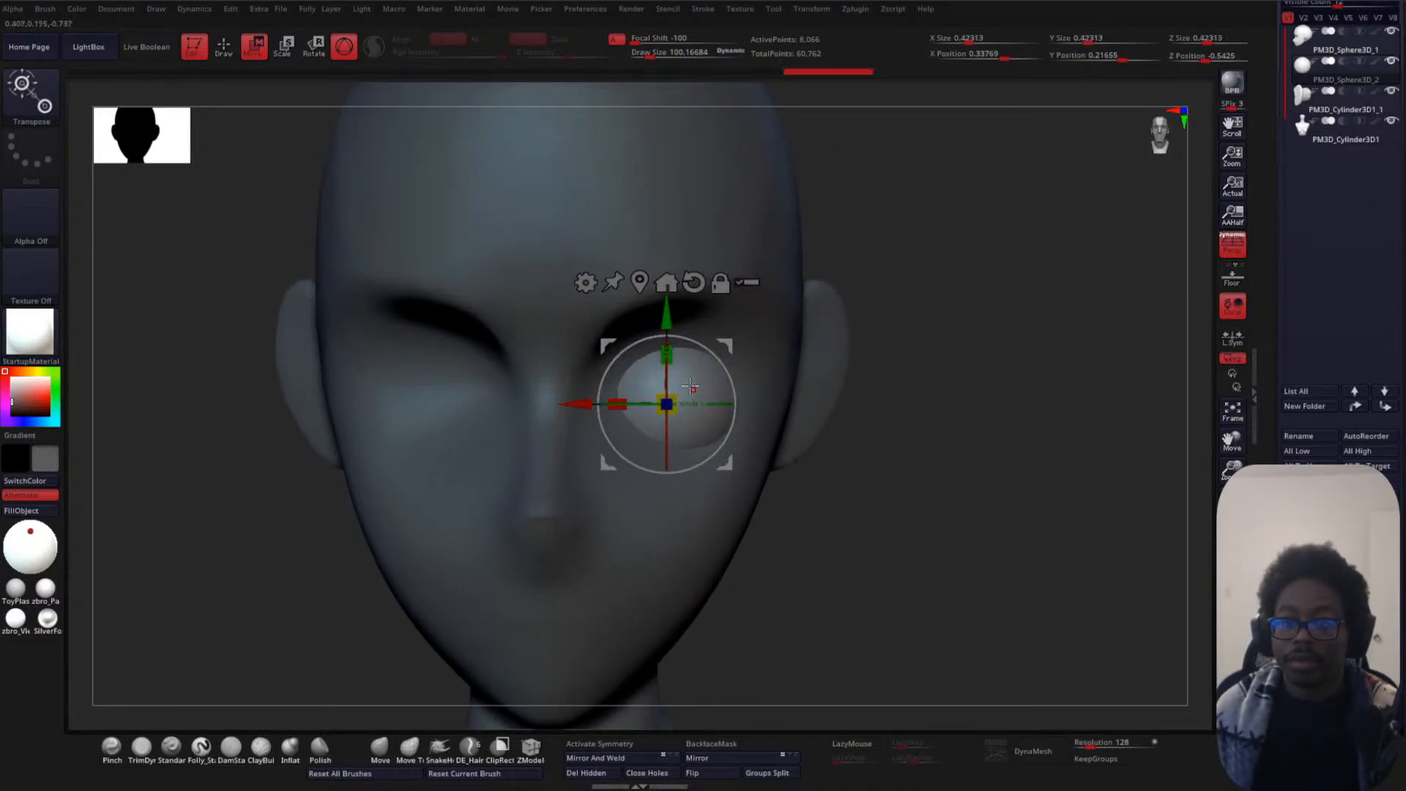
drag(668, 324, 668, 291)
- Turn on transparency to show the eyeball sphere through the head
alt+drag(939, 403, 977, 442)
alt+drag(352, 558, 376, 540)
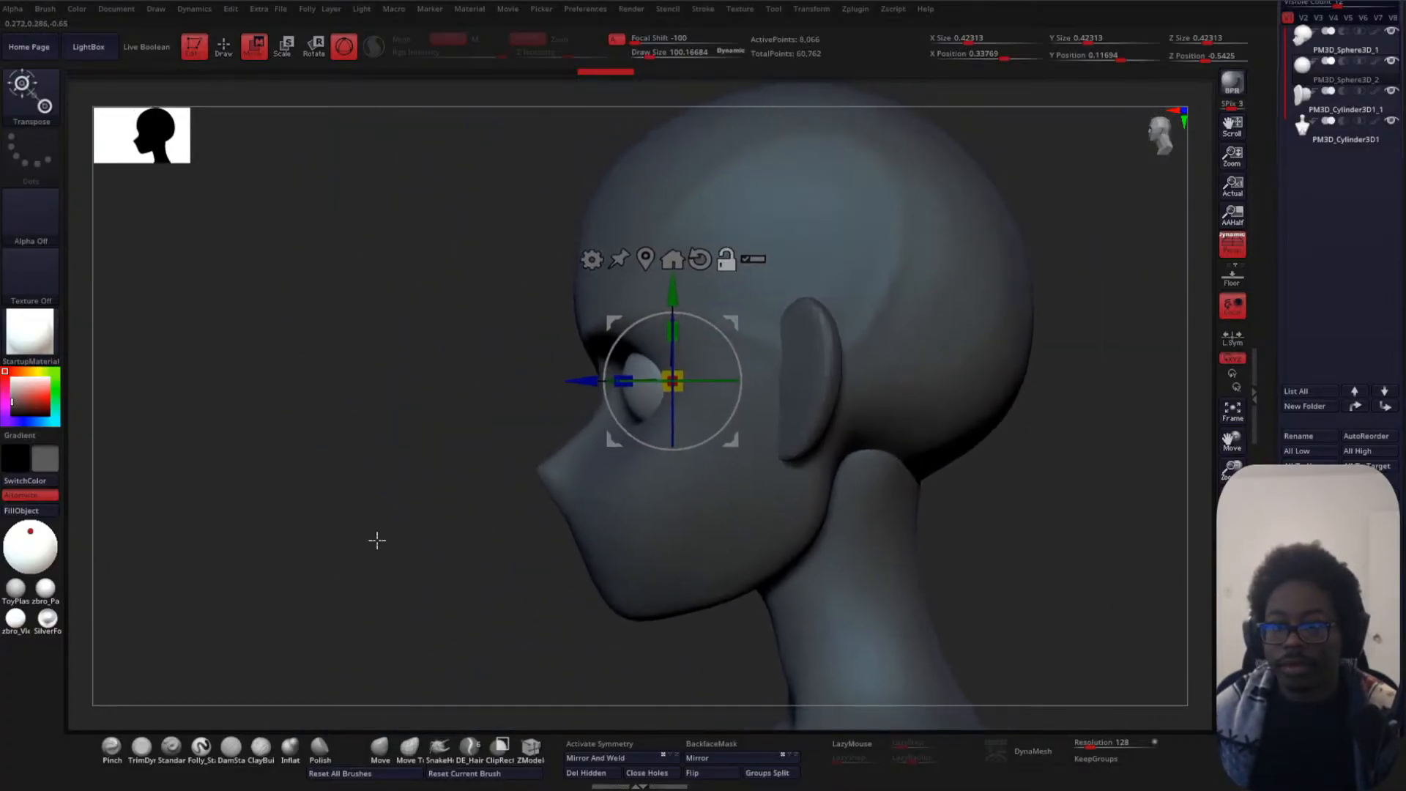
alt+drag(1074, 473, 926, 474)
drag(271, 547, 506, 506)
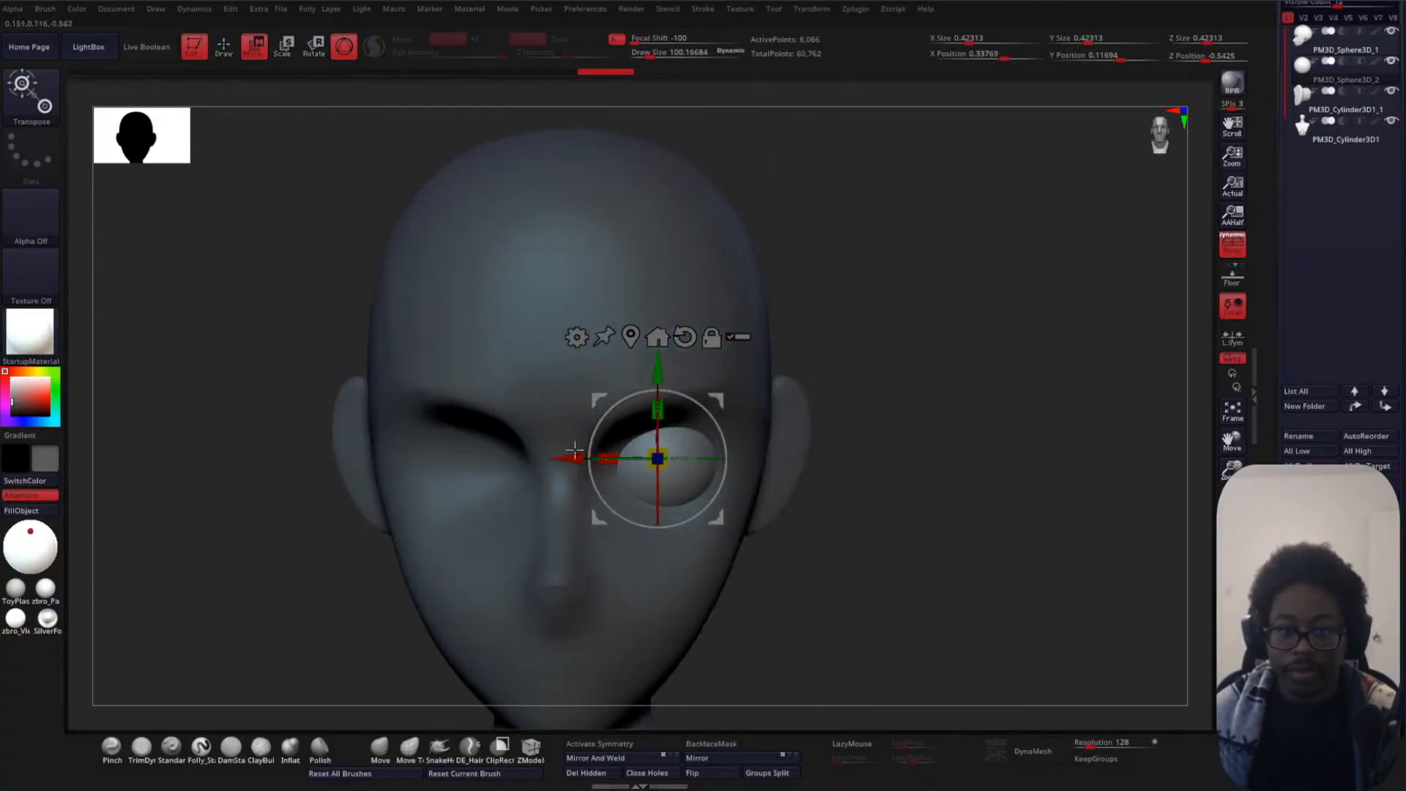
alt+drag(938, 432, 970, 311)
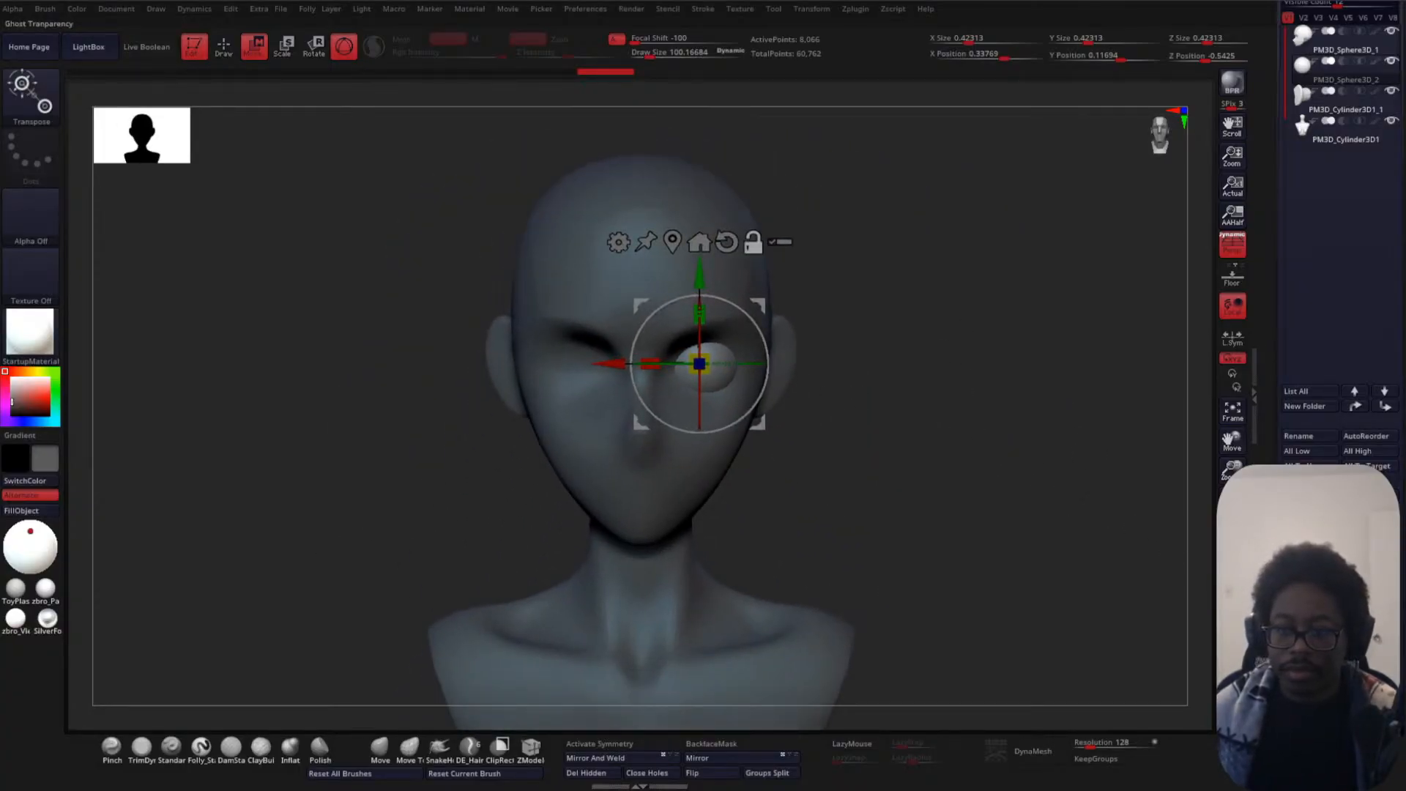
click(1233, 565)
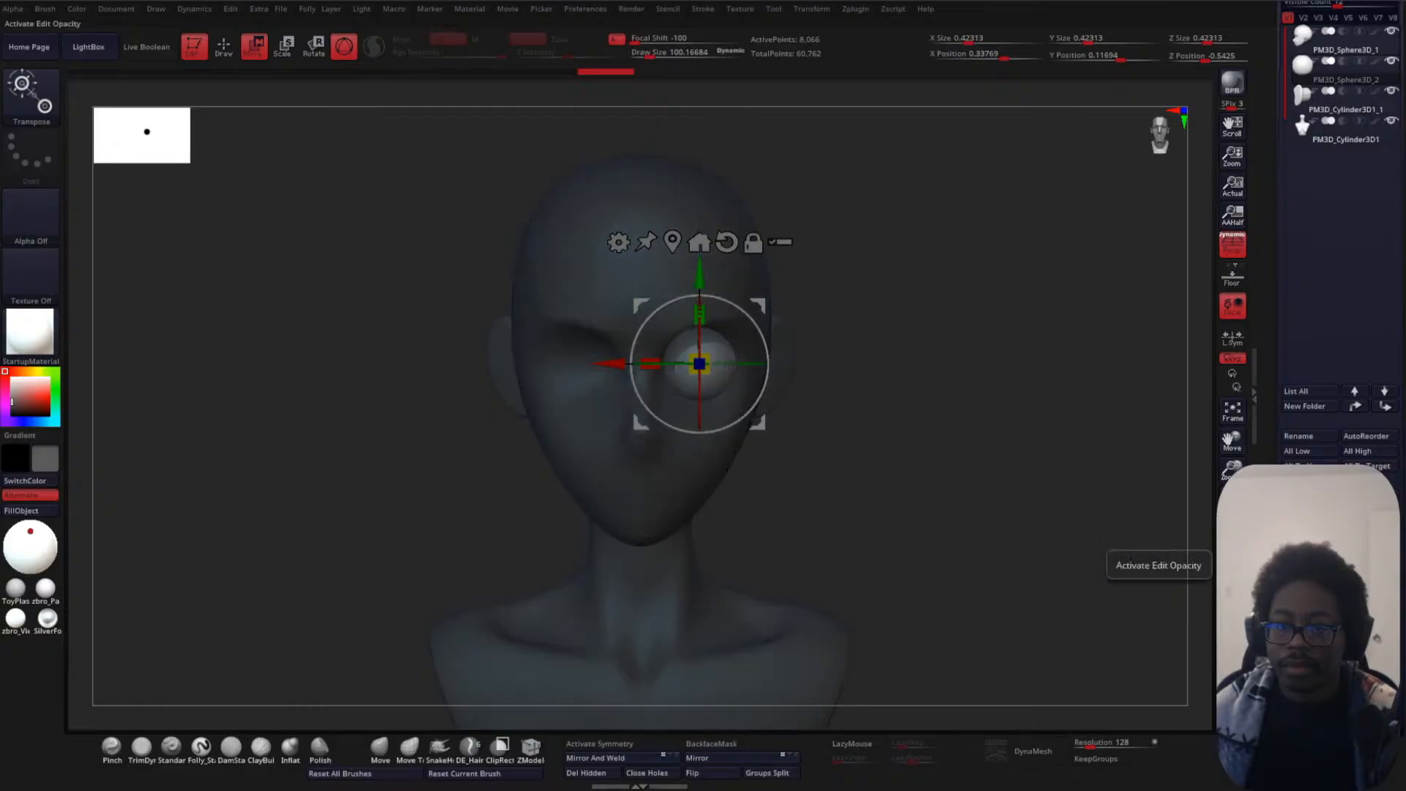
alt+drag(1011, 437, 956, 518)
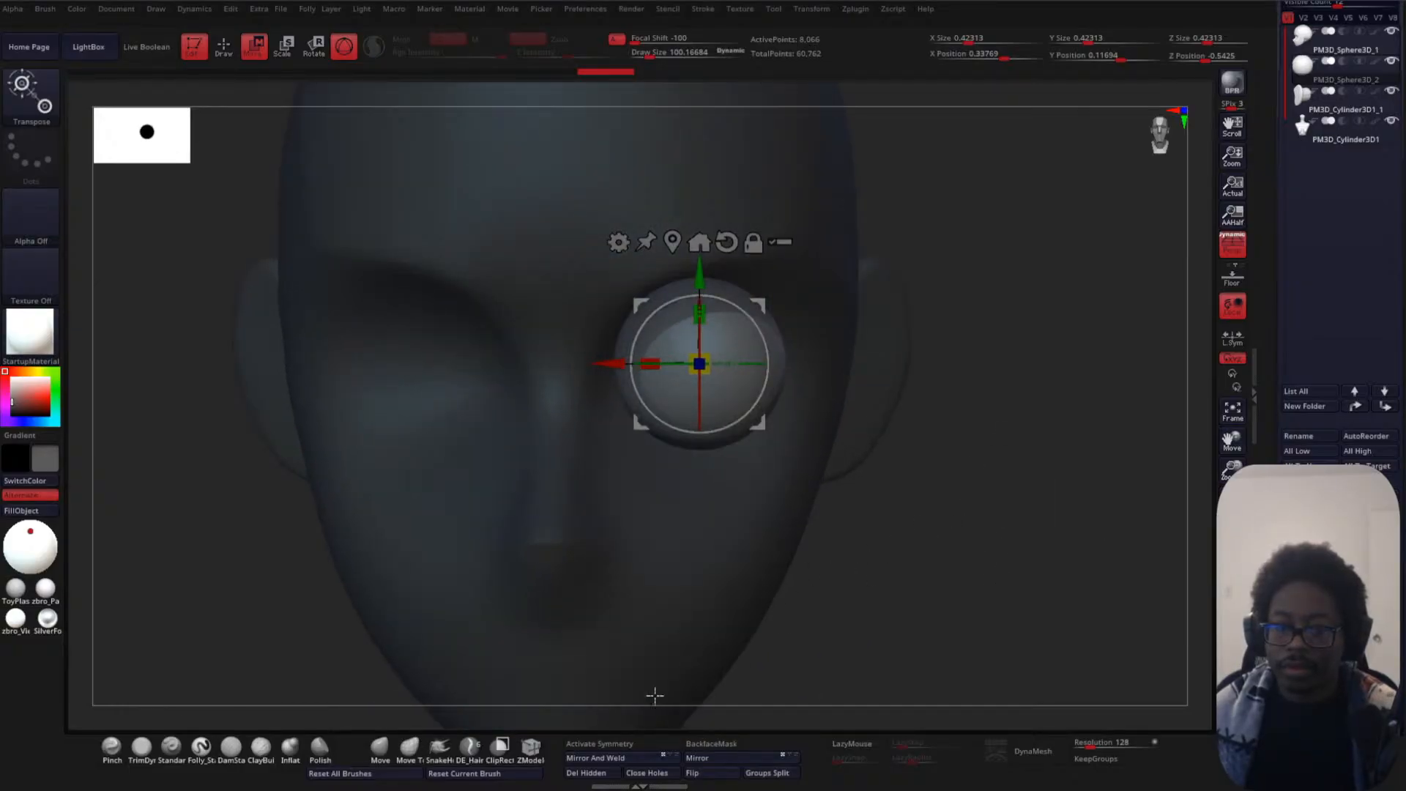
- Mirror and weld the eyeball sphere across to the opposite eye socket
click(608, 758)
alt+drag(703, 684, 927, 446)
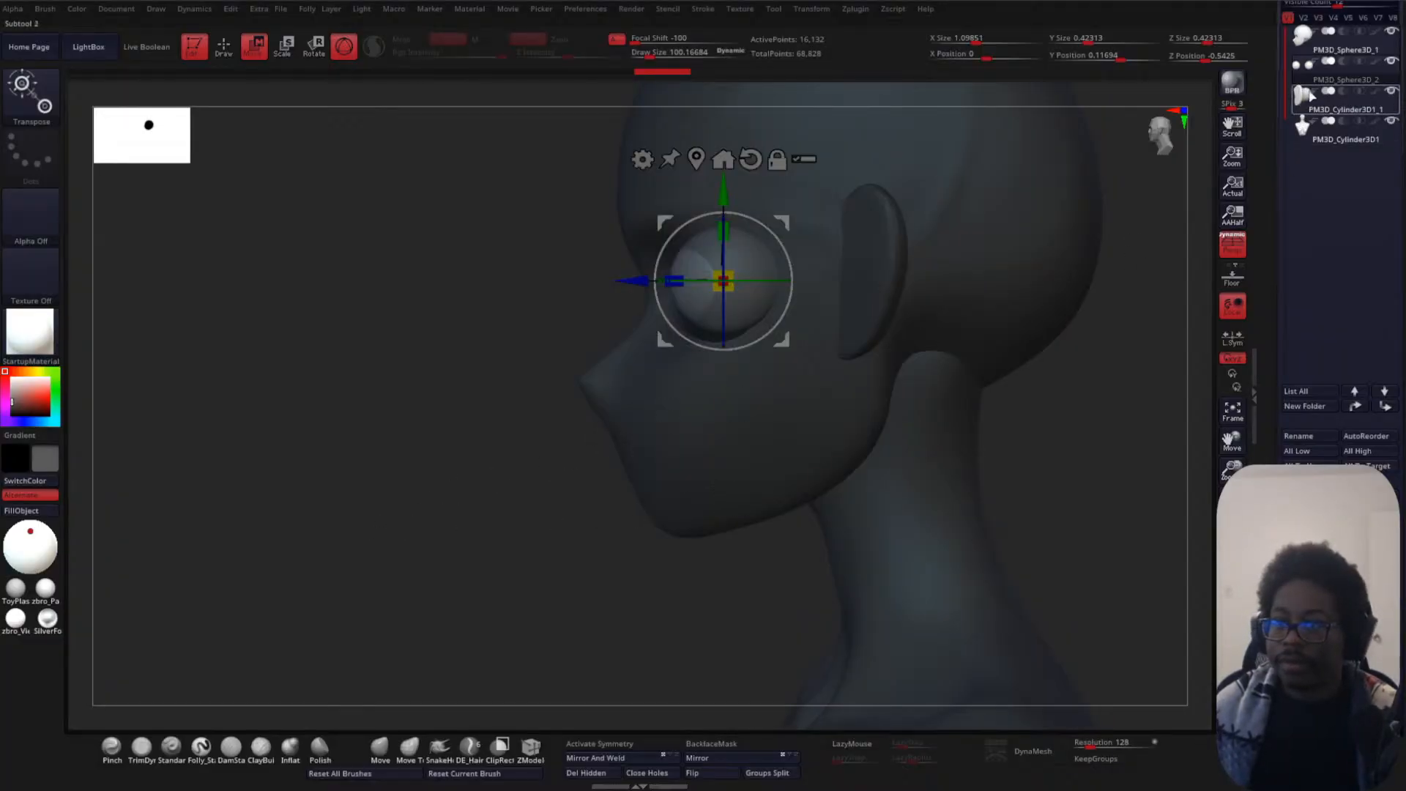
- Move the eyeball subtool to the end of the subtool list and put it in a new folder
drag(1310, 66, 1323, 156)
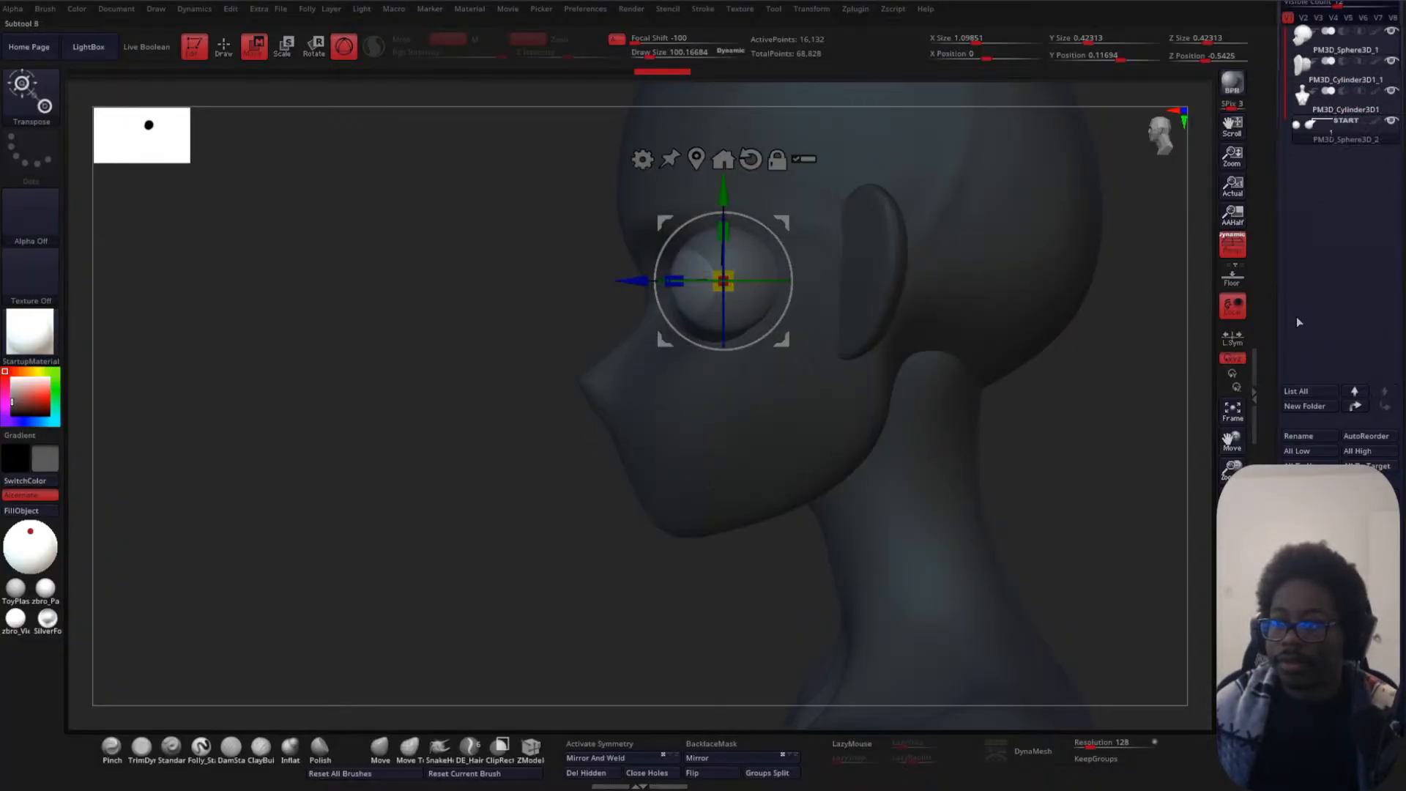
click(1316, 121)
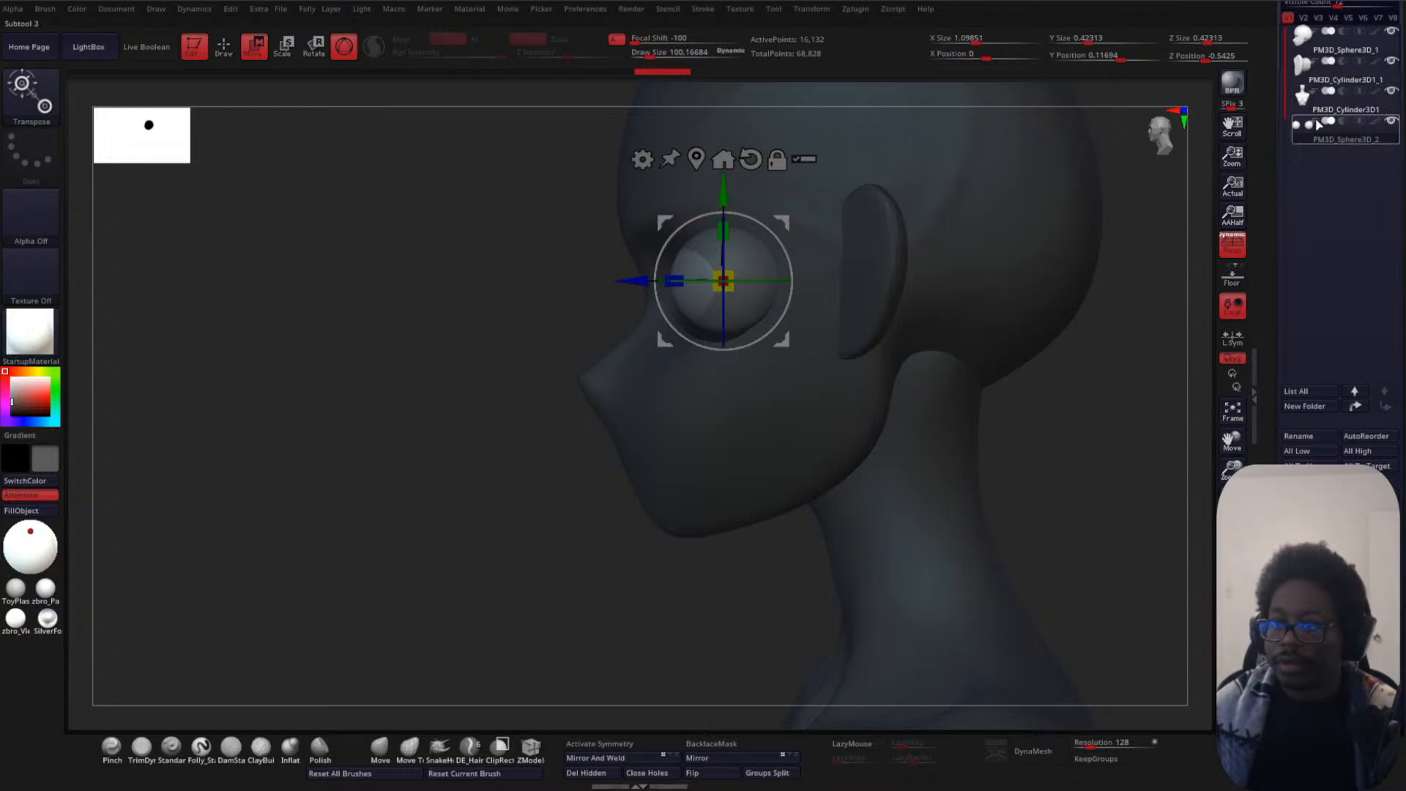
click(1317, 412)
key(Return)
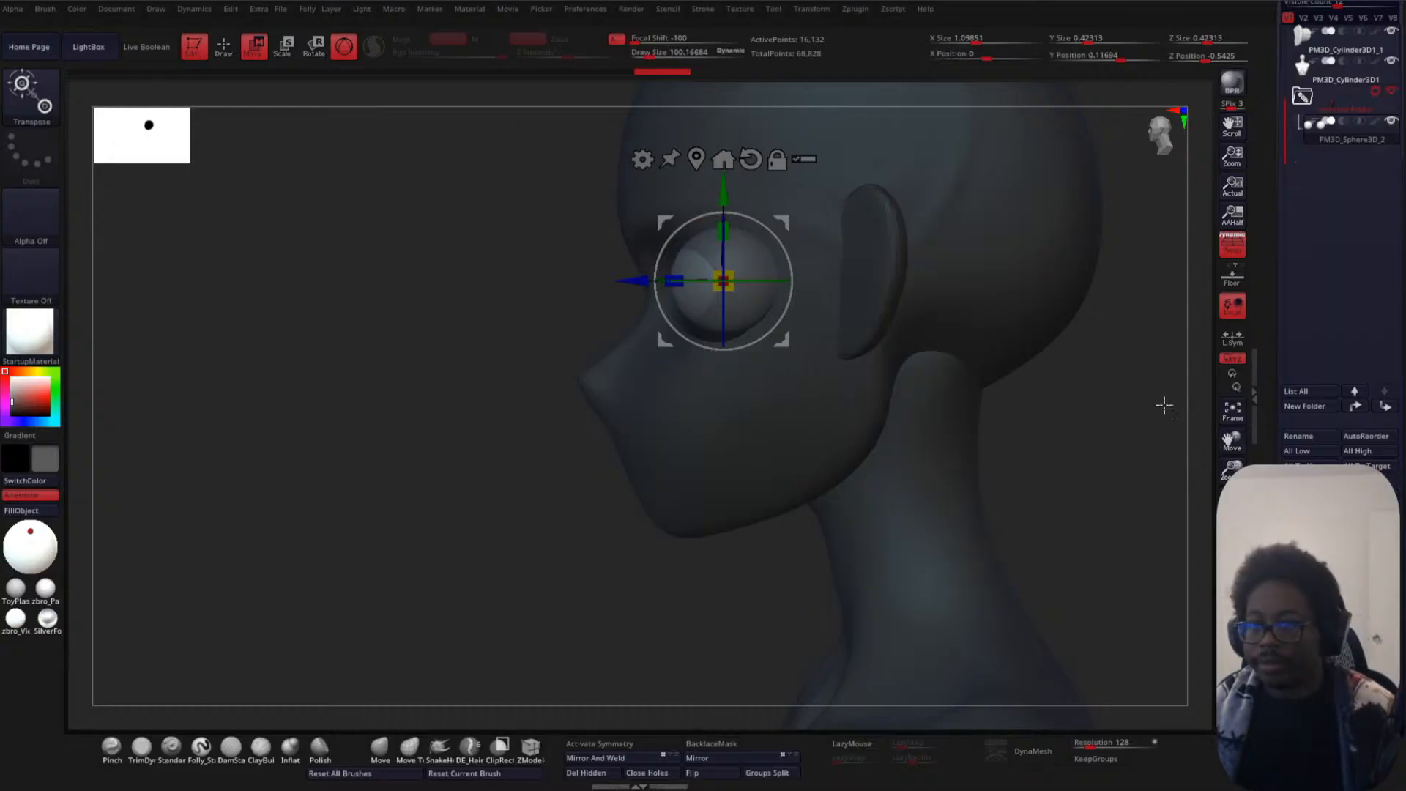
- Try duplicating the eyeball subtool into the new folder, deleting the extra copy
key(ctrl+shift+d)
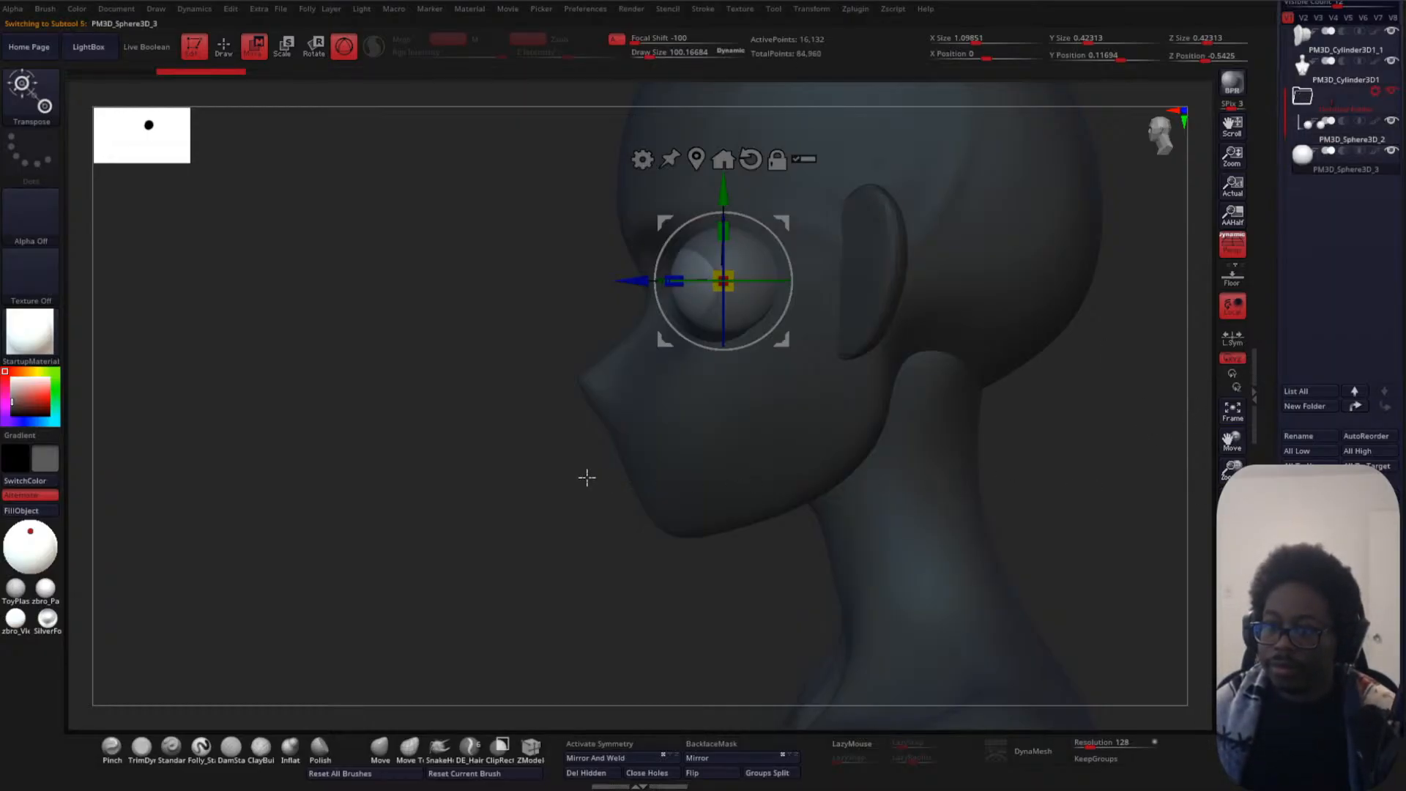
drag(587, 478, 512, 463)
drag(1321, 166, 1324, 142)
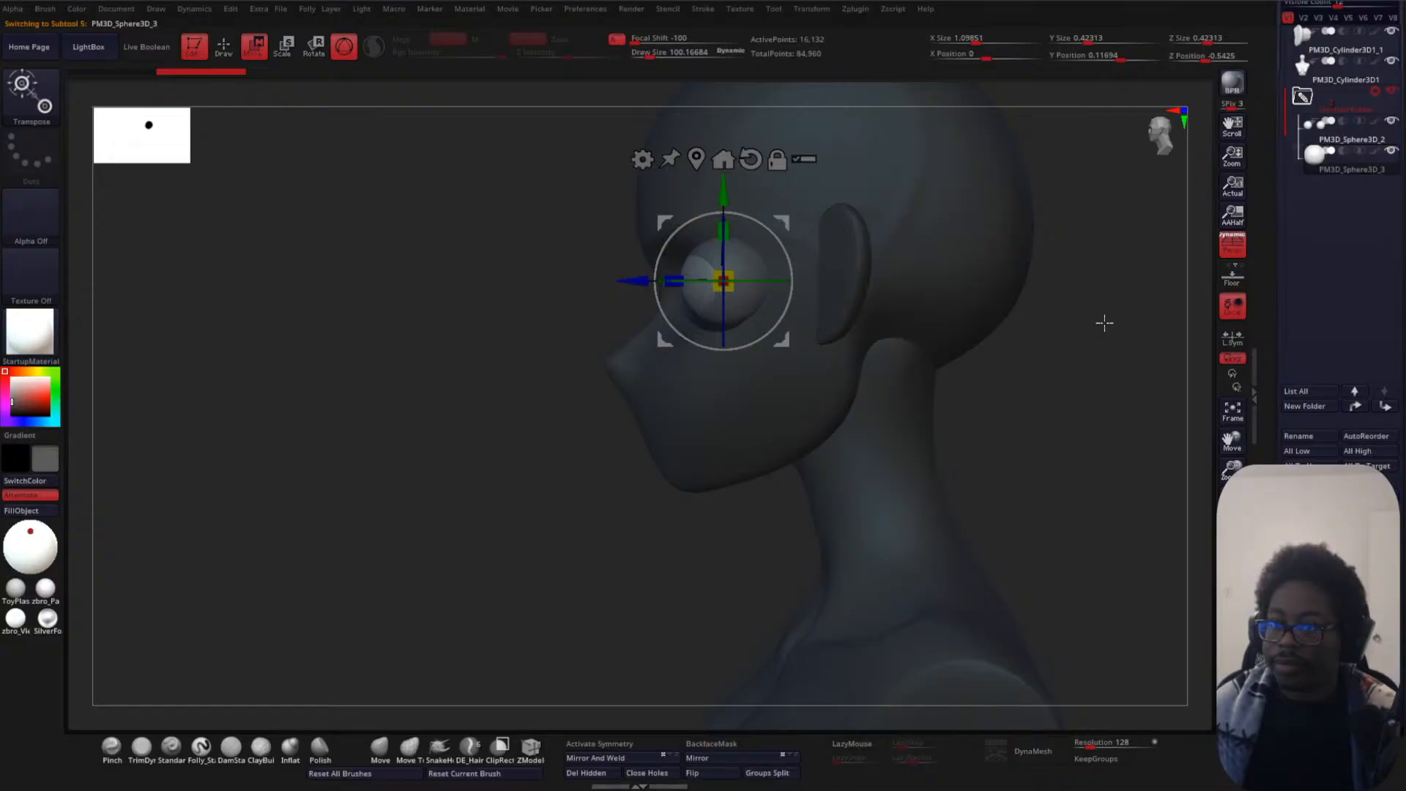
drag(1103, 323, 1086, 348)
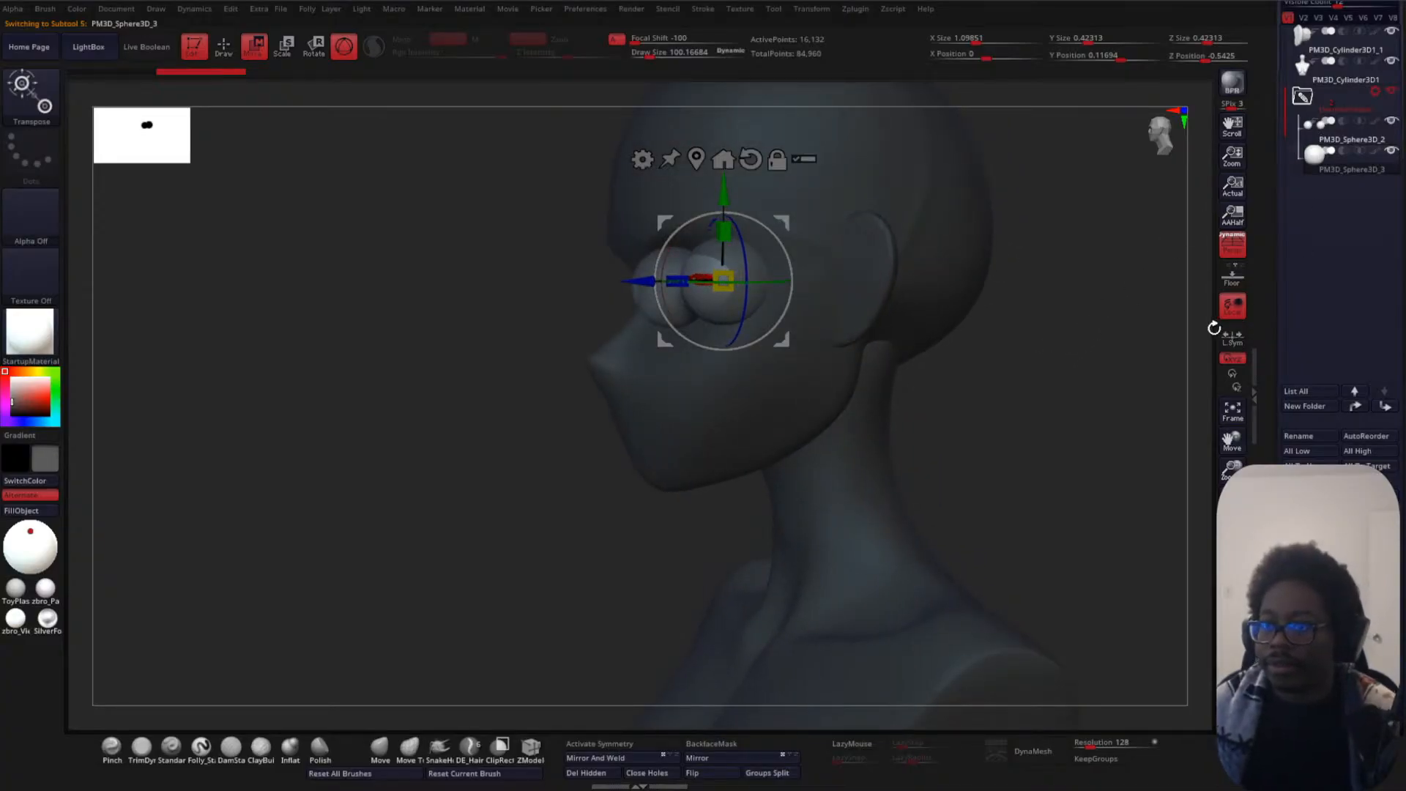
click(1308, 533)
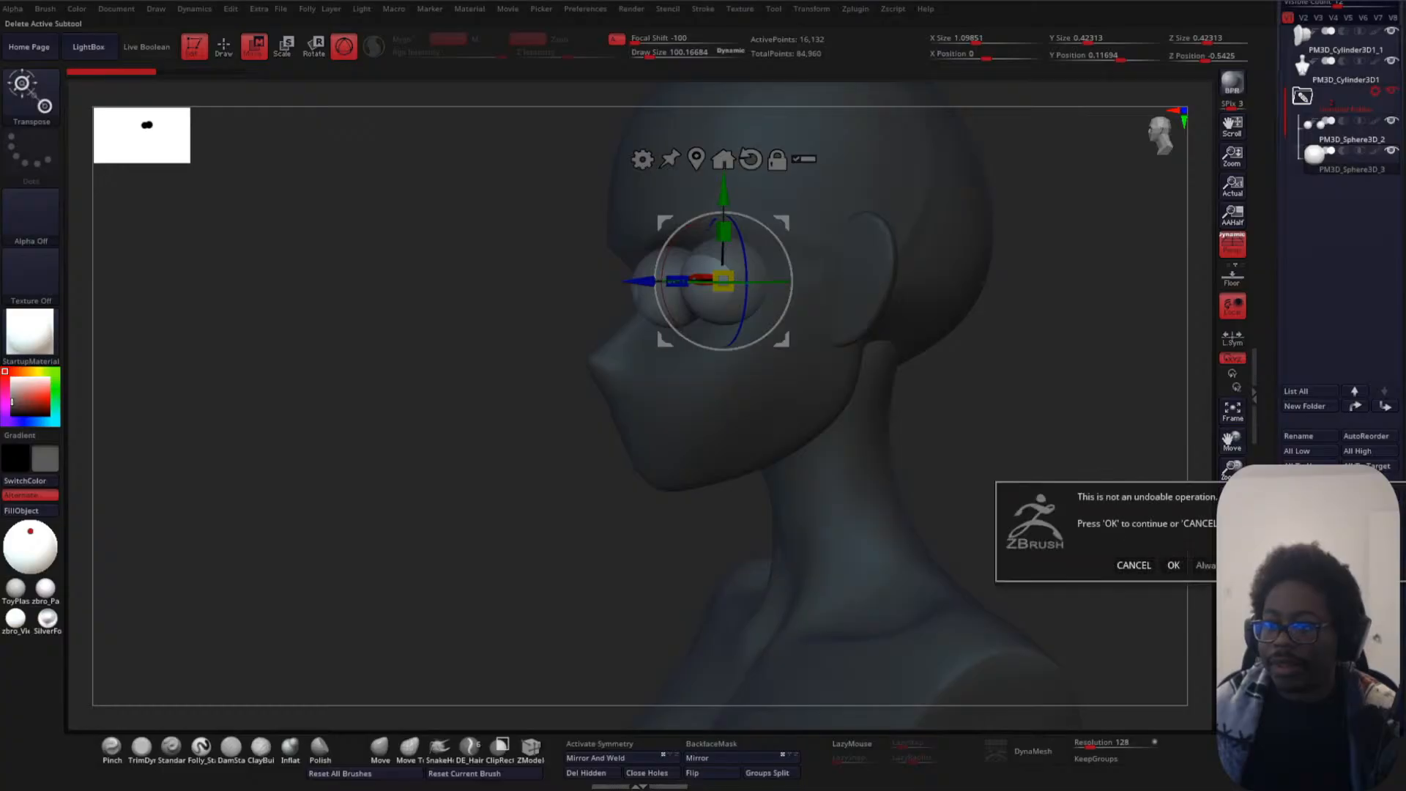
click(1175, 565)
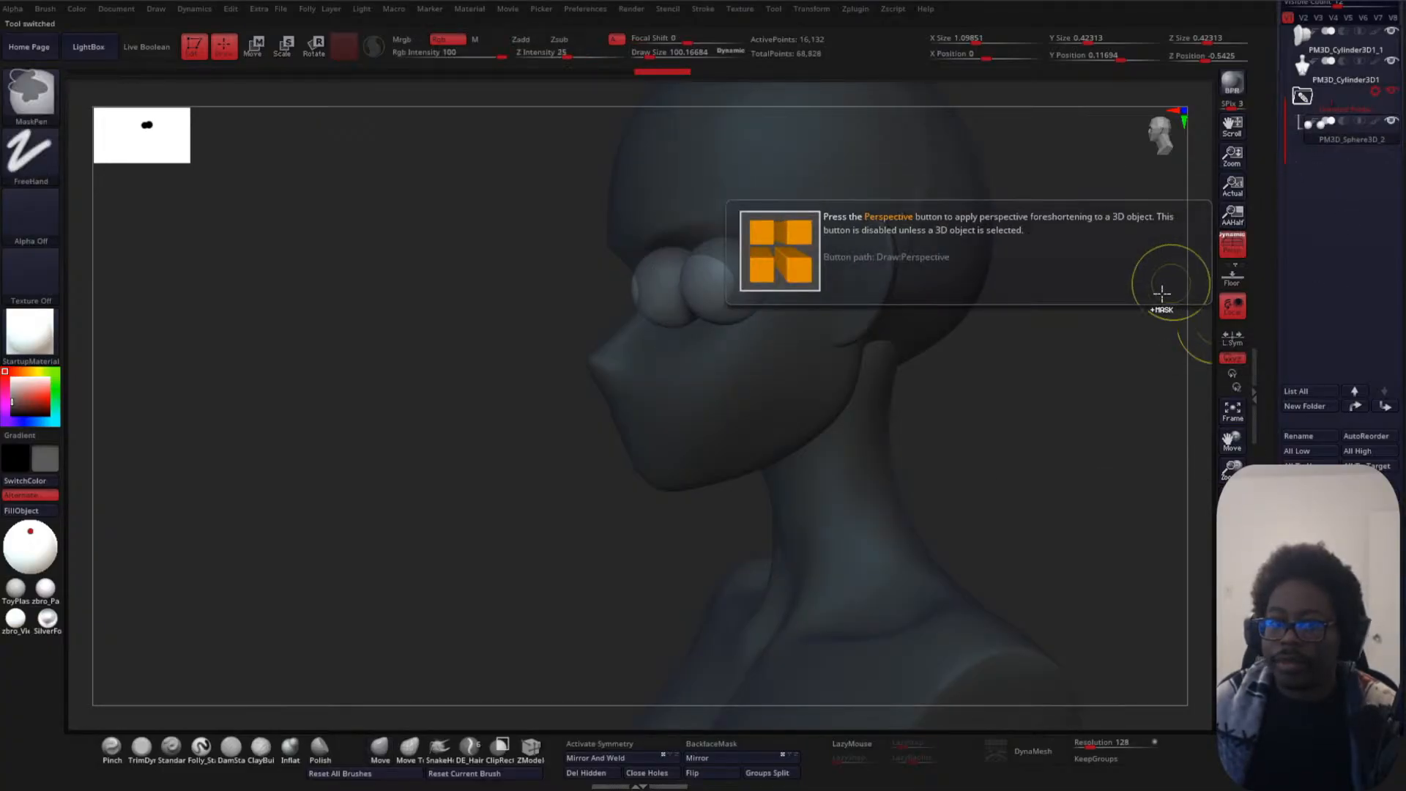
- Undo the eyeball's mirroring along with its last scaling and placement in the socket
key(ctrl+z)
key(ctrl+z)
key(ctrl+z)
key(ctrl+z)
key(ctrl+z)
key(ctrl+z)
key(ctrl+z)
key(ctrl+z)
key(ctrl+z)
key(ctrl+z)
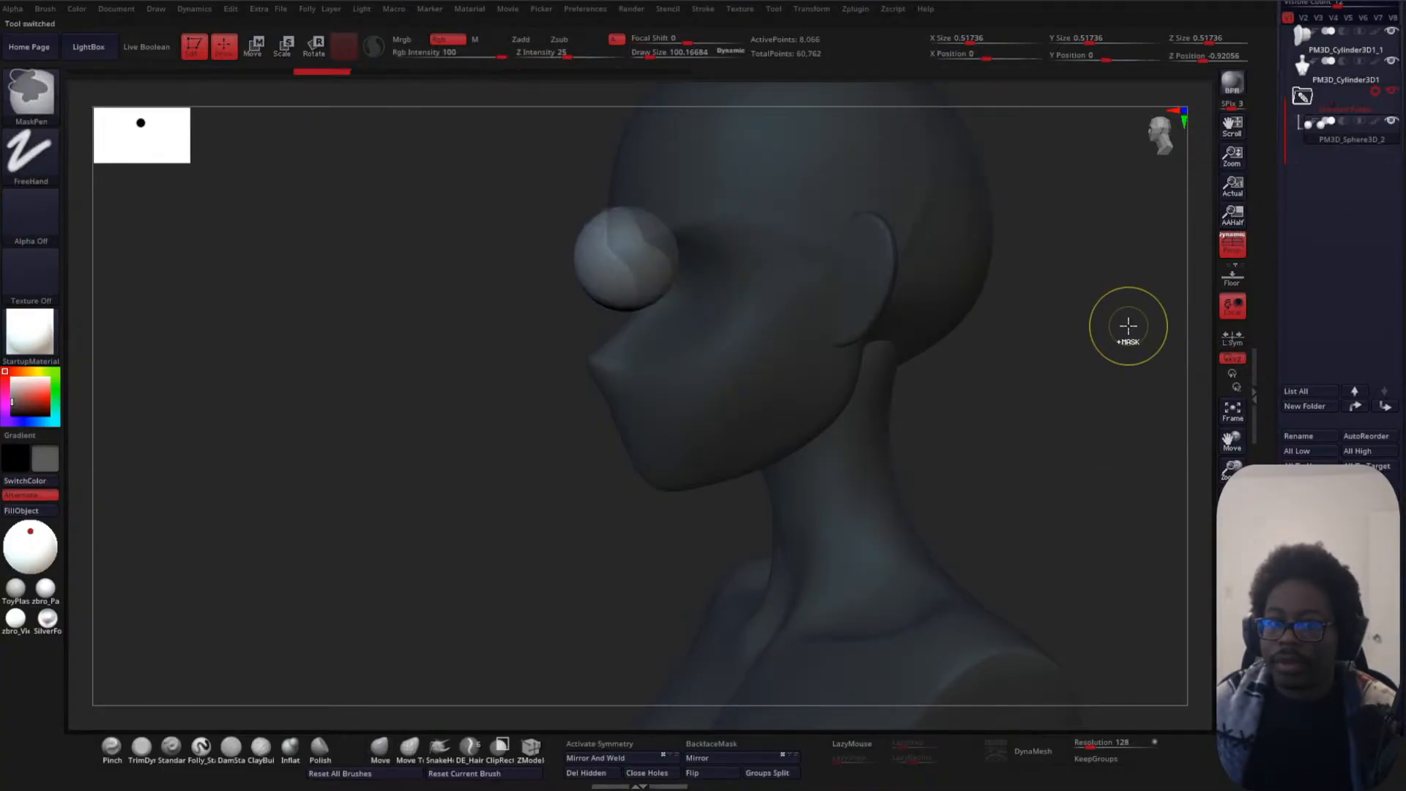
- Undo the eyeball's remaining scaling and mirroring, back to a single full-size sphere centred in the head
key(ctrl+z)
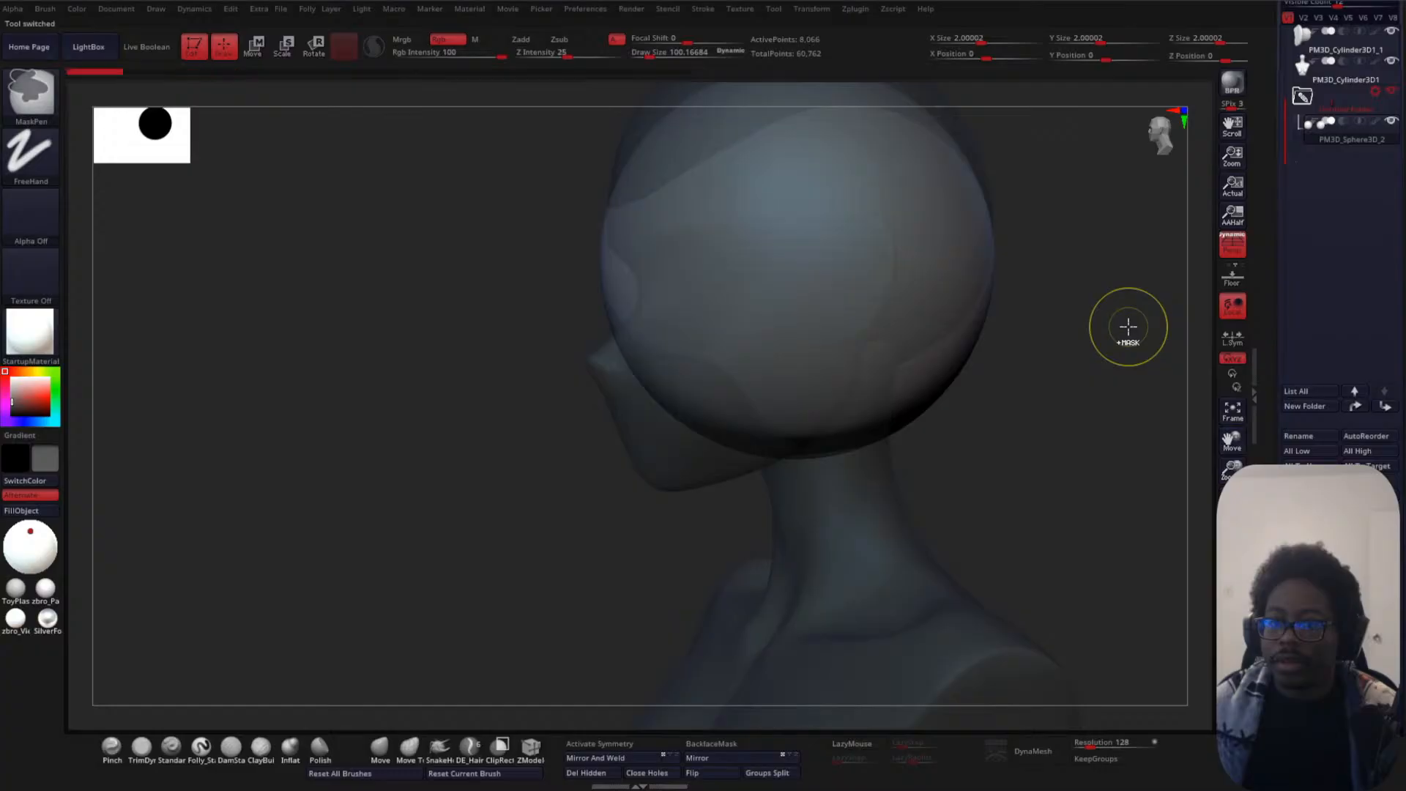
mouse_move(1083, 386)
shift+mouse_down()
mouse_move(1111, 389)
mouse_move(1104, 470)
shift+mouse_up()
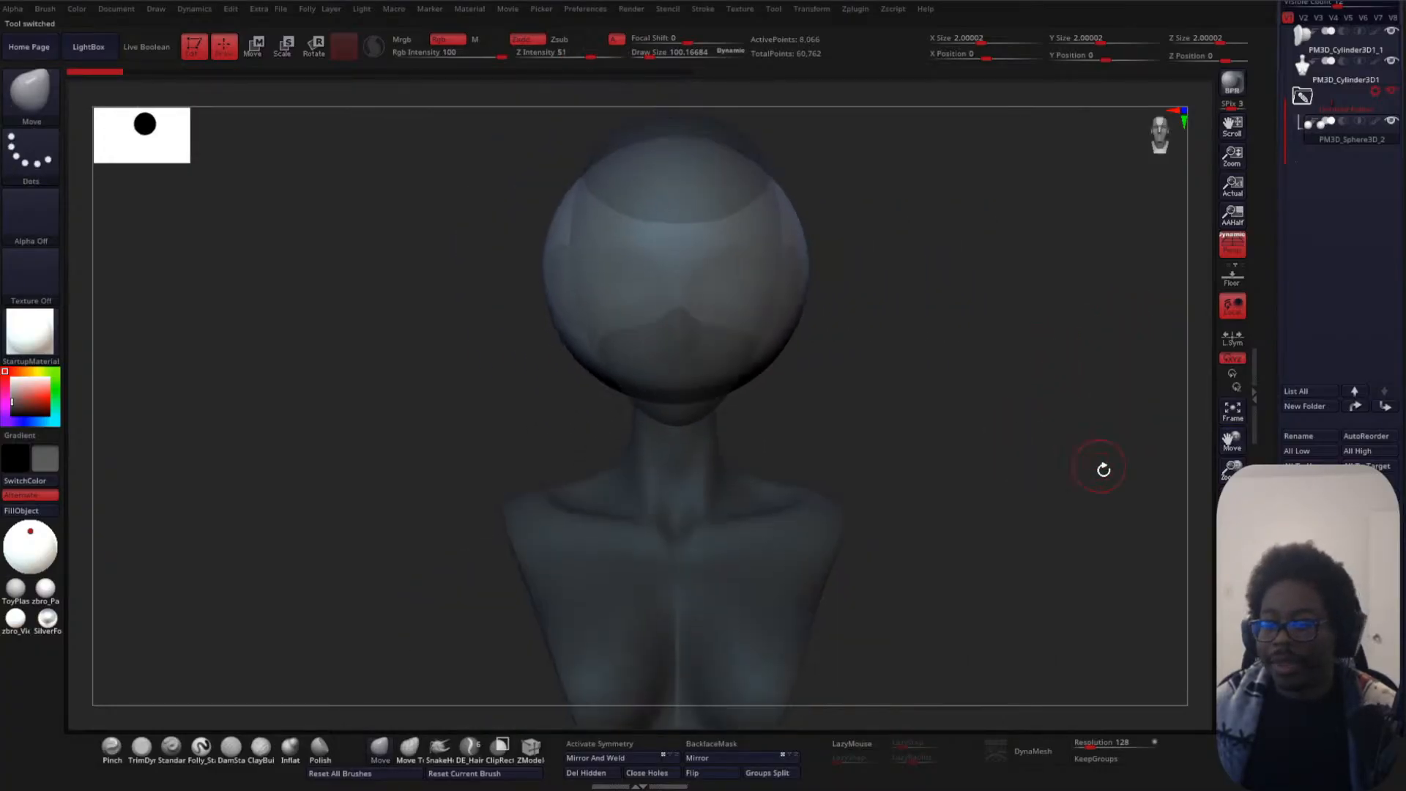
key(ctrl+z)
key(ctrl+z)
key(ctrl+z)
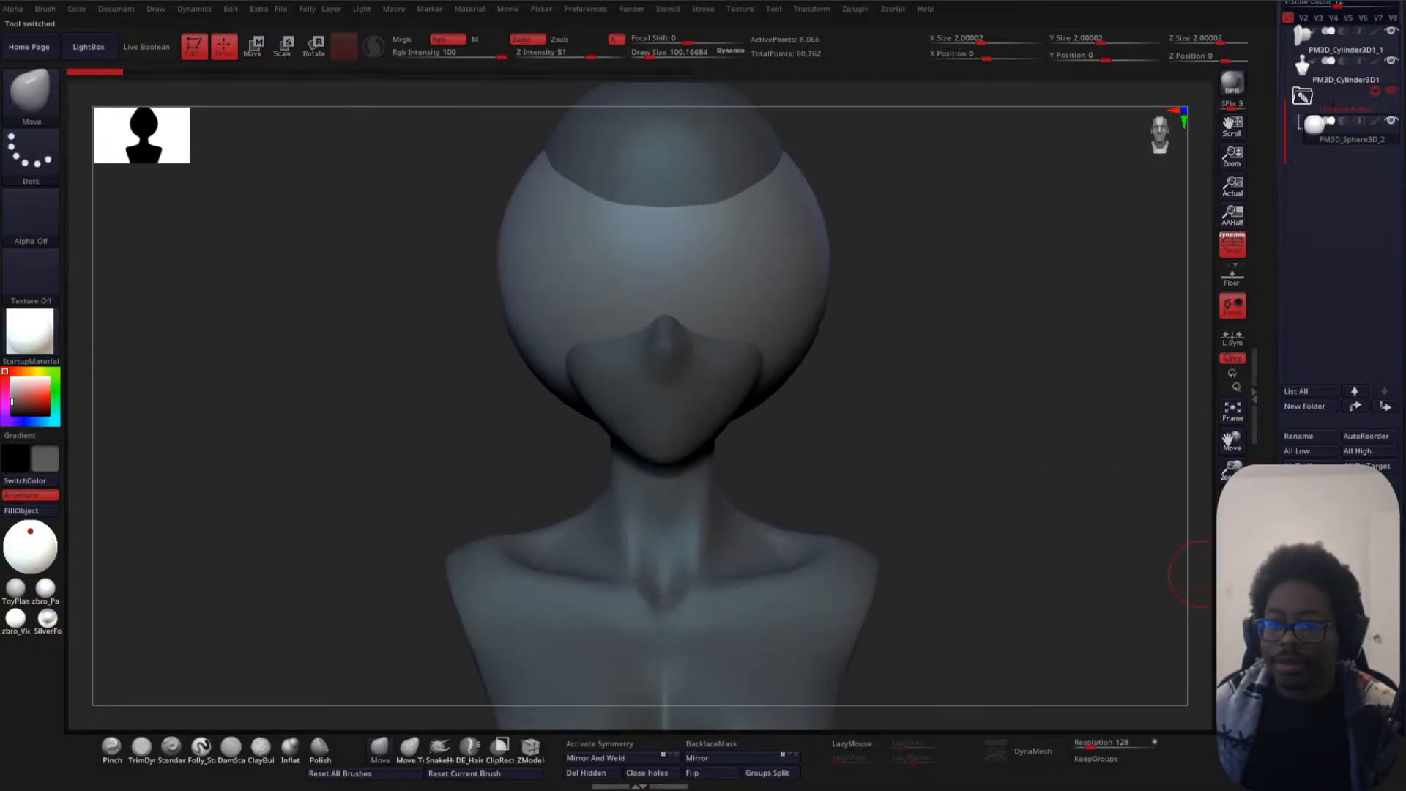
- Isolate the sphere and rotate it a quarter turn about the X axis so its pole faces forward, checking the wireframe
alt+drag(1174, 538, 851, 380)
key(w)
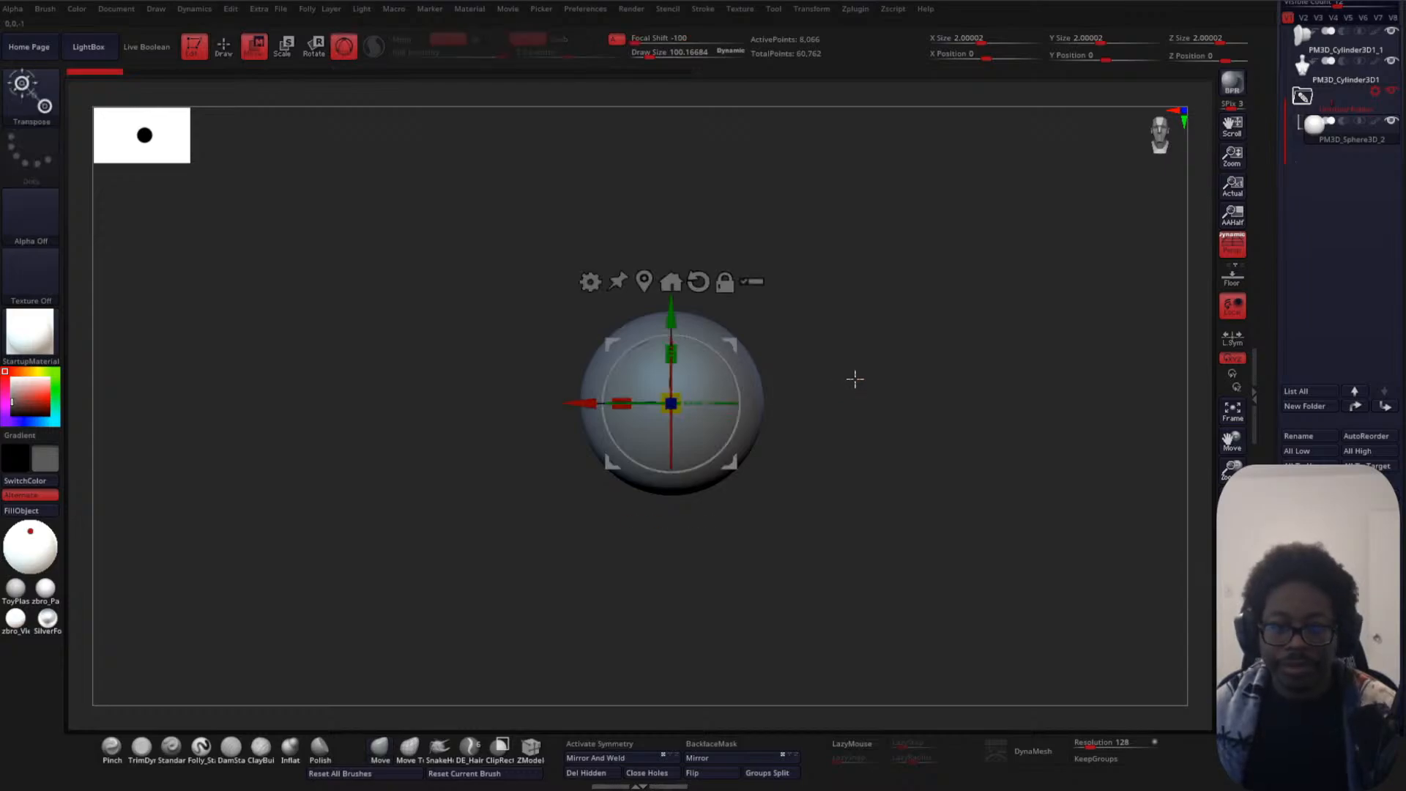
key(shift+f)
alt+drag(813, 336, 926, 337)
drag(672, 378, 663, 504)
alt+drag(854, 428, 913, 349)
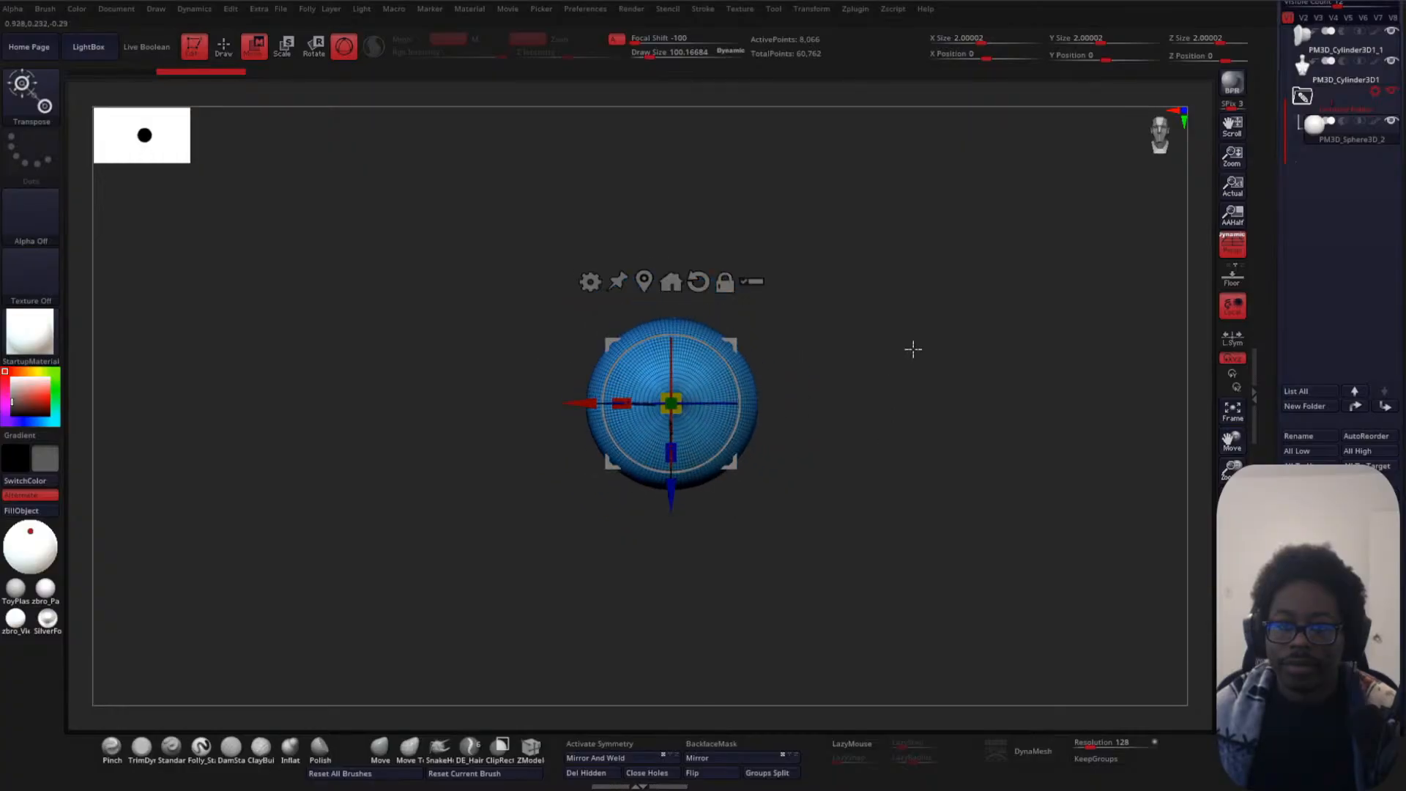
alt+drag(984, 306, 928, 364)
alt+drag(951, 303, 945, 357)
alt+drag(906, 456, 931, 372)
shift+drag(920, 427, 853, 438)
key(shift+f)
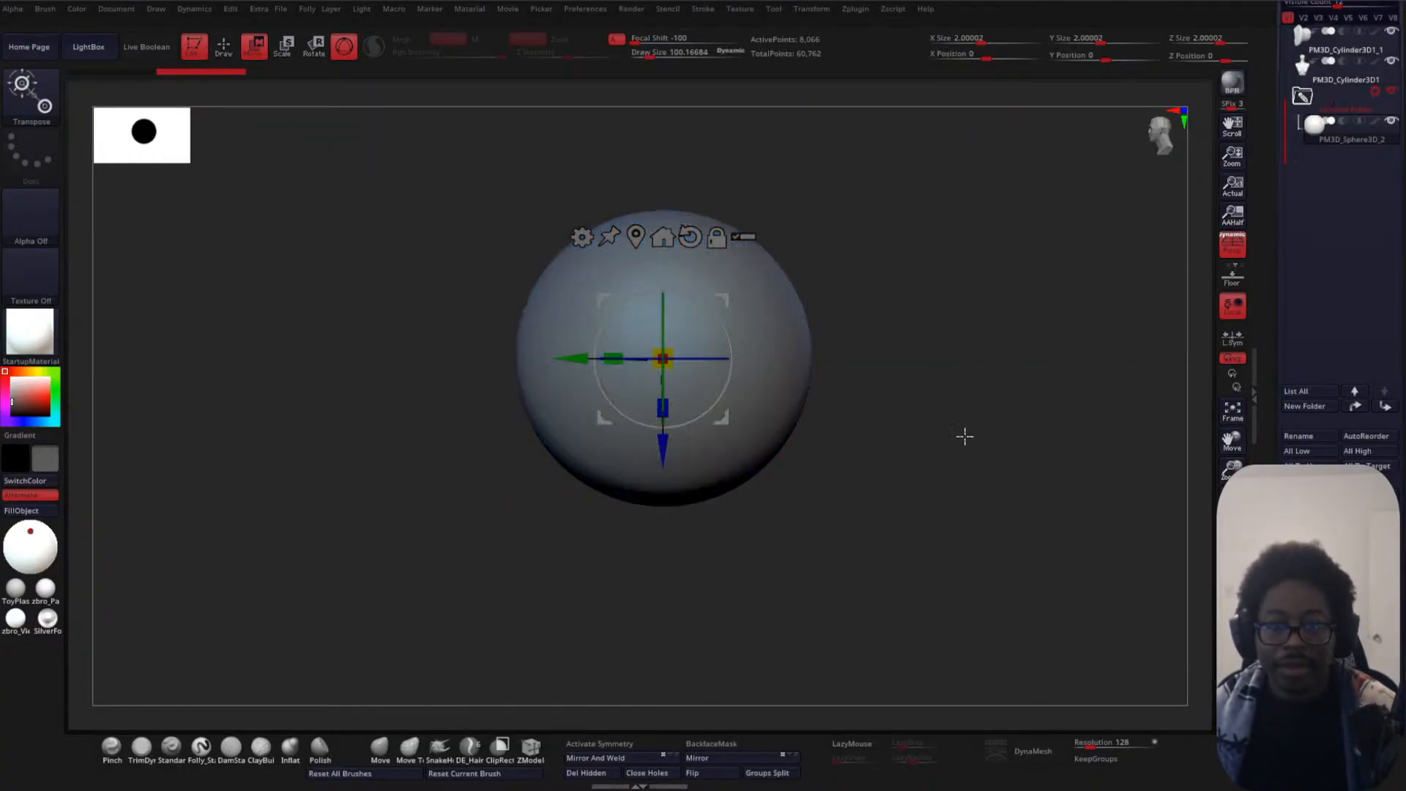
alt+drag(964, 437, 933, 400)
alt+drag(933, 401, 1023, 408)
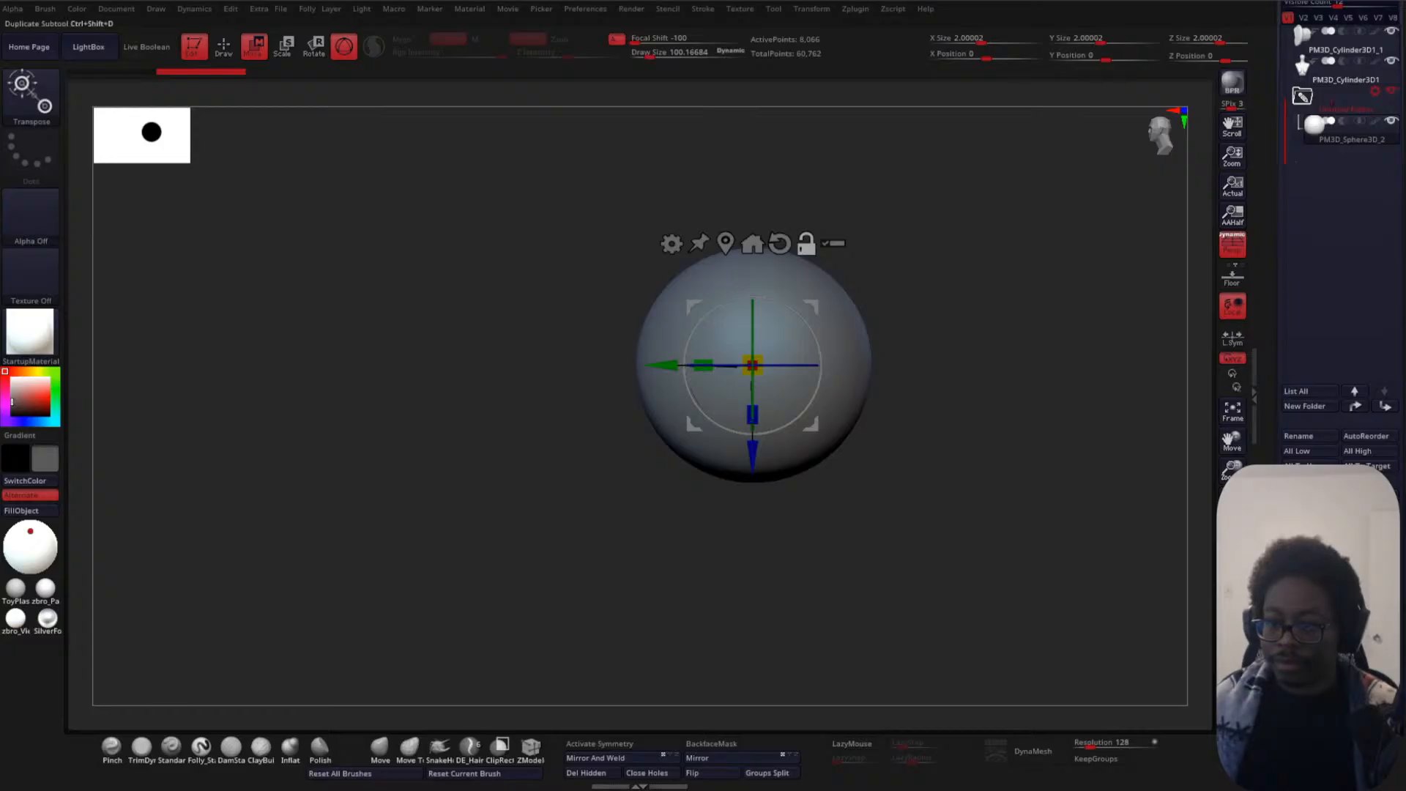
- Duplicate the sphere subtool and place the copy in the eyeball's folder below the original
click(1310, 501)
alt+drag(1061, 490, 1016, 442)
alt+drag(1017, 442, 1107, 457)
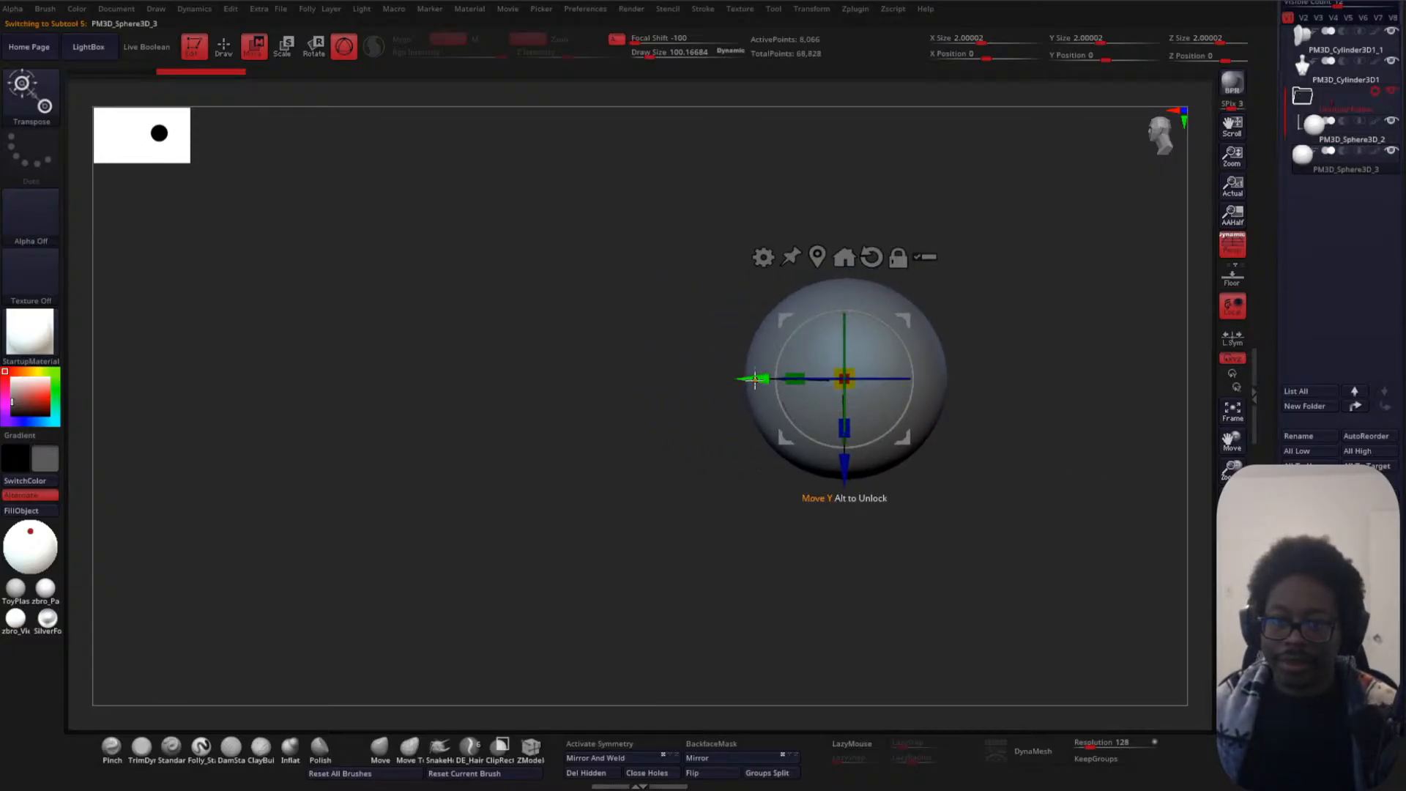
drag(758, 381, 652, 381)
key(ctrl+z)
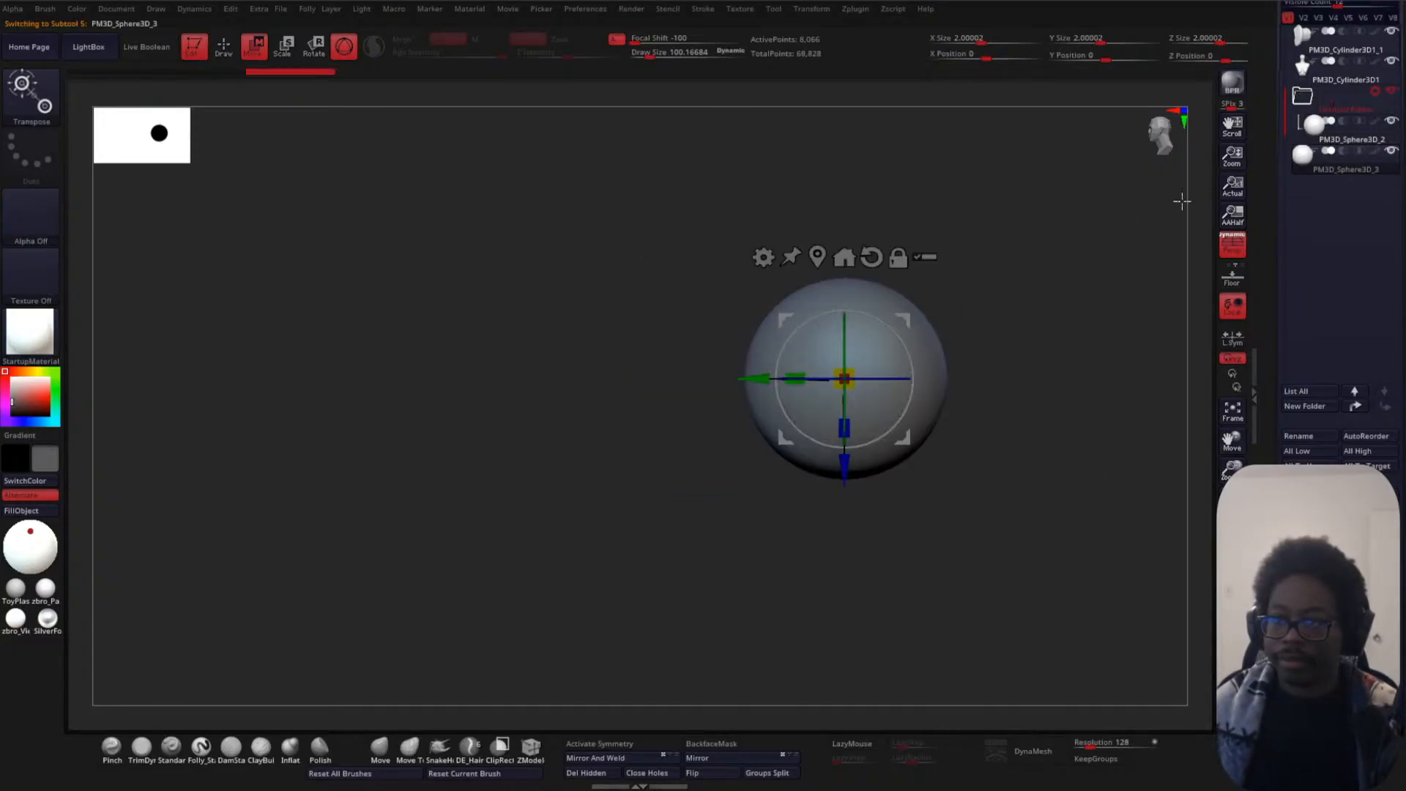
drag(1309, 169, 1323, 133)
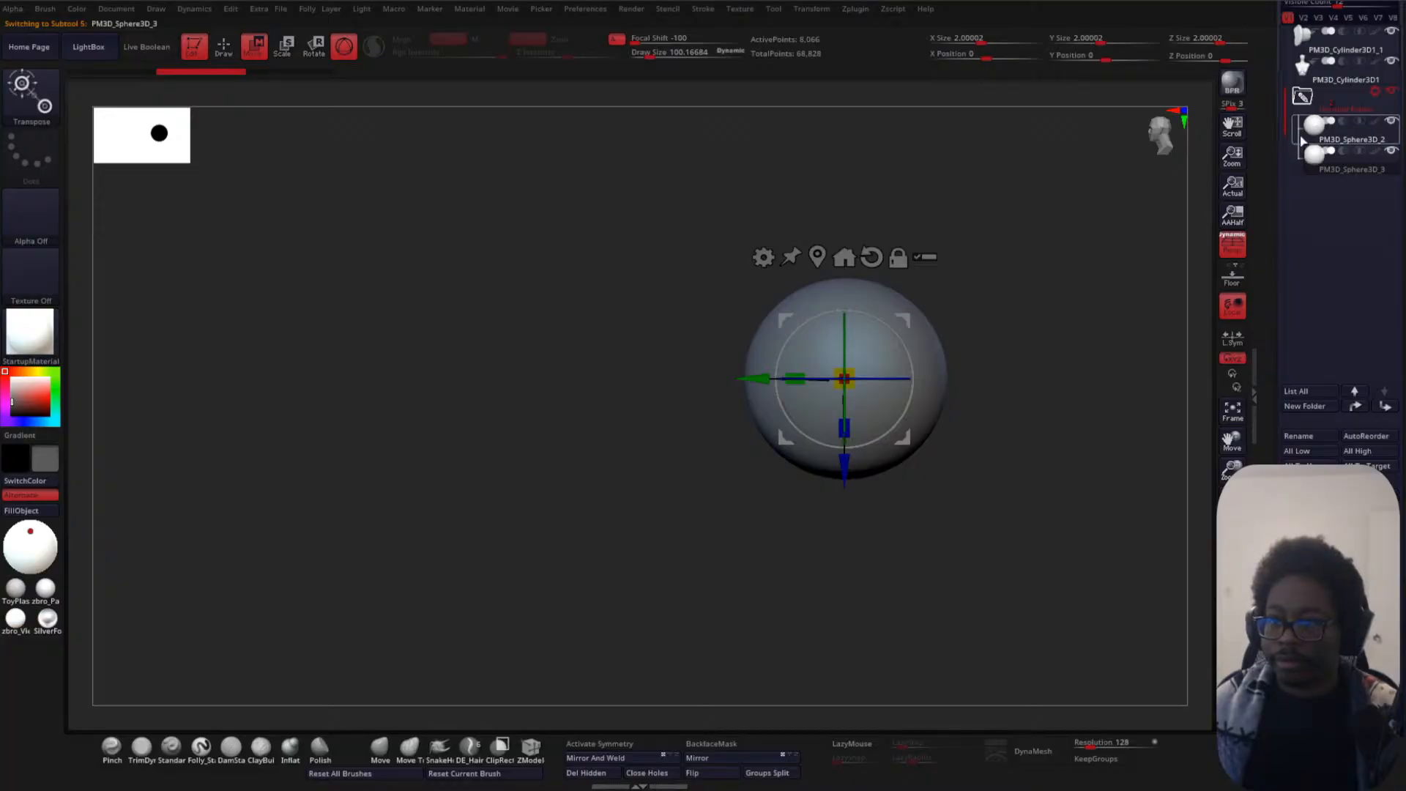
- Set the sphere copy to subtract, enable Live Boolean, and leave only the two spheres visible
click(1345, 154)
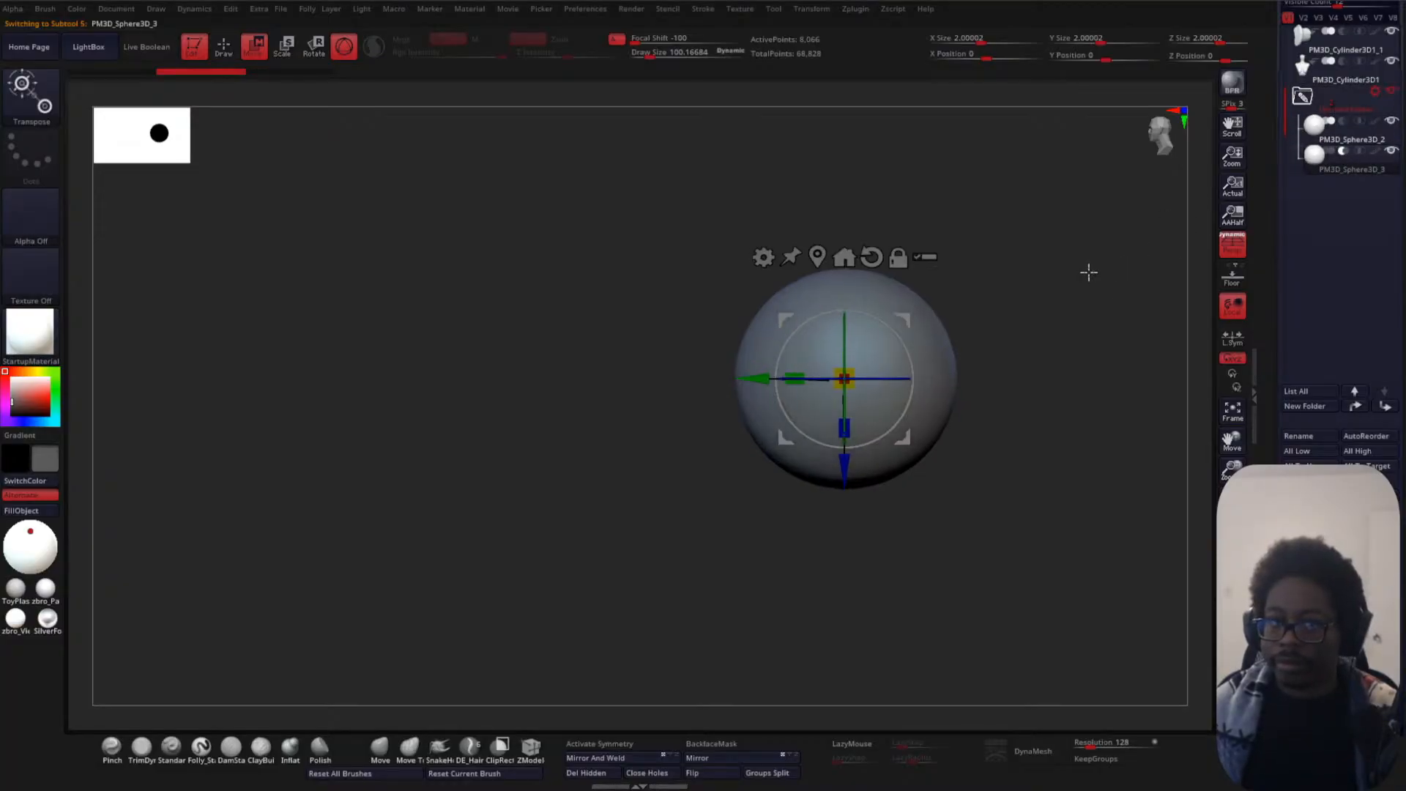
click(149, 50)
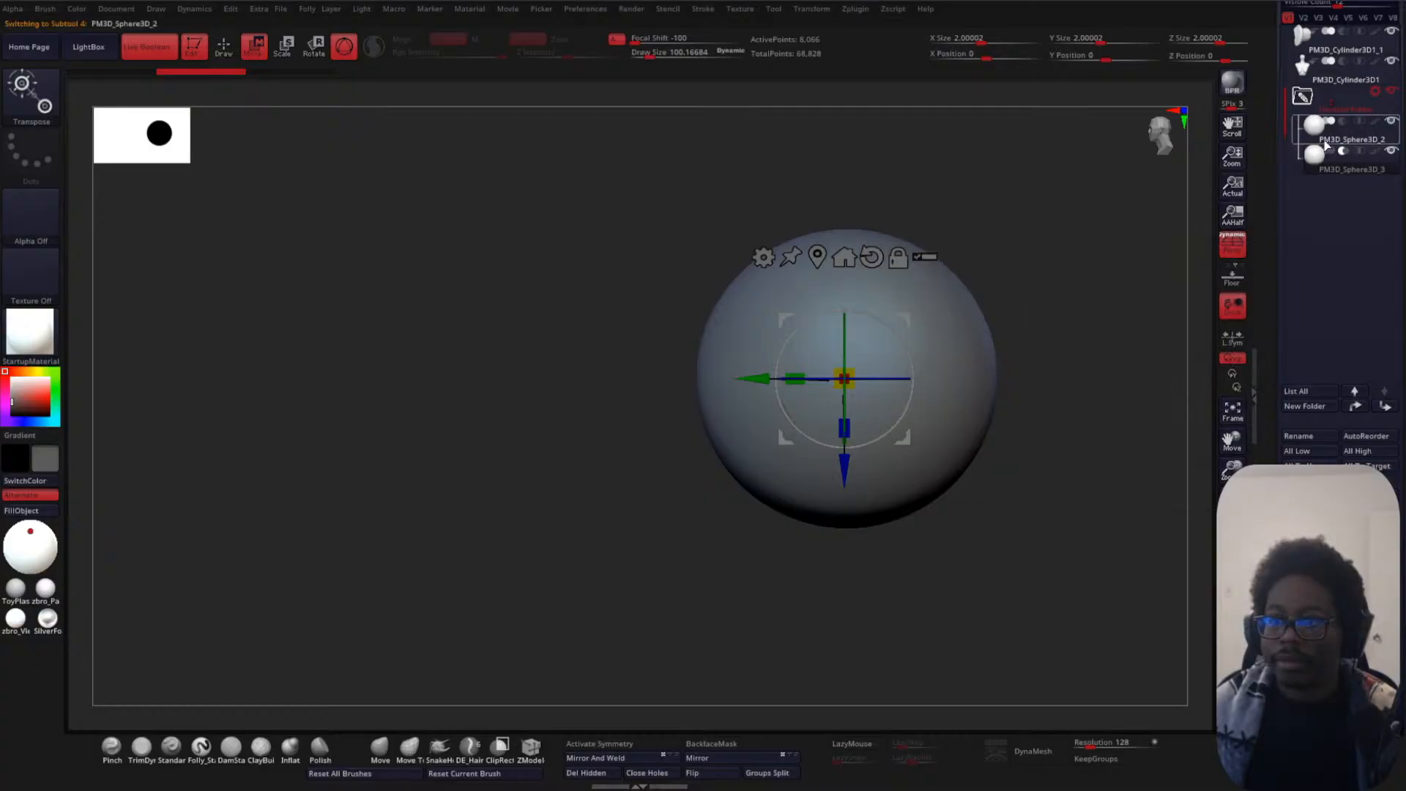
click(1311, 167)
click(1092, 334)
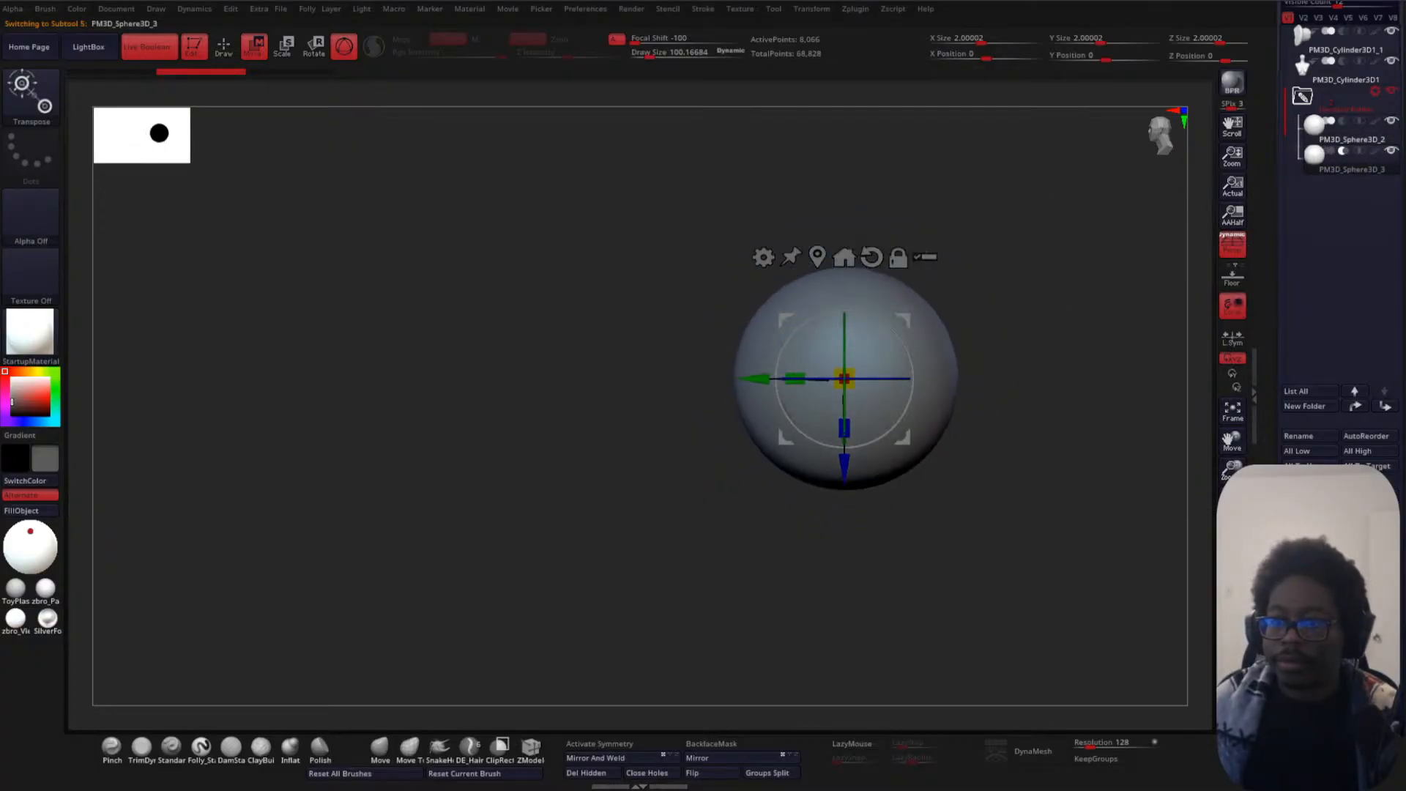
shift+click(1393, 63)
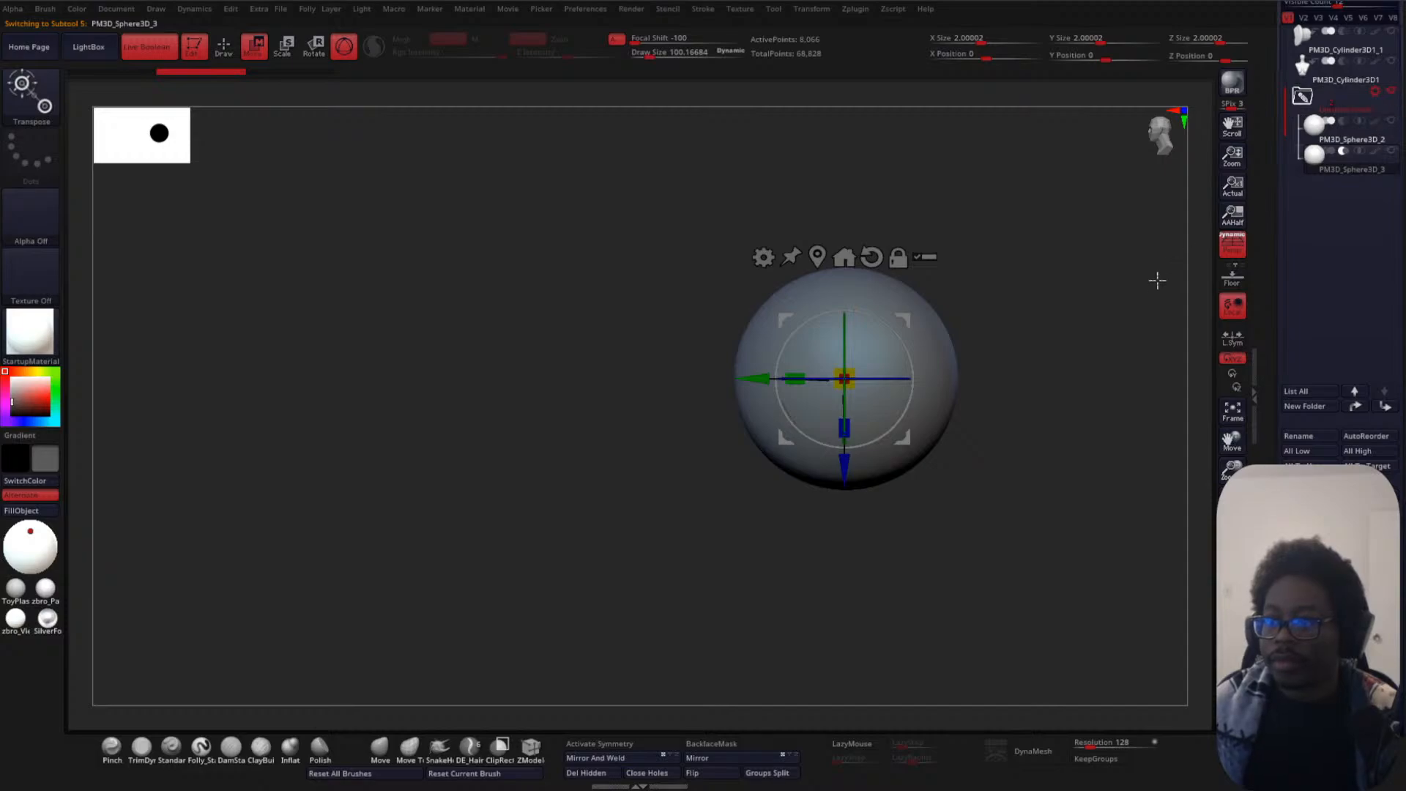
click(1391, 122)
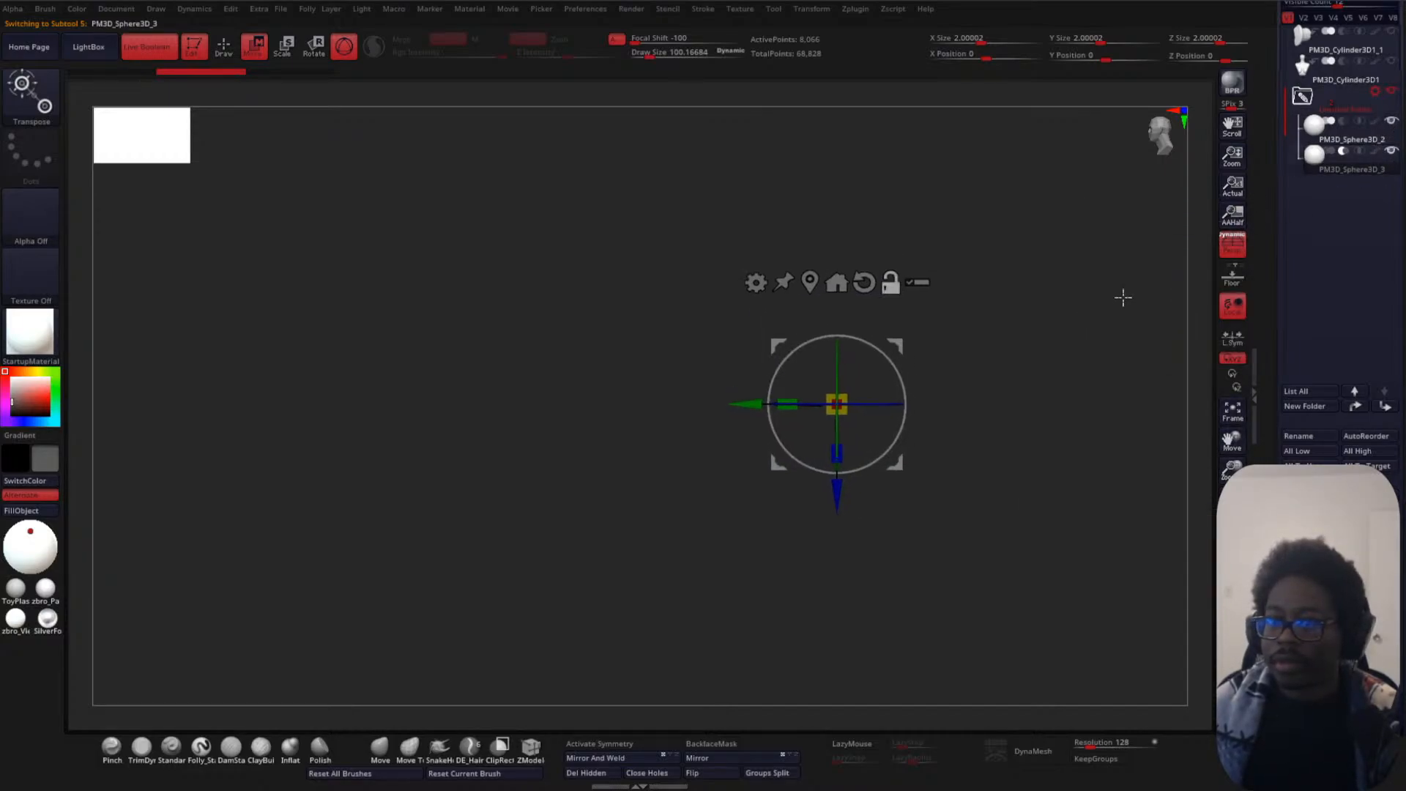
- Move the subtractive sphere forward along its Y axis until it carves a concave iris hollow in the front of the eyeball
drag(742, 403, 602, 433)
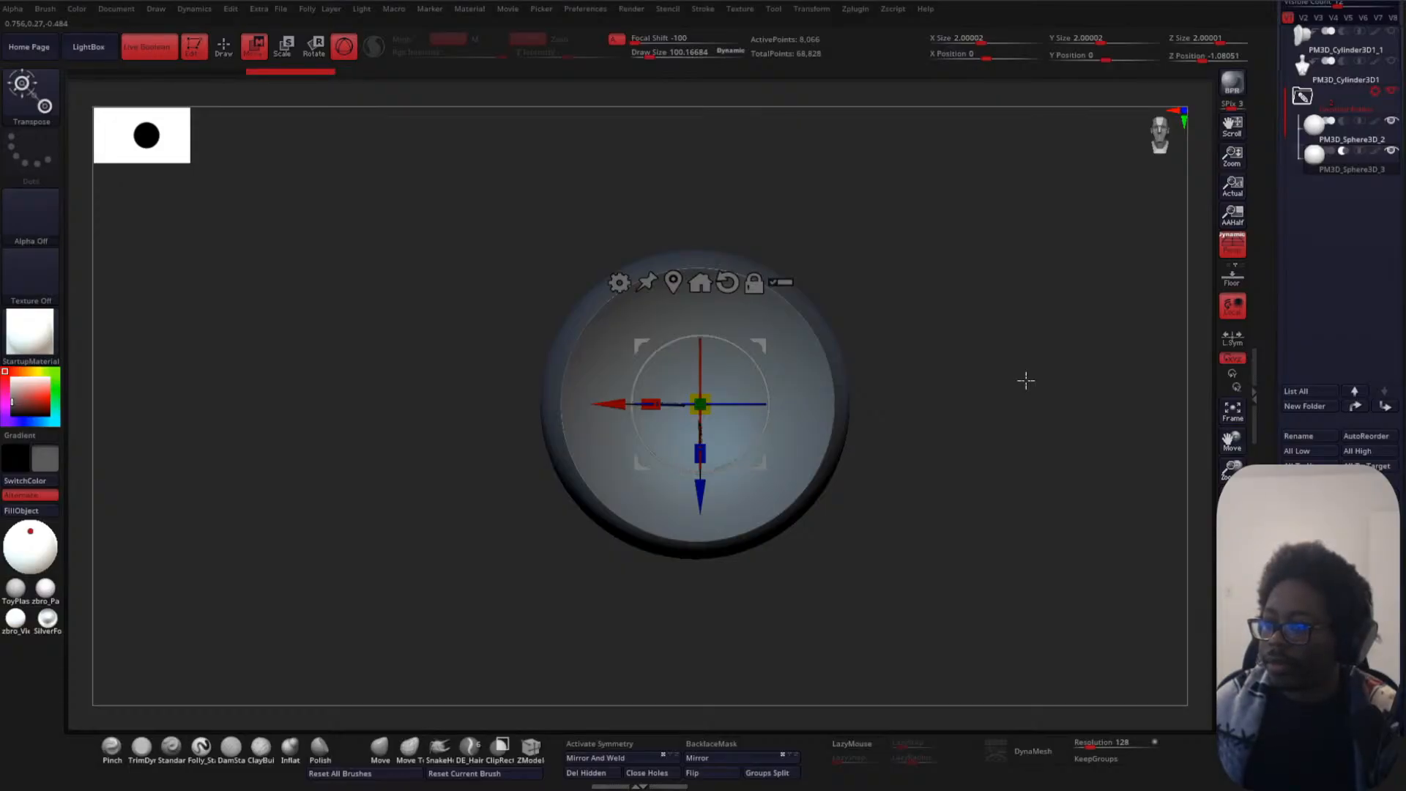
mouse_move(1032, 356)
alt+mouse_down()
mouse_move(1024, 452)
mouse_move(1011, 395)
mouse_move(1035, 367)
alt+mouse_up()
drag(857, 314, 909, 315)
alt+drag(1070, 278, 877, 344)
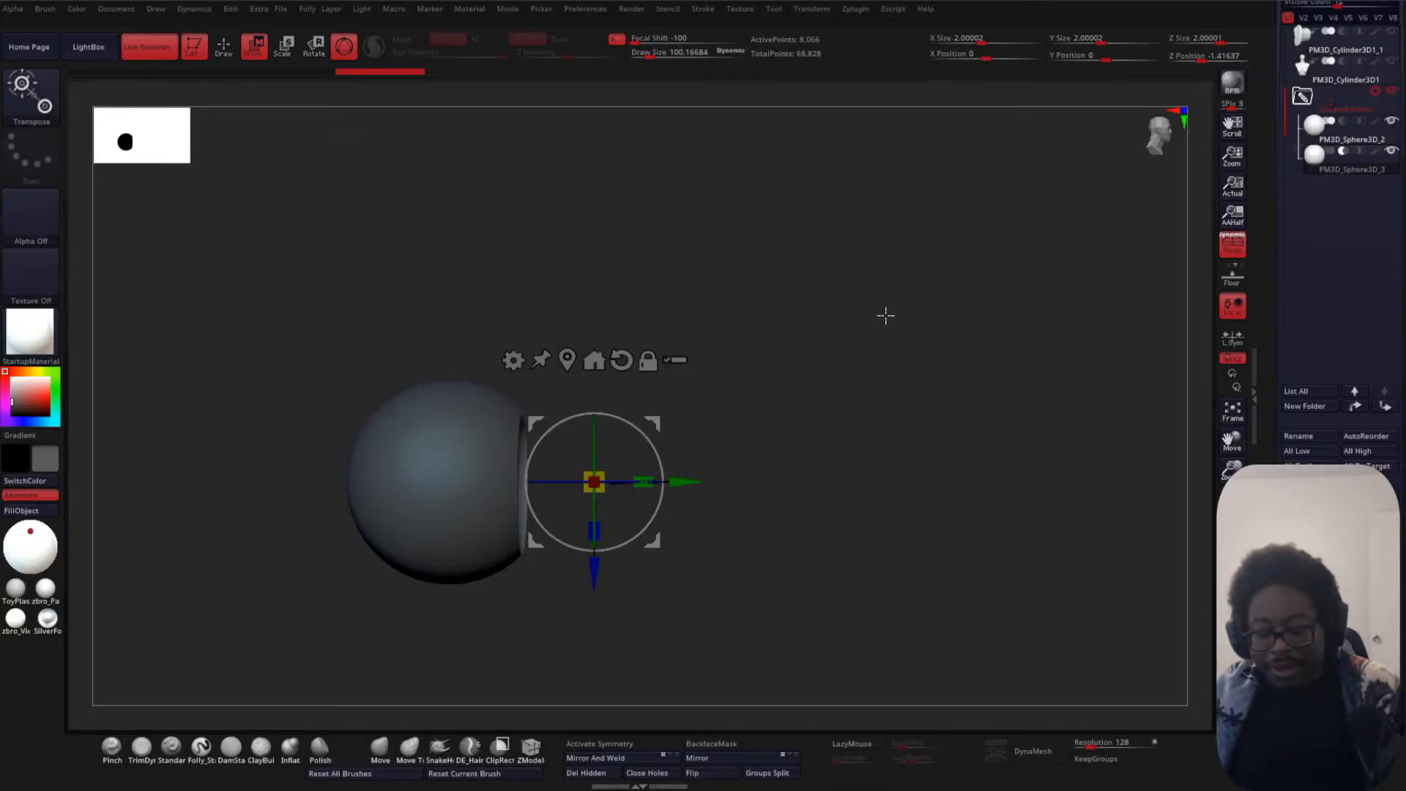
alt+drag(800, 341, 803, 237)
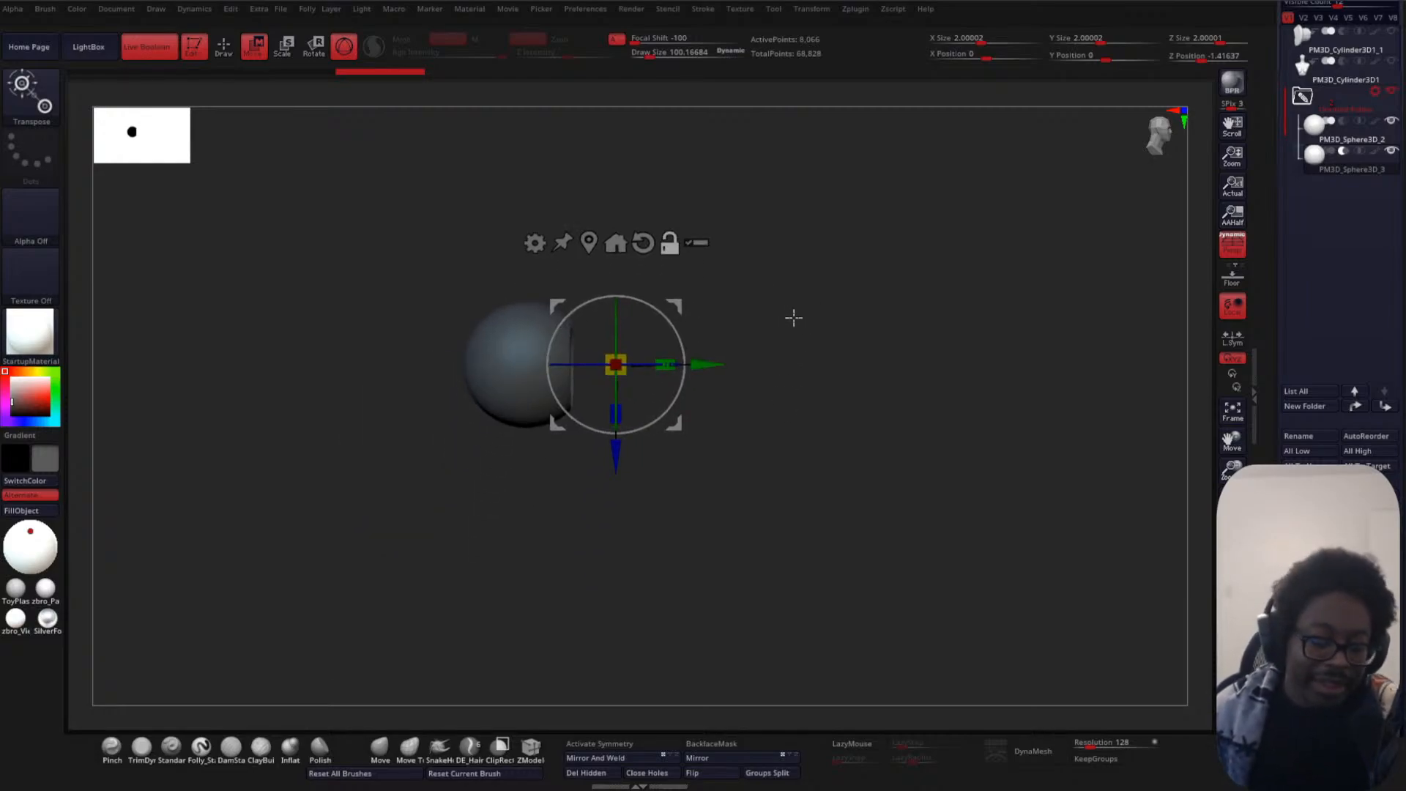
mouse_move(807, 336)
mouse_down()
mouse_move(798, 418)
mouse_move(838, 408)
mouse_move(870, 331)
mouse_move(800, 261)
mouse_move(847, 336)
mouse_move(849, 287)
mouse_move(872, 389)
mouse_move(907, 308)
mouse_move(794, 351)
mouse_move(906, 278)
mouse_move(820, 380)
mouse_move(888, 373)
mouse_move(762, 412)
mouse_move(864, 336)
mouse_move(901, 393)
mouse_move(880, 411)
mouse_move(890, 342)
mouse_up()
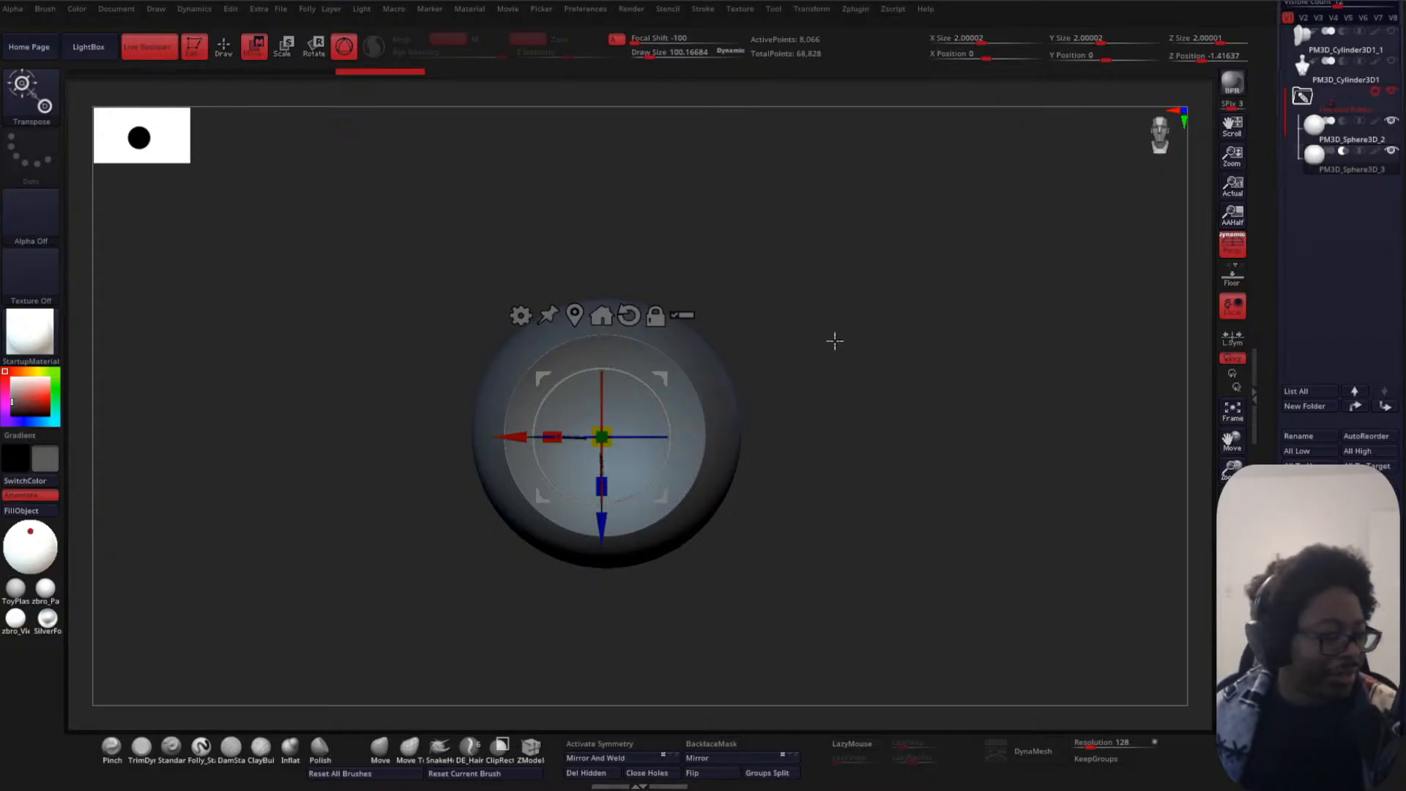
drag(854, 350, 877, 389)
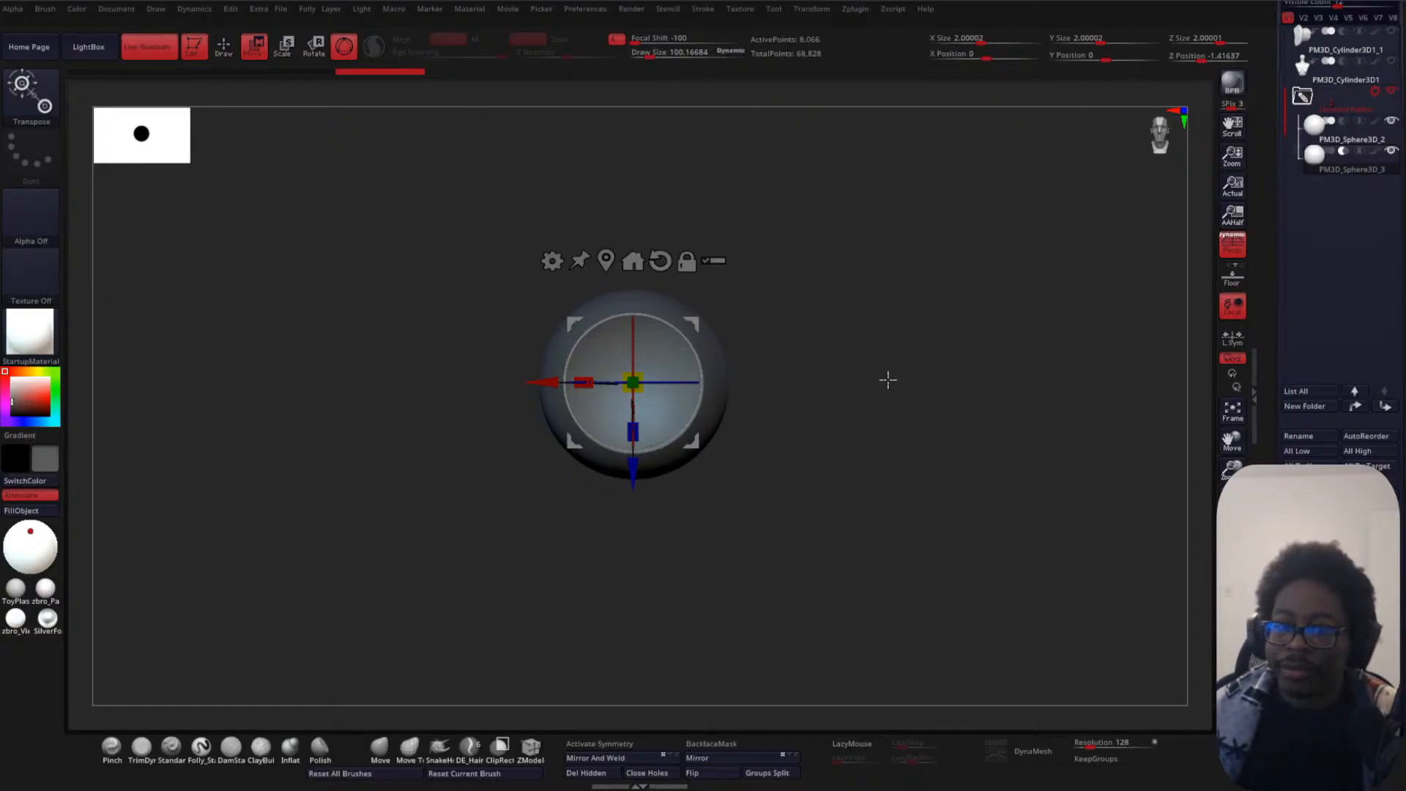
drag(887, 379, 936, 358)
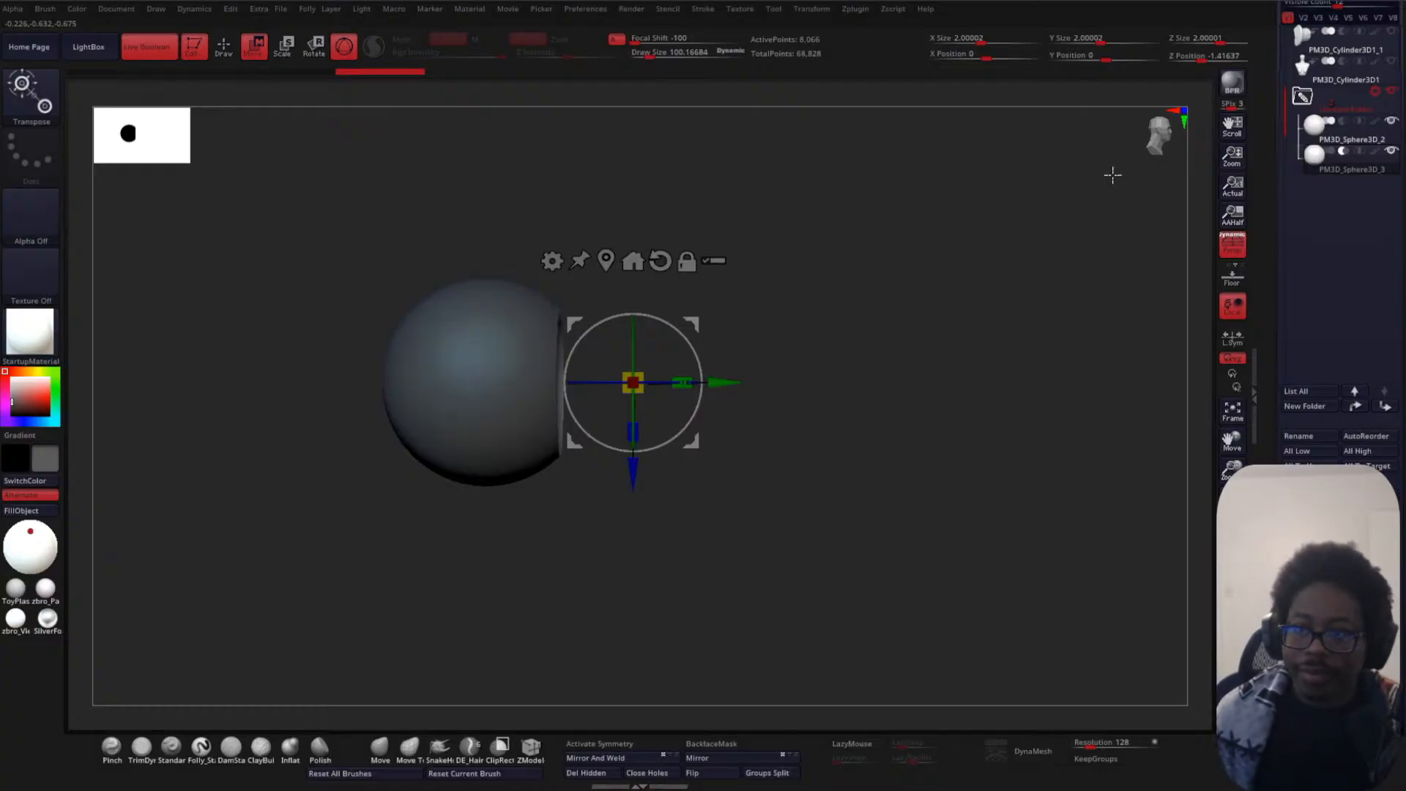
alt+drag(854, 308, 807, 267)
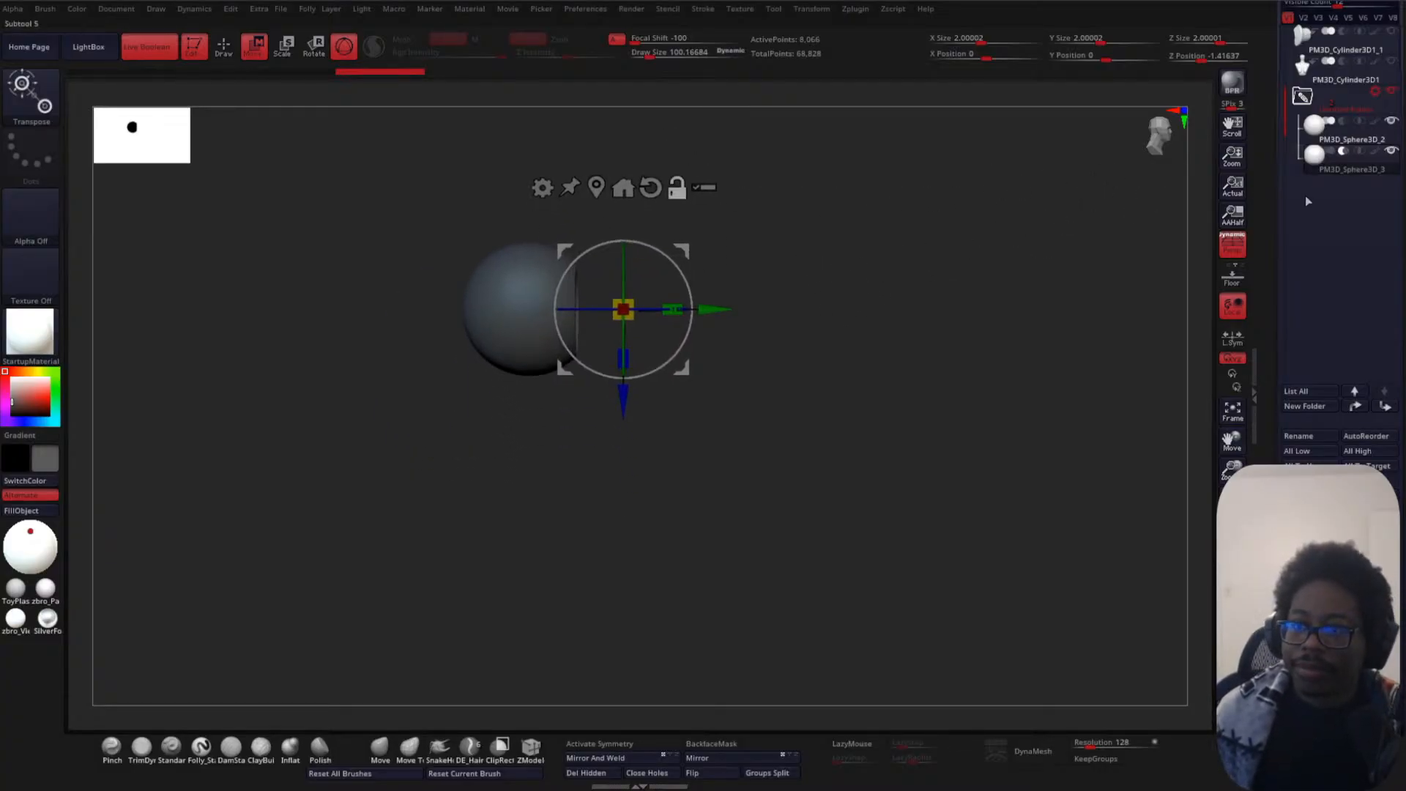
- Add a cube subtool and choose the ZModeler brush with the wireframe displayed
click(1367, 521)
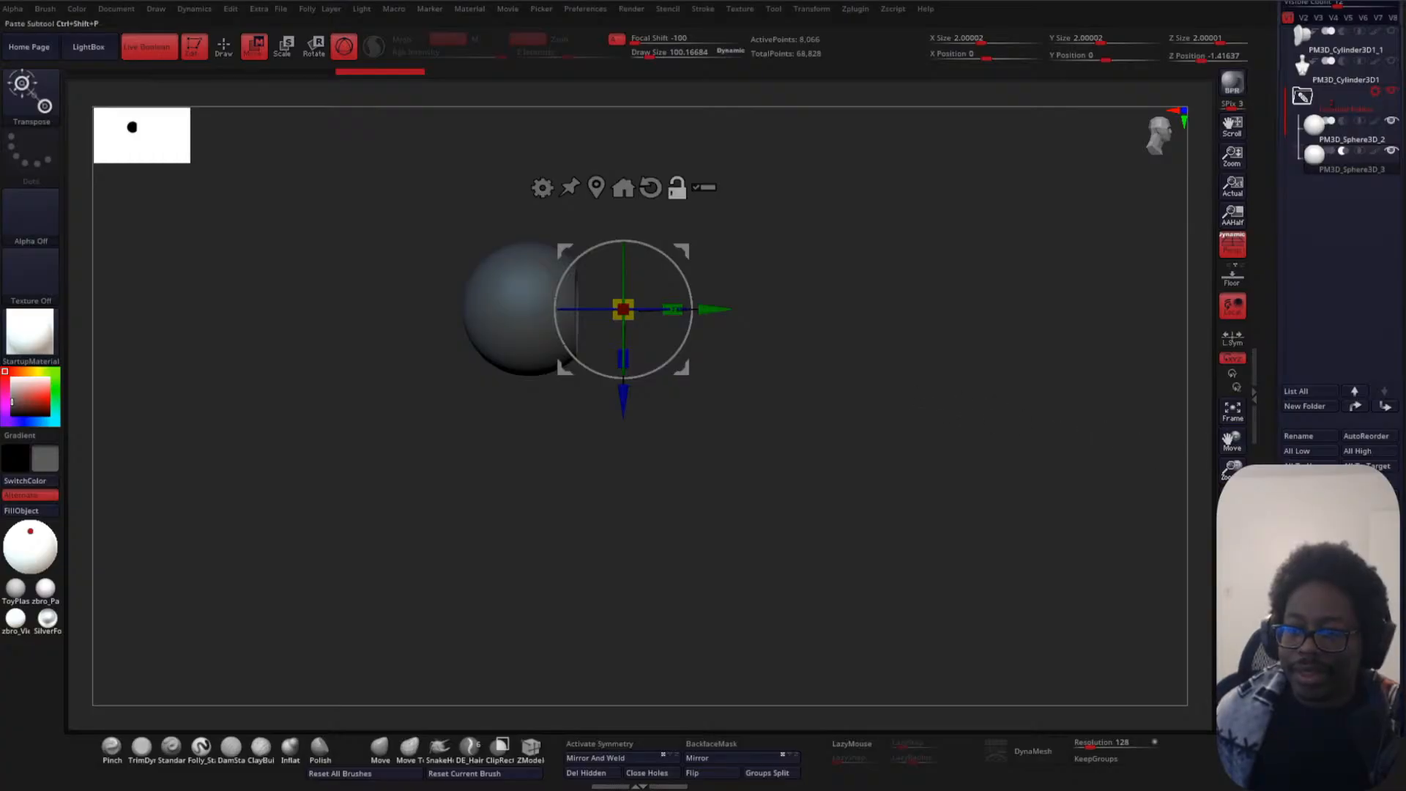
click(1367, 521)
click(877, 575)
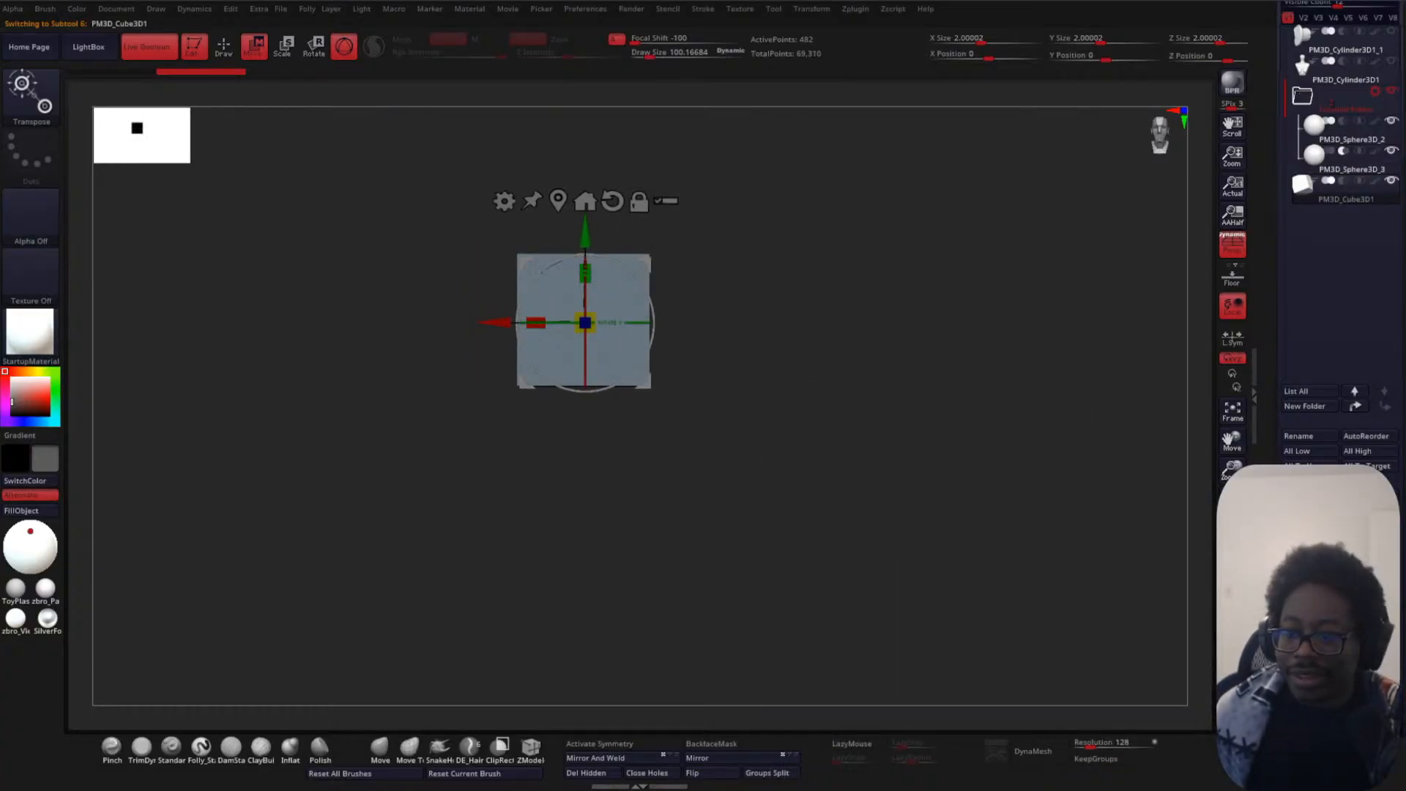
scroll(1318, 293, down, 10)
click(530, 748)
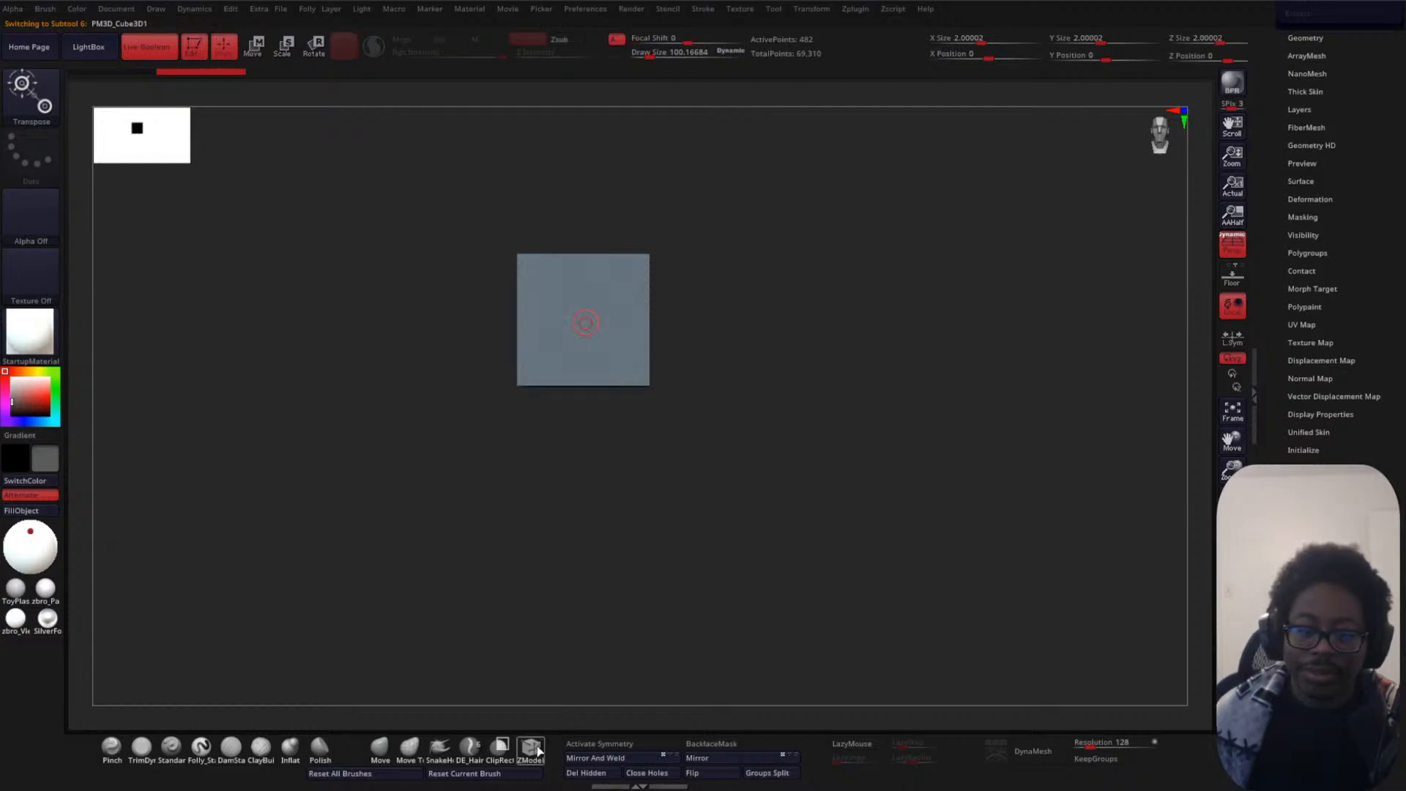
mouse_move(824, 274)
alt+mouse_down()
mouse_move(837, 334)
mouse_move(824, 308)
alt+mouse_up()
key(shift+f)
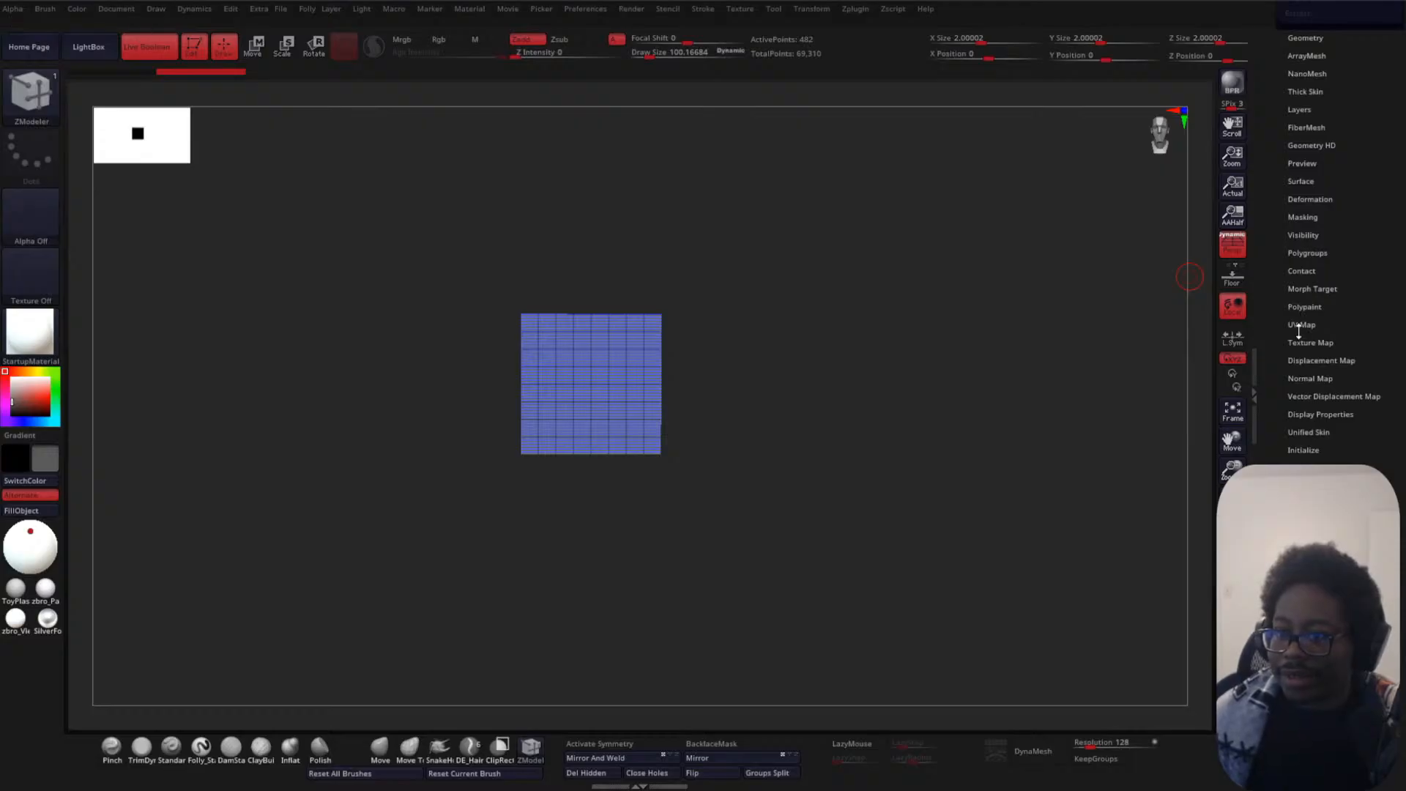
- Initialize the new subtool as a small cube with one polygon per side and isolate it from the spheres
click(1307, 451)
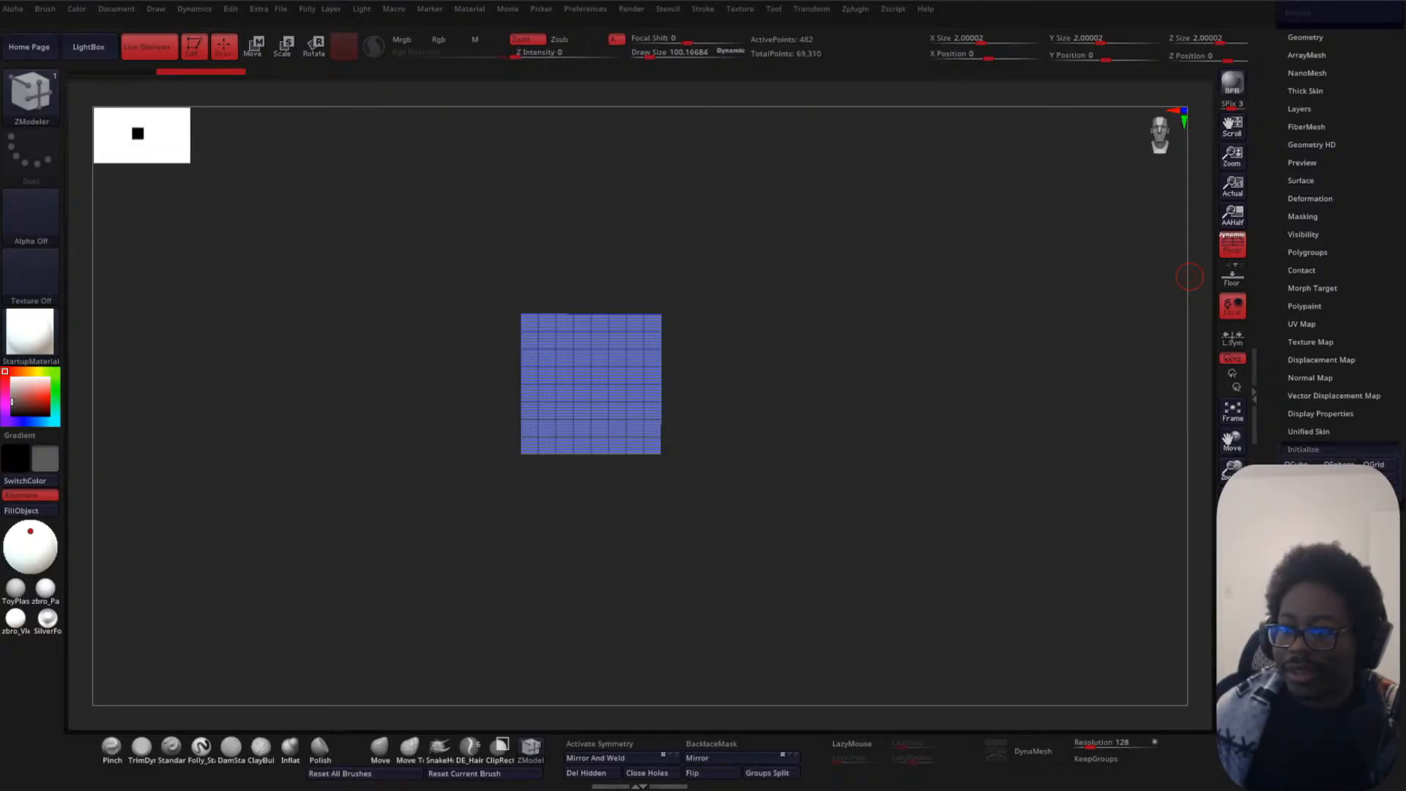
click(1339, 463)
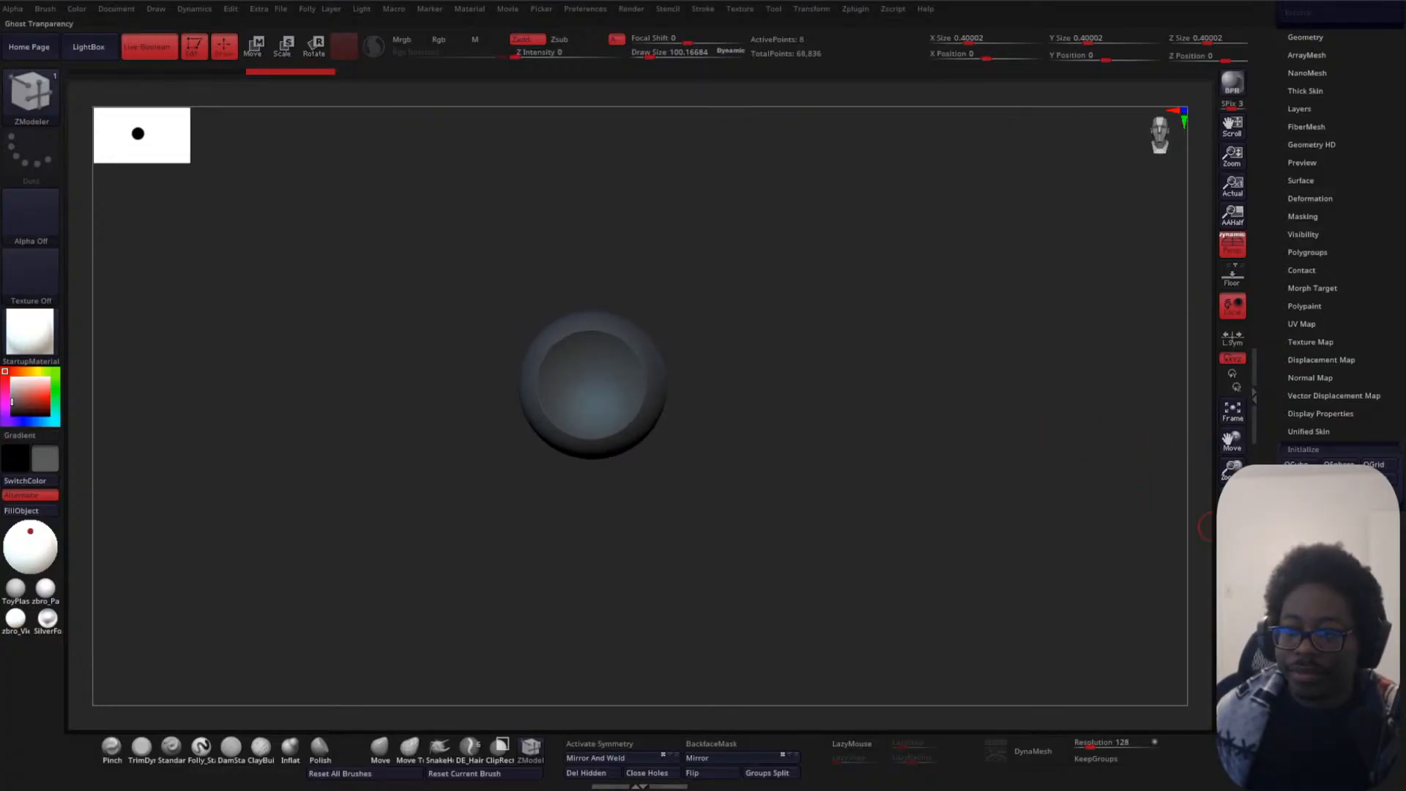
click(1232, 615)
alt+drag(991, 465, 810, 556)
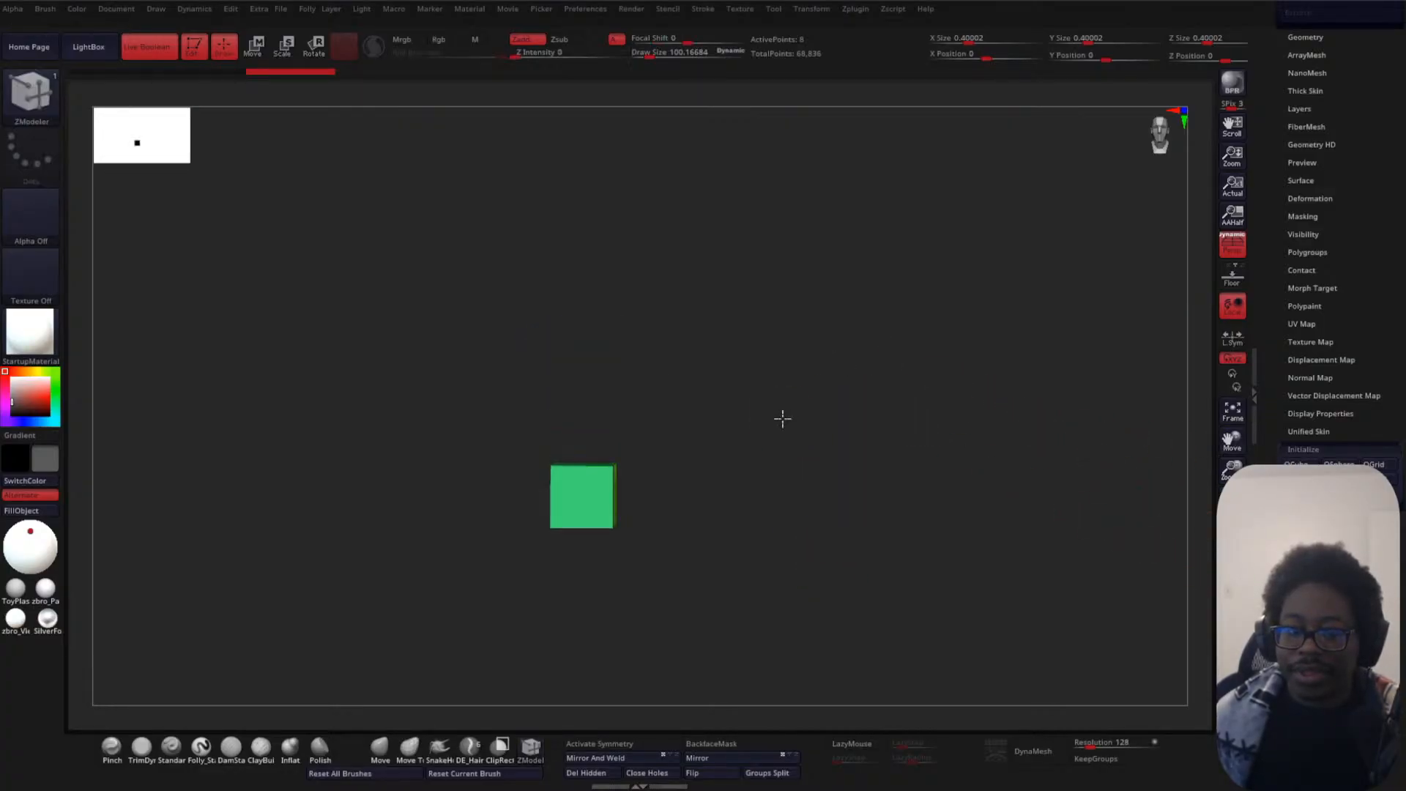
shift+drag(782, 417, 802, 388)
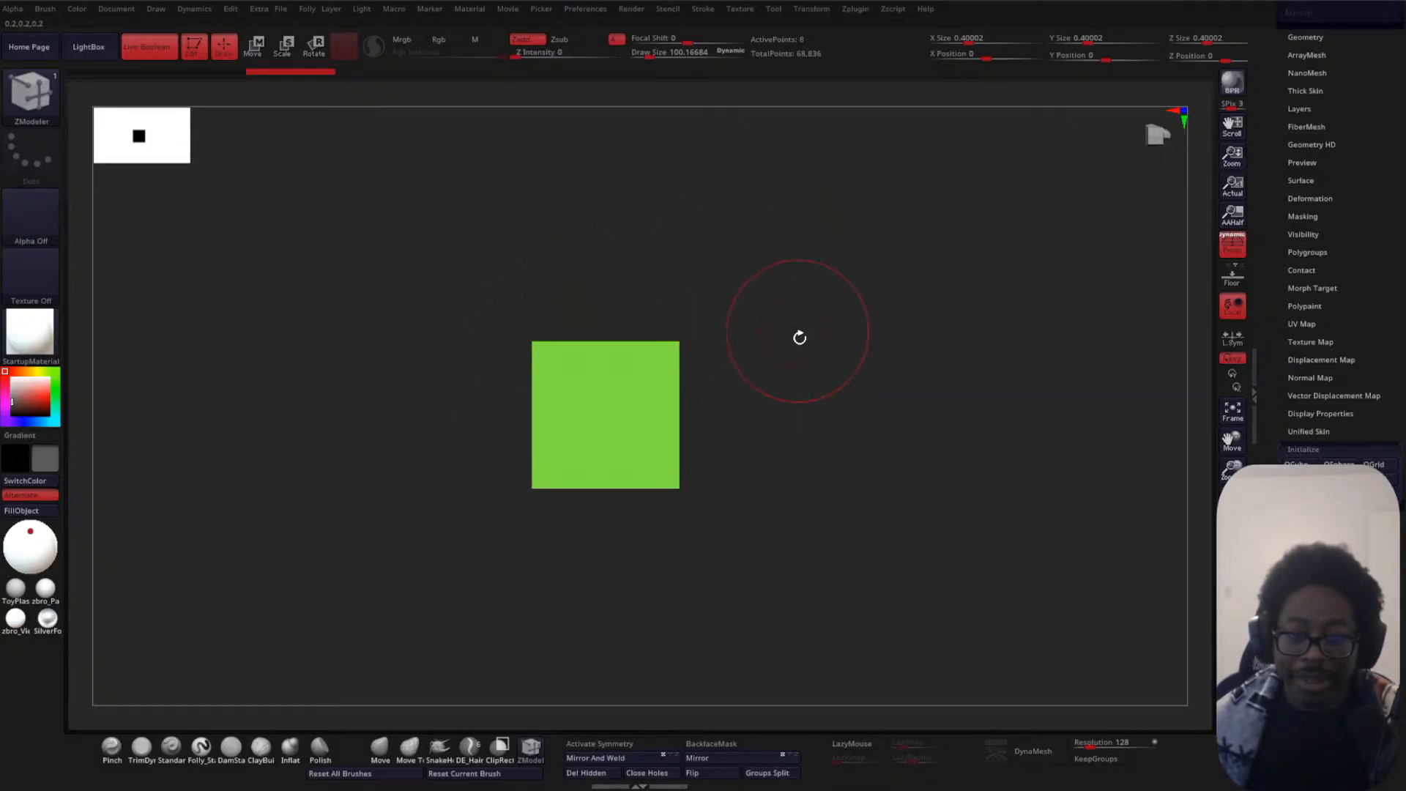
- Set ZModeler's polygon action to Extrude and extrude side and bottom faces of the cube into a stepped block
mouse_move(798, 336)
mouse_down()
mouse_move(816, 345)
mouse_move(772, 351)
mouse_move(801, 325)
mouse_up()
alt+drag(801, 325, 766, 446)
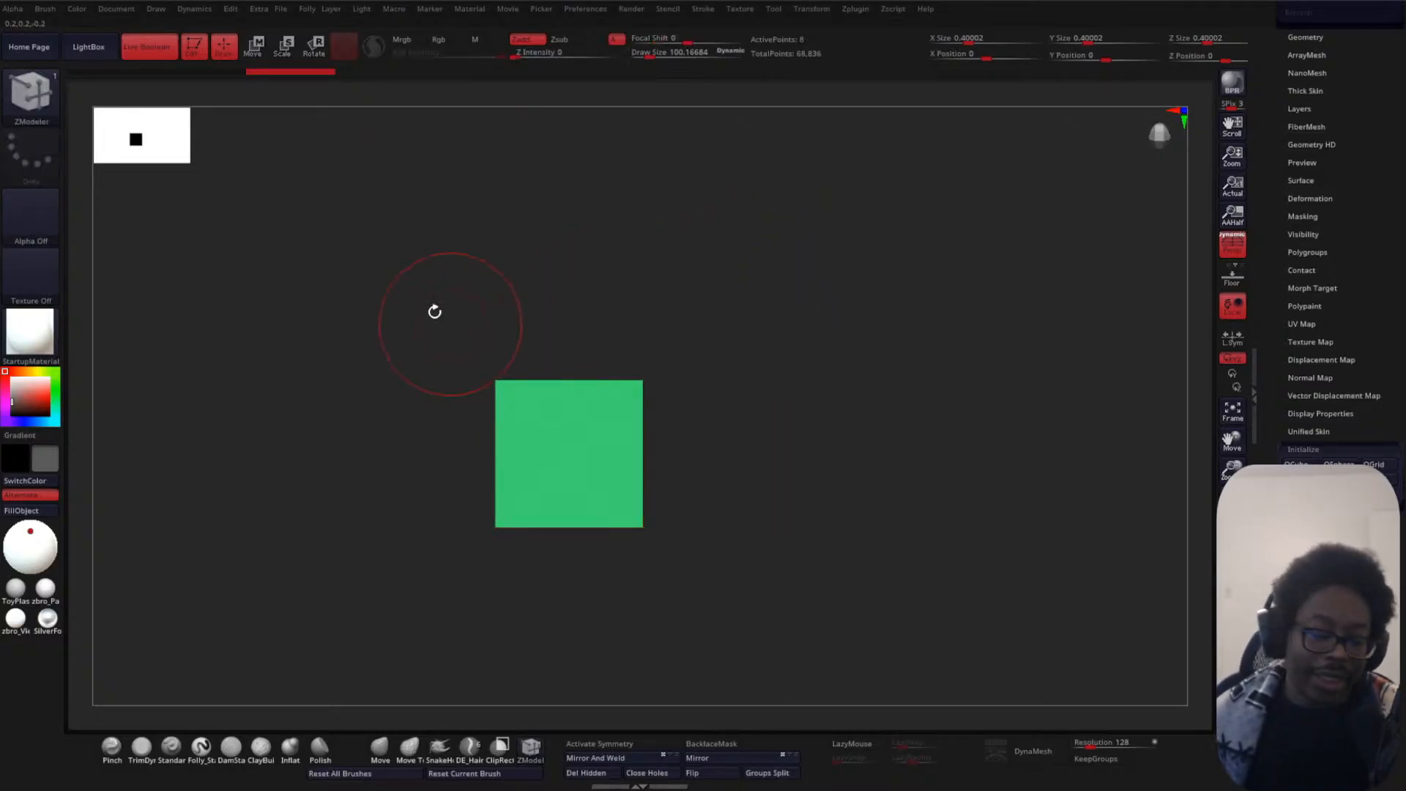
alt+drag(754, 322, 748, 279)
mouse_move(748, 279)
alt+mouse_down()
mouse_move(736, 418)
mouse_move(691, 307)
mouse_move(674, 368)
alt+mouse_up()
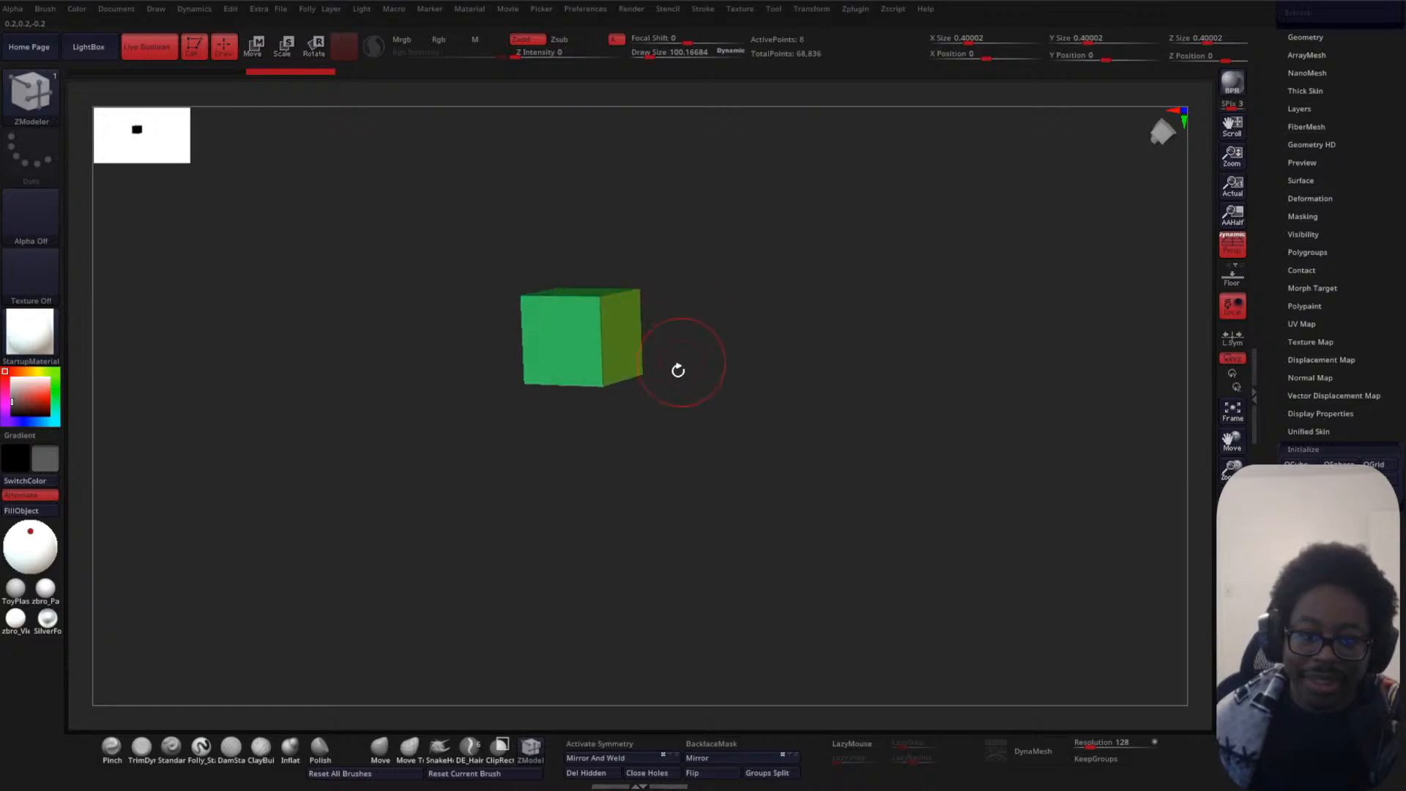
key(space)
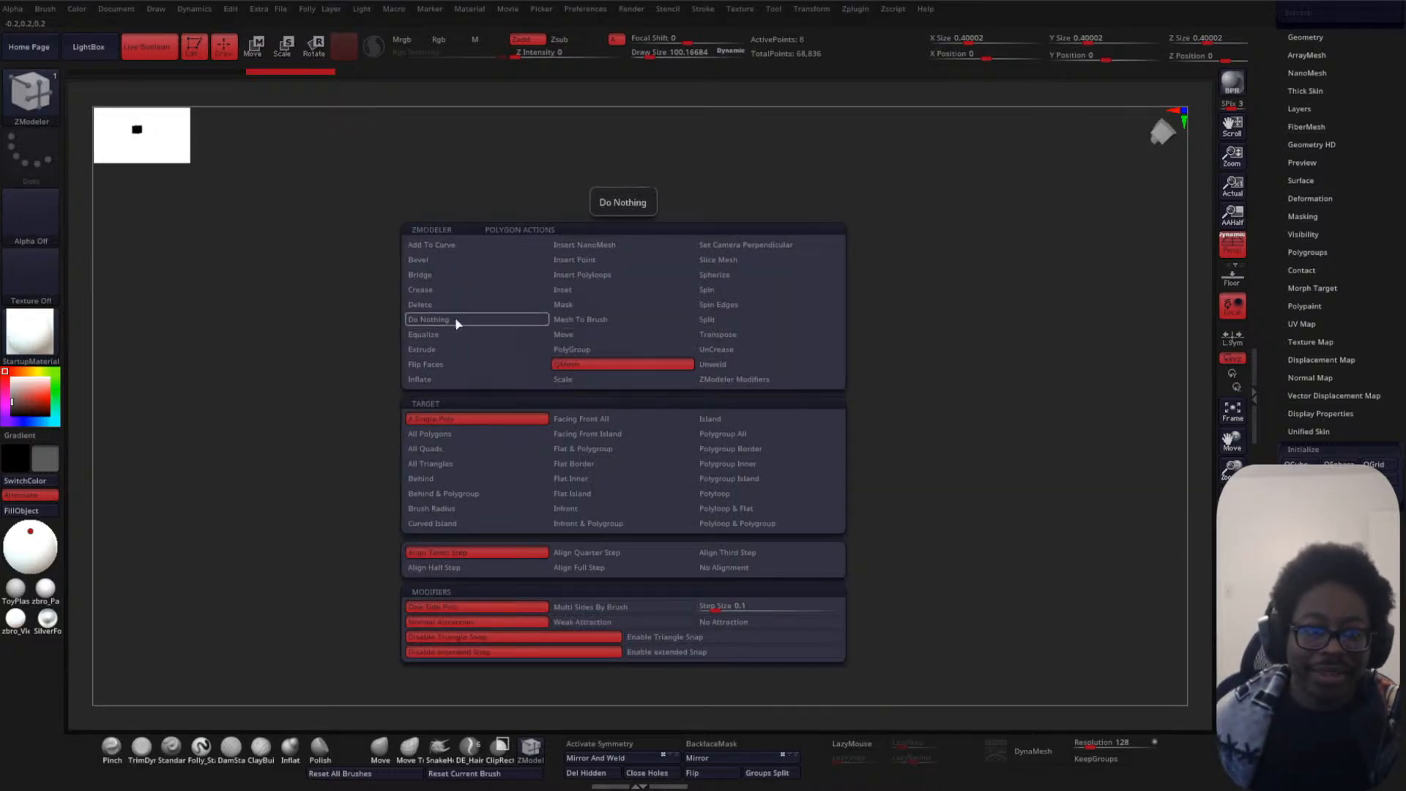
click(433, 355)
drag(641, 333, 753, 381)
shift+drag(733, 440, 625, 387)
drag(656, 440, 675, 314)
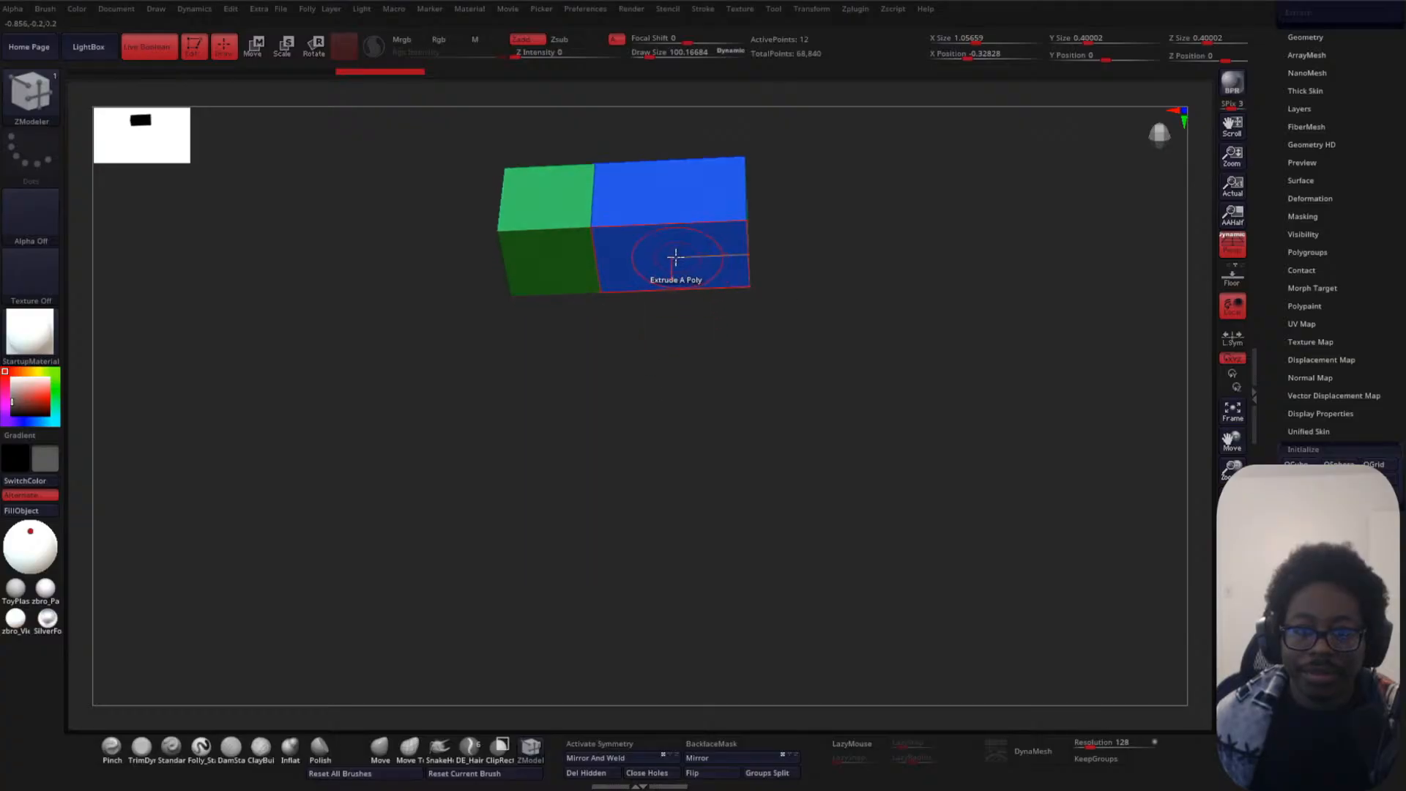
drag(675, 257, 665, 559)
alt+drag(840, 443, 916, 417)
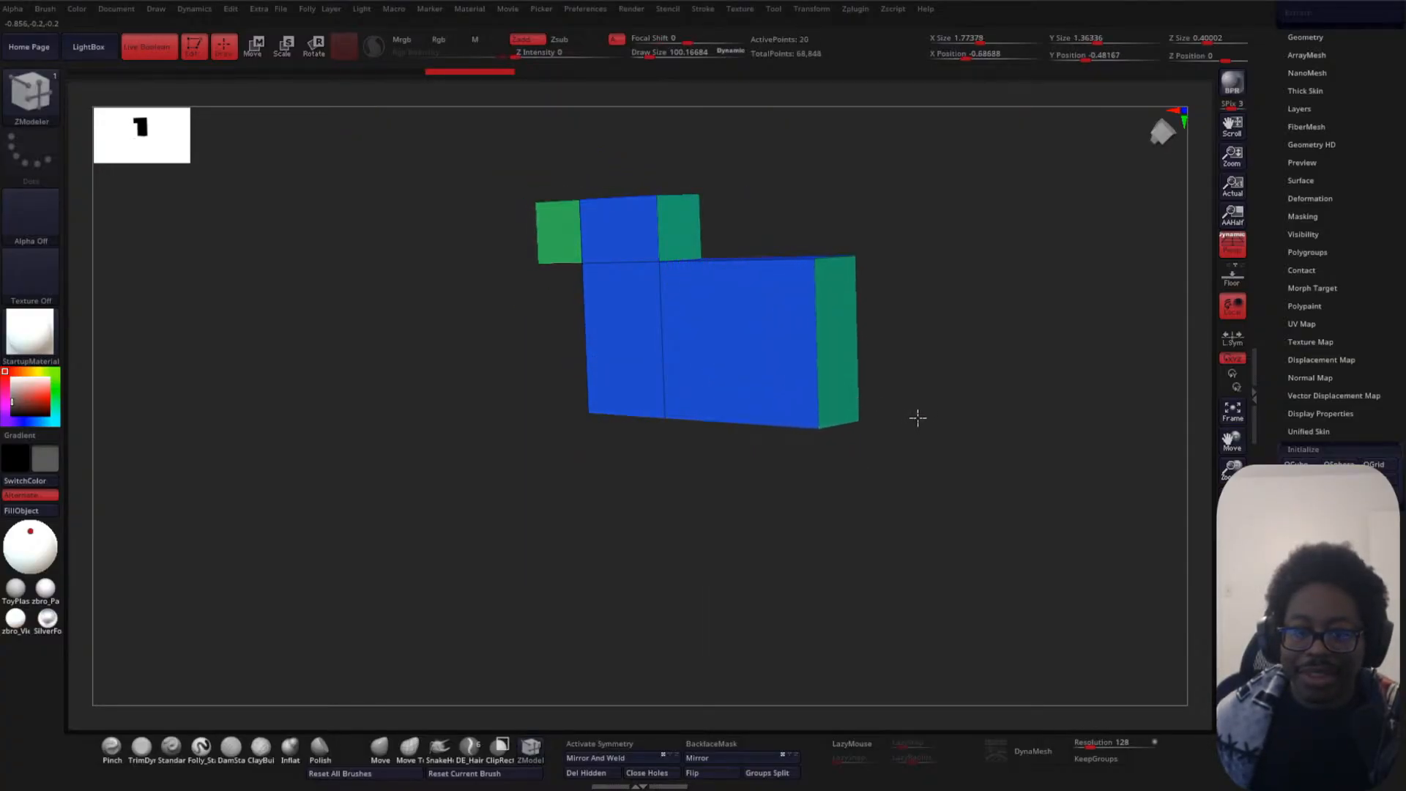
- Widen the stepped block sideways and insert an edge loop through its wide section with ZModeler
alt+drag(695, 496, 654, 543)
drag(837, 253, 855, 282)
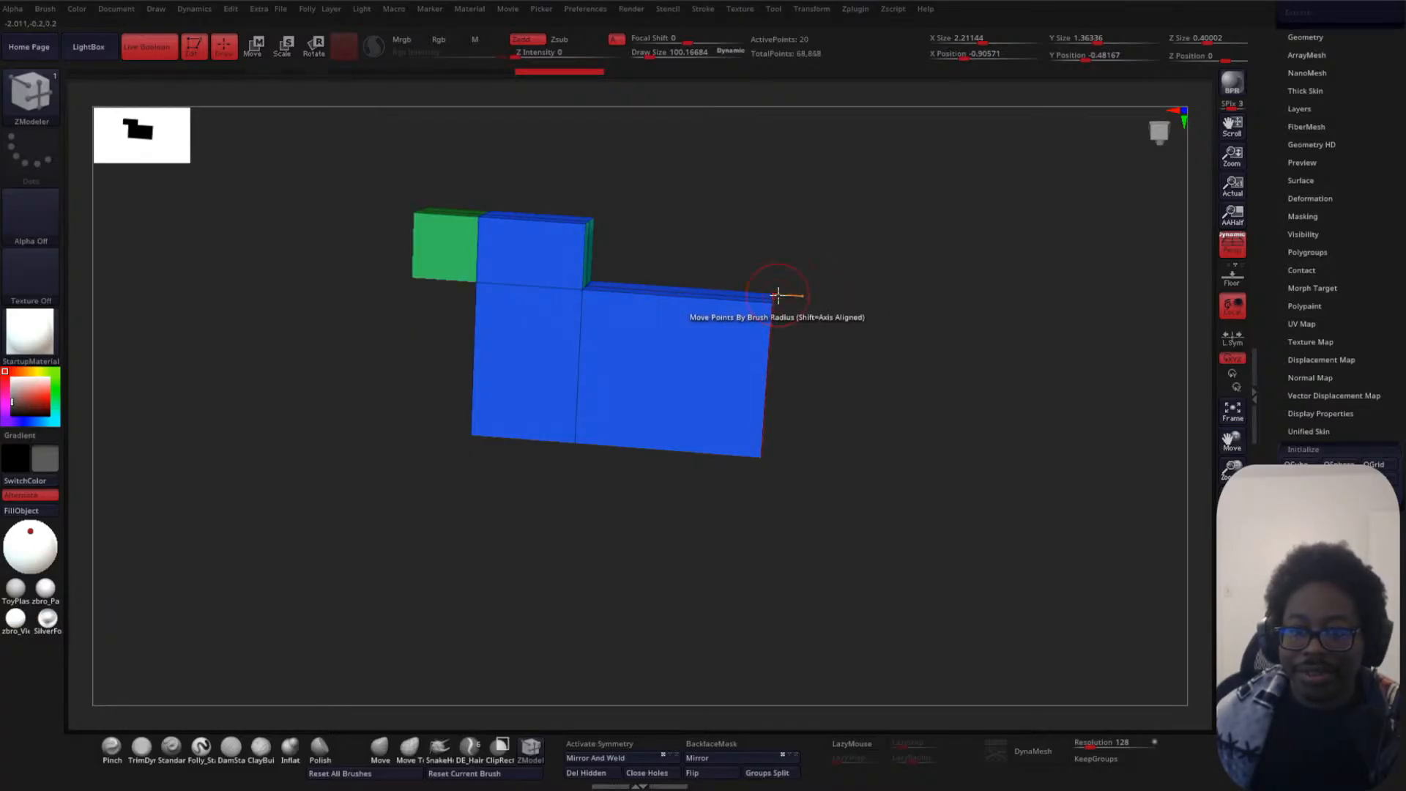
drag(804, 310, 725, 586)
click(676, 299)
- Extrude the outer section downward into a leg and, below an inserted edge loop, extrude its end sideways beneath the block as a long bar
drag(837, 389, 811, 445)
click(680, 448)
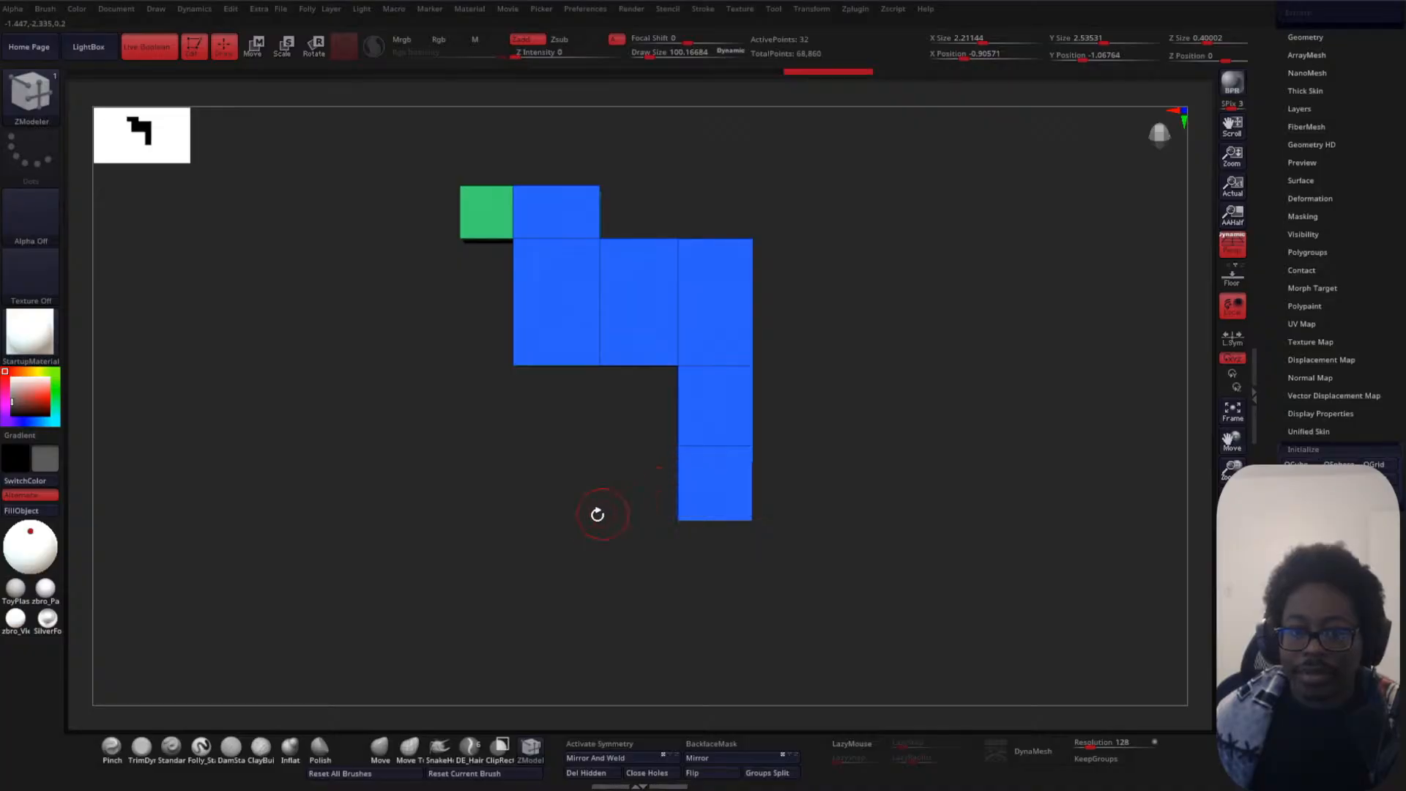
drag(596, 508, 316, 546)
shift+drag(561, 537, 619, 494)
ctrl+right_drag(893, 498, 883, 340)
alt+right_drag(884, 340, 832, 349)
alt+right_drag(753, 409, 788, 326)
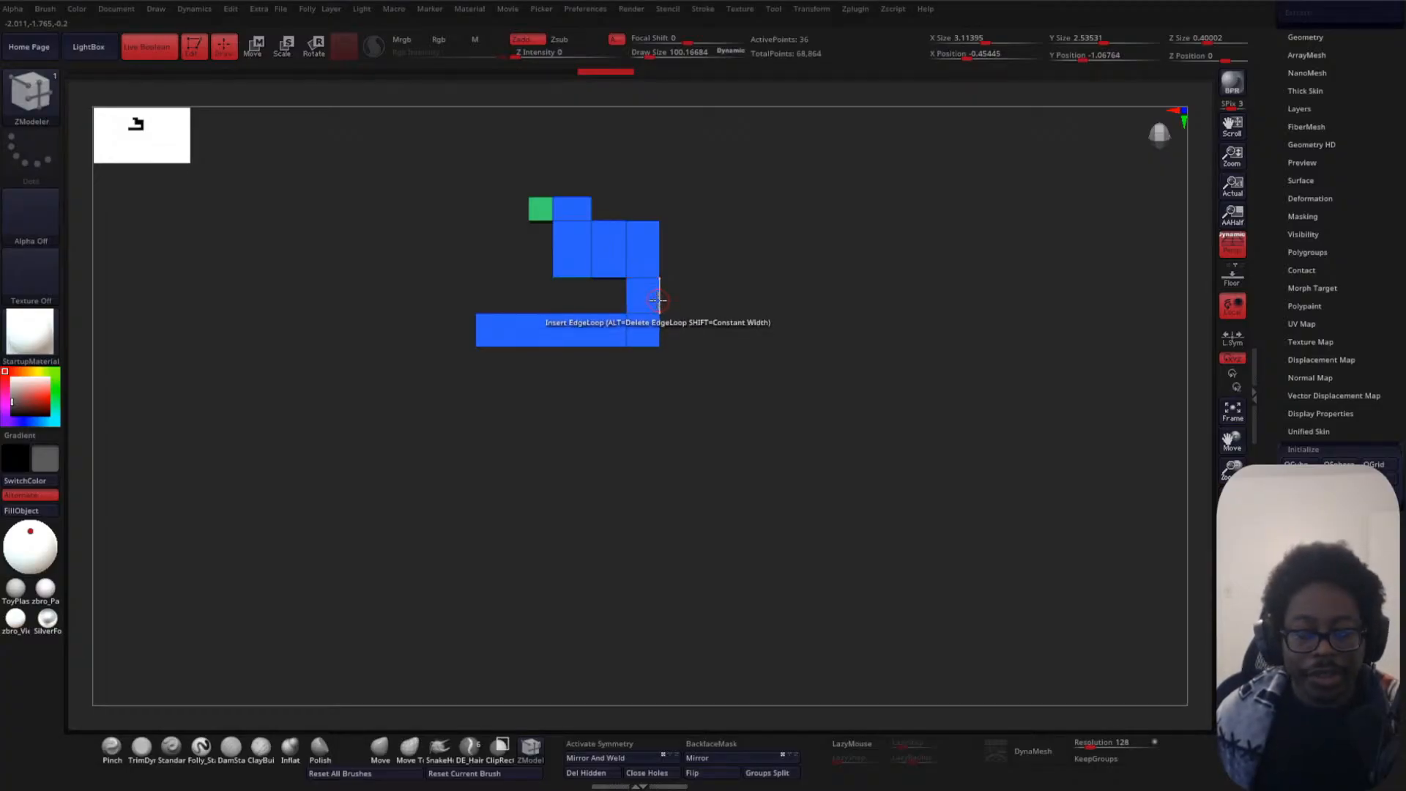
ctrl+right_drag(753, 358, 715, 367)
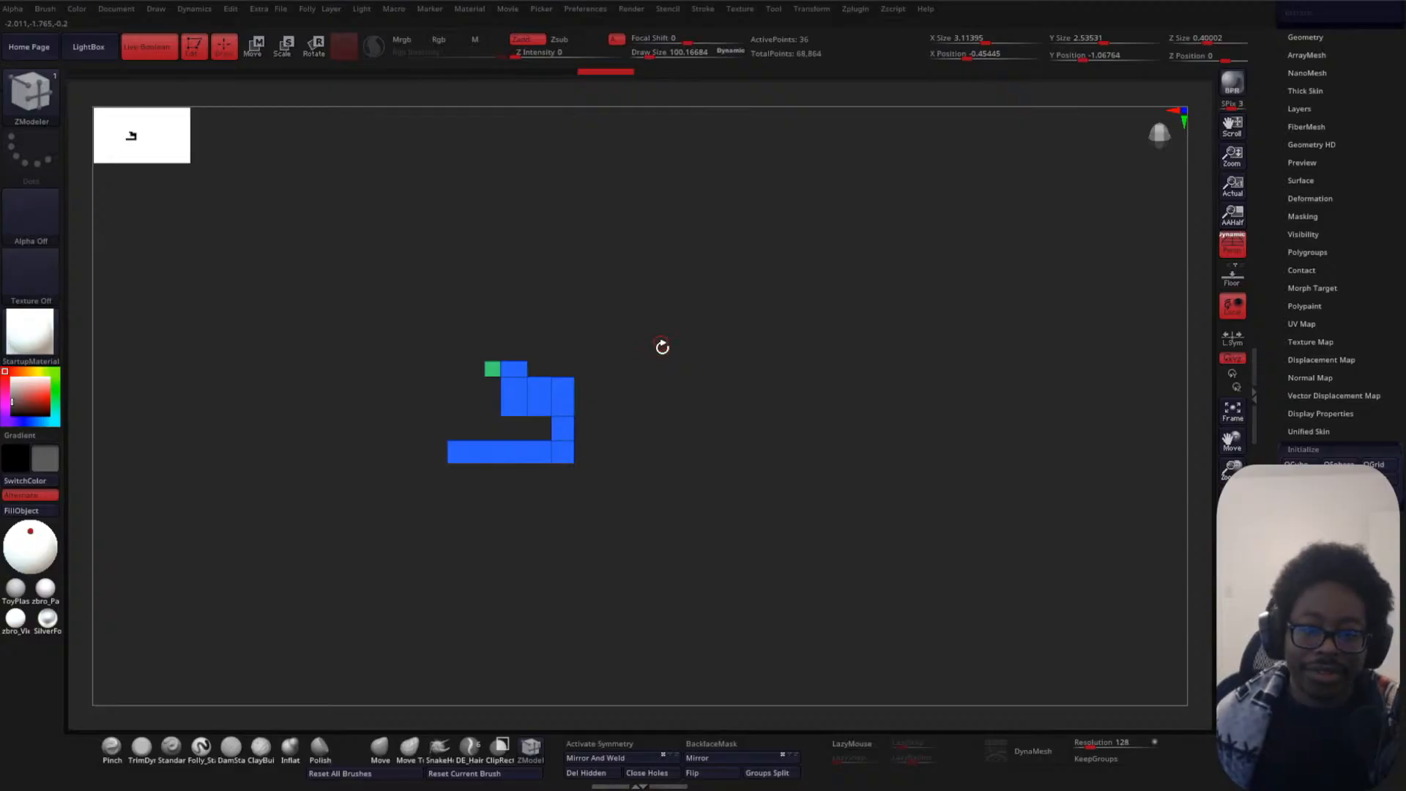
ctrl+right_drag(662, 347, 675, 455)
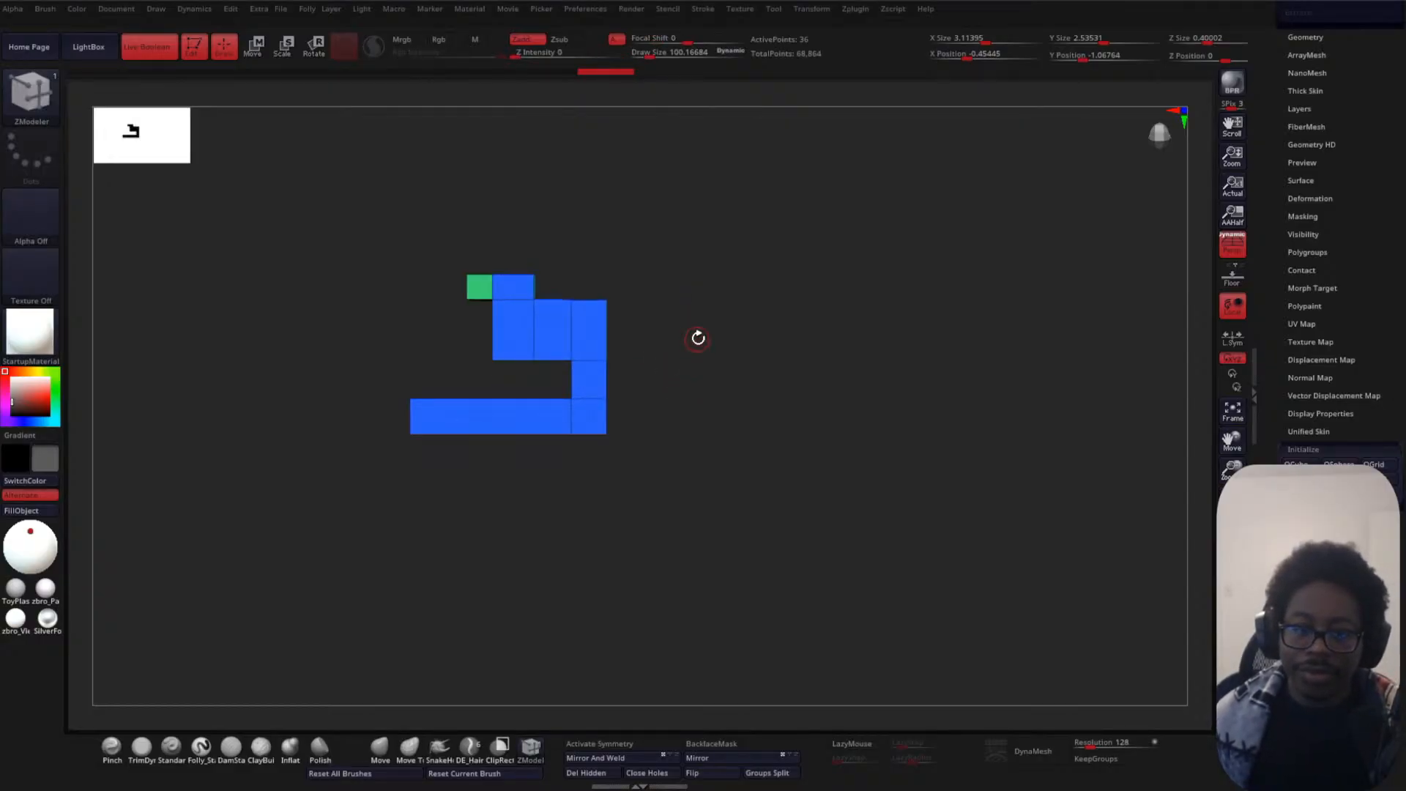
ctrl+right_drag(697, 336, 737, 270)
ctrl+right_drag(725, 333, 552, 227)
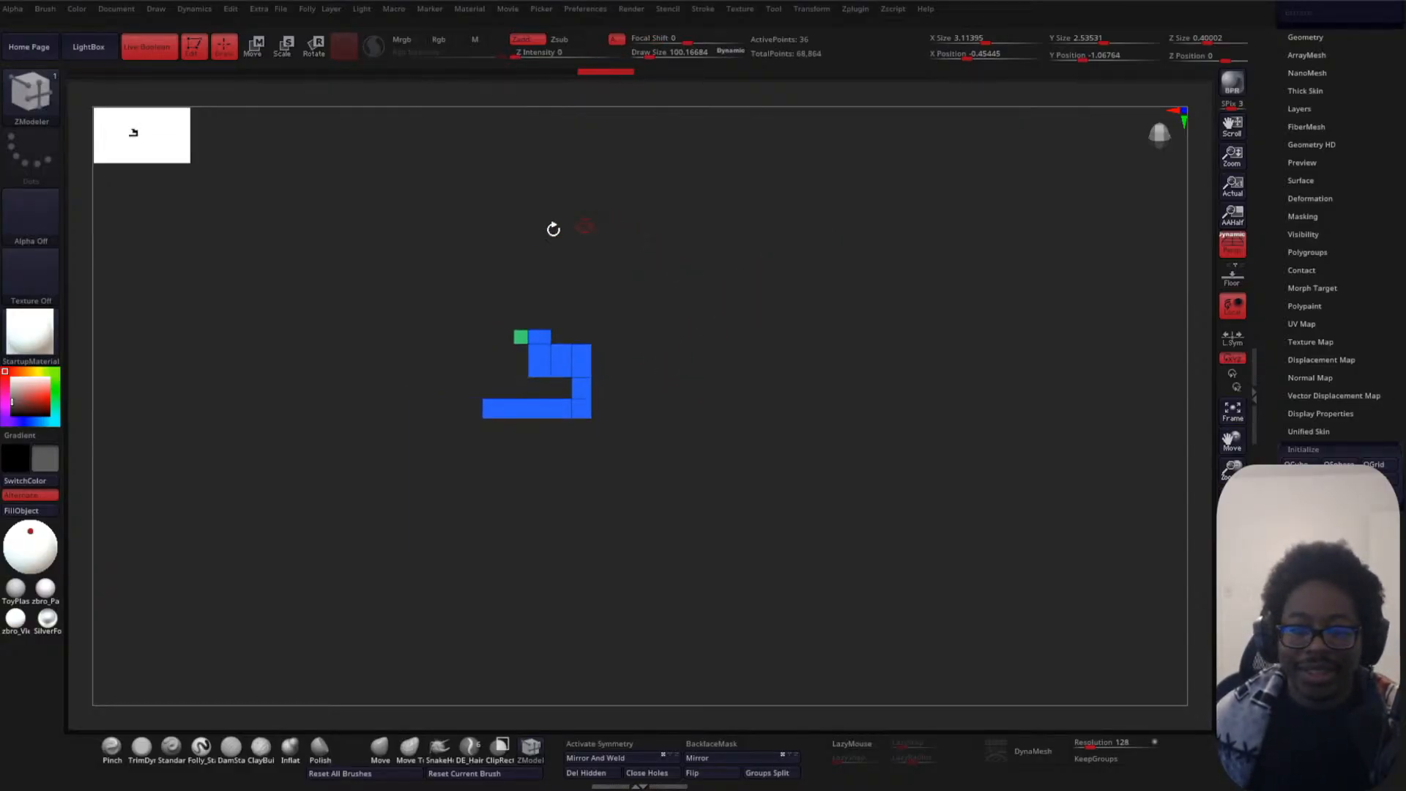
ctrl+right_drag(741, 295, 716, 383)
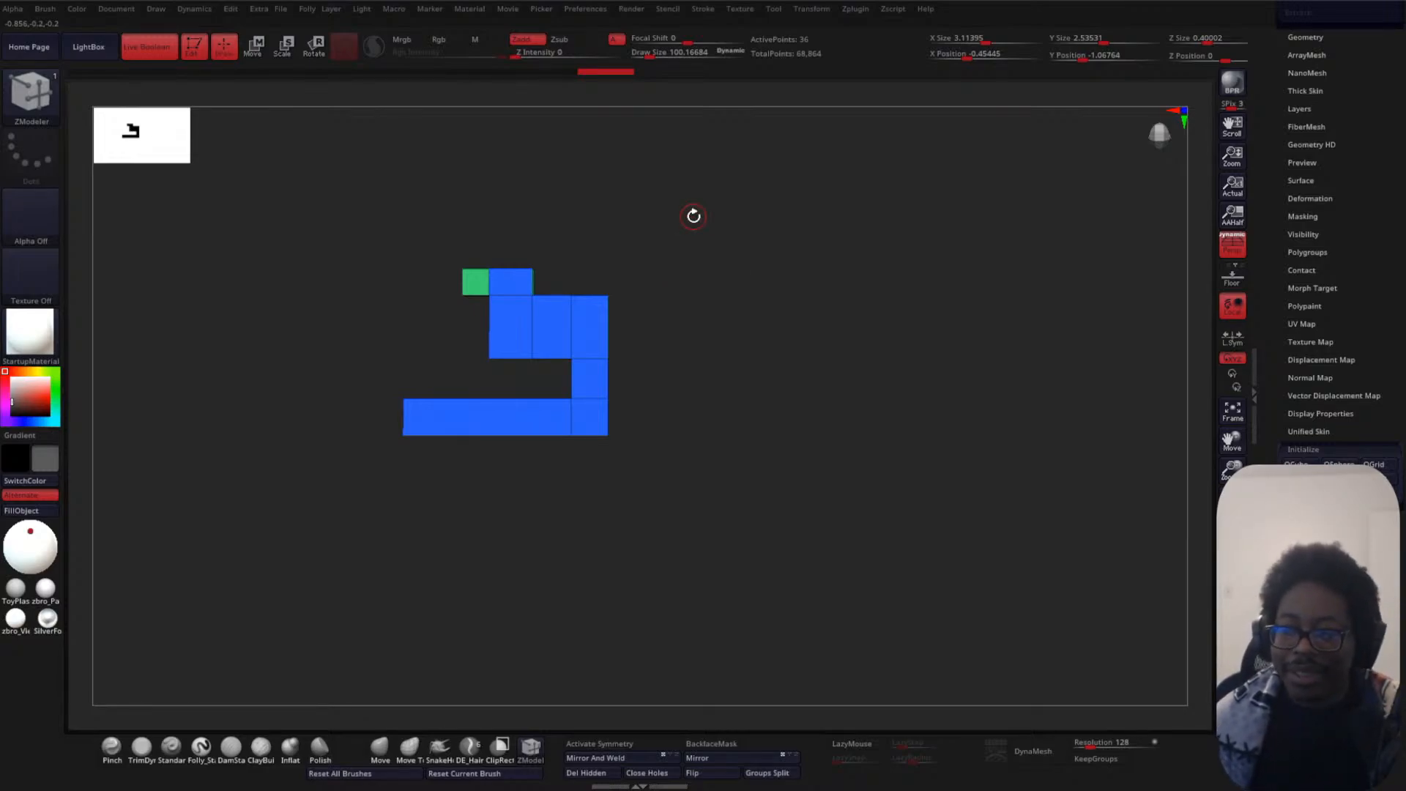
alt+drag(744, 301, 736, 288)
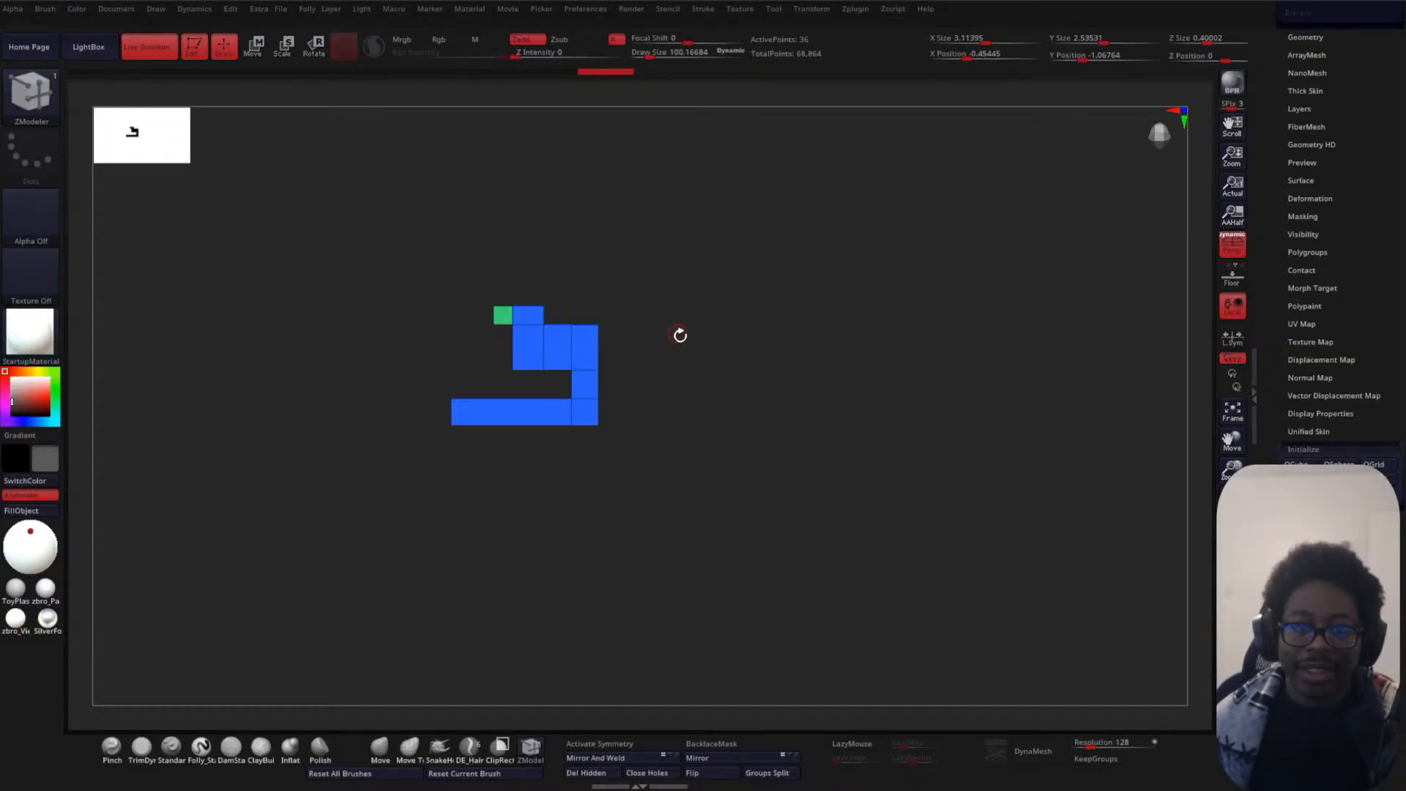
mouse_move(732, 347)
mouse_down()
mouse_move(787, 346)
mouse_move(770, 400)
mouse_move(735, 361)
mouse_move(797, 359)
mouse_move(744, 358)
mouse_up()
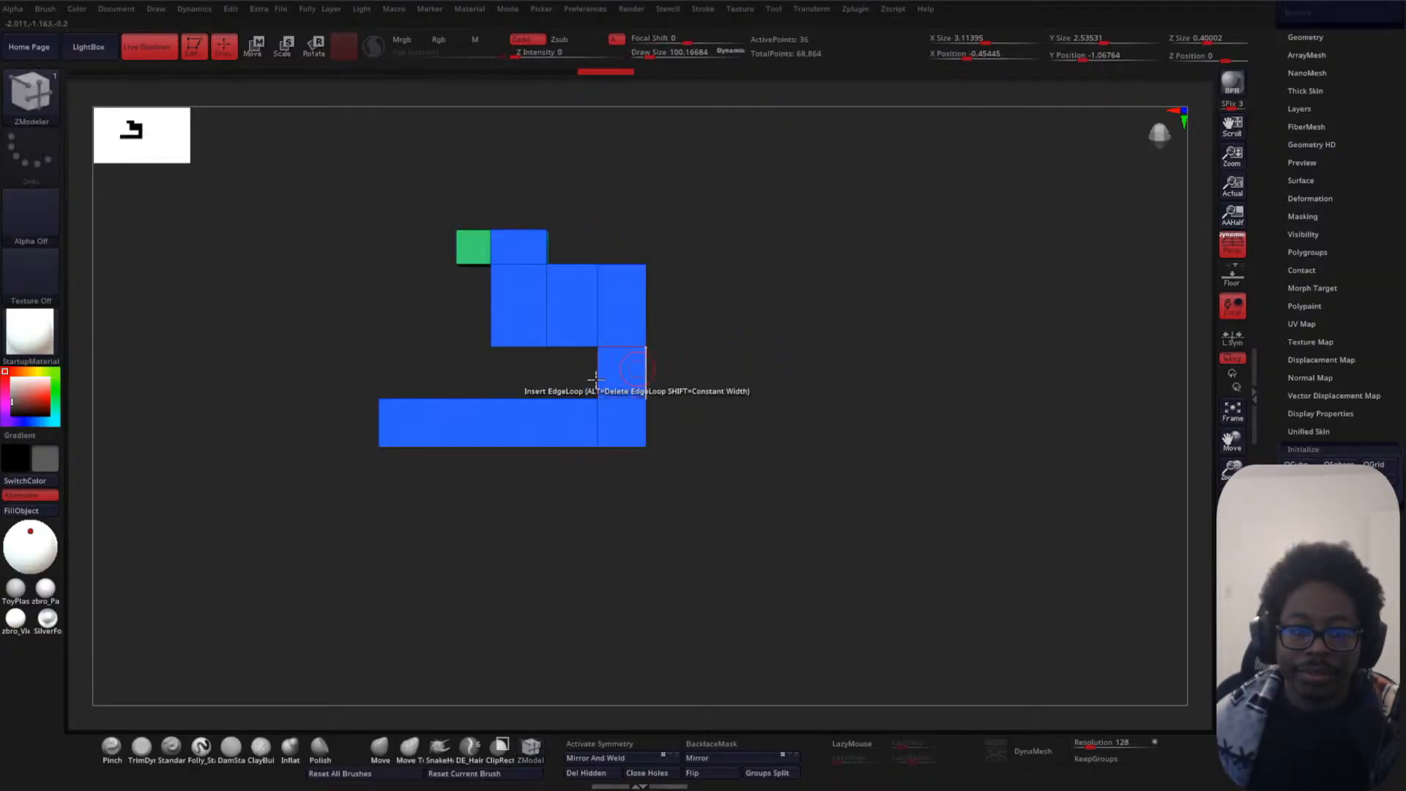
- Insert an edge loop near the free end of the long bar and extrude that end upward into a tall column
click(453, 400)
drag(323, 498, 374, 52)
shift+drag(392, 504, 410, 505)
ctrl+right_drag(776, 377, 863, 303)
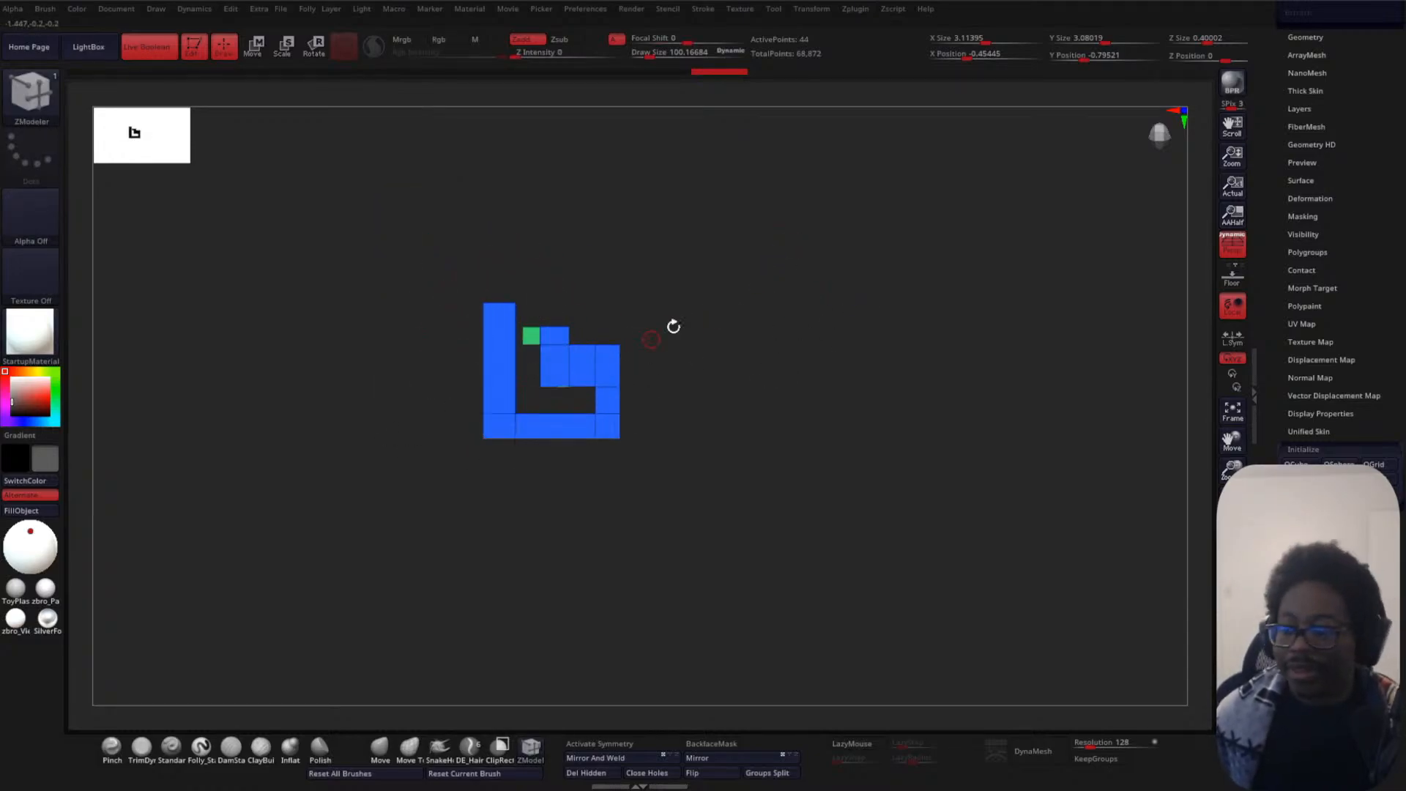
ctrl+right_drag(714, 311, 762, 387)
alt+right_drag(868, 287, 803, 386)
right_drag(759, 339, 705, 344)
alt+right_drag(663, 448, 726, 301)
ctrl+right_drag(701, 348, 699, 330)
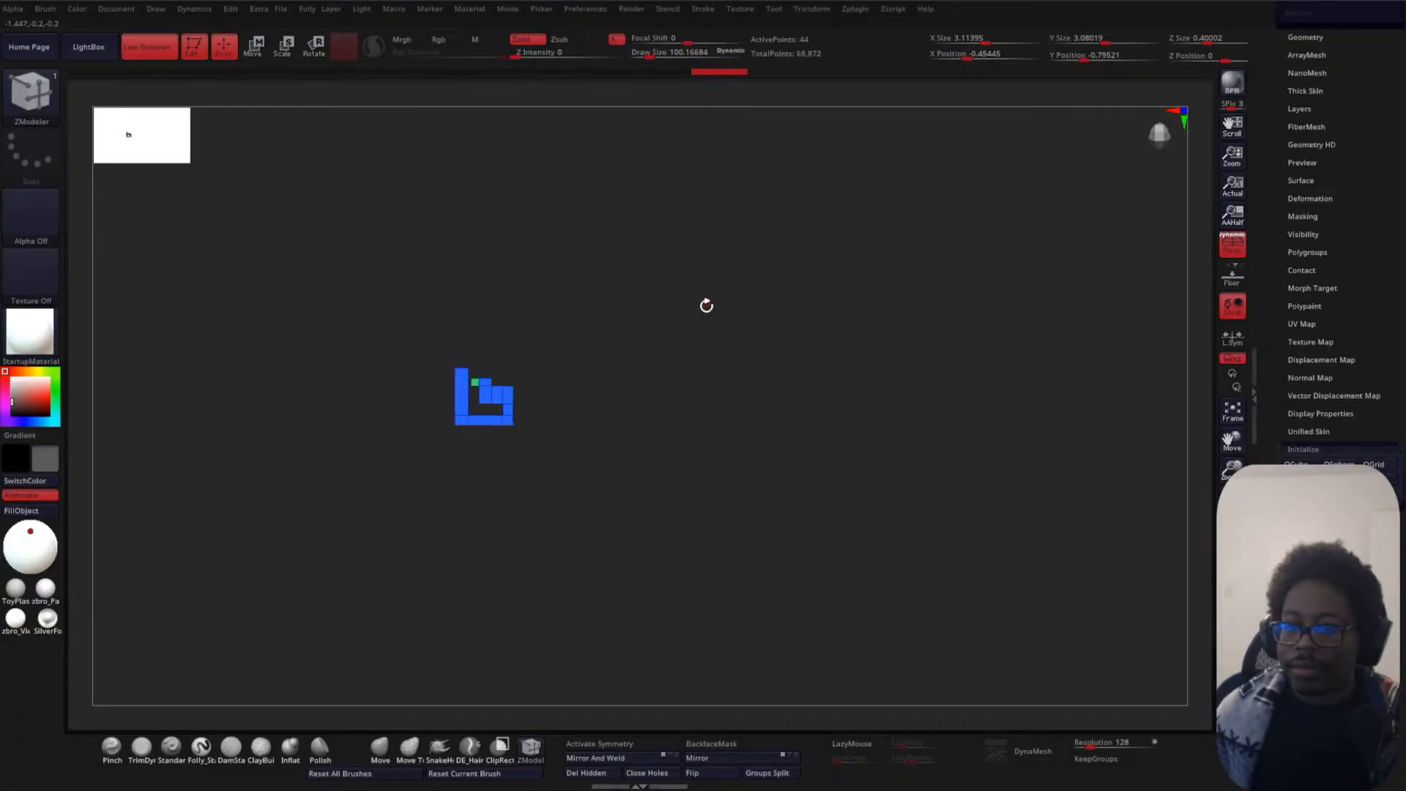
alt+drag(707, 304, 777, 302)
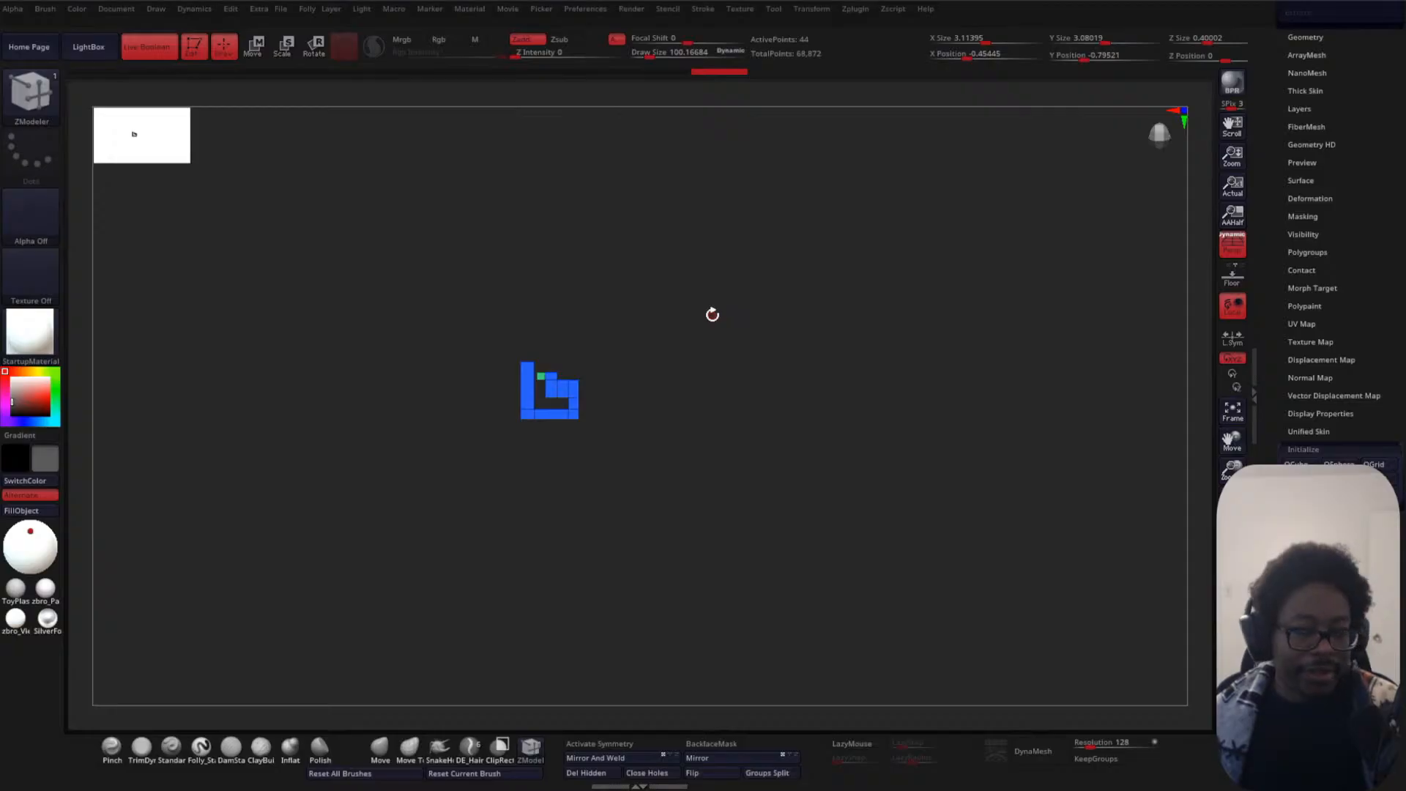
alt+drag(692, 306, 590, 331)
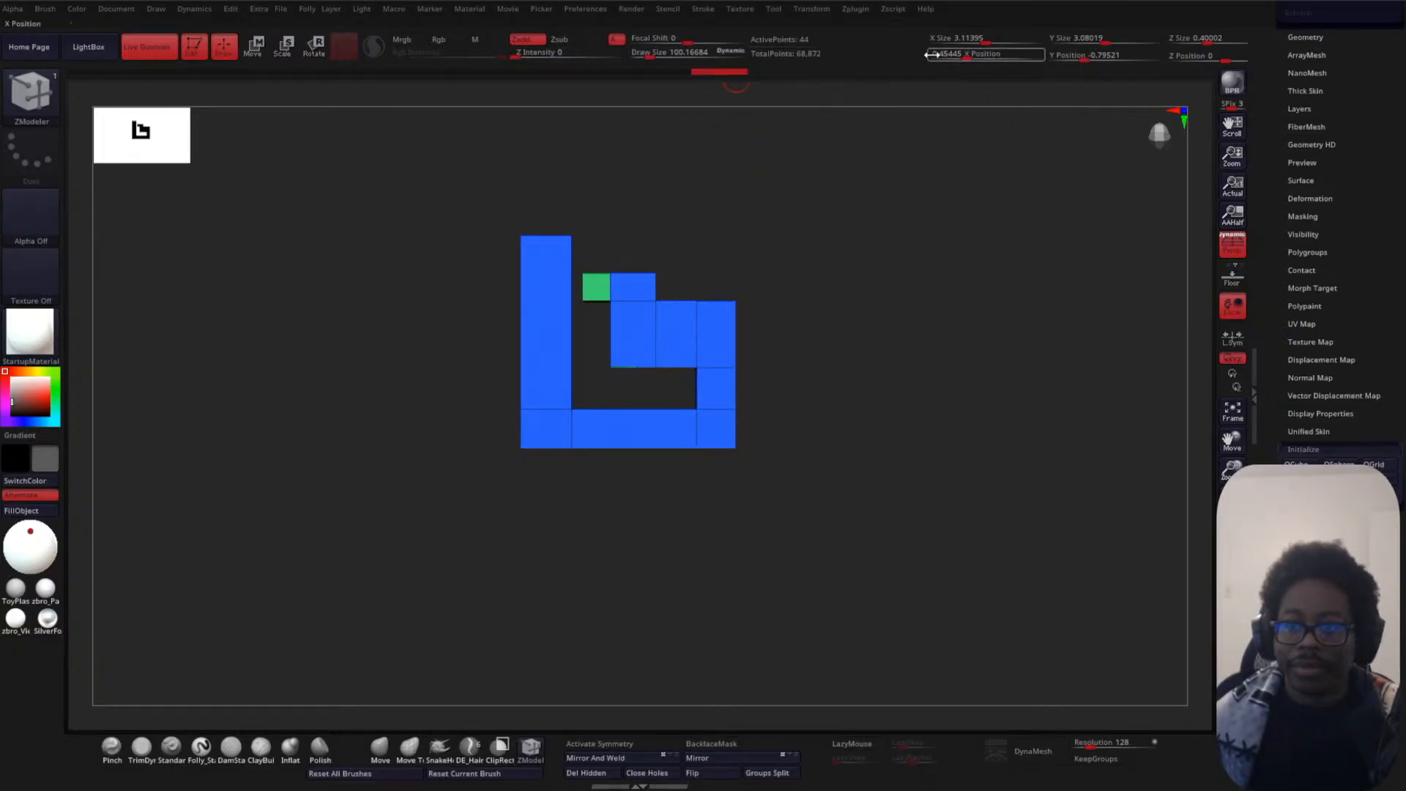
alt+drag(867, 361, 747, 345)
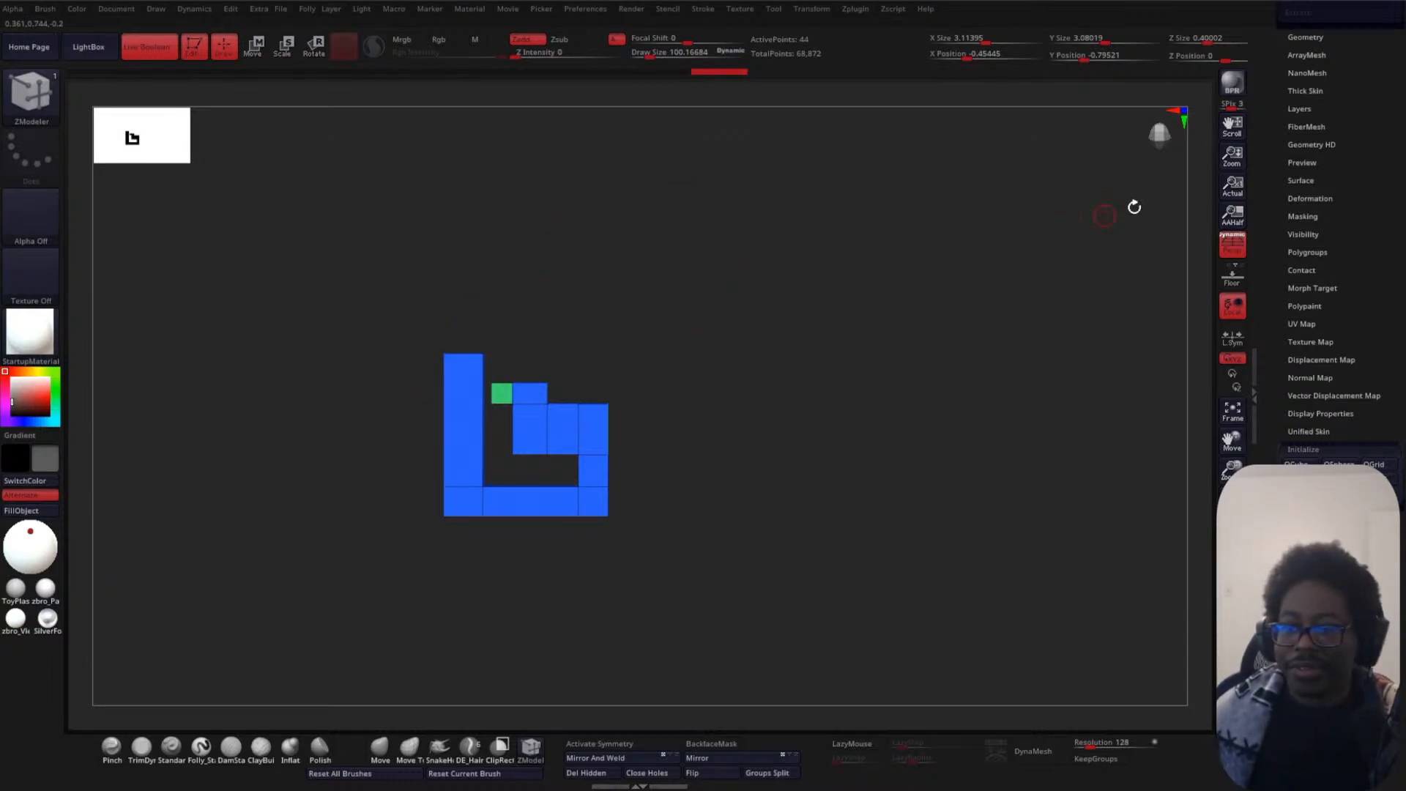
- Compare the dense wireframe of the subtractive sphere subtool with the sparse topology of the extruded cube subtool
scroll(1249, 279, up, 6)
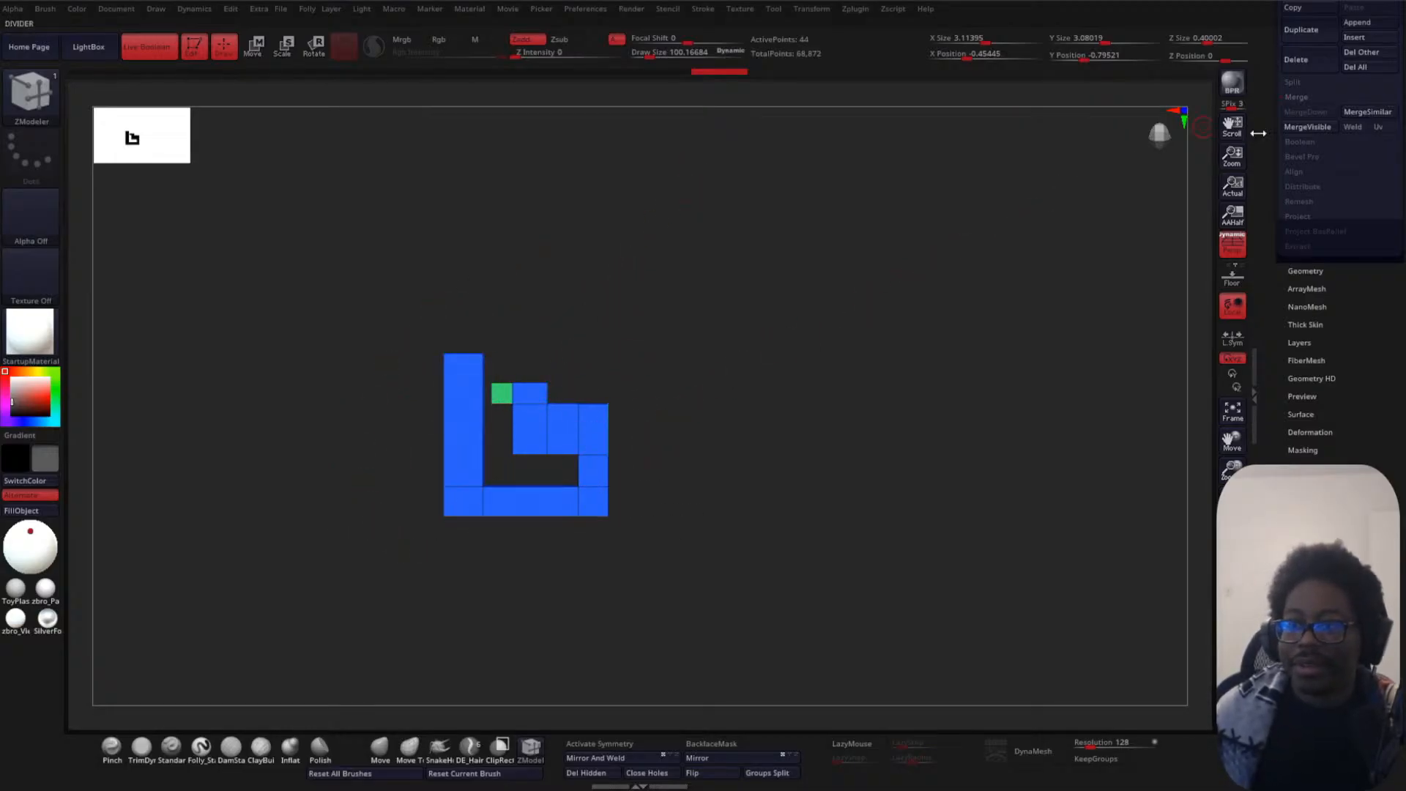
scroll(1311, 220, up, 5)
click(1316, 331)
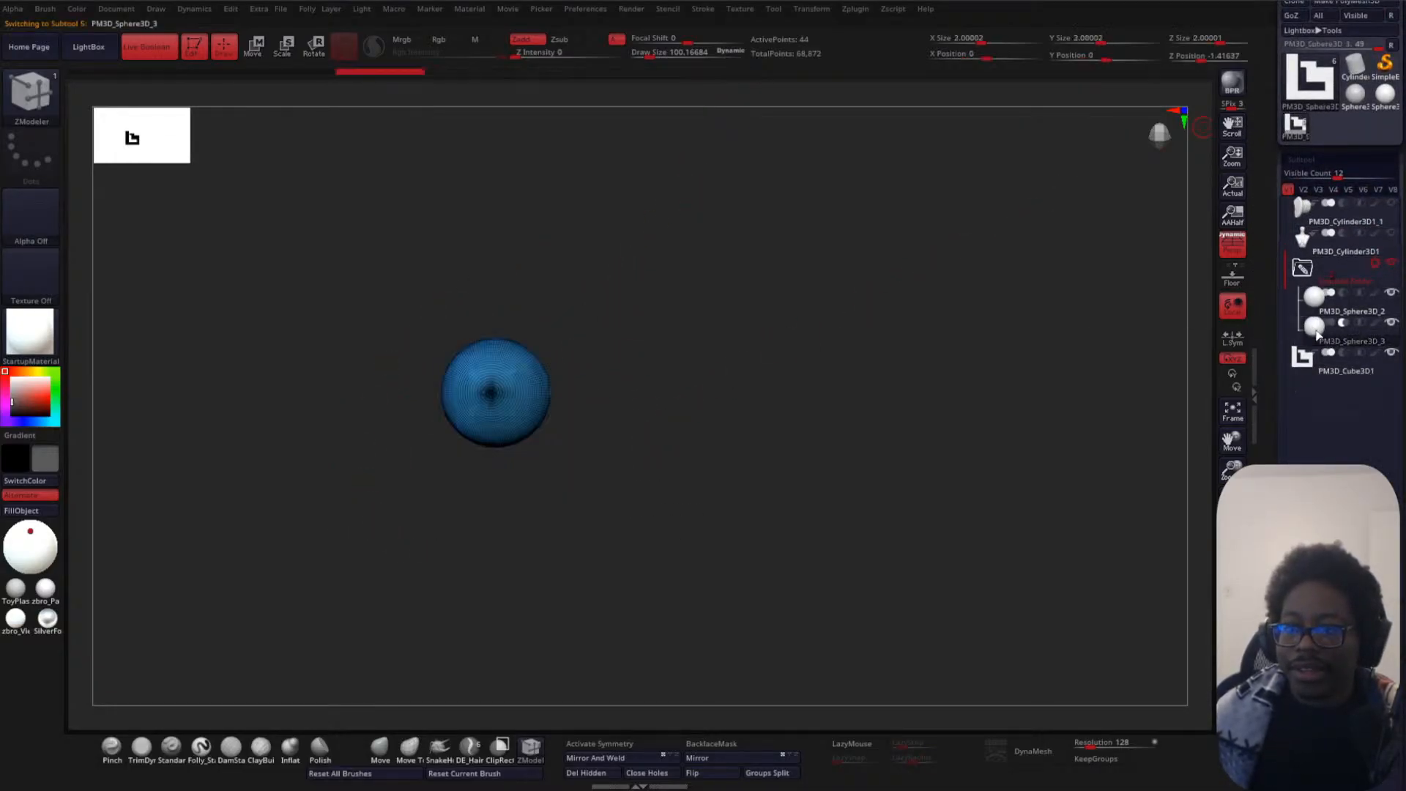
key(f)
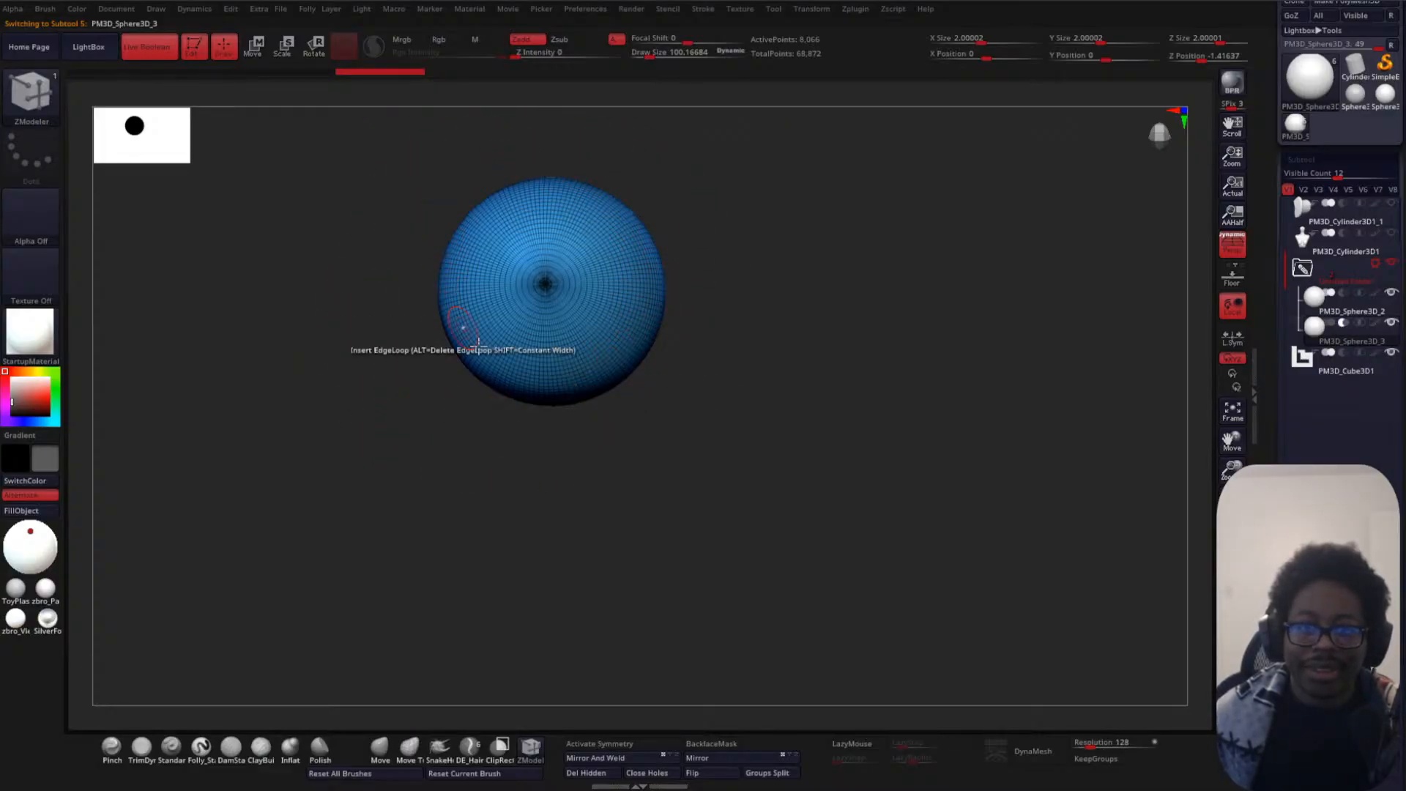
drag(762, 245, 848, 398)
key(f)
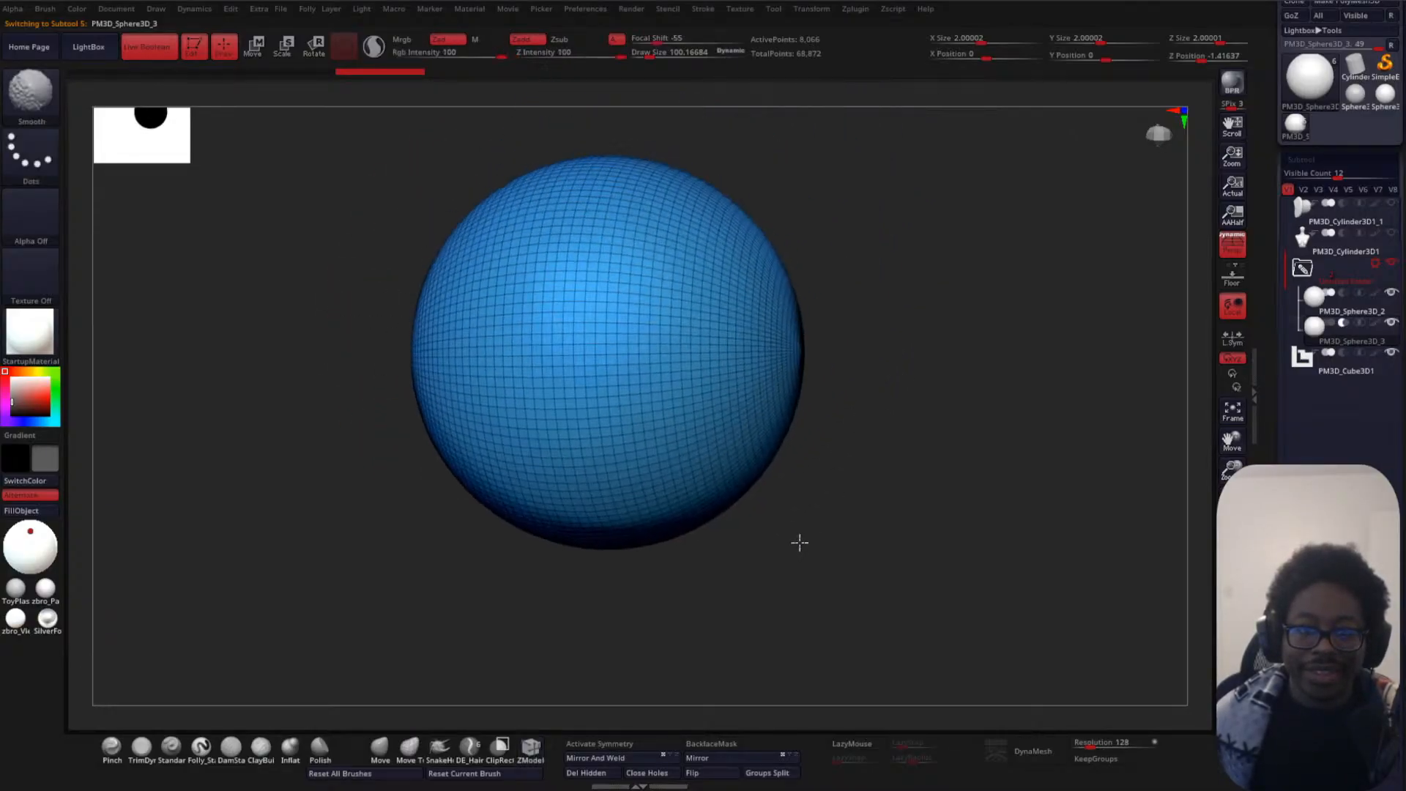
click(1322, 366)
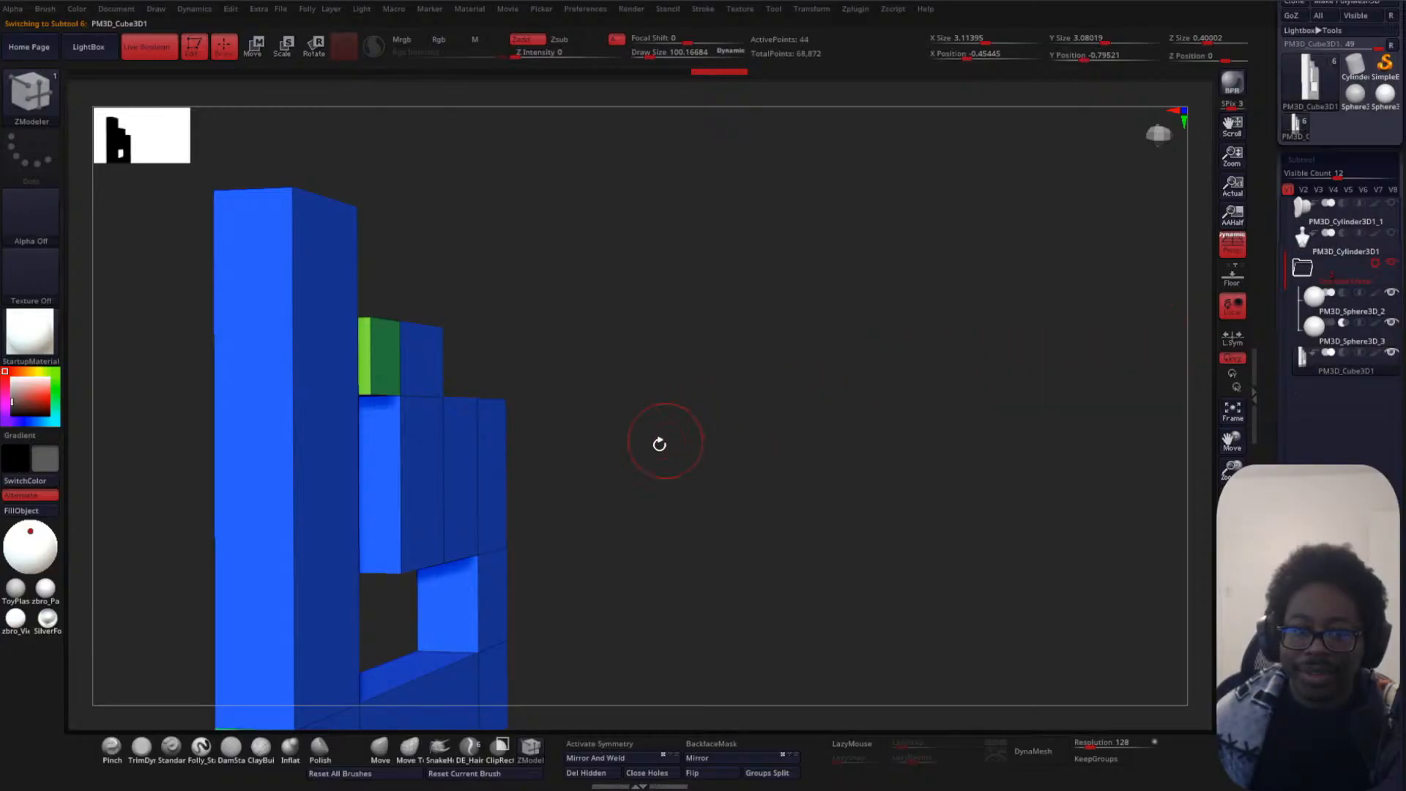
mouse_move(659, 439)
mouse_down()
mouse_move(710, 355)
mouse_move(874, 202)
mouse_up()
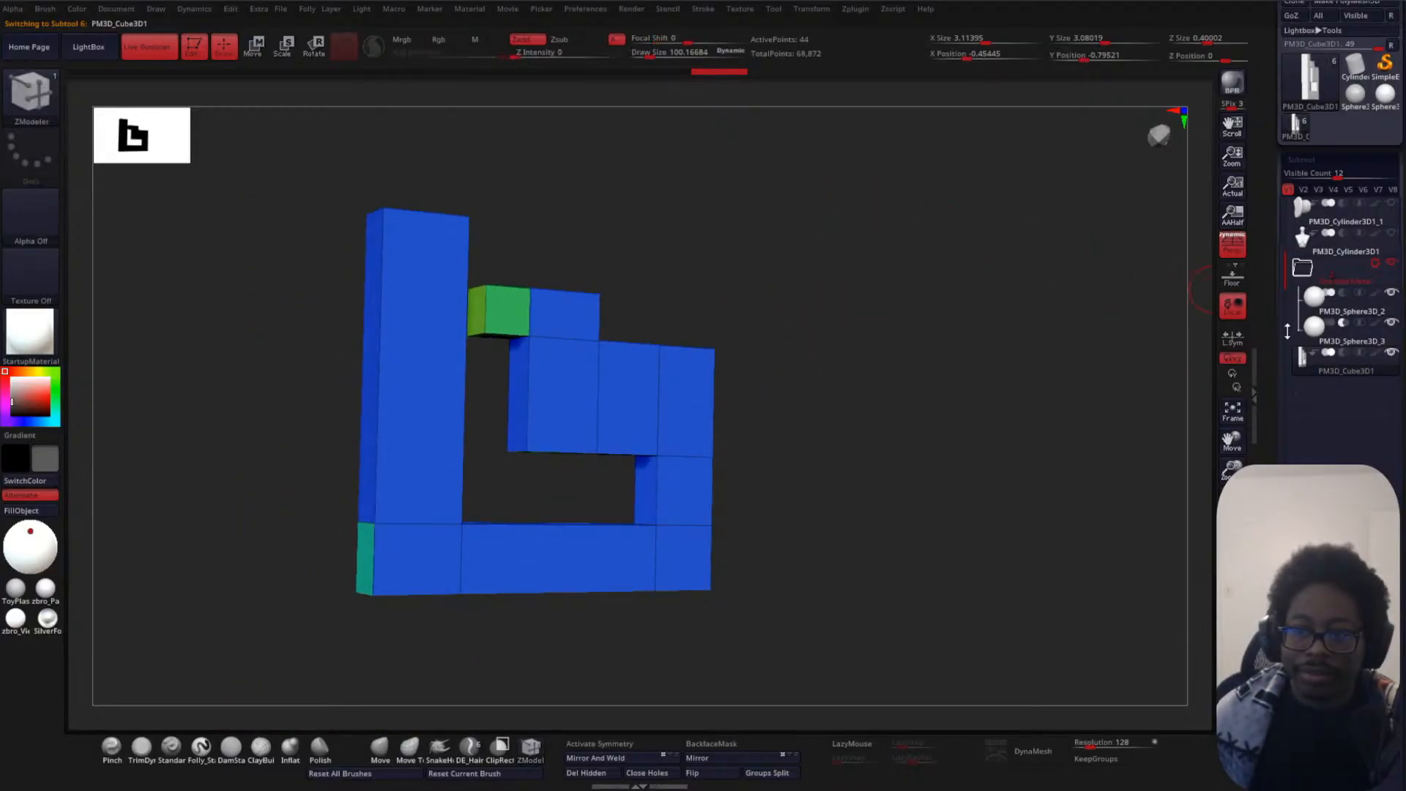
click(1315, 328)
key(f)
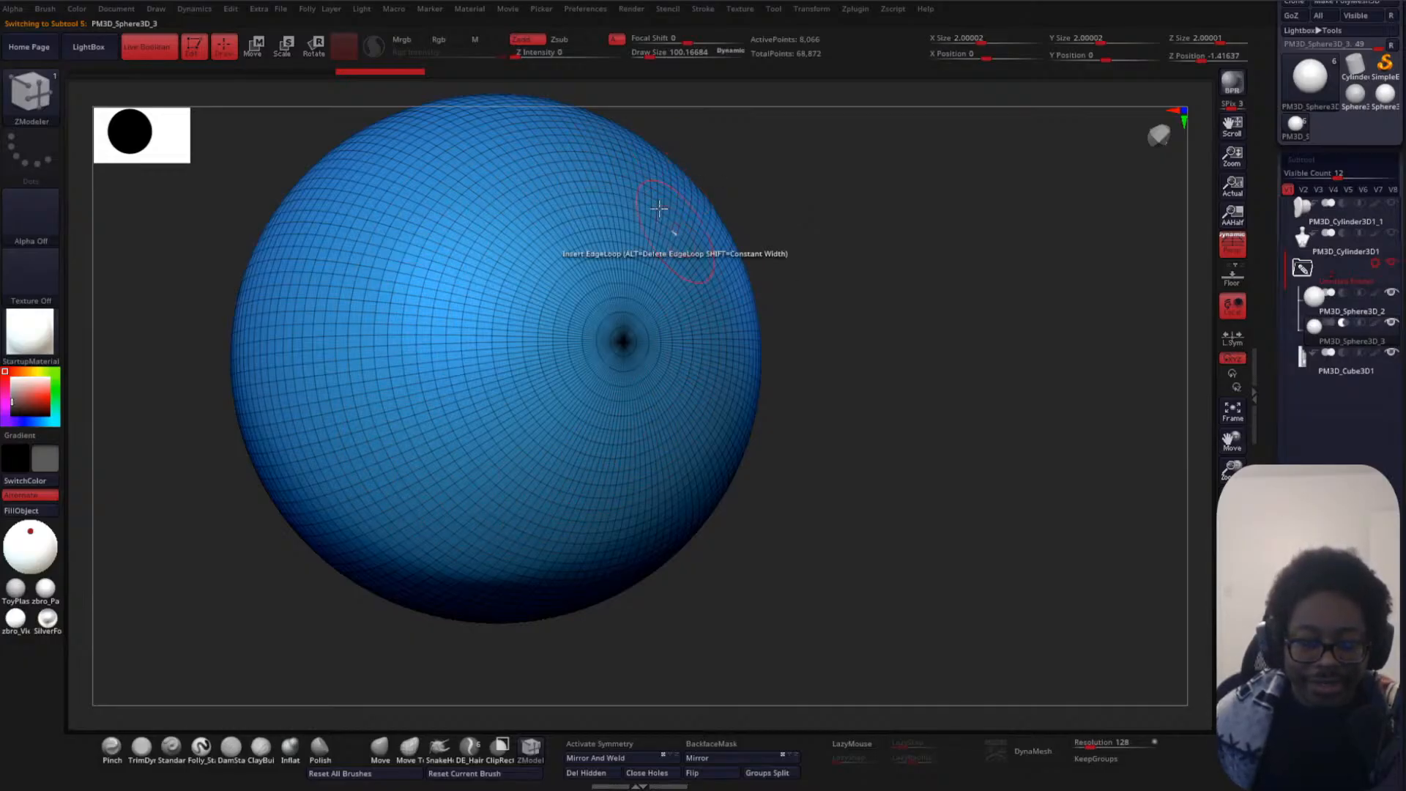
ctrl+right_drag(787, 390, 748, 332)
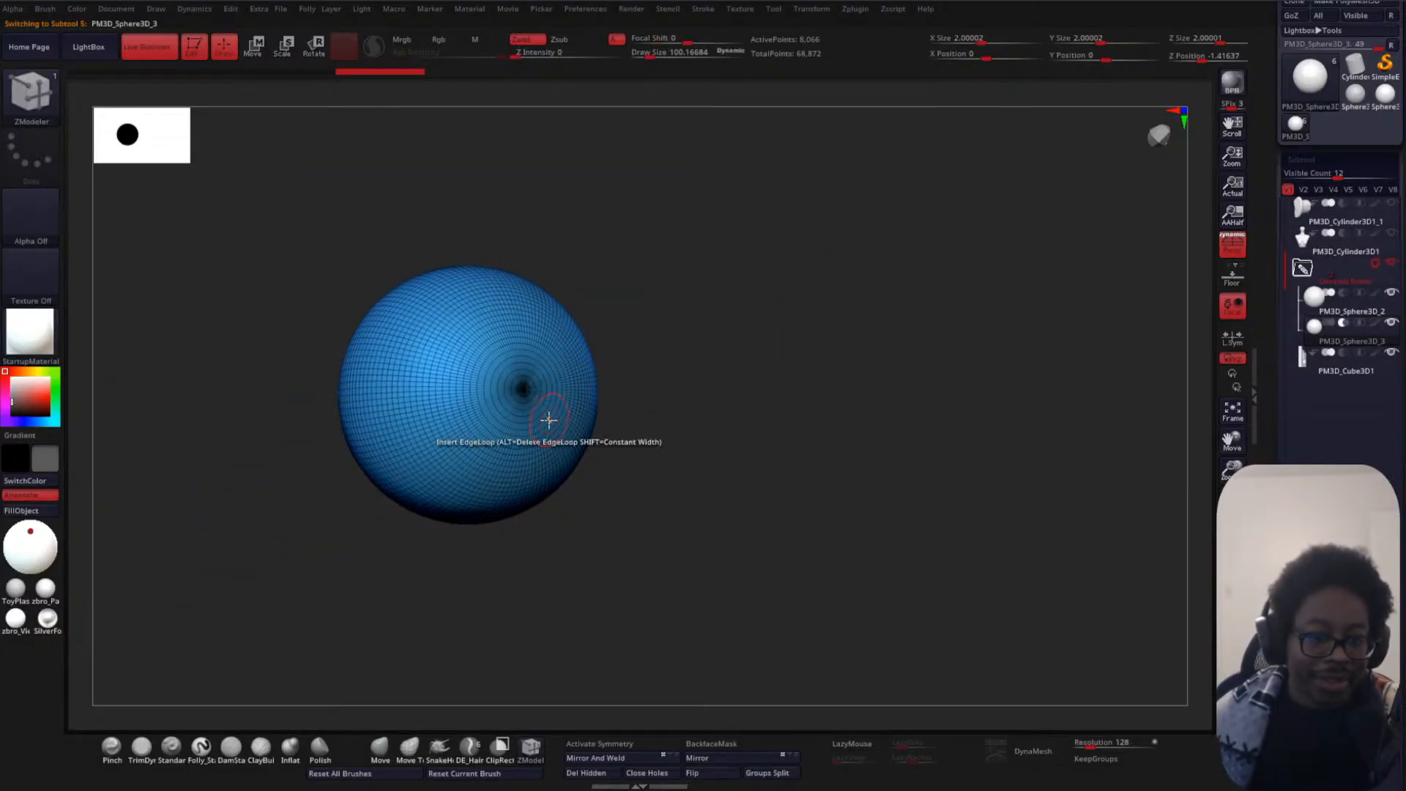
mouse_move(718, 396)
mouse_down()
mouse_move(716, 305)
mouse_move(713, 349)
mouse_up()
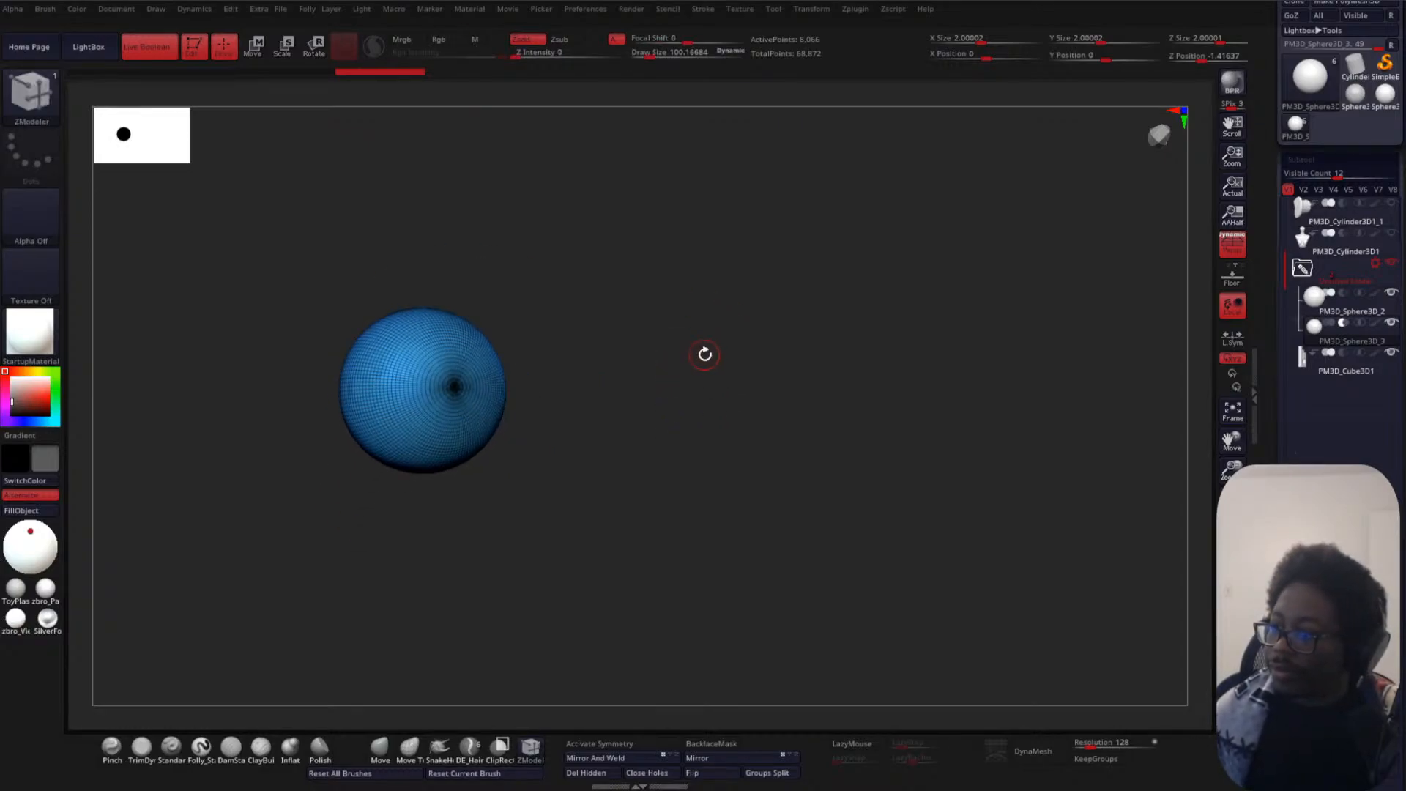
mouse_move(711, 334)
mouse_down()
mouse_move(710, 349)
mouse_move(806, 314)
mouse_move(794, 301)
mouse_move(842, 311)
mouse_move(675, 361)
mouse_move(747, 399)
mouse_move(715, 271)
mouse_up()
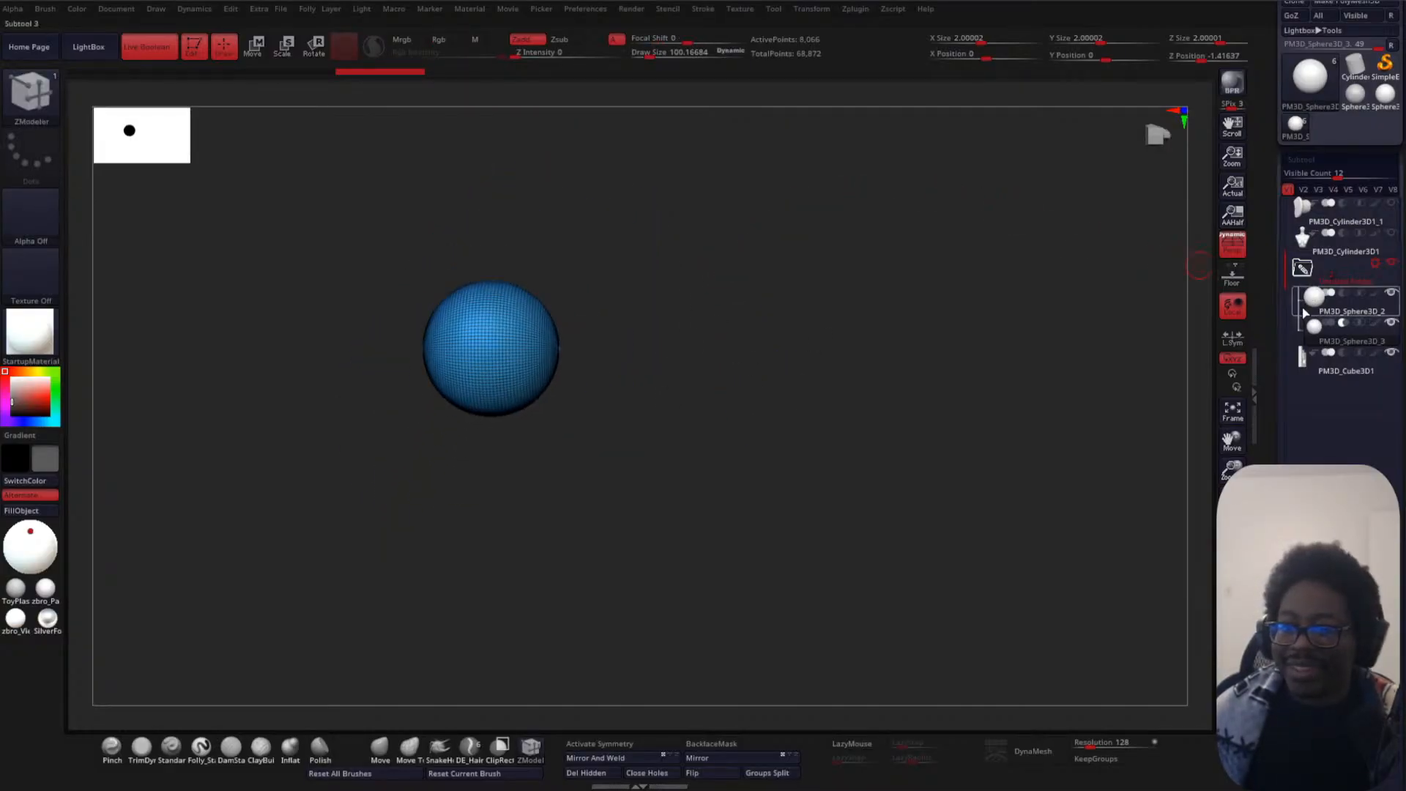
- Activate the Move gizmo on the subtractive sphere, turn off the wireframe, and try a shift along its Y axis, undoing that shift
click(1311, 330)
key(w)
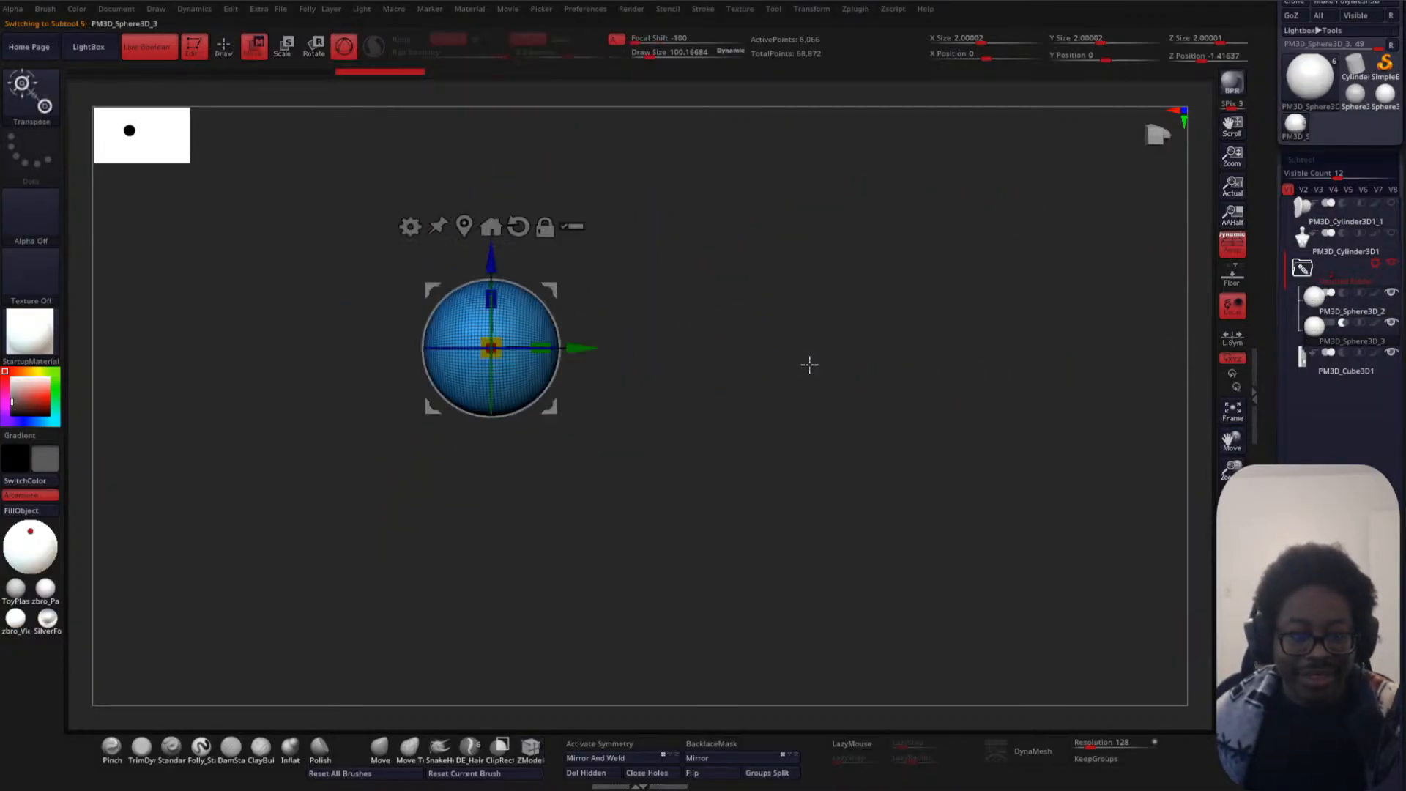
key(shift+f)
alt+drag(722, 346, 760, 393)
alt+drag(788, 318, 730, 380)
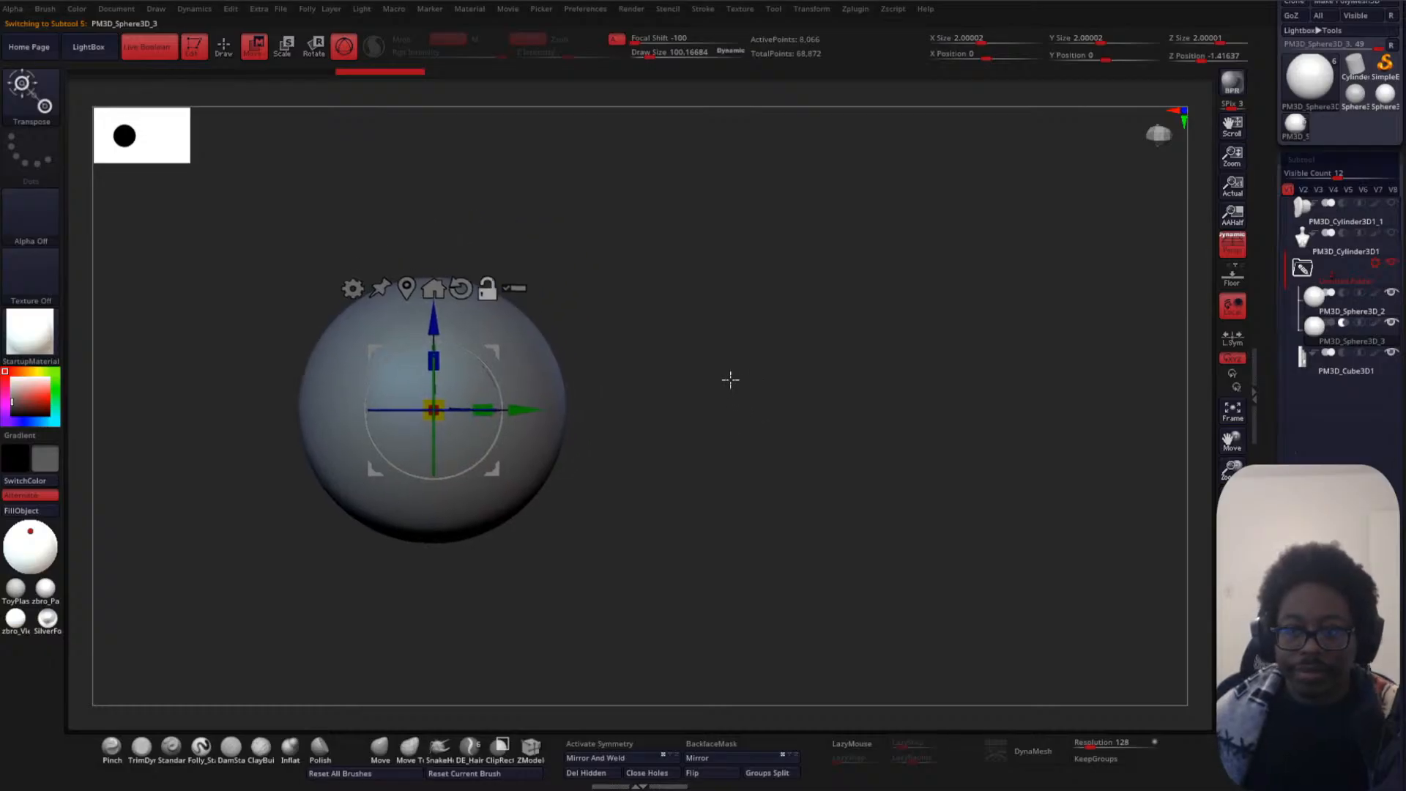
drag(529, 408, 644, 408)
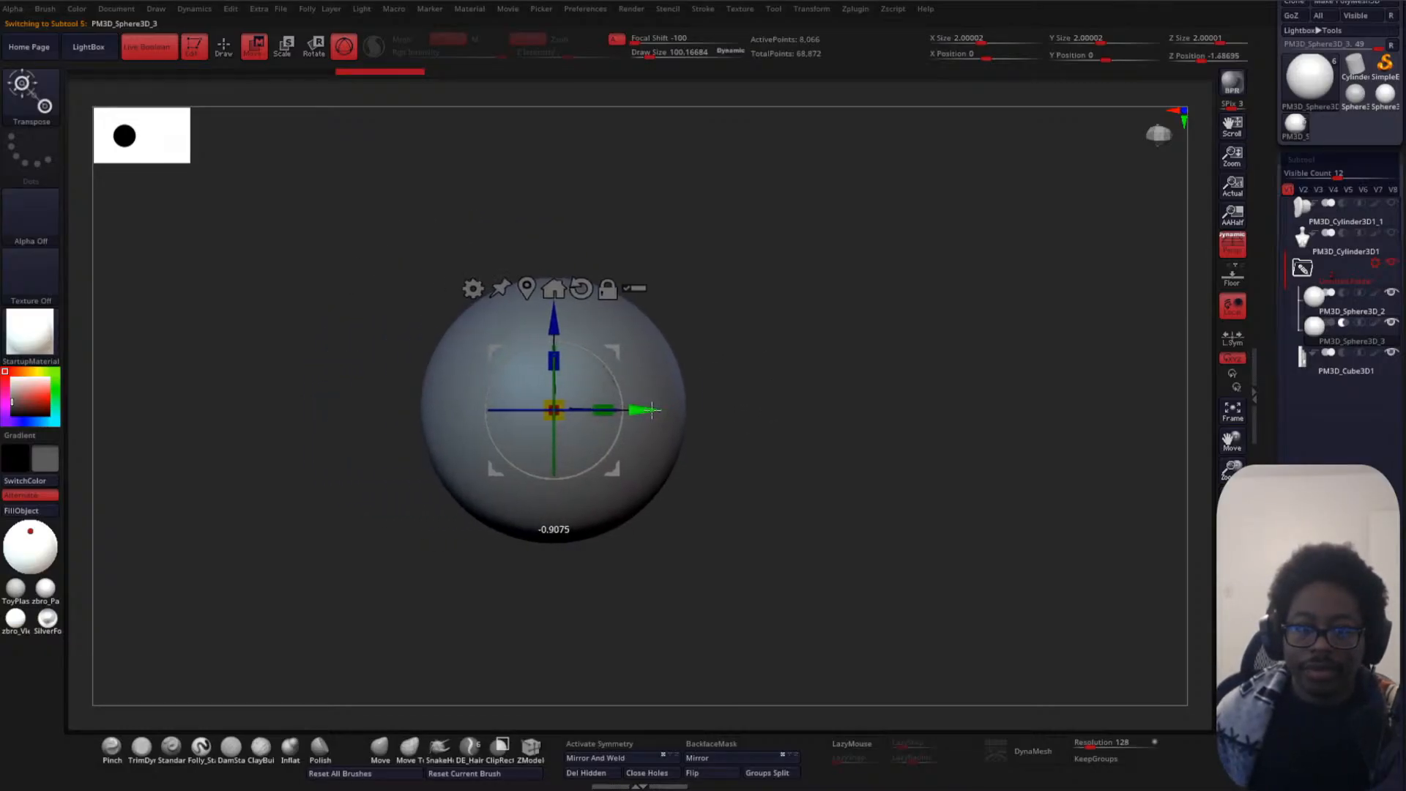
key(ctrl+z)
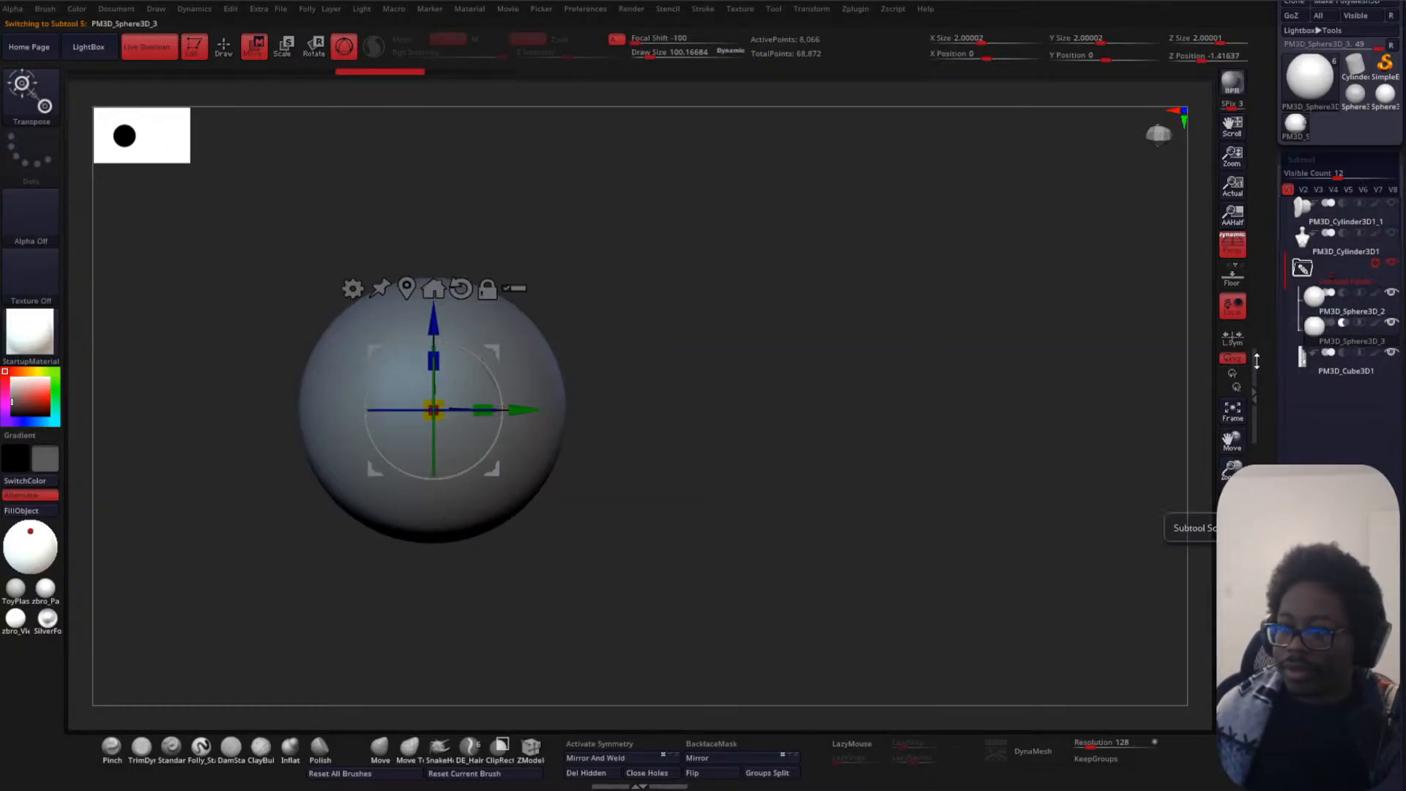
- Leave solo mode and hide the cube subtool so only the eyeball's Boolean cut is displayed
click(1233, 618)
alt+drag(749, 432, 798, 351)
click(1392, 352)
drag(460, 448, 520, 395)
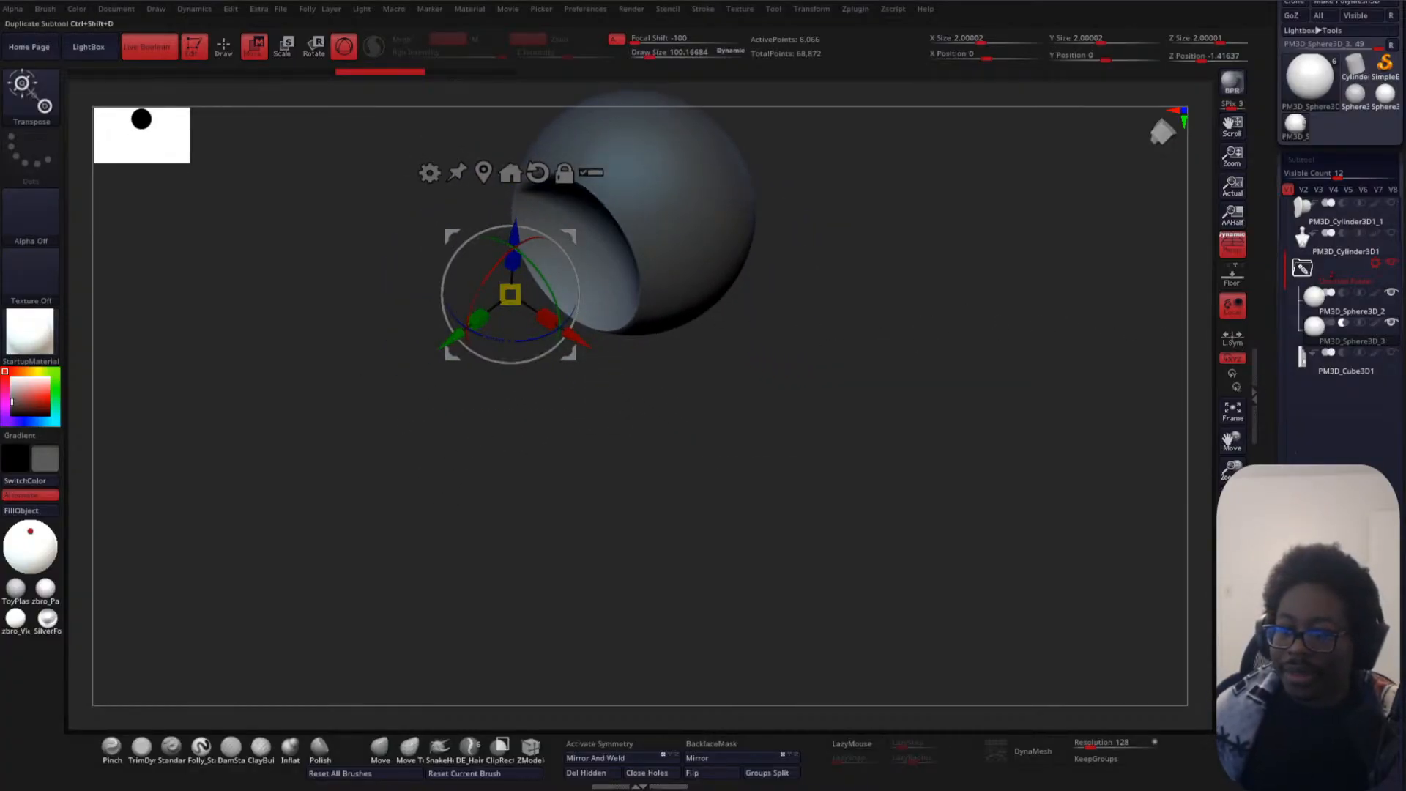
- Duplicate the subtractive sphere subtool and make the copy the active subtool
key(ctrl+shift+d)
drag(858, 344, 852, 258)
click(1342, 354)
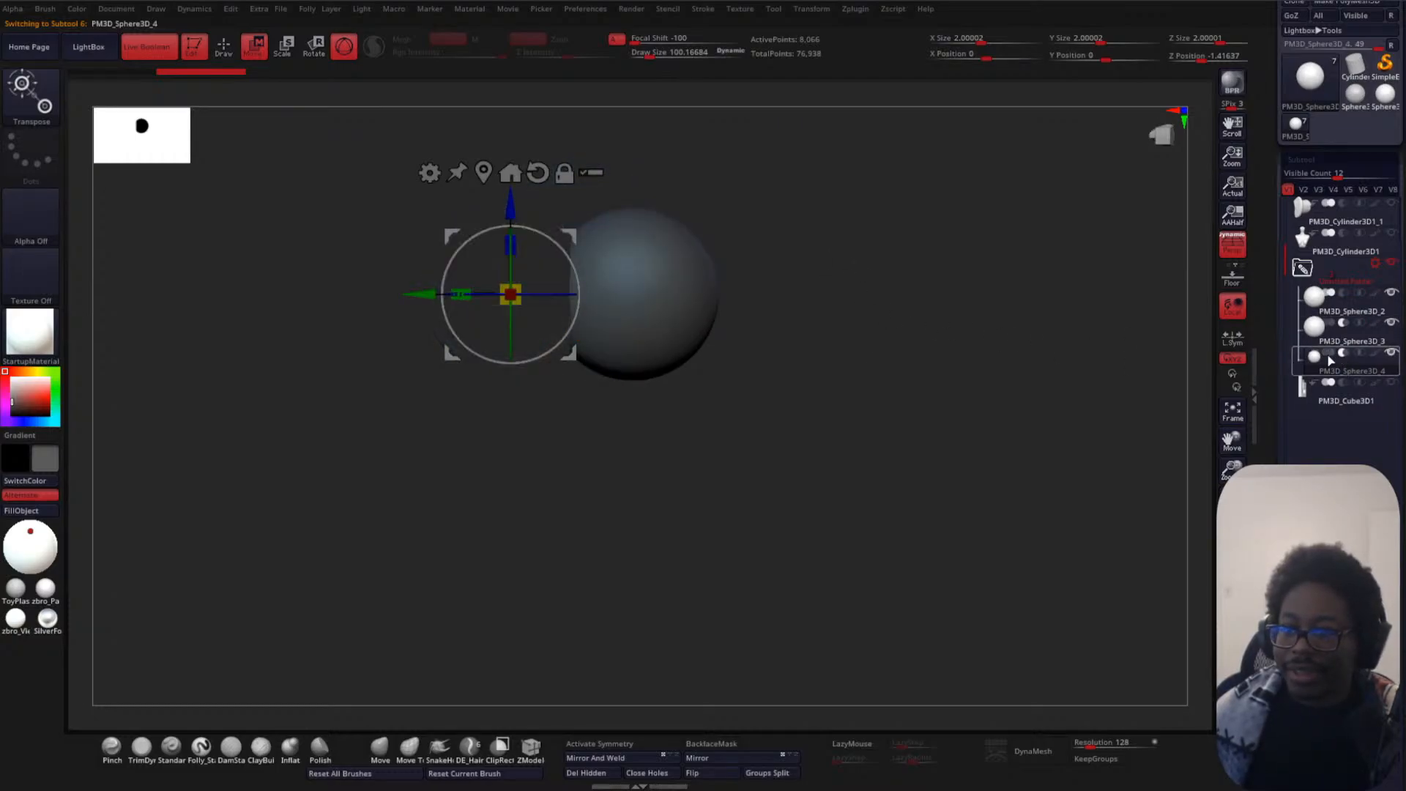
- Scale the small subtractive sphere PM3D_Sphere3D_4 to about 1.05 and move it into the first recess to carve a second, deeper cavity
alt+drag(970, 333, 1016, 411)
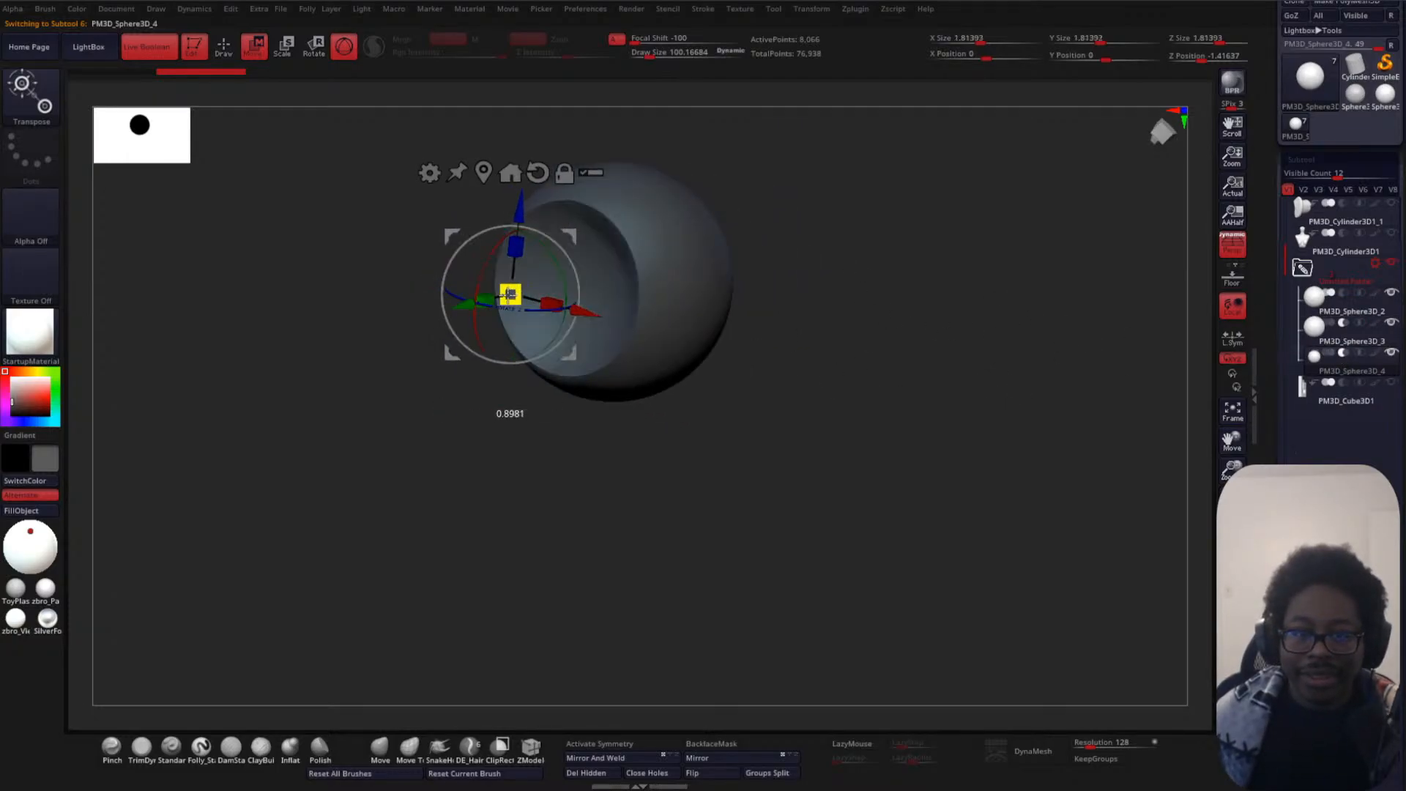
drag(506, 302, 540, 303)
drag(916, 305, 898, 430)
drag(949, 389, 890, 385)
drag(473, 297, 512, 294)
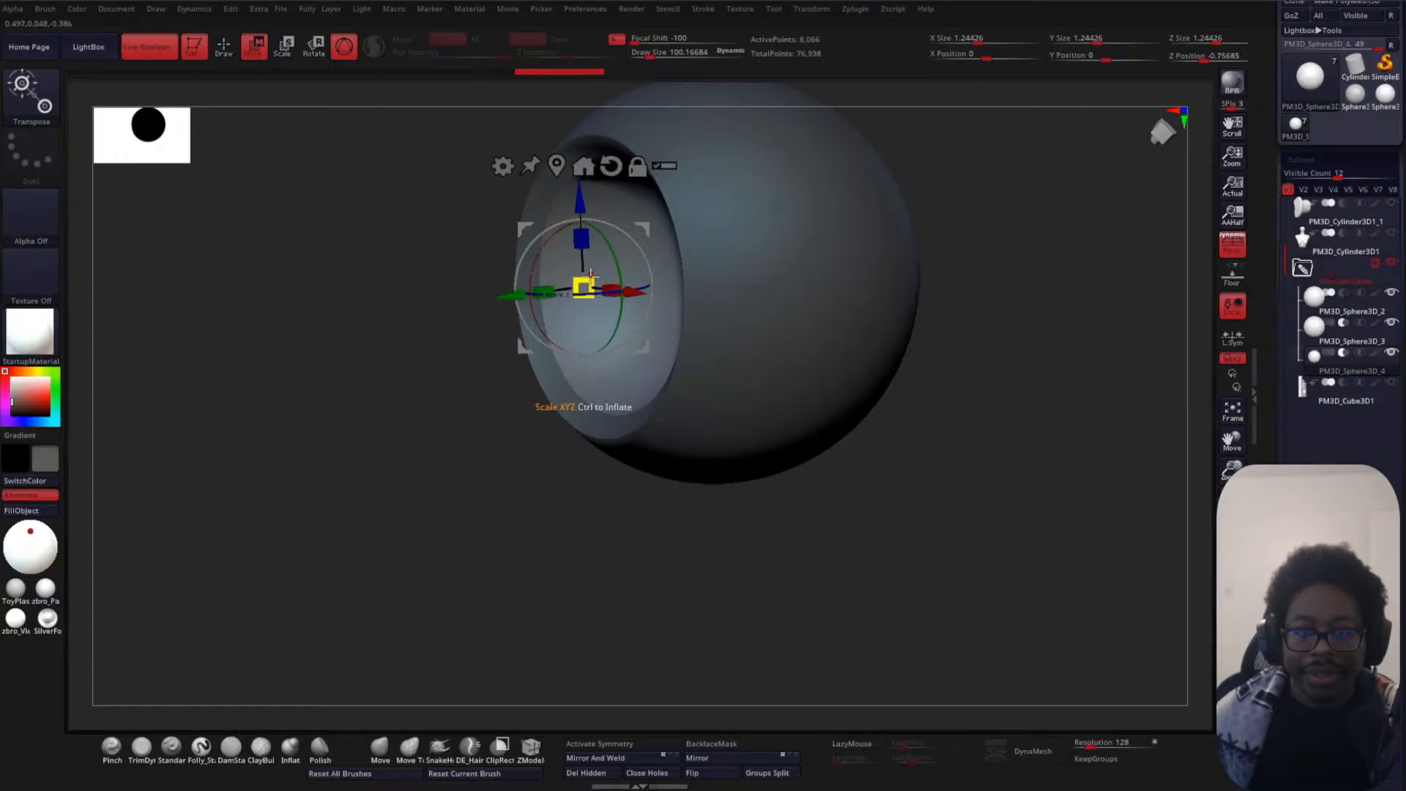
drag(591, 276, 574, 297)
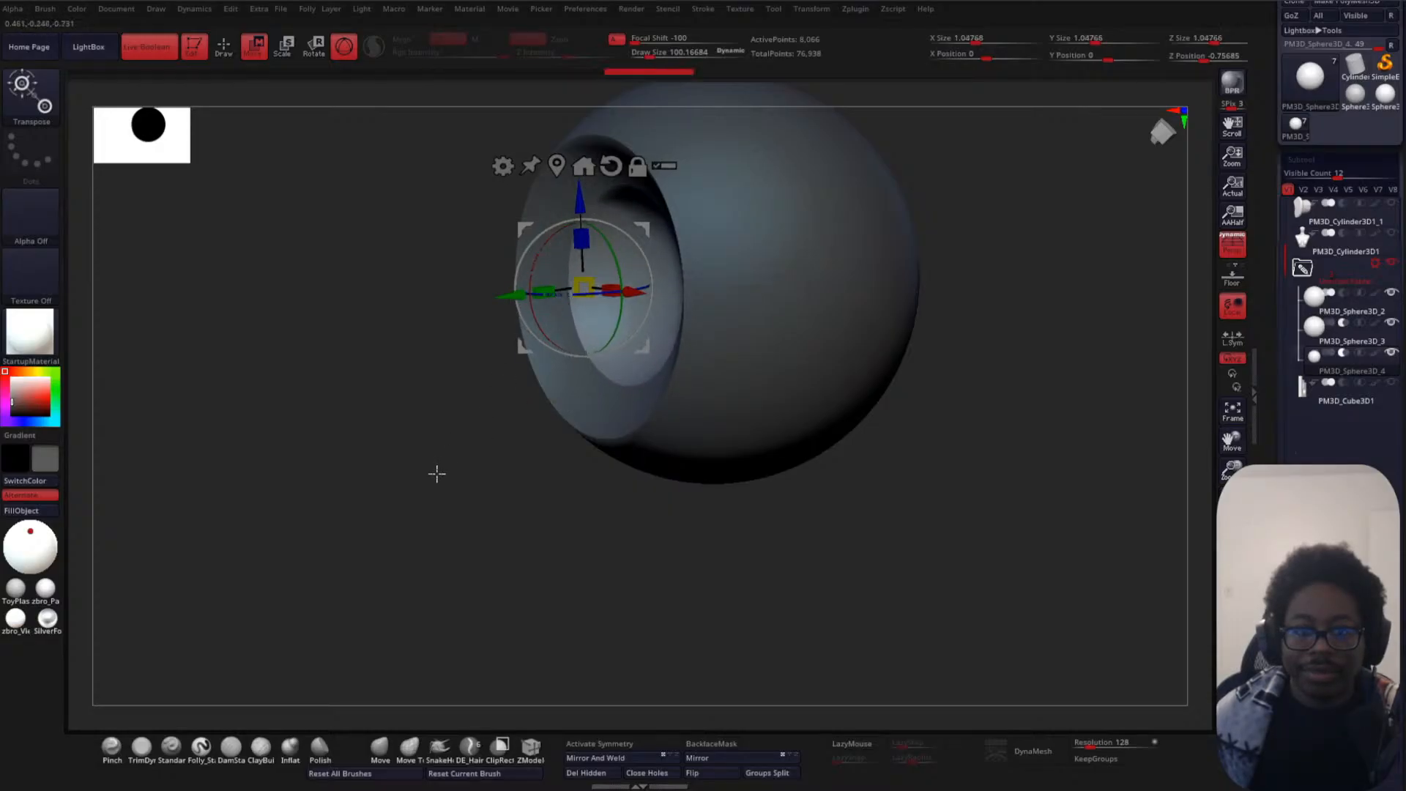
mouse_move(436, 474)
mouse_down()
mouse_move(471, 493)
mouse_move(908, 327)
mouse_move(944, 329)
mouse_move(917, 411)
mouse_move(936, 386)
mouse_move(913, 358)
mouse_up()
key(q)
mouse_move(928, 410)
alt+mouse_down()
mouse_move(923, 287)
mouse_move(804, 424)
mouse_move(847, 445)
mouse_move(842, 421)
alt+mouse_up()
mouse_move(843, 432)
mouse_down()
mouse_move(794, 443)
mouse_move(800, 528)
mouse_move(853, 434)
mouse_up()
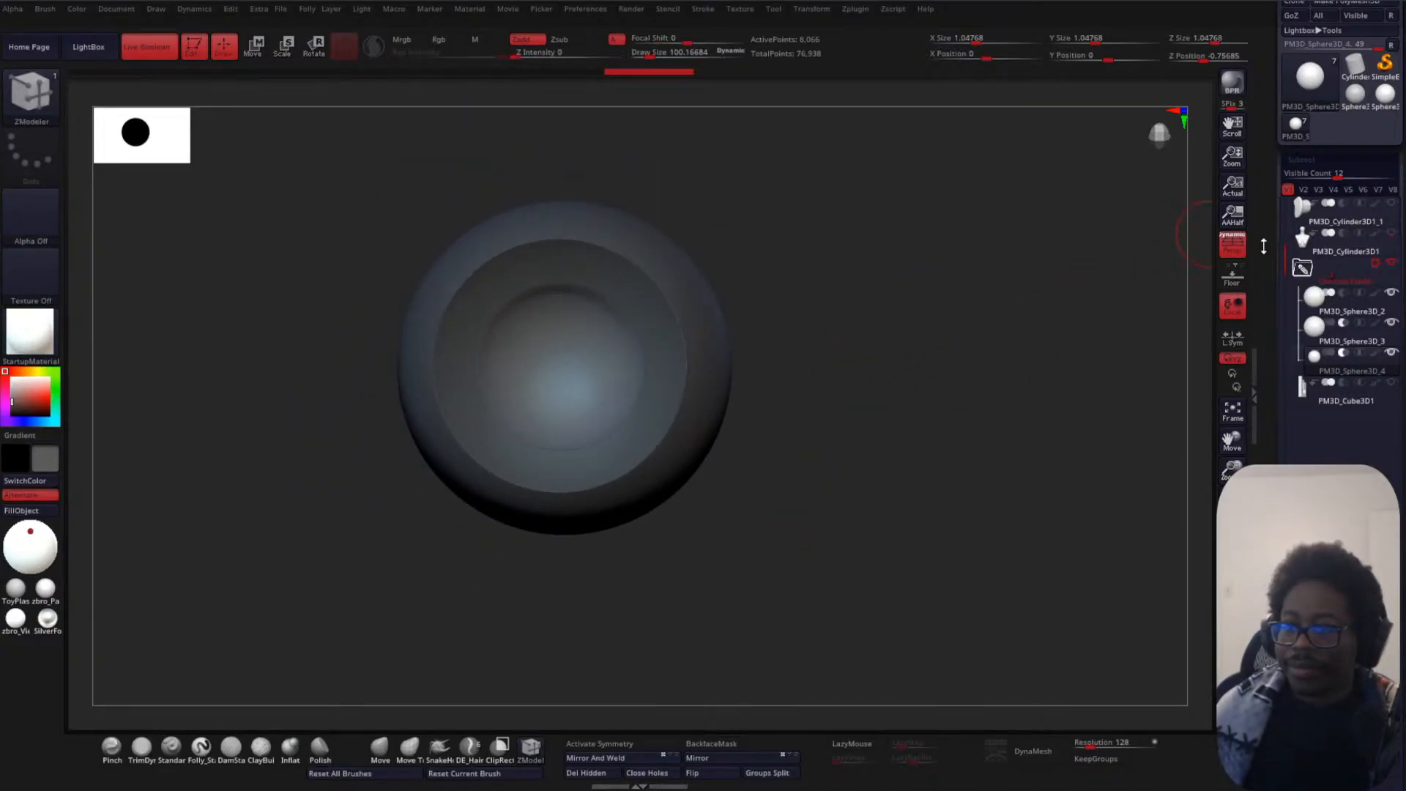
- Bake the folder of three spheres into a single mesh with Boolean Folder and display its polygroup wireframe
click(1380, 264)
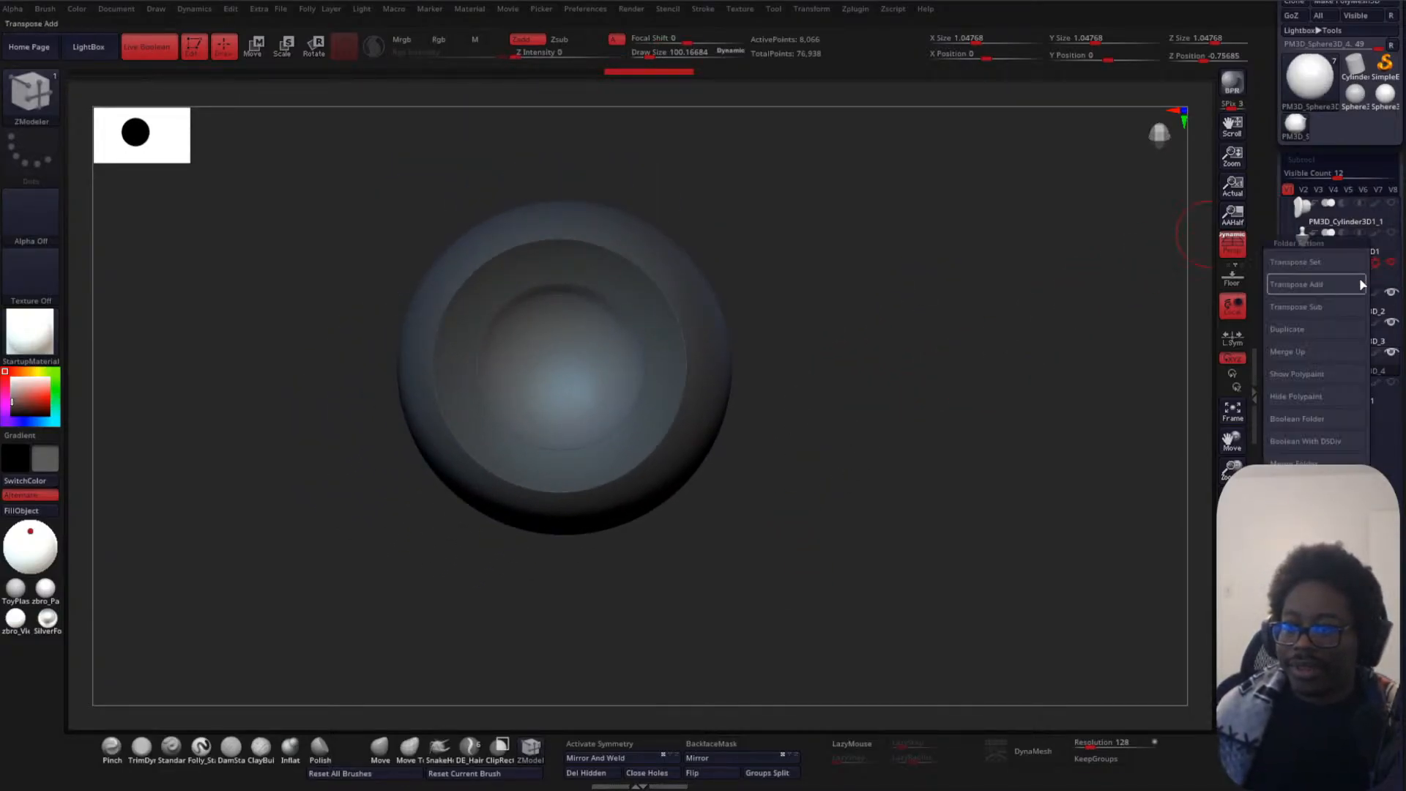
click(1310, 429)
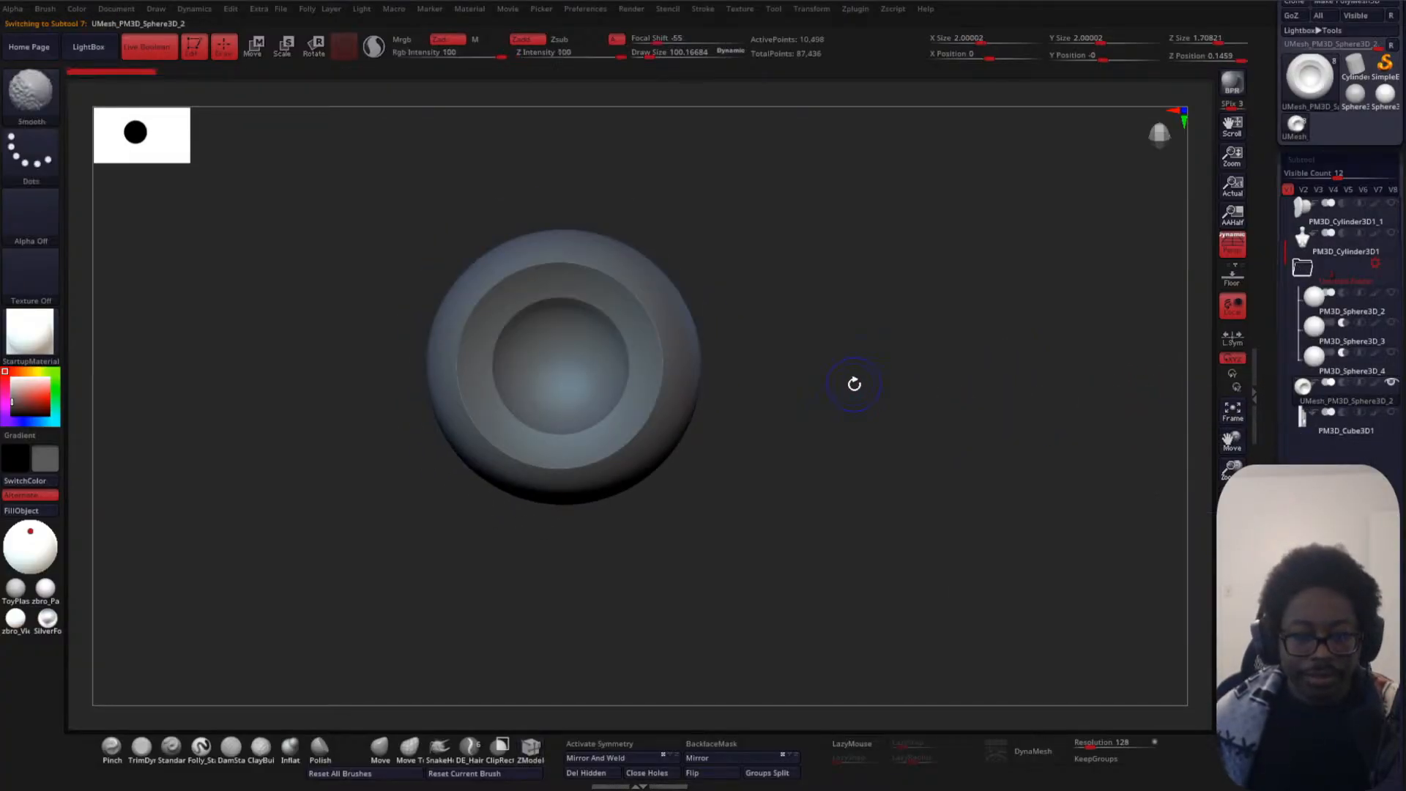
drag(815, 358, 932, 385)
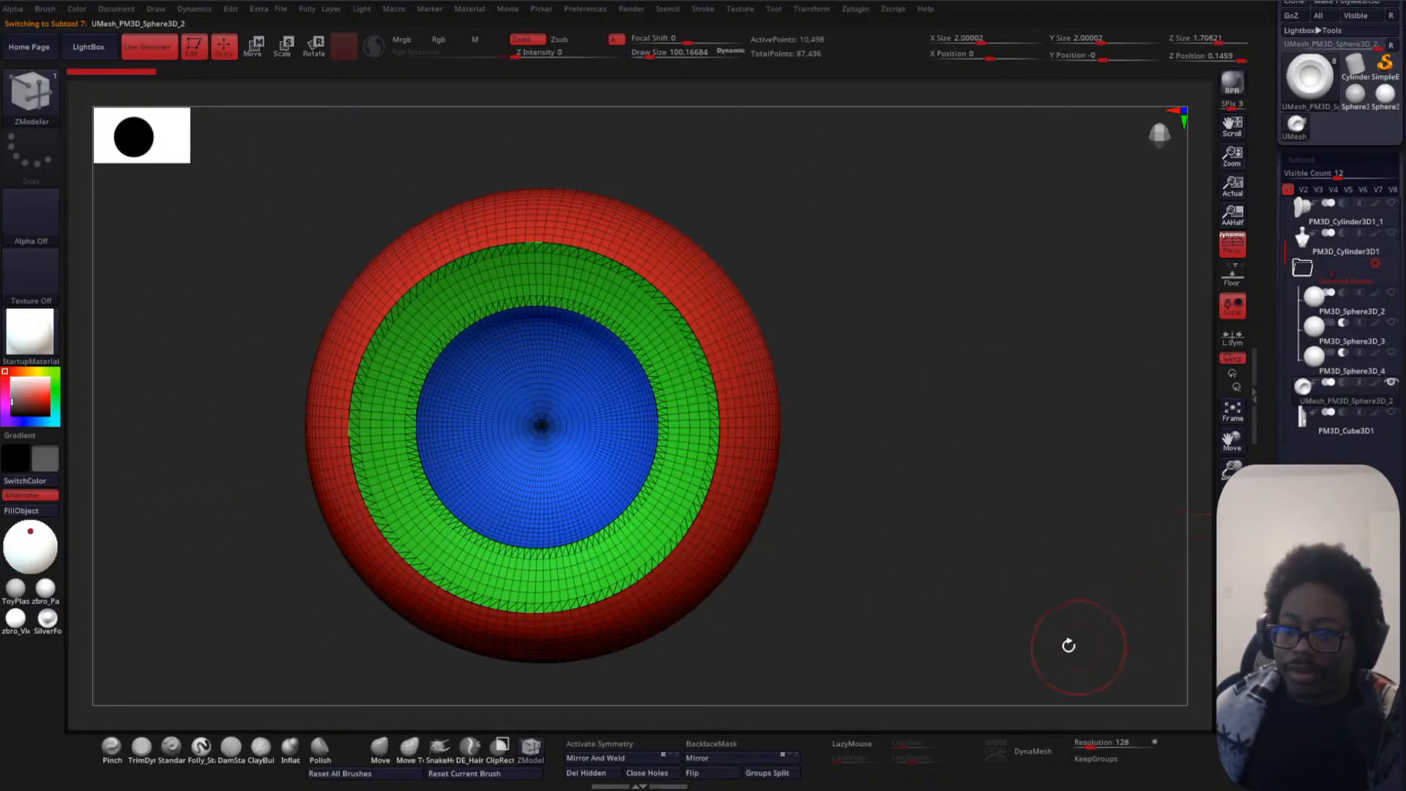
drag(999, 542, 985, 429)
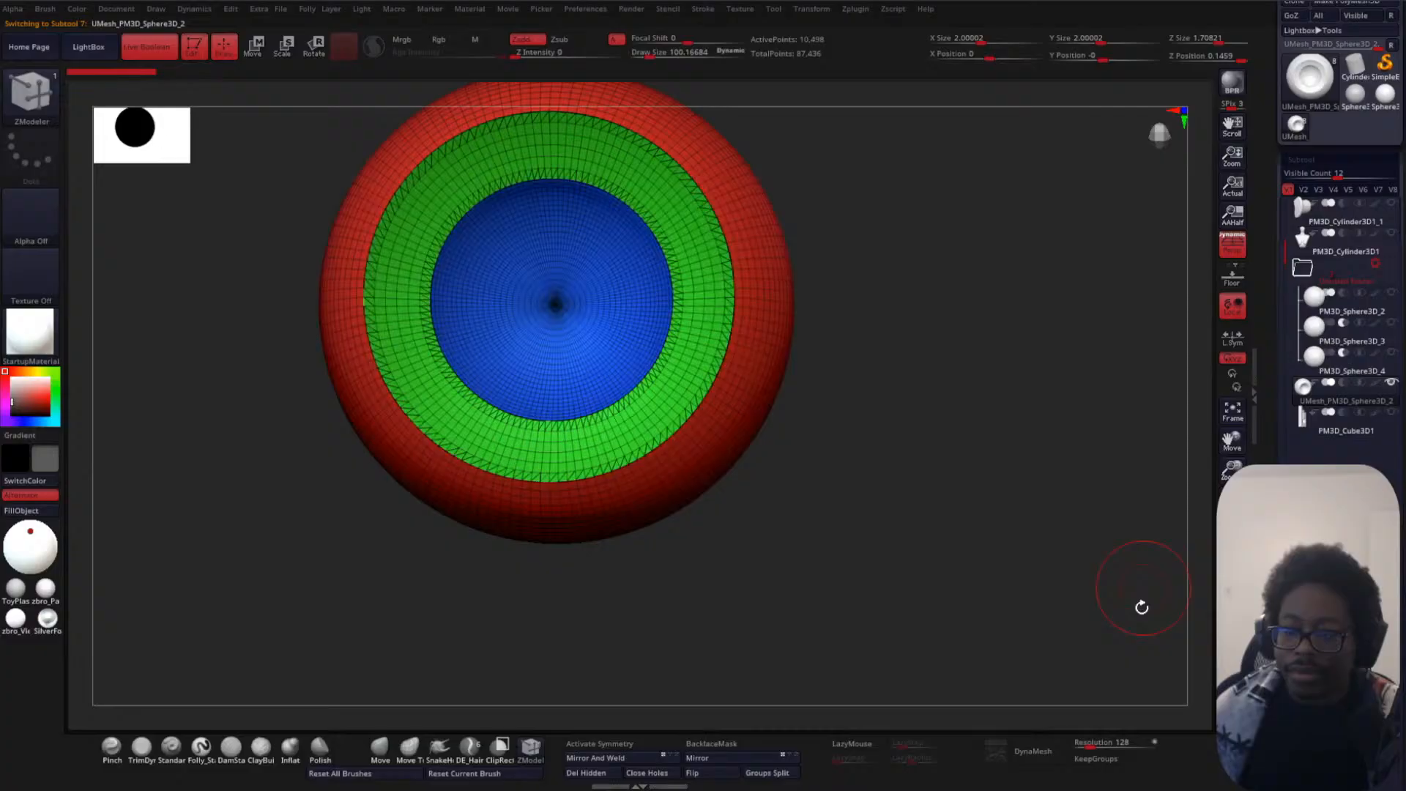
- Enable KeepGroups and DynaMesh the merged sphere at resolution 128
click(1098, 763)
drag(998, 569, 974, 552)
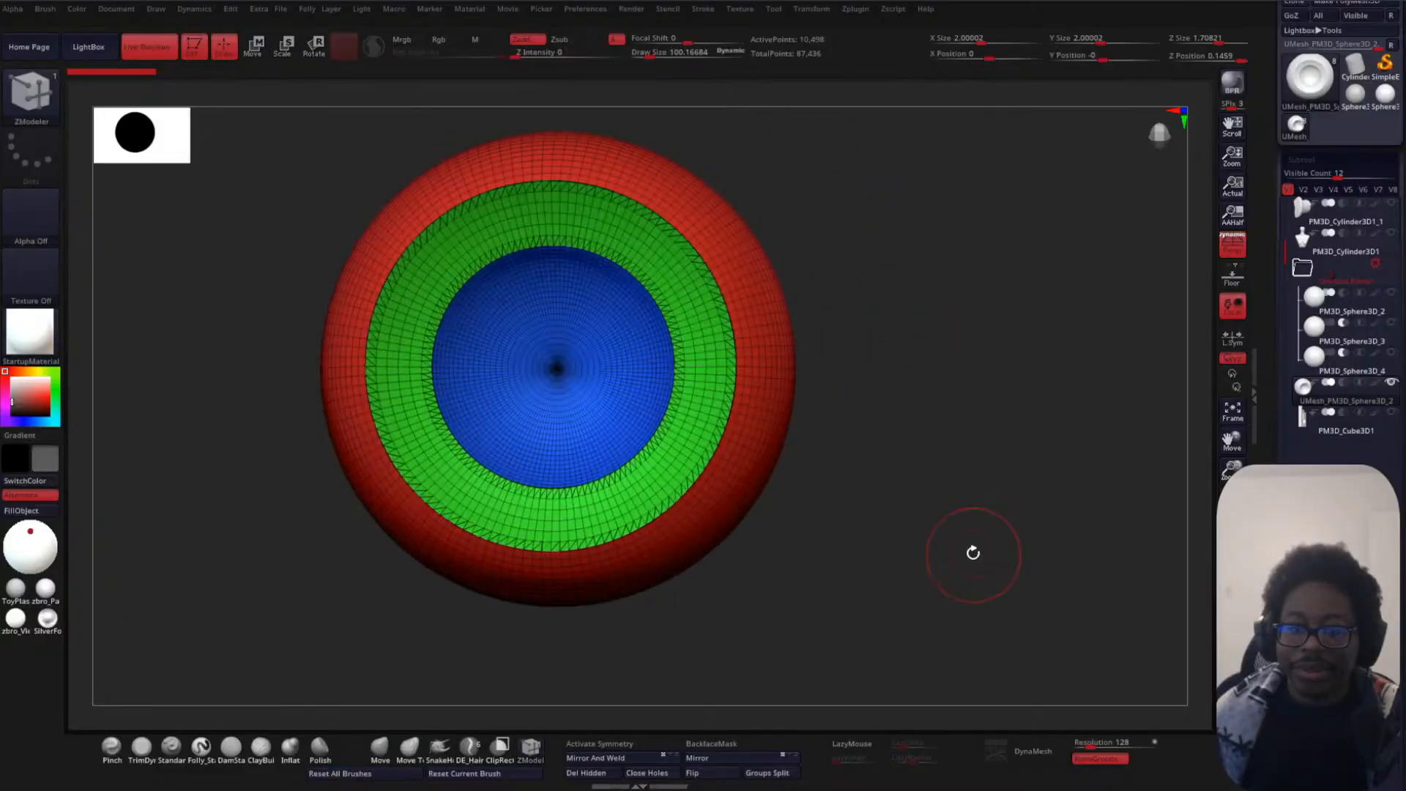
drag(935, 483, 929, 480)
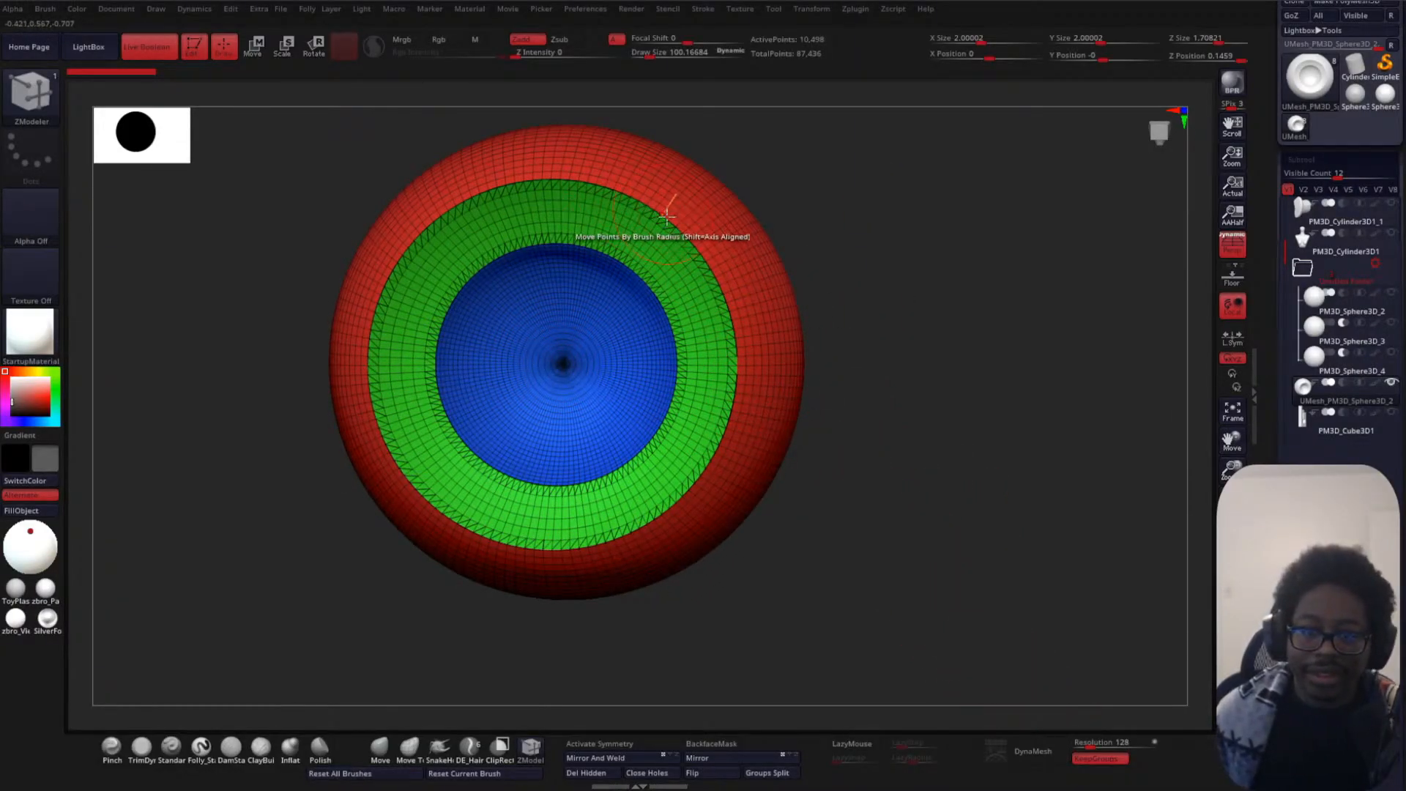
click(1034, 751)
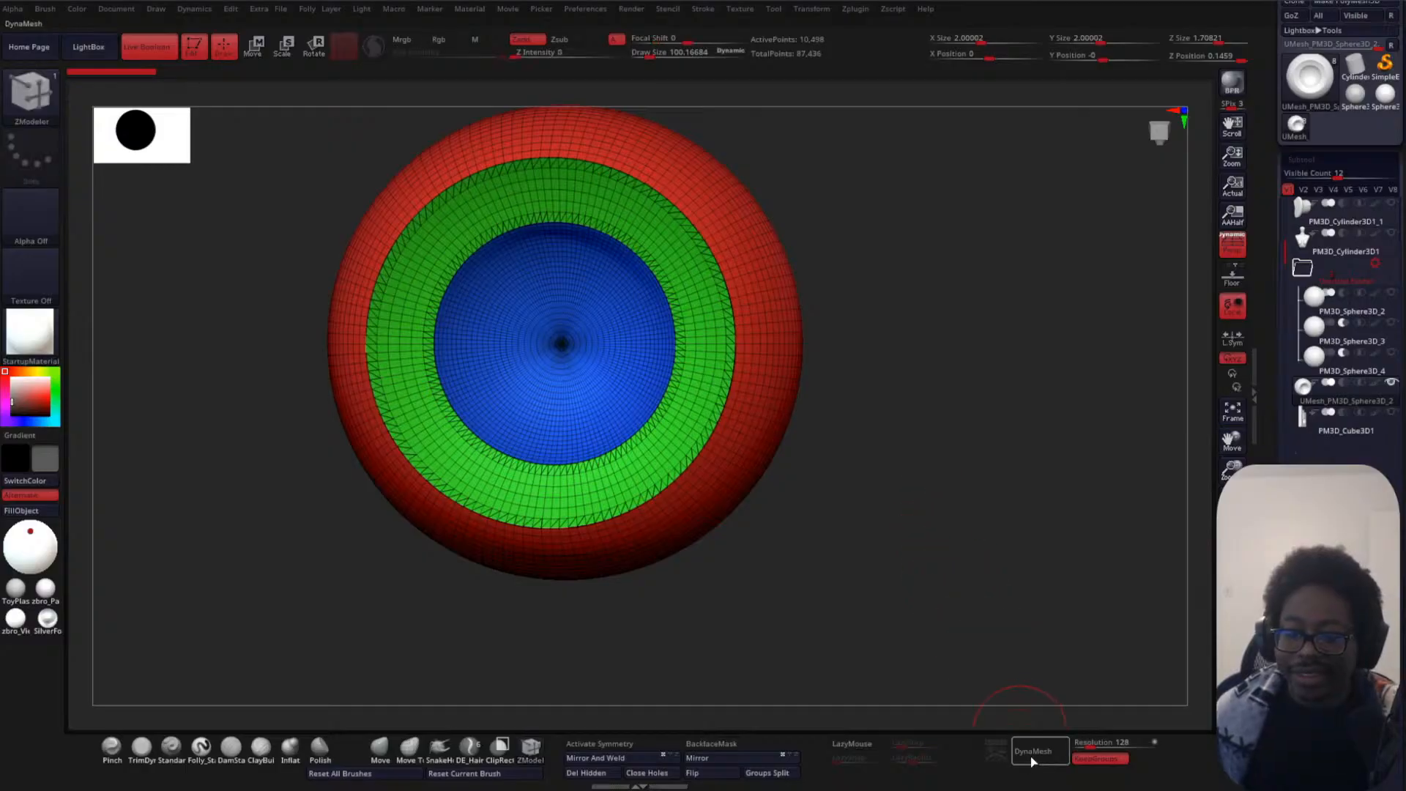
alt+drag(964, 505, 935, 408)
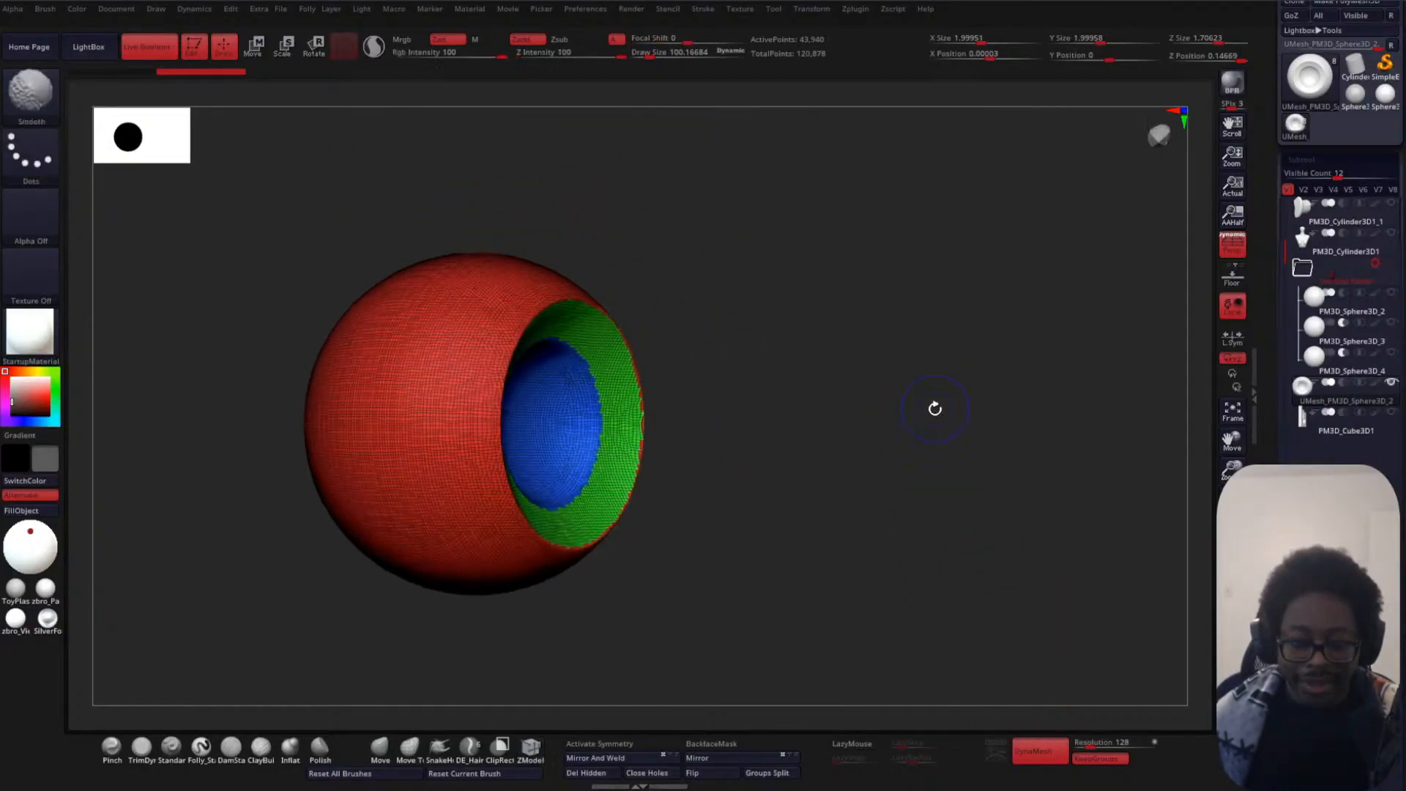
key(shift+f)
drag(867, 443, 936, 389)
key(shift+f)
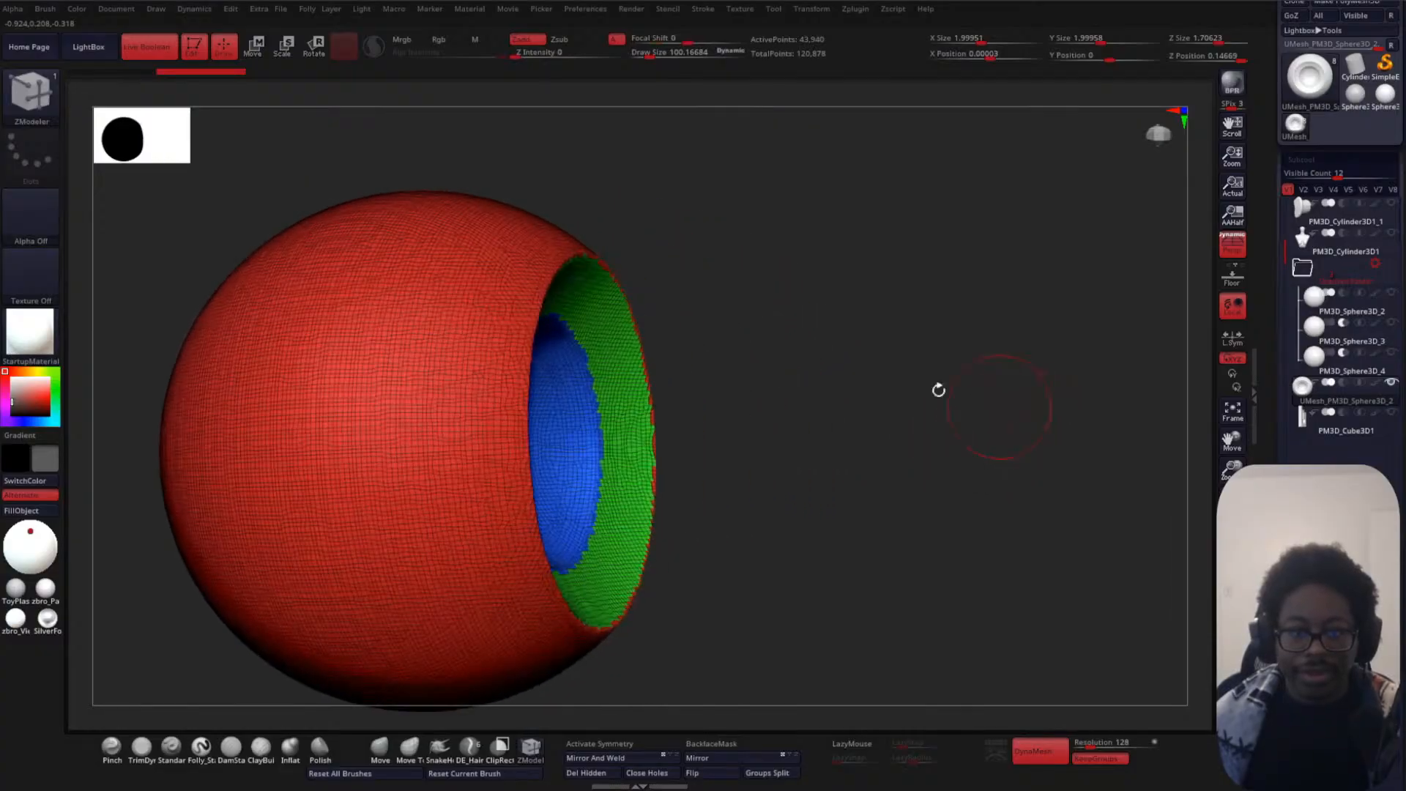
- Raise the DynaMesh resolution to 256 and remesh the sphere with its polygroups kept
drag(754, 498, 681, 373)
alt+drag(916, 320, 916, 371)
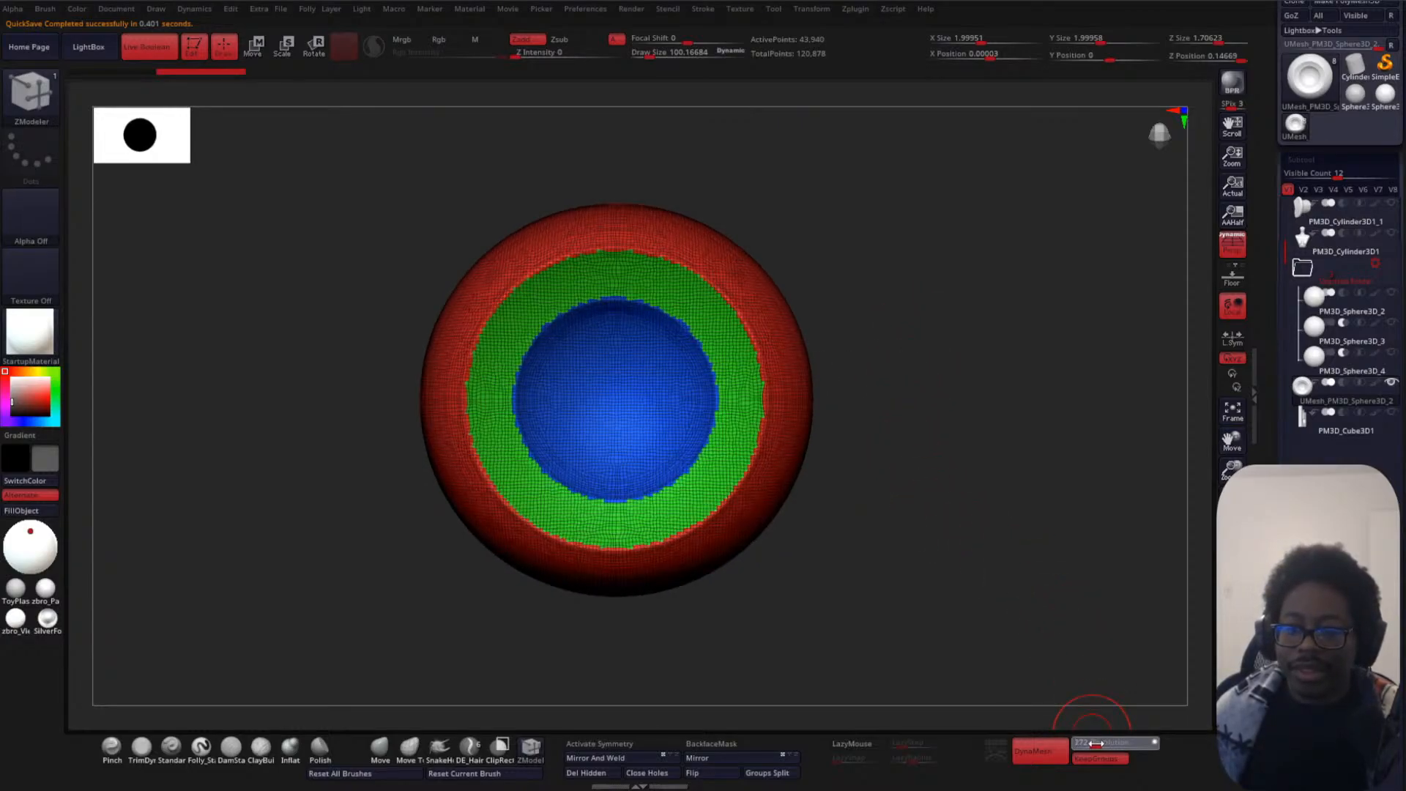
click(789, 448)
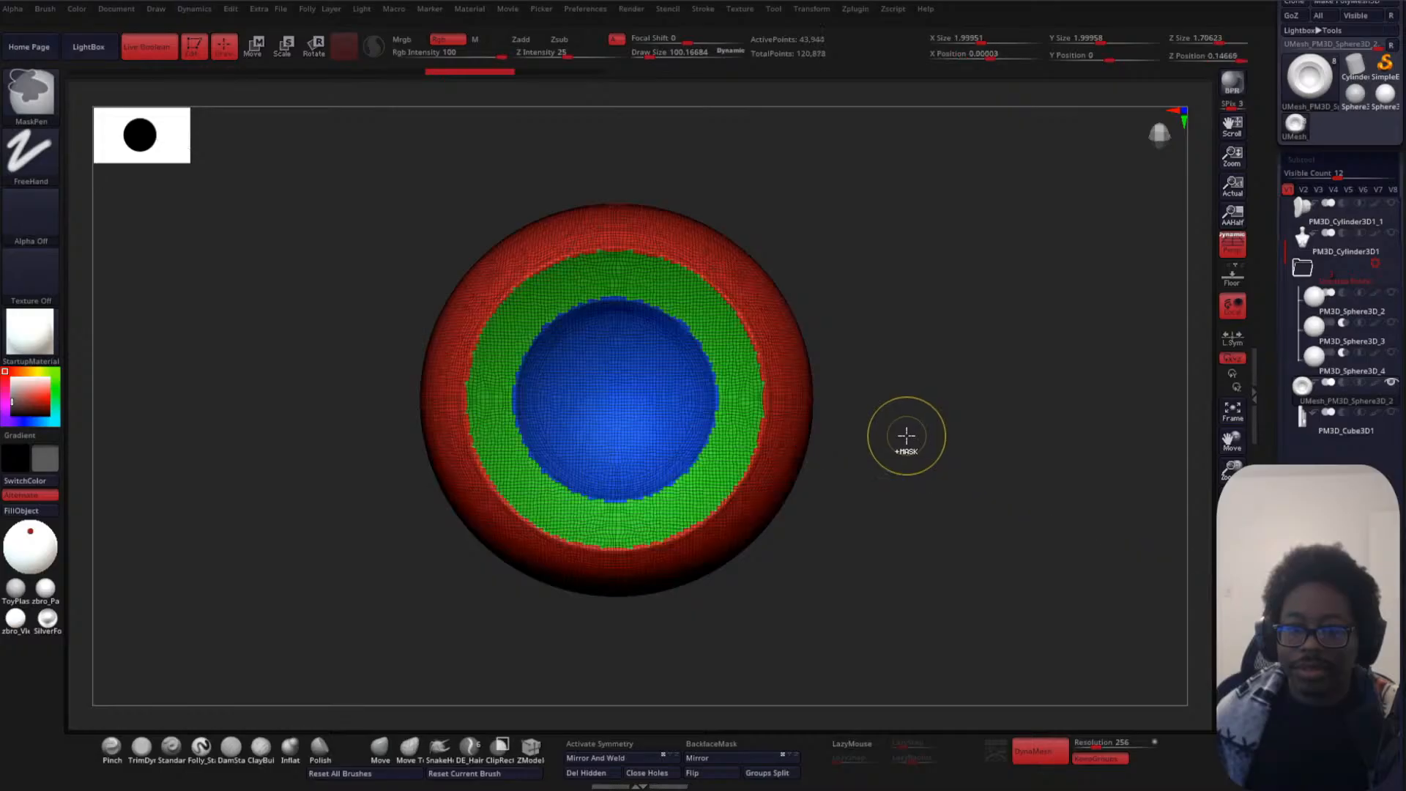
key(ctrl+z)
drag(897, 482, 823, 410)
key(ctrl+d)
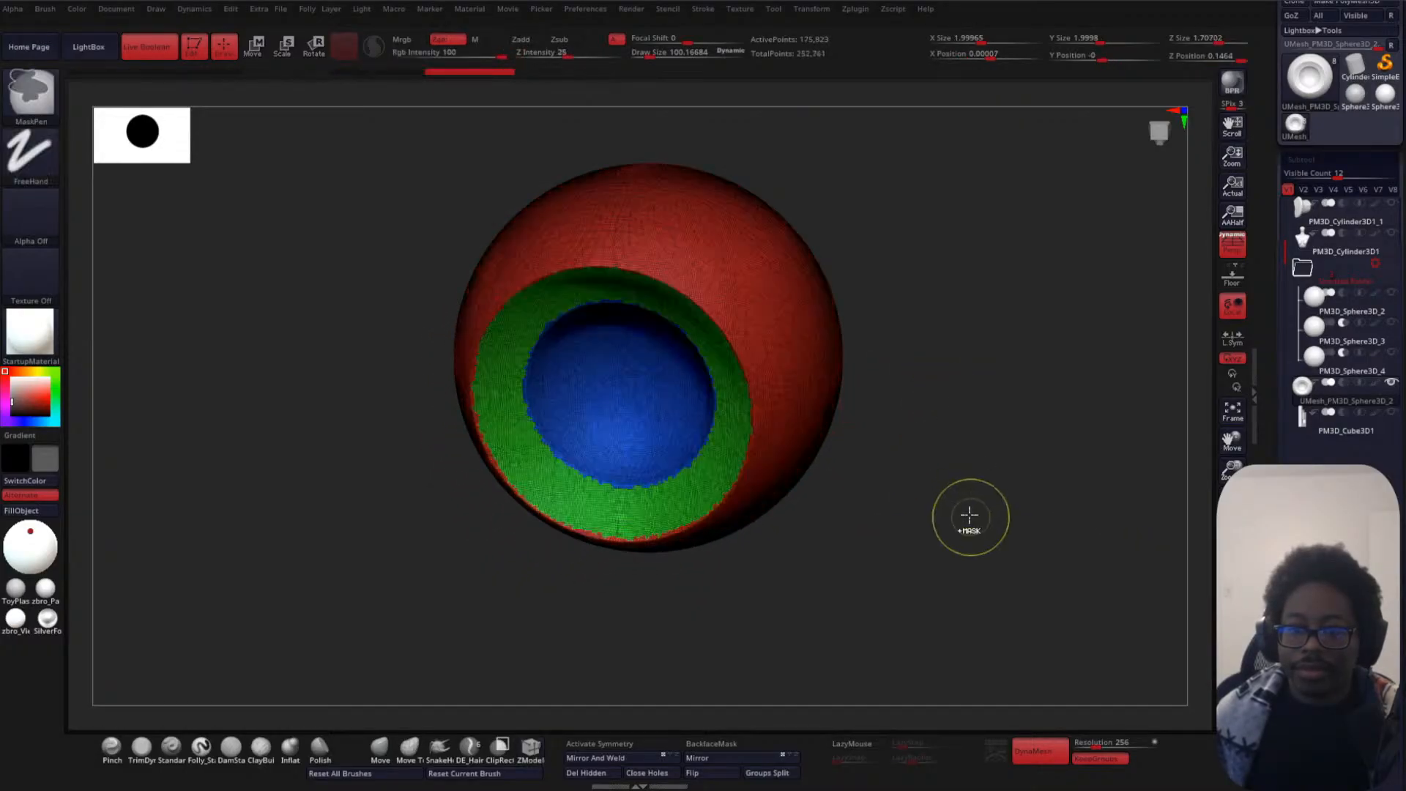
- Examine the remeshed sphere's recess edges, polygroup borders and active point count, with and without the wireframe shown
drag(948, 493, 935, 417)
key(shift)
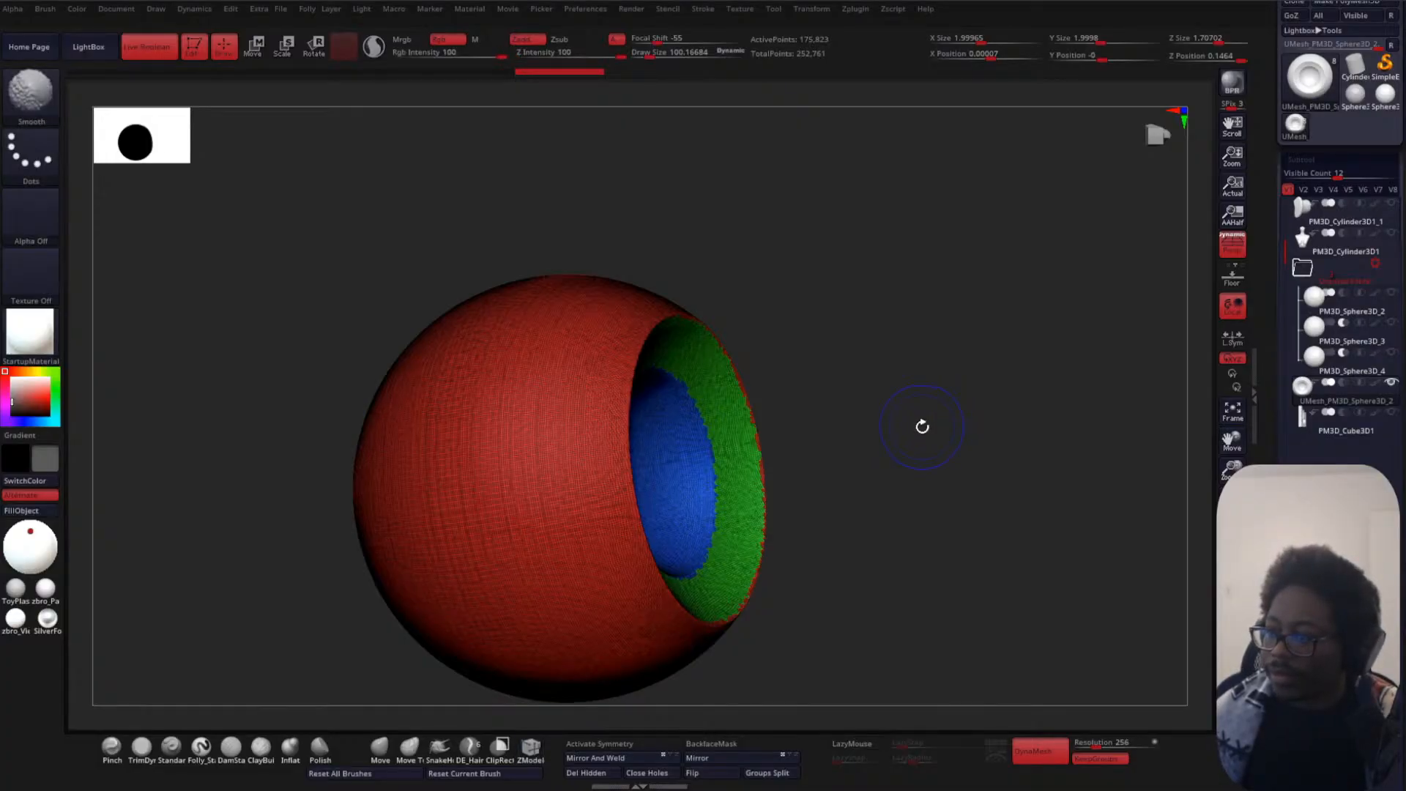
key(shift+f)
mouse_move(923, 428)
alt+mouse_down()
mouse_move(964, 427)
mouse_move(854, 527)
alt+mouse_up()
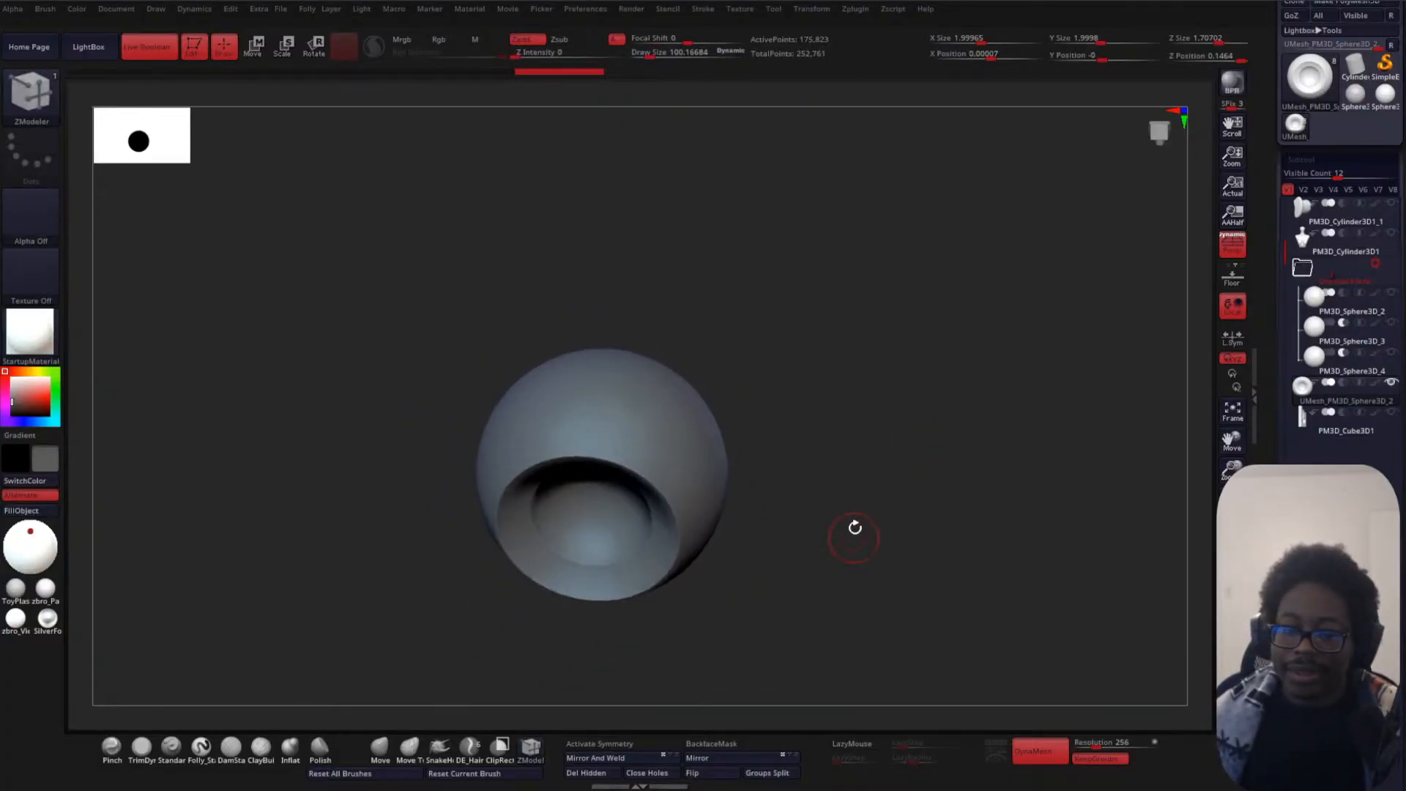
drag(747, 480, 857, 488)
alt+drag(792, 389, 907, 375)
key(space)
mouse_move(911, 254)
mouse_down()
mouse_move(895, 255)
mouse_move(900, 234)
mouse_move(929, 265)
mouse_up()
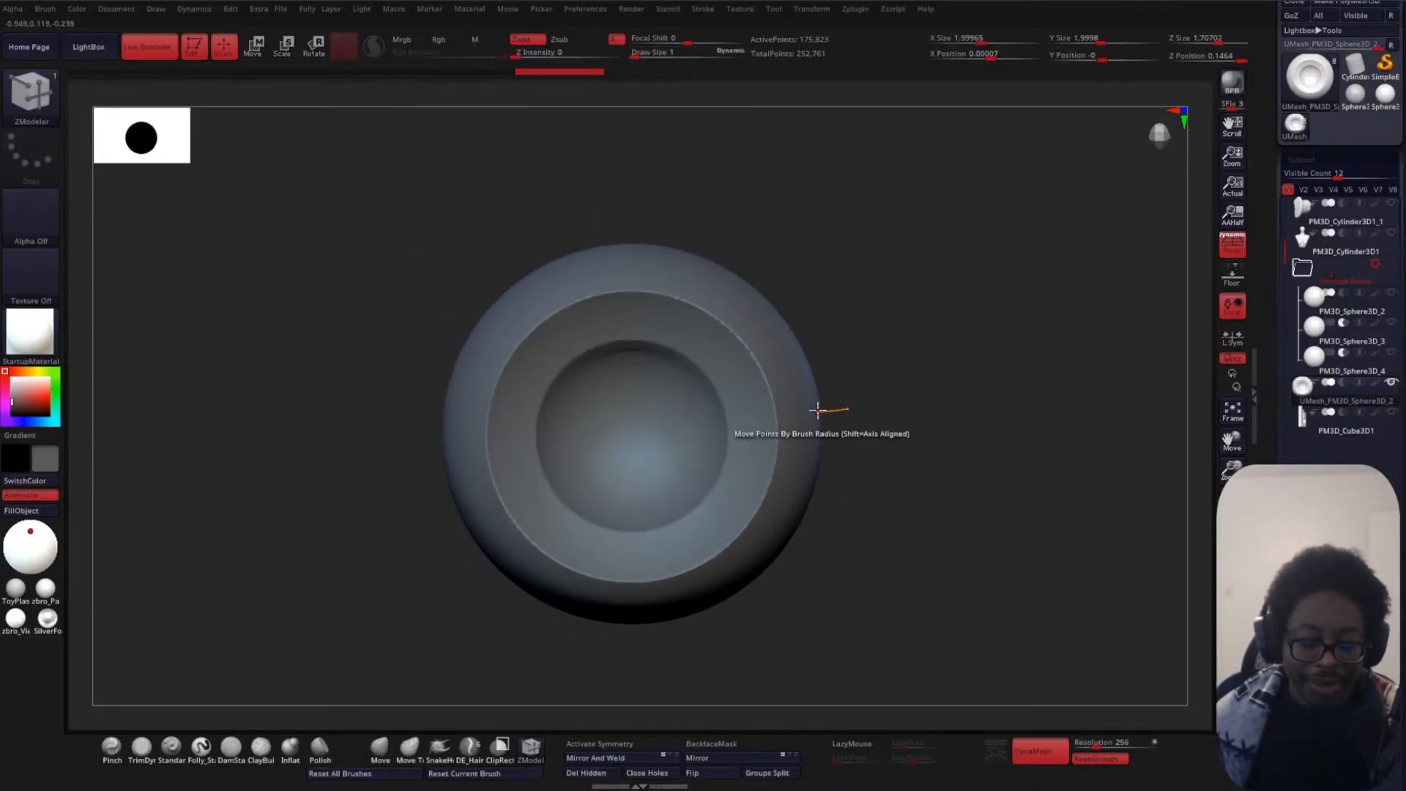
key(shift+f)
drag(909, 401, 684, 317)
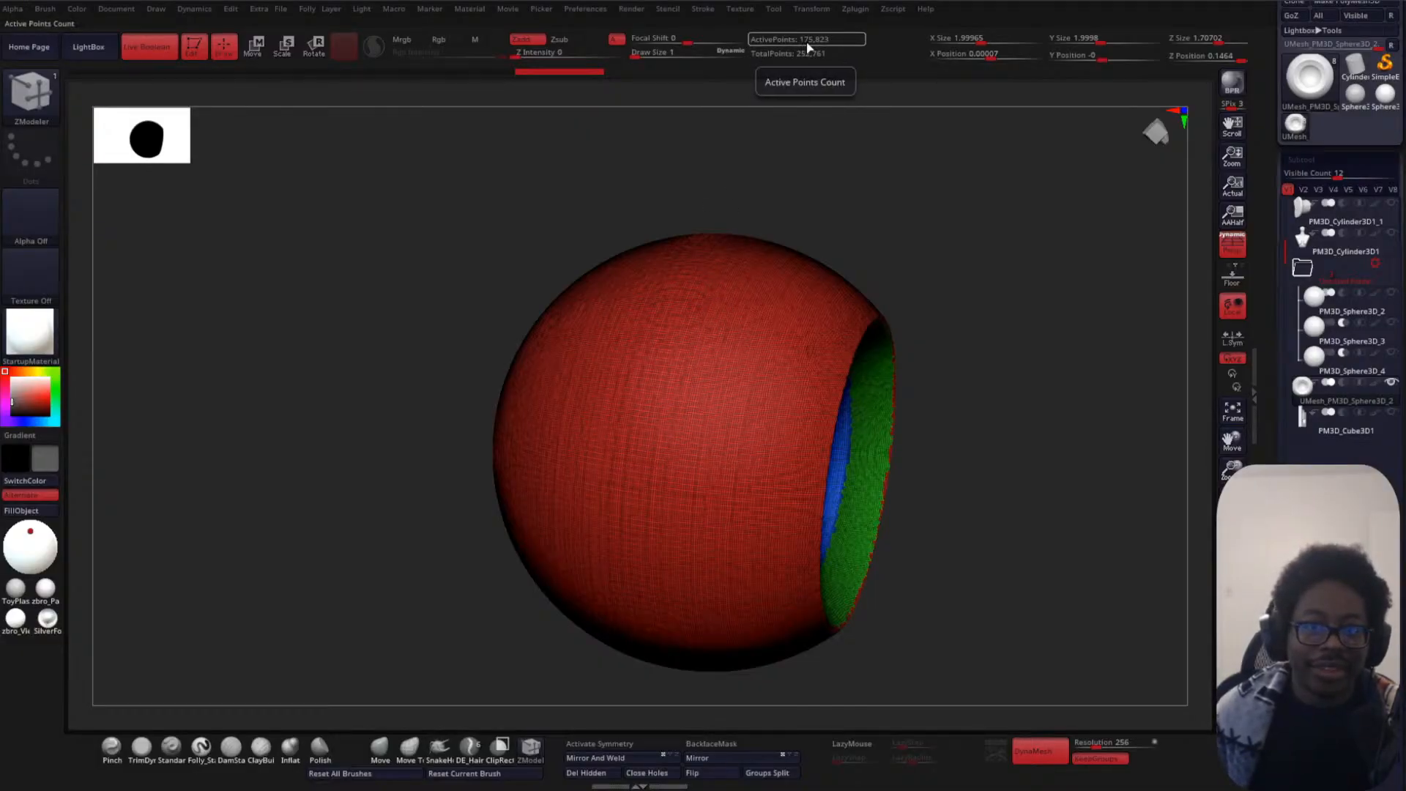
ctrl+right_drag(936, 239, 961, 368)
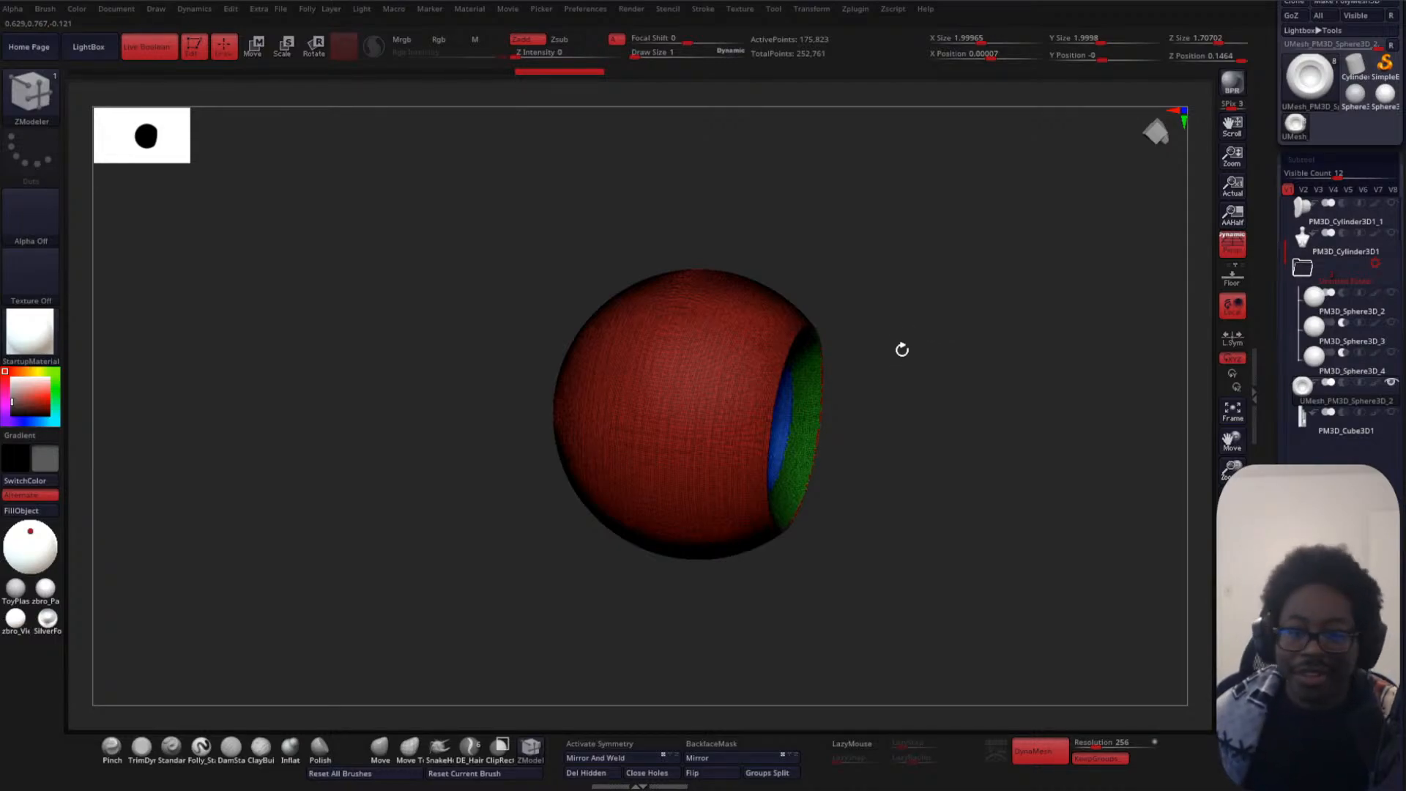
right_drag(954, 359, 871, 499)
alt+right_drag(939, 362, 935, 471)
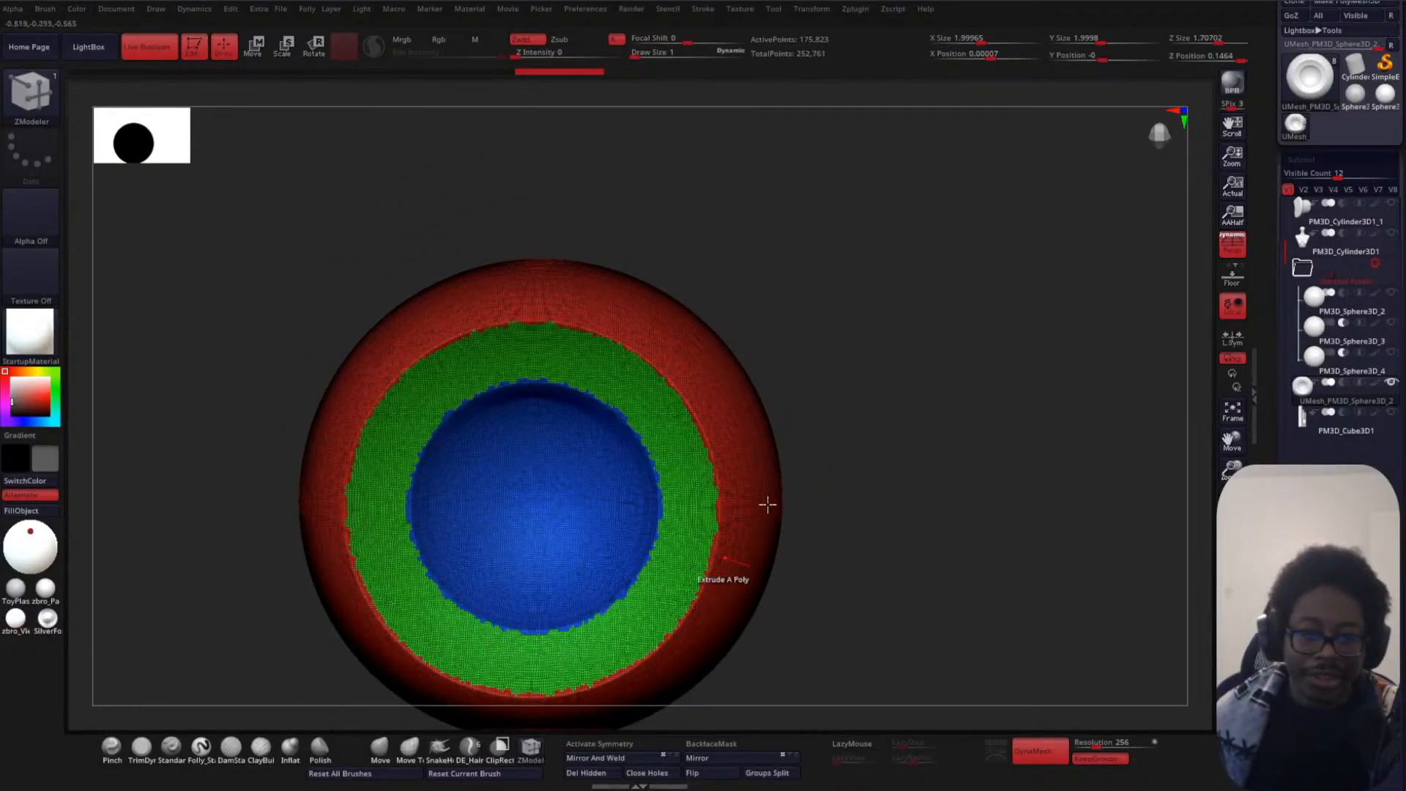
alt+right_drag(851, 546, 854, 424)
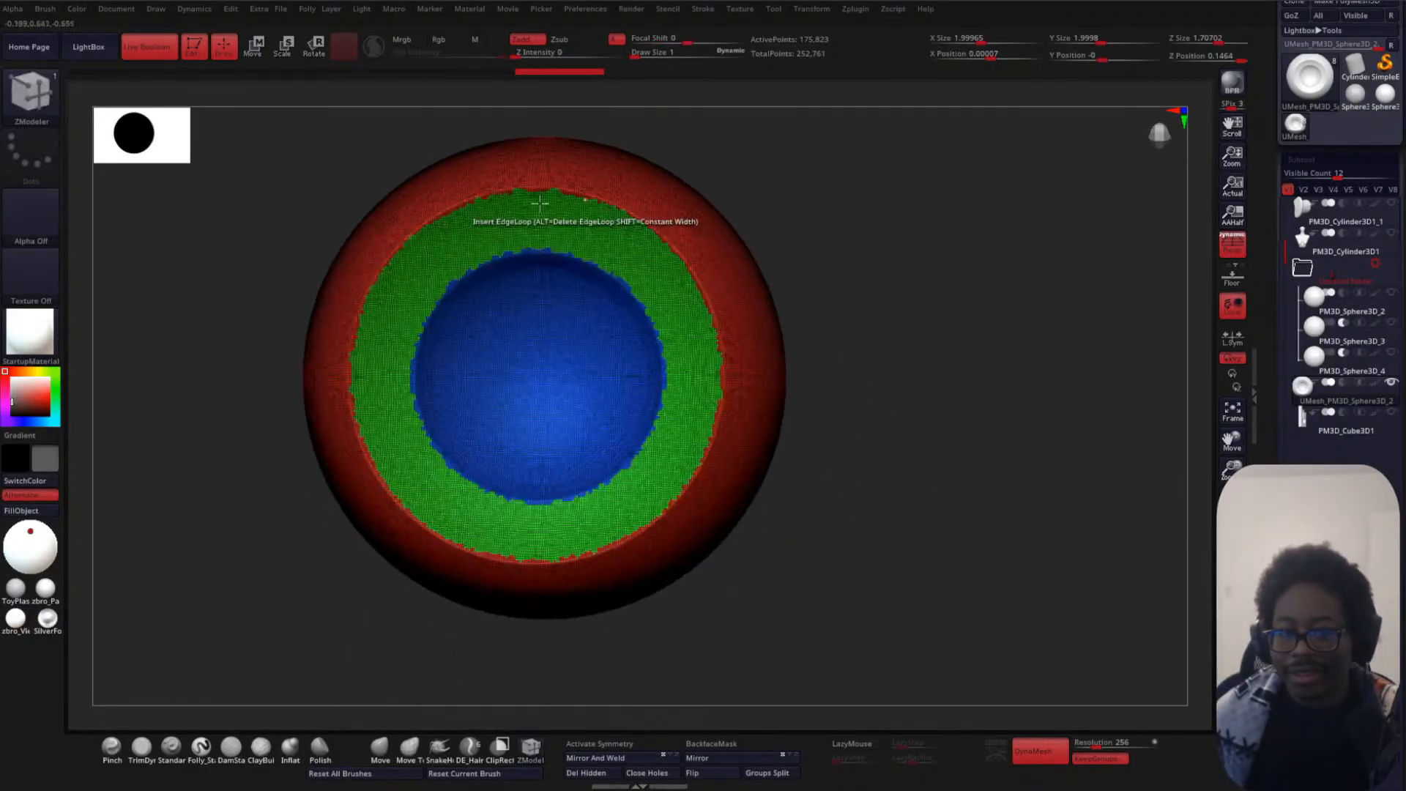
- Run ZRemesher on the DynaMeshed sphere, aborting the first run and starting it again
scroll(1273, 333, down, 5)
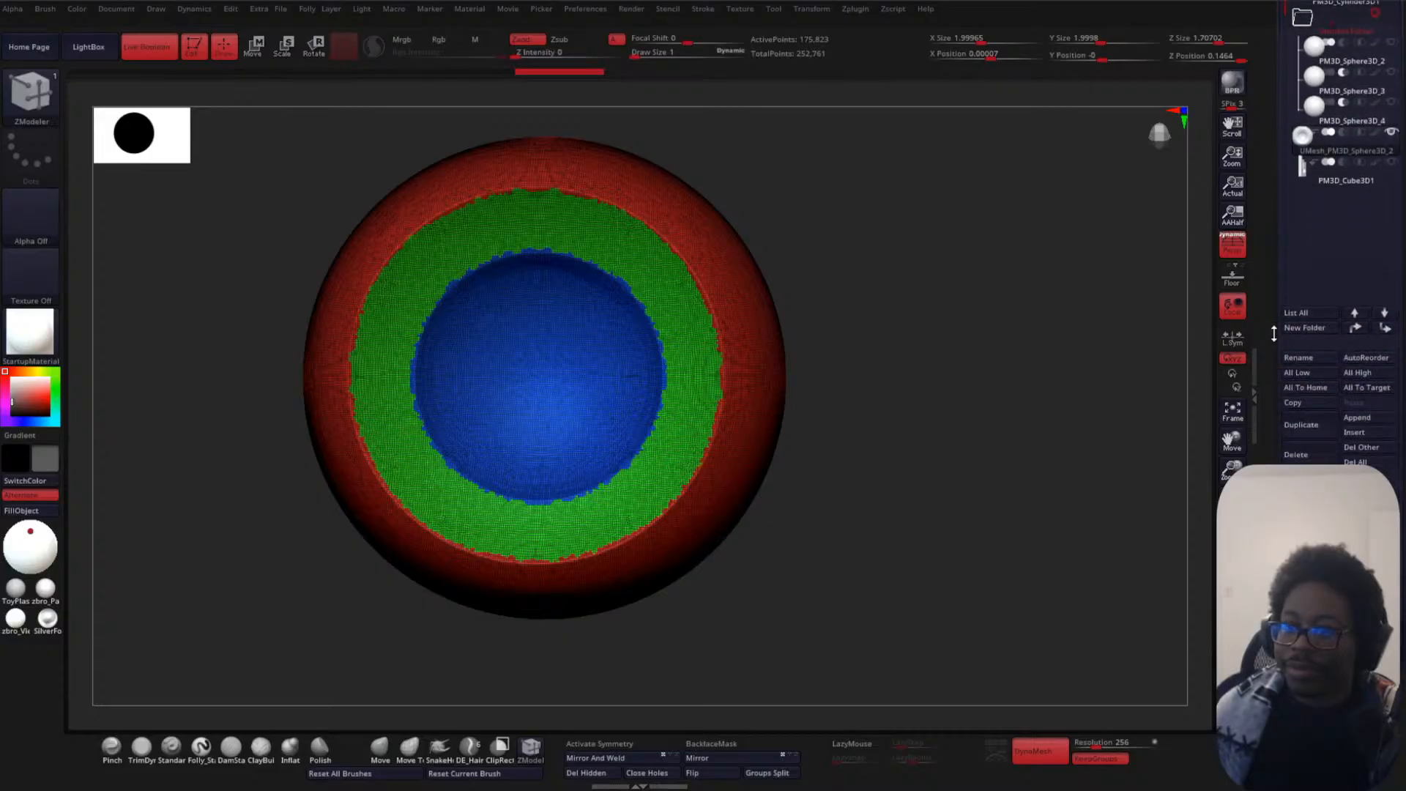
scroll(1289, 333, down, 5)
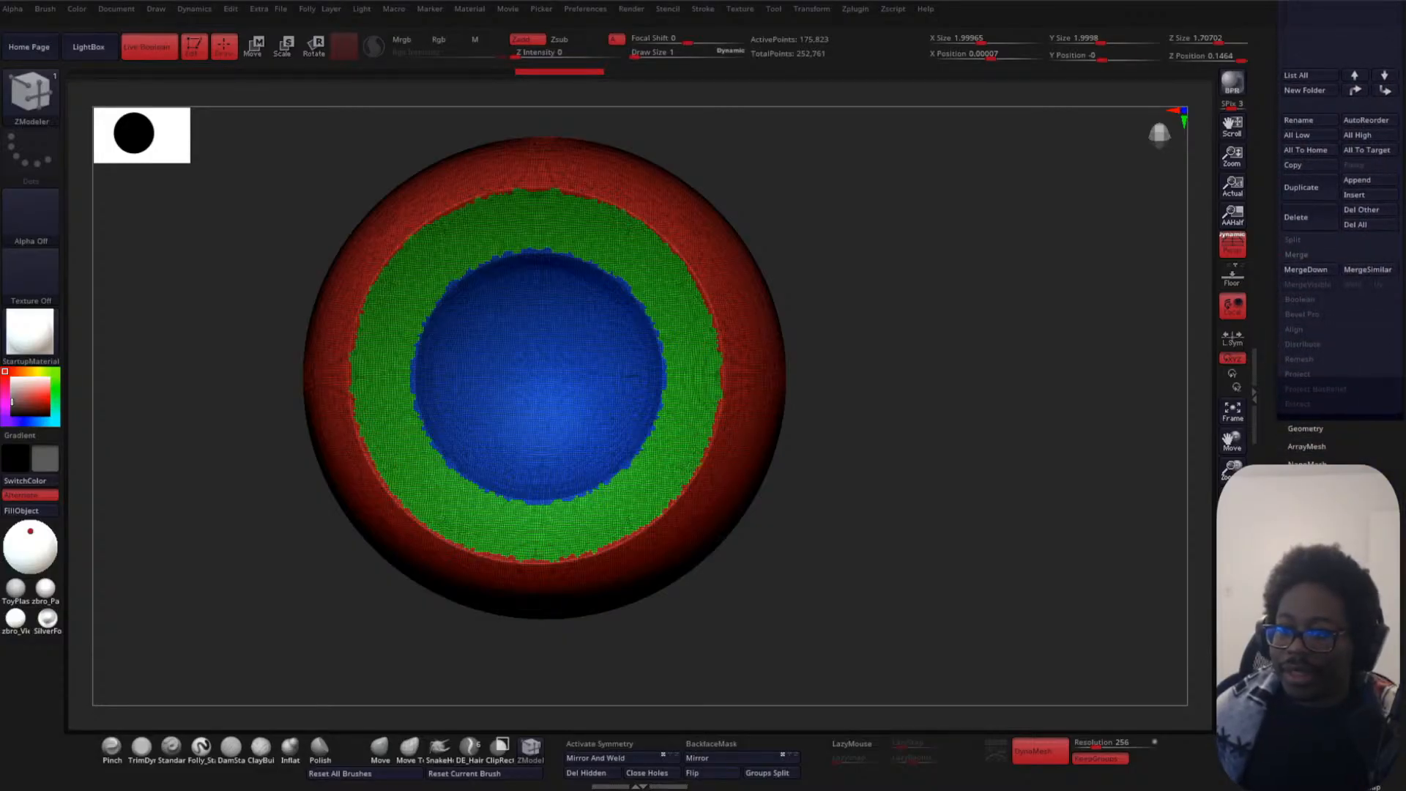
click(1305, 429)
scroll(1289, 433, down, 3)
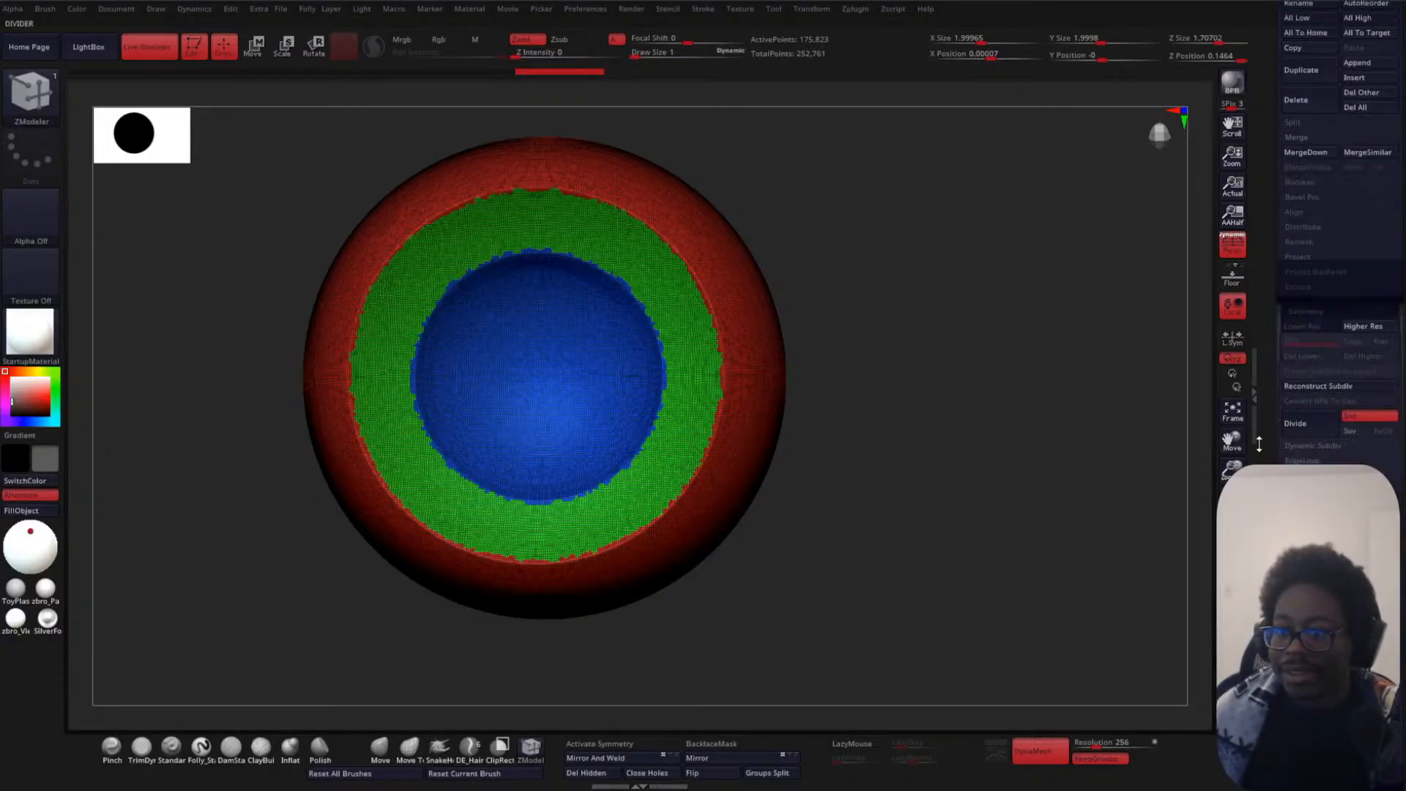
scroll(1341, 293, down, 2)
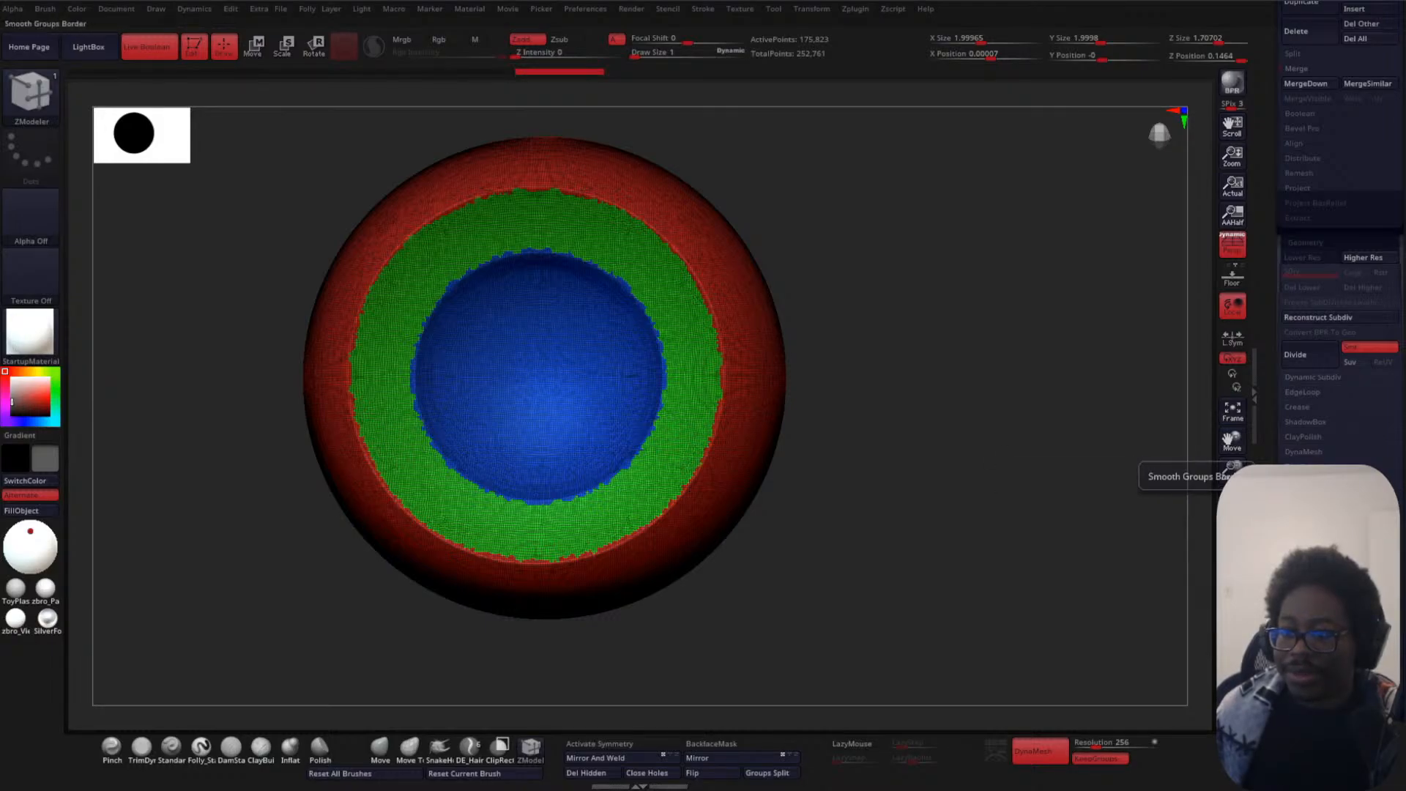
click(1233, 469)
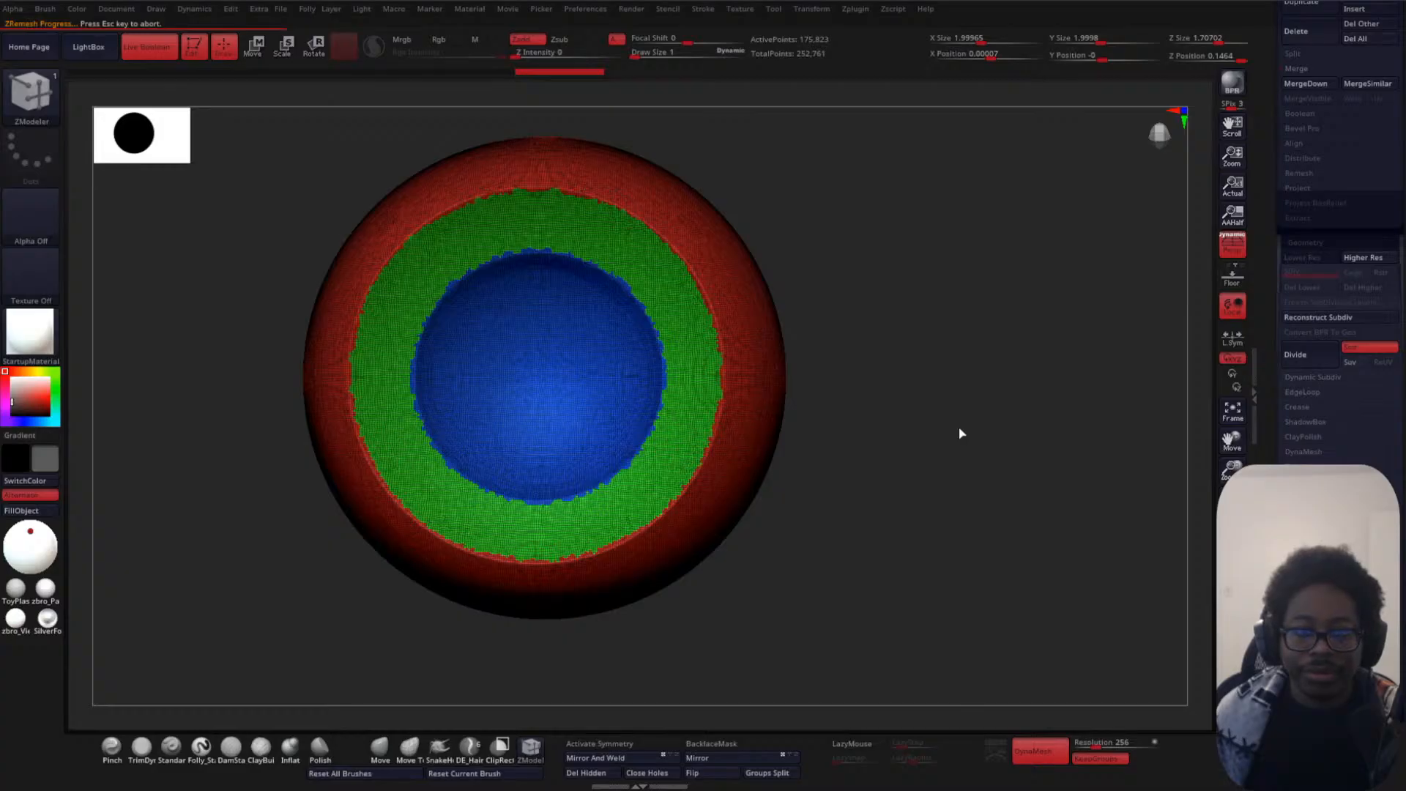
key(Escape)
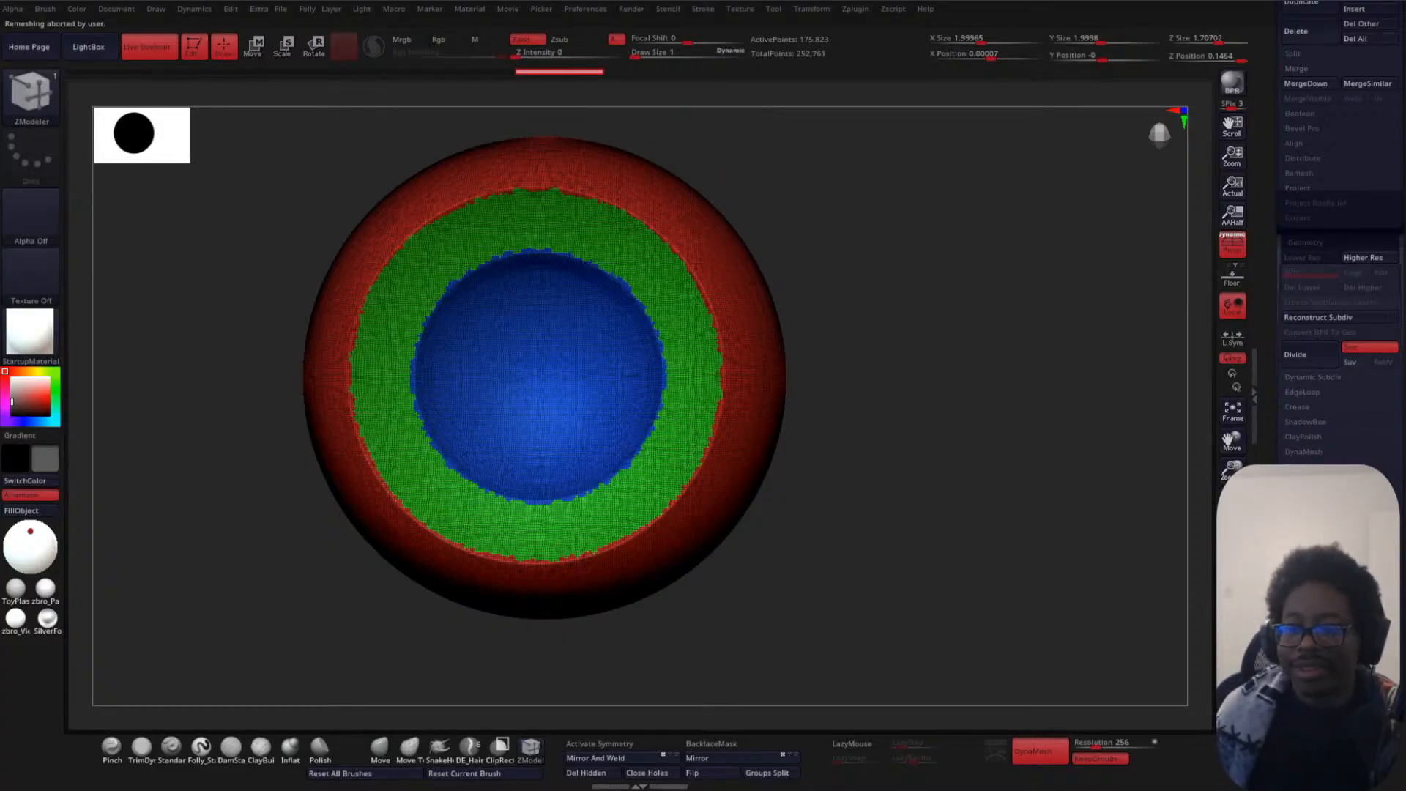
key(ctrl+shift+r)
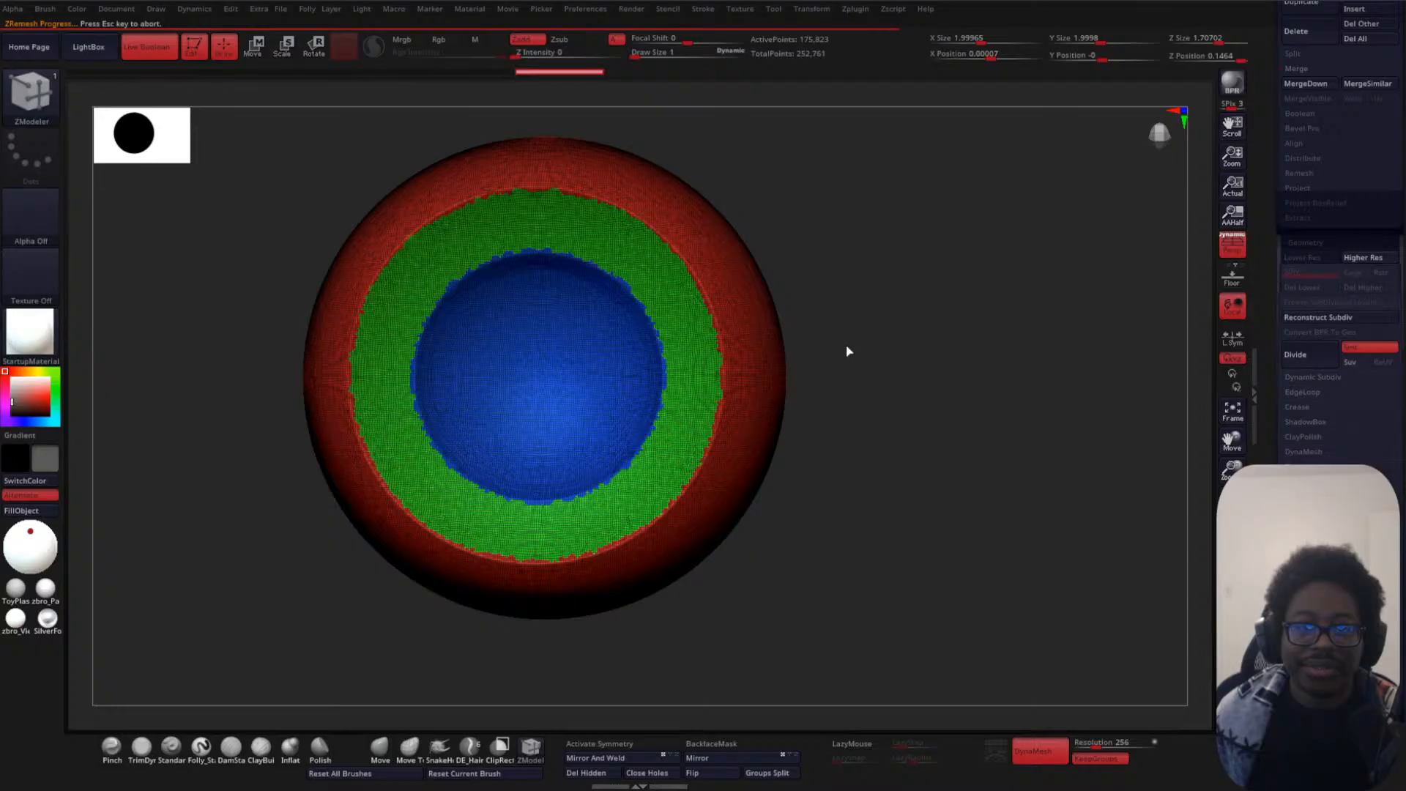
- Hide the wireframe, subdivide the remeshed sphere up to level 3, and step down to subdivision level 2
drag(876, 354, 964, 395)
mouse_move(998, 475)
alt+mouse_down()
mouse_move(1013, 336)
mouse_move(810, 380)
mouse_move(799, 413)
mouse_move(820, 468)
mouse_move(791, 418)
mouse_move(799, 394)
mouse_move(820, 461)
mouse_move(864, 452)
mouse_move(872, 377)
mouse_move(924, 343)
mouse_move(908, 359)
mouse_move(844, 301)
mouse_move(833, 399)
mouse_move(879, 367)
alt+mouse_up()
key(shift+f)
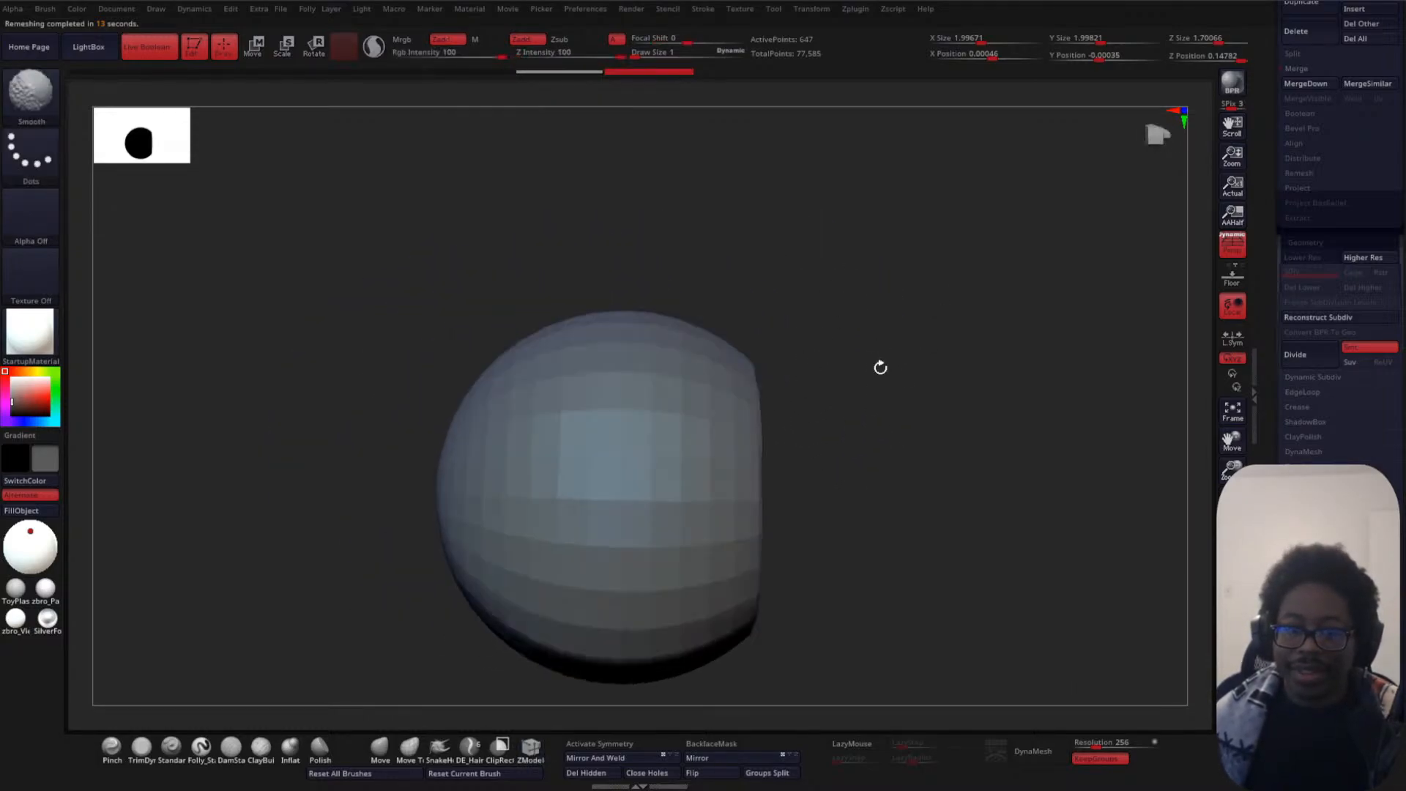
mouse_move(885, 440)
alt+mouse_down()
mouse_move(800, 380)
mouse_move(786, 387)
mouse_move(858, 367)
mouse_move(828, 427)
mouse_move(829, 364)
mouse_move(810, 396)
mouse_move(685, 361)
alt+mouse_up()
key(d)
key(d)
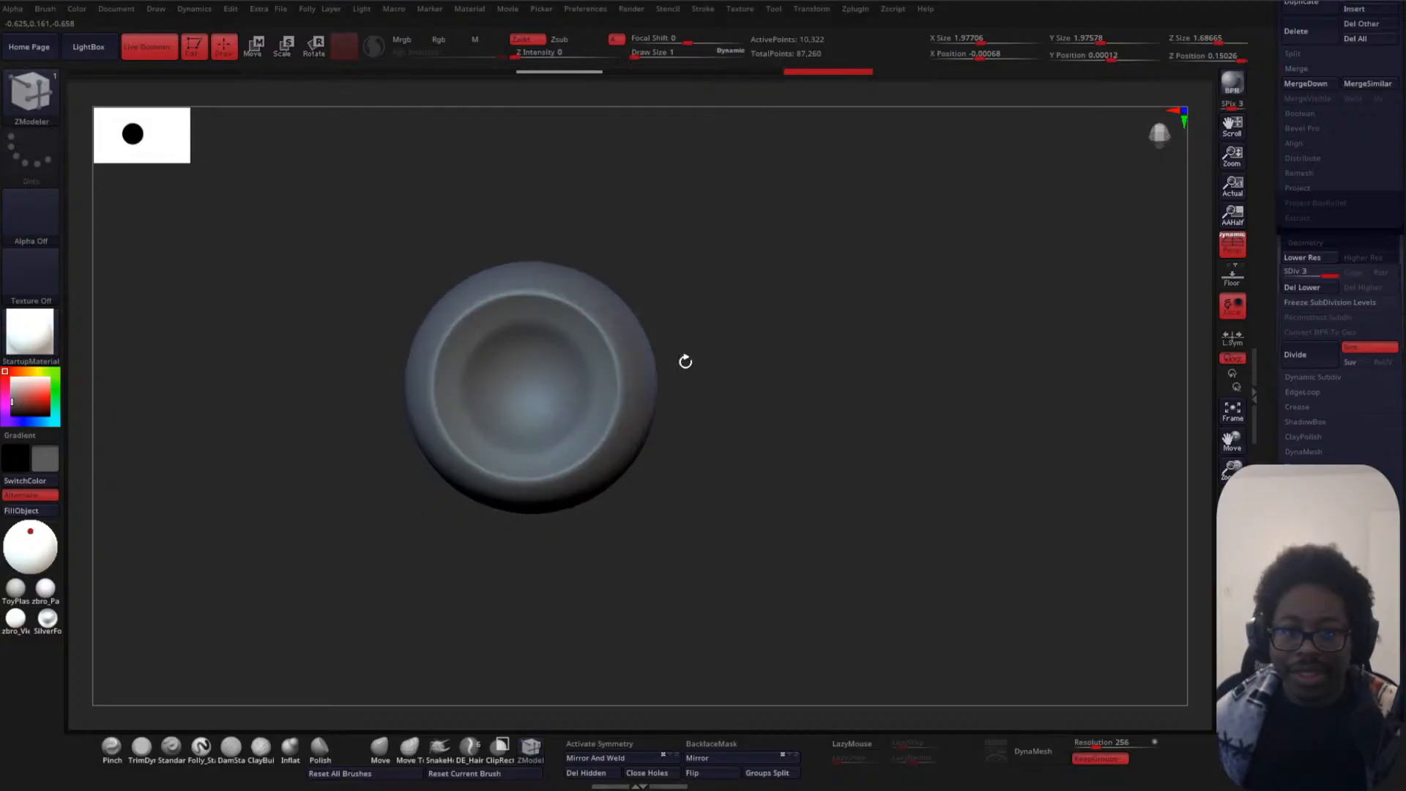
click(1303, 258)
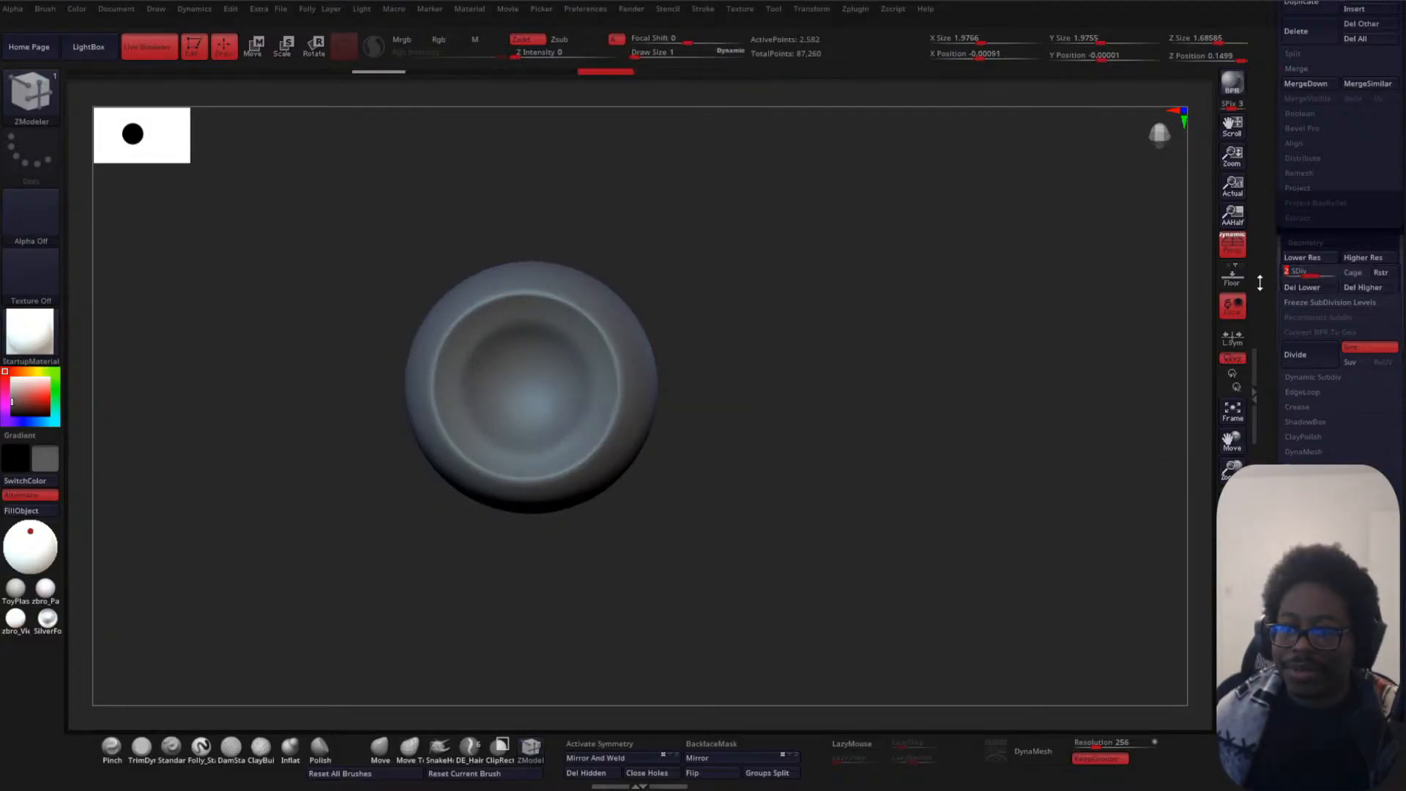
scroll(1261, 342, up, 3)
scroll(1261, 342, up, 5)
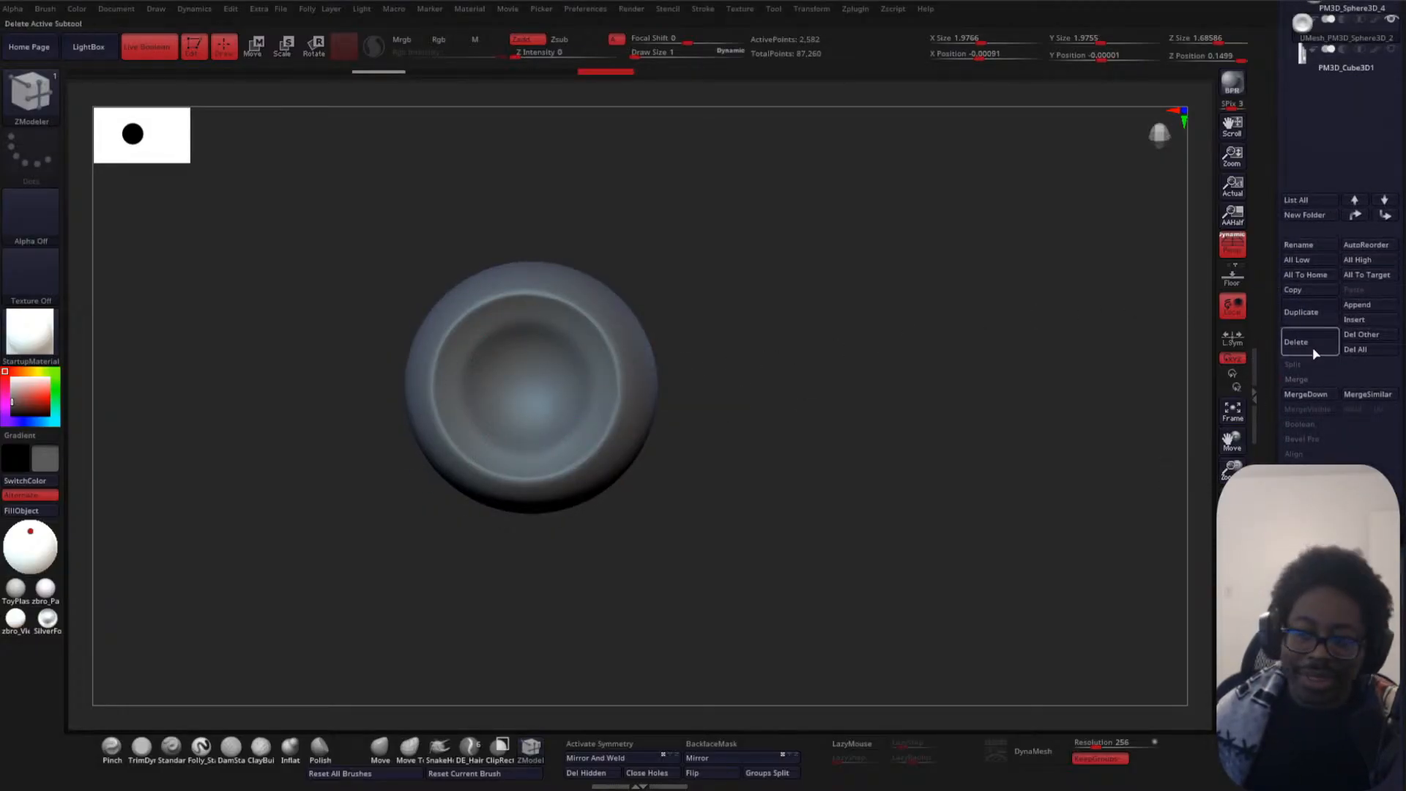
scroll(1304, 345, down, 2)
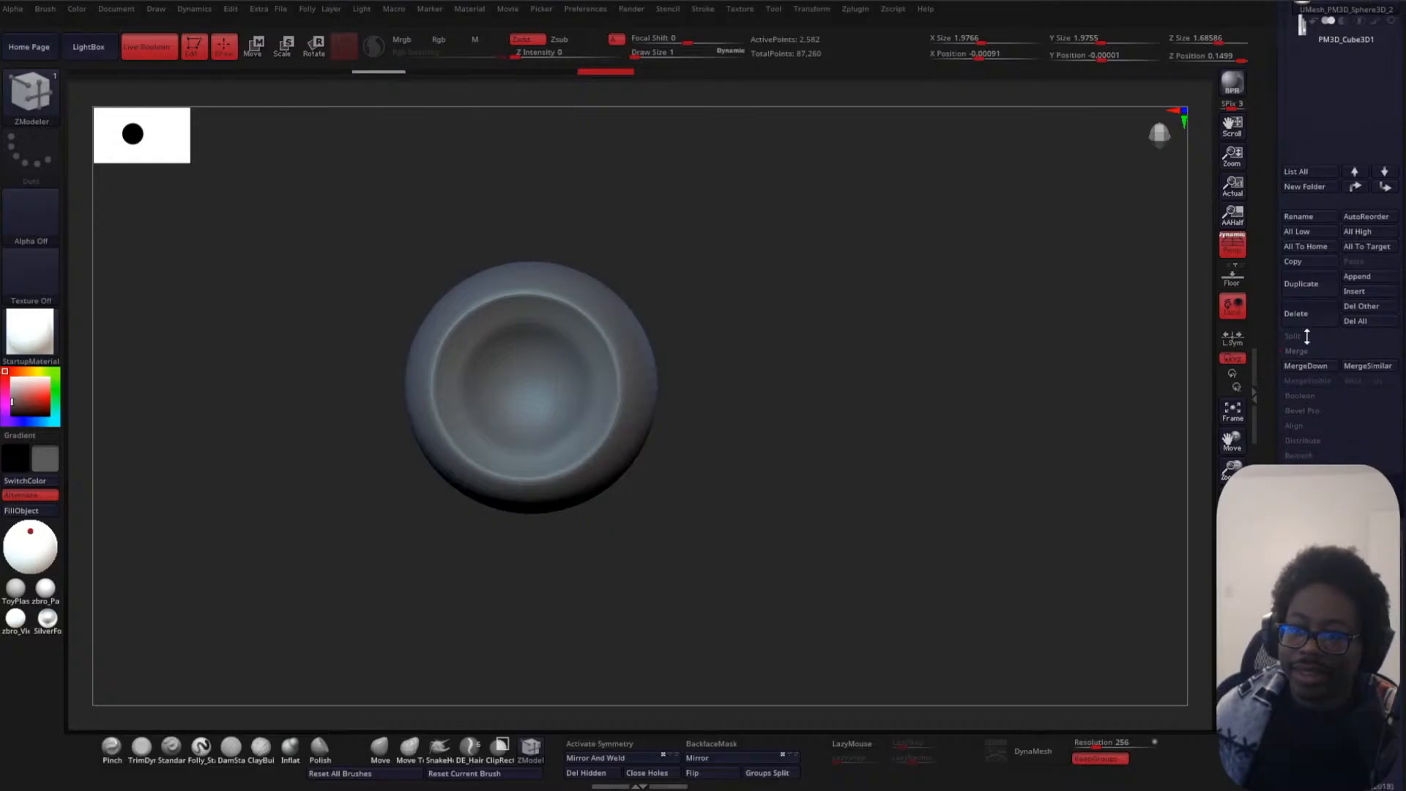
- Project the source surface detail onto the remeshed sphere at subdivision levels 2, 3 and 4, subdividing up to level 4
click(1306, 464)
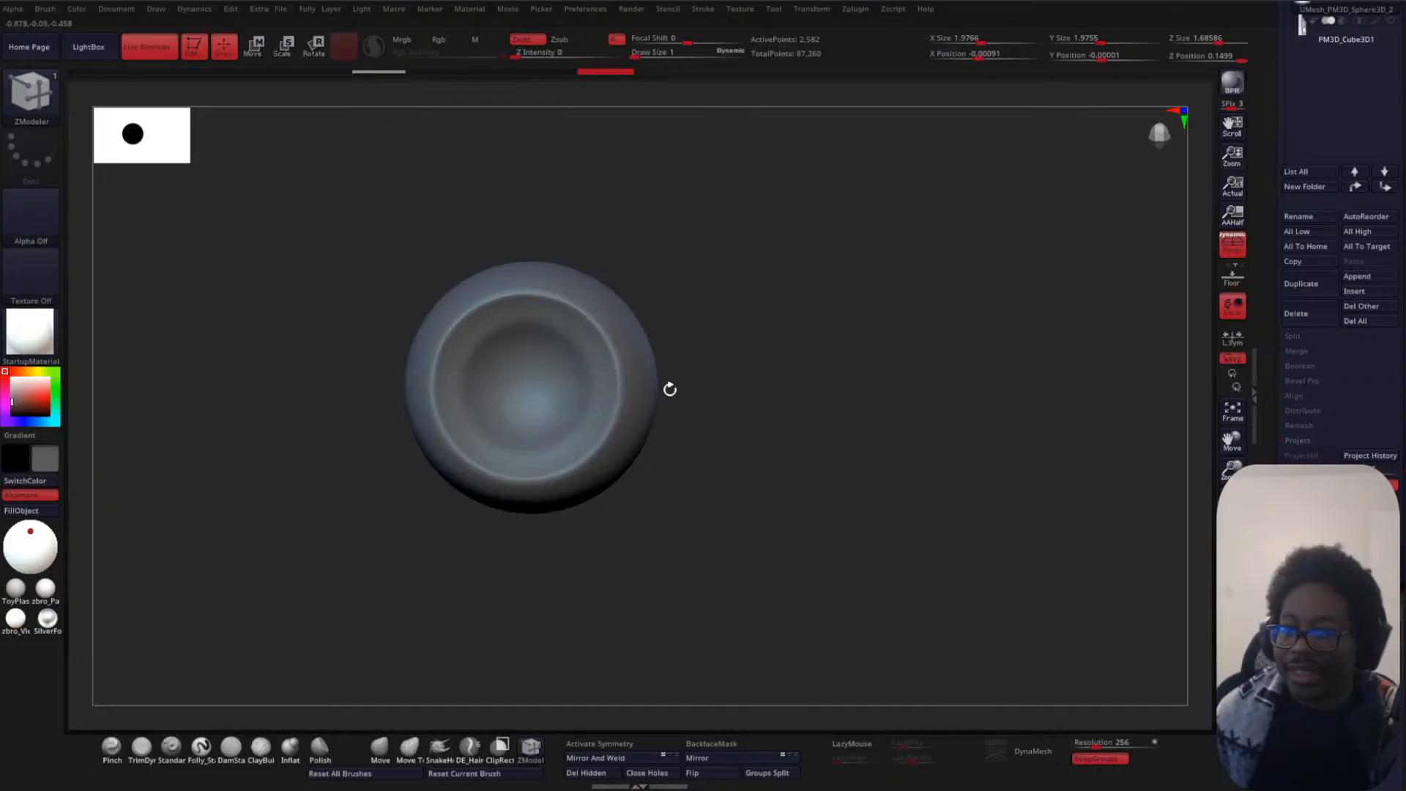
click(1370, 456)
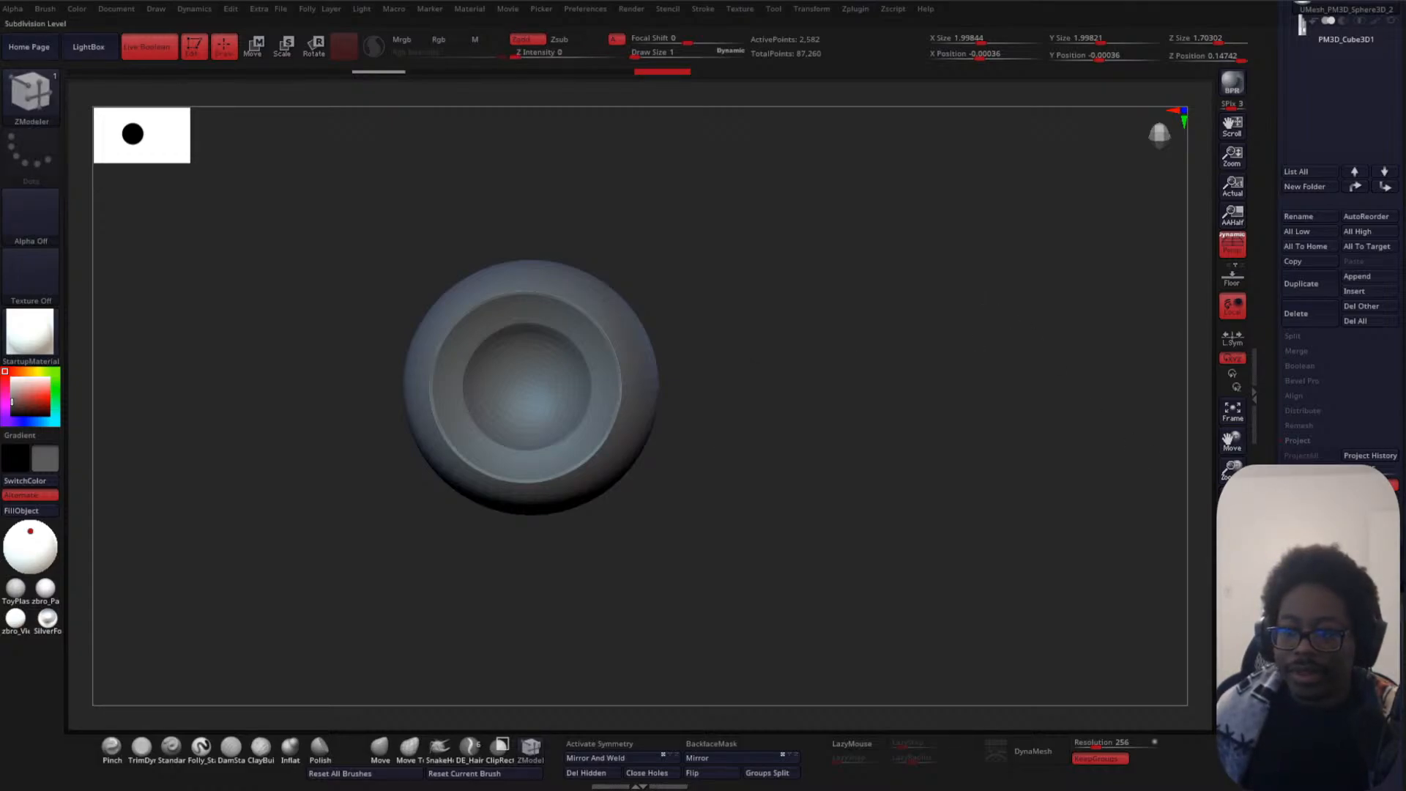
key(ctrl+d)
click(1380, 460)
ctrl+right_drag(901, 453, 882, 480)
key(ctrl+d)
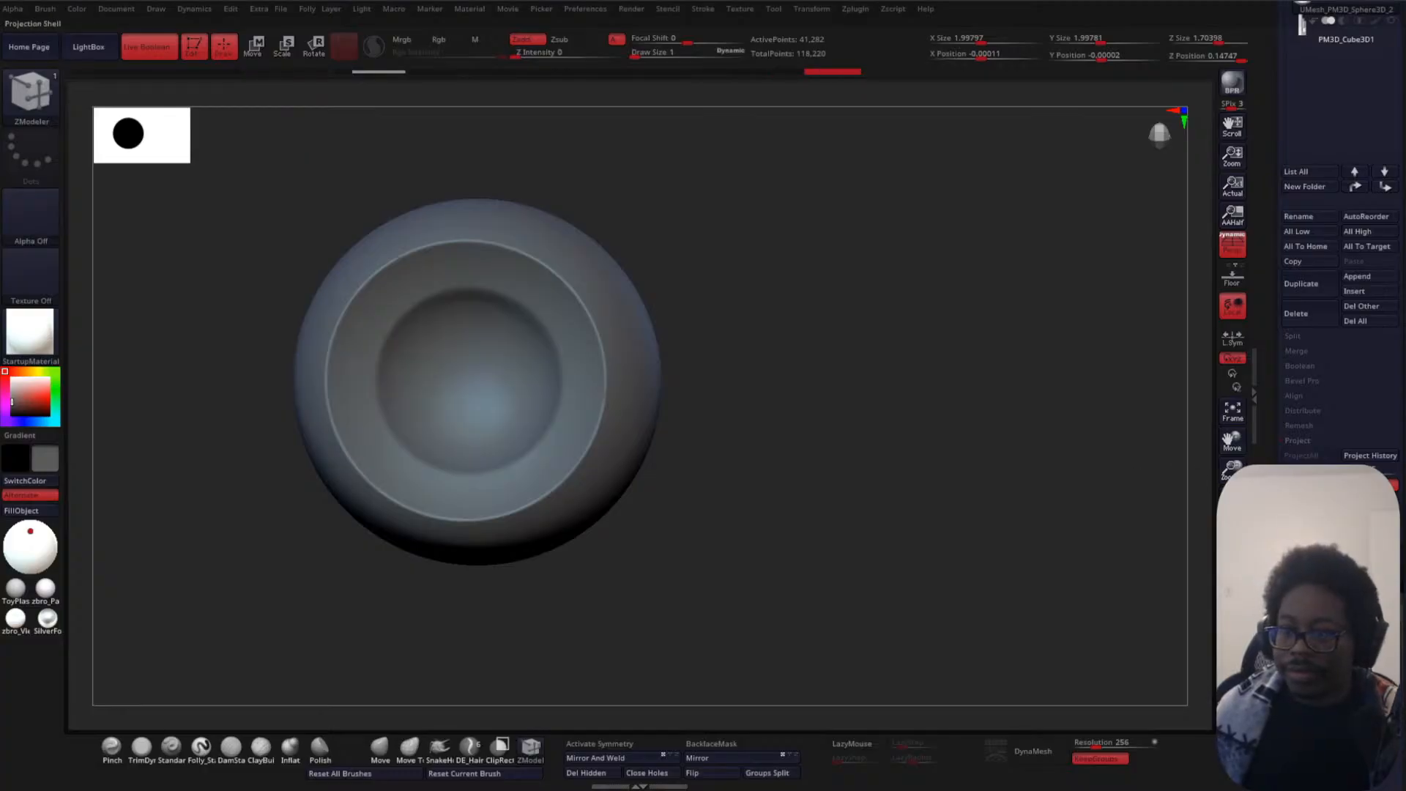
click(1380, 457)
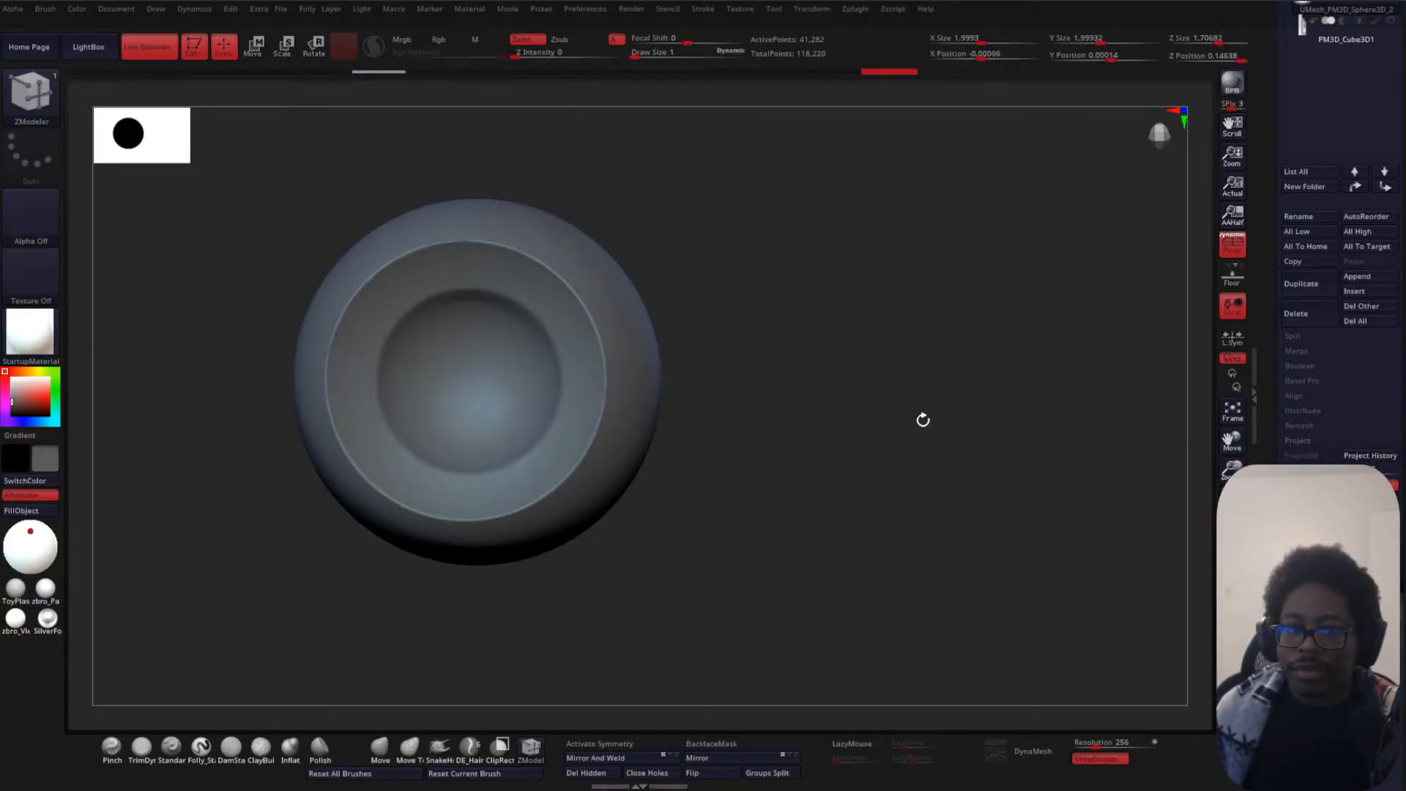
- Show the wireframe, examine the projected sphere's polygroup borders from several angles, and step down to subdivision level 1
drag(923, 419, 886, 389)
key(shift+f)
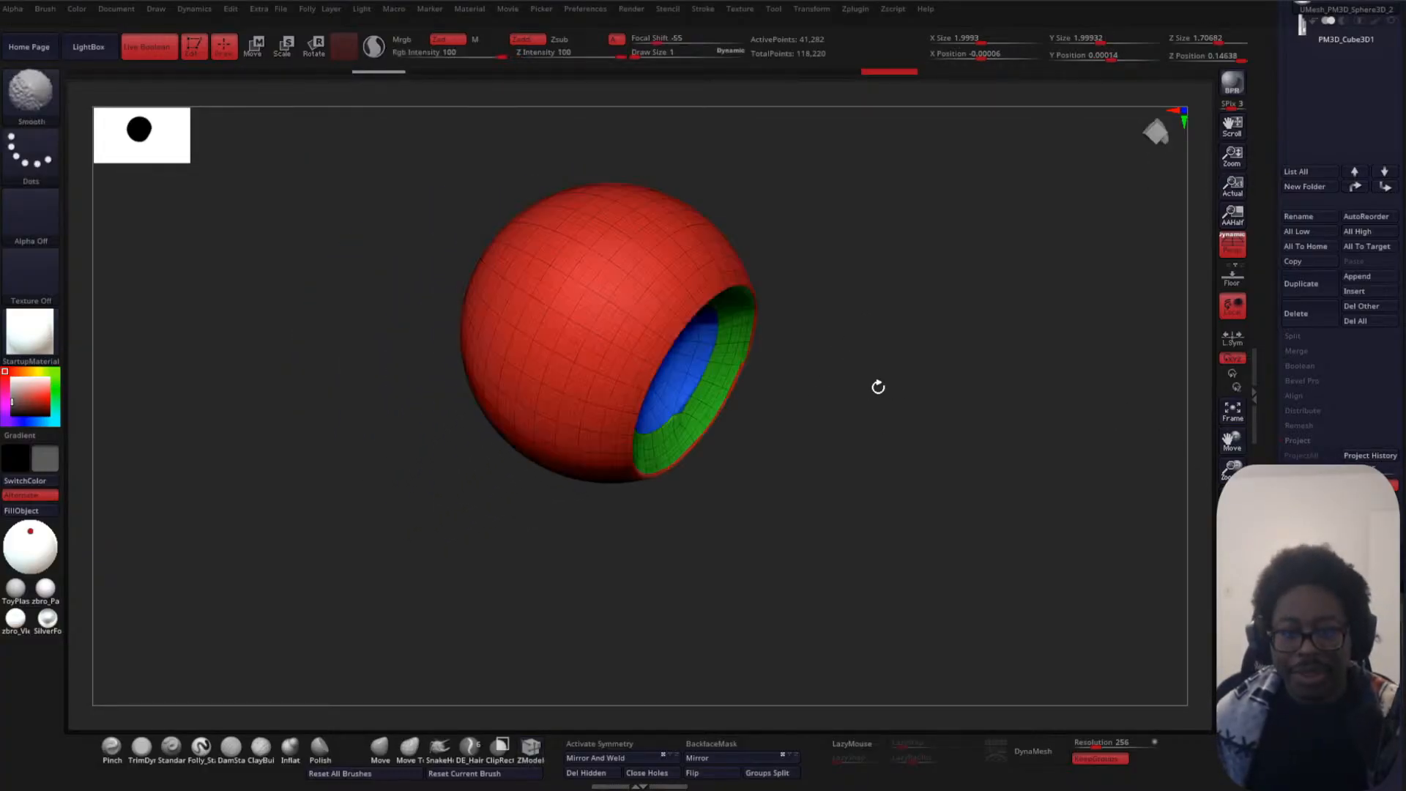
ctrl+right_drag(878, 387, 882, 374)
drag(882, 373, 879, 325)
ctrl+right_drag(879, 325, 904, 355)
alt+drag(903, 354, 868, 505)
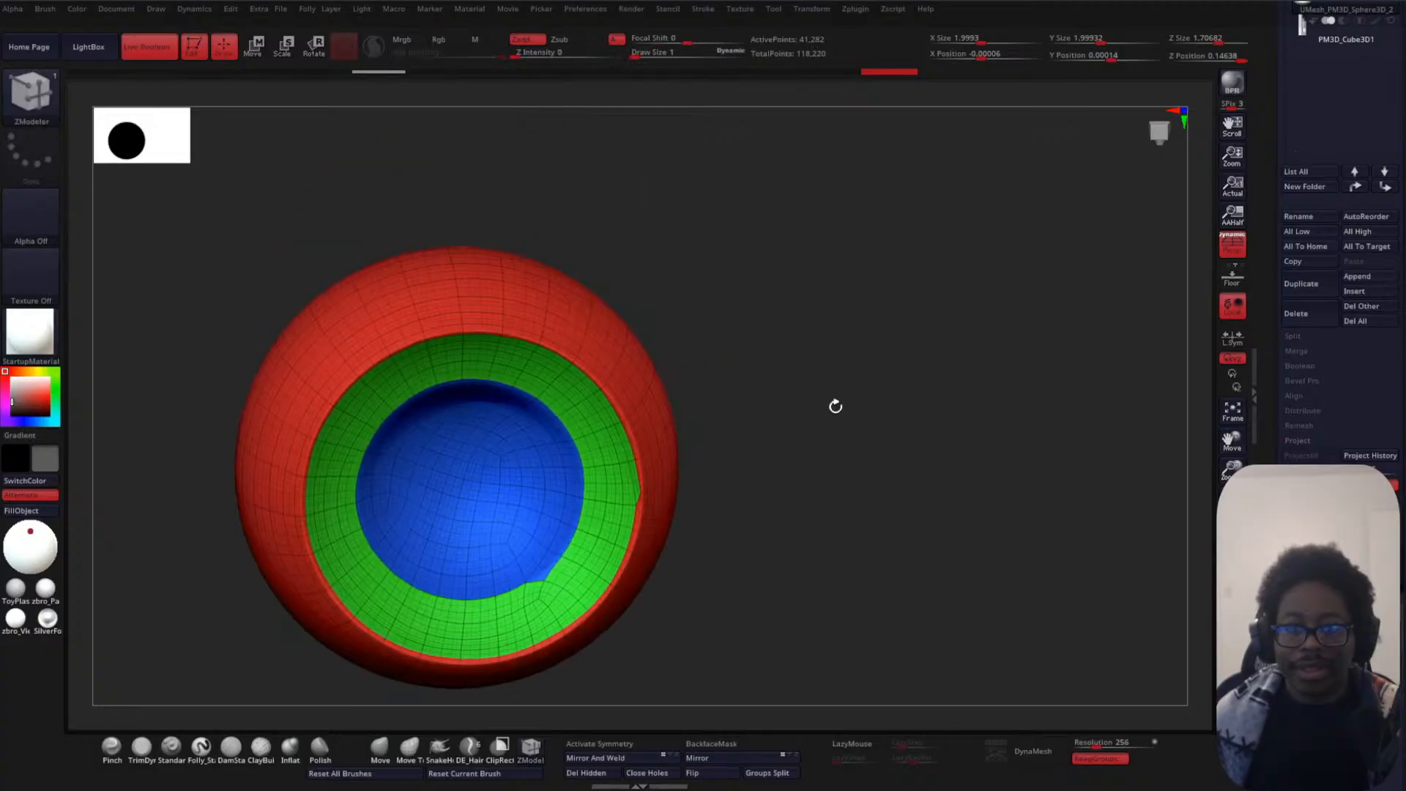
mouse_move(836, 406)
mouse_down()
mouse_move(930, 399)
mouse_move(888, 376)
mouse_move(987, 325)
mouse_up()
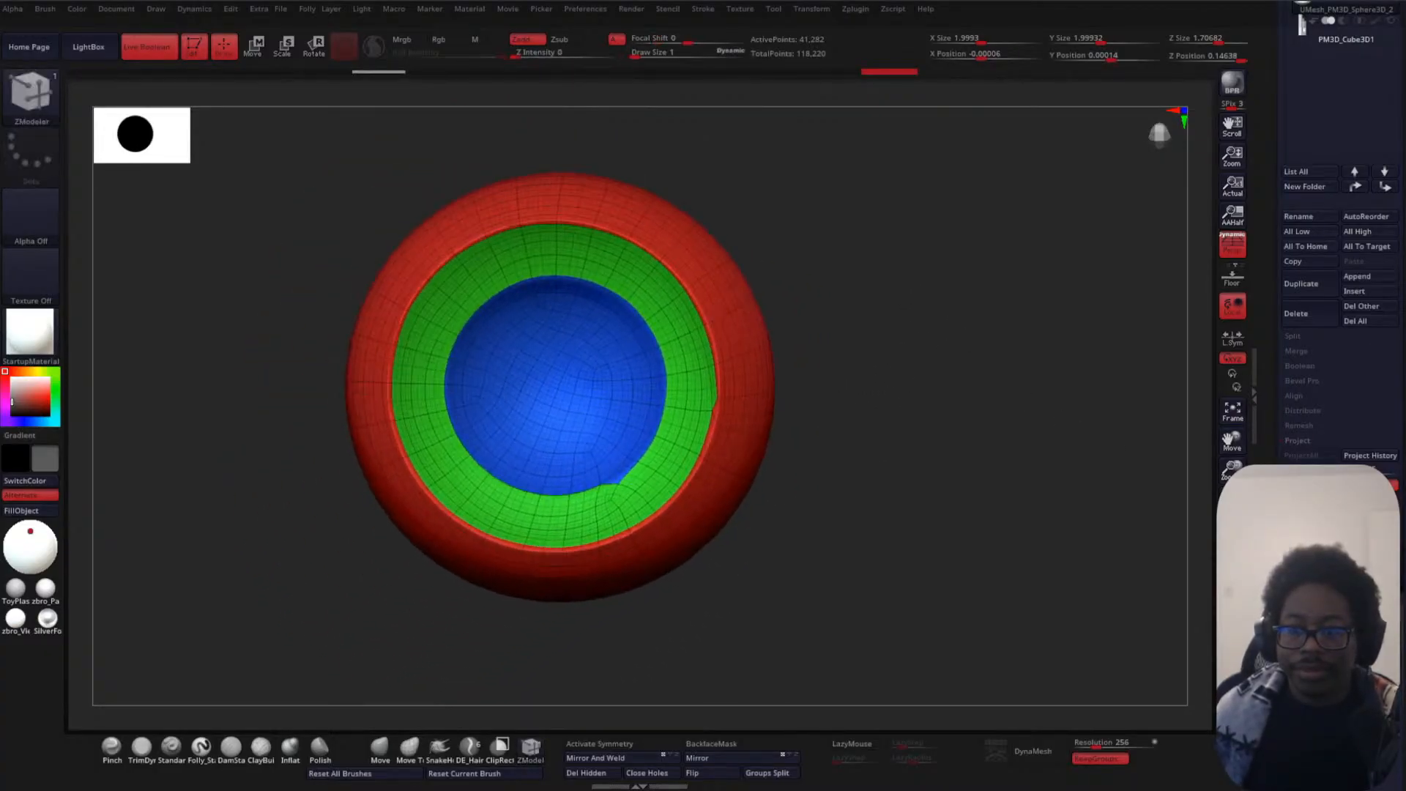
key(shift+d)
key(shift+d)
key(shift+d)
key(f)
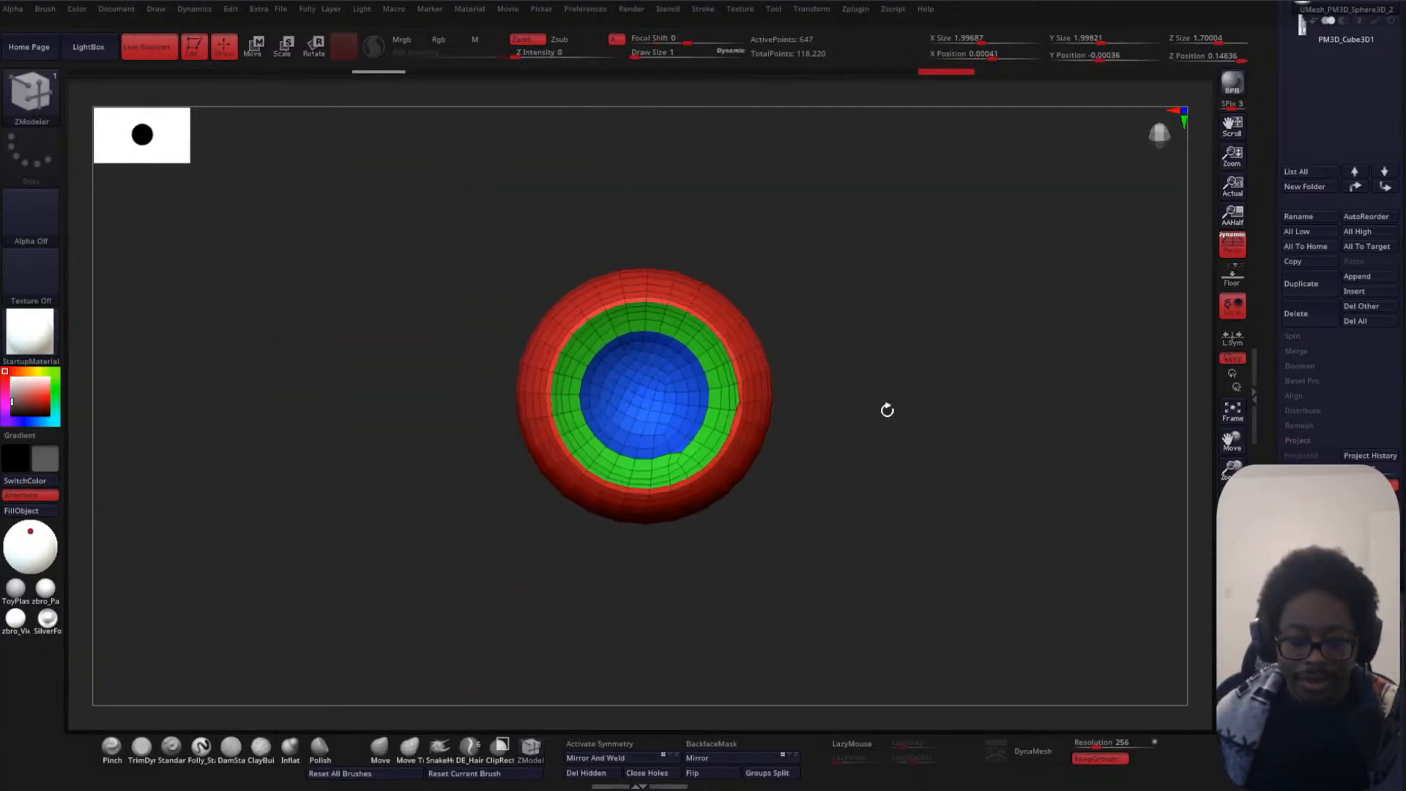
- Hide the wireframe and step the sphere back up to subdivision level 4
key(shift+f)
ctrl+right_drag(900, 437, 903, 388)
drag(903, 388, 1030, 430)
key(d)
key(d)
key(d)
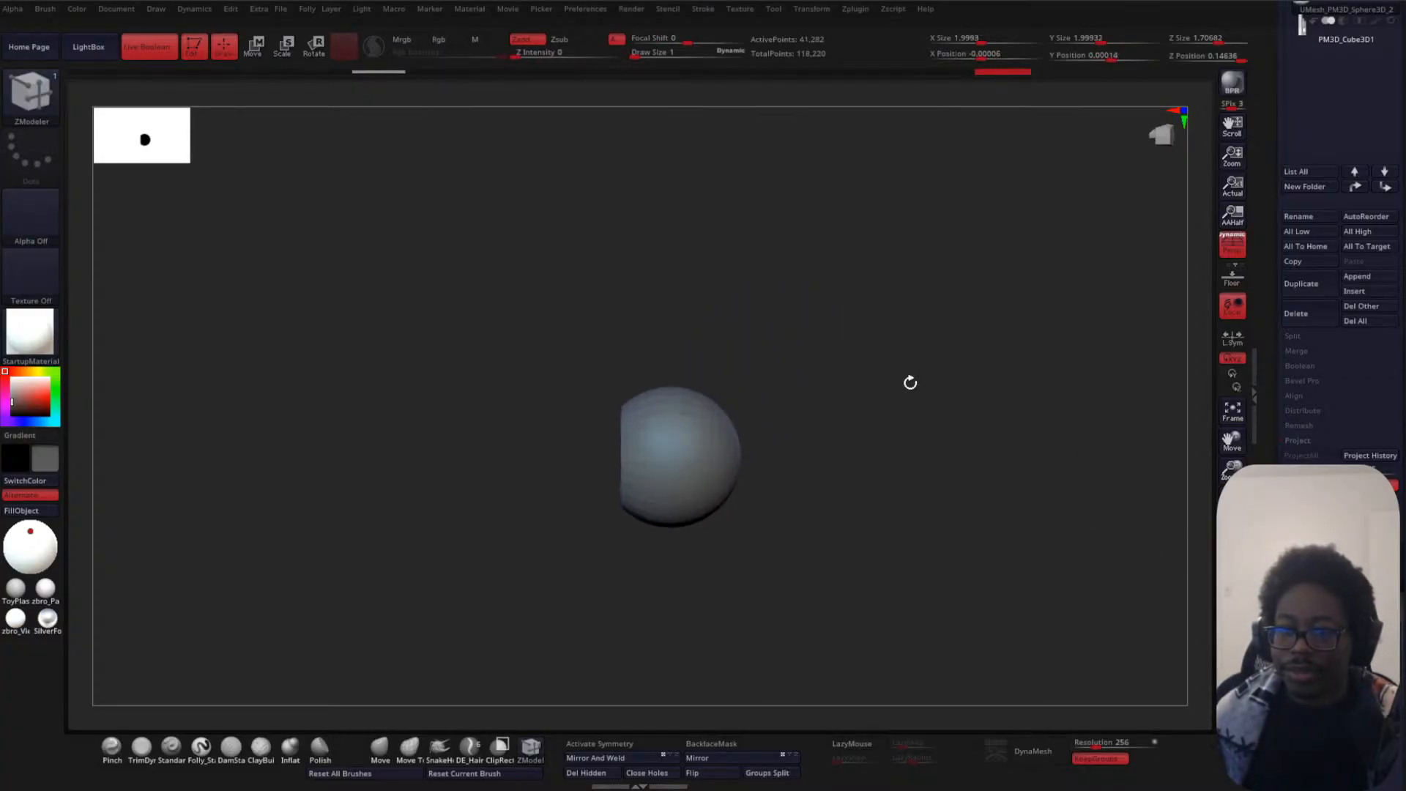
- Examine the projected sphere's shading and recess edges from the front, side and above, up close and from a distance
ctrl+right_drag(910, 384, 926, 440)
drag(927, 439, 920, 484)
mouse_move(920, 484)
ctrl+right_down()
mouse_move(985, 344)
mouse_move(913, 418)
ctrl+right_up()
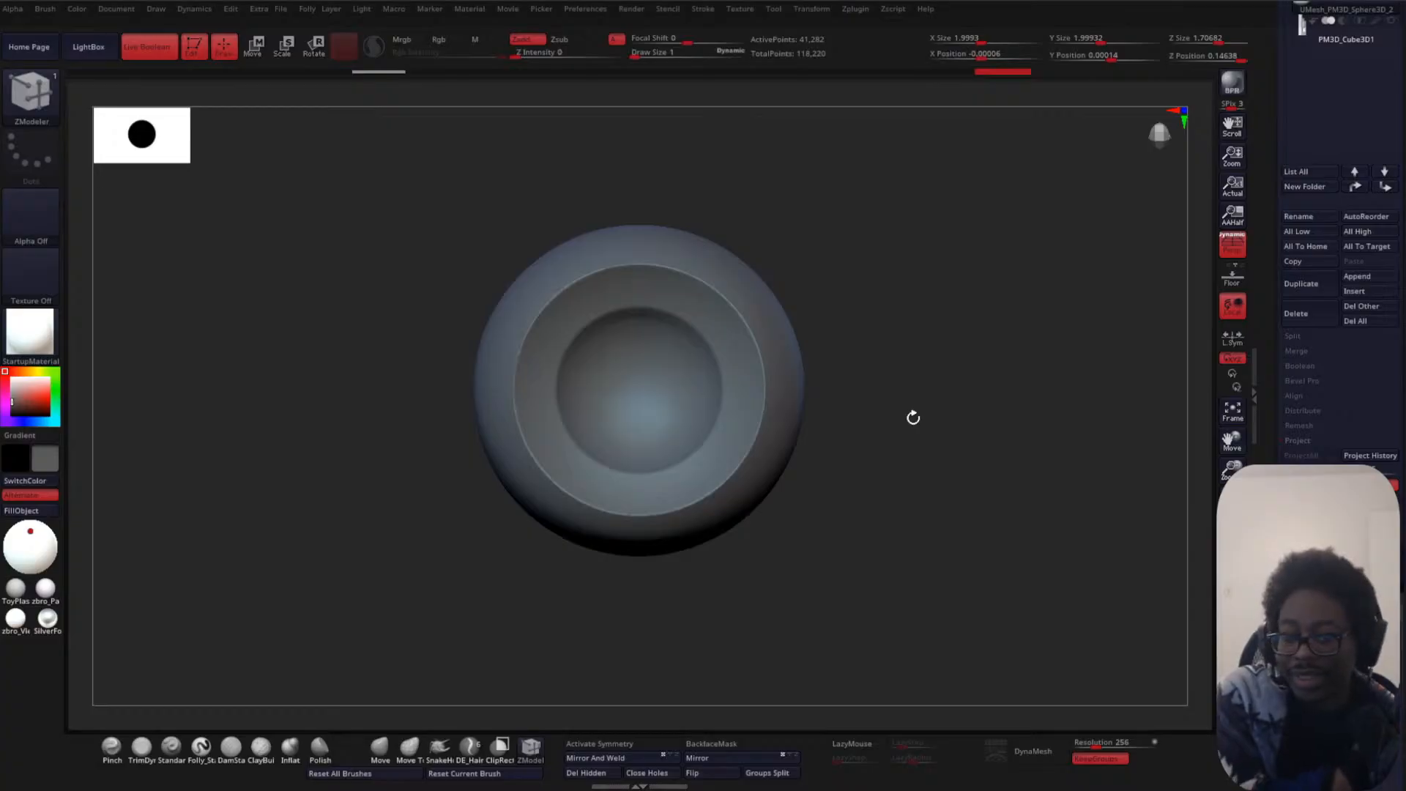
mouse_move(895, 345)
mouse_down()
mouse_move(932, 323)
mouse_move(844, 345)
mouse_move(832, 464)
mouse_up()
ctrl+right_drag(831, 464, 833, 394)
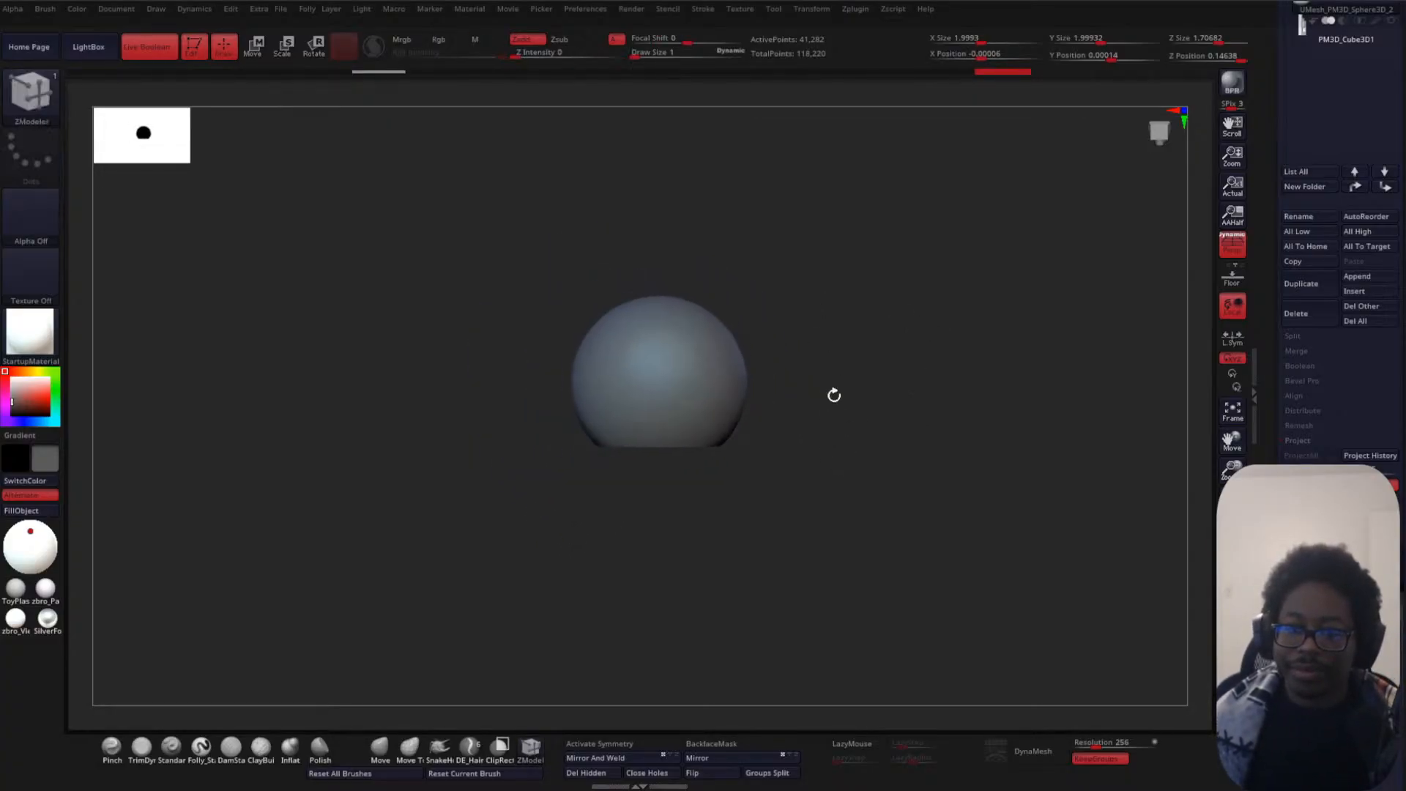
drag(835, 436, 833, 315)
ctrl+right_drag(833, 315, 842, 415)
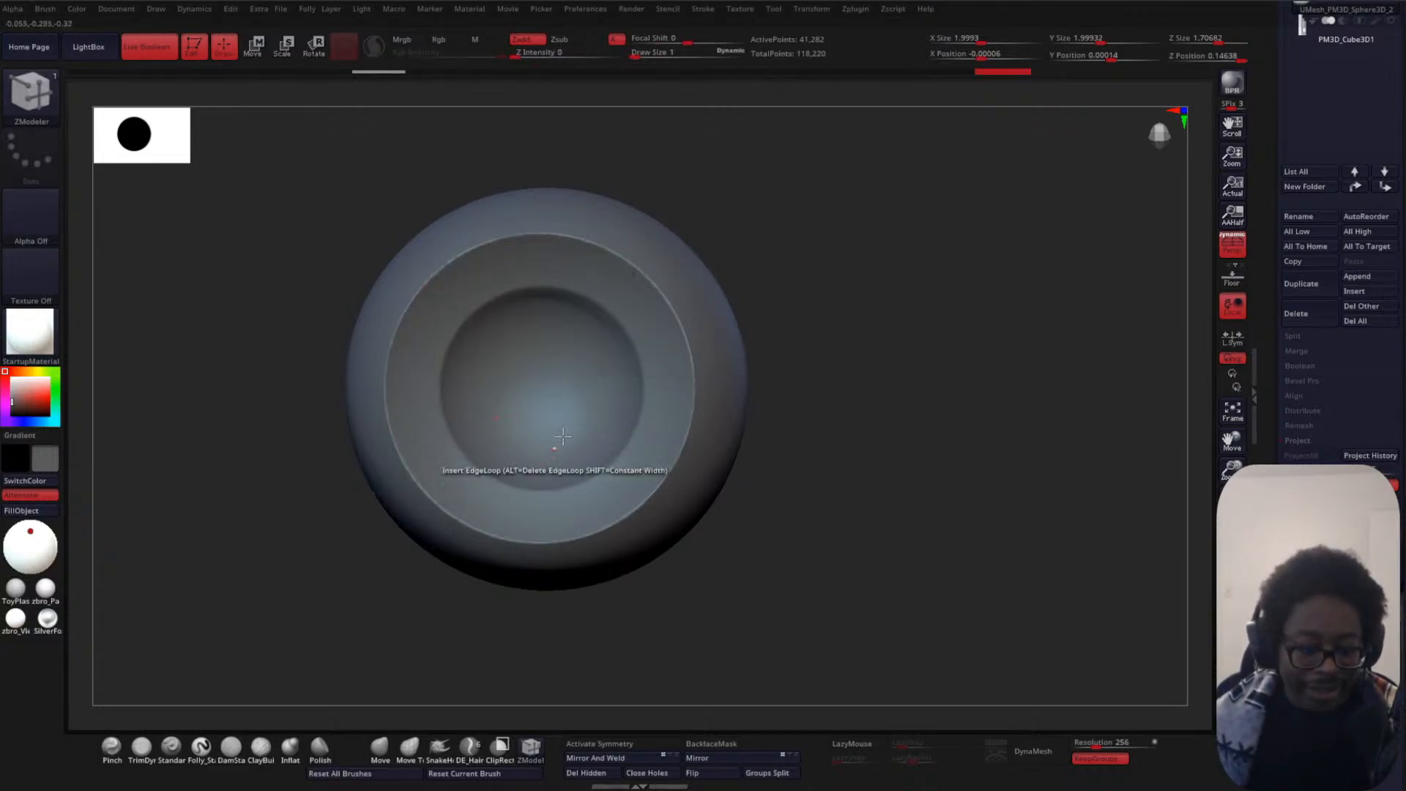
key(shift+f)
mouse_move(851, 449)
ctrl+right_down()
mouse_move(836, 331)
mouse_move(891, 414)
mouse_move(832, 395)
mouse_move(974, 307)
mouse_move(901, 383)
mouse_move(855, 366)
mouse_move(859, 483)
ctrl+right_up()
key(shift+f)
right_drag(848, 427, 860, 392)
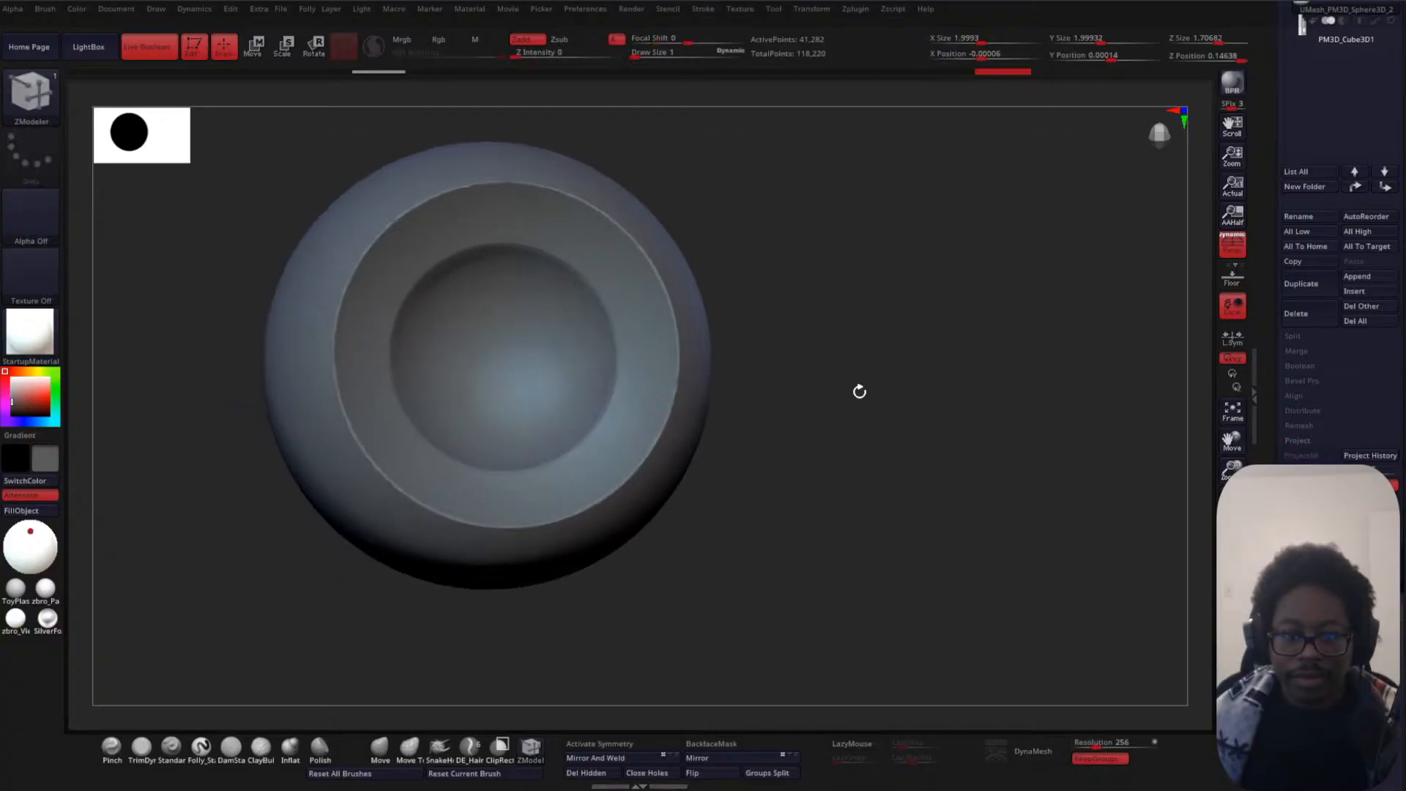
- Bring up the Geometry and ZRemesher settings, show the sphere's wireframe, and step down to subdivision level 1
scroll(1282, 367, down, 10)
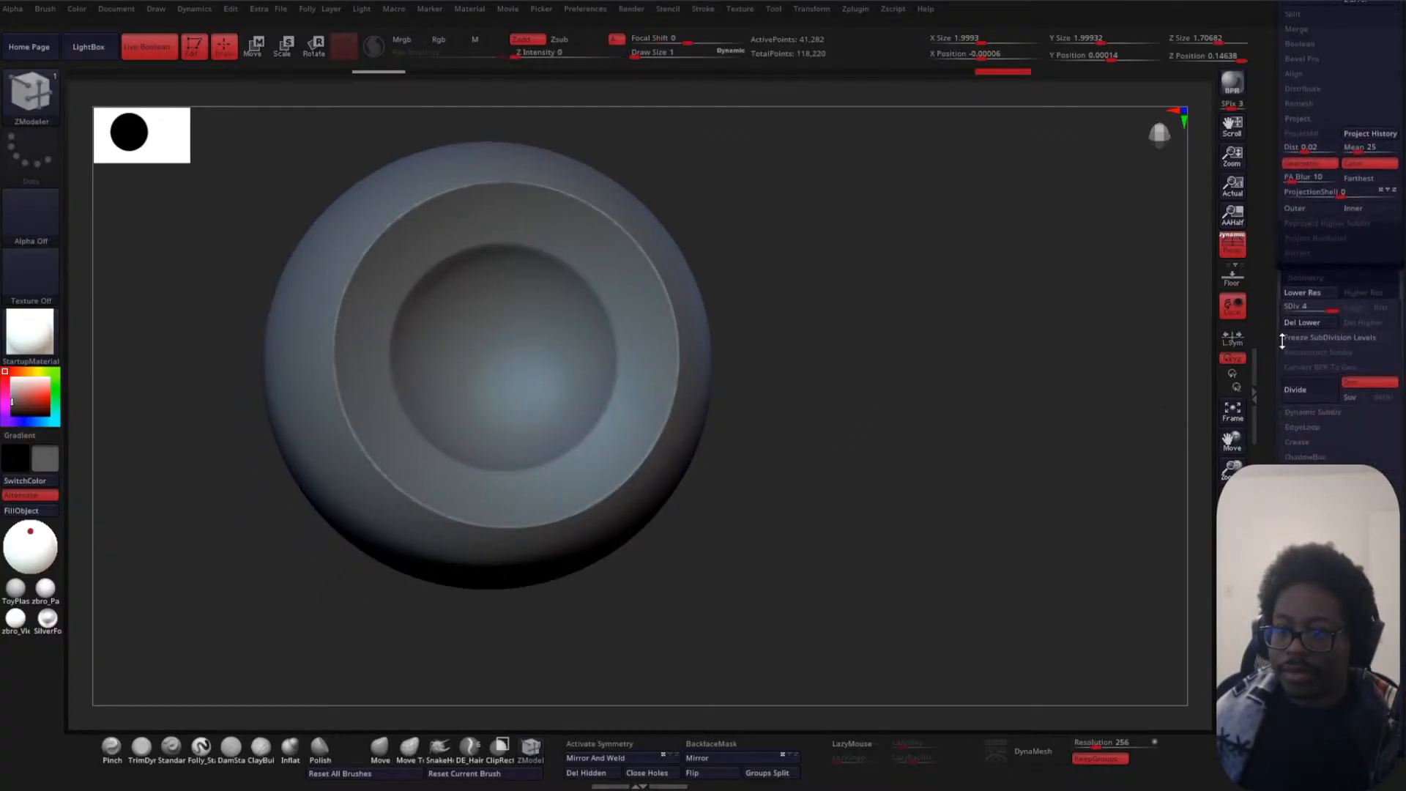
scroll(1288, 304, down, 2)
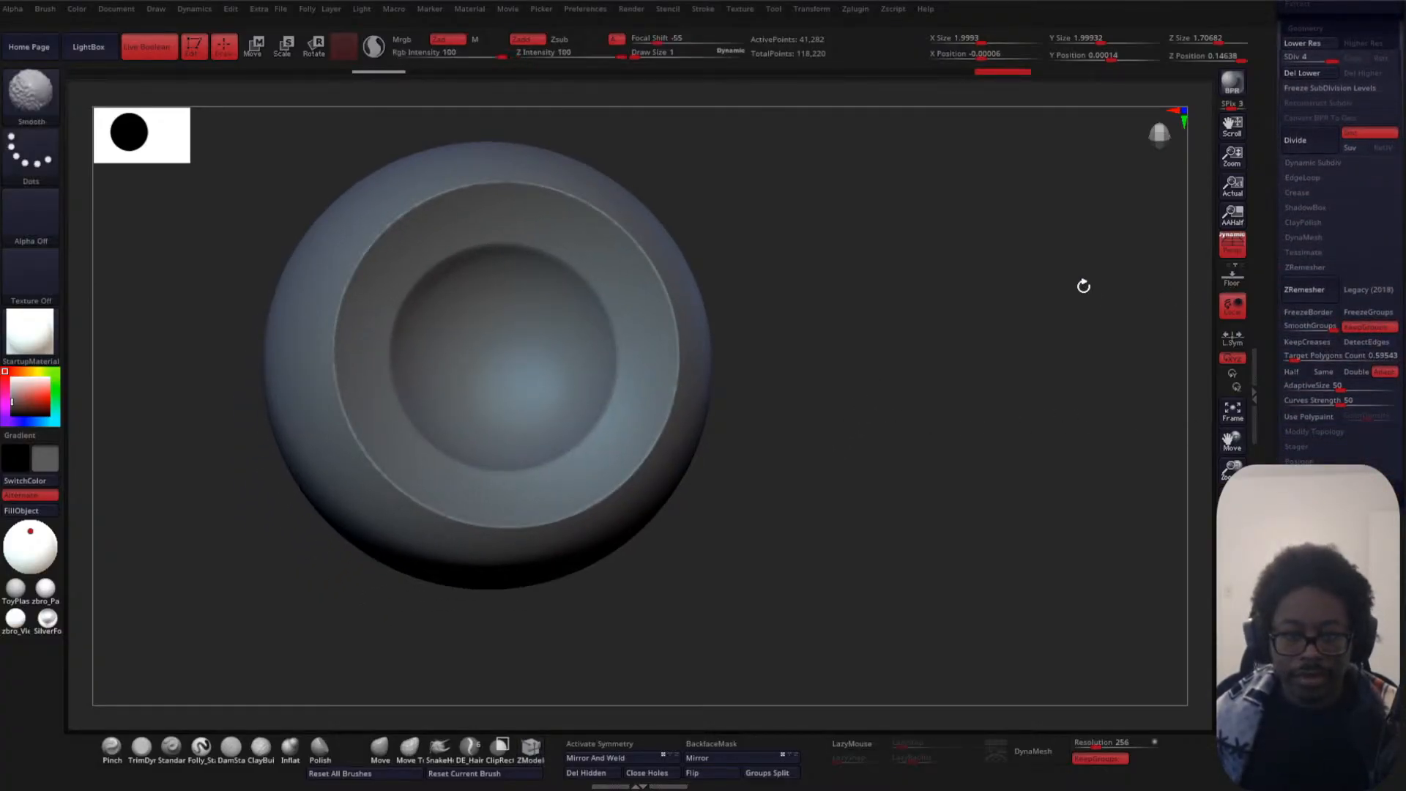
key(shift+f)
ctrl+right_drag(822, 367, 938, 326)
ctrl+right_drag(938, 326, 926, 308)
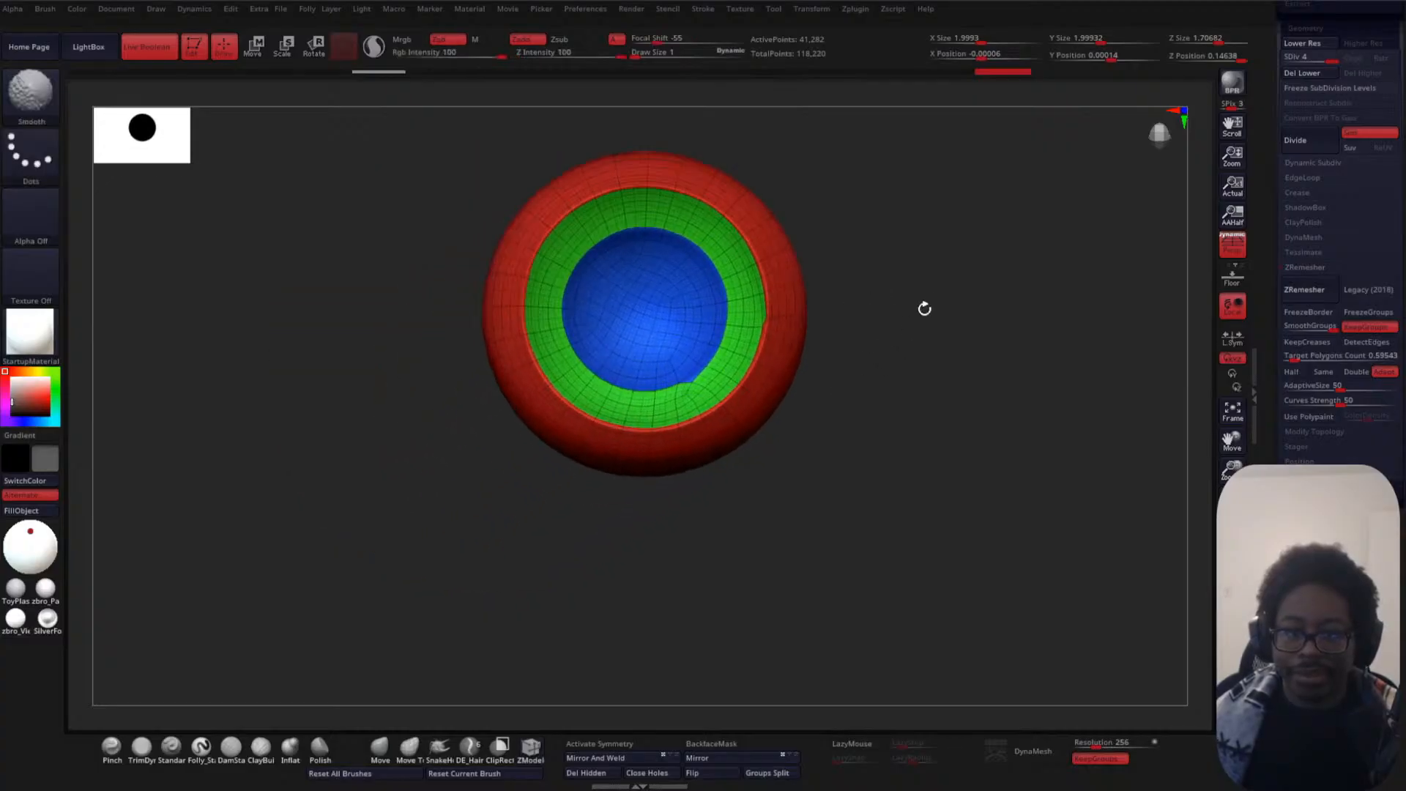
key(shift+d)
key(shift+d)
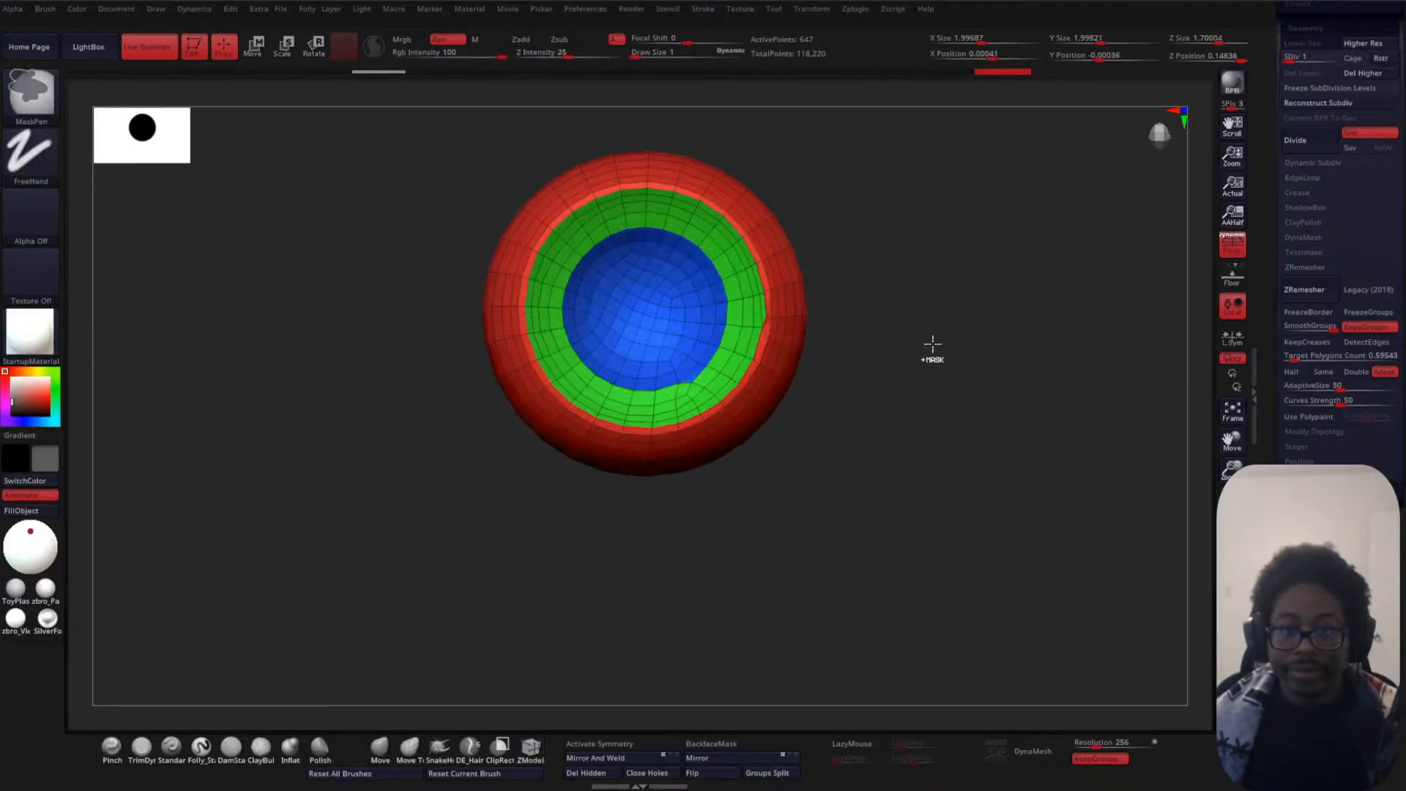
- Undo back to the DynaMesh version of the sphere and check its mesh density and active point count
key(ctrl+z)
key(ctrl+z)
key(ctrl+z)
key(ctrl+z)
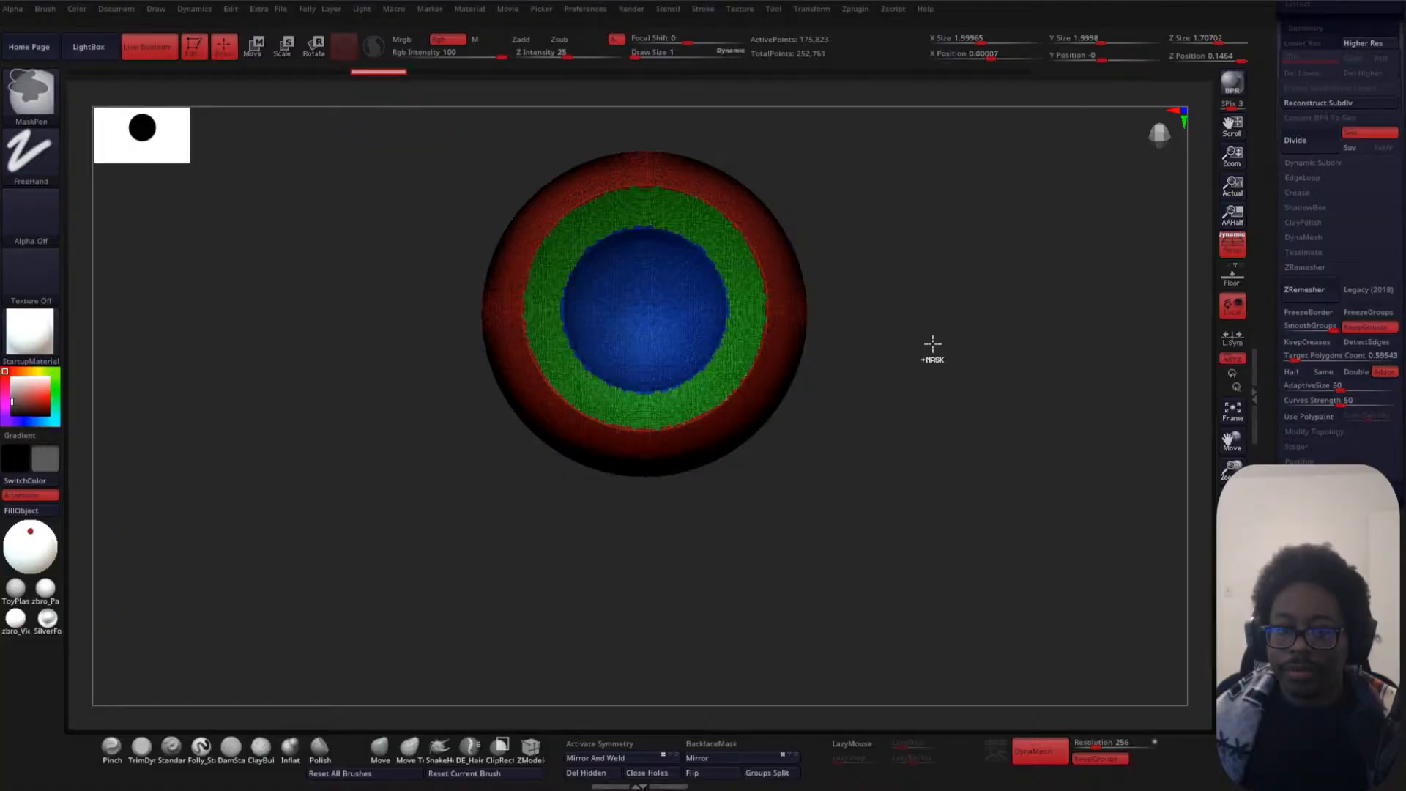
mouse_move(919, 313)
mouse_down()
mouse_move(913, 323)
mouse_move(914, 295)
mouse_up()
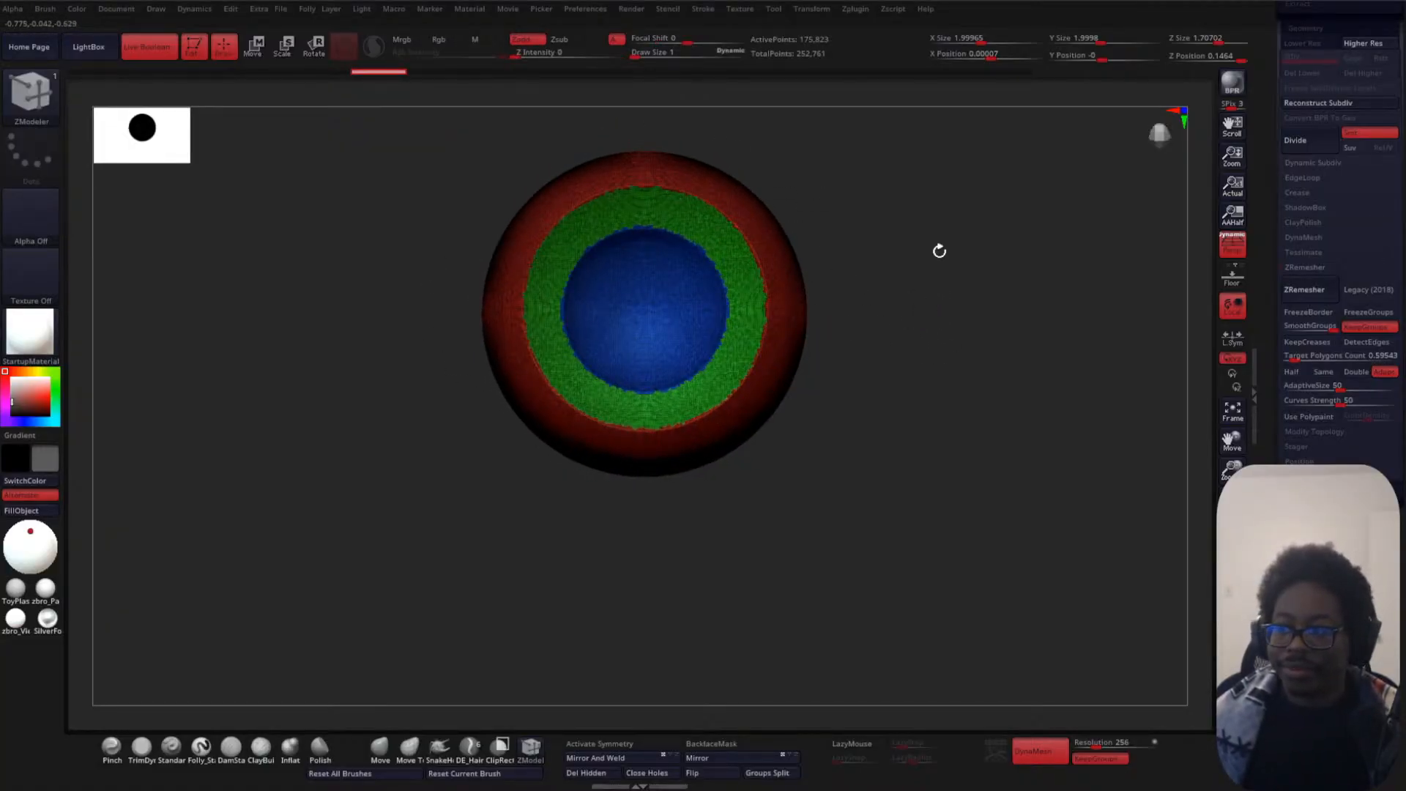
drag(938, 248, 926, 327)
mouse_move(826, 209)
mouse_down()
mouse_move(850, 459)
mouse_move(867, 301)
mouse_move(879, 404)
mouse_move(913, 326)
mouse_move(852, 355)
mouse_move(889, 355)
mouse_move(821, 329)
mouse_move(857, 305)
mouse_up()
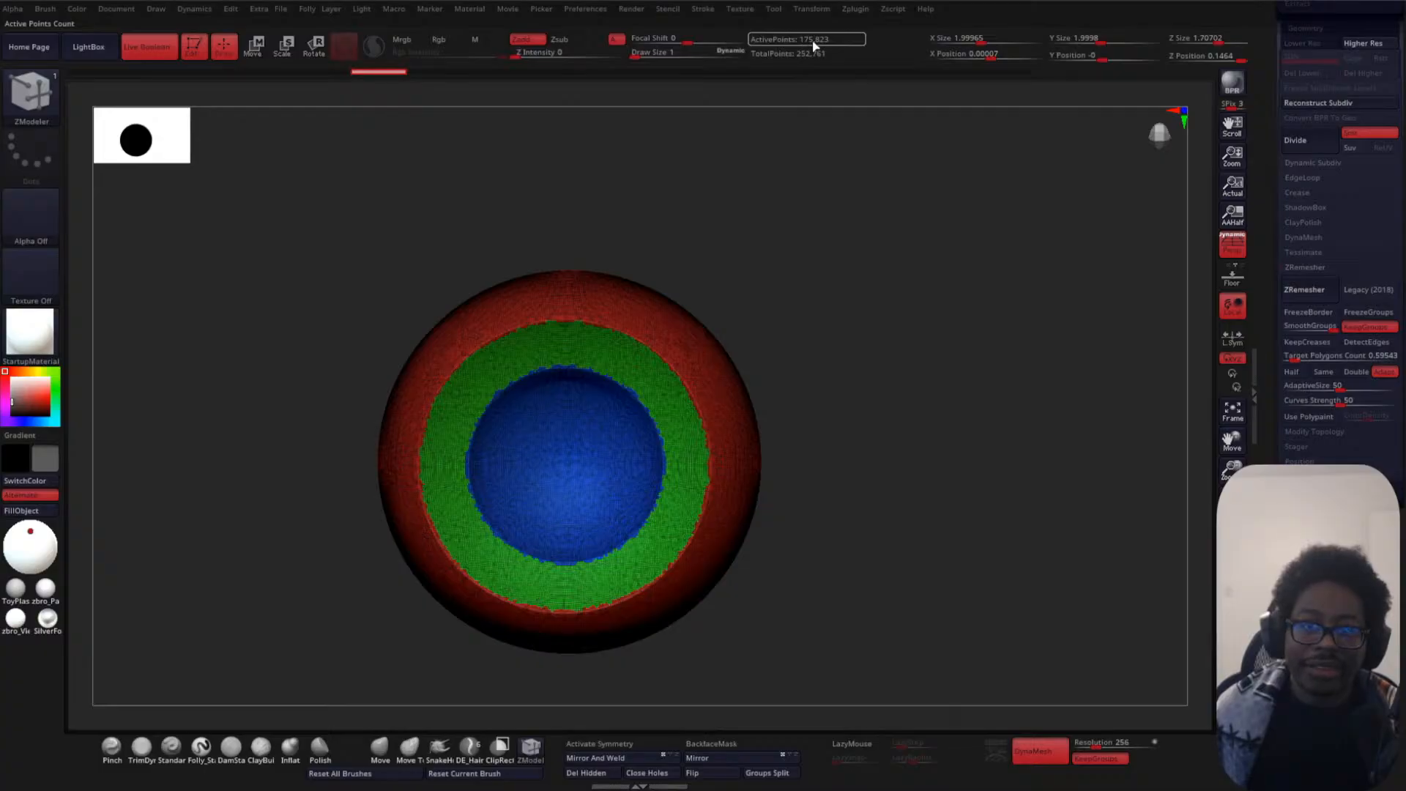
- Compare the subdivision level 1 and level 4 states through the undo history, checking active points and returning to the latest state
click(375, 70)
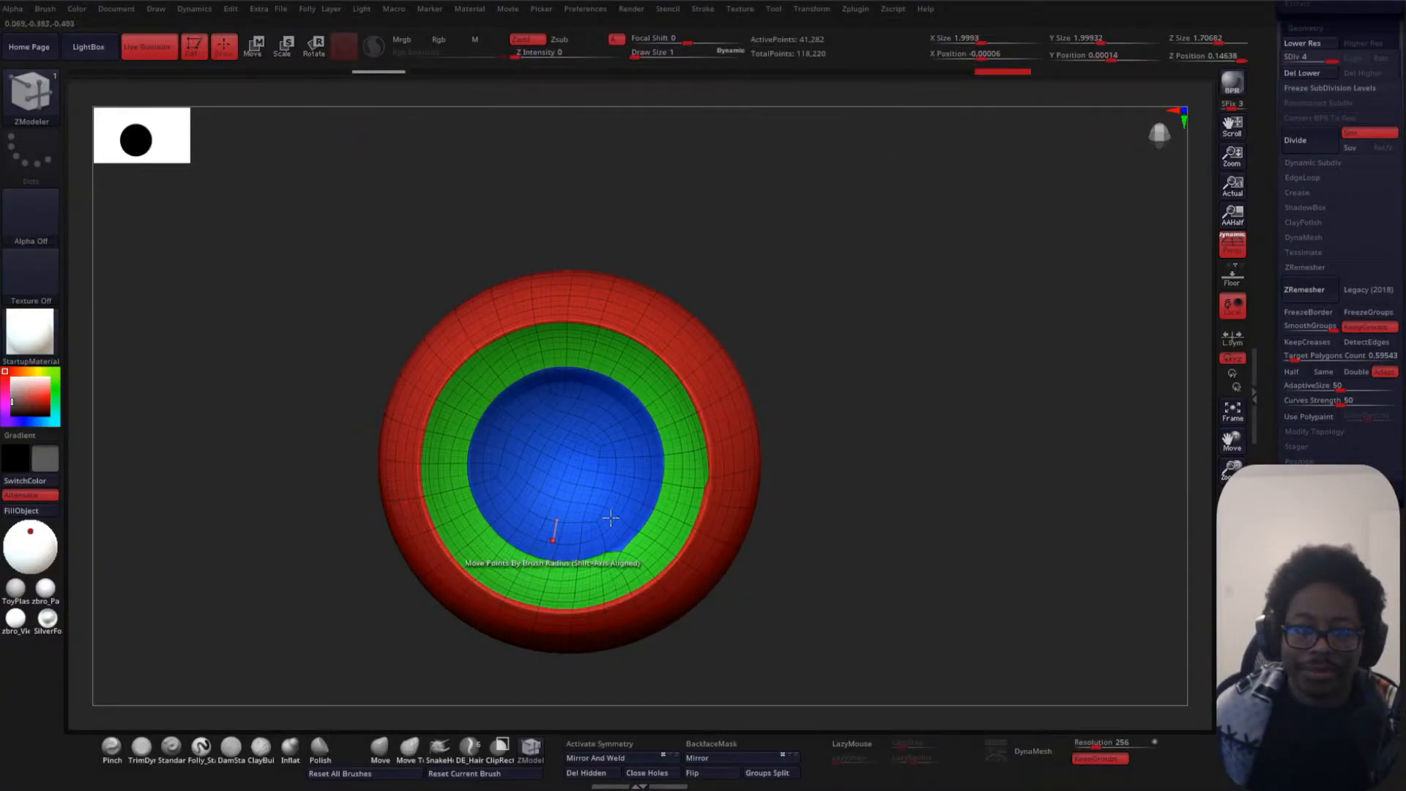
alt+drag(821, 425, 882, 336)
click(961, 73)
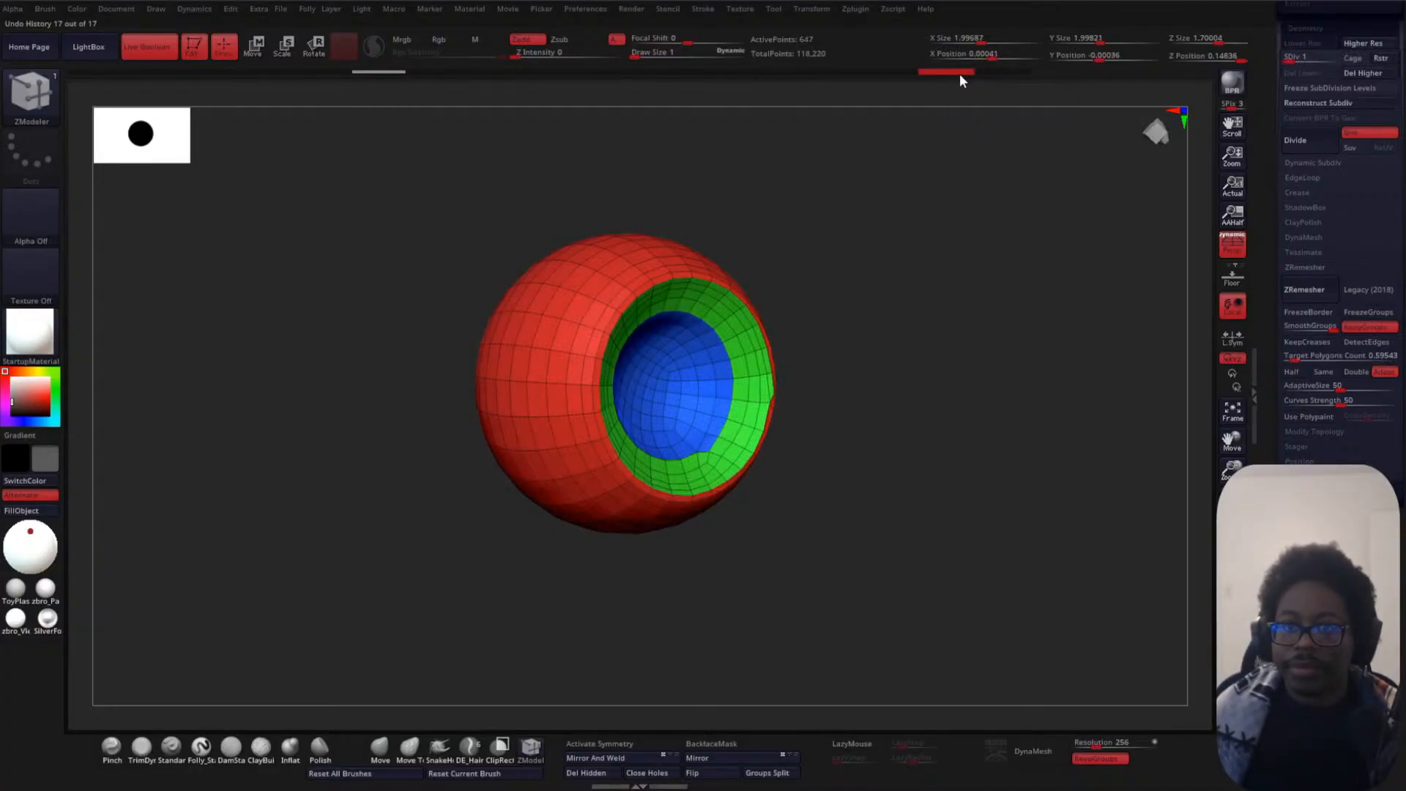
mouse_move(939, 72)
mouse_down()
mouse_move(895, 71)
mouse_move(934, 69)
mouse_up()
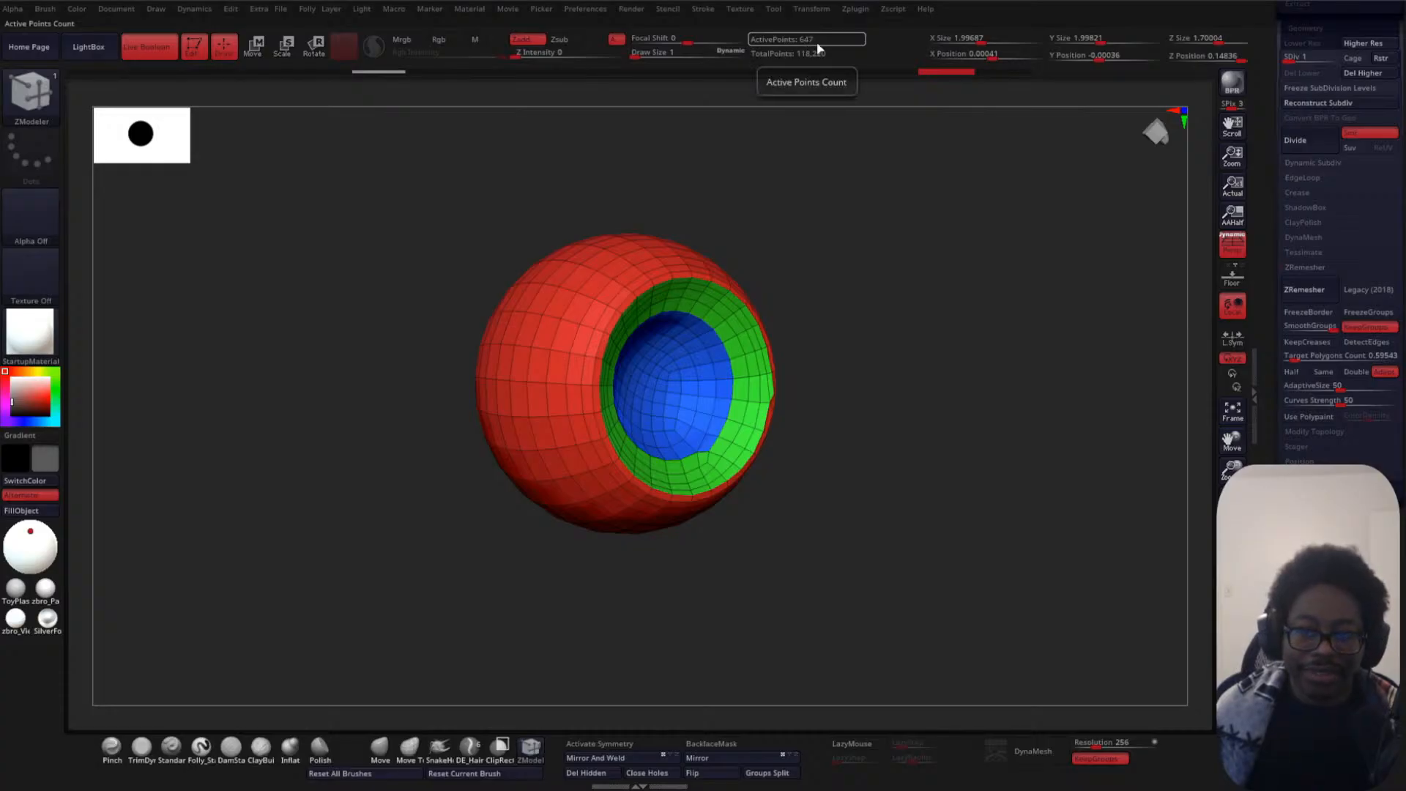
drag(951, 72, 1034, 70)
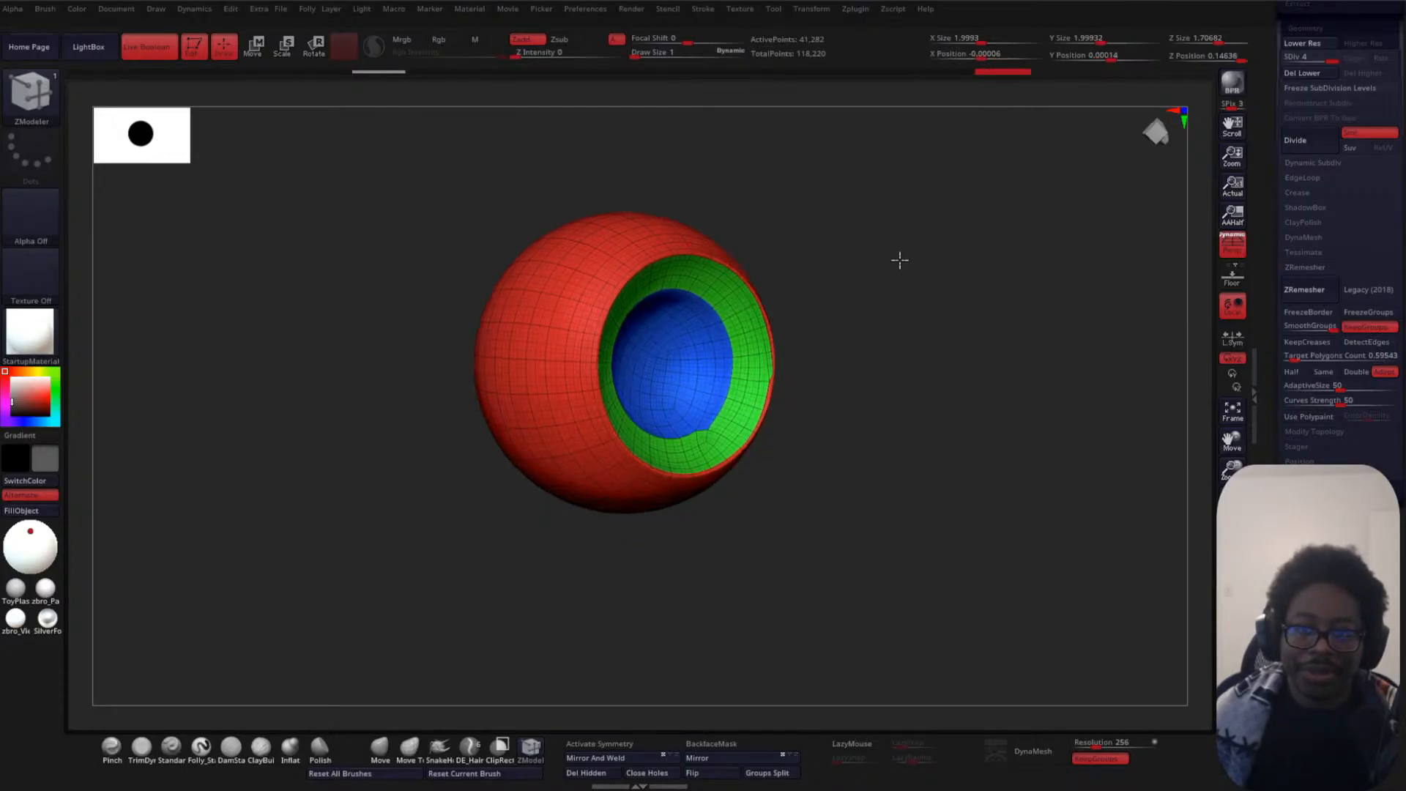
- Hide the wireframe and examine the sphere's recess shading in the latest and an earlier level 4 history state
key(shift+f)
alt+drag(875, 318, 791, 387)
ctrl+right_drag(820, 376, 819, 335)
mouse_move(818, 335)
alt+right_down()
mouse_move(923, 342)
mouse_move(911, 345)
mouse_move(922, 425)
alt+right_up()
ctrl+right_drag(922, 424, 907, 339)
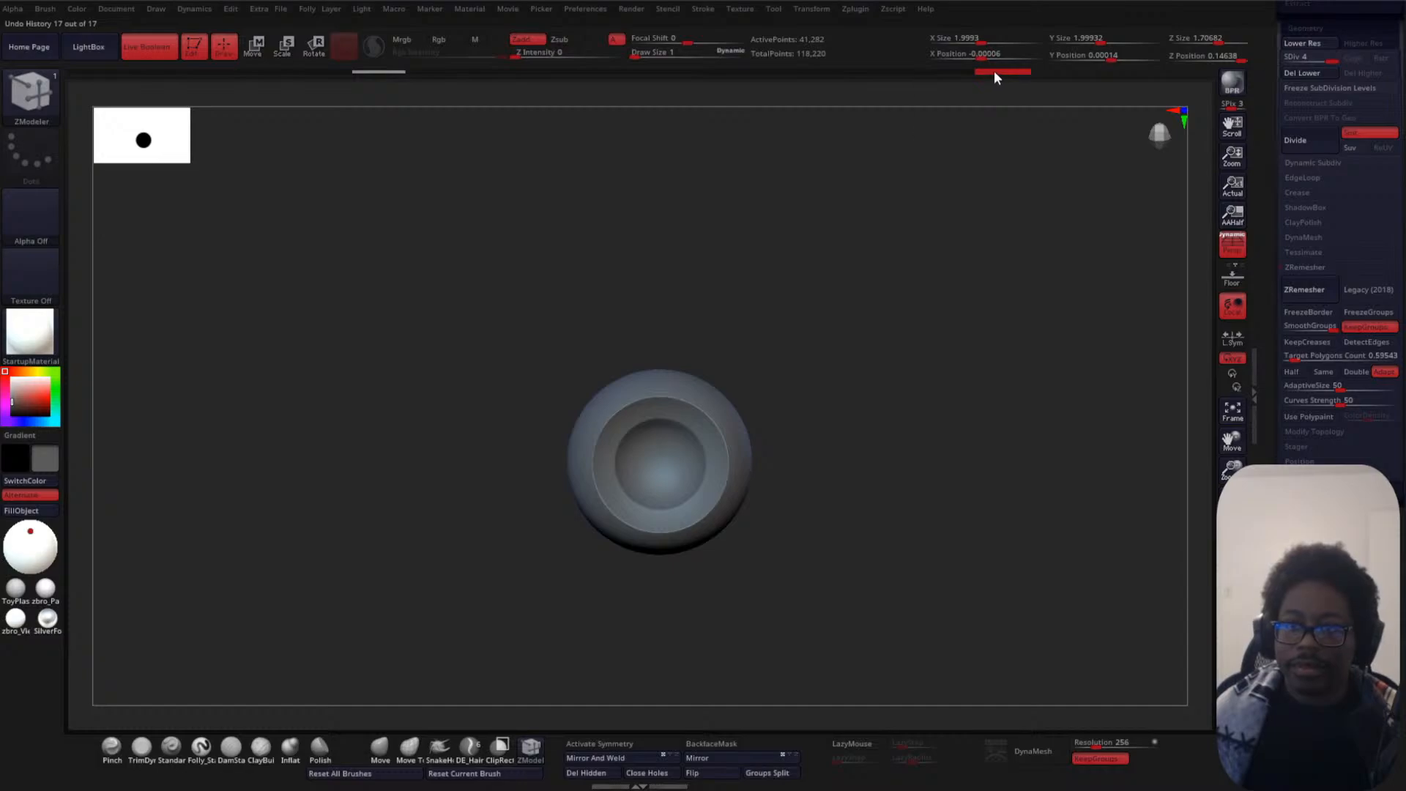
mouse_move(995, 70)
mouse_down()
mouse_move(403, 78)
mouse_move(154, 115)
mouse_move(242, 100)
mouse_move(895, 125)
mouse_move(258, 120)
mouse_move(889, 153)
mouse_move(132, 204)
mouse_move(852, 199)
mouse_up()
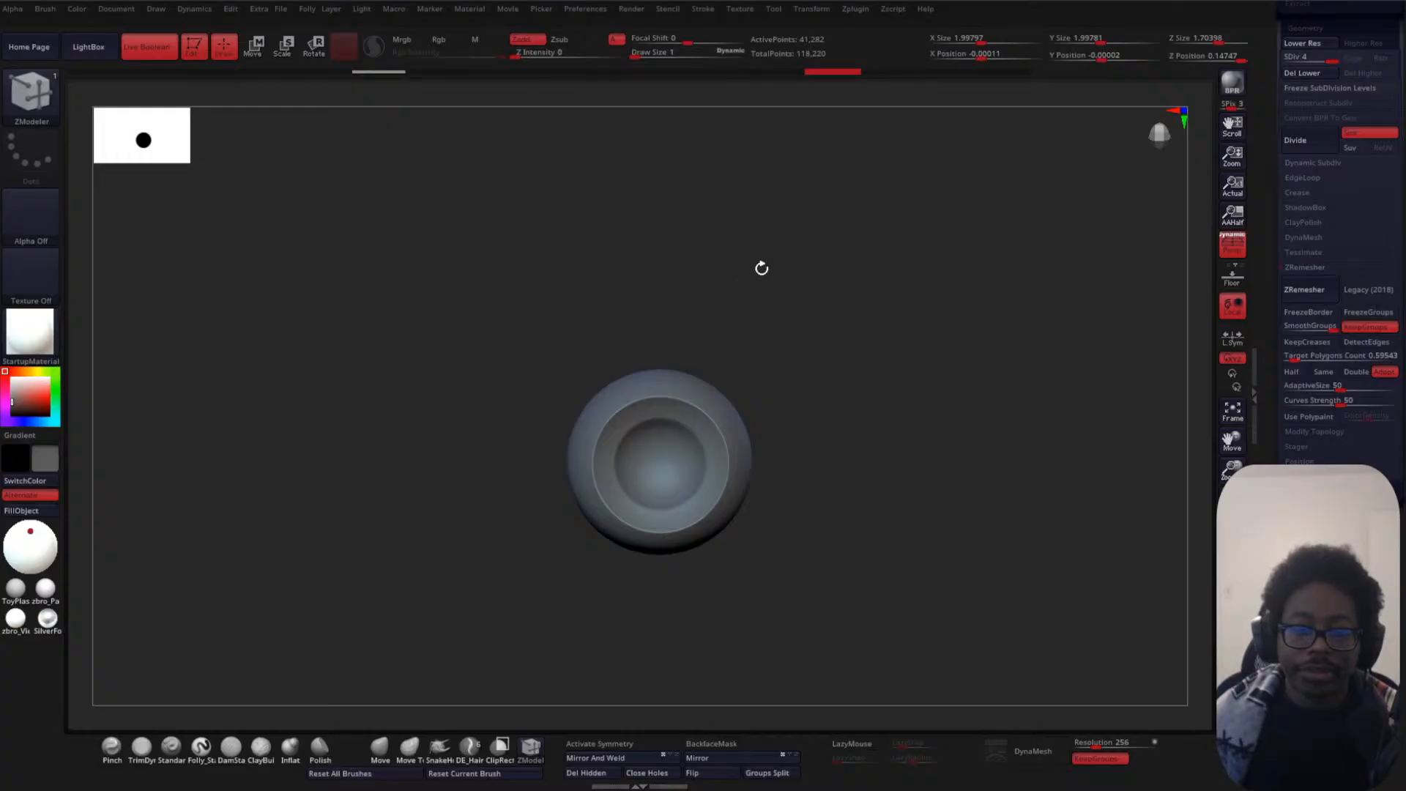
ctrl+right_drag(769, 251, 764, 338)
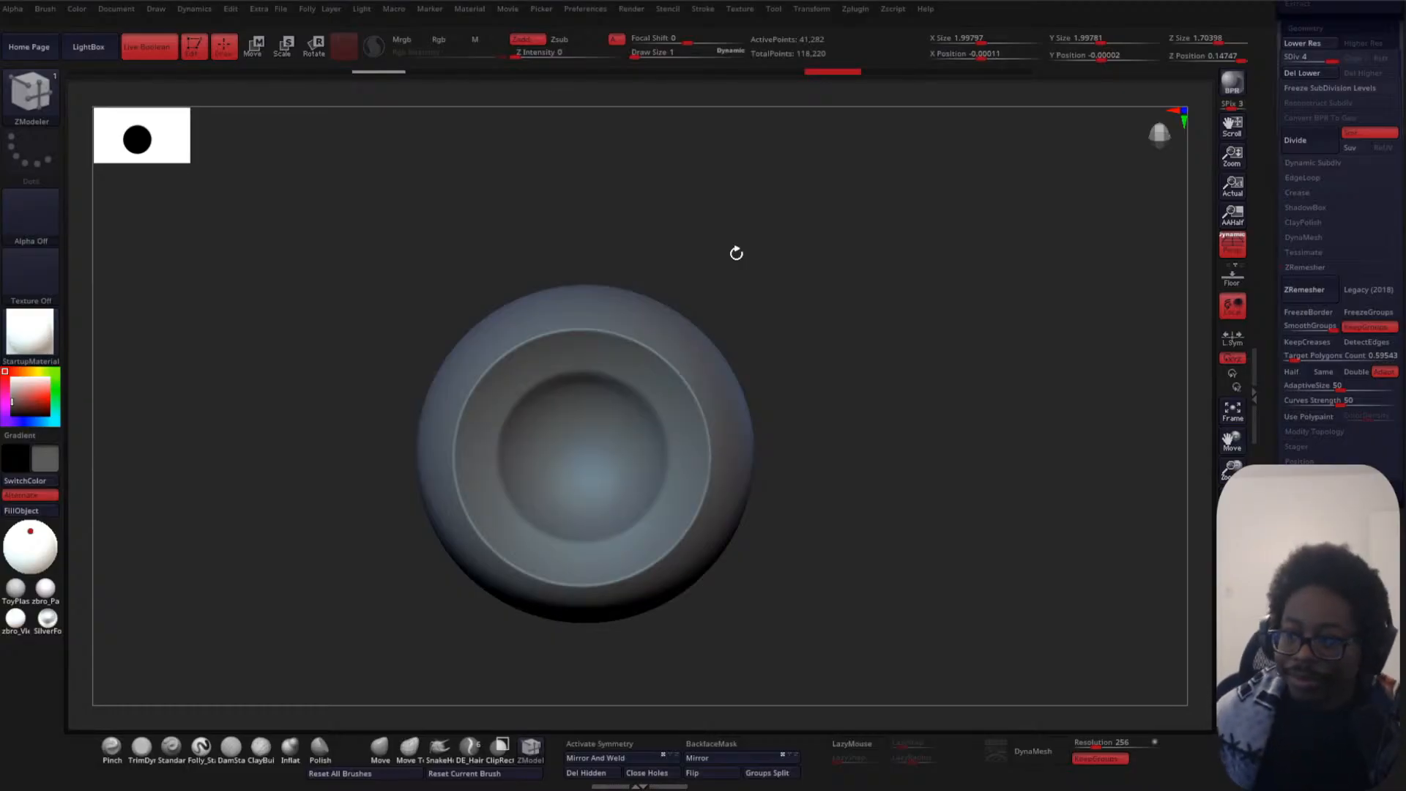
mouse_move(828, 393)
alt+mouse_down()
mouse_move(845, 276)
mouse_move(741, 348)
alt+mouse_up()
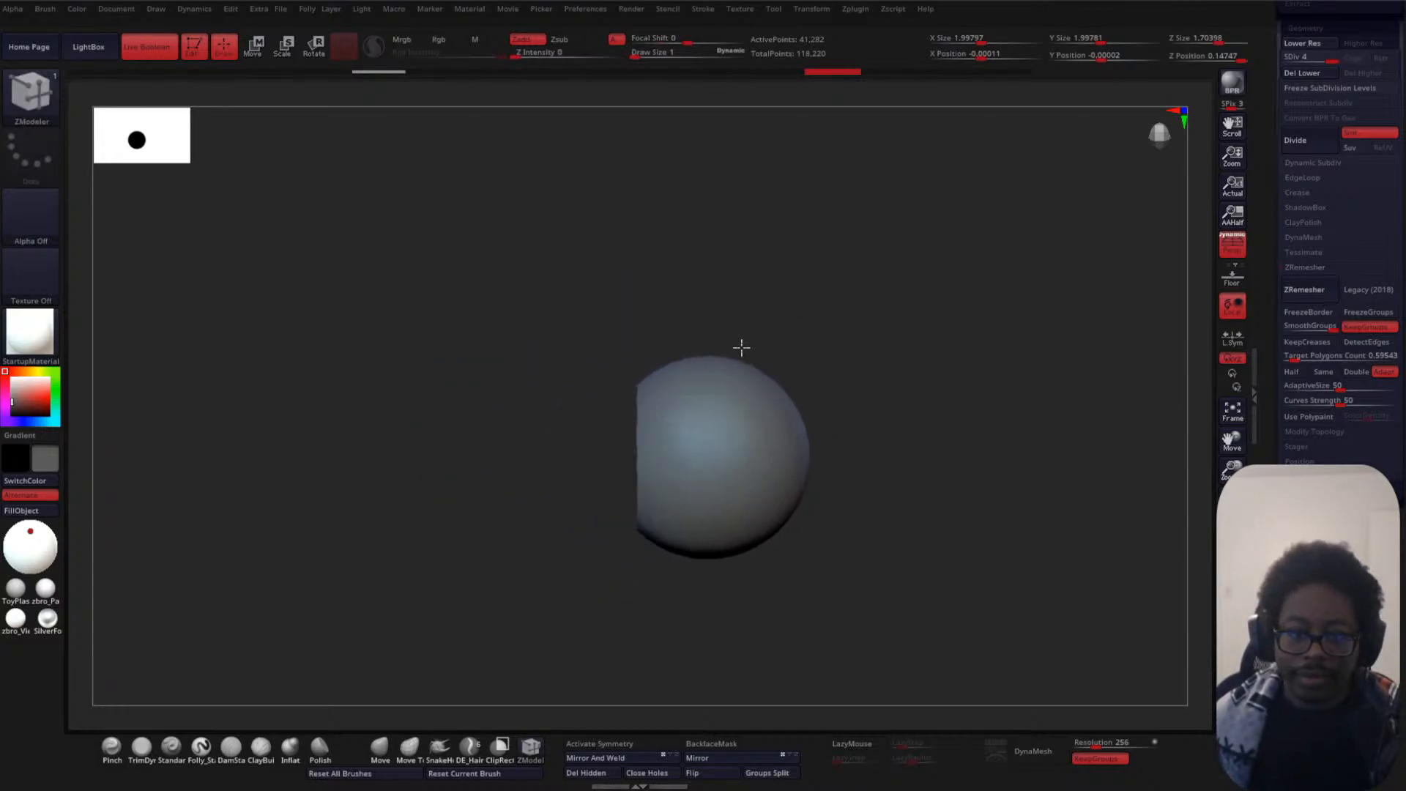
- Delete the UMesh_PM3D_Sphere3D_2 and PM3D_Cube3D1 subtools
drag(1270, 189, 1258, 384)
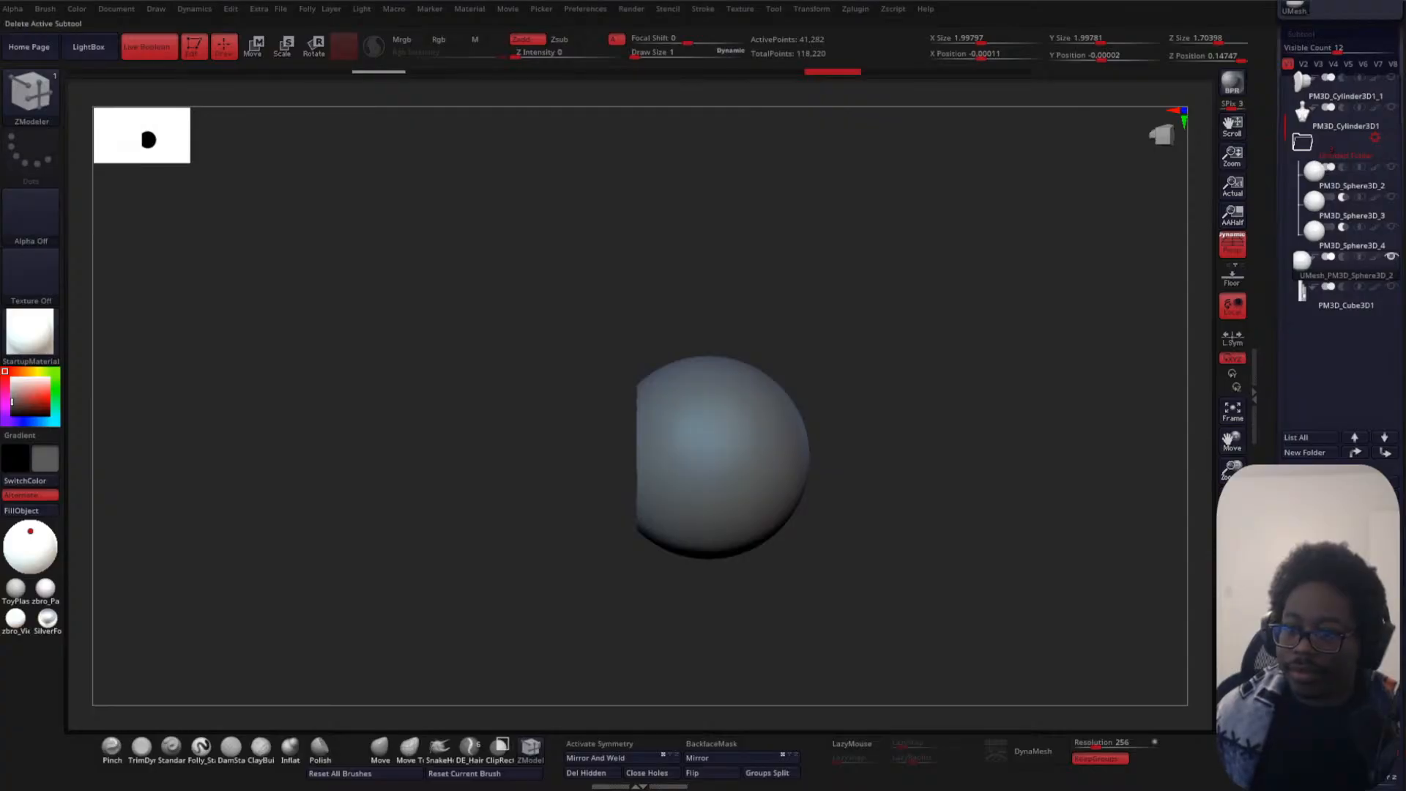
click(1308, 571)
click(1173, 615)
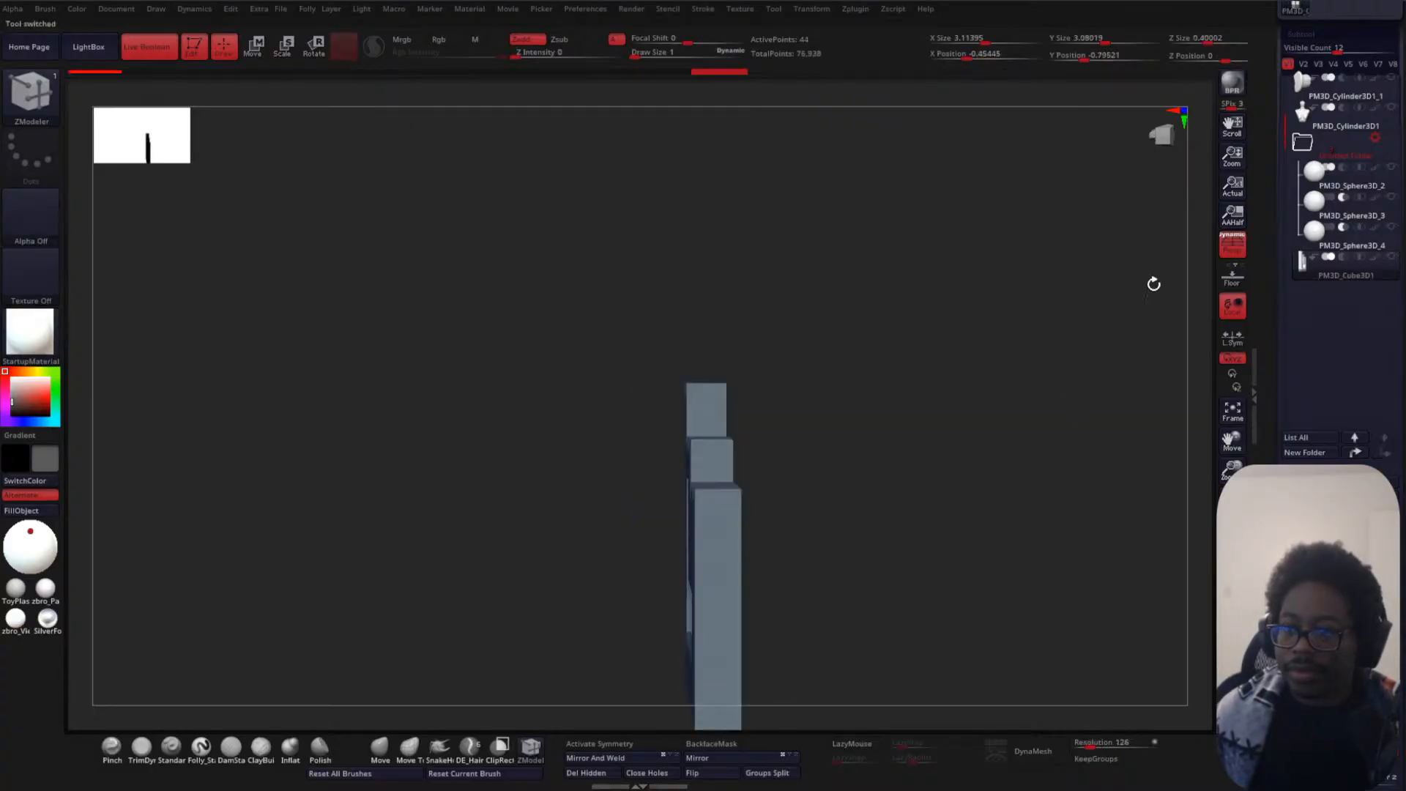
click(1308, 571)
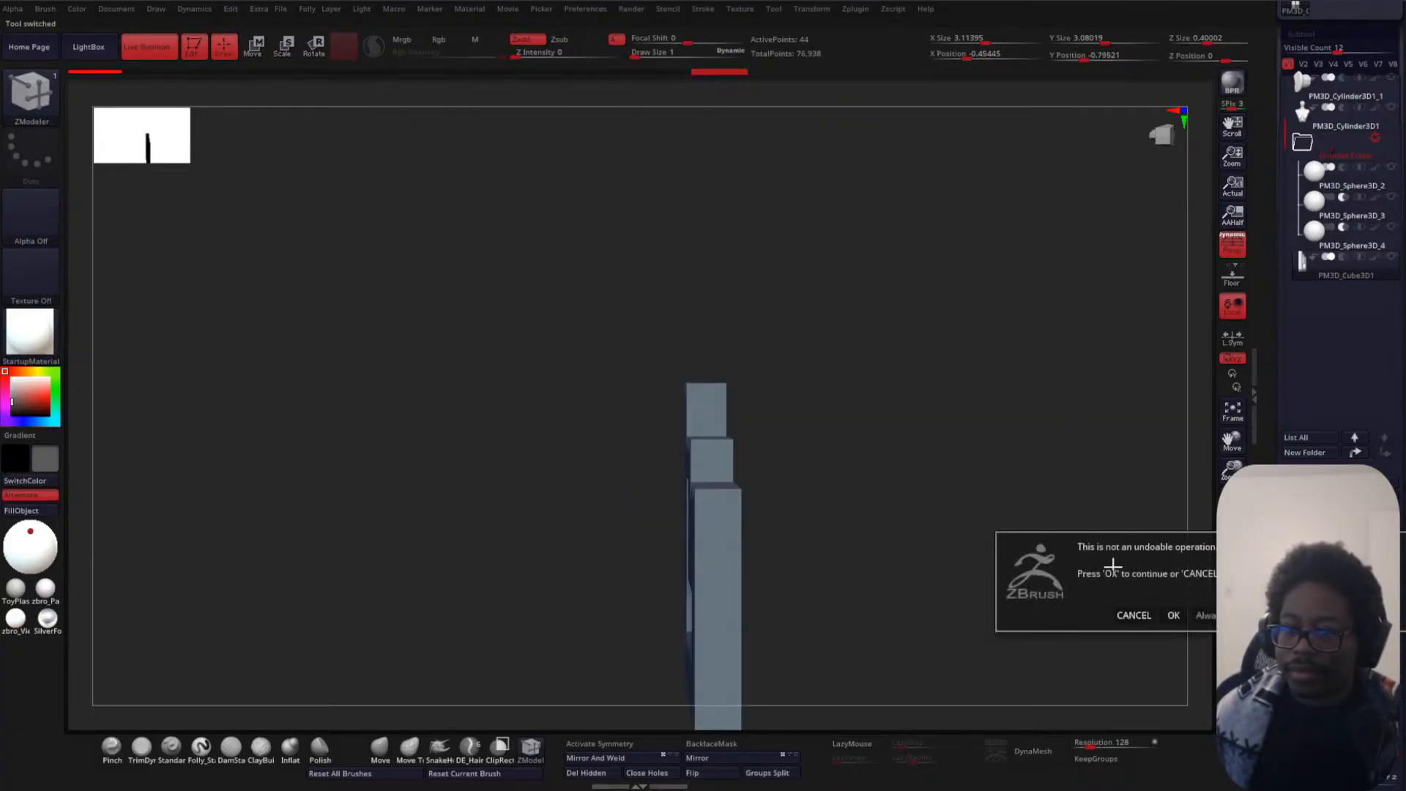
click(1174, 614)
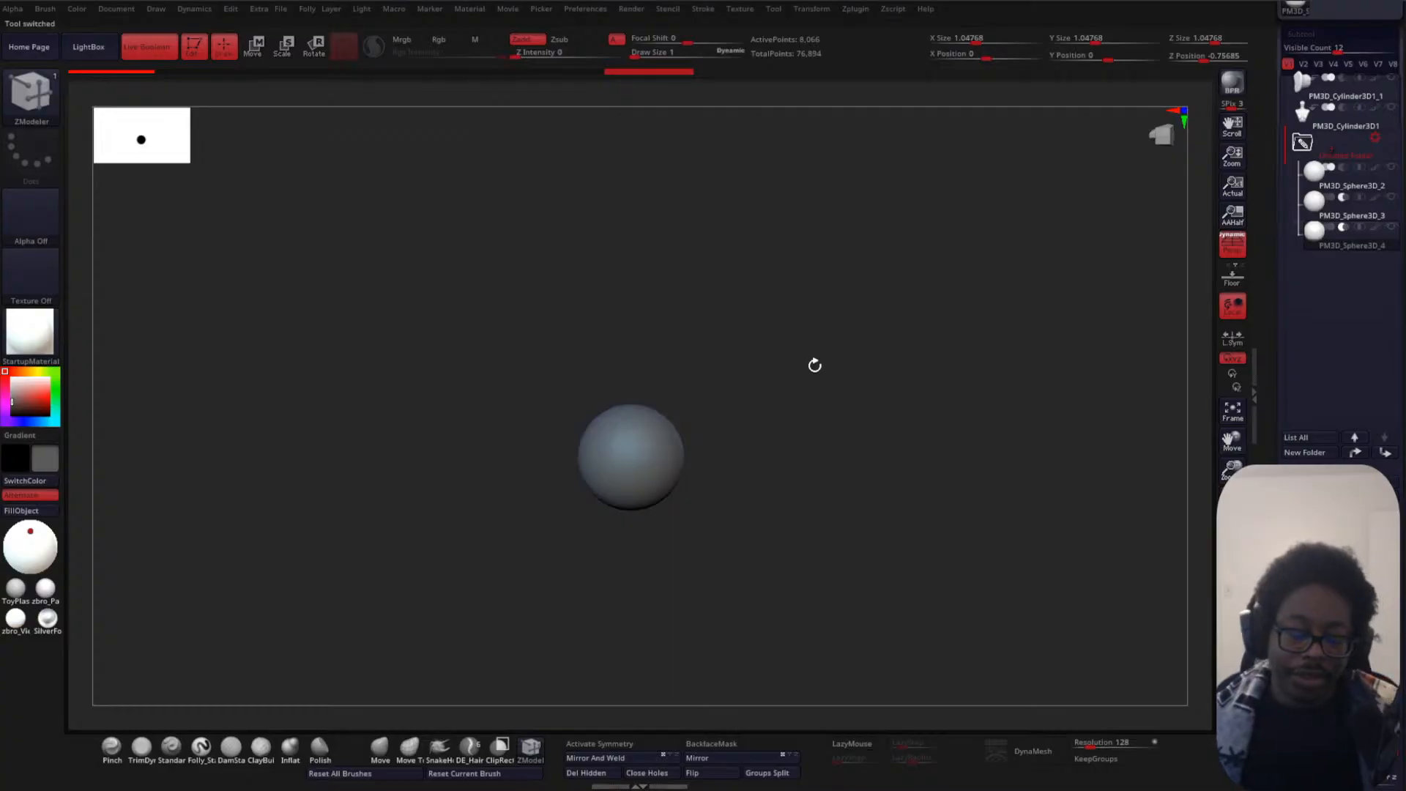
- Show the folder holding the three live boolean spheres and view their recesses from the front
shift+drag(816, 364, 879, 341)
click(1392, 138)
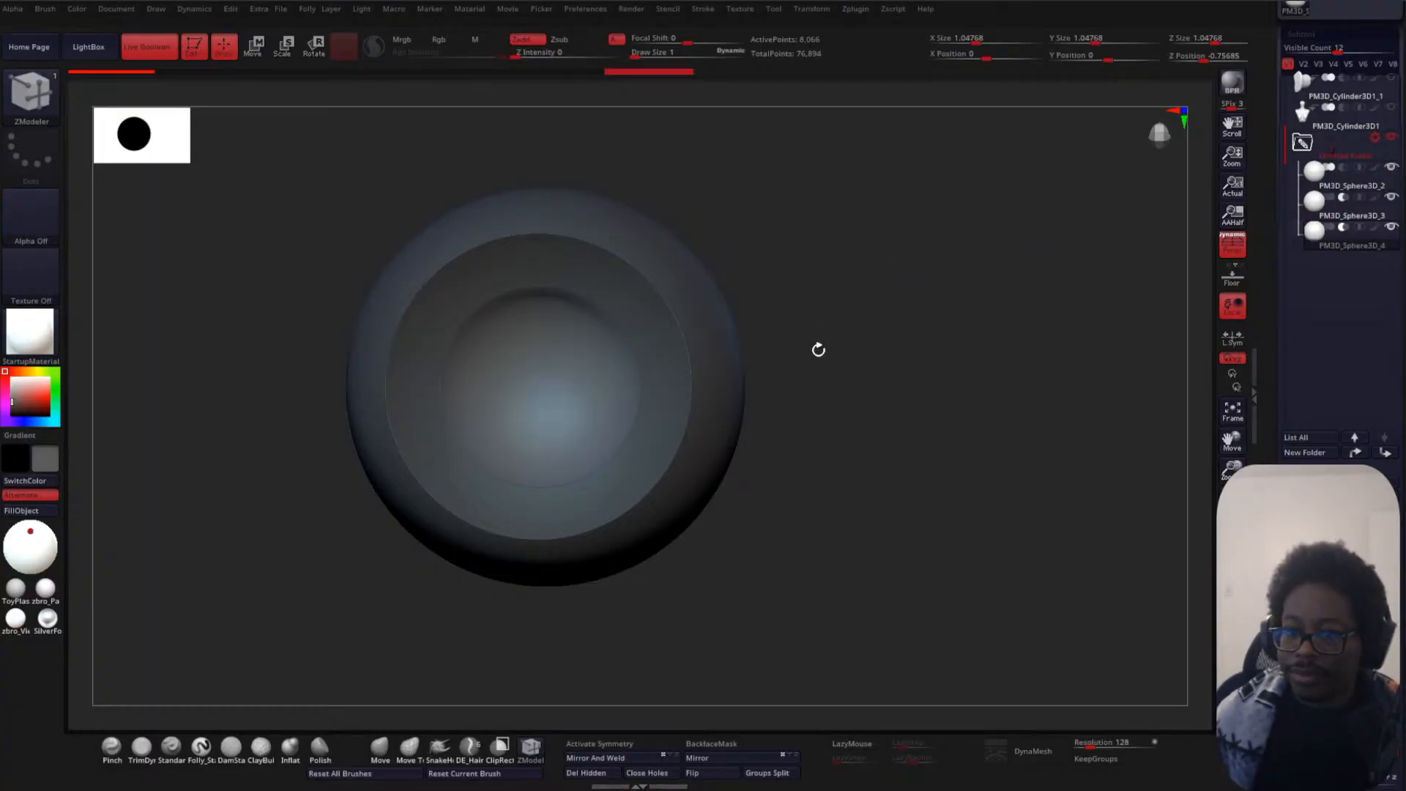
mouse_move(818, 349)
alt+mouse_down()
mouse_move(826, 297)
mouse_move(819, 348)
alt+mouse_up()
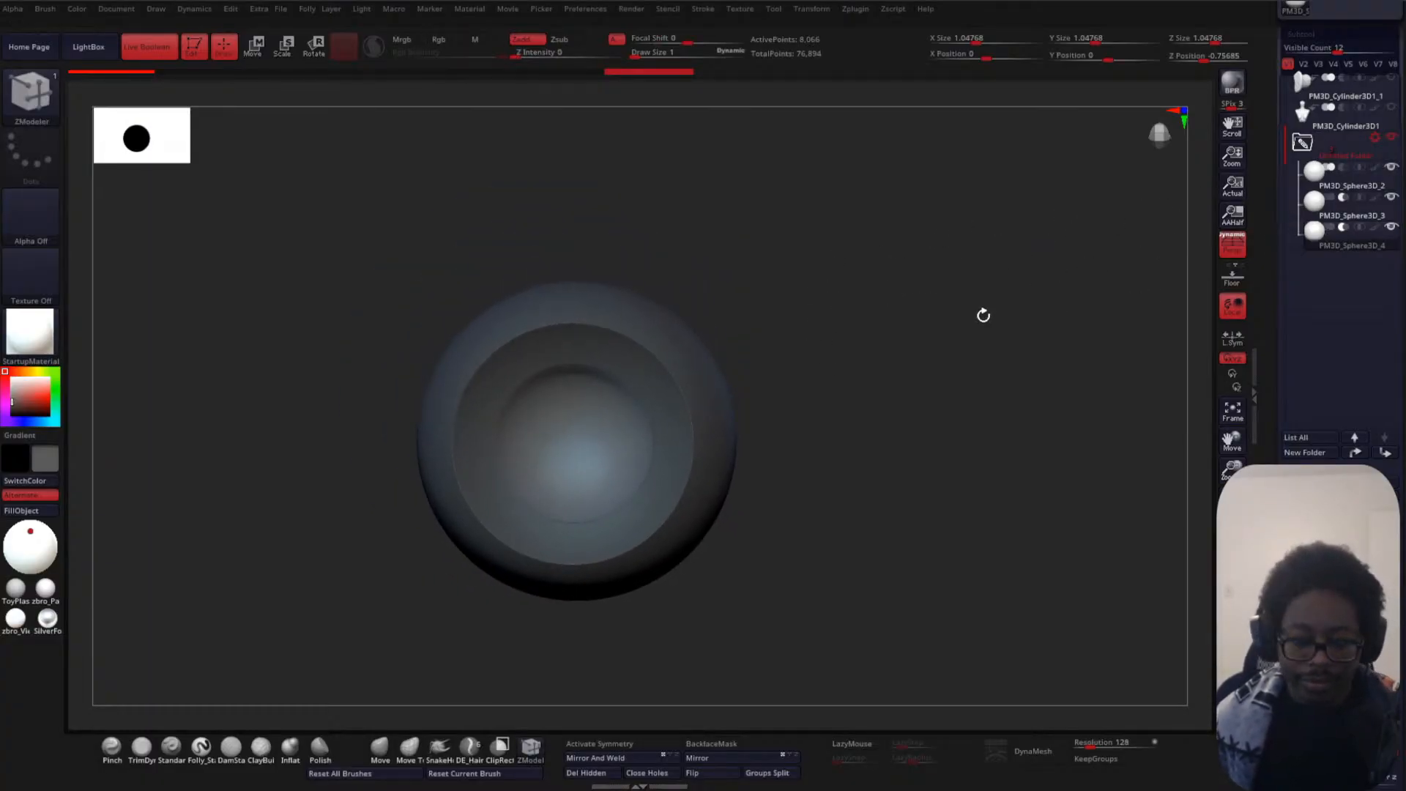
- Scale the innermost cutting sphere, PM3D_Sphere3D_4, down to about 0.99 and shift it to about -0.73 on Z
key(w)
drag(572, 442, 576, 438)
drag(801, 386, 599, 531)
shift+drag(813, 466, 788, 434)
alt+drag(967, 385, 904, 371)
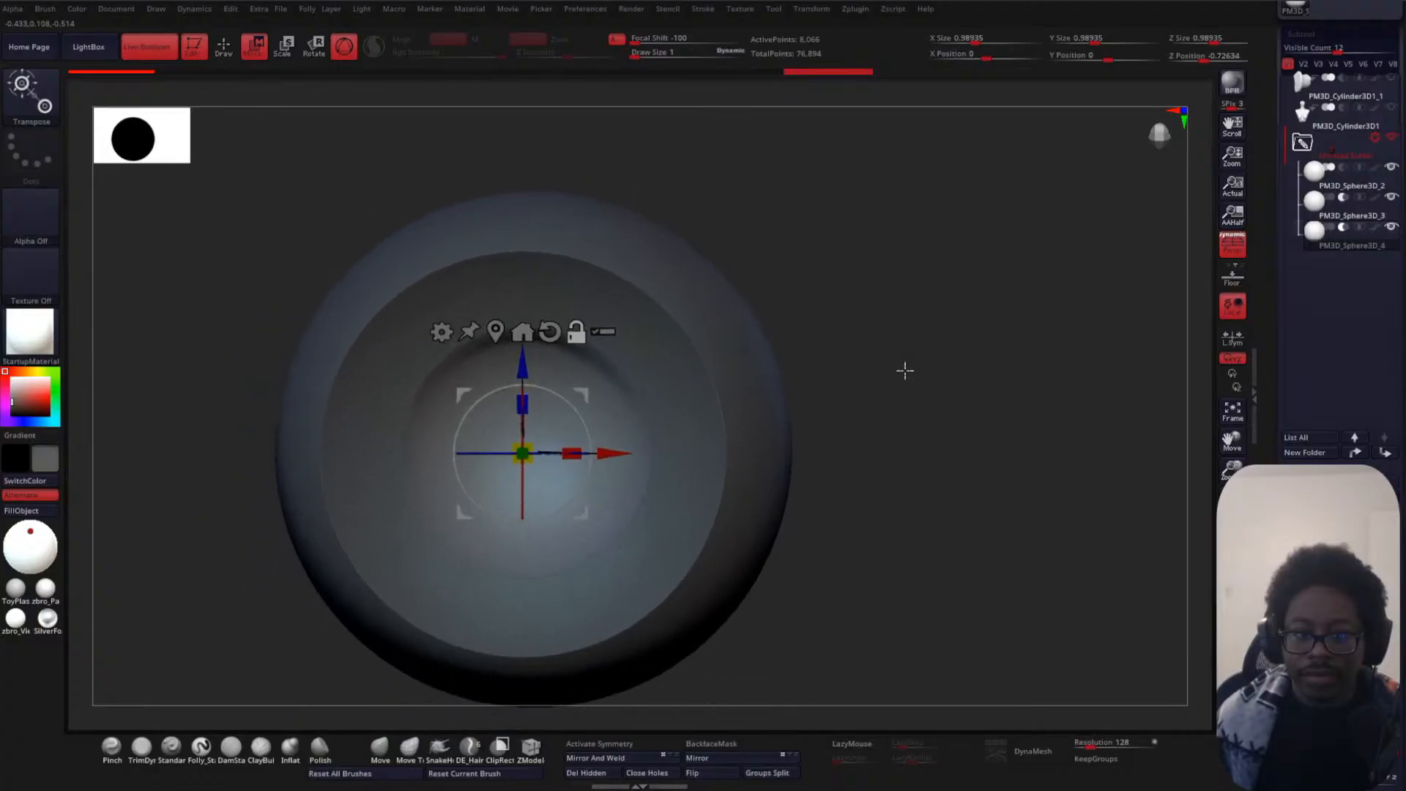
- Scale the innermost cutting sphere, PM3D_Sphere3D_4, down to about 0.96
drag(535, 441, 530, 448)
alt+drag(912, 421, 872, 396)
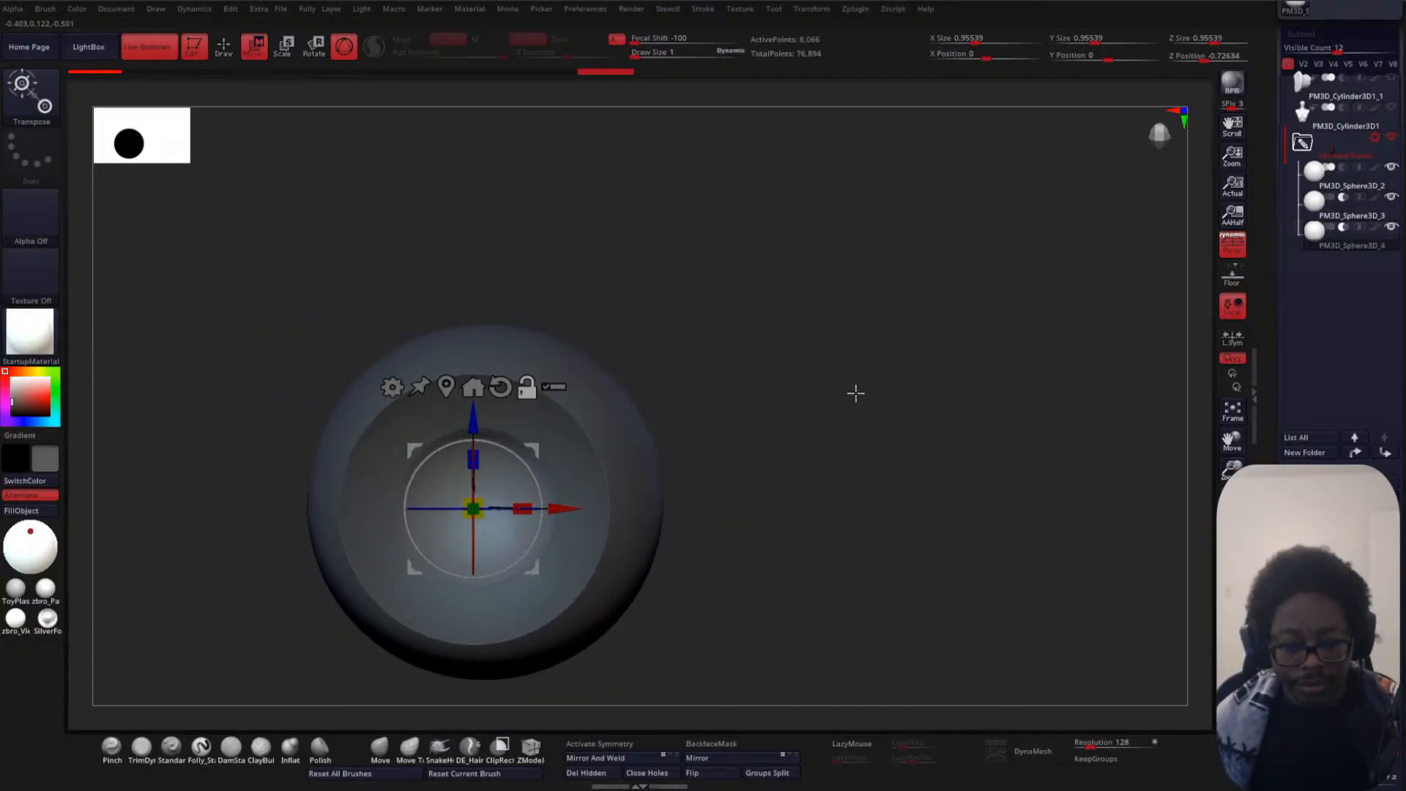
alt+drag(820, 317, 826, 403)
alt+drag(980, 368, 1007, 333)
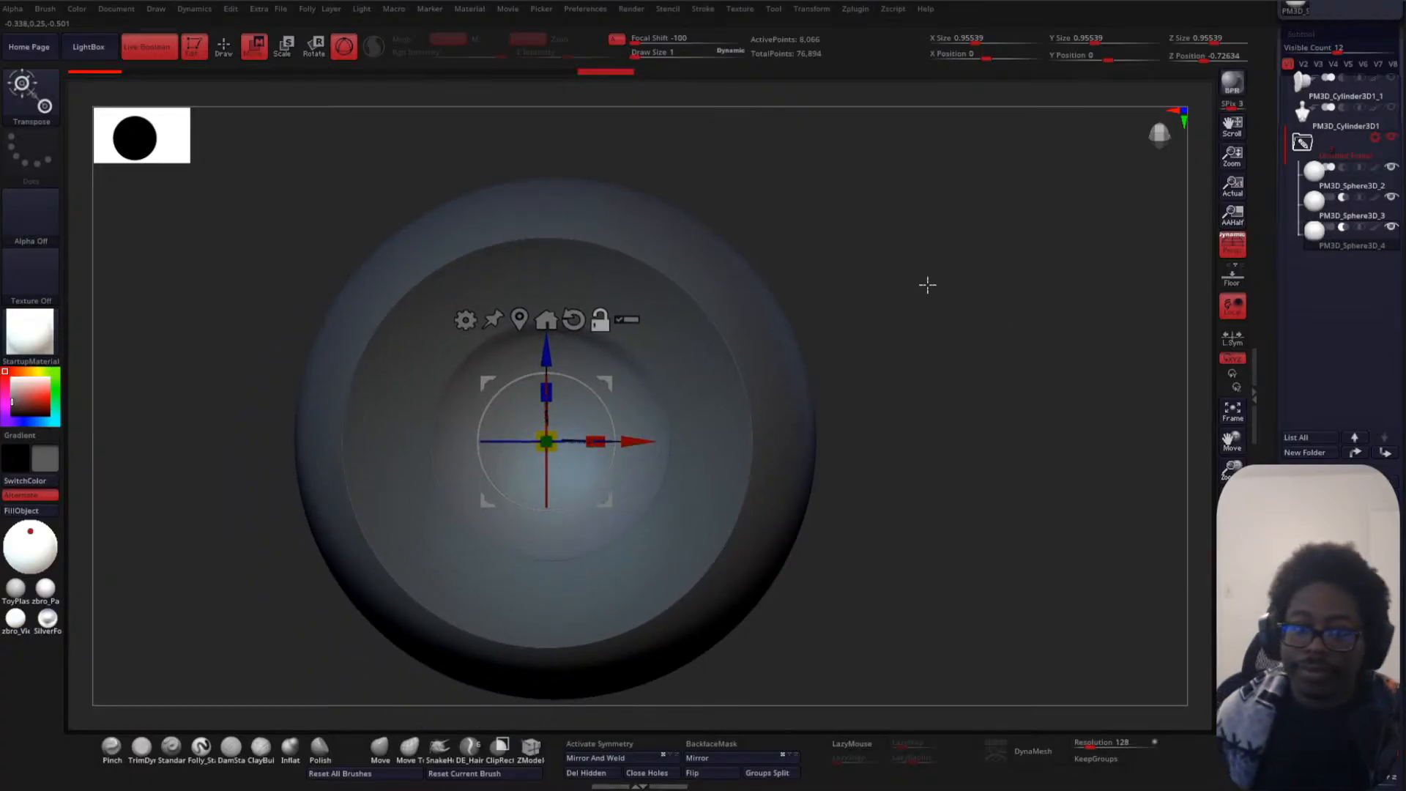
alt+drag(928, 285, 931, 303)
key(q)
- Examine the boolean sphere's nested recesses from an oblique angle and from the front at several viewing distances
mouse_move(884, 421)
mouse_down()
mouse_move(918, 402)
mouse_move(919, 377)
mouse_move(882, 443)
mouse_move(935, 455)
mouse_move(939, 418)
mouse_up()
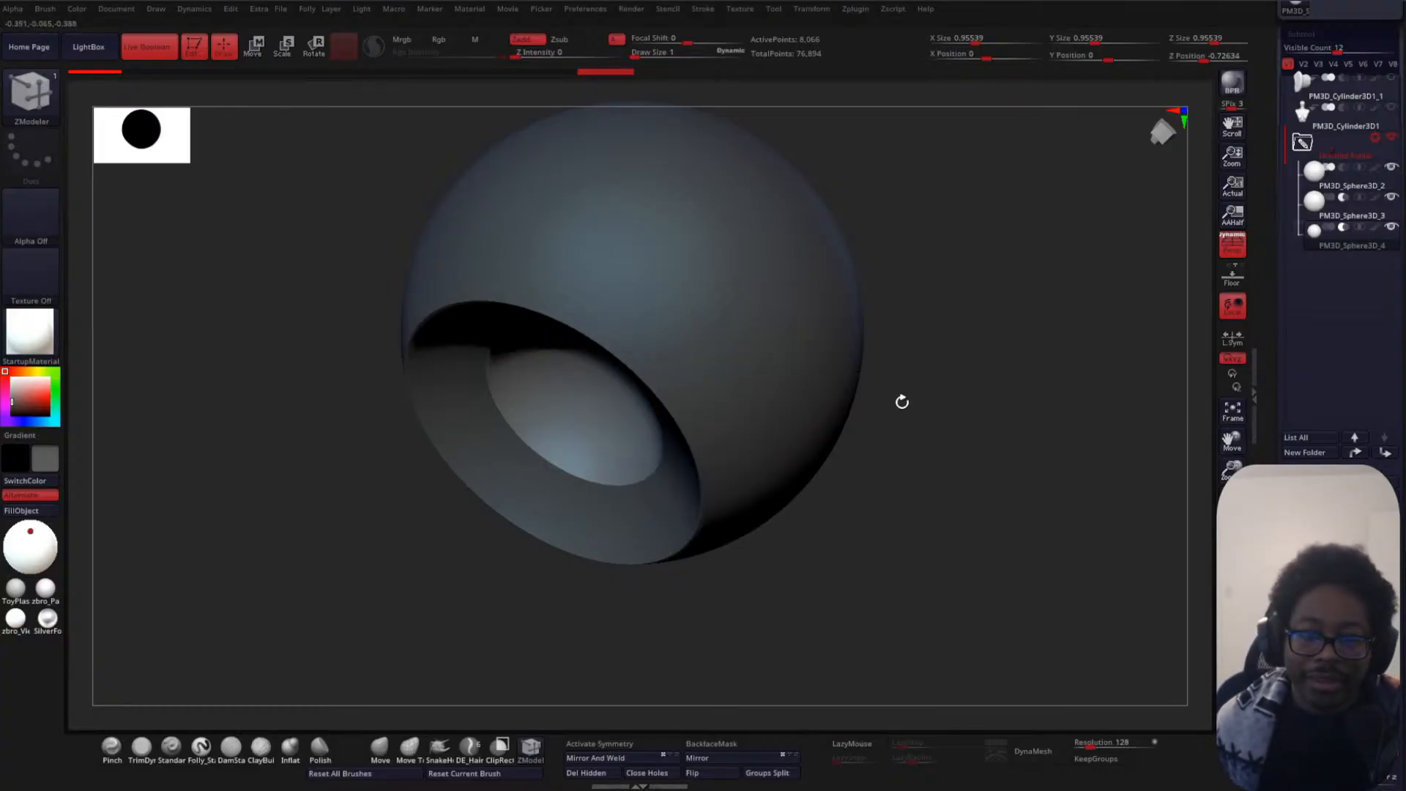
drag(901, 402, 810, 410)
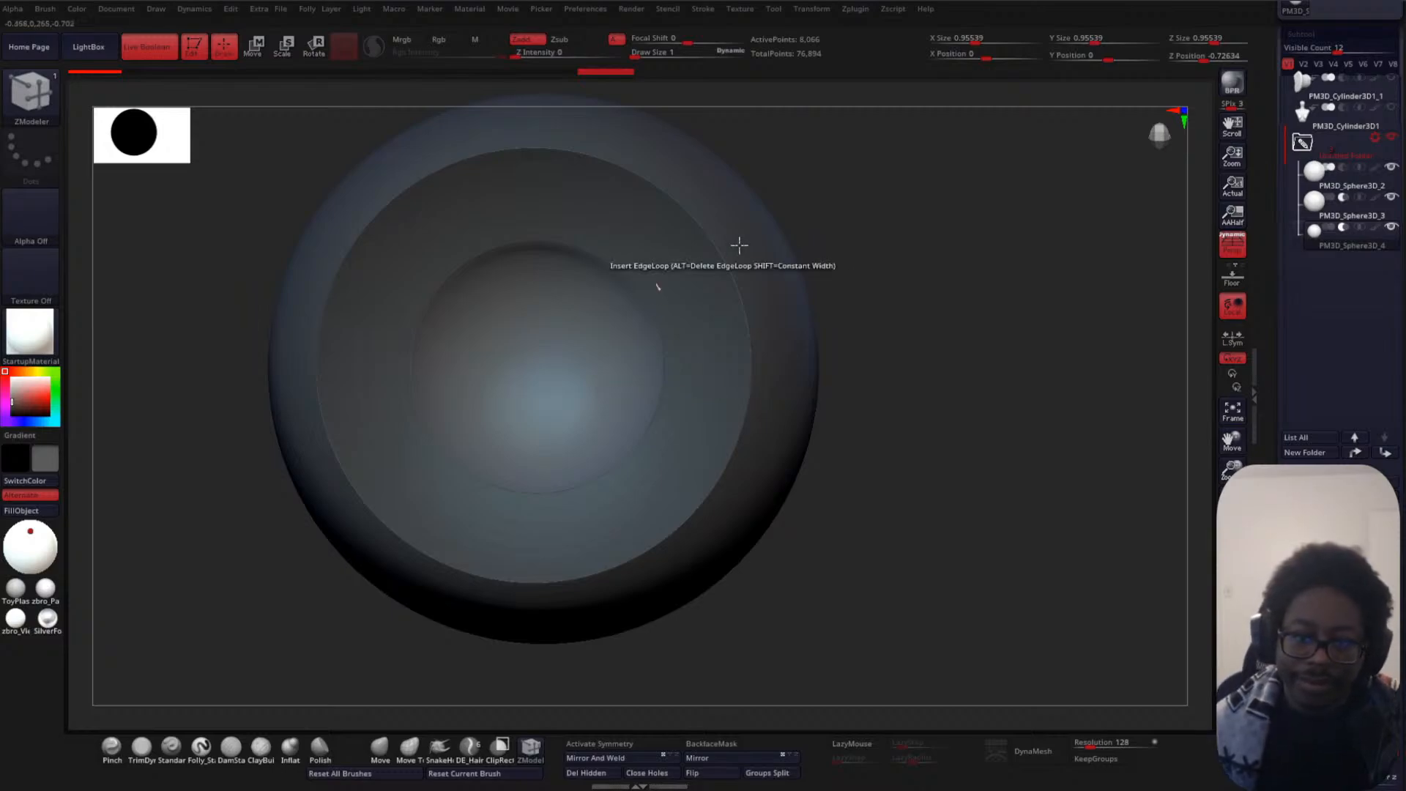
alt+drag(961, 336, 870, 382)
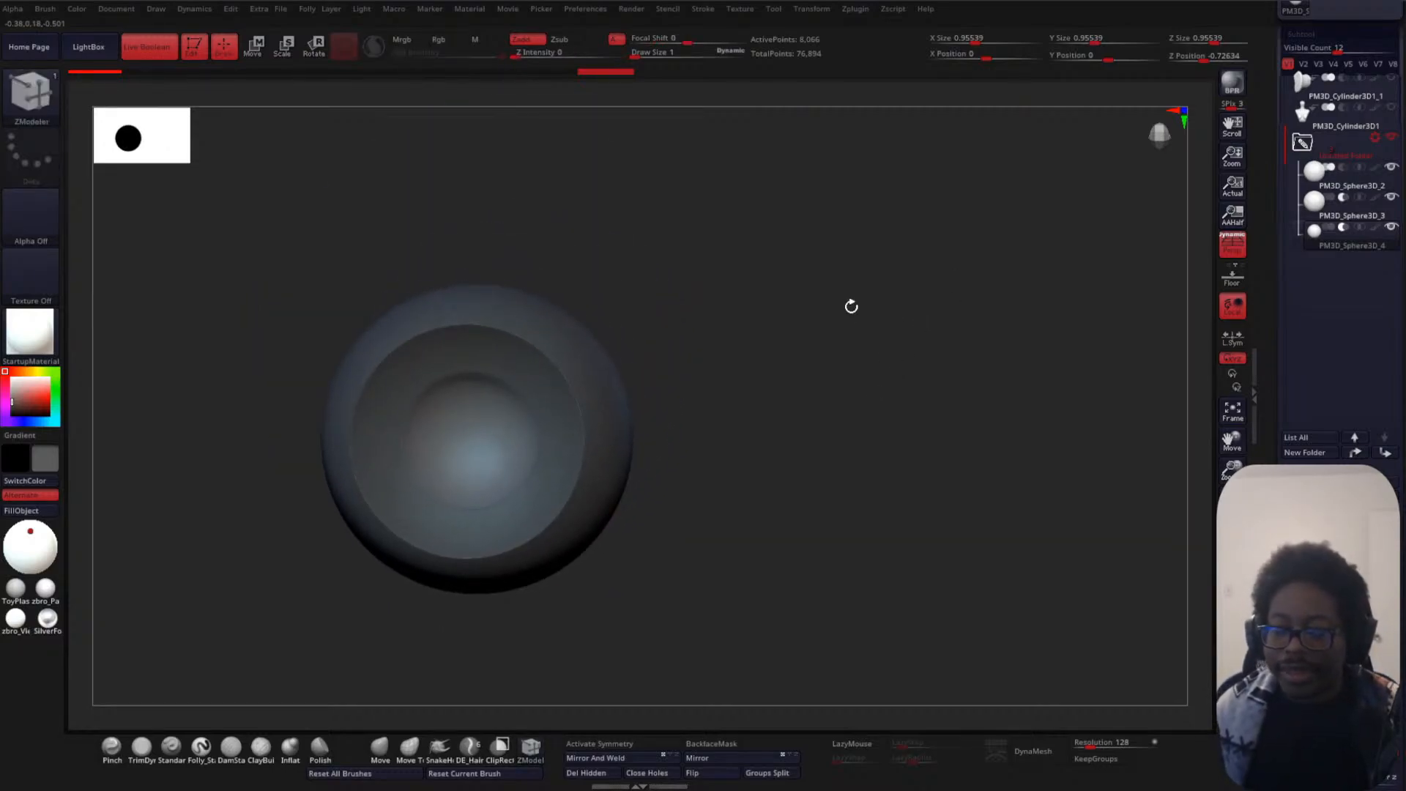
mouse_move(850, 329)
alt+mouse_down()
mouse_move(804, 329)
mouse_move(722, 394)
alt+mouse_up()
alt+drag(448, 401, 386, 442)
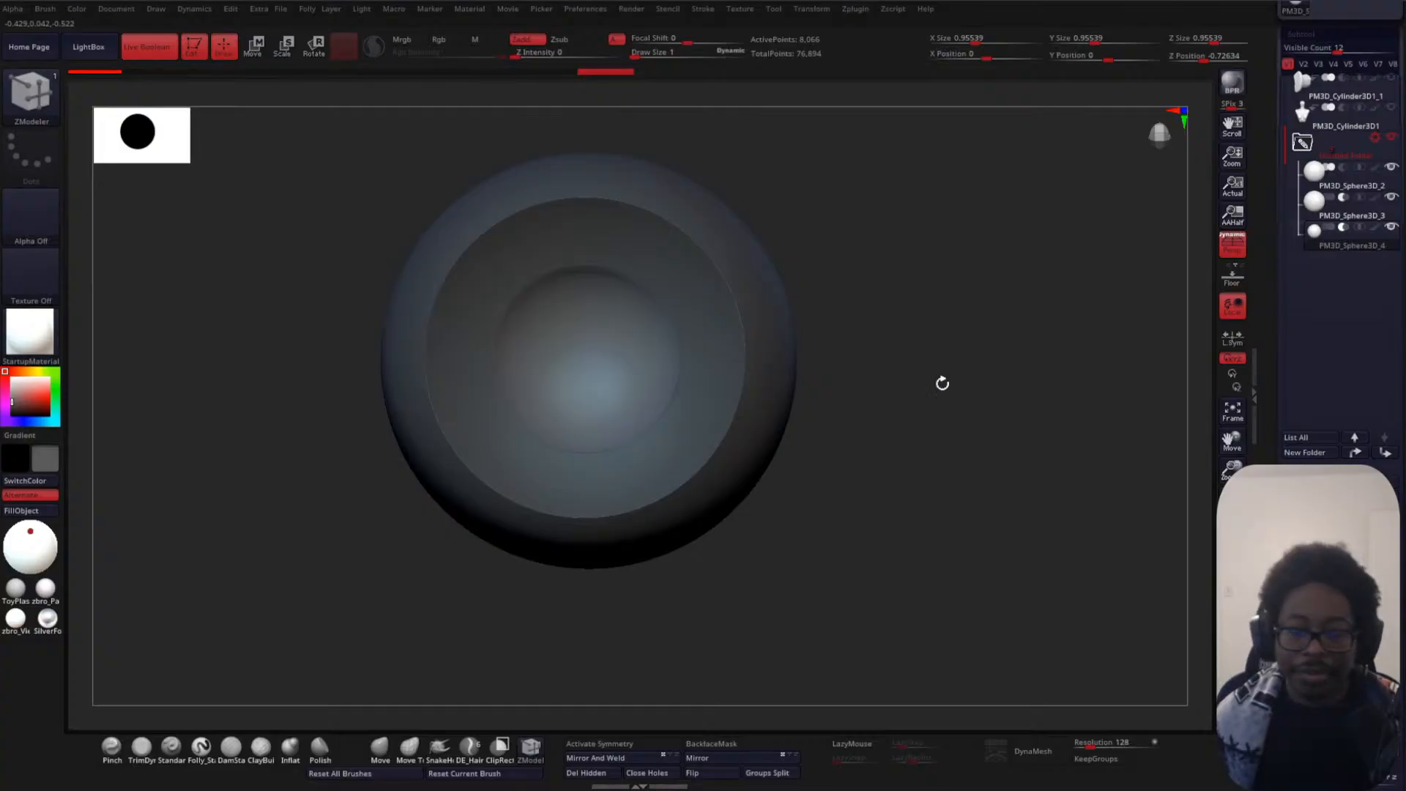
mouse_move(942, 380)
alt+mouse_down()
mouse_move(826, 427)
mouse_move(750, 361)
mouse_move(800, 348)
alt+mouse_up()
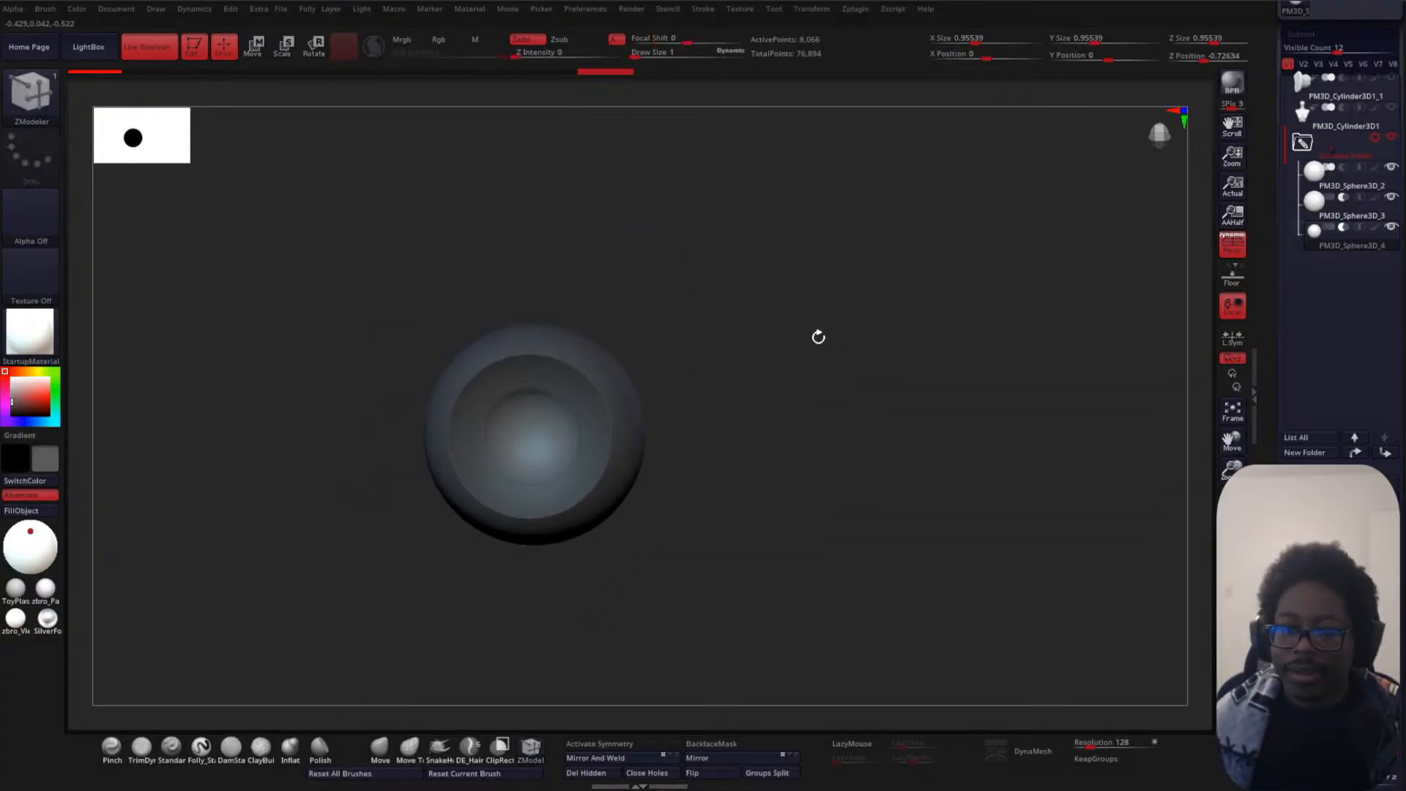
alt+drag(725, 273, 772, 320)
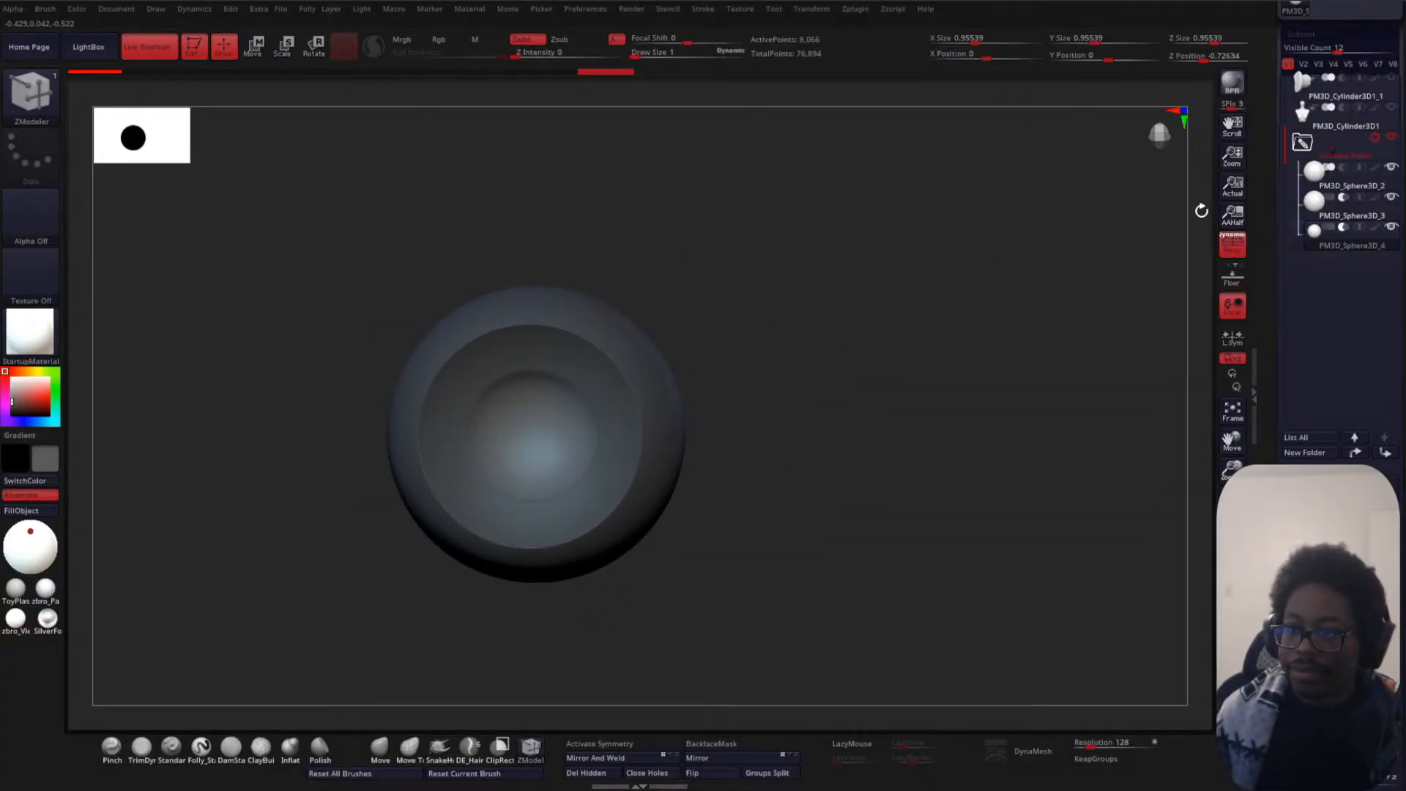
drag(985, 279, 893, 313)
drag(868, 318, 870, 360)
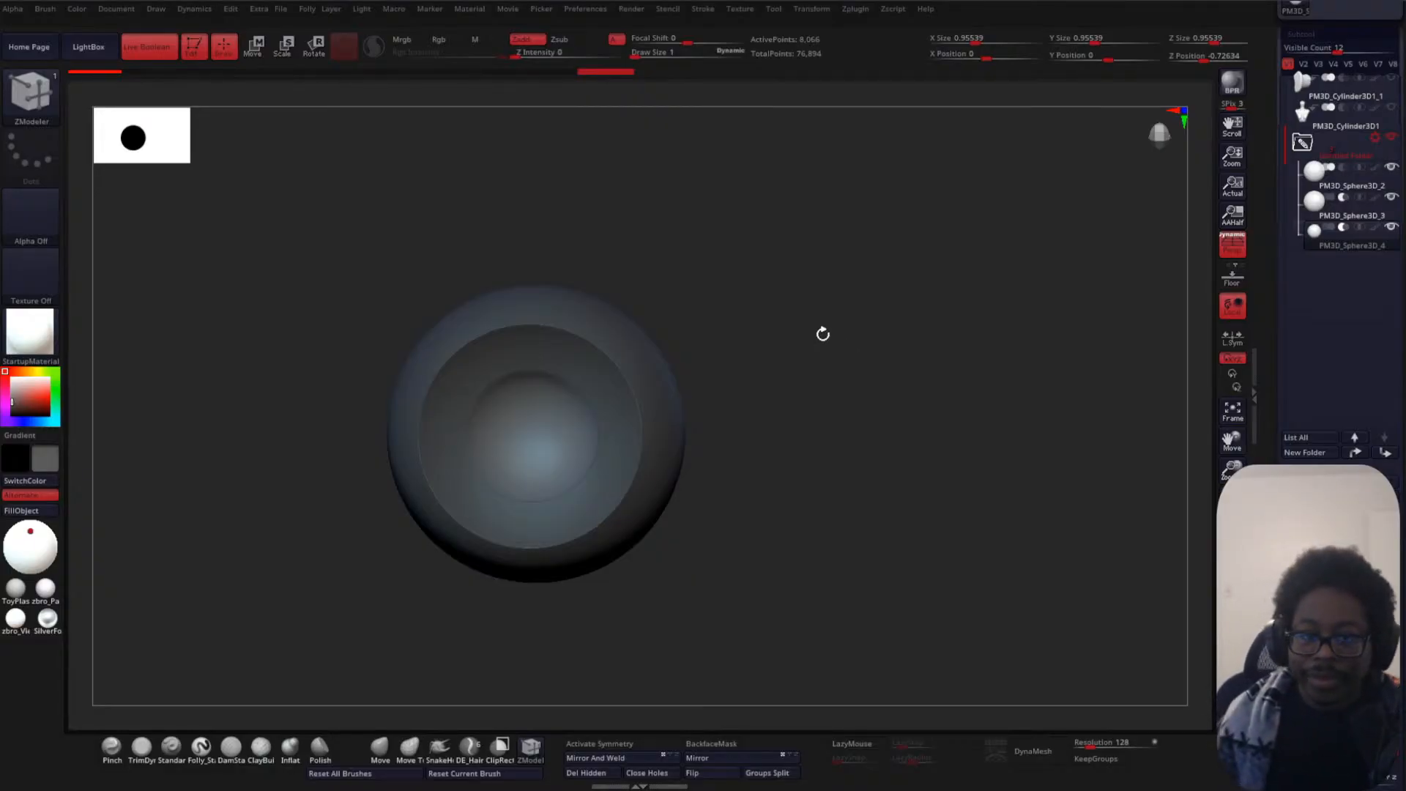
mouse_move(823, 334)
alt+mouse_down()
mouse_move(830, 304)
mouse_move(864, 290)
alt+mouse_up()
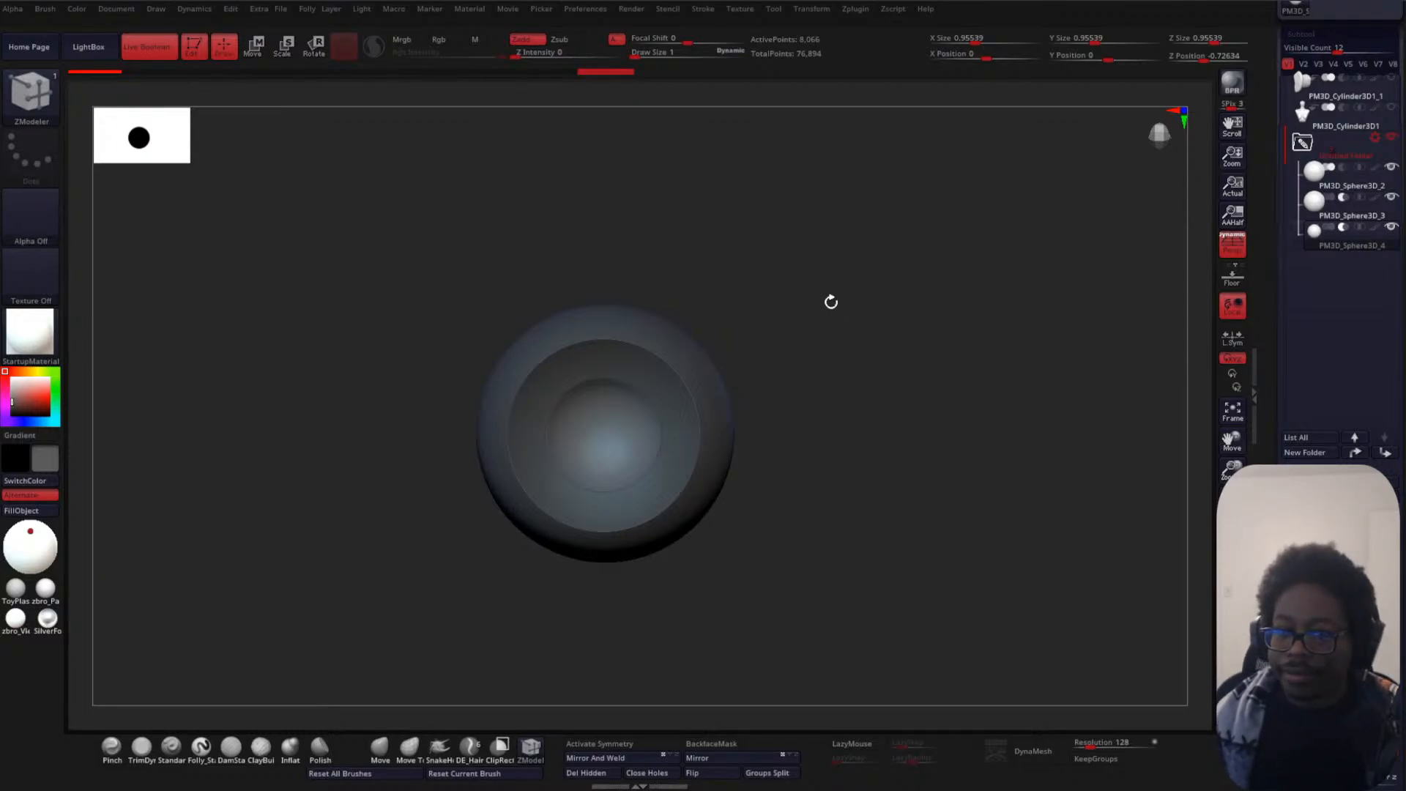
mouse_move(831, 302)
alt+mouse_down()
mouse_move(910, 339)
mouse_move(976, 296)
alt+mouse_up()
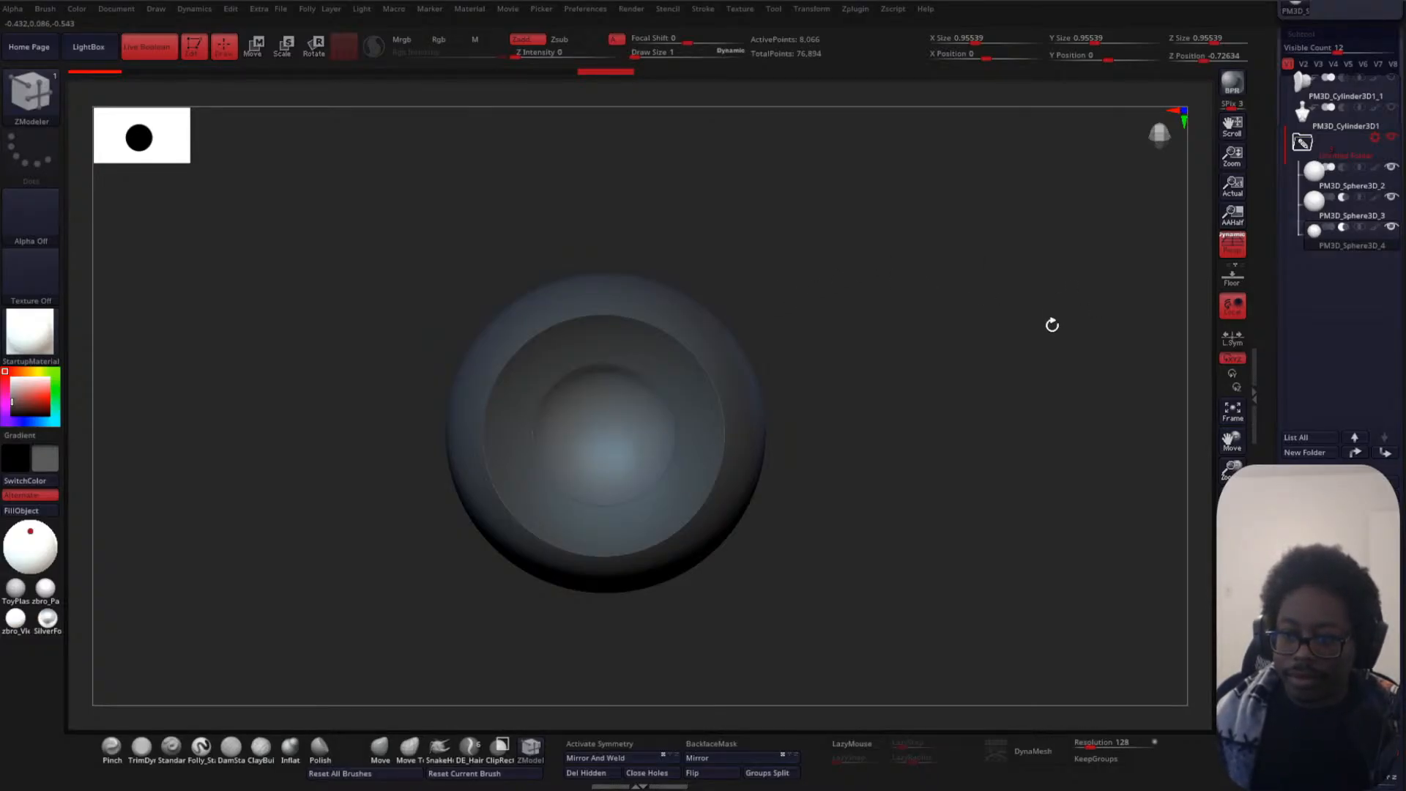
mouse_move(1052, 325)
alt+mouse_down()
mouse_move(1001, 393)
mouse_move(1183, 377)
alt+mouse_up()
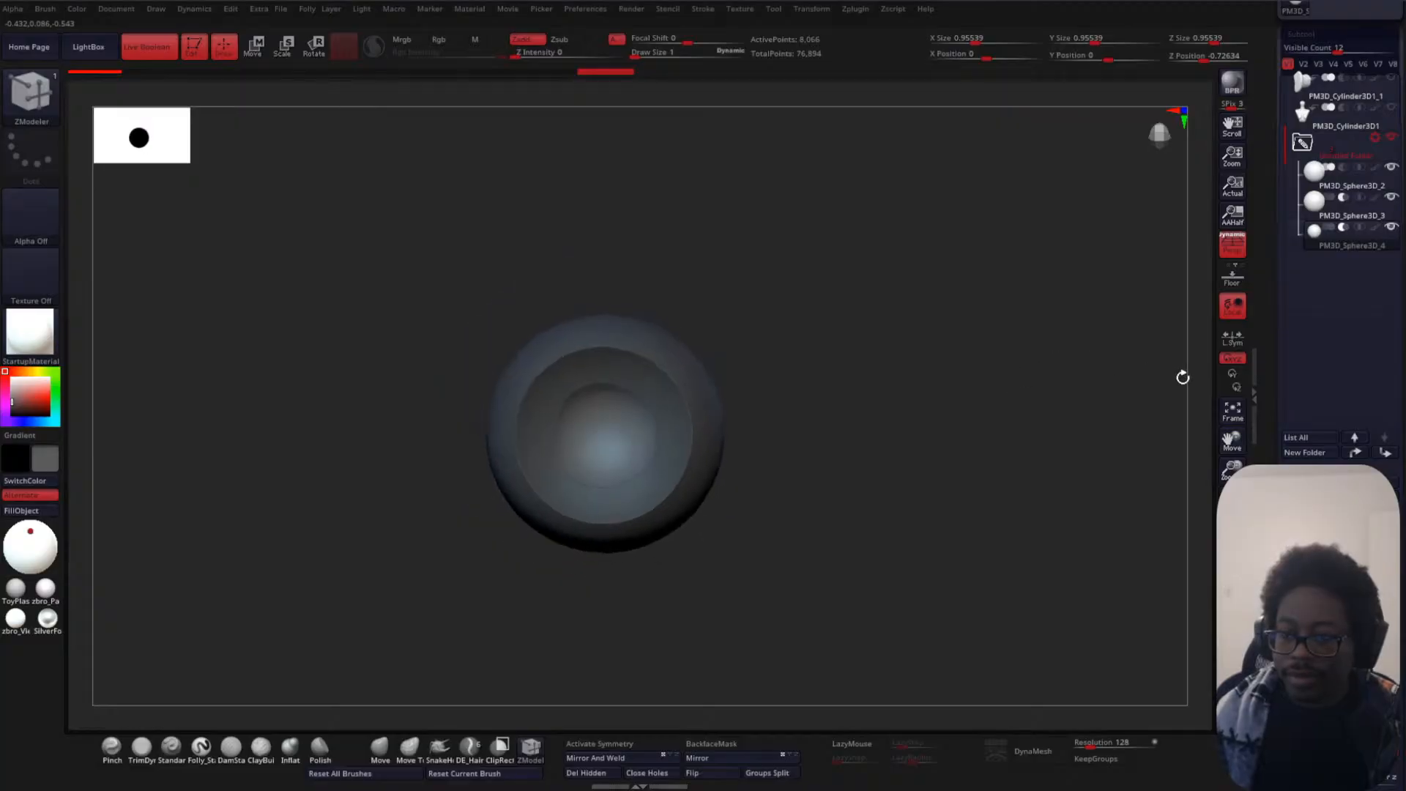
- Insert a Ring3D mesh as a new subtool after PM3D_Sphere3D_4 and ready it for transforming
scroll(1341, 308, down, 5)
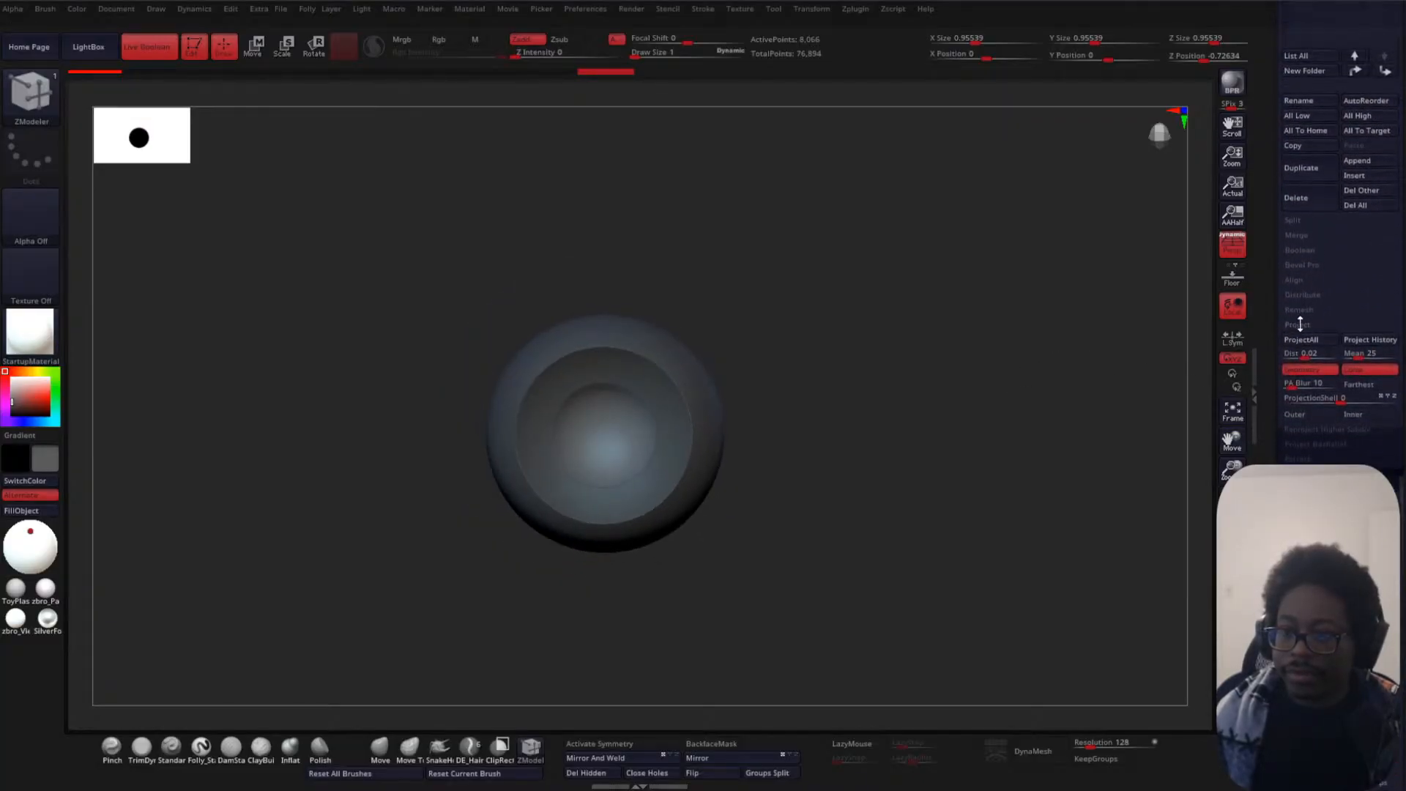
click(1362, 179)
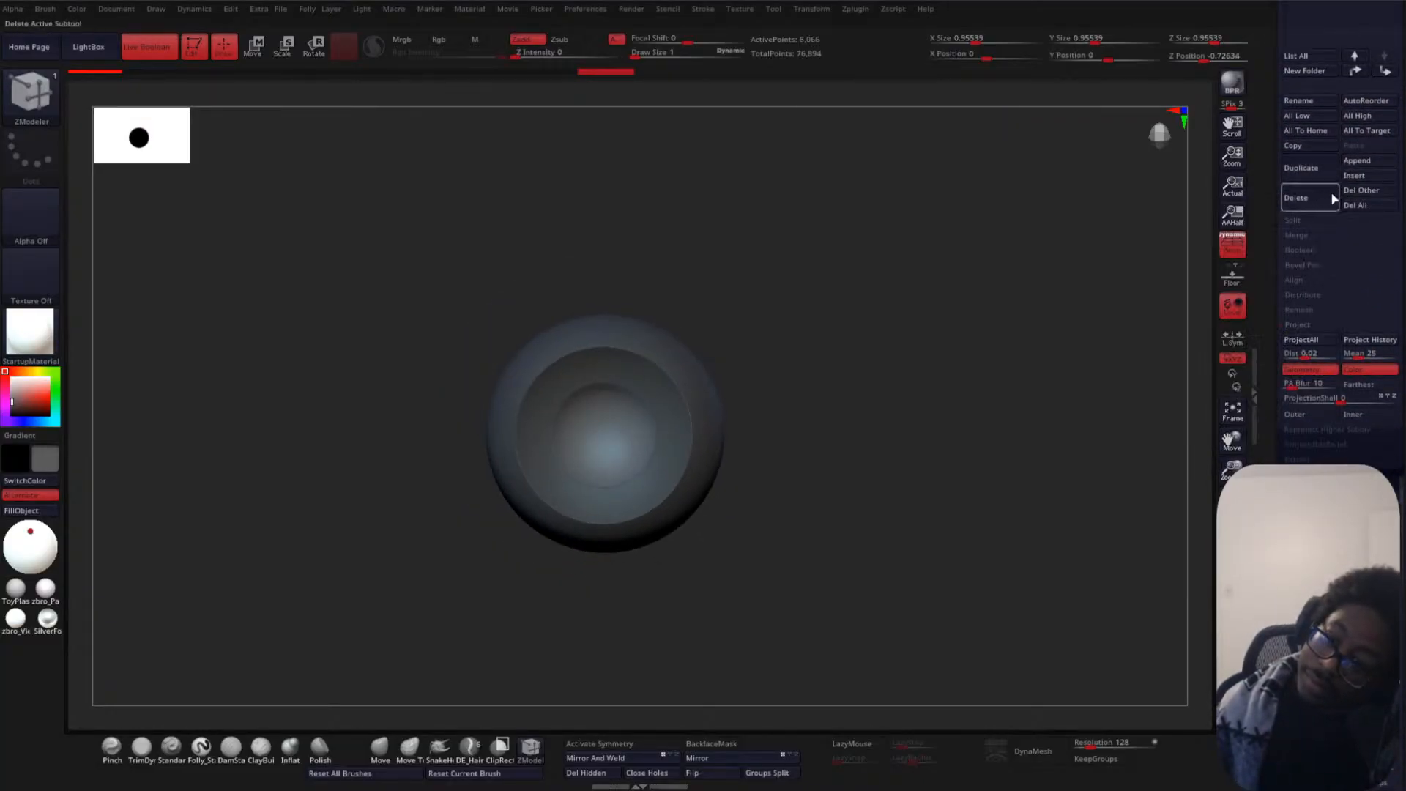
click(1378, 178)
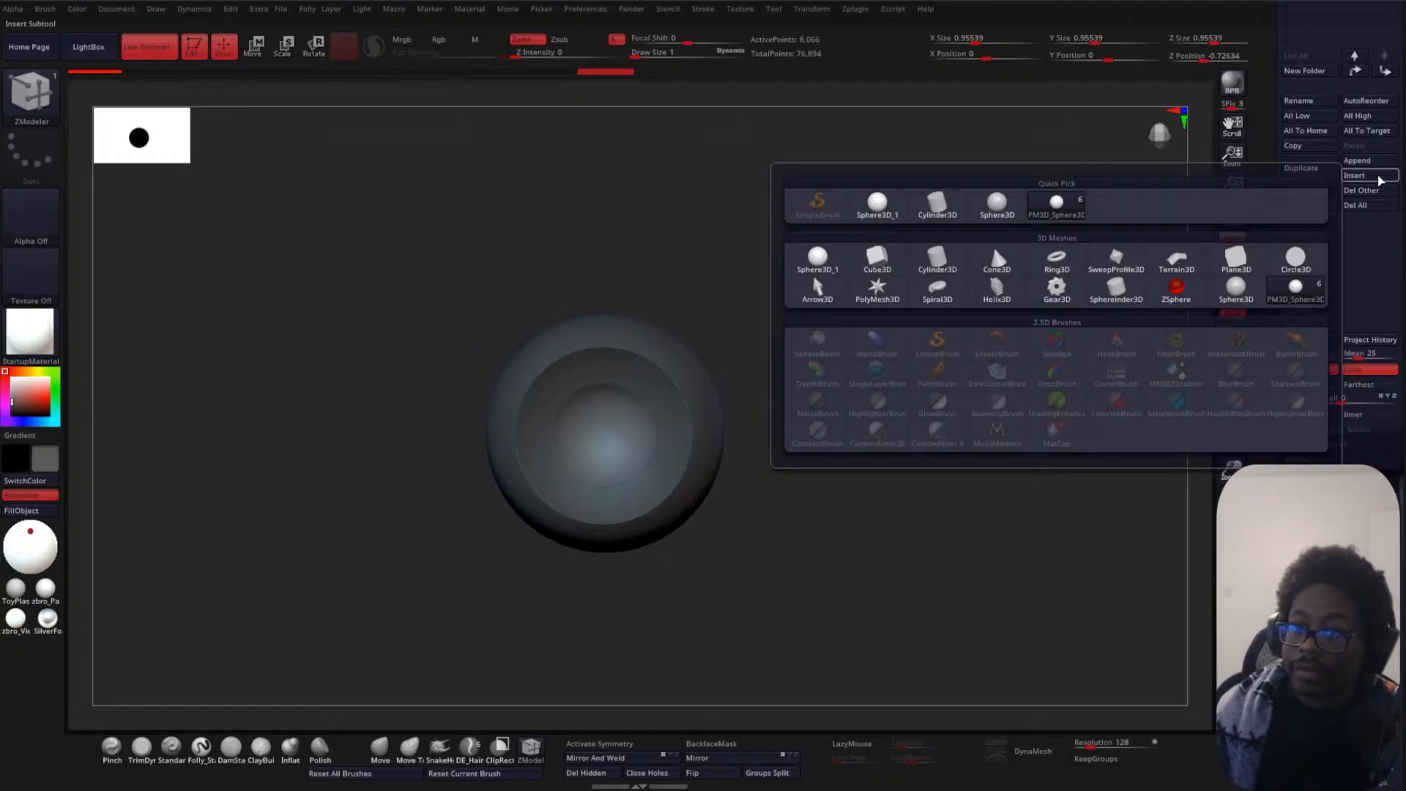
click(1060, 258)
alt+drag(992, 316, 1006, 236)
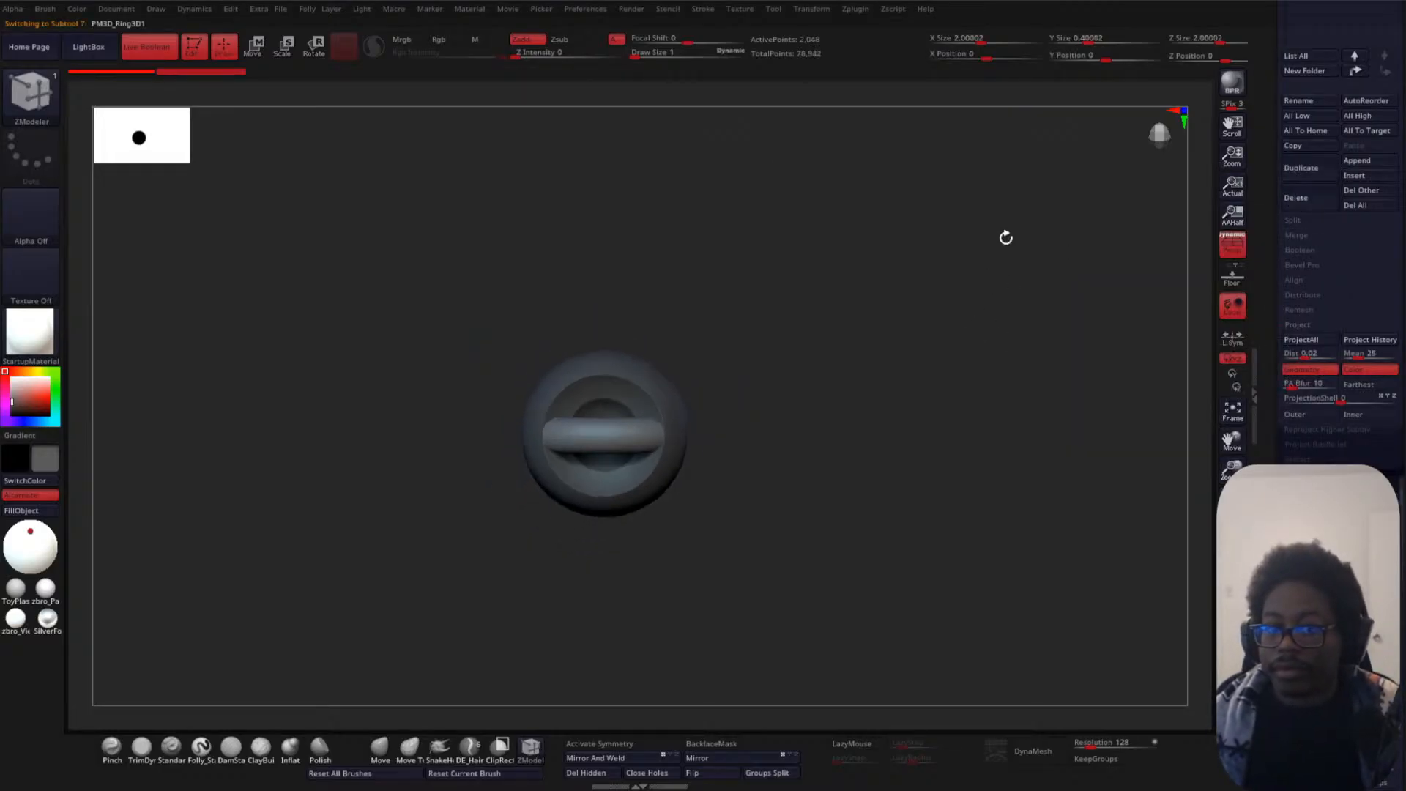
alt+drag(907, 234, 875, 351)
key(w)
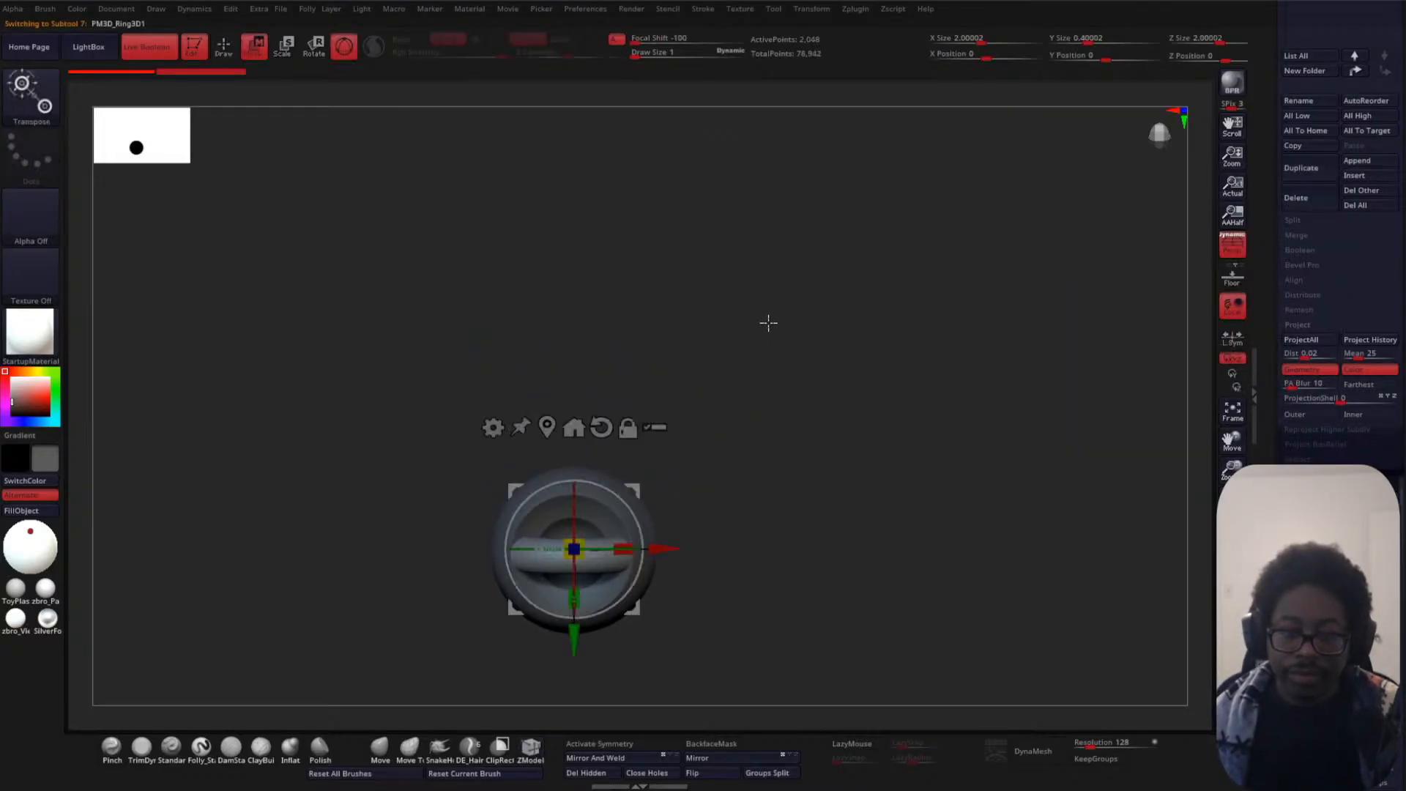
scroll(775, 380, up, 5)
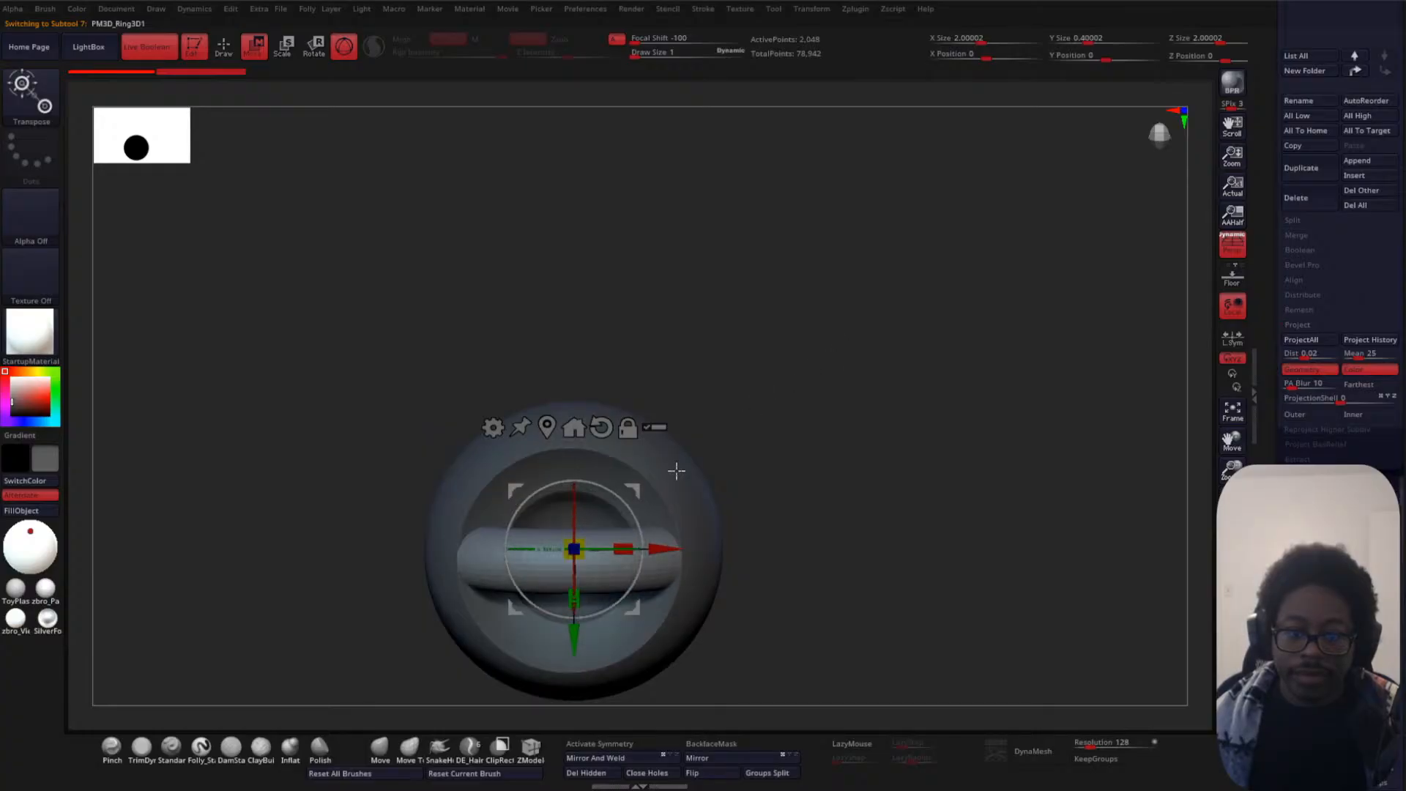
drag(575, 548, 574, 517)
key(ctrl+z)
key(ctrl+z)
- Isolate the ring subtool so that only it is shown
ctrl+right_drag(769, 417, 961, 293)
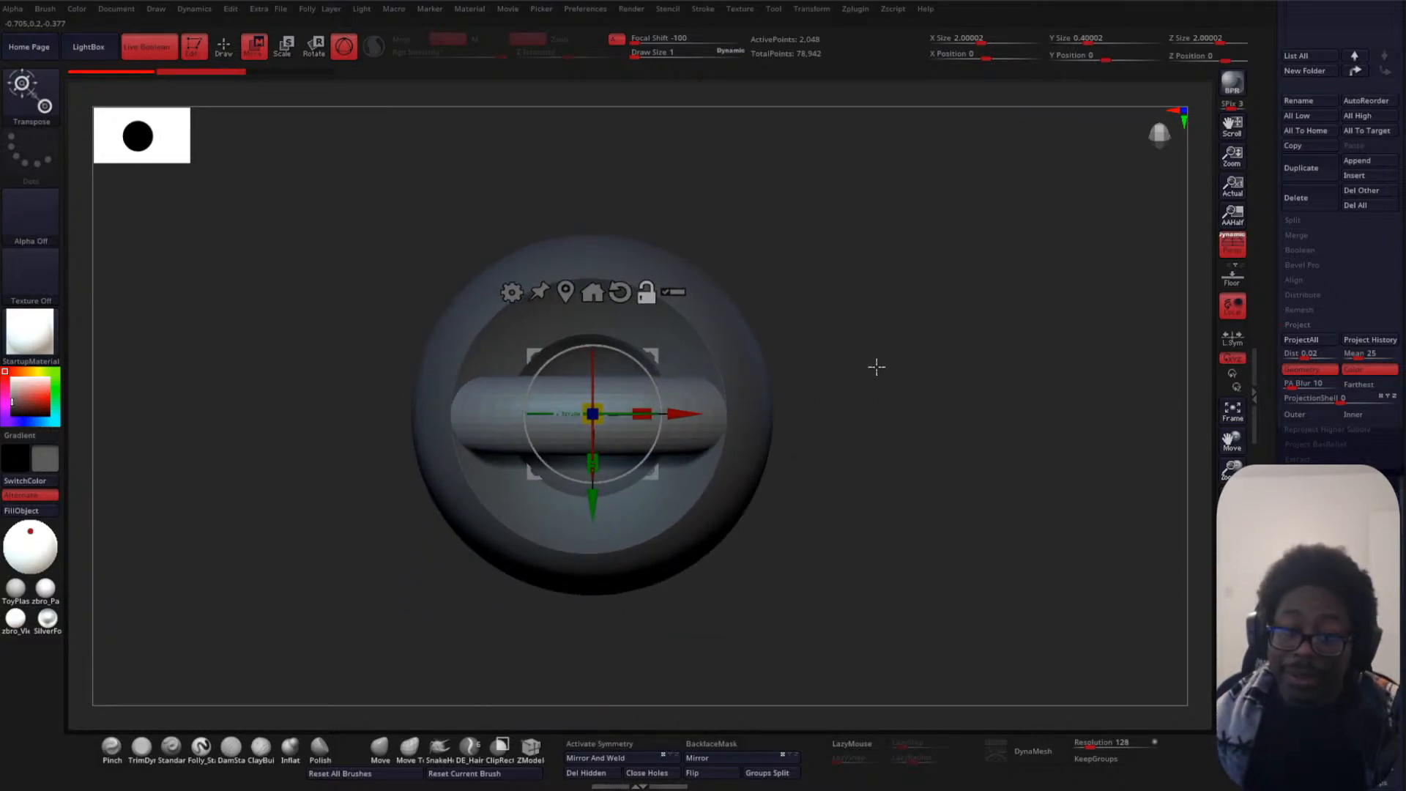
click(1233, 594)
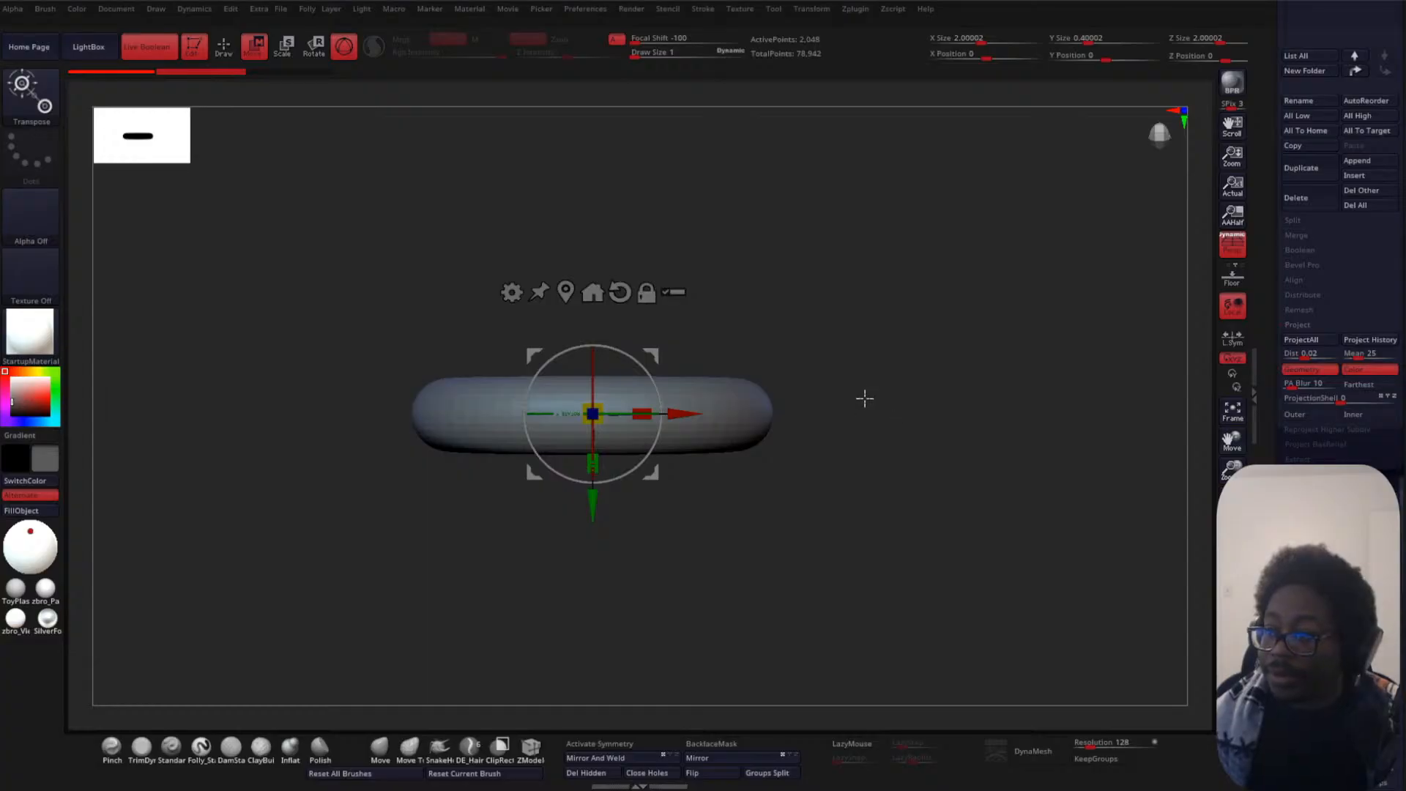
alt+right_drag(865, 399, 885, 328)
- Try to mask half of the ring in front view and stretch the unmasked half along Y
ctrl+drag(278, 336, 978, 643)
drag(616, 392, 754, 464)
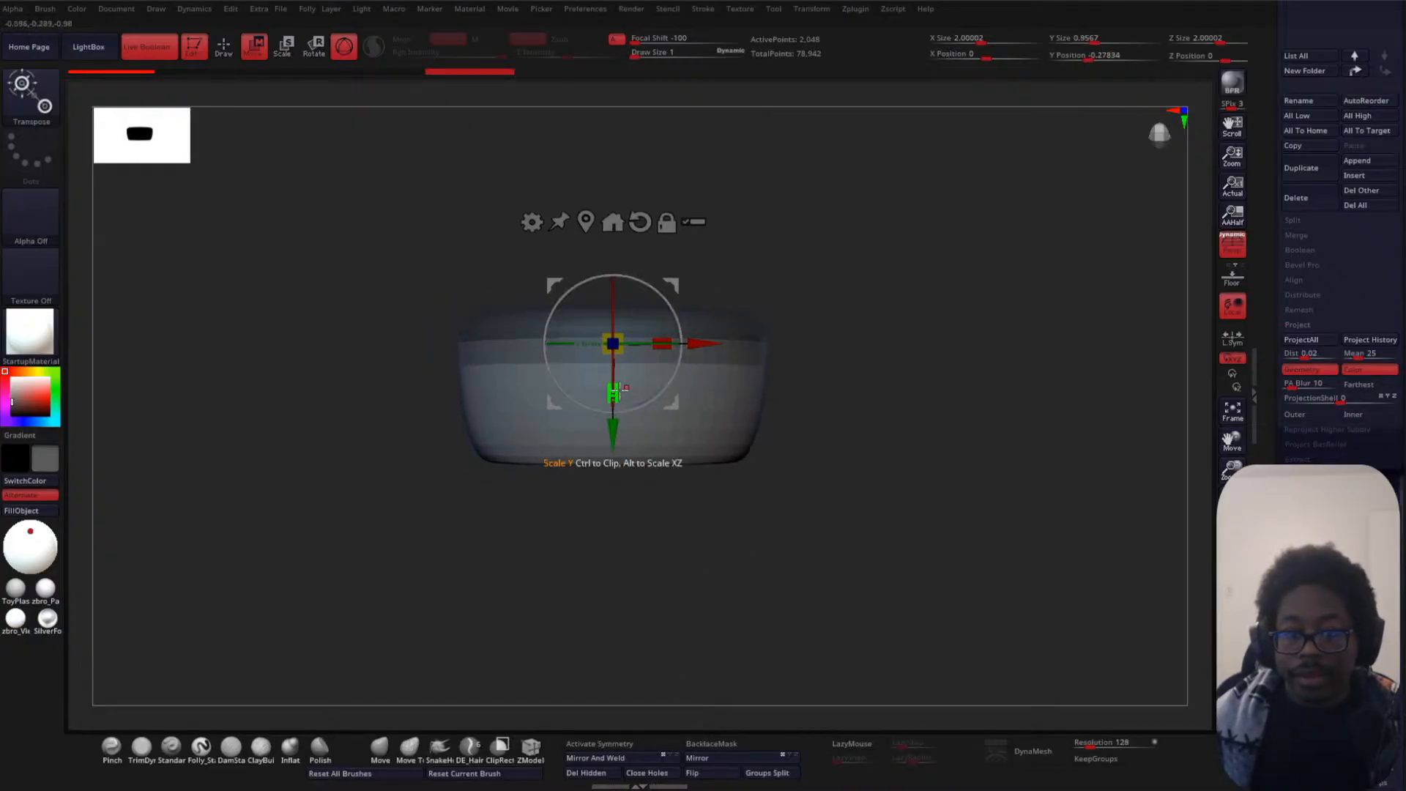
drag(616, 394, 631, 598)
key(ctrl+z)
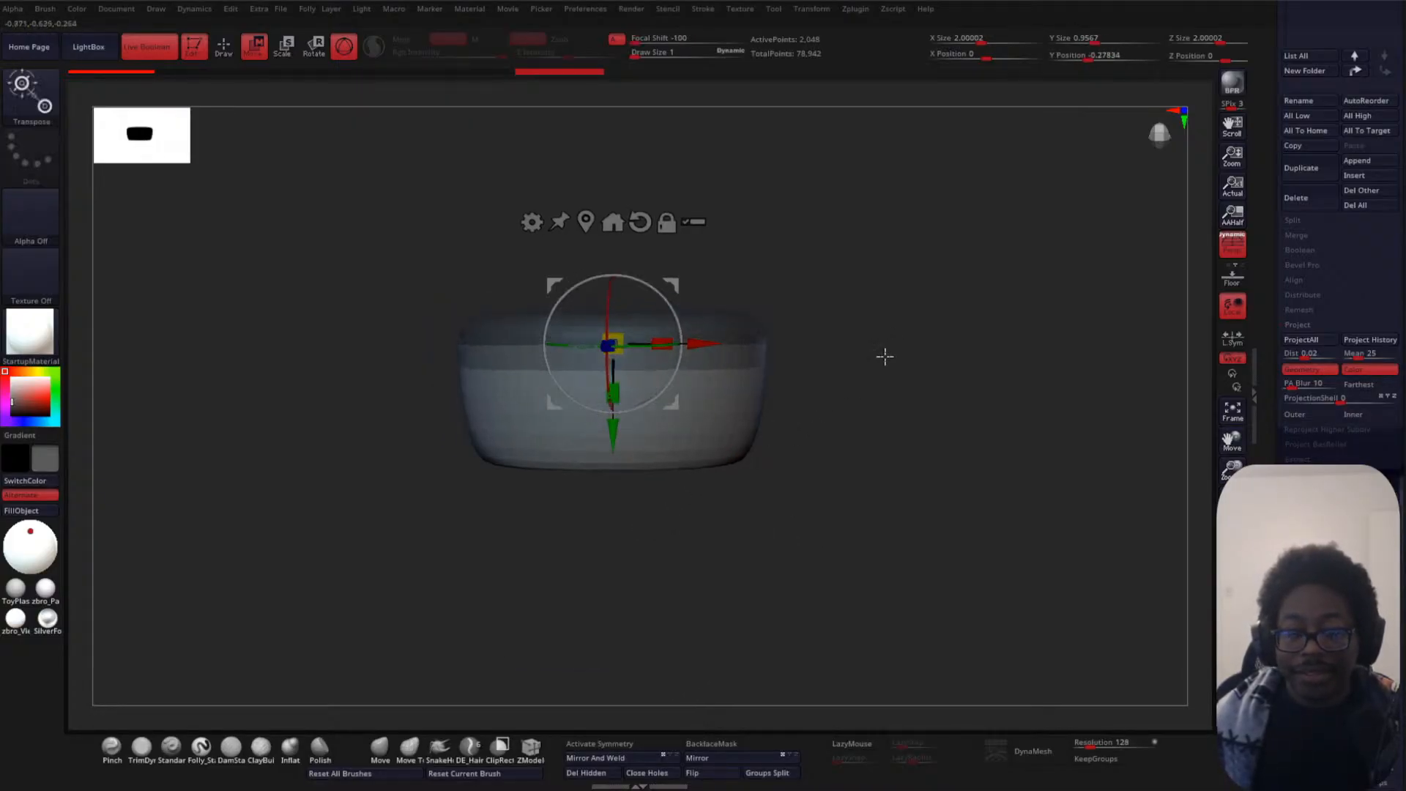
key(ctrl+z)
- Turn off perspective and mask half of the ring's thickness from the front view
drag(886, 355, 886, 427)
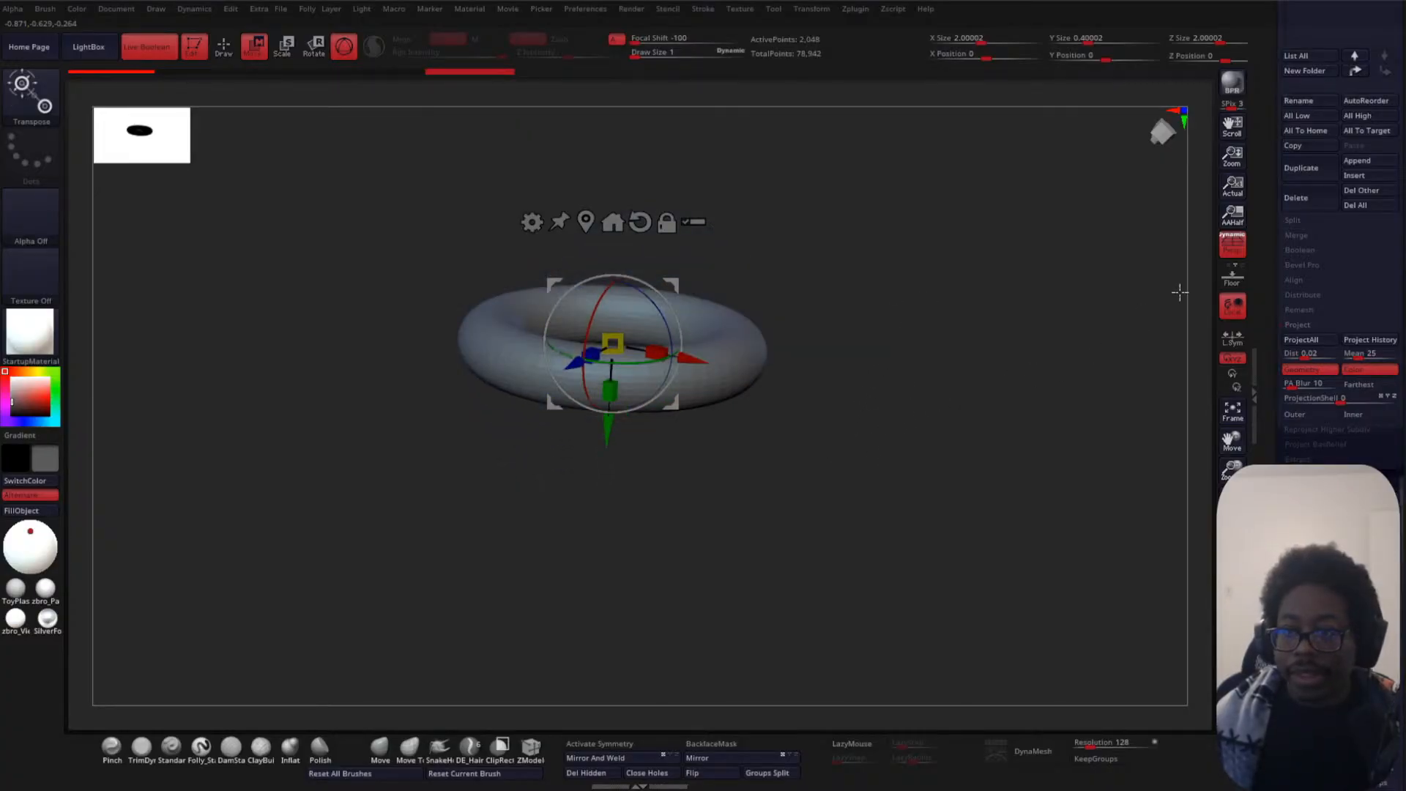
shift+drag(1180, 292, 1168, 355)
click(1231, 257)
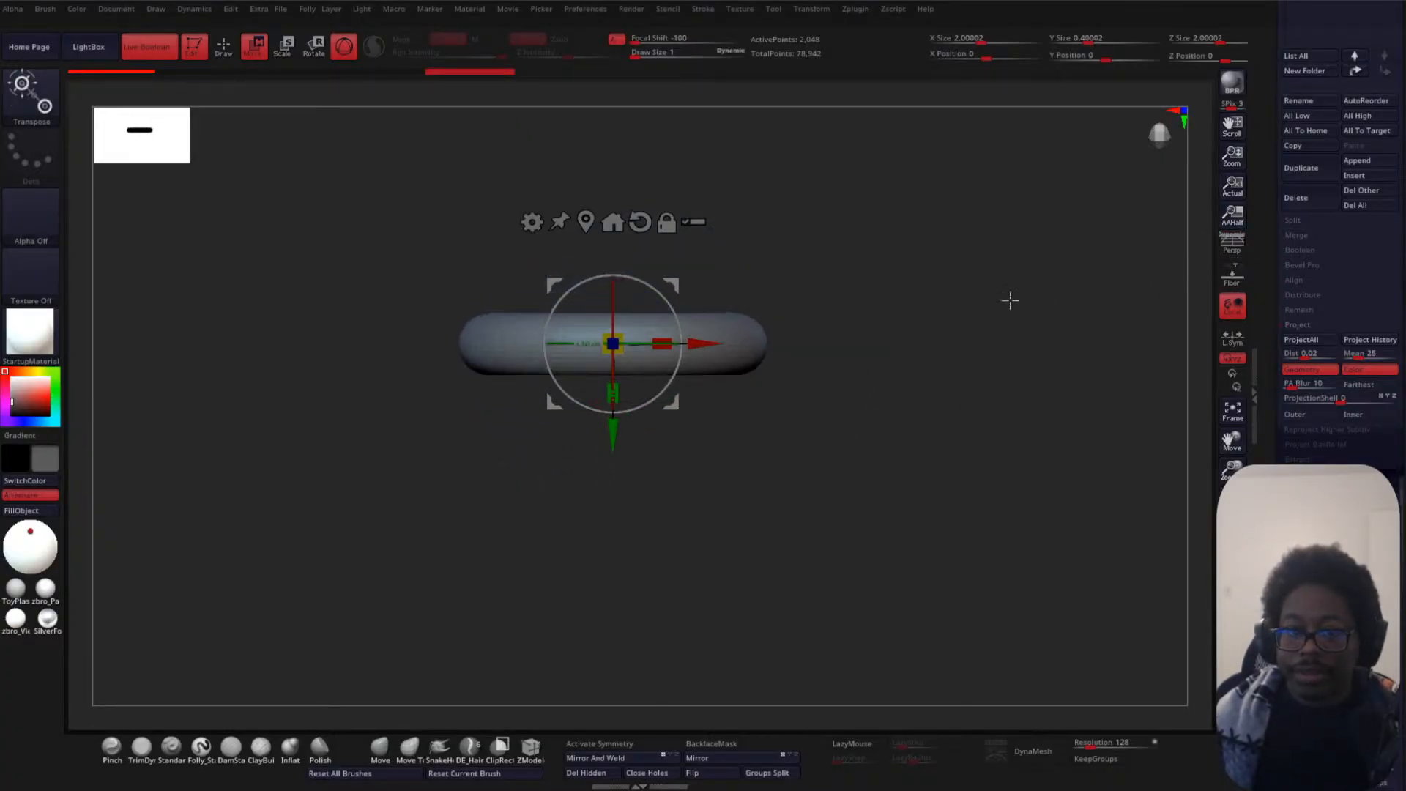
ctrl+drag(334, 348, 987, 599)
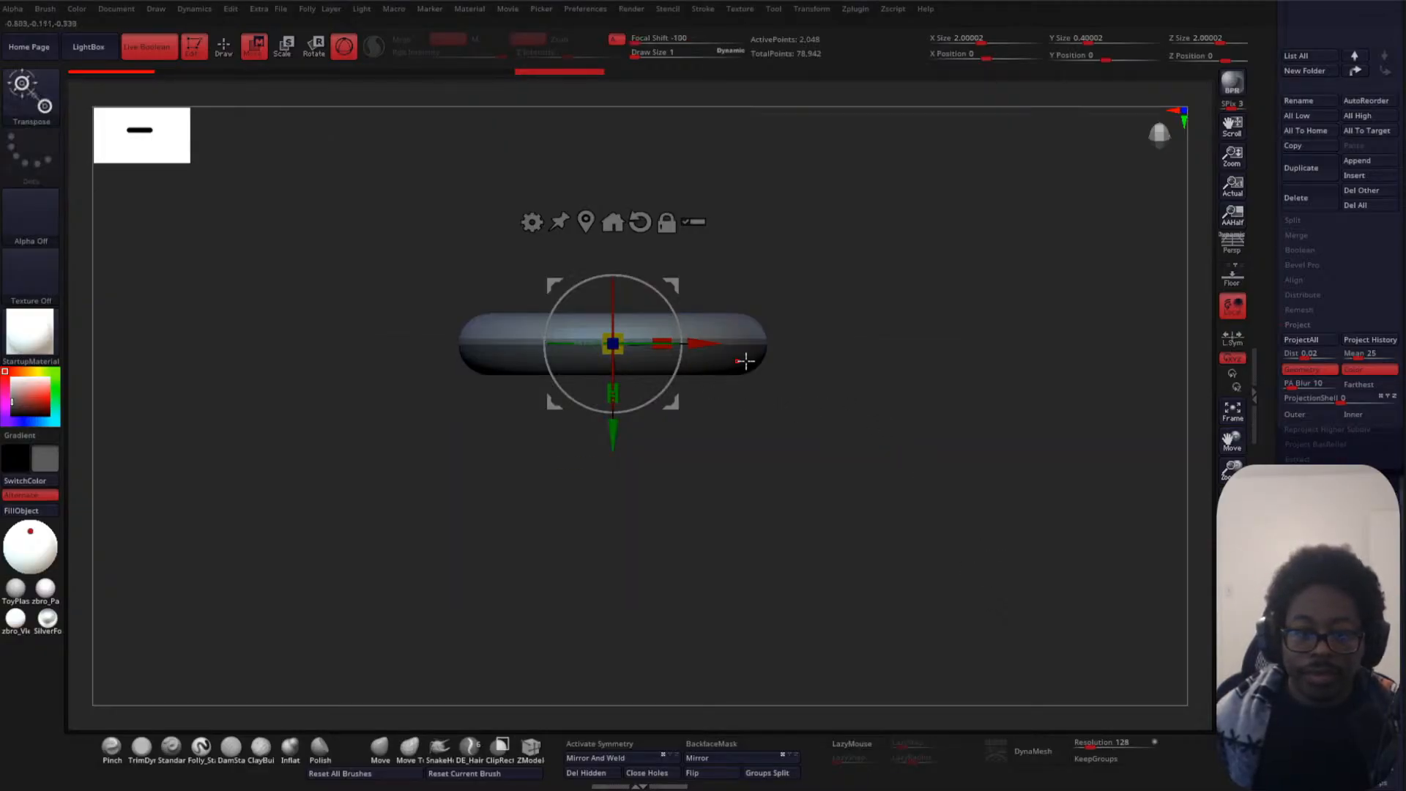
- Move the unmasked half of the ring along Y to extend it into a tube about 1.81 tall
drag(613, 393, 630, 744)
key(ctrl+z)
drag(614, 439, 628, 662)
drag(863, 430, 920, 279)
alt+drag(837, 400, 890, 415)
key(q)
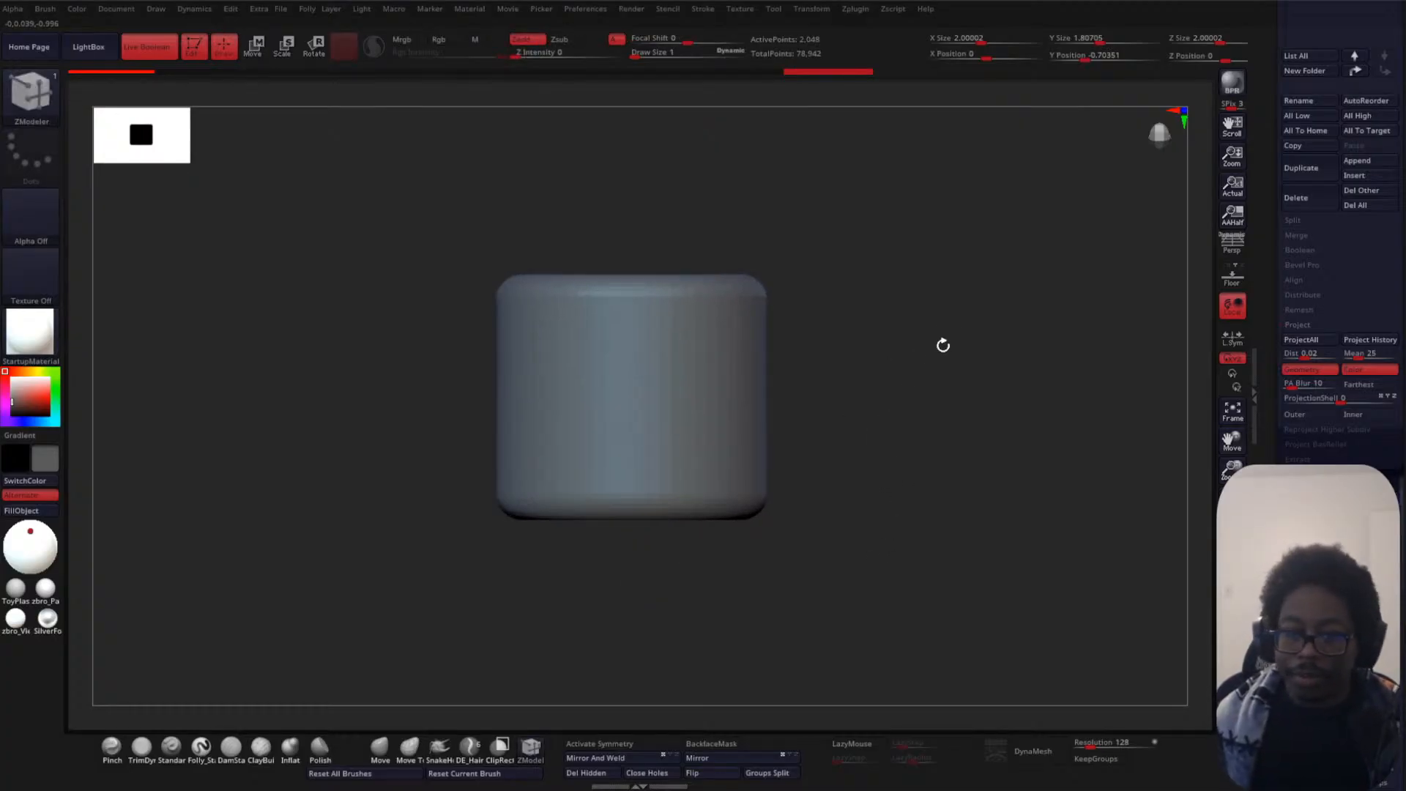
- Centre the gizmo on the tube and rotate it about 90 degrees around X so its opening faces the front
alt+drag(943, 345, 914, 280)
key(w)
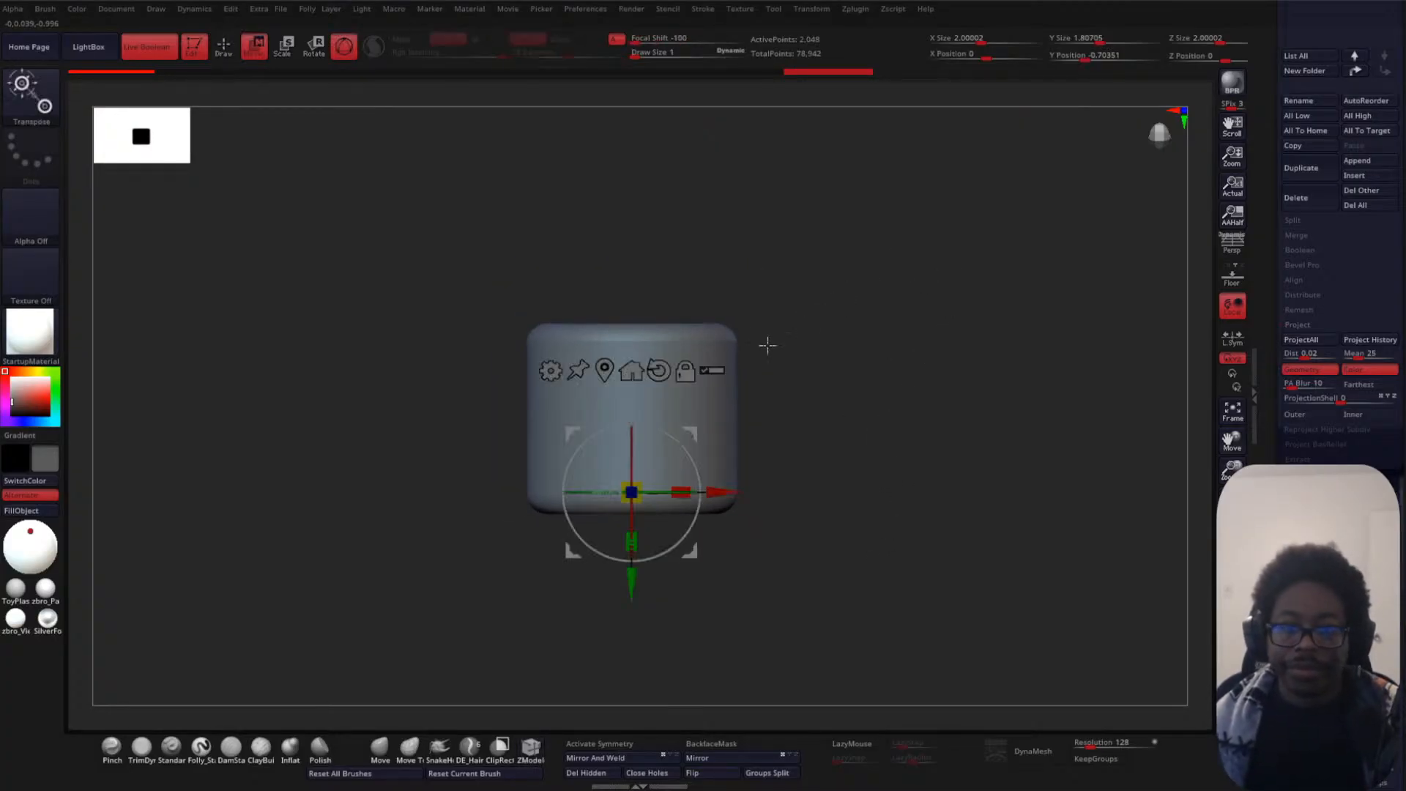
click(600, 373)
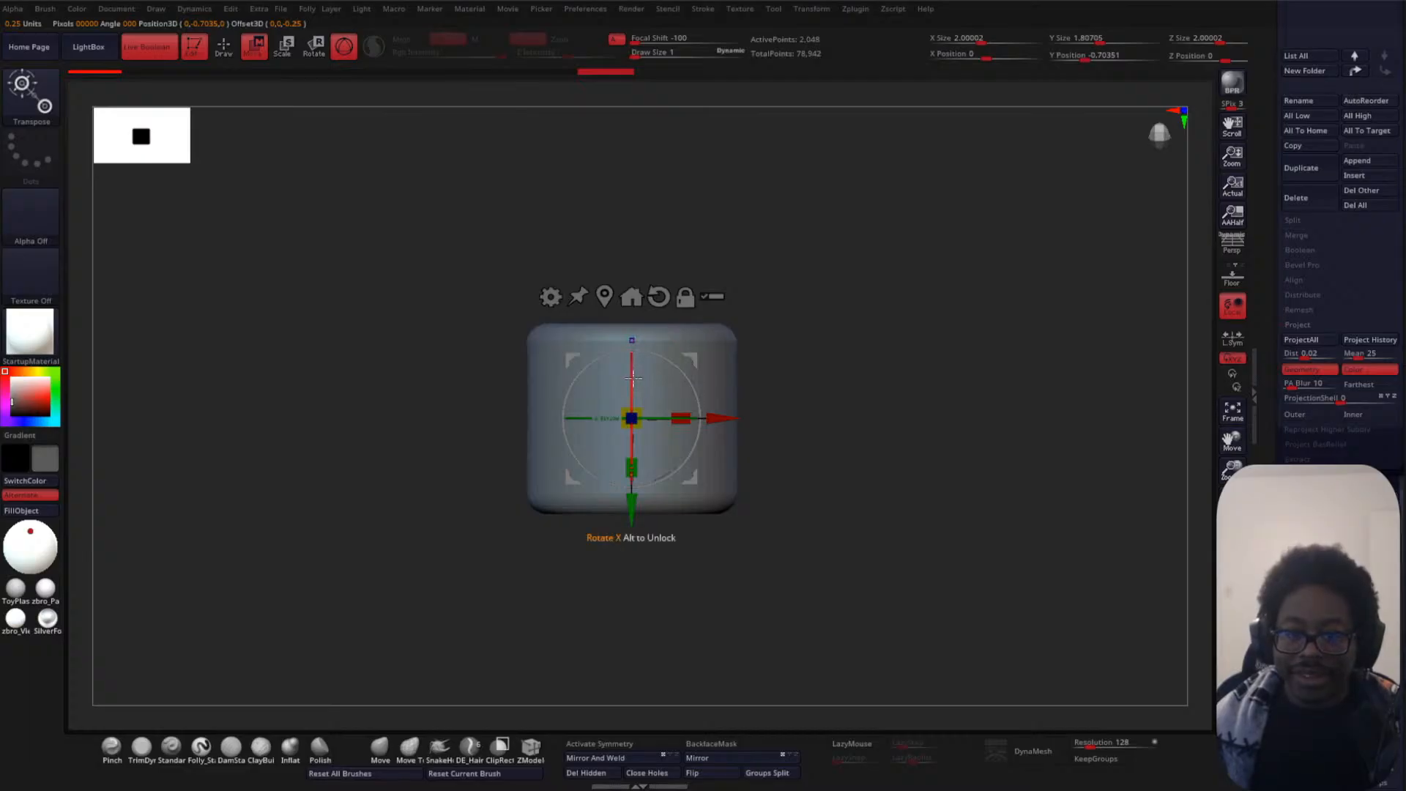
drag(633, 377, 636, 484)
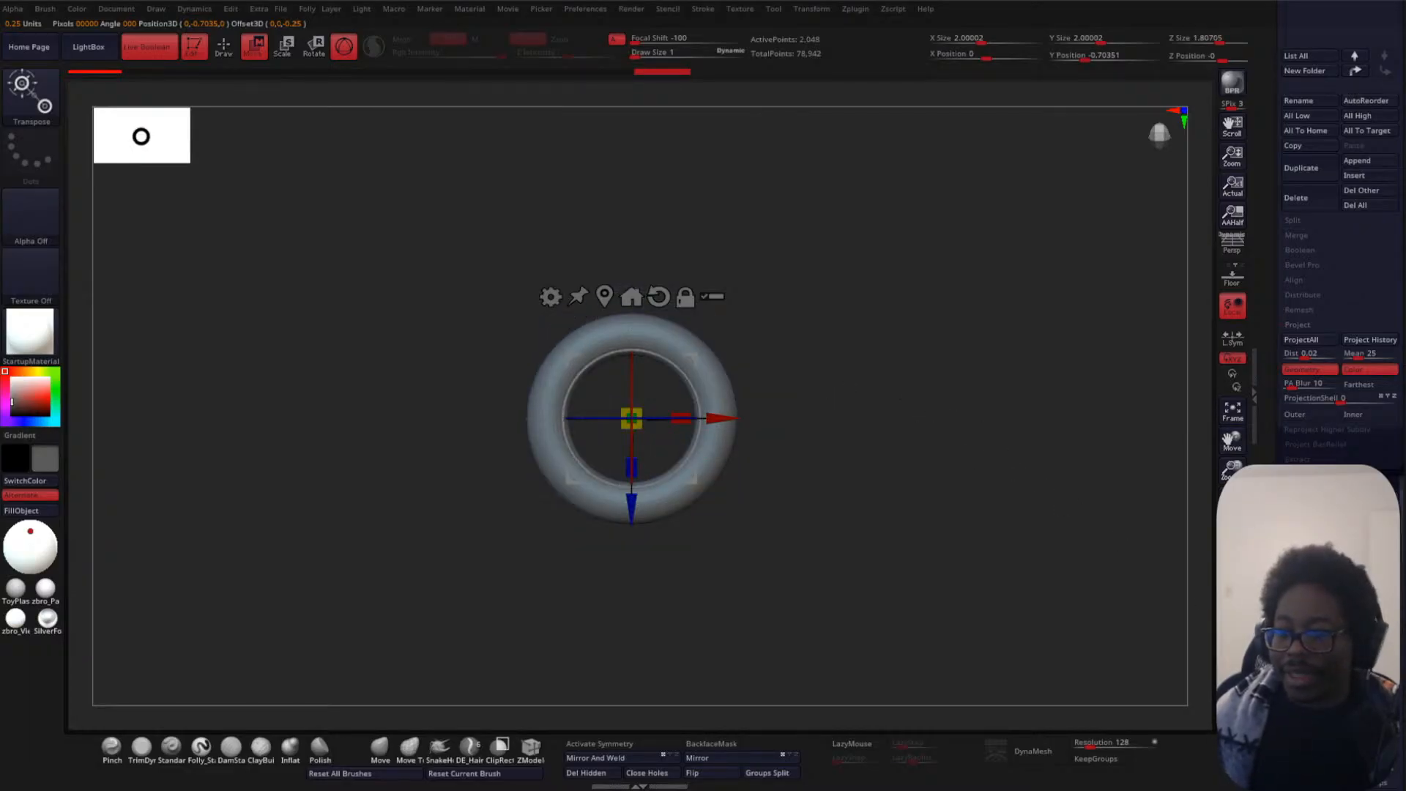
- Scale the tube down to about 1.48 on X and Y and centre it over the sphere's recess
ctrl+right_drag(974, 443, 899, 410)
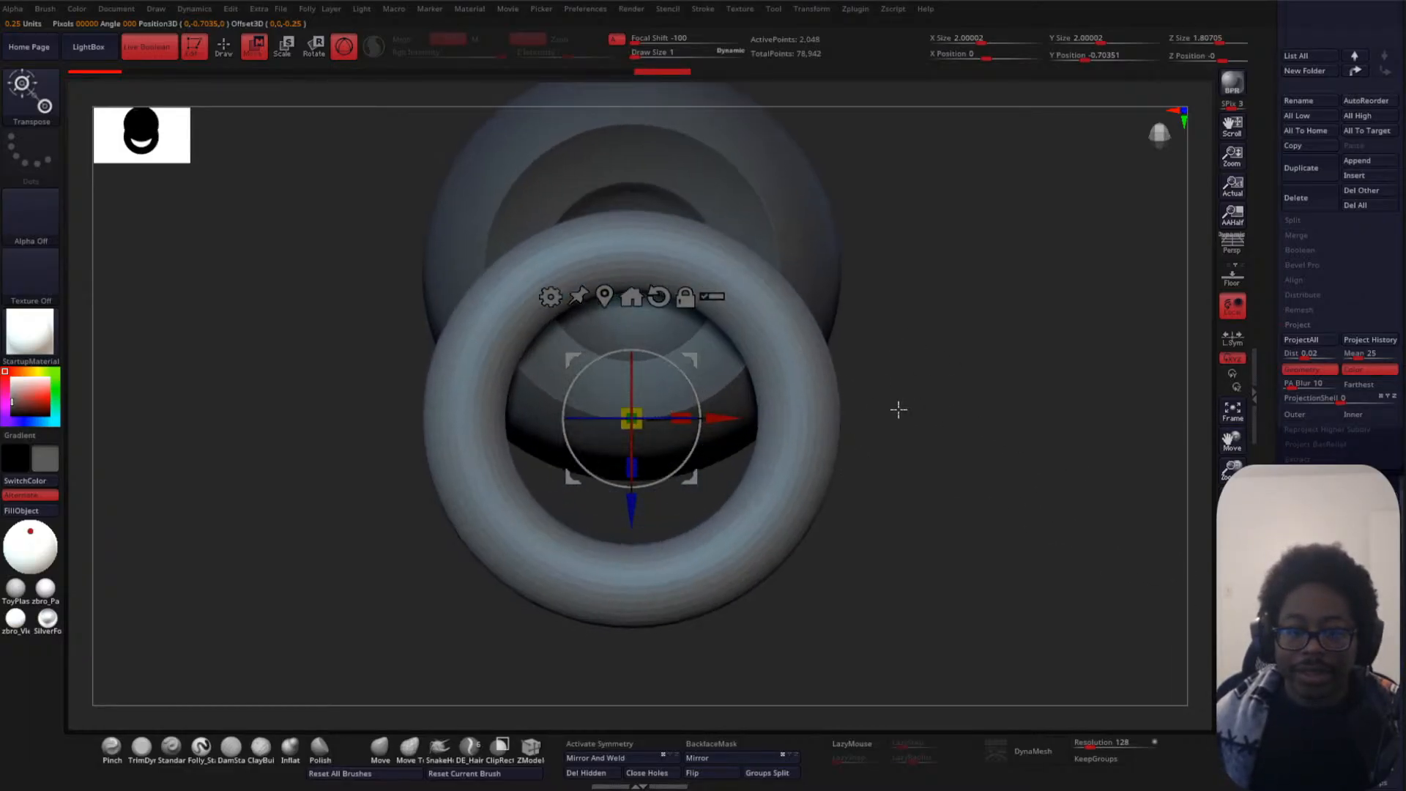
drag(638, 509, 639, 368)
drag(640, 268, 614, 313)
ctrl+right_drag(951, 365, 998, 360)
alt+right_drag(952, 315, 876, 356)
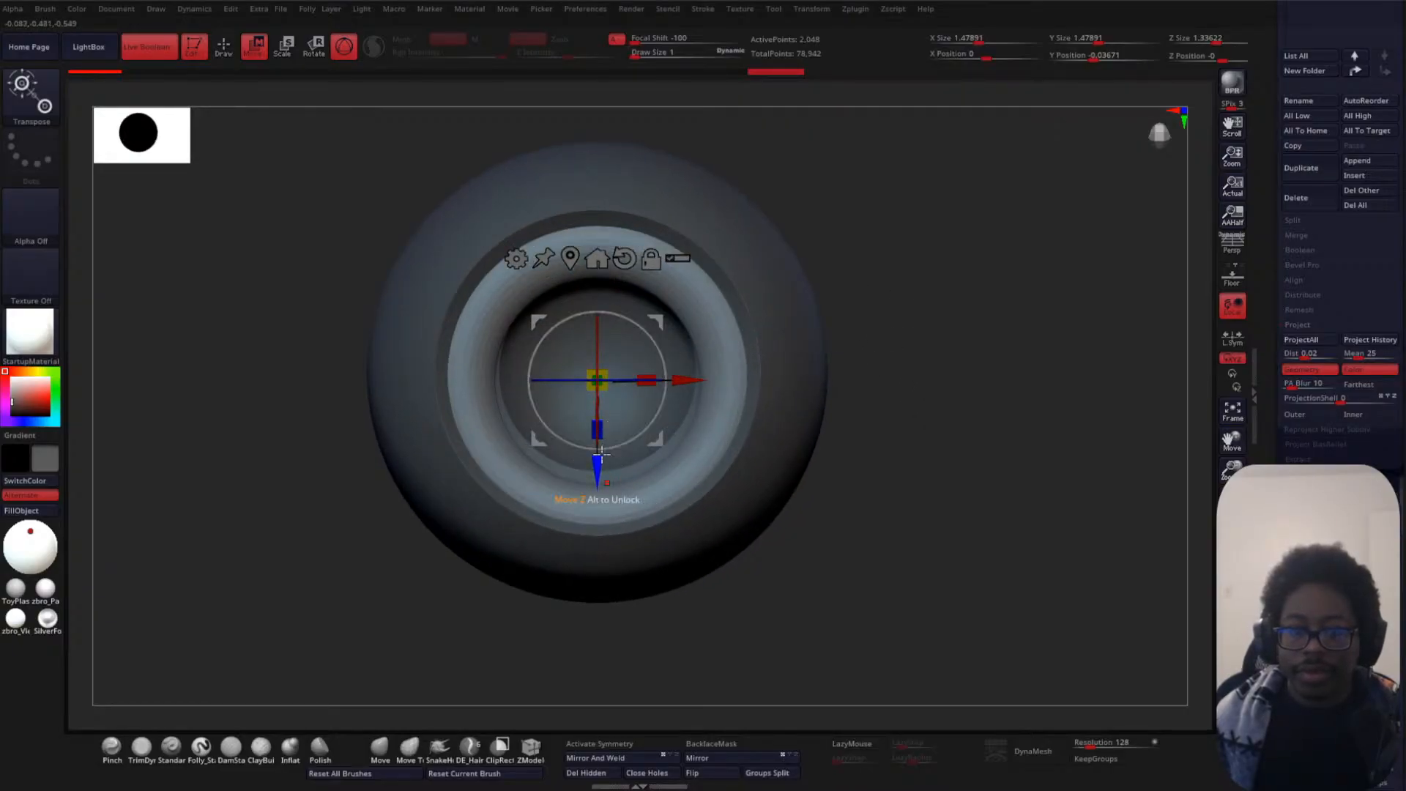
drag(597, 473, 597, 465)
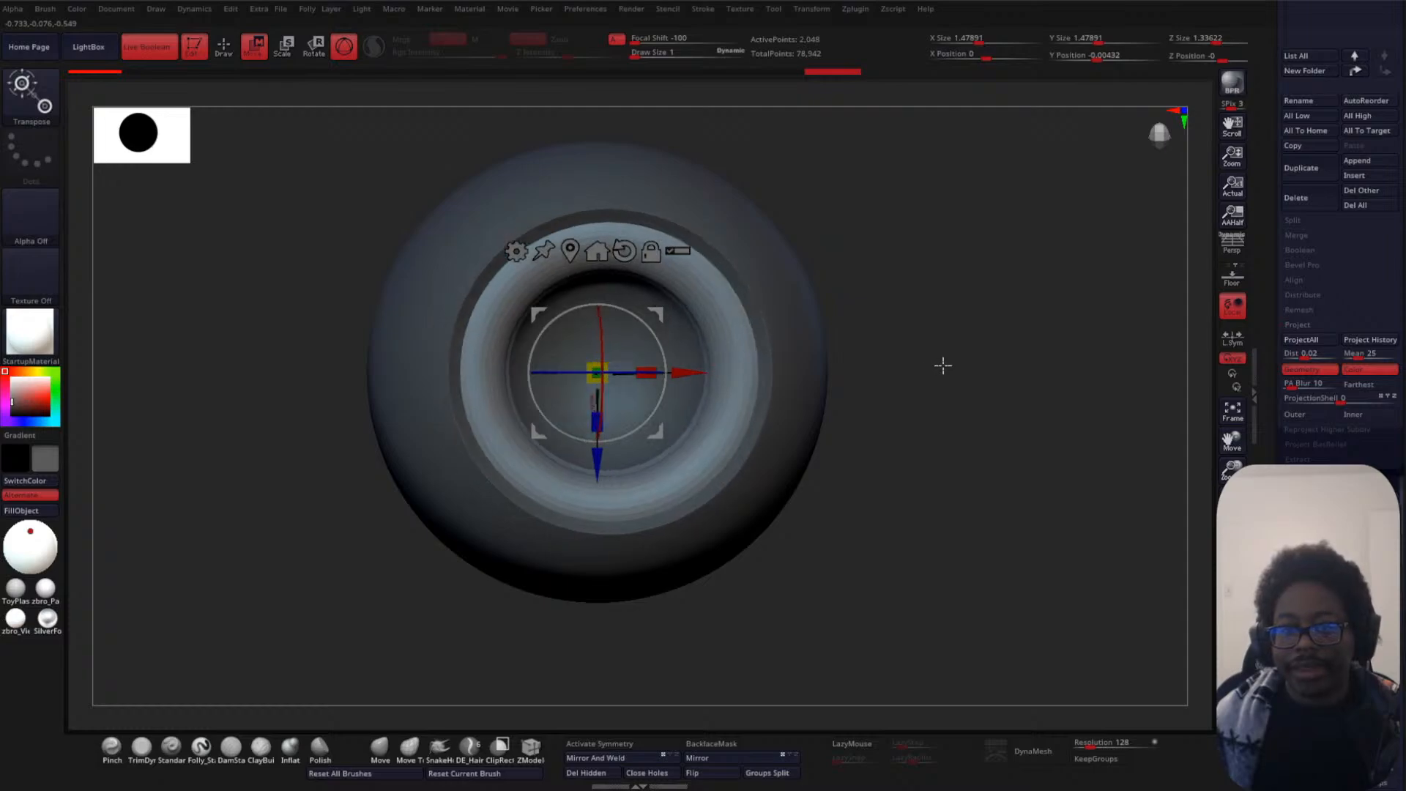
drag(591, 465, 591, 464)
- Create a new subtool folder named Untitled Folder for PM3D_Ring3D1
drag(1269, 307, 1272, 531)
drag(1279, 619, 1281, 440)
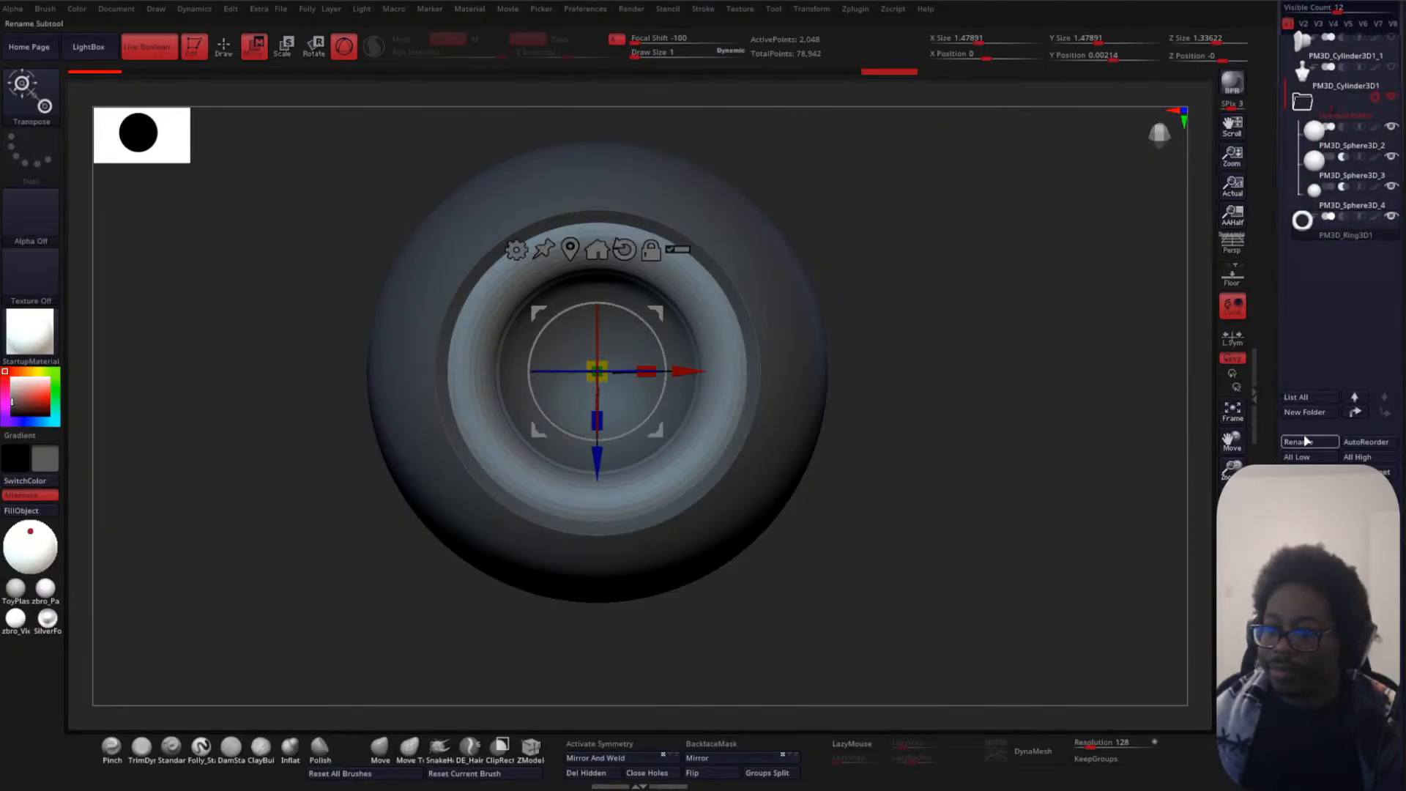
click(1301, 416)
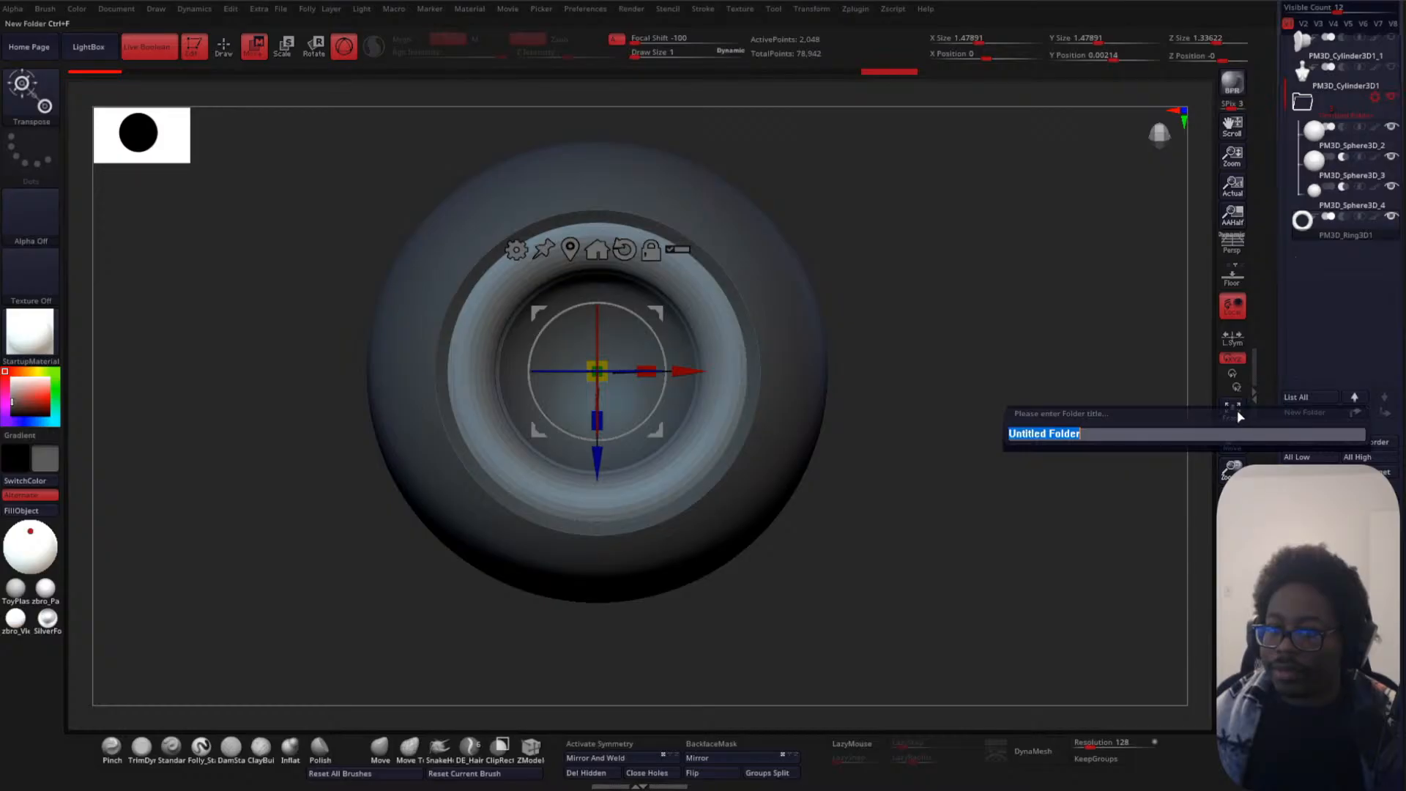
key(Return)
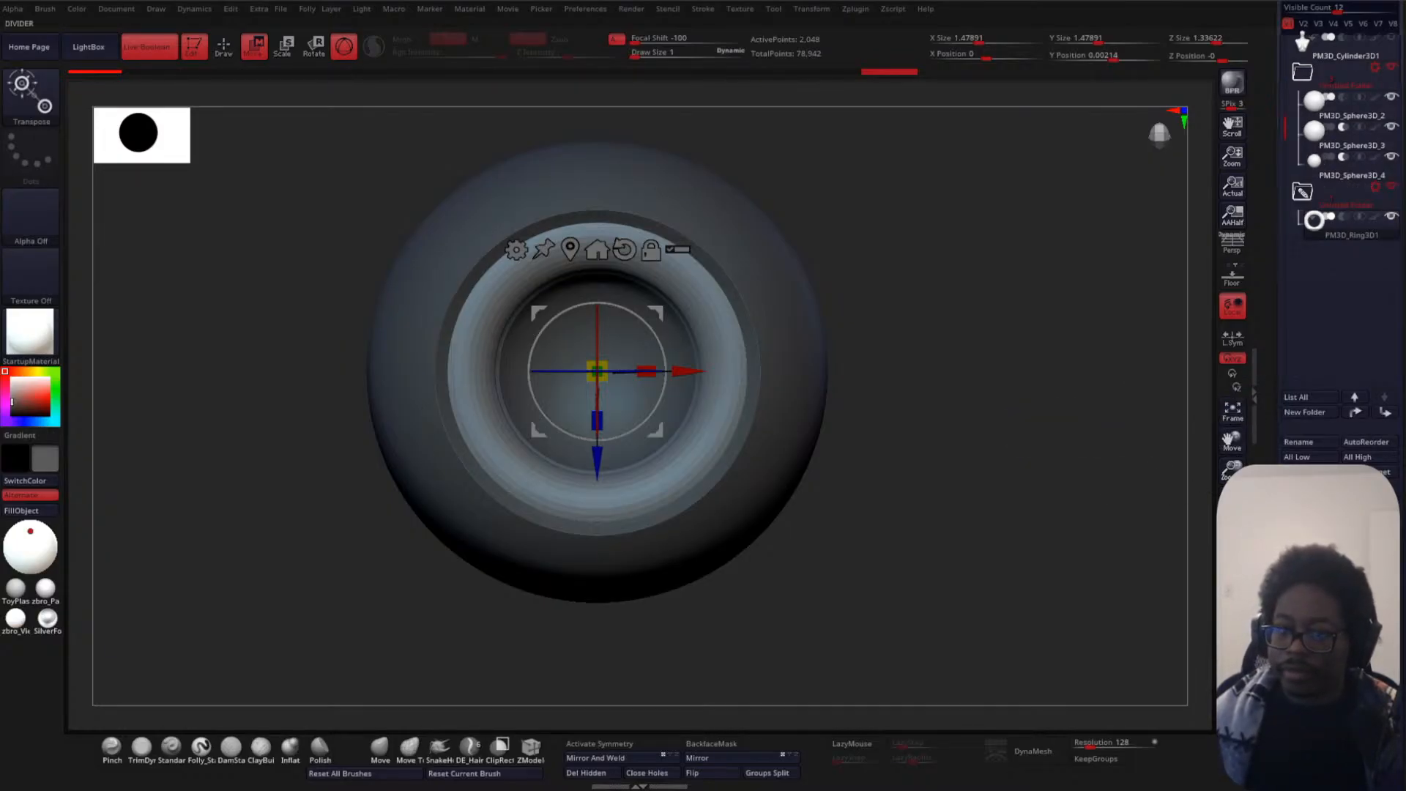
- Undo the scaling, centring and rotation of the ring tube
key(ctrl+z)
key(ctrl+z)
key(ctrl+z)
key(ctrl+z)
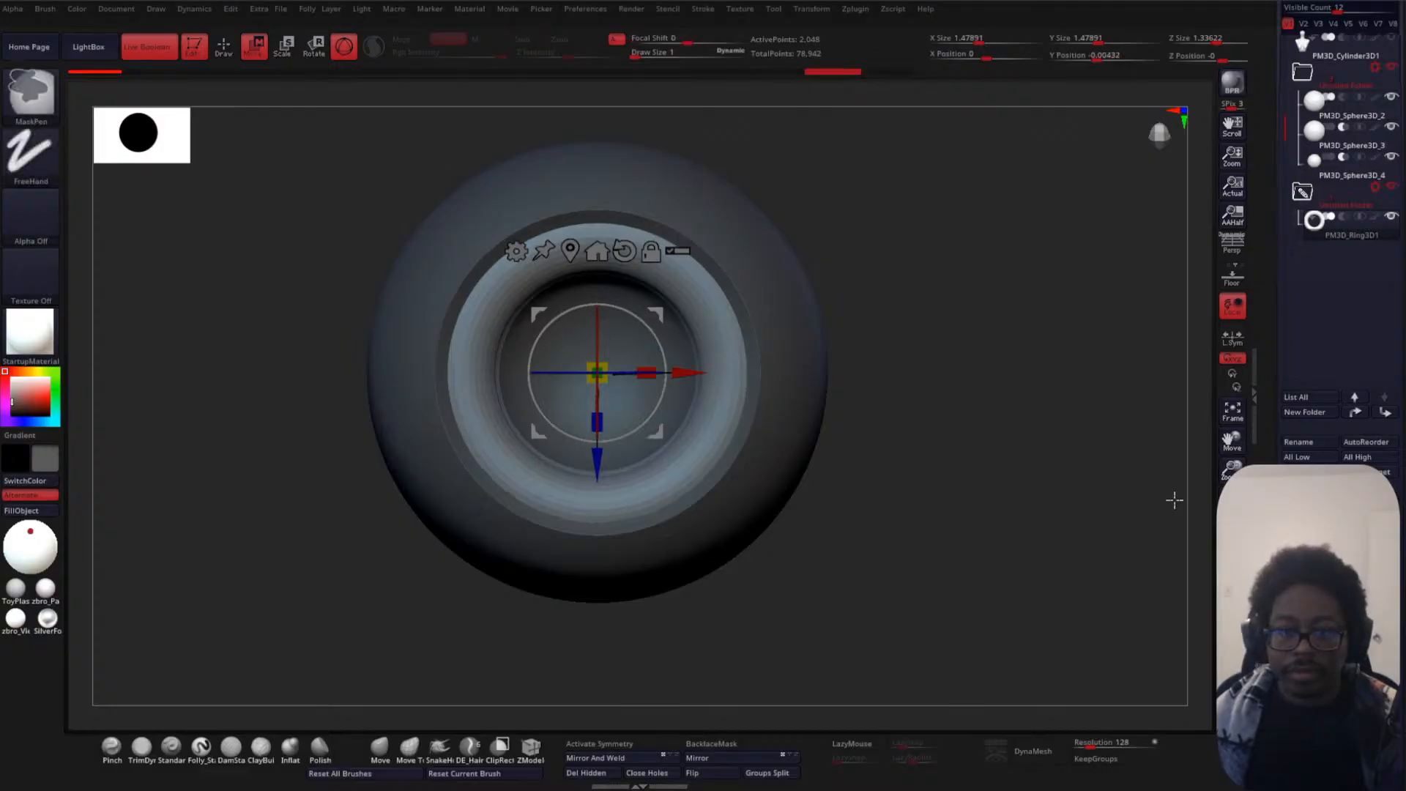
key(ctrl+z)
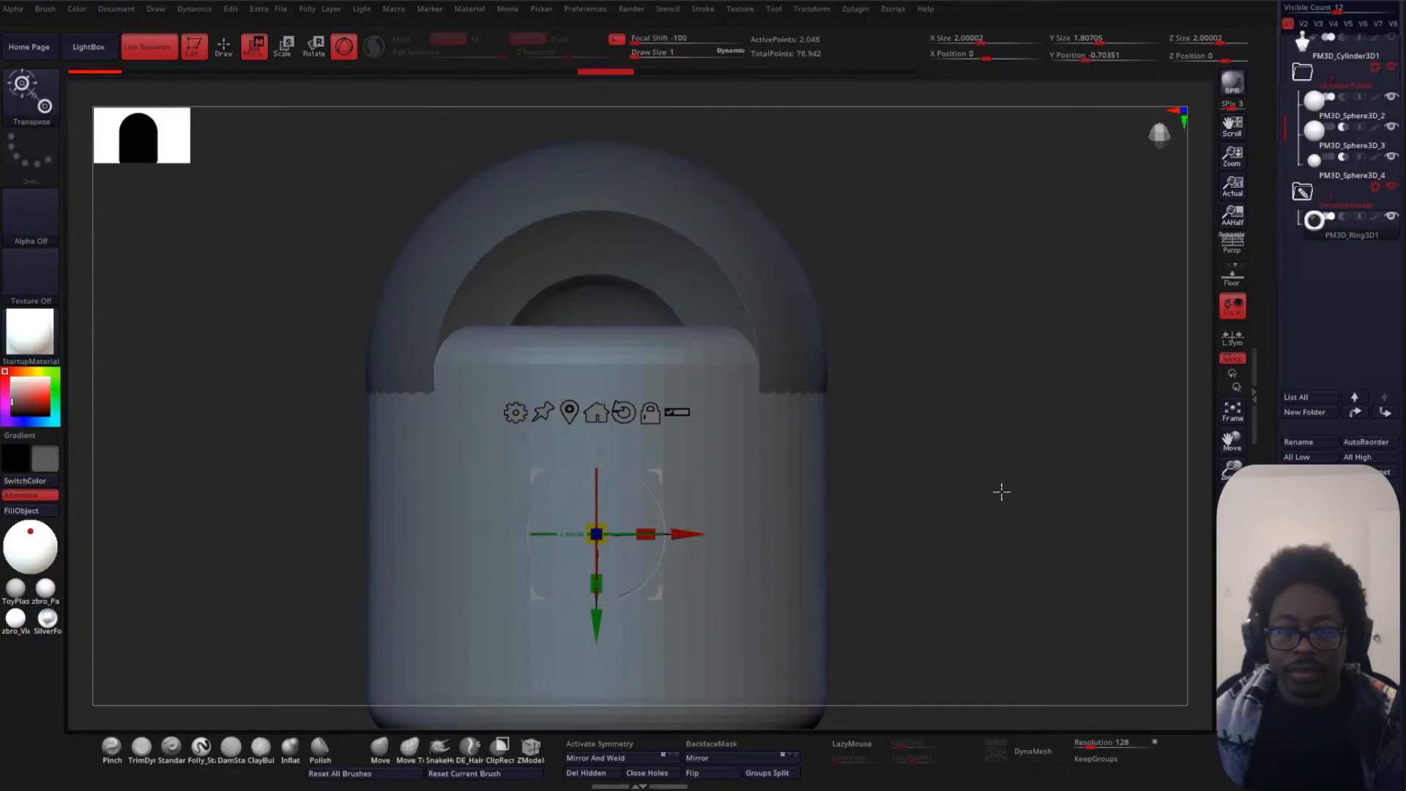
- Hide the sphere folder and insert a Cylinder3D subtool directly below the ring tube
click(1391, 67)
key(q)
mouse_move(872, 304)
mouse_down()
mouse_move(863, 386)
mouse_move(880, 416)
mouse_up()
drag(1269, 433, 1327, 292)
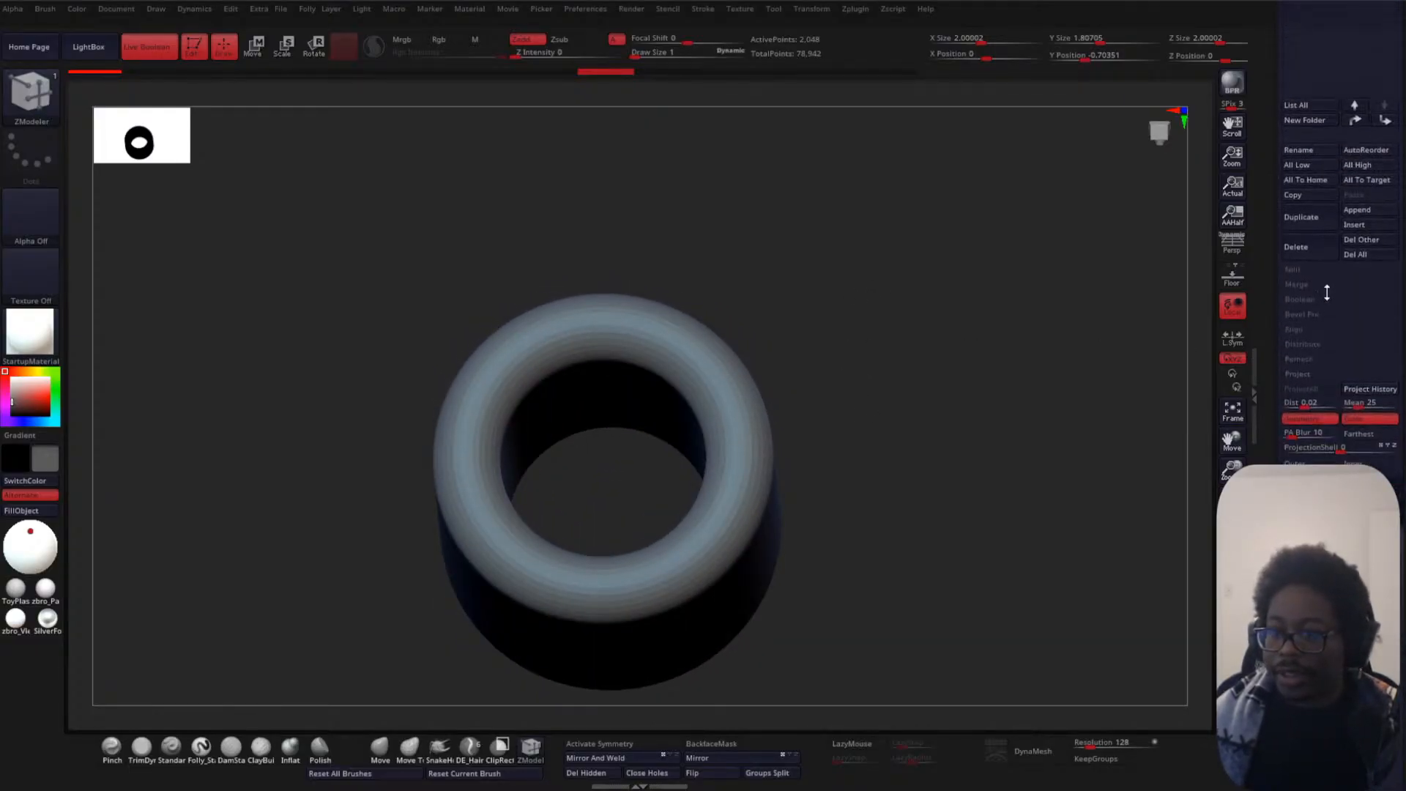
click(1357, 225)
click(942, 314)
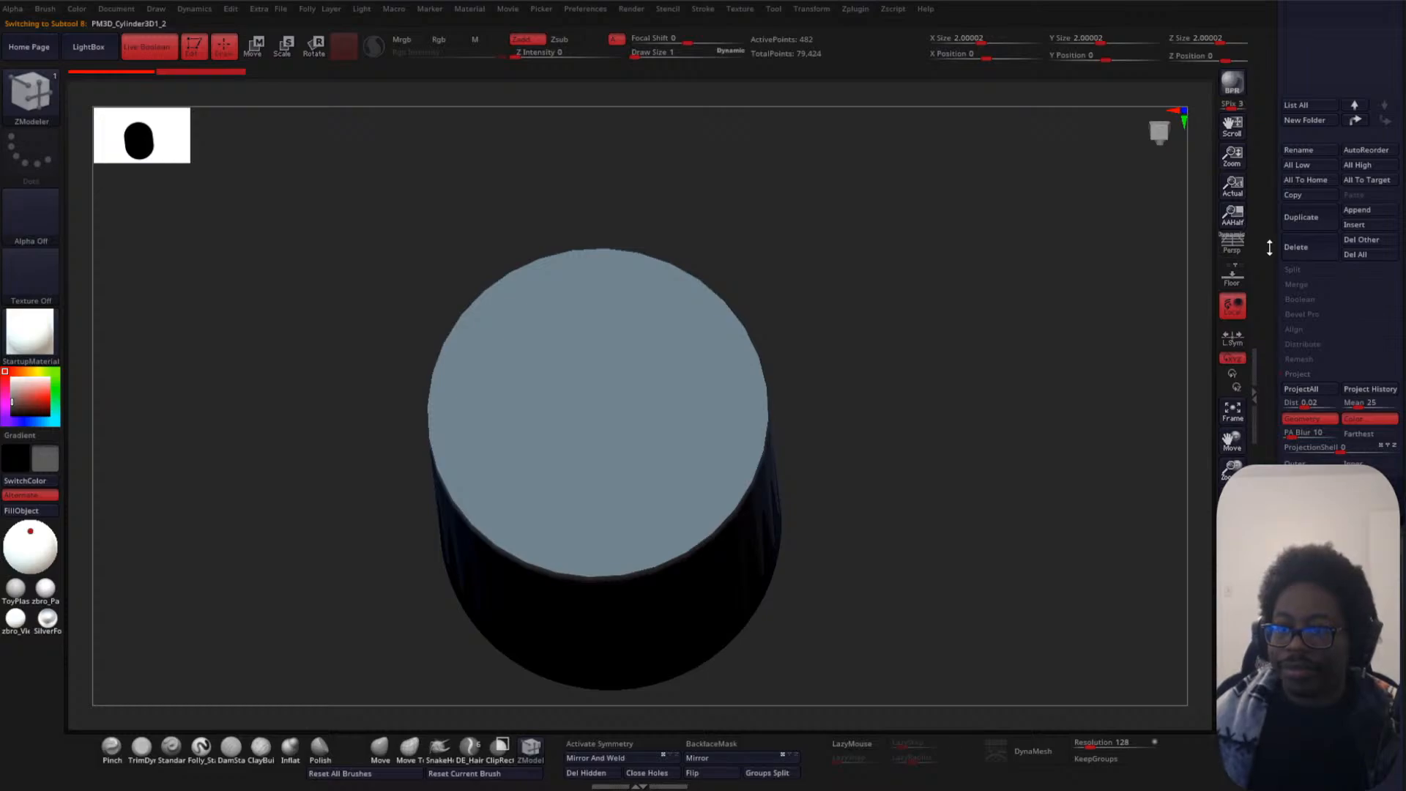
drag(1270, 248, 1286, 393)
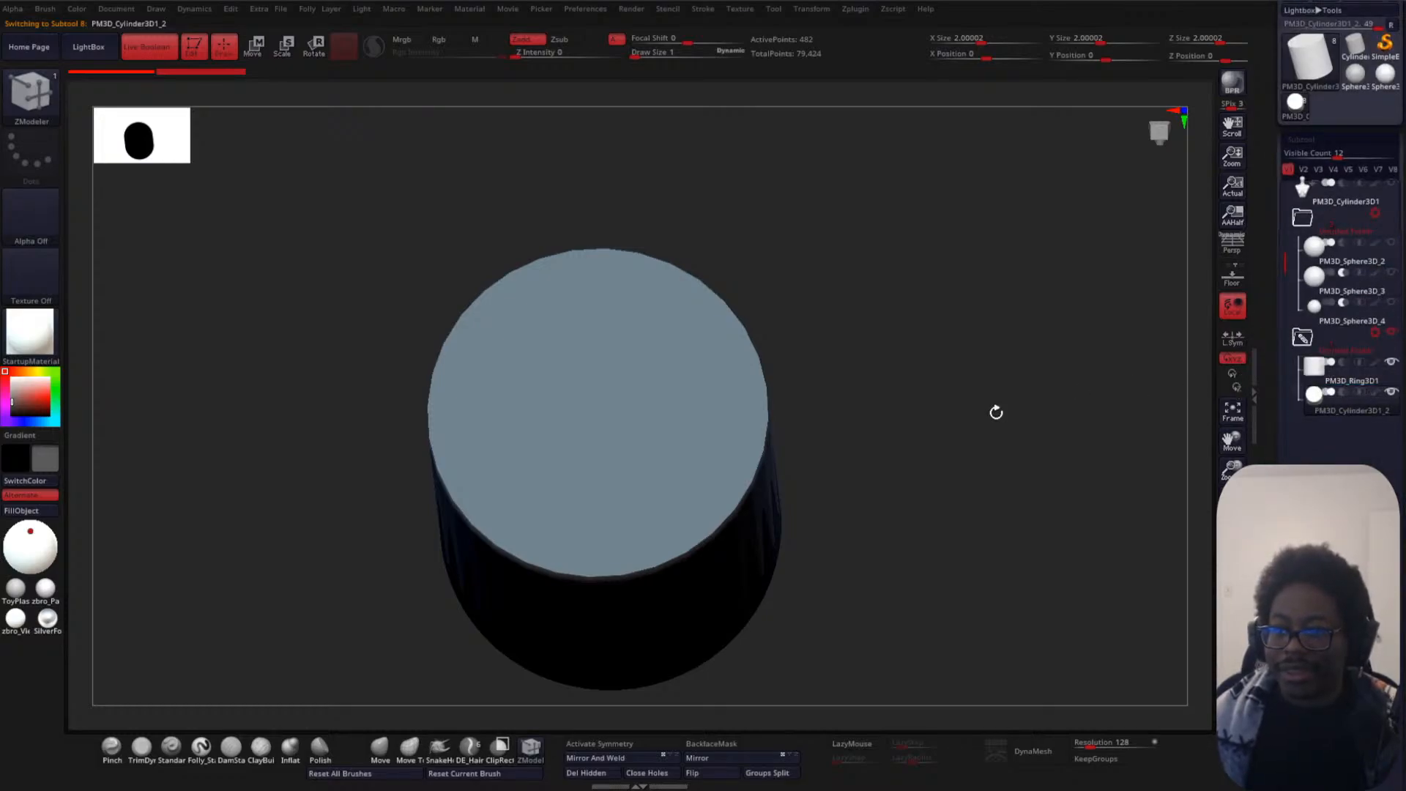
- Scale the cylinder down uniformly to about 1.65 so it is narrower than the ring tube
drag(996, 412, 860, 359)
key(w)
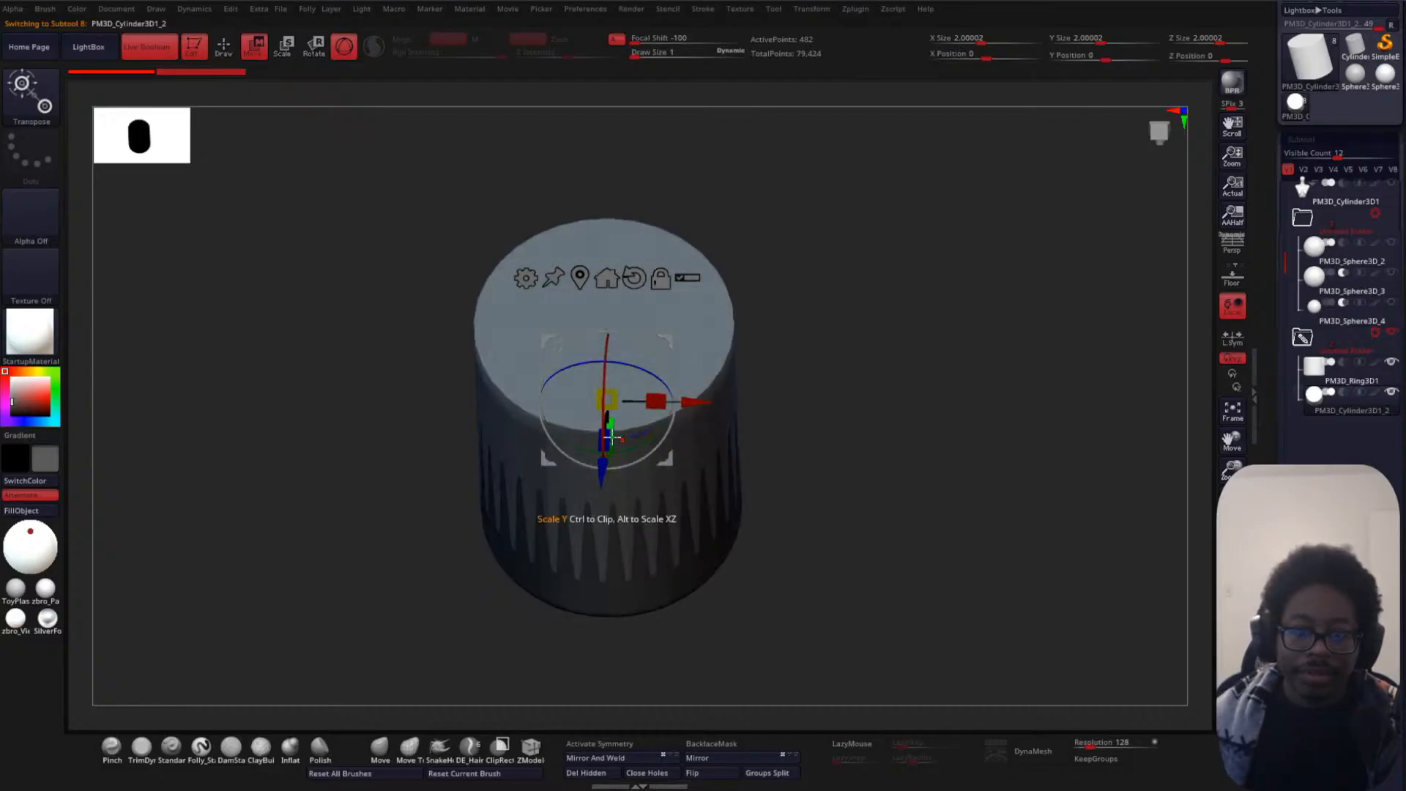
drag(606, 399, 598, 432)
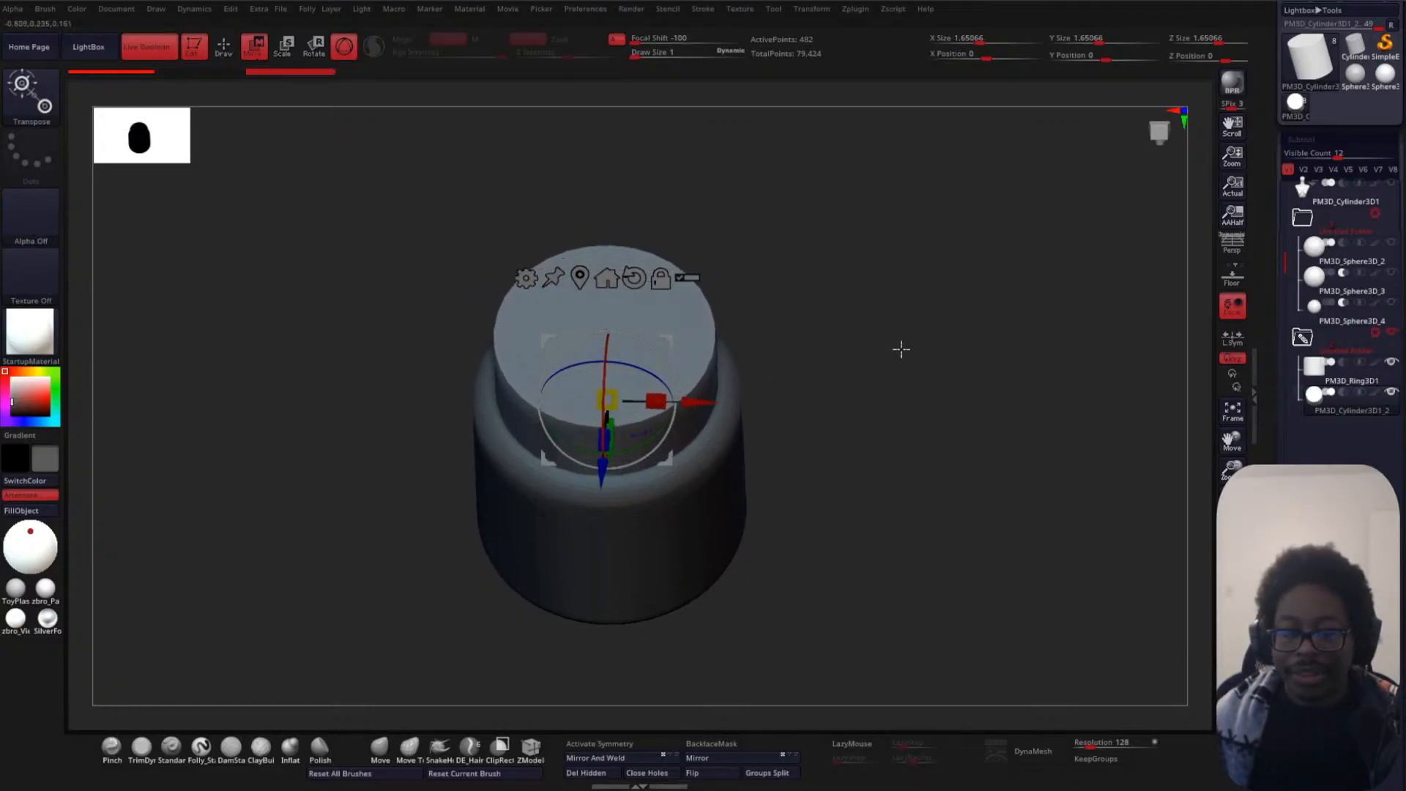
- Stretch the cylinder along Y to about 4.20 and move it to about -0.65 on Y so it passes through the tube
drag(901, 349, 958, 408)
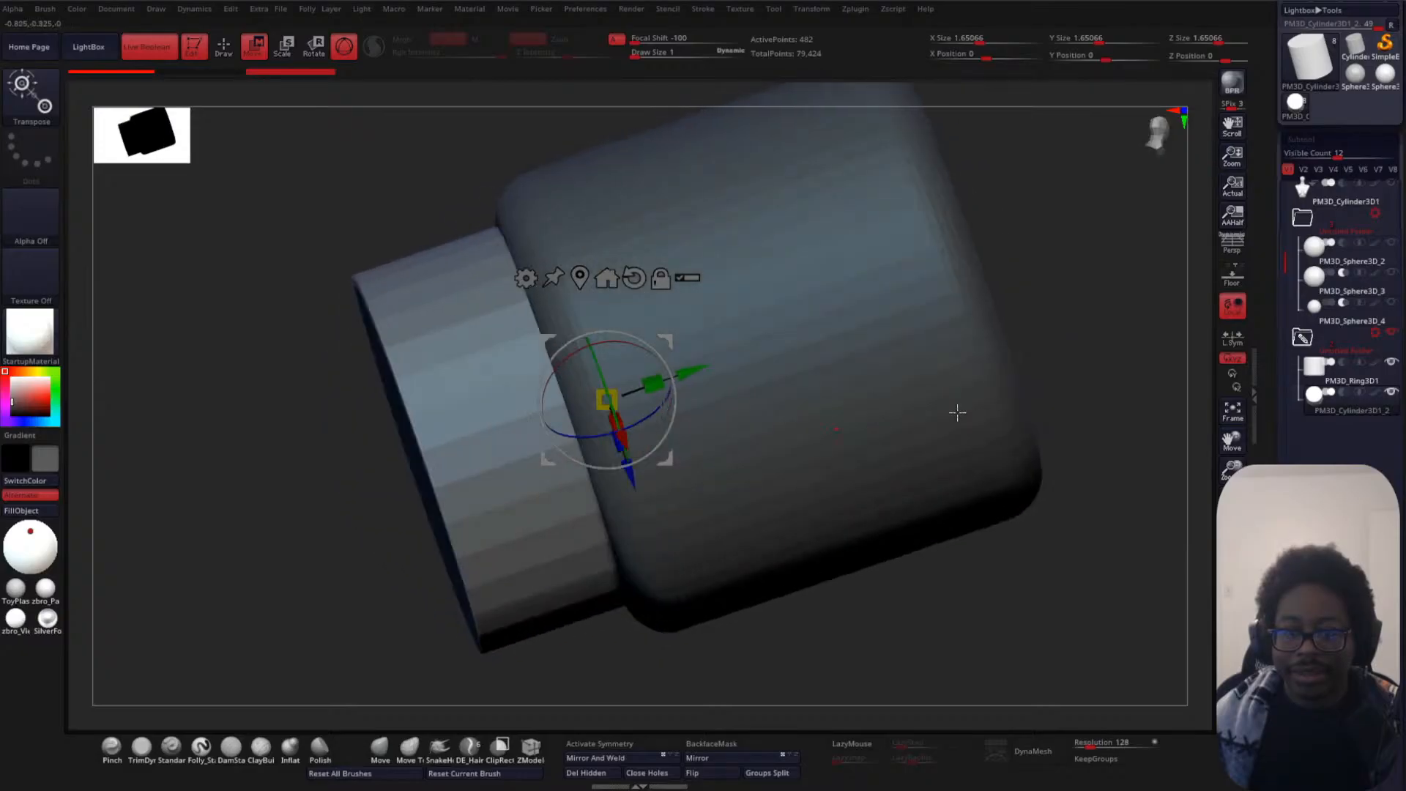
drag(659, 382, 1018, 293)
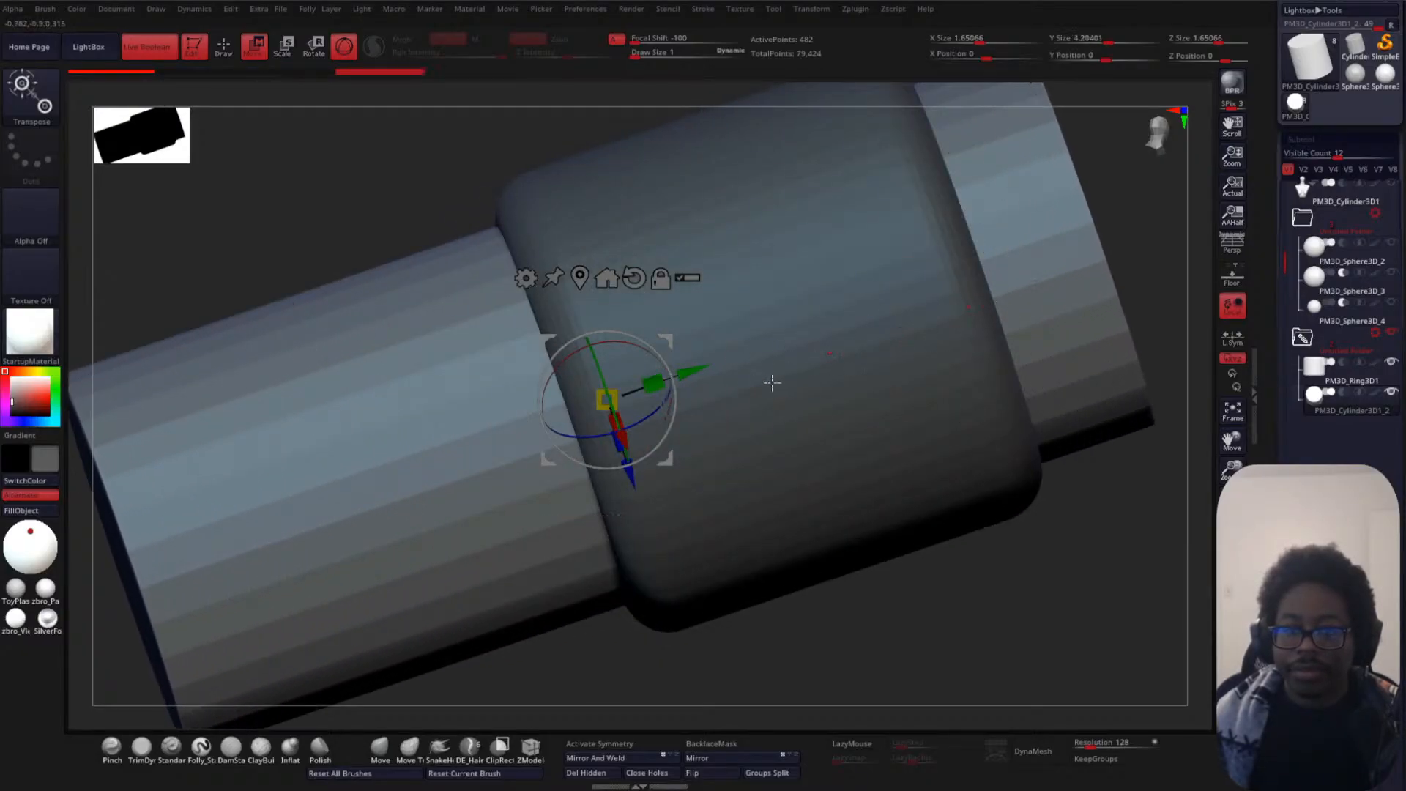
drag(346, 207, 402, 148)
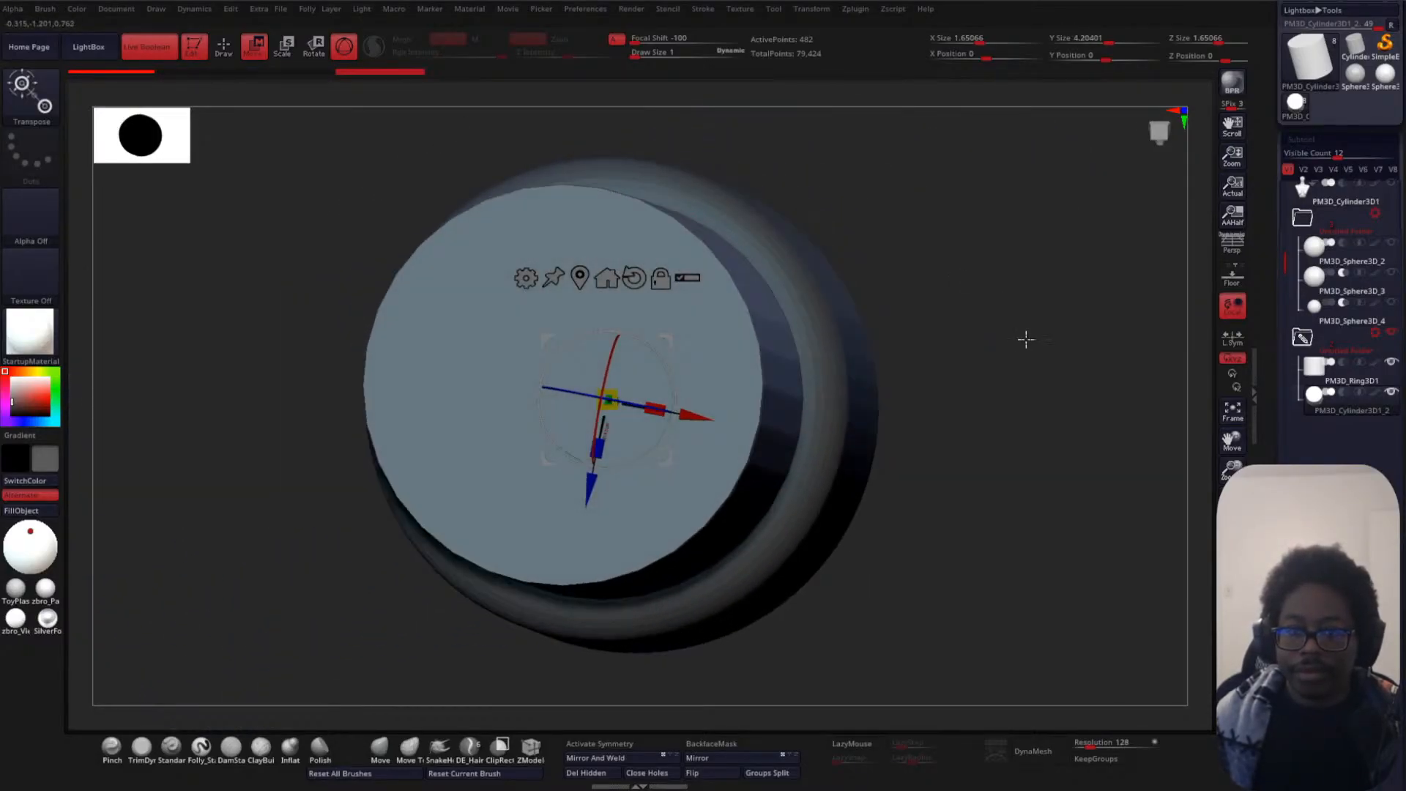
drag(1026, 339, 994, 372)
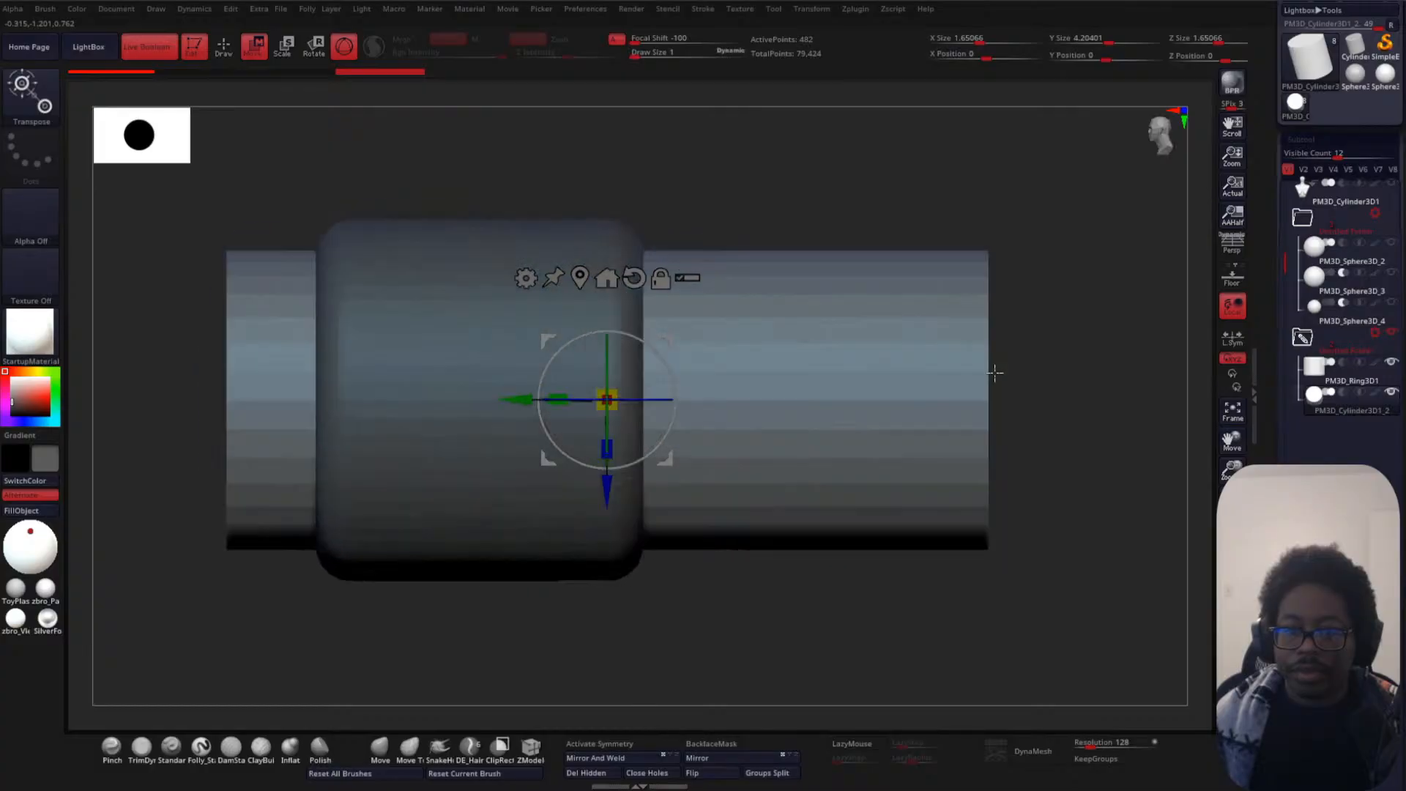
drag(516, 399, 460, 368)
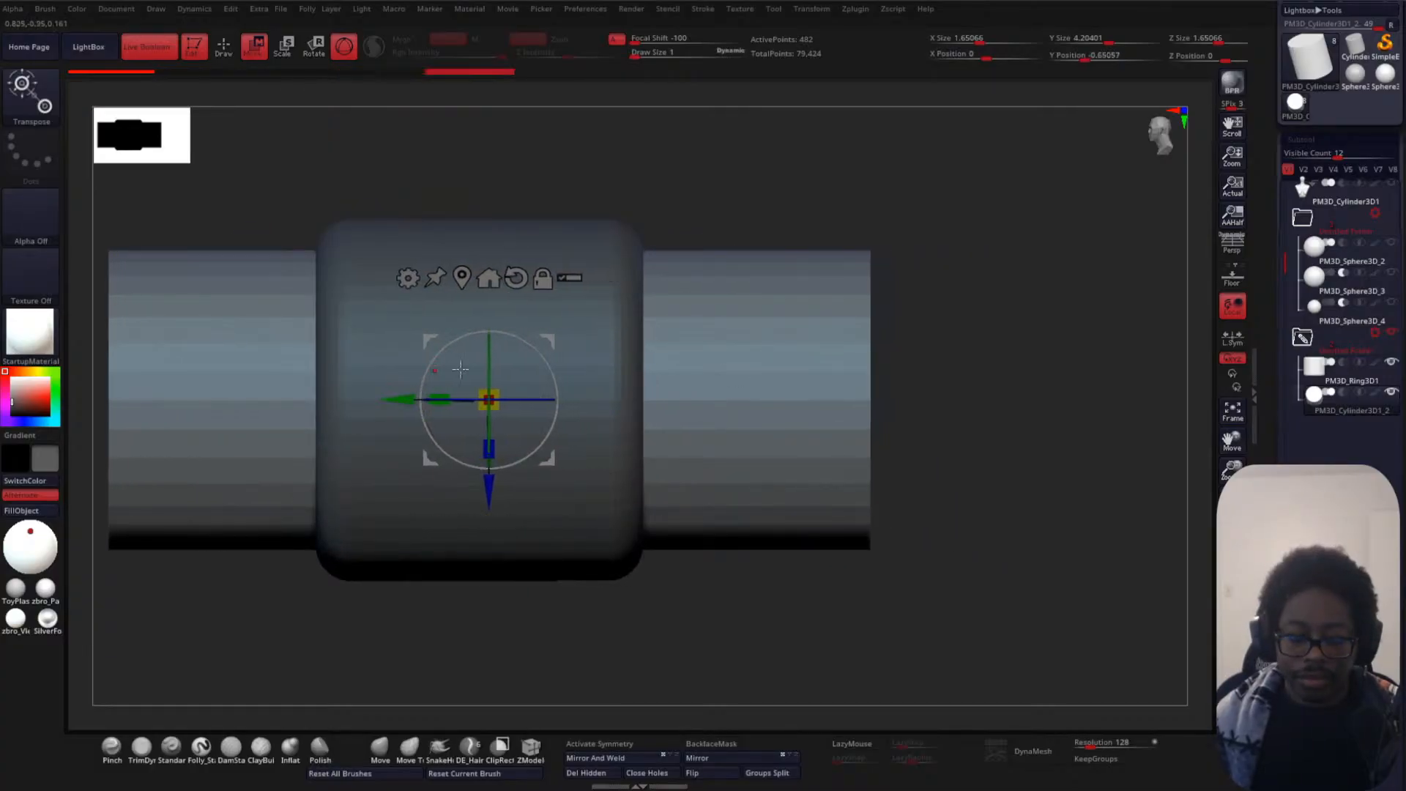
- Subdivide the cylinder to smooth its surface
key(ctrl+d)
key(ctrl+d)
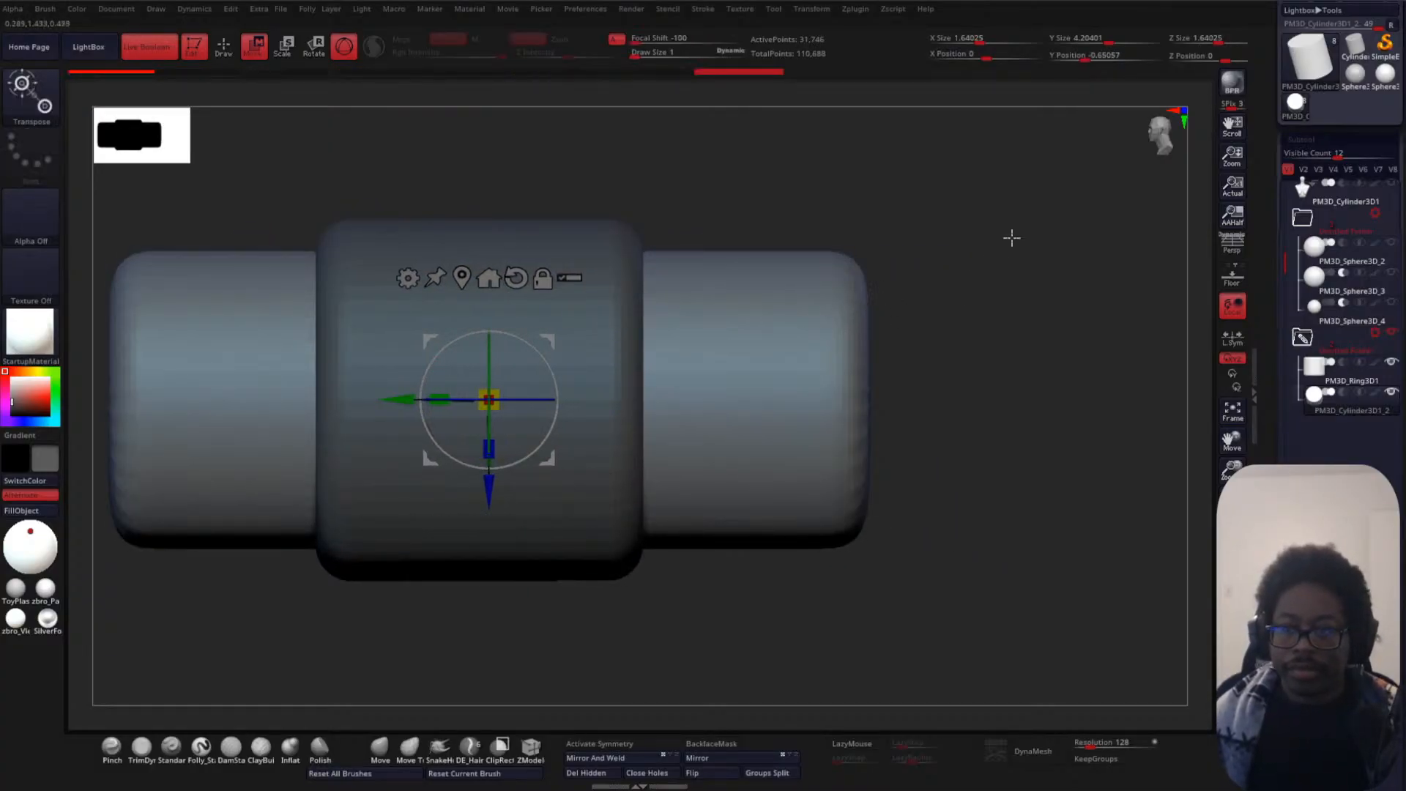
- Set the cylinder subtool to boolean subtraction so it cuts a bore through the ring tube
click(1344, 394)
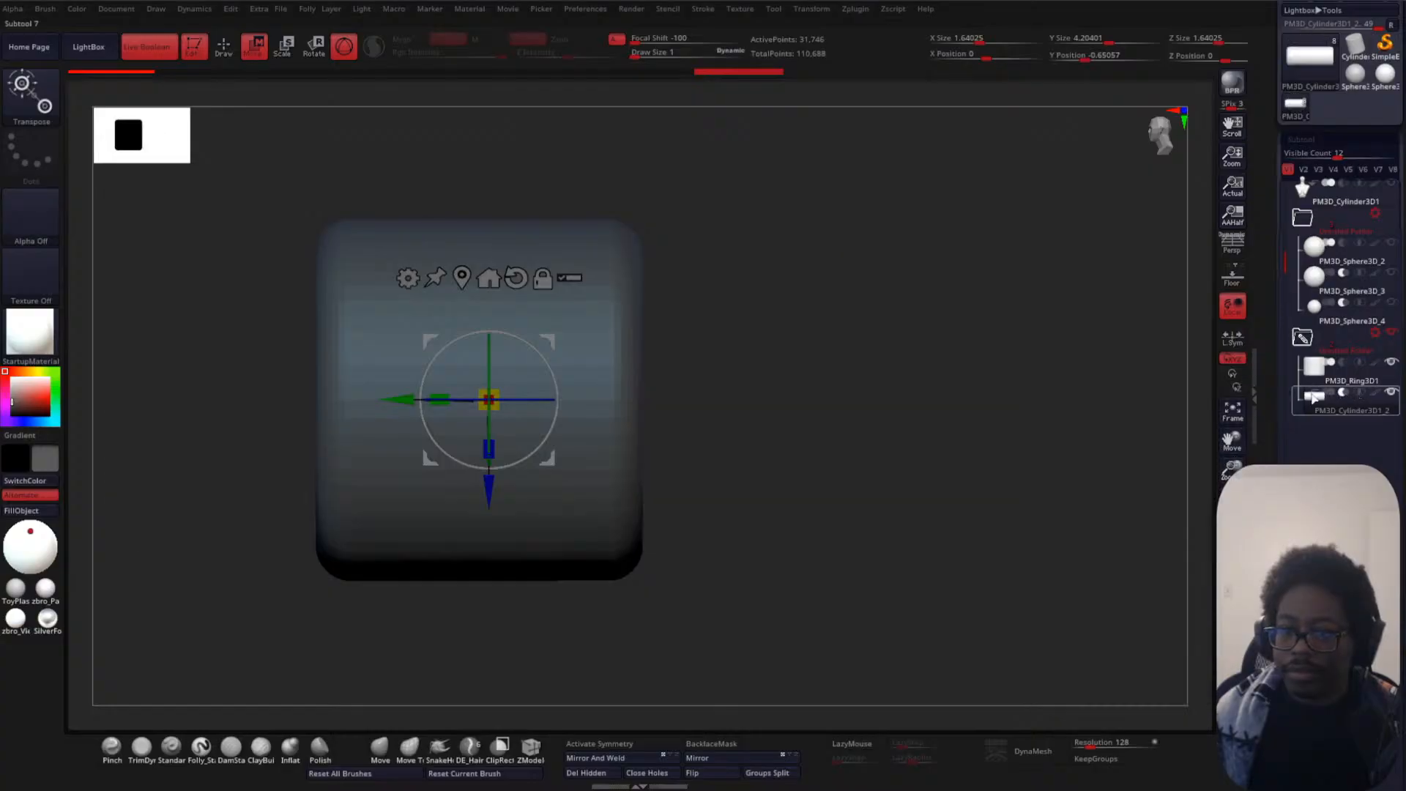
drag(949, 428, 838, 433)
ctrl+right_drag(838, 431, 847, 357)
alt+drag(792, 399, 942, 326)
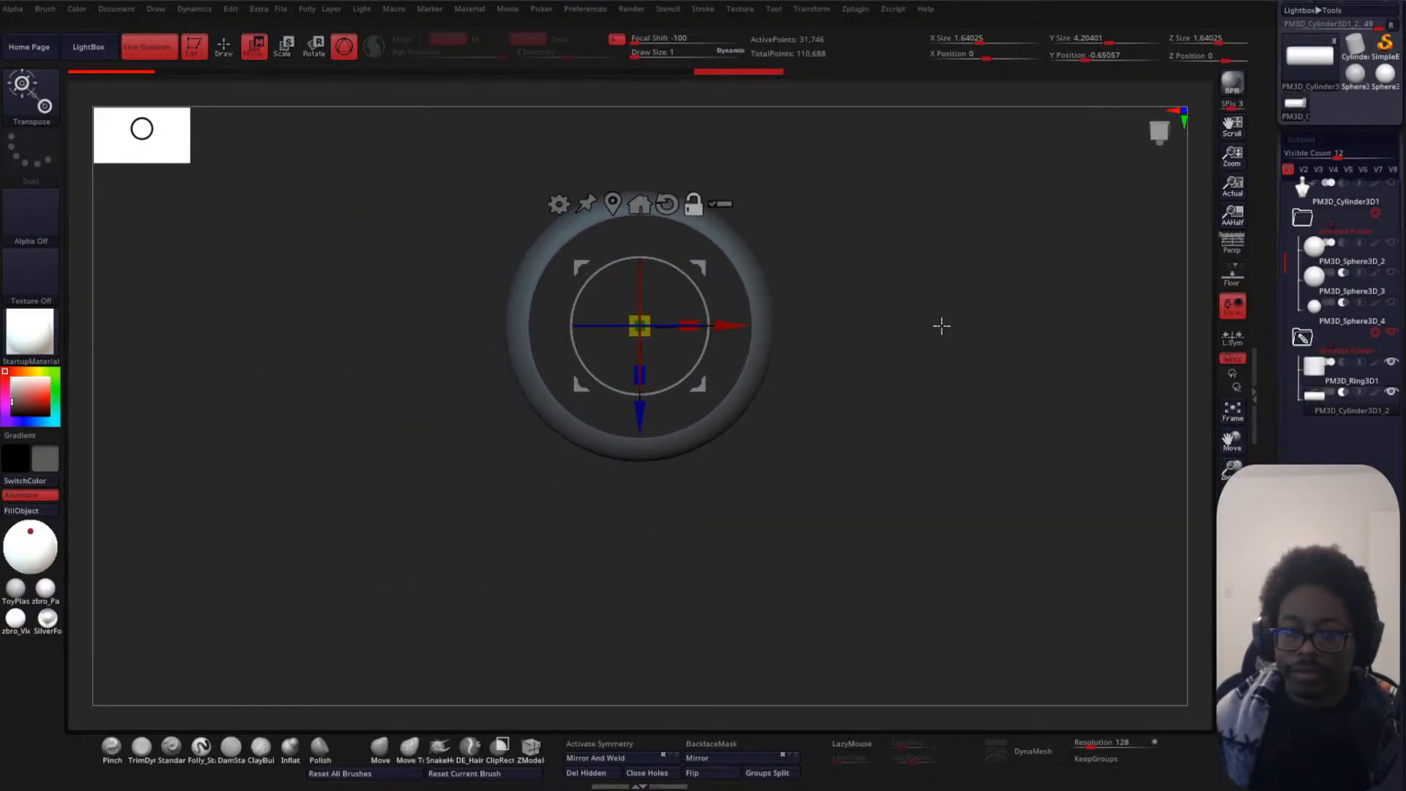
ctrl+right_drag(942, 327, 923, 376)
alt+drag(986, 291, 925, 396)
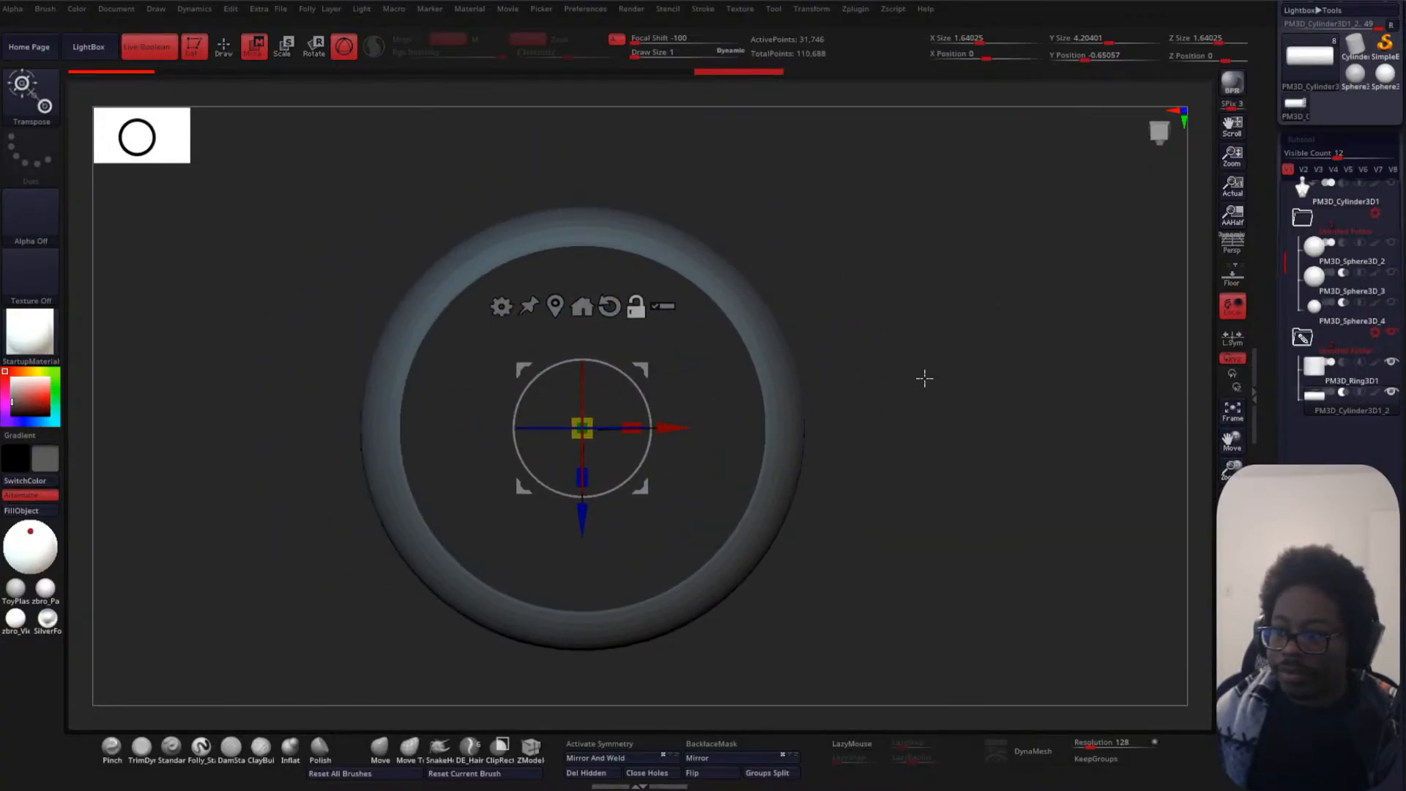
ctrl+right_drag(926, 380, 910, 364)
alt+drag(911, 364, 926, 358)
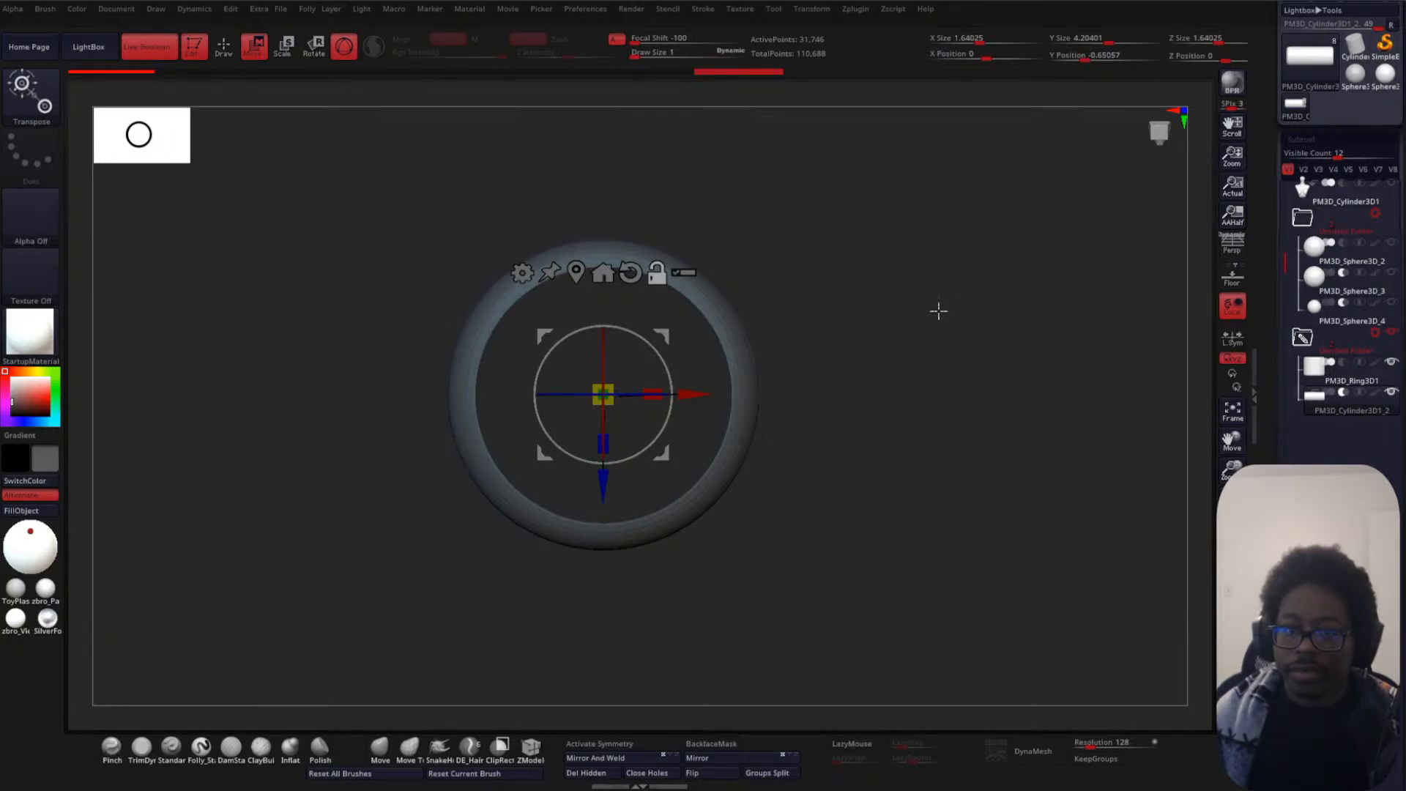
drag(938, 310, 926, 348)
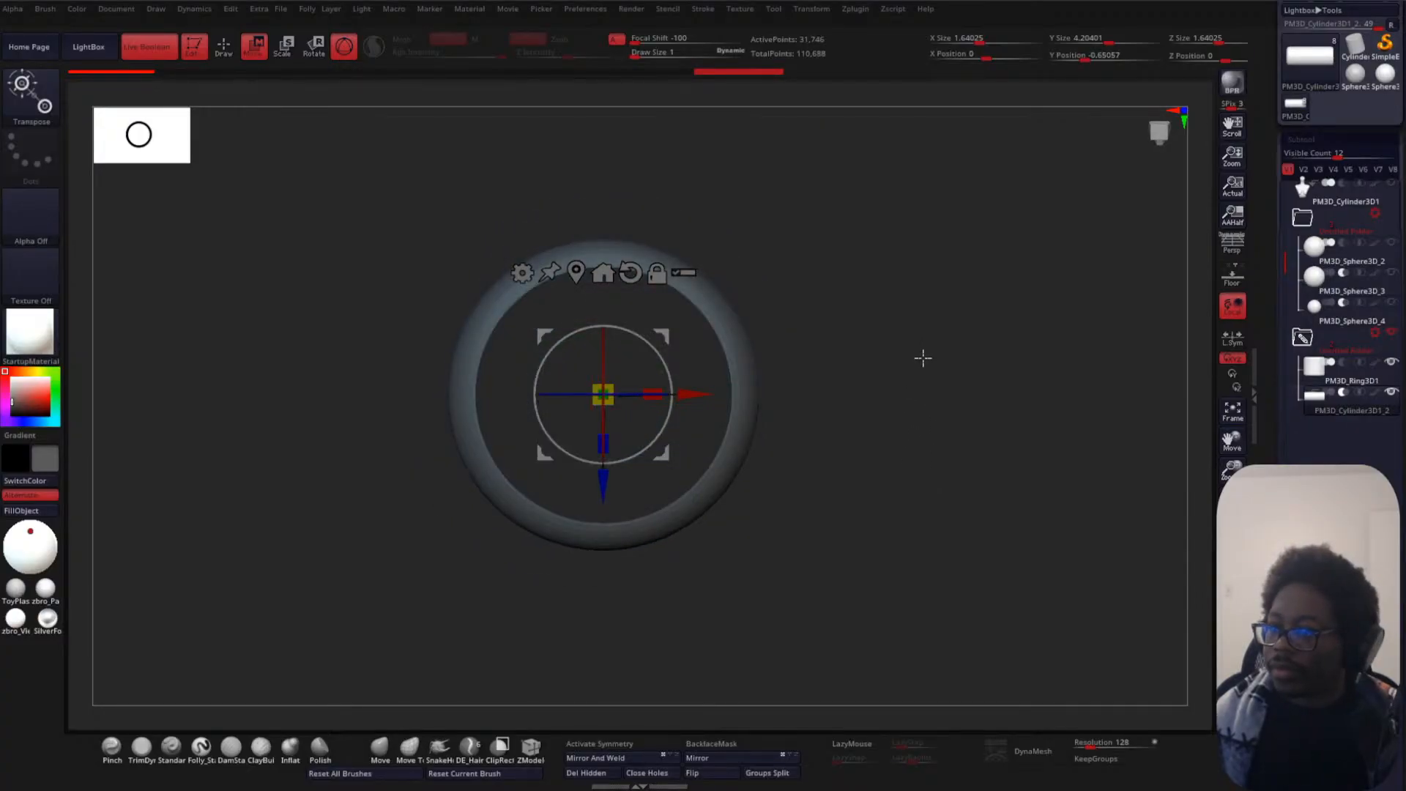
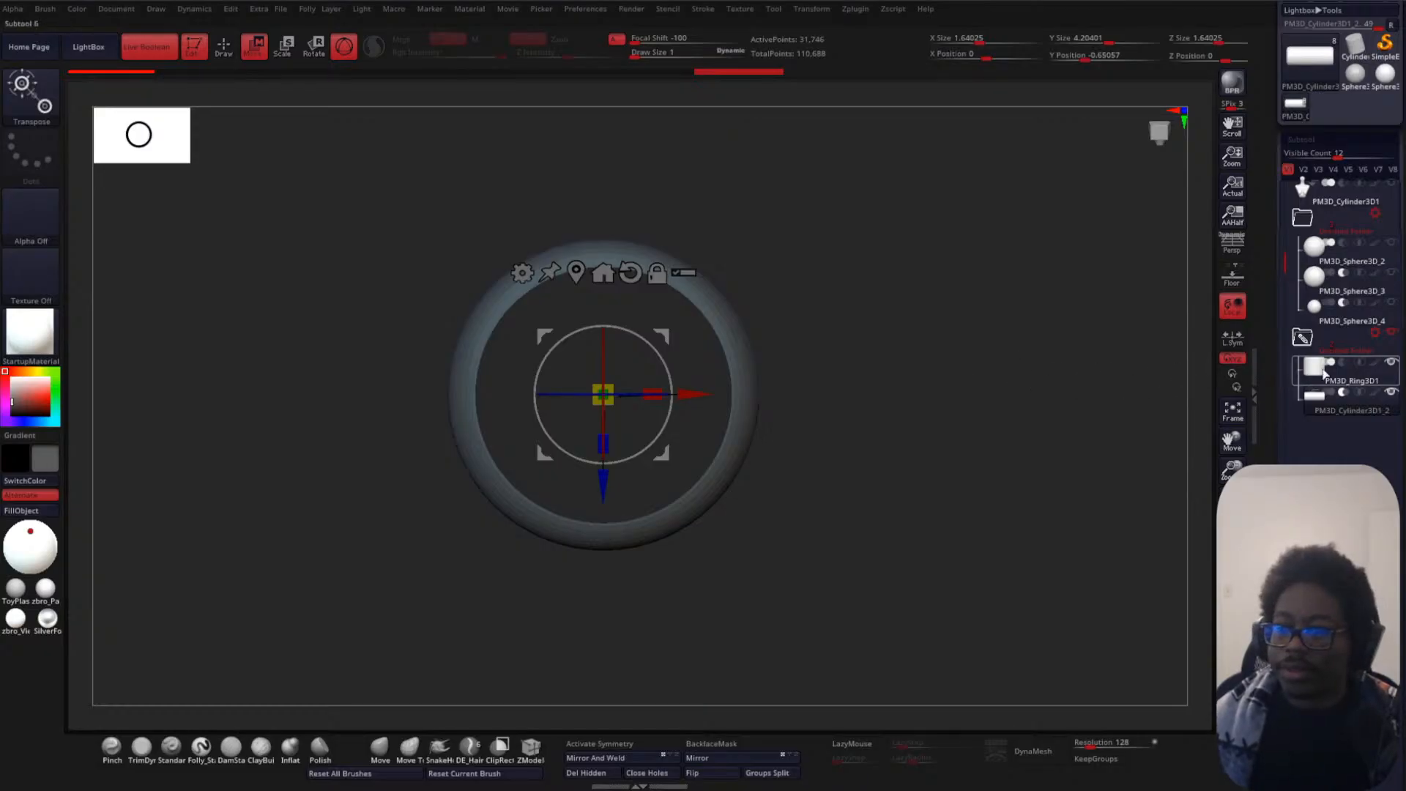
- Select the cylinder and examine the shading and wireframe of its end cap from several angles
click(1333, 394)
key(f)
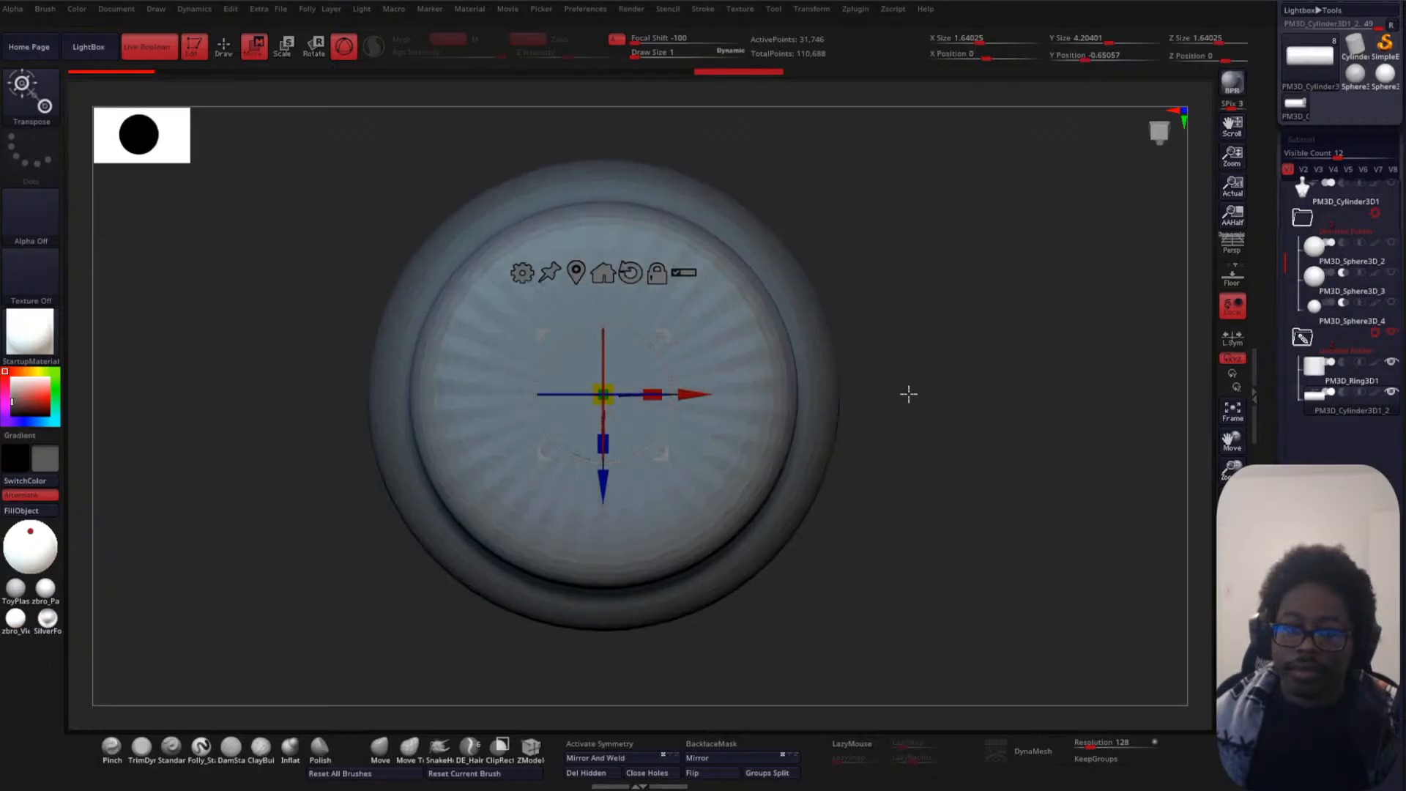
mouse_move(910, 391)
alt+mouse_down()
mouse_move(920, 415)
mouse_move(891, 455)
mouse_move(907, 317)
mouse_move(898, 384)
alt+mouse_up()
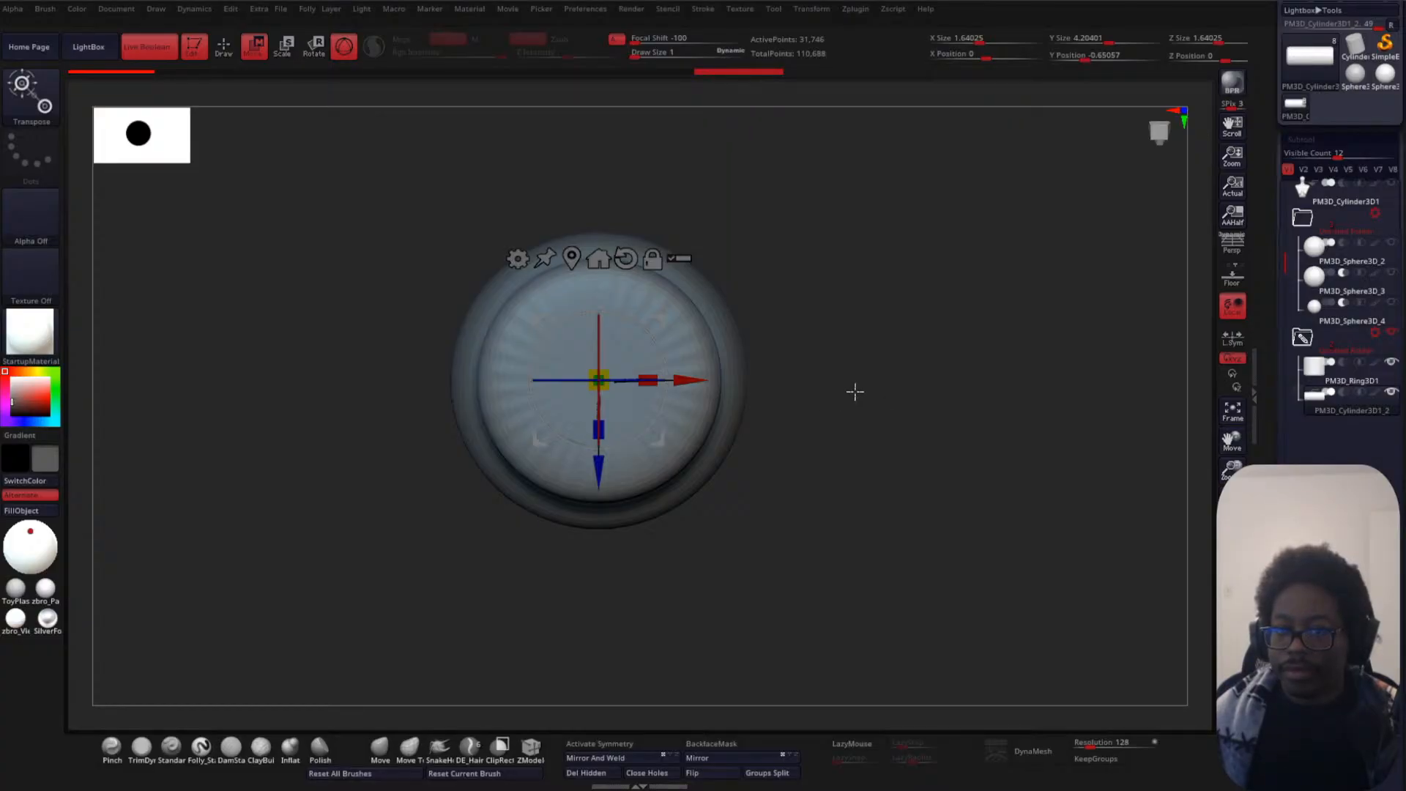
drag(855, 392, 850, 430)
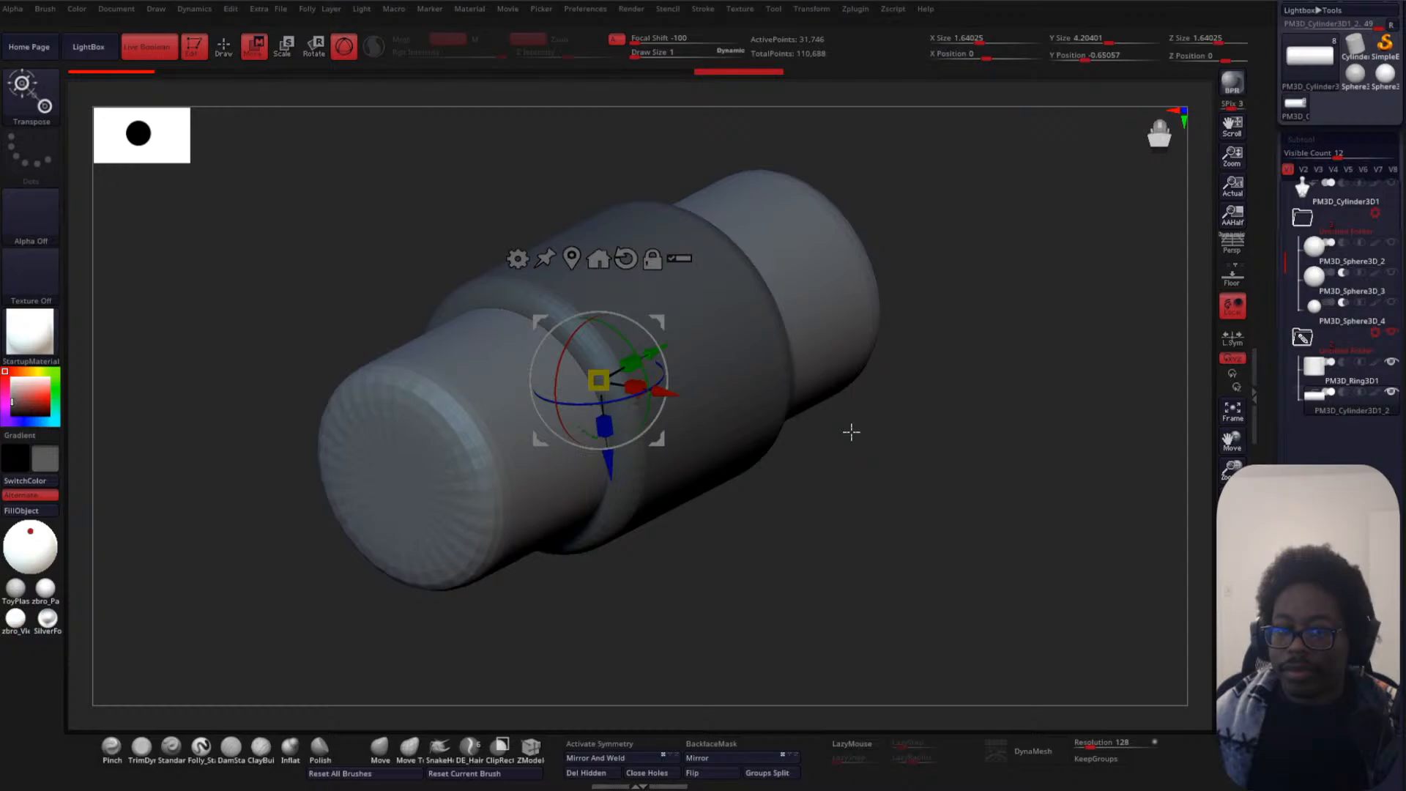
drag(851, 432, 869, 401)
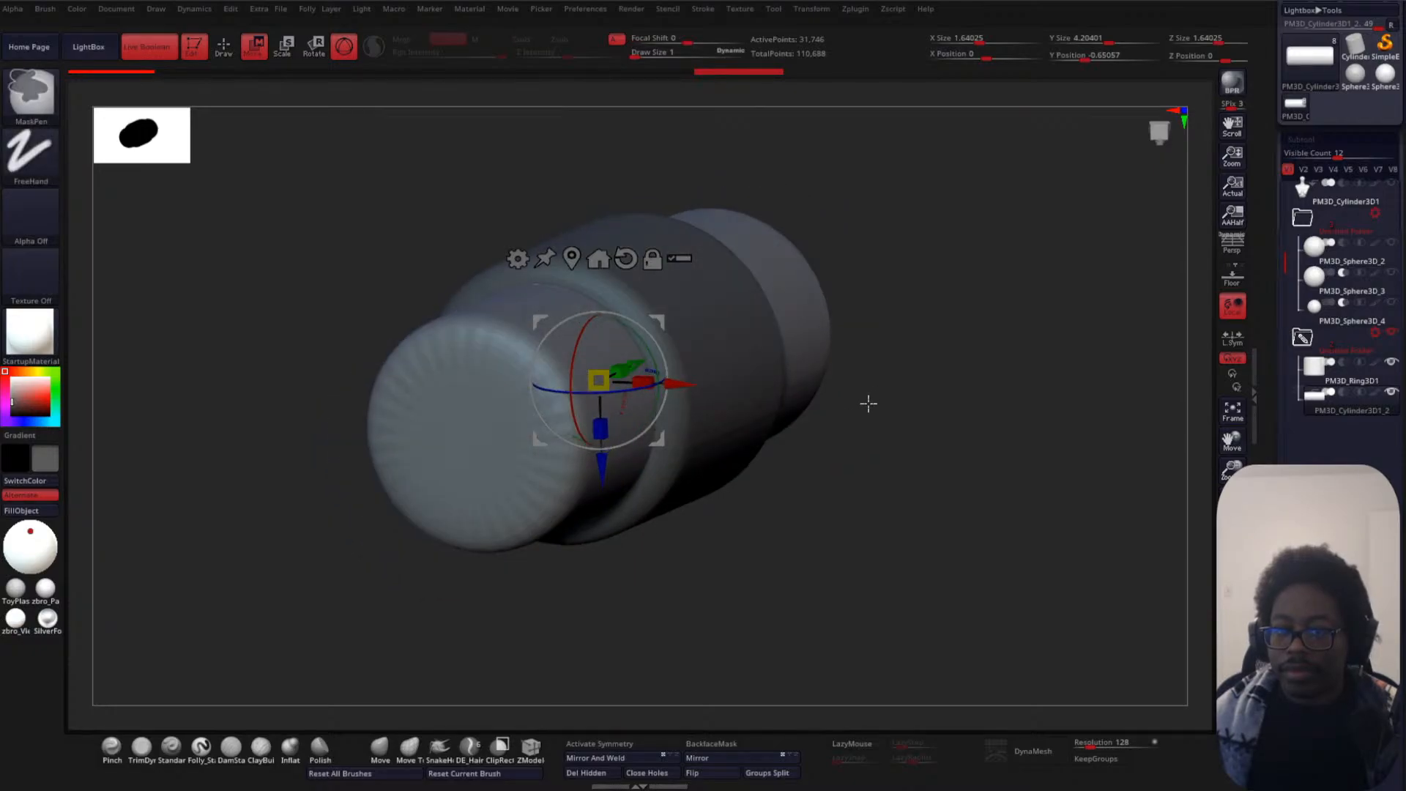
key(shift+f)
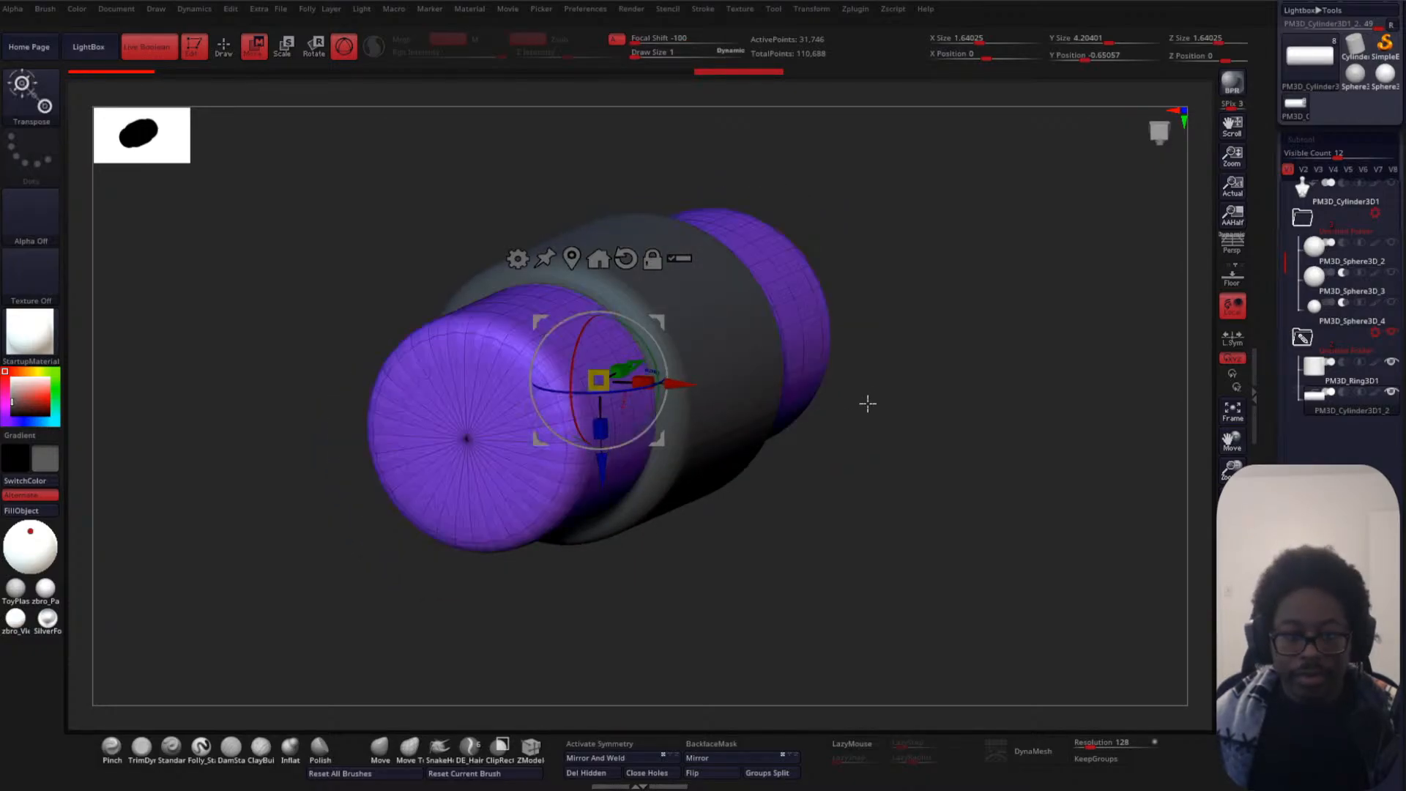
key(shift+f)
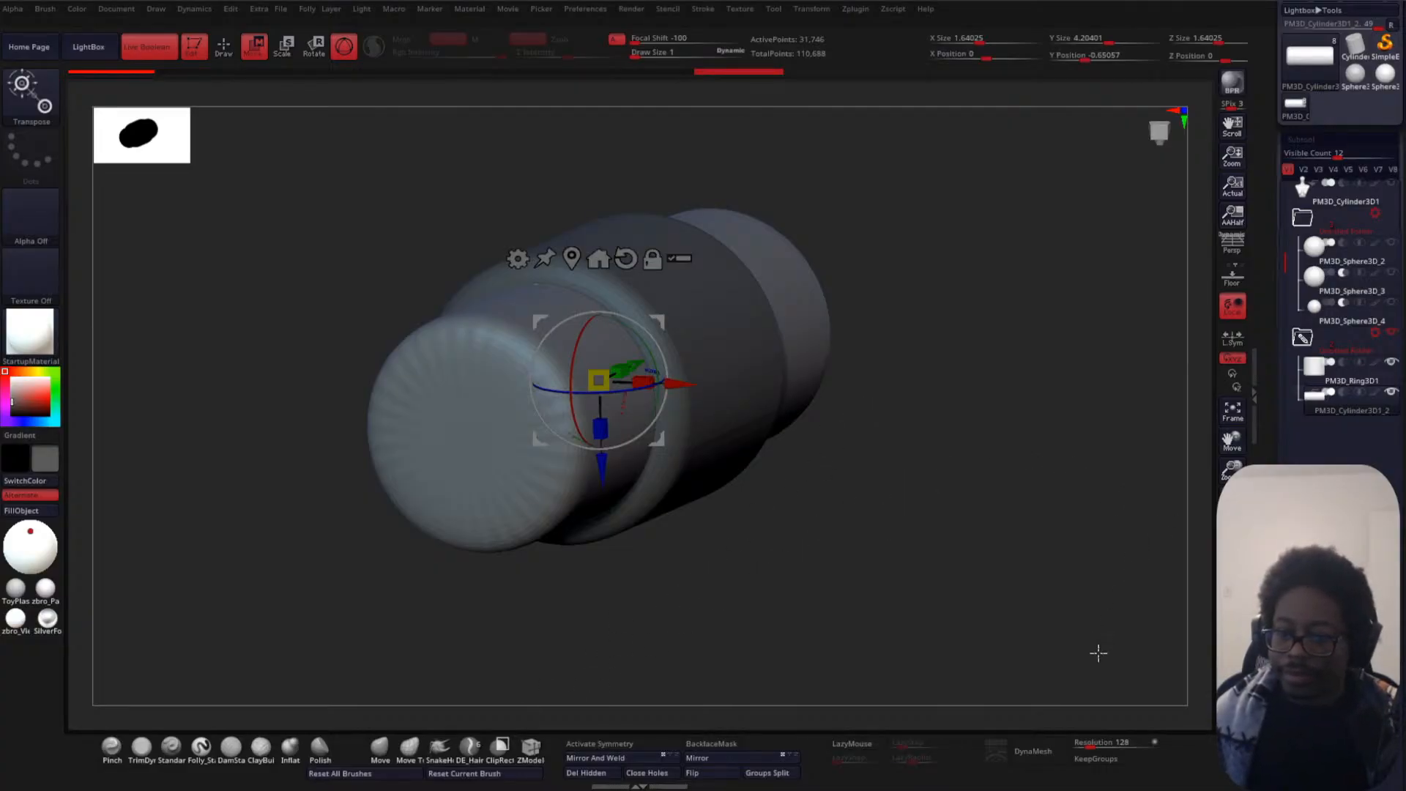
- Undo the cylinder's subdivisions
key(ctrl+z)
key(ctrl+z)
key(ctrl+z)
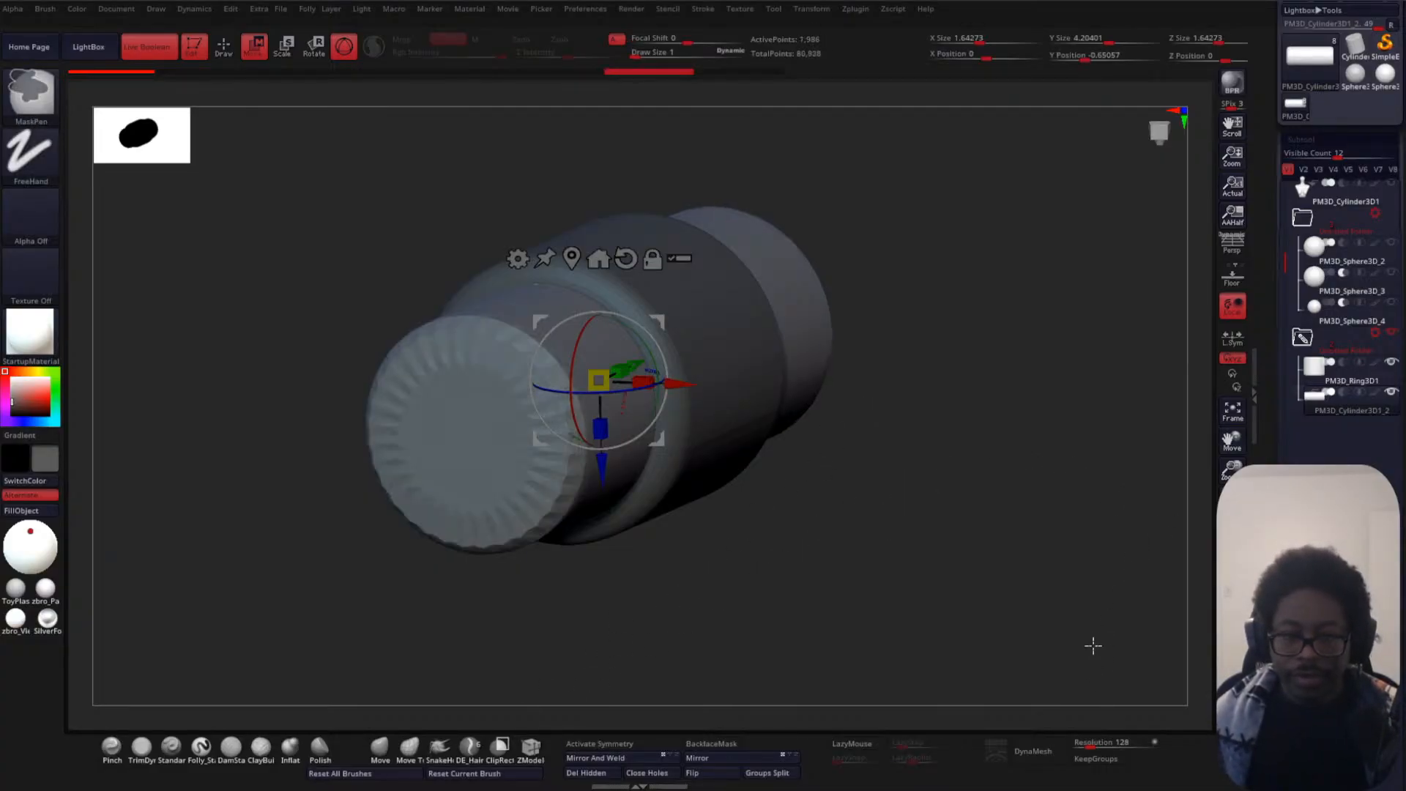
- Show the cylinder's polyframe from the front and insert a ZModeler edge loop just inside its end cap's rim
shift+drag(965, 457, 930, 420)
key(shift+f)
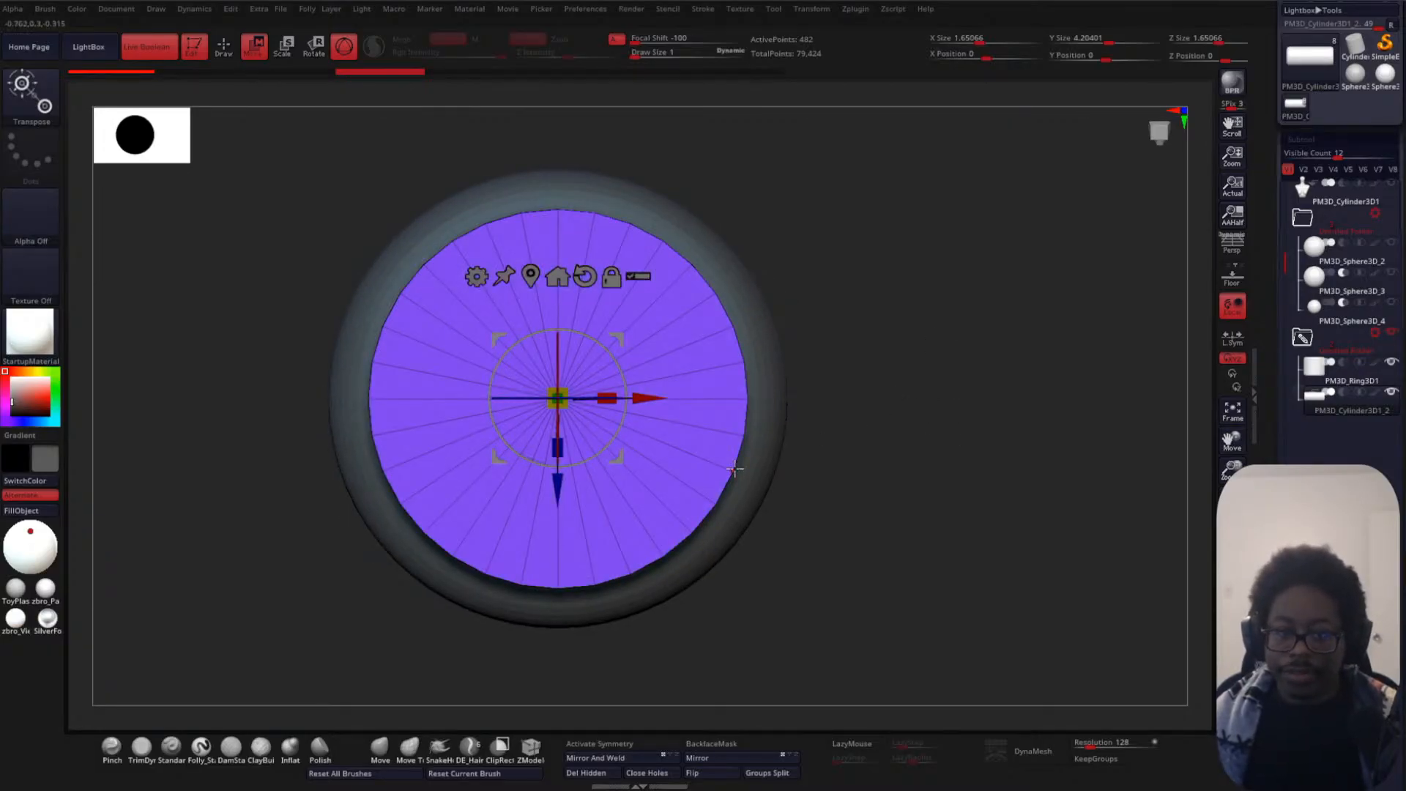
click(535, 746)
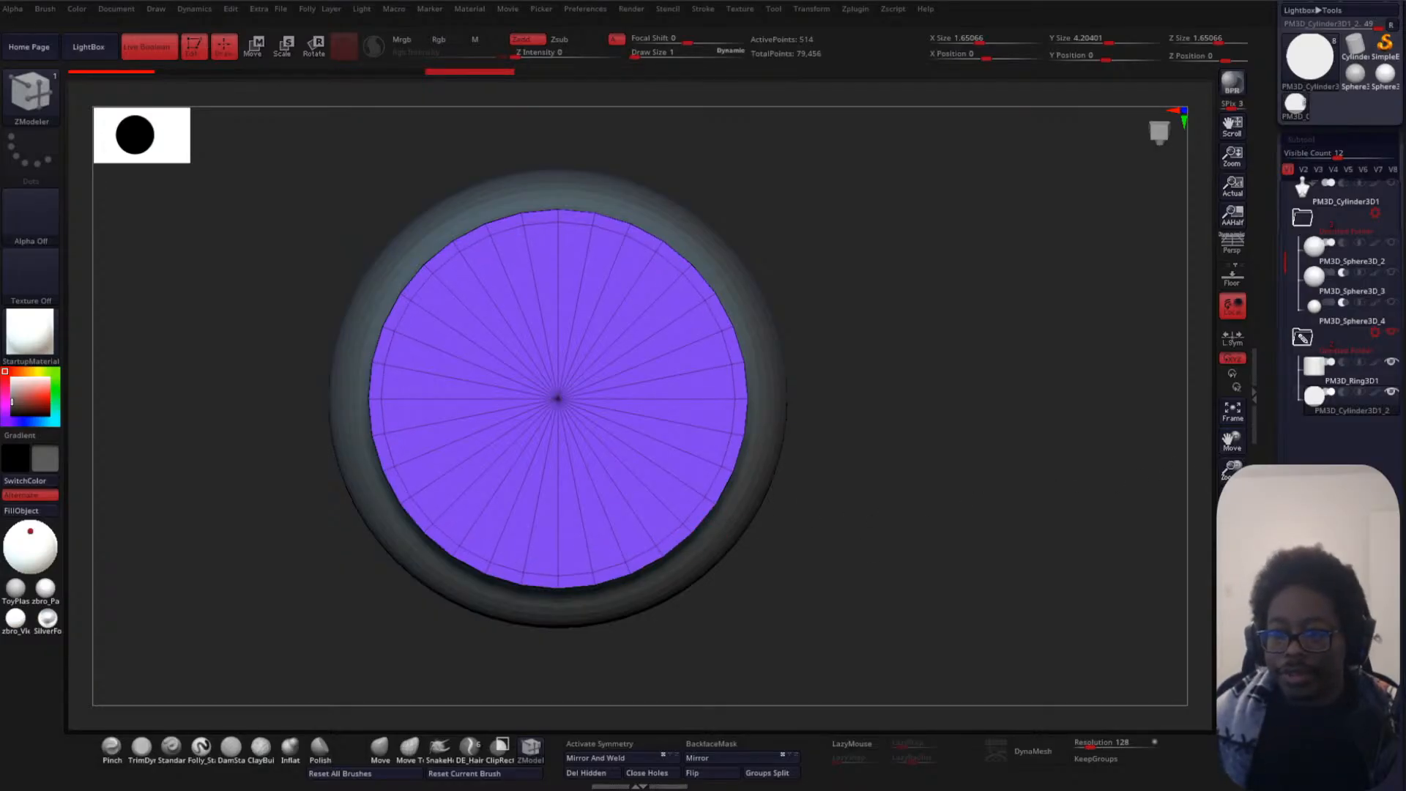
- Turn on Dynamic Subdivision for the cylinder in the Geometry settings
scroll(1302, 357, down, 10)
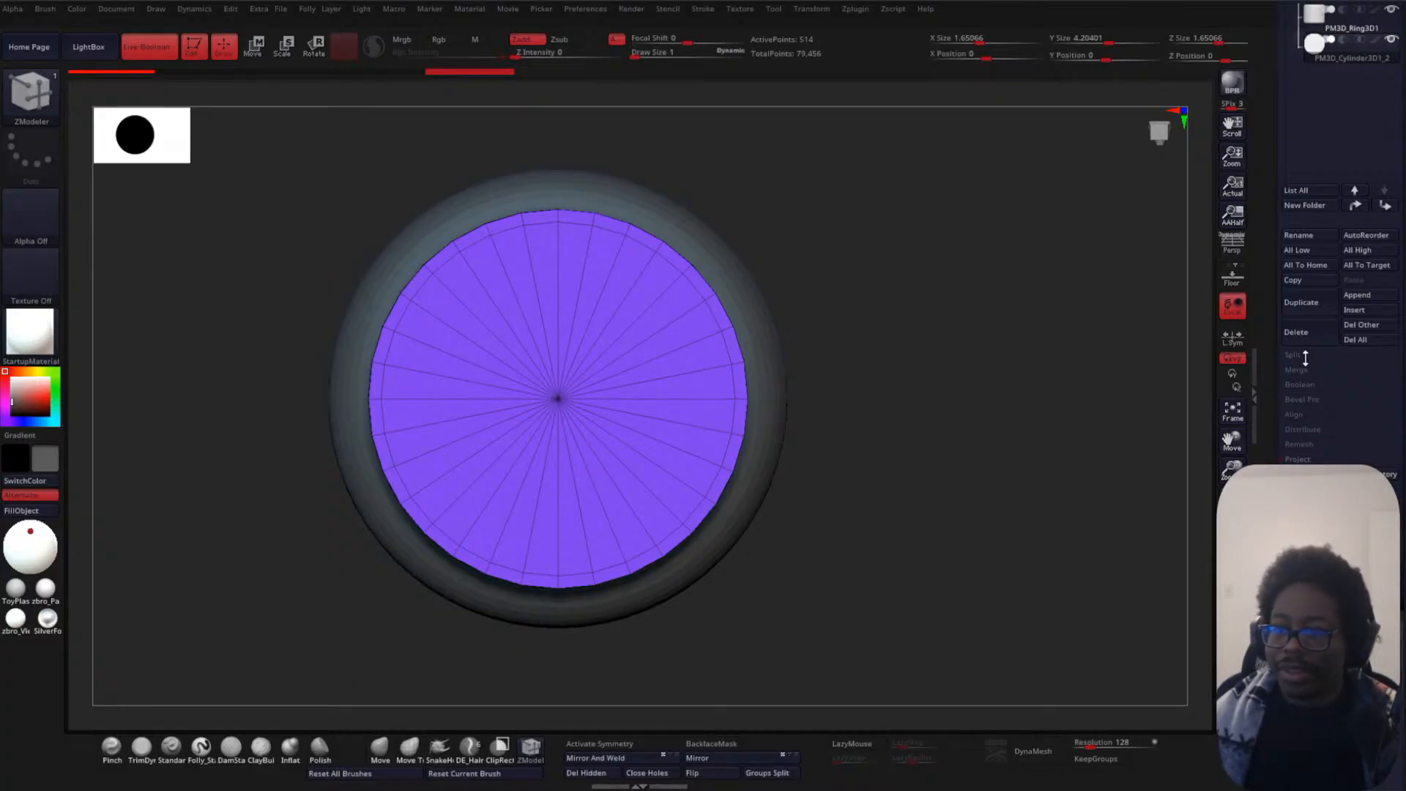
scroll(1271, 449, down, 10)
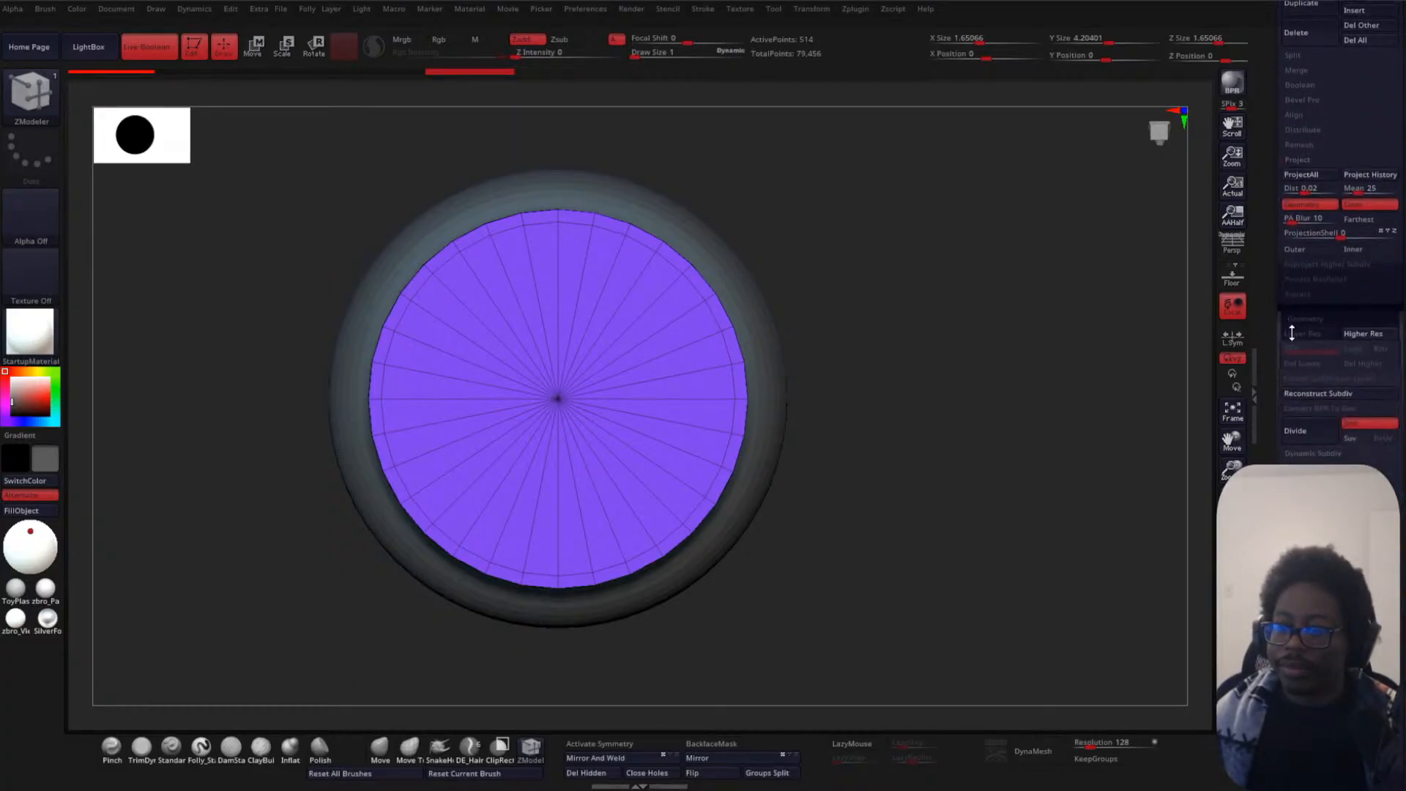
click(1312, 410)
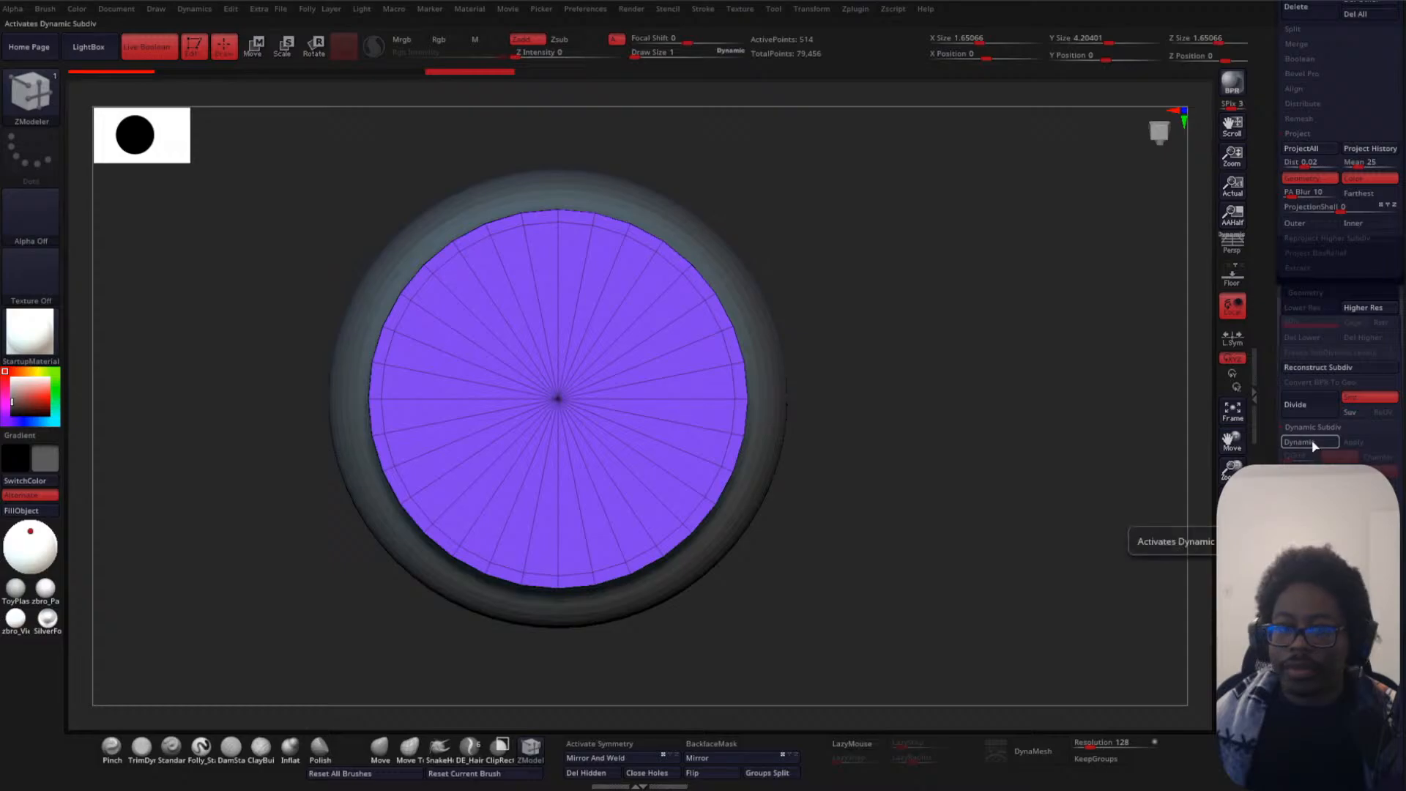
- Insert another supporting edge loop near the cylinder's end rim and check the smoothed cap without polyframe
drag(1096, 430, 799, 410)
drag(689, 368, 700, 382)
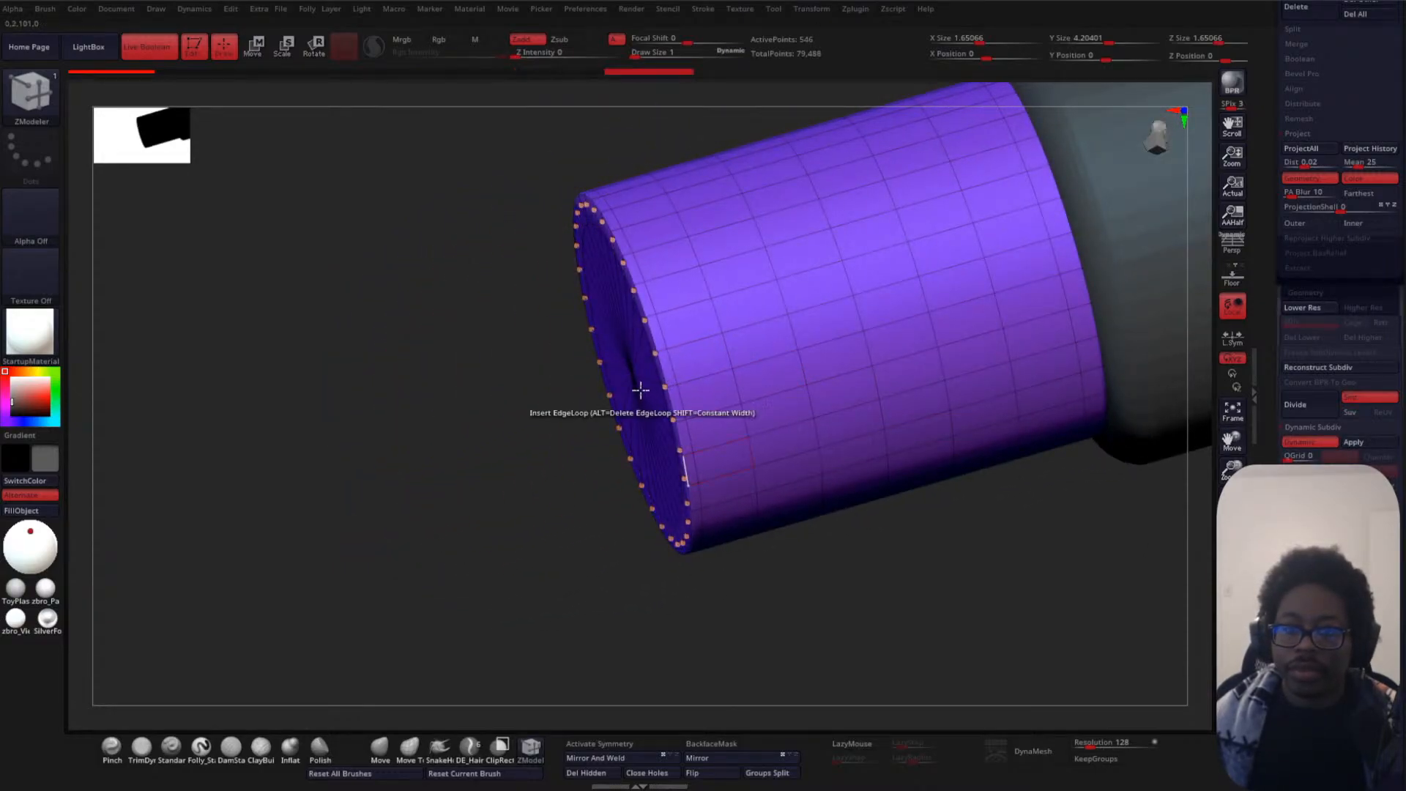
drag(473, 513, 722, 452)
drag(434, 472, 546, 434)
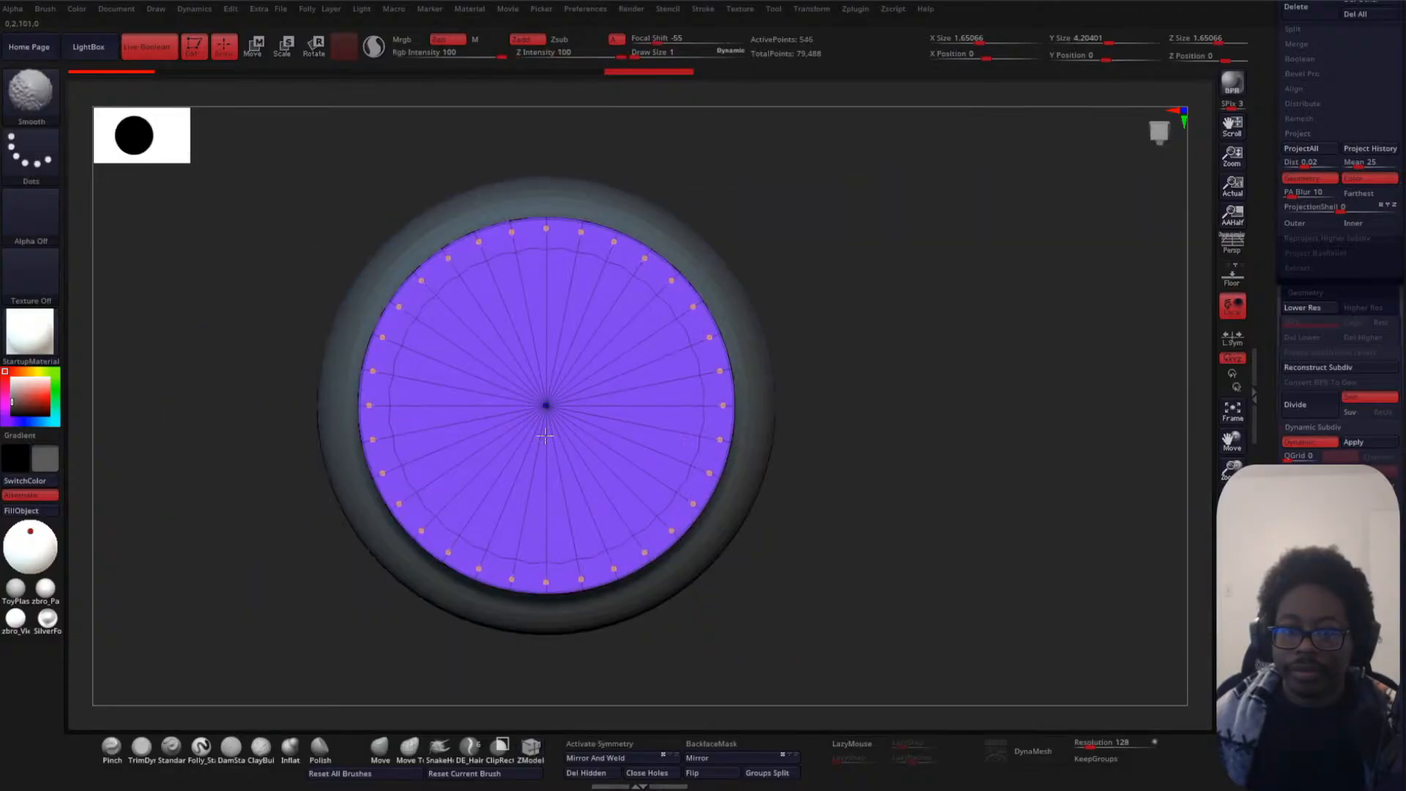
alt+drag(934, 395, 967, 333)
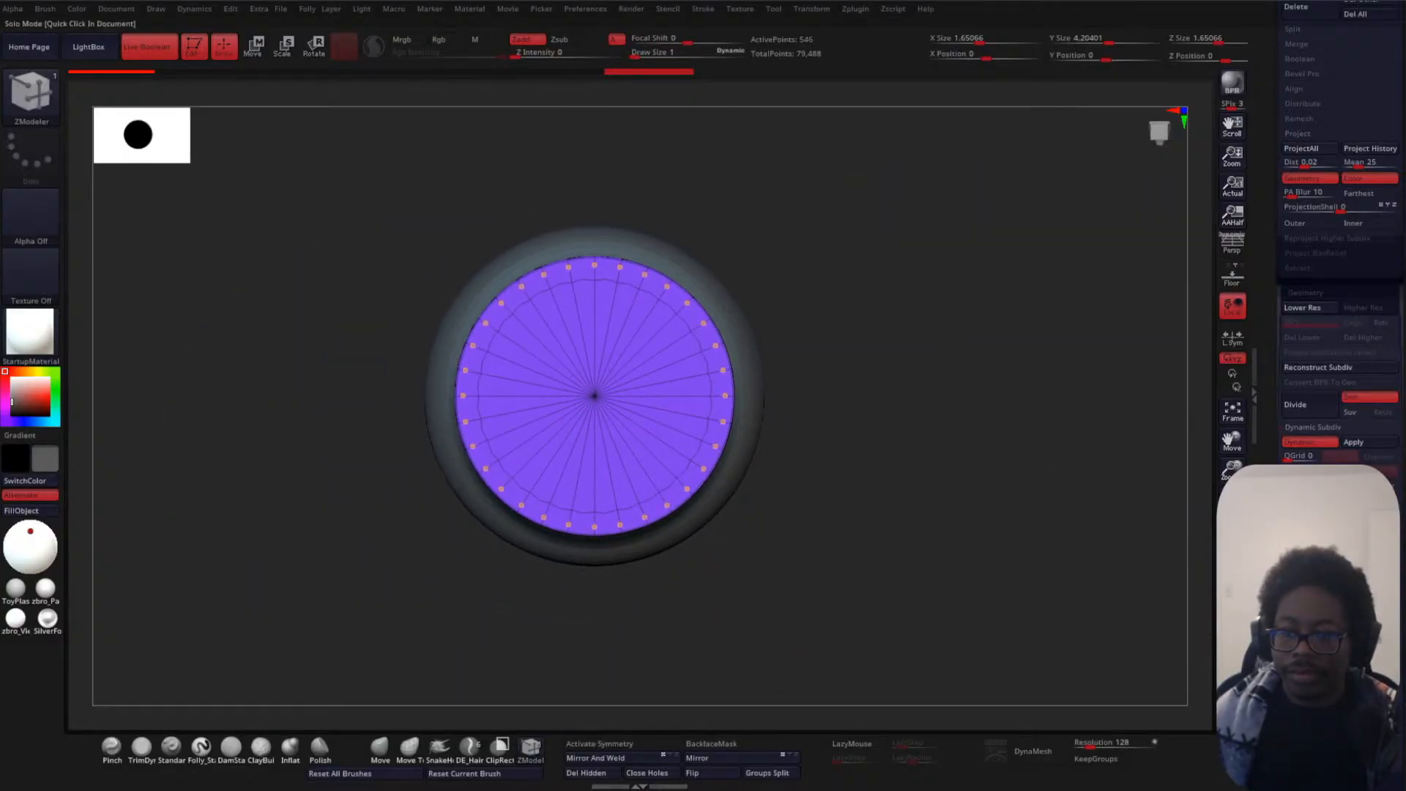
click(1232, 602)
click(1232, 602)
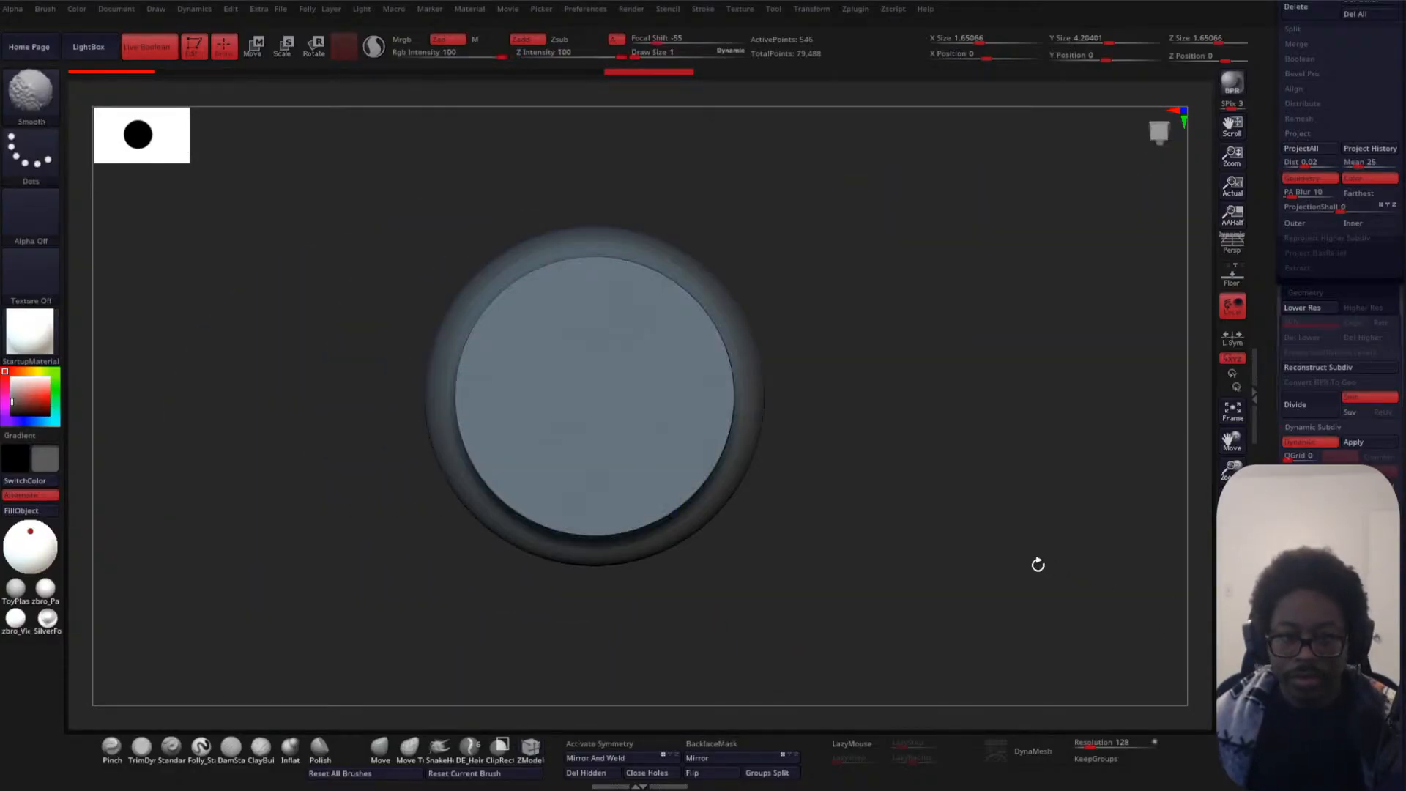
- Flip the cylinder end for end and insert supporting edge loops at its remaining rounded end to sharpen the cap
drag(942, 418, 964, 430)
mouse_move(908, 378)
mouse_down()
mouse_move(920, 362)
mouse_move(882, 420)
mouse_move(914, 411)
mouse_move(964, 359)
mouse_move(911, 333)
mouse_move(949, 357)
mouse_up()
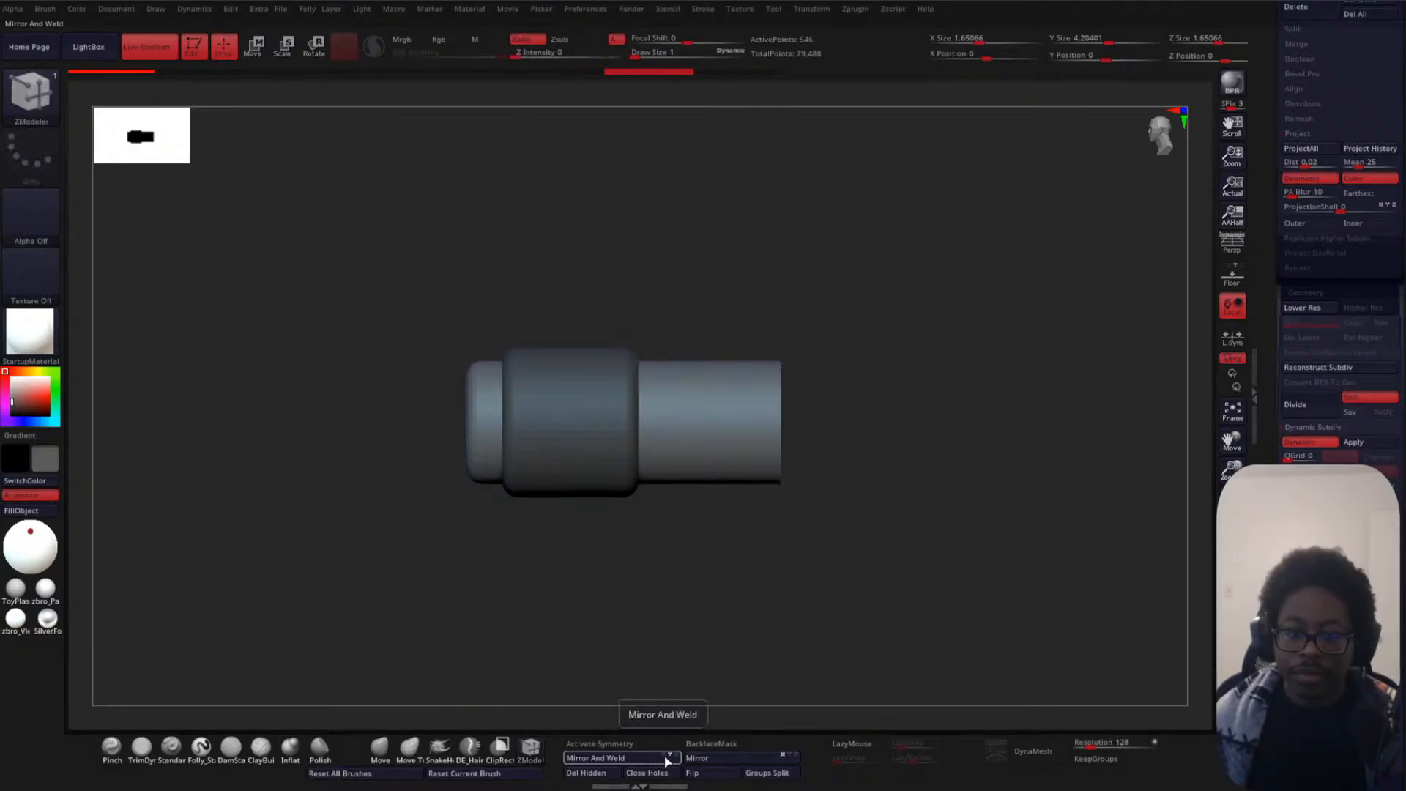
click(762, 763)
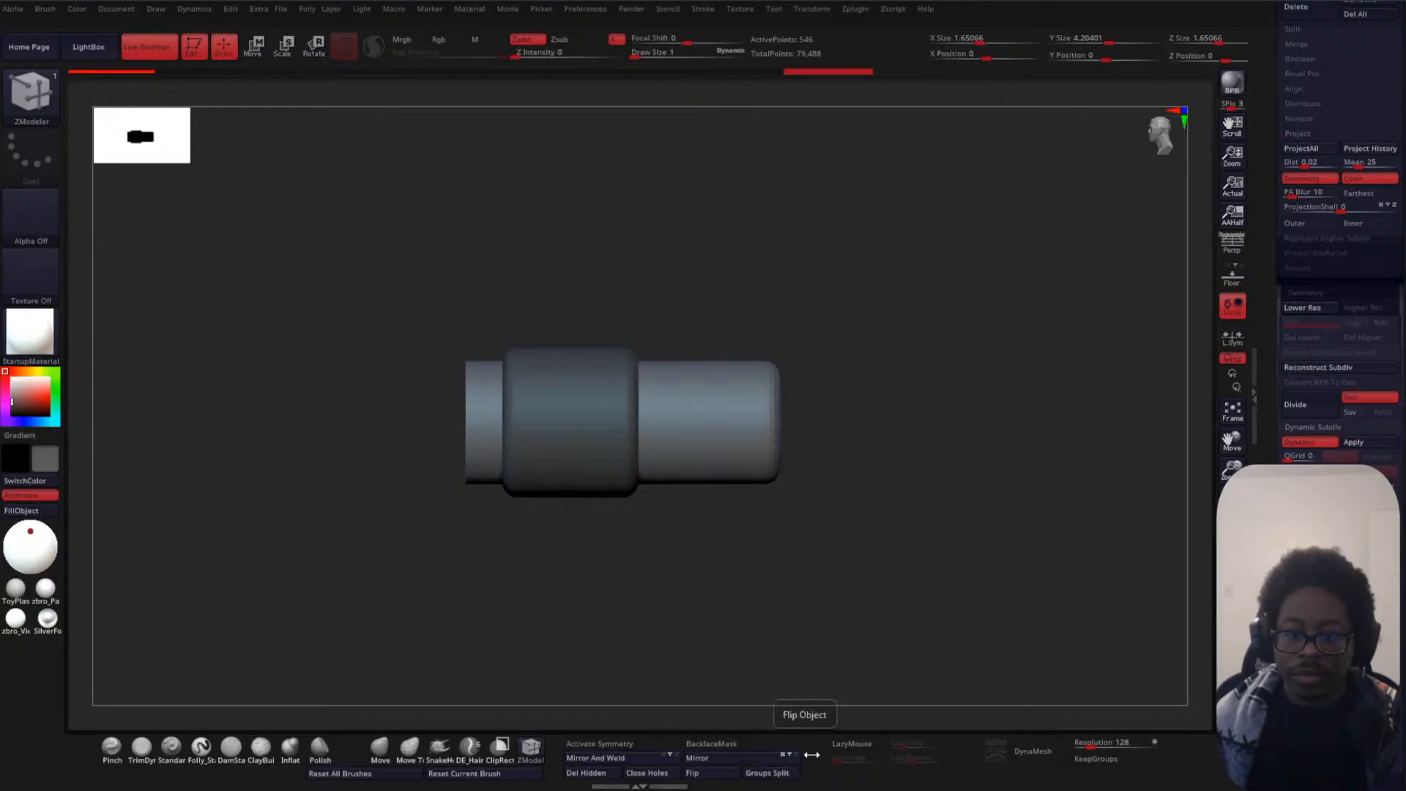
drag(773, 602, 887, 399)
ctrl+right_drag(874, 454, 894, 339)
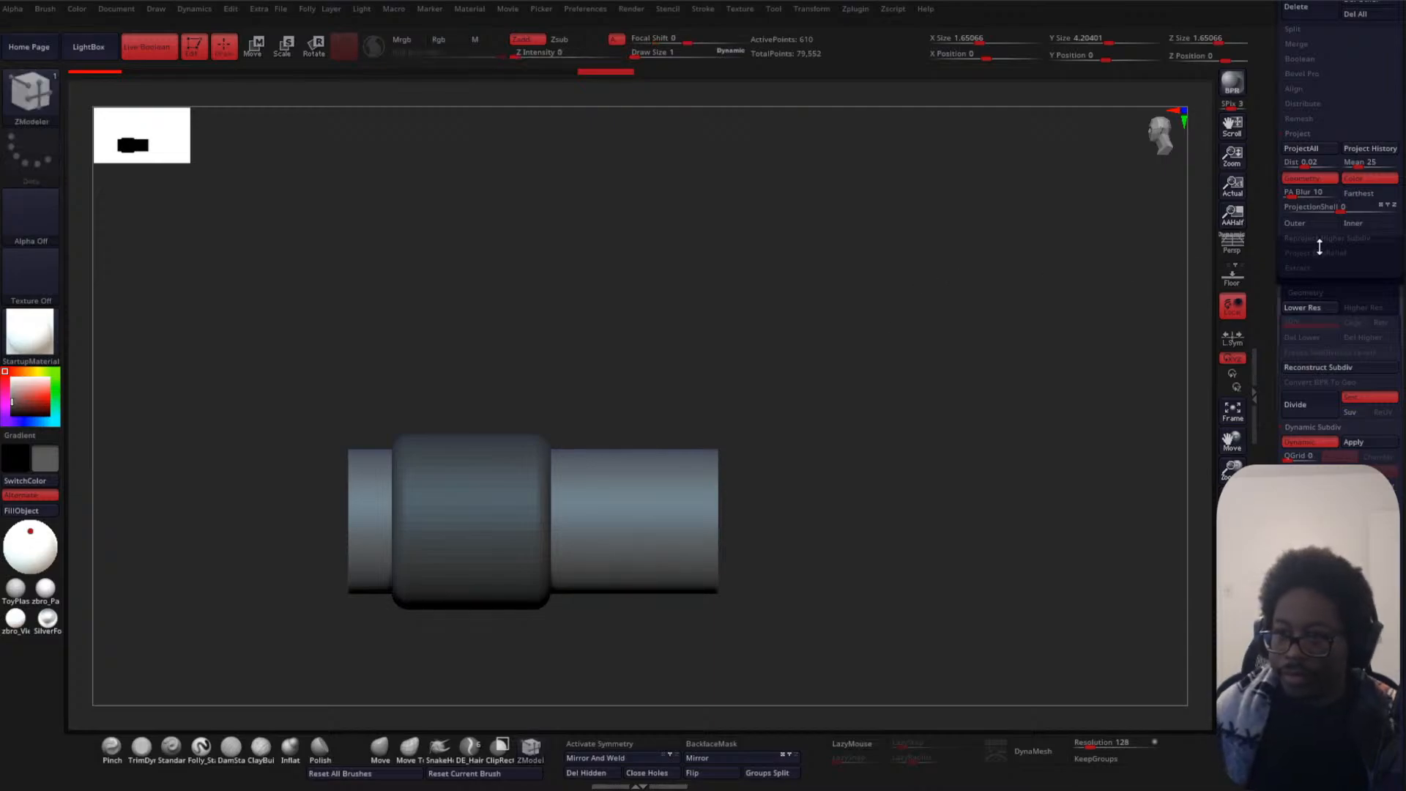
- Delete the ring subtool from the cylinder's folder, leaving only the cylinder
scroll(1319, 242, up, 10)
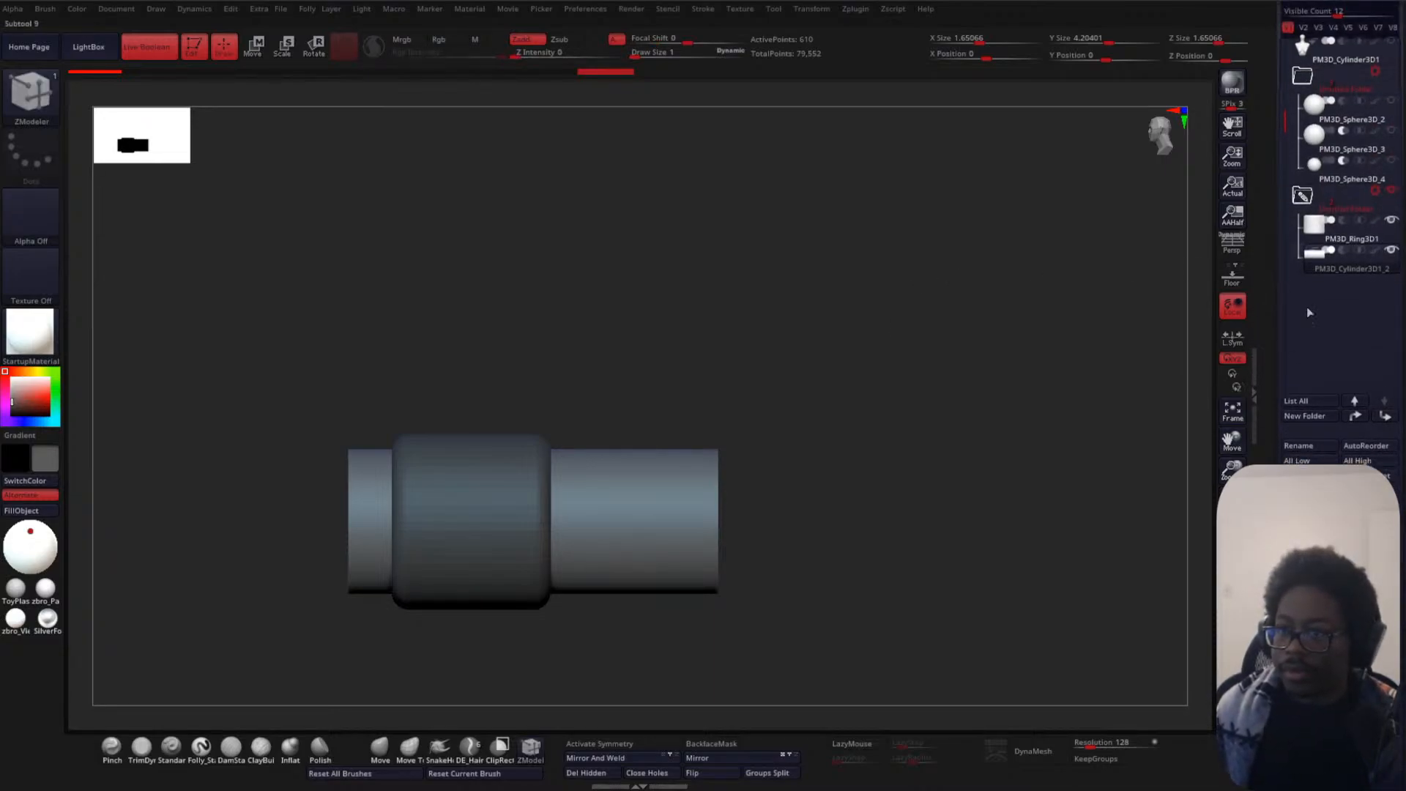
click(1316, 231)
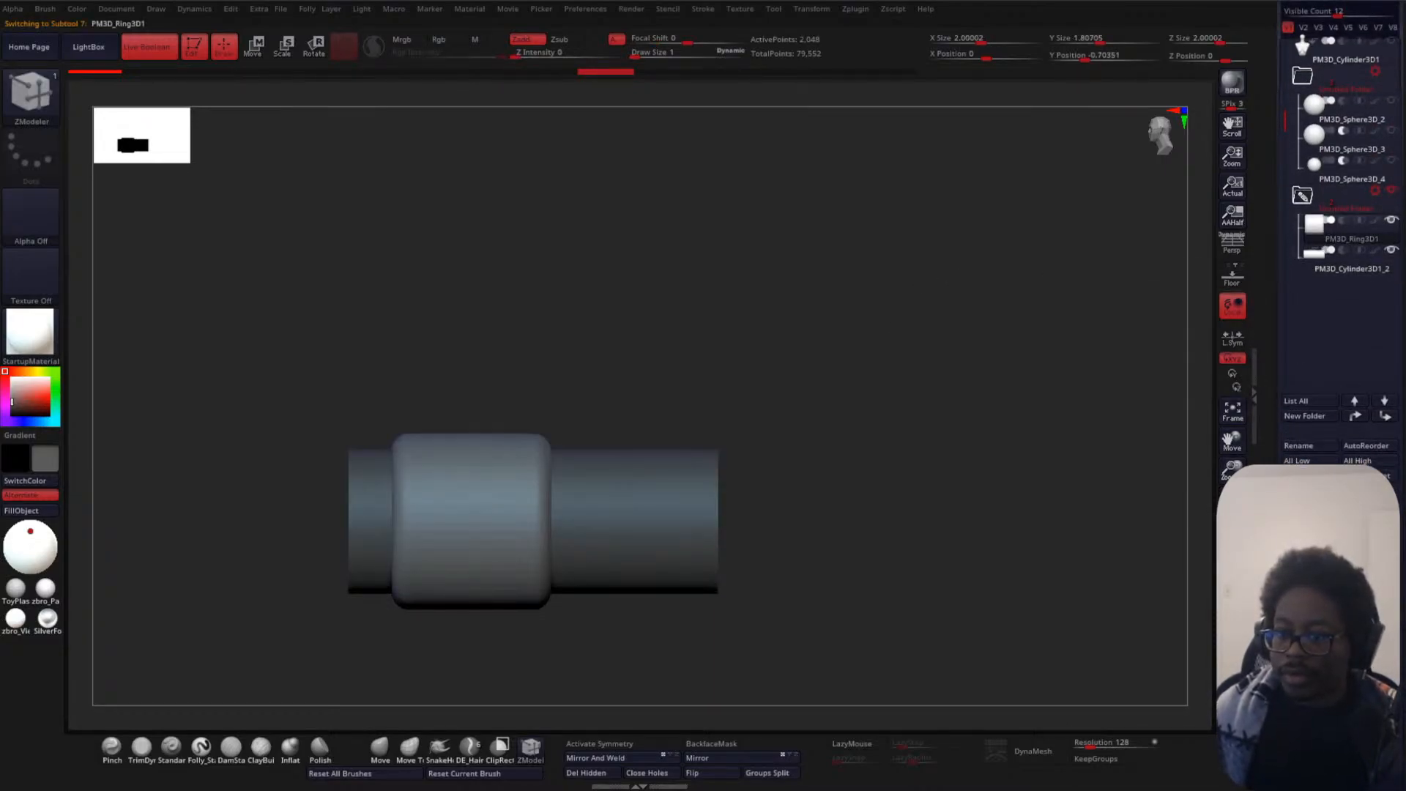
click(1308, 550)
click(1176, 580)
- Duplicate the remaining cylinder subtool within its folder
ctrl+right_drag(855, 398, 876, 378)
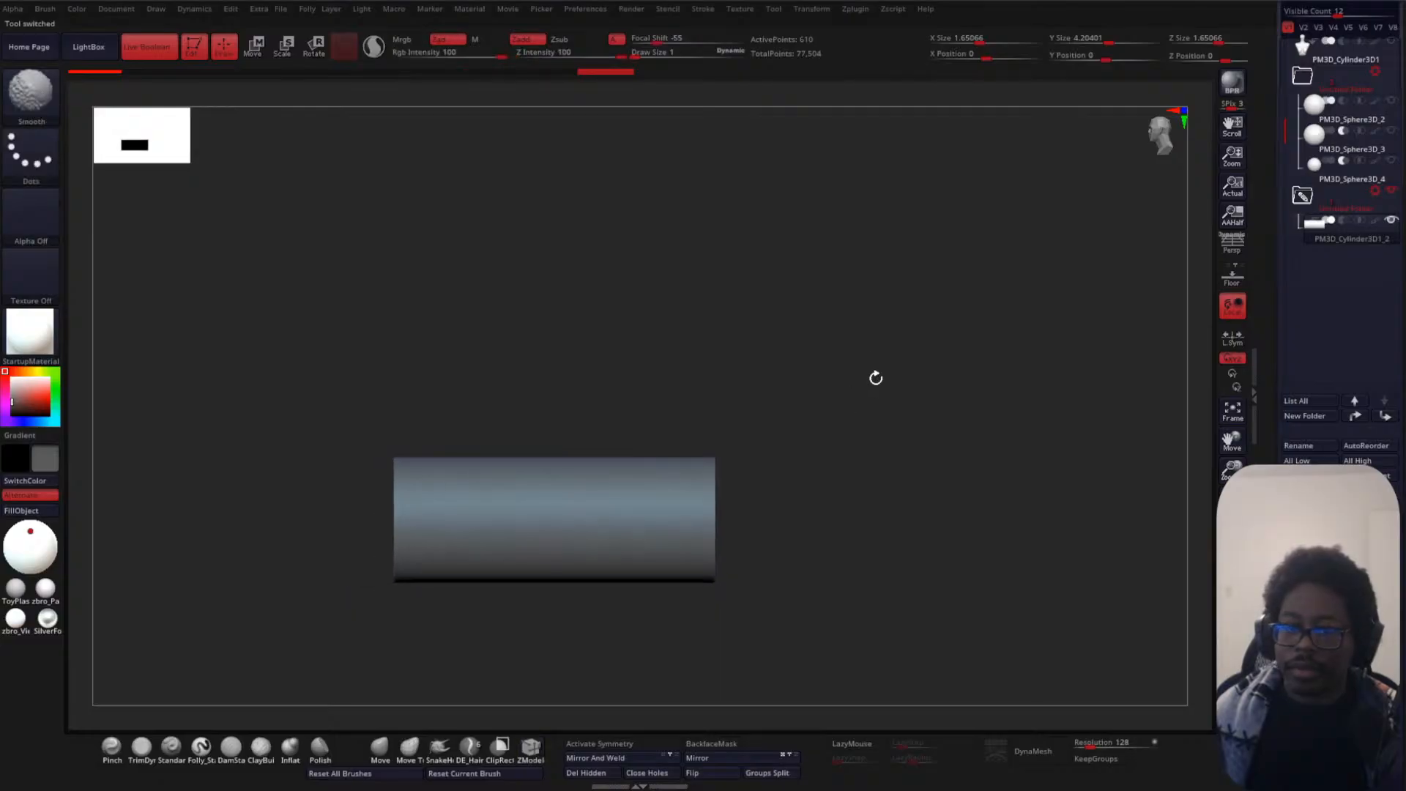
mouse_move(876, 378)
shift+mouse_down()
mouse_move(898, 349)
mouse_move(781, 393)
mouse_move(798, 317)
mouse_move(789, 338)
mouse_move(859, 348)
shift+mouse_up()
key(w)
ctrl+right_drag(859, 348, 842, 395)
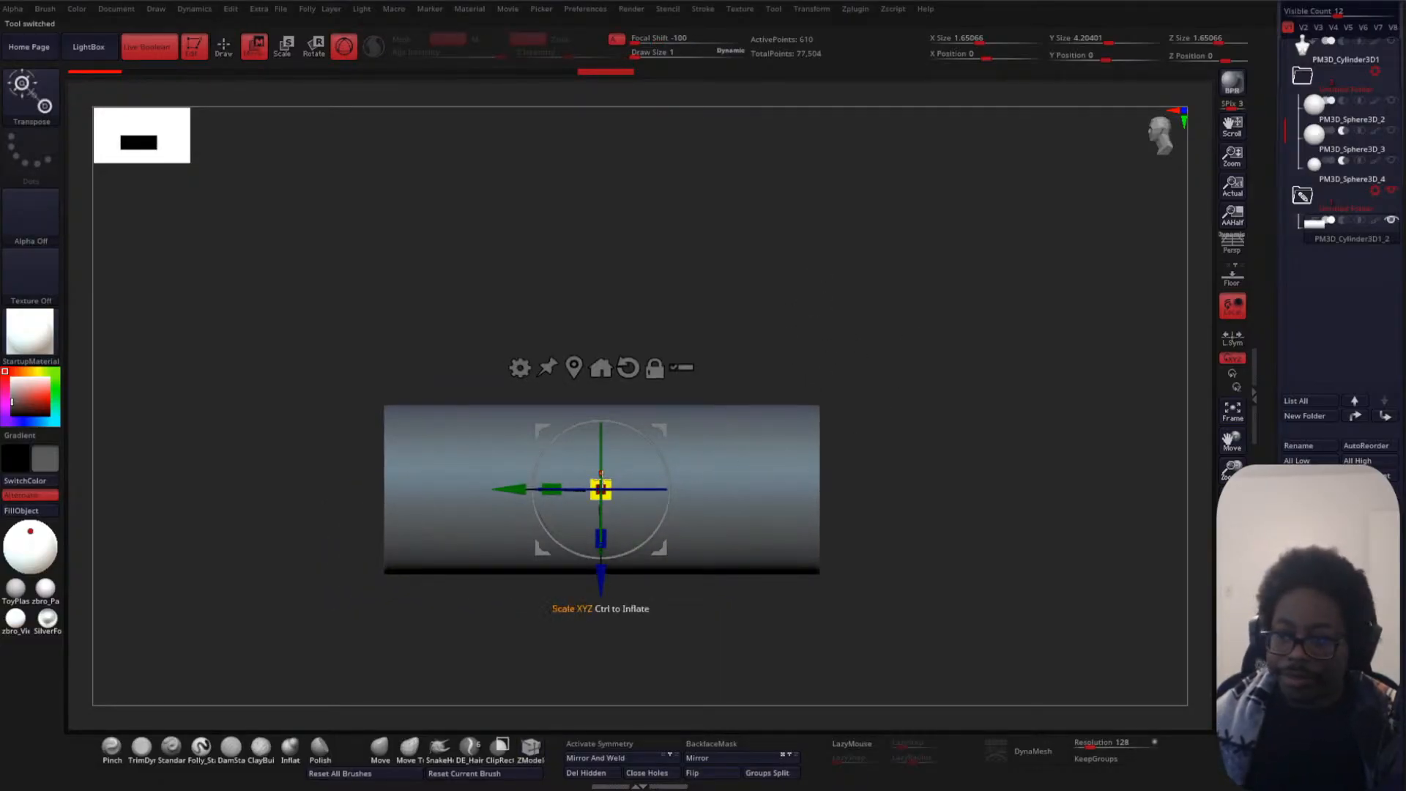
drag(1284, 557, 1286, 443)
click(1305, 404)
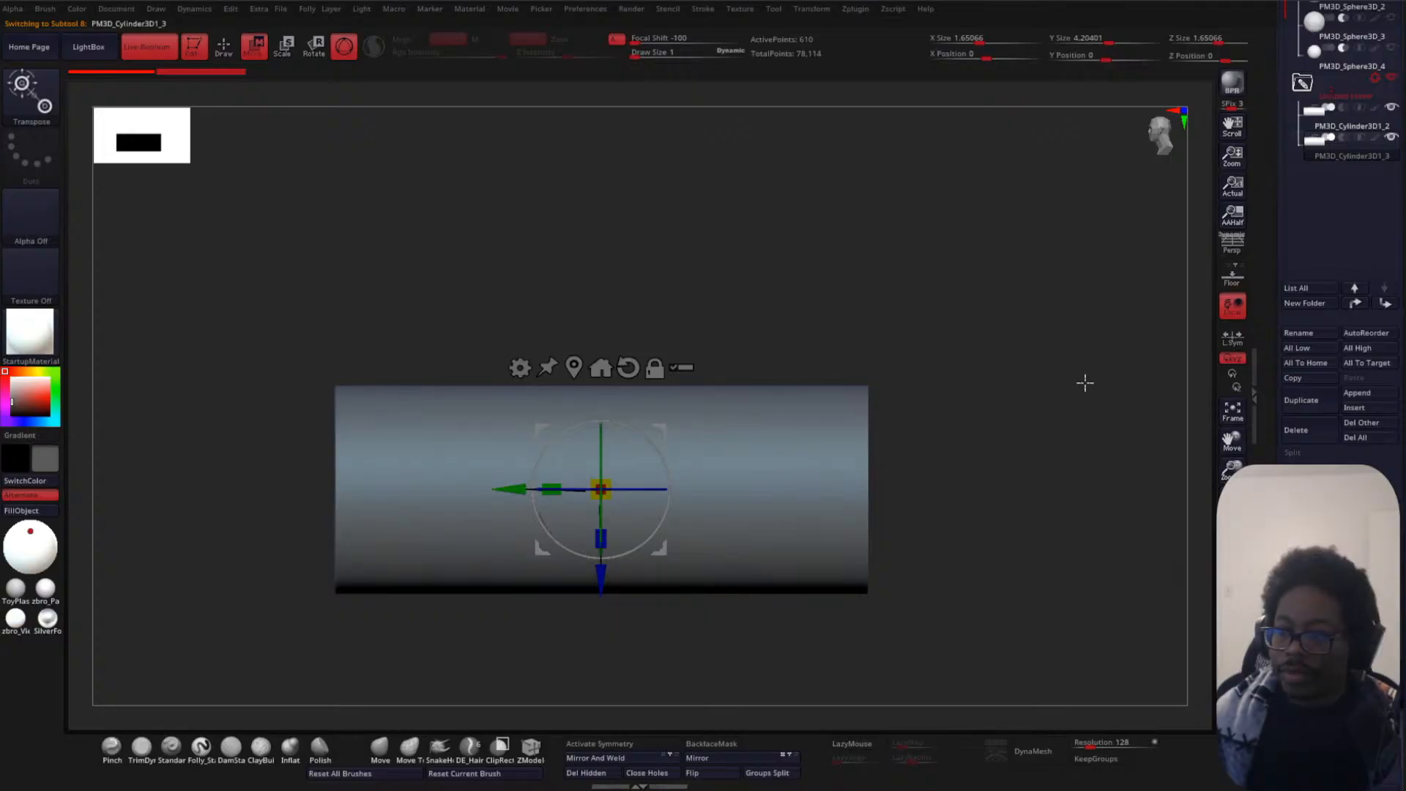
- Scale the duplicate cylinder down uniformly to a diameter of about 1.44, inside the original cylinder
shift+drag(1084, 383, 932, 292)
drag(586, 408, 586, 407)
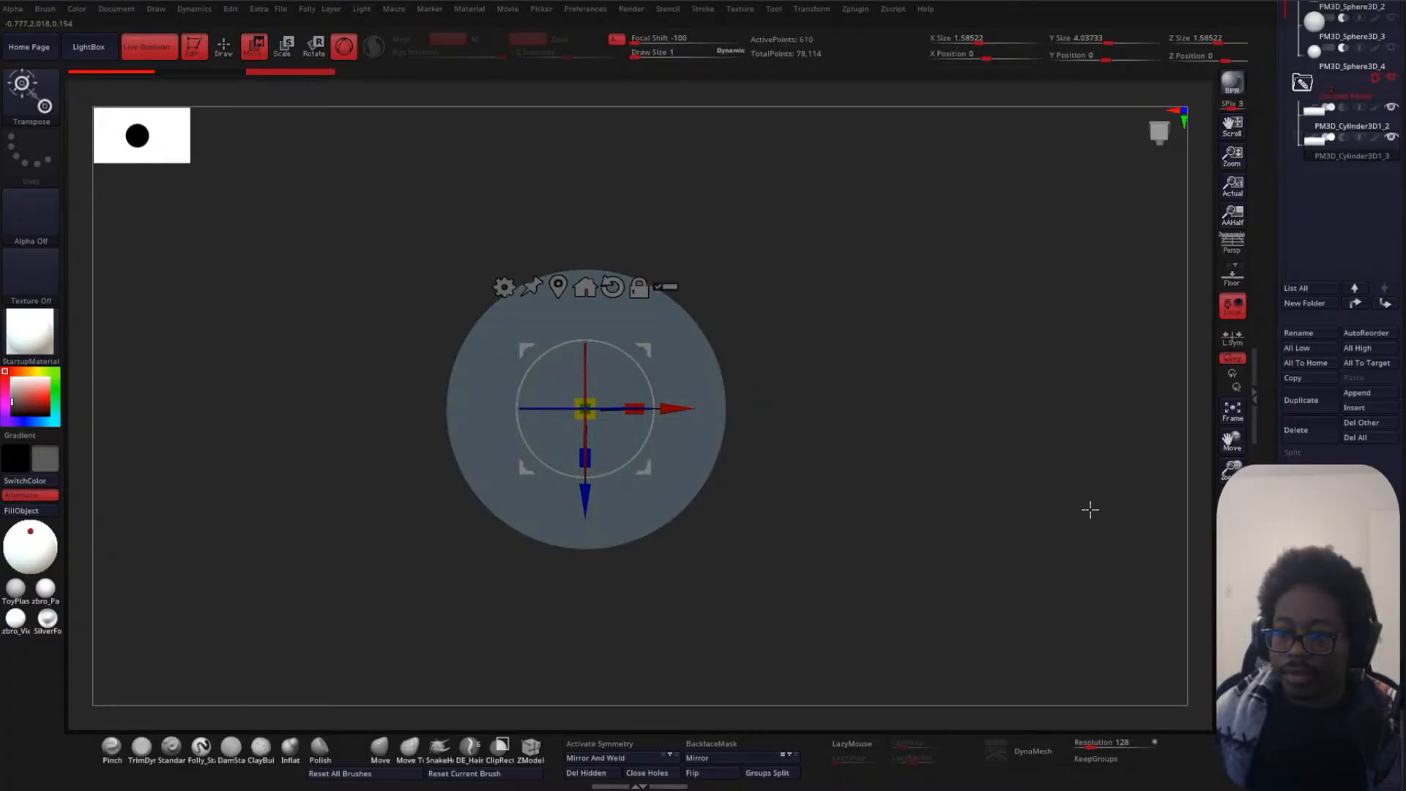
click(1233, 597)
shift+drag(846, 396, 974, 376)
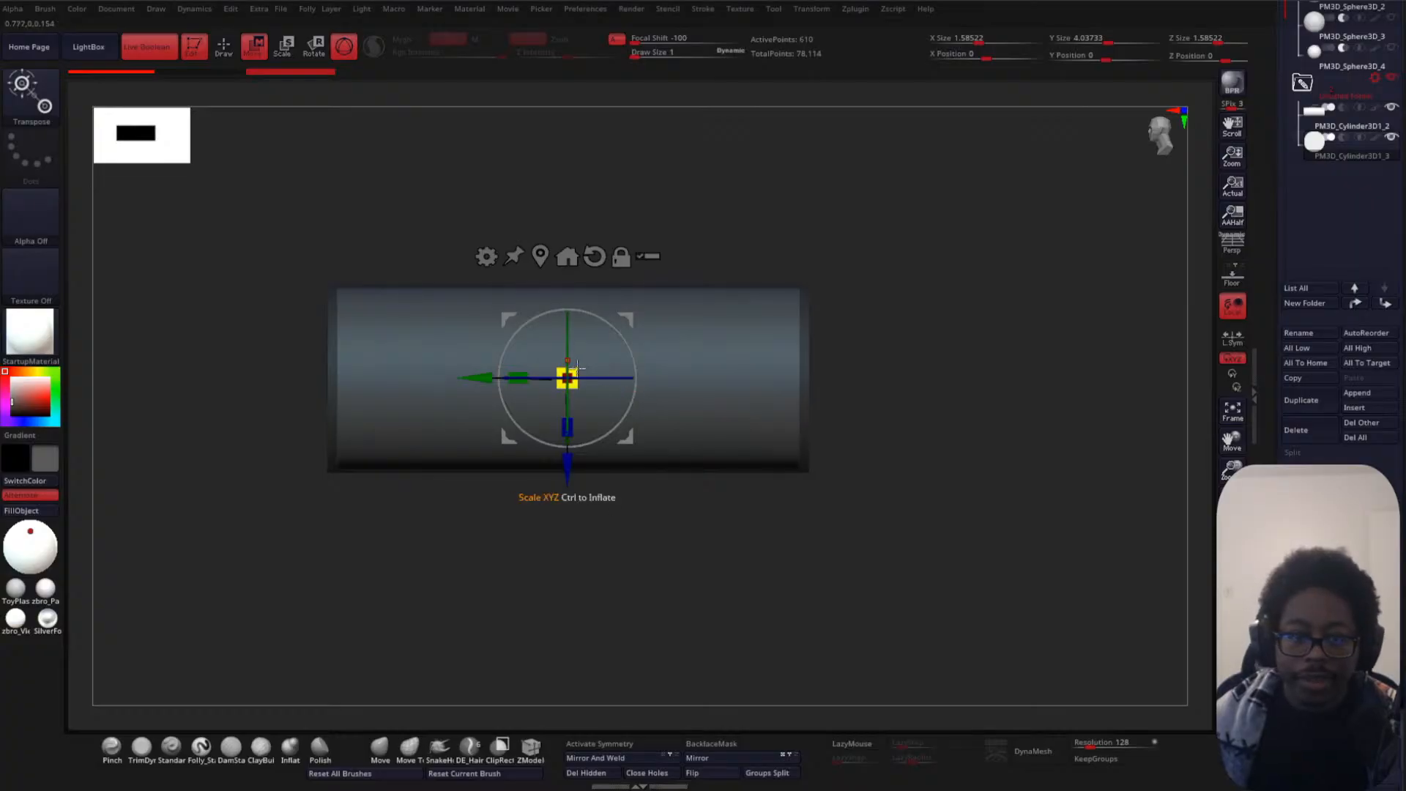
drag(577, 366, 565, 382)
alt+drag(949, 429, 847, 430)
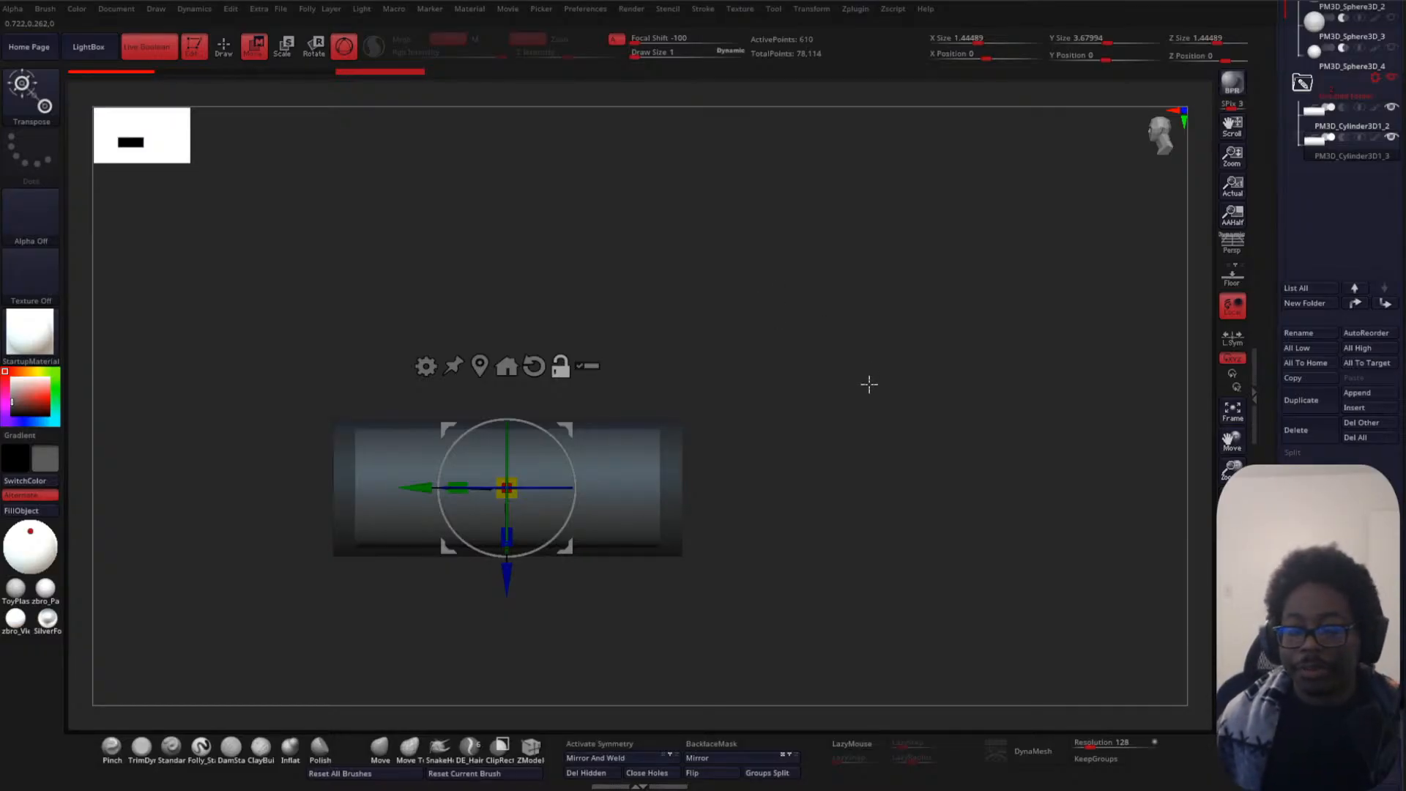
alt+drag(869, 383, 914, 259)
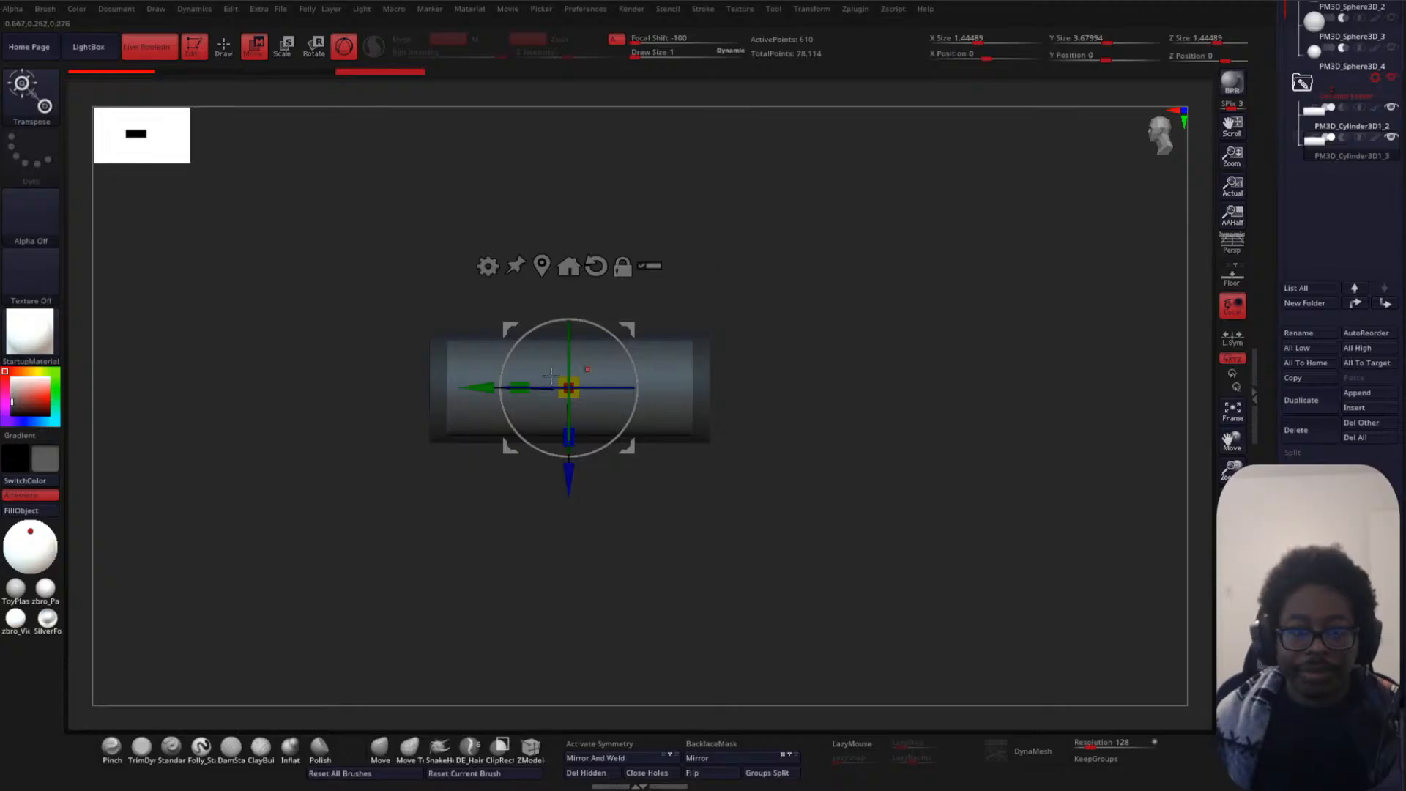
- Stretch the duplicate cylinder along its axis to about 6.43 so it extends past both ends of the original
drag(520, 386, 896, 285)
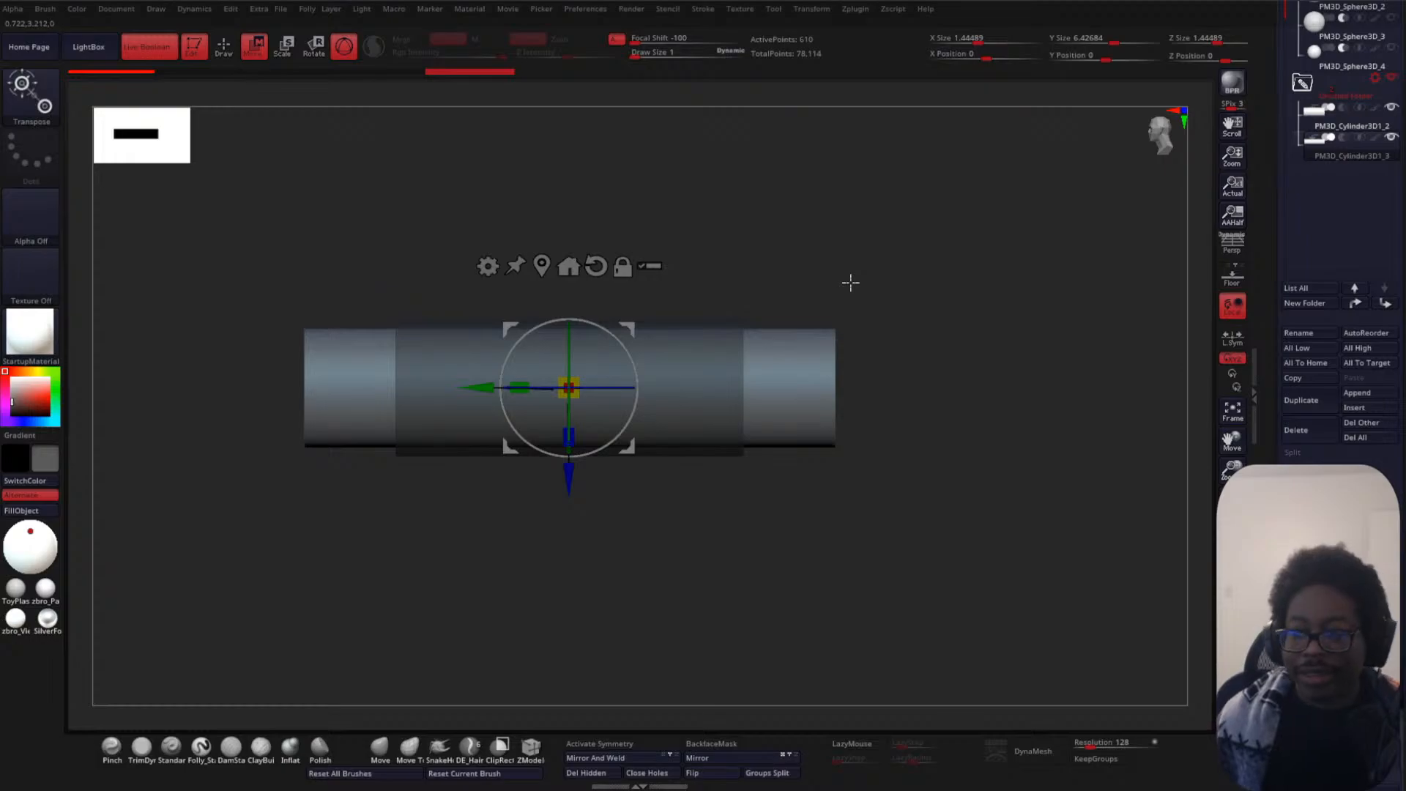
alt+drag(816, 245, 846, 282)
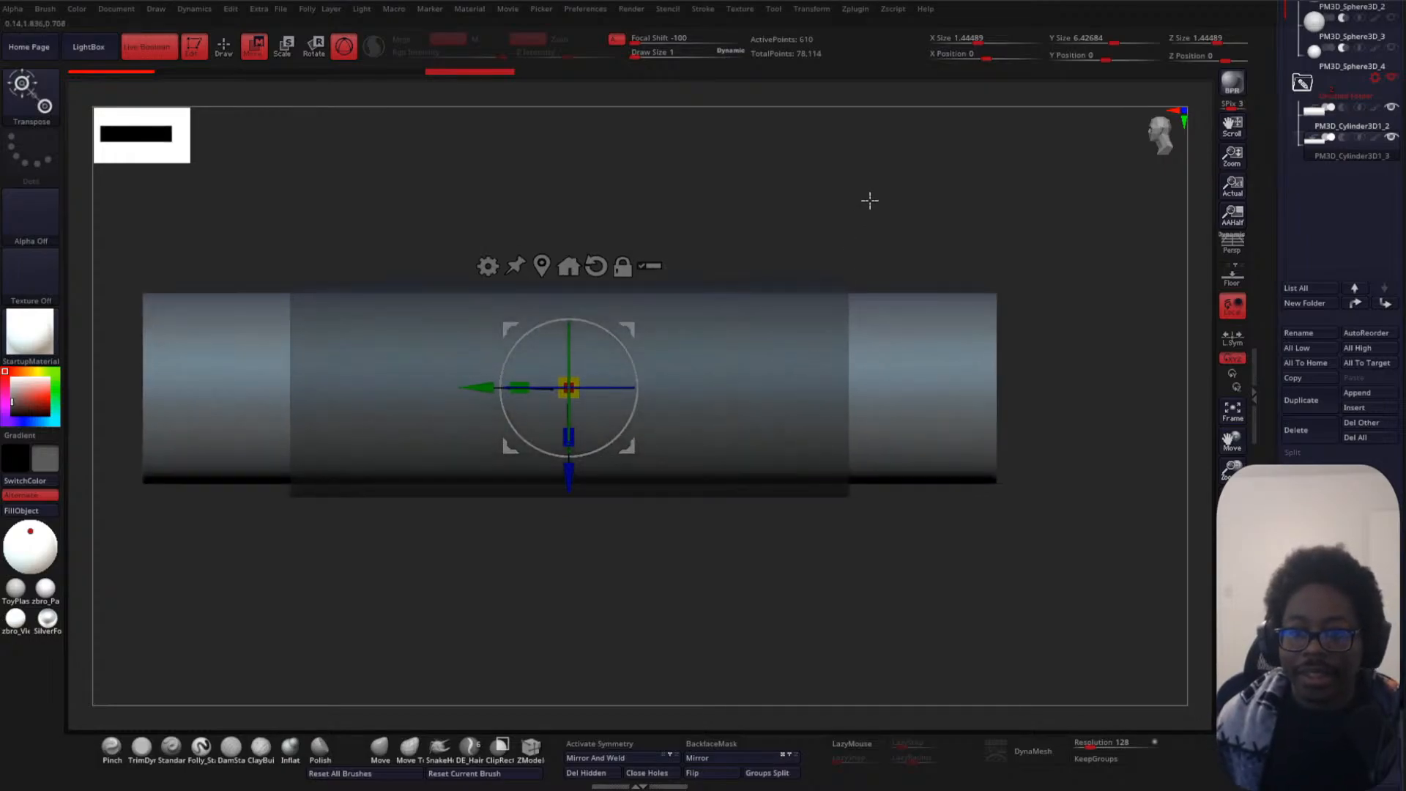
mouse_move(870, 201)
alt+mouse_down()
mouse_move(824, 271)
mouse_move(845, 211)
alt+mouse_up()
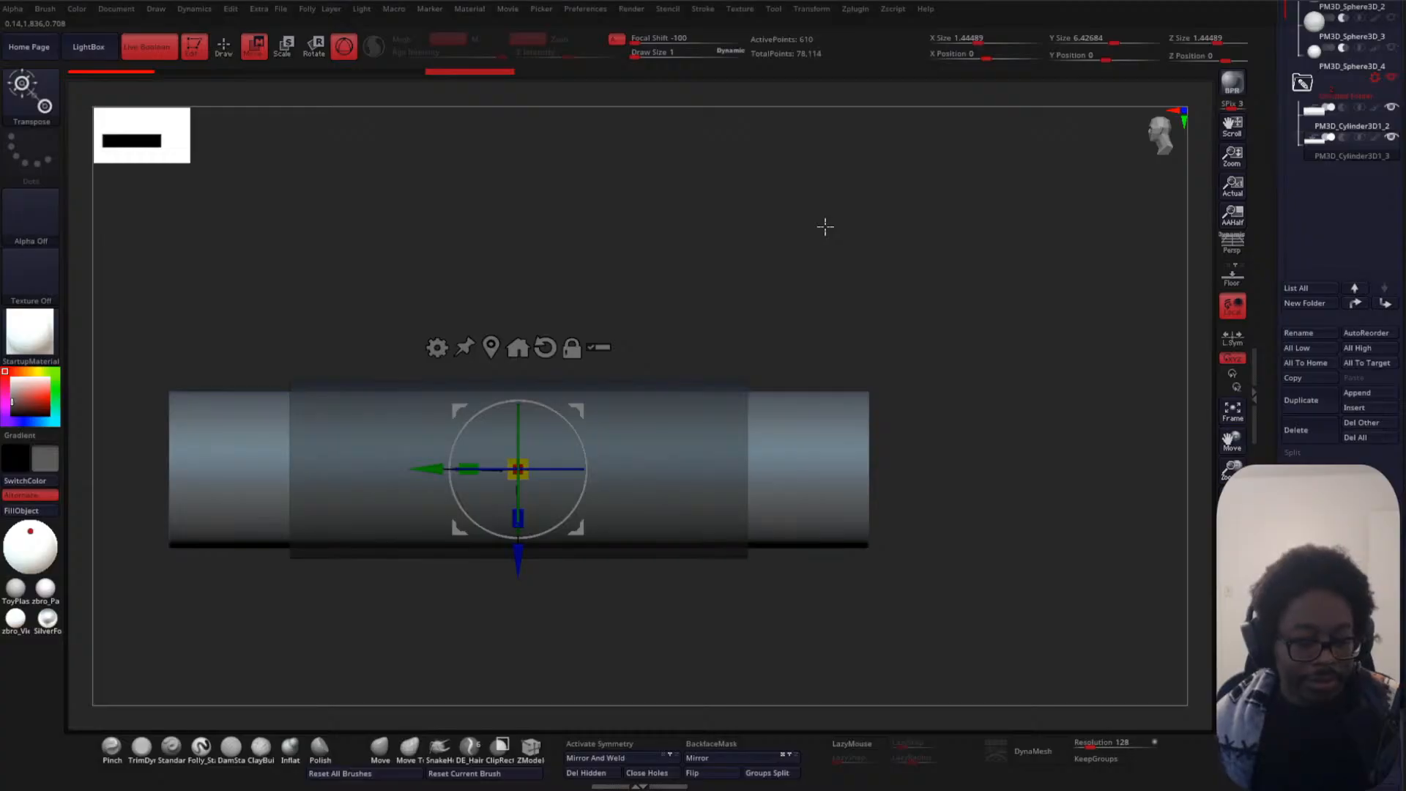
alt+drag(825, 231, 867, 178)
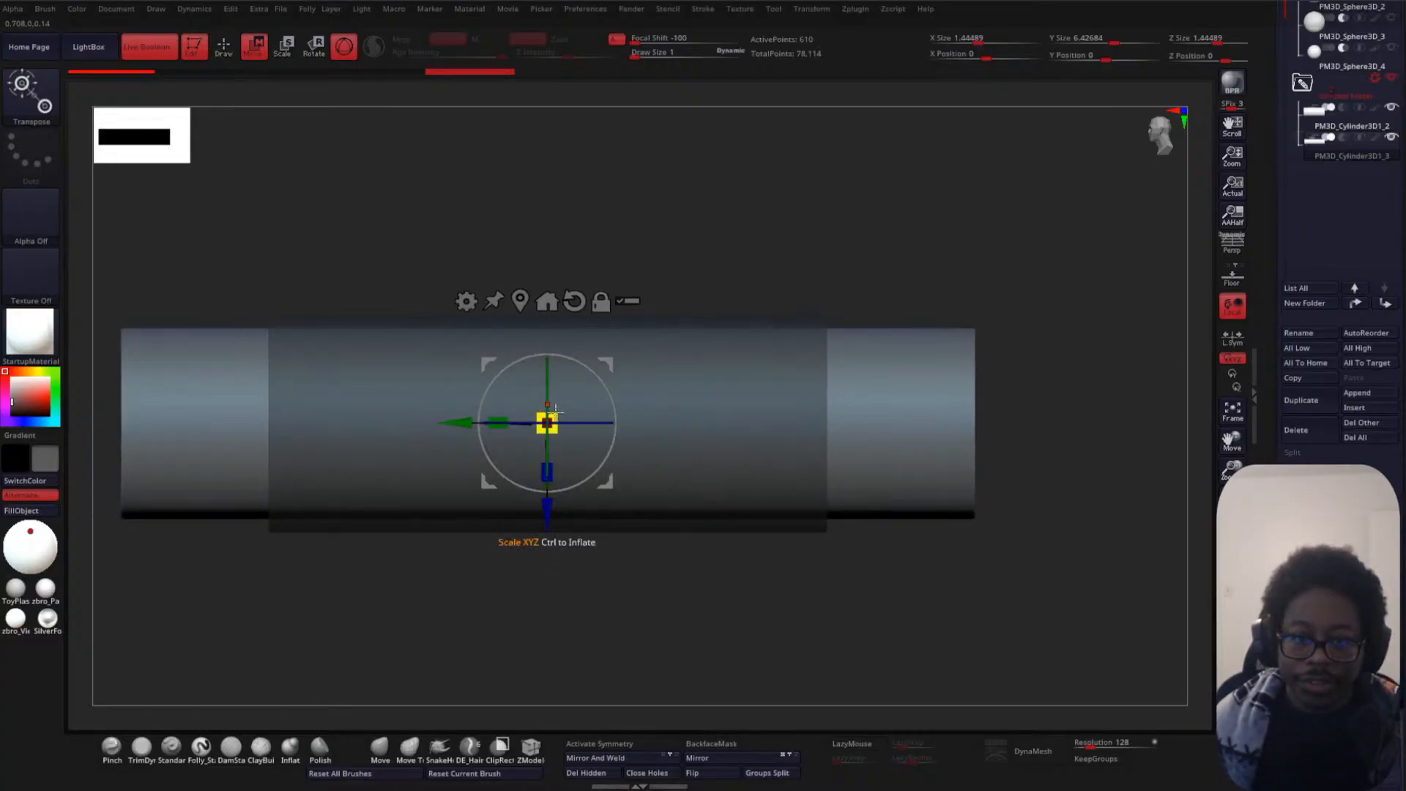
- Scale the inner cylinder down uniformly to a diameter of about 1.28 to leave a thicker tube wall
mouse_move(555, 412)
mouse_down()
mouse_move(534, 442)
mouse_move(545, 427)
mouse_up()
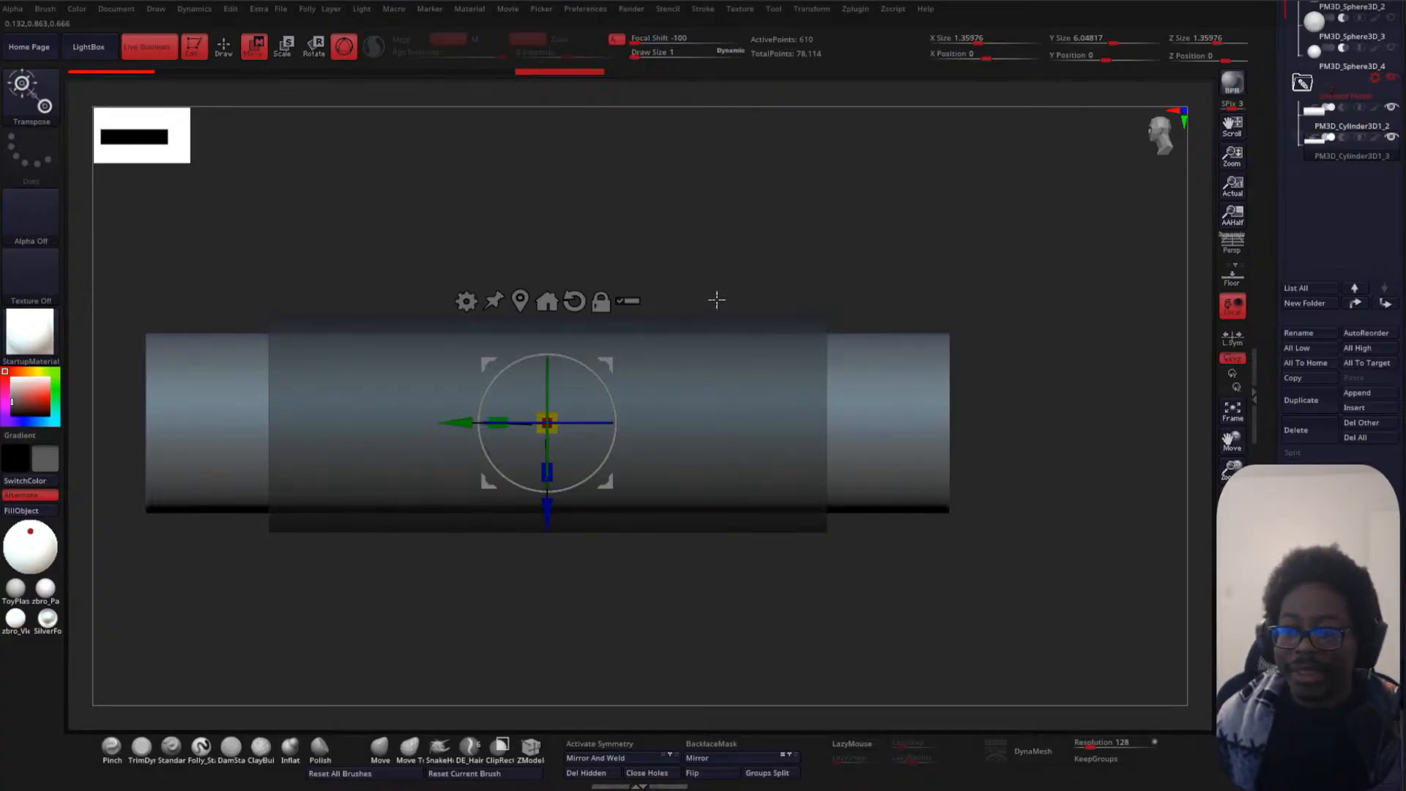
drag(716, 300, 813, 342)
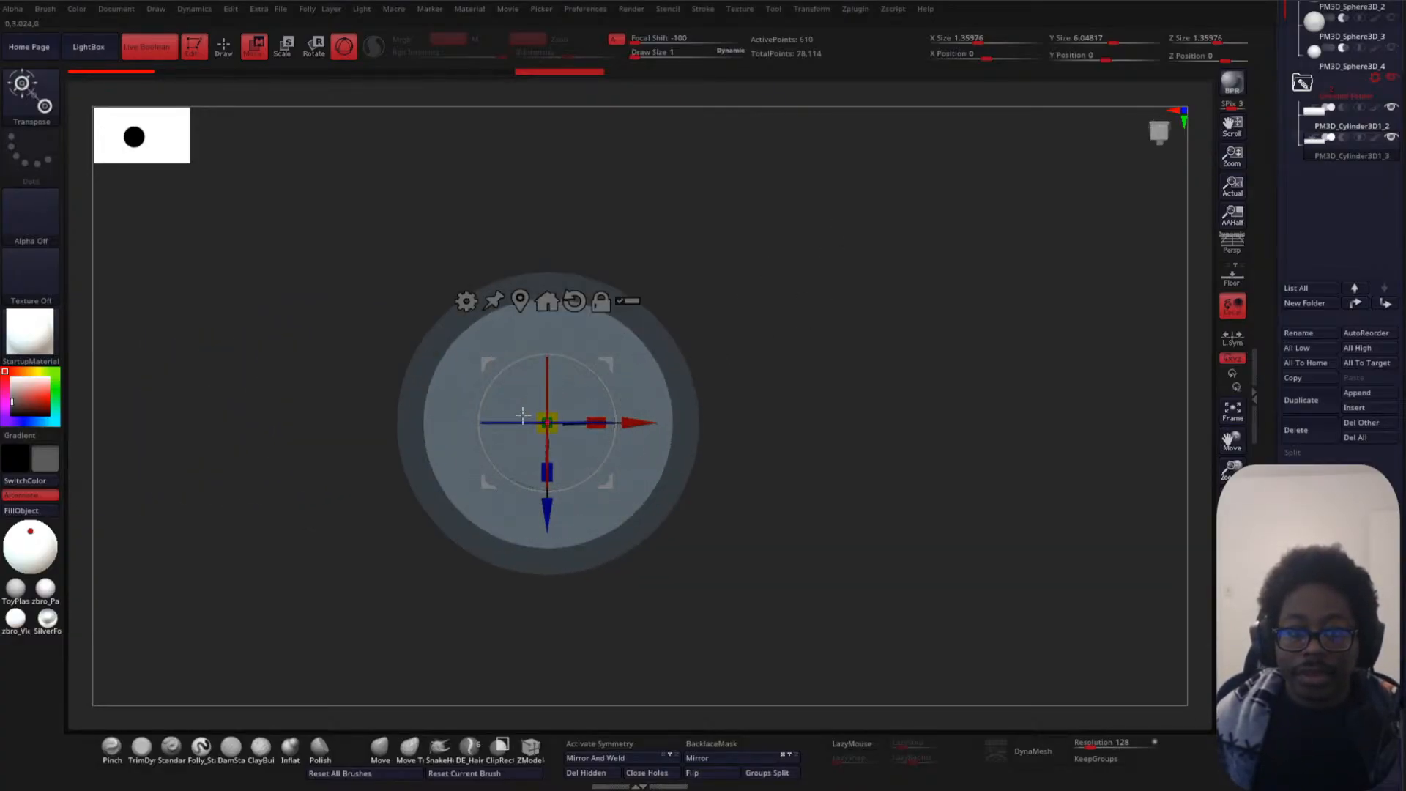
drag(548, 422, 542, 429)
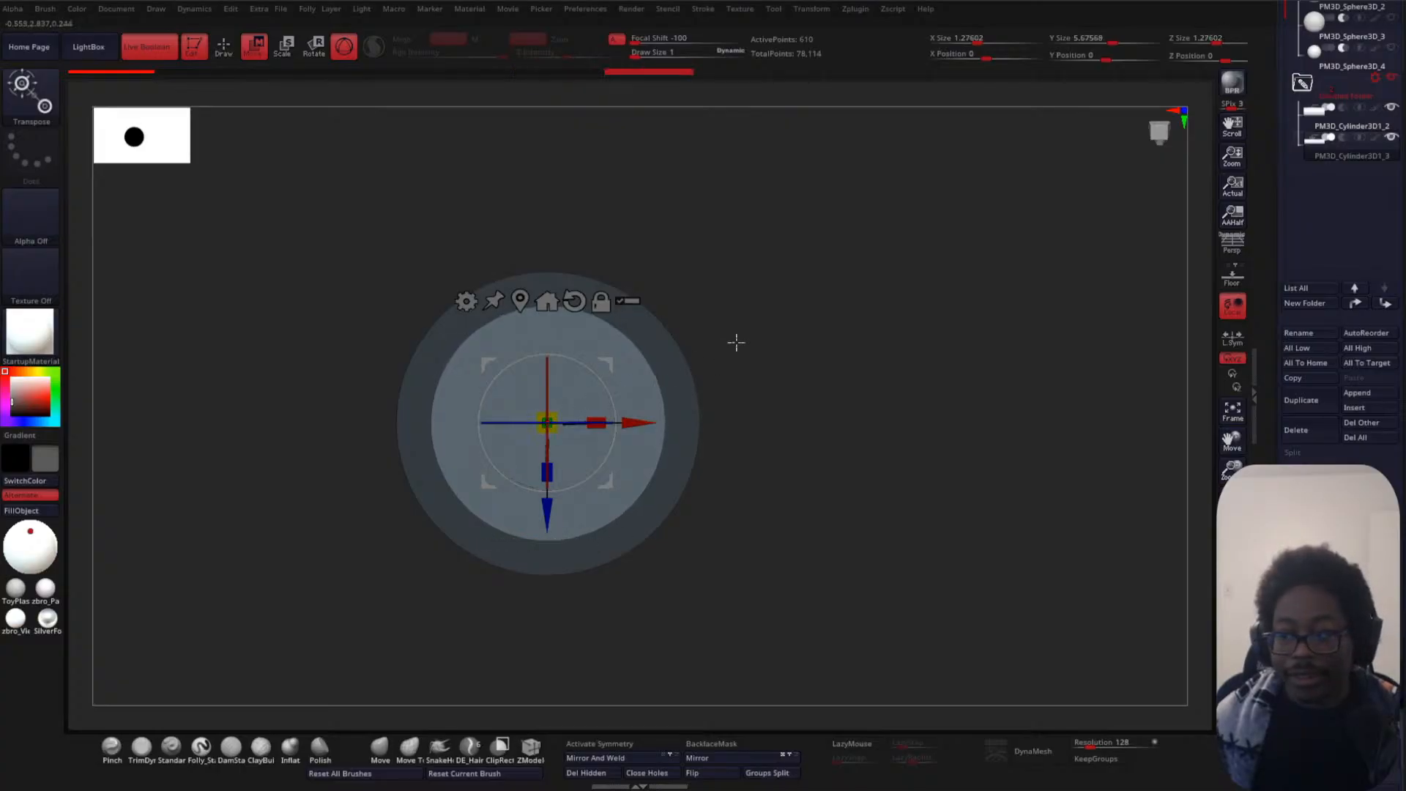
drag(886, 357, 820, 484)
alt+drag(993, 358, 931, 289)
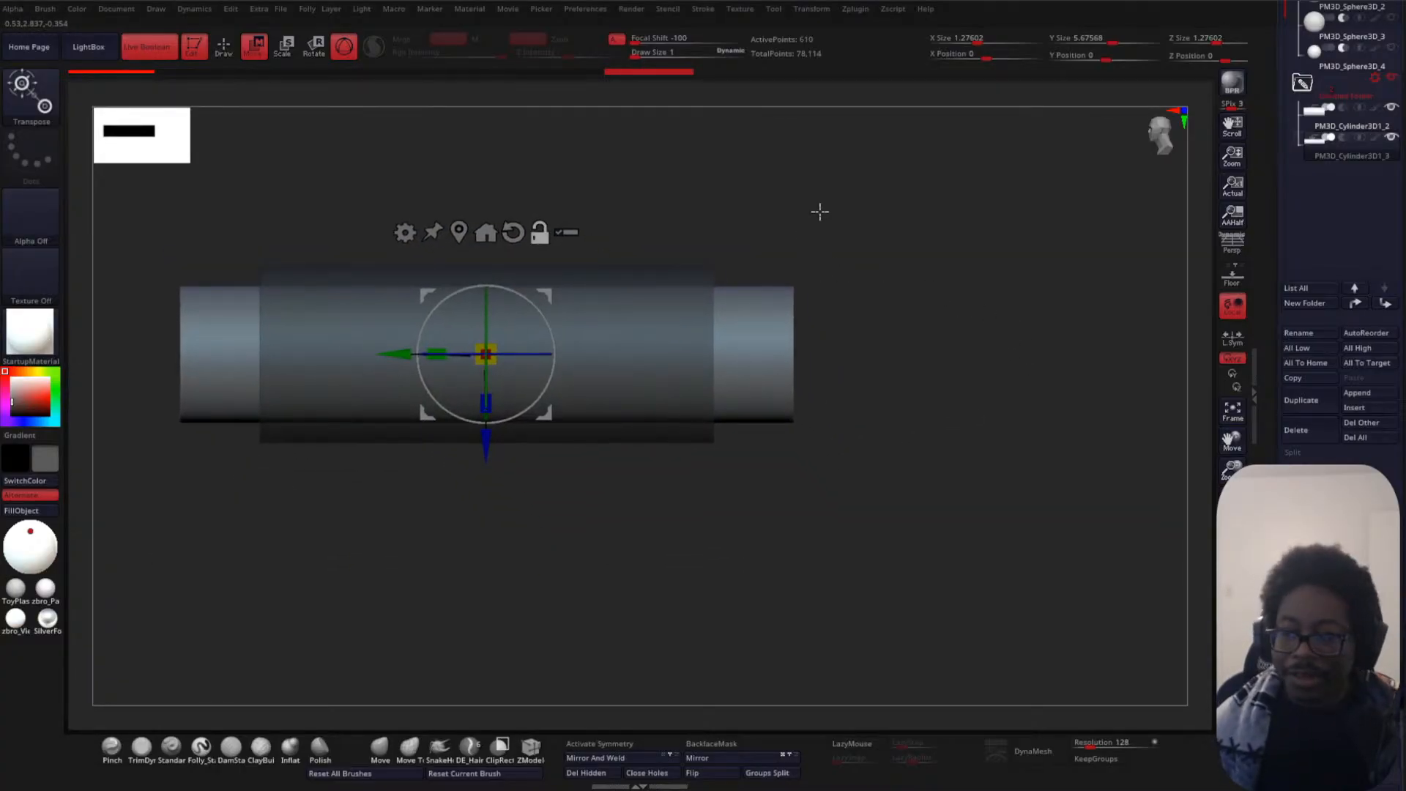
- Set the inner cylinder to subtract and run Boolean Folder to produce a single bored-out tube
alt+drag(911, 349, 821, 293)
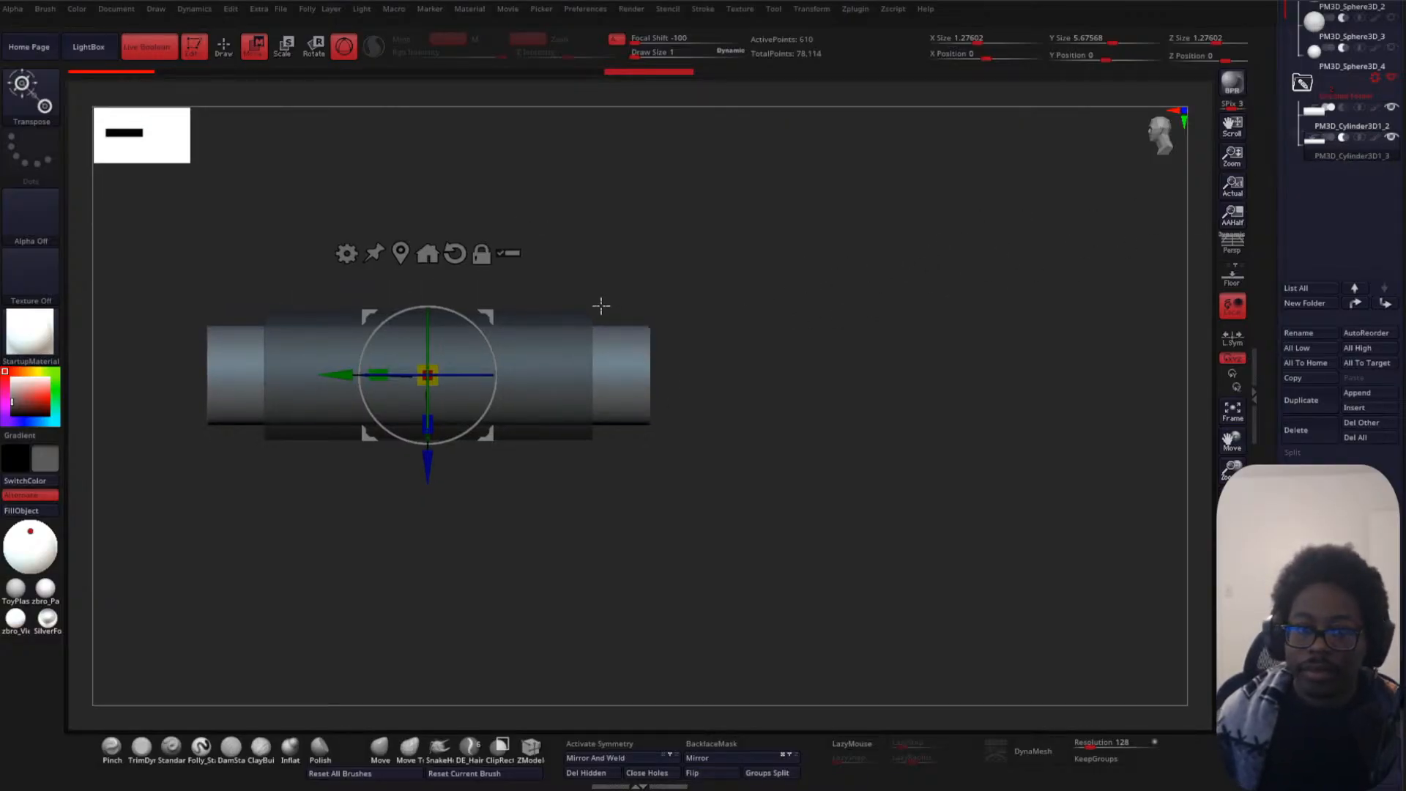
drag(806, 356, 734, 355)
drag(736, 407, 840, 370)
click(1375, 78)
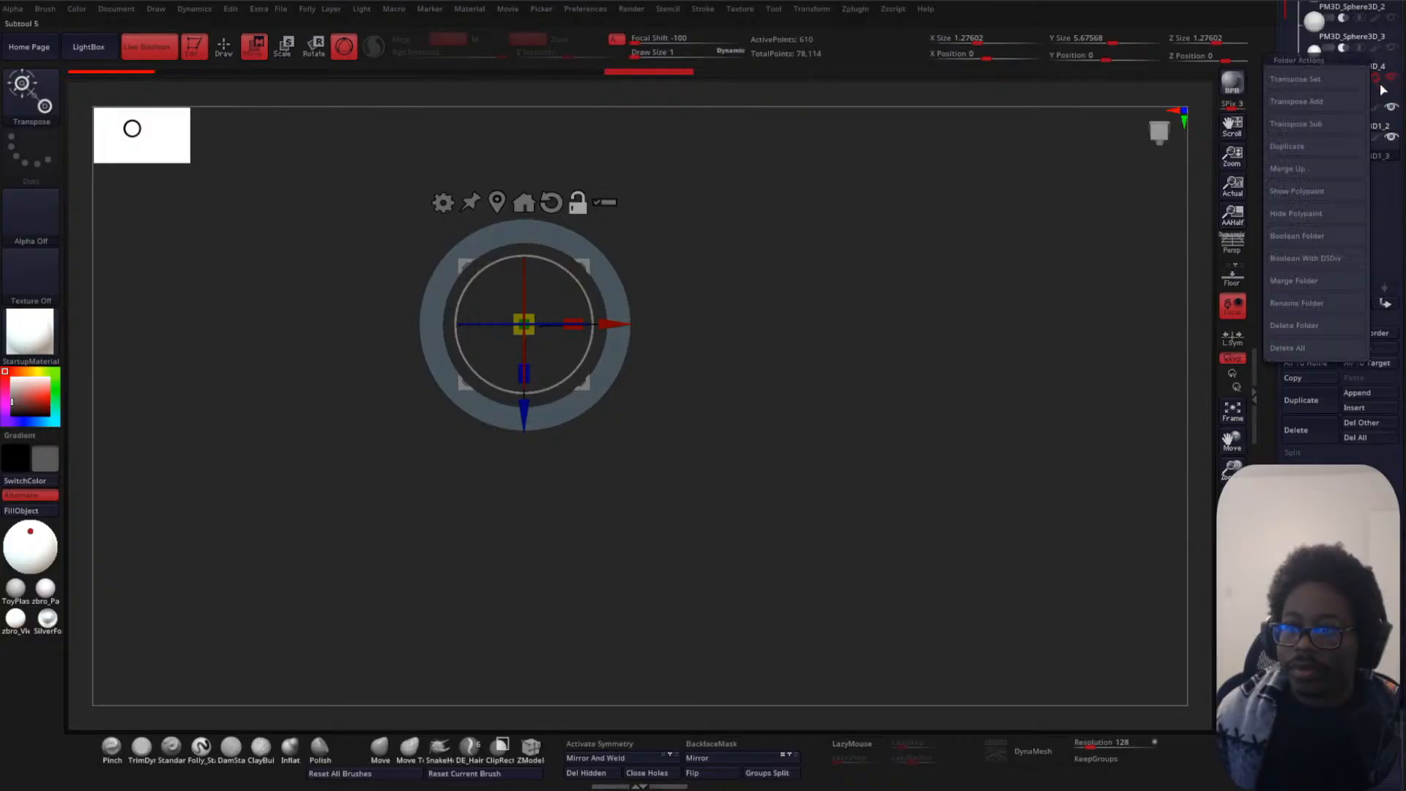
click(1300, 237)
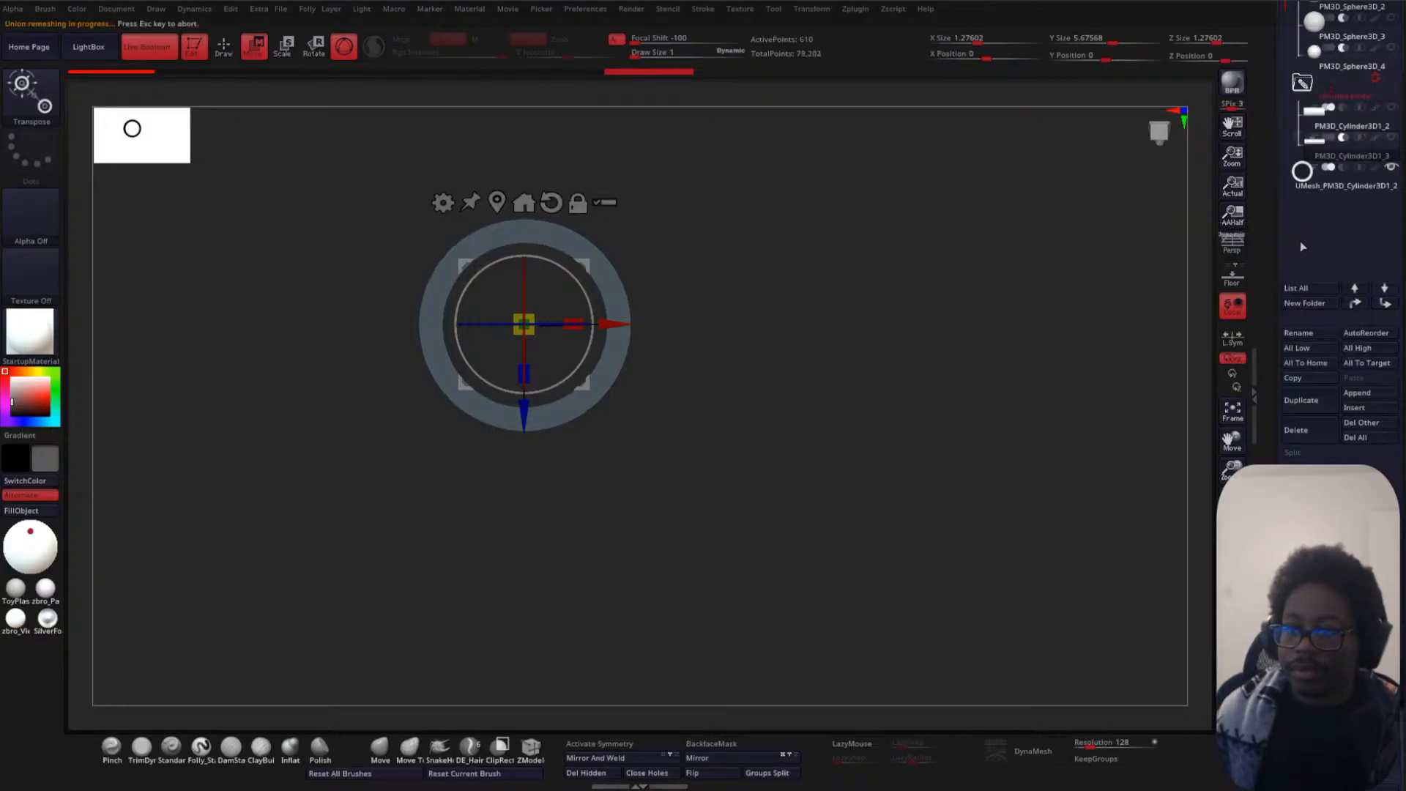
- Delete the source cylinders' folder together with all its subtools, keeping the boolean tube
click(1375, 79)
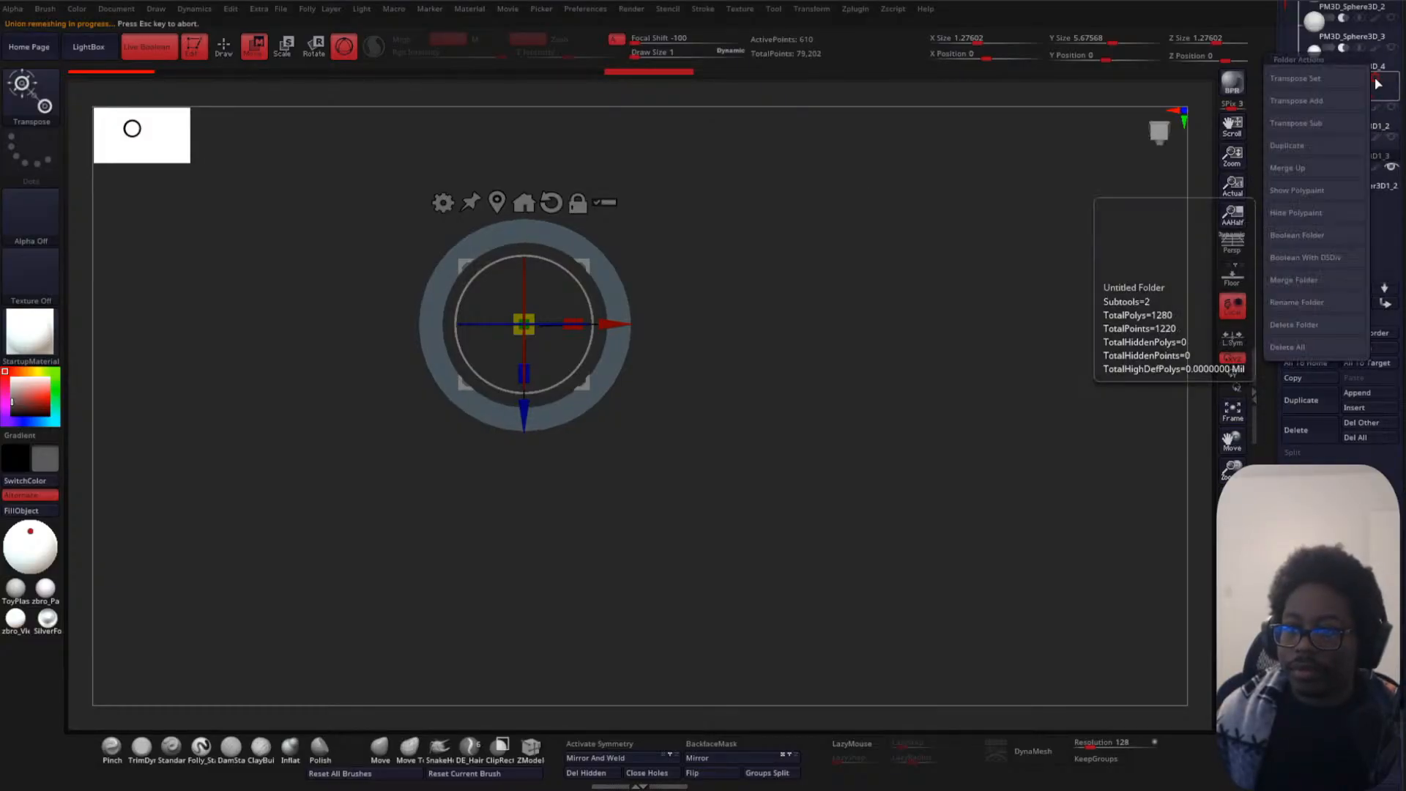
click(1304, 347)
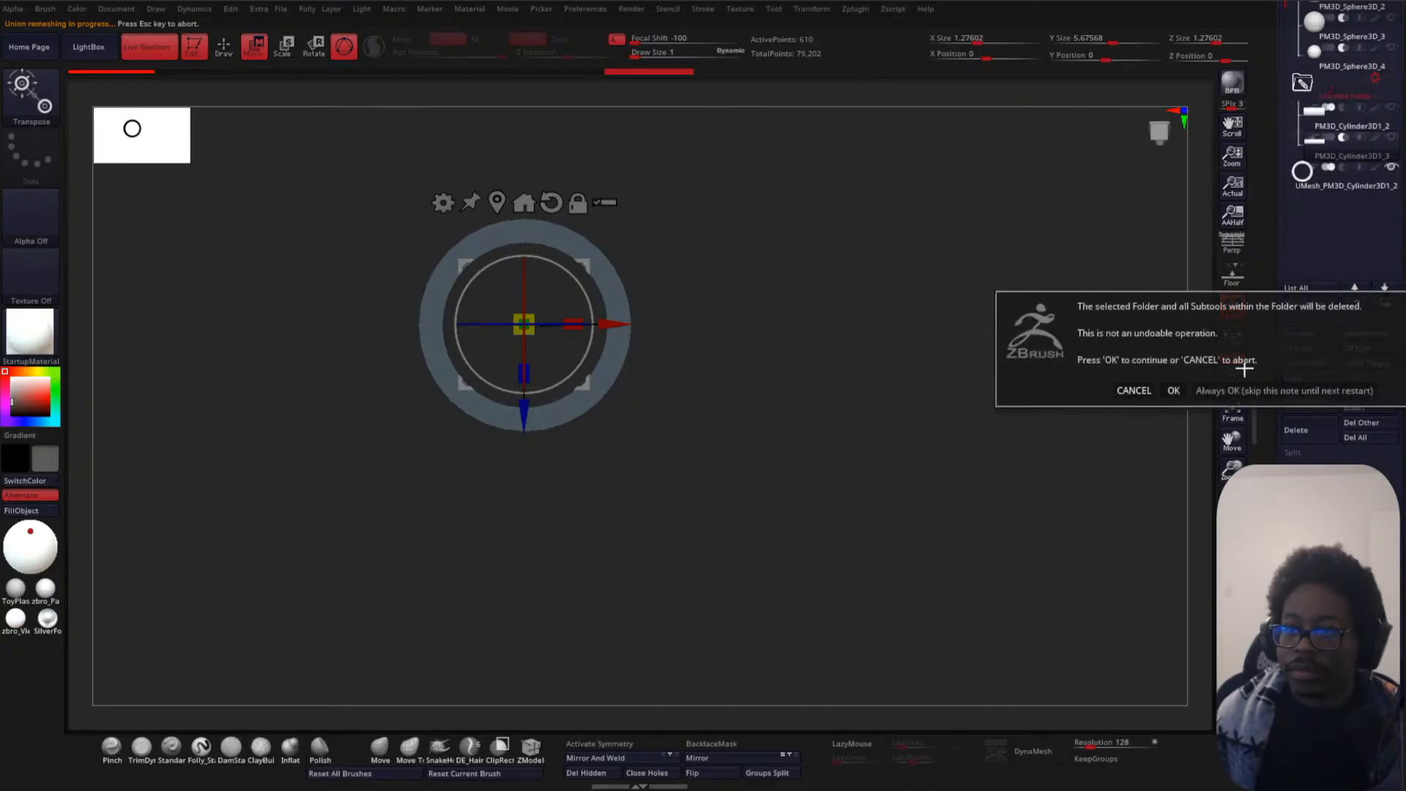
click(1177, 392)
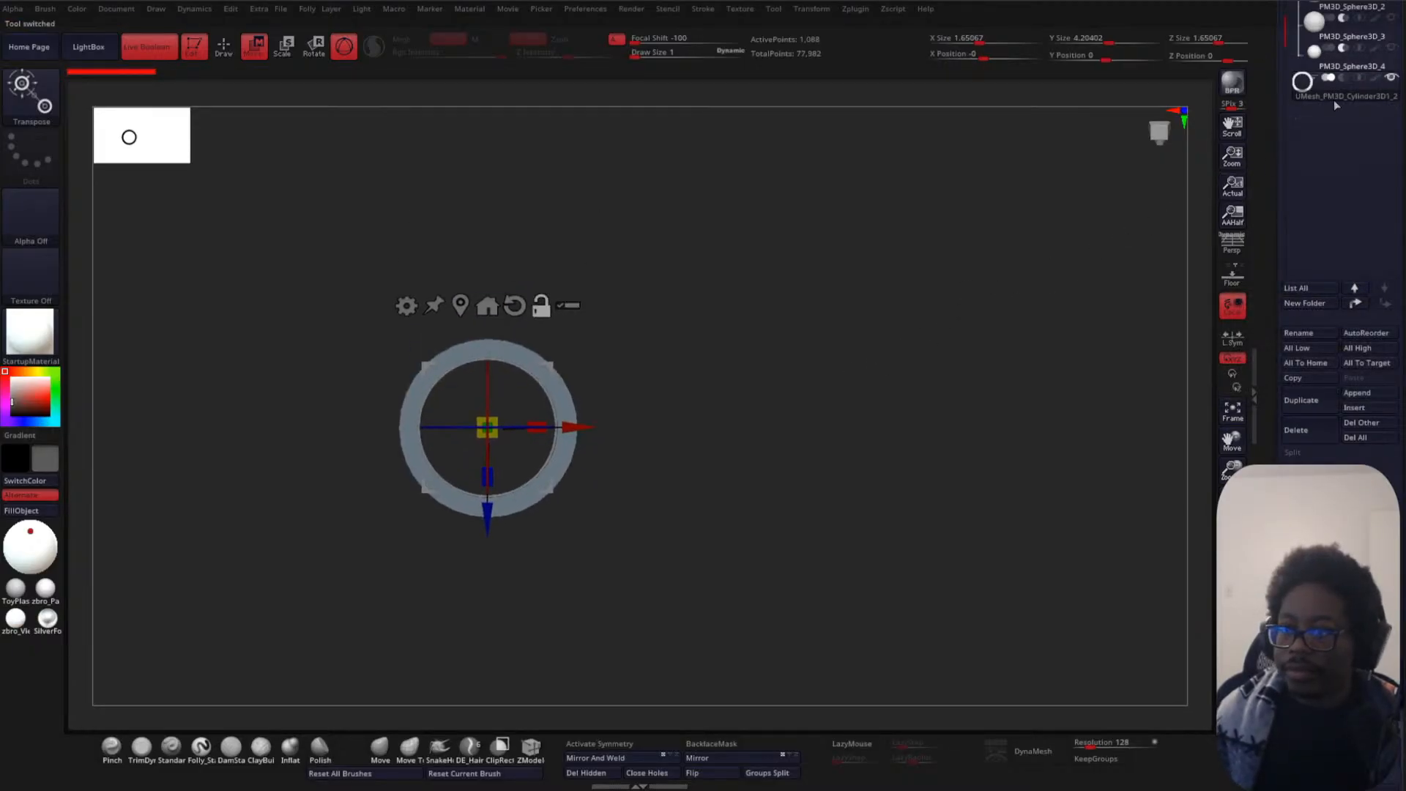
- Move the boolean tube subtool into the spheres' folder and show that folder's contents
drag(1333, 100, 1325, 423)
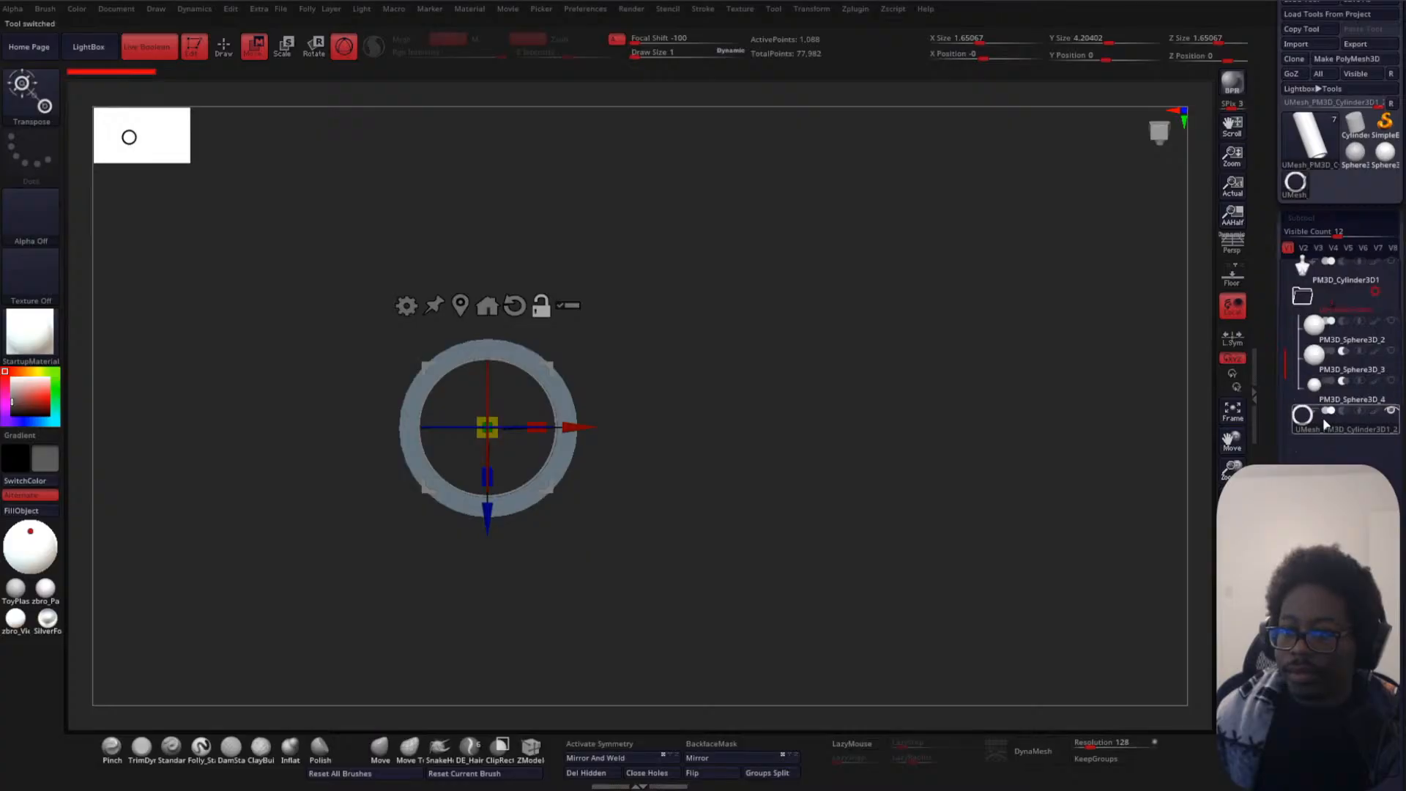
click(1317, 433)
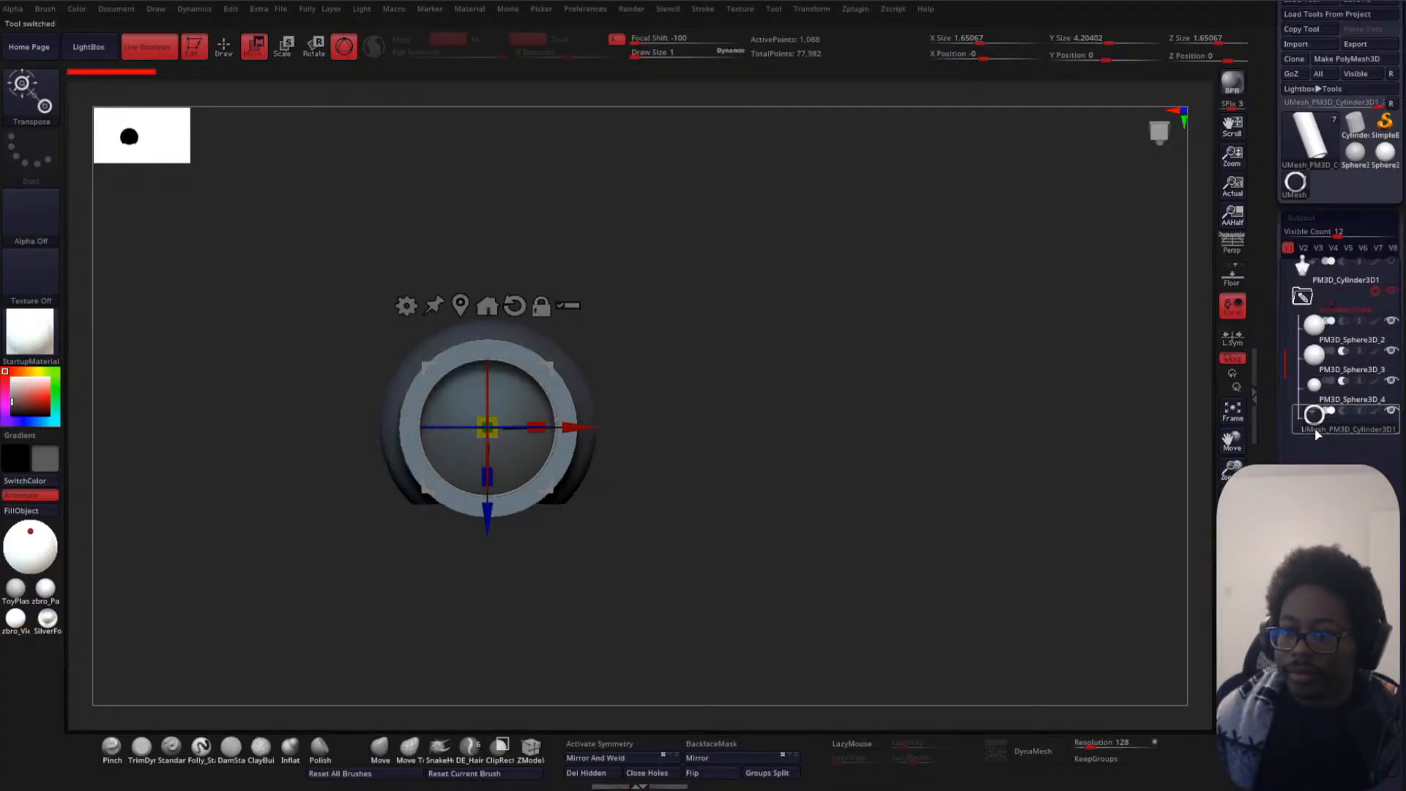
- Subdivide the boolean tube three times to smooth its faceted surface
mouse_move(860, 348)
mouse_down()
mouse_move(810, 402)
mouse_move(847, 330)
mouse_move(808, 289)
mouse_move(838, 410)
mouse_up()
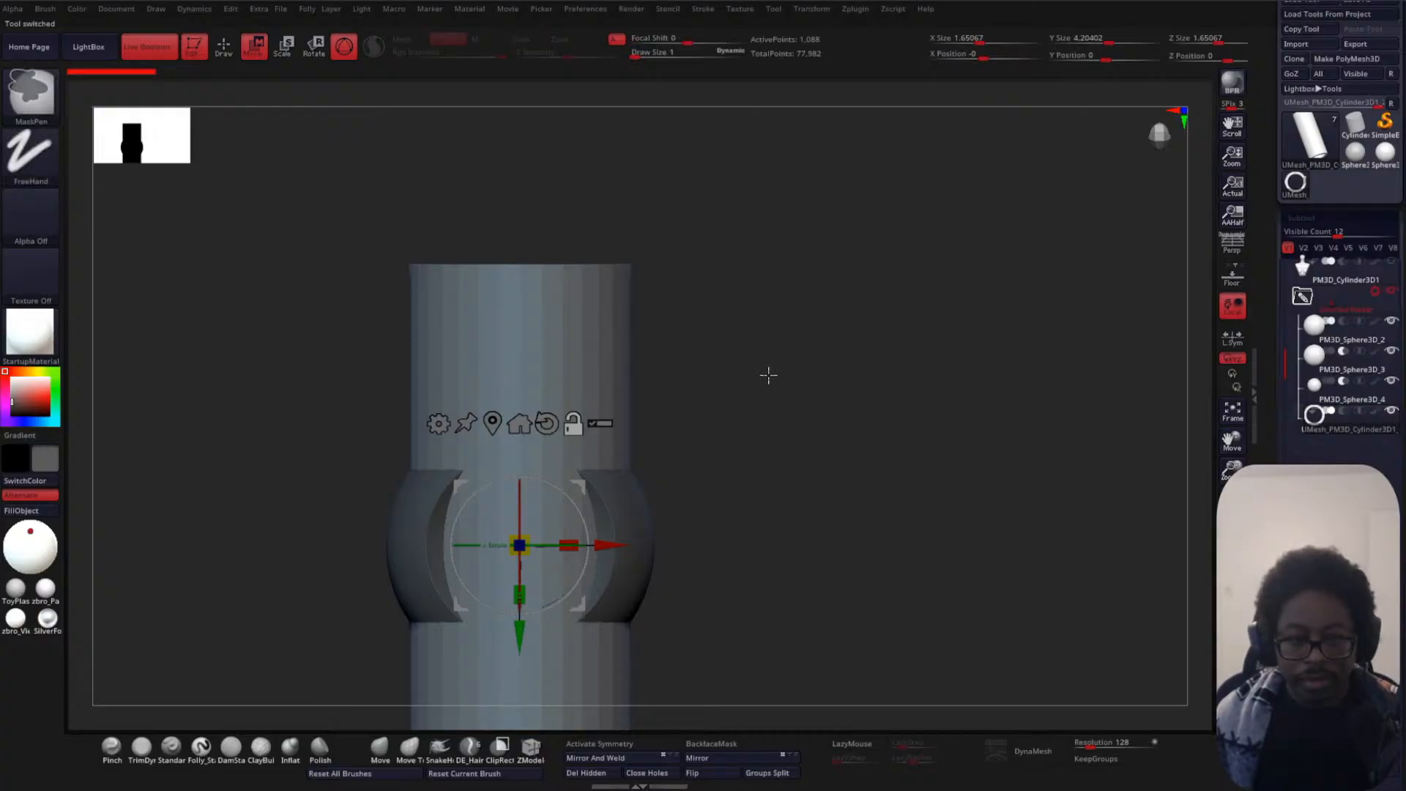
key(ctrl+d)
key(ctrl+d)
key(ctrl+d)
- Rotate the tube 90 degrees so its length runs along Z, in line with the sphere's recess
alt+drag(762, 397, 728, 323)
drag(559, 392, 565, 495)
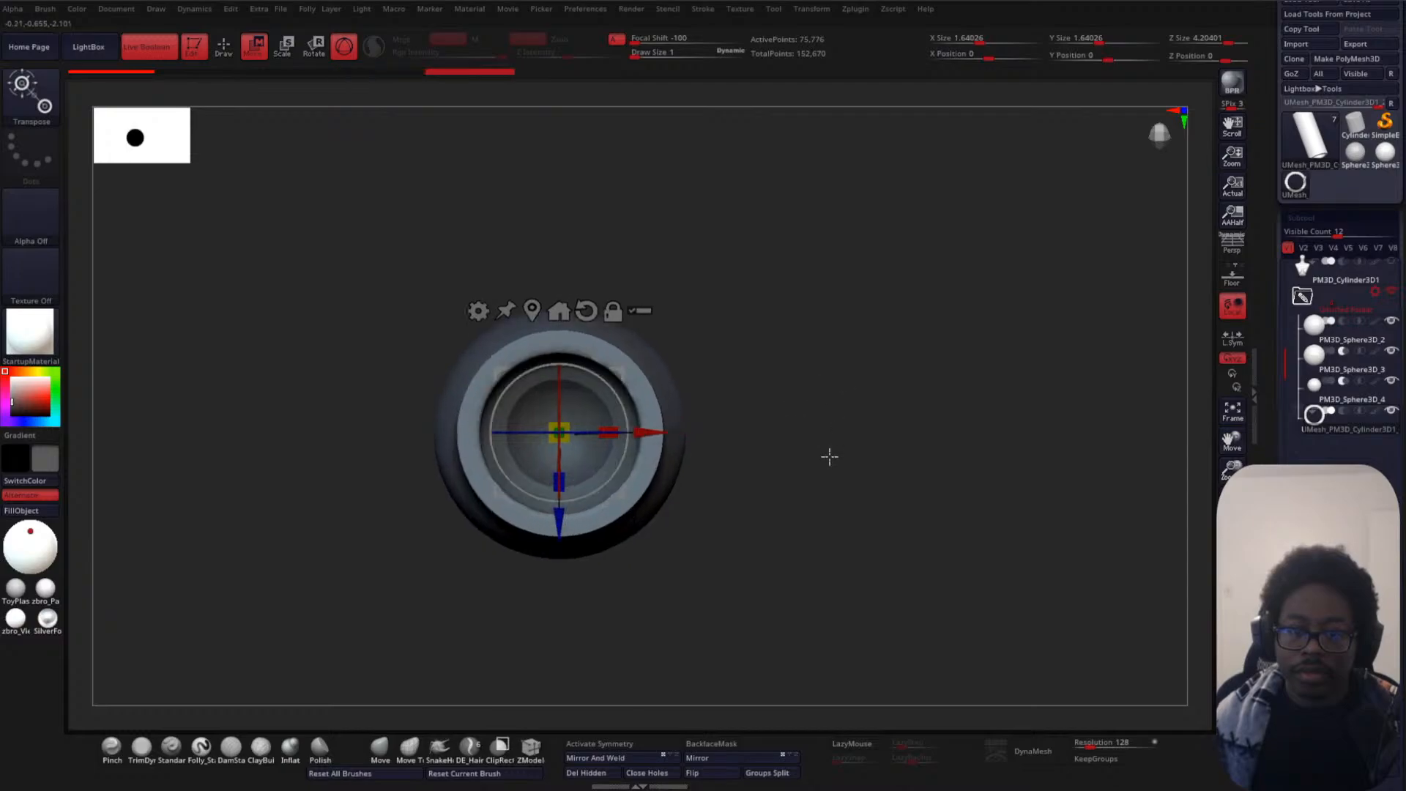
mouse_move(829, 455)
mouse_down()
mouse_move(901, 471)
mouse_move(945, 383)
mouse_move(916, 383)
mouse_move(911, 333)
mouse_move(910, 376)
mouse_up()
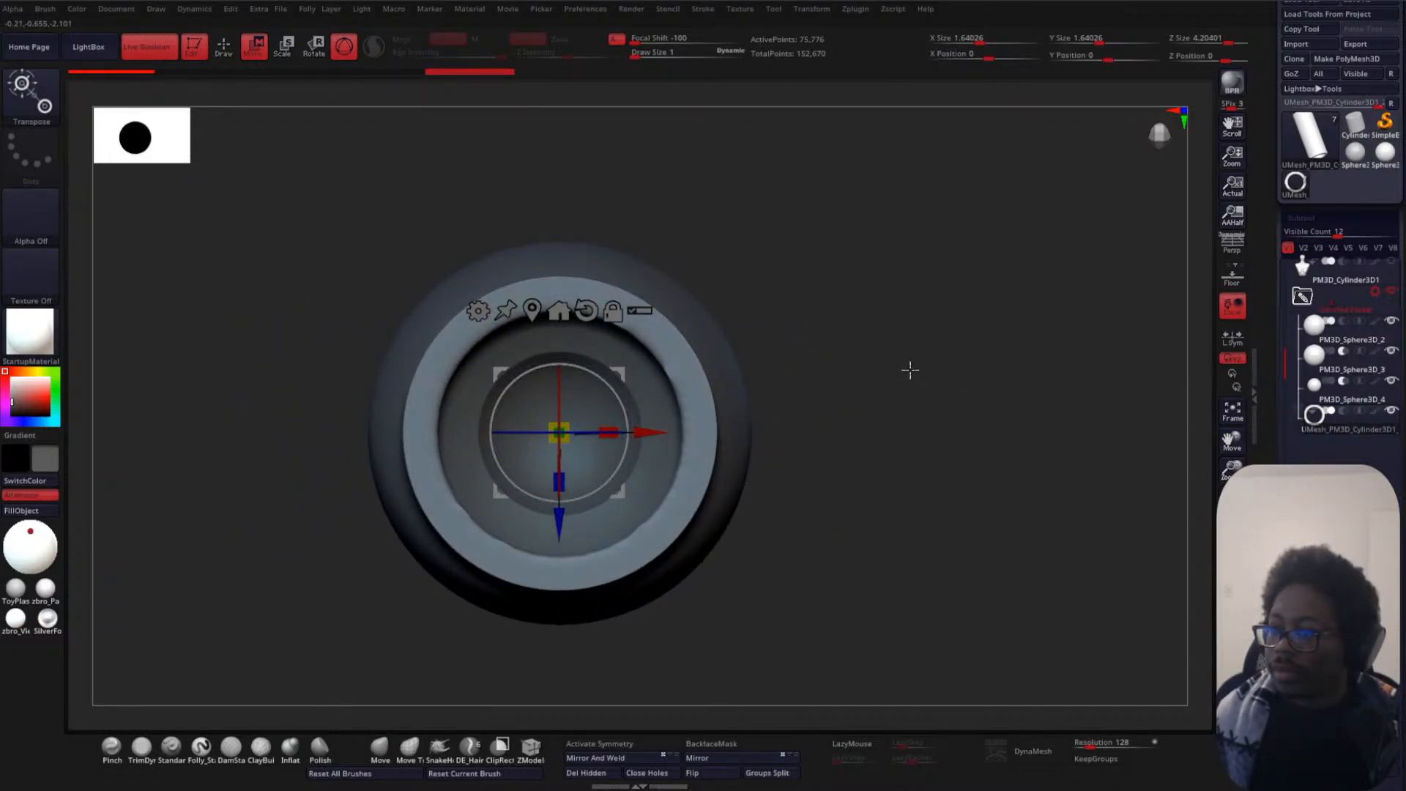
- Scale the tube down uniformly to a diameter of about 1.28 and set it to subtract from the sphere
drag(569, 423, 515, 473)
drag(941, 394, 929, 438)
click(1343, 412)
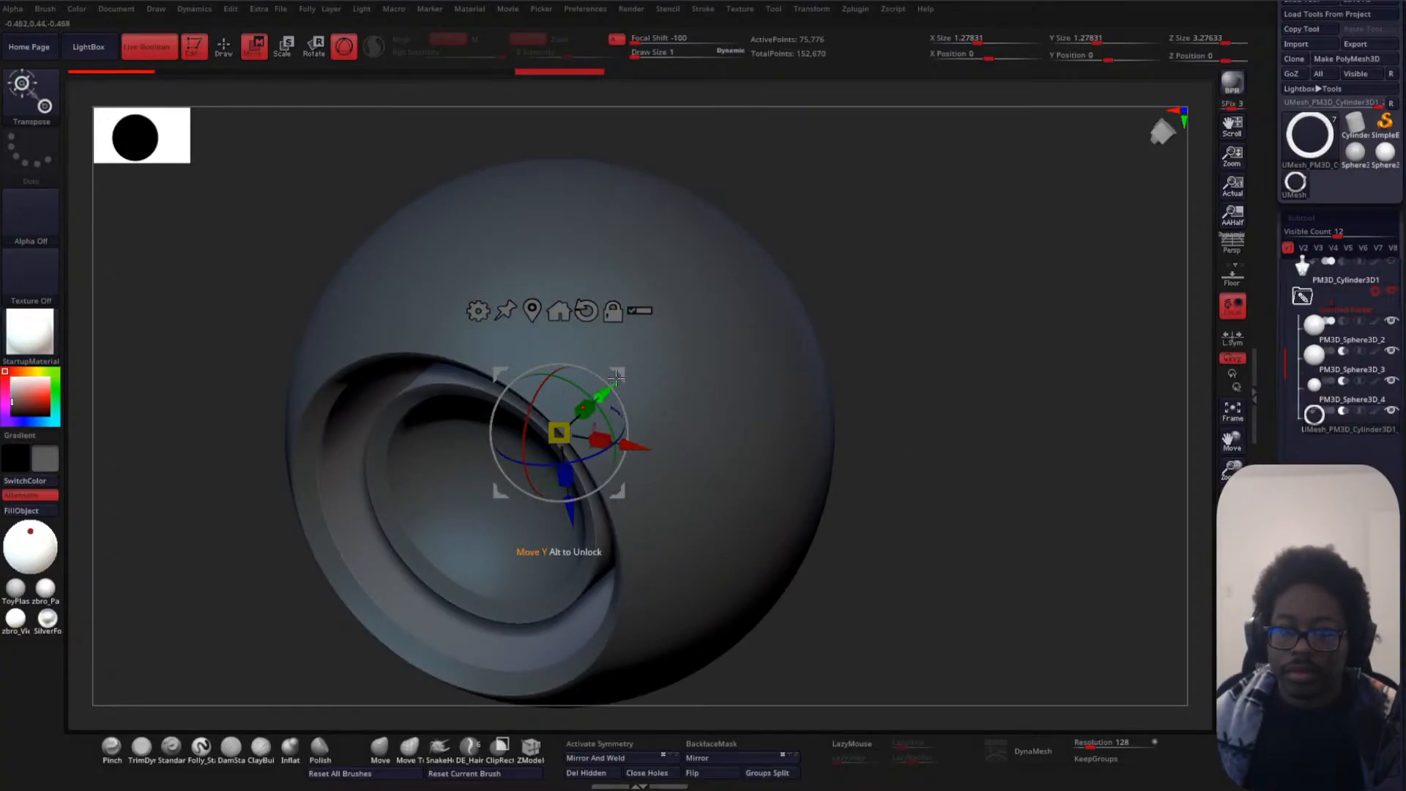
- Try moving the subtractive tube along its axis to a Z position of about -2.12, and undo the move
drag(609, 393, 285, 650)
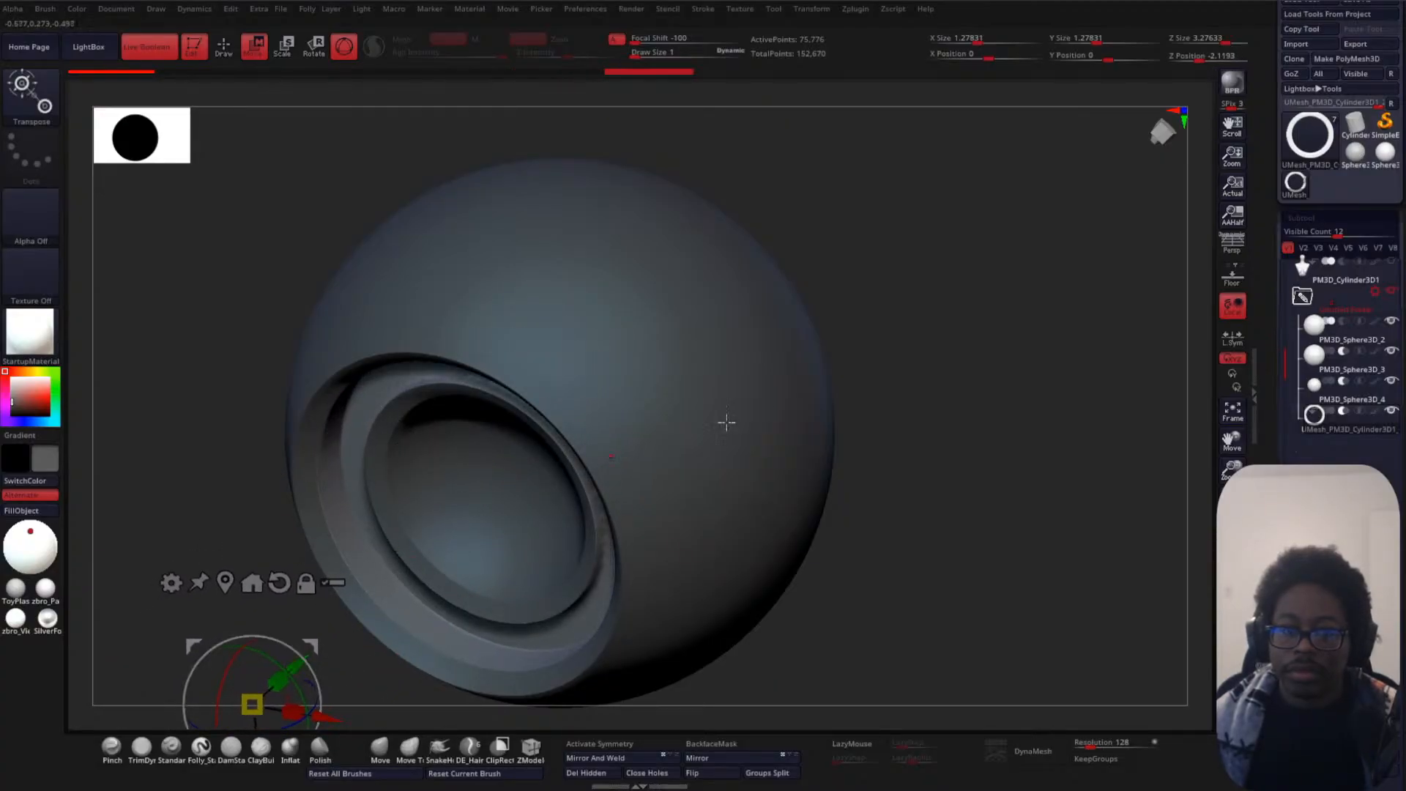
drag(725, 417, 1027, 426)
key(f)
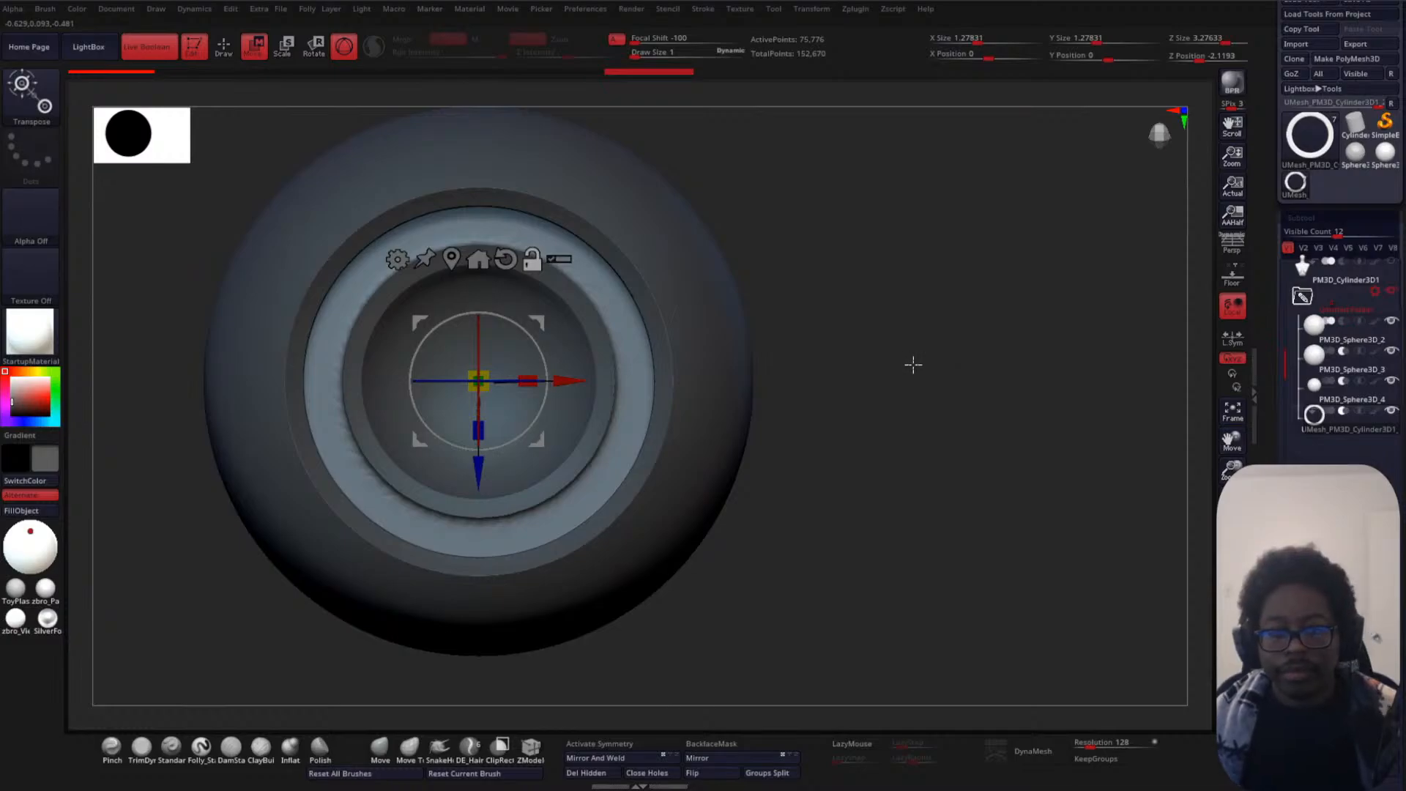
key(ctrl+z)
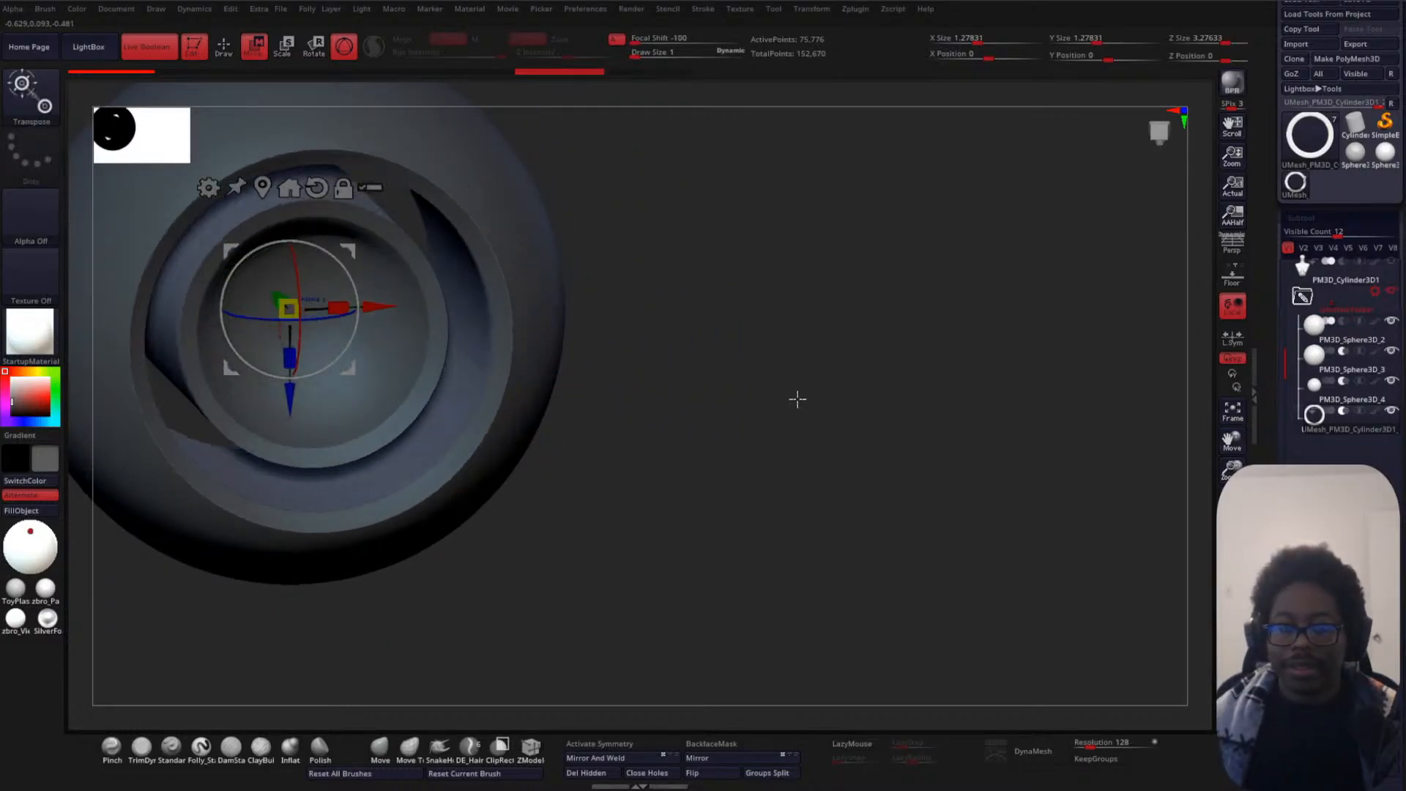
- Take the tube out of the sphere's boolean folder and duplicate it
drag(797, 399, 818, 326)
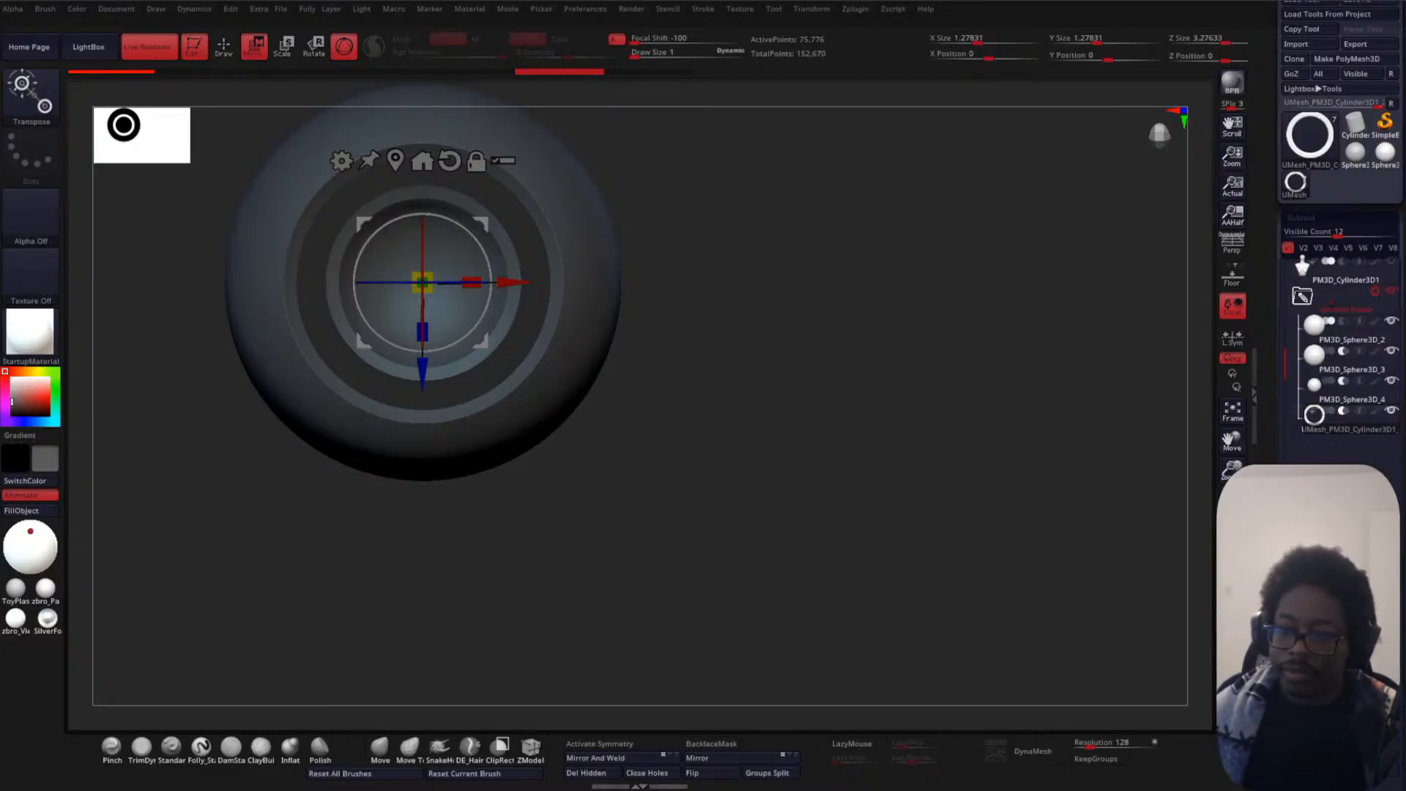
drag(1319, 436, 1322, 453)
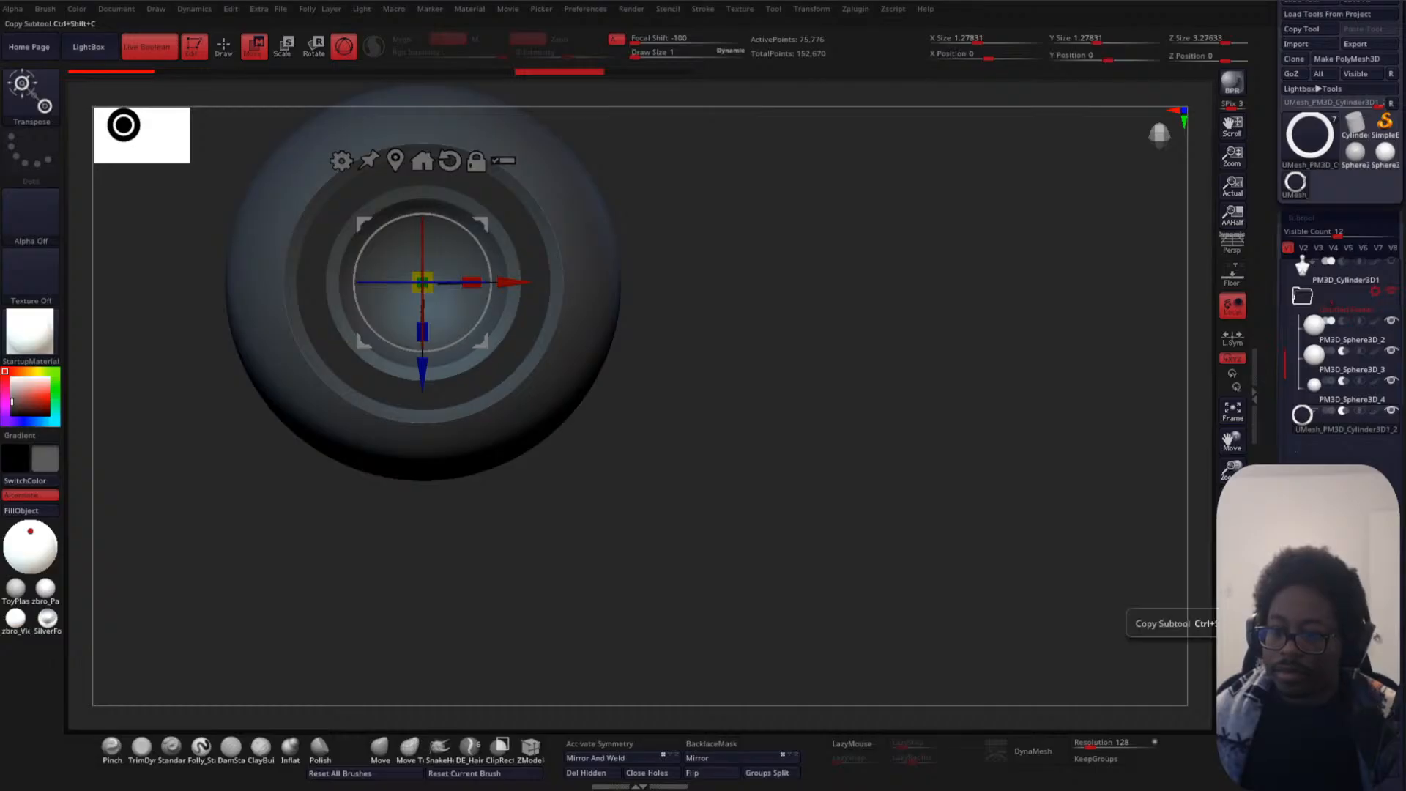
click(1308, 622)
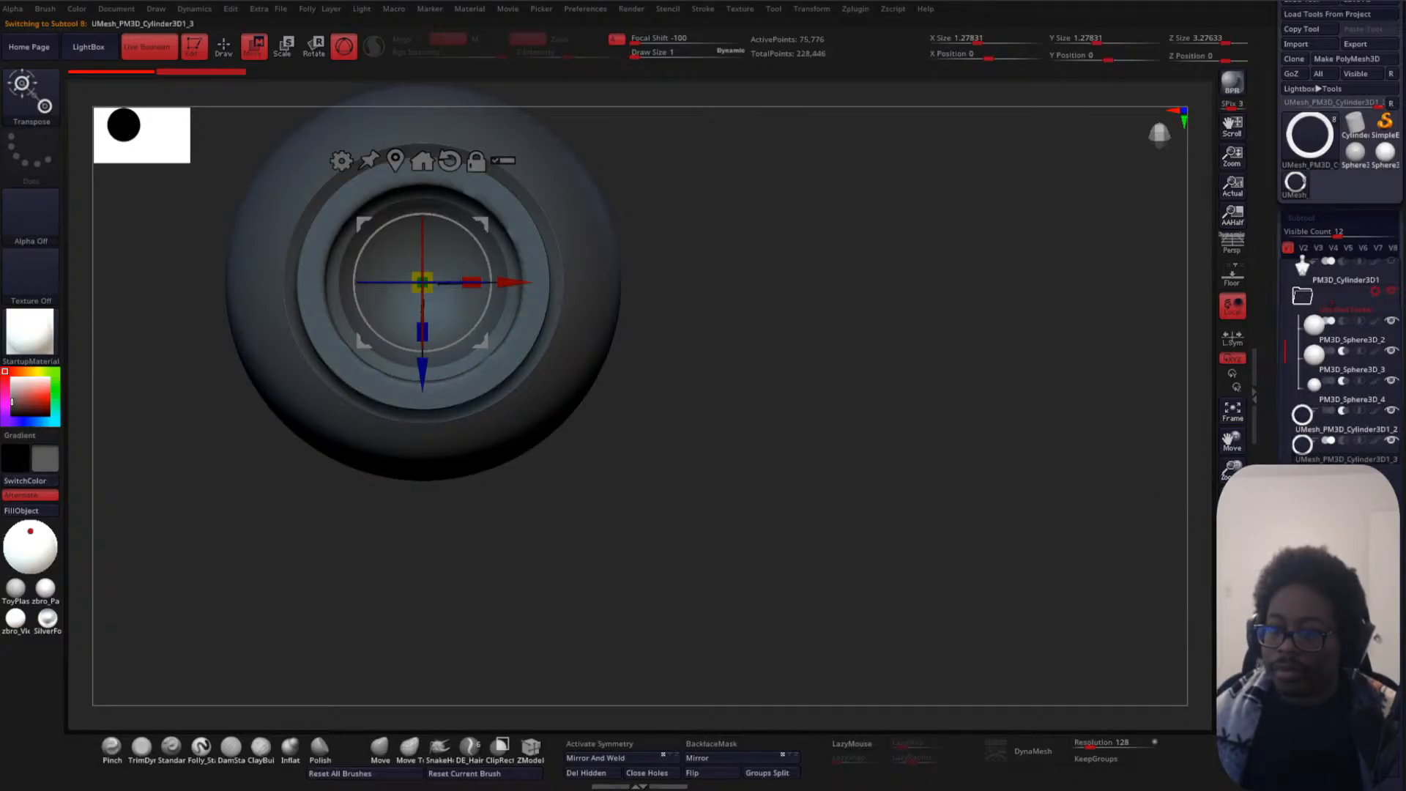
- Group the tube and its duplicate in a new folder titled Untitled Folder
click(1316, 432)
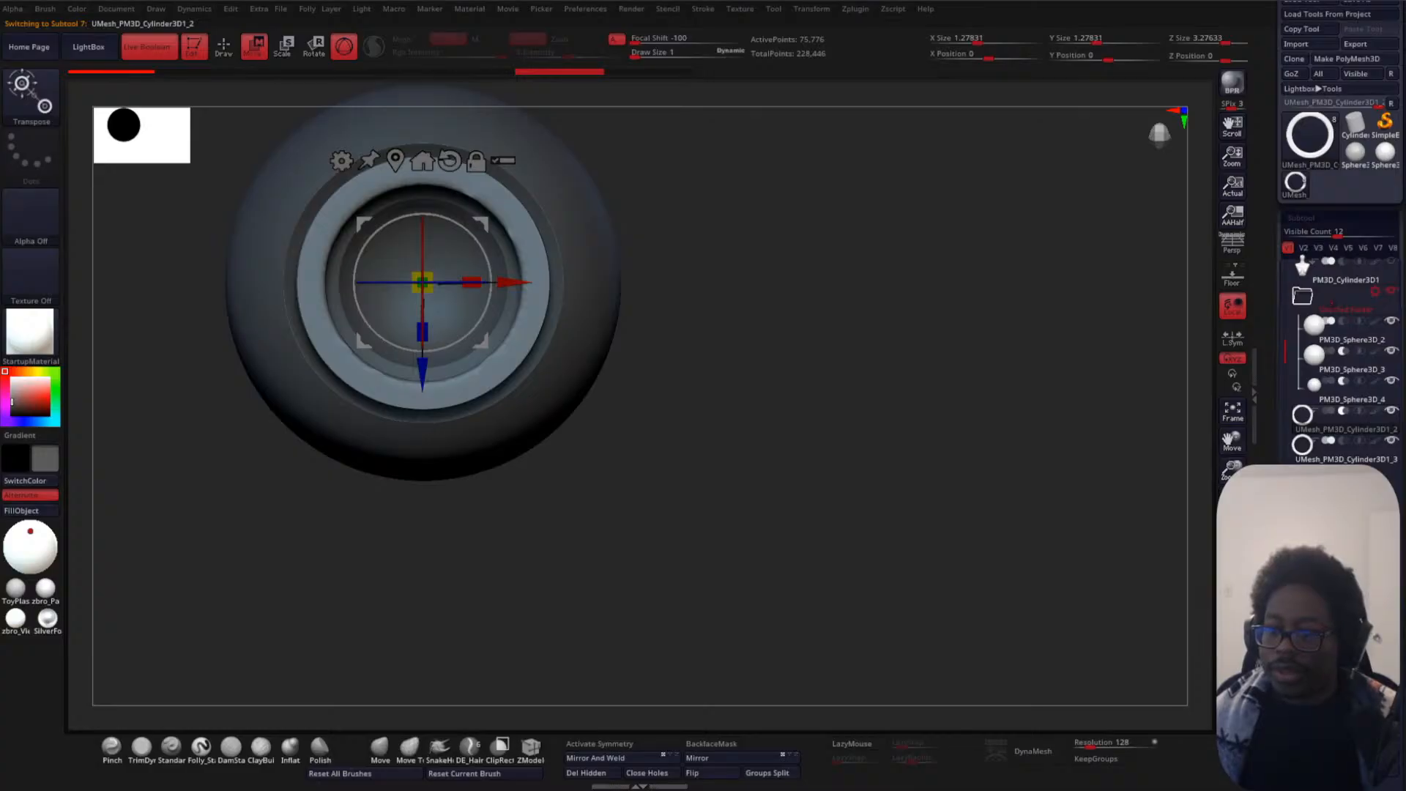
click(1367, 656)
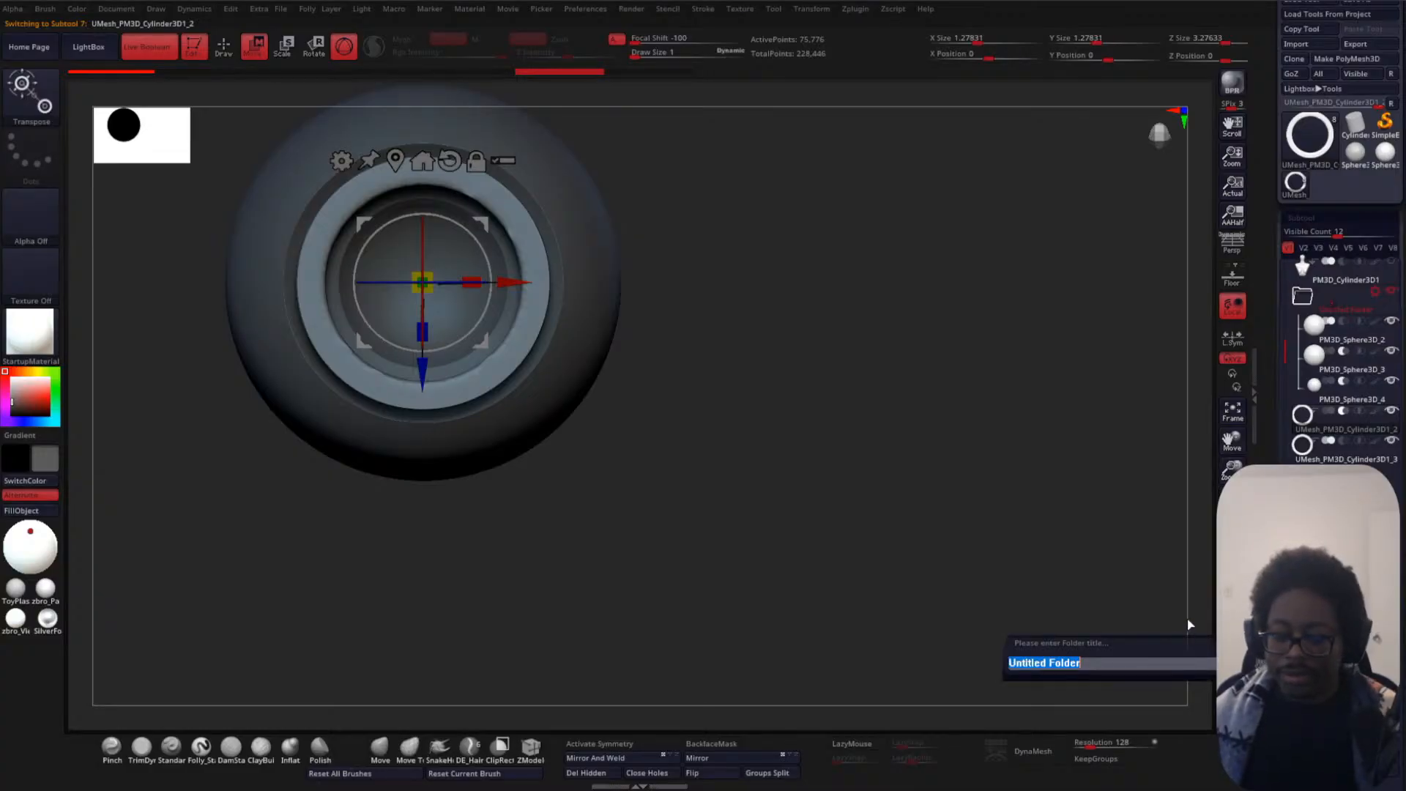
key(Return)
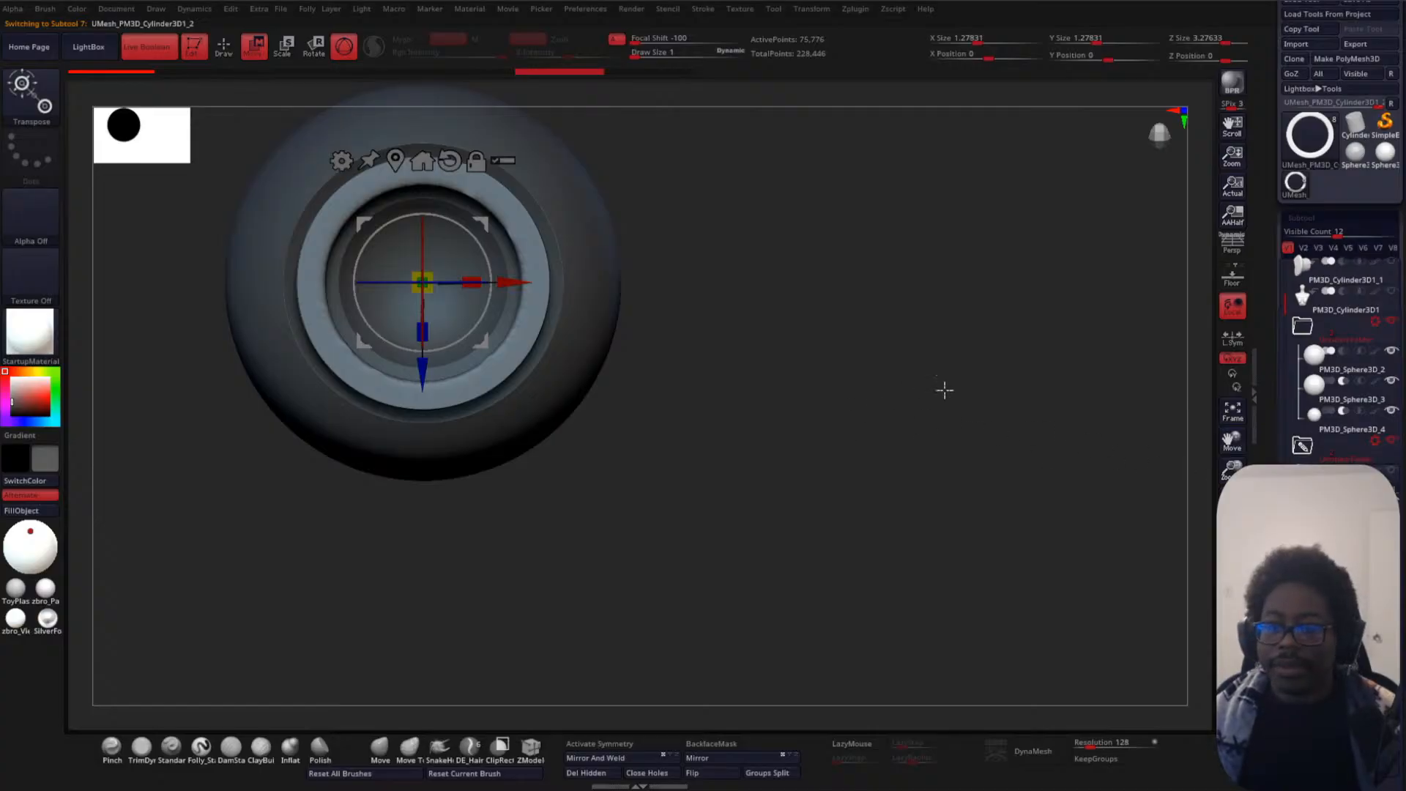
- Select the duplicate tube and scale it up uniformly to a diameter of about 1.45
ctrl+right_drag(822, 376, 829, 337)
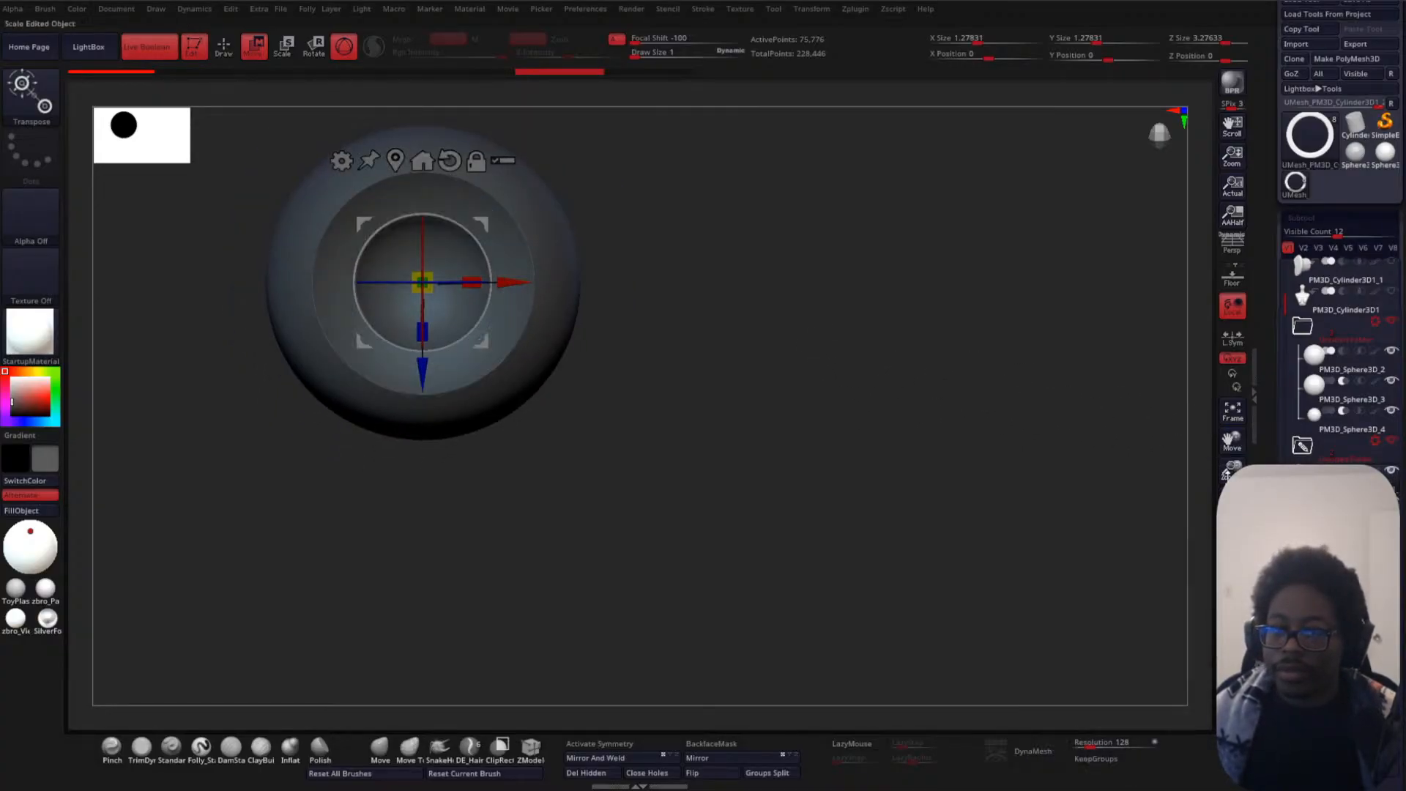
click(1348, 504)
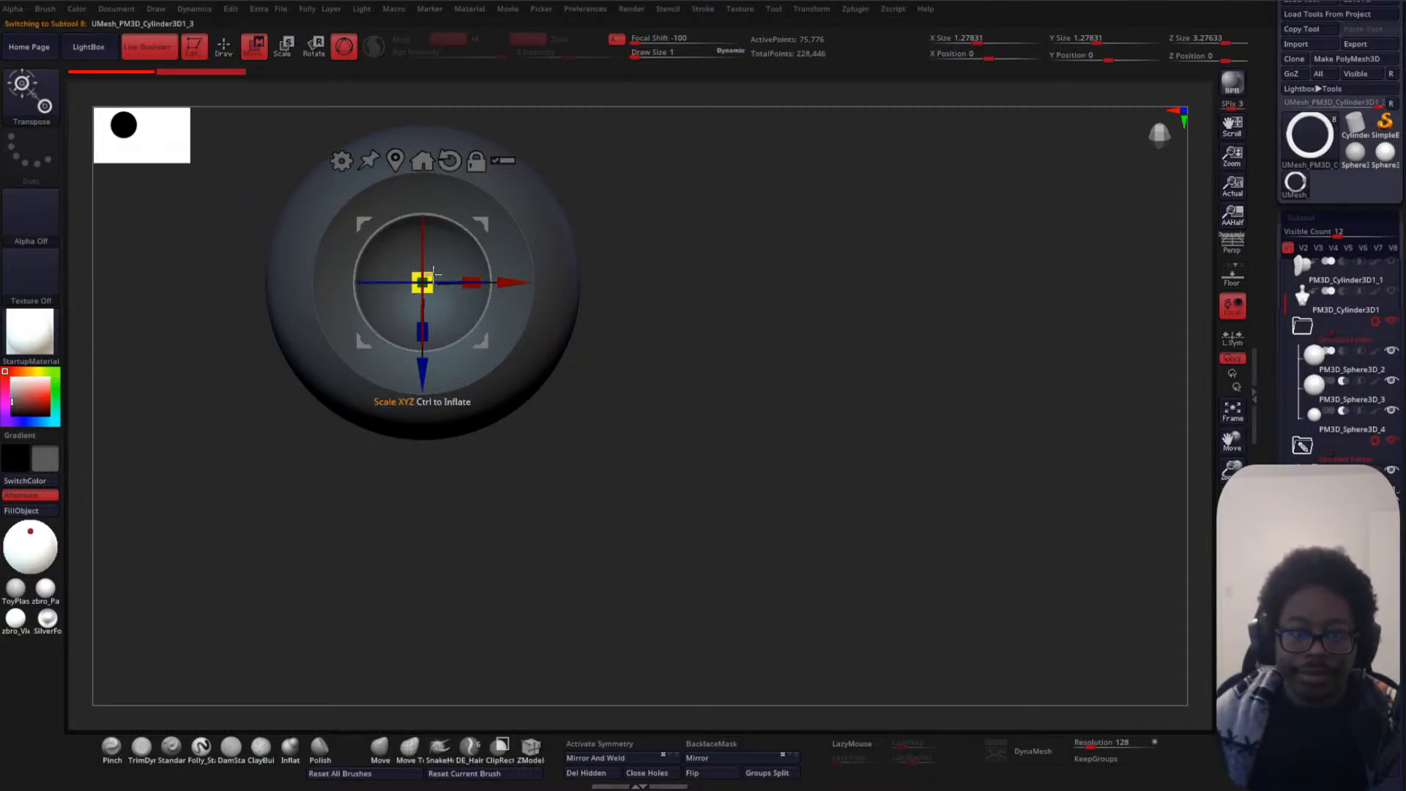
drag(424, 281, 439, 258)
alt+drag(857, 287, 866, 386)
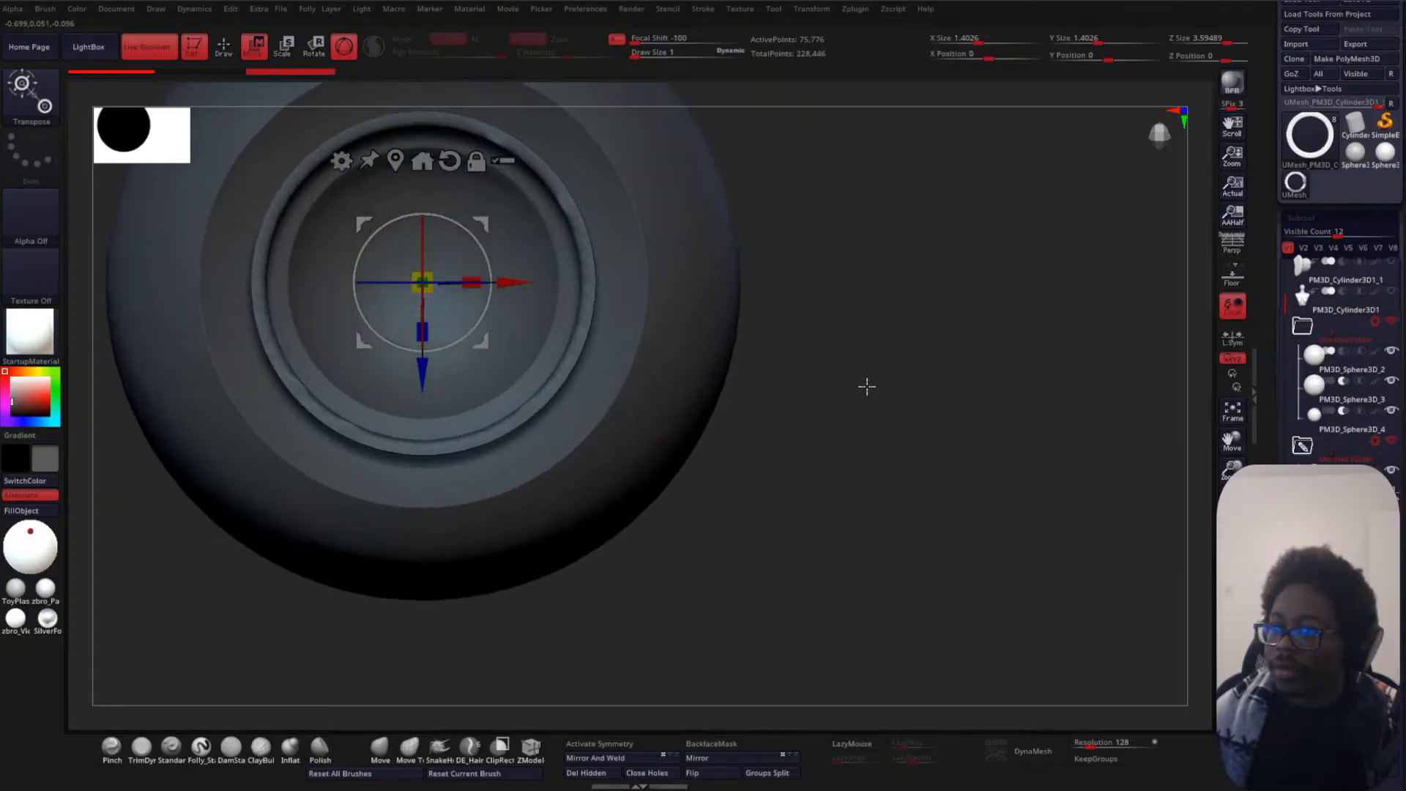
alt+drag(1007, 297, 974, 409)
alt+drag(860, 459, 889, 362)
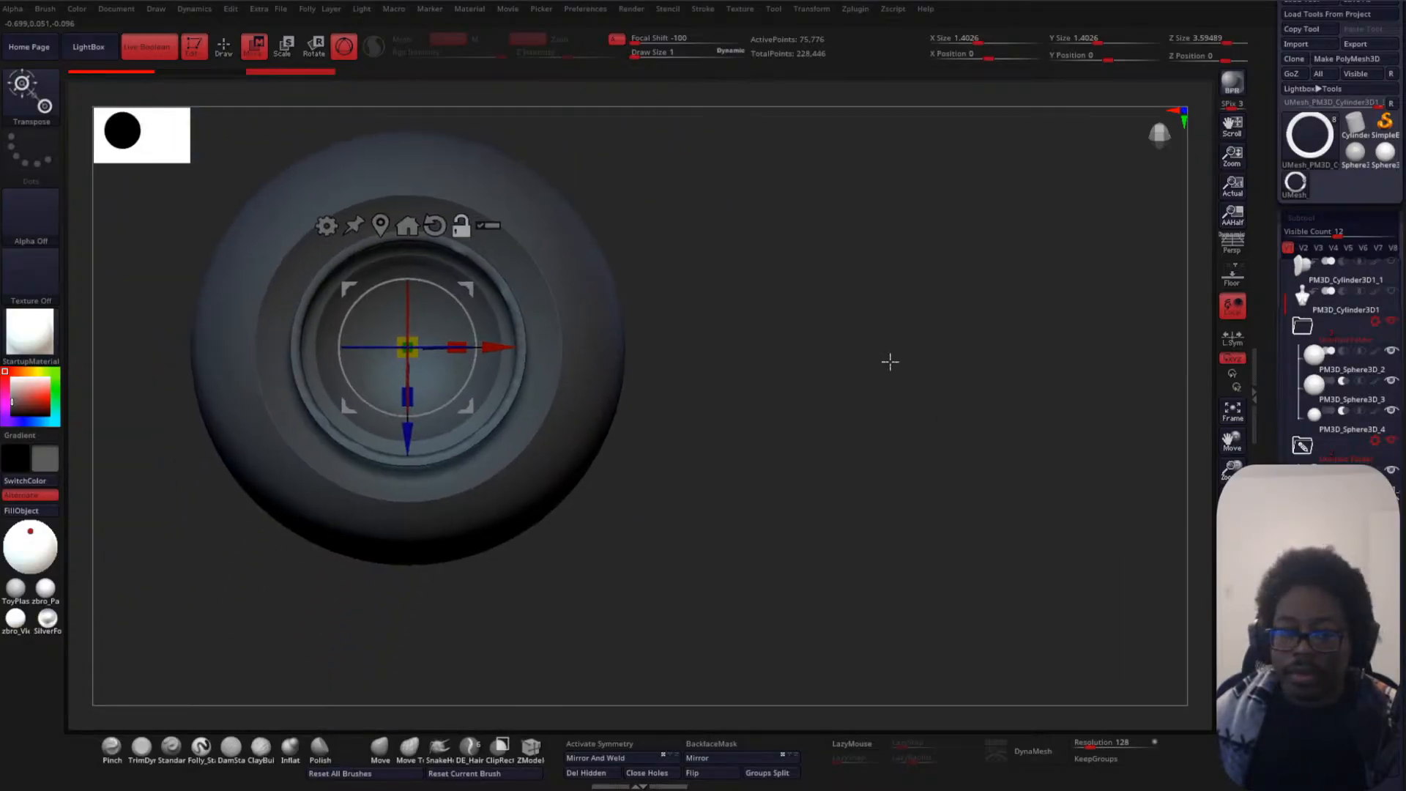
alt+drag(872, 298, 878, 388)
drag(878, 388, 809, 389)
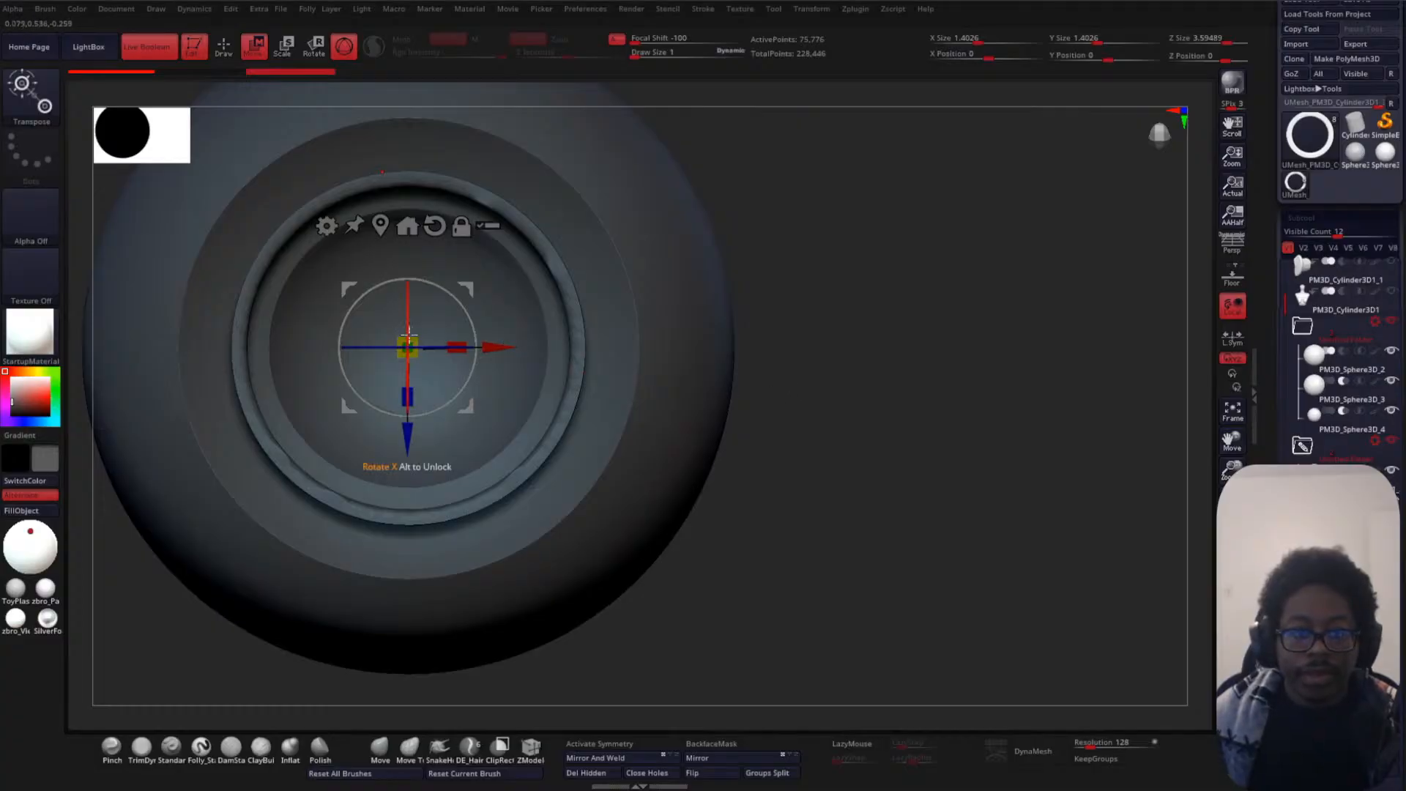
drag(412, 331, 410, 317)
- Isolate the duplicate tube to scale it down, and settle on a diameter of about 1.12 with the other parts shown again
click(1233, 307)
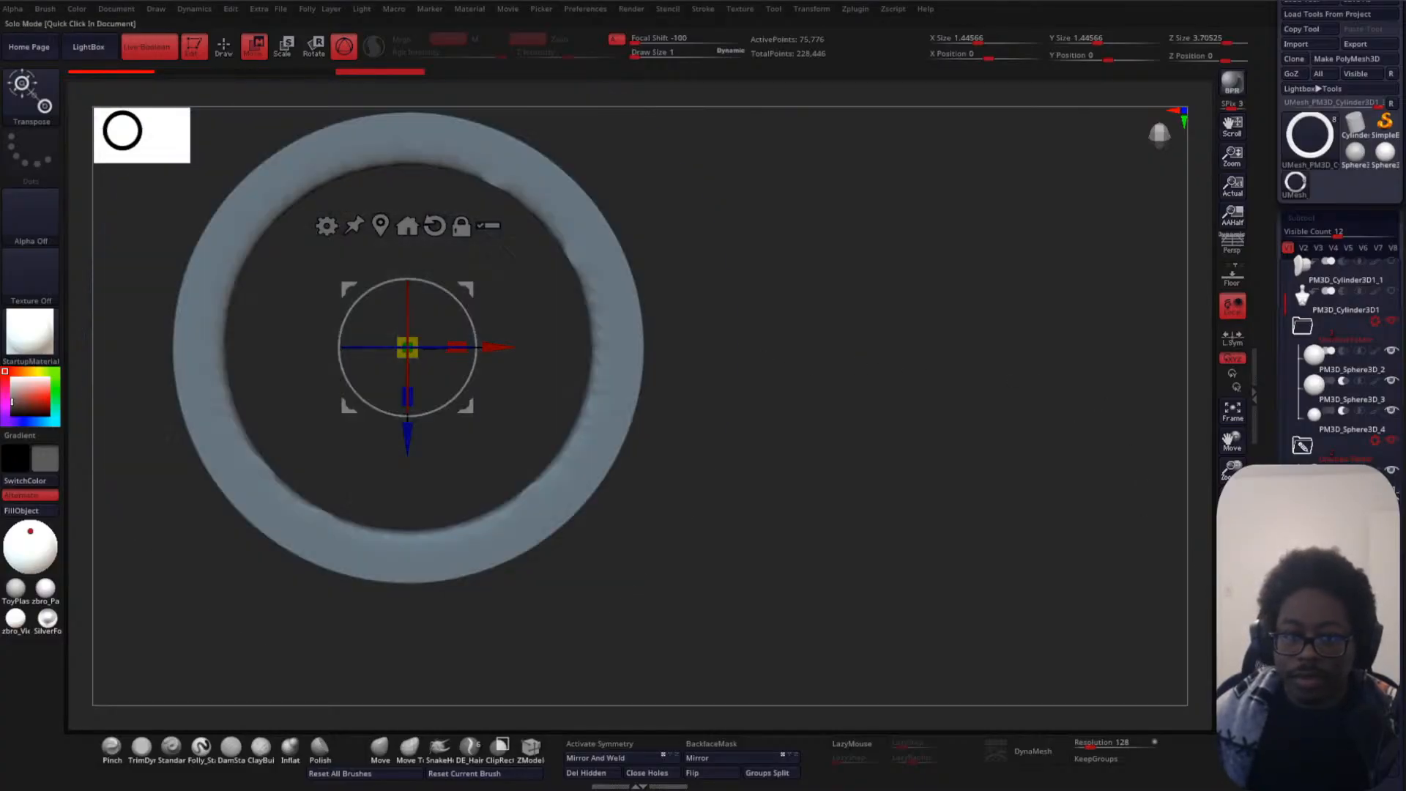
alt+drag(822, 412, 783, 350)
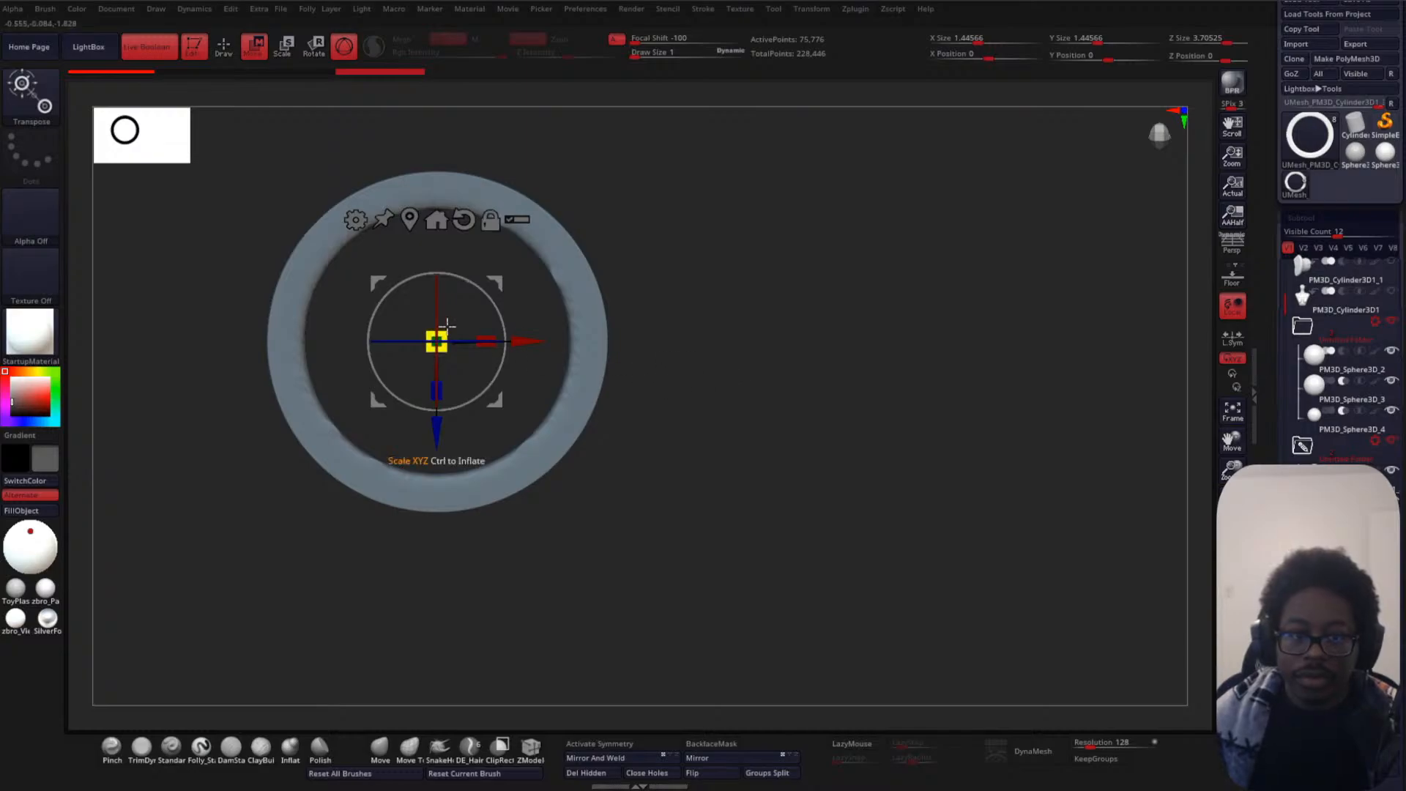
drag(442, 326, 400, 377)
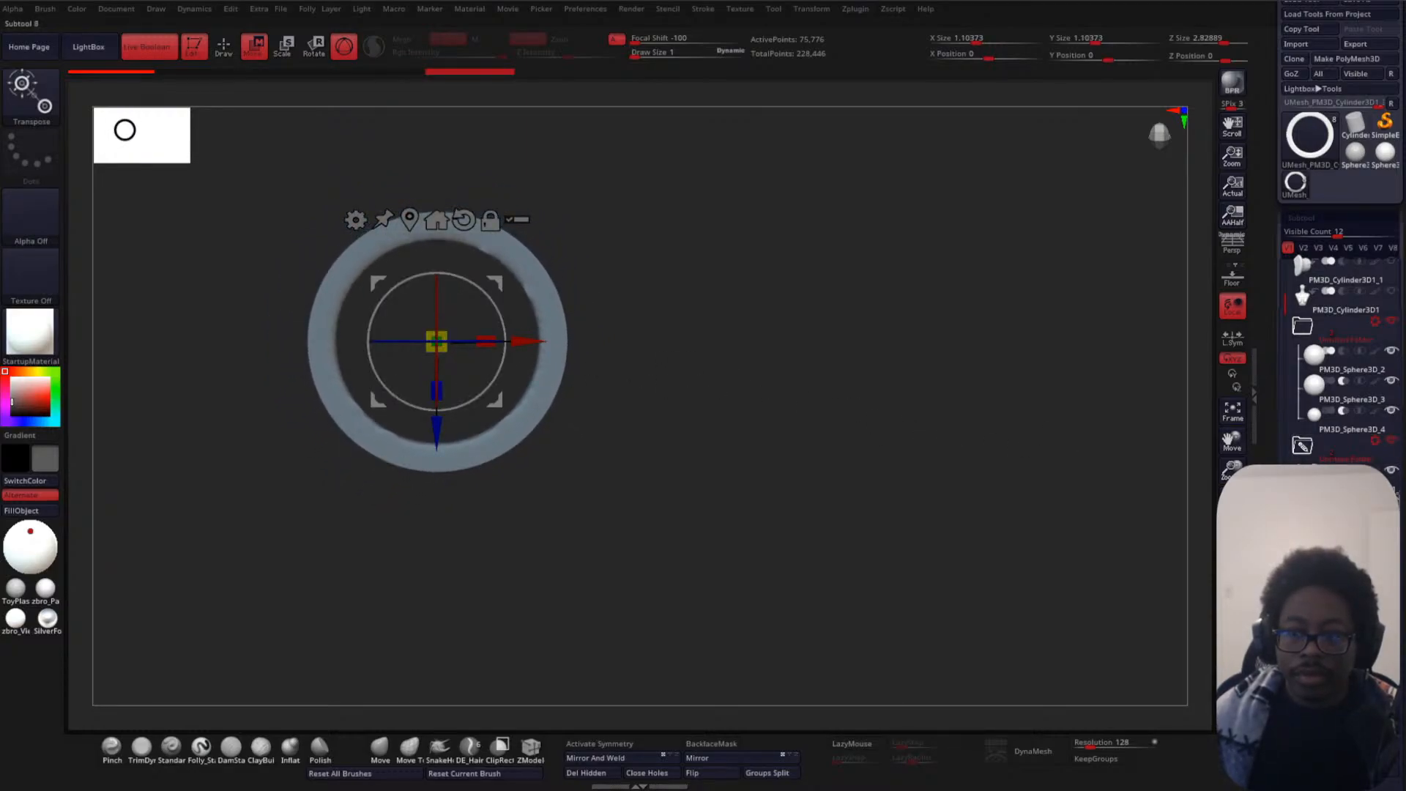
click(1233, 611)
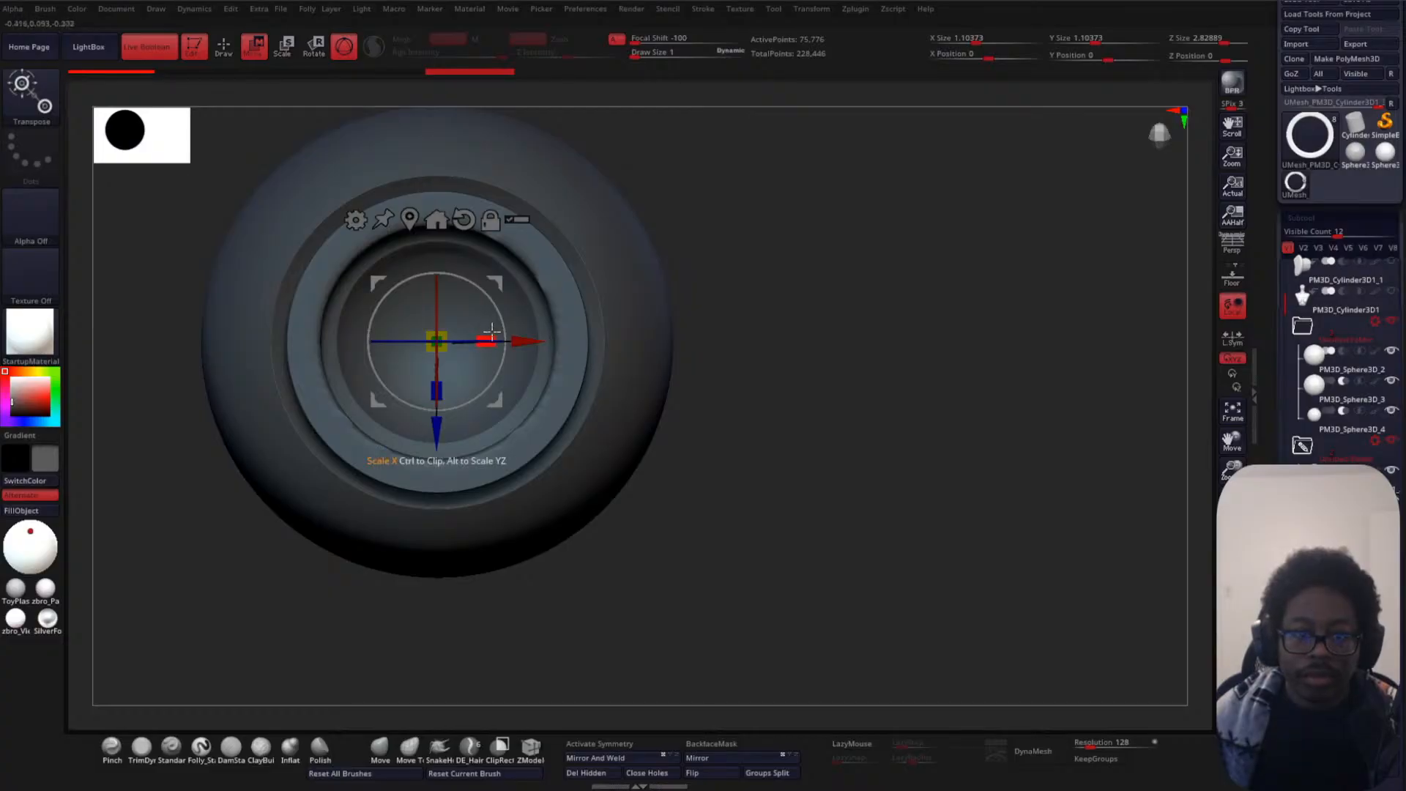
mouse_move(443, 332)
mouse_down()
mouse_move(494, 286)
mouse_move(401, 335)
mouse_up()
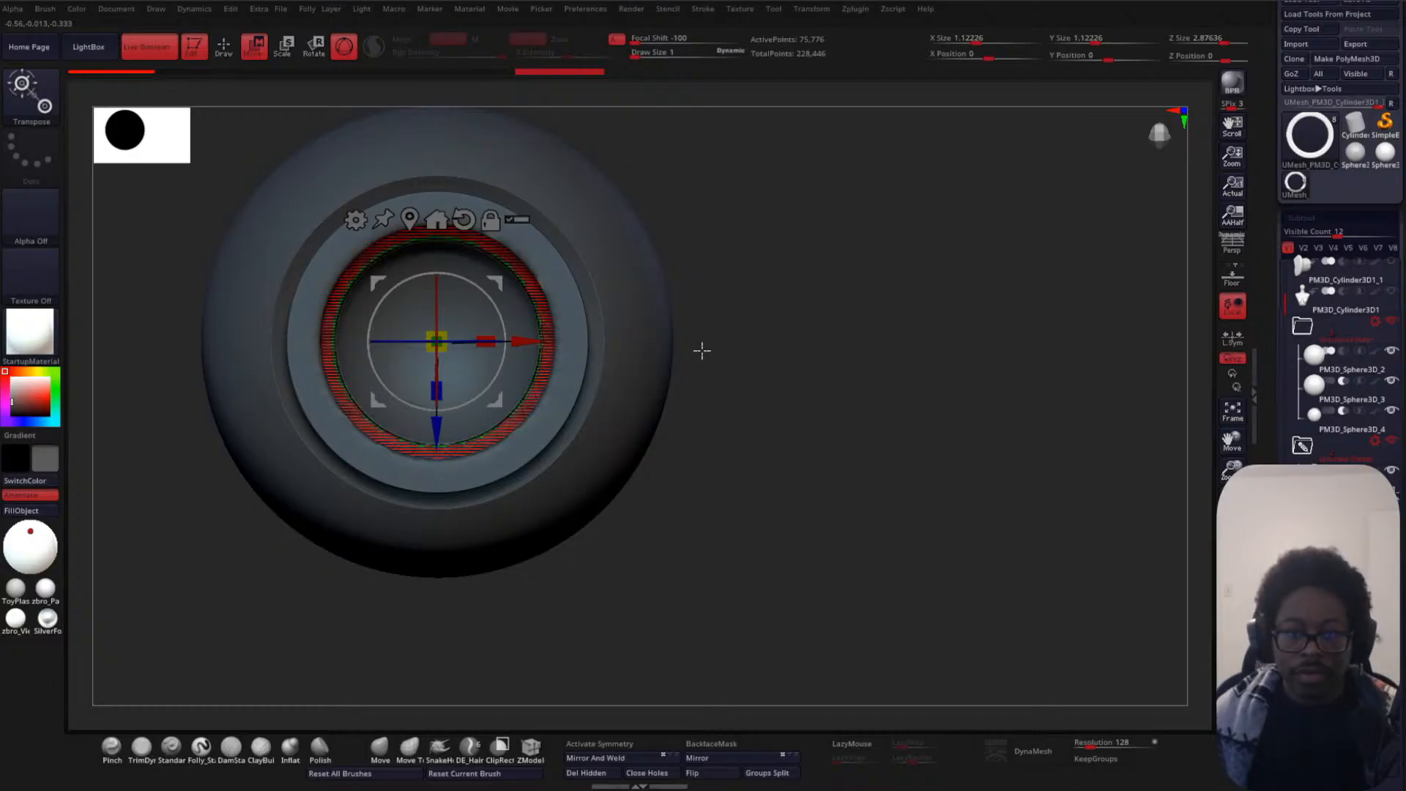
drag(890, 388, 826, 407)
drag(441, 188, 444, 205)
key(ctrl+z)
- Move the duplicate tube along its axis to a Z position of about -0.23
mouse_move(738, 361)
mouse_down()
mouse_move(672, 348)
mouse_move(601, 293)
mouse_up()
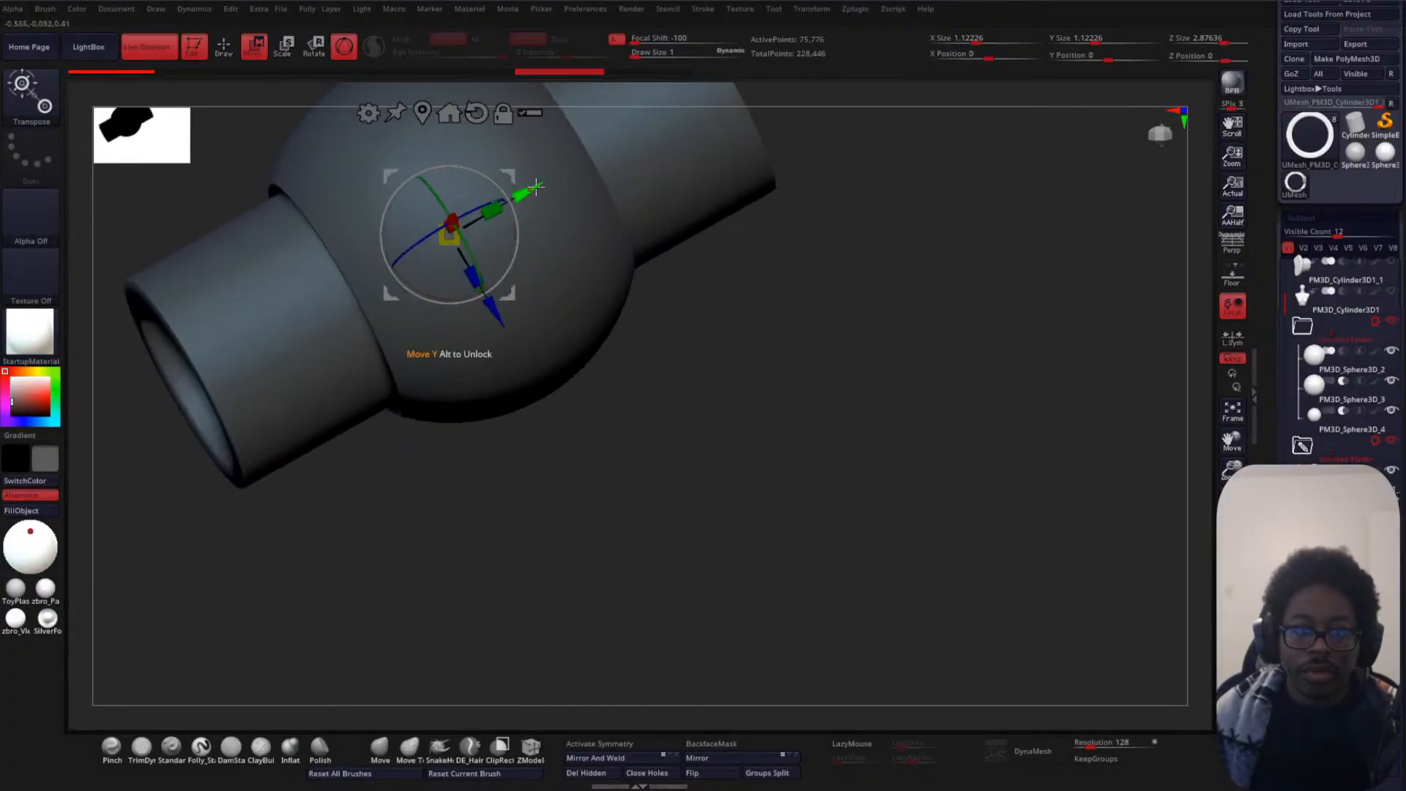
drag(515, 200, 494, 211)
mouse_move(814, 392)
mouse_down()
mouse_move(876, 386)
mouse_move(924, 313)
mouse_move(904, 392)
mouse_move(885, 380)
mouse_move(881, 404)
mouse_move(897, 337)
mouse_move(877, 384)
mouse_move(819, 340)
mouse_move(872, 327)
mouse_move(867, 305)
mouse_up()
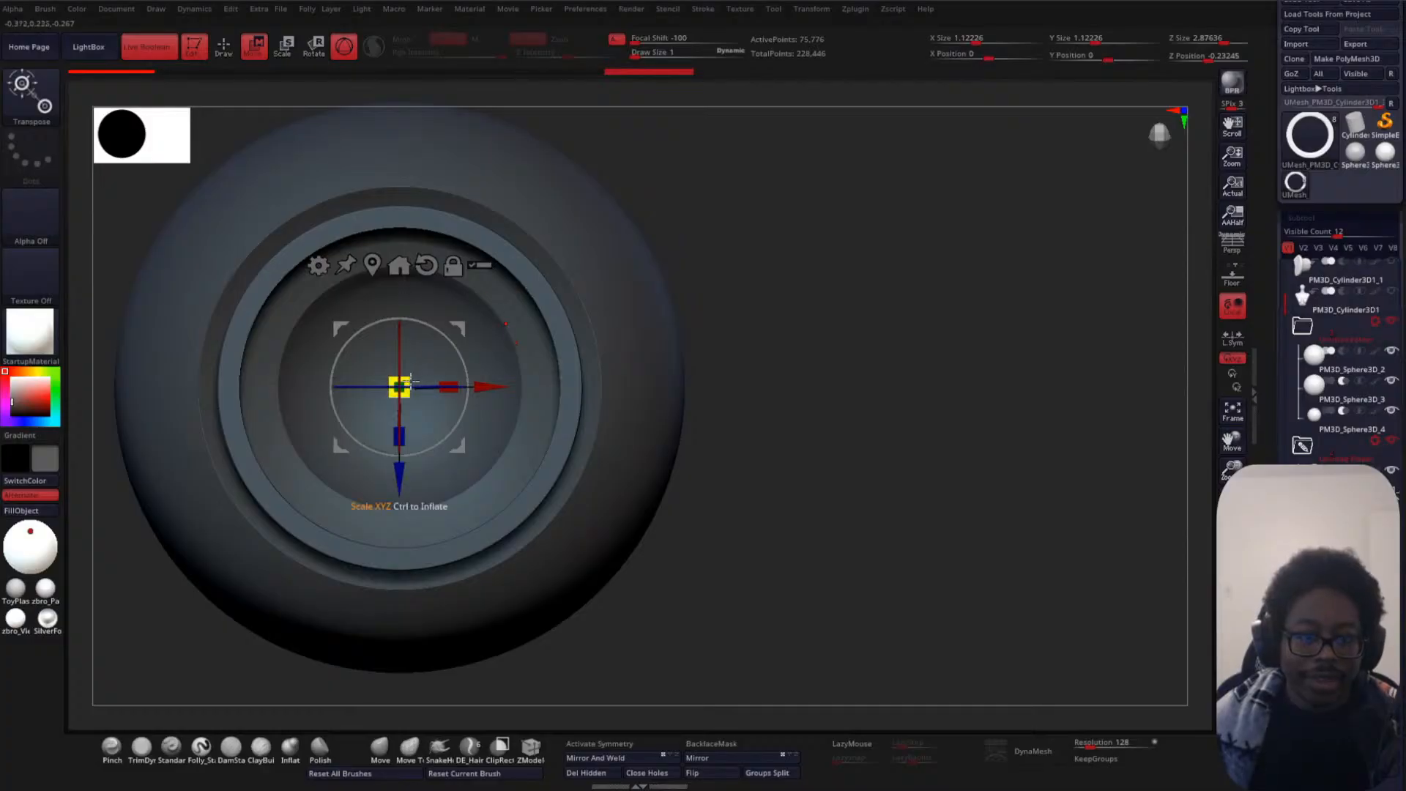
- Scale the duplicate tube uniformly to a diameter of about 1.20, and stretch it along its axis to a Z size of about 5.64
drag(411, 378, 421, 358)
alt+drag(823, 292, 756, 269)
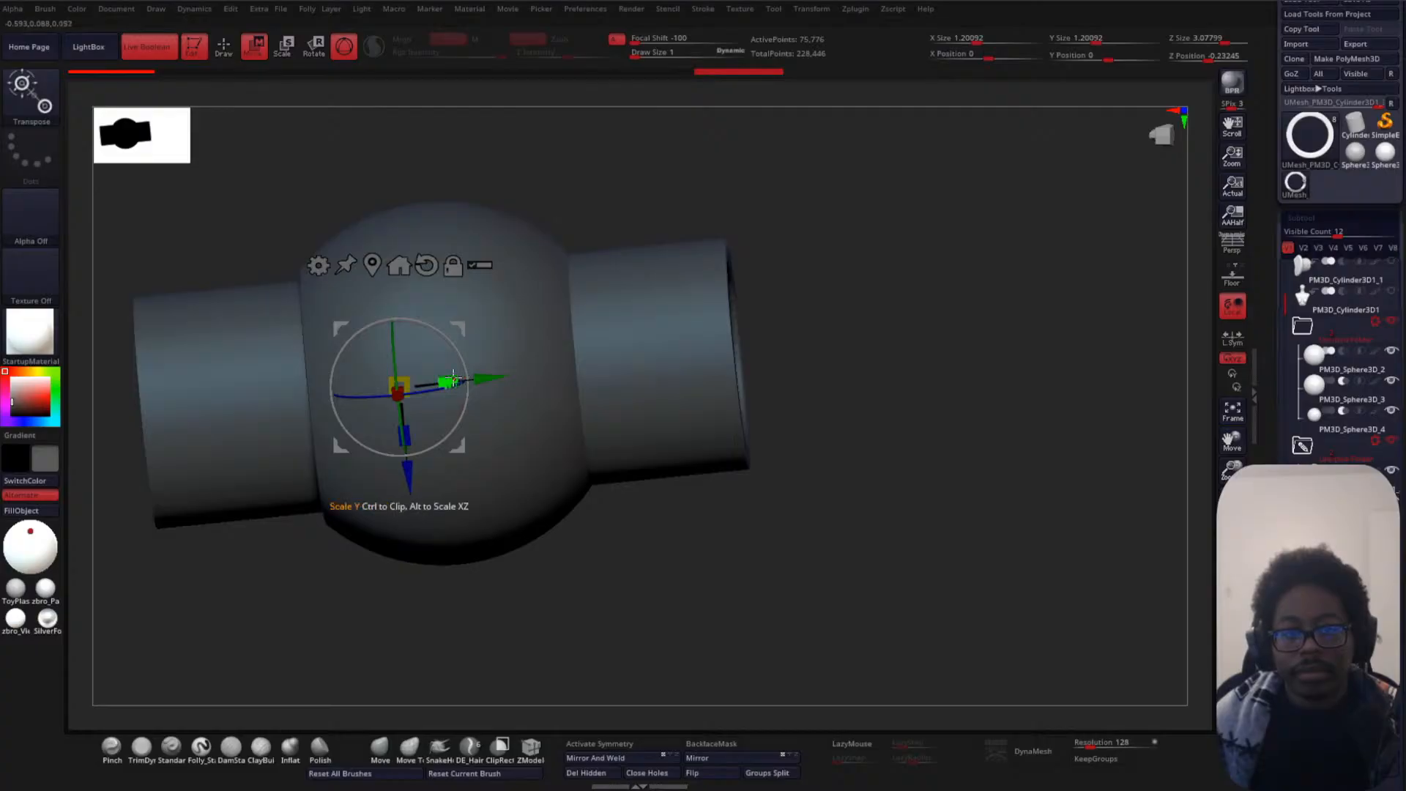
drag(449, 381, 518, 367)
drag(635, 358, 635, 359)
shift+drag(897, 349, 970, 336)
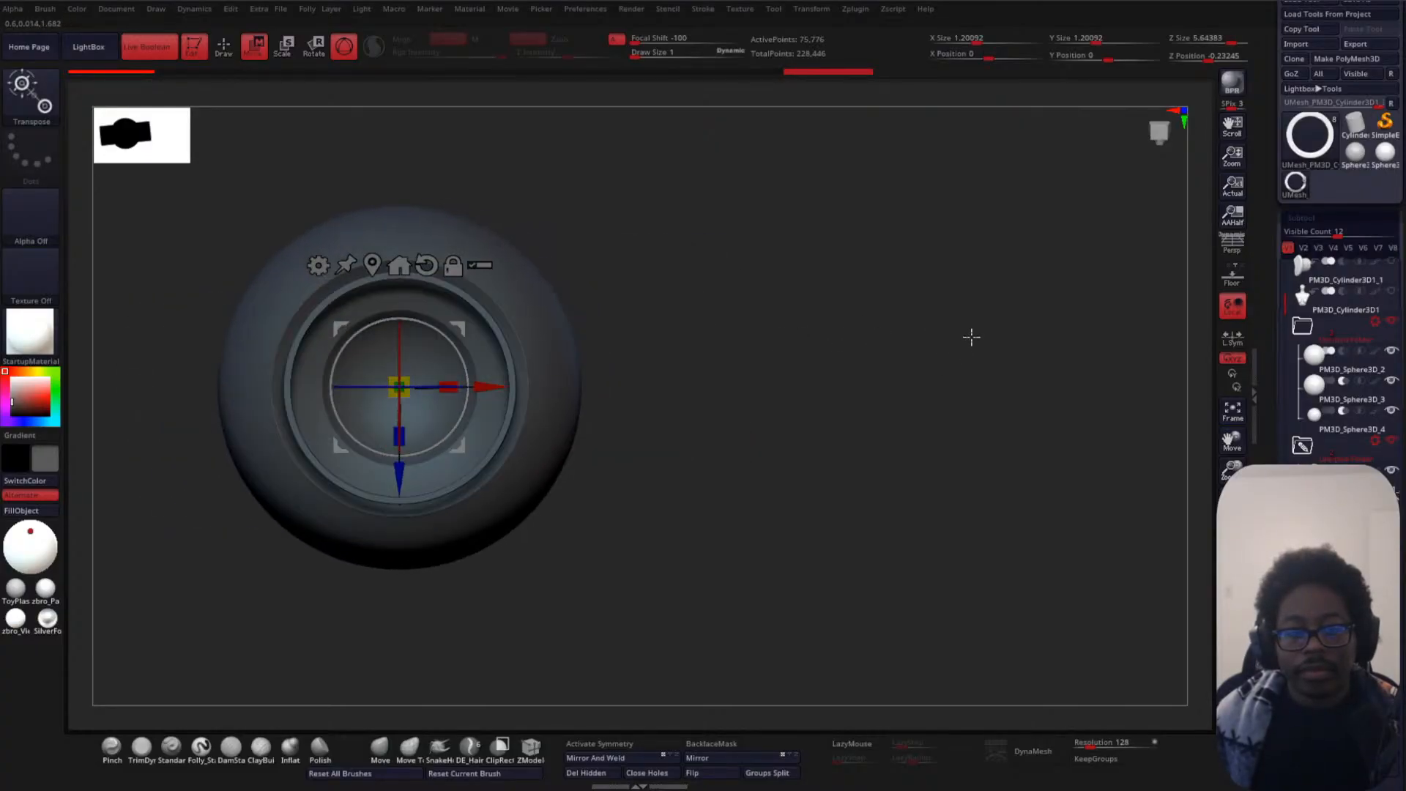
alt+drag(881, 315, 848, 339)
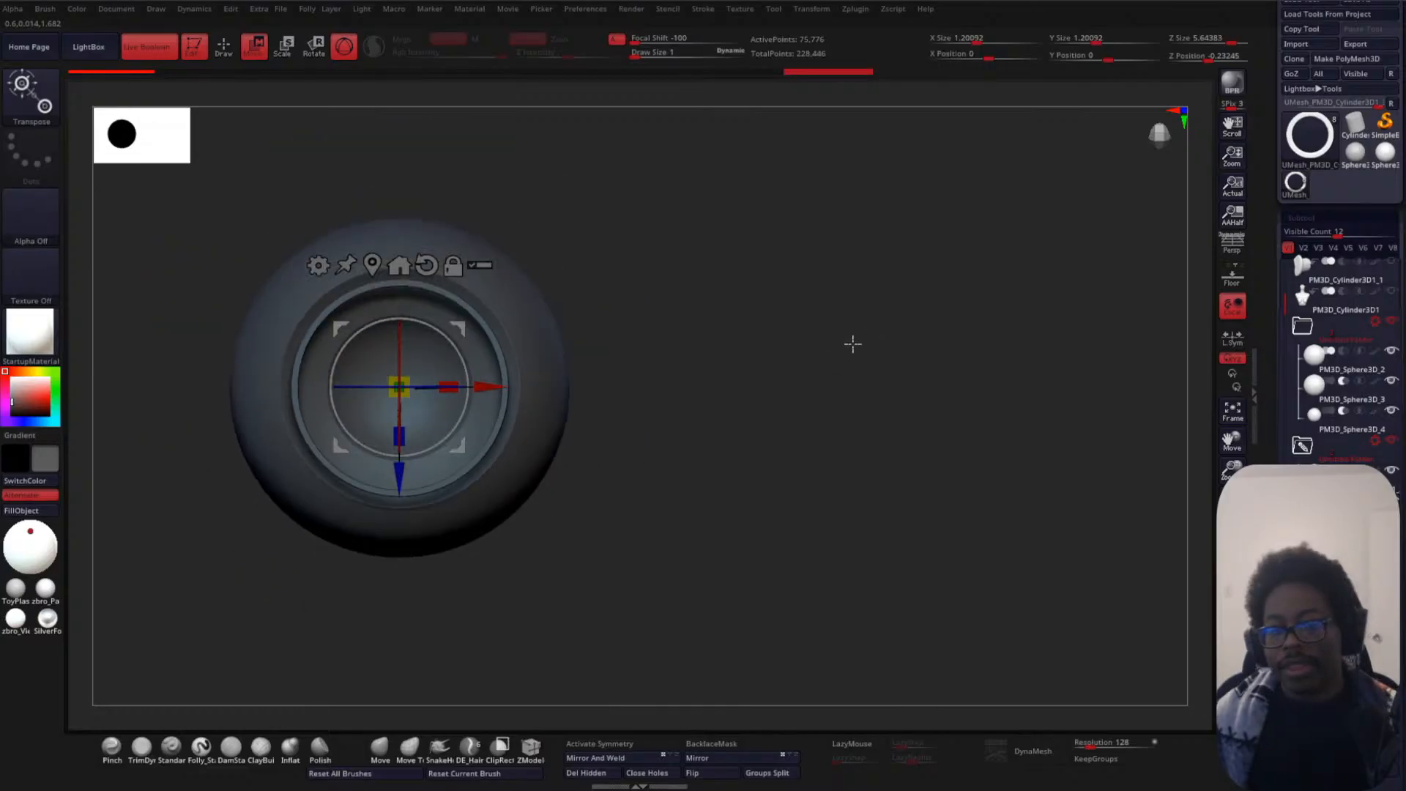
- Convert the tube folder into a single boolean mesh, and delete the source folder together with its two tubes
click(1376, 445)
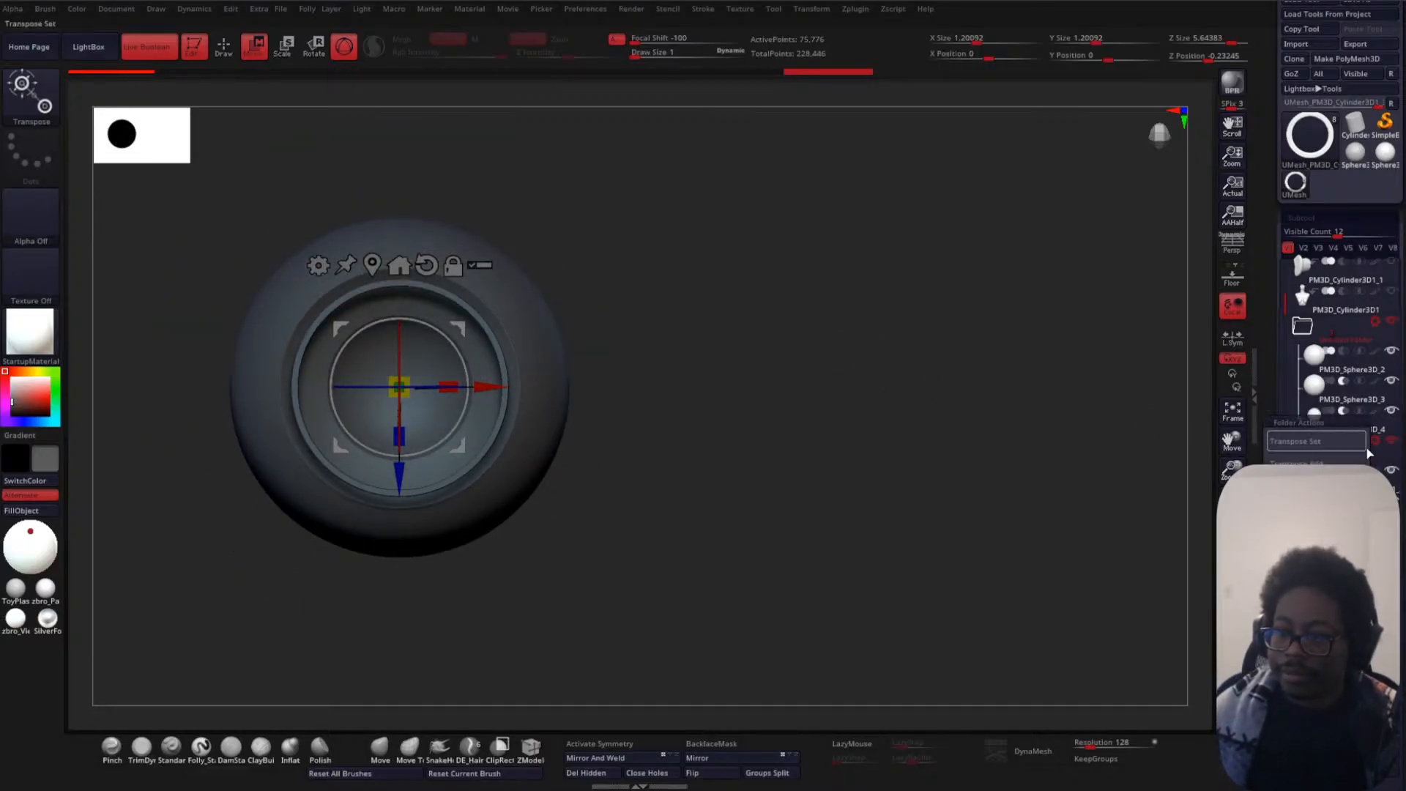
click(1295, 441)
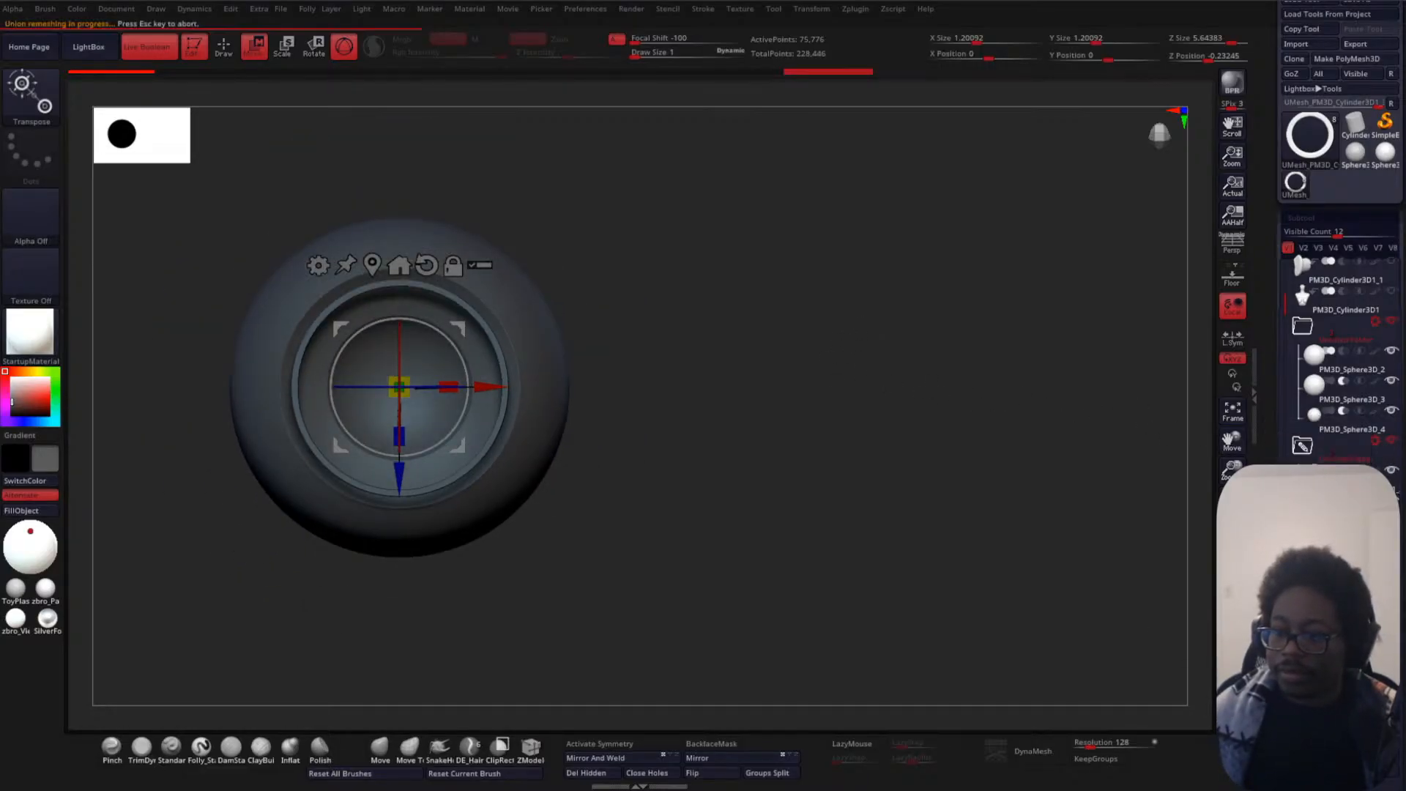
click(1376, 442)
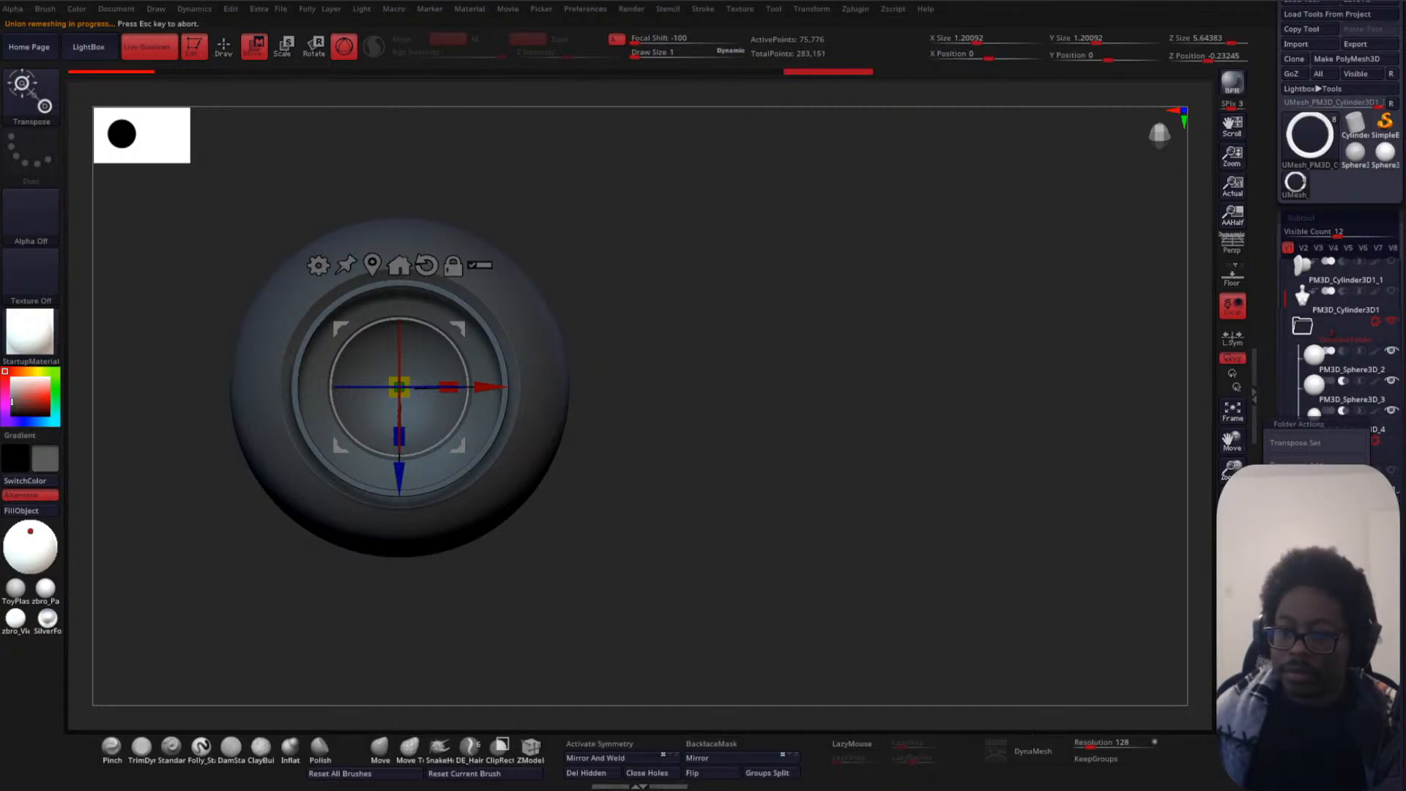
click(1317, 710)
click(1173, 754)
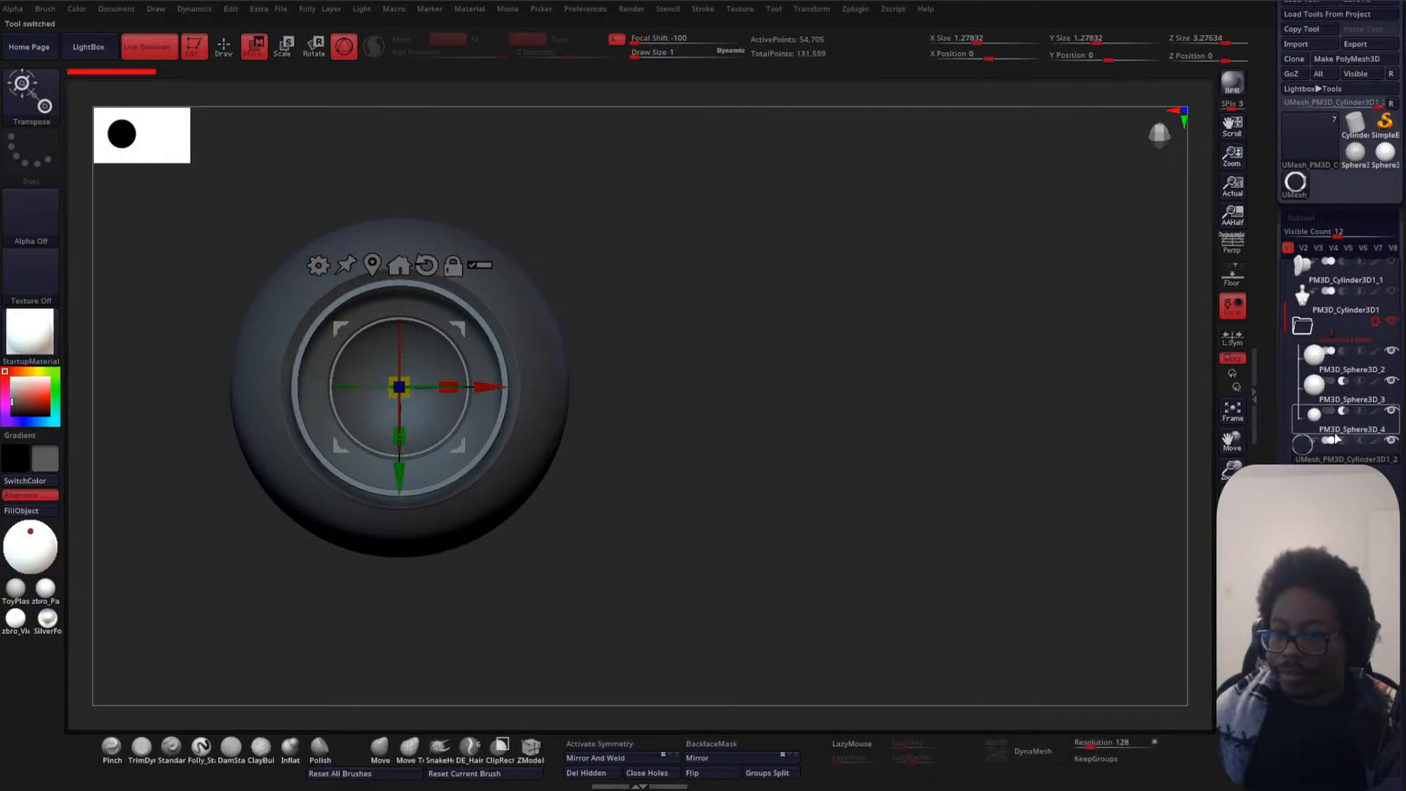
- Place the resulting thin-walled tube in the sphere's boolean folder and set it to subtract
drag(1335, 434, 1334, 430)
ctrl+right_drag(866, 443, 899, 384)
ctrl+right_drag(1070, 351, 1092, 389)
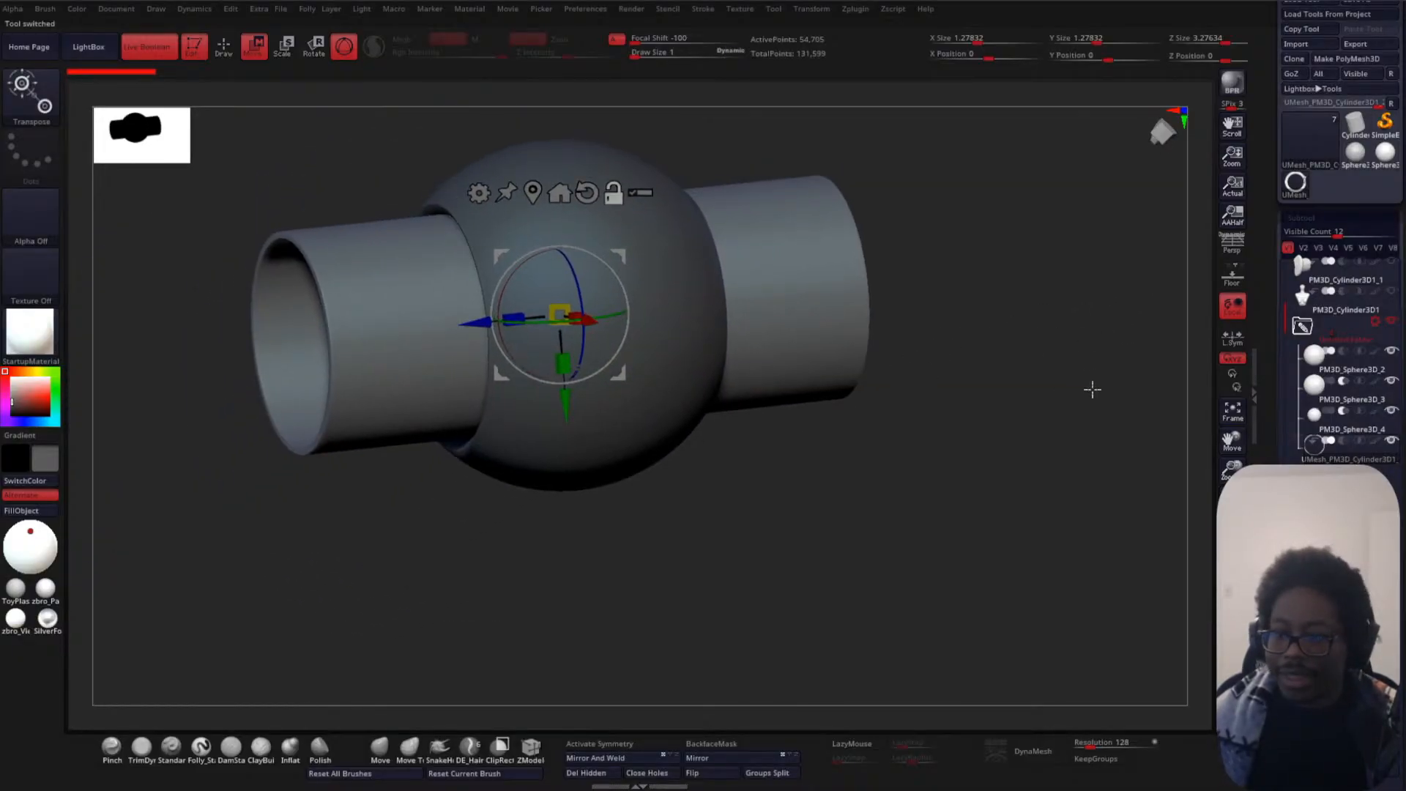
click(1344, 441)
right_drag(902, 407, 700, 387)
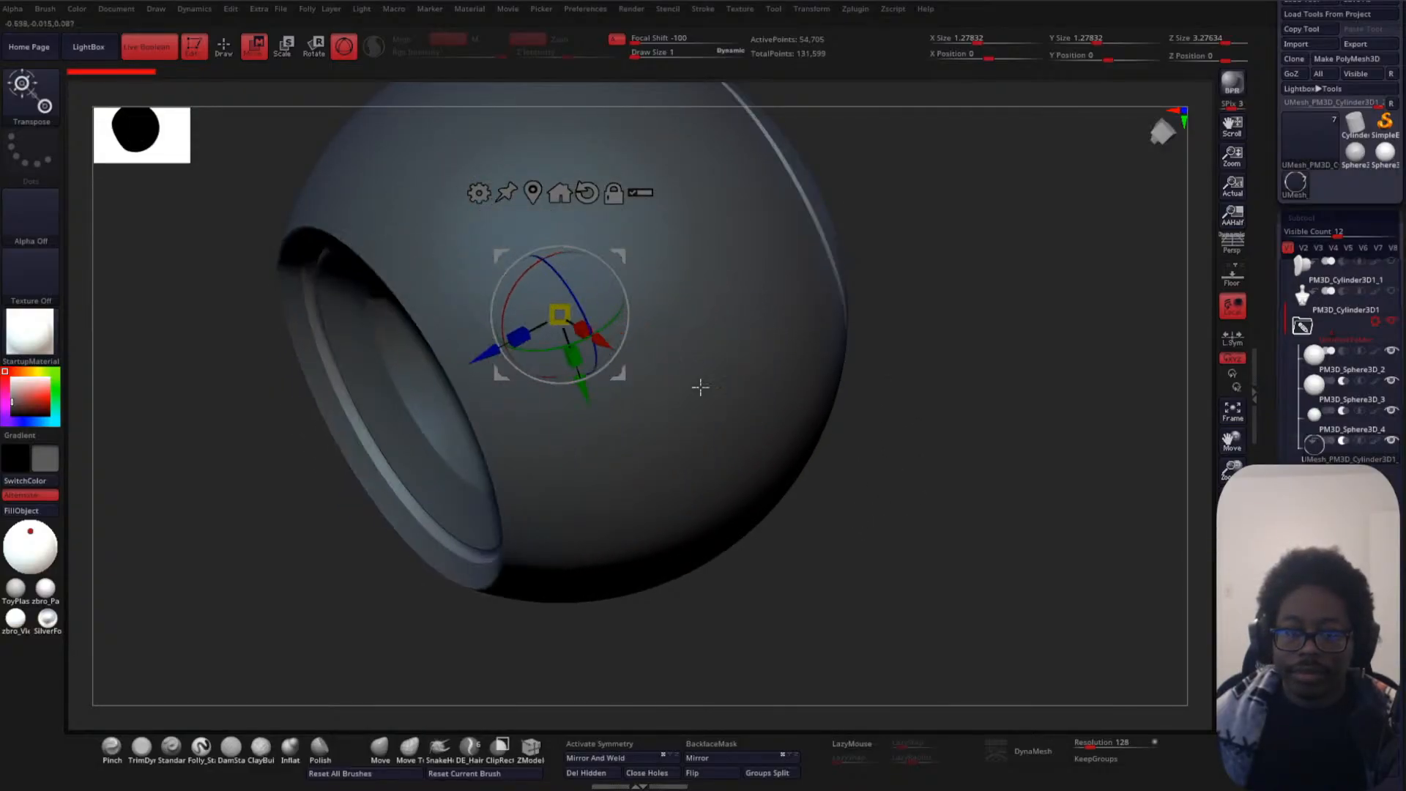
- Try stretching the thin tube along its axis to a Z size of about 4.86, and undo the change
drag(527, 334, 517, 343)
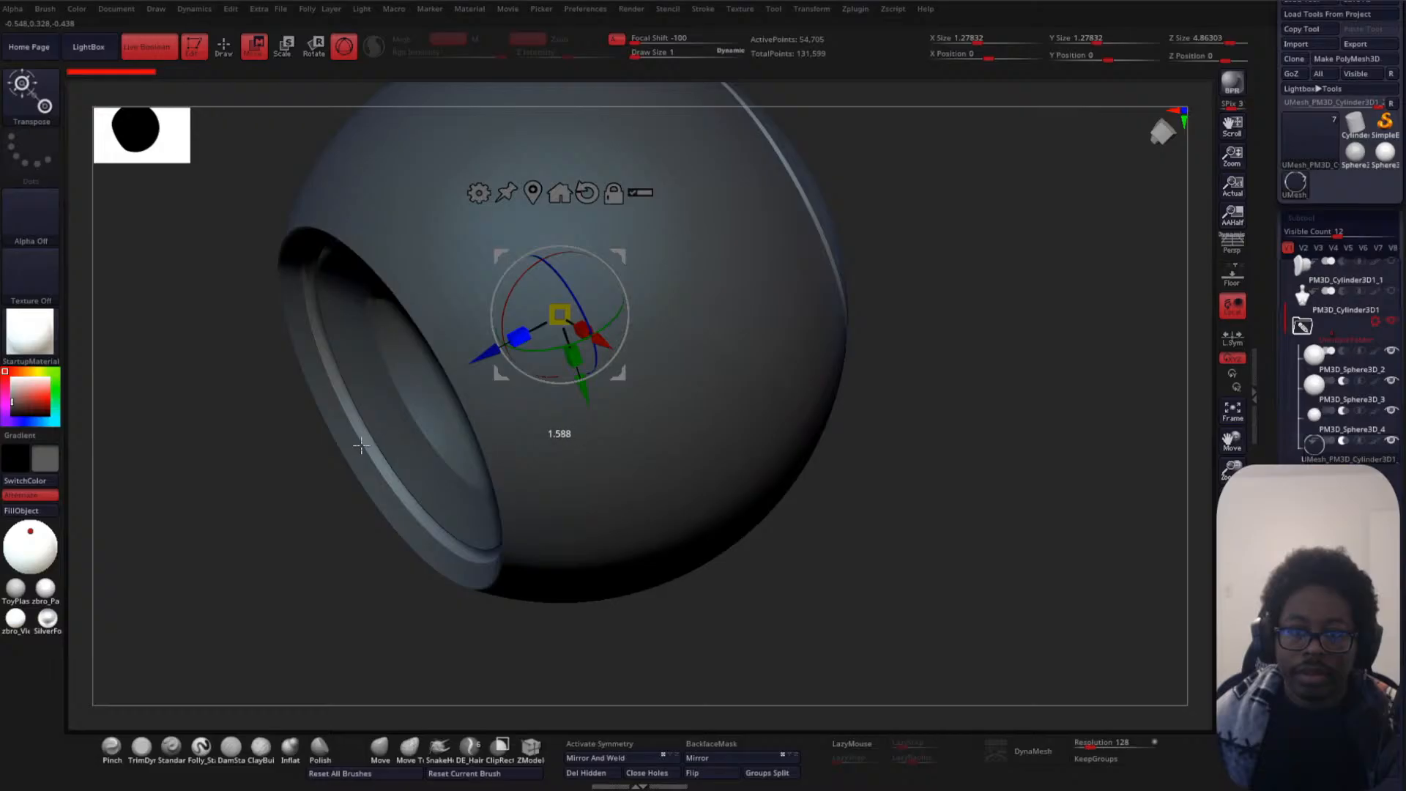
drag(362, 446, 361, 446)
mouse_move(1022, 407)
right_down()
mouse_move(926, 413)
mouse_move(1004, 406)
right_up()
key(ctrl+z)
- Shorten the thin tube into a ring with a Z size of about 0.37, and move it to a Z position of about -0.46
click(1233, 594)
ctrl+right_drag(1031, 529, 1014, 470)
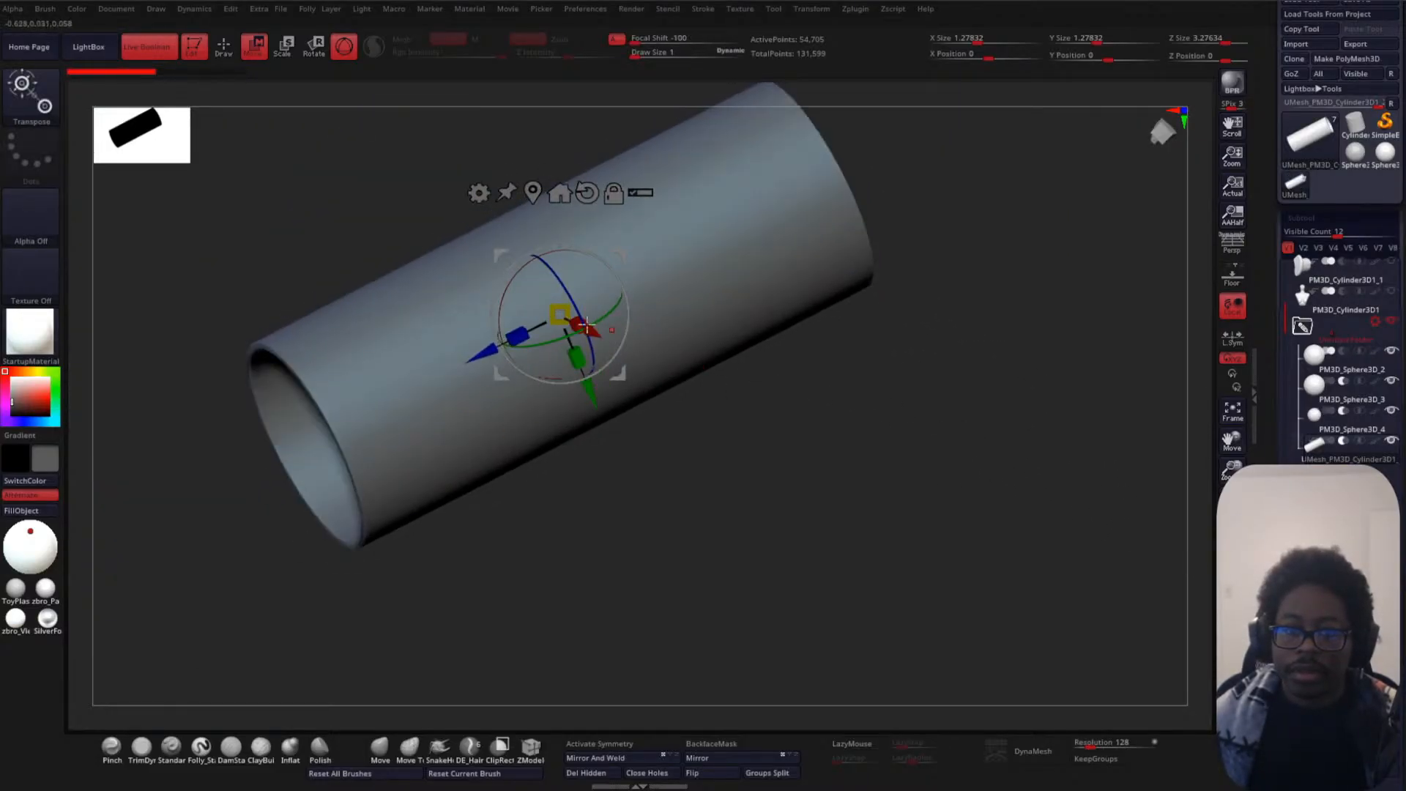
drag(586, 323, 682, 227)
click(1233, 595)
mouse_move(898, 436)
right_down()
mouse_move(912, 401)
mouse_move(898, 424)
right_up()
drag(491, 354, 417, 394)
shift+drag(885, 352, 934, 287)
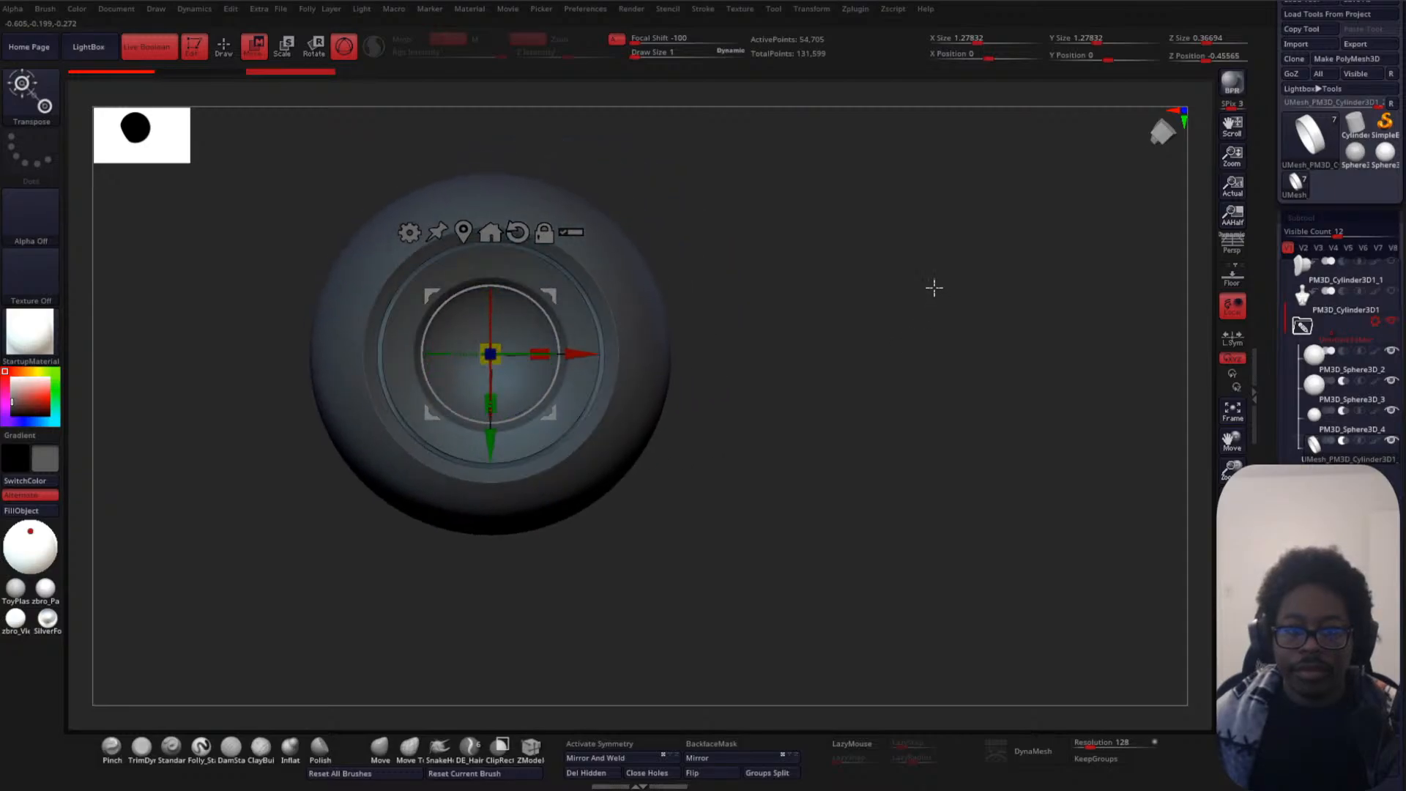
- Scale the subtractive ring uniformly to a diameter of about 1.00, and move it along its axis to a Z position of about -0.68
ctrl+right_drag(934, 287, 899, 390)
right_drag(1029, 320, 996, 385)
drag(496, 332, 458, 331)
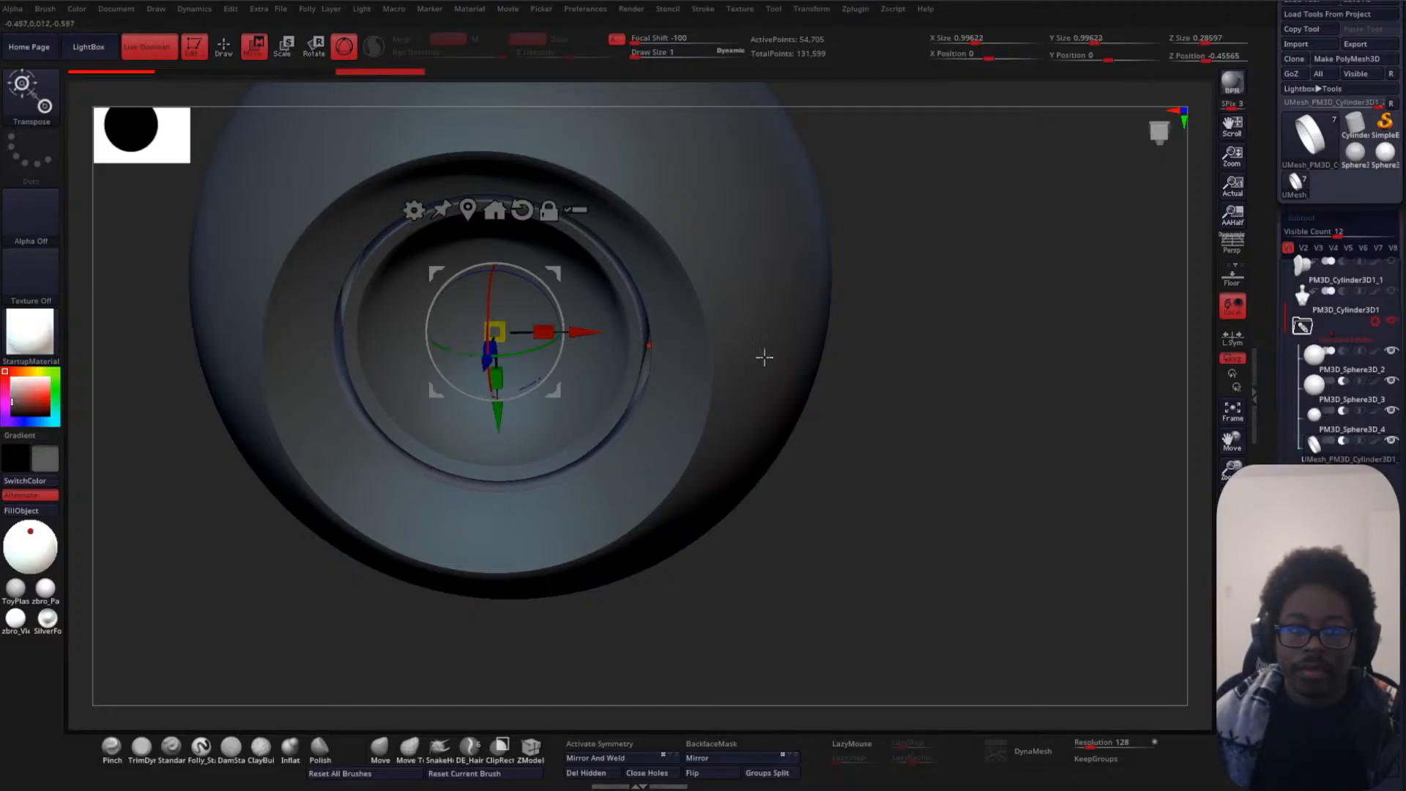
drag(942, 377, 1024, 401)
drag(562, 352, 610, 362)
drag(734, 376, 953, 359)
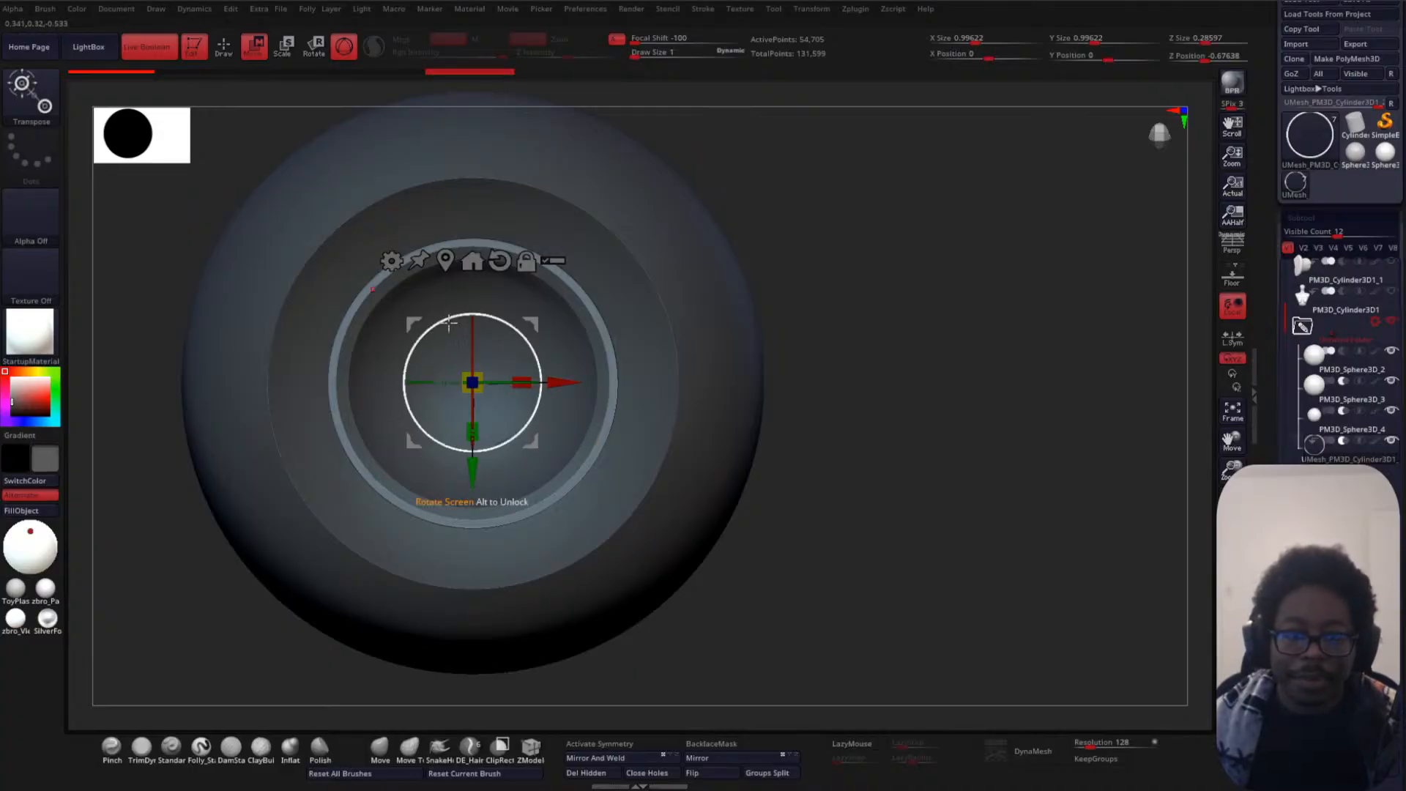
- Enlarge the subtractive ring uniformly to a diameter of about 1.36 so it cuts near the recess rim
alt+drag(886, 352, 857, 361)
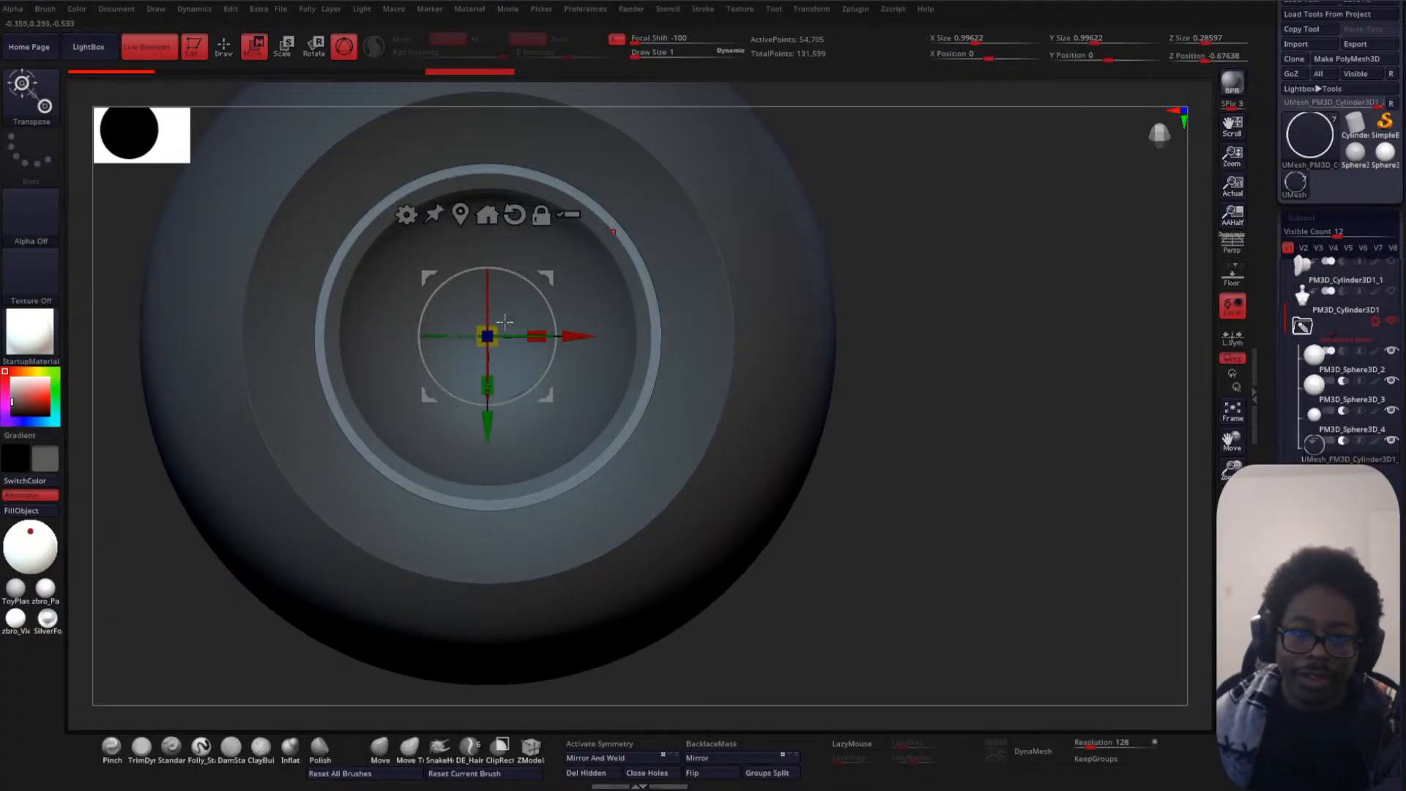
drag(498, 324, 498, 320)
drag(503, 316, 542, 280)
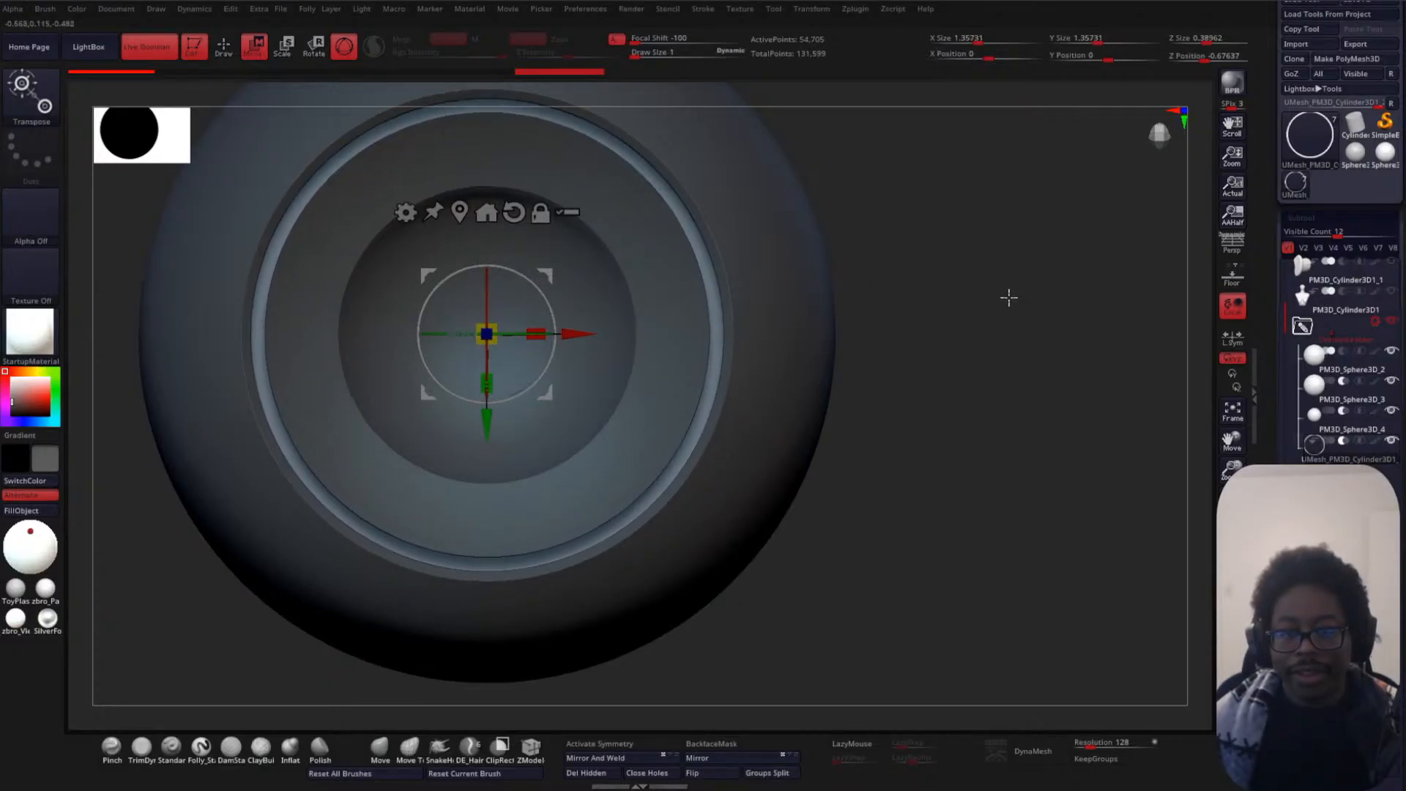
drag(1008, 298, 866, 399)
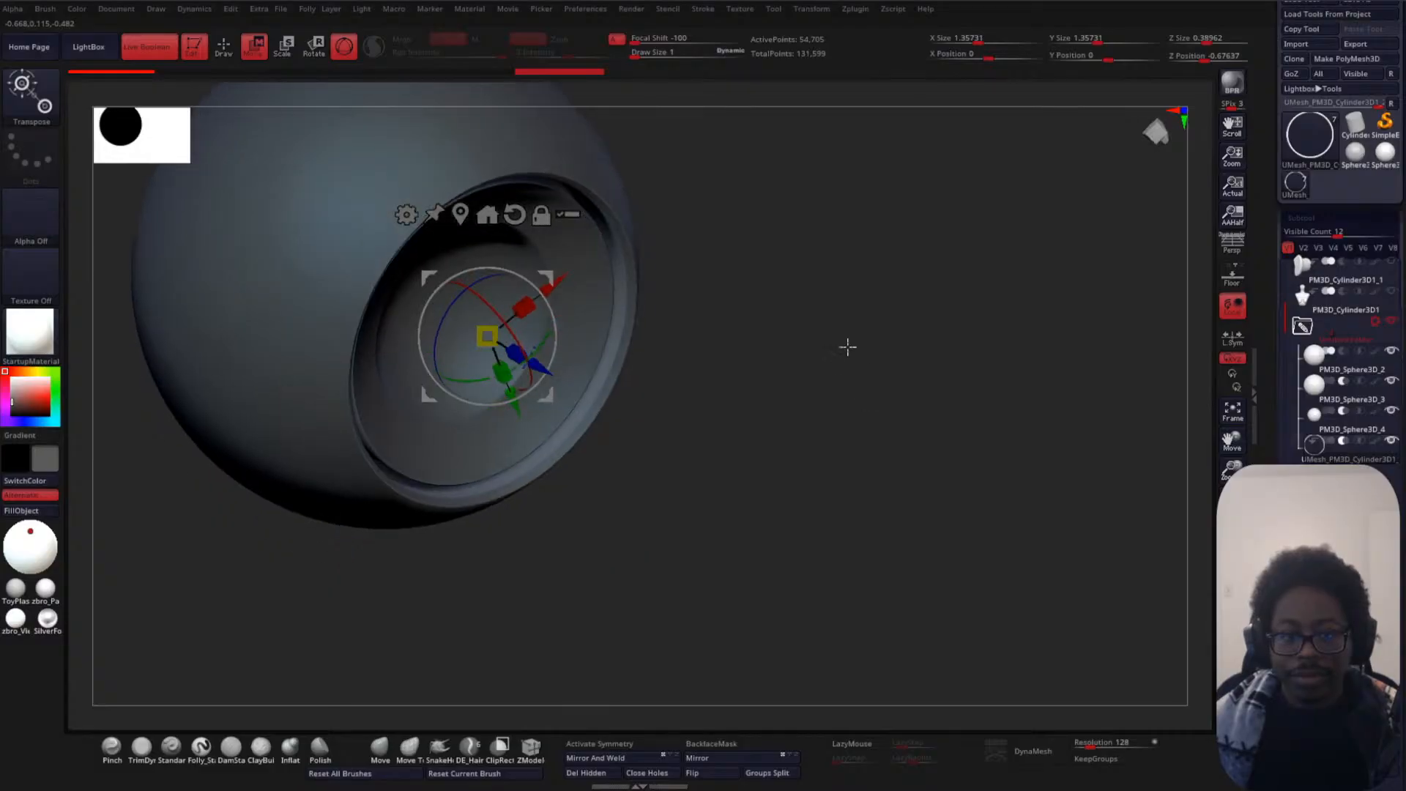
- Move the subtractive ring along its axis to a Z position of about -0.86
ctrl+right_drag(848, 347, 876, 430)
drag(876, 430, 868, 472)
drag(539, 381, 594, 433)
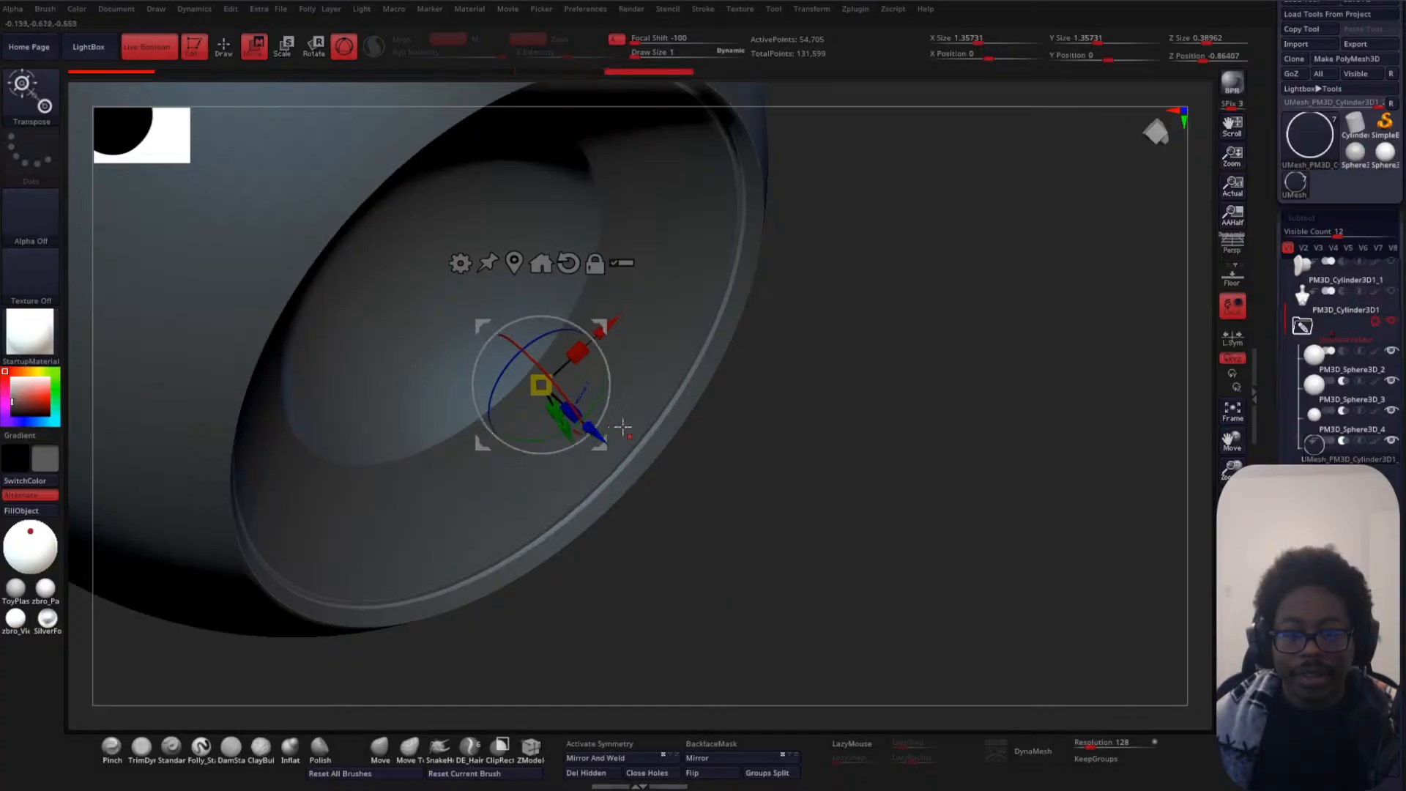
drag(920, 425, 1021, 276)
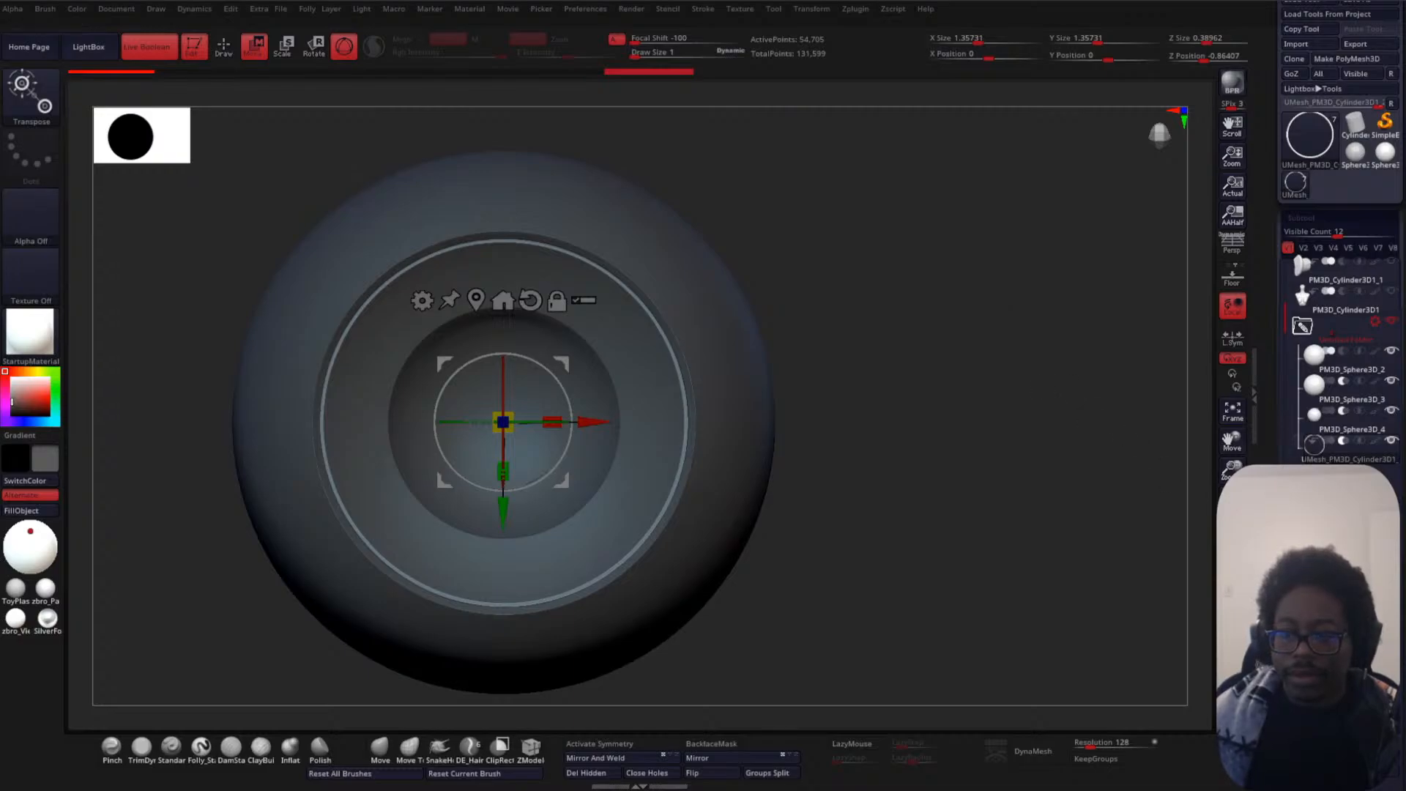
- Duplicate the subtractive ring in place and set the copy to subtract as well
key(ctrl+shift+d)
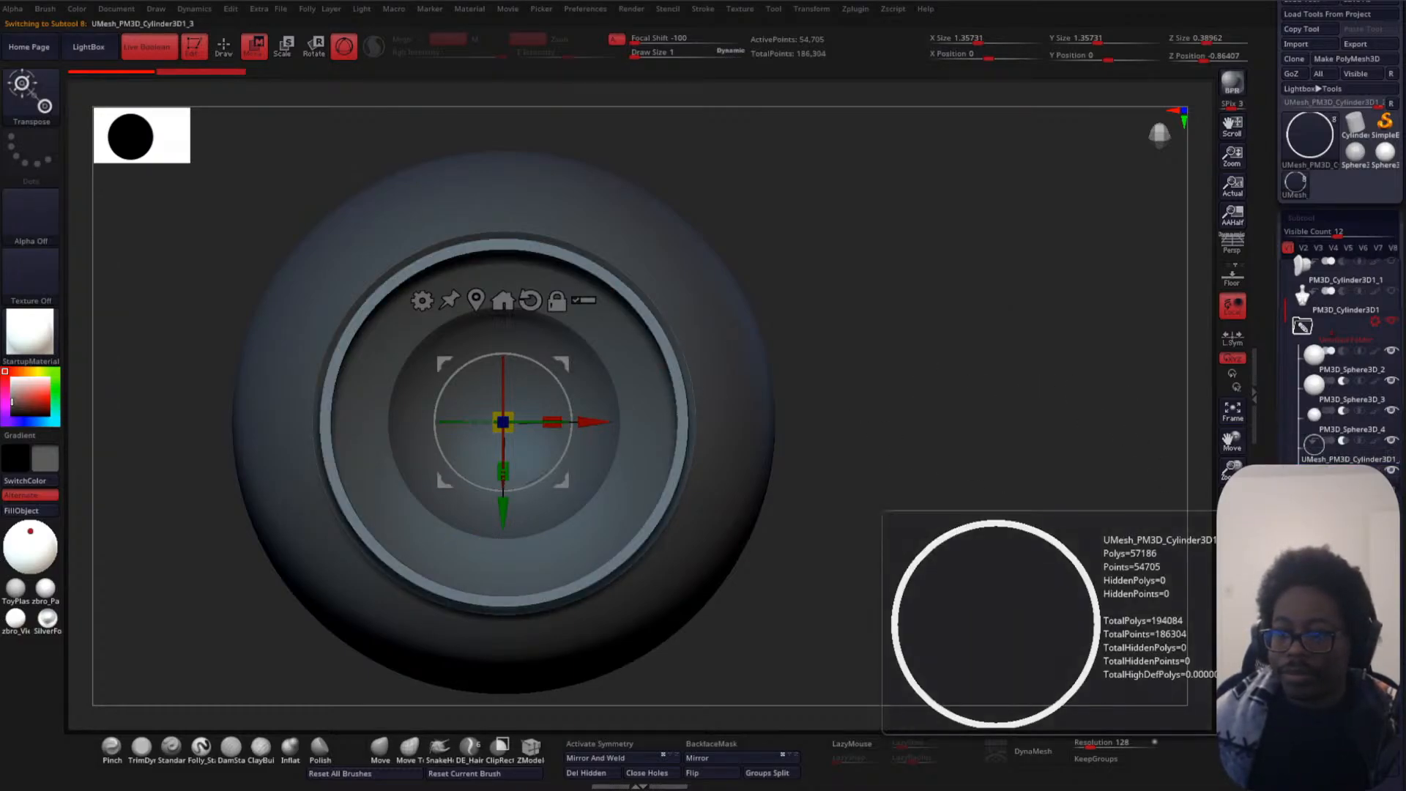
click(1344, 471)
alt+drag(1005, 424, 983, 347)
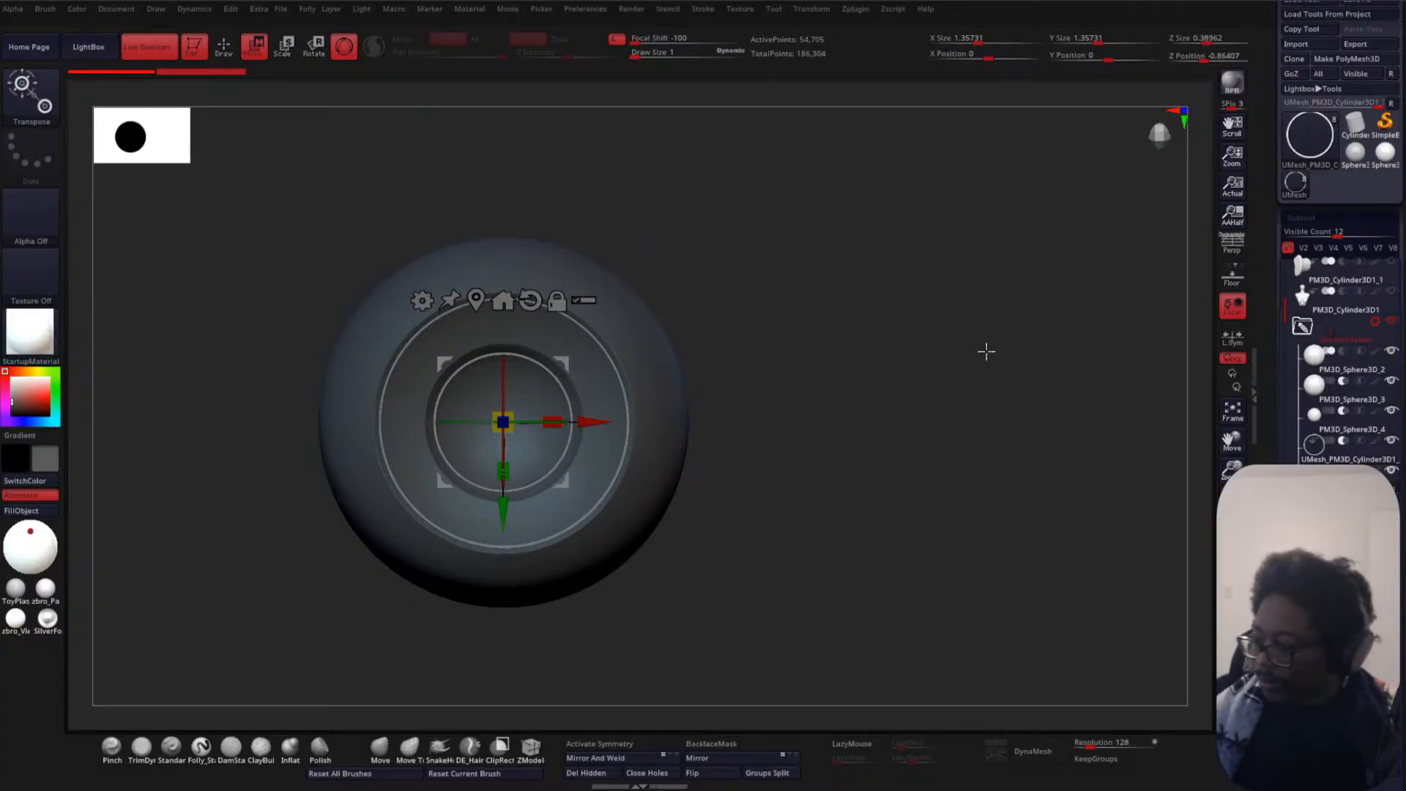
alt+drag(863, 379, 849, 254)
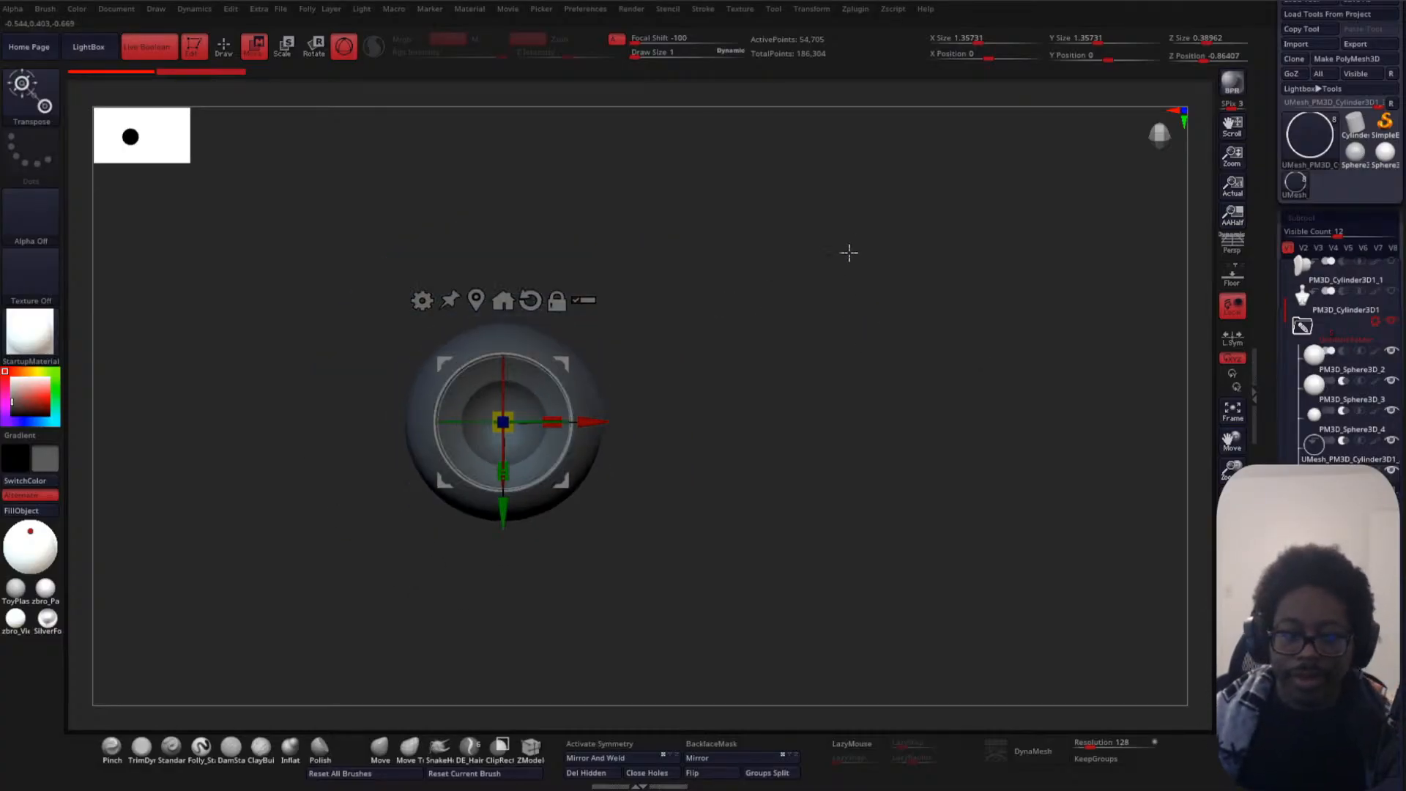
alt+drag(782, 374, 785, 270)
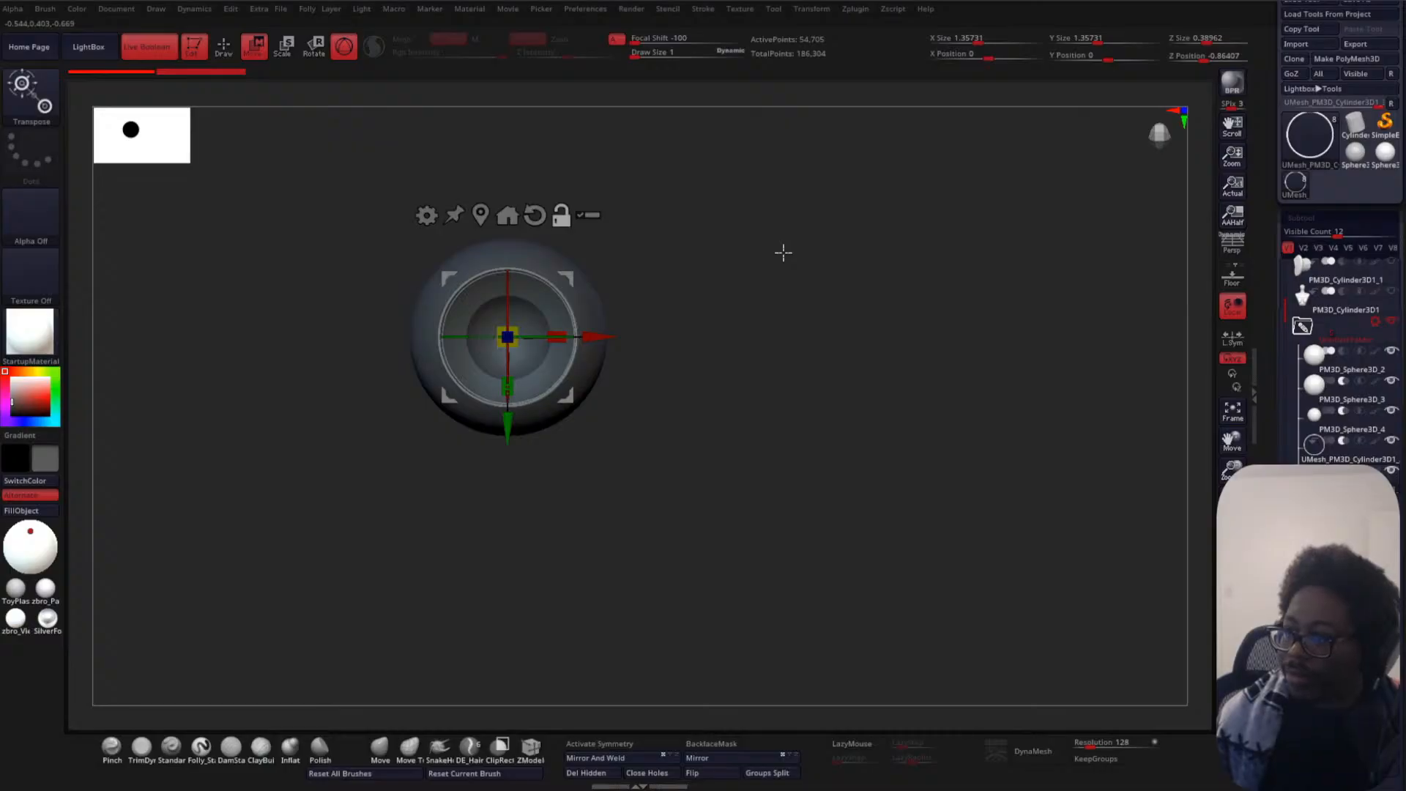
alt+drag(790, 290, 815, 446)
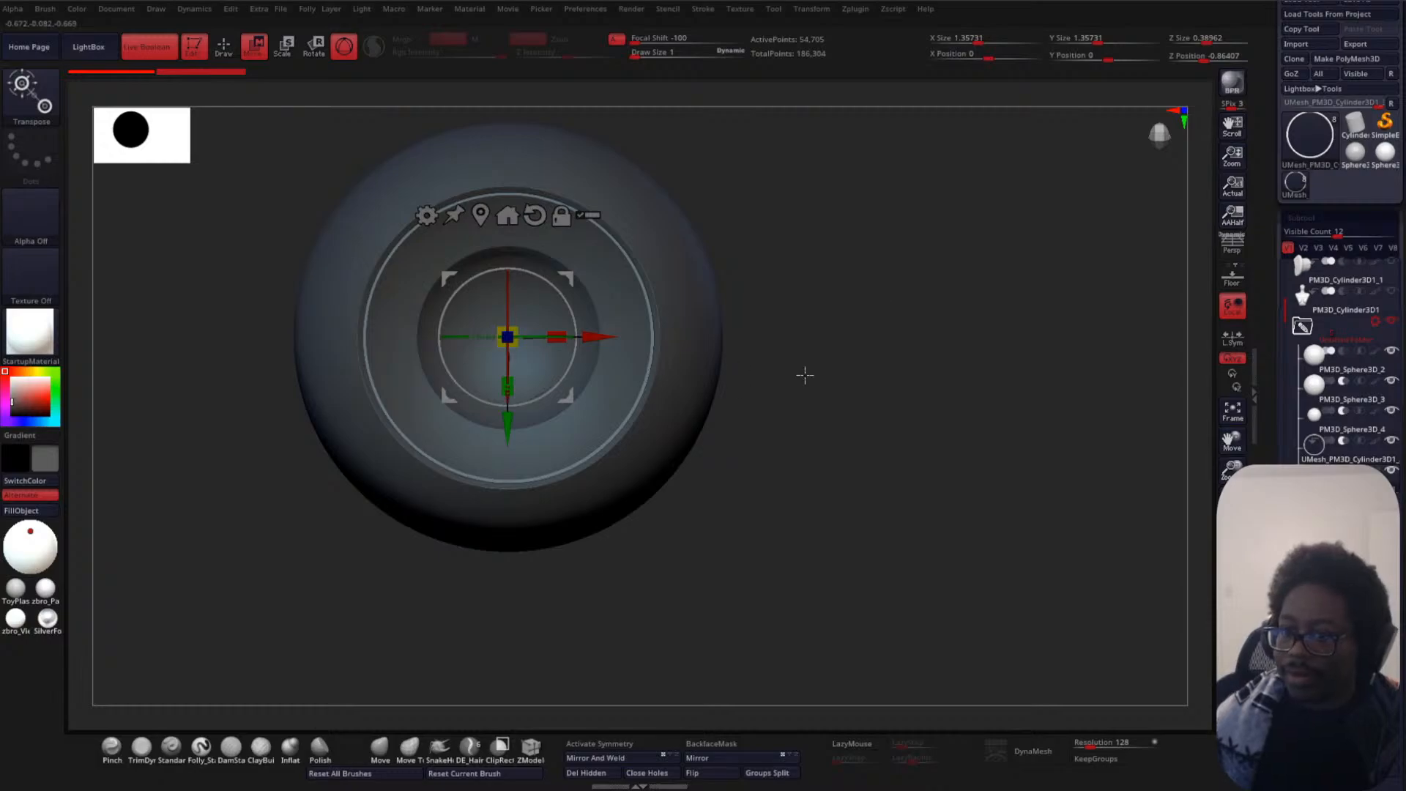
alt+drag(888, 384, 843, 303)
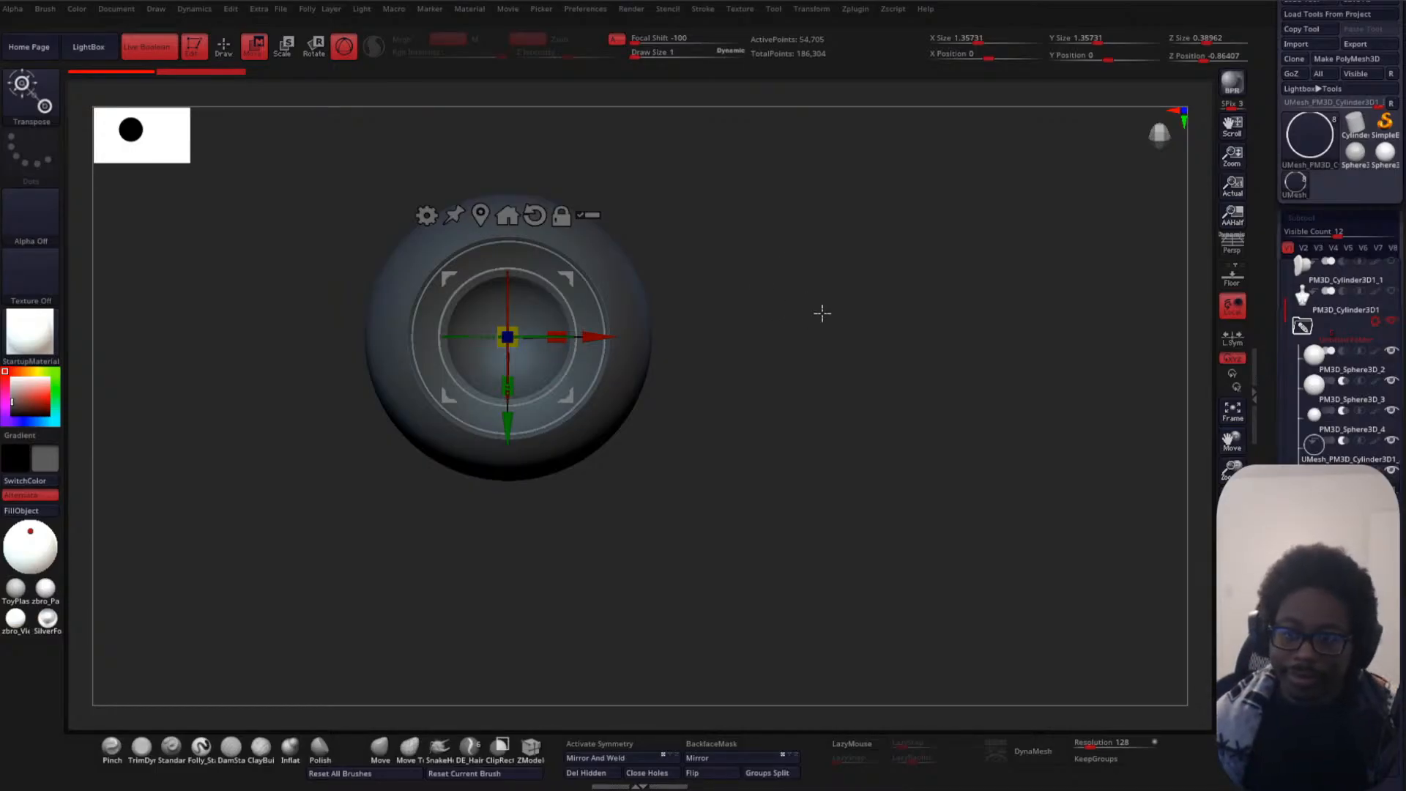
- Append a Cube3D subtool and move it beside the sphere to an X position of about -3.27
scroll(1274, 448, down, 1)
drag(1273, 447, 1285, 363)
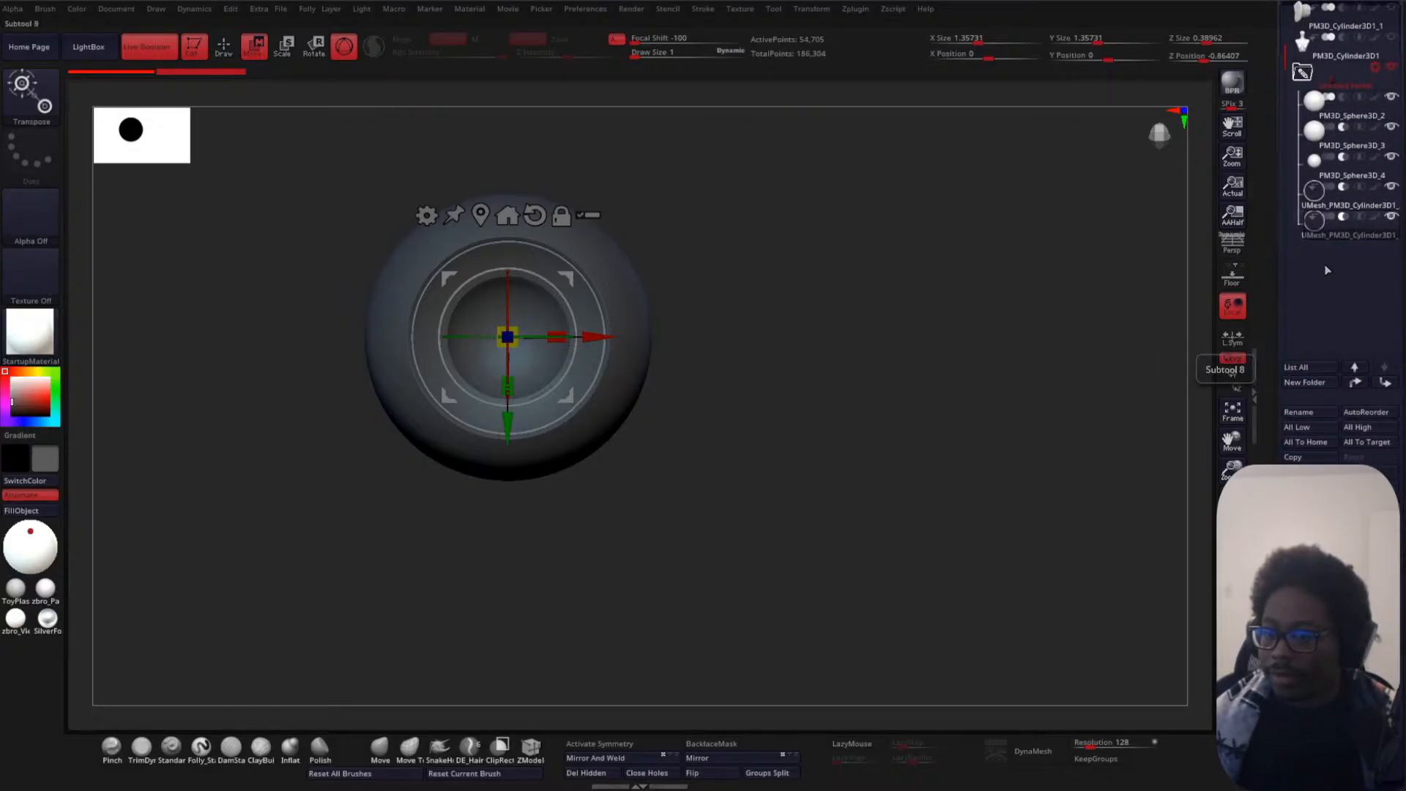
click(1367, 487)
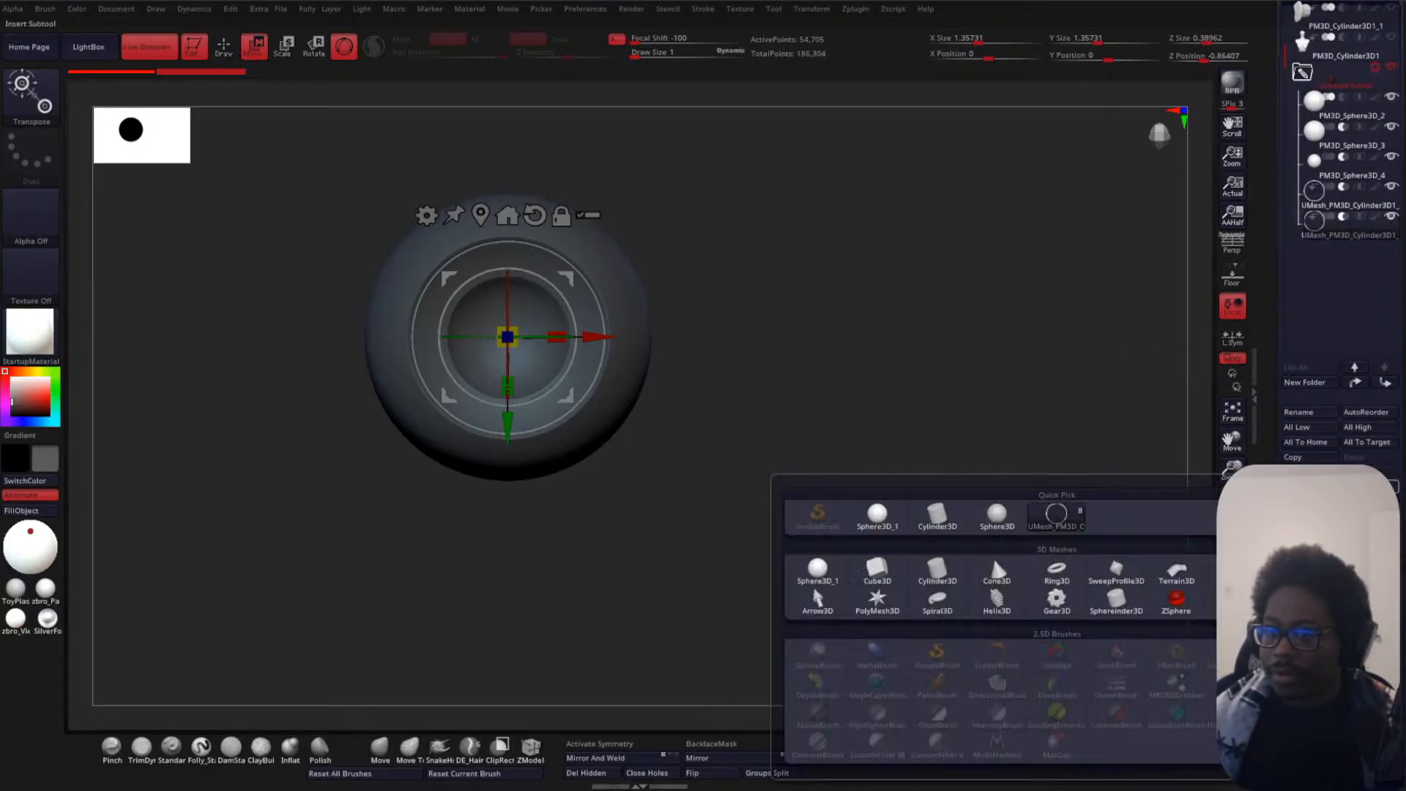
click(877, 570)
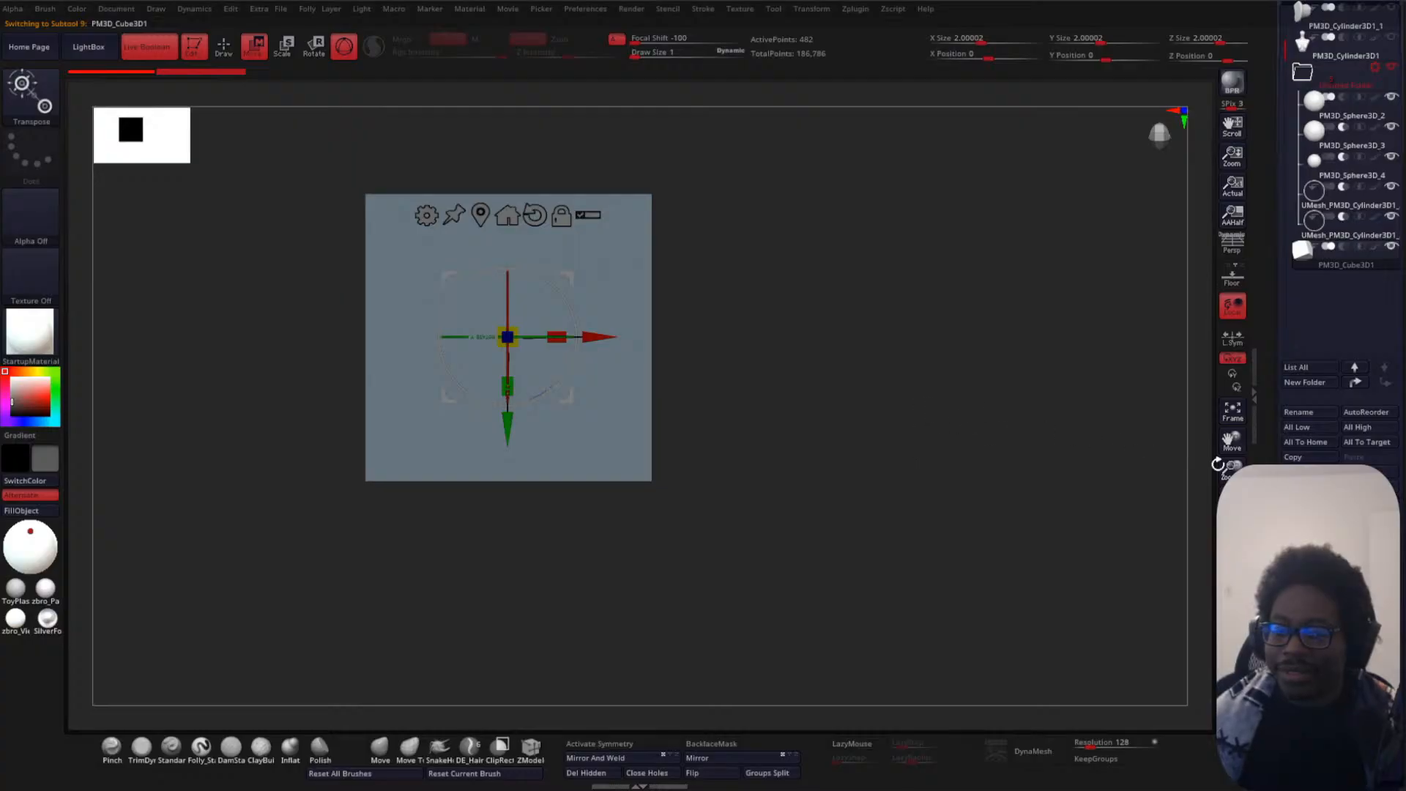
scroll(1283, 414, down, 5)
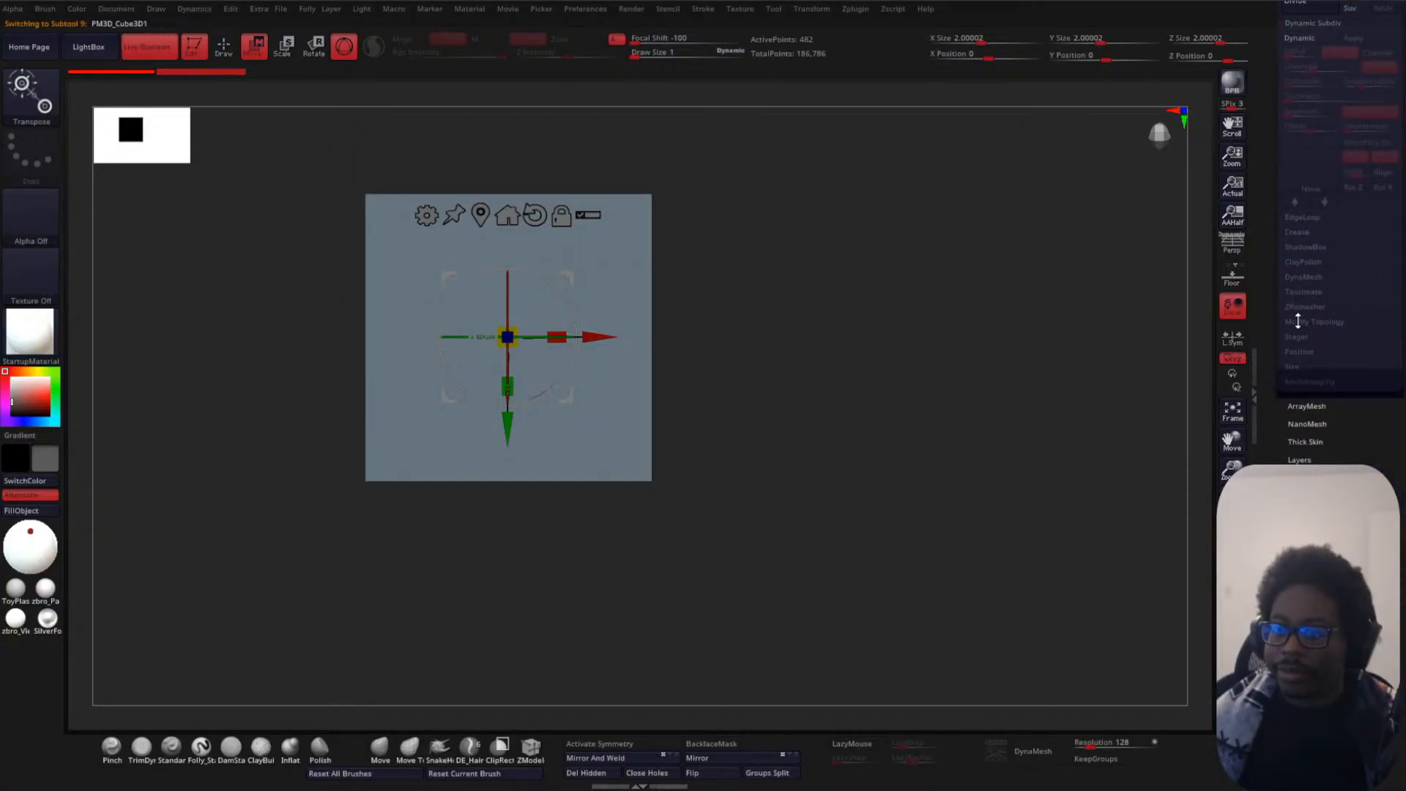
scroll(1283, 415, up, 4)
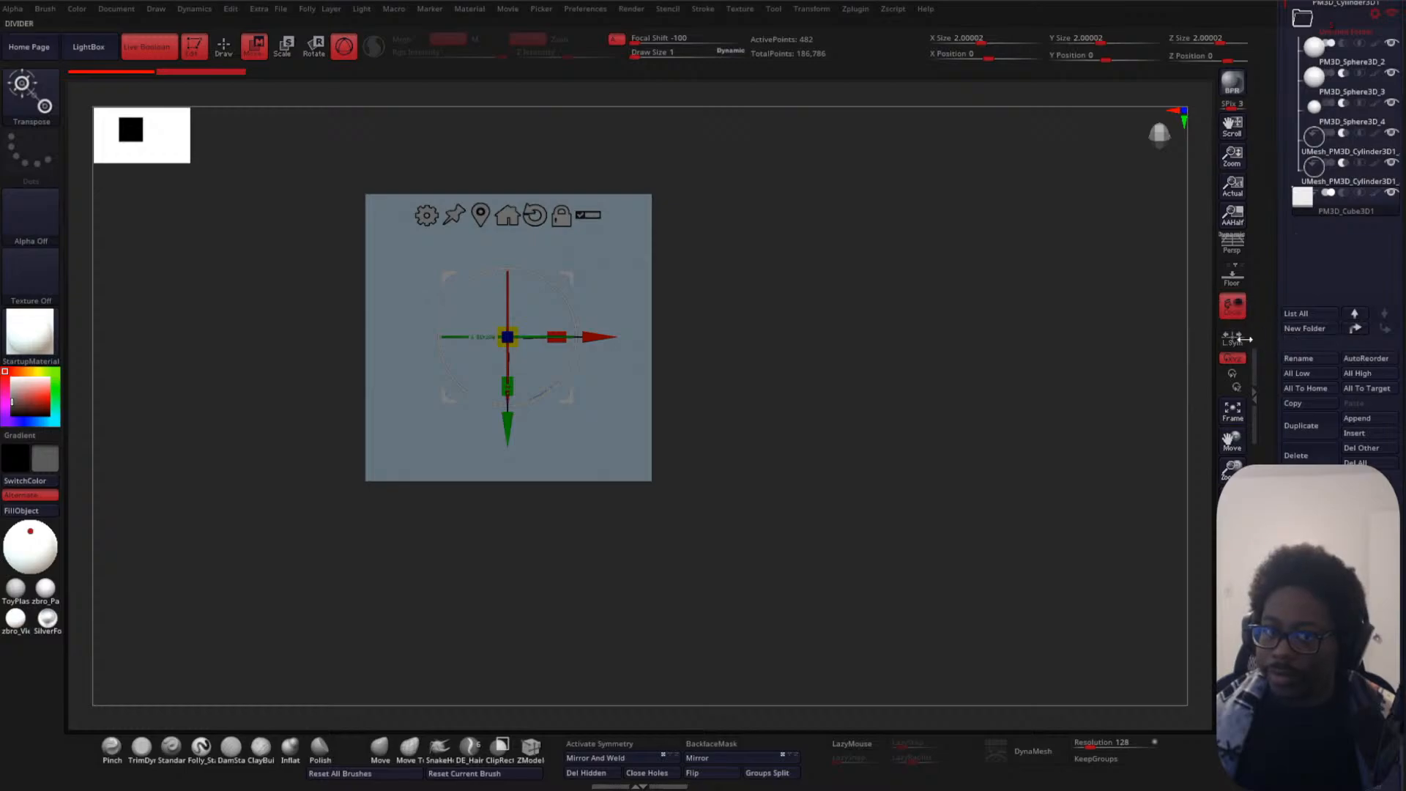
drag(598, 336, 1068, 337)
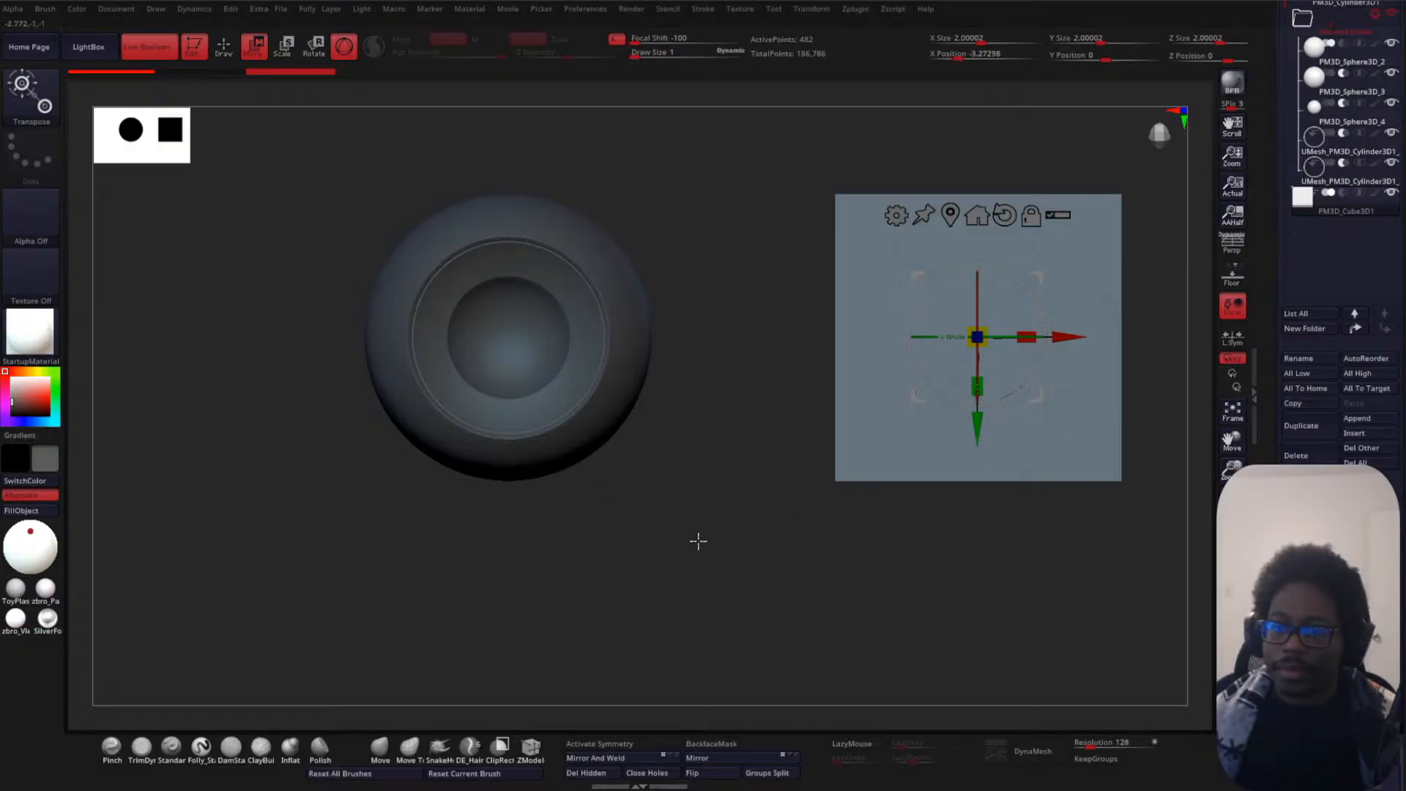
alt+drag(698, 541, 333, 549)
- Duplicate the cube subtool and move the copy to an X position of about -6.97
click(1311, 425)
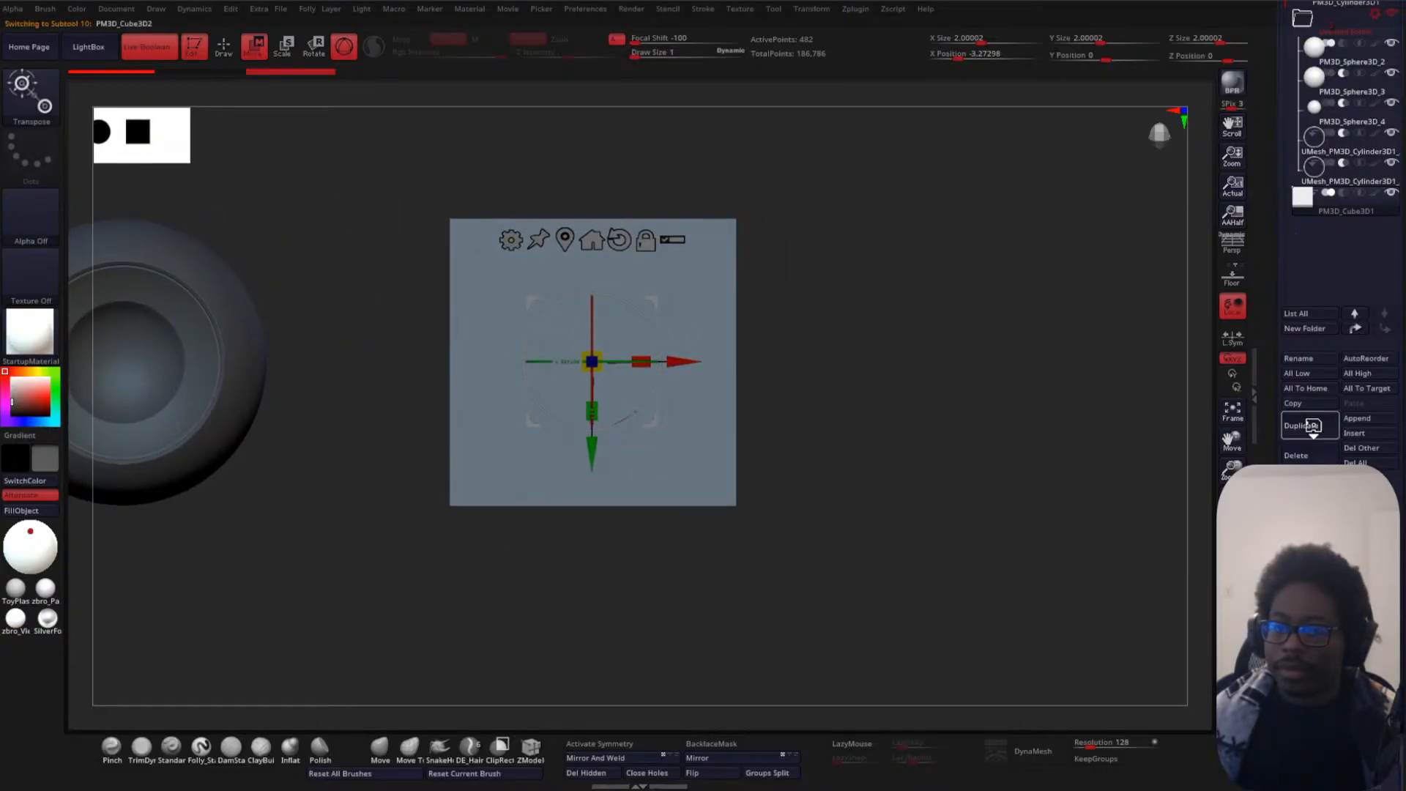
alt+drag(915, 413, 732, 436)
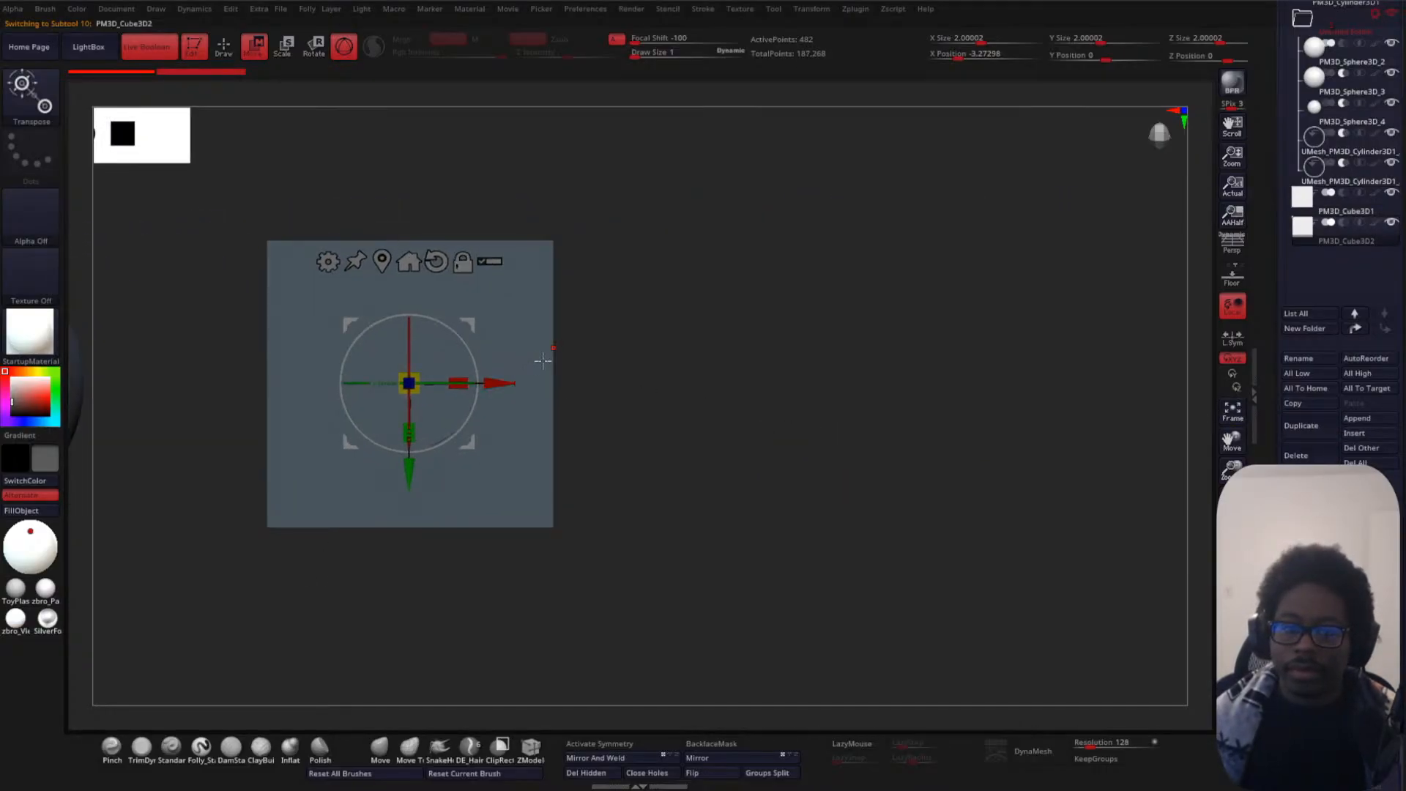
drag(497, 381, 1028, 381)
alt+drag(778, 515, 682, 450)
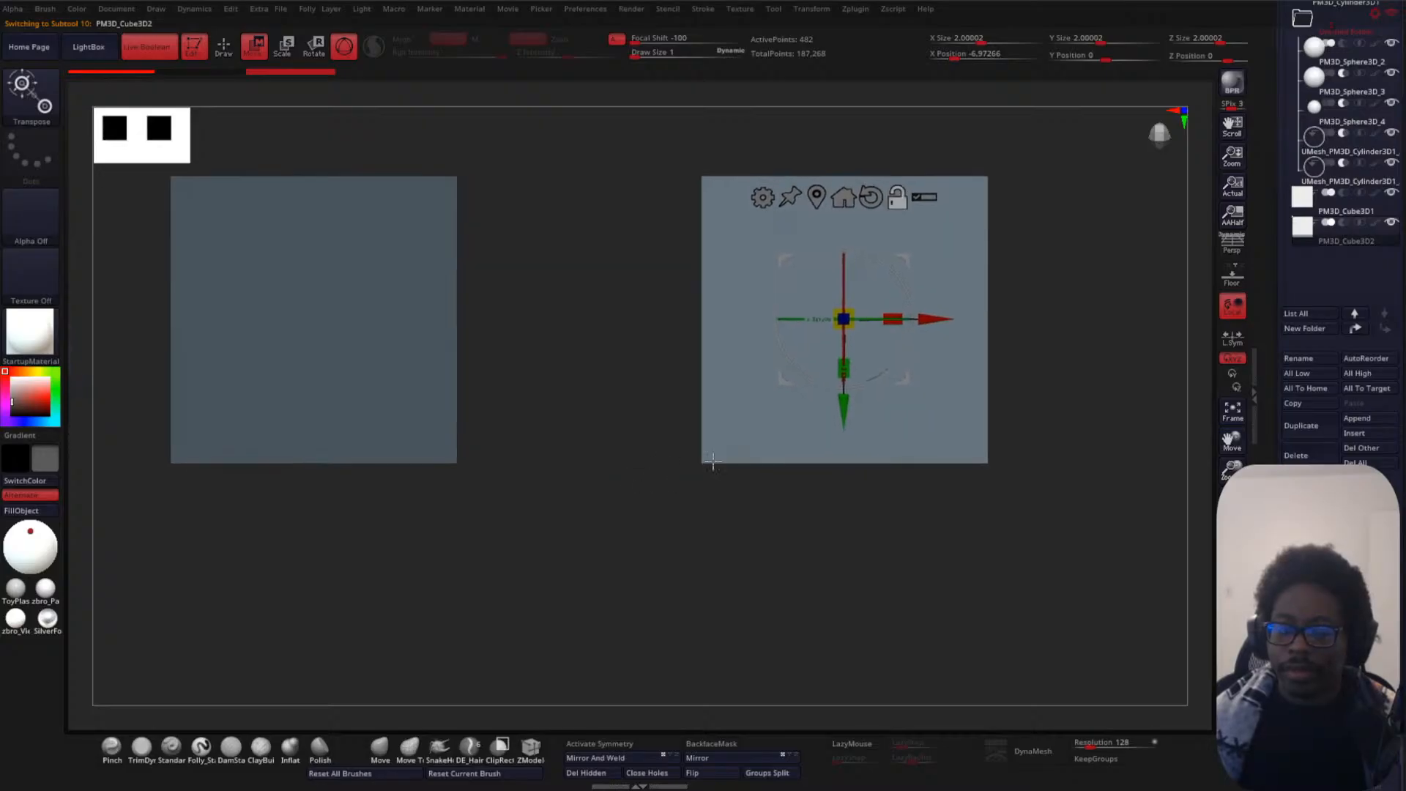
alt+drag(1056, 531, 849, 440)
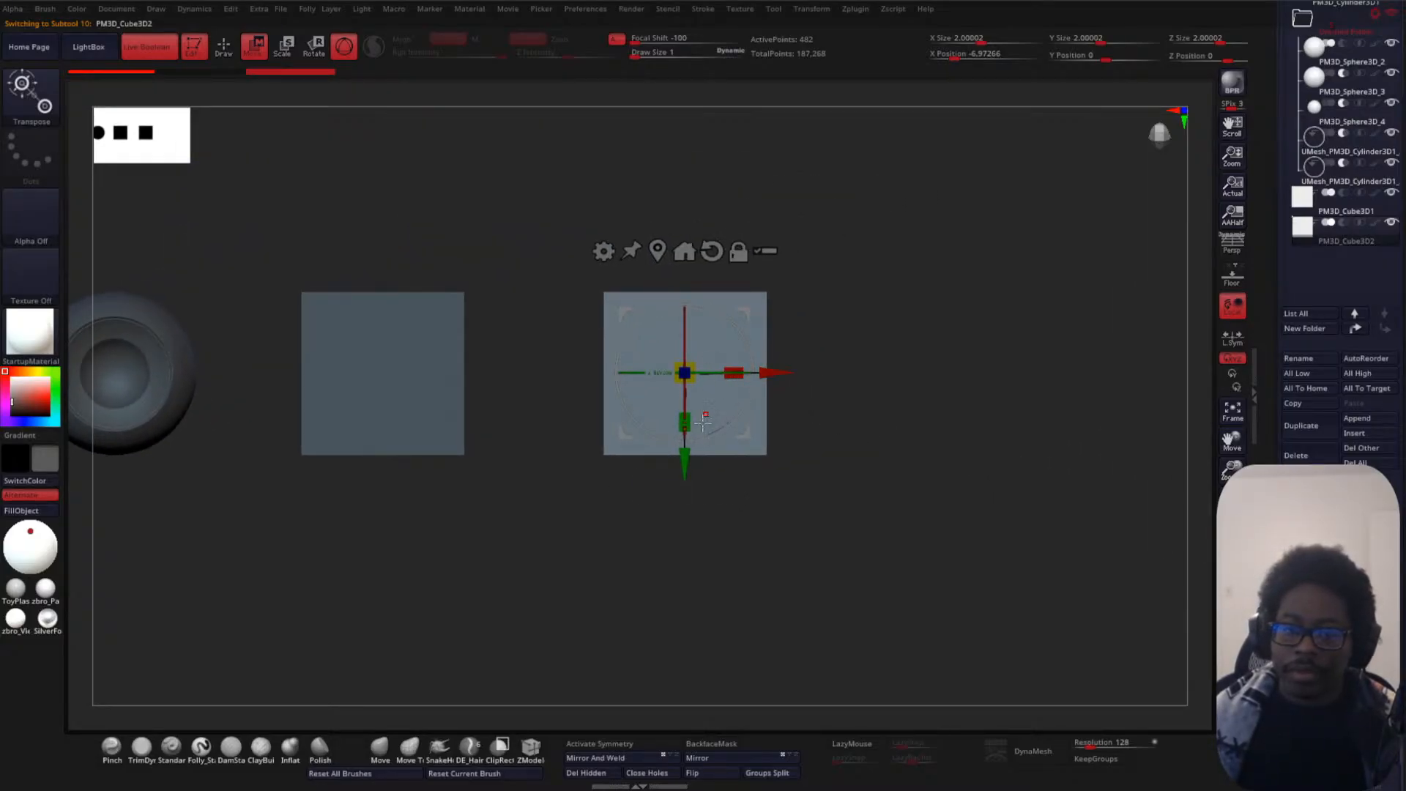
- Copy the second cube along its Y axis to build a column with a Y size of about 7.90
alt+drag(686, 459, 706, 630)
alt+drag(879, 521, 911, 378)
ctrl+drag(716, 485, 725, 308)
- Add a cube copy on each side of the column to form a cross with an X size of about 5.96
ctrl+drag(810, 227, 976, 223)
key(ctrl+z)
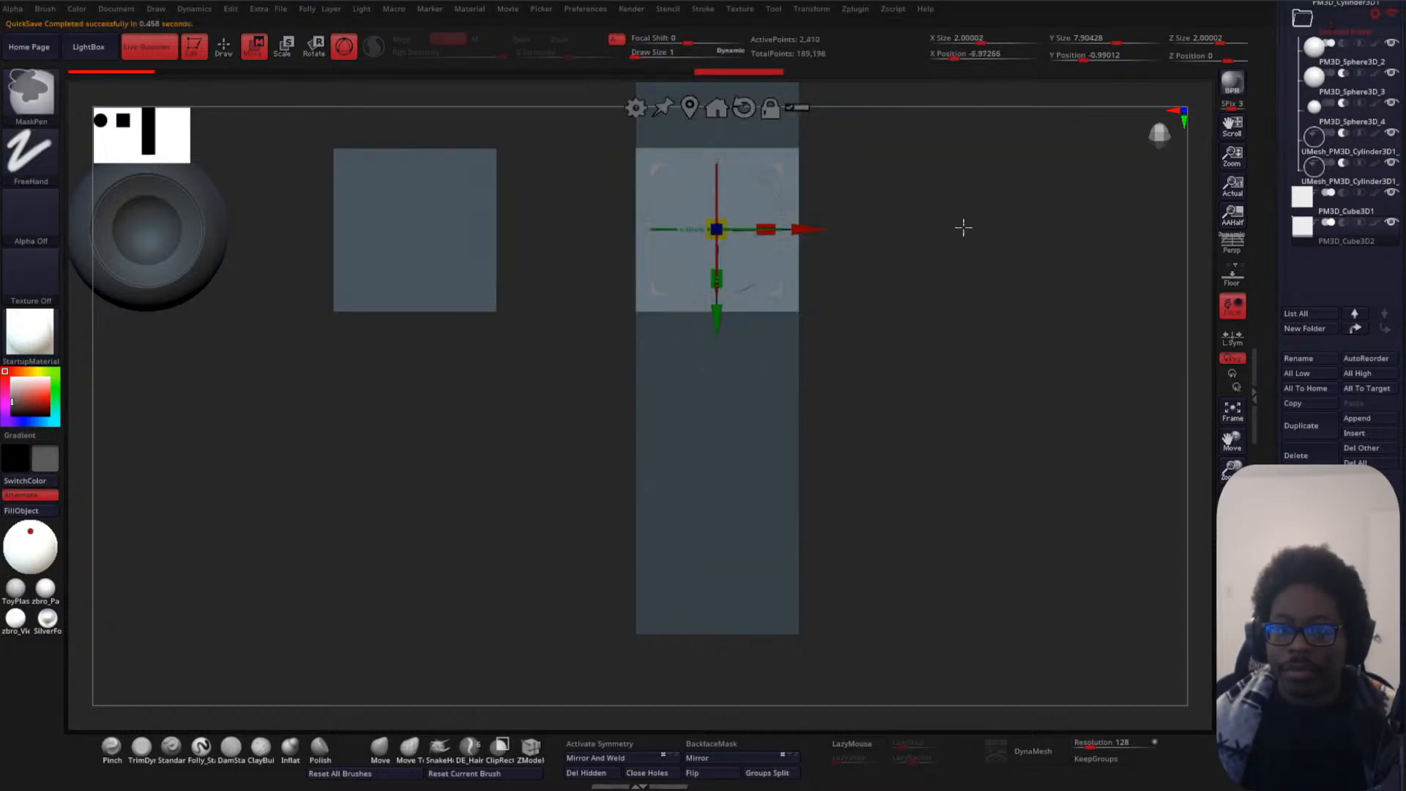
mouse_move(808, 227)
mouse_down()
mouse_move(971, 235)
mouse_move(775, 230)
mouse_move(653, 248)
mouse_move(640, 232)
mouse_up()
key(ctrl+z)
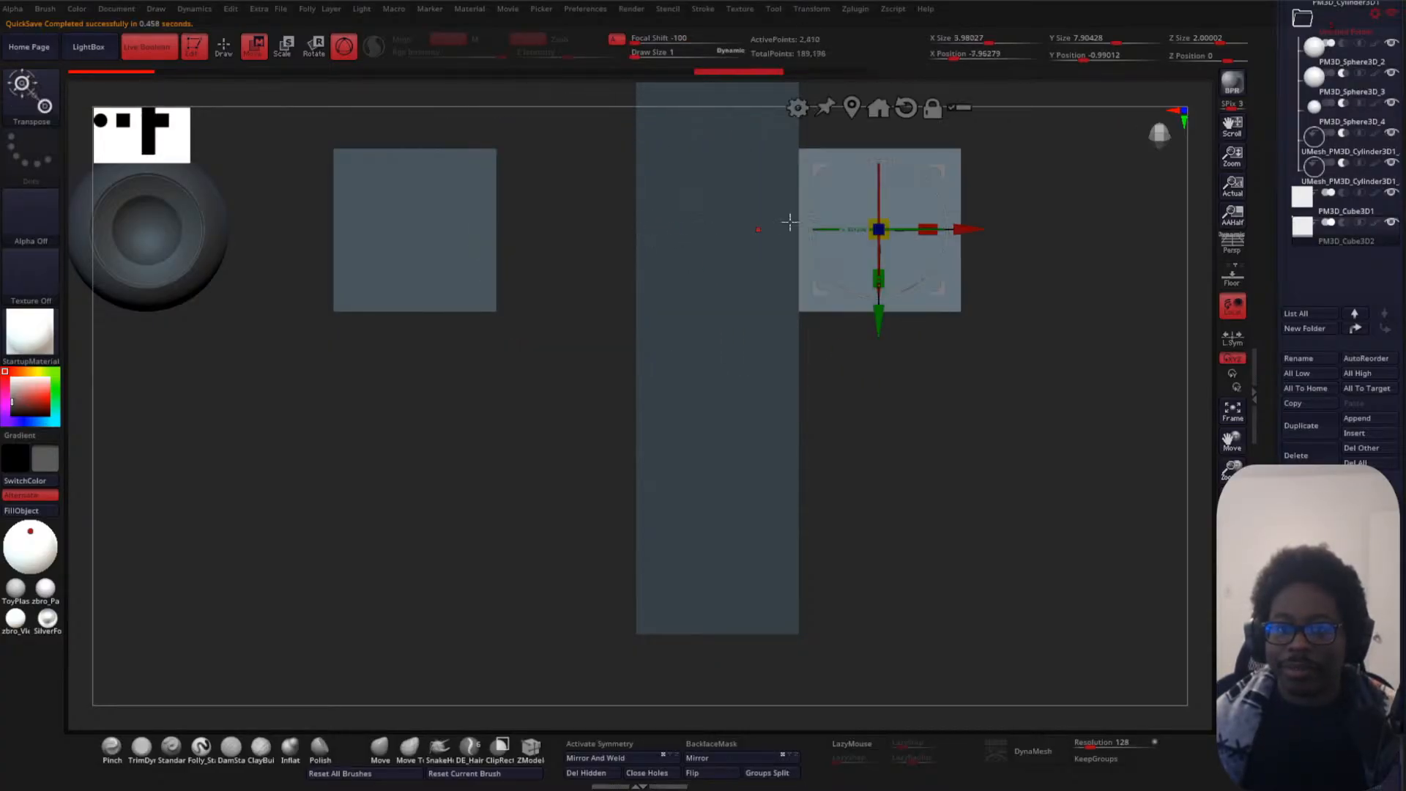
ctrl+drag(964, 229, 646, 247)
alt+drag(952, 388, 987, 482)
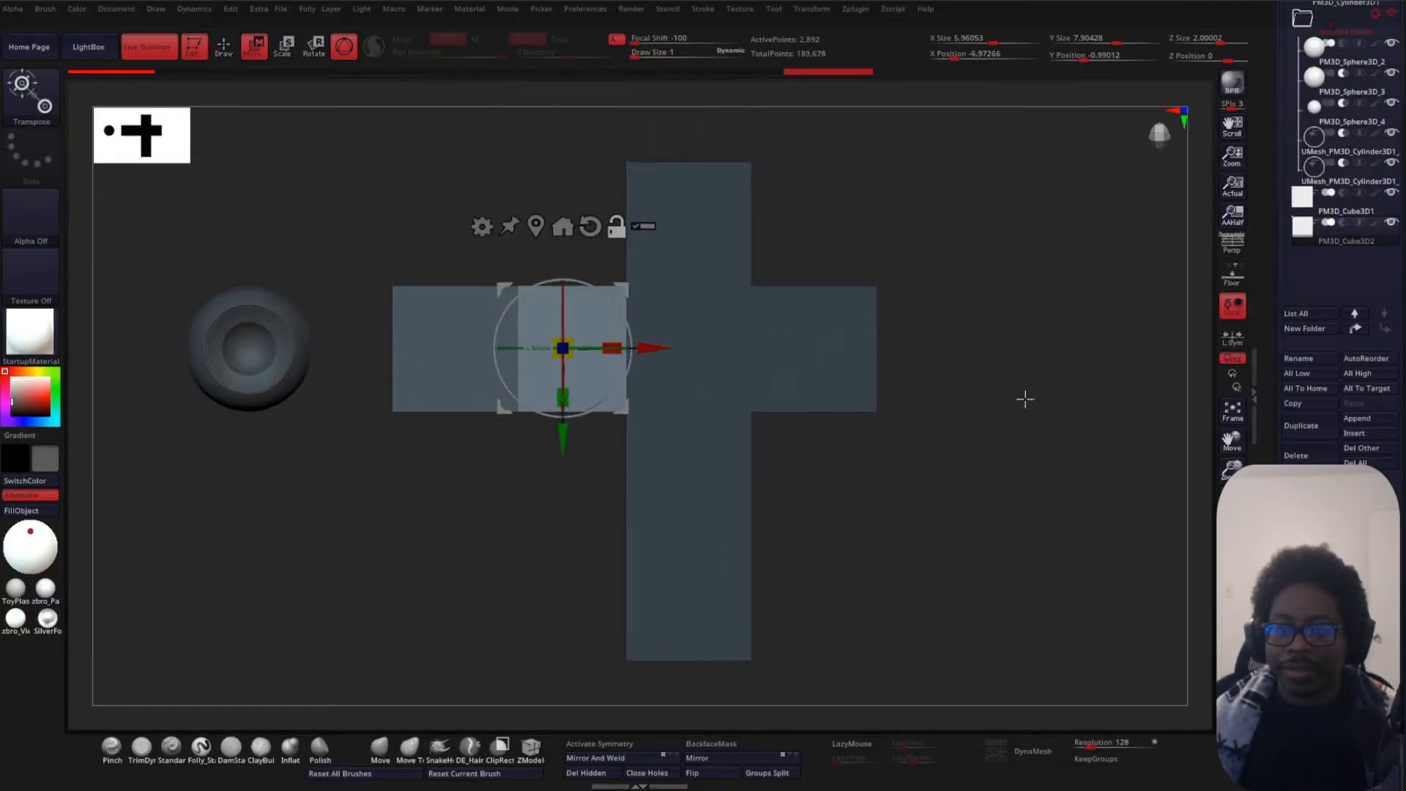
- Move the single cube next to the sphere at an X position of about -1.72, and rotate it through several orientations
click(1344, 206)
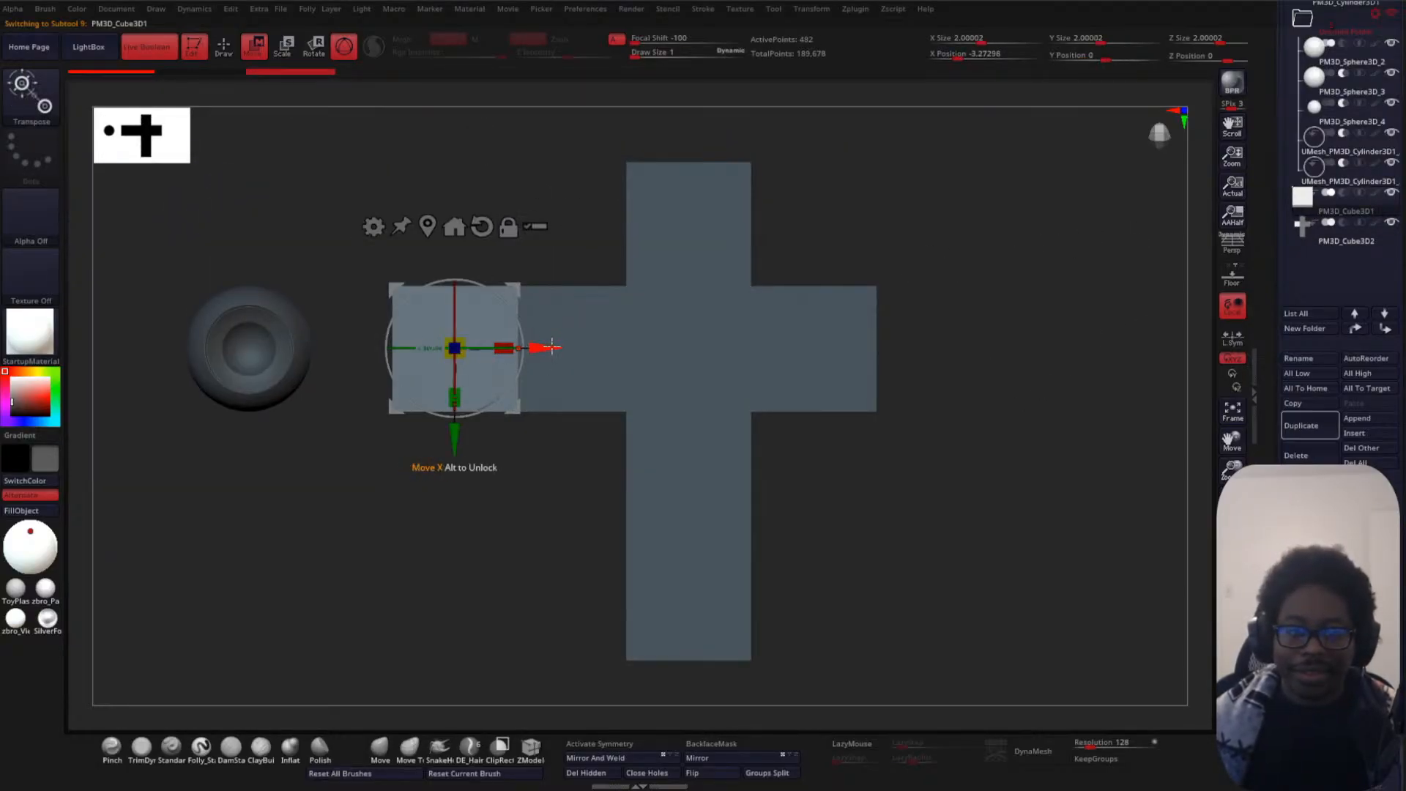
drag(454, 348, 373, 605)
drag(416, 304, 398, 490)
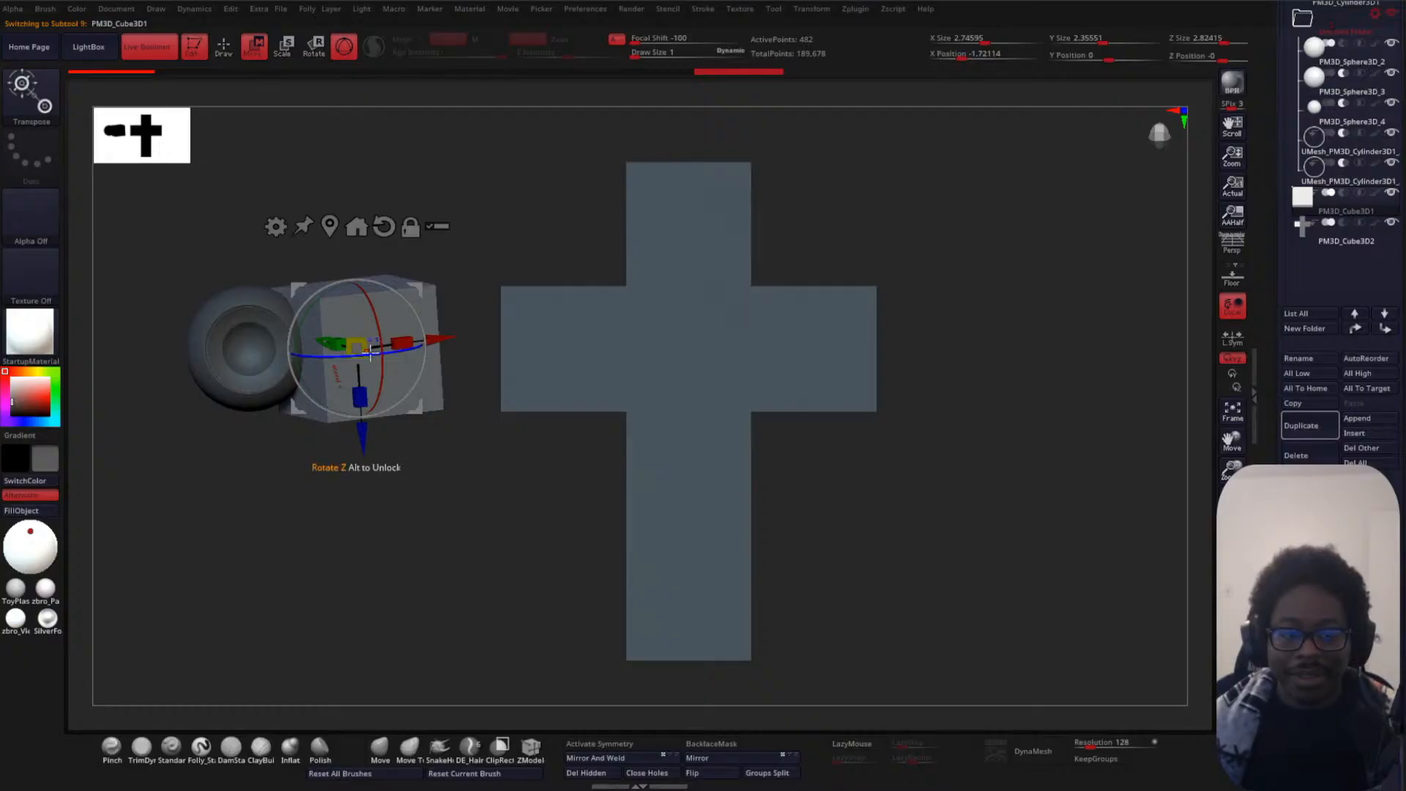
drag(377, 356, 450, 320)
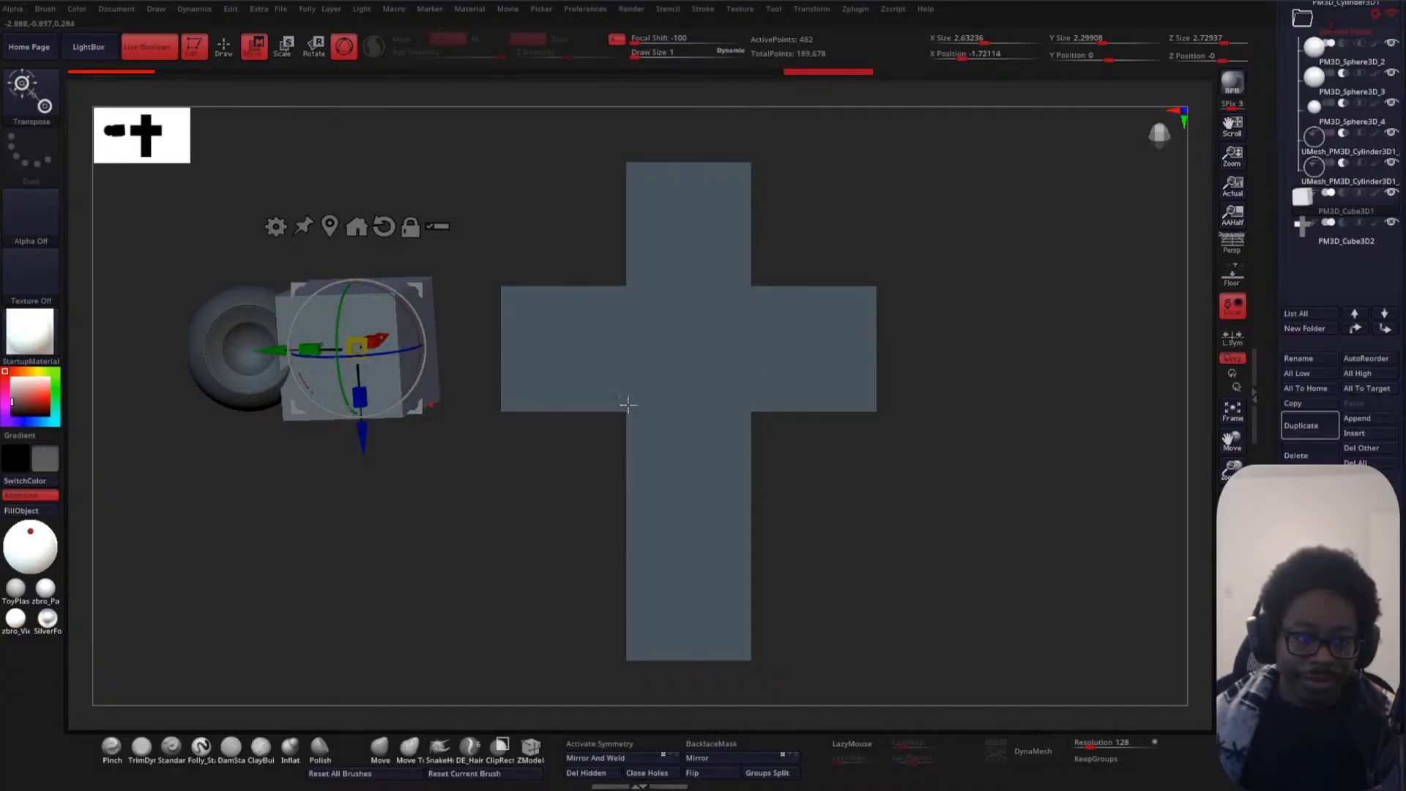
drag(396, 349, 448, 316)
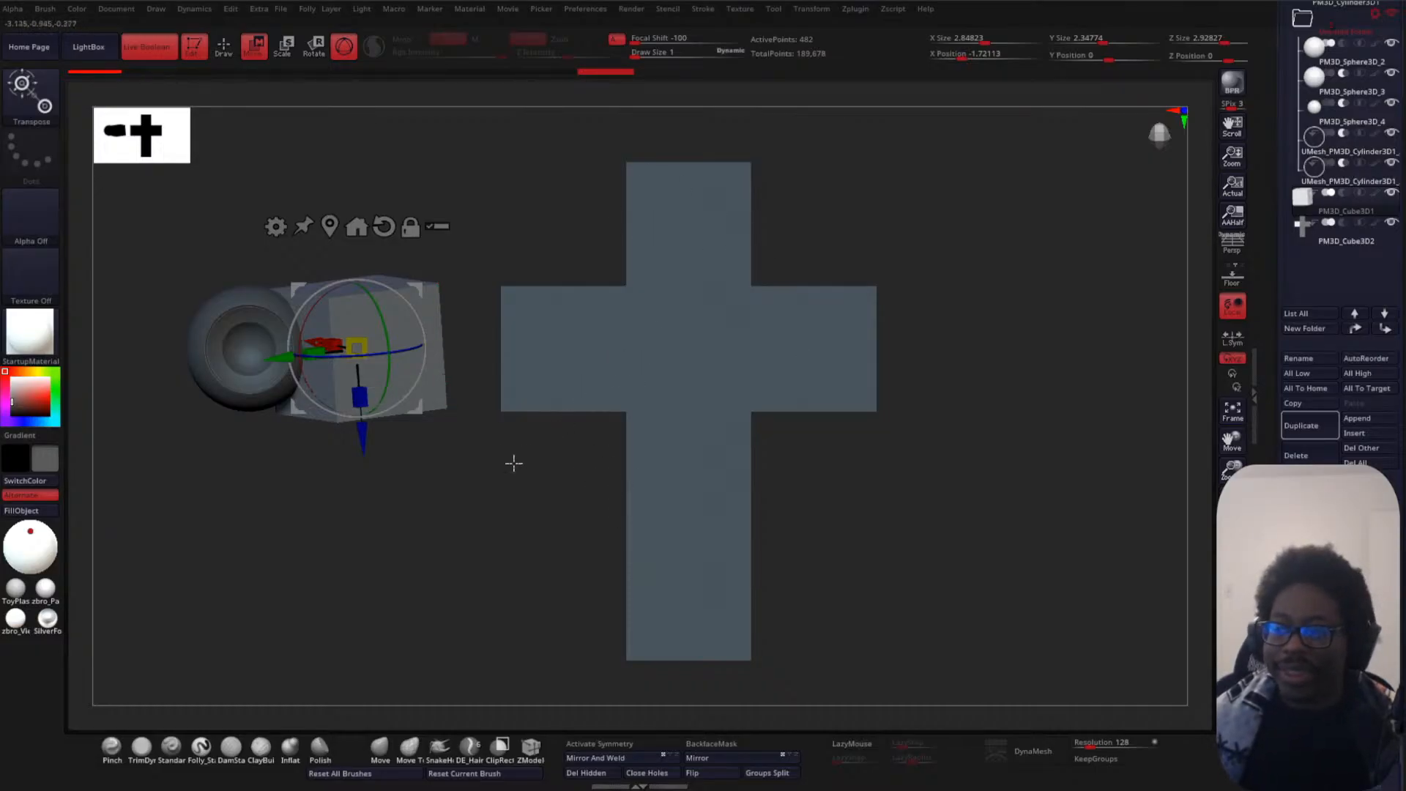
drag(386, 339, 402, 556)
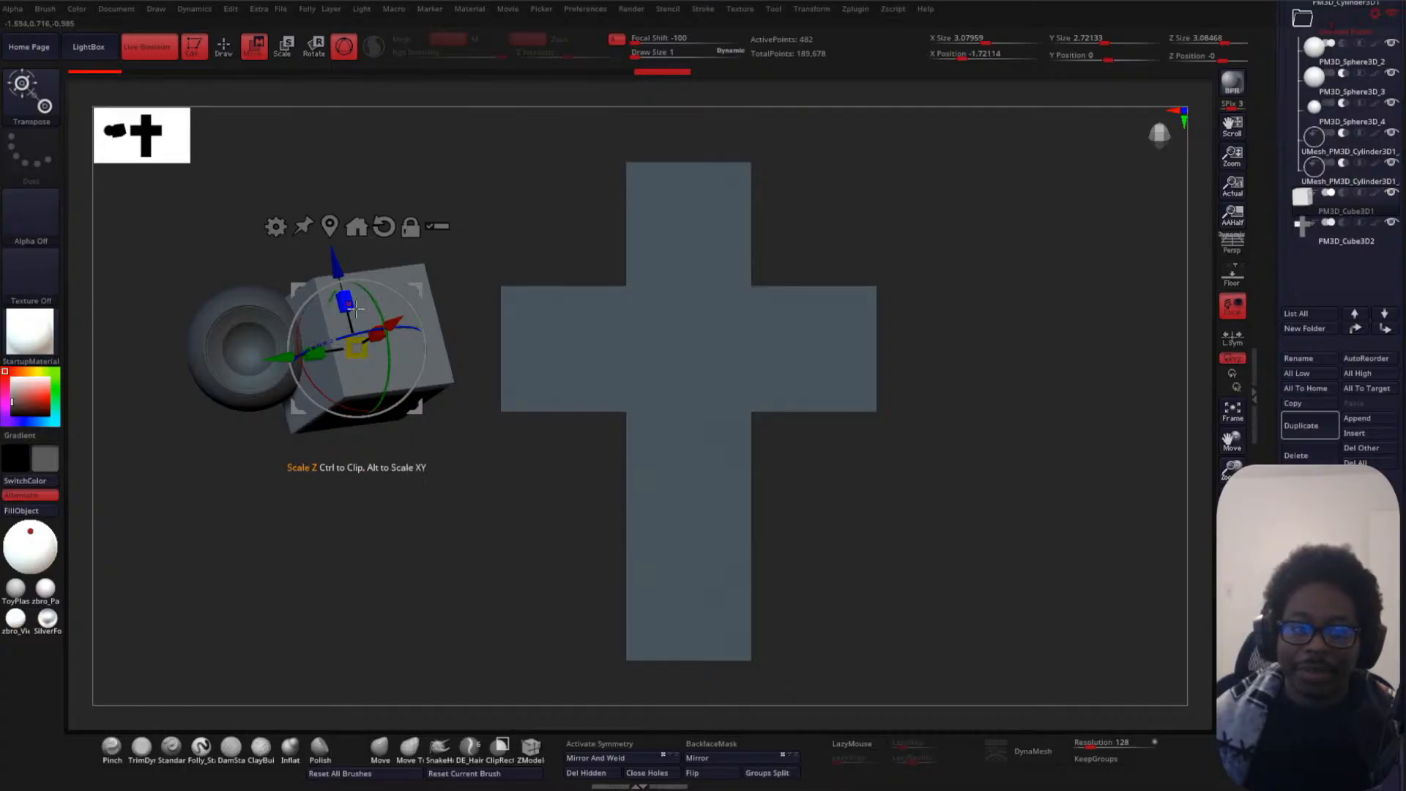
drag(356, 347, 888, 257)
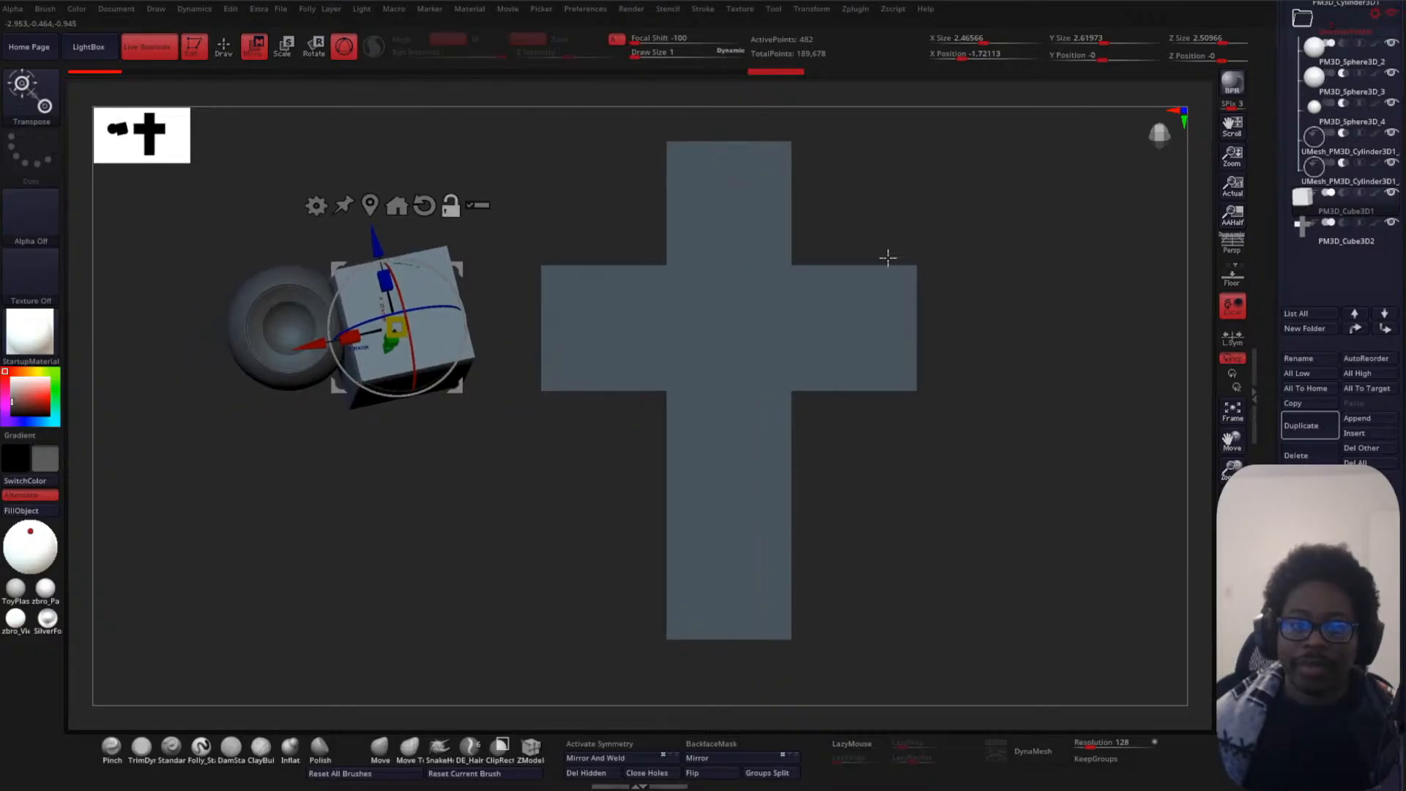
drag(409, 326, 427, 500)
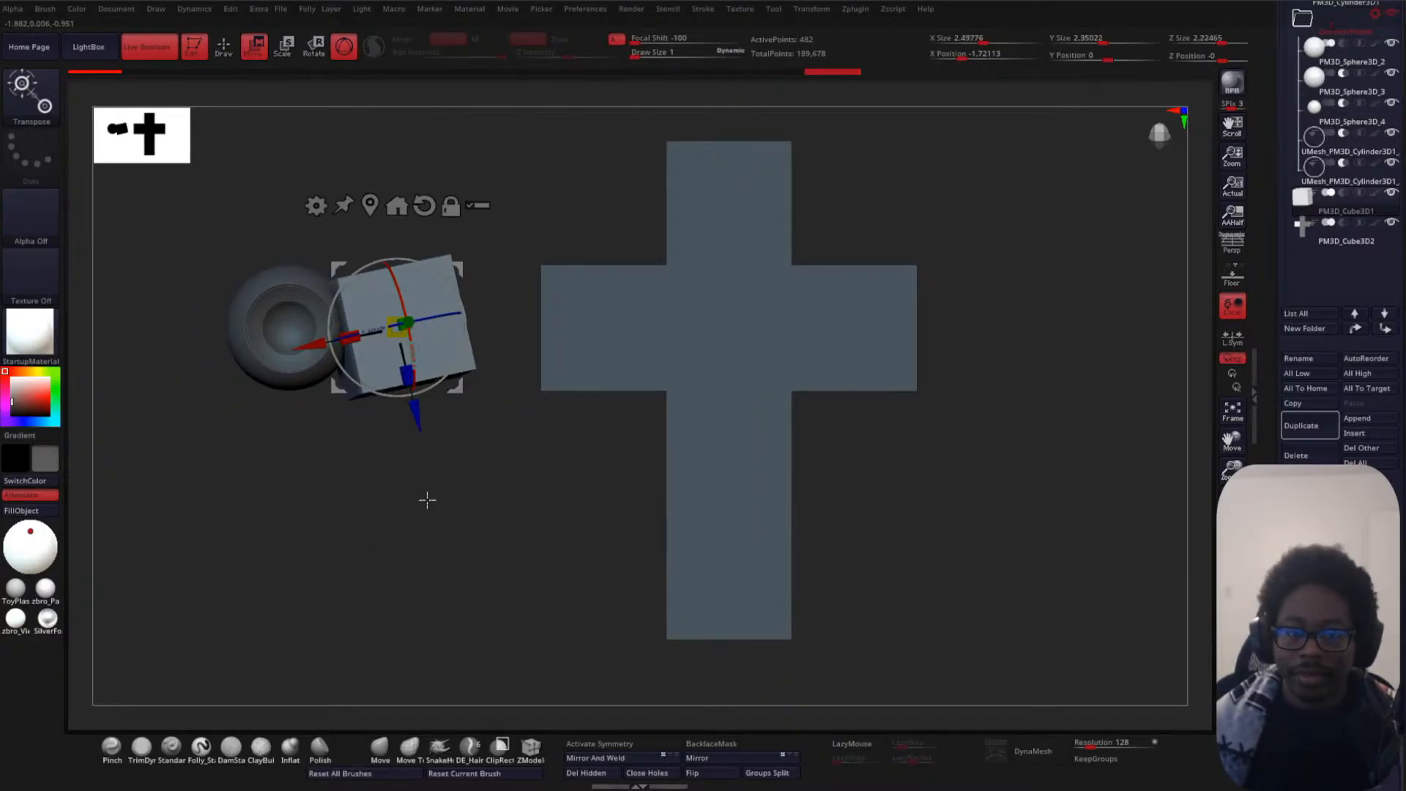
- Move the rotated cube past the cross to an X position of about -12.07 and a Y position of about 2.23
alt+drag(993, 411, 831, 474)
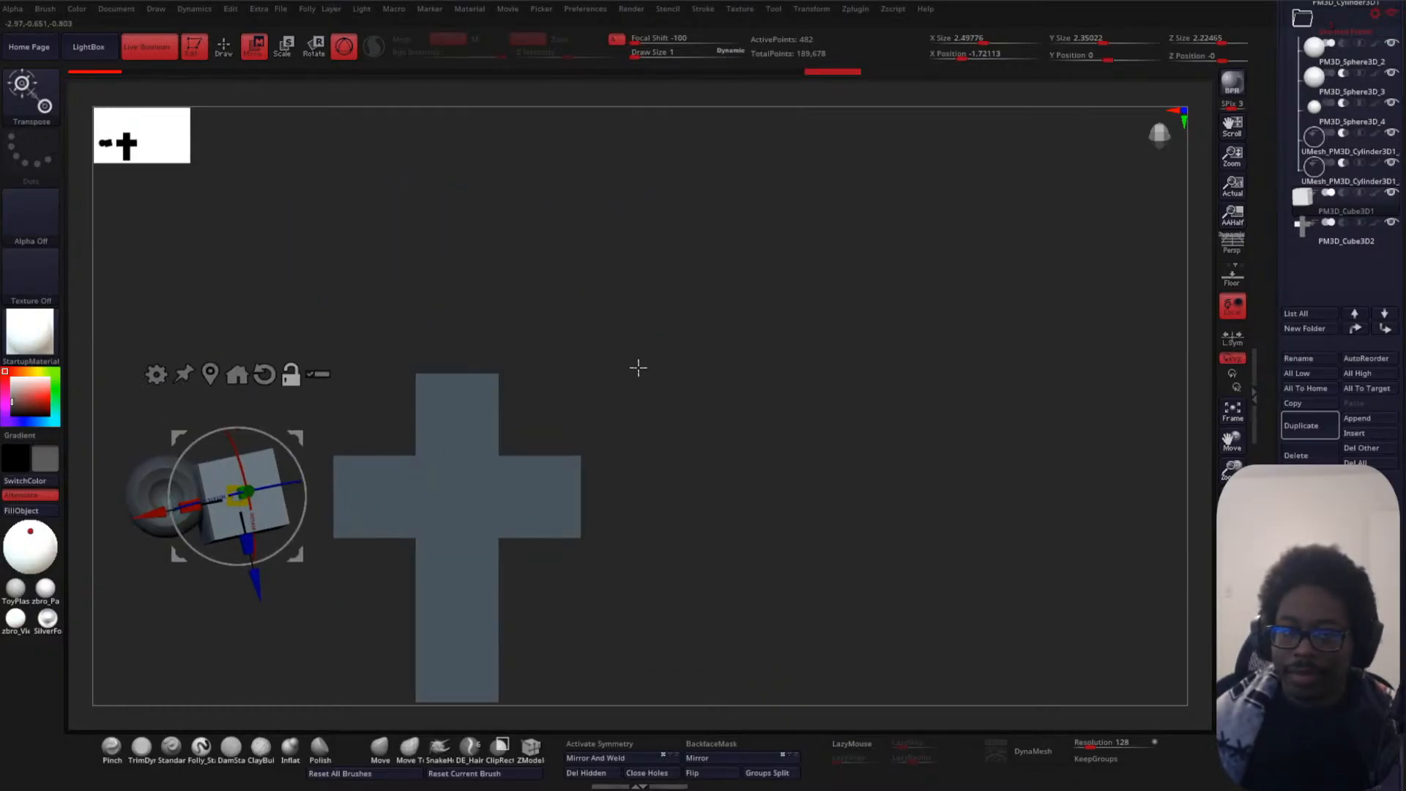
alt+drag(638, 367, 820, 304)
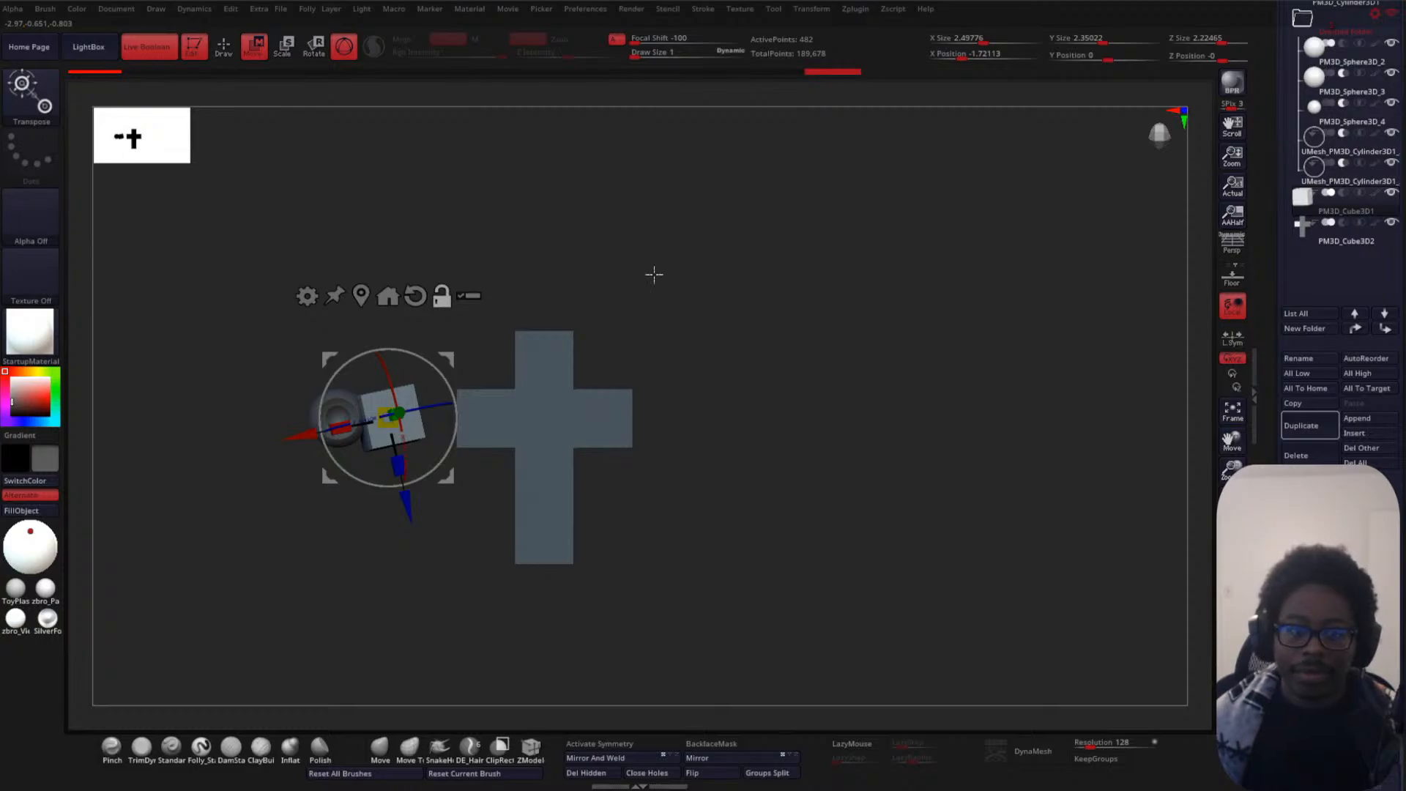
alt+drag(640, 240, 647, 310)
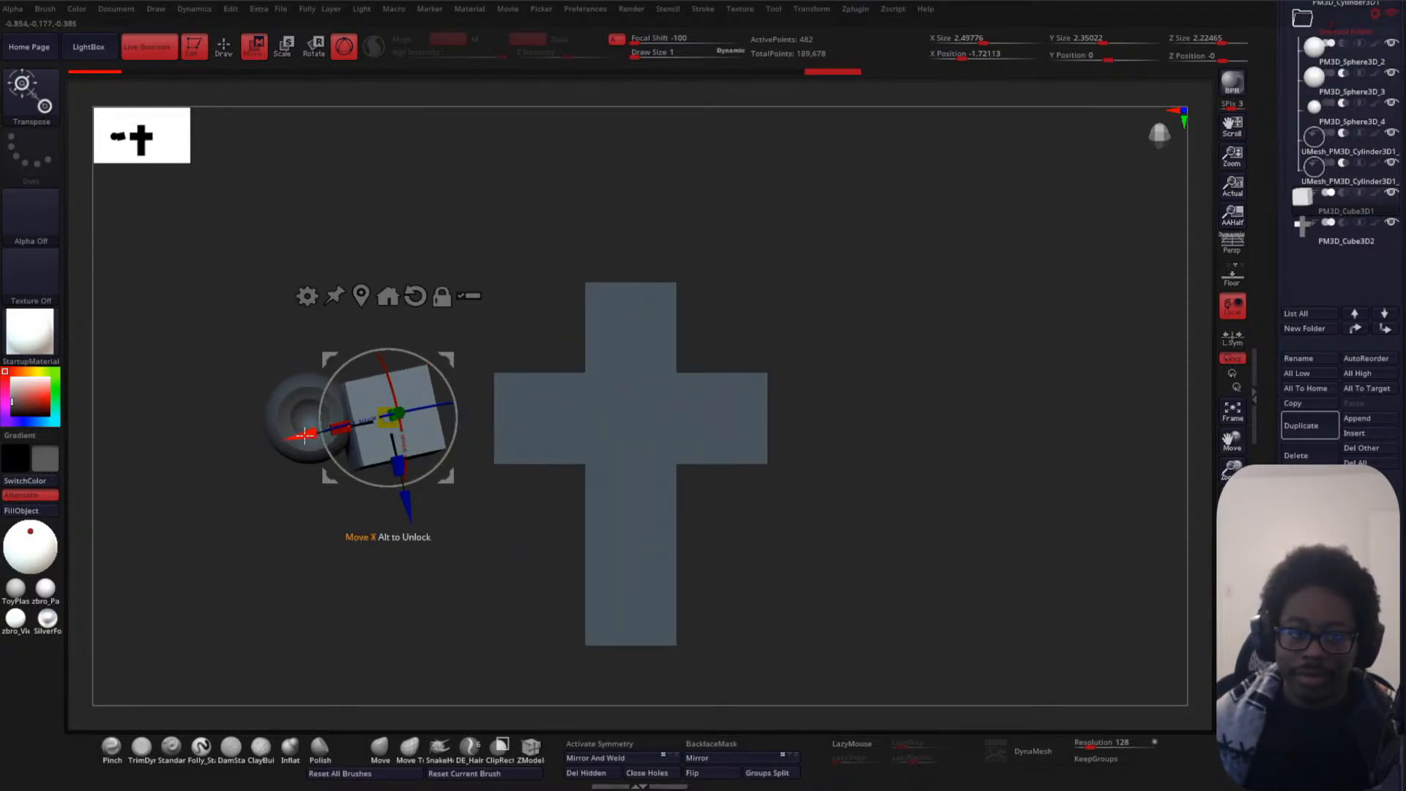
drag(368, 375, 847, 271)
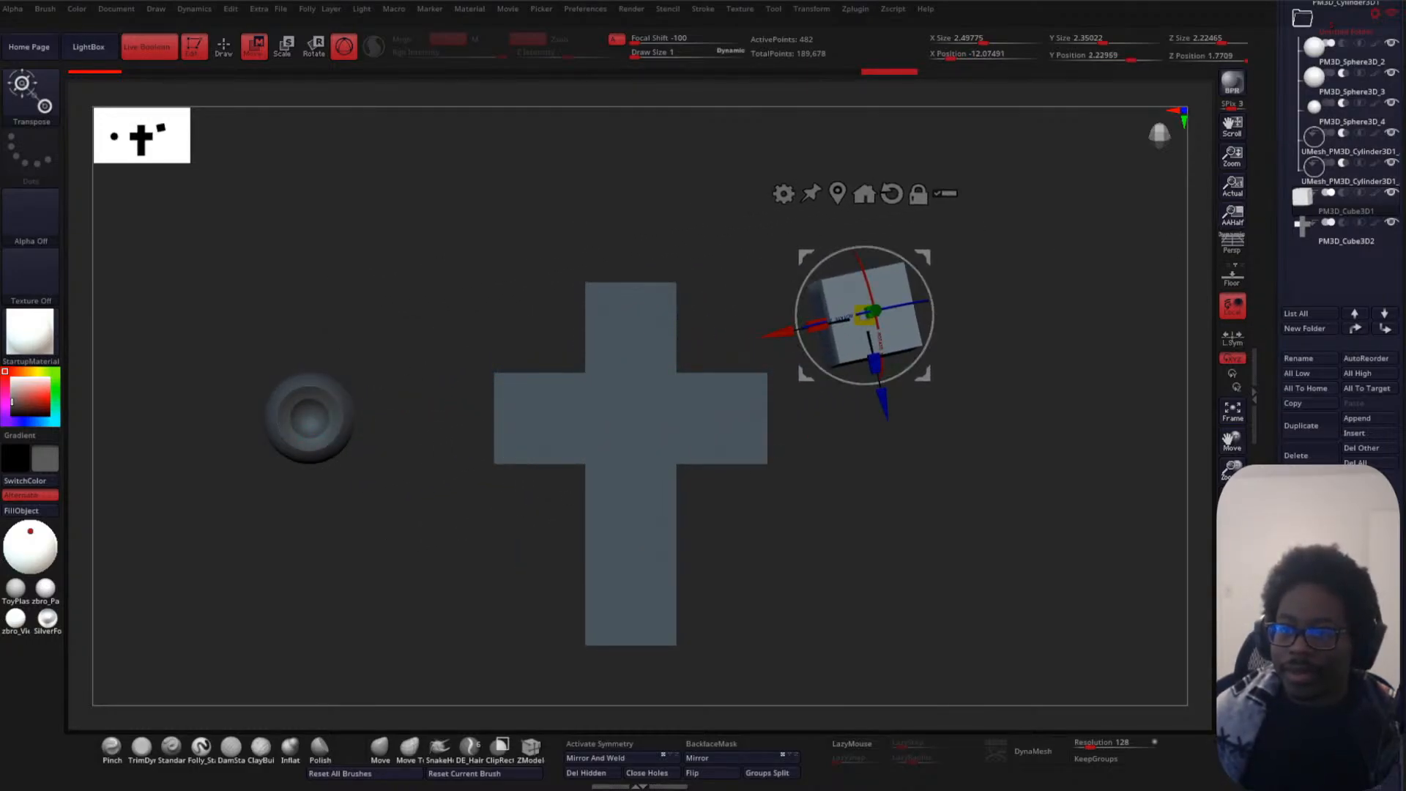
- Delete the single cube and the cross-shaped cube subtool, and frame the sphere
click(1316, 457)
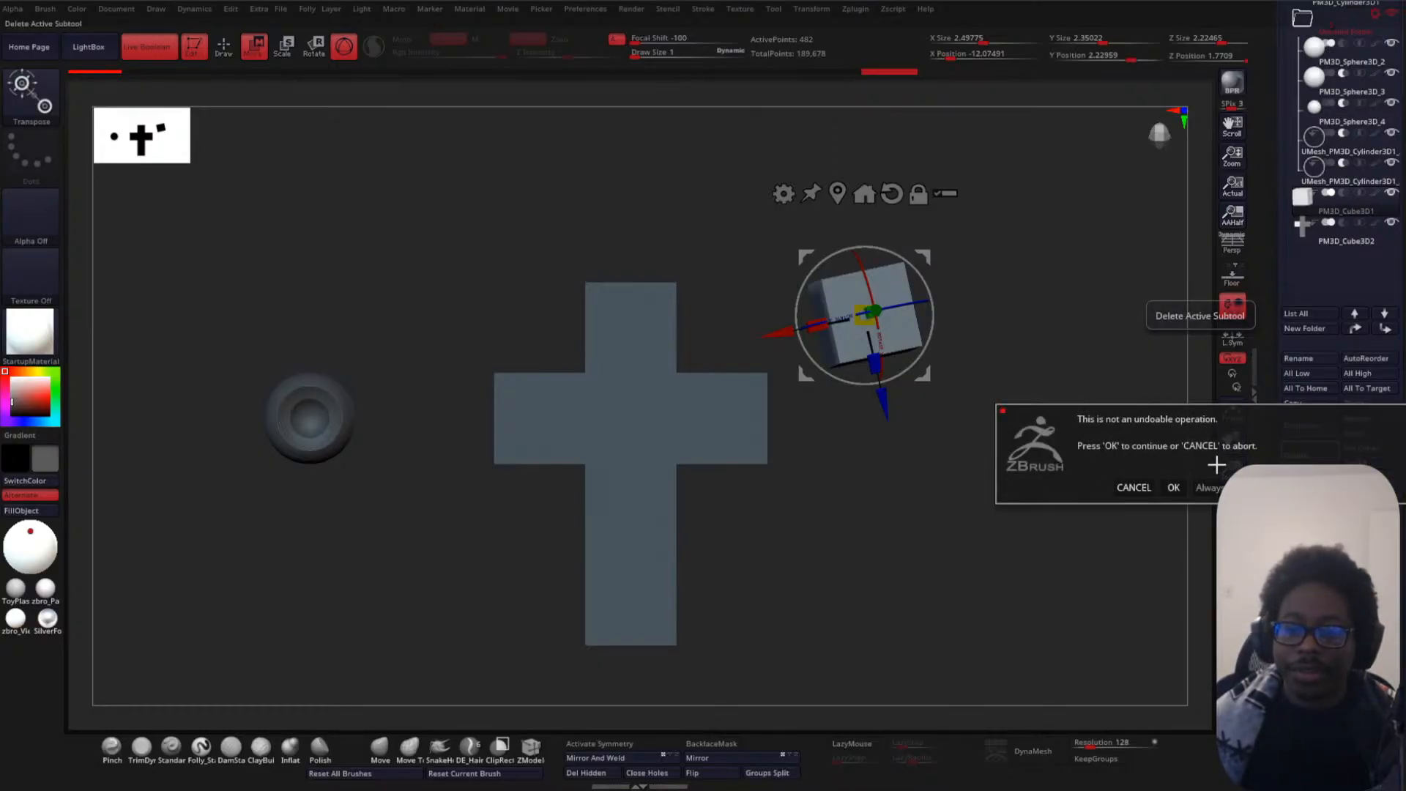
click(1174, 487)
click(1174, 491)
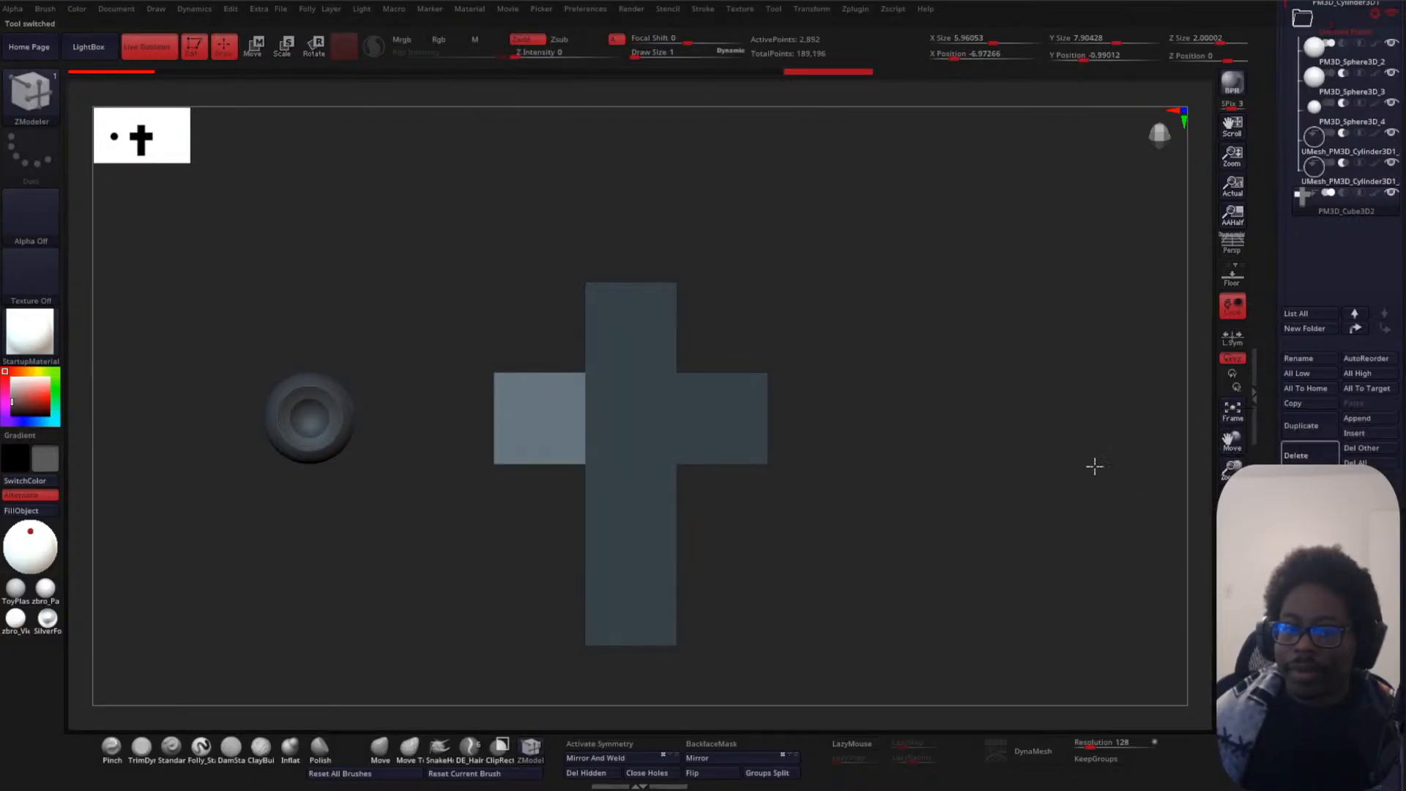
key(f)
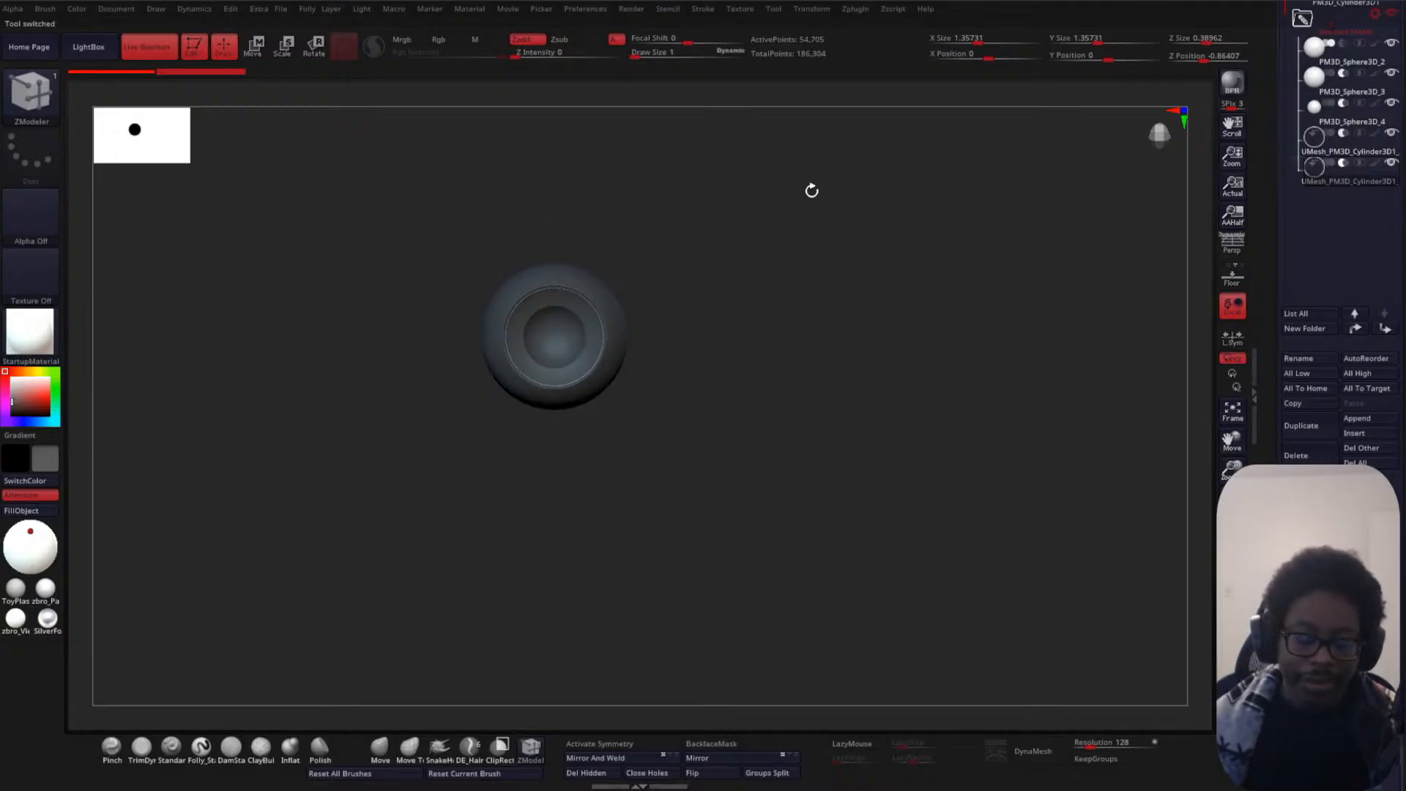
- Scale the subtractive ring in the recess down uniformly to an X and Y size of about 1.245
alt+drag(810, 188, 778, 334)
drag(876, 266, 851, 361)
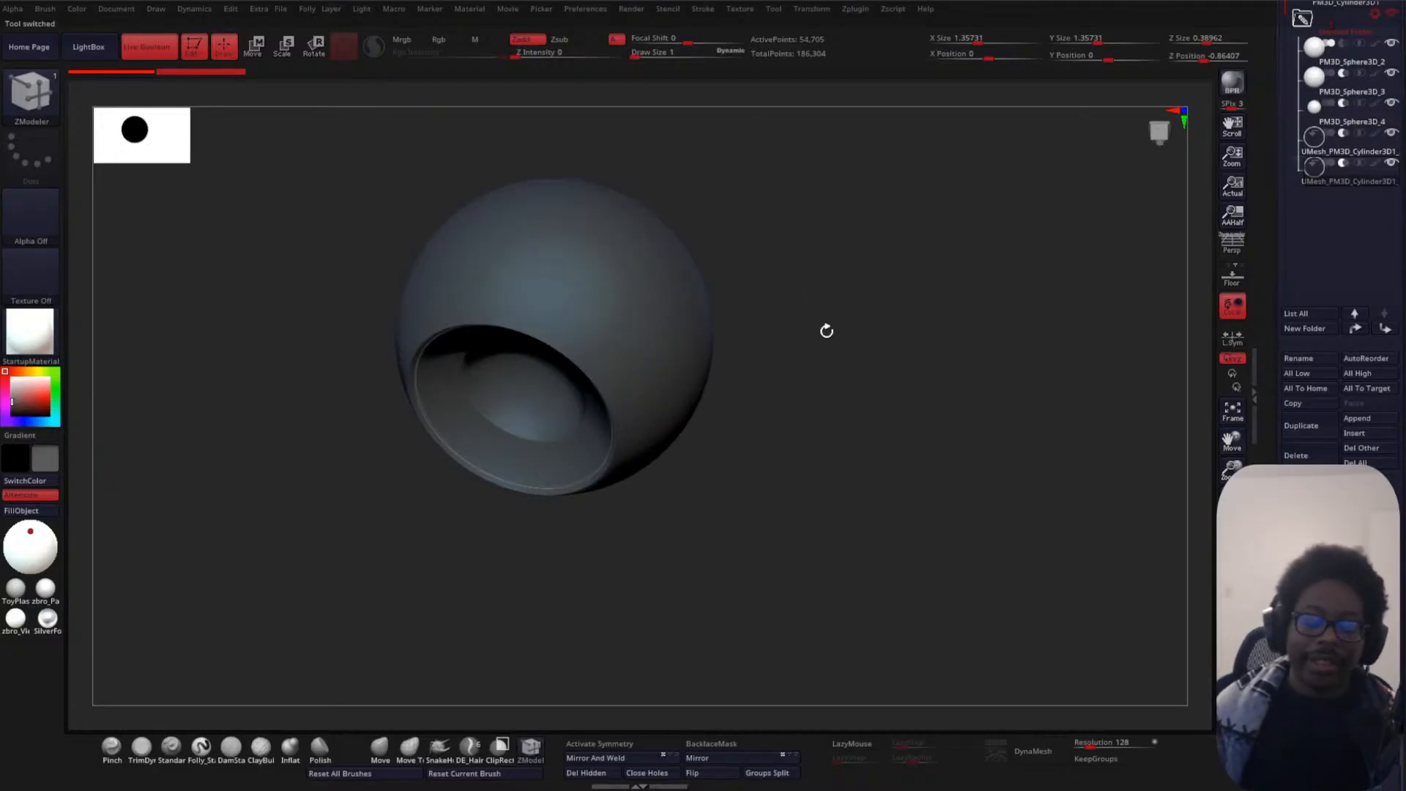
drag(821, 339, 741, 355)
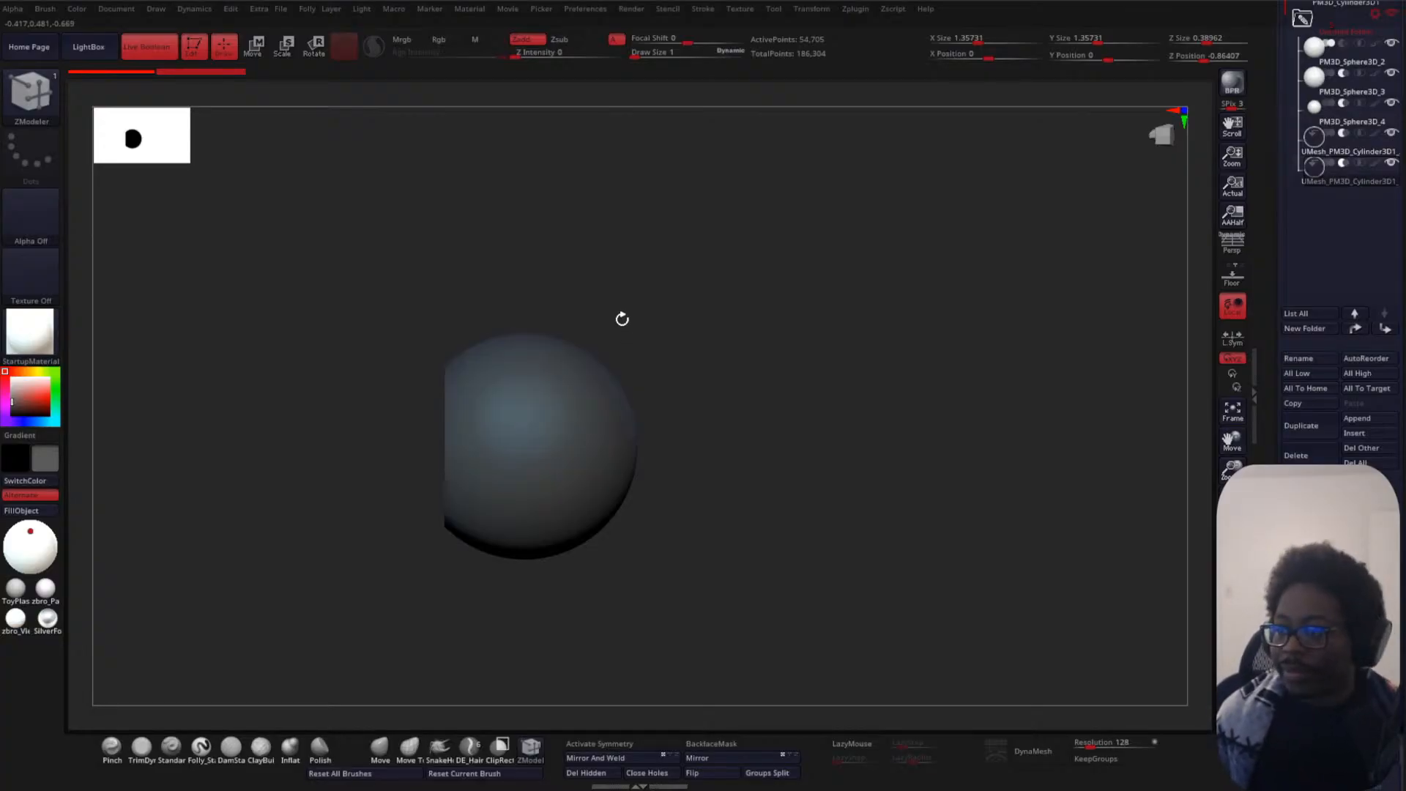
shift+drag(725, 323, 743, 267)
alt+drag(748, 238, 741, 403)
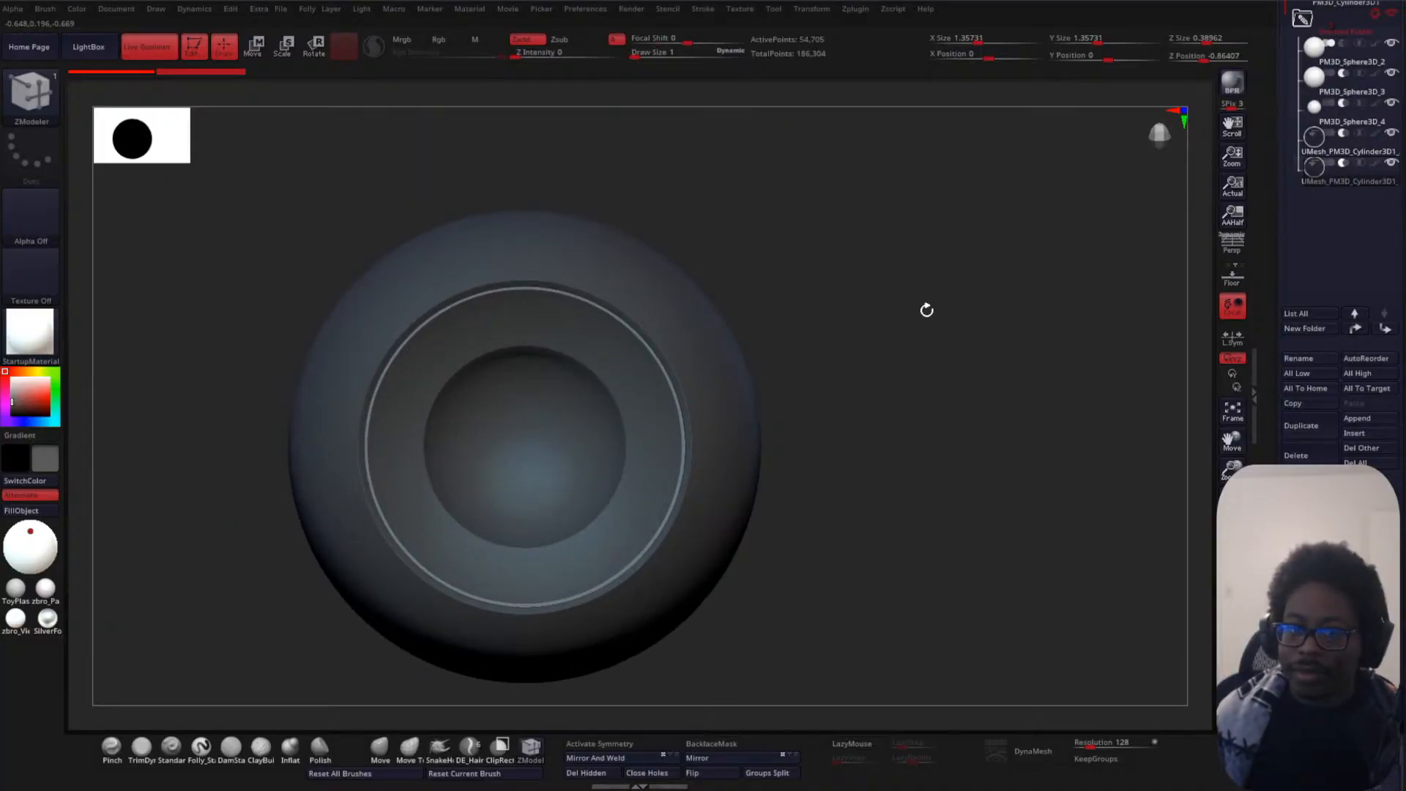
key(w)
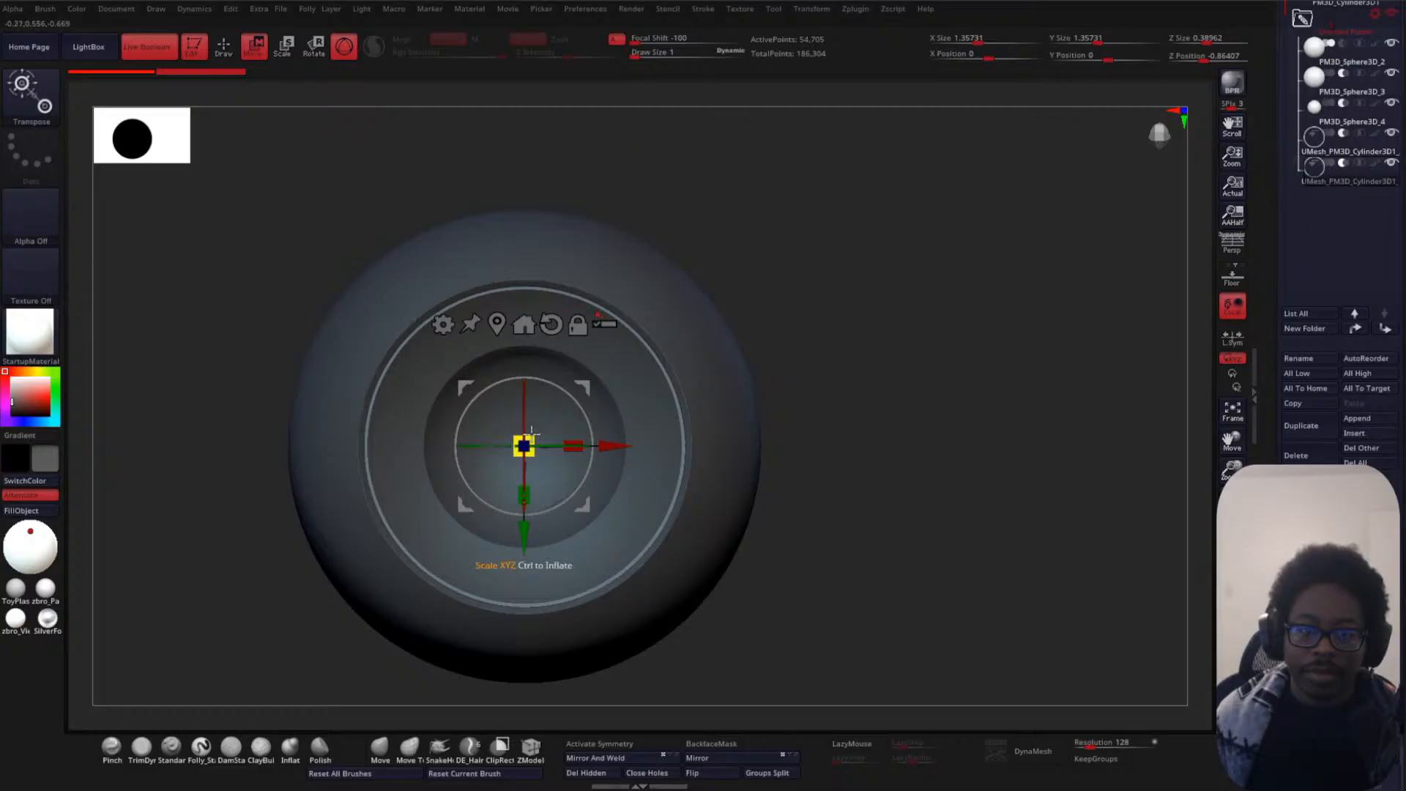
drag(529, 439, 525, 442)
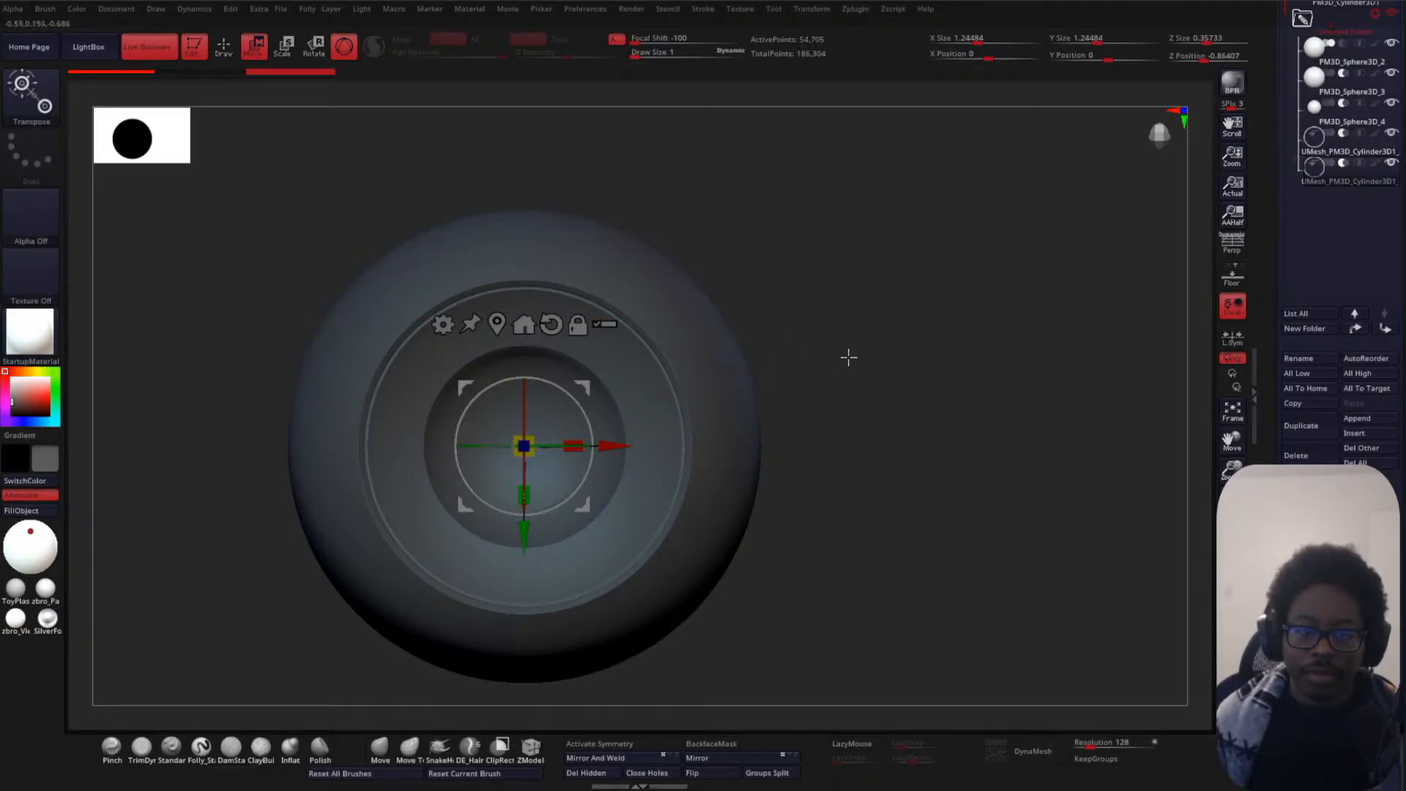
- Move the ring outward to a Z position of about -1.017 and stretch its depth to a Z size of about 1.089
drag(848, 354, 617, 473)
mouse_move(487, 518)
mouse_down()
mouse_move(453, 557)
mouse_move(466, 532)
mouse_up()
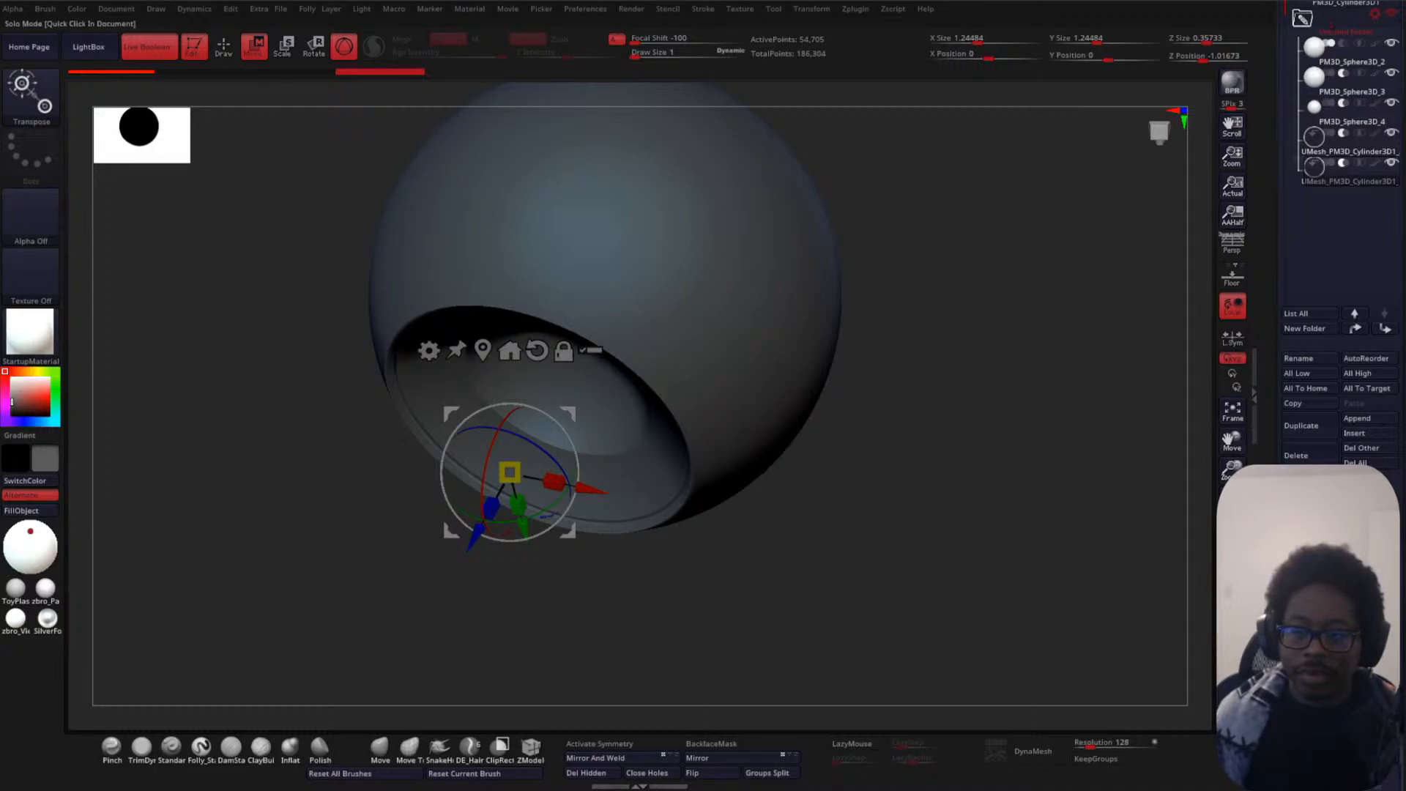
mouse_move(936, 486)
mouse_down()
mouse_move(957, 389)
mouse_move(905, 478)
mouse_up()
drag(476, 489, 235, 660)
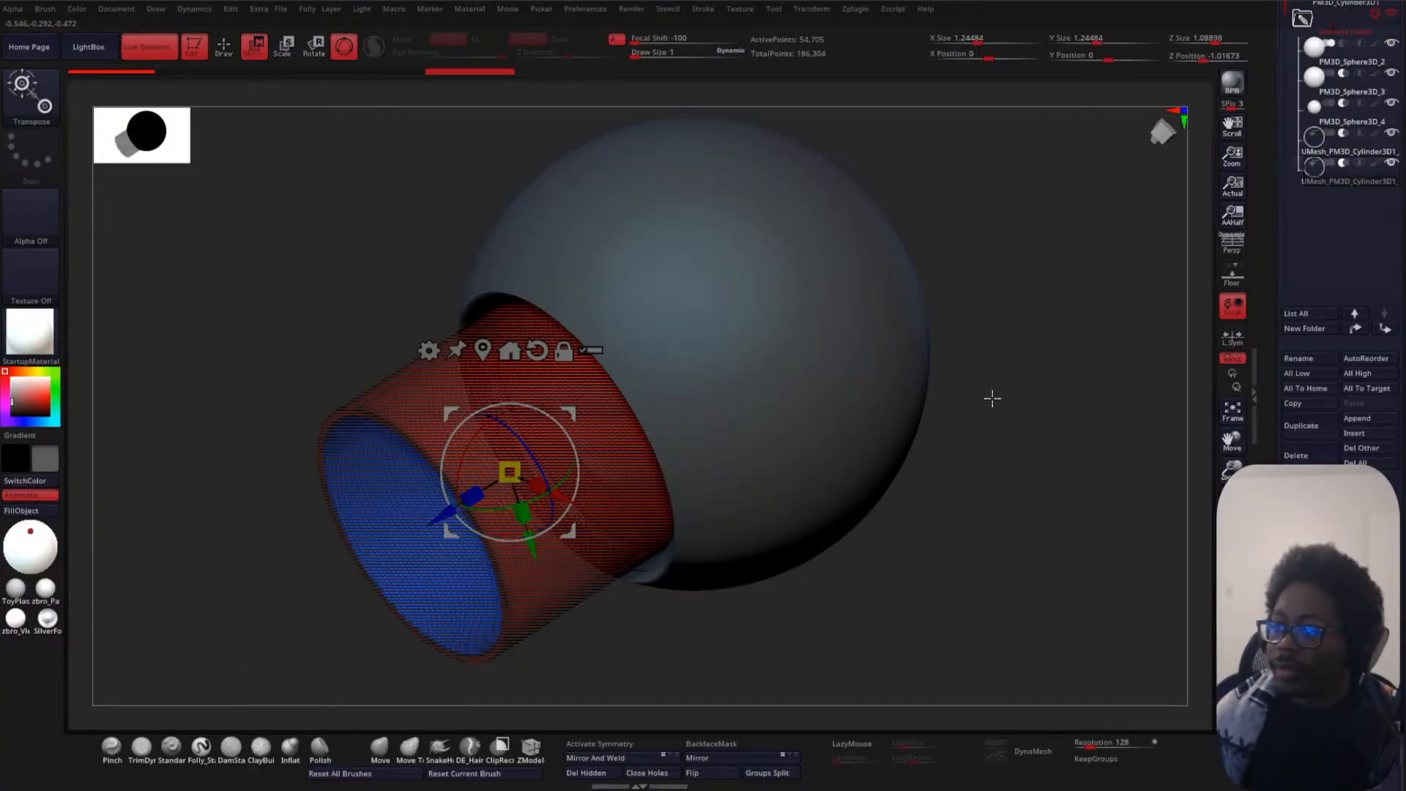
shift+drag(1021, 474, 1057, 399)
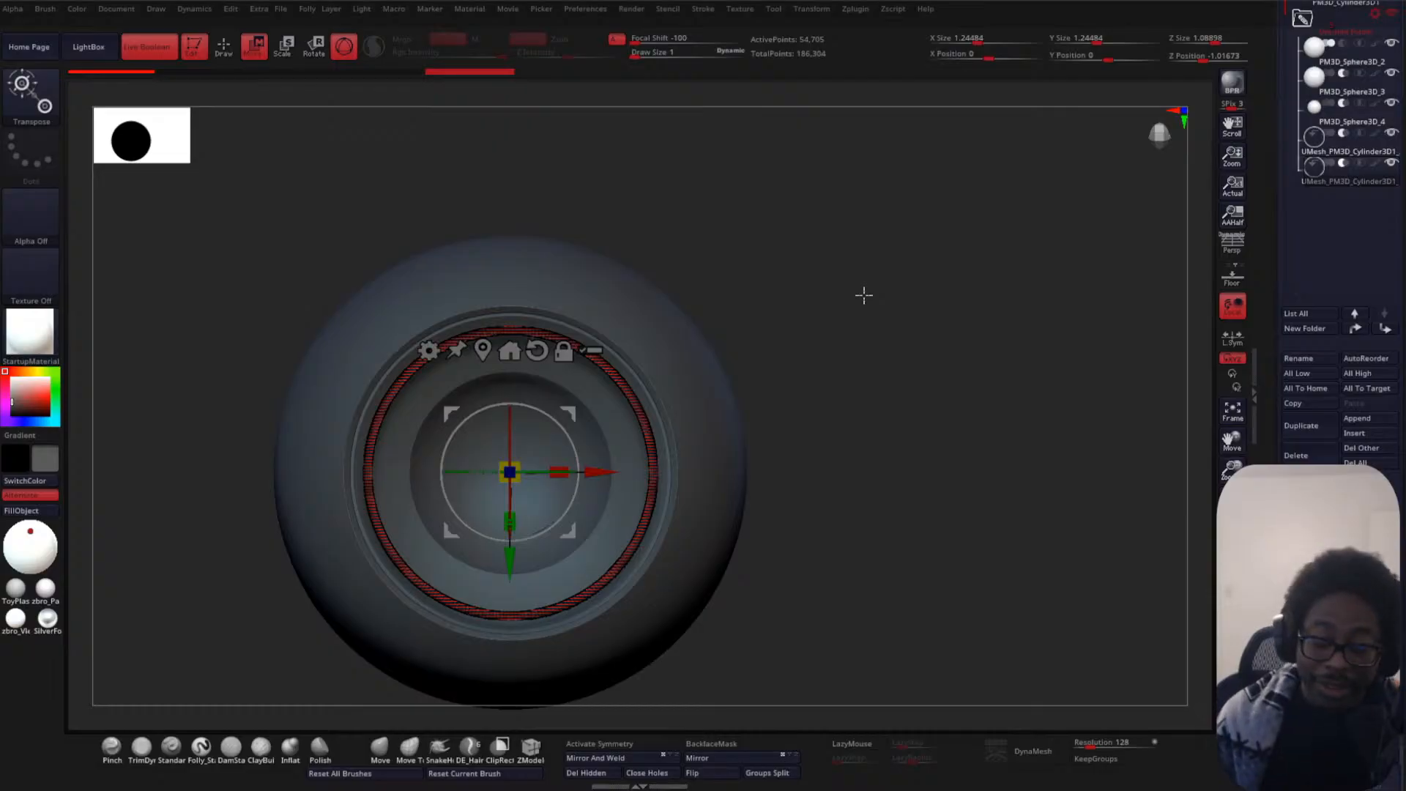
drag(809, 388, 552, 245)
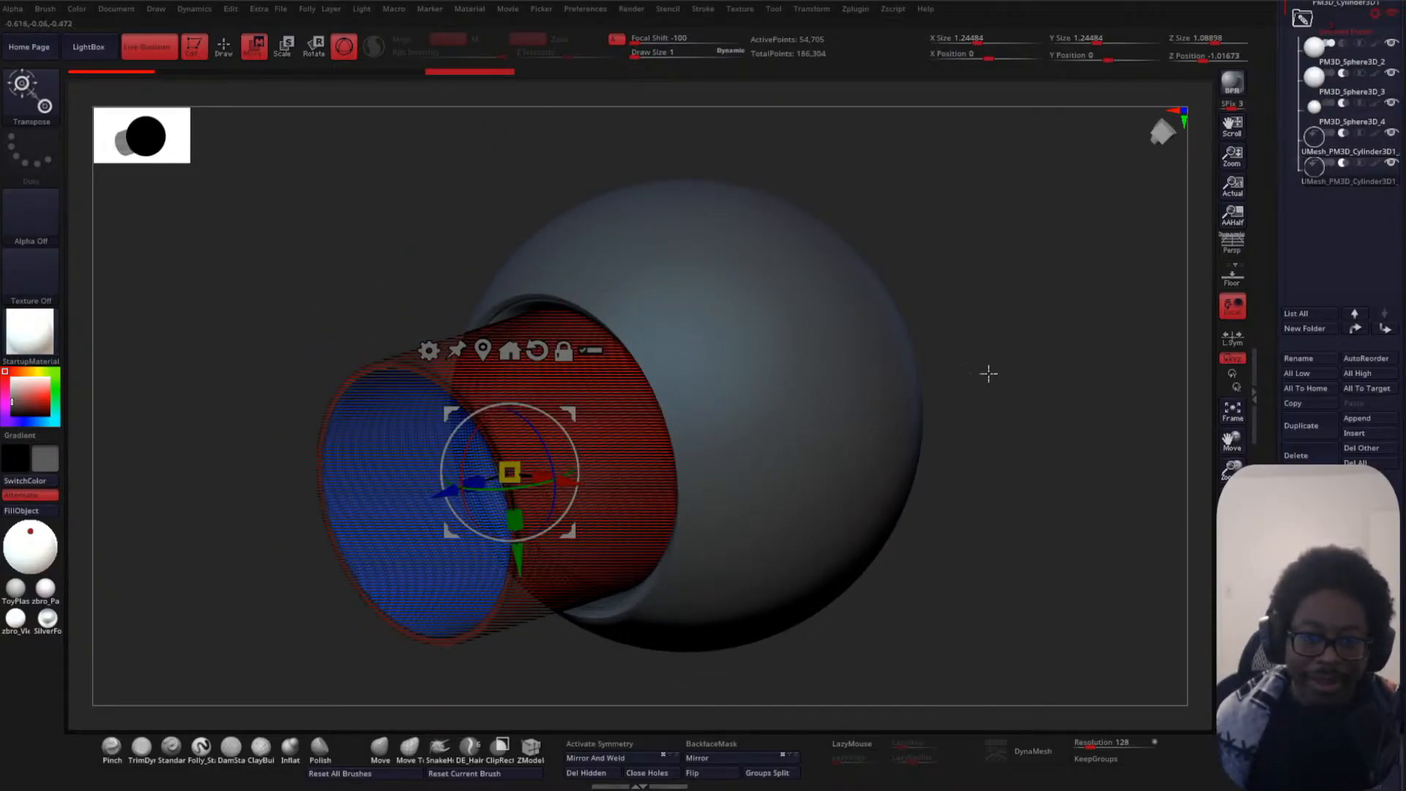
drag(1052, 353, 1083, 295)
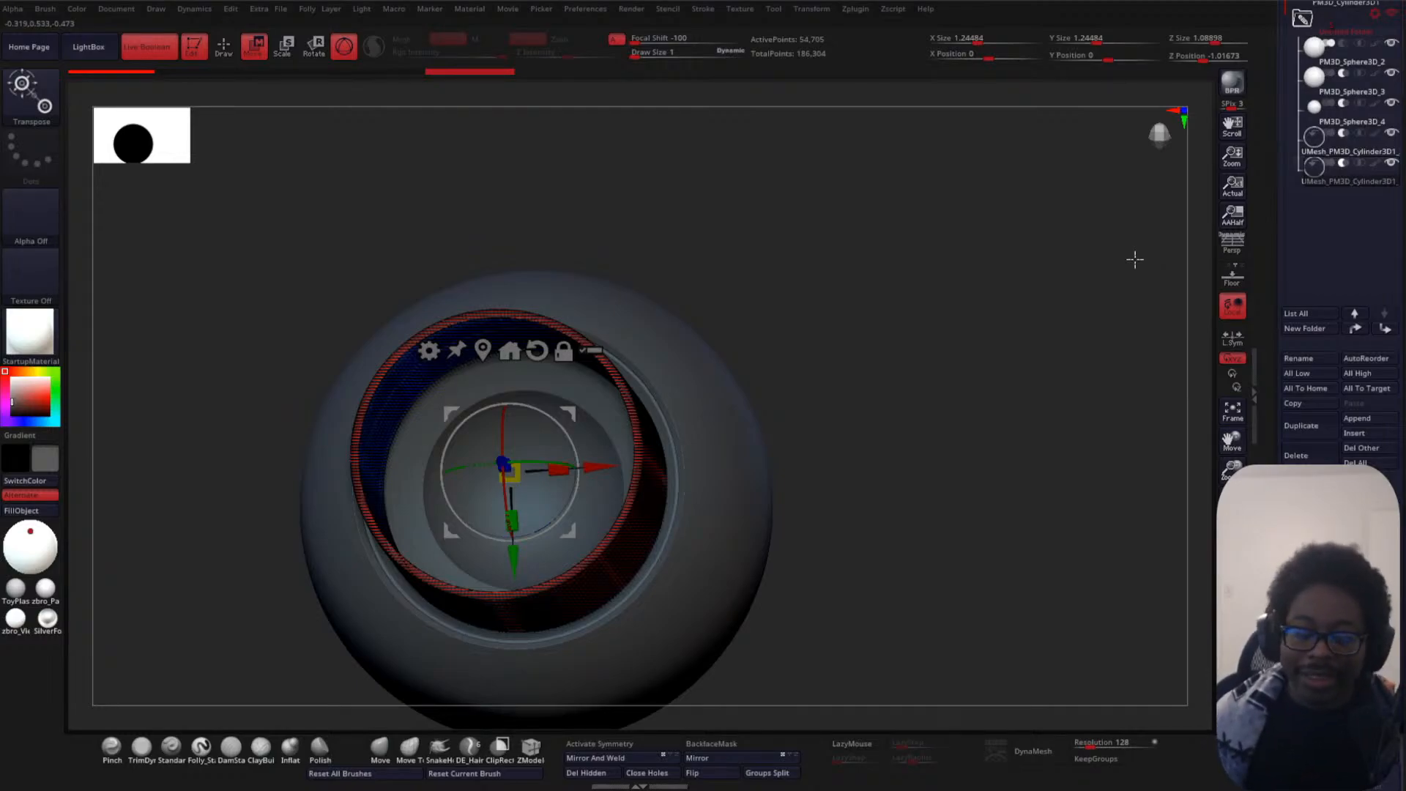
shift+drag(852, 407, 870, 272)
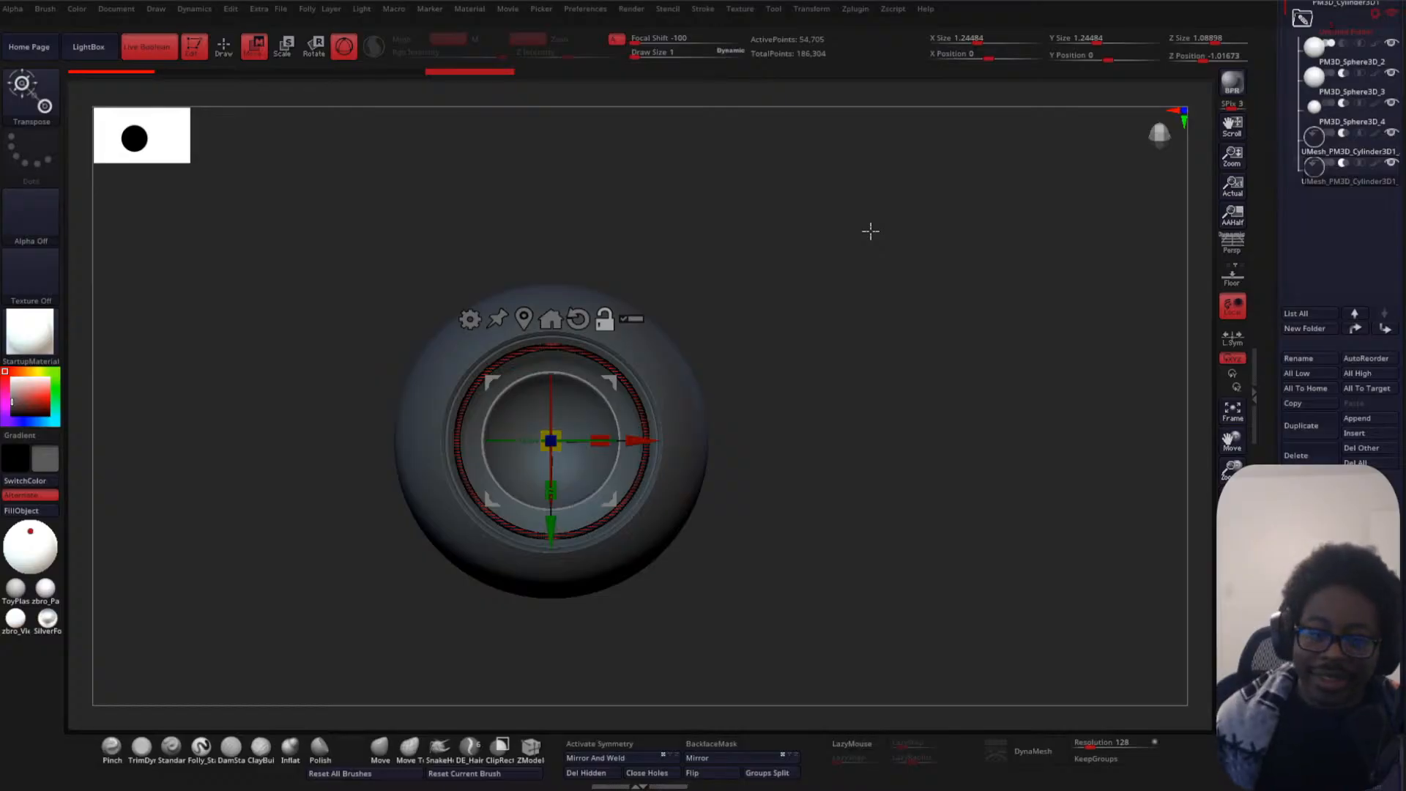
- Scale the stretched ring down uniformly to an X and Y size of about 1.051, closer to the central recess
alt+drag(845, 295, 879, 317)
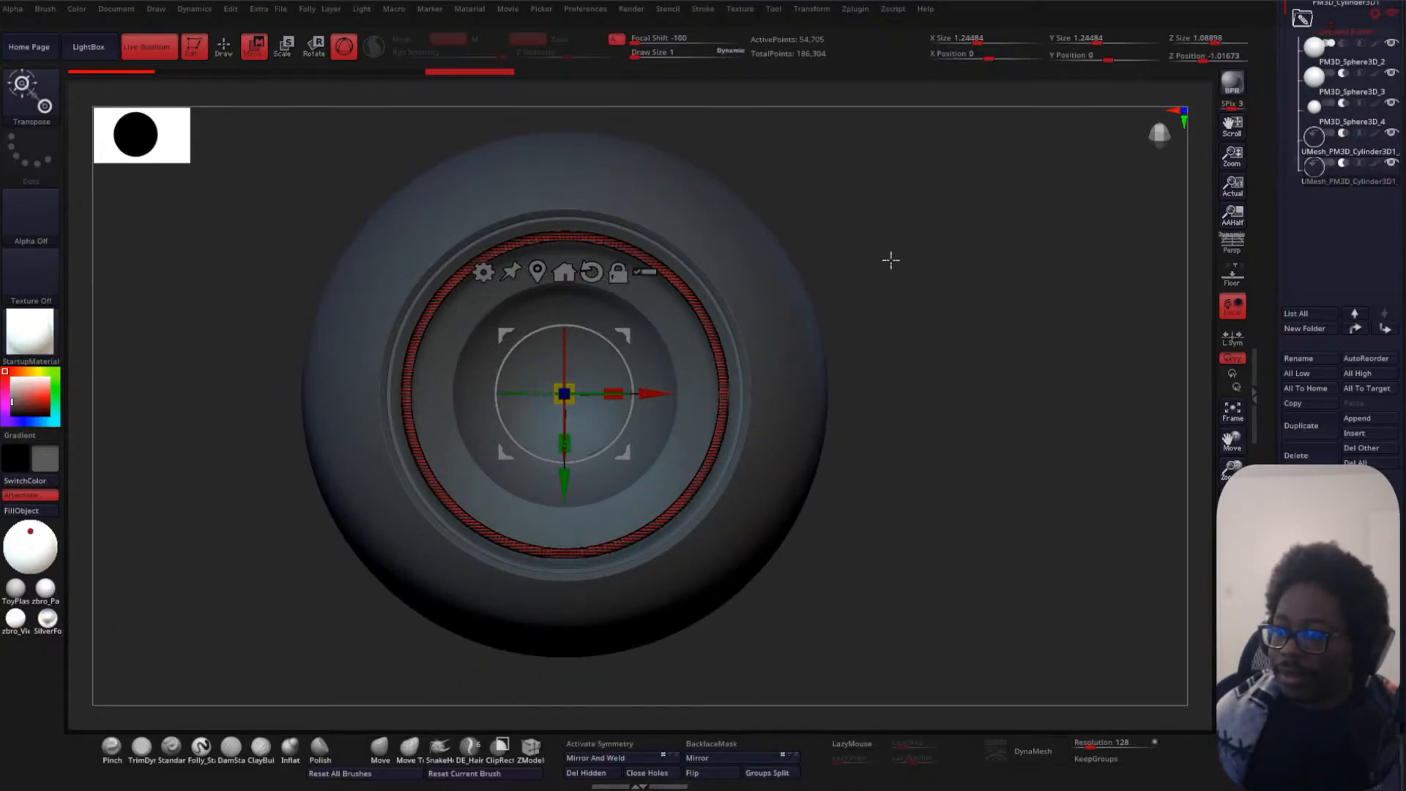
alt+drag(891, 260, 898, 276)
alt+drag(980, 264, 860, 301)
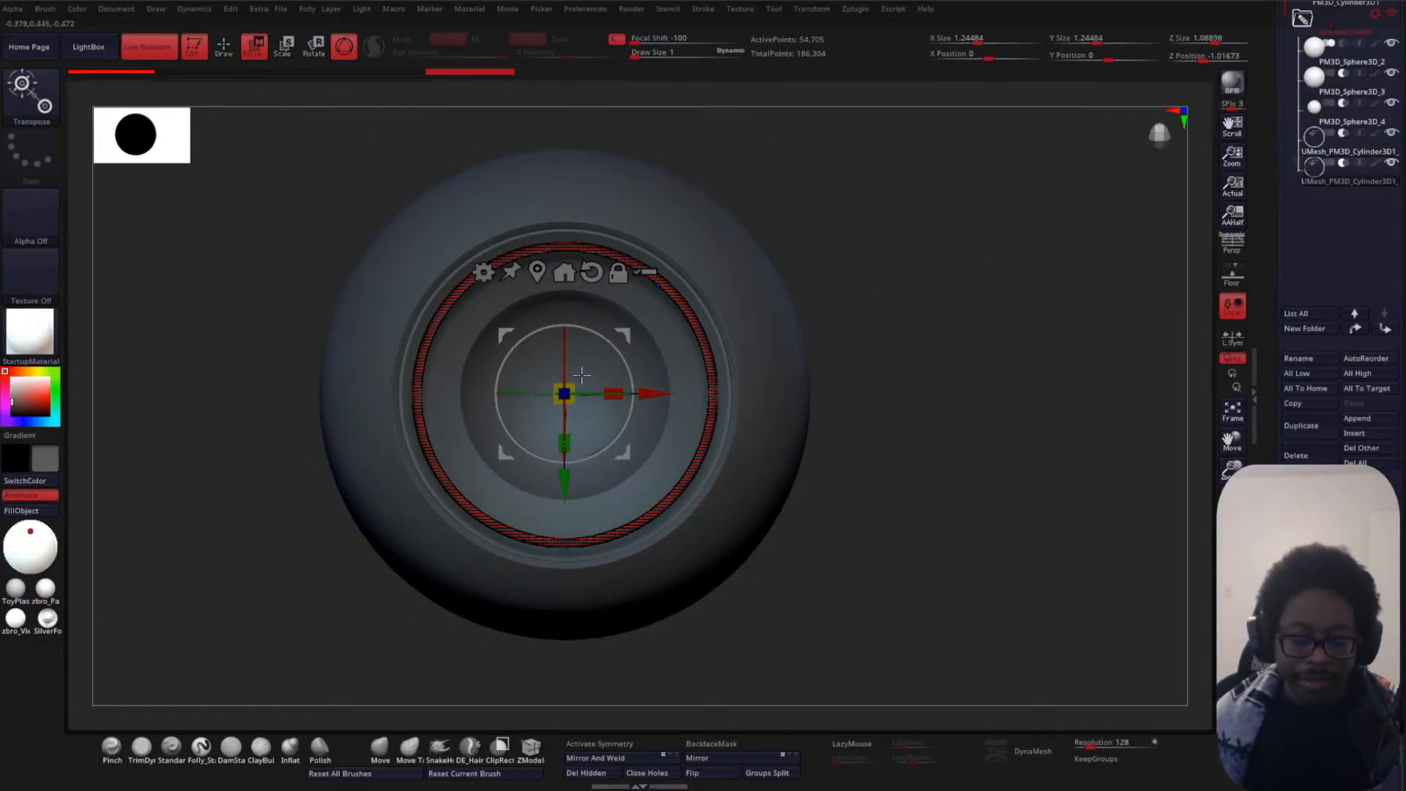
alt+drag(930, 244, 820, 337)
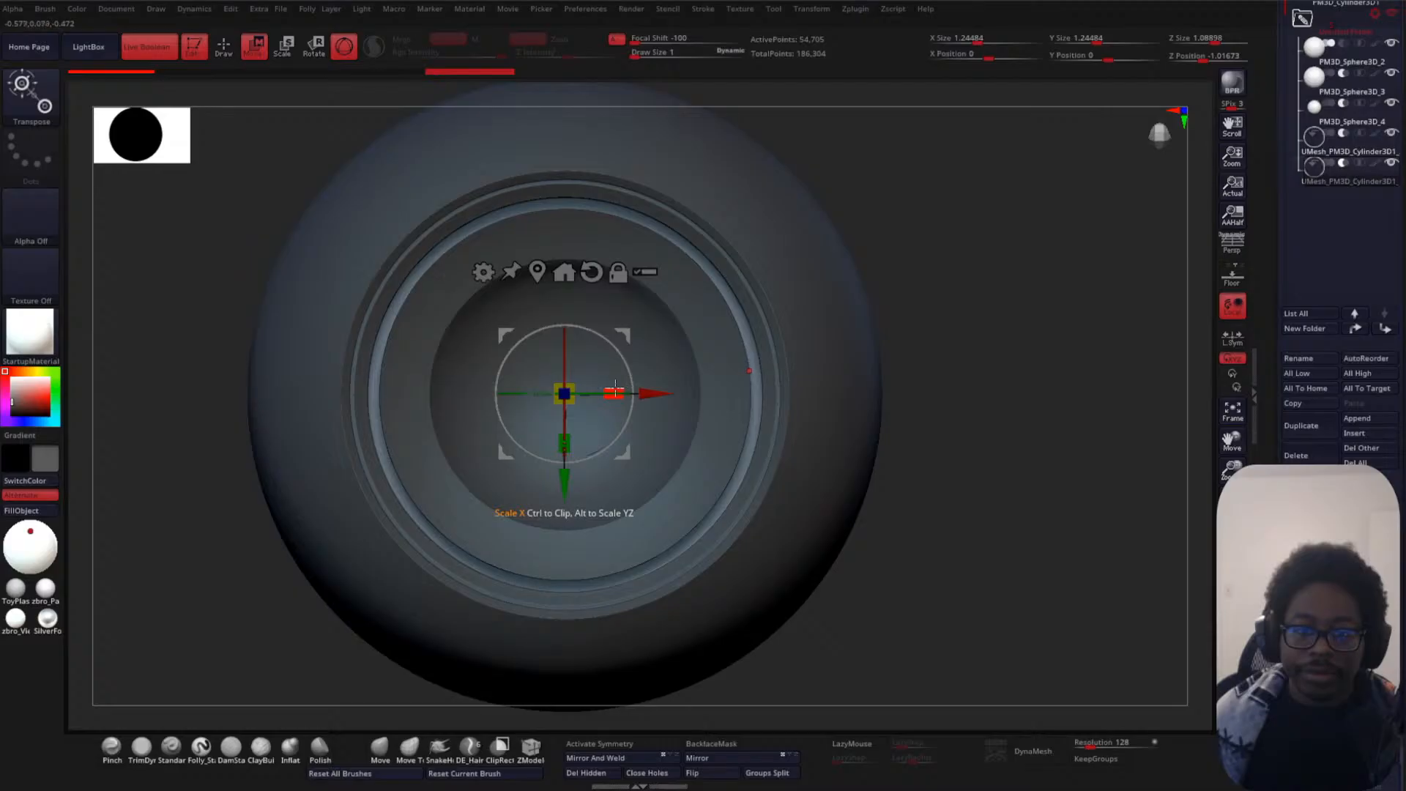
drag(614, 389, 551, 408)
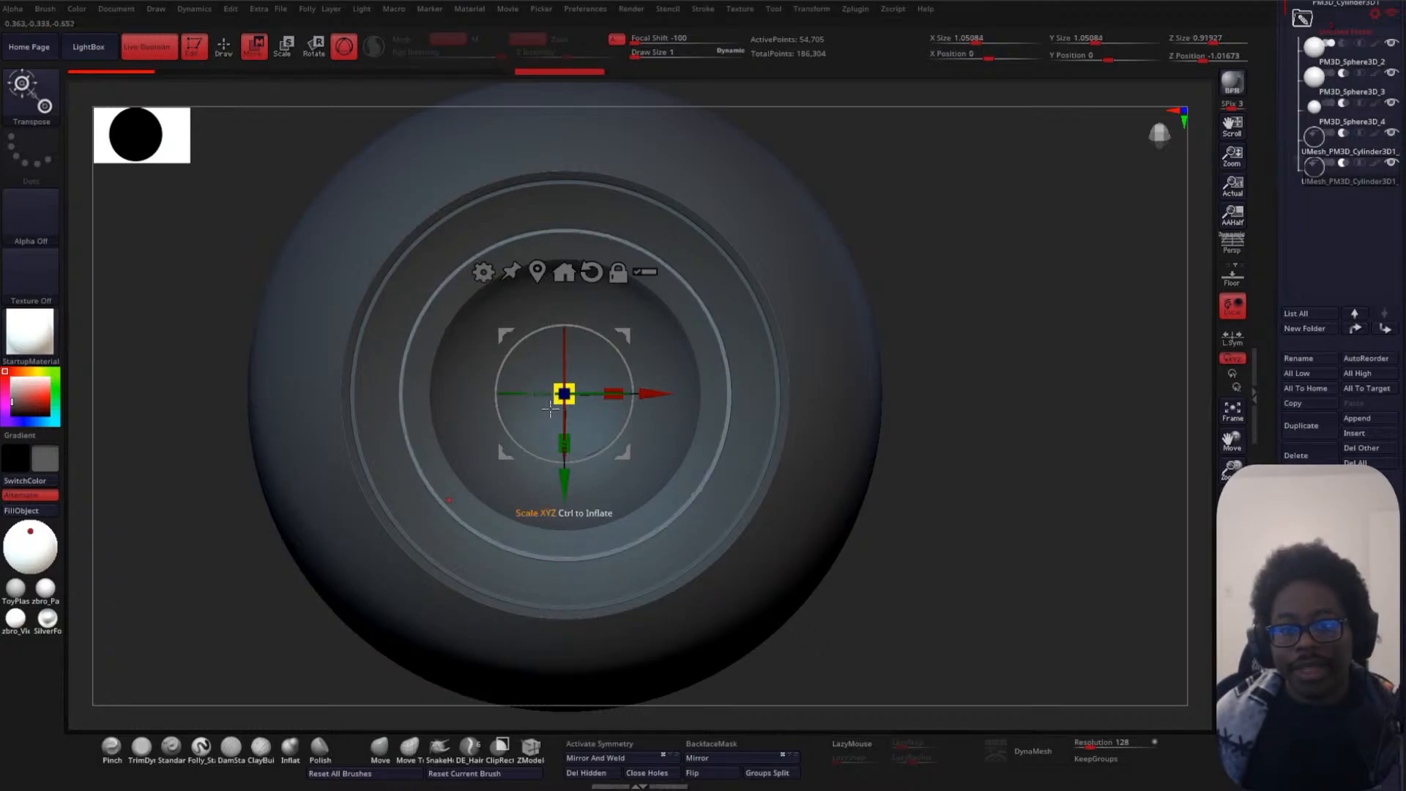
- Shift the ring along its depth axis to a Z position of about -1.001 to adjust the groove it cuts
drag(998, 376, 1040, 447)
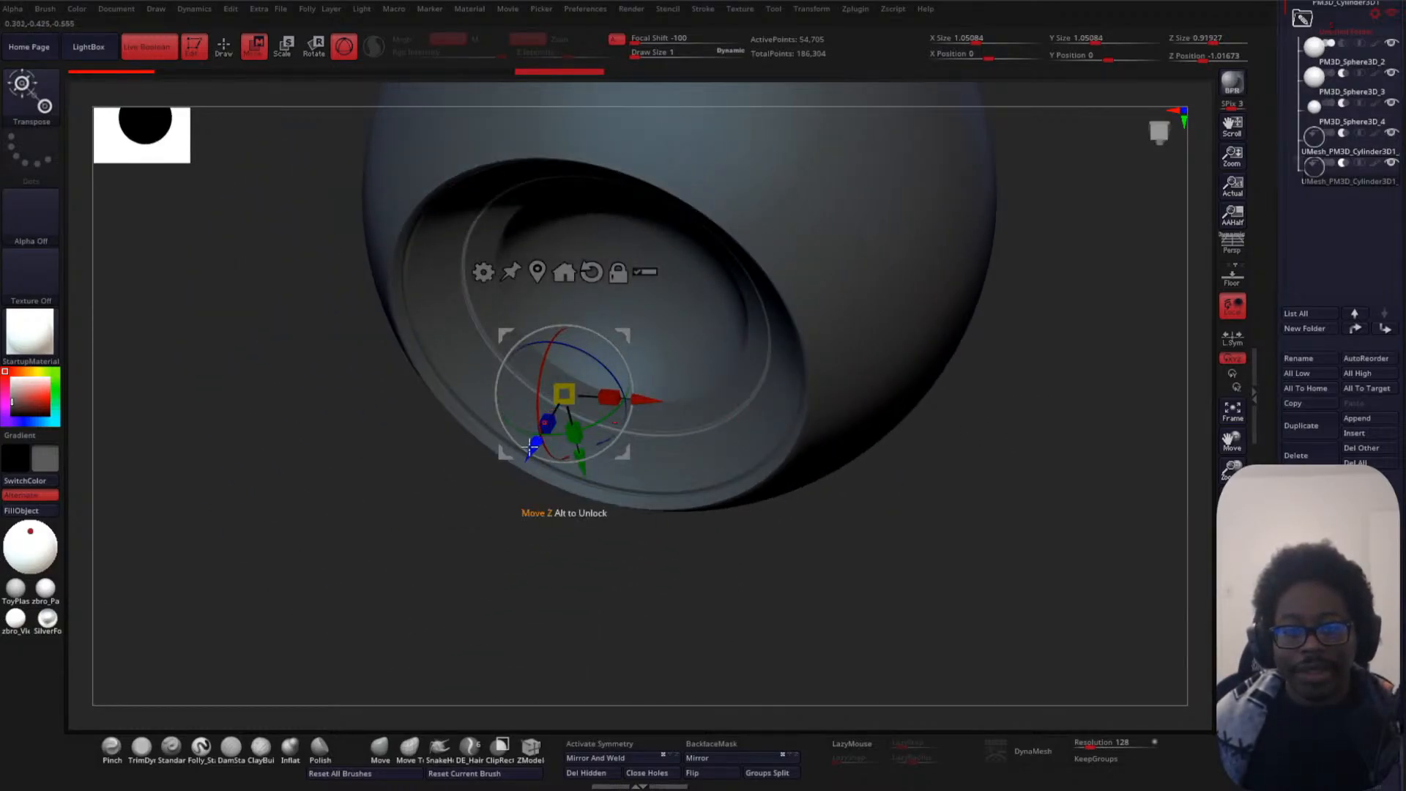
mouse_move(530, 447)
mouse_down()
mouse_move(550, 436)
mouse_move(531, 446)
mouse_up()
drag(392, 542, 444, 457)
alt+drag(927, 329, 898, 383)
mouse_move(977, 284)
mouse_down()
mouse_move(1004, 323)
mouse_move(989, 326)
mouse_move(982, 293)
mouse_up()
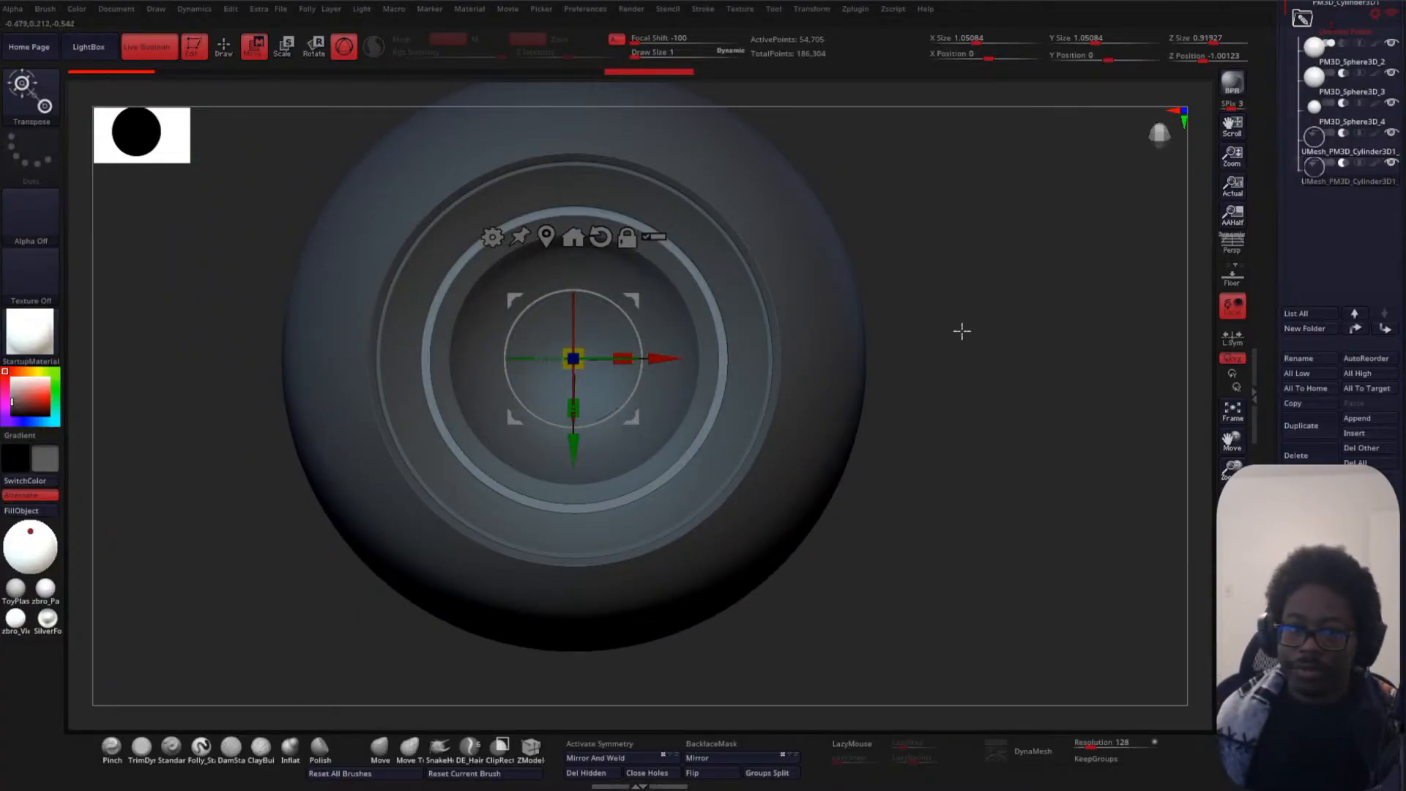
- Leave transform mode and examine the sphere's nested recesses and ring grooves from the front and at an angle
mouse_move(952, 354)
alt+mouse_down()
mouse_move(957, 298)
mouse_move(952, 328)
alt+mouse_up()
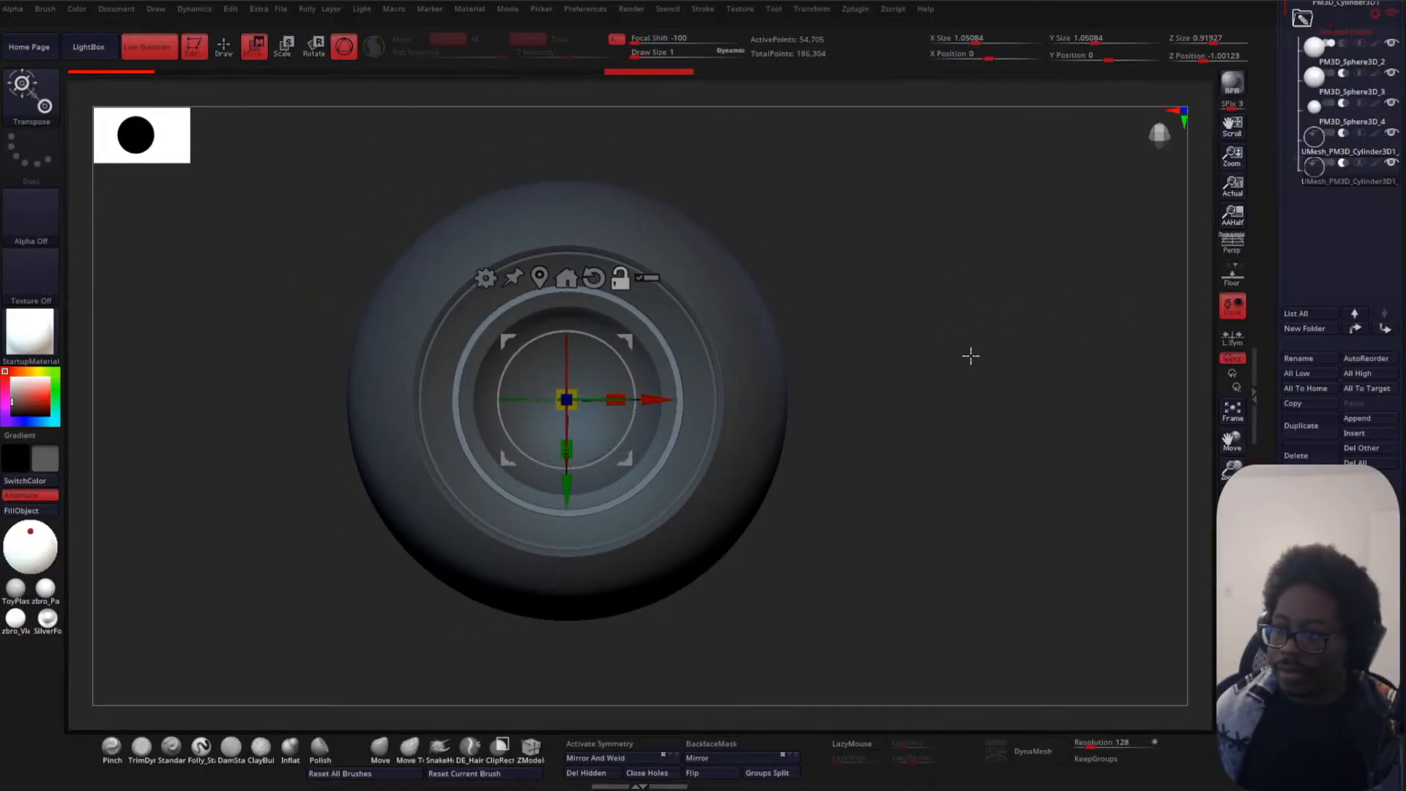
alt+drag(967, 317, 1000, 346)
alt+drag(1068, 270, 923, 305)
alt+drag(891, 355, 909, 316)
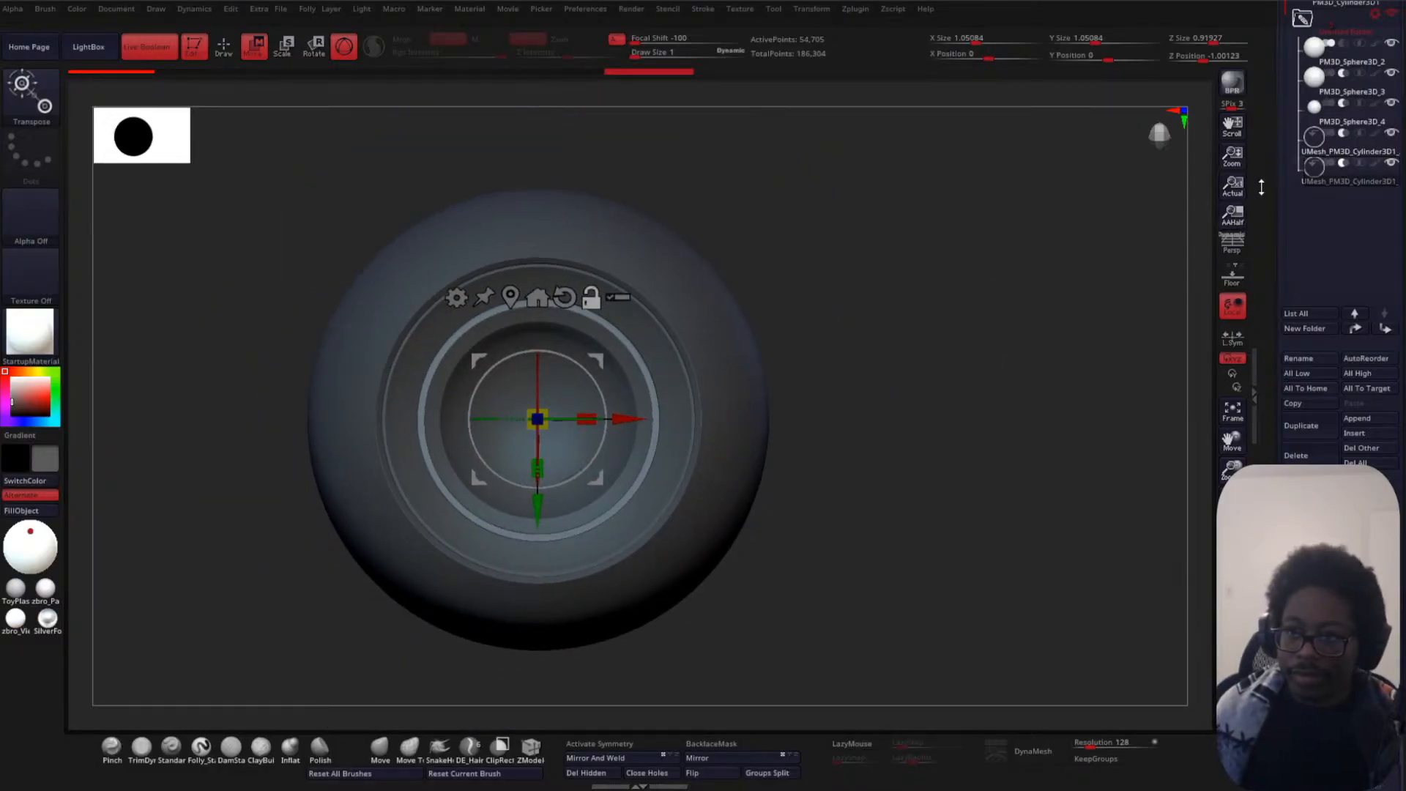
mouse_move(1271, 189)
mouse_down()
mouse_move(1253, 287)
mouse_move(1099, 336)
mouse_up()
key(q)
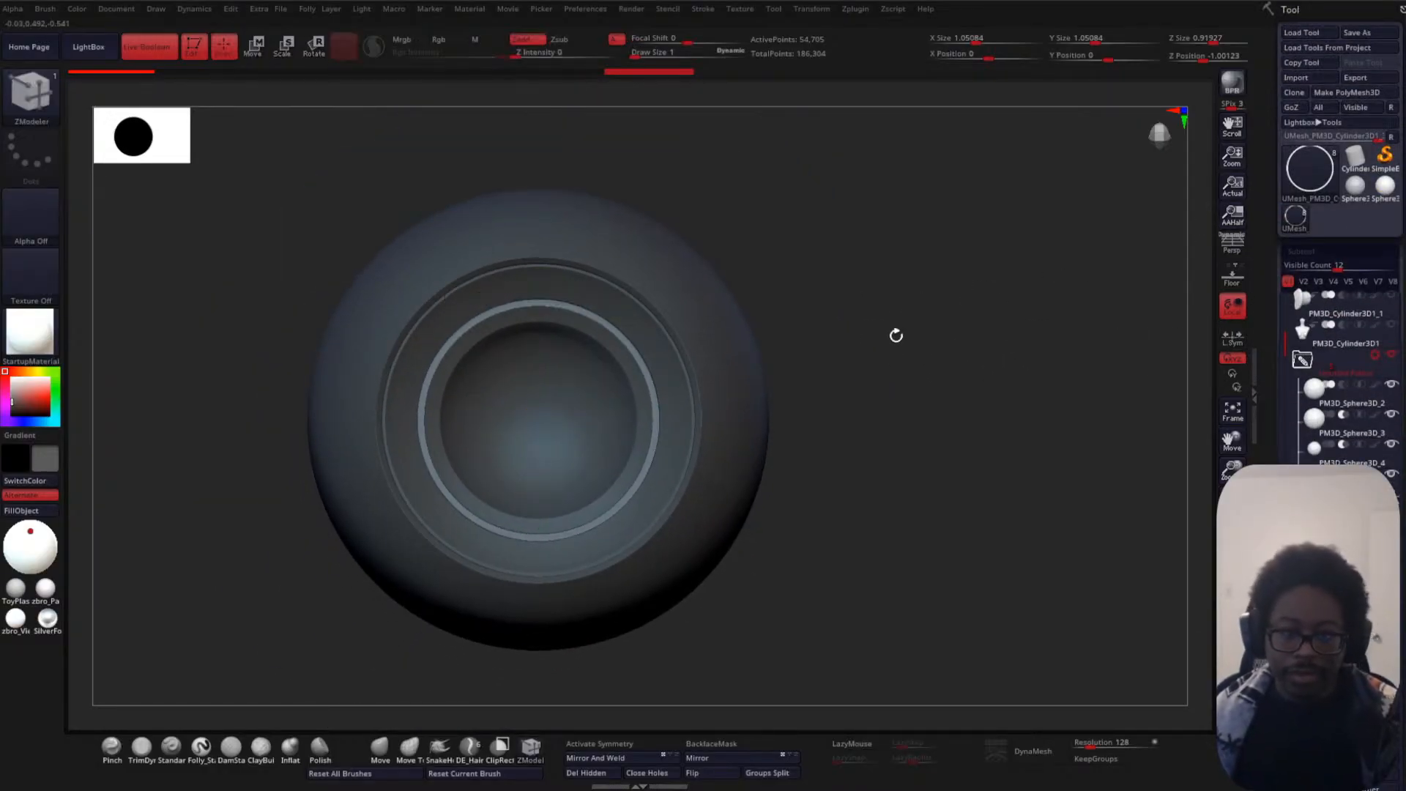
mouse_move(895, 337)
alt+mouse_down()
mouse_move(906, 277)
mouse_move(901, 386)
alt+mouse_up()
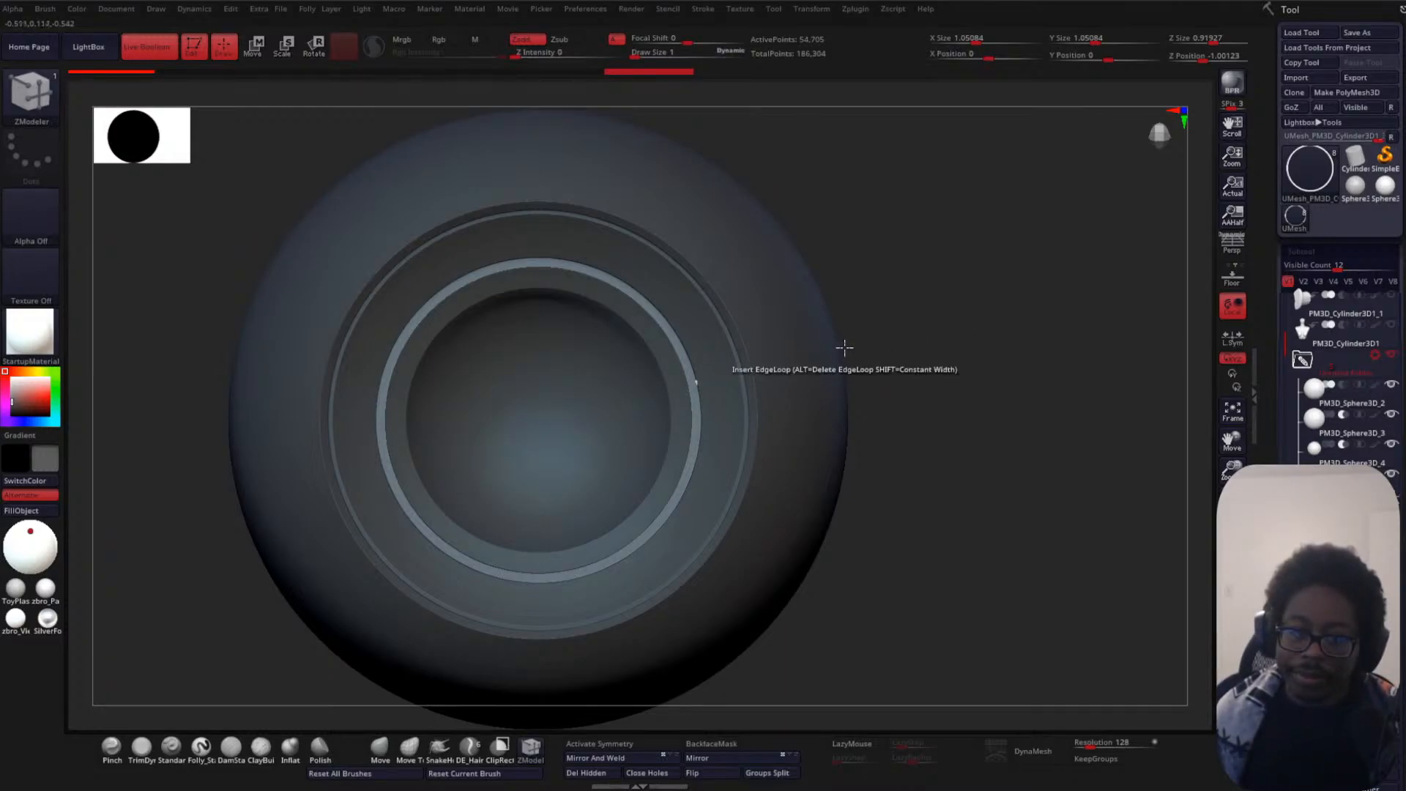
mouse_move(998, 317)
mouse_down()
mouse_move(958, 398)
mouse_move(972, 444)
mouse_up()
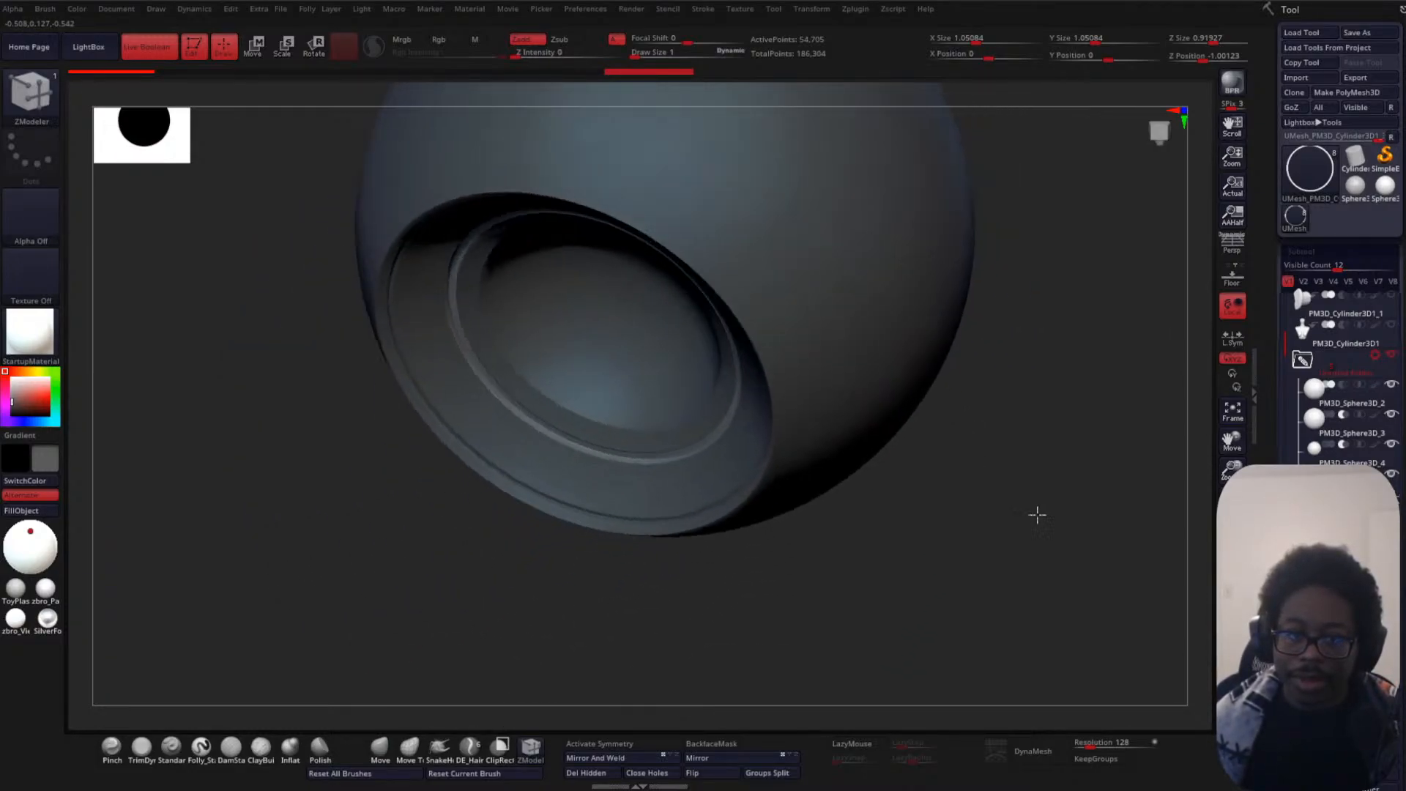
mouse_move(1036, 512)
alt+mouse_down()
mouse_move(930, 393)
mouse_move(913, 256)
alt+mouse_up()
alt+drag(912, 256, 1002, 298)
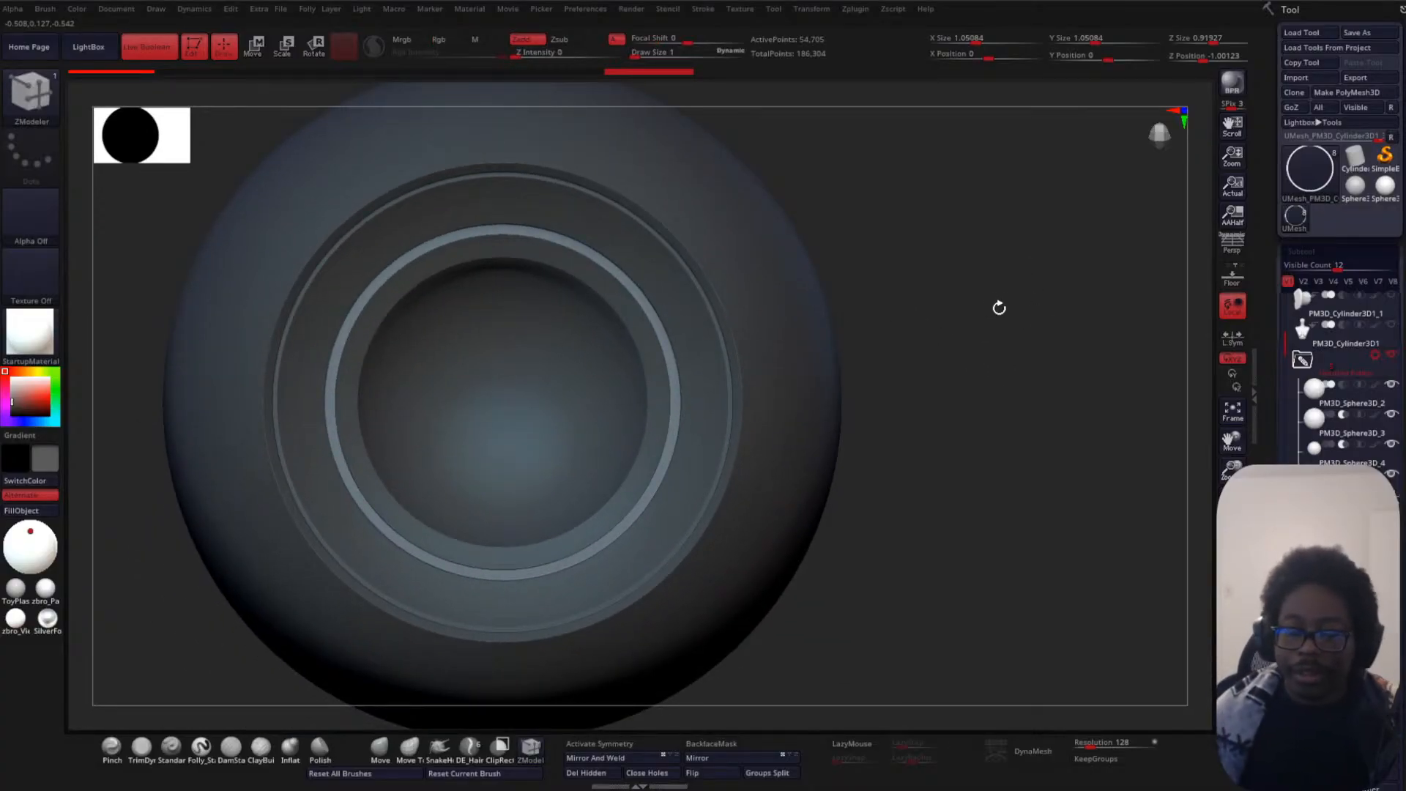
mouse_move(925, 298)
alt+mouse_down()
mouse_move(945, 276)
mouse_move(916, 324)
alt+mouse_up()
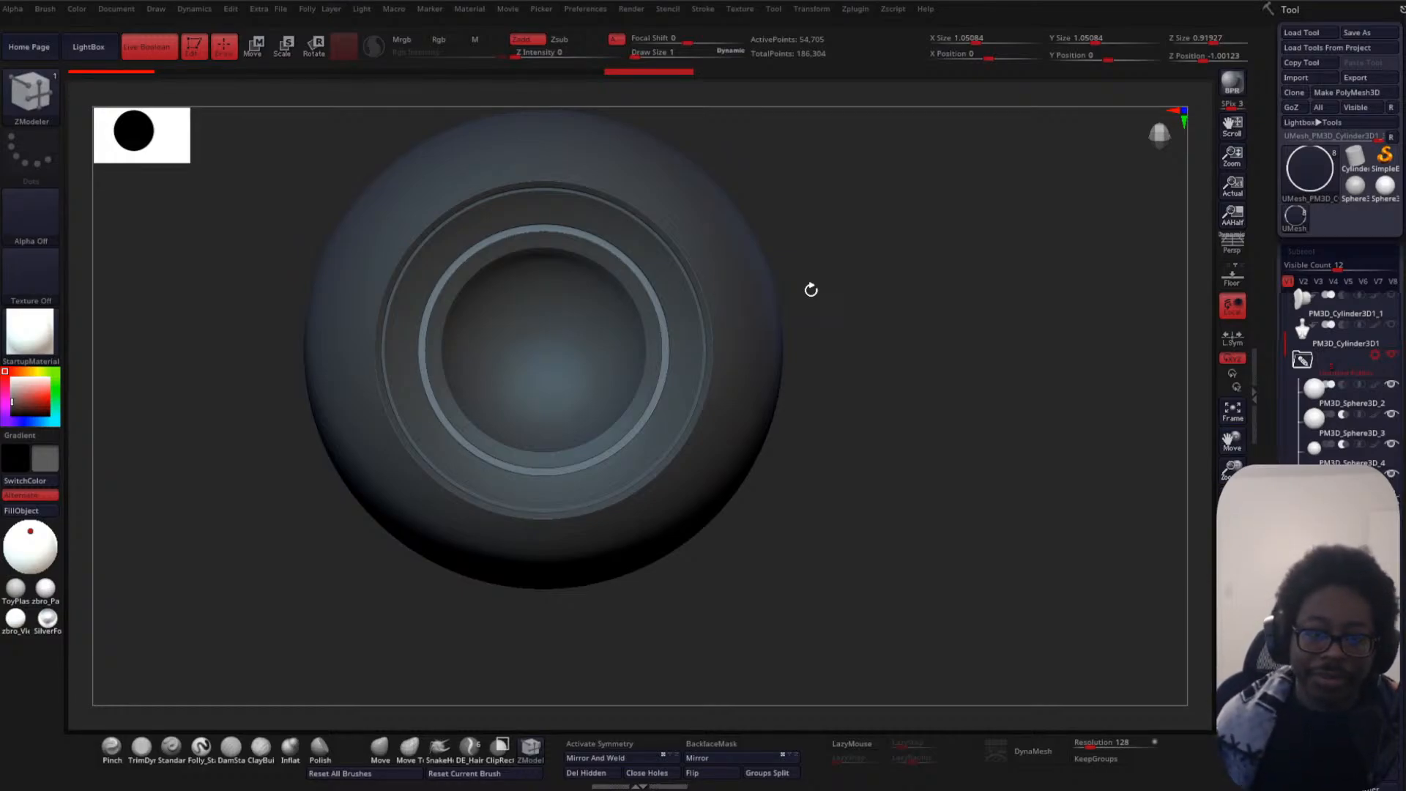
mouse_move(901, 327)
alt+mouse_down()
mouse_move(877, 282)
mouse_move(867, 405)
mouse_move(891, 236)
mouse_move(890, 363)
alt+mouse_up()
mouse_move(998, 326)
alt+mouse_down()
mouse_move(986, 300)
mouse_move(950, 283)
alt+mouse_up()
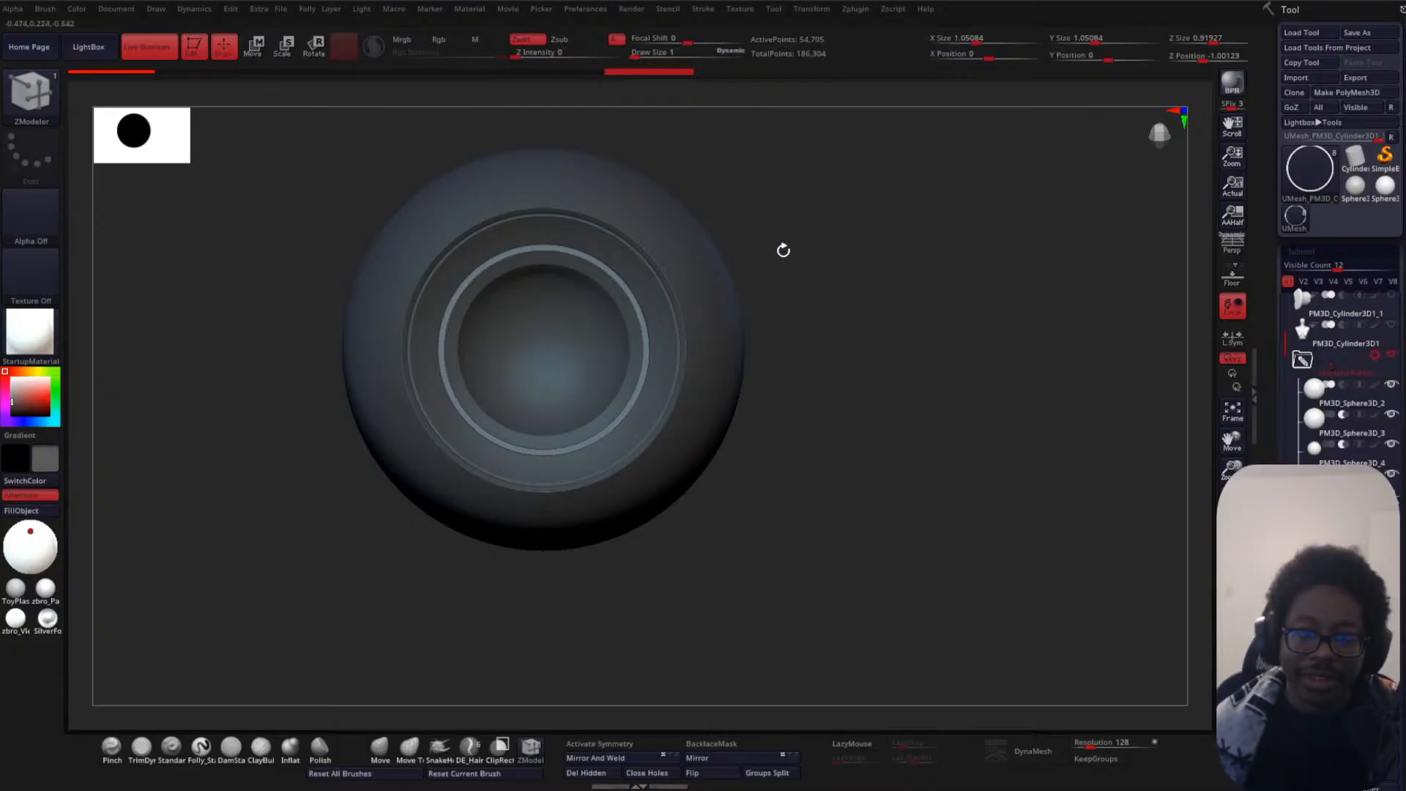
alt+drag(956, 308, 1058, 289)
alt+drag(854, 263, 871, 344)
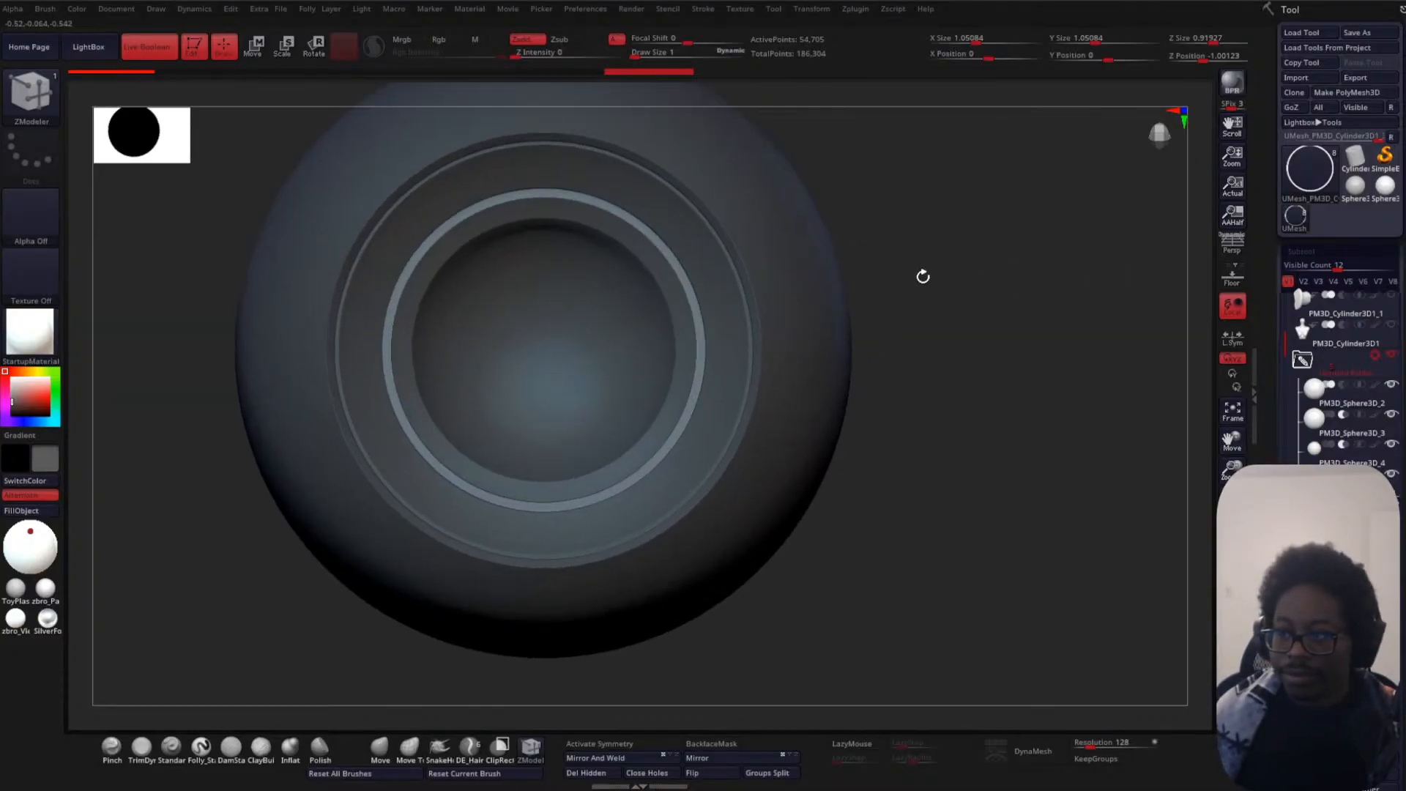
alt+drag(952, 298, 894, 276)
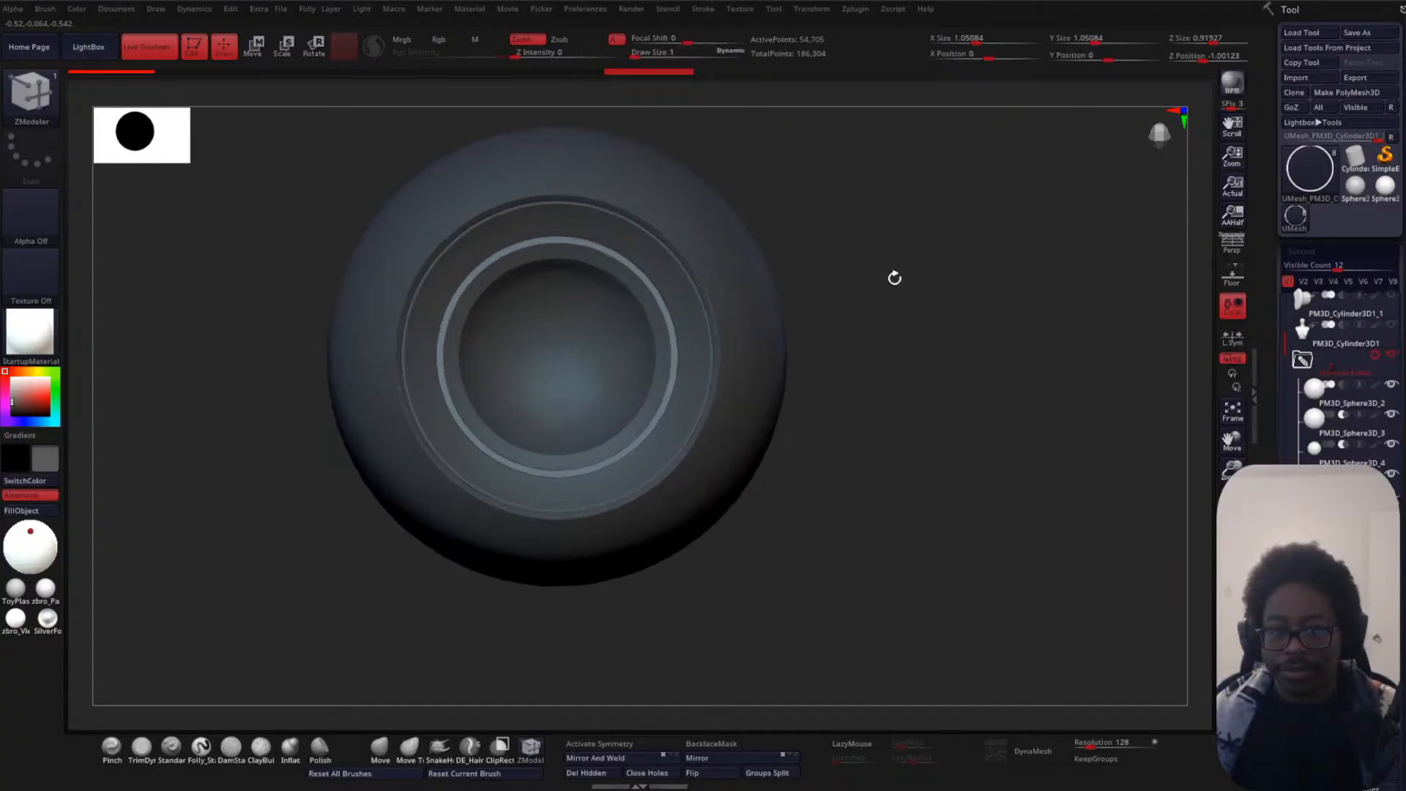
- Run Boolean With DSDiv on the folder holding the sphere and its subtractive parts
click(1376, 362)
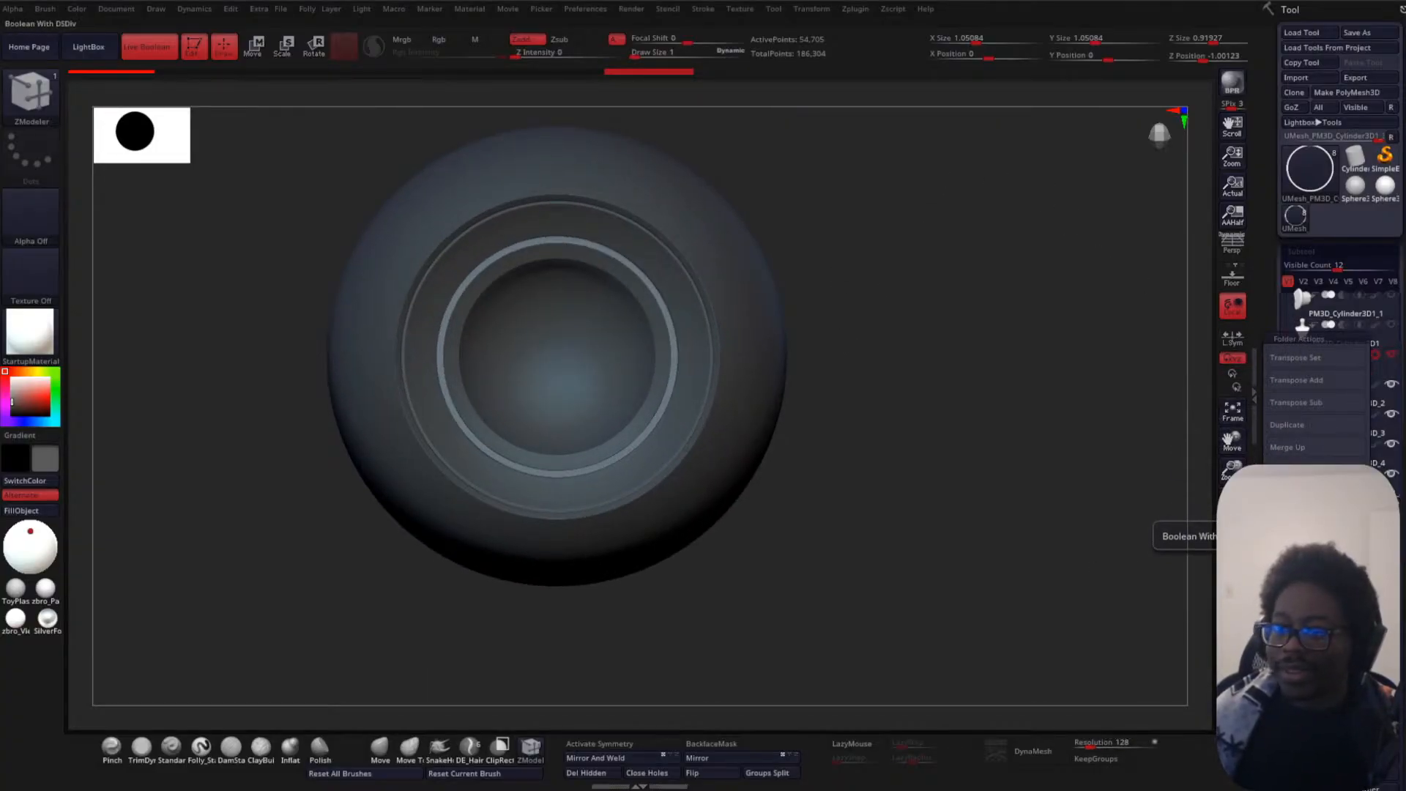
click(1316, 536)
alt+drag(978, 358, 932, 290)
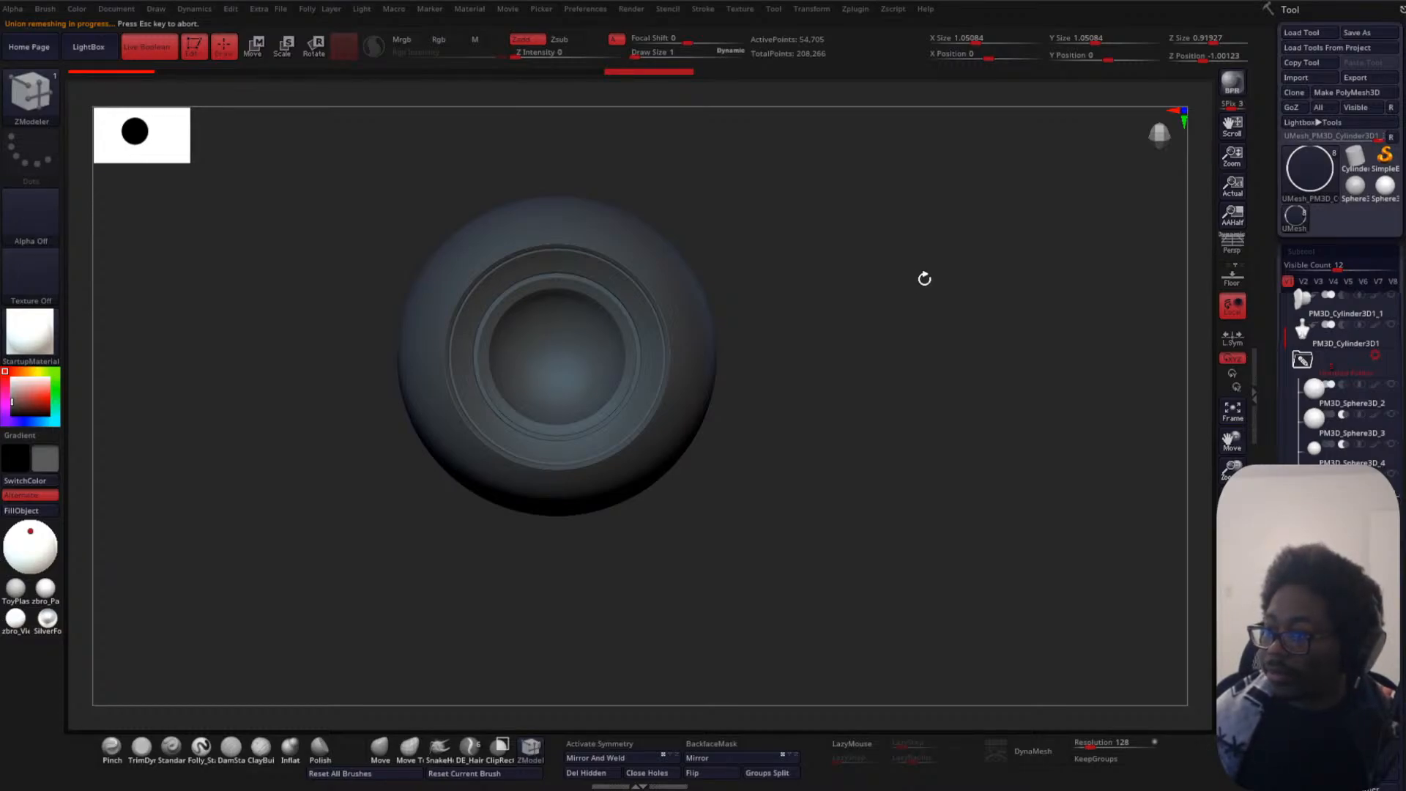
alt+drag(941, 311, 901, 471)
alt+drag(1011, 303, 924, 430)
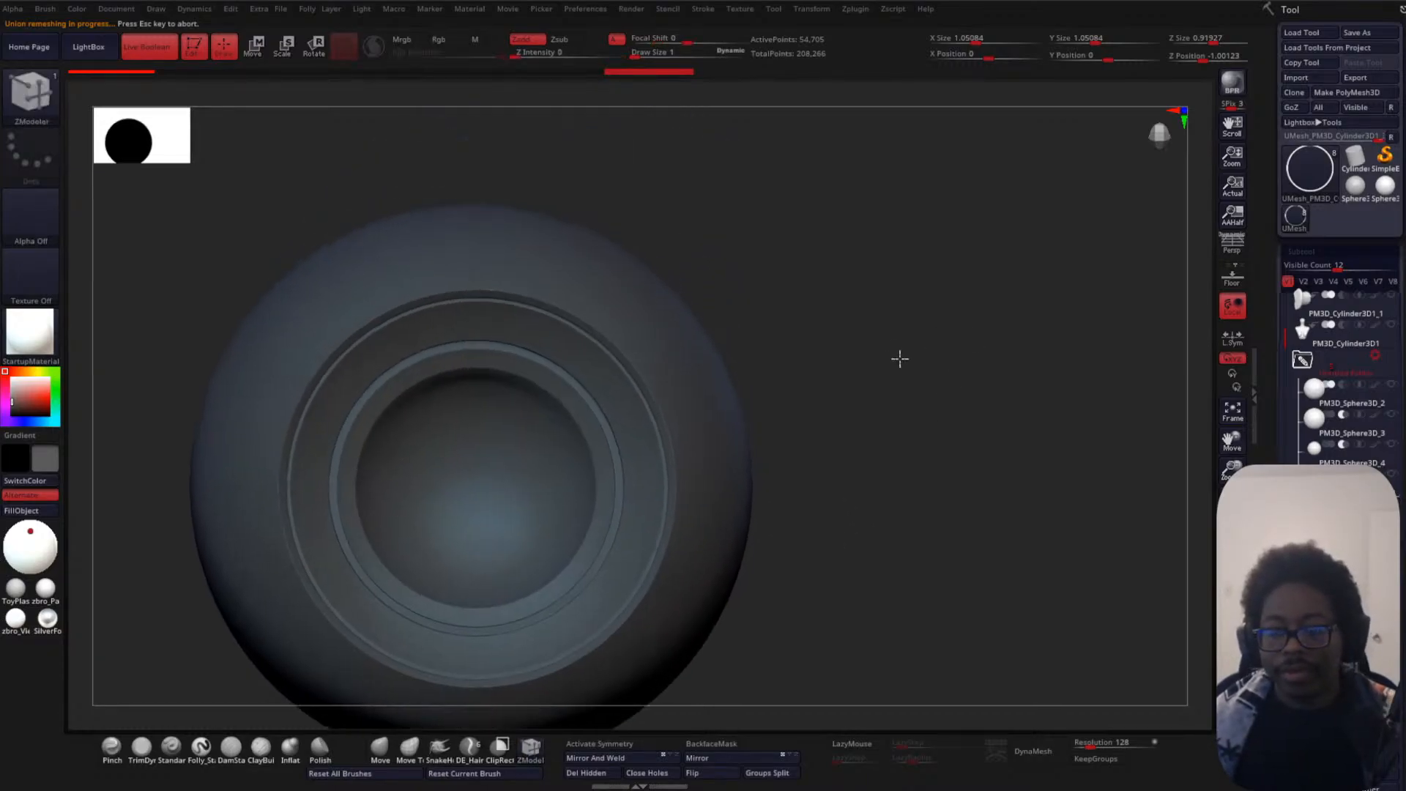
- Delete the folder of original boolean source subtools, keeping the merged sphere
shift+drag(898, 358, 942, 340)
click(1377, 358)
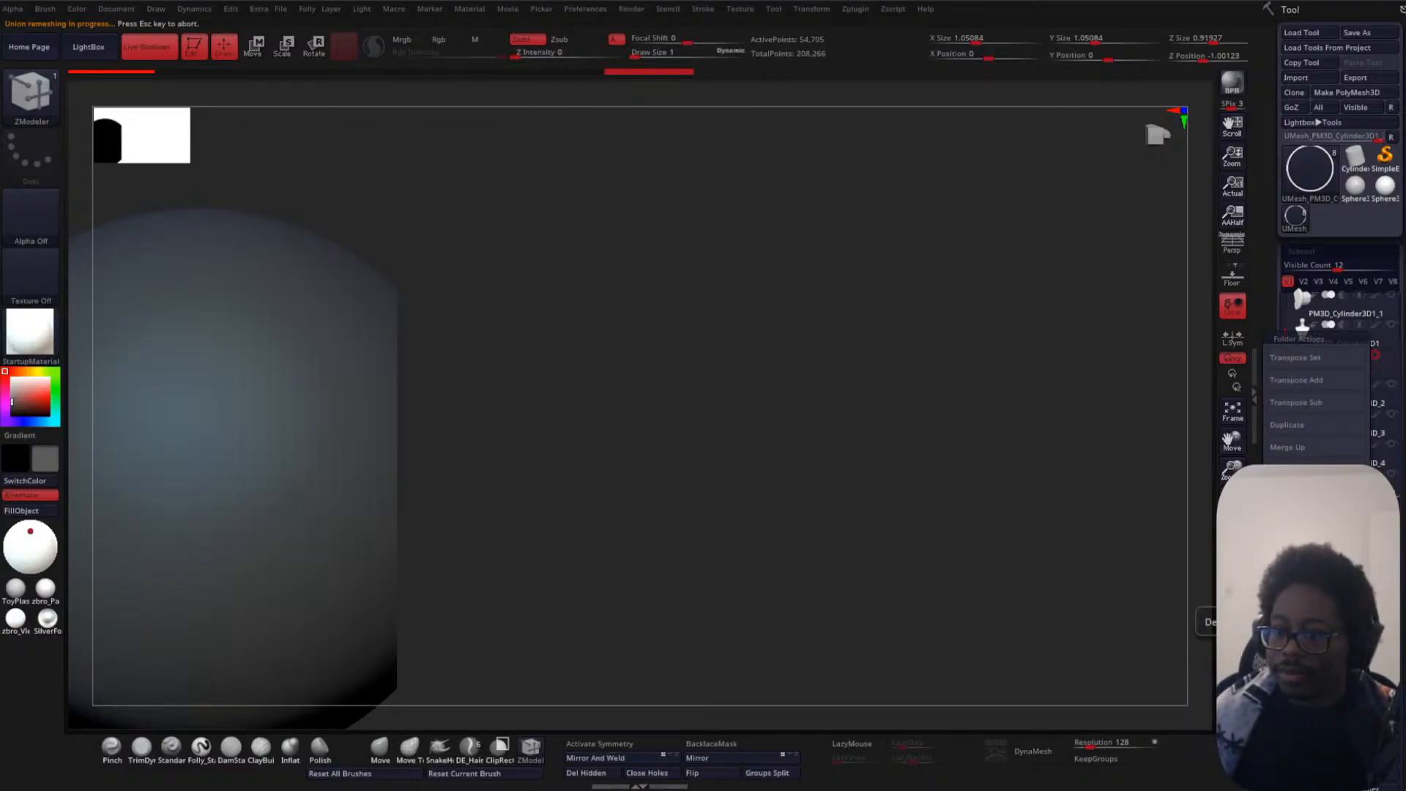
click(1174, 650)
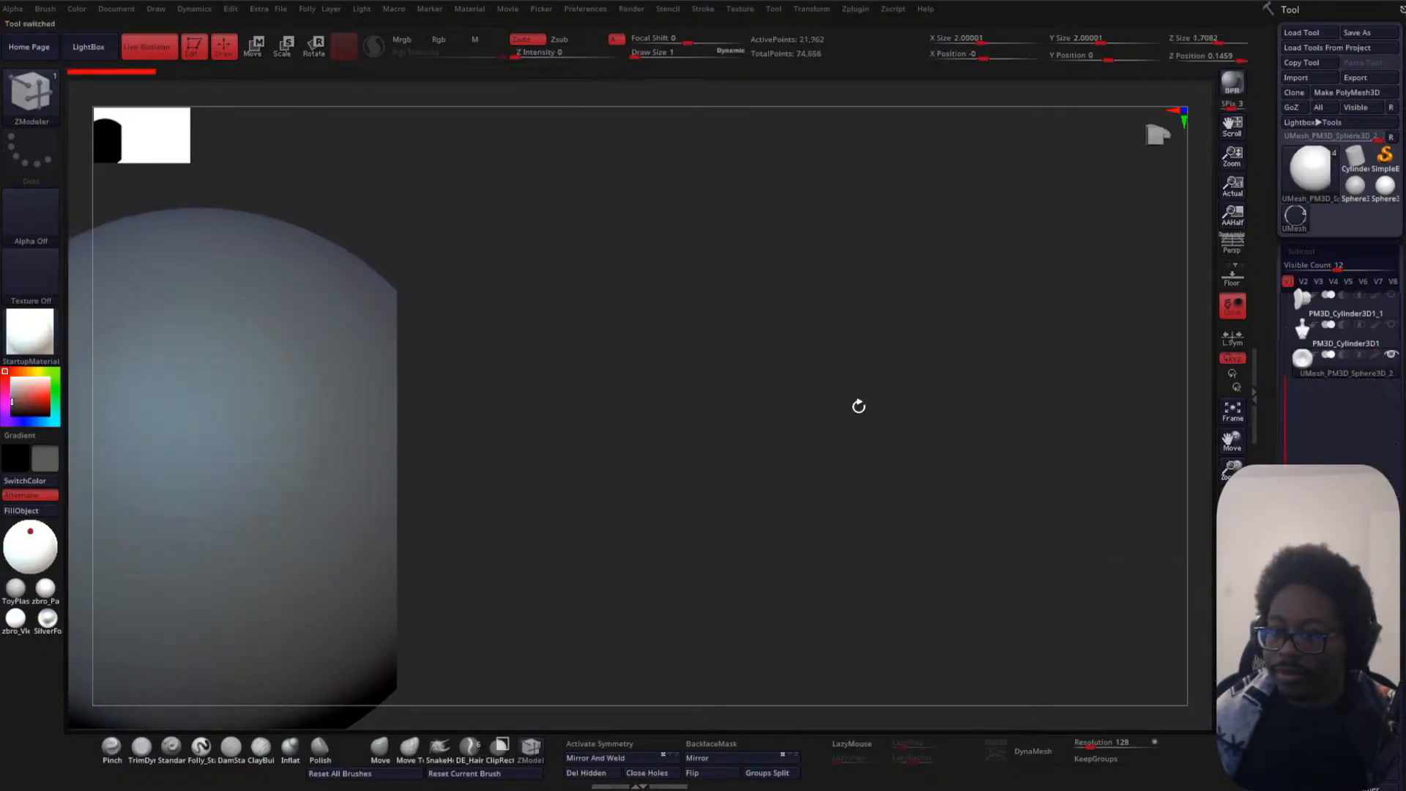
- Inspect the merged sphere's polygroups and wireframe from the front with PolyFrame
alt+drag(859, 407, 774, 226)
key(shift+f)
alt+drag(864, 243, 971, 301)
key(shift+f)
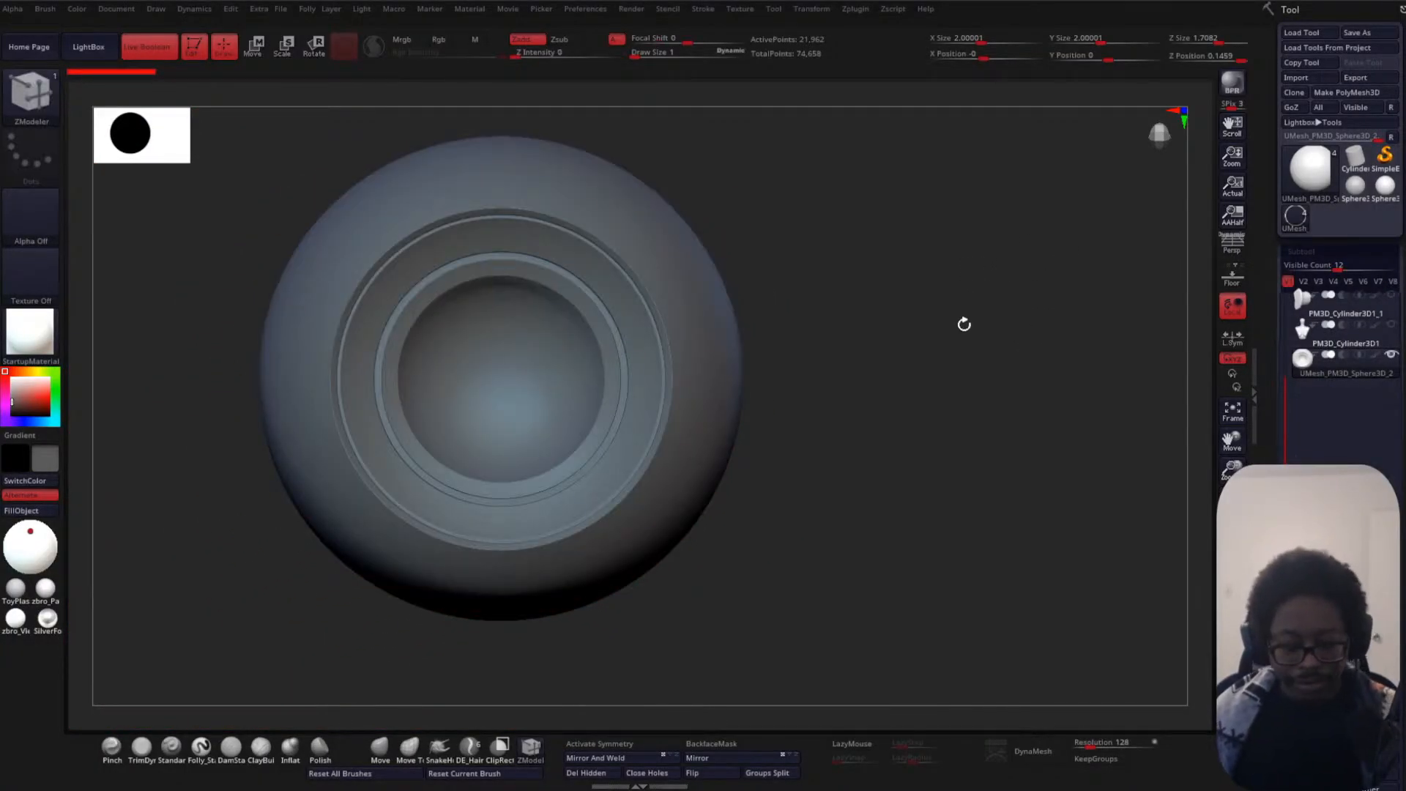
- Try subdividing the merged sphere, check its wireframe with PolyFrame, and undo the subdivision
key(ctrl)
key(ctrl+d)
key(shift+f)
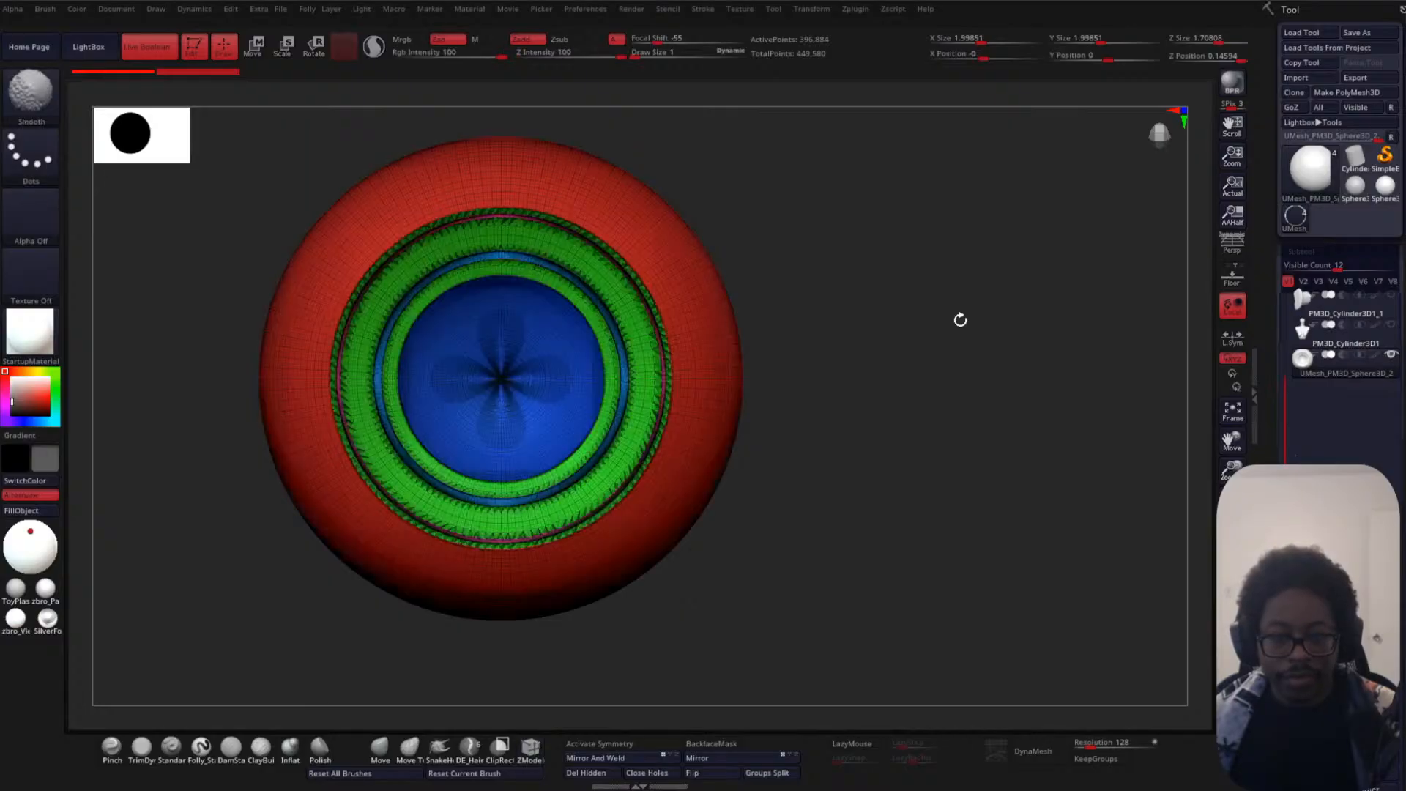
key(shift+f)
key(ctrl+z)
key(ctrl+z)
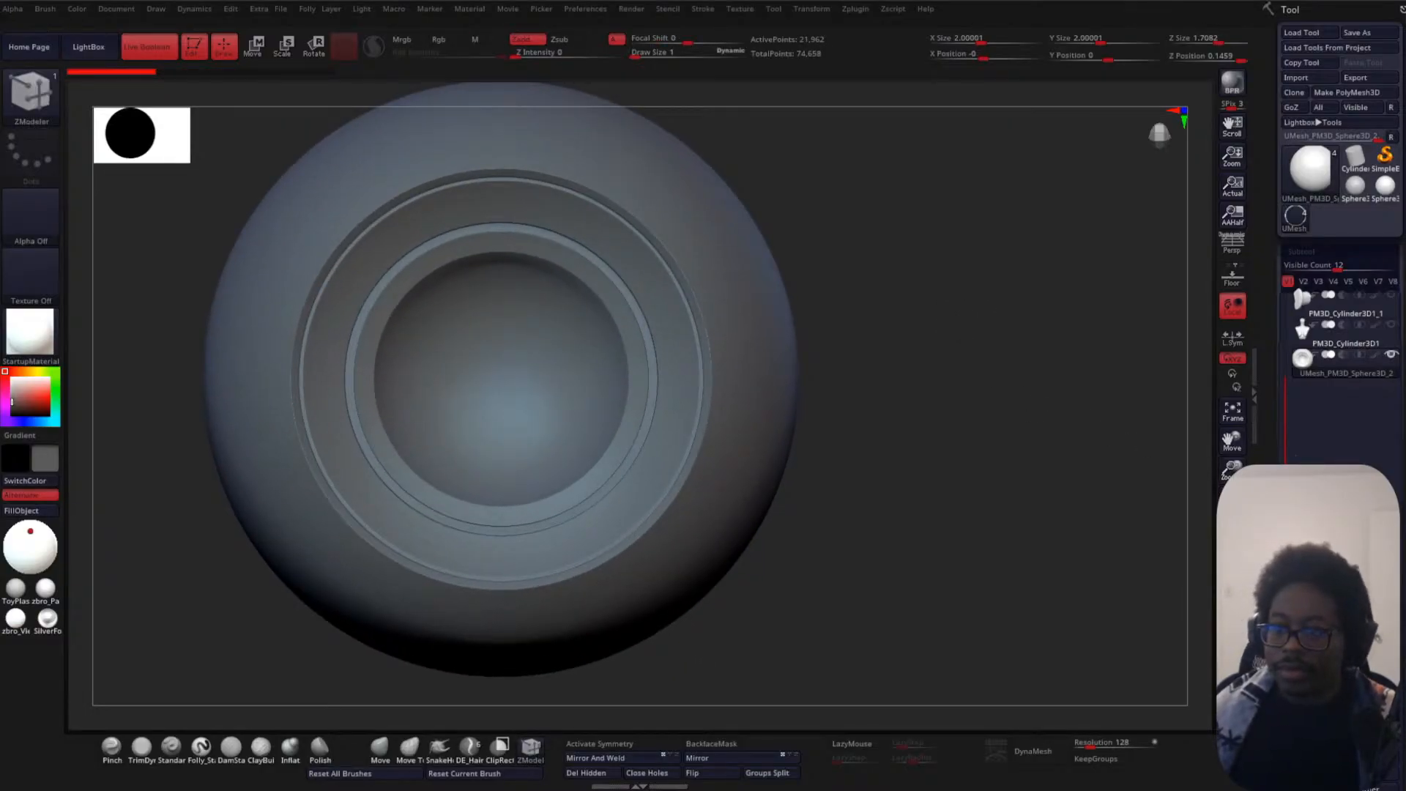
scroll(1289, 343, down, 5)
scroll(1289, 343, down, 2)
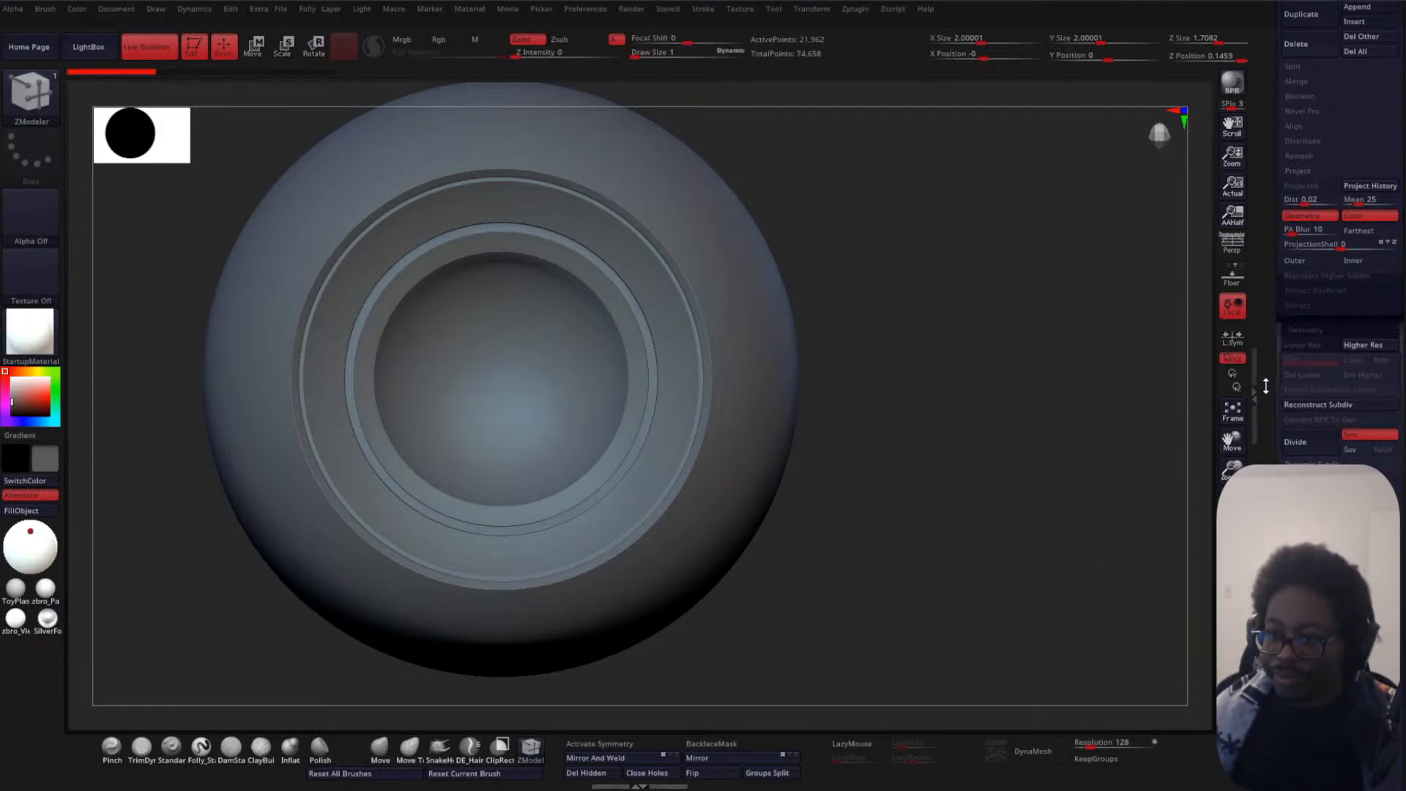
scroll(1268, 389, up, 2)
drag(1258, 441, 1258, 485)
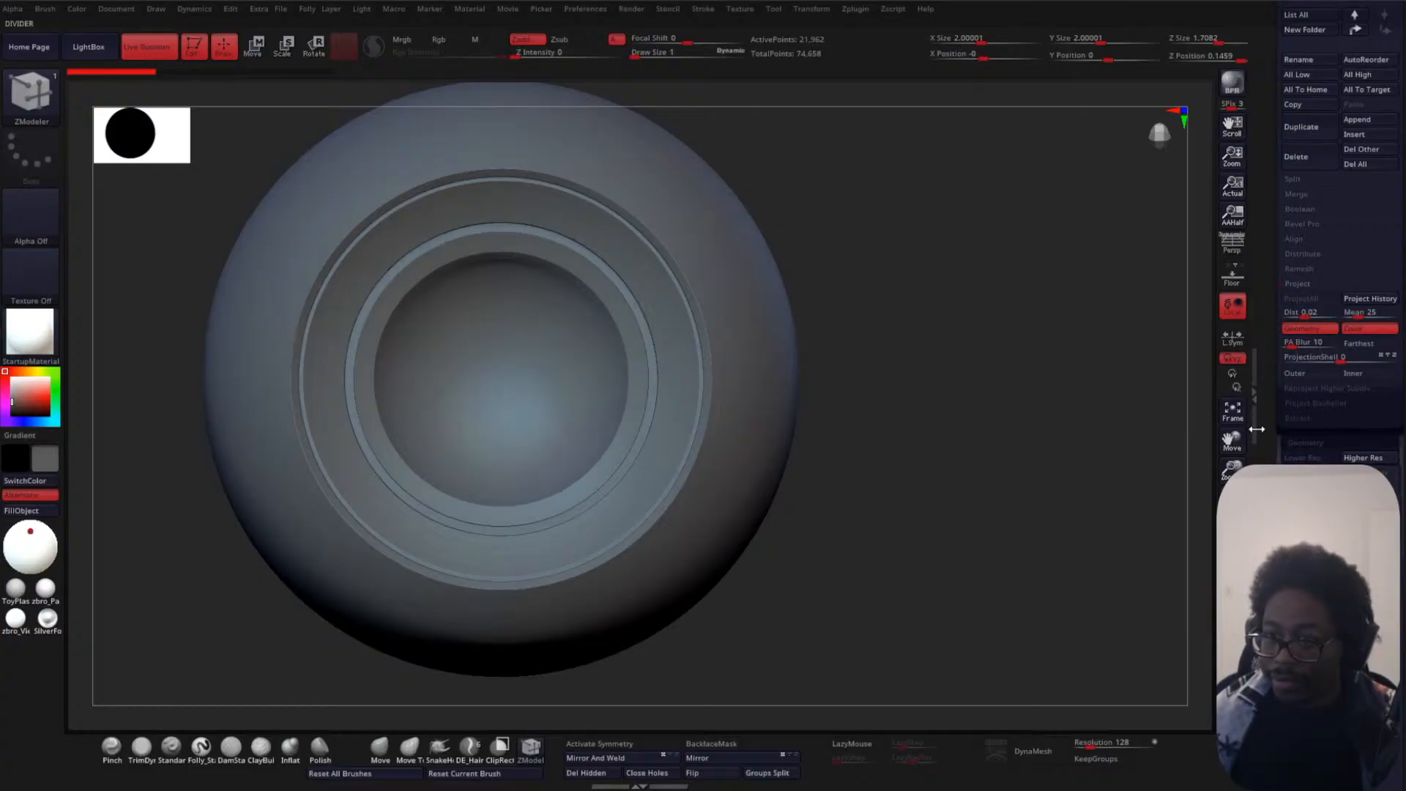
mouse_move(921, 393)
alt+mouse_down()
mouse_move(913, 324)
mouse_move(904, 407)
alt+mouse_up()
mouse_move(855, 367)
alt+mouse_down()
mouse_move(1004, 433)
mouse_move(898, 405)
mouse_move(938, 317)
alt+mouse_up()
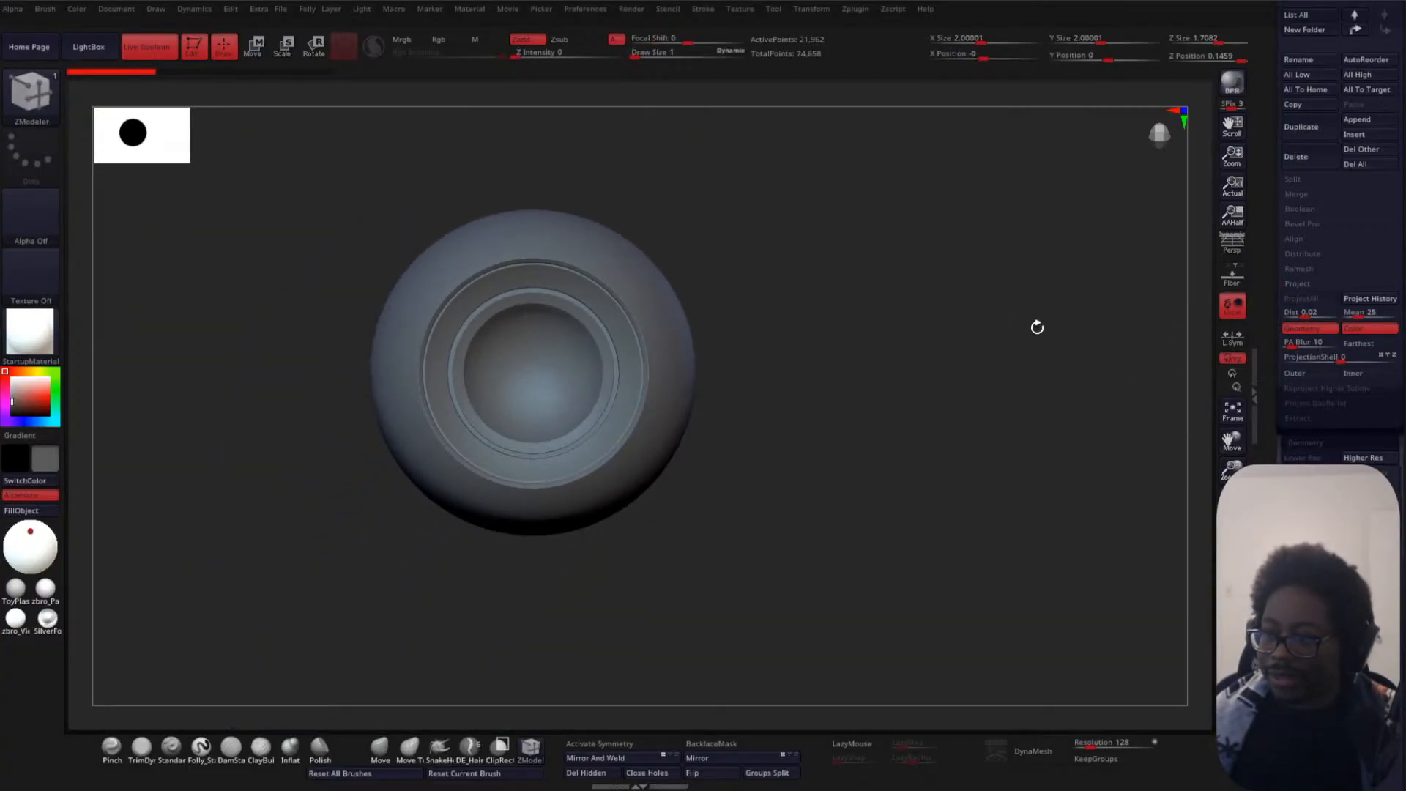
alt+drag(942, 267, 954, 292)
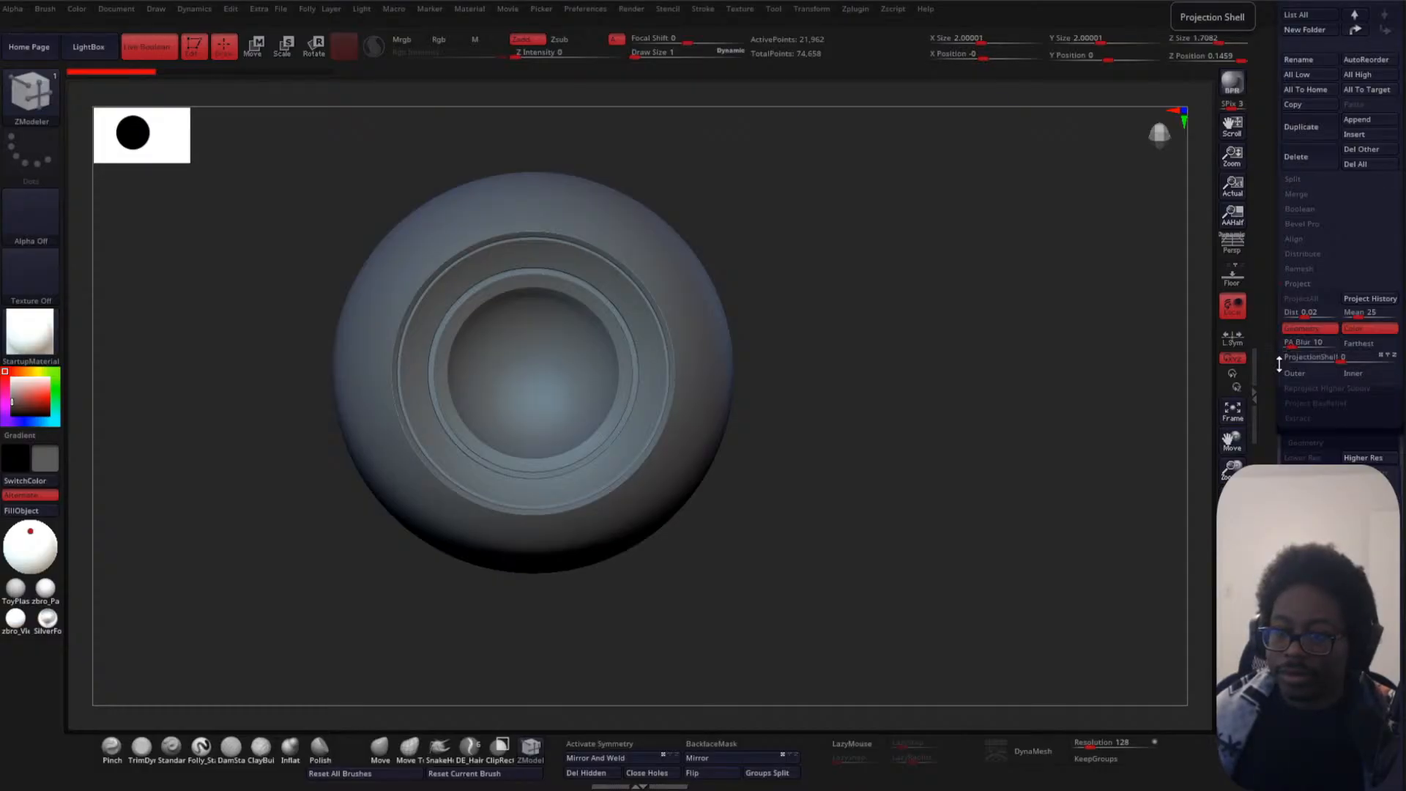
scroll(1273, 358, down, 2)
drag(1273, 358, 1271, 367)
click(1306, 429)
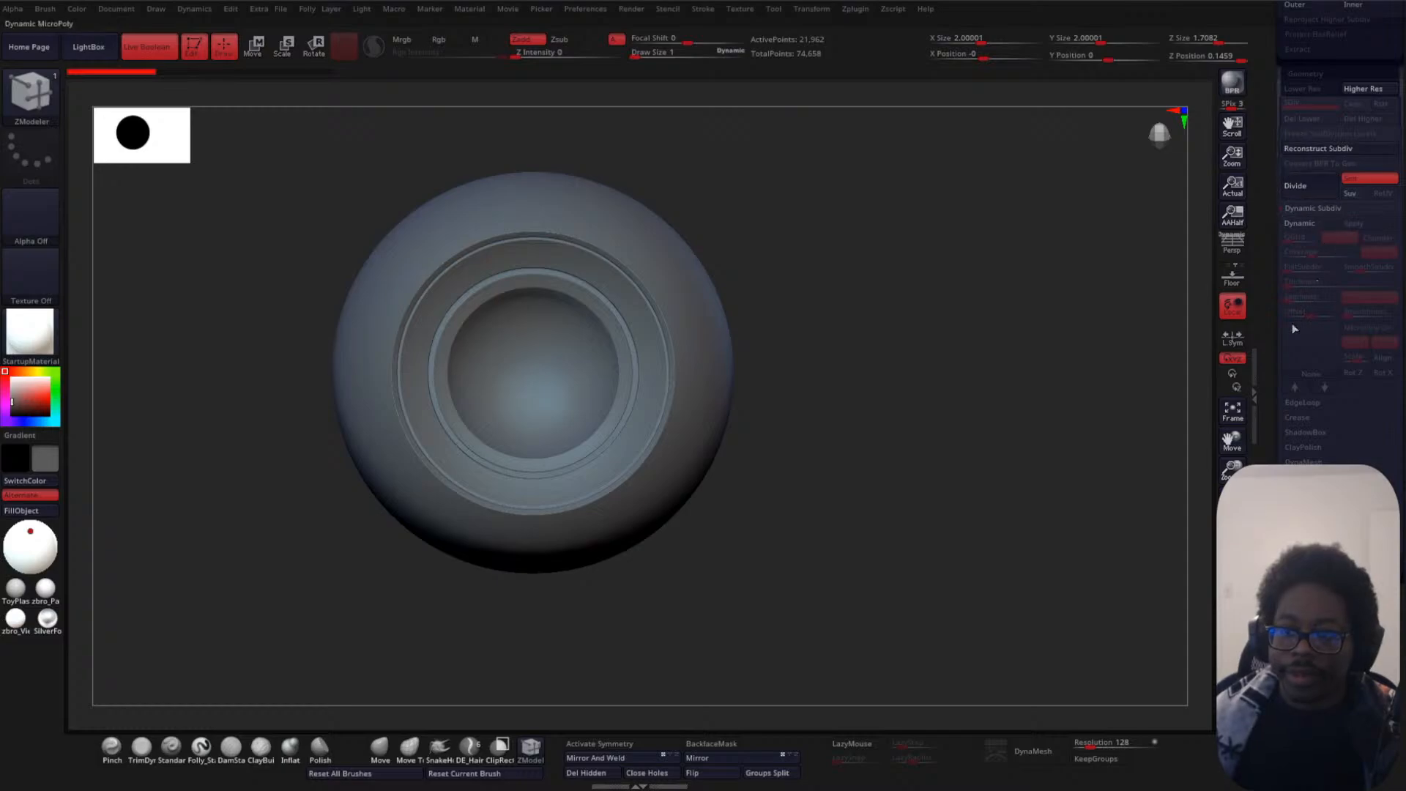
drag(1278, 489, 1281, 649)
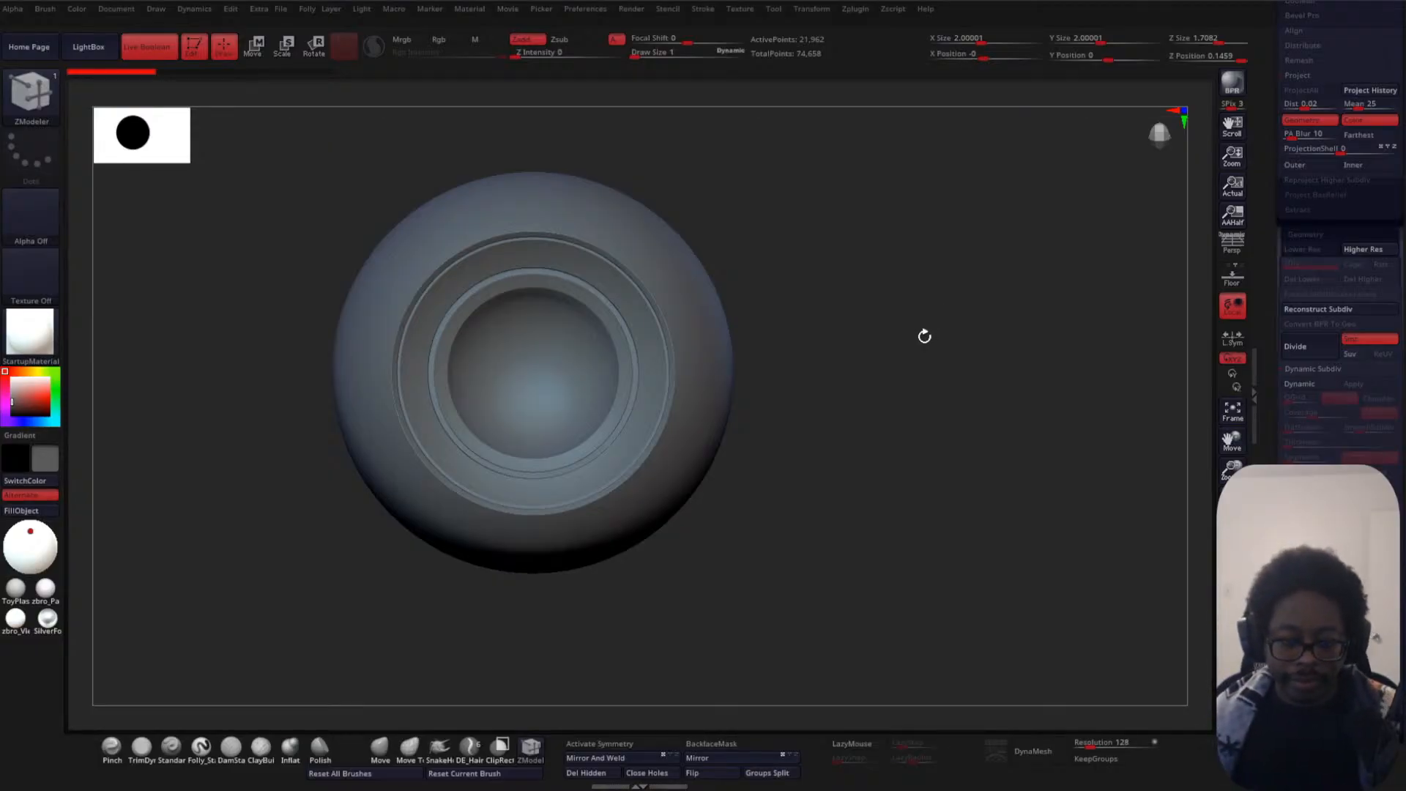
- Examine the merged sphere's wireframe and polygroups around the recess and ring grooves with PolyFrame
key(shift+f)
alt+drag(935, 242, 994, 310)
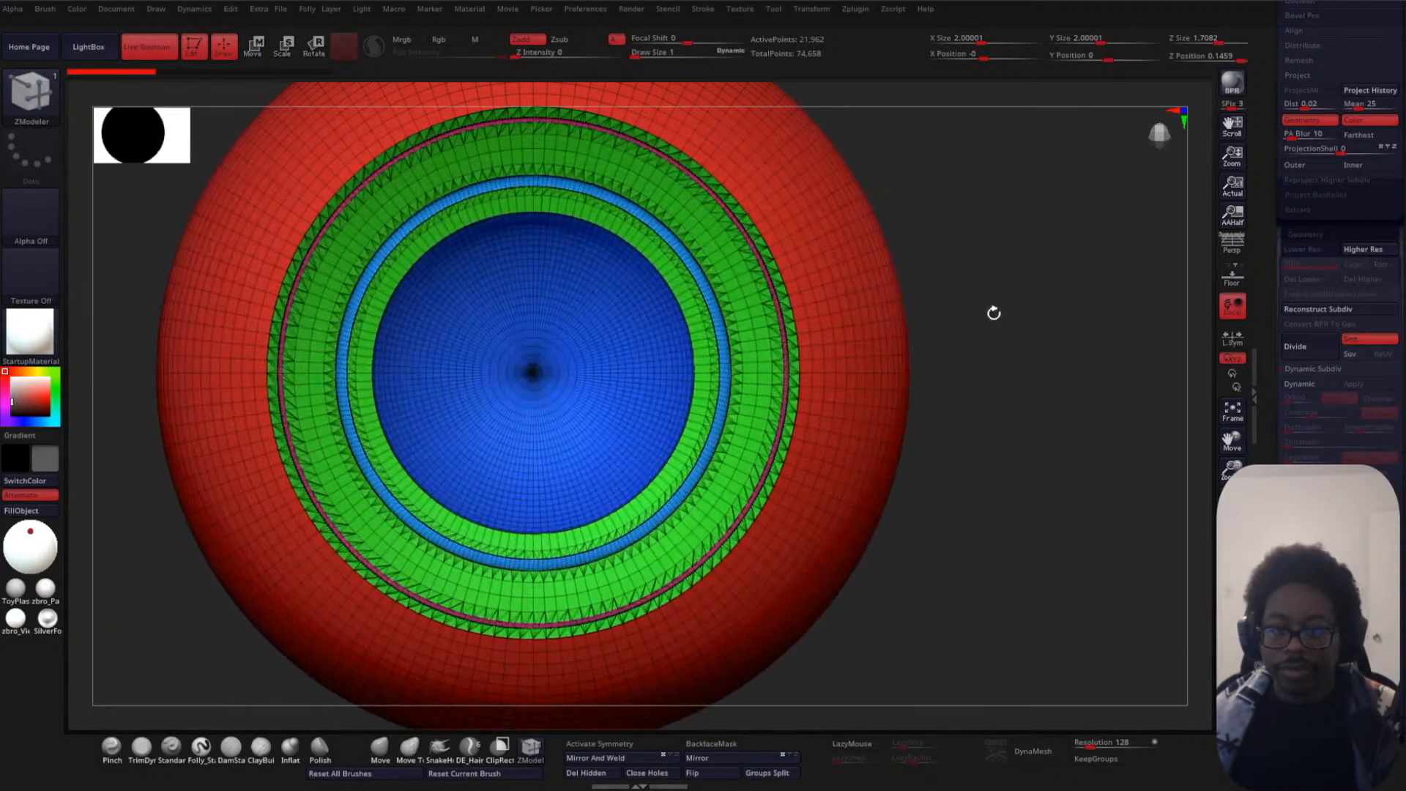
alt+drag(1039, 255, 991, 361)
drag(1051, 290, 1196, 371)
drag(1282, 394, 1281, 233)
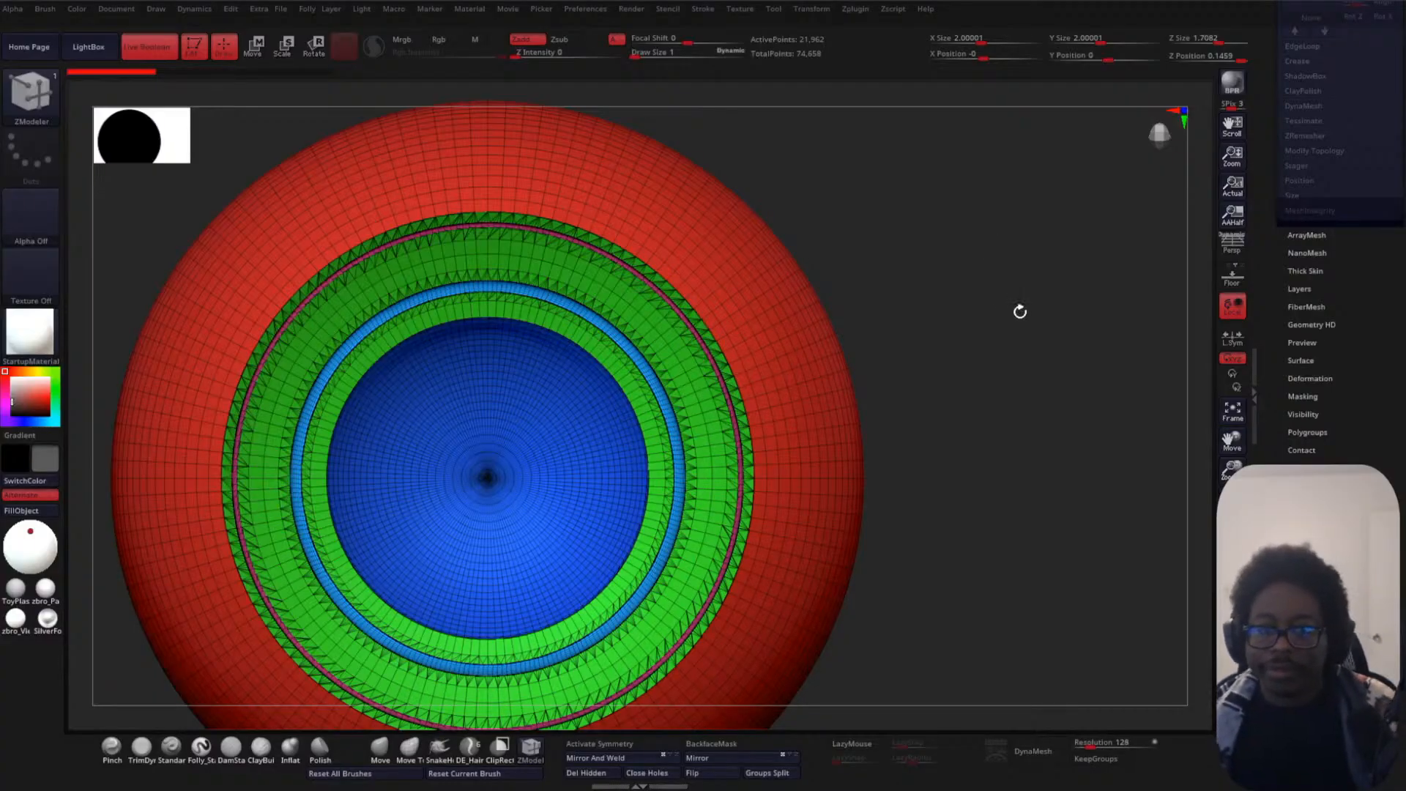
scroll(997, 365, down, 5)
alt+drag(904, 402, 888, 320)
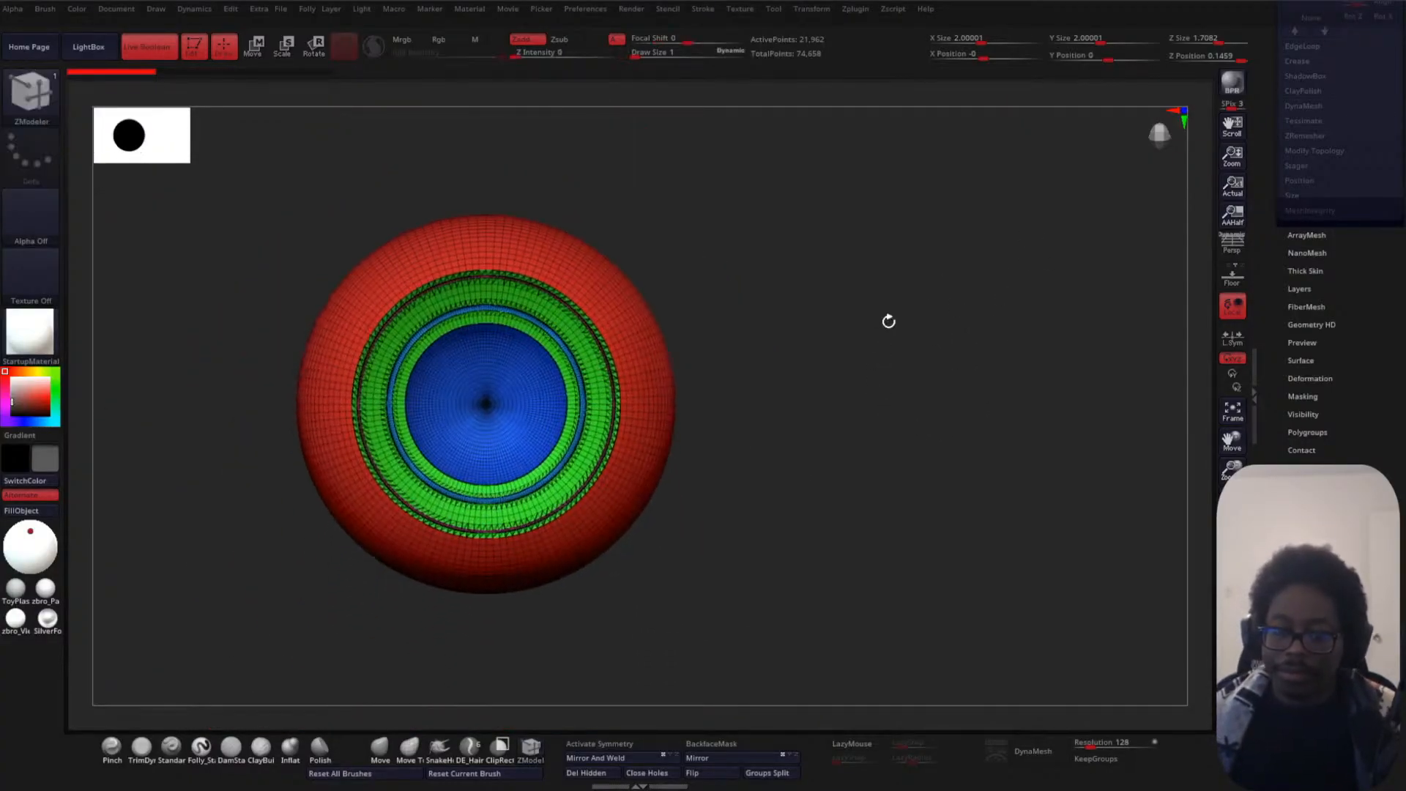
scroll(889, 304, up, 2)
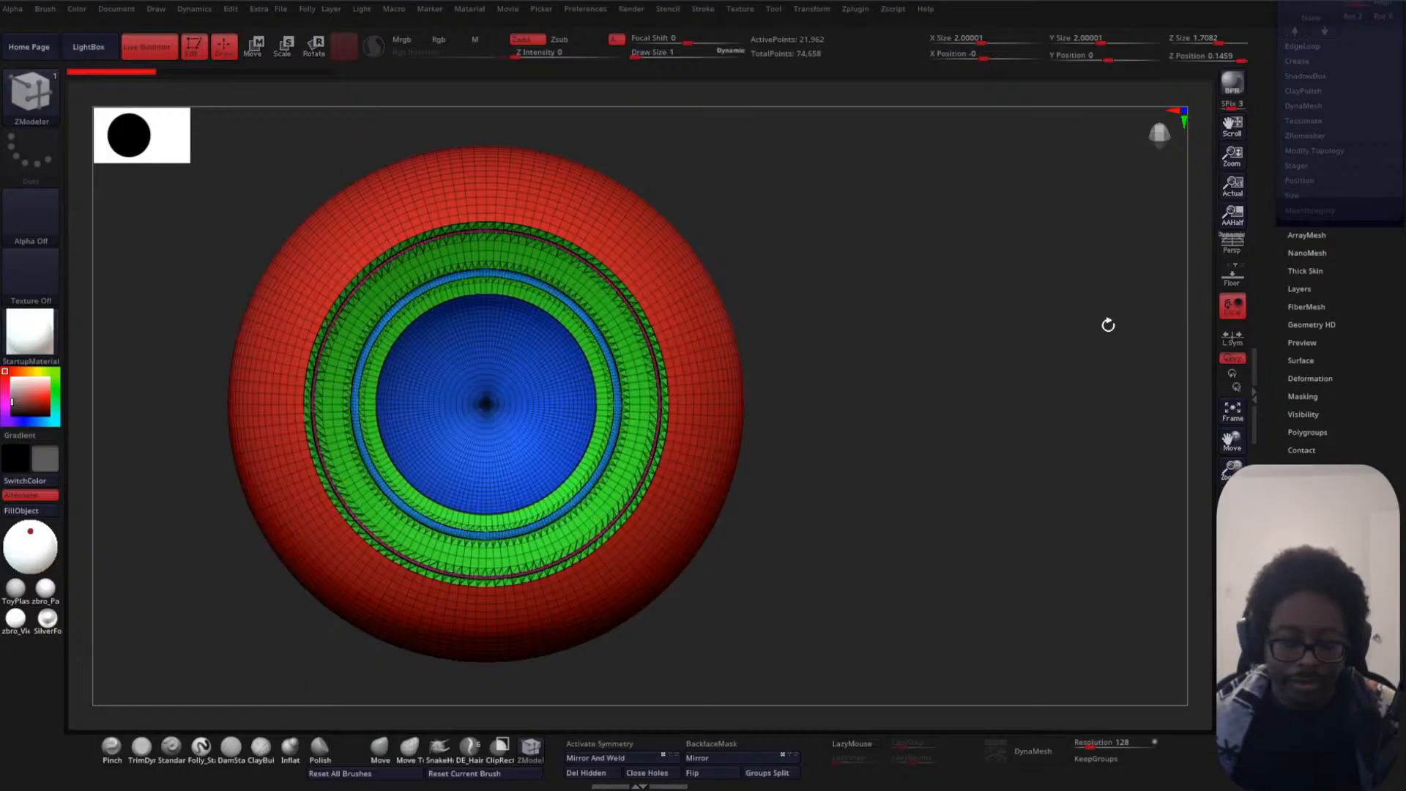
key(shift+f)
- Run ZRemesher on the merged sphere with DetectEdges, KeepGroups and Half the polygon count enabled
scroll(990, 395, up, 4)
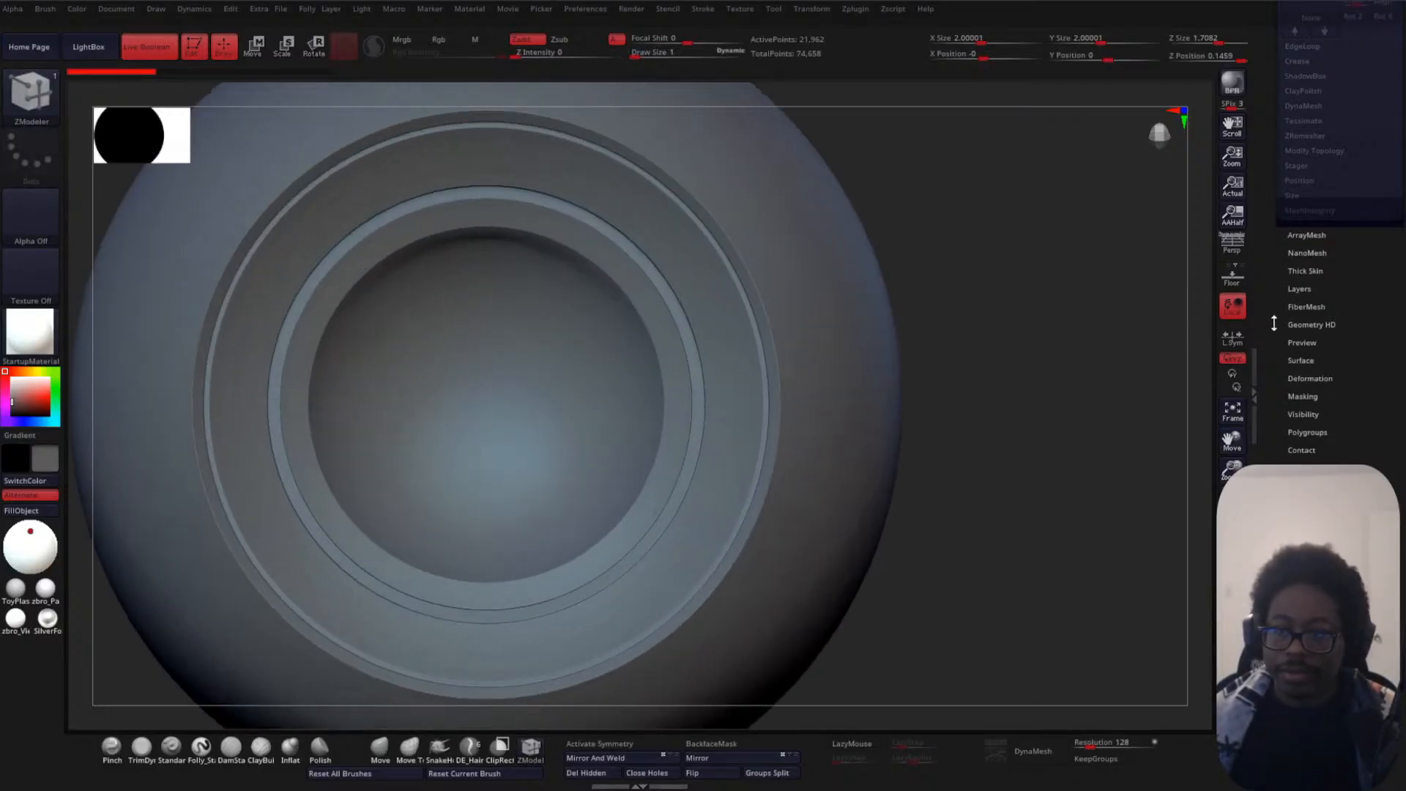
scroll(1297, 293, up, 5)
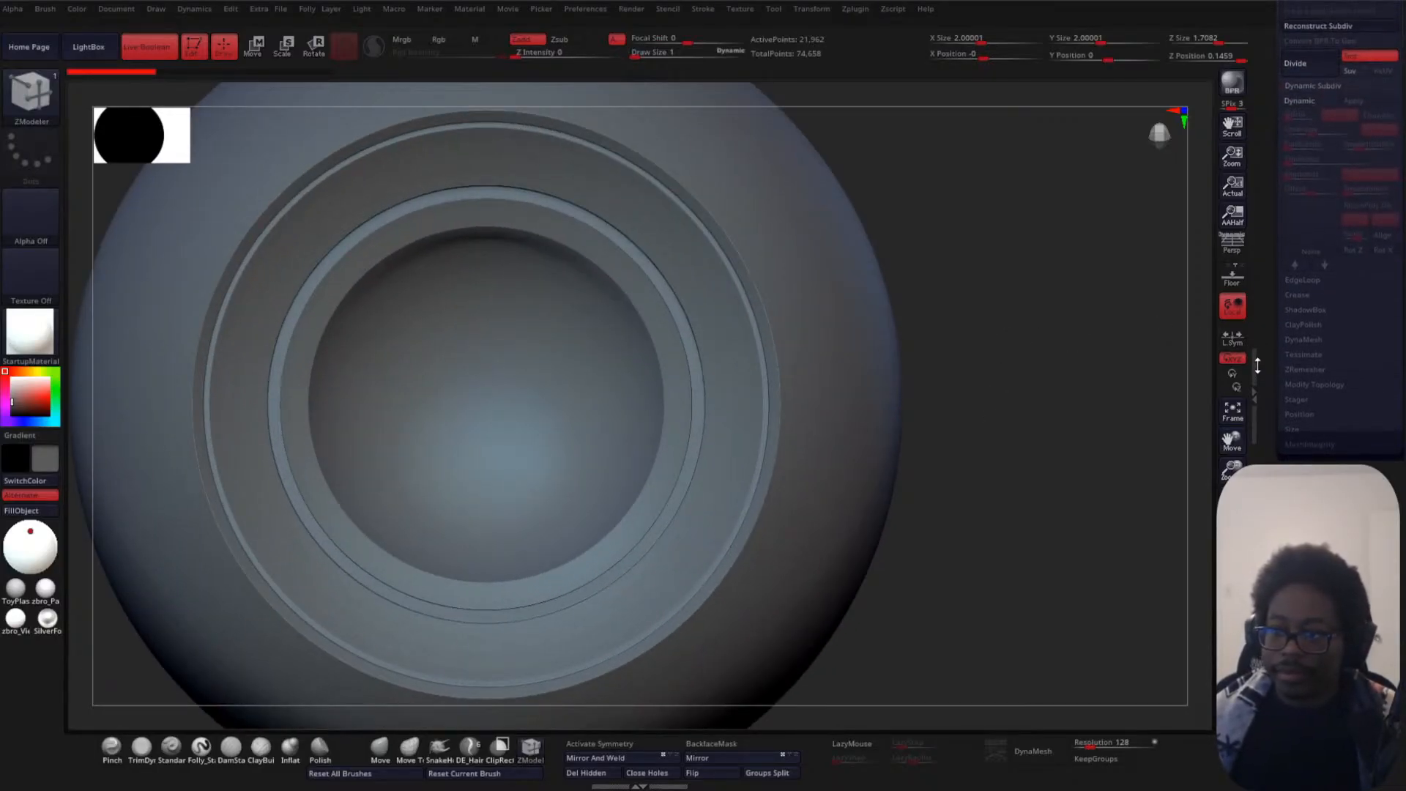
click(1307, 365)
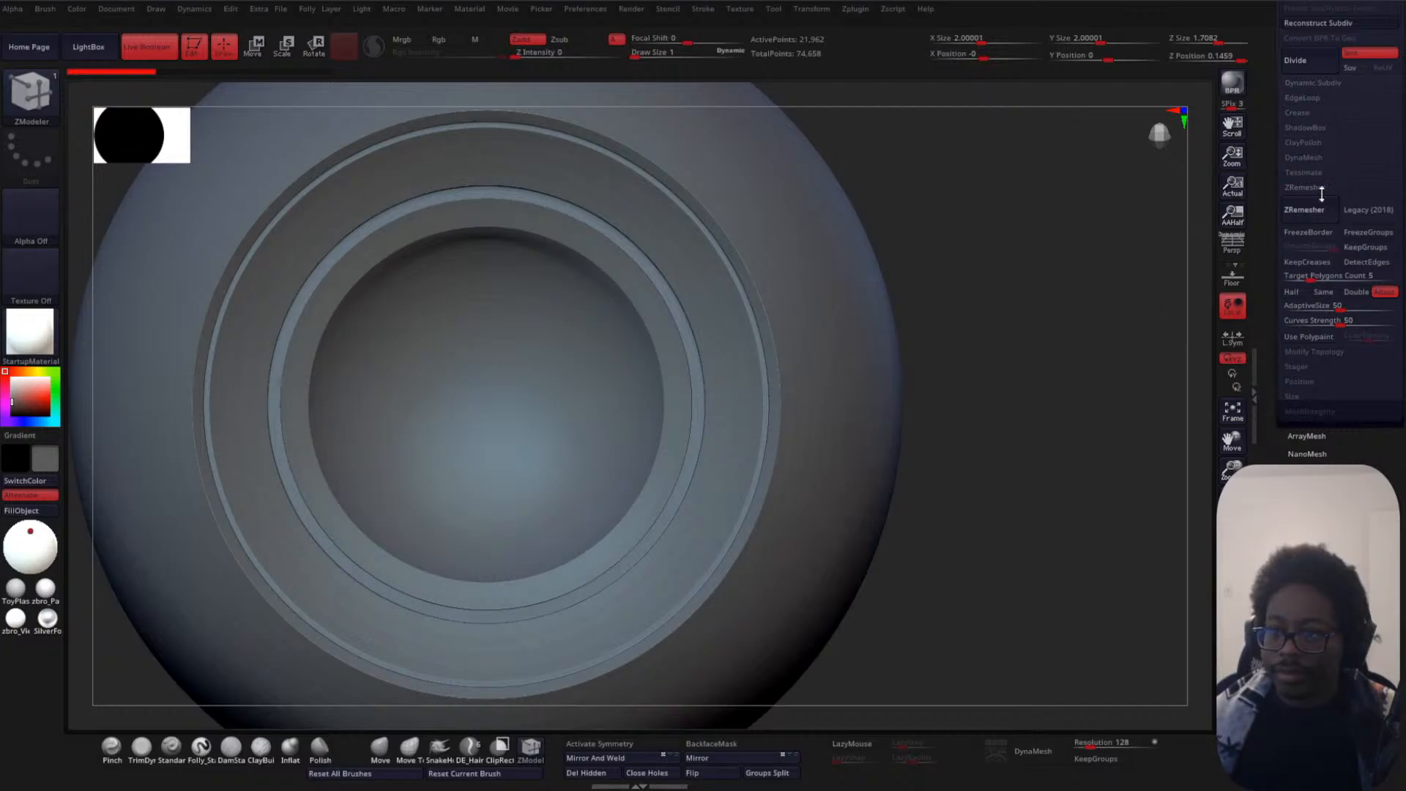
click(1369, 262)
click(1367, 246)
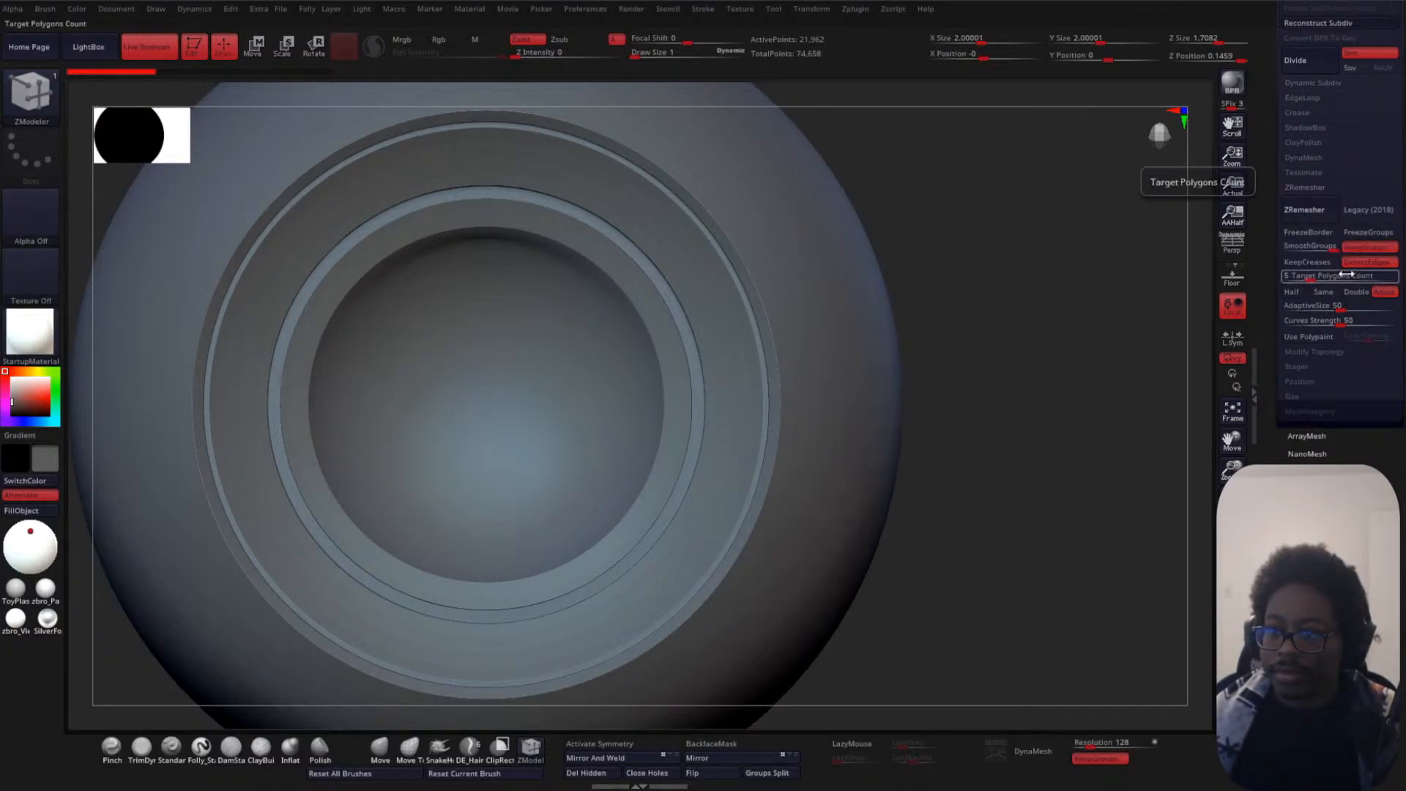
click(1292, 291)
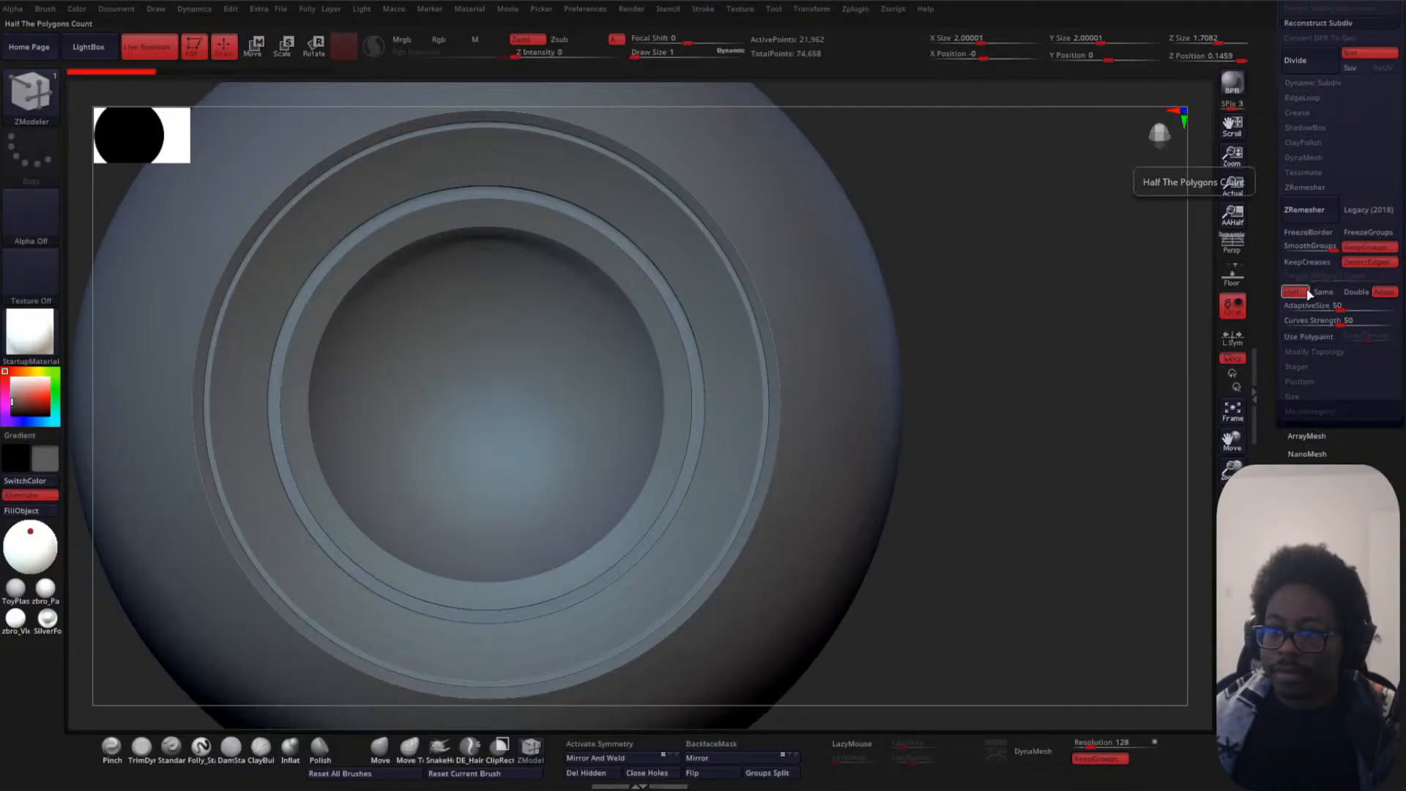
click(1305, 211)
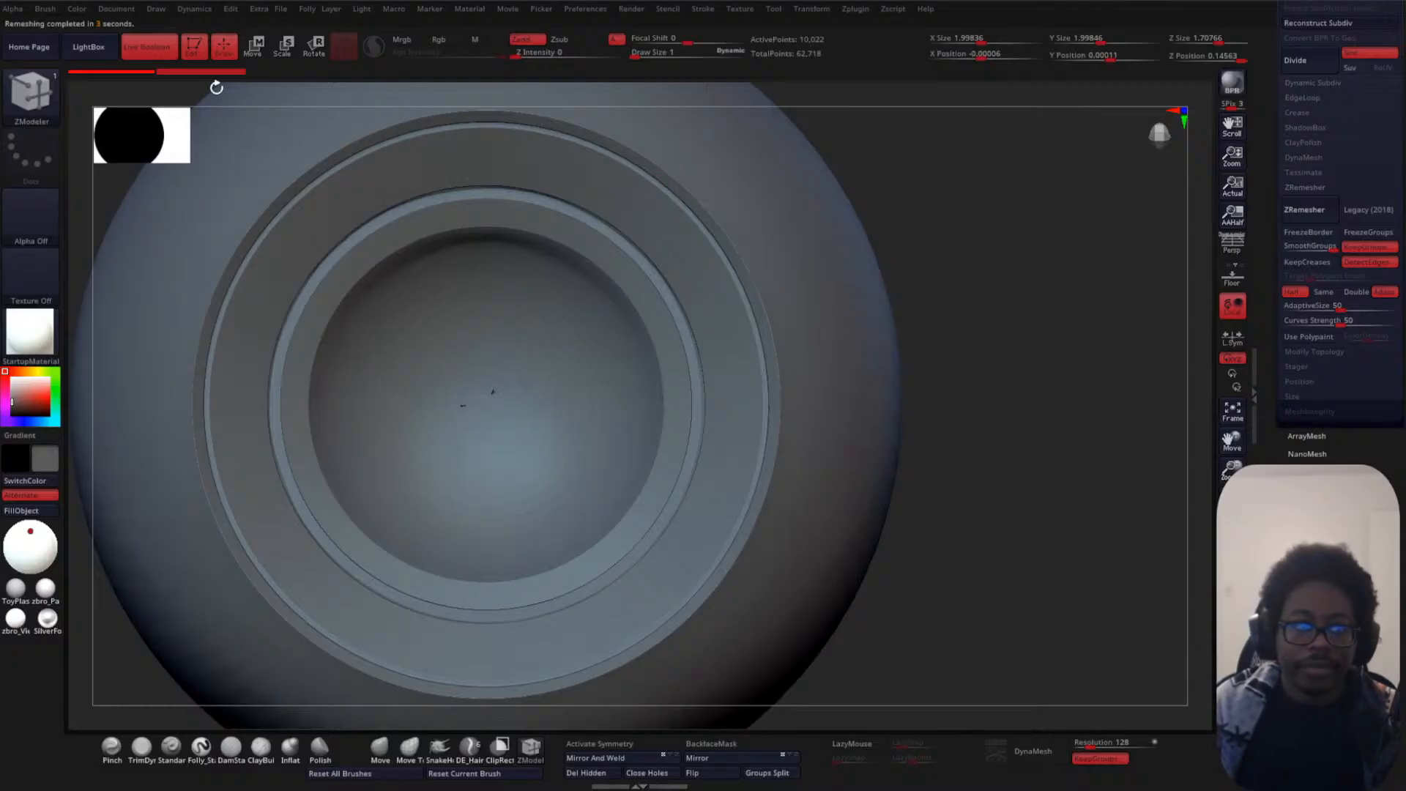
- Compare the sphere's topology before and after remeshing by stepping through its history with PolyFrame on
ctrl+click(103, 70)
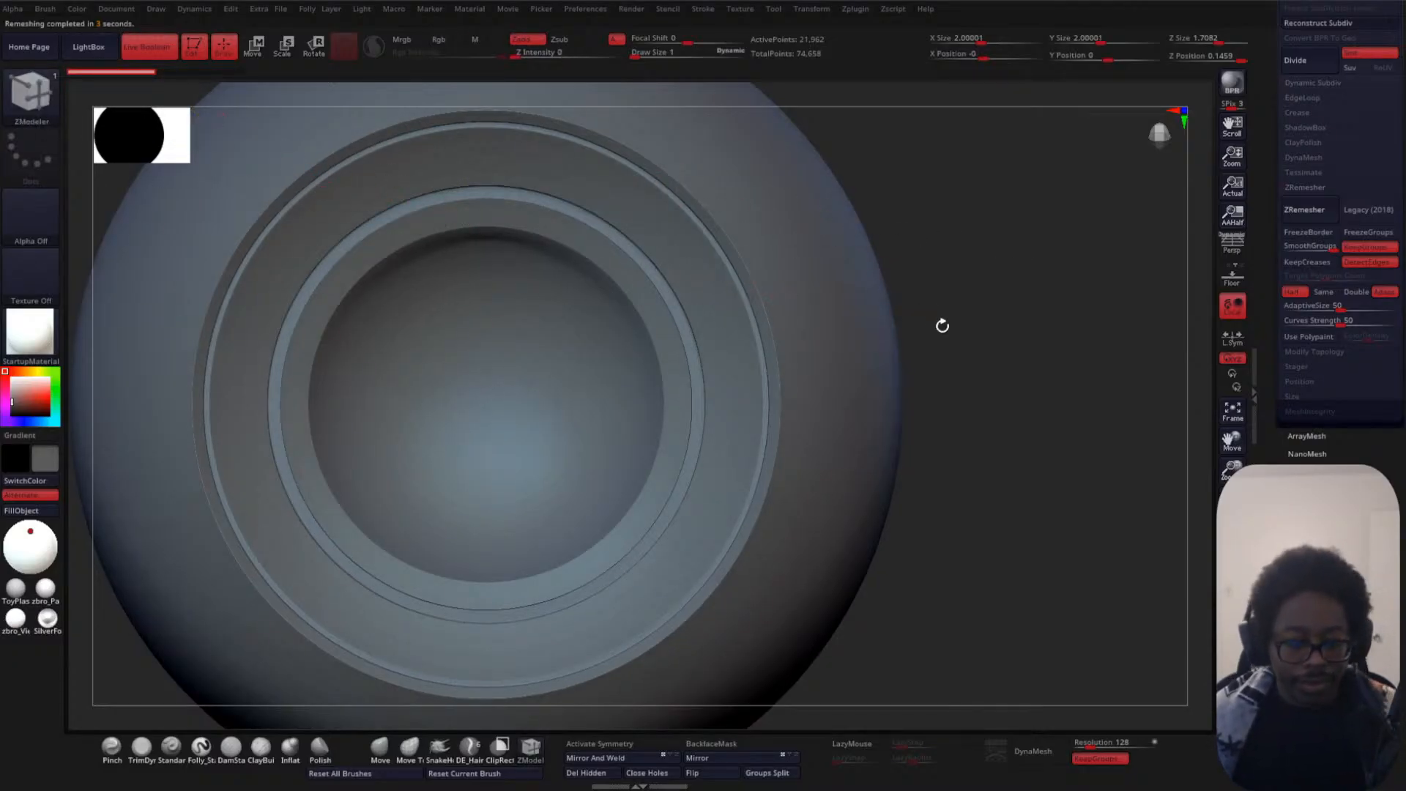
key(shift+f)
click(202, 71)
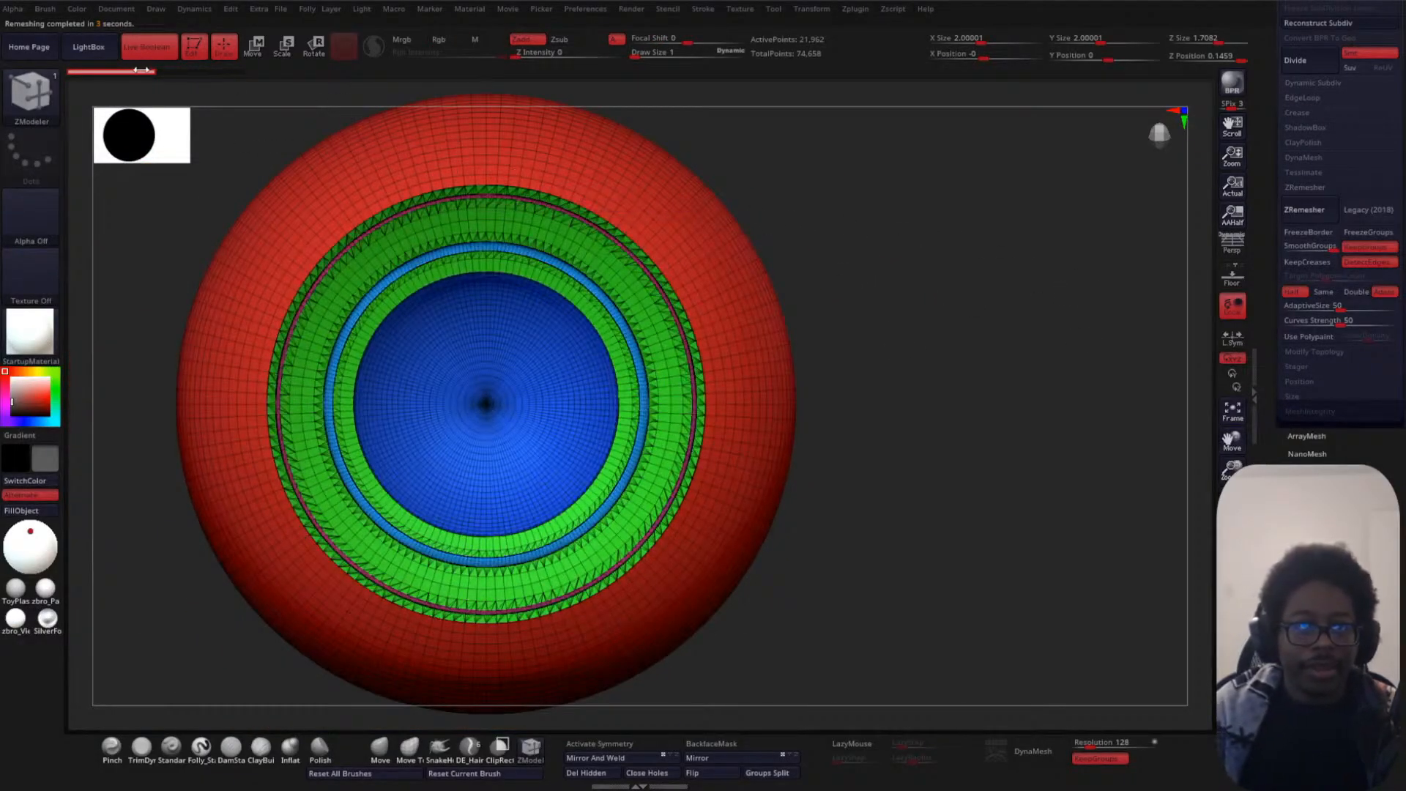
drag(952, 267, 930, 505)
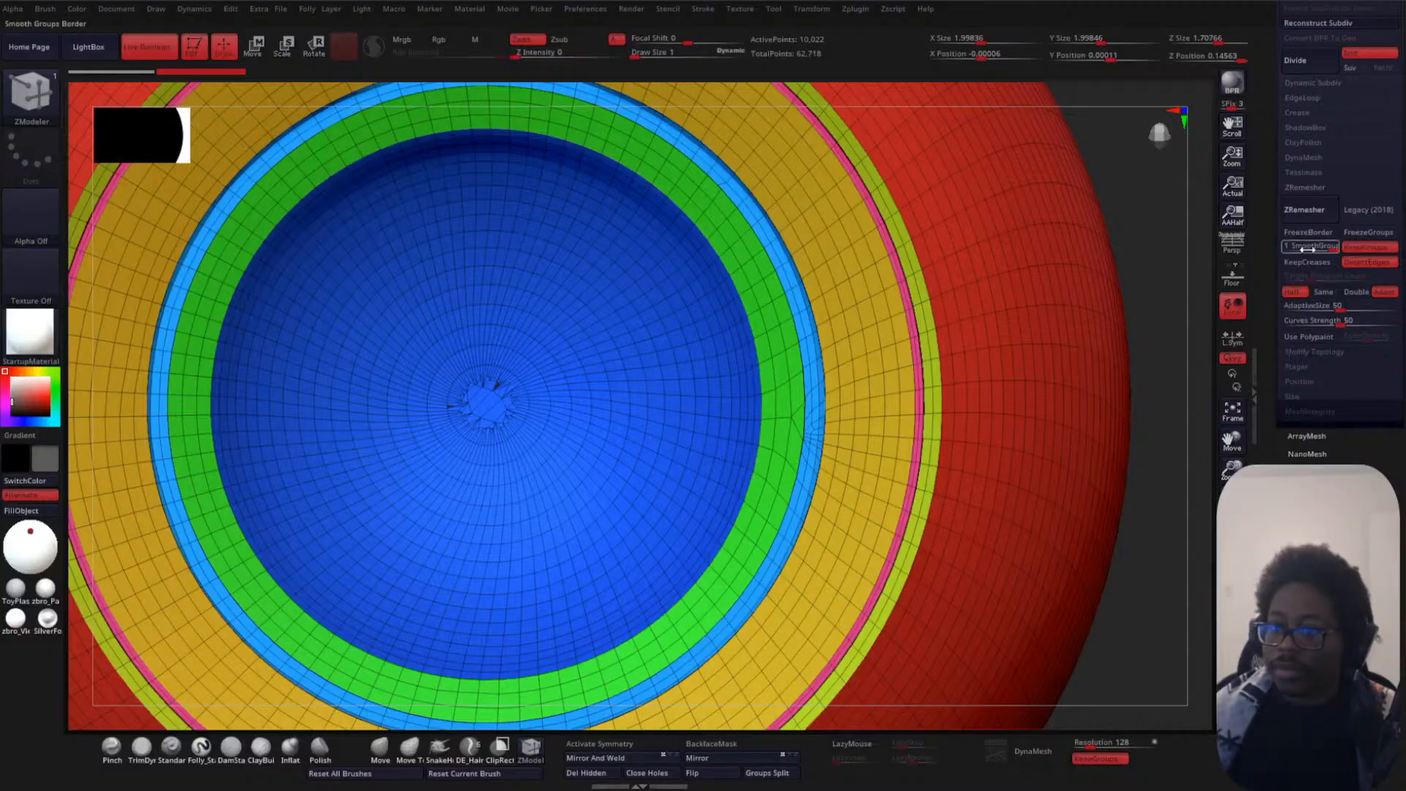
- Remesh the sphere again at half the polygon count and check its shading with and without PolyFrame
click(1316, 214)
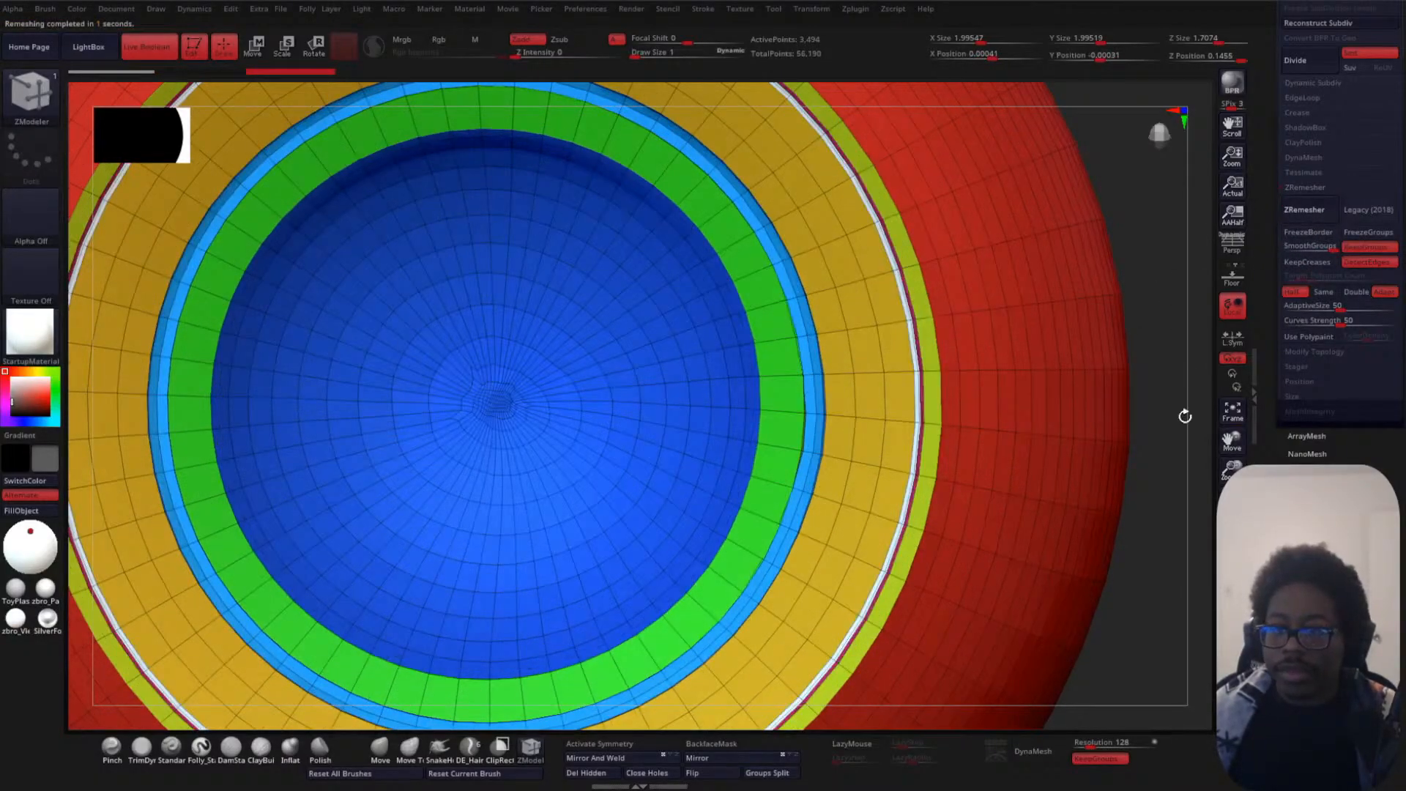
key(f)
drag(870, 352, 811, 340)
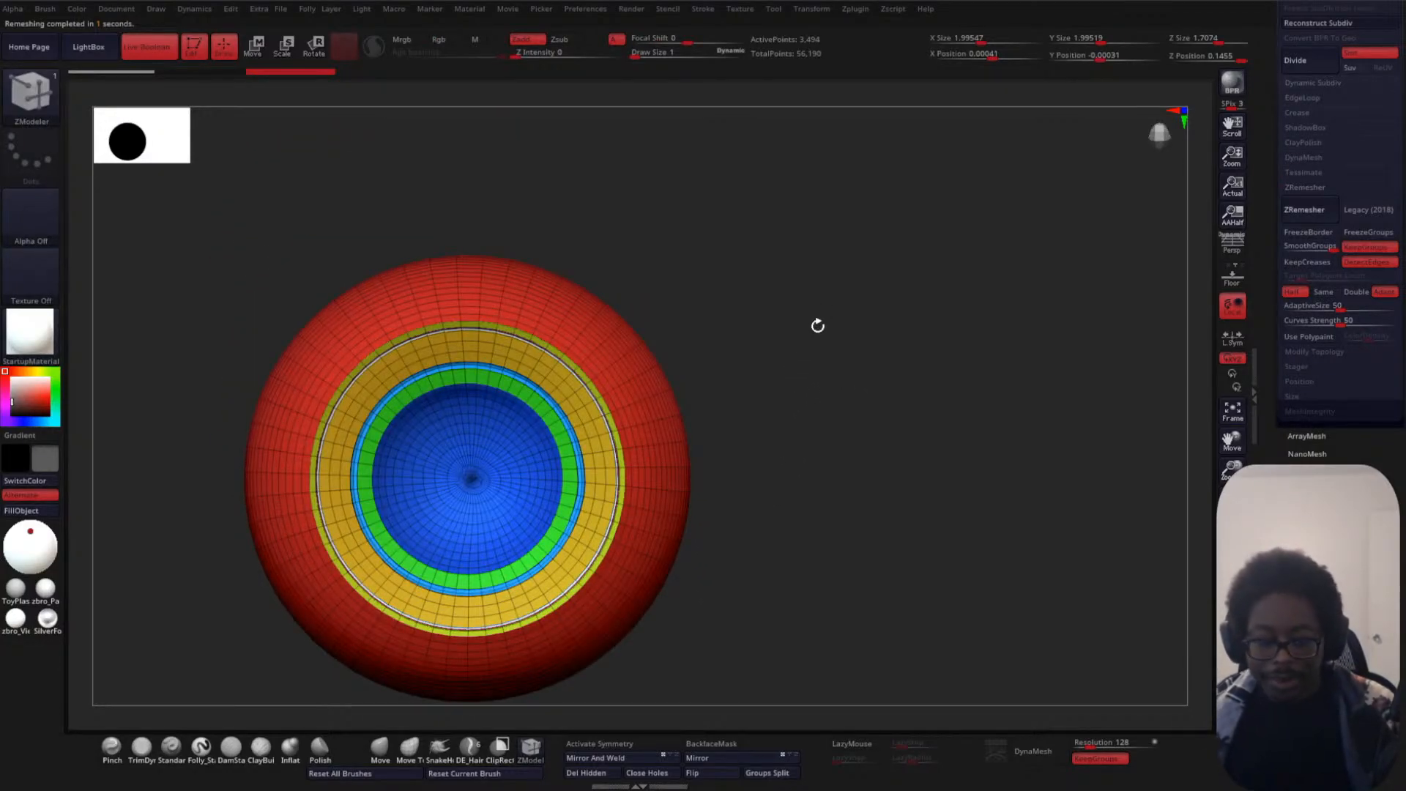
key(shift+f)
key(shift+f)
key(shift+f)
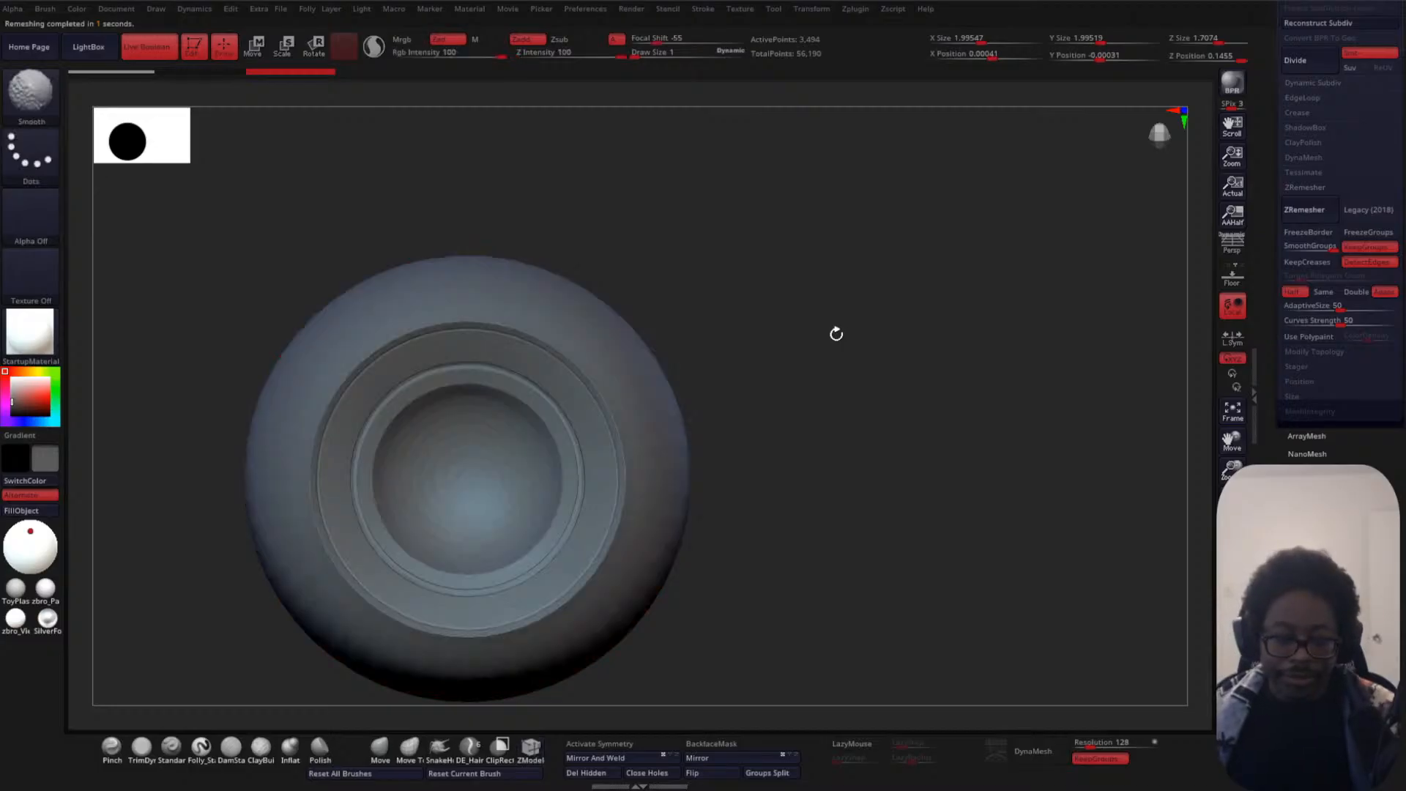
key(shift+f)
- Repeat the half-count ZRemesher pass several more times and inspect the coarser sphere without its wireframe
alt+drag(856, 303, 1180, 276)
click(1308, 211)
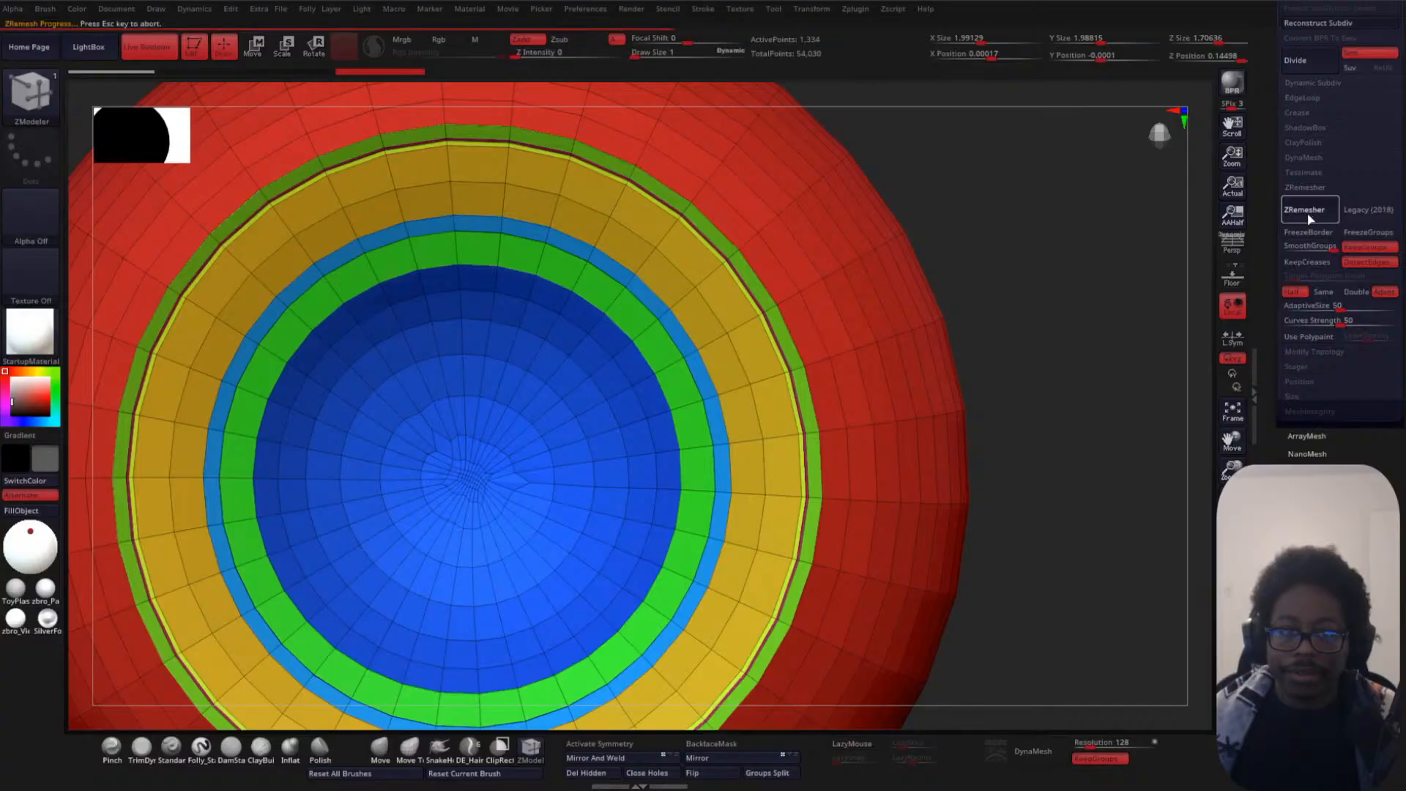
click(1308, 214)
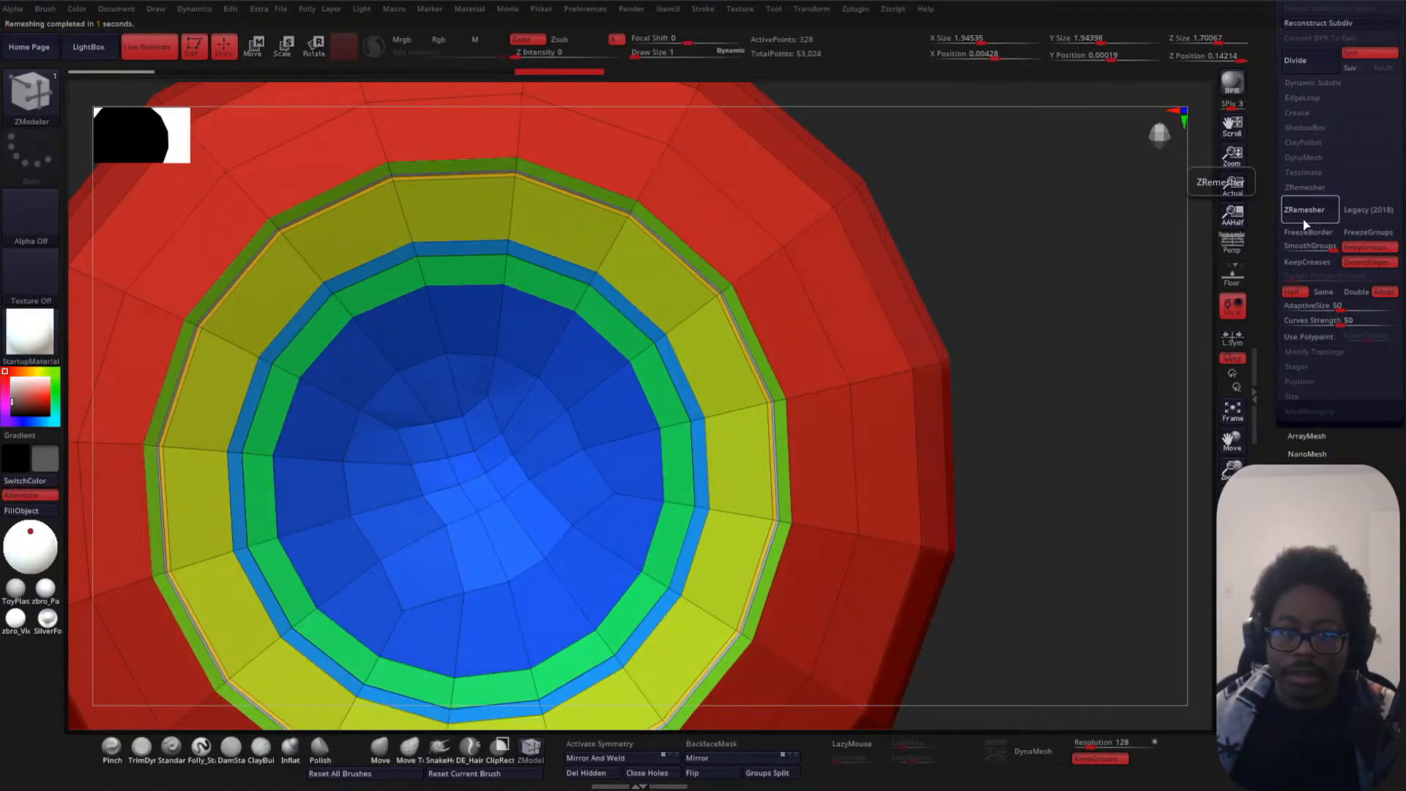
ctrl+right_drag(1108, 305, 1102, 248)
key(shift+f)
ctrl+right_drag(1021, 345, 984, 287)
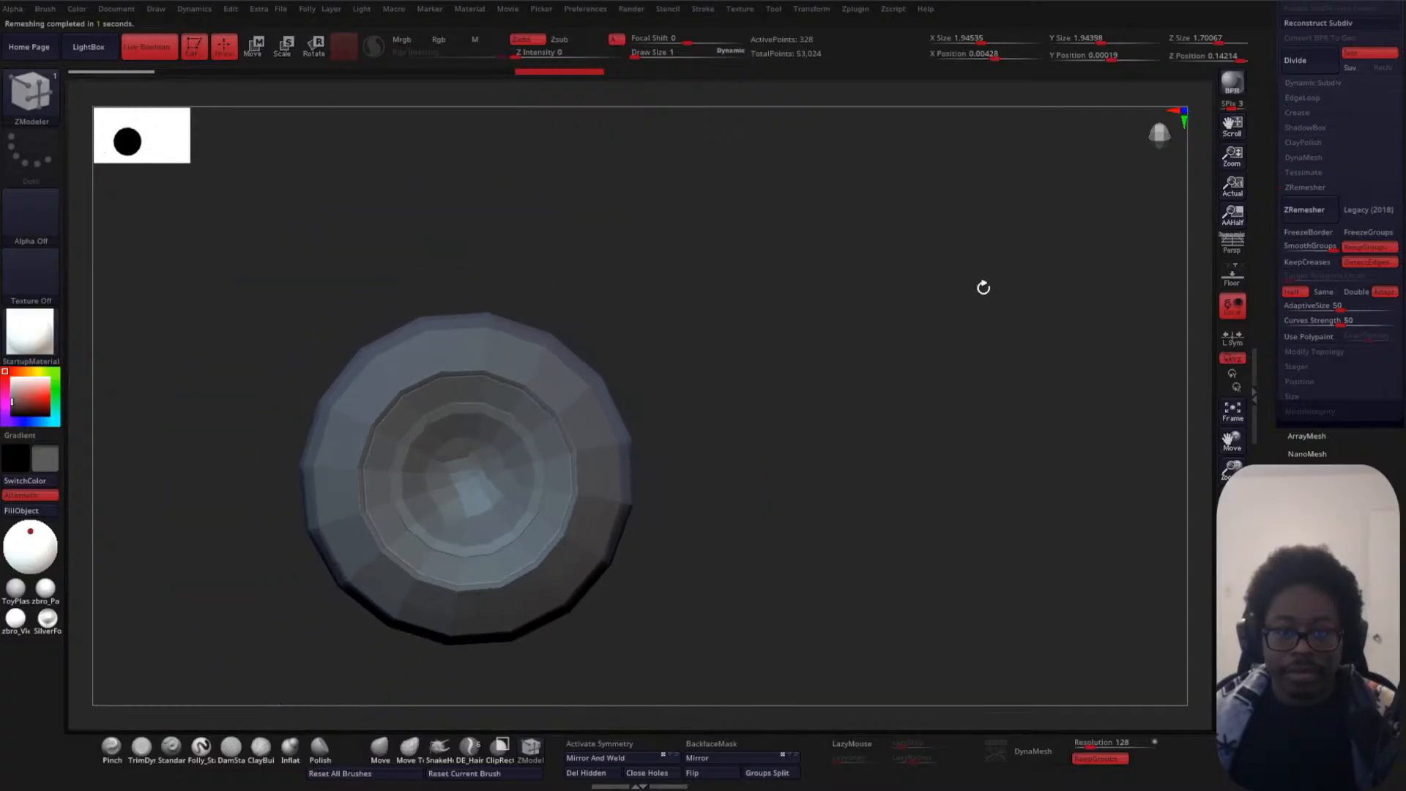
- Undo all the ZRemesher passes back to the original merged boolean sphere
key(ctrl+d)
key(ctrl+d)
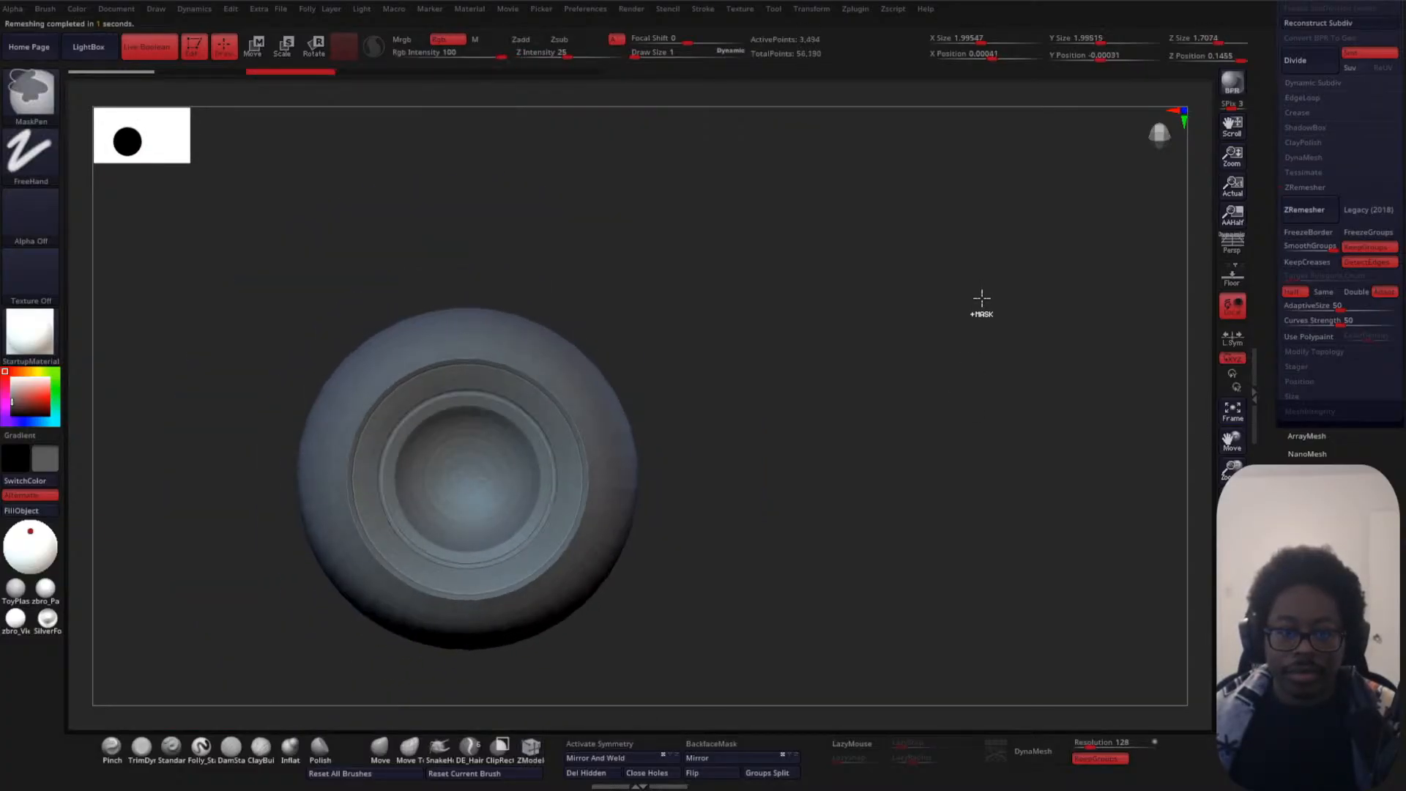
key(ctrl+d)
key(ctrl+z)
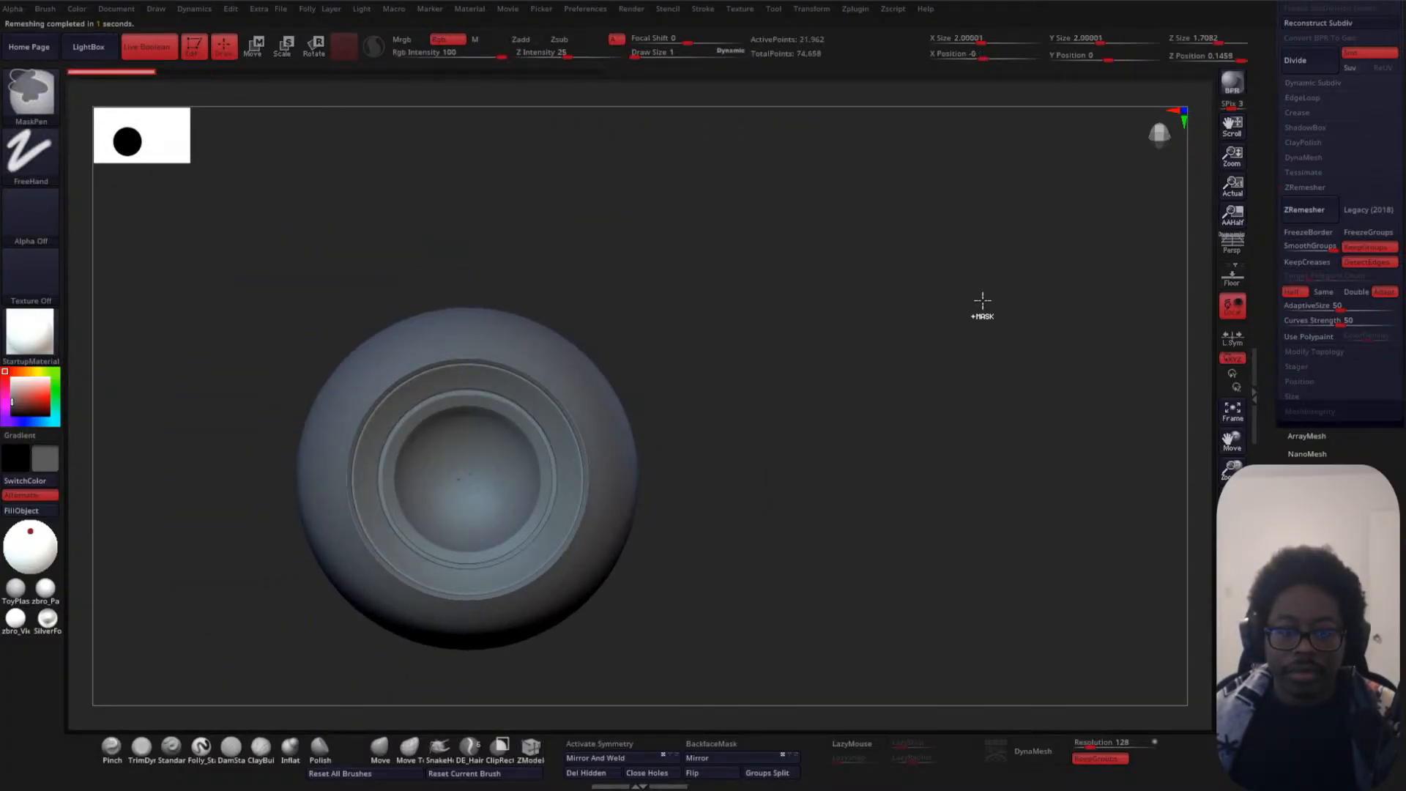
- Run a single half-count ZRemesher pass on the merged sphere and check the inner recess's wireframe with PolyFrame
ctrl+right_drag(955, 301, 894, 333)
key(ctrl+shift)
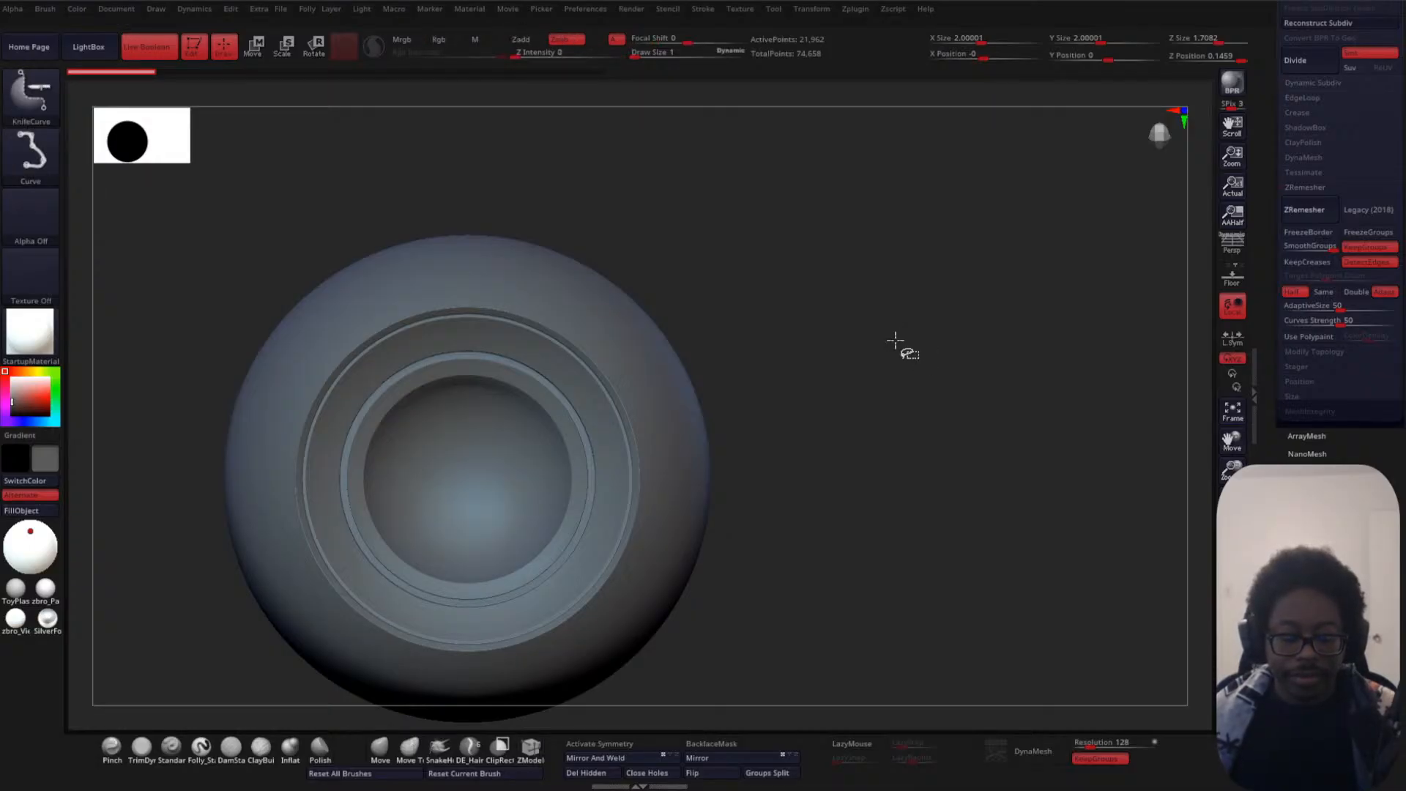
key(ctrl)
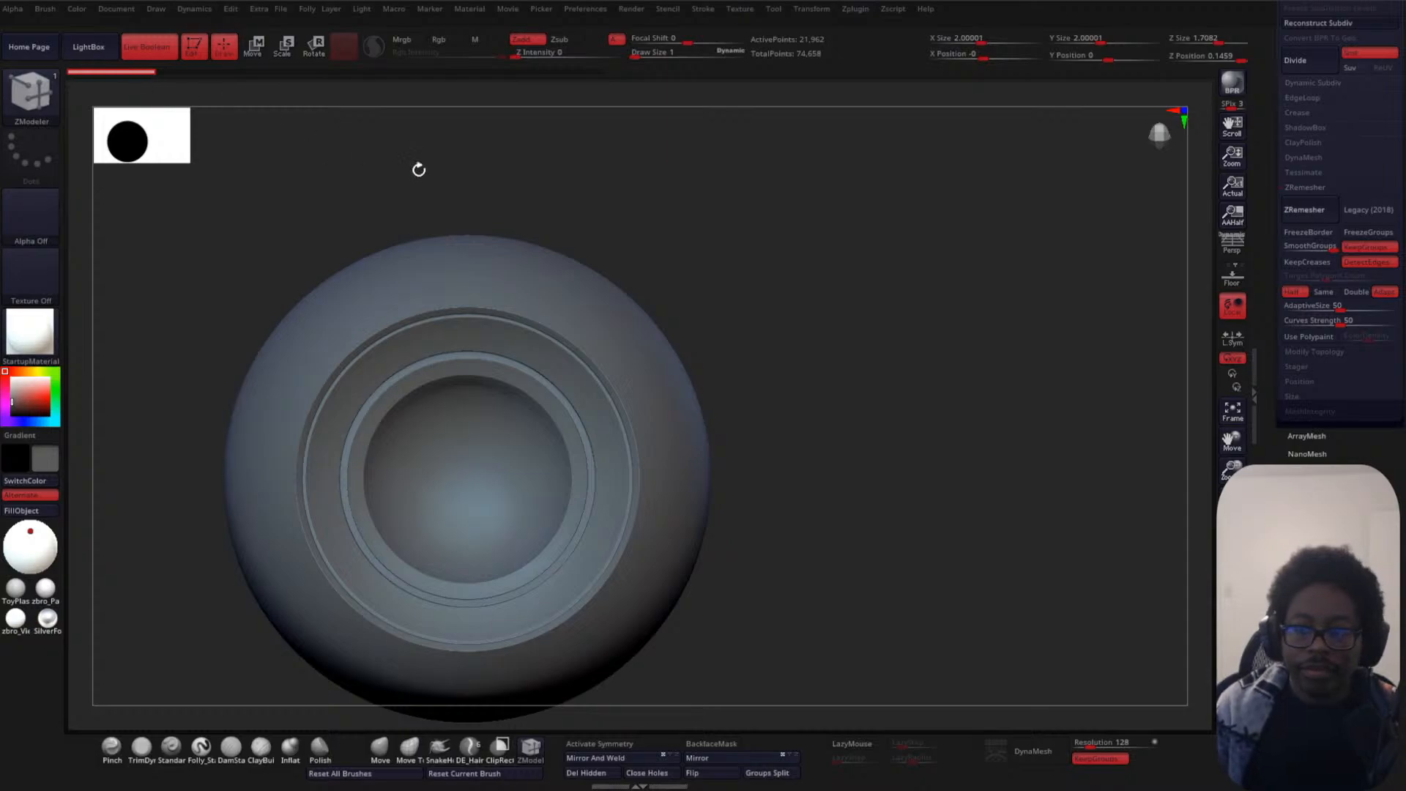
key(shift+f)
key(shift+f)
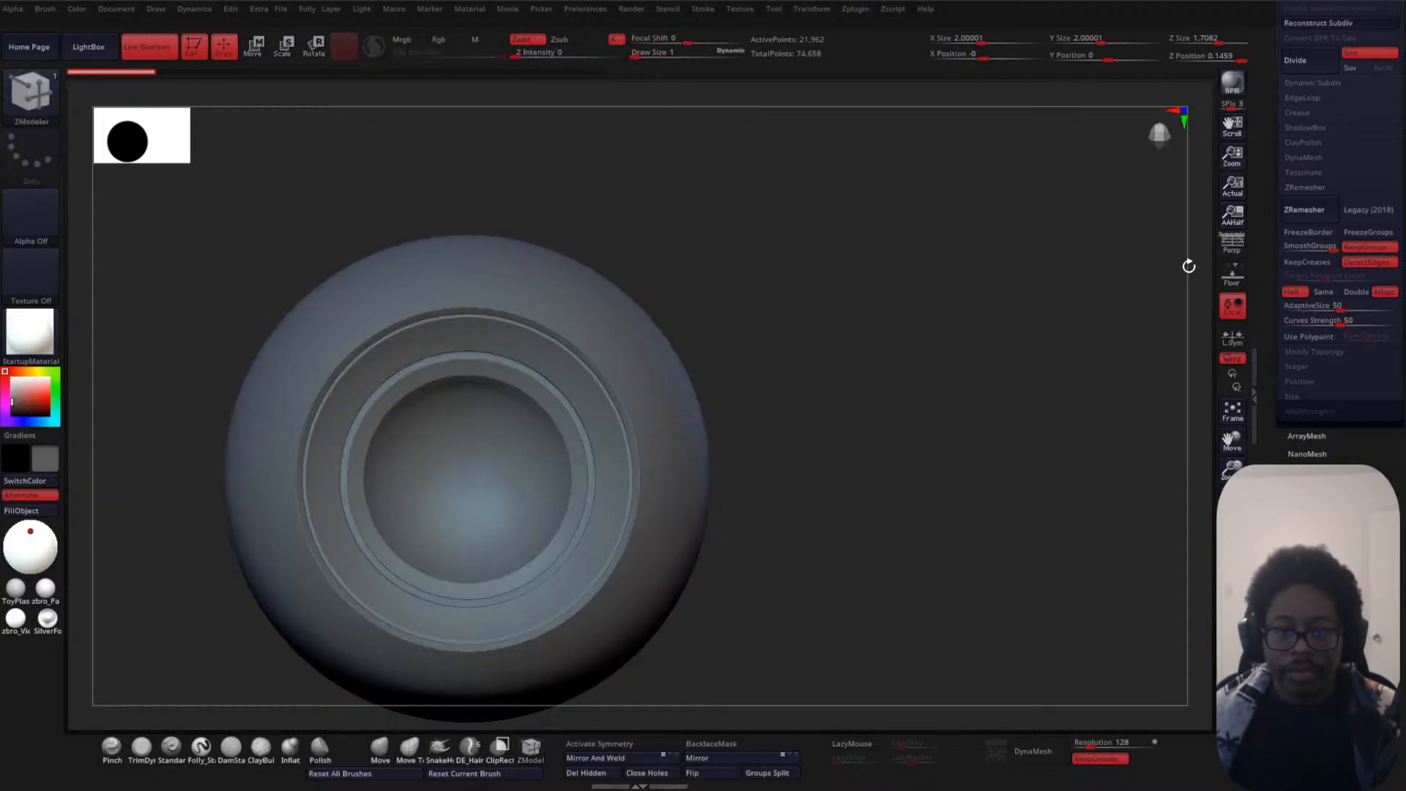
click(1315, 215)
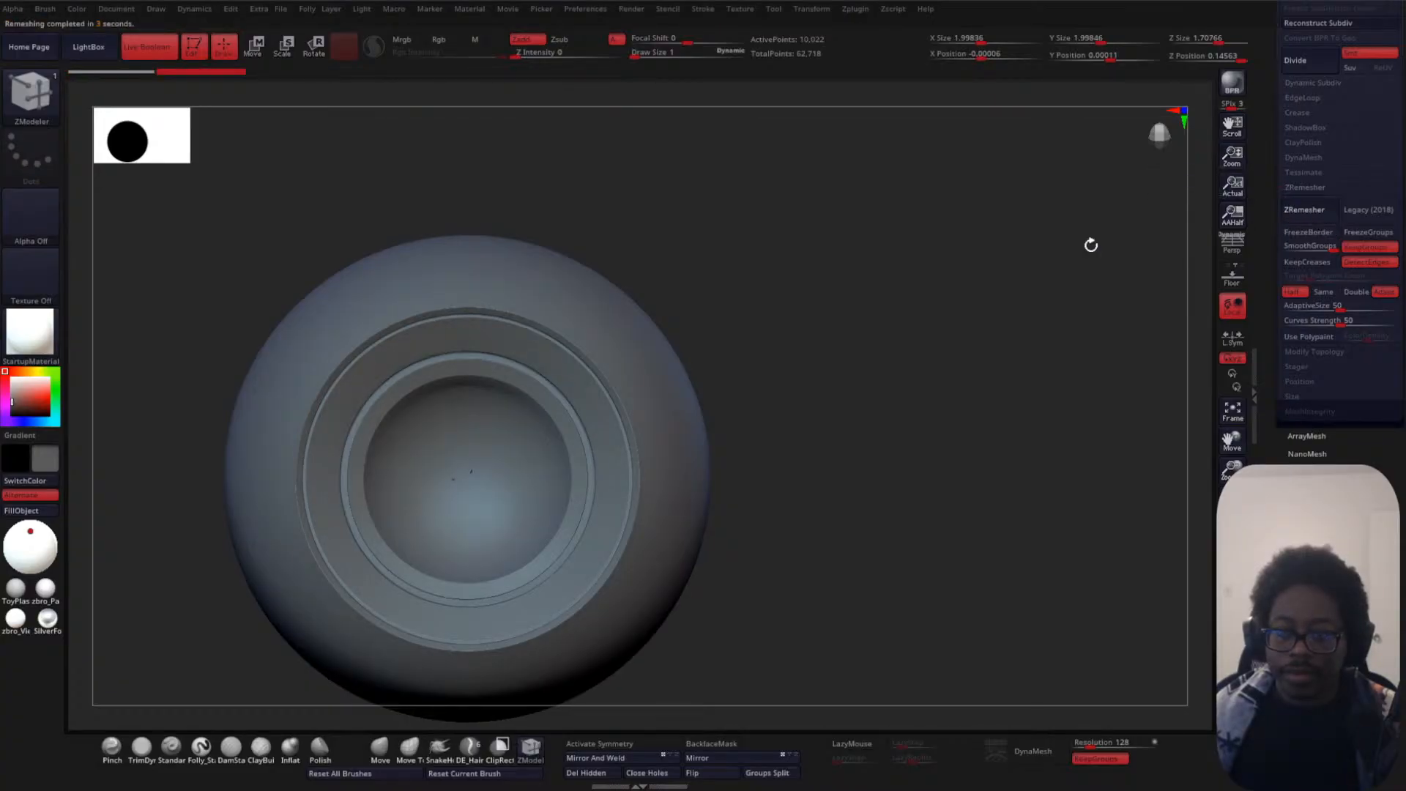
key(shift)
key(shift+f)
alt+drag(911, 245, 898, 422)
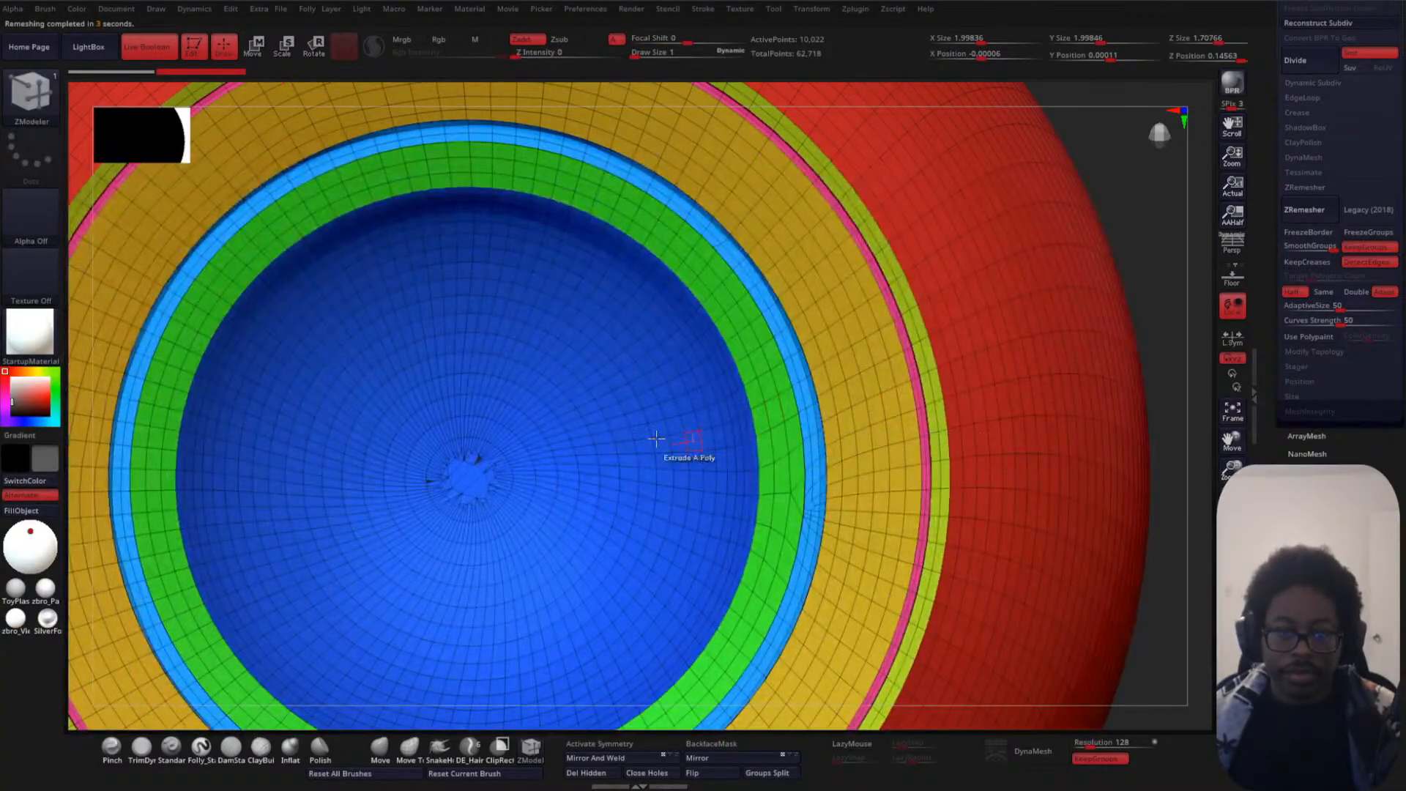
- Switch to the Move brush, smooth out the pinched centre of the inner recess, and check the shaded sphere
key(space)
click(484, 454)
click(381, 746)
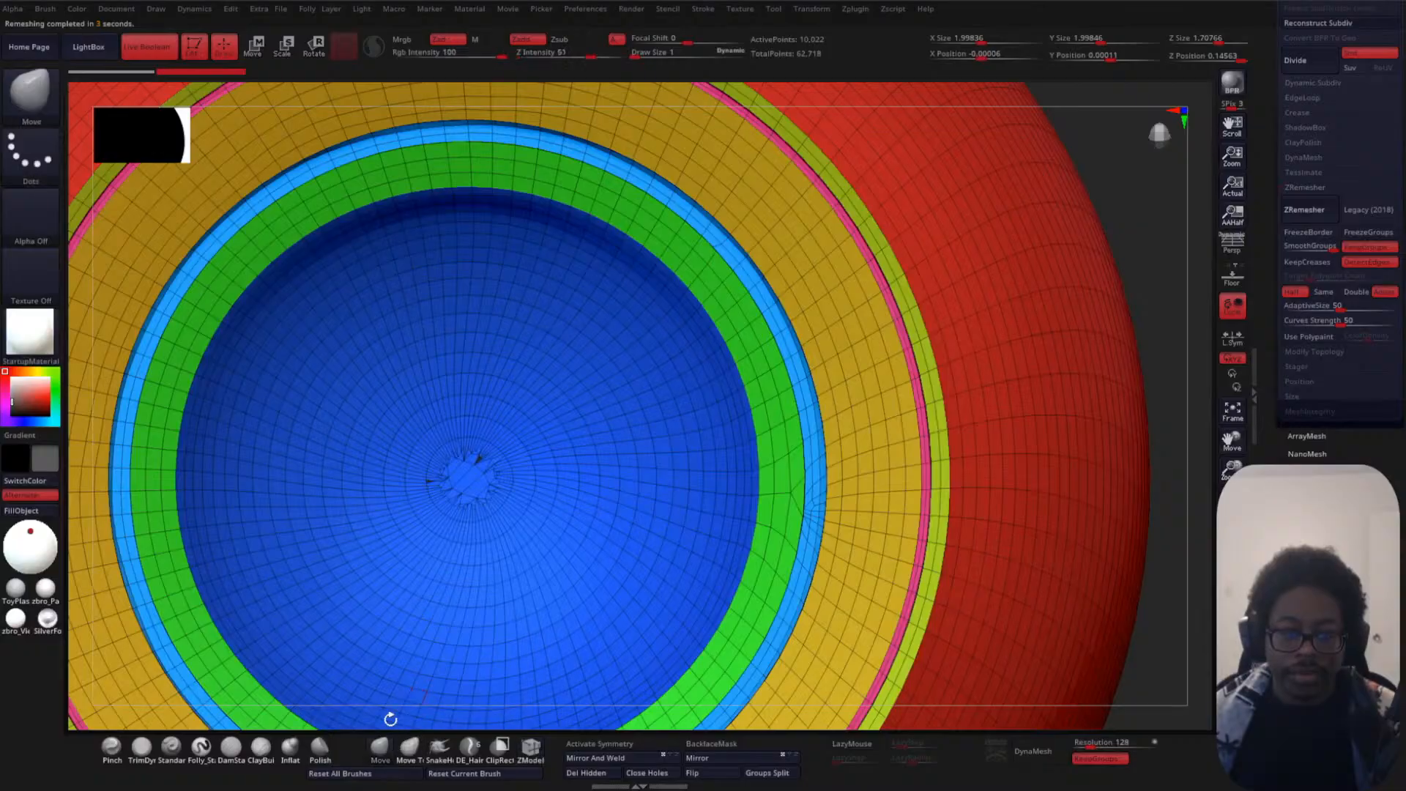
key(space)
mouse_move(468, 433)
mouse_down()
mouse_move(470, 473)
mouse_move(481, 454)
mouse_move(430, 455)
mouse_move(465, 425)
mouse_move(412, 460)
mouse_move(518, 453)
mouse_up()
key(shift+f)
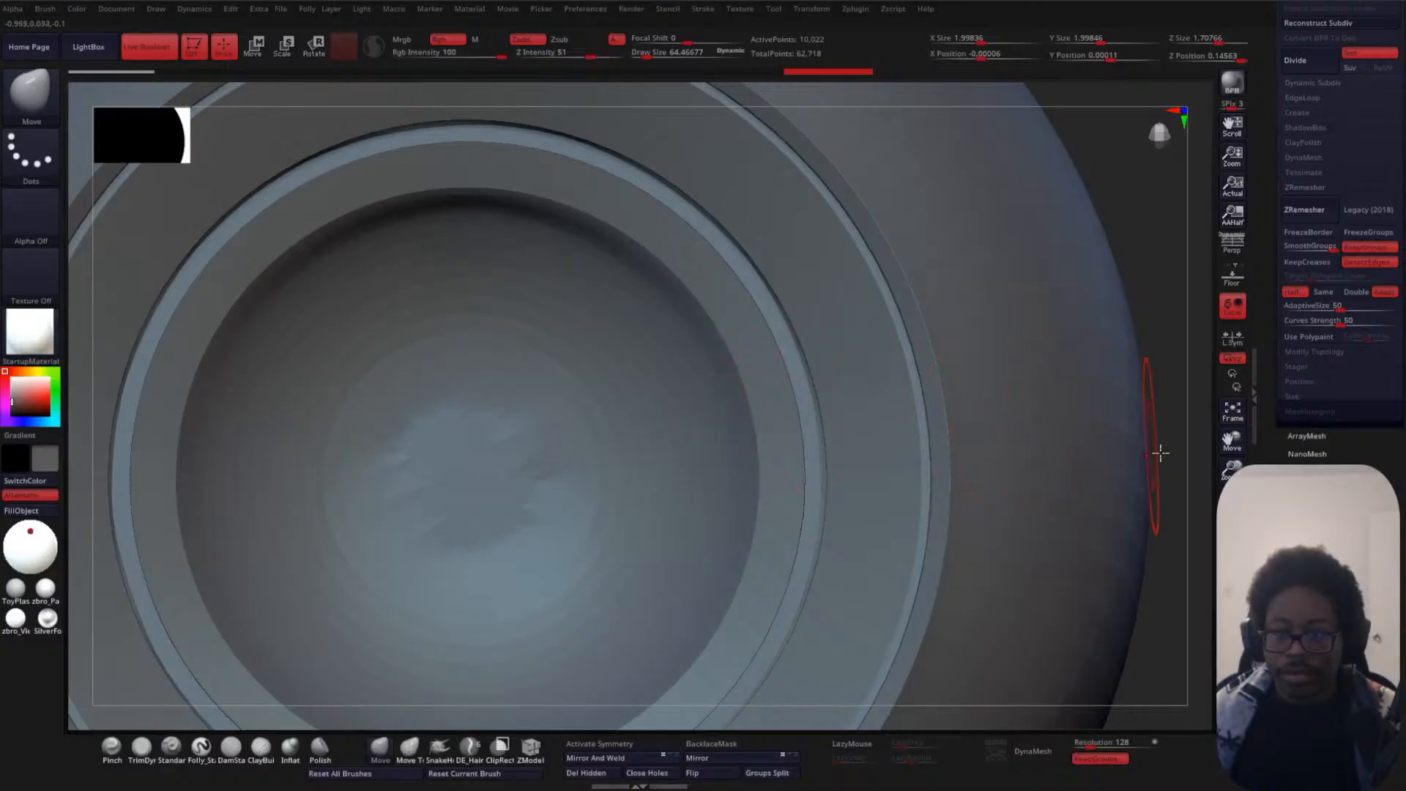
key(f)
drag(967, 389, 864, 348)
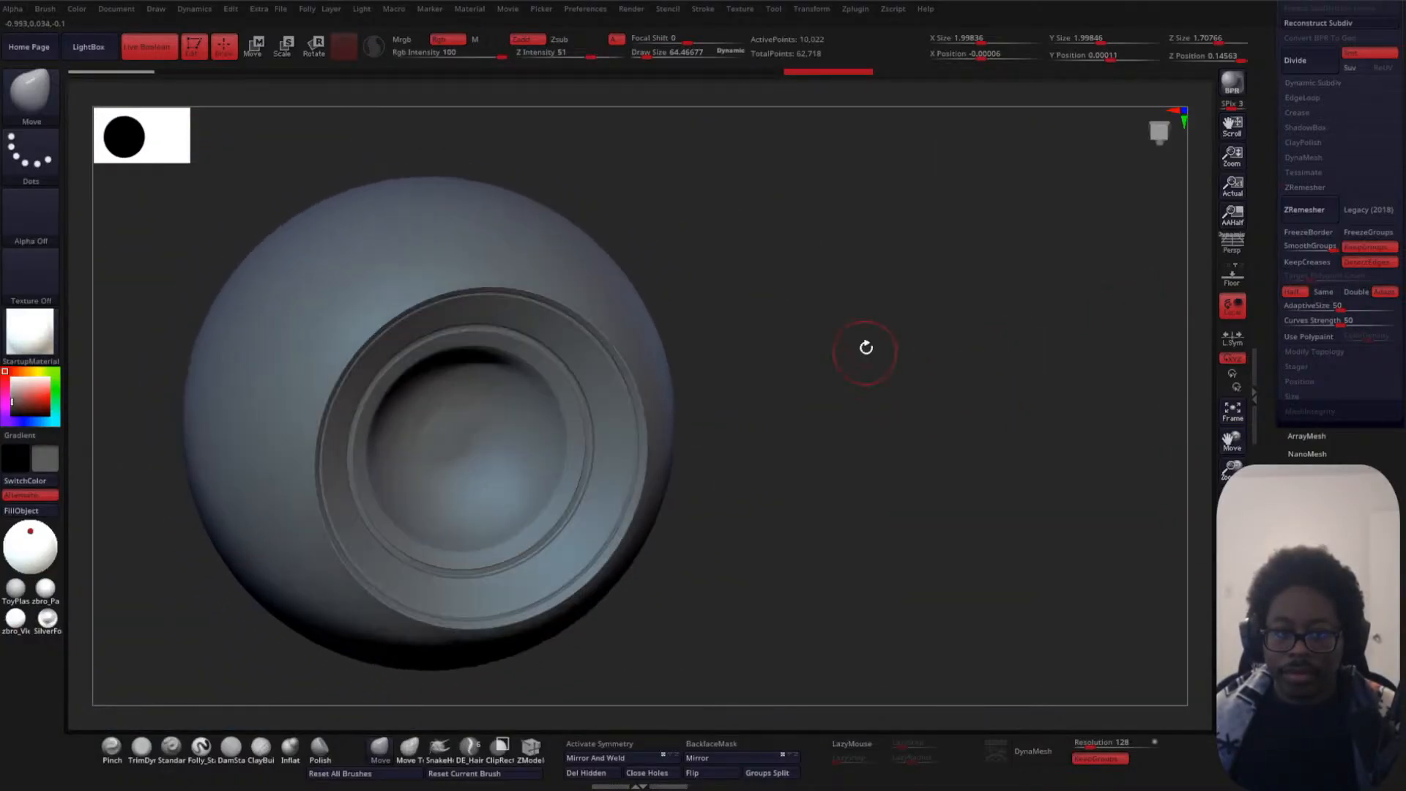
- Undo the smoothing and ZRemesher pass back to the original merged sphere and check its PolyFrame wireframe
key(ctrl)
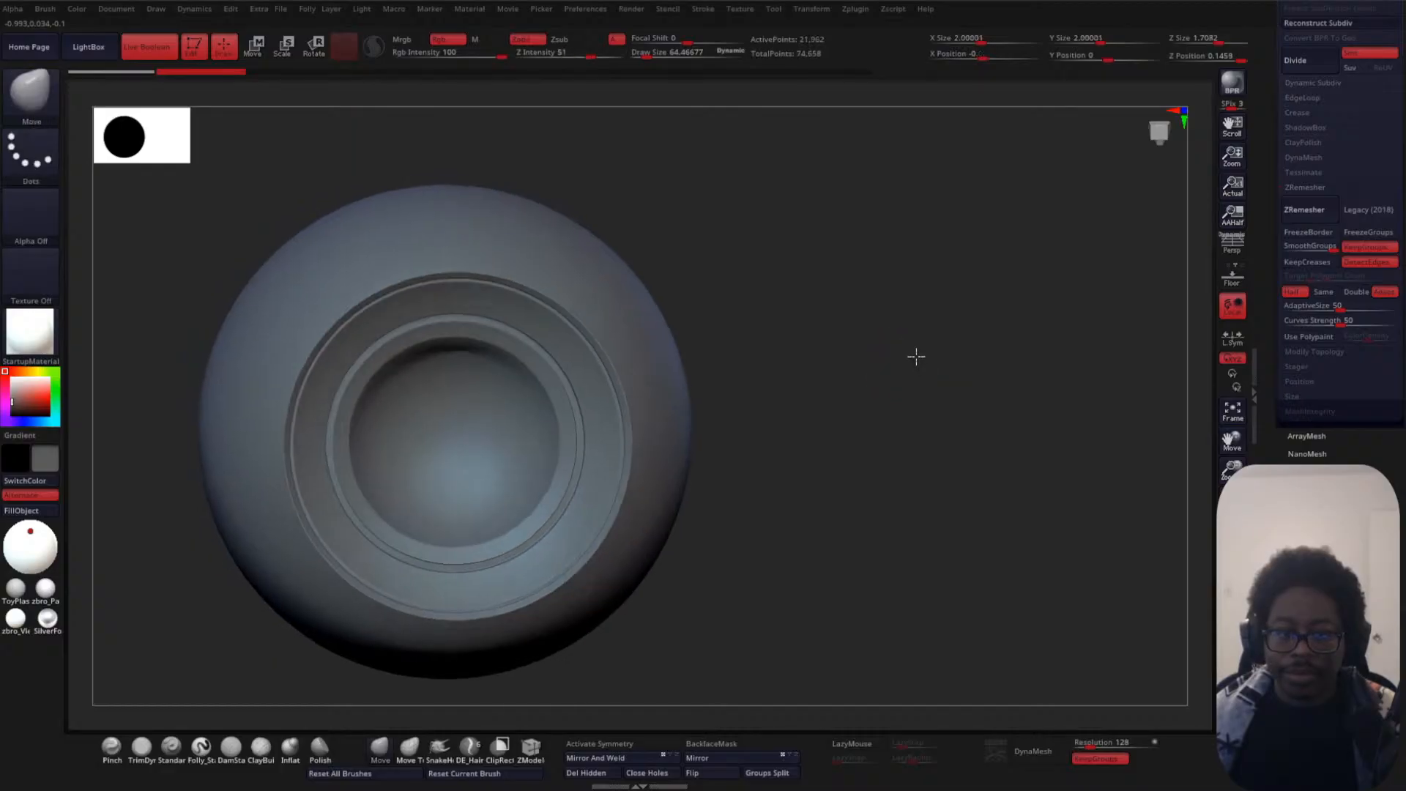
key(shift+f)
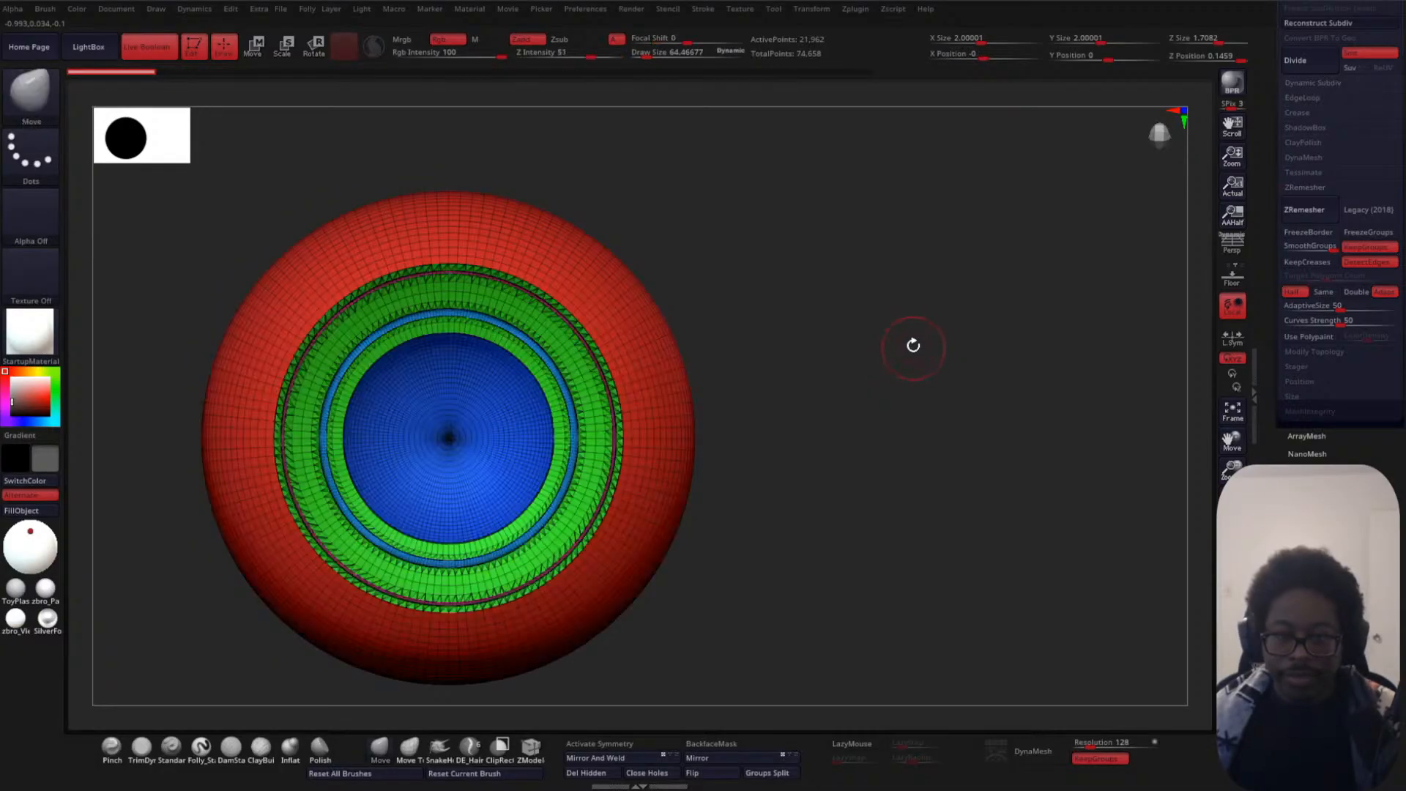
alt+drag(911, 346, 1000, 320)
- Turn off DetectEdges, run a half-count ZRemesher pass on the merged sphere, and compare its shaded and PolyFrame views
click(1366, 262)
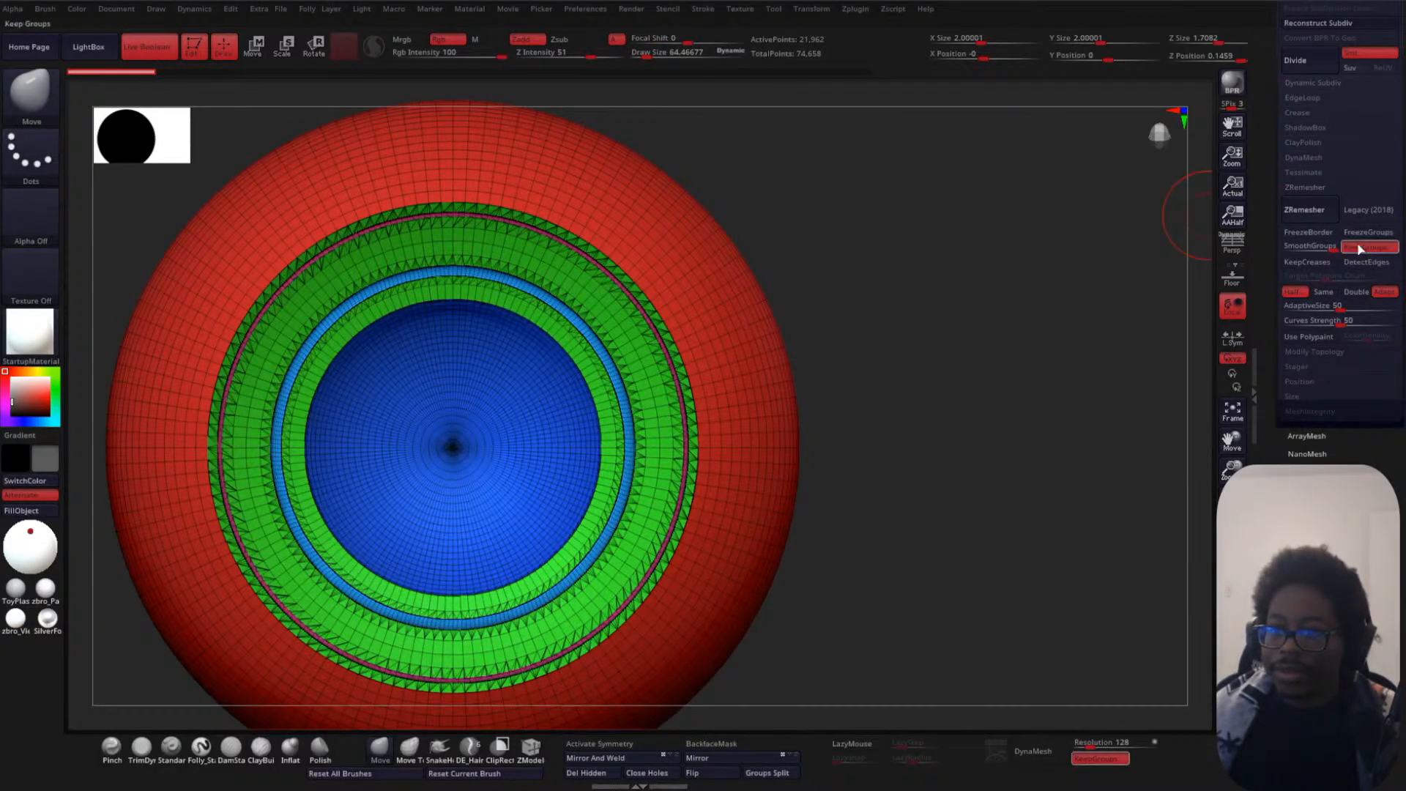
click(1326, 209)
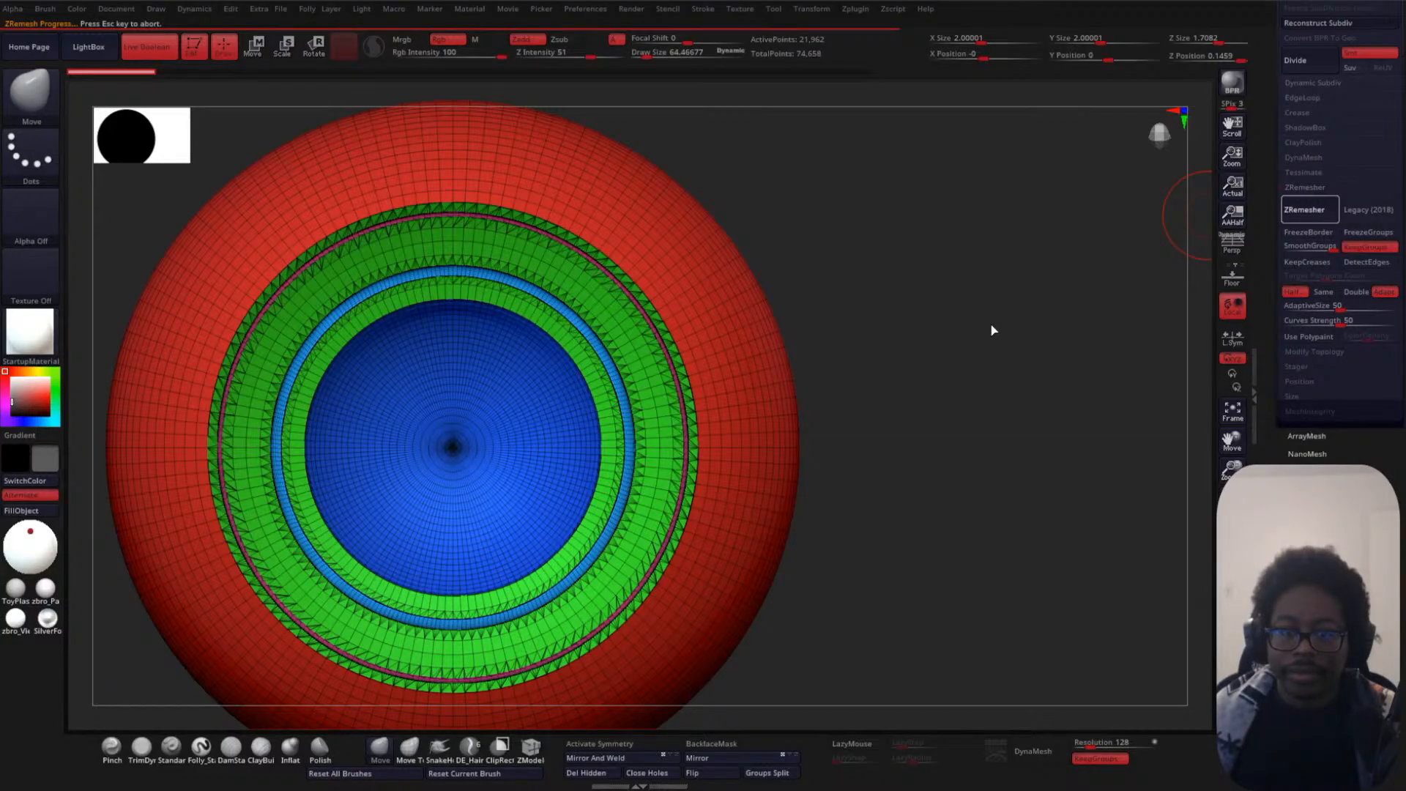
key(shift+f)
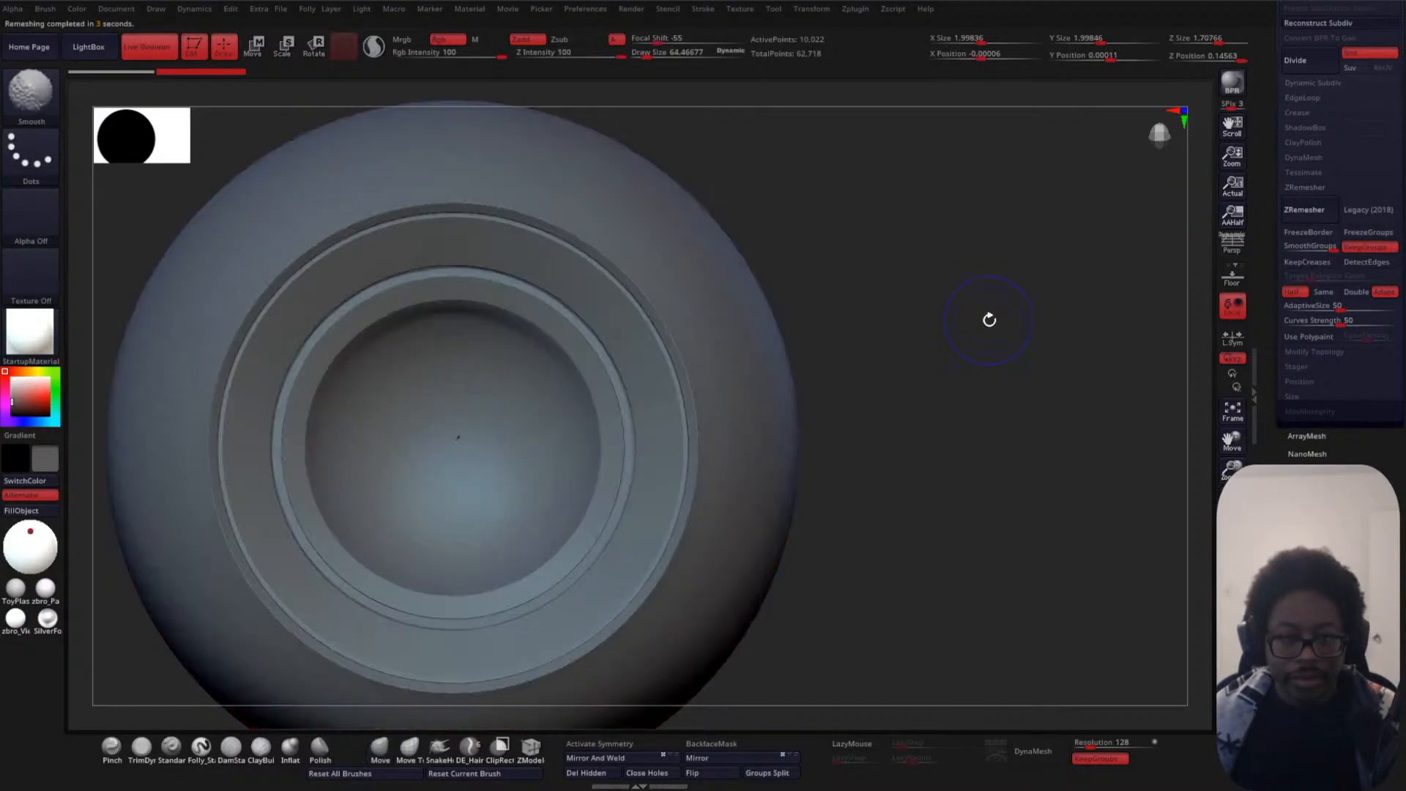
key(shift+f)
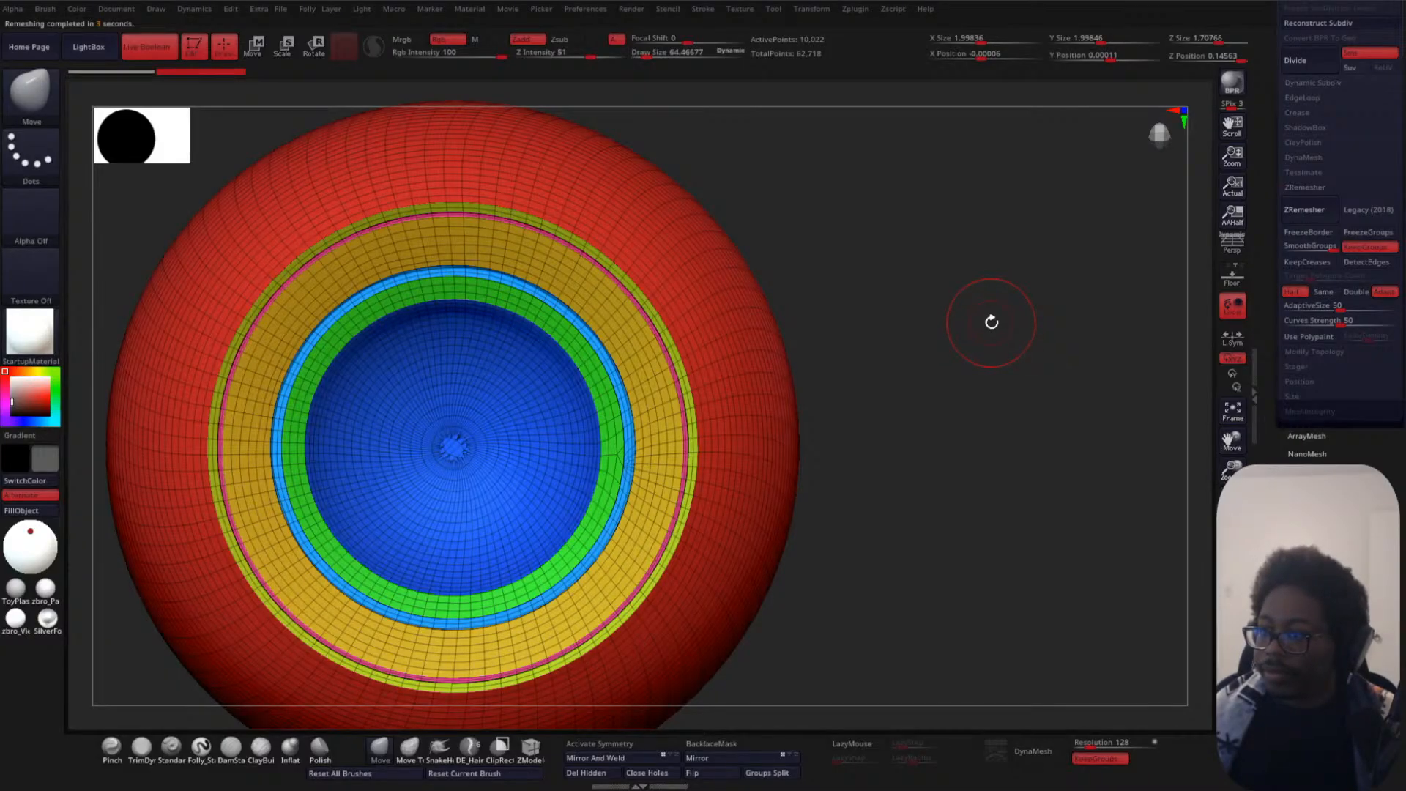
ctrl+right_drag(1004, 314, 989, 314)
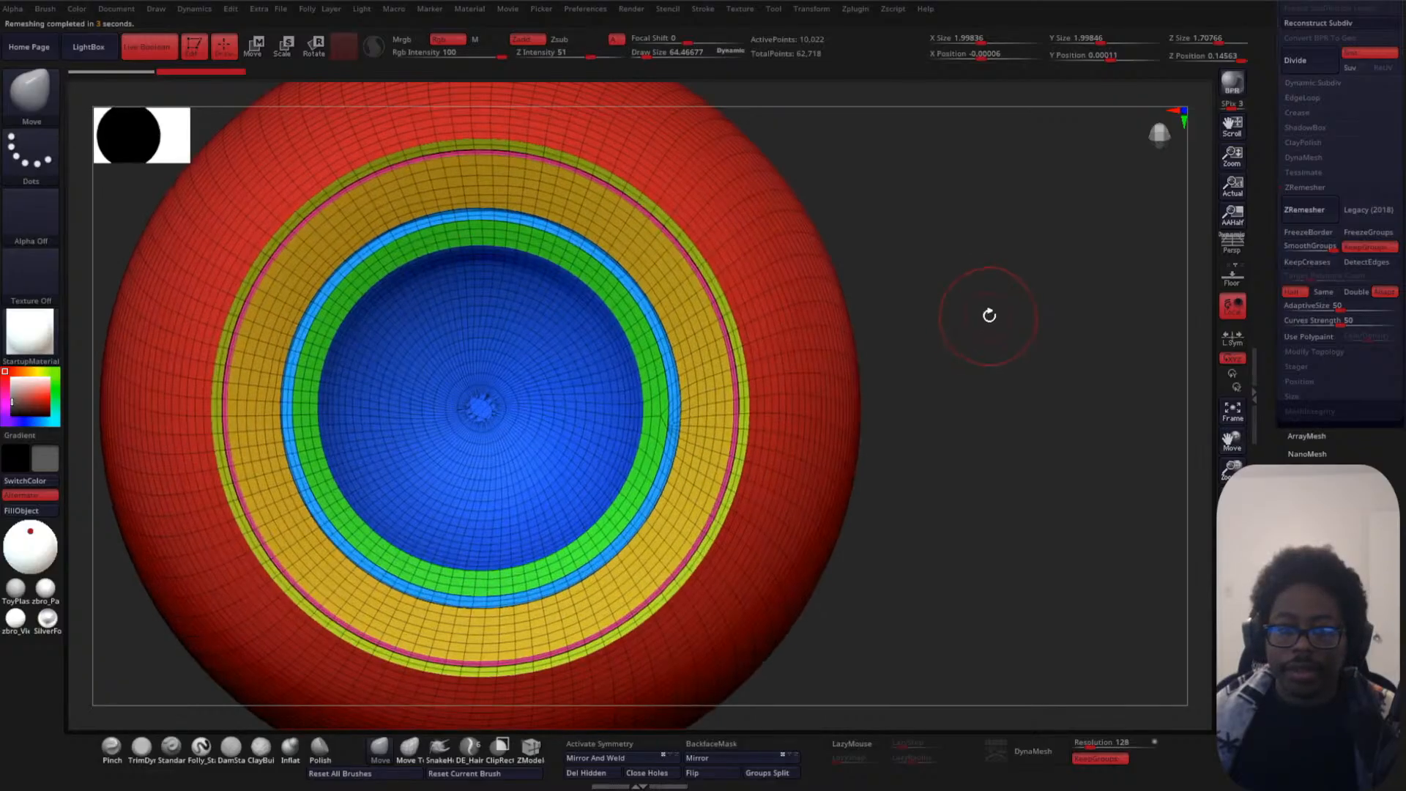
key(shift+f)
key(shift+f)
key(shift+f)
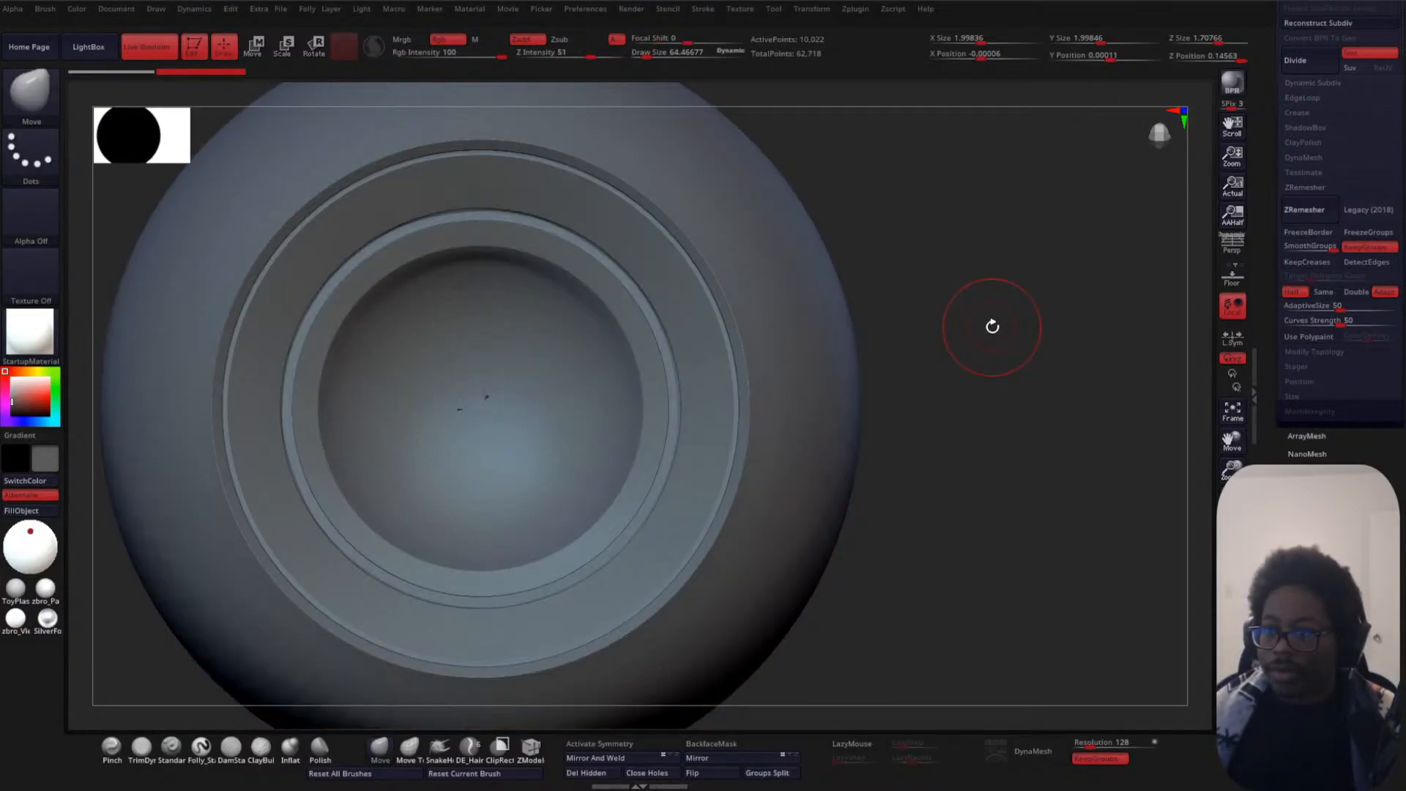
- Run a second half-count ZRemesher pass on the sphere and check the coarser wireframe
click(1321, 219)
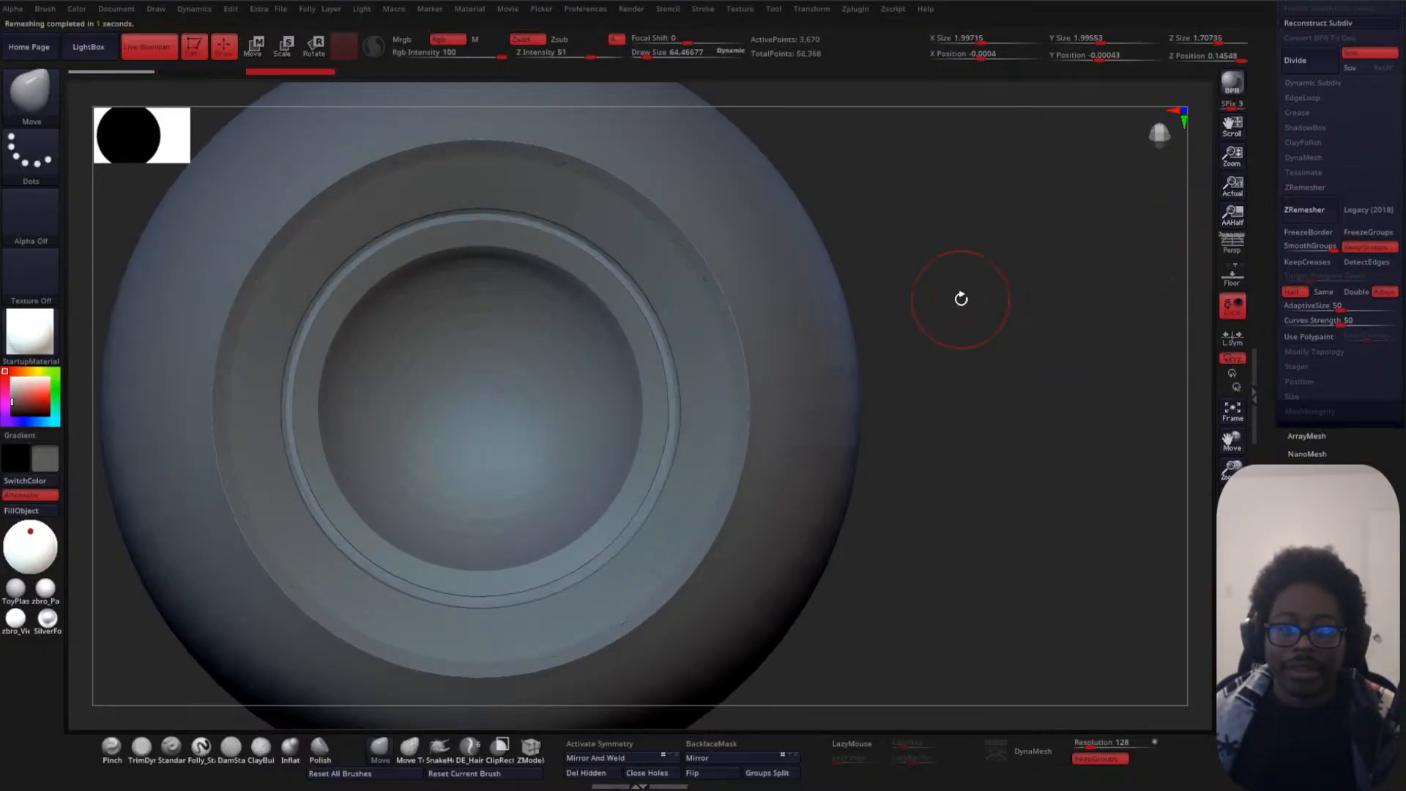
key(shift+f)
key(shift+f)
key(shift+f)
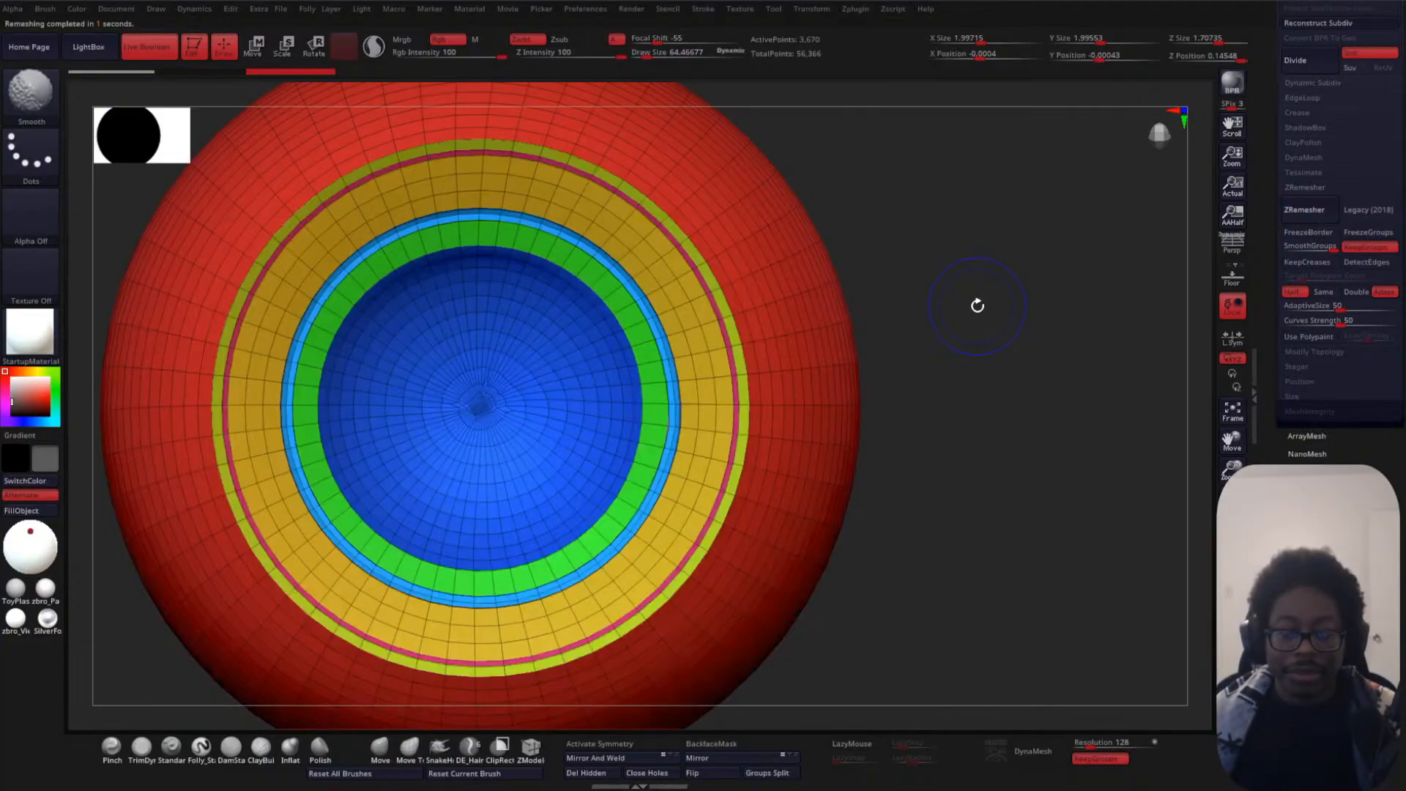
key(shift+f)
key(f)
mouse_move(959, 292)
mouse_down()
mouse_move(917, 394)
mouse_move(926, 367)
mouse_move(964, 350)
mouse_move(939, 385)
mouse_up()
- Compare the sphere before and after the second ZRemesher pass and examine its outer groove and recess topology
key(ctrl+z)
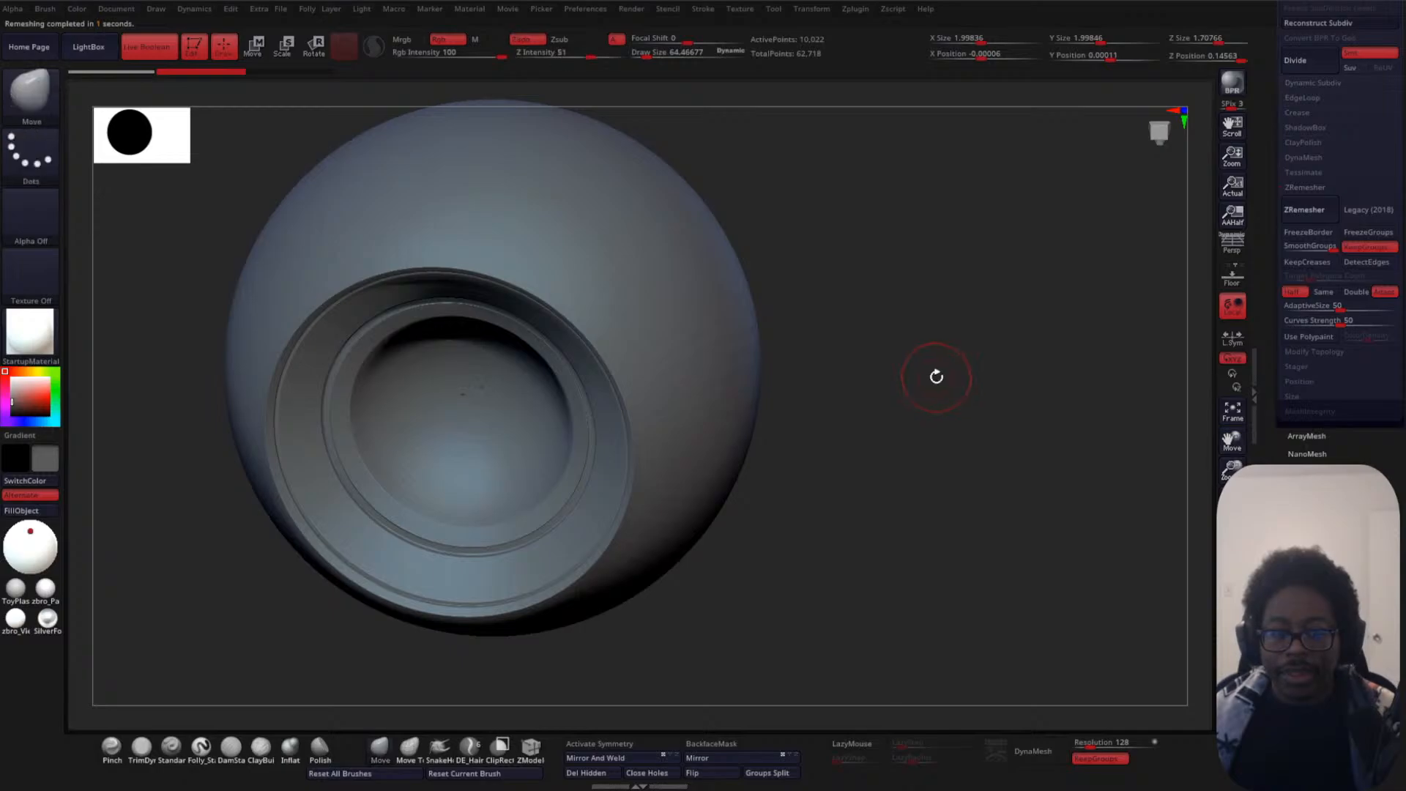
key(ctrl+shift+z)
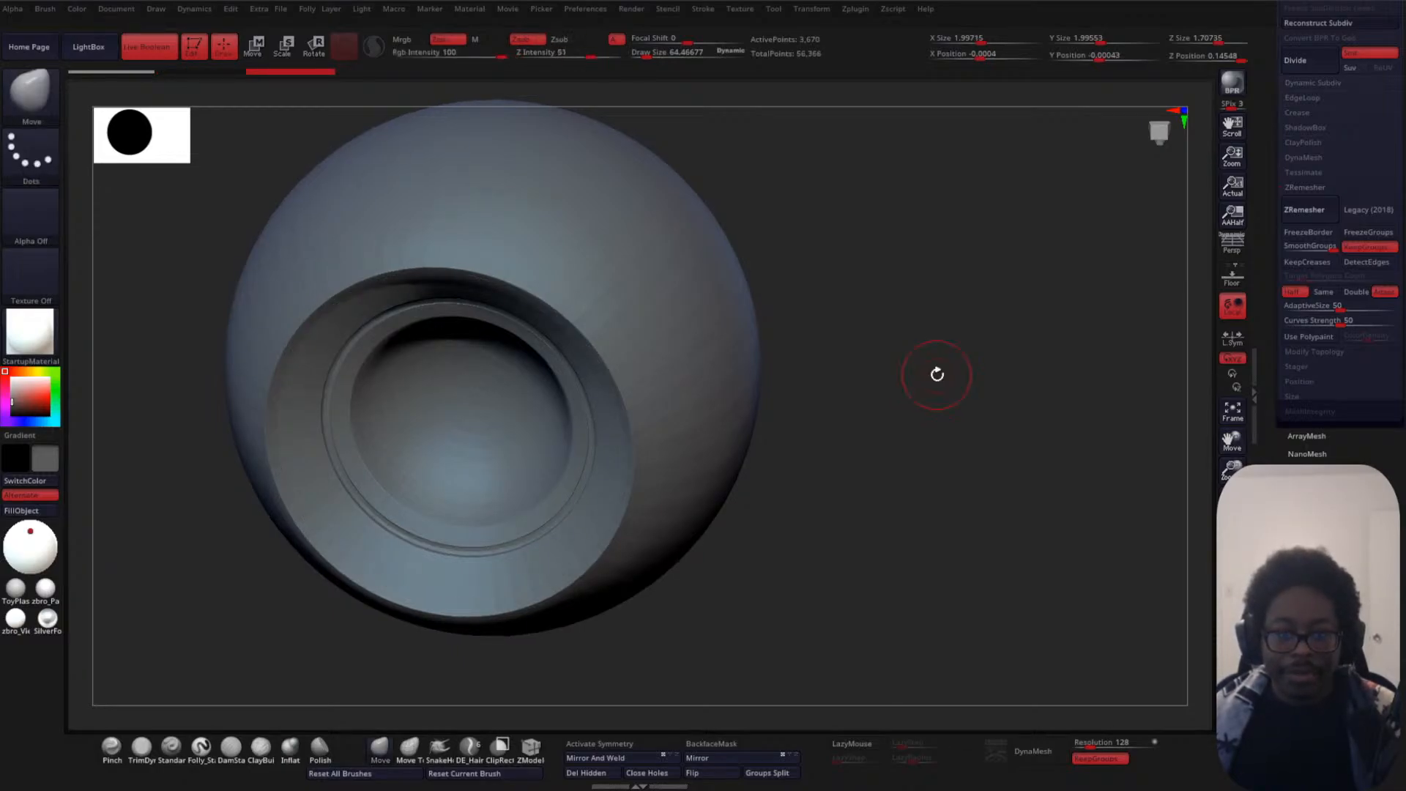
mouse_move(938, 374)
alt+mouse_down()
mouse_move(932, 320)
mouse_move(923, 393)
alt+mouse_up()
alt+drag(1009, 344, 1038, 215)
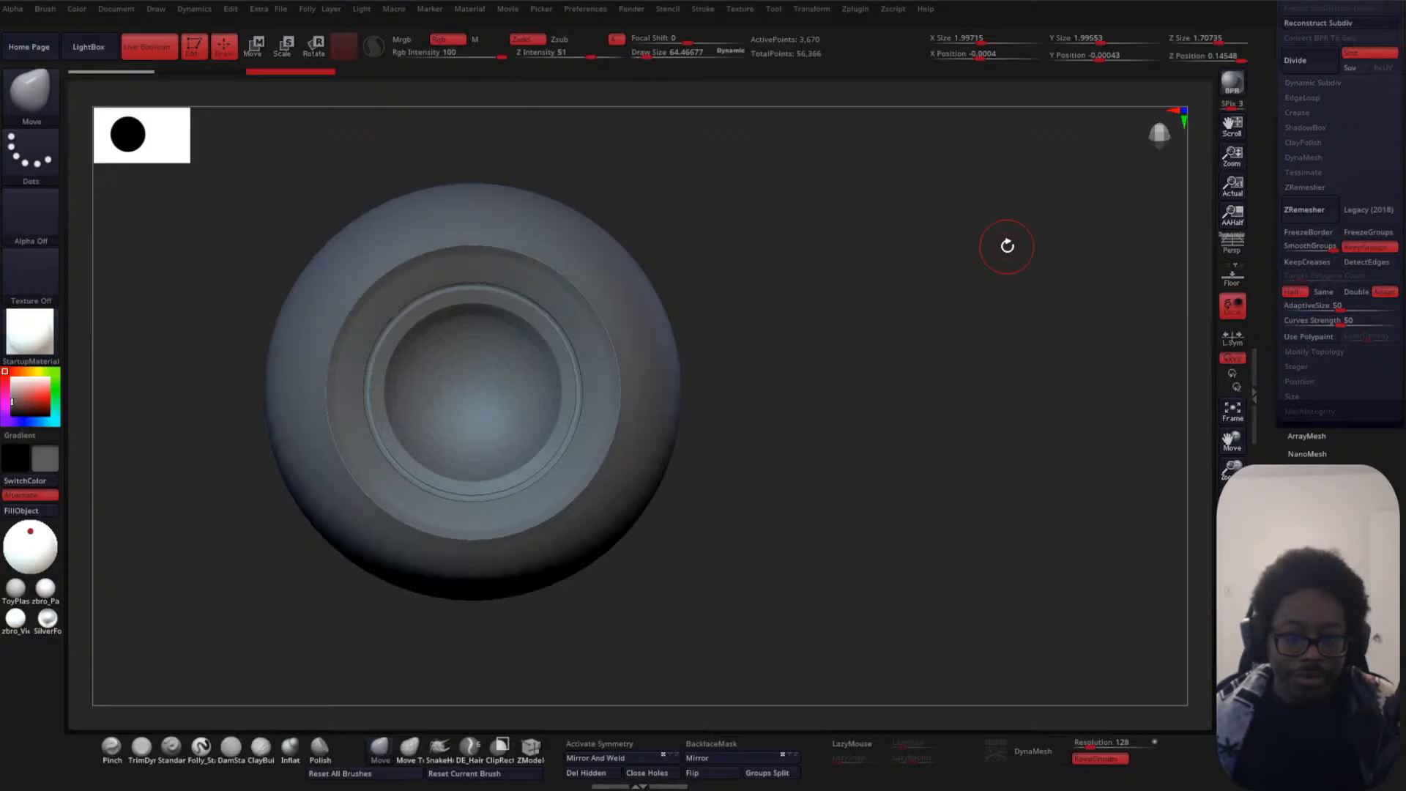
ctrl+right_drag(786, 251, 795, 279)
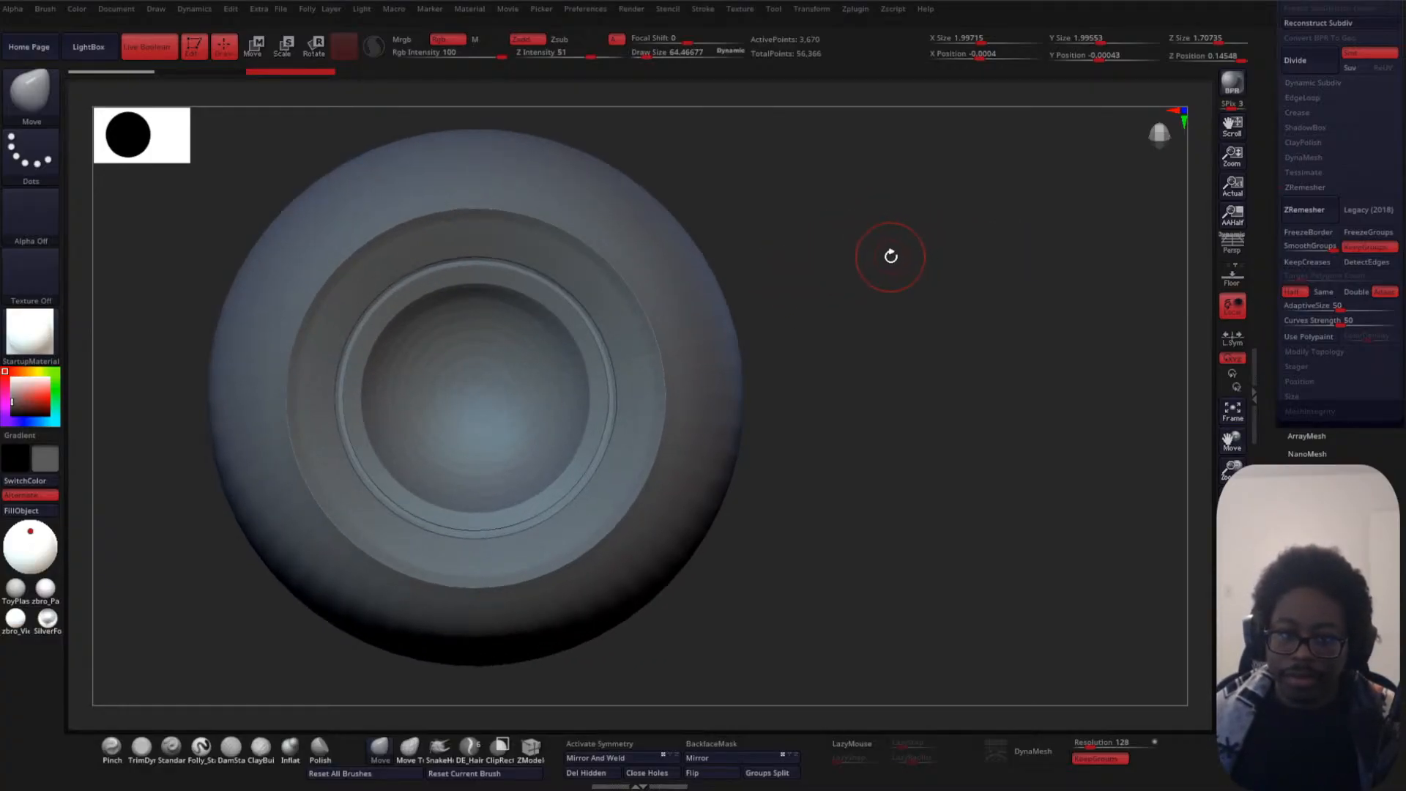
mouse_move(889, 292)
ctrl+right_down()
mouse_move(857, 232)
mouse_move(865, 284)
ctrl+right_up()
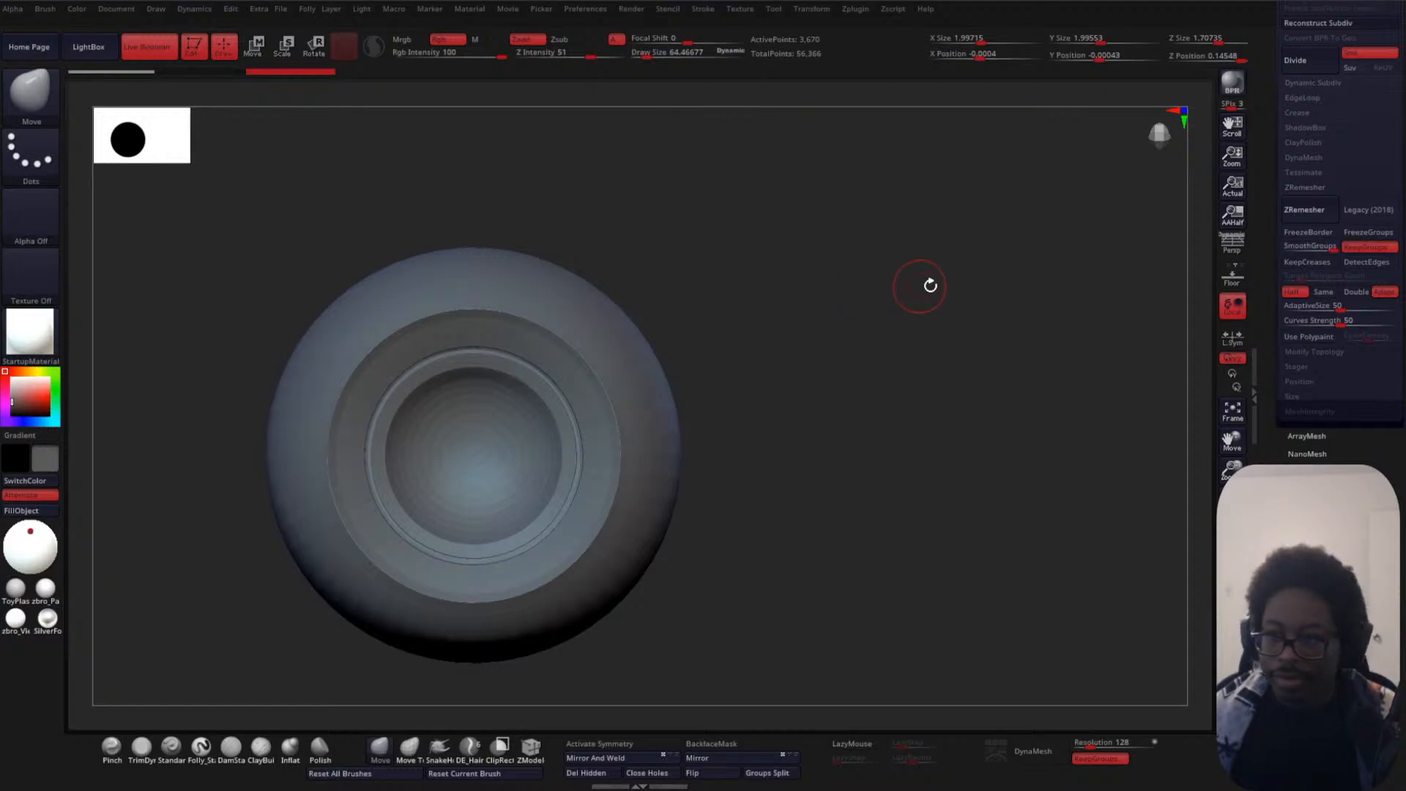
key(shift)
mouse_move(1042, 267)
shift+mouse_down()
mouse_move(857, 380)
mouse_move(848, 454)
mouse_move(886, 289)
mouse_move(857, 345)
mouse_move(857, 314)
mouse_move(816, 260)
mouse_move(854, 288)
mouse_move(860, 392)
mouse_move(890, 276)
shift+mouse_up()
key(shift+f)
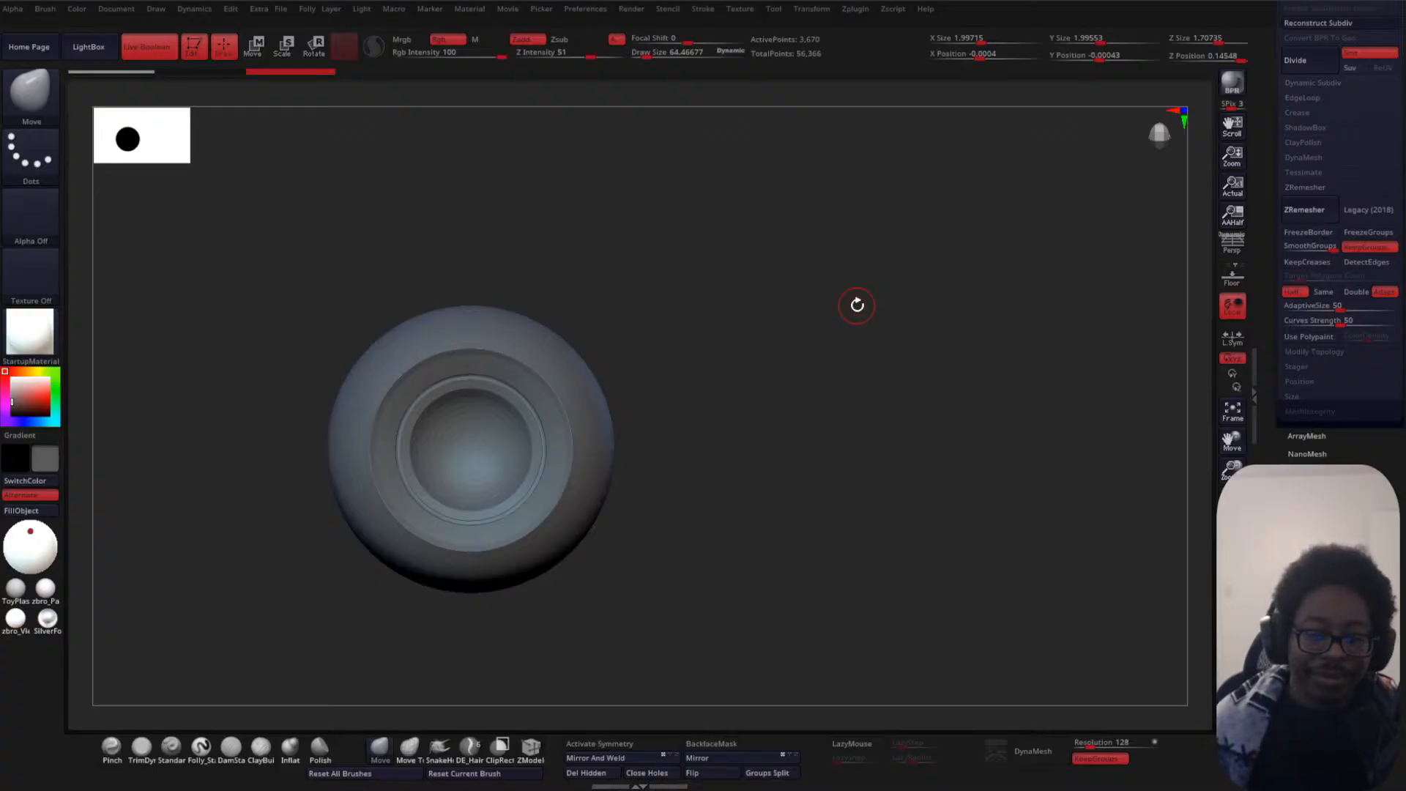
mouse_move(778, 302)
alt+mouse_down()
mouse_move(769, 293)
mouse_move(737, 320)
mouse_move(740, 358)
mouse_move(798, 385)
mouse_move(852, 294)
alt+mouse_up()
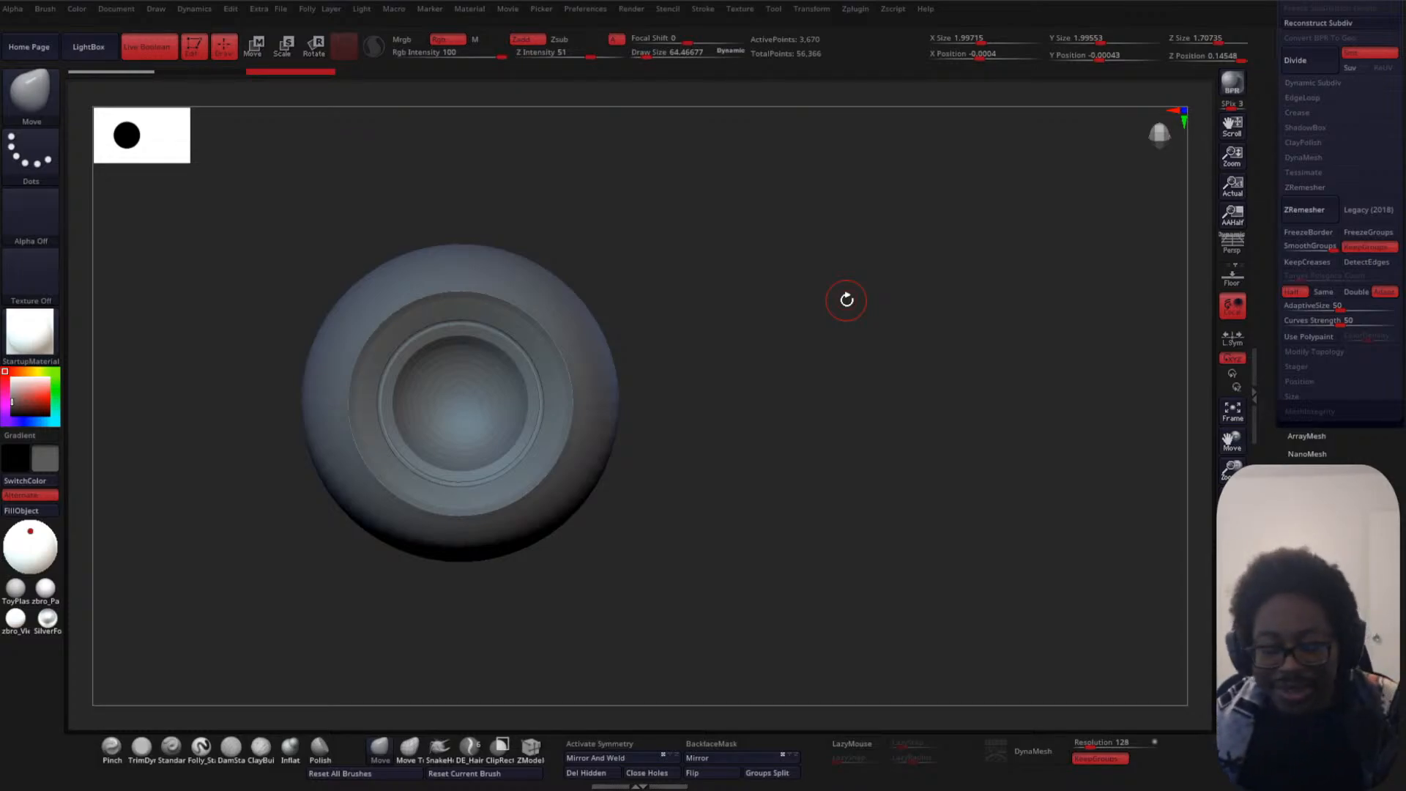
mouse_move(759, 340)
alt+mouse_down()
mouse_move(819, 415)
mouse_move(835, 314)
mouse_move(914, 369)
alt+mouse_up()
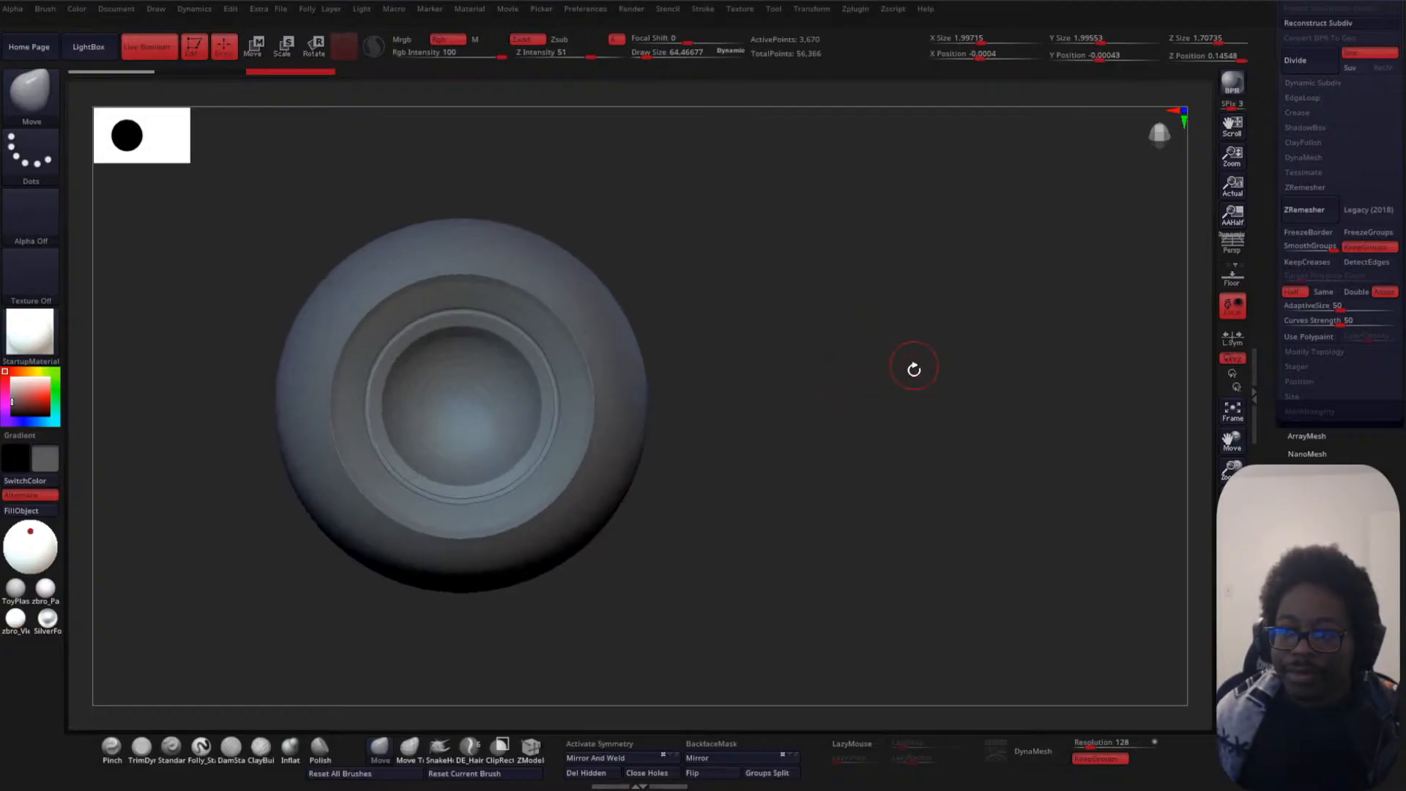
alt+drag(836, 282, 891, 293)
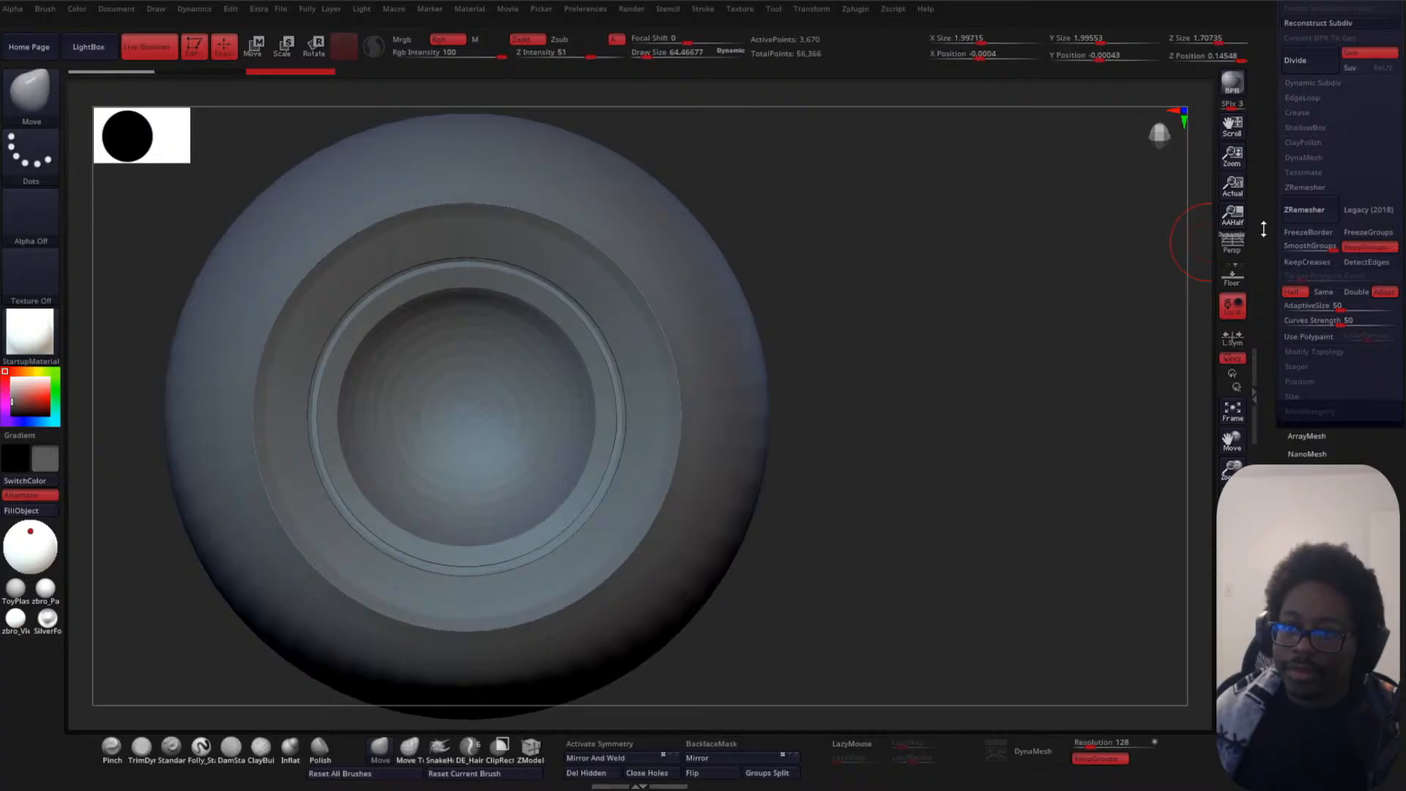
key(shift+f)
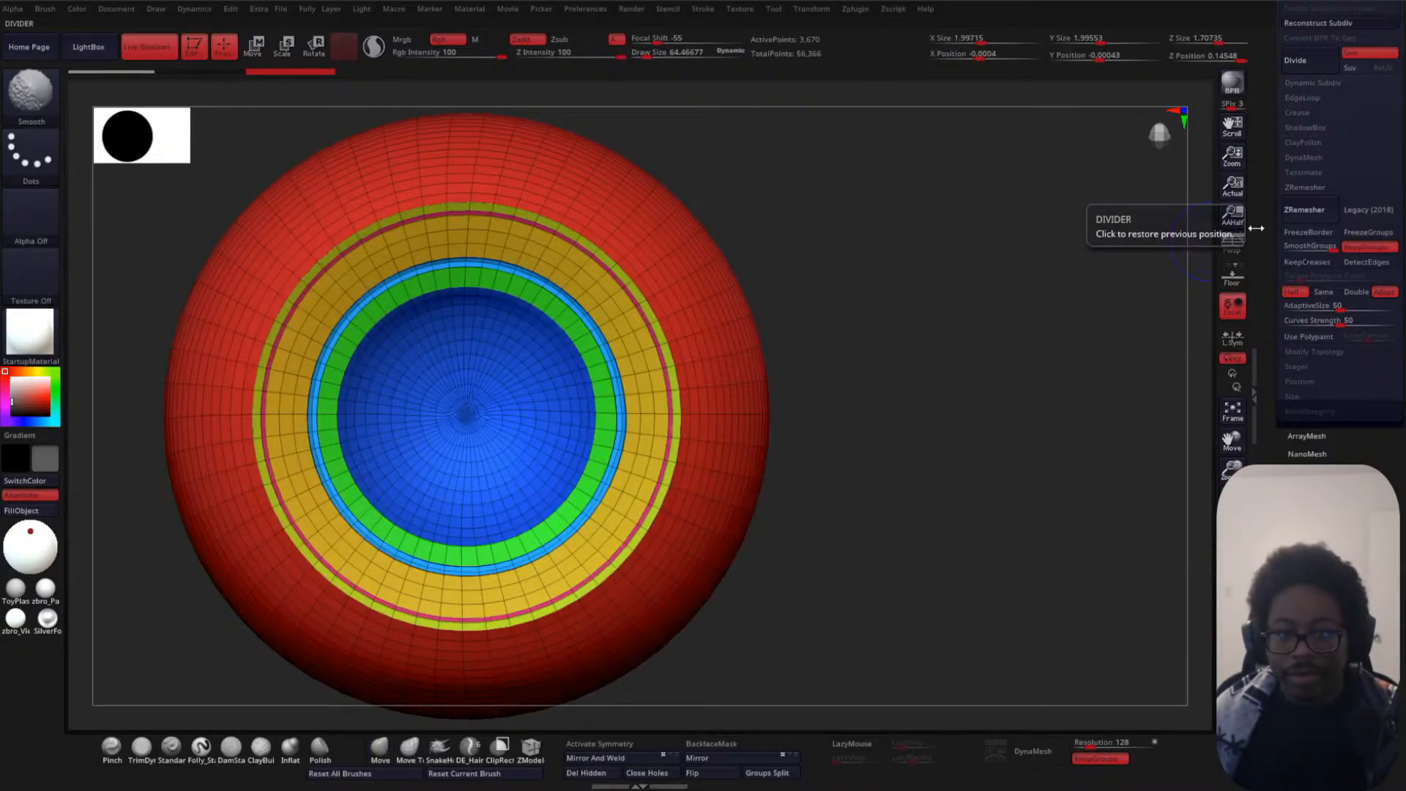
key(shift+f)
- Restore the boolean detail by projecting history onto the coarse sphere, subdividing it three times and reprojecting history after each division
drag(1271, 230, 1243, 389)
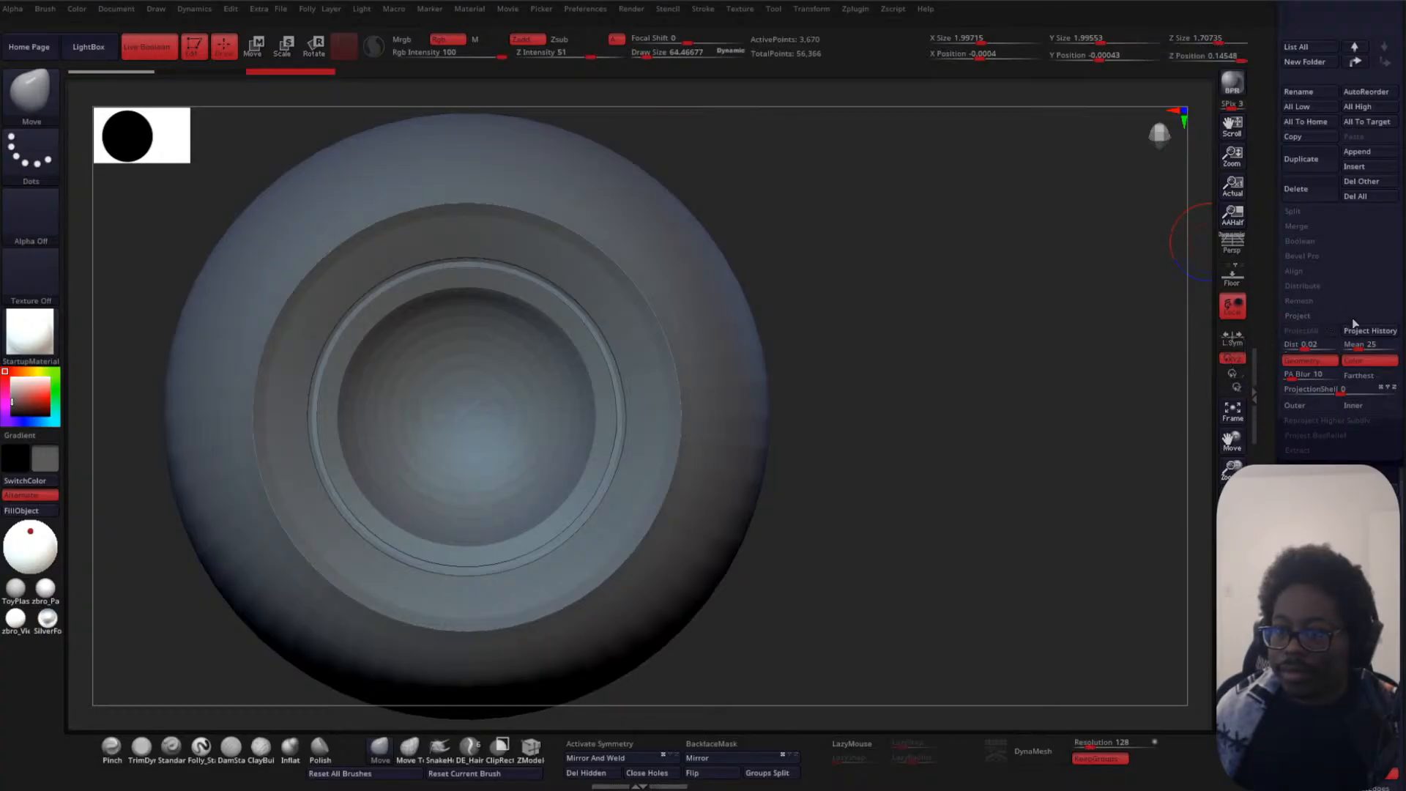
click(1372, 332)
key(ctrl+d)
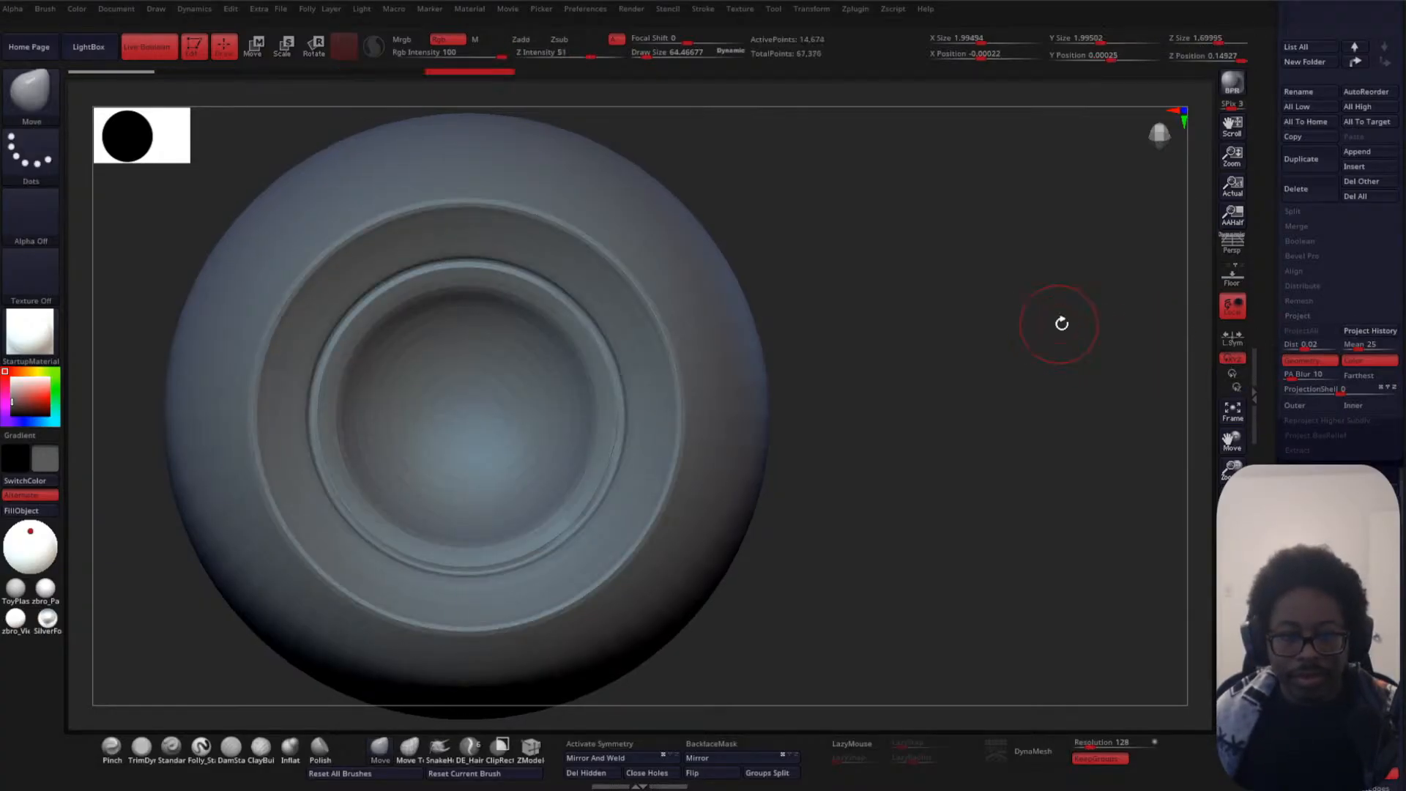
click(1368, 332)
key(ctrl+d)
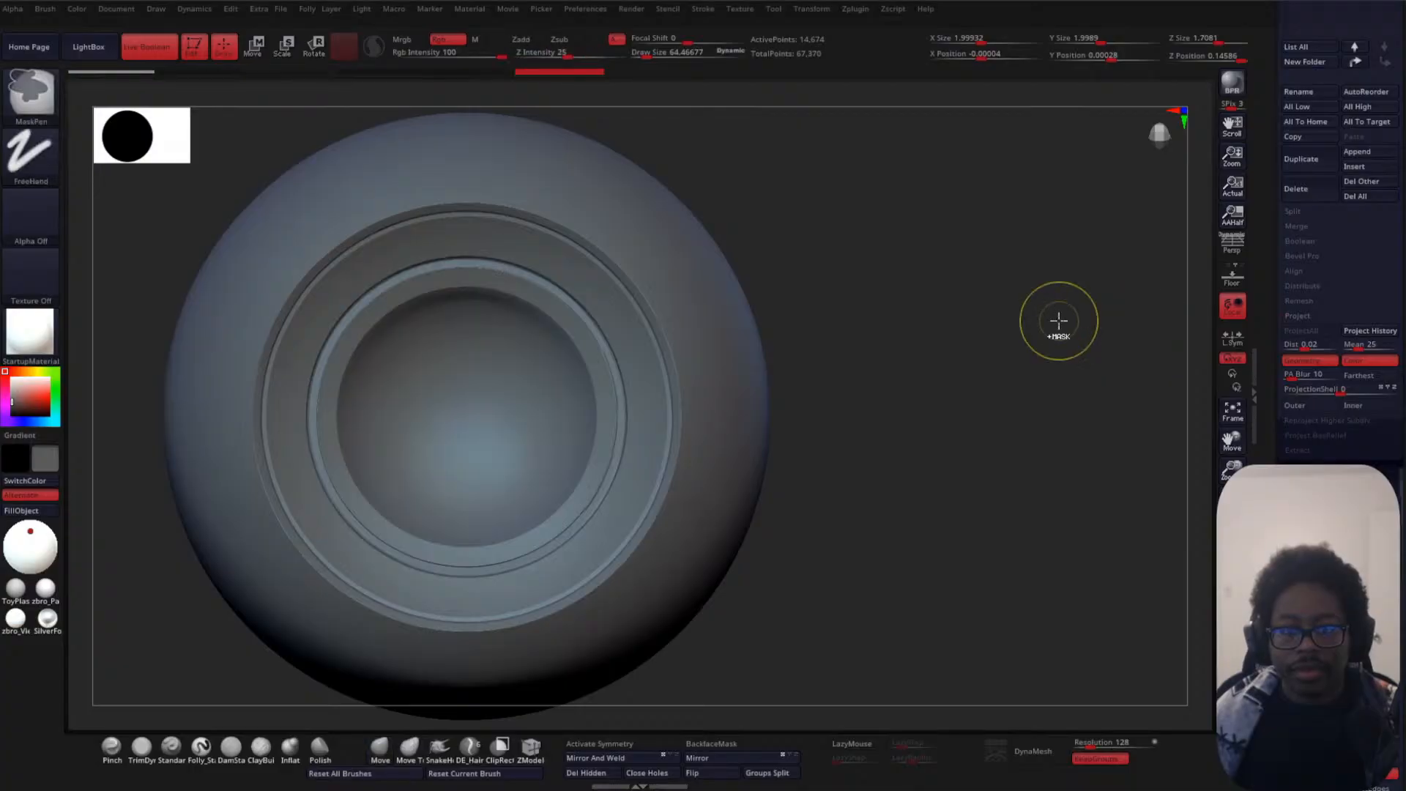
click(1370, 332)
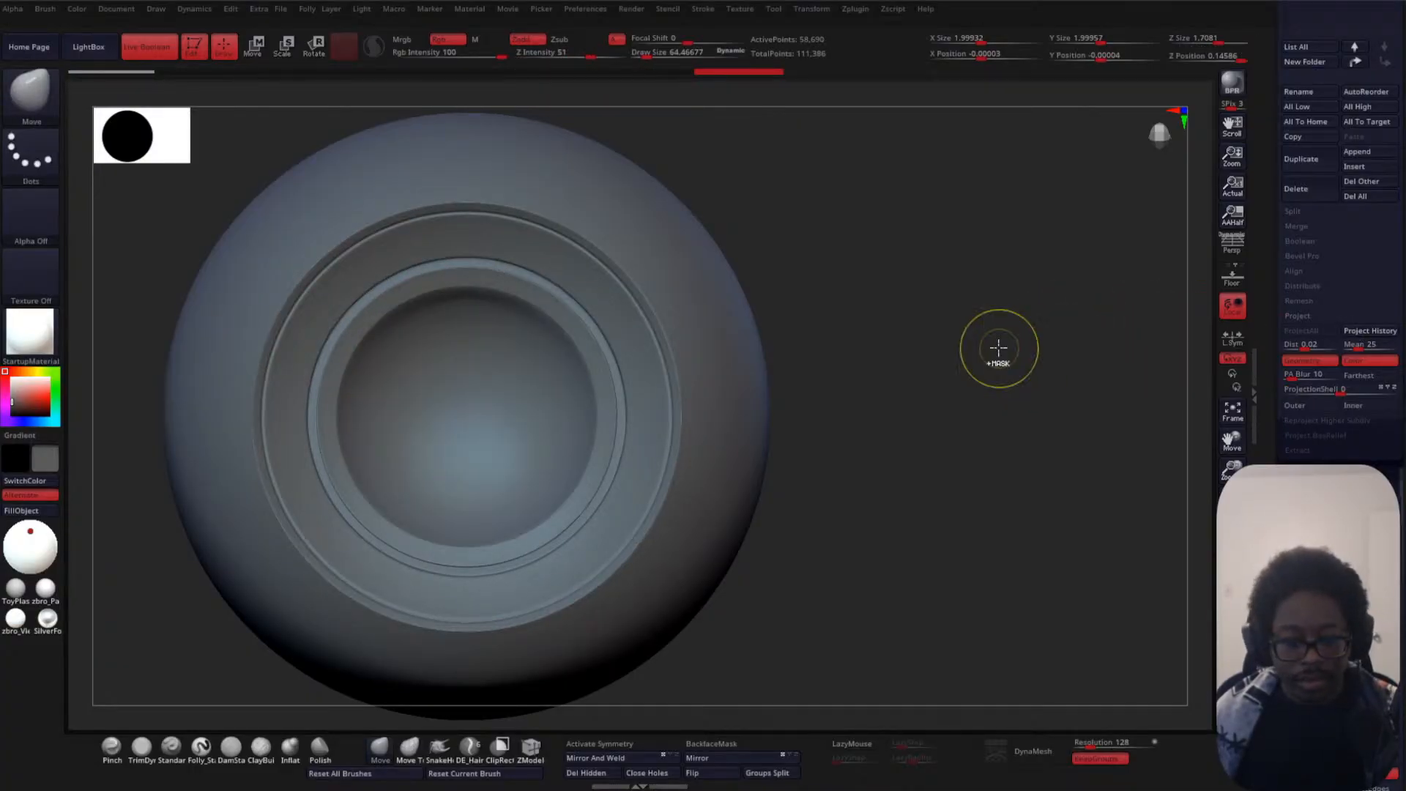
key(ctrl+d)
click(1366, 332)
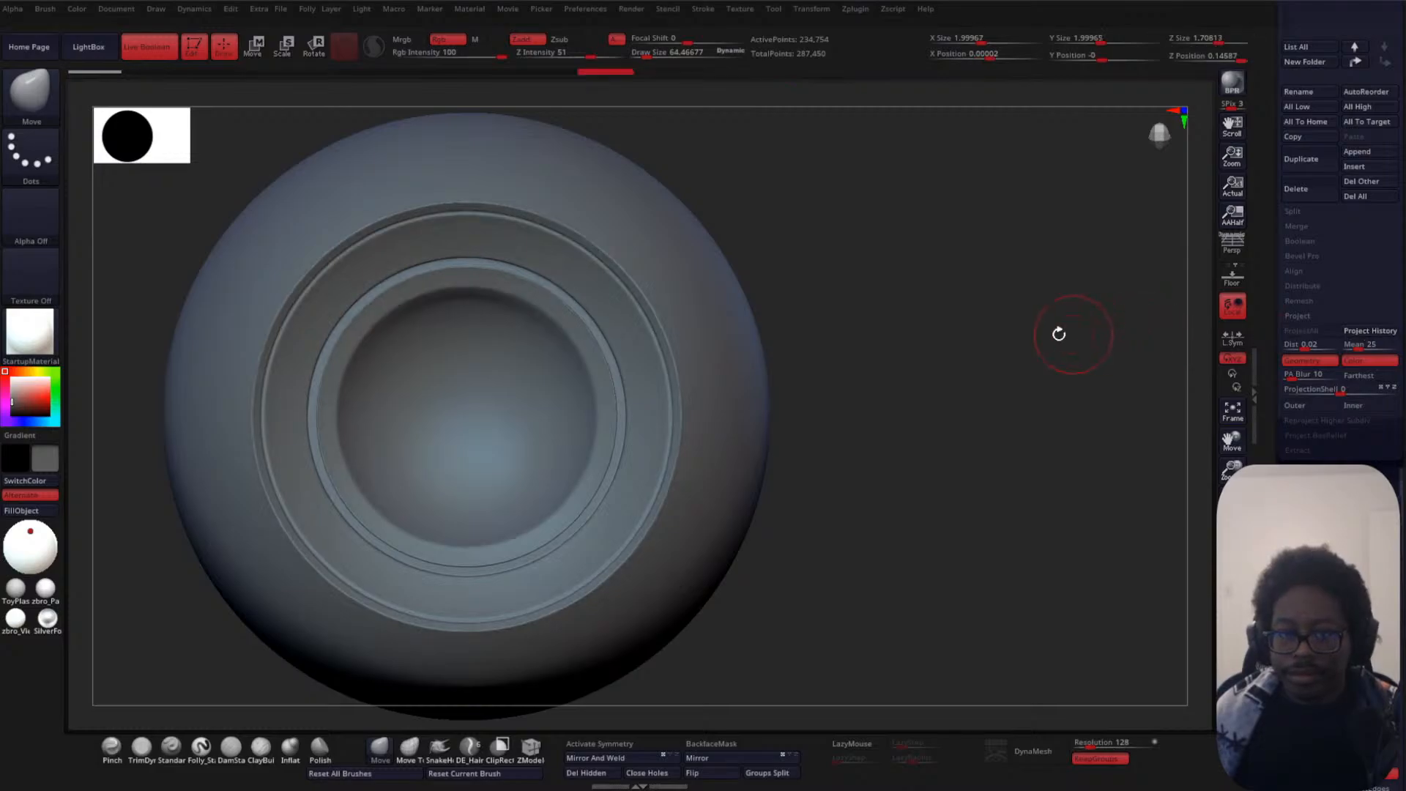
- Examine the projected sphere's recess and ring grooves in both shaded and PolyFrame views
alt+drag(930, 391, 936, 271)
drag(770, 264, 822, 349)
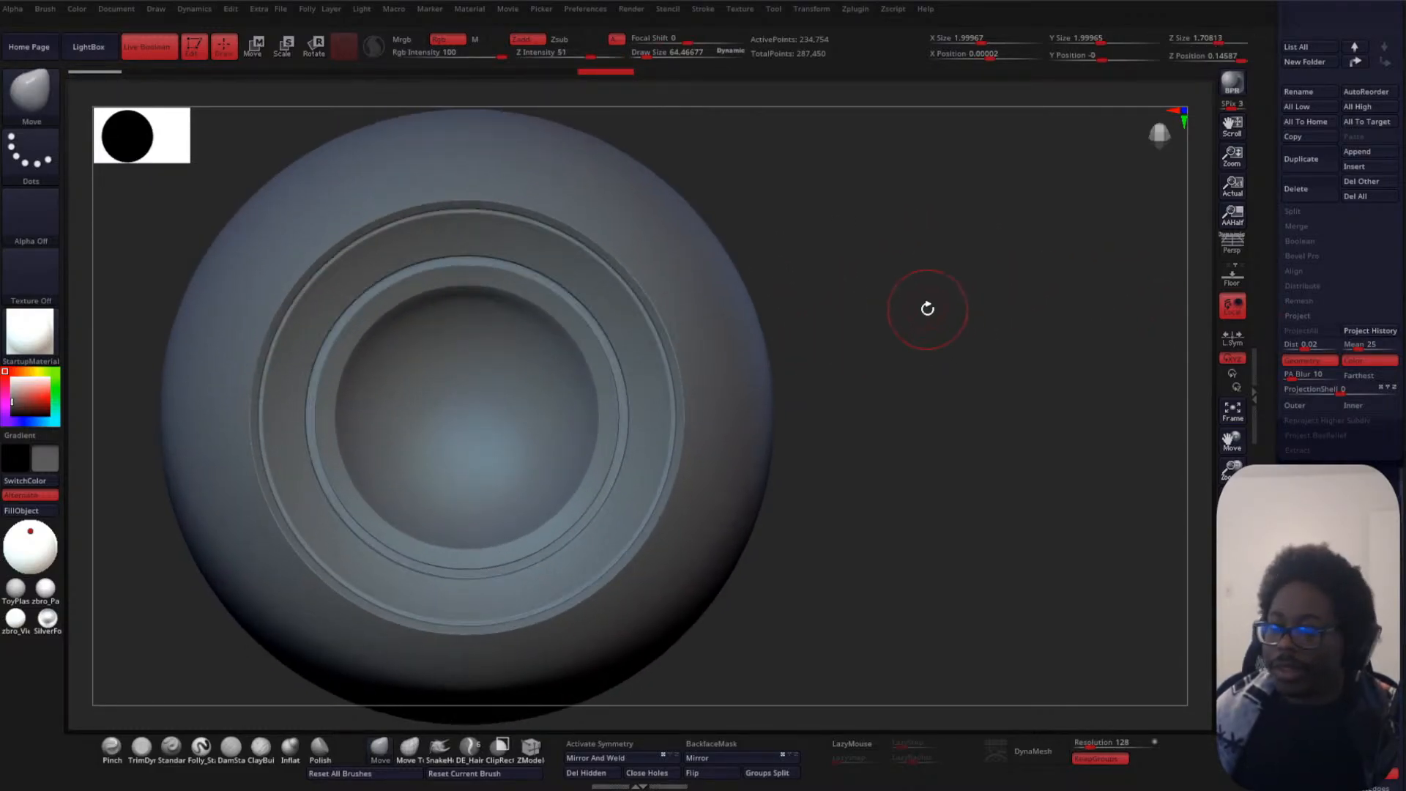
key(shift+f)
key(shift+f)
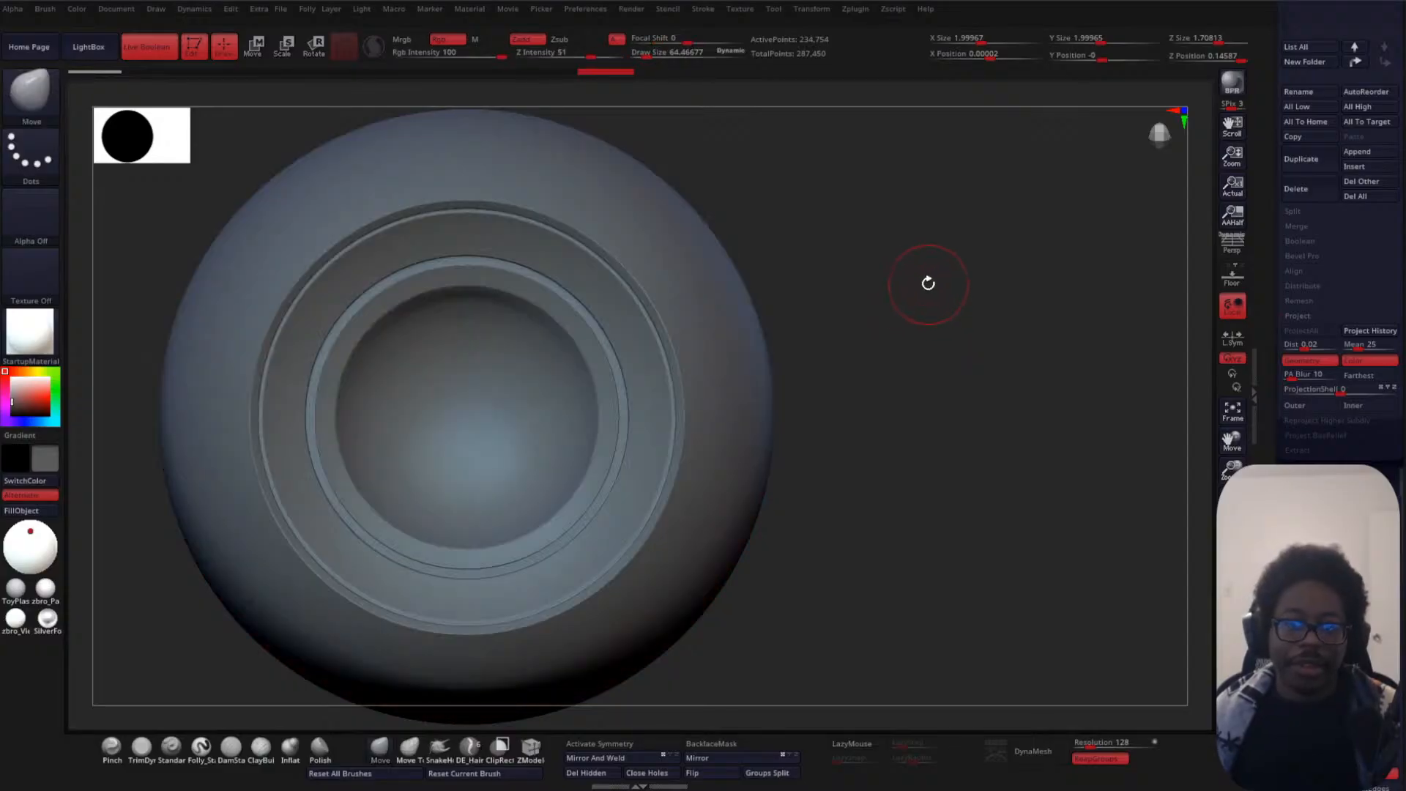
drag(952, 323, 955, 315)
mouse_move(930, 262)
mouse_down()
mouse_move(916, 286)
mouse_move(931, 286)
mouse_move(933, 323)
mouse_move(1032, 329)
mouse_up()
key(shift+f)
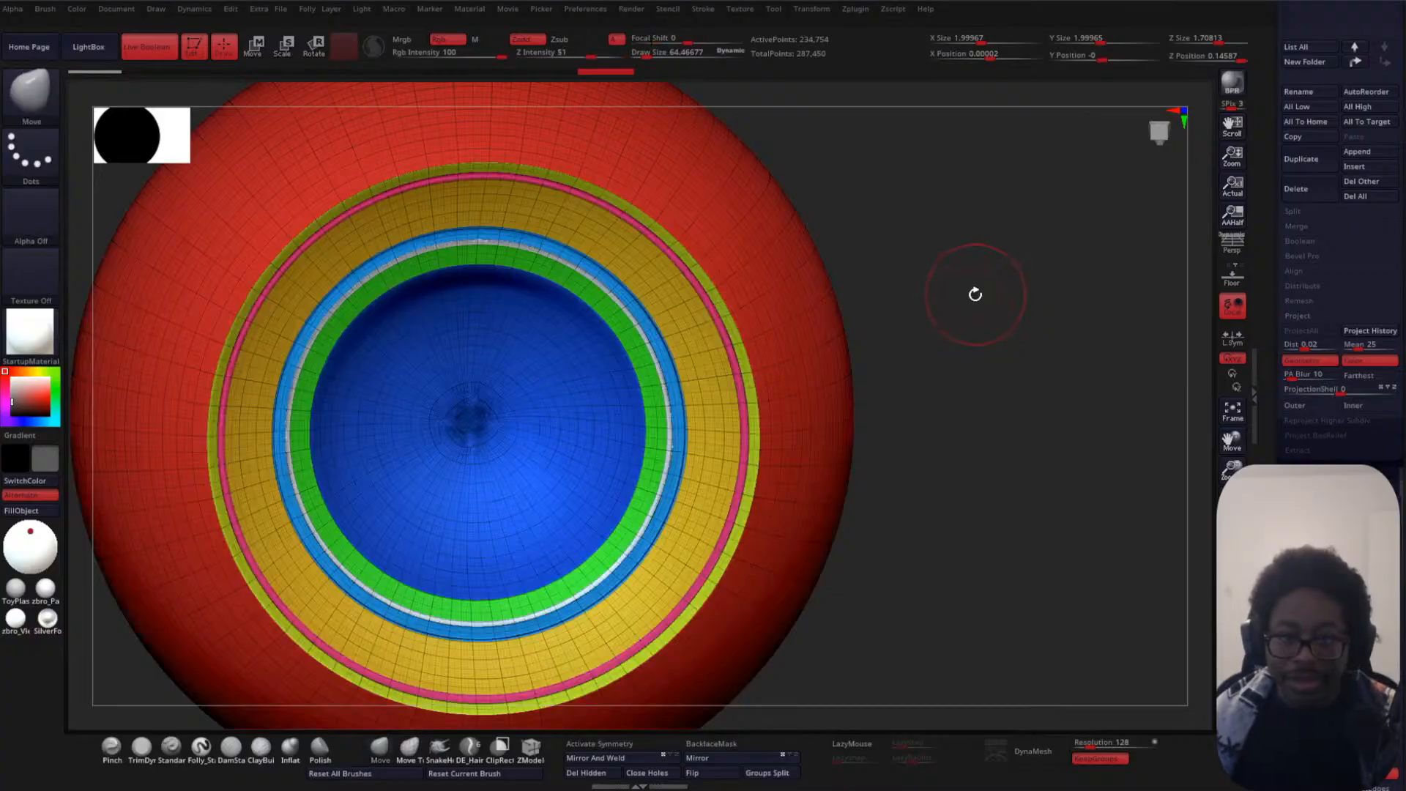
- Examine the inner recess's polygroups up close, isolate the green ring polygroup, and unhide the whole sphere again
drag(973, 292, 1030, 360)
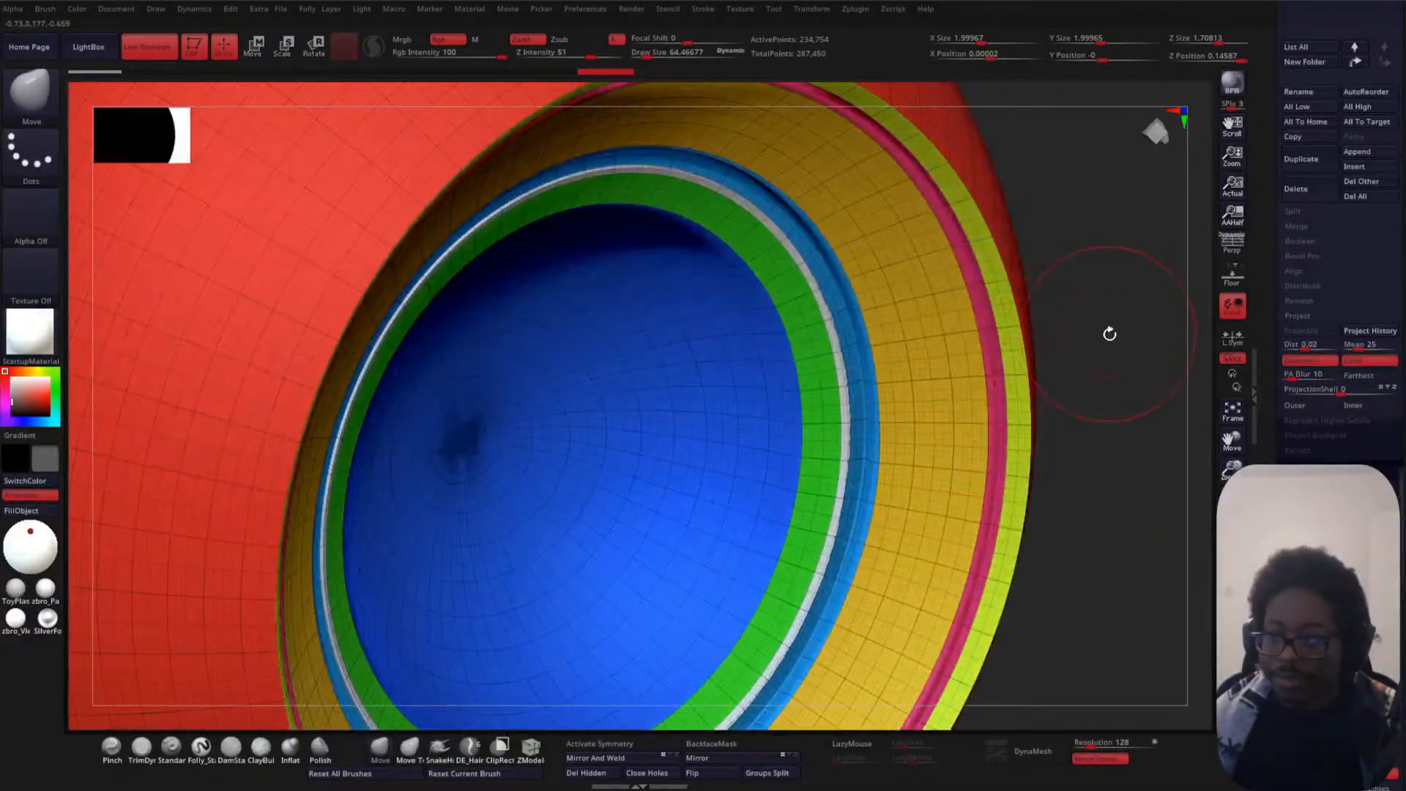
mouse_move(1110, 334)
mouse_down()
mouse_move(1035, 354)
mouse_move(892, 304)
mouse_move(960, 311)
mouse_move(945, 258)
mouse_move(957, 327)
mouse_move(977, 332)
mouse_move(925, 336)
mouse_move(994, 315)
mouse_move(957, 279)
mouse_up()
key(space)
mouse_move(969, 220)
alt+mouse_down()
mouse_move(955, 305)
mouse_move(933, 235)
mouse_move(904, 295)
mouse_move(1005, 310)
mouse_move(970, 283)
mouse_move(1099, 293)
mouse_move(894, 270)
alt+mouse_up()
key(shift+f)
key(shift+f)
drag(1008, 301, 948, 313)
mouse_move(1048, 314)
mouse_down()
mouse_move(1036, 326)
mouse_move(878, 251)
mouse_move(841, 411)
mouse_move(883, 243)
mouse_move(995, 257)
mouse_move(982, 220)
mouse_move(1030, 241)
mouse_move(867, 271)
mouse_move(879, 383)
mouse_move(882, 297)
mouse_move(910, 264)
mouse_move(1036, 249)
mouse_up()
ctrl+shift+click(633, 340)
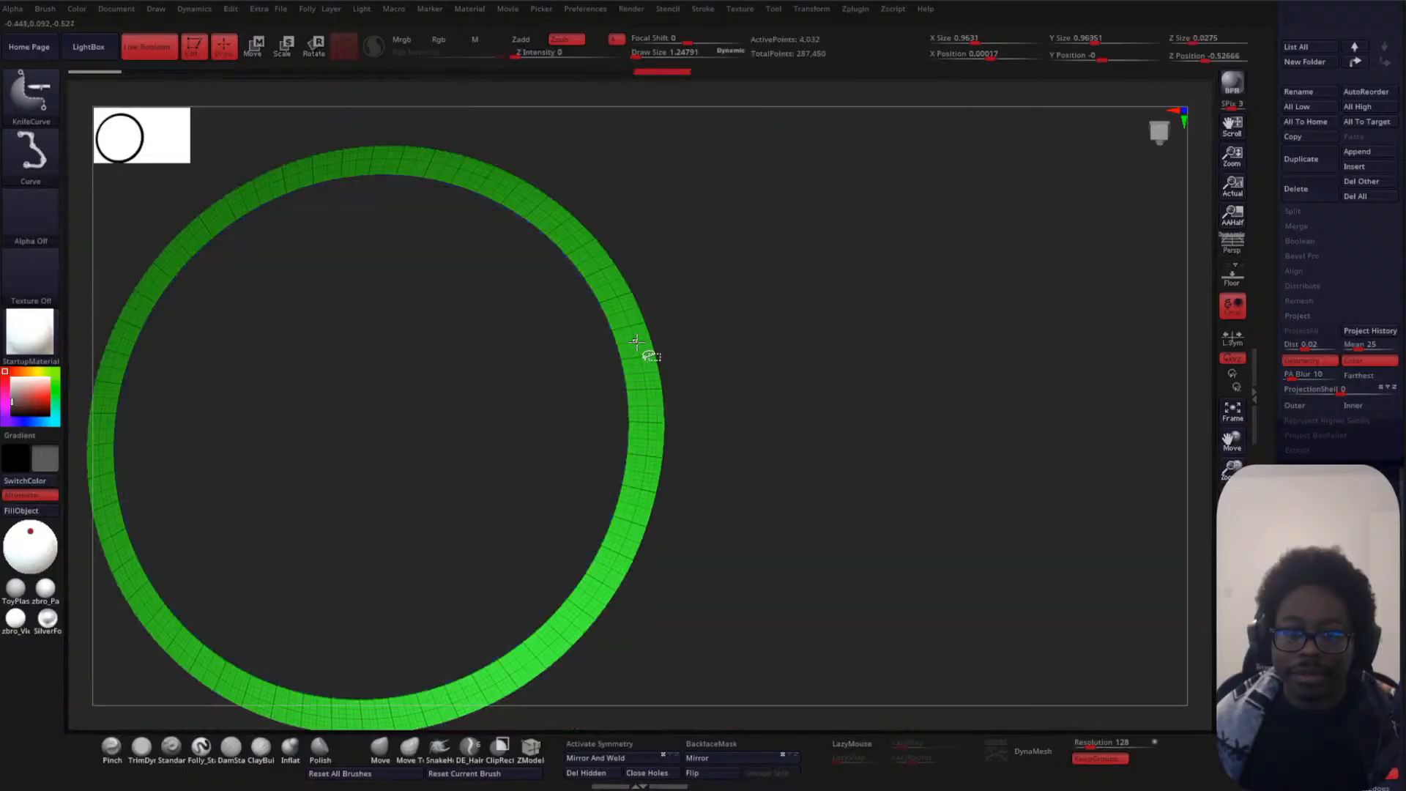
ctrl+shift+click(965, 335)
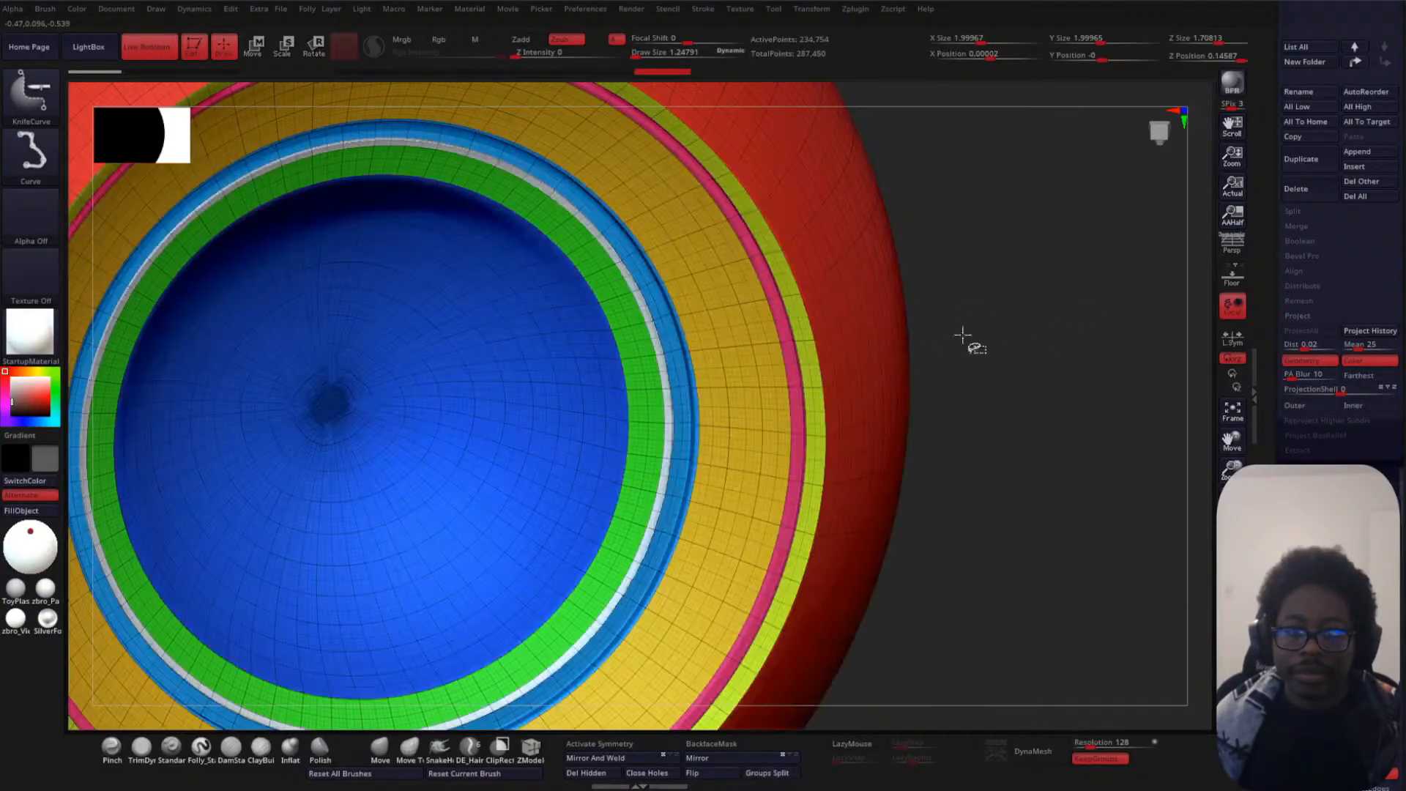
- Isolate the green and white rings around the central bowl, merge them into one polygroup, and show the full model again
ctrl+shift+click(532, 394)
ctrl+shift+click(674, 355)
ctrl+alt+shift+click(678, 364)
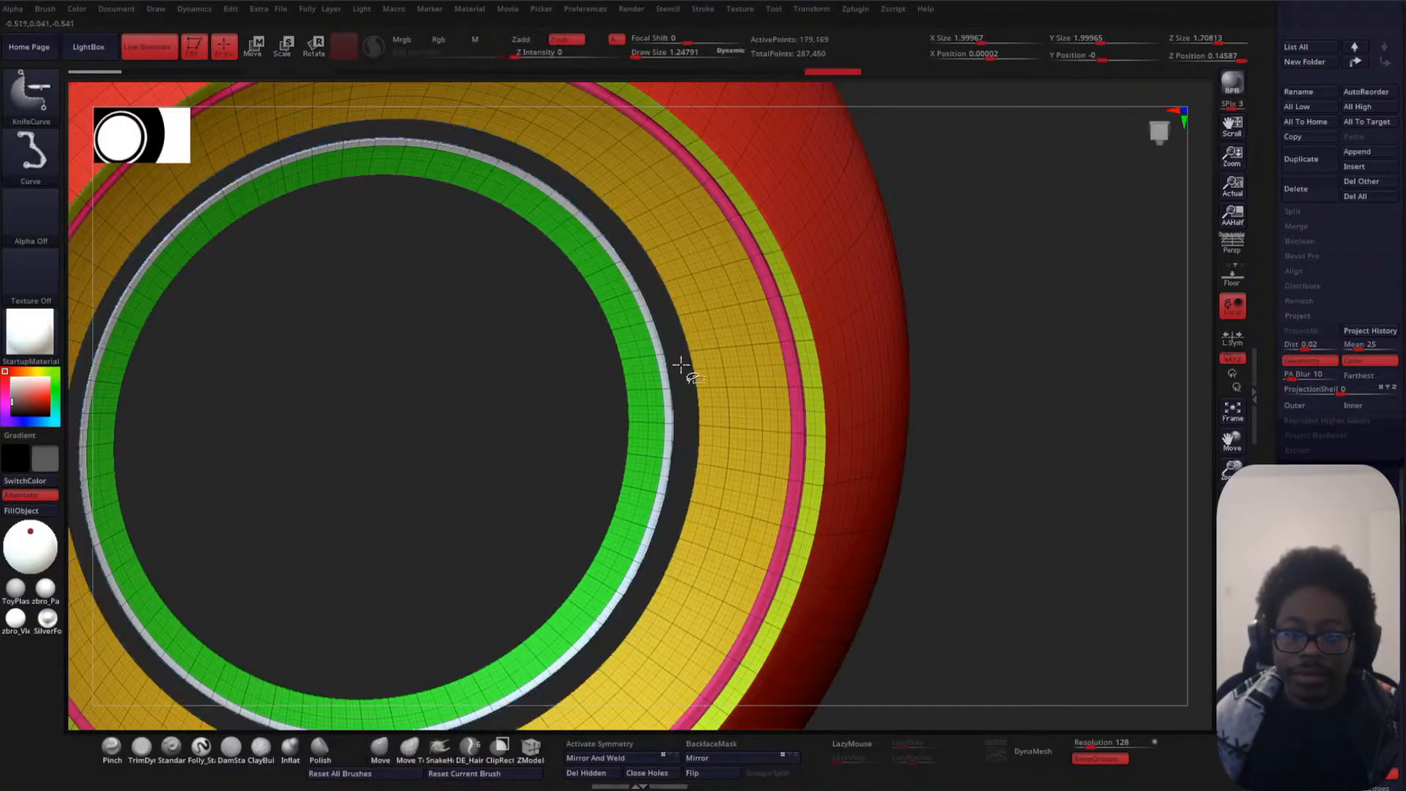
drag(989, 312, 937, 350)
ctrl+shift+click(738, 365)
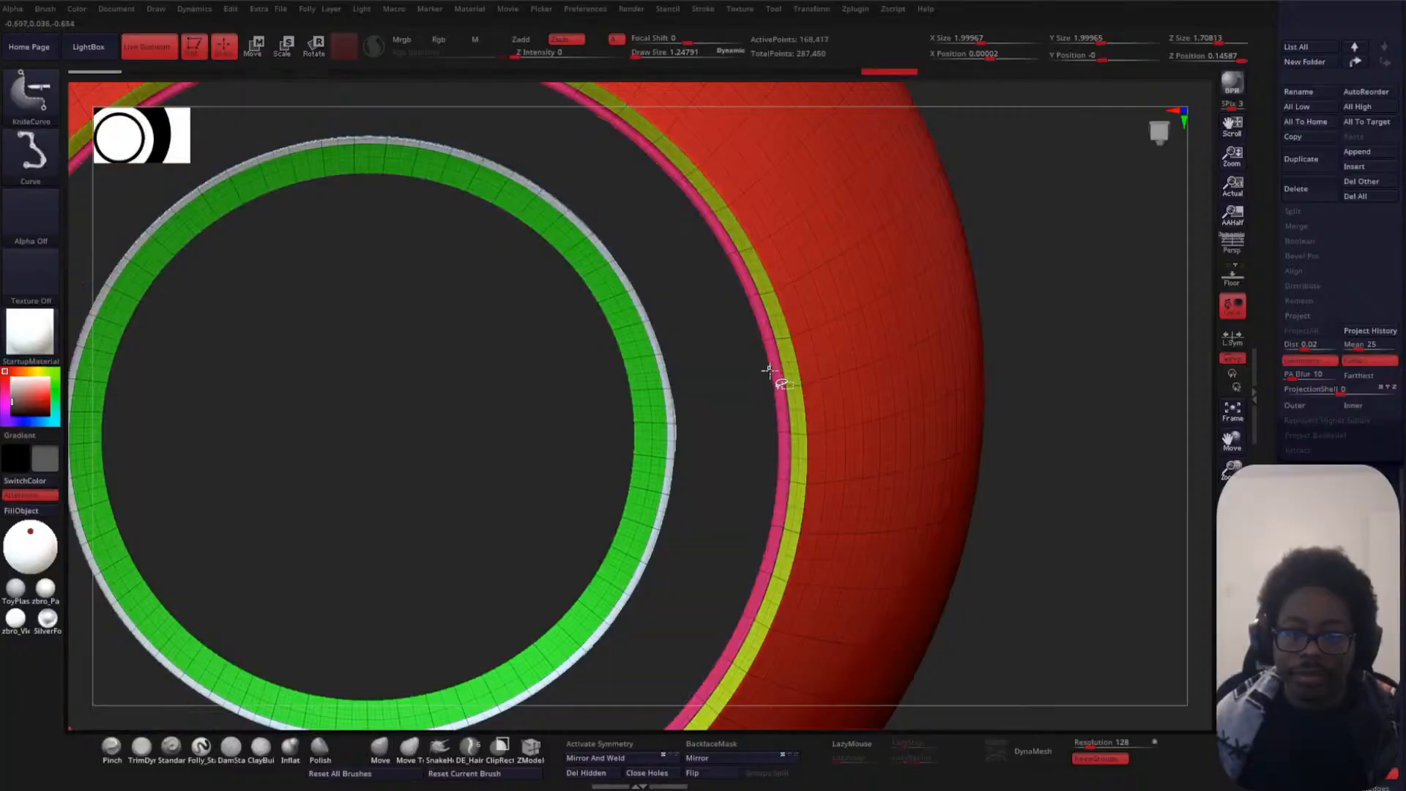
ctrl+shift+click(775, 366)
ctrl+shift+click(805, 366)
ctrl+shift+click(810, 376)
key(f)
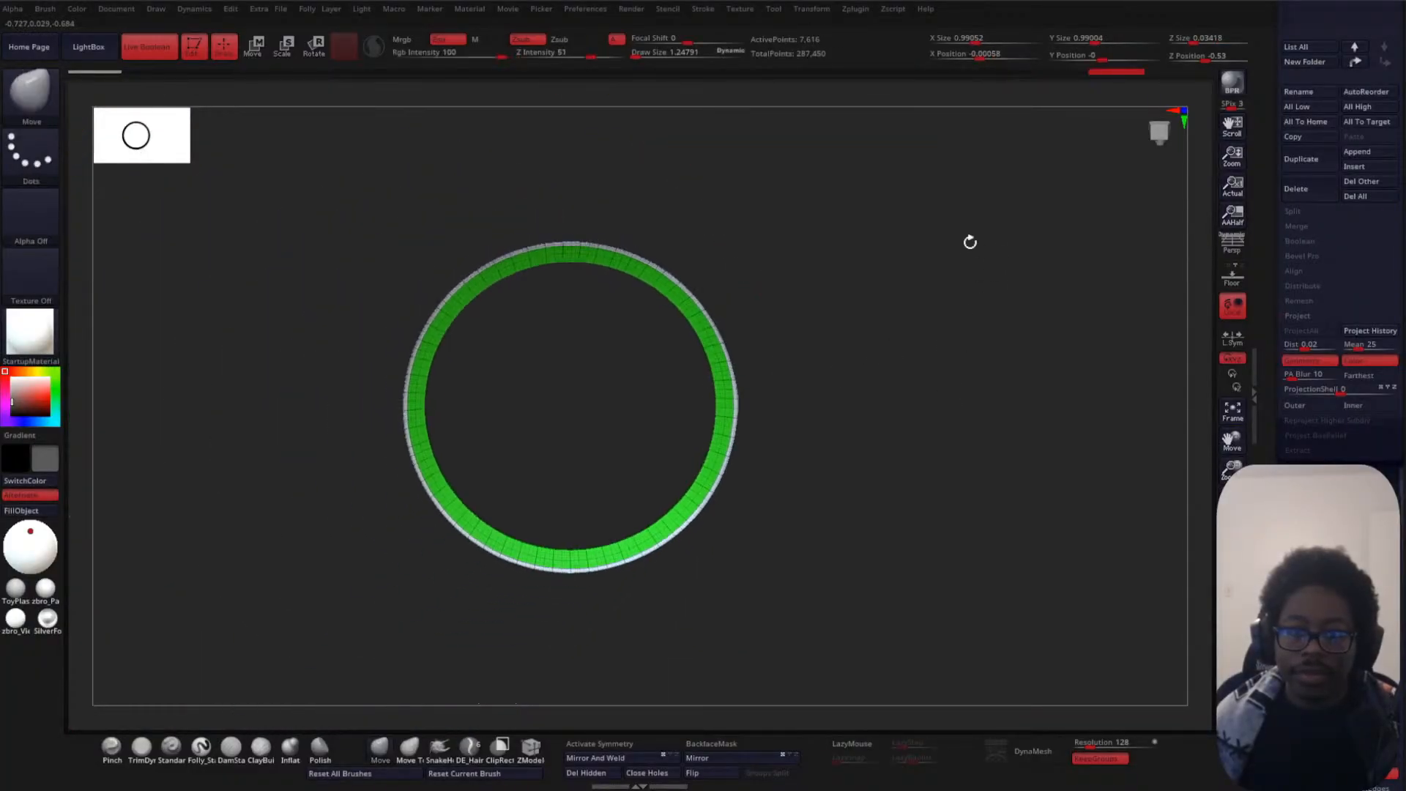
drag(970, 239, 858, 290)
key(ctrl+w)
ctrl+shift+click(955, 311)
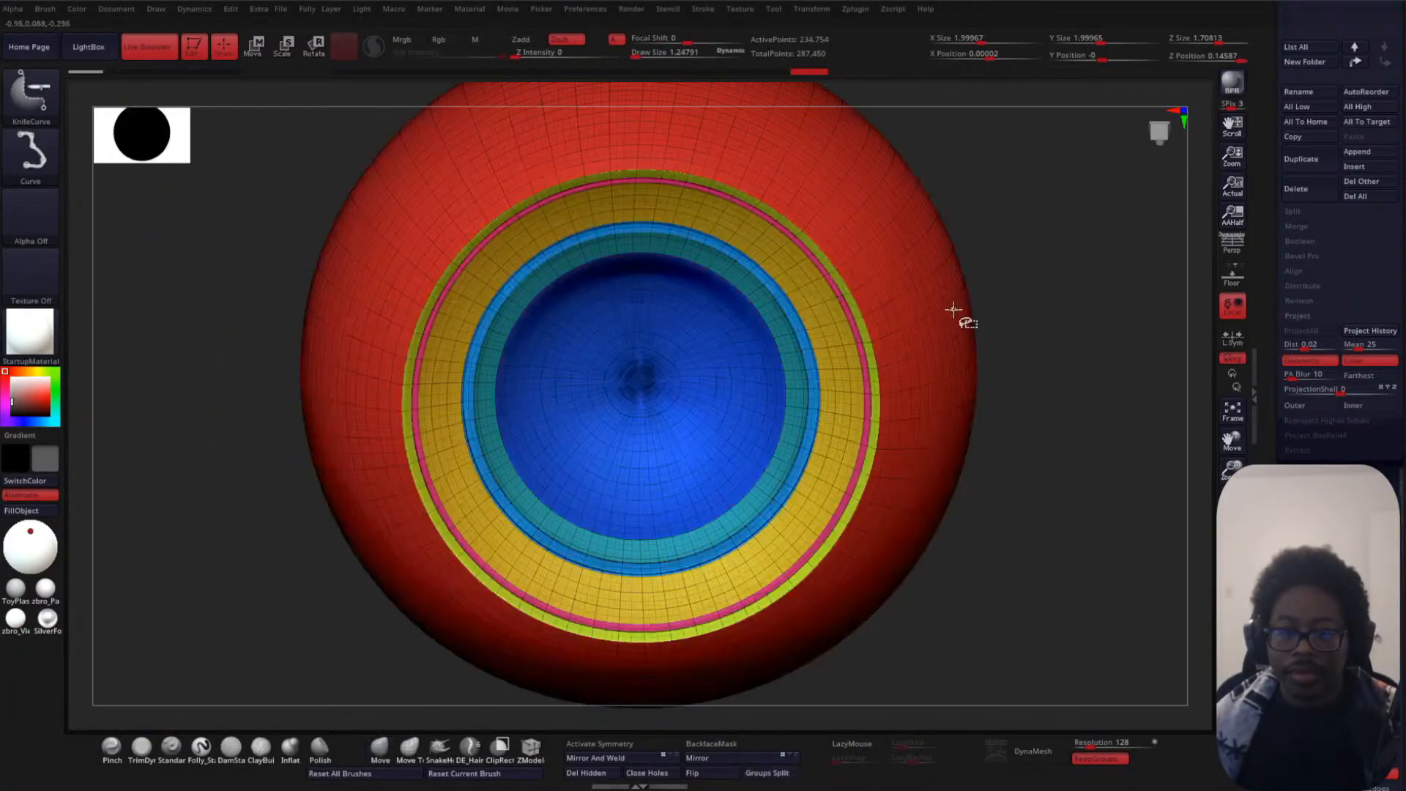
- Examine the ring polygroups with the yellow and teal rings hidden, and turn off the polygroup wireframe display with the whole model visible
drag(1055, 337, 800, 385)
key(shift+f)
ctrl+shift+click(765, 408)
mouse_move(1014, 305)
ctrl+shift+mouse_down()
mouse_move(1023, 367)
mouse_move(1114, 336)
mouse_move(1080, 330)
mouse_move(821, 401)
ctrl+shift+mouse_up()
ctrl+shift+click(821, 401)
mouse_move(998, 347)
mouse_down()
mouse_move(964, 346)
mouse_move(988, 340)
mouse_move(1014, 487)
mouse_up()
key(shift+f)
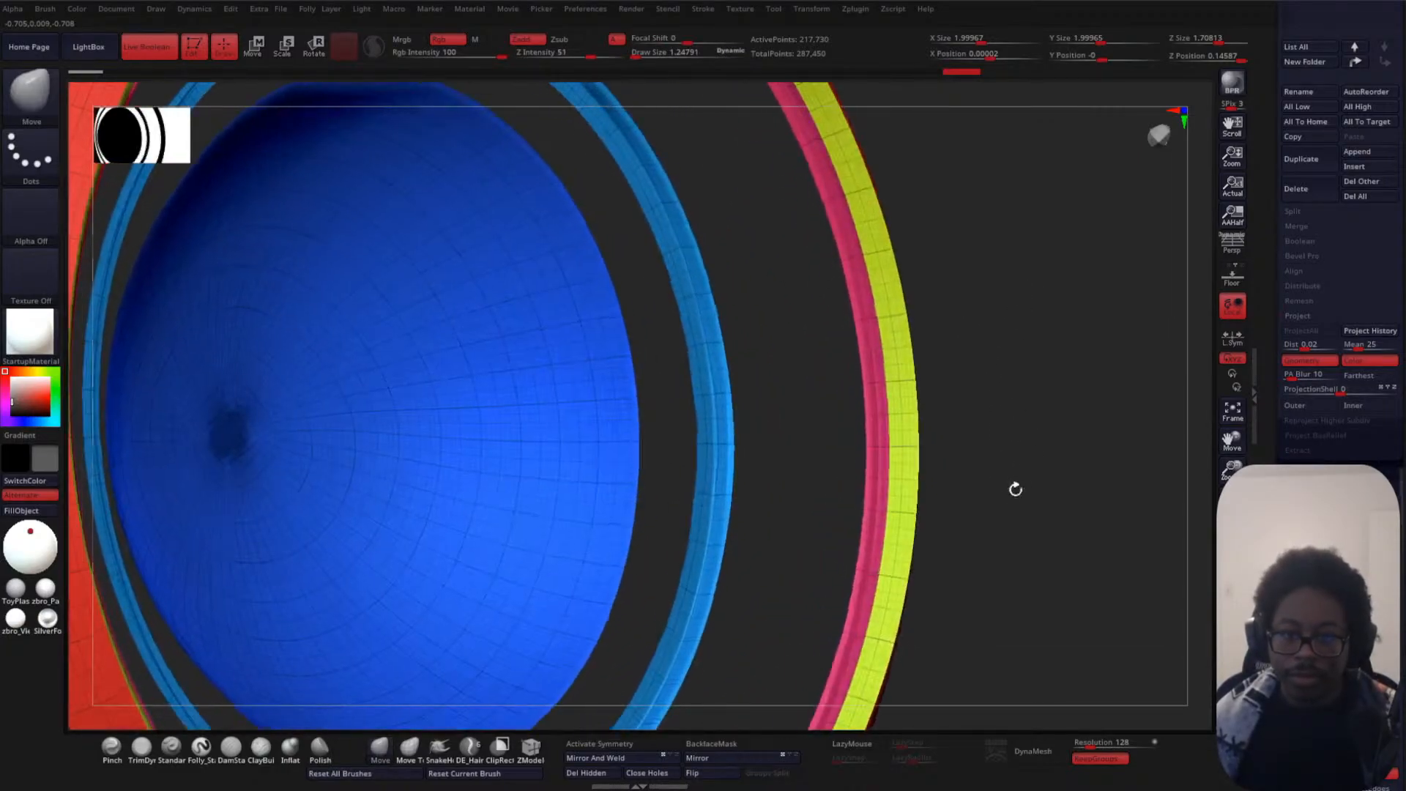
mouse_move(1032, 412)
alt+mouse_down()
mouse_move(995, 276)
mouse_move(976, 330)
mouse_move(992, 402)
mouse_move(1046, 336)
mouse_move(1058, 418)
mouse_move(999, 345)
mouse_move(992, 437)
mouse_move(982, 402)
mouse_move(992, 294)
mouse_move(1033, 305)
mouse_move(982, 384)
mouse_move(942, 311)
mouse_move(942, 332)
mouse_move(1023, 248)
mouse_move(900, 258)
mouse_move(930, 389)
mouse_move(968, 321)
alt+mouse_up()
key(shift+f)
key(shift+f)
key(shift+f)
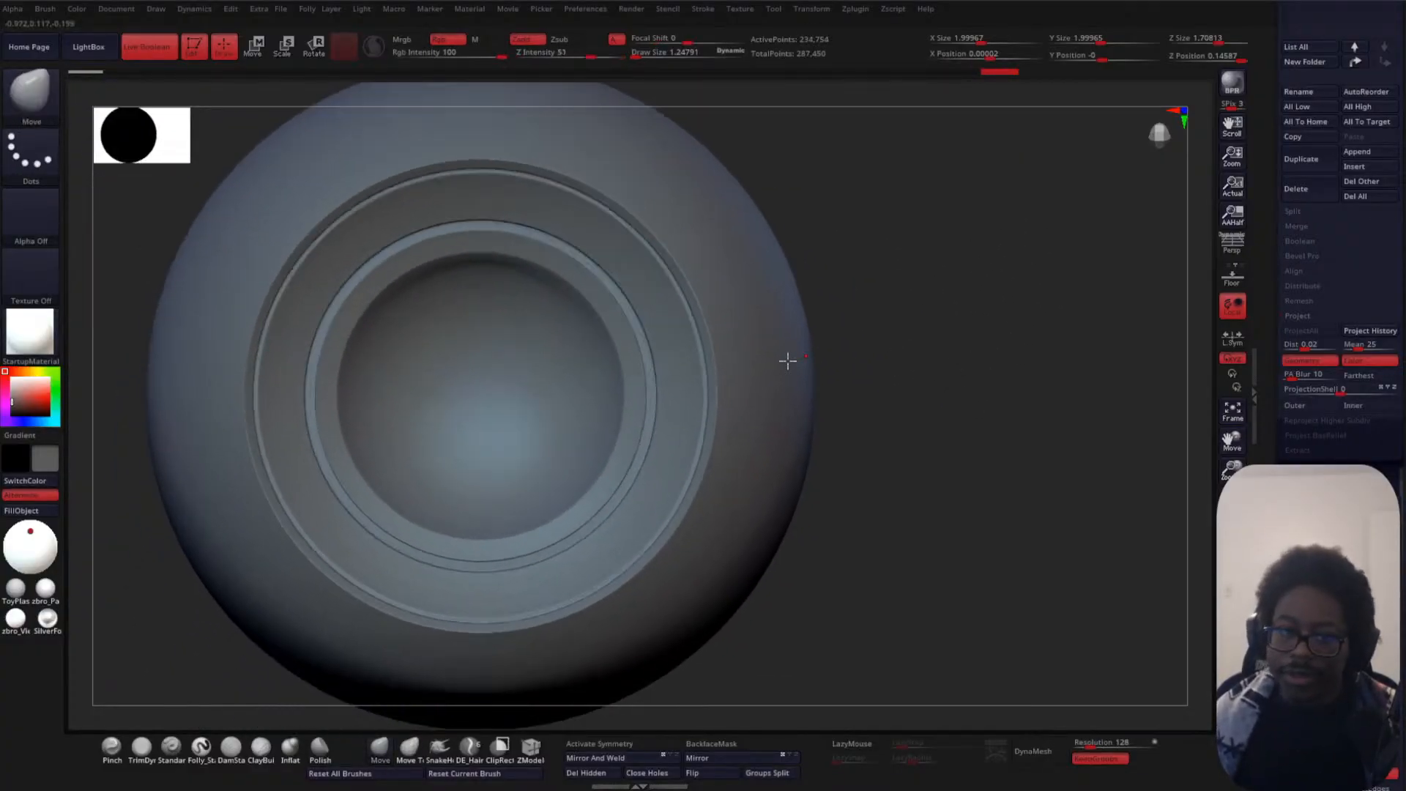
ctrl+shift+click(486, 386)
ctrl+shift+click(496, 392)
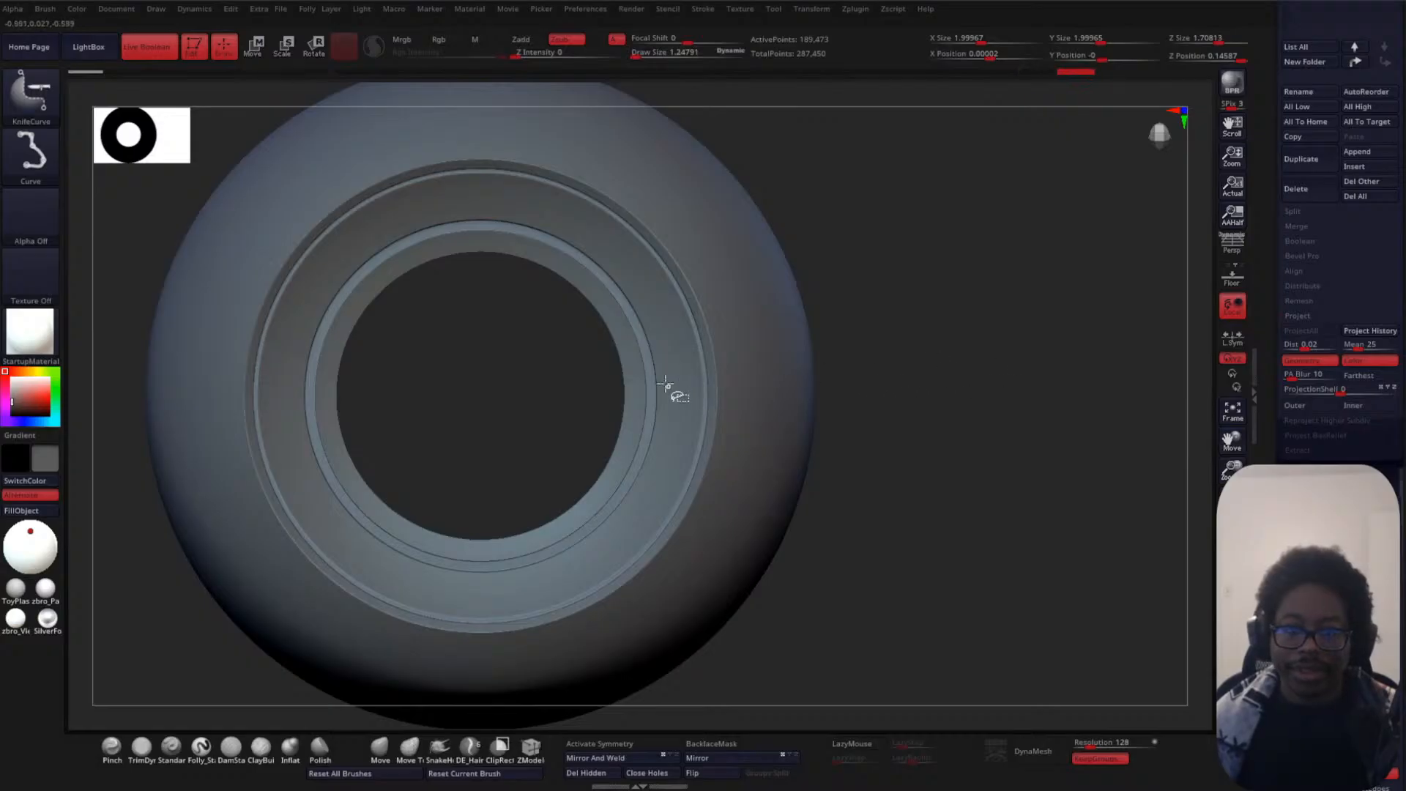
ctrl+shift+click(942, 339)
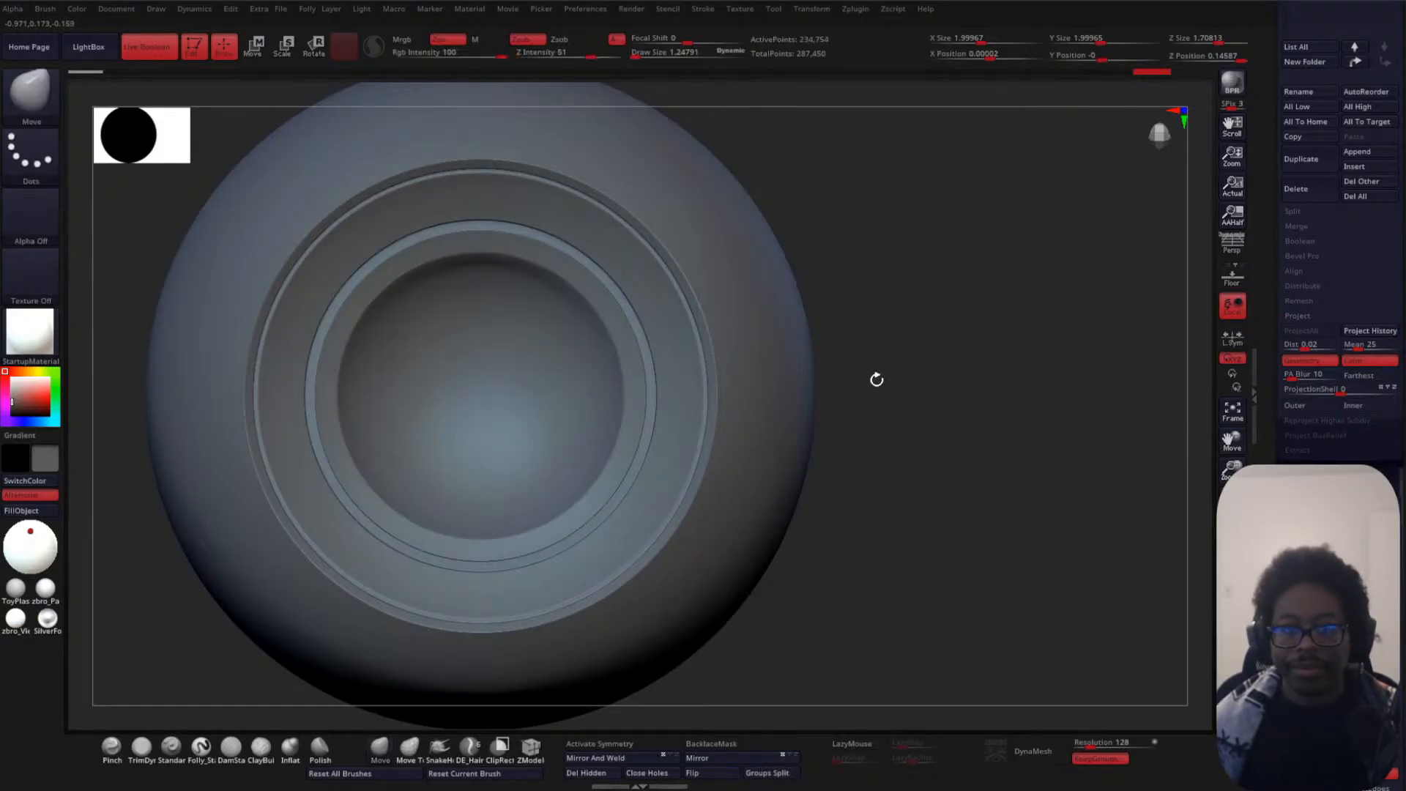
mouse_move(876, 380)
alt+mouse_down()
mouse_move(910, 293)
mouse_move(942, 270)
mouse_move(936, 334)
alt+mouse_up()
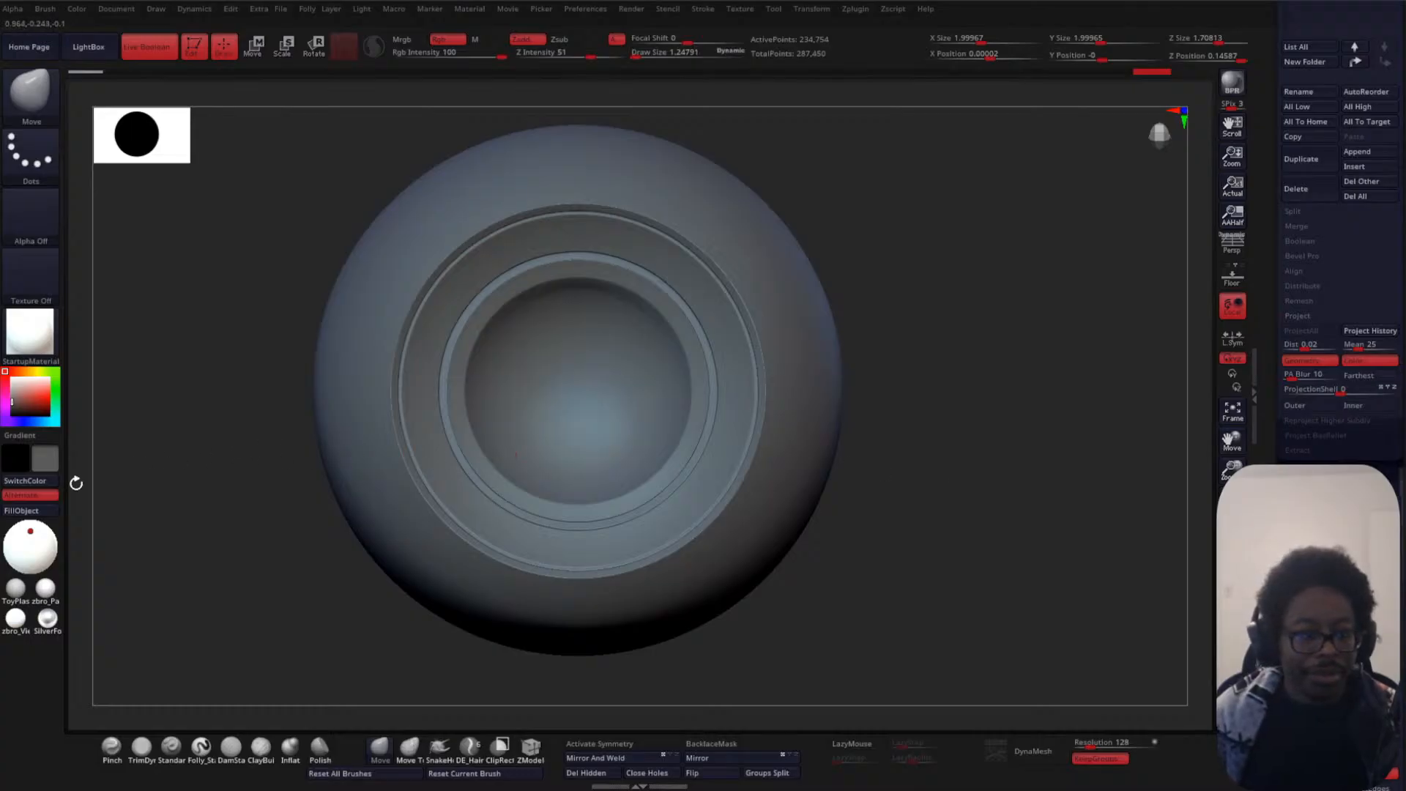
- Fill the whole model with the ToyPlastic material and white colour, using the Folly_Standard brush
click(16, 591)
alt+drag(1064, 351, 936, 299)
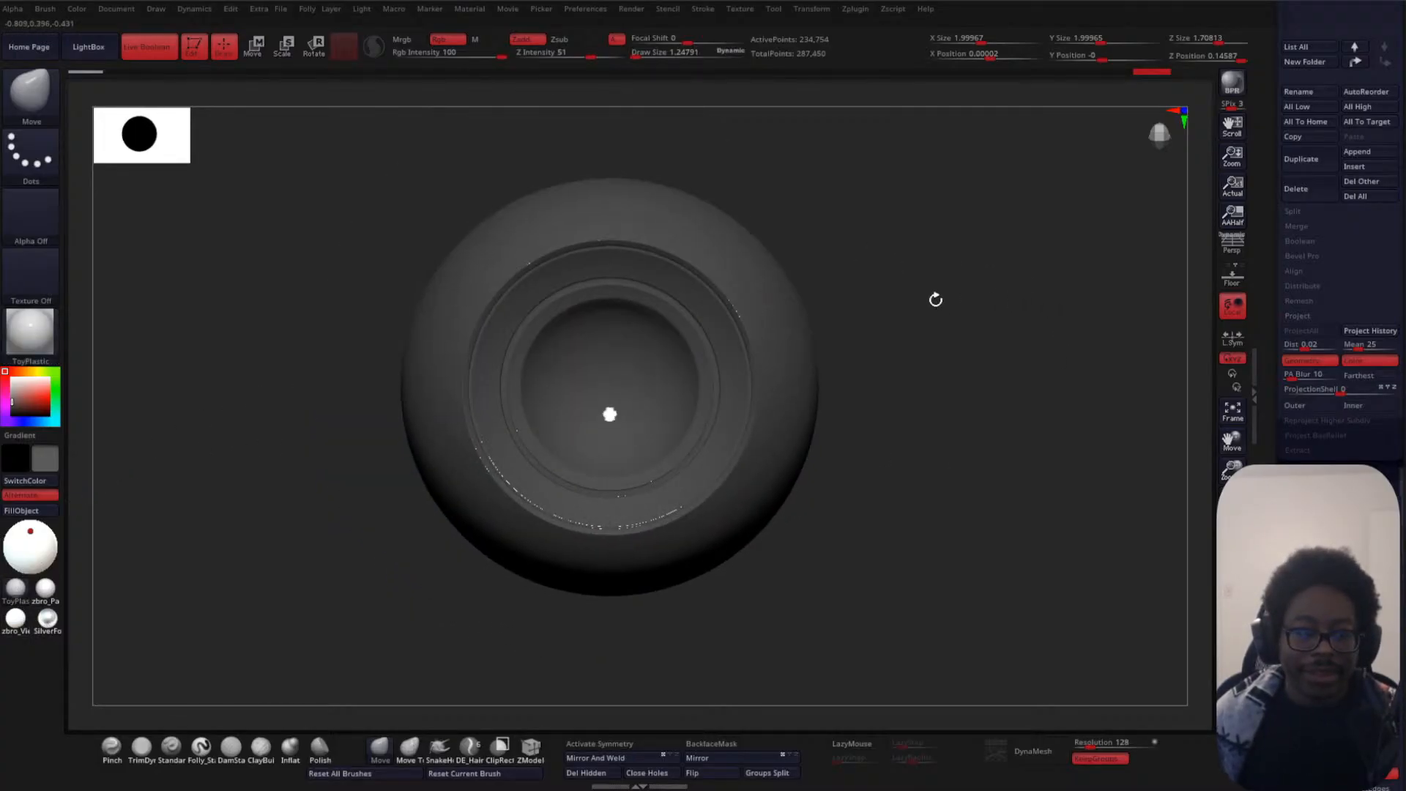
click(17, 399)
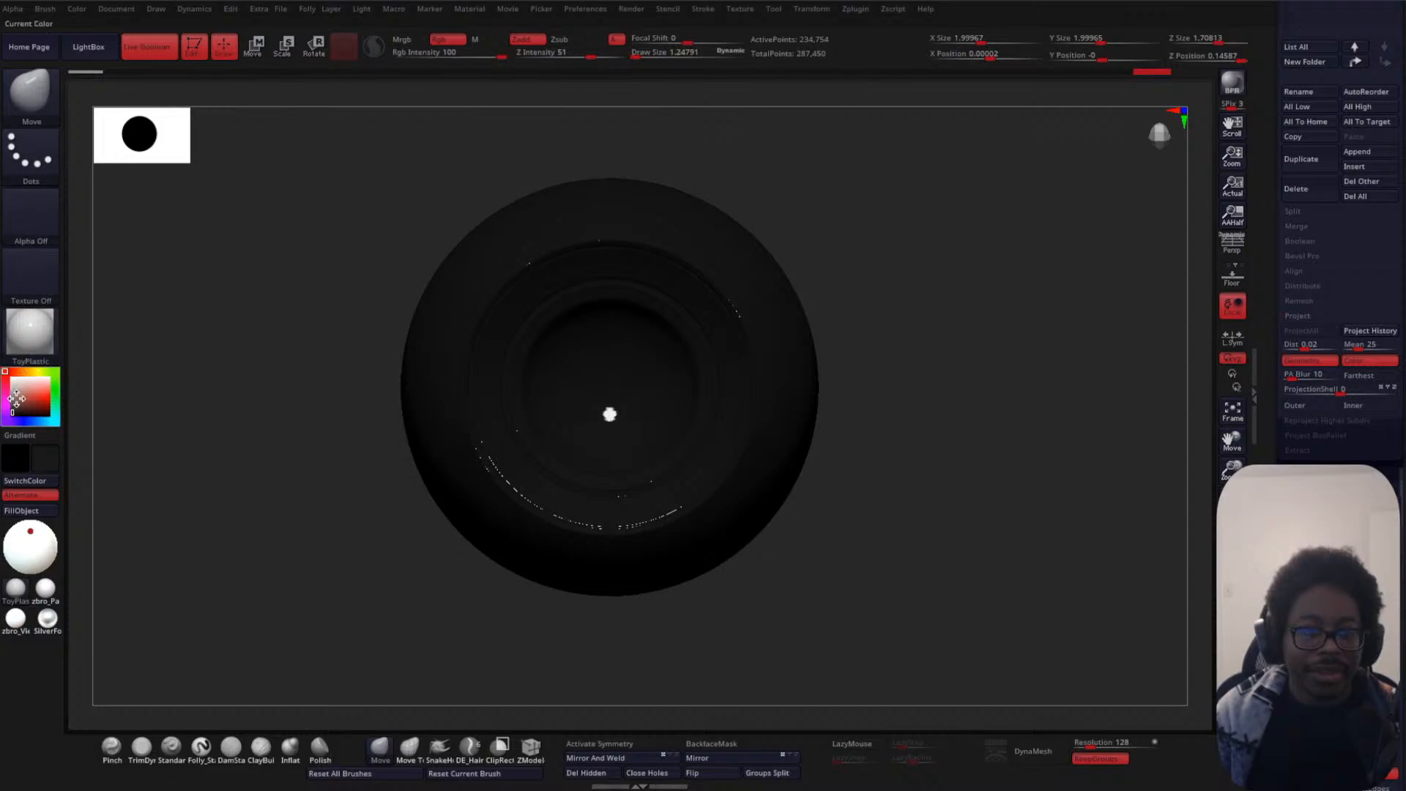
drag(16, 399, 6, 372)
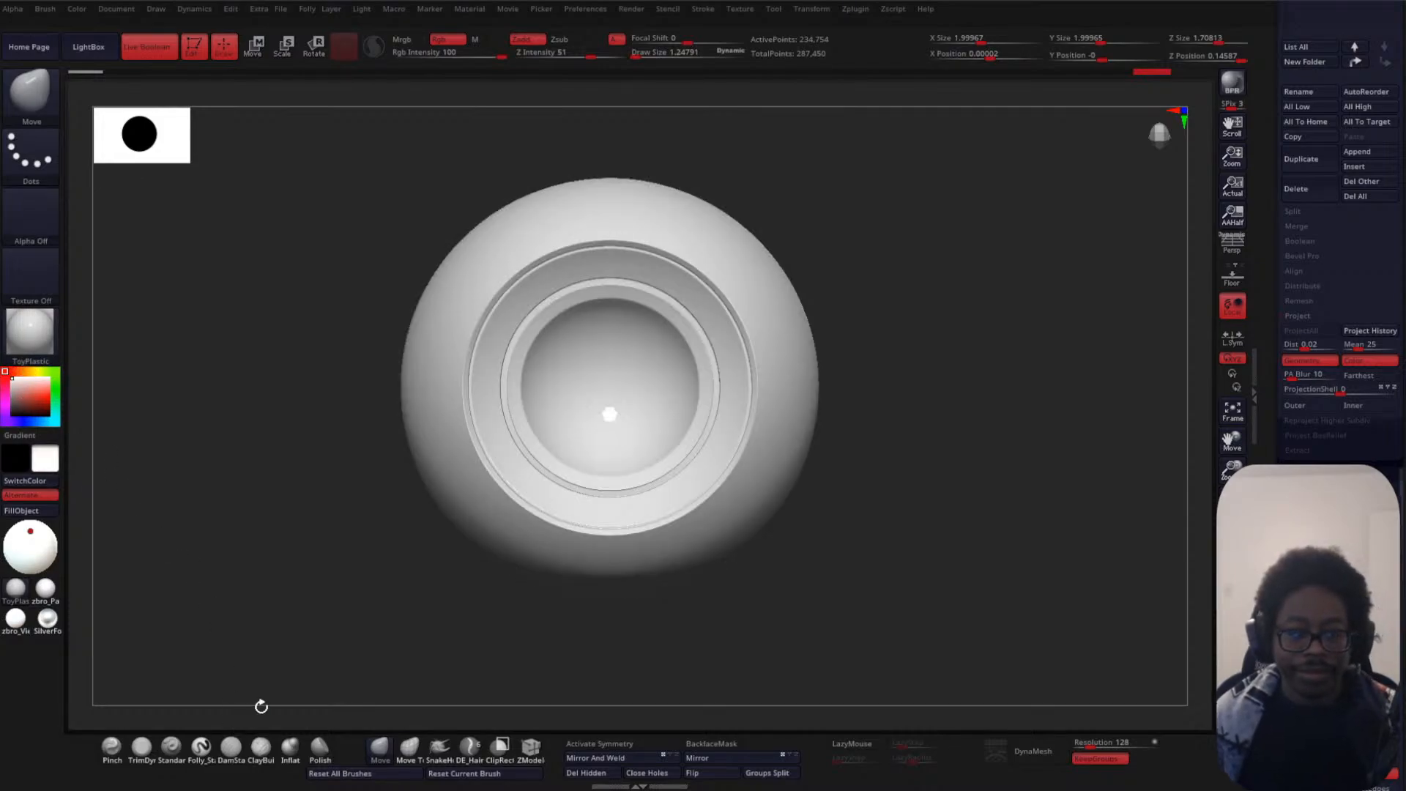
click(202, 746)
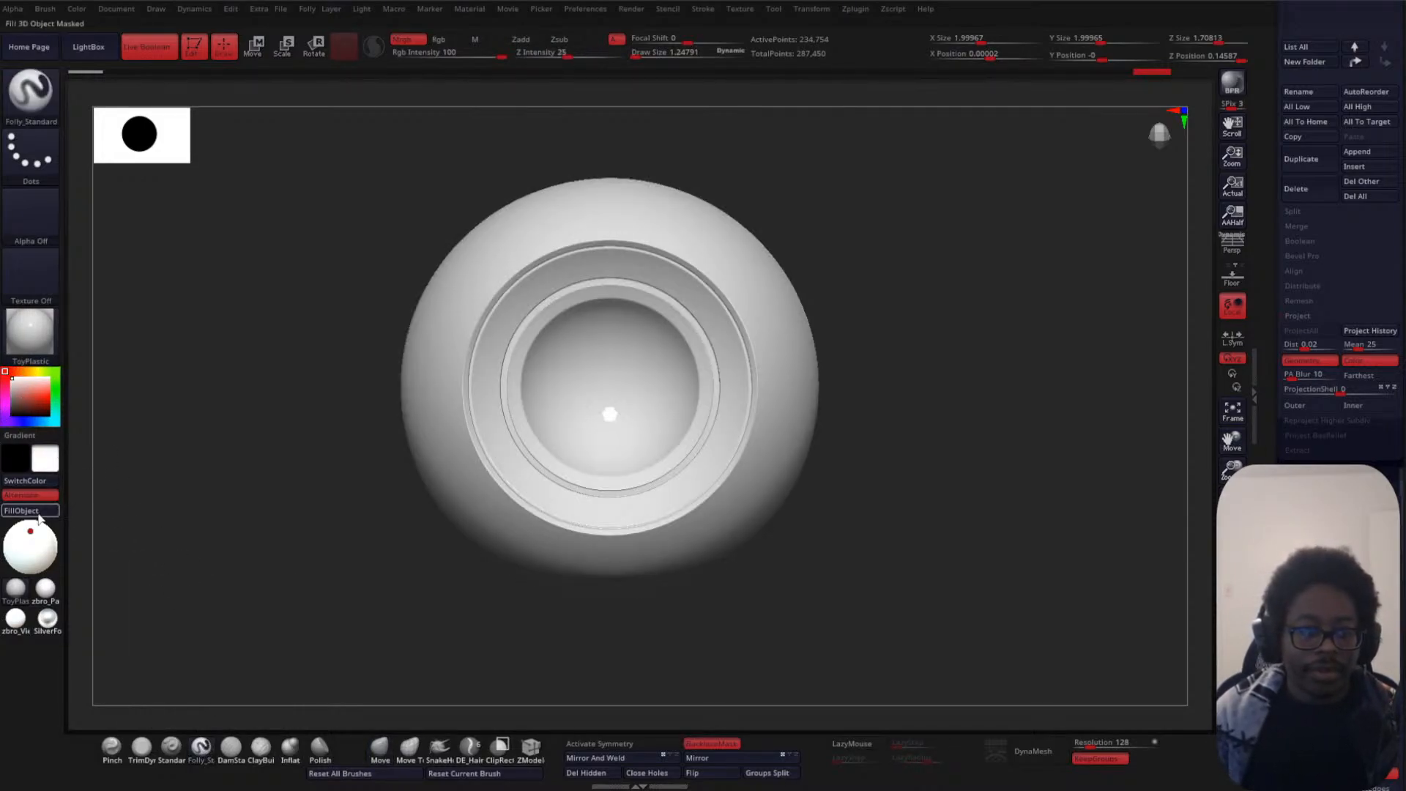
- Examine the white plastic sphere's recessed rings and side profile from several angles and distances
alt+drag(938, 408, 796, 396)
drag(728, 266, 816, 244)
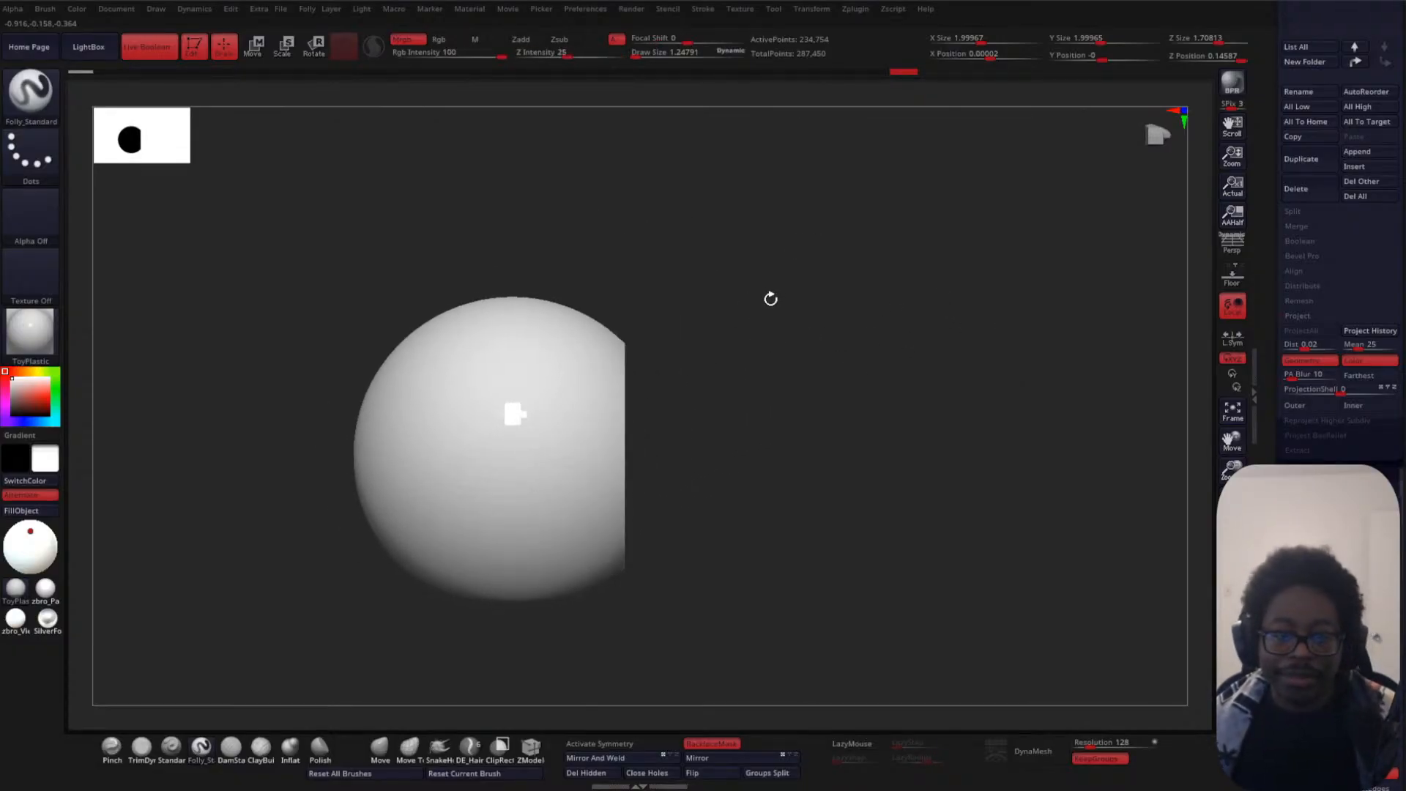
mouse_move(771, 298)
mouse_down()
mouse_move(750, 345)
mouse_move(835, 270)
mouse_move(789, 452)
mouse_move(877, 427)
mouse_move(772, 308)
mouse_up()
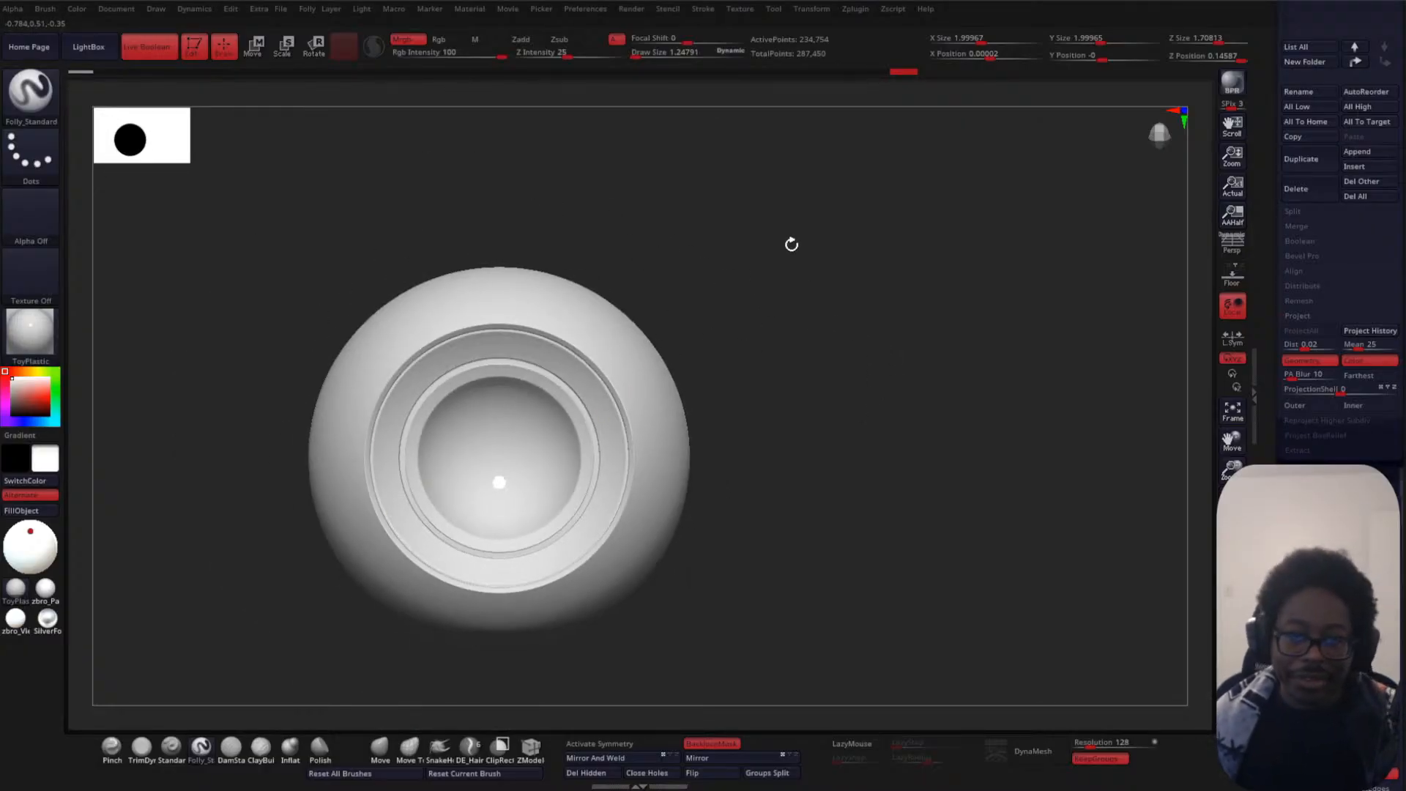
drag(791, 244, 776, 401)
mouse_move(850, 342)
shift+mouse_down()
mouse_move(871, 255)
mouse_move(892, 351)
shift+mouse_up()
alt+drag(905, 437, 869, 258)
alt+drag(769, 282, 872, 252)
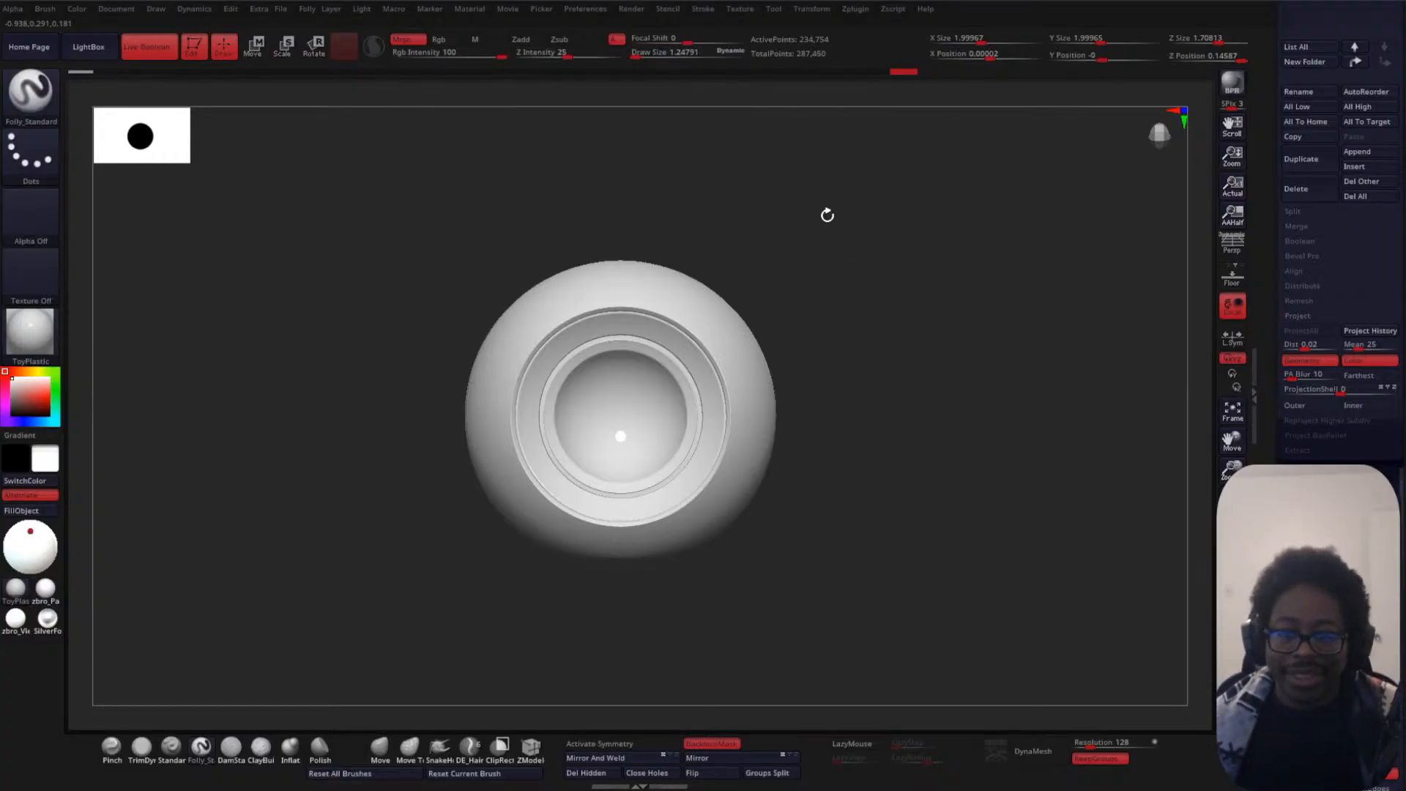
alt+drag(823, 194, 940, 307)
mouse_move(922, 285)
mouse_down()
mouse_move(794, 305)
mouse_move(848, 308)
mouse_move(860, 254)
mouse_move(754, 296)
mouse_move(828, 361)
mouse_up()
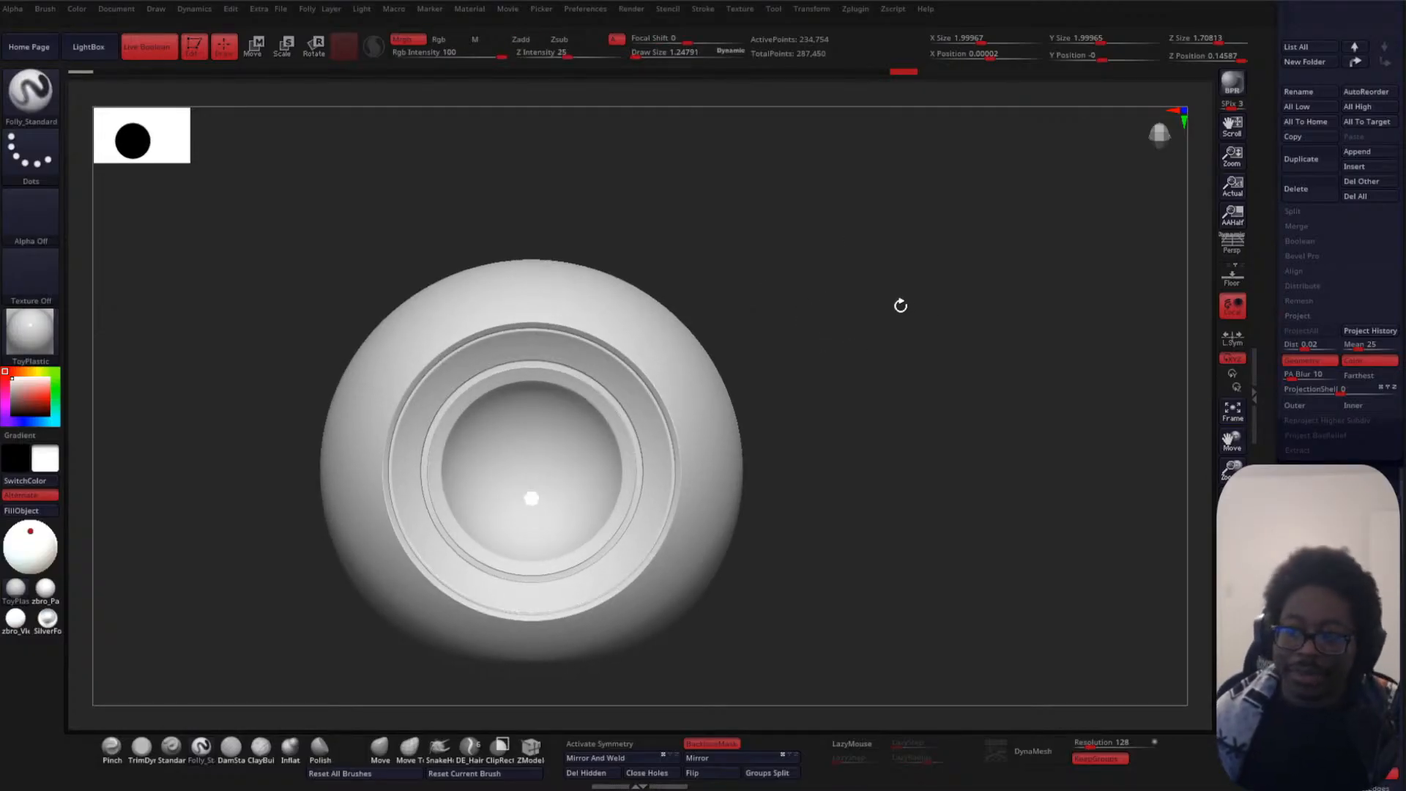
drag(890, 359, 817, 386)
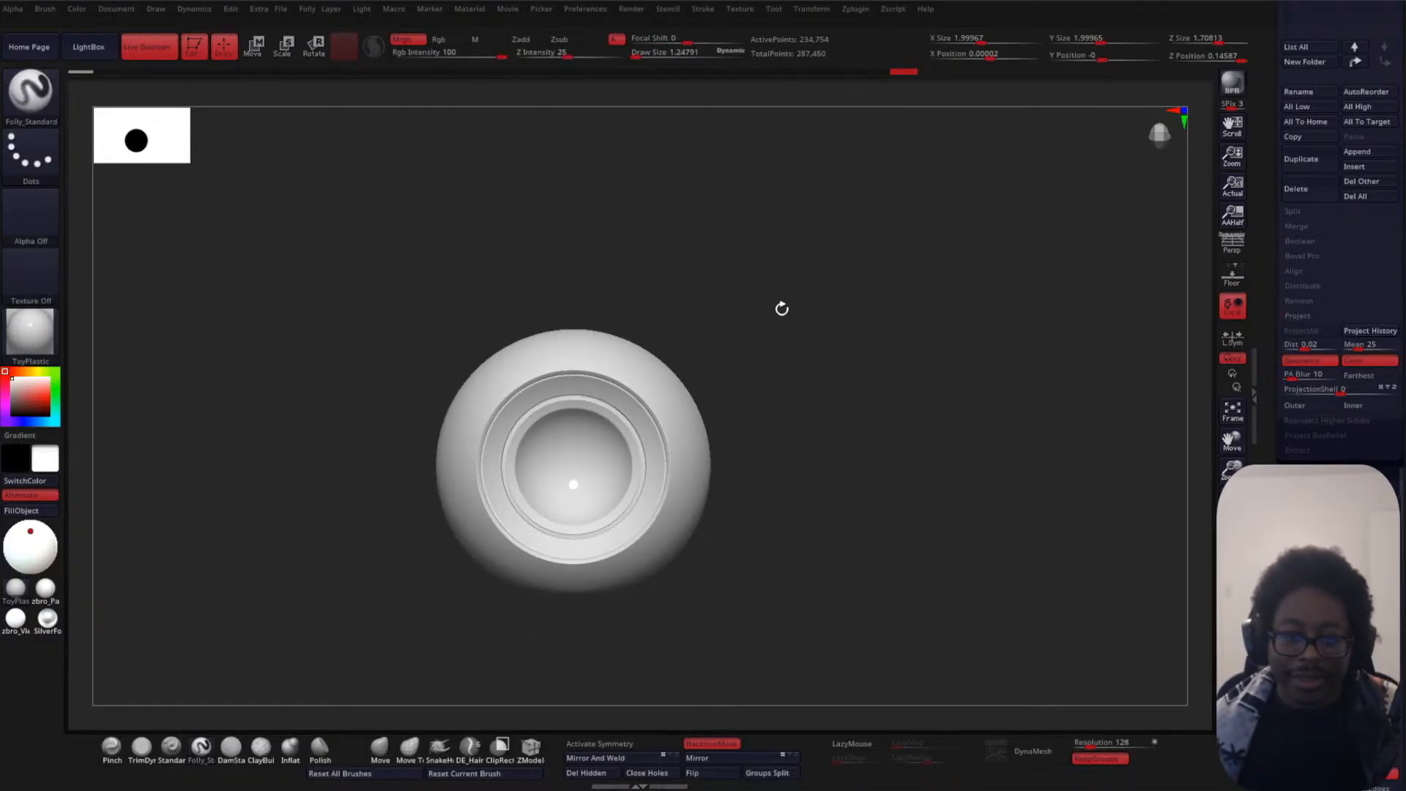
mouse_move(807, 268)
mouse_down()
mouse_move(920, 371)
mouse_move(860, 327)
mouse_move(855, 248)
mouse_move(967, 351)
mouse_move(1007, 361)
mouse_move(926, 332)
mouse_move(980, 271)
mouse_move(954, 292)
mouse_move(959, 312)
mouse_up()
key(shift+f)
key(shift+f)
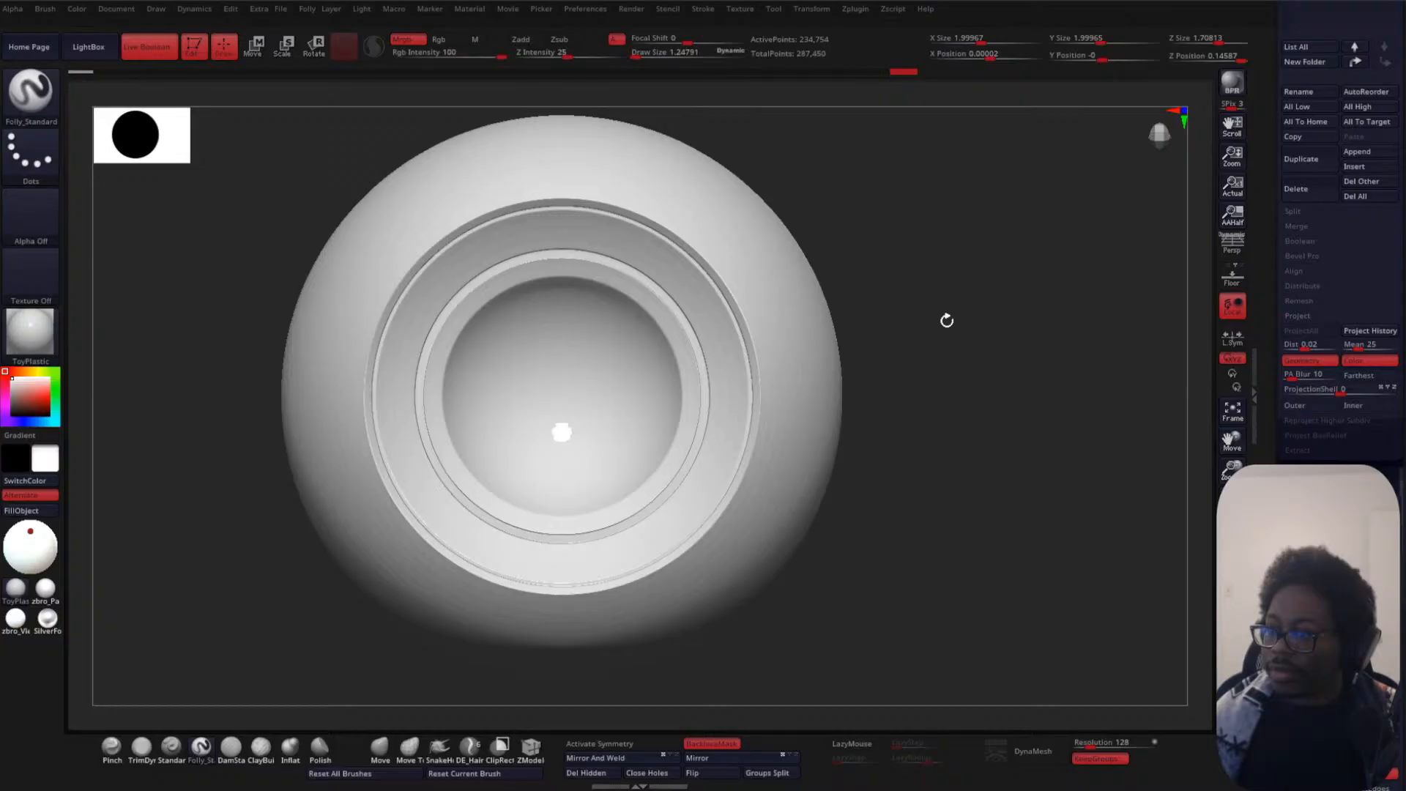
alt+drag(887, 353, 848, 349)
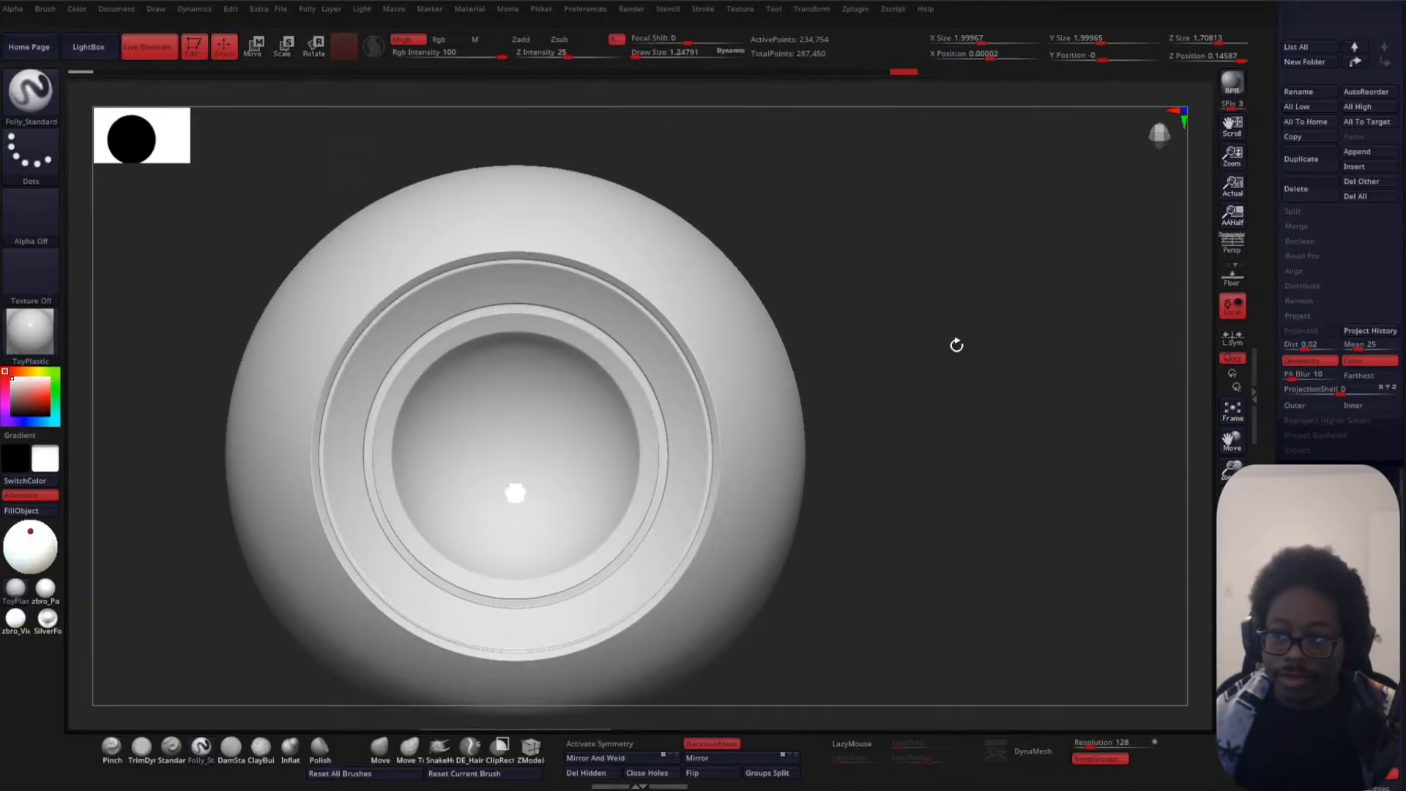
mouse_move(958, 340)
alt+mouse_down()
mouse_move(917, 424)
mouse_move(948, 347)
alt+mouse_up()
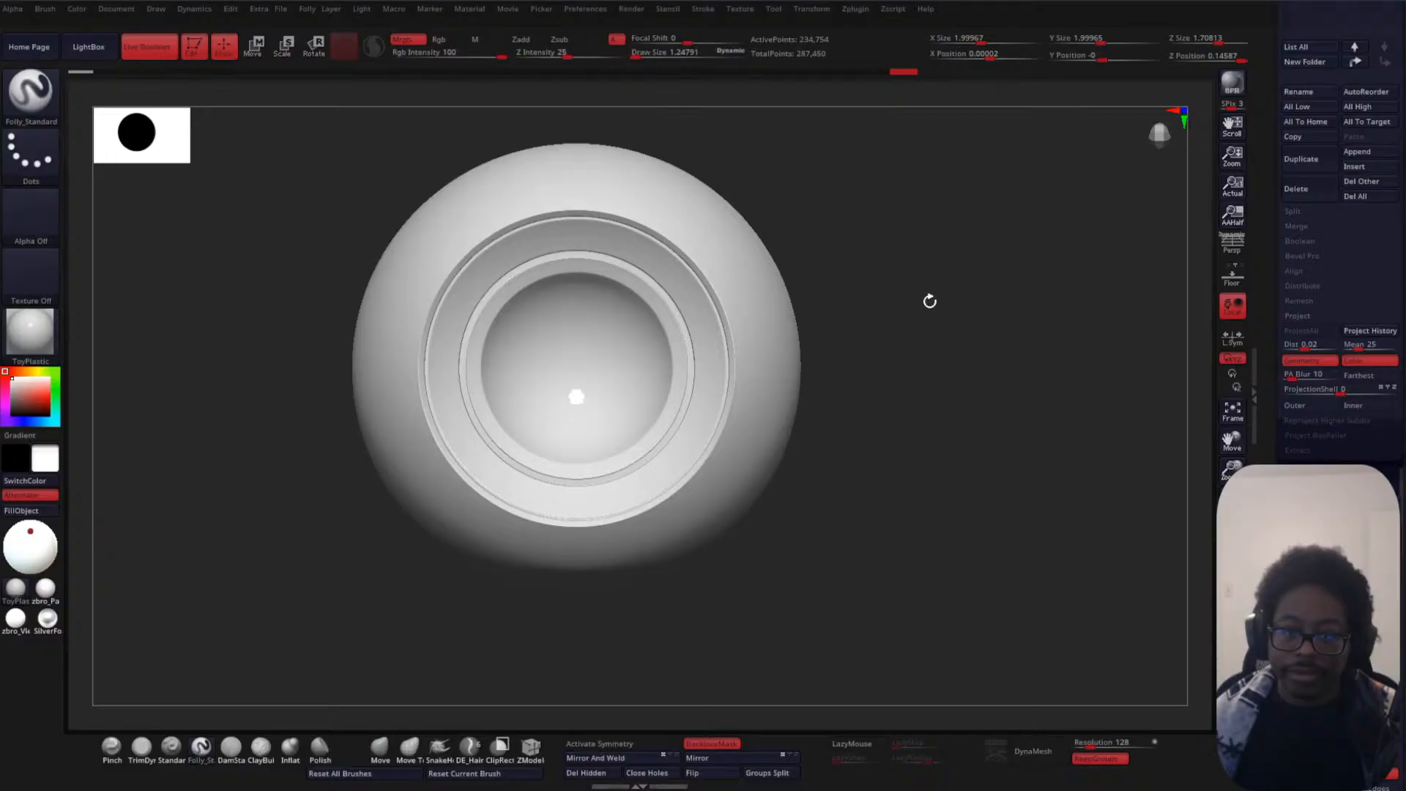
mouse_move(930, 301)
alt+mouse_down()
mouse_move(938, 393)
mouse_move(950, 303)
alt+mouse_up()
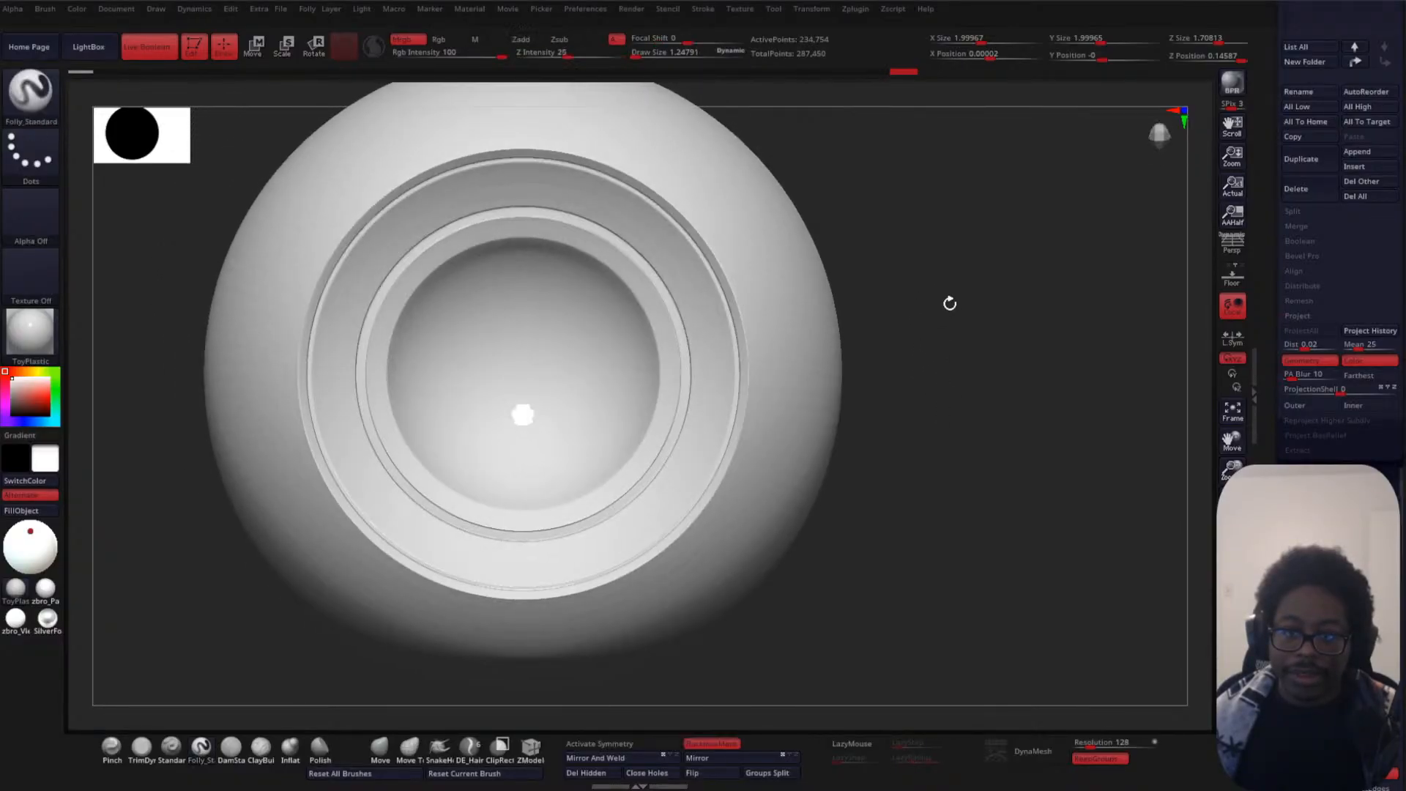
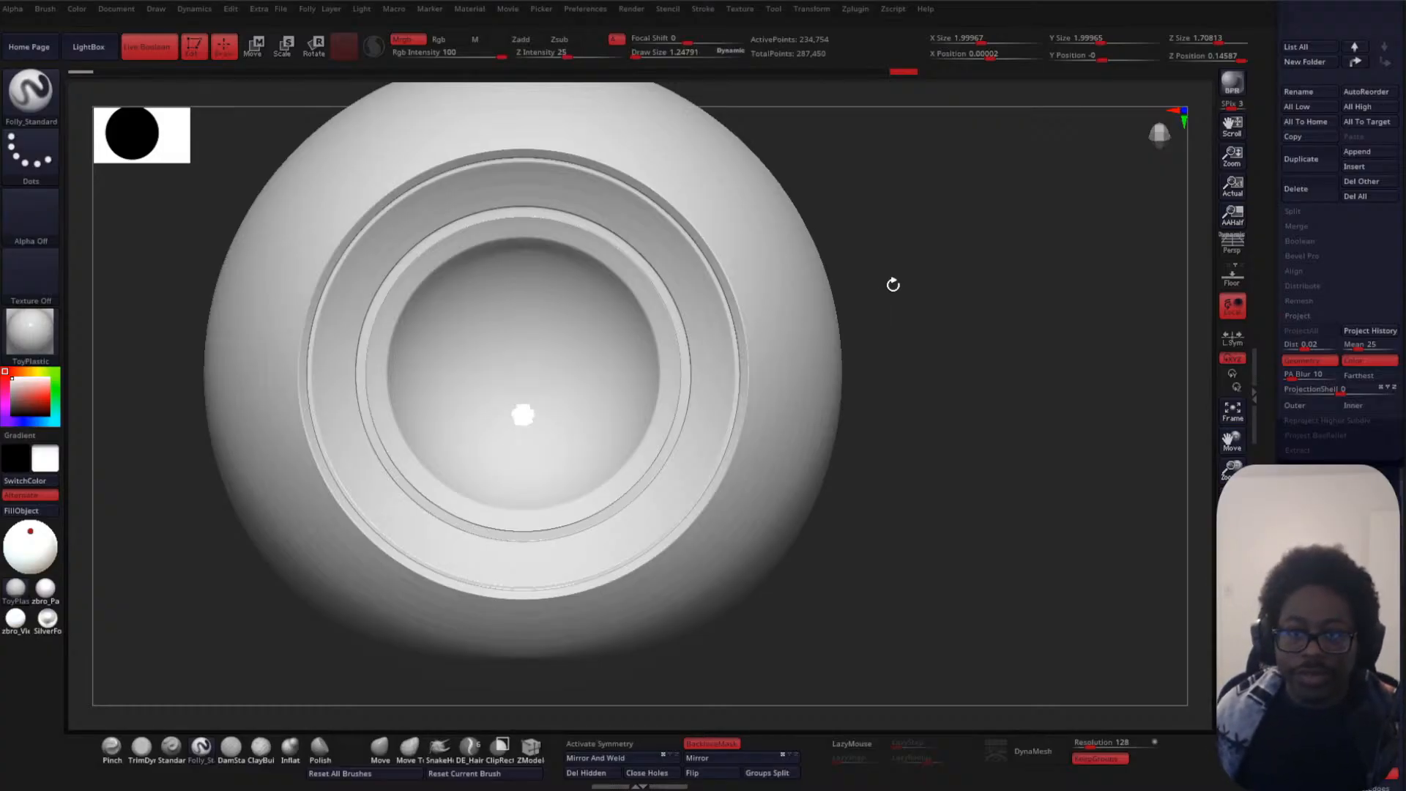
drag(912, 219, 922, 188)
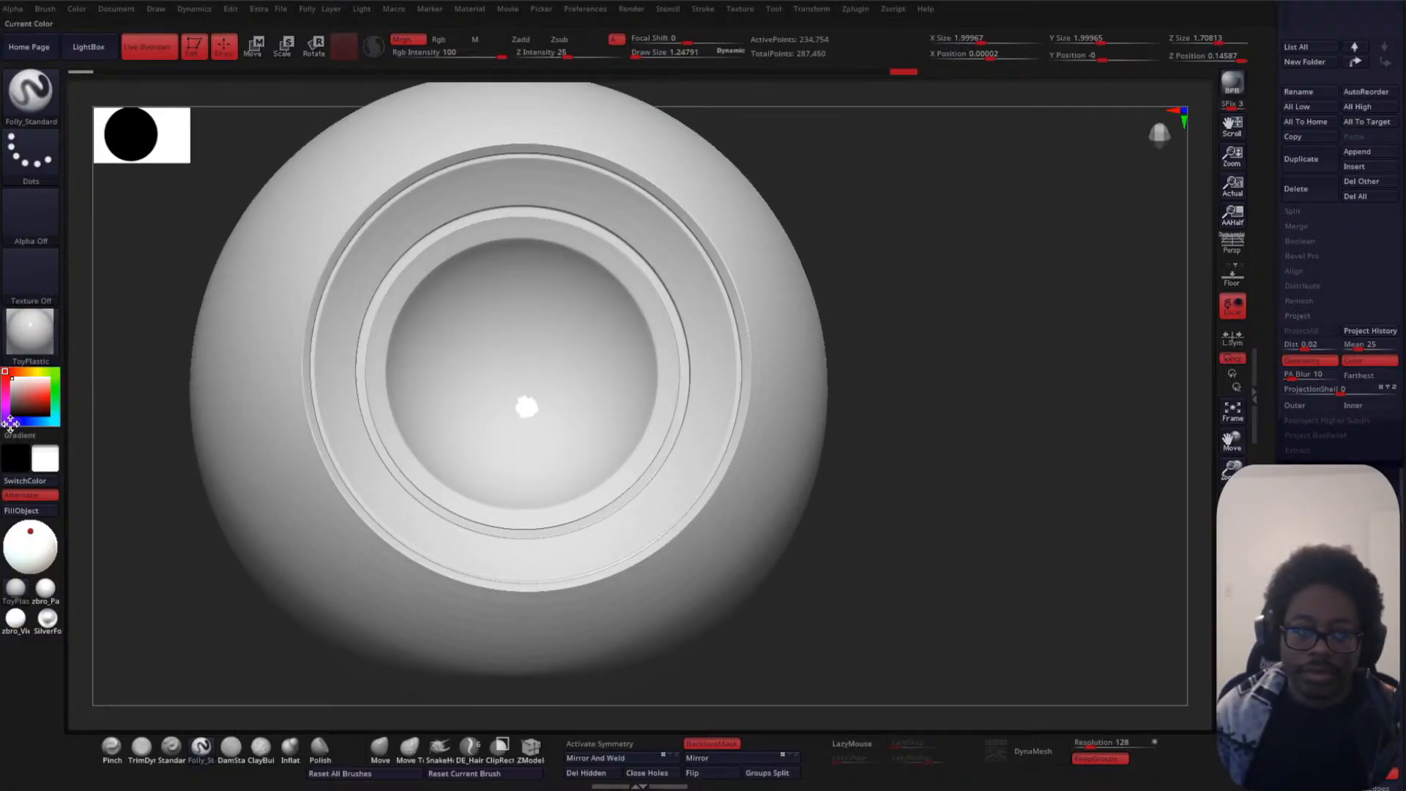
- Isolate the central bowl and the thin outer rings, fill them with black, and show the whole model again
drag(24, 414, 9, 411)
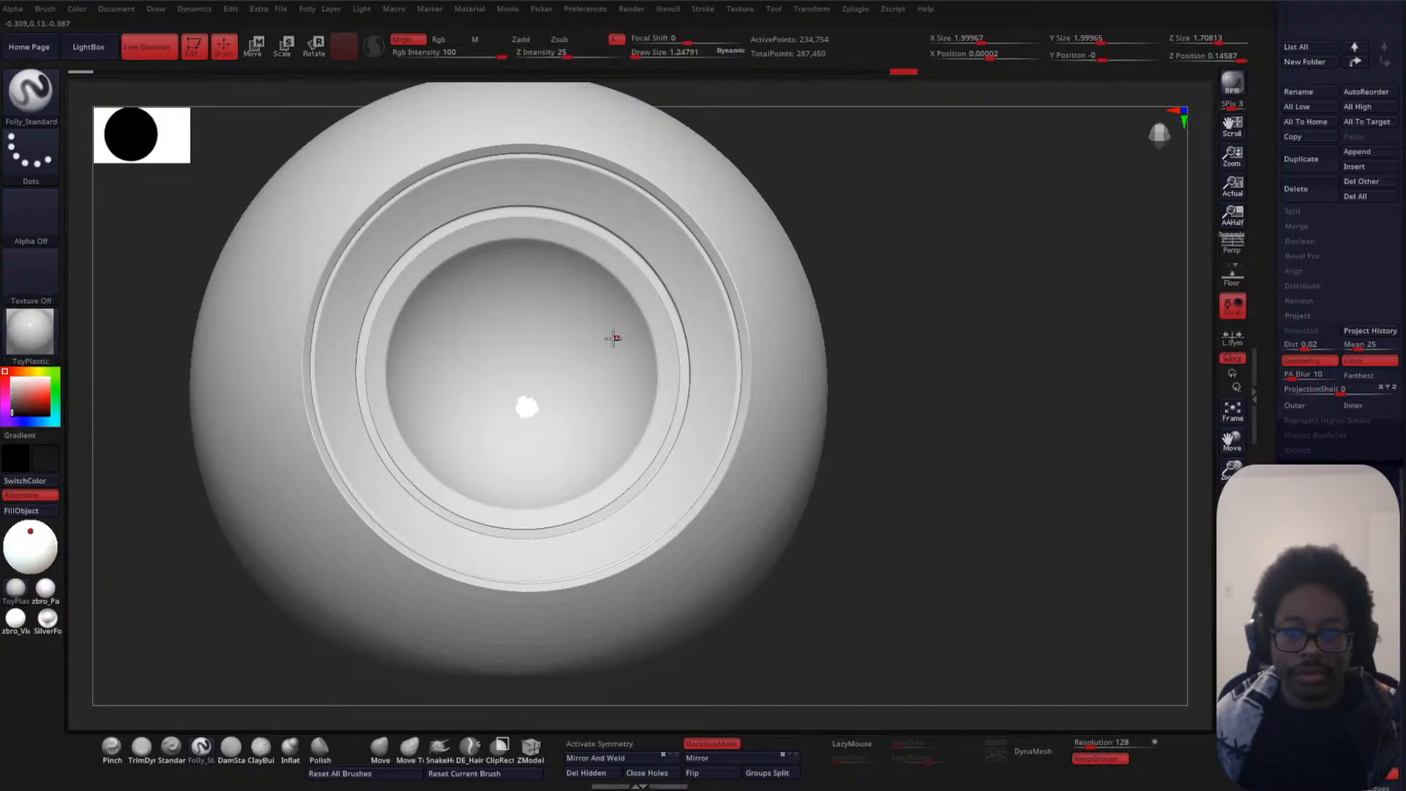
key(ctrl+shift)
ctrl+shift+click(650, 320)
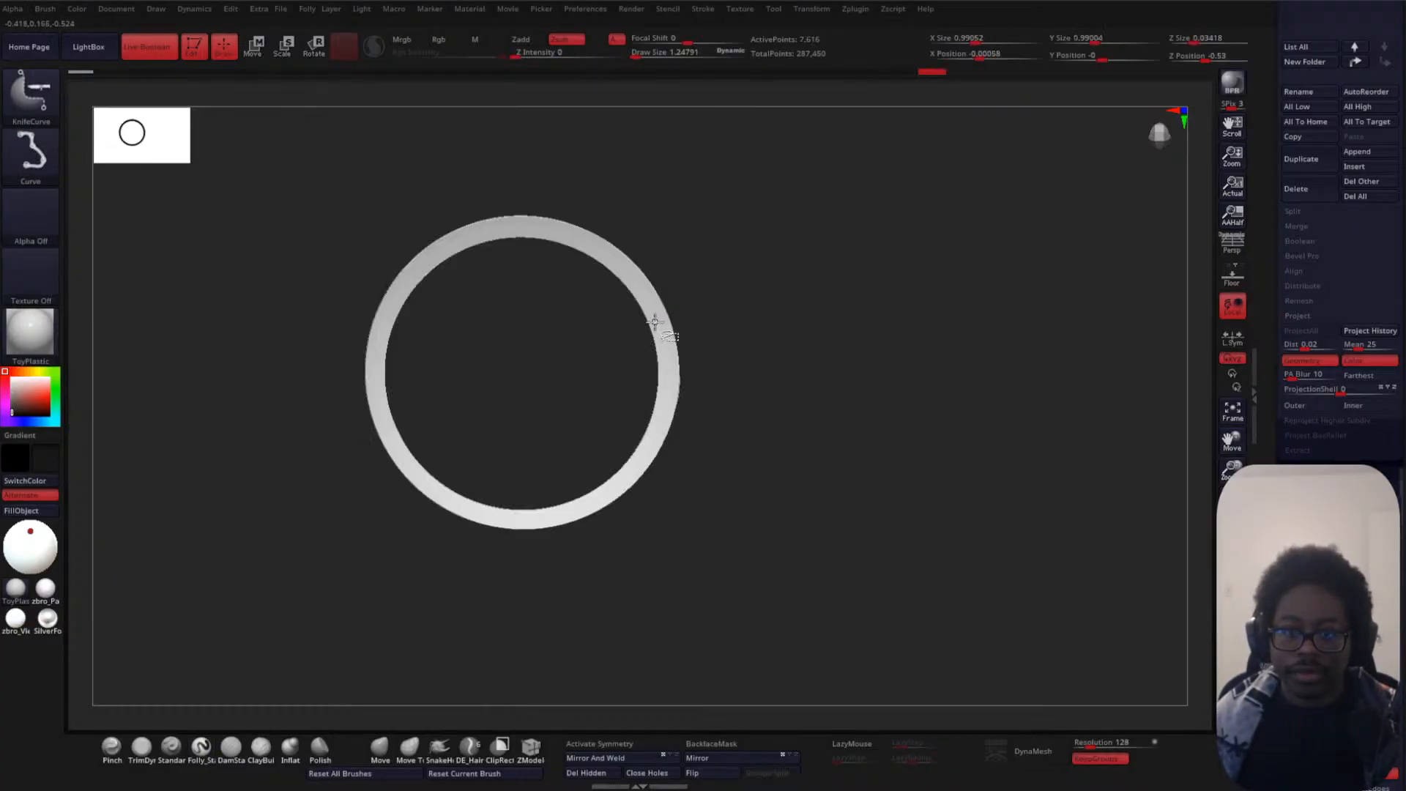
ctrl+shift+click(659, 315)
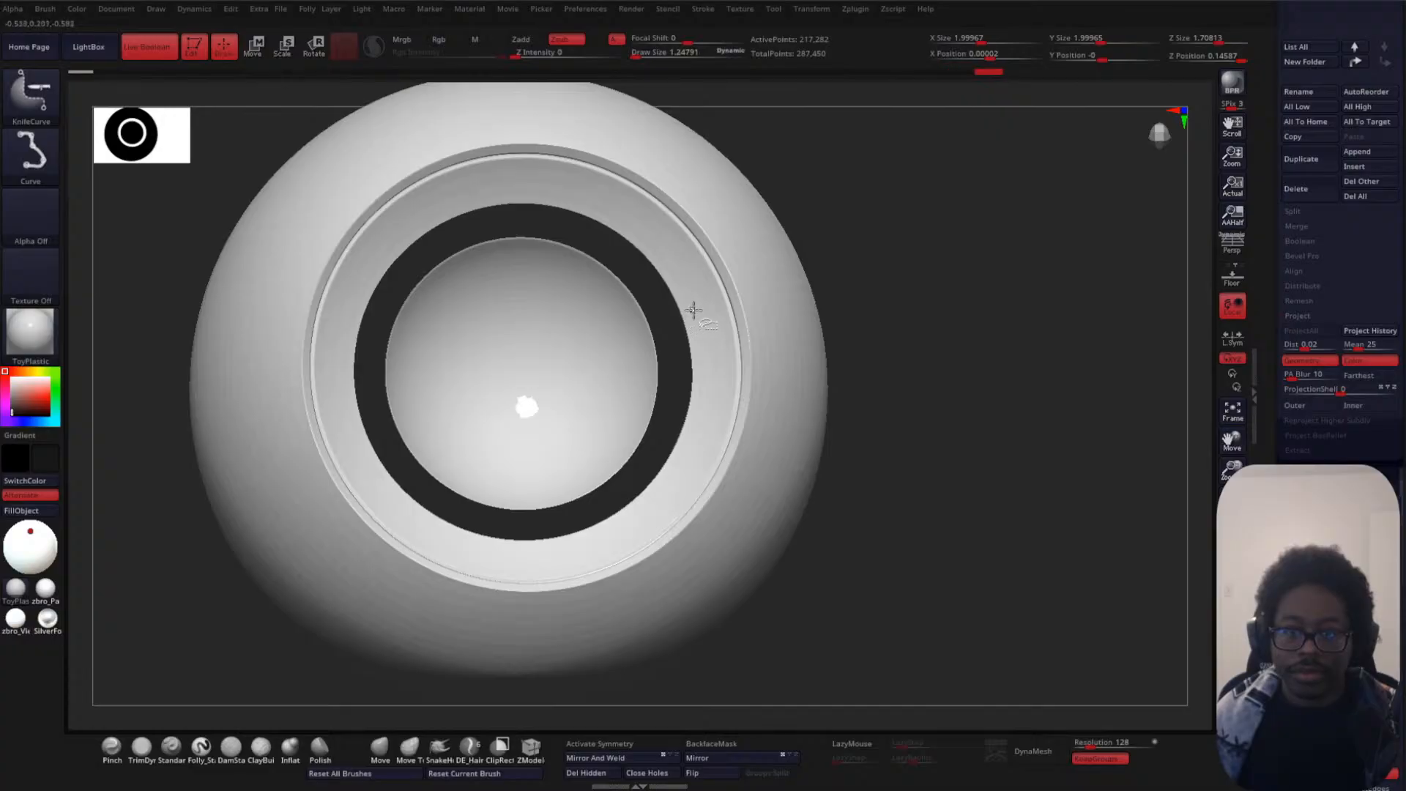
ctrl+shift+click(693, 310)
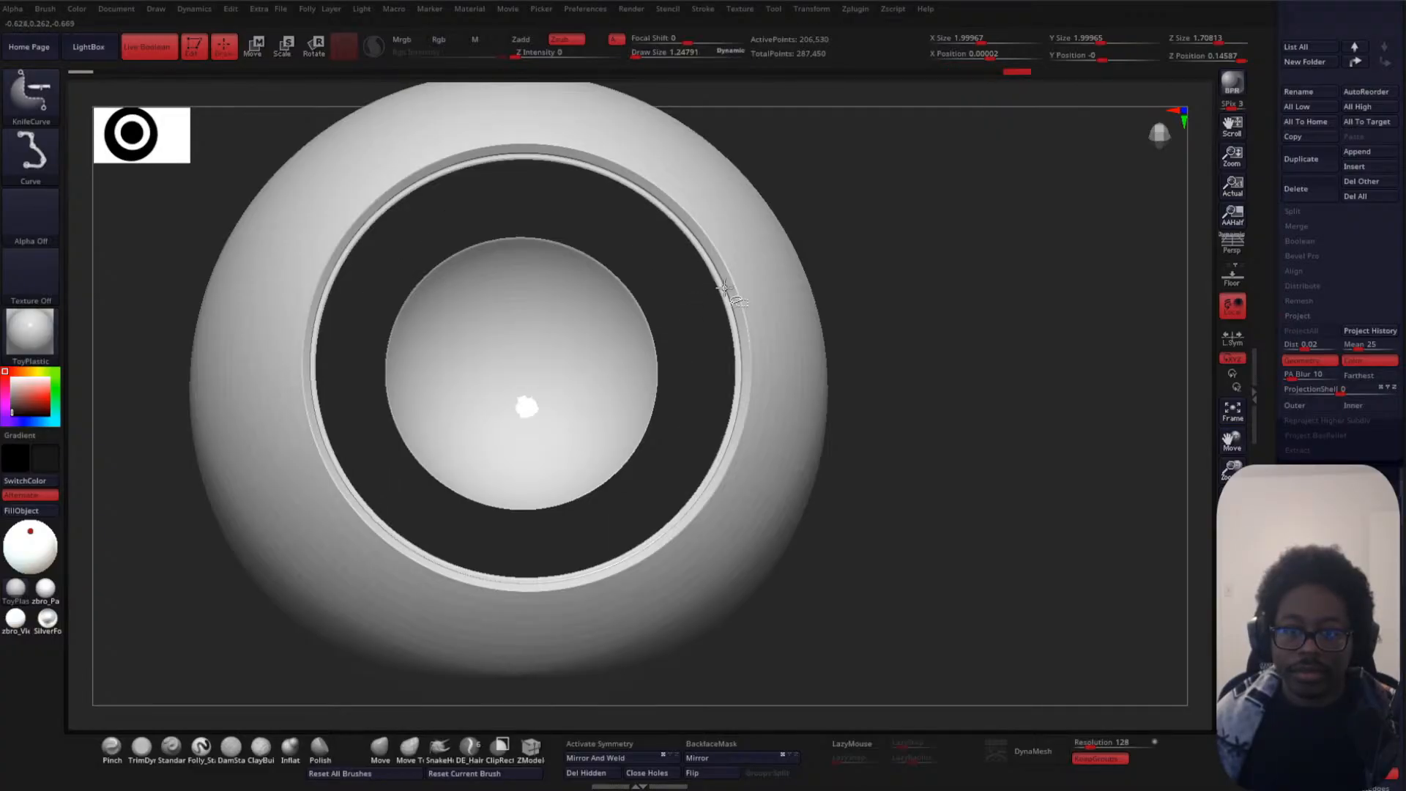
ctrl+shift+click(775, 304)
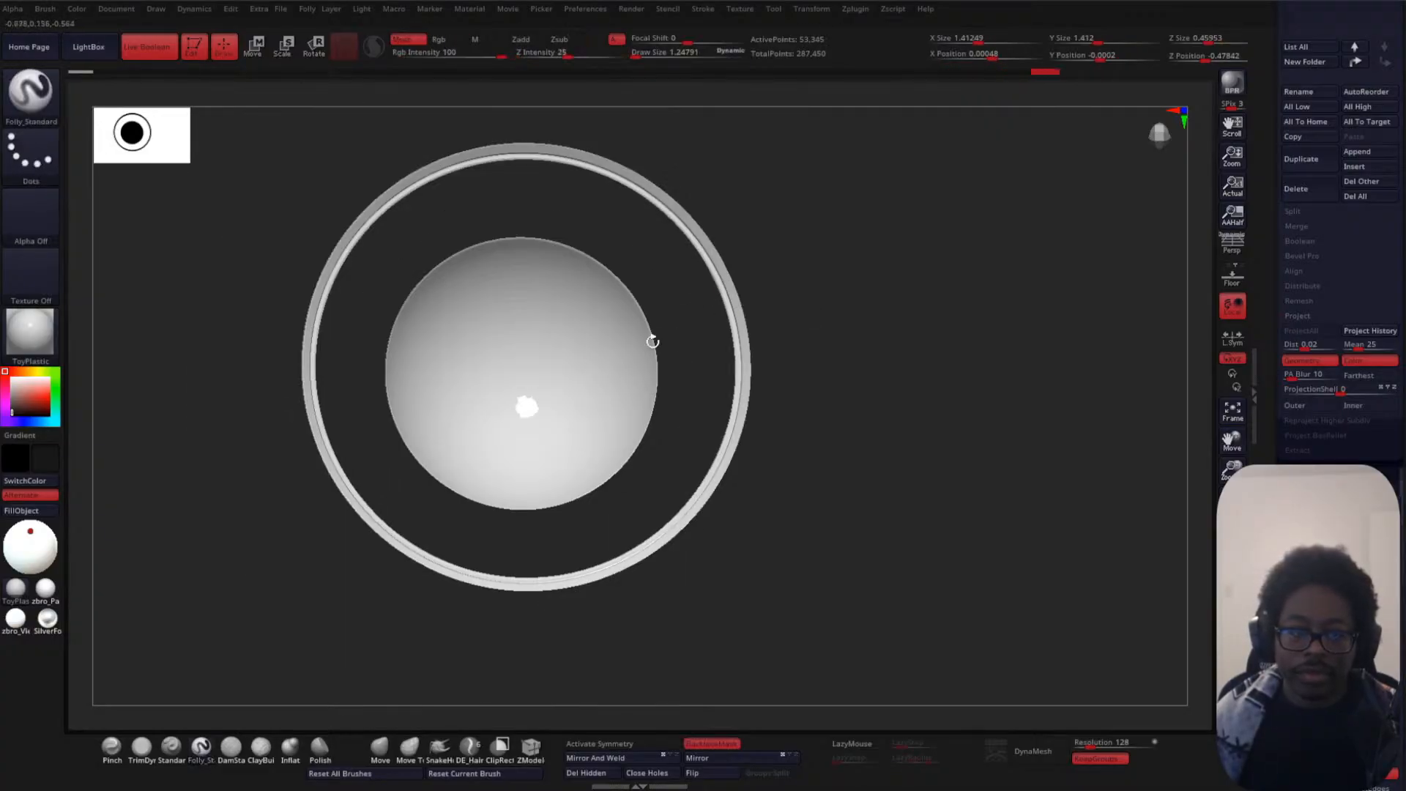
click(51, 510)
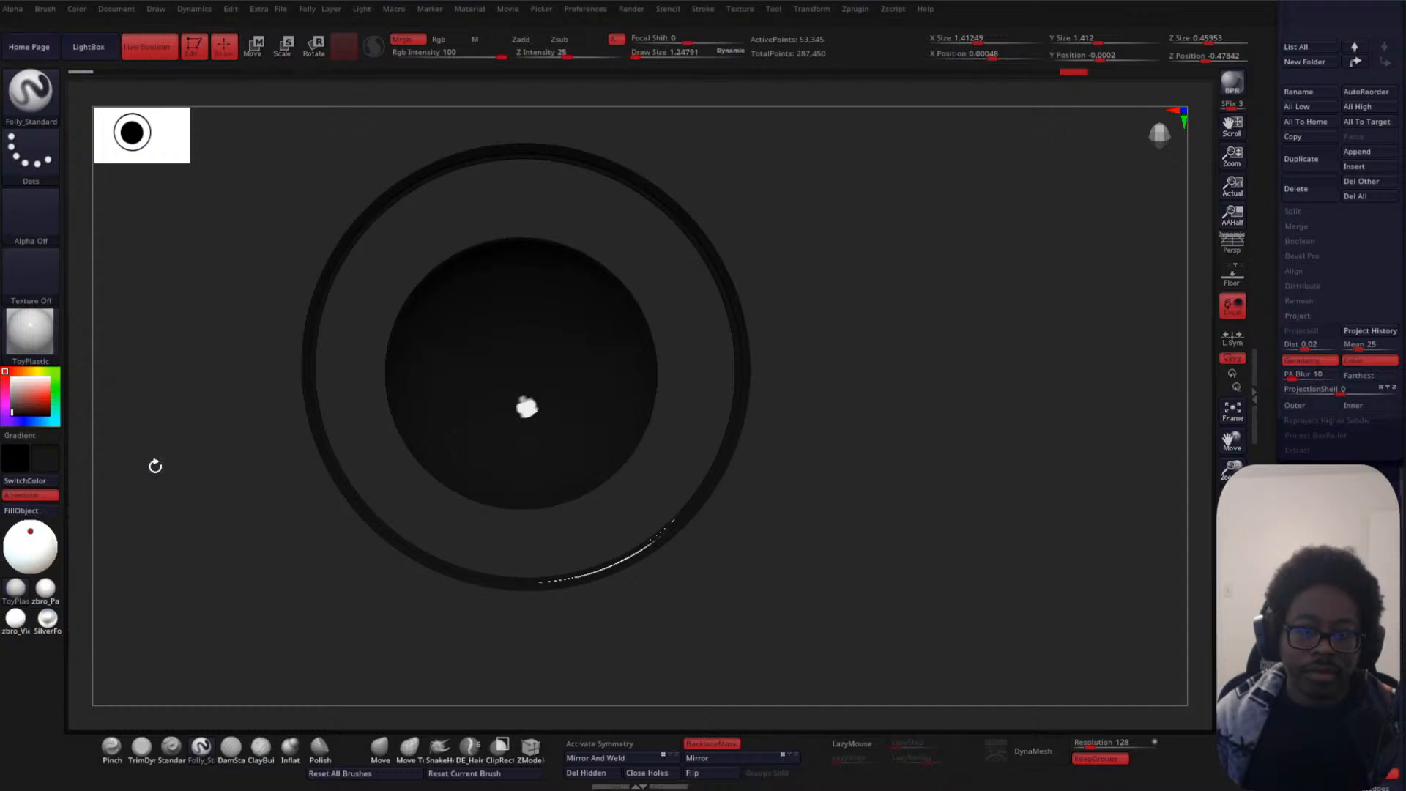
ctrl+shift+click(1011, 334)
- Show the whole model, then isolate the thin white ring that surrounds the recessed inner ring
mouse_move(980, 373)
alt+mouse_down()
mouse_move(938, 288)
mouse_move(975, 263)
mouse_move(1036, 260)
mouse_move(911, 249)
mouse_move(947, 283)
mouse_move(914, 233)
mouse_move(977, 239)
mouse_move(968, 285)
mouse_move(998, 251)
mouse_move(986, 262)
alt+mouse_up()
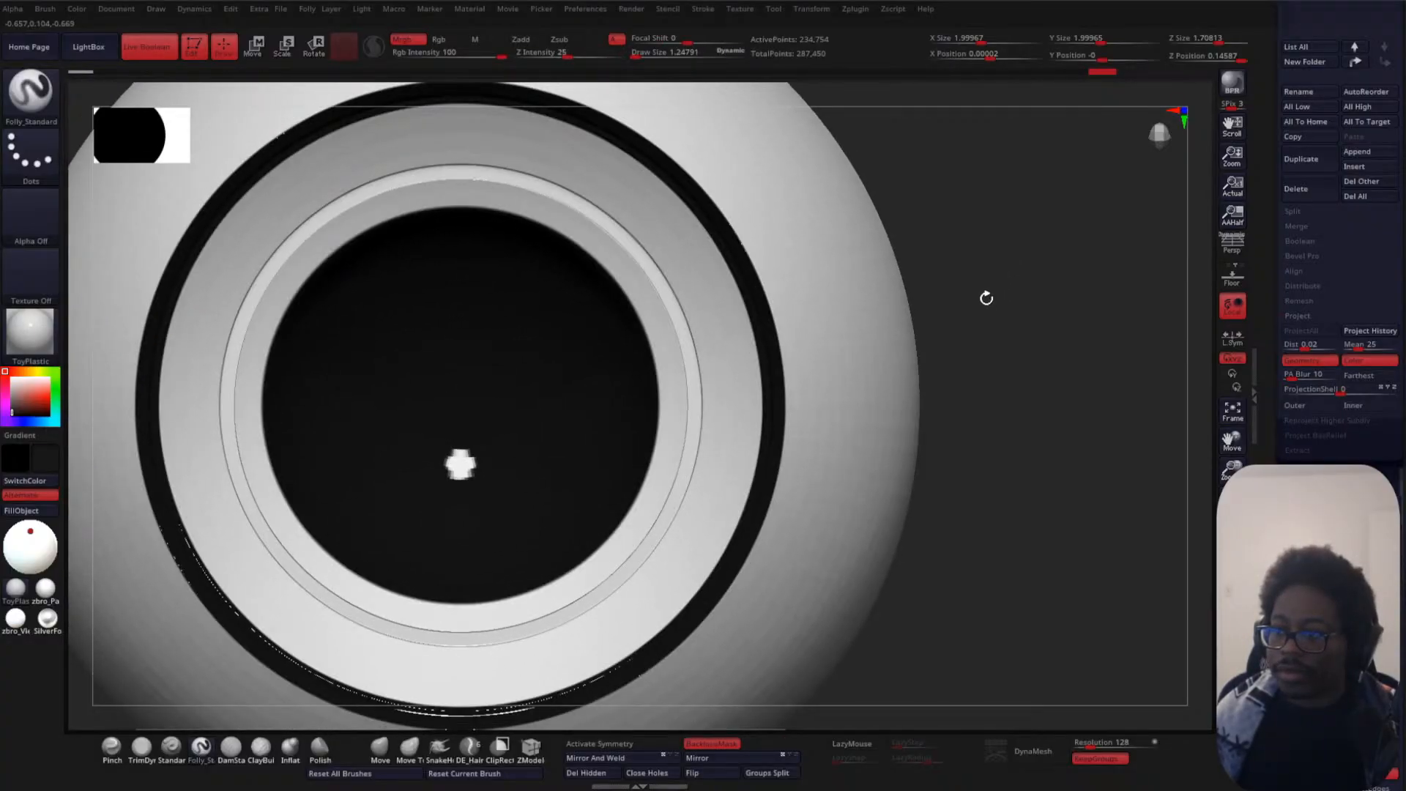
mouse_move(987, 298)
alt+mouse_down()
mouse_move(976, 283)
mouse_move(1001, 233)
mouse_move(957, 292)
alt+mouse_up()
key(ctrl+shift)
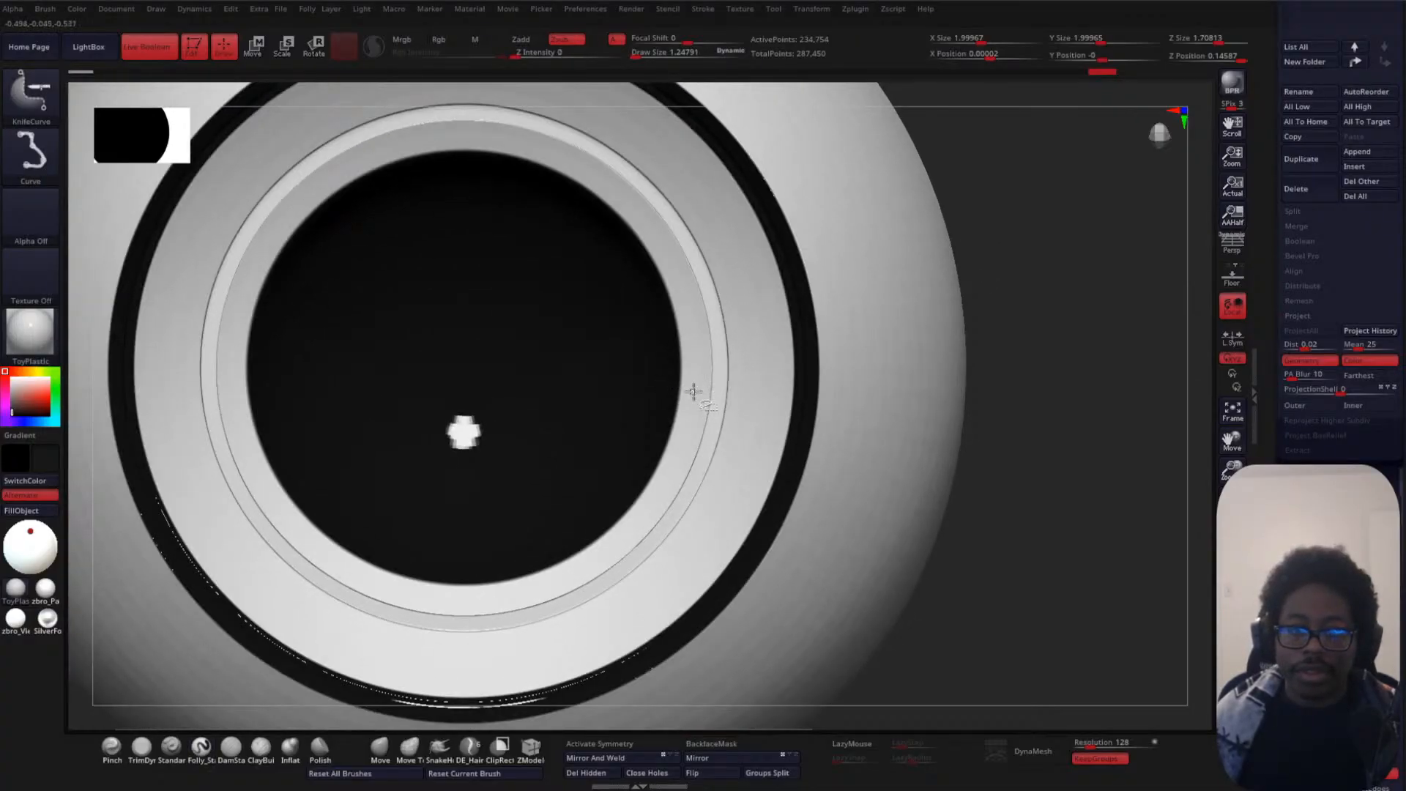
ctrl+shift+click(694, 392)
ctrl+shift+click(696, 392)
ctrl+shift+click(627, 376)
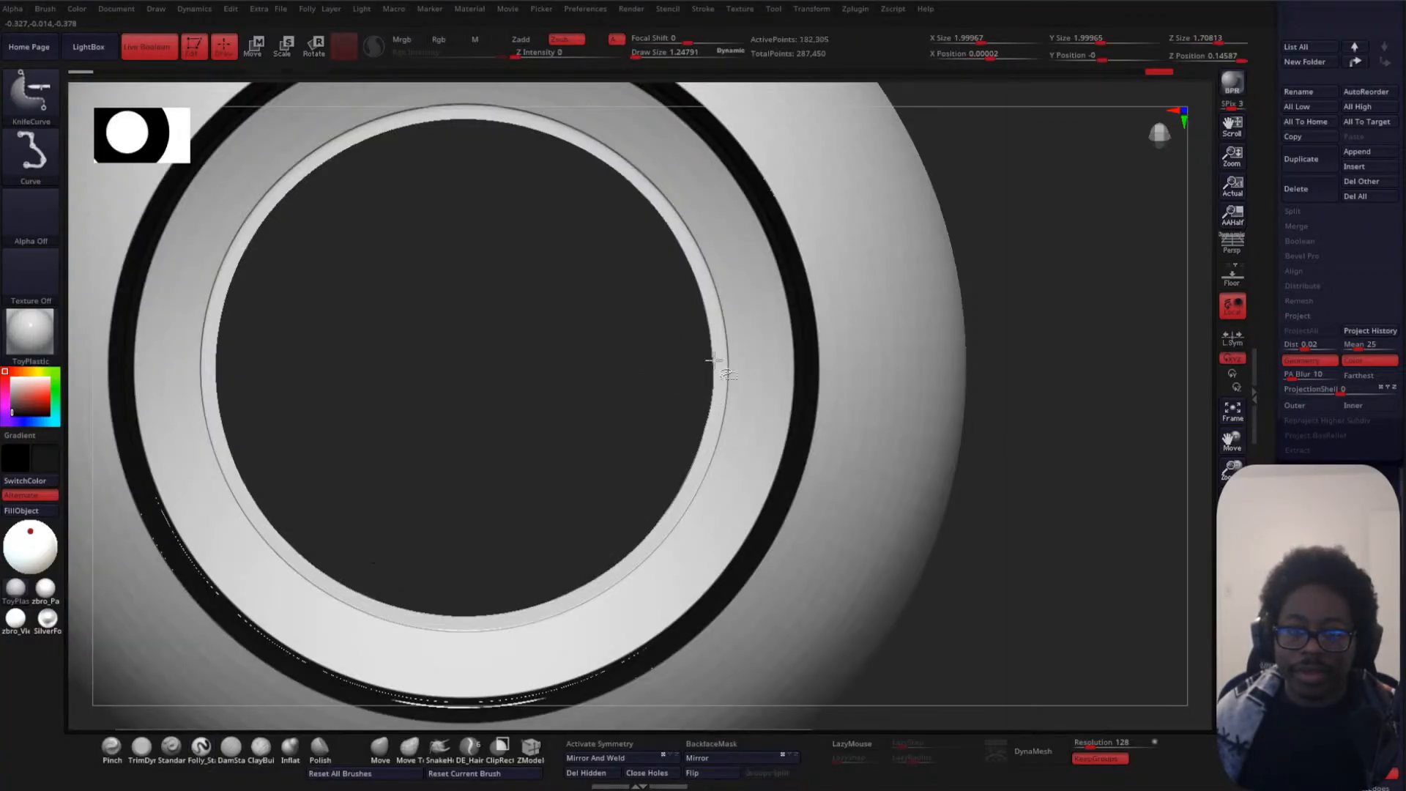
ctrl+shift+click(754, 364)
ctrl+shift+click(918, 359)
alt+drag(917, 360, 958, 283)
ctrl+shift+click(858, 394)
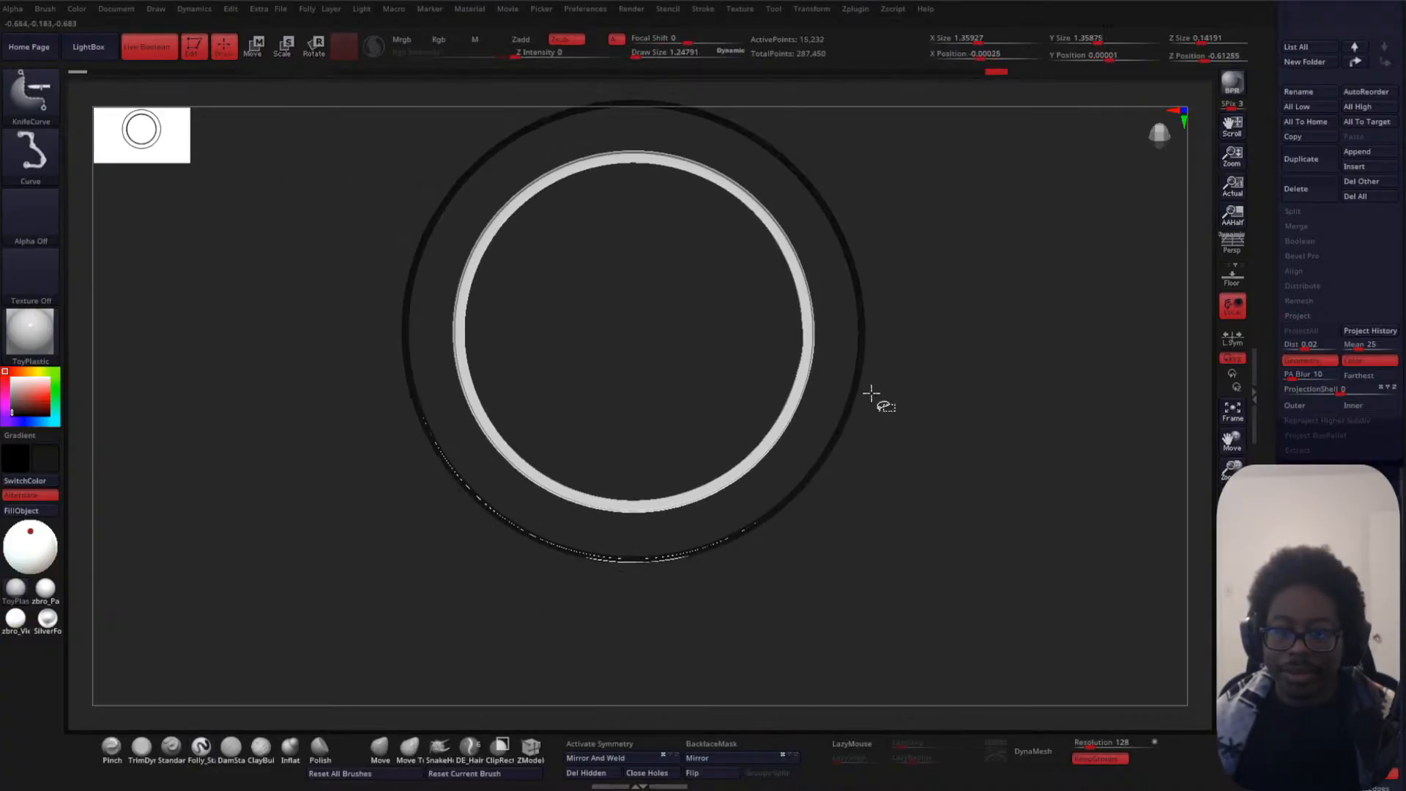
ctrl+shift+click(860, 370)
alt+drag(877, 364, 911, 377)
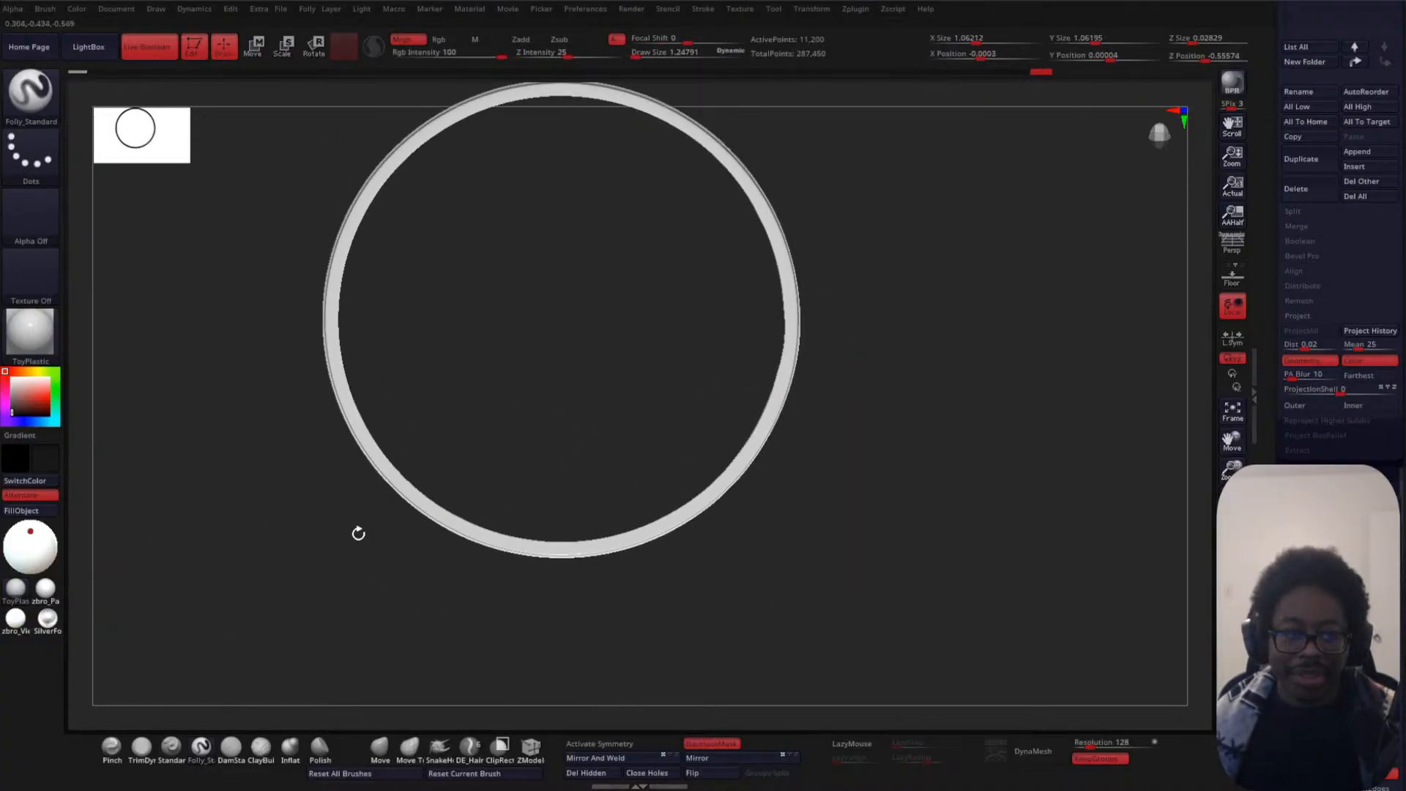
alt+drag(358, 534, 268, 460)
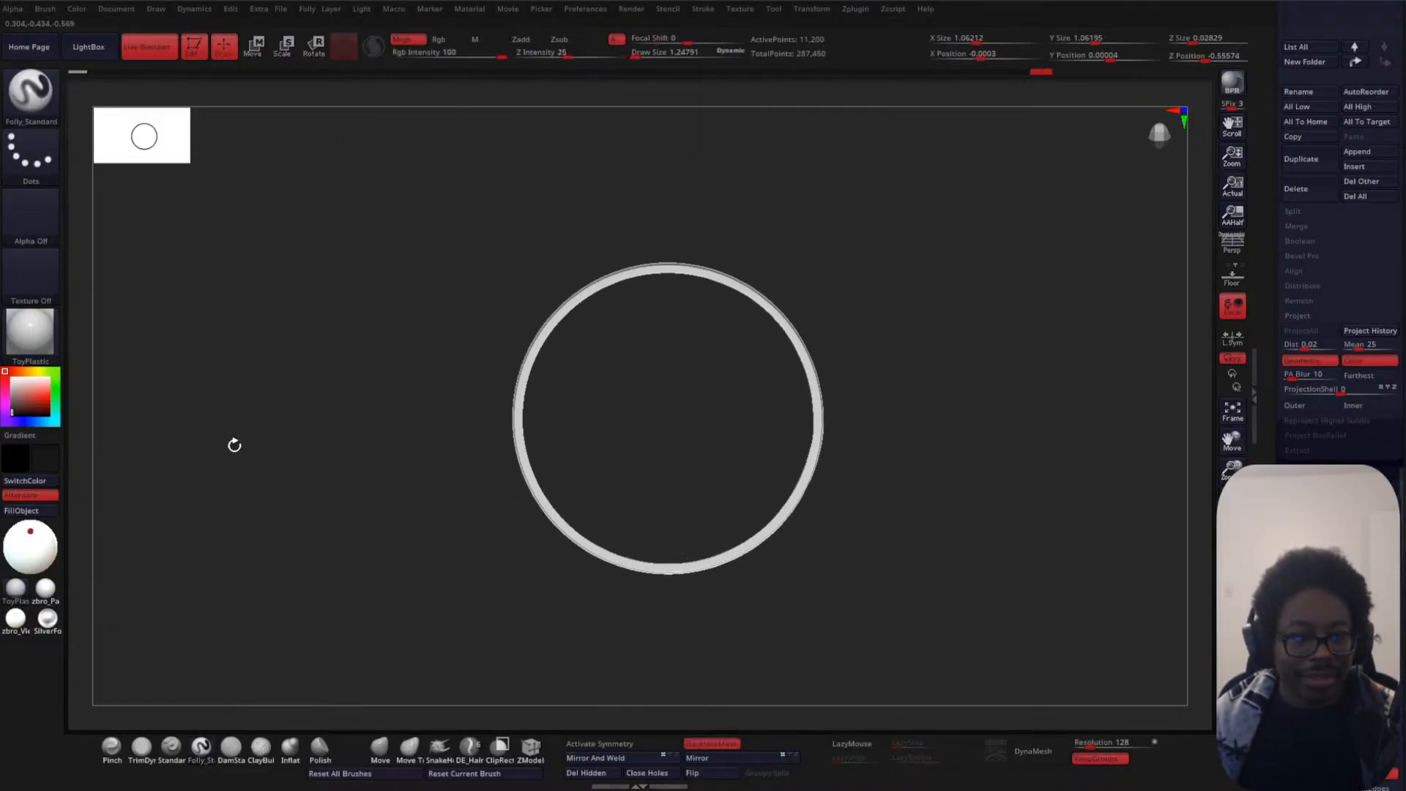
- Fill the isolated thin ring with light cyan and show the whole model again
click(28, 374)
click(54, 420)
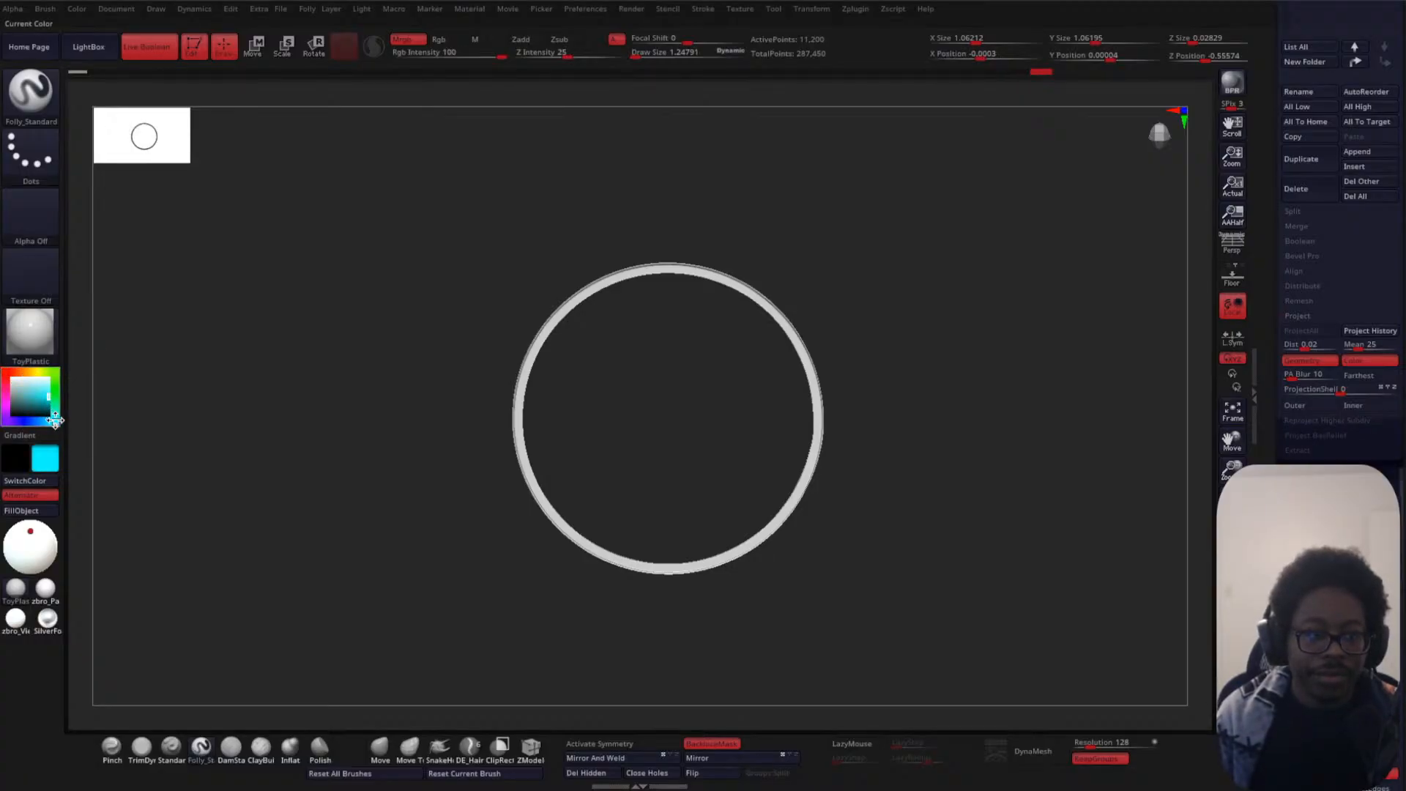
drag(44, 393, 45, 386)
click(22, 511)
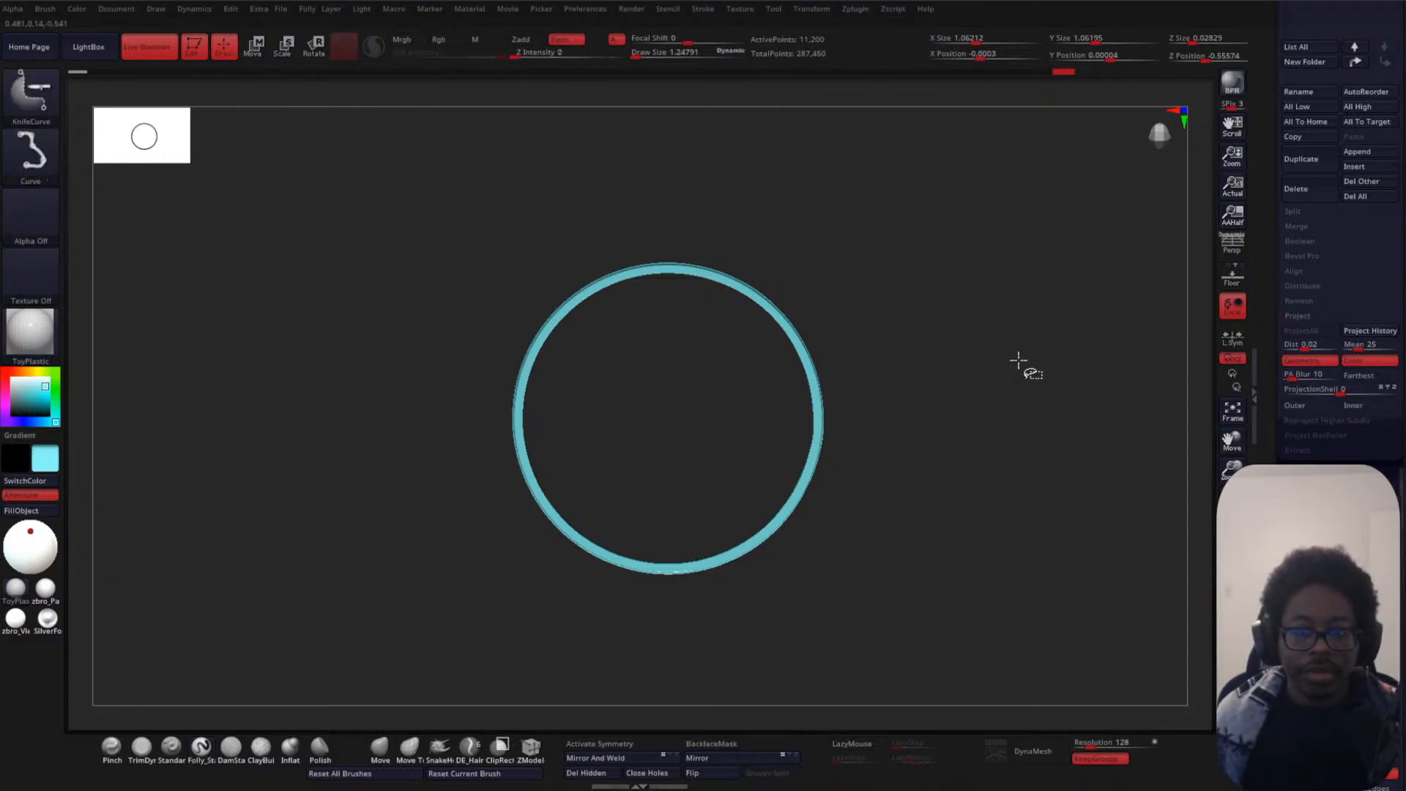
ctrl+shift+click(1022, 386)
- Isolate the inner ring around the black bowl, fill it with dark blue, and show the whole model again
alt+drag(1024, 388, 966, 311)
ctrl+shift+click(666, 368)
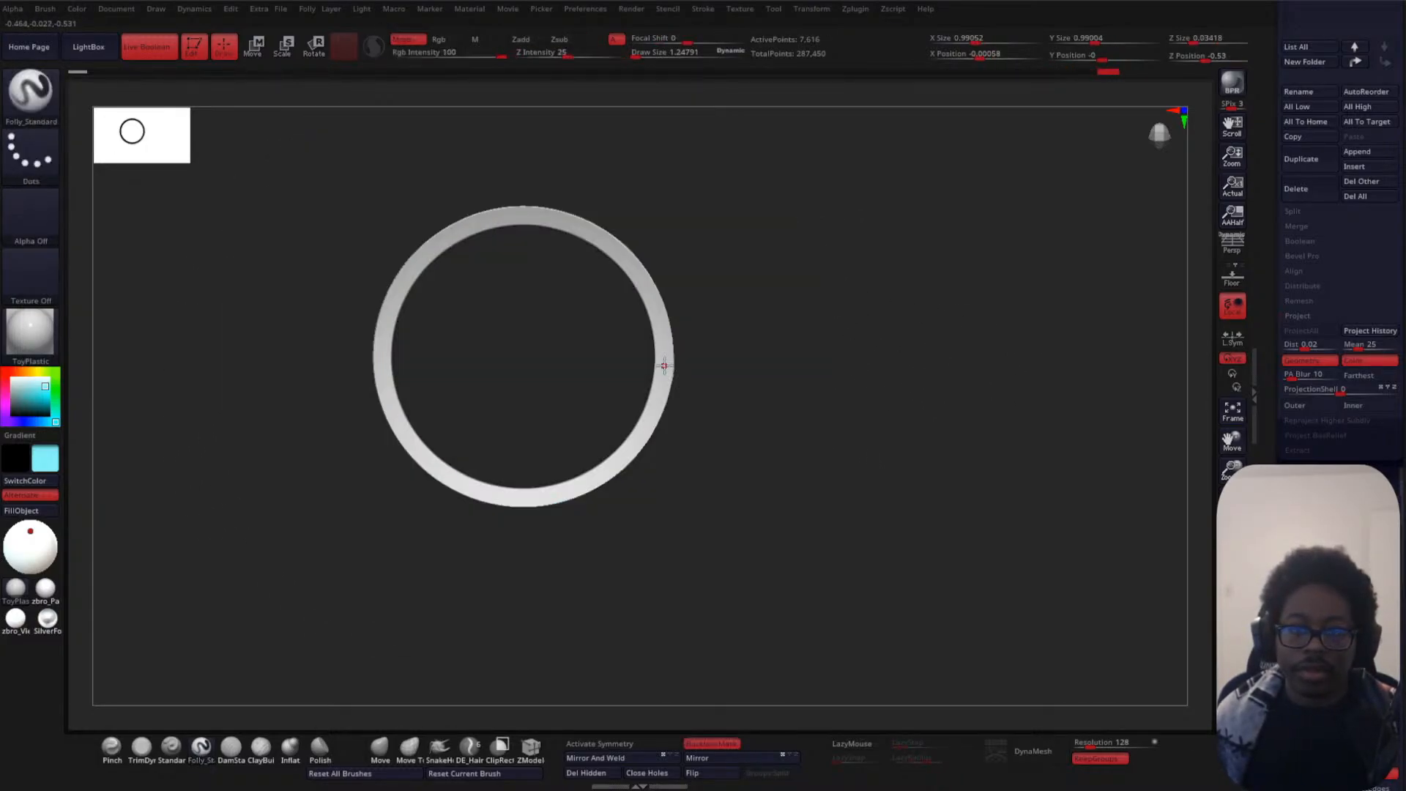
mouse_move(34, 402)
mouse_down()
mouse_move(20, 422)
mouse_move(46, 410)
mouse_up()
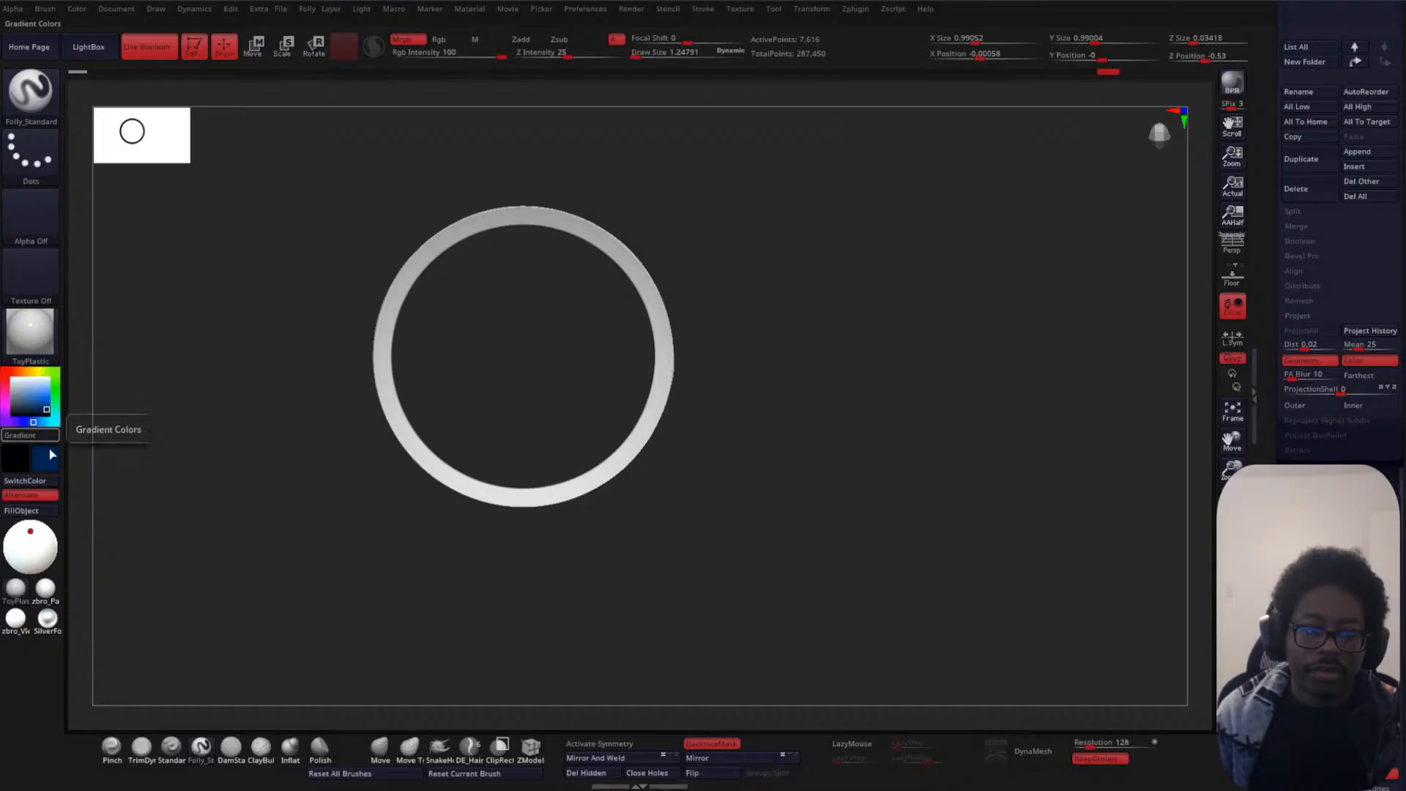
click(22, 510)
ctrl+shift+drag(875, 348, 872, 334)
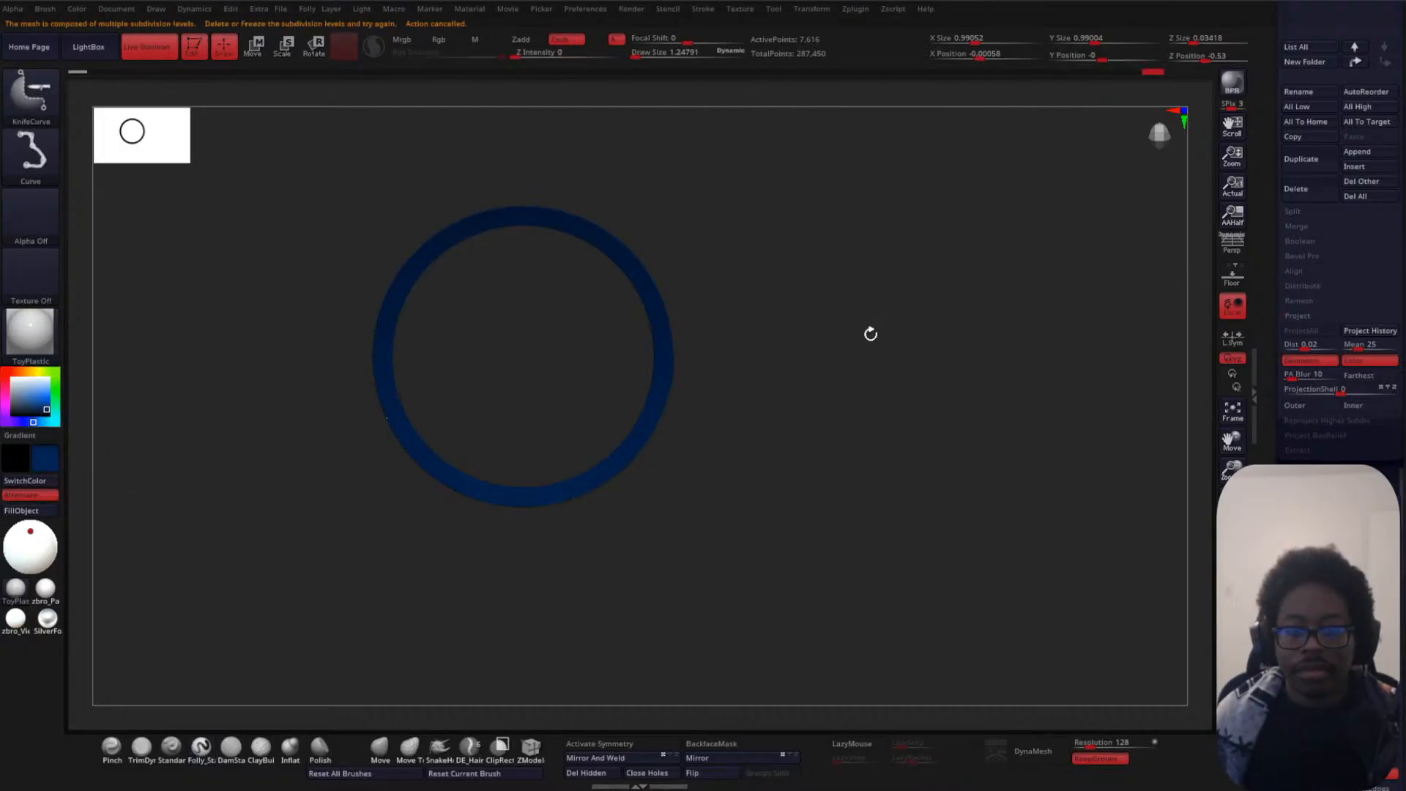
ctrl+shift+click(870, 338)
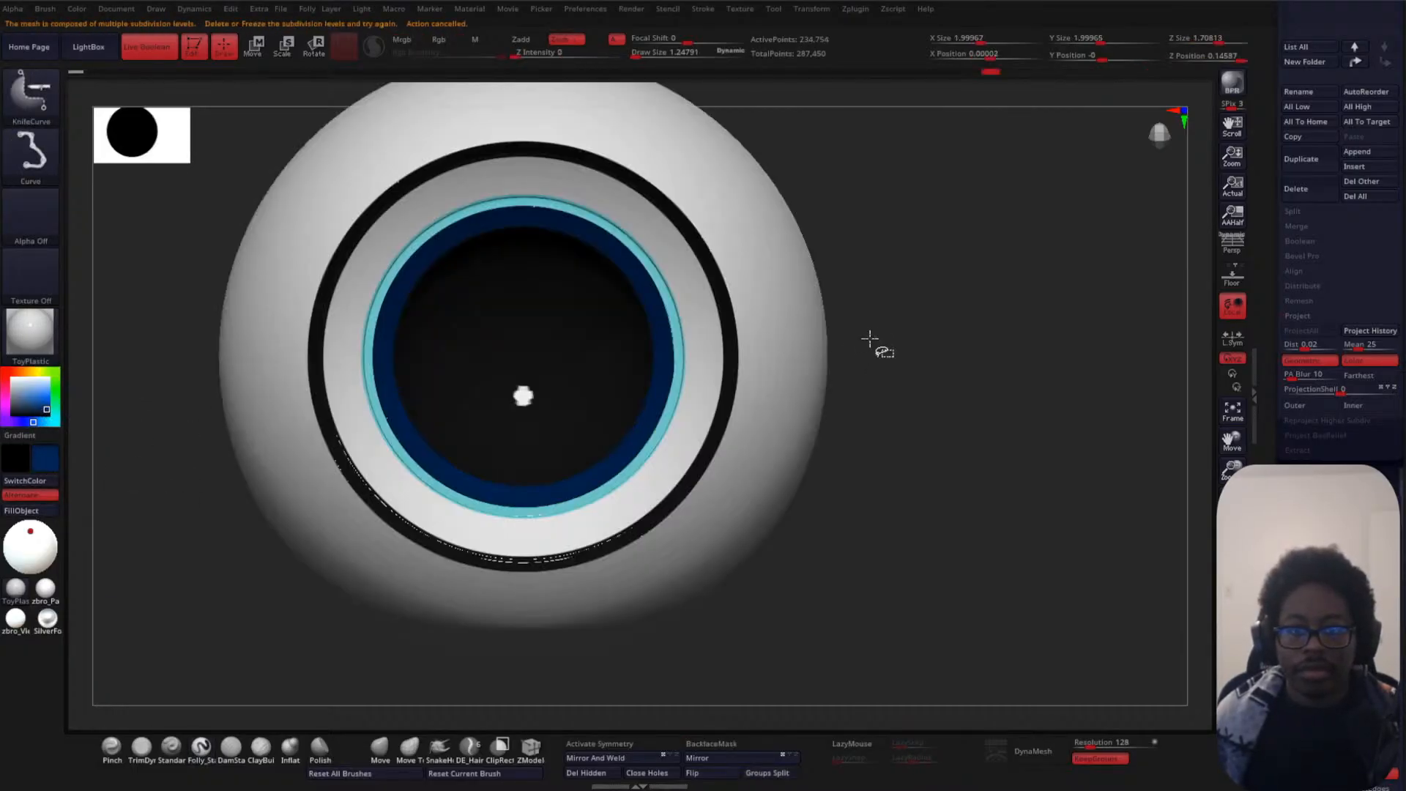
- Isolate the wide white ring outside the cyan ring, fill it with the same dark blue, and show the whole model again
ctrl+shift+click(706, 407)
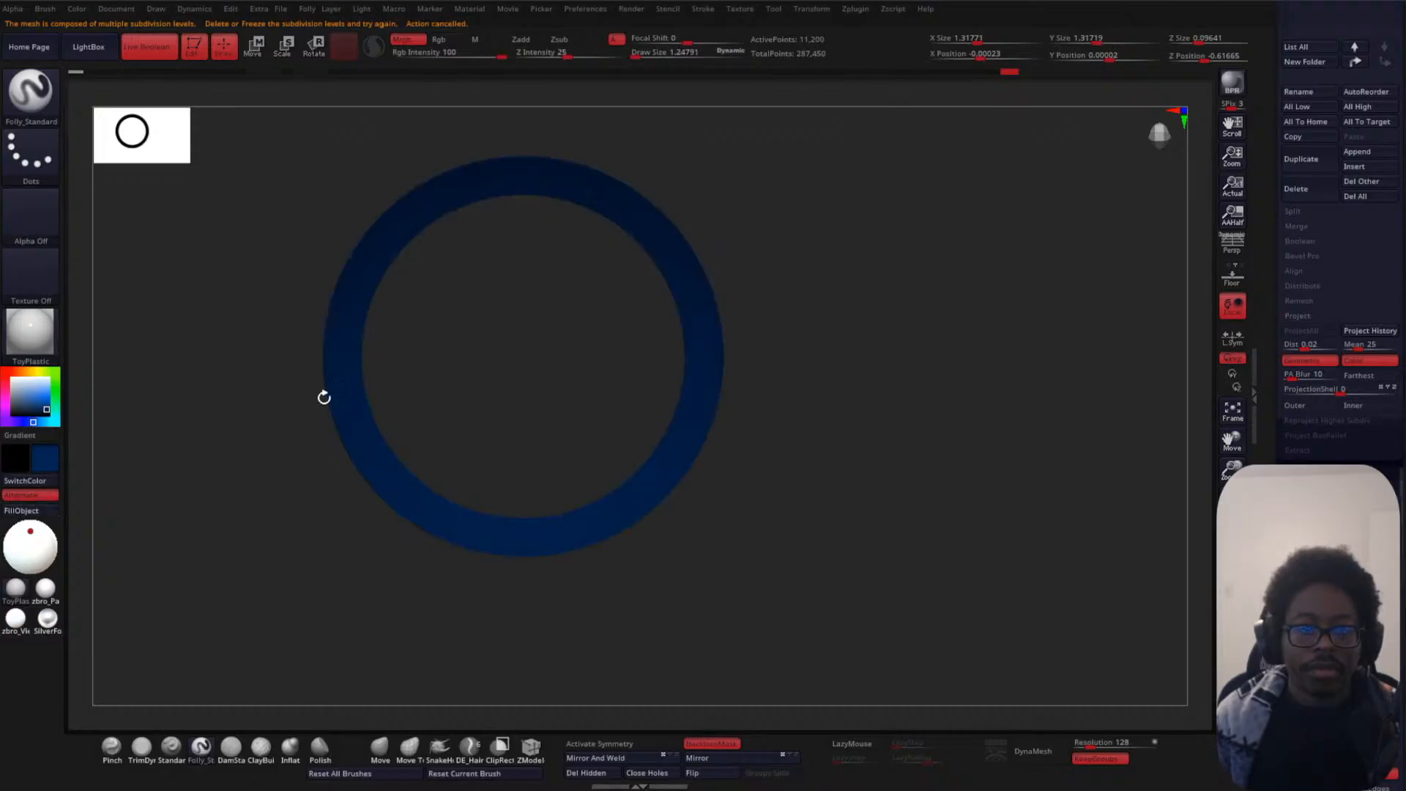
ctrl+shift+click(889, 367)
alt+drag(942, 378, 879, 342)
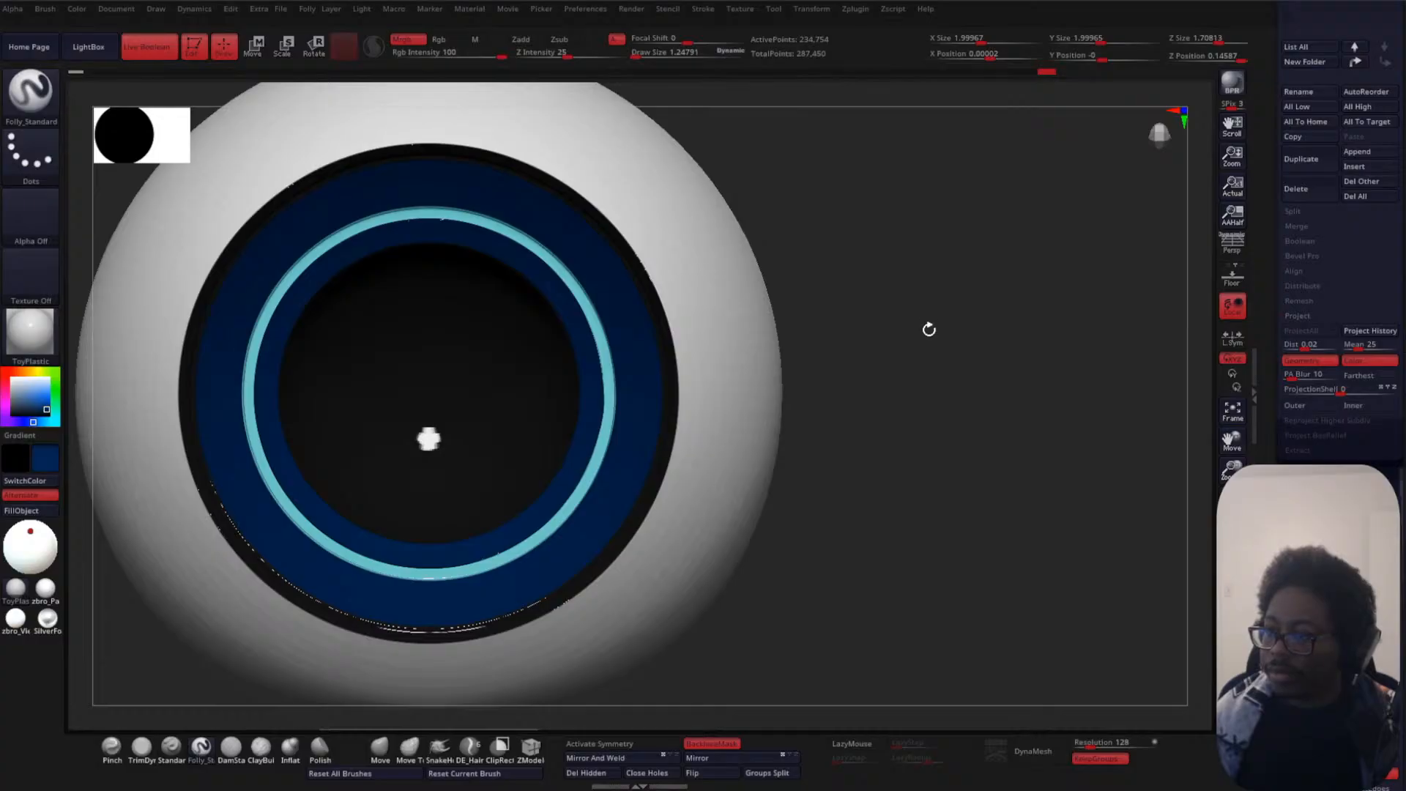
- Examine the coloured eyeball and its blue and cyan rings from several angles and distances
mouse_move(929, 330)
mouse_down()
mouse_move(930, 293)
mouse_move(1005, 253)
mouse_move(986, 261)
mouse_move(954, 361)
mouse_move(942, 316)
mouse_move(932, 425)
mouse_move(954, 305)
mouse_move(866, 260)
mouse_move(909, 264)
mouse_move(881, 311)
mouse_move(885, 276)
mouse_move(898, 335)
mouse_move(869, 313)
mouse_up()
alt+drag(892, 363, 900, 265)
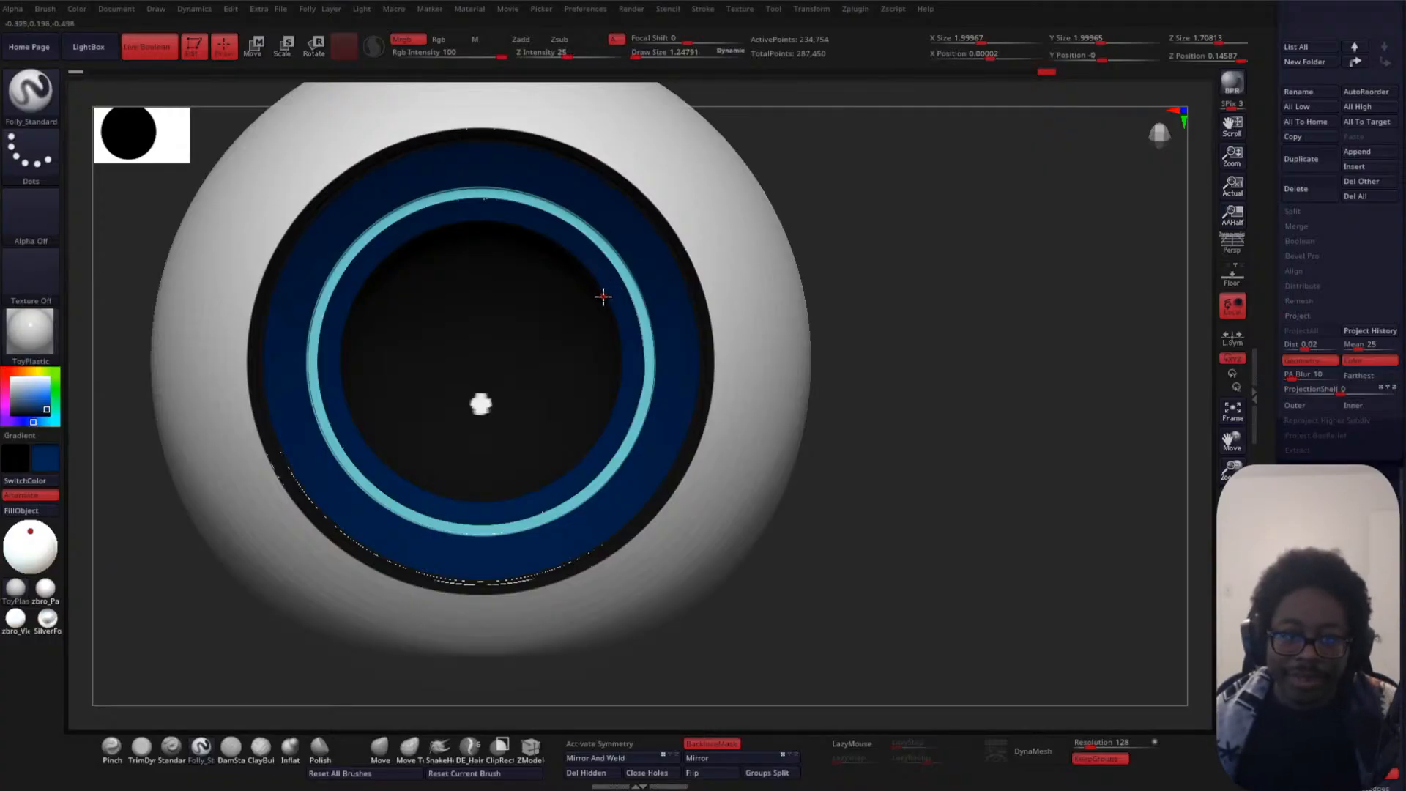
drag(866, 334, 933, 307)
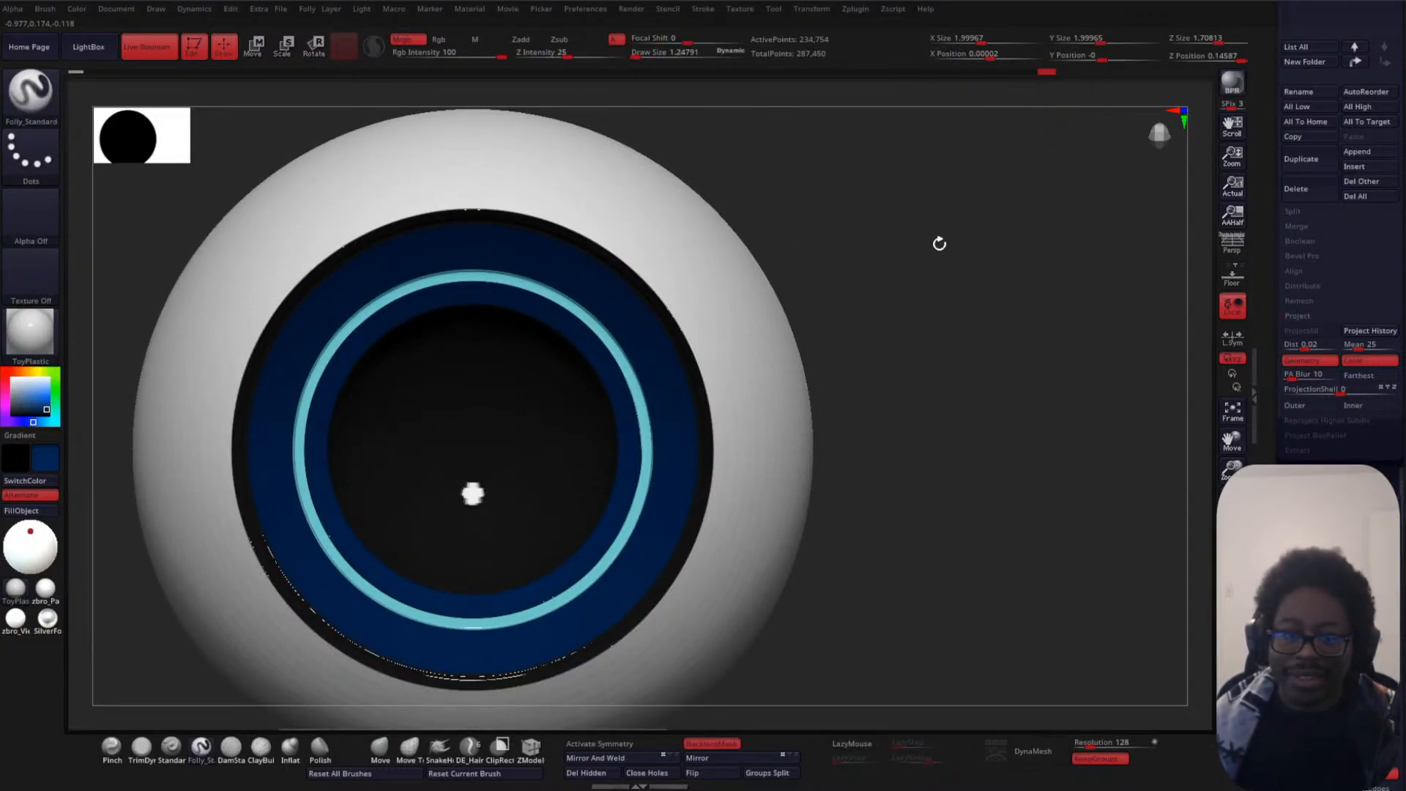
mouse_move(945, 242)
alt+mouse_down()
mouse_move(948, 311)
mouse_move(945, 264)
mouse_move(933, 323)
mouse_move(930, 182)
mouse_move(926, 267)
mouse_move(979, 271)
mouse_move(928, 257)
alt+mouse_up()
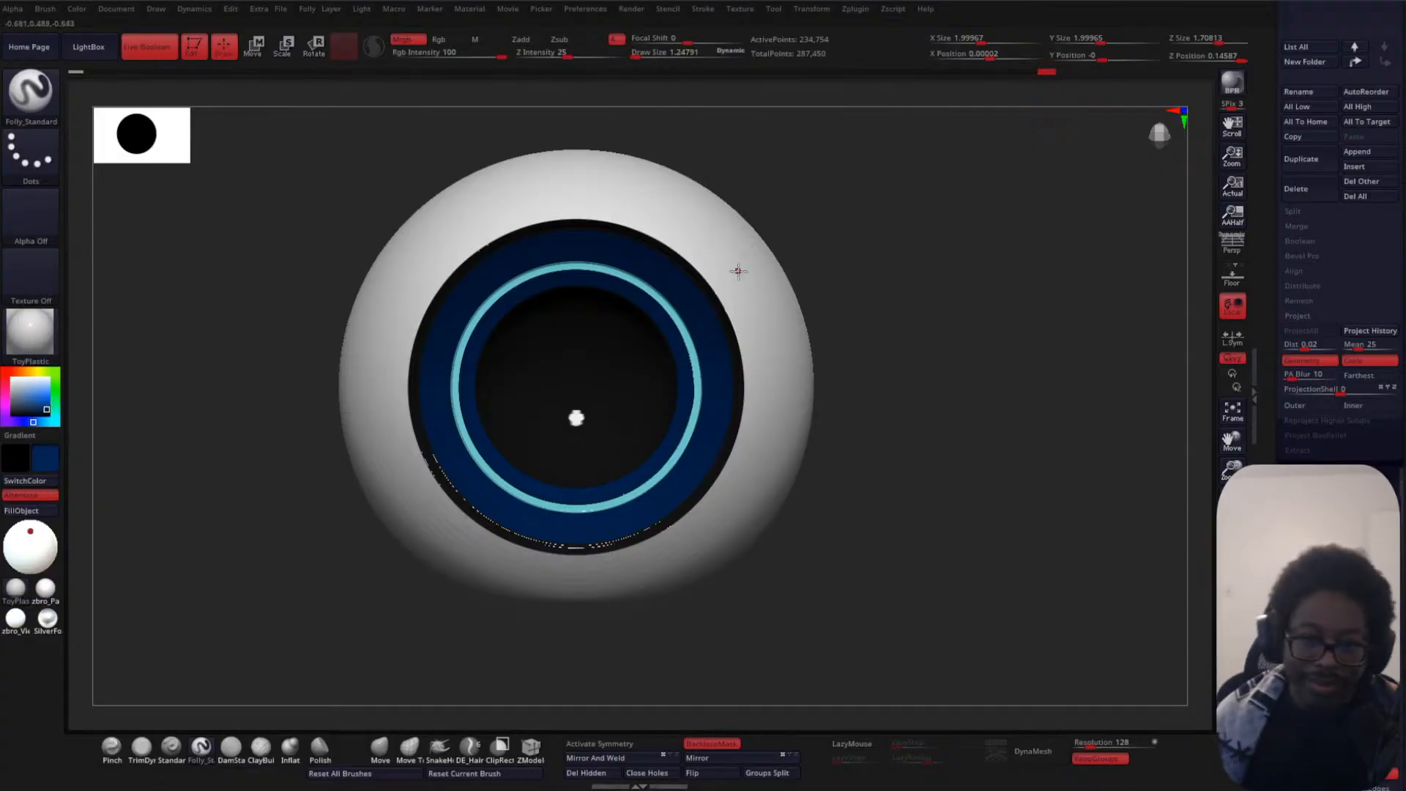
alt+drag(940, 290, 769, 336)
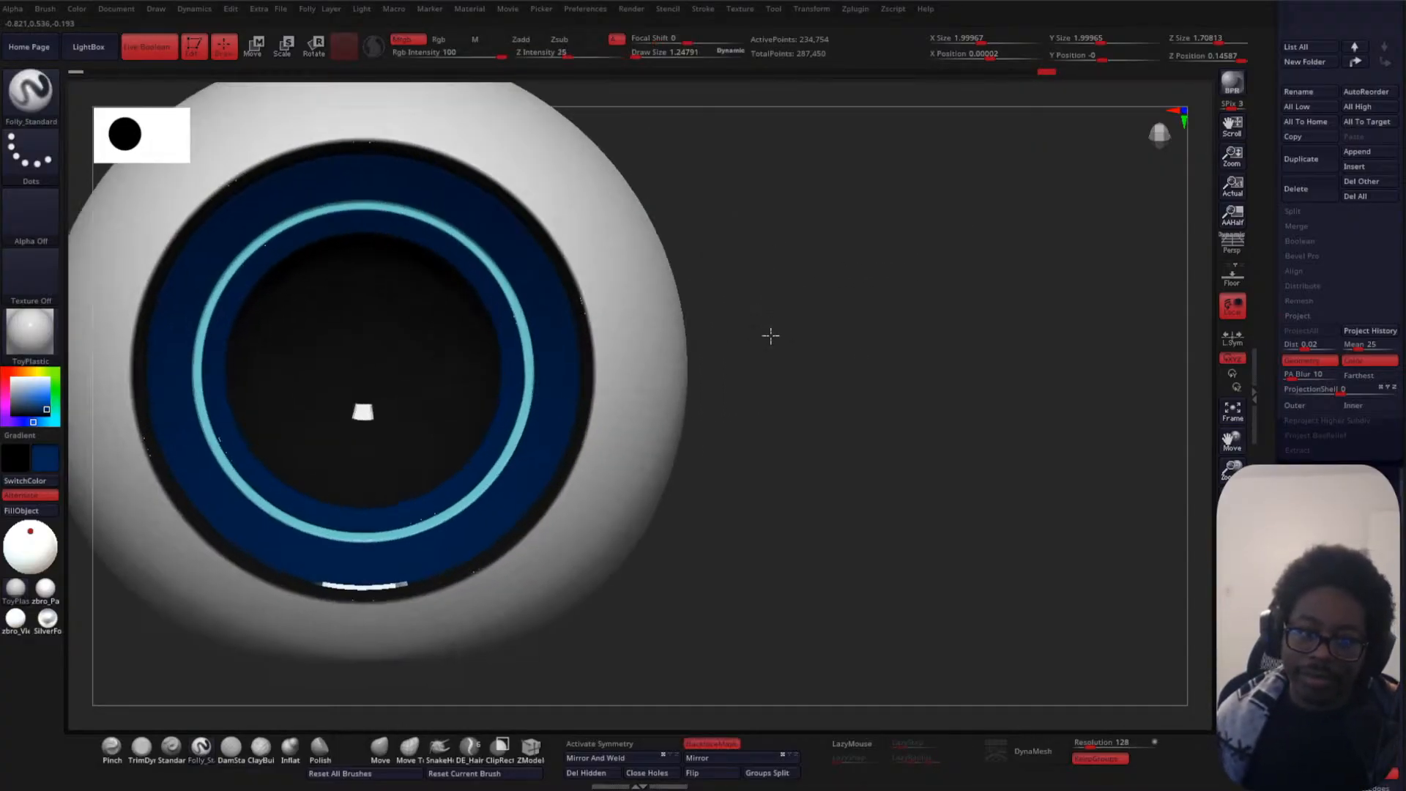
mouse_move(820, 283)
mouse_down()
mouse_move(835, 399)
mouse_move(814, 263)
mouse_move(961, 283)
mouse_move(945, 314)
mouse_move(776, 292)
mouse_move(729, 399)
mouse_move(804, 314)
mouse_move(914, 308)
mouse_move(882, 308)
mouse_move(894, 414)
mouse_move(845, 229)
mouse_move(816, 300)
mouse_move(841, 259)
mouse_move(860, 286)
mouse_move(903, 301)
mouse_move(857, 327)
mouse_move(861, 309)
mouse_move(866, 378)
mouse_up()
mouse_move(854, 320)
mouse_down()
mouse_move(857, 400)
mouse_move(844, 309)
mouse_move(875, 266)
mouse_move(992, 273)
mouse_up()
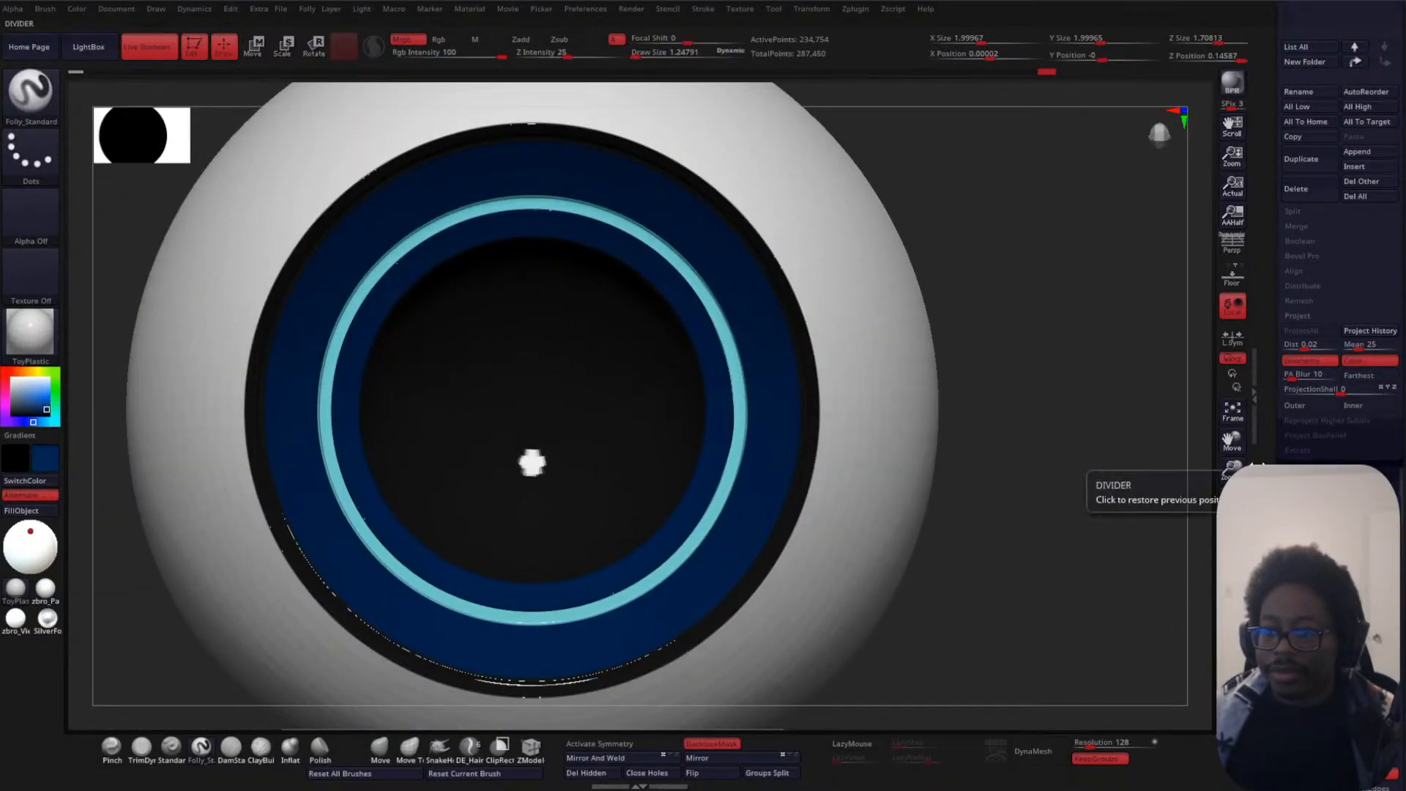
- Make the other head and body subtools visible and view the eyeball together with the full head
drag(1272, 383, 1274, 670)
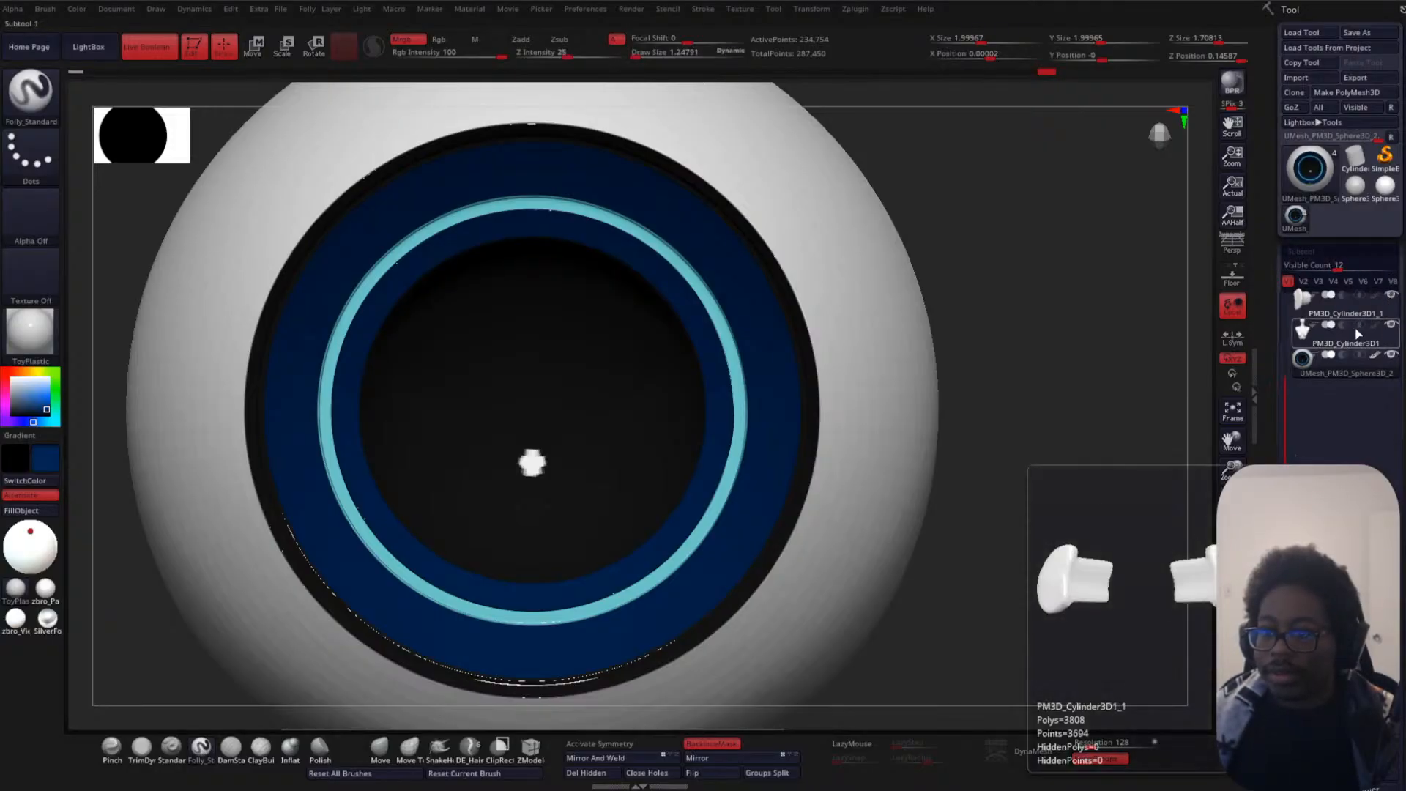
drag(1284, 405, 1293, 317)
click(1391, 294)
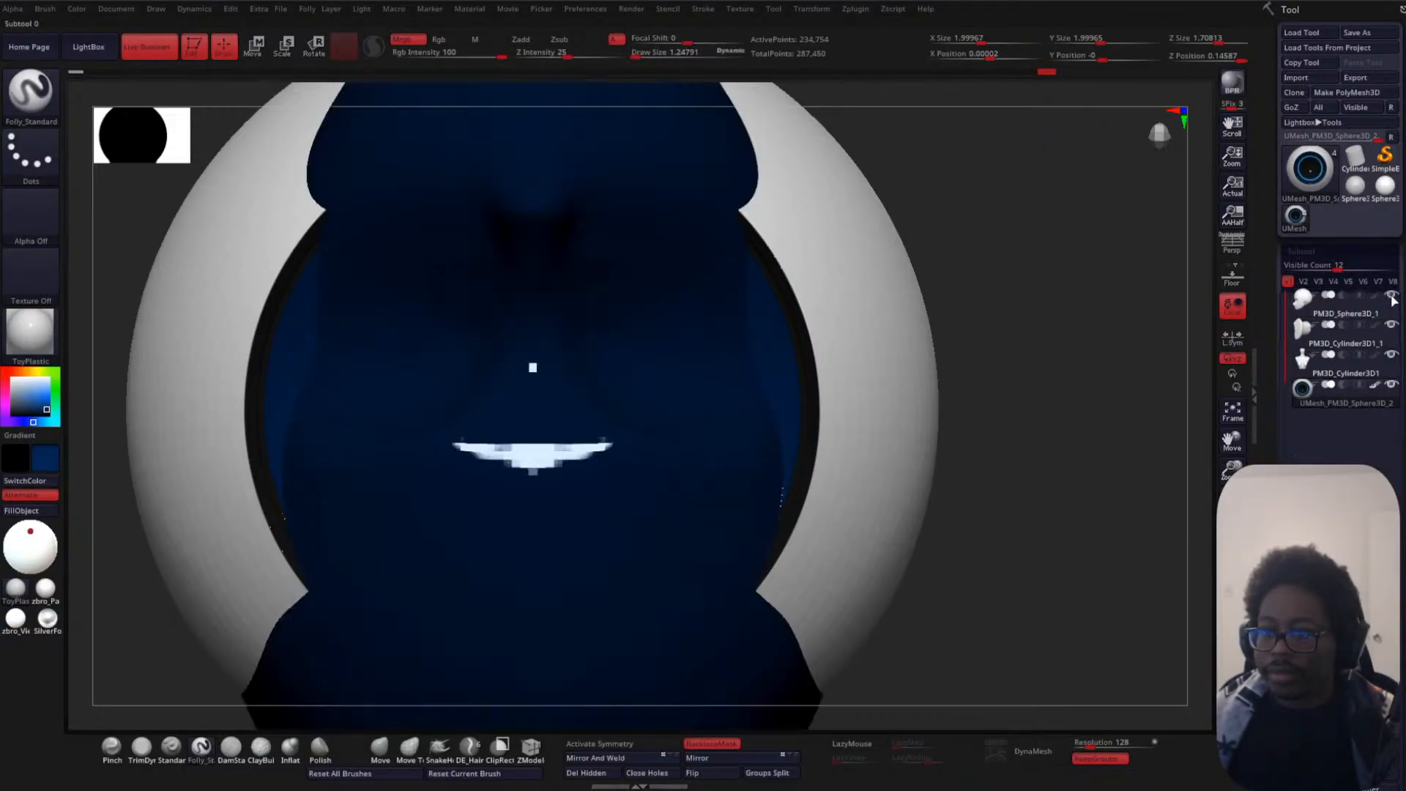
key(f)
drag(1026, 432, 958, 383)
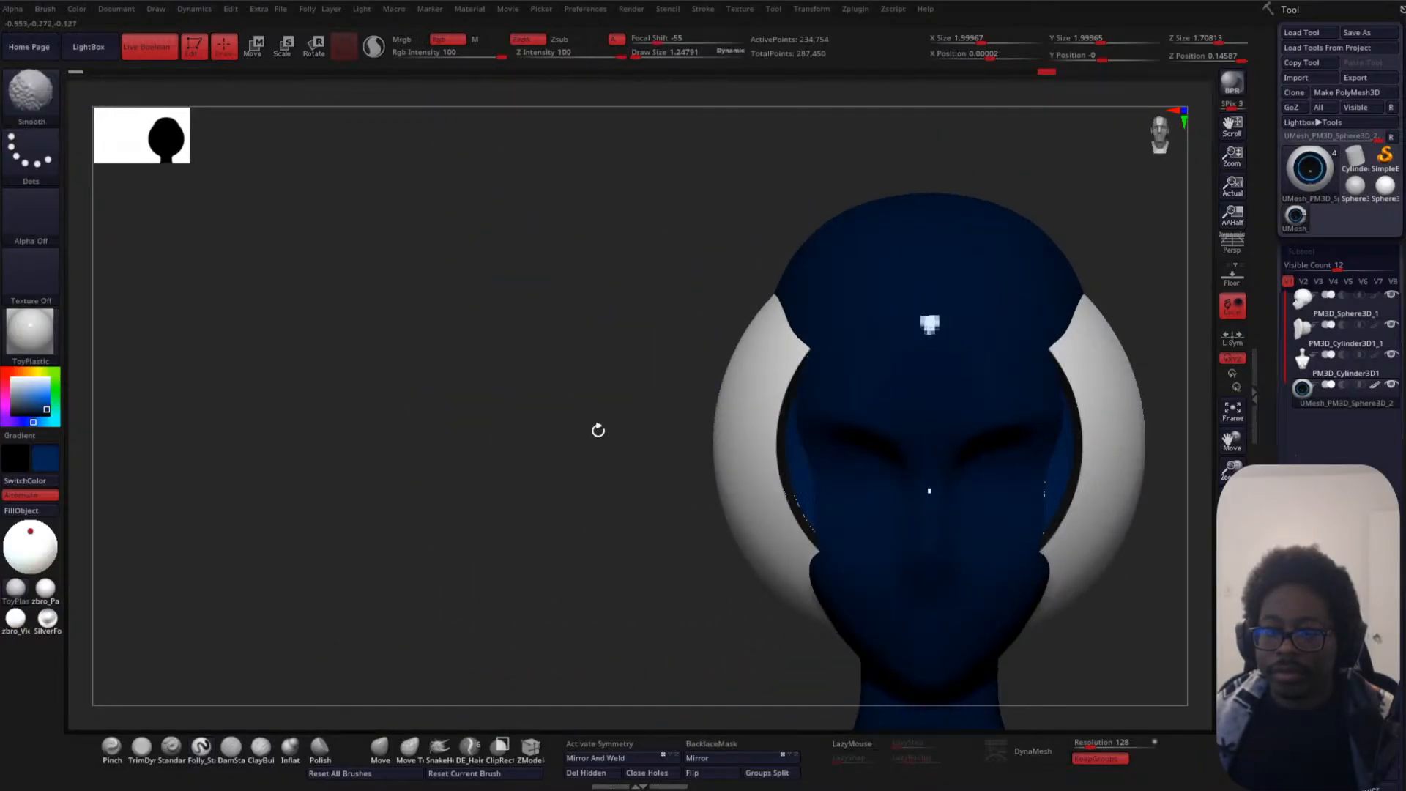
alt+drag(596, 430, 257, 386)
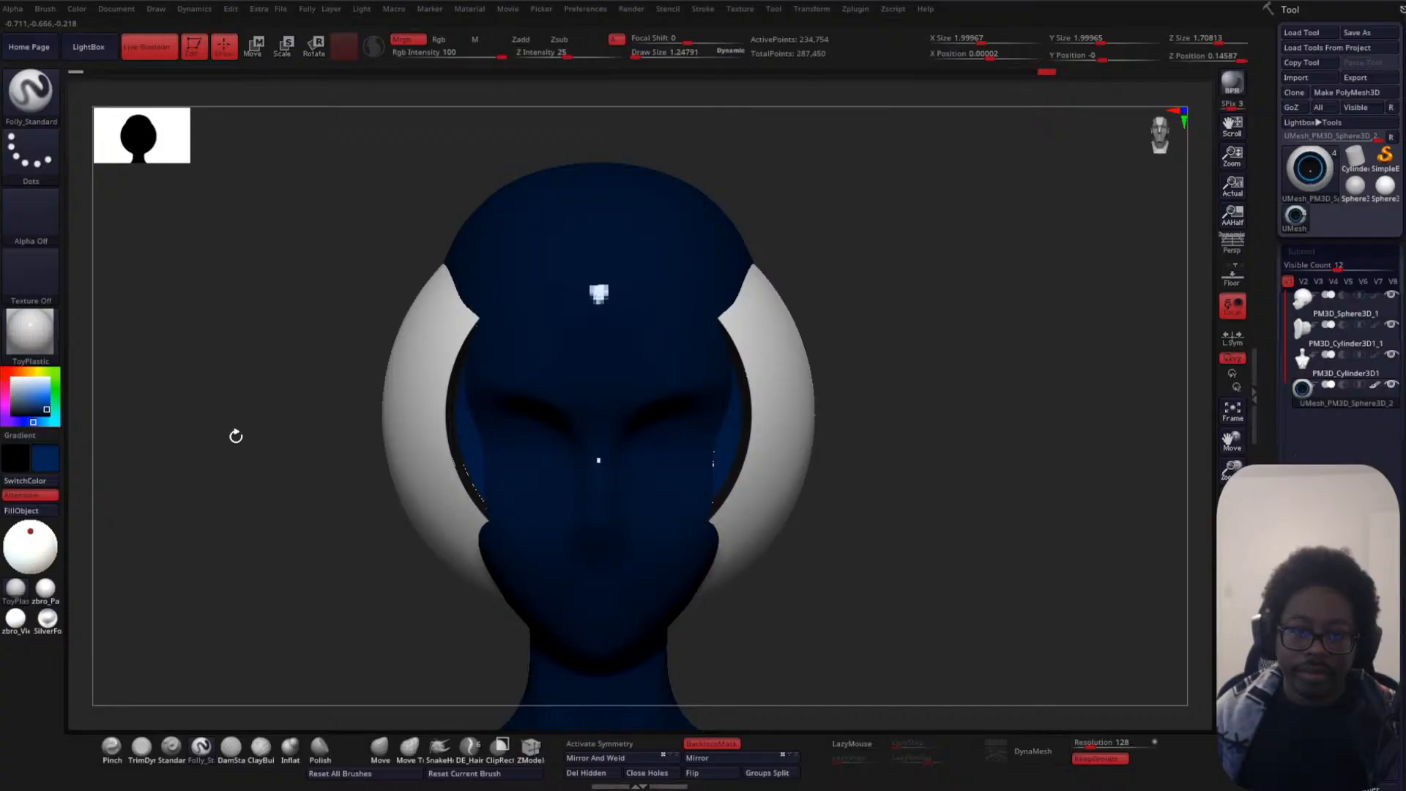
- Switch the active material to the zbro_Viewport skin material and the active colour to mid grey
click(43, 328)
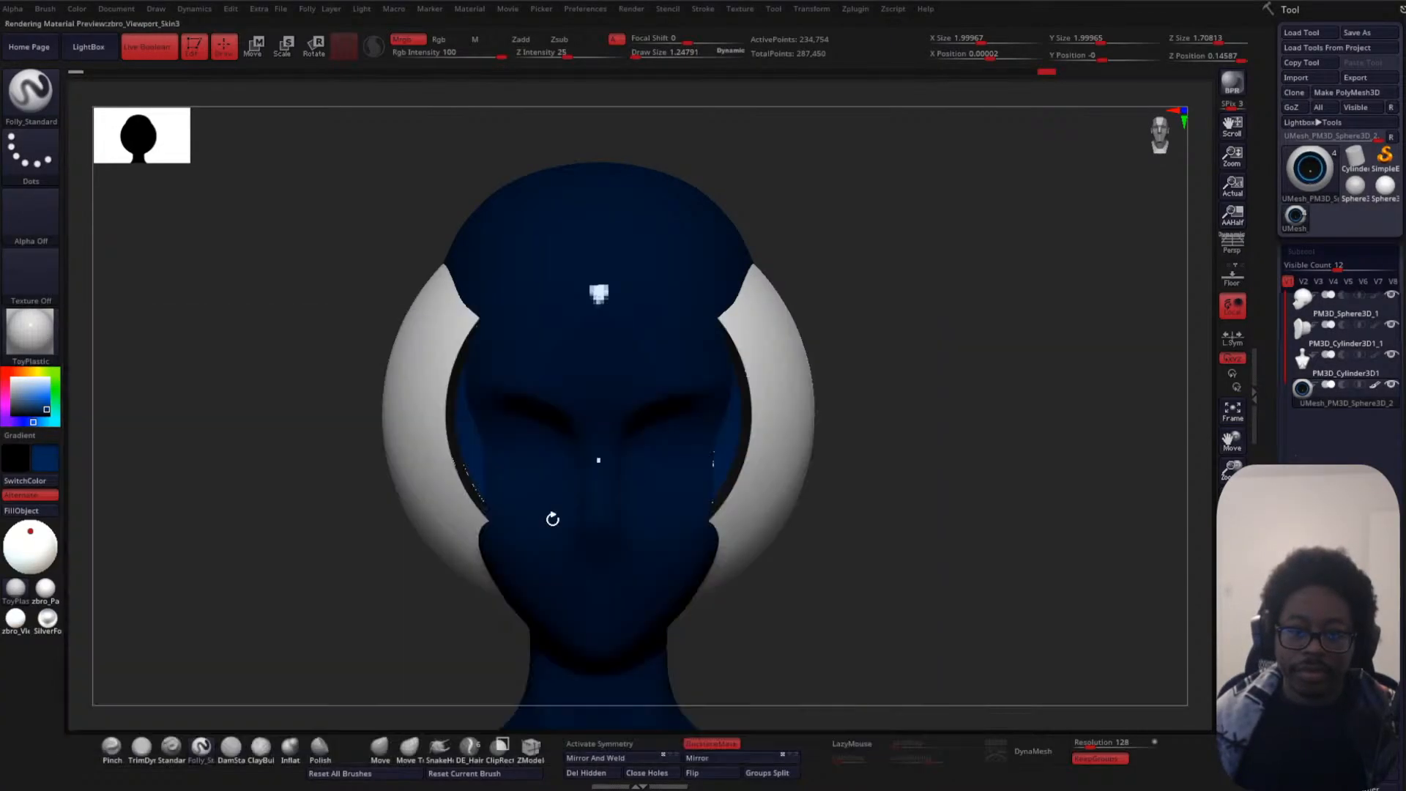
click(544, 522)
drag(38, 409, 9, 401)
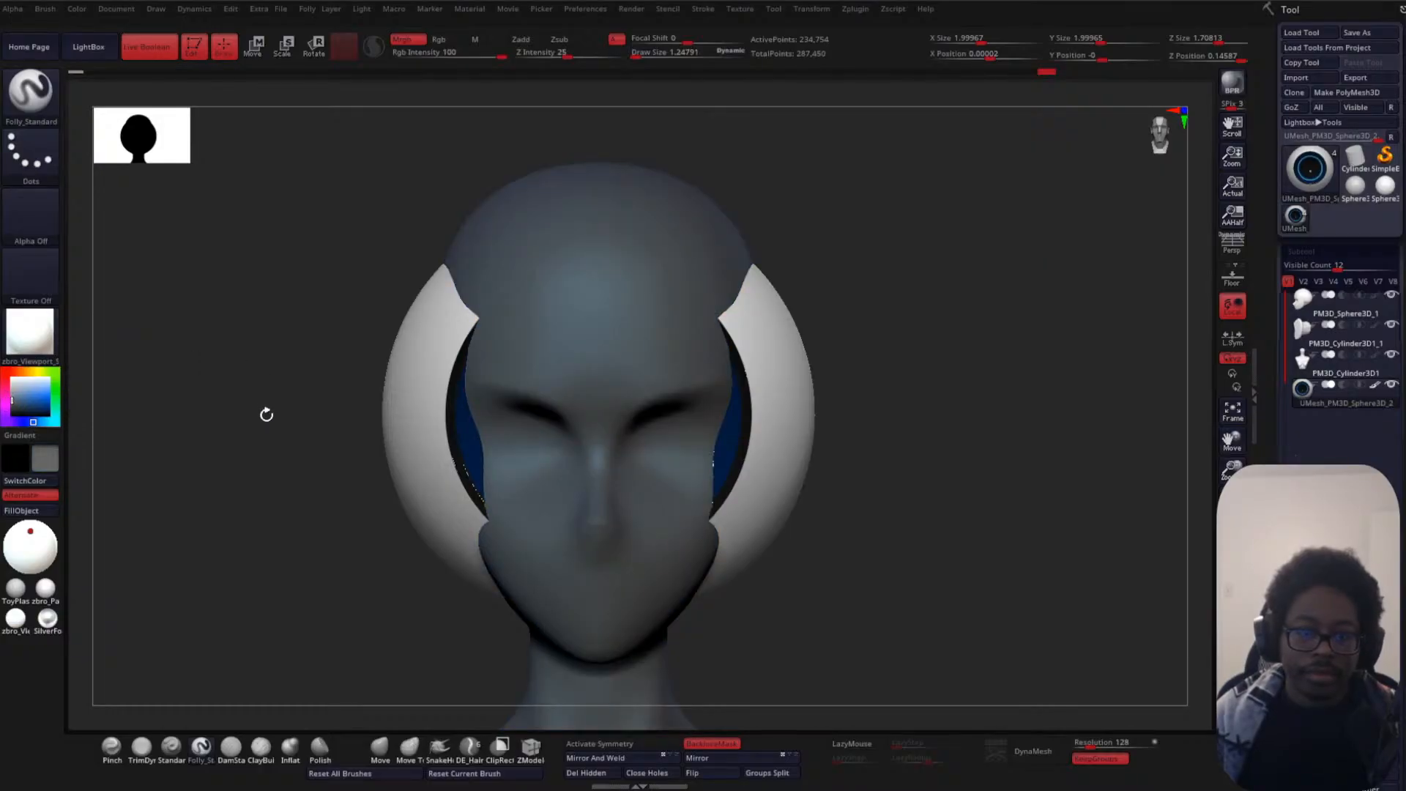
drag(267, 411, 345, 367)
- Scale the eyeball down to about 0.94 units wide and move it forward out of the head
key(w)
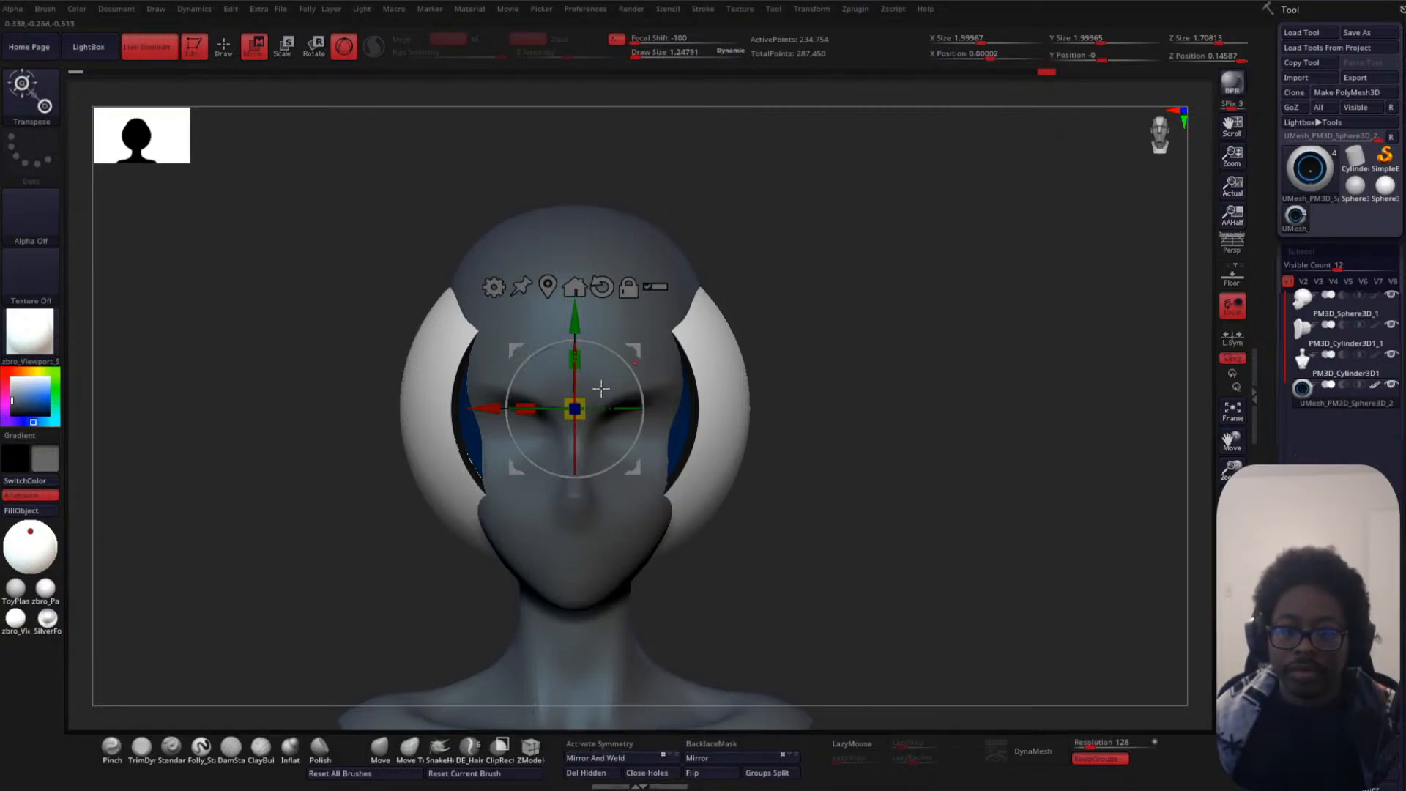
drag(574, 408, 527, 446)
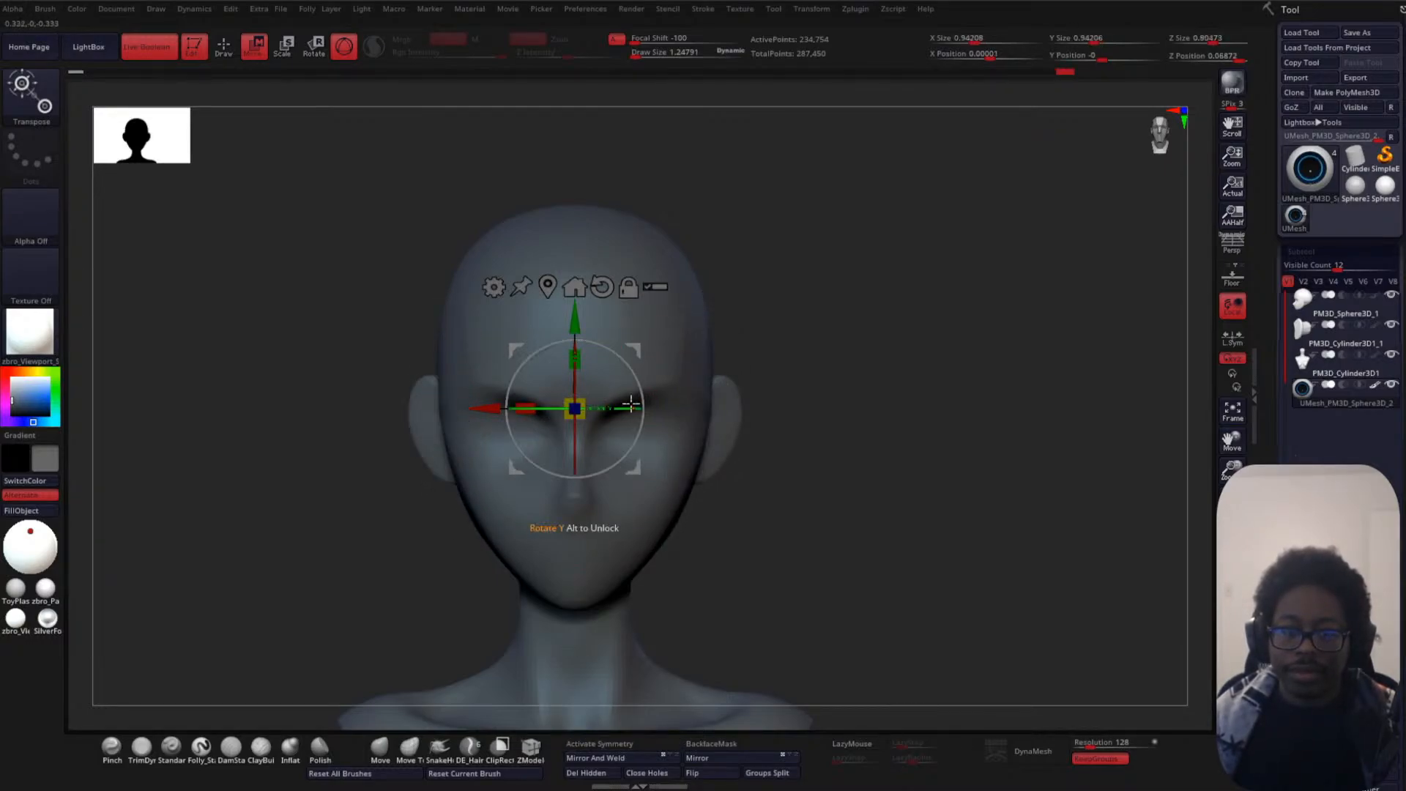
shift+drag(901, 408, 733, 405)
drag(486, 408, 343, 412)
alt+drag(207, 459, 315, 545)
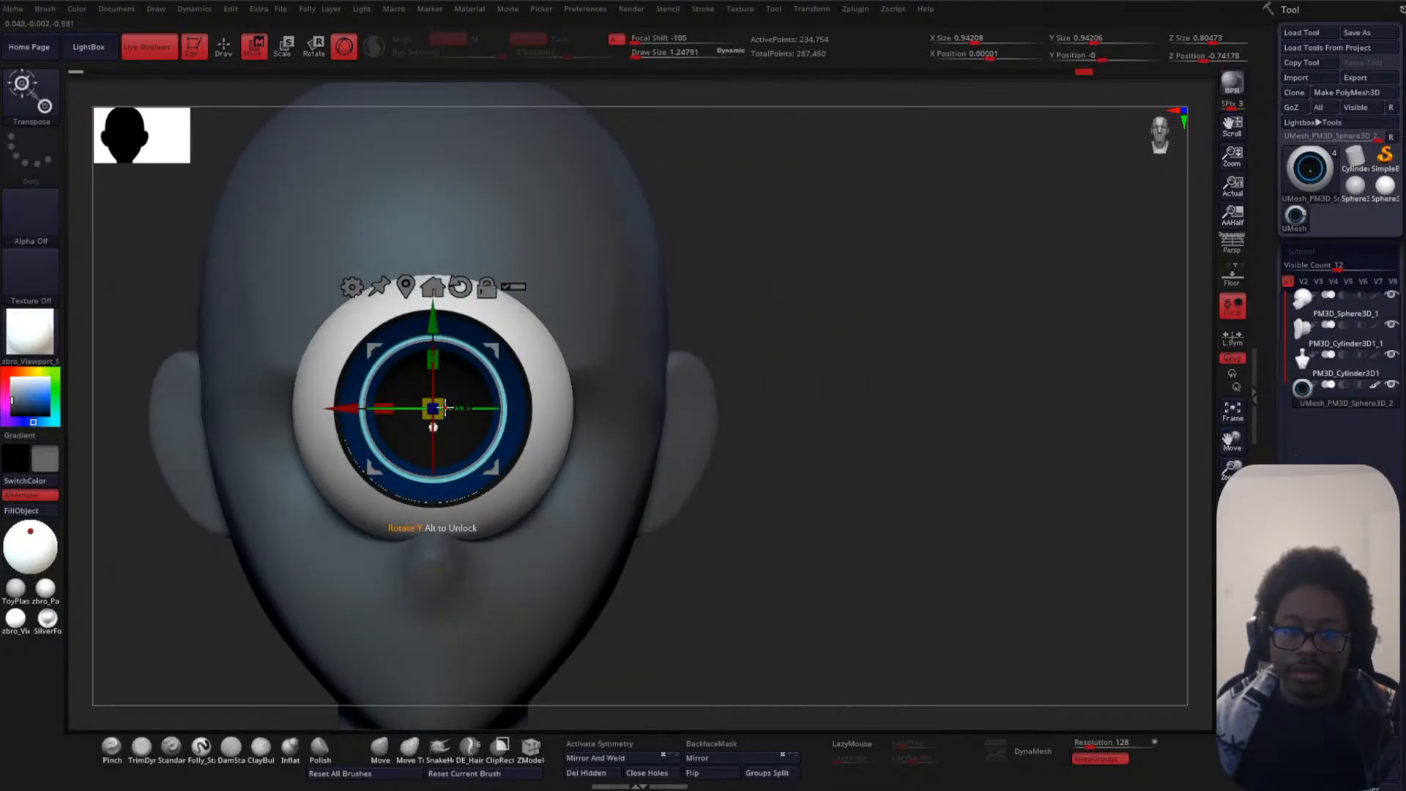
- Scale the eyeball down to about 0.38 units wide and move it sideways and down over one eye socket
drag(433, 409, 388, 449)
drag(343, 409, 437, 408)
drag(531, 302, 531, 343)
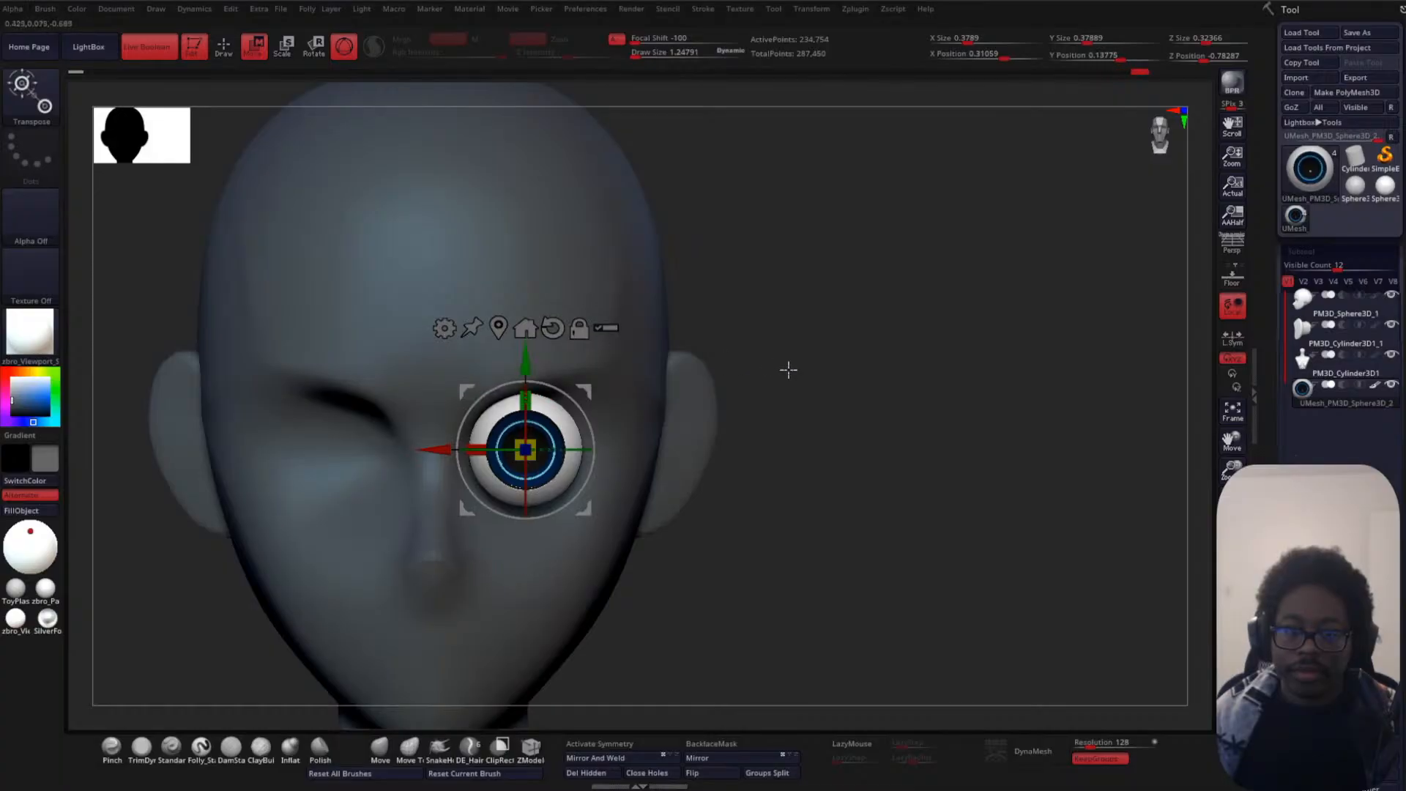
- Push the eyeball back into the eye socket and raise it slightly to a Y position of about 0.10
shift+drag(788, 367, 513, 429)
shift+drag(298, 502, 397, 486)
alt+drag(792, 355, 871, 386)
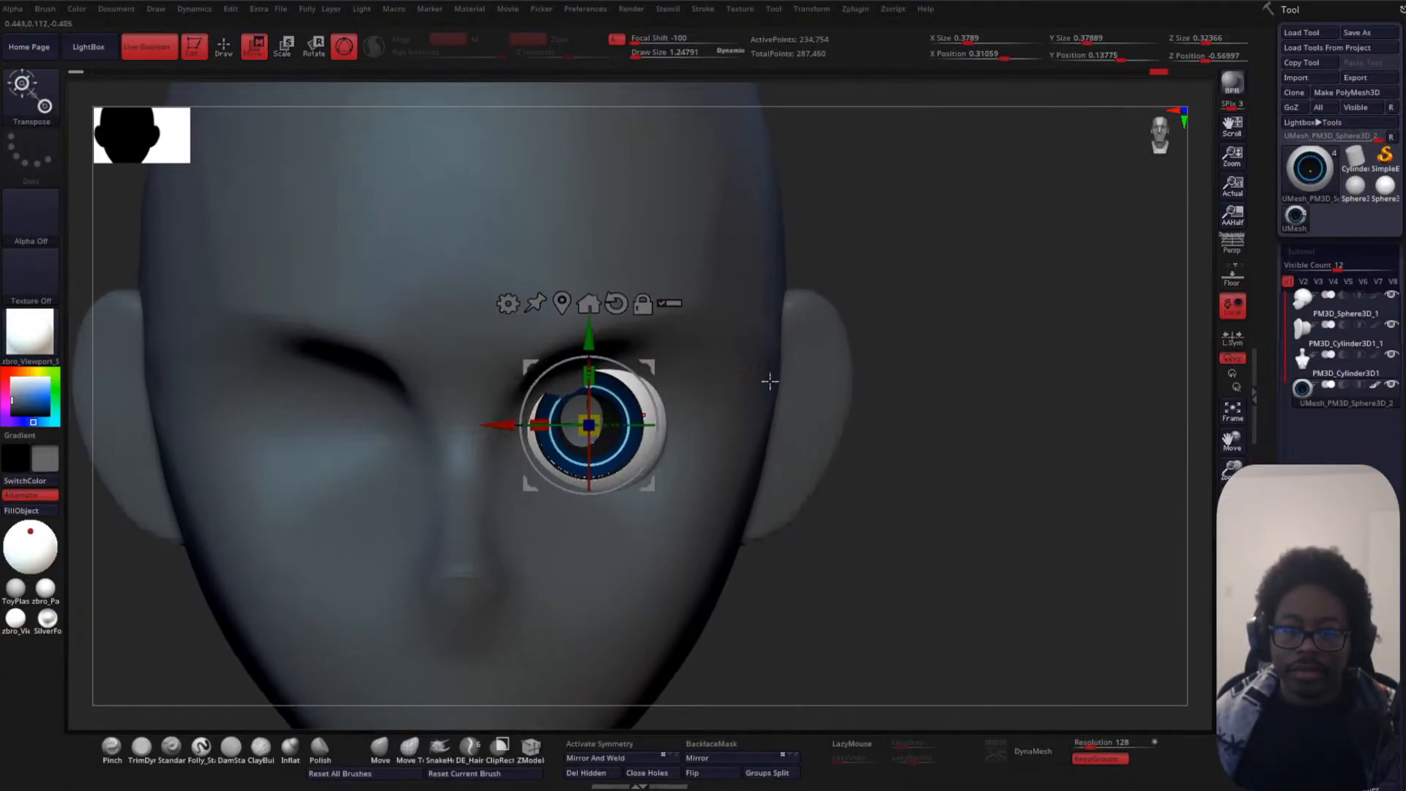
drag(588, 342, 588, 320)
- Adjust the eyeball's depth, shrink it to about 0.35 units wide, and shift it outward to an X position of about 0.35
shift+drag(876, 345, 524, 379)
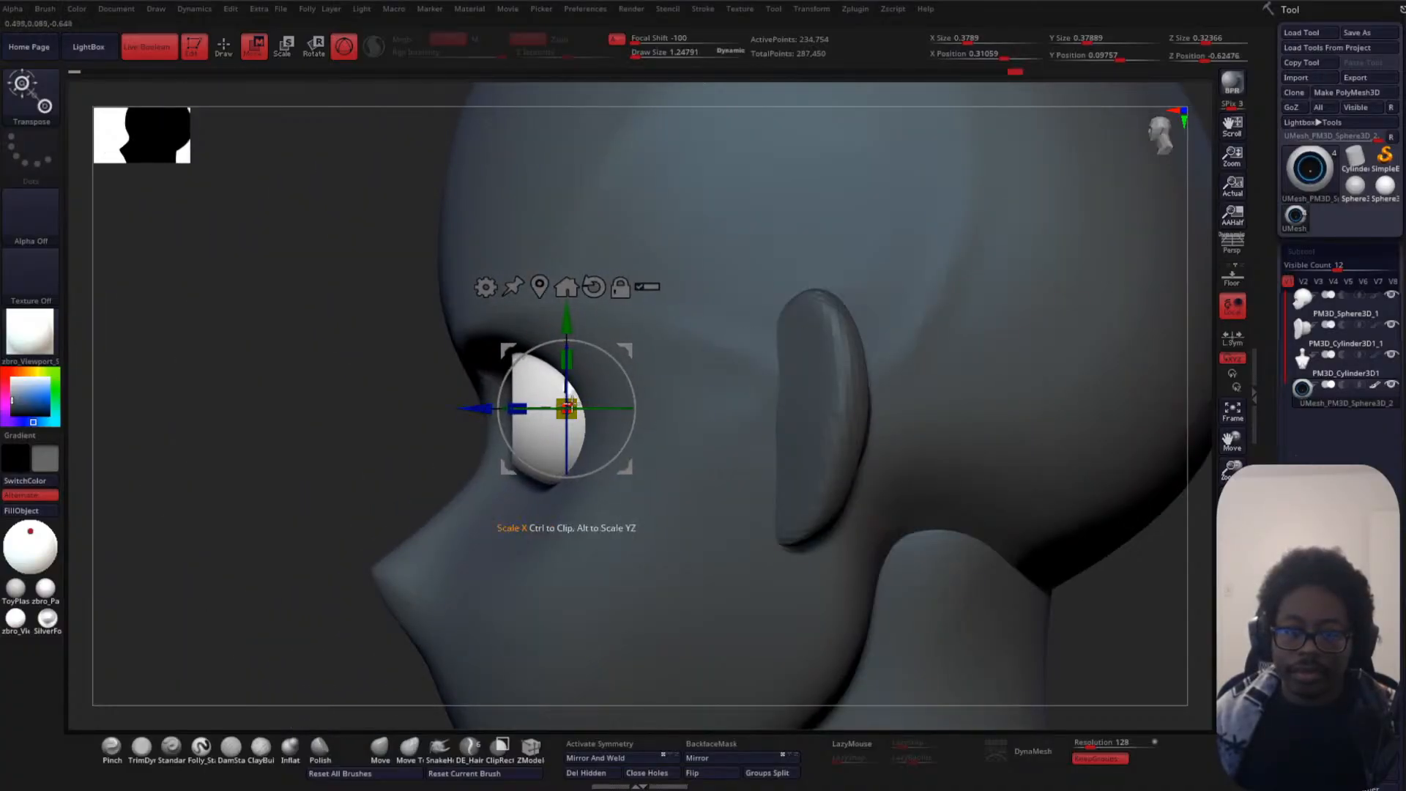
mouse_move(359, 441)
shift+mouse_down()
mouse_move(298, 449)
mouse_move(360, 425)
shift+mouse_up()
alt+drag(973, 432, 973, 336)
alt+drag(898, 293, 901, 328)
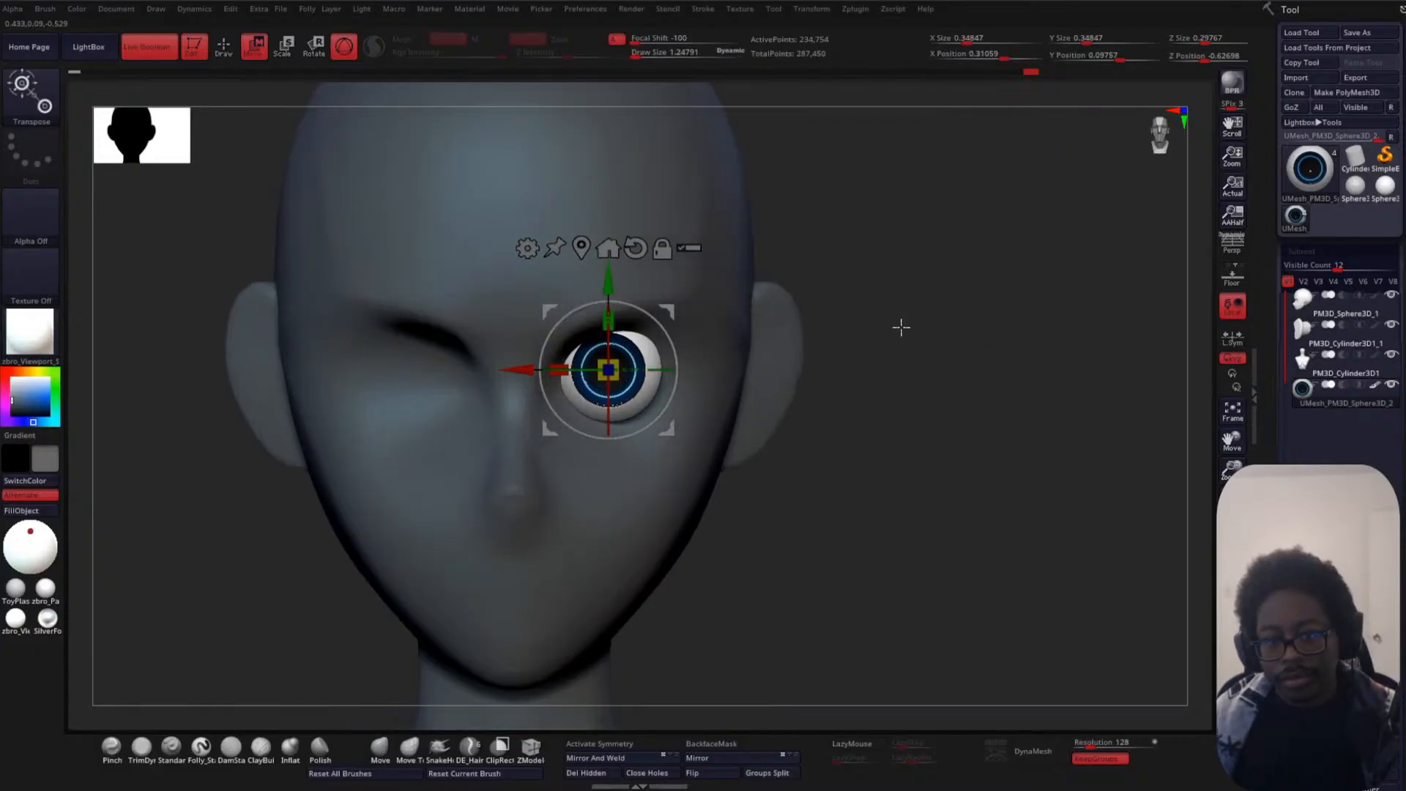
drag(527, 359, 535, 370)
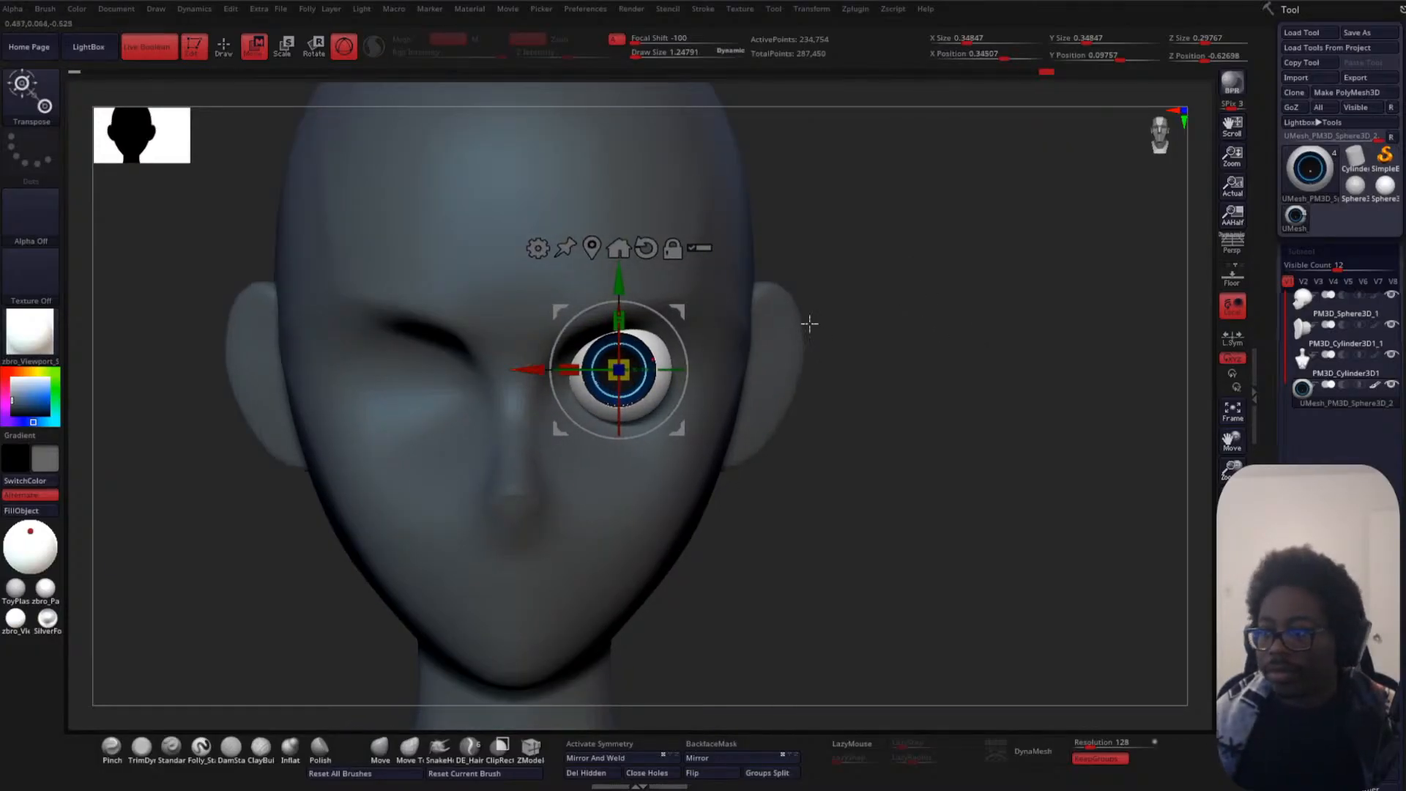
alt+drag(959, 341, 921, 348)
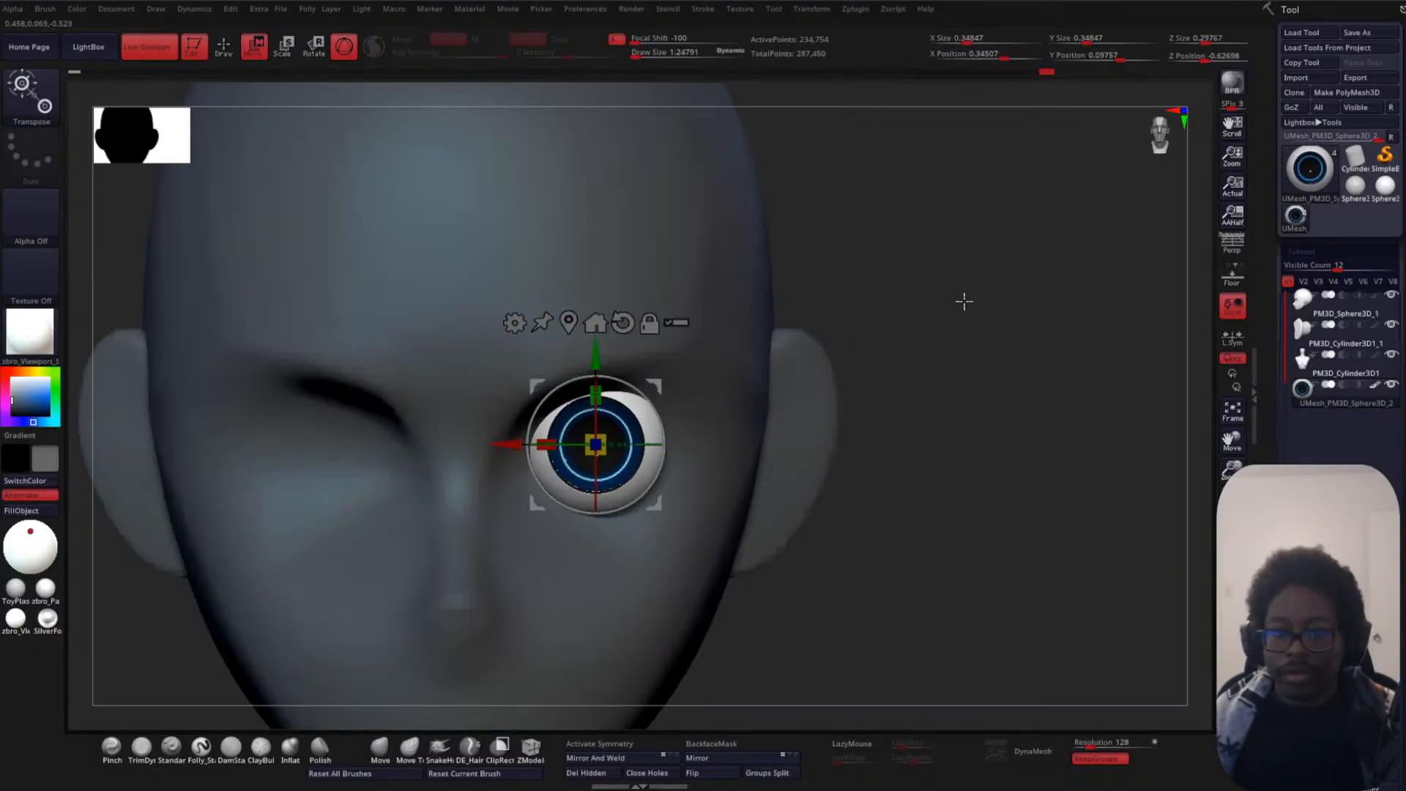
drag(964, 301, 900, 333)
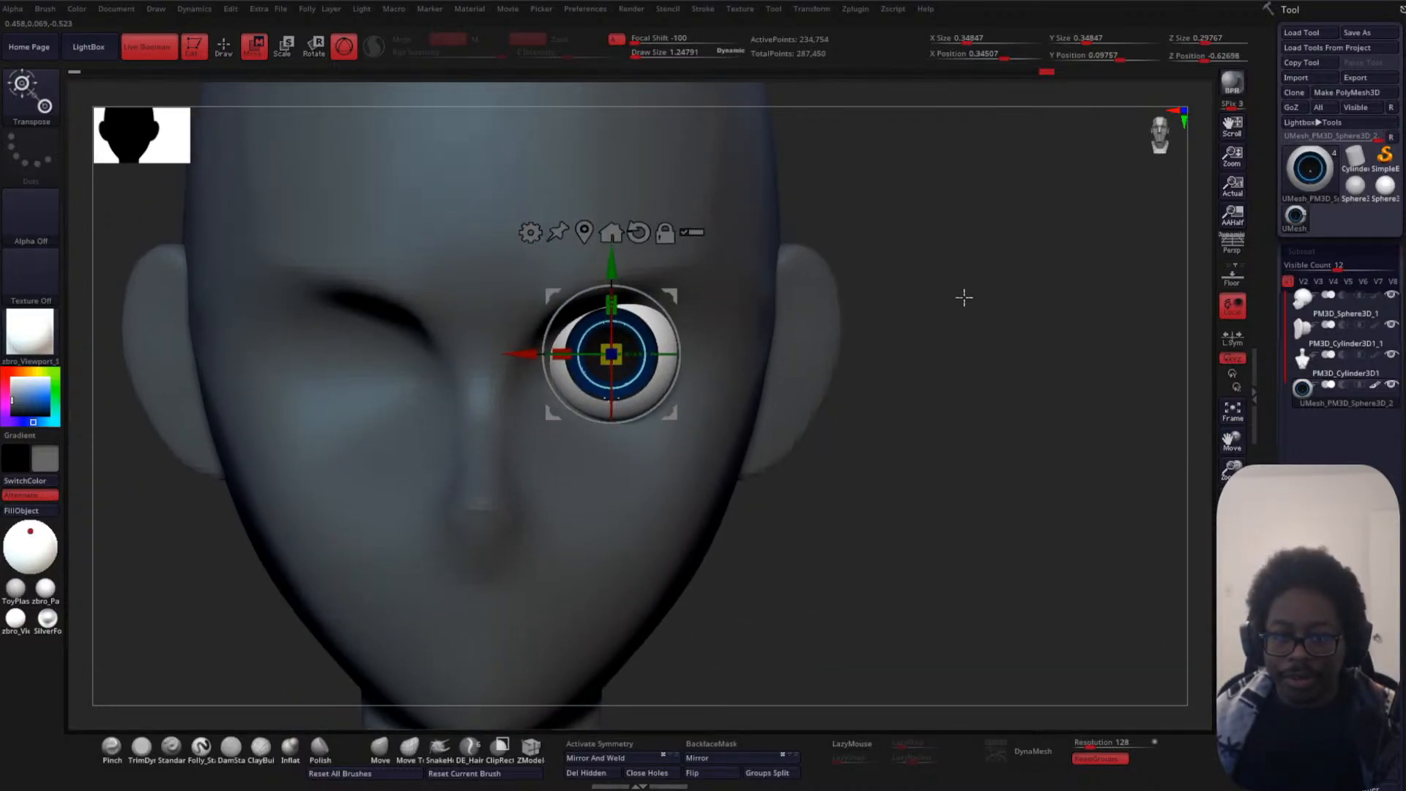
- Push the eyeball slightly deeper to a Z position of about -0.60 and adjust its height to a Y position of about 0.15
drag(964, 297, 919, 280)
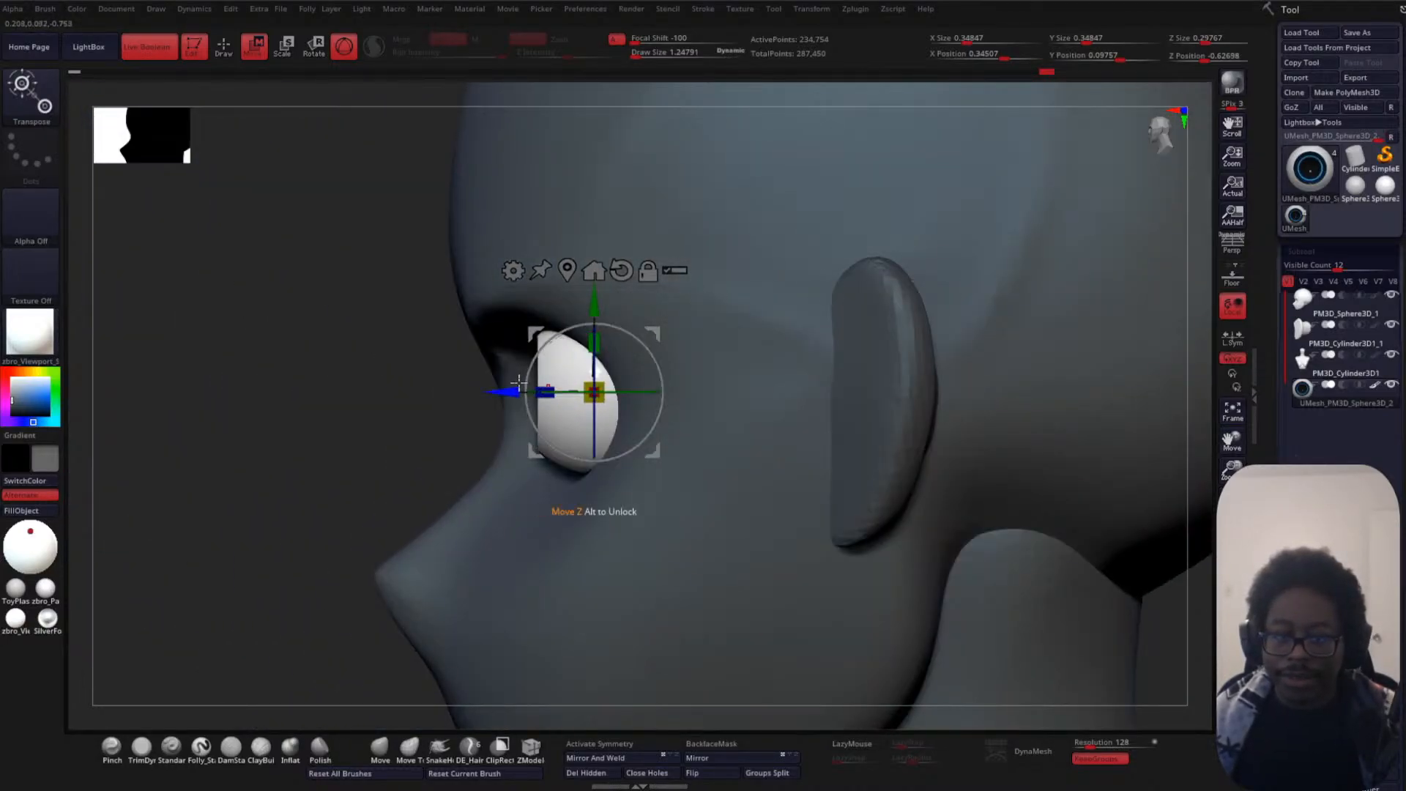
drag(518, 382, 526, 377)
drag(608, 301, 606, 339)
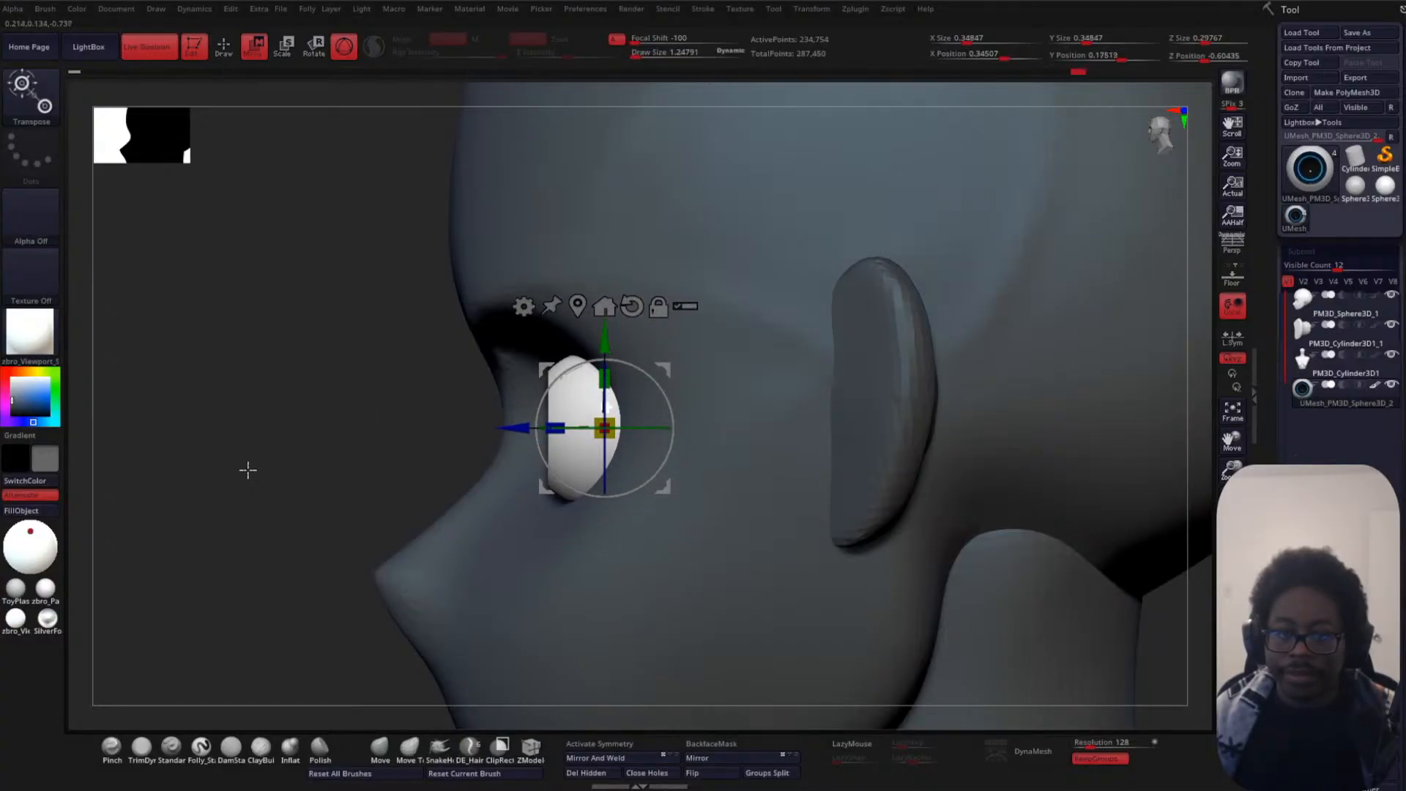
shift+drag(248, 471, 318, 465)
alt+drag(903, 375, 887, 376)
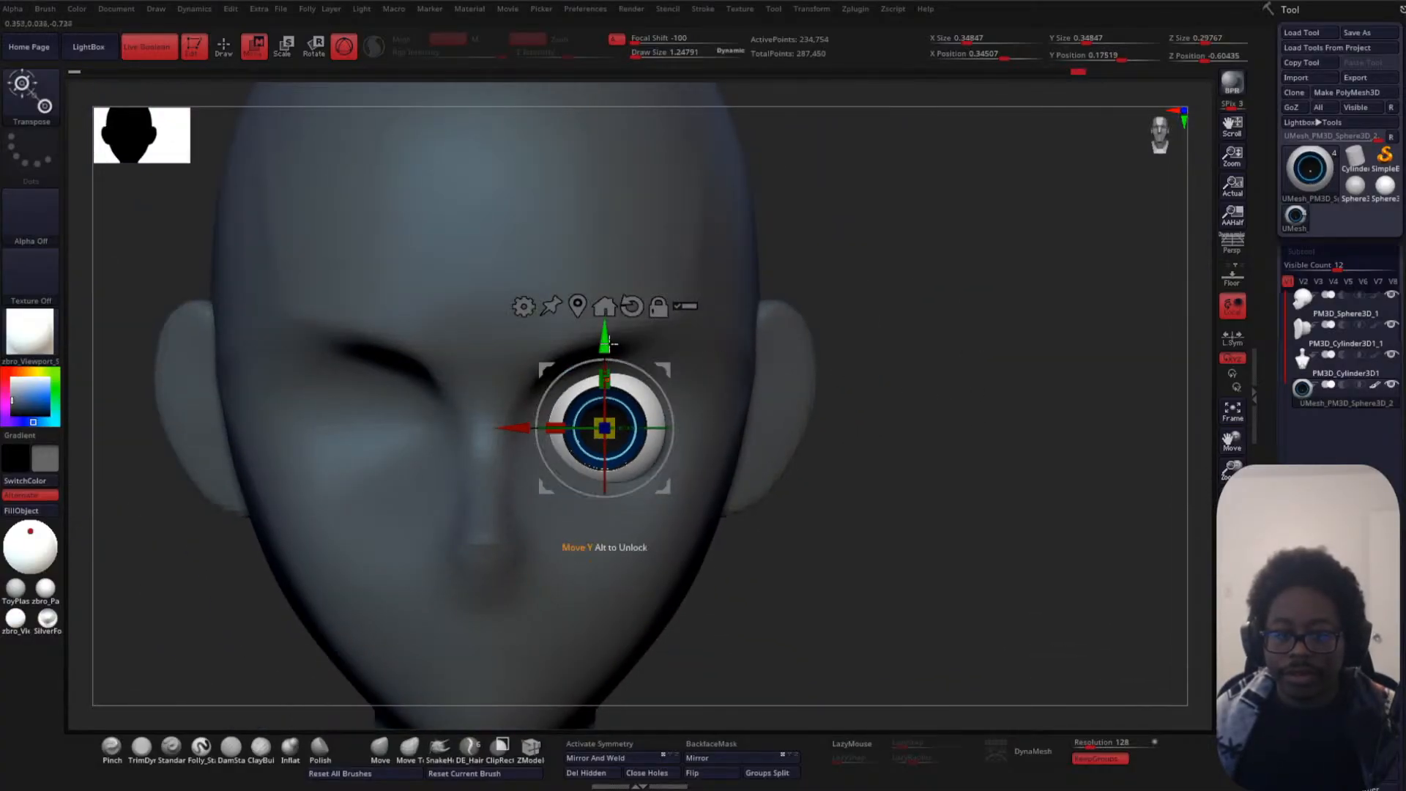
drag(606, 339, 606, 329)
- Mirror and weld the eyeball across X so that the opposite eye socket gets a matching one
click(597, 758)
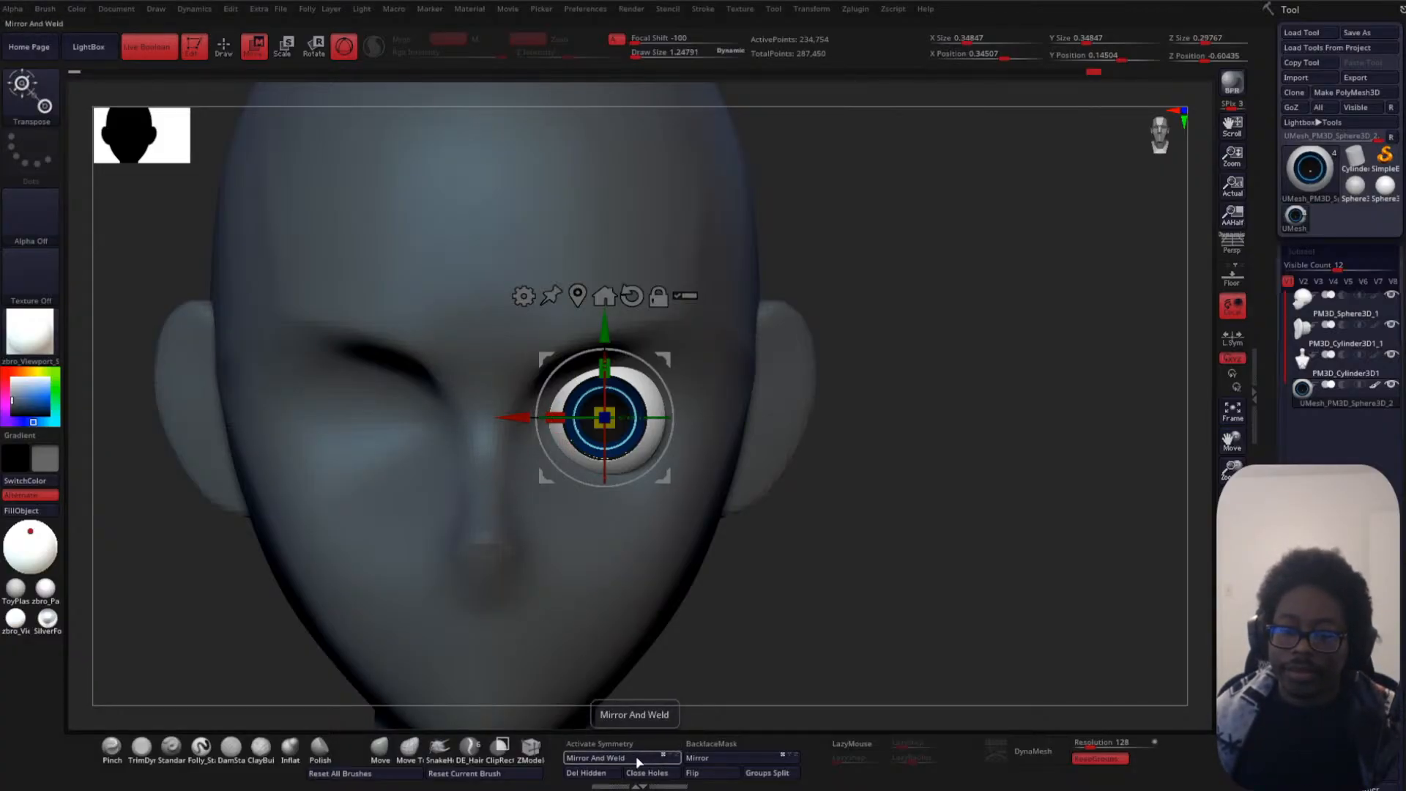
scroll(1311, 366, down, 5)
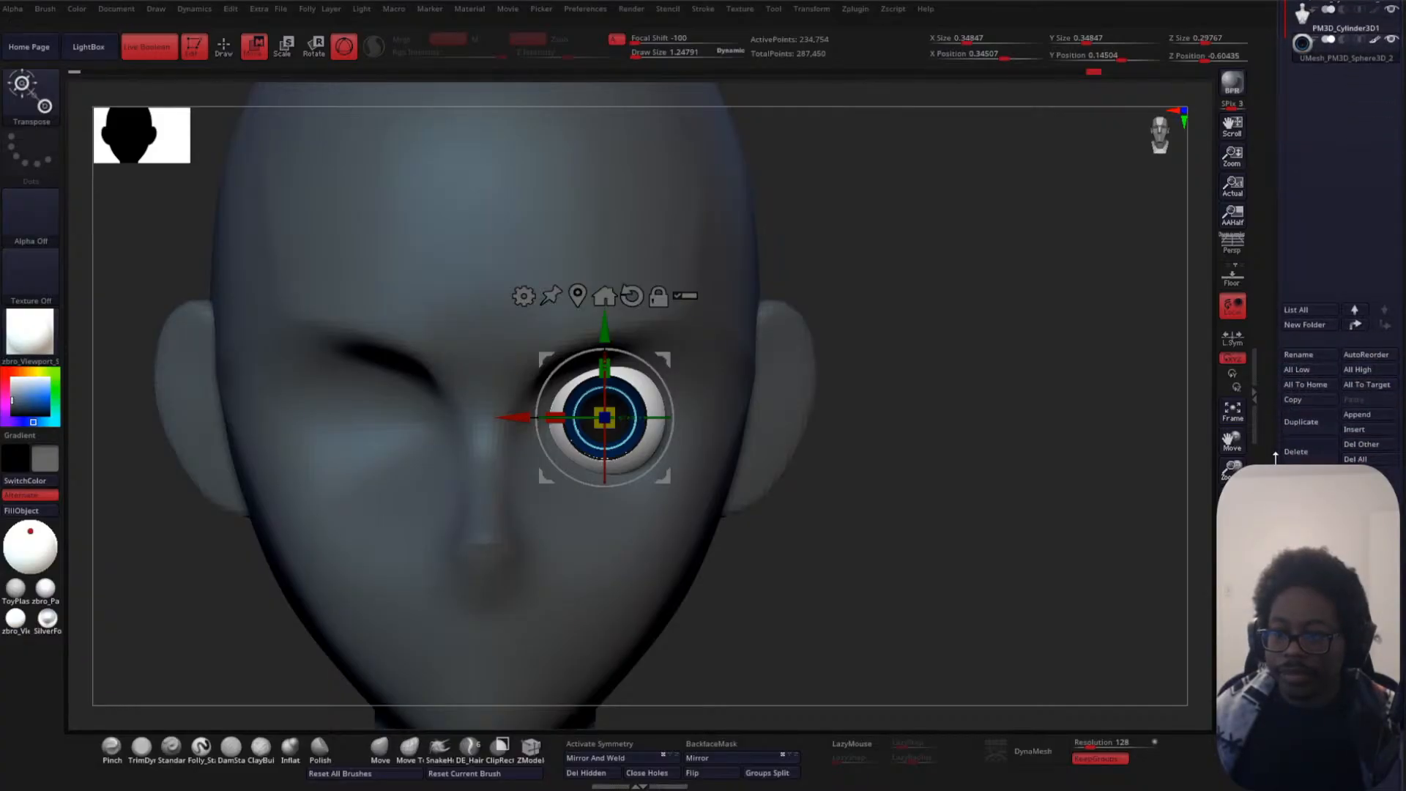
key(shift+f)
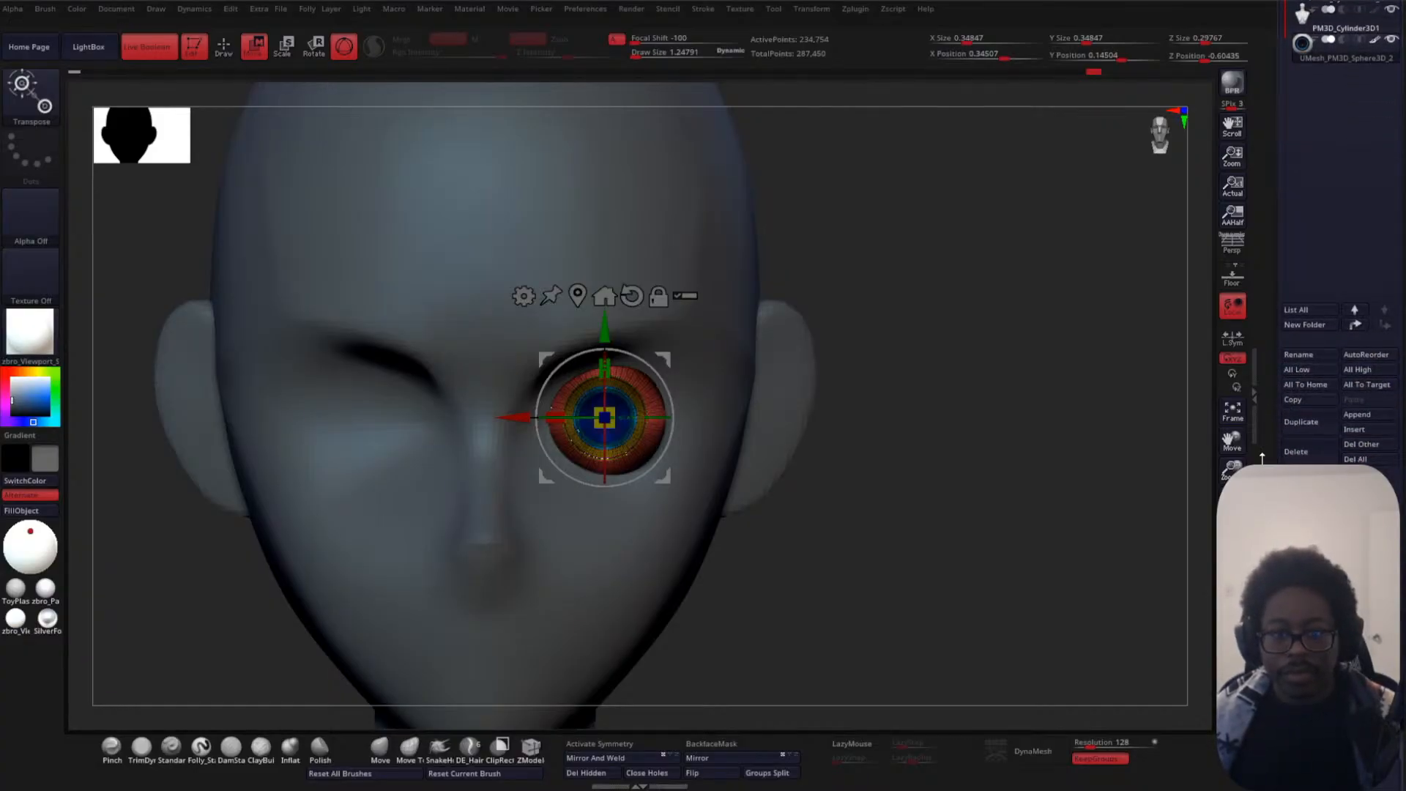
key(shift+f)
scroll(1282, 372, down, 5)
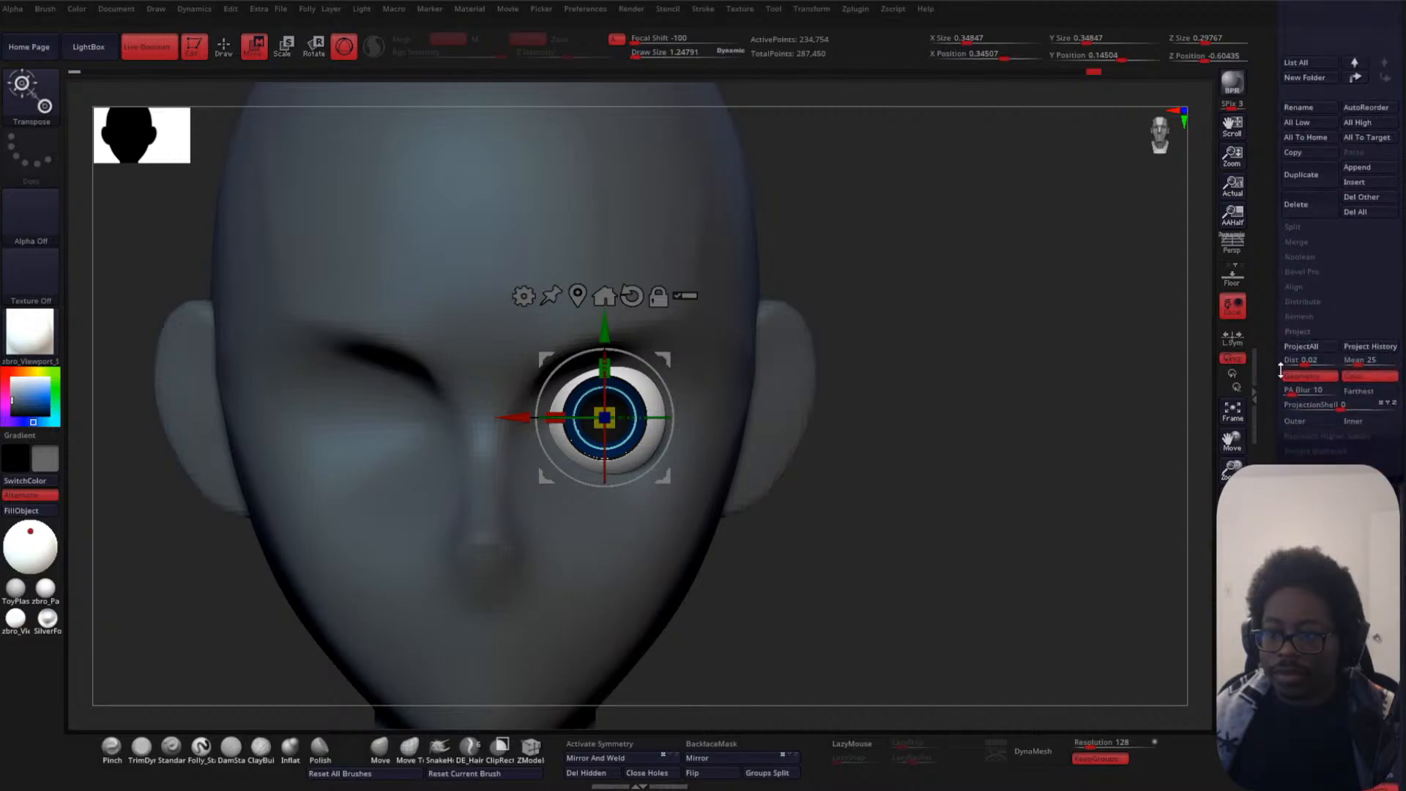
scroll(1335, 455, down, 2)
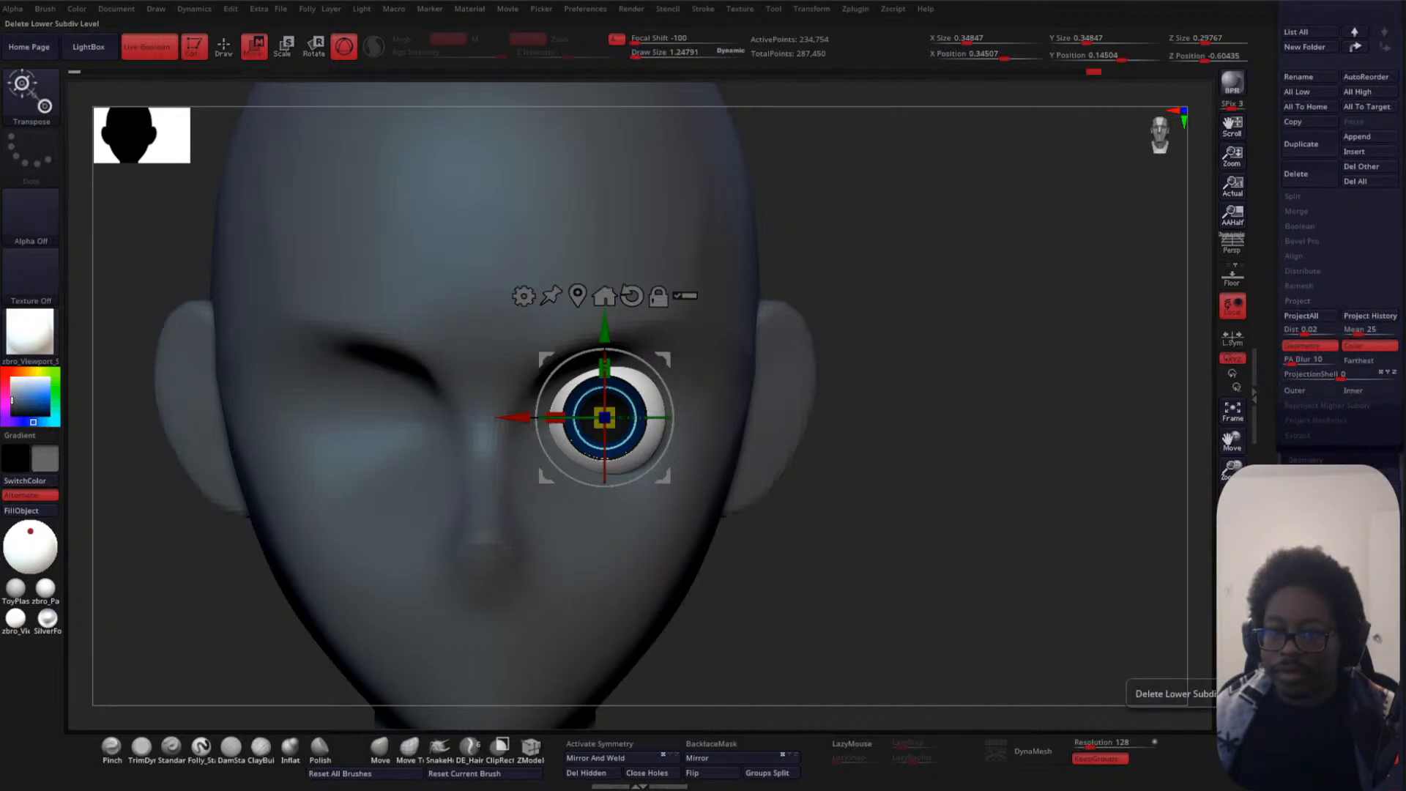
click(596, 757)
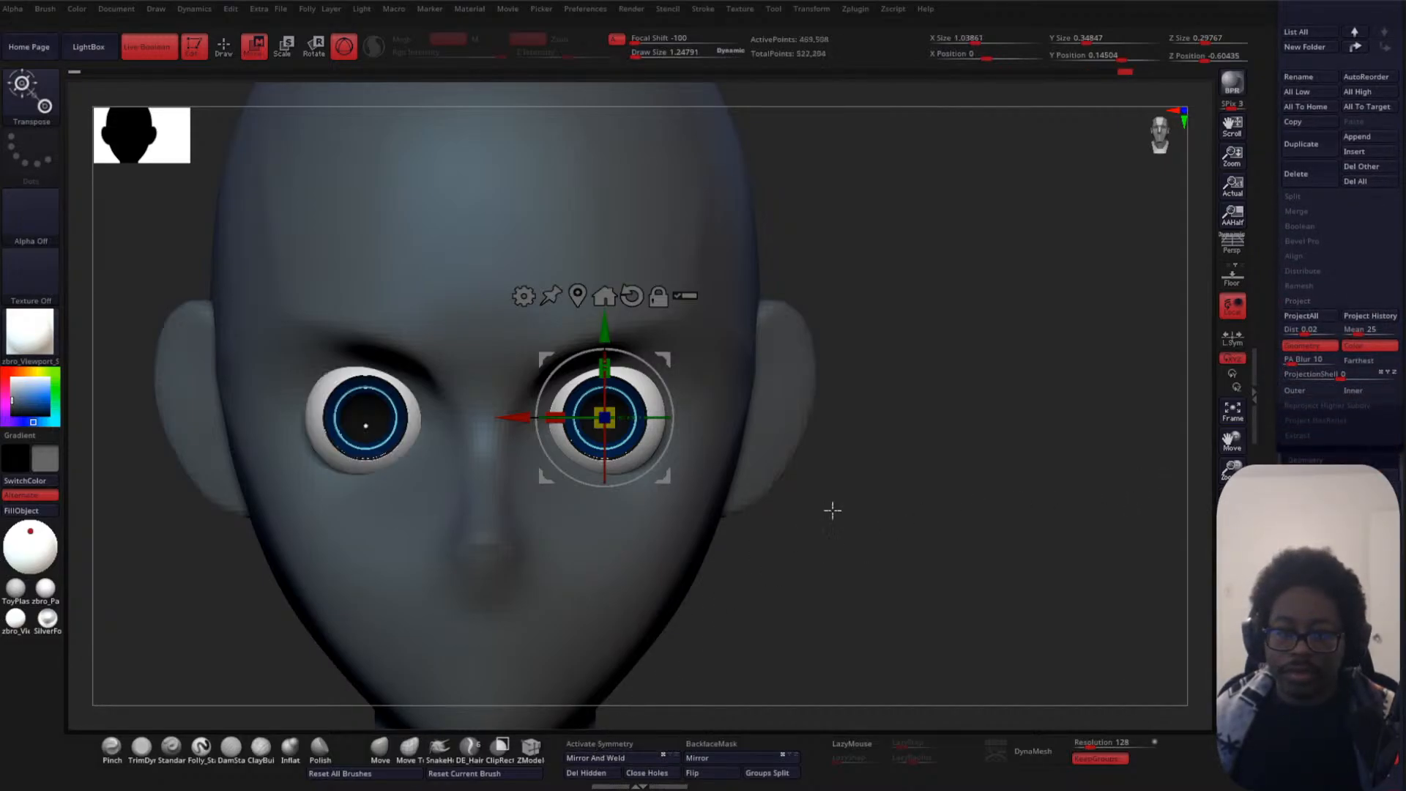
- Push both eyeballs further back into the head to a Z position of about -0.57
drag(832, 511, 788, 425)
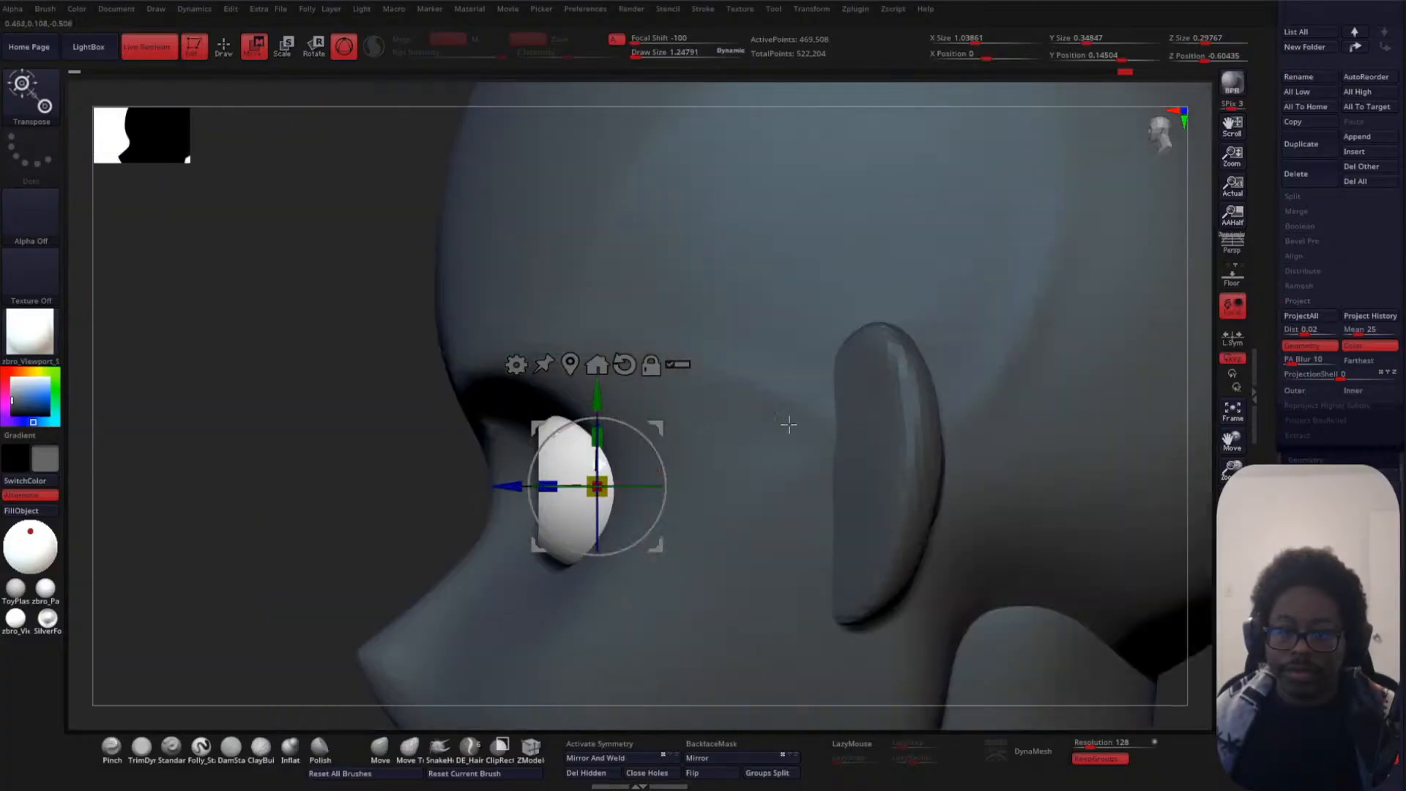
drag(370, 445, 408, 443)
drag(597, 447, 618, 447)
drag(273, 478, 431, 445)
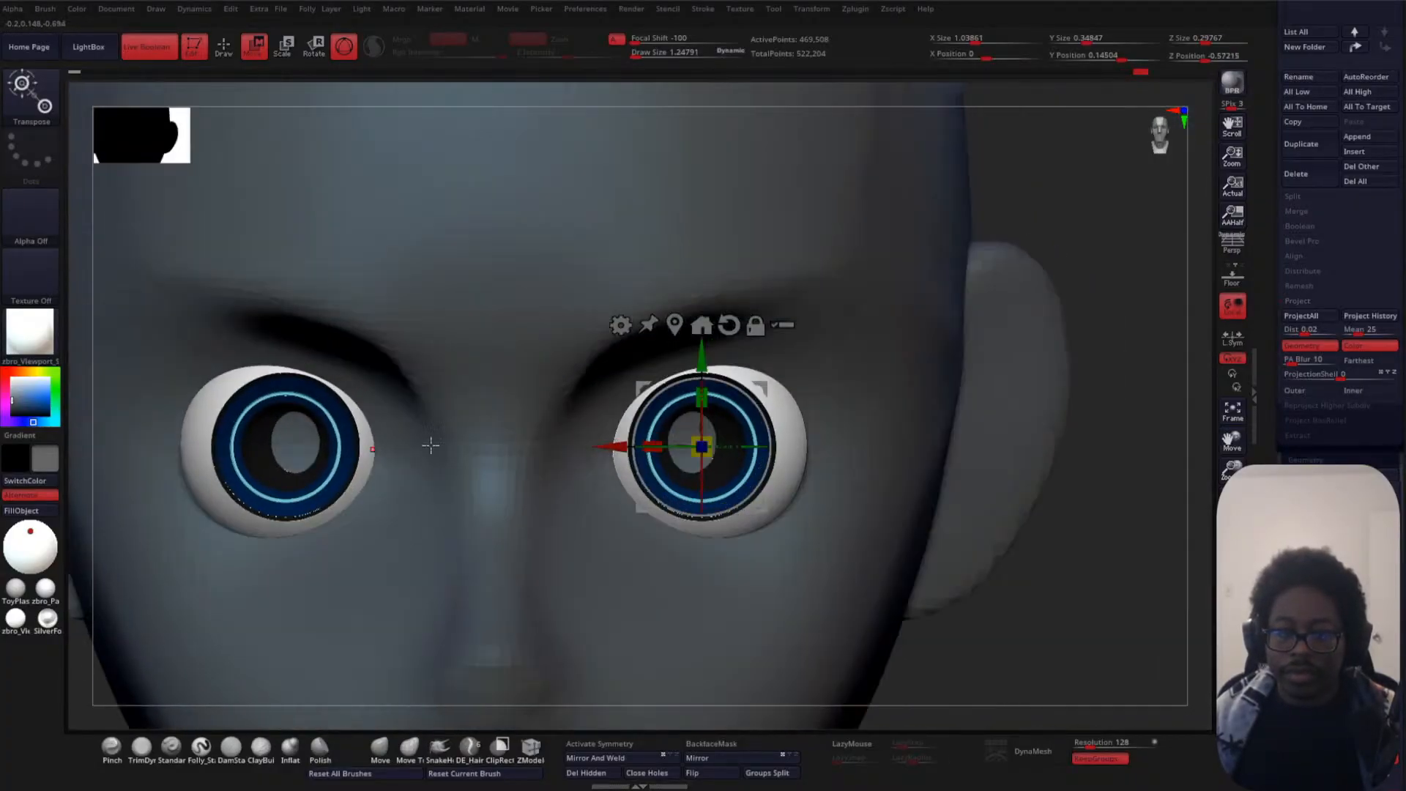
- Activate symmetry and move the eyeballs closer together until the pair spans about 0.99 units in X
alt+drag(1139, 524, 1014, 418)
drag(620, 444, 612, 447)
click(586, 744)
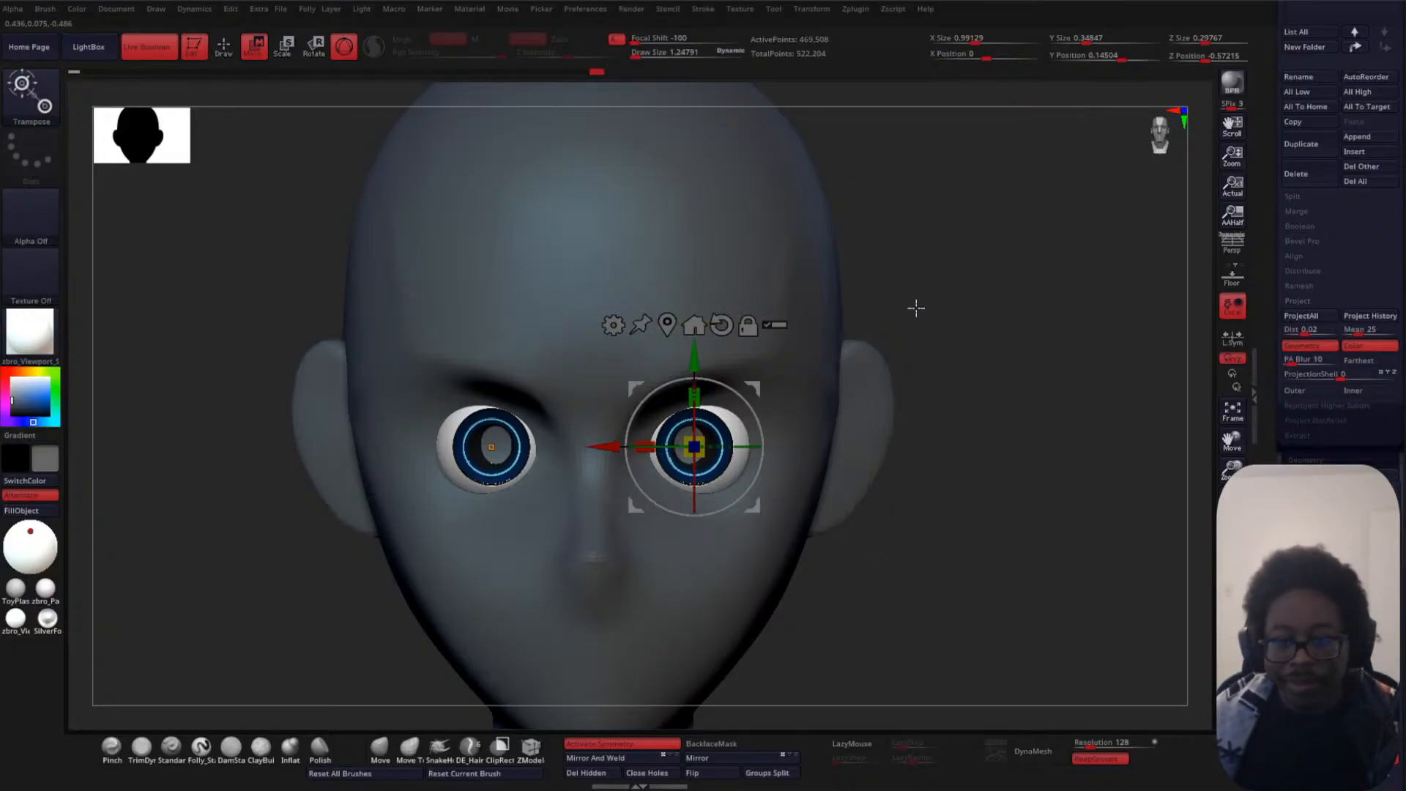
- Set both eyeballs slightly deeper into their sockets, to a Z position of about -0.56
drag(916, 308, 797, 290)
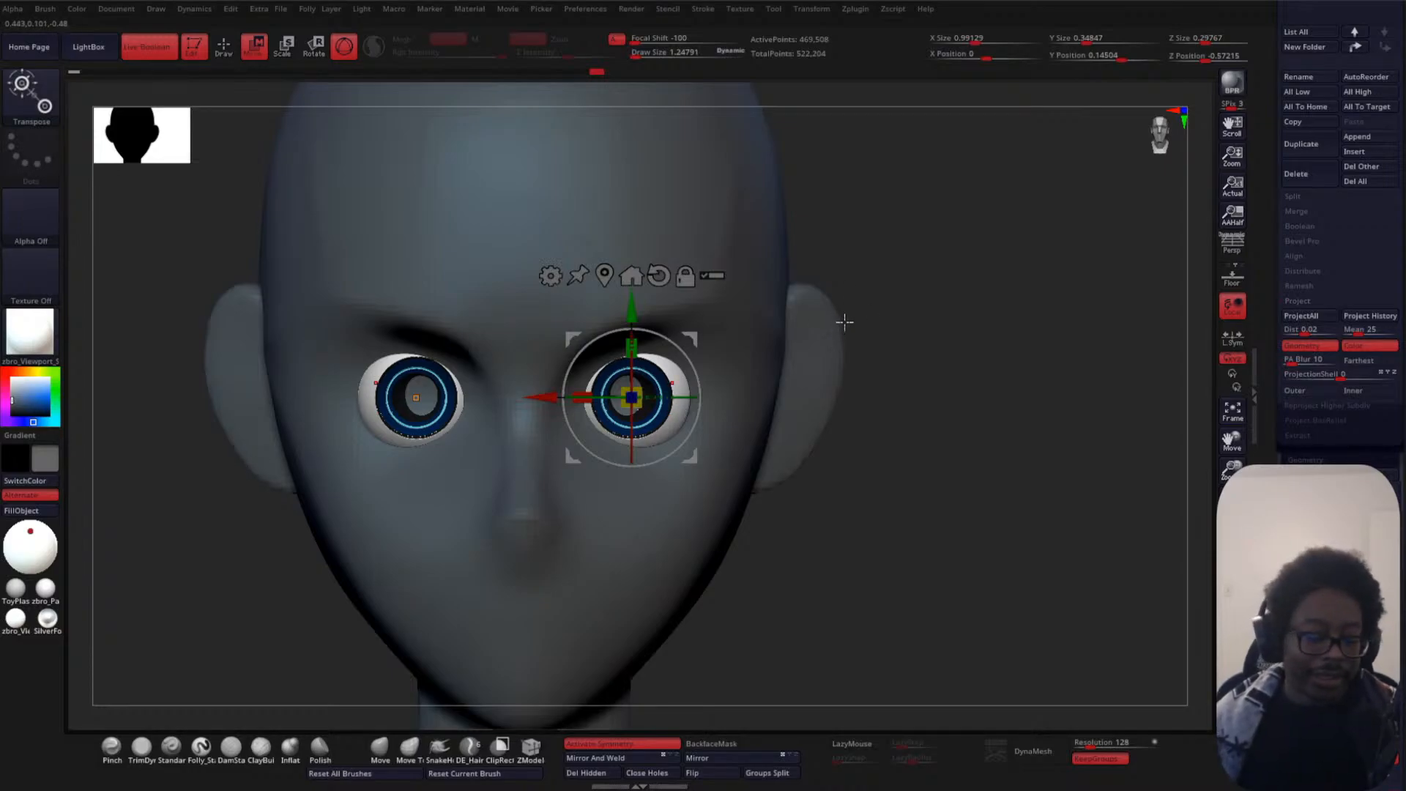
drag(850, 319, 747, 293)
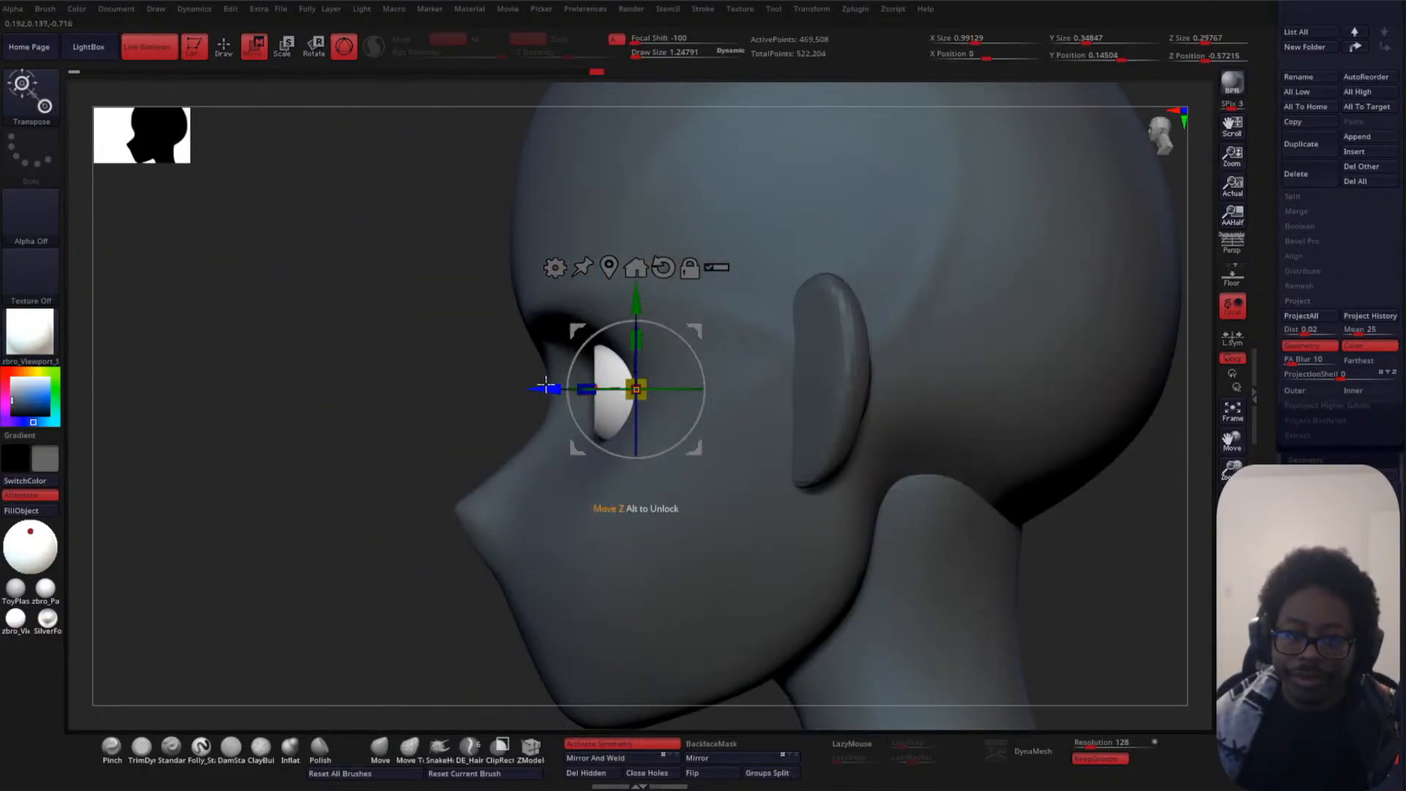
drag(546, 384, 551, 383)
shift+drag(271, 433, 349, 445)
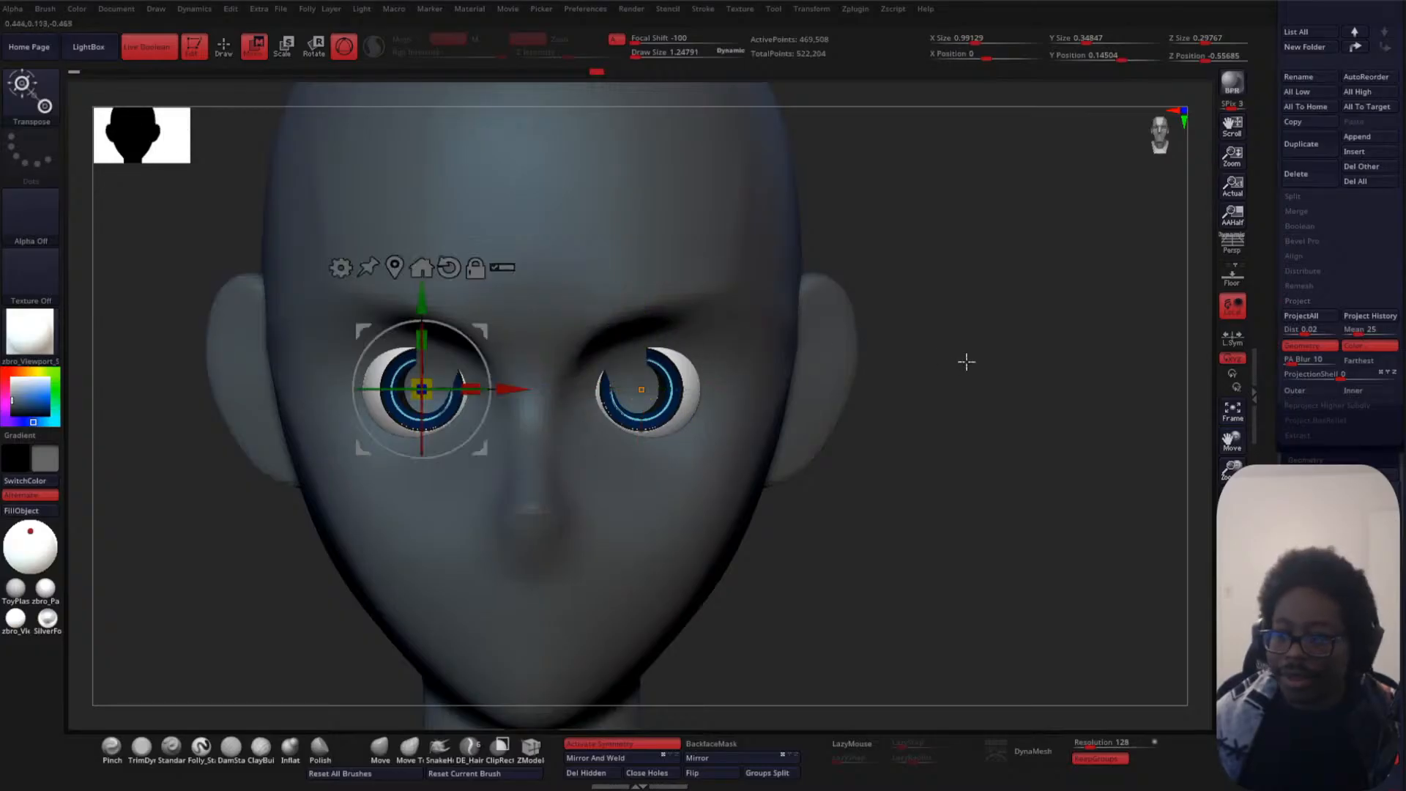
mouse_move(967, 361)
alt+mouse_down()
mouse_move(976, 322)
mouse_move(964, 375)
alt+mouse_up()
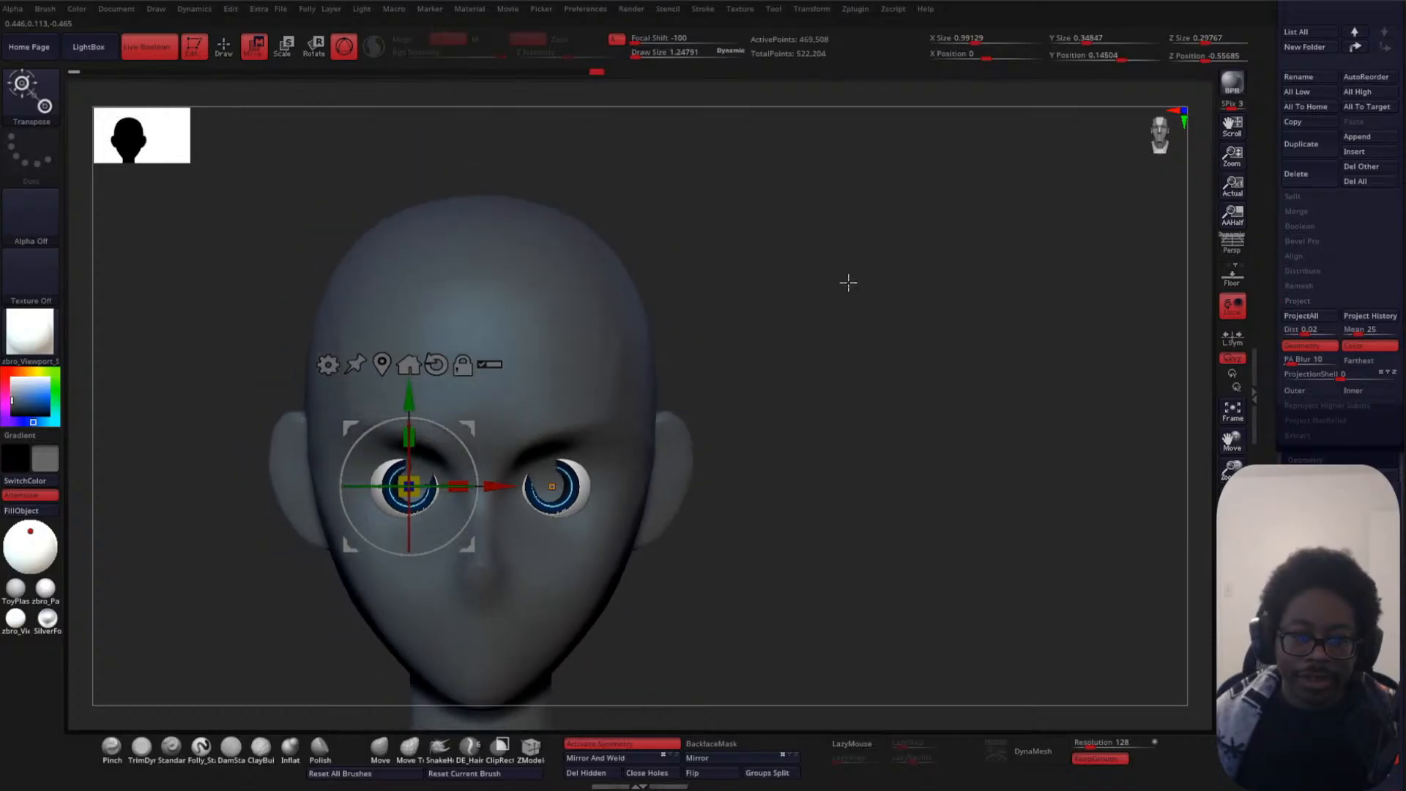
drag(847, 283, 846, 335)
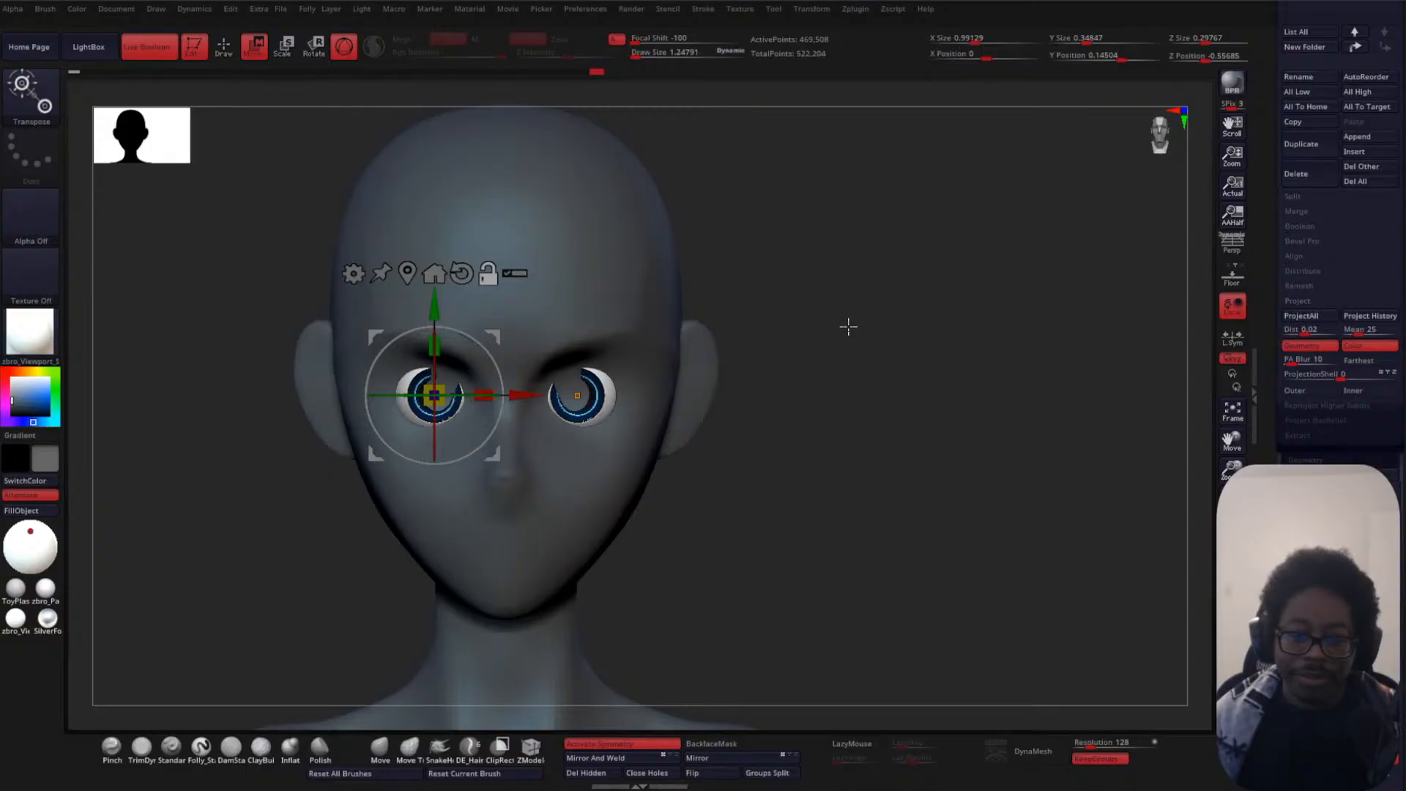
alt+drag(848, 311, 847, 351)
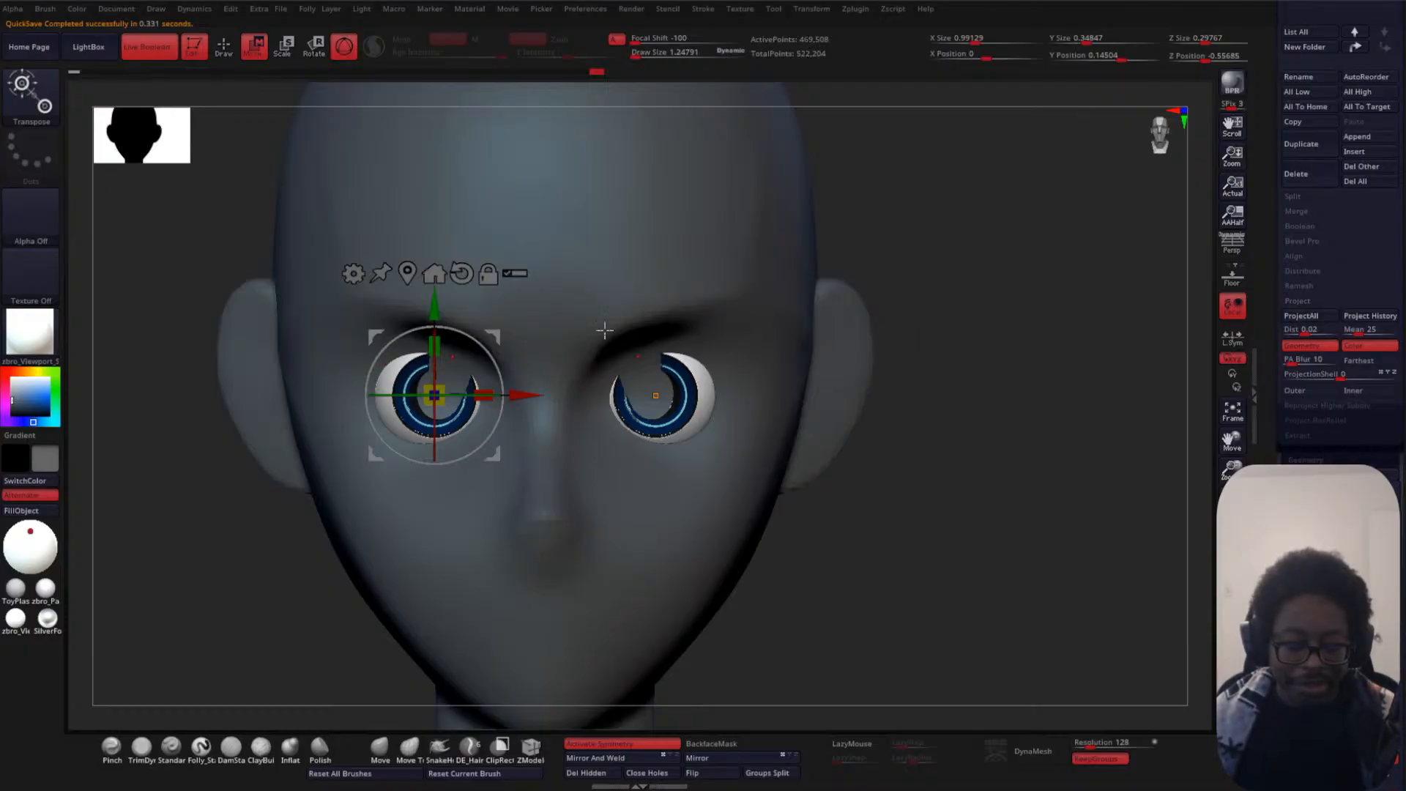
key(b)
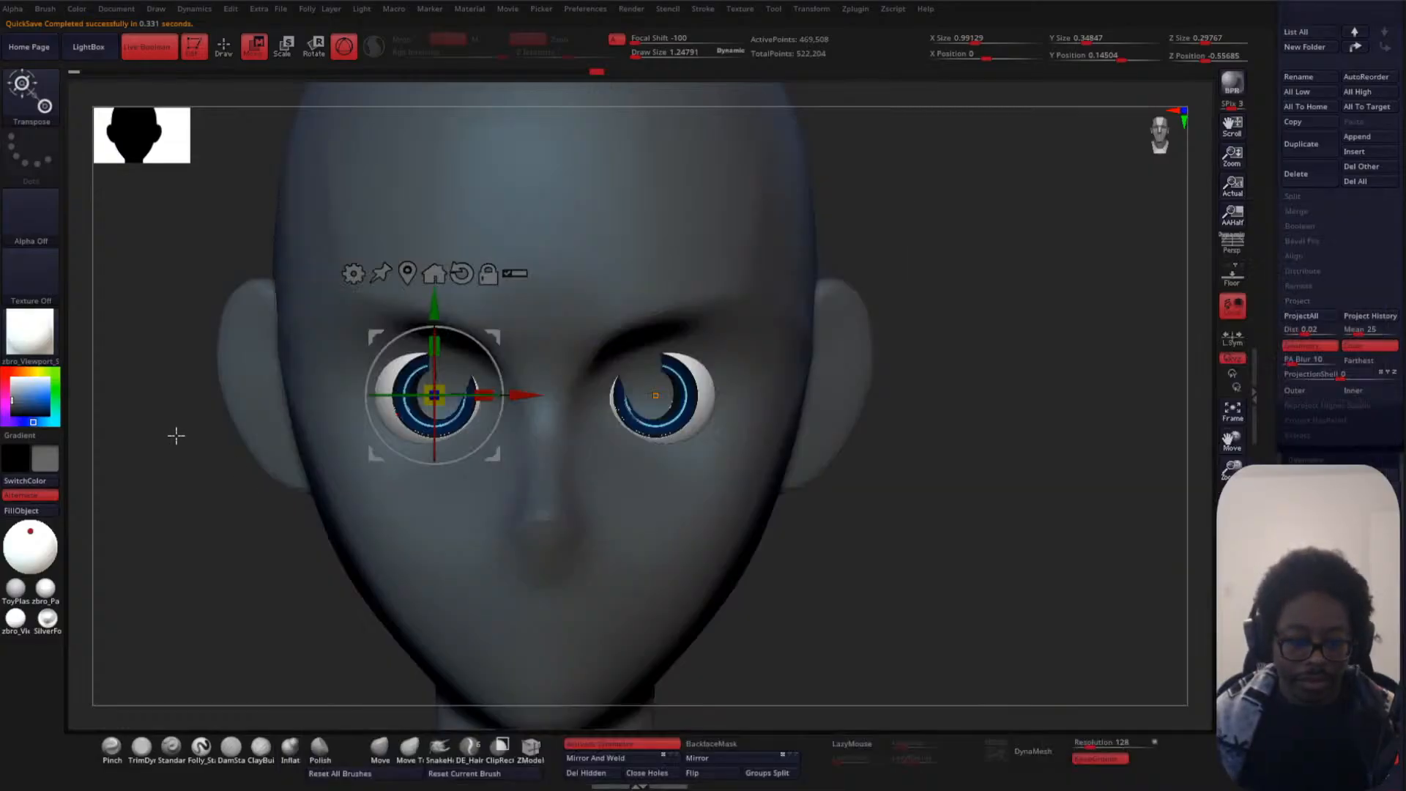
key(b)
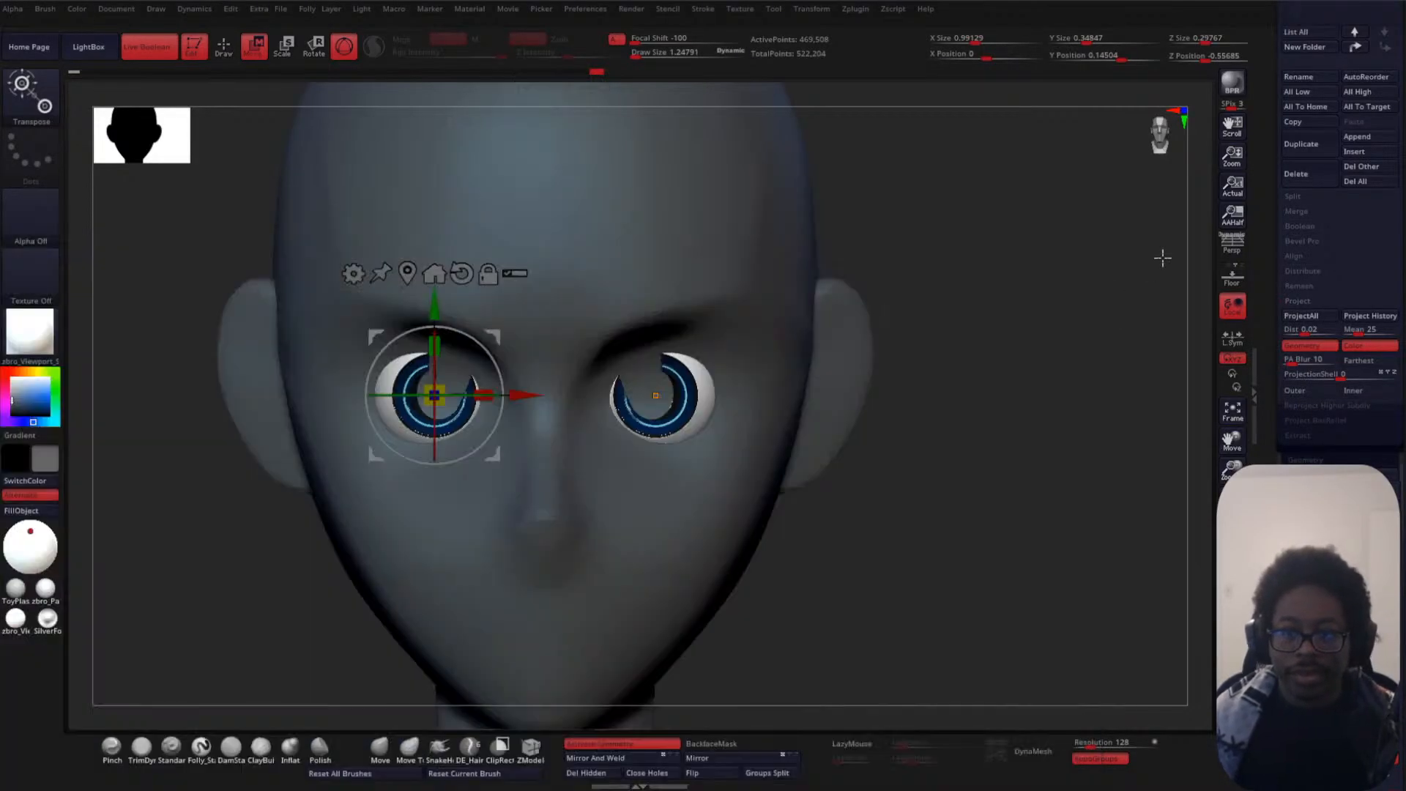
- Select the head subtool and build up symmetrical upper eyelids over the eyeballs with the ClayBuildup brush
drag(909, 390, 798, 407)
alt+click(638, 299)
mouse_move(989, 423)
alt+mouse_down()
mouse_move(997, 342)
mouse_move(920, 359)
alt+mouse_up()
click(262, 747)
key(space)
mouse_move(632, 391)
mouse_down()
mouse_move(639, 411)
mouse_move(613, 377)
mouse_move(667, 369)
mouse_up()
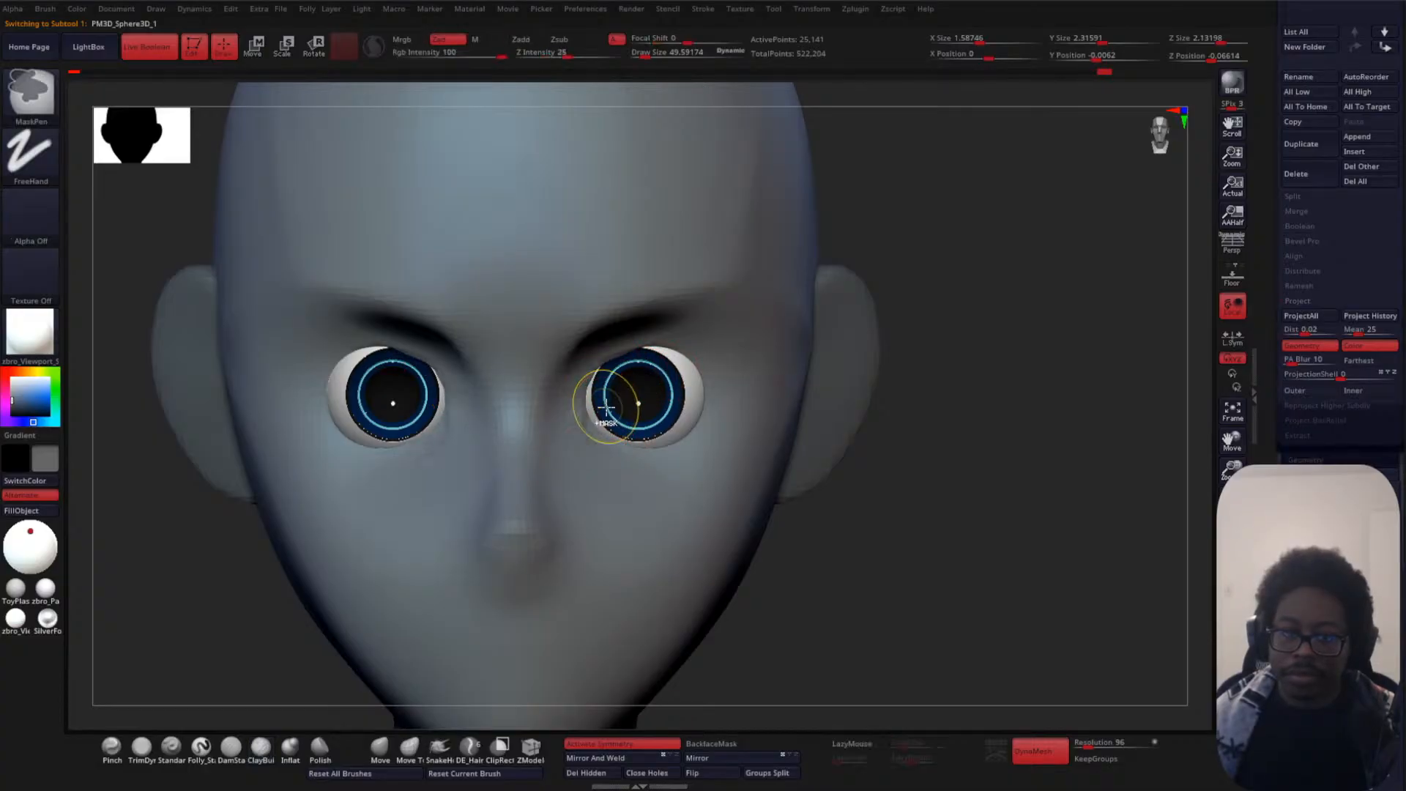
mouse_move(590, 395)
mouse_down()
mouse_move(597, 380)
mouse_move(700, 359)
mouse_move(575, 401)
mouse_move(714, 356)
mouse_move(693, 360)
mouse_up()
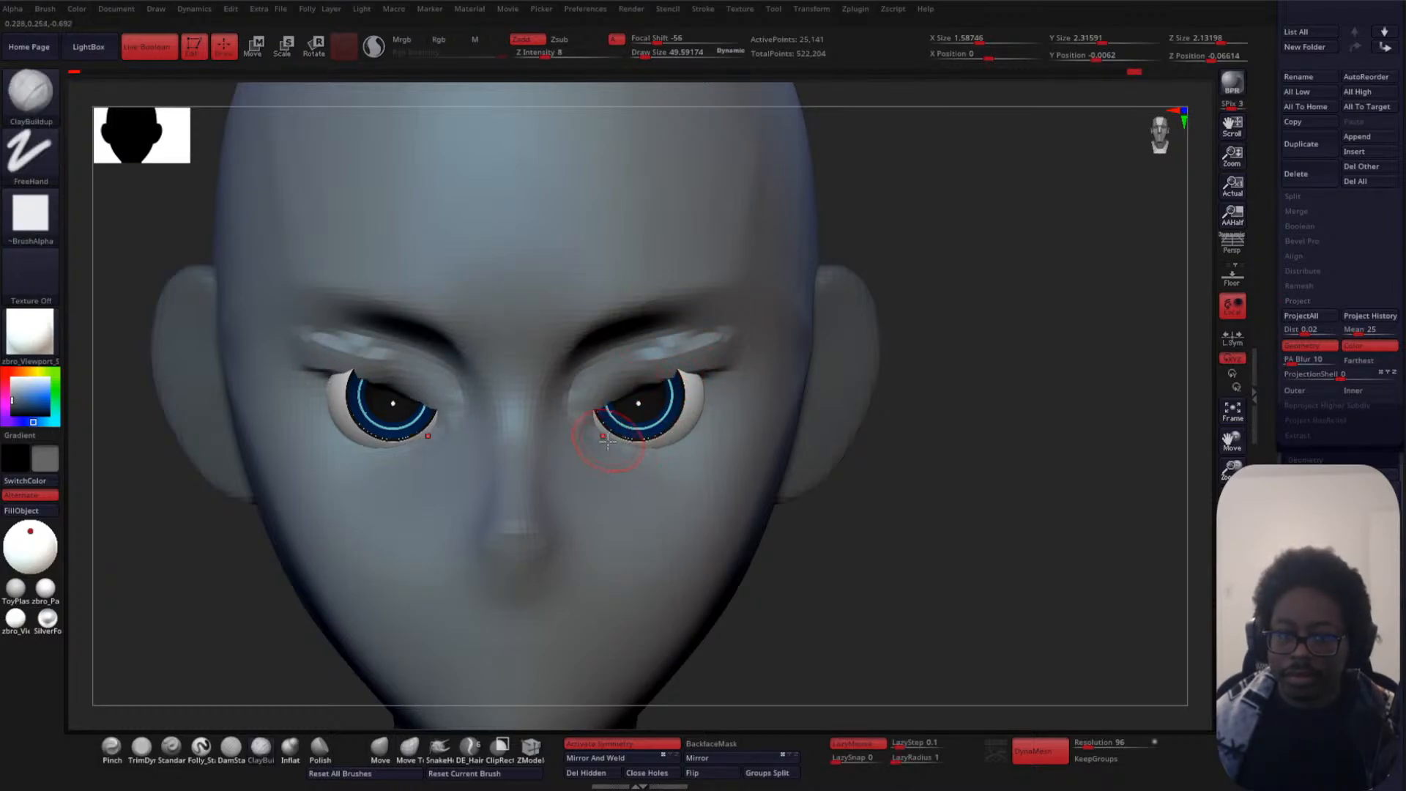
- Build up clay around the lower eyelids and outer eye corners, undoing strokes that cover too much of the eyeballs
mouse_move(629, 441)
mouse_down()
mouse_move(704, 432)
mouse_move(627, 445)
mouse_up()
key(ctrl+z)
key(ctrl+z)
key(ctrl+z)
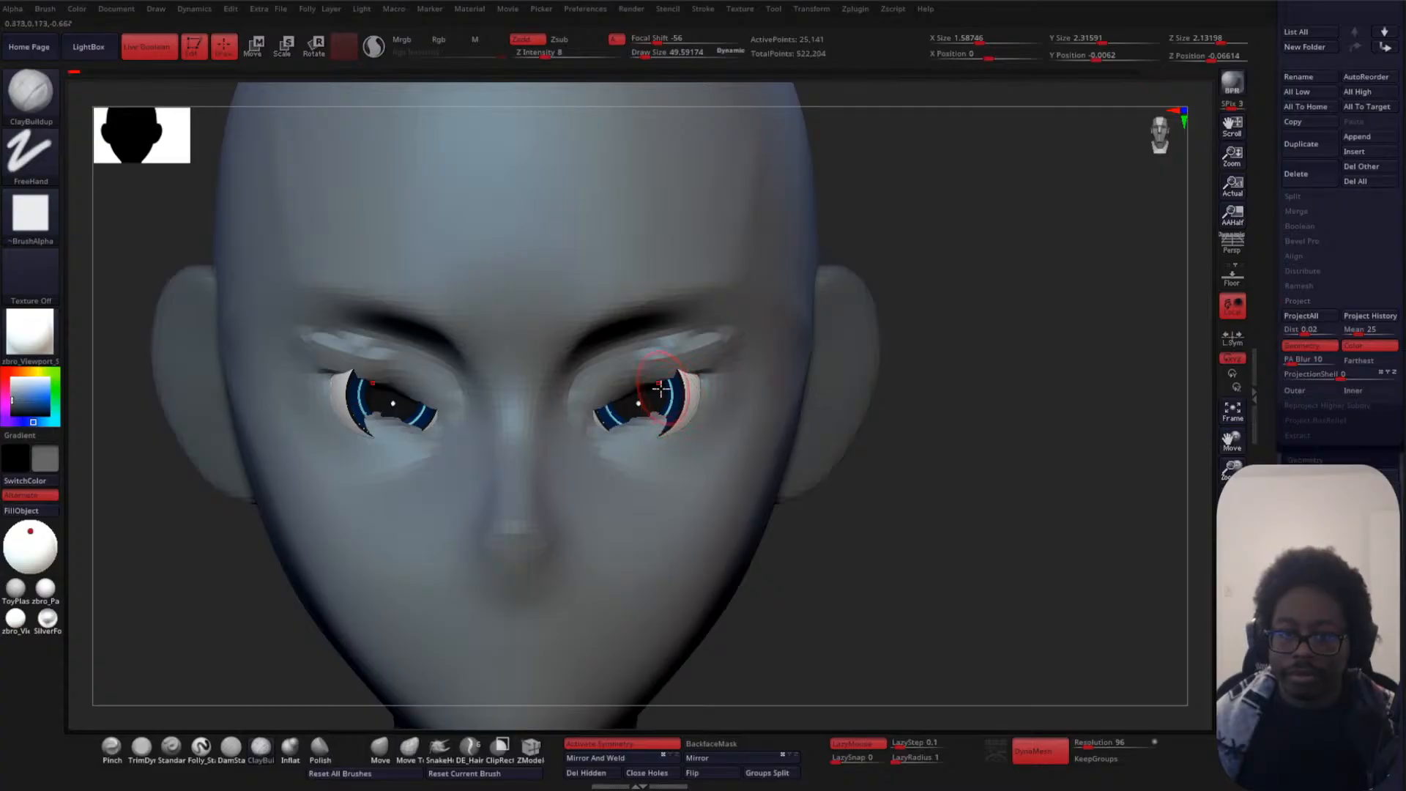
mouse_move(650, 402)
alt+mouse_down()
mouse_move(622, 417)
mouse_move(659, 421)
mouse_move(616, 430)
mouse_move(660, 415)
mouse_move(630, 384)
mouse_move(590, 416)
mouse_move(660, 359)
mouse_move(700, 378)
mouse_move(702, 364)
mouse_move(652, 367)
mouse_move(628, 382)
mouse_move(644, 402)
mouse_move(600, 418)
mouse_move(649, 388)
alt+mouse_up()
key(ctrl+z)
key(ctrl+z)
key(ctrl+z)
key(ctrl+z)
key(ctrl+z)
key(ctrl+z)
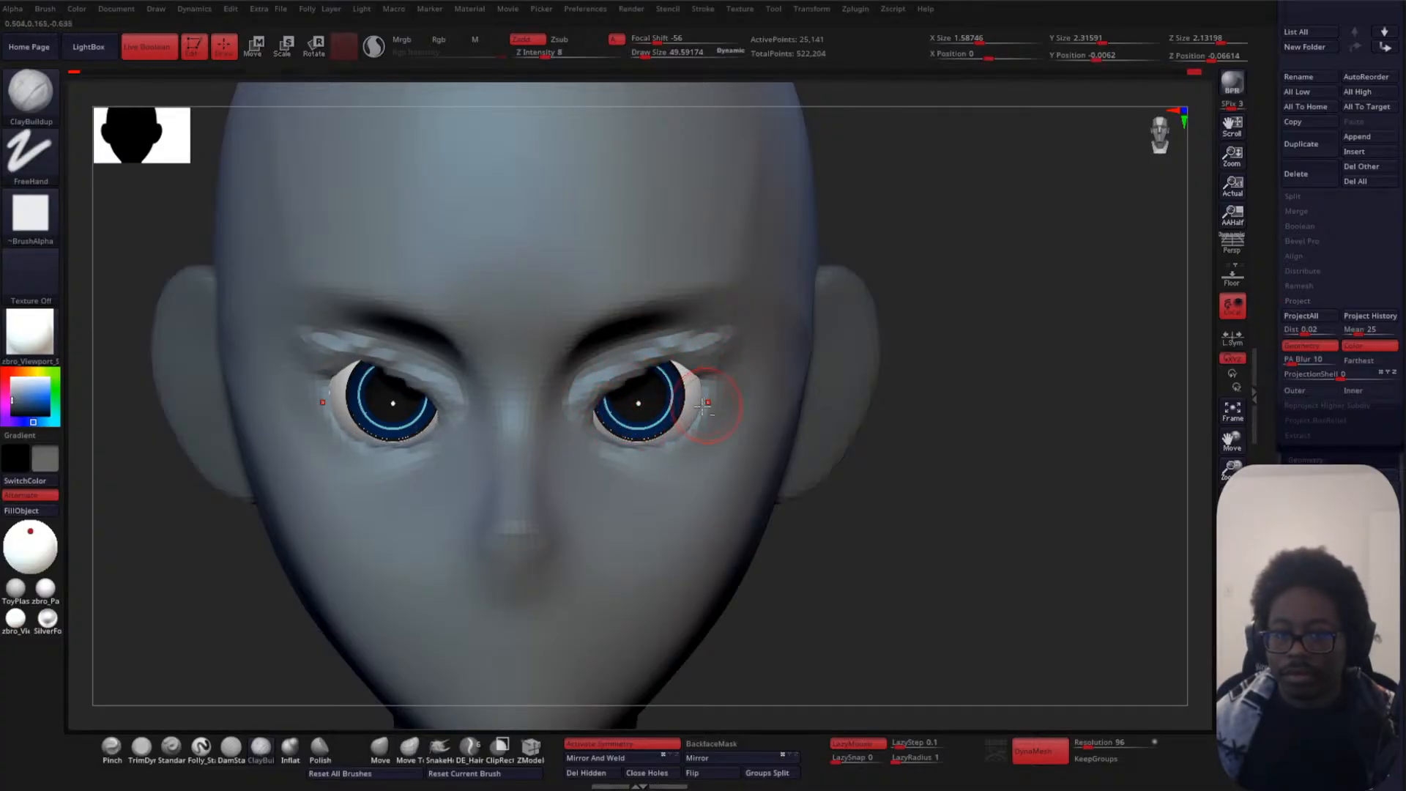
drag(701, 362, 711, 359)
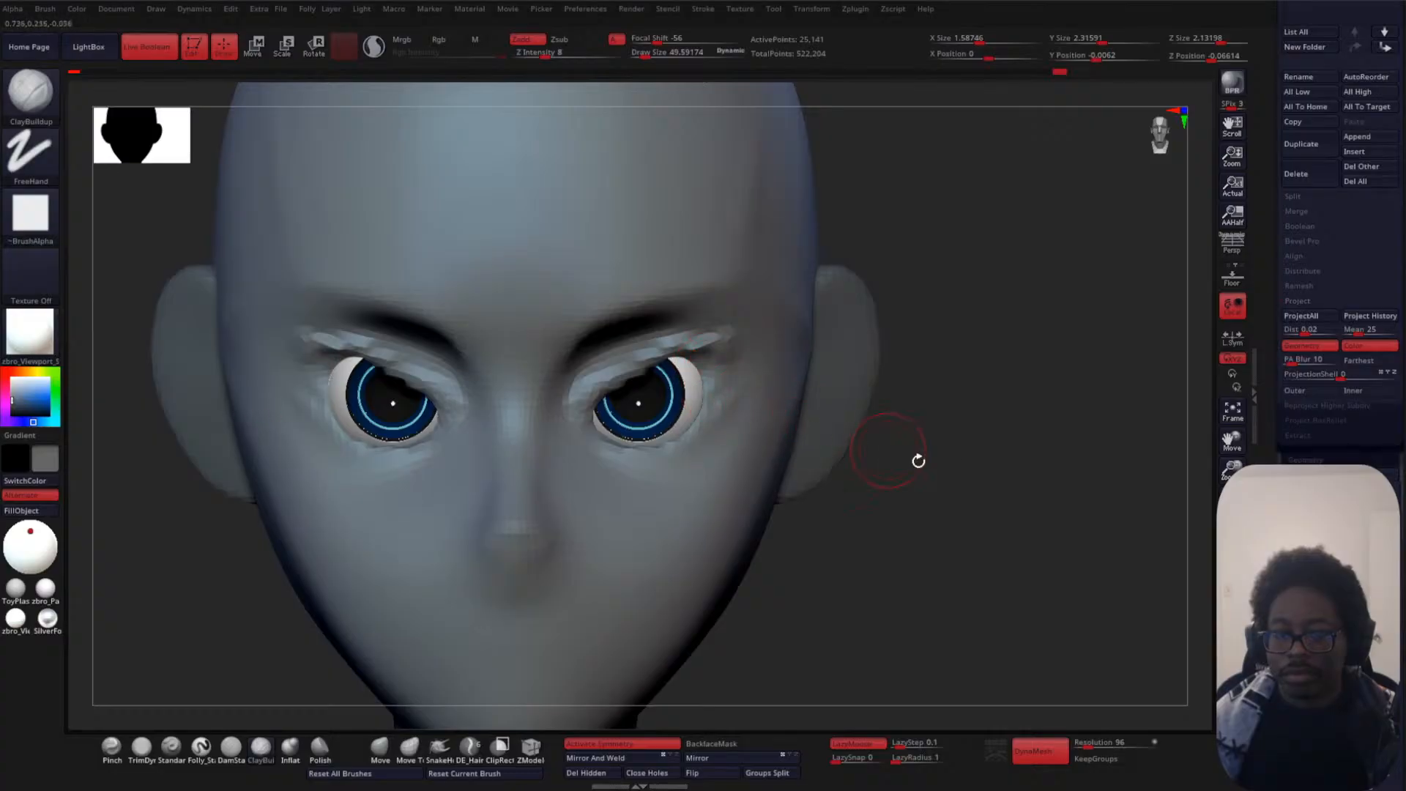
- Reshape the skin around the eye in profile with the Move brush at a draw size of about 90
shift+drag(918, 461, 870, 454)
click(380, 747)
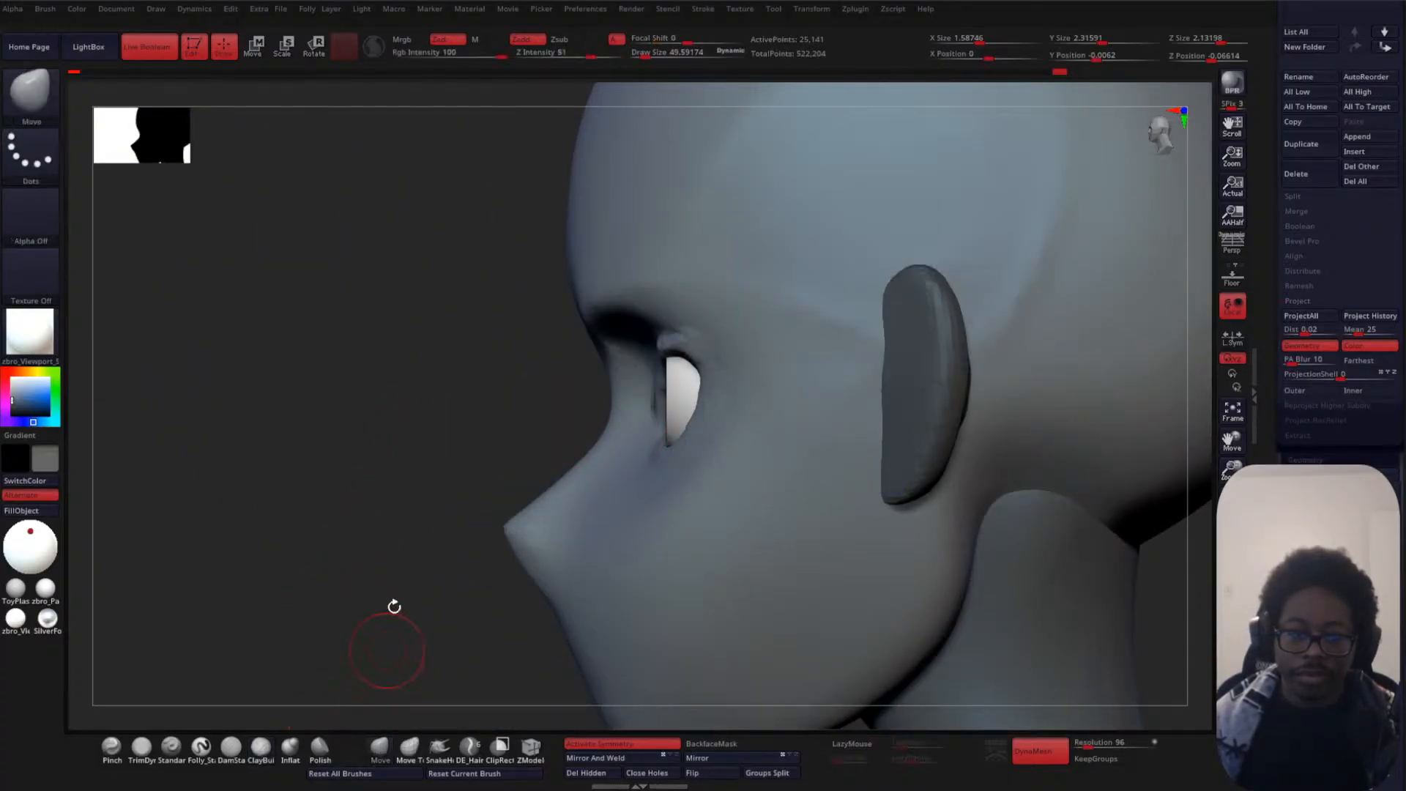
key(space)
drag(432, 398, 426, 397)
key(space)
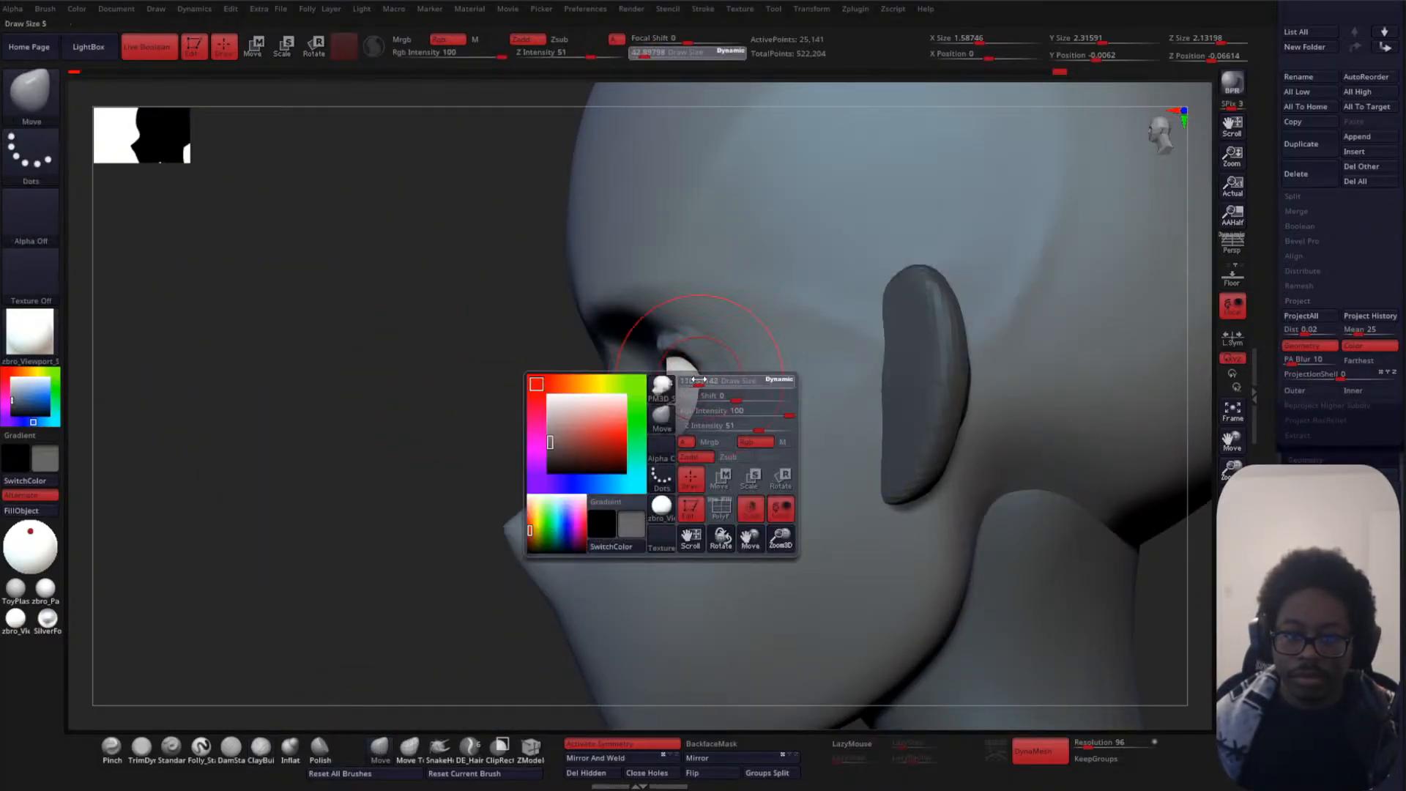
drag(696, 380, 654, 356)
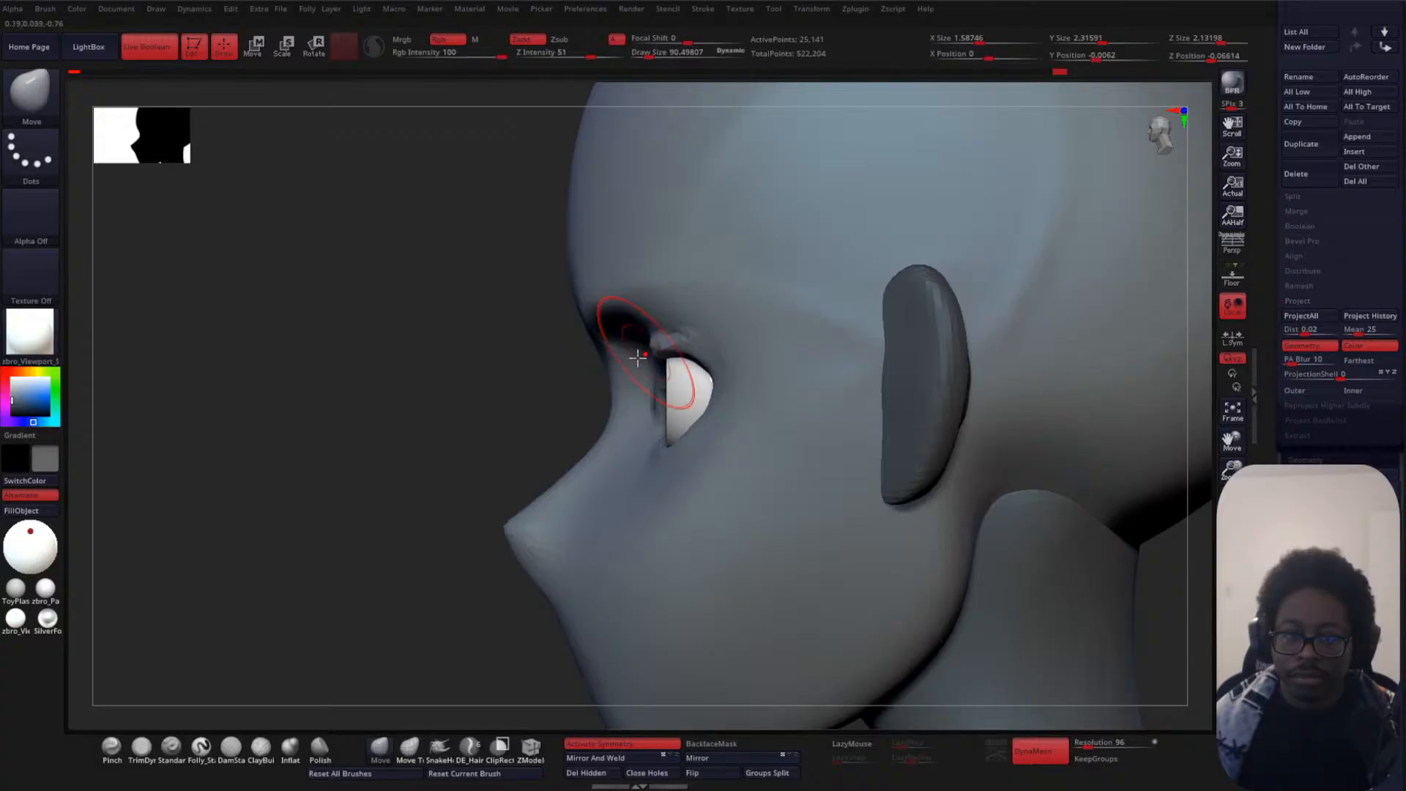
- Adjust the inner eye corners and surrounding lids with the Move brush from several angles to fit the eyeballs
drag(410, 411, 476, 410)
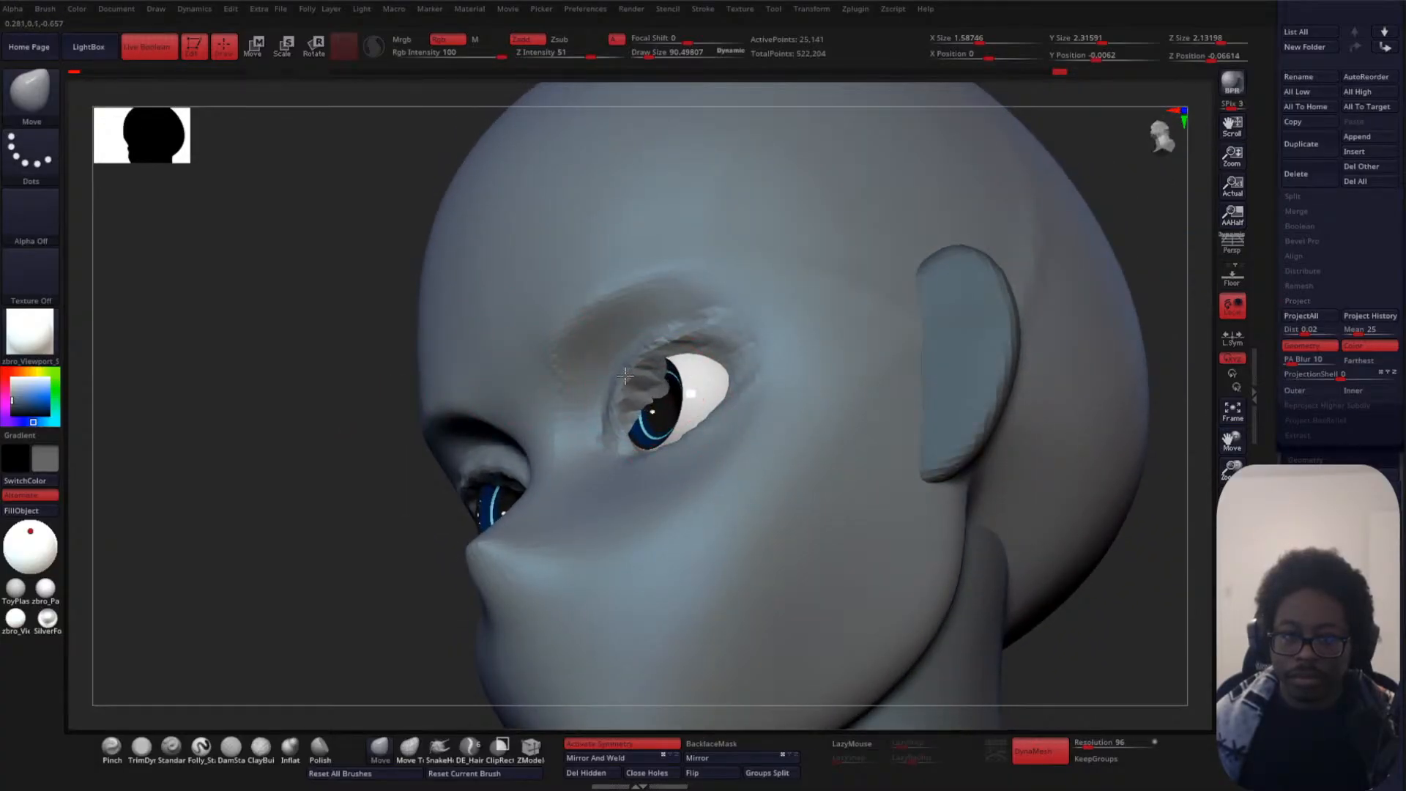
drag(403, 440, 542, 432)
drag(854, 402, 810, 401)
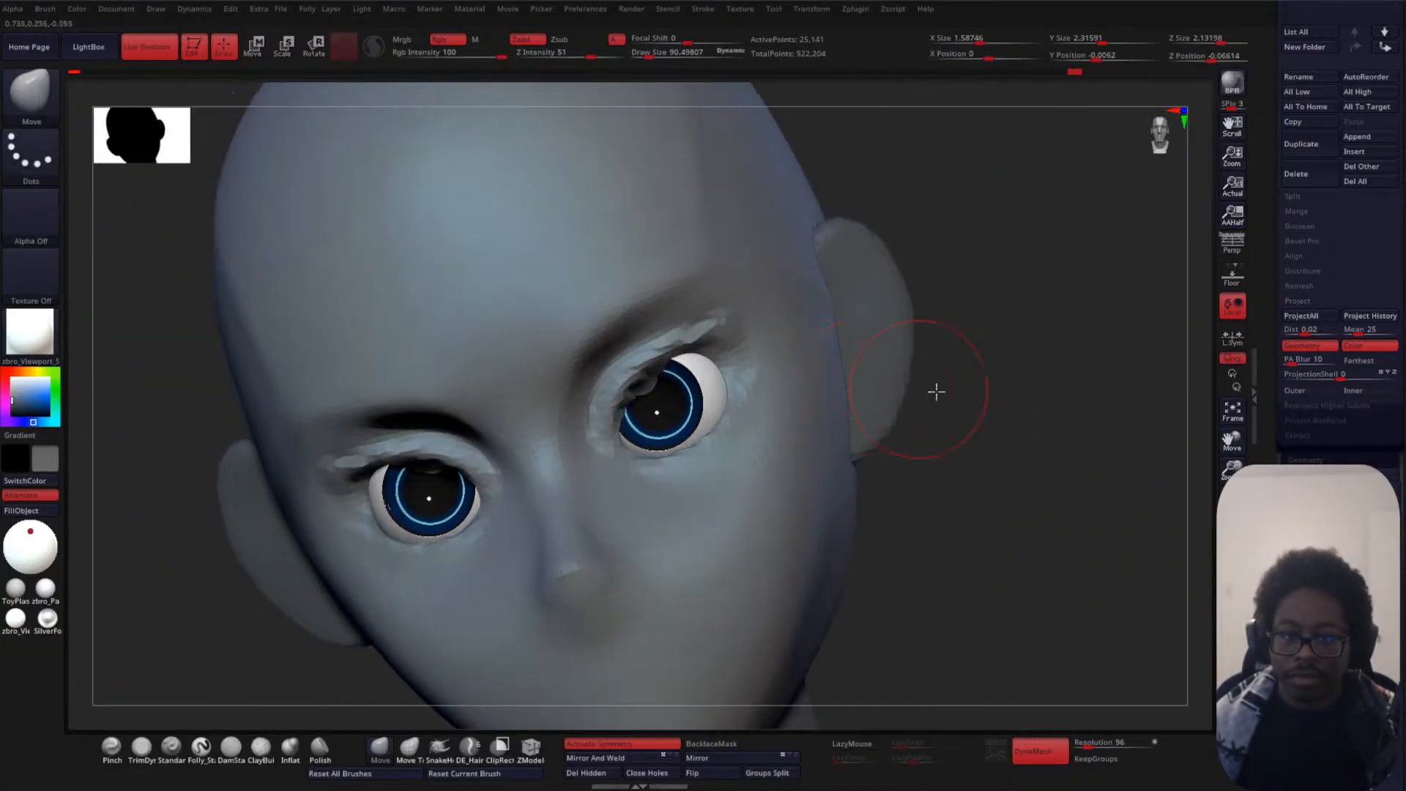
drag(935, 392, 813, 423)
drag(614, 425, 630, 422)
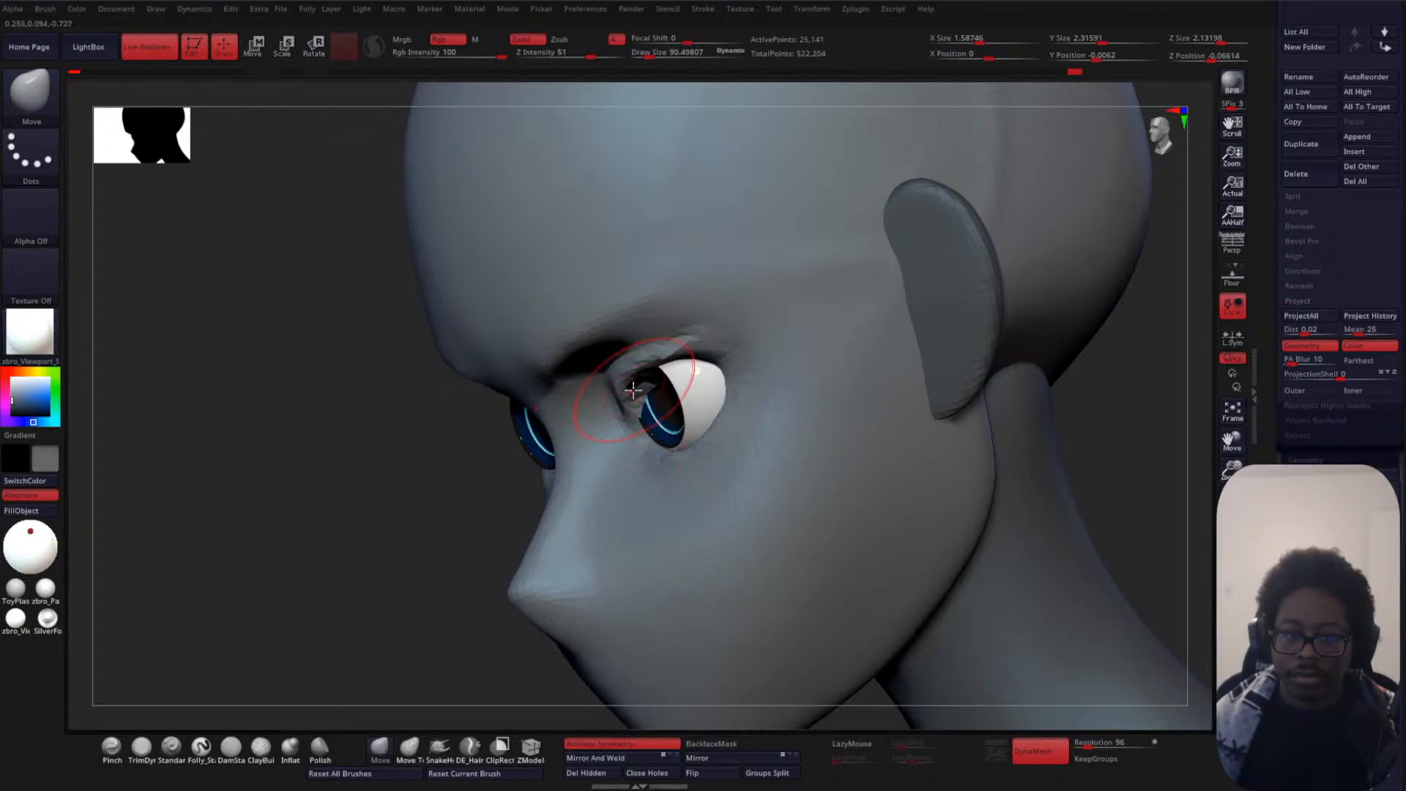
drag(410, 513, 754, 371)
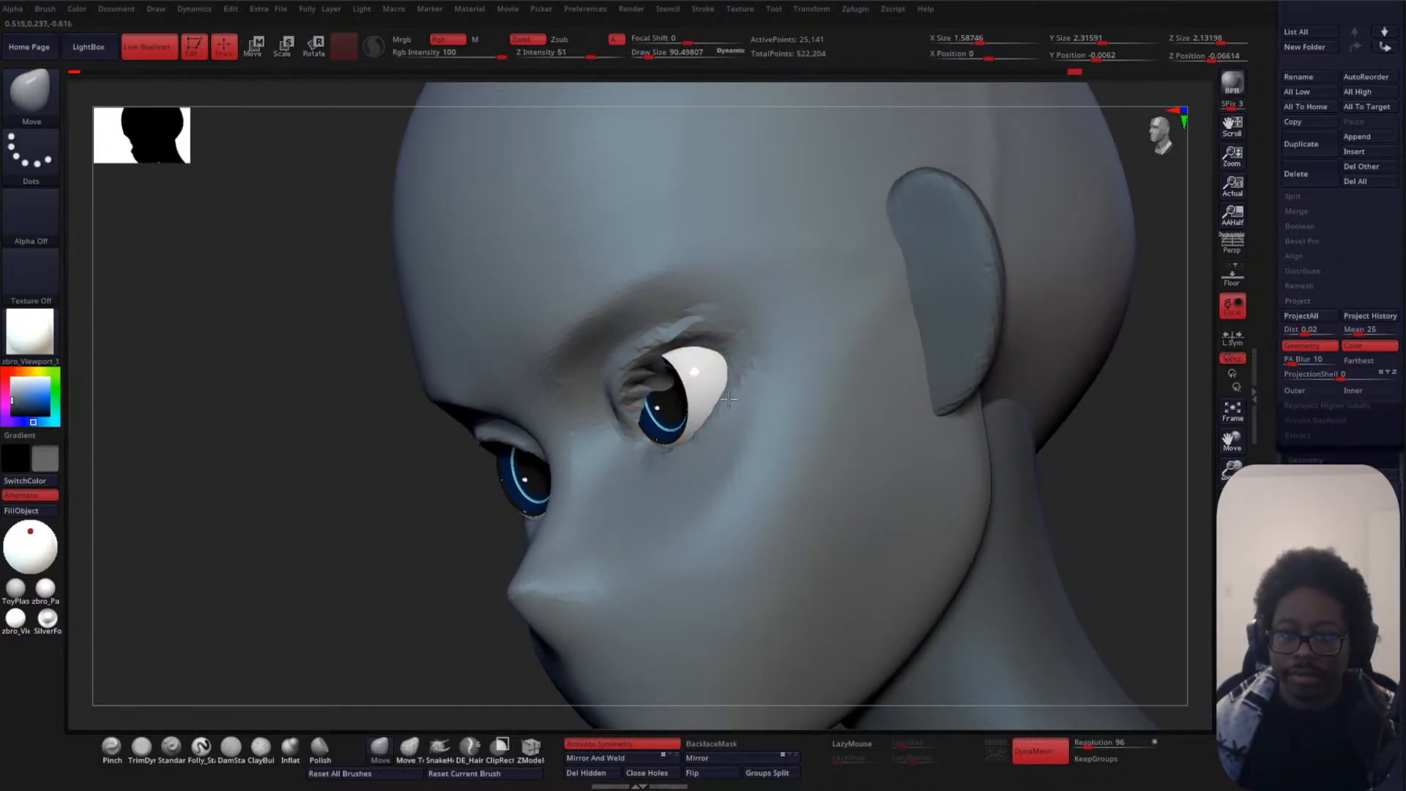
drag(490, 468, 381, 511)
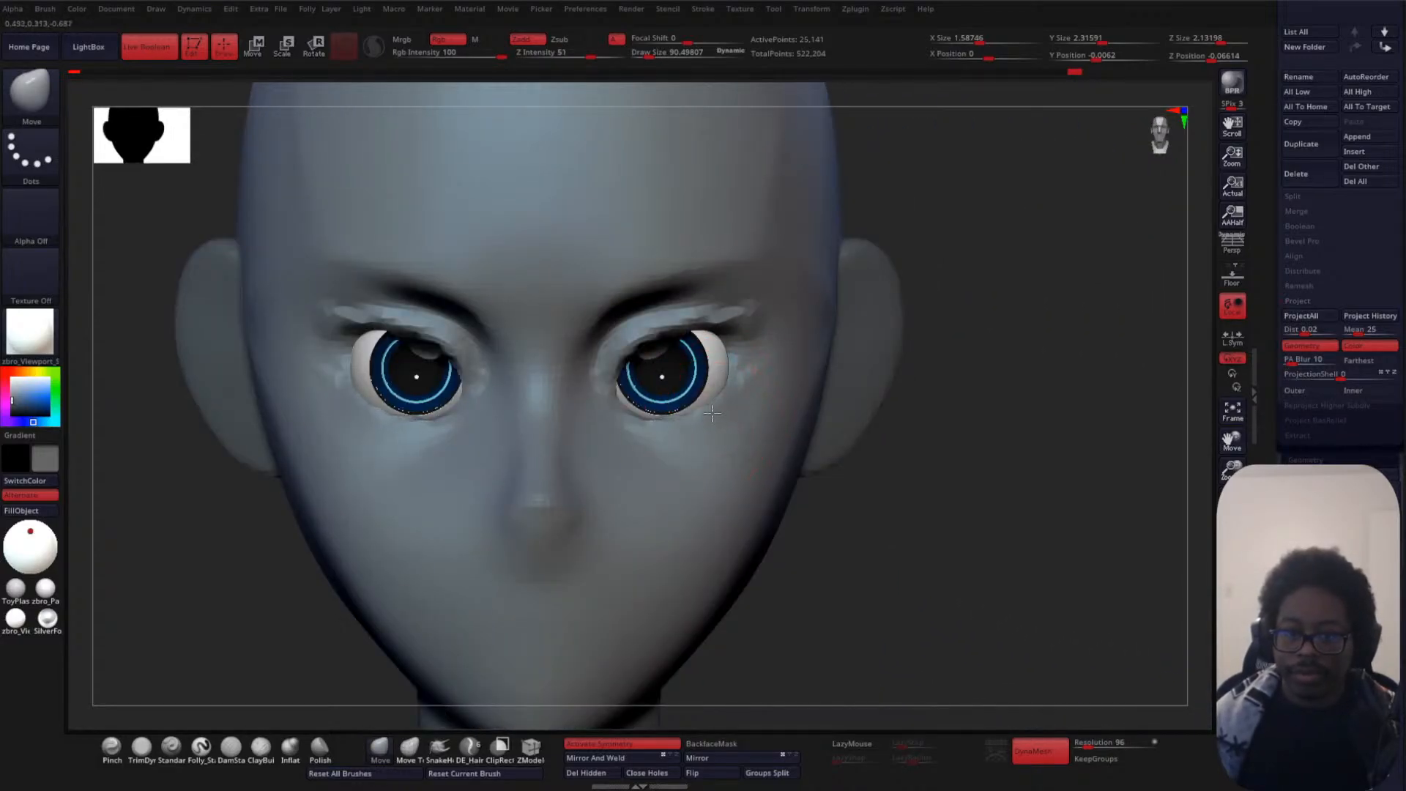
- Reshape the upper eyelids with the Move brush, undoing the first pull, so they slant down toward the inner corners
mouse_move(665, 327)
mouse_down()
mouse_move(651, 367)
mouse_move(664, 359)
mouse_up()
key(ctrl+z)
drag(945, 424, 886, 362)
mouse_move(611, 355)
mouse_down()
mouse_move(614, 382)
mouse_move(685, 339)
mouse_up()
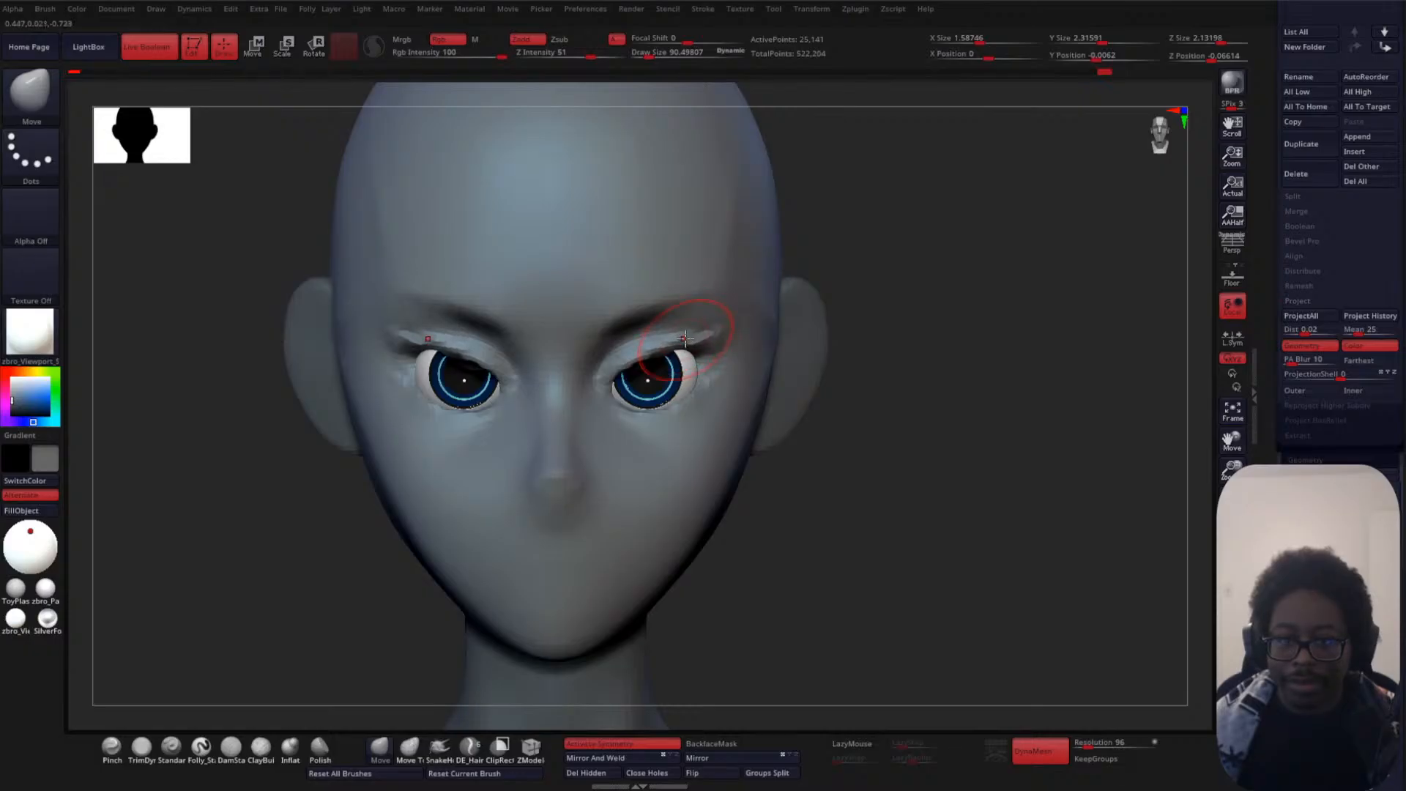
right_drag(648, 354, 705, 341)
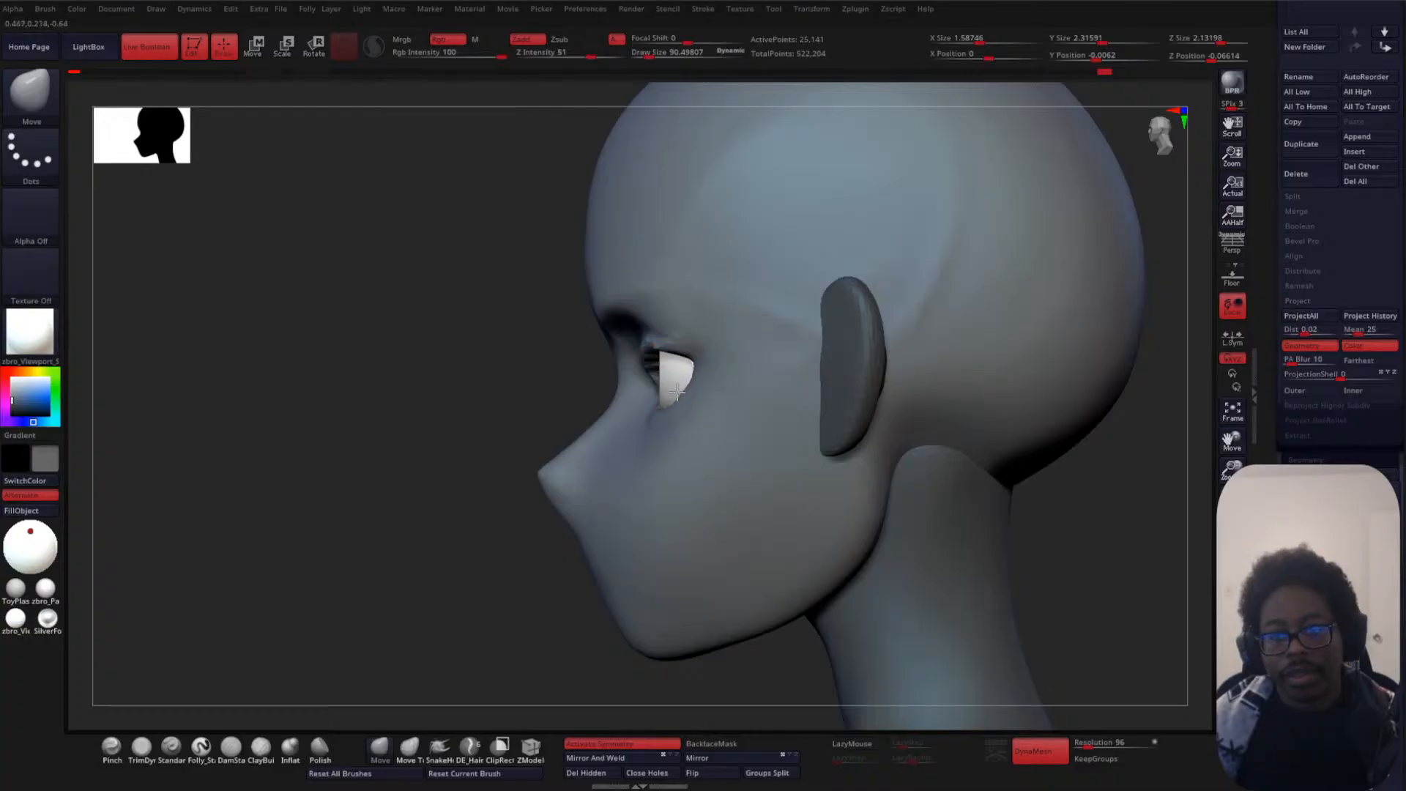
- Refine the inner eye corners and the adjoining upper lid edges from the front with the Move brush
shift+right_drag(454, 453, 483, 429)
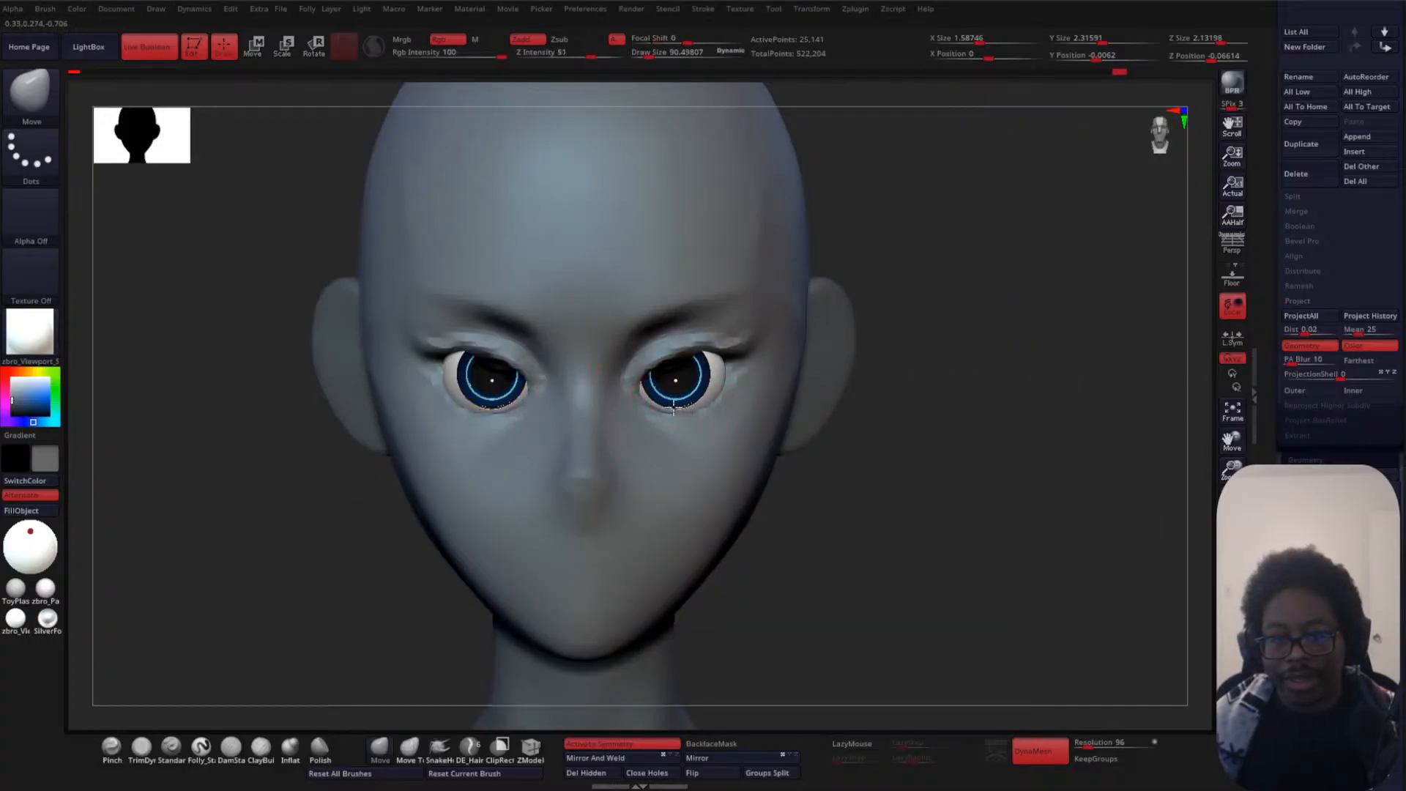
drag(640, 380, 645, 364)
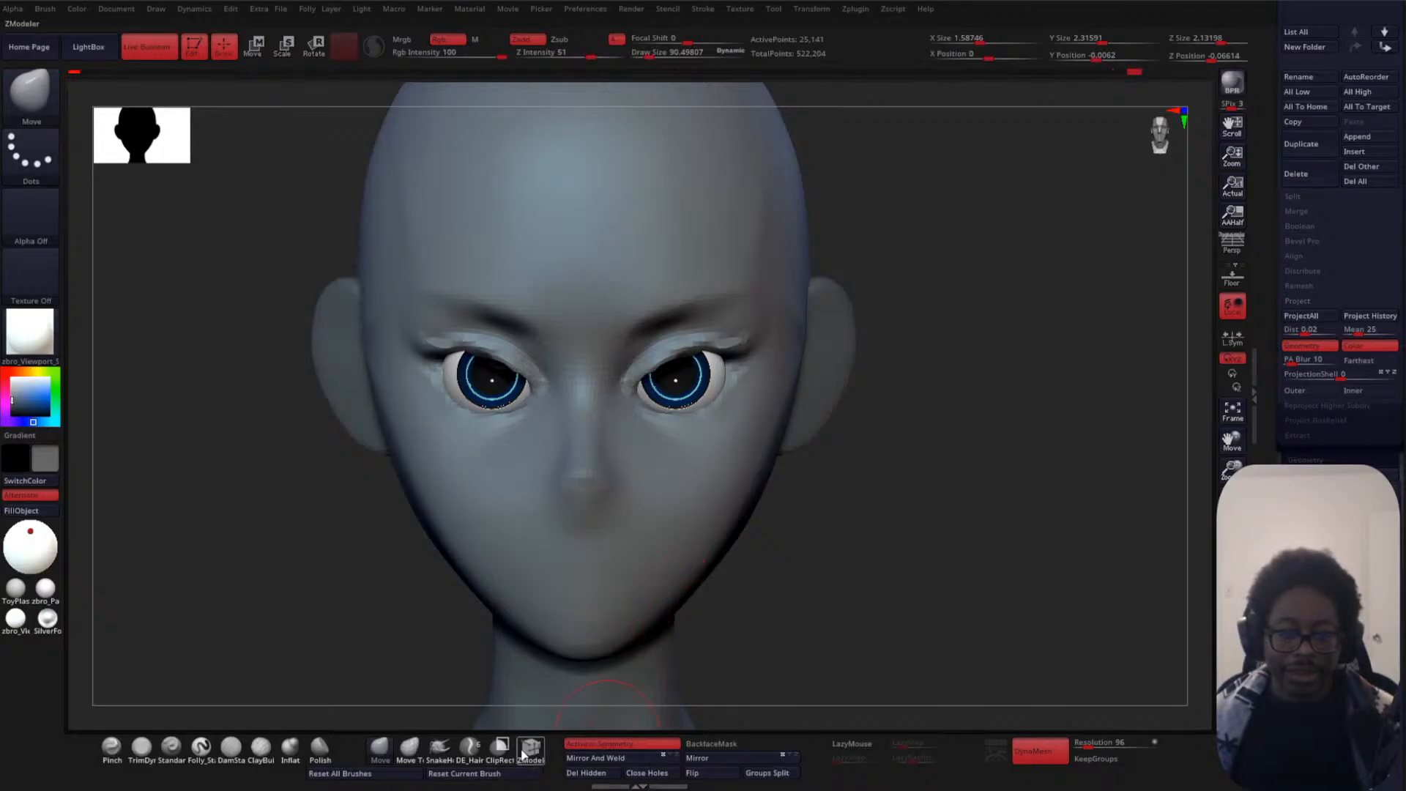
mouse_move(972, 361)
mouse_down()
mouse_move(724, 333)
mouse_move(606, 377)
mouse_move(597, 345)
mouse_move(644, 296)
mouse_up()
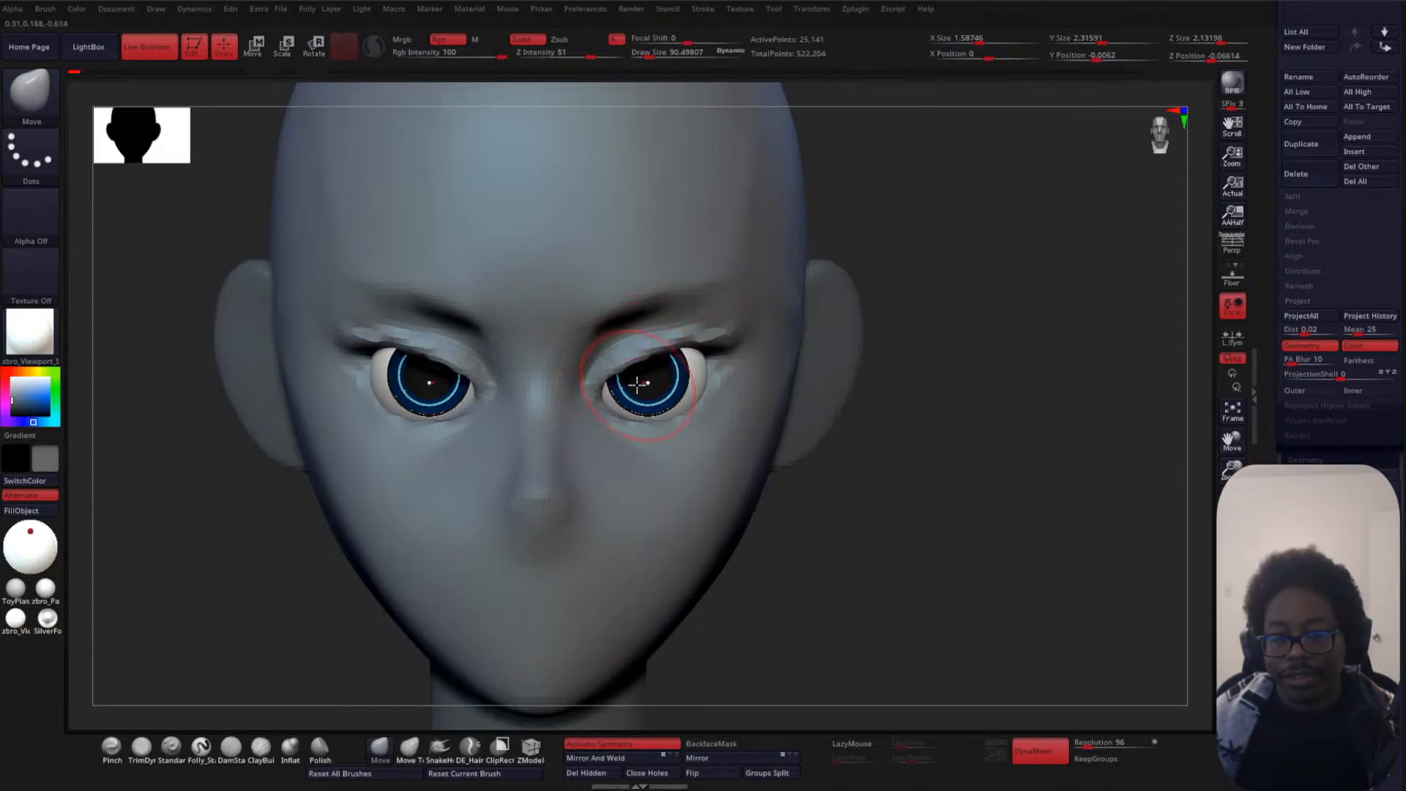
mouse_move(619, 375)
mouse_down()
mouse_move(634, 342)
mouse_move(619, 367)
mouse_up()
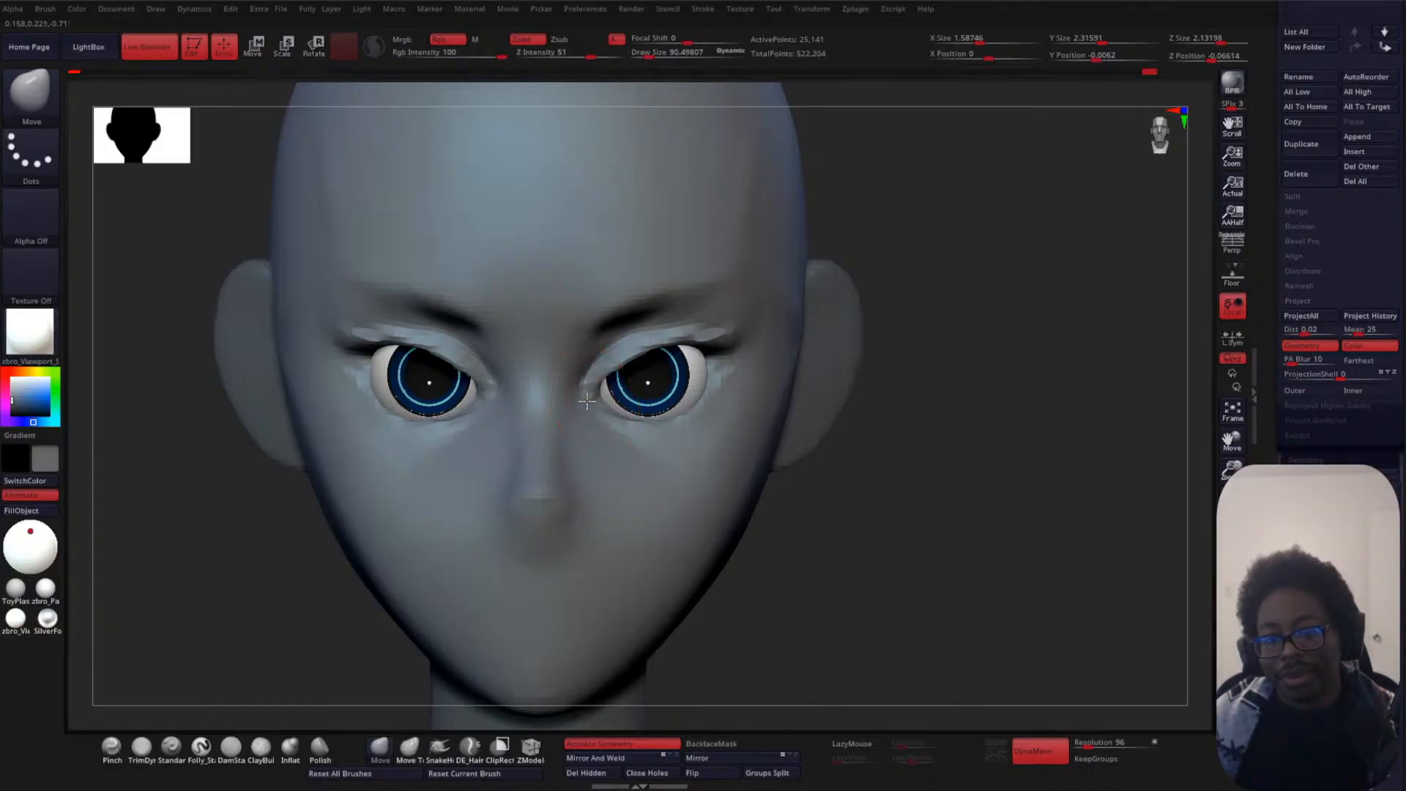
drag(694, 337, 593, 392)
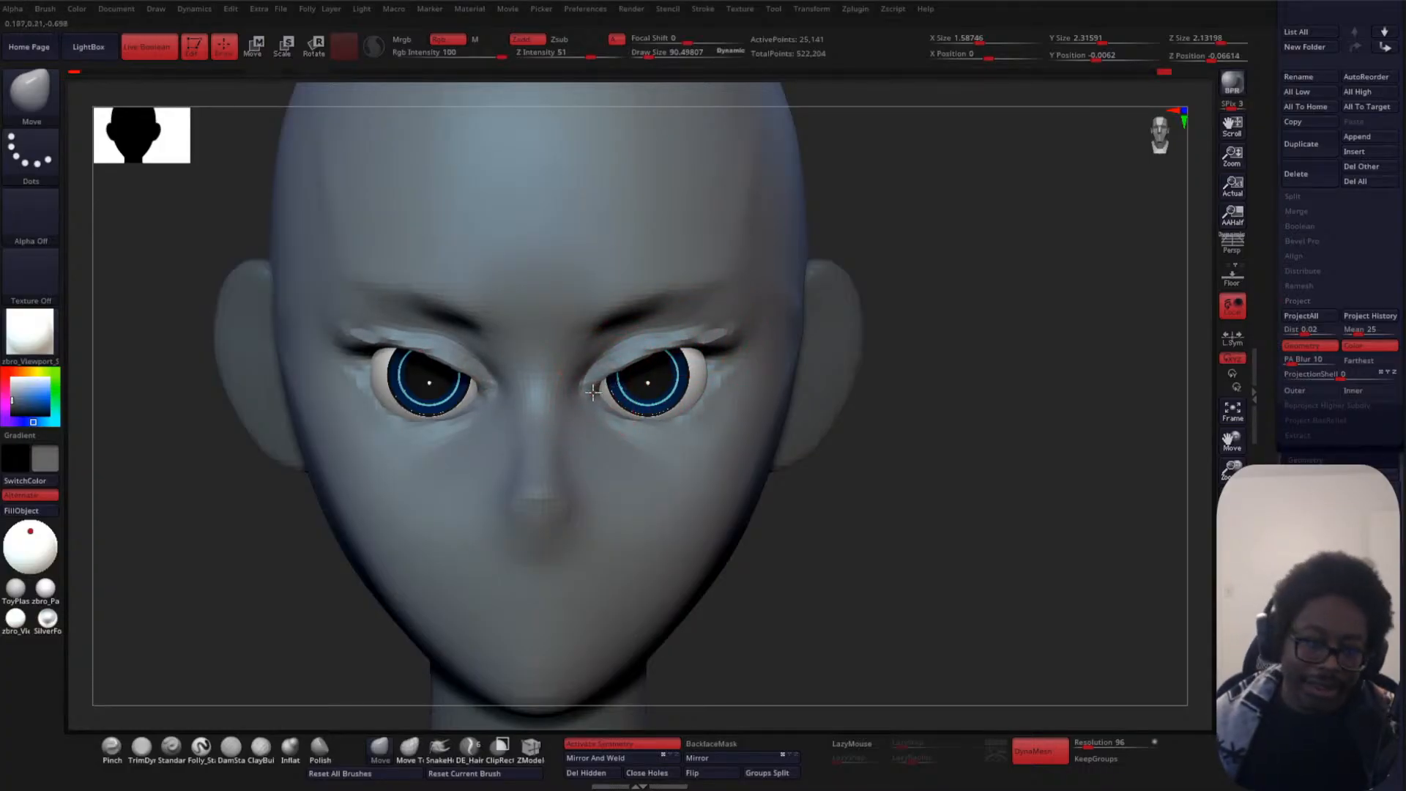
- Adjust the outer eye corners and upper lids with the Move brush in profile, from below and from above
drag(964, 414, 801, 392)
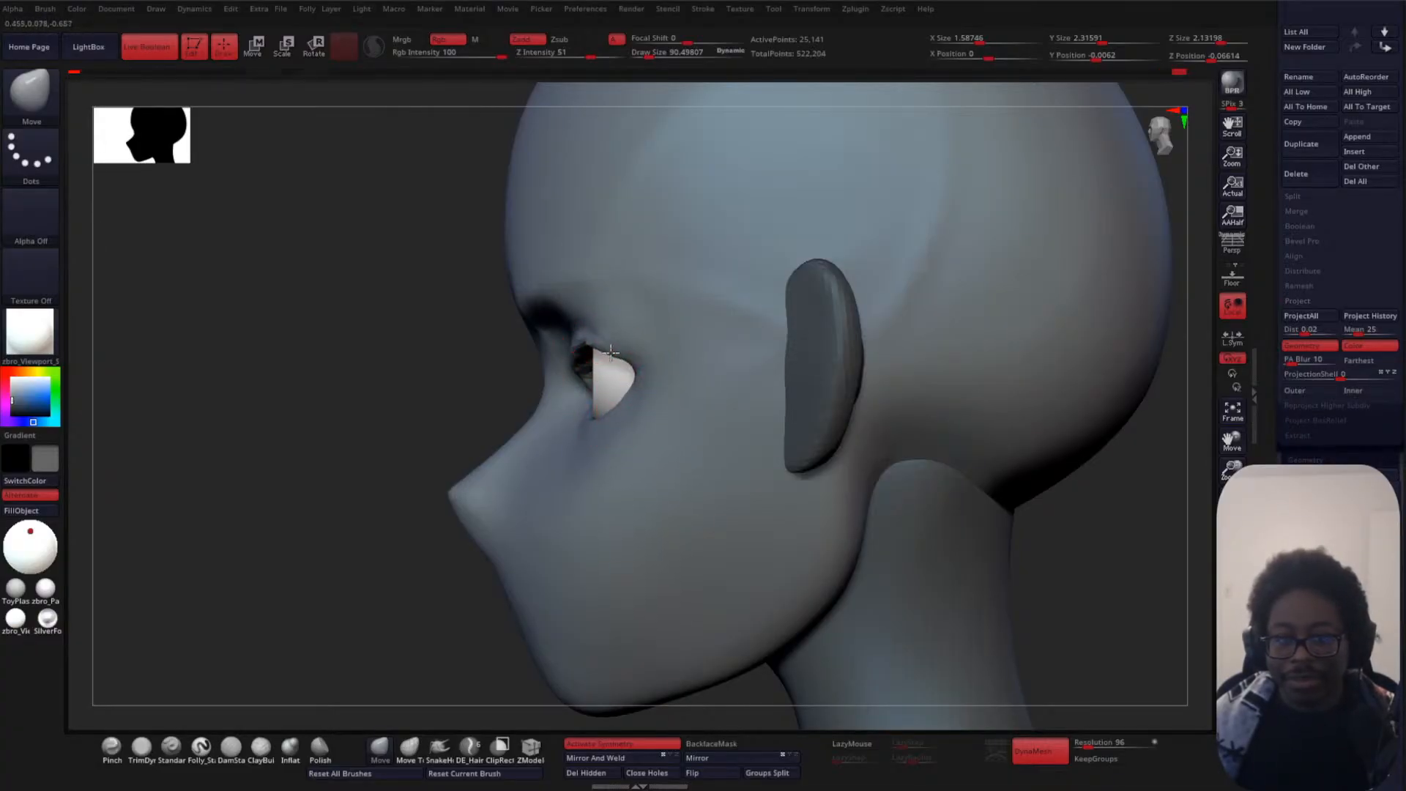
drag(585, 342, 634, 322)
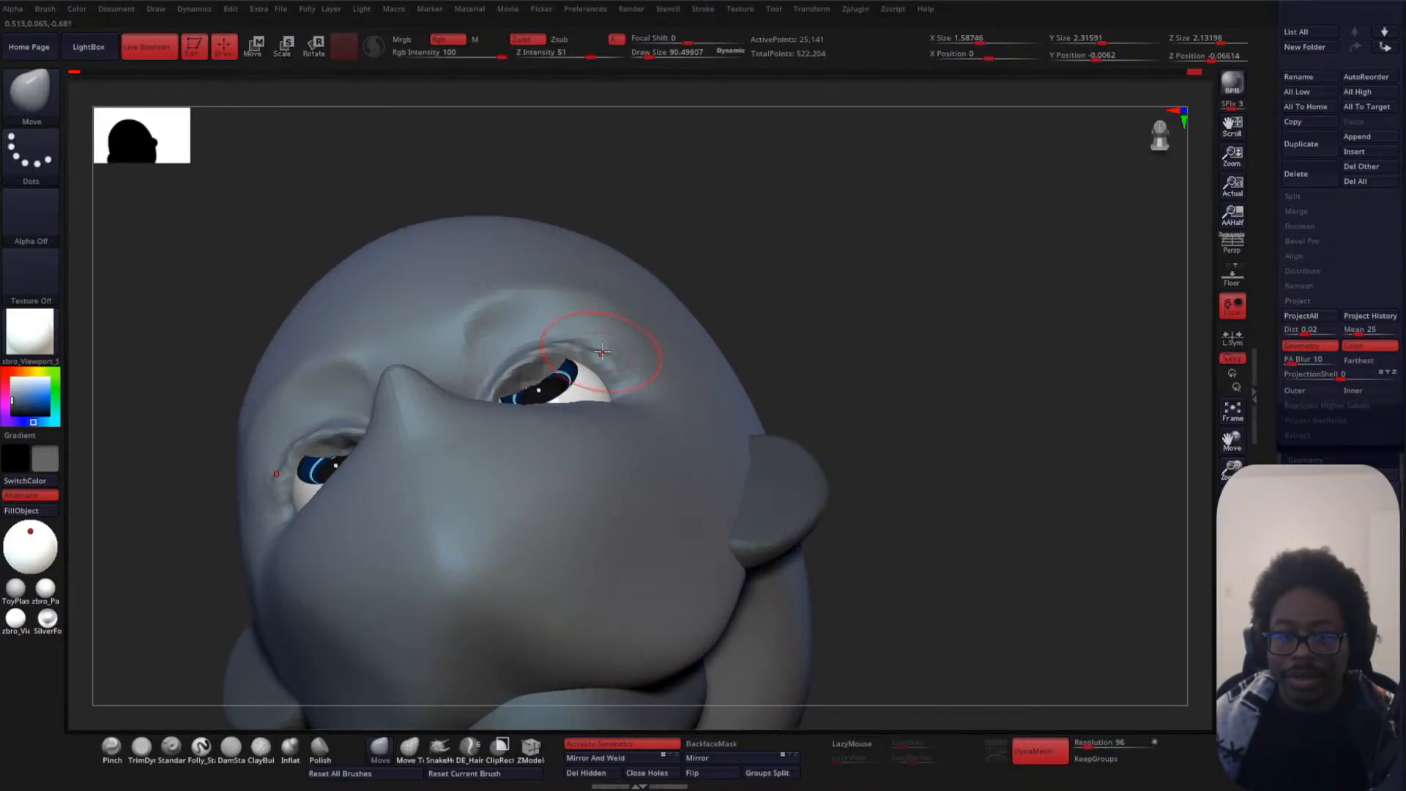
drag(827, 367, 862, 454)
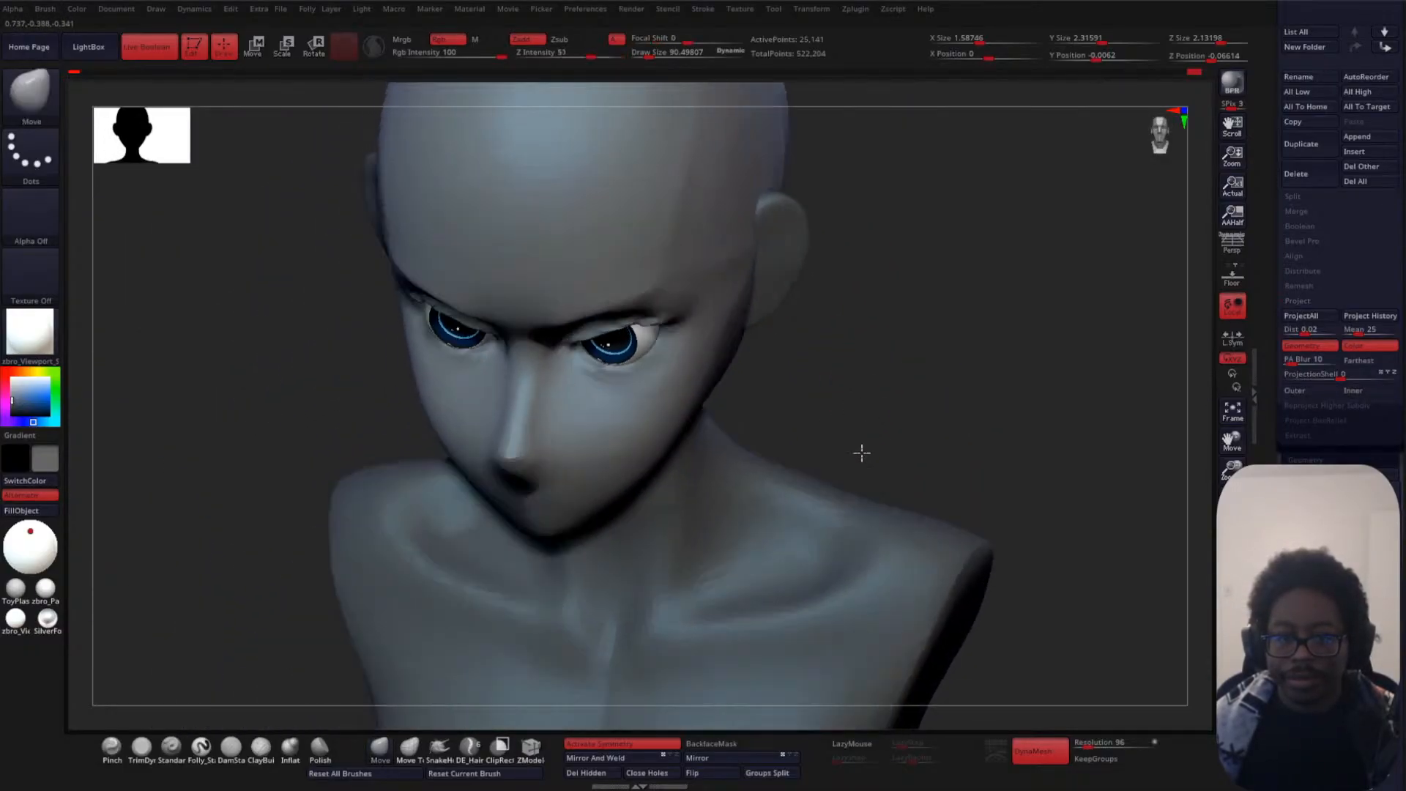
drag(833, 351, 841, 380)
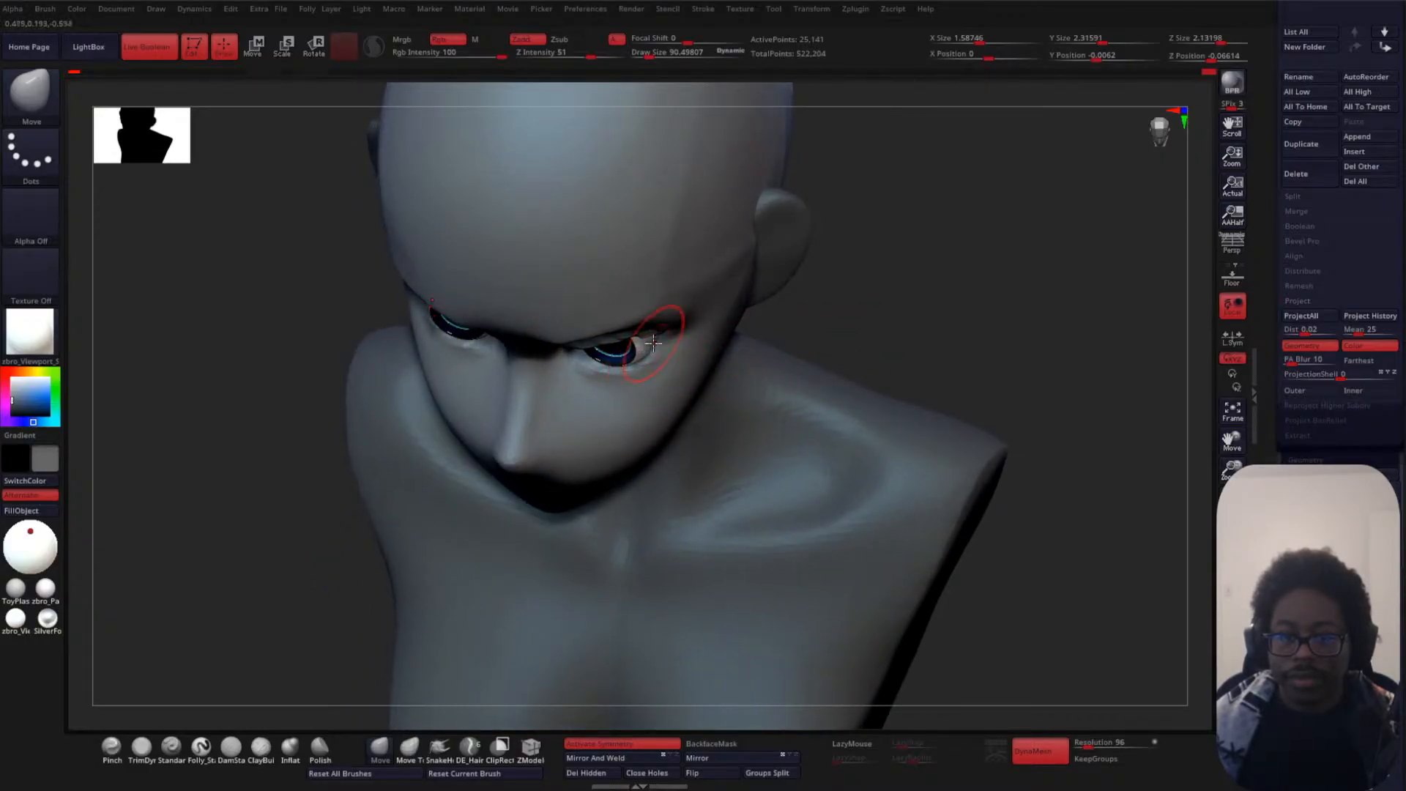
drag(929, 291, 930, 239)
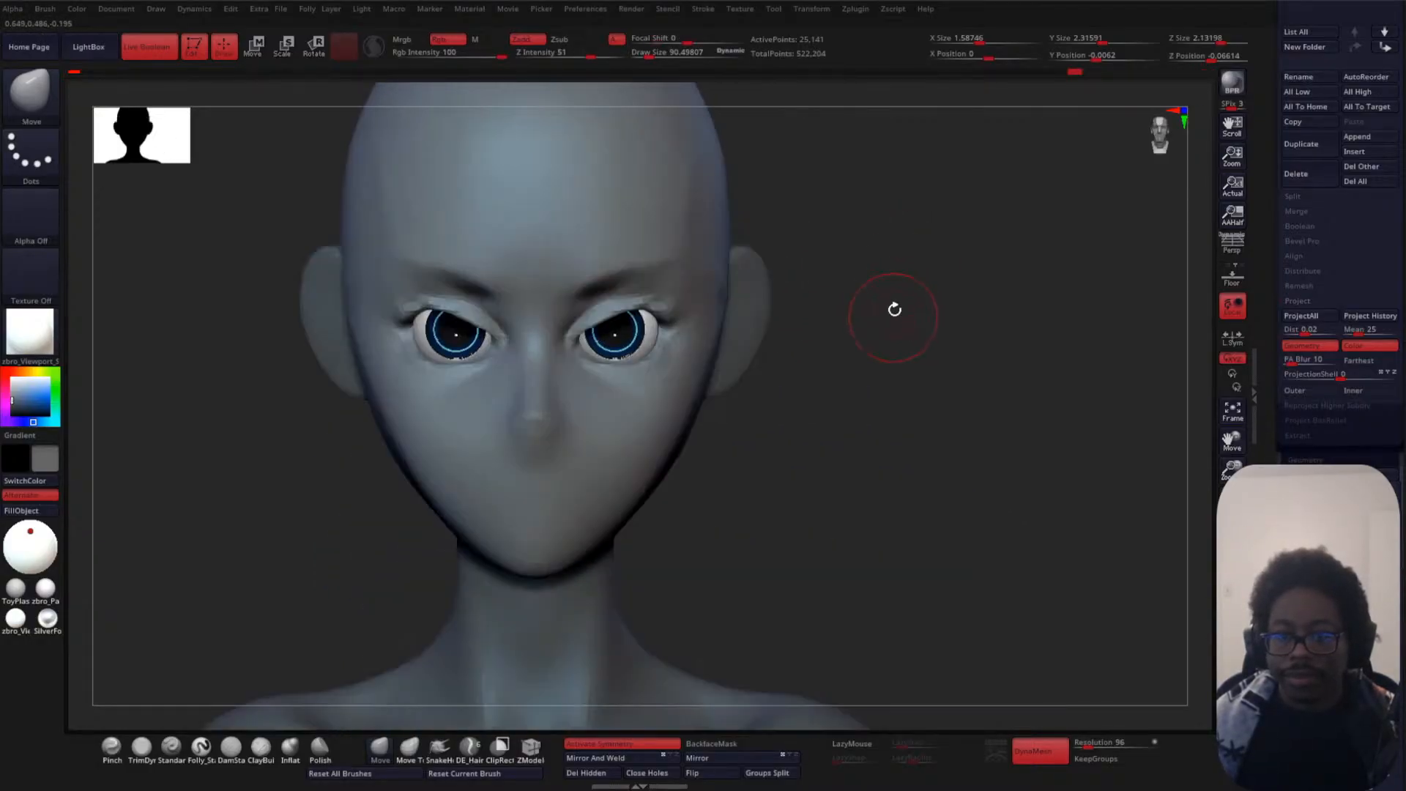
- Pull the upper eyelids down toward the inner corners with the Move brush to sharpen their slant over the irises
alt+drag(894, 310, 870, 367)
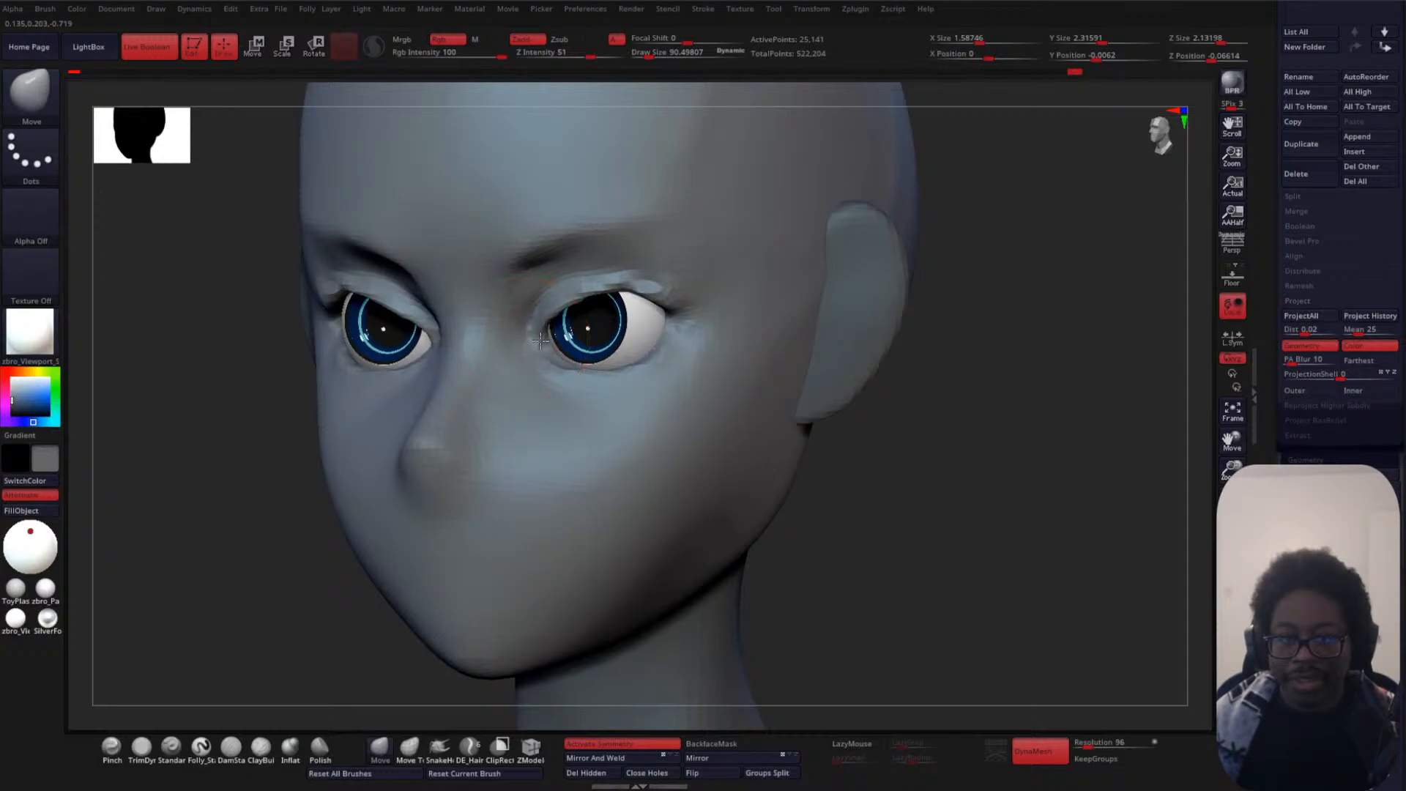
drag(937, 308, 778, 282)
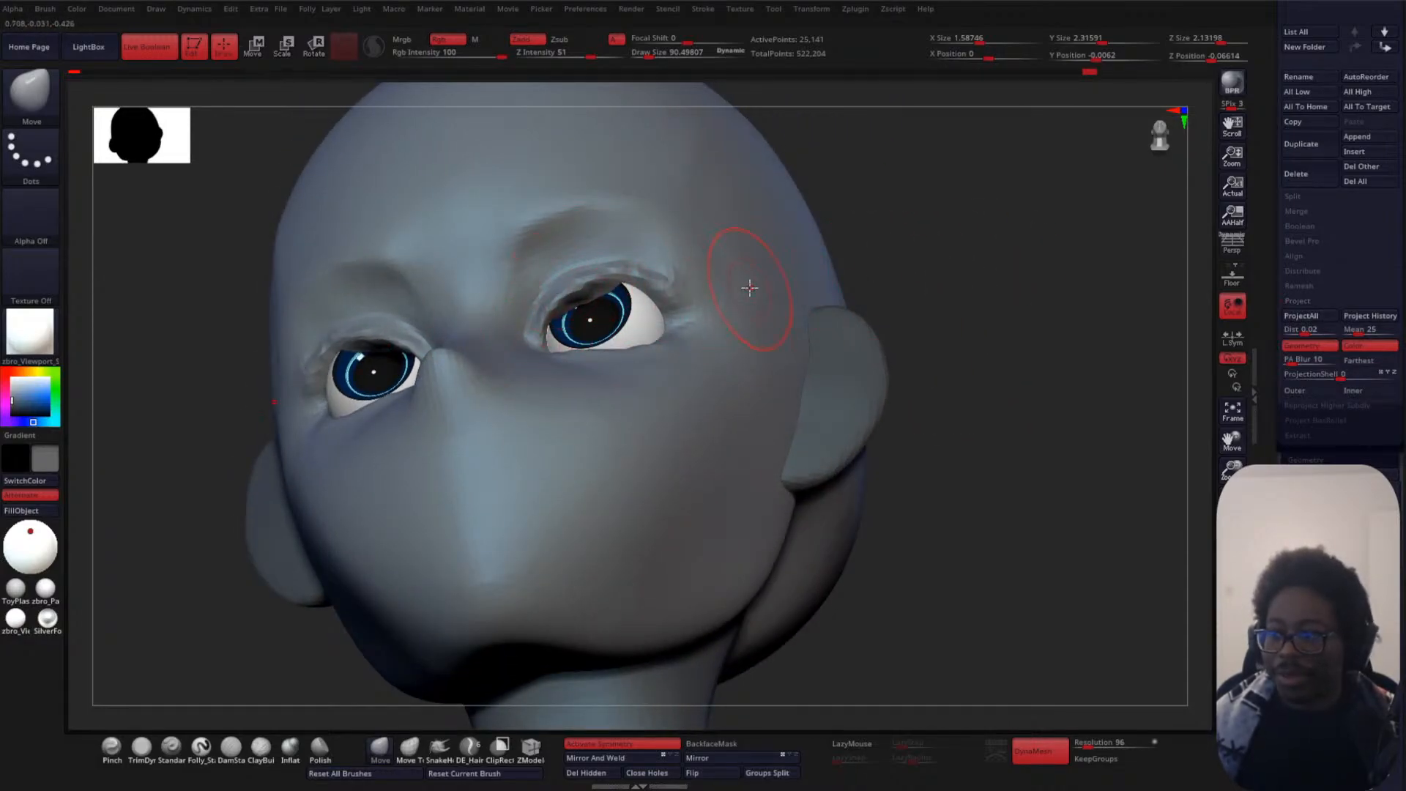
drag(964, 245, 641, 285)
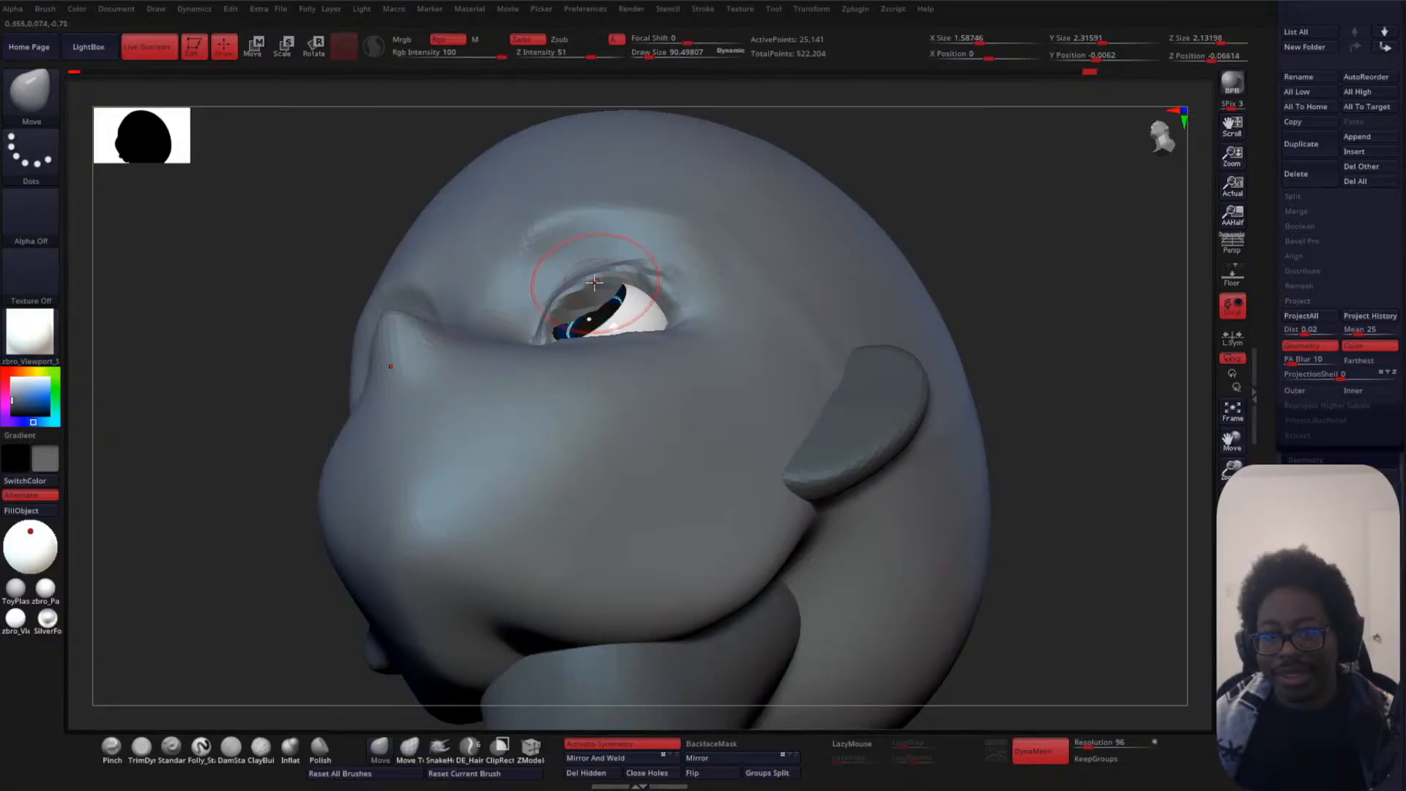
drag(1025, 242, 937, 378)
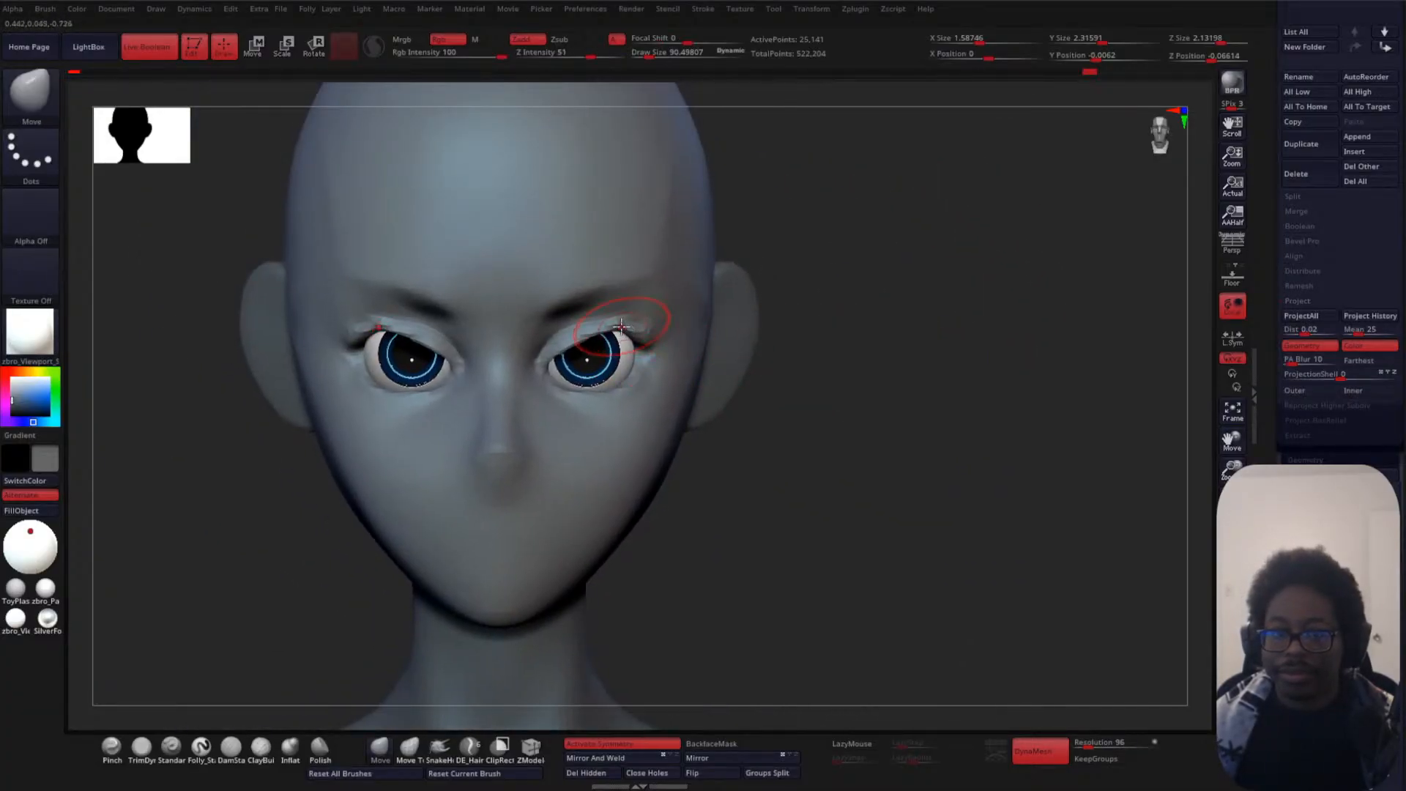
drag(622, 327, 555, 360)
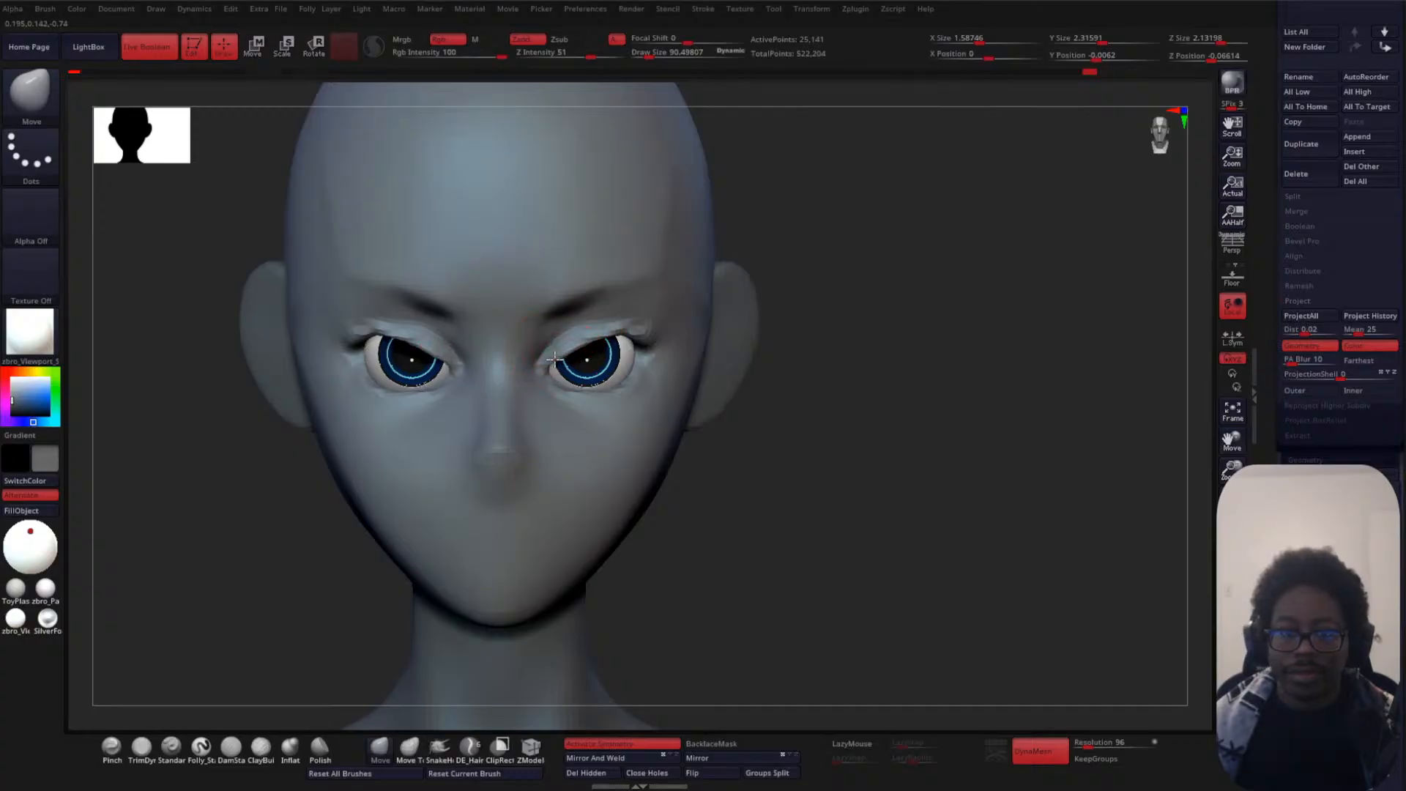
mouse_move(619, 326)
mouse_down()
mouse_move(558, 362)
mouse_move(566, 323)
mouse_move(577, 333)
mouse_up()
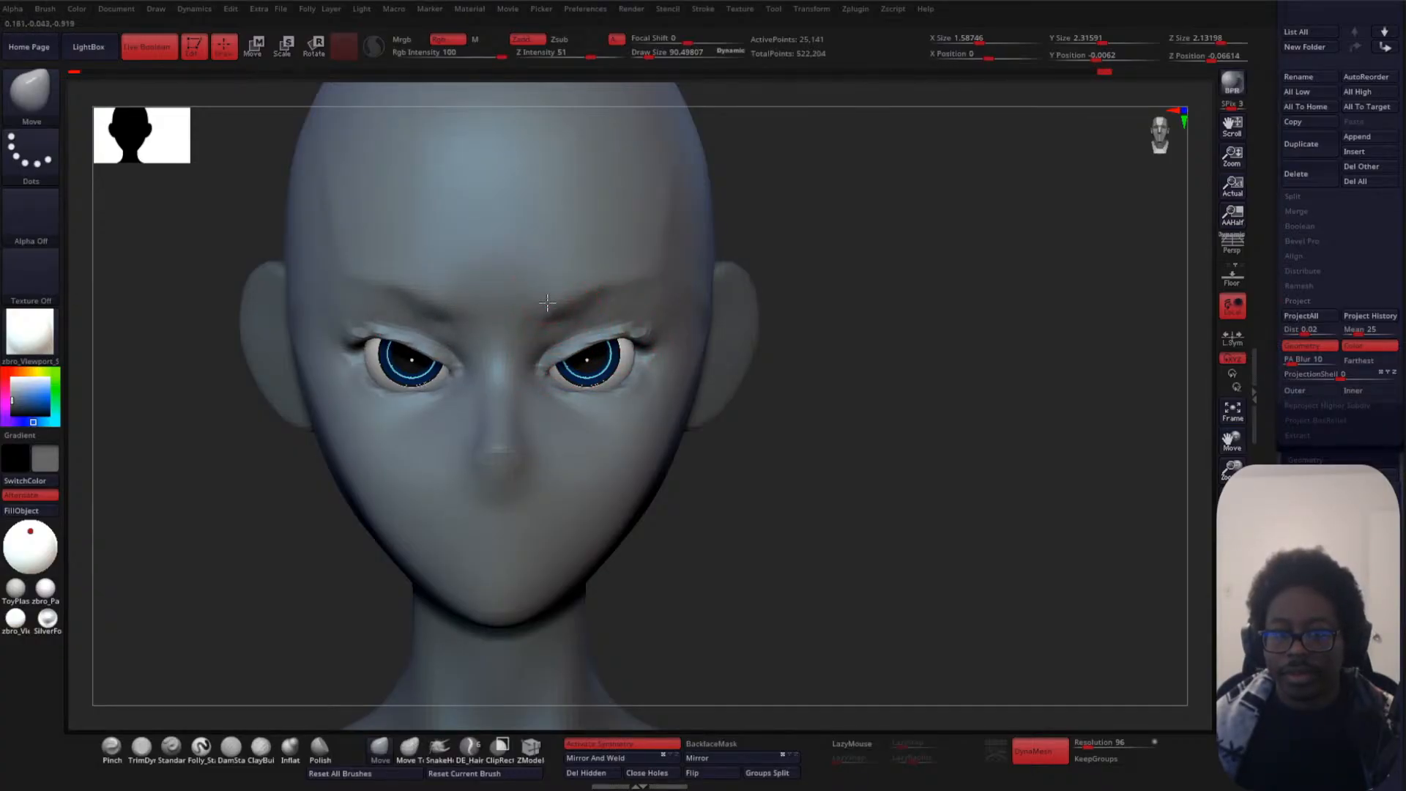
- Fit the outer eye corners in profile and the upper lid edges from below to the eyeballs with the Move brush
drag(945, 348, 740, 362)
drag(624, 364, 618, 364)
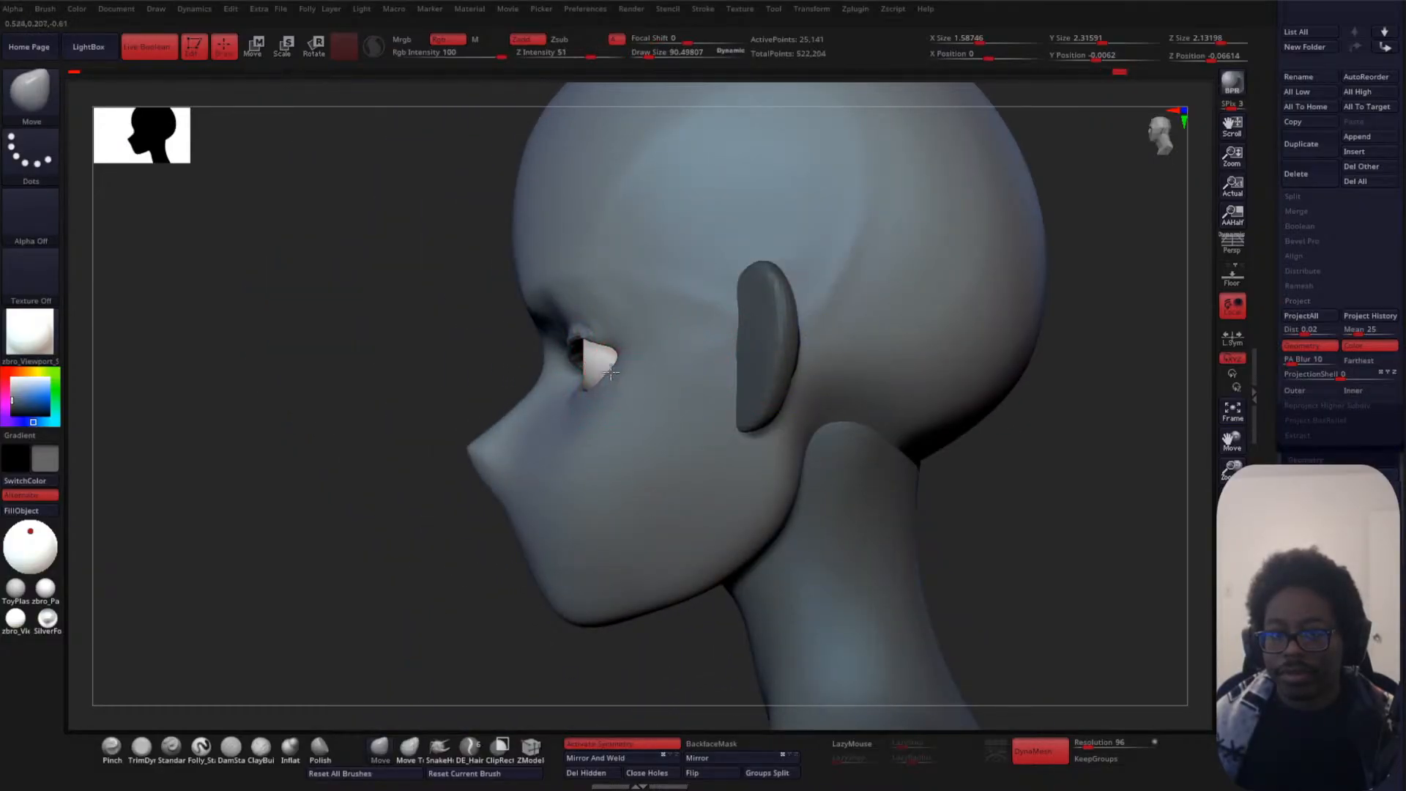
shift+drag(364, 408, 480, 405)
mouse_move(840, 295)
alt+mouse_down()
mouse_move(848, 370)
mouse_move(860, 299)
alt+mouse_up()
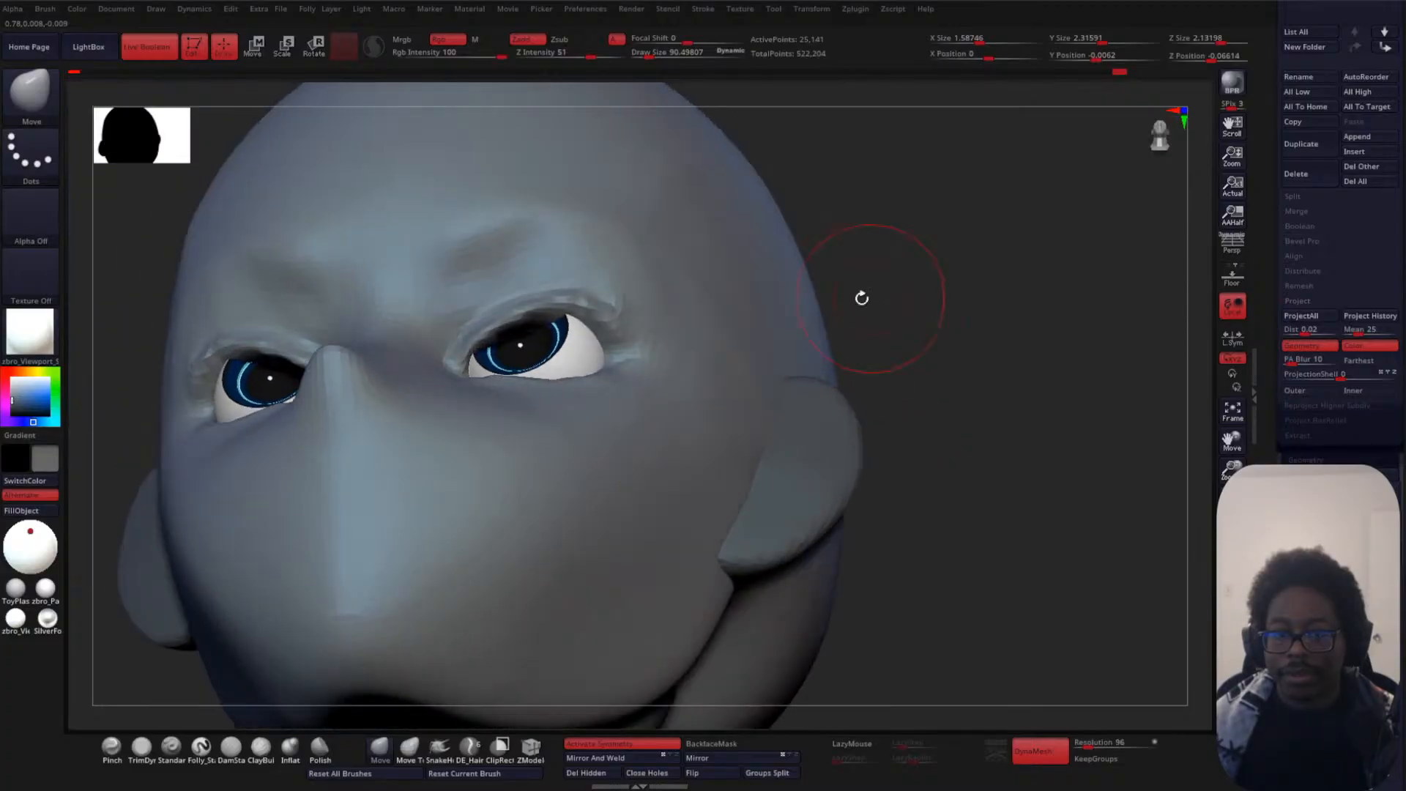
drag(511, 331, 506, 330)
drag(864, 268, 920, 336)
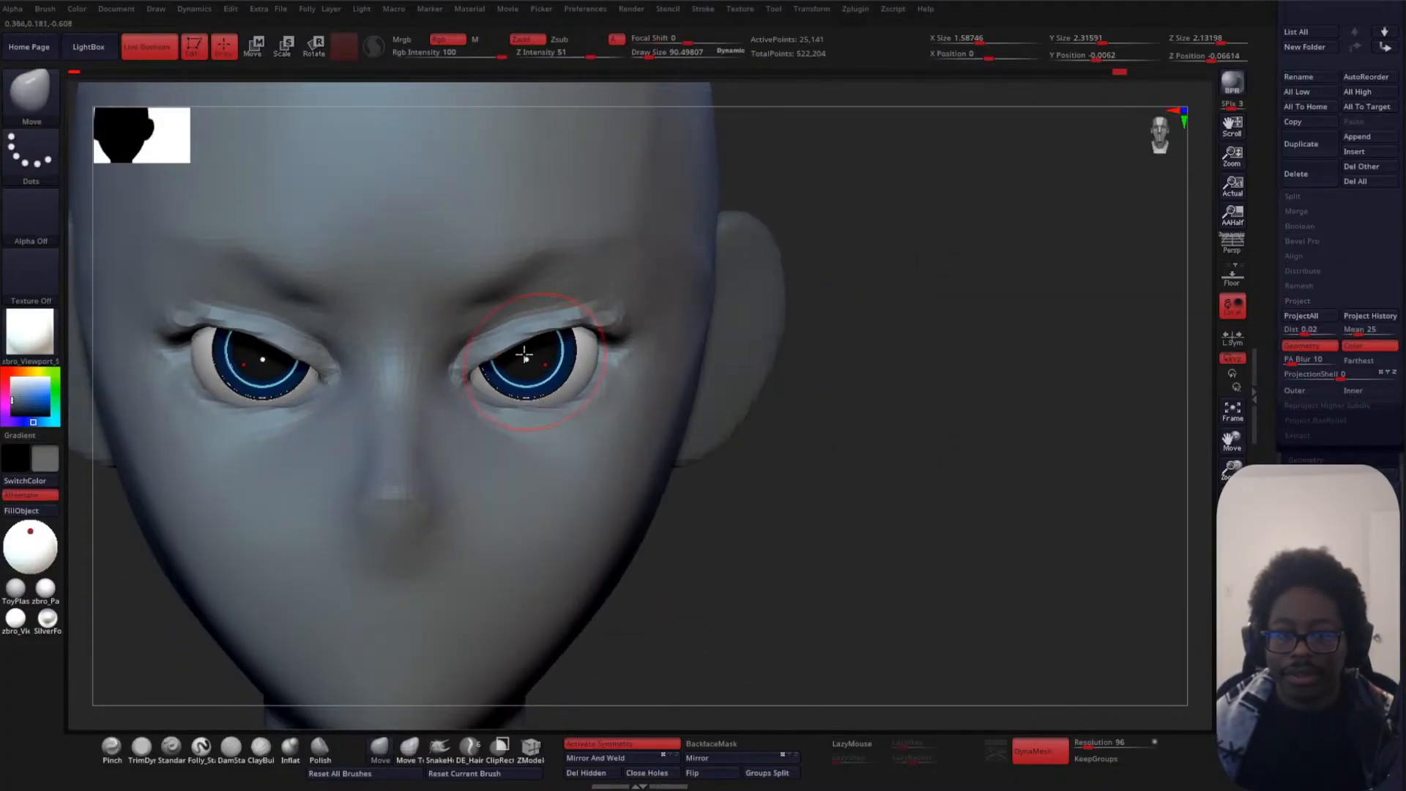
- Raise the upper lids into a rounder arch, nudge the lower lids and outer corners, and smooth the skin below the eyes
mouse_move(516, 348)
mouse_down()
mouse_move(511, 337)
mouse_move(467, 375)
mouse_move(526, 332)
mouse_move(483, 349)
mouse_move(539, 327)
mouse_move(512, 334)
mouse_up()
drag(527, 403, 528, 409)
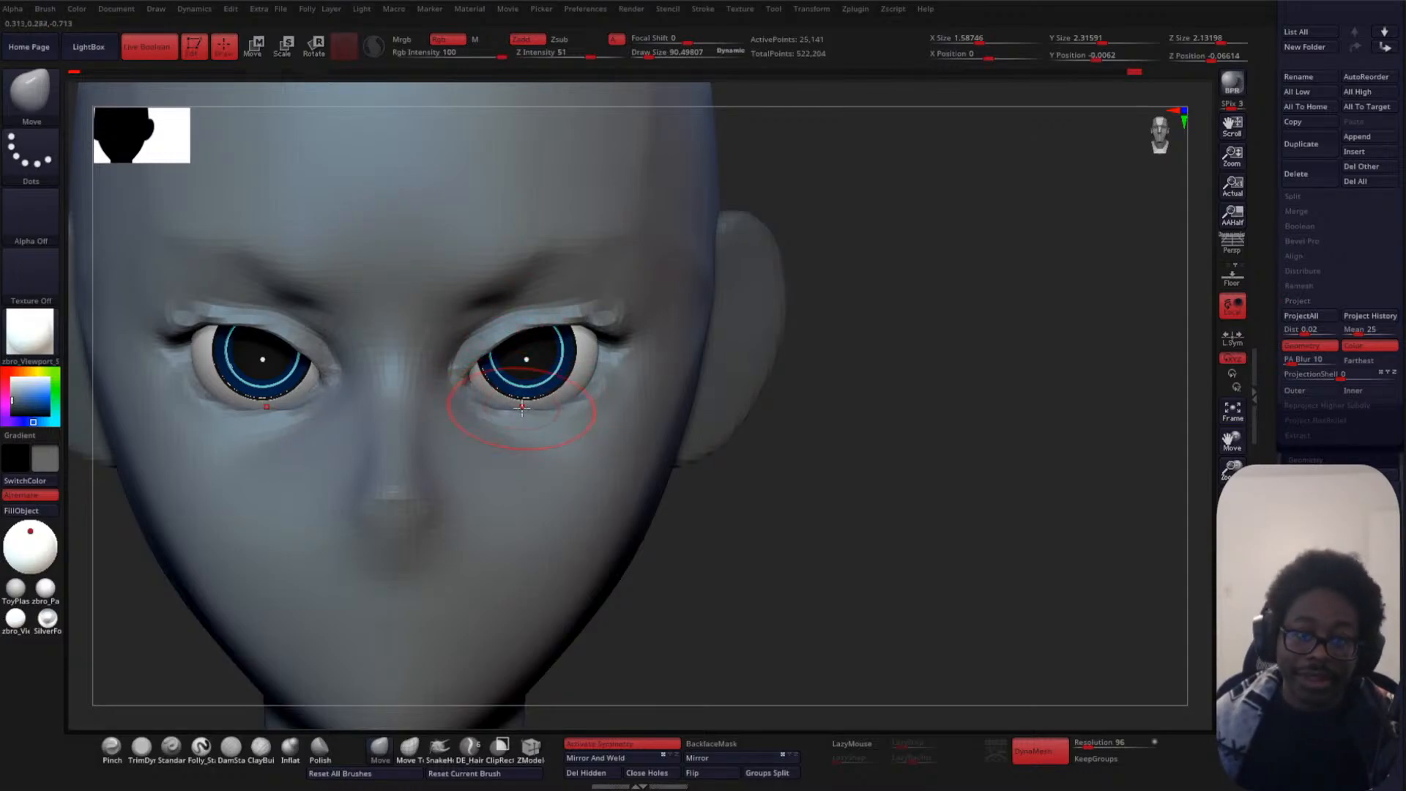
drag(617, 328, 610, 332)
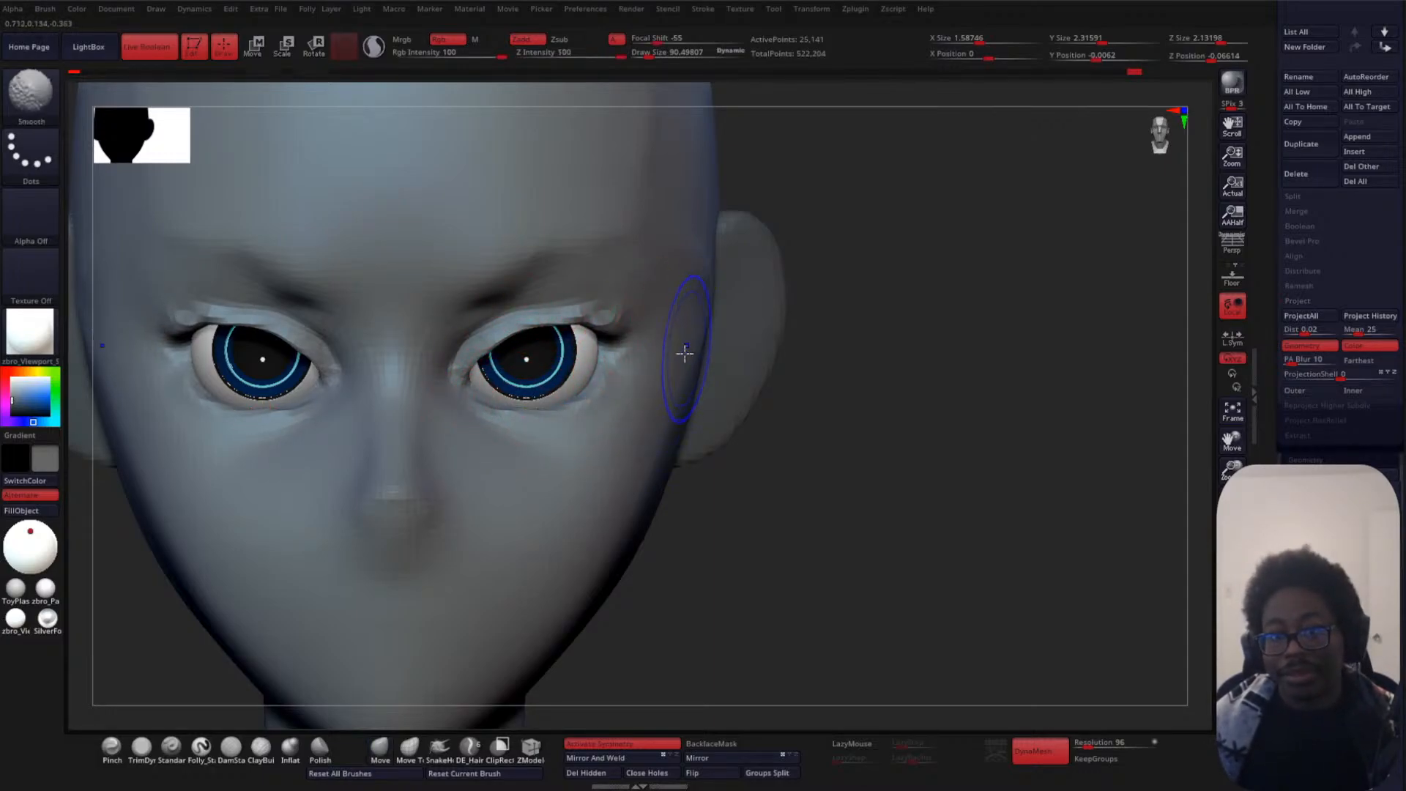
shift+drag(582, 394, 619, 405)
- Carve creases under the lower eyelids toward the inner corners with DamStandard at a draw size of about 43, and smooth the outer corners
alt+drag(798, 426, 797, 372)
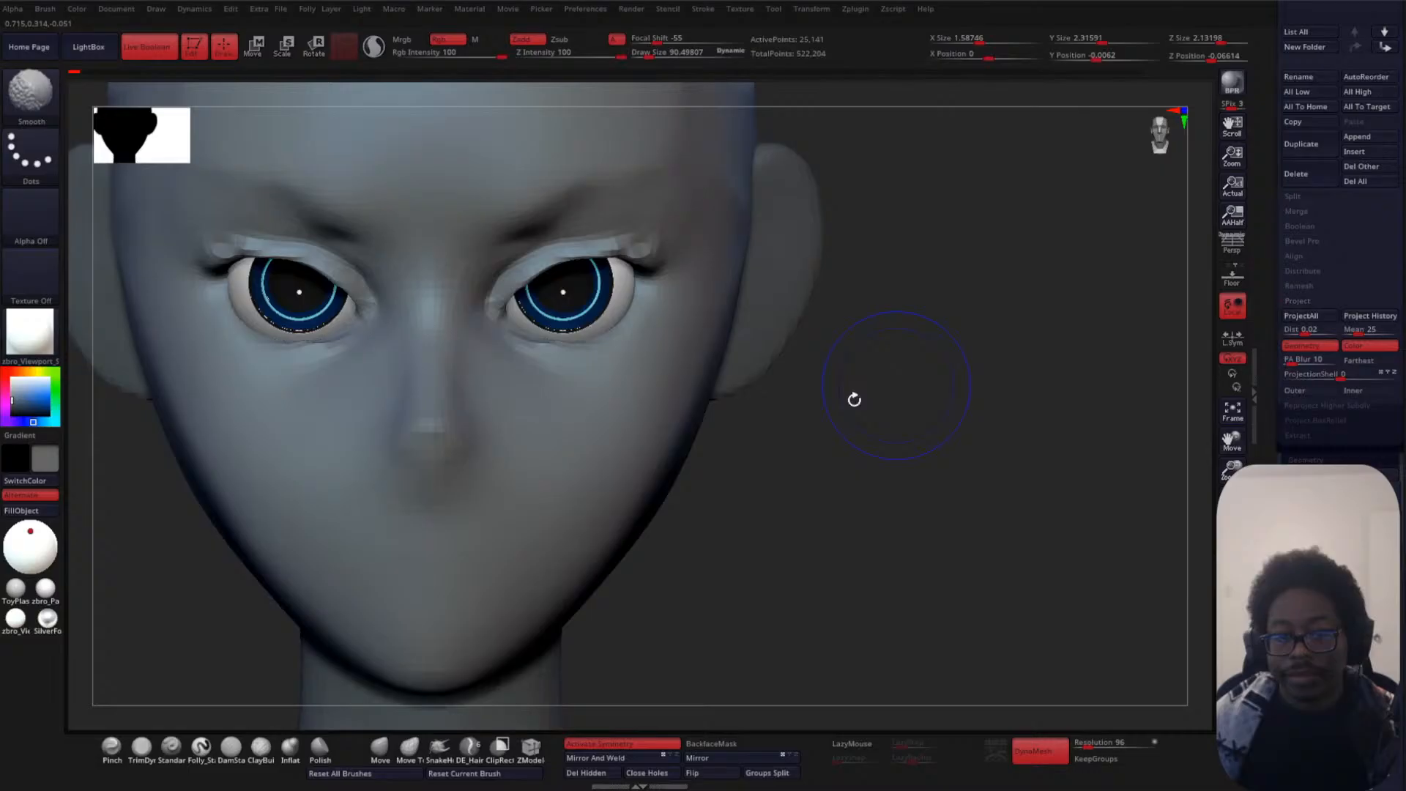
click(231, 746)
key(space)
drag(961, 303, 963, 304)
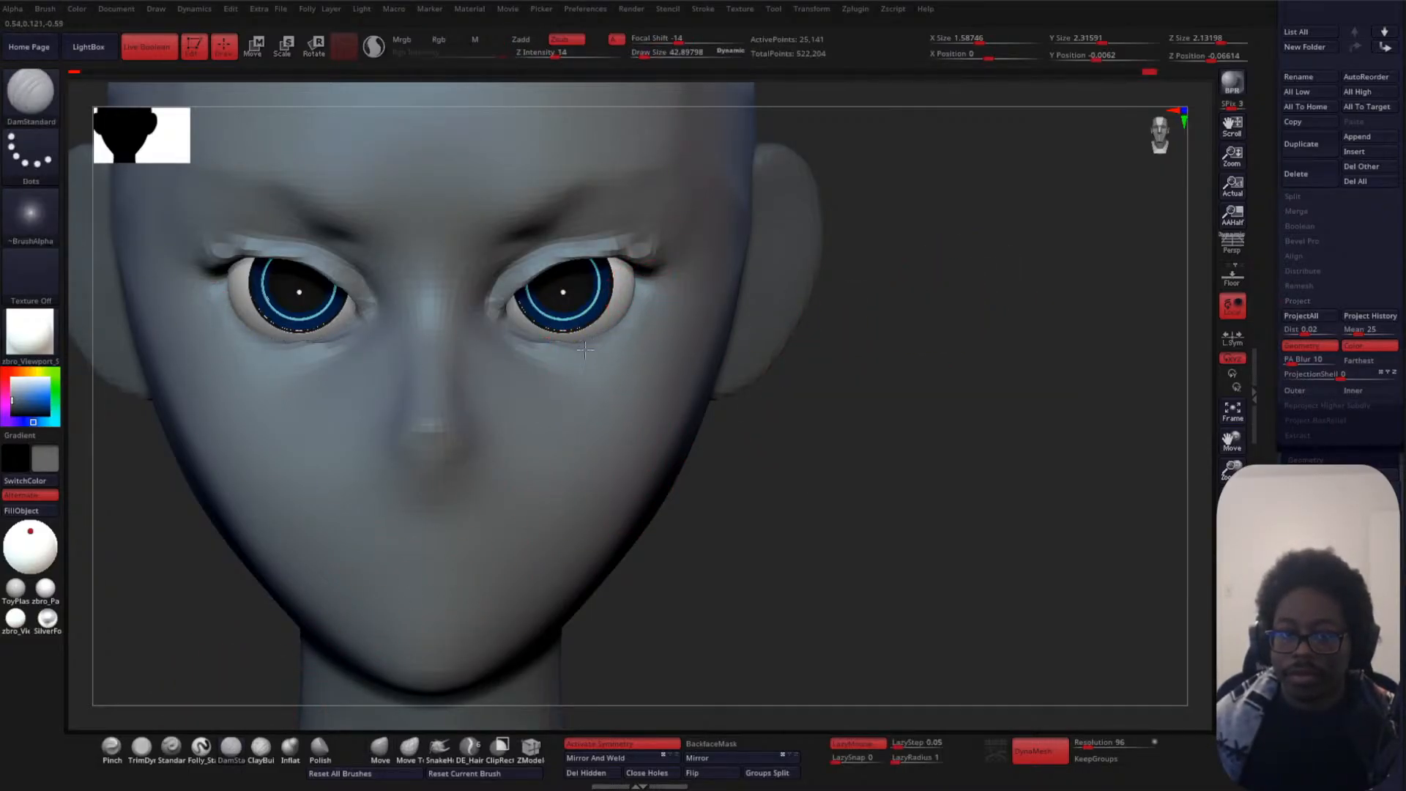
drag(531, 342, 504, 326)
mouse_move(624, 328)
shift+mouse_down()
mouse_move(550, 353)
mouse_move(630, 321)
shift+mouse_up()
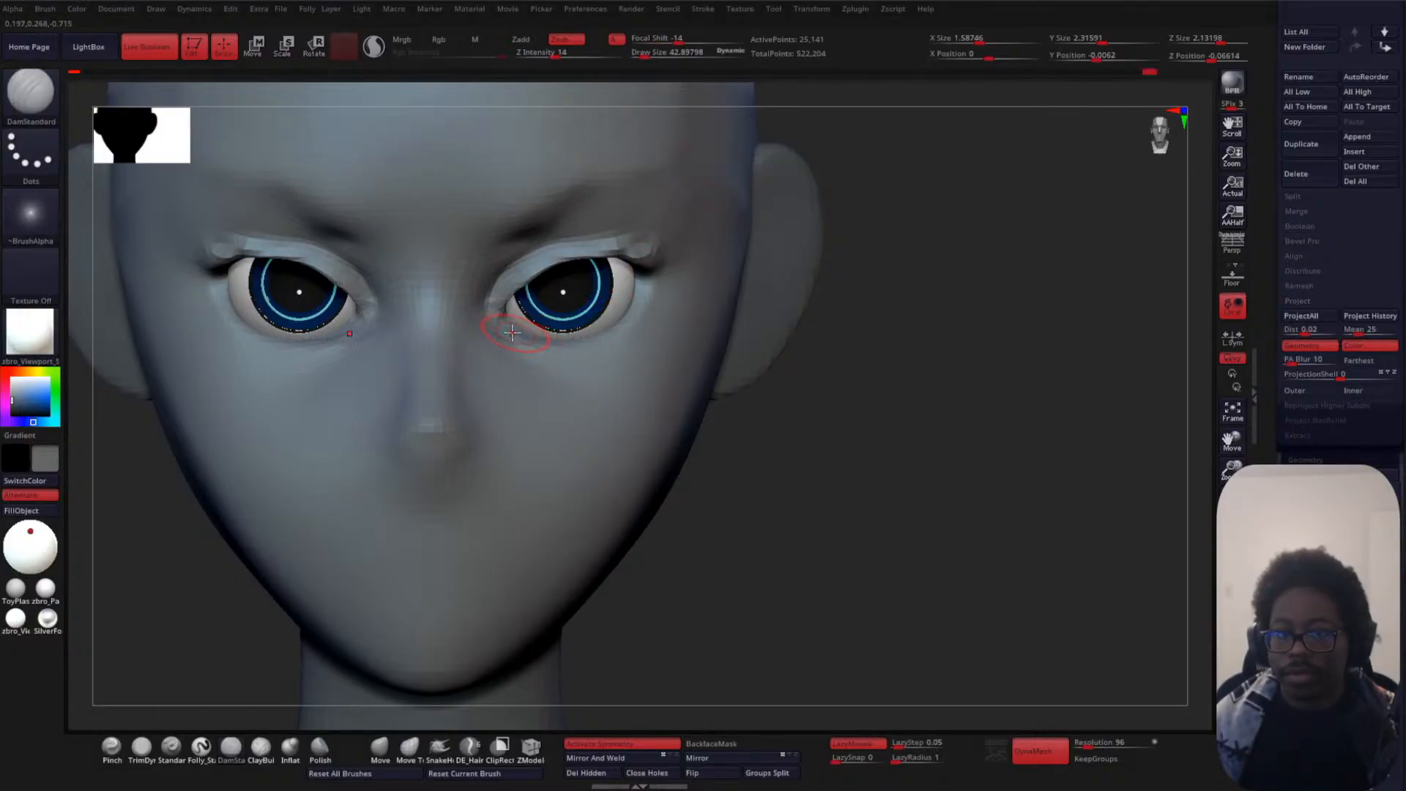
drag(686, 267, 677, 264)
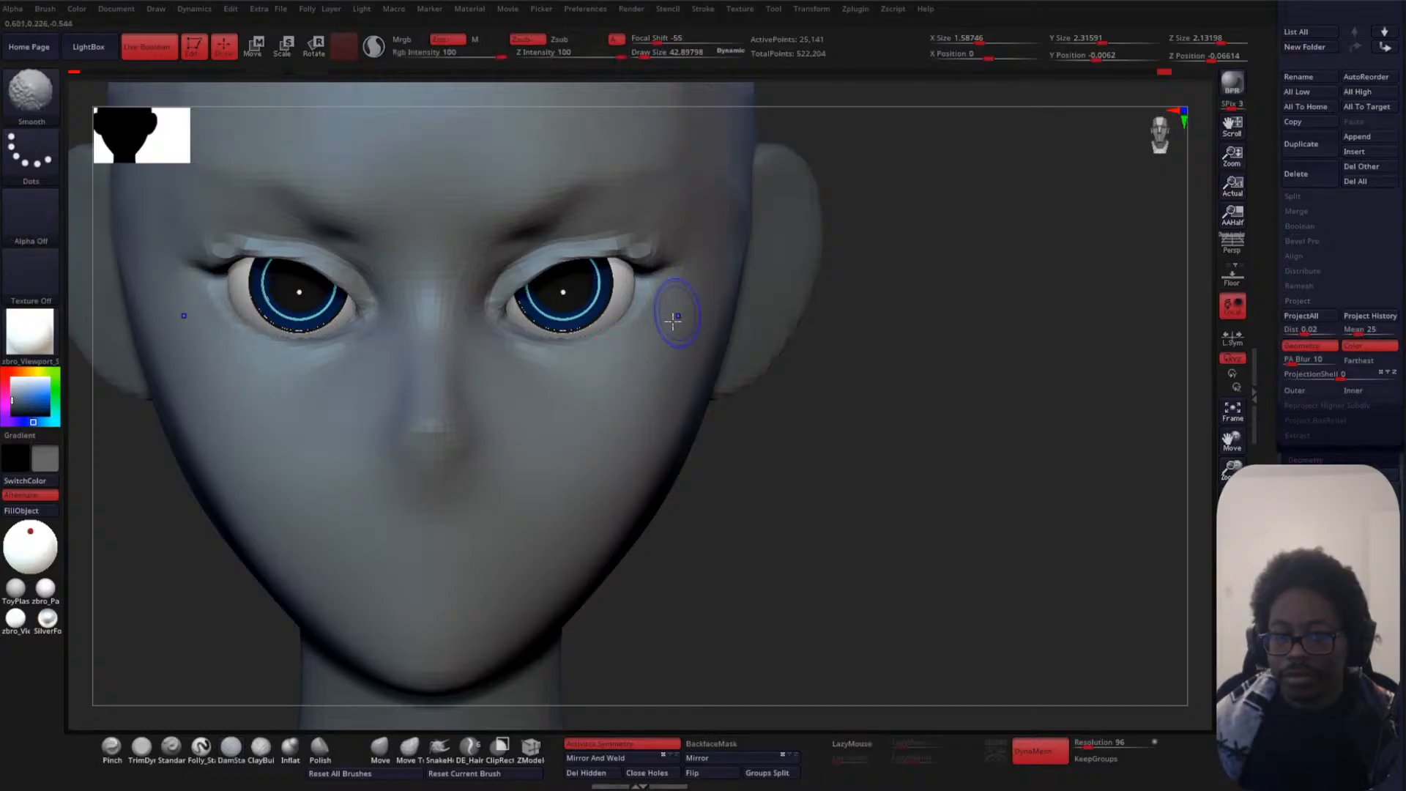
- Smooth away the lumps at the outer ends of the upper eyelids
mouse_move(876, 365)
mouse_down()
mouse_move(907, 342)
mouse_move(892, 345)
mouse_up()
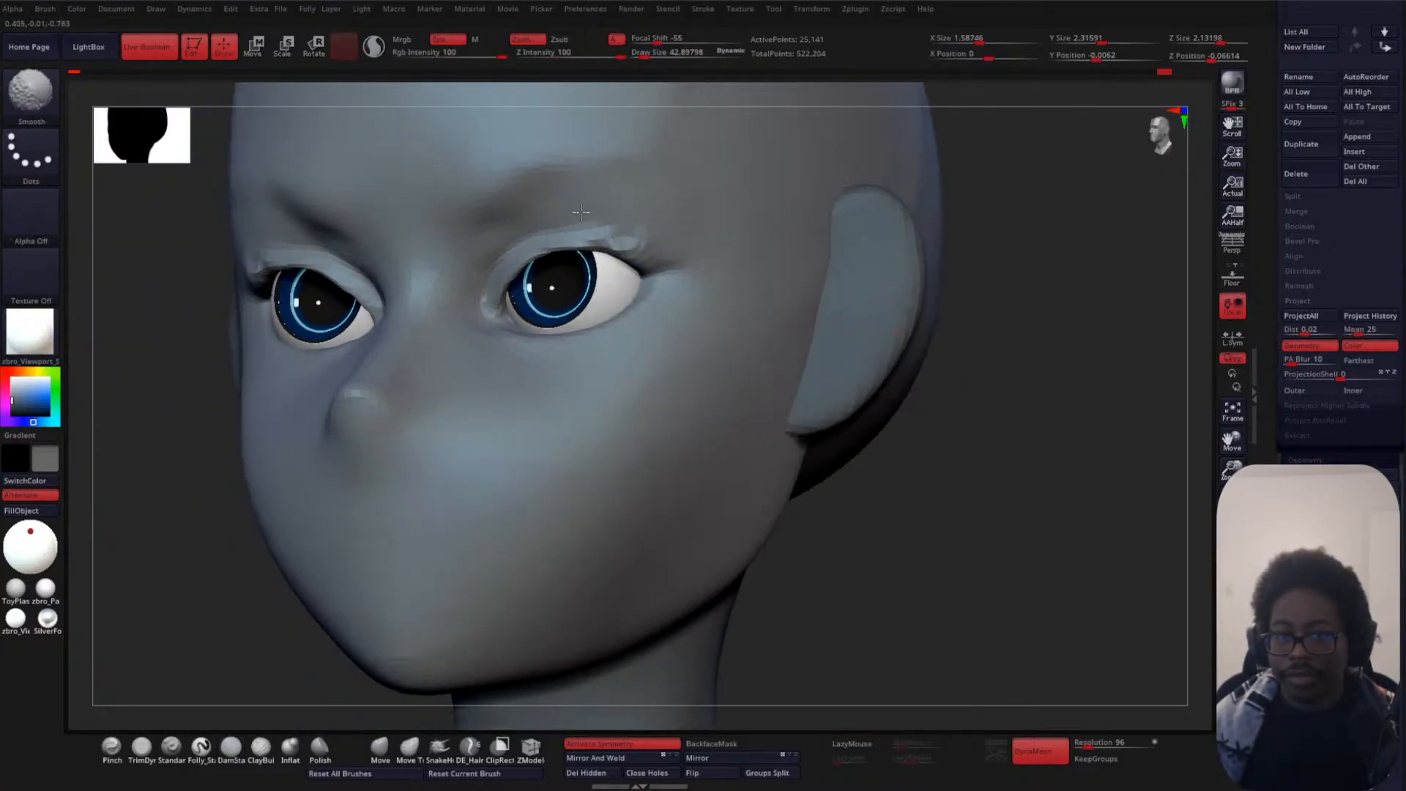
shift+drag(589, 240, 632, 253)
shift+drag(955, 395, 971, 407)
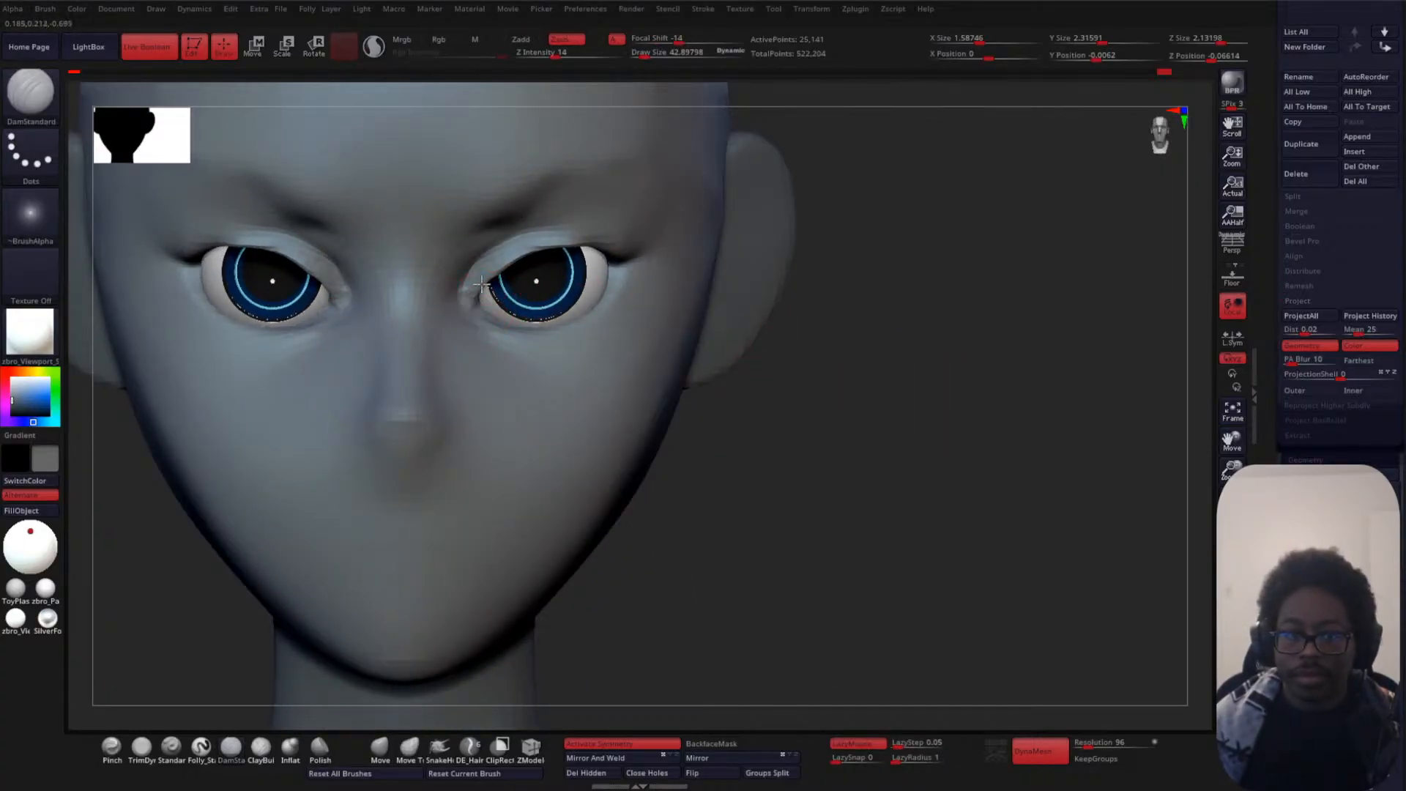
- Carve a line along the upper eyelids from the inner to the outer corners with DamStandard, comparing it through undo and redo
mouse_move(482, 284)
mouse_down()
mouse_move(545, 254)
mouse_move(614, 258)
mouse_up()
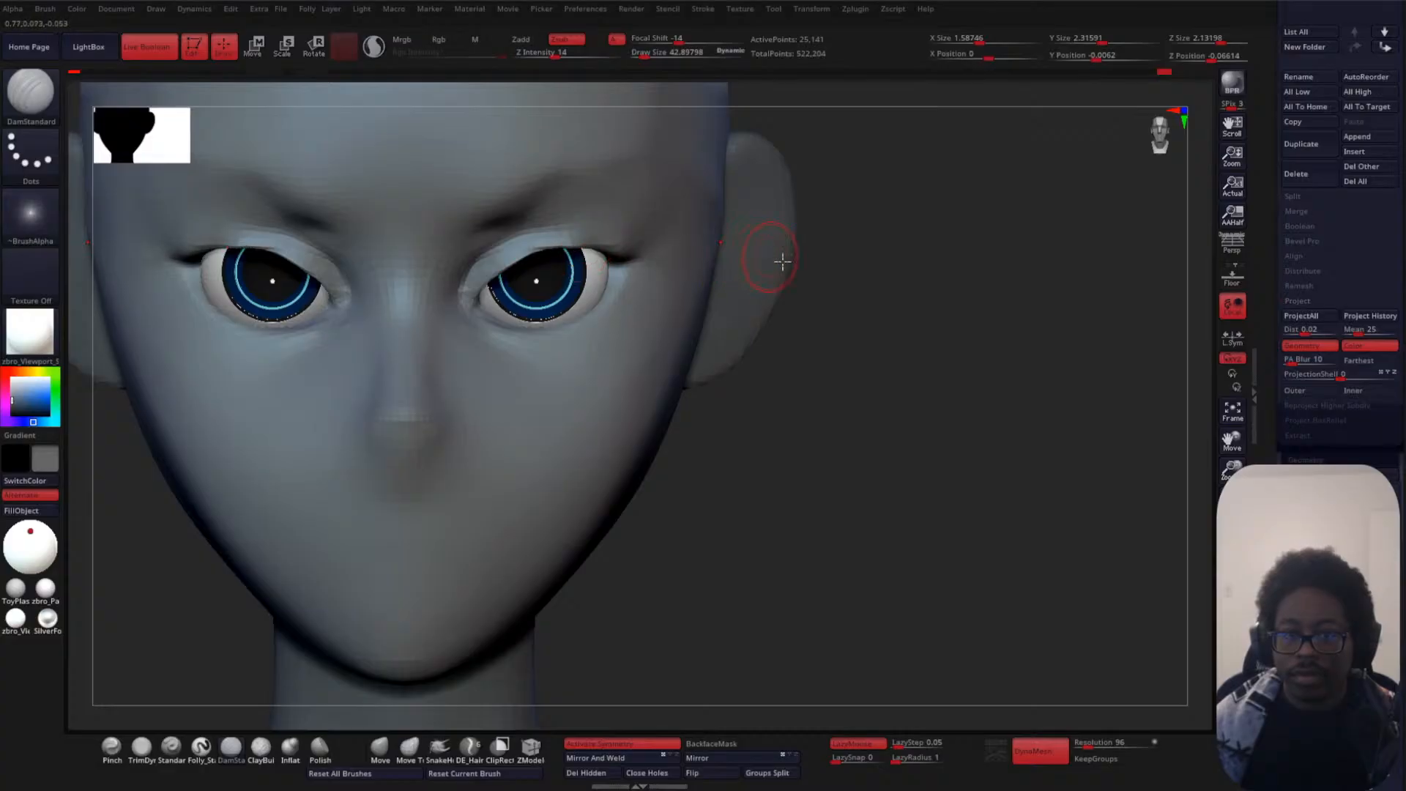
mouse_move(972, 320)
alt+mouse_down()
mouse_move(945, 415)
mouse_move(925, 374)
alt+mouse_up()
key(ctrl+z)
key(ctrl+shift+z)
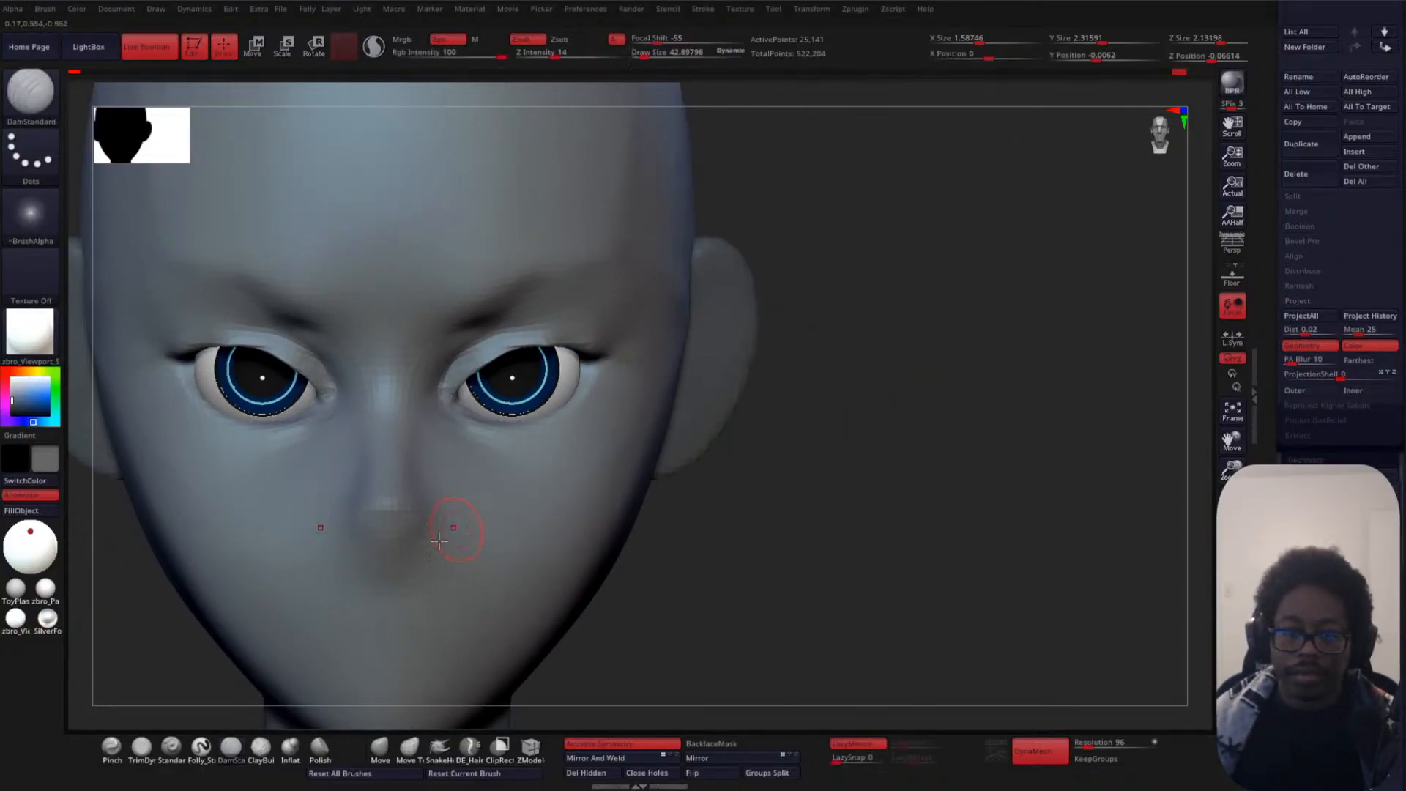
- Reshape the upper lid edges and inner eye corners with the Move brush at a draw size of about 64
click(380, 747)
key(space)
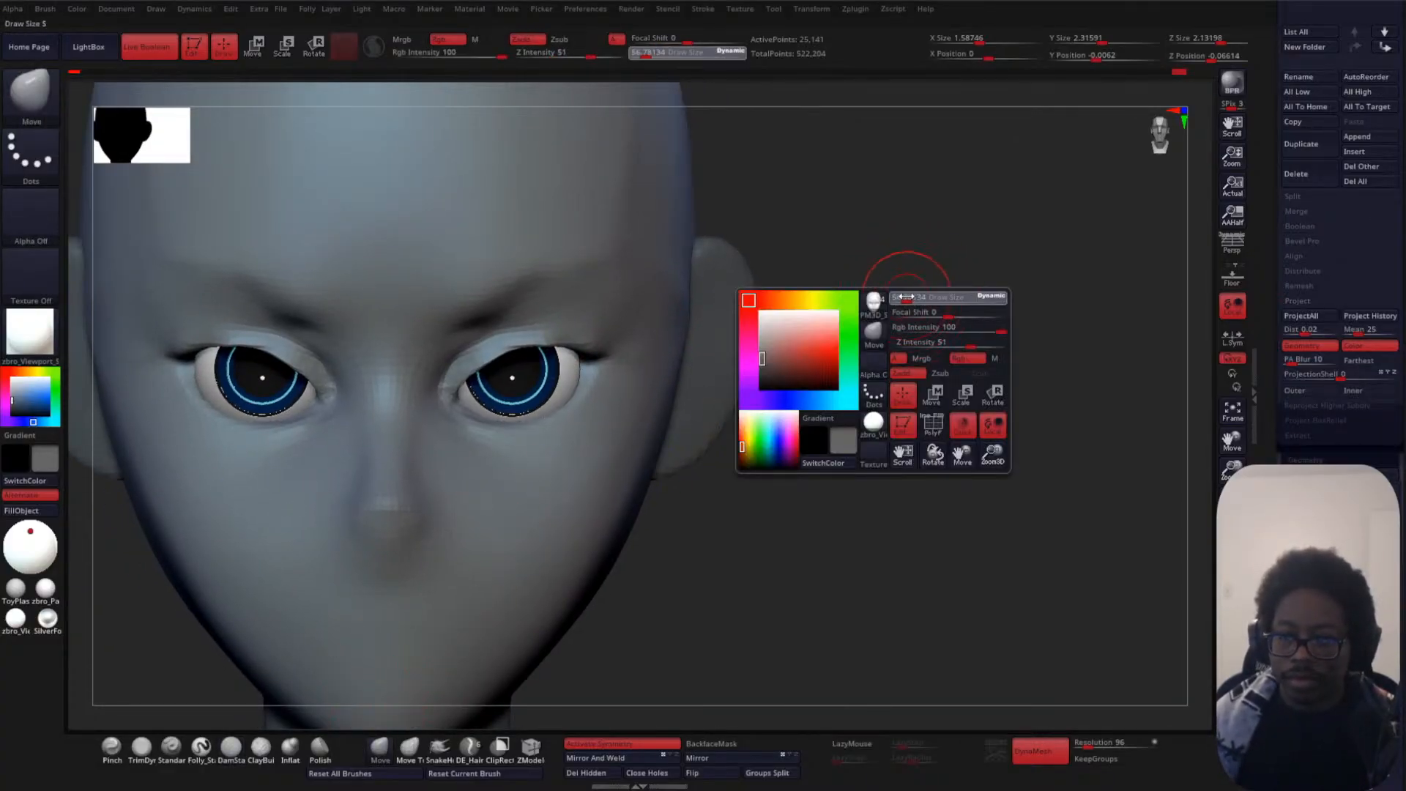
drag(907, 297, 917, 306)
drag(469, 372, 454, 365)
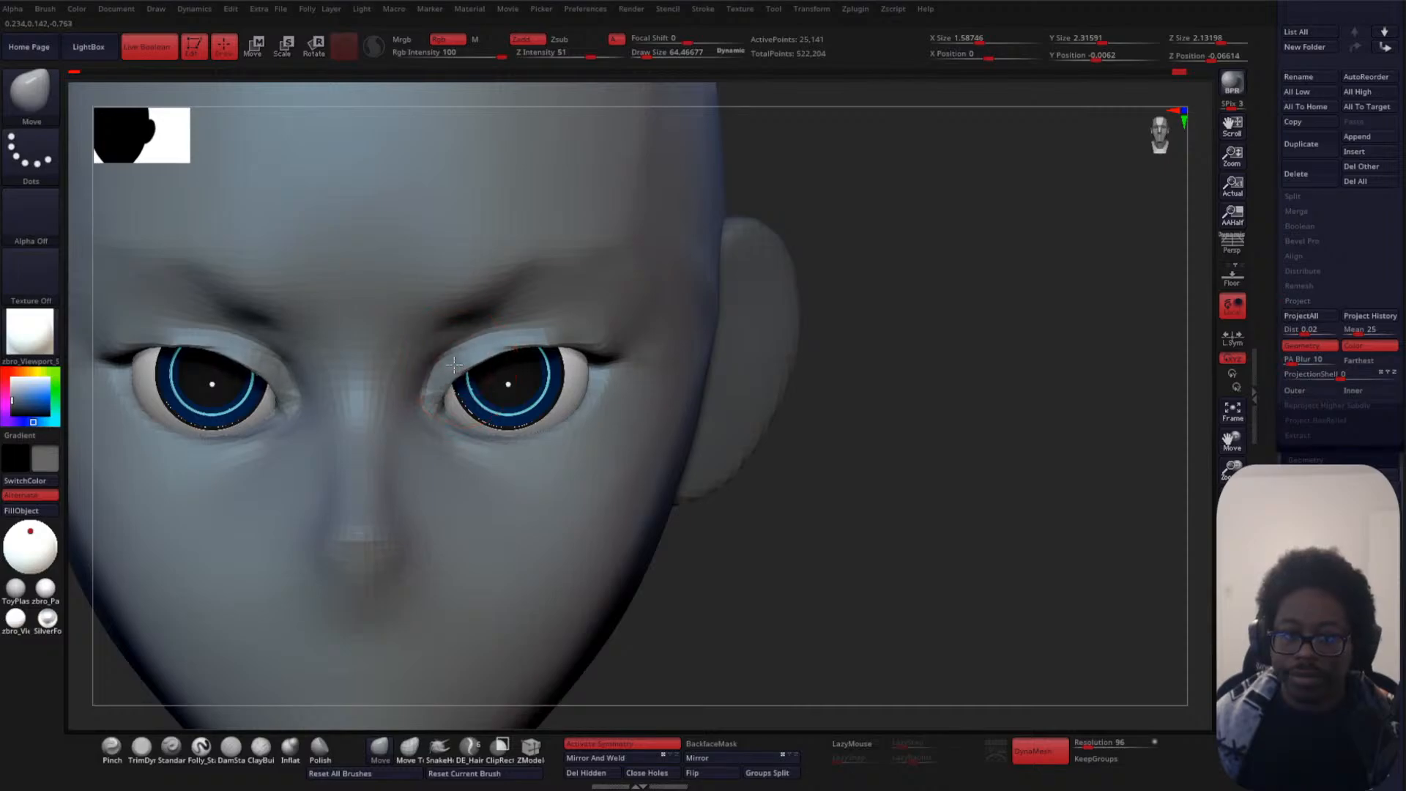
mouse_move(545, 347)
mouse_down()
mouse_move(576, 339)
mouse_move(545, 346)
mouse_up()
mouse_move(565, 340)
mouse_down()
mouse_move(586, 355)
mouse_move(545, 347)
mouse_move(473, 367)
mouse_move(438, 421)
mouse_move(453, 390)
mouse_up()
shift+drag(911, 308, 879, 306)
- Lift the upper lid arches and adjust the lower lids near the inner corners with the Move brush at a draw size of about 110
key(s)
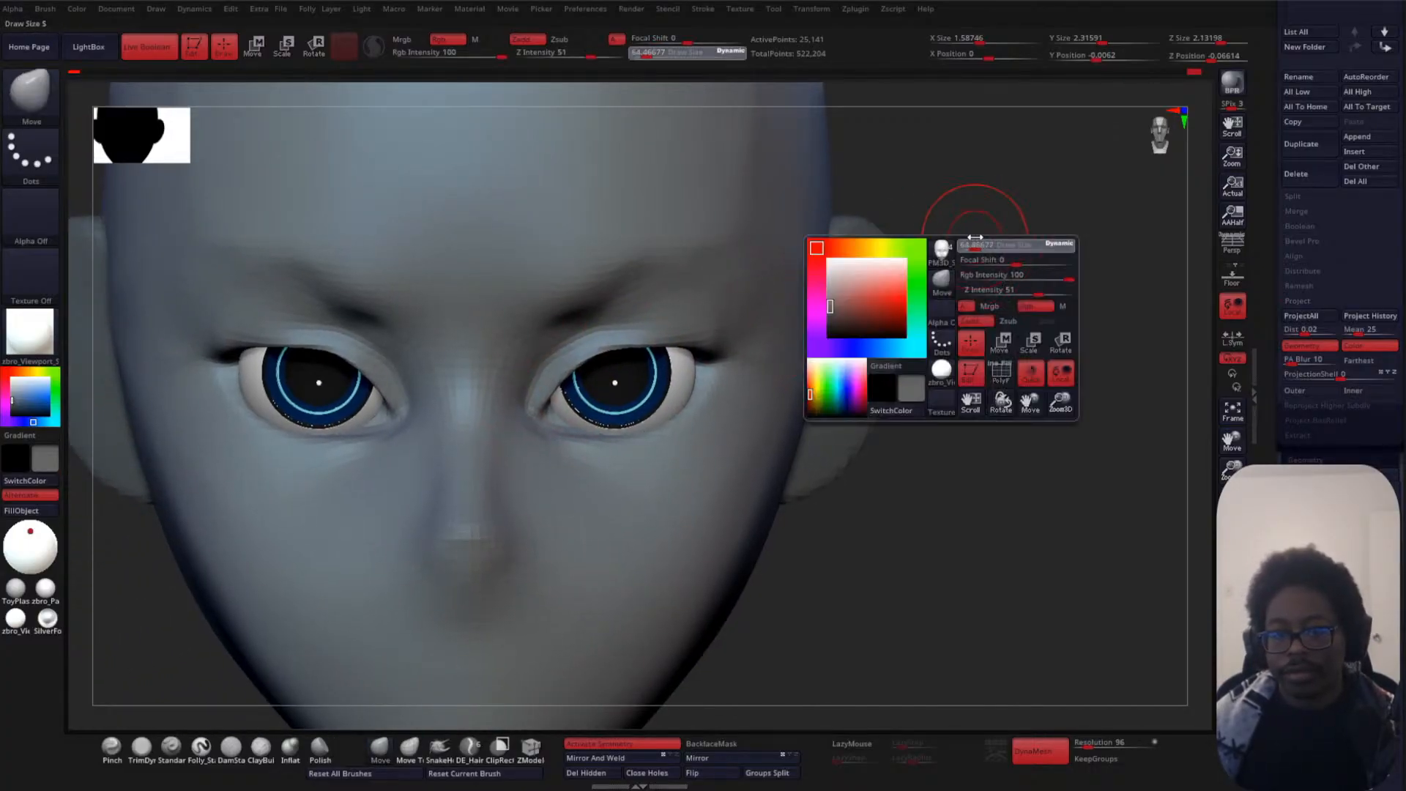
mouse_move(975, 237)
mouse_down()
mouse_move(992, 243)
mouse_move(964, 280)
mouse_up()
key(s)
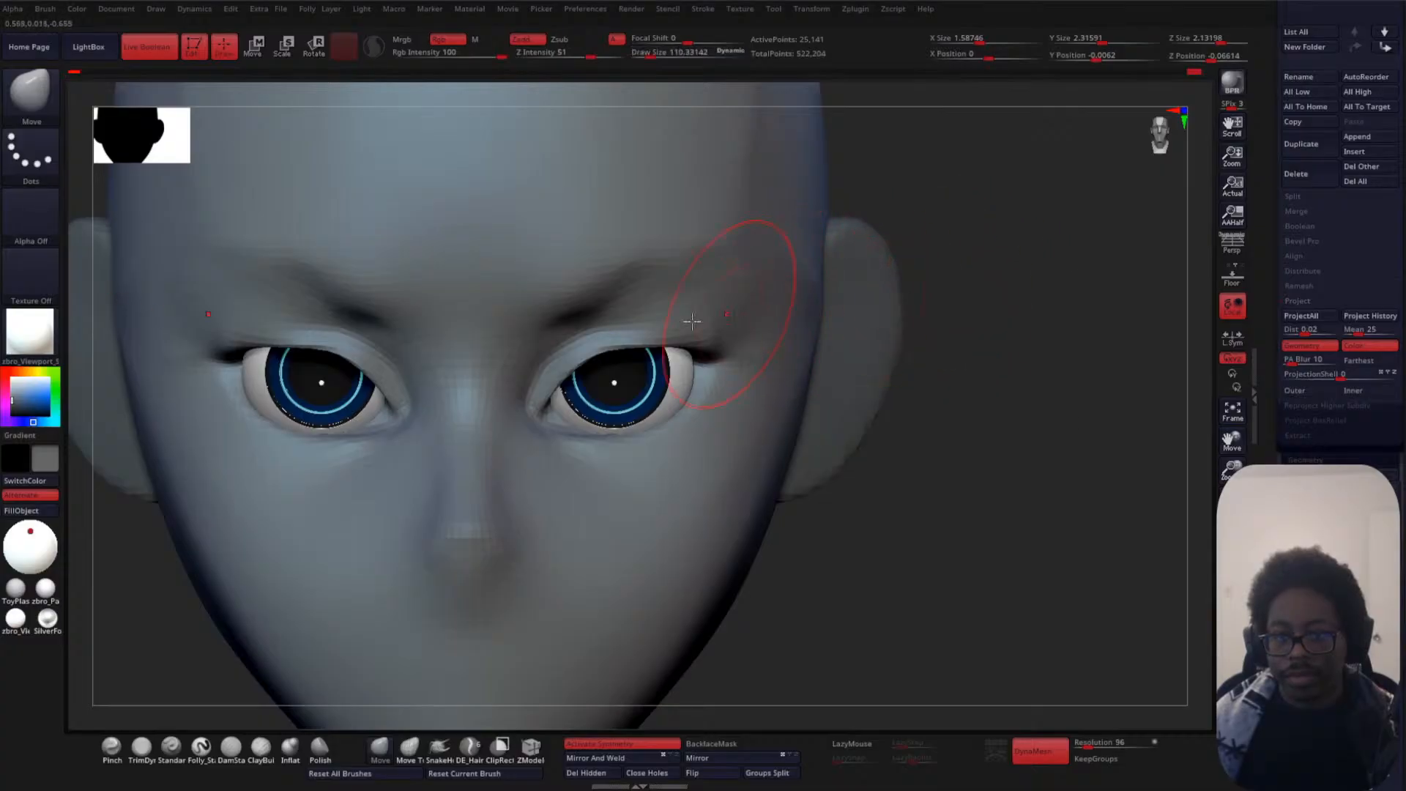
drag(644, 352, 607, 352)
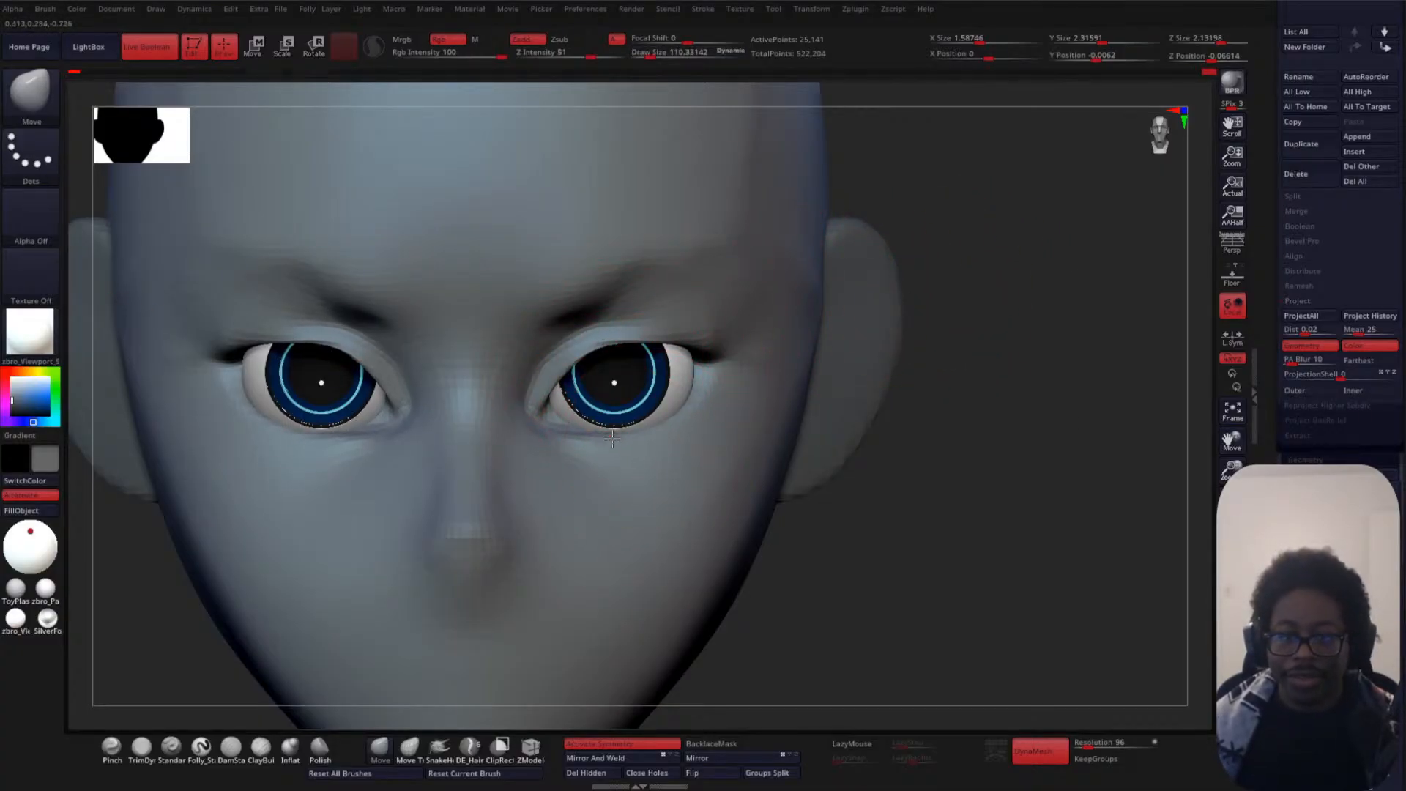
drag(570, 440, 548, 399)
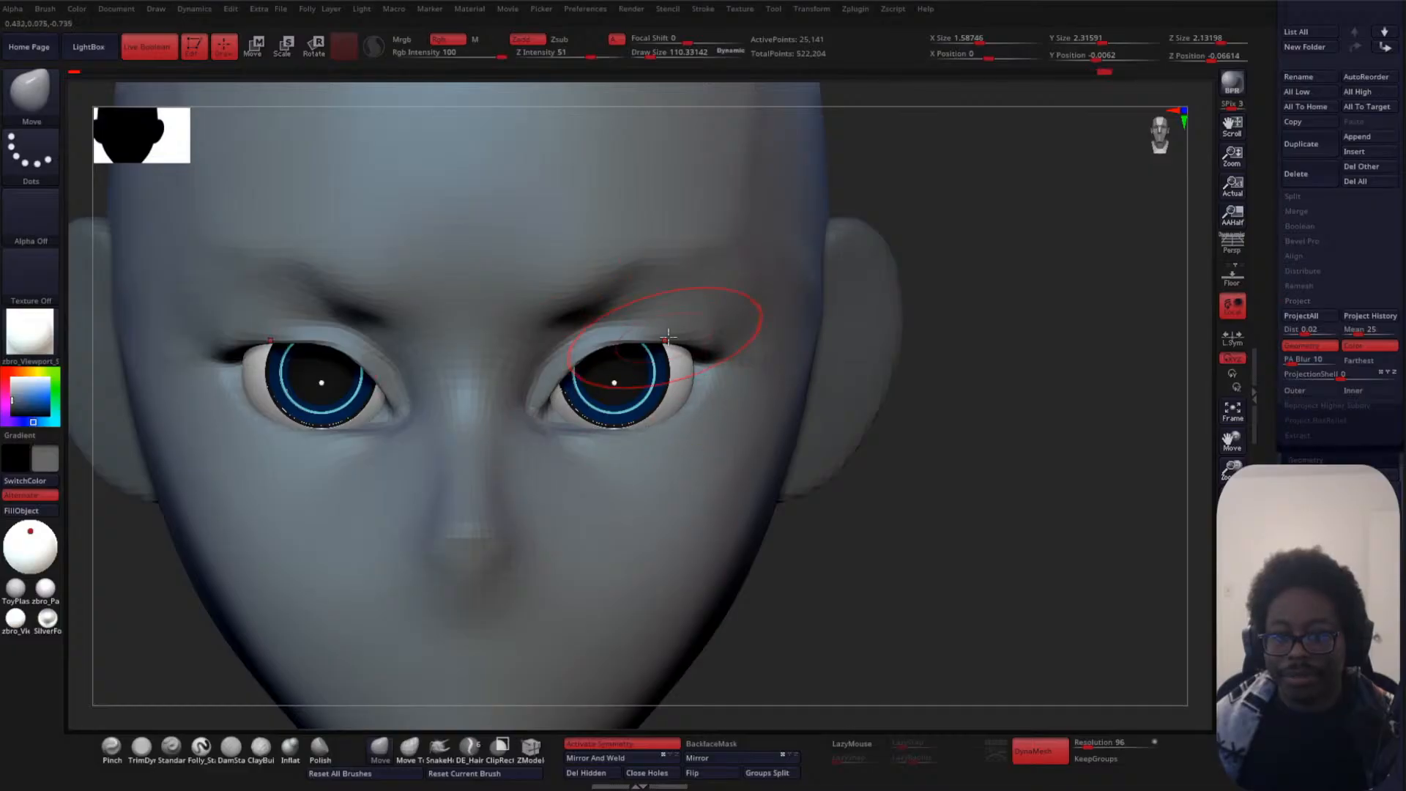
- Adjust the upper lids and brow ridge with the Move brush, and smooth the creases beneath the inner brows
mouse_move(668, 338)
mouse_down()
mouse_move(584, 351)
mouse_move(603, 334)
mouse_up()
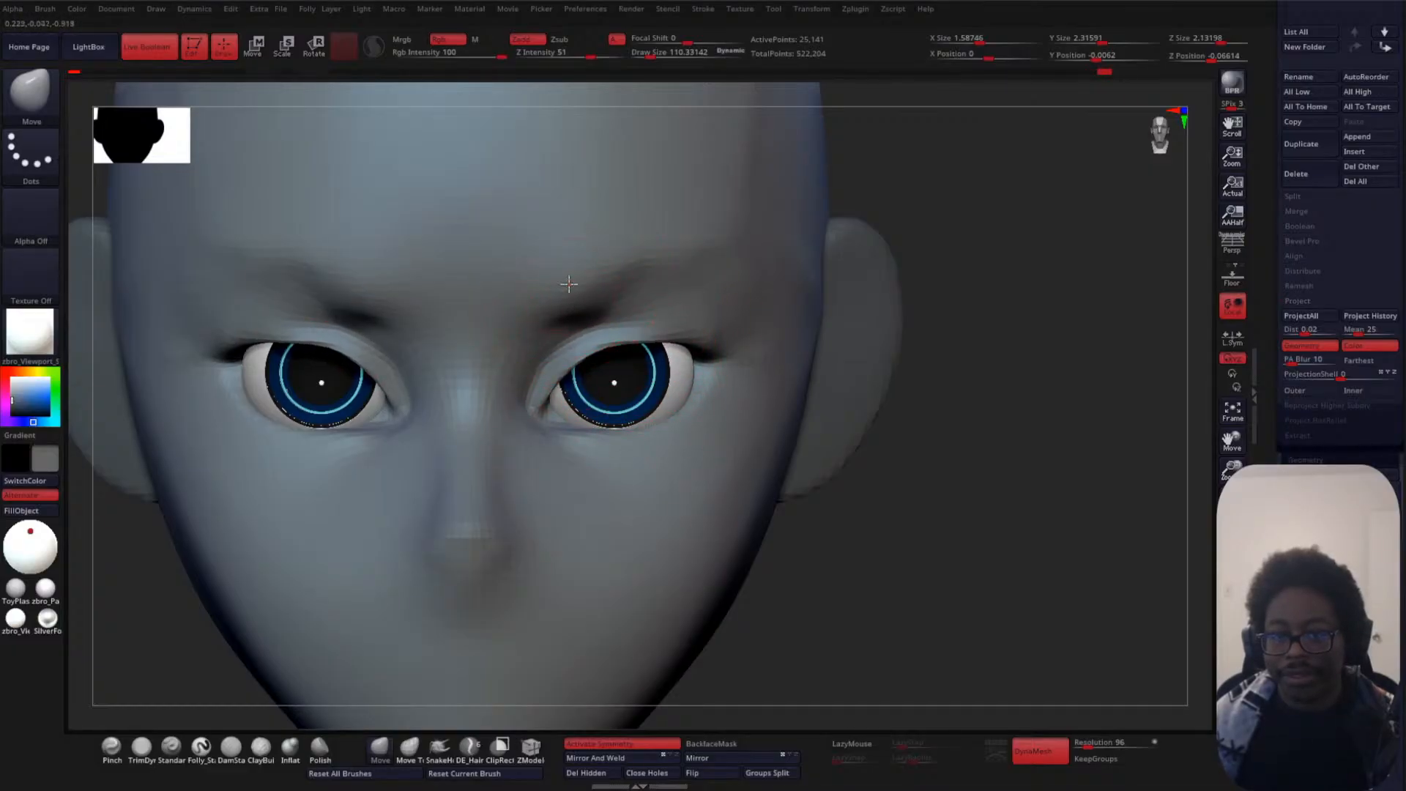
drag(569, 285, 571, 290)
drag(657, 248, 663, 250)
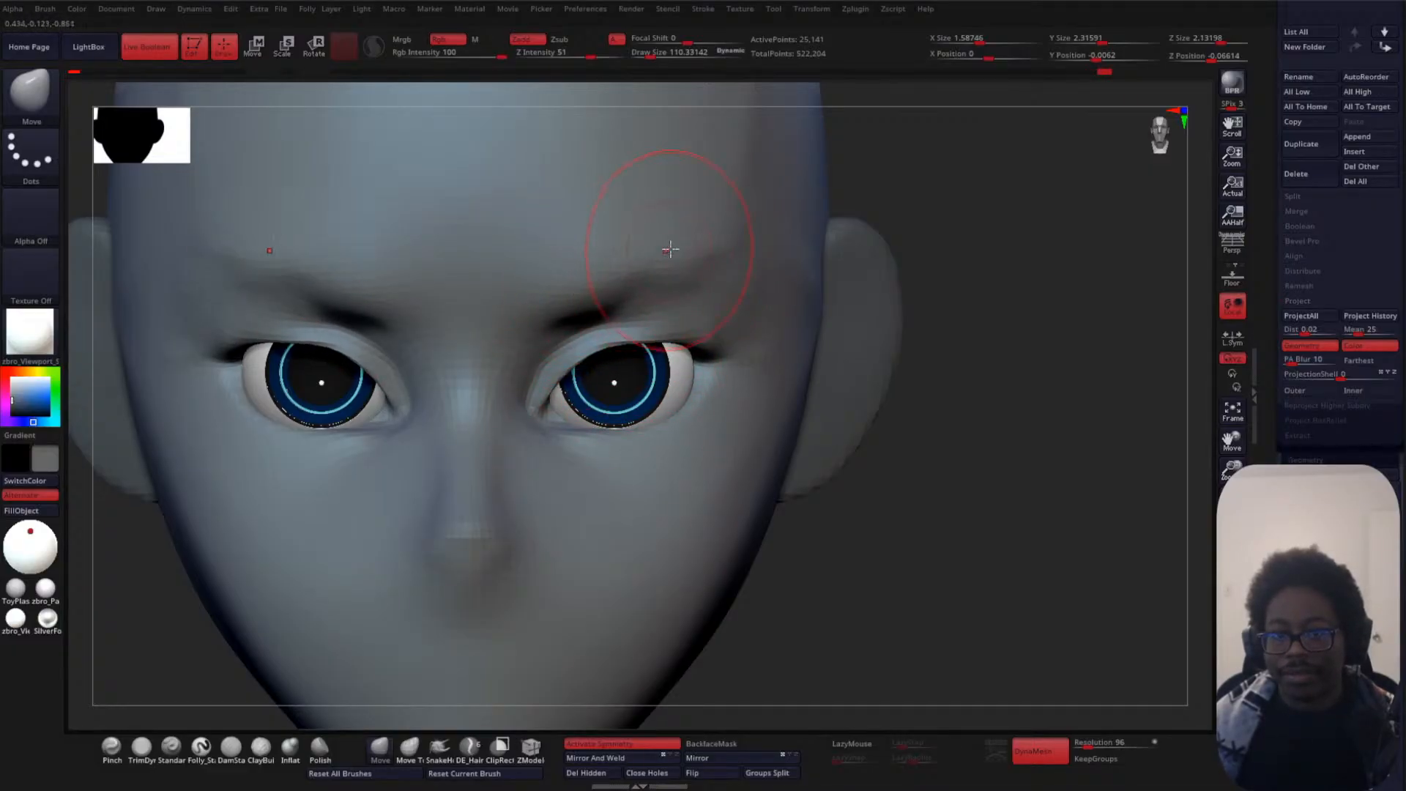
shift+drag(542, 286, 586, 307)
mouse_move(1120, 411)
mouse_down()
mouse_move(992, 424)
mouse_move(557, 260)
mouse_up()
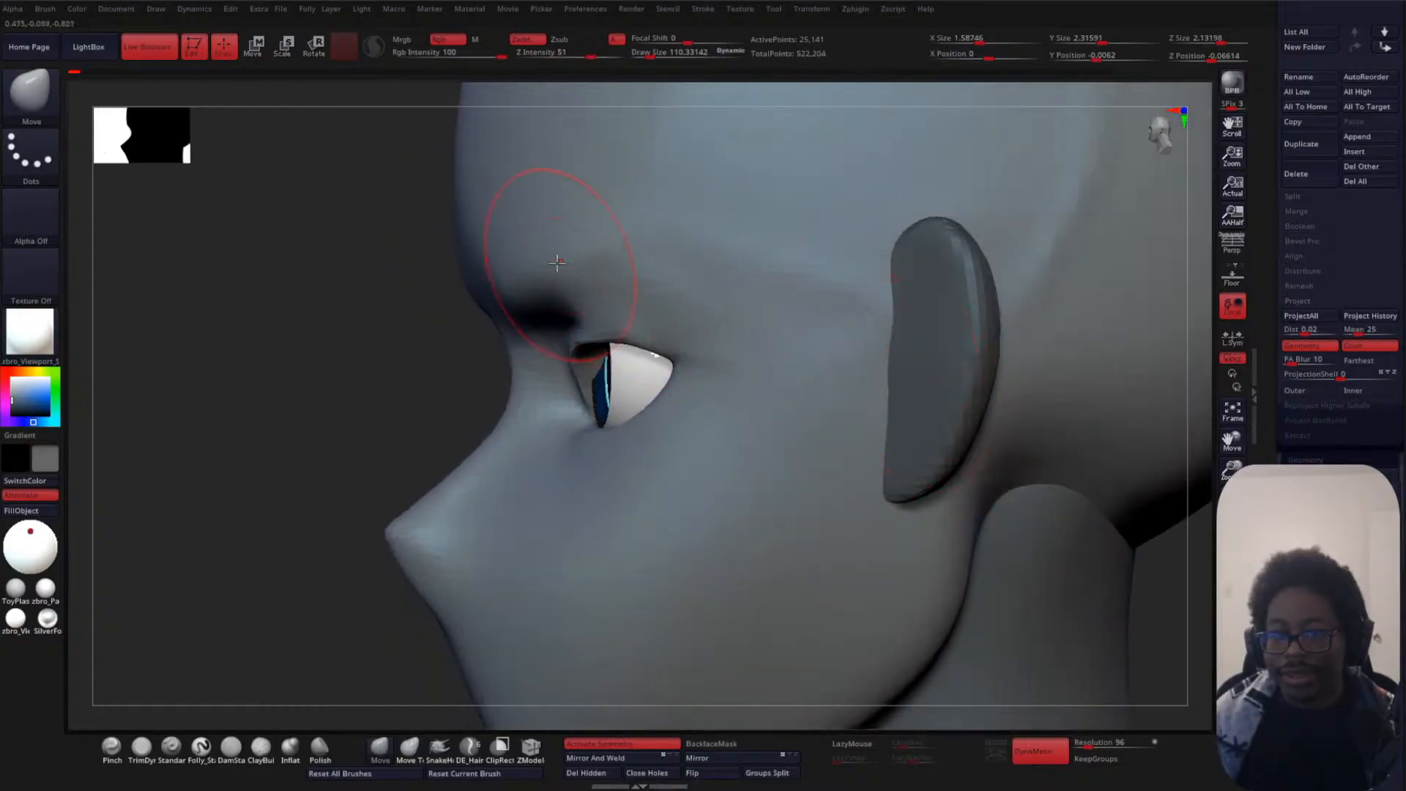
- Nudge the lower lids near the inner eye corners with the Move brush
mouse_move(381, 341)
mouse_down()
mouse_move(631, 349)
mouse_move(603, 326)
mouse_move(529, 367)
mouse_move(561, 343)
mouse_move(643, 346)
mouse_up()
mouse_move(908, 392)
alt+mouse_down()
mouse_move(947, 354)
mouse_move(924, 356)
mouse_move(982, 373)
mouse_move(929, 392)
mouse_move(944, 357)
alt+mouse_up()
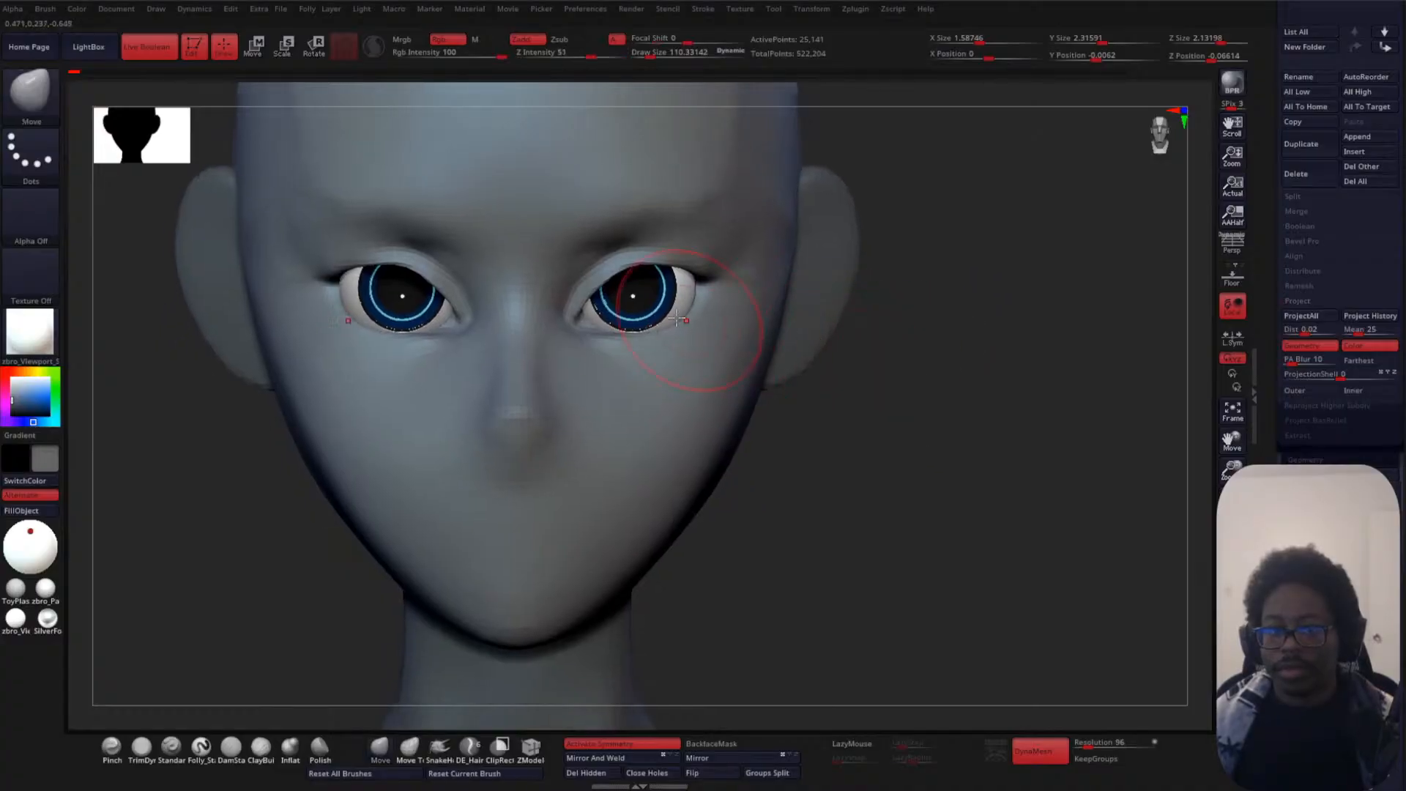
drag(602, 310, 598, 300)
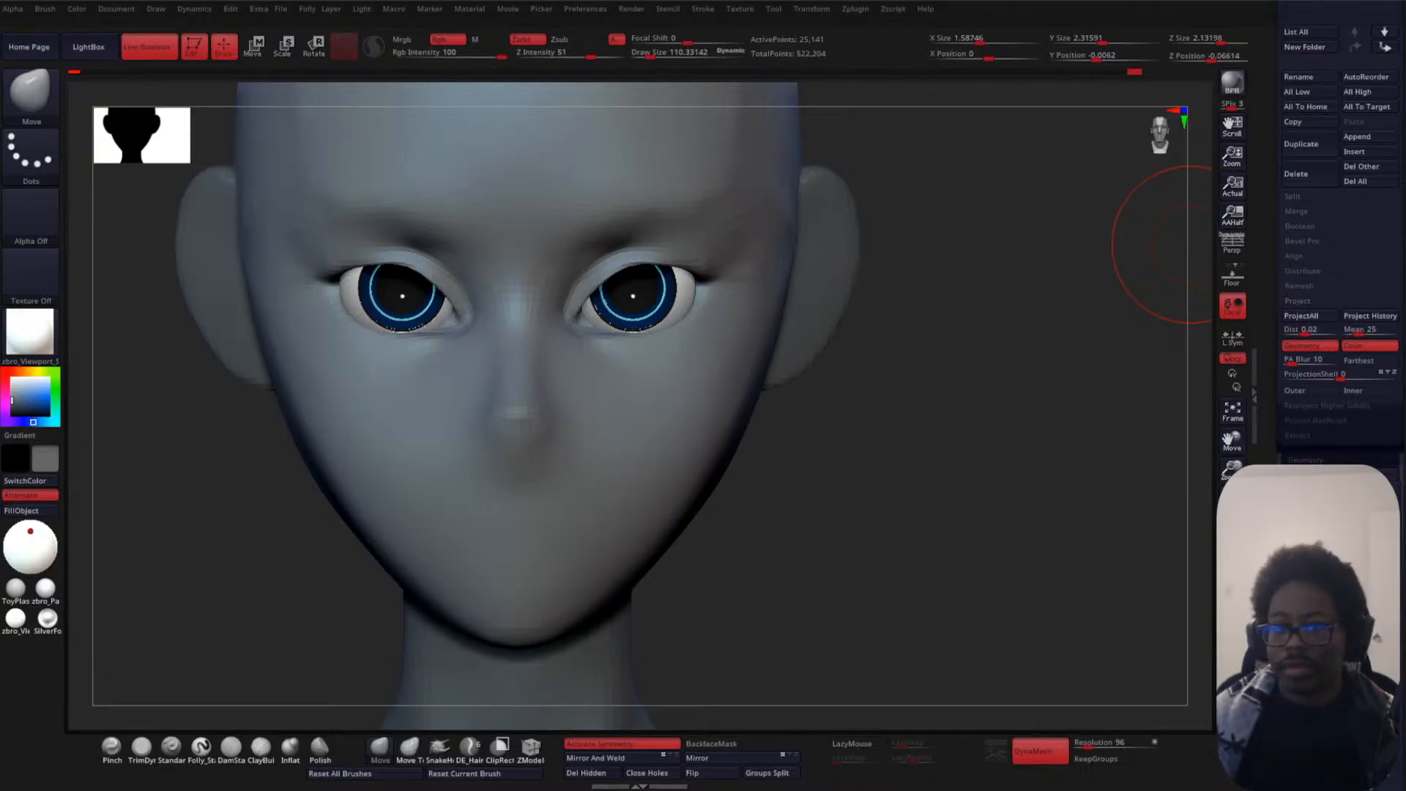
mouse_move(987, 443)
mouse_down()
mouse_move(970, 349)
mouse_move(964, 471)
mouse_move(955, 318)
mouse_move(898, 457)
mouse_up()
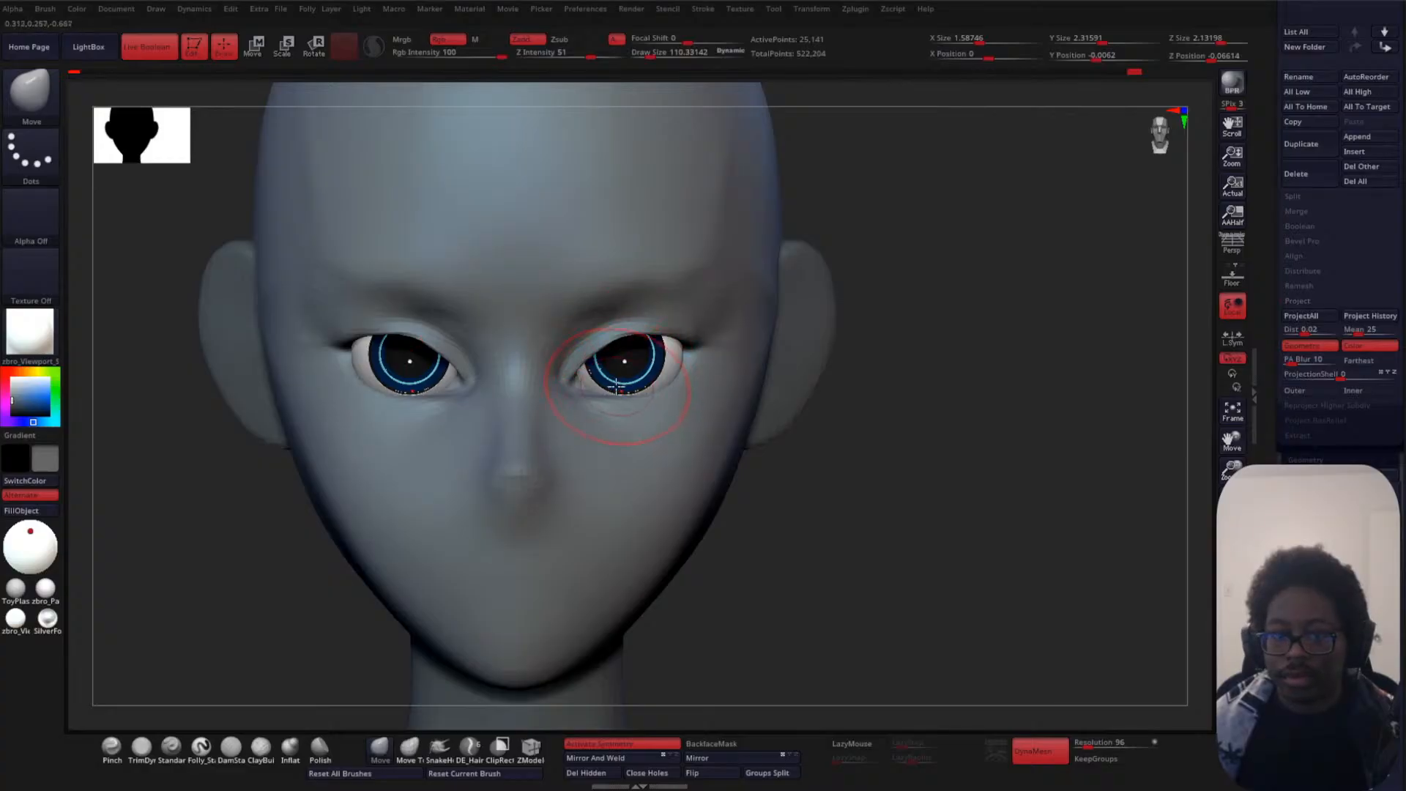
- Reshape the upper lid edges toward the outer corners with the Move brush at a draw size of about 73
key(space)
drag(614, 383, 602, 383)
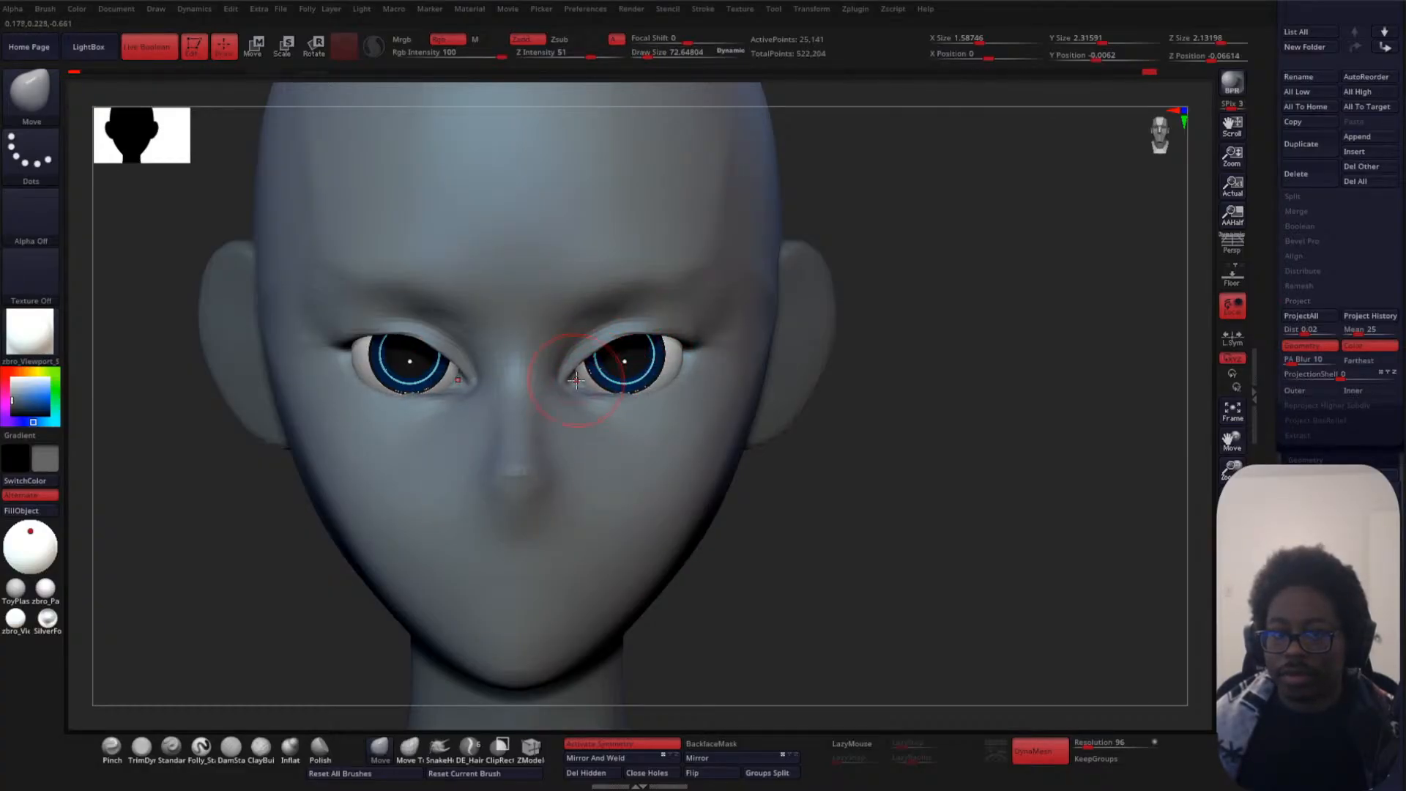
drag(929, 367, 596, 381)
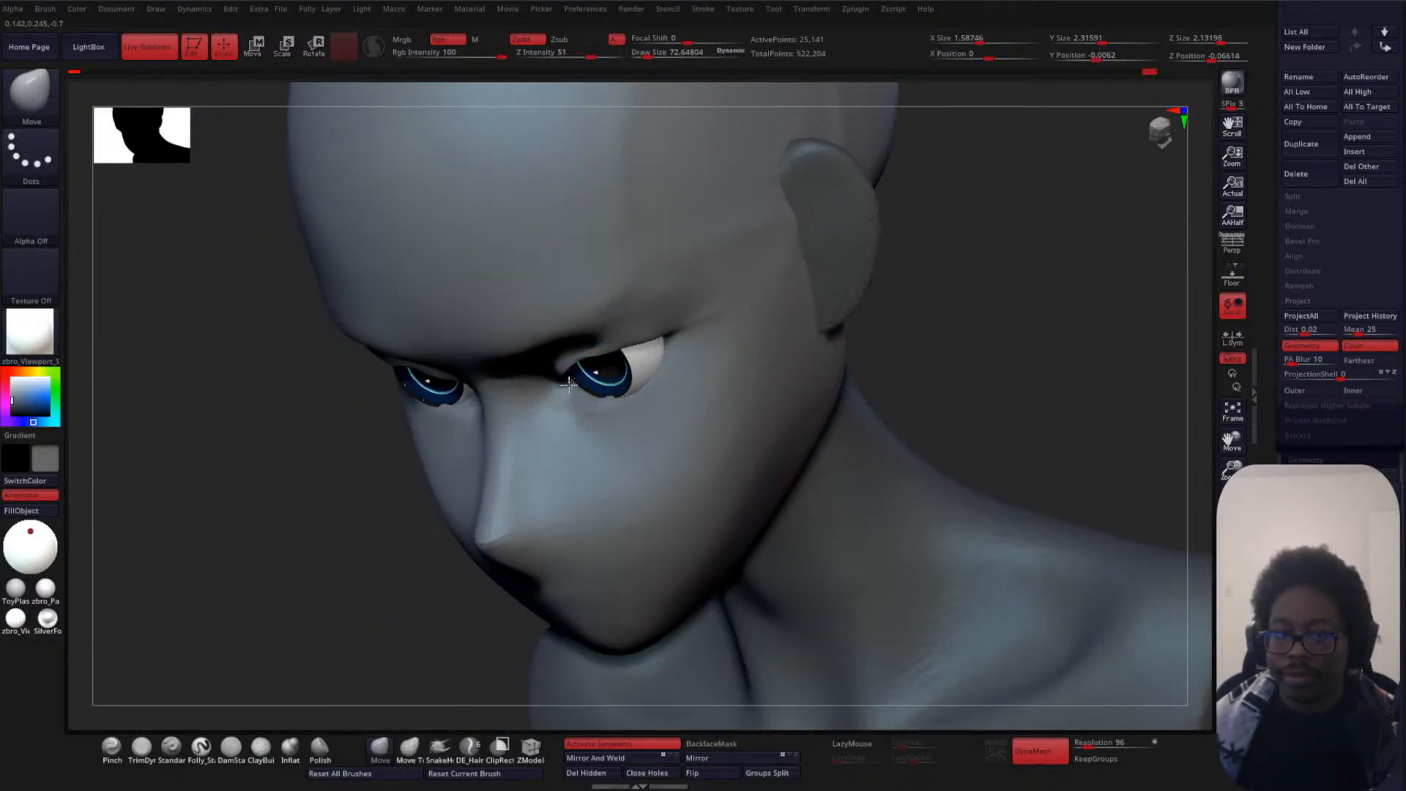
mouse_move(985, 350)
shift+mouse_down()
mouse_move(1018, 298)
mouse_move(964, 326)
mouse_move(948, 273)
mouse_move(964, 293)
mouse_move(891, 349)
shift+mouse_up()
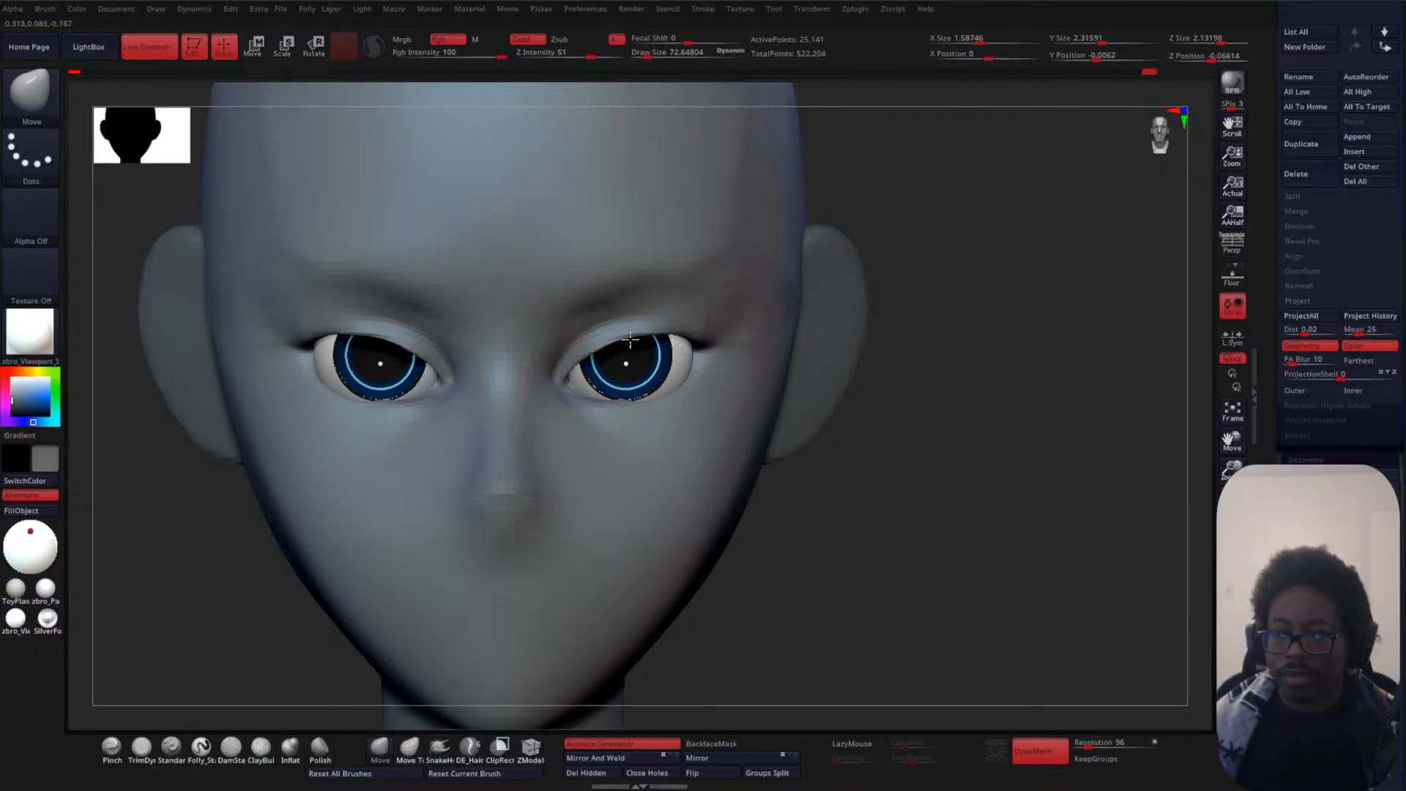
mouse_move(693, 331)
mouse_down()
mouse_move(711, 331)
mouse_move(624, 345)
mouse_up()
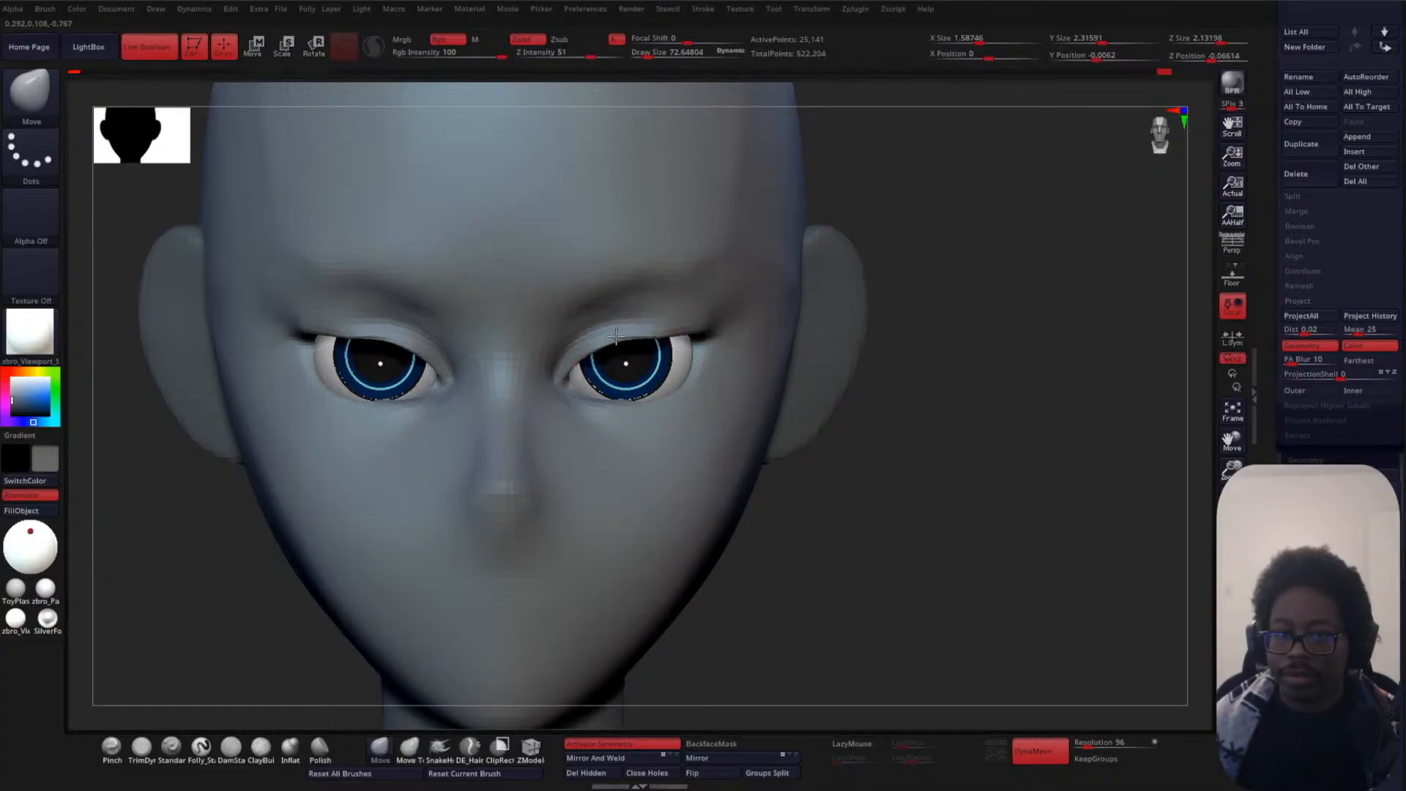
drag(656, 335, 658, 328)
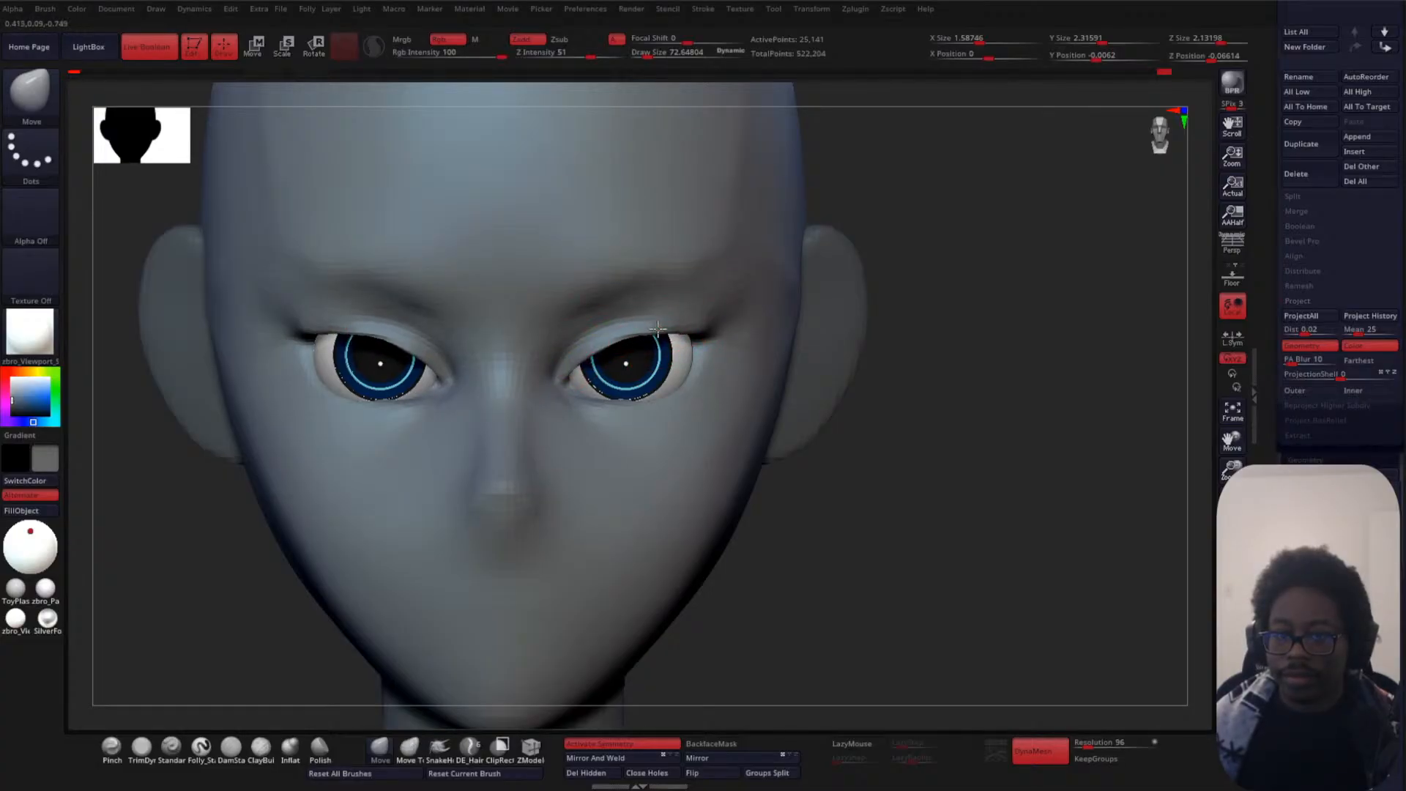
- Inspect the head's wireframe around the eyes and refine the upper lid rims and outer corners with the Move brush
right_drag(682, 317, 442, 390)
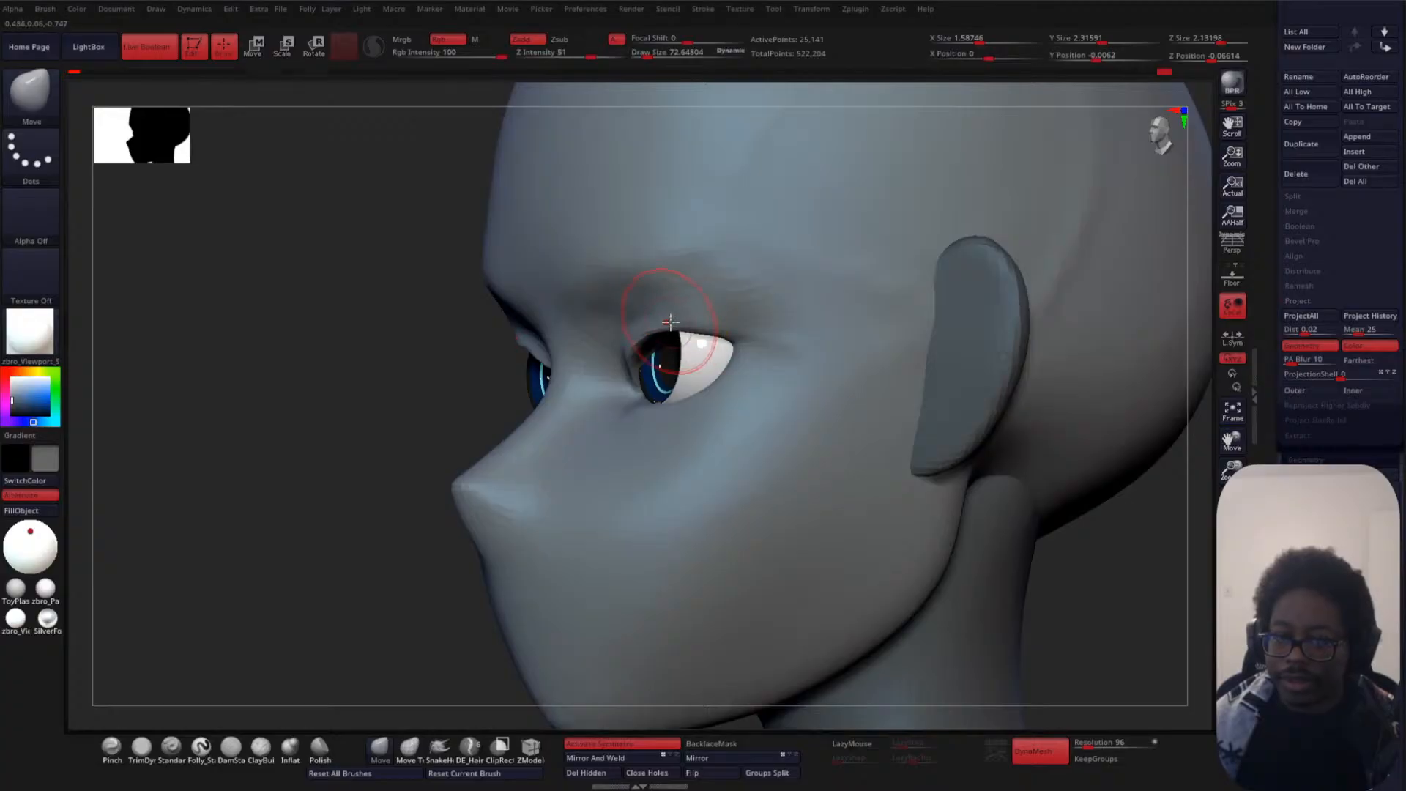
key(shift+f)
right_drag(327, 396, 386, 442)
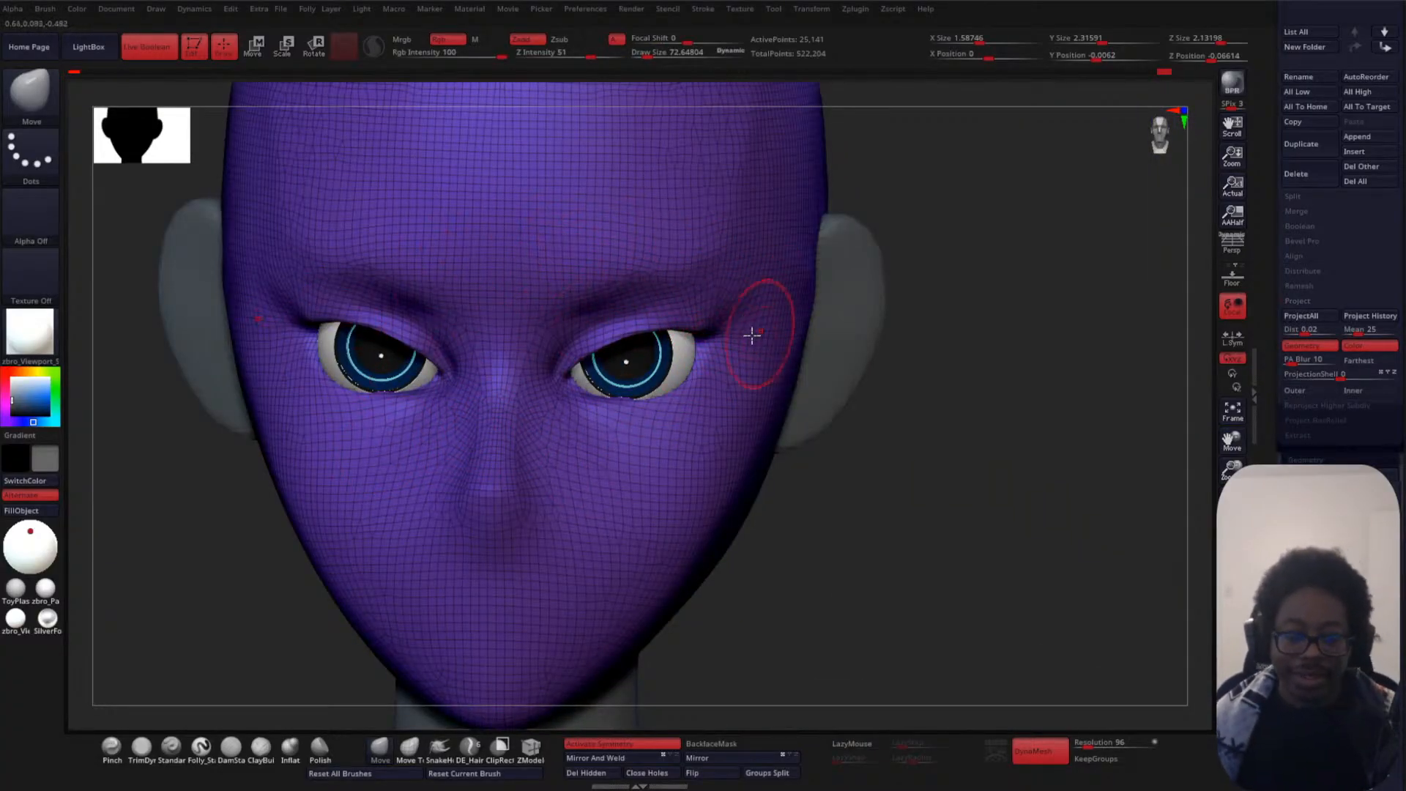
key(shift+f)
mouse_move(933, 367)
right_down()
mouse_move(926, 381)
mouse_move(938, 304)
mouse_move(993, 341)
right_up()
mouse_move(602, 345)
mouse_down()
mouse_move(560, 372)
mouse_move(592, 353)
mouse_up()
right_drag(1084, 277, 981, 213)
drag(707, 323, 707, 333)
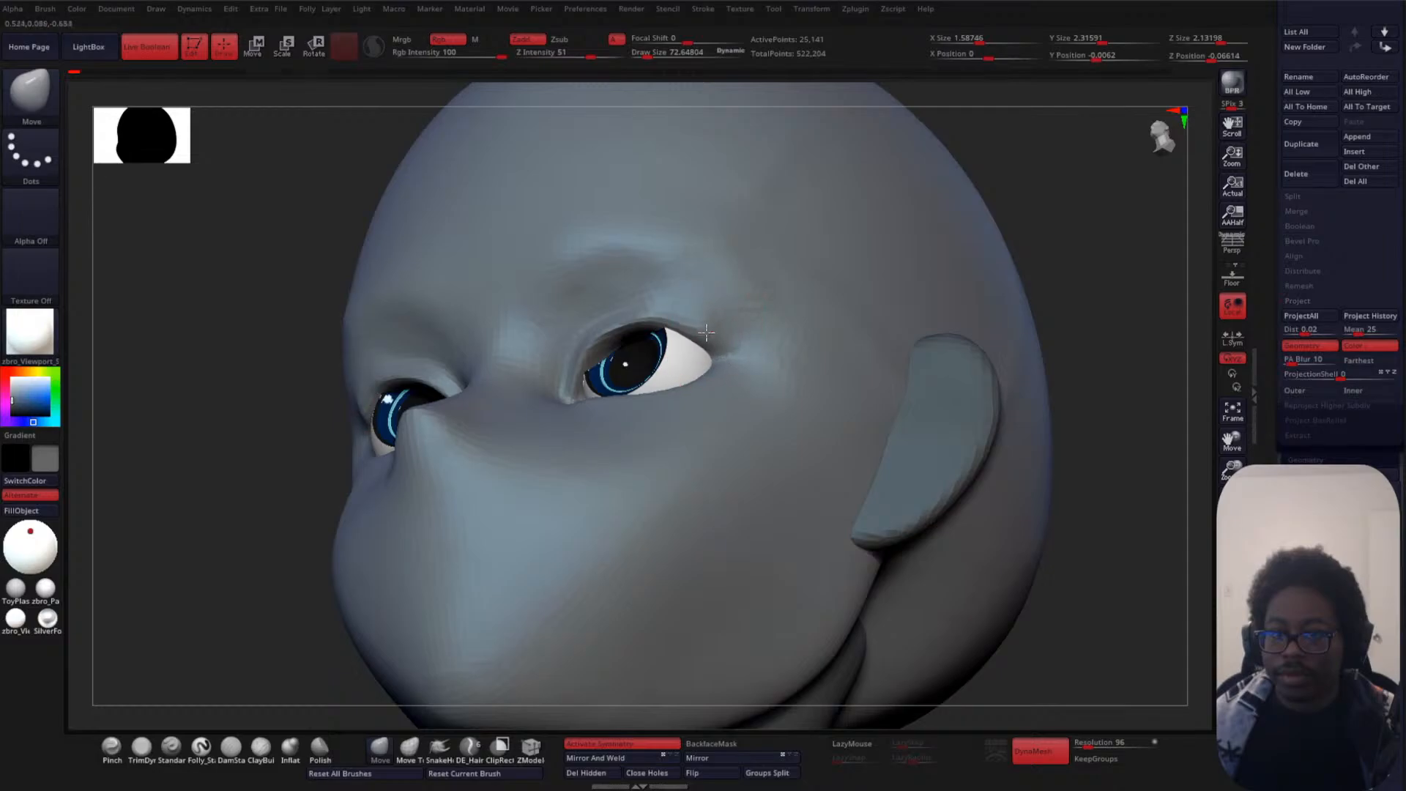
drag(615, 319, 611, 325)
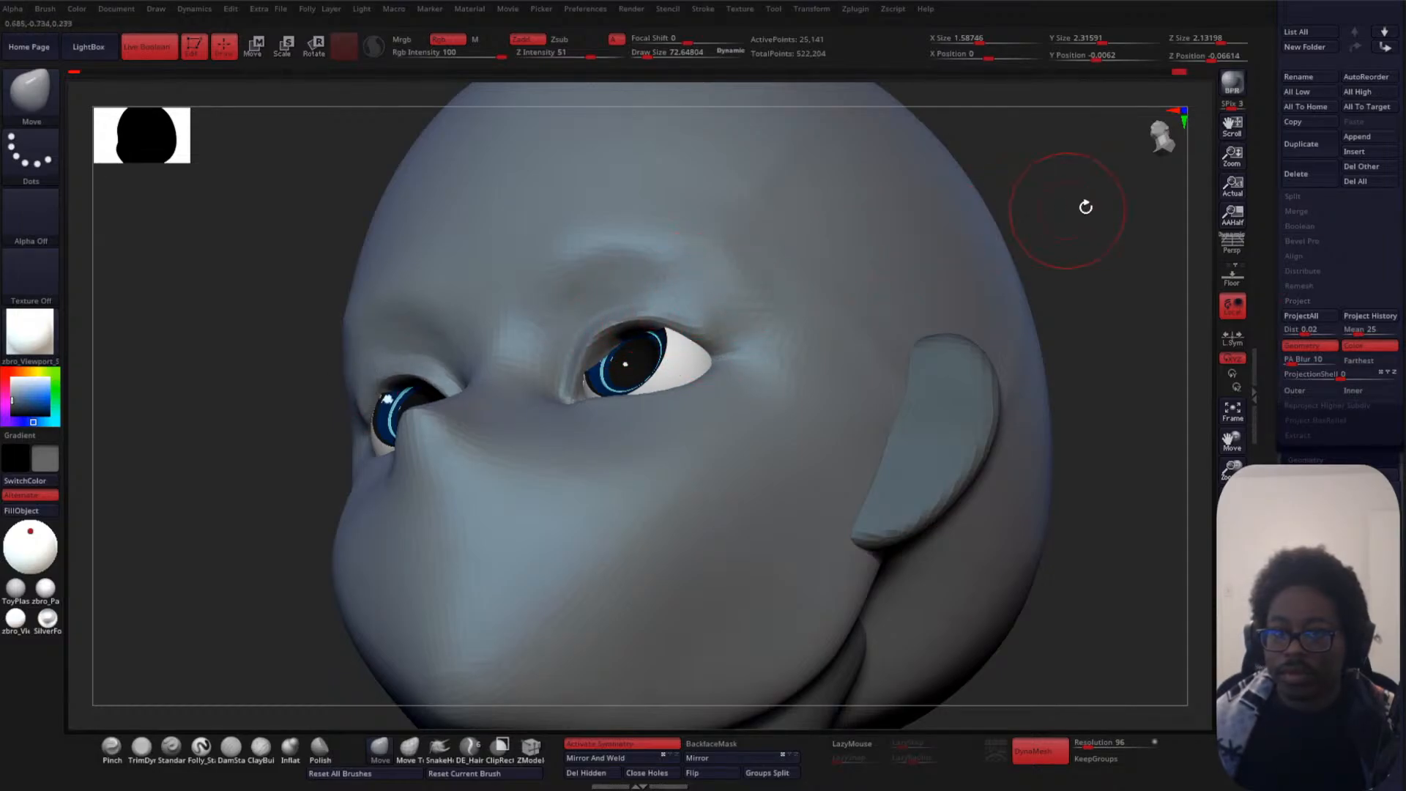
shift+right_drag(1086, 207, 952, 322)
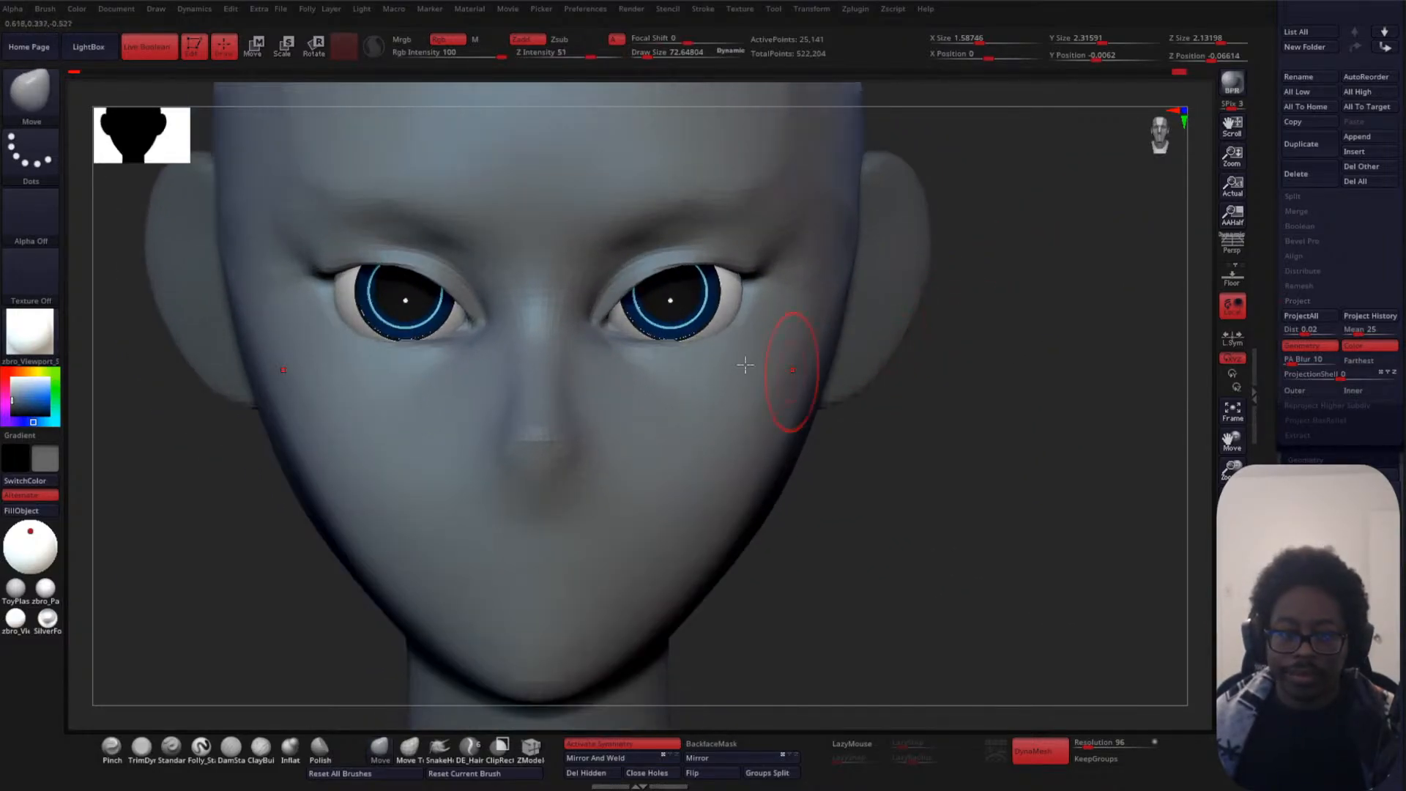
- Try a DamStandard line along the upper eyelids at a draw size of about 37, and undo the stroke
click(234, 743)
key(space)
drag(1055, 256, 1043, 258)
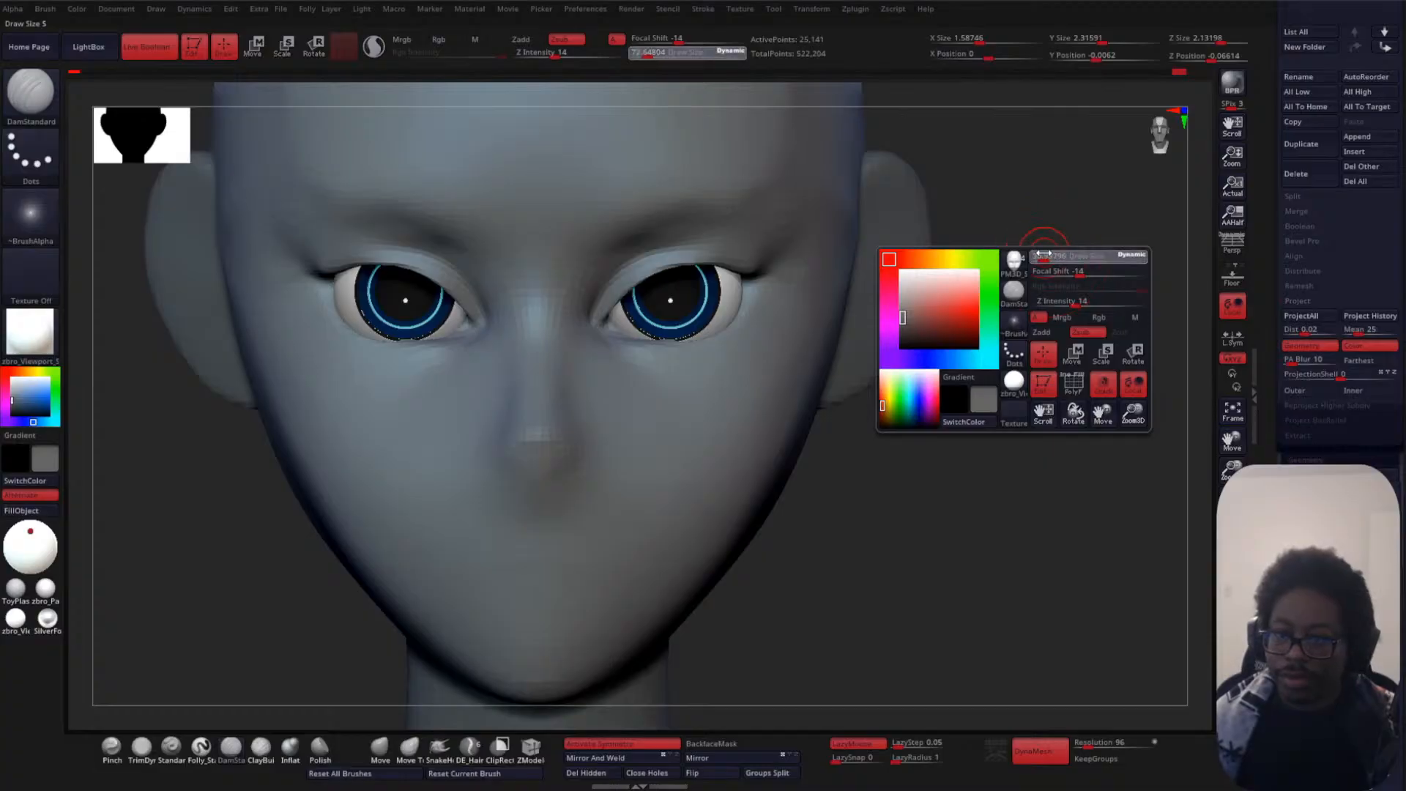
mouse_move(602, 311)
mouse_down()
mouse_move(716, 239)
mouse_move(753, 265)
mouse_up()
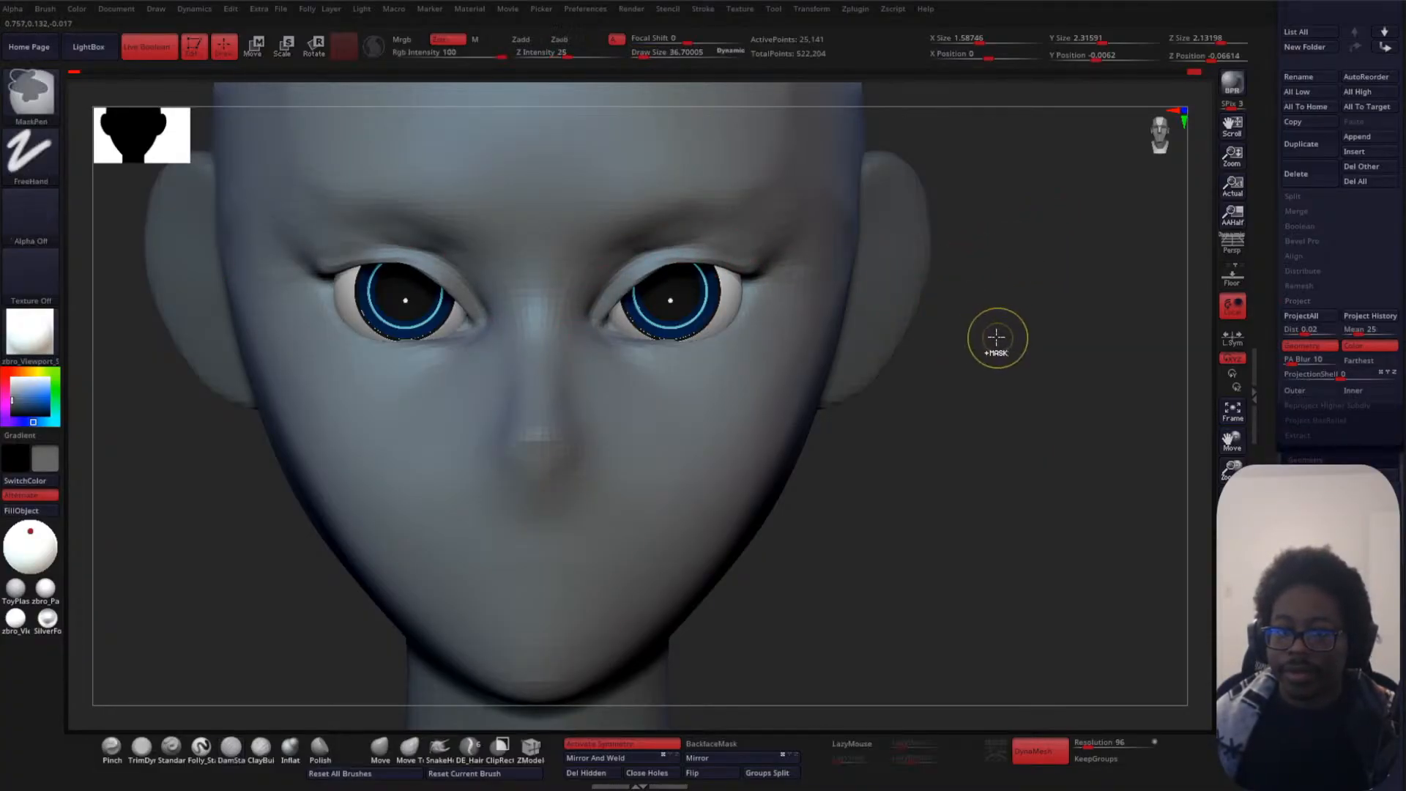
key(ctrl+z)
- Set the DamStandard brush's Z Intensity to 9 and its LazyRadius to 10
key(space)
drag(1060, 304, 1054, 303)
click(898, 758)
text(10)
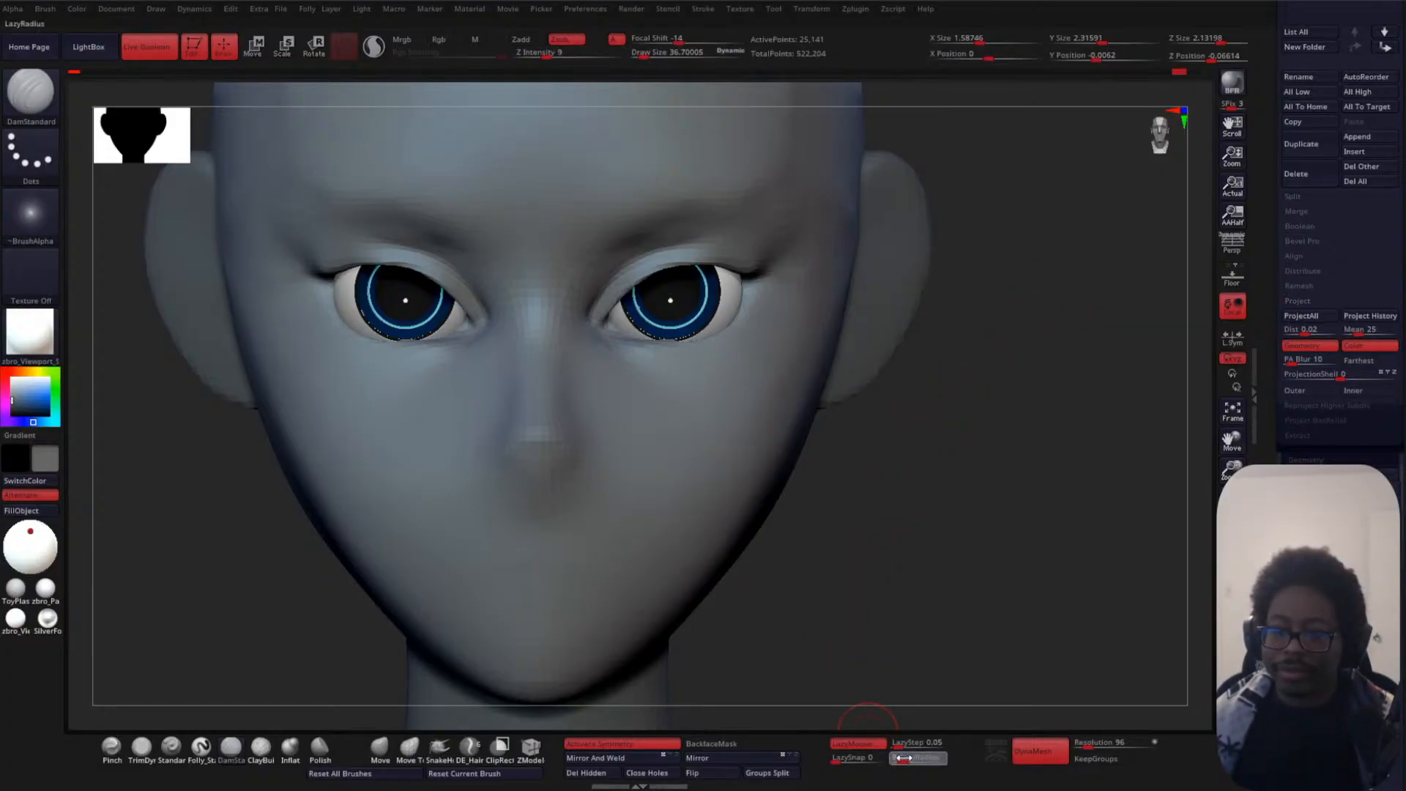
key(Return)
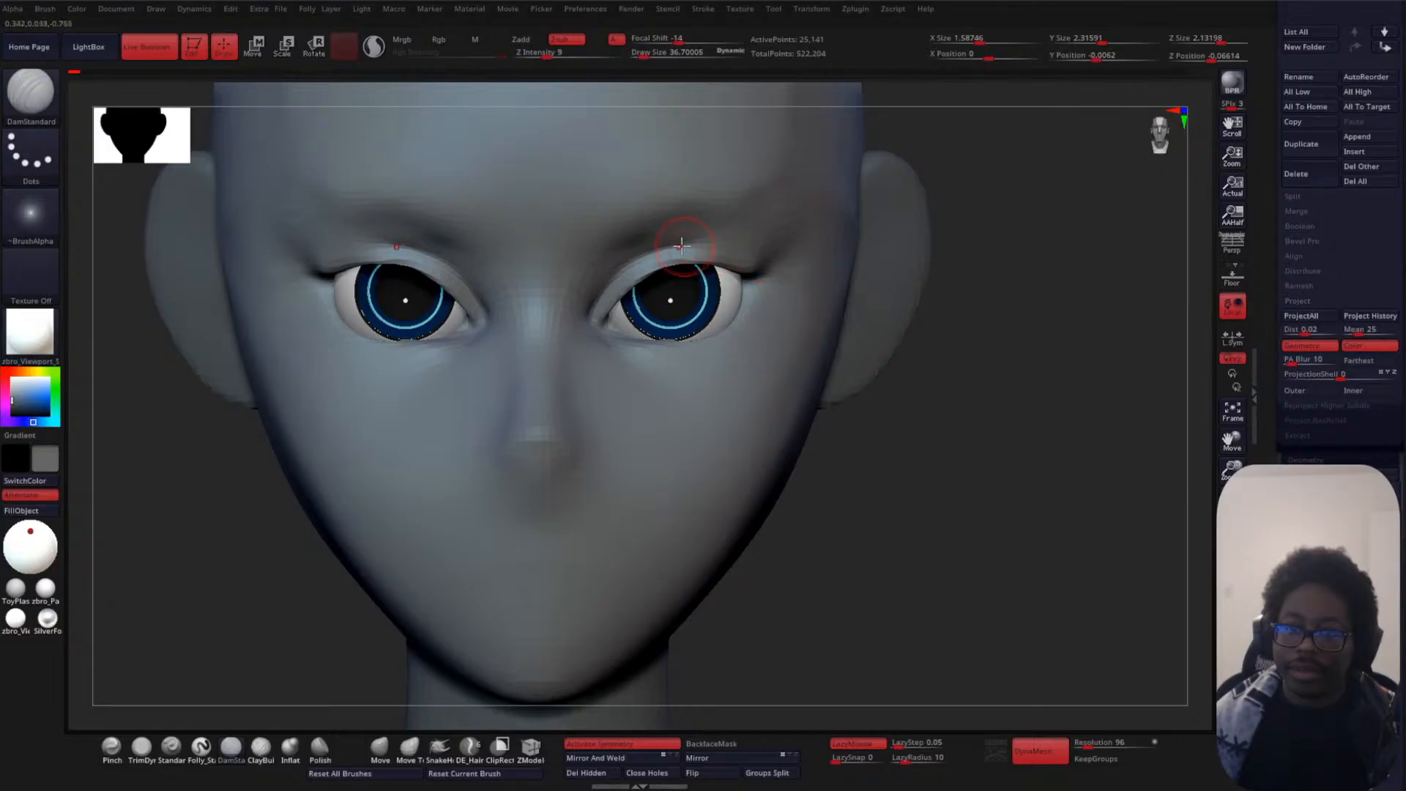
- Carve a soft crease above the upper eyelids with DamStandard, and reduce its draw size to about 26
drag(781, 261, 754, 264)
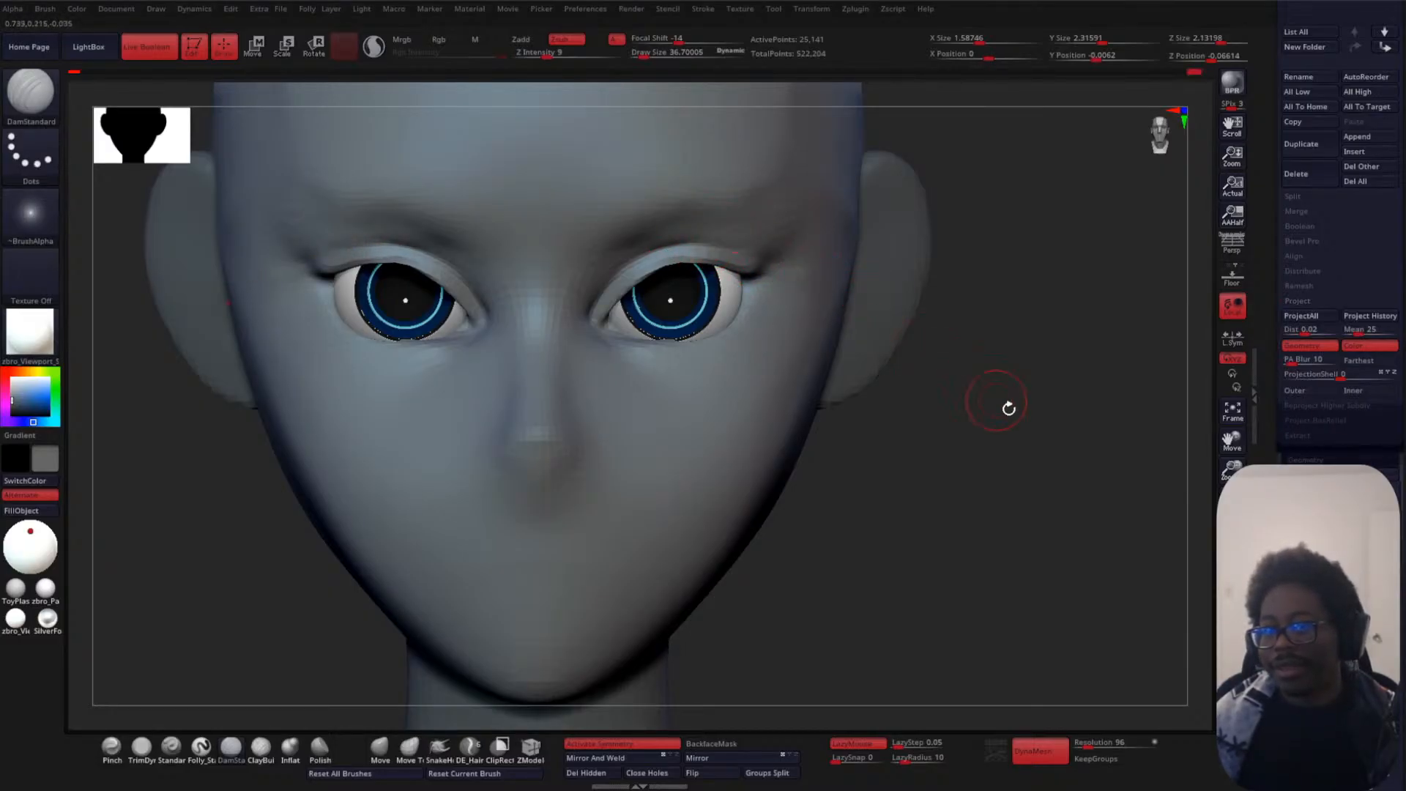
mouse_move(1009, 408)
mouse_down()
mouse_move(759, 254)
mouse_move(710, 242)
mouse_move(796, 252)
mouse_up()
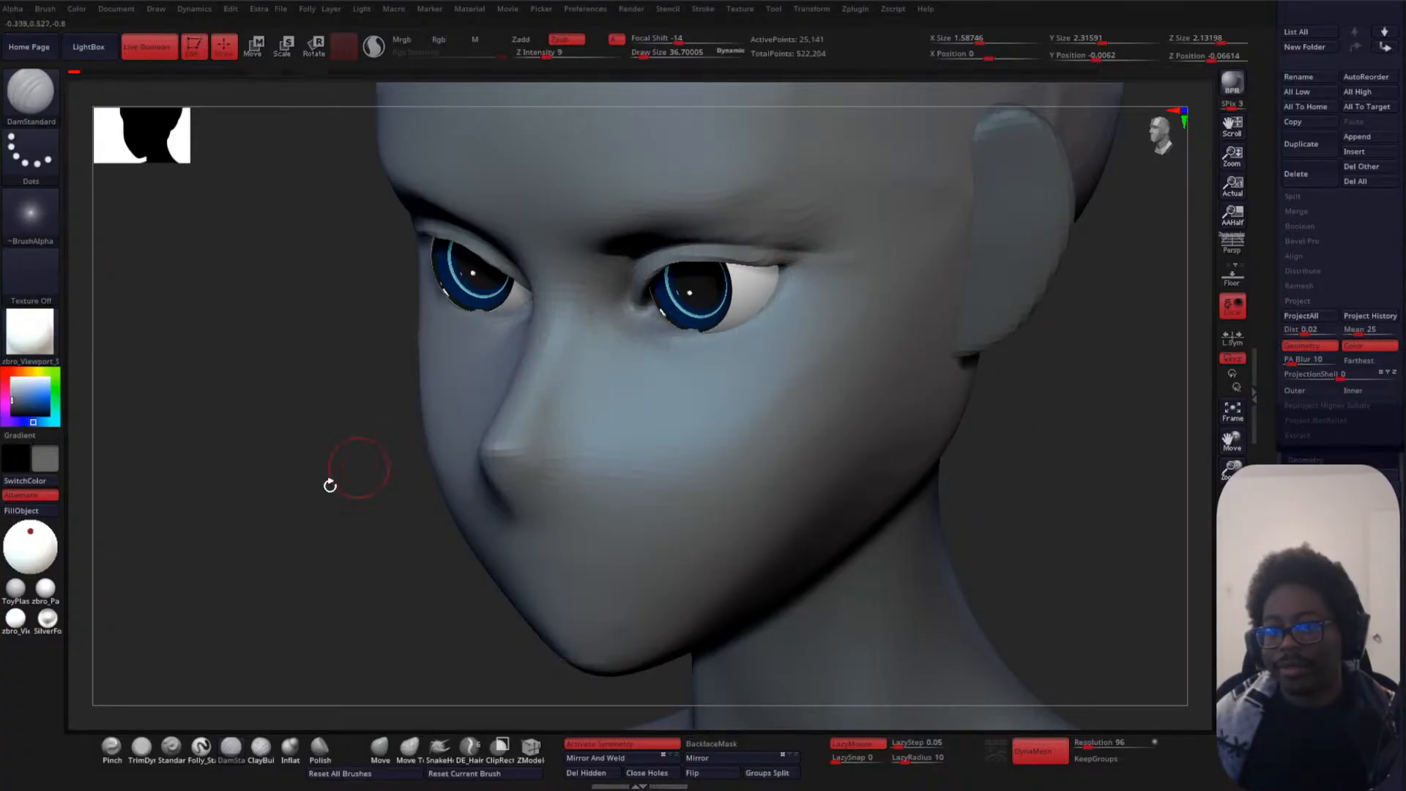
shift+drag(330, 486, 275, 492)
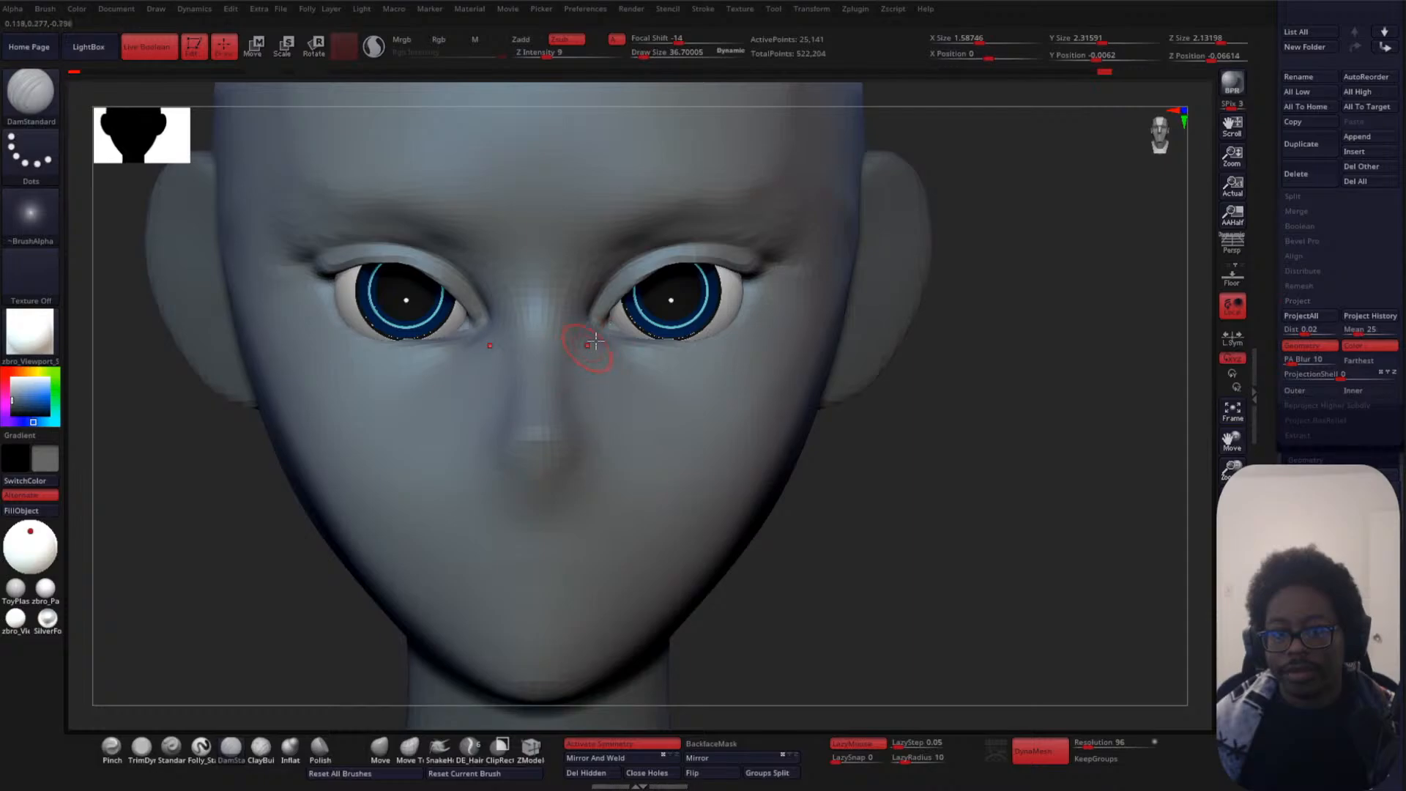
key(space)
click(979, 341)
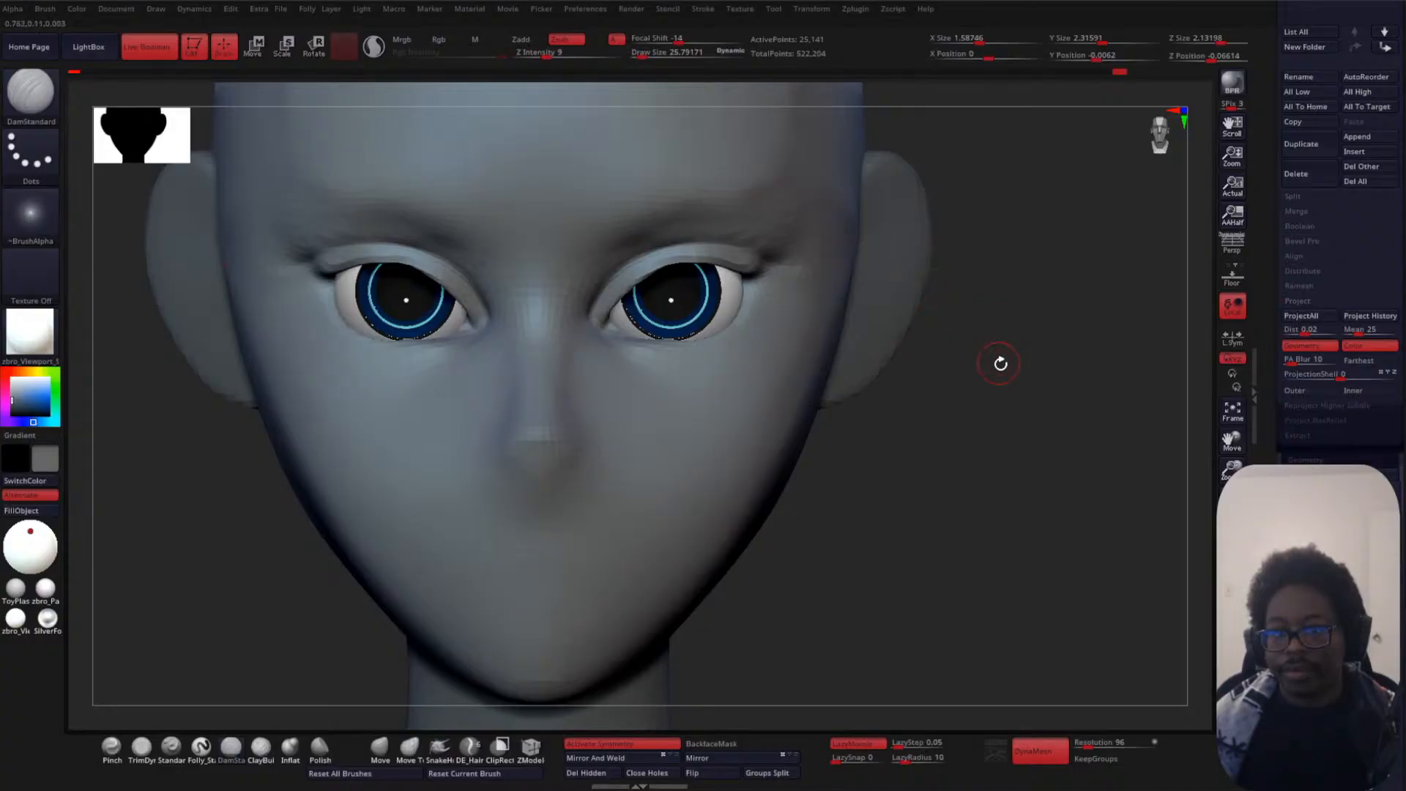
drag(1001, 363, 886, 335)
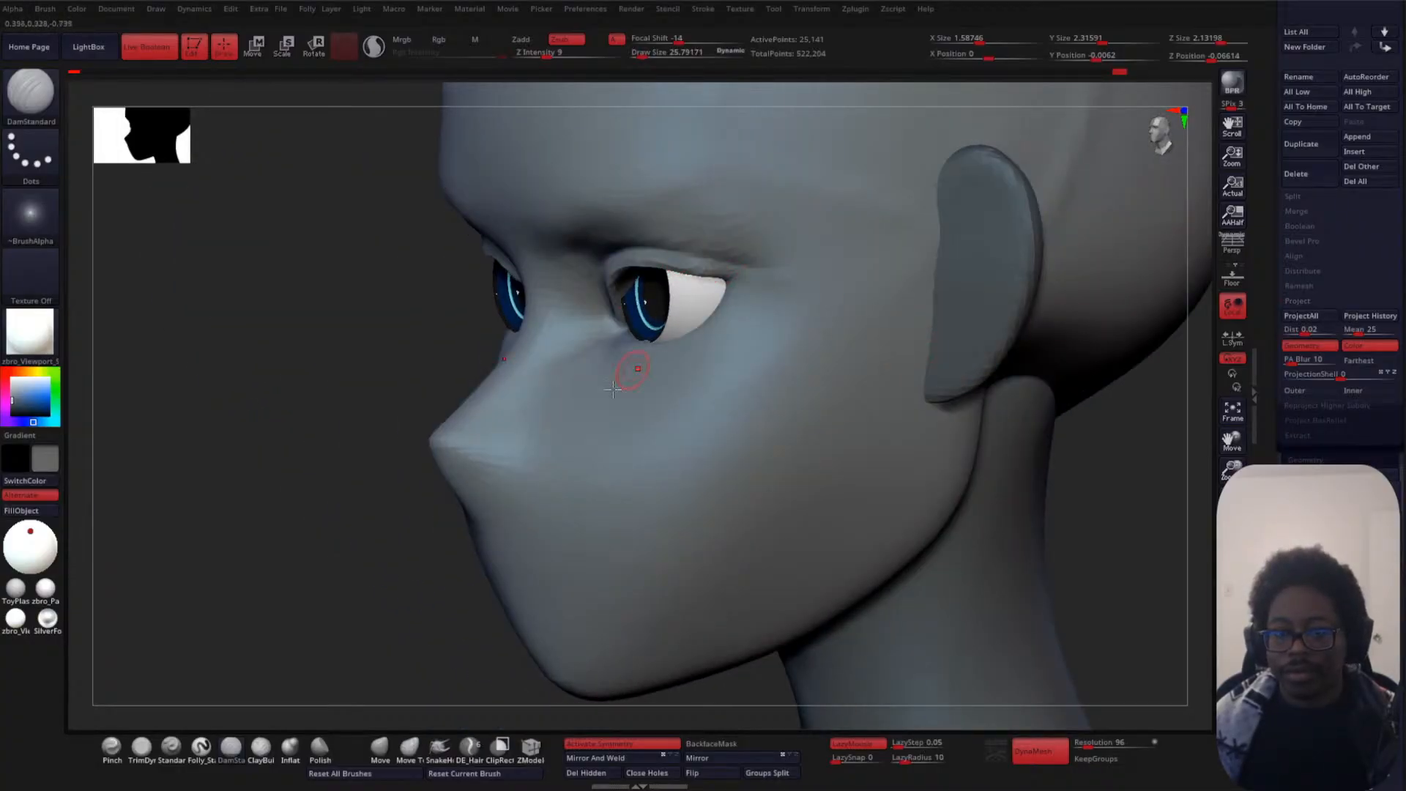
- Build up the outer upper eyelids with ClayBuildup at a draw size of about 21, and smooth the lid edges
click(261, 747)
key(space)
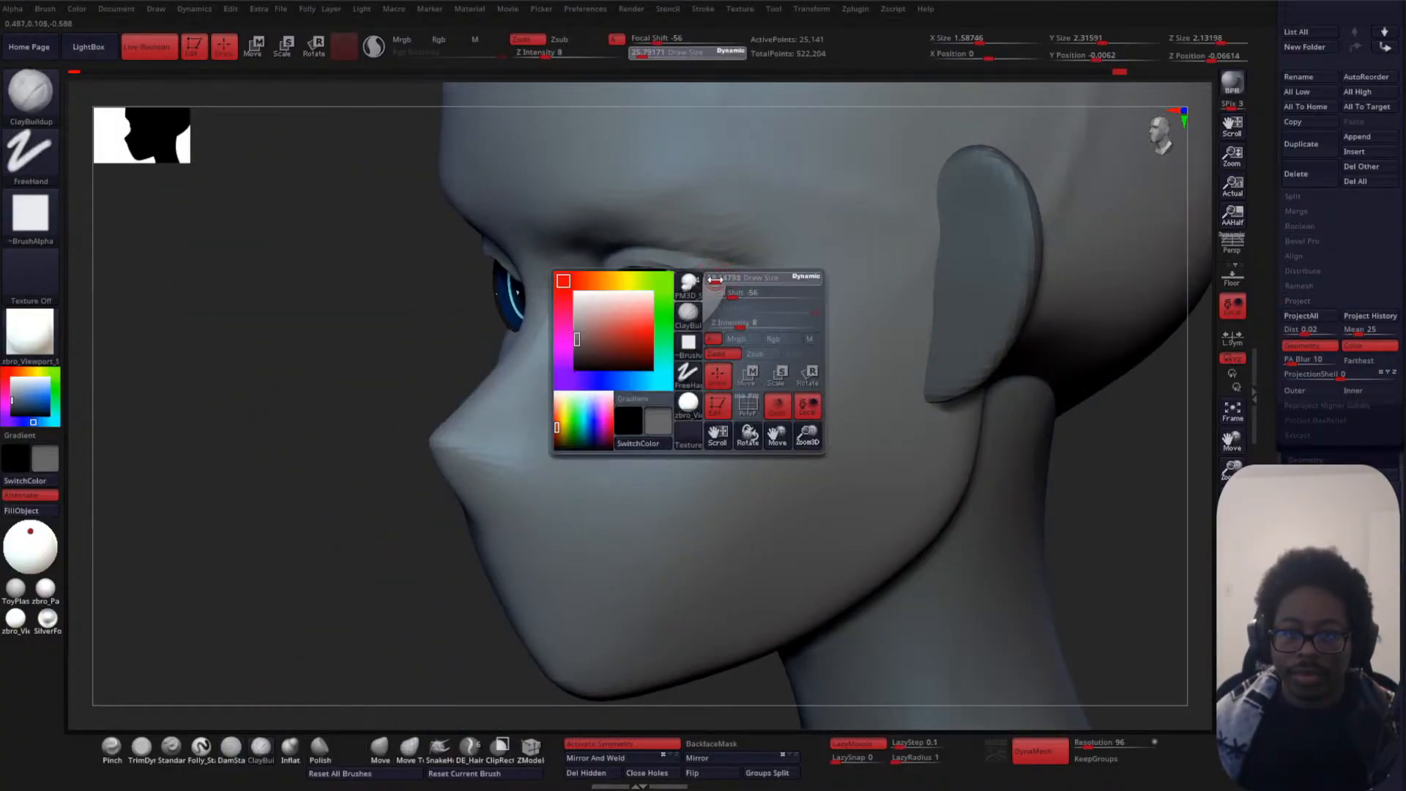
drag(717, 279, 733, 276)
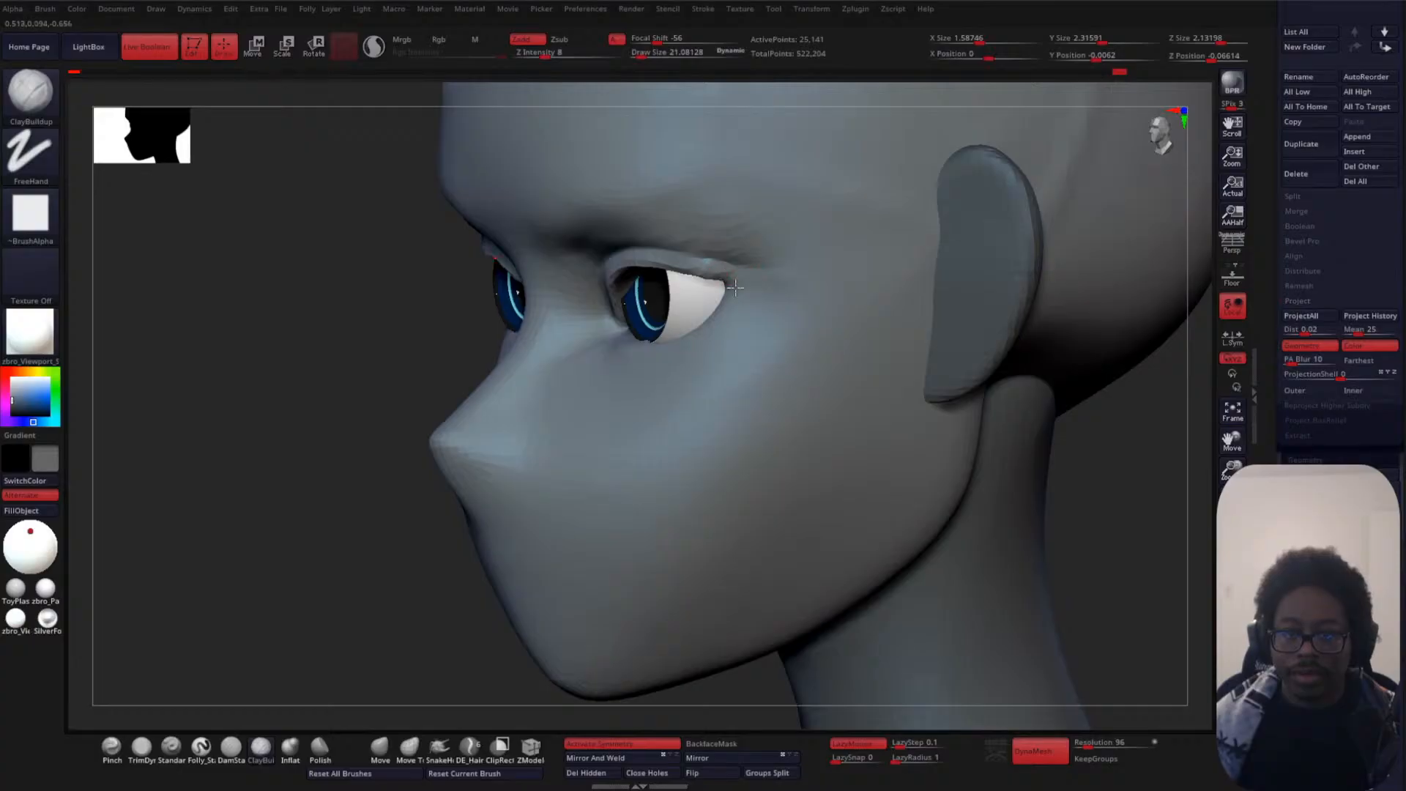
key(shift)
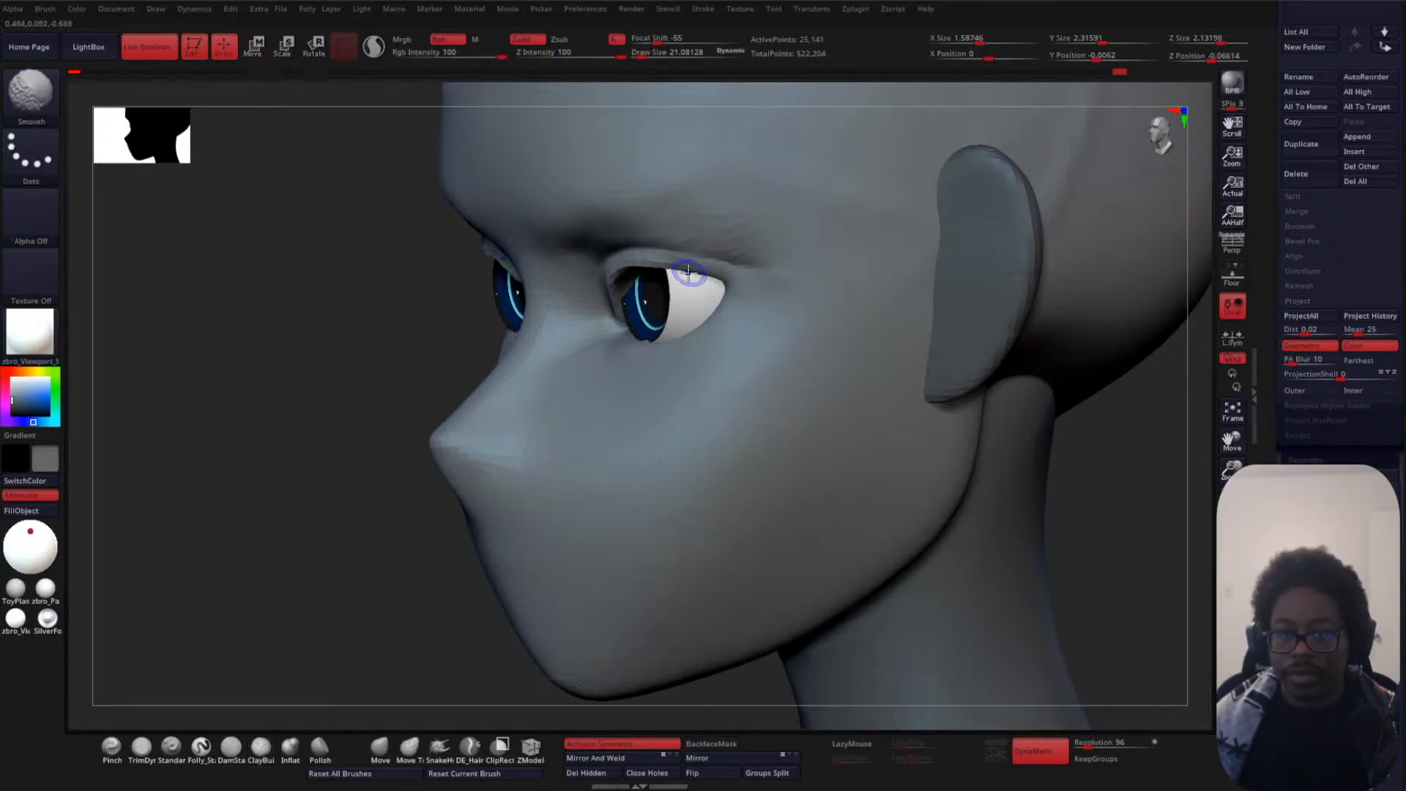
shift+drag(688, 273, 633, 272)
drag(249, 452, 527, 384)
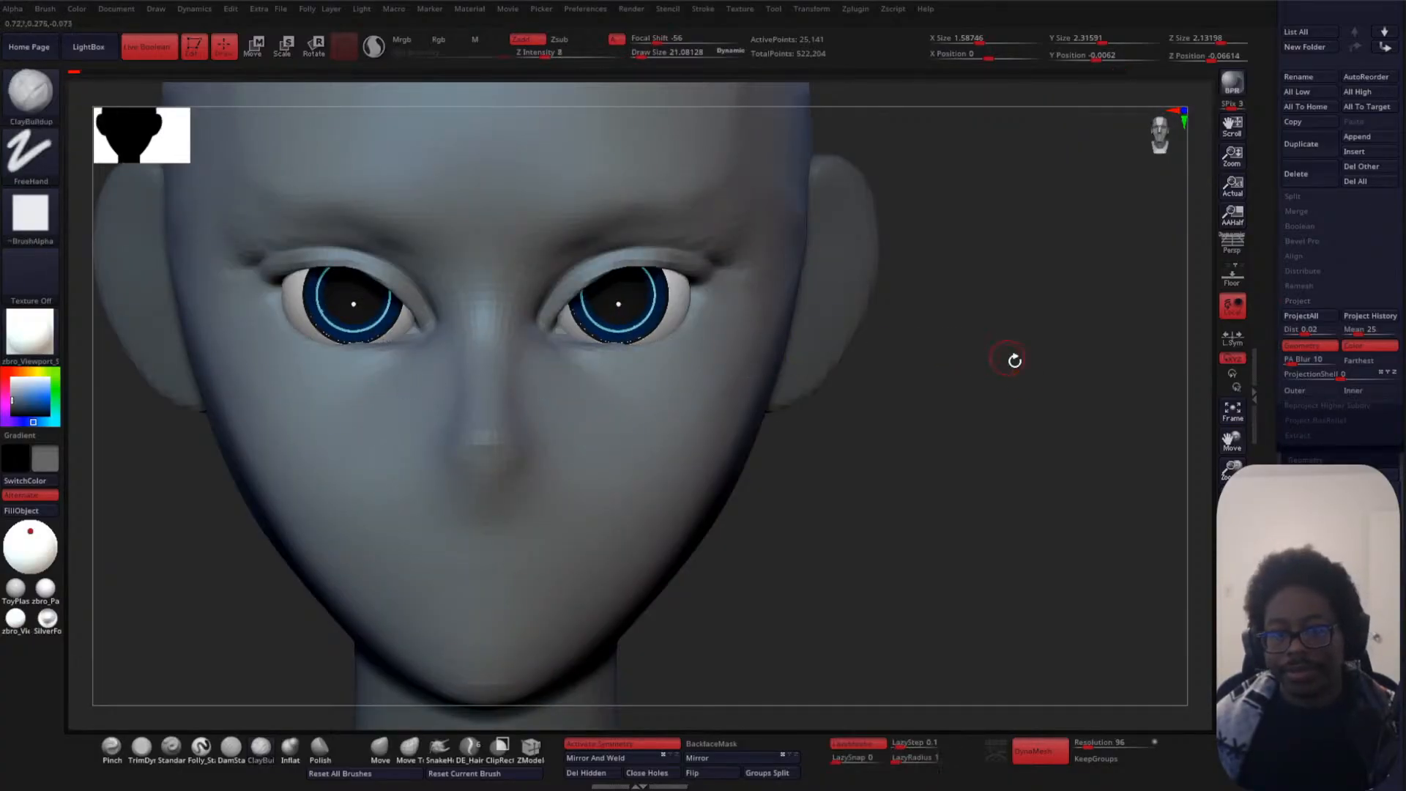
alt+drag(1015, 360, 970, 433)
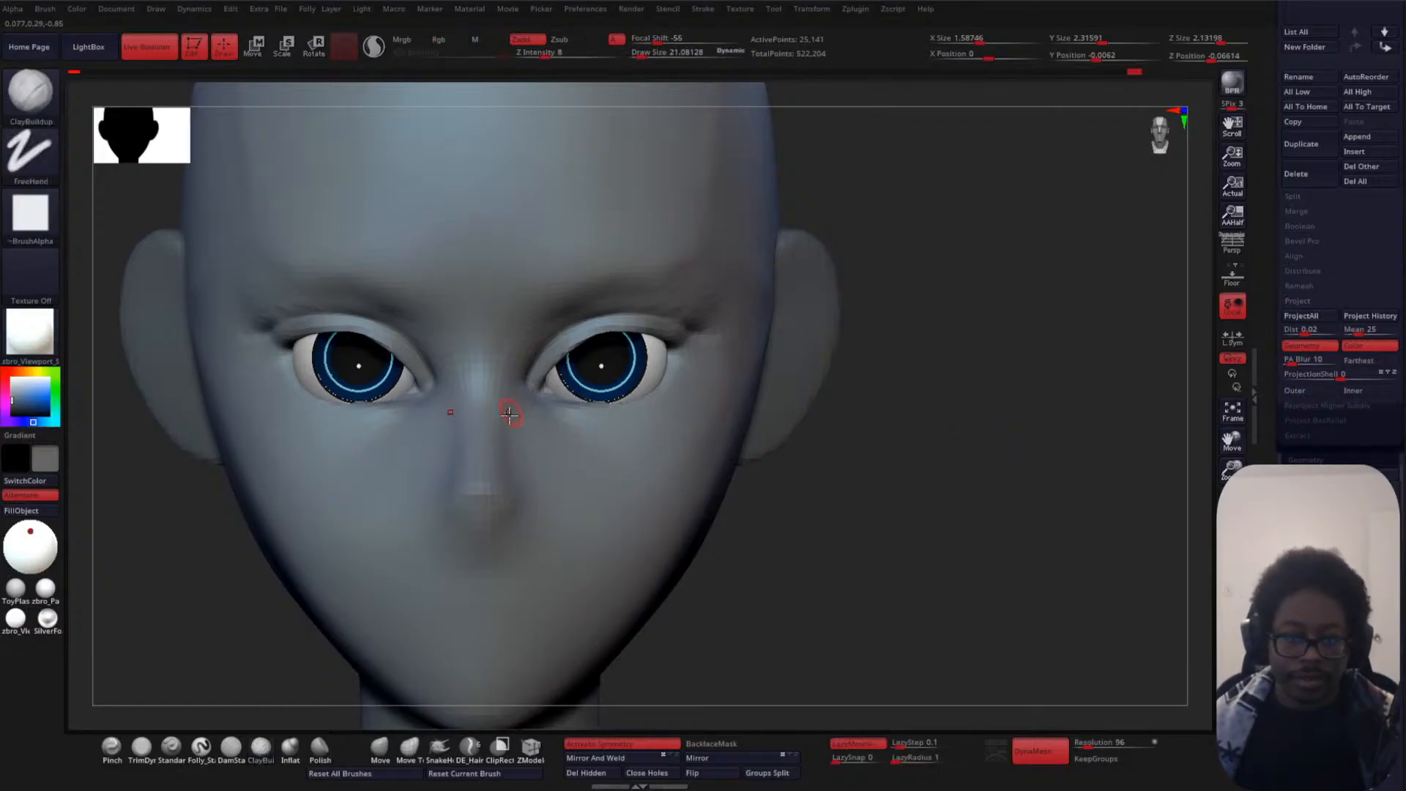
- Refine the lower lids and outer eye corners with DamStandard at draw sizes of about 17 and 43, smoothing beside the outer corners
click(232, 746)
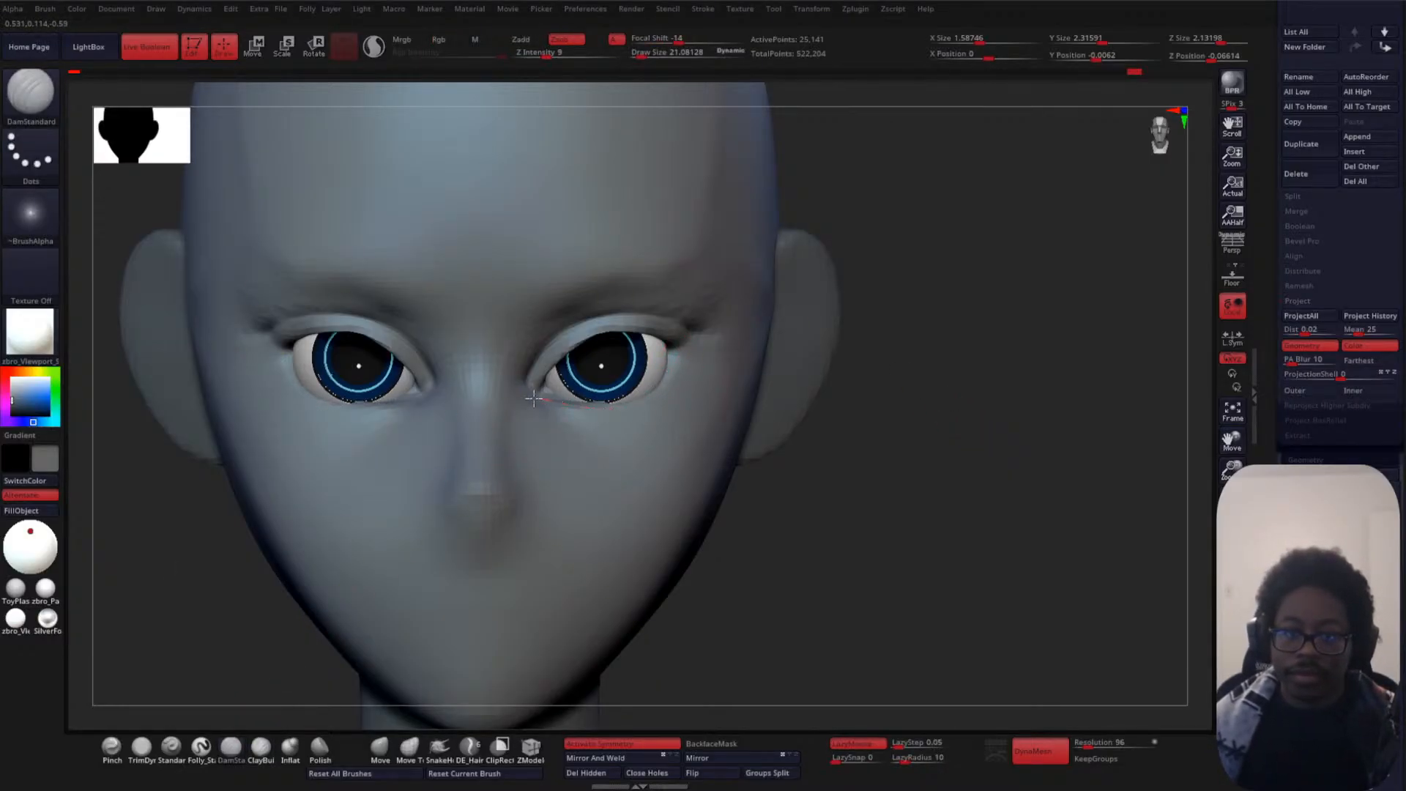
key(space)
drag(578, 410, 574, 410)
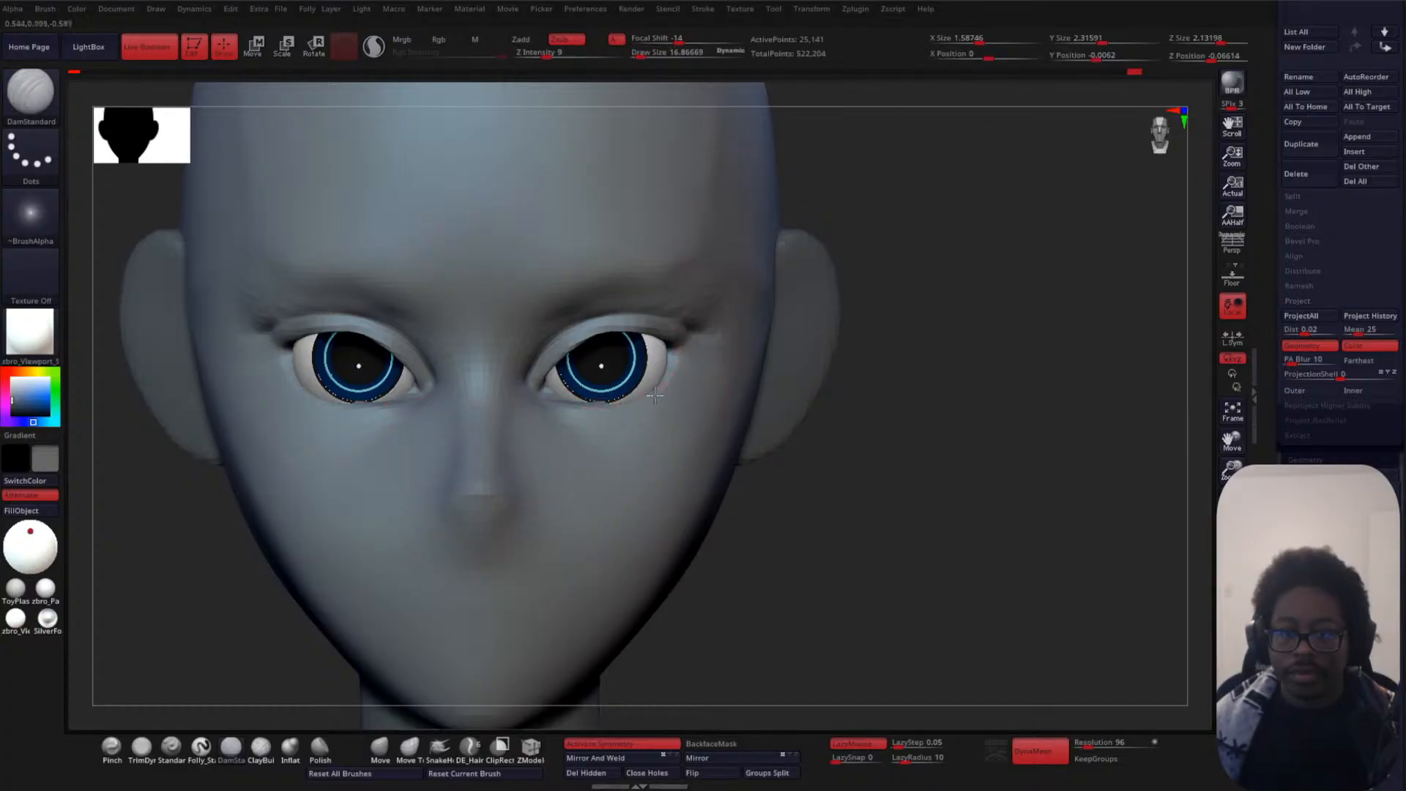
key(space)
drag(678, 374, 683, 374)
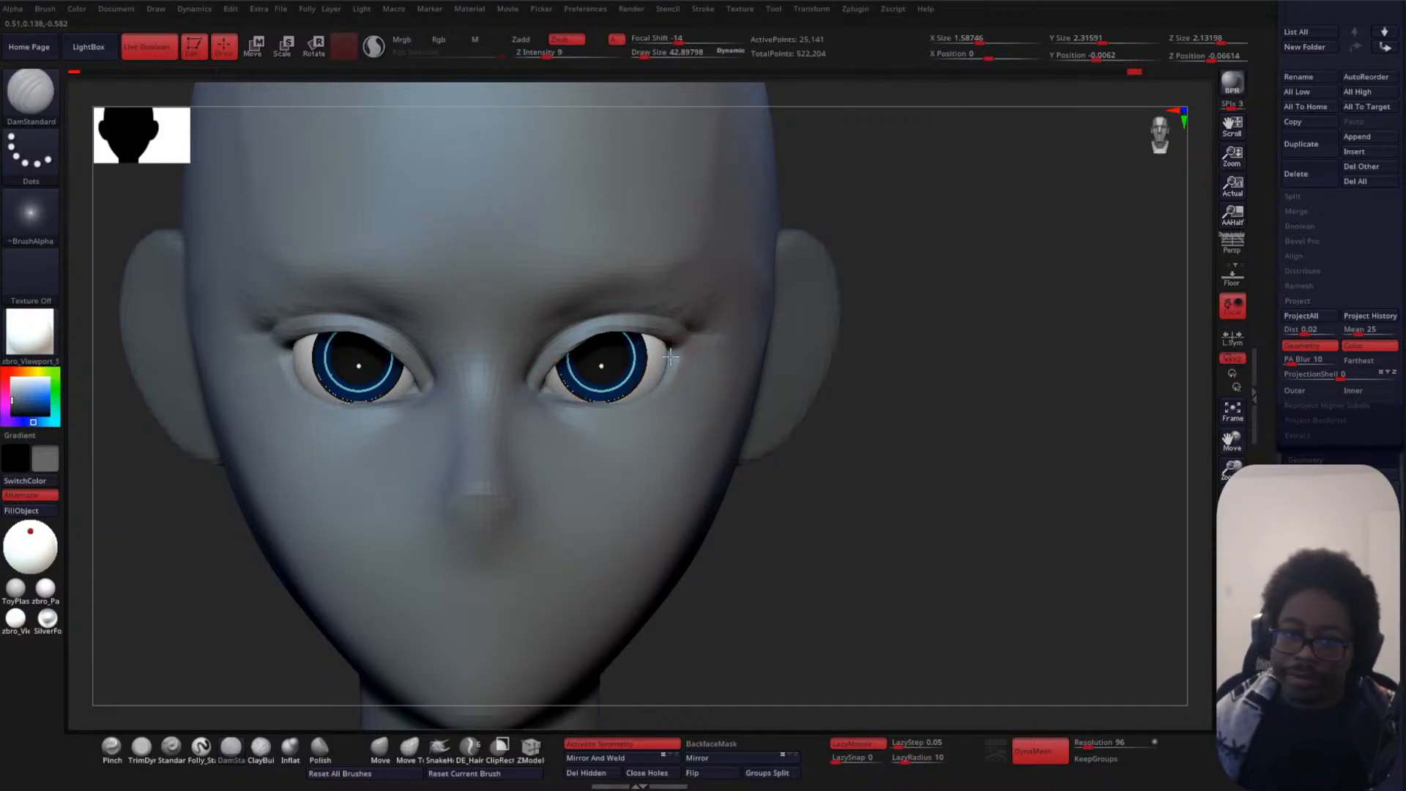
shift+drag(735, 321, 716, 304)
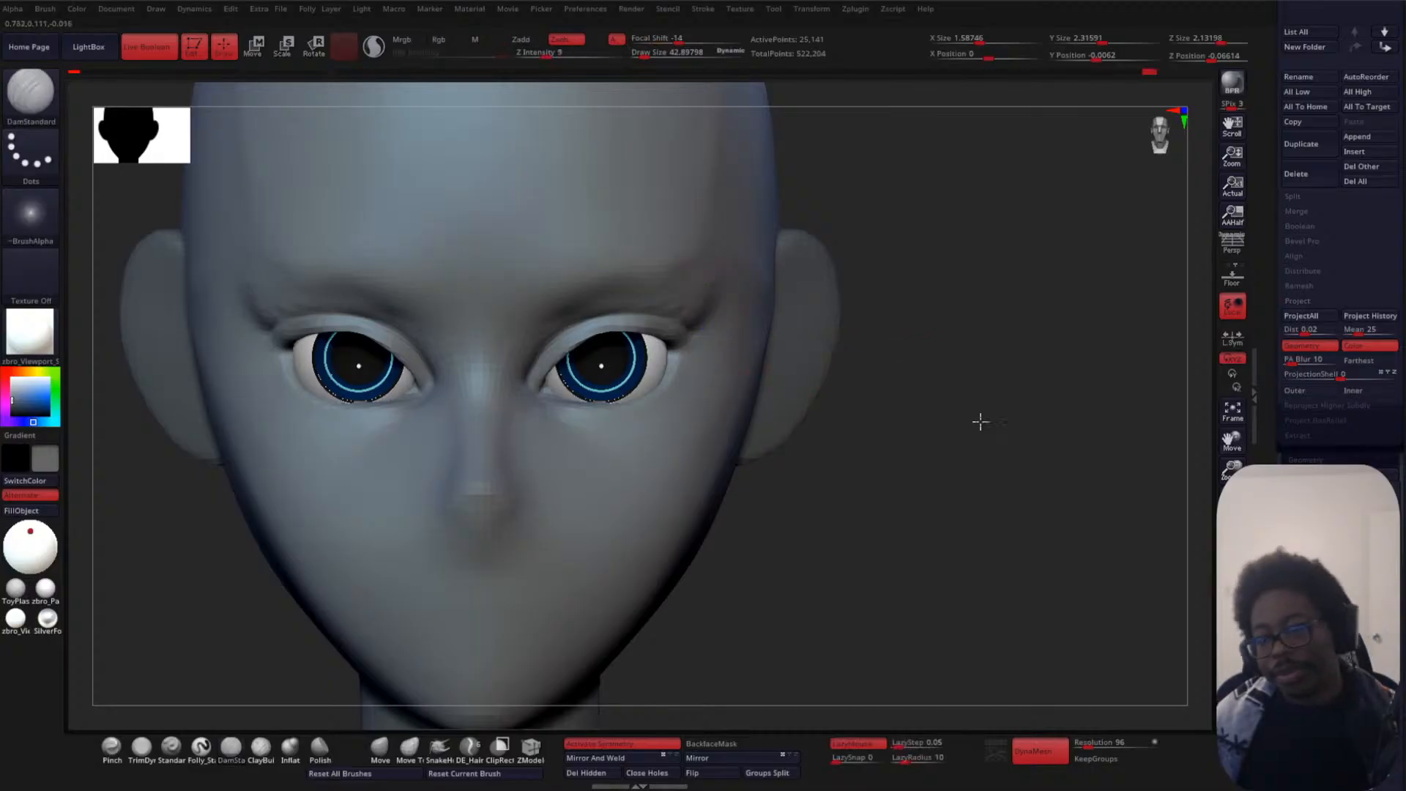
drag(980, 420, 681, 411)
drag(158, 455, 381, 457)
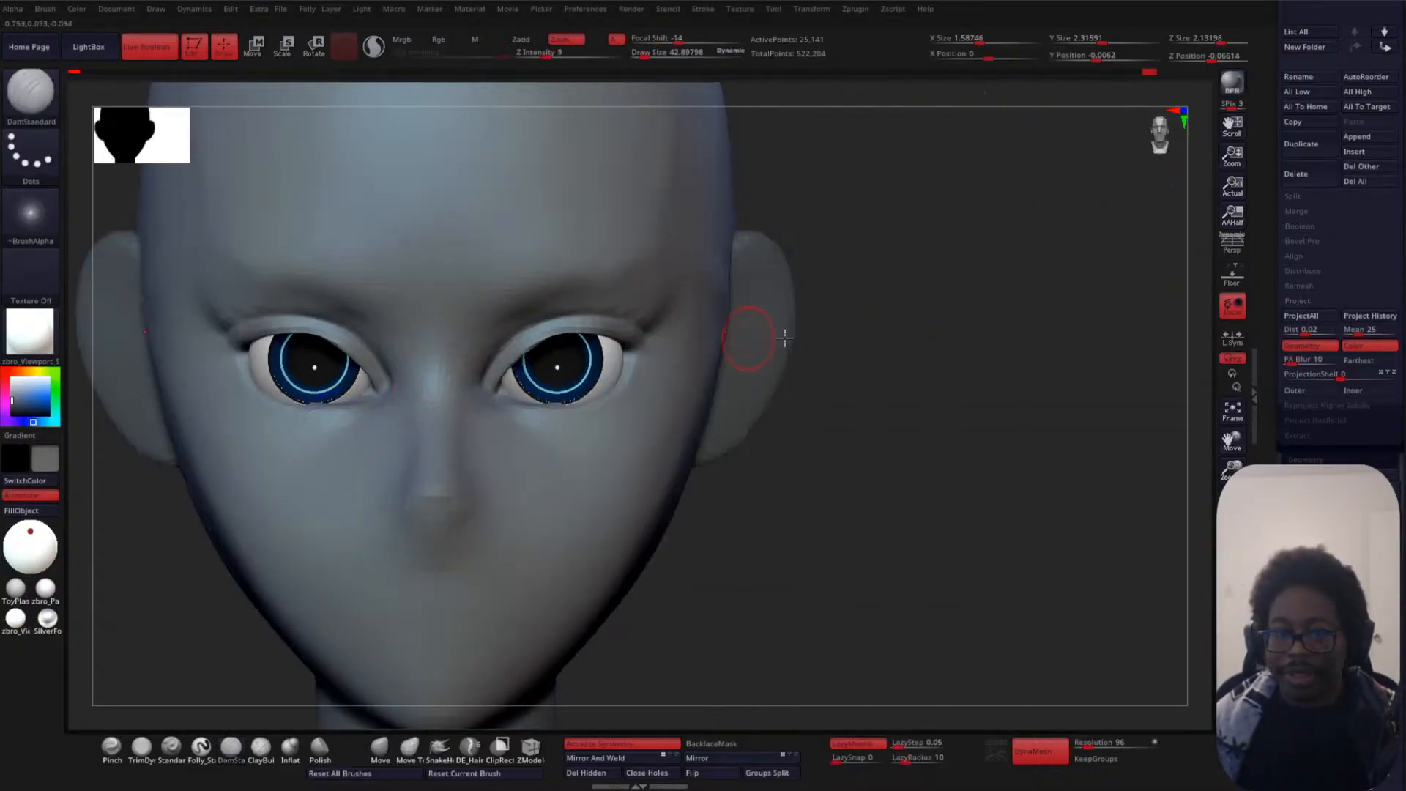
- Refine the inner eyelid corners with DamStandard at draw sizes of about 26 and 31, and smooth the outer upper lids
mouse_move(835, 351)
alt+mouse_down()
mouse_move(857, 373)
mouse_move(945, 315)
mouse_move(956, 421)
mouse_move(960, 355)
mouse_move(878, 306)
alt+mouse_up()
key(space)
drag(448, 445, 438, 449)
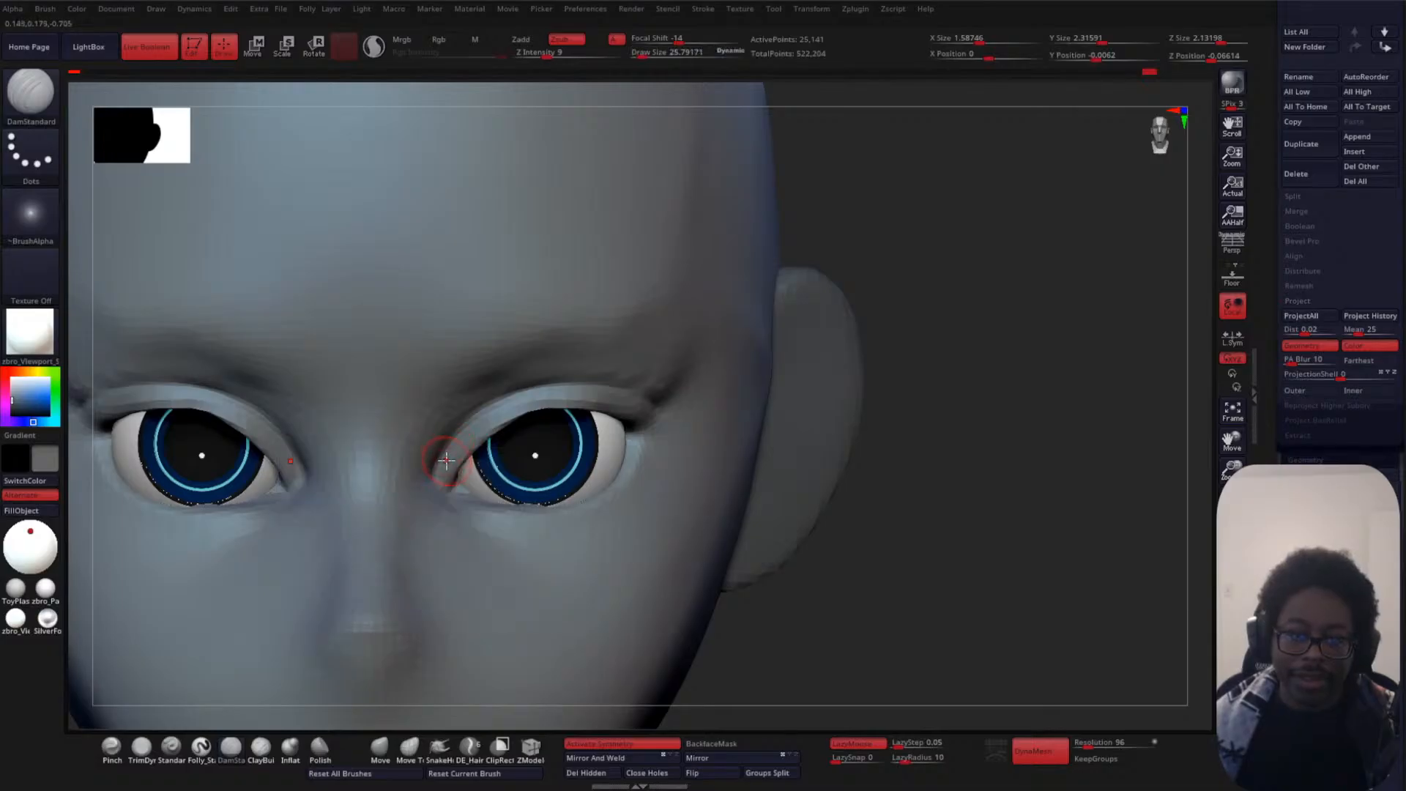
key(space)
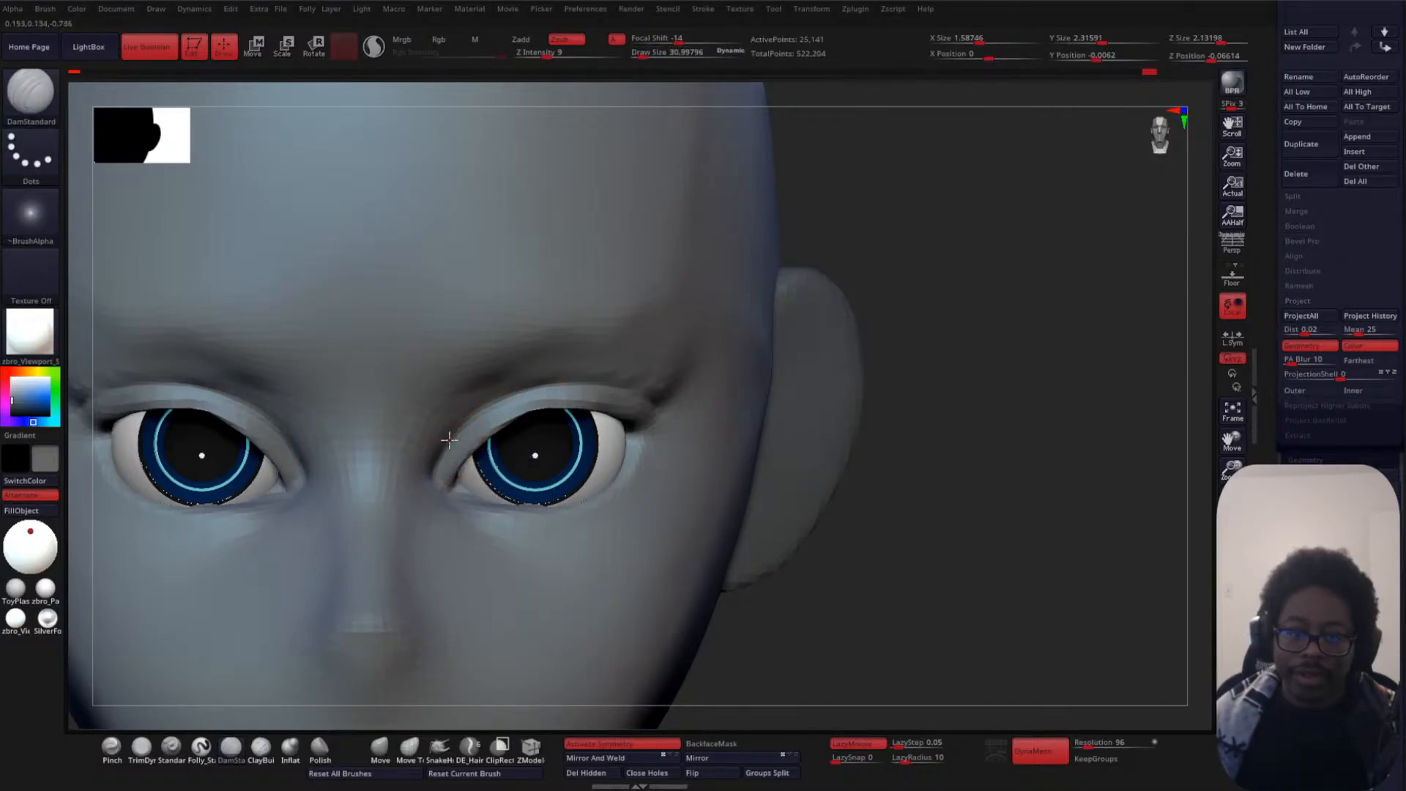
mouse_move(562, 384)
shift+mouse_down()
mouse_move(475, 430)
mouse_move(582, 375)
shift+mouse_up()
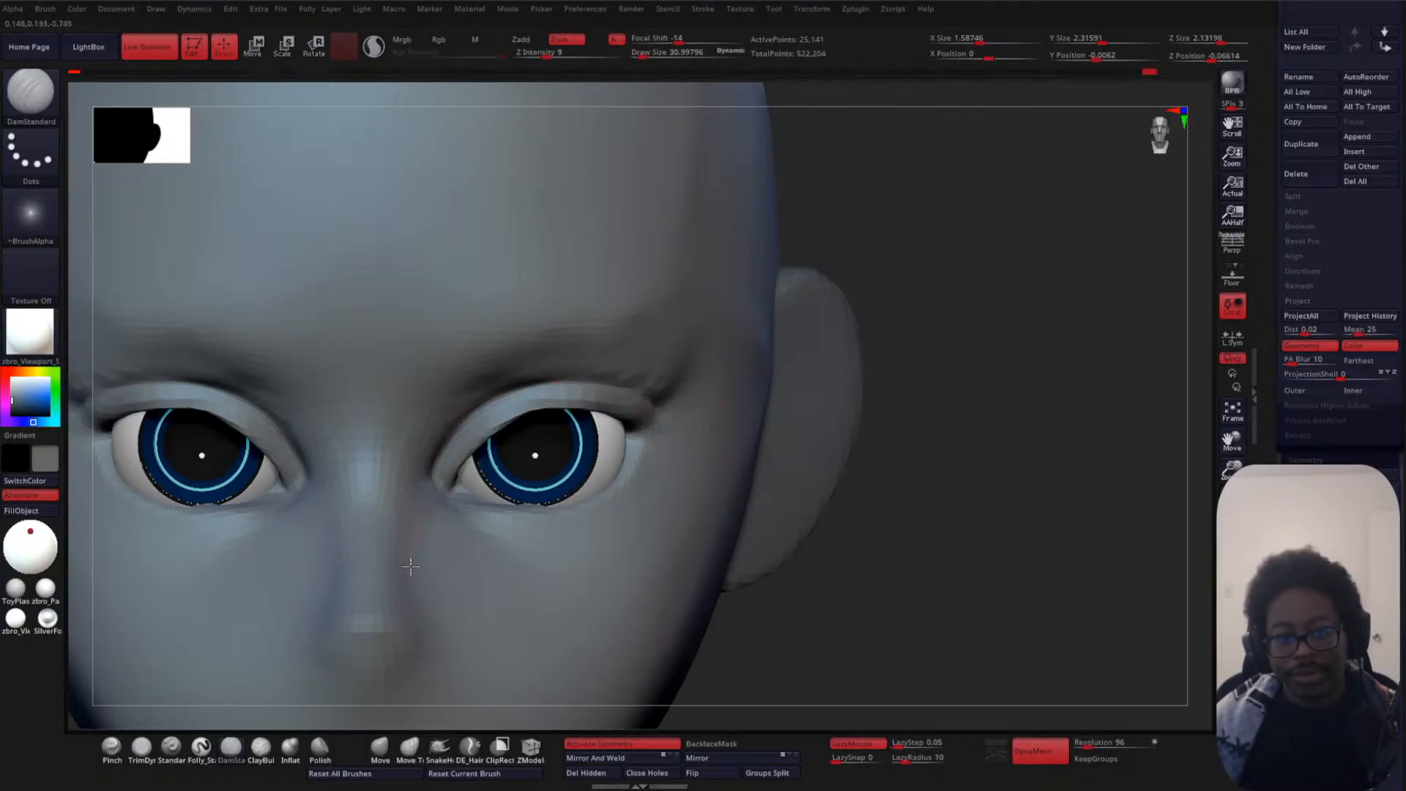
drag(951, 423, 550, 361)
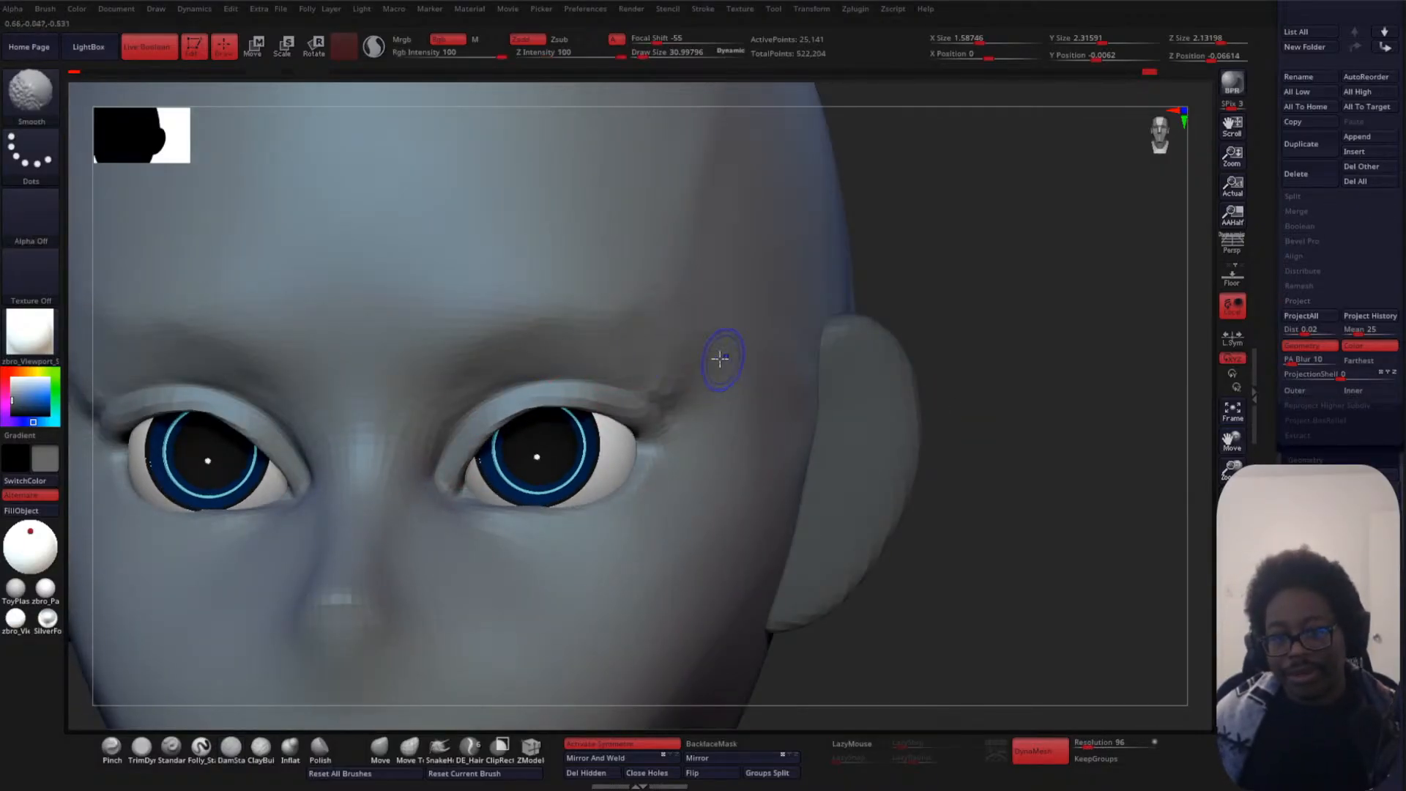
mouse_move(1000, 307)
shift+mouse_down()
mouse_move(1036, 298)
mouse_move(976, 239)
shift+mouse_up()
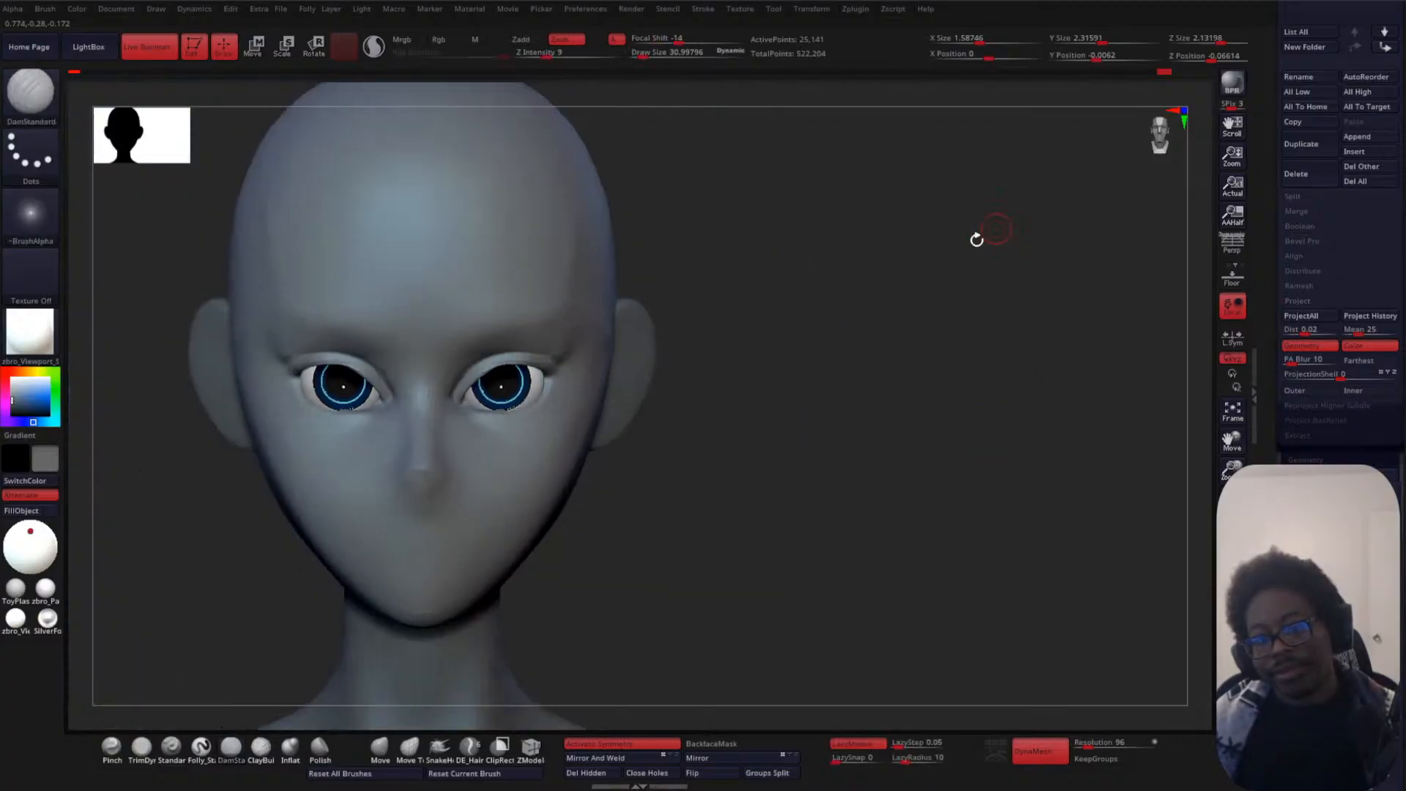
- Smooth the sides of the nose bridge between the inner eye corners
mouse_move(865, 396)
alt+mouse_down()
mouse_move(929, 329)
mouse_move(944, 223)
mouse_move(918, 233)
mouse_move(951, 242)
mouse_move(923, 362)
alt+mouse_up()
shift+drag(467, 423, 465, 457)
shift+drag(476, 408, 483, 470)
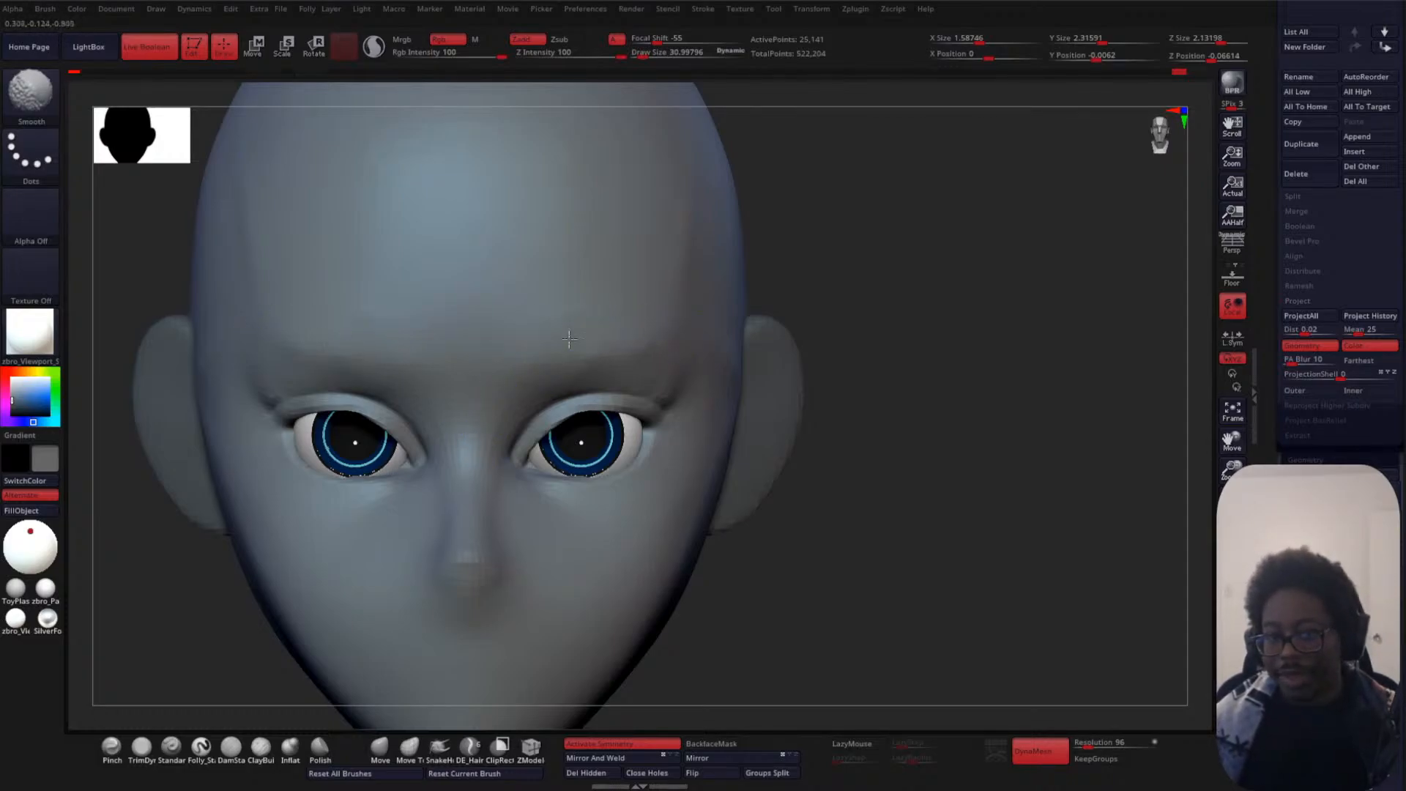
mouse_move(888, 415)
mouse_down()
mouse_move(736, 419)
mouse_move(716, 394)
mouse_up()
drag(114, 485, 249, 492)
- Carve the sides of the nose bridge with DamStandard at a draw size of about 64, and smooth the nose tip
key(space)
alt+drag(960, 360, 960, 336)
key(space)
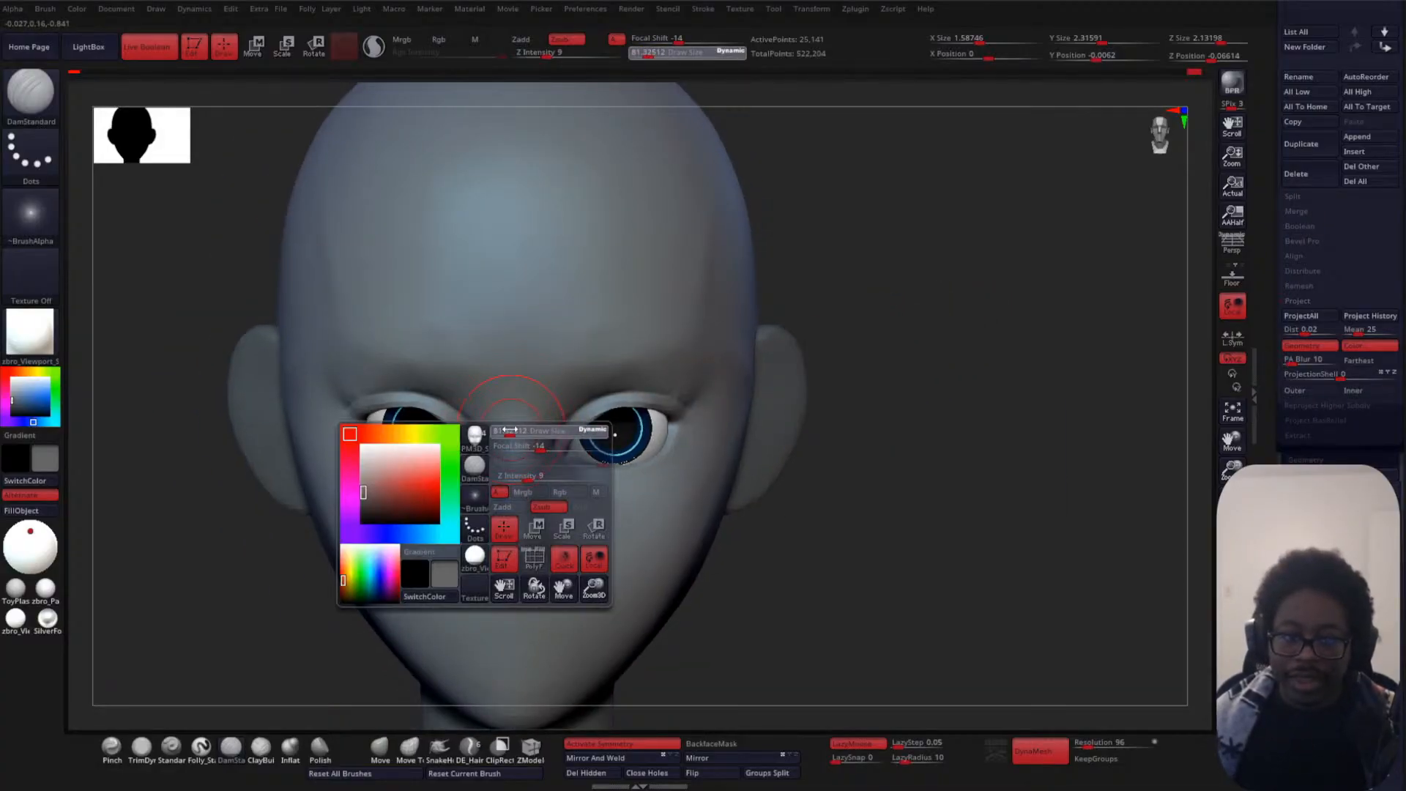
drag(509, 430, 500, 431)
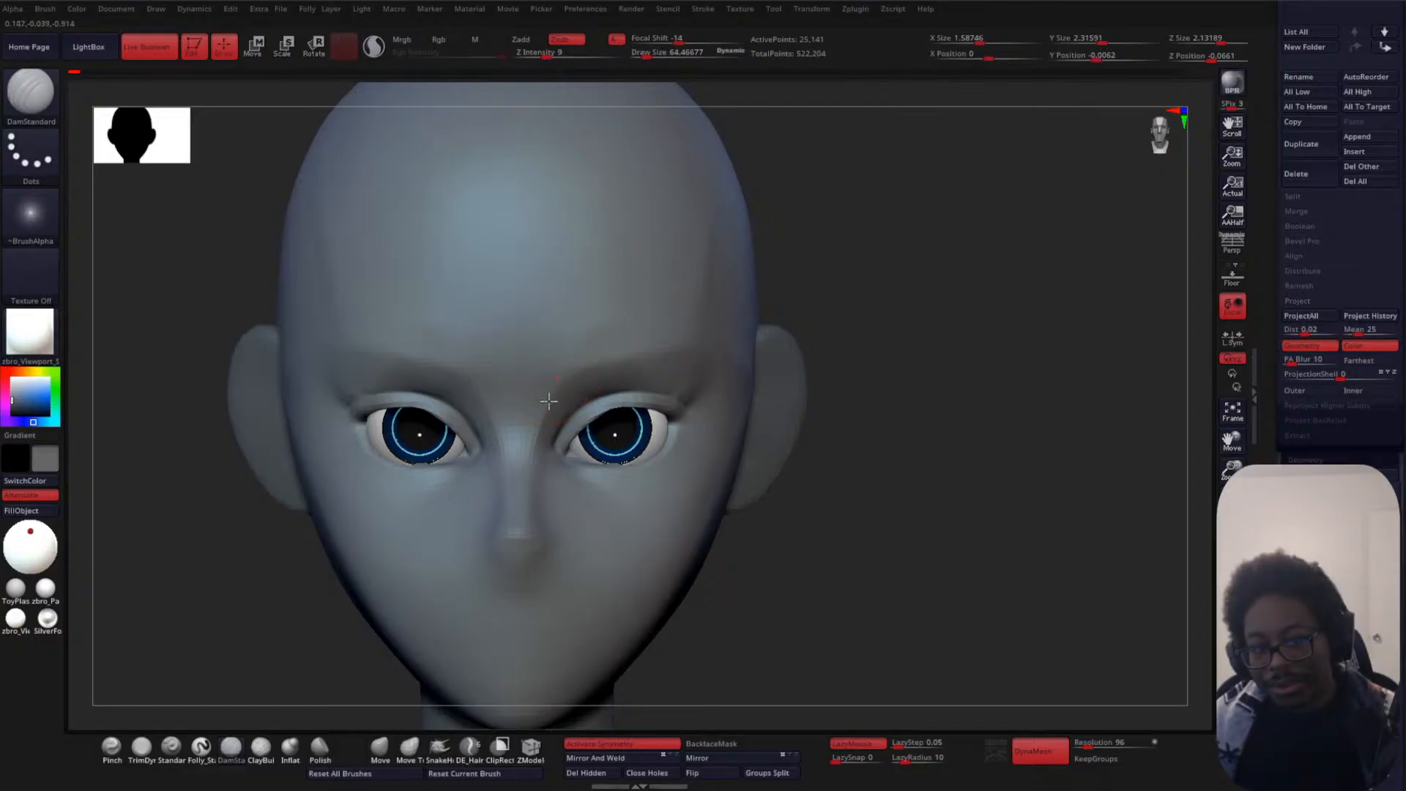
drag(824, 511, 813, 469)
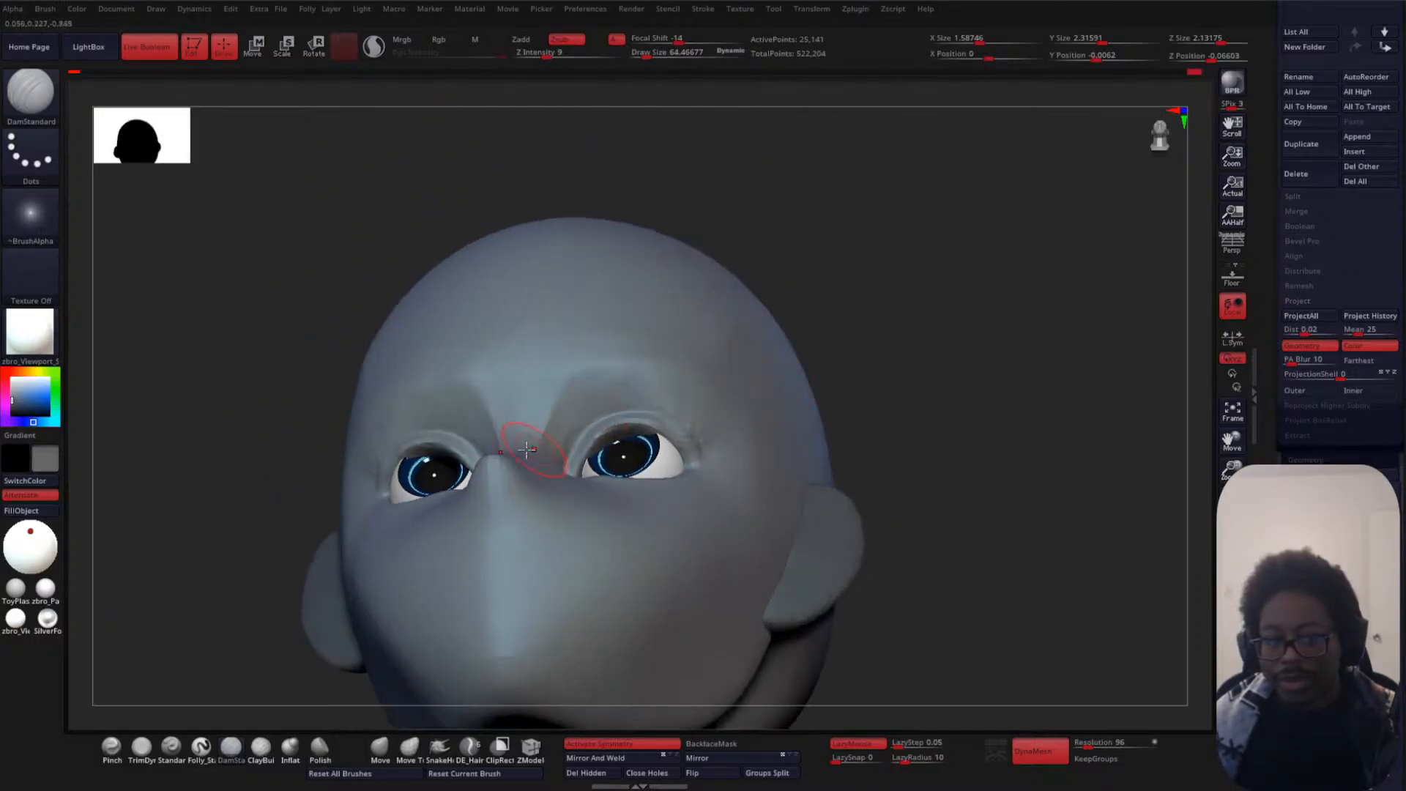
shift+drag(934, 346, 924, 439)
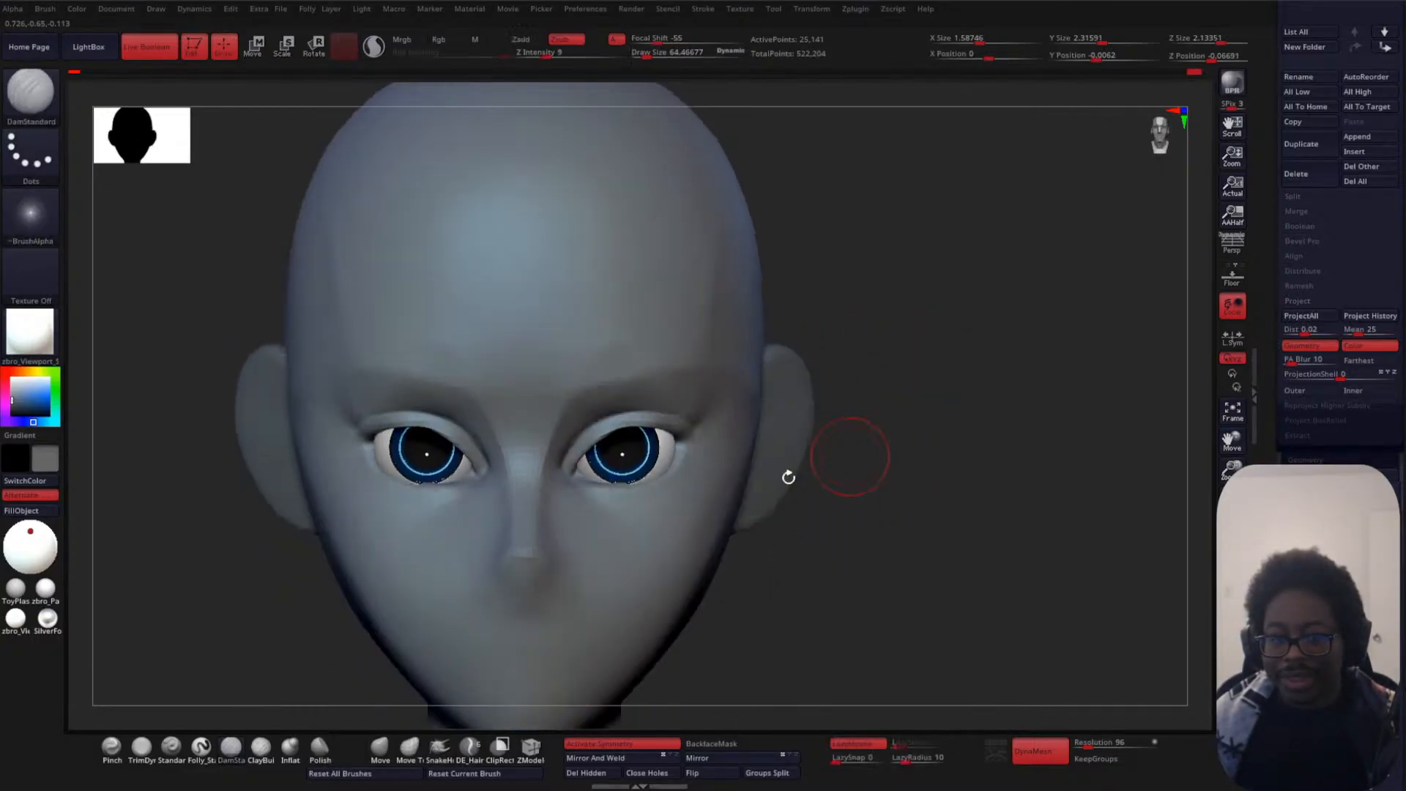
shift+drag(533, 573, 530, 587)
mouse_move(916, 476)
alt+mouse_down()
mouse_move(926, 526)
mouse_move(870, 487)
mouse_move(628, 540)
mouse_move(411, 525)
mouse_move(420, 628)
alt+mouse_up()
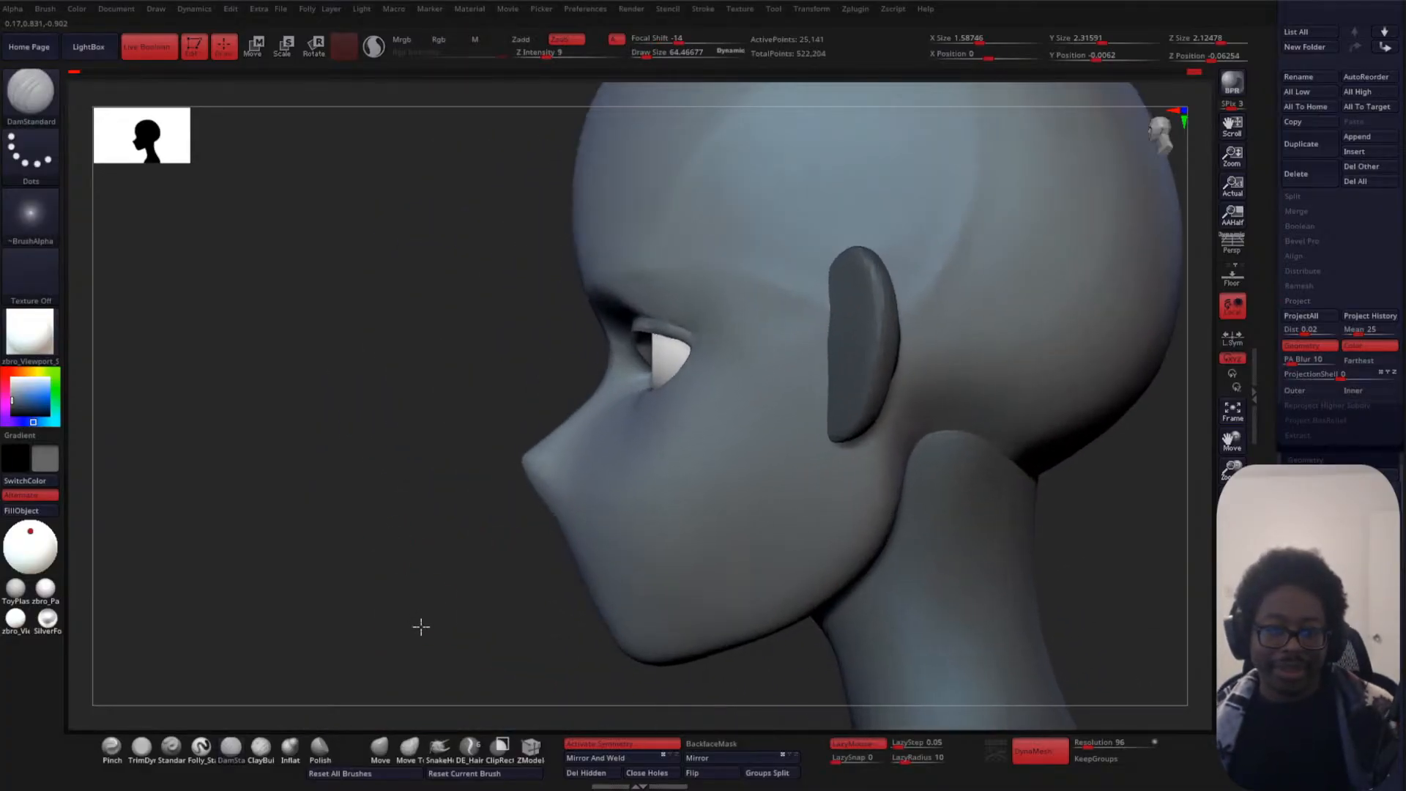
shift+drag(326, 502, 630, 506)
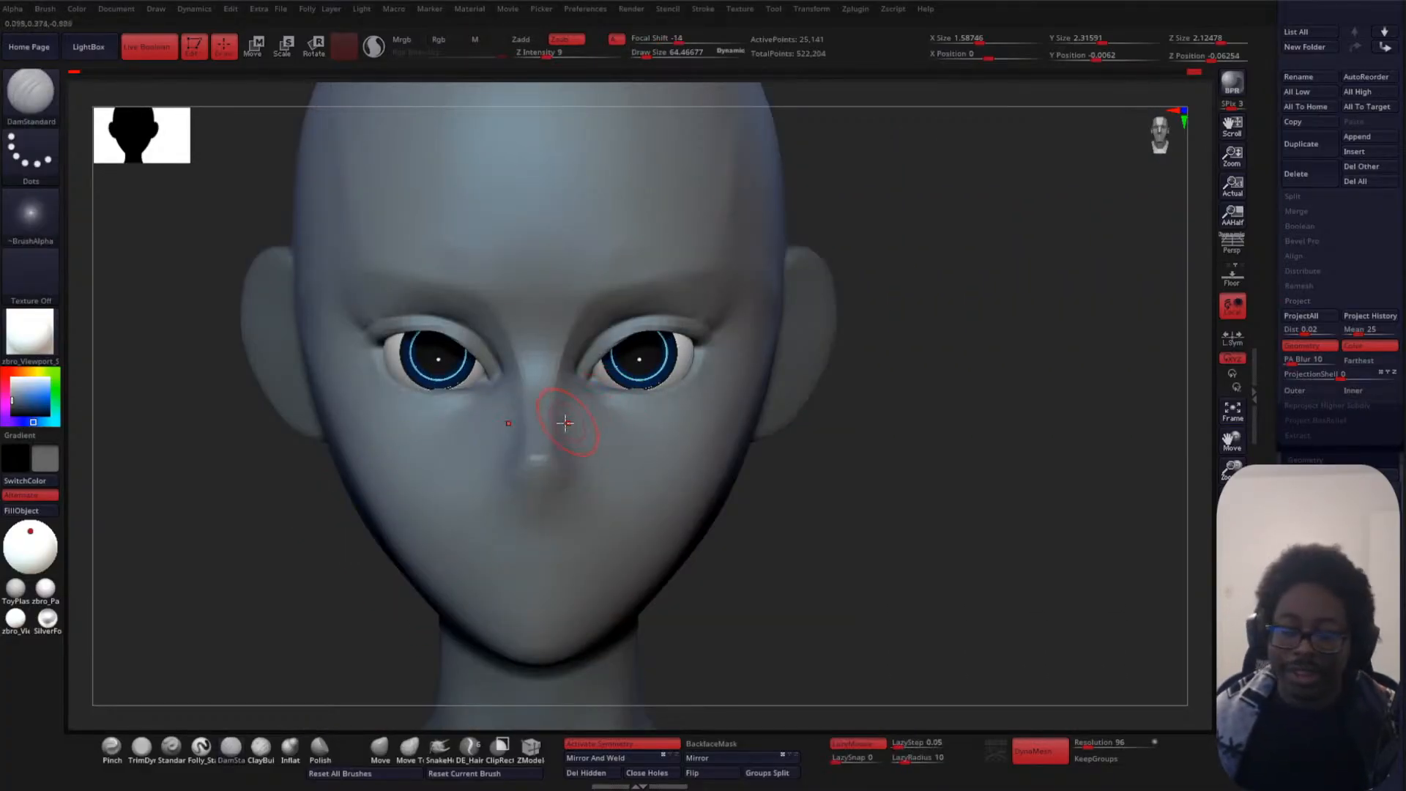
alt+drag(283, 596, 283, 551)
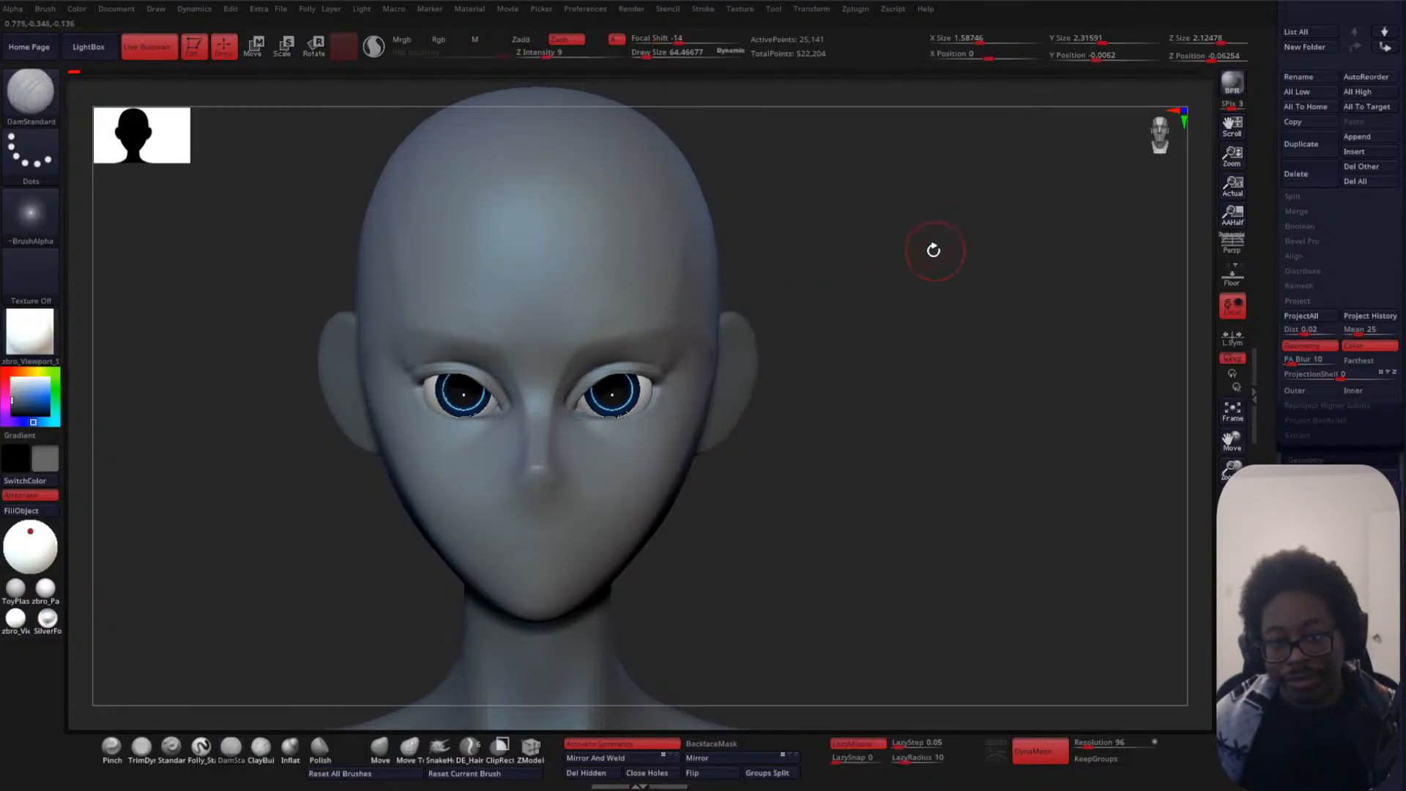
mouse_move(934, 251)
alt+mouse_down()
mouse_move(945, 436)
mouse_move(971, 333)
alt+mouse_up()
alt+drag(580, 316, 599, 339)
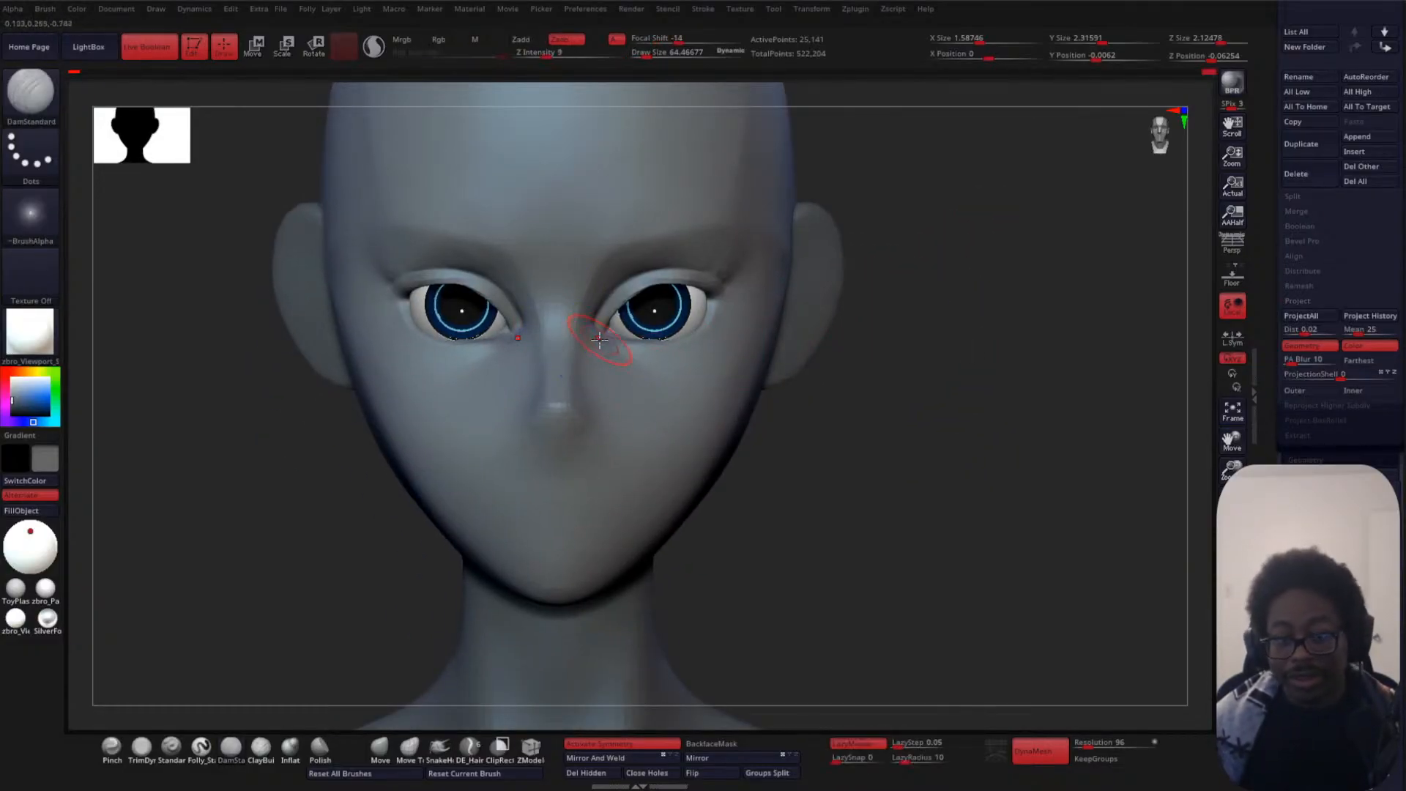
drag(1003, 442, 934, 438)
key(ctrl+z)
drag(257, 478, 344, 477)
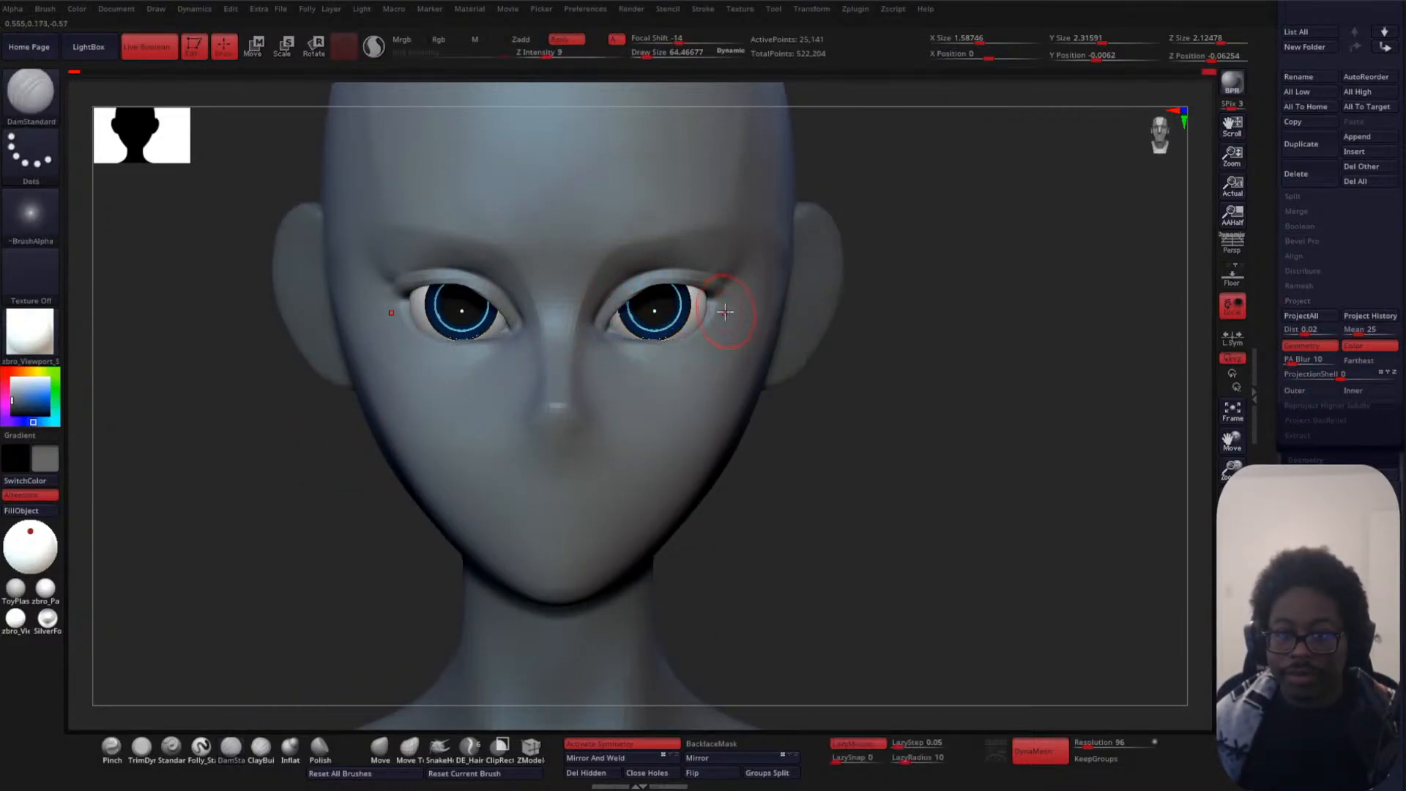
key(ctrl+z)
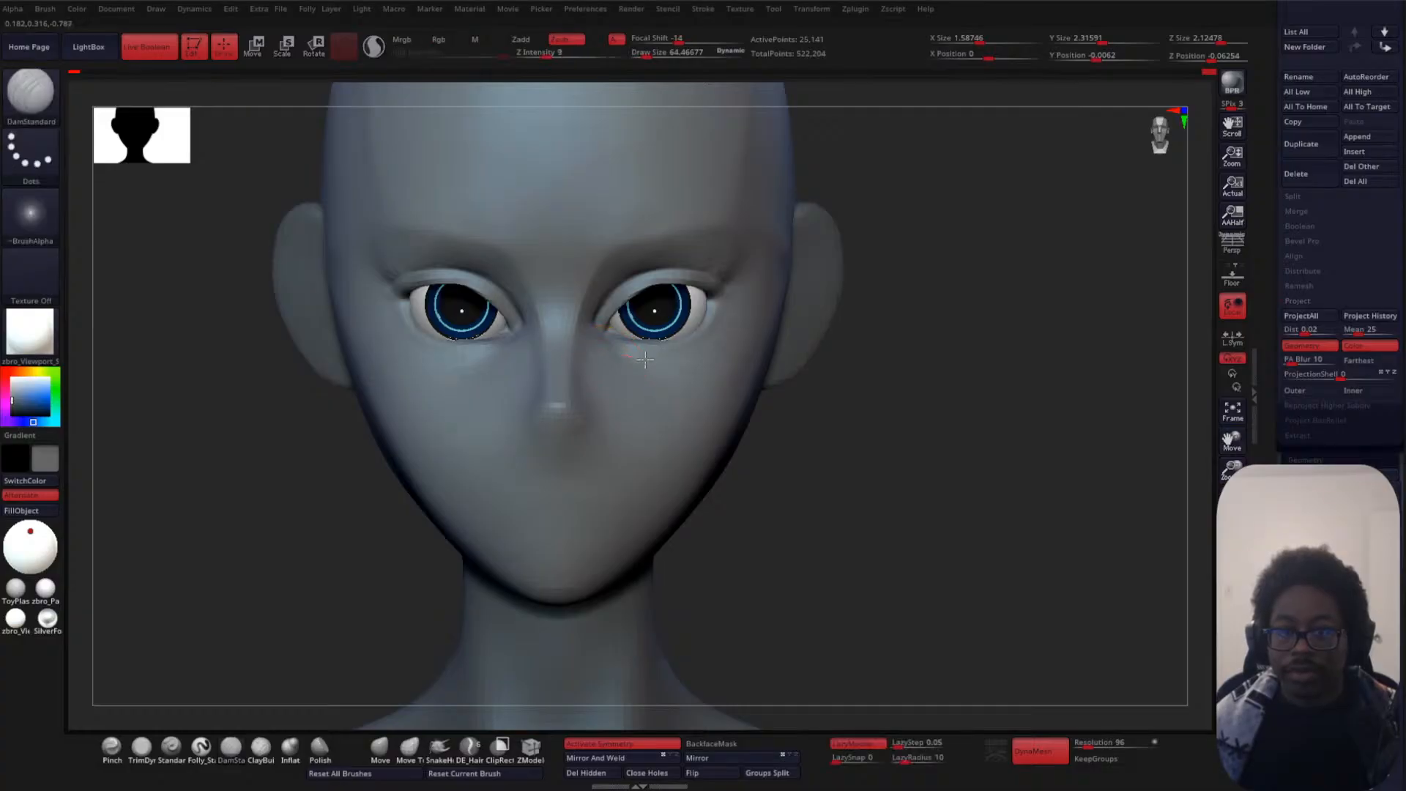
key(ctrl+z)
- Smooth the upper cheeks beneath the eyes and refine the outer lower lids with DamStandard at a draw size of about 31
mouse_move(942, 345)
alt+mouse_down()
mouse_move(904, 282)
mouse_move(938, 335)
alt+mouse_up()
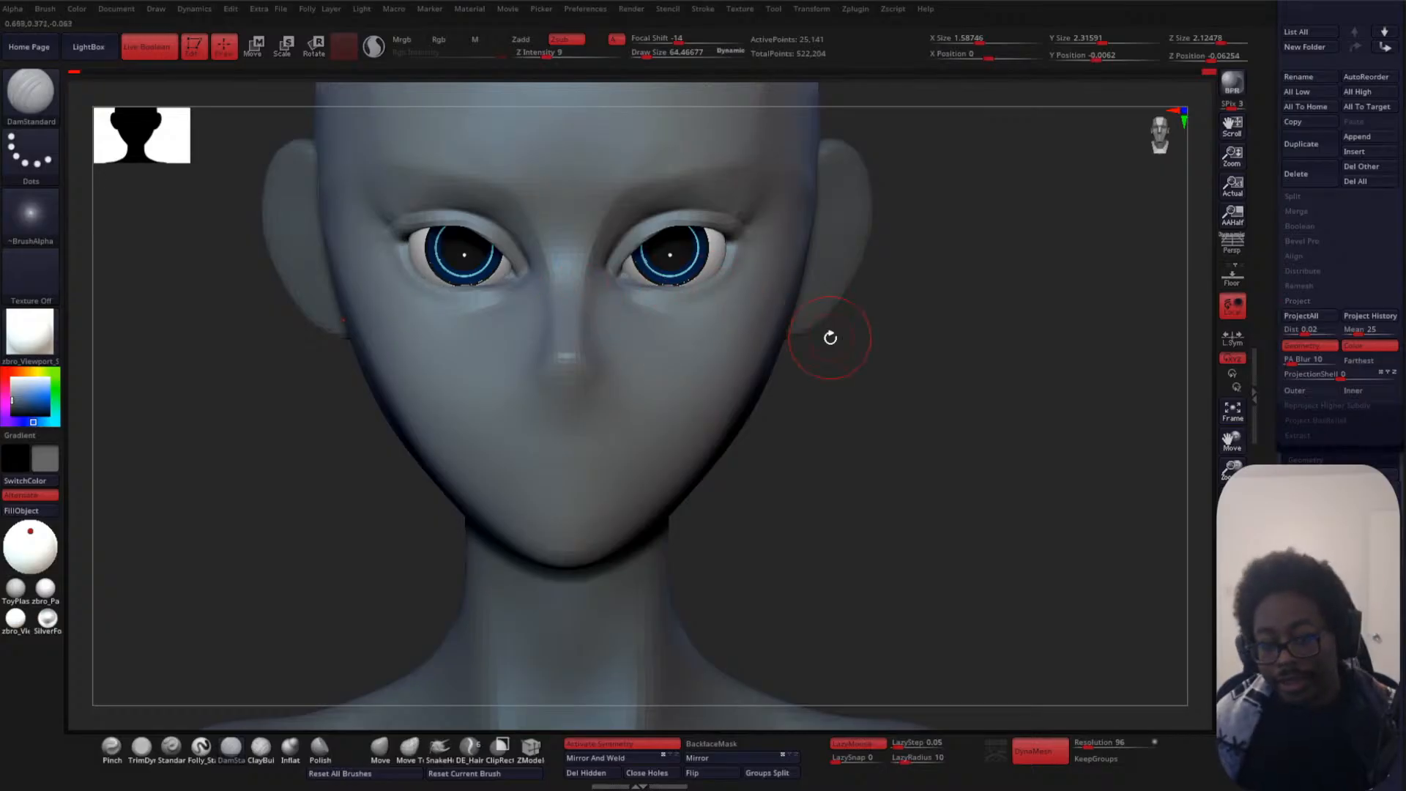
mouse_move(609, 323)
shift+mouse_down()
mouse_move(669, 355)
mouse_move(718, 351)
shift+mouse_up()
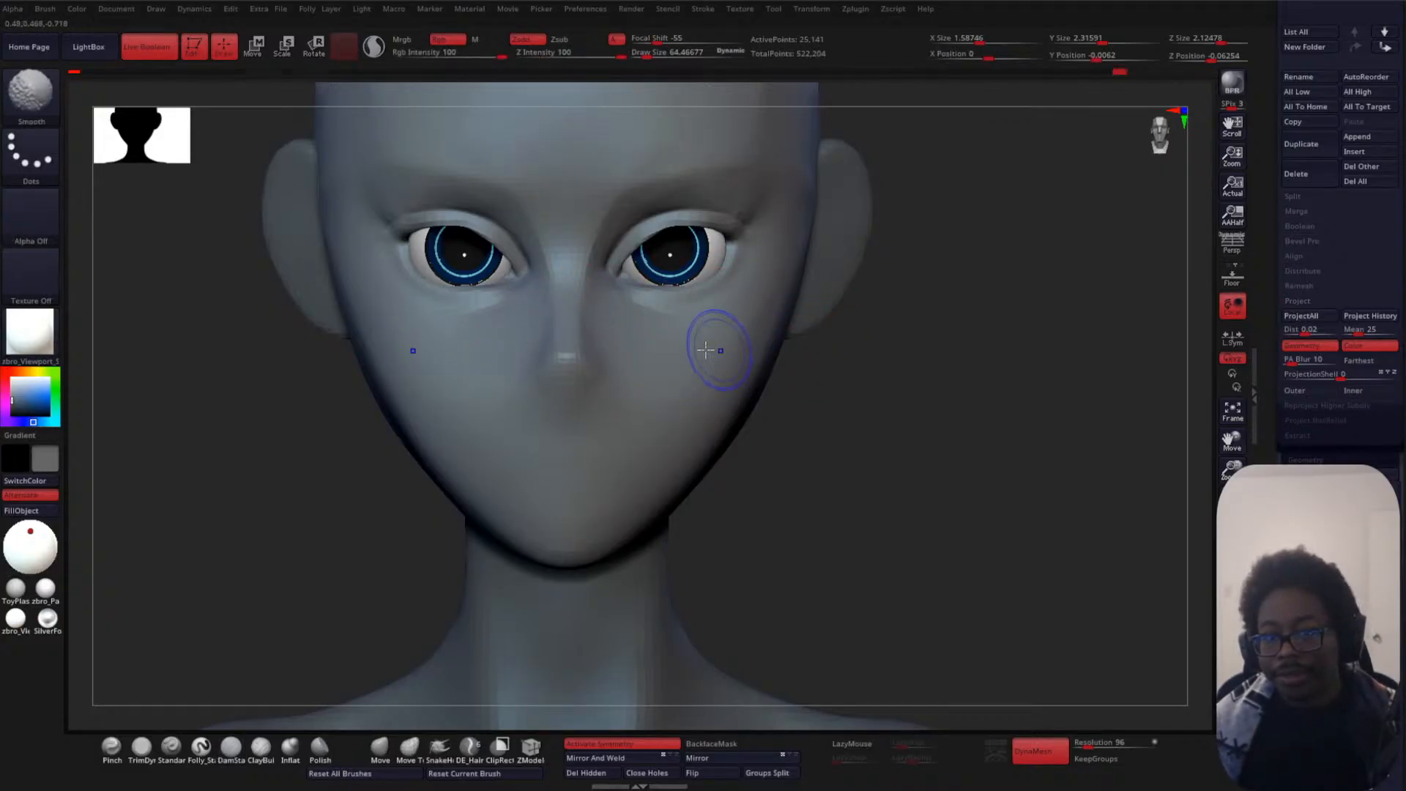
mouse_move(937, 358)
alt+mouse_down()
mouse_move(937, 331)
mouse_move(847, 333)
mouse_move(870, 314)
mouse_move(880, 335)
alt+mouse_up()
key(space)
drag(905, 301, 899, 373)
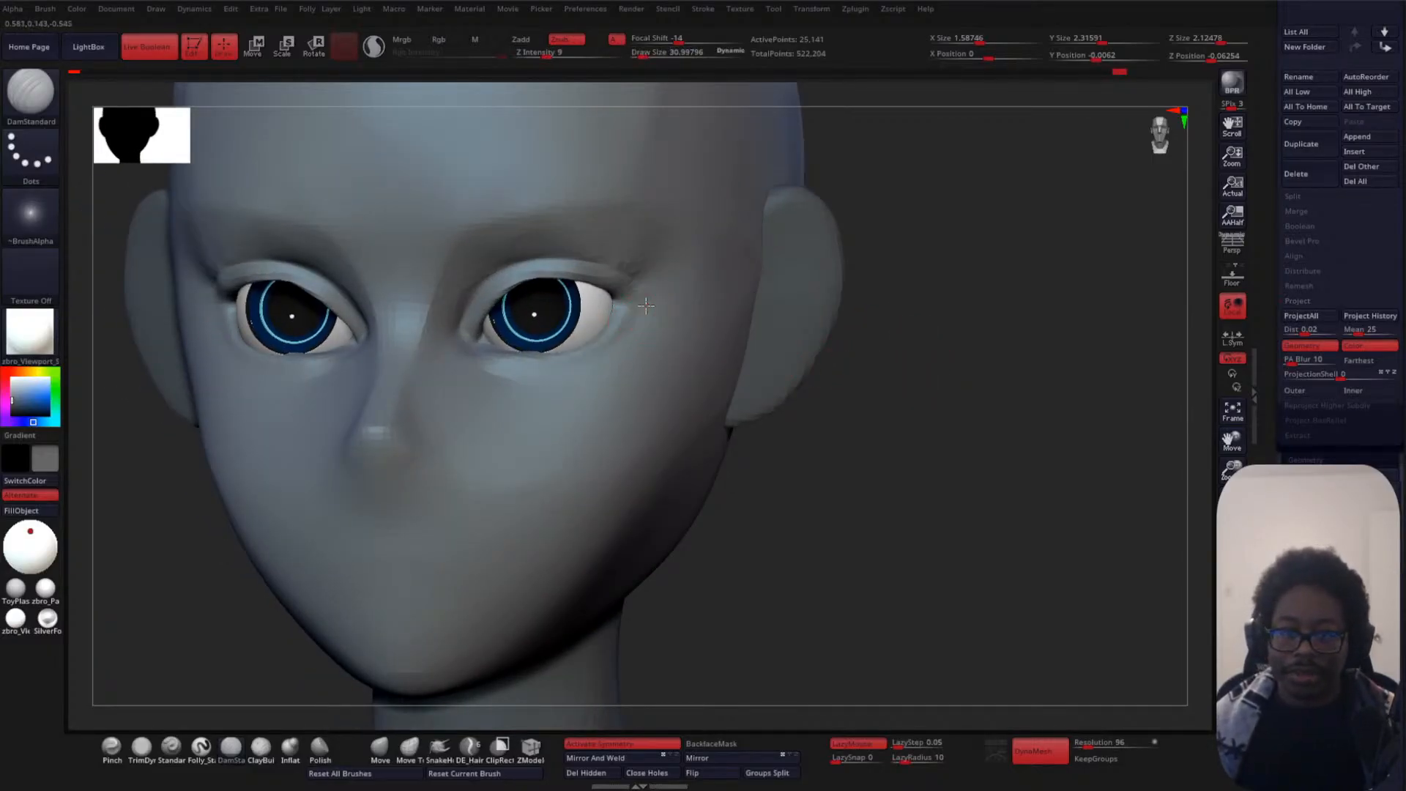
key(shift)
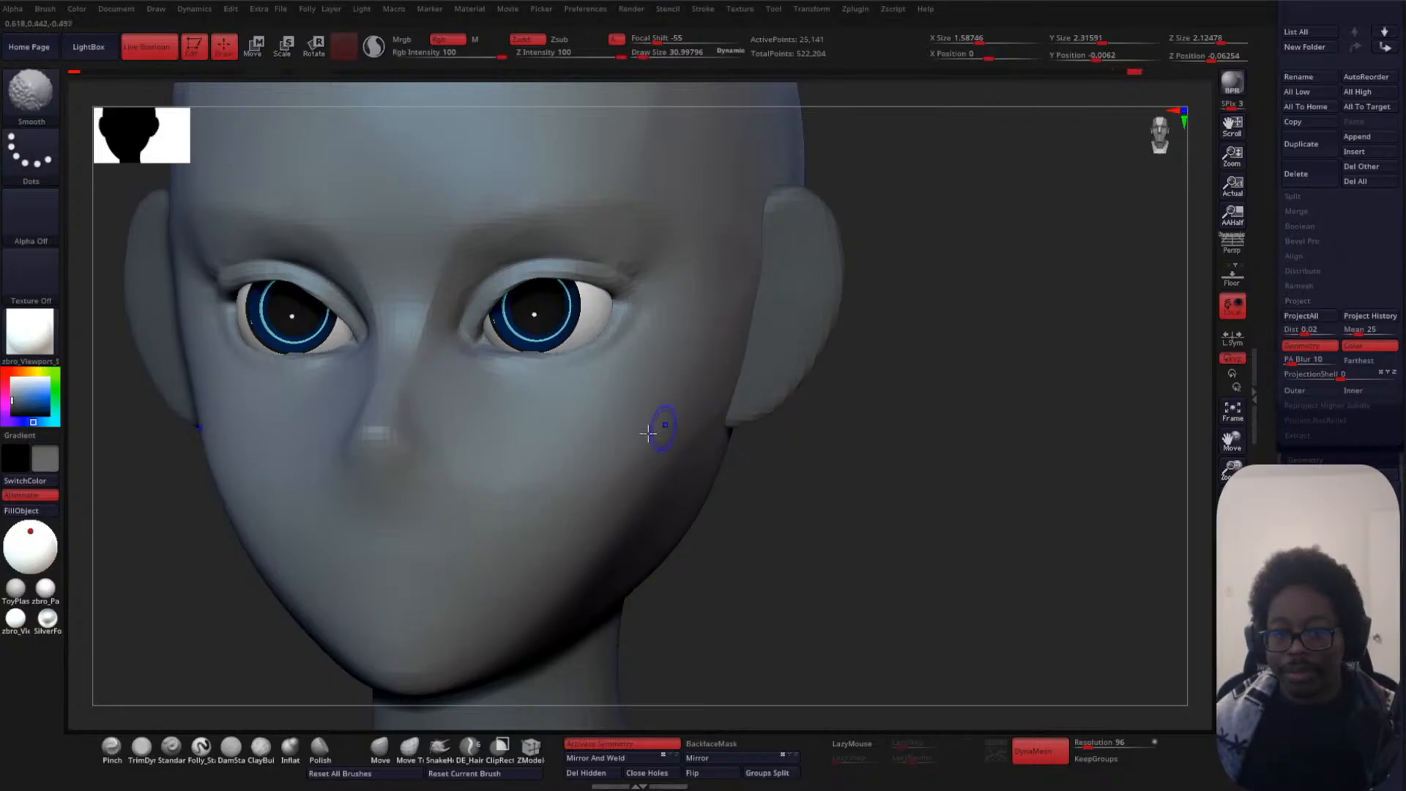
mouse_move(777, 456)
mouse_down()
mouse_move(898, 457)
mouse_move(808, 463)
mouse_move(864, 368)
mouse_move(850, 345)
mouse_up()
- Reshape the jawline and lower cheeks with the Move brush at a draw size of about 305
key(space)
click(380, 747)
key(space)
drag(634, 414, 647, 414)
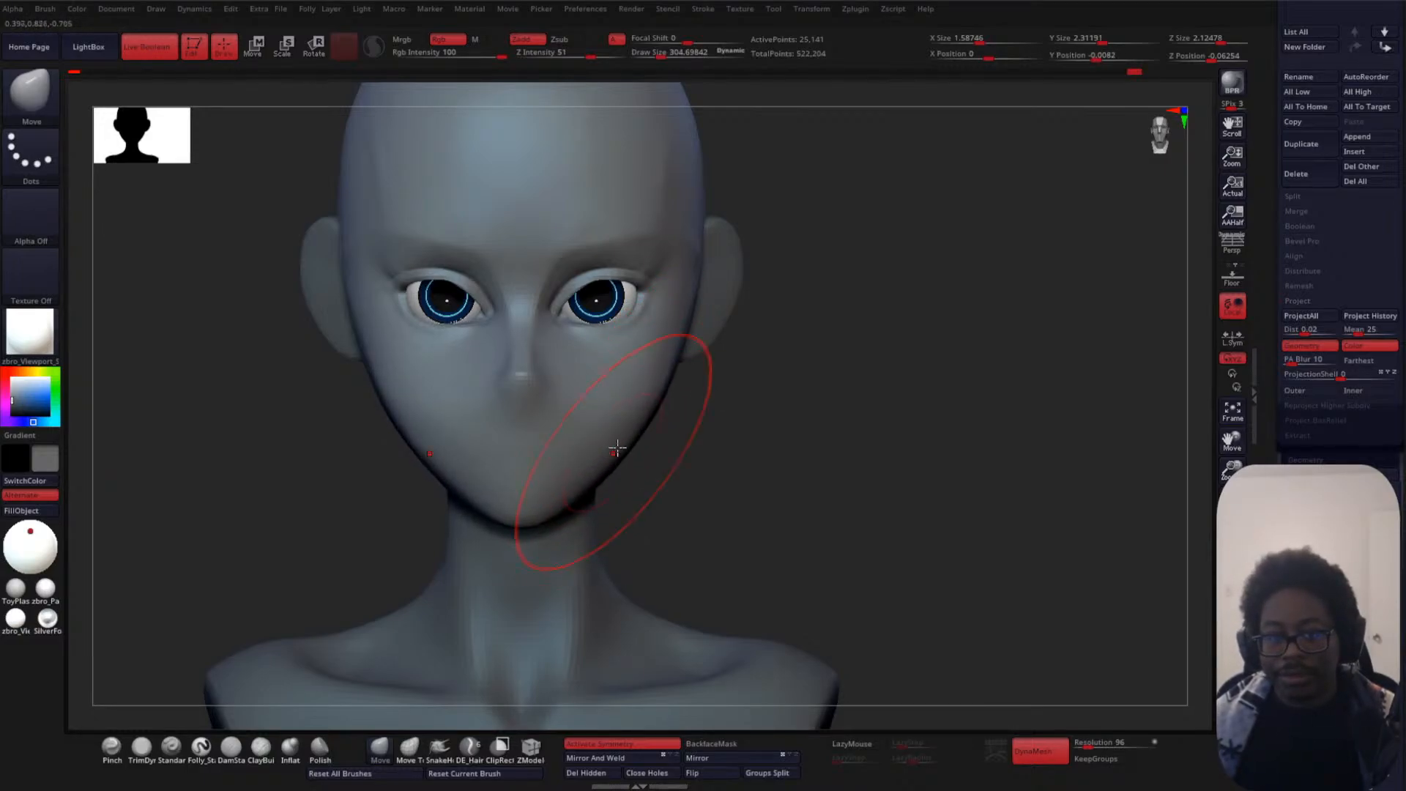
mouse_move(755, 433)
mouse_down()
mouse_move(688, 433)
mouse_move(676, 493)
mouse_move(732, 440)
mouse_up()
drag(739, 434, 752, 425)
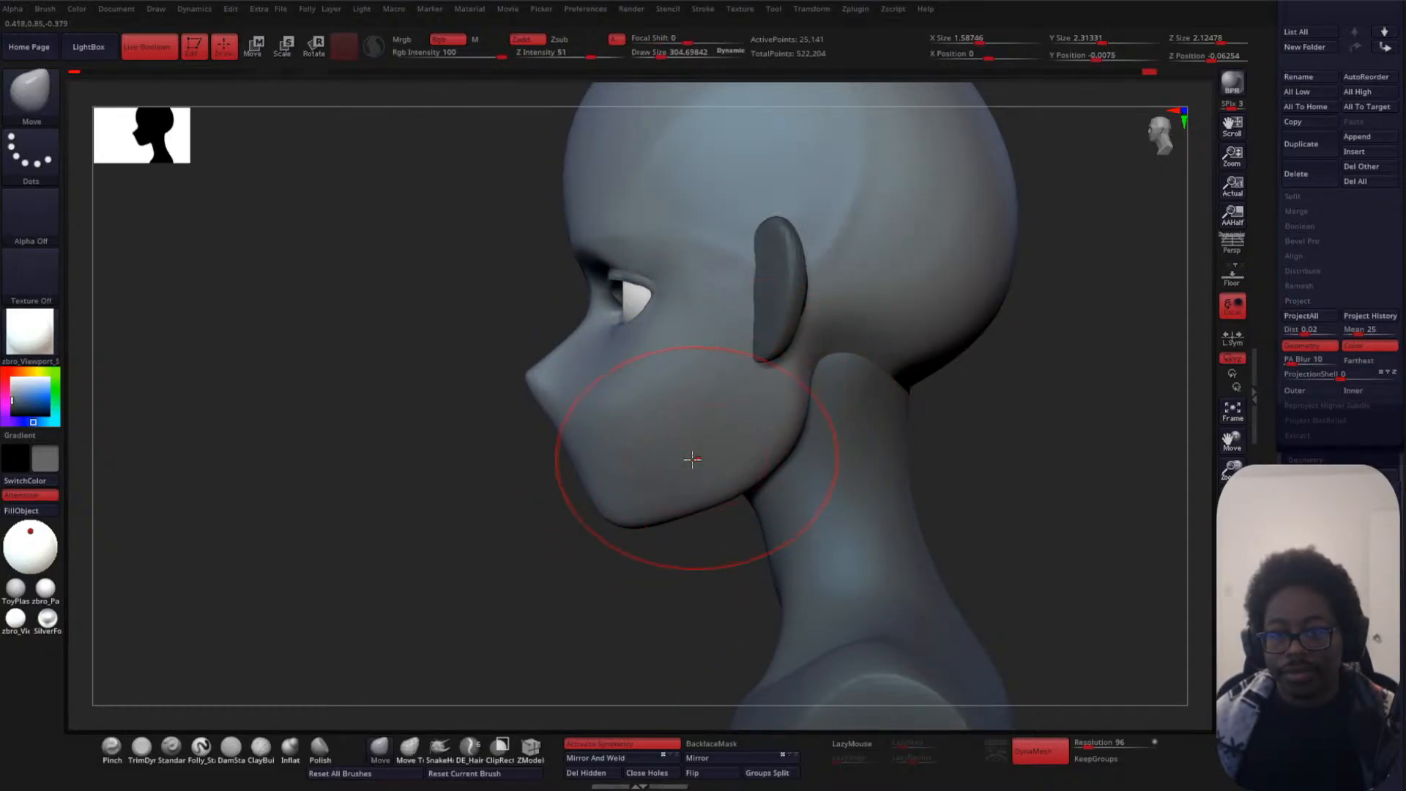
key(shift)
mouse_move(520, 545)
shift+mouse_down()
mouse_move(876, 376)
mouse_move(863, 285)
mouse_move(879, 320)
mouse_move(861, 489)
shift+mouse_up()
- Reduce the draw size to about 144 and smooth the hard transition at the temples
key(space)
drag(879, 420, 835, 419)
key(space)
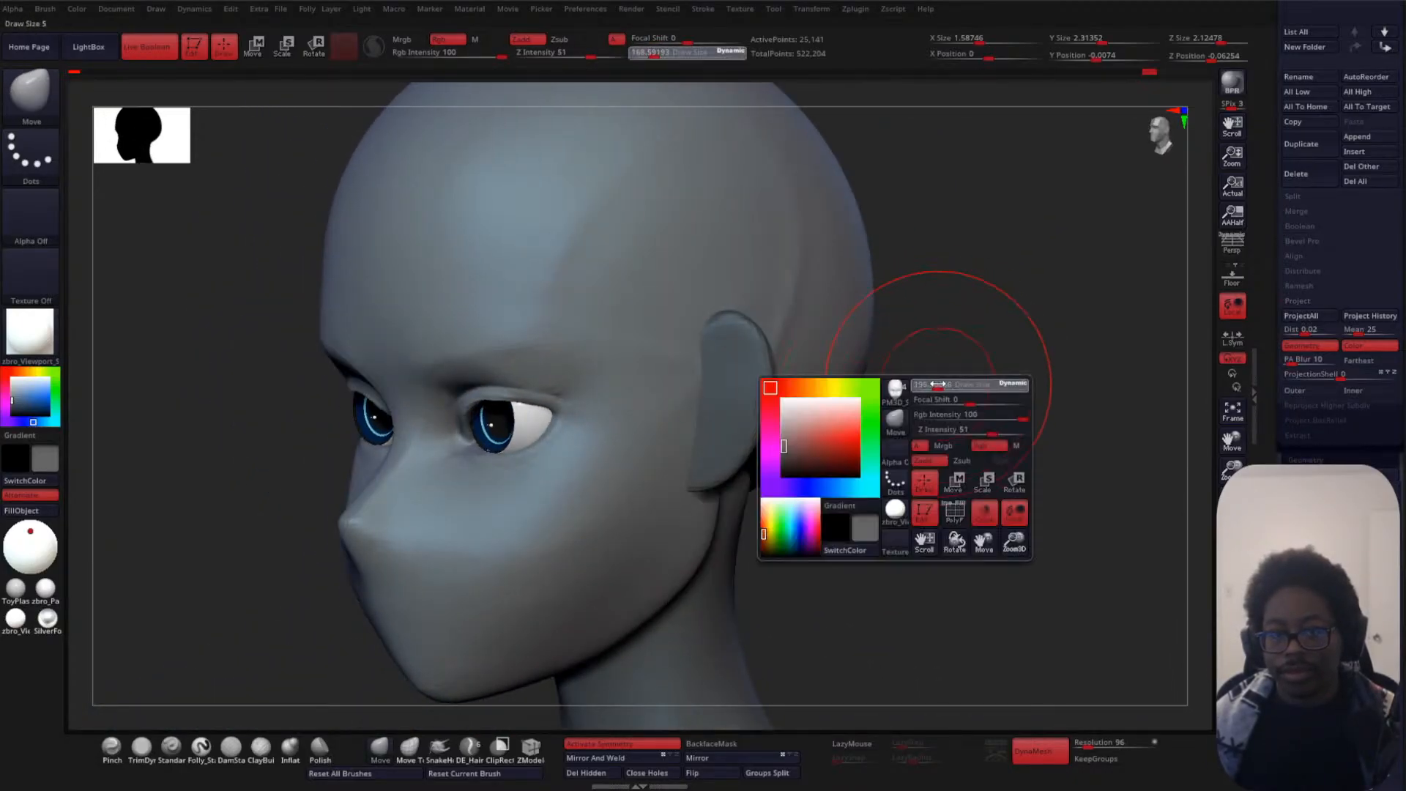
drag(947, 384, 911, 378)
shift+drag(585, 260, 535, 243)
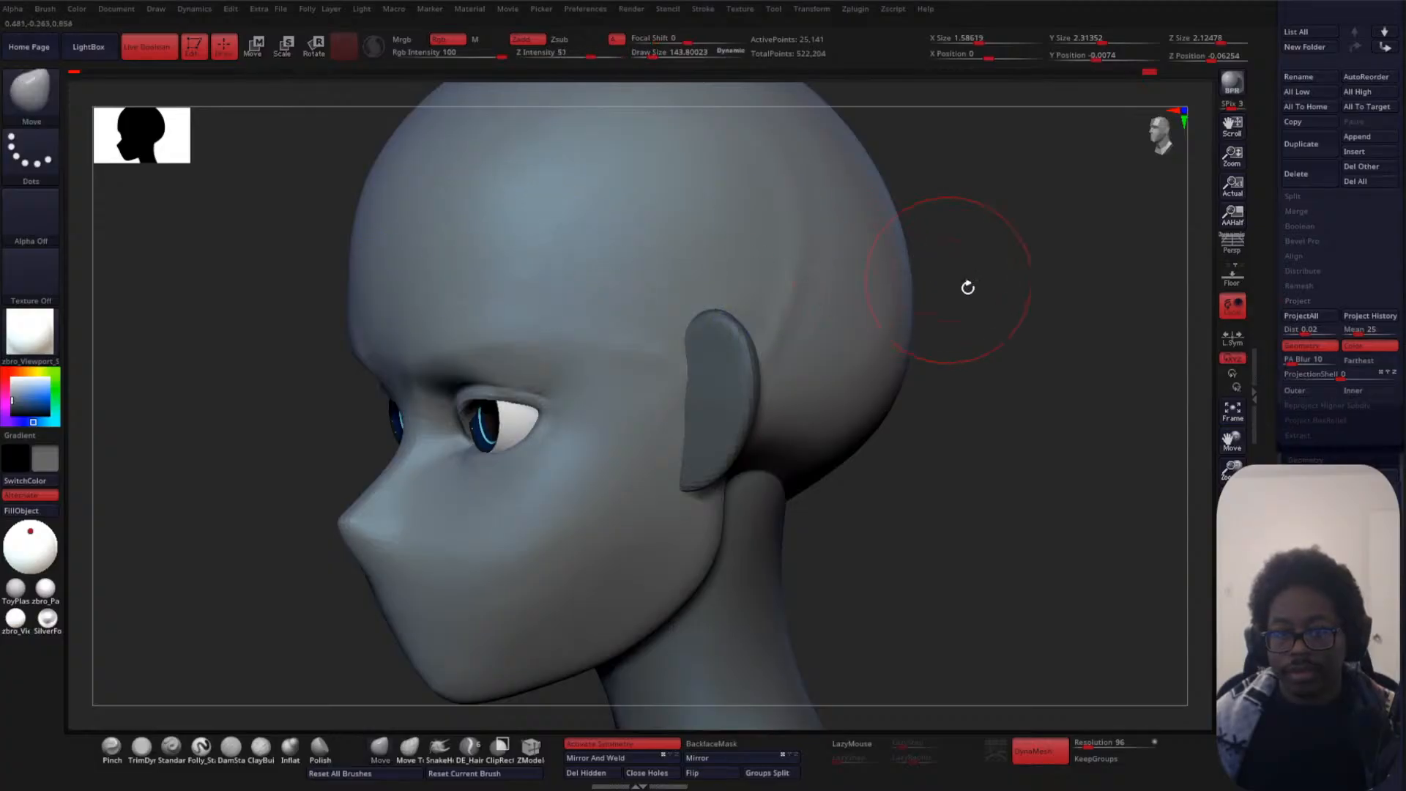
mouse_move(967, 288)
shift+mouse_down()
mouse_move(1070, 350)
mouse_move(971, 400)
mouse_move(875, 363)
mouse_move(907, 307)
mouse_move(920, 352)
mouse_move(908, 386)
shift+mouse_up()
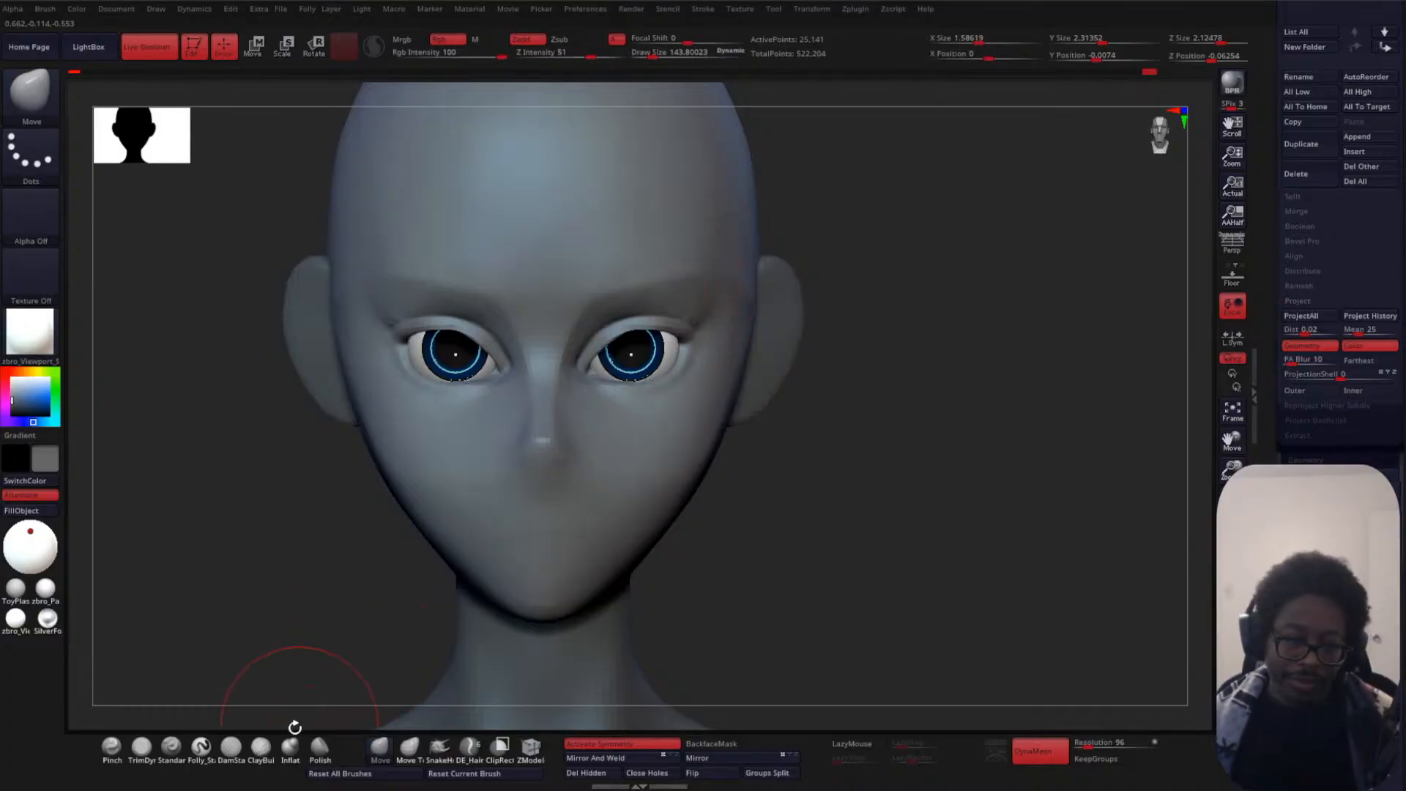
- Sculpt small nostril wings beneath the nose tip with the Inflat brush at a draw size of about 21
click(290, 747)
key(space)
mouse_move(934, 340)
mouse_down()
mouse_move(945, 465)
mouse_move(963, 320)
mouse_move(942, 441)
mouse_move(1023, 352)
mouse_move(841, 324)
mouse_up()
key(space)
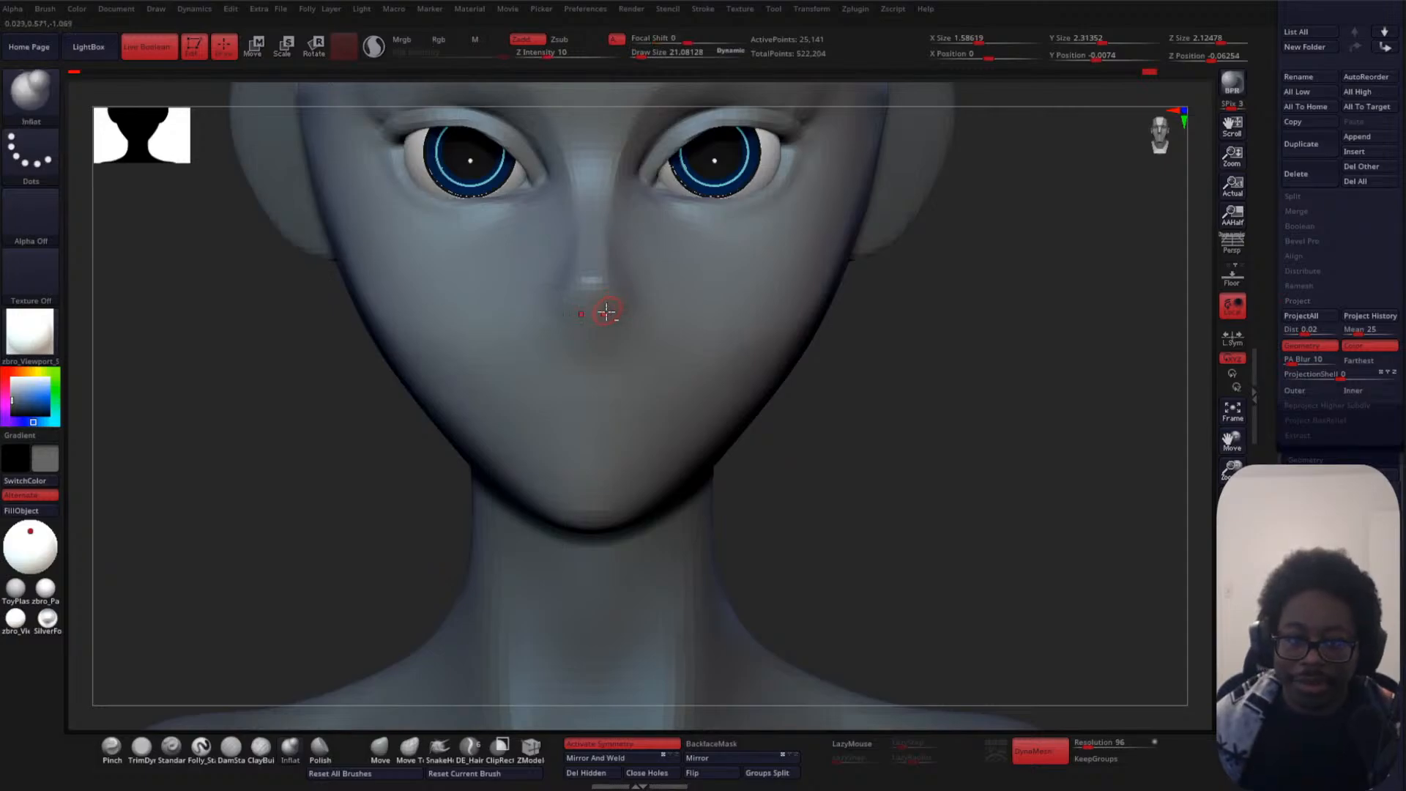
drag(1055, 411, 897, 419)
alt+drag(451, 444, 424, 487)
mouse_move(423, 487)
mouse_down()
mouse_move(472, 462)
mouse_move(367, 517)
mouse_move(638, 314)
mouse_up()
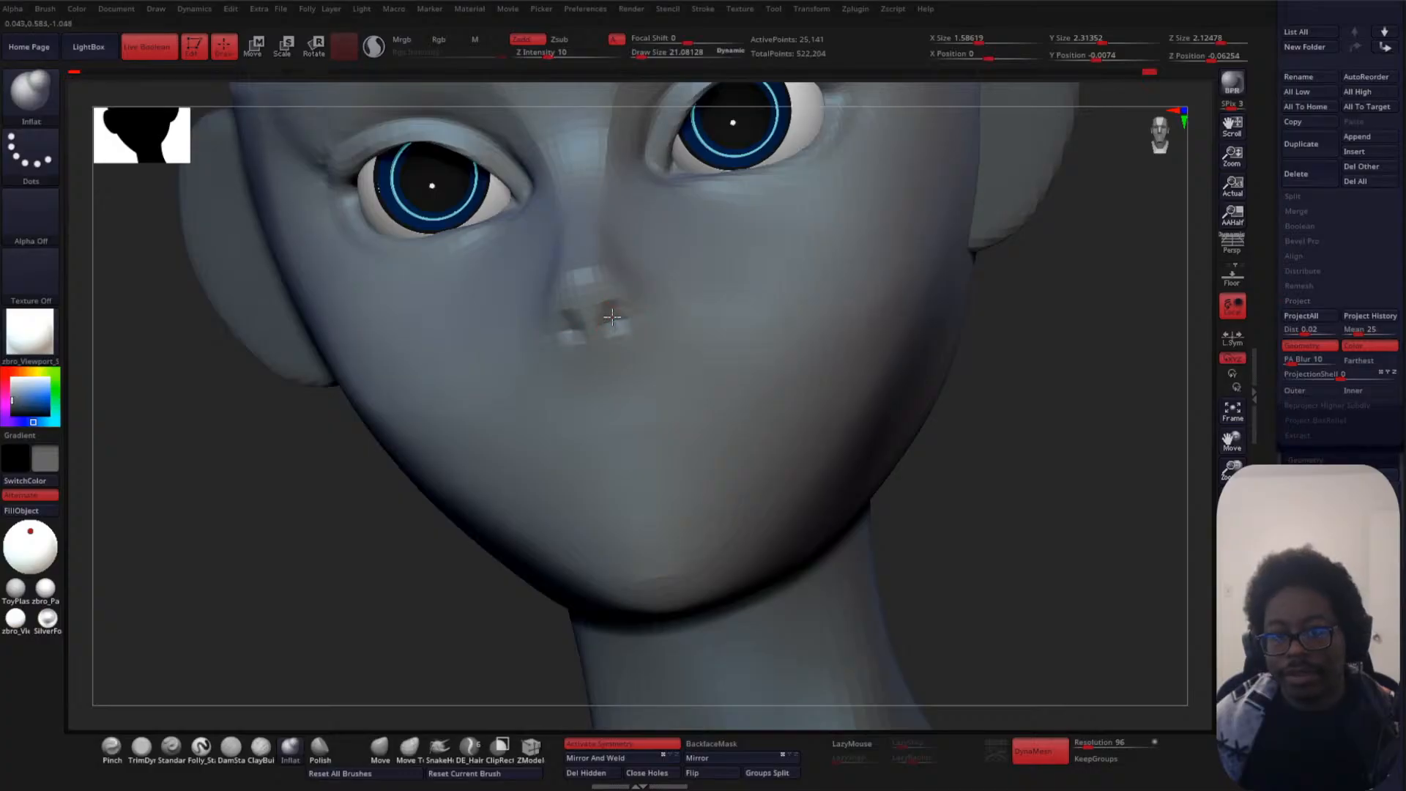
- Smooth the area directly beneath the nostrils
shift+drag(286, 543, 322, 541)
mouse_move(978, 470)
alt+mouse_down()
mouse_move(979, 367)
mouse_move(936, 427)
alt+mouse_up()
mouse_move(576, 392)
shift+mouse_down()
mouse_move(558, 398)
mouse_move(566, 375)
shift+mouse_up()
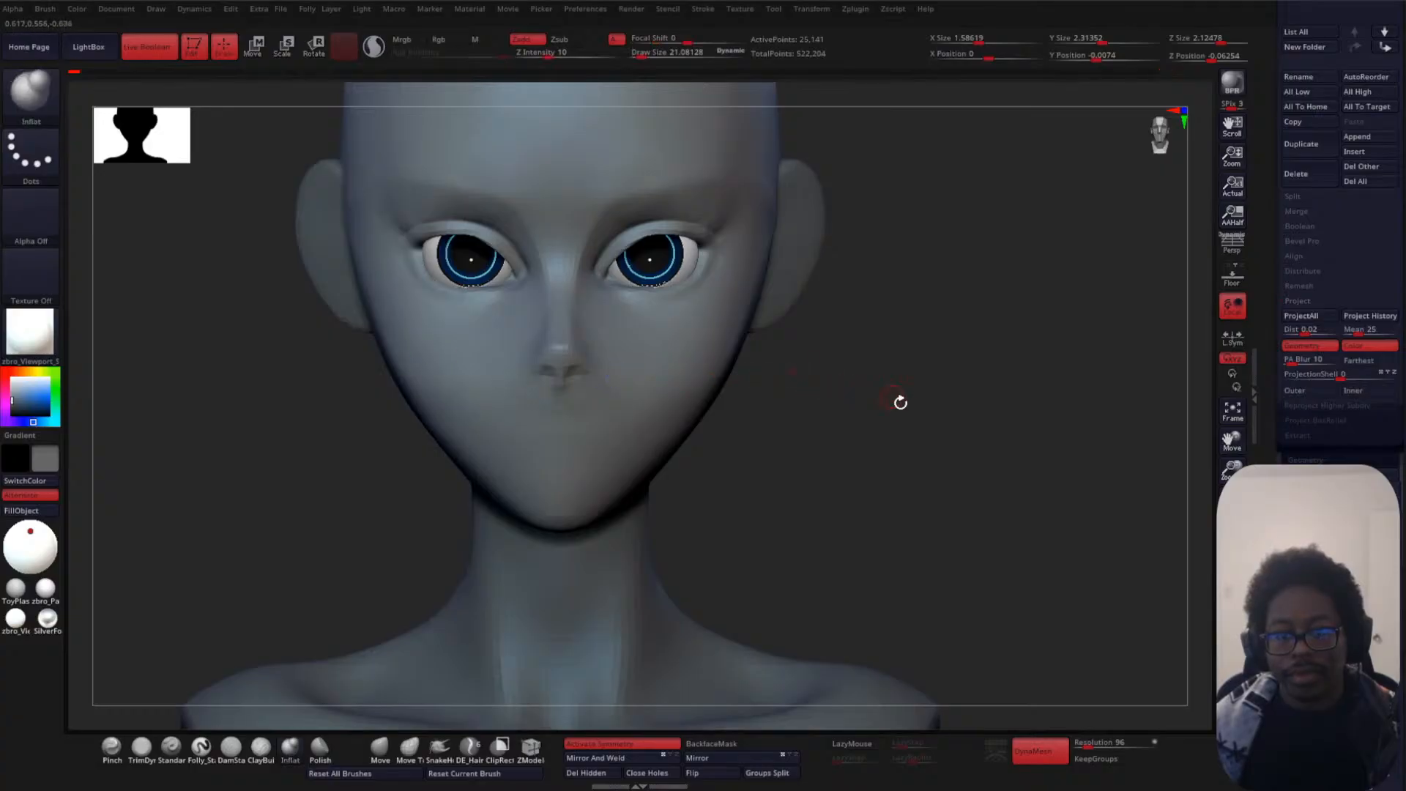
drag(898, 402, 845, 398)
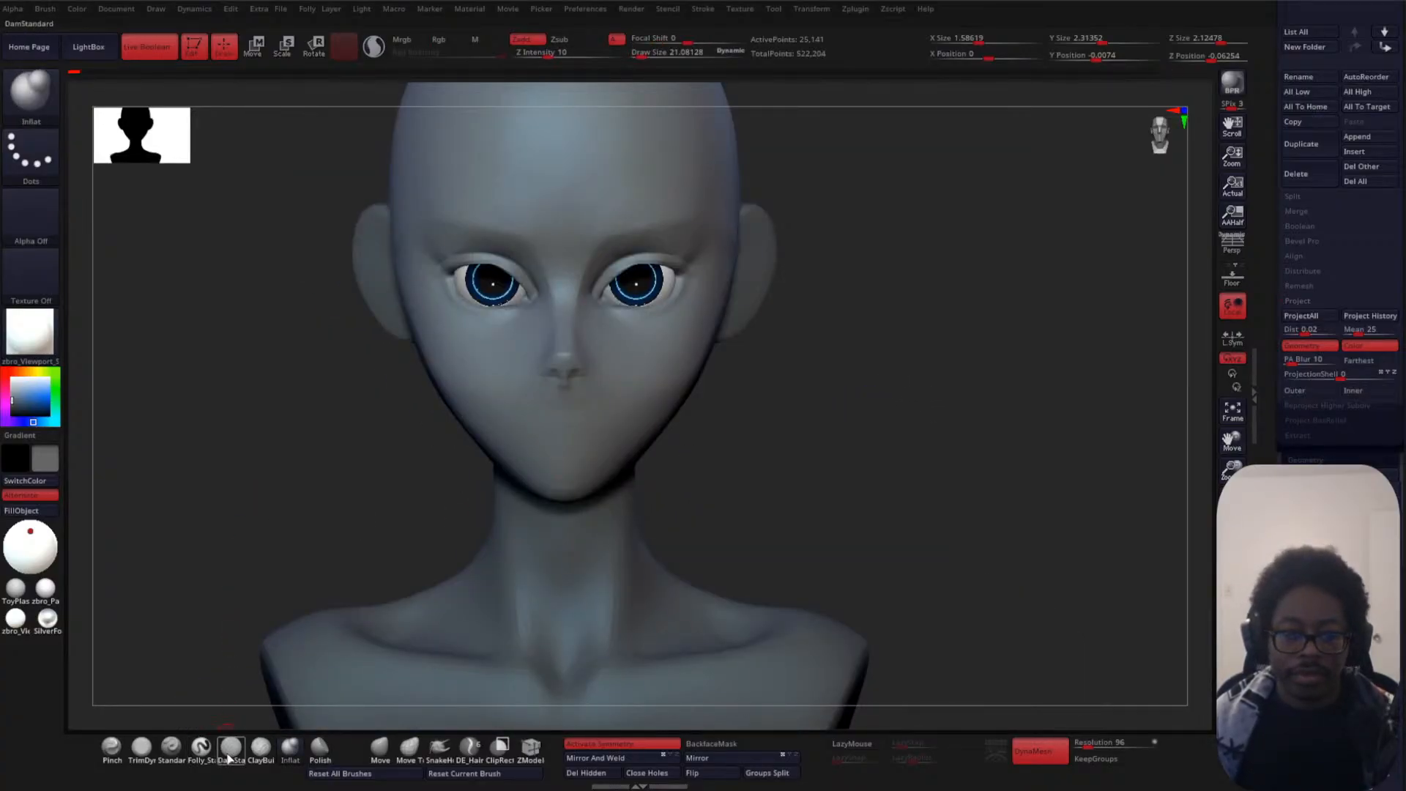
- Define the nose tip and nostril edges with DamStandard at a draw size of about 37, and smooth the upper nose bridge
click(231, 747)
alt+drag(879, 336, 868, 466)
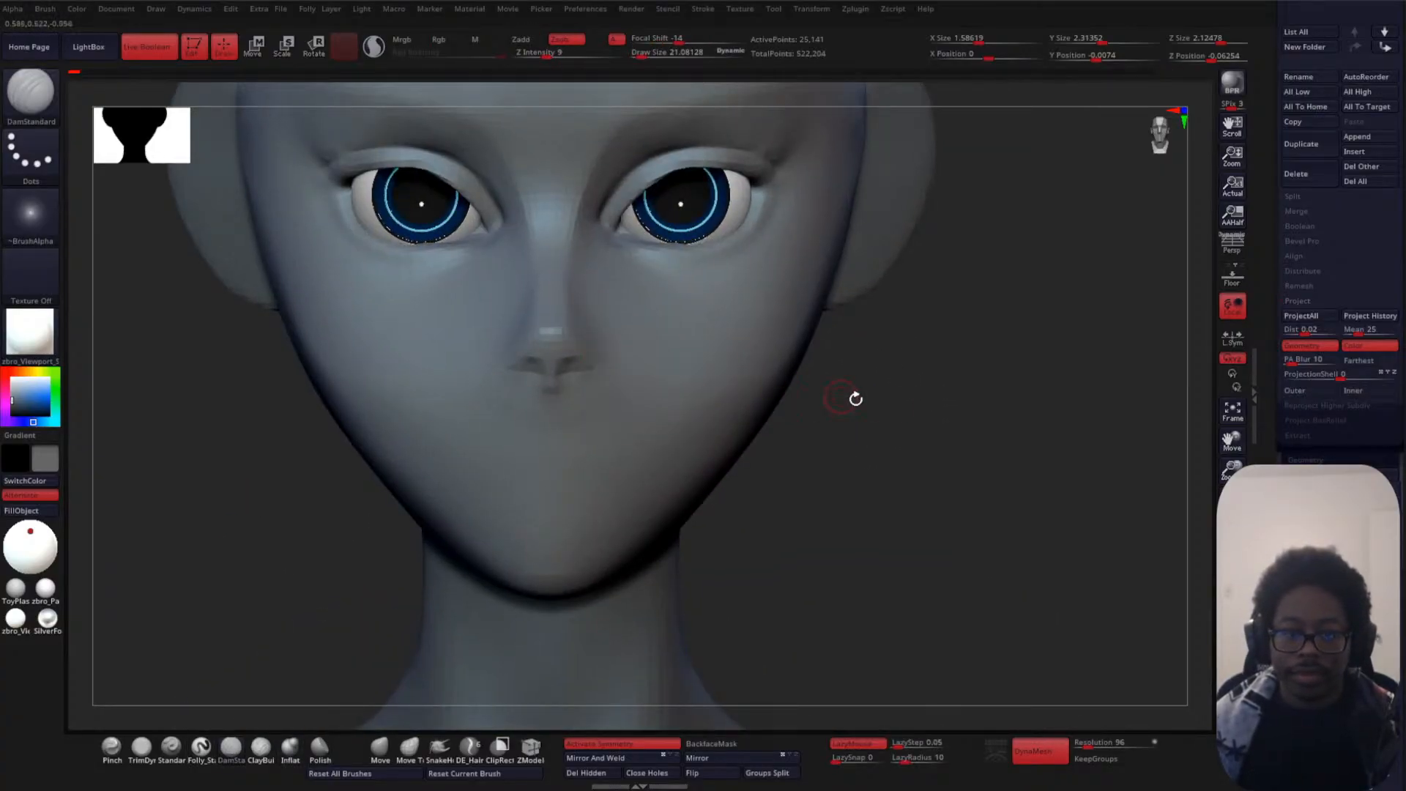
key(space)
drag(951, 397, 953, 396)
drag(955, 385, 911, 358)
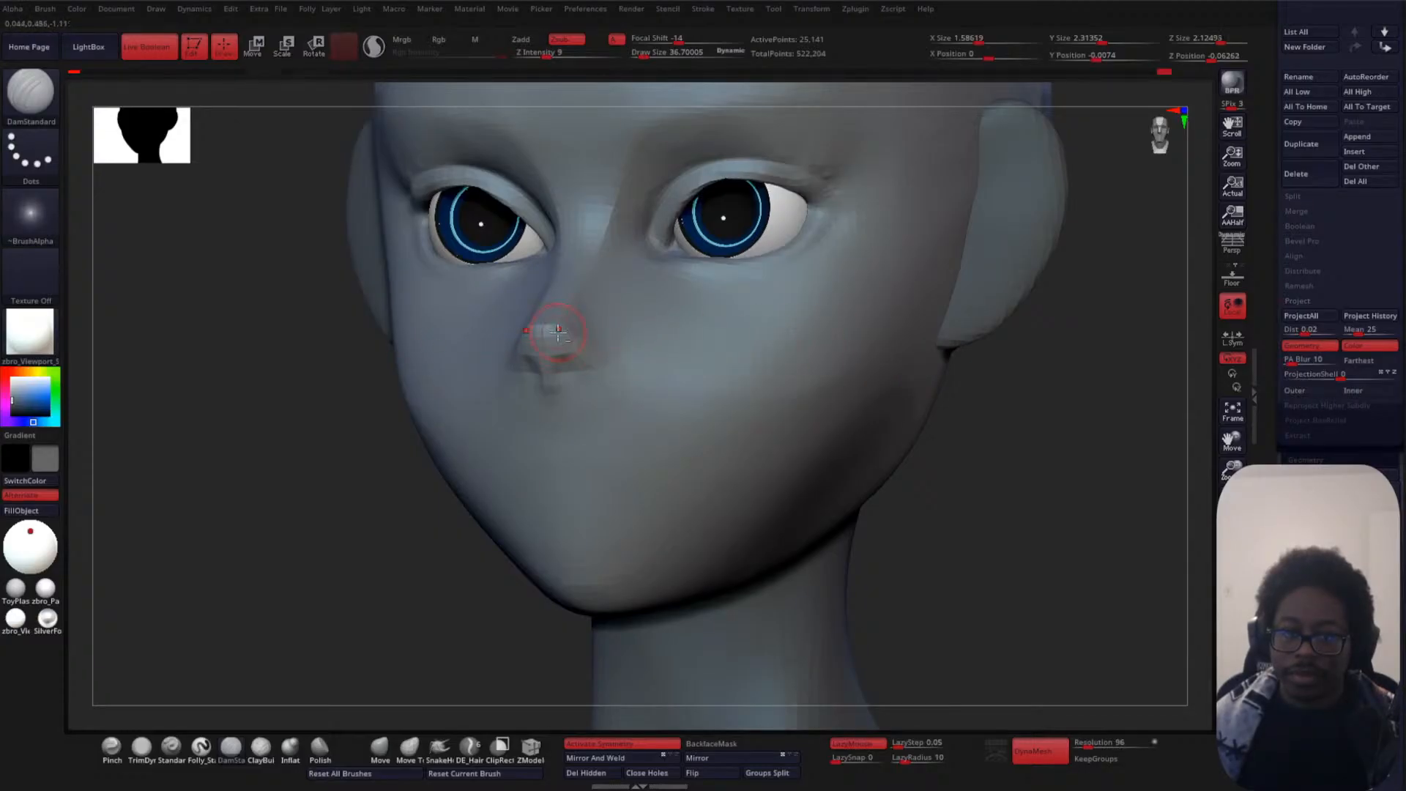
shift+drag(262, 557, 282, 552)
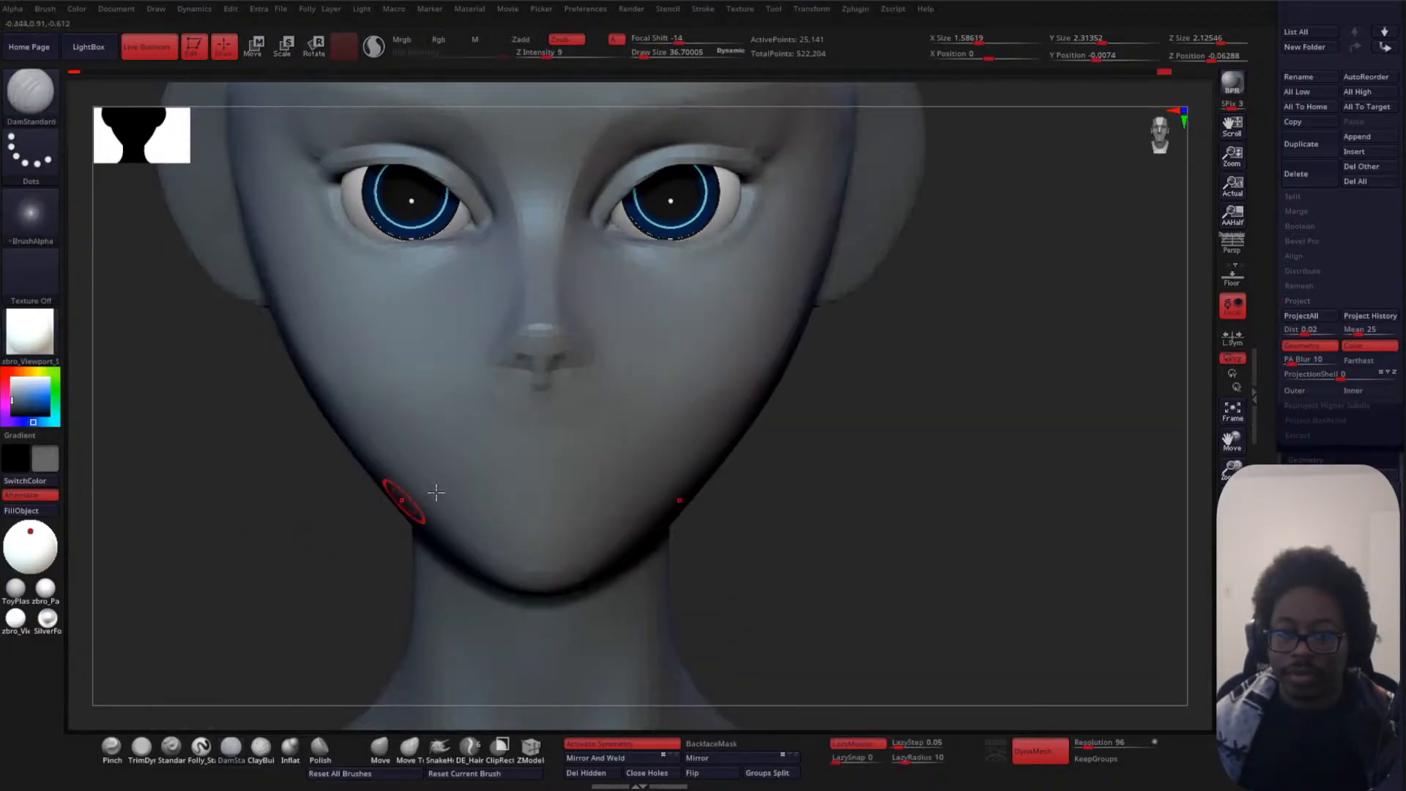
alt+drag(886, 505, 850, 429)
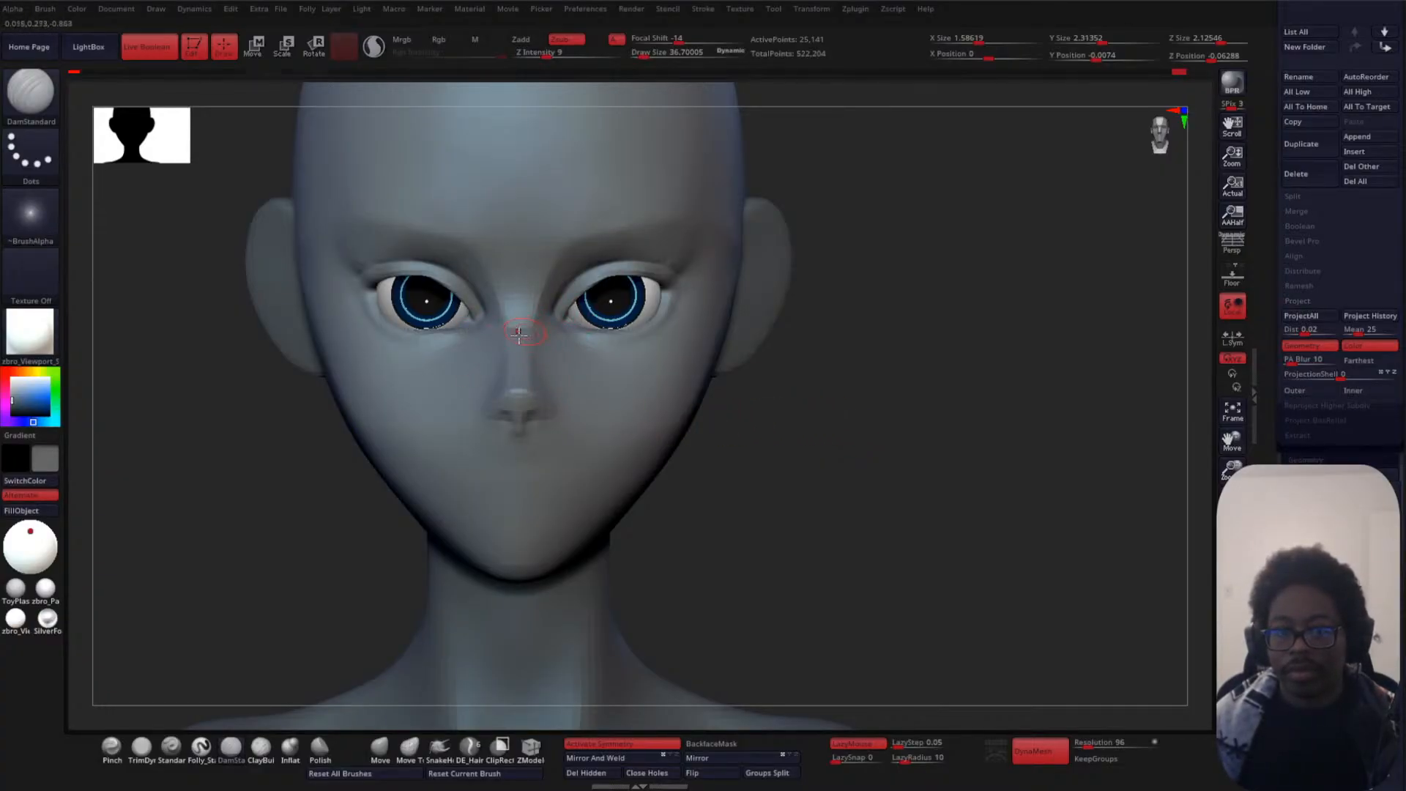
key(shift)
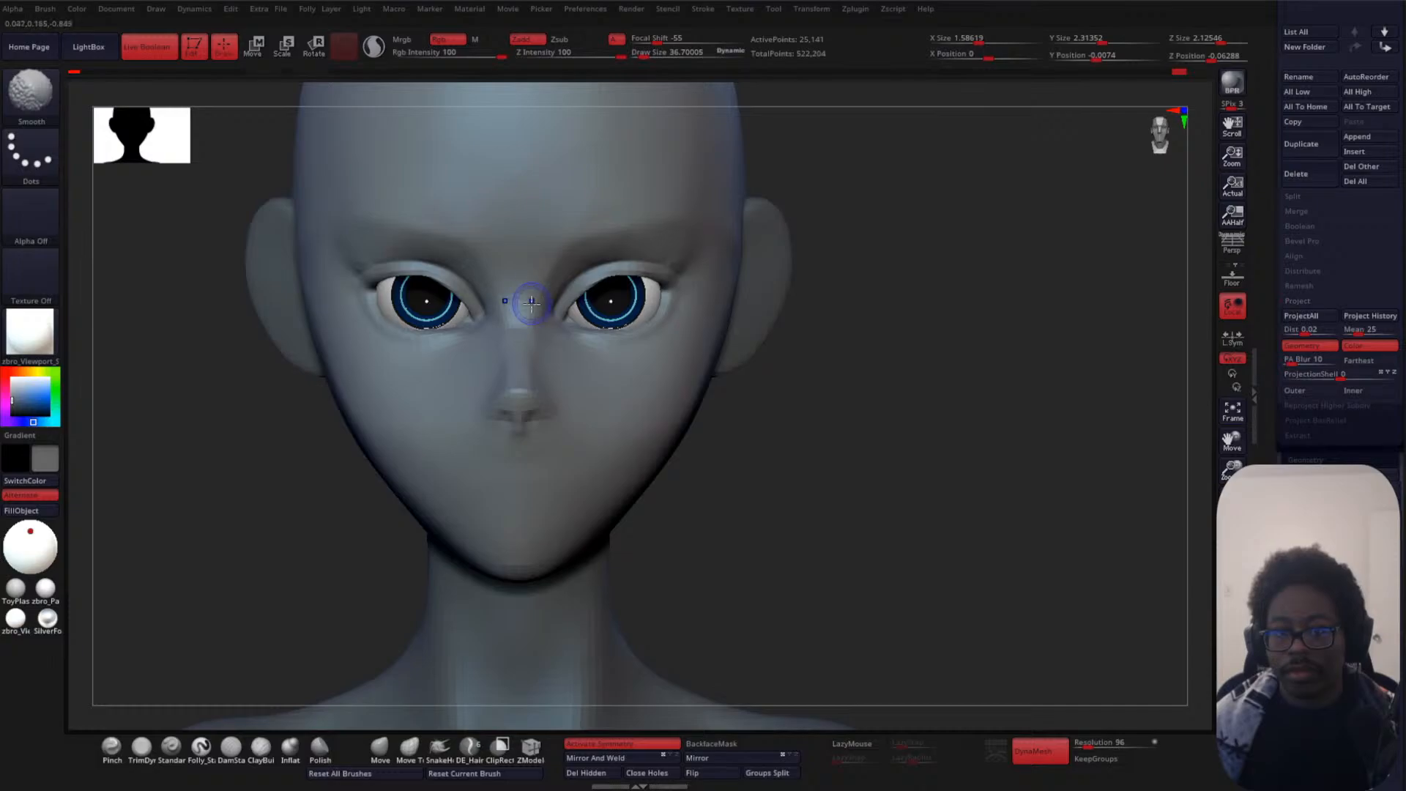
shift+drag(860, 399, 722, 370)
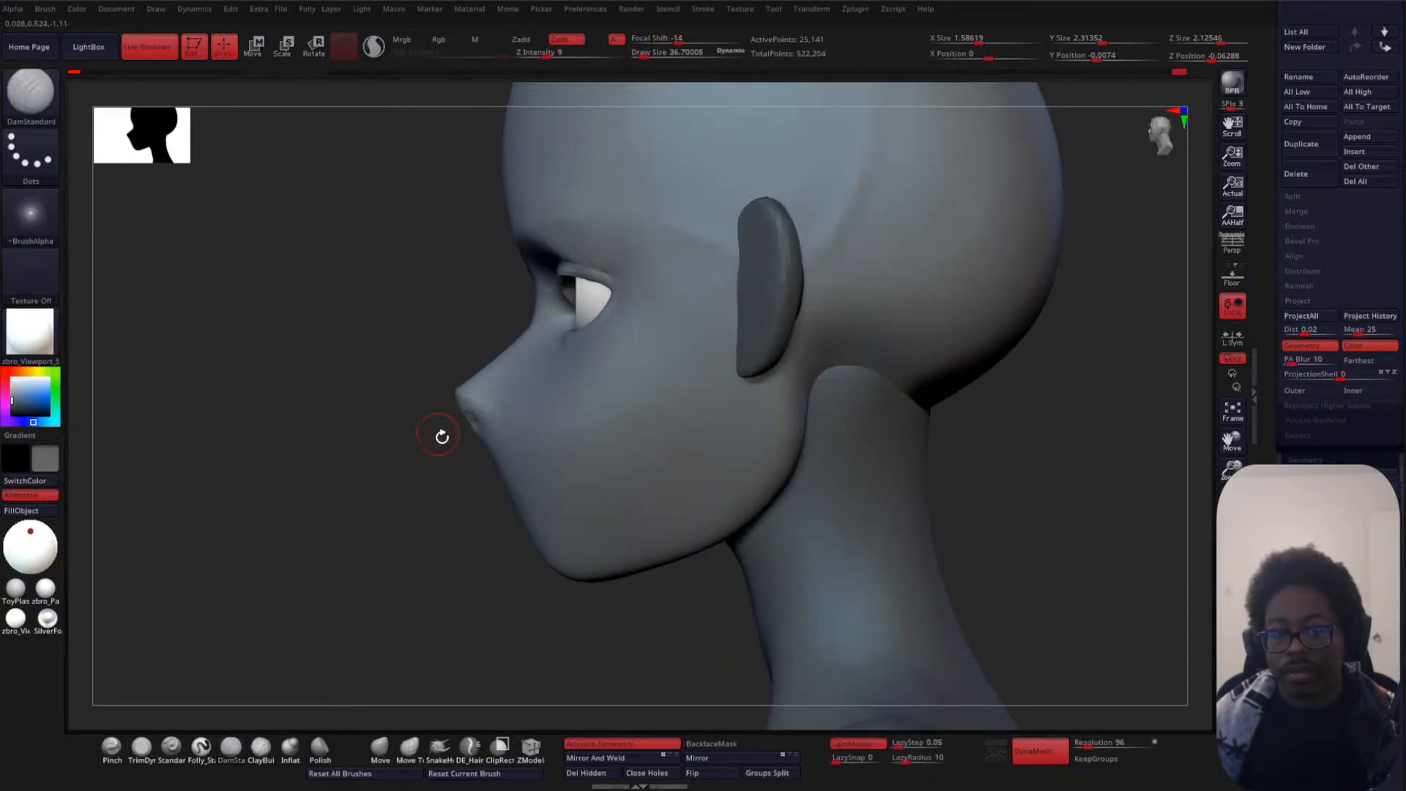
- Carve a horizontal mouth line below the nose with DamStandard at a draw size of about 73, undoing the first attempt
shift+drag(467, 411, 467, 422)
mouse_move(364, 511)
mouse_down()
mouse_move(581, 417)
mouse_move(810, 376)
mouse_move(841, 298)
mouse_move(653, 420)
mouse_up()
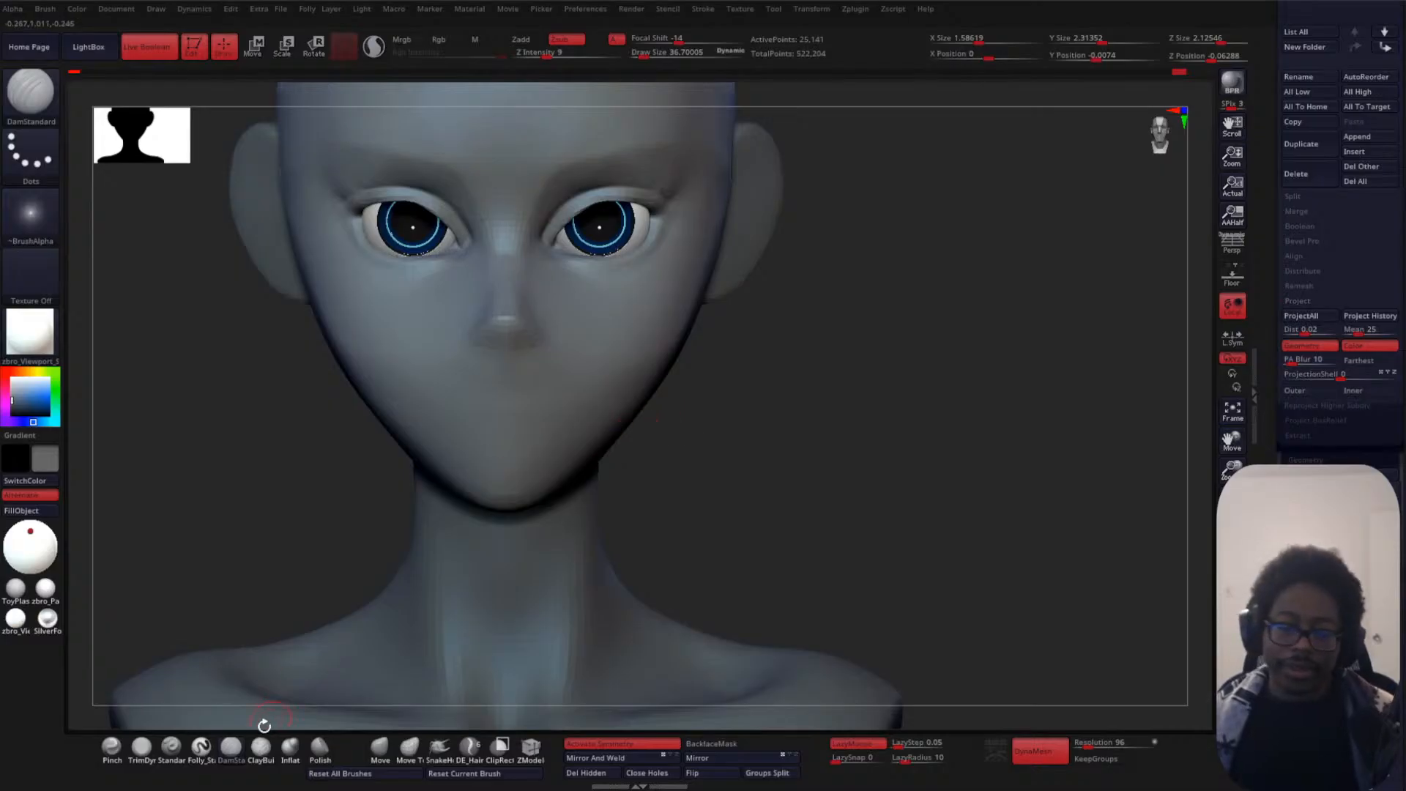
key(space)
drag(824, 348, 830, 348)
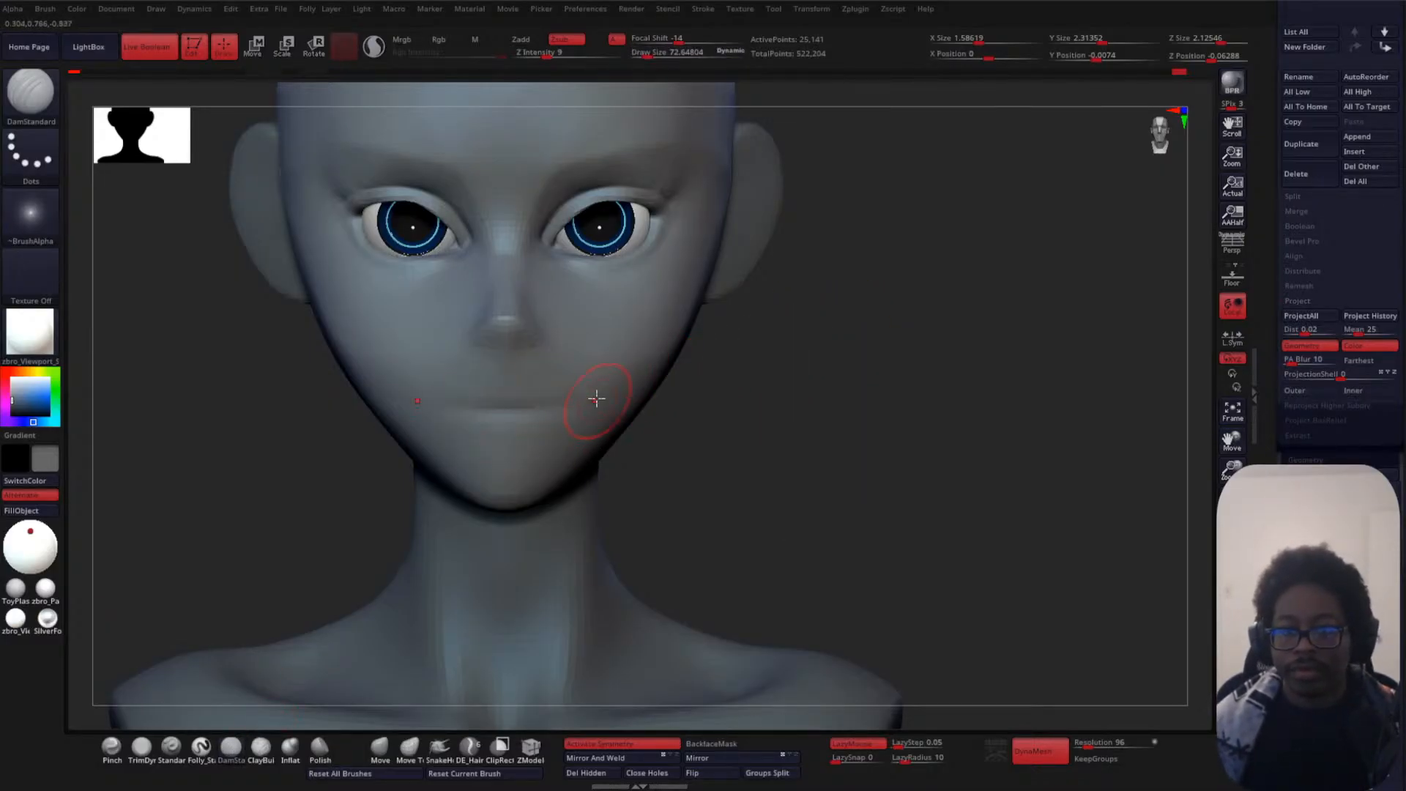
key(ctrl+z)
key(ctrl+z)
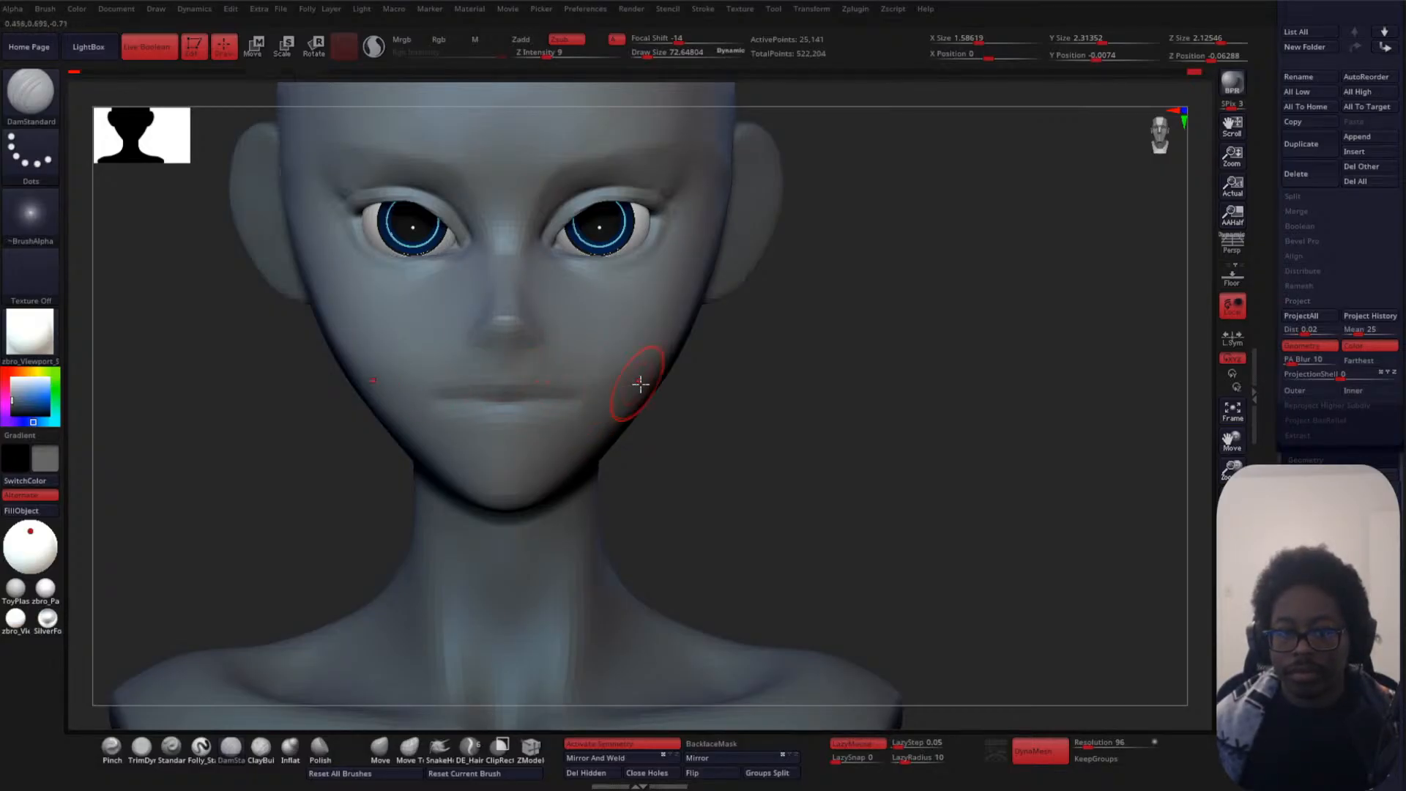
drag(659, 417, 726, 428)
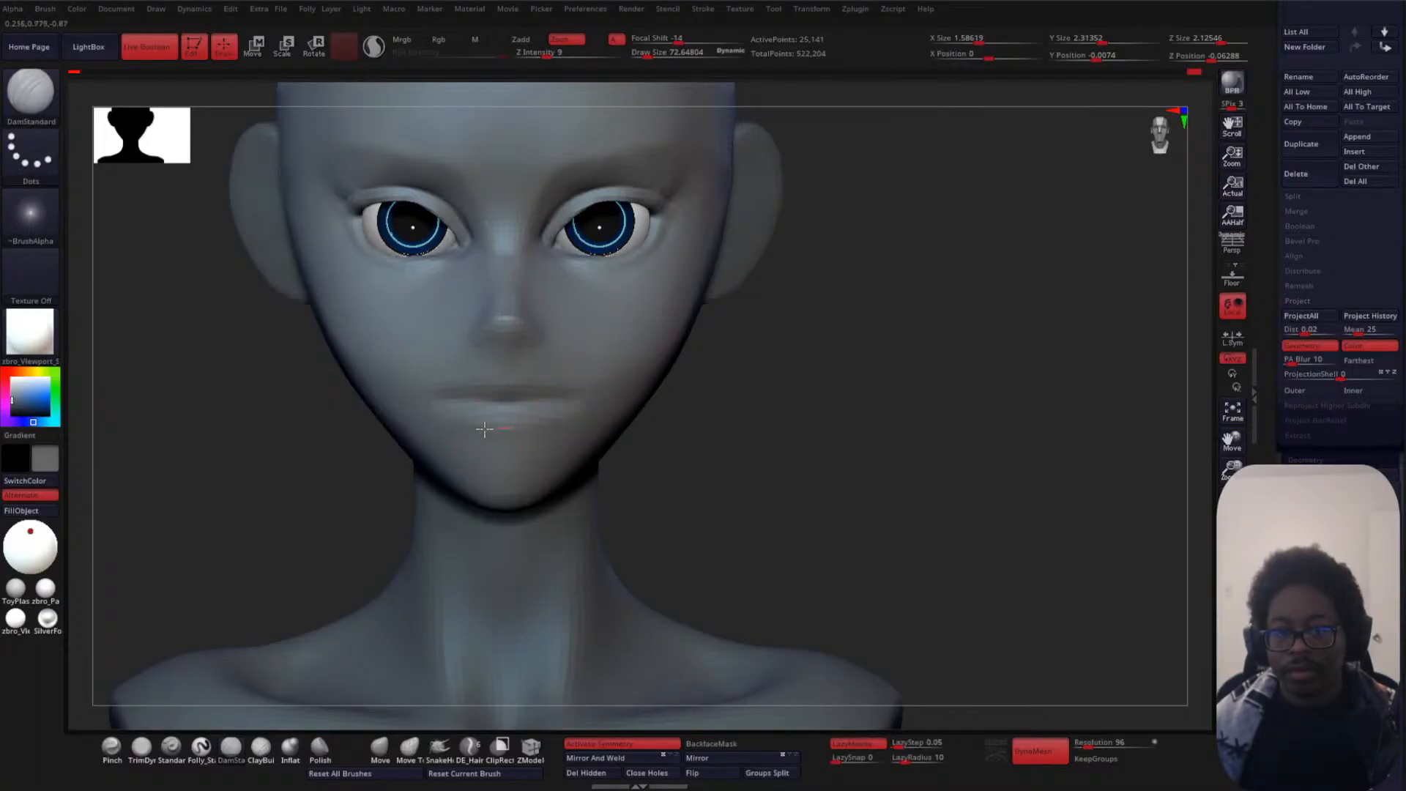
drag(702, 415, 687, 412)
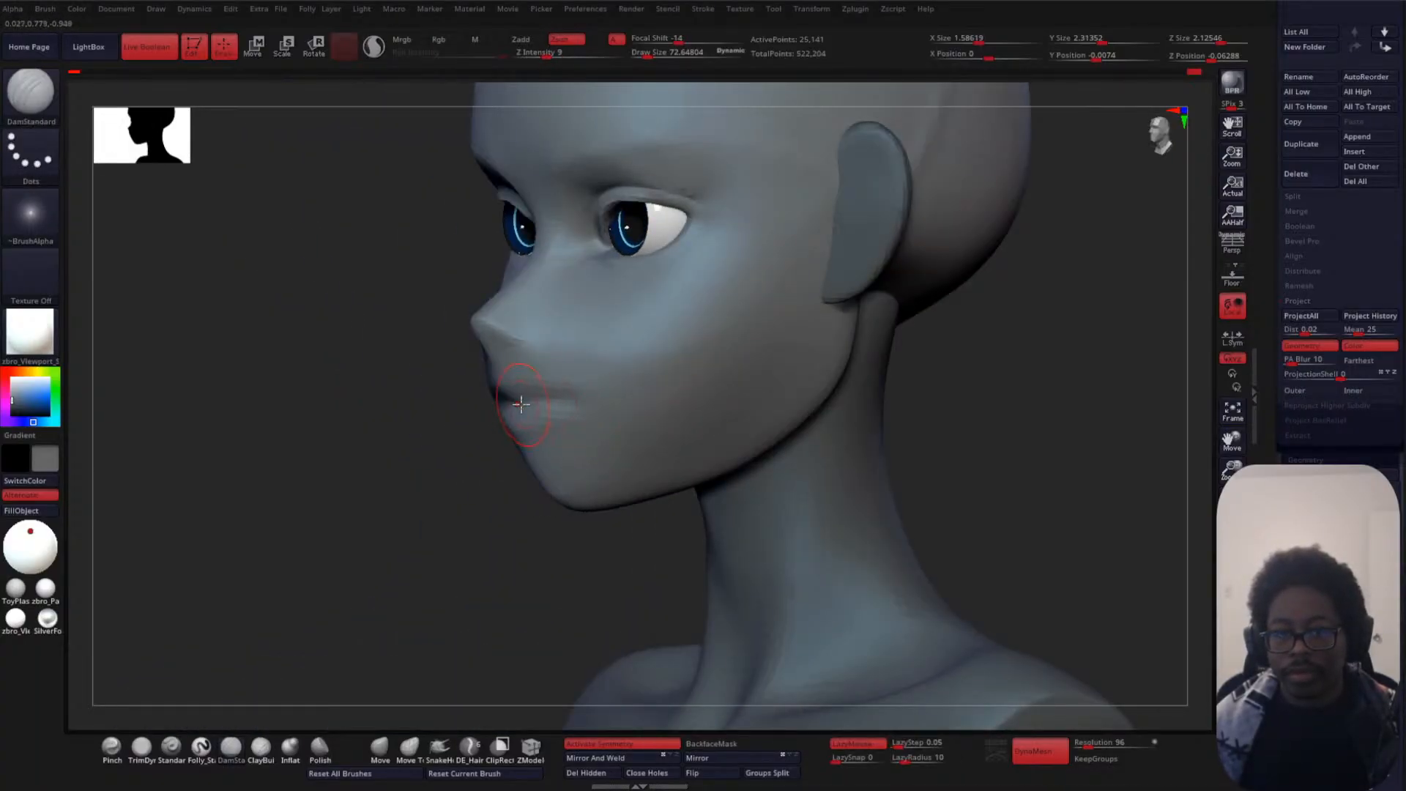
- Deepen the mouth opening and define the lower lip, checking the shape from the front and three-quarter angles
drag(370, 492, 451, 479)
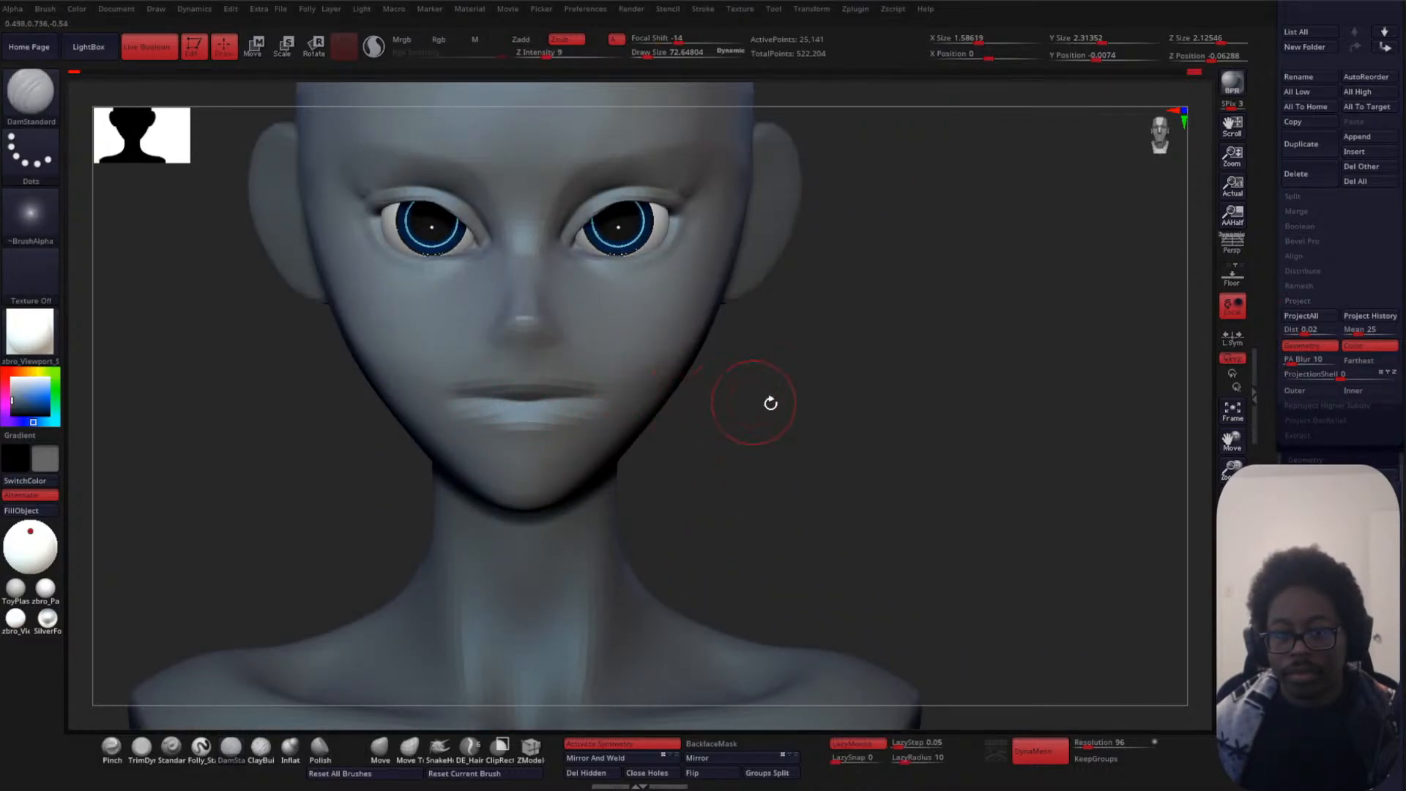
mouse_move(770, 403)
mouse_down()
mouse_move(813, 395)
mouse_move(864, 412)
mouse_up()
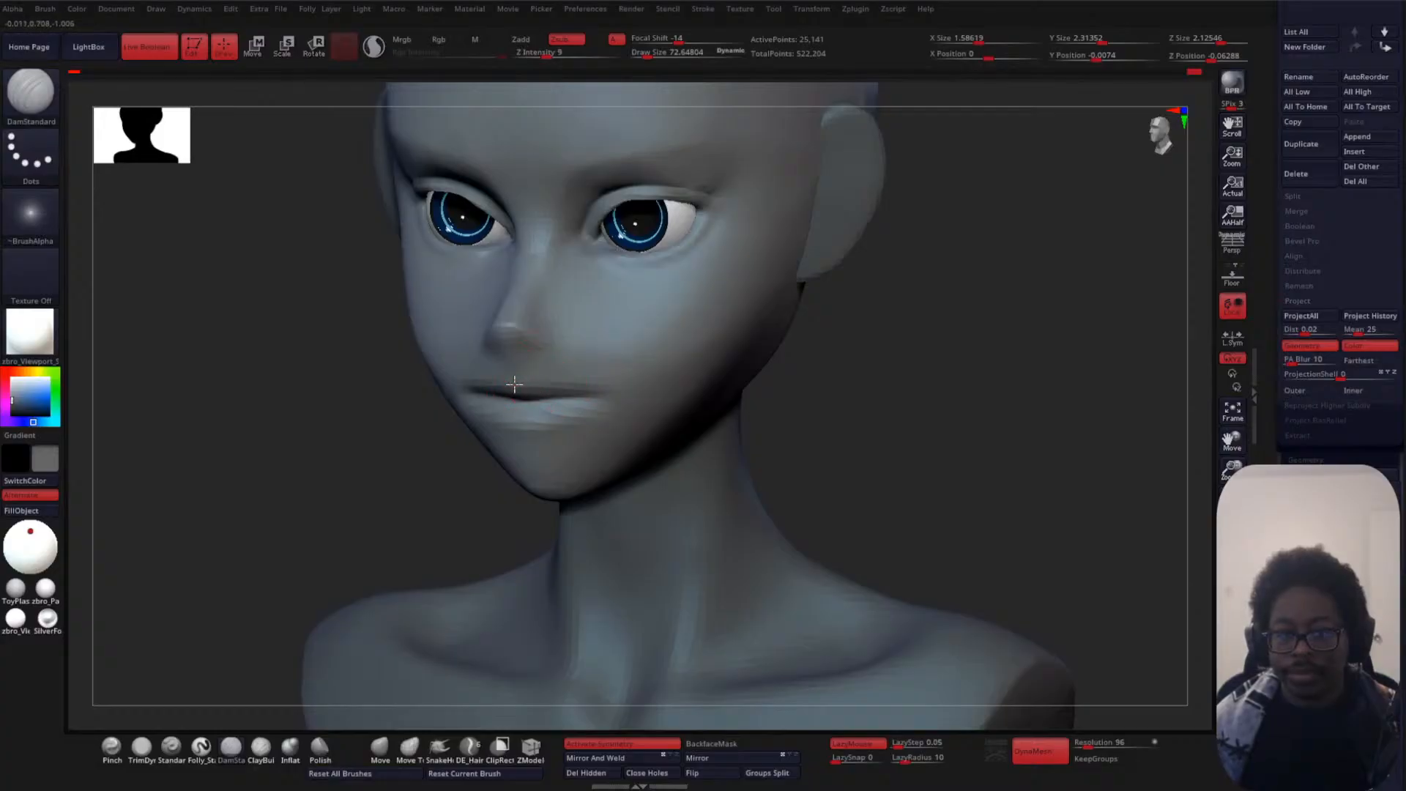
drag(291, 483, 366, 474)
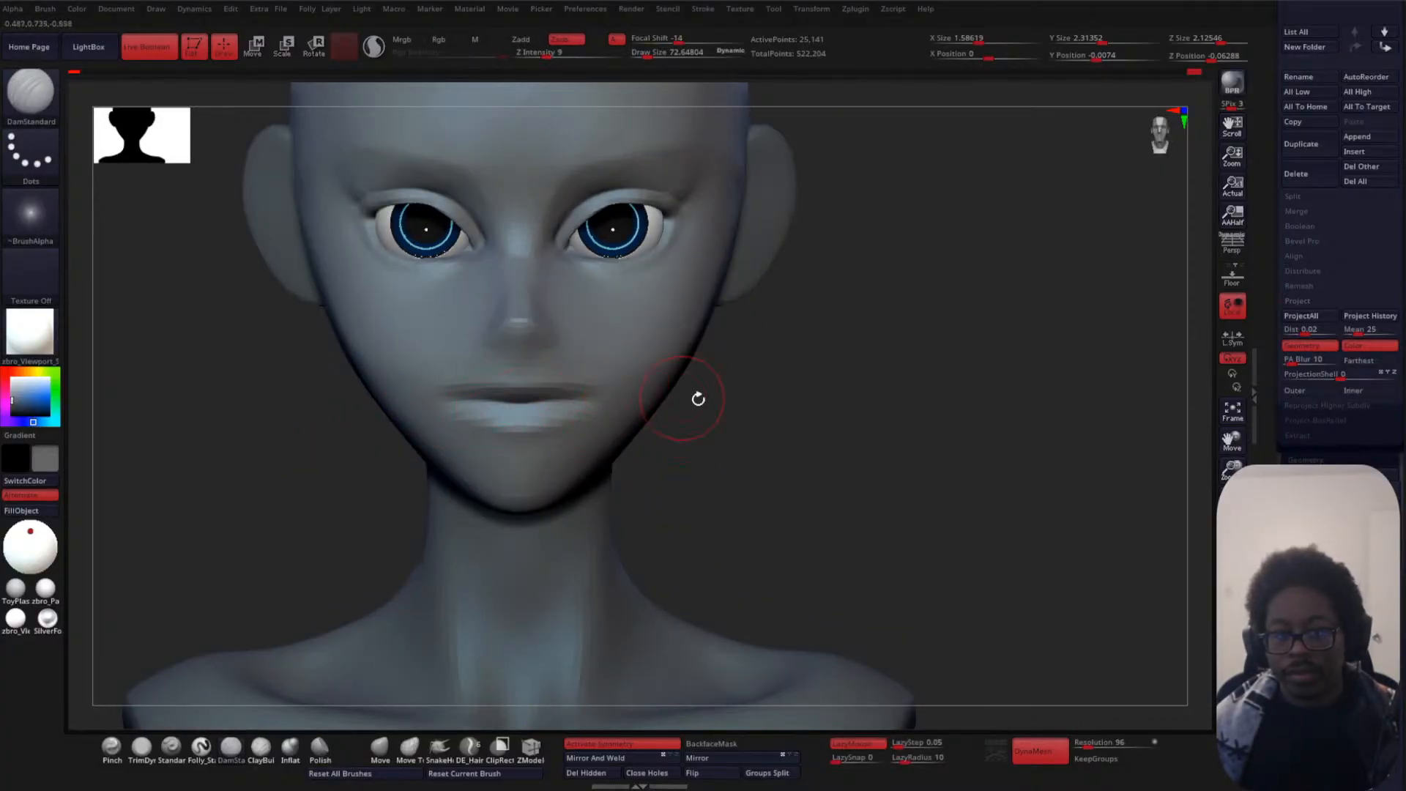
drag(835, 404, 572, 431)
mouse_move(396, 443)
alt+mouse_down()
mouse_move(327, 525)
mouse_move(398, 485)
alt+mouse_up()
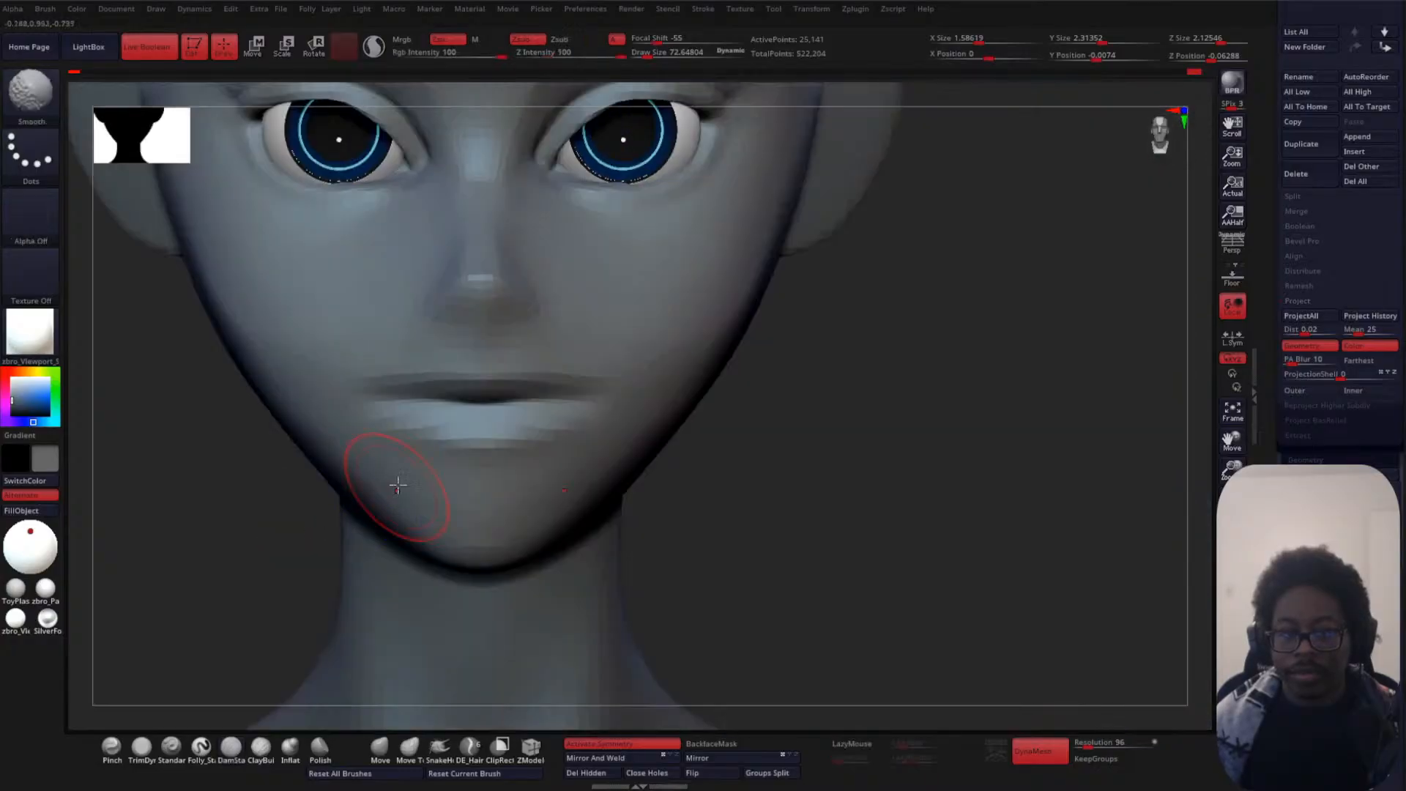
- Reduce the draw size to about 37, mask a strip across the upper lip and invert the mask to isolate it
key(space)
drag(898, 420, 914, 364)
ctrl+drag(444, 368, 581, 364)
ctrl+click(894, 395)
shift+drag(920, 402, 852, 392)
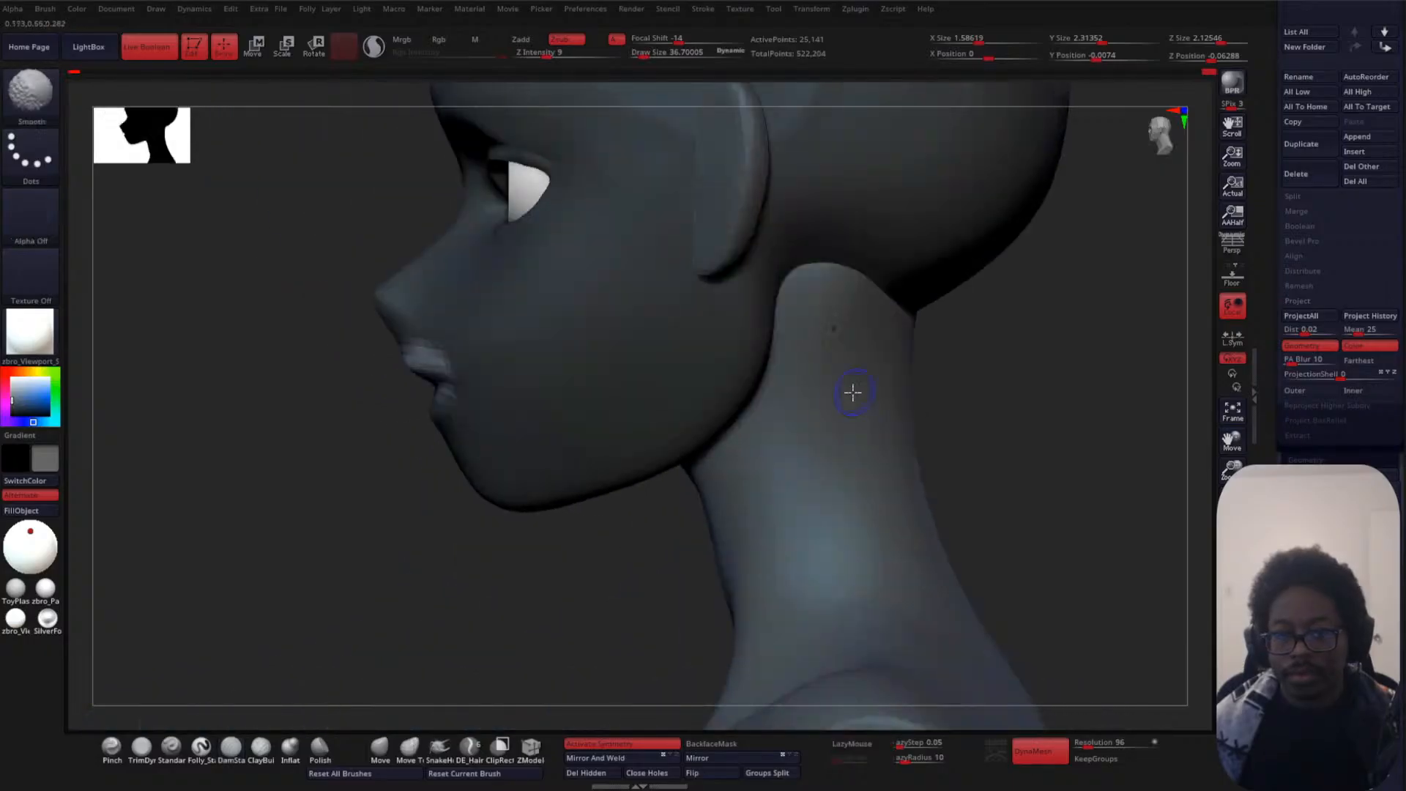
shift+drag(235, 477, 283, 476)
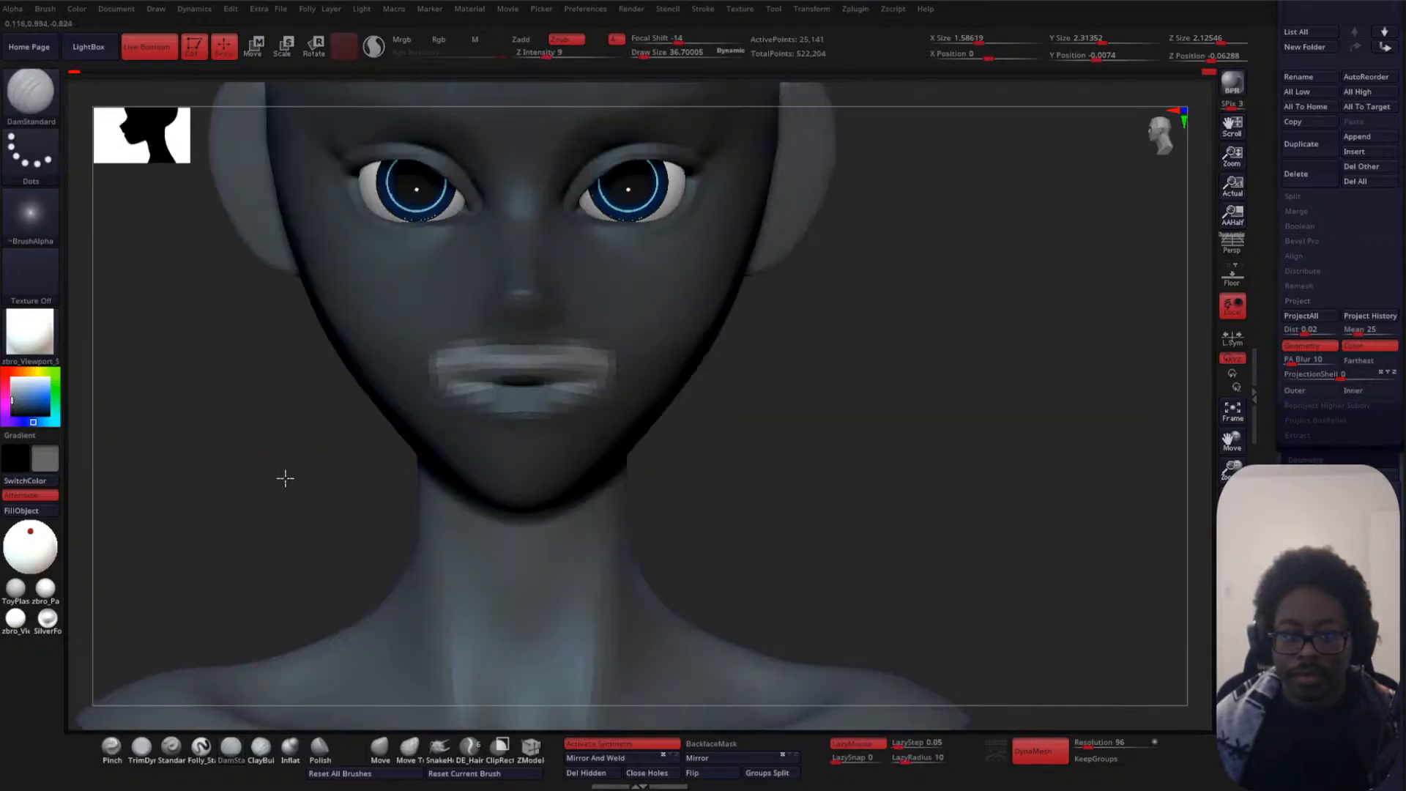
- Build up the unmasked upper lip with ClayBuildup at a draw size of about 37 and smooth its surface
click(260, 747)
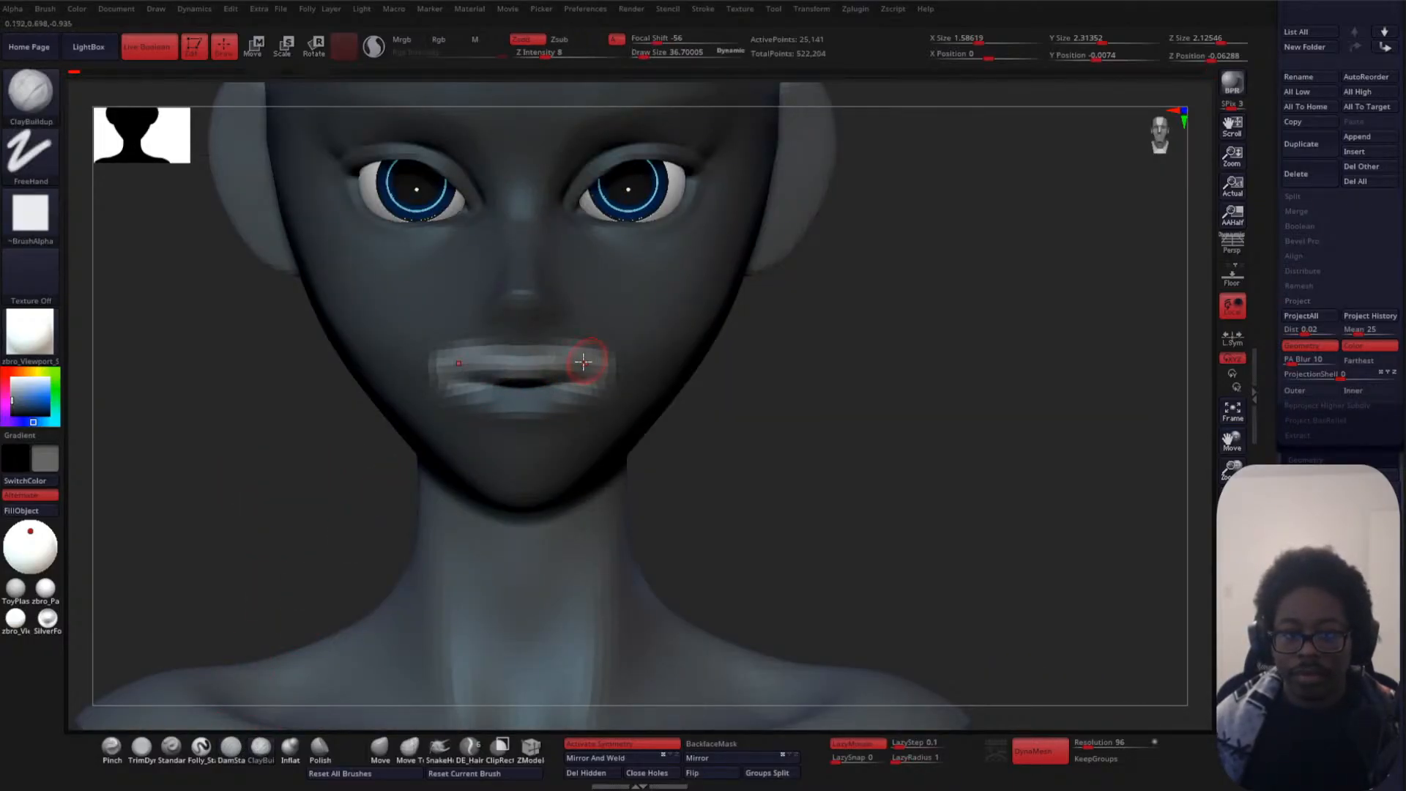
mouse_move(552, 375)
mouse_down()
mouse_move(512, 377)
mouse_move(551, 379)
mouse_up()
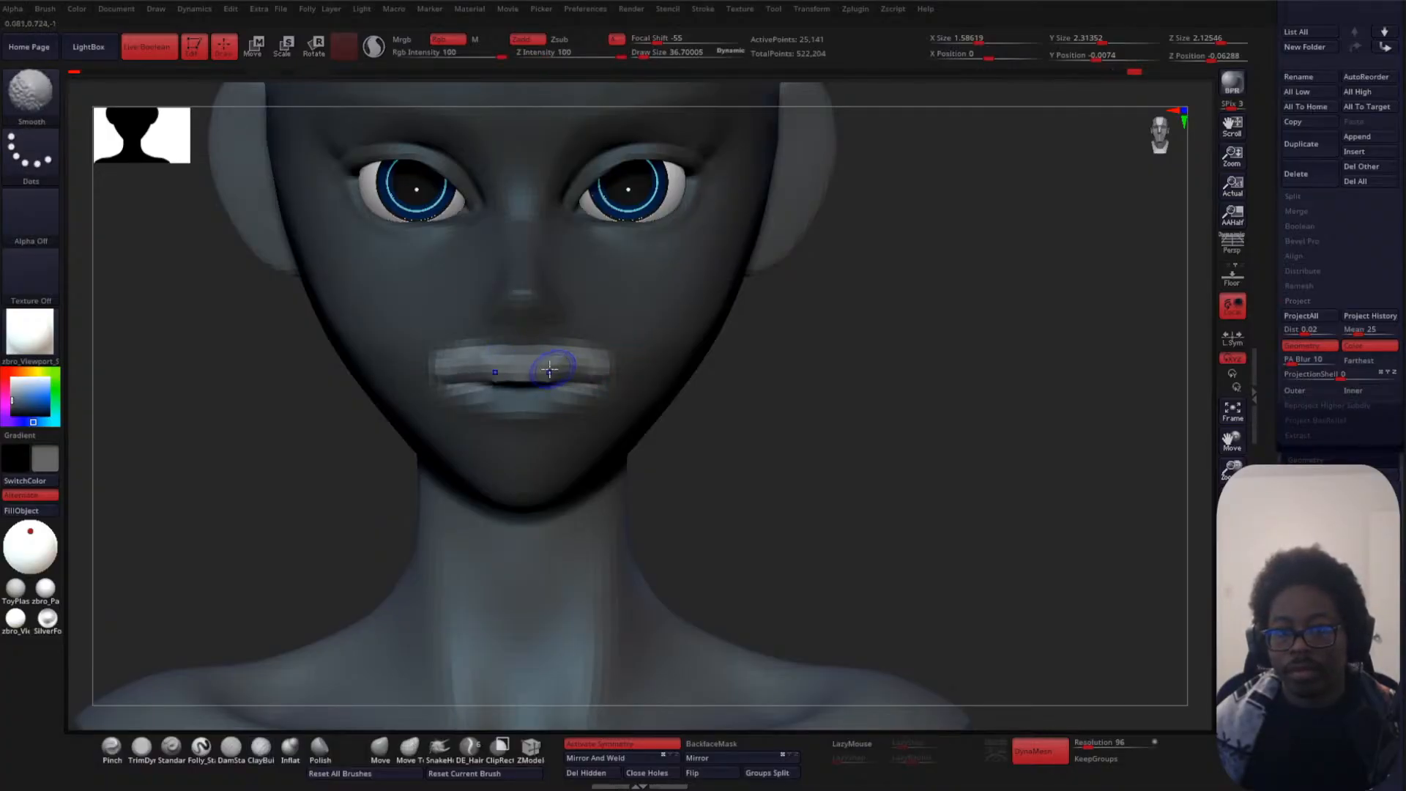
shift+drag(879, 384, 750, 389)
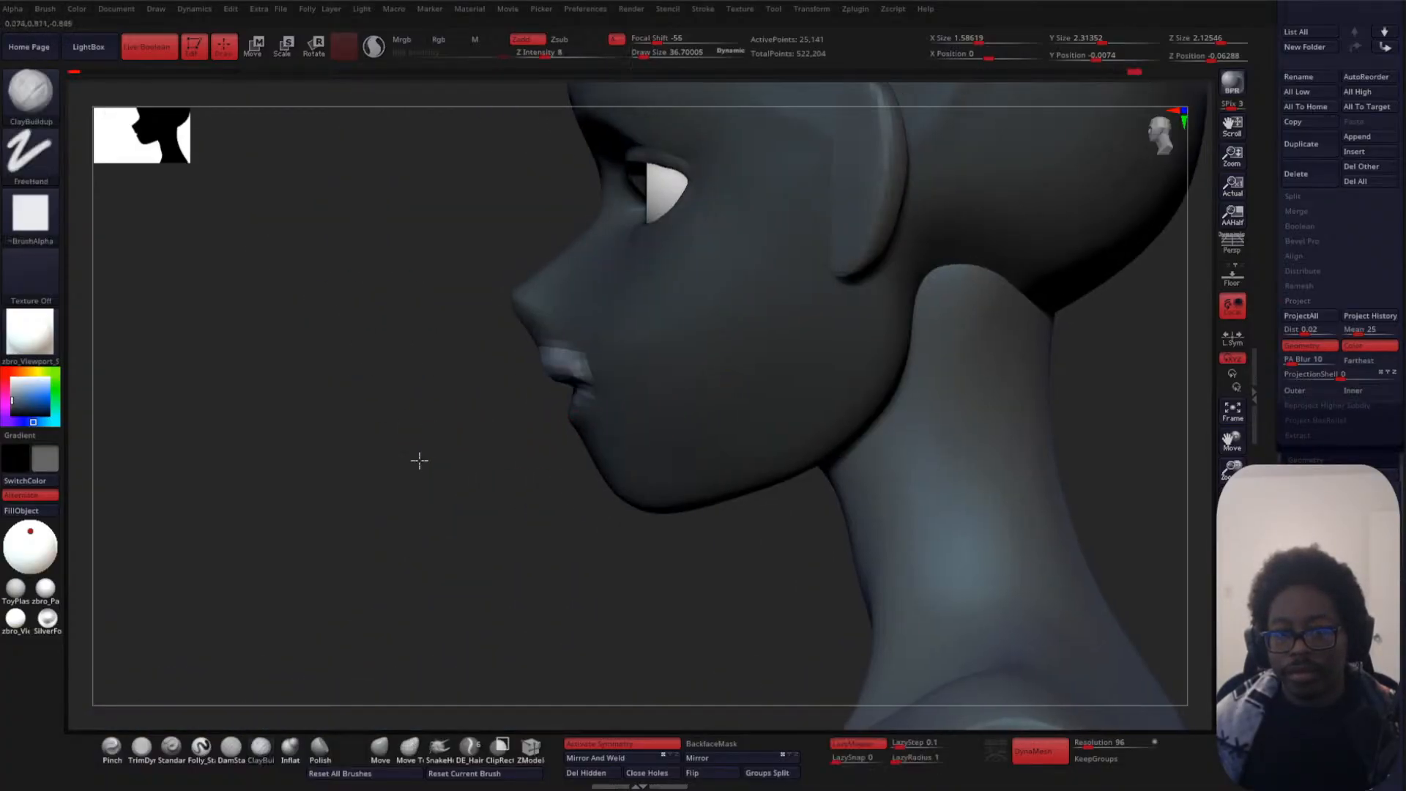
alt+drag(417, 459, 484, 432)
mouse_move(483, 432)
mouse_down()
mouse_move(604, 371)
mouse_move(584, 401)
mouse_move(529, 375)
mouse_move(568, 384)
mouse_up()
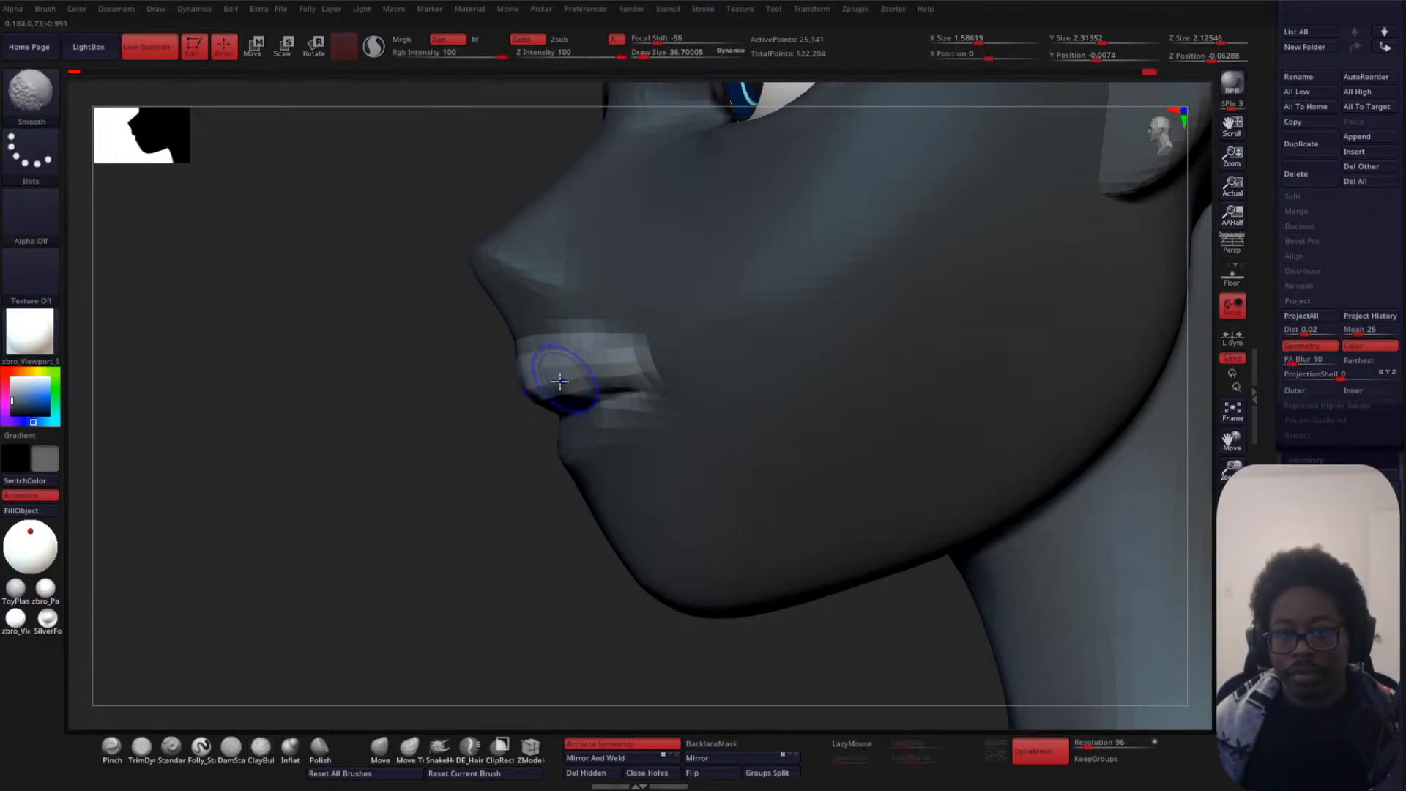
drag(330, 499, 480, 506)
shift+drag(569, 377, 531, 386)
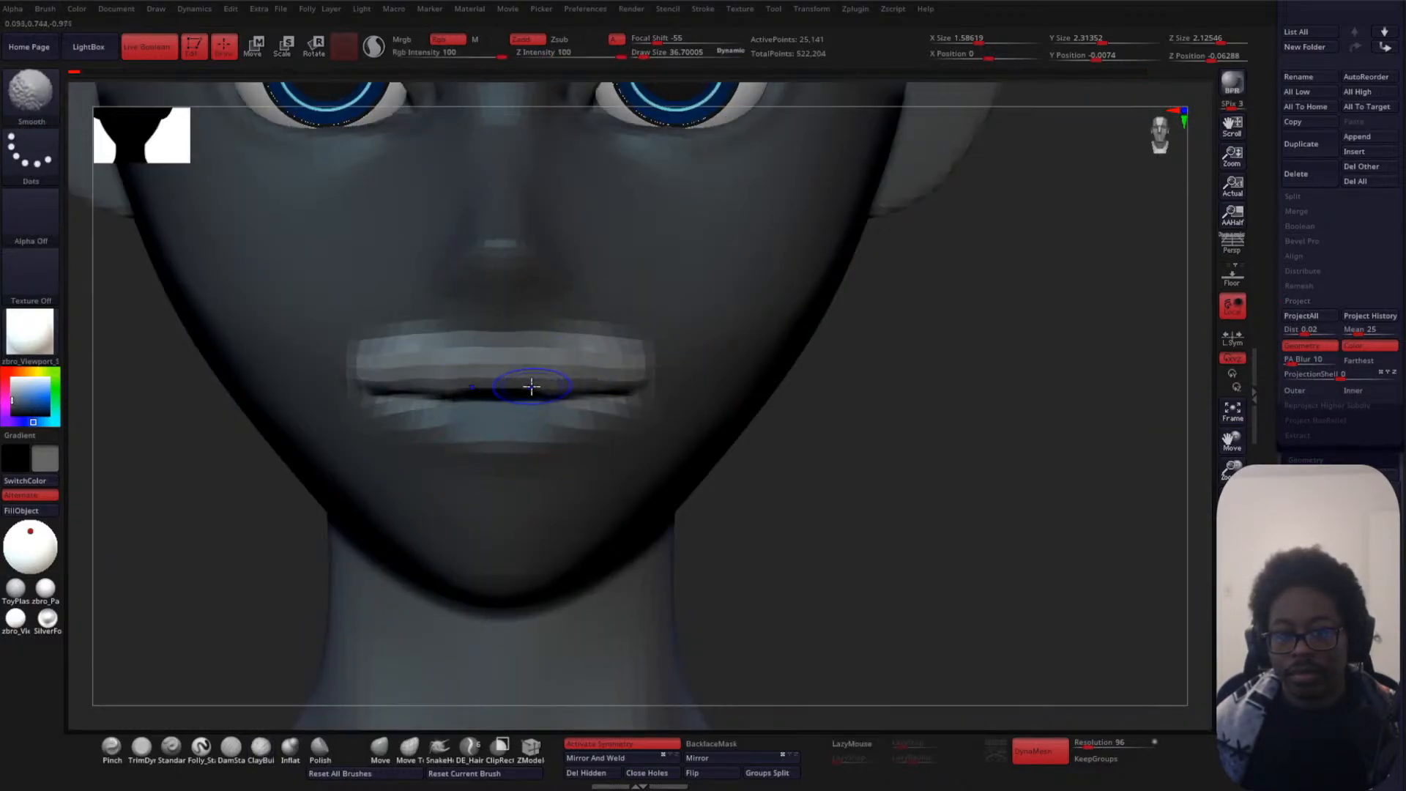
- Clear the mask and smooth the upper lip into the surrounding face
ctrl+drag(966, 425, 974, 449)
alt+drag(839, 455, 840, 383)
shift+drag(568, 355, 605, 357)
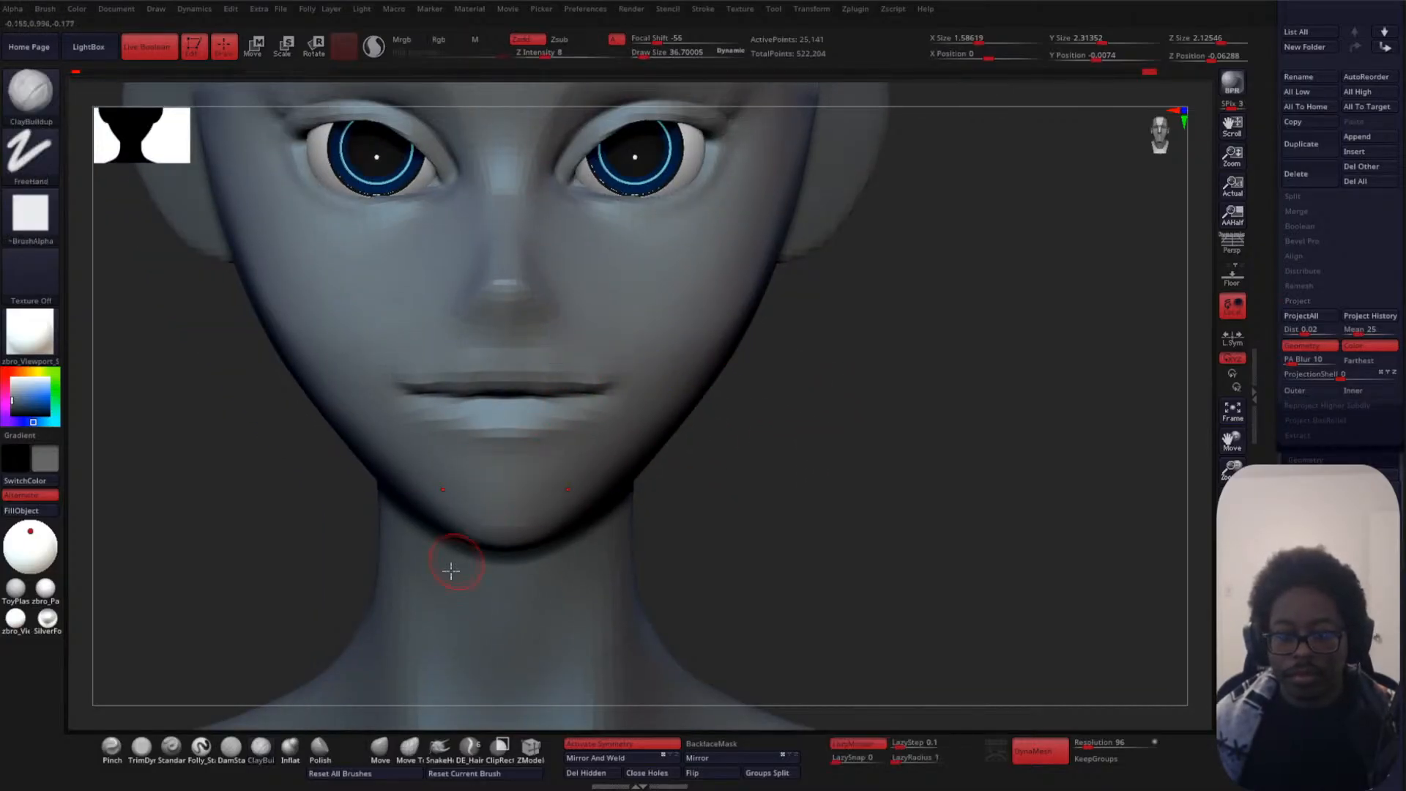
- Reshape the lips' curve and profile with the Move brush at a draw size of about 110, and smooth around the mouth
mouse_move(827, 455)
mouse_down()
mouse_move(797, 458)
mouse_move(938, 222)
mouse_move(914, 189)
mouse_move(926, 195)
mouse_up()
key(space)
click(381, 745)
key(space)
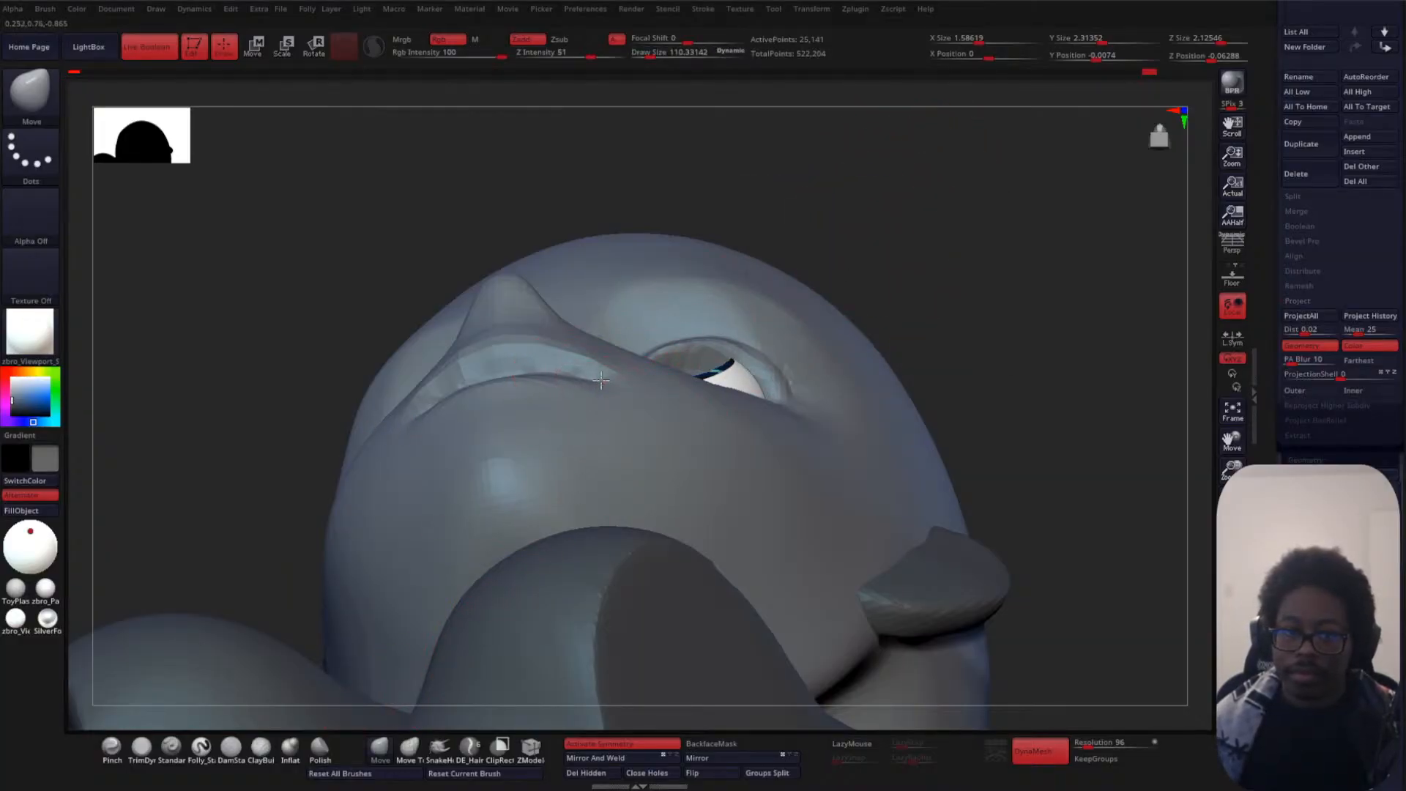
mouse_move(895, 253)
mouse_down()
mouse_move(967, 308)
mouse_move(962, 369)
mouse_move(618, 369)
mouse_move(638, 345)
mouse_move(623, 335)
mouse_up()
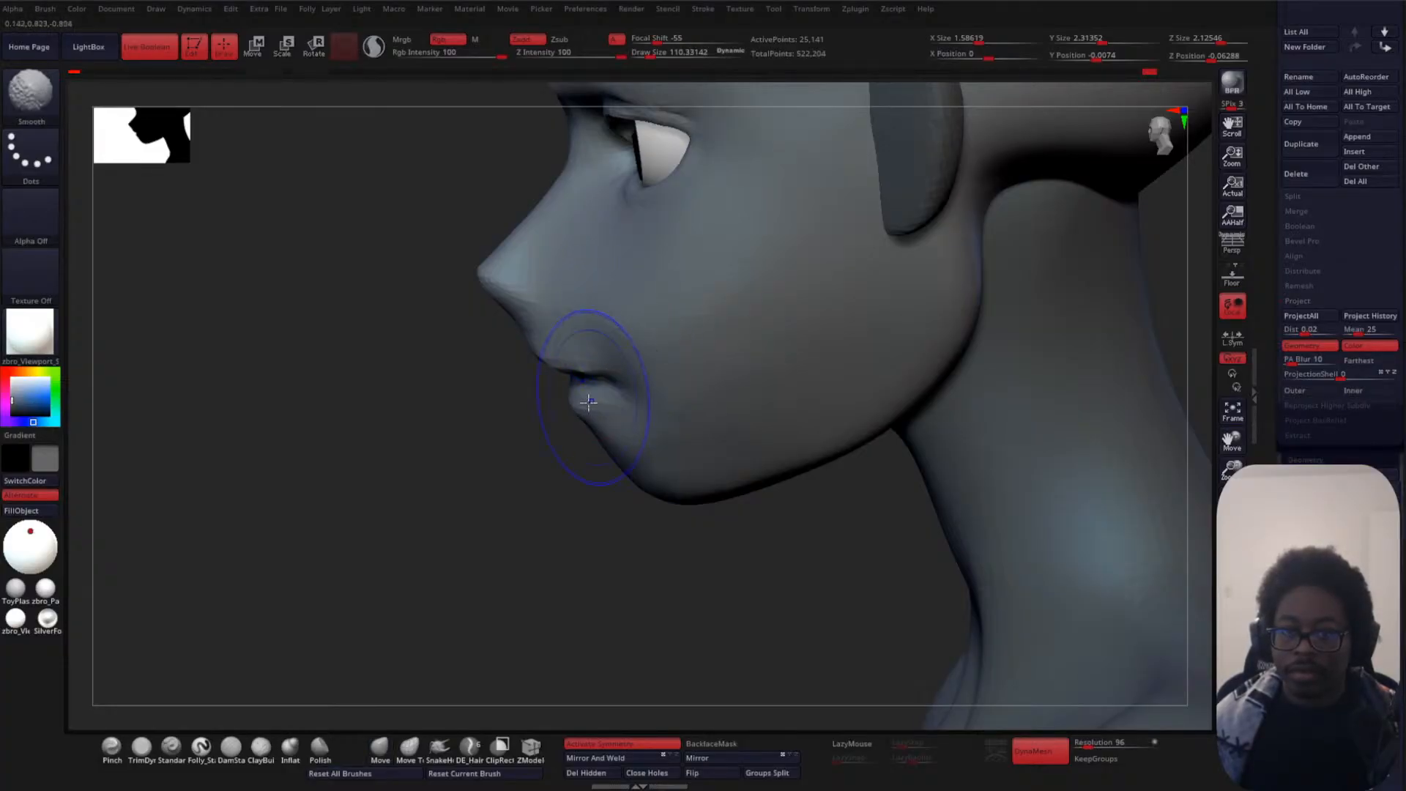
shift+drag(315, 469, 515, 490)
- Adjust the mouth's shape with the Move brush from front and low angles
alt+drag(804, 415, 879, 459)
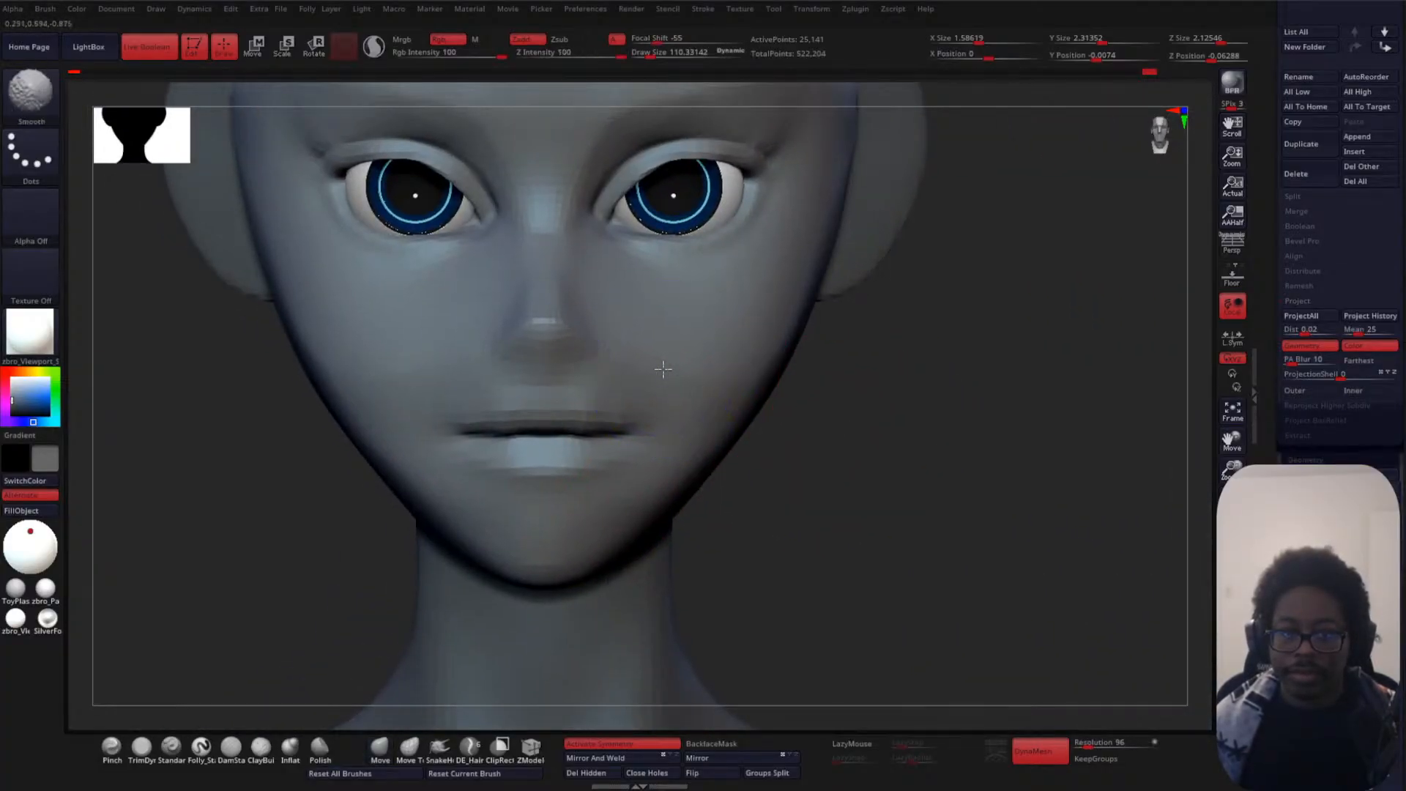
mouse_move(794, 402)
alt+mouse_down()
mouse_move(879, 392)
mouse_move(889, 352)
mouse_move(928, 454)
mouse_move(894, 242)
alt+mouse_up()
drag(622, 328, 567, 319)
drag(693, 279, 766, 421)
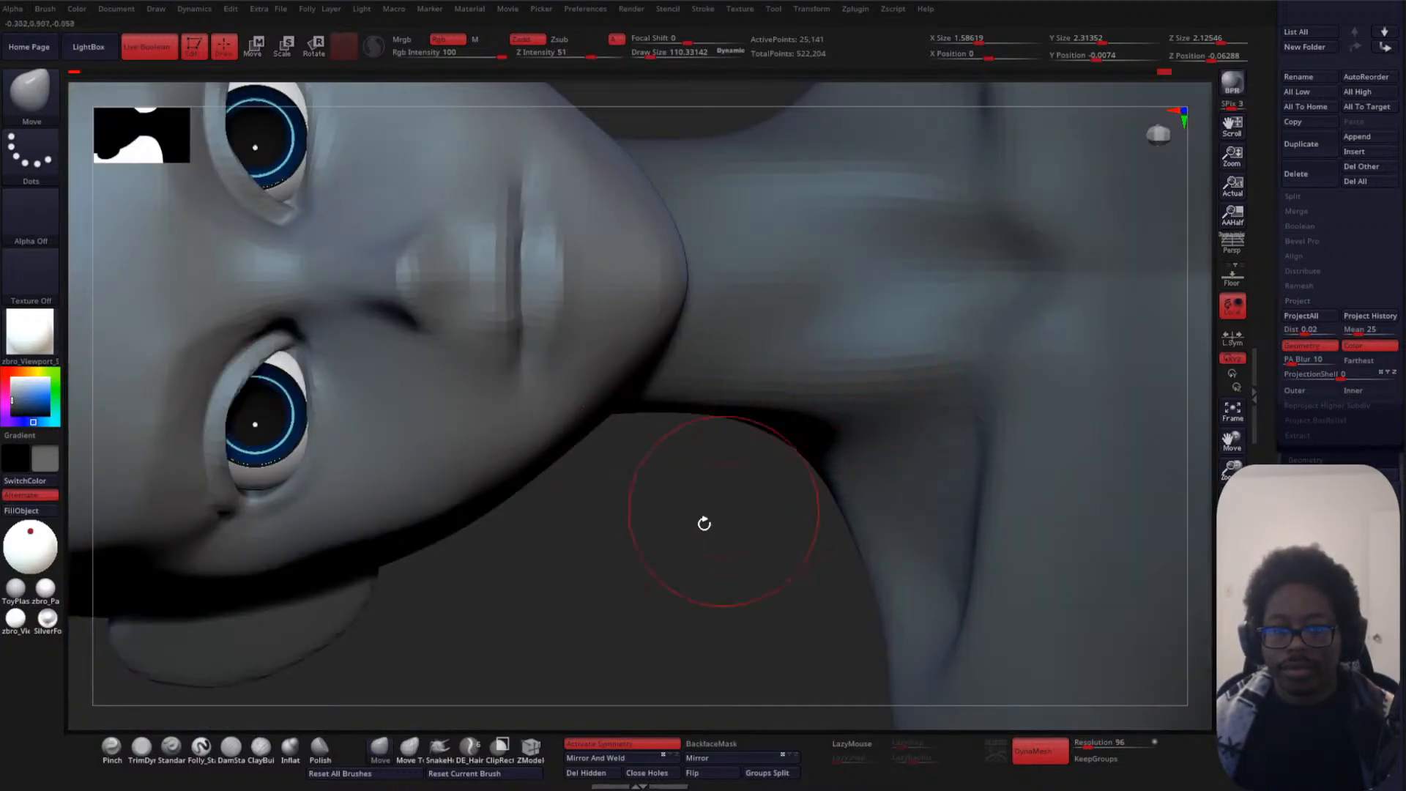
mouse_move(703, 523)
mouse_down()
mouse_move(662, 459)
mouse_move(832, 380)
mouse_move(706, 418)
mouse_move(712, 433)
mouse_move(920, 298)
mouse_move(797, 367)
mouse_move(791, 425)
mouse_move(797, 396)
mouse_move(842, 433)
mouse_move(813, 352)
mouse_up()
- Sharpen the mouth line, its corners and the upper lip edge with DamStandard at a draw size of about 43
key(space)
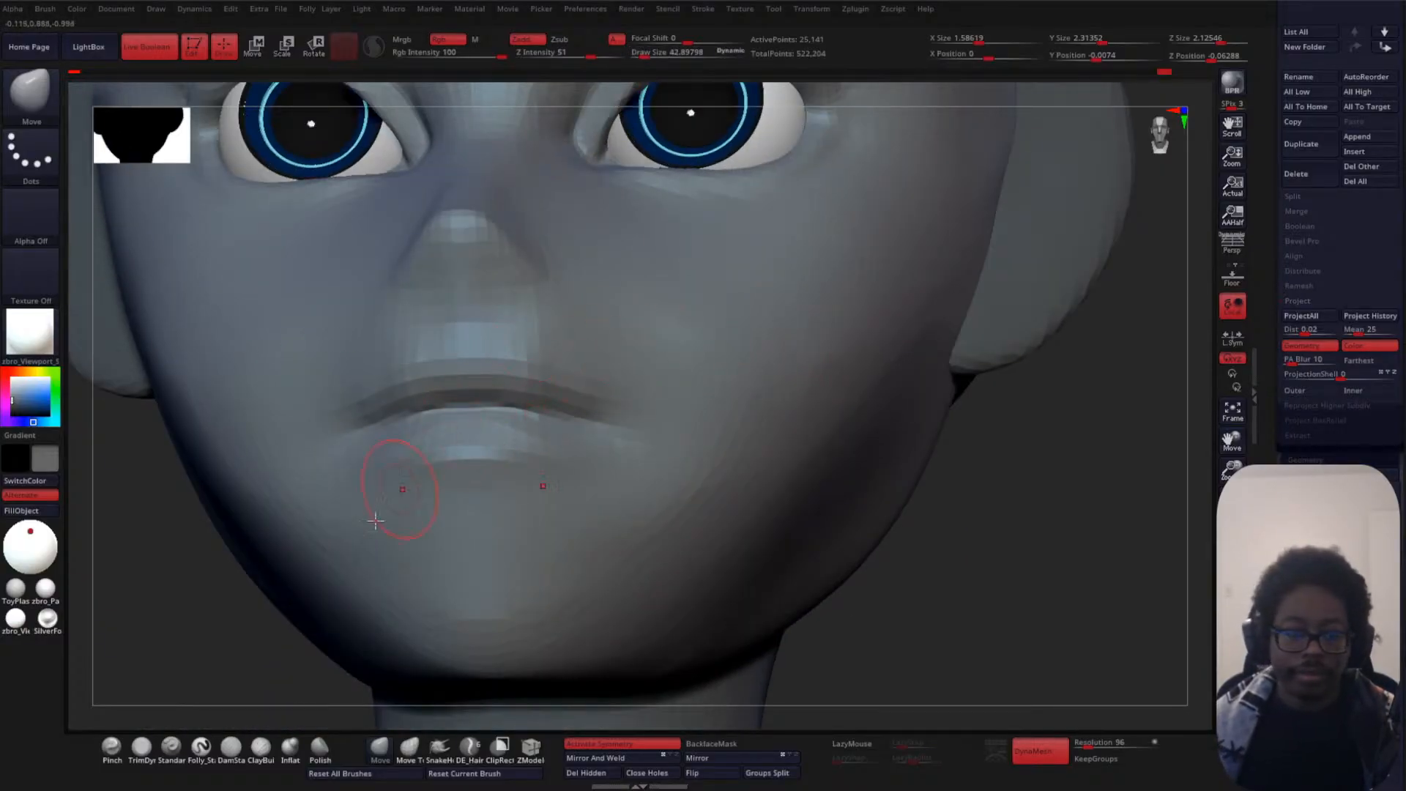
click(233, 747)
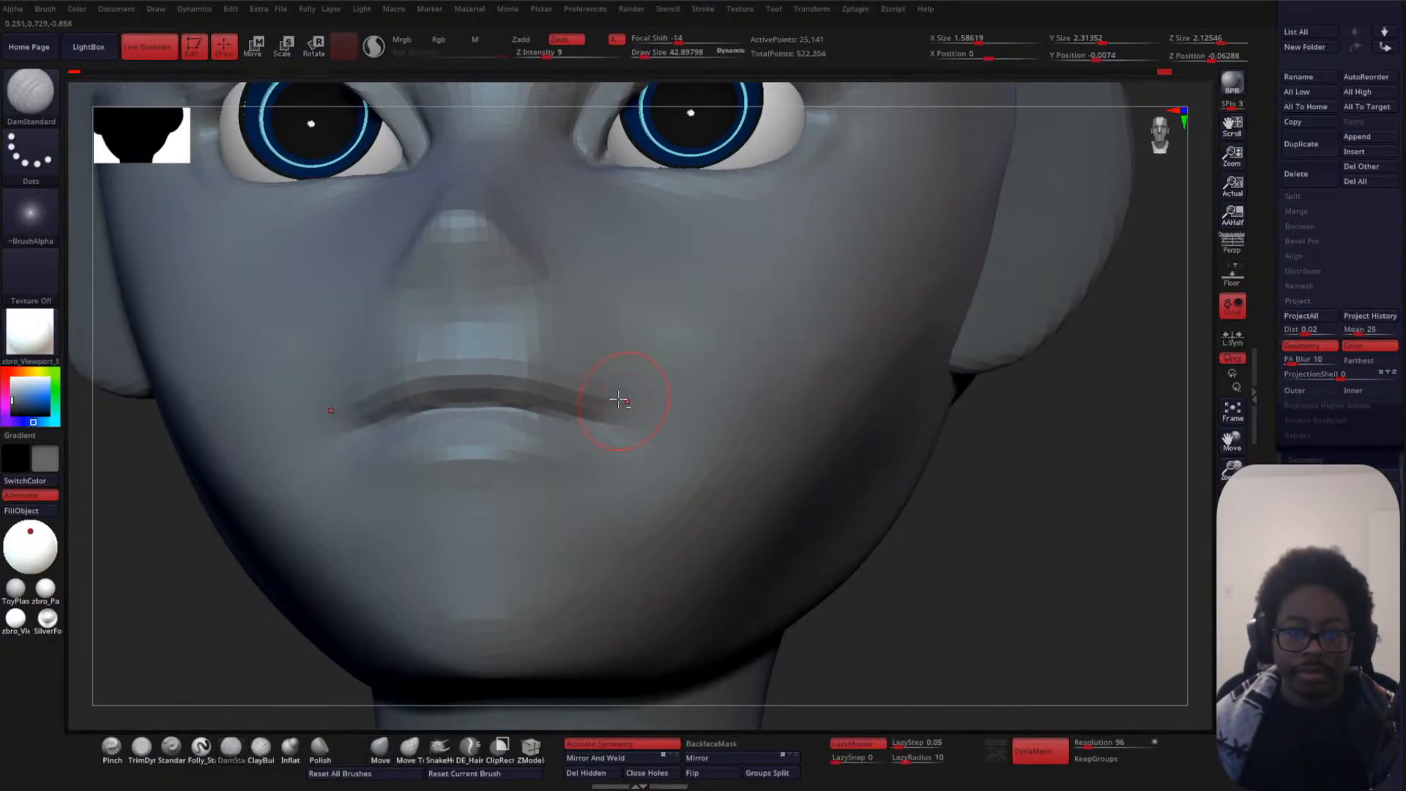
drag(996, 417, 960, 473)
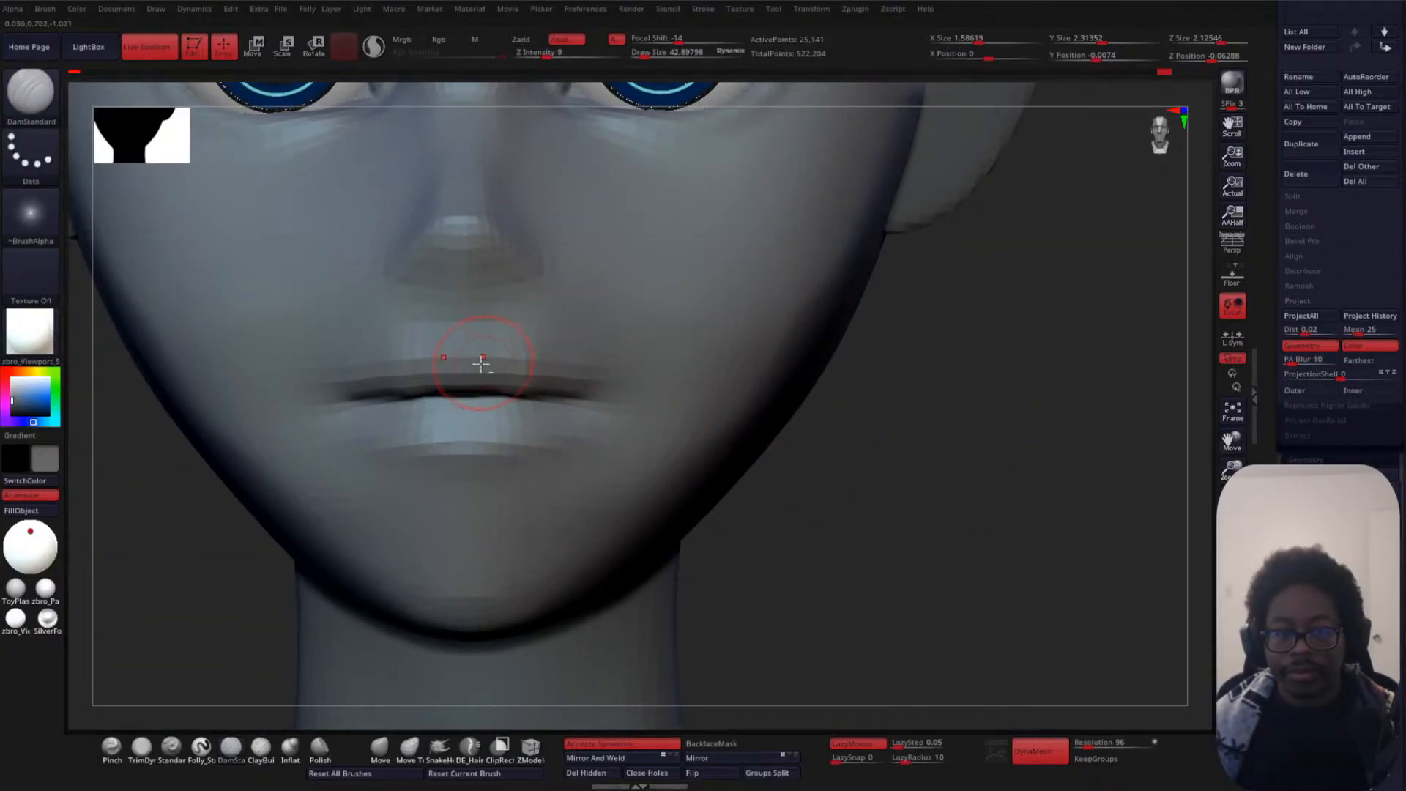
drag(515, 359, 448, 367)
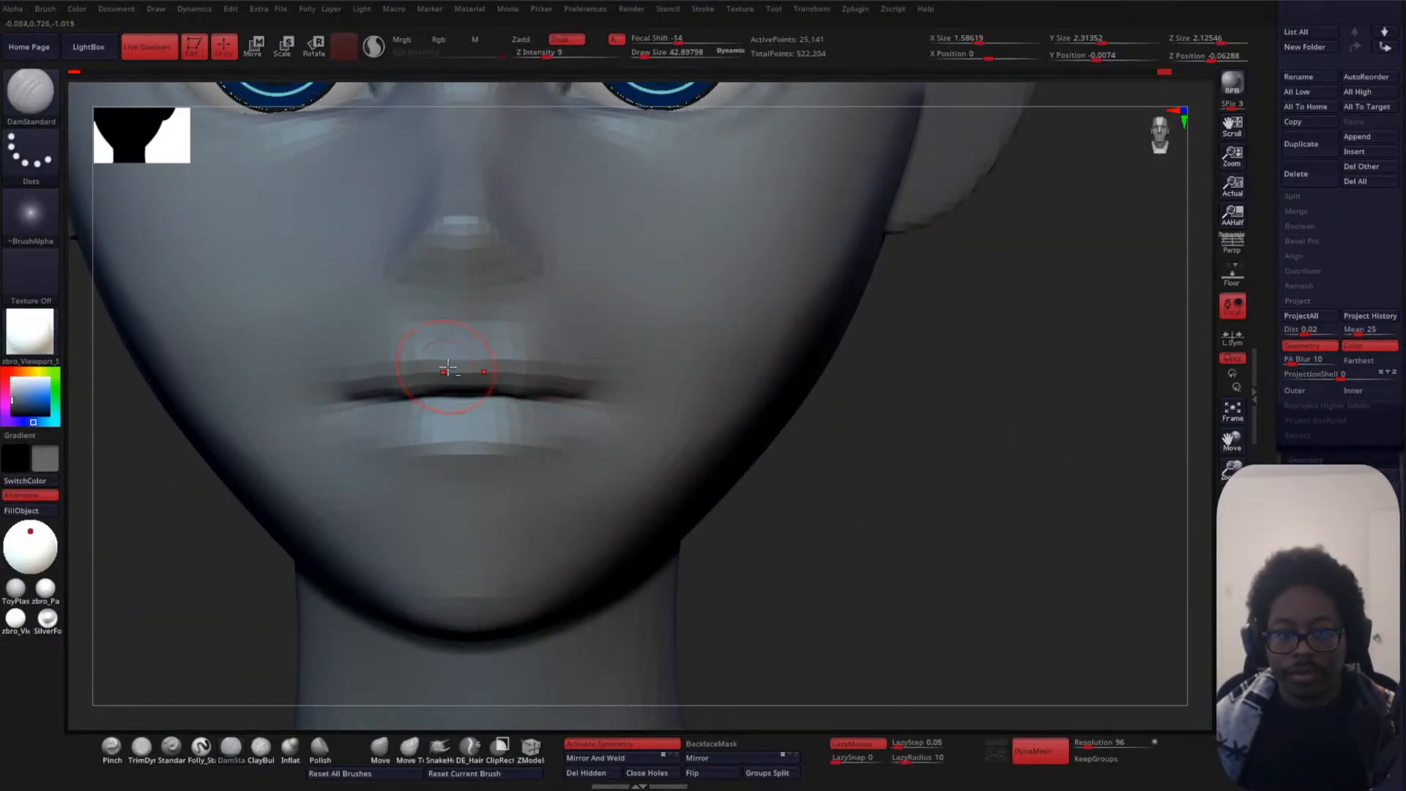
drag(549, 369, 621, 382)
- Define the mouth corners and the lower lip's bottom edge, and smooth the area beneath the lip
alt+drag(893, 454, 941, 387)
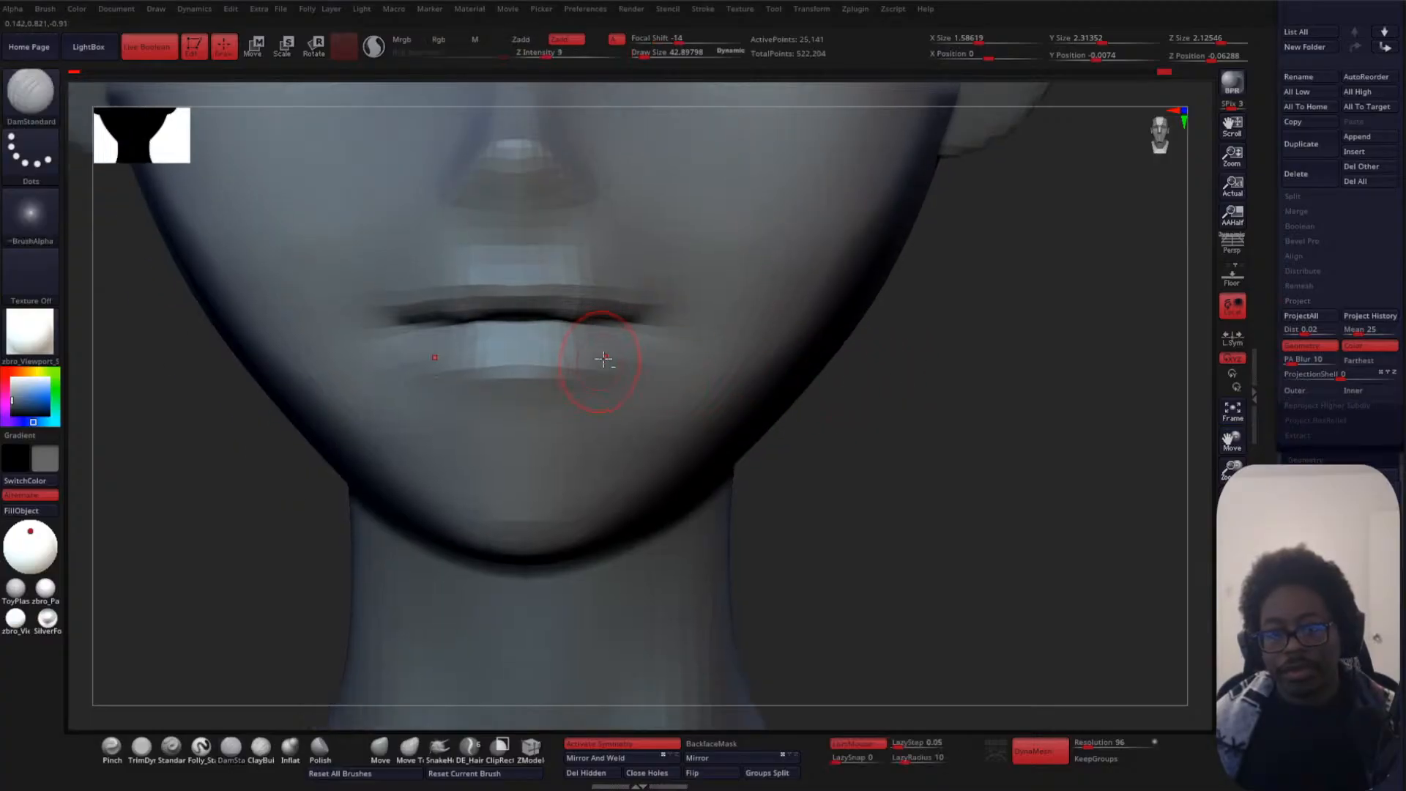
drag(639, 338, 541, 377)
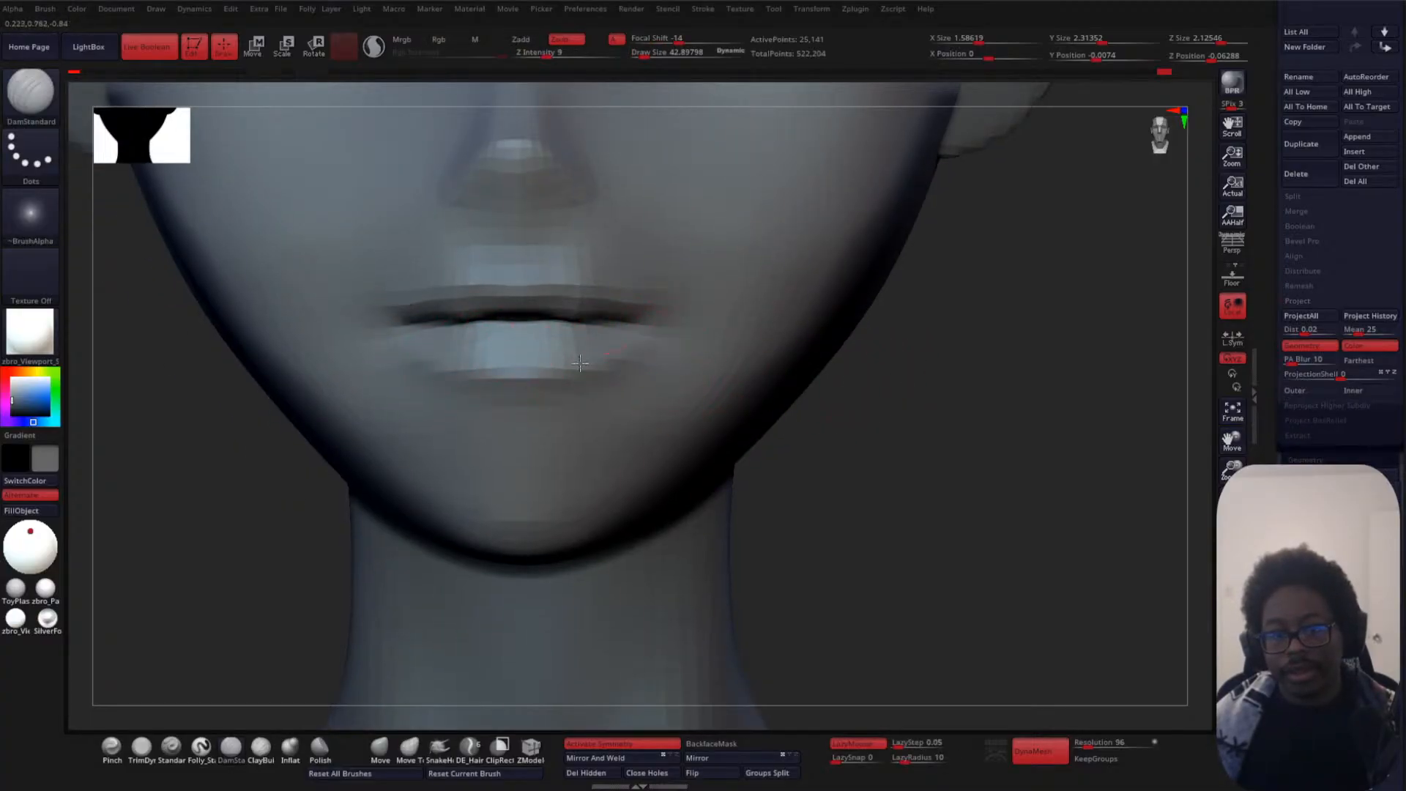
drag(961, 457, 597, 408)
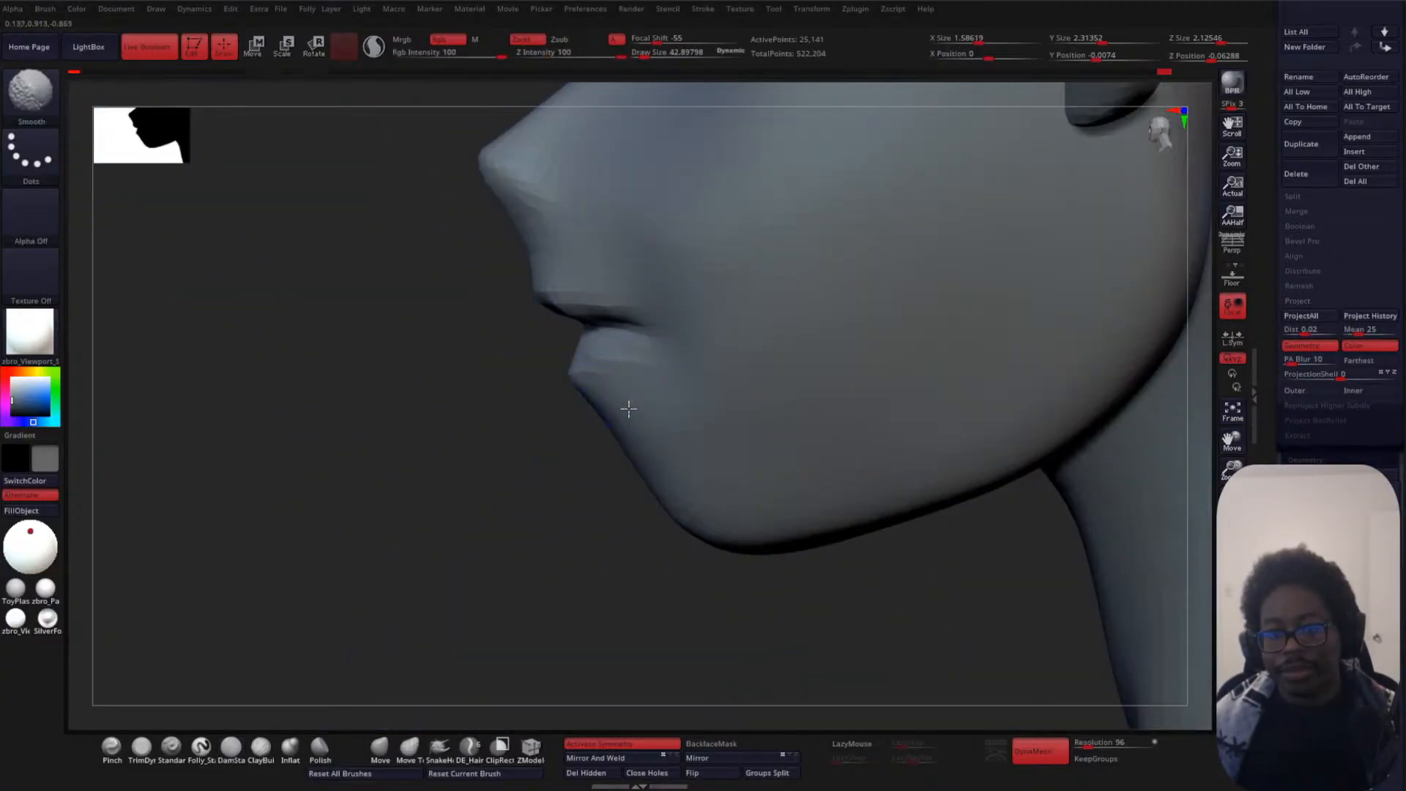
mouse_move(561, 451)
mouse_down()
mouse_move(487, 449)
mouse_move(424, 408)
mouse_move(442, 484)
mouse_move(634, 354)
mouse_move(645, 367)
mouse_up()
- Smooth the outer brow and temple area above the eyes
mouse_move(864, 352)
alt+mouse_down()
mouse_move(879, 276)
mouse_move(822, 361)
alt+mouse_up()
ctrl+right_drag(821, 361, 841, 408)
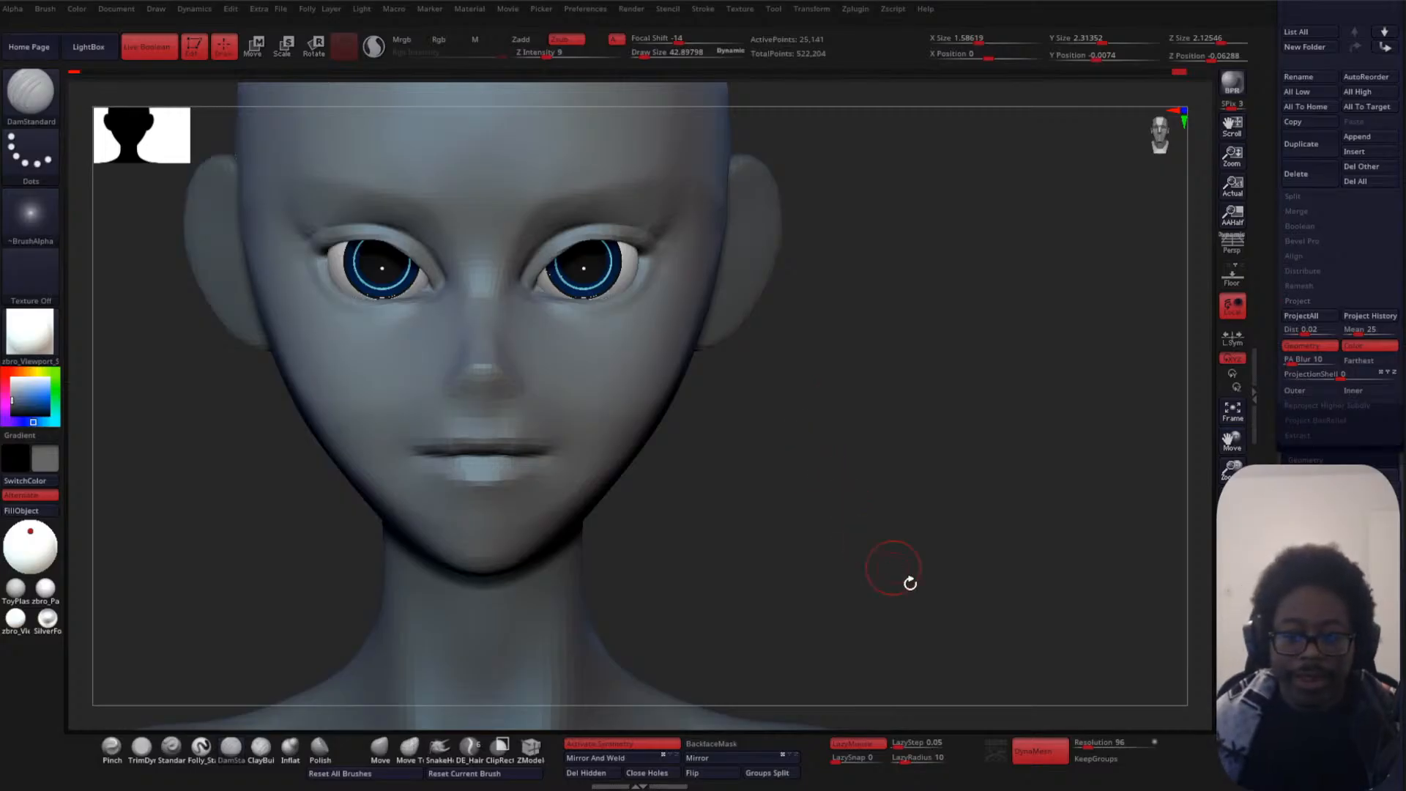
ctrl+right_drag(822, 383, 825, 434)
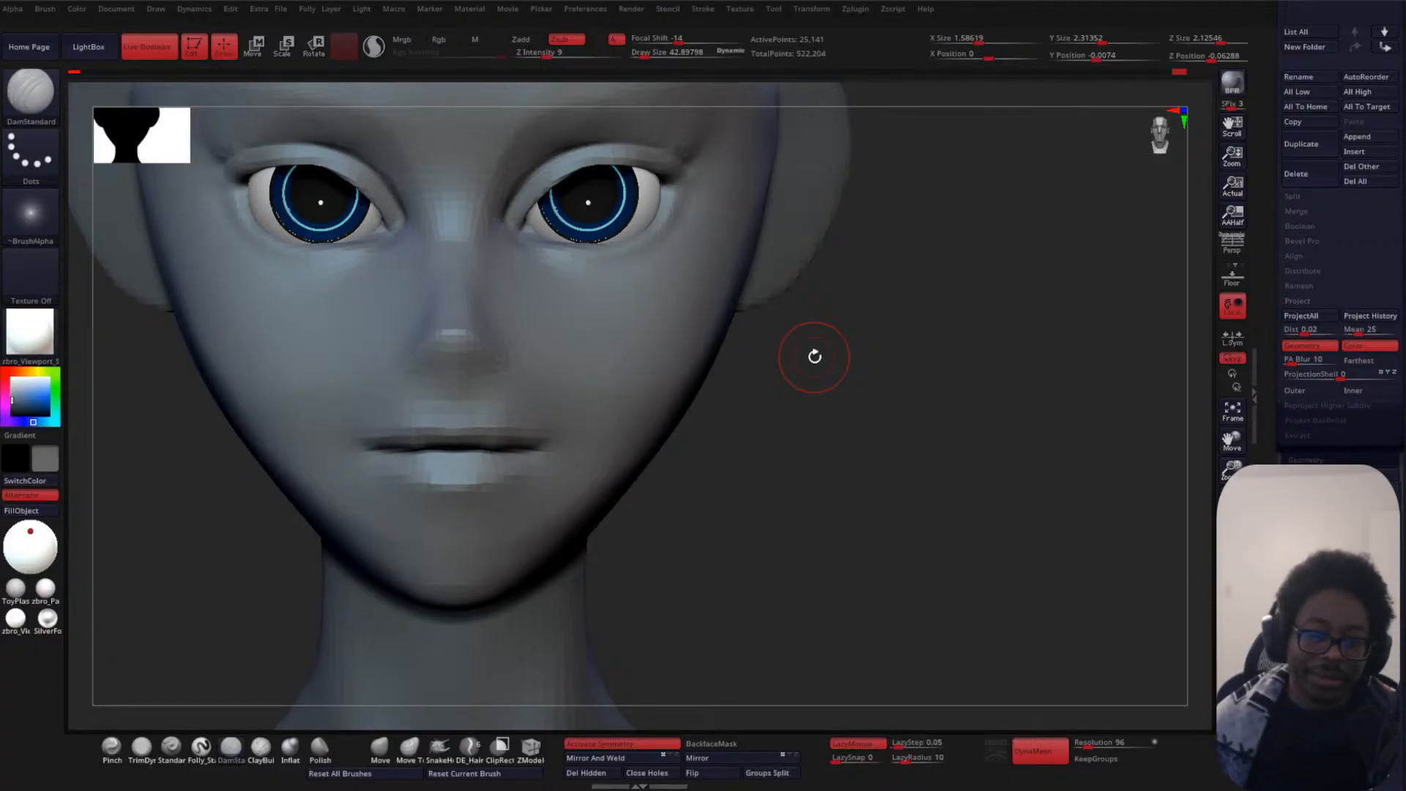
key(shift)
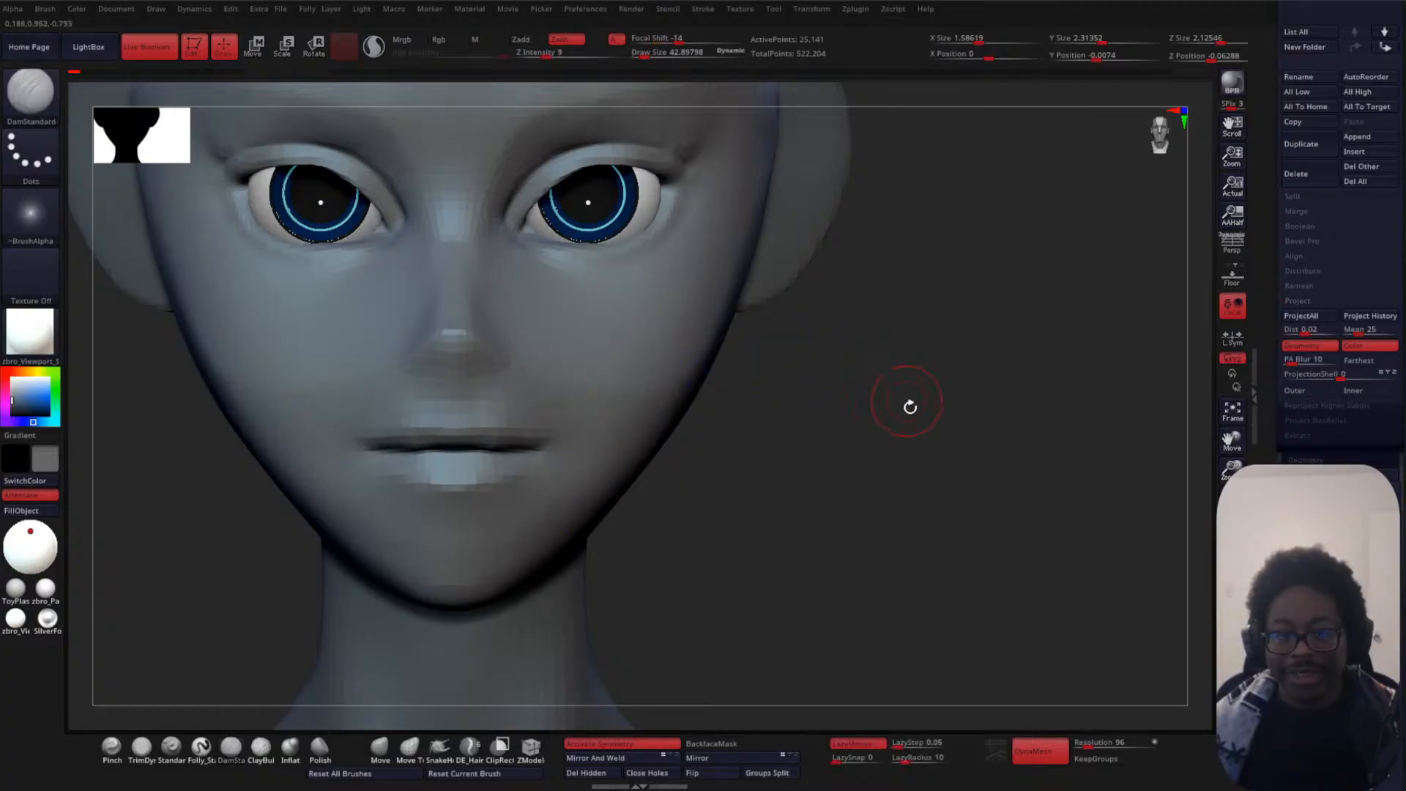
mouse_move(910, 408)
alt+mouse_down()
mouse_move(888, 342)
mouse_move(826, 379)
mouse_move(798, 420)
mouse_move(836, 340)
mouse_move(826, 367)
alt+mouse_up()
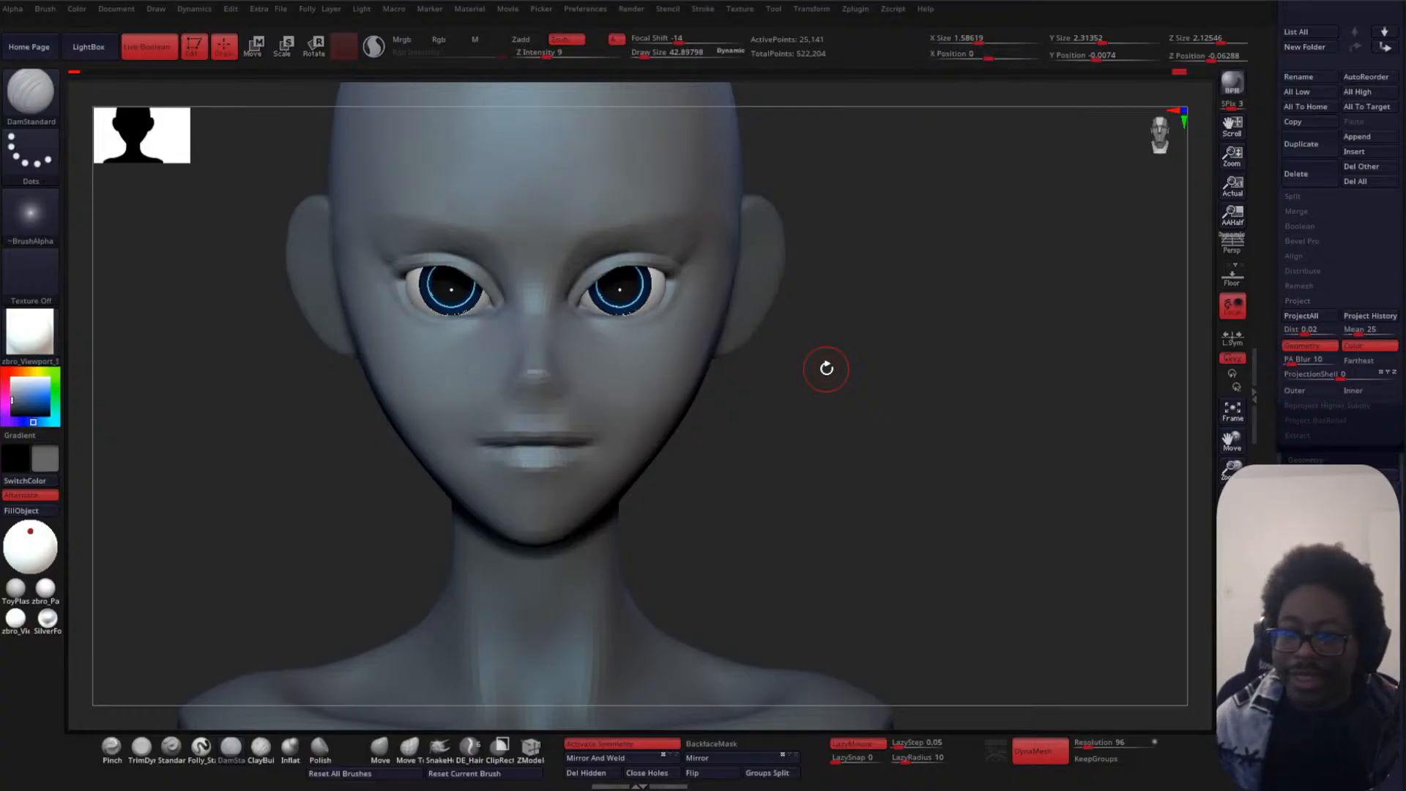
key(shift)
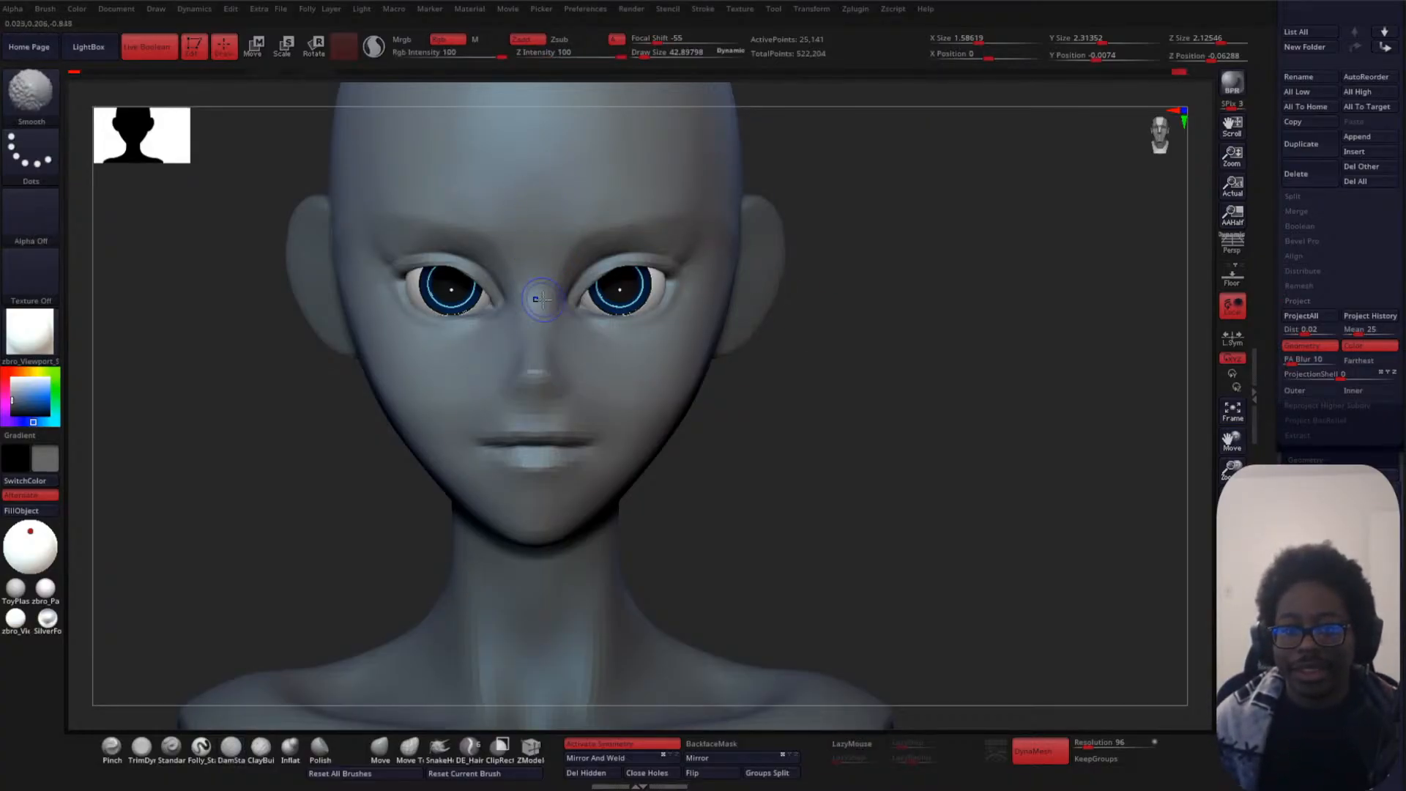
mouse_move(828, 312)
alt+mouse_down()
mouse_move(889, 315)
mouse_move(731, 305)
alt+mouse_up()
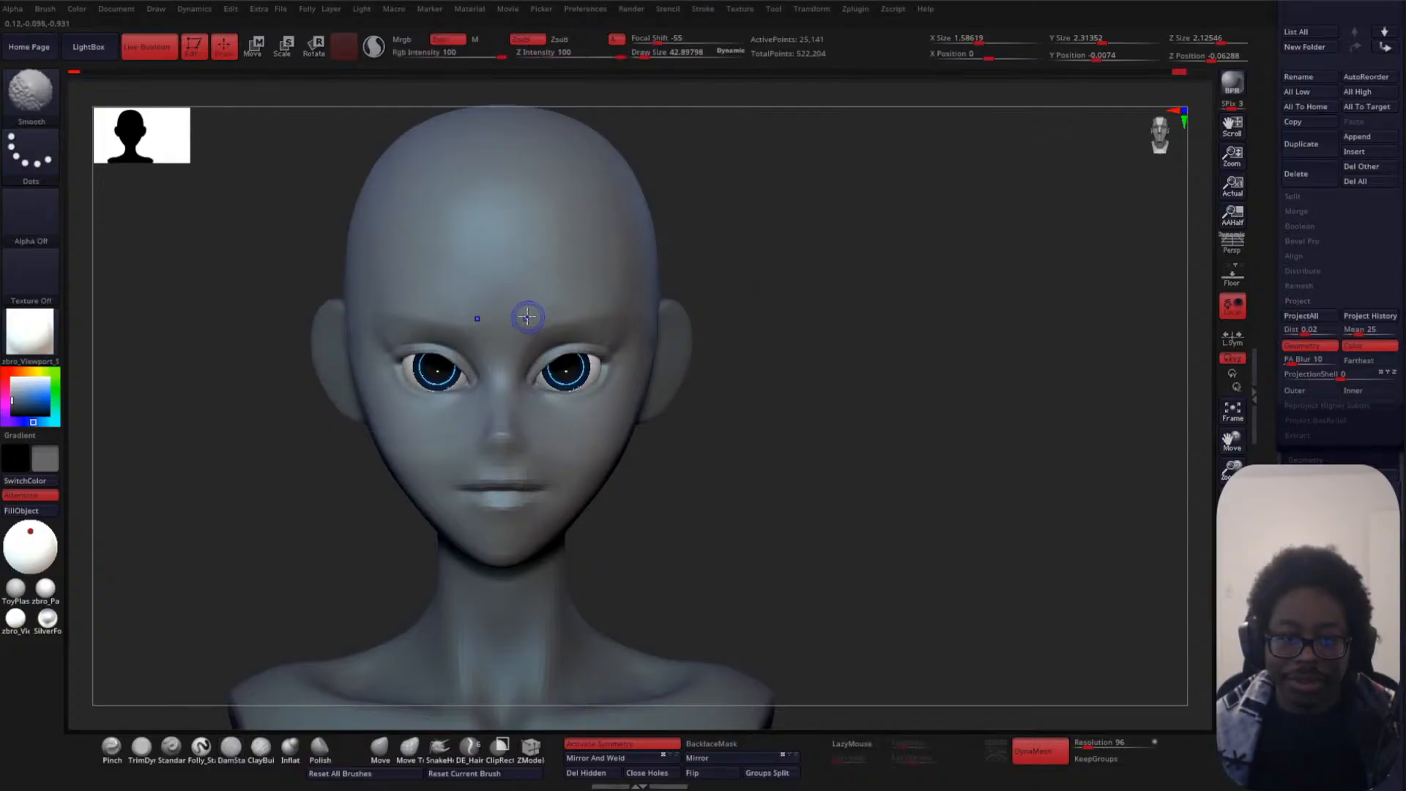
mouse_move(622, 292)
shift+mouse_down()
mouse_move(598, 324)
mouse_move(627, 339)
shift+mouse_up()
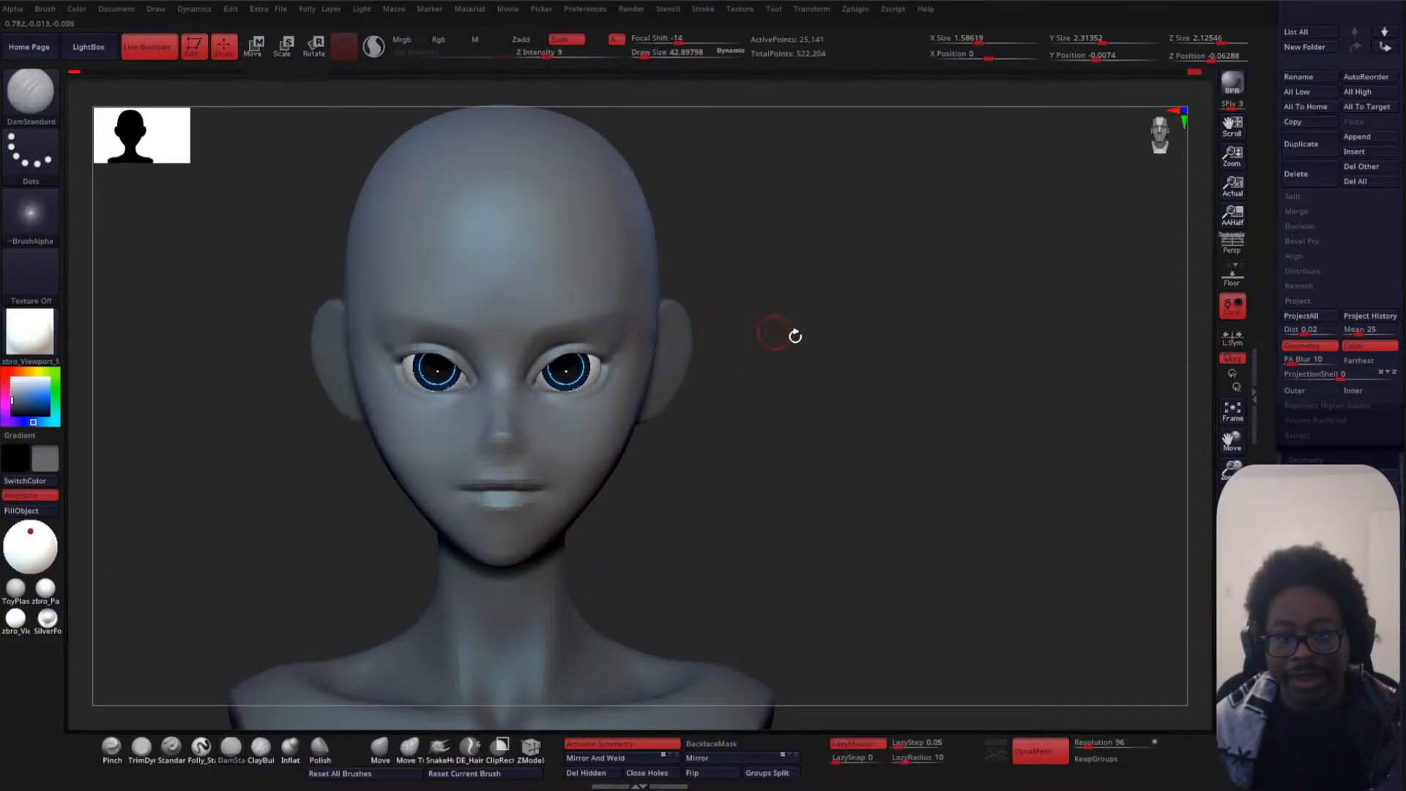
- Define the philtrum between the nose and the upper lip with the DamStandard brush
mouse_move(829, 411)
alt+mouse_down()
mouse_move(835, 304)
mouse_move(810, 480)
mouse_move(932, 358)
mouse_move(677, 388)
alt+mouse_up()
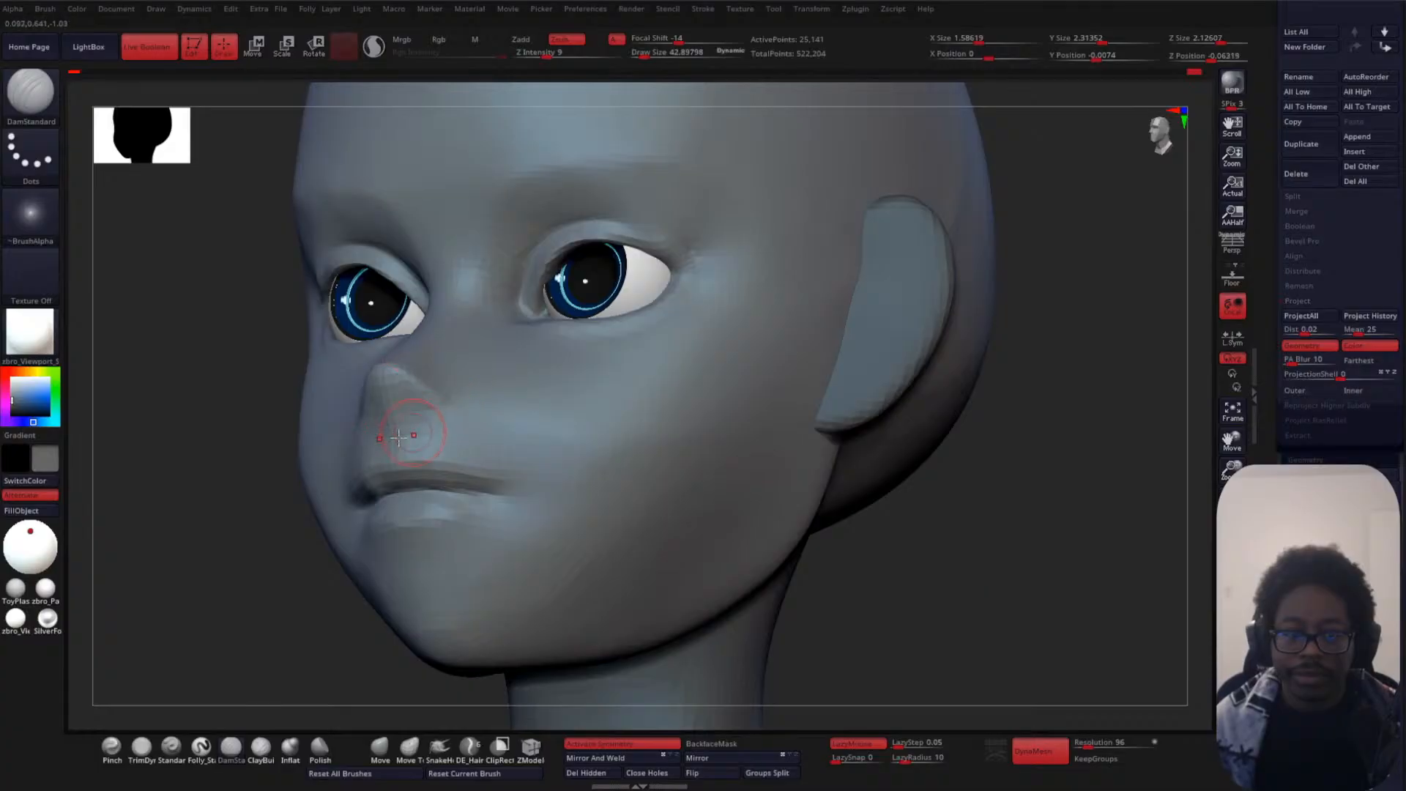
shift+right_drag(397, 437, 344, 431)
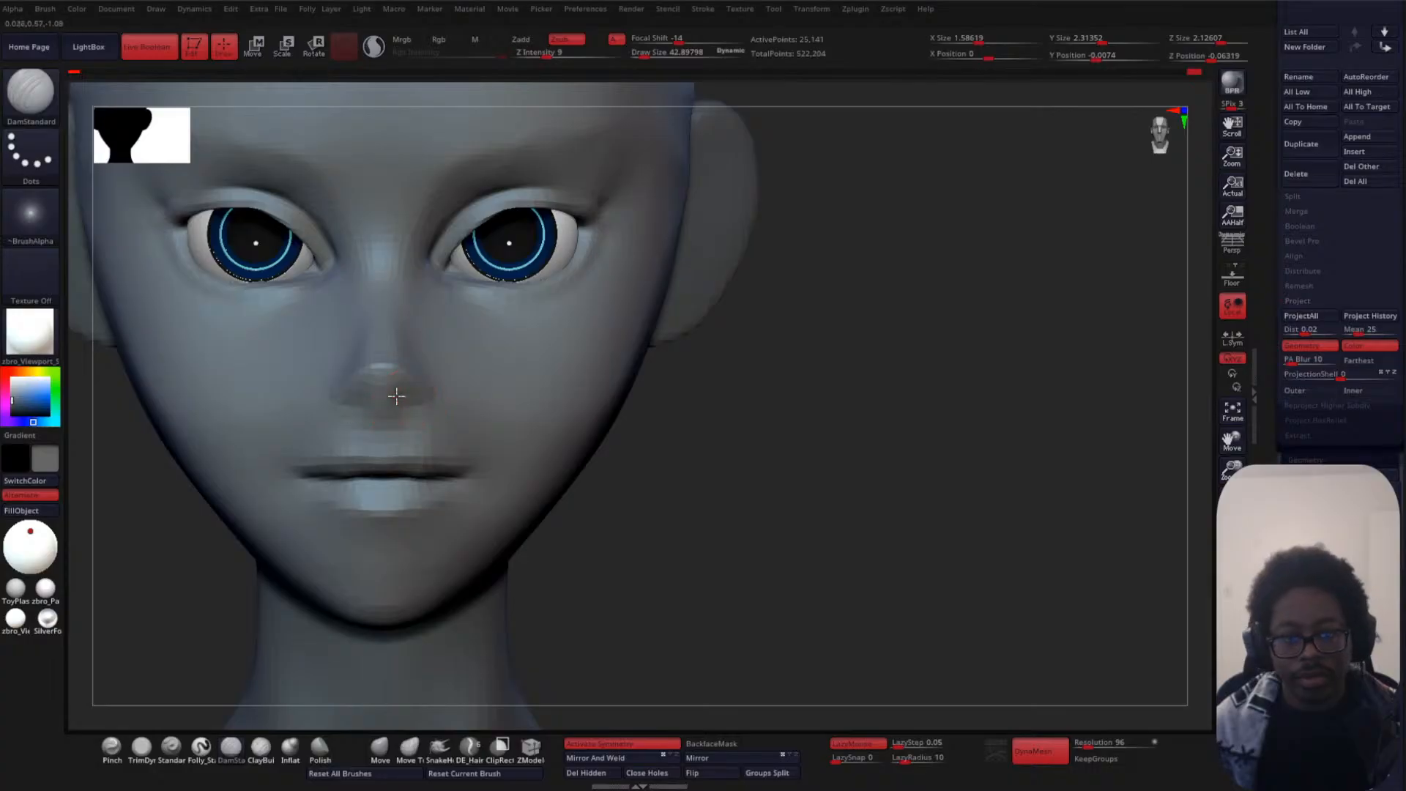
drag(388, 445, 393, 434)
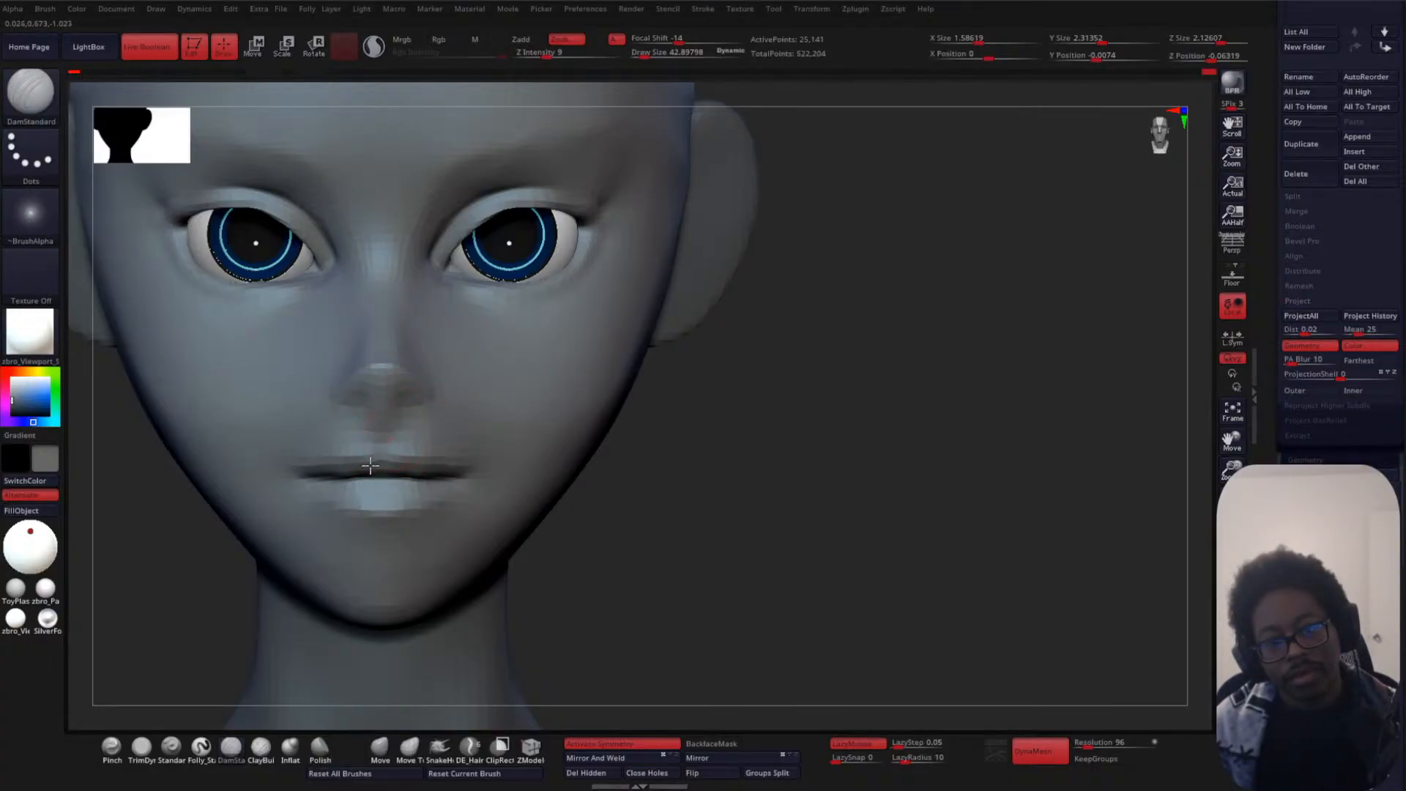
drag(754, 449, 650, 461)
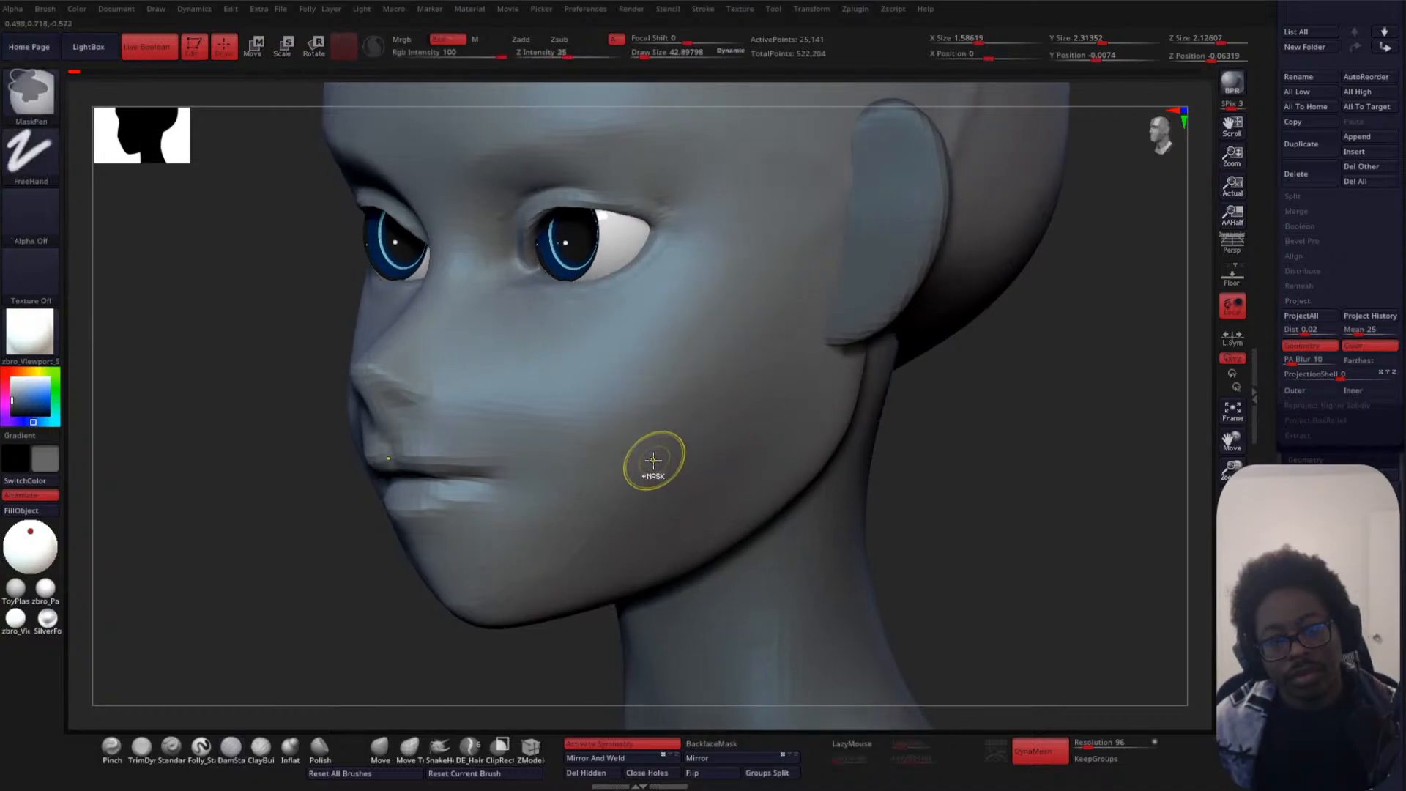
- Adjust the nose tip in profile with the Move brush at a draw size of about 81
shift+drag(257, 552, 301, 506)
mouse_move(735, 420)
mouse_down()
mouse_move(798, 411)
mouse_move(635, 380)
mouse_move(657, 288)
mouse_move(667, 419)
mouse_up()
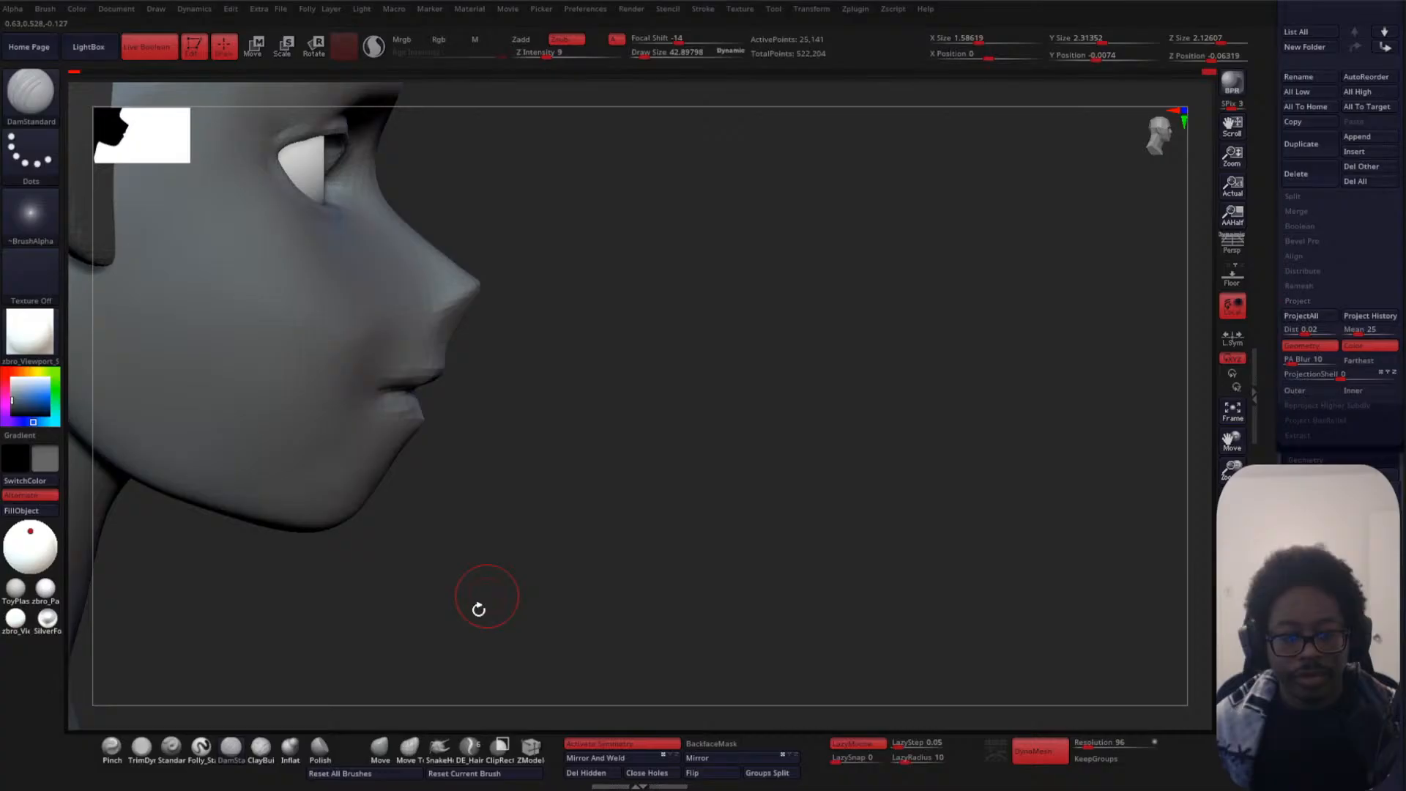
click(389, 745)
key(space)
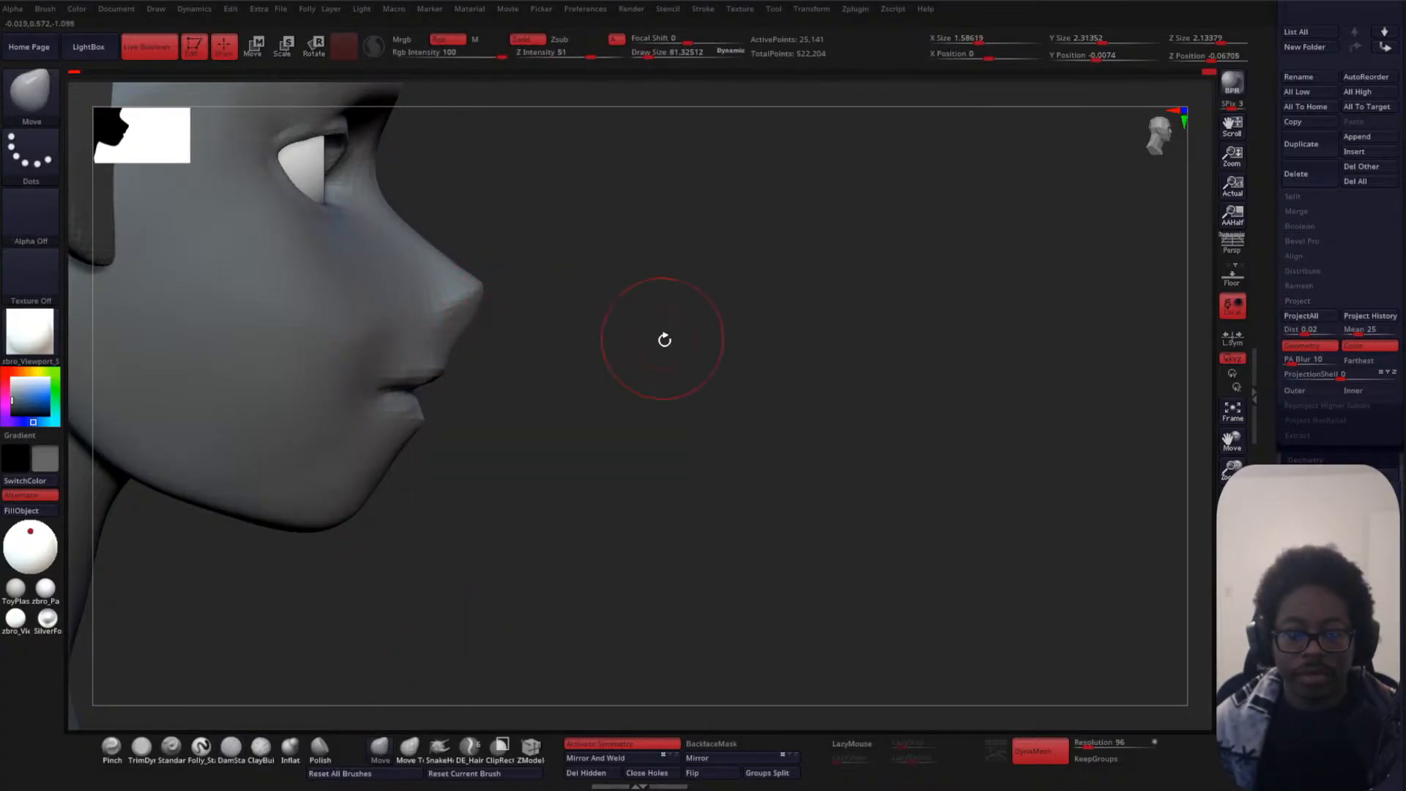
drag(665, 339, 610, 371)
mouse_move(813, 408)
alt+mouse_down()
mouse_move(800, 362)
mouse_move(750, 393)
mouse_move(740, 447)
alt+mouse_up()
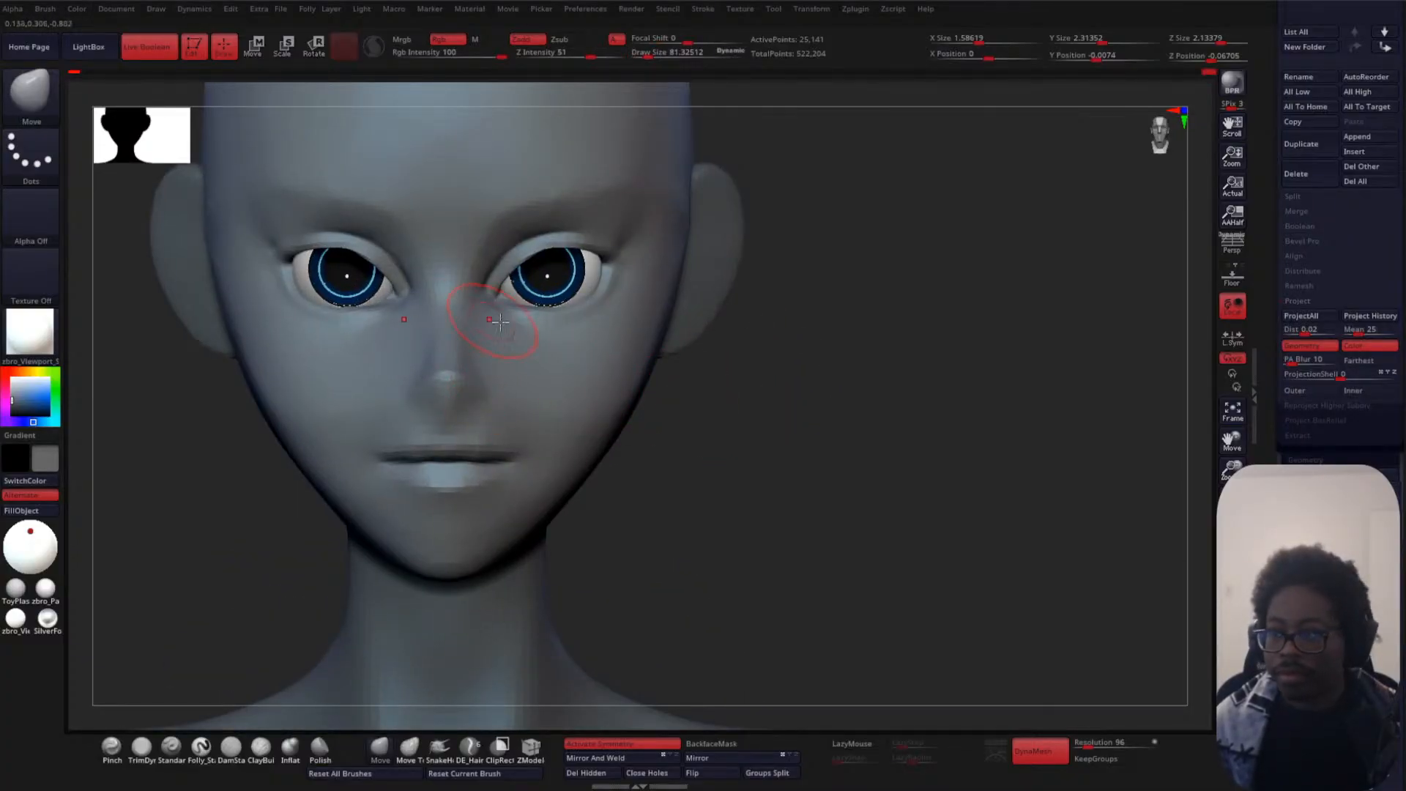
- Reshape the area around the eyes and inner eye corners with the Move brush at a draw size of about 156
alt+drag(892, 405, 788, 335)
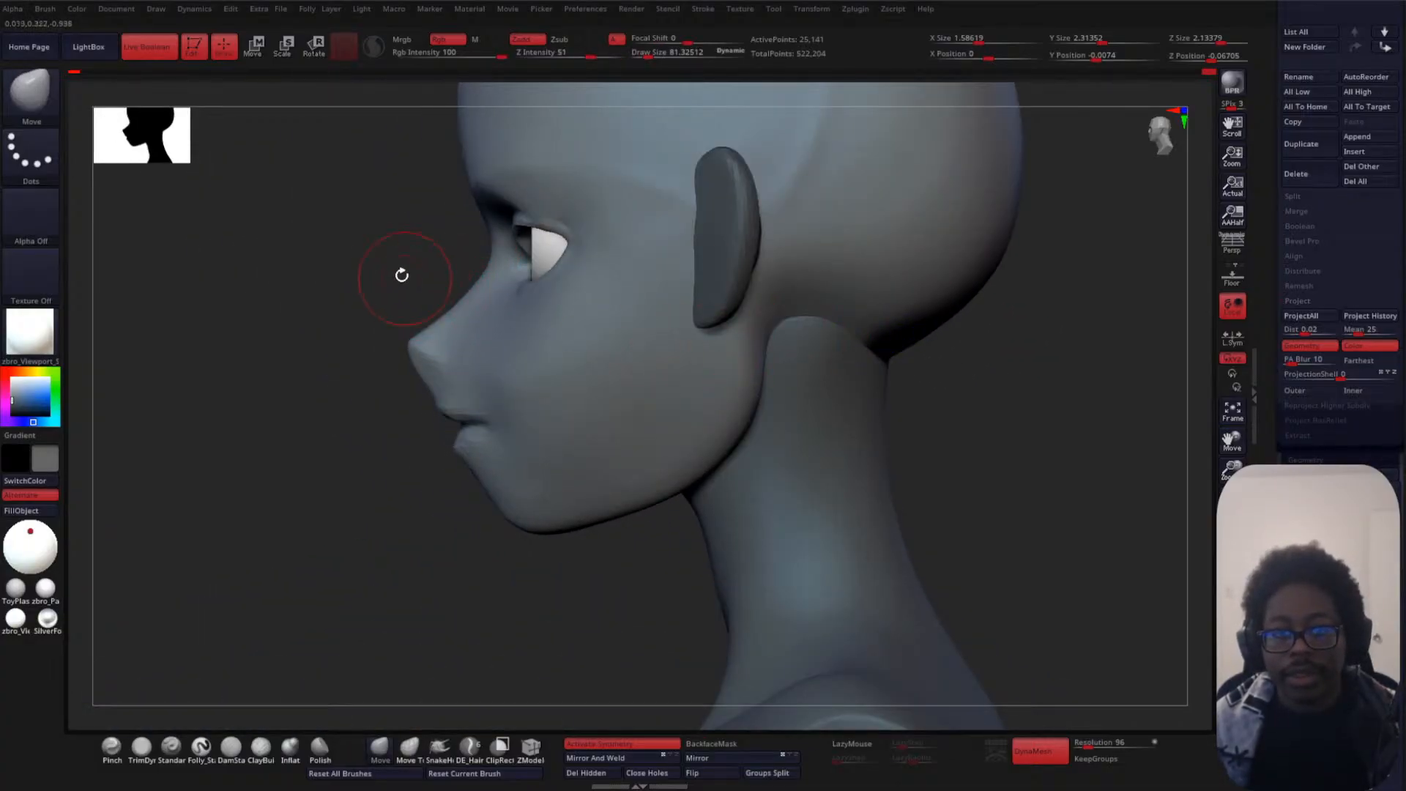
key(space)
mouse_move(395, 265)
mouse_down()
mouse_move(455, 293)
mouse_move(488, 255)
mouse_move(490, 268)
mouse_up()
drag(278, 452, 421, 447)
mouse_move(809, 367)
alt+mouse_down()
mouse_move(820, 286)
mouse_move(804, 242)
mouse_move(832, 299)
mouse_move(811, 402)
alt+mouse_up()
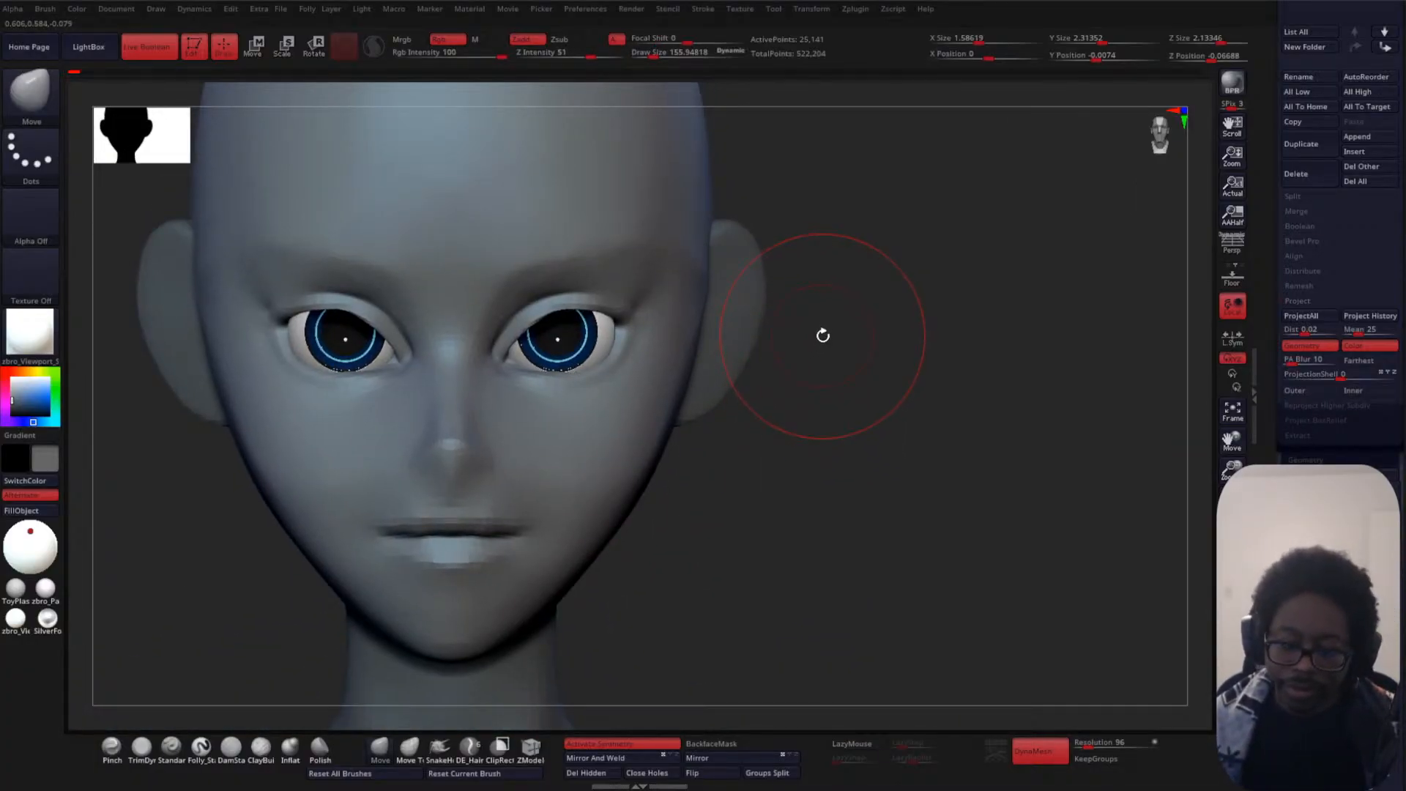
mouse_move(823, 336)
mouse_down()
mouse_move(894, 298)
mouse_move(945, 314)
mouse_move(901, 315)
mouse_up()
drag(635, 343, 563, 336)
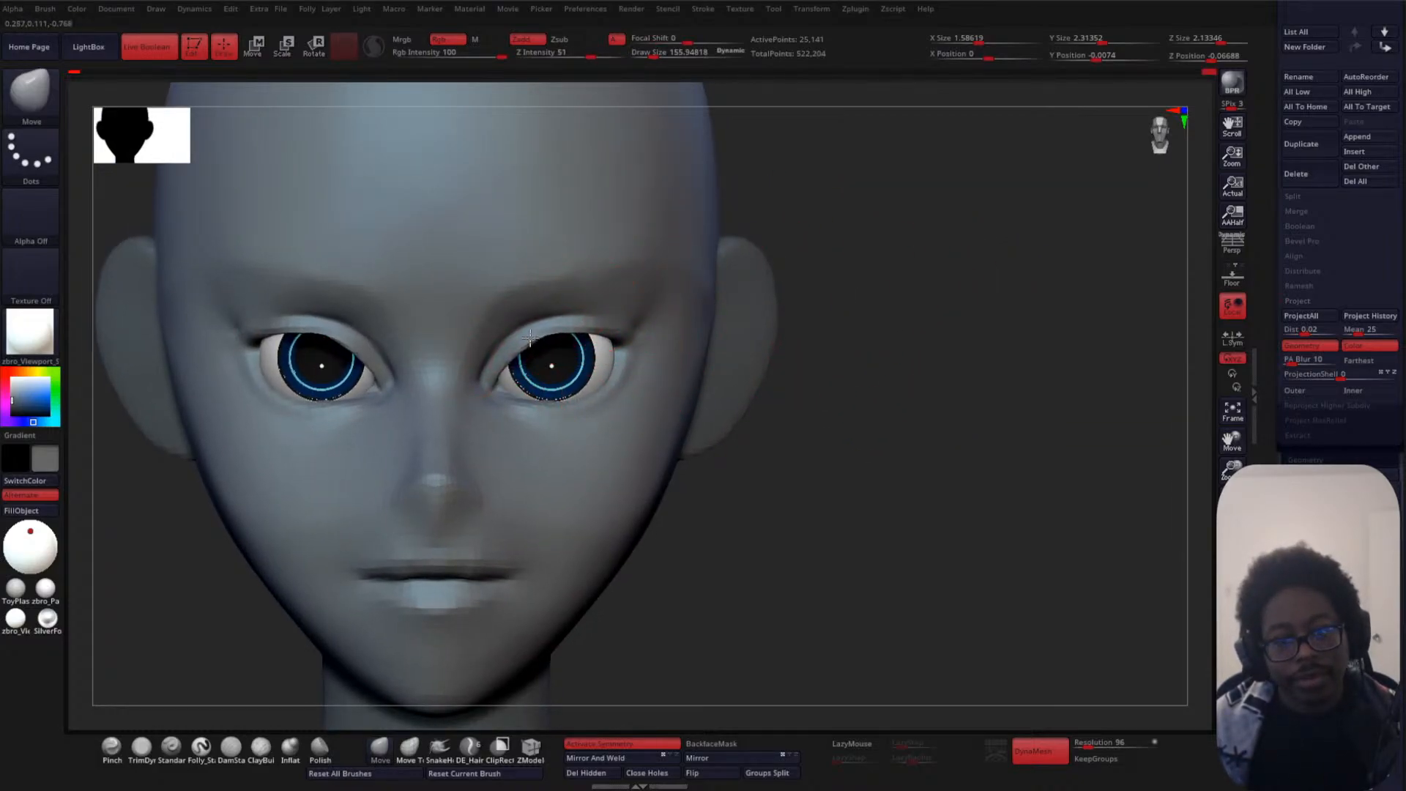
drag(488, 390, 490, 397)
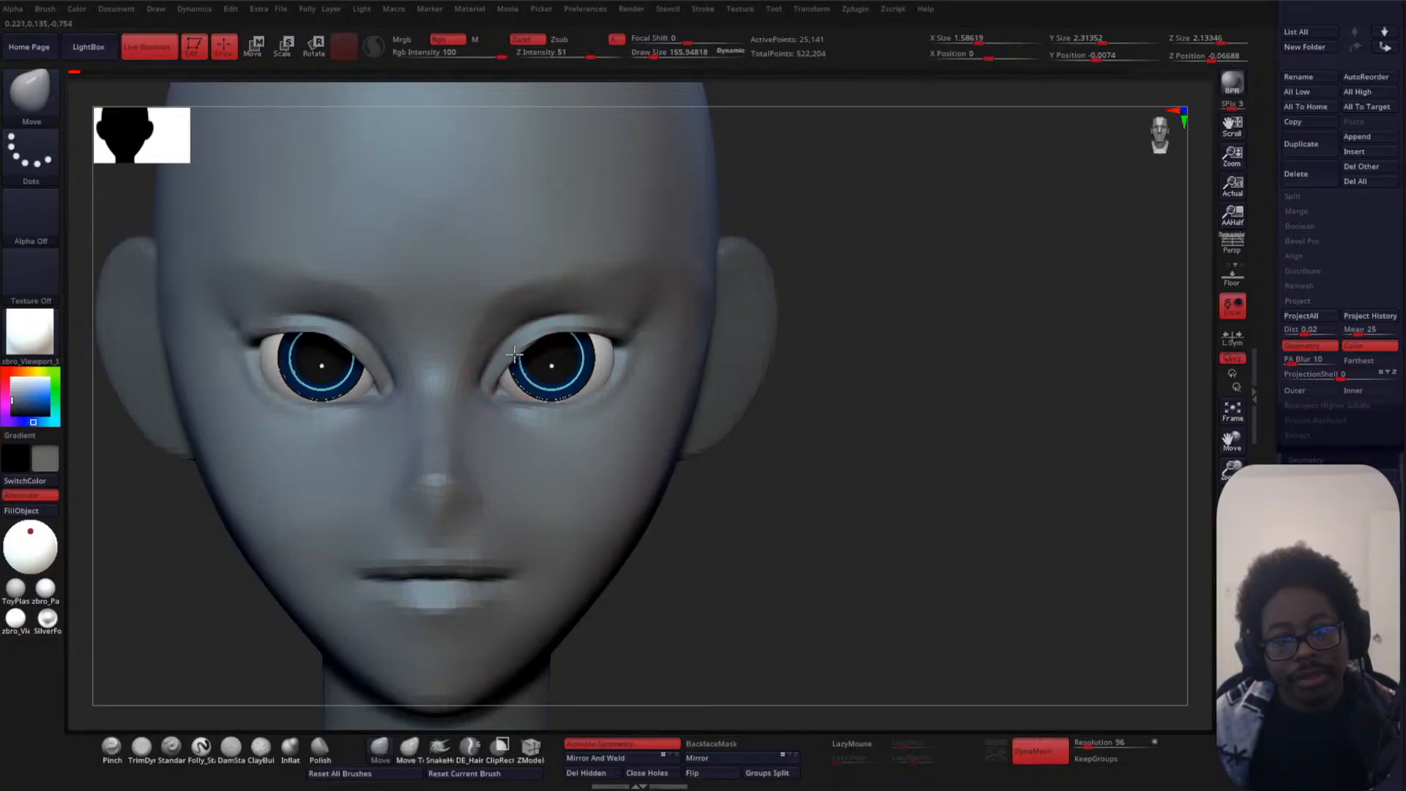
drag(524, 347, 523, 342)
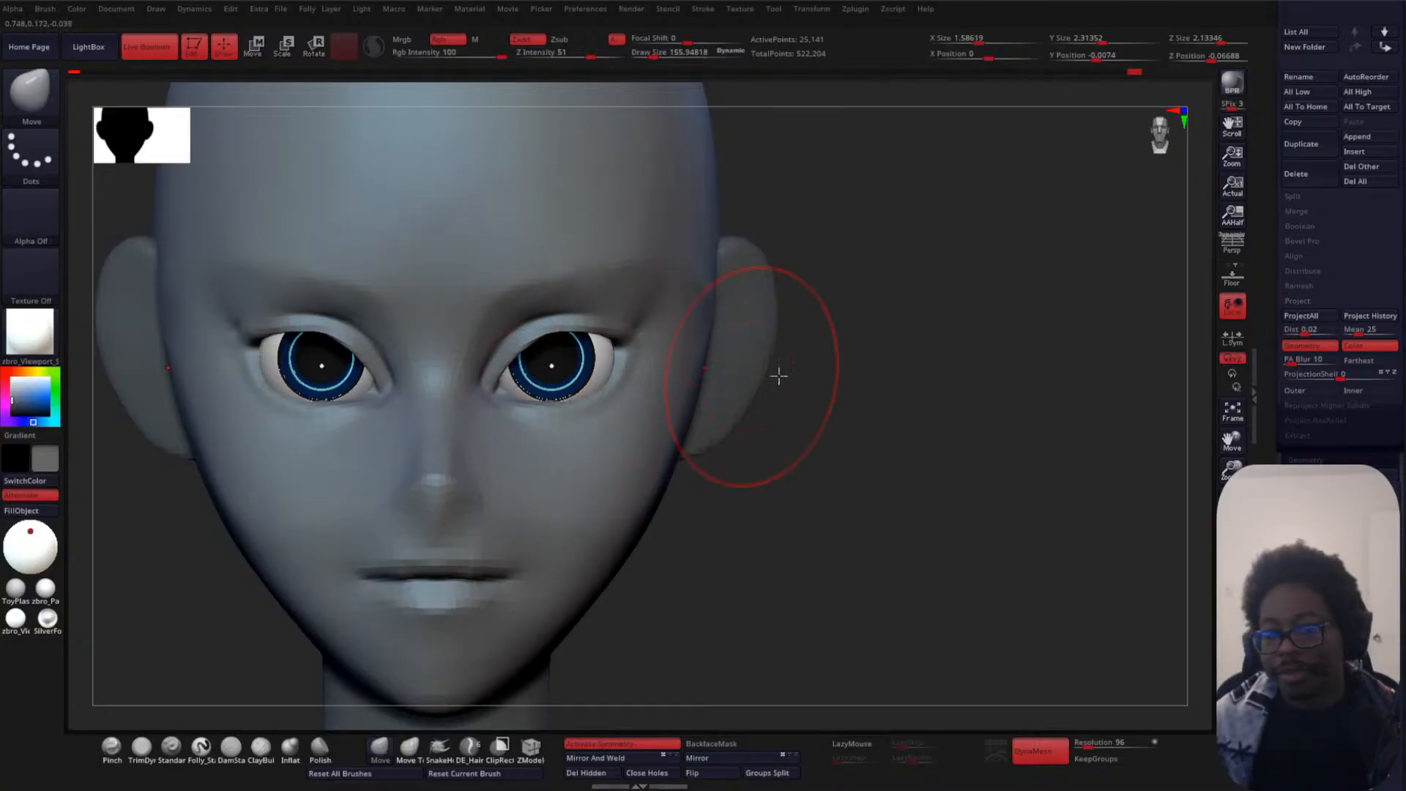
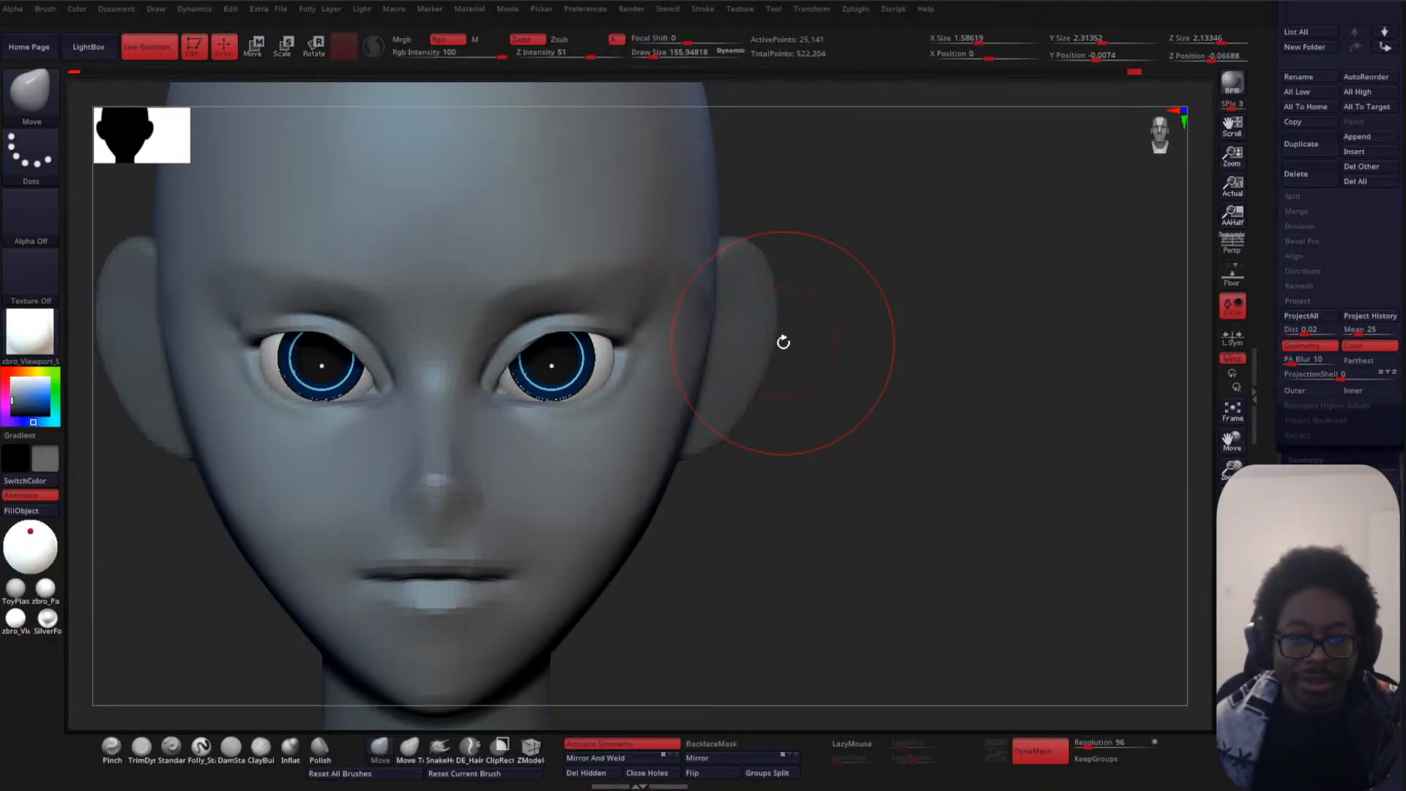
- Nudge the upper eyelid edge with the Move brush at a draw size of about 73
mouse_move(783, 342)
mouse_down()
mouse_move(938, 293)
mouse_move(920, 323)
mouse_up()
key(space)
key(space)
drag(545, 327, 540, 327)
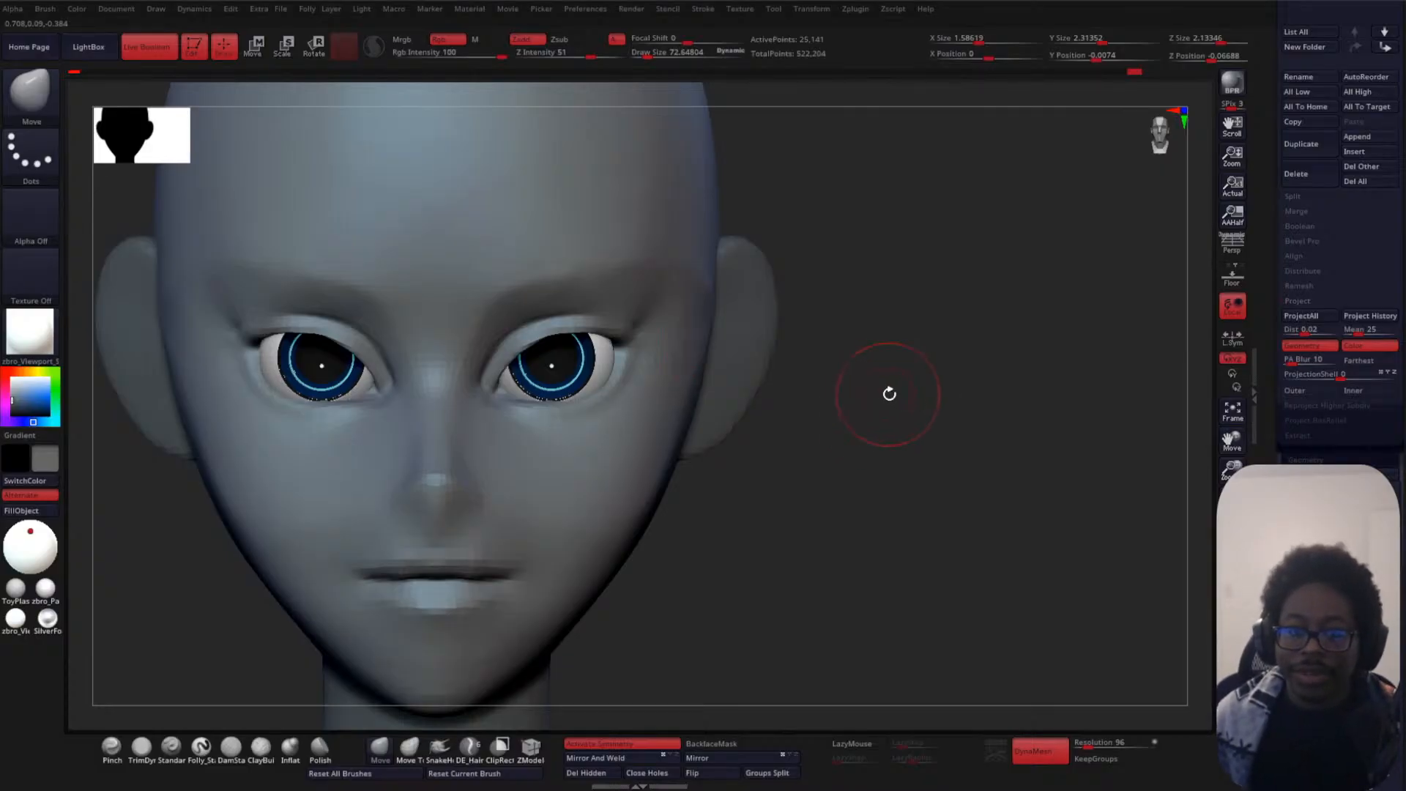
shift+drag(889, 393, 966, 387)
shift+drag(824, 391, 760, 393)
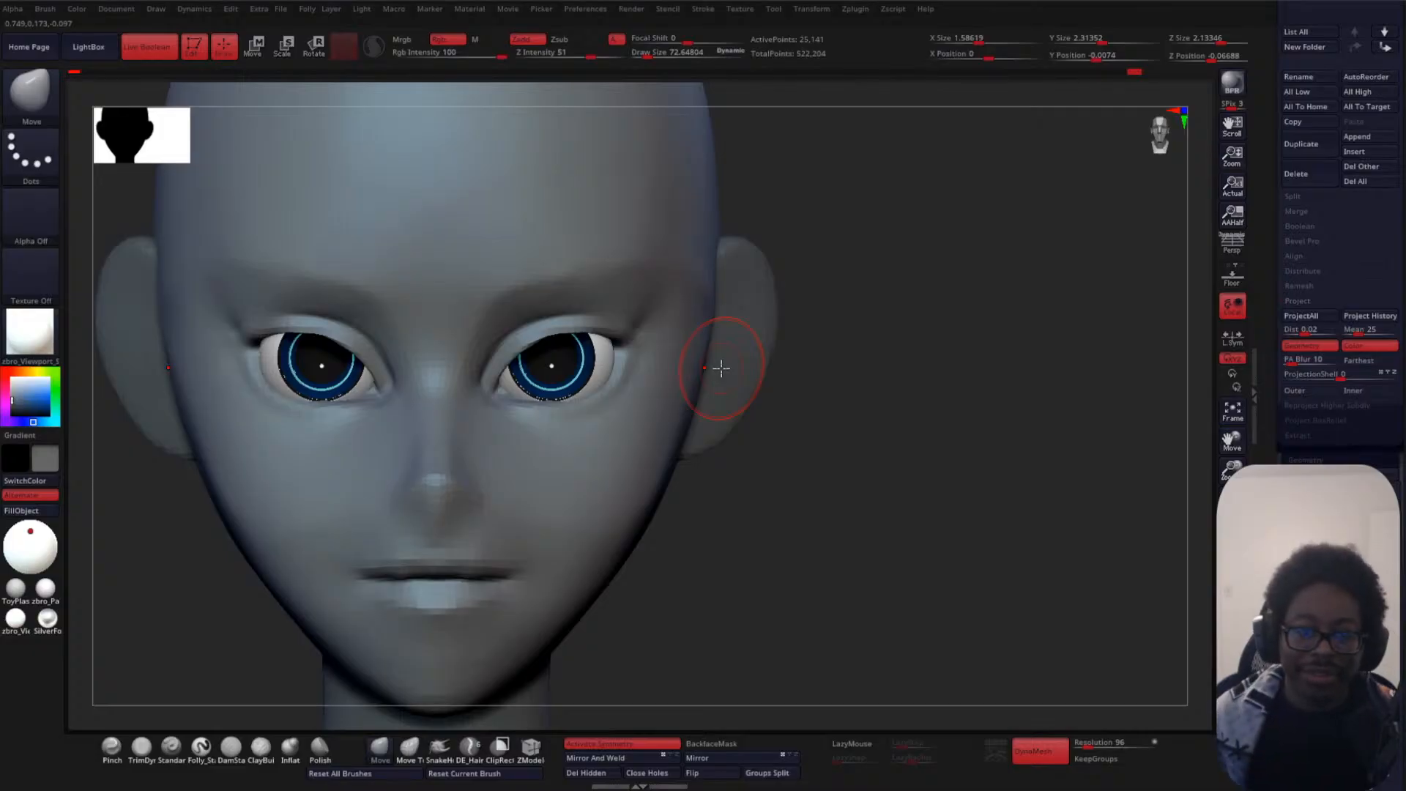
mouse_move(824, 425)
alt+mouse_down()
mouse_move(838, 414)
mouse_move(822, 327)
mouse_move(864, 371)
mouse_move(861, 357)
alt+mouse_up()
- Refine the upper eyelid, outer eye corner and inner lower lid with the Move brush at a draw size of about 110
key(space)
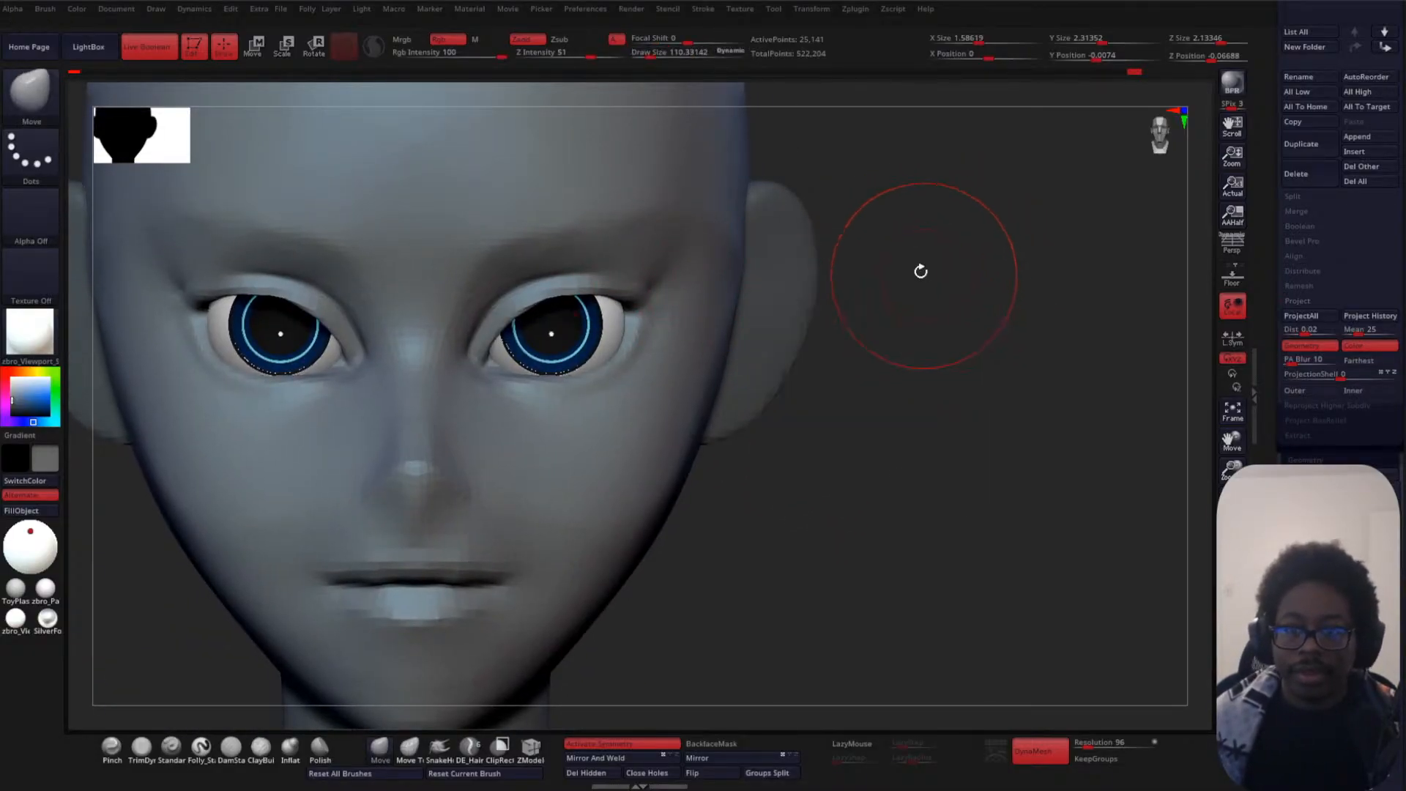
mouse_move(526, 306)
mouse_down()
mouse_move(555, 291)
mouse_move(527, 303)
mouse_up()
drag(638, 285, 643, 288)
drag(546, 372, 490, 367)
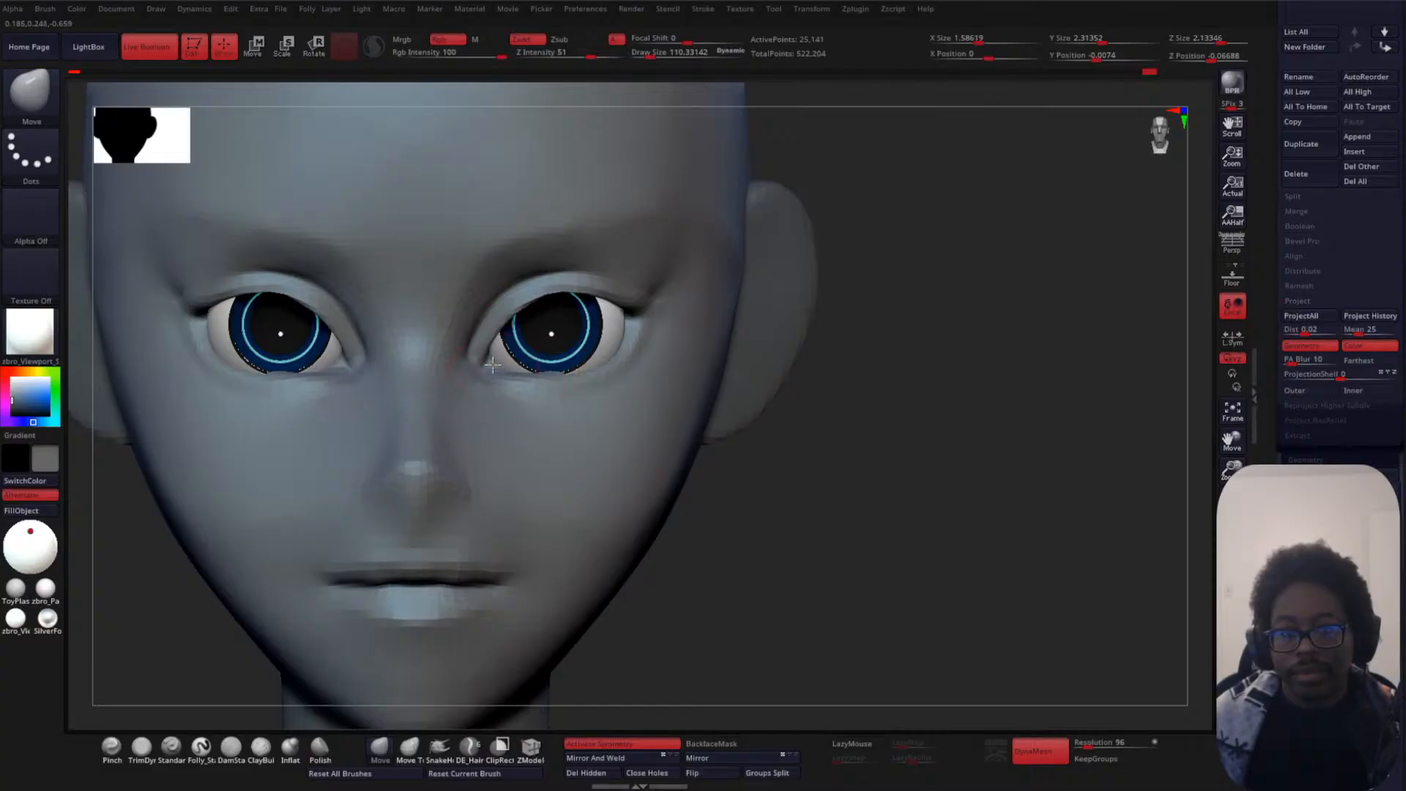
- Adjust the lower eyelid's edge with the Move brush, using draw sizes of about 37 and 100
key(space)
drag(939, 326, 931, 319)
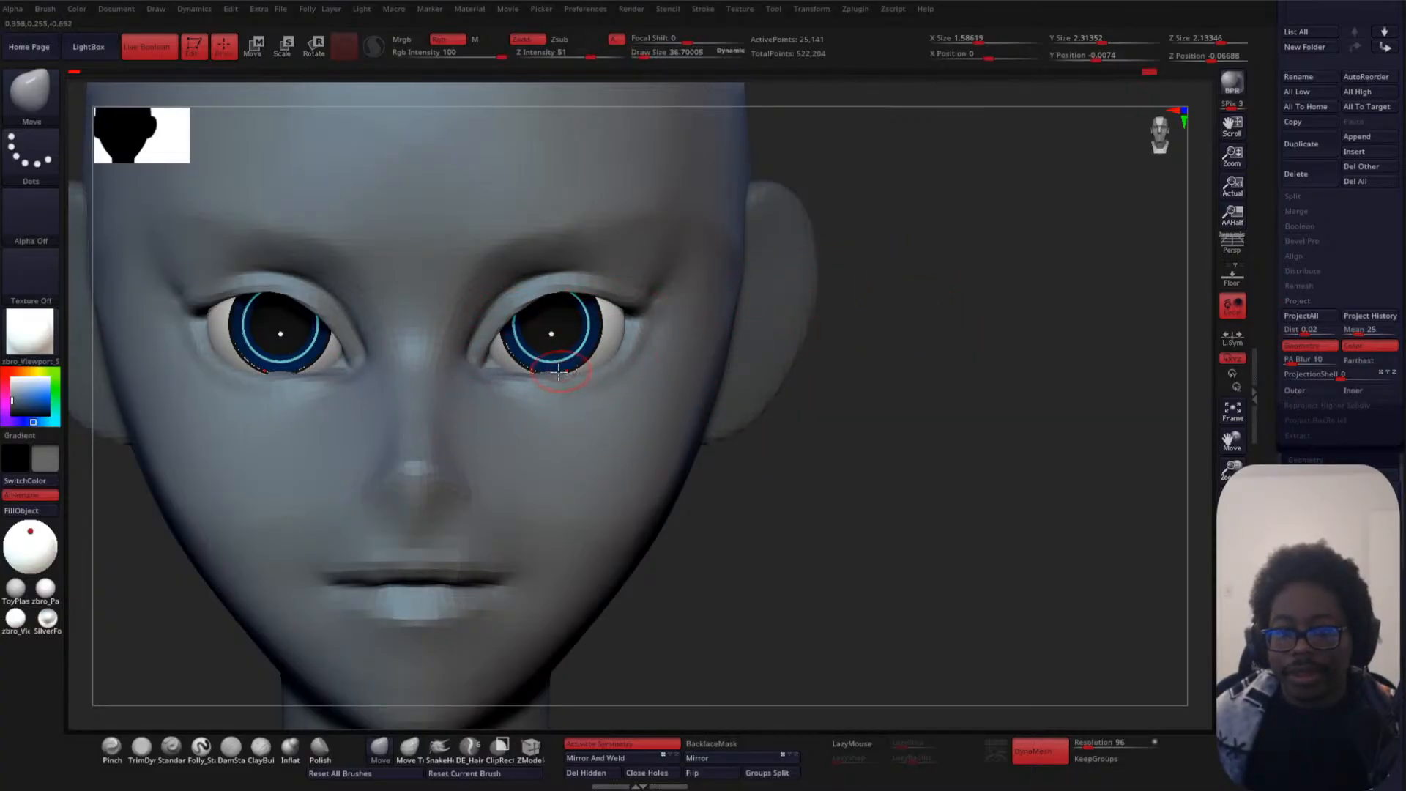
drag(553, 373, 550, 372)
key(space)
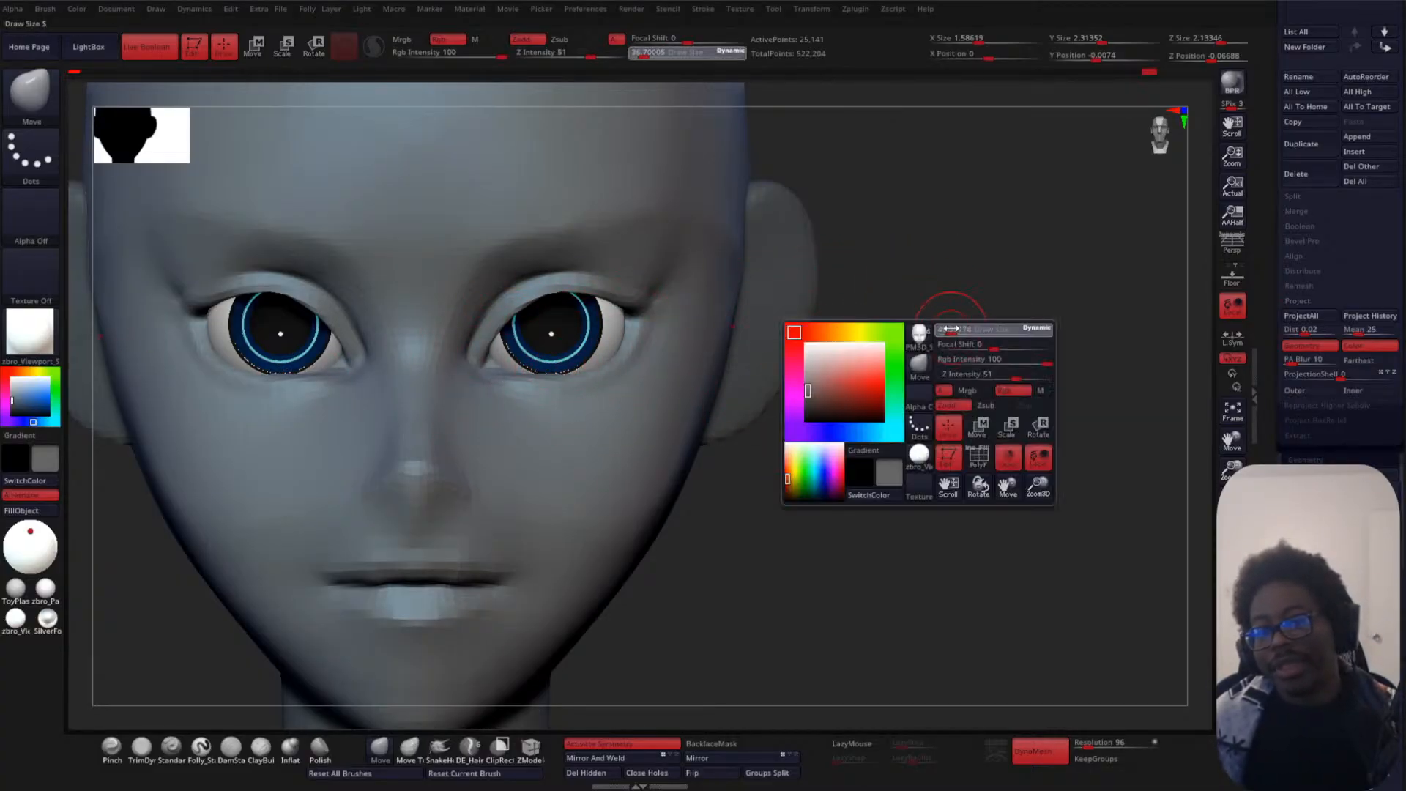
drag(954, 329, 966, 328)
key(space)
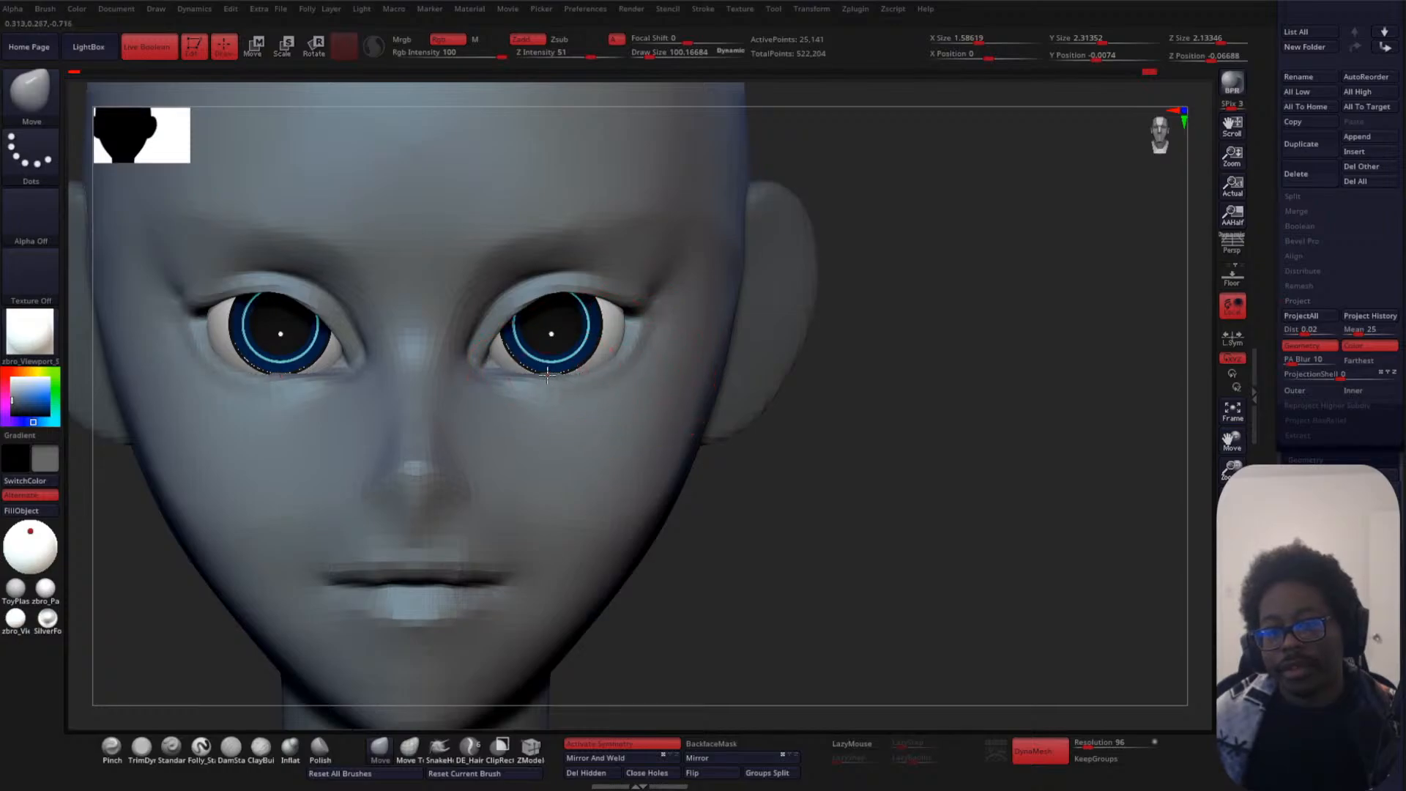
drag(547, 382, 548, 378)
- Smooth the forehead above the brow and check the head from the front and side
alt+drag(930, 364, 902, 338)
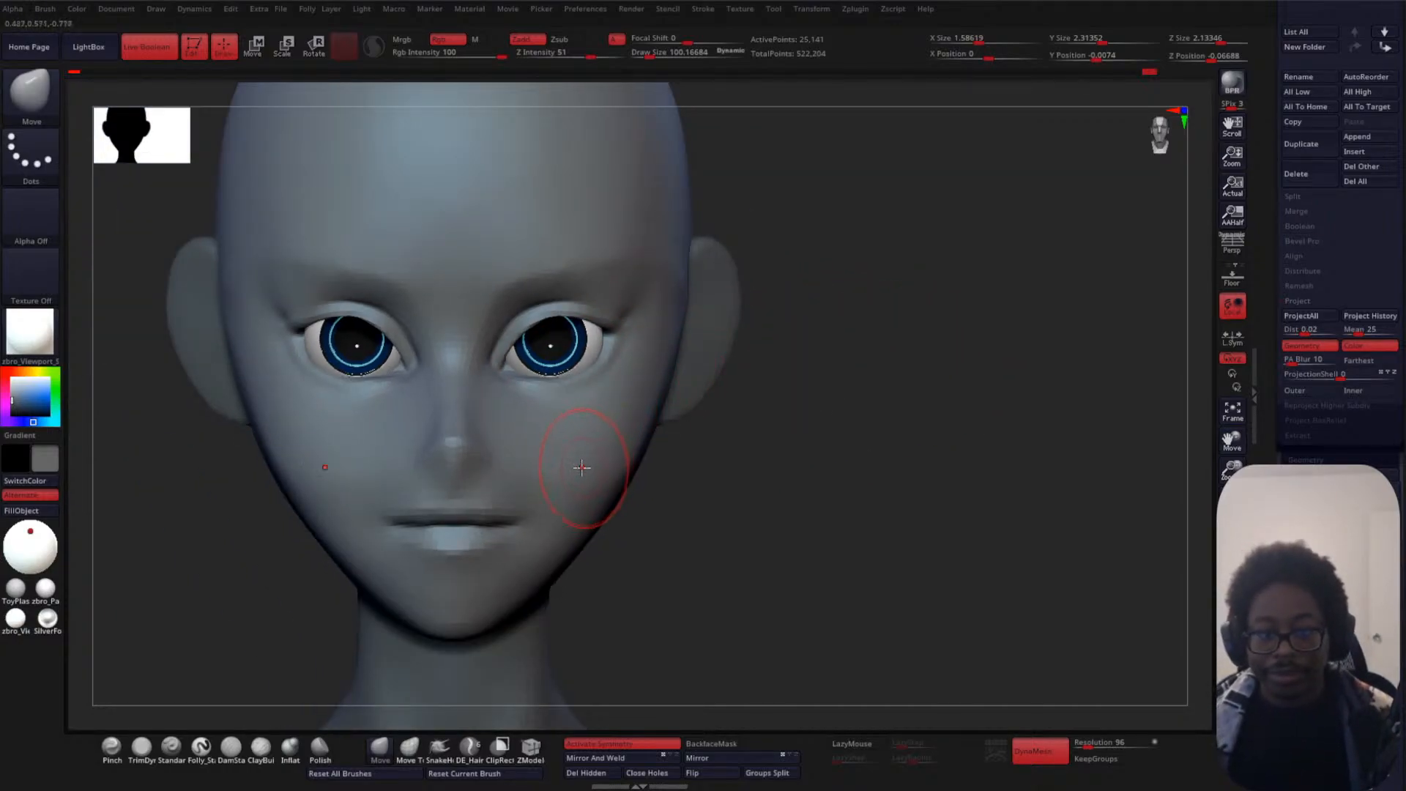
key(shift)
drag(835, 465, 747, 452)
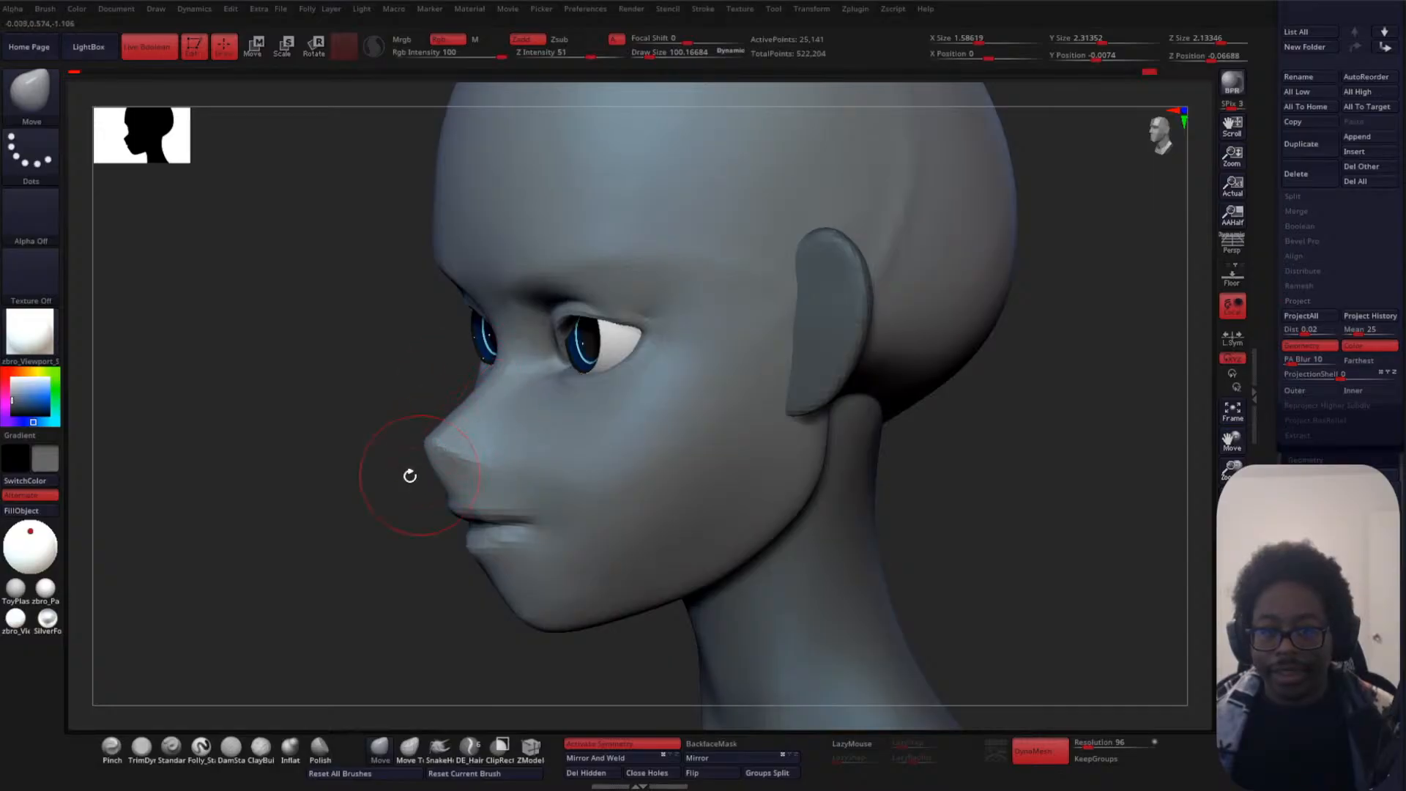
drag(293, 527, 347, 523)
alt+drag(812, 284, 912, 362)
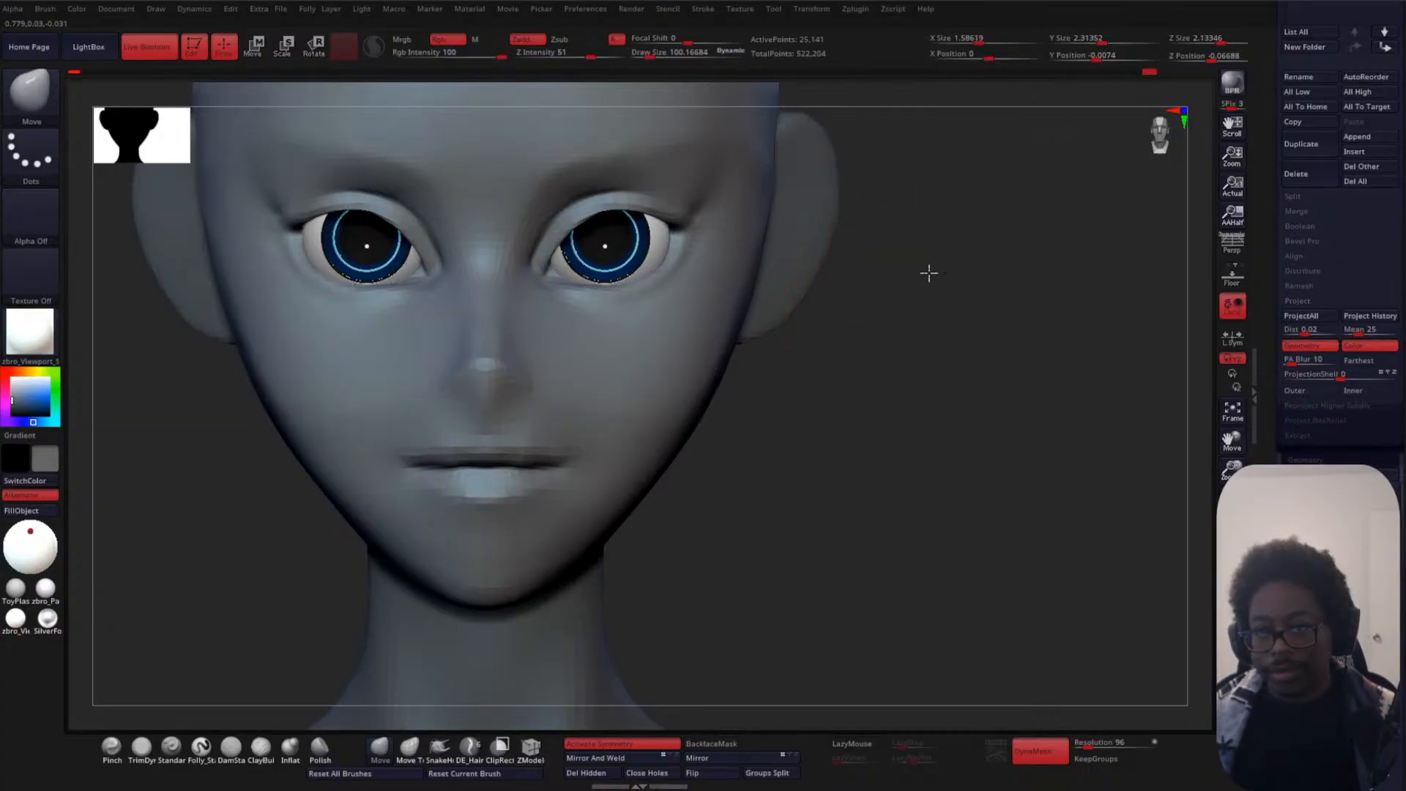
key(f)
key(shift)
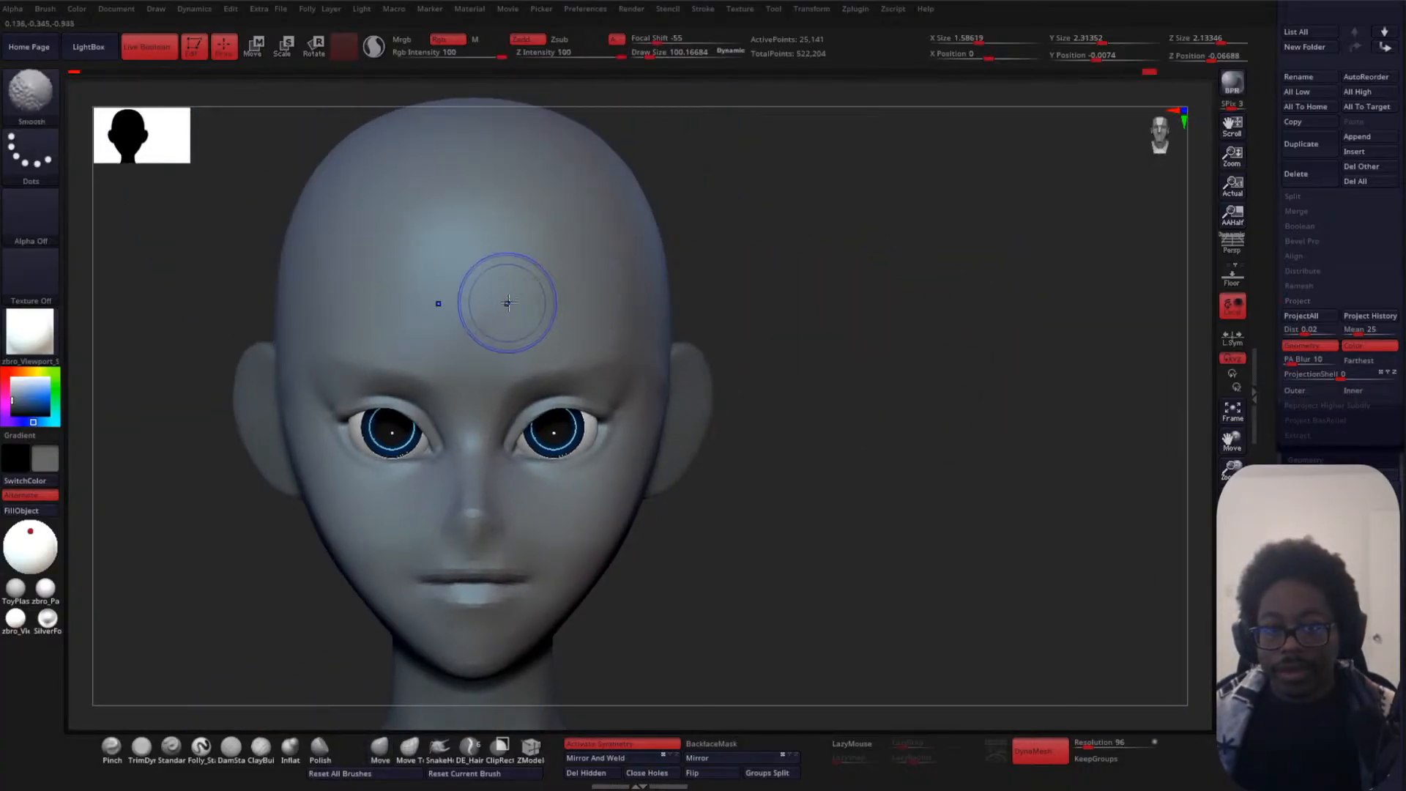
shift+drag(508, 302, 542, 320)
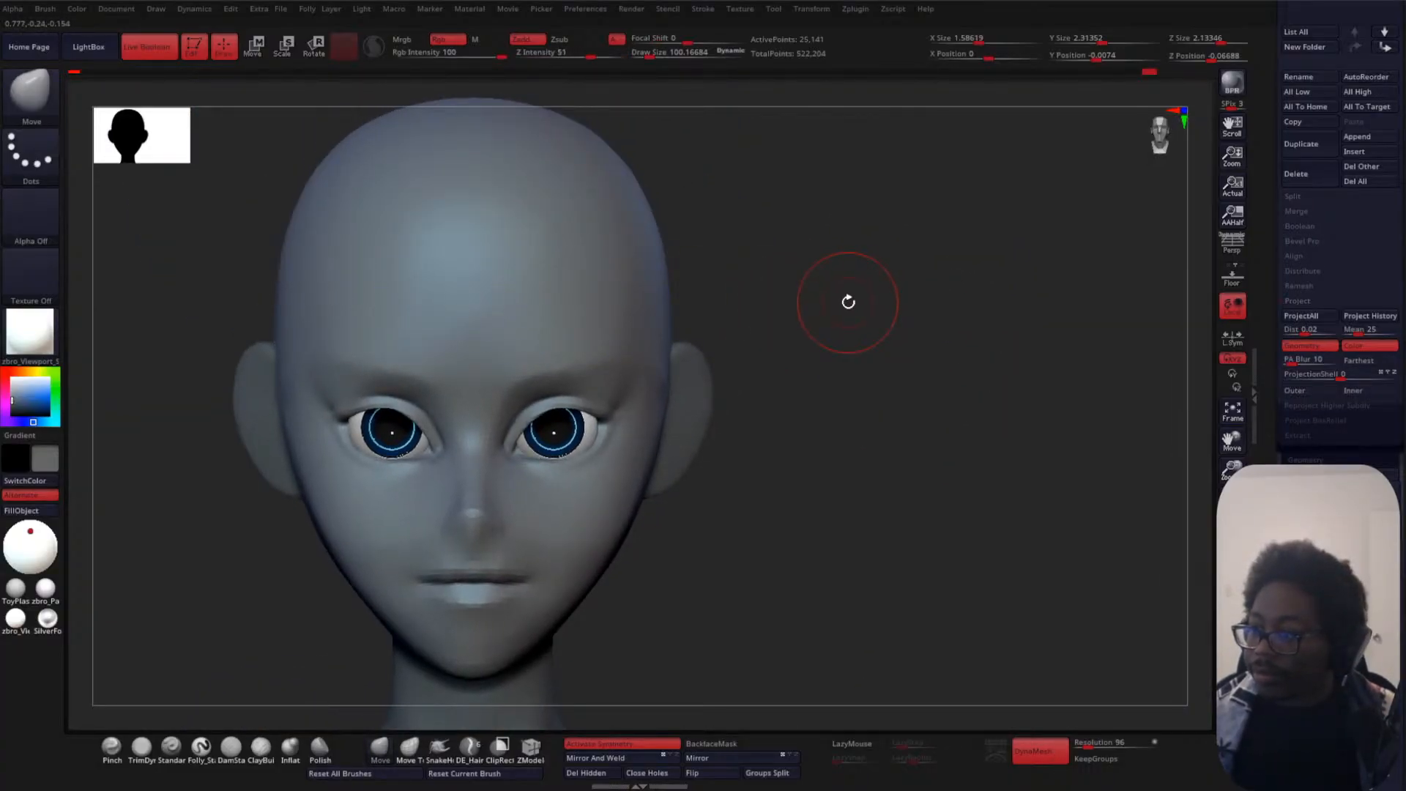
mouse_move(920, 282)
mouse_down()
mouse_move(767, 333)
mouse_move(711, 322)
mouse_move(730, 348)
mouse_up()
drag(219, 454, 352, 456)
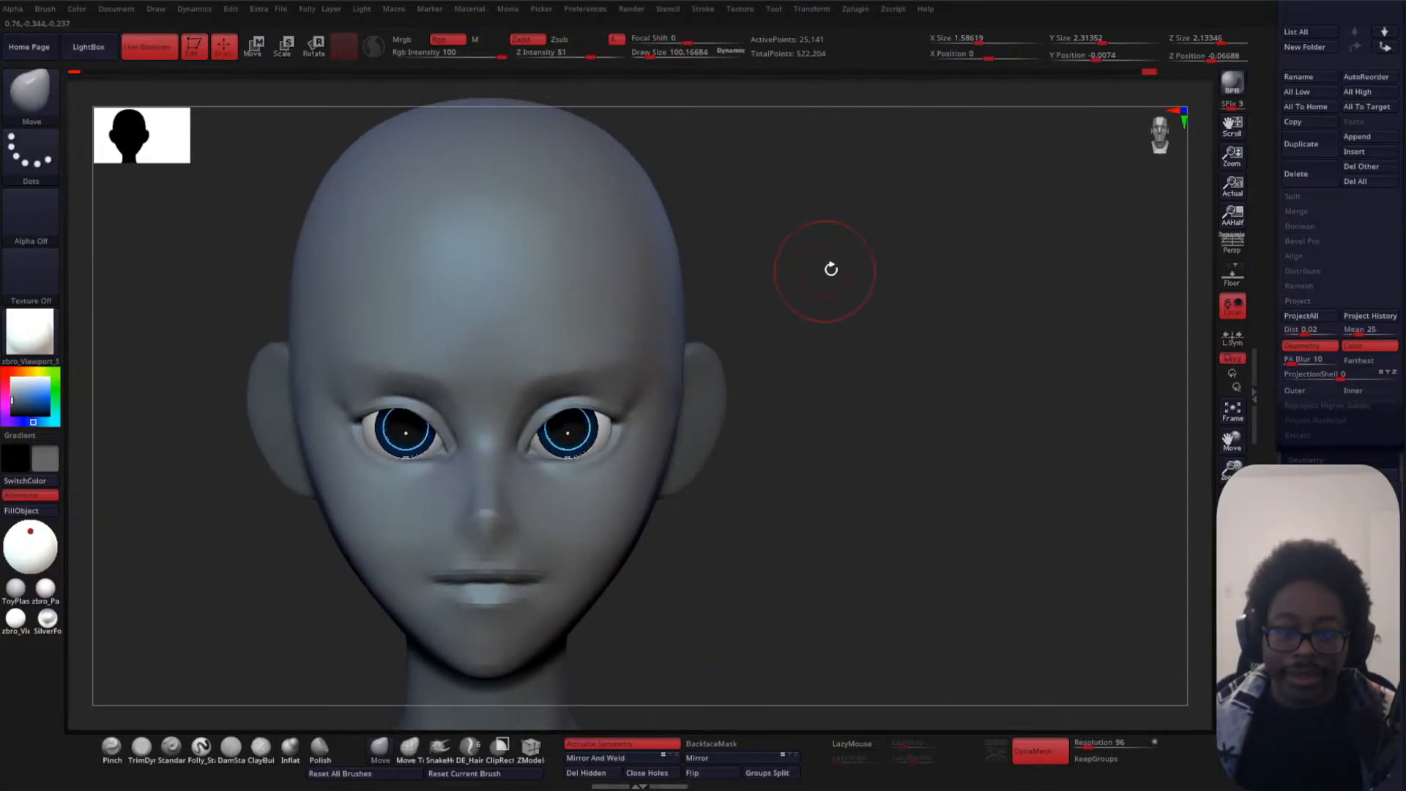
- Smooth the cheeks and the sides of the jawline at a draw size of about 100
mouse_move(830, 269)
alt+mouse_down()
mouse_move(845, 244)
mouse_move(879, 246)
alt+mouse_up()
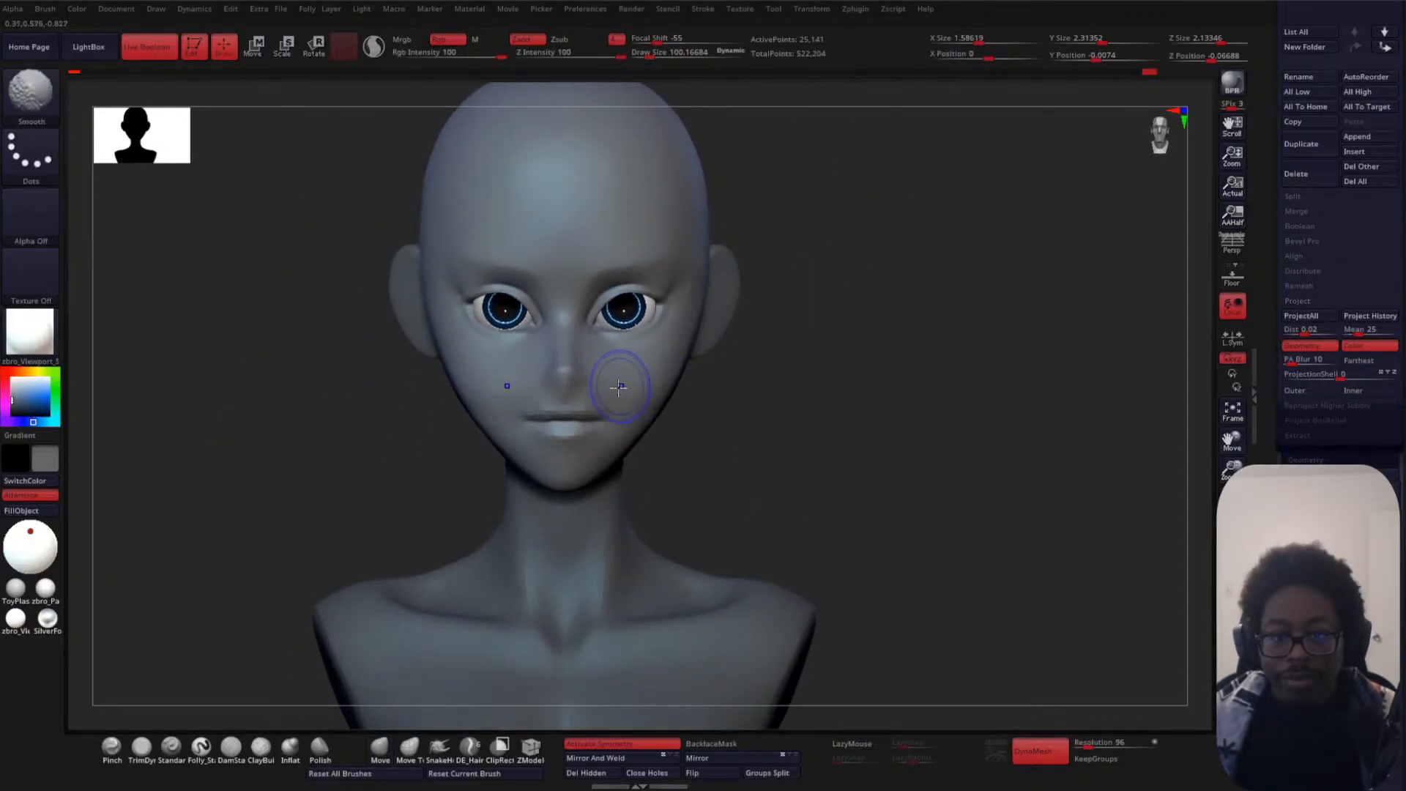
mouse_move(857, 369)
alt+mouse_down()
mouse_move(858, 286)
mouse_move(856, 441)
alt+mouse_up()
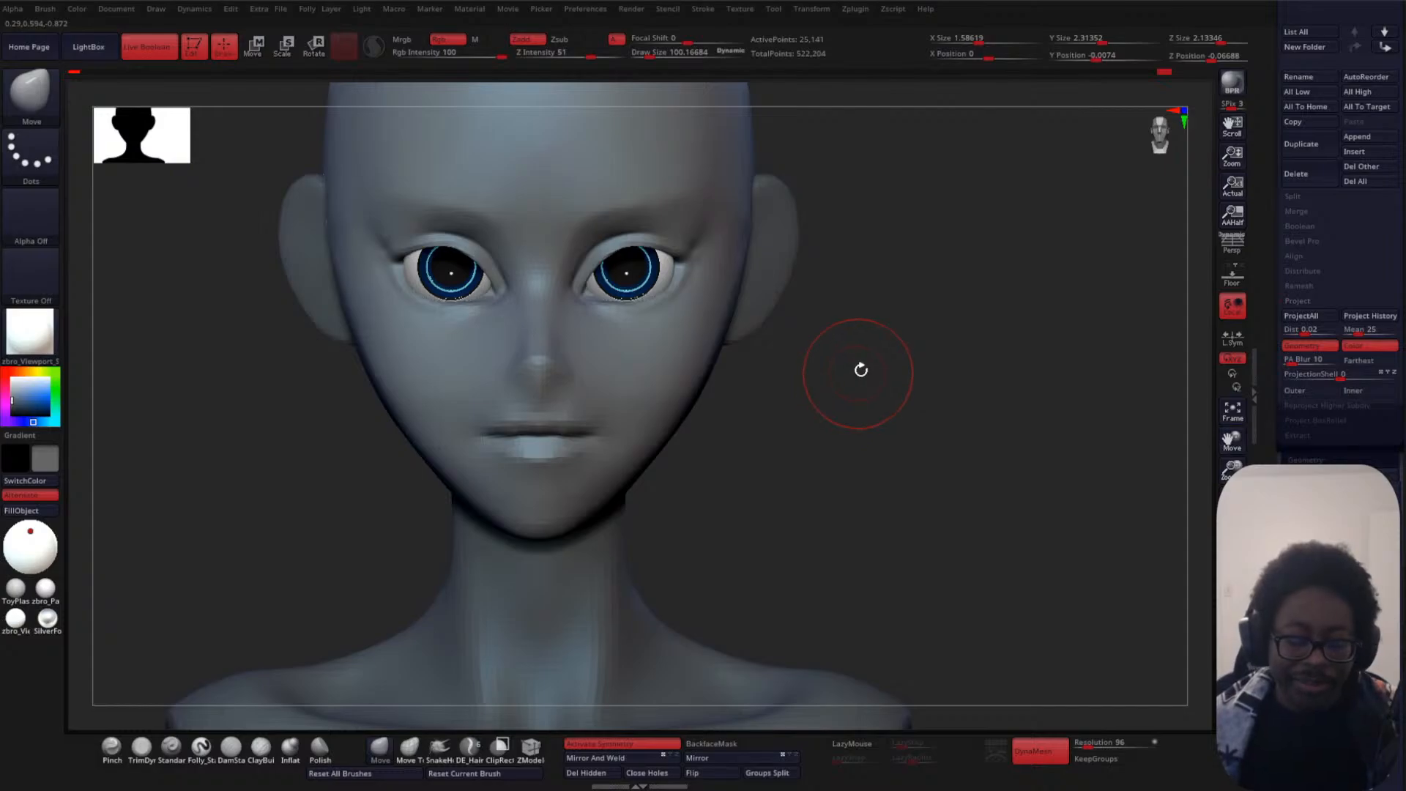
alt+drag(839, 341, 838, 321)
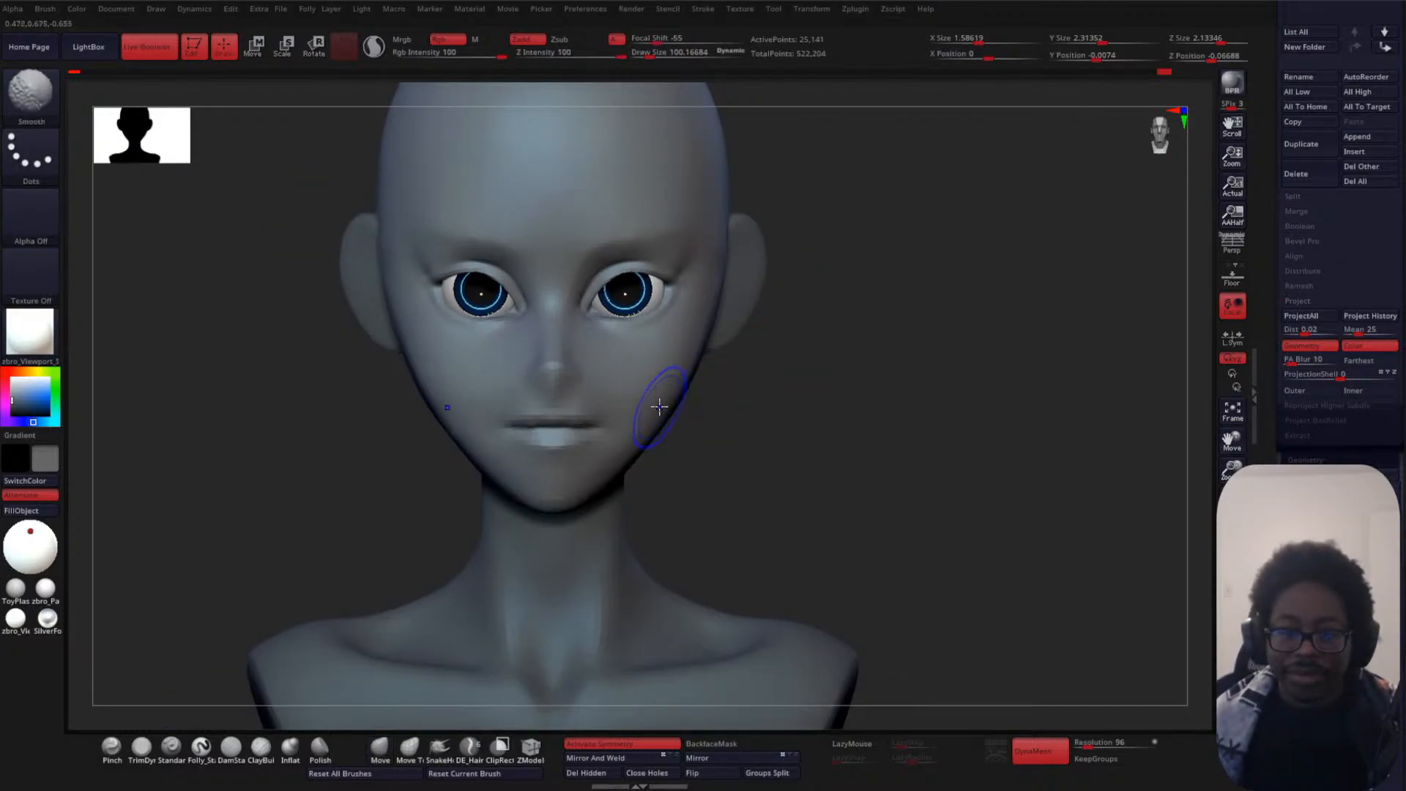
mouse_move(661, 408)
shift+mouse_down()
mouse_move(618, 465)
mouse_move(568, 490)
mouse_move(665, 446)
shift+mouse_up()
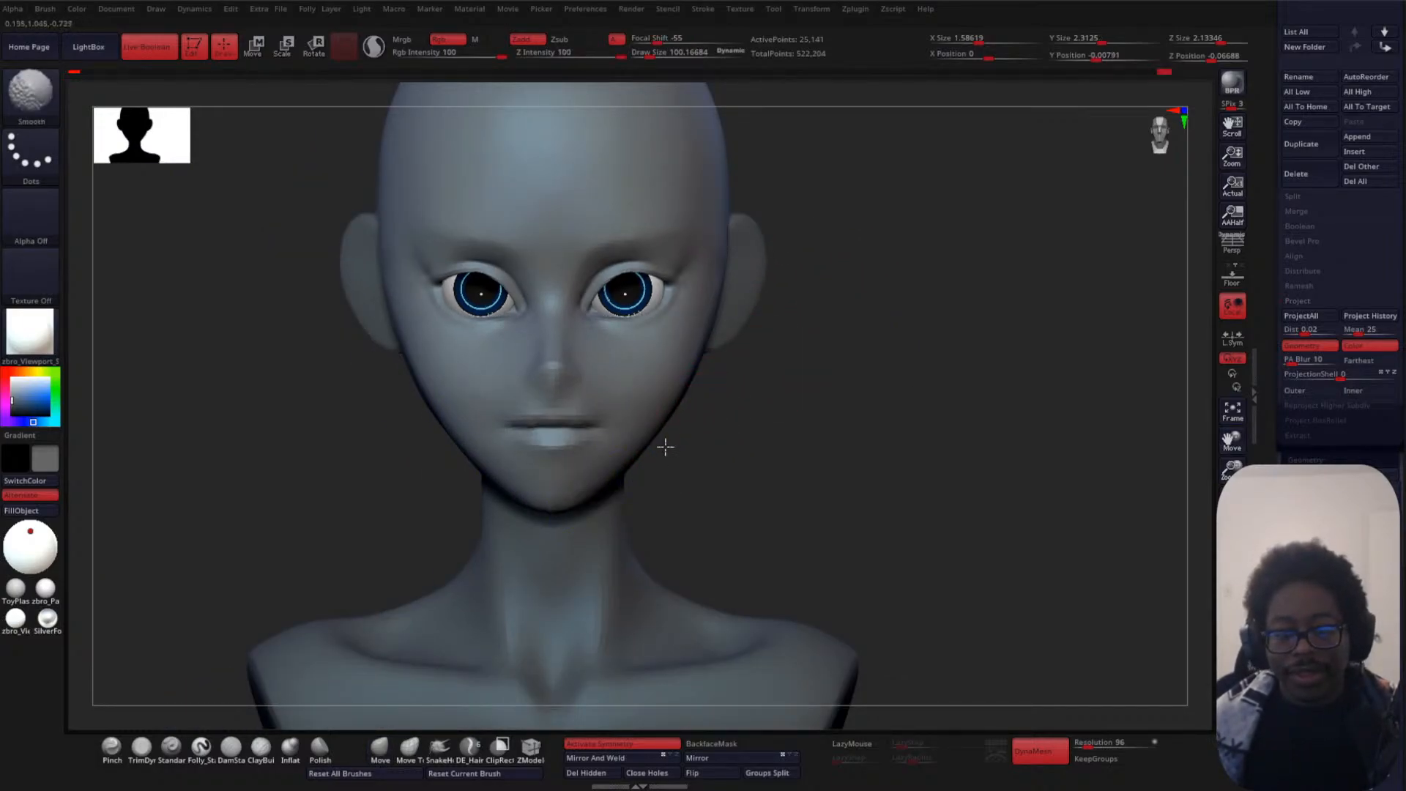
drag(868, 426, 772, 427)
shift+drag(637, 418, 691, 384)
mouse_move(907, 406)
mouse_down()
mouse_move(894, 405)
mouse_move(921, 403)
mouse_move(904, 393)
mouse_up()
mouse_move(788, 417)
alt+mouse_down()
mouse_move(794, 480)
mouse_move(916, 386)
mouse_move(842, 345)
alt+mouse_up()
- Switch to DamStandard at a draw size of about 37 and re-mesh the head with DynaMesh at a resolution of 152
key(space)
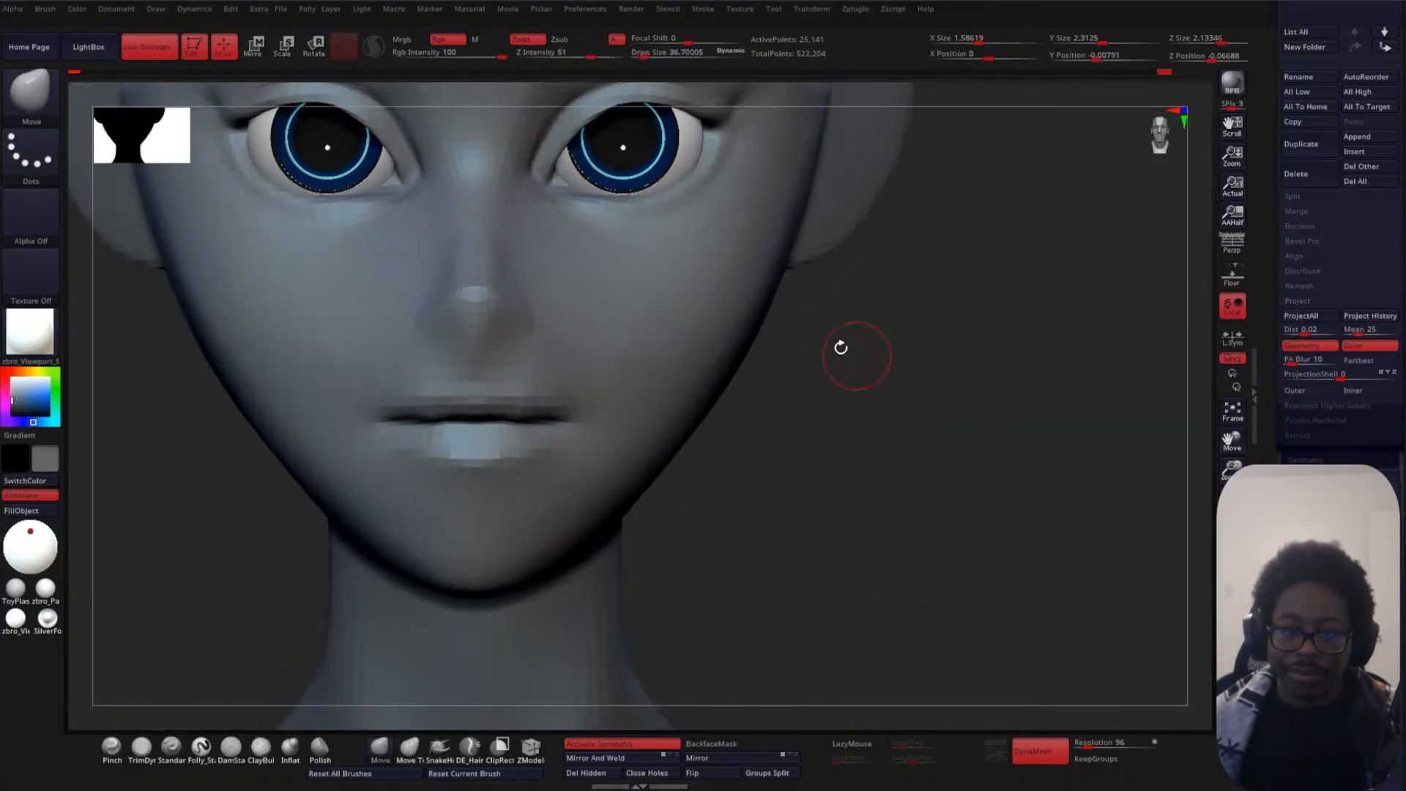
click(231, 747)
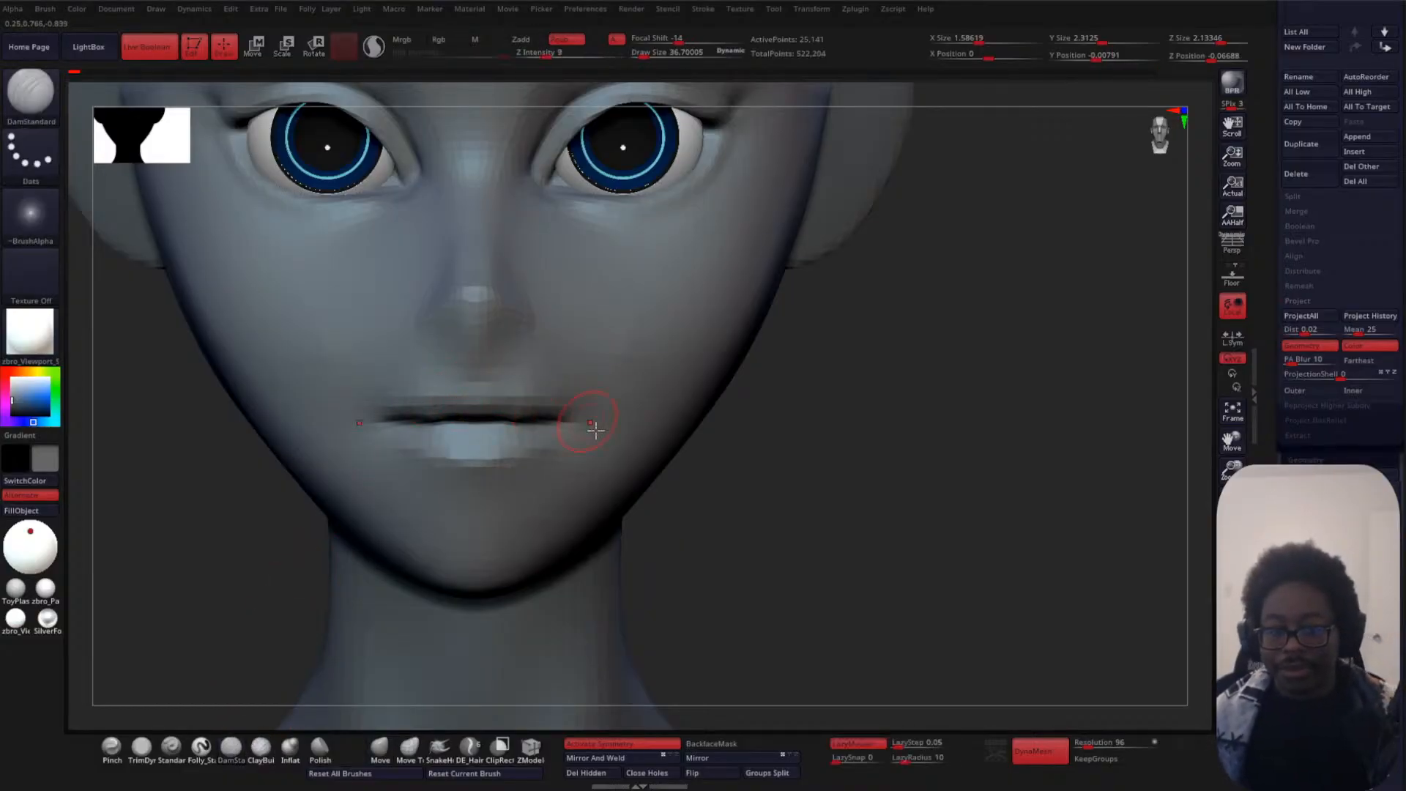
drag(1087, 743, 1090, 747)
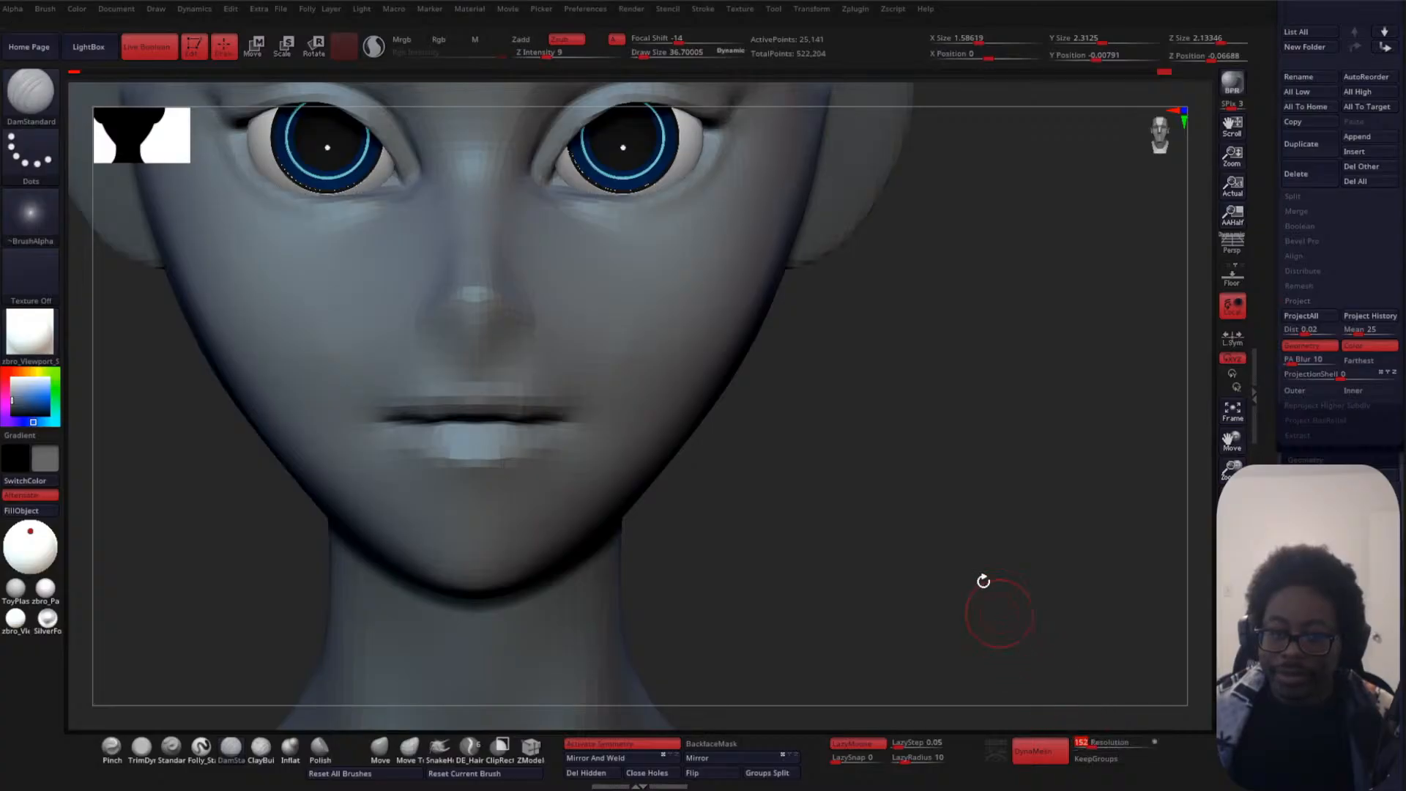
ctrl+drag(978, 579, 869, 357)
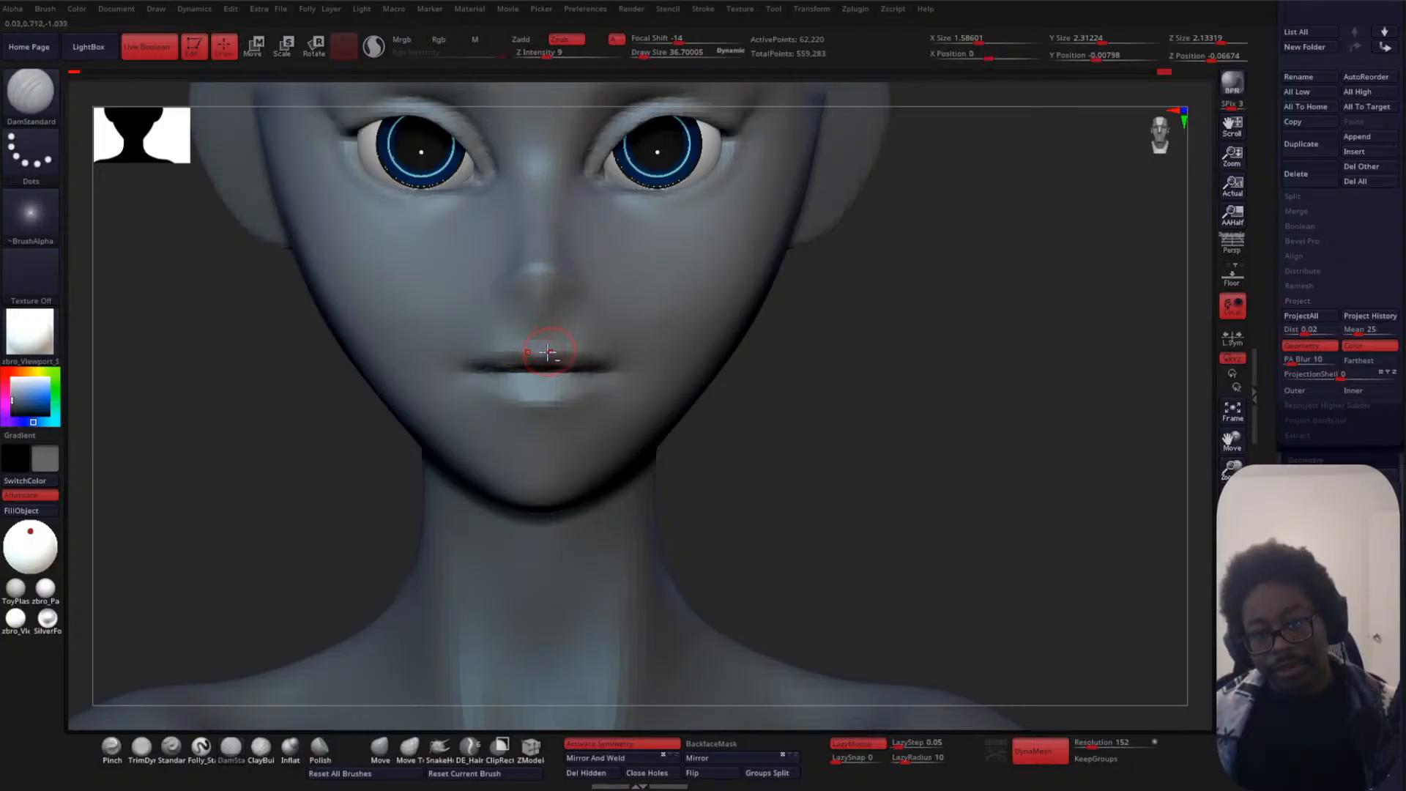
drag(823, 380, 594, 355)
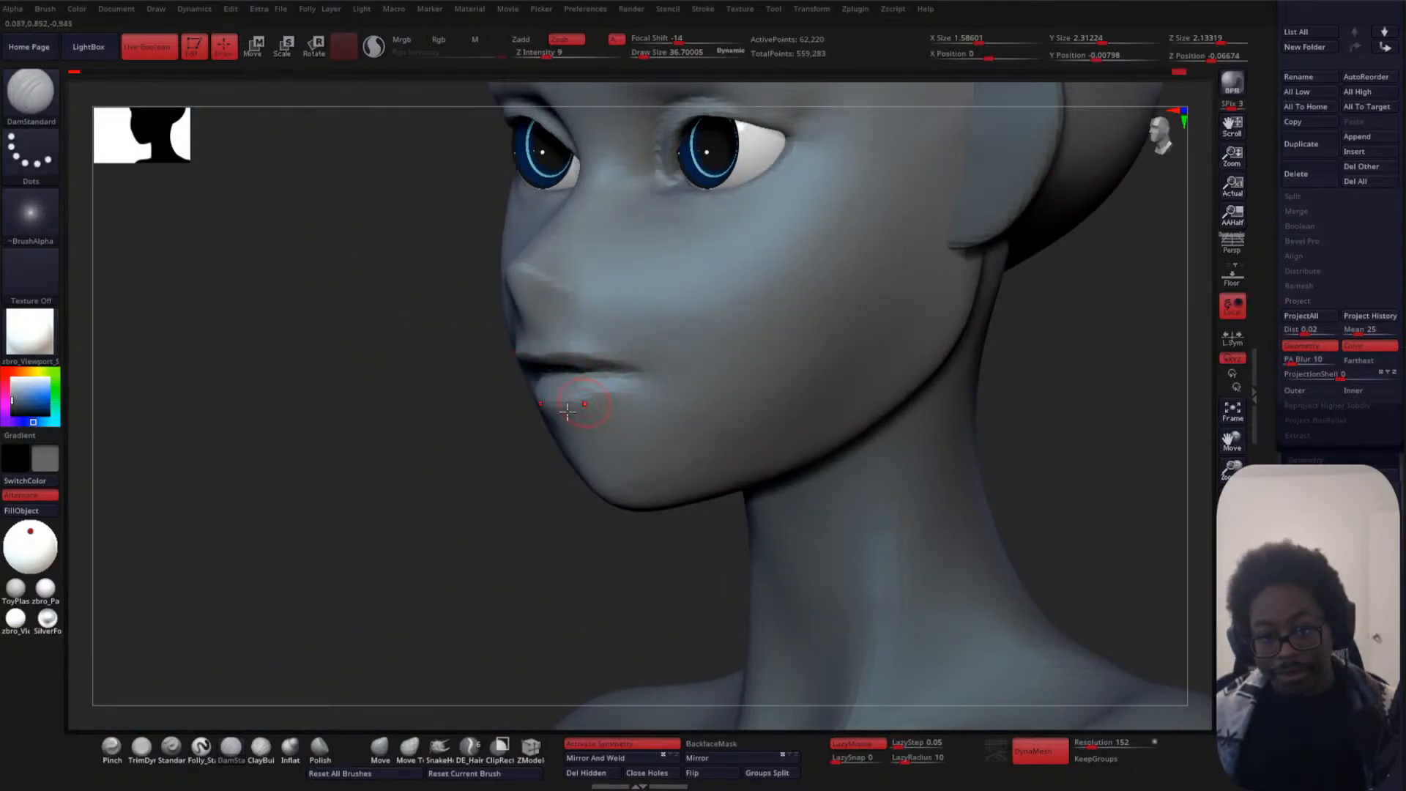
- Turn on perspective and frame the whole face from the front
shift+drag(339, 517, 371, 499)
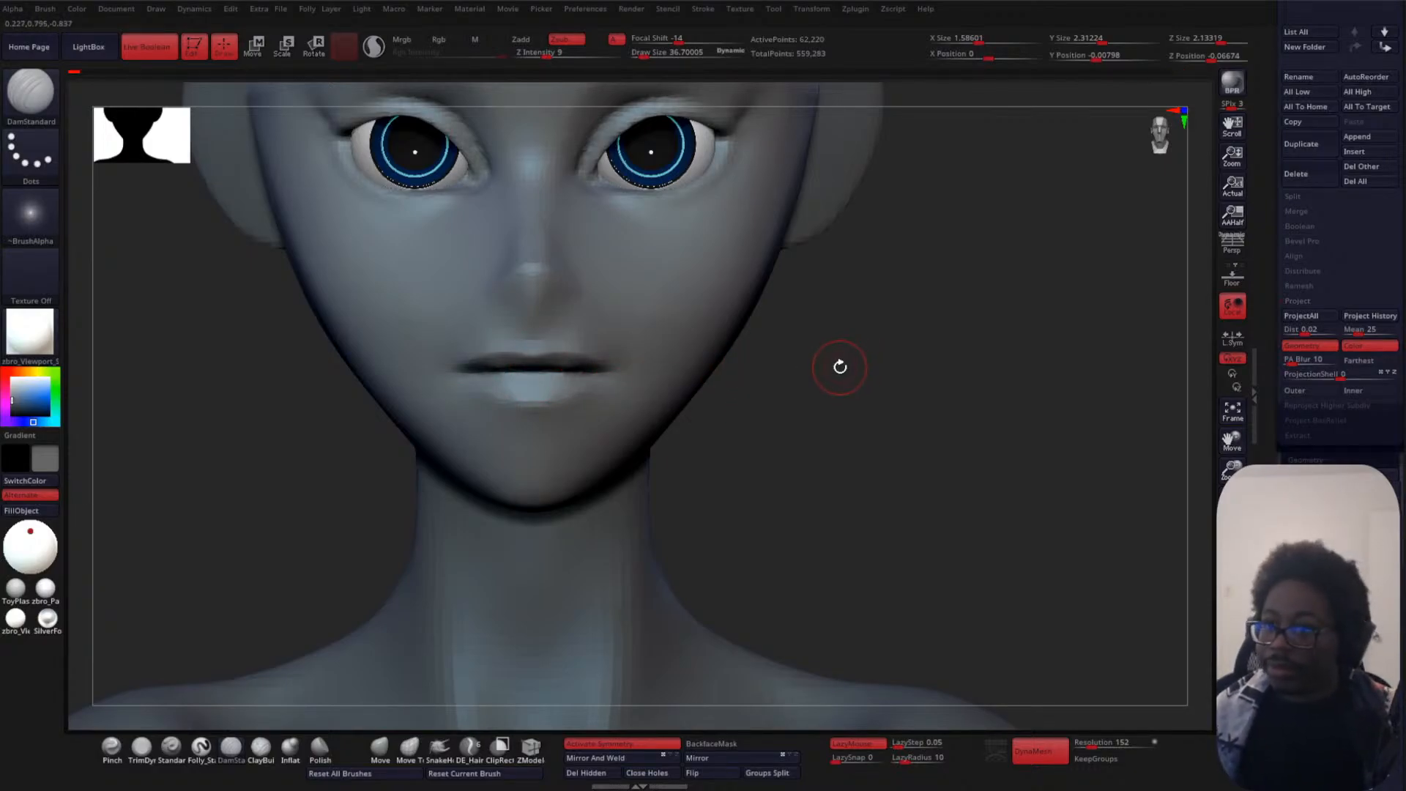
key(p)
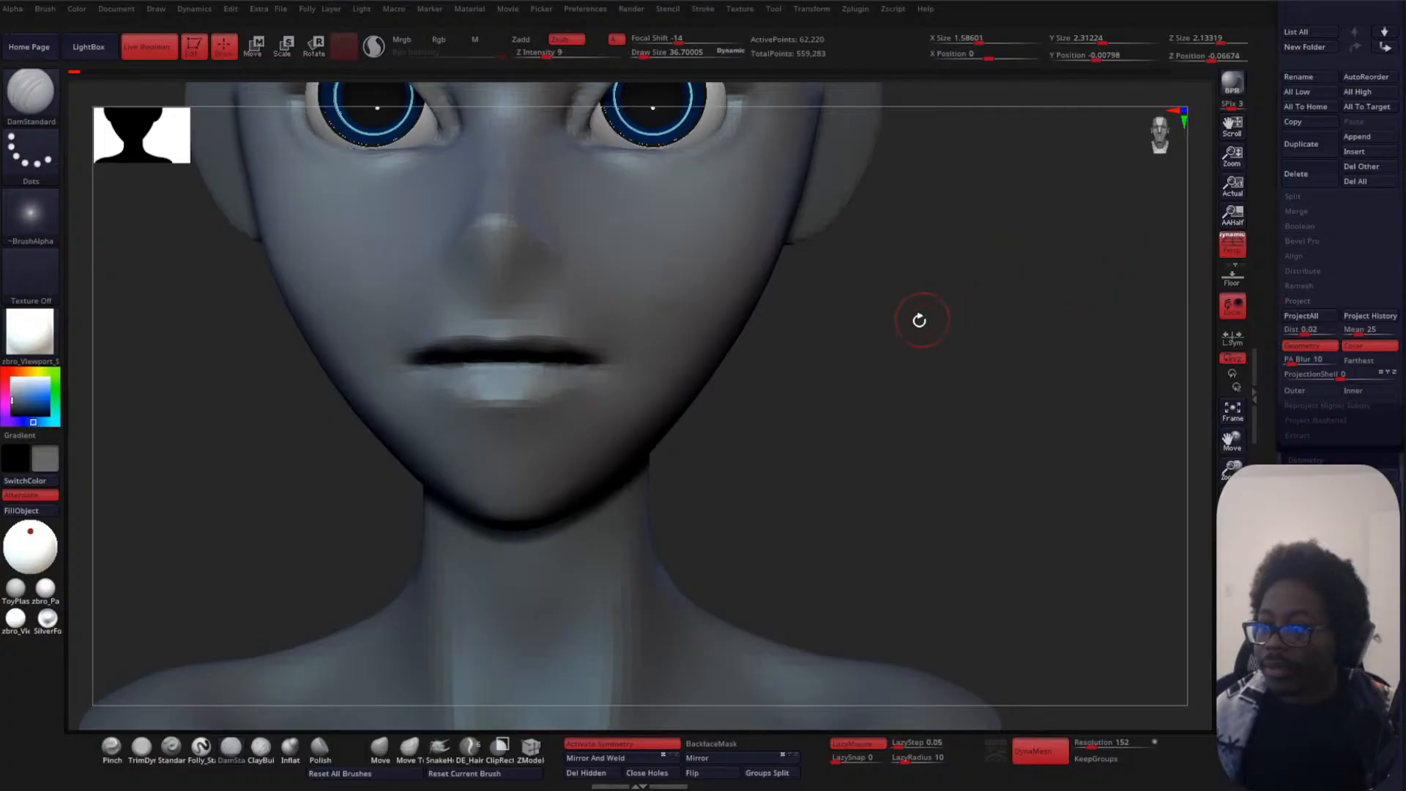
mouse_move(885, 394)
alt+mouse_down()
mouse_move(879, 282)
mouse_move(866, 373)
mouse_move(795, 385)
mouse_move(876, 367)
mouse_move(849, 366)
alt+mouse_up()
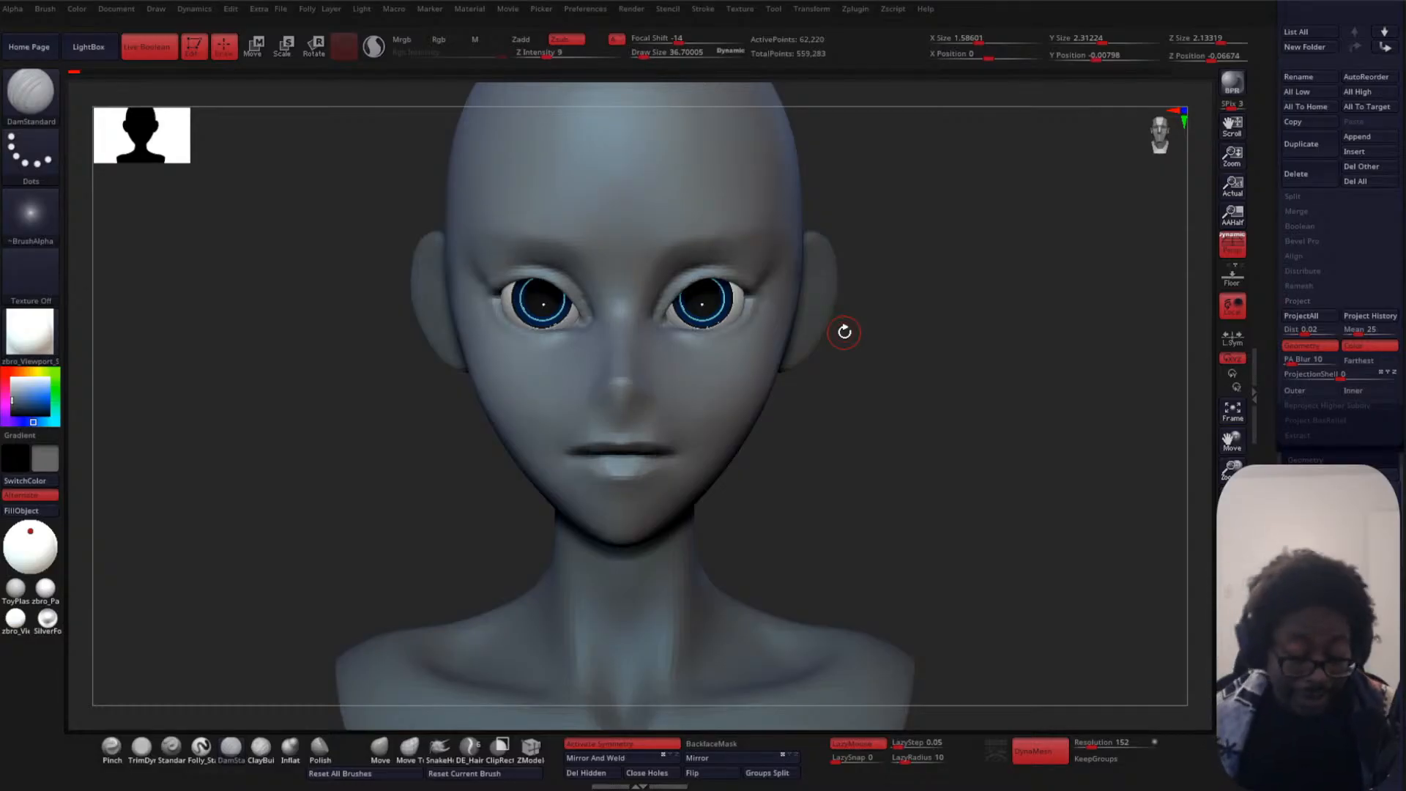
mouse_move(956, 337)
alt+mouse_down()
mouse_move(948, 327)
mouse_move(951, 440)
mouse_move(950, 402)
alt+mouse_up()
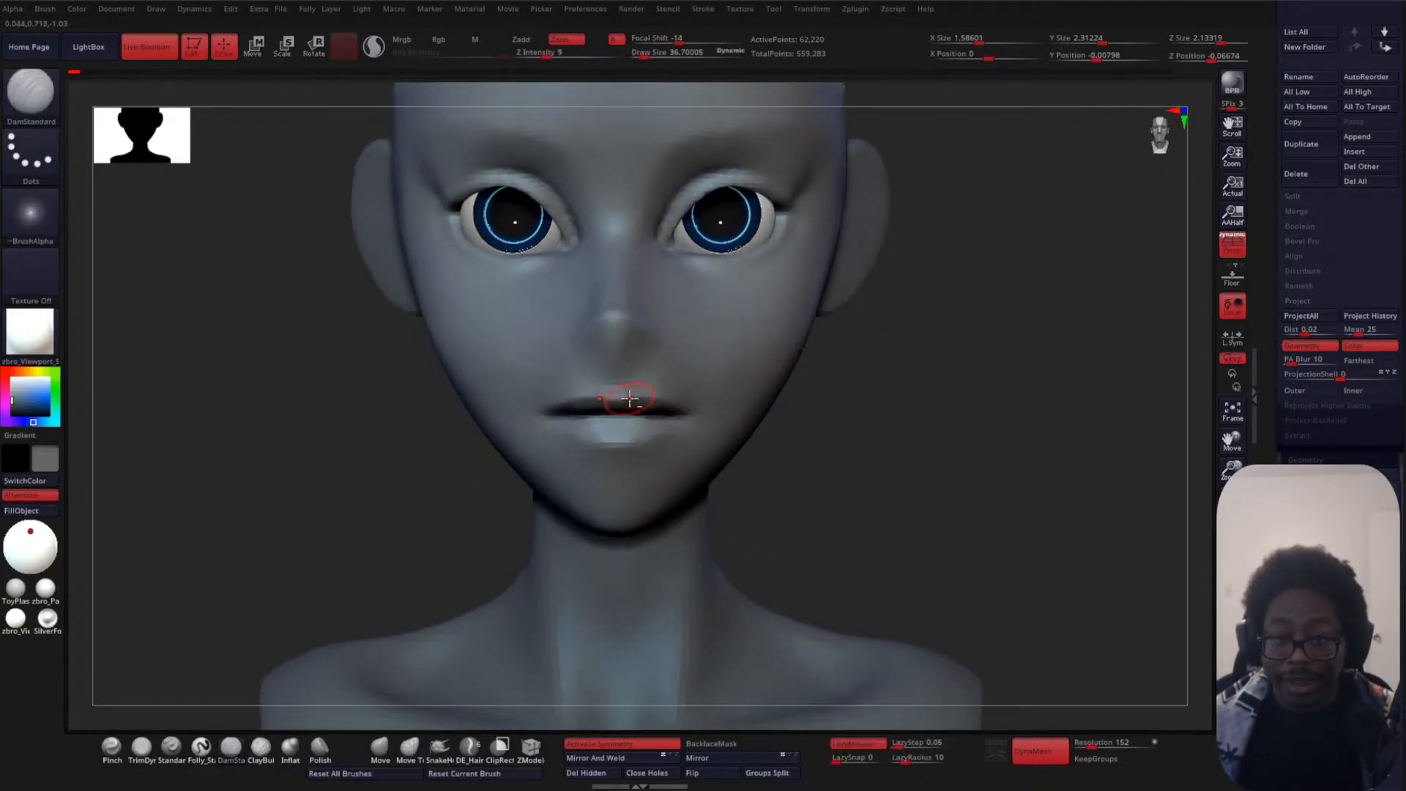
- Refine the mouth line and upper lip with DamStandard at a draw size of about 37 and smooth the lower lip
drag(630, 394, 694, 399)
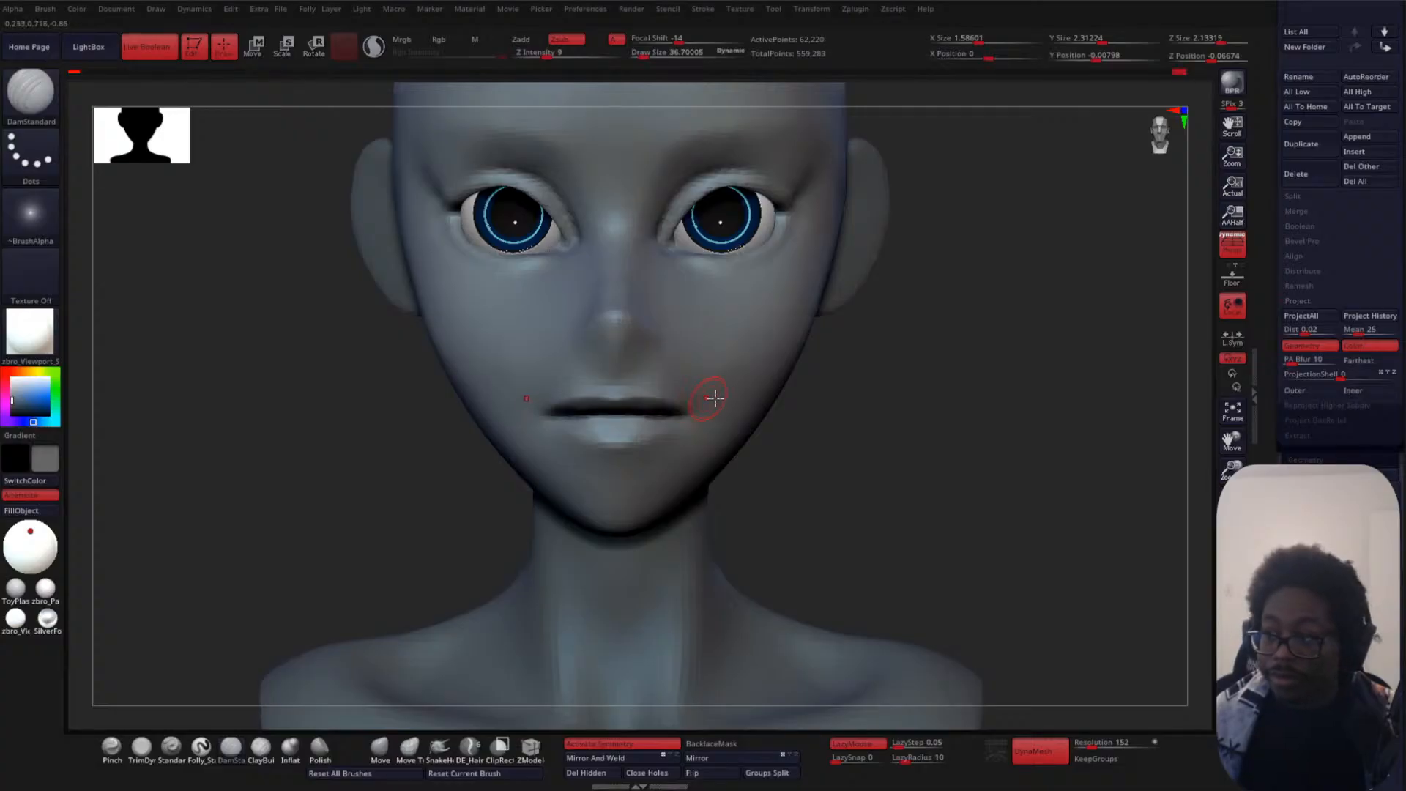
drag(917, 435, 915, 330)
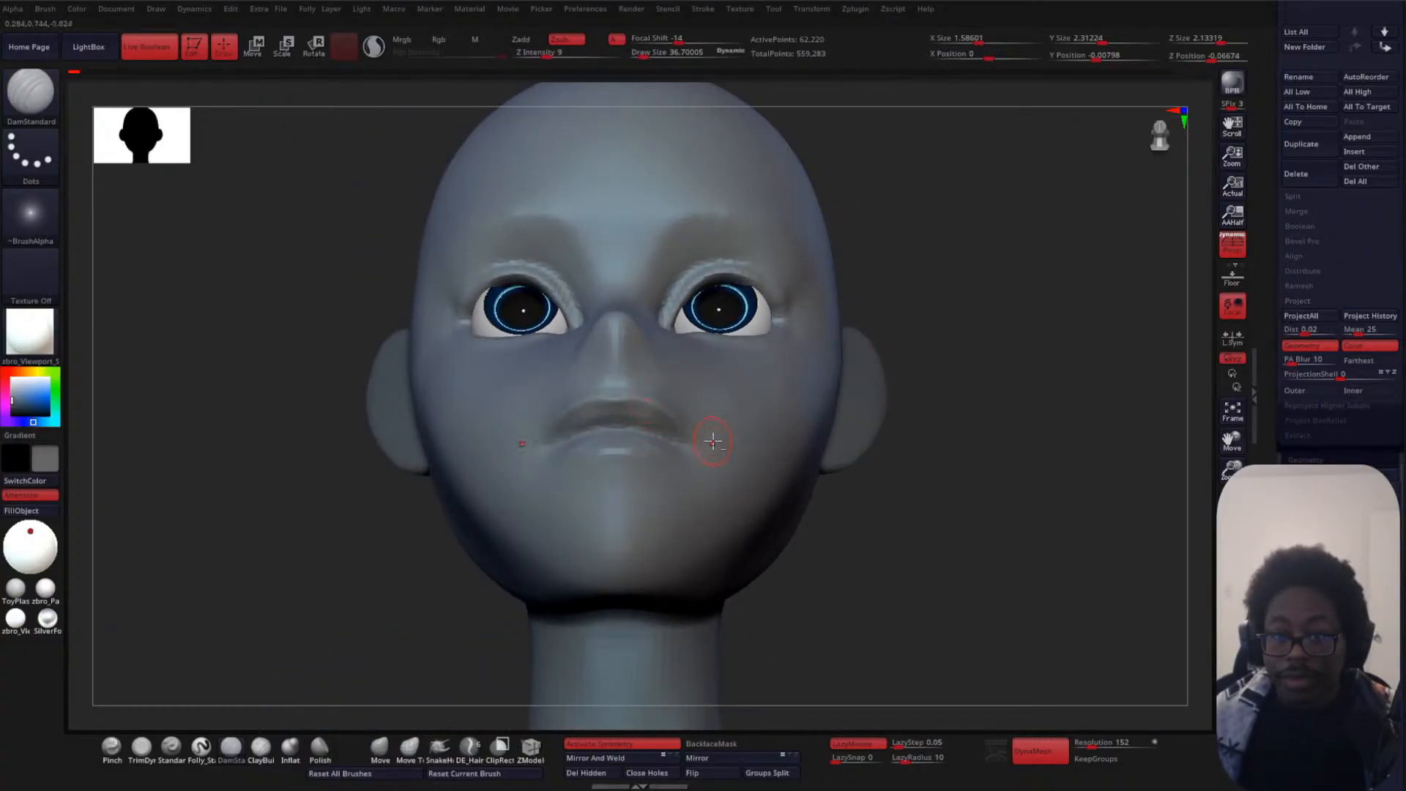
drag(912, 456, 847, 502)
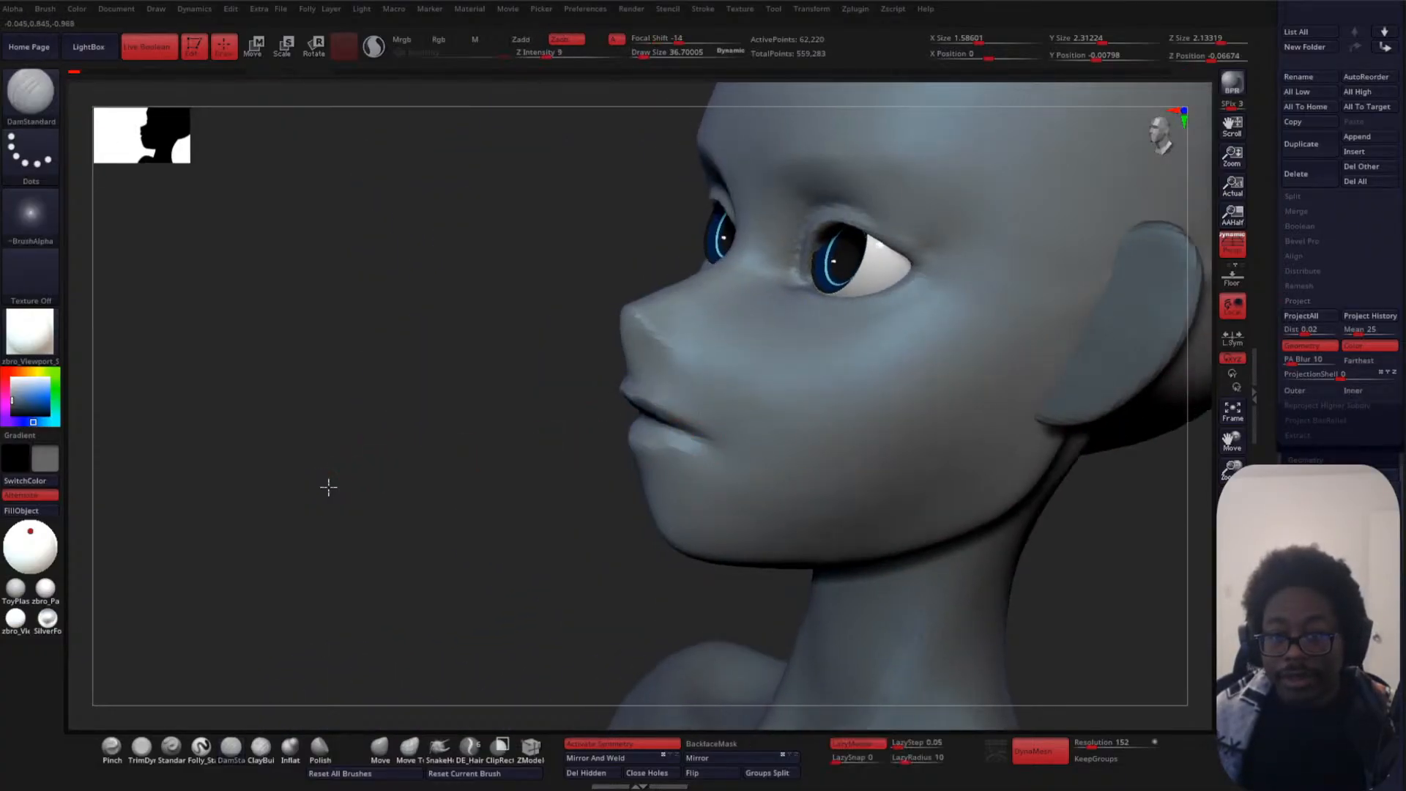
shift+drag(327, 487, 376, 465)
drag(1018, 399, 828, 421)
mouse_move(381, 449)
mouse_down()
mouse_move(427, 512)
mouse_move(468, 513)
mouse_up()
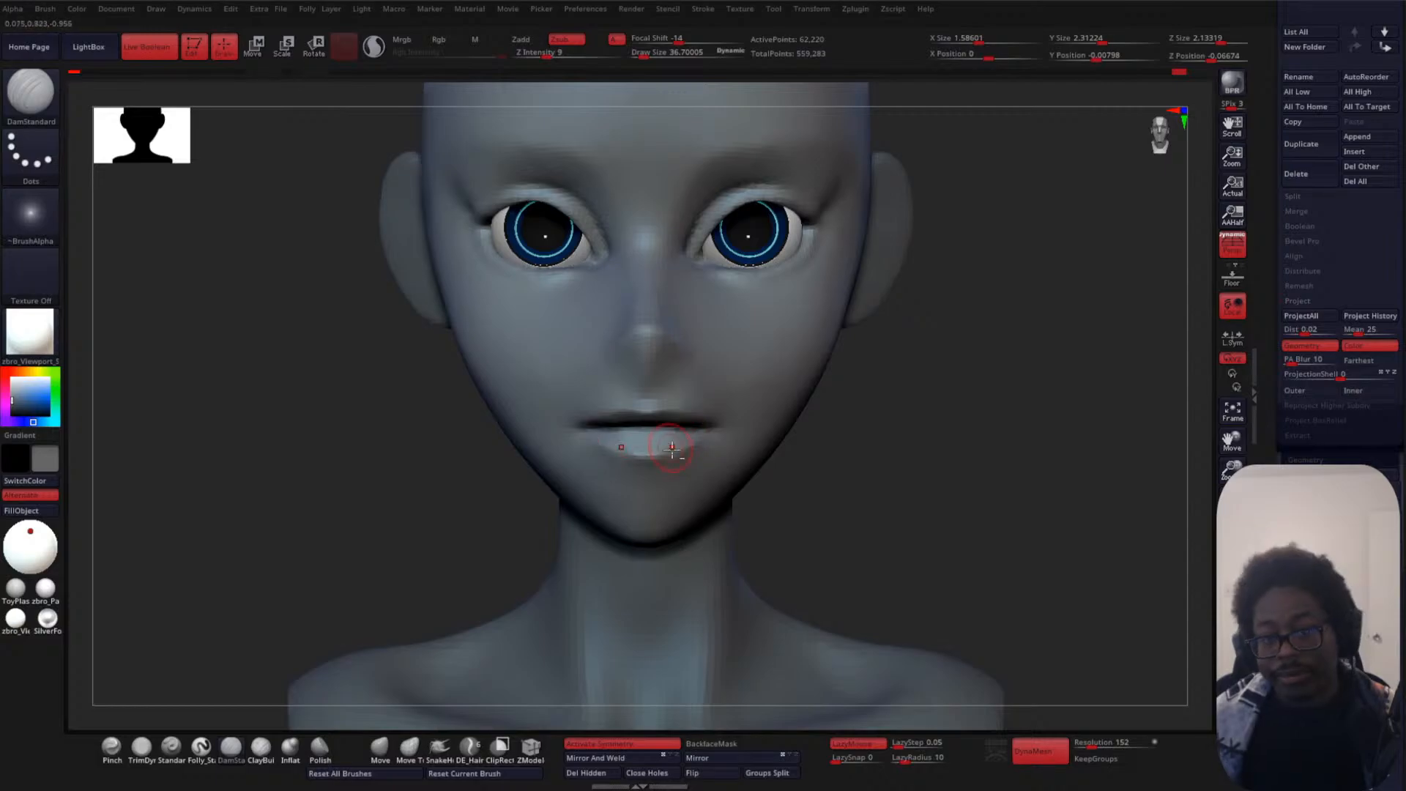
key(shift)
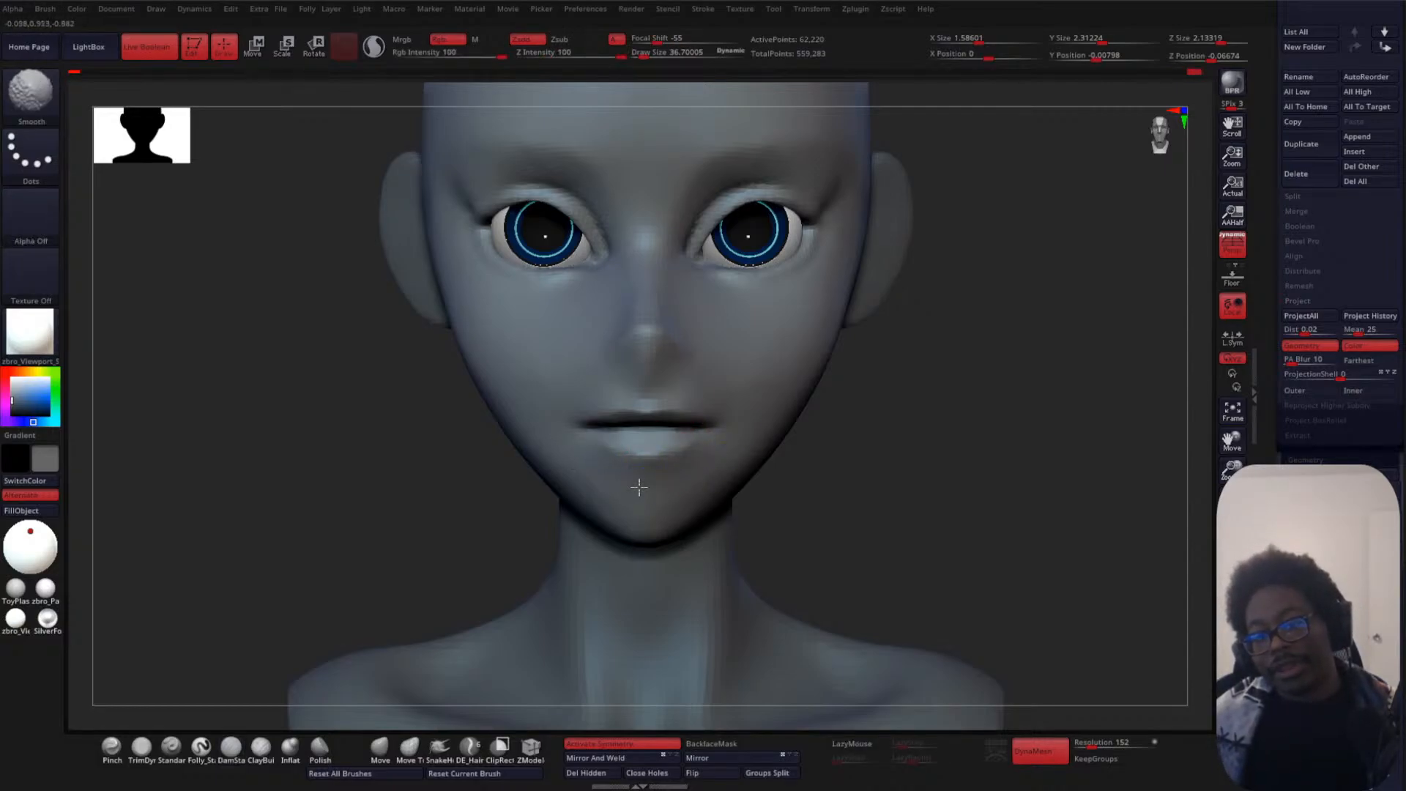
- Adjust the nose's profile with the Move brush at a draw size of about 110, checking it from the side and front
alt+drag(894, 423, 850, 544)
mouse_move(899, 407)
alt+mouse_down()
mouse_move(908, 433)
mouse_move(925, 371)
alt+mouse_up()
click(380, 747)
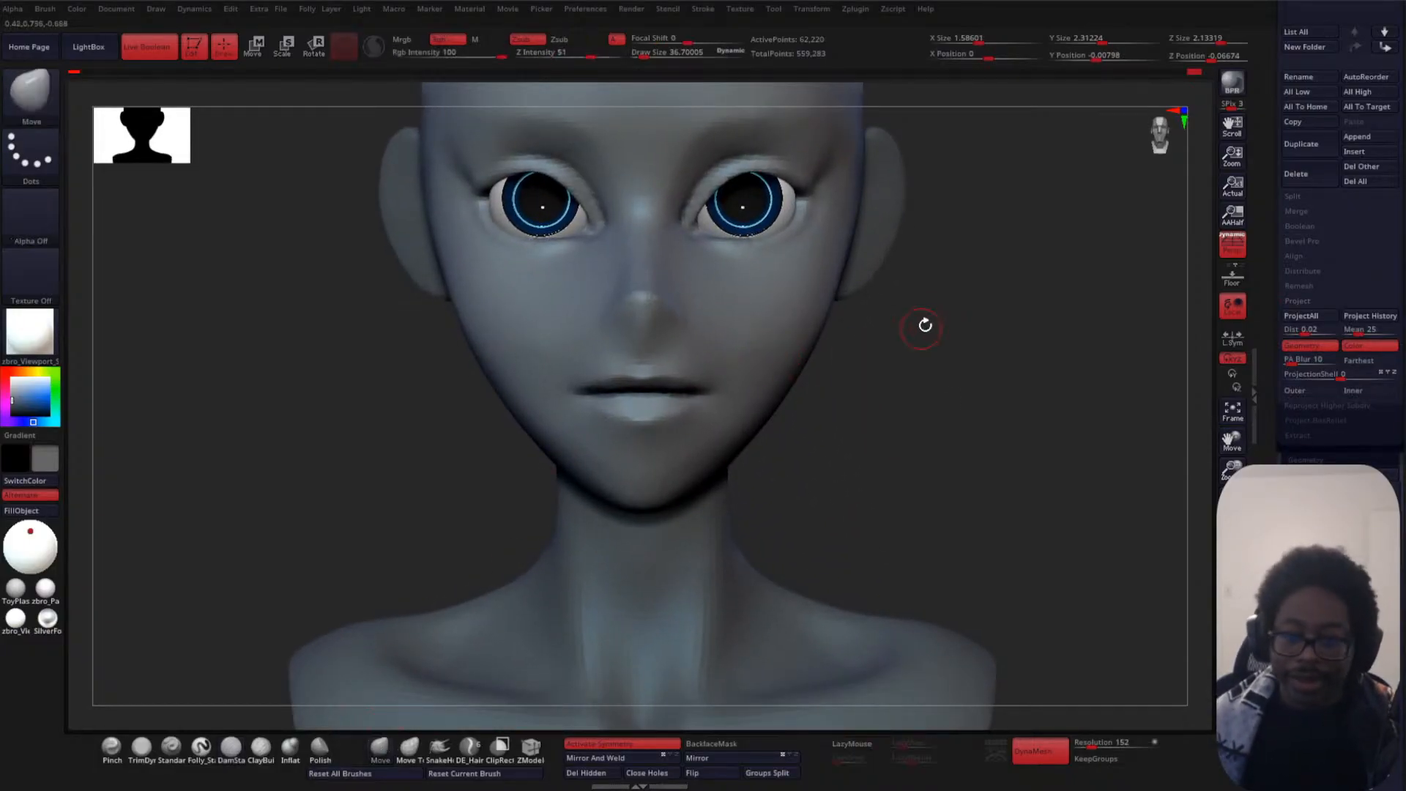
key(space)
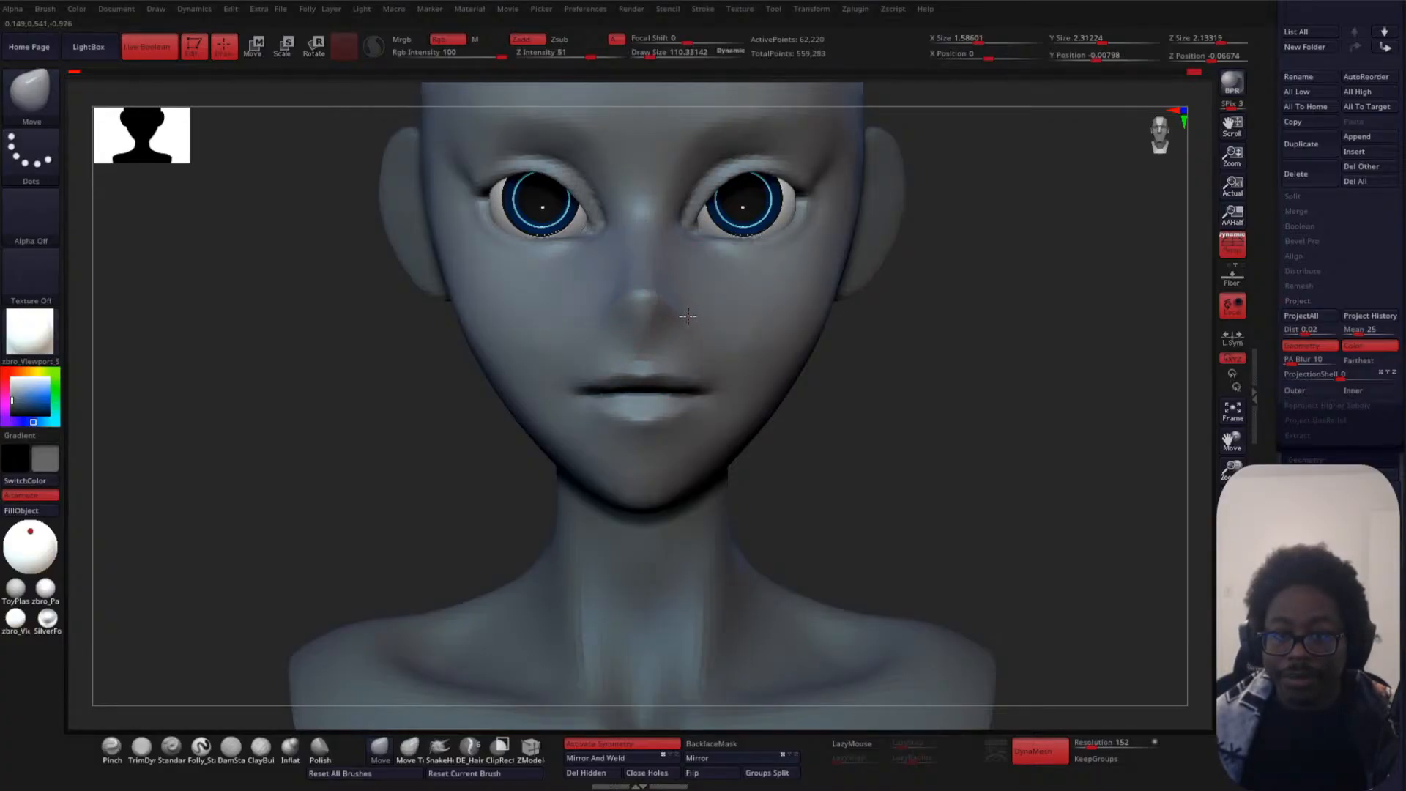
drag(958, 353, 794, 333)
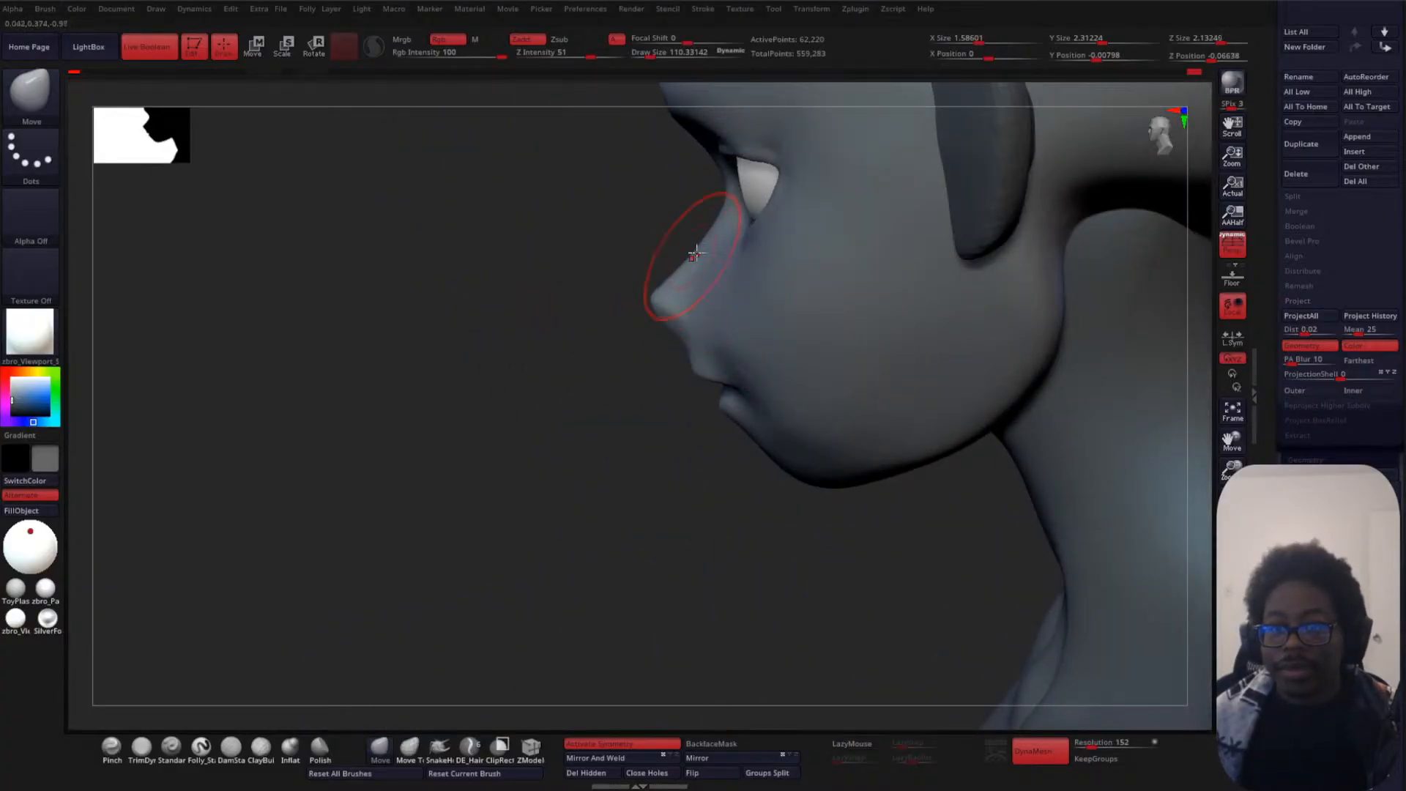
mouse_move(474, 474)
mouse_down()
mouse_move(649, 380)
mouse_move(473, 463)
mouse_move(649, 432)
mouse_up()
mouse_move(945, 410)
alt+mouse_down()
mouse_move(982, 285)
mouse_move(844, 264)
mouse_move(923, 356)
mouse_move(894, 414)
mouse_move(854, 386)
mouse_move(813, 385)
mouse_move(869, 481)
mouse_move(942, 354)
mouse_move(811, 353)
alt+mouse_up()
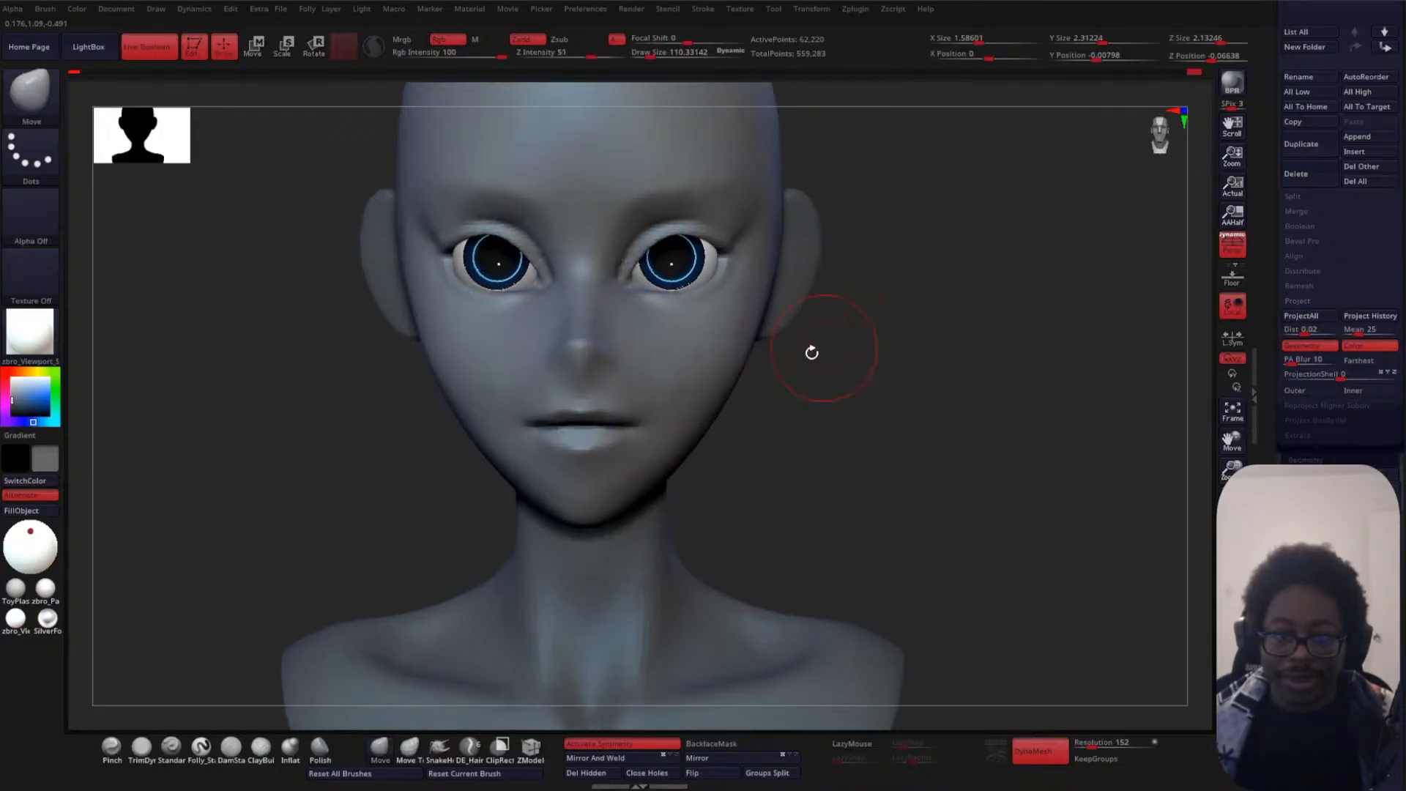
- Reshape the lower cheeks and jawline with the Move brush at a draw size of about 224, checking from above
key(space)
drag(737, 403, 756, 402)
key(space)
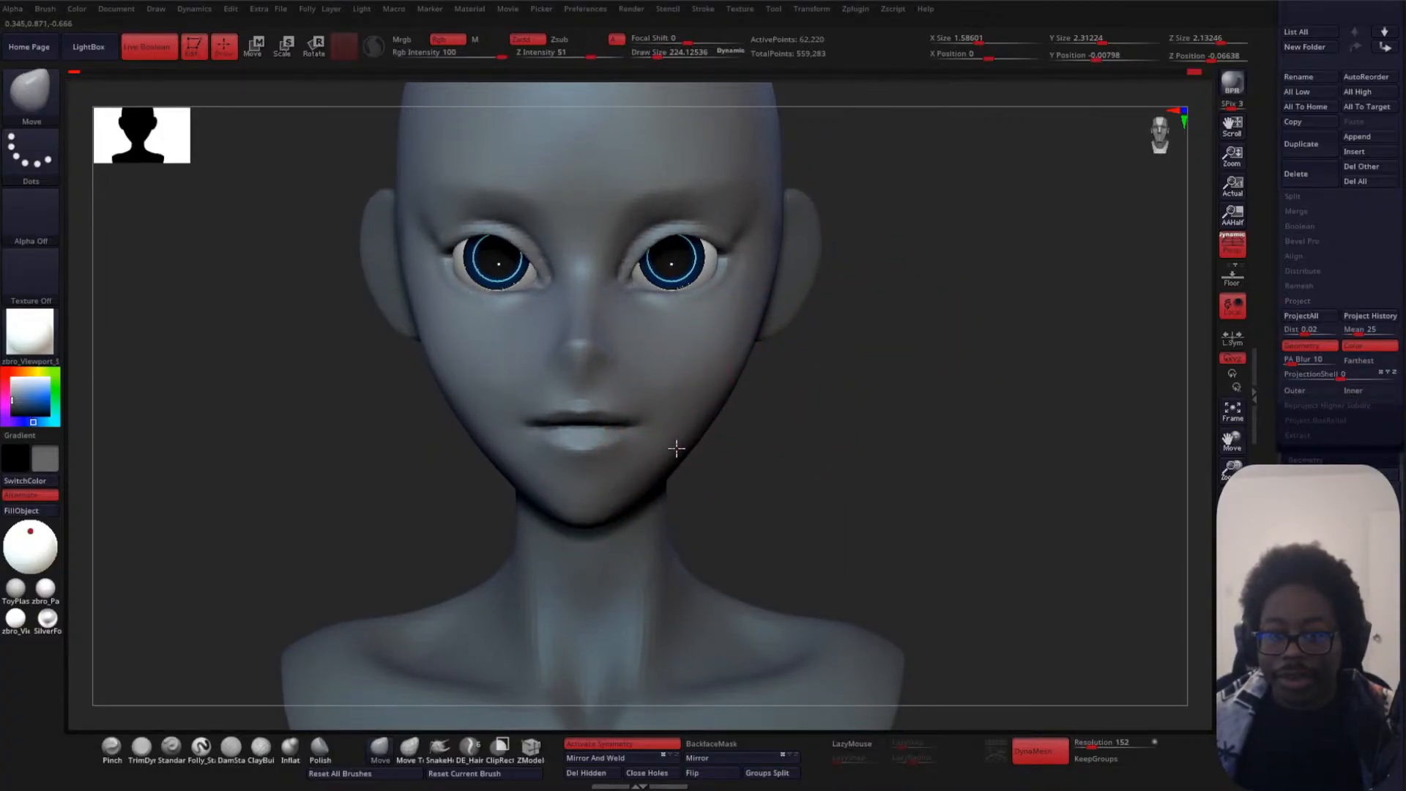
mouse_move(670, 450)
mouse_down()
mouse_move(650, 471)
mouse_move(707, 393)
mouse_up()
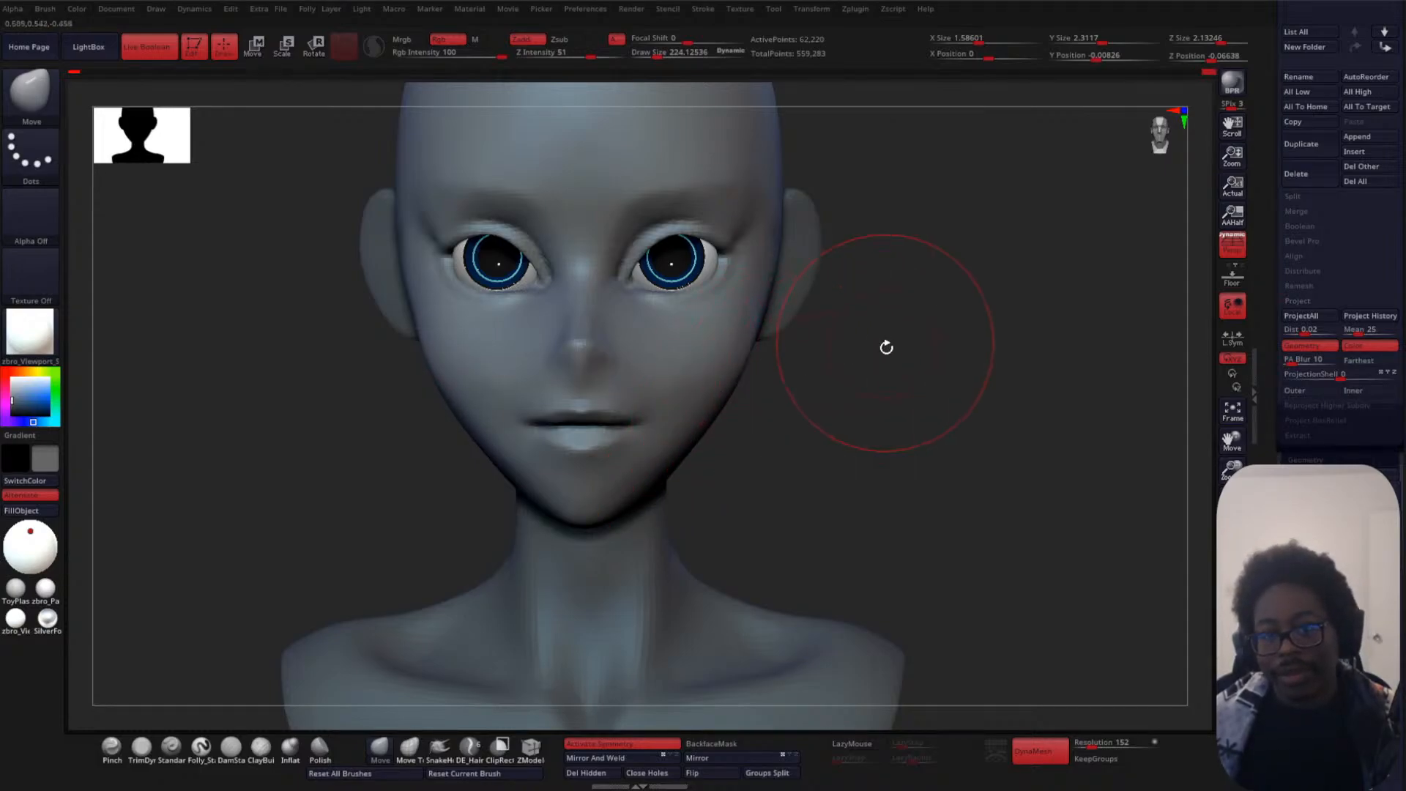
drag(886, 345, 795, 442)
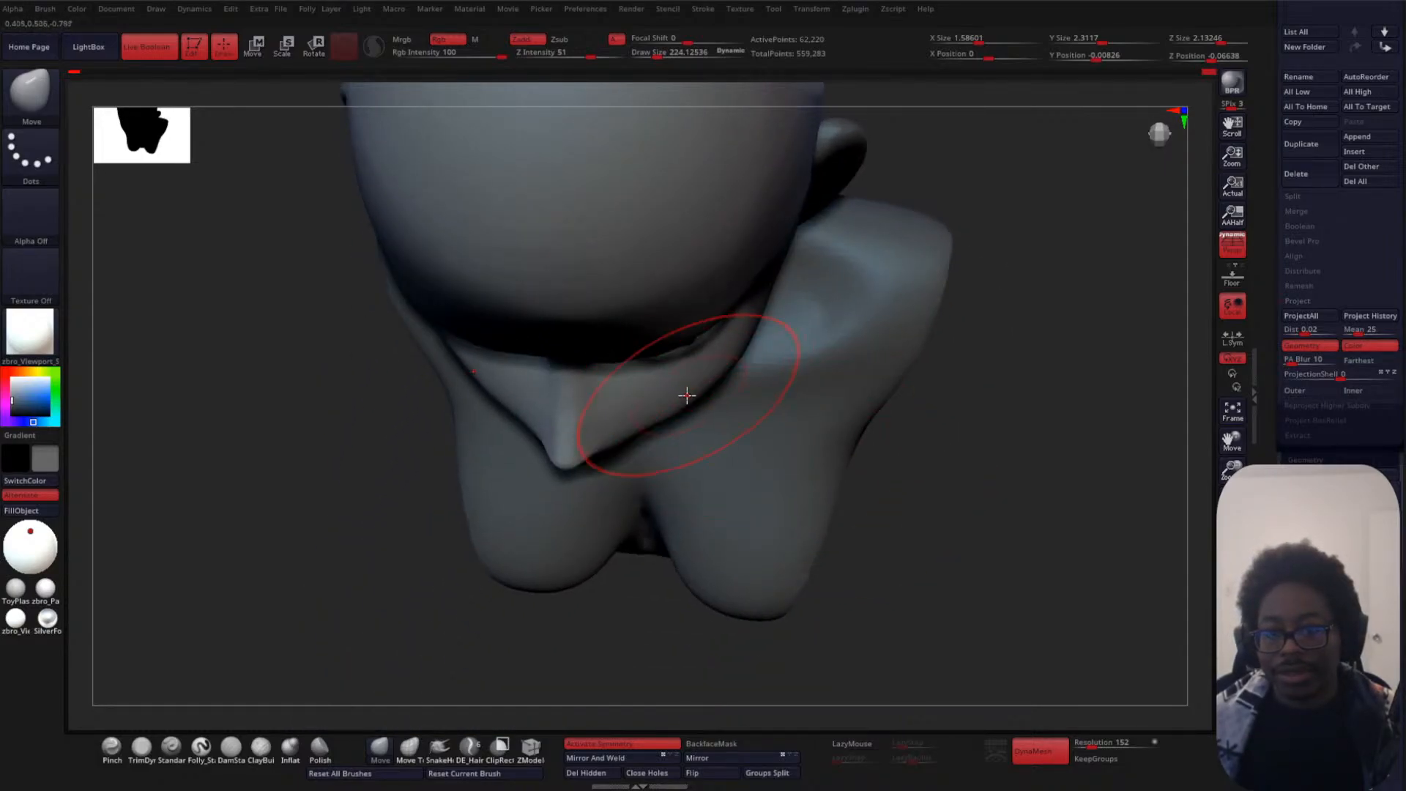
shift+drag(1032, 304, 1042, 216)
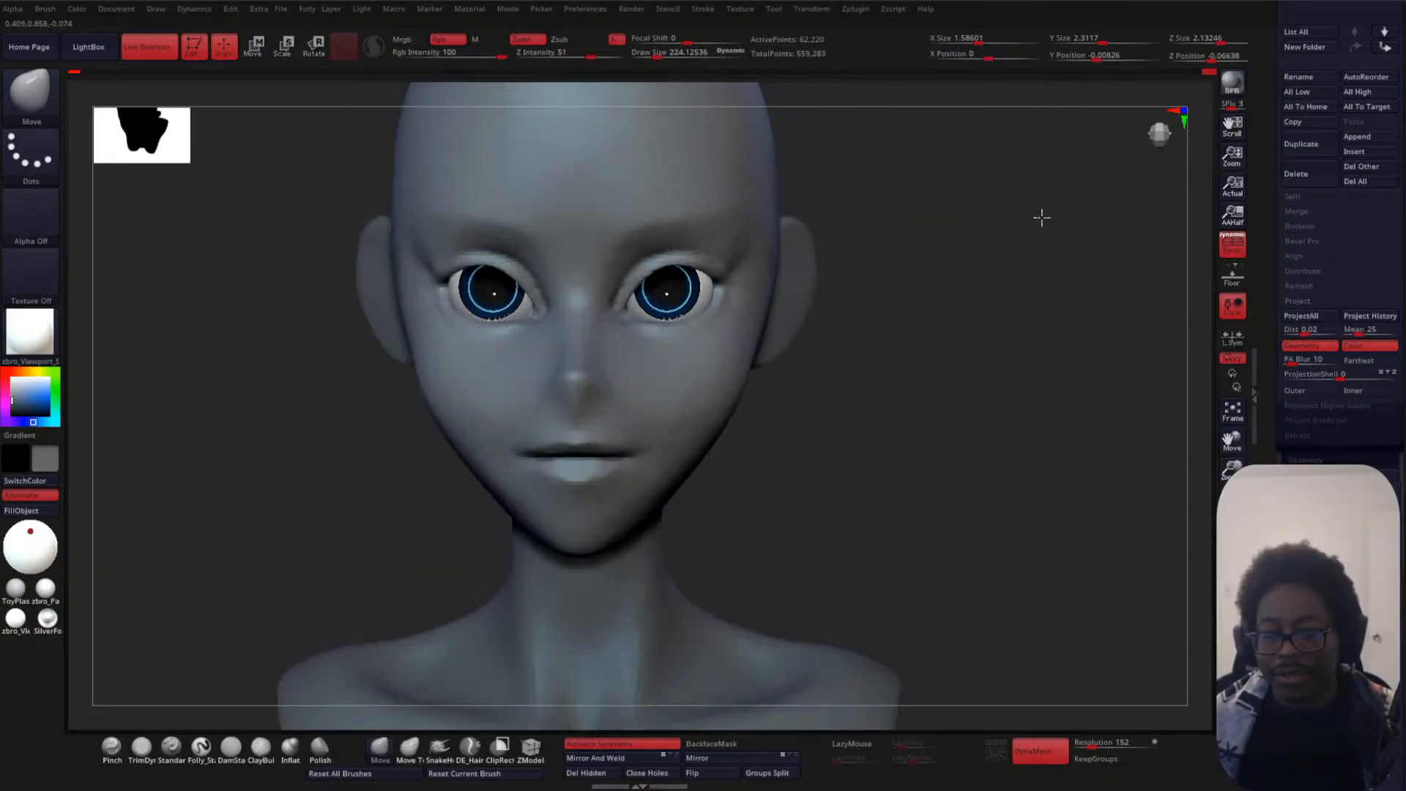
mouse_move(959, 290)
mouse_down()
mouse_move(958, 269)
mouse_move(904, 248)
mouse_move(864, 438)
mouse_up()
- Reshape the upper eyelids and inner eye corners with the Move brush at a draw size of about 110
key(space)
drag(909, 295, 914, 299)
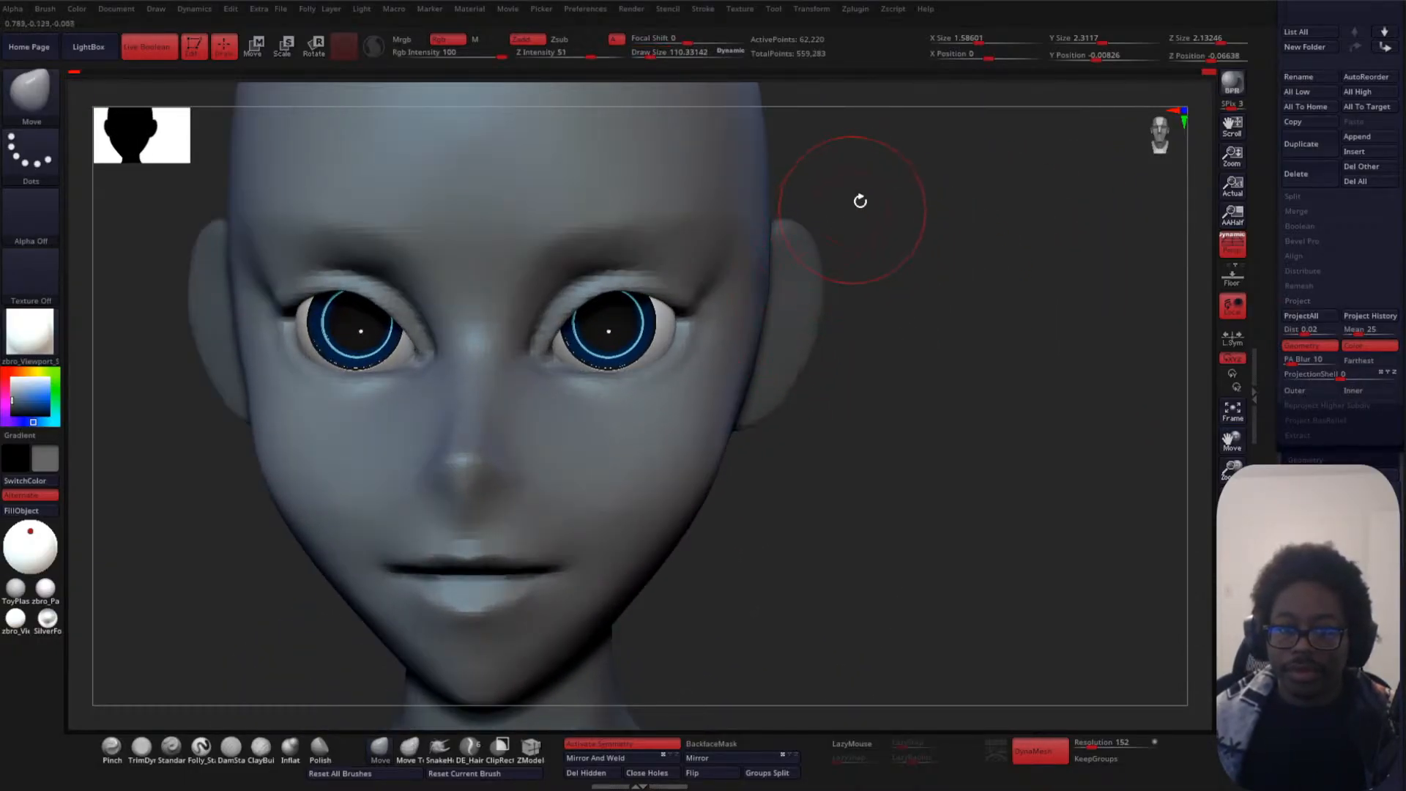
alt+drag(861, 200, 880, 270)
mouse_move(557, 355)
mouse_down()
mouse_move(564, 366)
mouse_move(536, 395)
mouse_move(591, 352)
mouse_up()
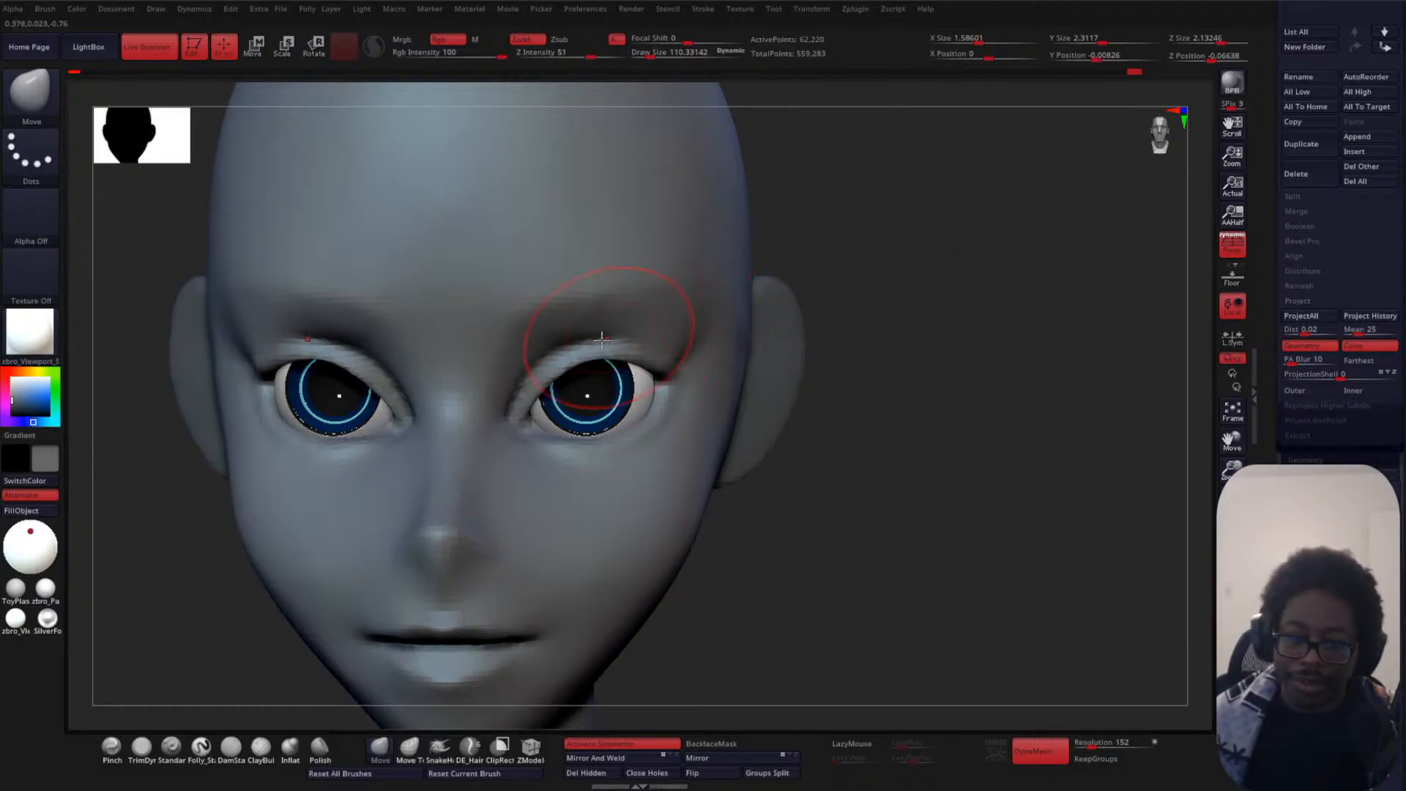
drag(530, 390, 526, 390)
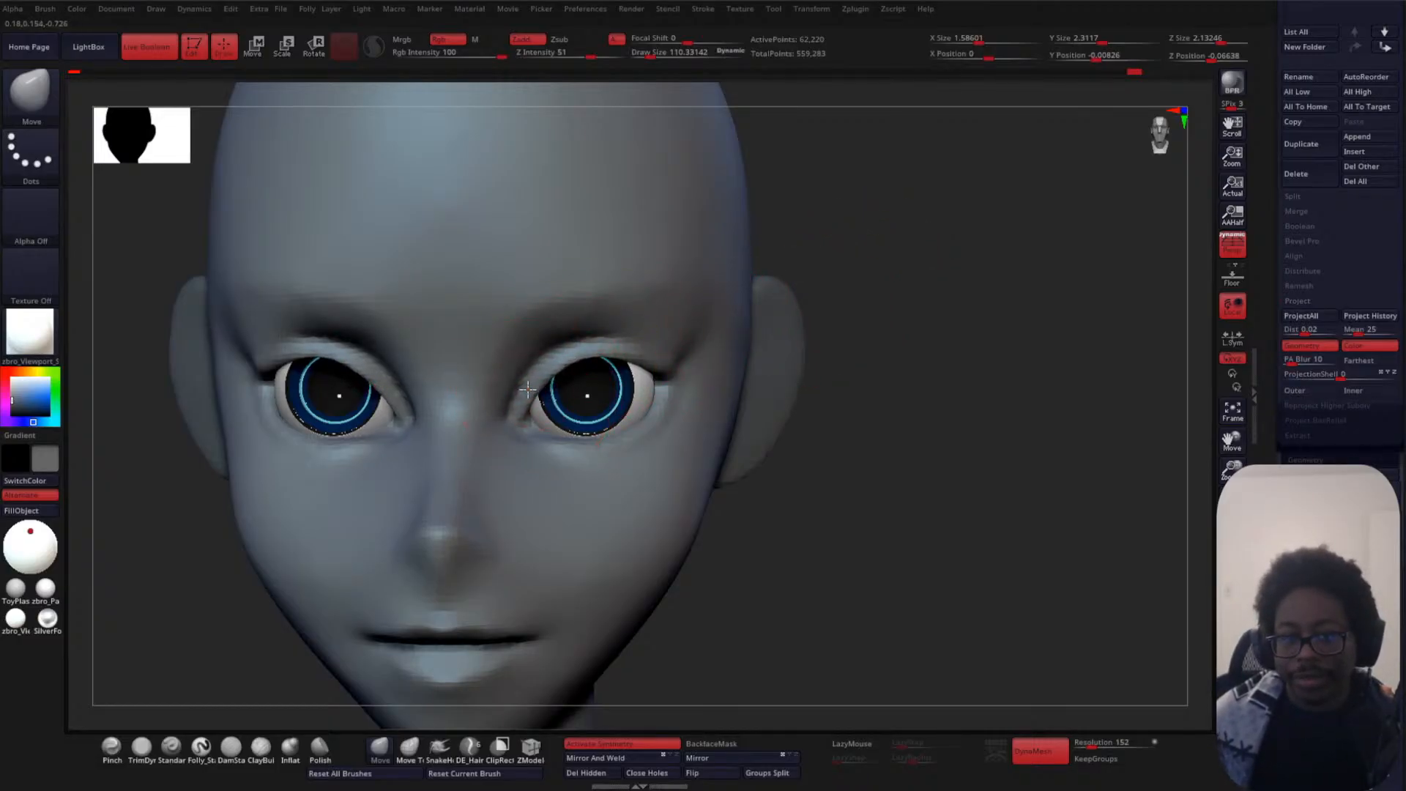
drag(650, 350, 584, 345)
- Pull the inner brow down toward the inner eye corner with the Move brush at a draw size of about 73
key(space)
drag(911, 225, 616, 252)
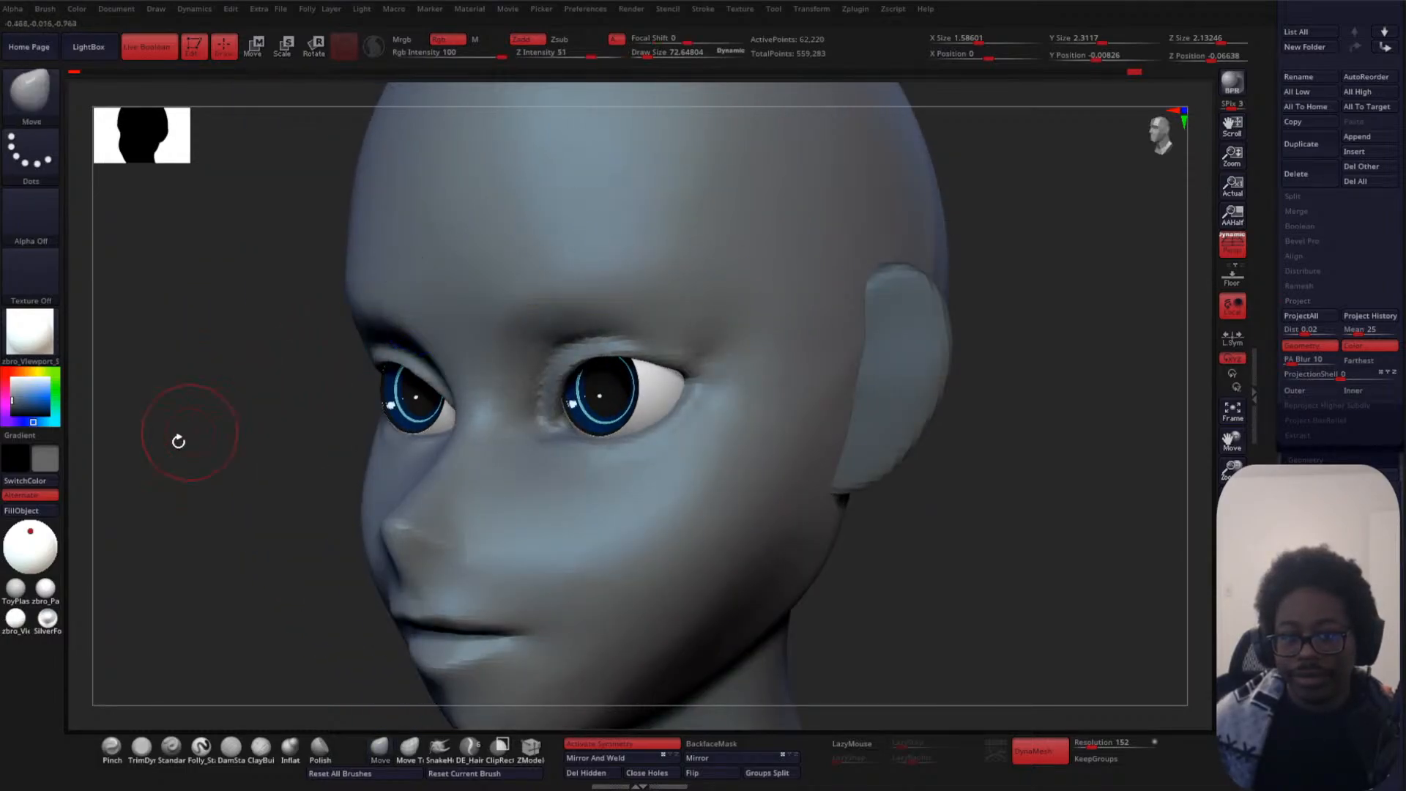
shift+drag(179, 439, 235, 417)
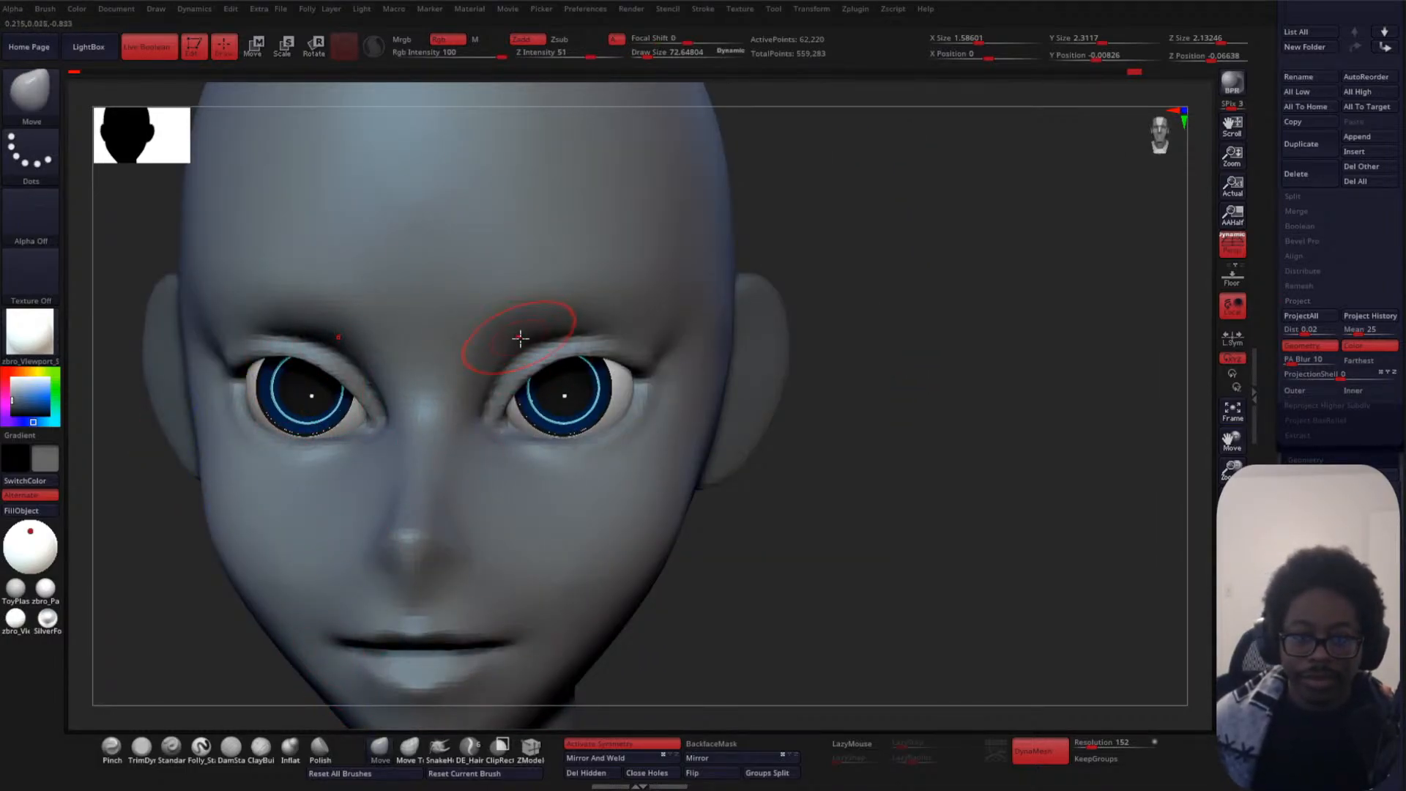
drag(519, 337, 500, 369)
shift+drag(863, 319, 926, 309)
- Carve the crease above the upper eyelid out to the eye's outer corner with DamStandard at a draw size of about 57
click(238, 742)
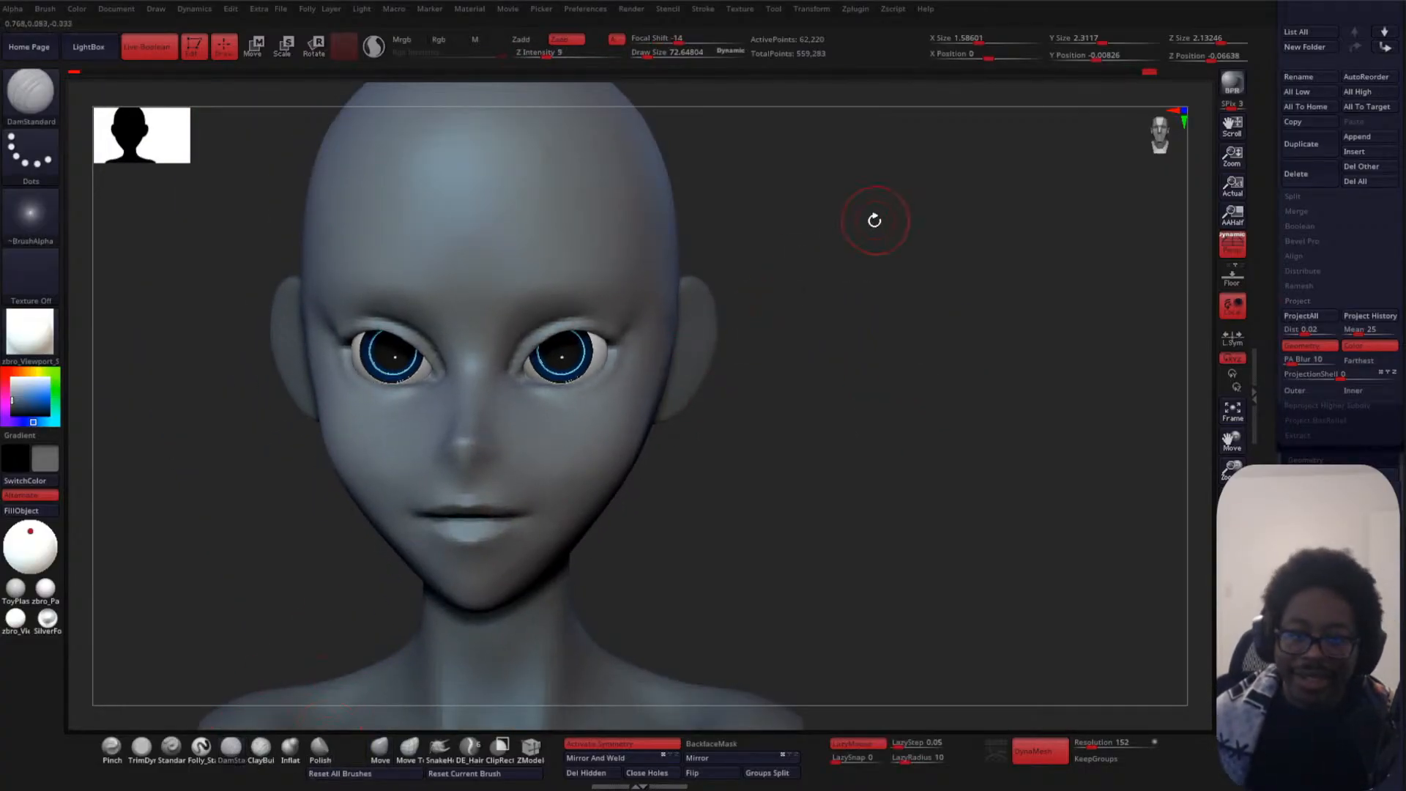
key(space)
drag(875, 220, 912, 280)
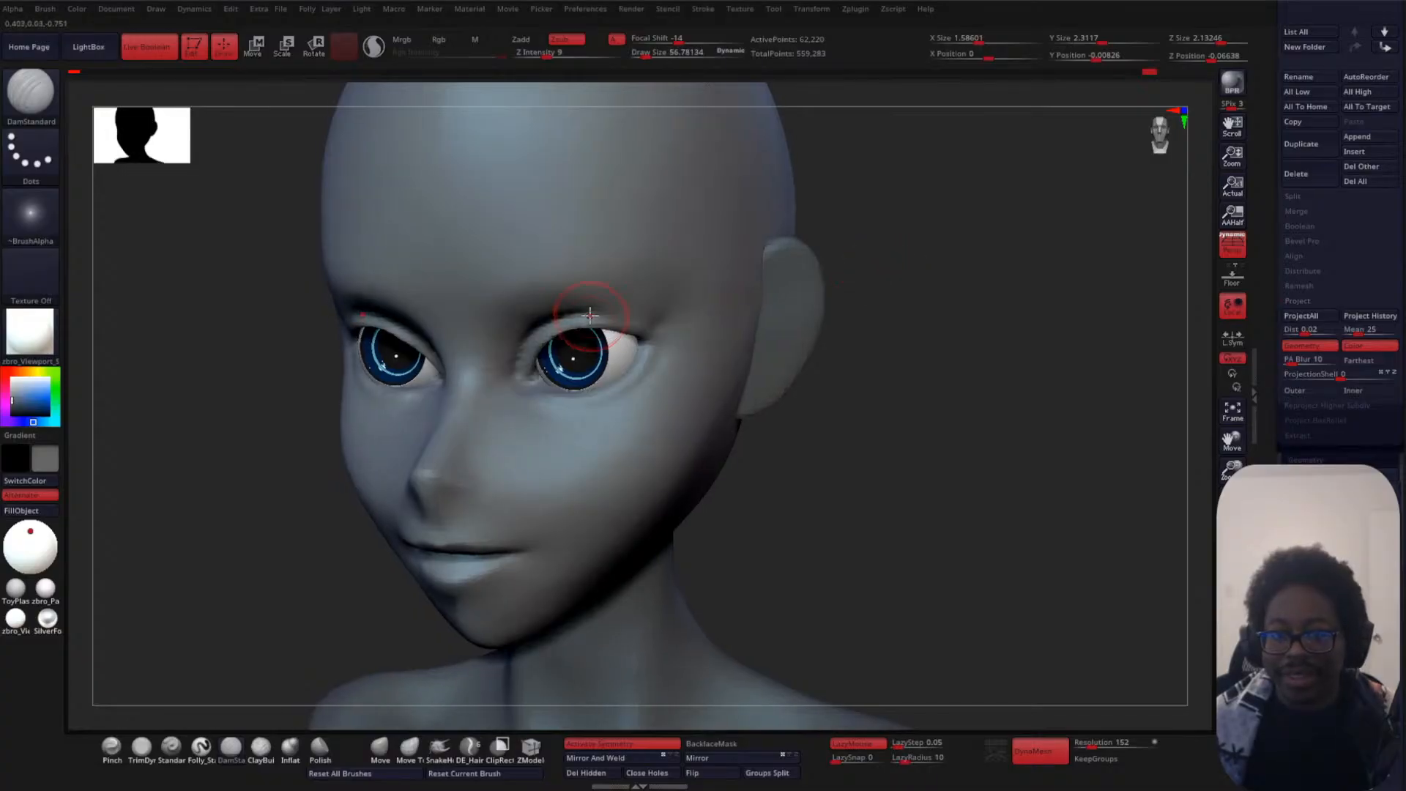
drag(590, 314, 601, 310)
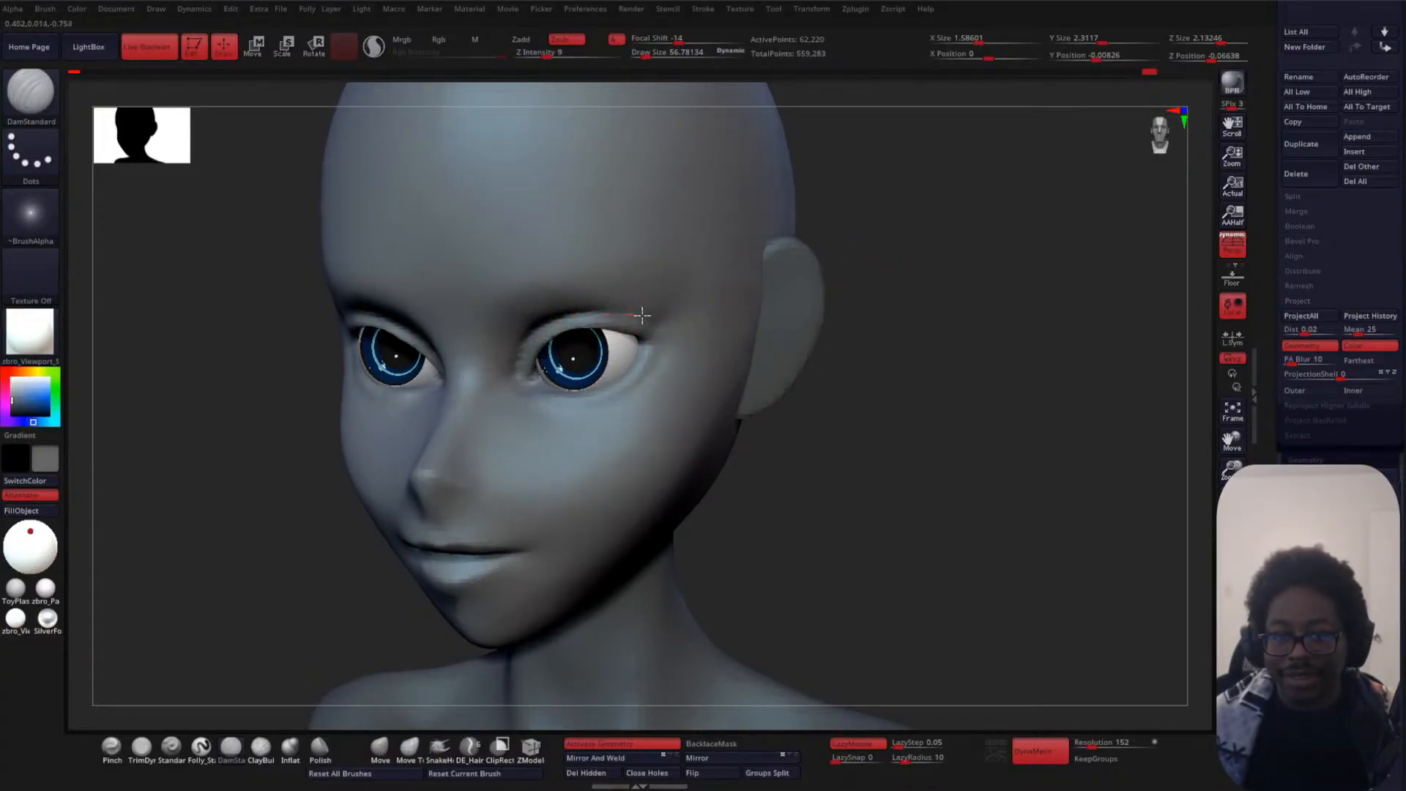
drag(586, 315, 620, 315)
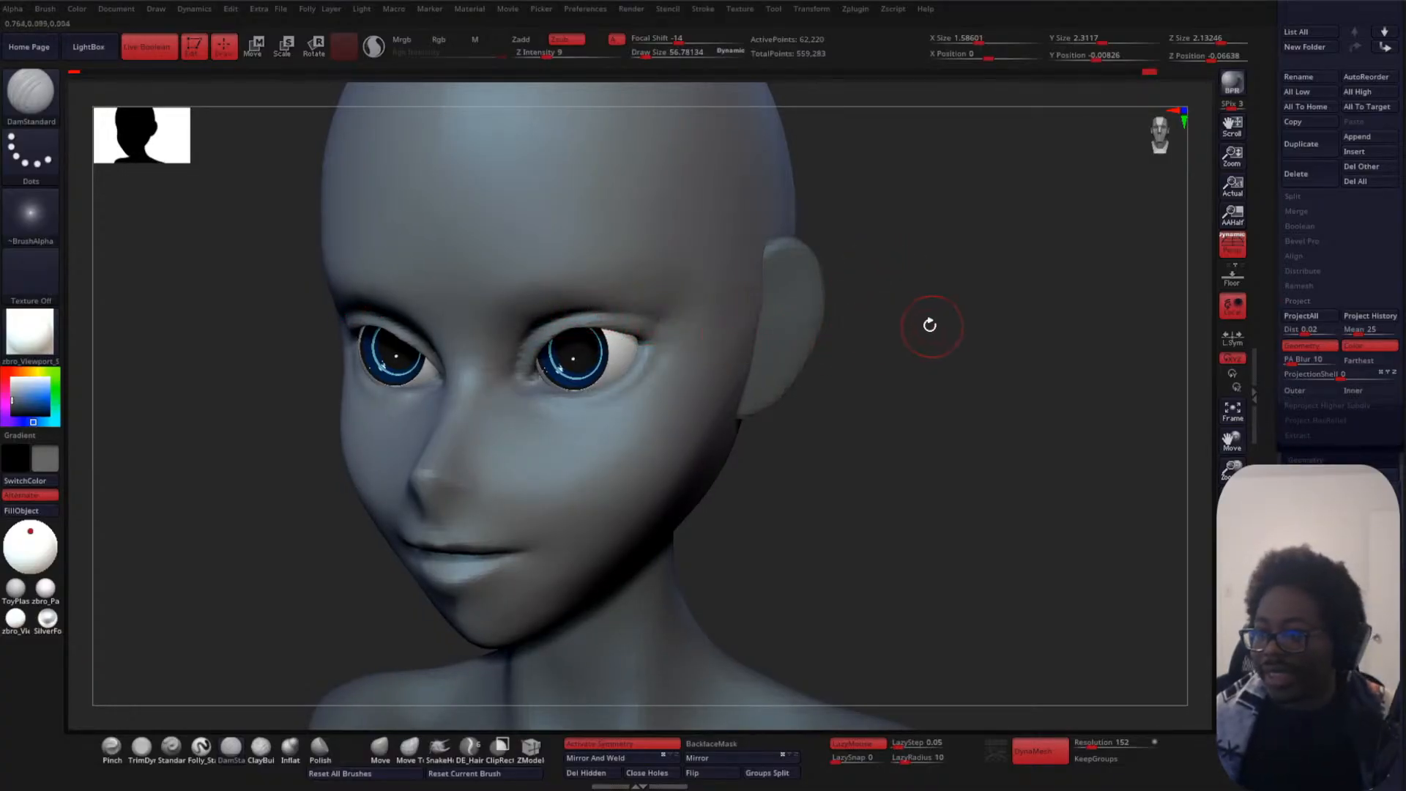
drag(936, 309, 857, 352)
drag(623, 308, 554, 305)
drag(702, 335, 542, 304)
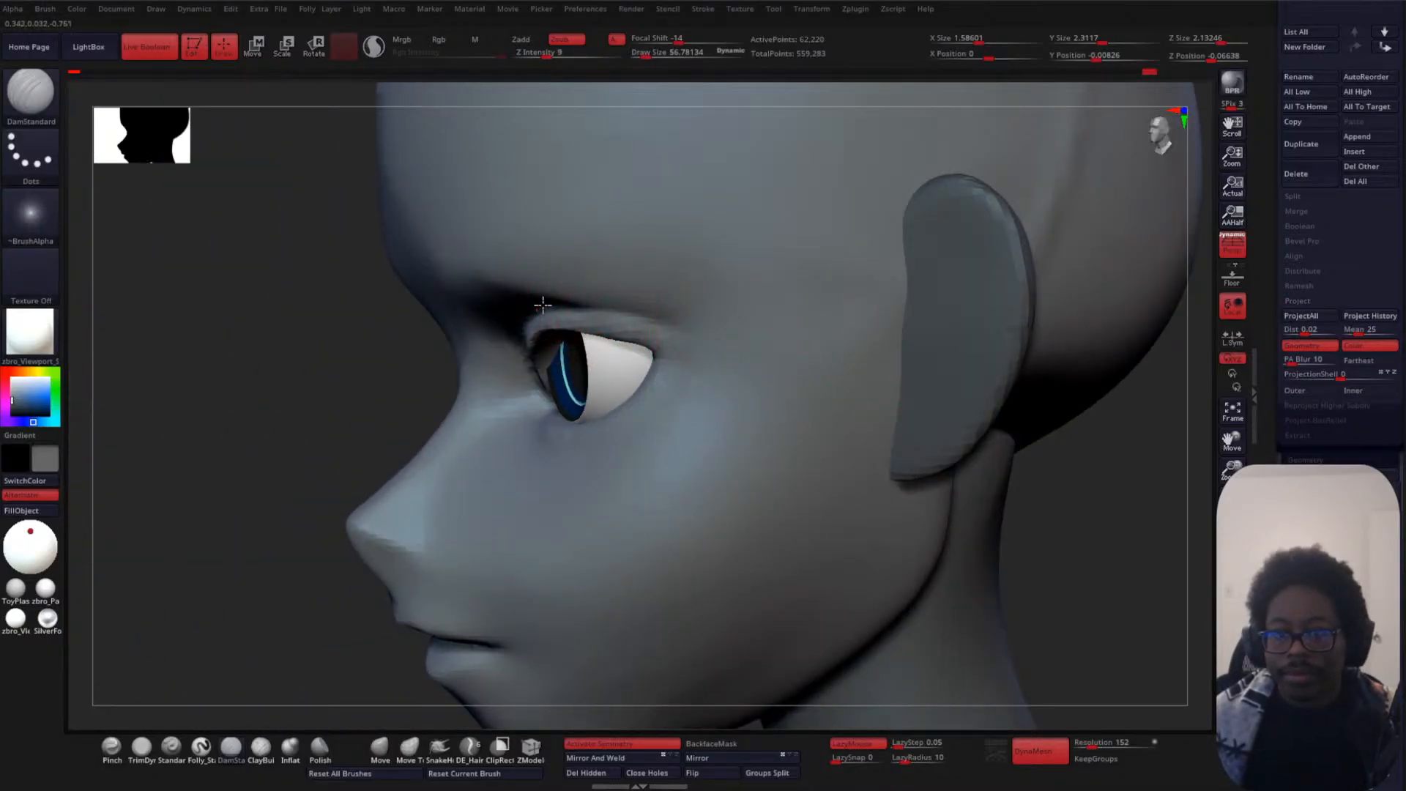
drag(680, 337, 641, 324)
shift+drag(201, 477, 571, 411)
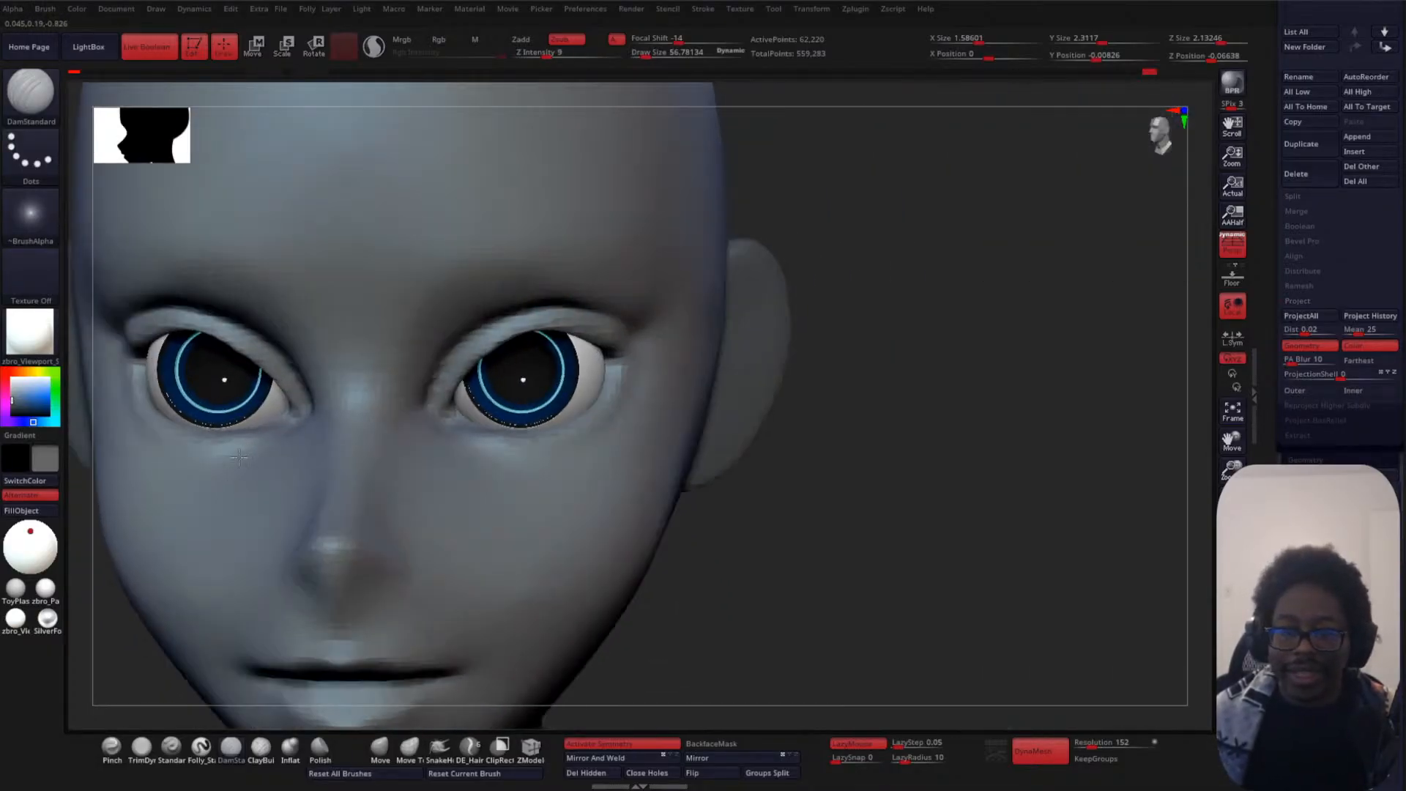
- Deepen the inner part of the upper eyelid crease with DamStandard at a draw size of about 37 and smooth the area above the brow
alt+drag(921, 357, 890, 329)
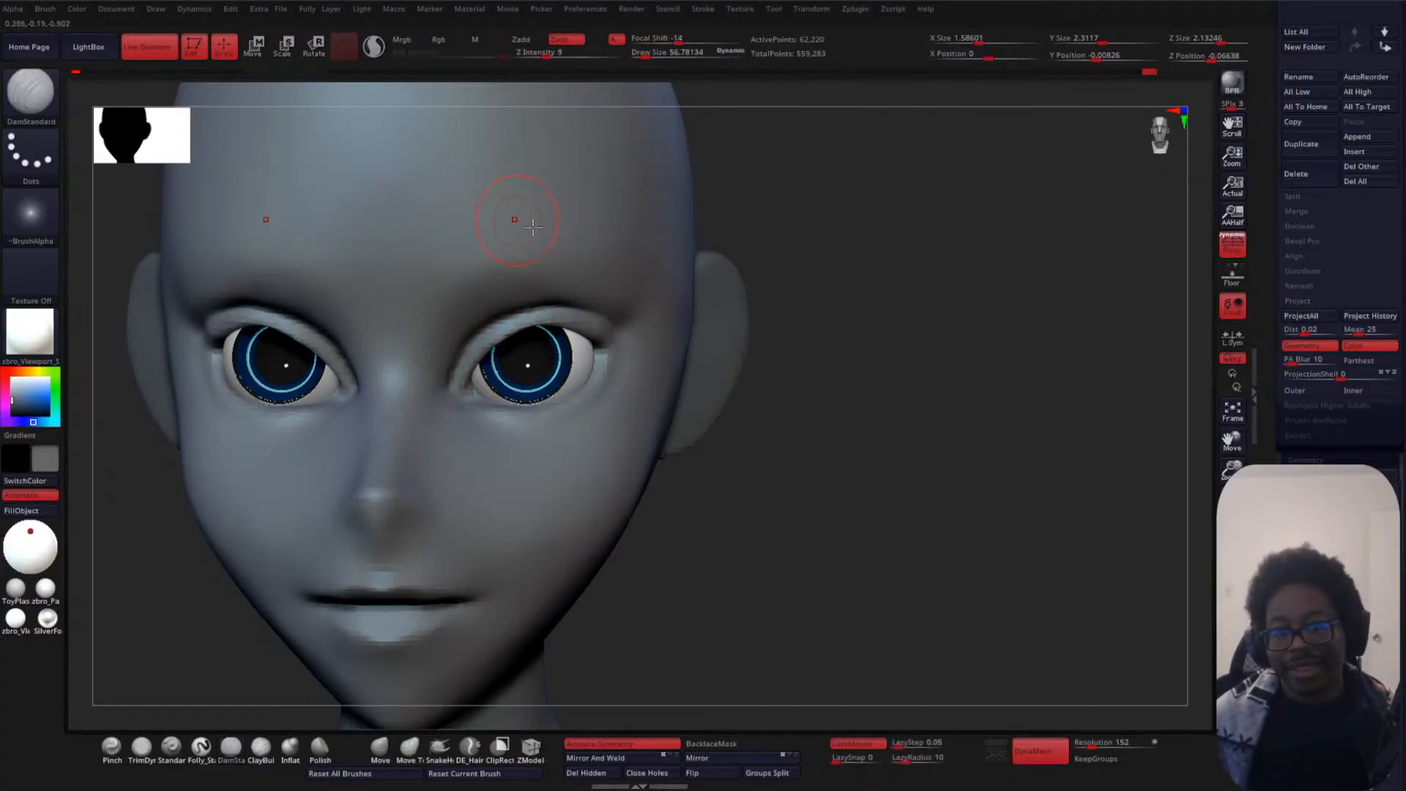
alt+drag(873, 312, 864, 261)
mouse_move(857, 211)
alt+mouse_down()
mouse_move(863, 242)
mouse_move(822, 310)
alt+mouse_up()
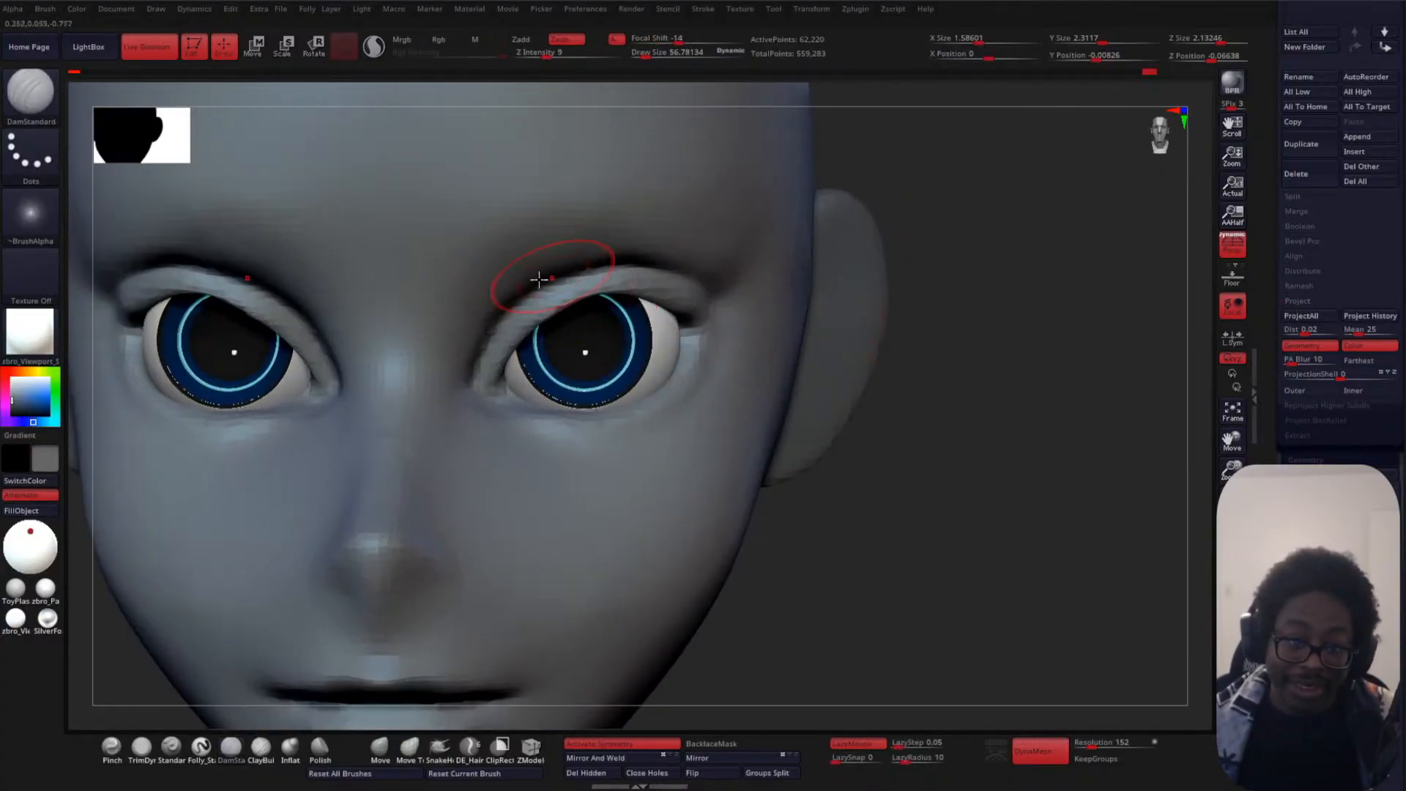
key(space)
drag(514, 340, 507, 341)
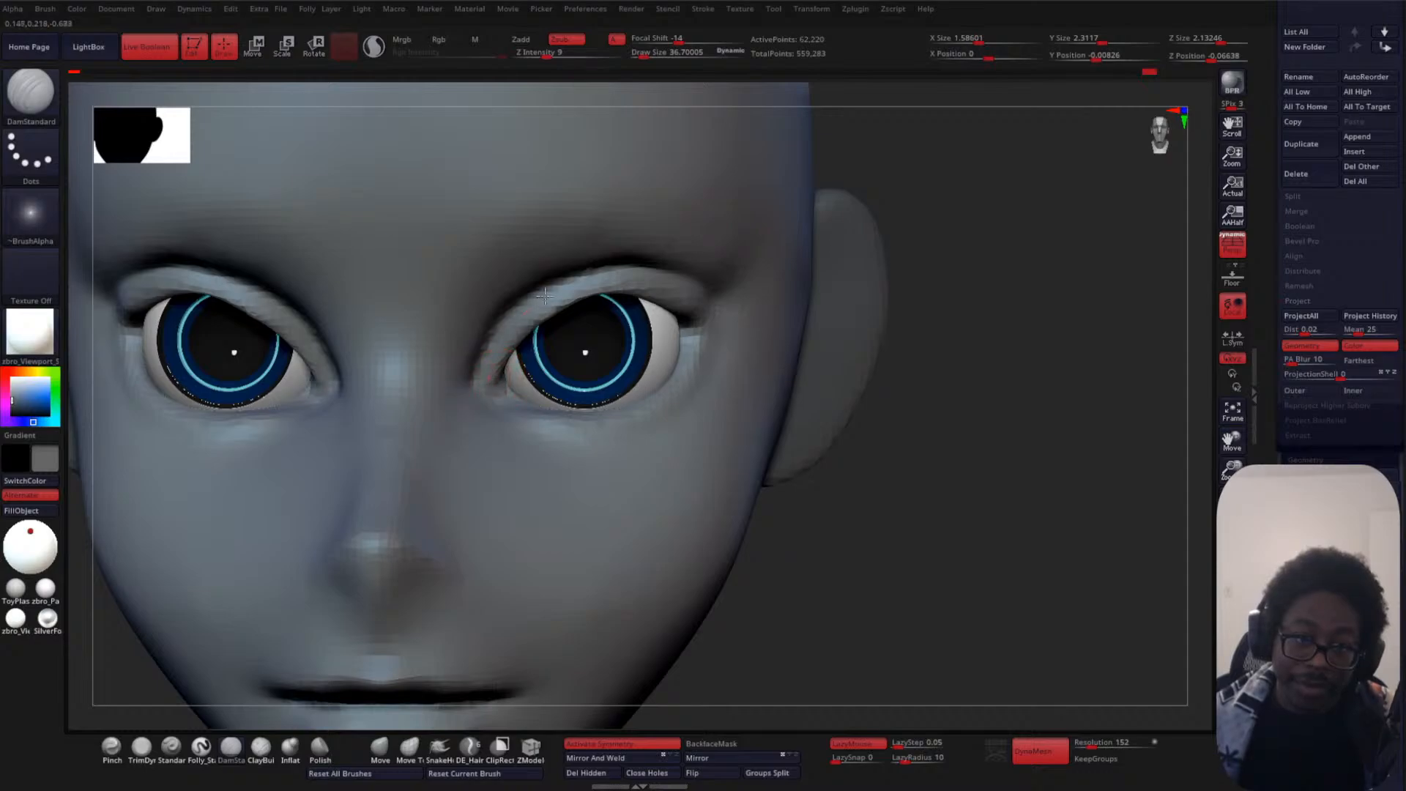
drag(516, 307, 466, 425)
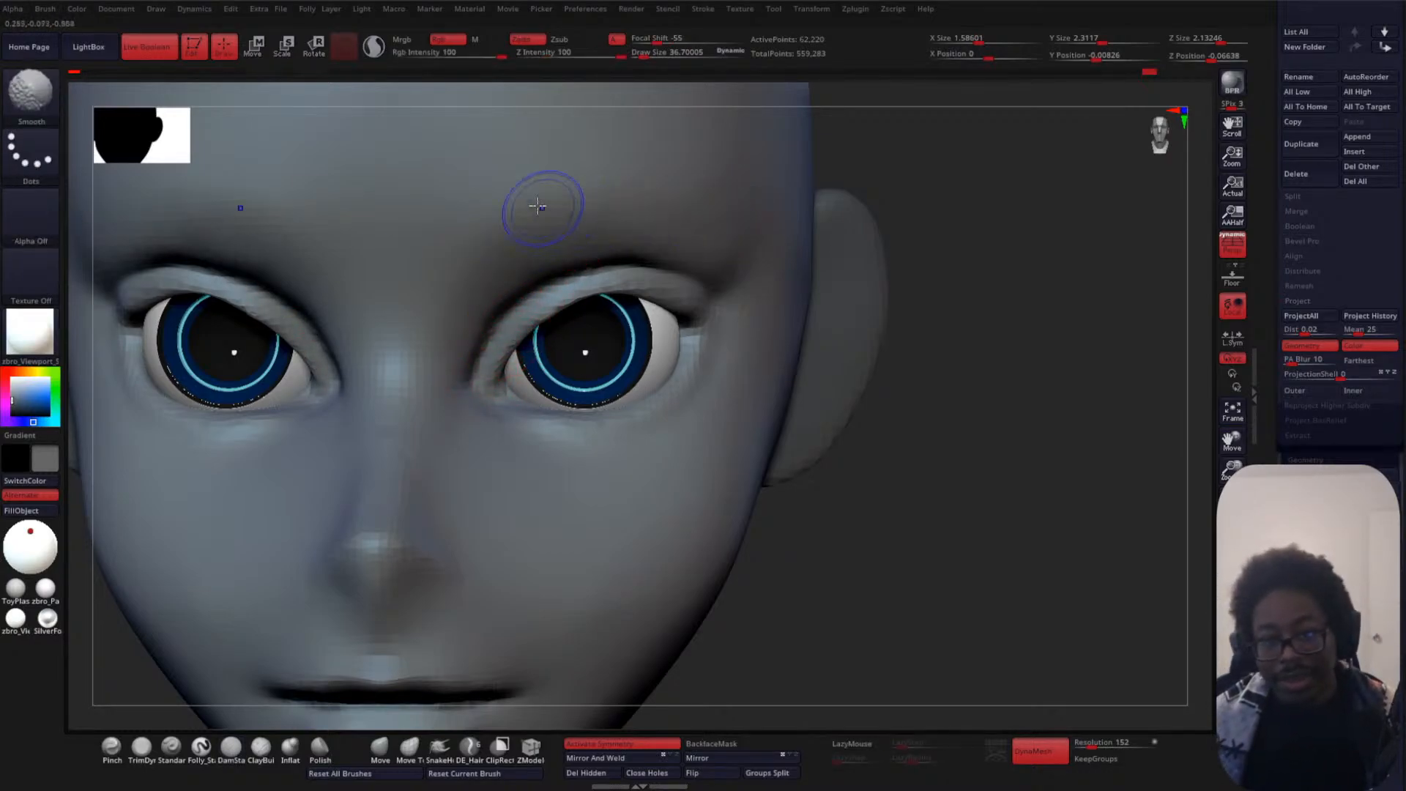
alt+drag(945, 272, 978, 228)
mouse_move(858, 416)
alt+mouse_down()
mouse_move(867, 349)
mouse_move(911, 341)
mouse_move(891, 320)
mouse_move(797, 381)
alt+mouse_up()
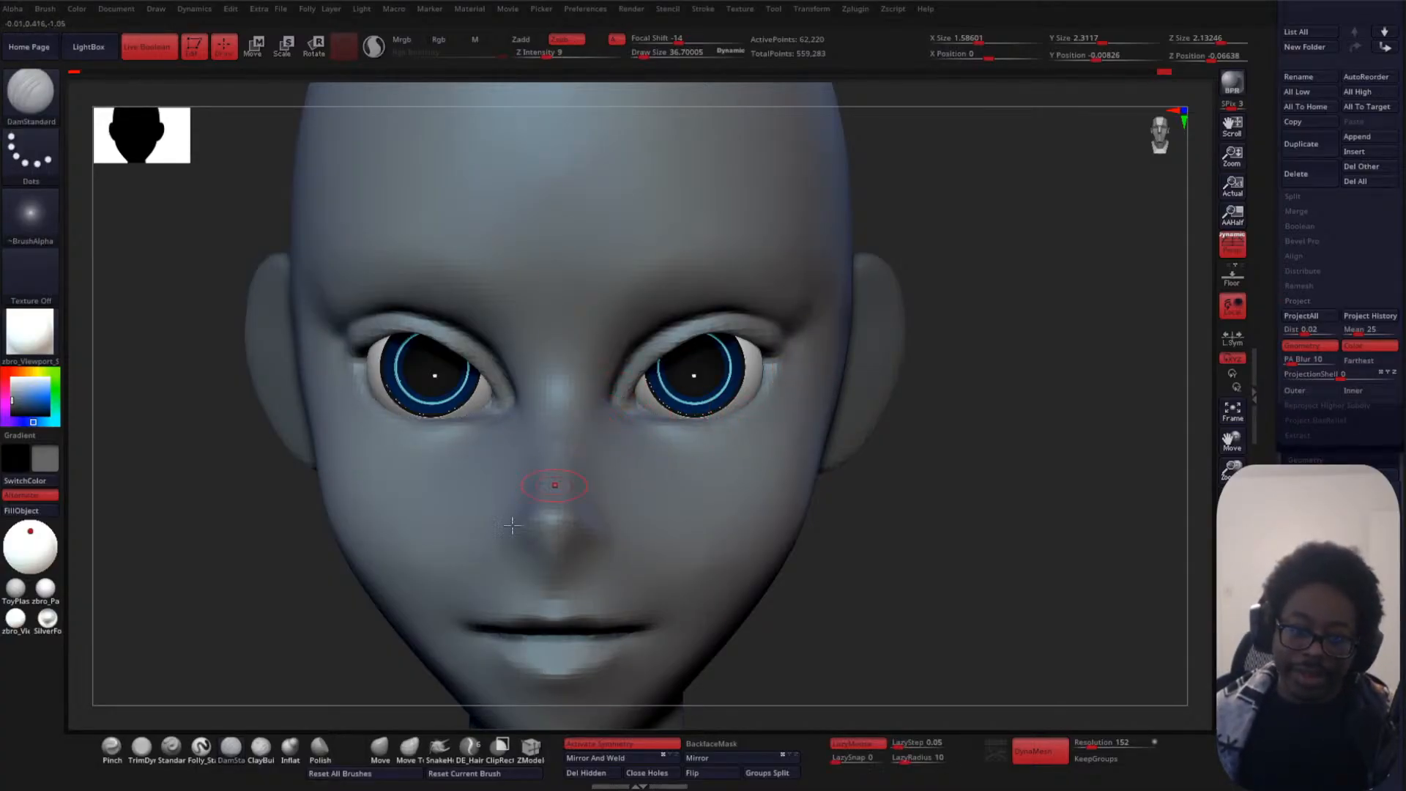
- Adjust the upper eyelid's inner edge with the Move brush at a draw size of about 73
click(379, 747)
key(space)
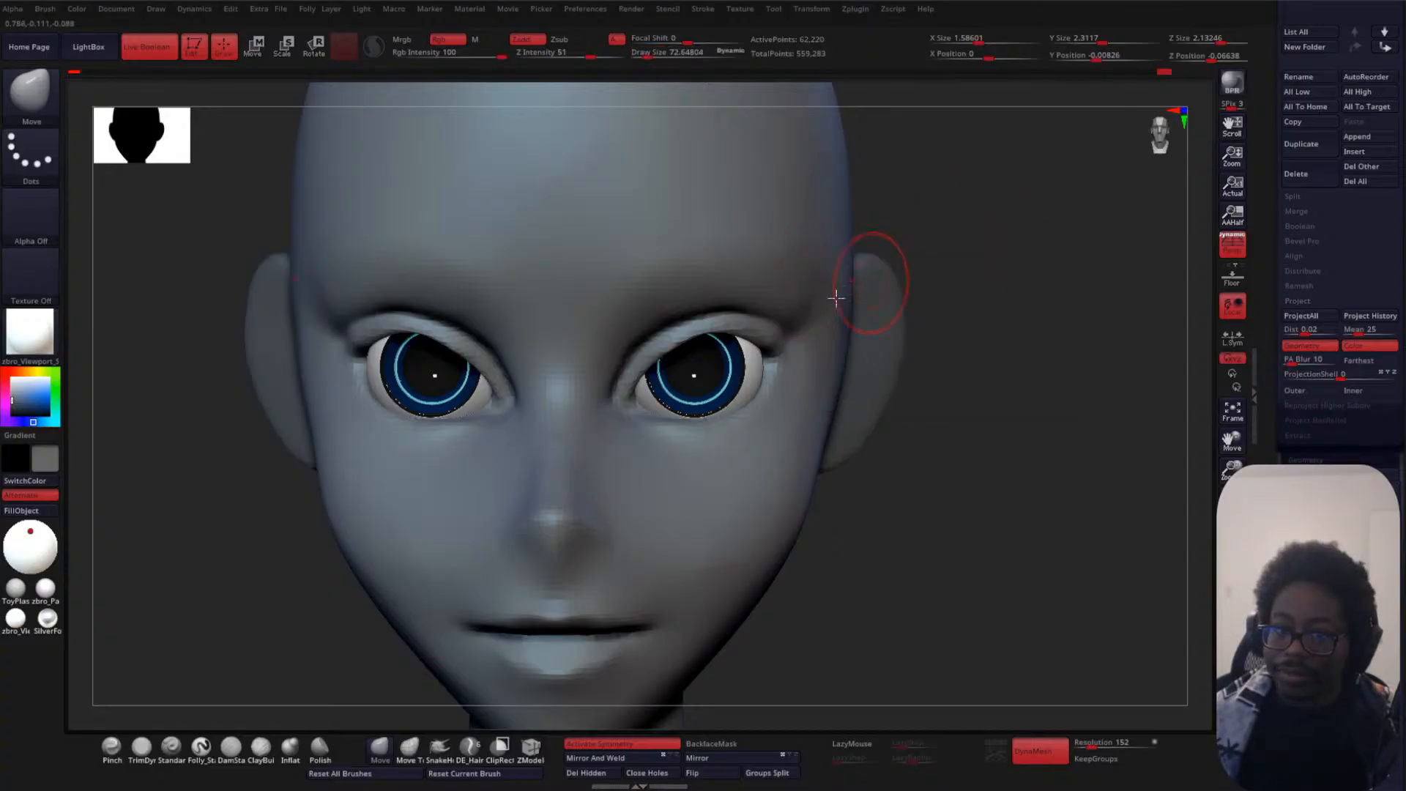
mouse_move(634, 368)
mouse_down()
mouse_move(712, 336)
mouse_move(646, 367)
mouse_move(703, 334)
mouse_move(667, 339)
mouse_up()
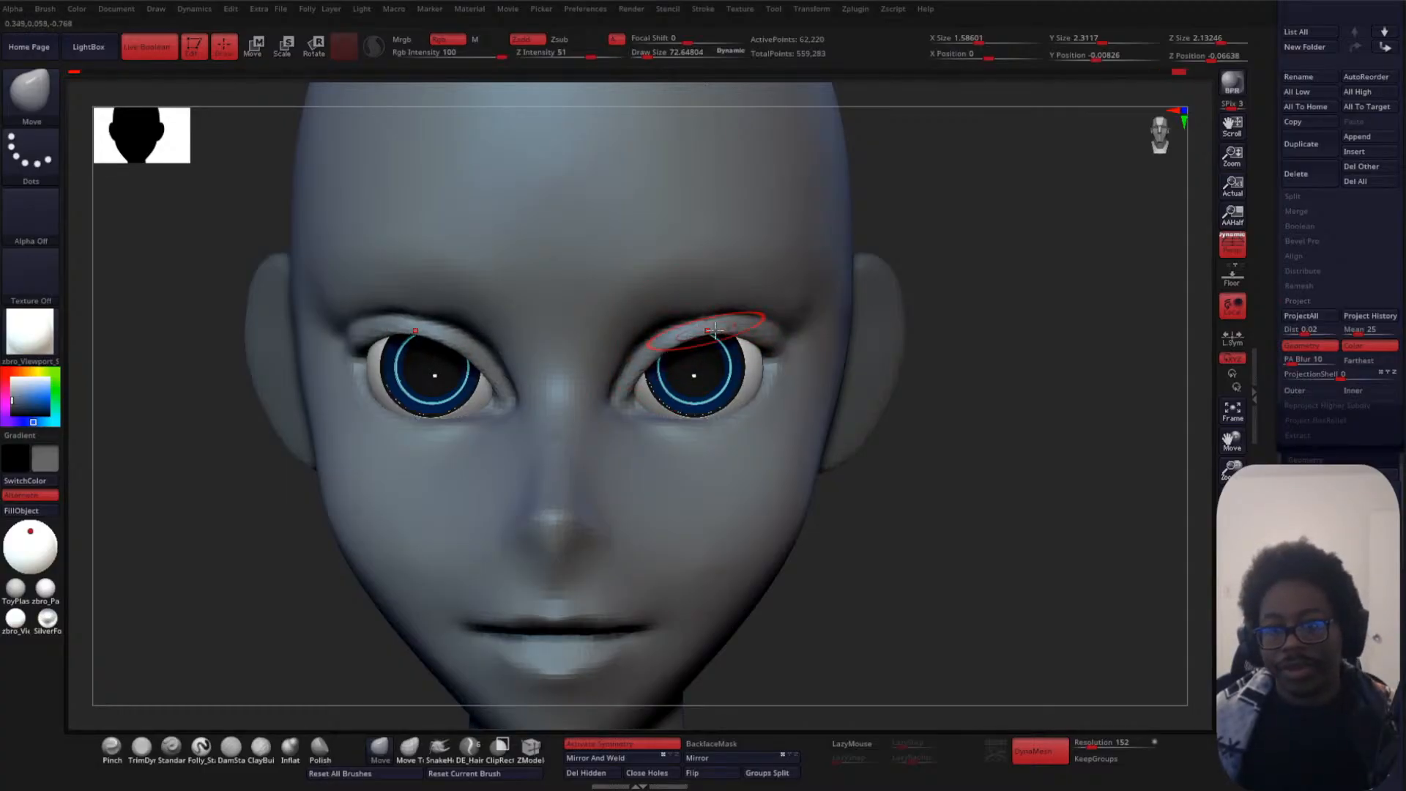
- Reshape the upper eyelid's arc and raise the lower eyelid's edge with the Move brush at a draw size of about 73
drag(763, 340, 709, 327)
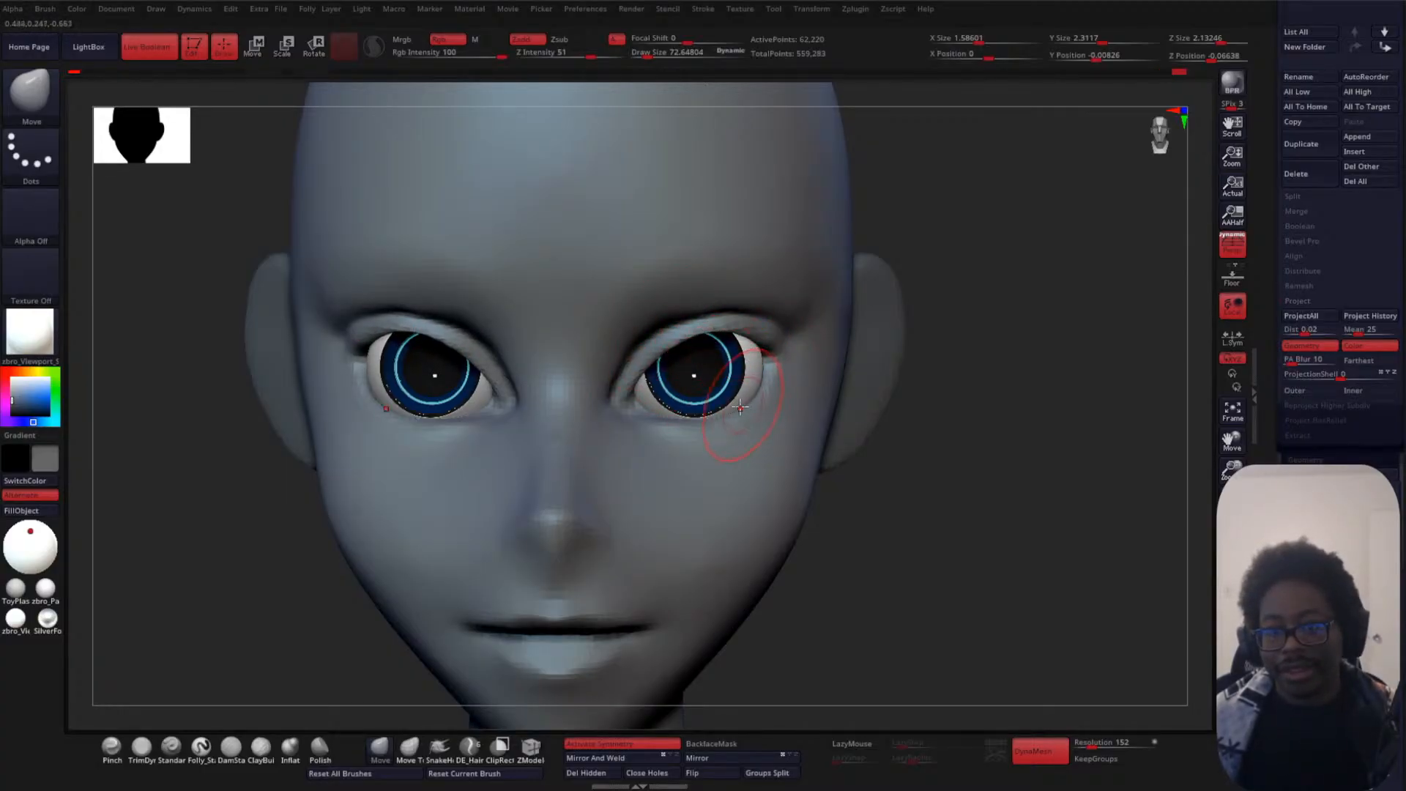
mouse_move(693, 419)
mouse_down()
mouse_move(665, 412)
mouse_move(694, 405)
mouse_up()
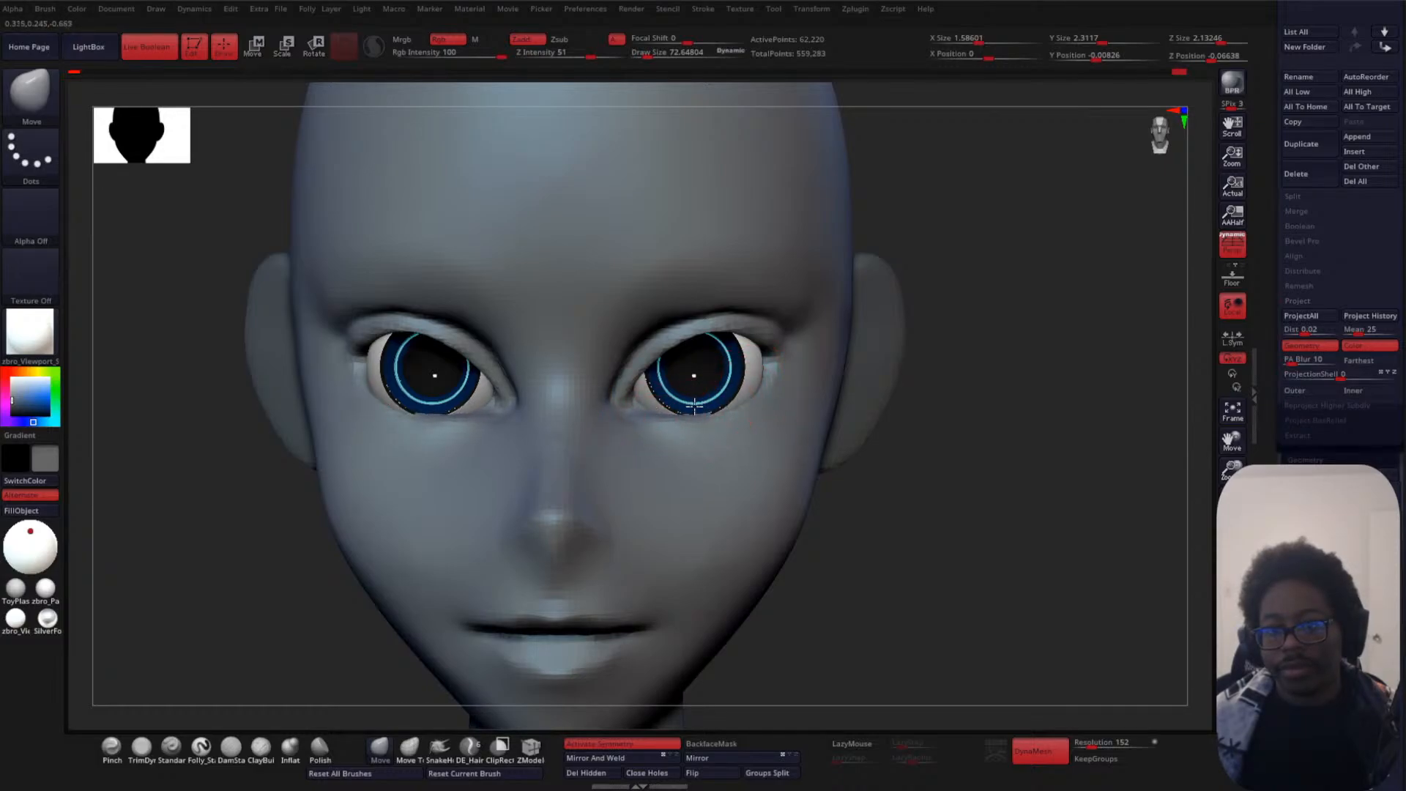
drag(855, 371, 869, 273)
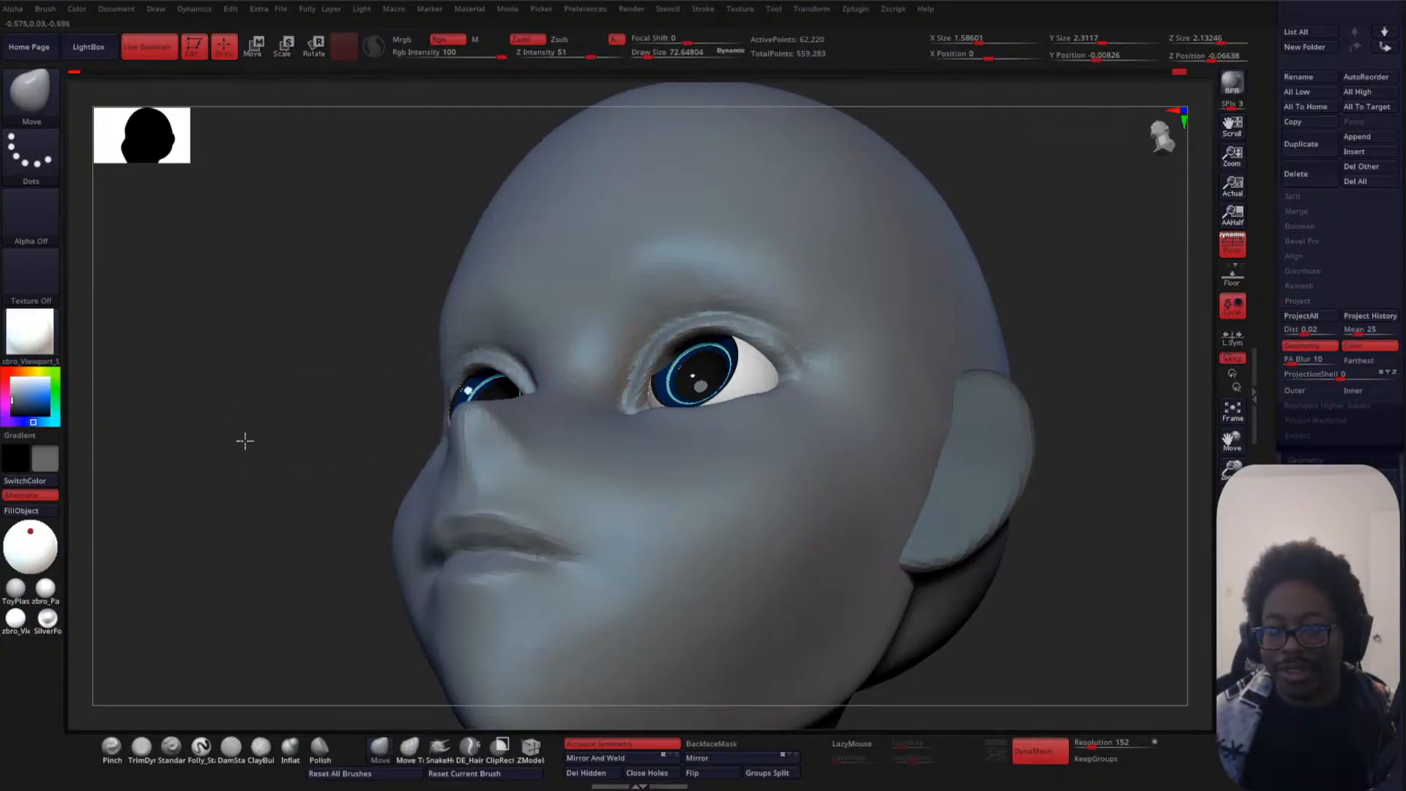
shift+drag(245, 441, 286, 490)
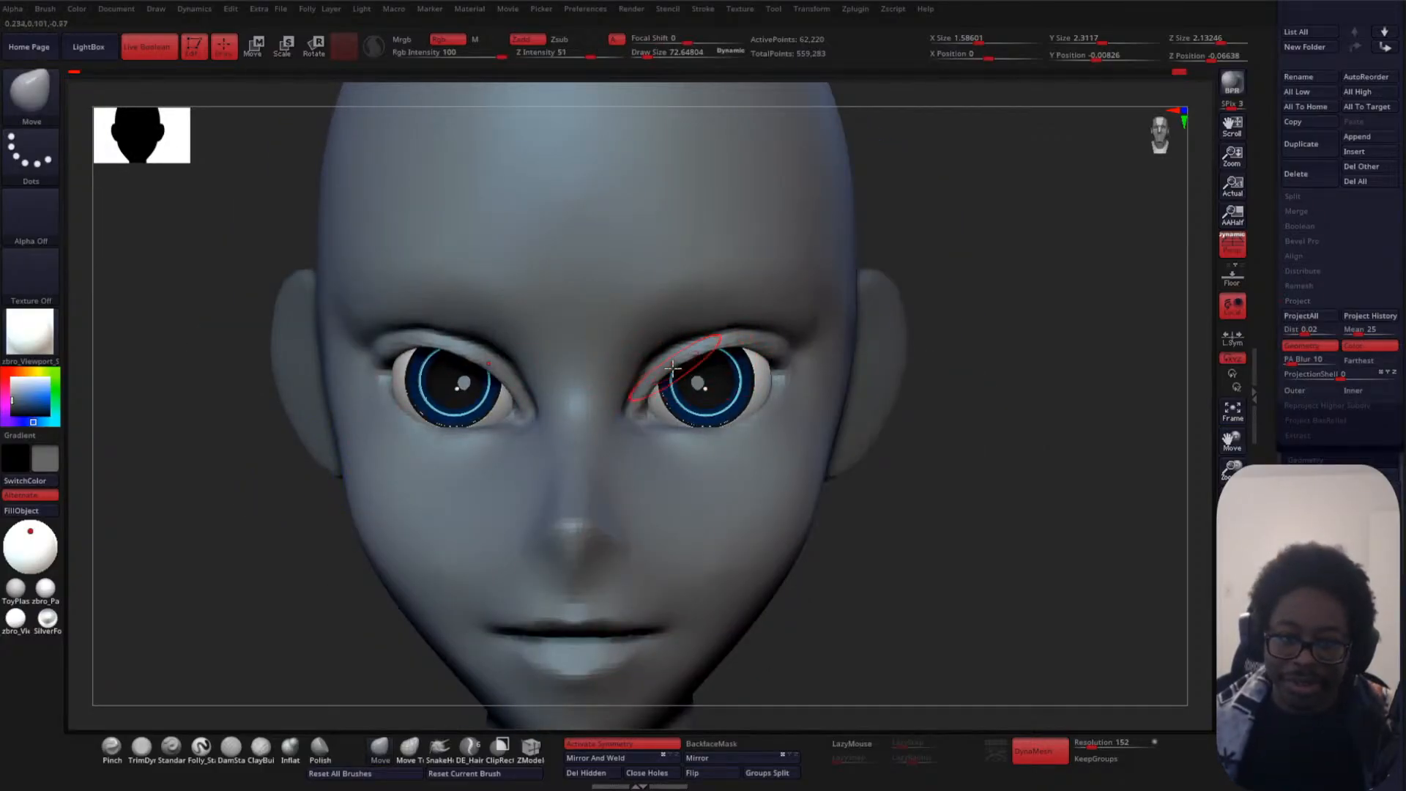
drag(673, 367, 668, 372)
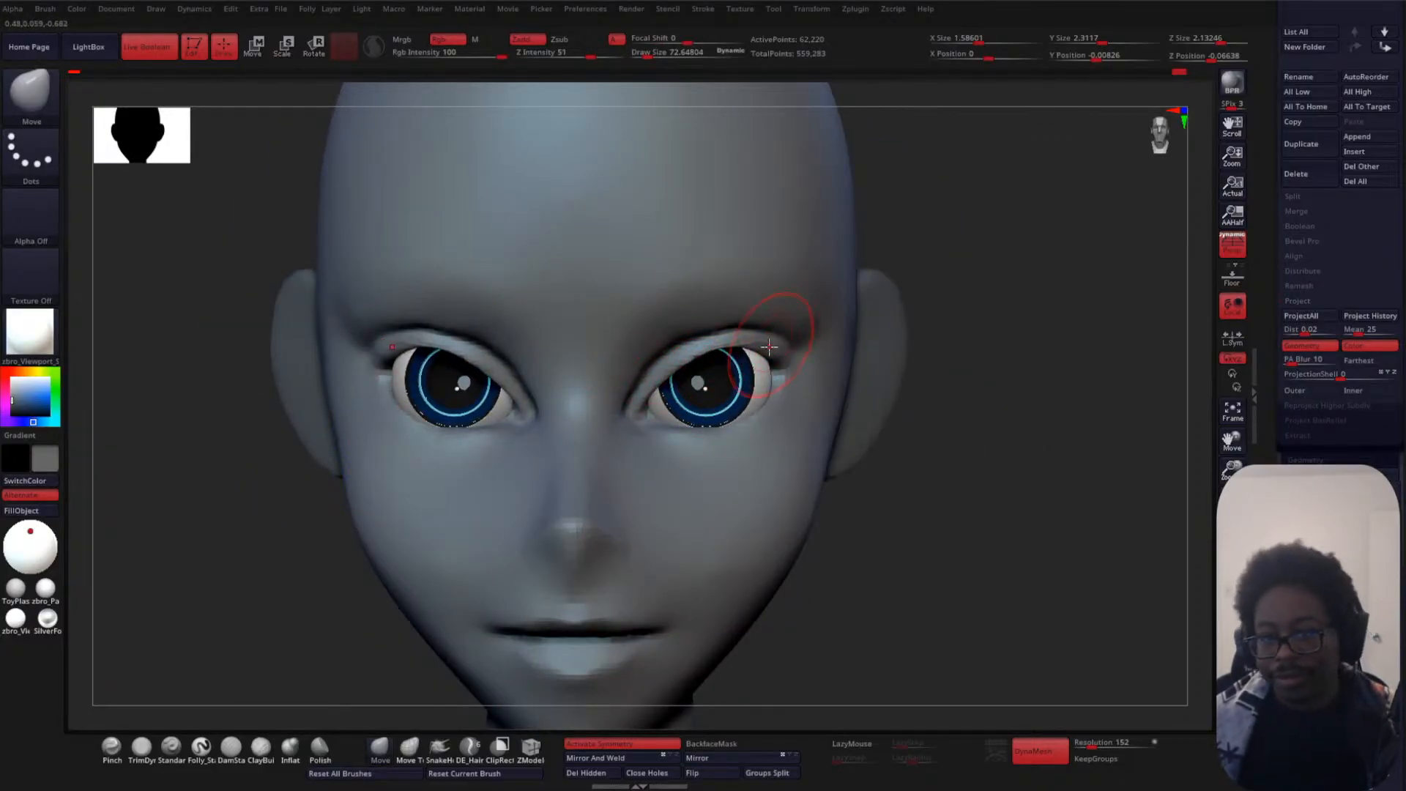
drag(769, 347, 775, 351)
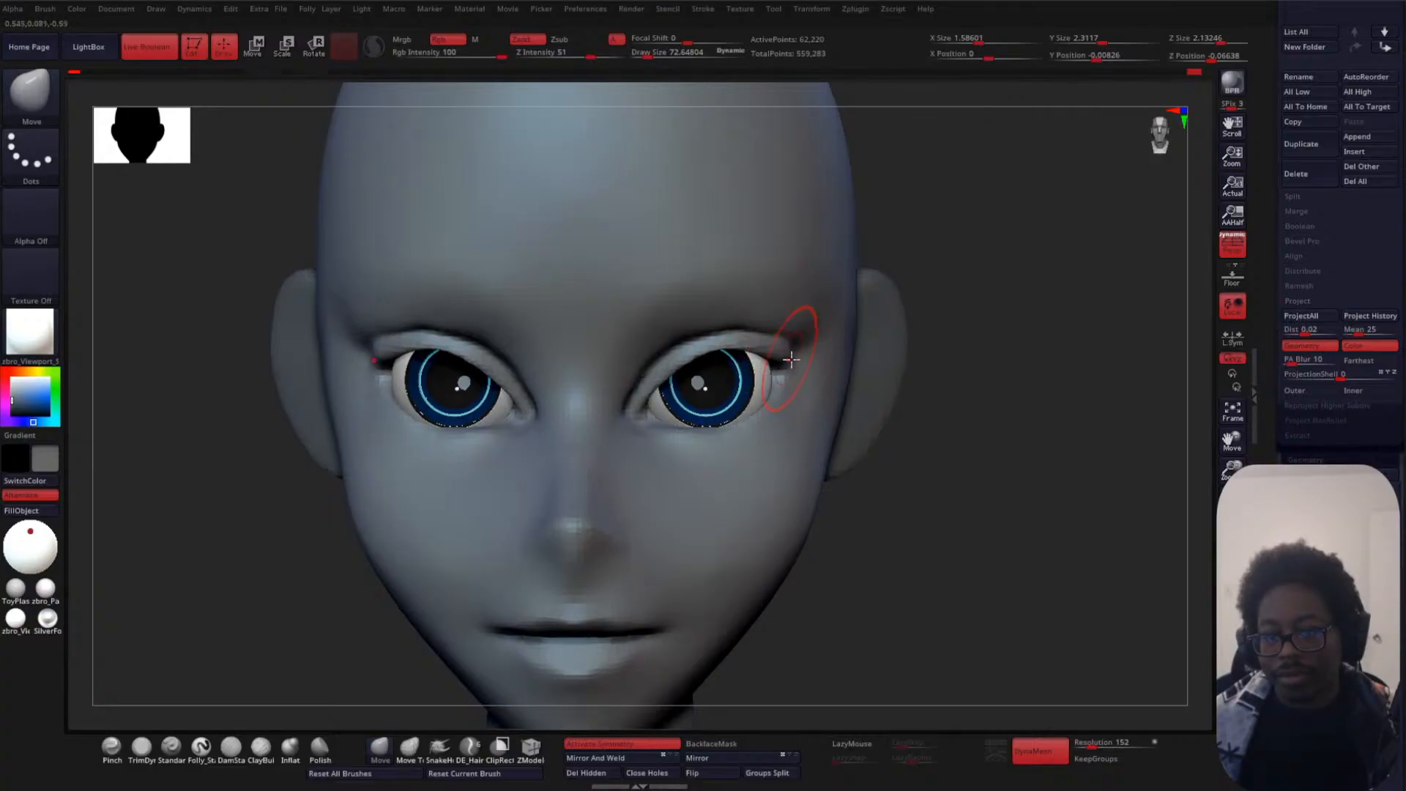
- Pull the outer edge of the eye opening forward in profile with the Move brush at a draw size of about 81
drag(1014, 411, 923, 393)
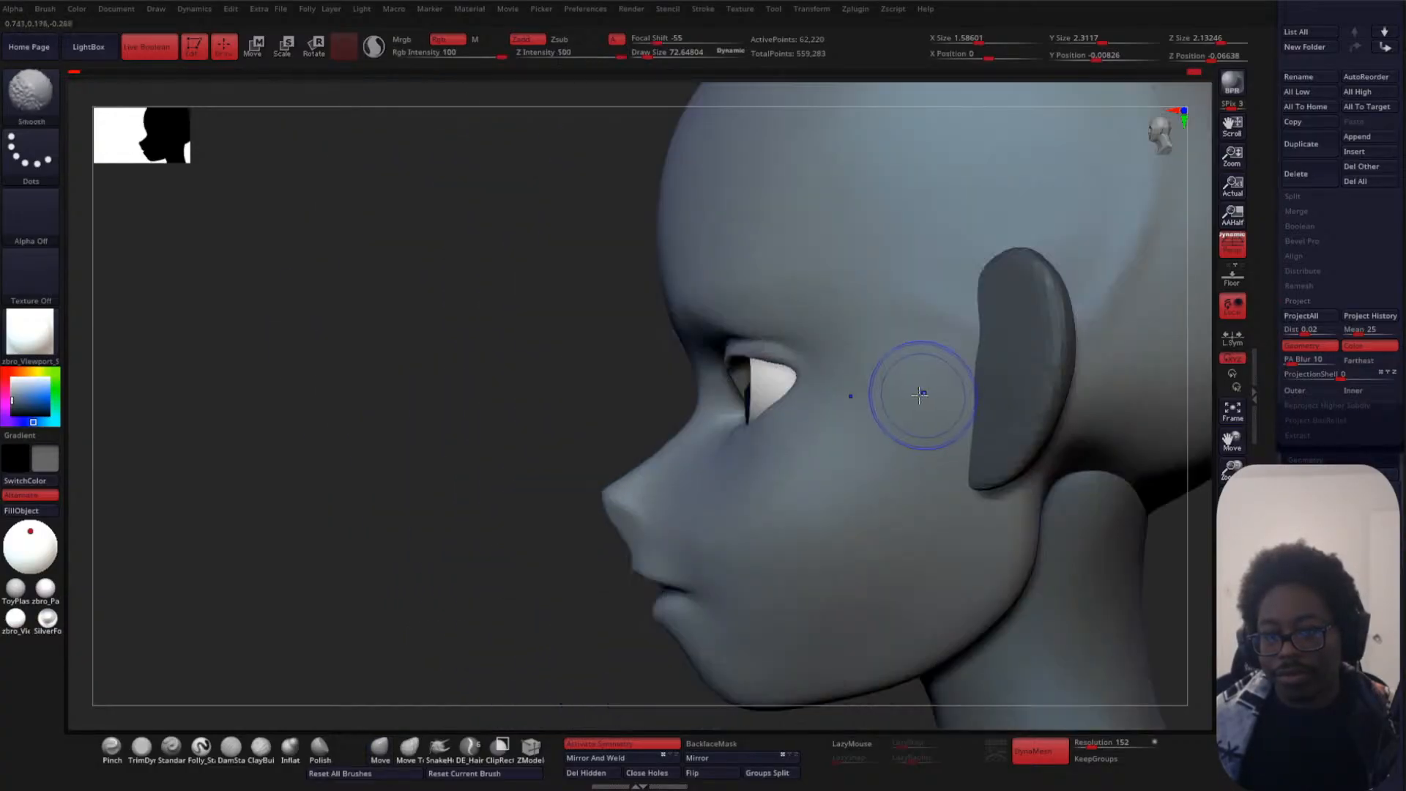
drag(344, 393, 521, 329)
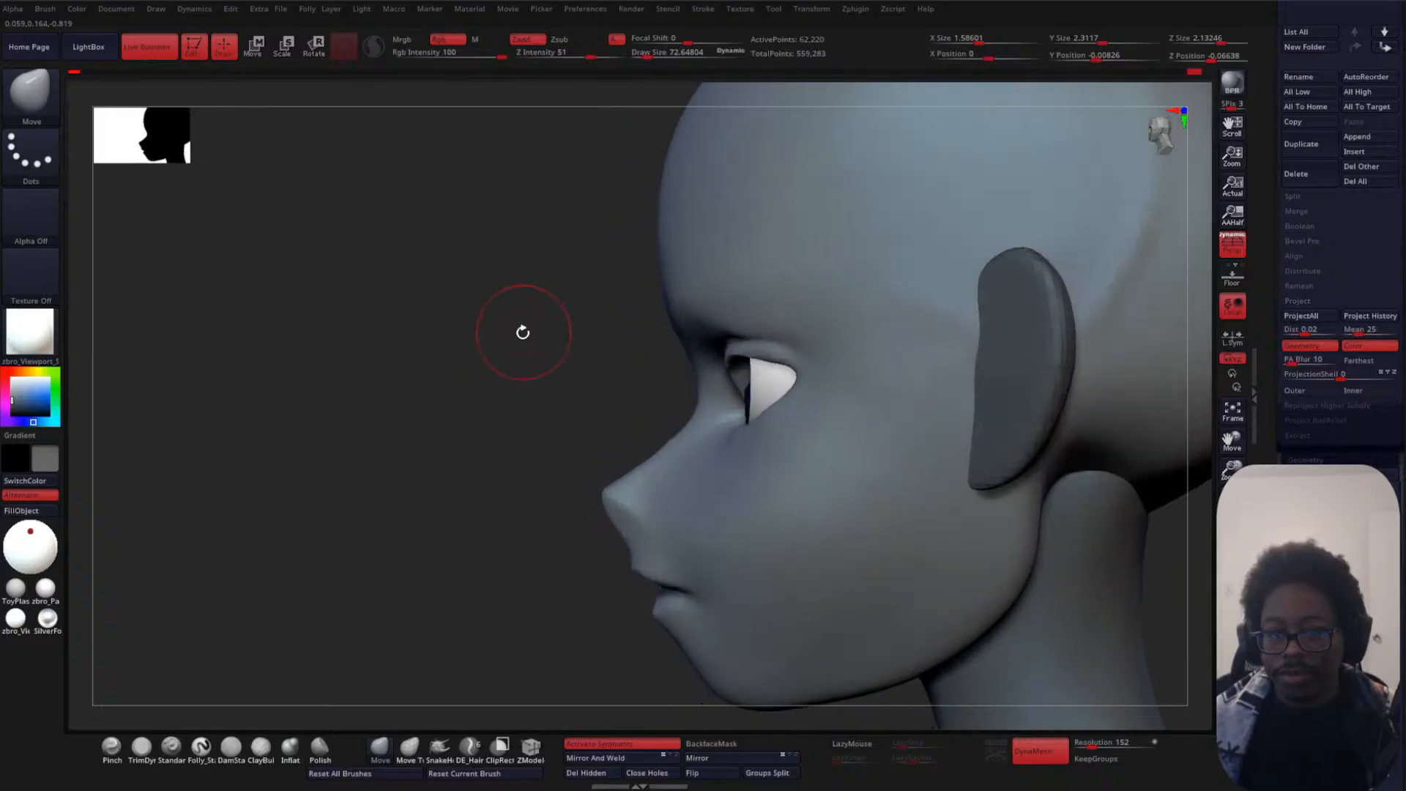
key(space)
key(space)
drag(757, 408, 754, 408)
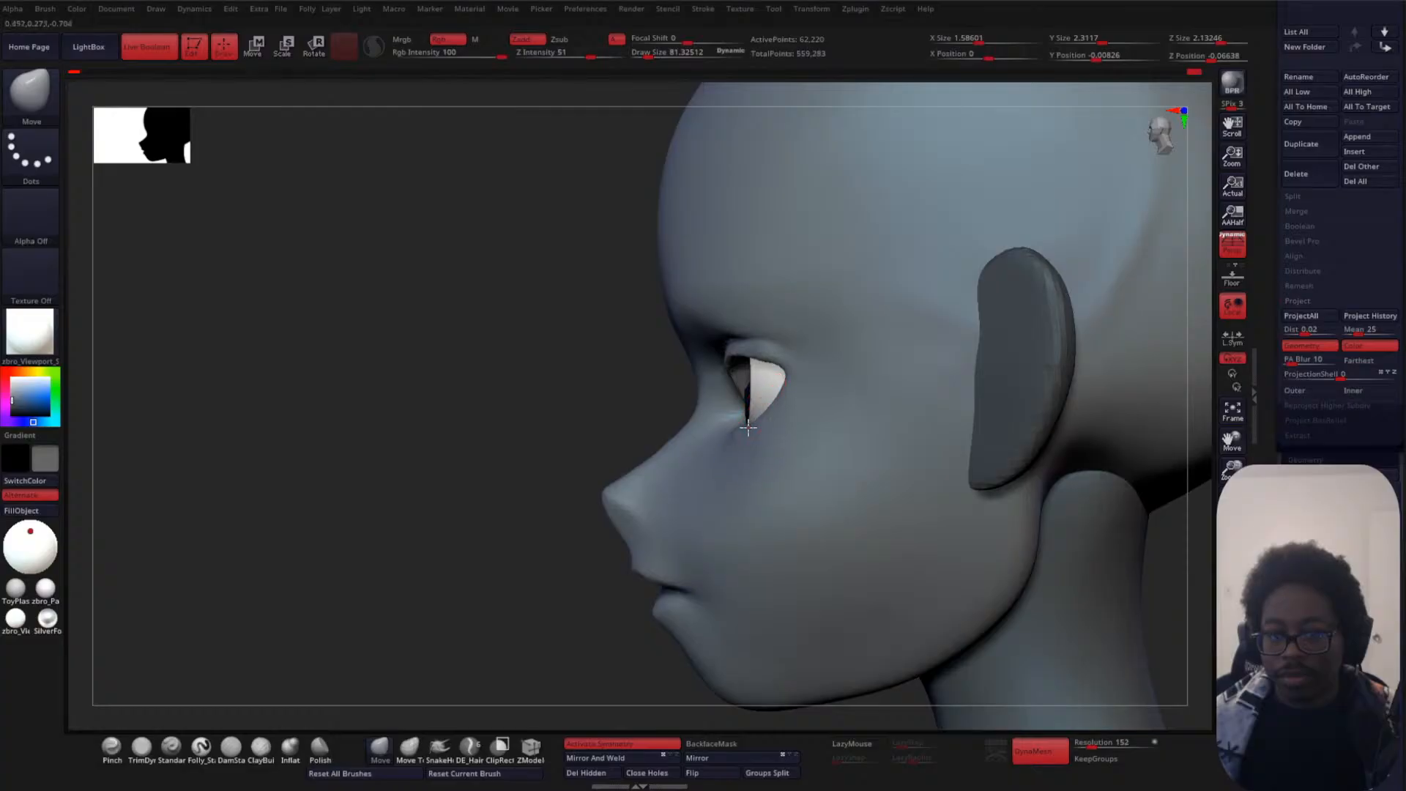
- Refine the eye's outer corner and upper eyelid in profile with the Move brush at a draw size of about 57
key(space)
drag(776, 392, 758, 392)
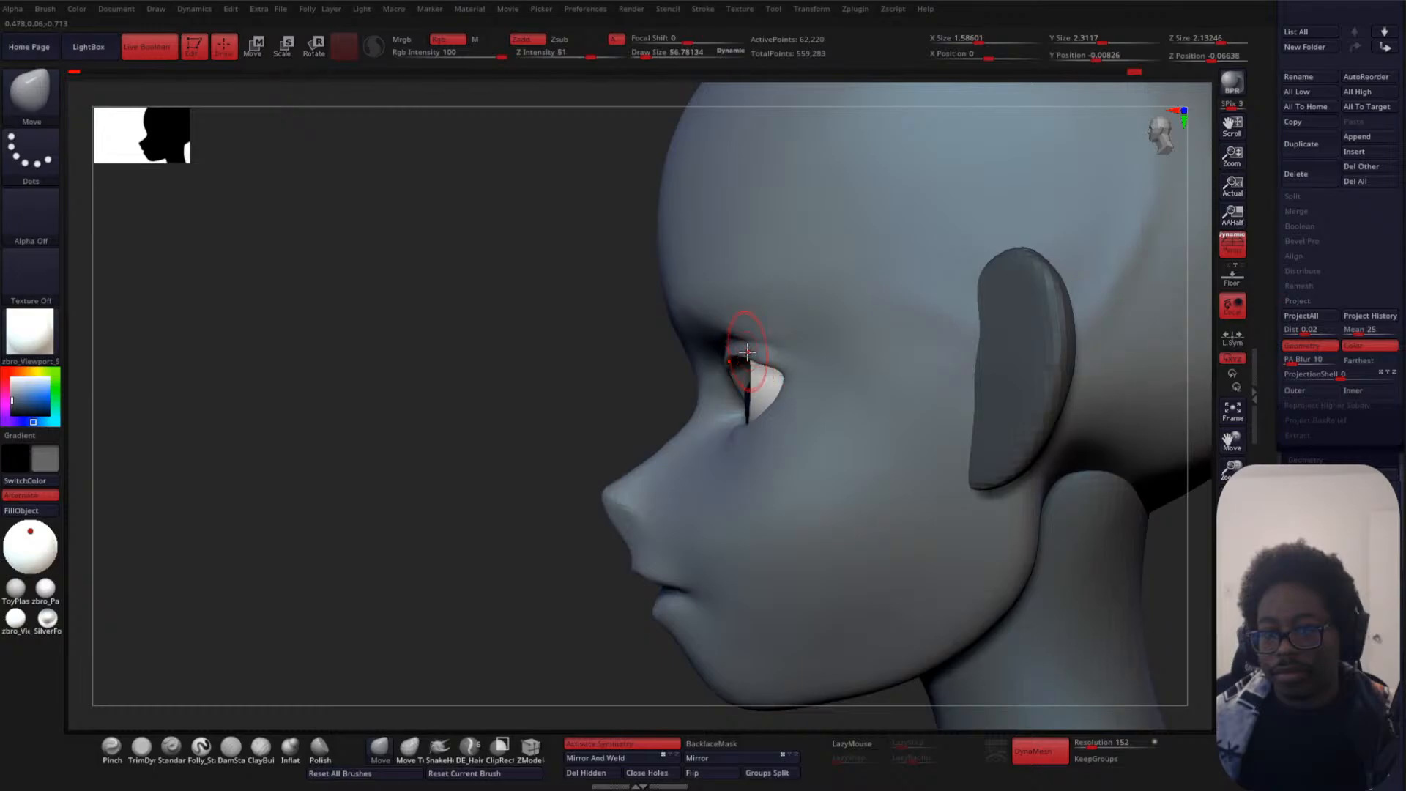
drag(751, 329, 749, 329)
drag(373, 425, 659, 370)
mouse_move(959, 282)
alt+mouse_down()
mouse_move(932, 308)
mouse_move(891, 421)
alt+mouse_up()
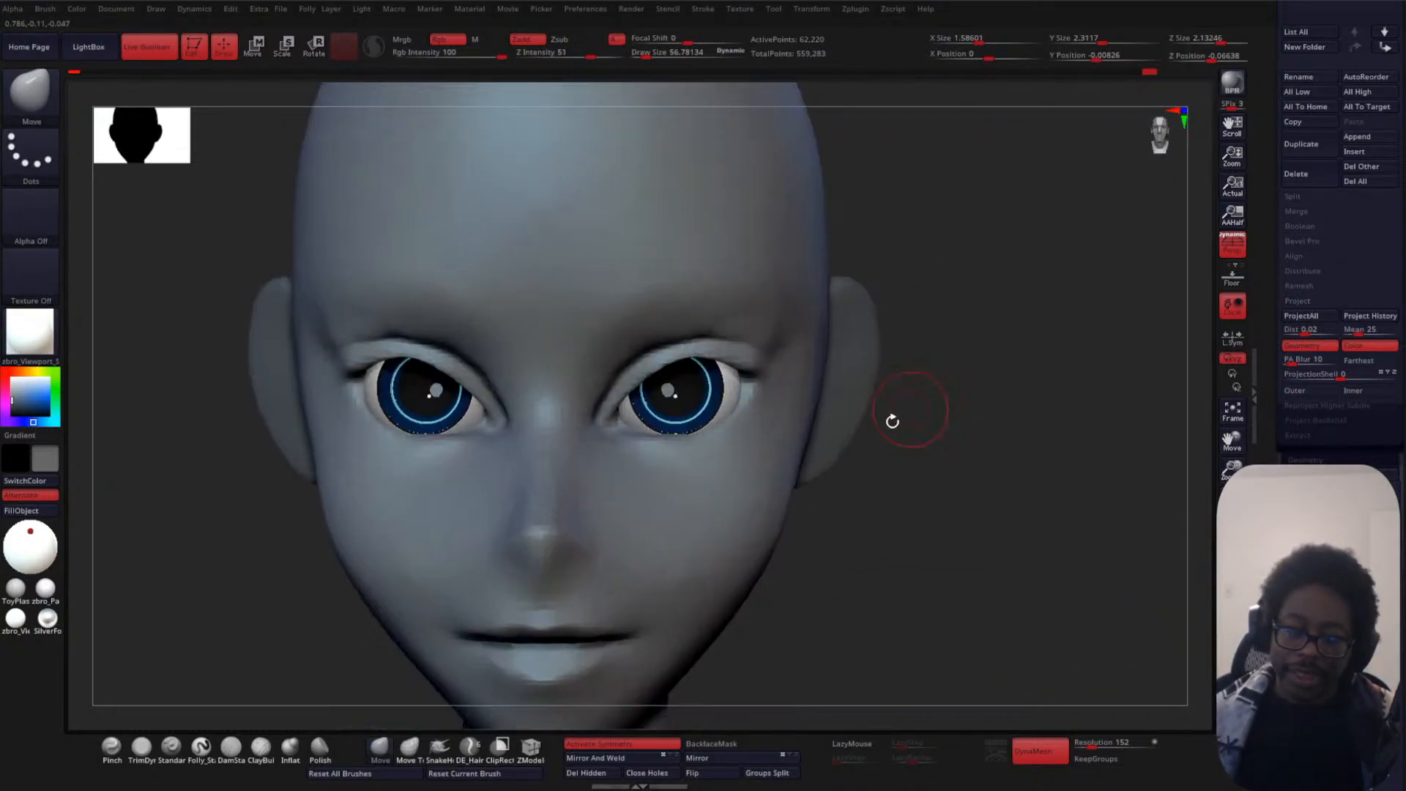
- Select ClayBuildup with a draw size of about 31 and smooth the area between the upper eyelid crease and brow toward the temple
click(258, 751)
key(space)
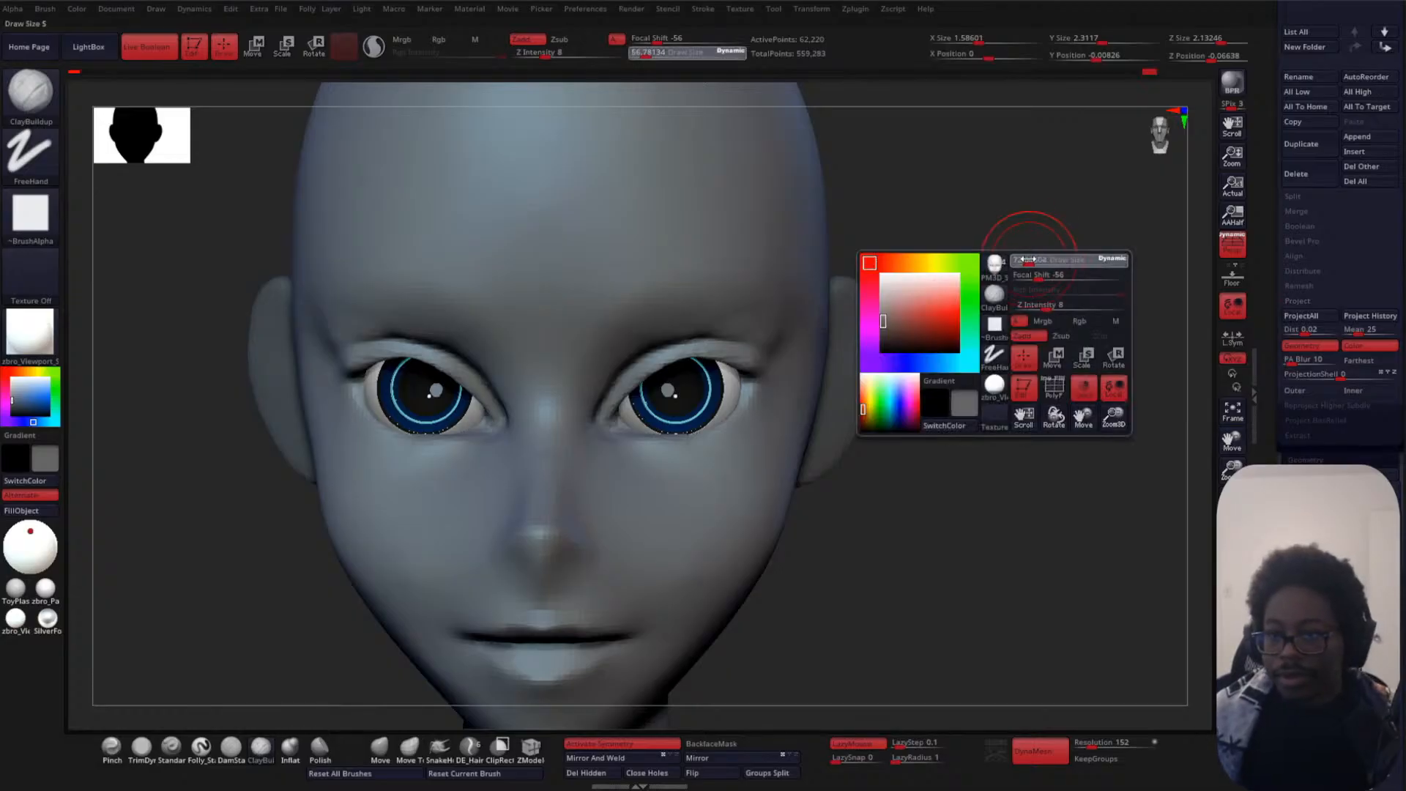
drag(1019, 260, 1014, 260)
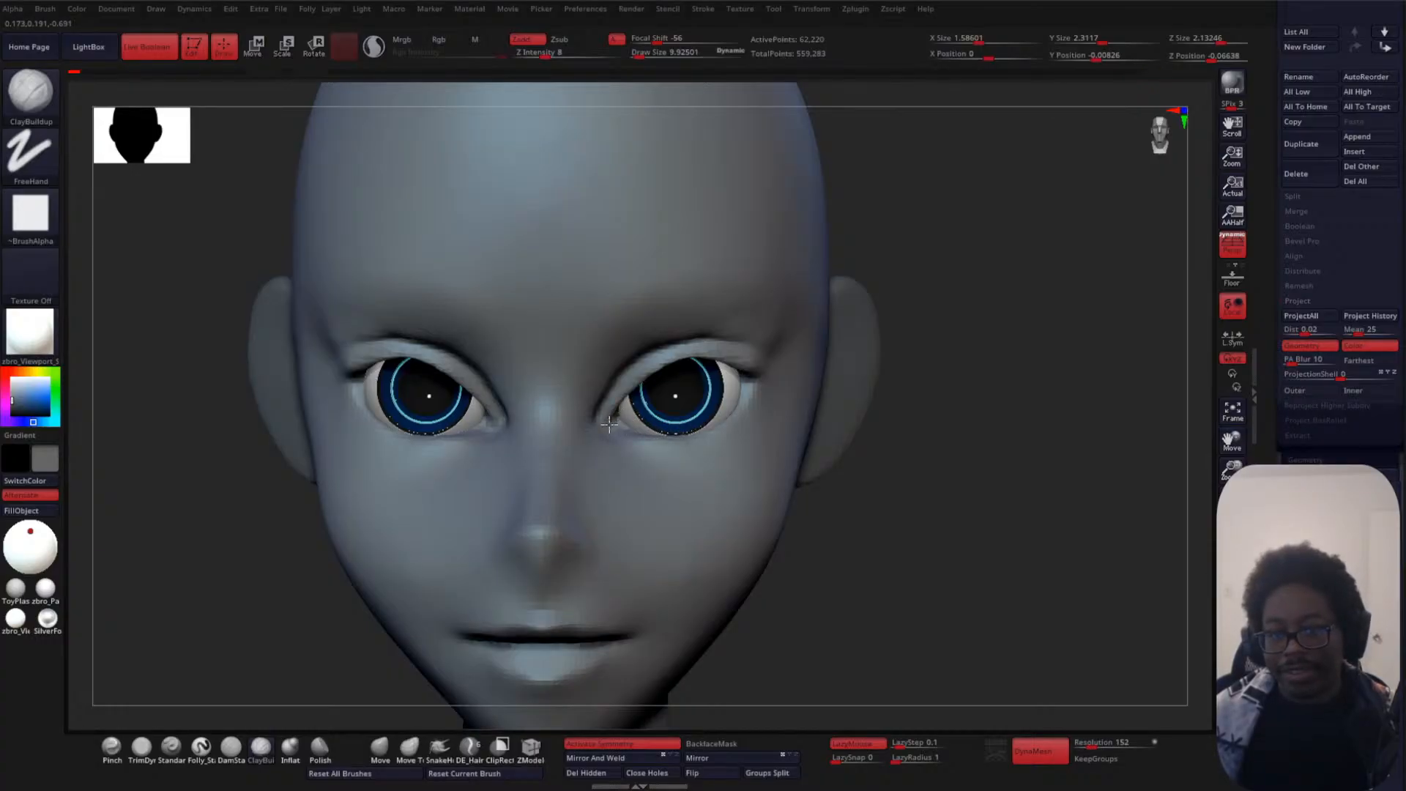
drag(931, 346, 716, 371)
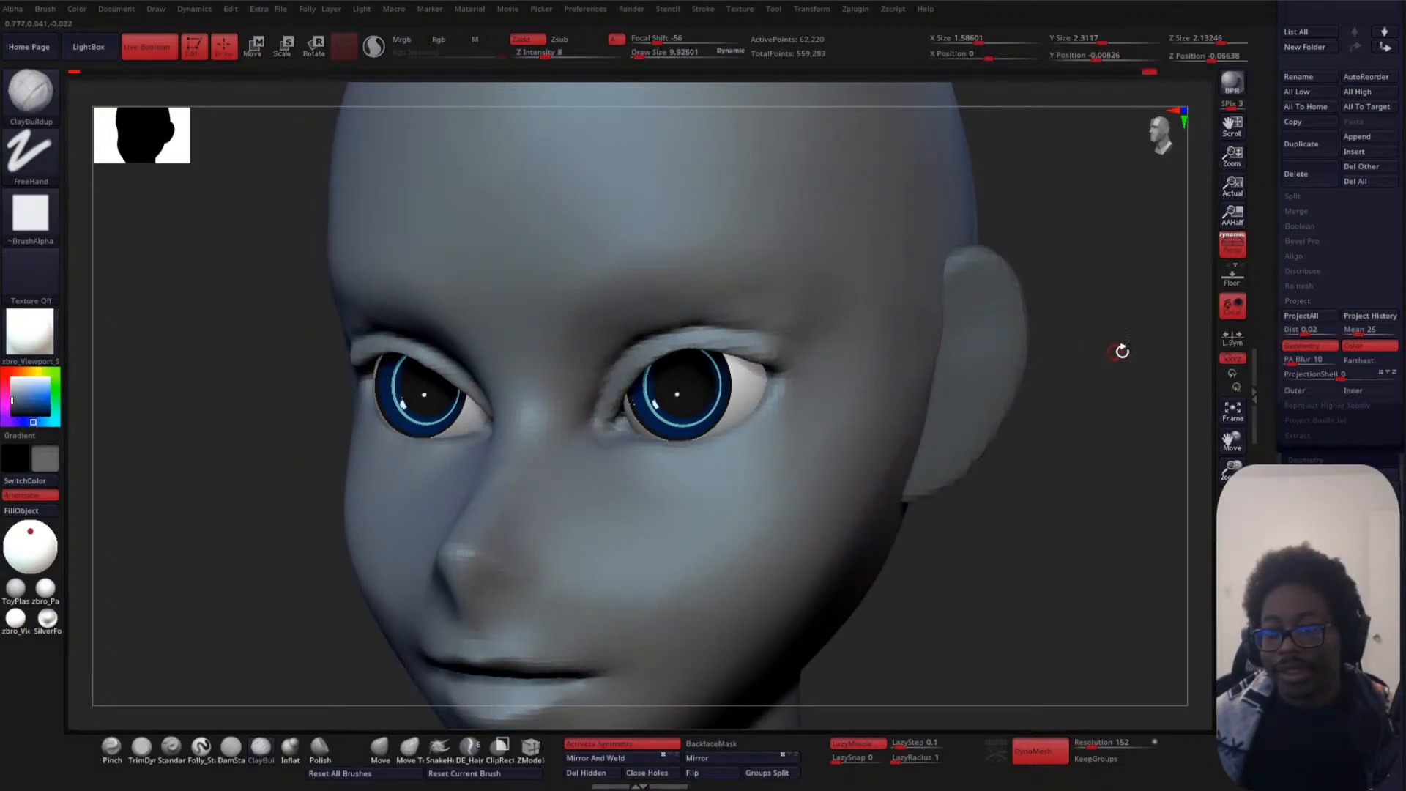
shift+drag(1122, 350, 1069, 365)
key(space)
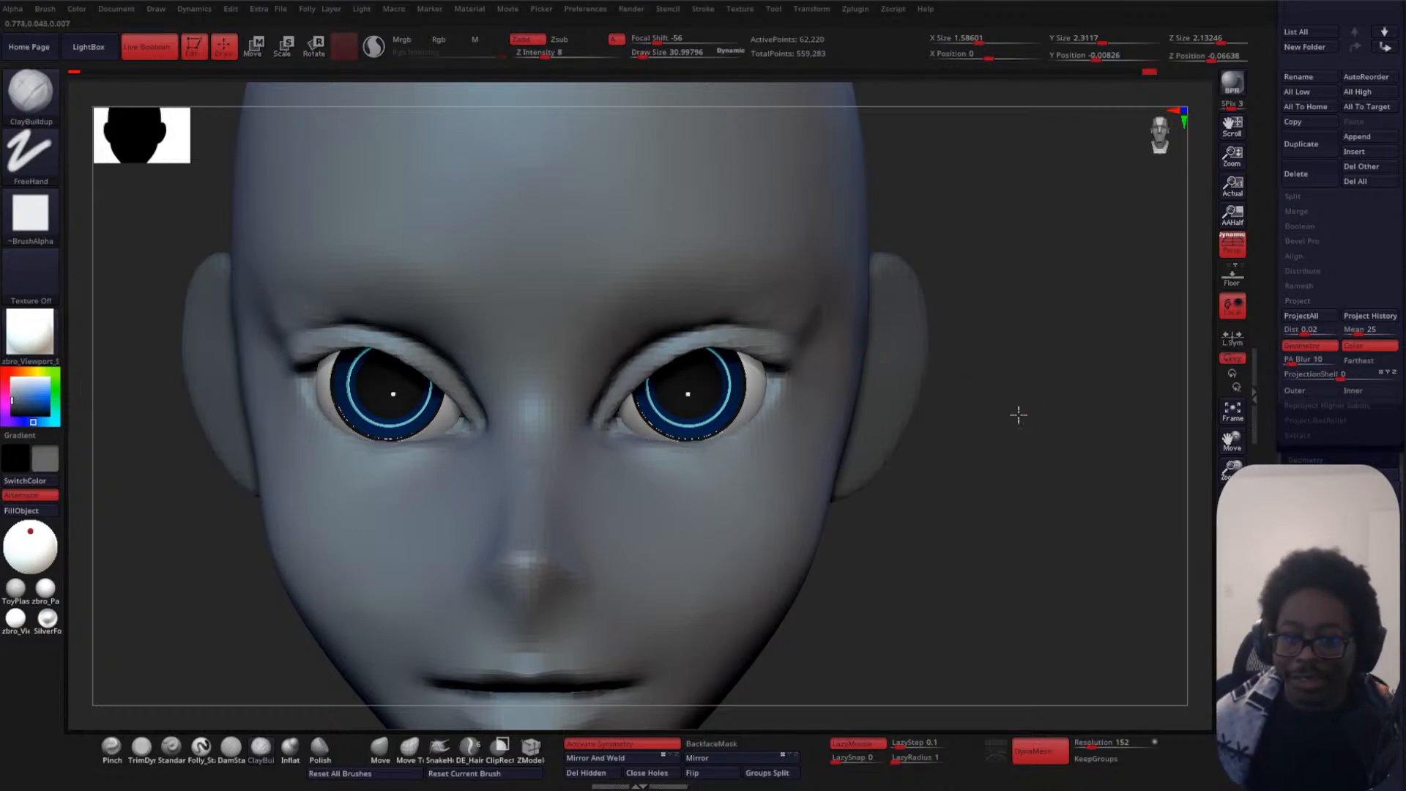
key(shift)
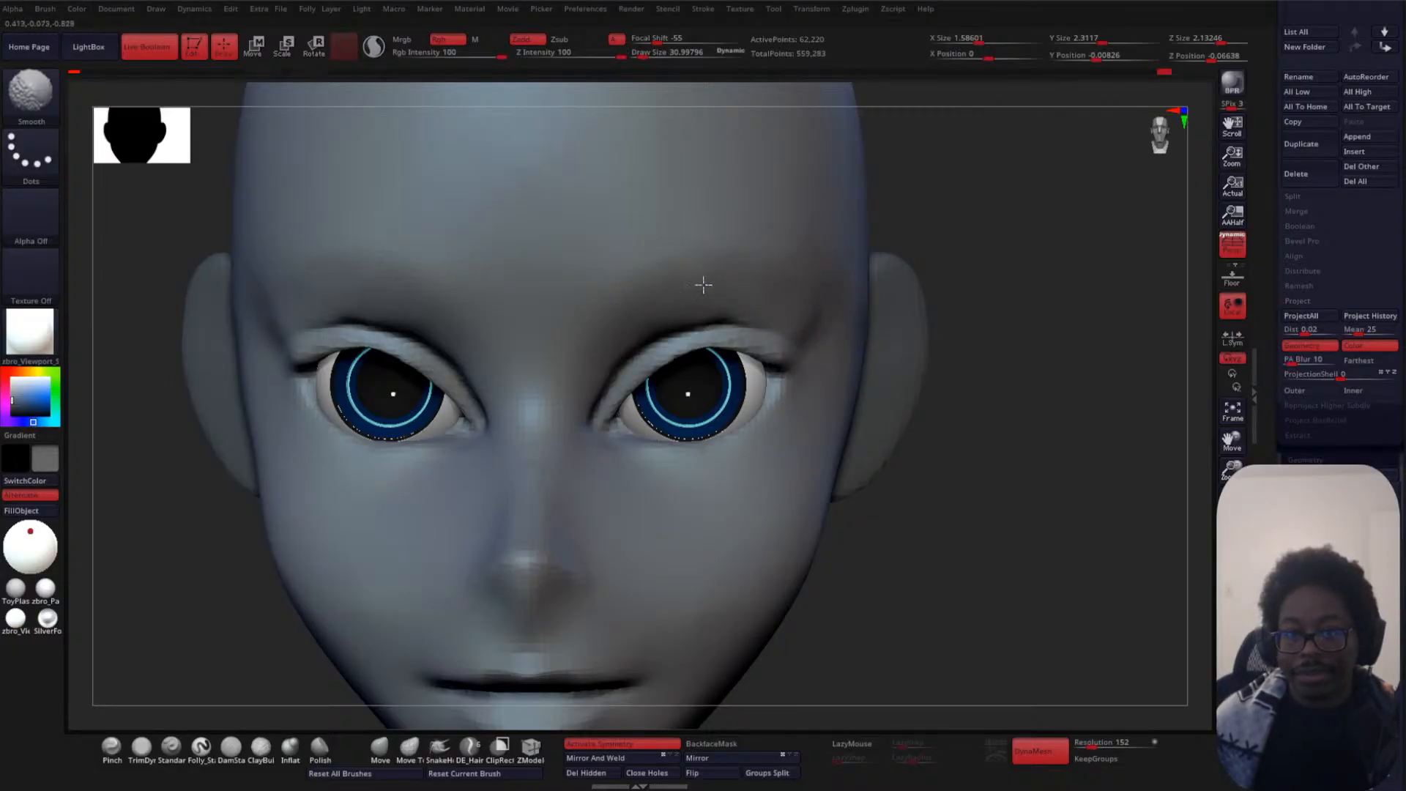
shift+drag(703, 285, 817, 293)
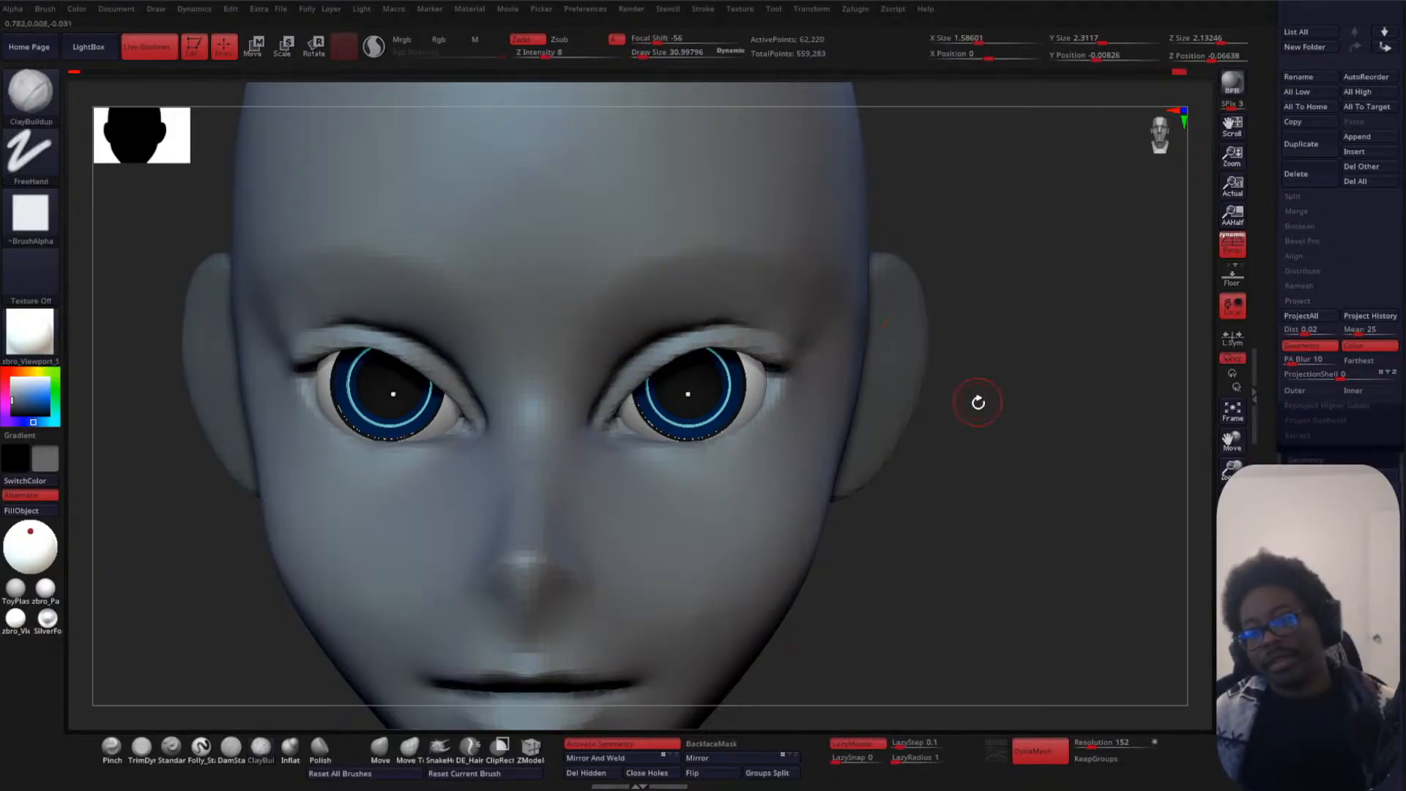
mouse_move(974, 402)
mouse_down()
mouse_move(935, 371)
mouse_move(937, 253)
mouse_move(979, 298)
mouse_up()
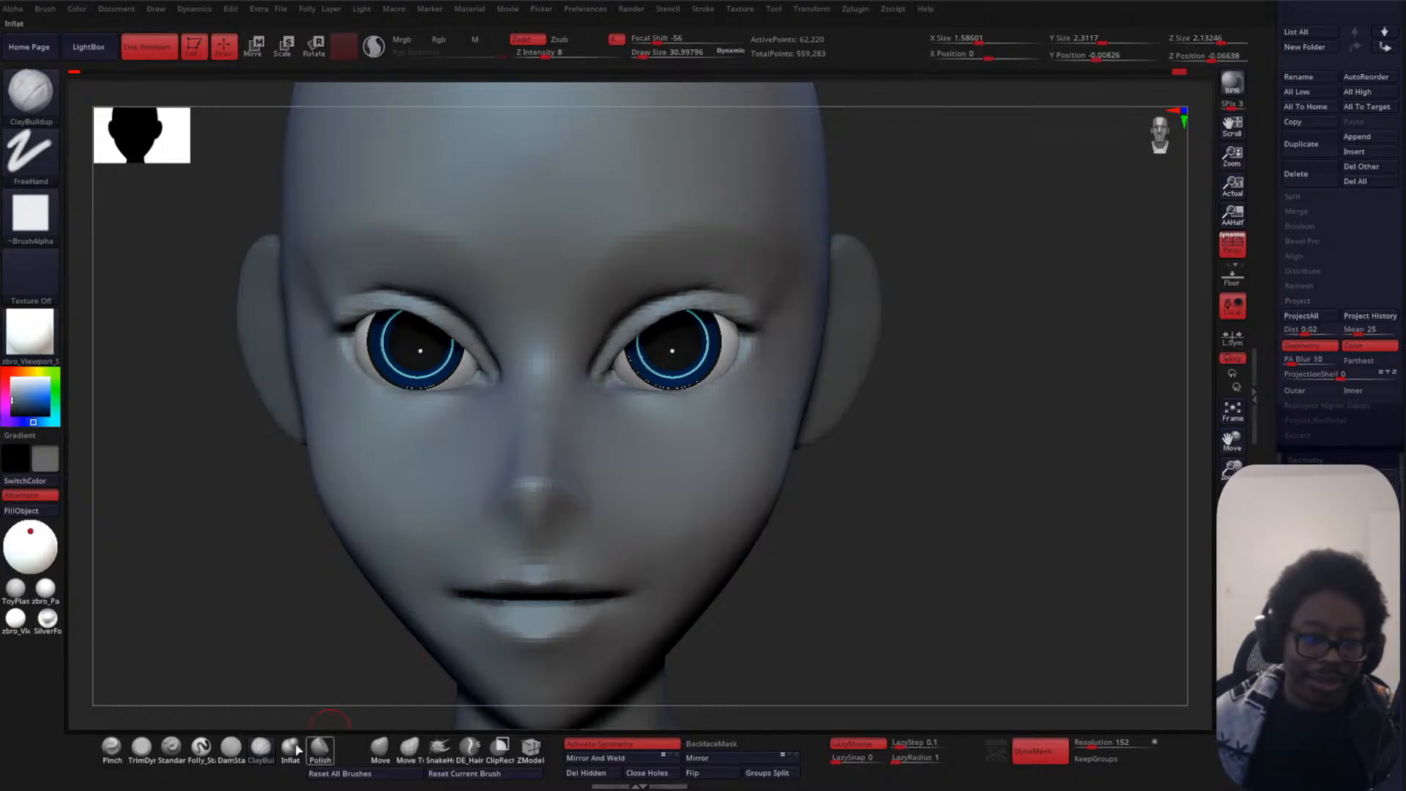
- Refine the inner part of the upper eyelid crease with DamStandard at a draw size of about 26 and smooth it
click(231, 750)
key(space)
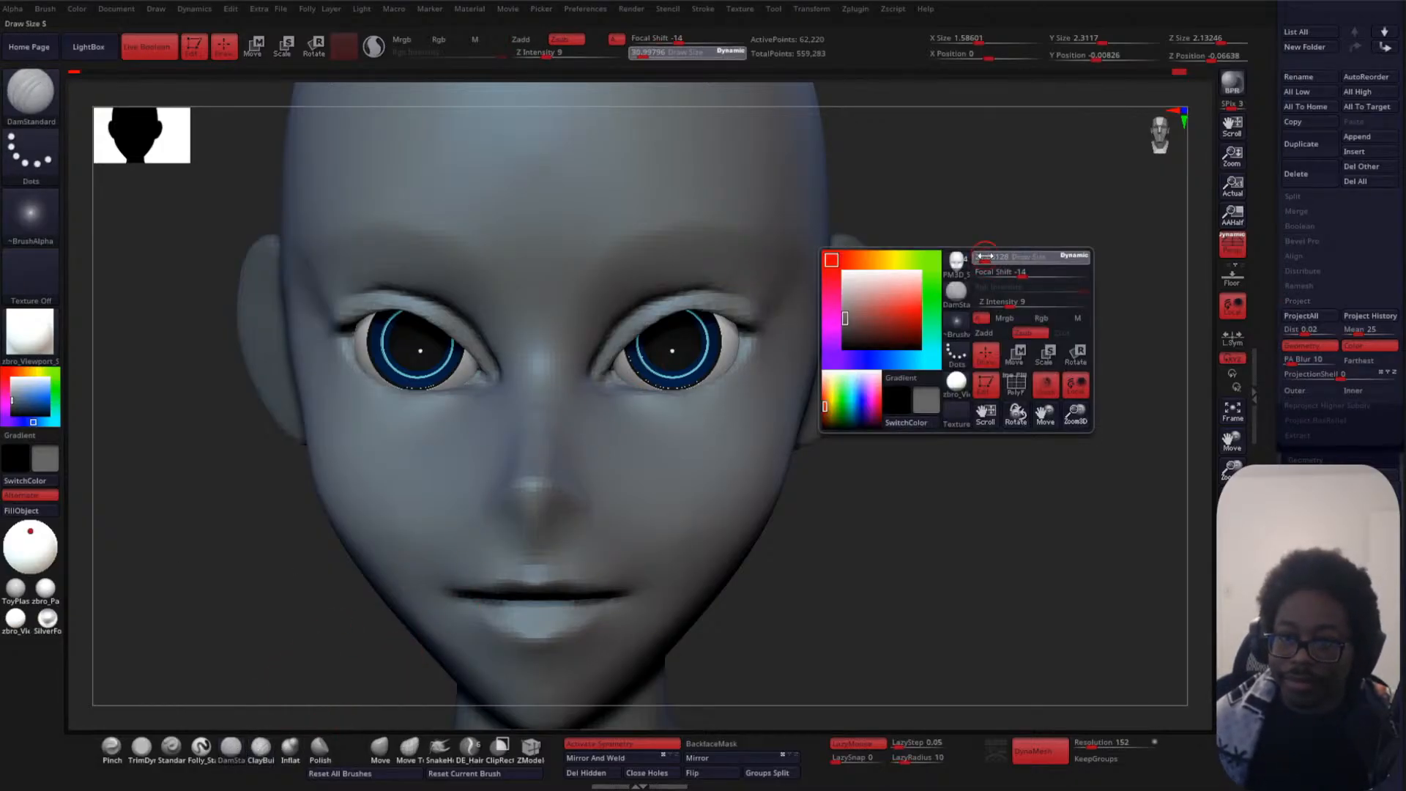
drag(985, 256, 979, 257)
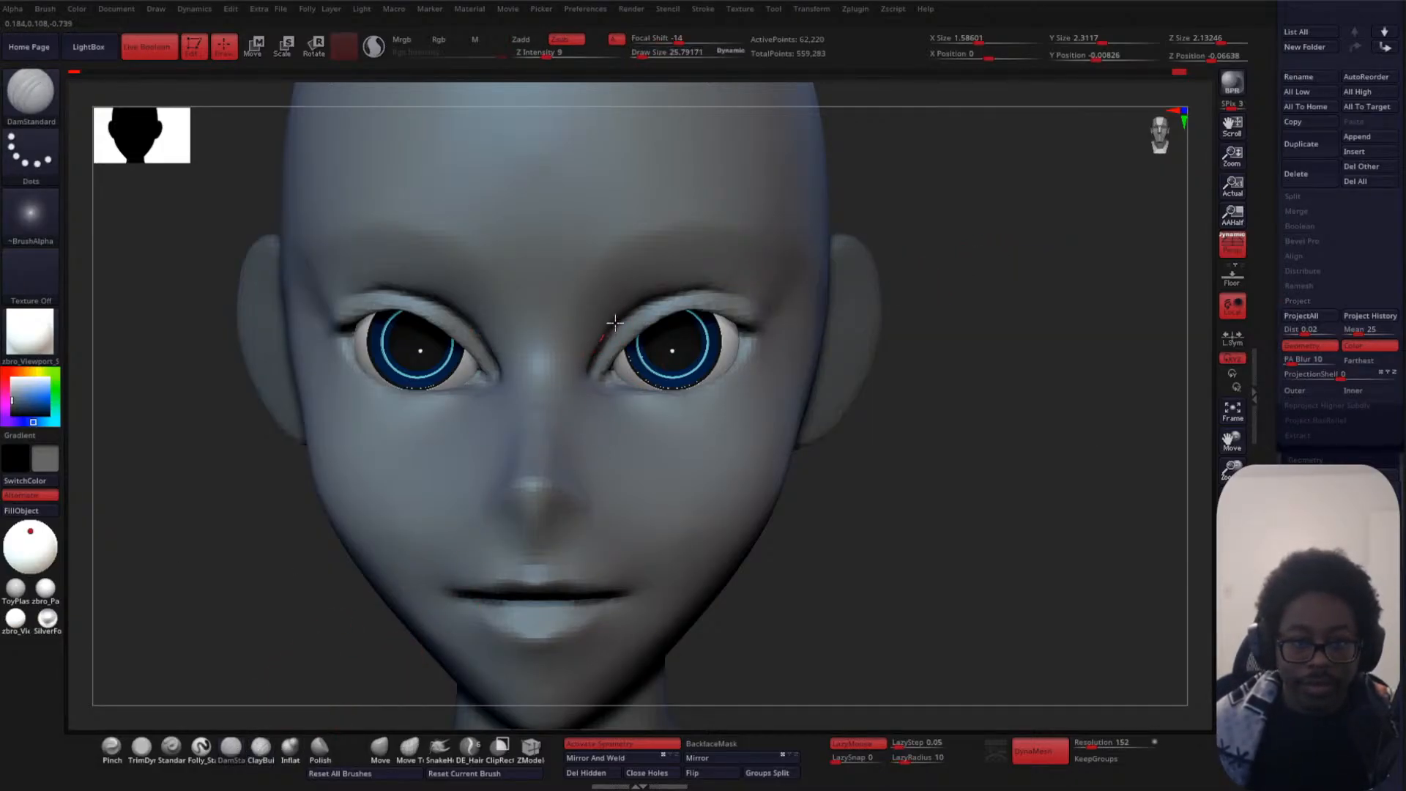
key(shift)
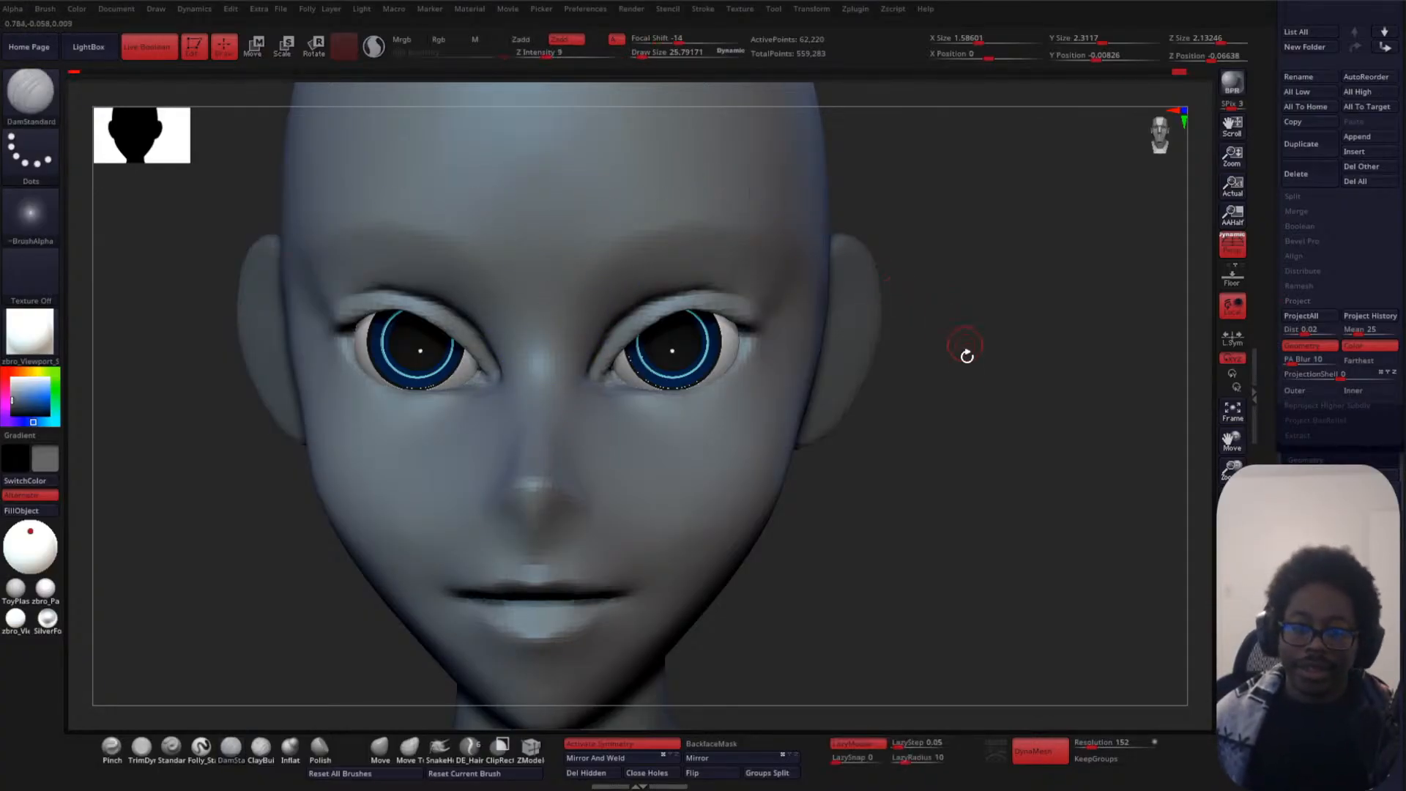
- Reshape the upper eyelid in profile with the Move brush at a draw size of about 73
mouse_move(965, 355)
alt+mouse_down()
mouse_move(932, 335)
mouse_move(949, 276)
mouse_move(912, 336)
mouse_move(904, 421)
alt+mouse_up()
key(space)
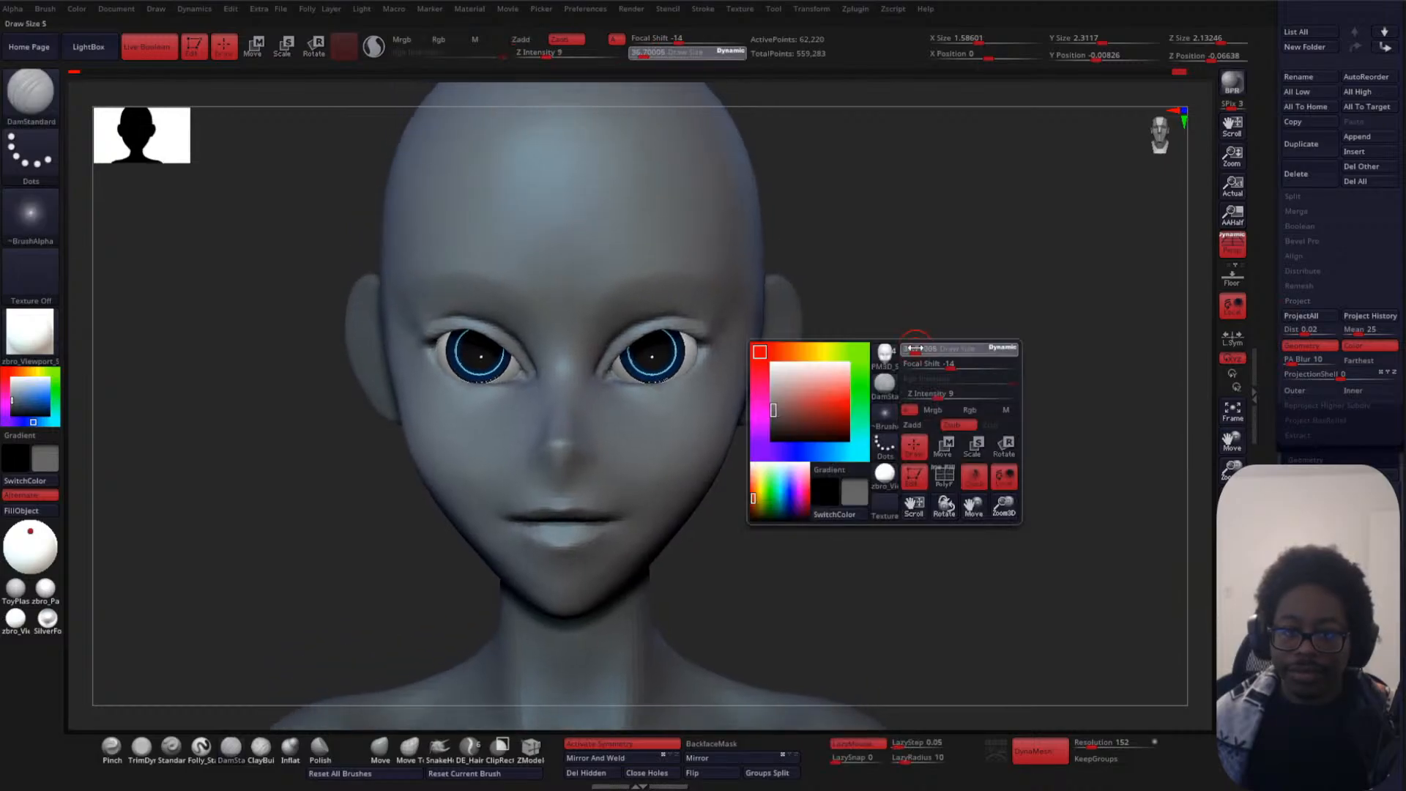
drag(913, 347, 927, 347)
click(380, 749)
key(space)
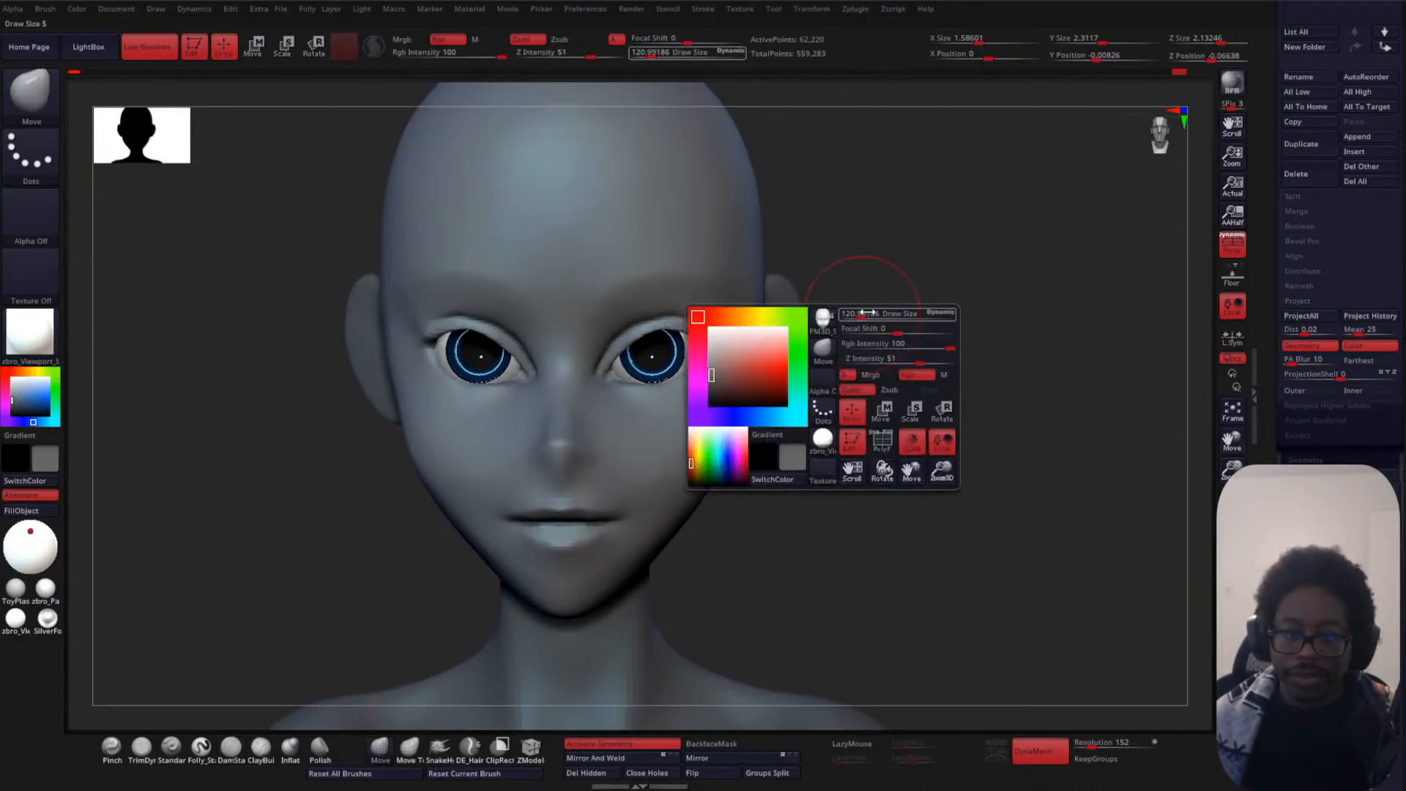
drag(858, 313, 866, 314)
drag(646, 327, 673, 373)
right_drag(694, 361, 706, 283)
key(space)
drag(682, 340, 670, 340)
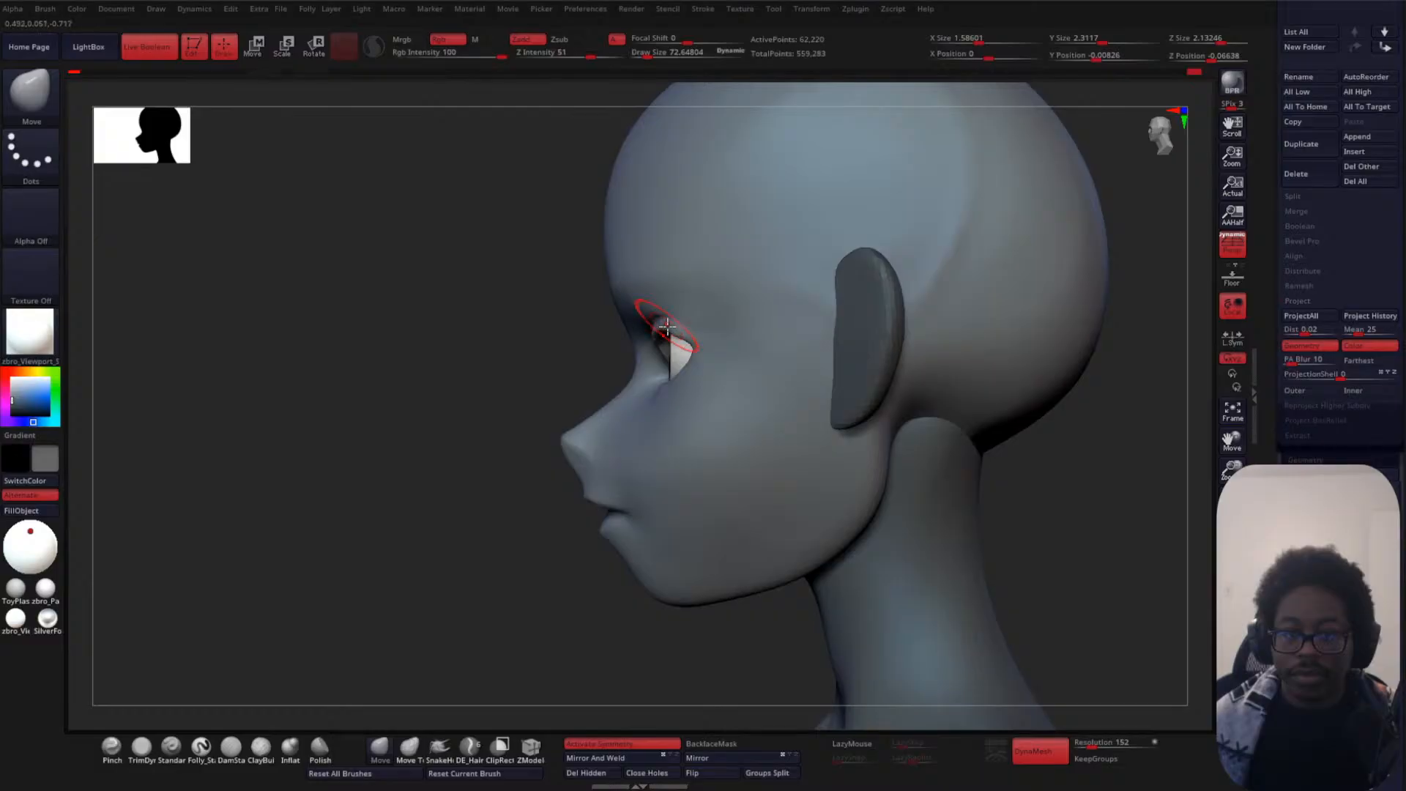
drag(381, 423, 546, 381)
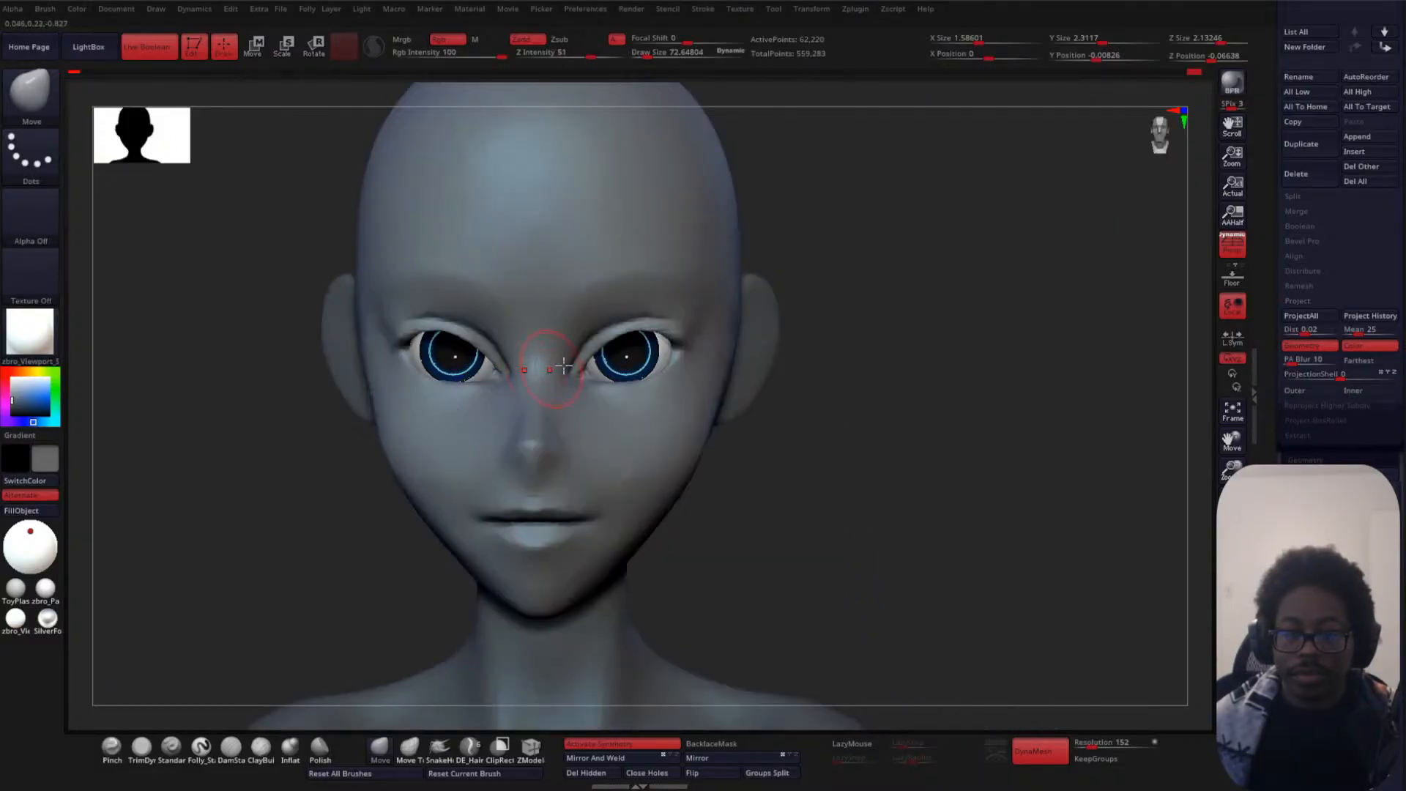
- Adjust the eye's outer corner and the lower eyelid's edge from the front with the Move brush at a draw size of about 73
mouse_move(883, 293)
mouse_down()
mouse_move(915, 279)
mouse_move(917, 345)
mouse_up()
drag(695, 338, 681, 342)
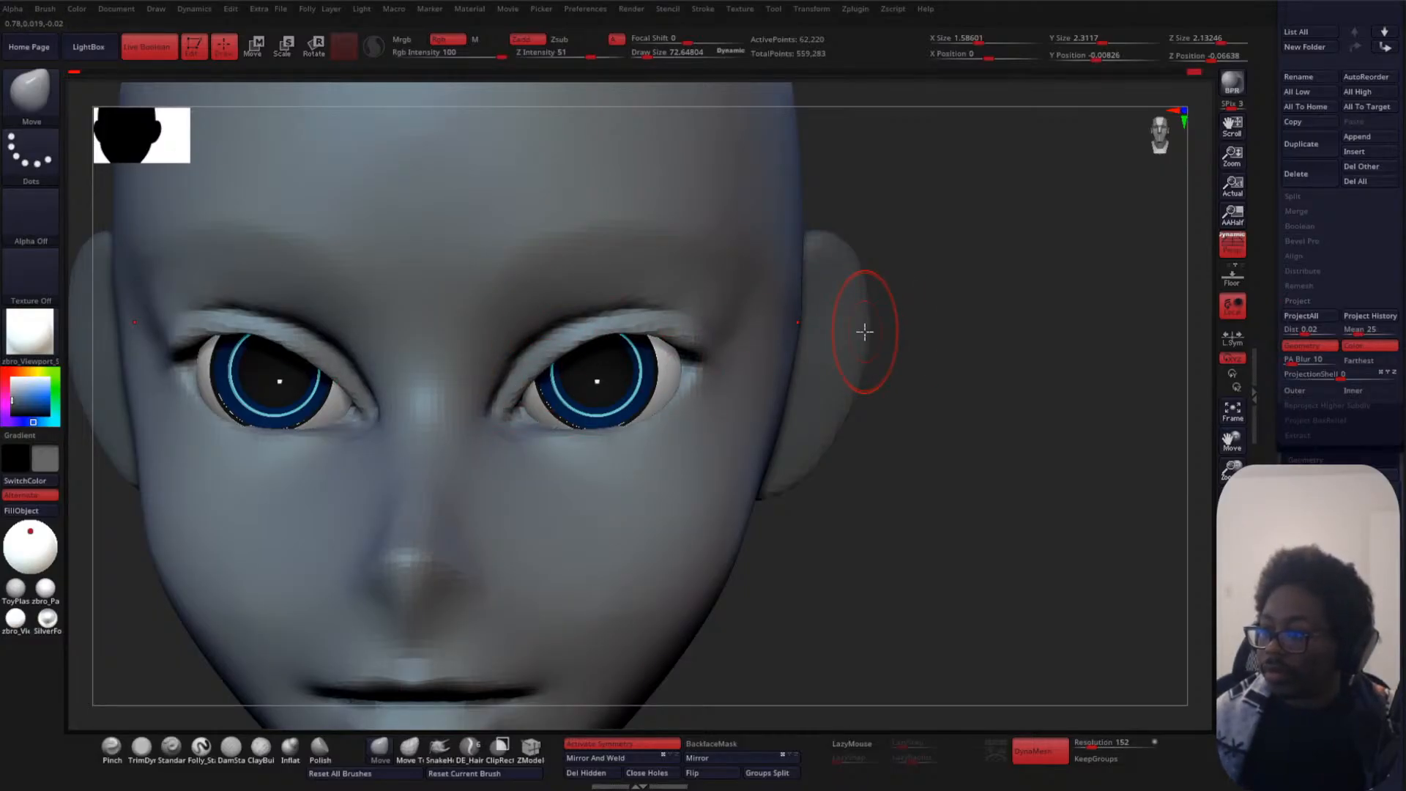
alt+drag(967, 430, 916, 329)
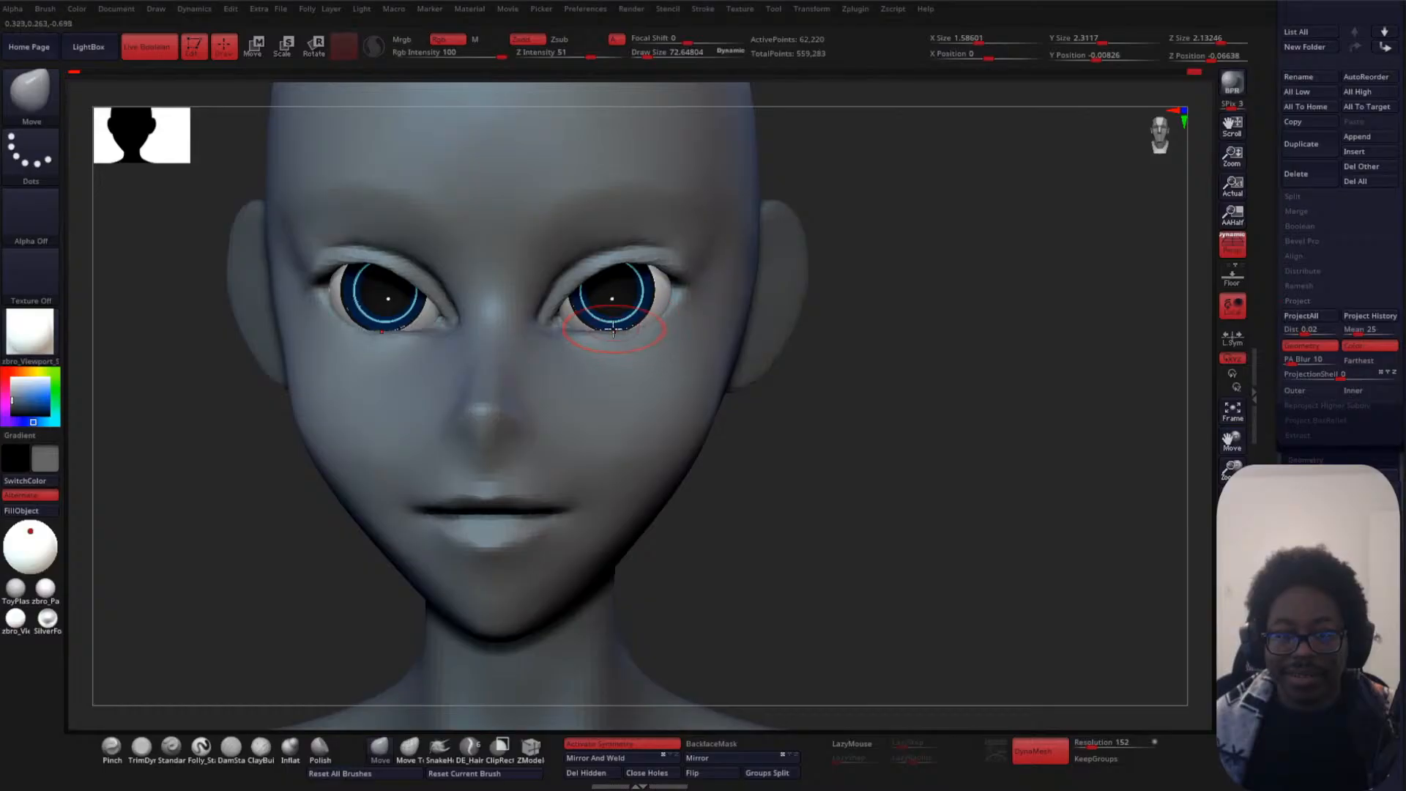
drag(612, 329, 596, 334)
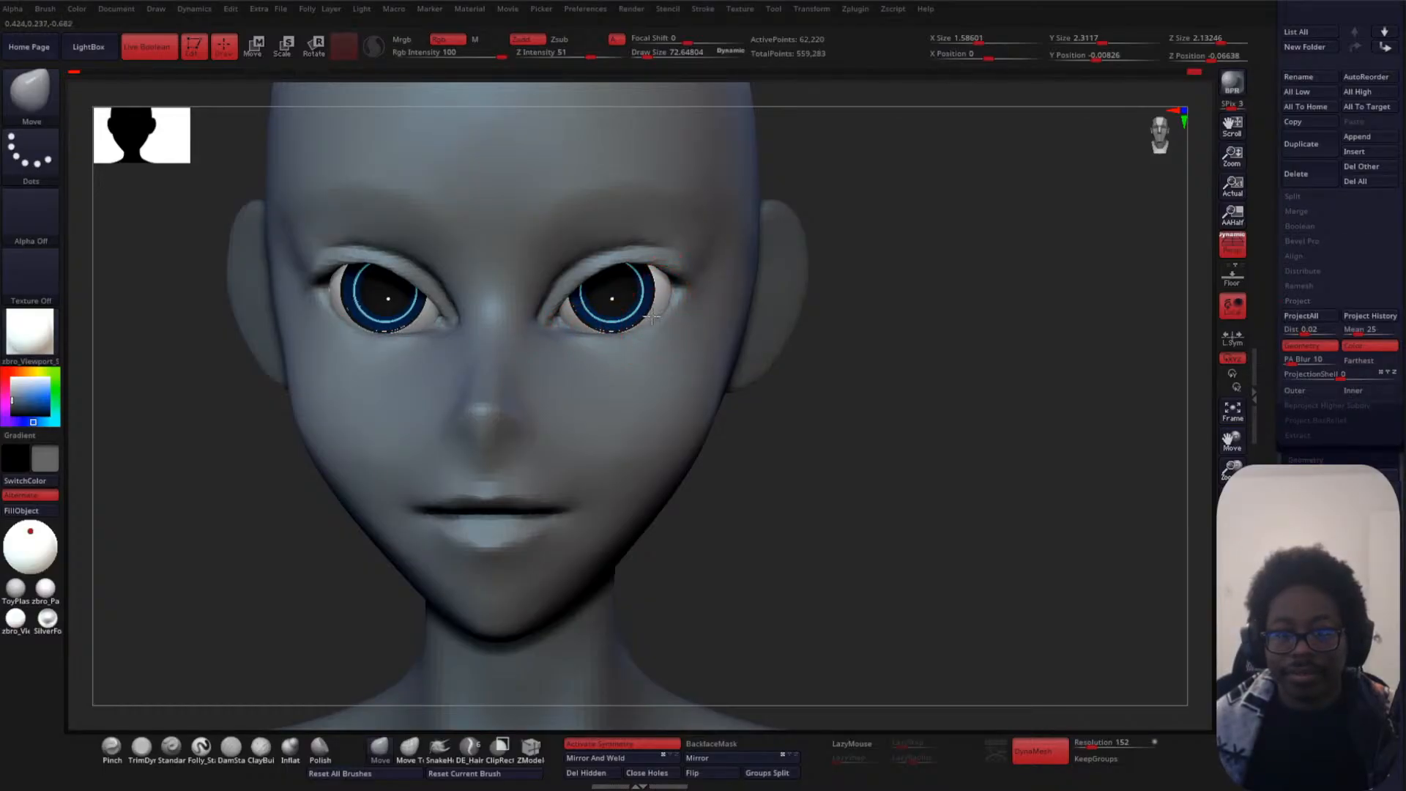
drag(687, 281, 690, 279)
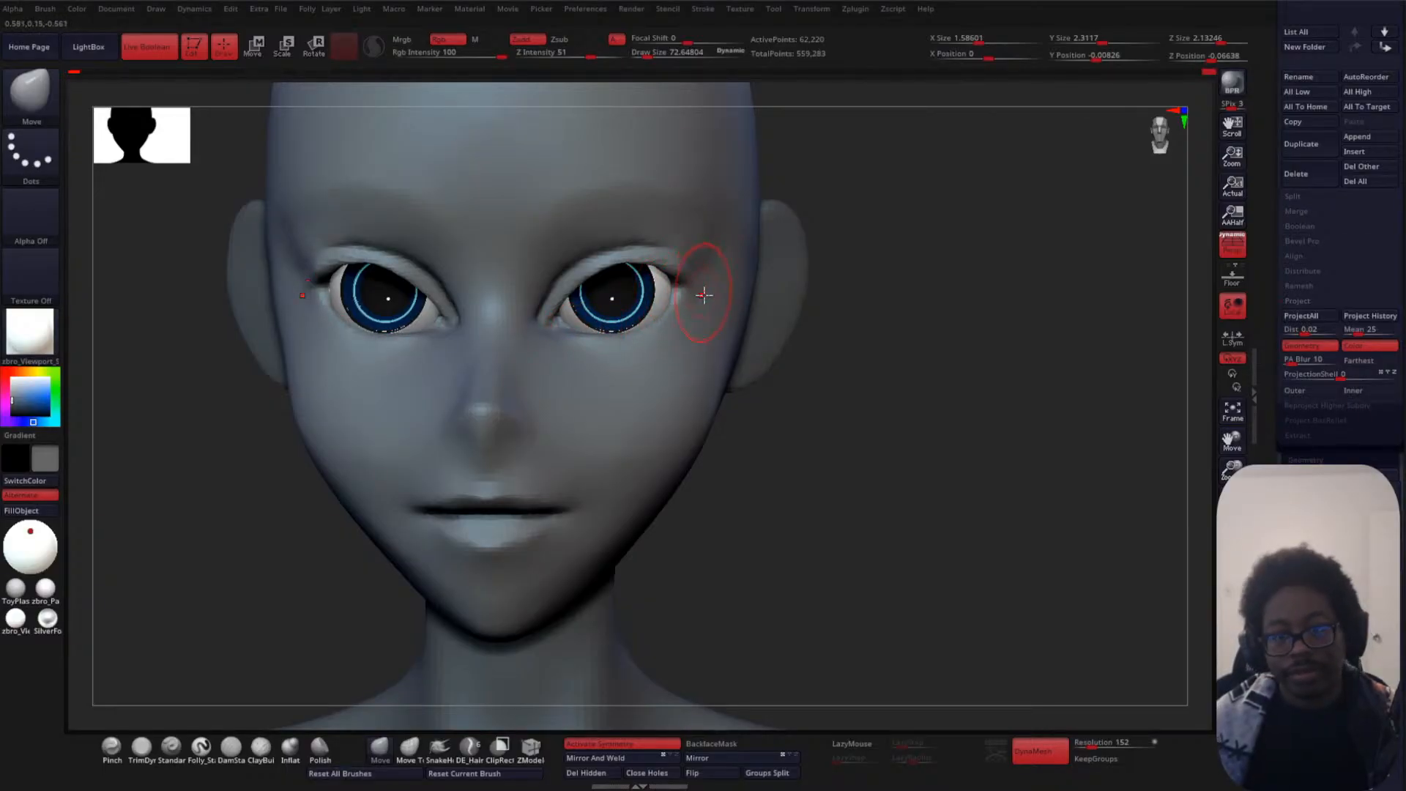
- Examine the eyes and overall face proportions from the front, below, above and three-quarter angle, including the whole bust
alt+drag(916, 397, 979, 235)
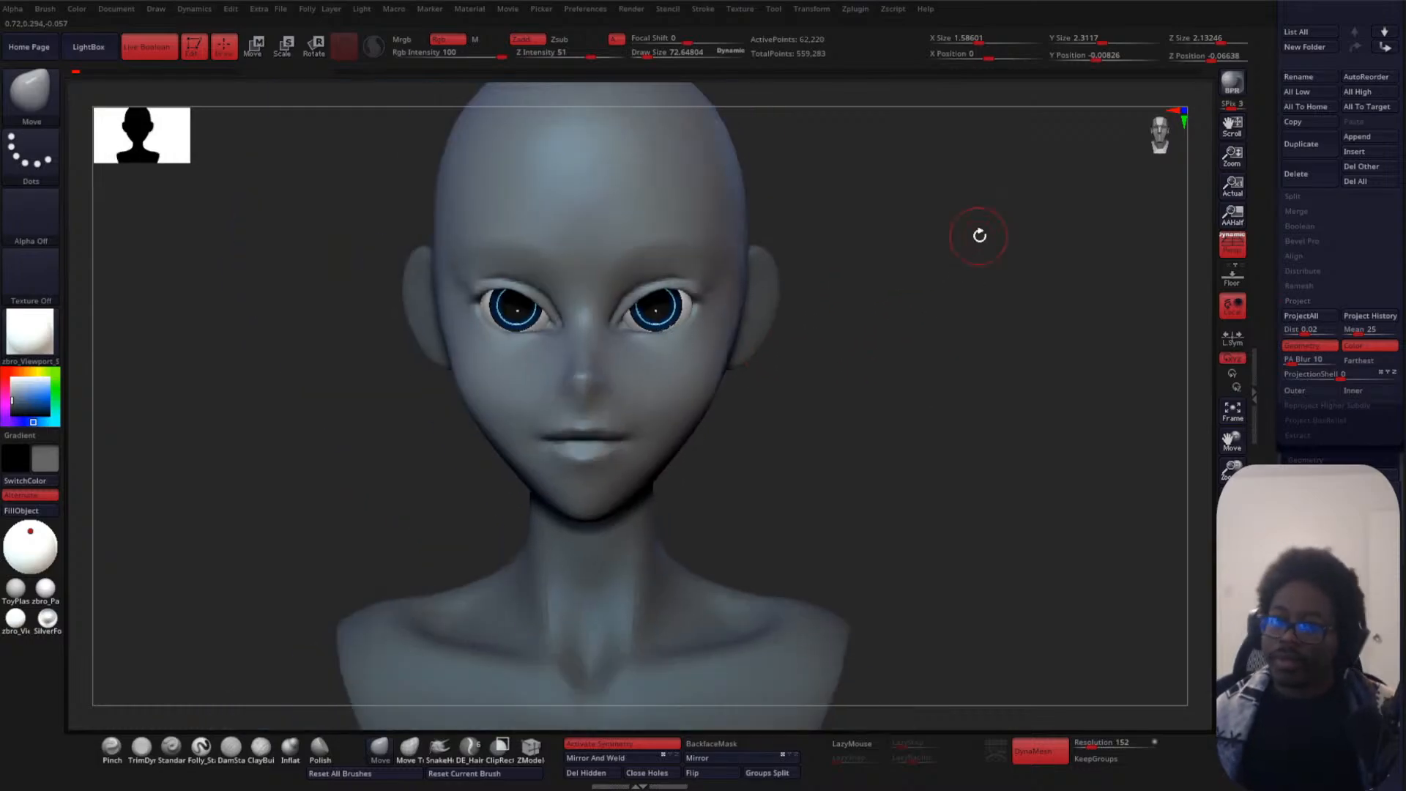
alt+drag(895, 338, 813, 432)
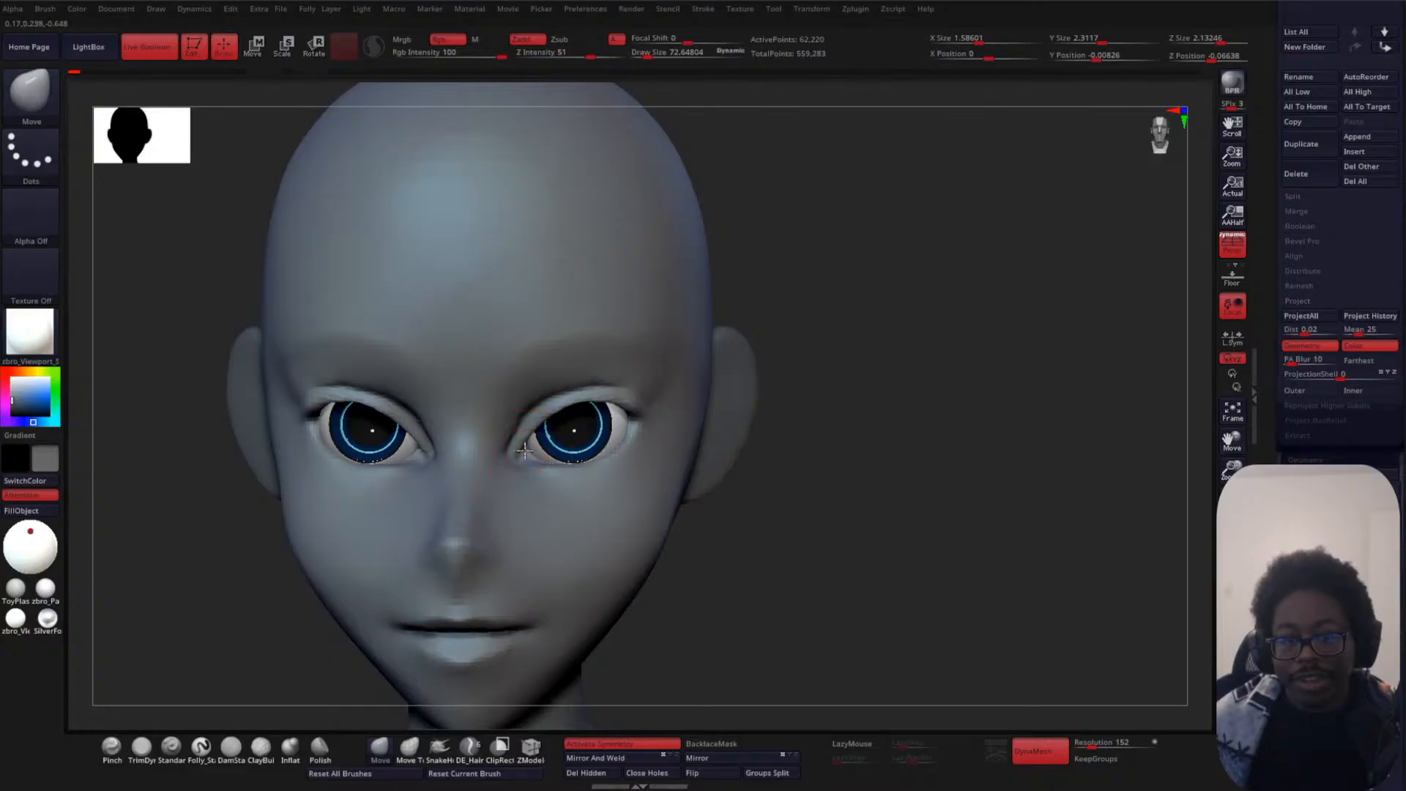
drag(876, 383, 895, 312)
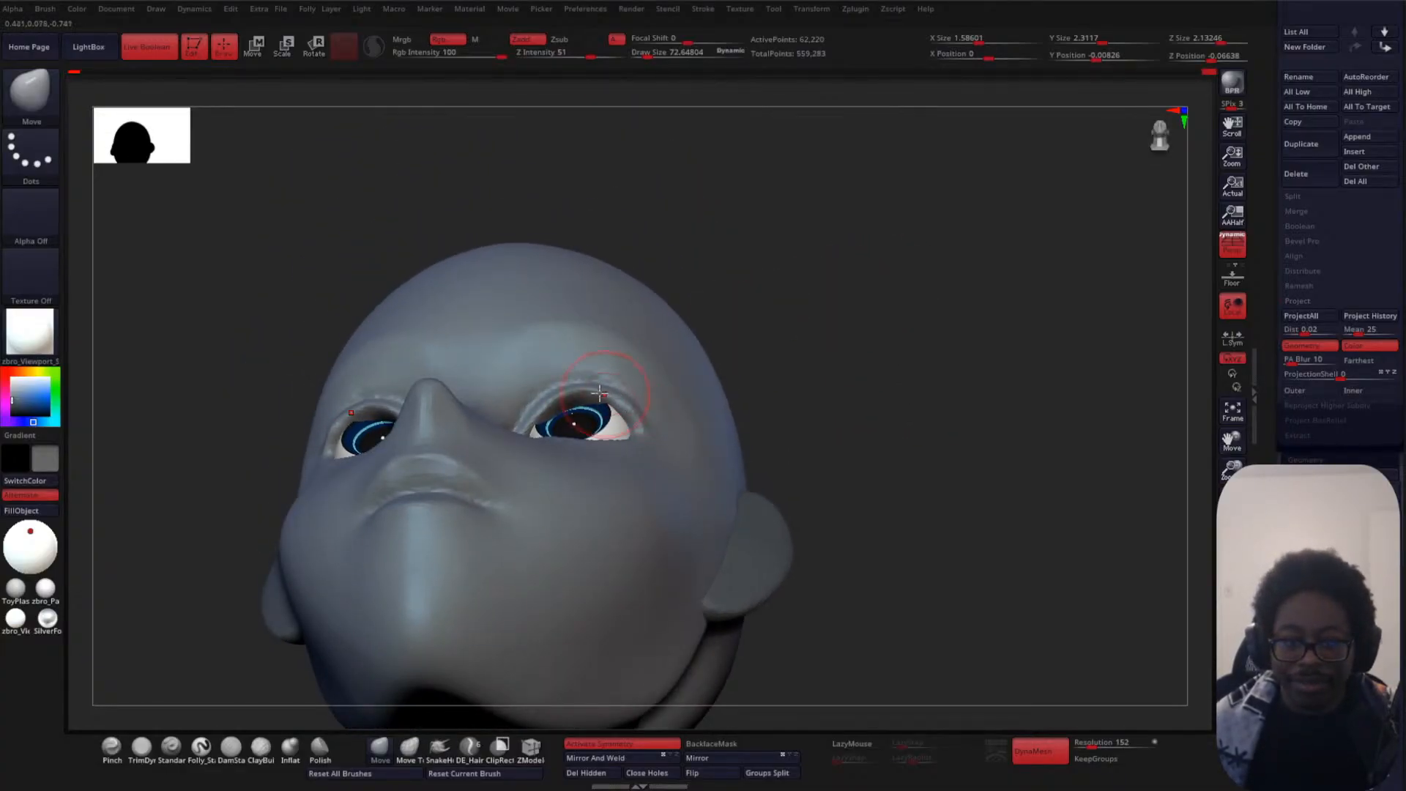
drag(857, 381, 895, 415)
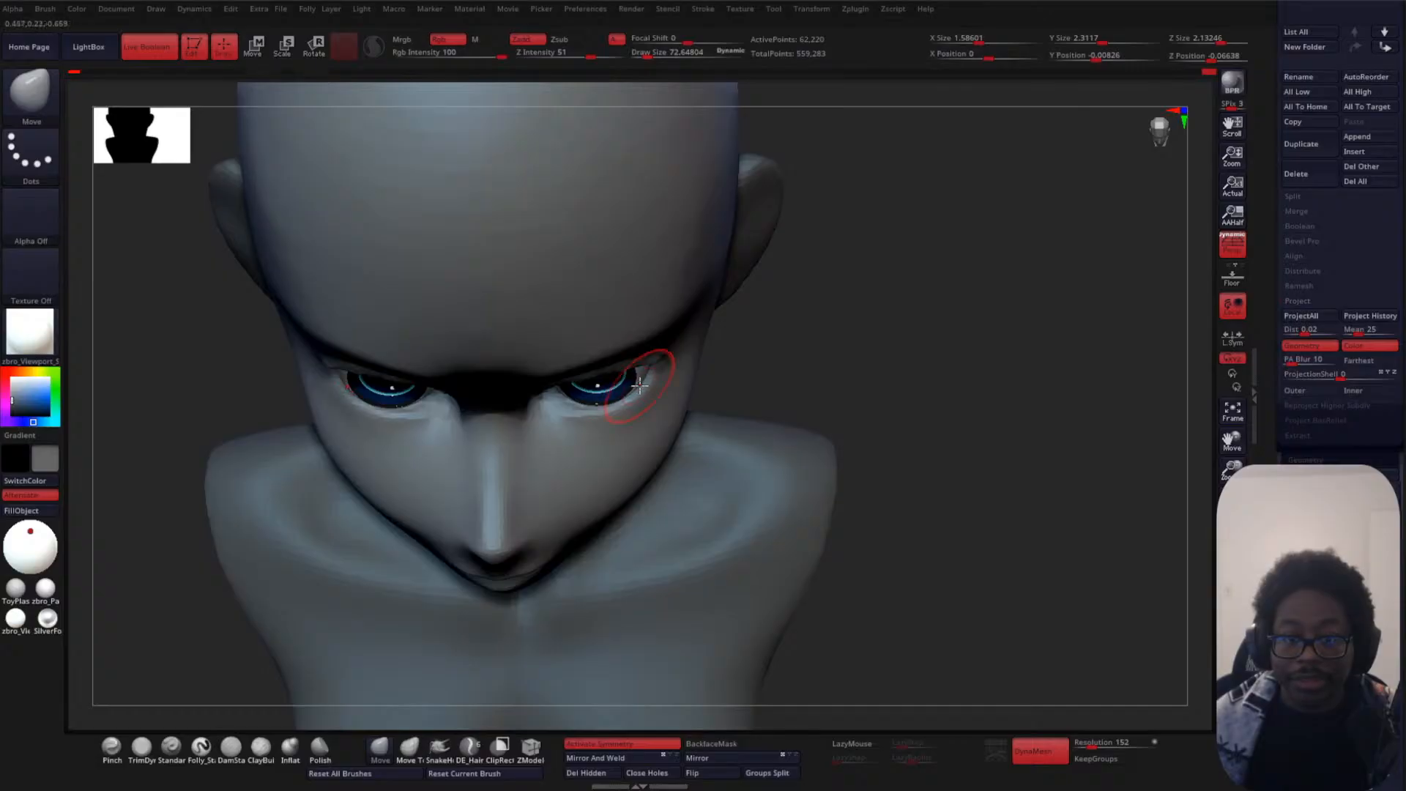
drag(740, 348, 946, 174)
alt+drag(856, 407, 740, 513)
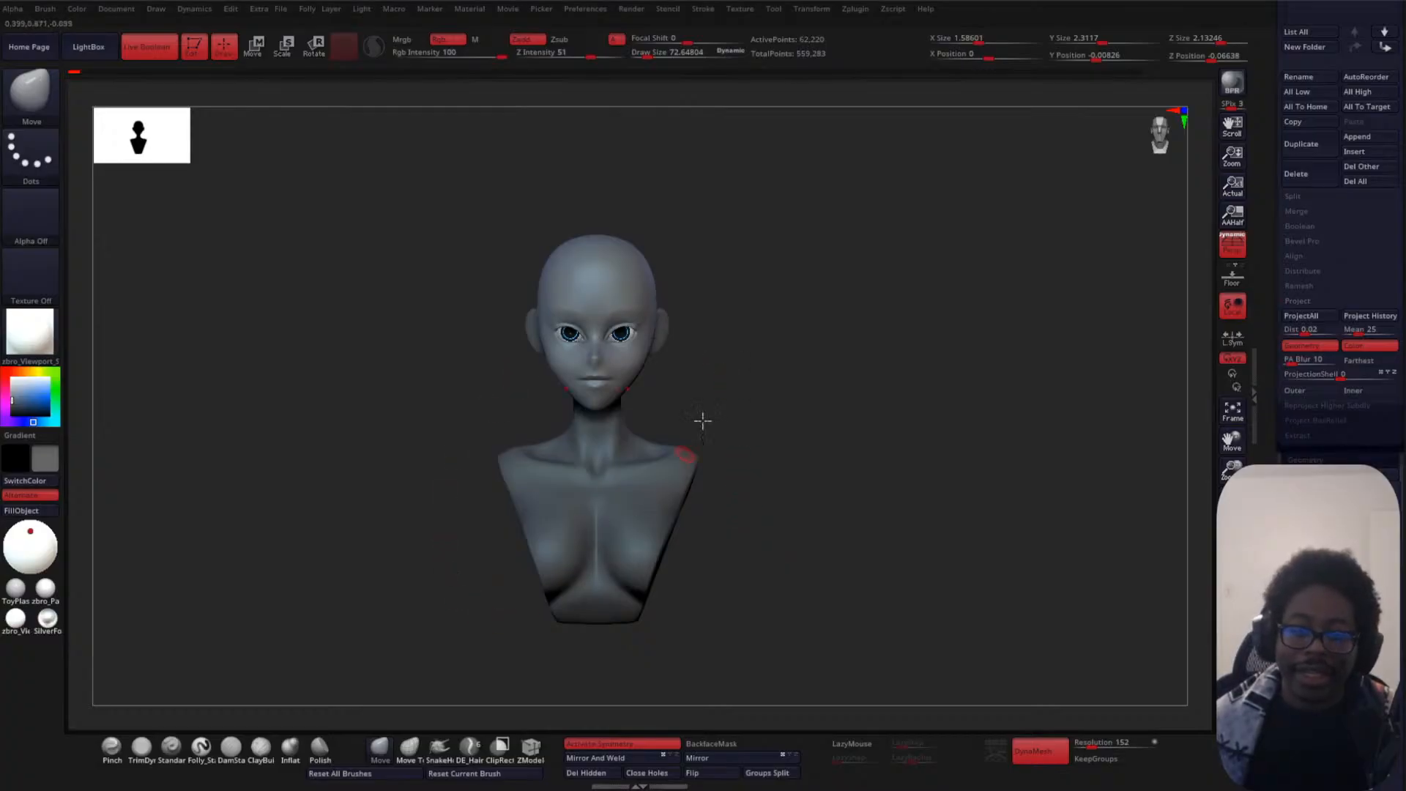
mouse_move(834, 267)
alt+mouse_down()
mouse_move(835, 415)
mouse_move(813, 314)
mouse_move(870, 327)
mouse_move(848, 377)
mouse_move(269, 433)
alt+mouse_up()
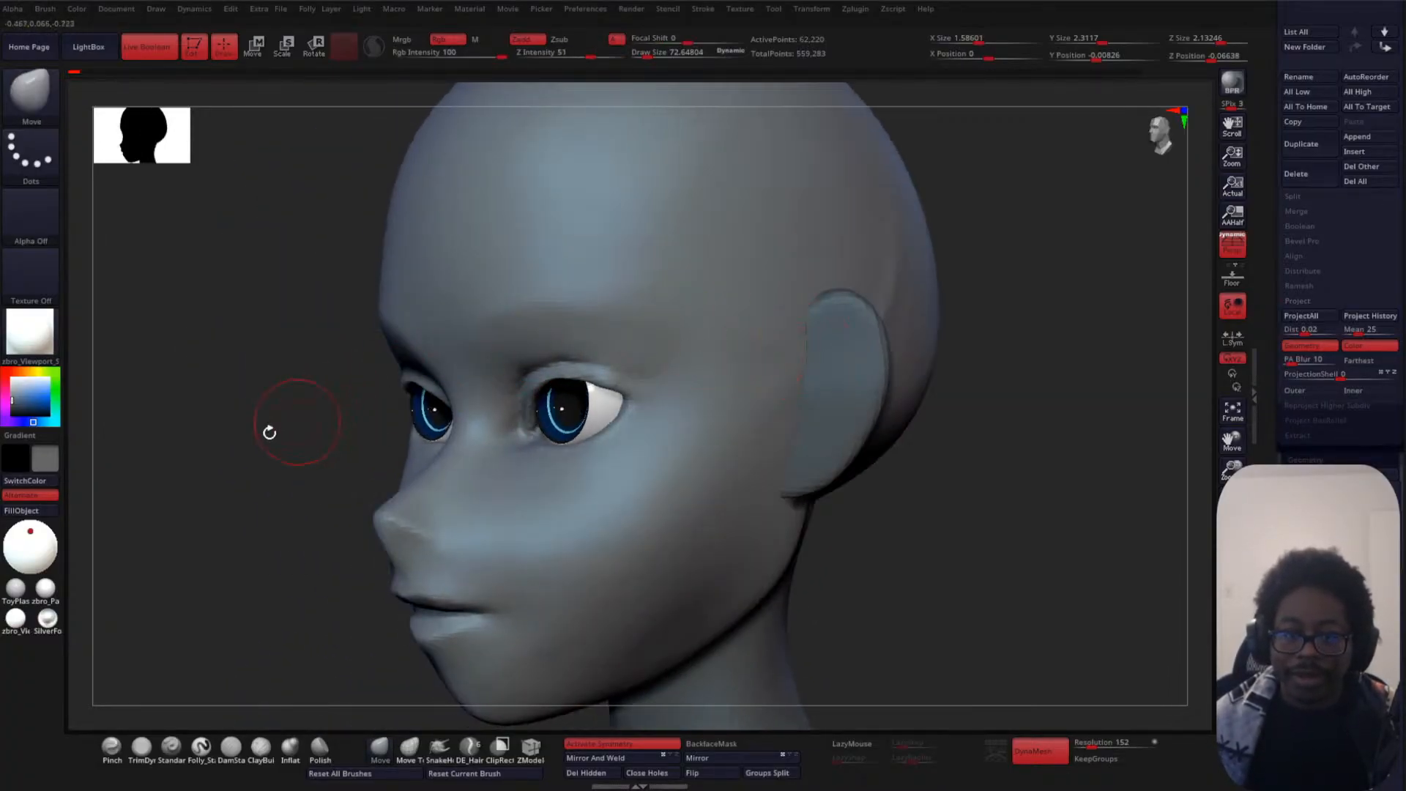
- Switch to the DamStandard brush and reduce its draw size
click(231, 747)
key(space)
drag(269, 308, 265, 308)
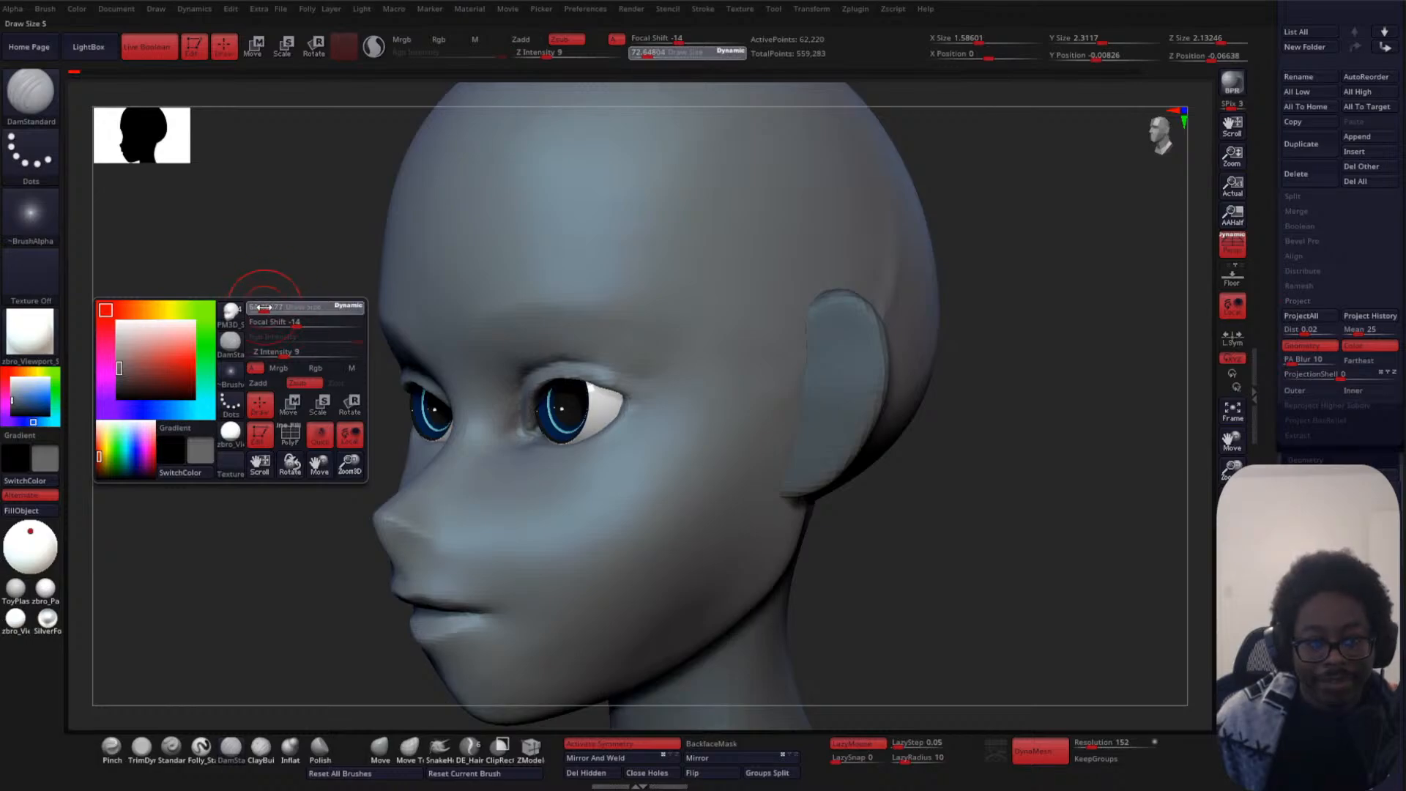
- Carve the upper eyelid crease toward the outer eye corner using the DamStandard brush at a draw size of about 31
key(space)
drag(588, 346, 585, 355)
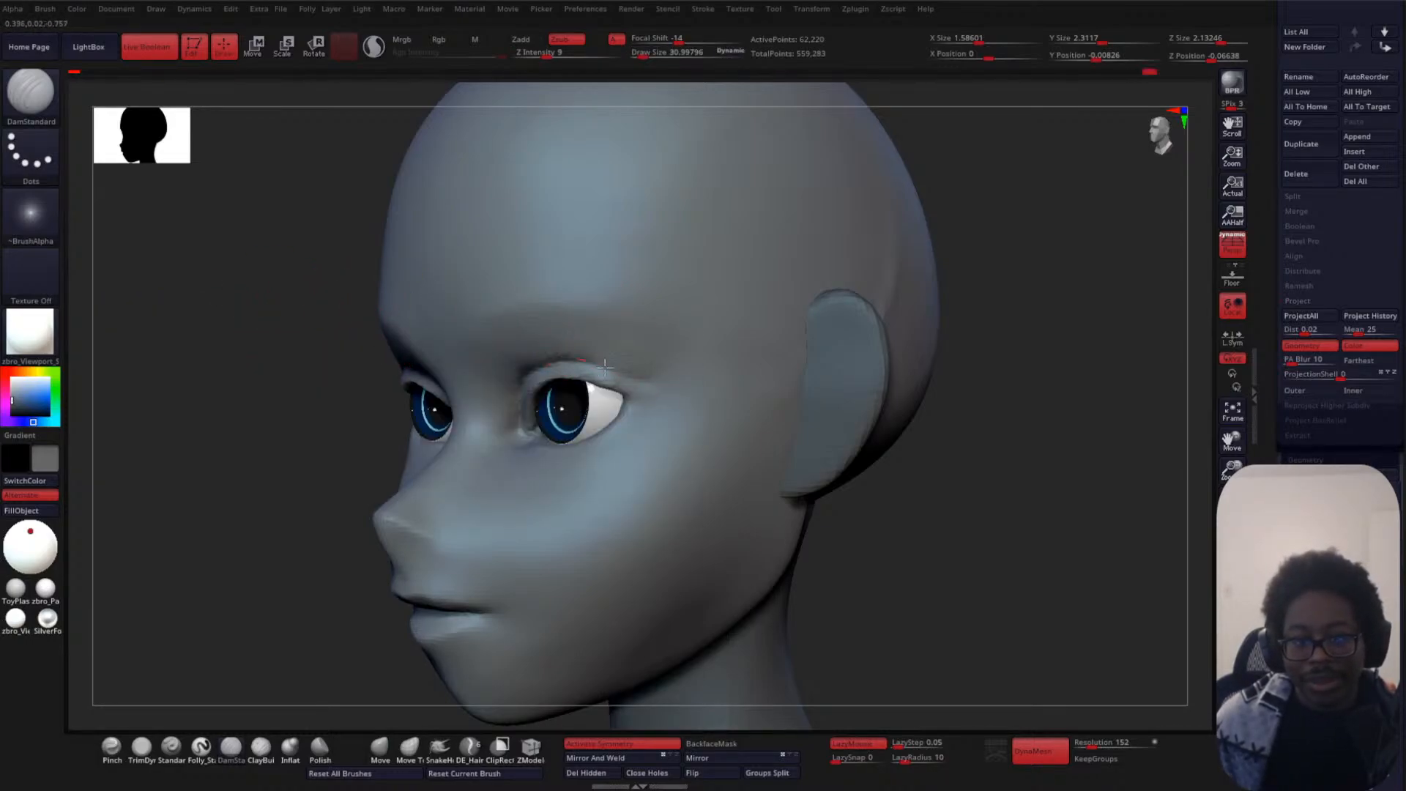
drag(673, 388, 673, 388)
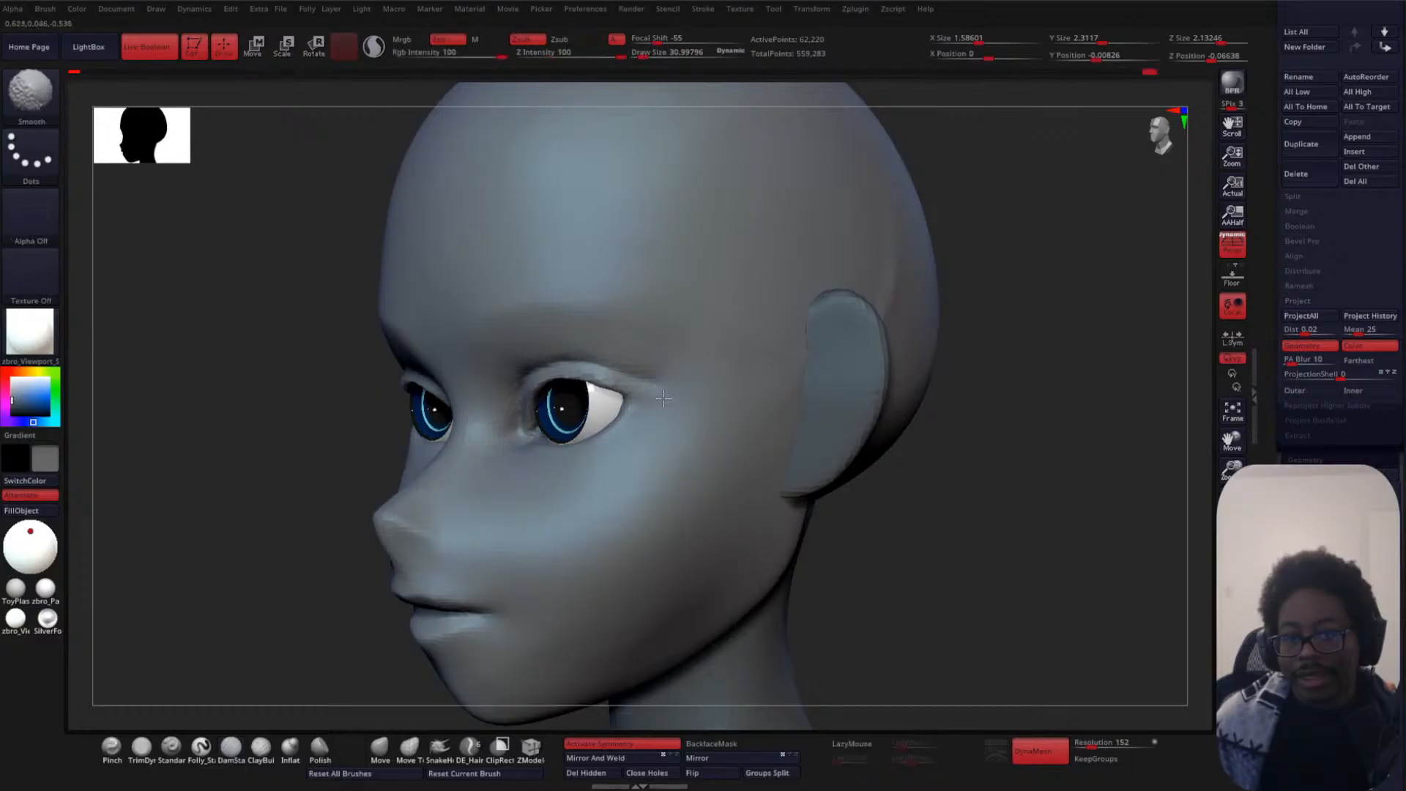
- Smooth the brow area above both eyes from the inner brow out to the temples
mouse_move(183, 464)
mouse_down()
mouse_move(862, 421)
mouse_move(825, 408)
mouse_move(901, 251)
mouse_move(828, 352)
mouse_up()
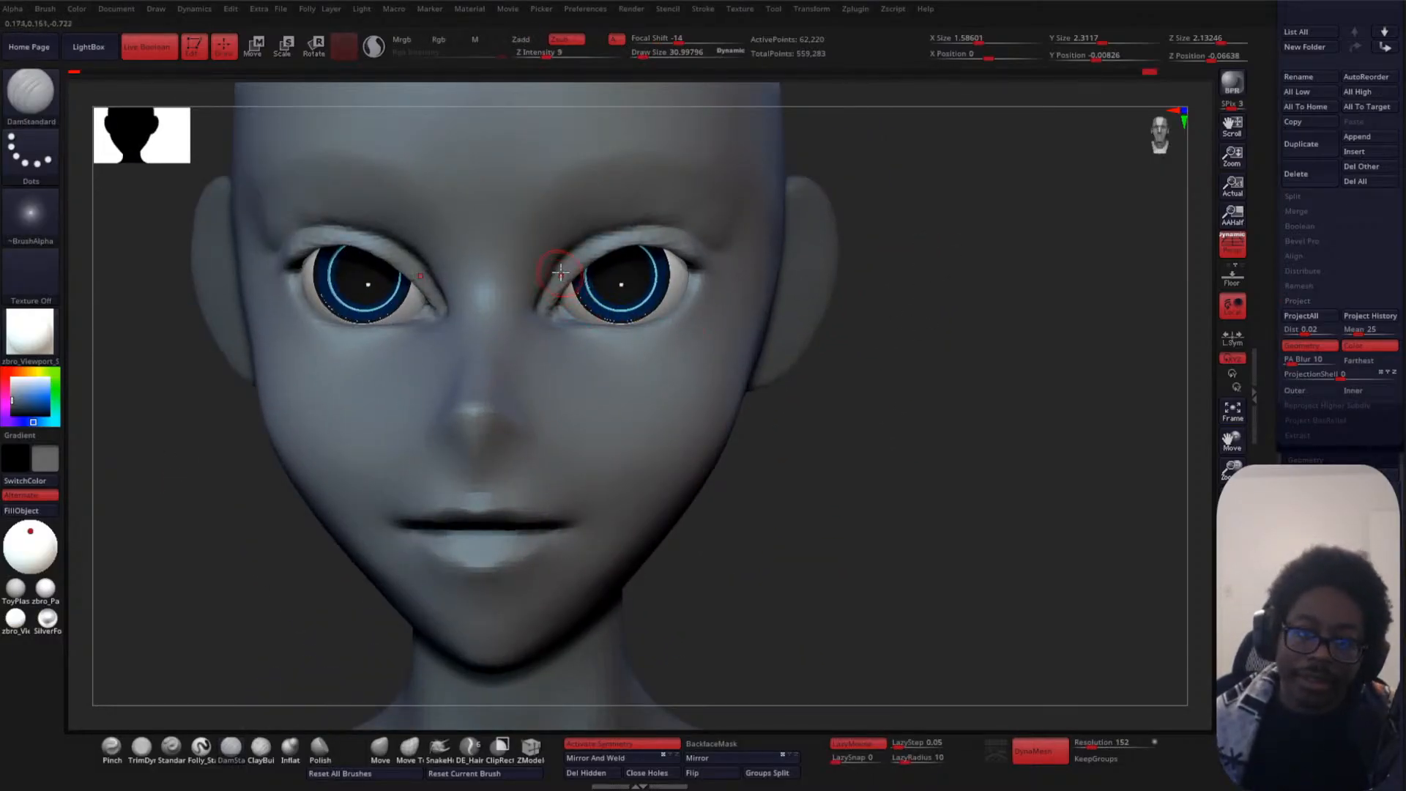
key(shift)
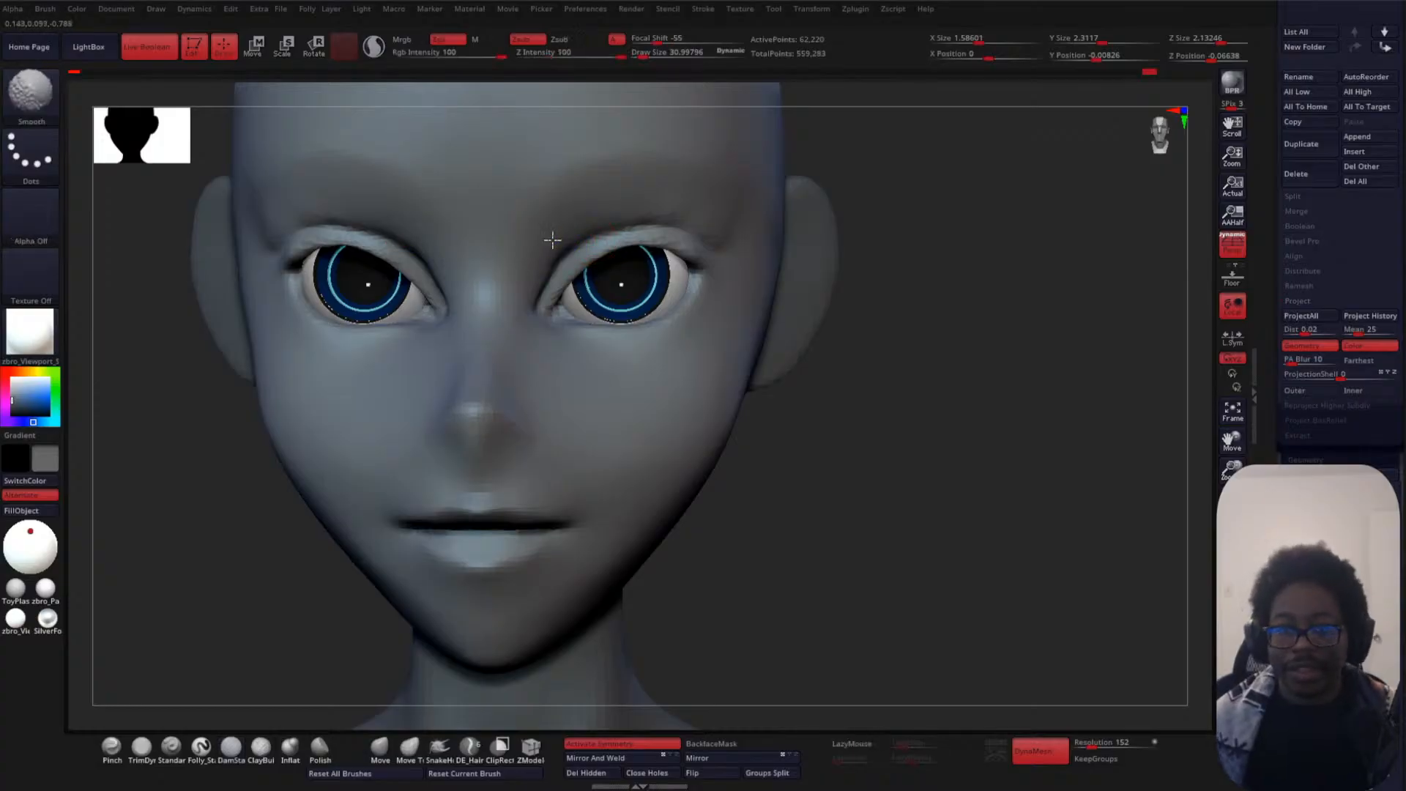
shift+drag(646, 199, 679, 196)
alt+drag(930, 257, 960, 195)
mouse_move(854, 276)
alt+mouse_down()
mouse_move(876, 213)
mouse_move(959, 261)
mouse_move(914, 390)
alt+mouse_up()
key(shift)
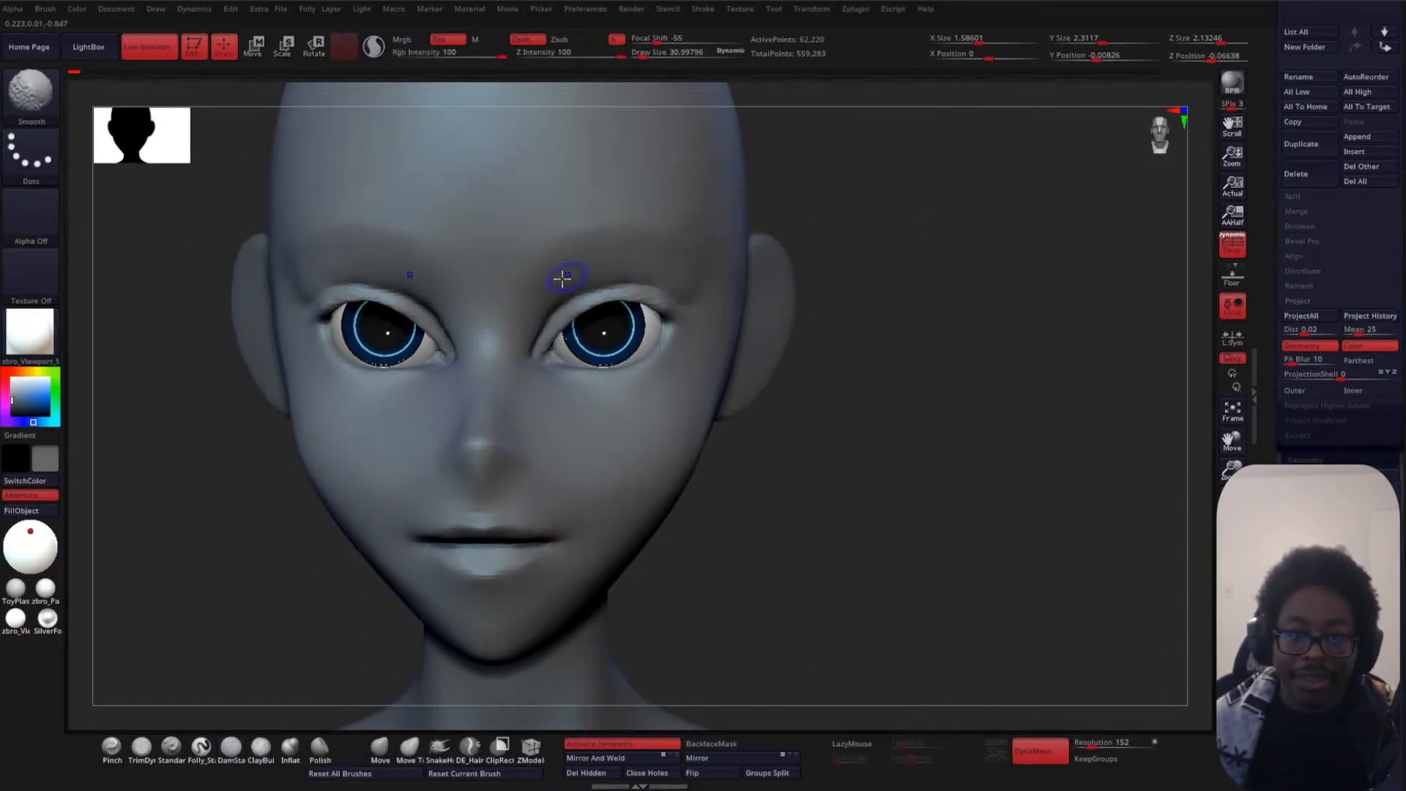
mouse_move(690, 245)
shift+mouse_down()
mouse_move(645, 259)
mouse_move(714, 296)
shift+mouse_up()
mouse_move(900, 312)
alt+mouse_down()
mouse_move(933, 288)
mouse_move(873, 236)
mouse_move(848, 330)
alt+mouse_up()
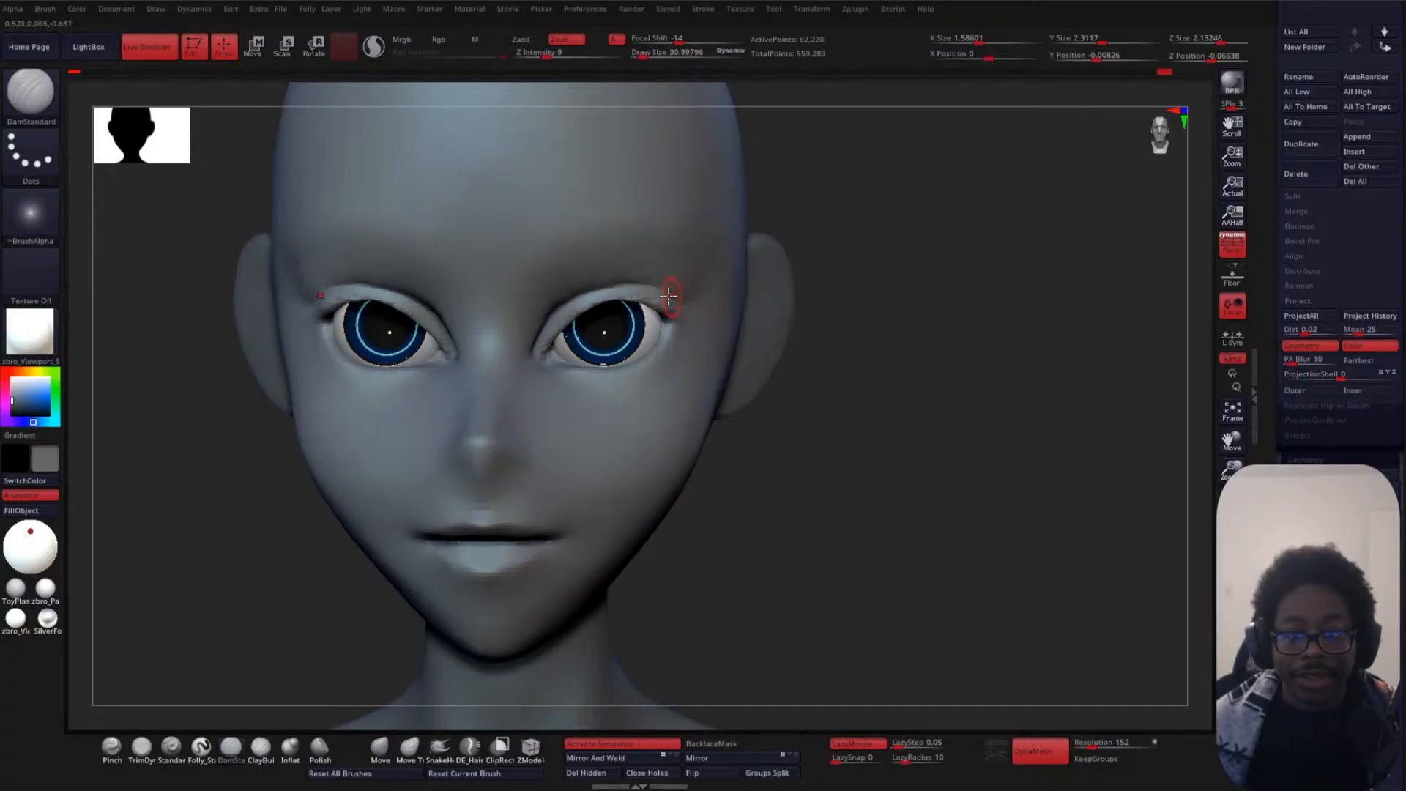
key(shift)
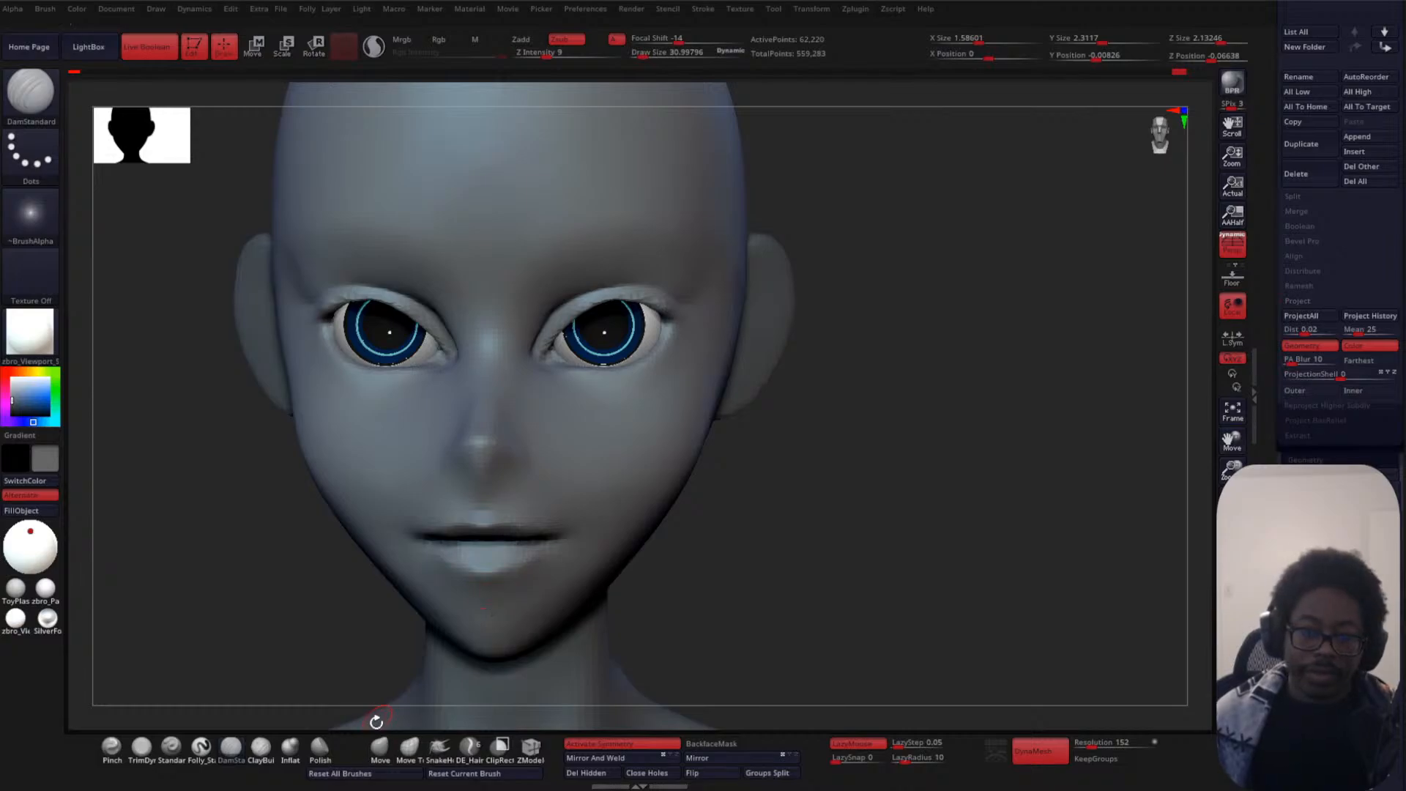
- Build up the area above the upper eyelids with the ClayBuildup brush at draw size about 26 and smooth it
click(260, 748)
key(space)
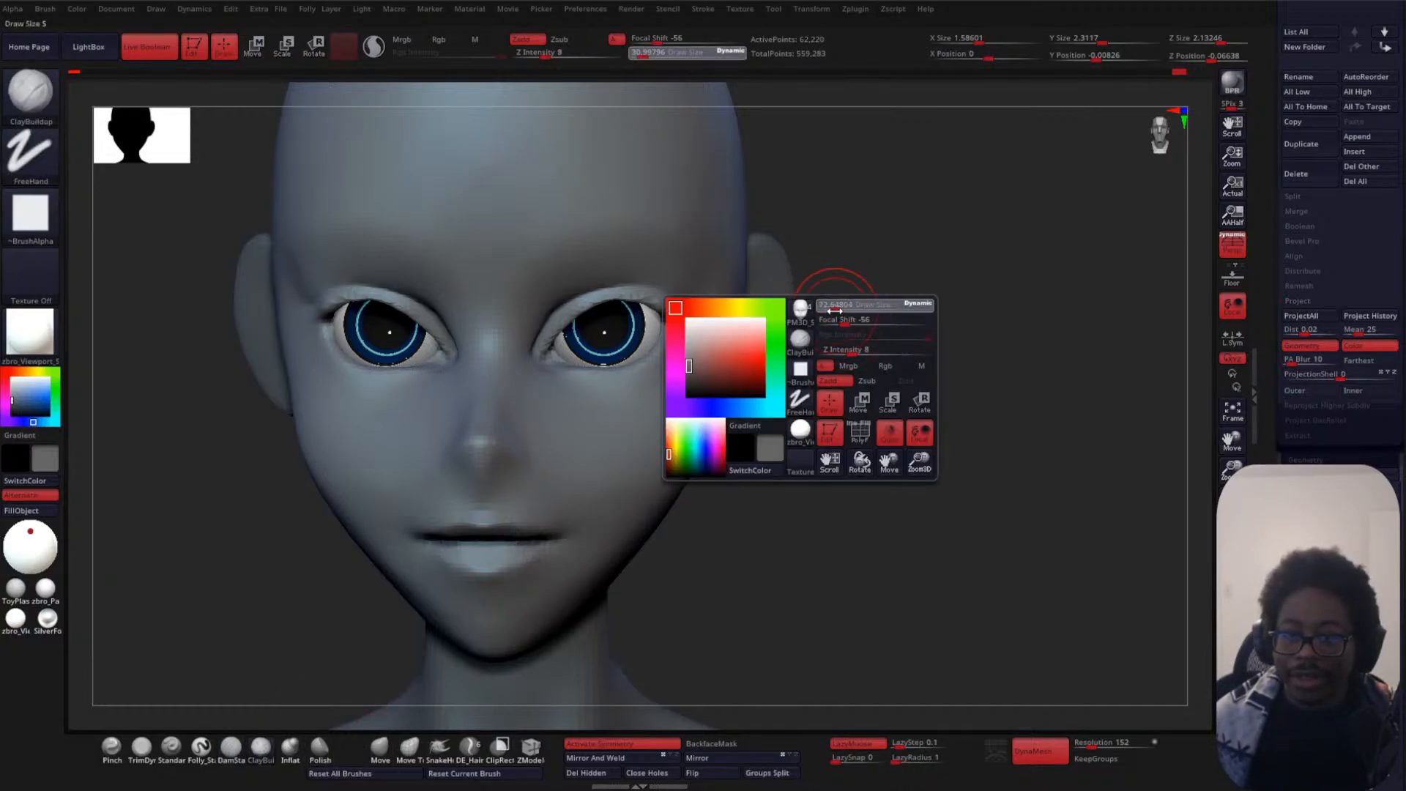
alt+drag(881, 293, 872, 334)
key(space)
drag(944, 257, 940, 256)
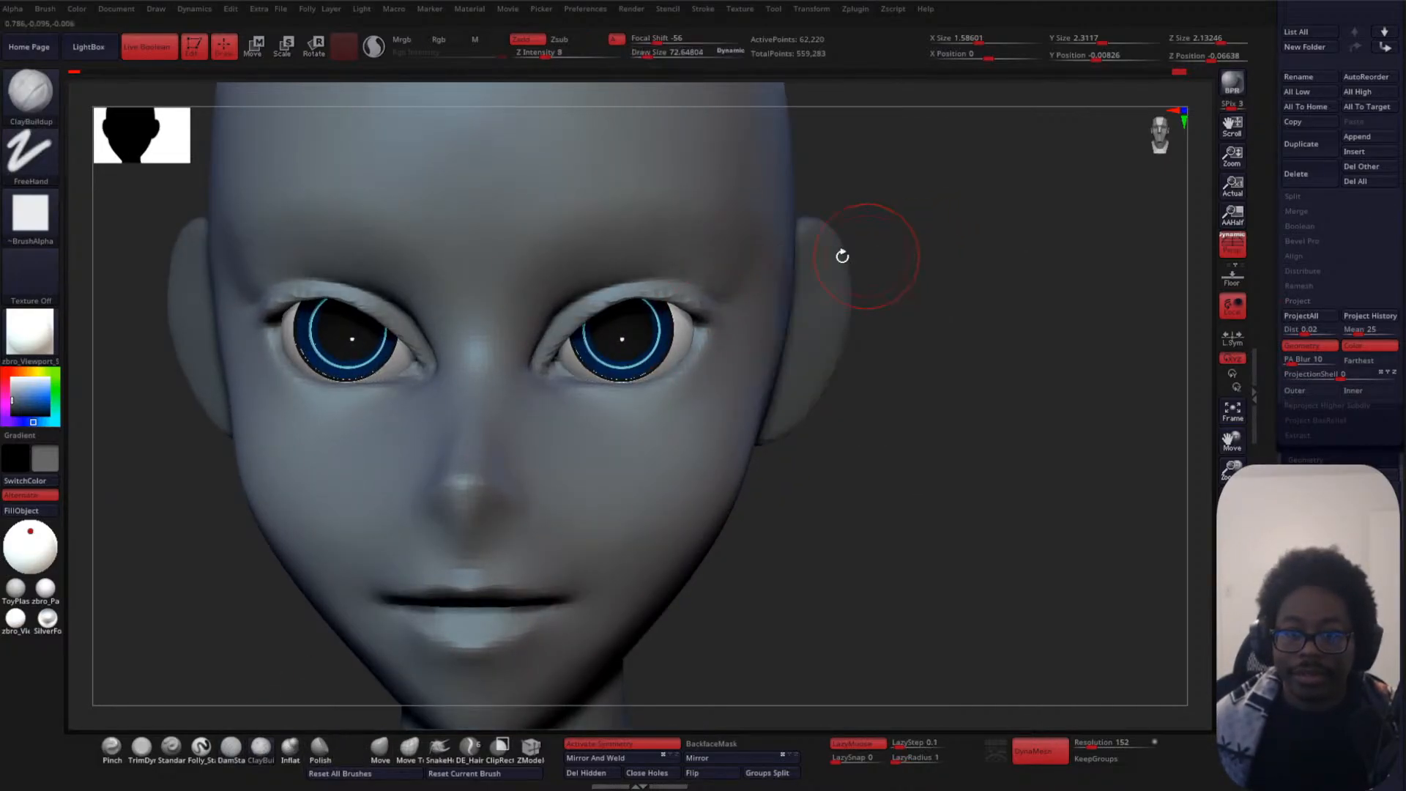
key(space)
mouse_move(593, 270)
mouse_down()
mouse_move(563, 270)
mouse_move(741, 283)
mouse_up()
shift+drag(557, 293, 570, 280)
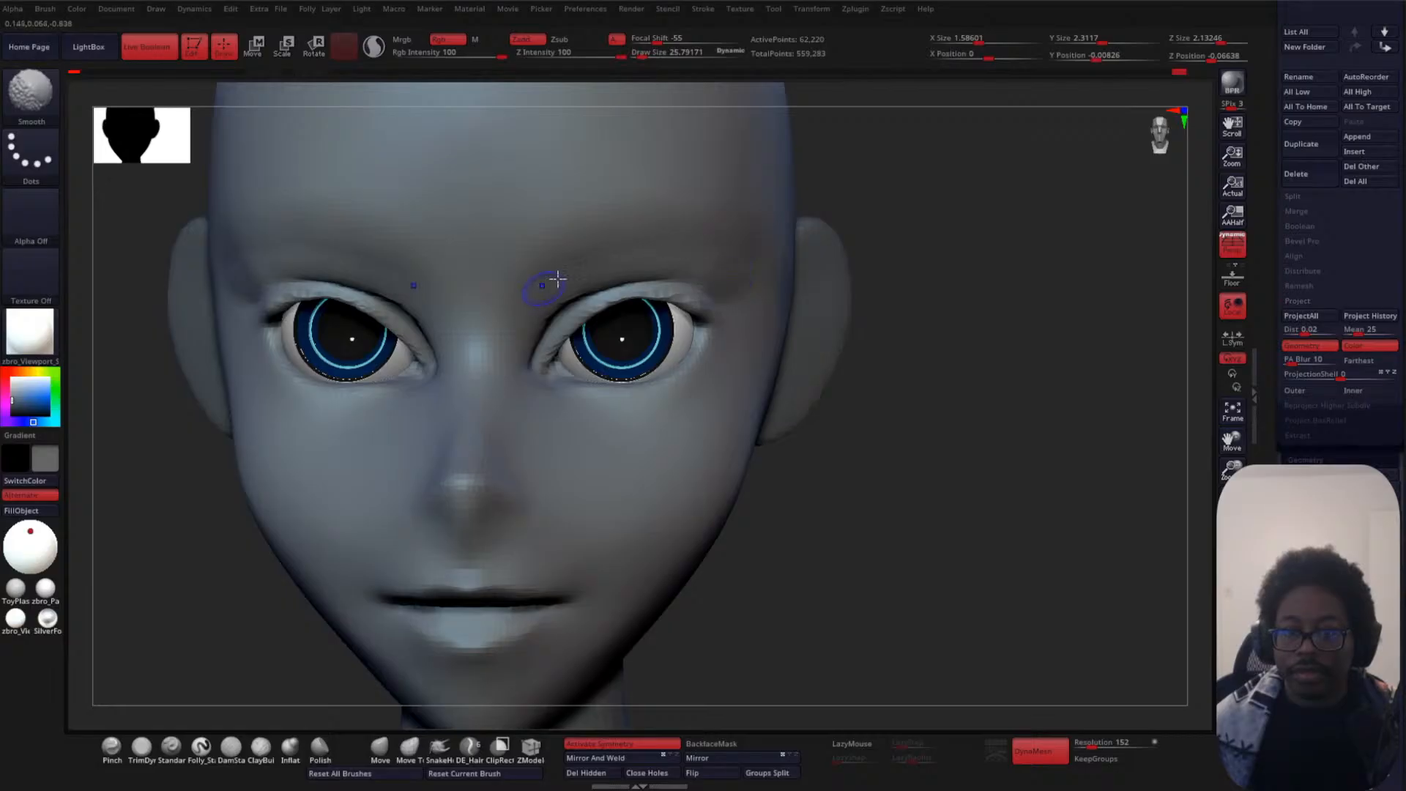
shift+drag(581, 270, 564, 282)
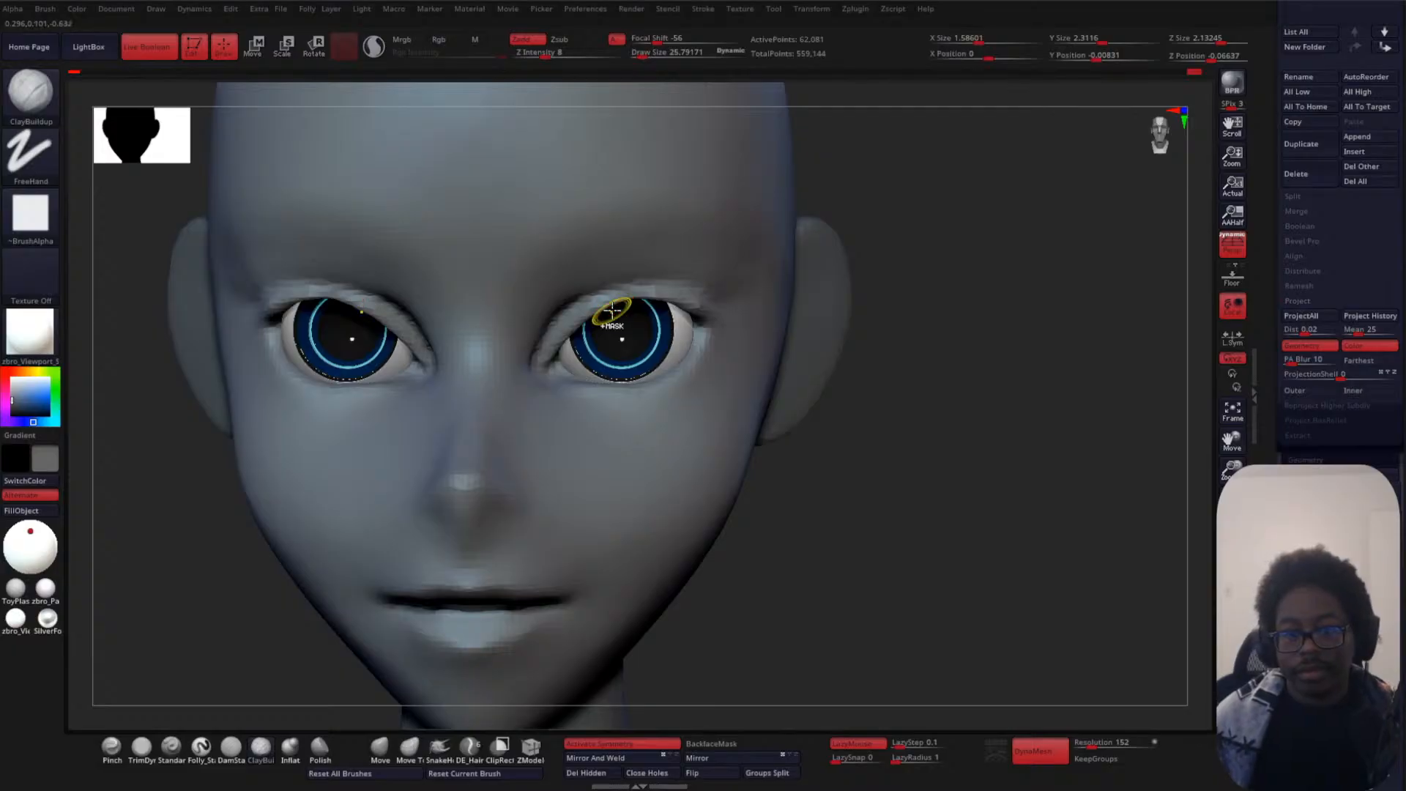
key(ctrl+d)
drag(617, 280, 623, 278)
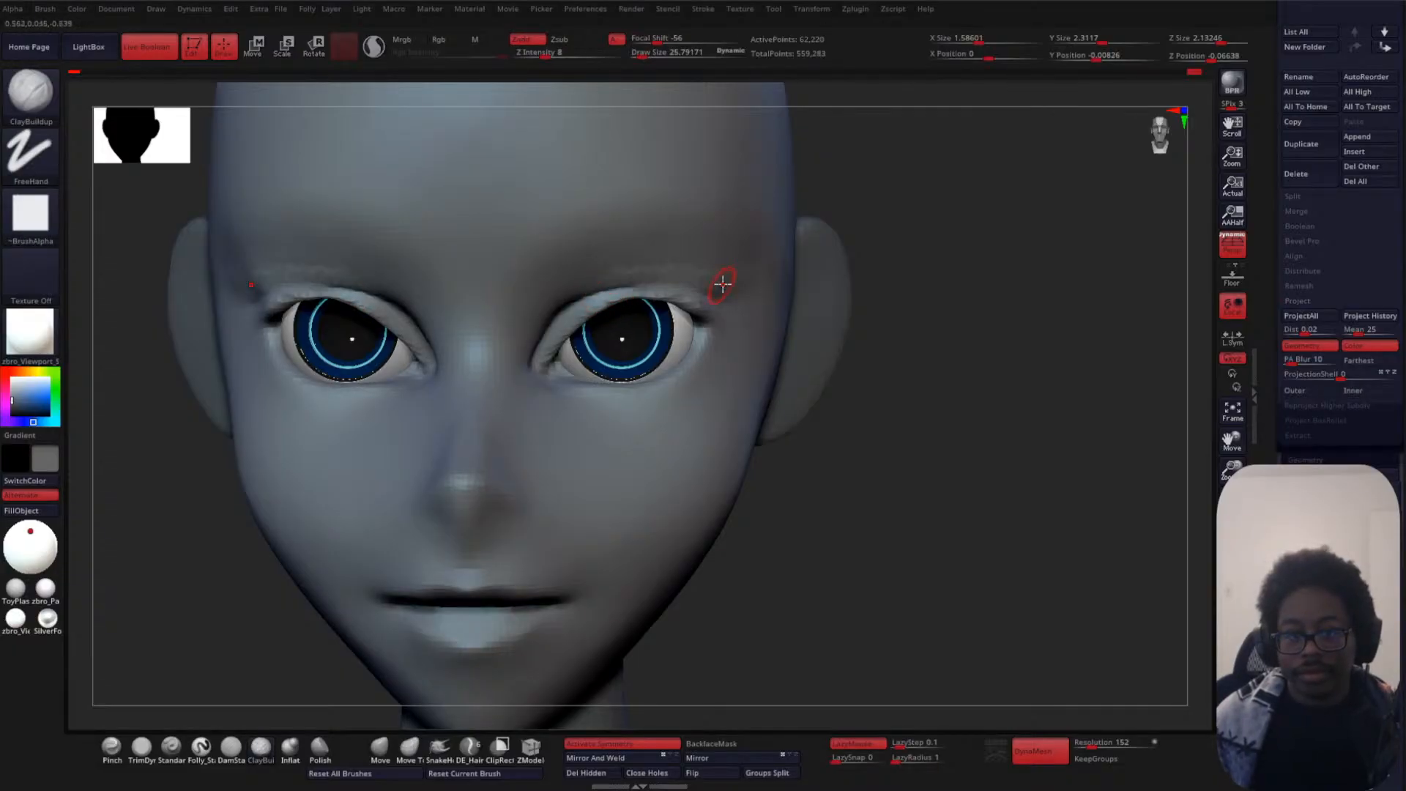
key(ctrl)
key(ctrl+z)
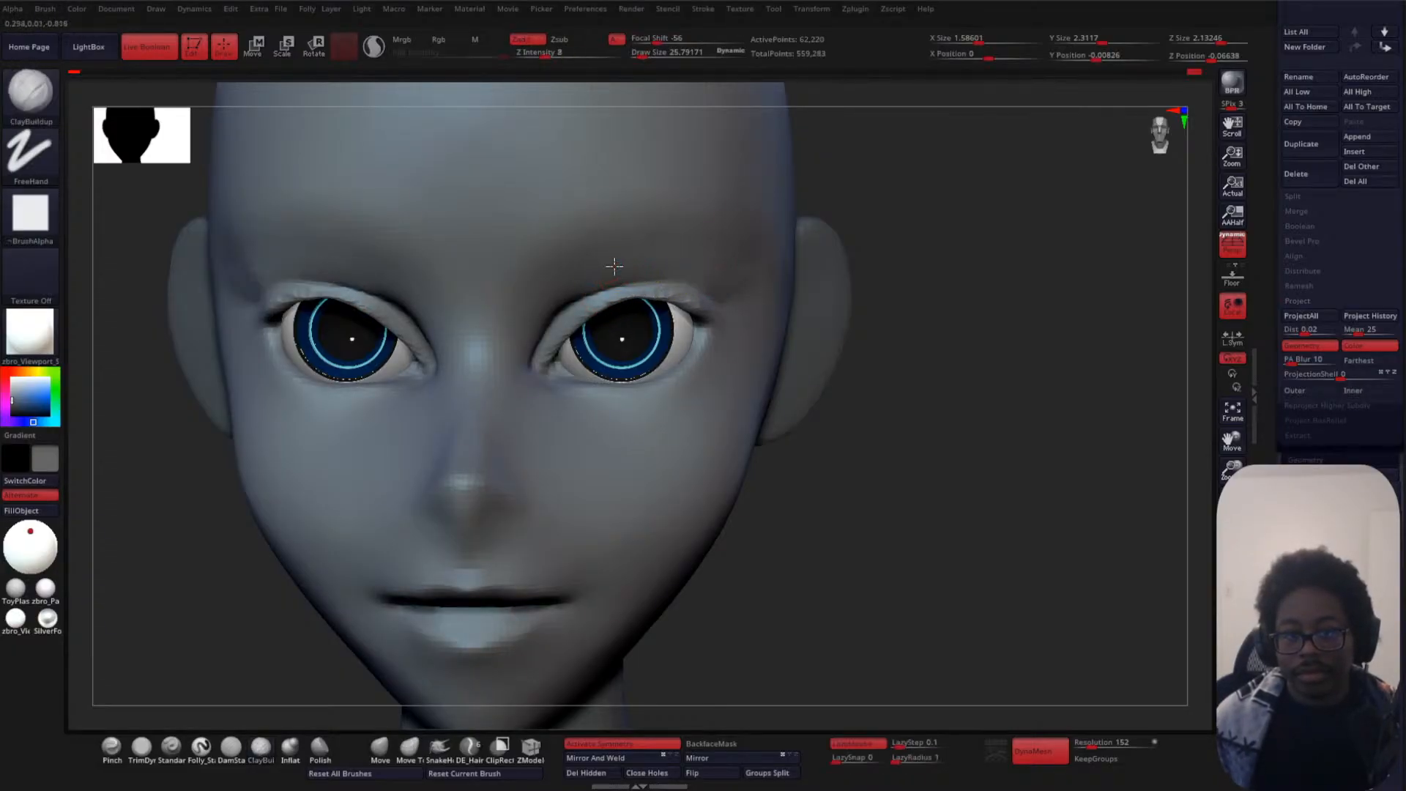
- Add a ClayBuildup stroke above the upper eyelids and blend it smoothly into the brow and temple
mouse_move(613, 271)
mouse_down()
mouse_move(712, 279)
mouse_move(696, 268)
mouse_up()
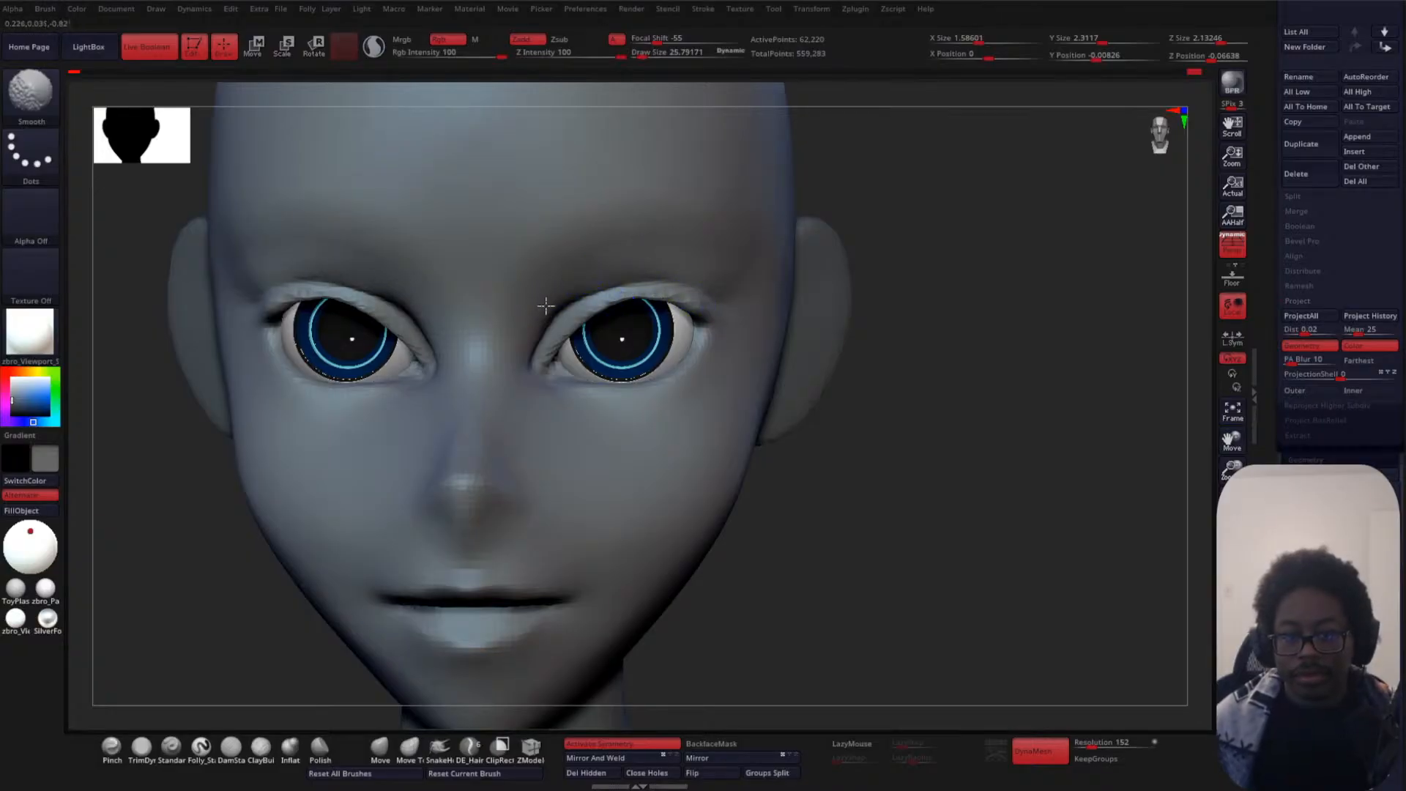
shift+drag(660, 271, 639, 266)
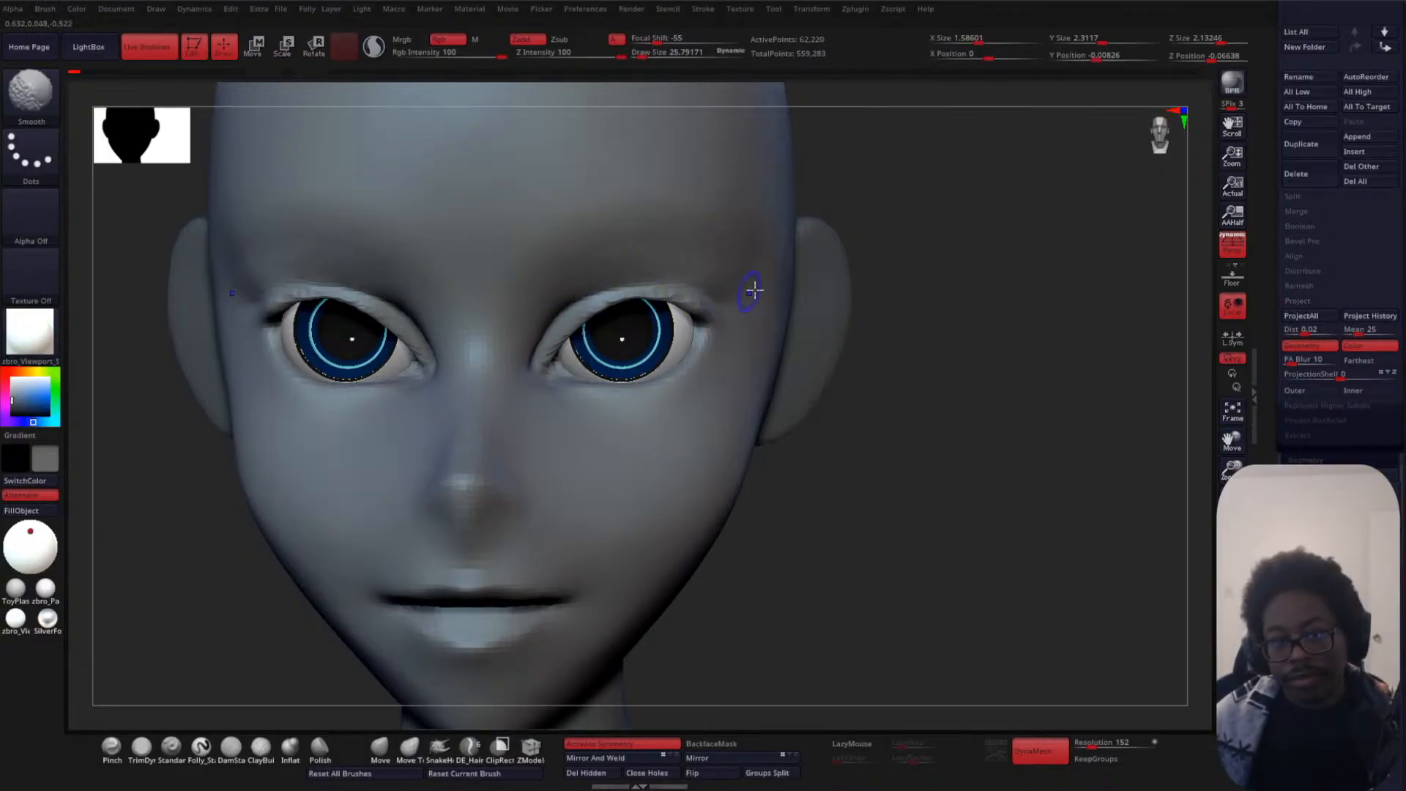
drag(1055, 352, 899, 371)
mouse_move(736, 265)
shift+mouse_down()
mouse_move(703, 263)
mouse_move(803, 279)
mouse_move(652, 256)
shift+mouse_up()
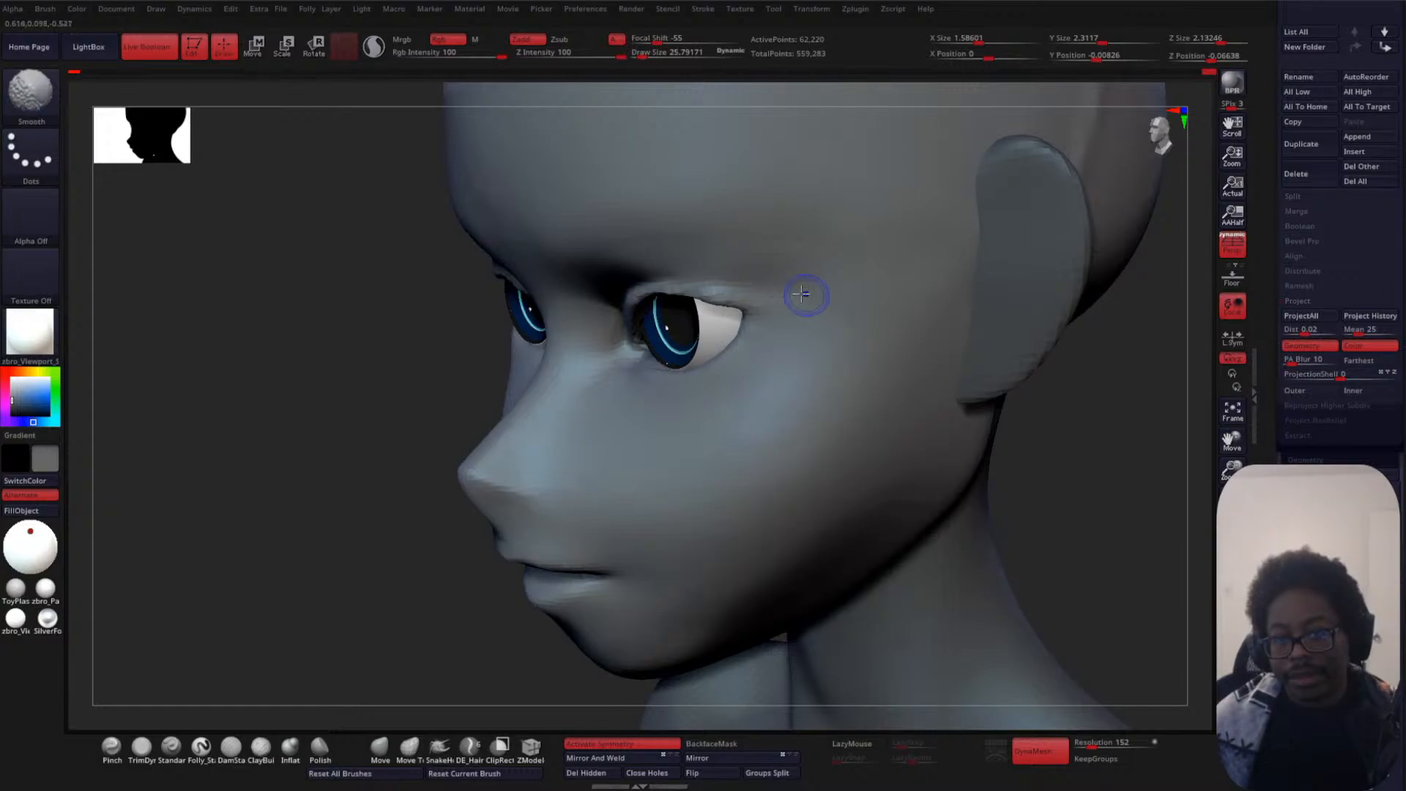
shift+drag(807, 295, 693, 273)
- Reshape the upper eyelid's outer arc and inner end using the Move brush at a draw size of about 64
drag(388, 315, 548, 316)
mouse_move(901, 360)
alt+mouse_down()
mouse_move(894, 389)
mouse_move(916, 367)
mouse_move(1024, 395)
mouse_move(1013, 317)
mouse_move(967, 248)
mouse_move(1016, 328)
mouse_move(995, 320)
mouse_move(936, 393)
mouse_move(926, 295)
mouse_move(833, 431)
alt+mouse_up()
click(380, 747)
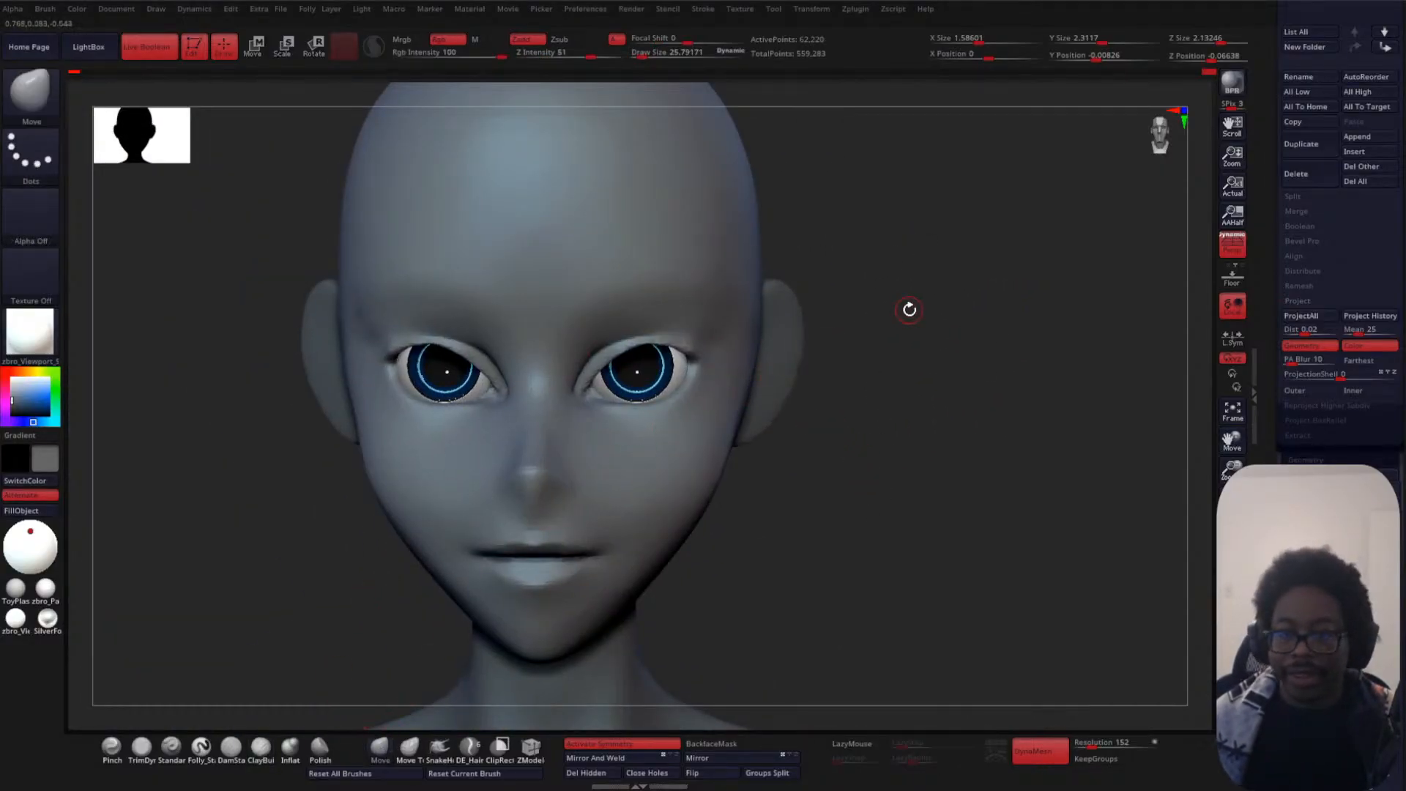
key(space)
alt+drag(935, 284, 815, 313)
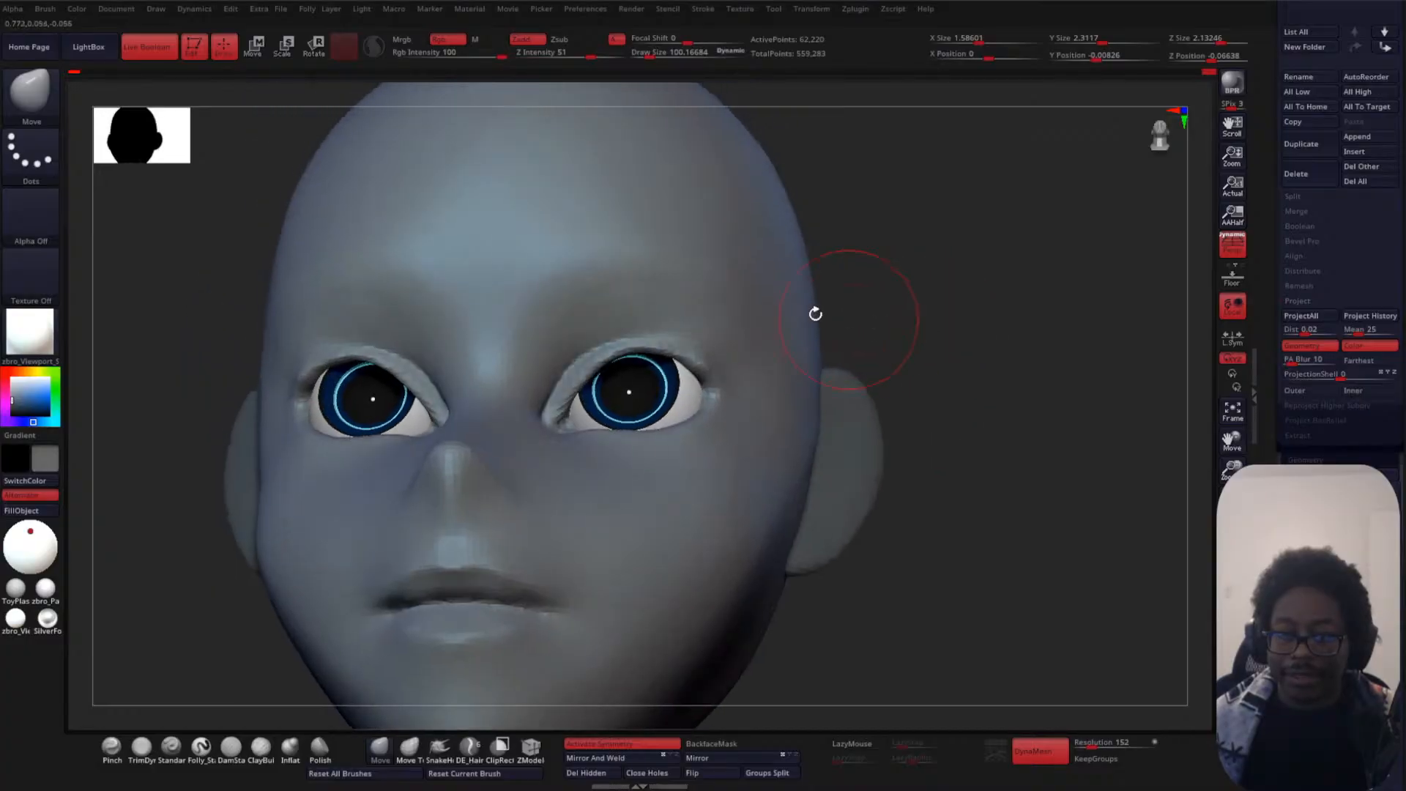
key(space)
drag(960, 269, 952, 209)
drag(678, 359, 644, 347)
drag(579, 378, 571, 397)
- Adjust the middle and inner part of the upper eyelids using the Move brush at a draw size of about 90
mouse_move(942, 224)
mouse_down()
mouse_move(932, 385)
mouse_move(875, 311)
mouse_move(870, 358)
mouse_move(846, 377)
mouse_up()
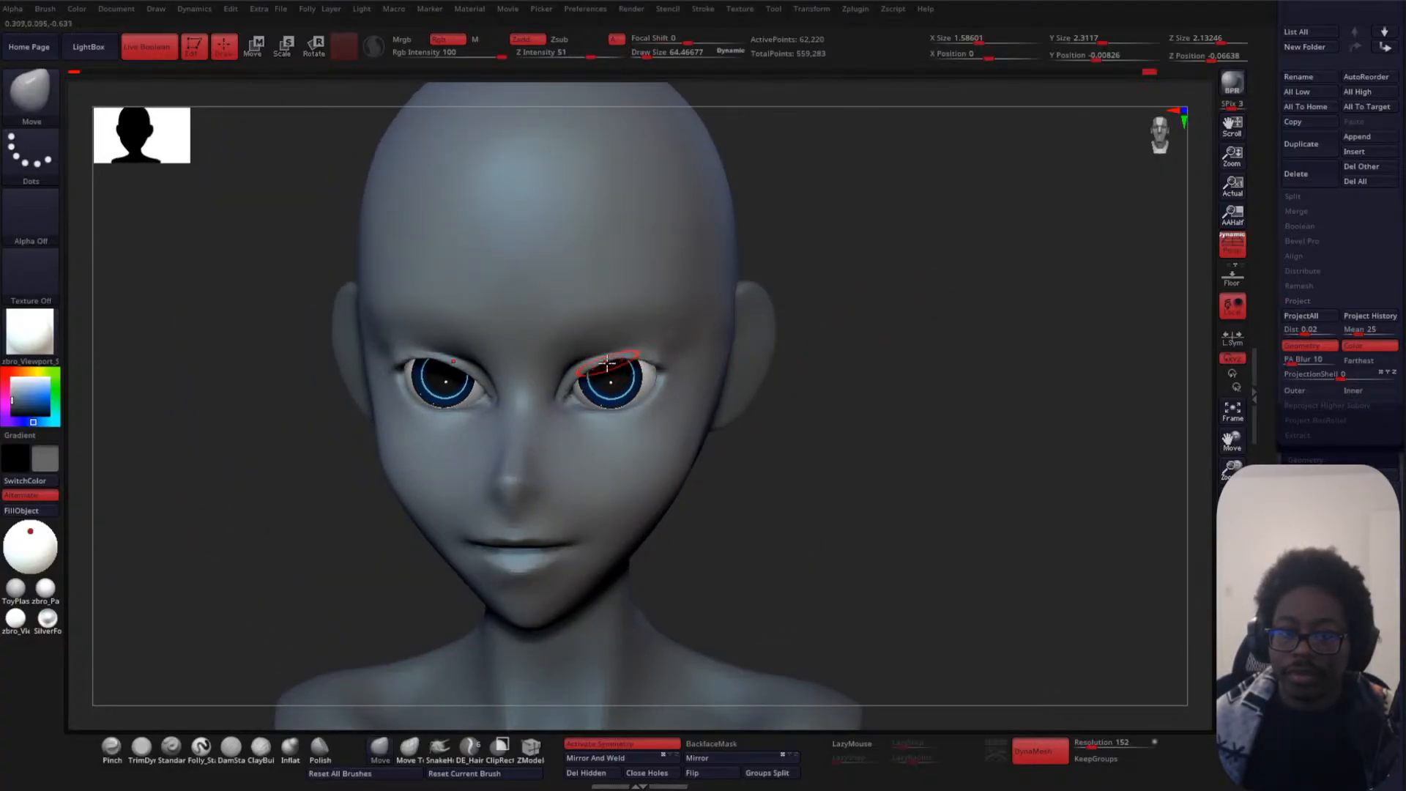
key(space)
drag(612, 362, 619, 362)
drag(794, 328, 807, 308)
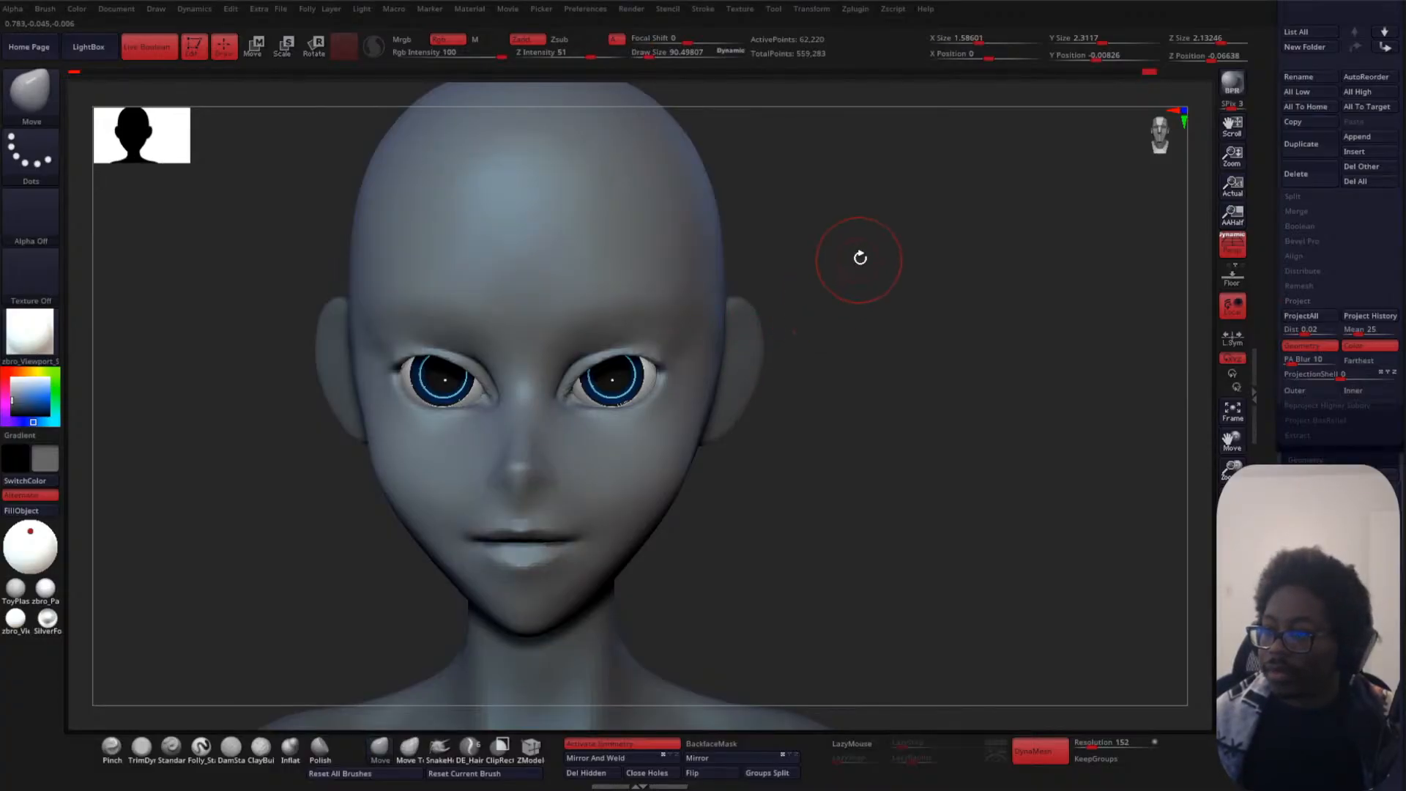
shift+drag(860, 258, 894, 276)
mouse_move(582, 366)
mouse_down()
mouse_move(668, 364)
mouse_move(590, 362)
mouse_up()
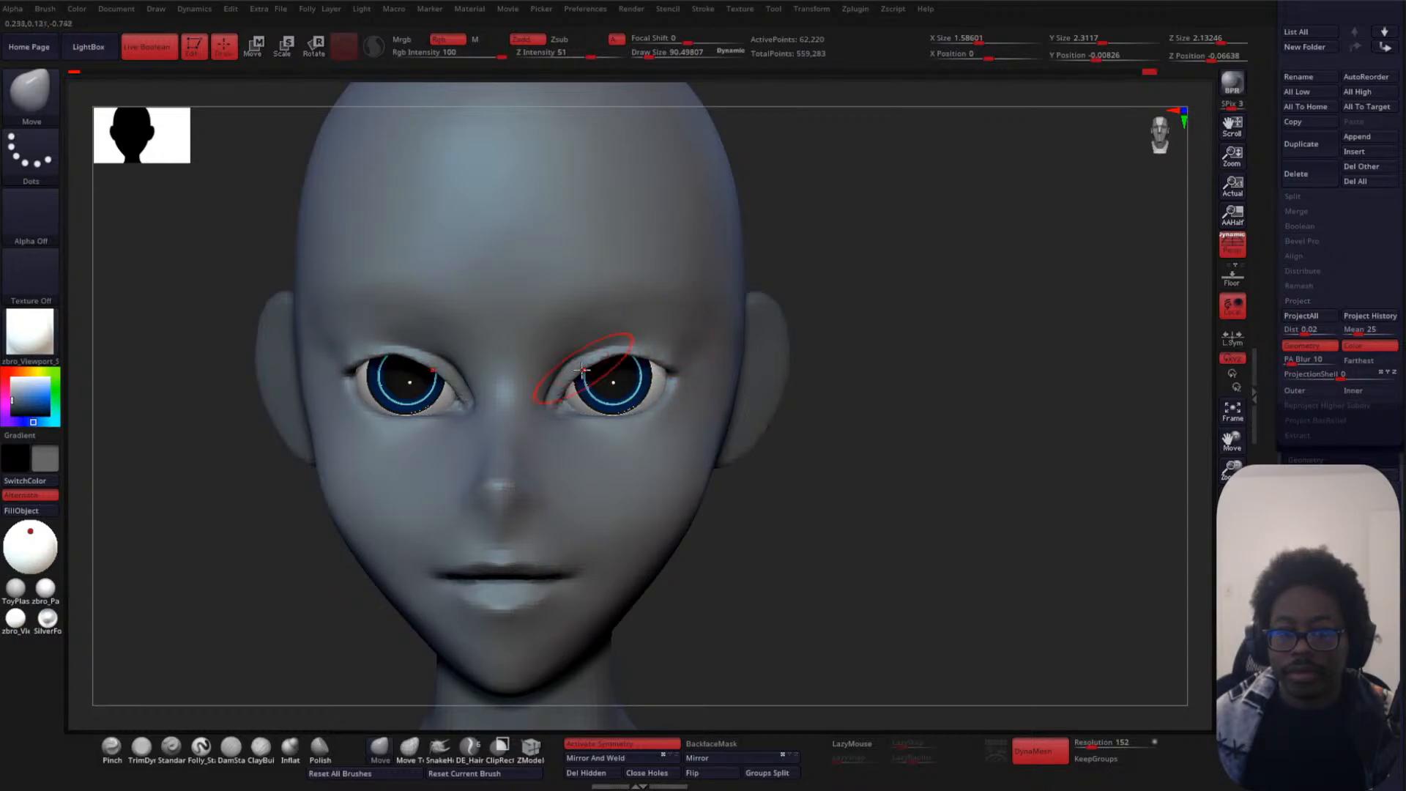
- Push the face surface beside the outer eye corners into shape while viewing the head from above
drag(918, 338, 875, 420)
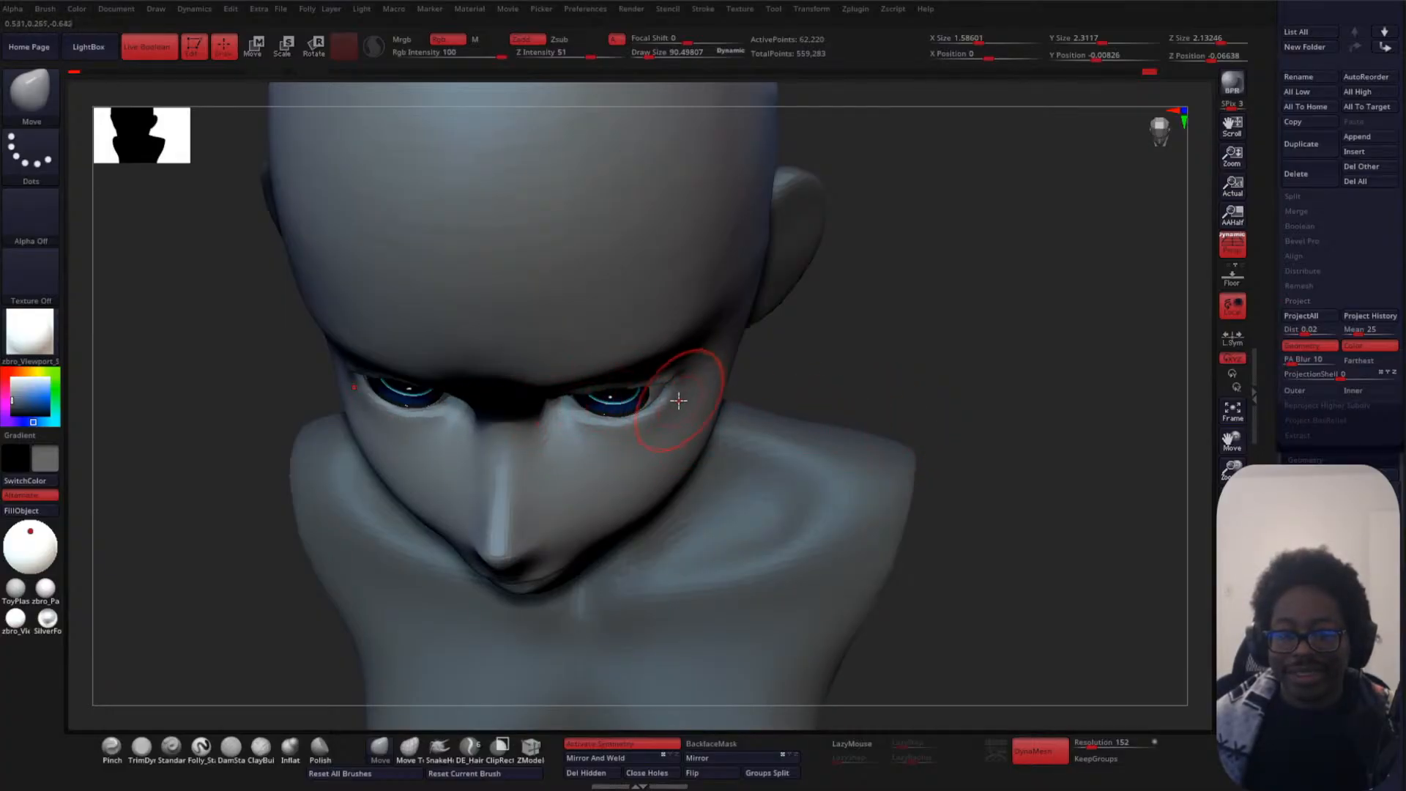
drag(679, 401, 671, 391)
mouse_move(844, 332)
mouse_down()
mouse_move(854, 267)
mouse_move(848, 283)
mouse_up()
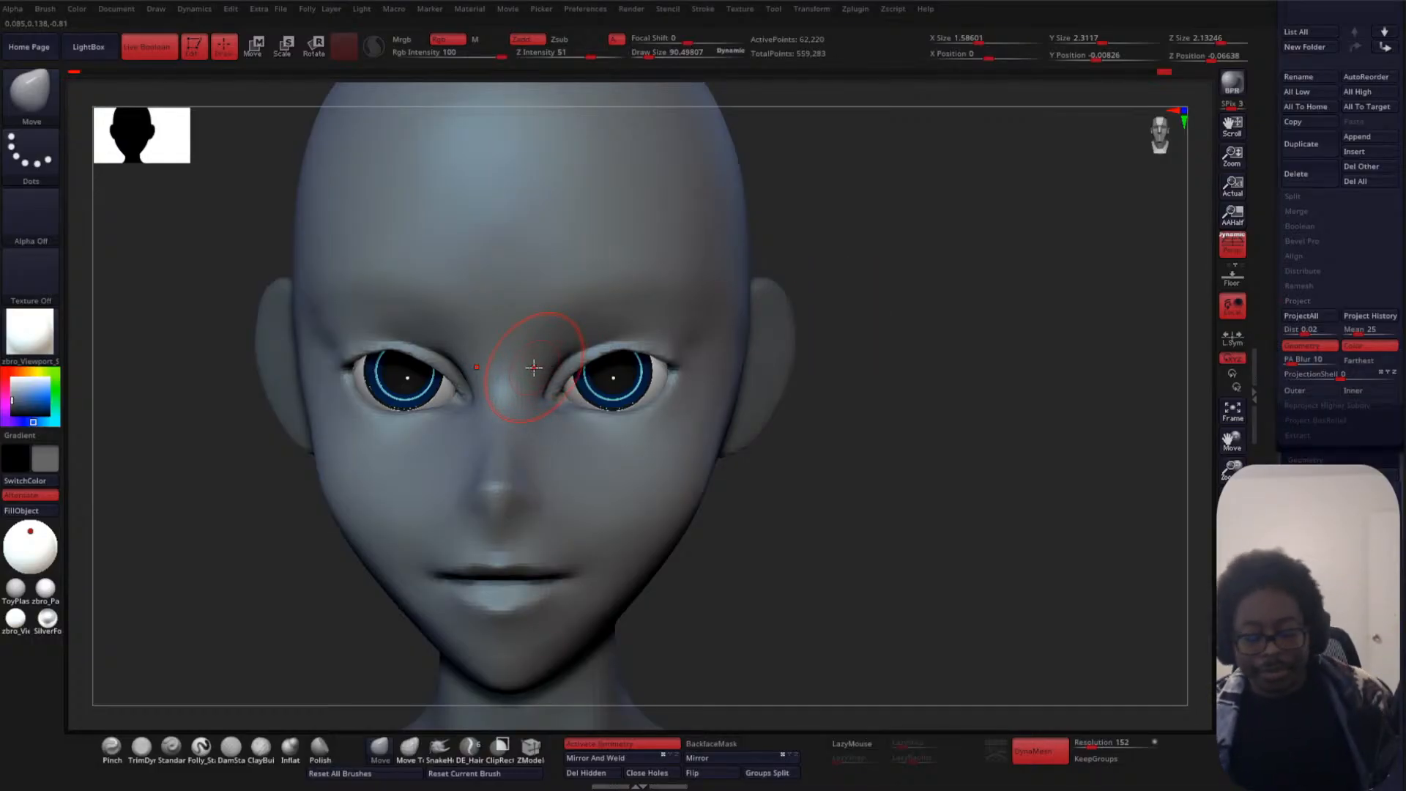
- Set the Move brush draw size to about 81 and quick-save the sculpt
mouse_move(901, 293)
alt+mouse_down()
mouse_move(934, 340)
mouse_move(820, 241)
mouse_move(674, 345)
alt+mouse_up()
key(space)
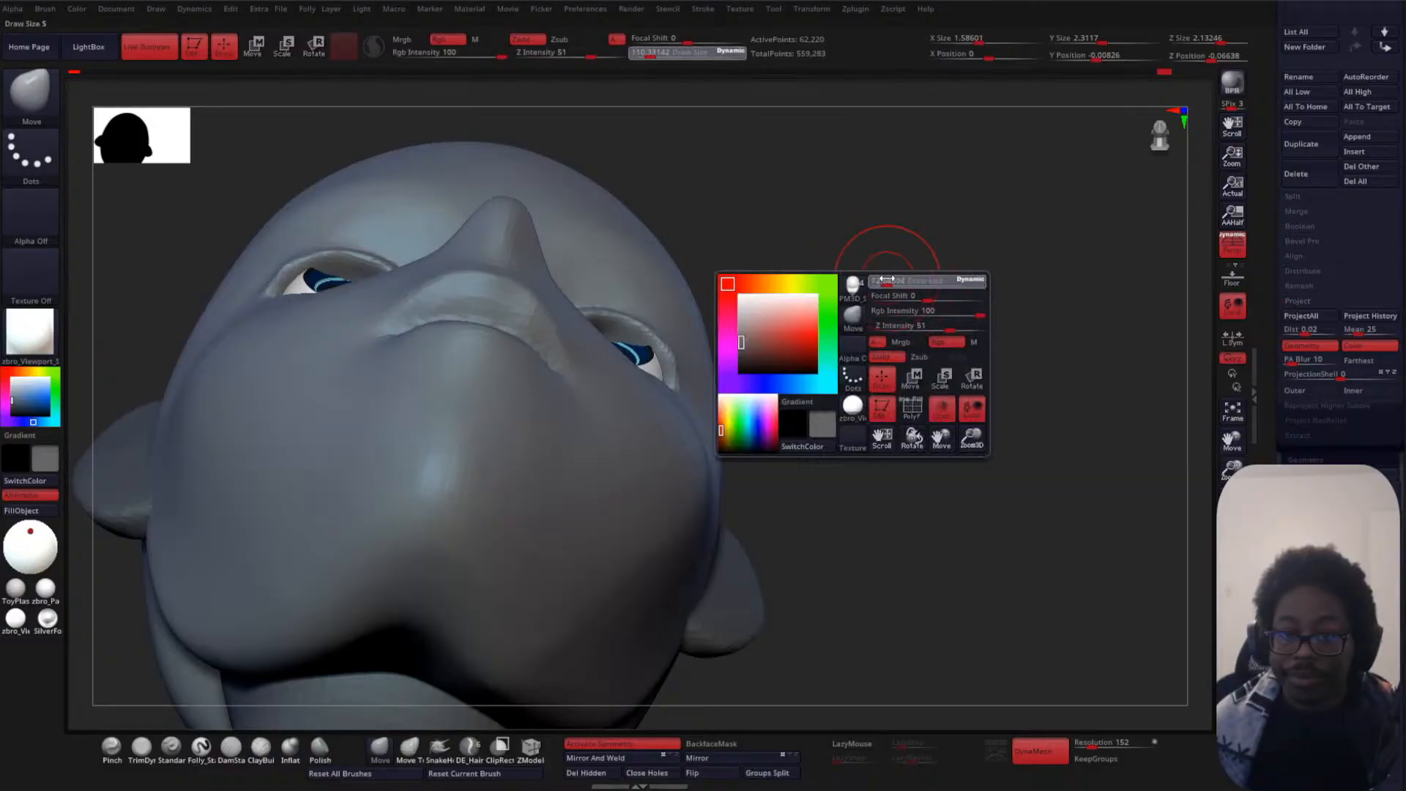
drag(889, 282, 885, 282)
mouse_move(885, 282)
mouse_down()
mouse_move(849, 254)
mouse_move(895, 377)
mouse_move(937, 424)
mouse_up()
key(f)
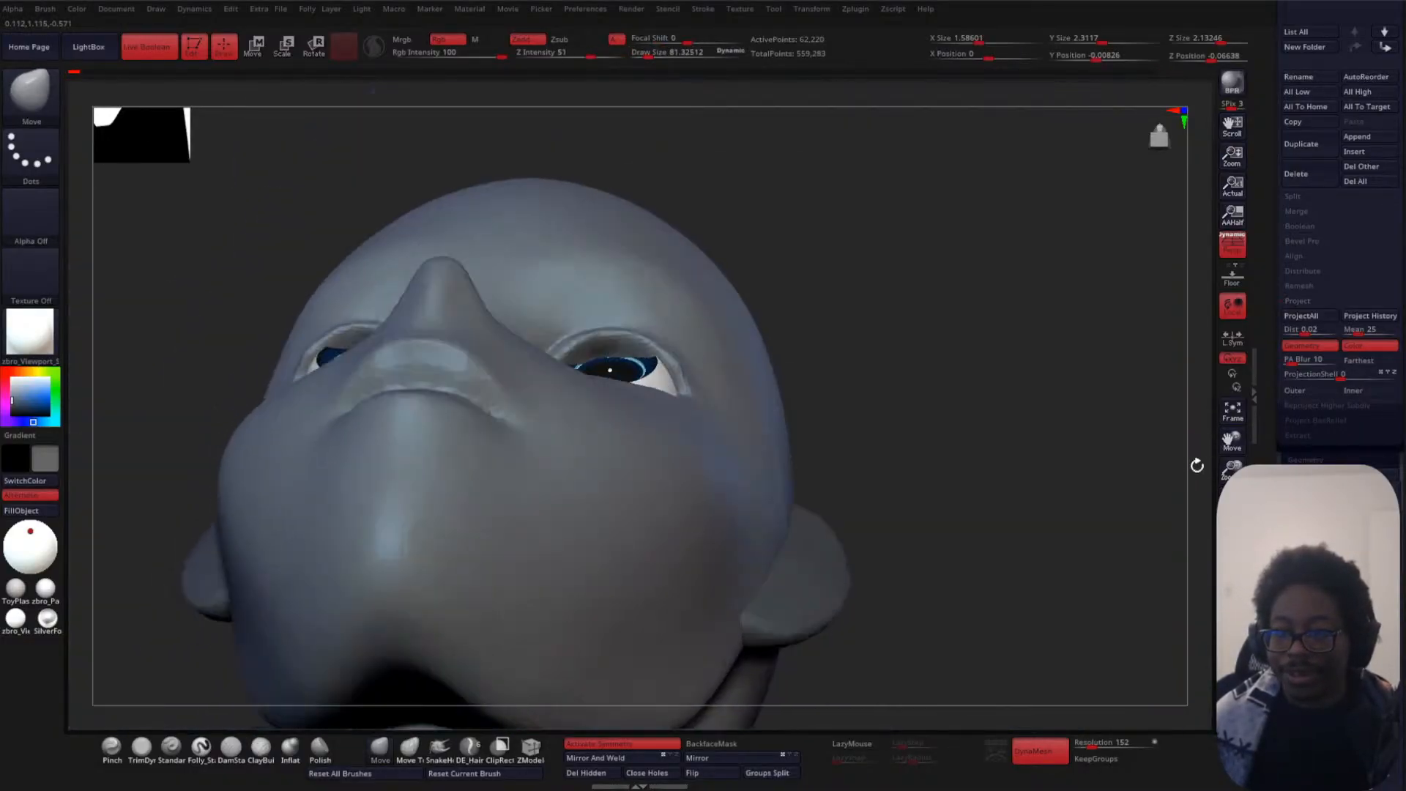
drag(1196, 465, 1142, 542)
key(9)
key(f)
- Reshape the brow and the folds above the inner and middle upper eyelids with the Move brush
alt+drag(846, 264, 842, 355)
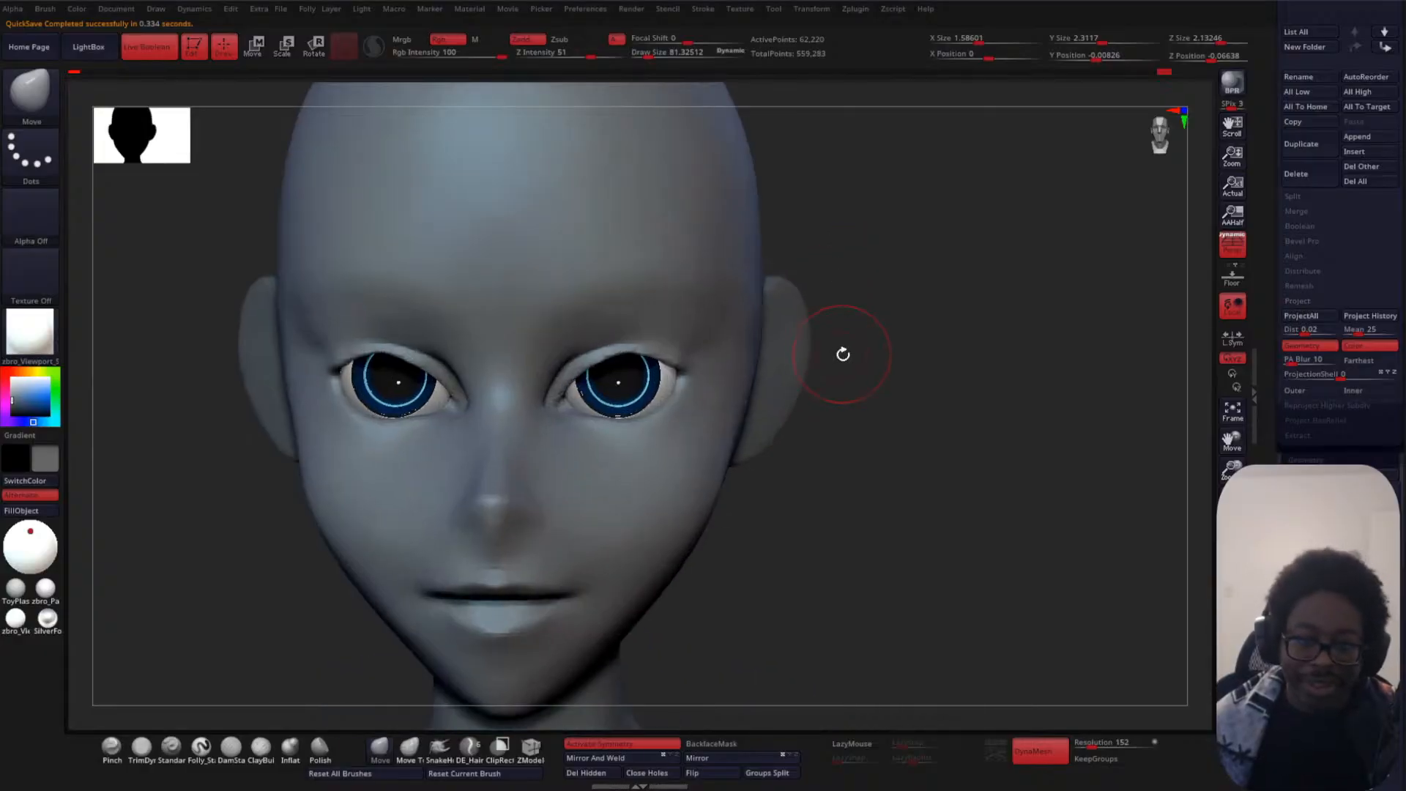
alt+drag(946, 295, 930, 381)
mouse_move(614, 349)
mouse_down()
mouse_move(590, 362)
mouse_move(572, 337)
mouse_move(652, 338)
mouse_up()
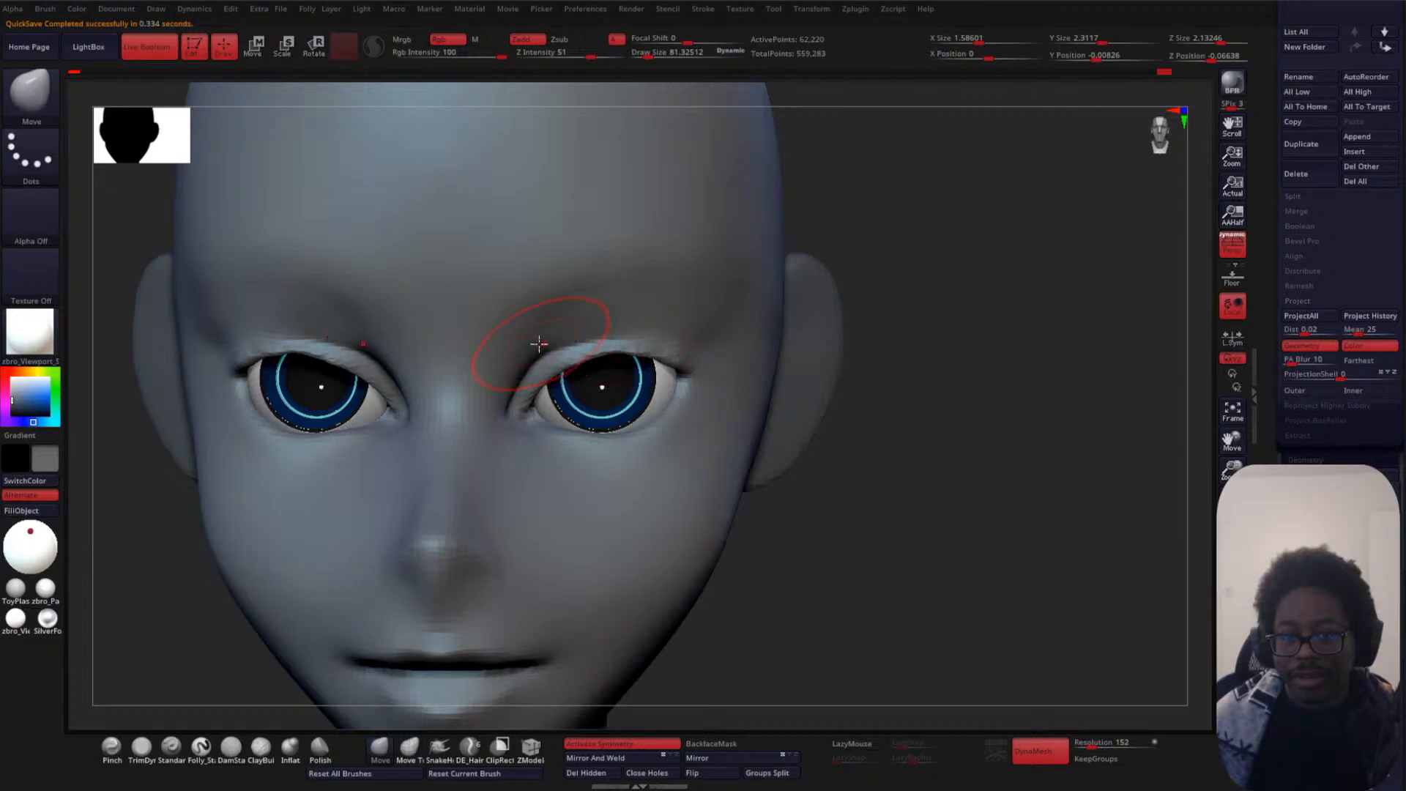
drag(539, 344, 540, 350)
drag(577, 357, 574, 355)
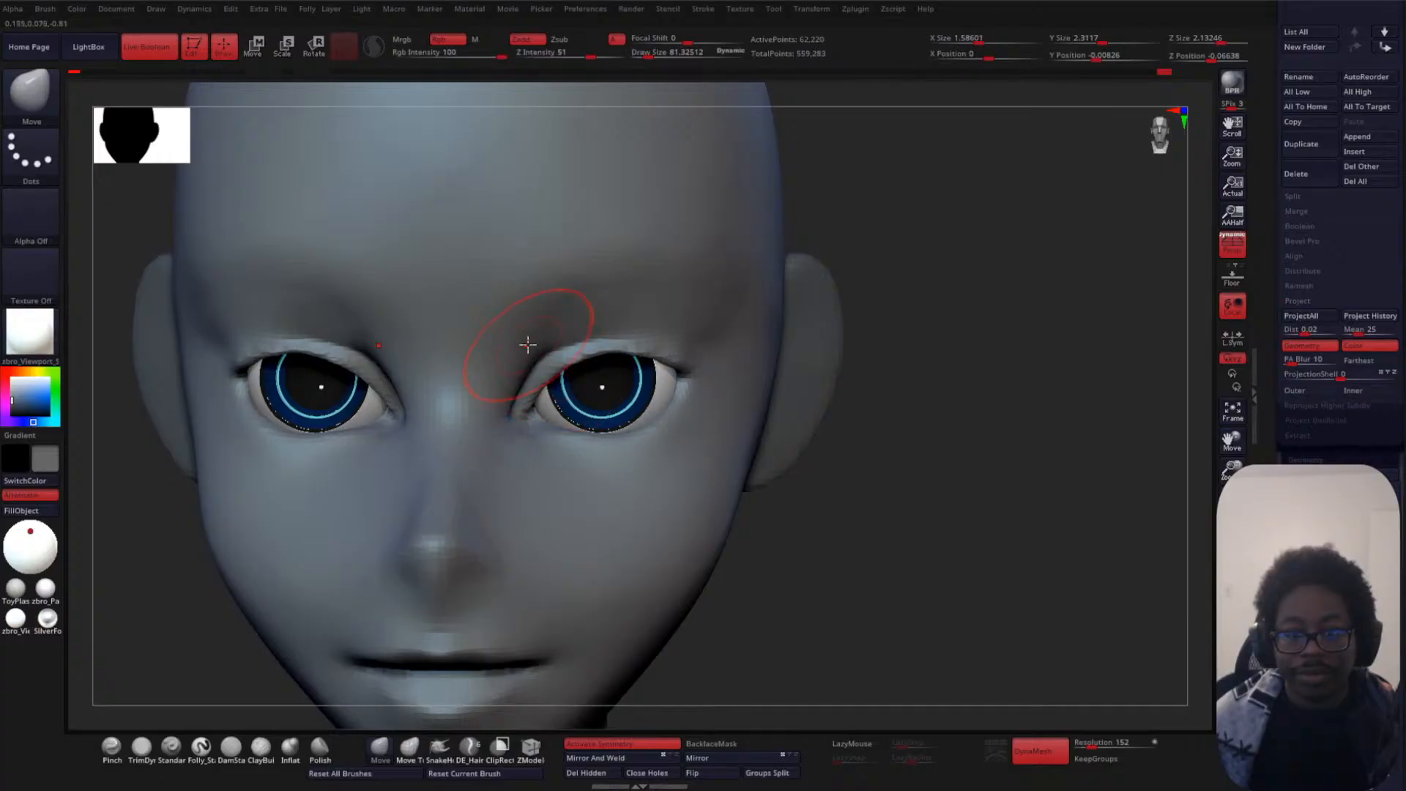
drag(552, 316, 590, 311)
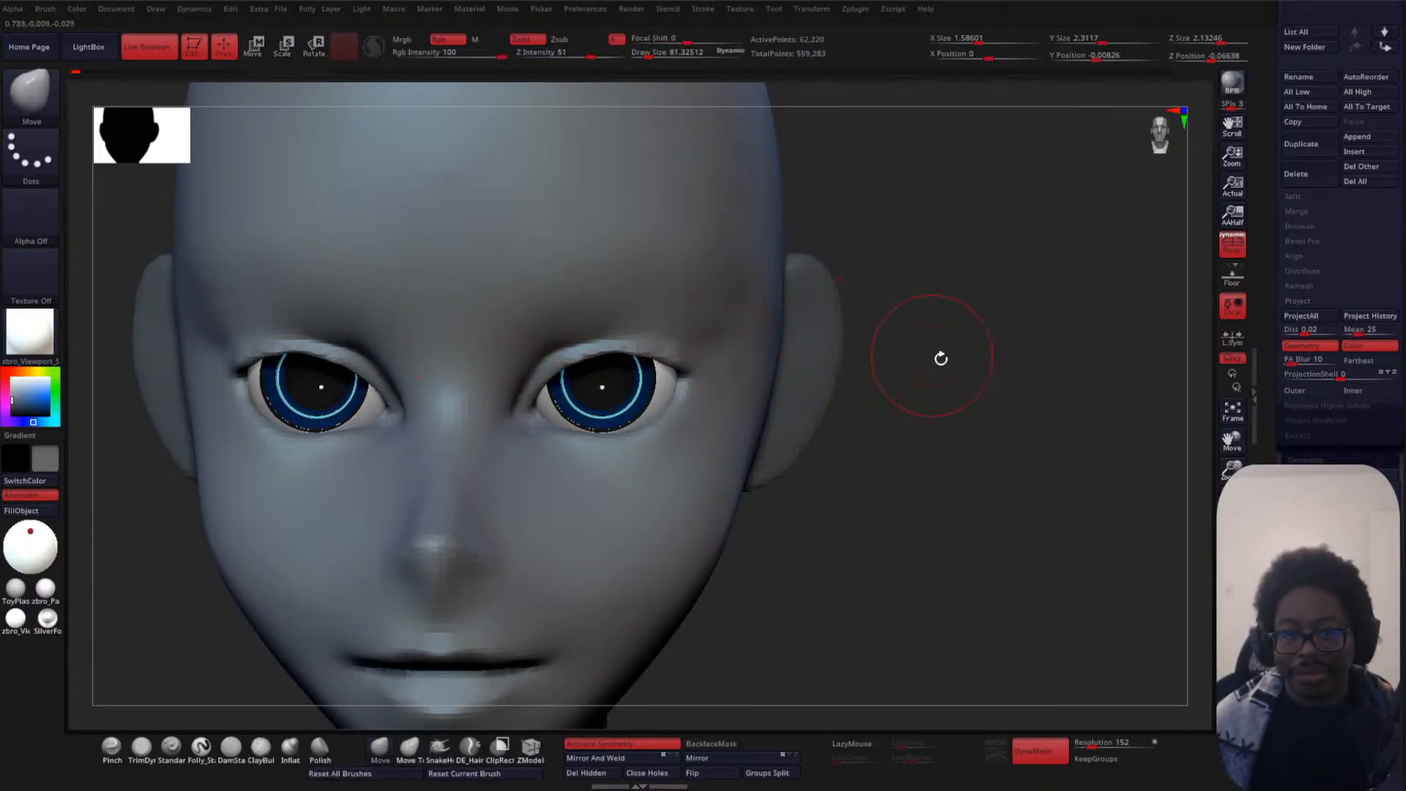
- Refine the area above the upper eyelids using the Move brush at a draw size of about 43
mouse_move(941, 358)
mouse_down()
mouse_move(954, 362)
mouse_move(941, 371)
mouse_up()
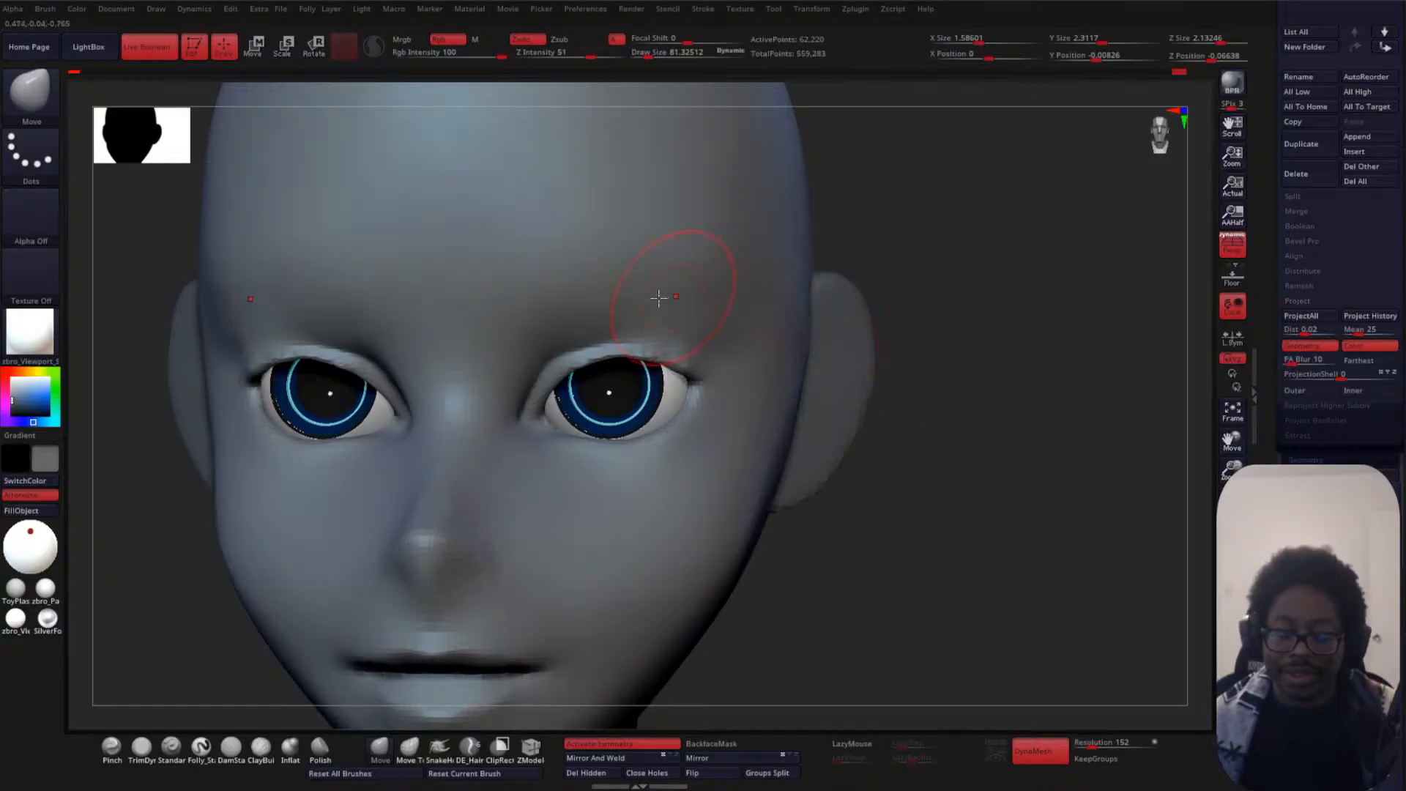
key(space)
drag(645, 323, 608, 323)
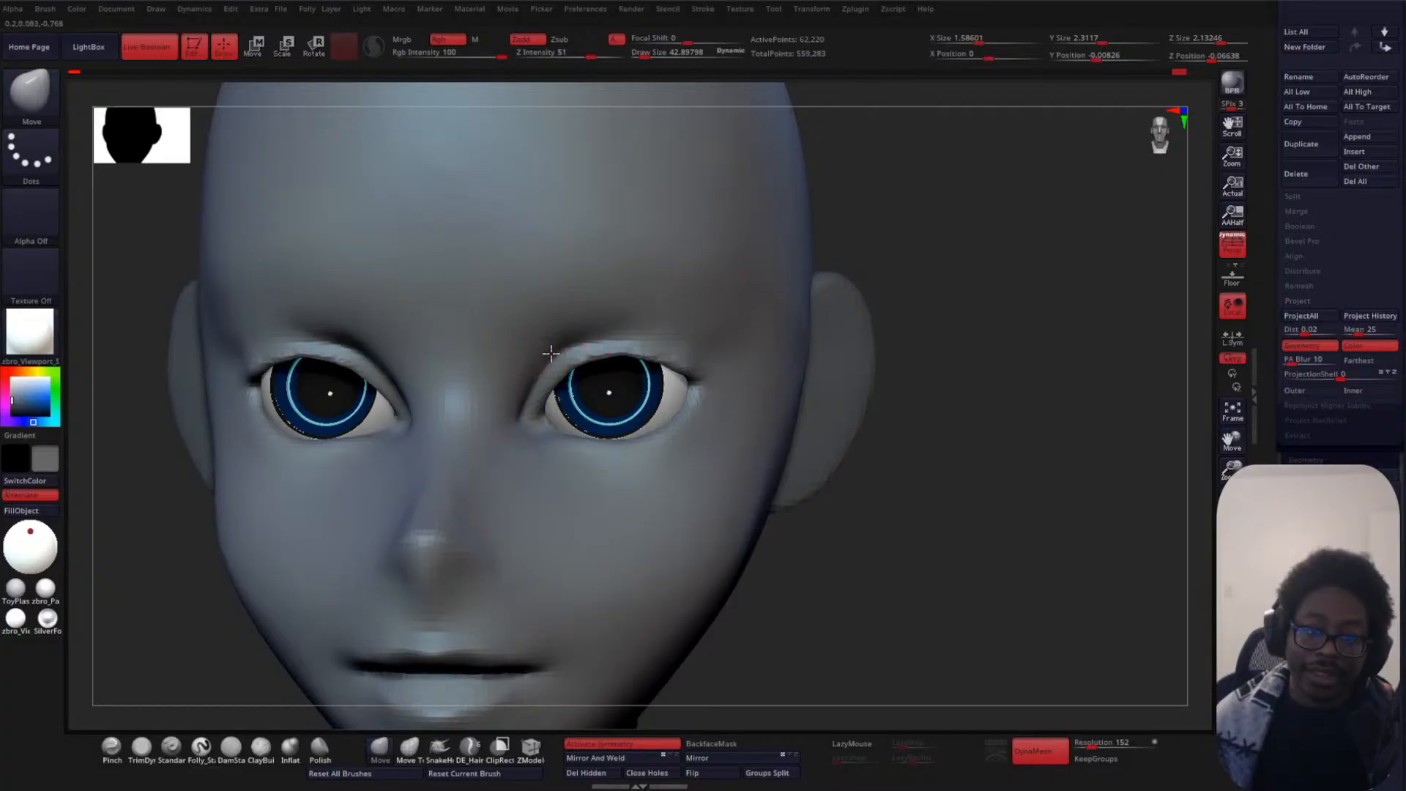
- Adjust the upper eyelid contour from a three-quarter view using the Move brush at a draw size of about 73
mouse_move(982, 308)
mouse_down()
mouse_move(952, 396)
mouse_move(882, 336)
mouse_move(870, 229)
mouse_move(892, 307)
mouse_move(885, 355)
mouse_move(833, 369)
mouse_up()
key(space)
key(space)
drag(700, 330, 649, 306)
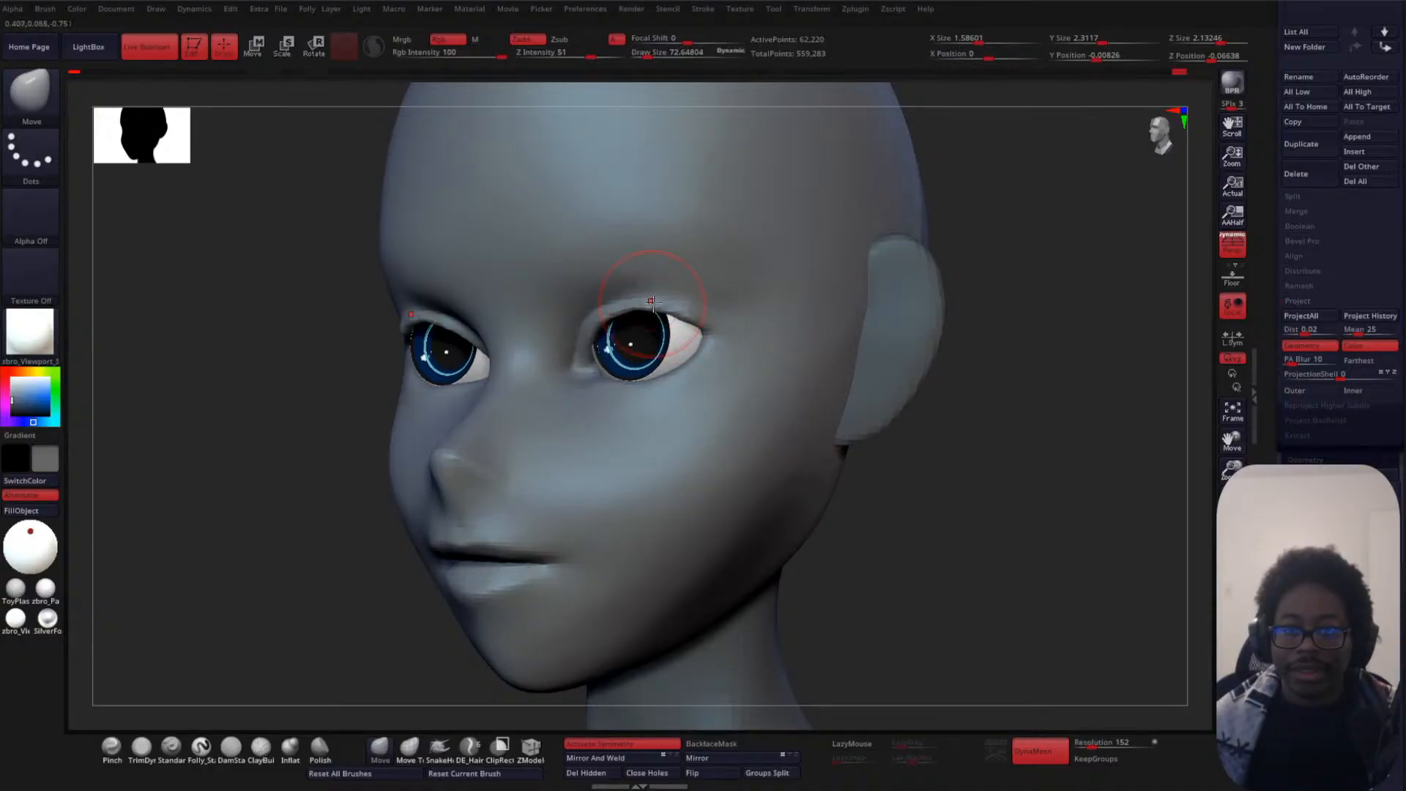
- Fine-tune the outer upper eyelids and the inner eye corners with the Move brush in the front view
shift+drag(257, 465, 244, 486)
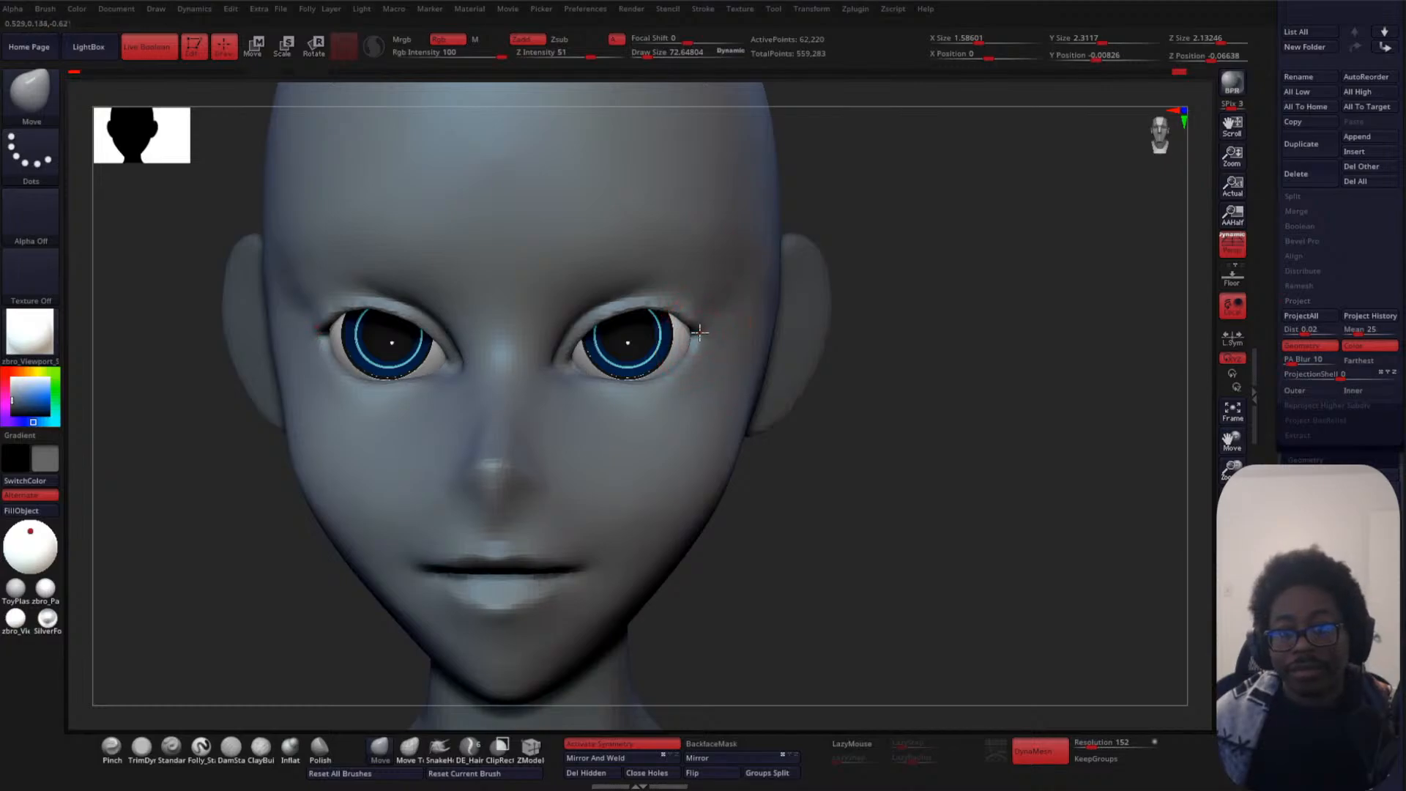
drag(689, 321, 642, 309)
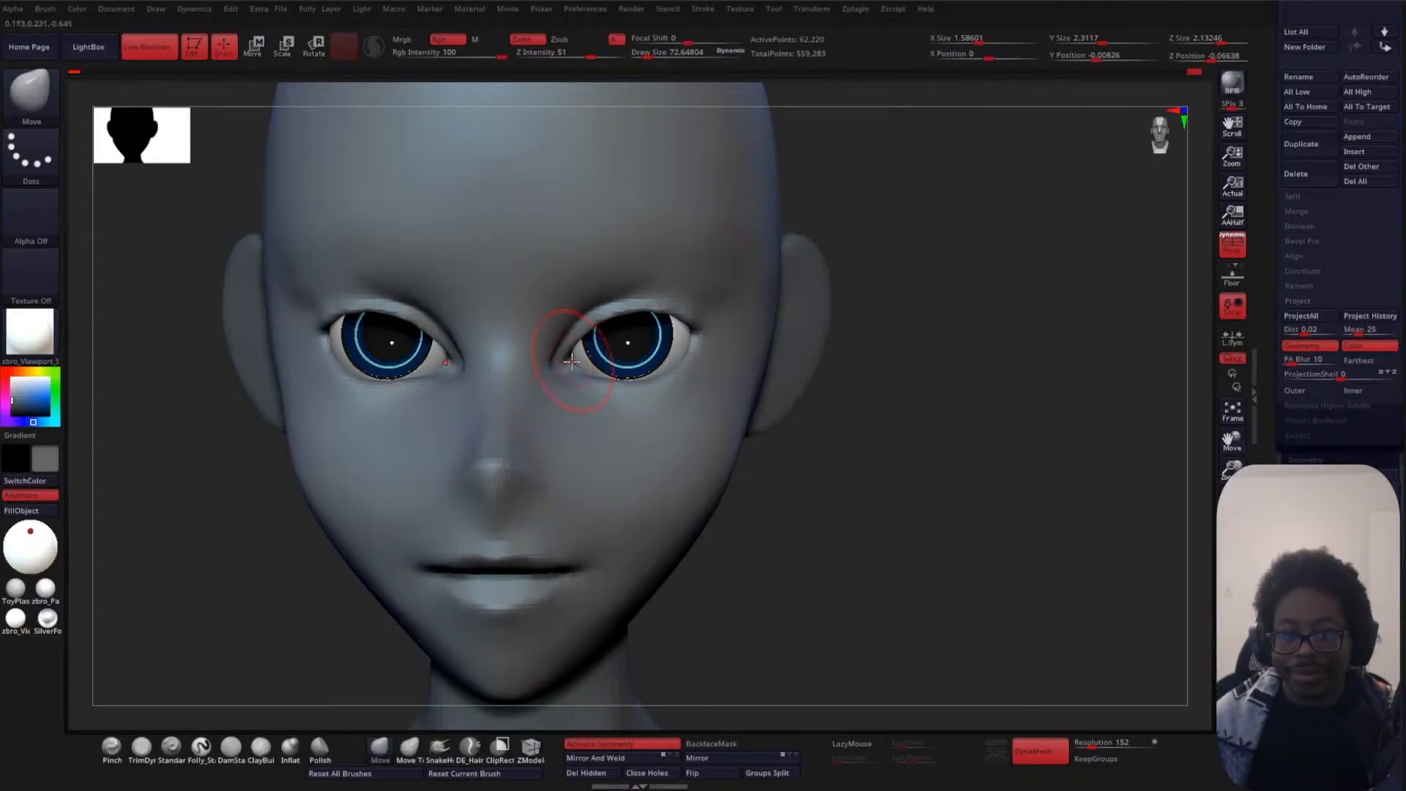
drag(577, 340, 578, 344)
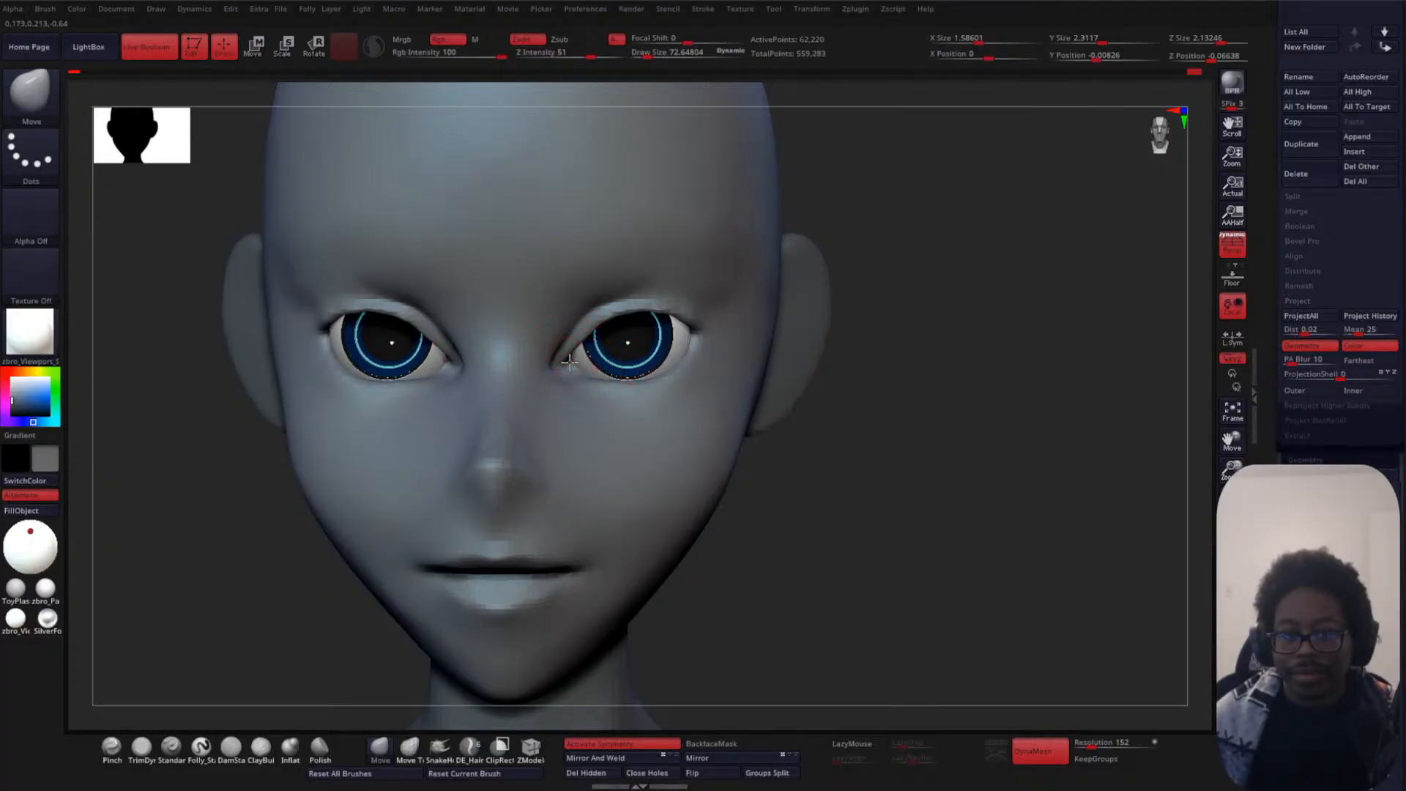
- Reshape the inner upper eyelid from a low side view with the Move brush, reducing the draw size to about 50
mouse_move(865, 322)
mouse_down()
mouse_move(923, 307)
mouse_move(872, 242)
mouse_up()
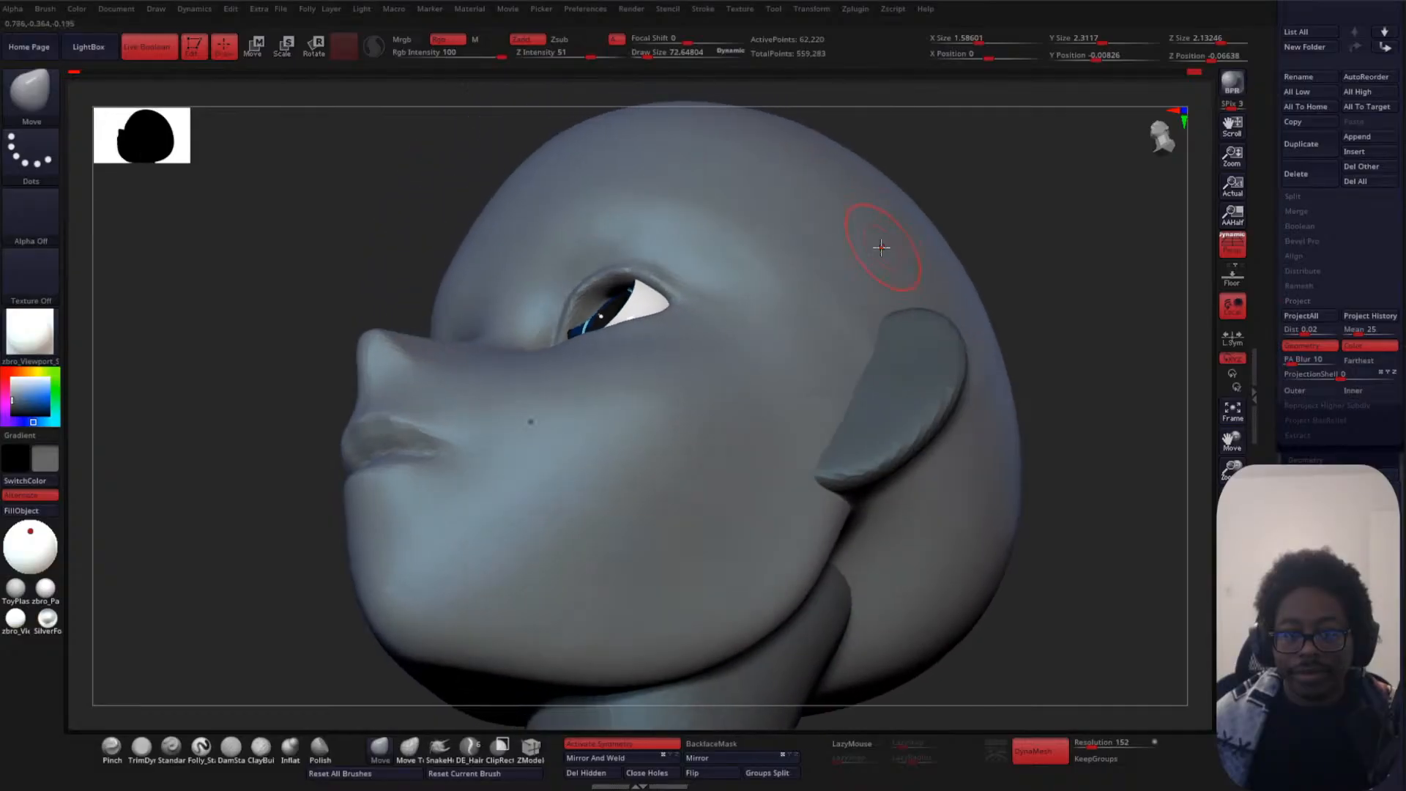
mouse_move(591, 301)
mouse_down()
mouse_move(570, 315)
mouse_move(591, 285)
mouse_up()
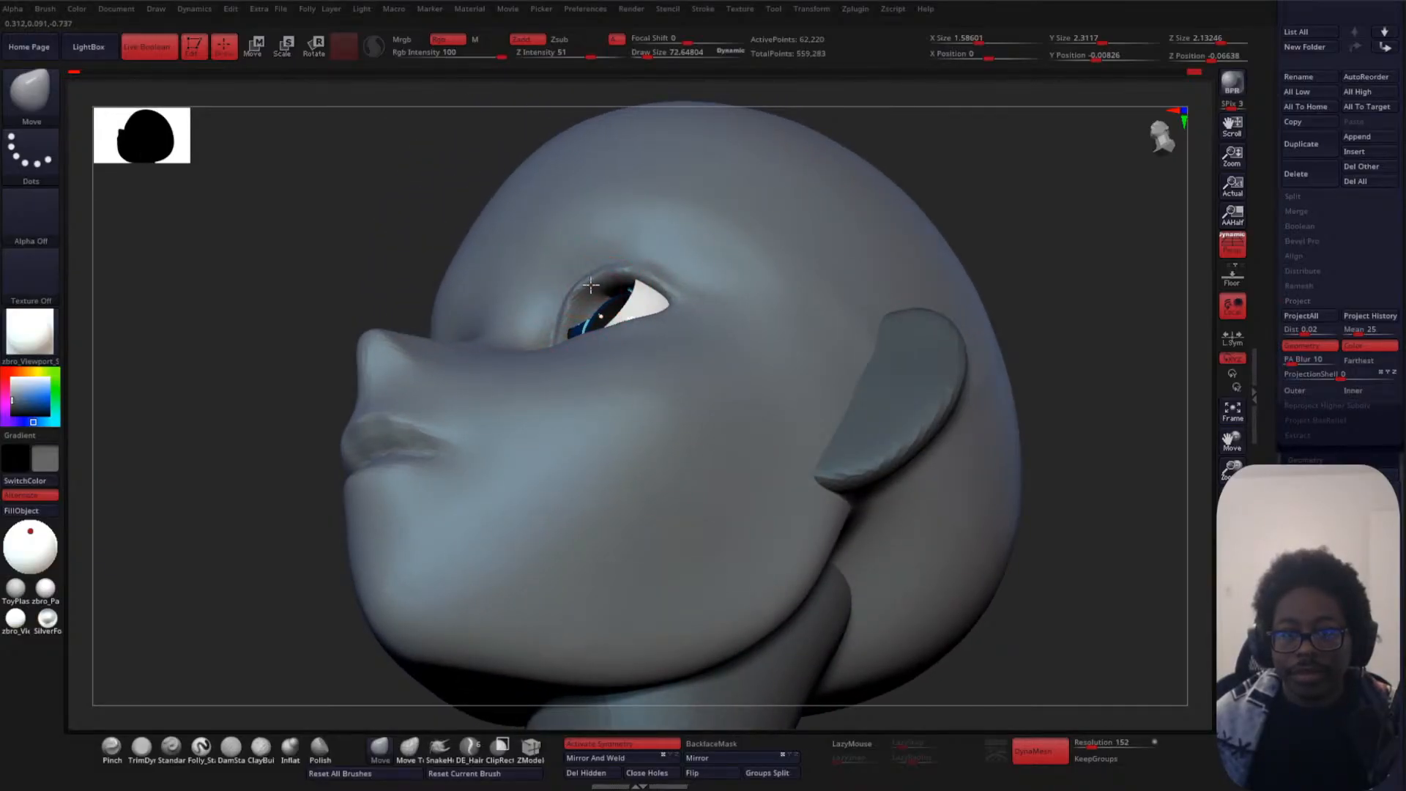
drag(1040, 241, 660, 278)
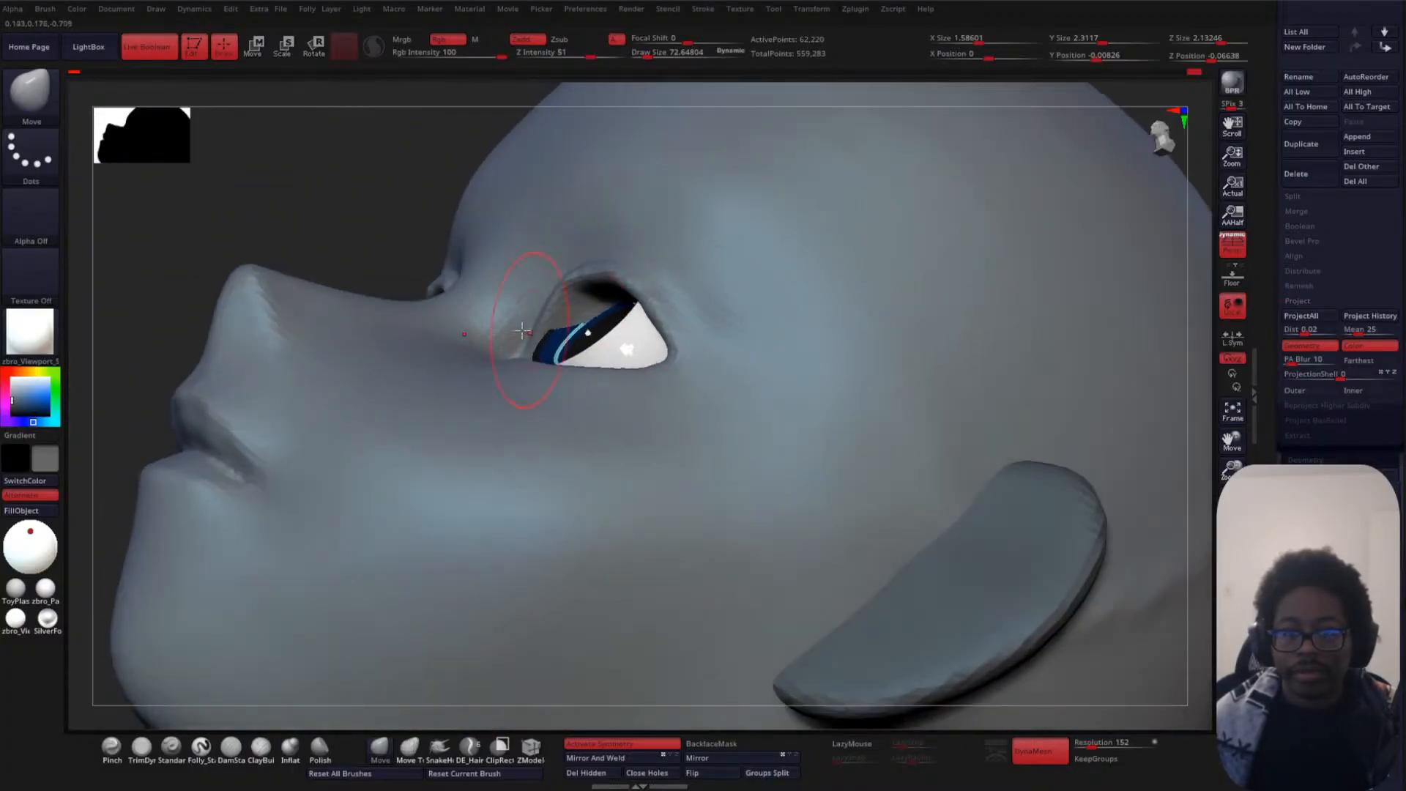
key(space)
drag(547, 320, 552, 303)
mouse_move(242, 227)
mouse_down()
mouse_move(310, 260)
mouse_move(442, 270)
mouse_up()
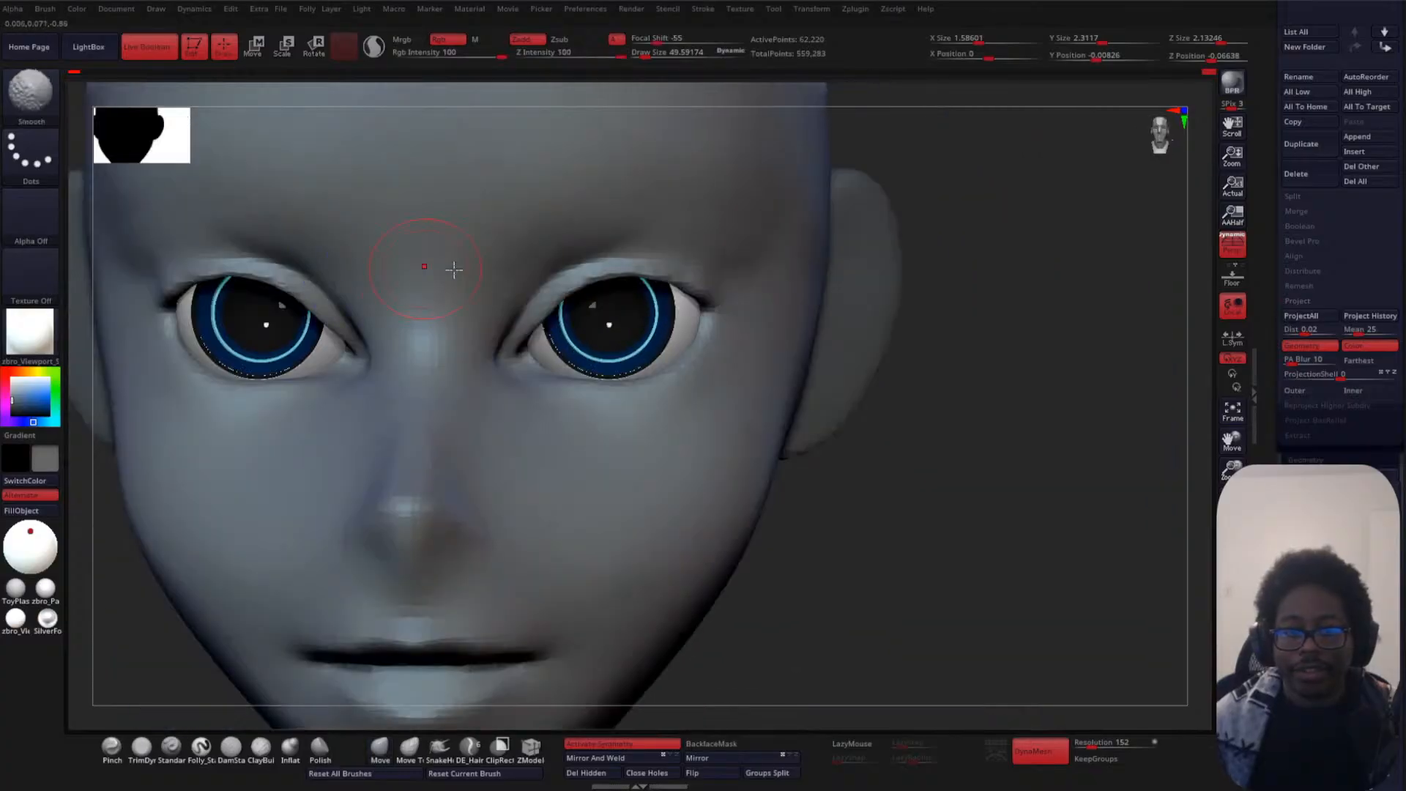
mouse_move(960, 330)
alt+mouse_down()
mouse_move(923, 213)
mouse_move(935, 299)
mouse_move(951, 265)
mouse_move(942, 273)
alt+mouse_up()
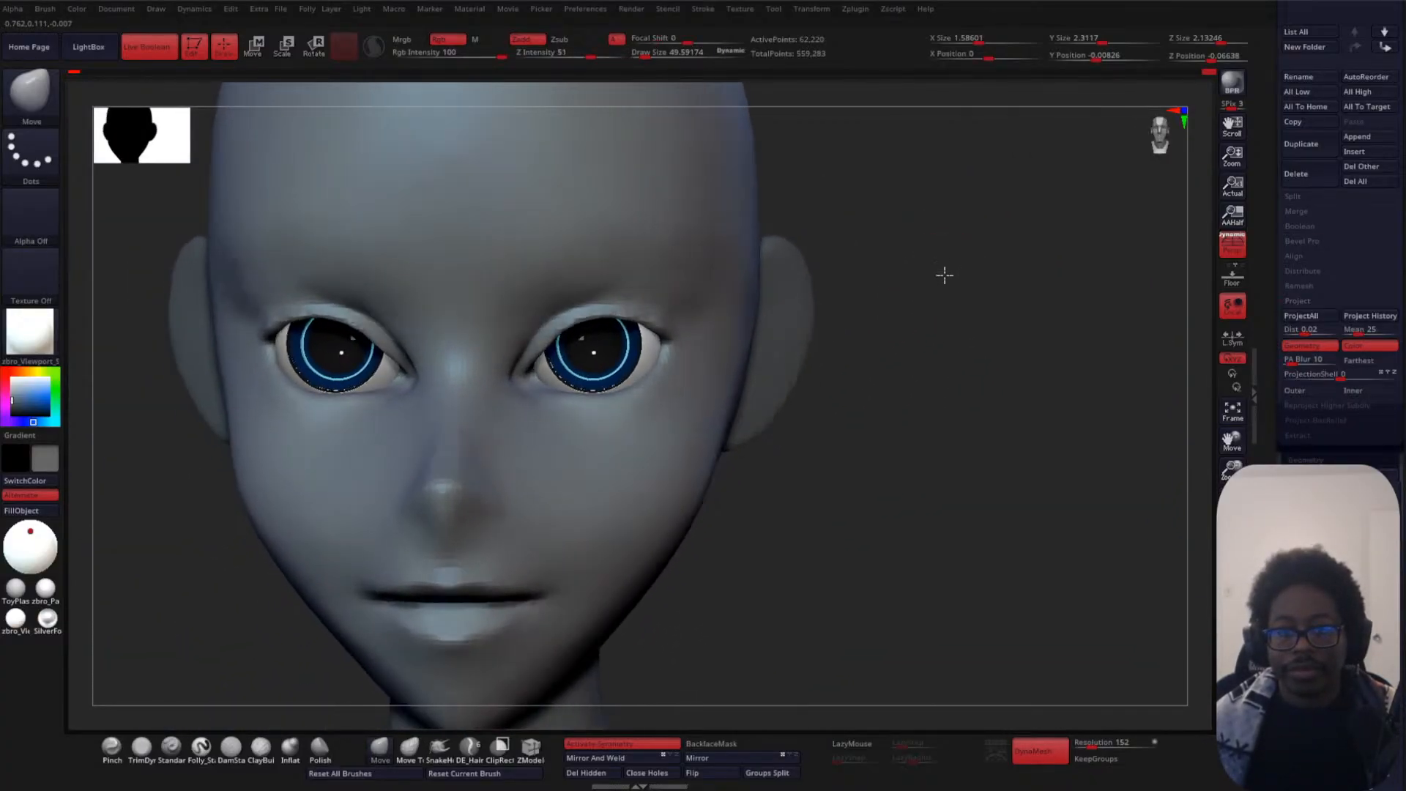
- Build up the skin around the inner eye corners with the ClayBuildup brush at a draw size of about 26
click(260, 747)
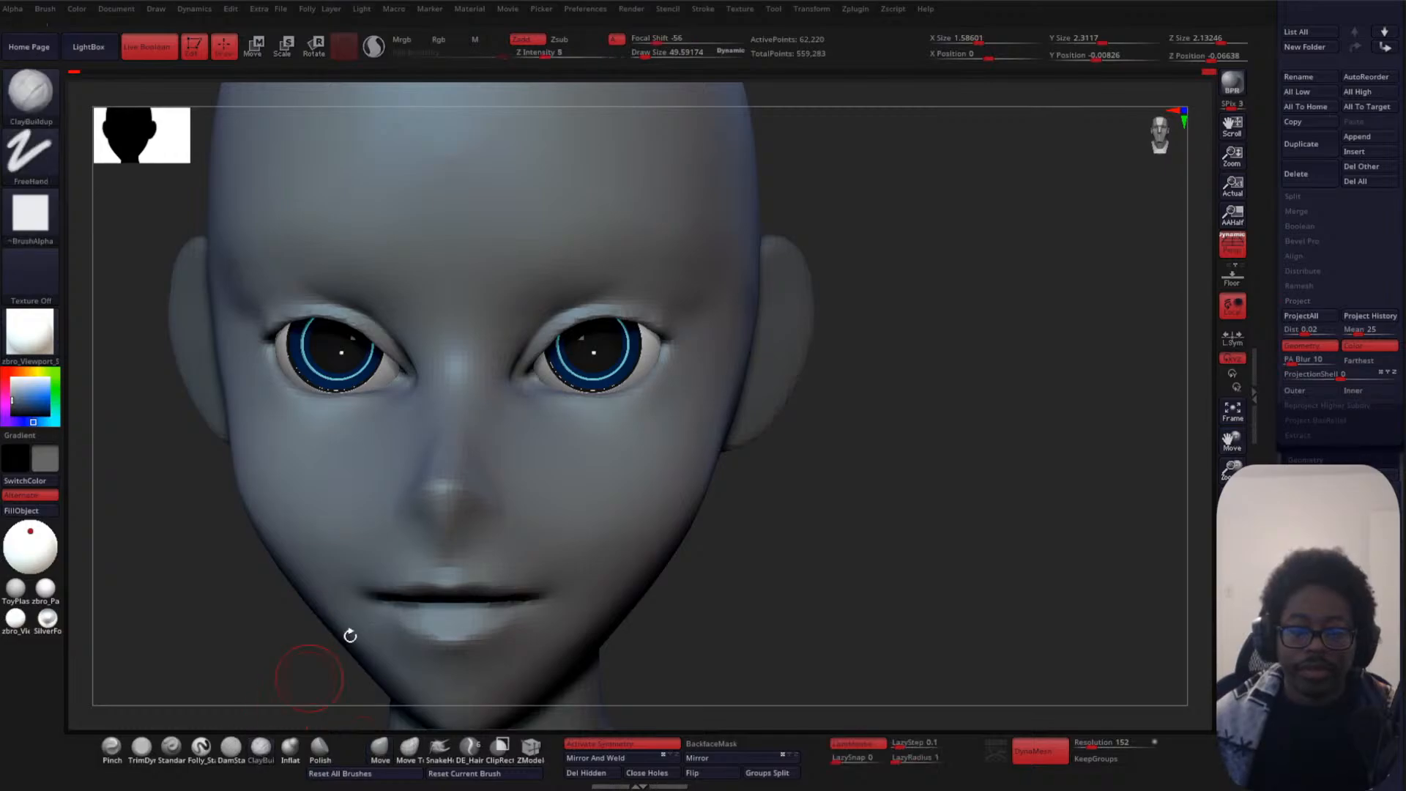
key(space)
drag(982, 256, 985, 256)
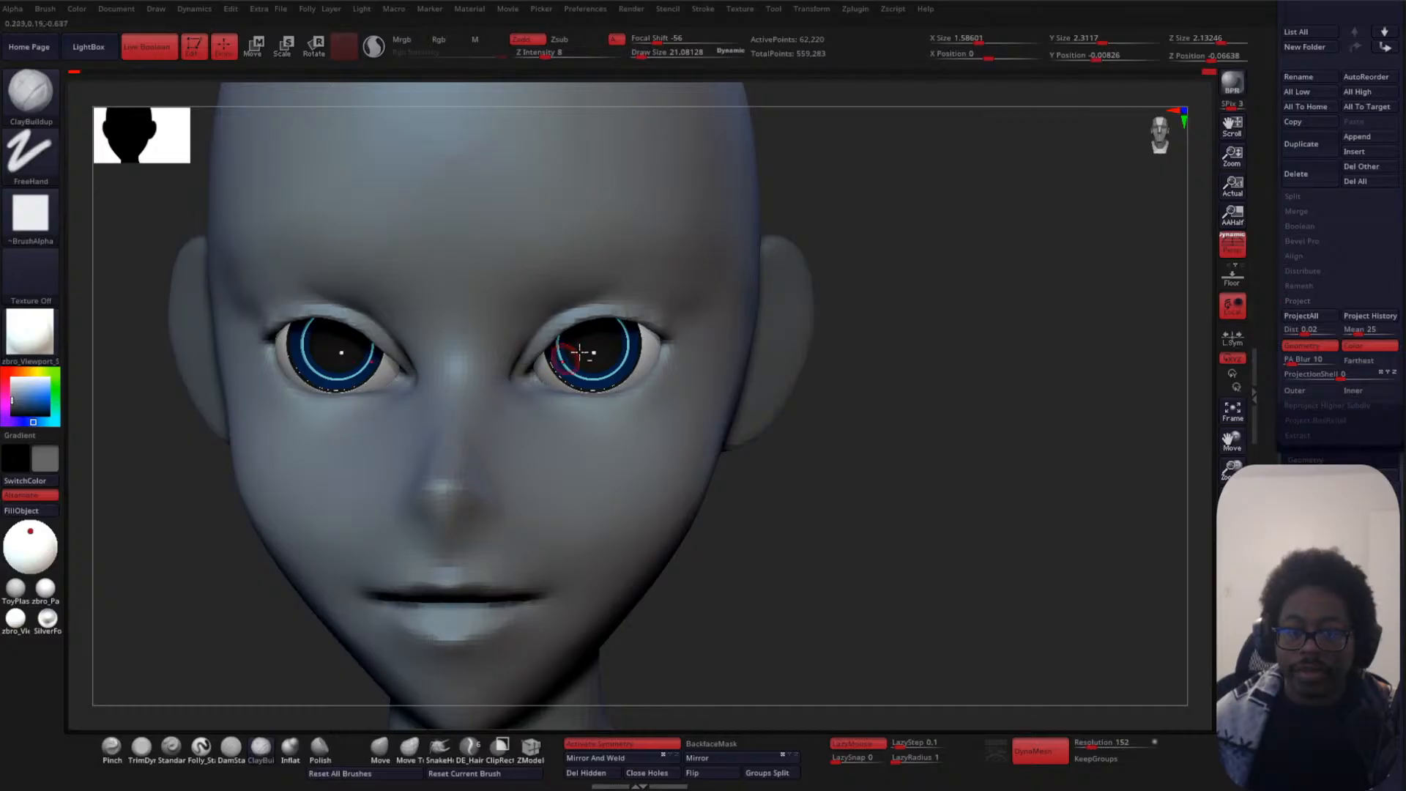
key(space)
drag(928, 266, 928, 284)
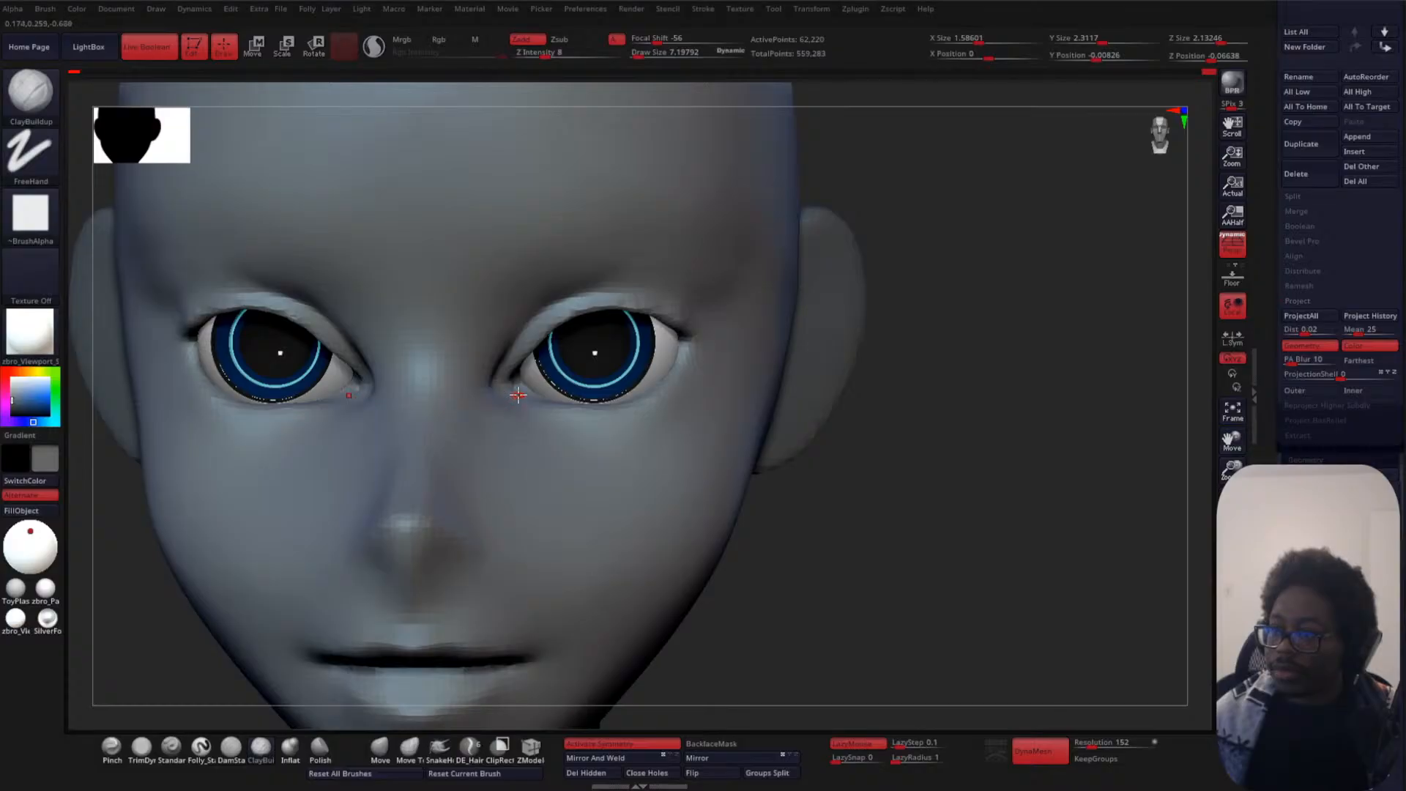
key(space)
drag(523, 391, 516, 388)
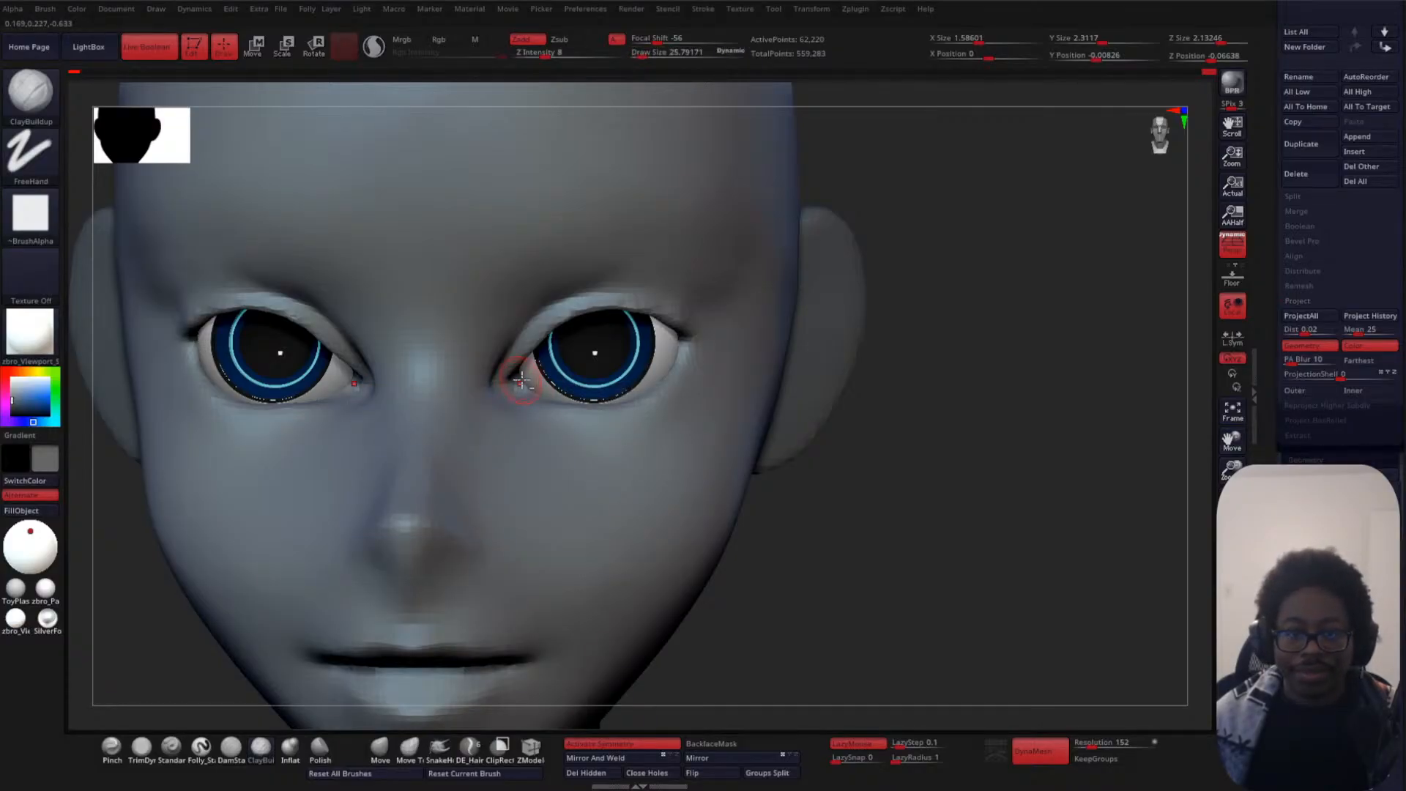
key(space)
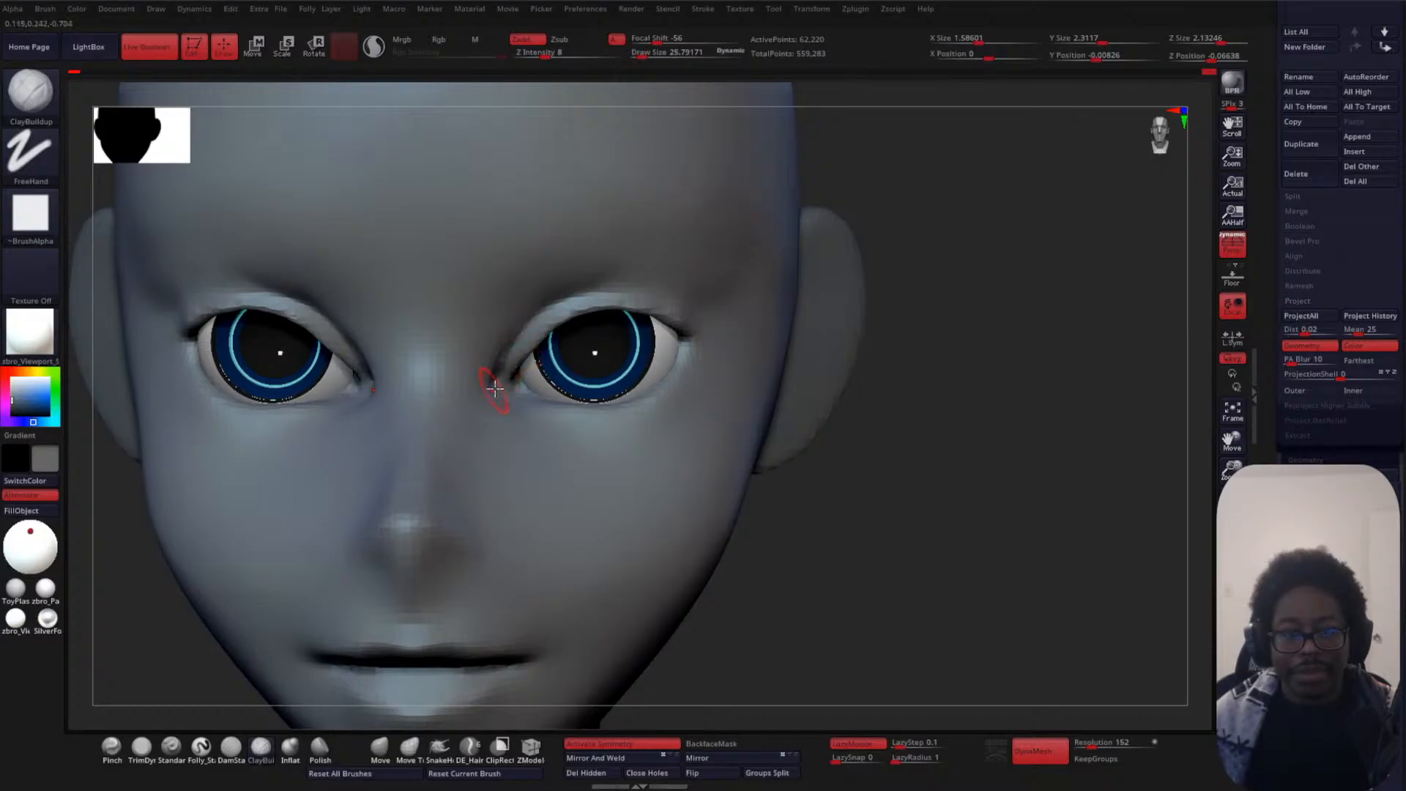
mouse_move(511, 361)
mouse_down()
mouse_move(511, 393)
mouse_move(518, 345)
mouse_move(501, 418)
mouse_up()
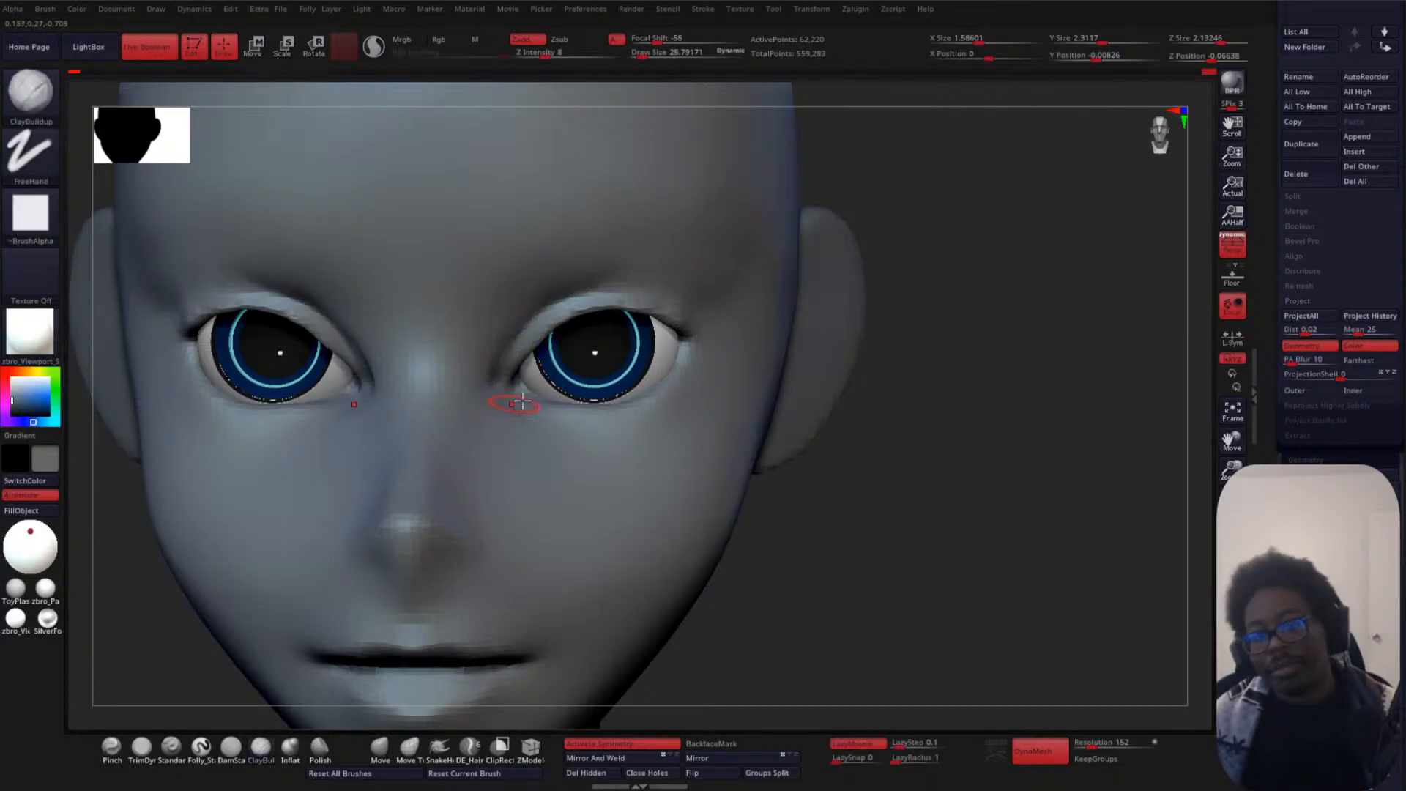
mouse_move(989, 331)
mouse_down()
mouse_move(894, 383)
mouse_move(891, 471)
mouse_move(879, 454)
mouse_up()
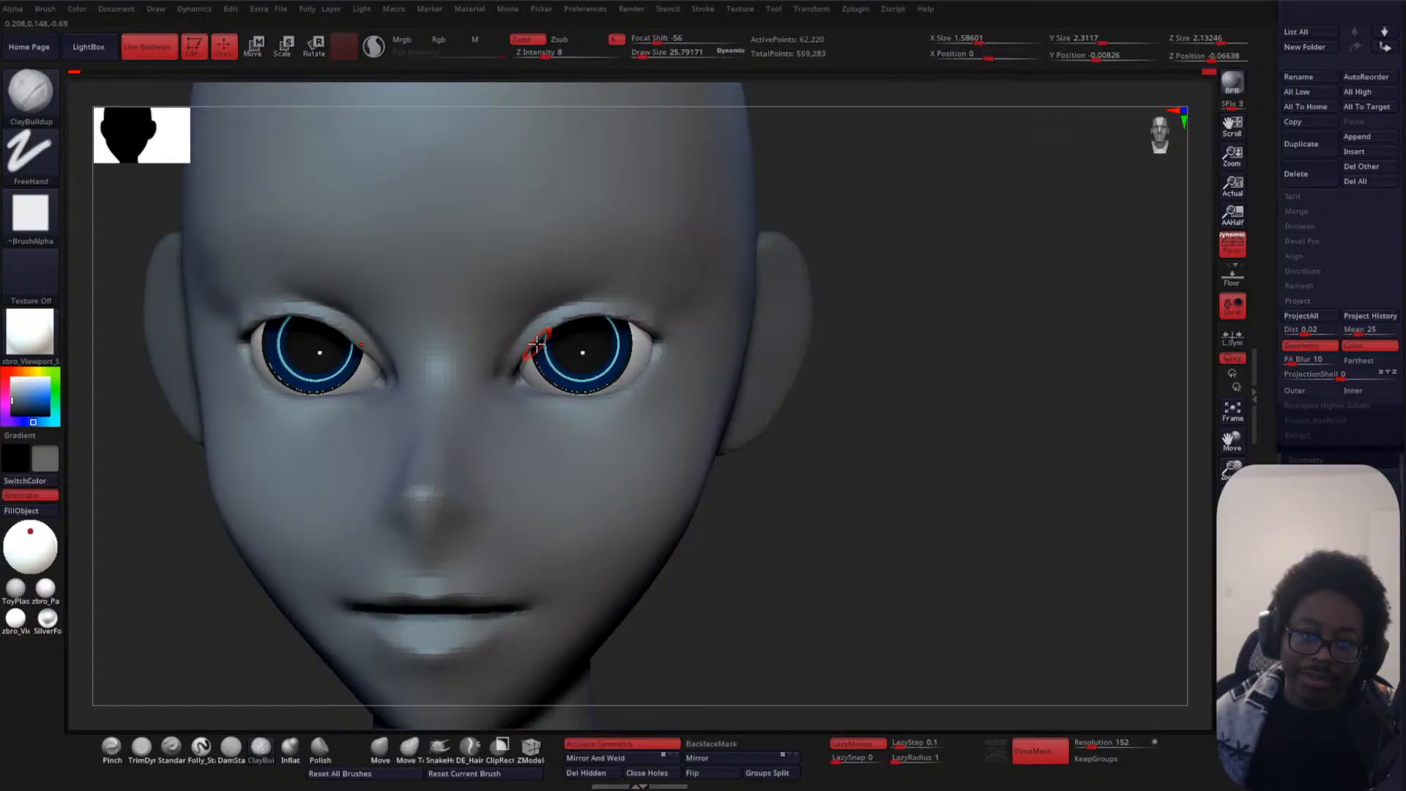
mouse_move(962, 256)
mouse_down()
mouse_move(960, 213)
mouse_move(908, 220)
mouse_move(898, 191)
mouse_move(914, 383)
mouse_move(894, 370)
mouse_move(879, 257)
mouse_move(887, 314)
mouse_up()
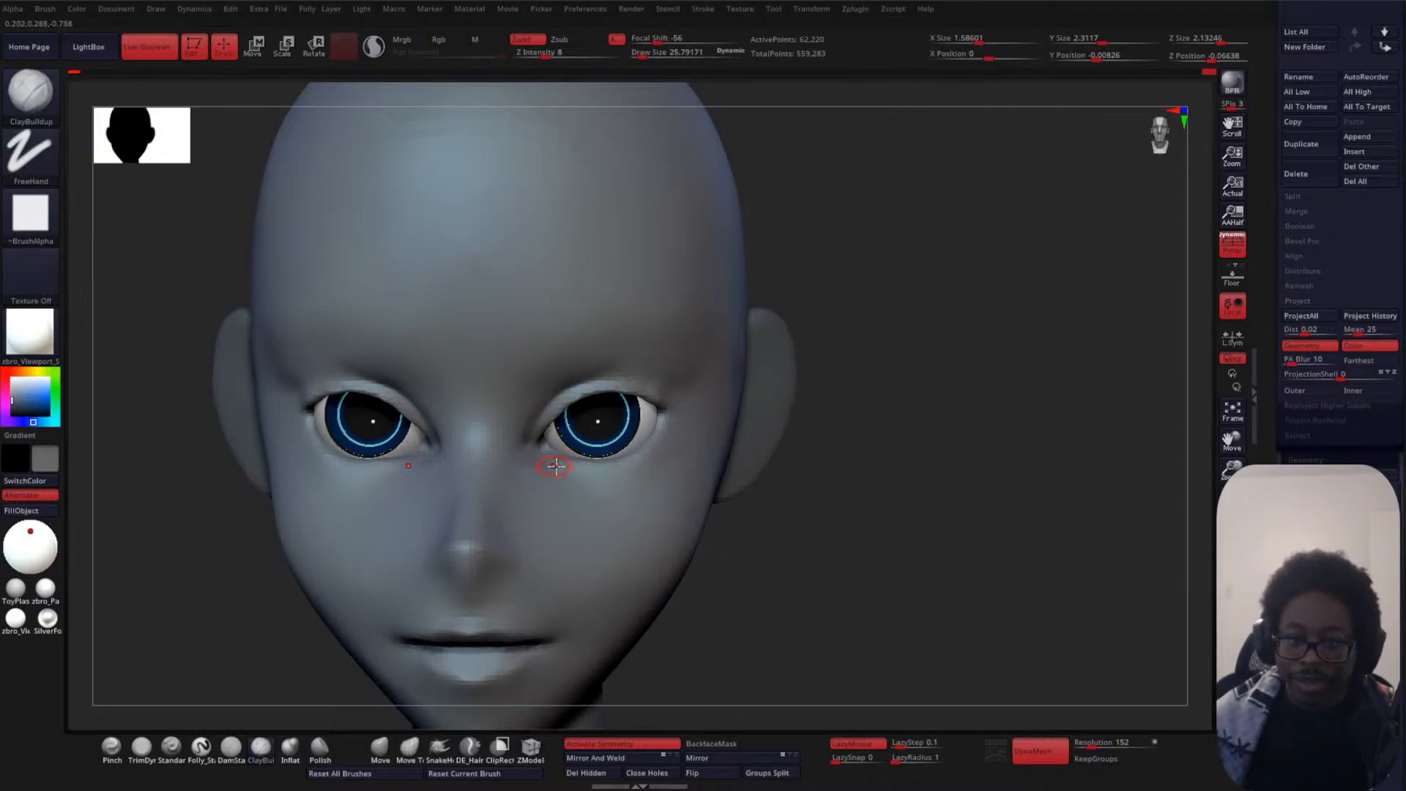
- Carve a crease beneath the lower eyelids with the DamStandard brush at a draw size of about 31 and soften it by smoothing
click(231, 747)
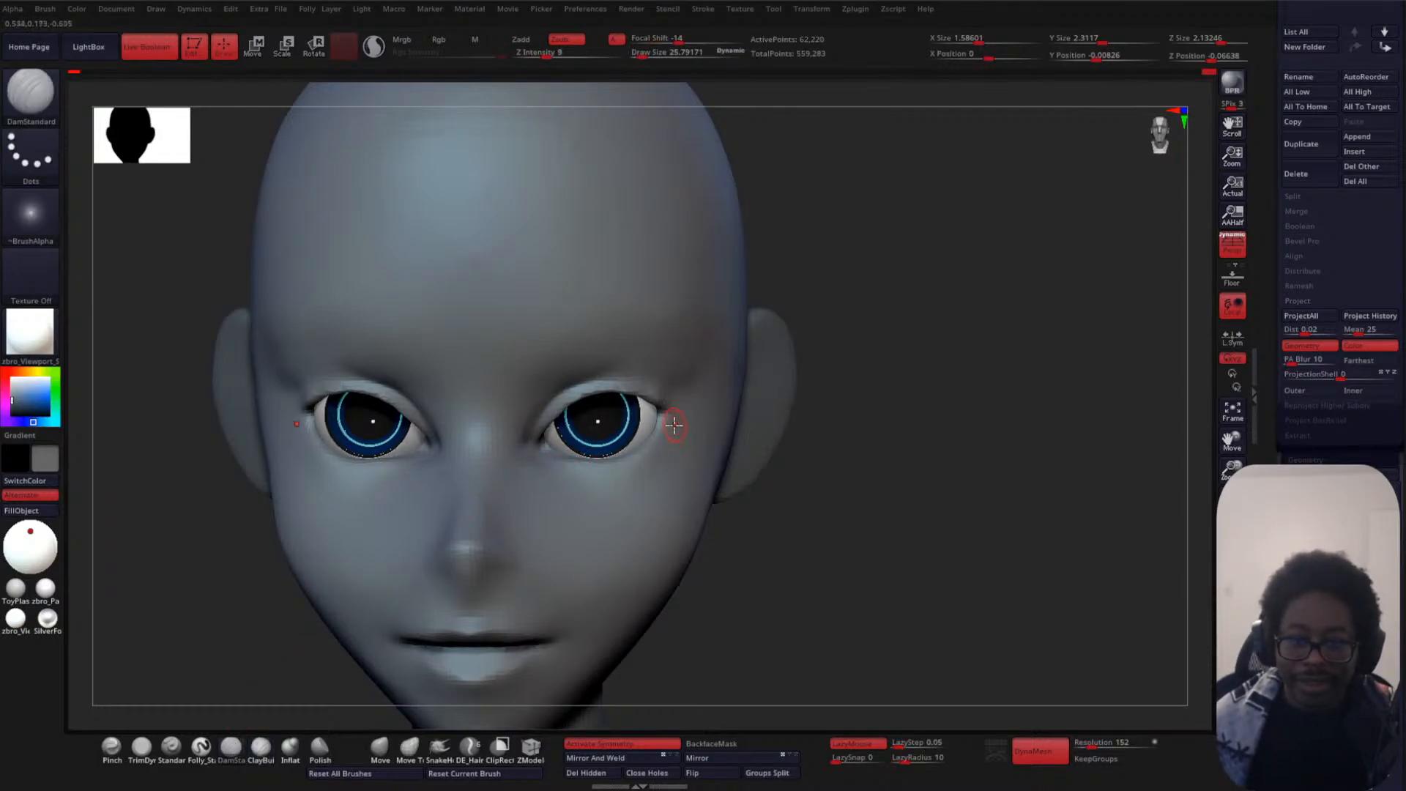
key(space)
drag(674, 425, 678, 423)
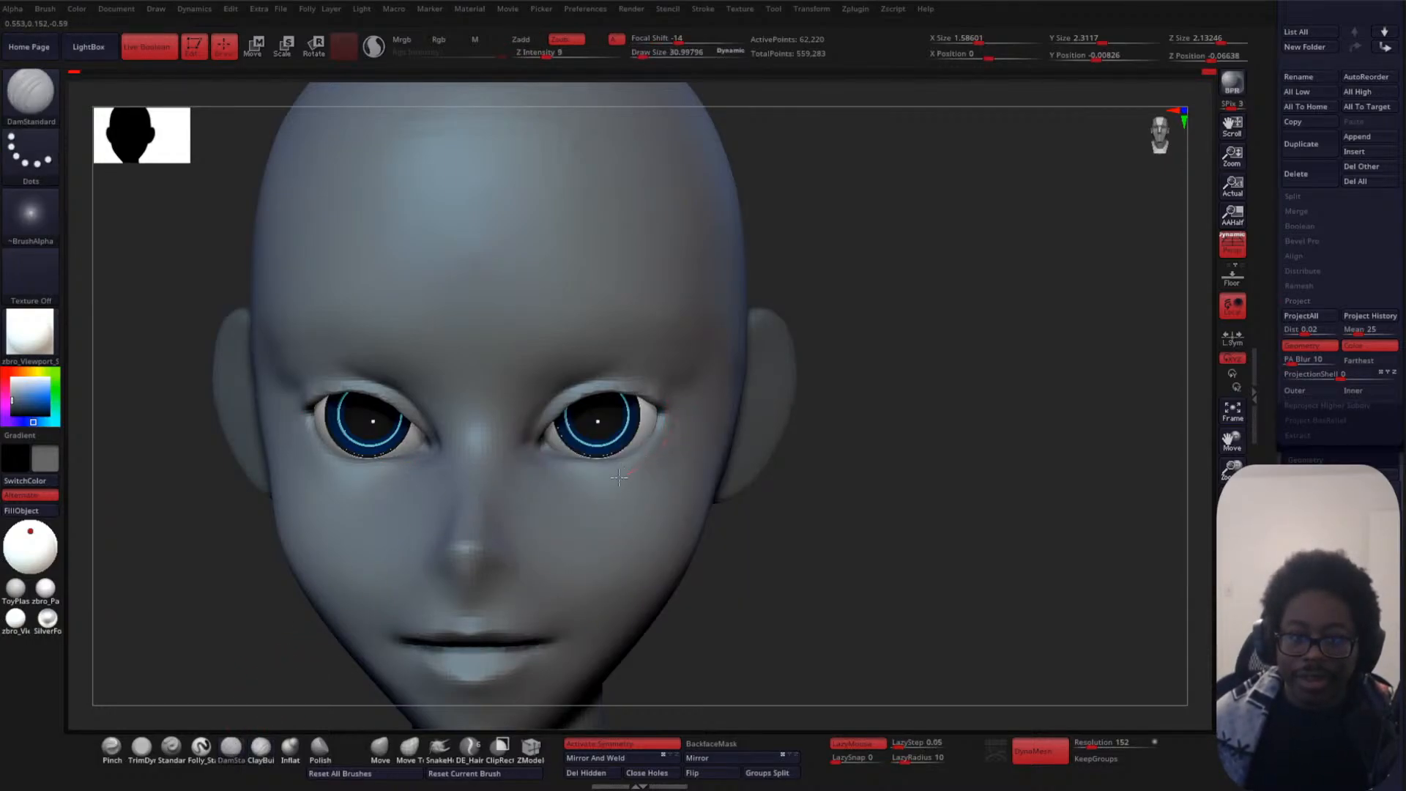
key(space)
drag(843, 356, 845, 355)
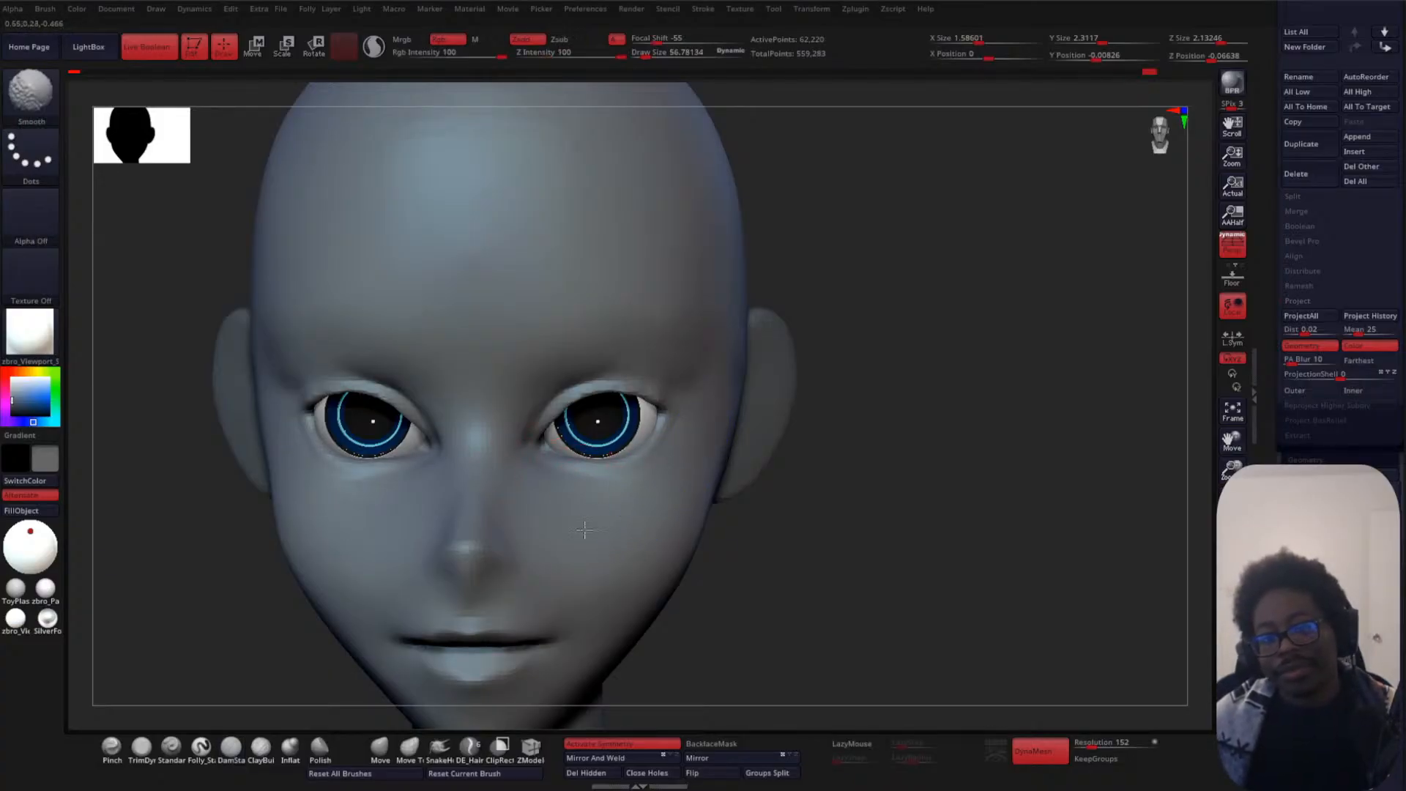
key(space)
drag(915, 358, 911, 358)
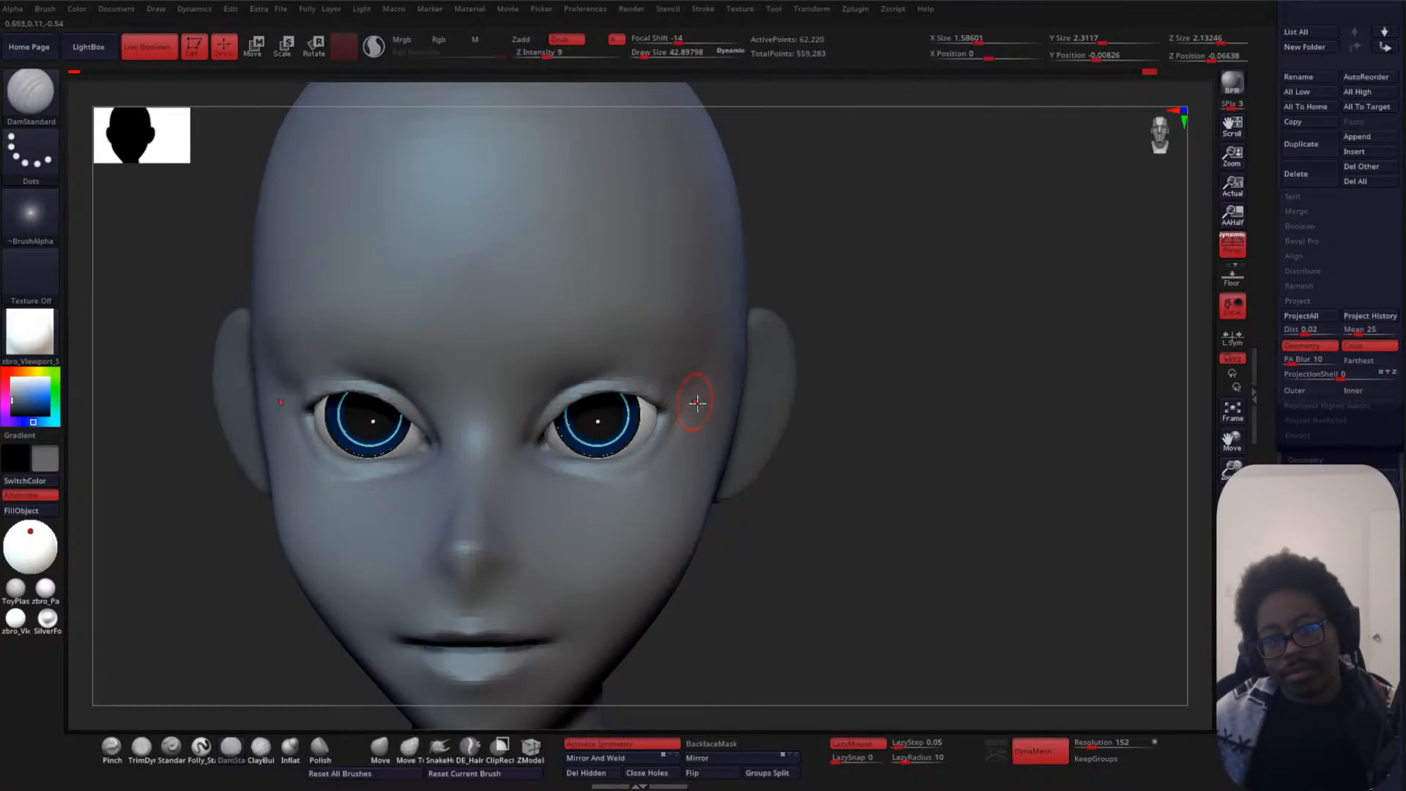
key(shift)
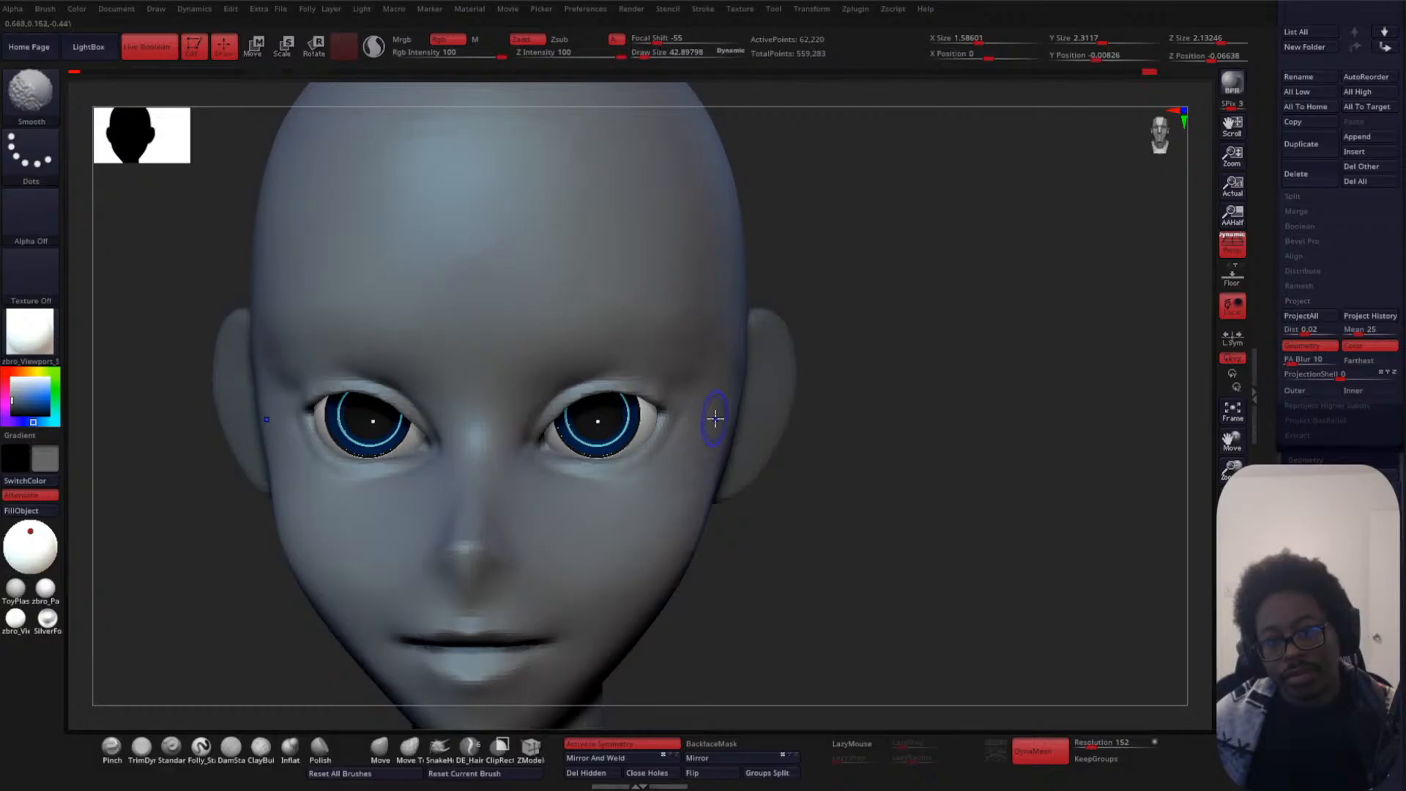
- Refine the lower eyelid crease near the inner eye corners with the DamStandard brush at a draw size of about 31
alt+drag(925, 377, 934, 411)
key(space)
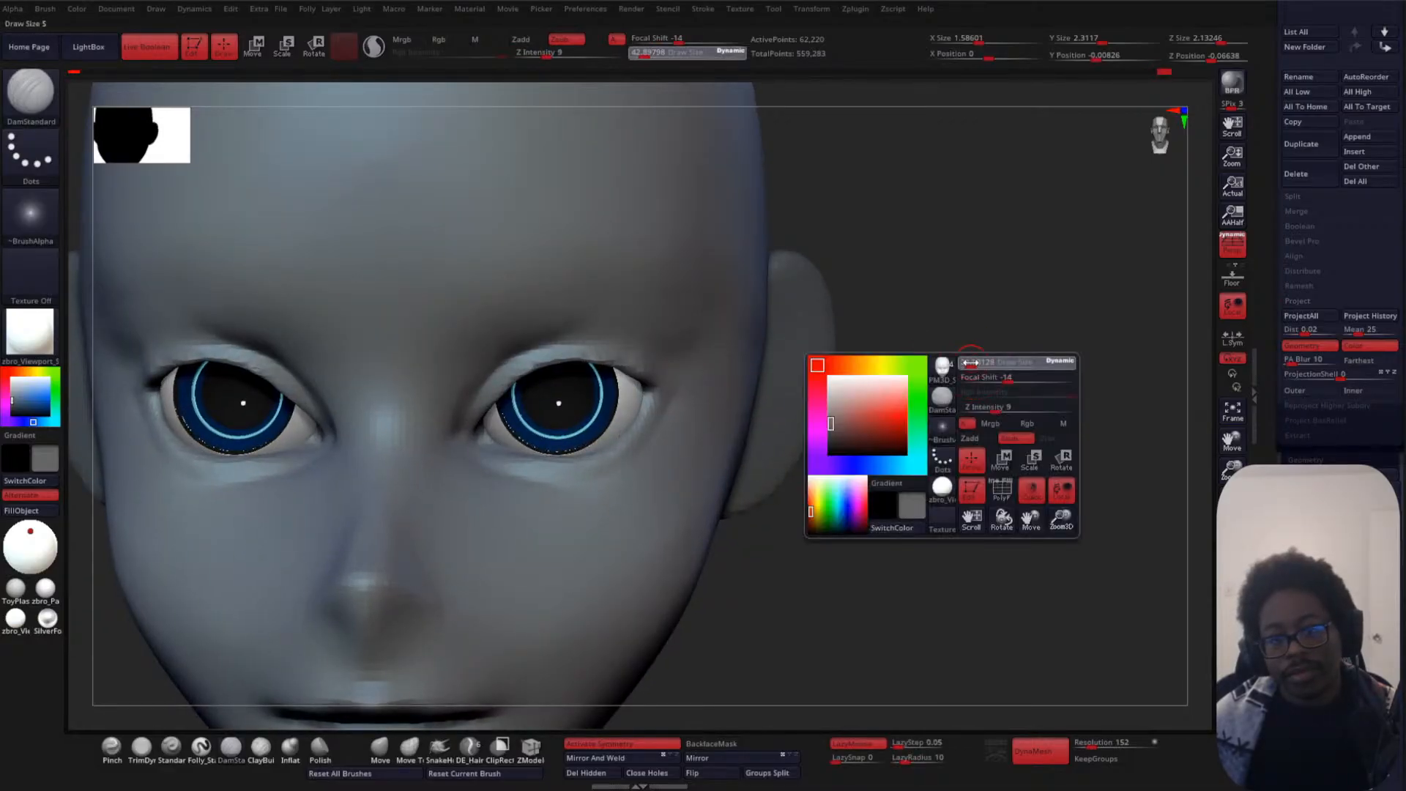
drag(978, 359, 974, 359)
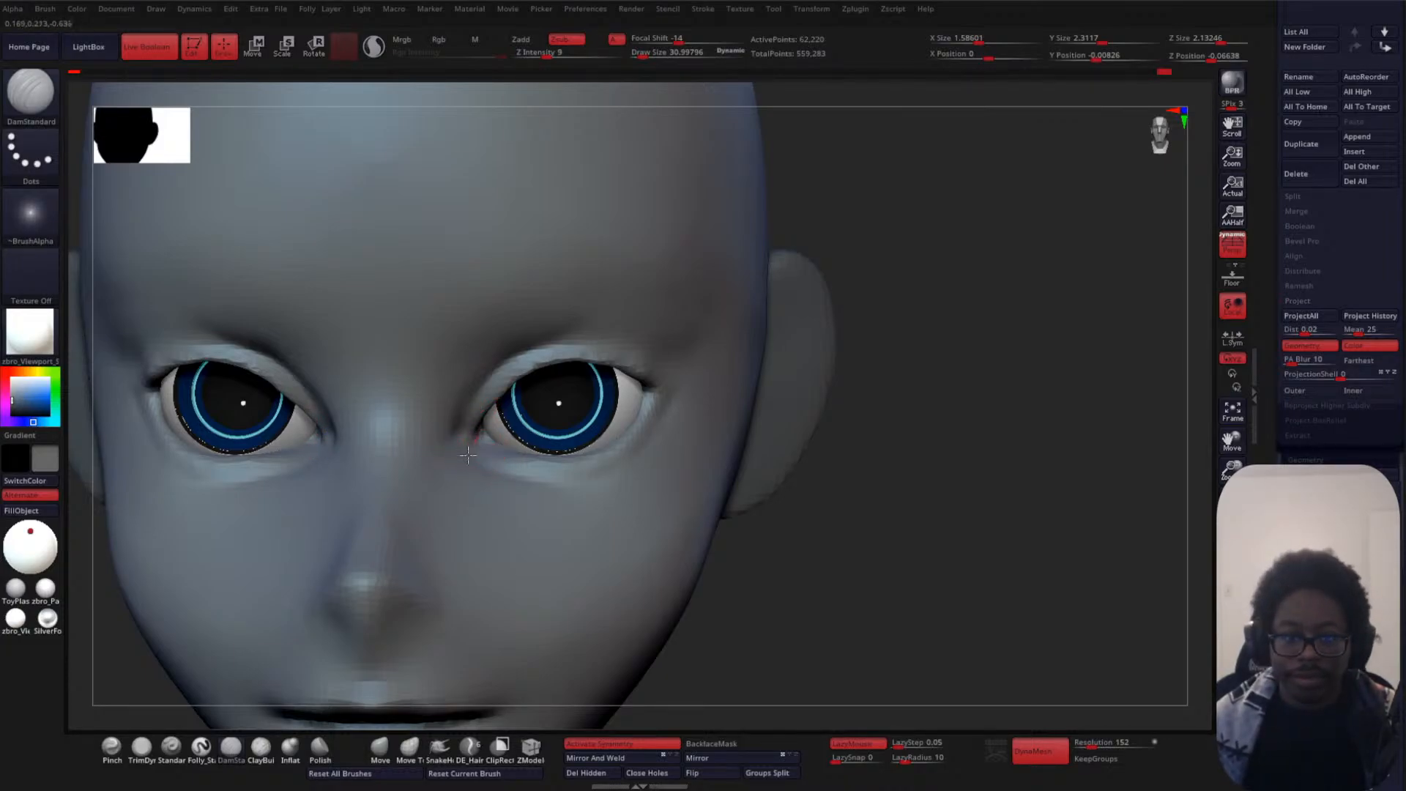
mouse_move(947, 392)
alt+mouse_down()
mouse_move(954, 274)
mouse_move(910, 364)
alt+mouse_up()
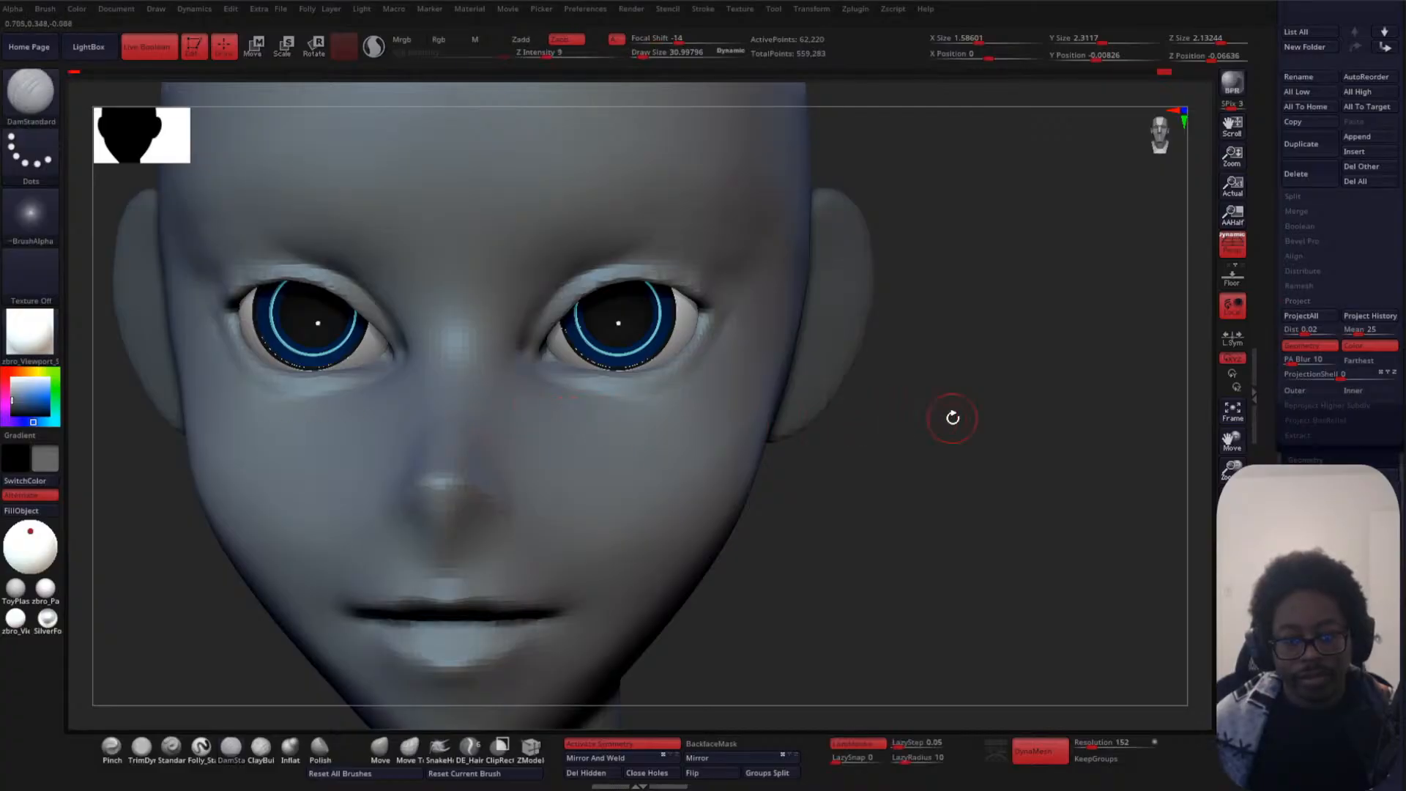
- Deepen the upper eyelid creases toward the outer eye corners with the DamStandard brush and smooth their ends
drag(950, 414, 795, 400)
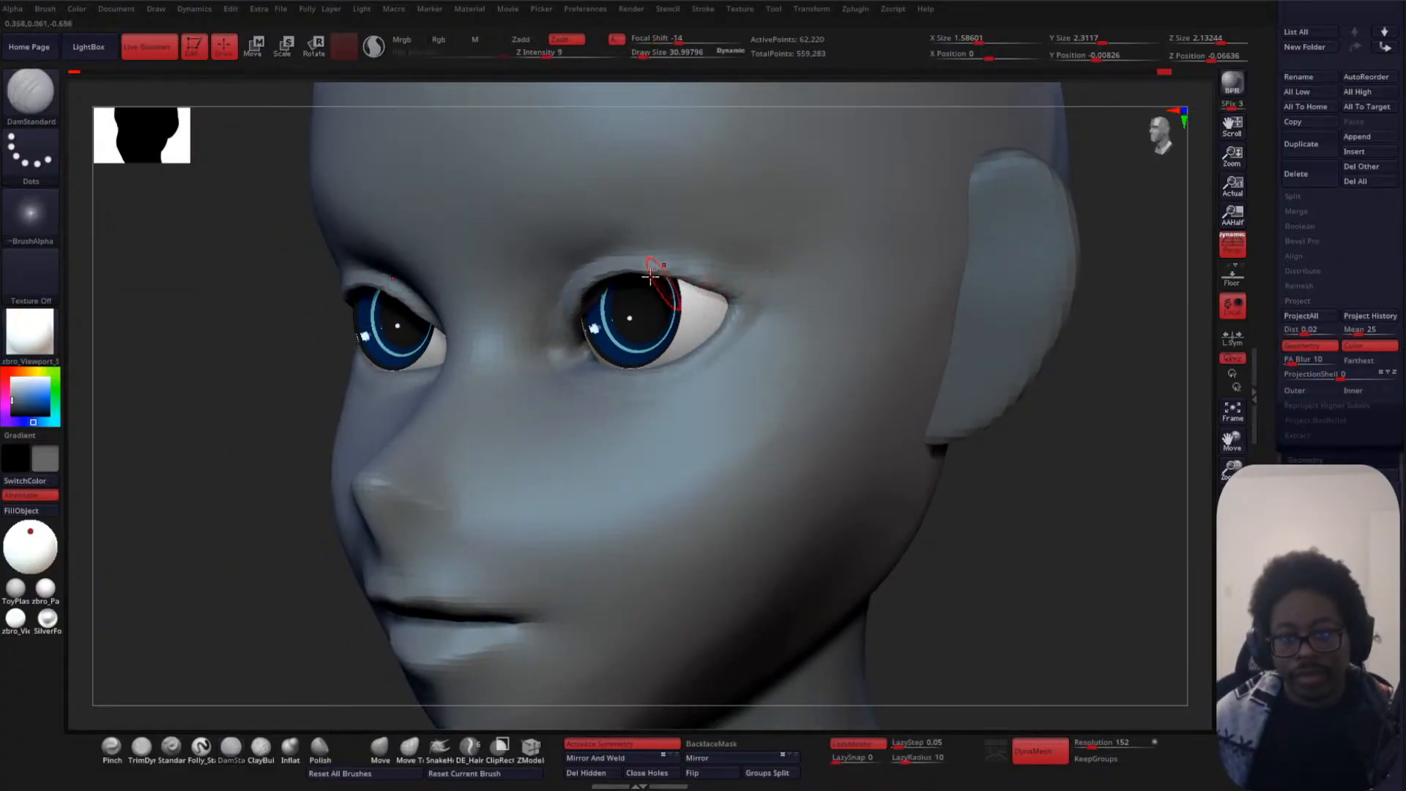
shift+drag(149, 454, 242, 461)
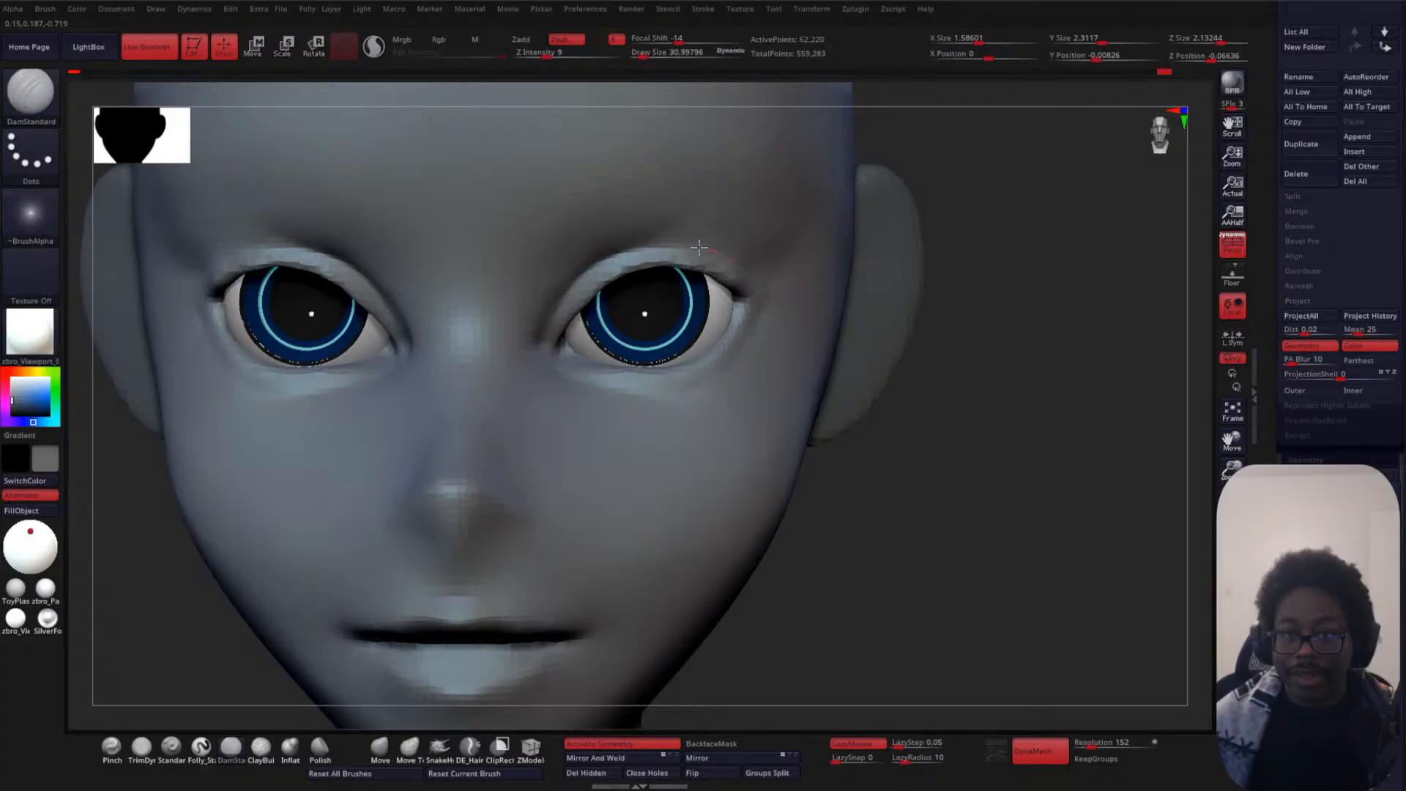
drag(699, 248, 590, 255)
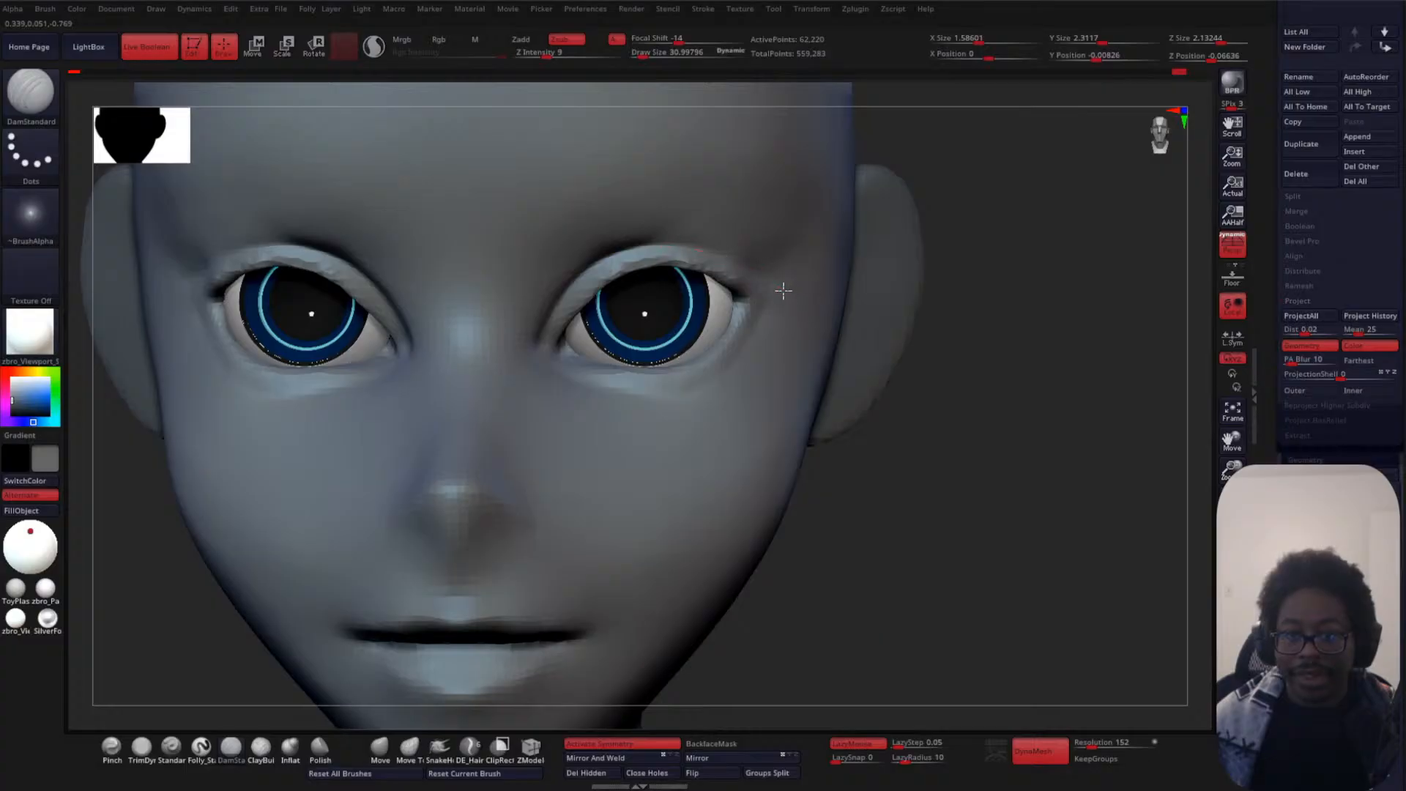
drag(887, 330, 707, 244)
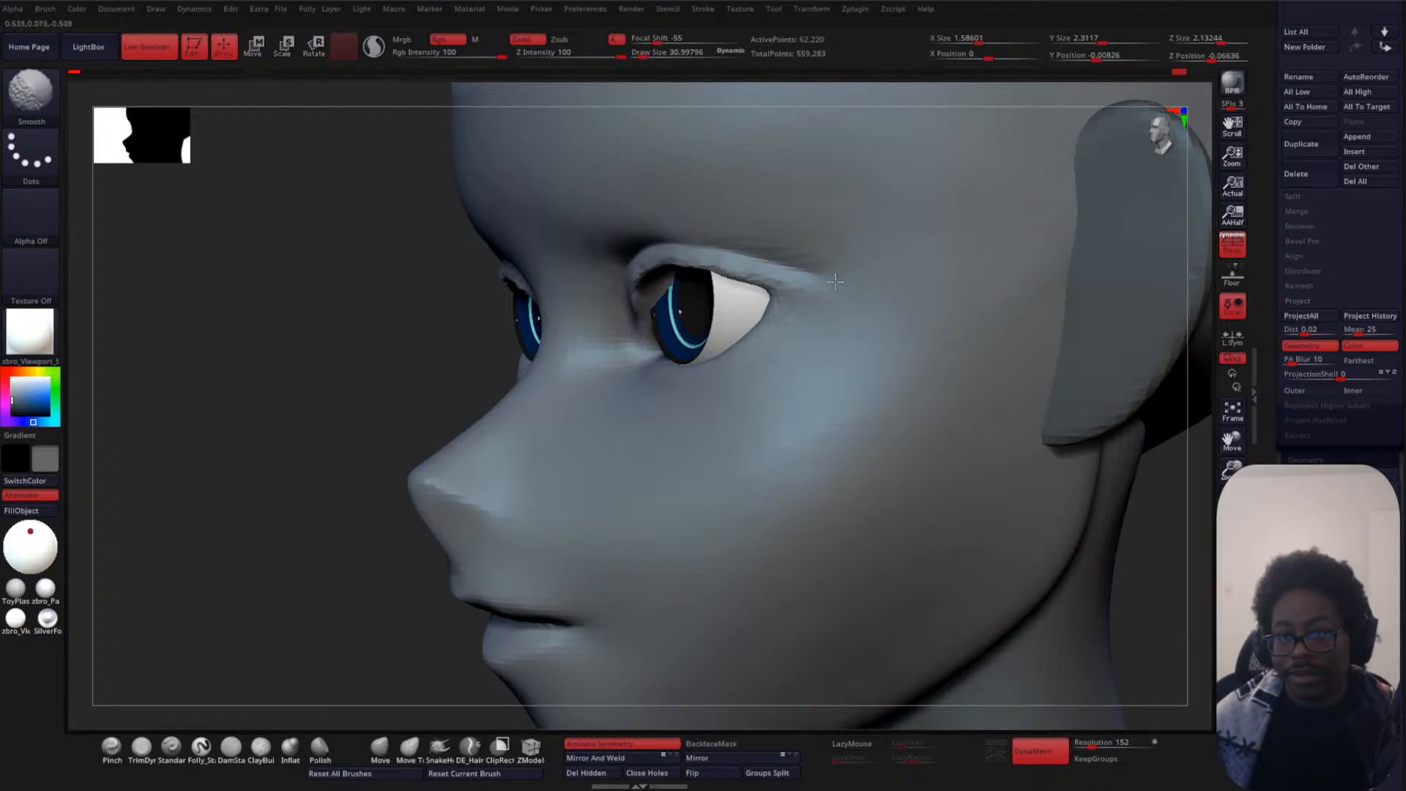
shift+drag(248, 462, 218, 470)
- Add volume to the cheeks with the ClayBuildup brush at a draw size of about 110, then smooth them at about 73
alt+drag(976, 368, 1049, 288)
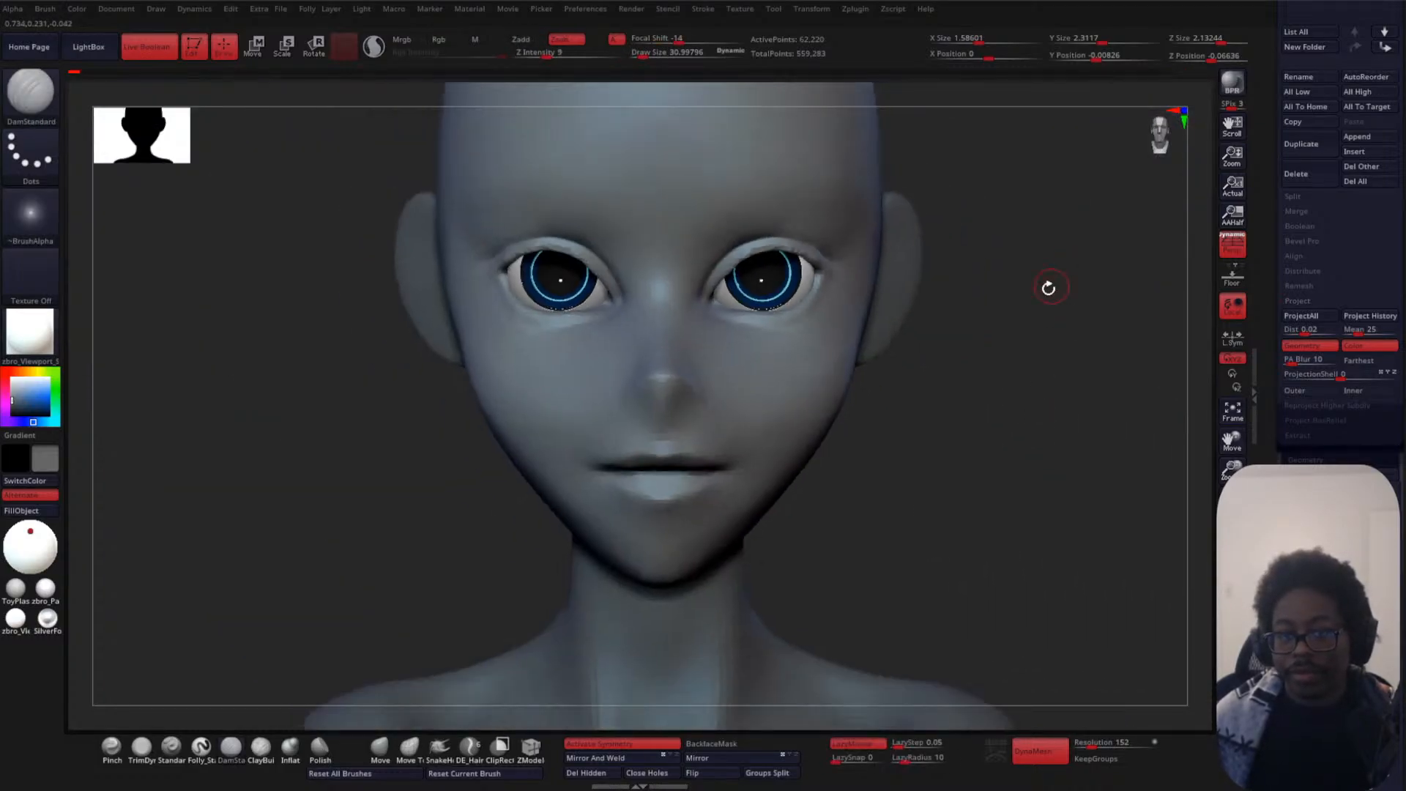
alt+drag(1011, 353, 928, 425)
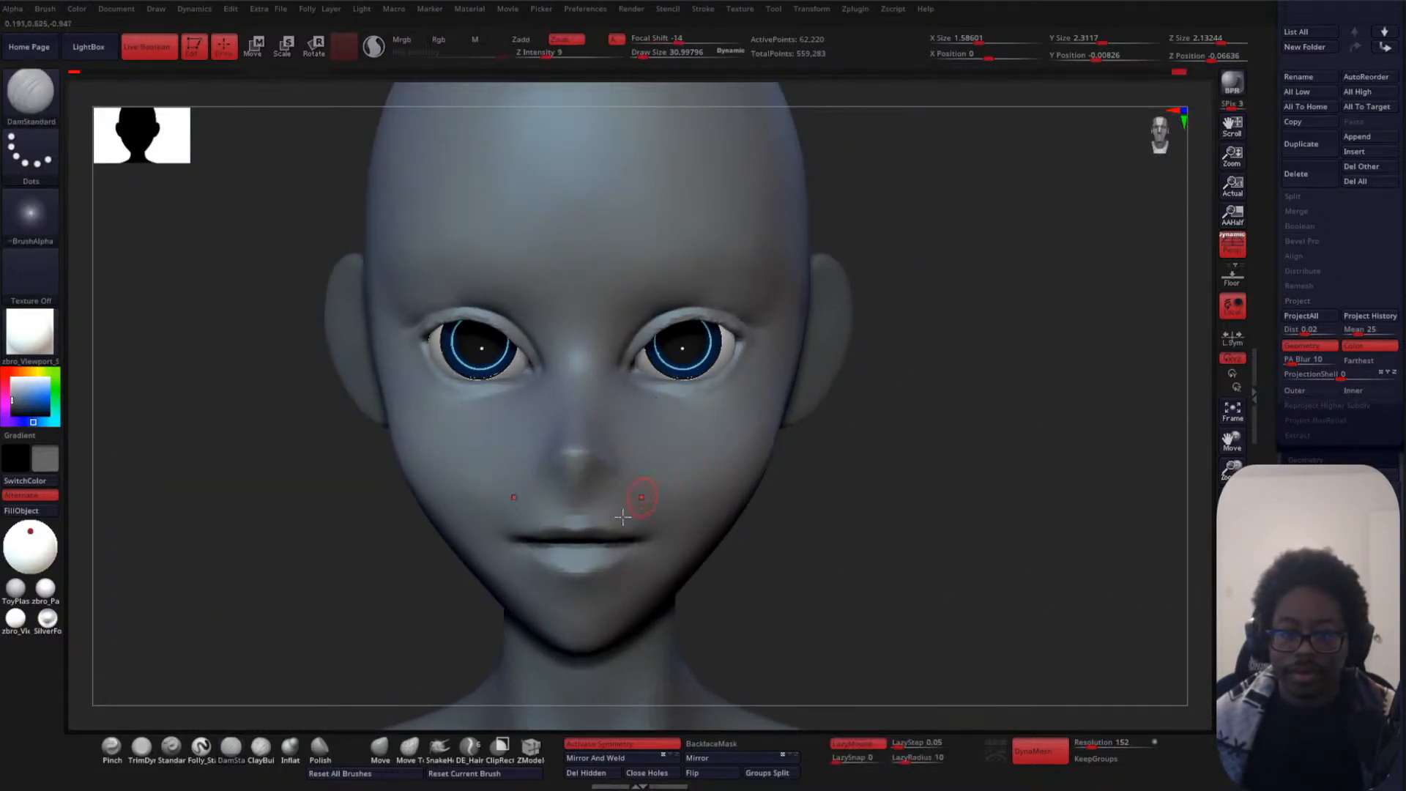
click(261, 747)
key(space)
drag(893, 364, 876, 428)
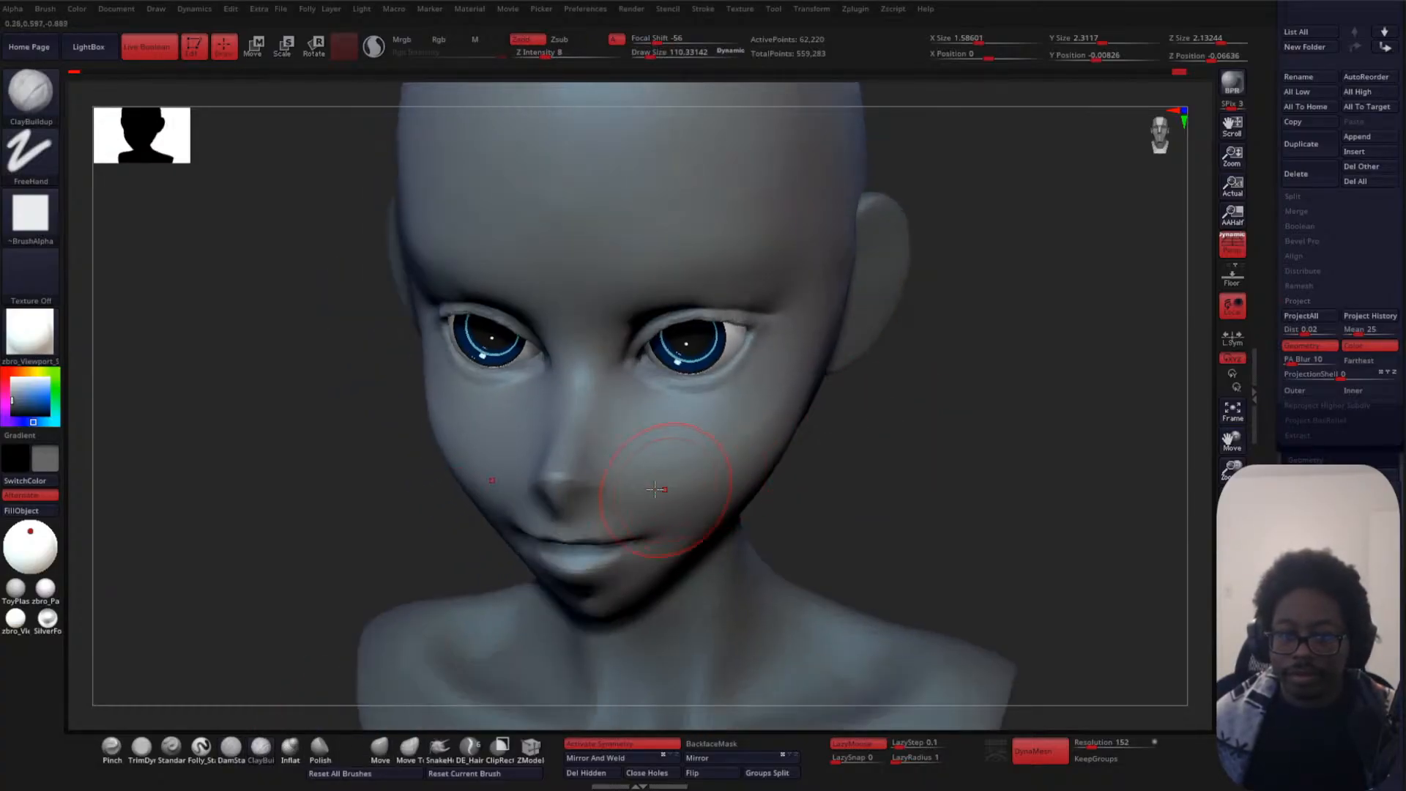
mouse_move(659, 470)
mouse_down()
mouse_move(672, 483)
mouse_move(681, 466)
mouse_move(737, 478)
mouse_move(704, 510)
mouse_move(746, 477)
mouse_up()
key(space)
mouse_move(669, 440)
shift+mouse_down()
mouse_move(718, 472)
mouse_move(737, 460)
mouse_move(723, 459)
shift+mouse_up()
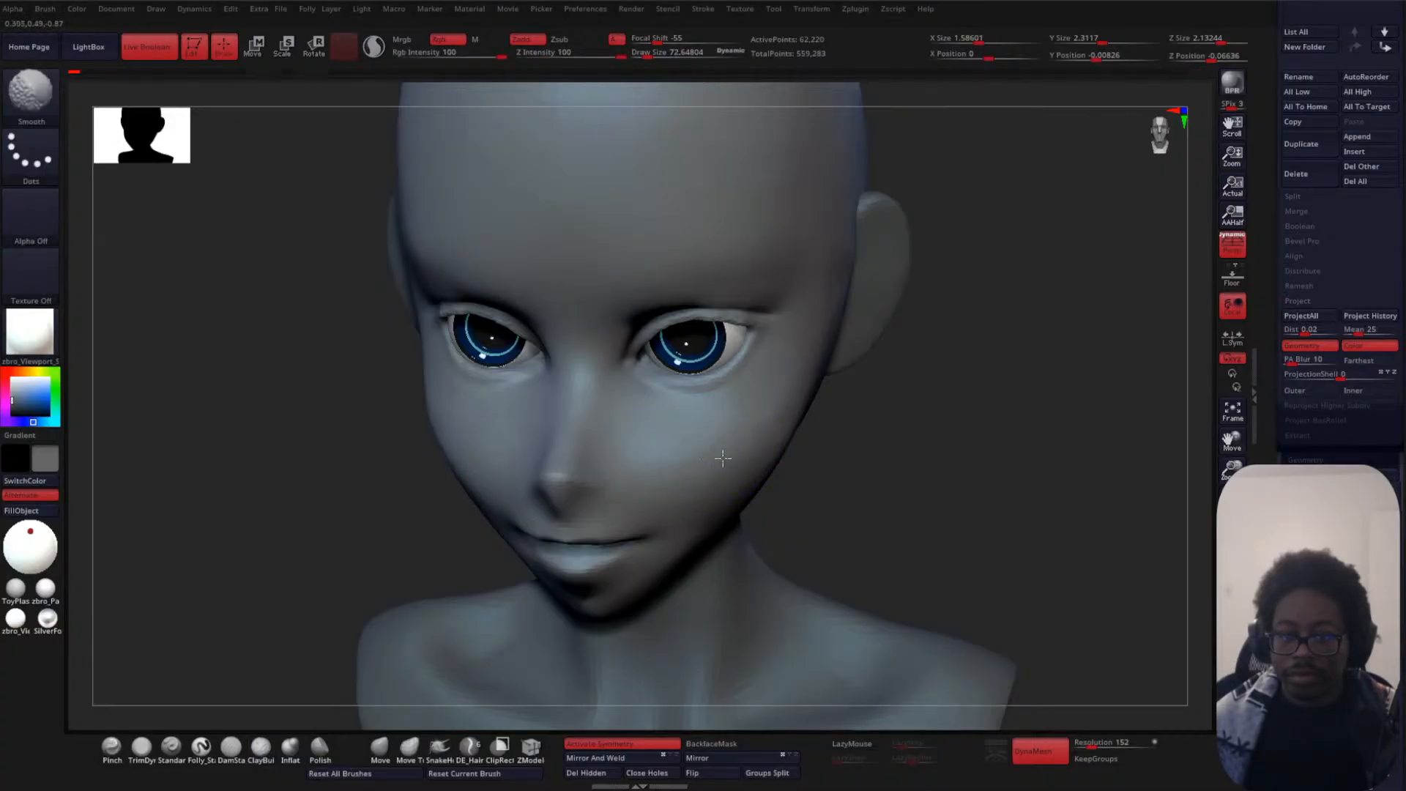
- Adjust the jawline and chin contour in the front view with the Move brush at a draw size of about 195
mouse_move(853, 448)
mouse_down()
mouse_move(945, 428)
mouse_move(948, 439)
mouse_move(940, 460)
mouse_move(801, 461)
mouse_up()
click(380, 749)
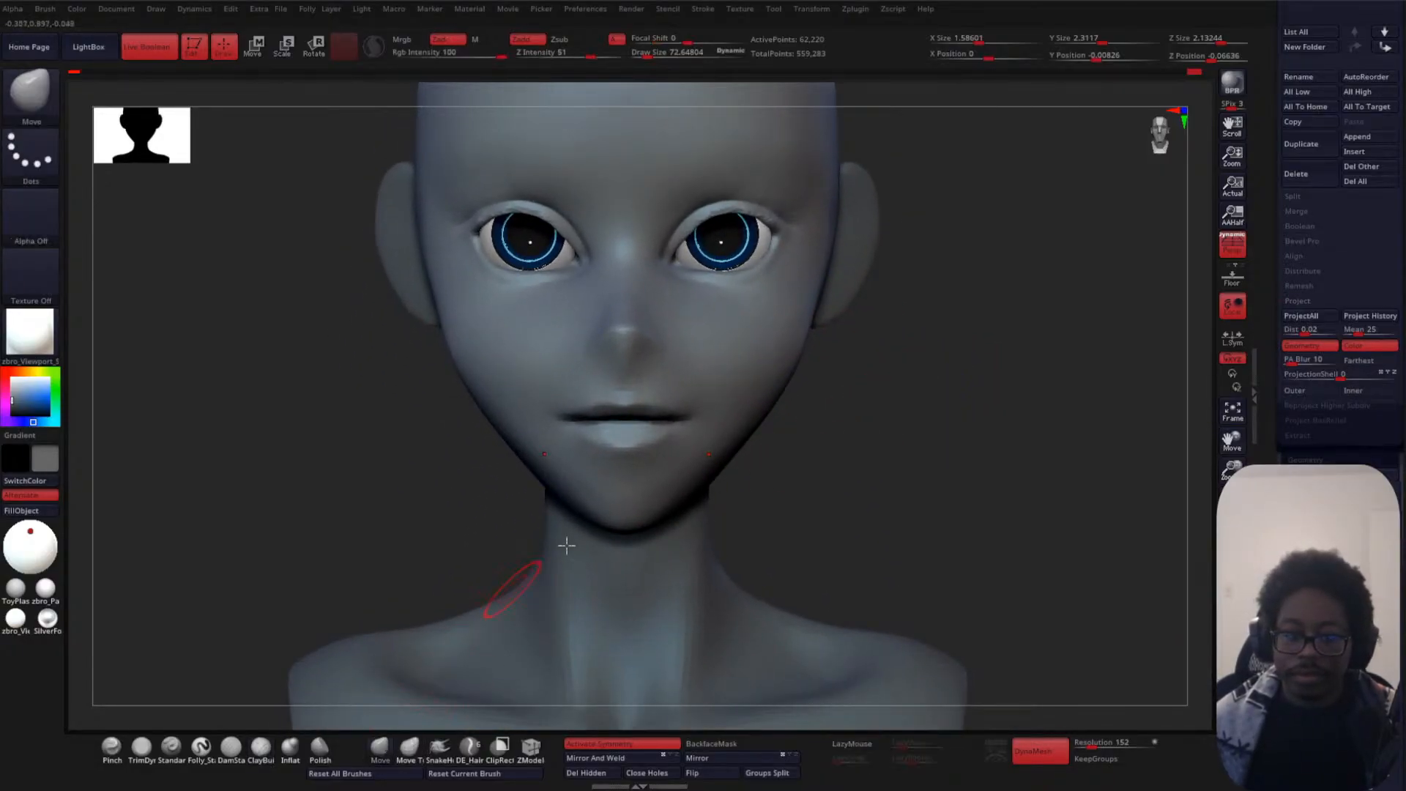
key(space)
drag(943, 339, 961, 338)
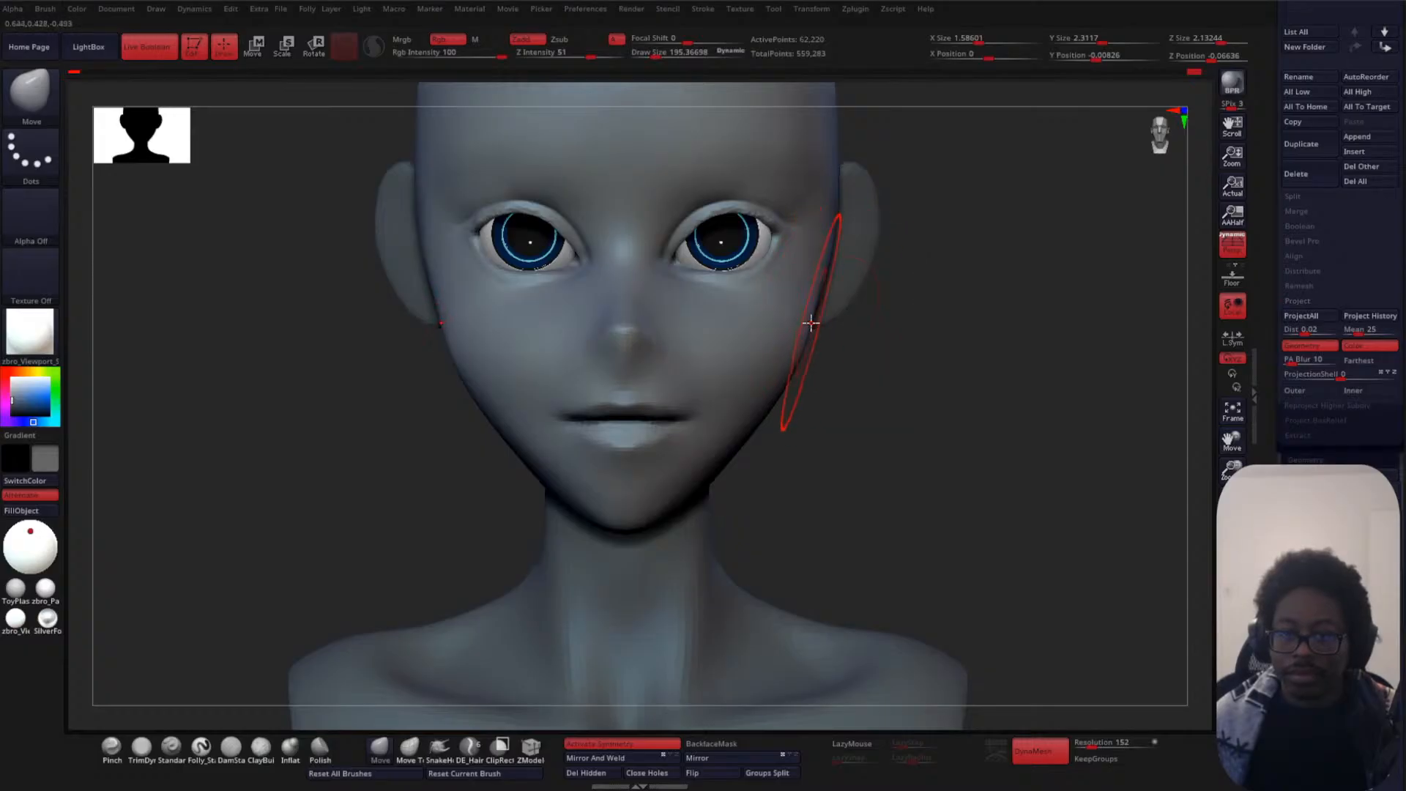
drag(747, 433, 716, 462)
drag(670, 505, 668, 508)
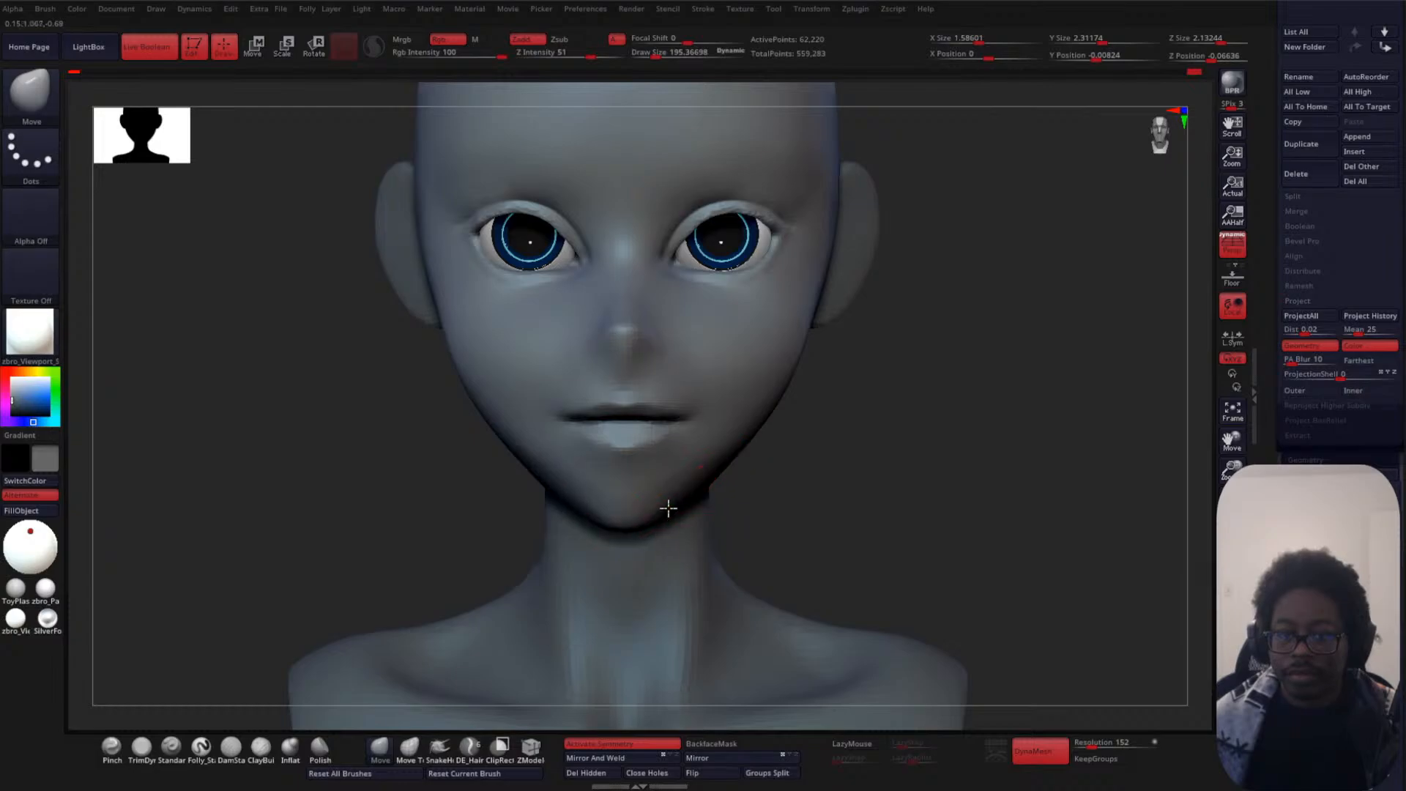
- Adjust the sides of the head around the temples with the Move brush at a draw size of about 195, checking the overall proportions
alt+drag(882, 336, 860, 402)
mouse_move(791, 355)
mouse_down()
mouse_move(821, 403)
mouse_move(796, 345)
mouse_up()
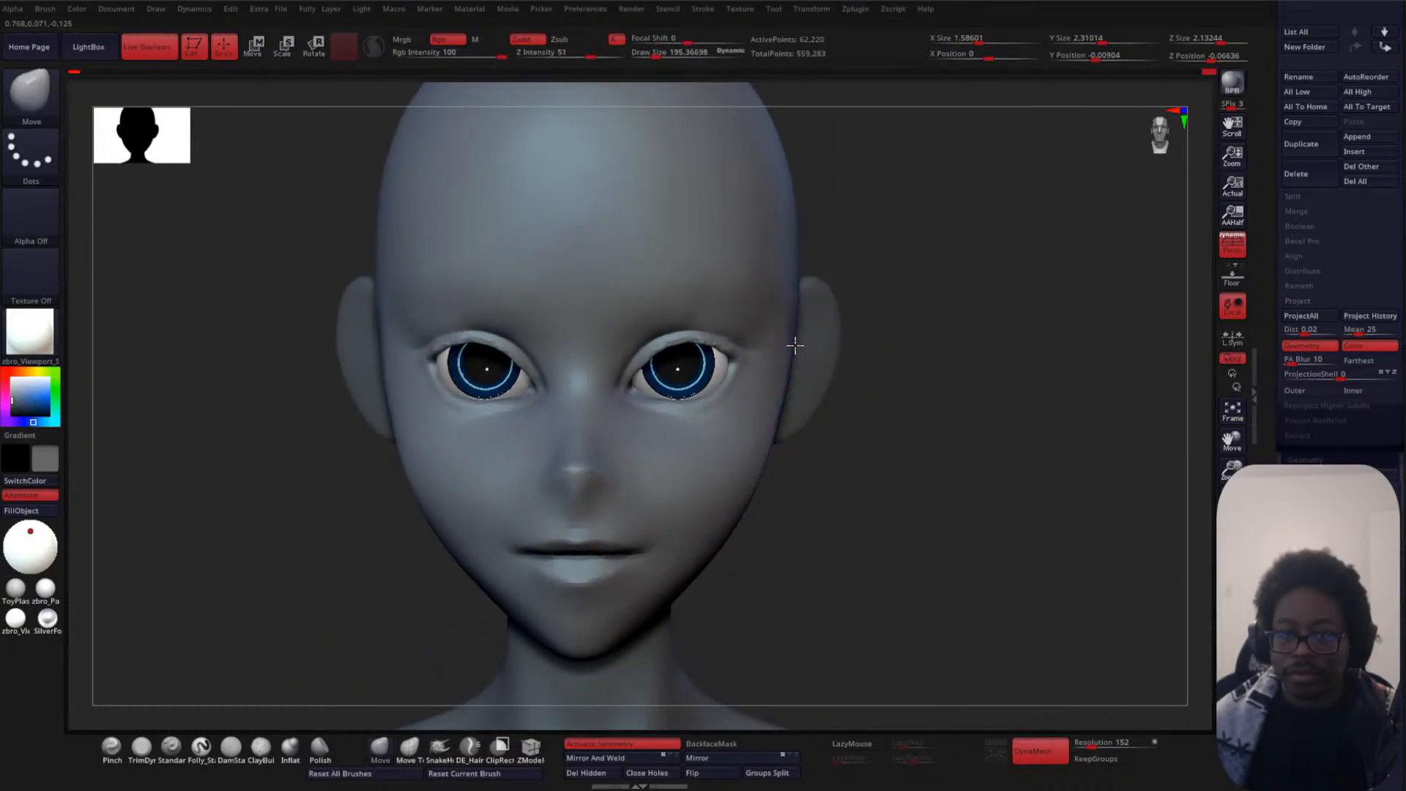
alt+drag(907, 317, 876, 414)
alt+drag(935, 304, 904, 327)
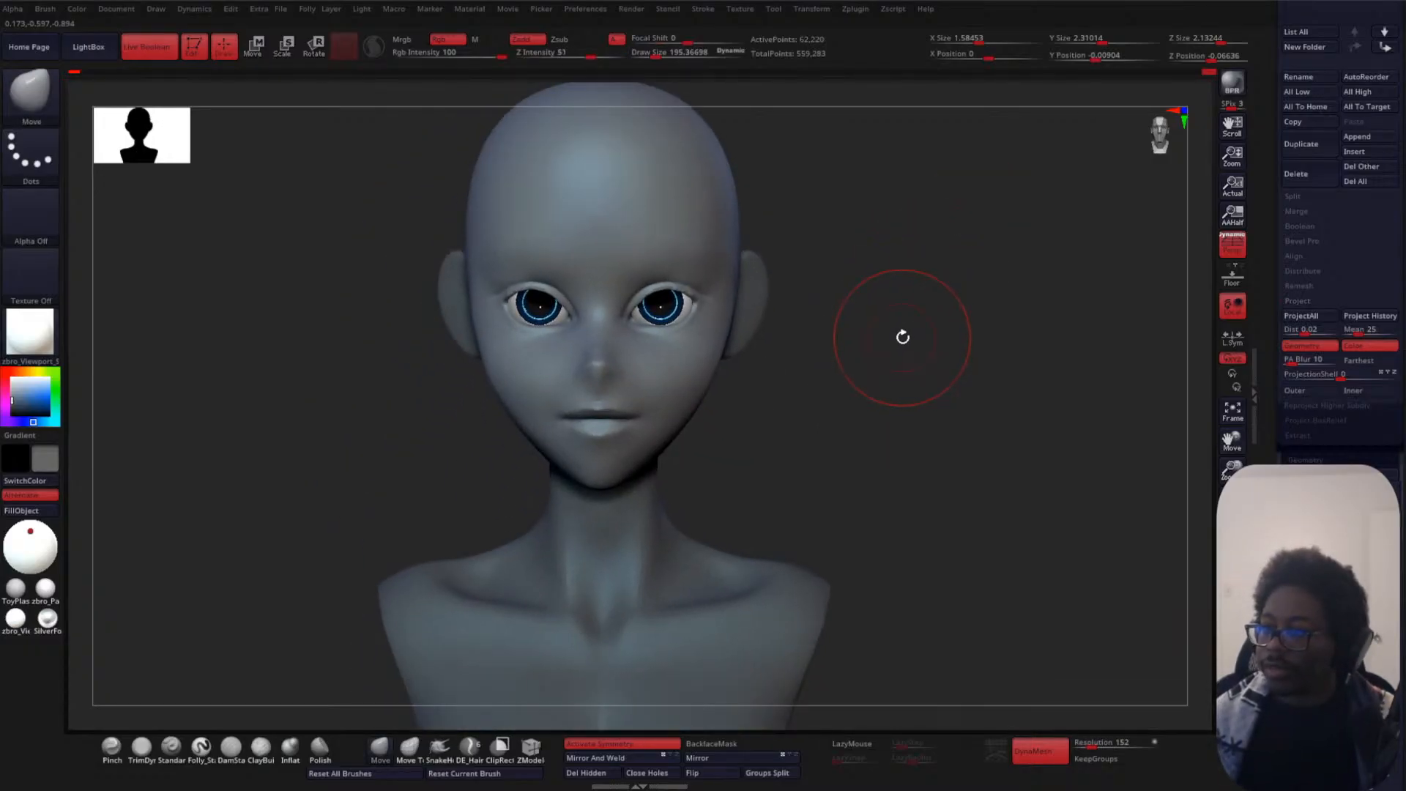
mouse_move(902, 337)
alt+mouse_down()
mouse_move(961, 267)
mouse_move(951, 320)
mouse_move(873, 320)
mouse_move(859, 280)
mouse_move(842, 337)
mouse_move(858, 395)
alt+mouse_up()
mouse_move(935, 427)
shift+mouse_down()
mouse_move(879, 425)
mouse_move(864, 381)
shift+mouse_up()
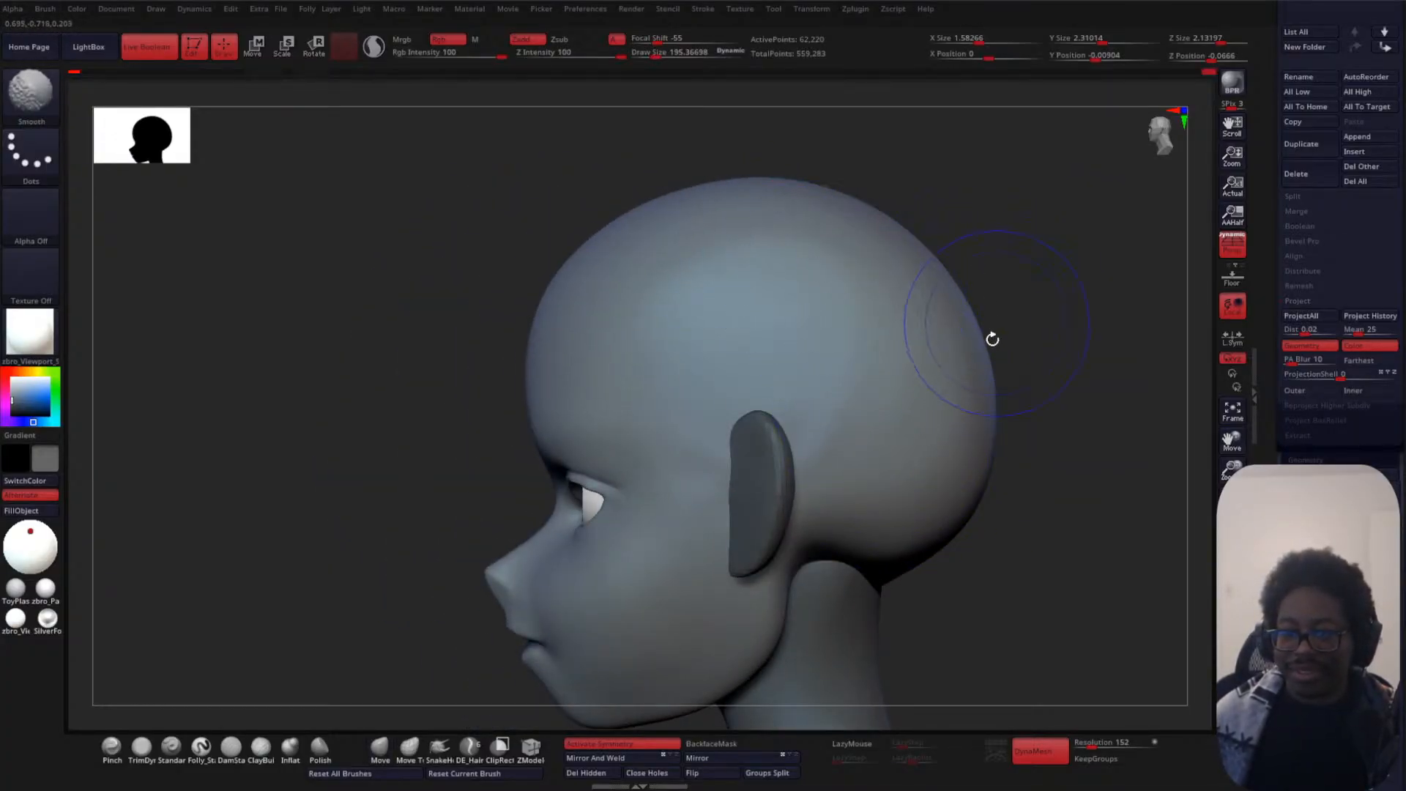
- Adjust the upper eyelids and eye corners in the front view with the Move brush at a draw size of about 90
key(b)
key(m)
key(v)
shift+drag(259, 440, 408, 398)
alt+drag(510, 448, 256, 462)
alt+drag(850, 323, 870, 431)
key(space)
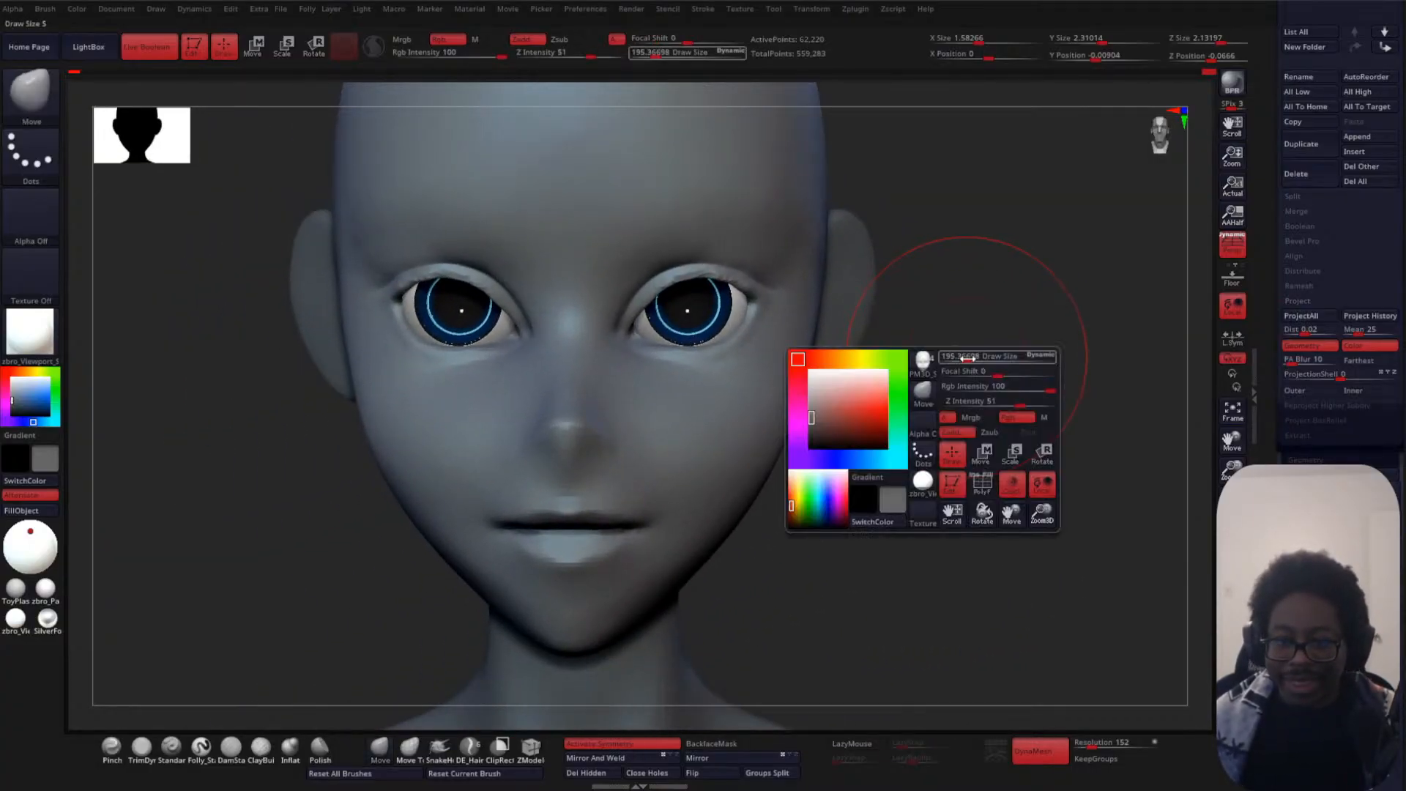
drag(968, 359, 958, 357)
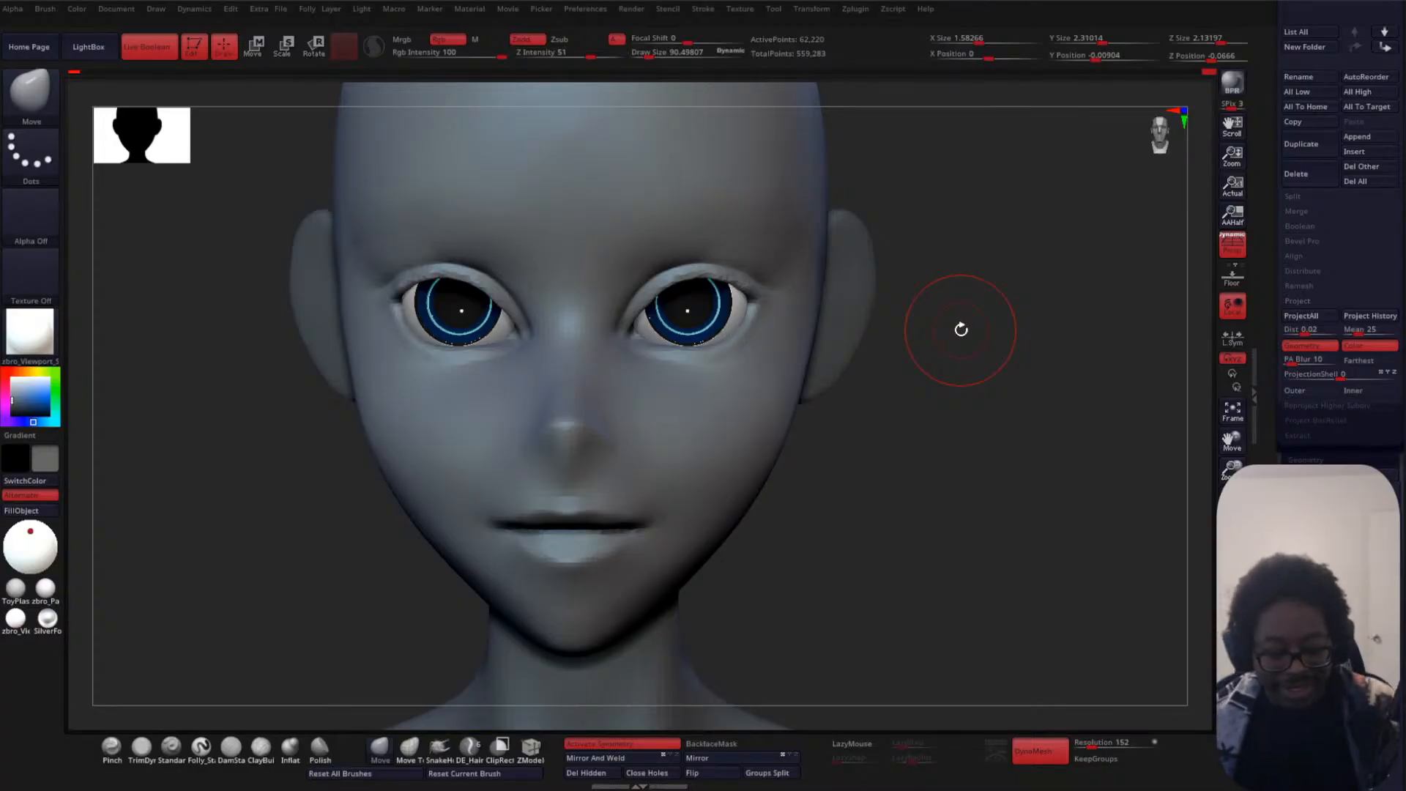
mouse_move(981, 286)
mouse_down()
mouse_move(983, 261)
mouse_move(908, 280)
mouse_move(875, 327)
mouse_up()
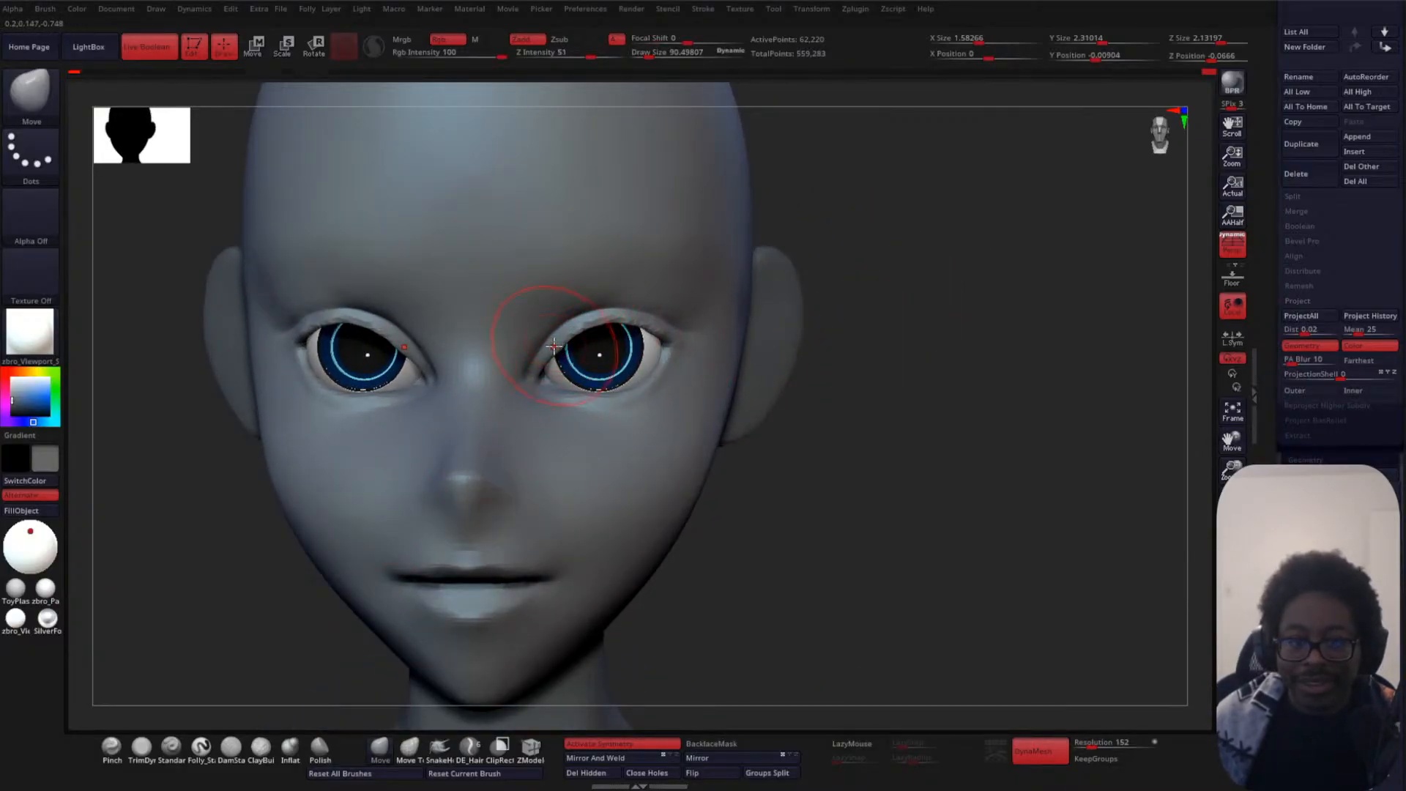
mouse_move(578, 331)
mouse_down()
mouse_move(594, 320)
mouse_move(555, 337)
mouse_move(614, 323)
mouse_up()
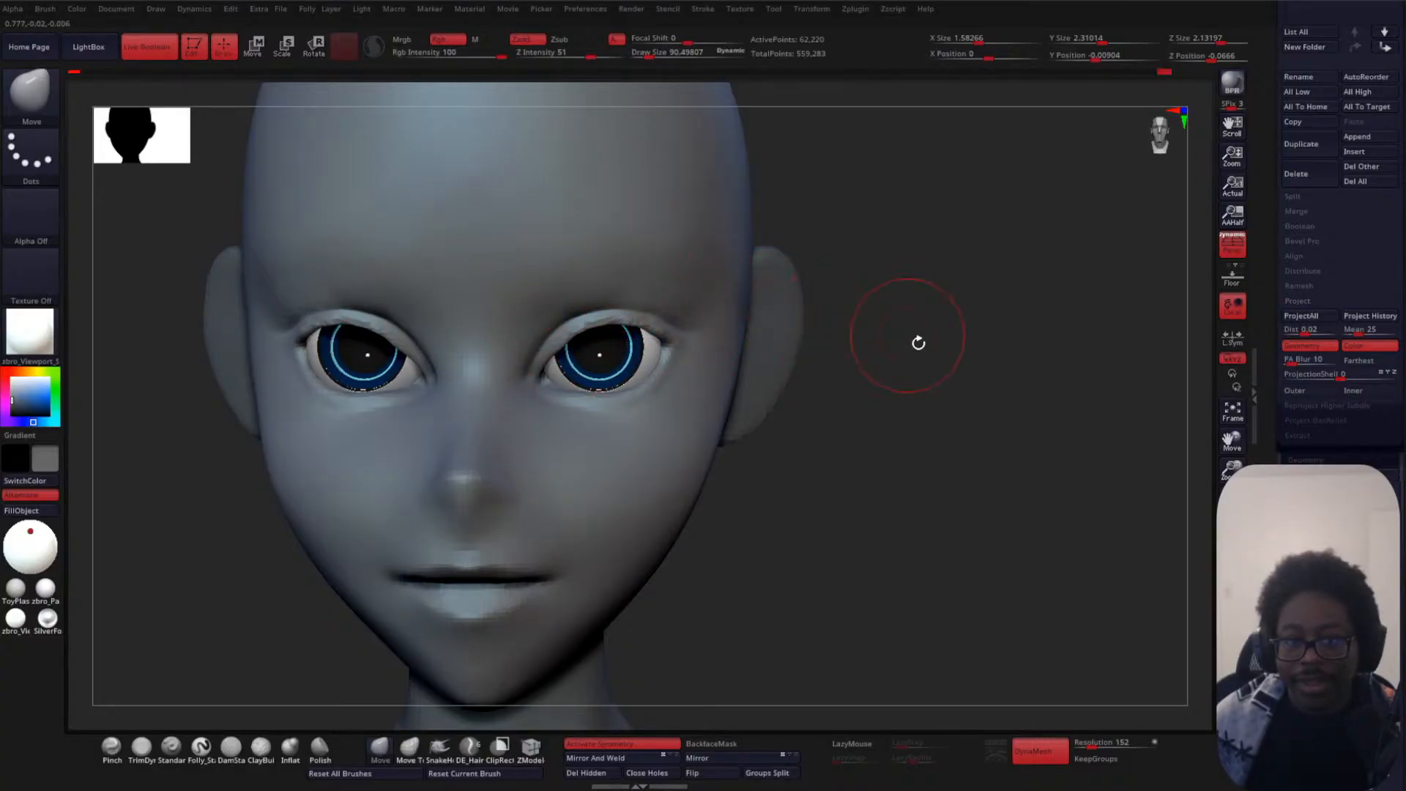
mouse_move(919, 342)
alt+mouse_down()
mouse_move(891, 361)
mouse_move(925, 254)
mouse_move(916, 317)
alt+mouse_up()
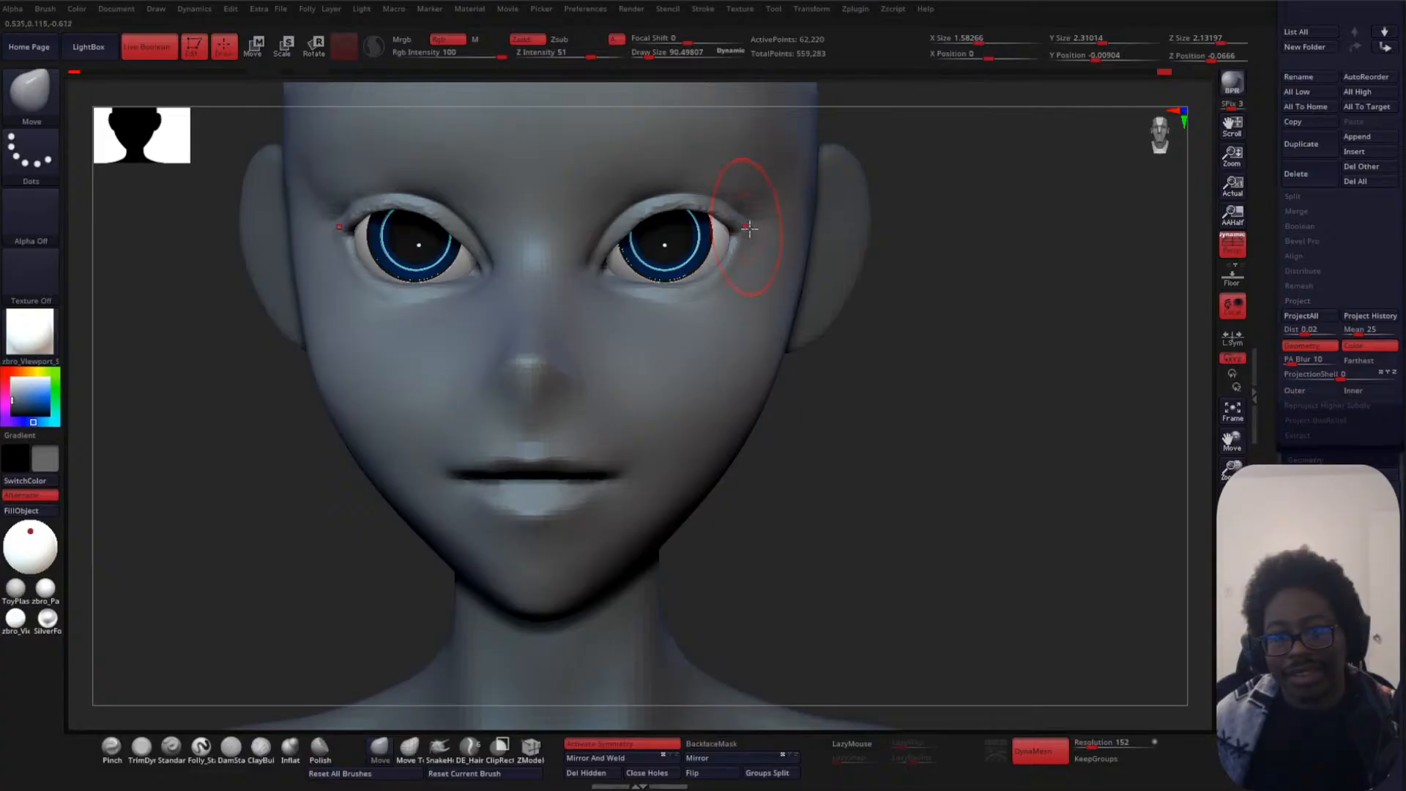
mouse_move(990, 292)
alt+mouse_down()
mouse_move(983, 235)
mouse_move(727, 402)
alt+mouse_up()
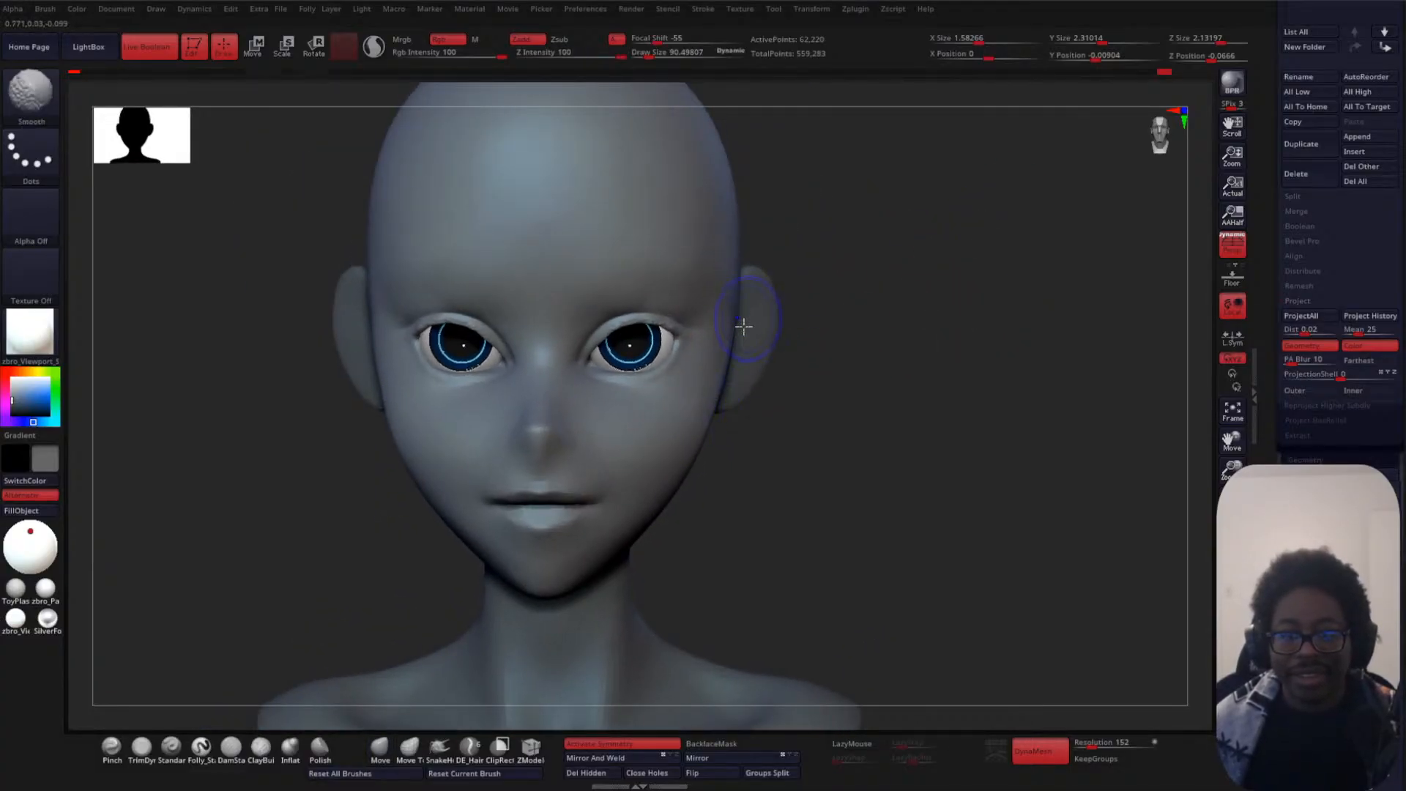
- Refine the upper eyelid and outer eye corner from the side with the Move brush at a draw size of about 50
key(b)
key(m)
key(v)
mouse_move(828, 318)
mouse_down()
mouse_move(898, 381)
mouse_move(852, 388)
mouse_up()
alt+drag(381, 384, 359, 442)
key(space)
drag(437, 380, 433, 379)
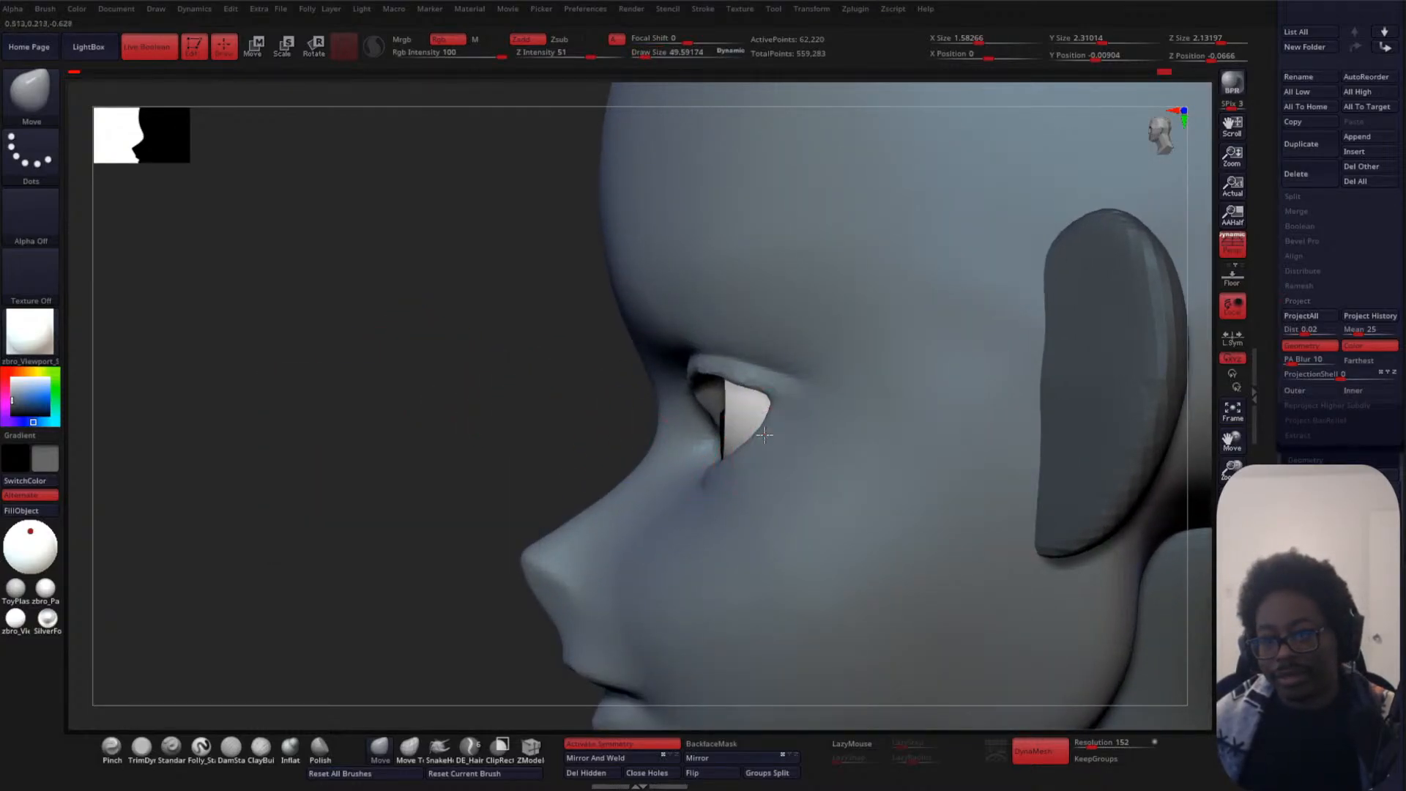
drag(740, 380, 742, 374)
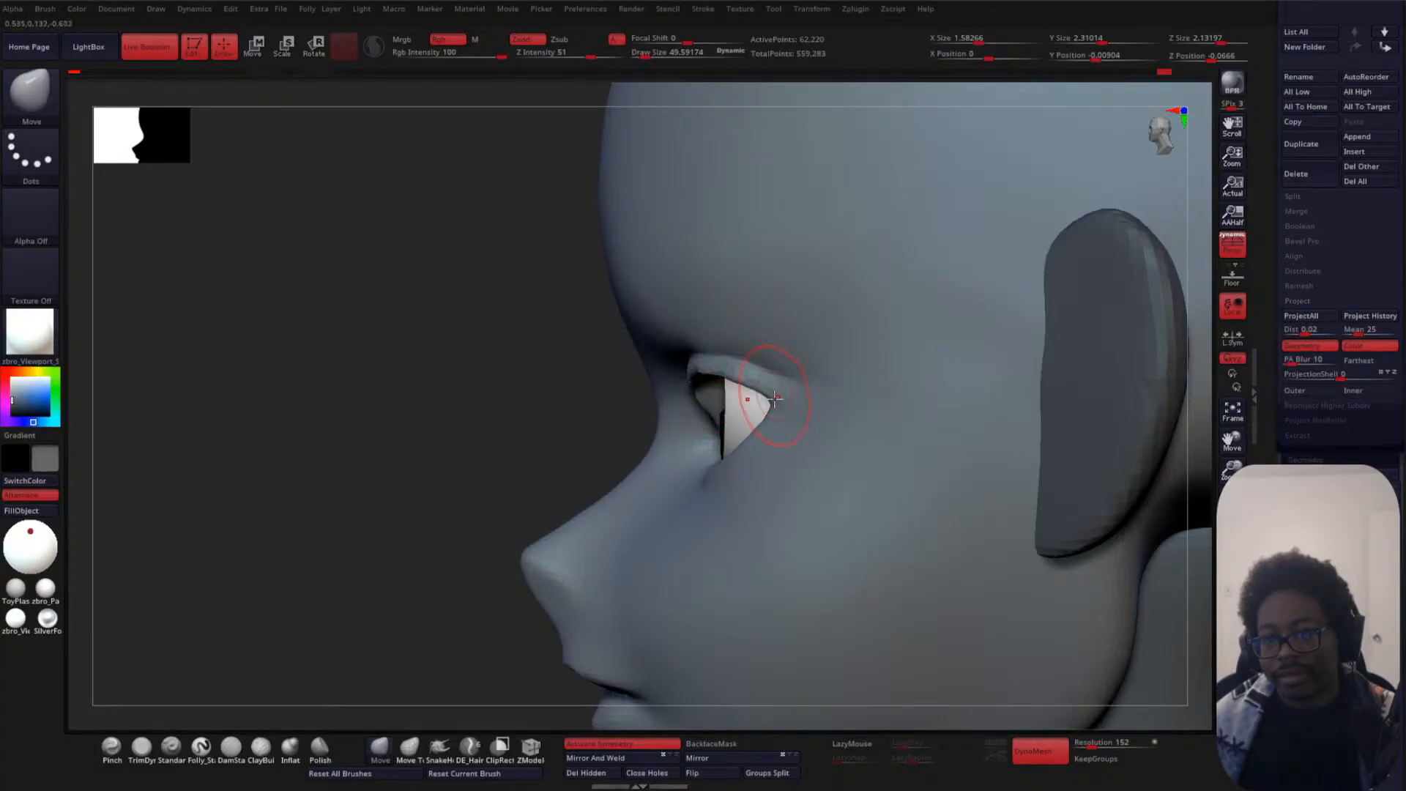
mouse_move(379, 453)
mouse_down()
mouse_move(1033, 439)
mouse_move(1007, 455)
mouse_move(1005, 369)
mouse_move(914, 368)
mouse_move(834, 277)
mouse_move(832, 431)
mouse_move(935, 402)
mouse_move(935, 415)
mouse_up()
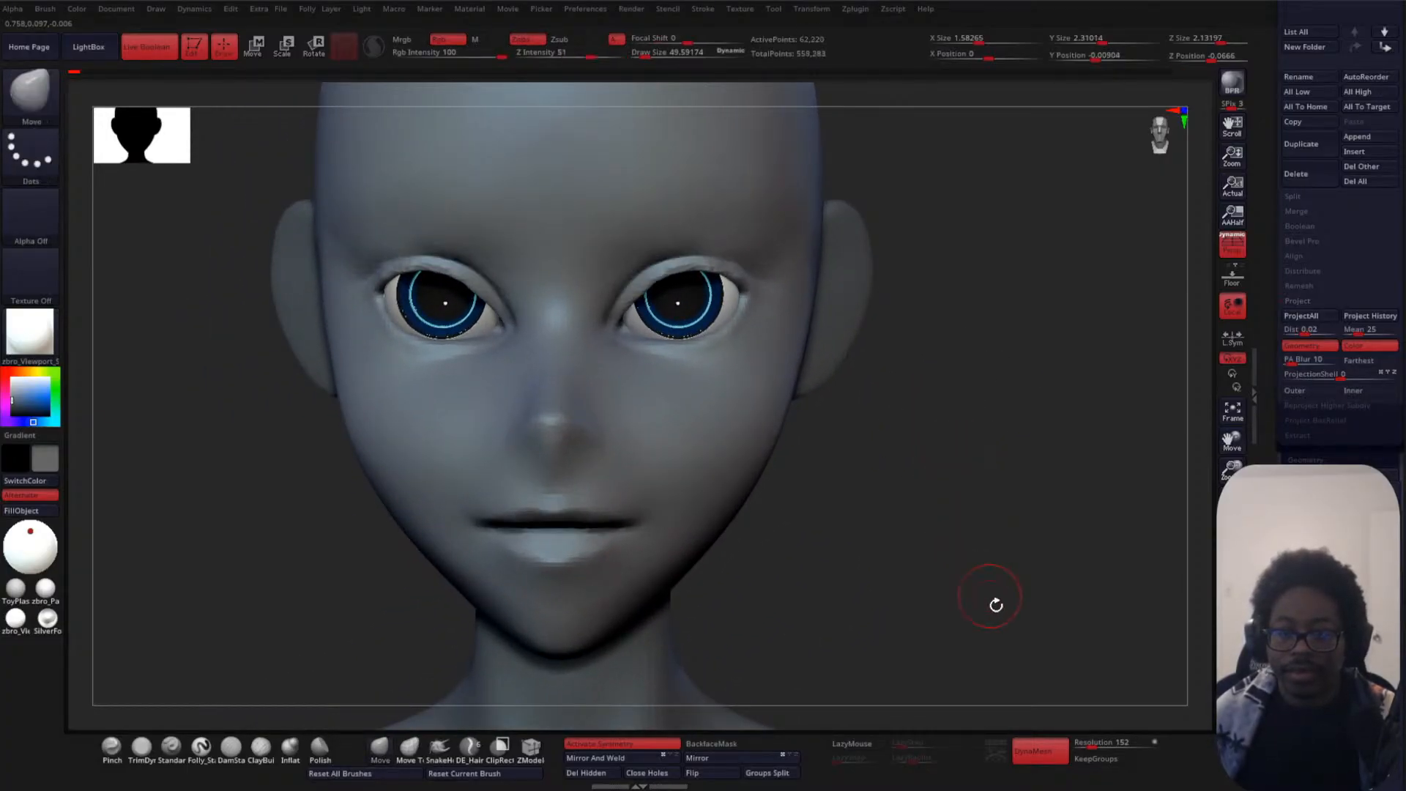
- Remesh the head with DynaMesh at a resolution of 256
drag(1092, 744, 1096, 746)
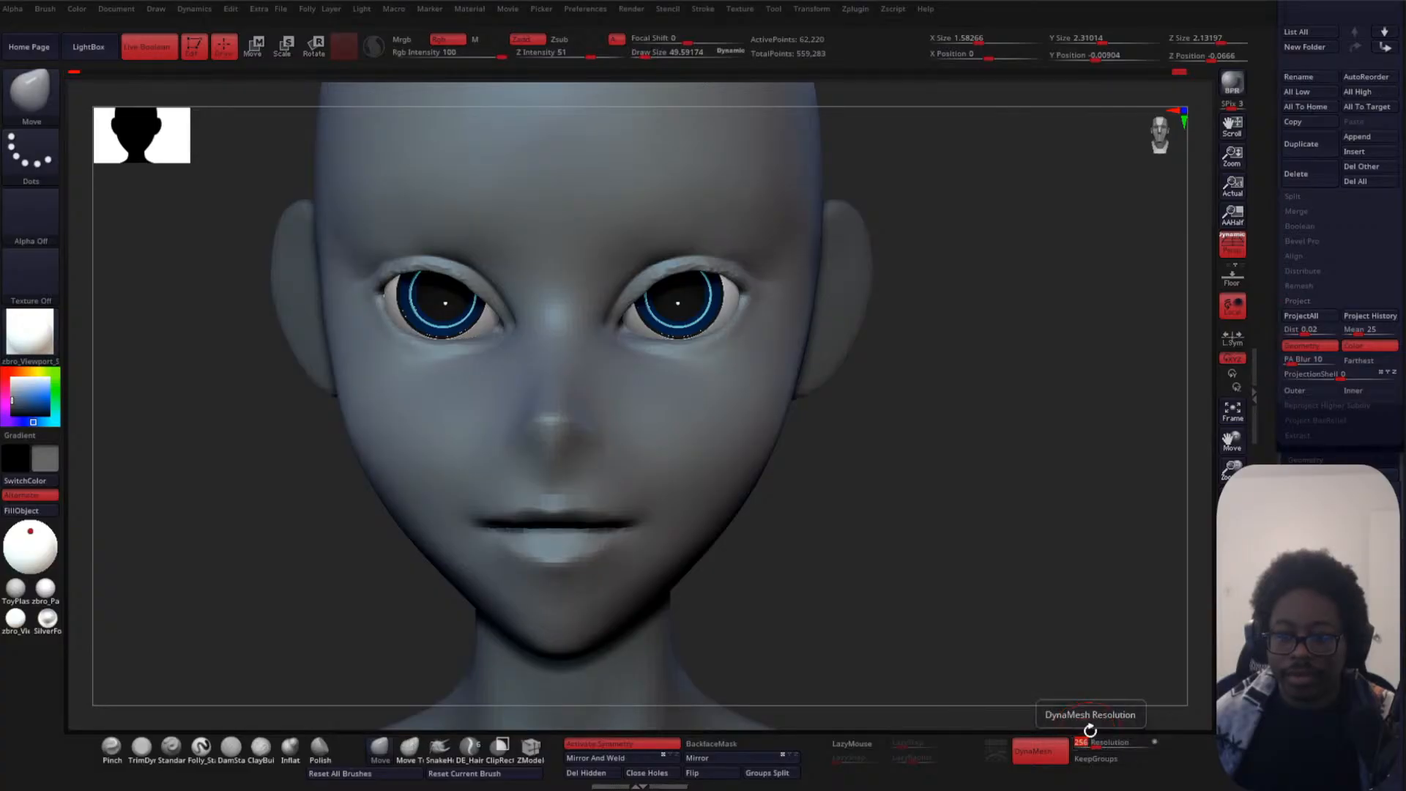
ctrl+drag(1008, 483, 1017, 588)
- Mask the lower lip shape at a draw size of about 31, invert the mask and taper its edges toward the mouth corners
alt+drag(989, 465, 1036, 301)
click(231, 746)
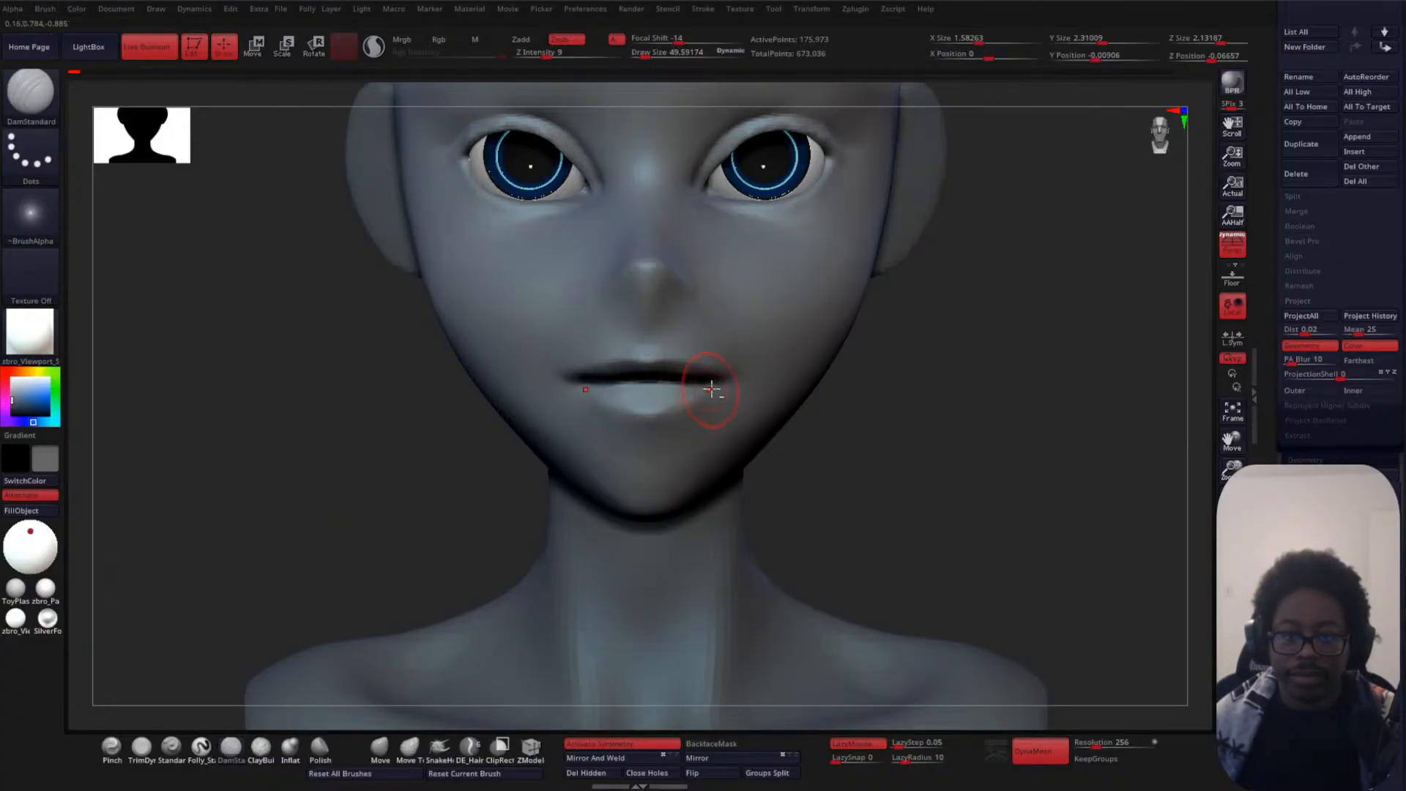
drag(769, 402, 424, 564)
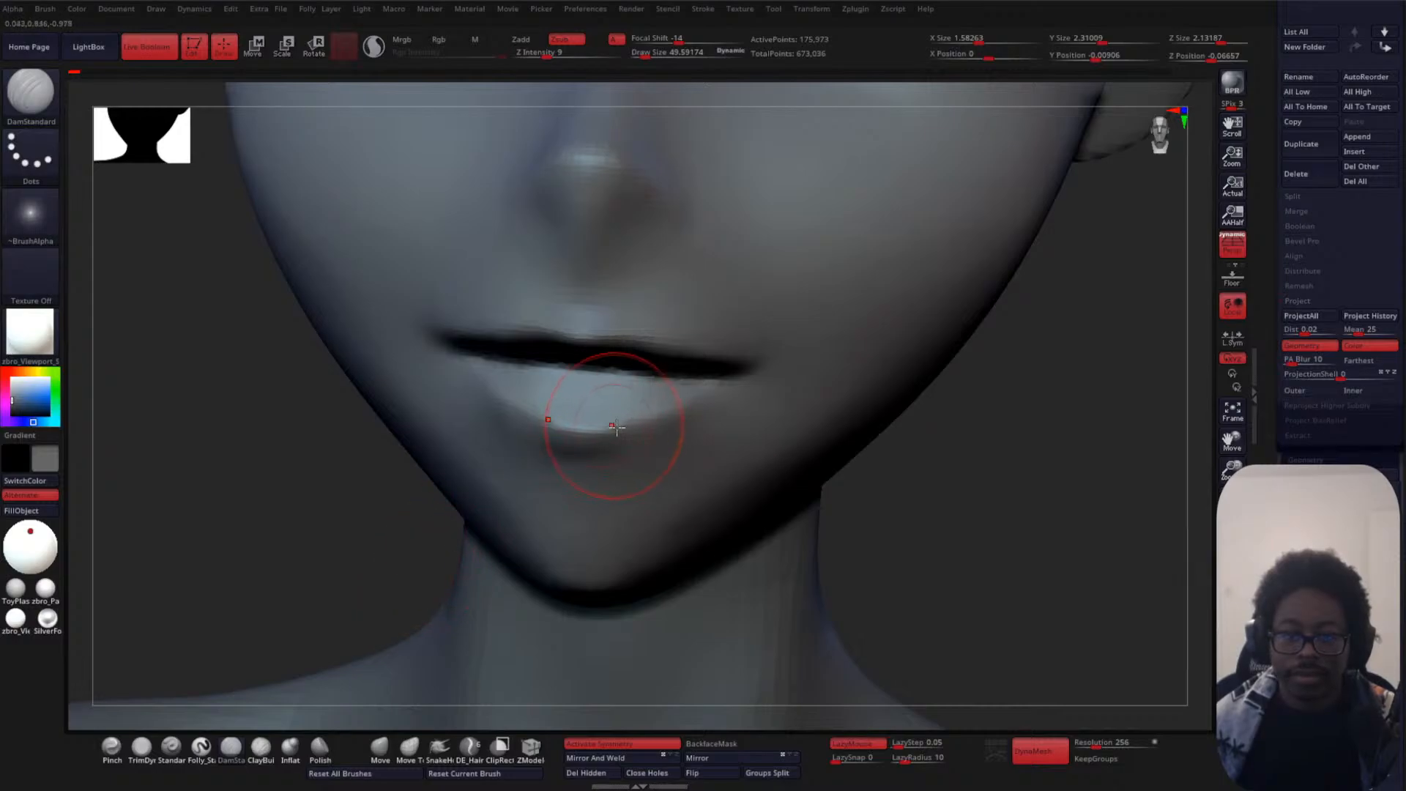
shift+drag(920, 454, 908, 422)
key(space)
mouse_move(595, 420)
mouse_down()
mouse_move(696, 411)
mouse_move(586, 381)
mouse_move(637, 407)
mouse_move(716, 402)
mouse_move(628, 446)
mouse_move(642, 440)
mouse_up()
key(ctrl)
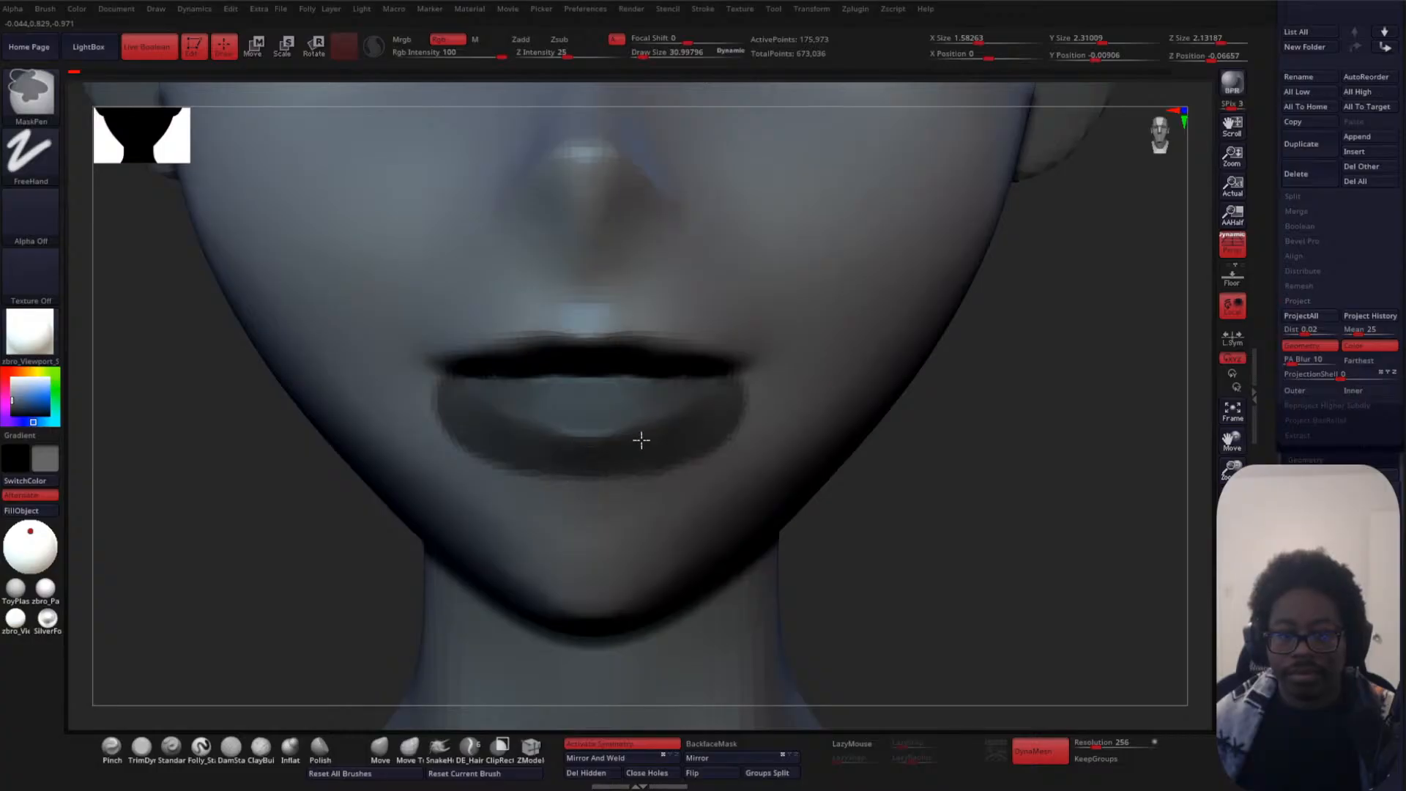
ctrl+click(1073, 469)
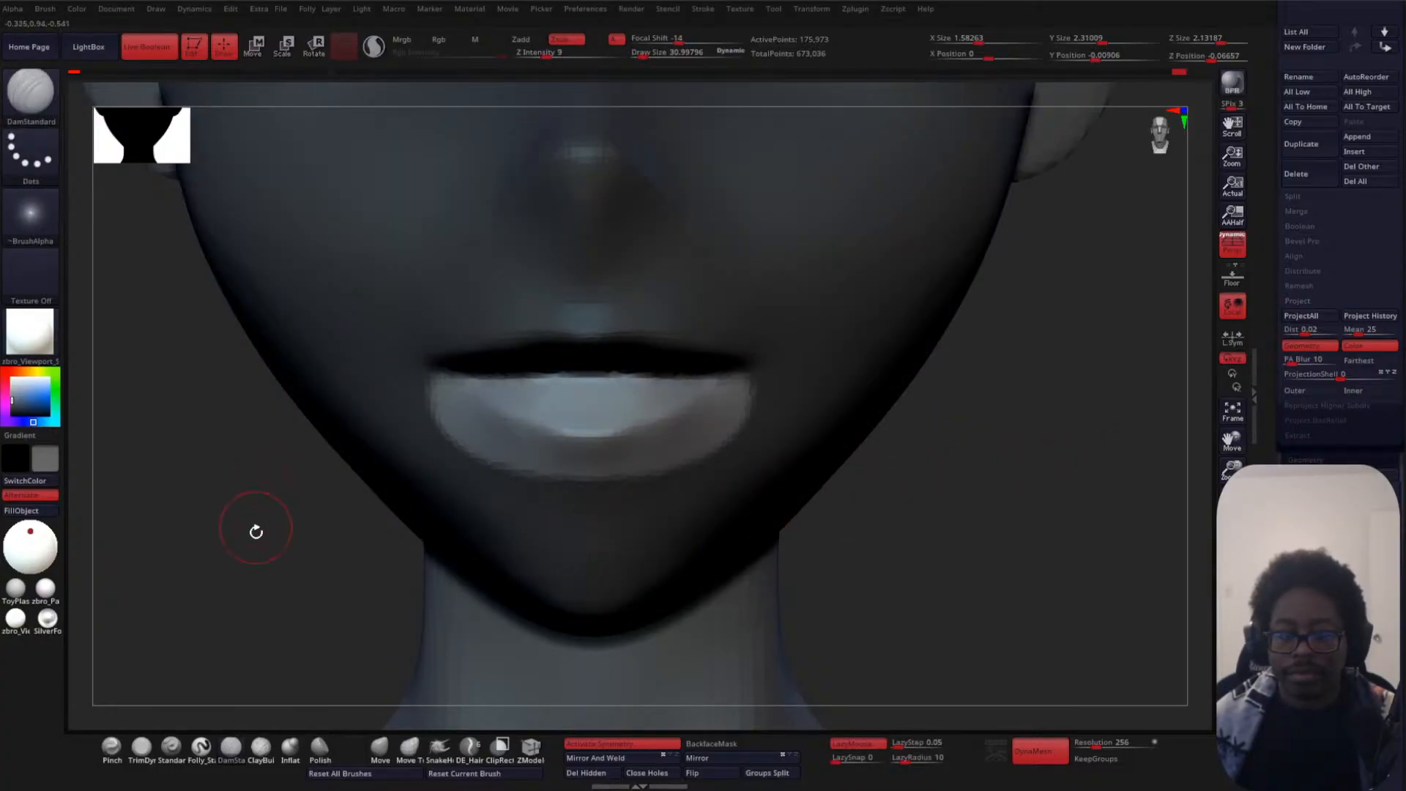
mouse_move(762, 392)
ctrl+mouse_down()
mouse_move(754, 415)
mouse_move(573, 488)
ctrl+mouse_up()
- Build up the unmasked lower lip with the ClayBuildup brush at a draw size of about 31 and smooth its surface
key(b)
key(c)
key(b)
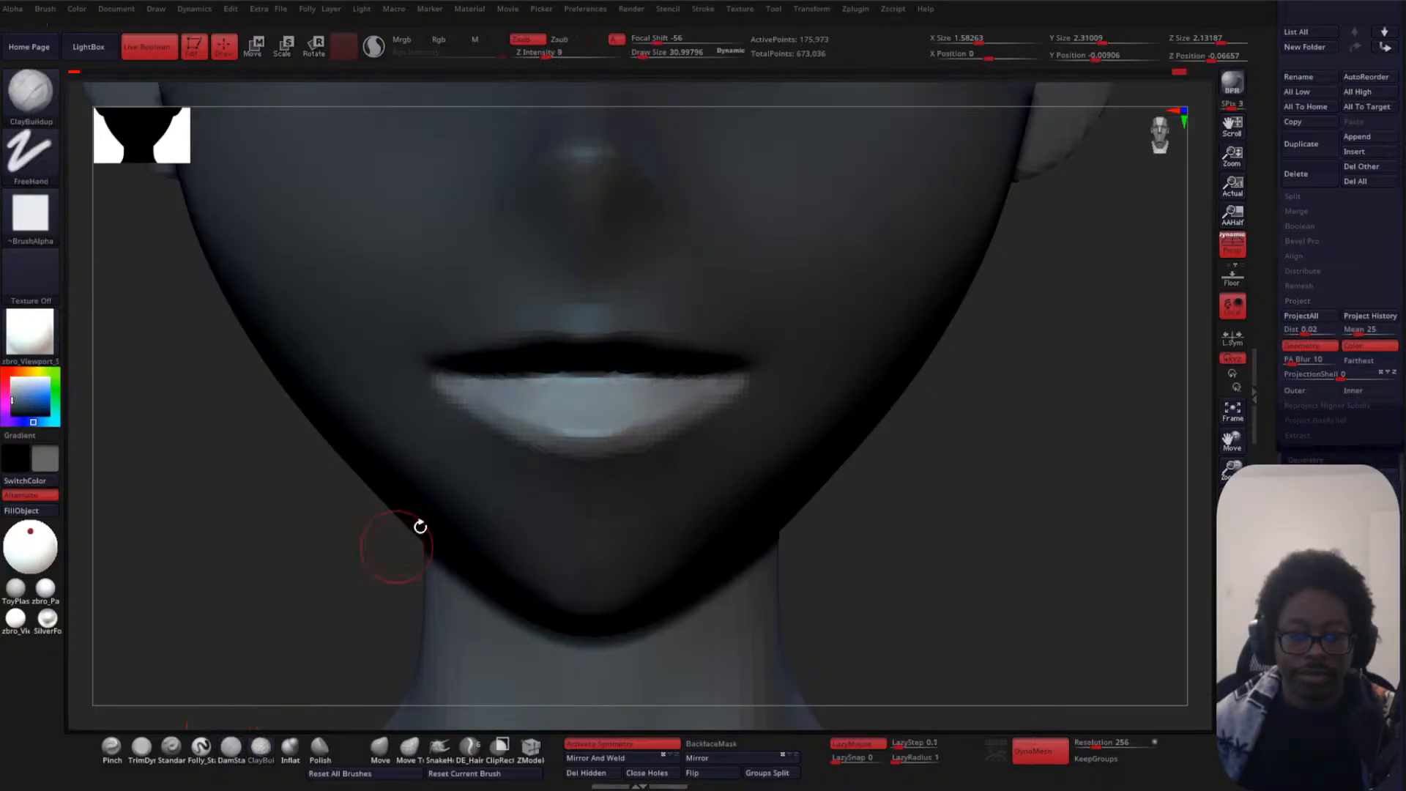
key(space)
mouse_move(592, 392)
mouse_down()
mouse_move(616, 401)
mouse_move(735, 367)
mouse_move(622, 371)
mouse_move(592, 414)
mouse_move(735, 377)
mouse_up()
shift+drag(935, 437, 908, 437)
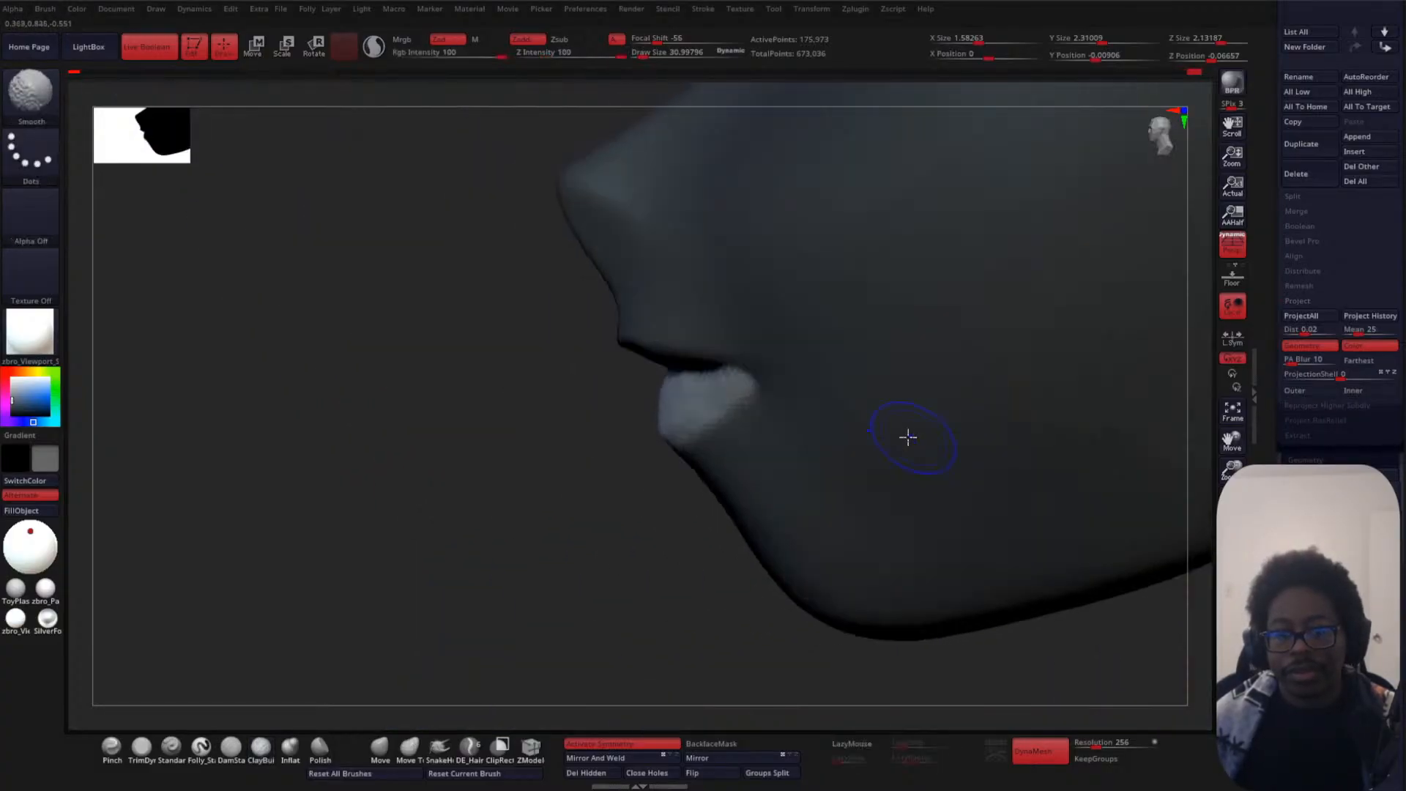
mouse_move(483, 453)
mouse_down()
mouse_move(567, 439)
mouse_move(617, 383)
mouse_move(575, 404)
mouse_move(577, 420)
mouse_up()
shift+drag(586, 399, 704, 374)
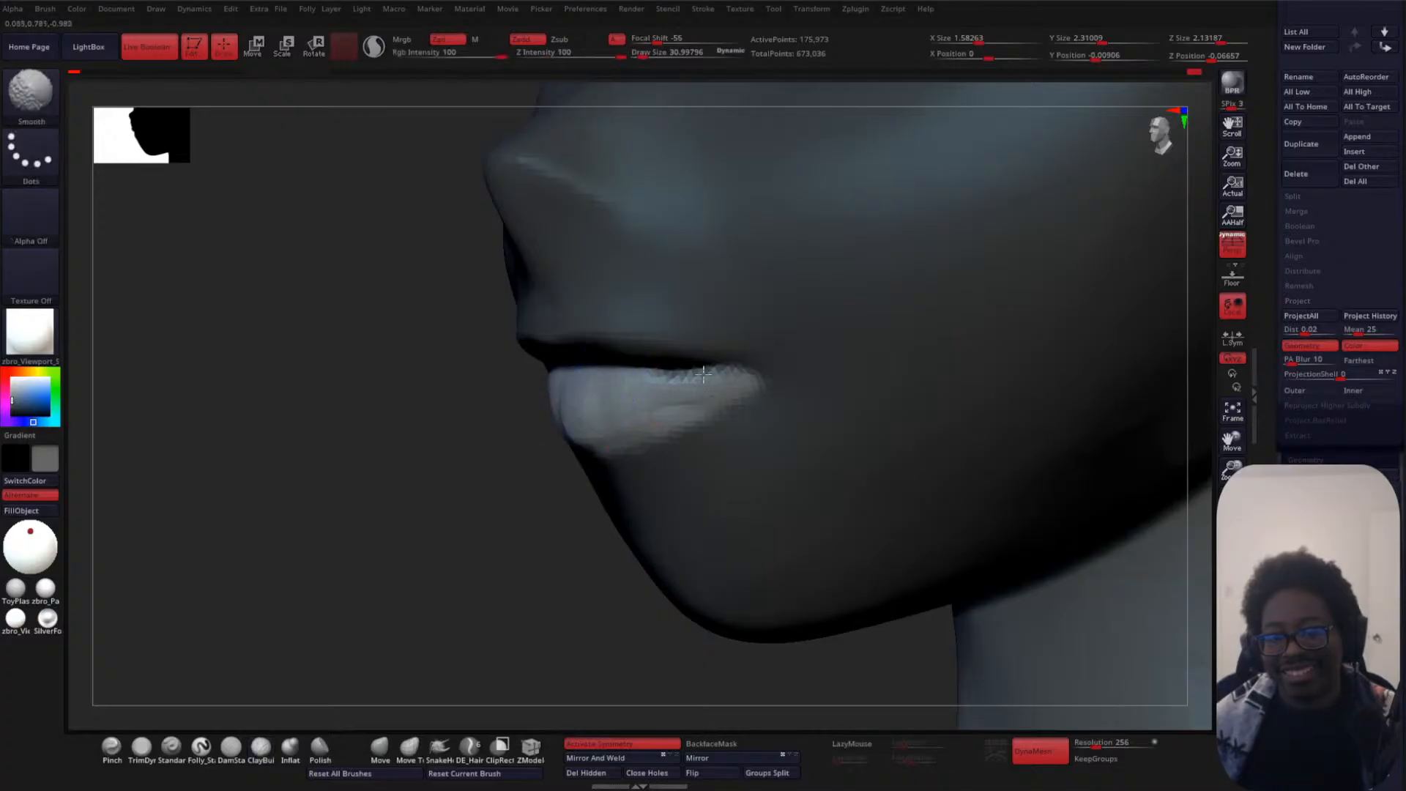
drag(359, 505, 476, 497)
shift+drag(586, 384, 636, 383)
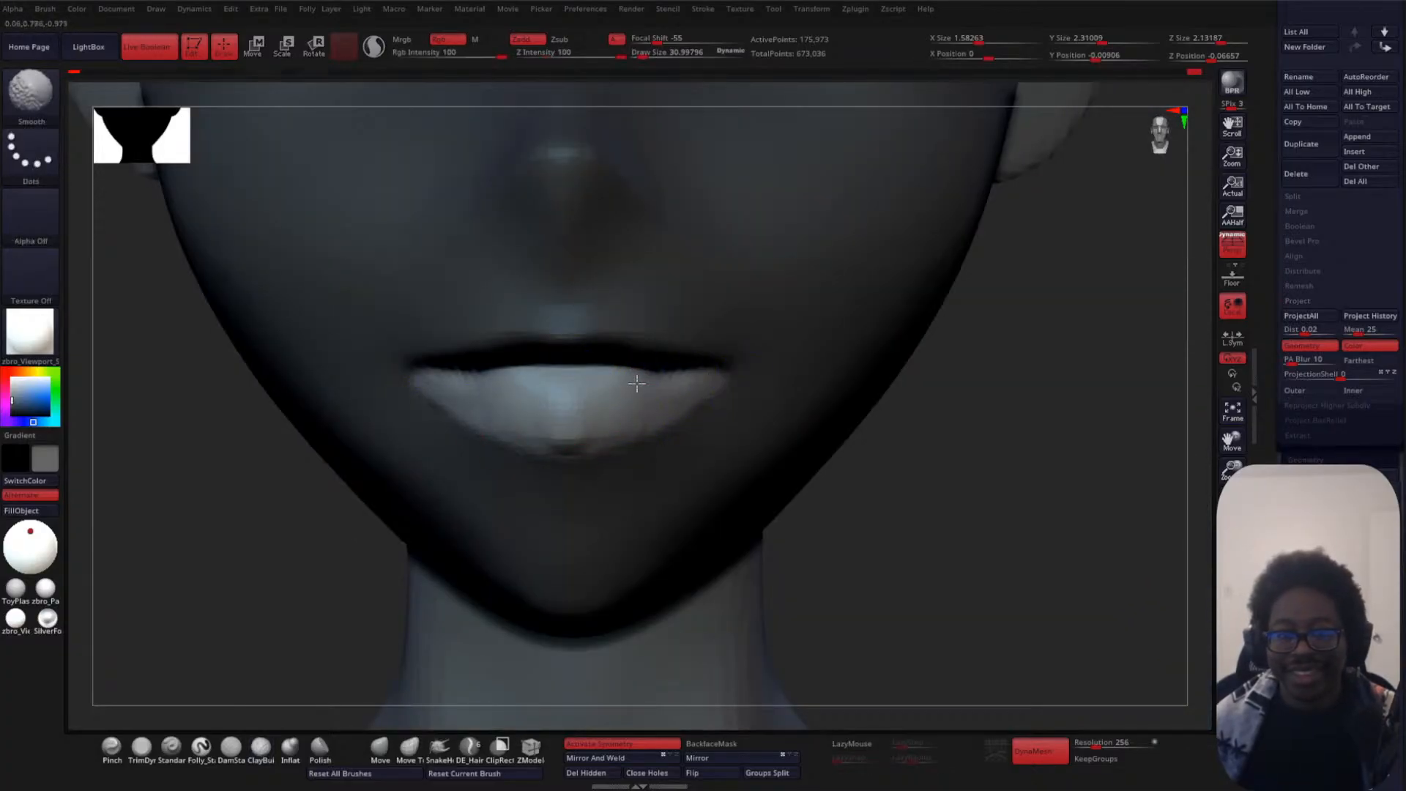
mouse_move(553, 447)
shift+mouse_down()
mouse_move(565, 393)
mouse_move(613, 367)
shift+mouse_up()
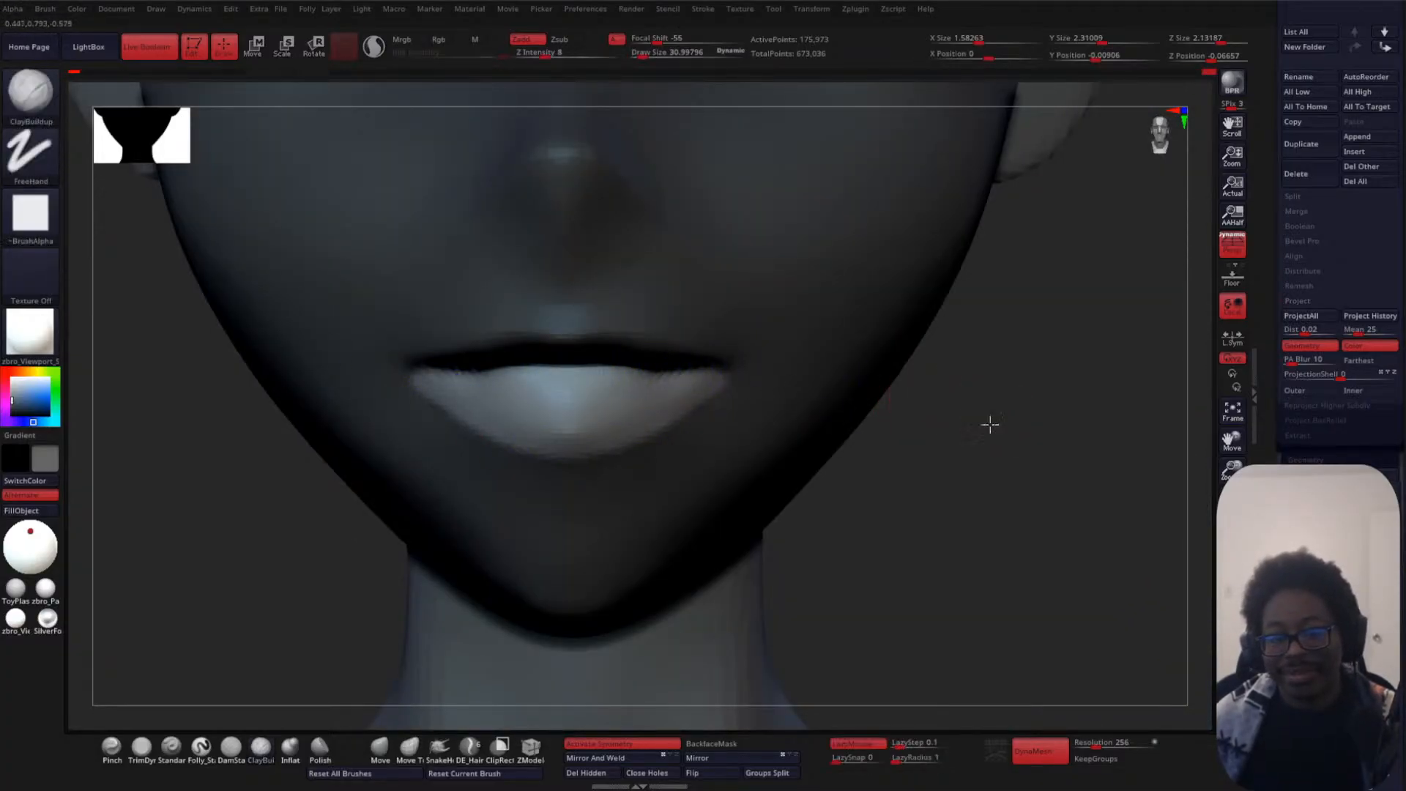
drag(989, 424, 854, 423)
mouse_move(439, 543)
mouse_down()
mouse_move(398, 468)
mouse_move(427, 569)
mouse_up()
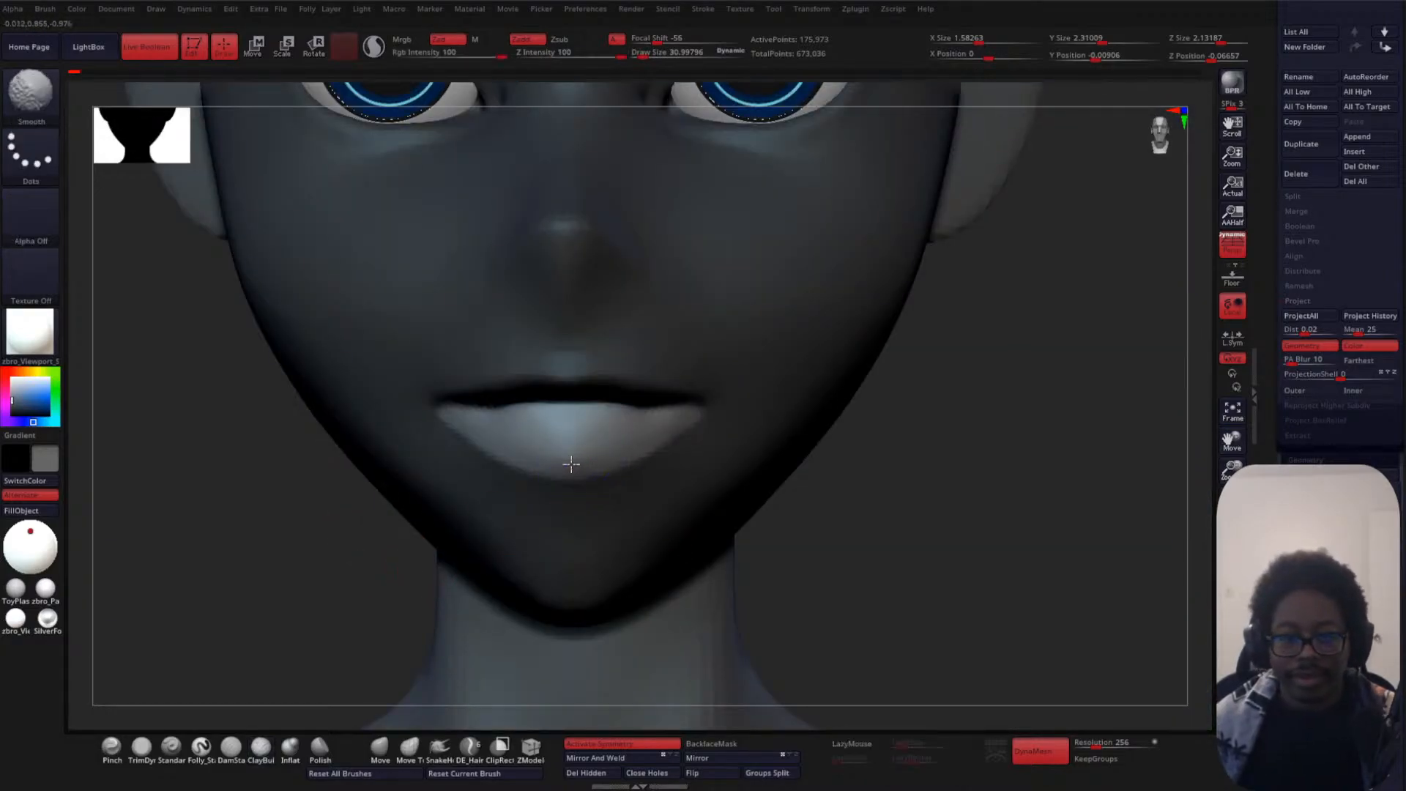
- Carve the lower lip's bottom edge and corners with the DamStandard brush at a draw size of about 31, then smooth the lip
click(231, 745)
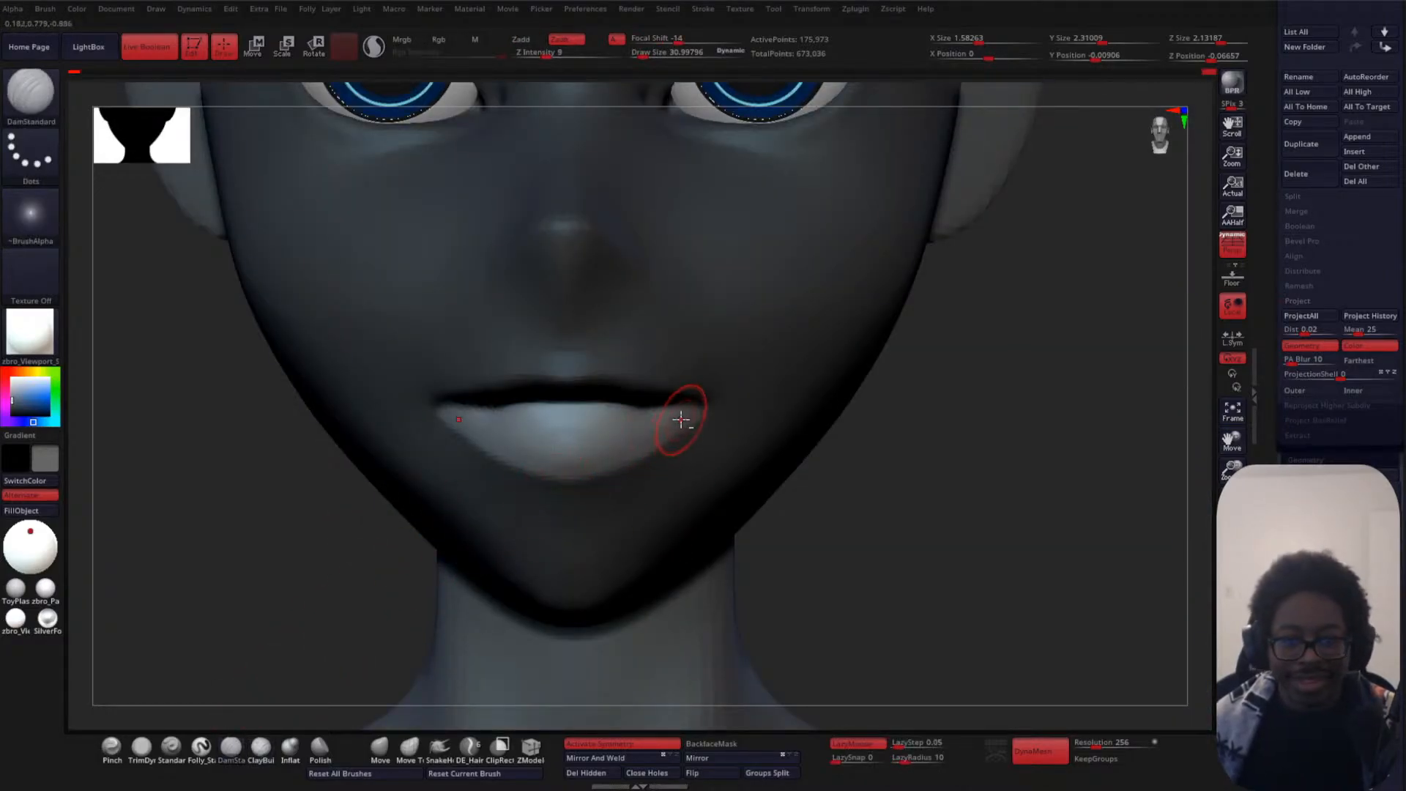
drag(635, 444, 515, 461)
drag(690, 407, 522, 455)
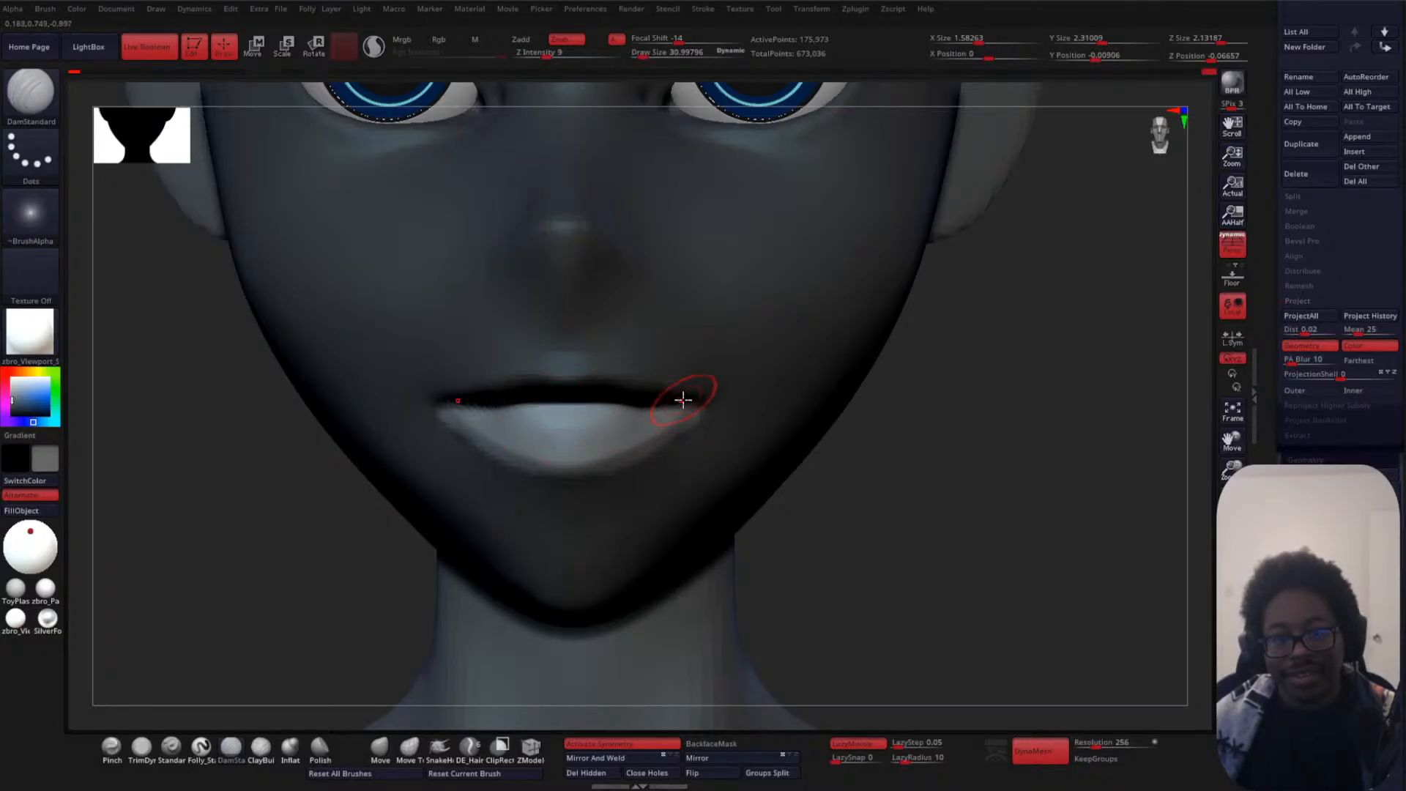
drag(975, 442, 740, 448)
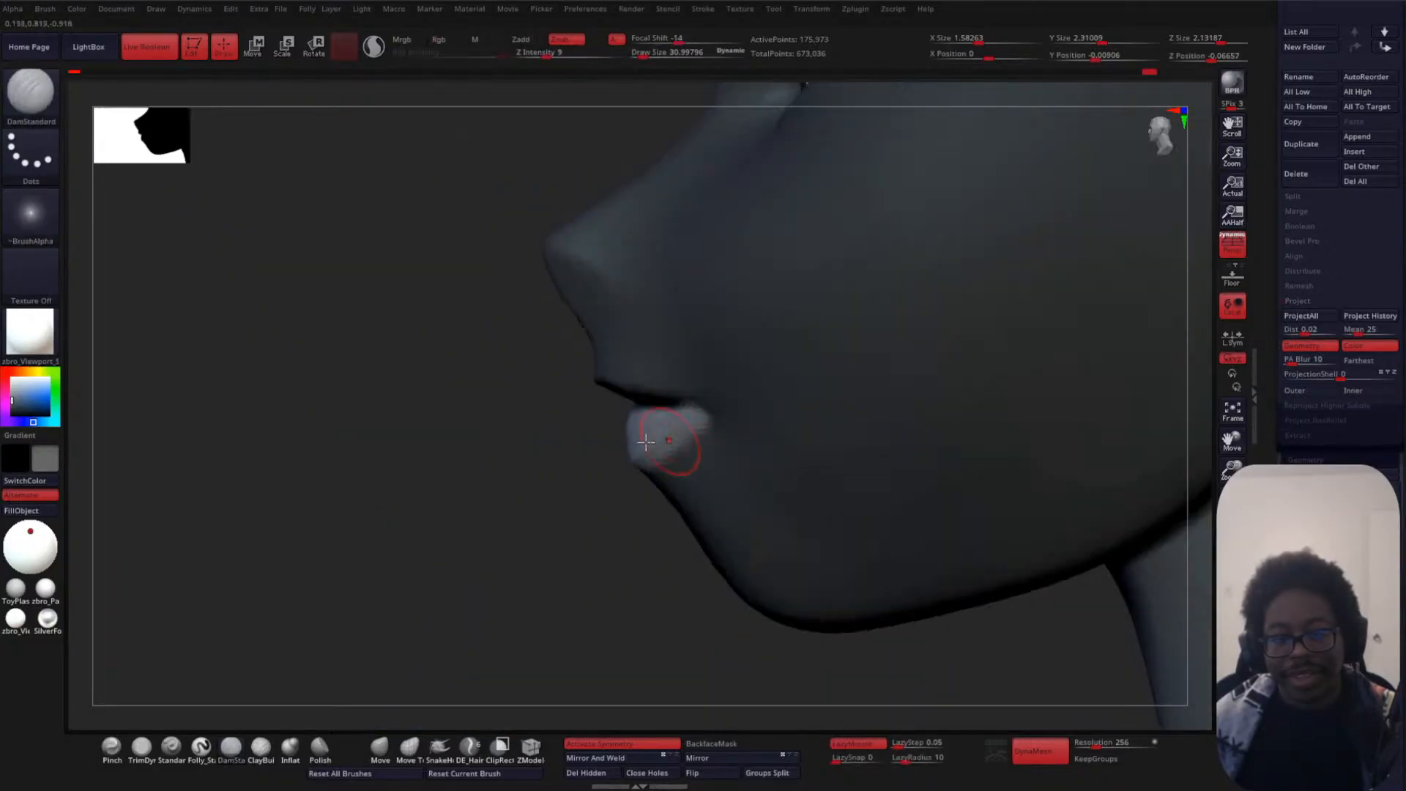
mouse_move(344, 460)
shift+mouse_down()
mouse_move(364, 493)
mouse_move(455, 440)
shift+mouse_up()
shift+drag(595, 415, 607, 419)
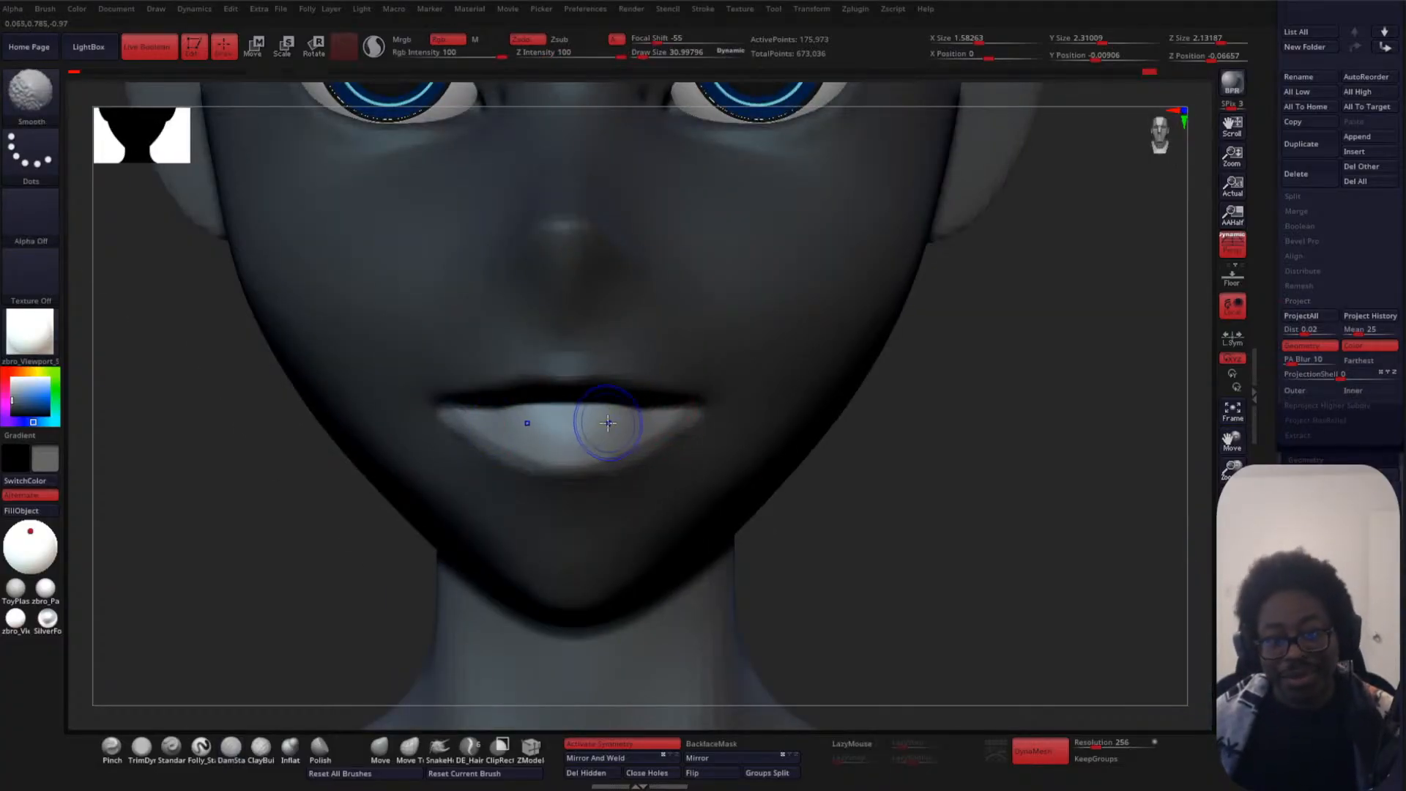
- Add volume to the lower lip's center and corners with the ClayBuildup brush at a draw size of about 26 and smooth it
mouse_move(911, 430)
alt+mouse_down()
mouse_move(908, 371)
mouse_move(923, 439)
mouse_move(1014, 379)
alt+mouse_up()
click(270, 755)
key(space)
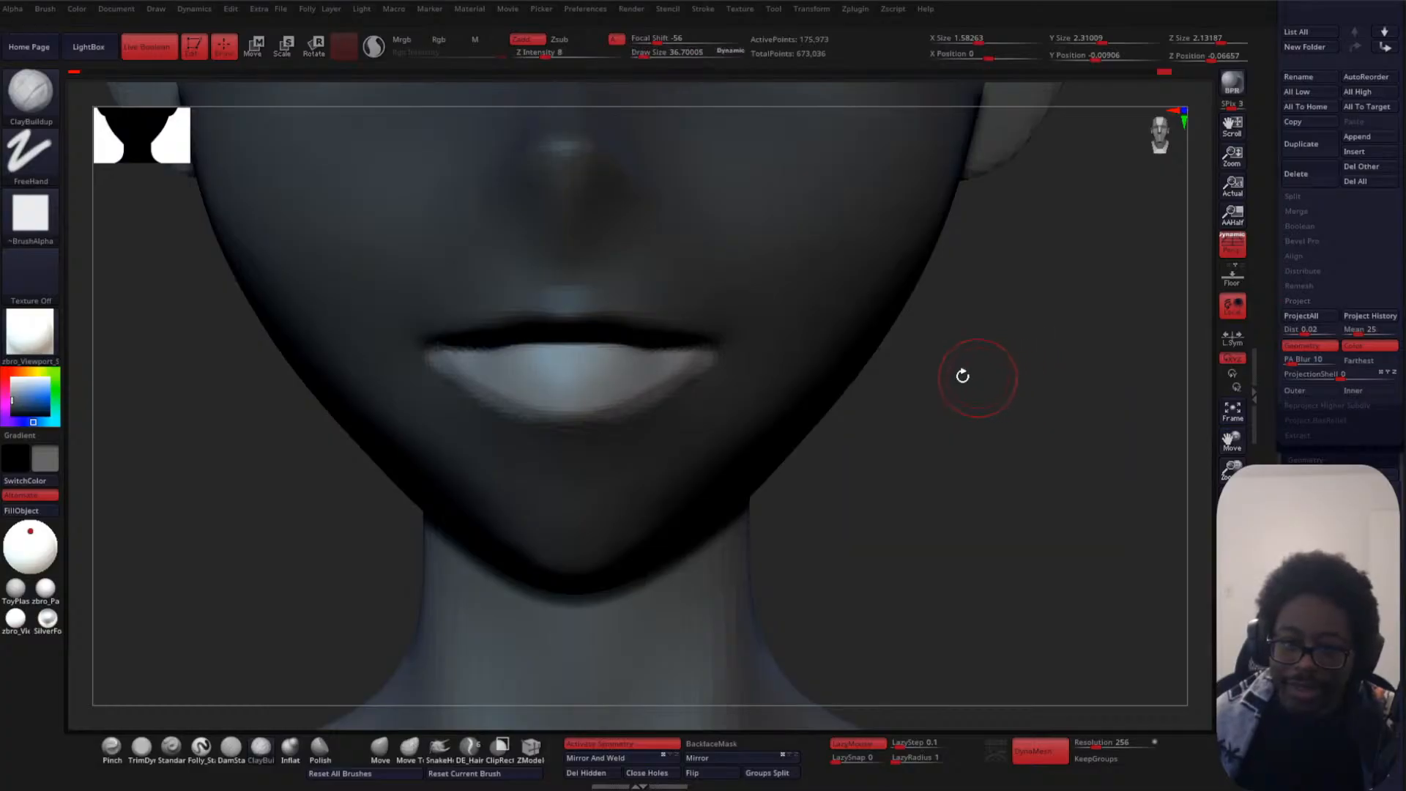
key(space)
mouse_move(635, 358)
mouse_down()
mouse_move(692, 351)
mouse_move(582, 405)
mouse_move(567, 359)
mouse_move(581, 336)
mouse_move(722, 354)
mouse_up()
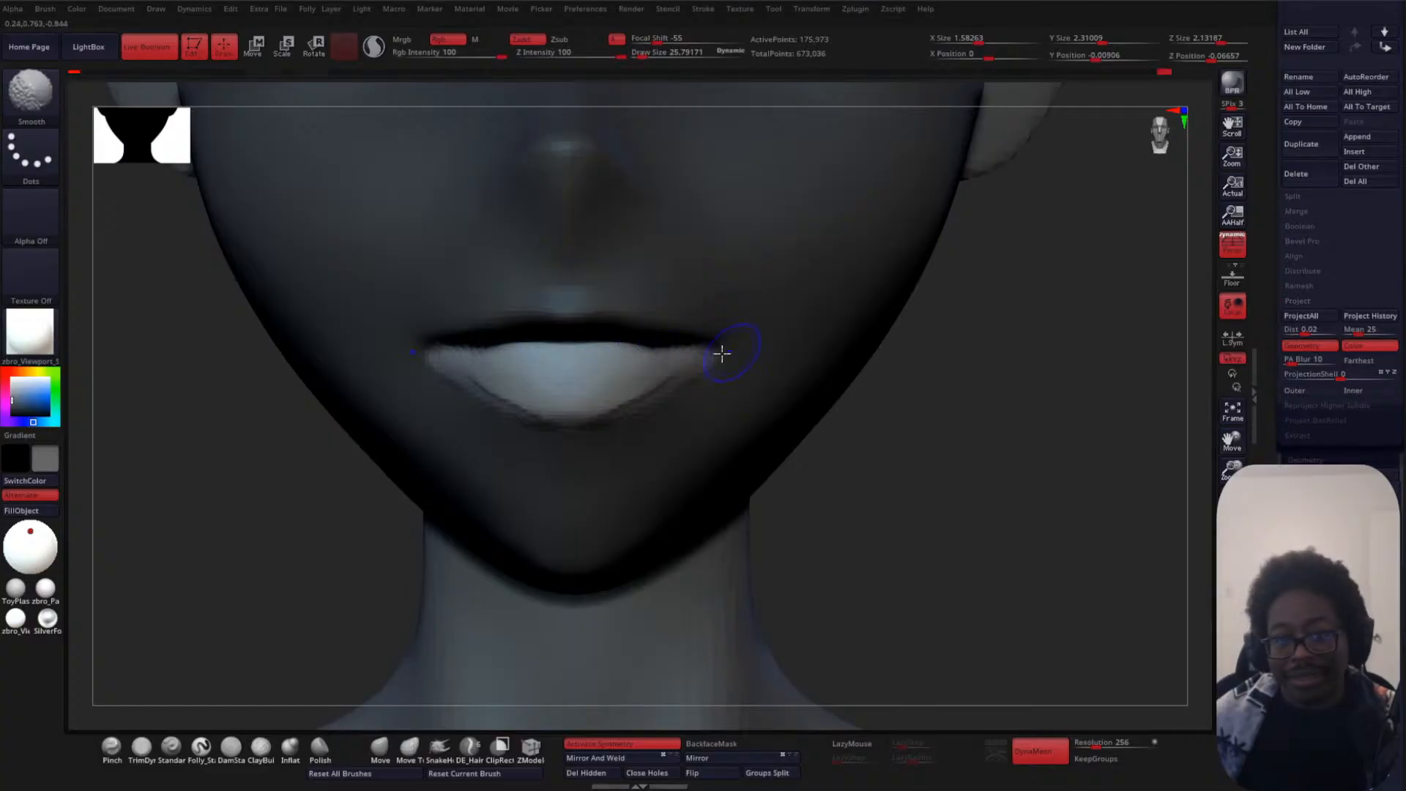
drag(1040, 417, 906, 422)
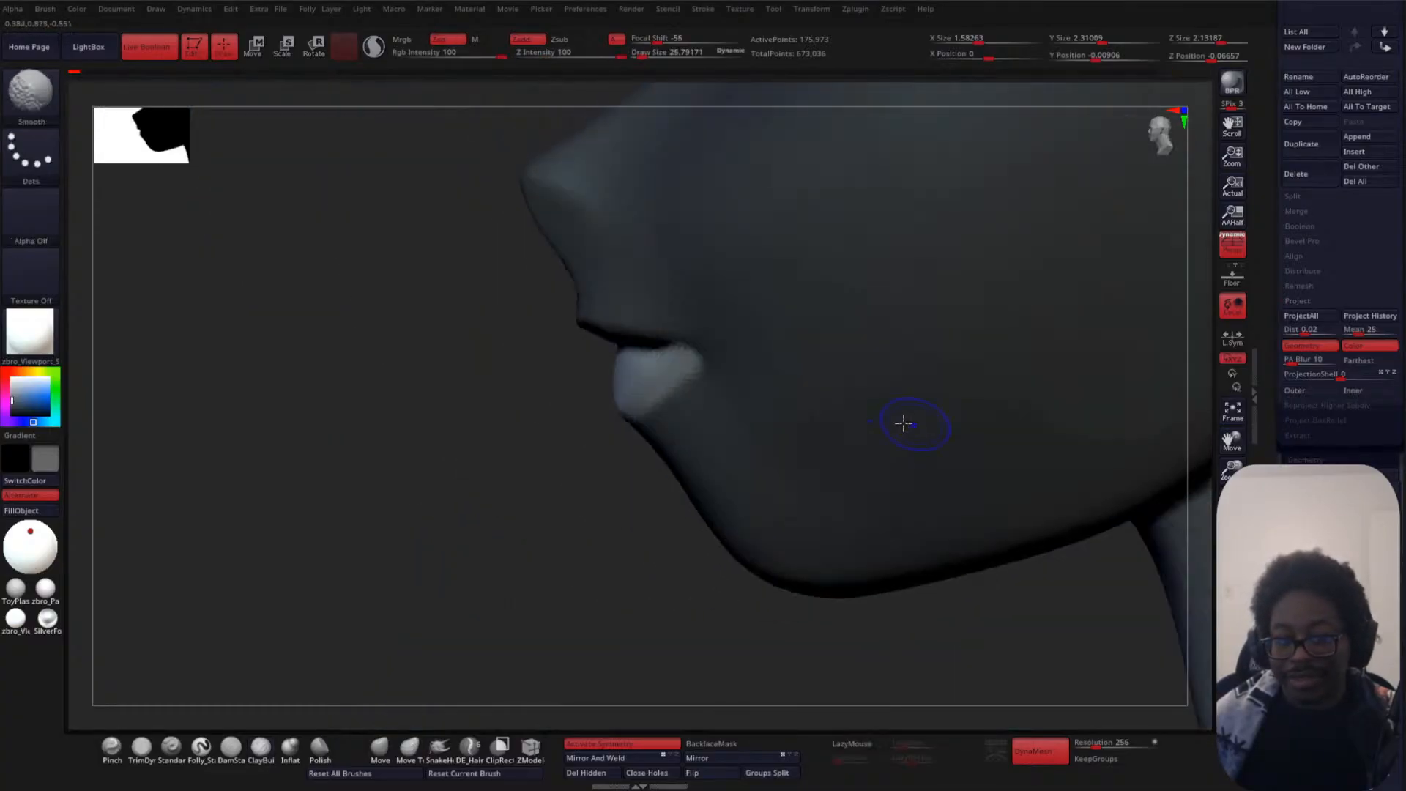
drag(354, 496, 513, 410)
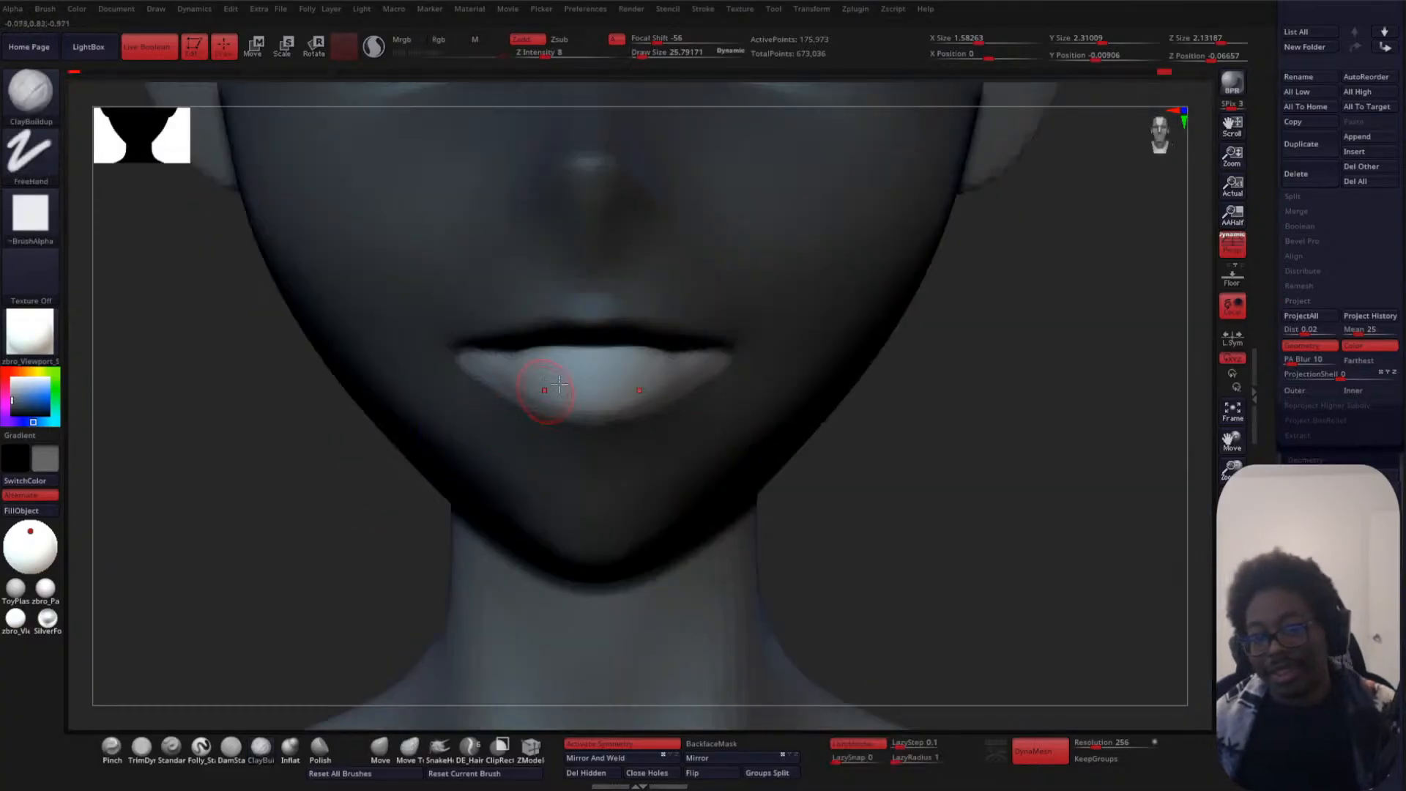
mouse_move(694, 353)
mouse_down()
mouse_move(645, 366)
mouse_move(691, 337)
mouse_up()
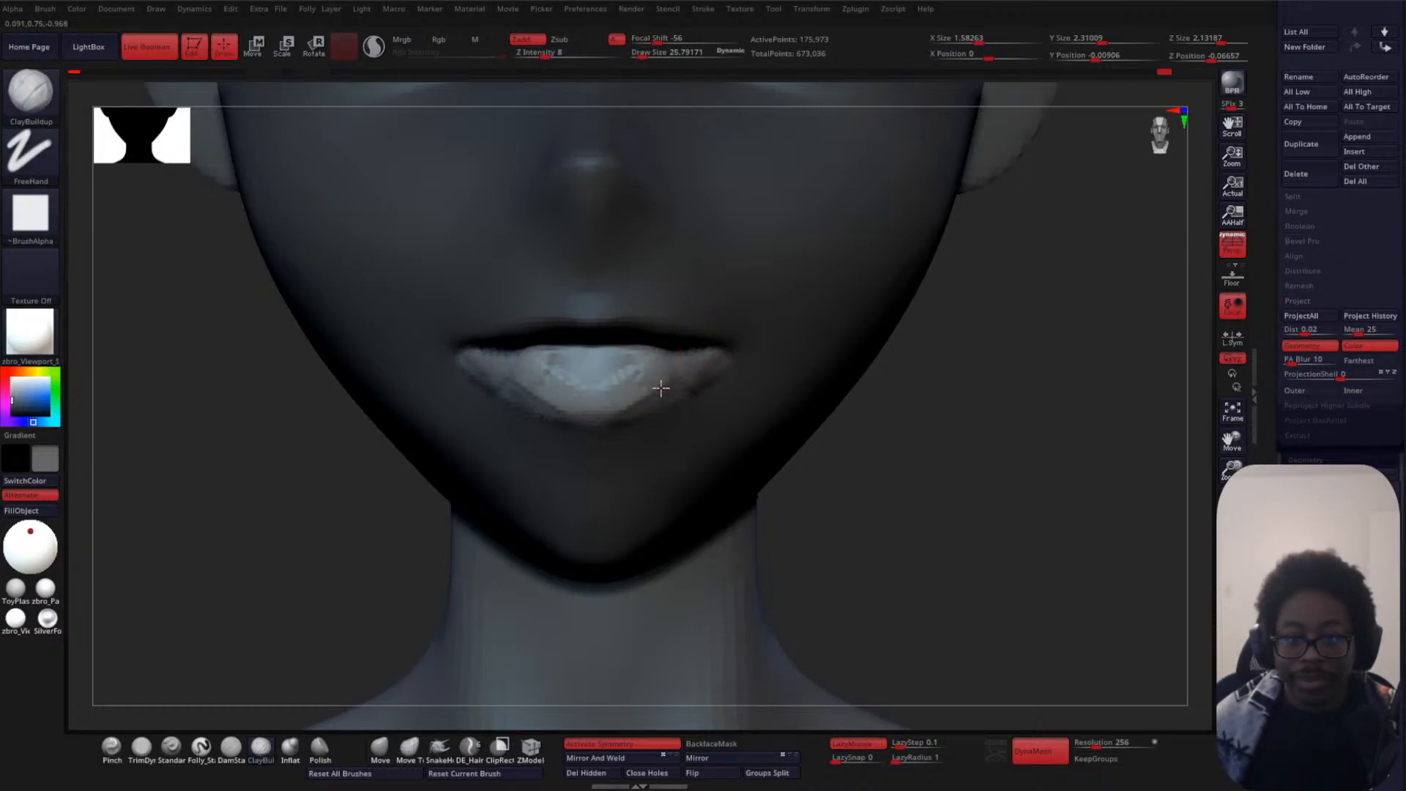
mouse_move(556, 366)
mouse_down()
mouse_move(596, 339)
mouse_move(685, 364)
mouse_move(576, 390)
mouse_up()
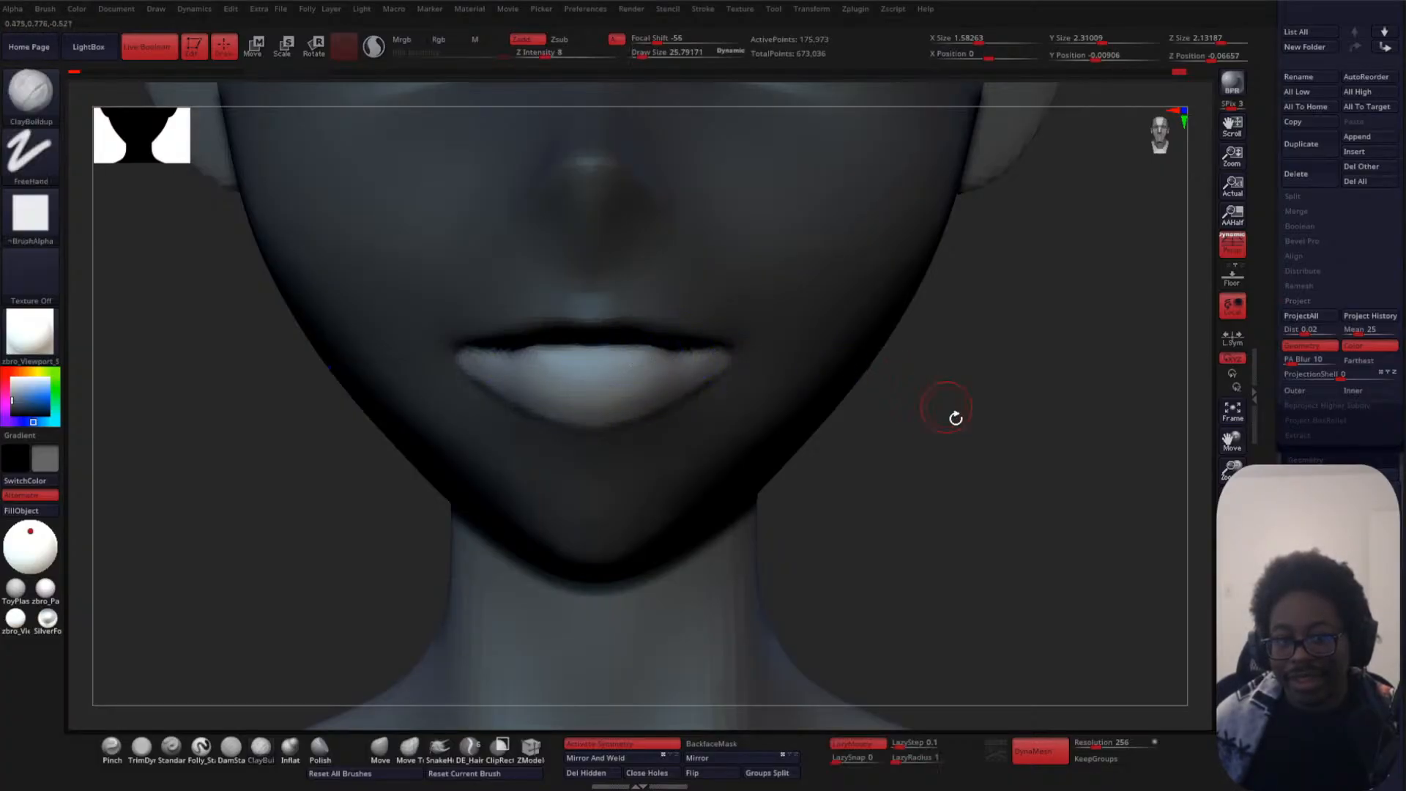
- Check the lip profile, then carve back the sides and lower edge of the lower lip with DamStandard at a draw size of about 31
drag(951, 411, 801, 417)
key(f)
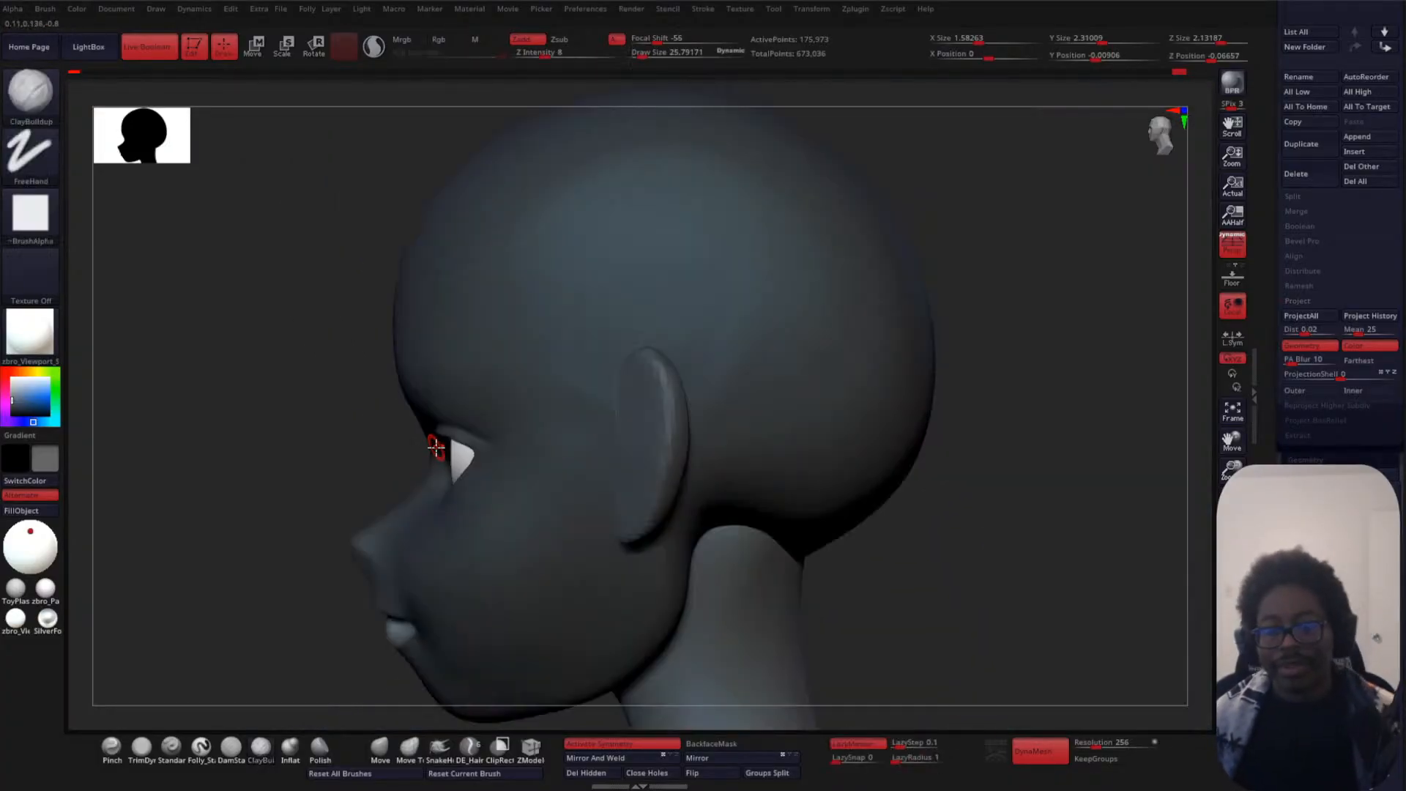
mouse_move(315, 449)
mouse_down()
mouse_move(310, 416)
mouse_move(537, 336)
mouse_move(493, 383)
mouse_up()
mouse_move(366, 432)
shift+mouse_down()
mouse_move(392, 389)
mouse_move(396, 333)
mouse_move(509, 317)
mouse_move(132, 410)
shift+mouse_up()
mouse_move(923, 385)
alt+mouse_down()
mouse_move(938, 512)
mouse_move(1016, 304)
mouse_move(1001, 349)
alt+mouse_up()
click(232, 749)
key(space)
drag(661, 376, 532, 384)
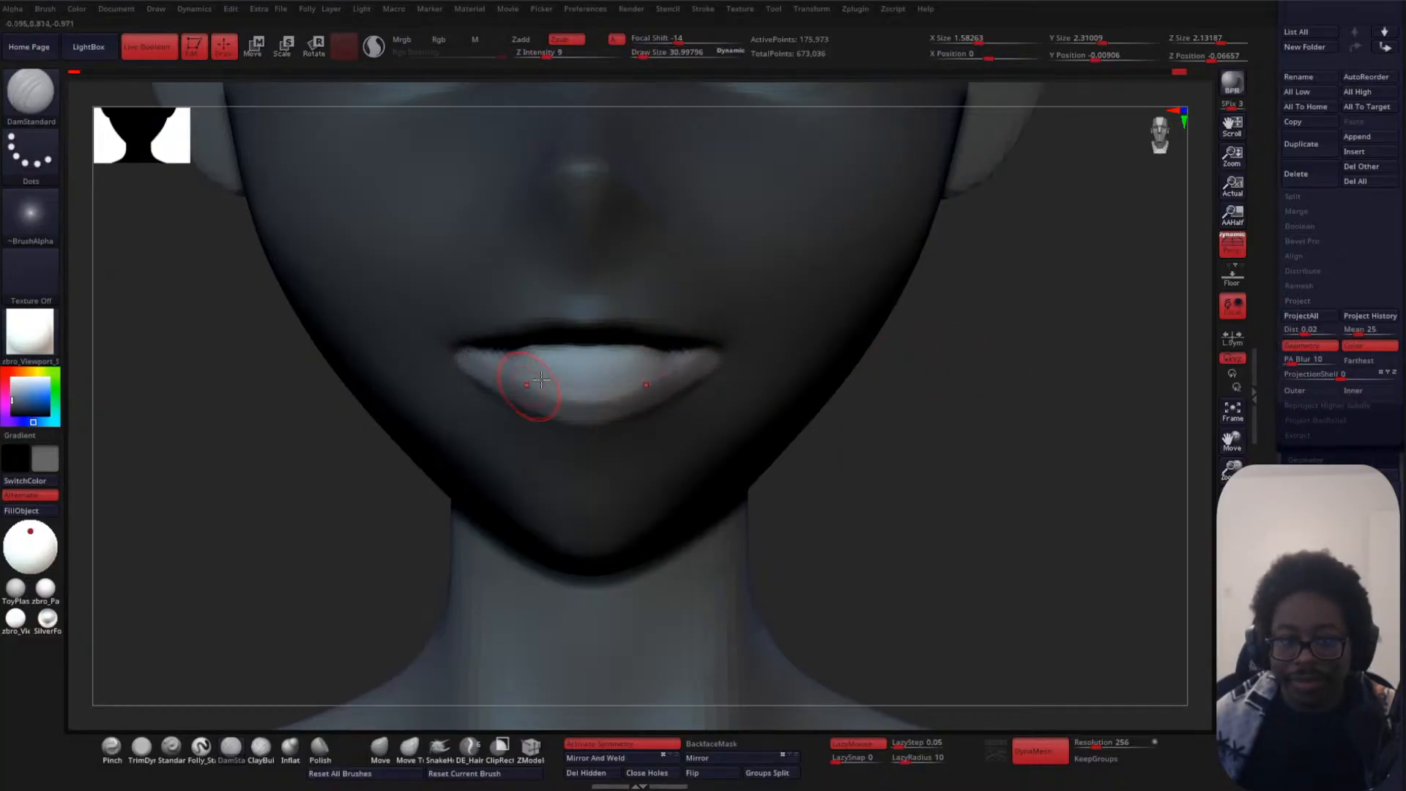
drag(703, 358, 518, 375)
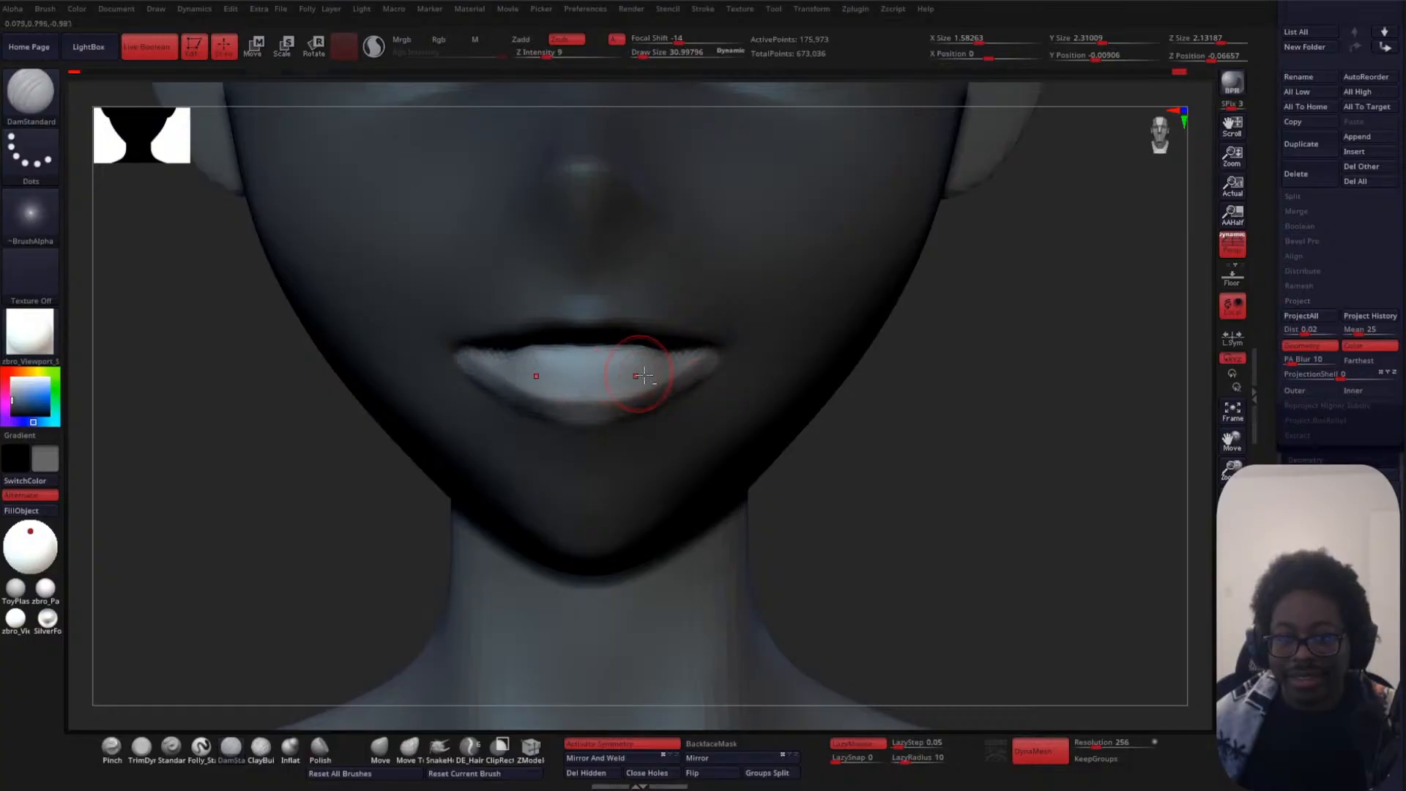
key(shift)
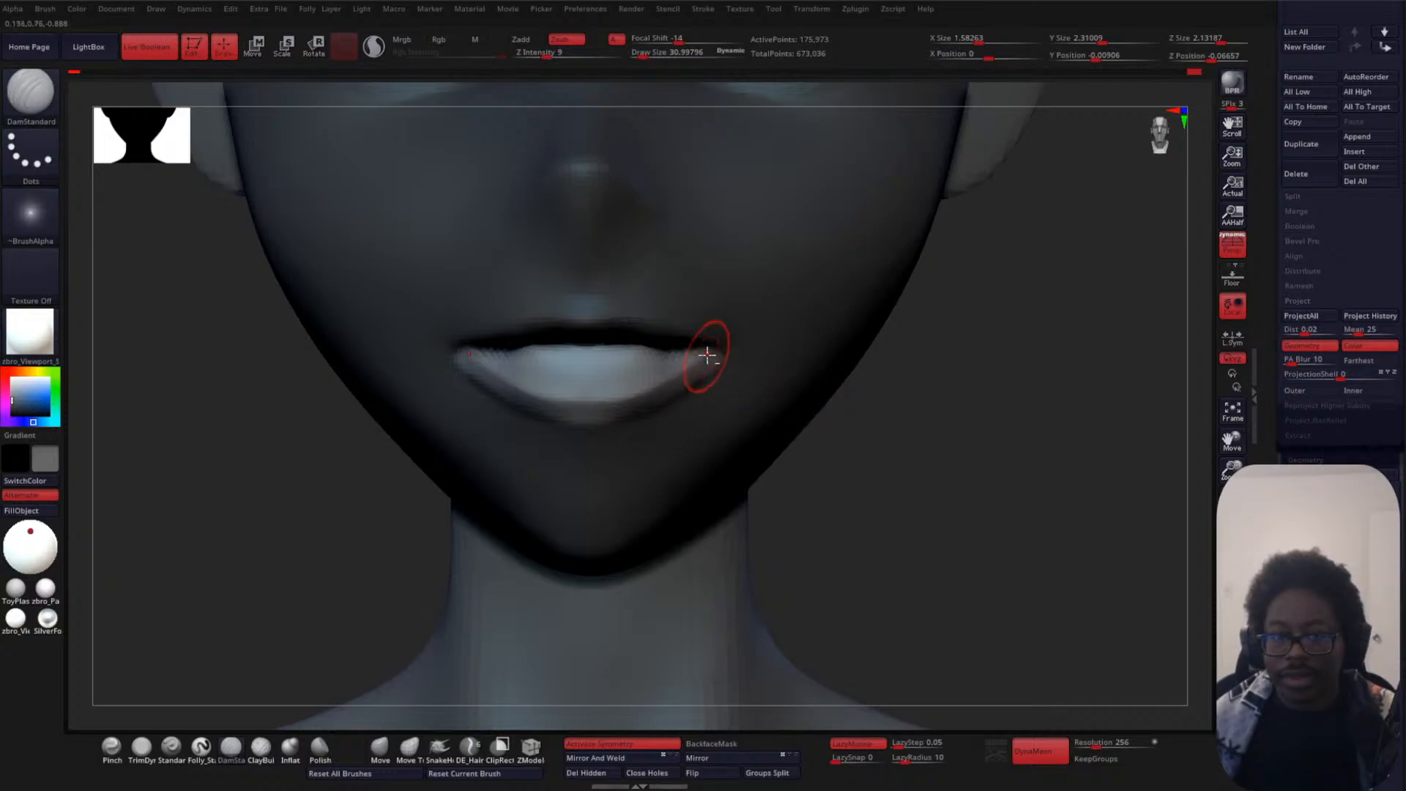
drag(957, 449, 885, 436)
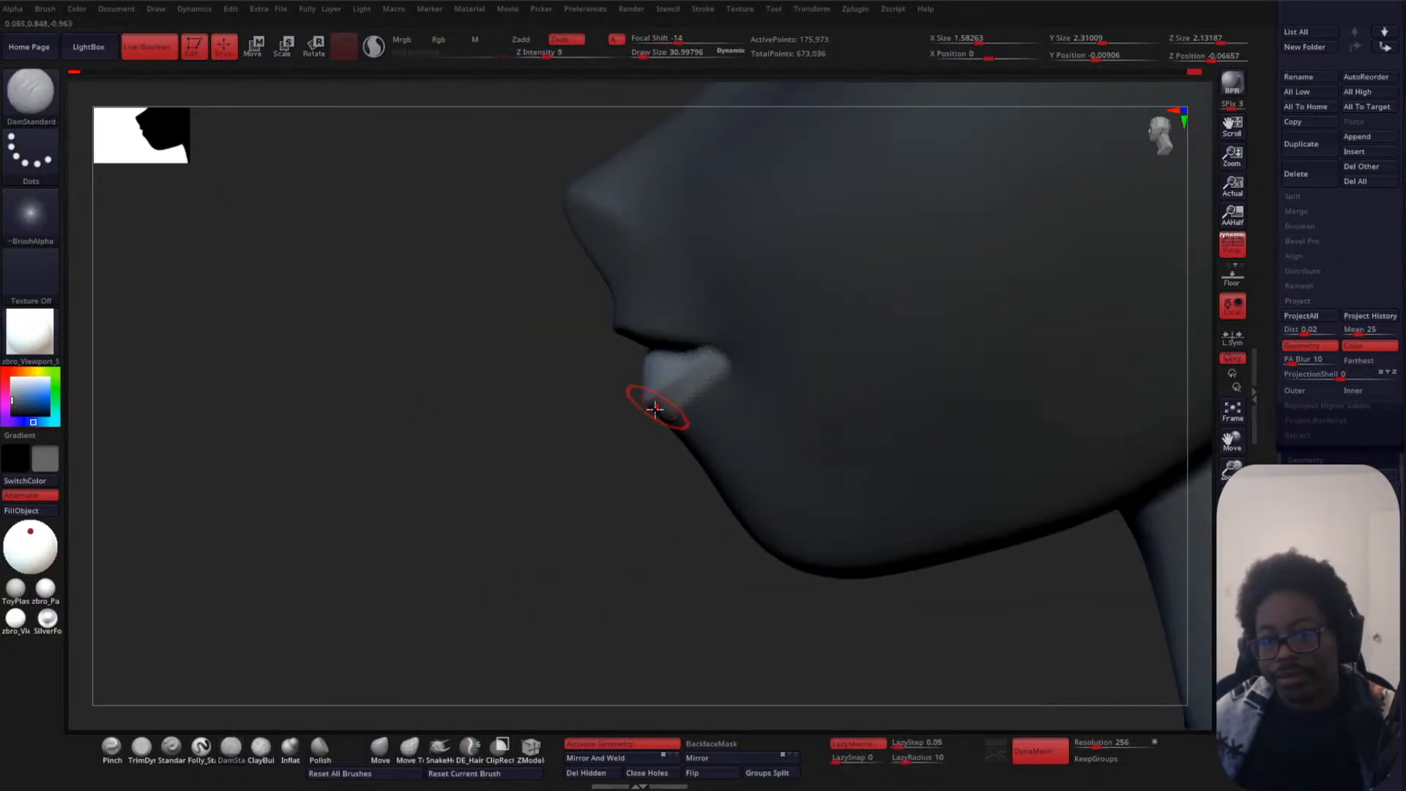
- Carve the upper edge of the lower lip near its corner with DamStandard at a draw size of about 31, then smooth the corner
alt+drag(531, 489, 532, 549)
drag(655, 350, 786, 316)
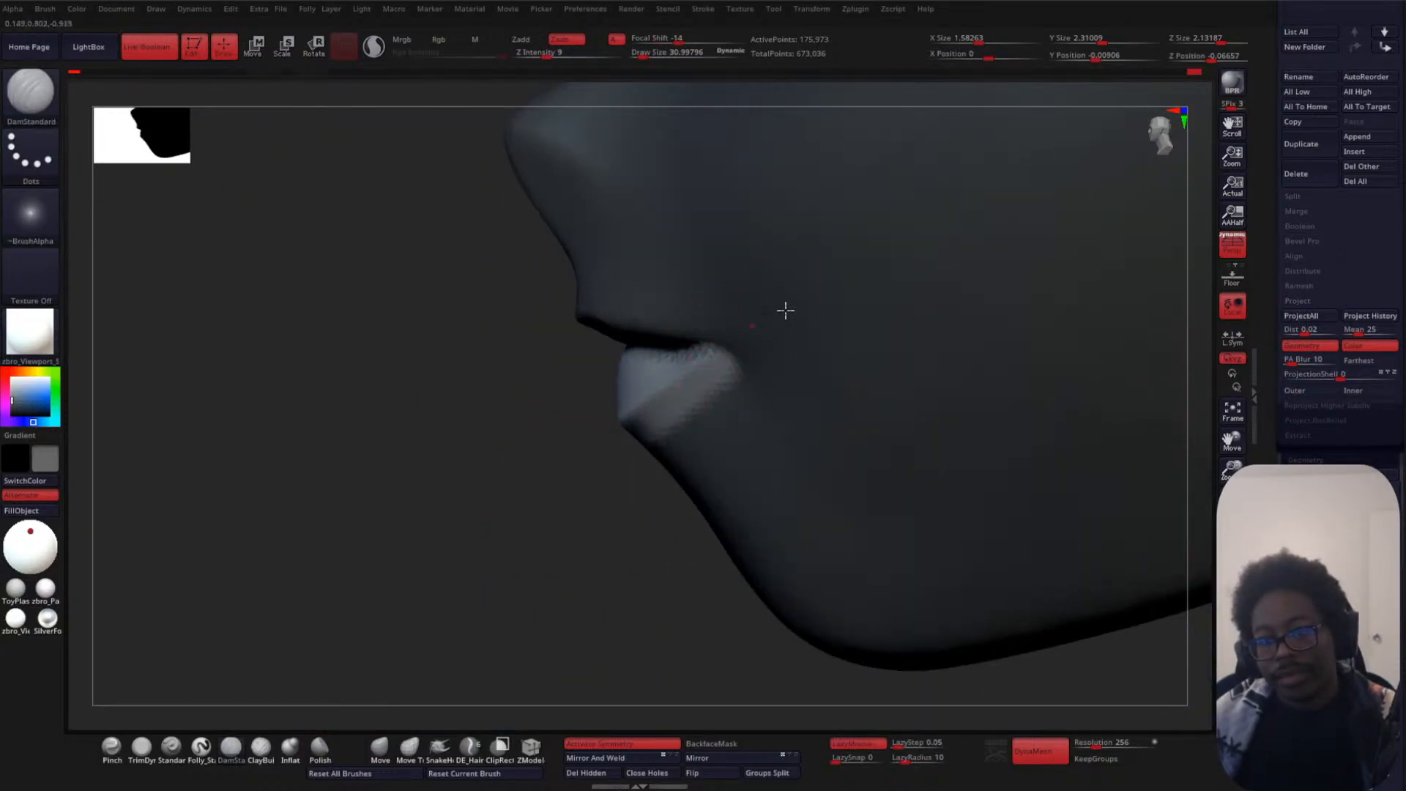
ctrl+drag(420, 446, 441, 491)
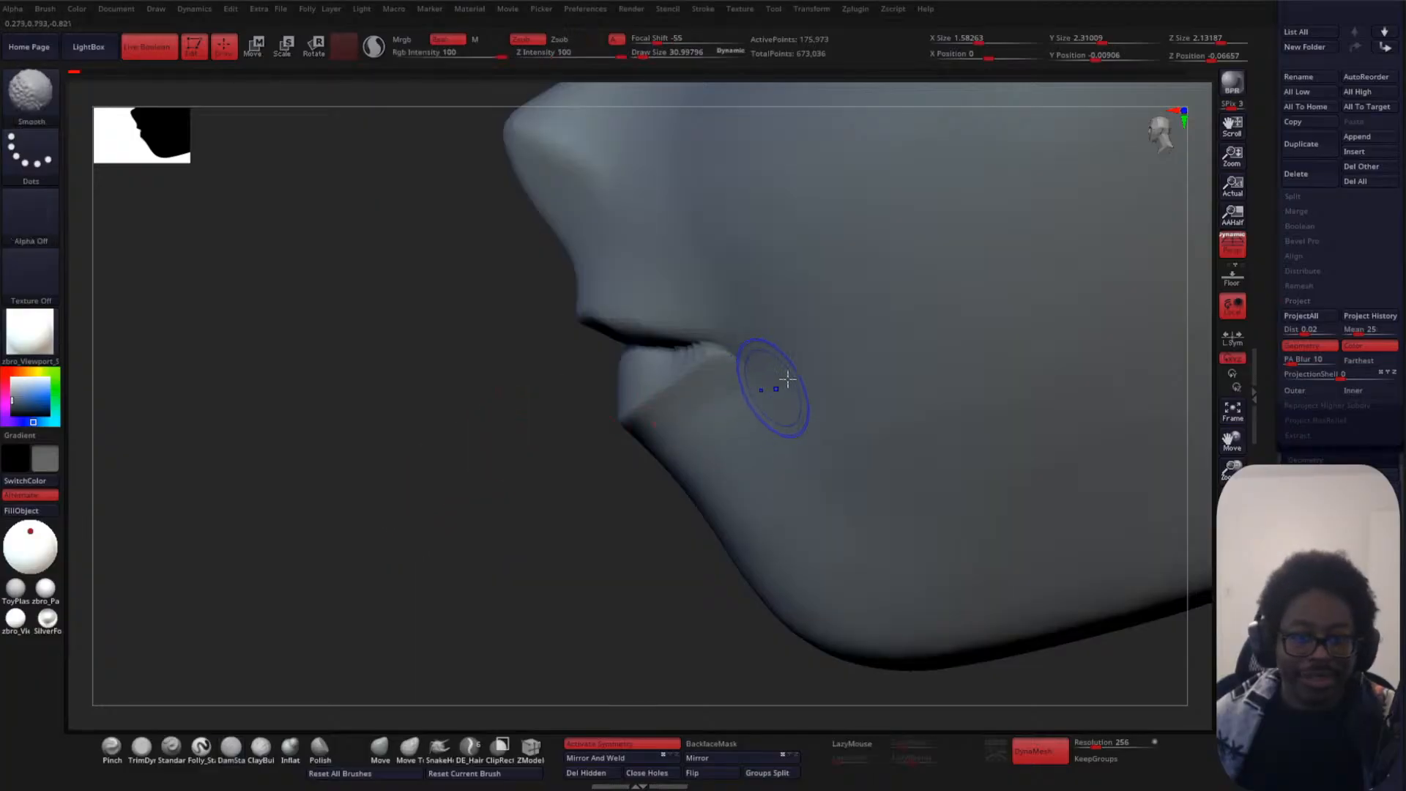
shift+drag(481, 549, 645, 417)
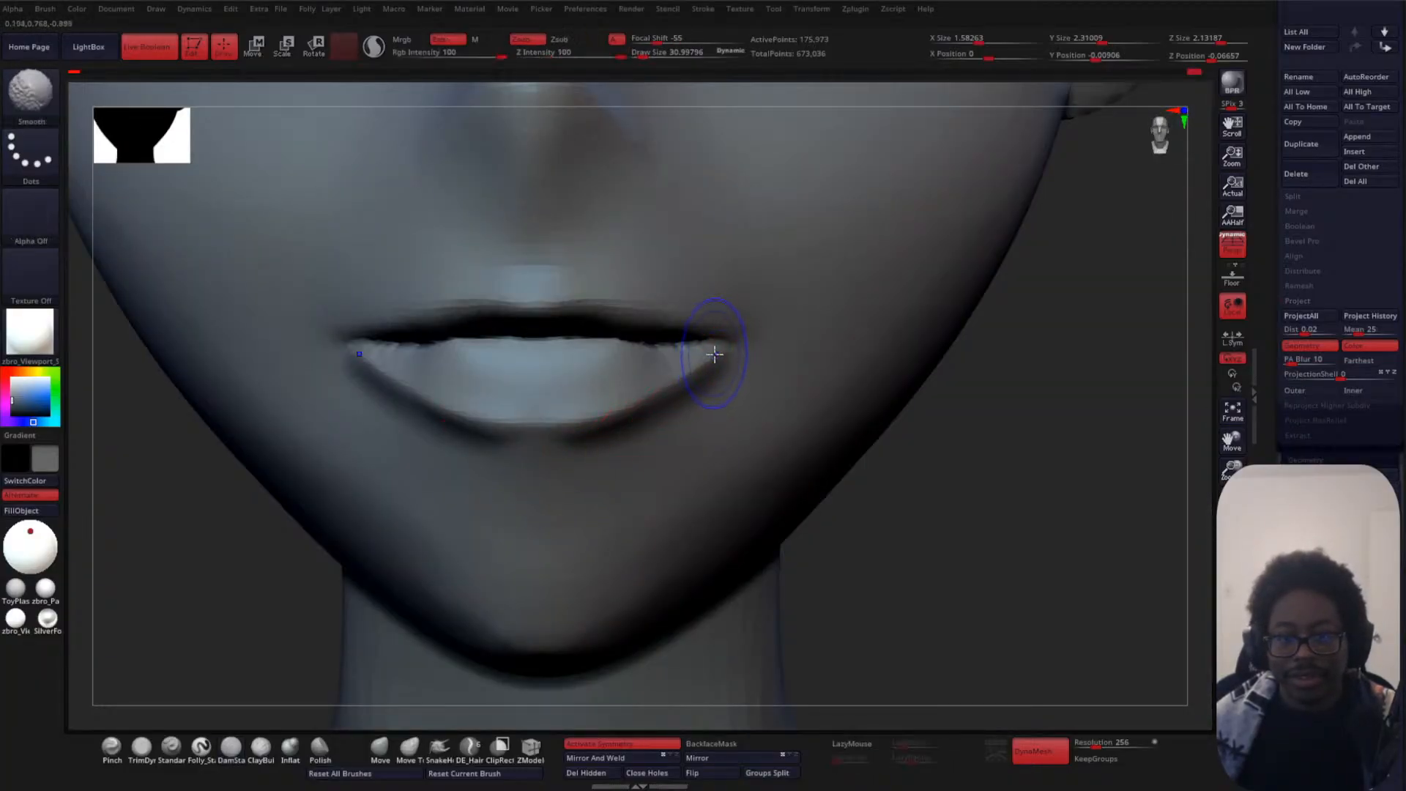
- Pull the mouth corners into the curve of the face from below with the Move brush at a draw size of about 121
mouse_move(392, 674)
mouse_down()
mouse_move(1042, 398)
mouse_move(1053, 289)
mouse_up()
key(space)
mouse_move(1058, 290)
mouse_down()
mouse_move(1076, 296)
mouse_move(1080, 245)
mouse_up()
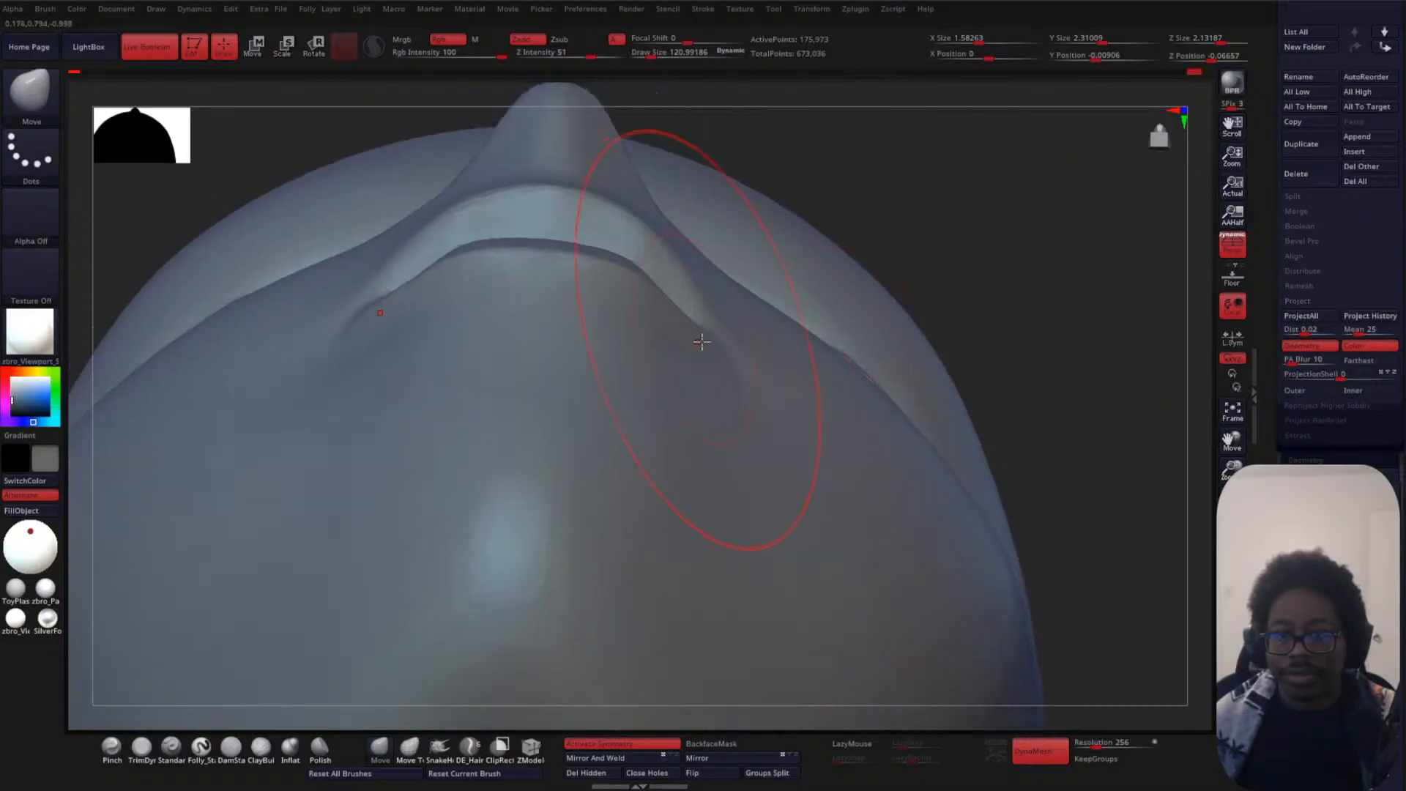
drag(700, 342, 719, 359)
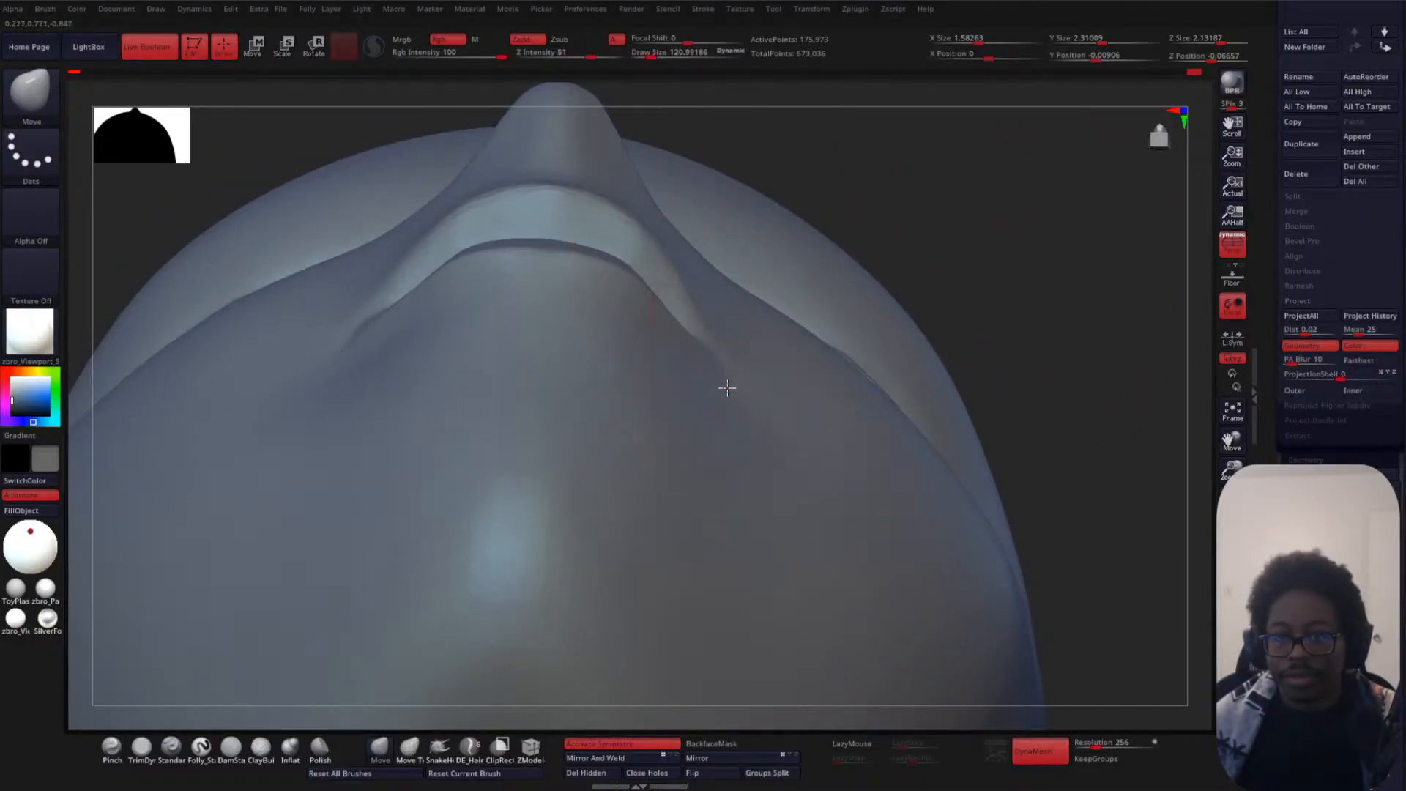
- Adjust the lower lip's bottom edge from the front with the Move brush, using draw sizes of about 43 and 64
mouse_move(1064, 254)
mouse_down()
mouse_move(1058, 424)
mouse_move(1036, 468)
mouse_move(1045, 317)
mouse_move(999, 359)
mouse_move(994, 399)
mouse_move(956, 413)
mouse_up()
key(s)
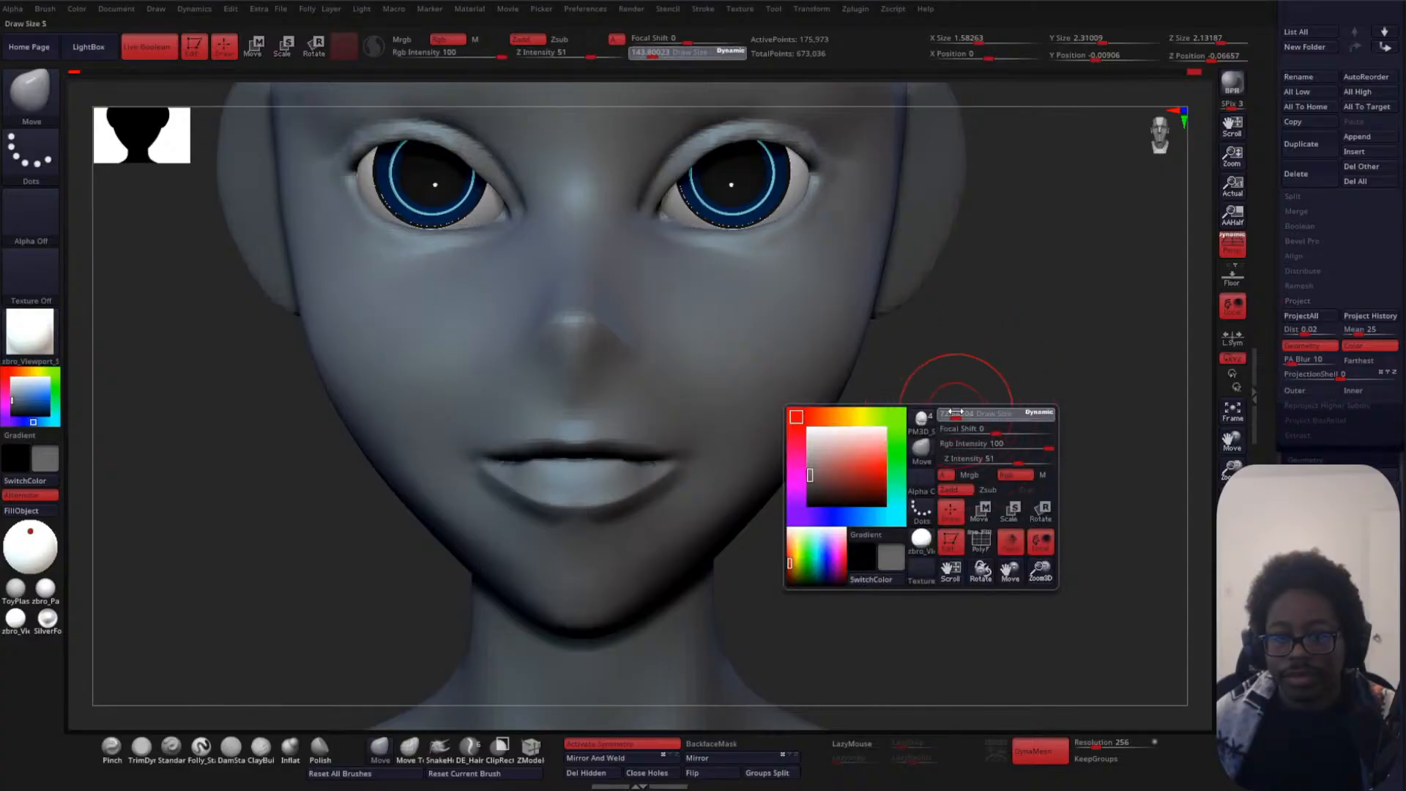
key(space)
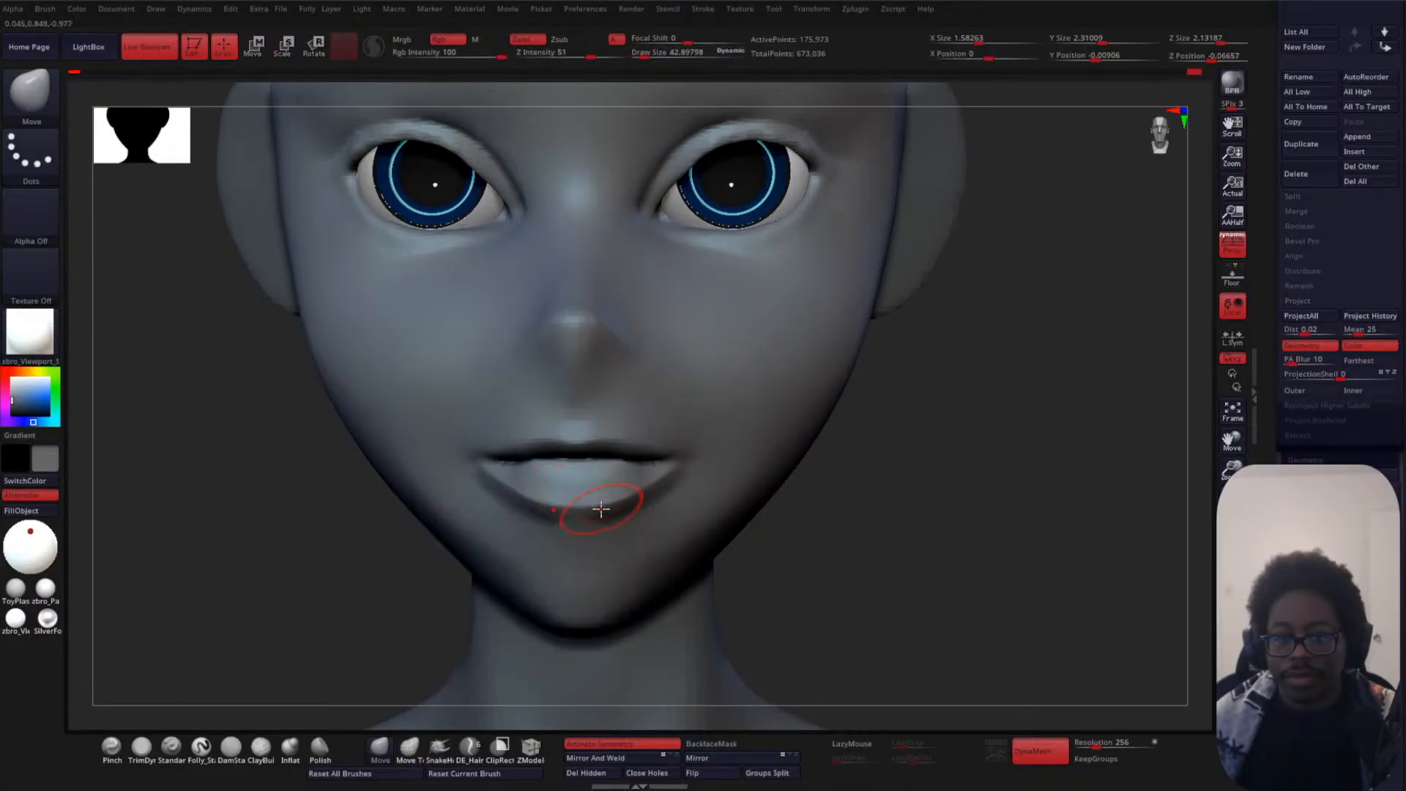
key(space)
drag(608, 509, 574, 508)
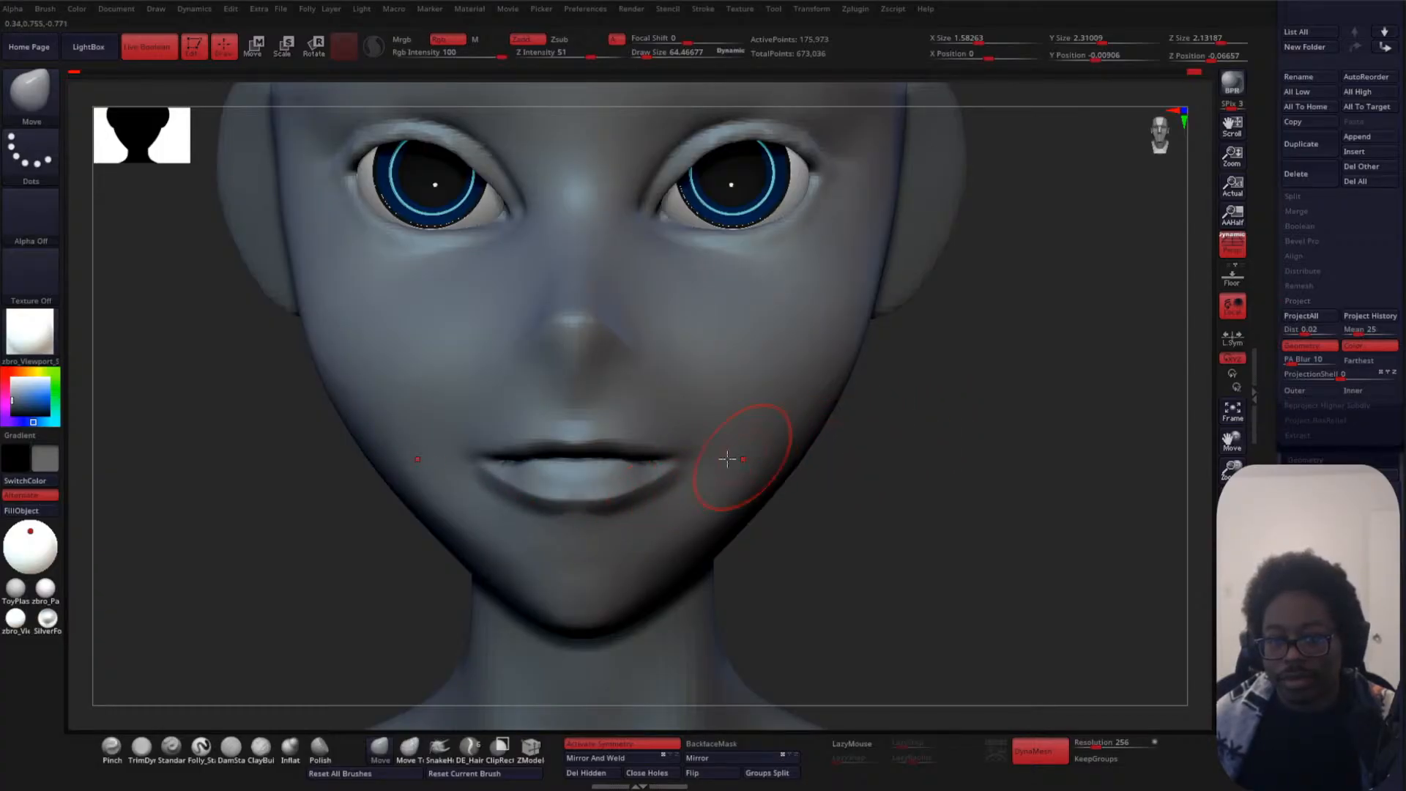
- Smooth the mouth corner and define it with DamStandard at a draw size of about 17
key(space)
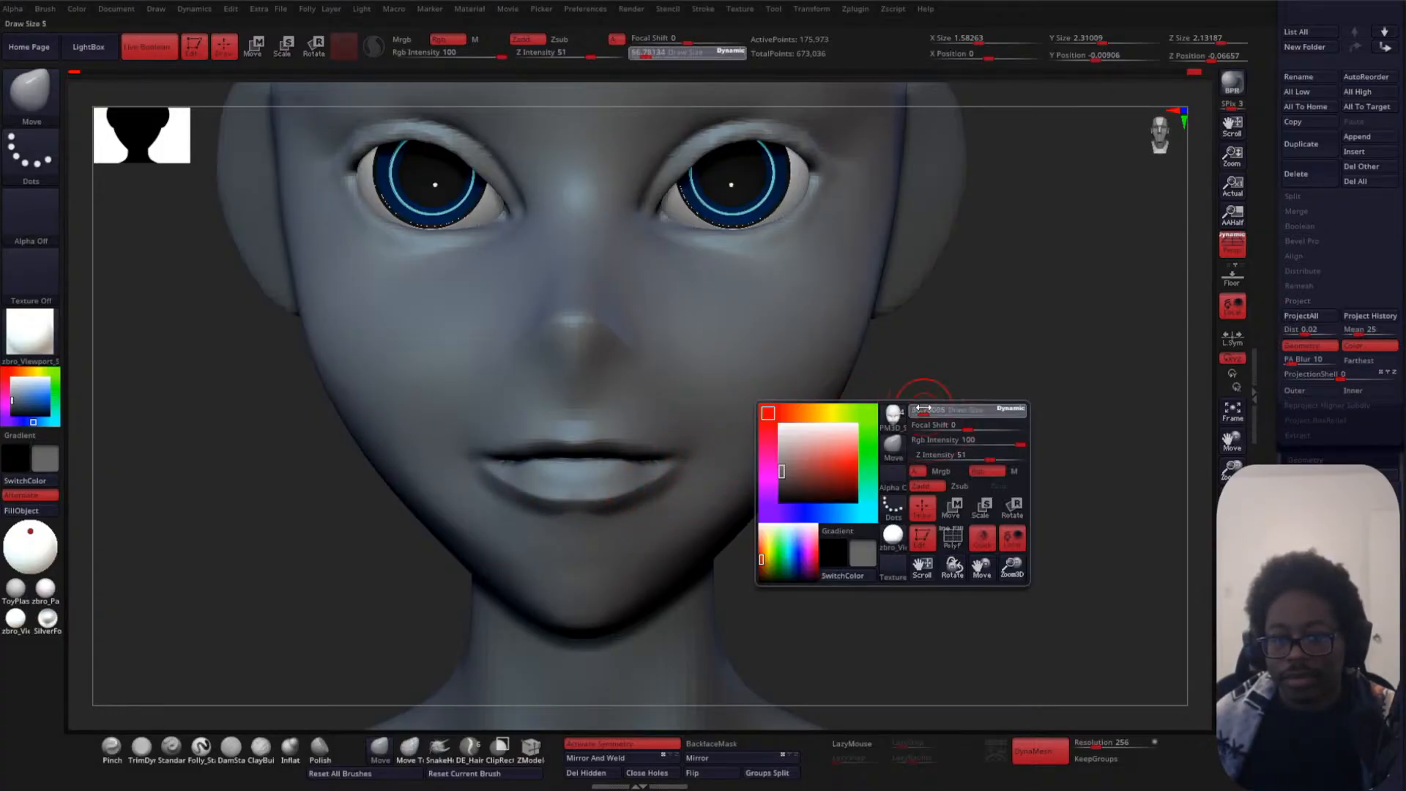
drag(968, 406, 901, 404)
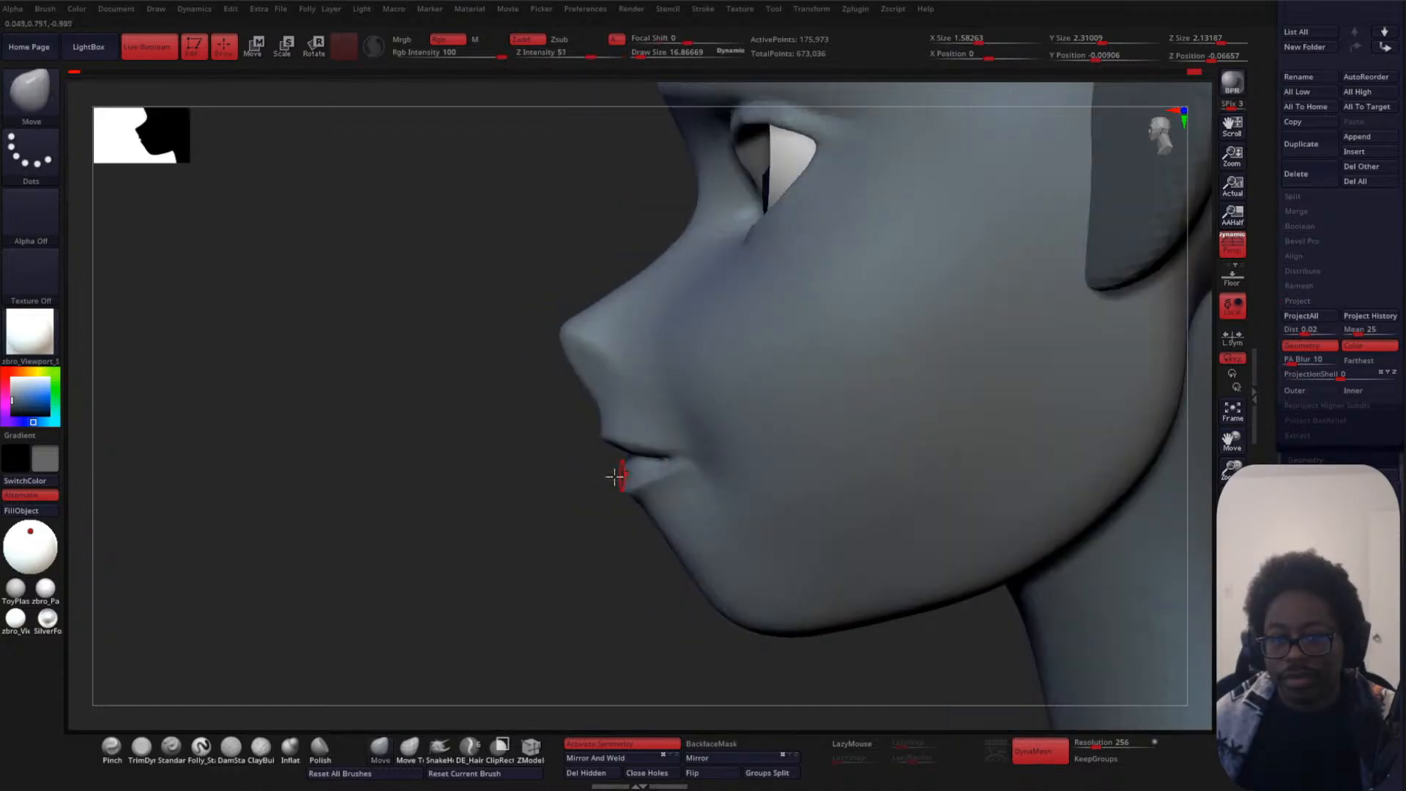
alt+drag(458, 469, 461, 546)
mouse_move(662, 489)
shift+mouse_down()
mouse_move(690, 480)
mouse_move(684, 458)
shift+mouse_up()
click(231, 745)
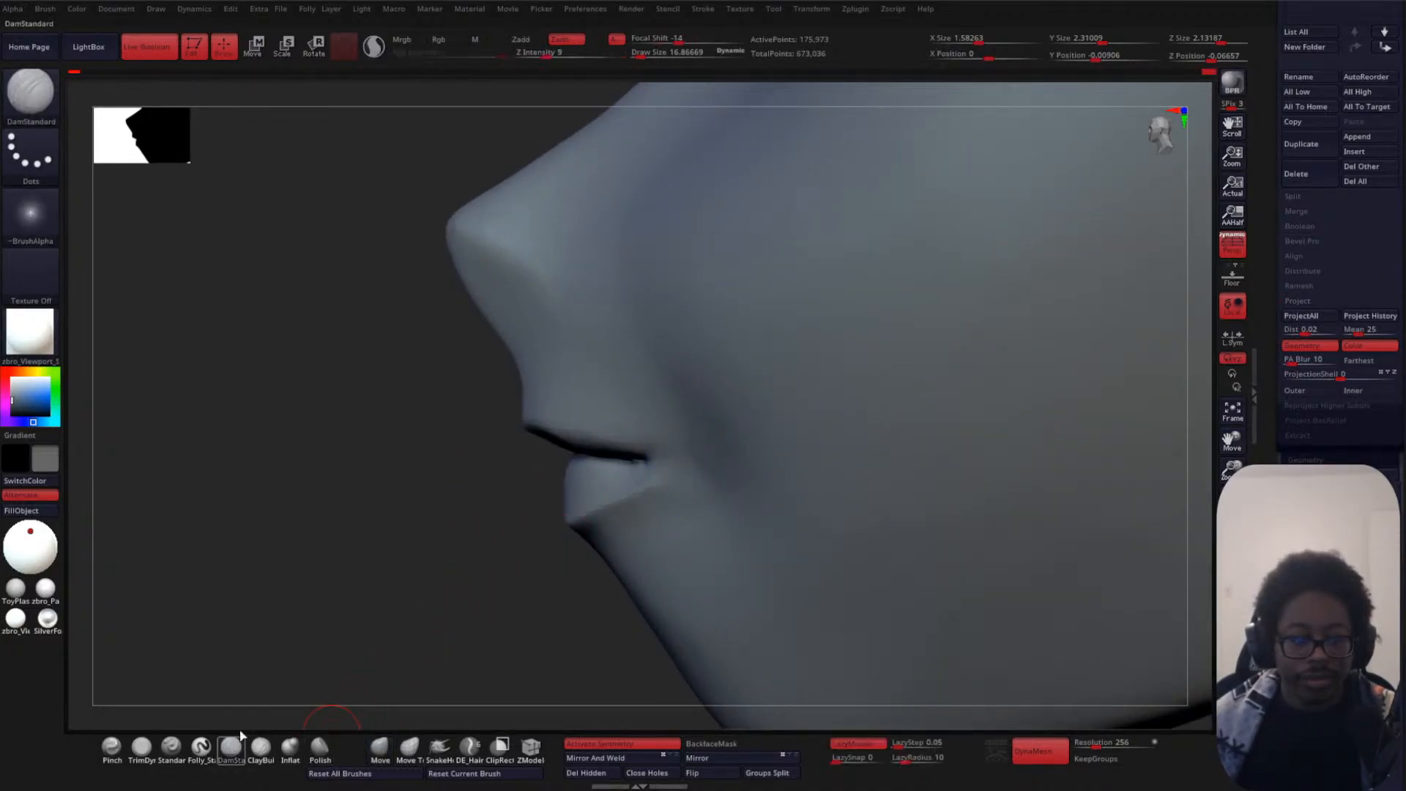
mouse_move(293, 689)
mouse_down()
mouse_move(337, 644)
mouse_move(266, 656)
mouse_up()
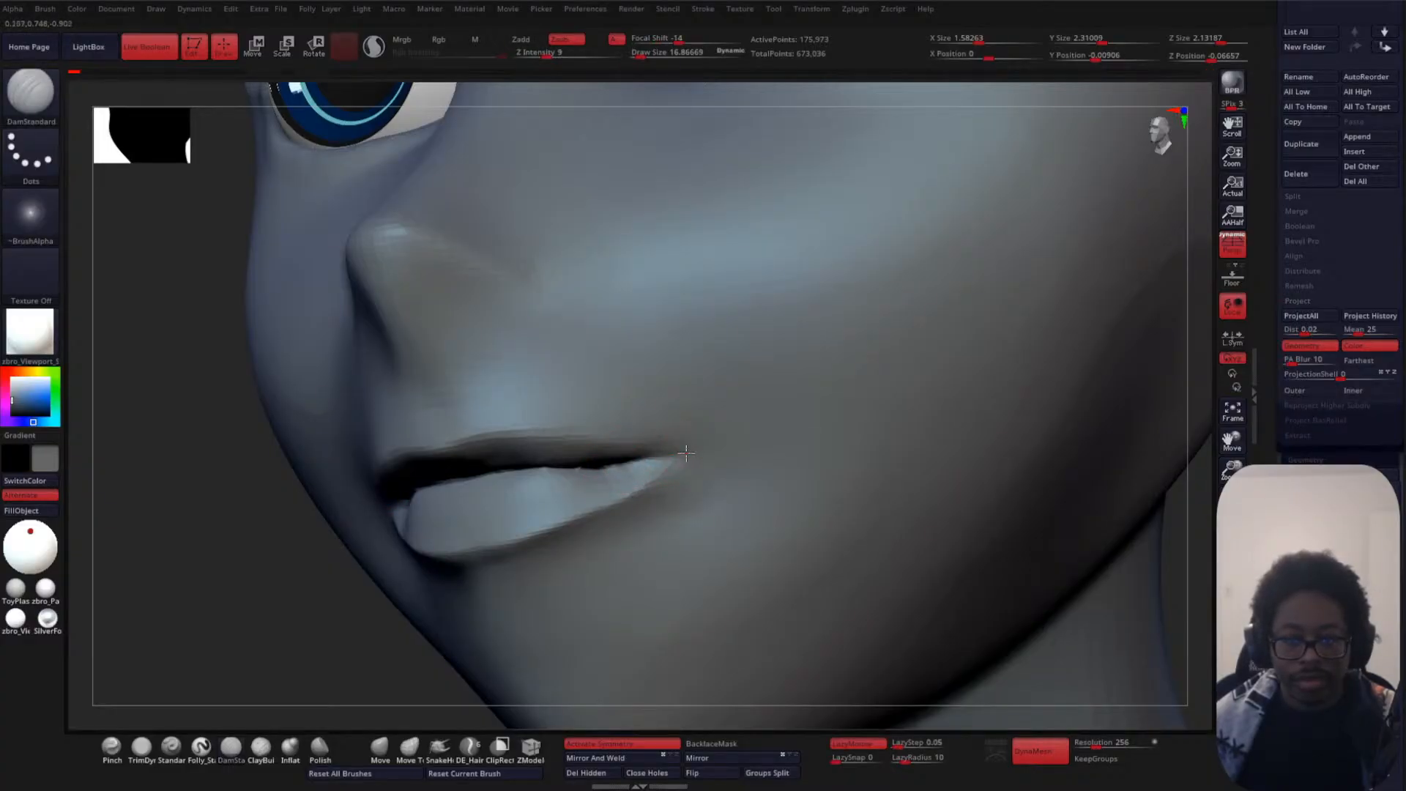
shift+drag(340, 634, 191, 635)
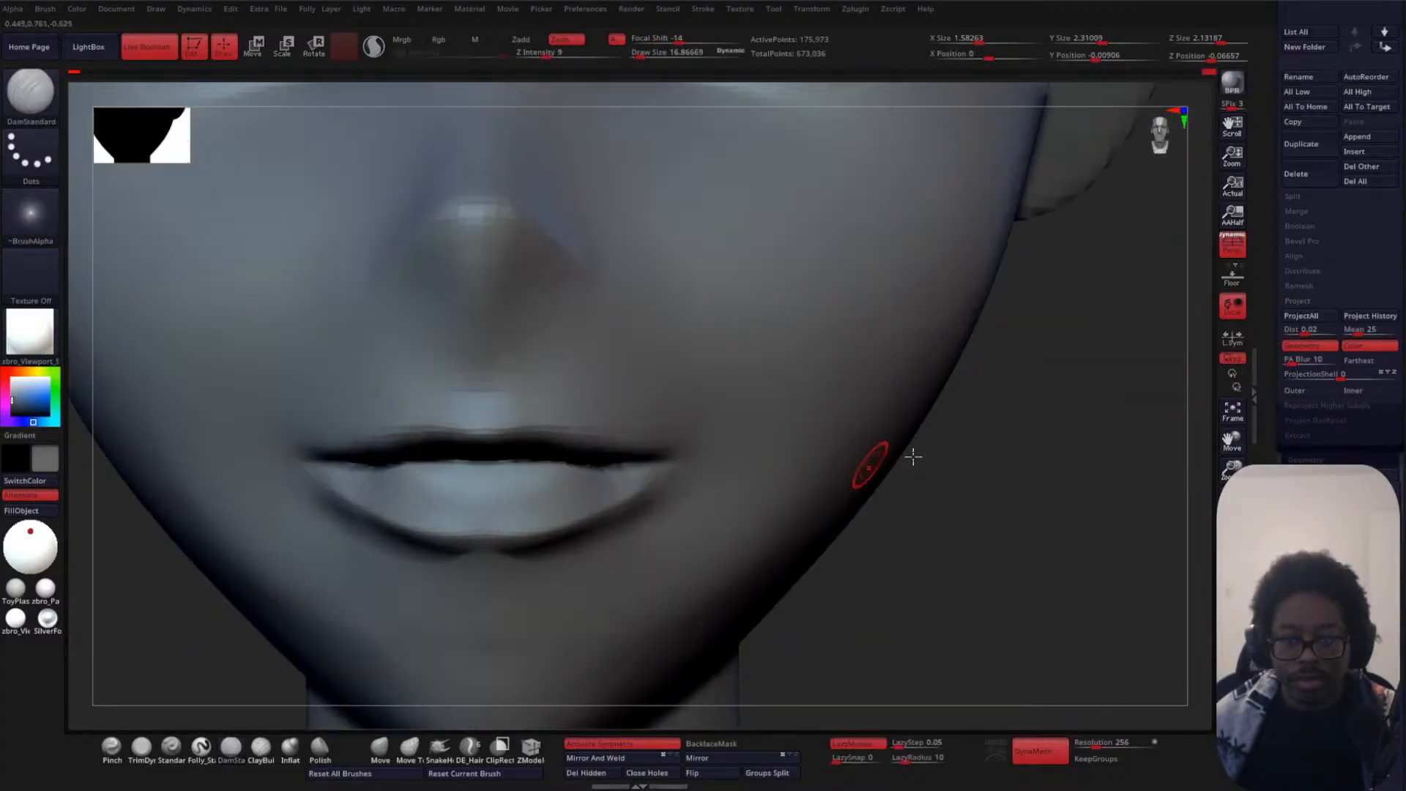
- Smooth the lower lip's outer corners and the crease along its bottom edge at a draw size of about 17
alt+drag(914, 455, 823, 437)
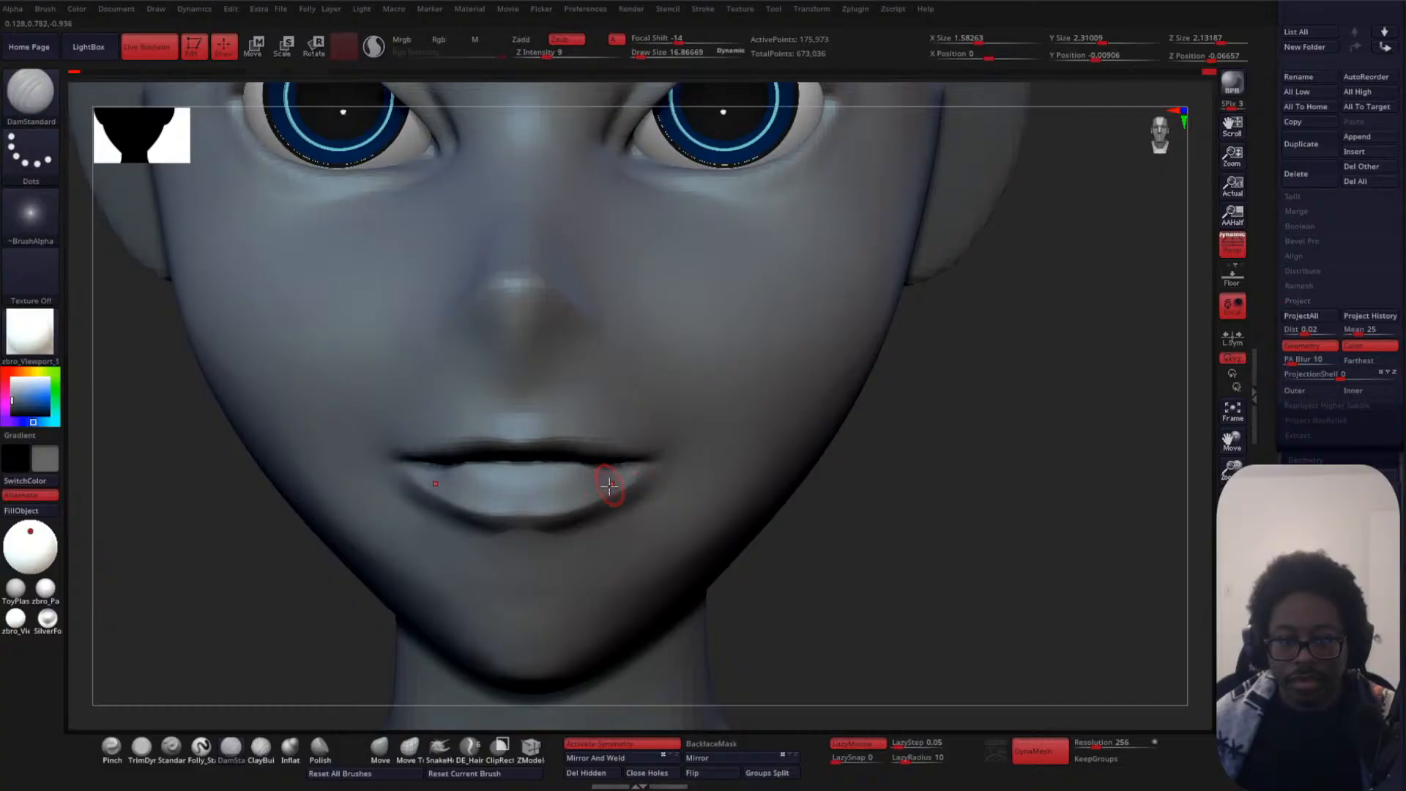
mouse_move(630, 500)
shift+mouse_down()
mouse_move(648, 479)
mouse_move(632, 480)
shift+mouse_up()
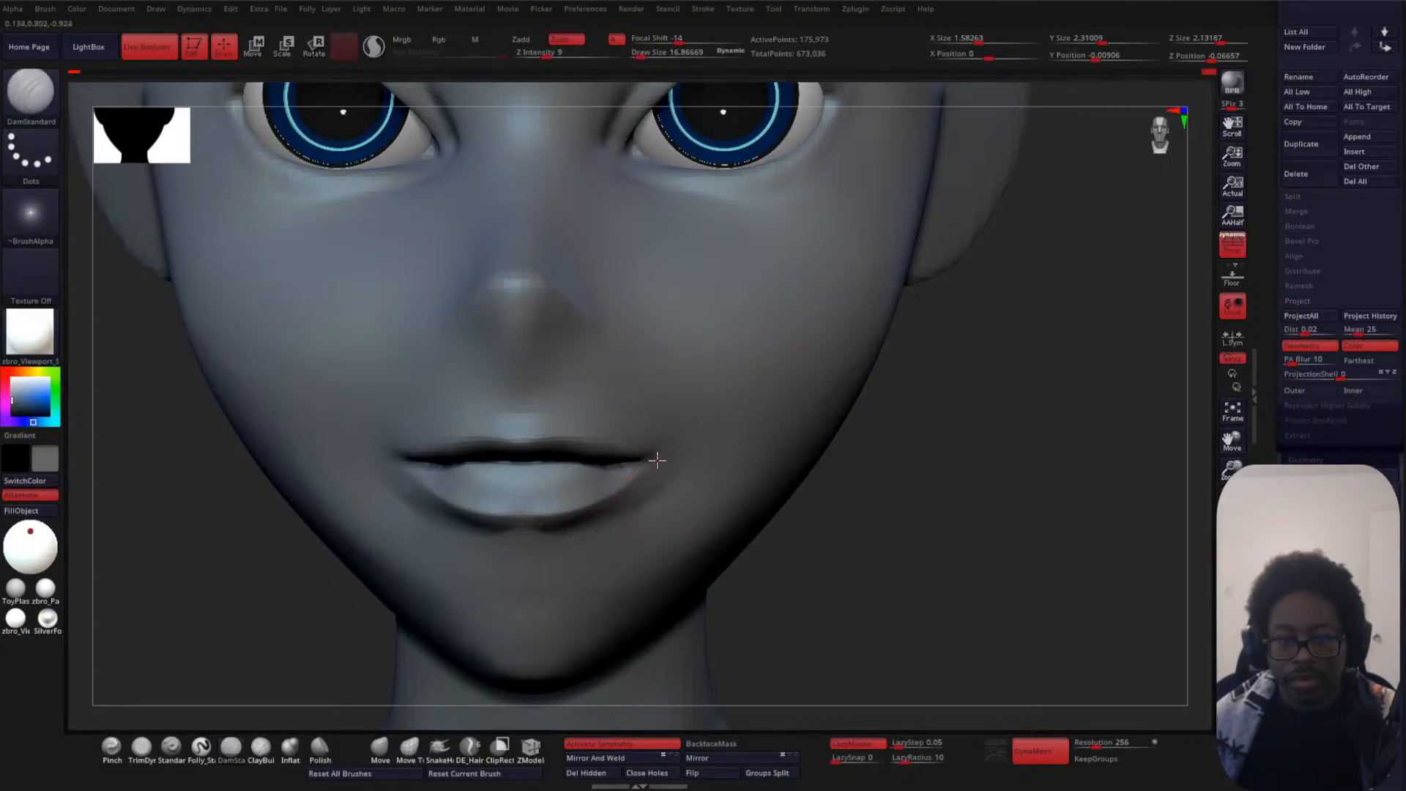
key(shift)
mouse_move(623, 518)
shift+mouse_down()
mouse_move(597, 534)
mouse_move(514, 518)
mouse_move(654, 503)
shift+mouse_up()
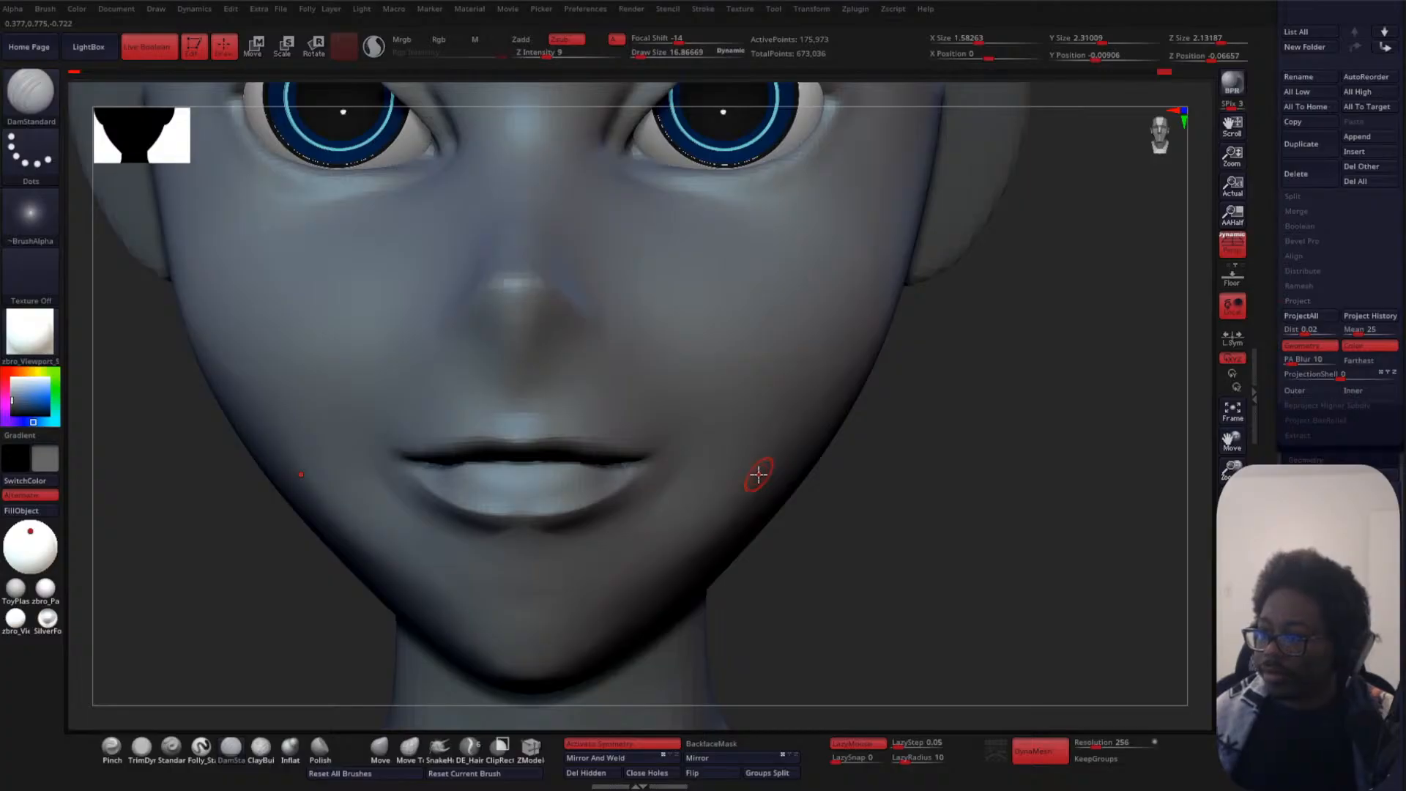
shift+drag(592, 525, 593, 536)
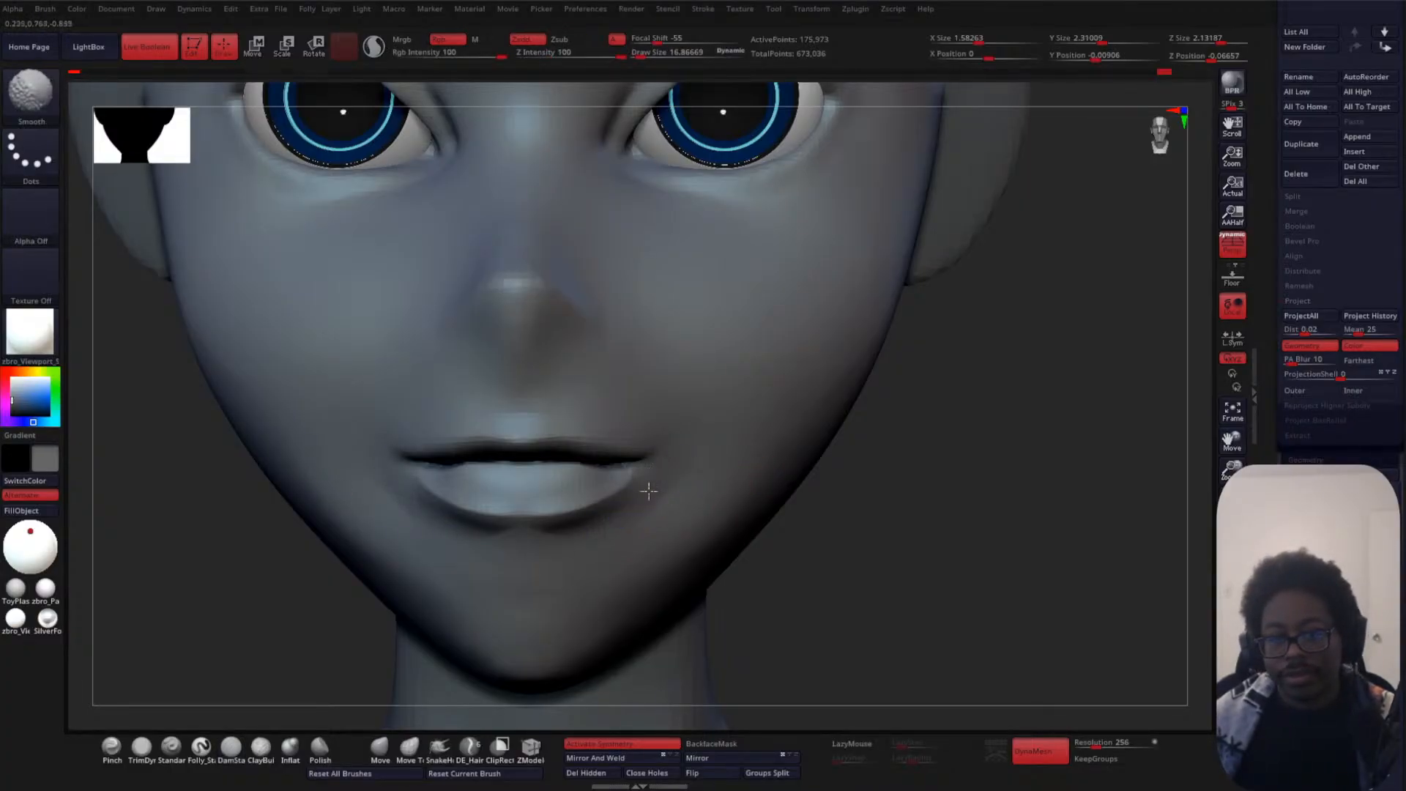
shift+drag(519, 535, 659, 509)
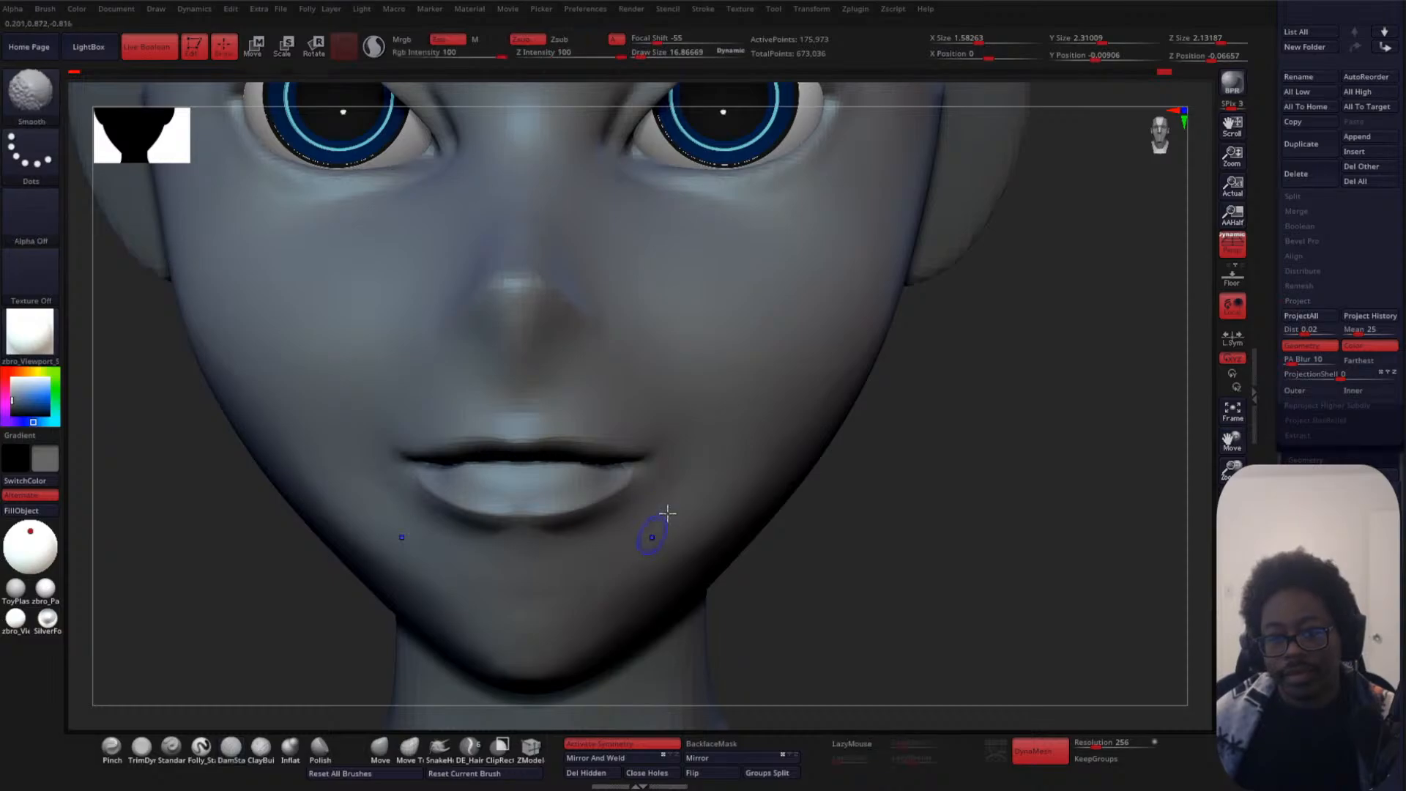
- Set the DamStandard draw size to about 26 and check the mouth against the whole face from the front
key(space)
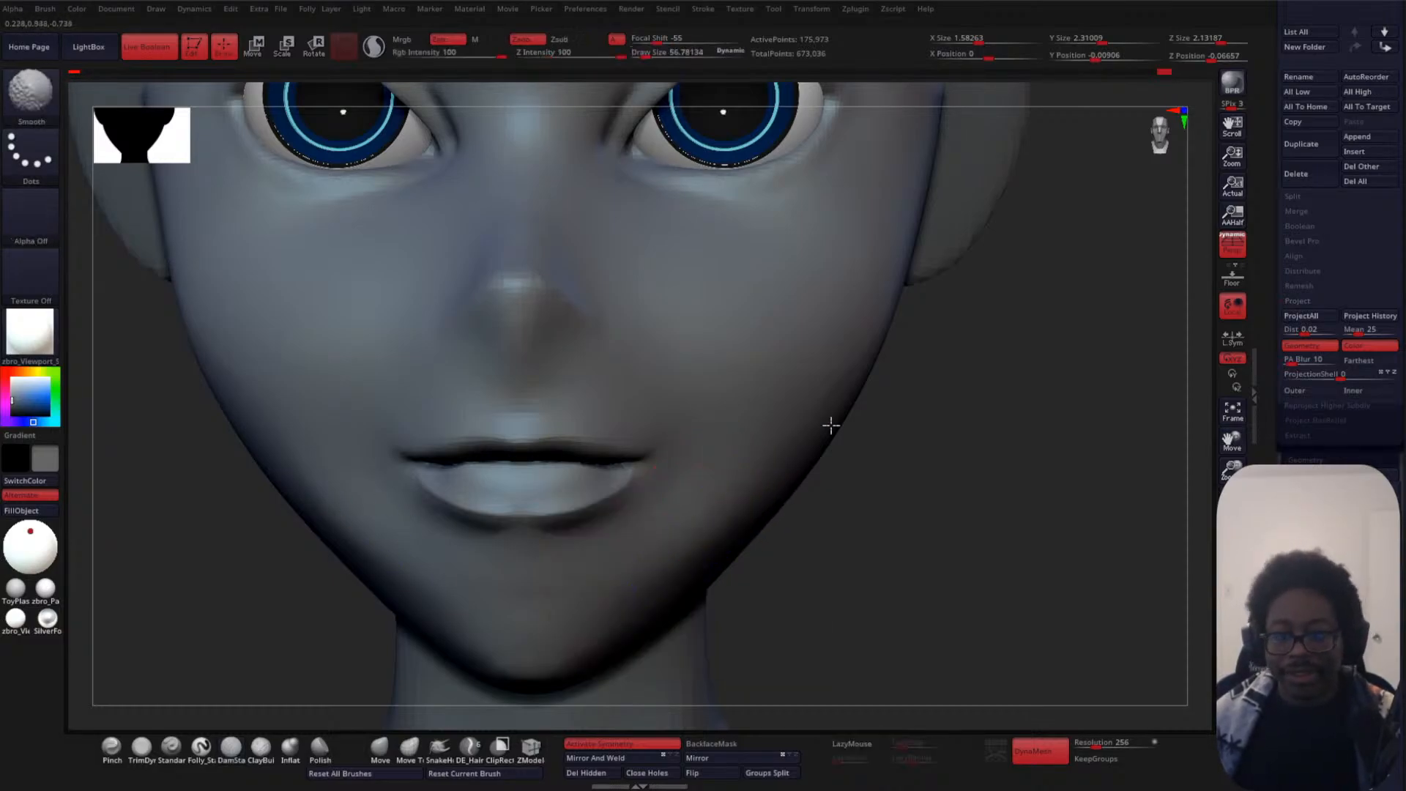
alt+drag(900, 339, 866, 488)
key(space)
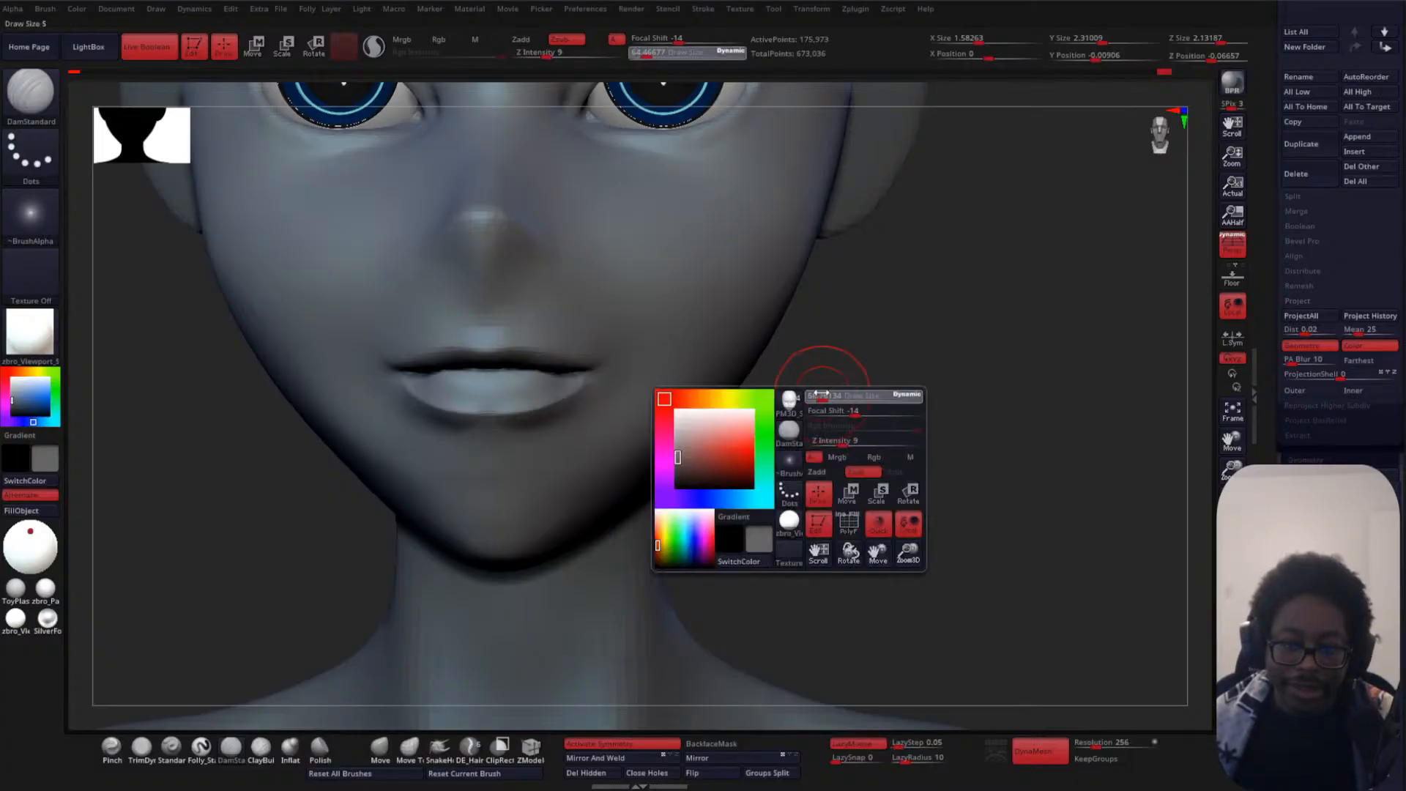
drag(810, 408, 818, 377)
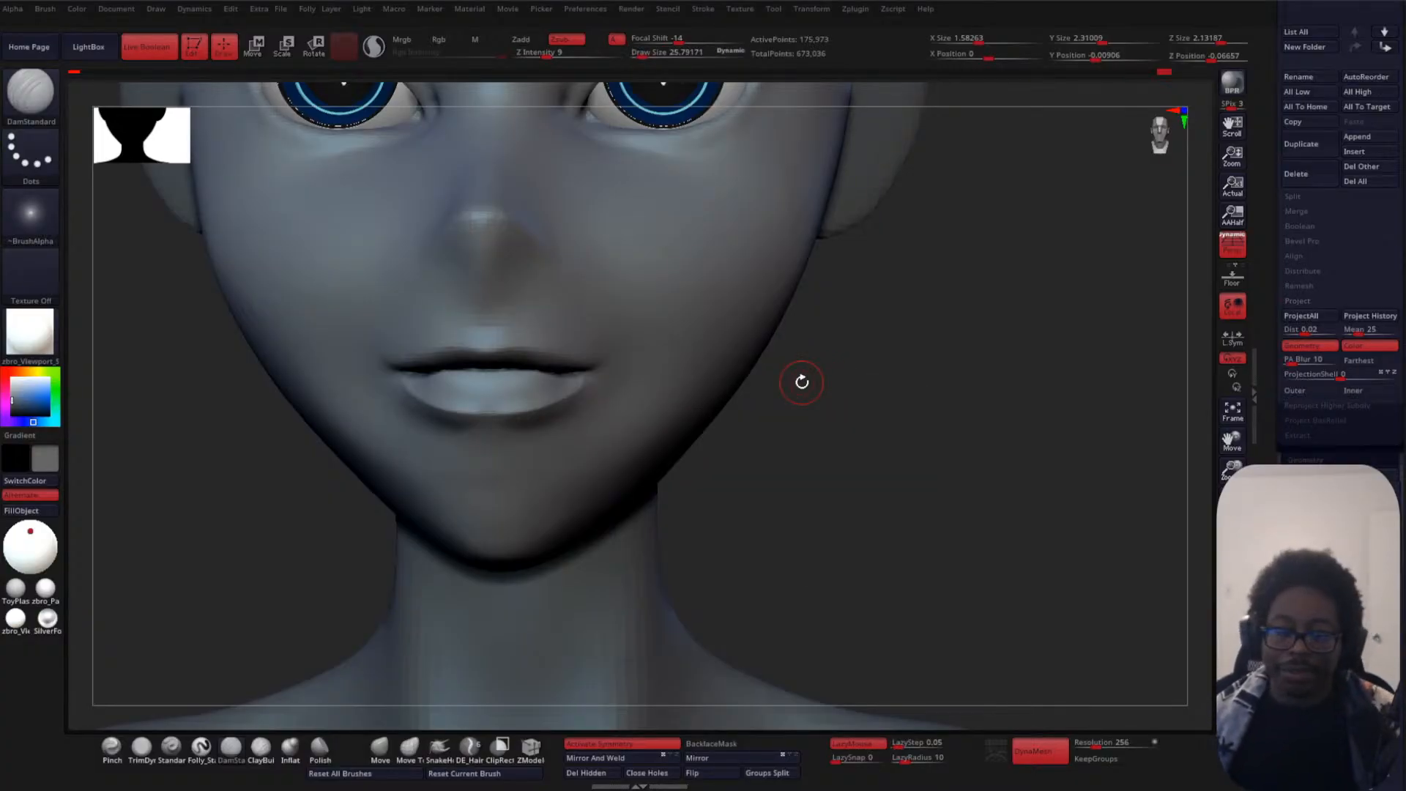
alt+drag(781, 329, 610, 416)
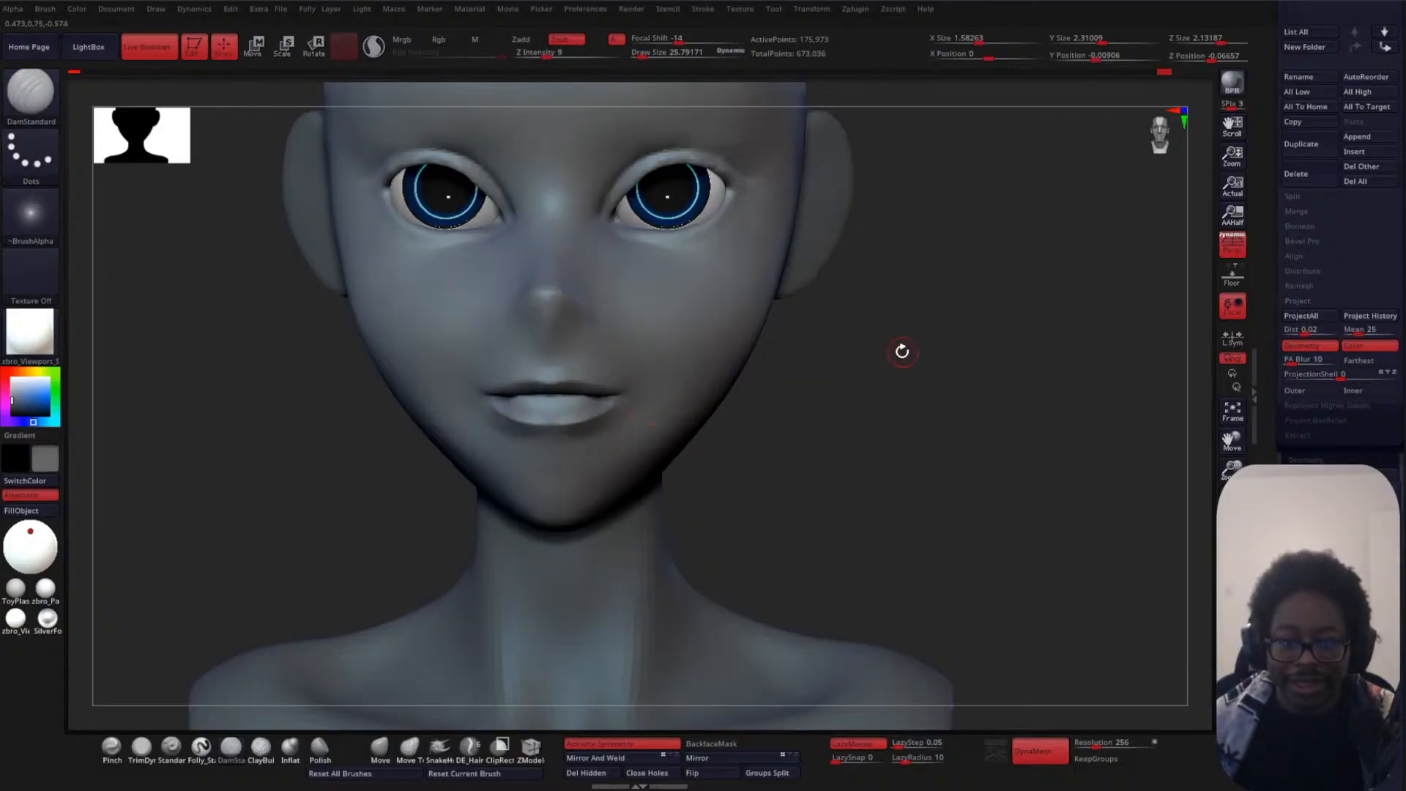
alt+drag(902, 351, 619, 418)
key(shift)
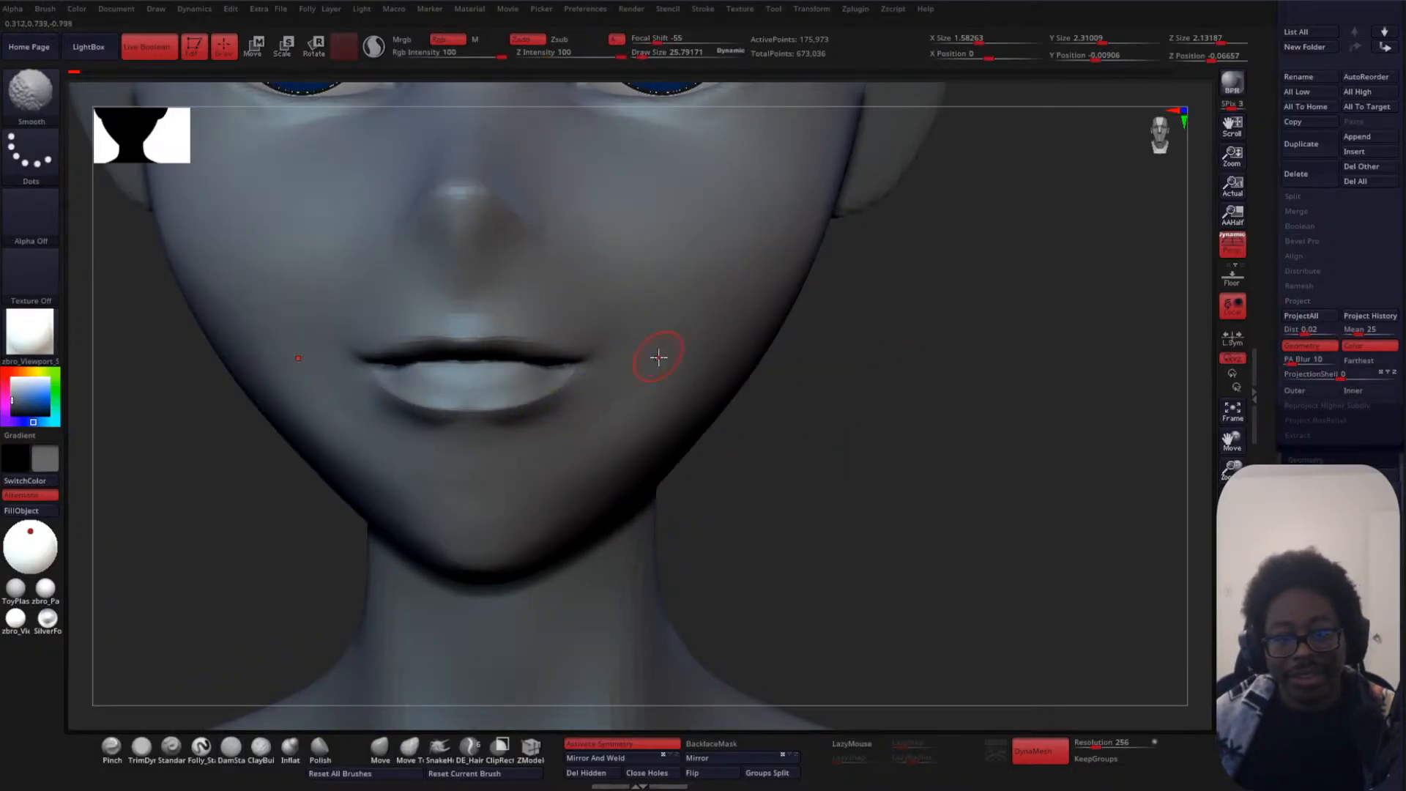
- Carve the upper lip's edge between the mouth corner and center with DamStandard at a draw size of about 26, then check the profile
alt+drag(923, 465, 907, 408)
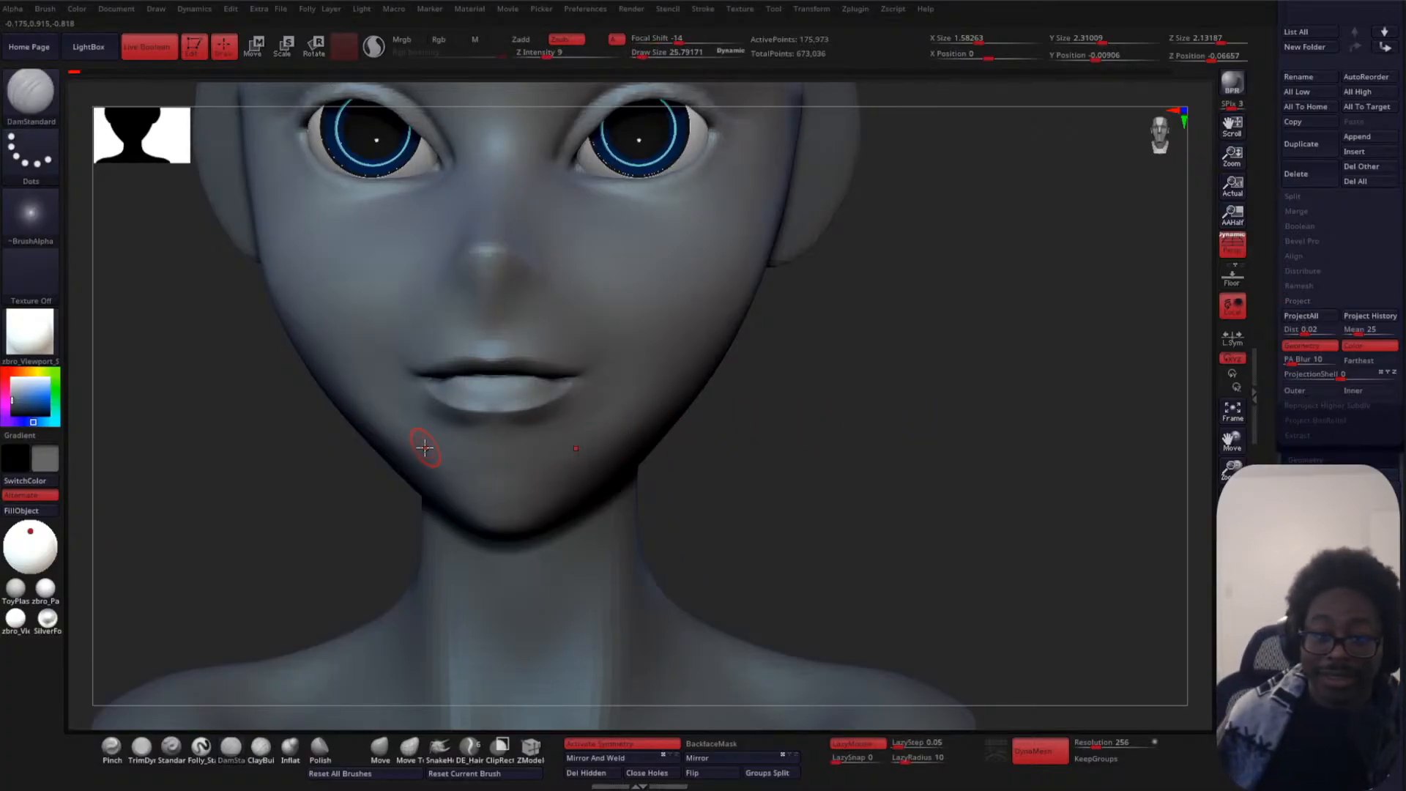
alt+drag(829, 337, 877, 337)
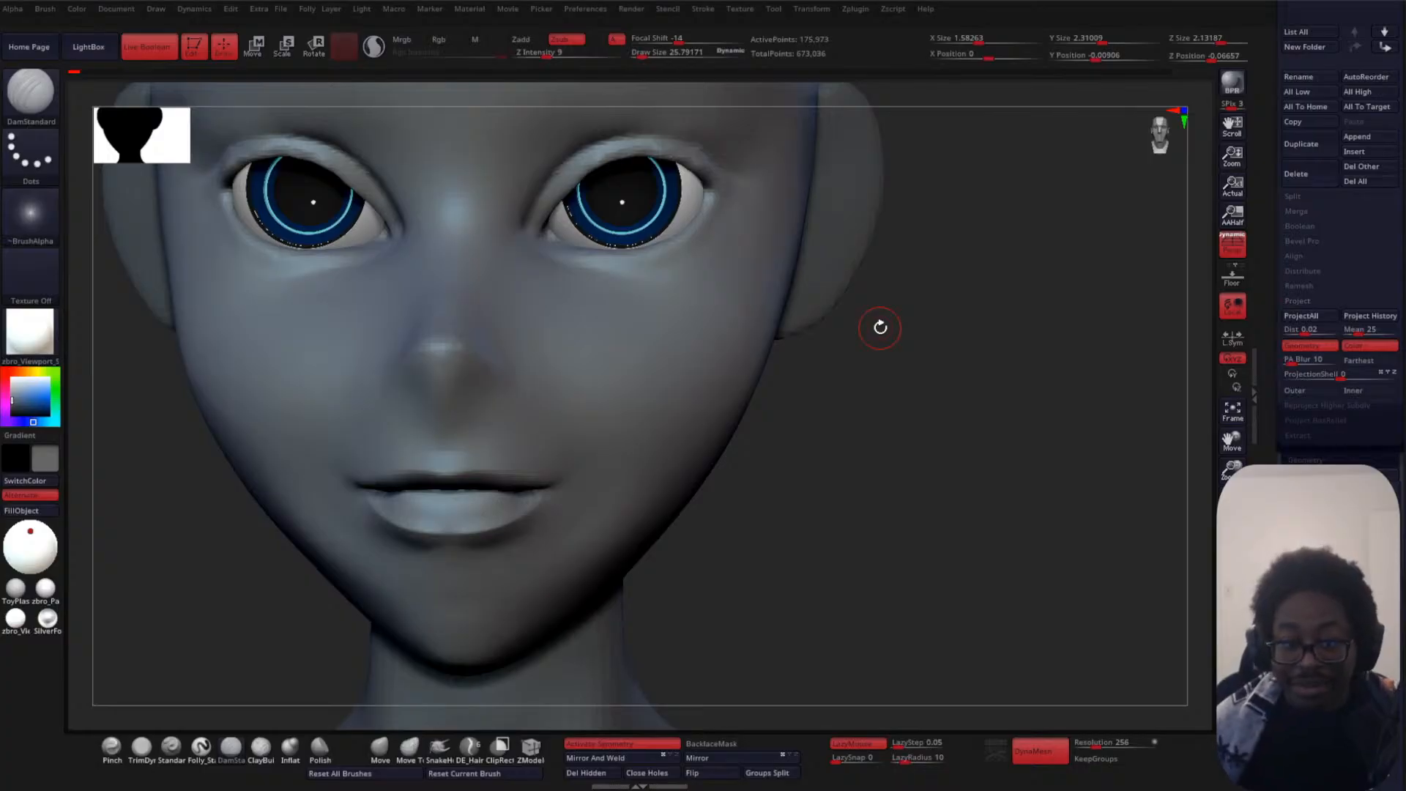
alt+drag(743, 481, 865, 387)
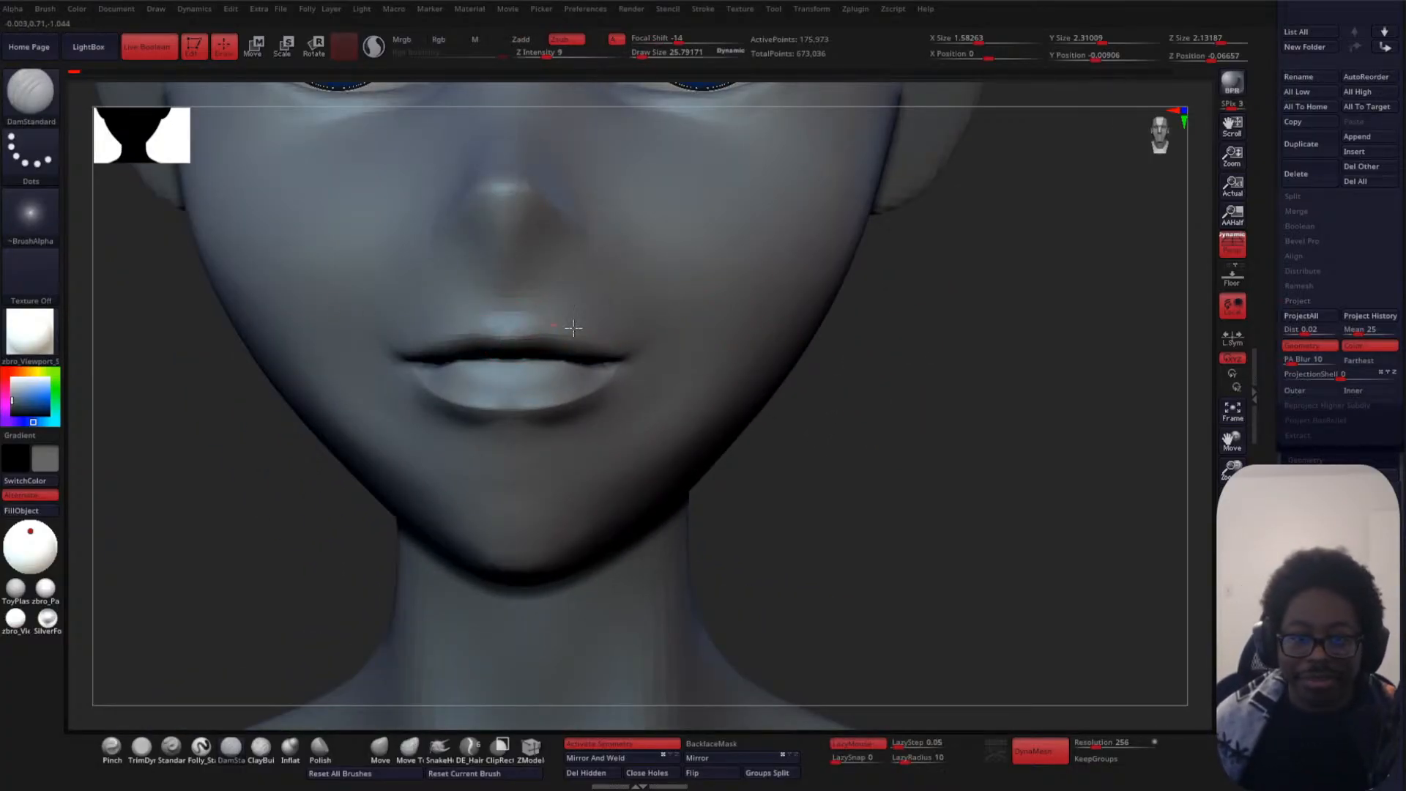
drag(575, 336, 510, 334)
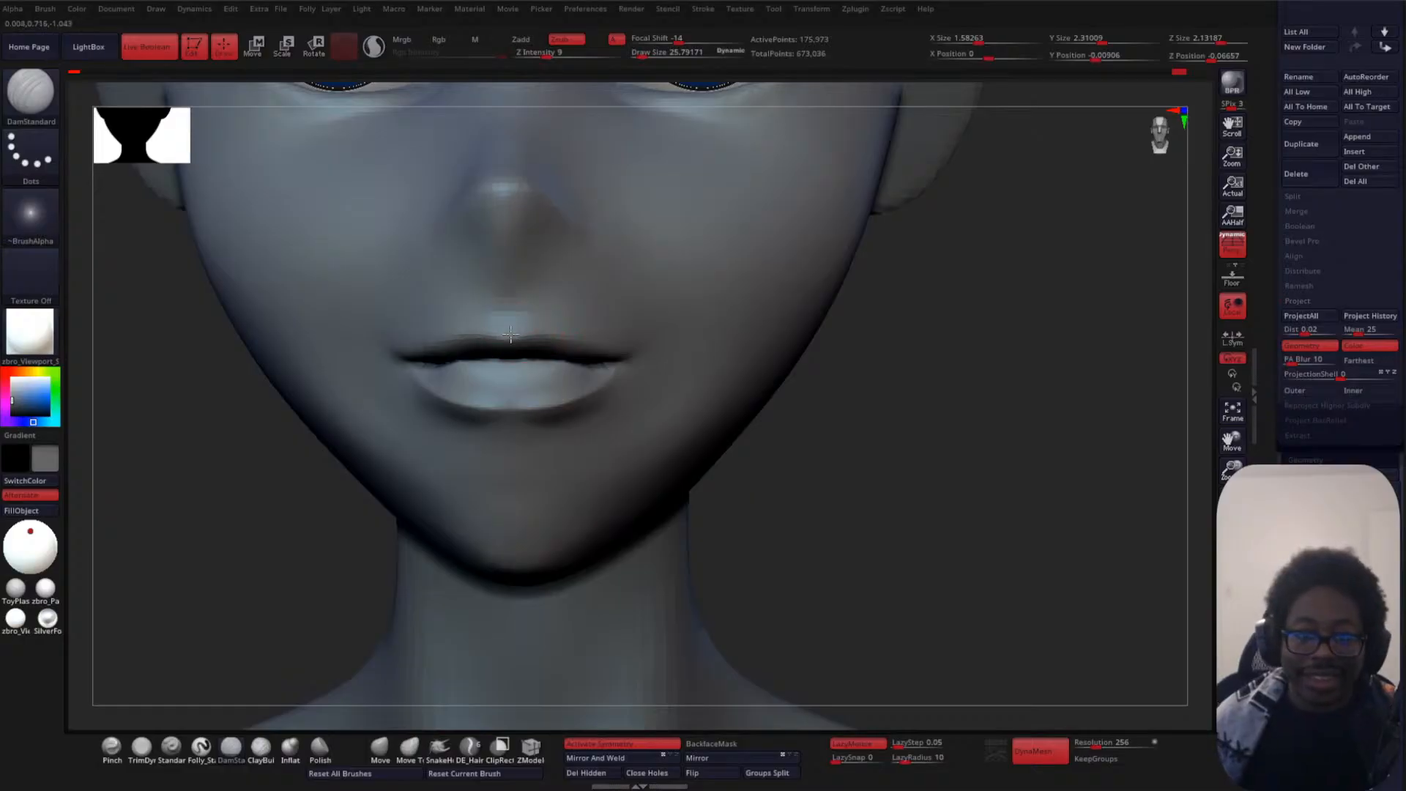
drag(632, 348, 527, 333)
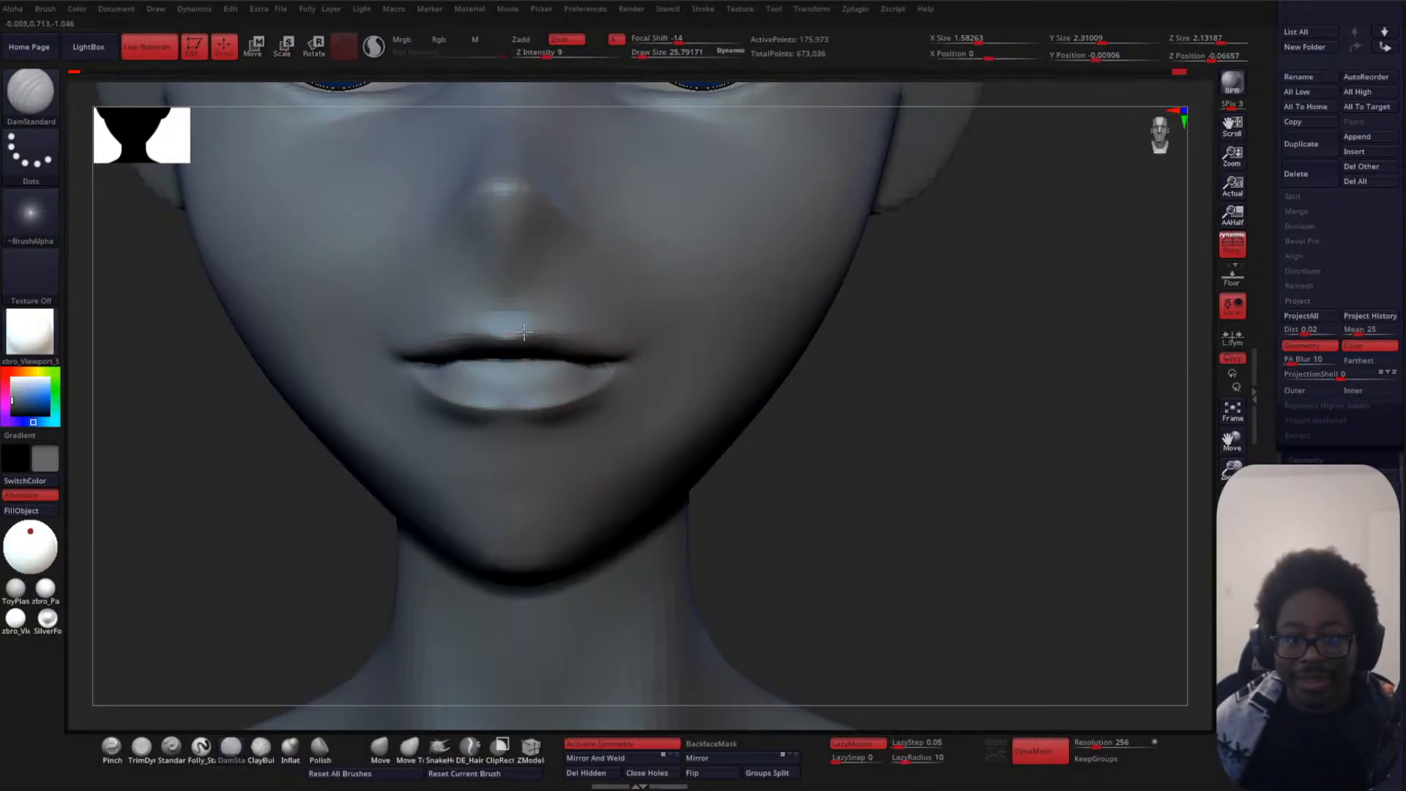
drag(791, 395, 810, 402)
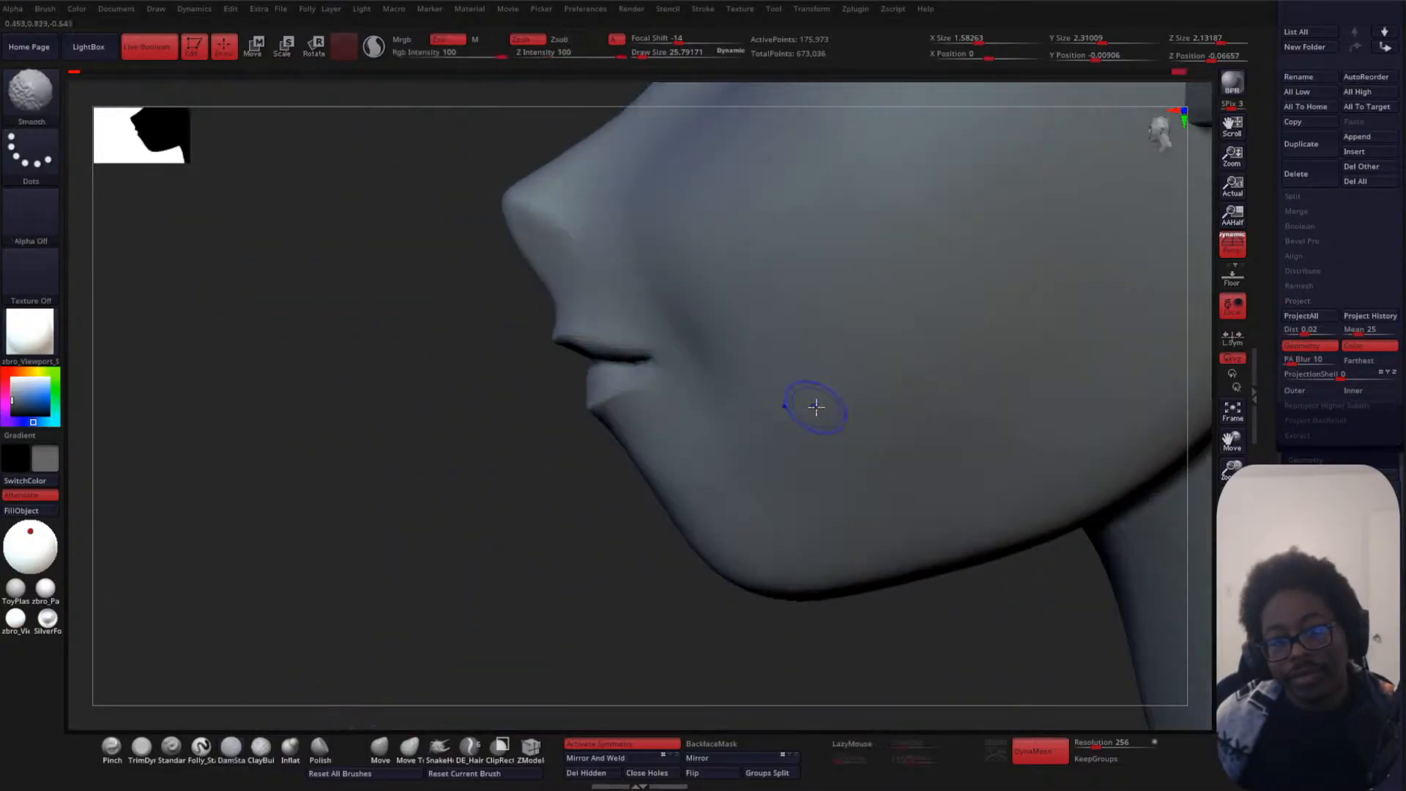
mouse_move(418, 416)
ctrl+right_down()
mouse_move(379, 418)
mouse_move(383, 460)
mouse_move(445, 437)
ctrl+right_up()
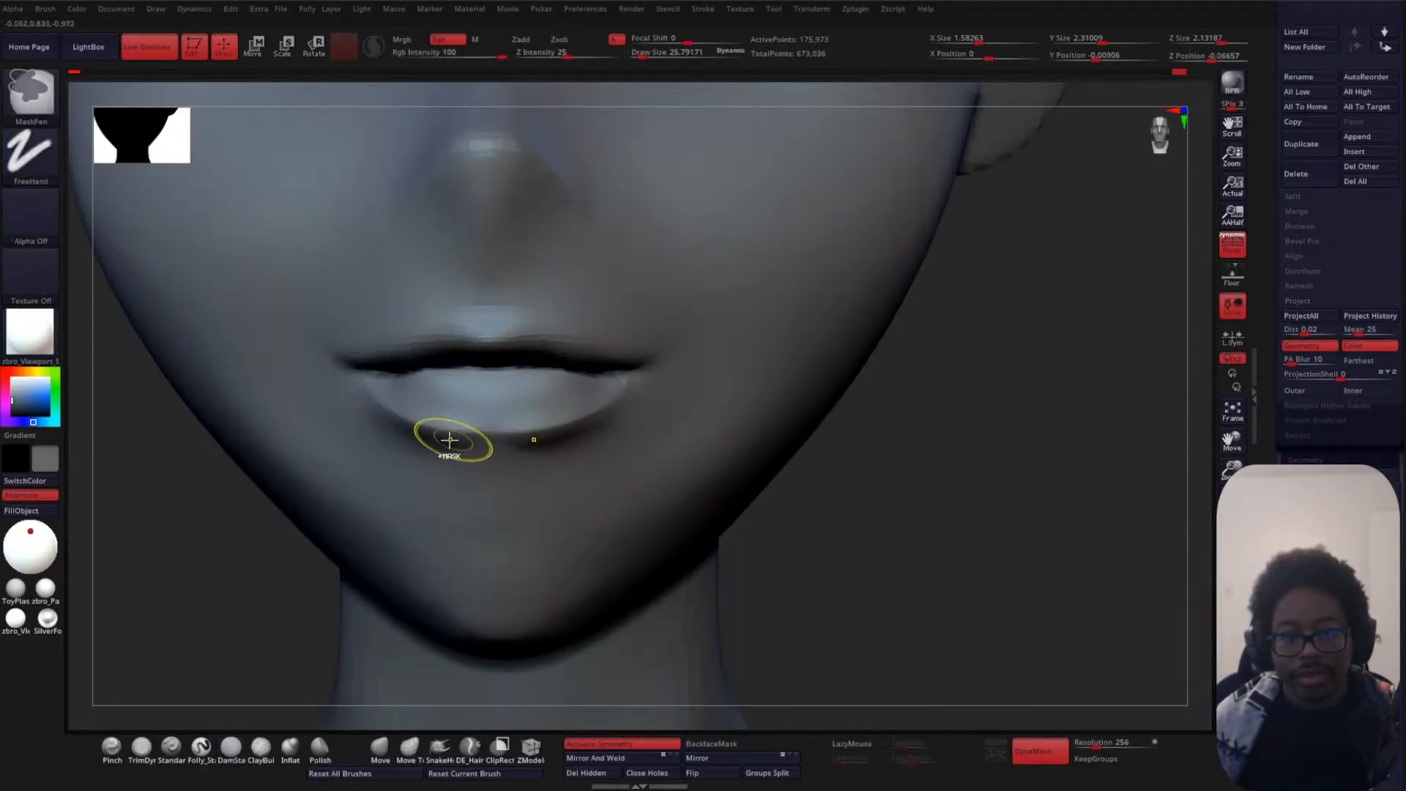
mouse_move(449, 440)
ctrl+mouse_down()
mouse_move(597, 422)
mouse_move(481, 399)
mouse_move(647, 414)
ctrl+mouse_up()
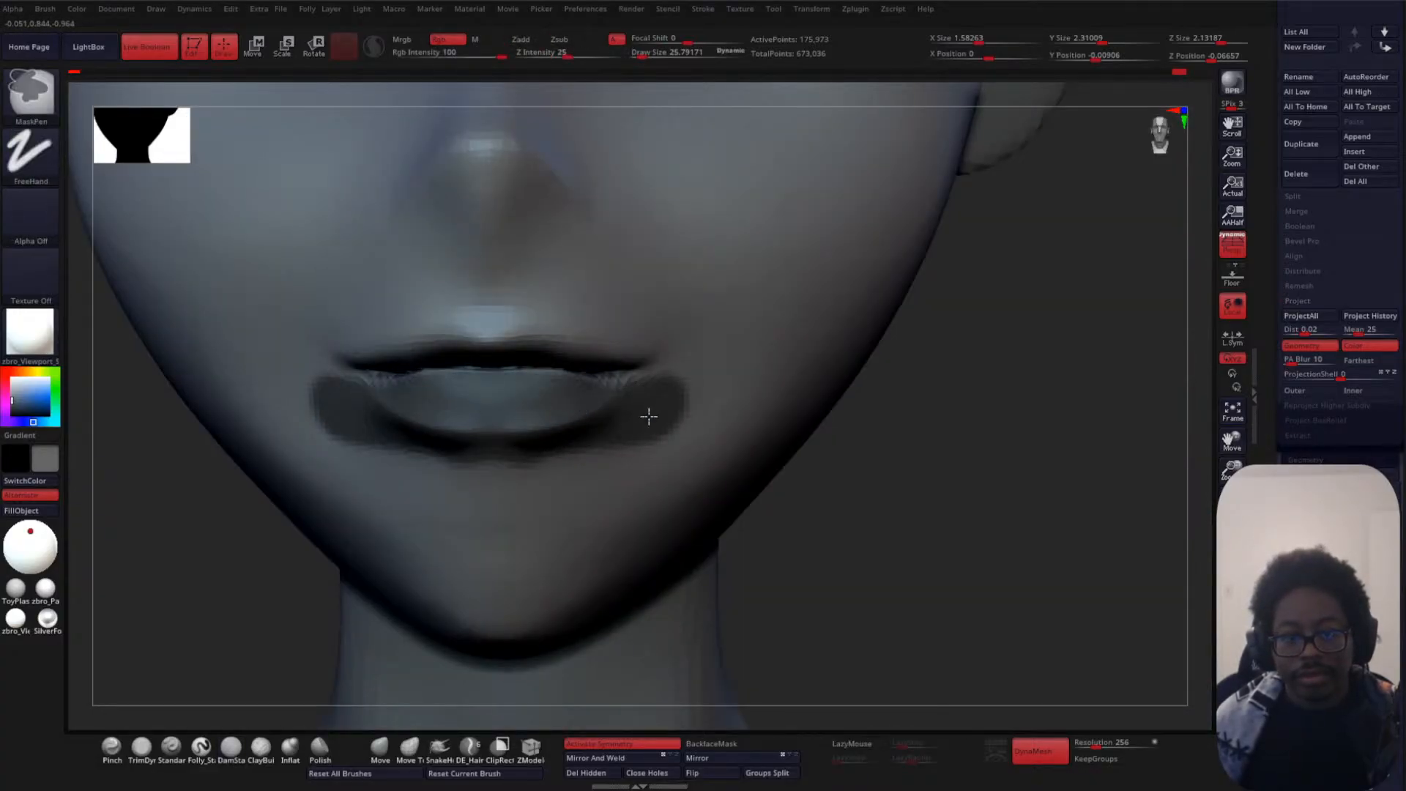
key(ctrl+z)
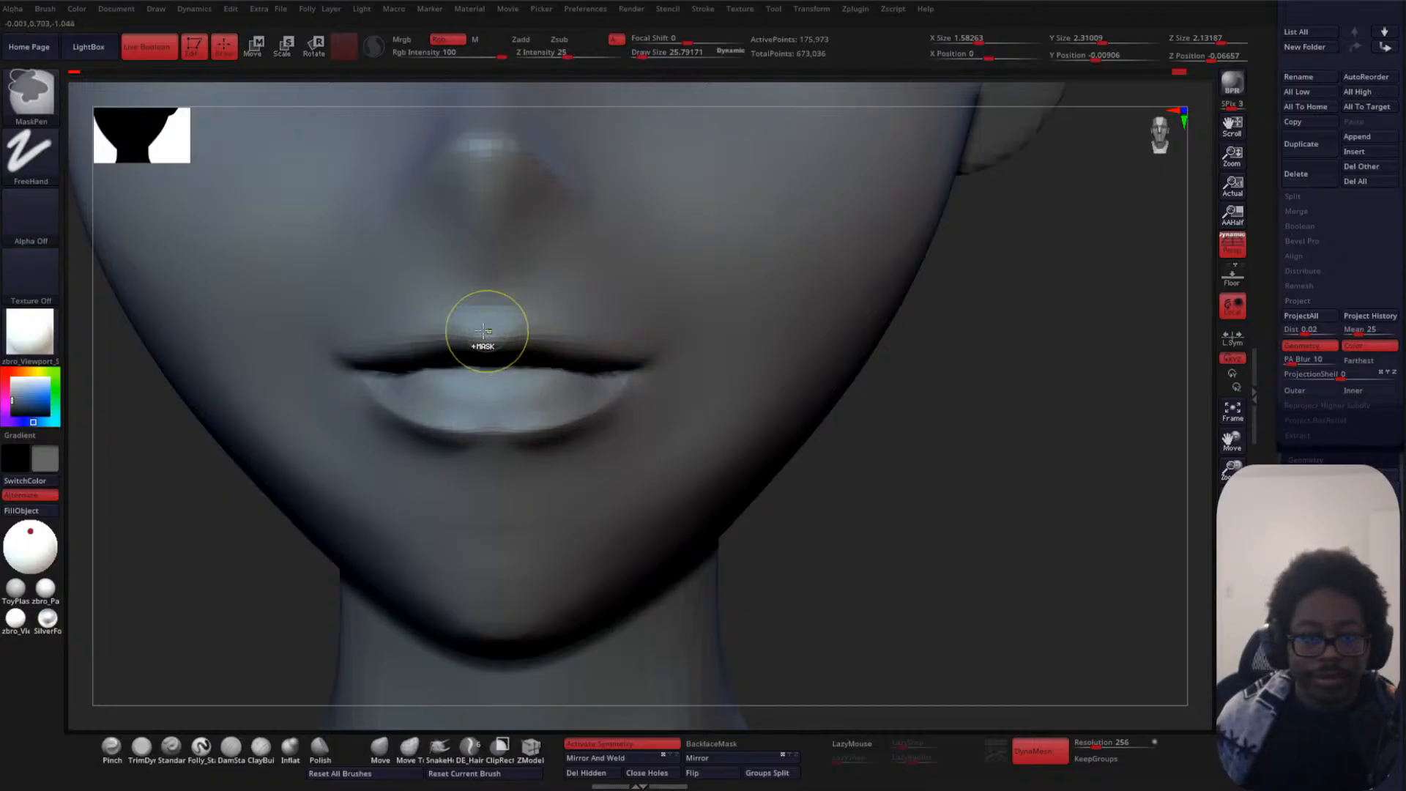
- Mask the upper lip shape above the mouth line, from one mouth corner to the other
mouse_move(484, 331)
ctrl+mouse_down()
mouse_move(601, 344)
mouse_move(575, 339)
ctrl+mouse_up()
mouse_move(445, 339)
ctrl+mouse_down()
mouse_move(575, 314)
mouse_move(644, 347)
ctrl+mouse_up()
mouse_move(523, 315)
ctrl+mouse_down()
mouse_move(483, 285)
mouse_move(637, 345)
mouse_move(436, 341)
mouse_move(463, 374)
ctrl+mouse_up()
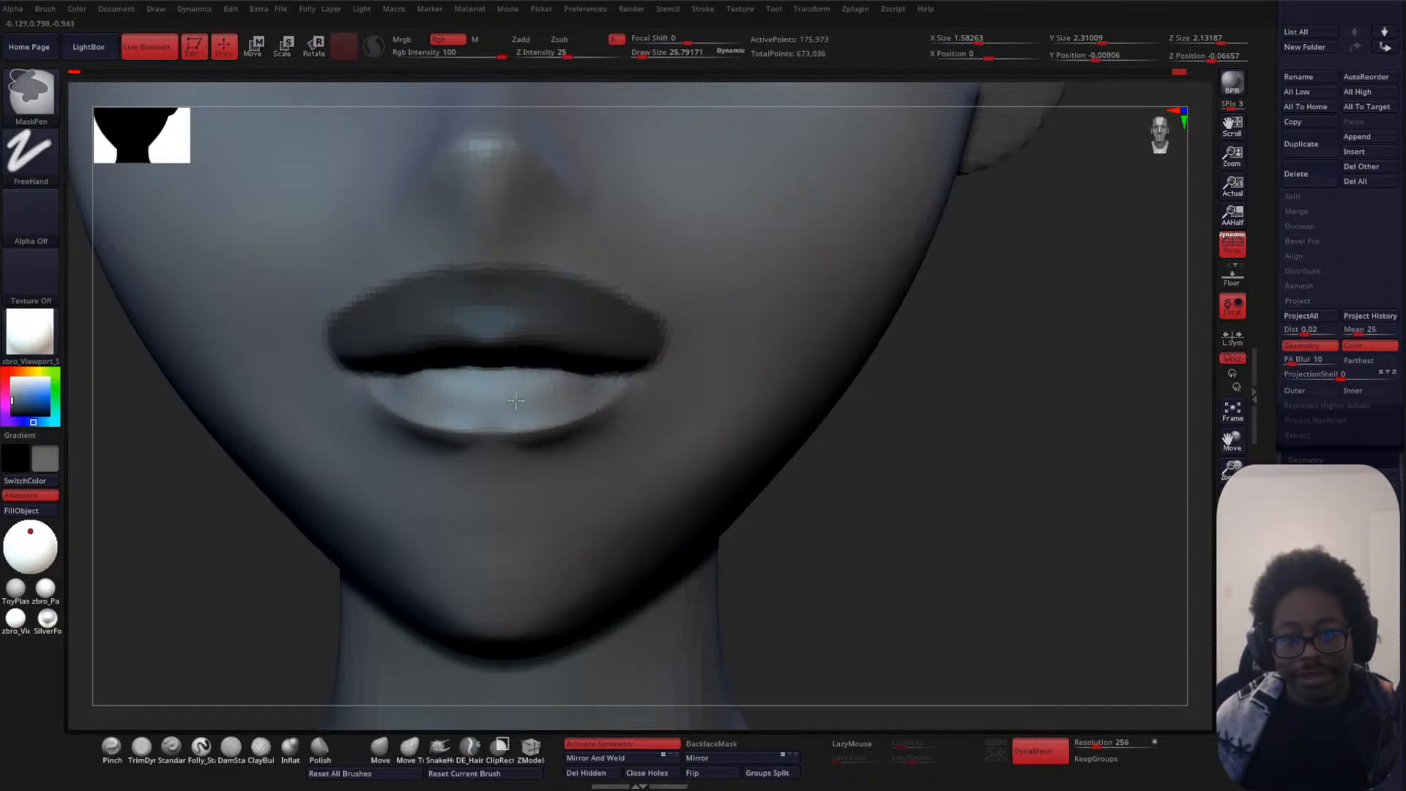
alt+drag(900, 428, 1002, 310)
alt+drag(856, 395, 929, 367)
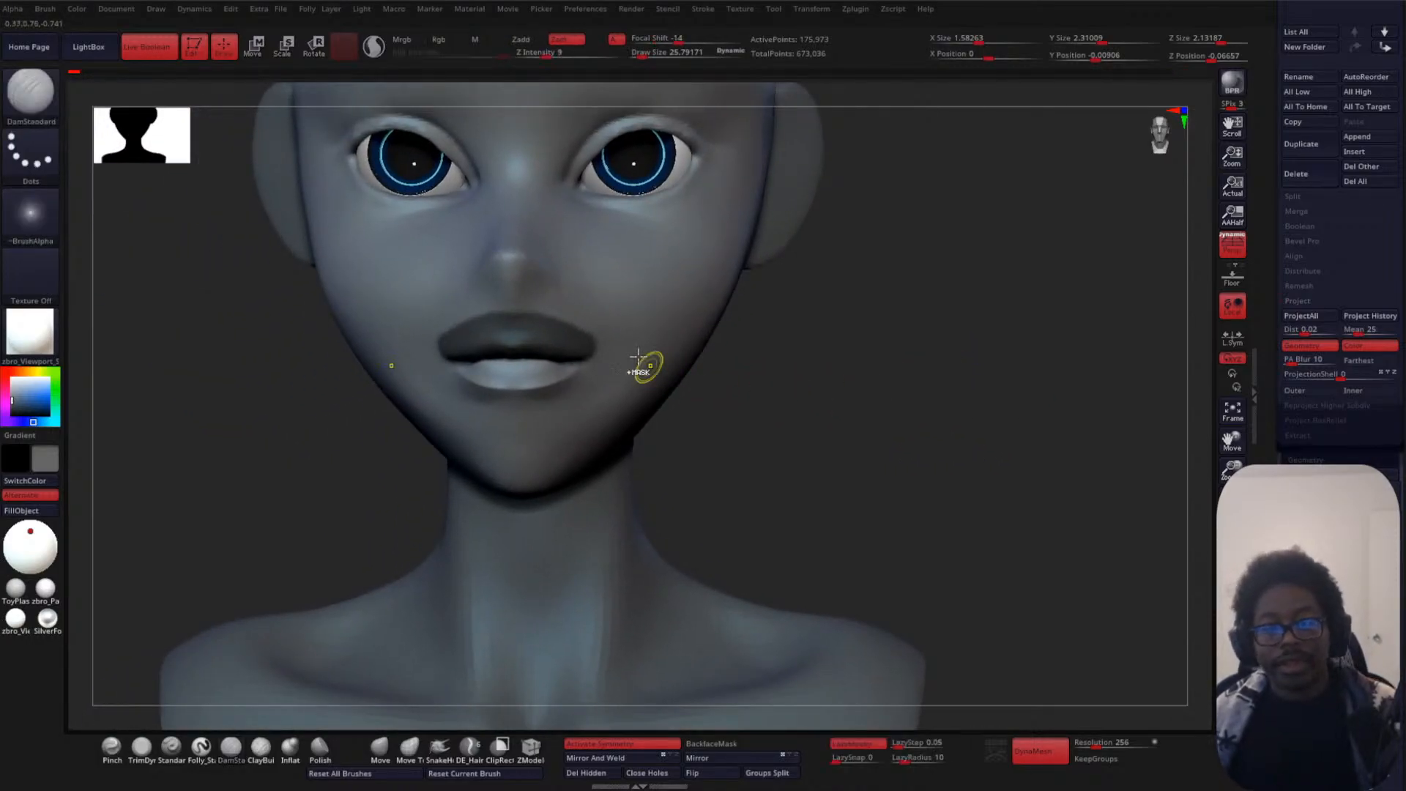
- Trim the outer edge of the upper lip mask into a slimmer shape and invert the mask
ctrl+alt+drag(585, 324, 616, 352)
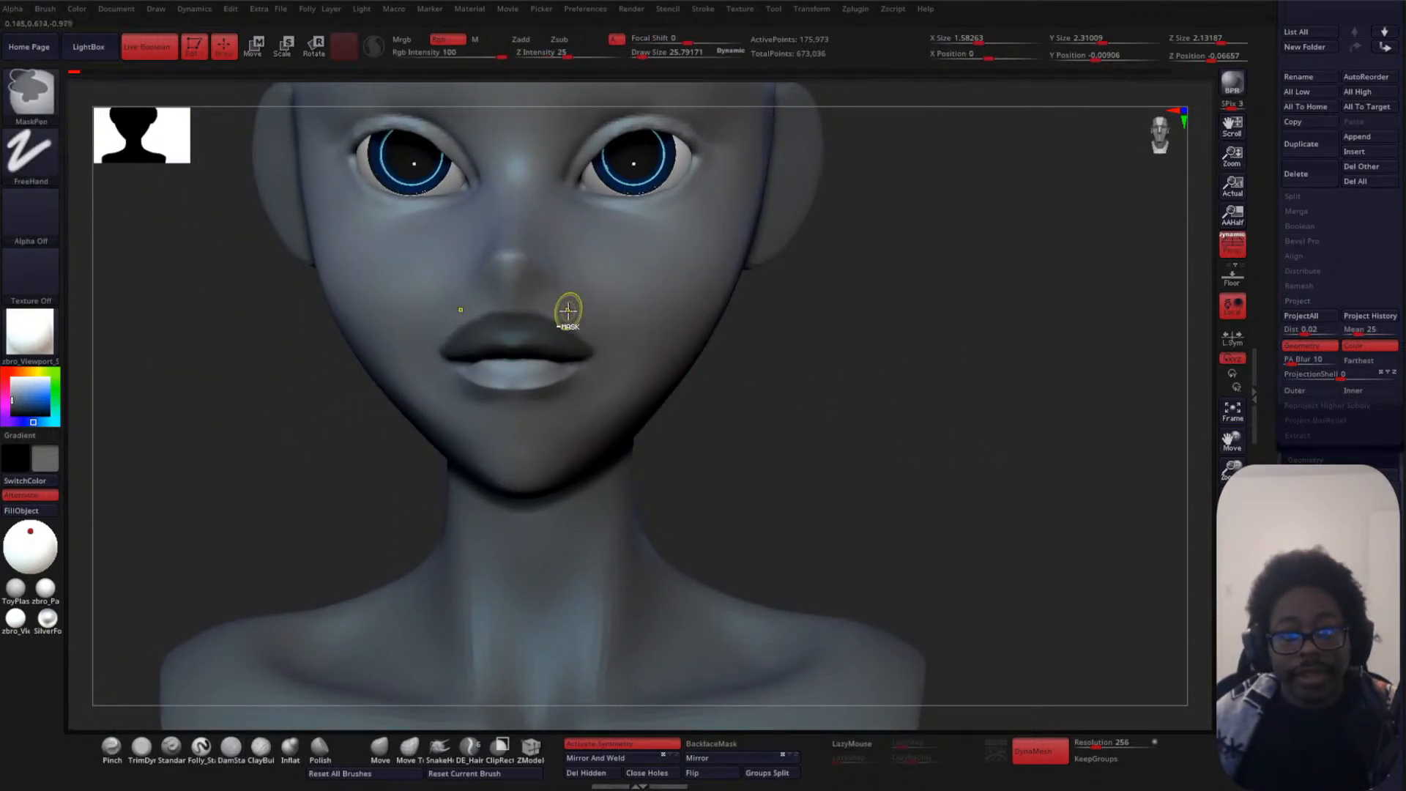
ctrl+alt+drag(540, 302, 480, 304)
mouse_move(851, 434)
alt+mouse_down()
mouse_move(847, 340)
mouse_move(763, 455)
alt+mouse_up()
mouse_move(286, 518)
mouse_down()
mouse_move(232, 498)
mouse_move(354, 473)
mouse_up()
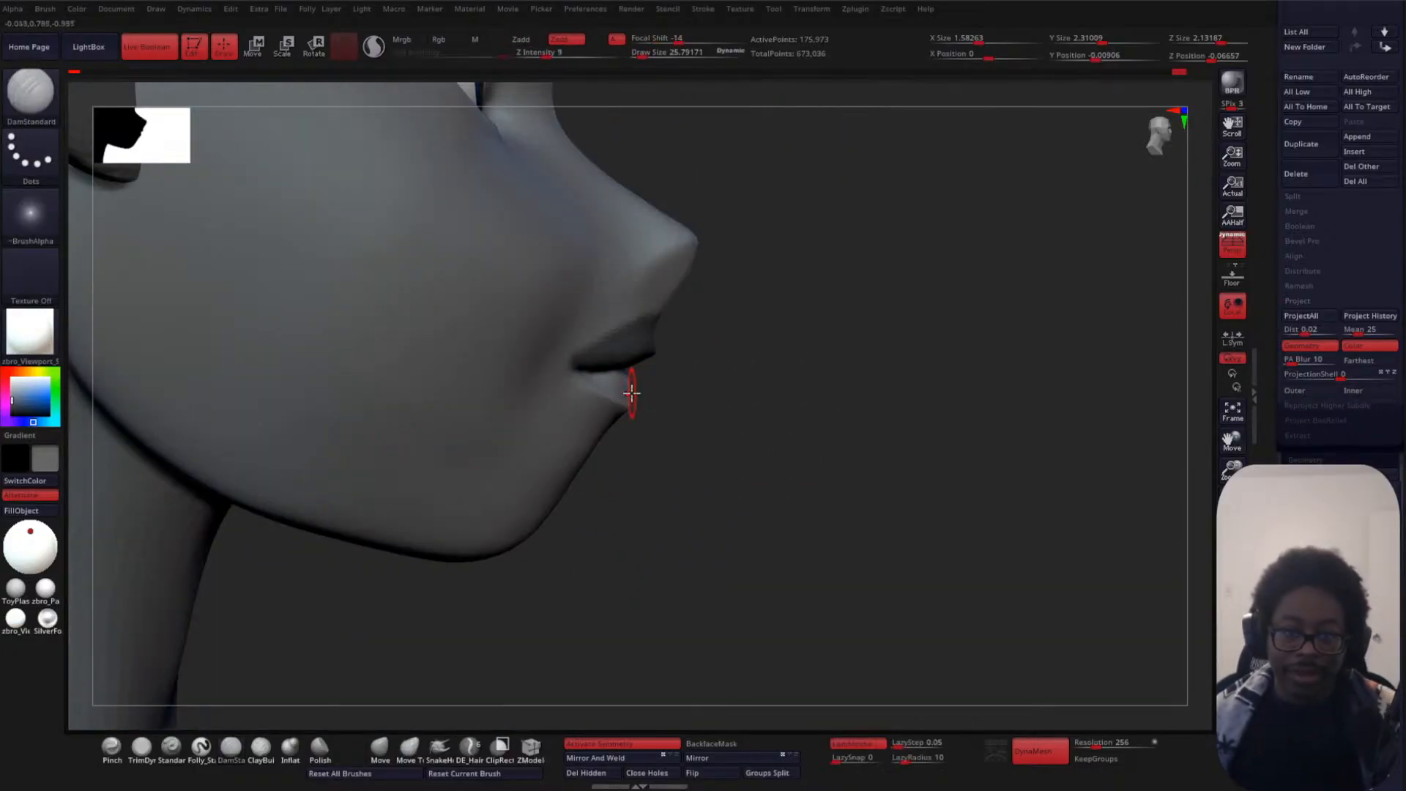
drag(792, 370, 879, 335)
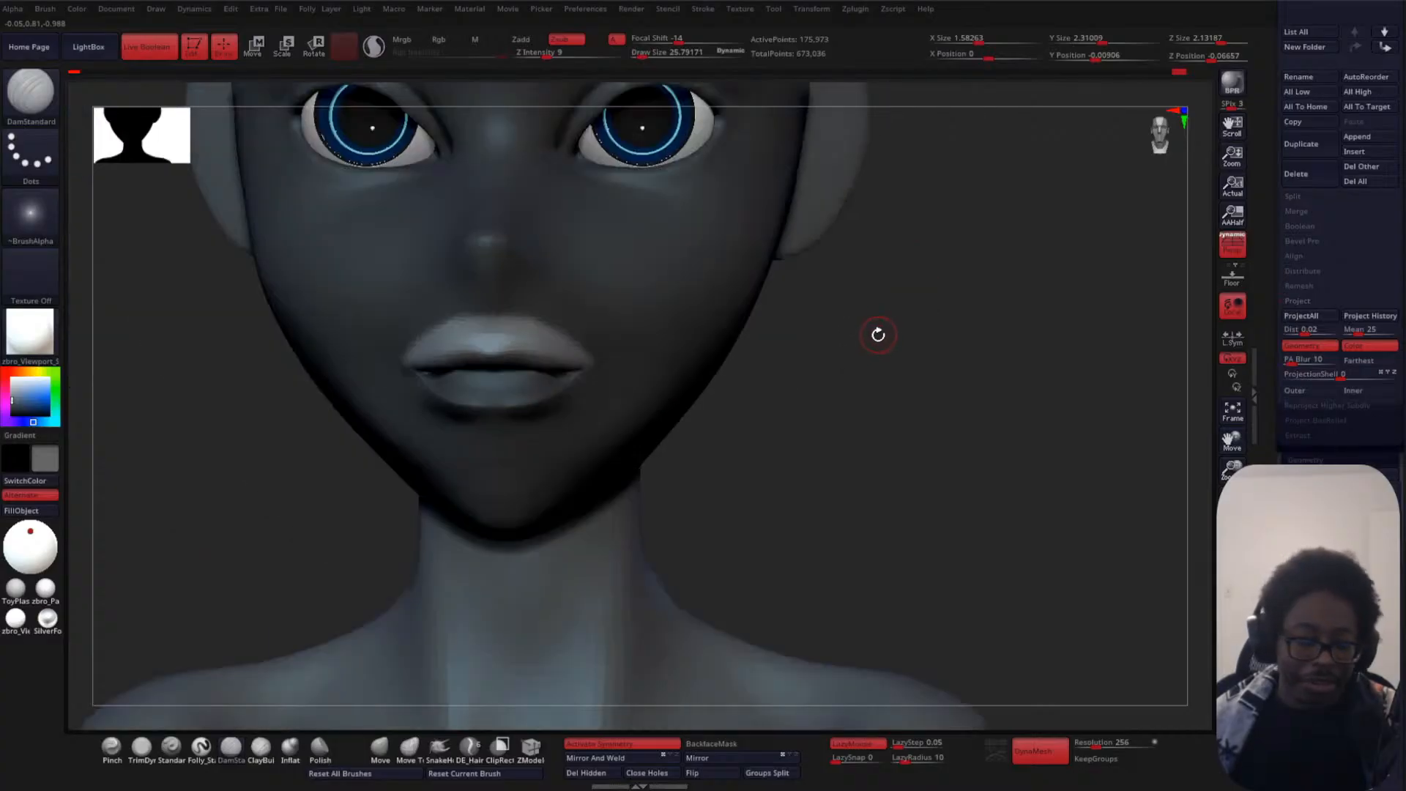
- Build up the unmasked upper lip with ClayBuildup at a draw size of about 26
drag(912, 260, 913, 386)
drag(276, 445, 271, 461)
drag(871, 264, 909, 329)
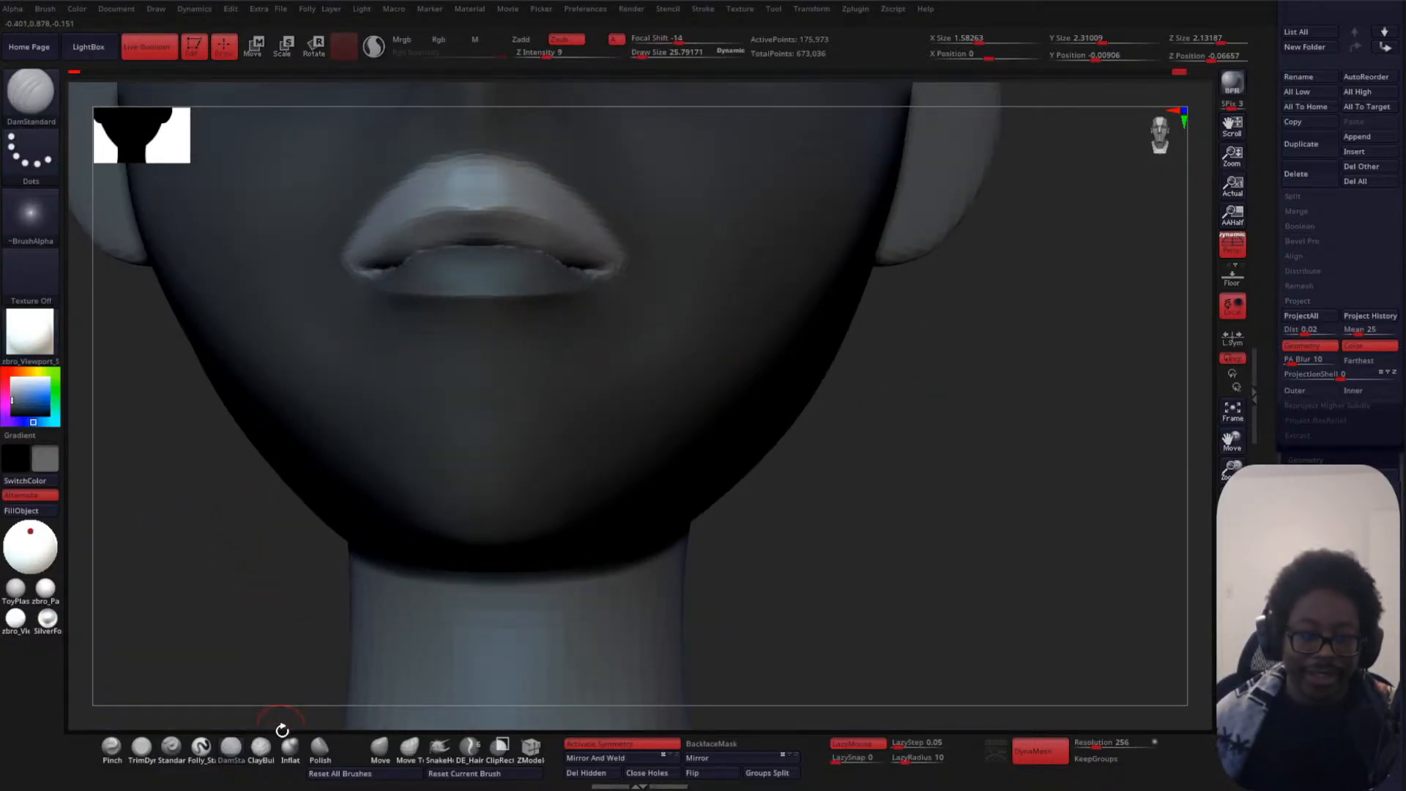
click(261, 746)
mouse_move(506, 244)
mouse_down()
mouse_move(486, 249)
mouse_move(555, 240)
mouse_move(568, 265)
mouse_move(476, 241)
mouse_up()
drag(1018, 364, 769, 355)
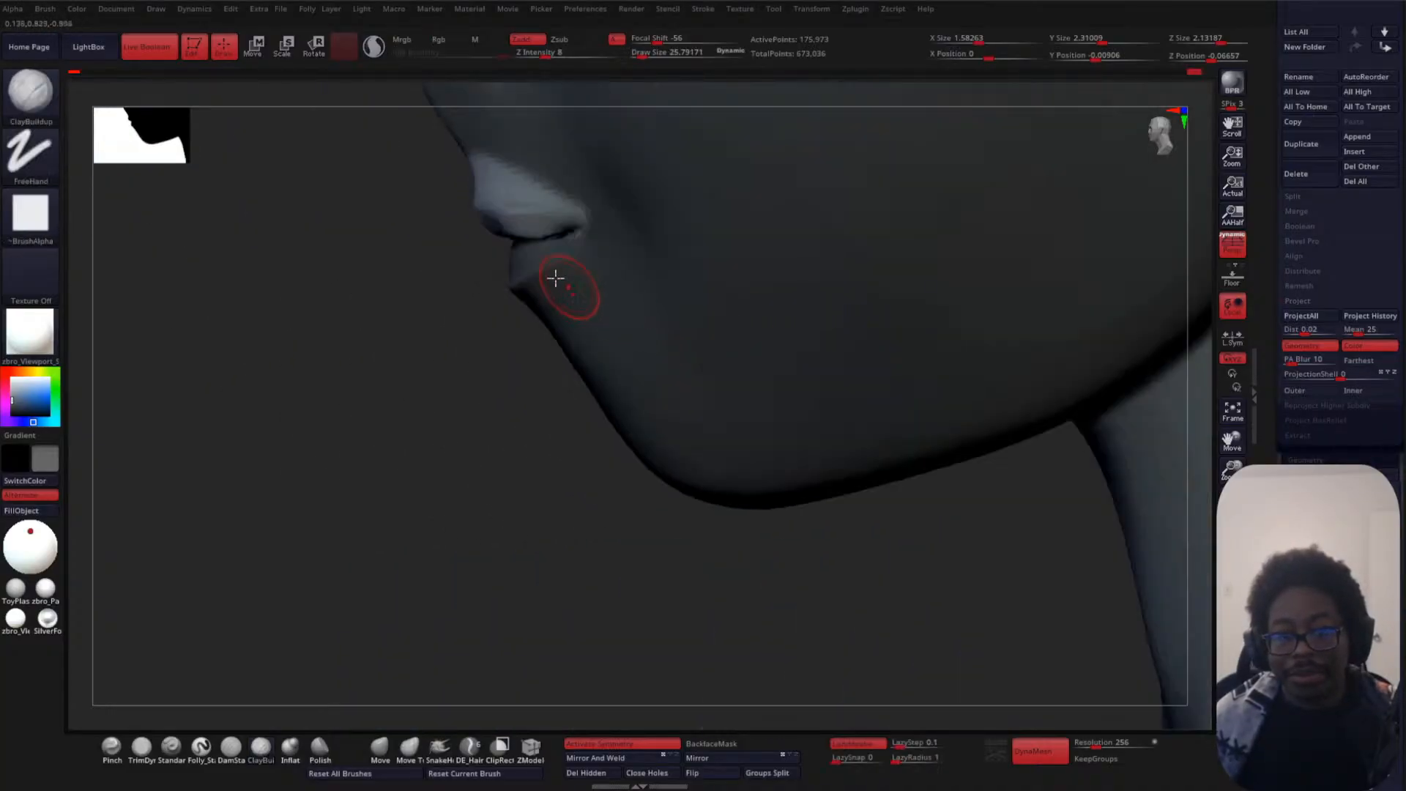
drag(521, 230, 534, 233)
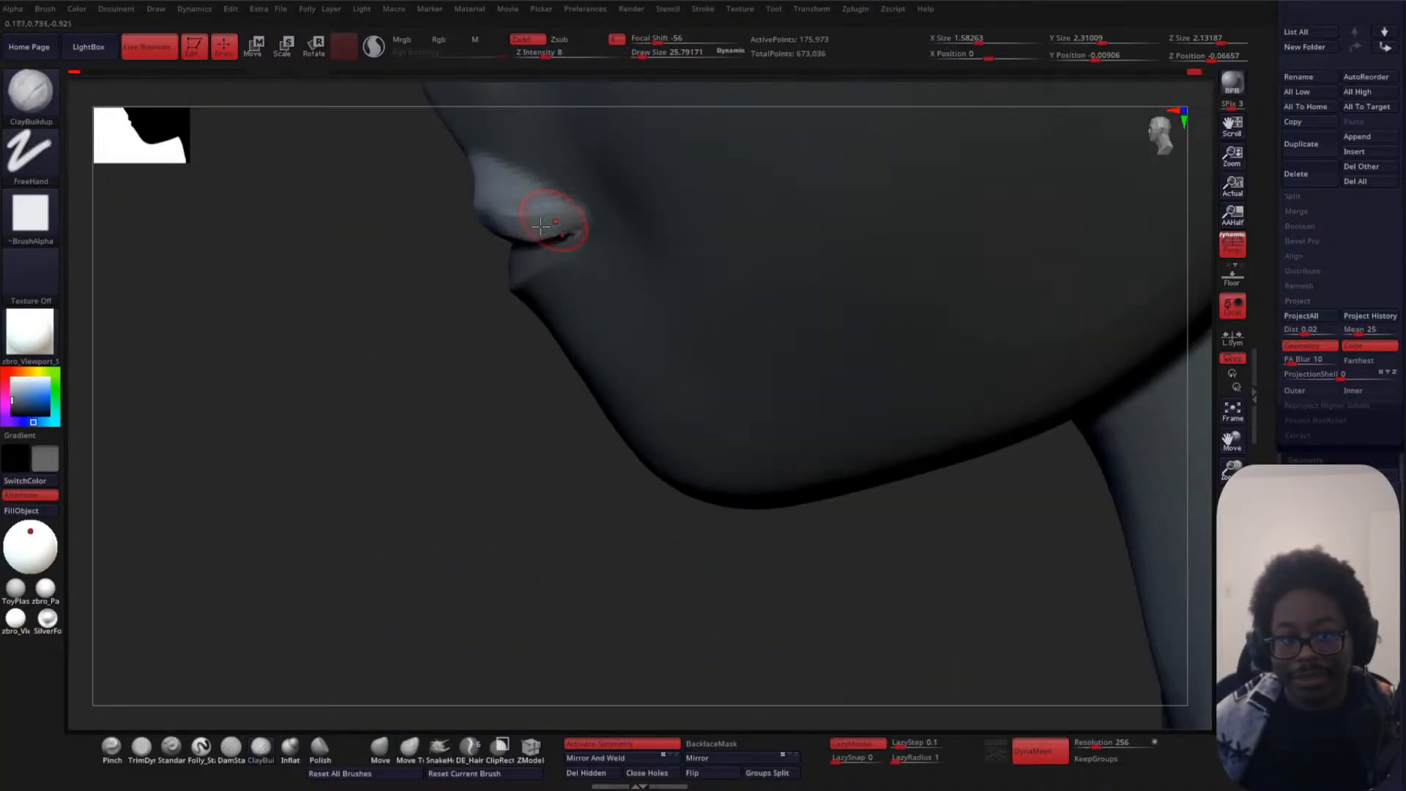
- Smooth the clay built up on the upper lip out to the mouth corners
drag(377, 307, 542, 308)
shift+drag(454, 236, 555, 242)
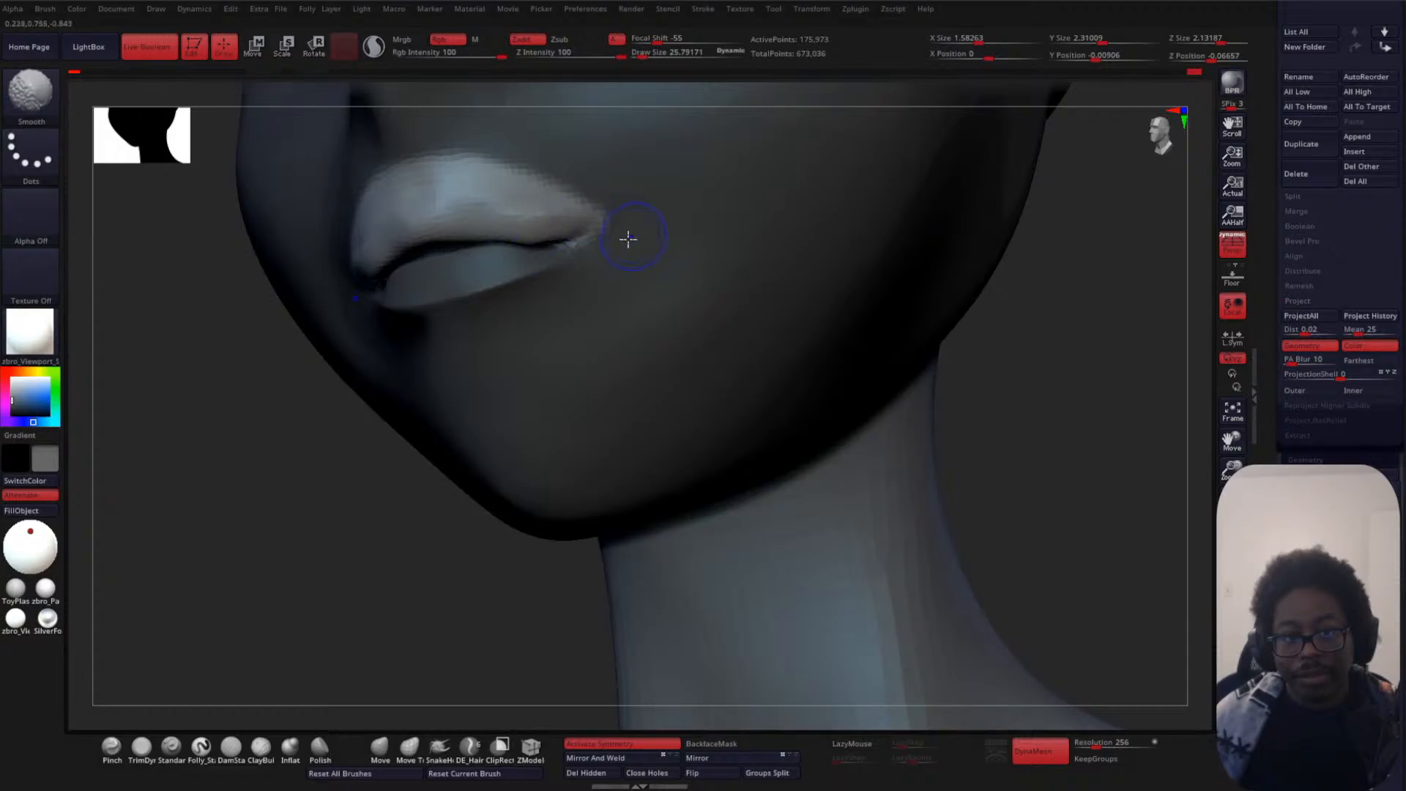
drag(220, 498, 330, 506)
mouse_move(857, 375)
alt+mouse_down()
mouse_move(915, 397)
mouse_move(914, 484)
alt+mouse_up()
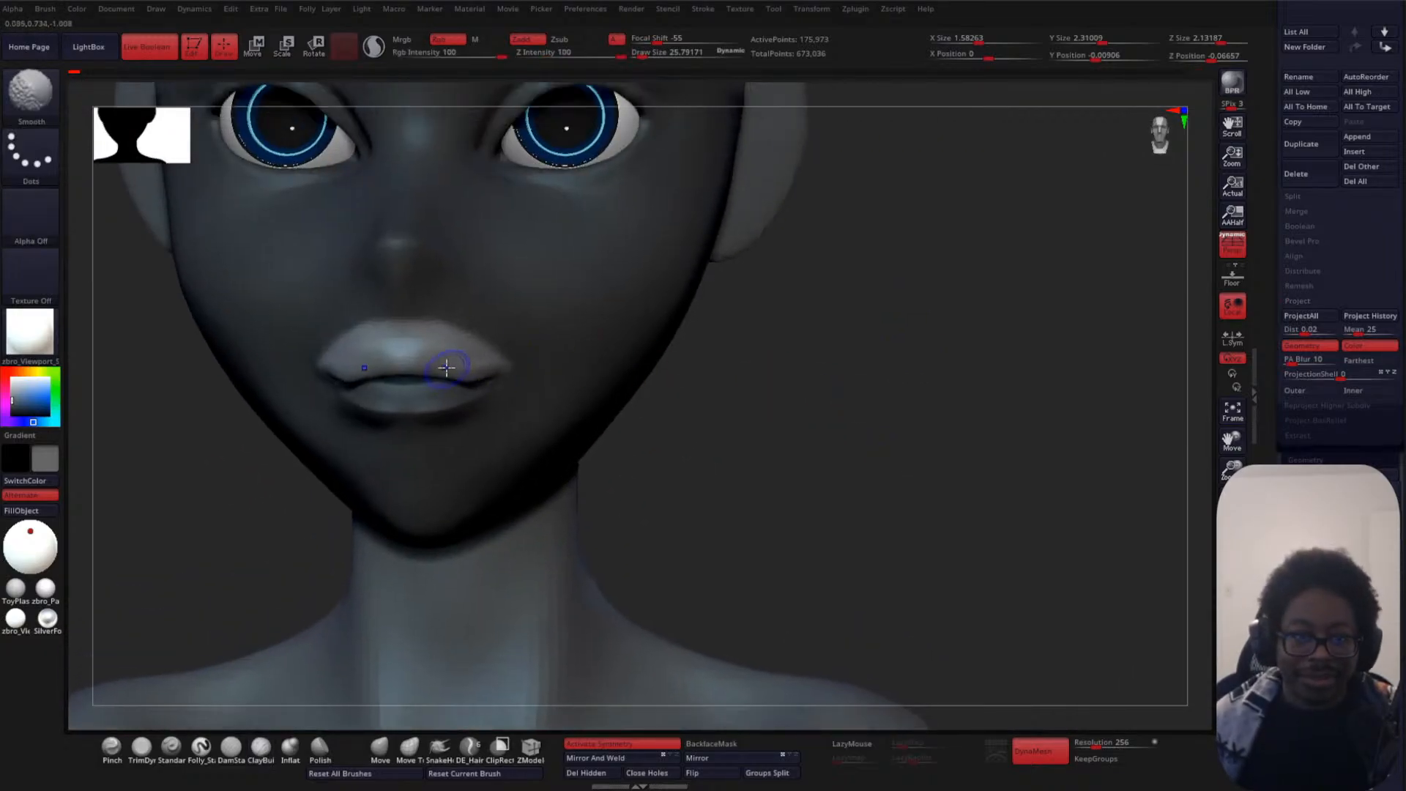
shift+drag(451, 367, 508, 364)
- Smooth the underside of the upper lip and its outer corner from a three-quarter view
mouse_move(728, 377)
mouse_down()
mouse_move(707, 402)
mouse_move(309, 496)
mouse_move(339, 402)
mouse_up()
mouse_move(438, 355)
mouse_down()
mouse_move(425, 388)
mouse_move(520, 421)
mouse_up()
ctrl+click(333, 471)
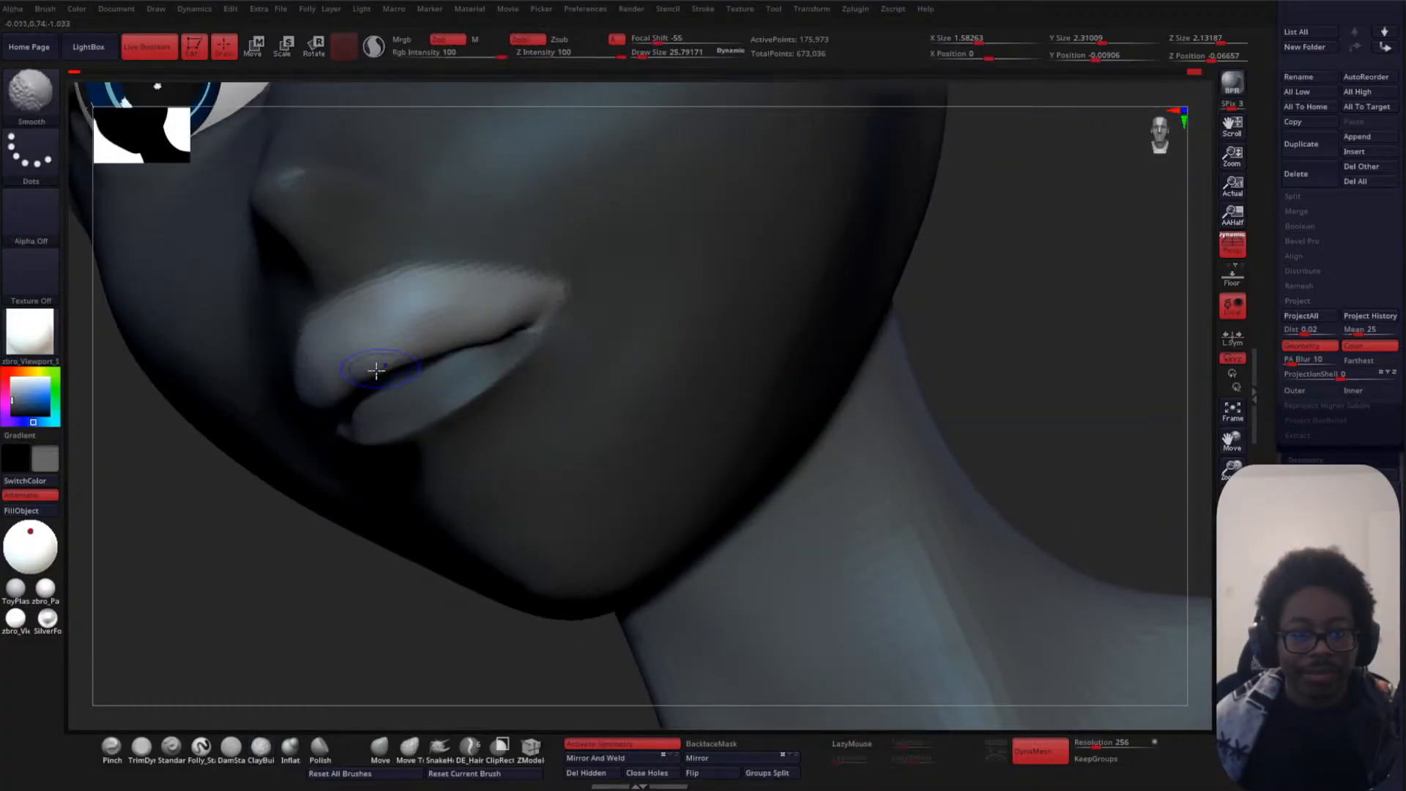
mouse_move(377, 373)
shift+mouse_down()
mouse_move(534, 312)
mouse_move(326, 404)
shift+mouse_up()
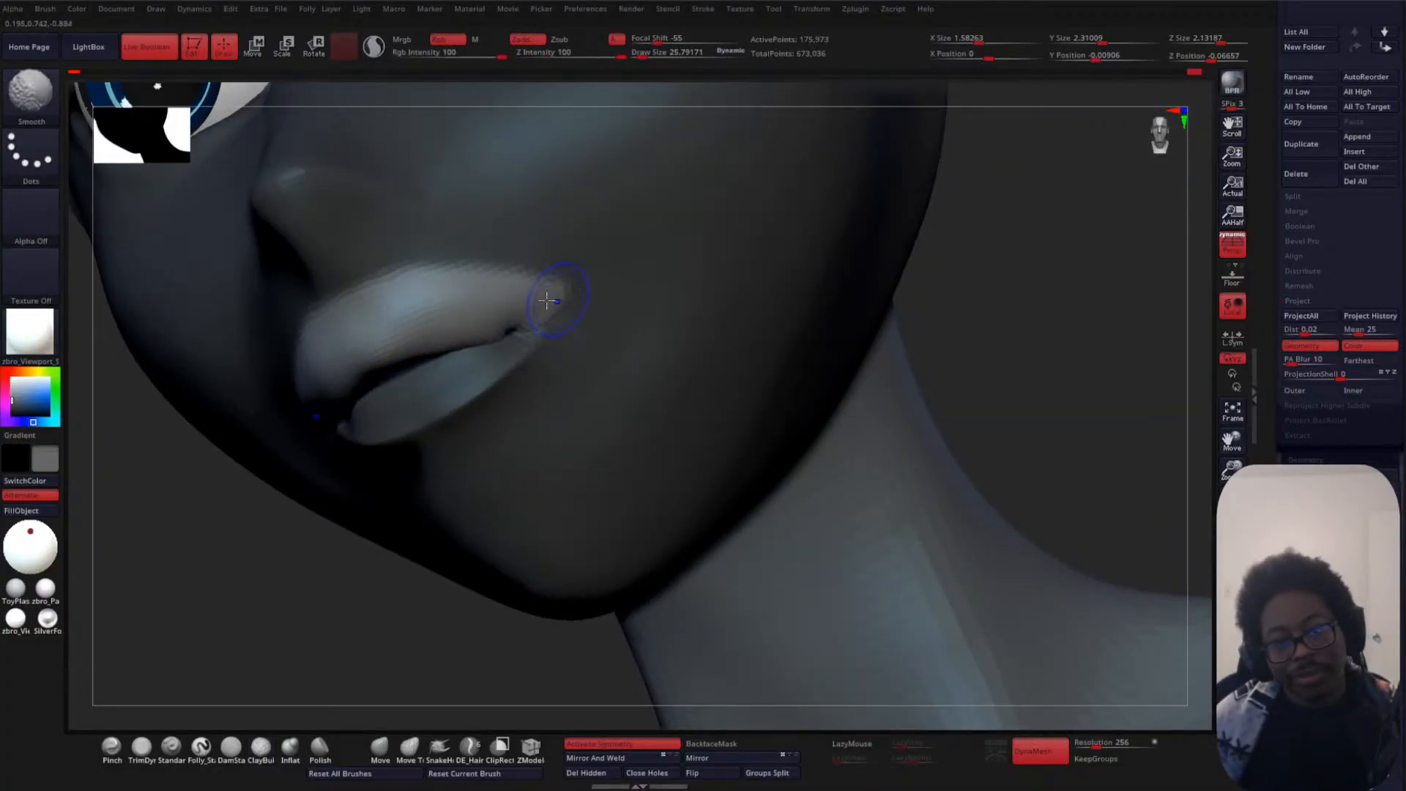
shift+drag(952, 289, 1059, 305)
alt+drag(952, 321, 869, 336)
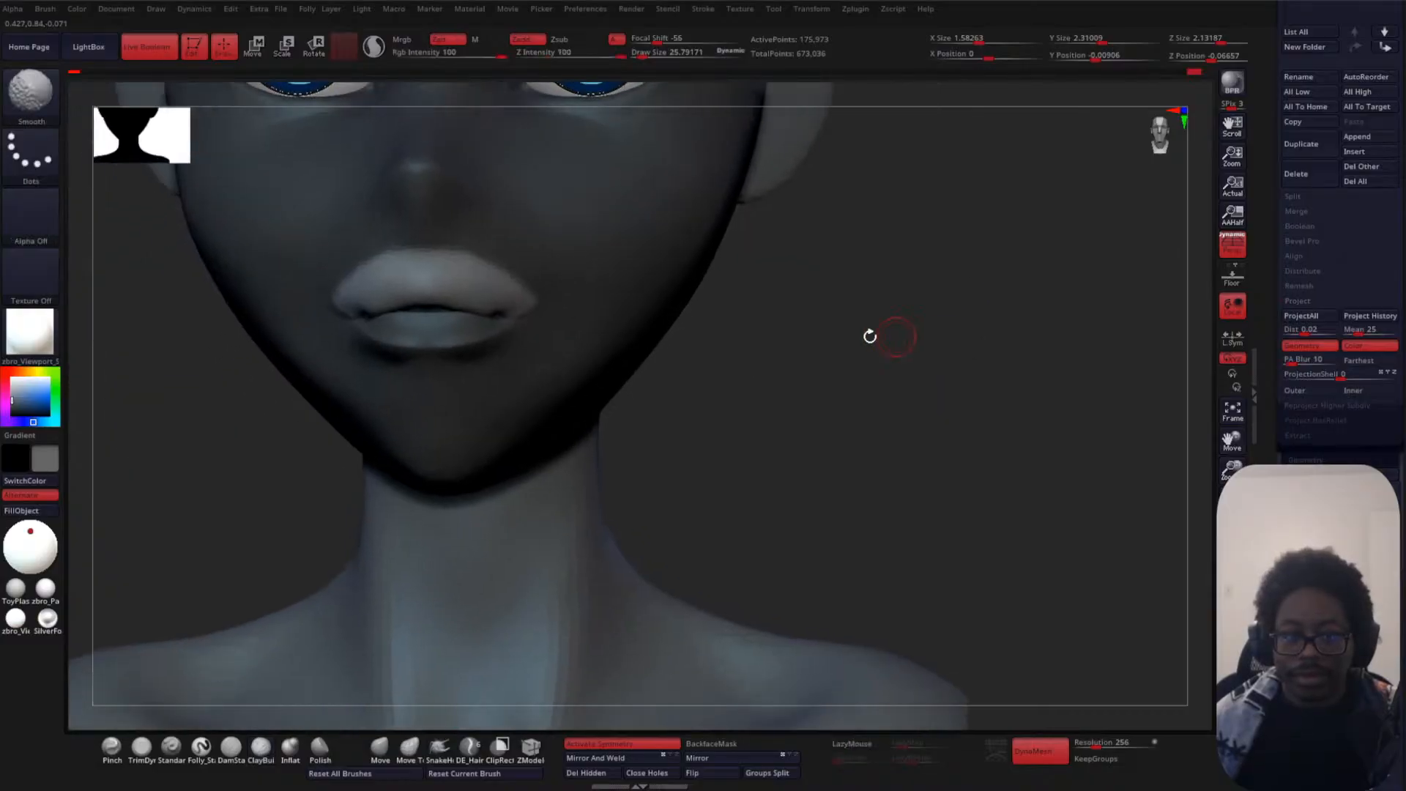
- Undo the DamStandard stroke on the upper lip and smooth the lip's lower edge
click(230, 746)
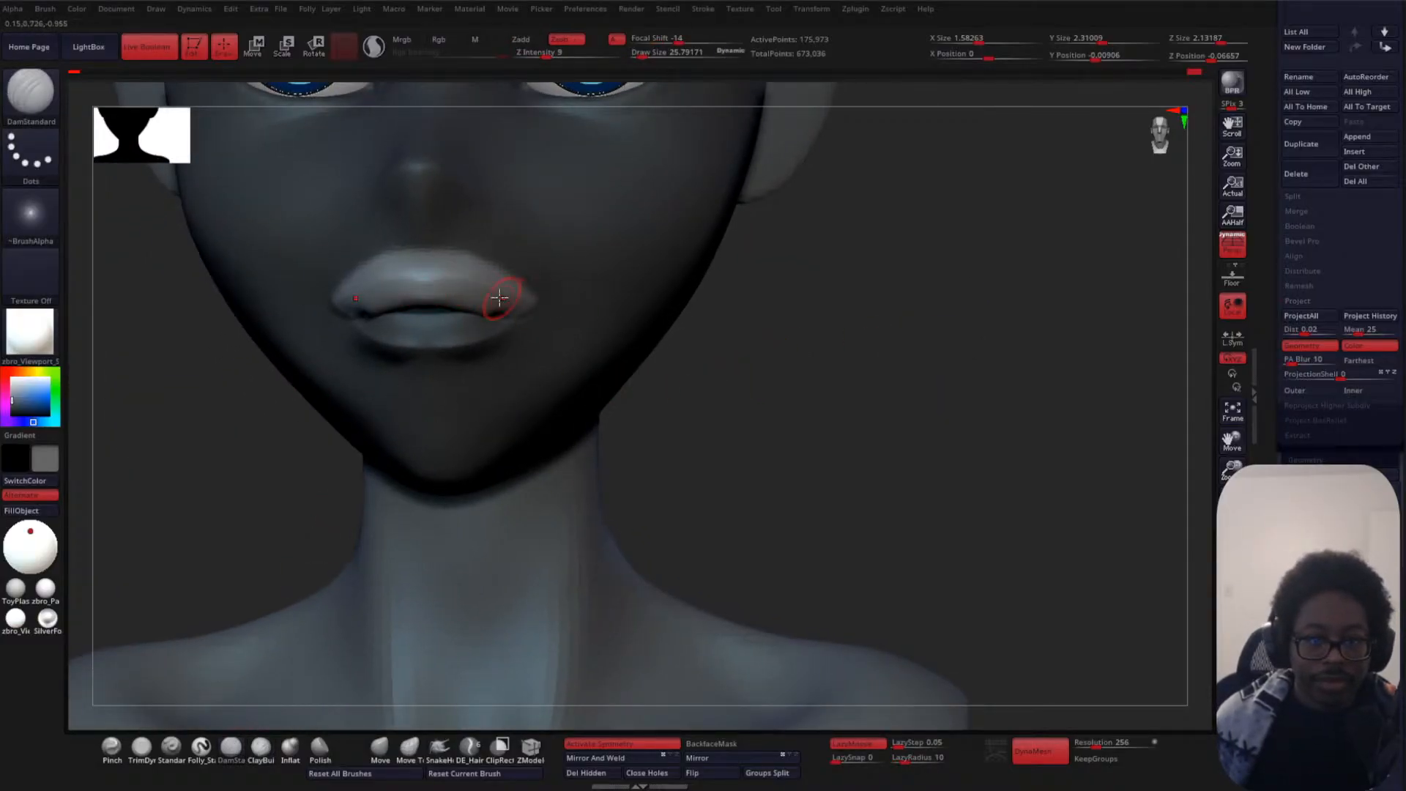
key(ctrl+z)
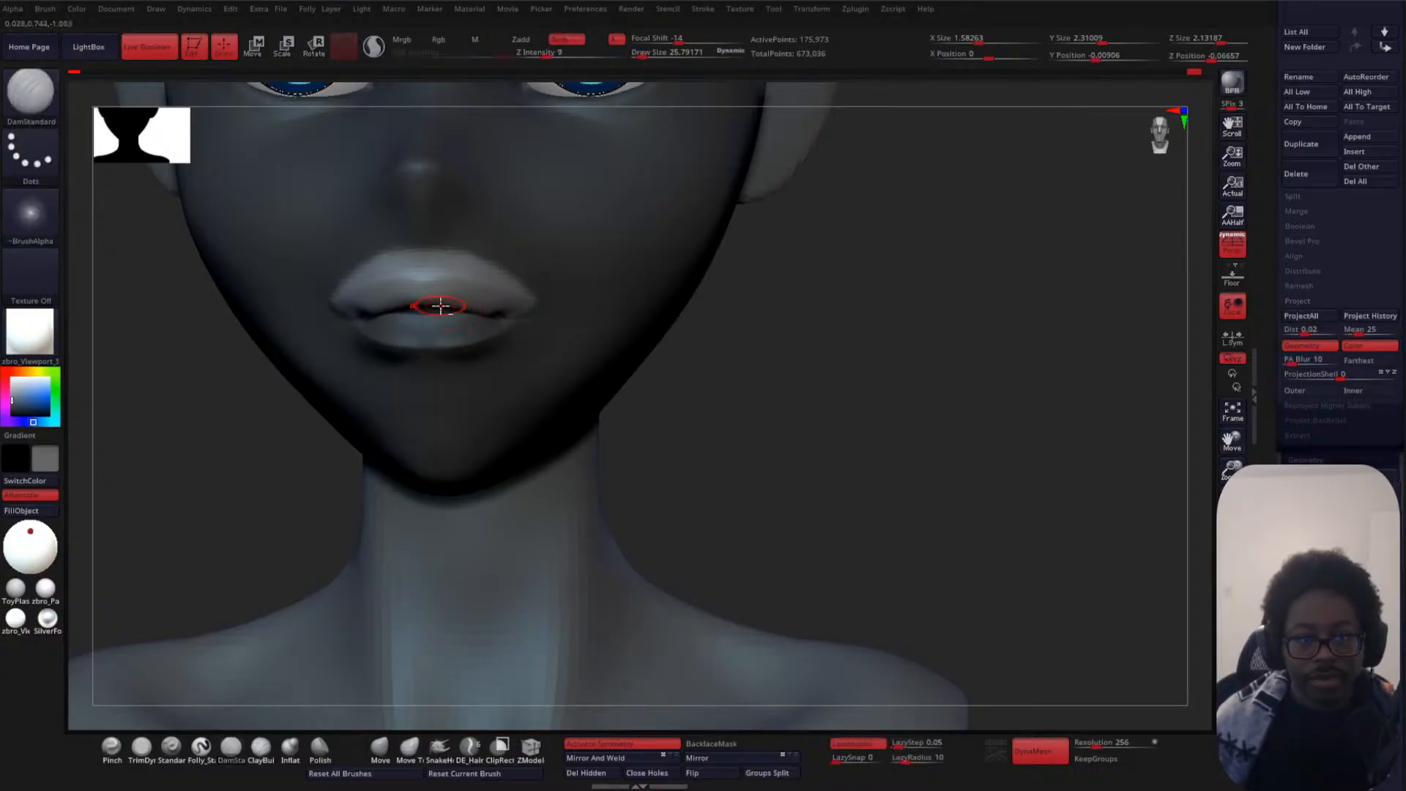
key(shift)
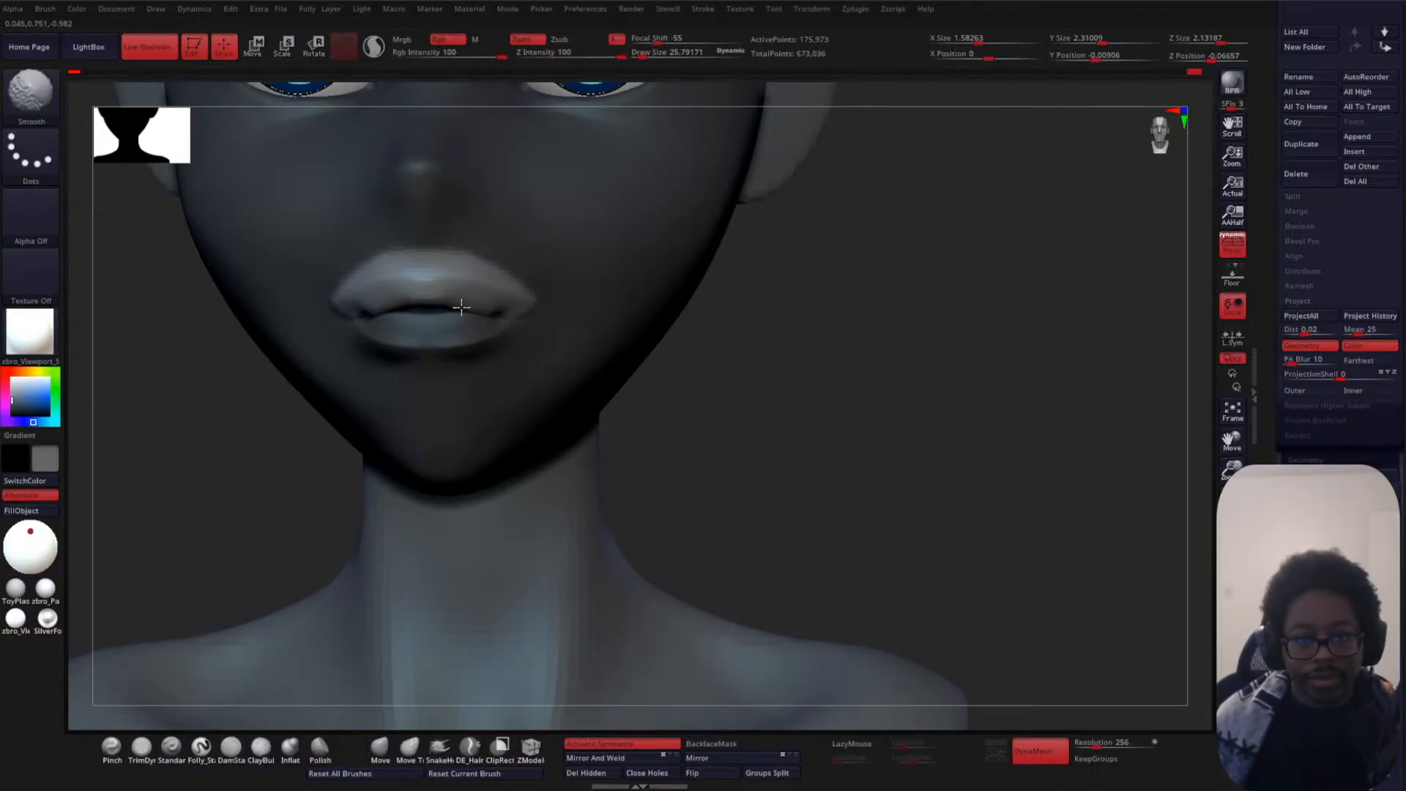
mouse_move(462, 307)
shift+mouse_down()
mouse_move(440, 305)
mouse_move(492, 307)
shift+mouse_up()
drag(930, 334, 678, 352)
shift+drag(446, 305, 476, 311)
- Clear the mask from the face and smooth the upper lip toward the mouth corner
drag(293, 416, 505, 410)
key(ctrl)
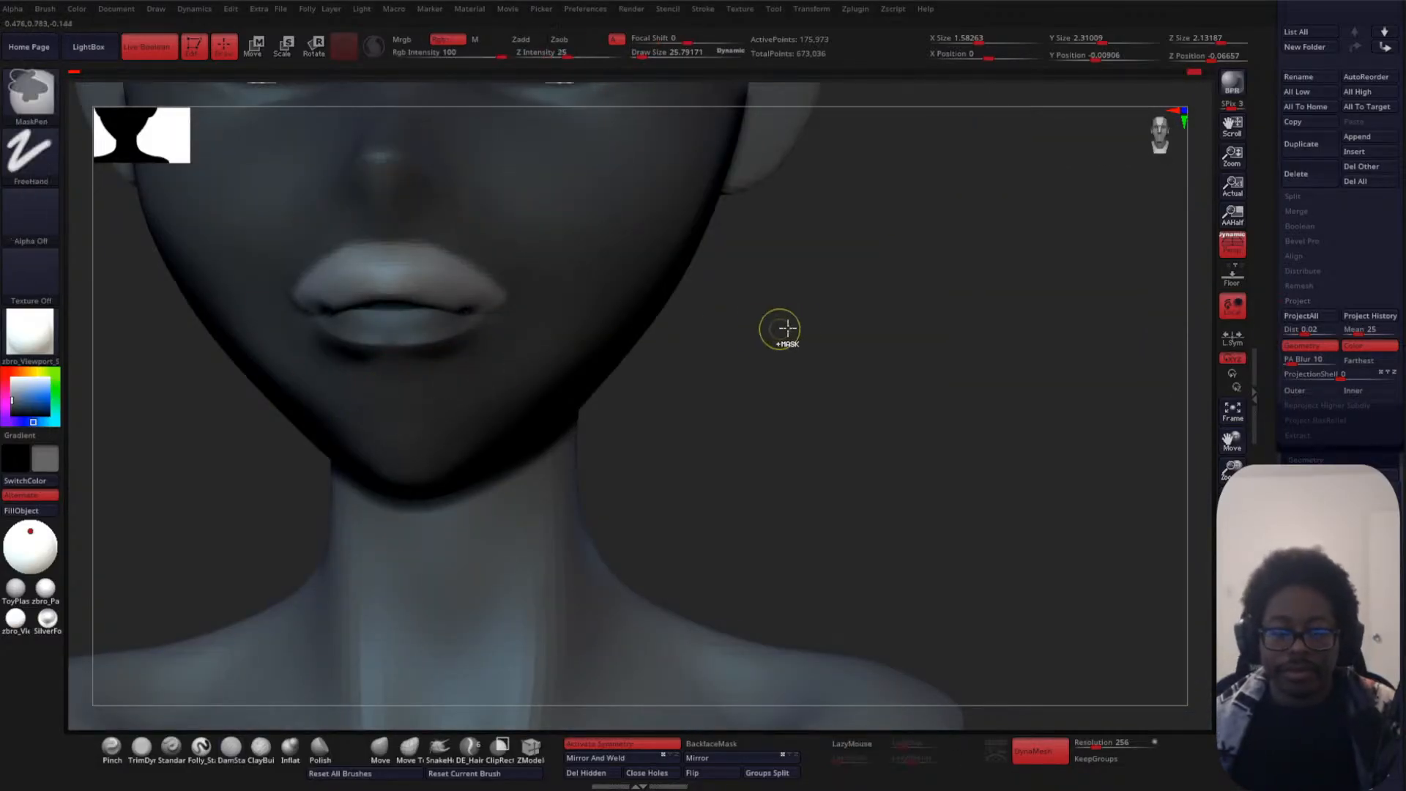
ctrl+drag(788, 328, 765, 345)
shift+drag(447, 310, 492, 307)
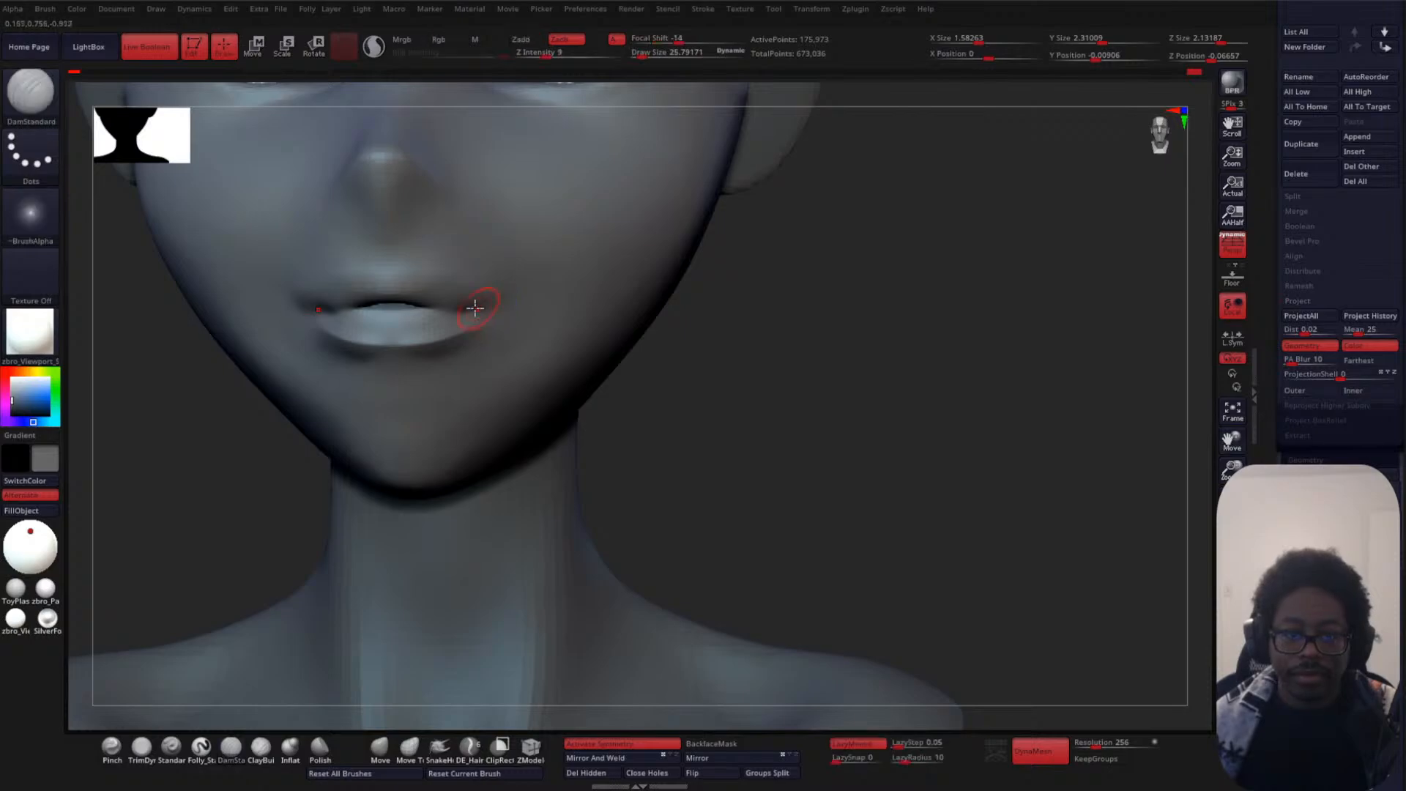
- Carve the line between the lips from center to corners with DamStandard at a draw size of about 26
alt+drag(759, 322, 860, 431)
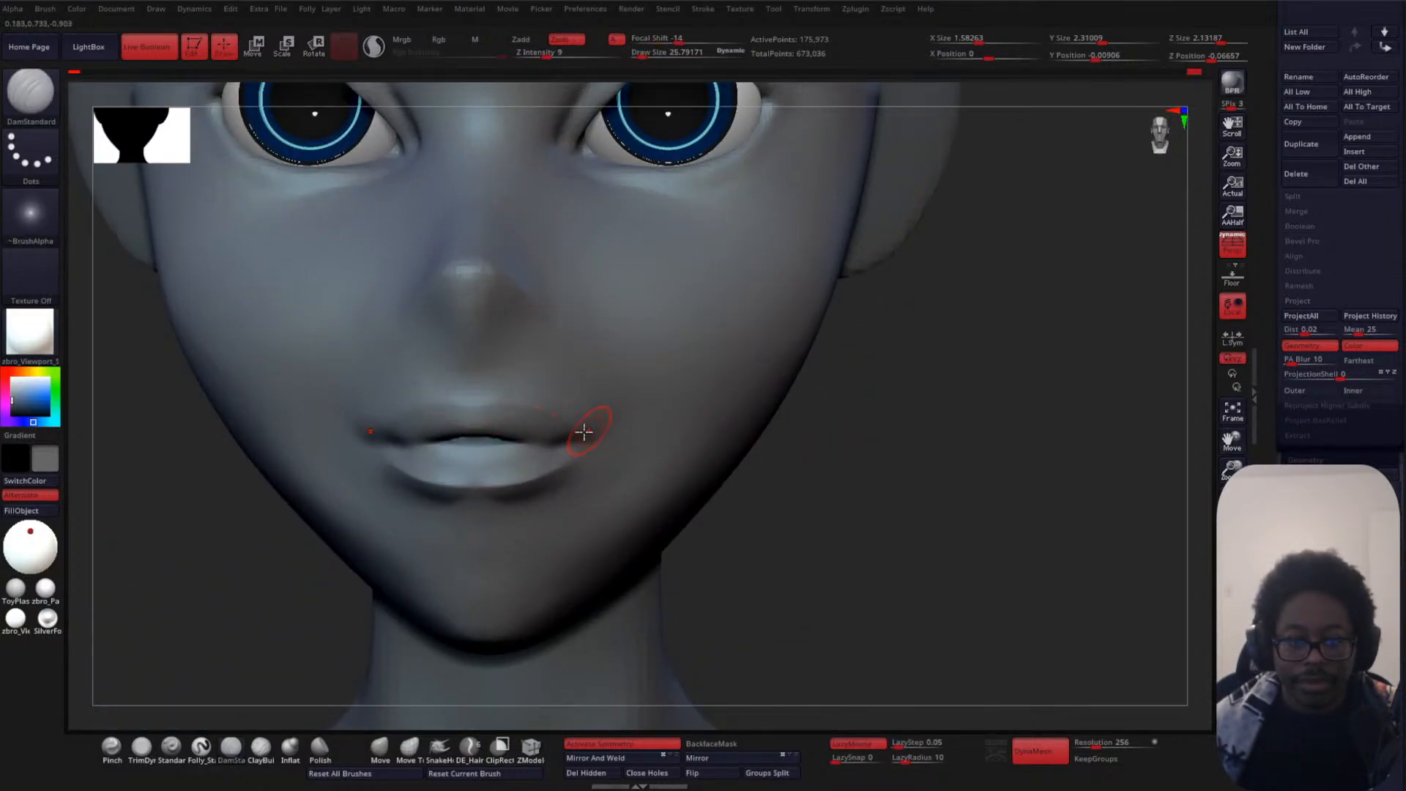
drag(456, 440, 496, 439)
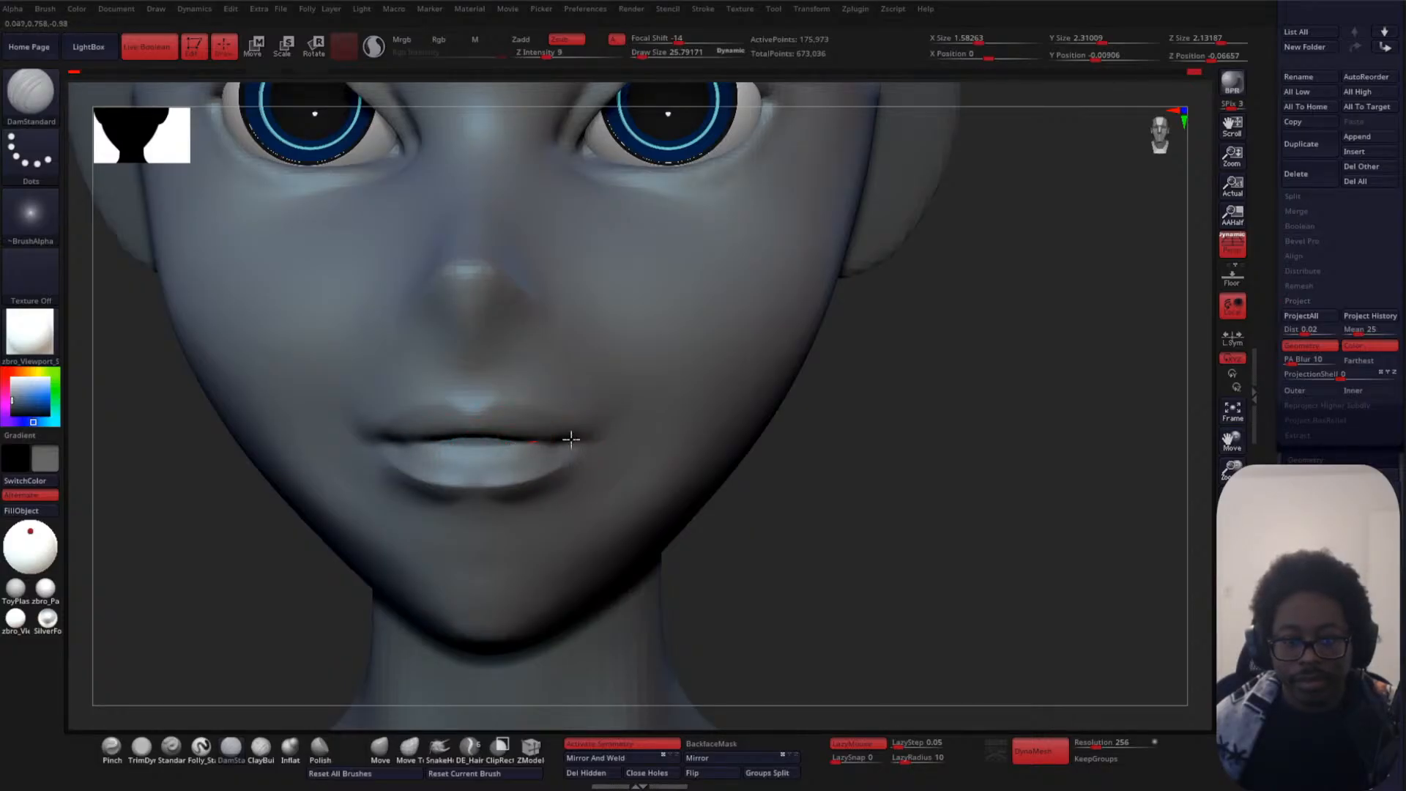
drag(571, 438, 517, 443)
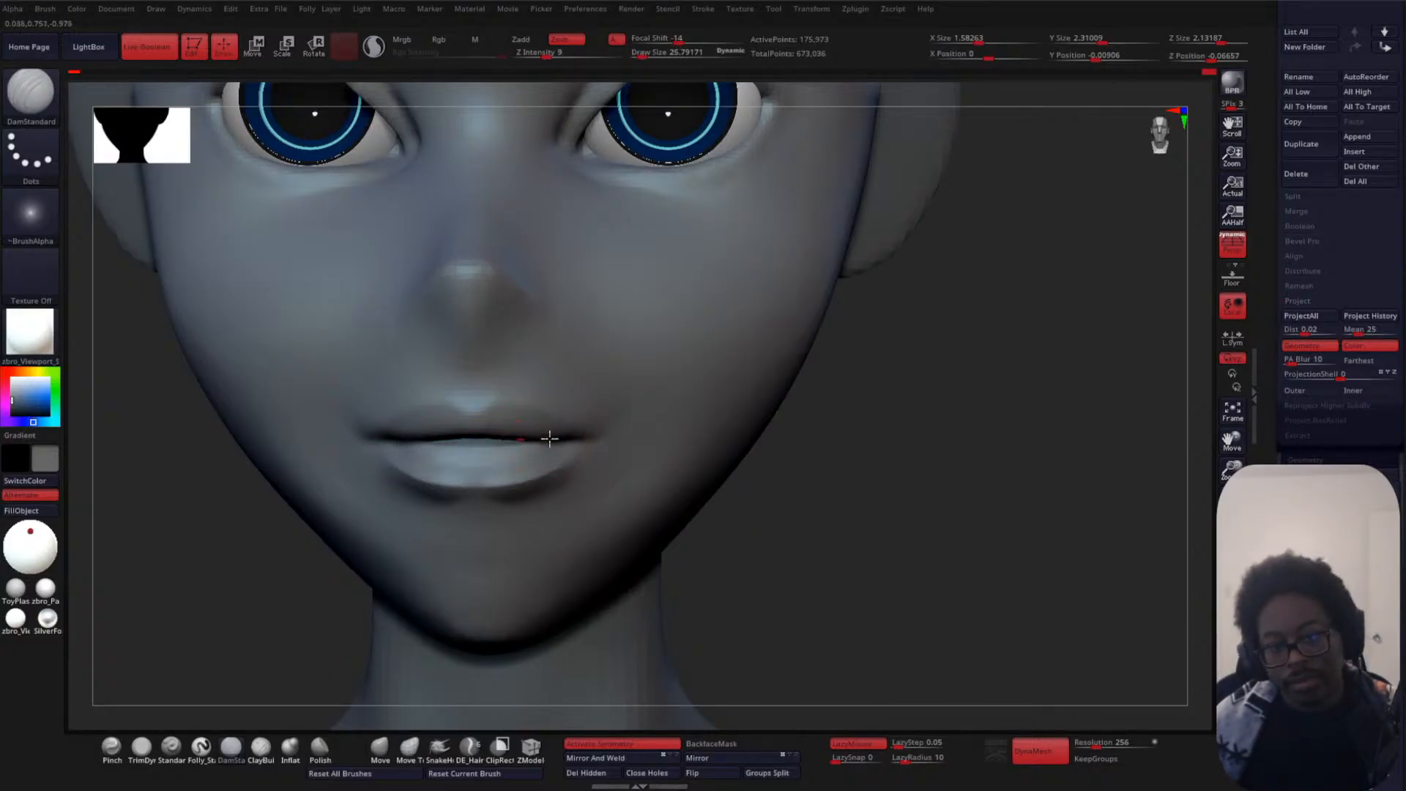
drag(831, 462, 740, 461)
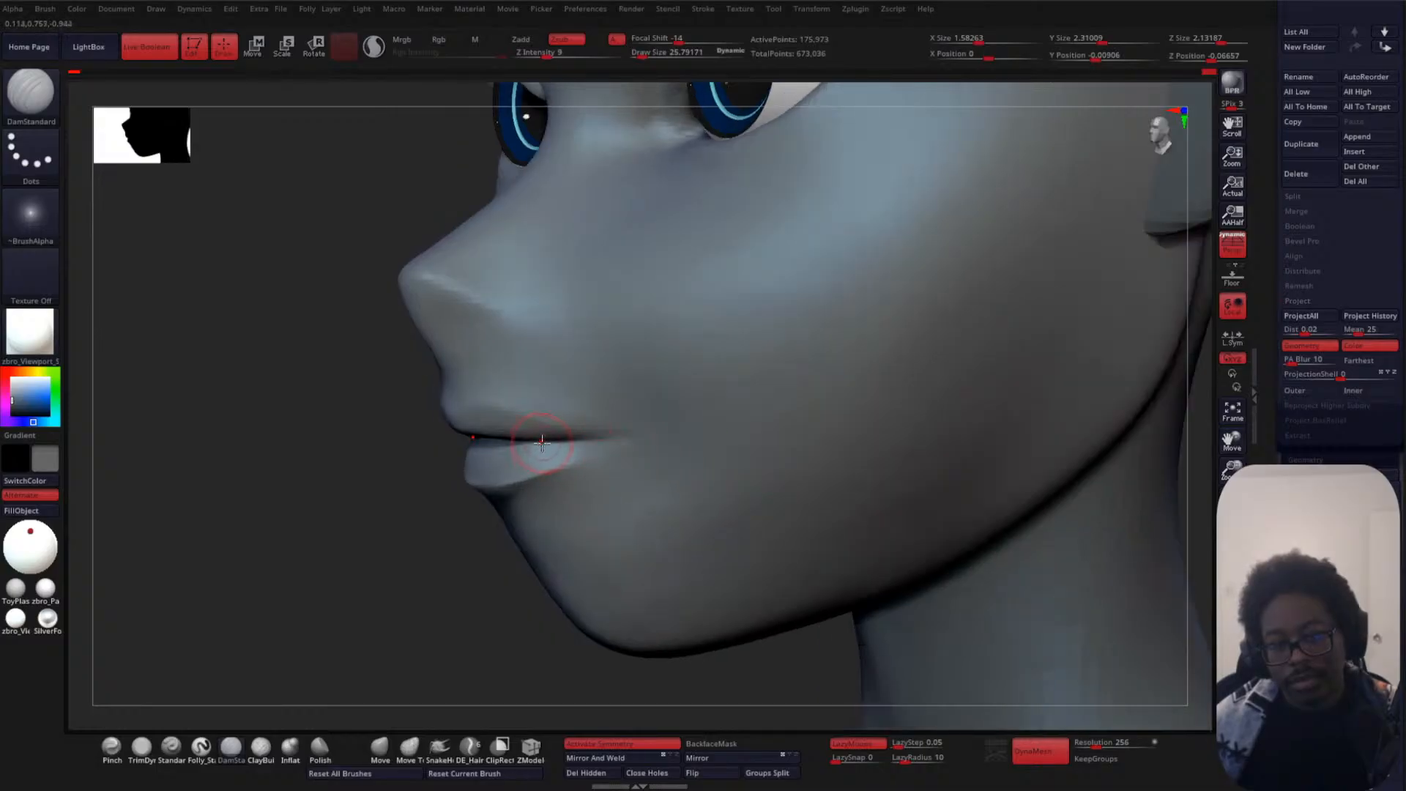
- Puff up the skin at the mouth corners with Inflat at a draw size of about 26 and smooth it
click(291, 747)
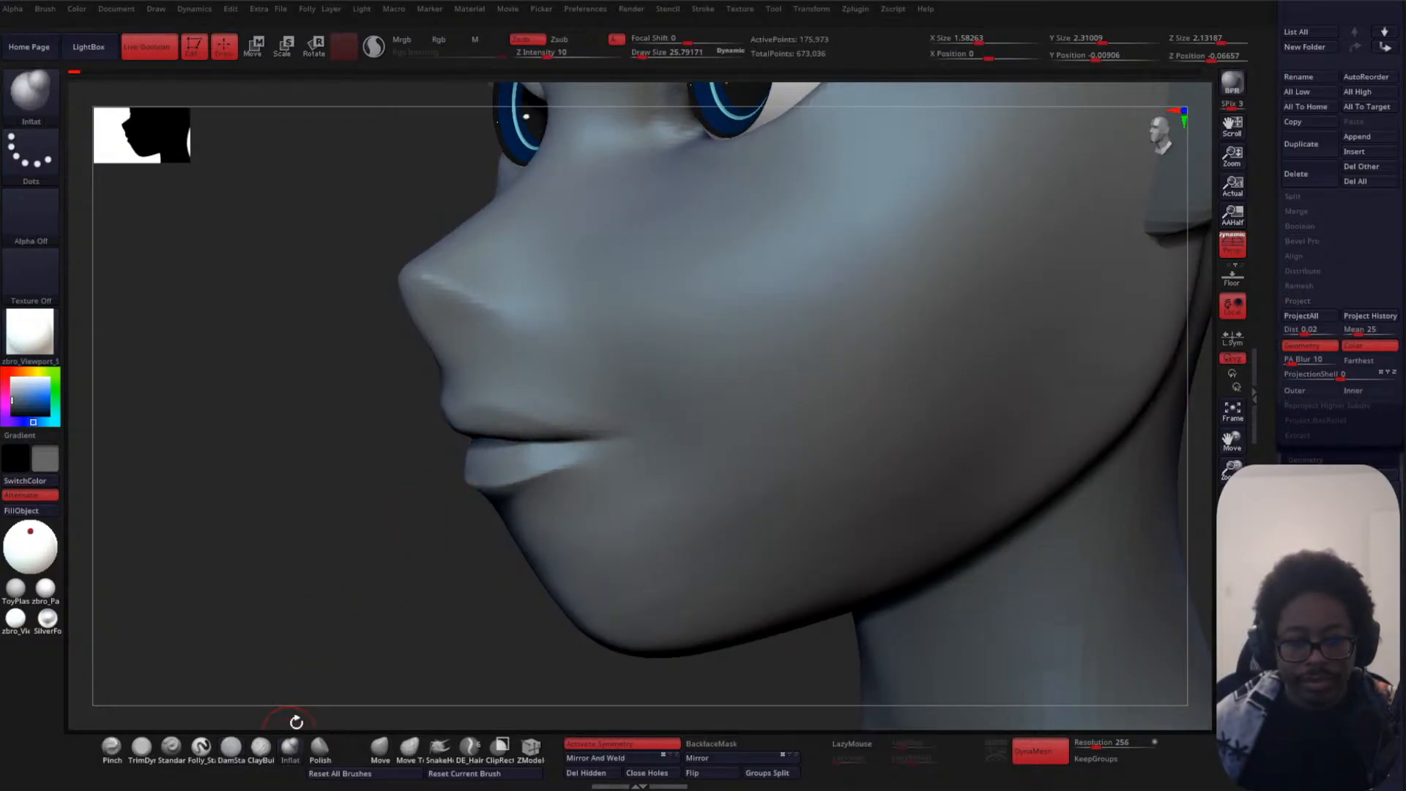
shift+drag(371, 502, 371, 502)
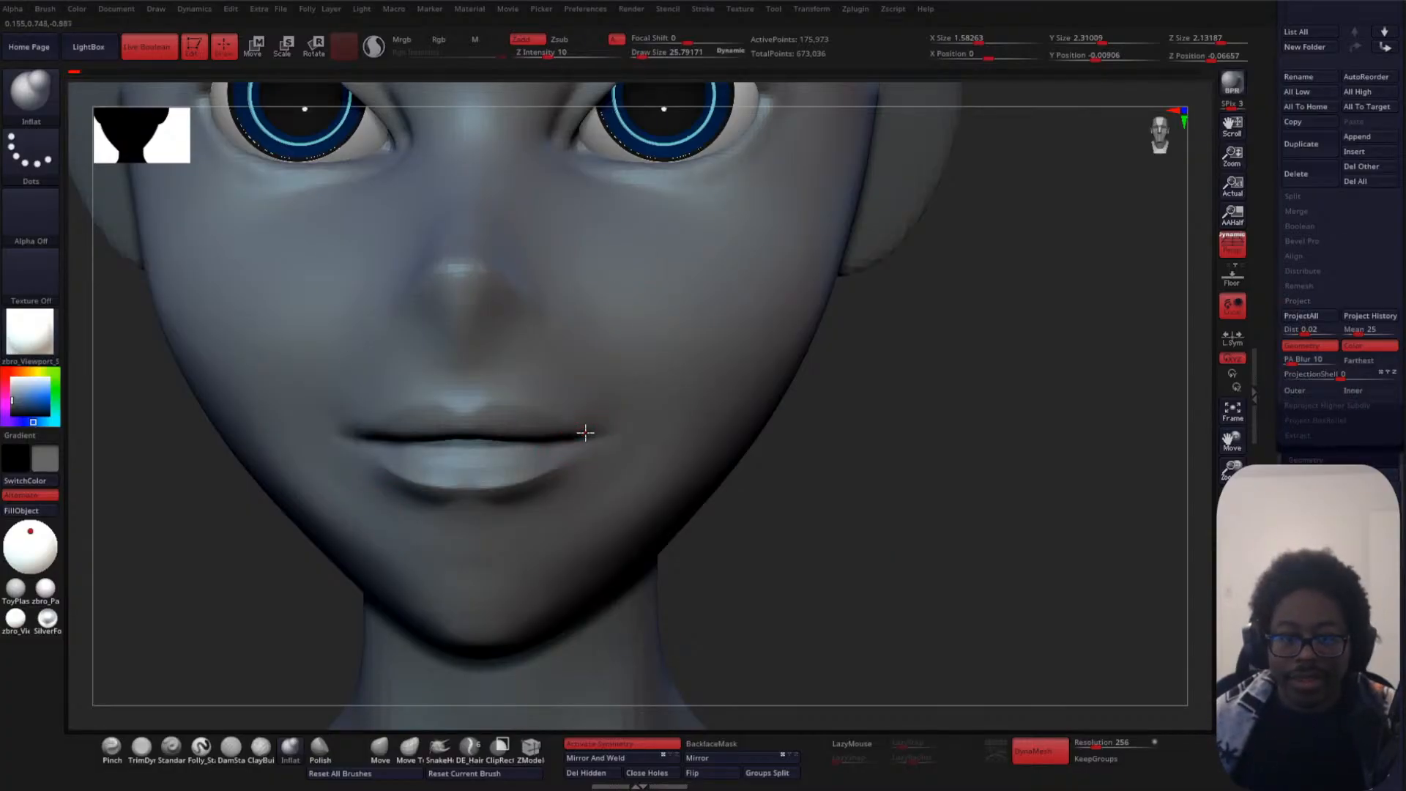
key(shift)
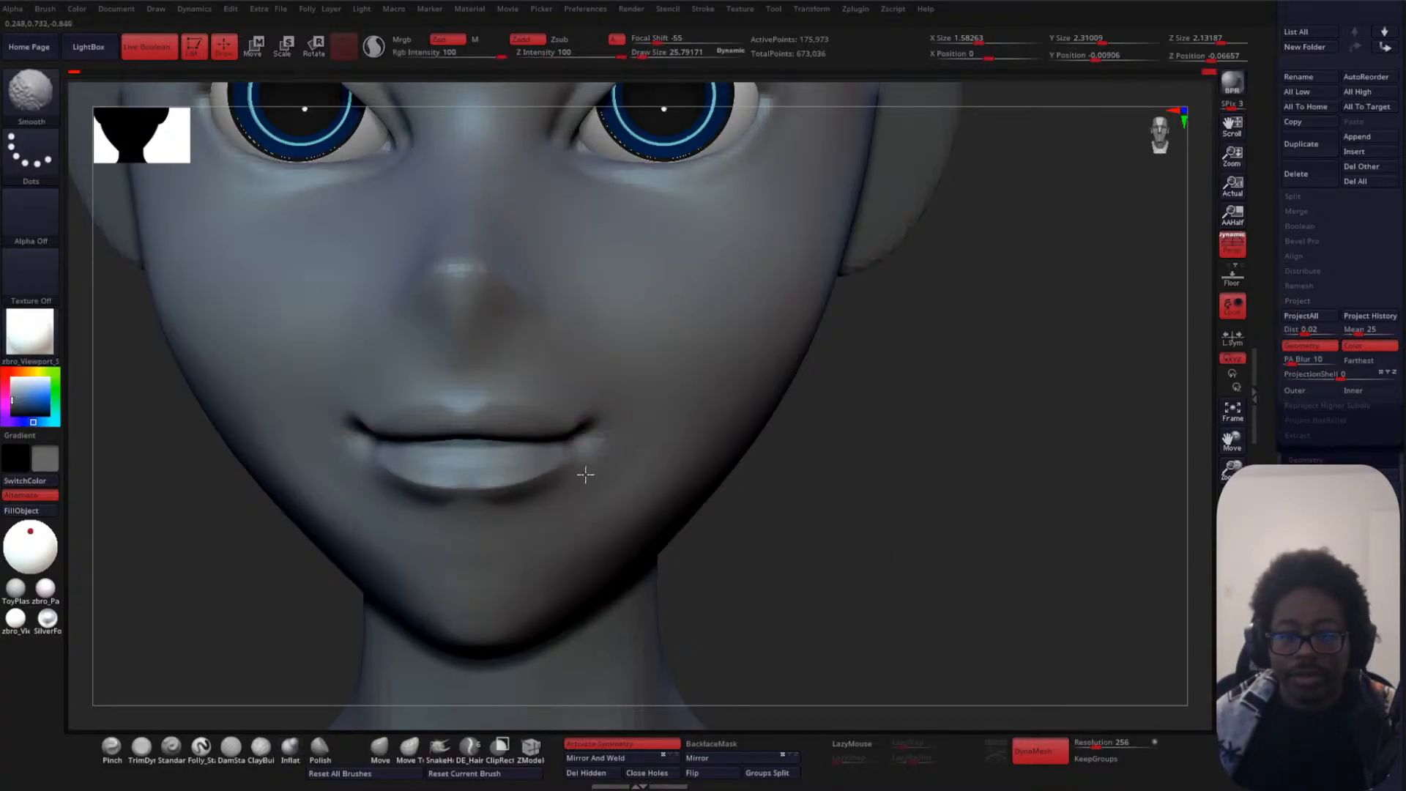
shift+drag(601, 453, 613, 444)
shift+drag(583, 375, 579, 391)
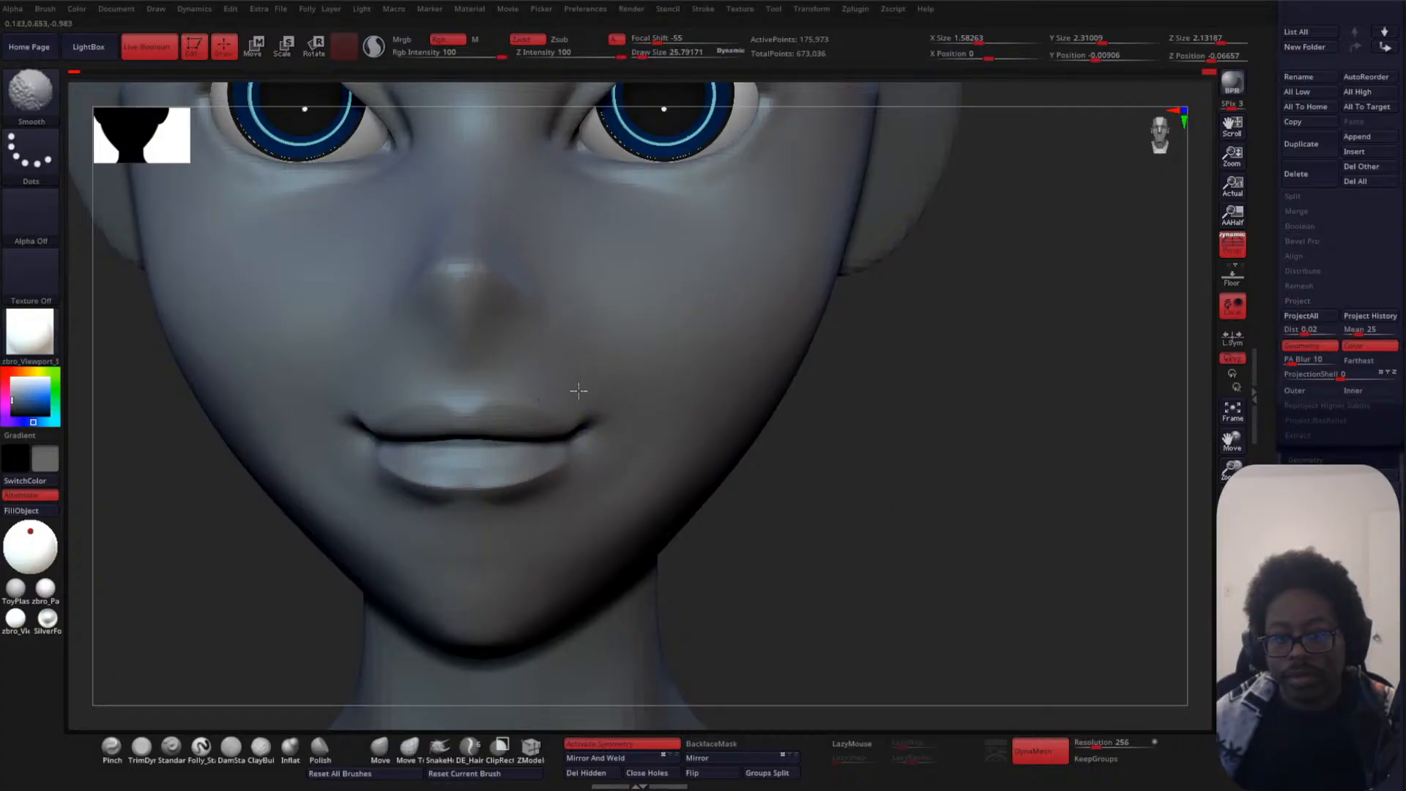
- Define the upper lip's top contour and the lower lip's bottom edge with DamStandard at a draw size of about 26
click(230, 746)
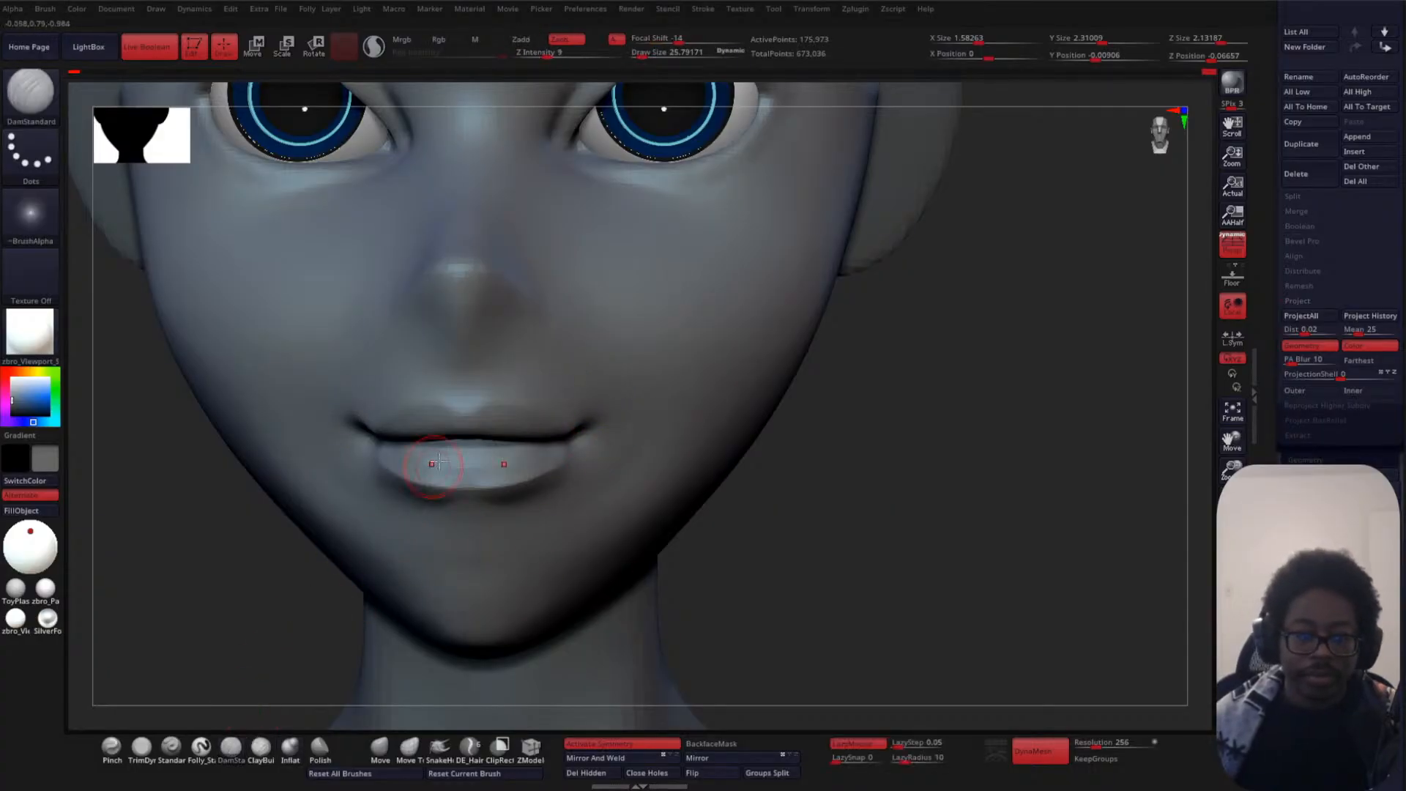
drag(349, 414, 596, 415)
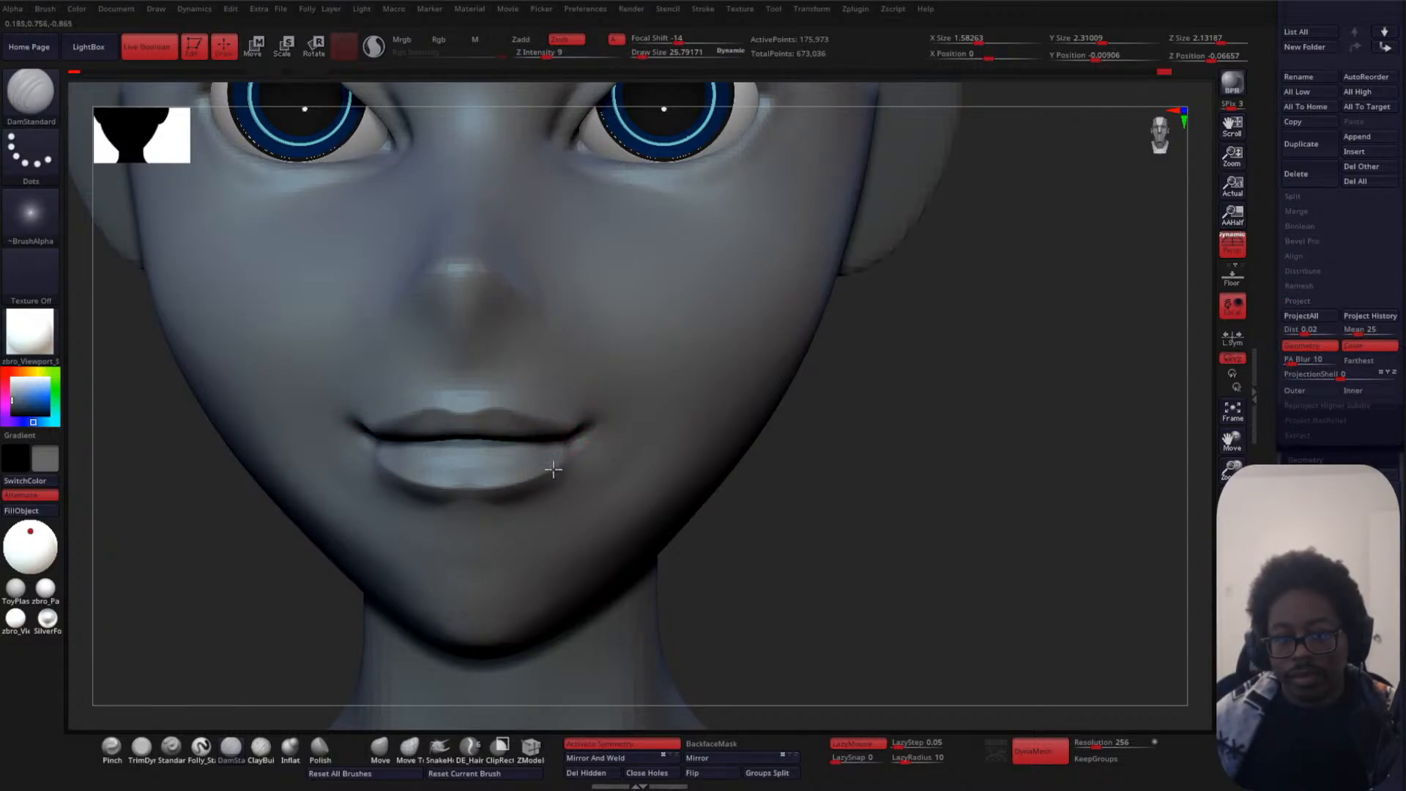
drag(553, 470, 472, 495)
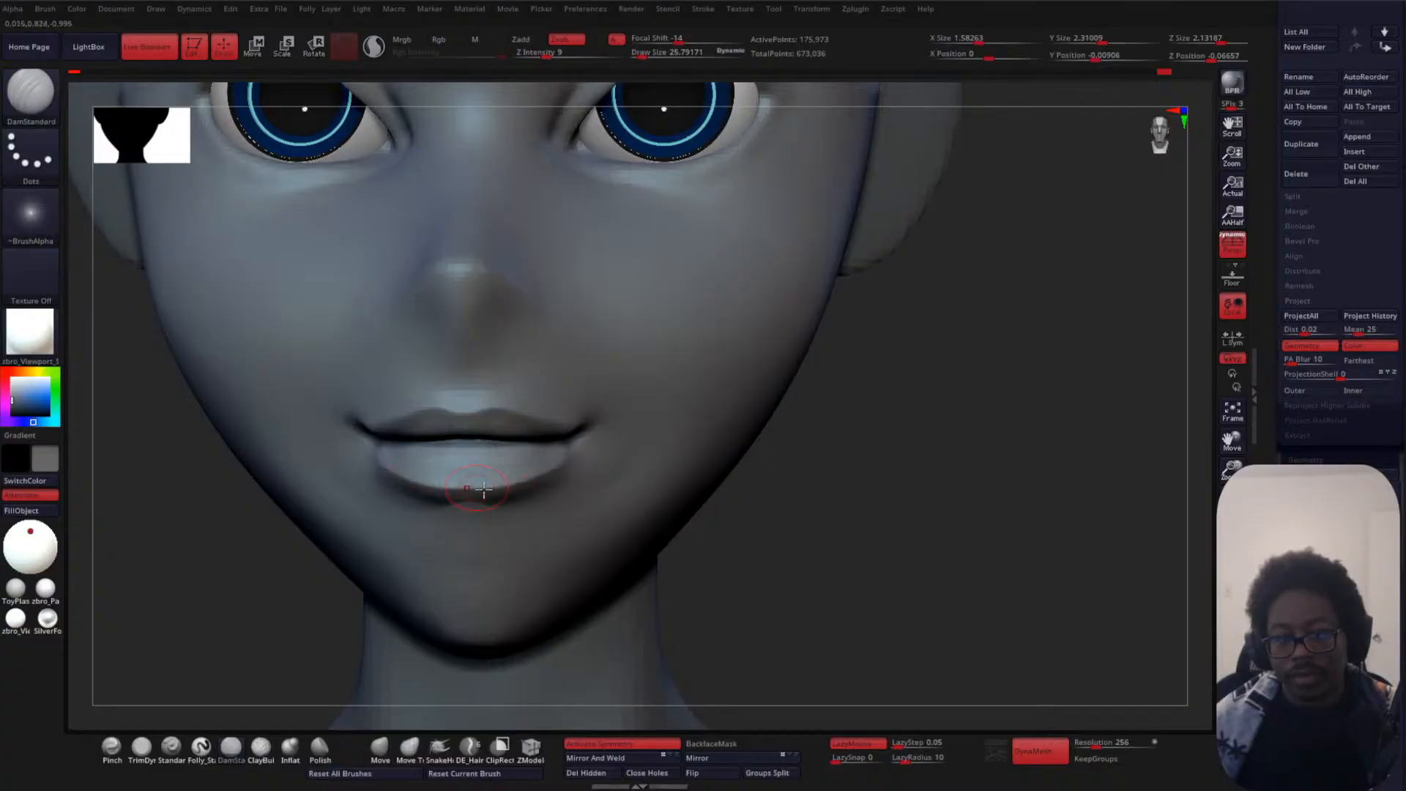
key(shift)
drag(839, 485, 714, 489)
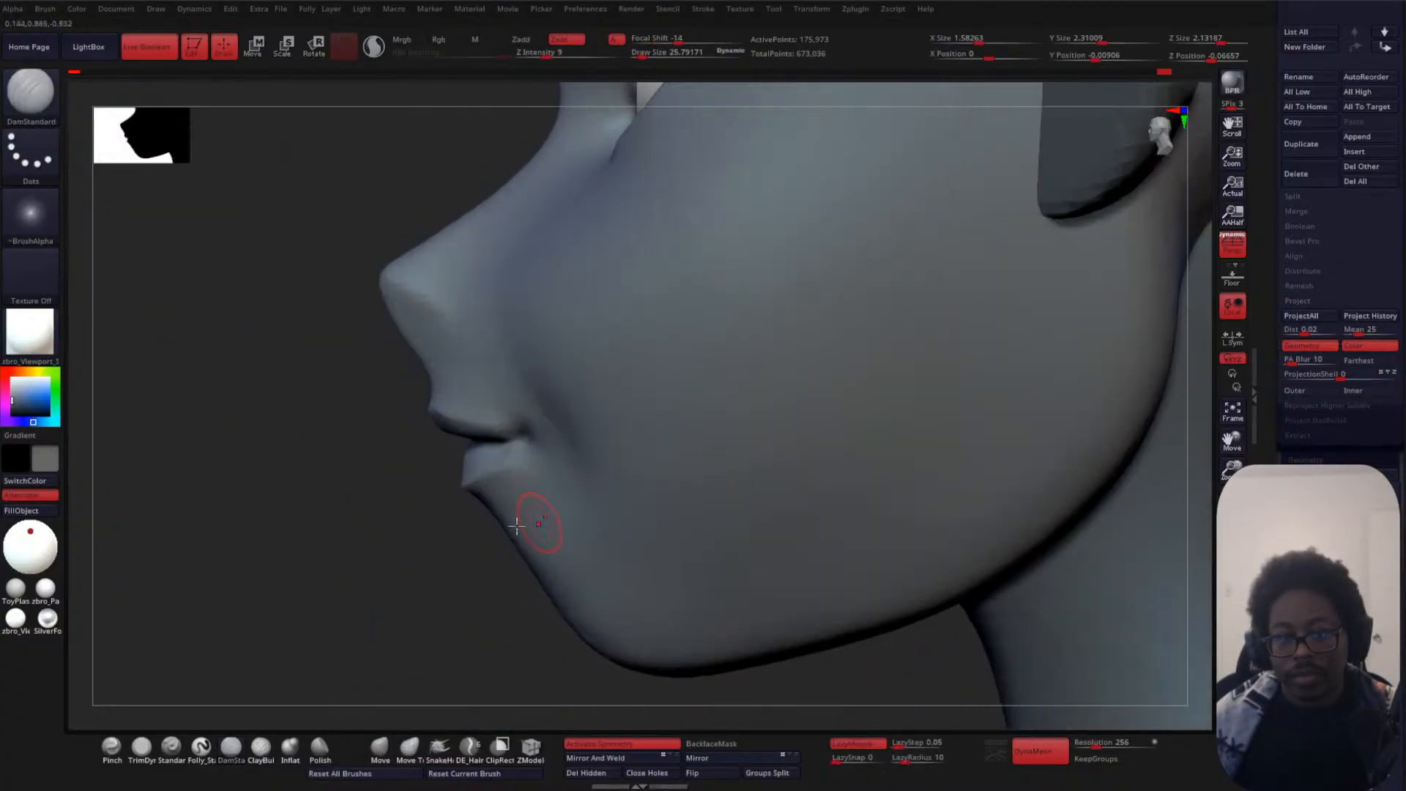
- Add volume to the upper lip toward the mouth corner with ClayBuildup and smooth the strokes
mouse_move(487, 526)
alt+mouse_down()
mouse_move(352, 568)
mouse_move(342, 550)
mouse_move(408, 534)
alt+mouse_up()
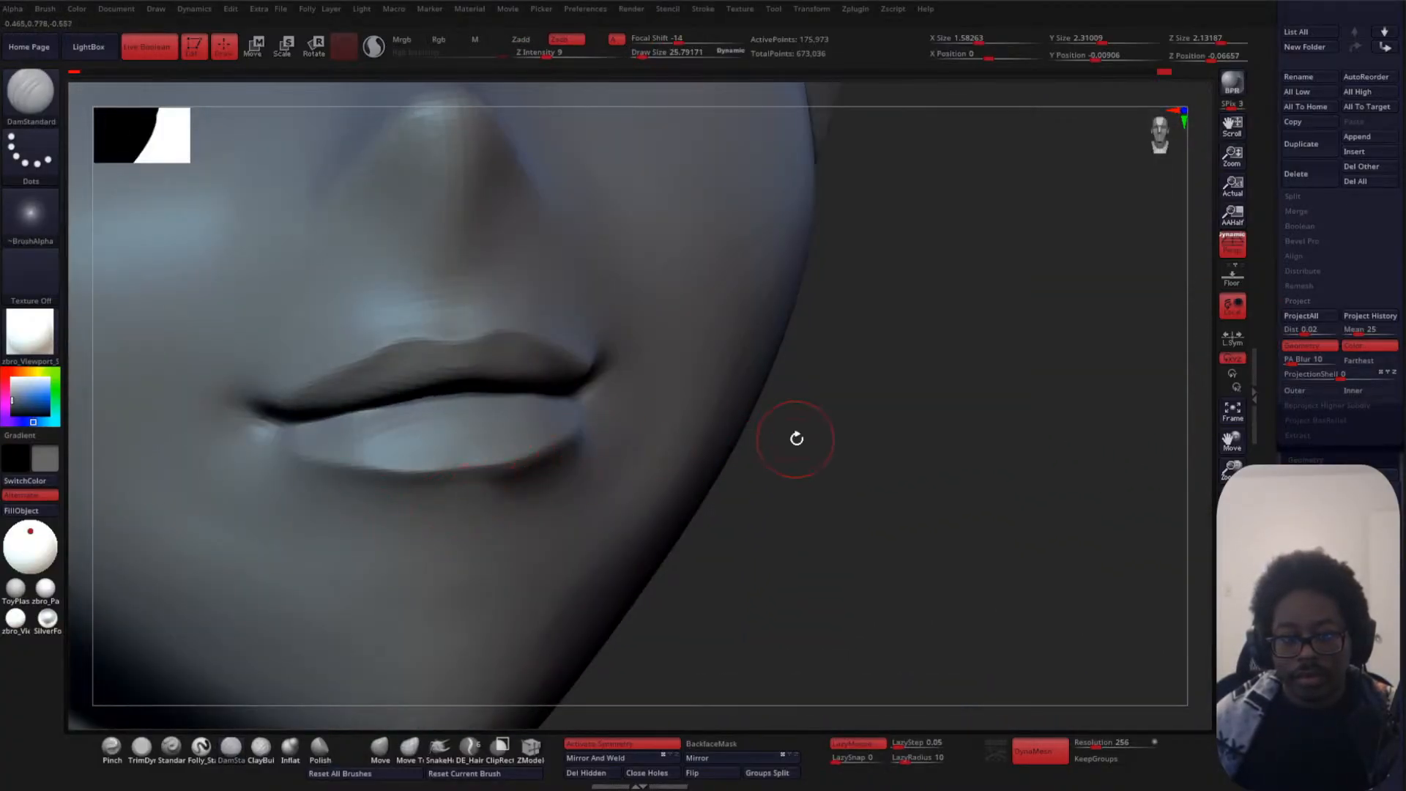
click(261, 745)
drag(465, 371, 567, 370)
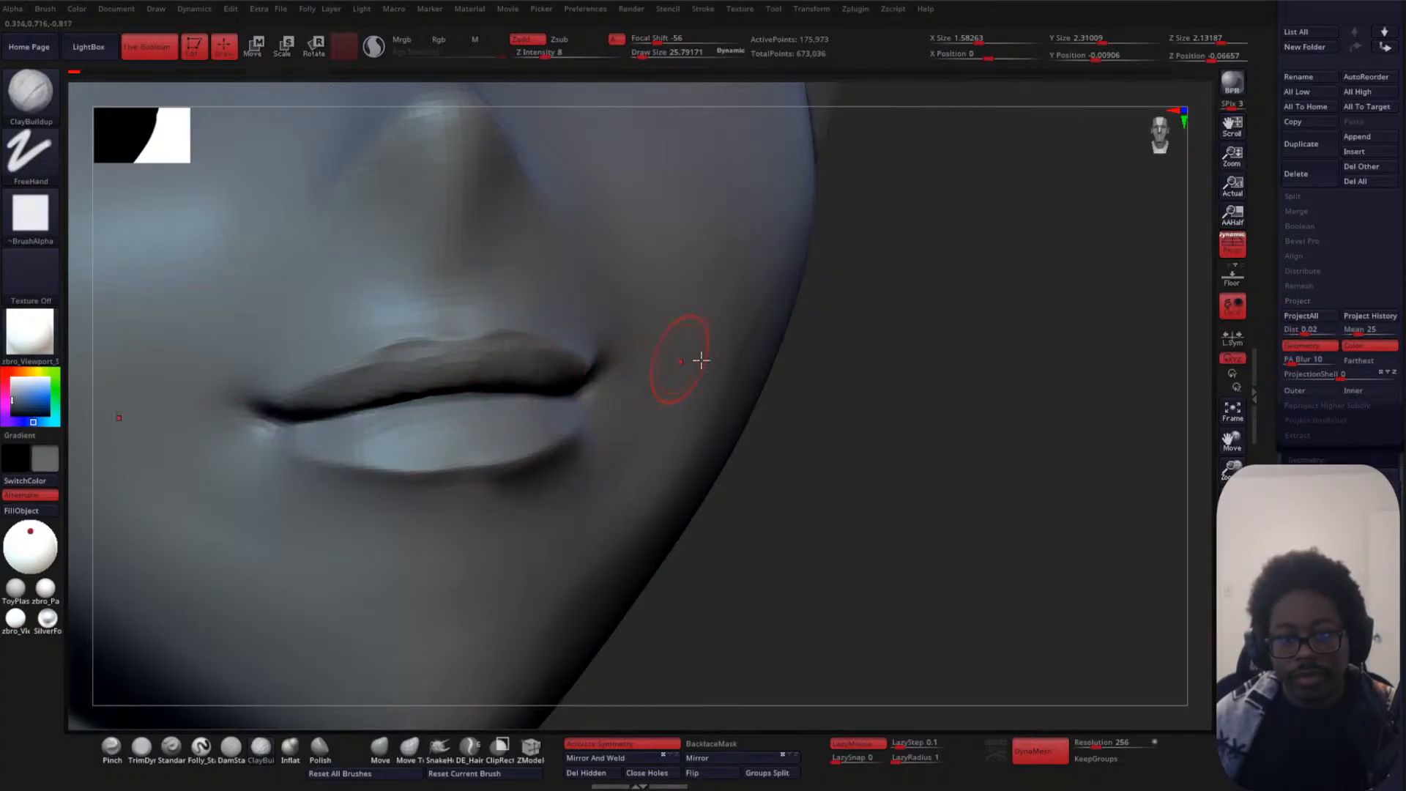
mouse_move(924, 442)
shift+mouse_down()
mouse_move(895, 446)
mouse_move(993, 347)
mouse_move(952, 386)
mouse_move(955, 361)
mouse_move(968, 355)
mouse_move(936, 408)
mouse_move(945, 433)
mouse_move(968, 423)
shift+mouse_up()
shift+drag(523, 380, 546, 370)
mouse_move(891, 489)
mouse_down()
mouse_move(885, 471)
mouse_move(860, 478)
mouse_move(594, 405)
mouse_up()
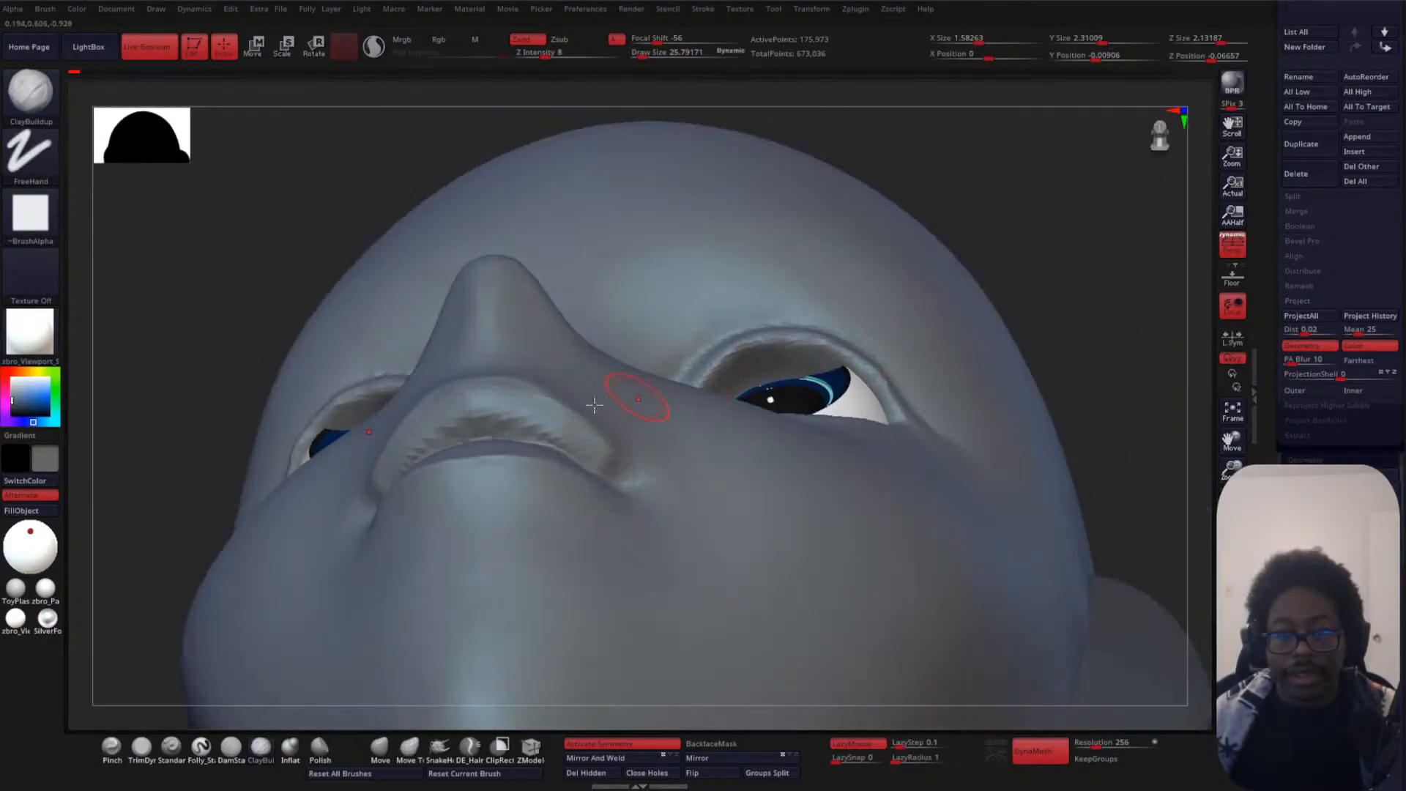
- Reshape the upper lip from below with the Move brush at a draw size of about 73
click(381, 747)
key(space)
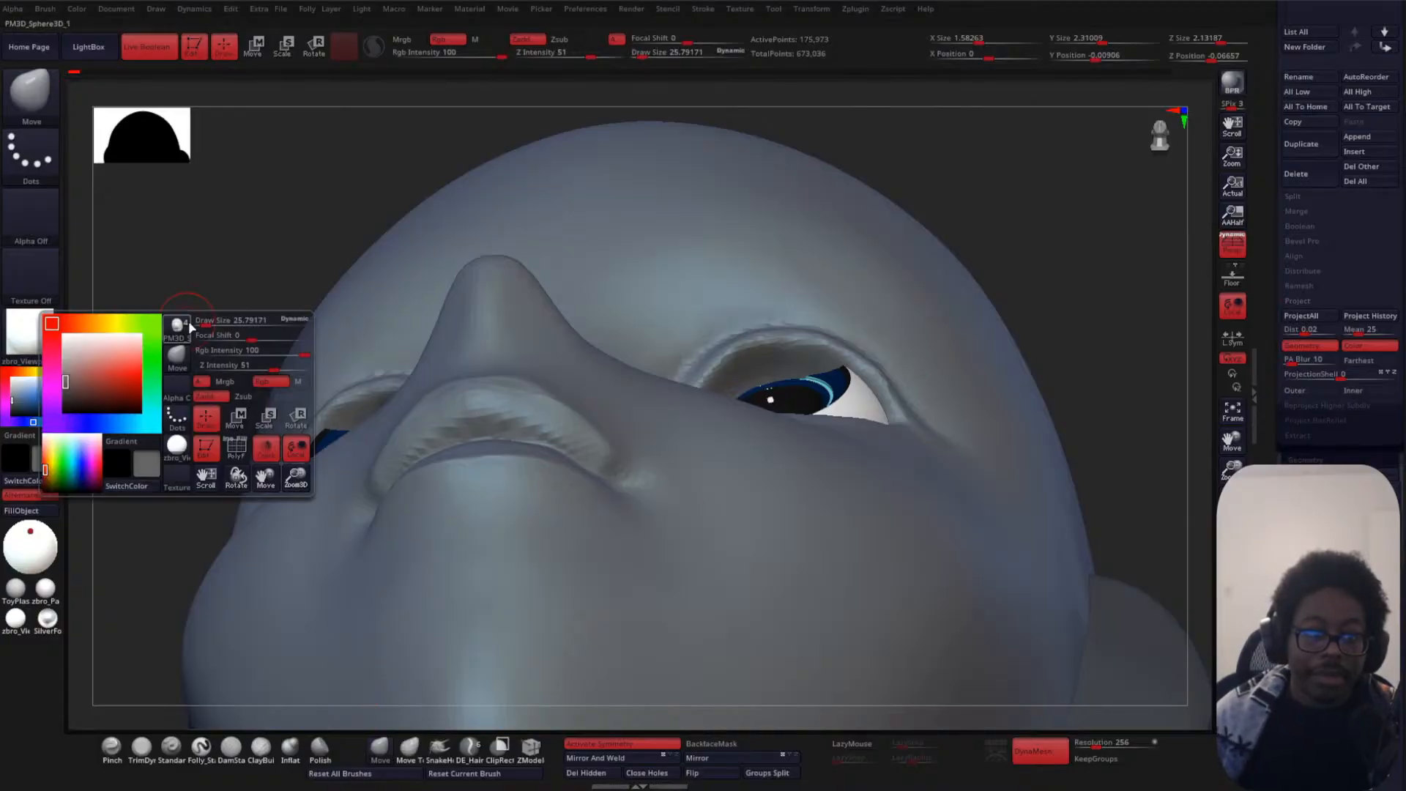
key(space)
click(206, 303)
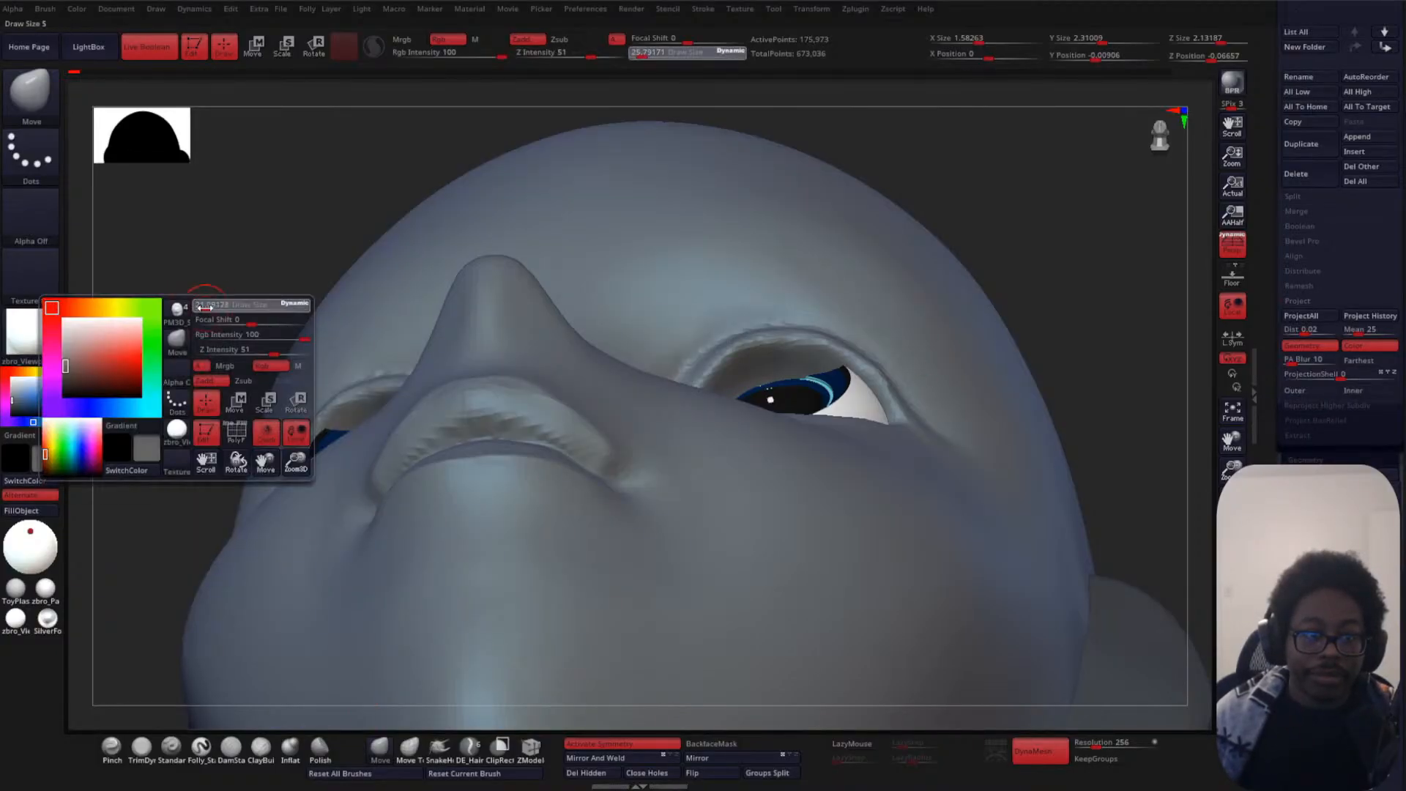
drag(217, 301, 293, 303)
mouse_move(578, 434)
mouse_down()
mouse_move(586, 425)
mouse_move(558, 405)
mouse_up()
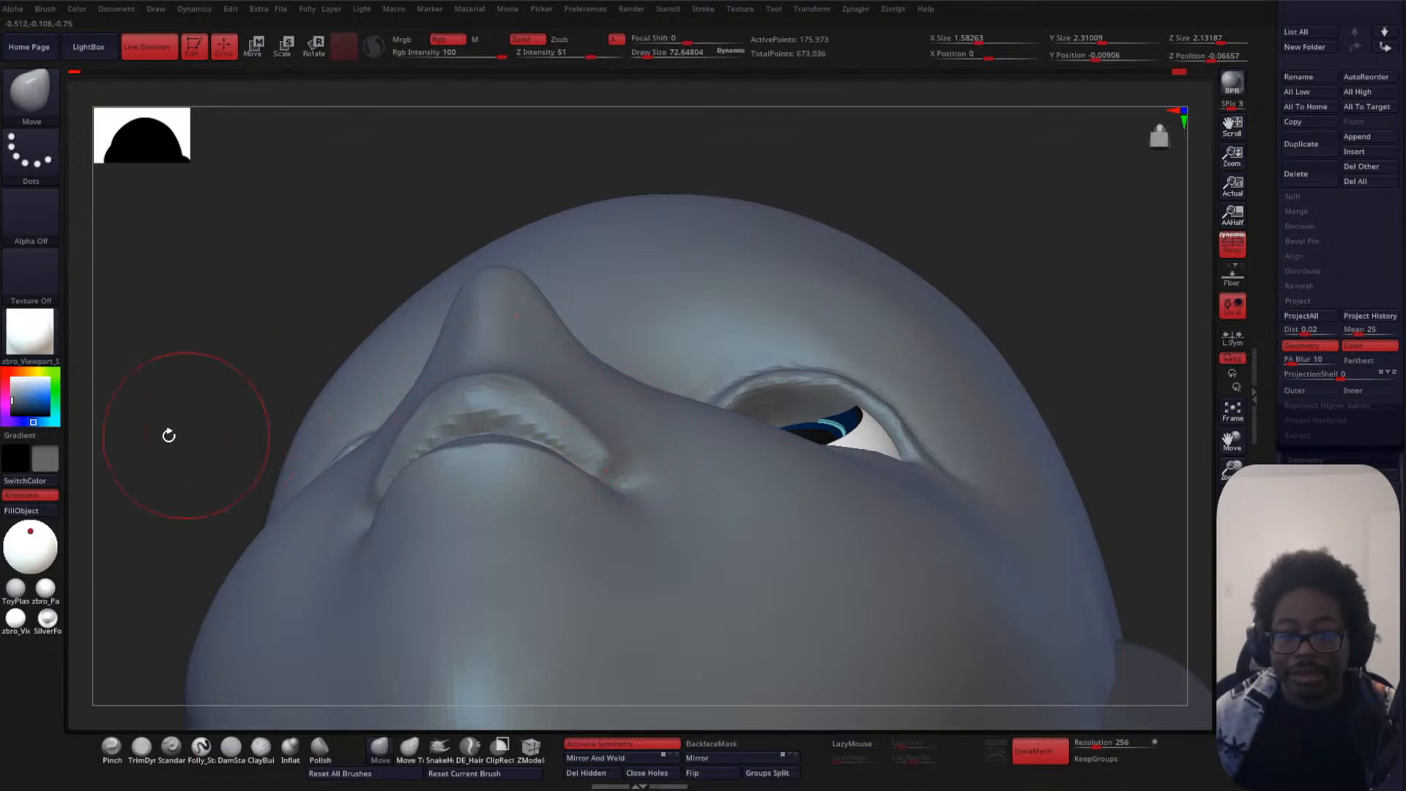
shift+drag(167, 432, 303, 469)
- Smooth the skin above and around the upper lip at a draw size of about 43
ctrl+right_drag(968, 446, 944, 337)
key(space)
drag(942, 337, 923, 335)
ctrl+right_drag(920, 332, 909, 410)
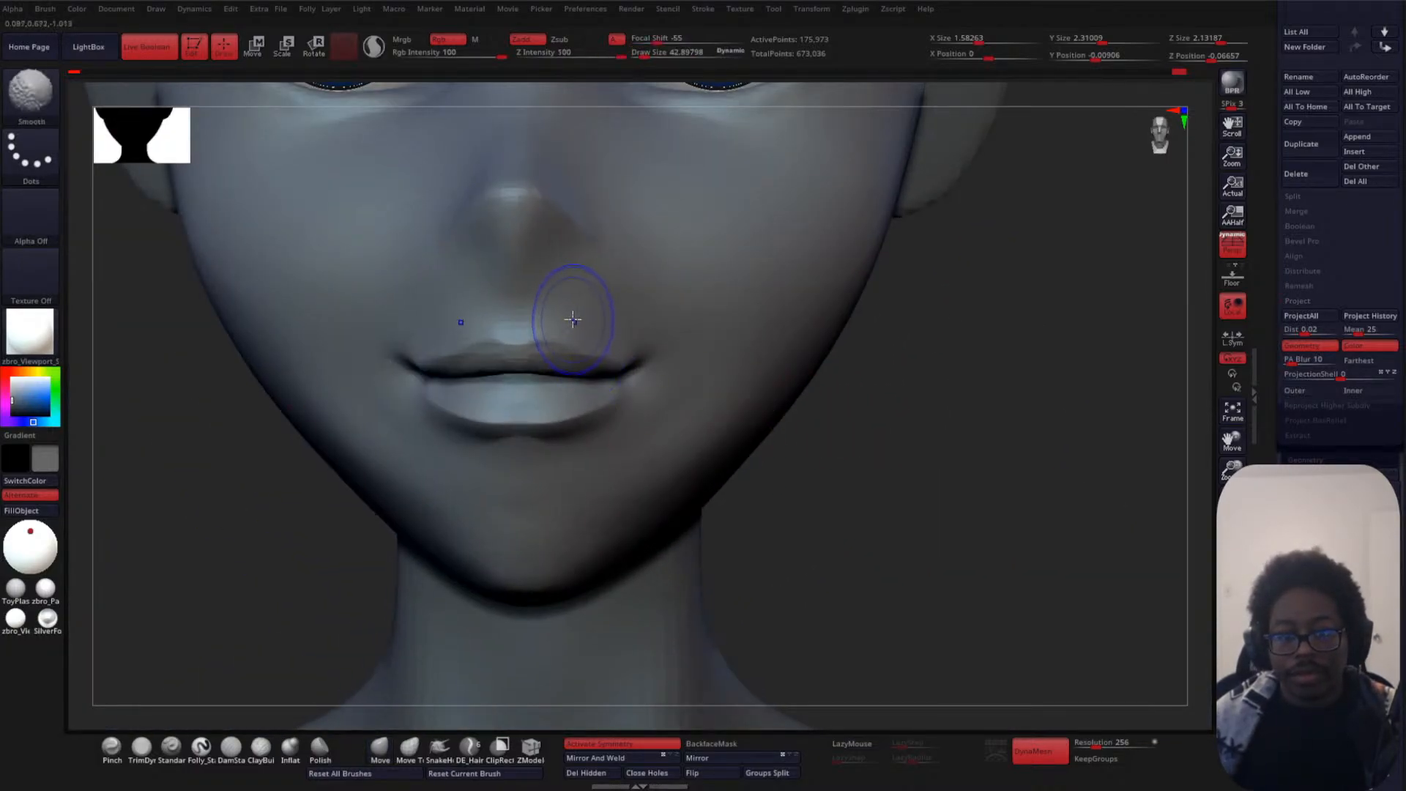
key(shift)
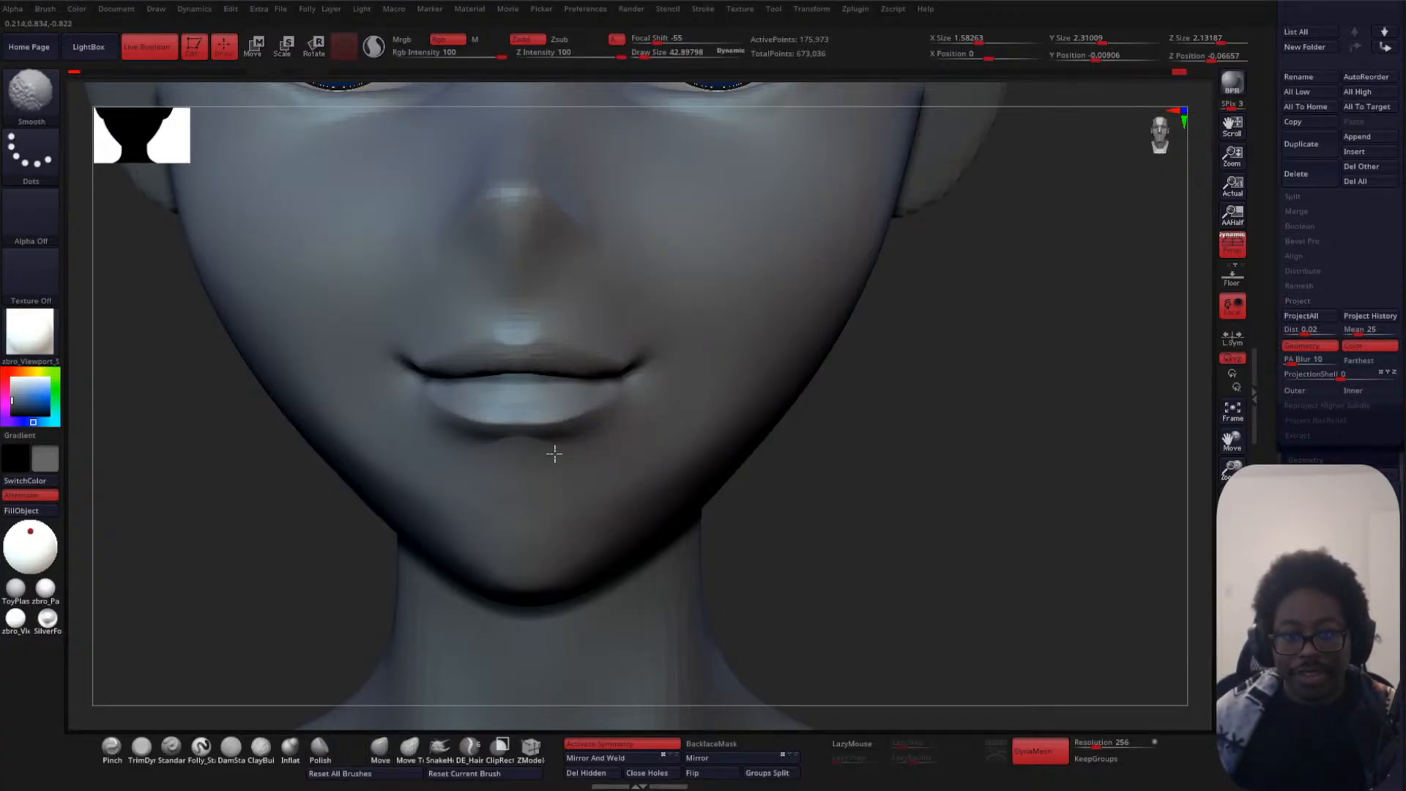
ctrl+right_drag(926, 471, 924, 366)
drag(924, 366, 850, 345)
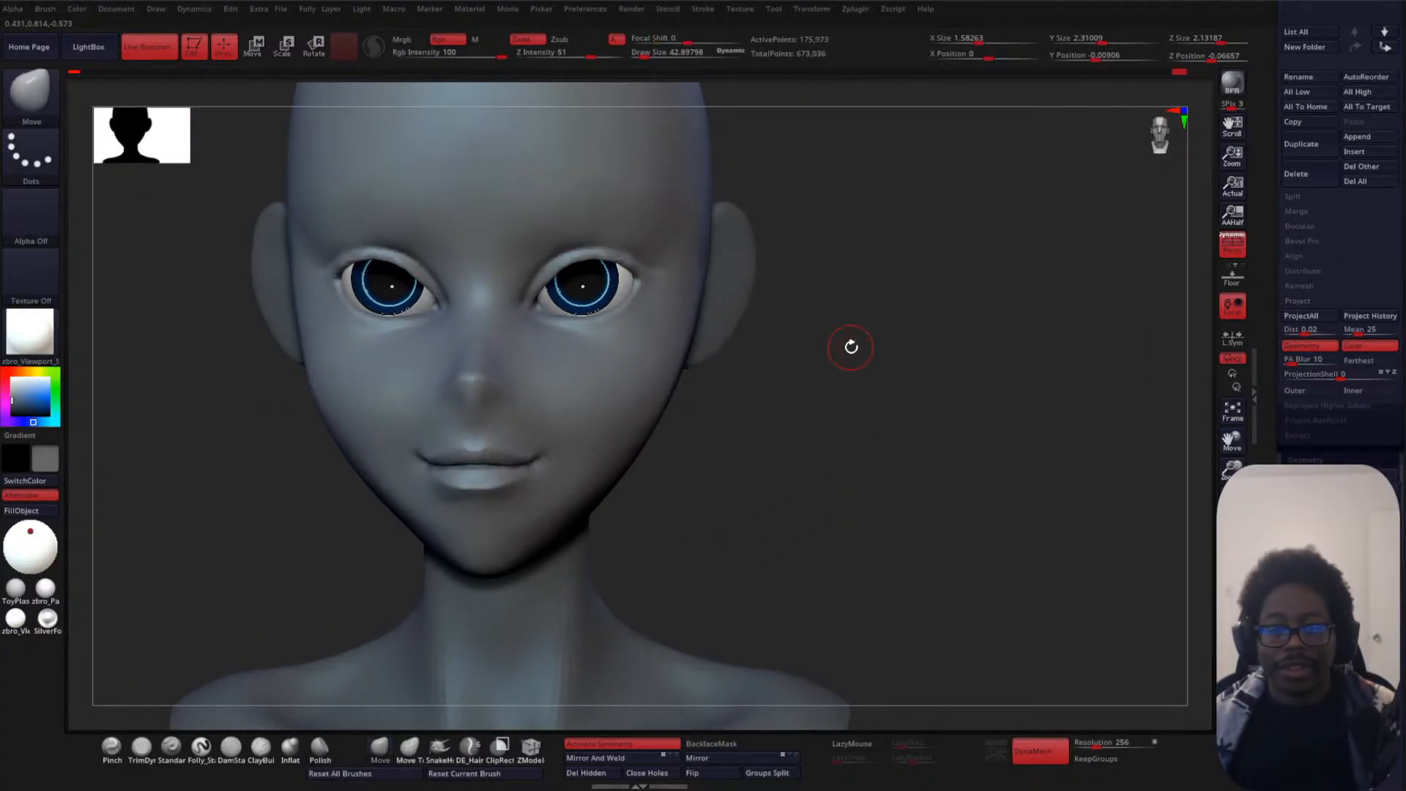
- Adjust the mouth corners from below with the Move brush at a draw size of about 90
ctrl+right_drag(850, 345, 846, 435)
drag(851, 481, 814, 372)
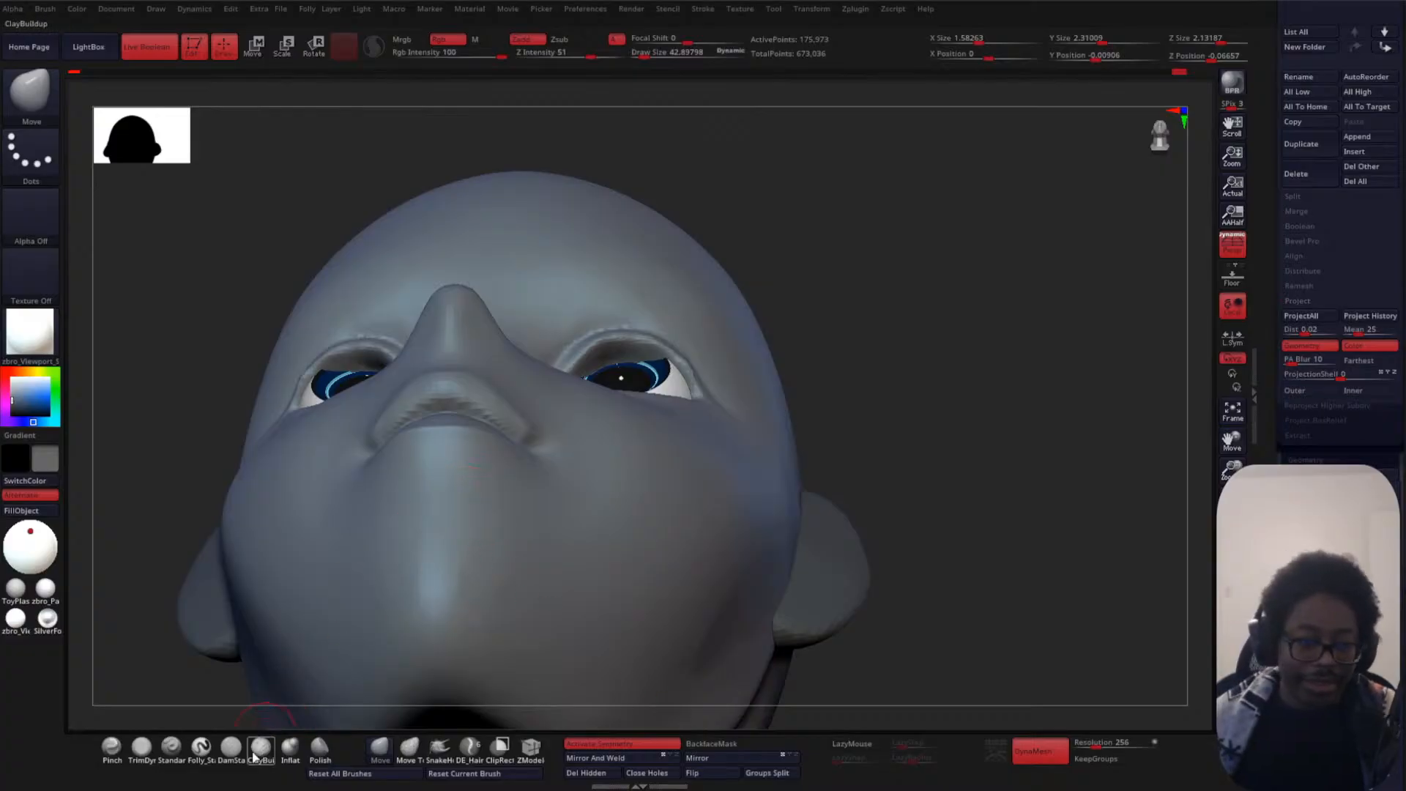
click(231, 746)
key(space)
drag(914, 270, 899, 272)
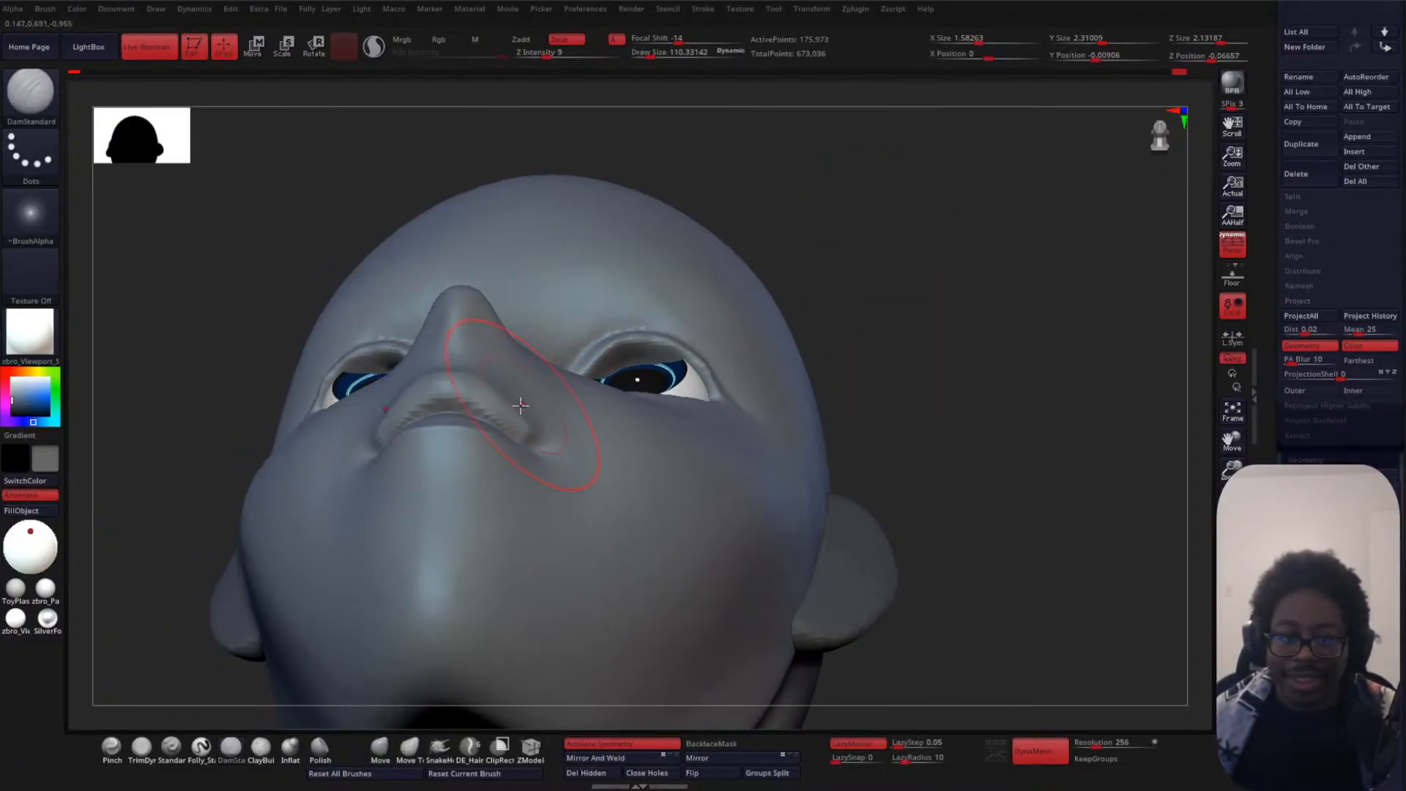
key(space)
drag(522, 405, 519, 404)
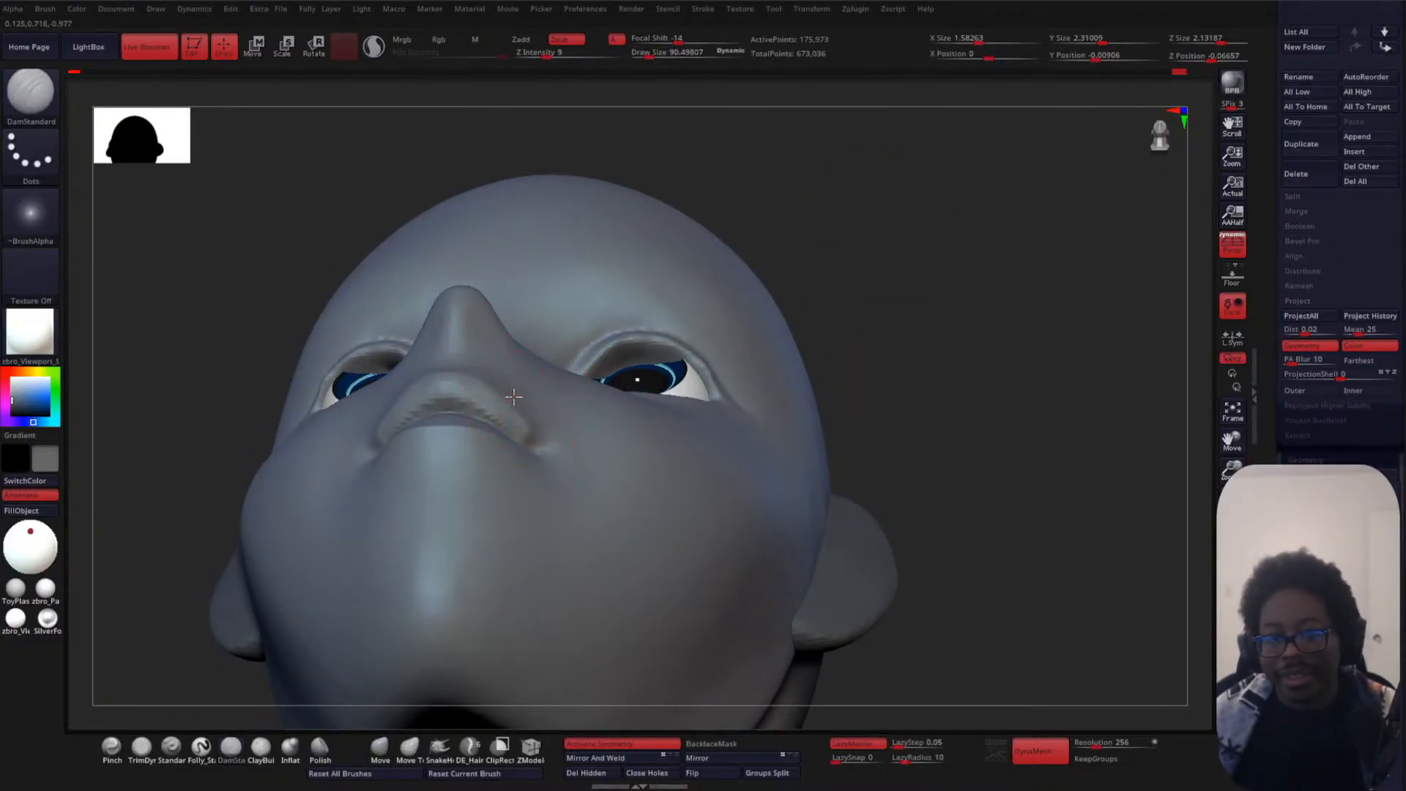
click(380, 745)
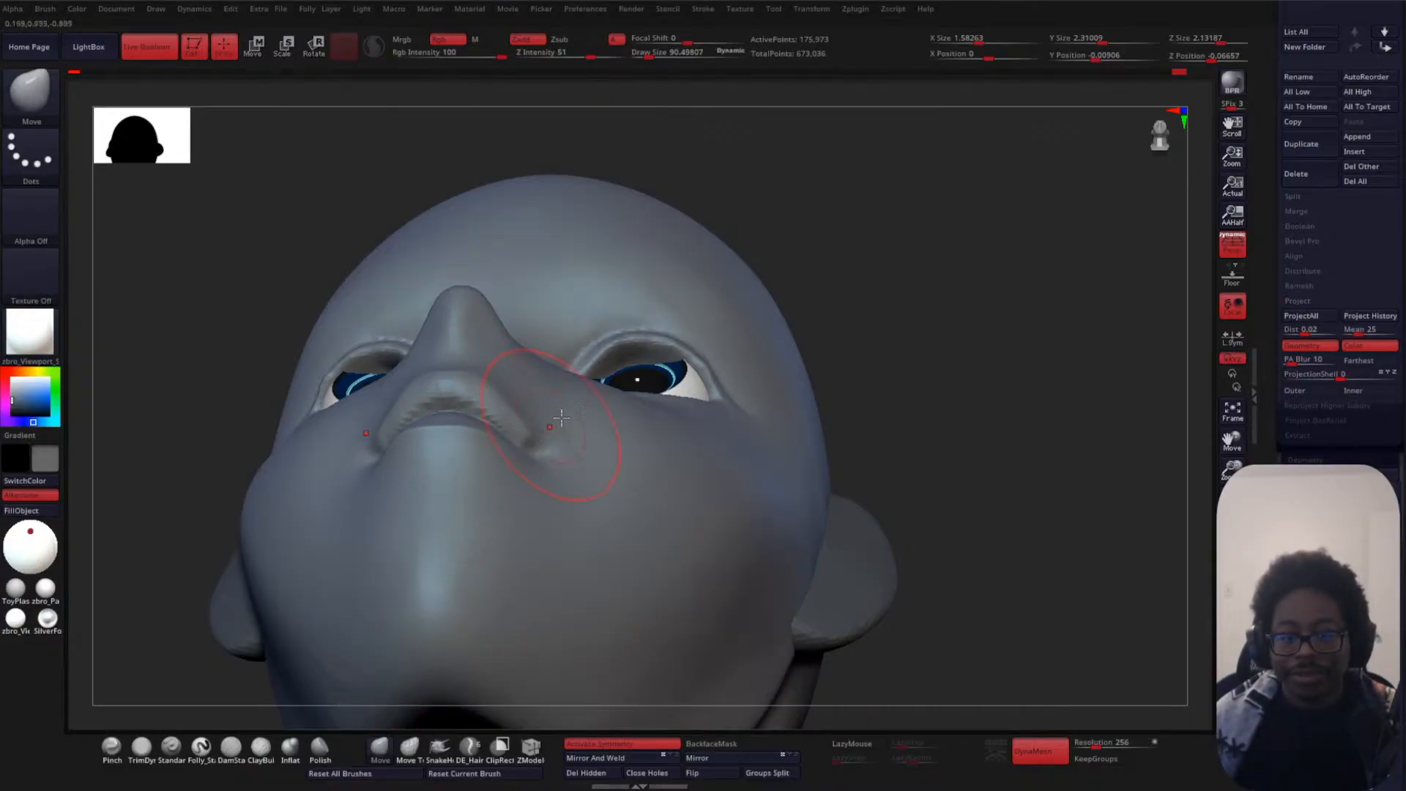
mouse_move(909, 312)
mouse_down()
mouse_move(942, 423)
mouse_move(897, 490)
mouse_up()
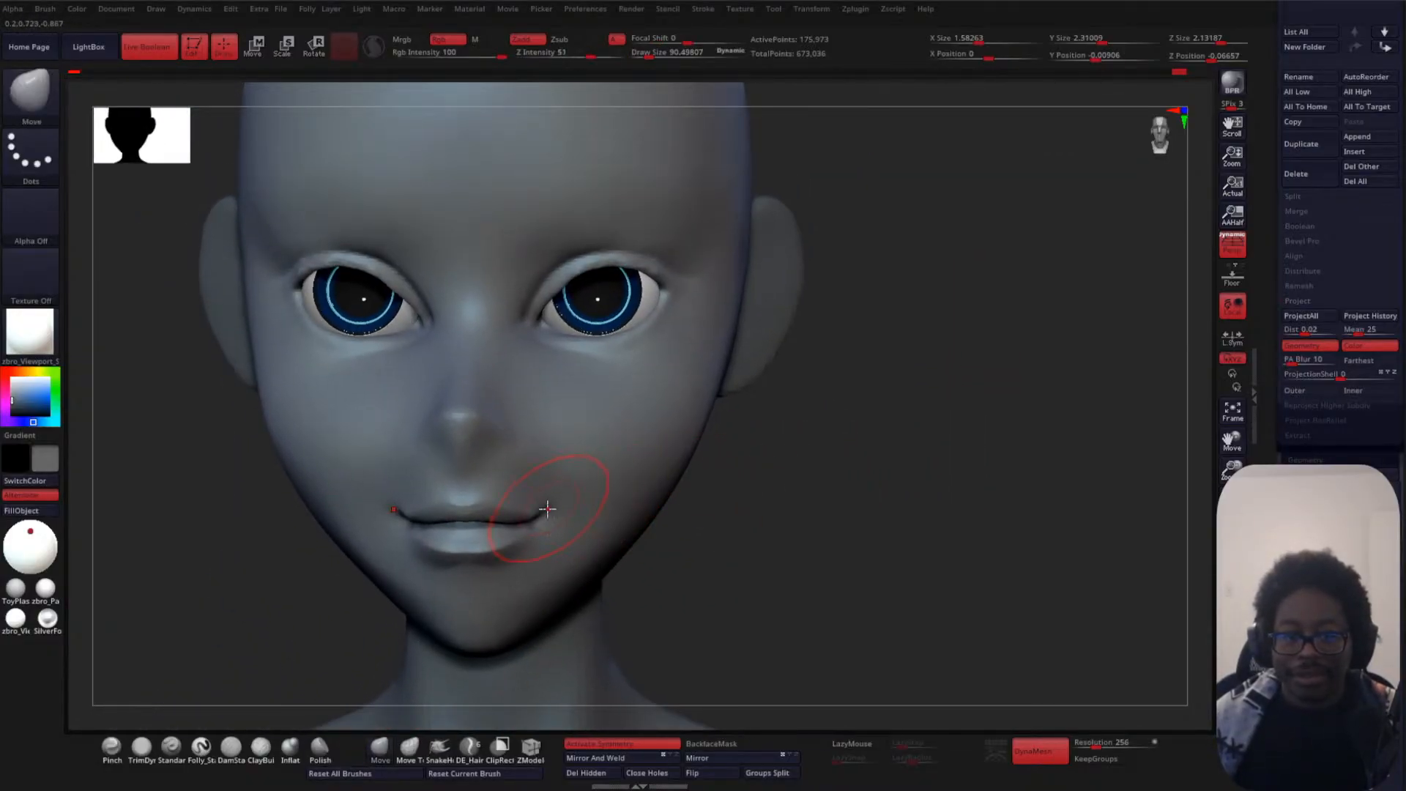
- Push the upper lip slightly forward and up in profile with the Move brush at a draw size of about 90
mouse_move(555, 508)
mouse_down()
mouse_move(776, 474)
mouse_move(646, 501)
mouse_up()
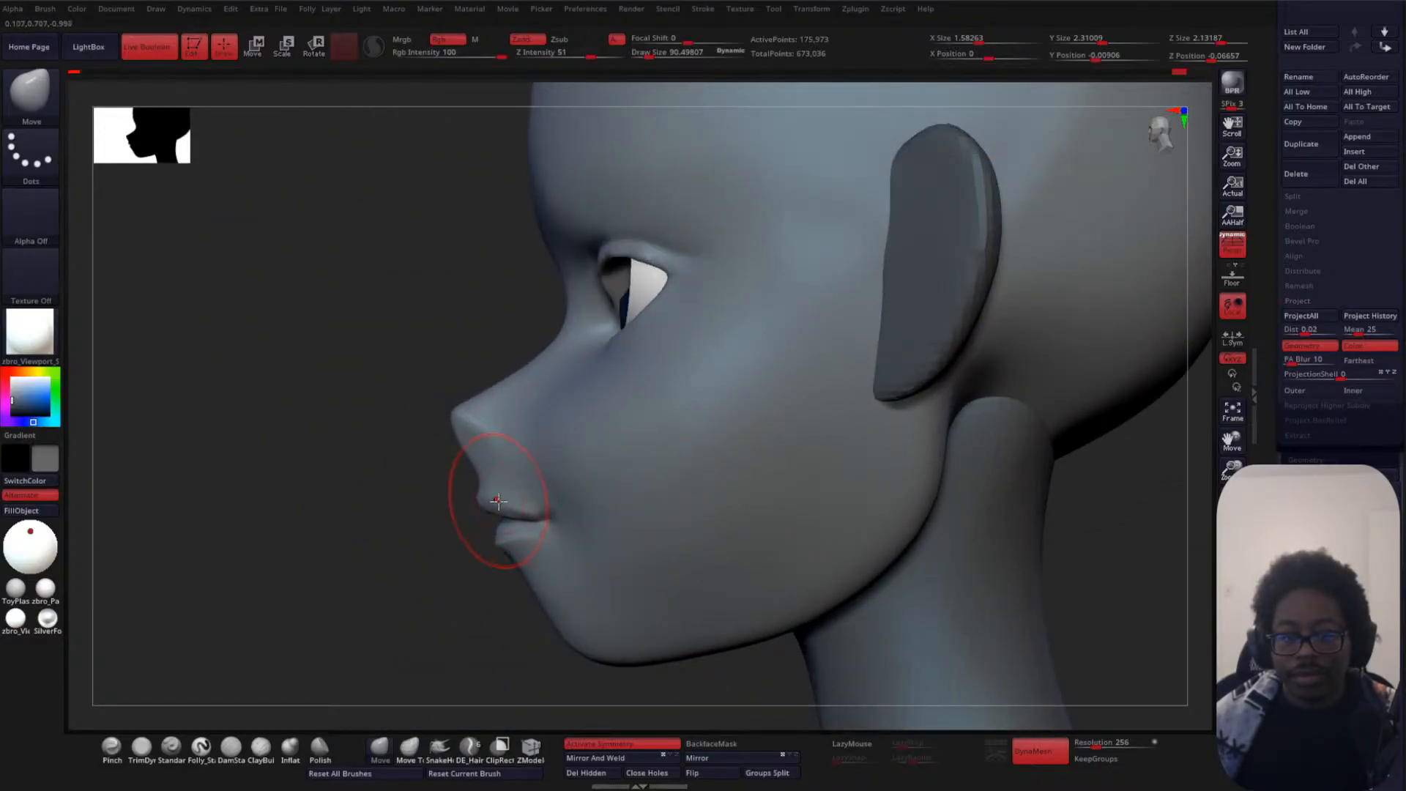
drag(496, 498, 487, 484)
drag(429, 530, 950, 359)
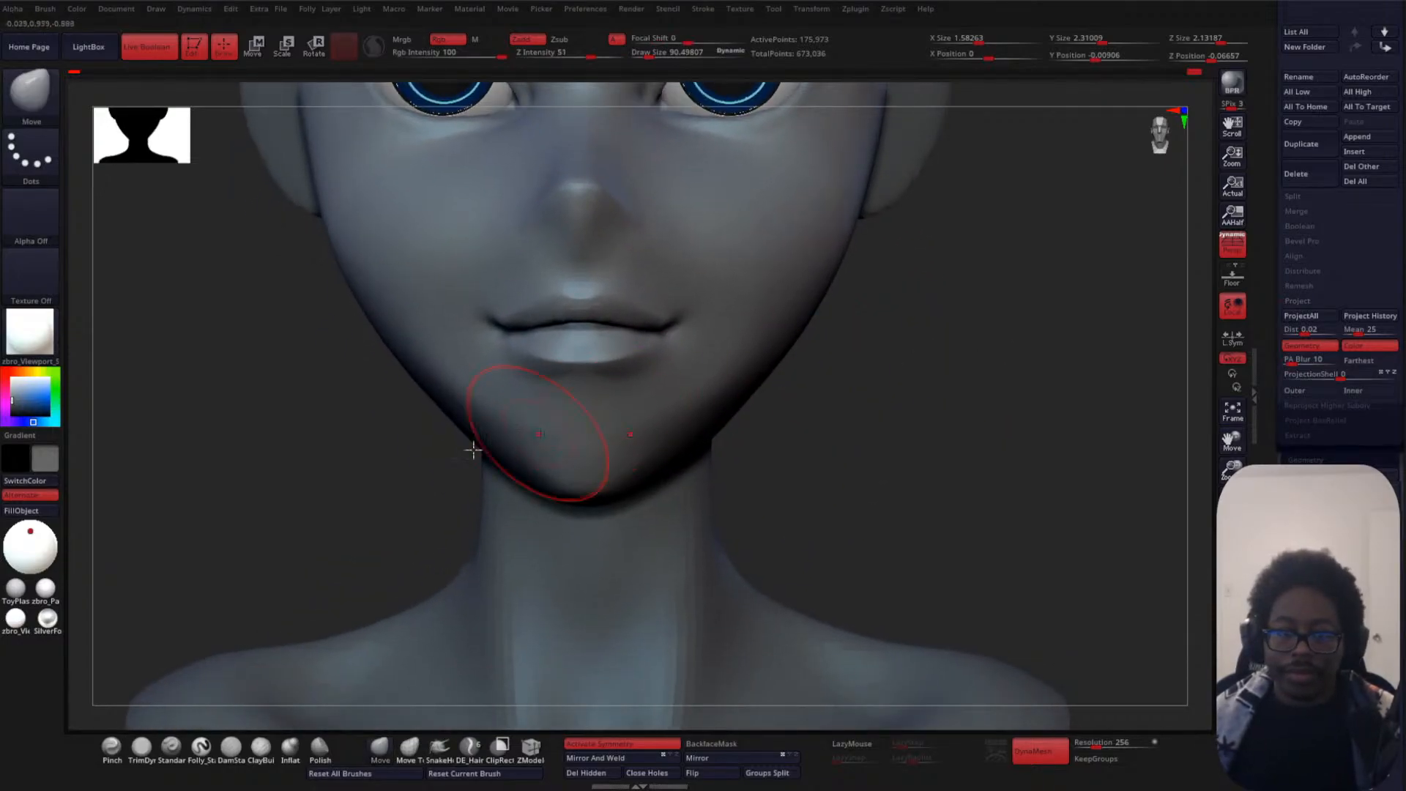
- Refine the center of the mouth line with Move at a draw size of about 43 and smooth around the mouth corners
alt+drag(259, 374, 285, 380)
key(space)
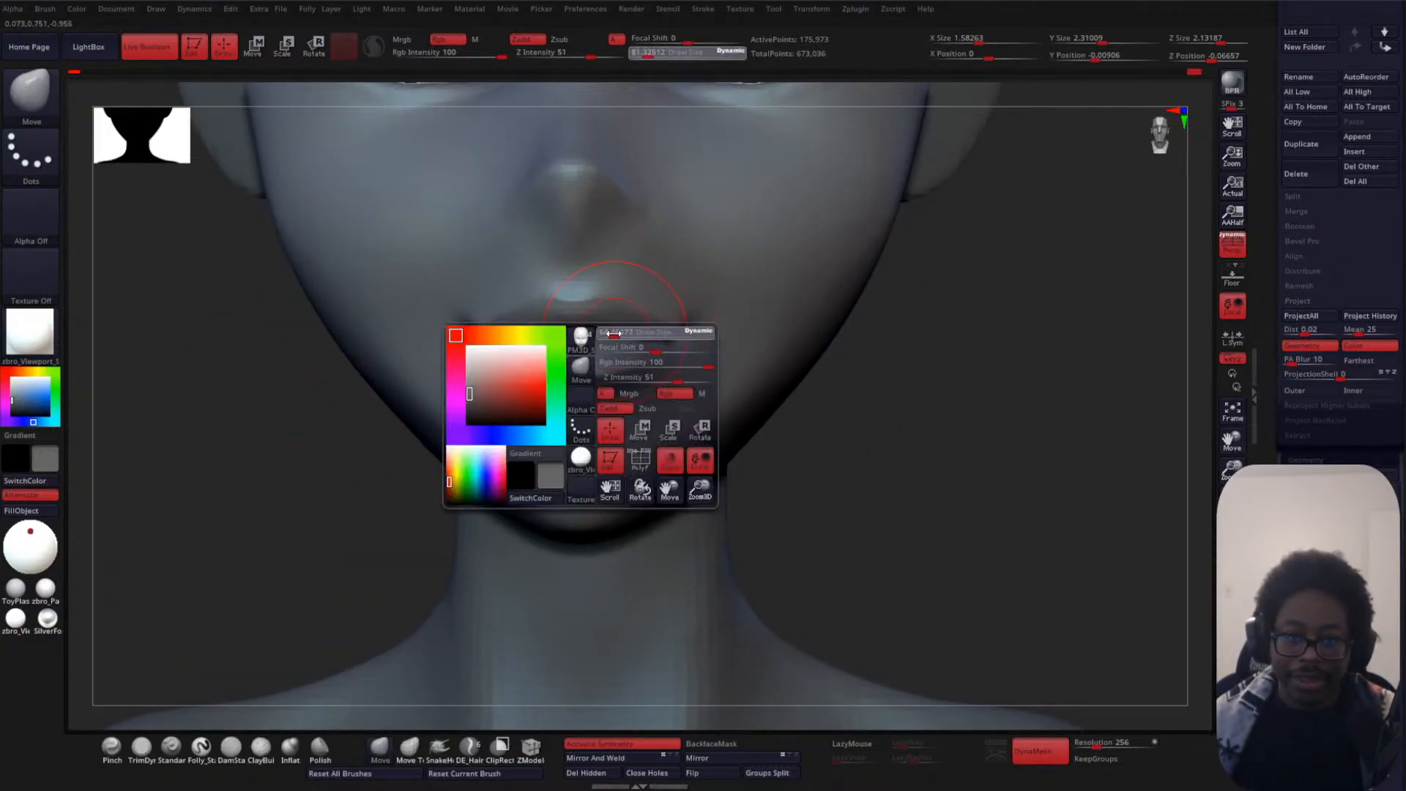
click(608, 334)
mouse_move(586, 327)
mouse_down()
mouse_move(575, 336)
mouse_move(661, 332)
mouse_move(605, 331)
mouse_up()
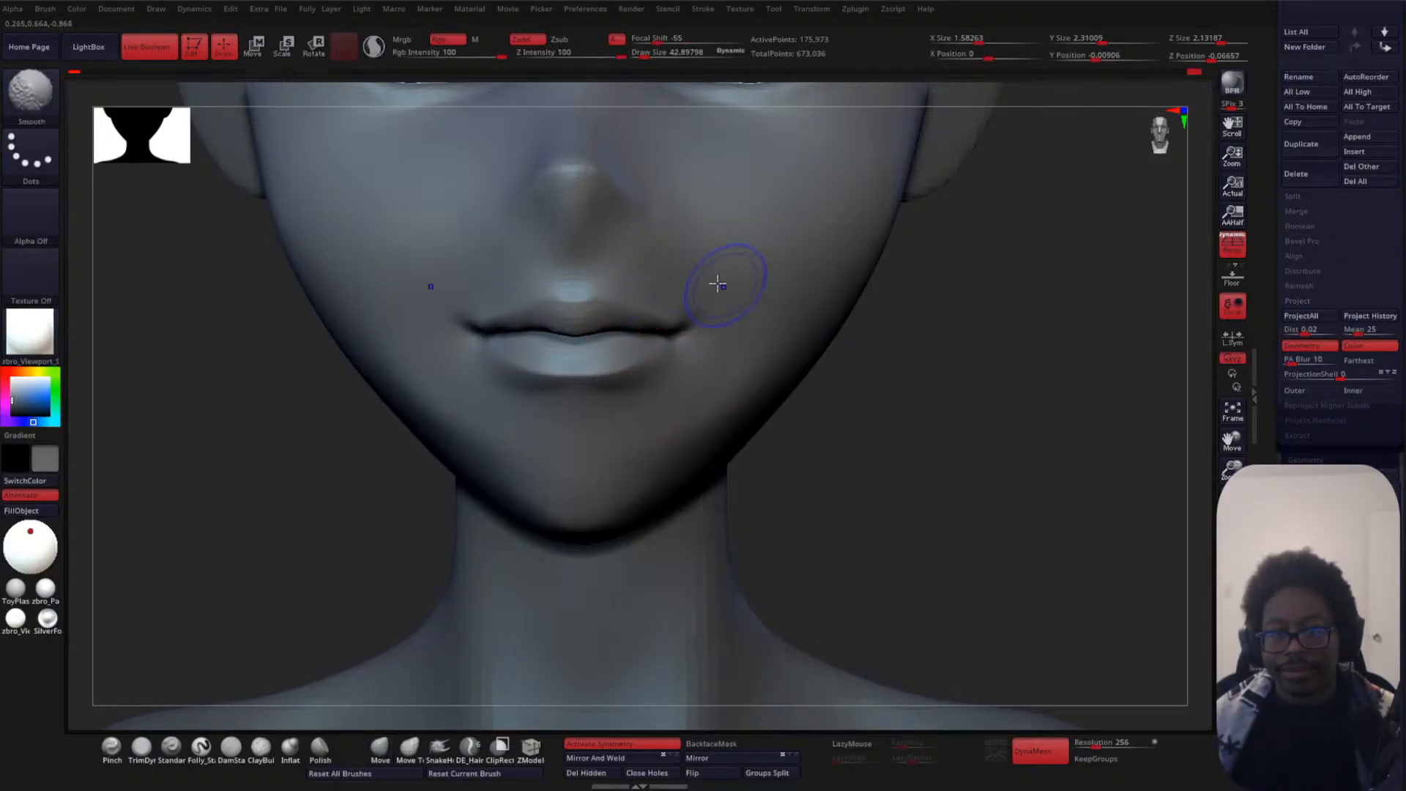
right_drag(779, 311, 874, 396)
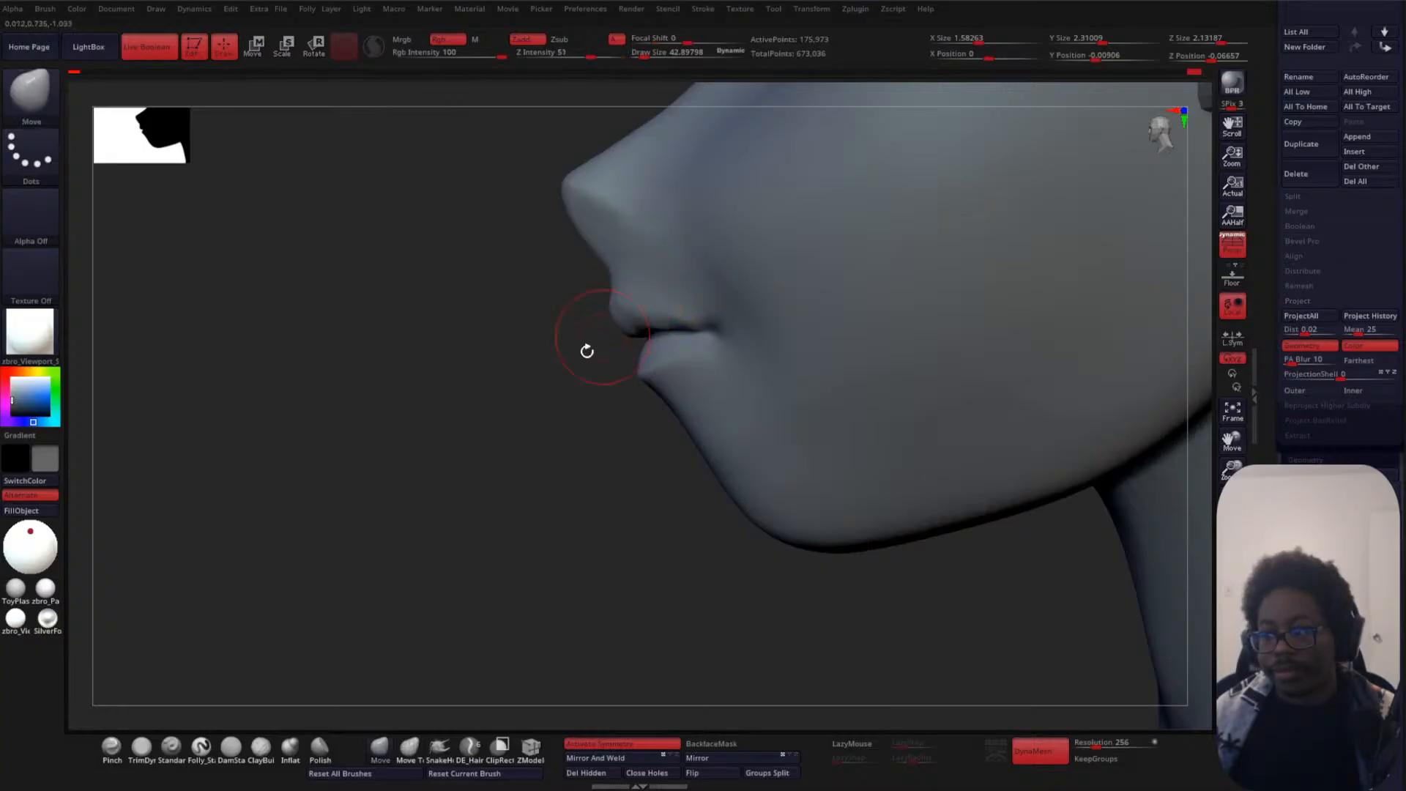
right_drag(587, 348, 677, 326)
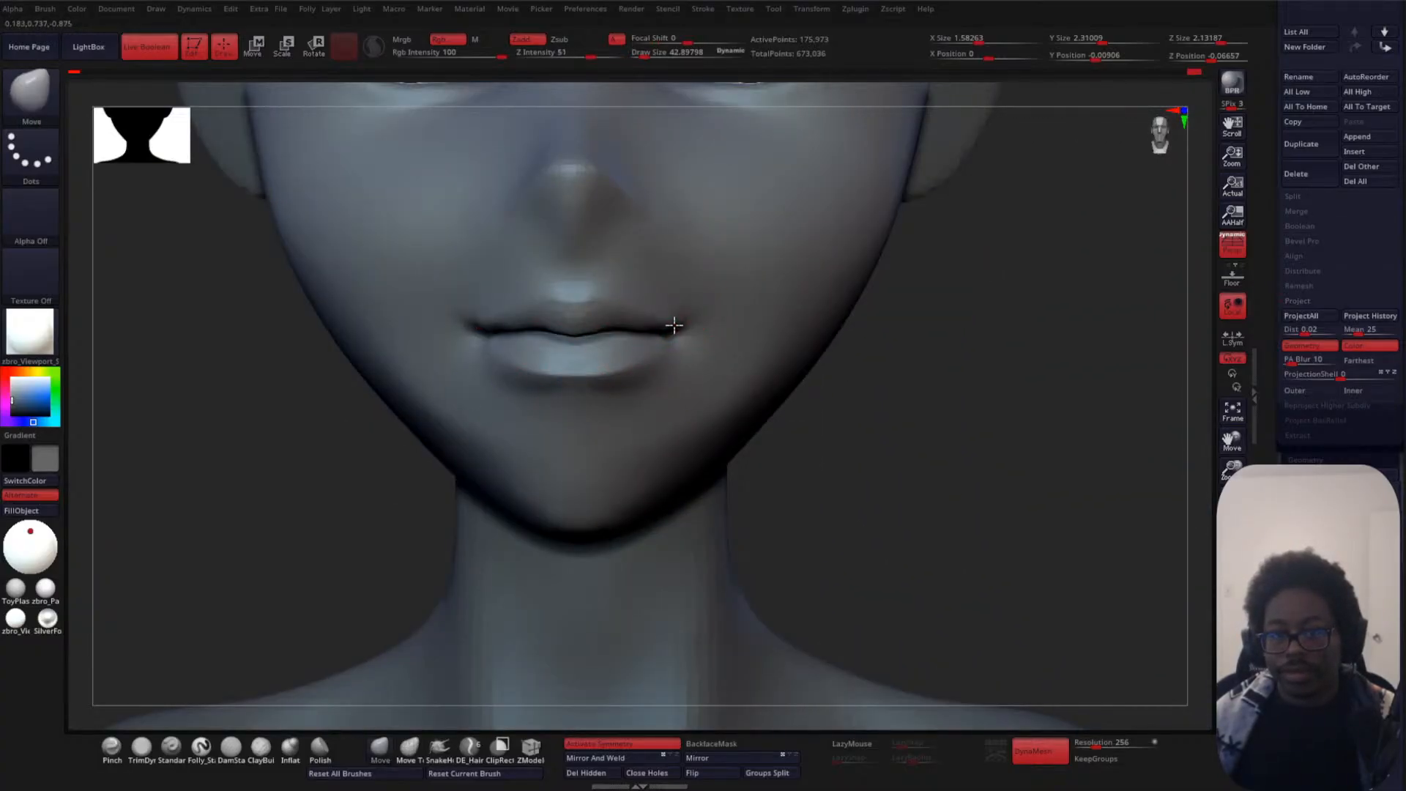
key(shift)
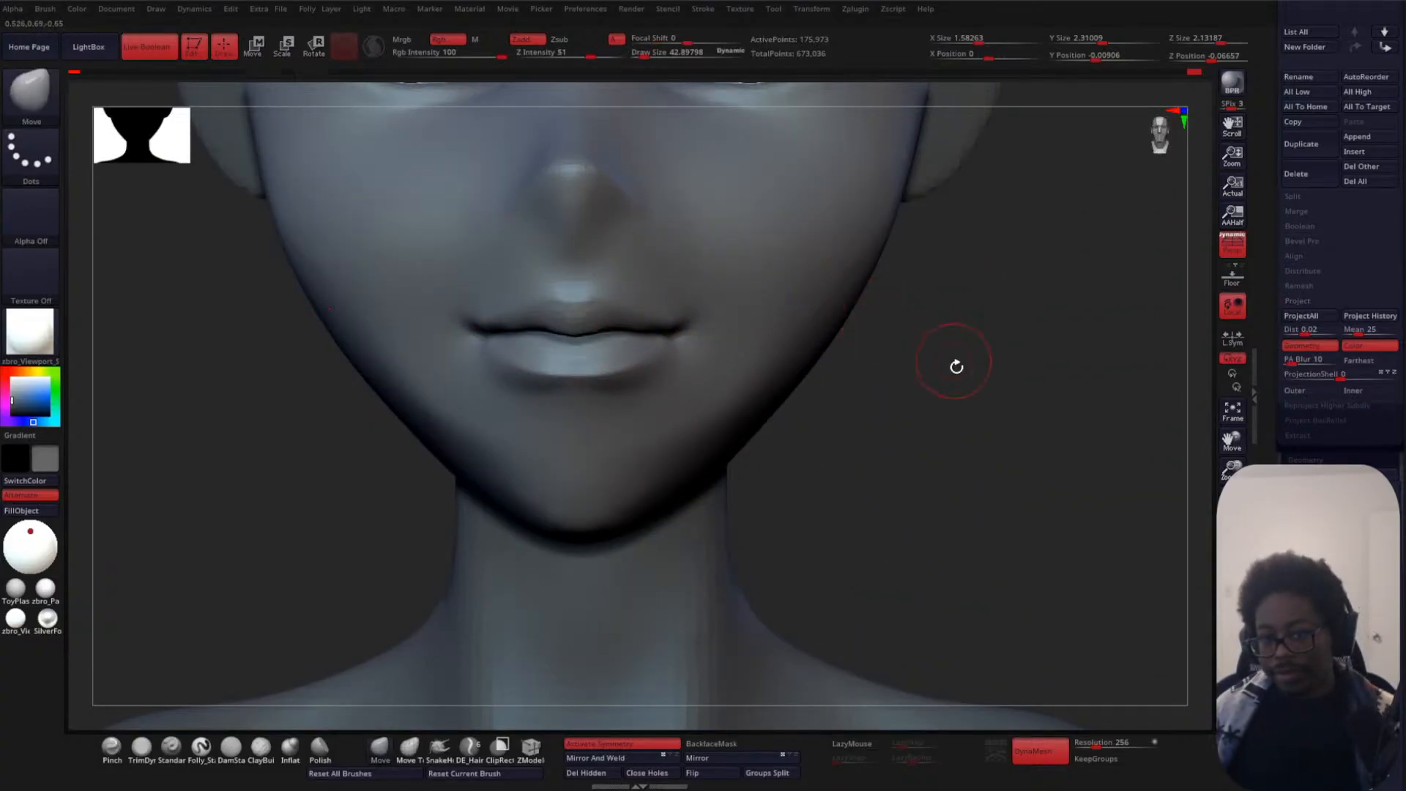
mouse_move(958, 367)
ctrl+right_down()
mouse_move(967, 276)
mouse_move(894, 380)
mouse_move(914, 429)
mouse_move(932, 405)
ctrl+right_up()
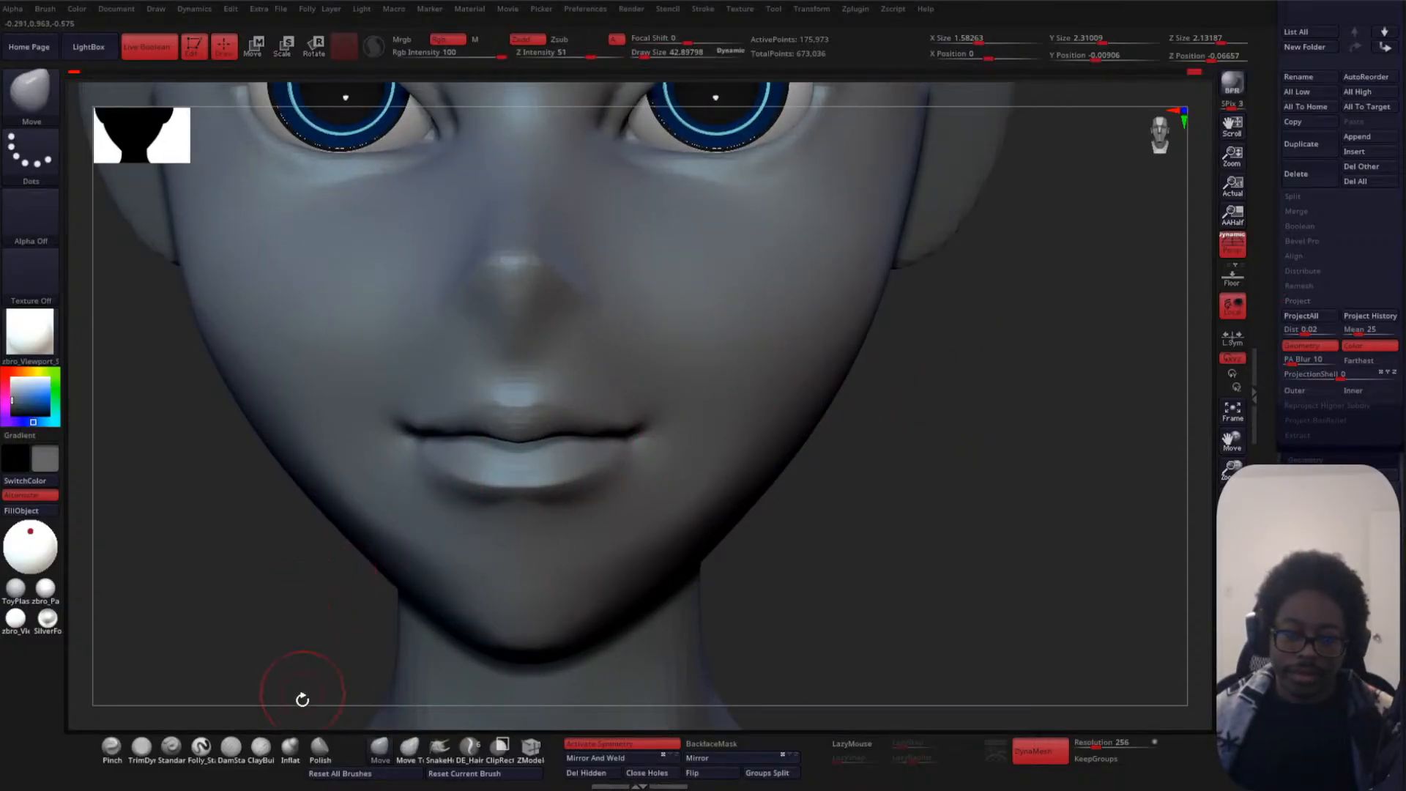
- Sharpen the upper lip's top contour with DamStandard at a draw size of about 26
click(231, 746)
key(space)
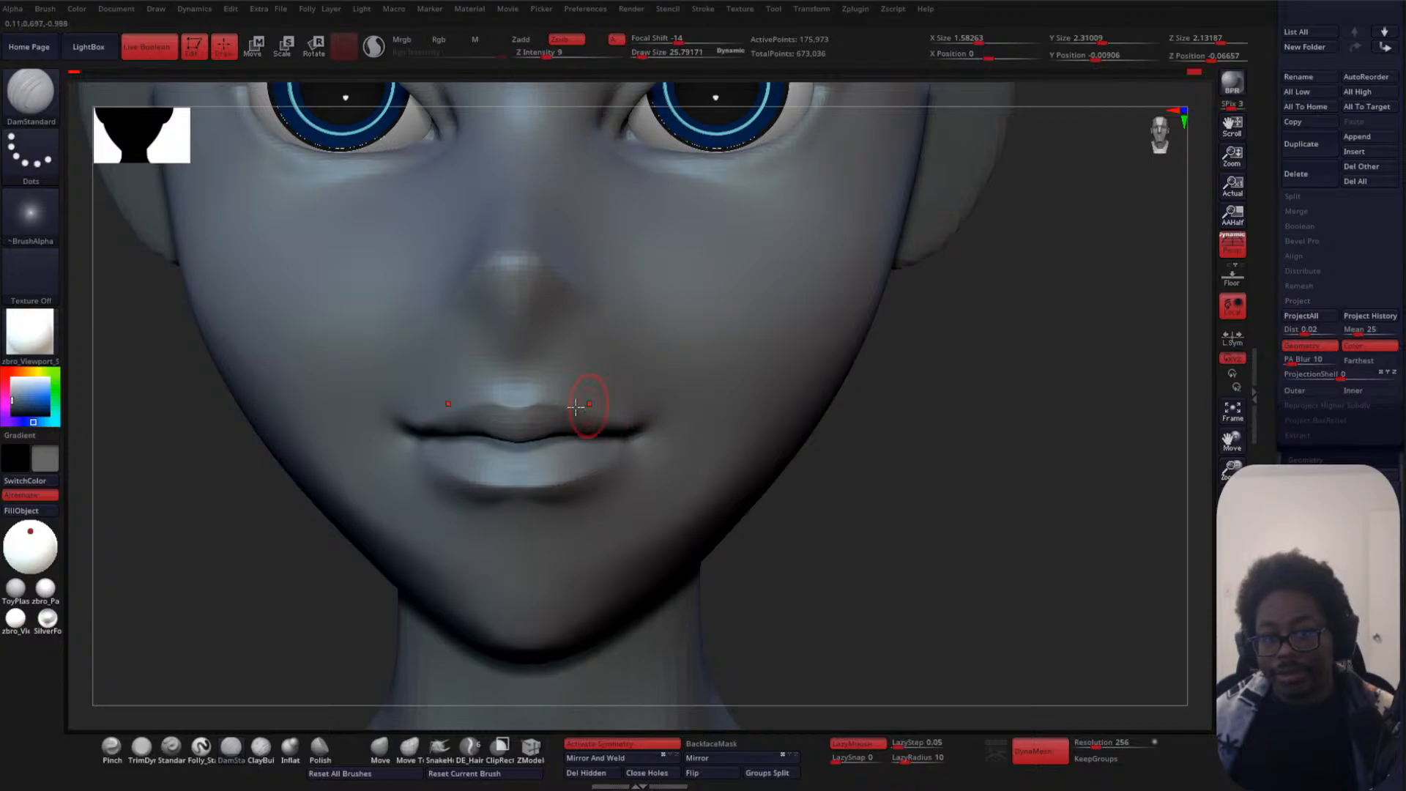
key(f)
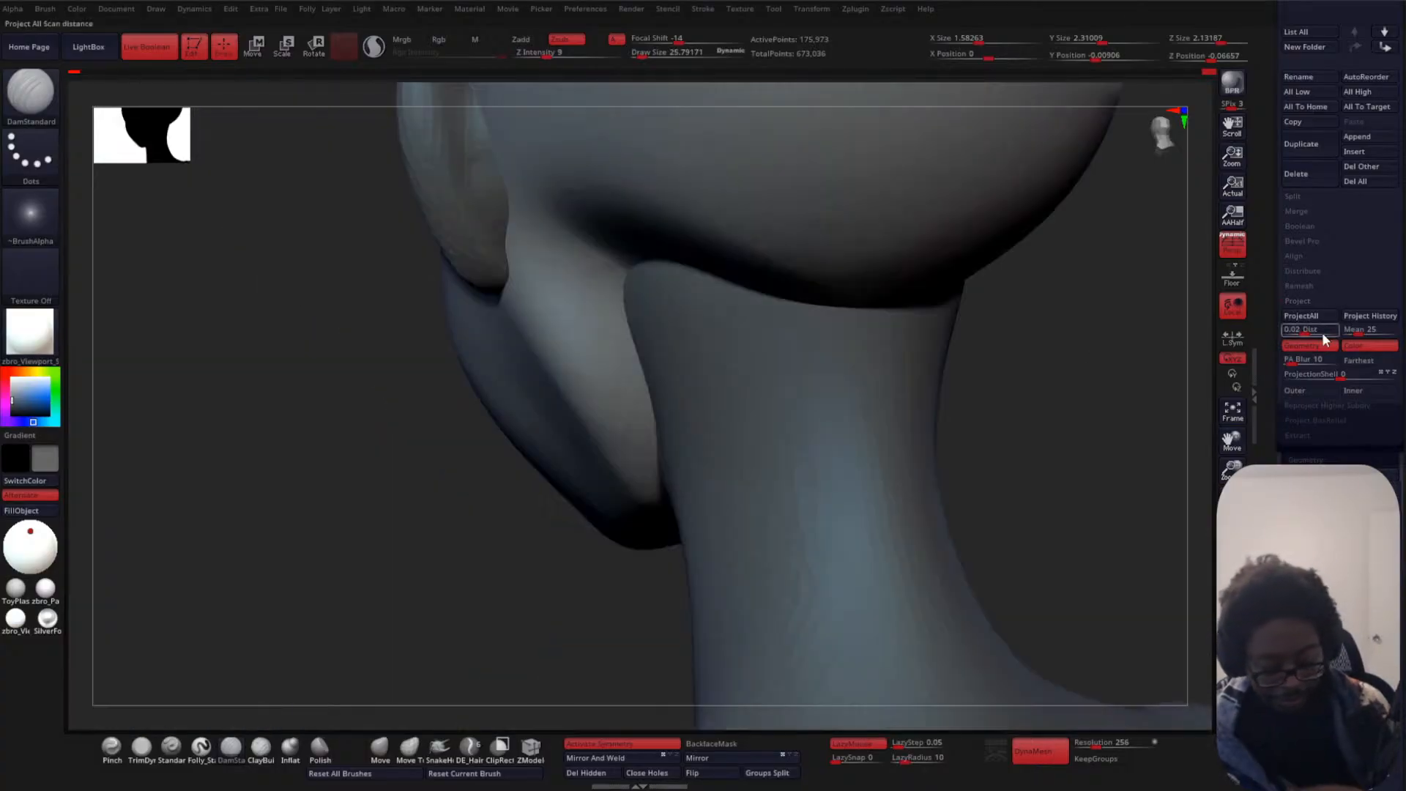
drag(235, 443, 408, 409)
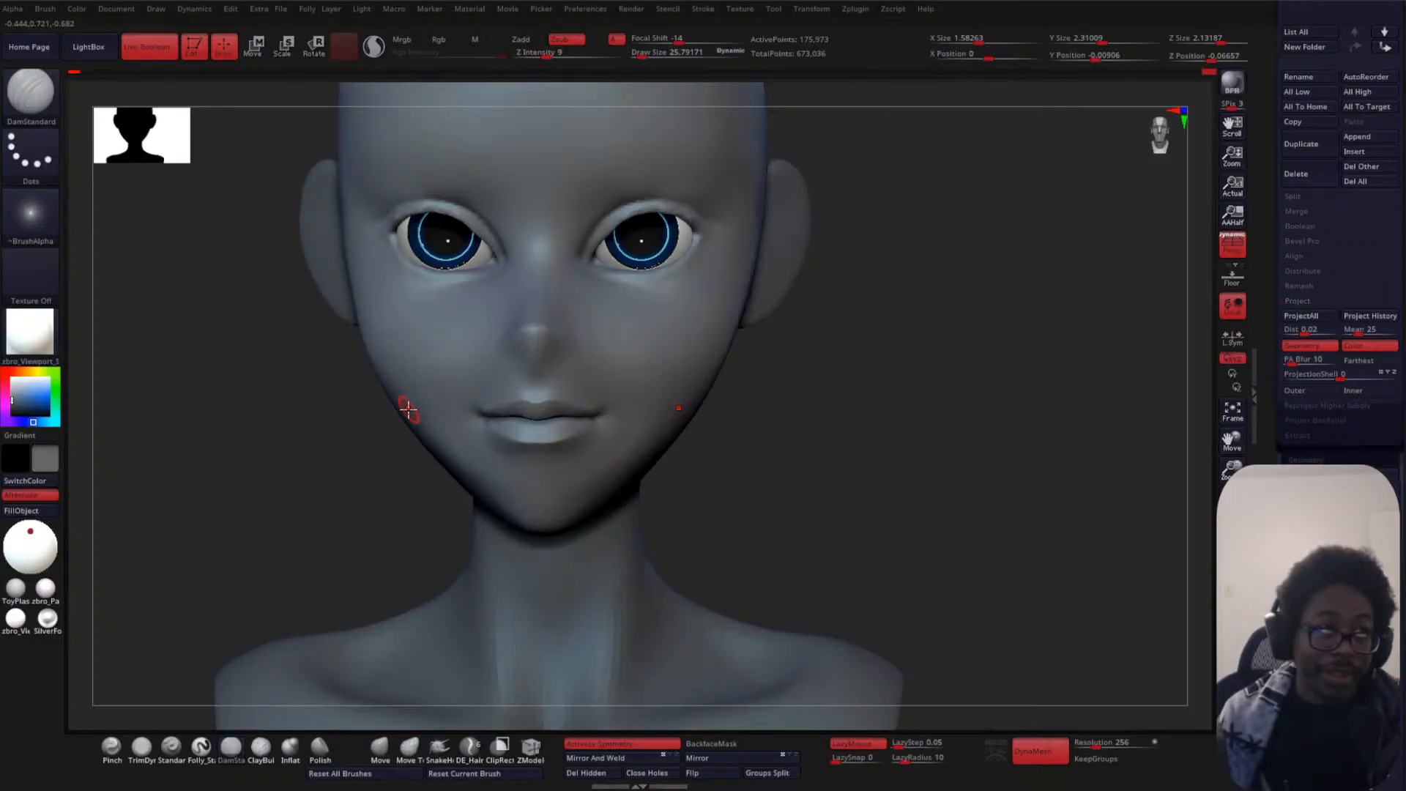
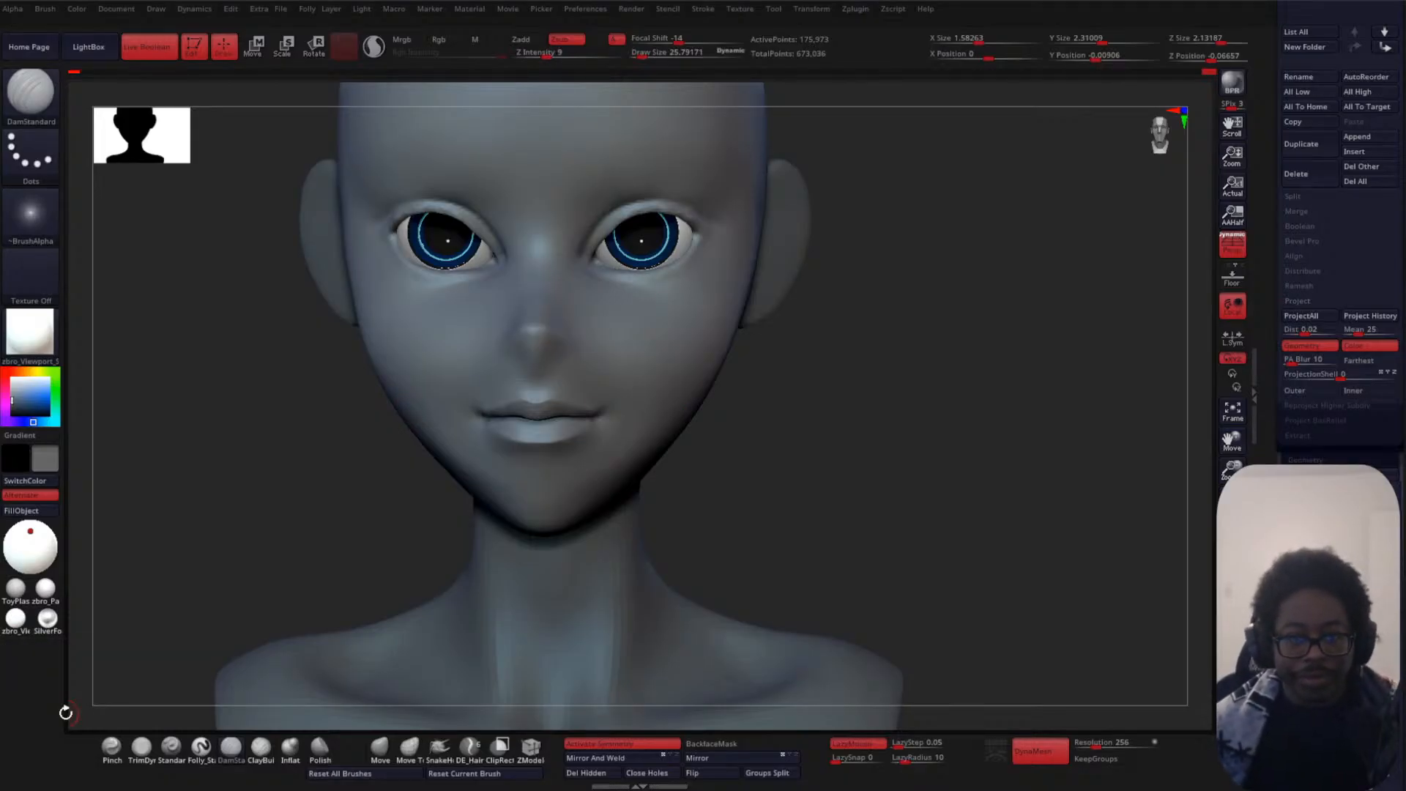
- Shift the mouth corners and surrounding cheek from below with Move, at draw sizes of about 110 and 73
mouse_move(899, 478)
mouse_down()
mouse_move(933, 359)
mouse_move(908, 312)
mouse_up()
key(space)
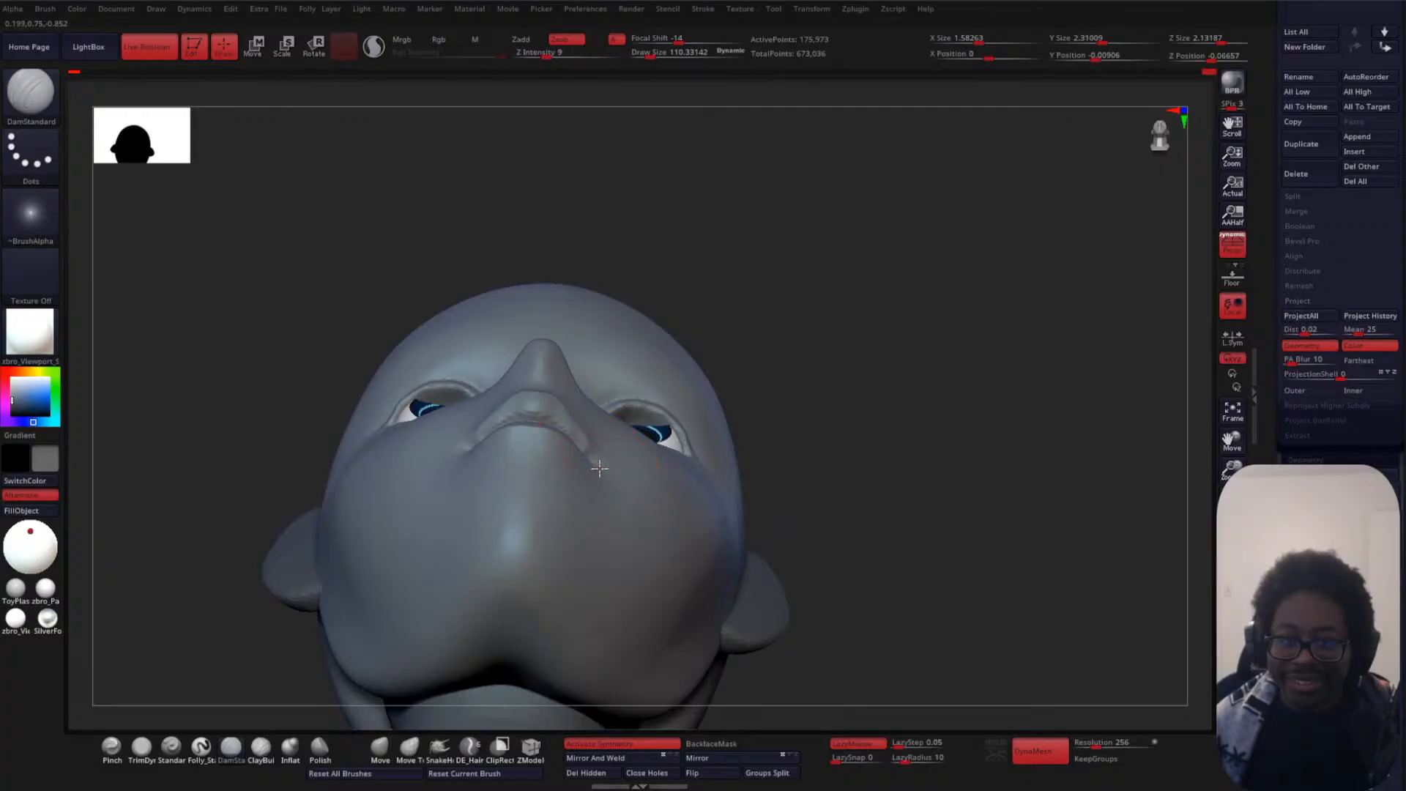
click(380, 746)
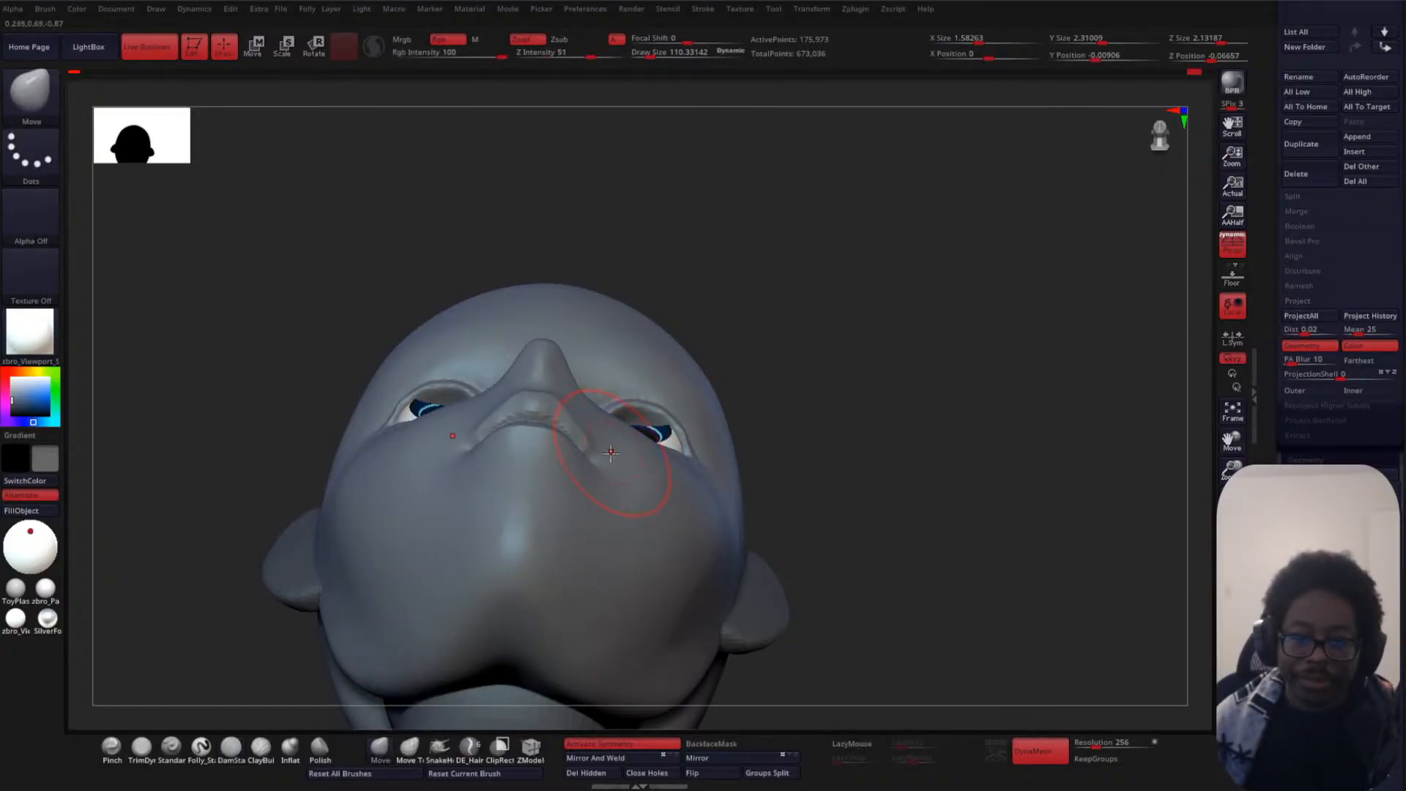
drag(603, 461, 605, 459)
alt+drag(877, 311, 912, 334)
key(space)
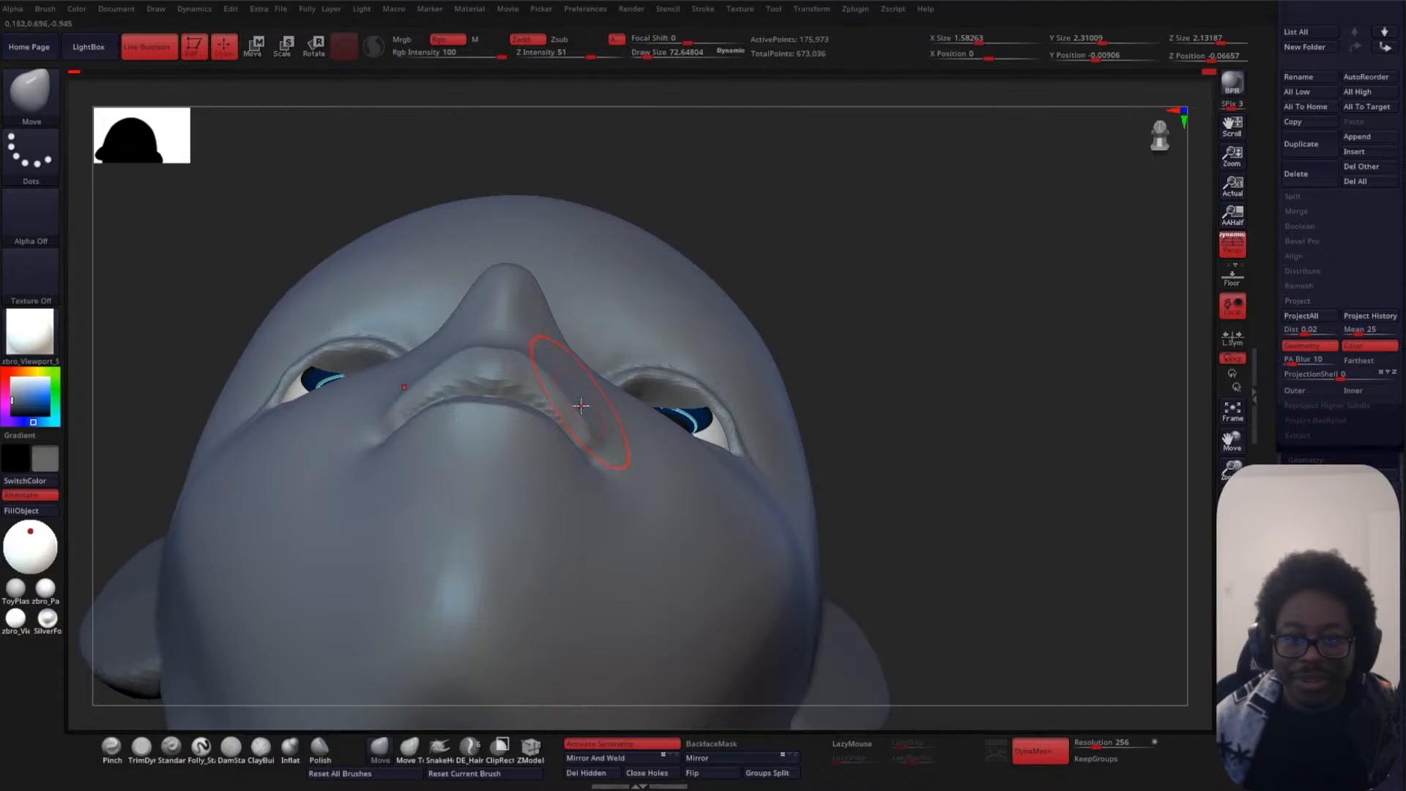
drag(586, 433, 587, 437)
mouse_move(898, 319)
mouse_down()
mouse_move(946, 509)
mouse_move(879, 399)
mouse_move(863, 464)
mouse_move(841, 481)
mouse_move(880, 510)
mouse_move(644, 519)
mouse_up()
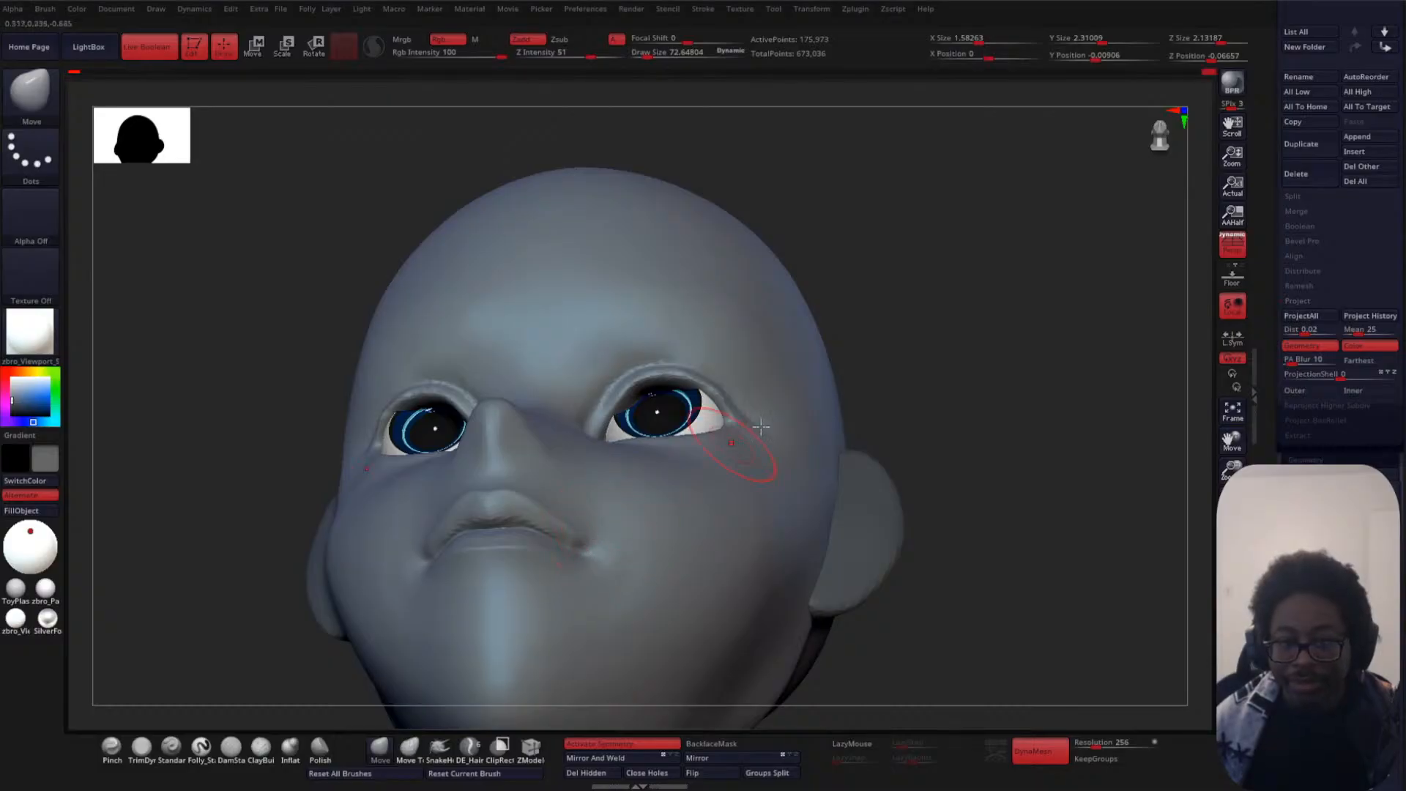
mouse_move(971, 337)
mouse_down()
mouse_move(989, 376)
mouse_move(958, 314)
mouse_move(920, 313)
mouse_move(939, 274)
mouse_up()
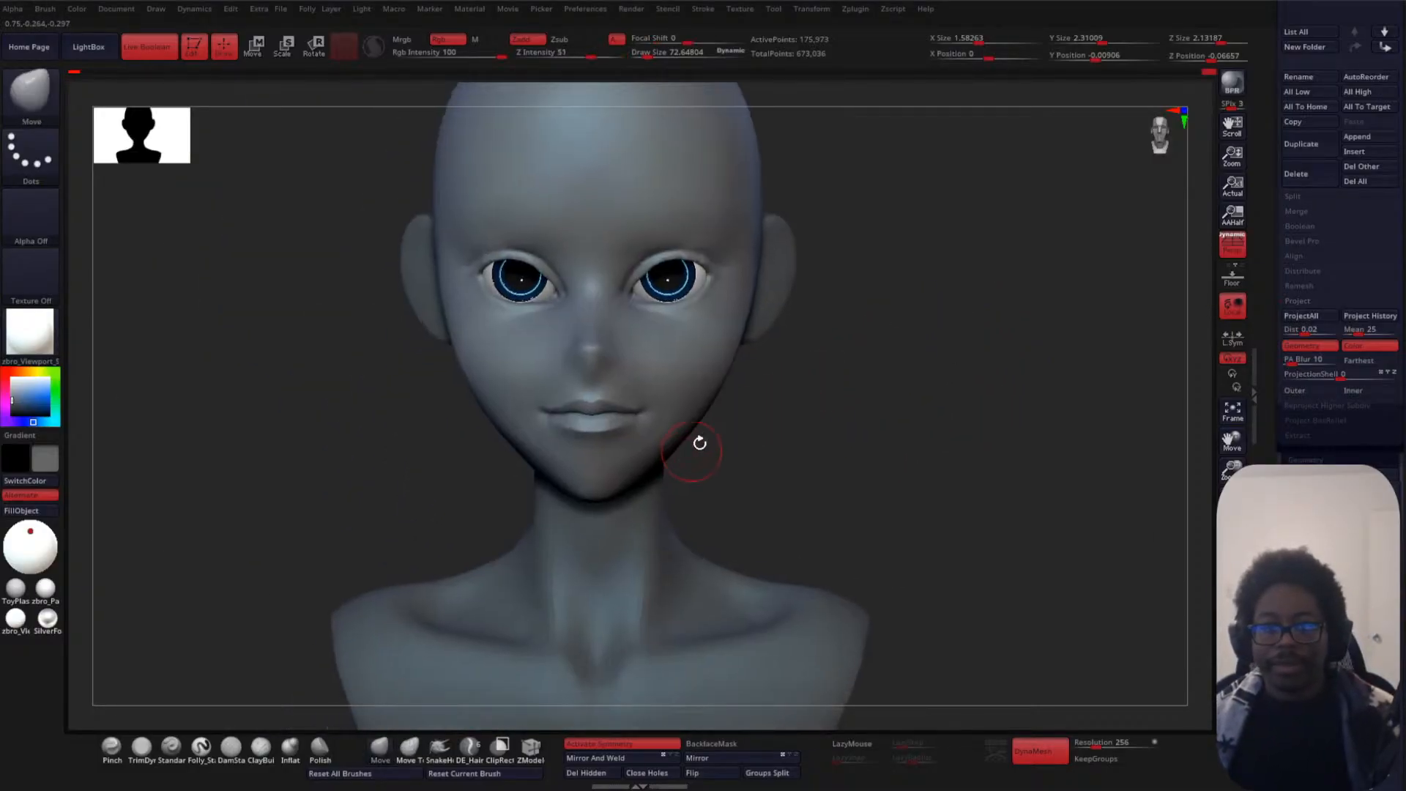
- Smooth the skin beside the mouth and adjust the jawline with Move at a draw size of about 64
key(space)
drag(756, 415, 749, 415)
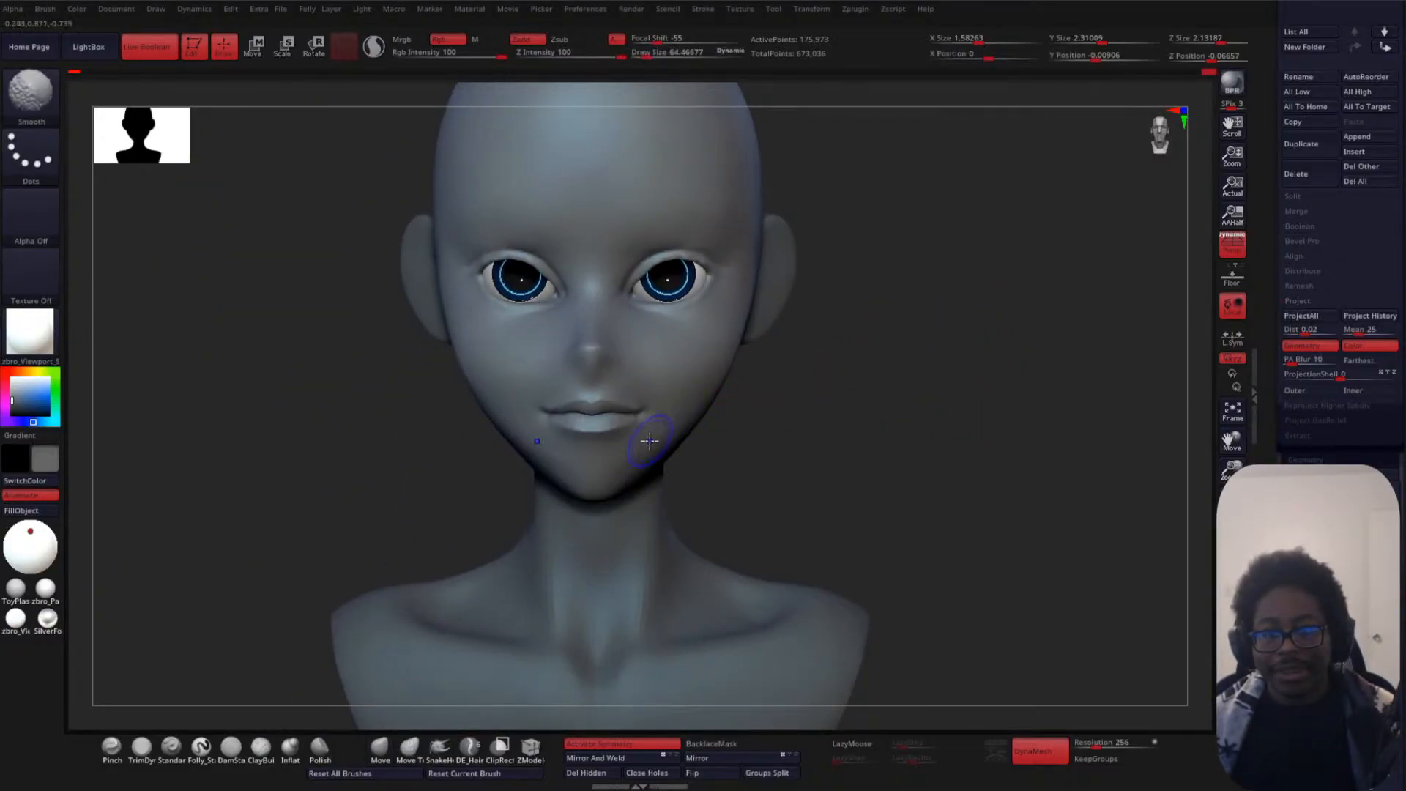
drag(871, 417, 659, 440)
mouse_move(383, 499)
mouse_down()
mouse_move(366, 501)
mouse_move(696, 440)
mouse_up()
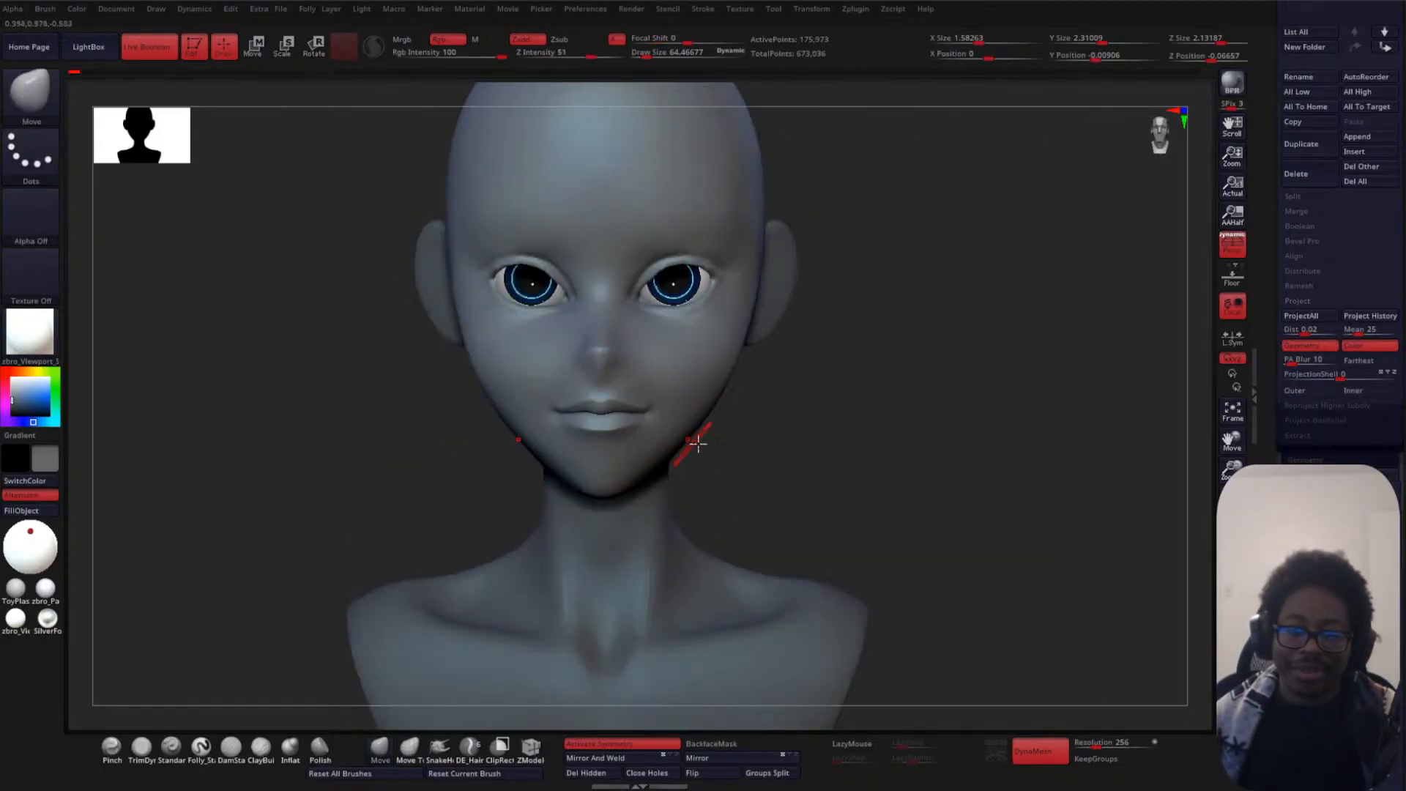
mouse_move(847, 355)
mouse_down()
mouse_move(894, 408)
mouse_move(910, 370)
mouse_move(694, 403)
mouse_up()
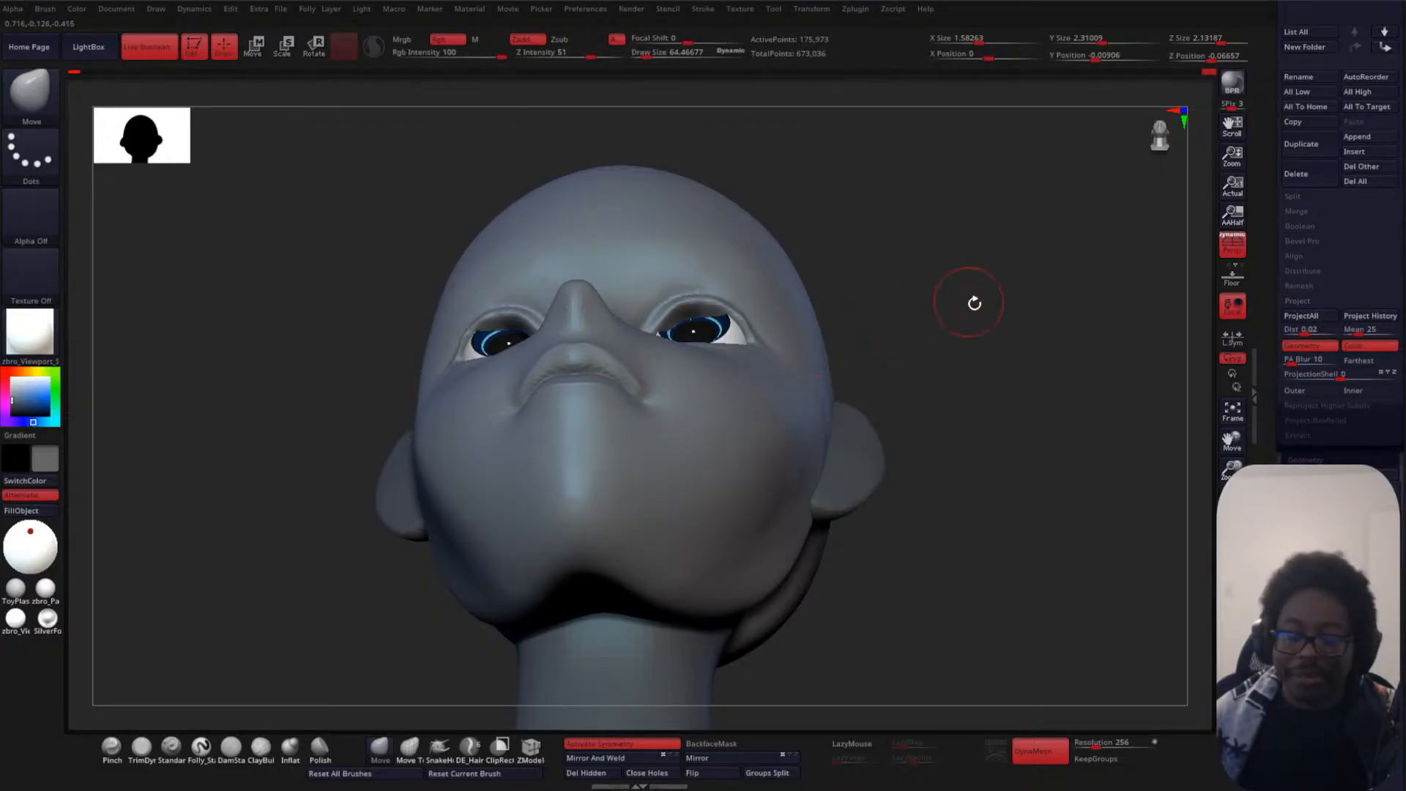
- Smooth the lower cheeks, jaw and chin at a draw size of about 64
mouse_move(973, 301)
mouse_down()
mouse_move(966, 443)
mouse_move(872, 414)
mouse_move(864, 467)
mouse_up()
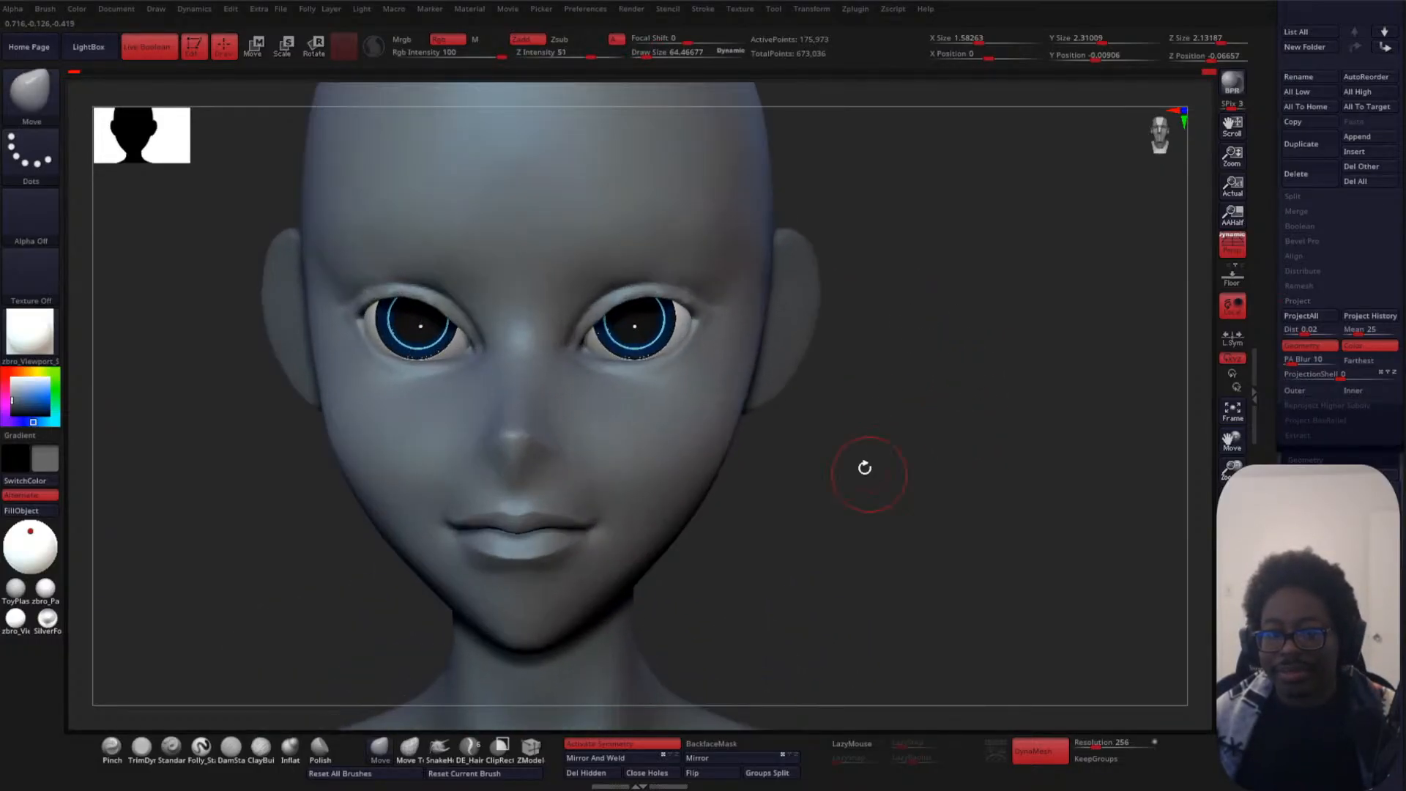
shift+drag(616, 561, 680, 490)
shift+drag(680, 491, 625, 565)
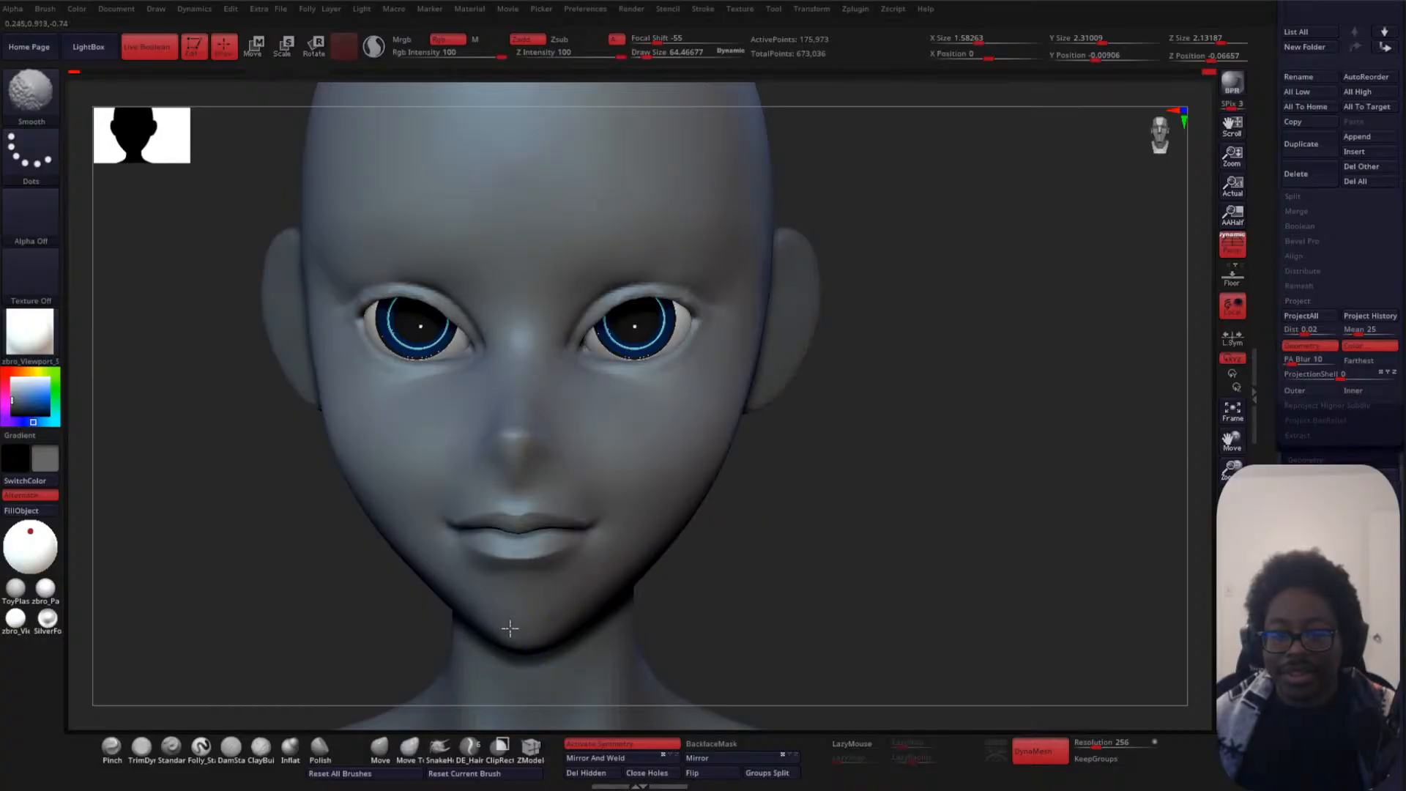
drag(842, 512, 802, 515)
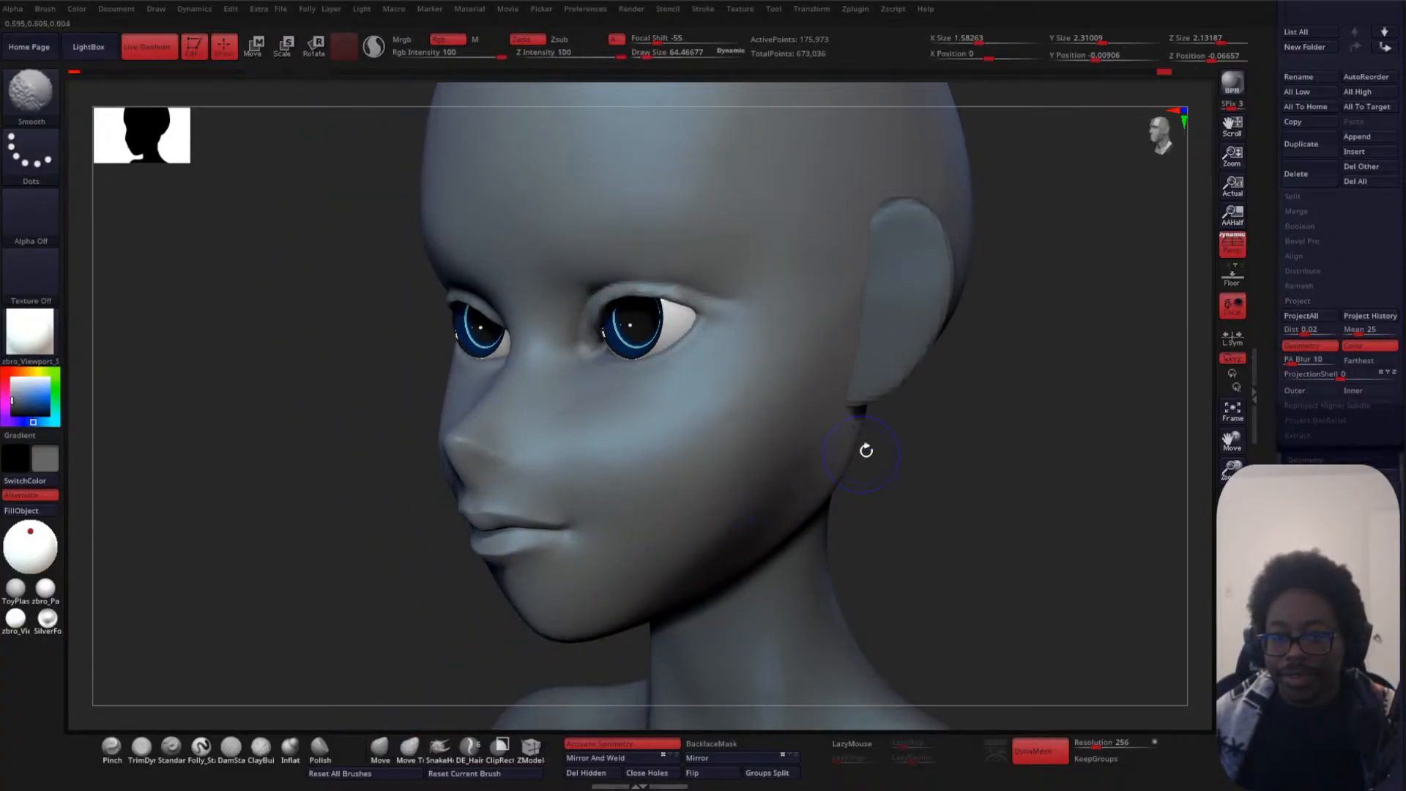
shift+drag(273, 631, 345, 617)
alt+drag(945, 436, 934, 432)
key(f)
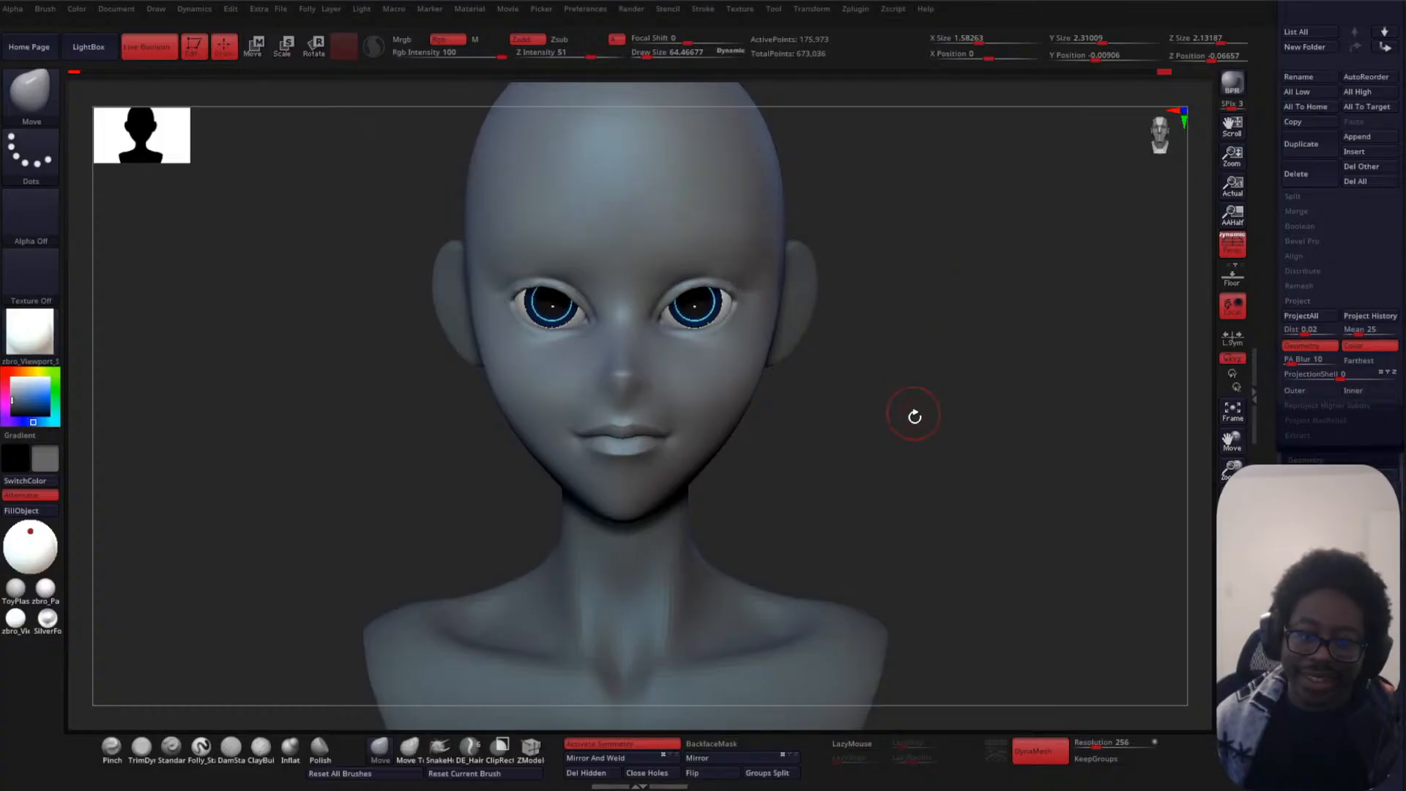
- Build up the skin just above the centre of the upper lip with ClayBuildup at a draw size of about 17
mouse_move(916, 416)
alt+mouse_down()
mouse_move(928, 354)
mouse_move(824, 405)
mouse_move(713, 486)
alt+mouse_up()
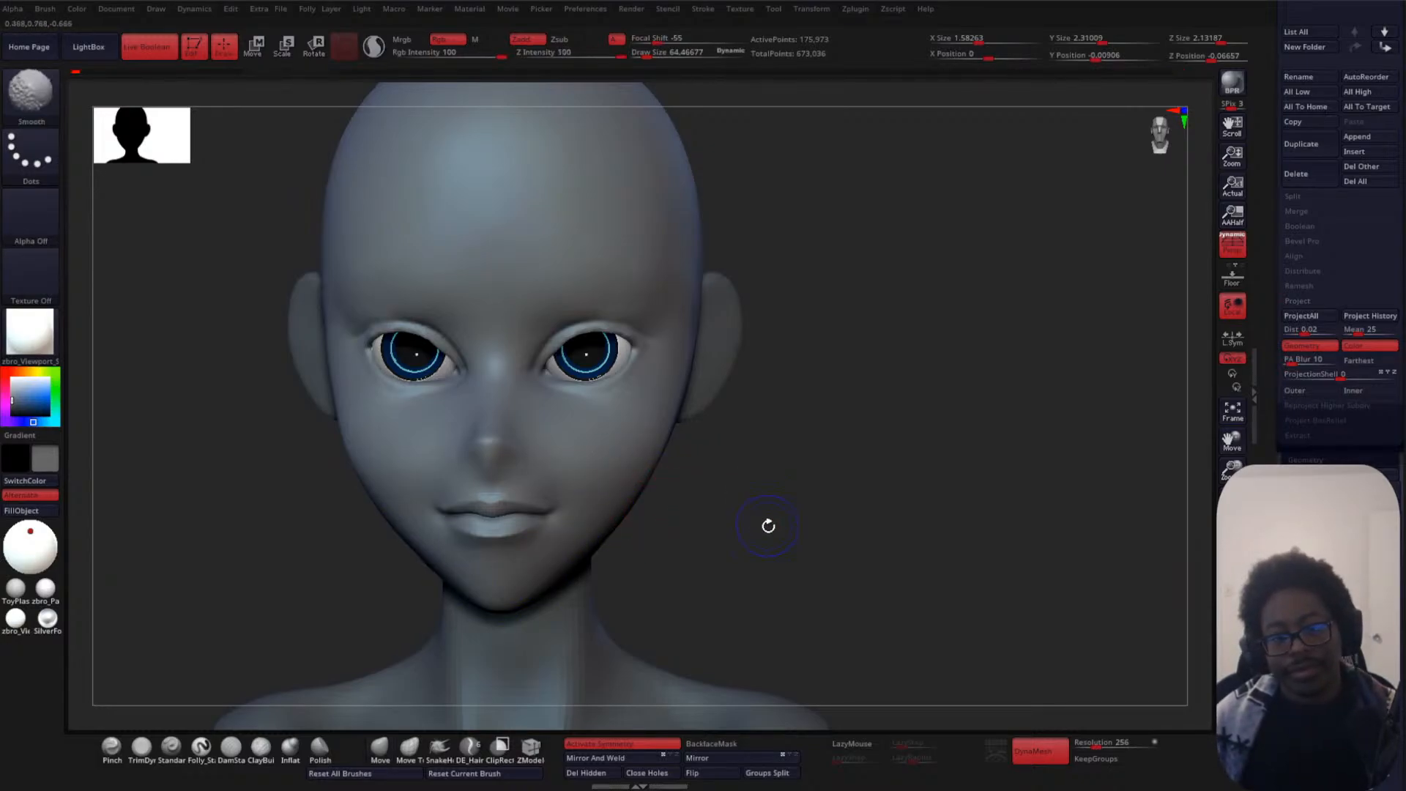
alt+drag(769, 526, 873, 469)
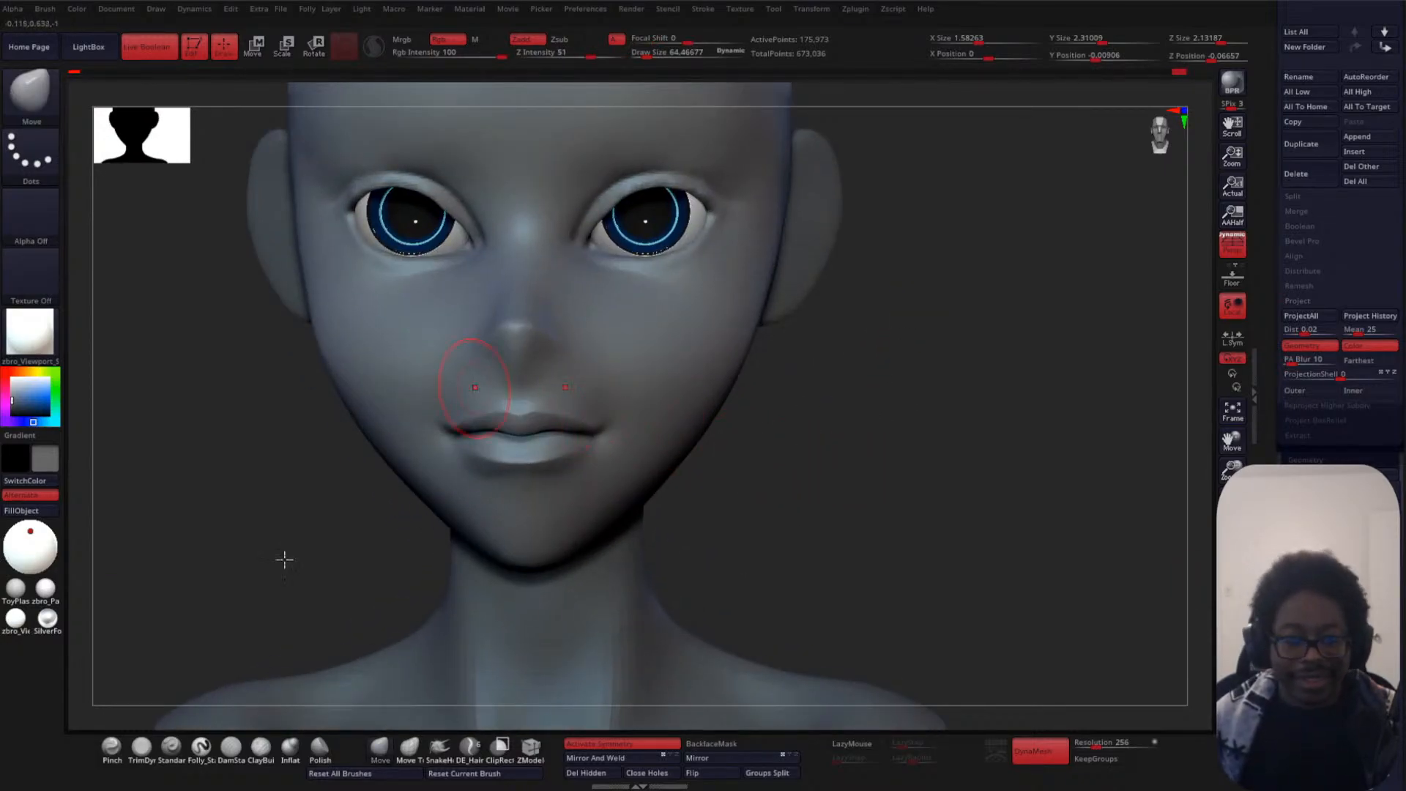
click(230, 747)
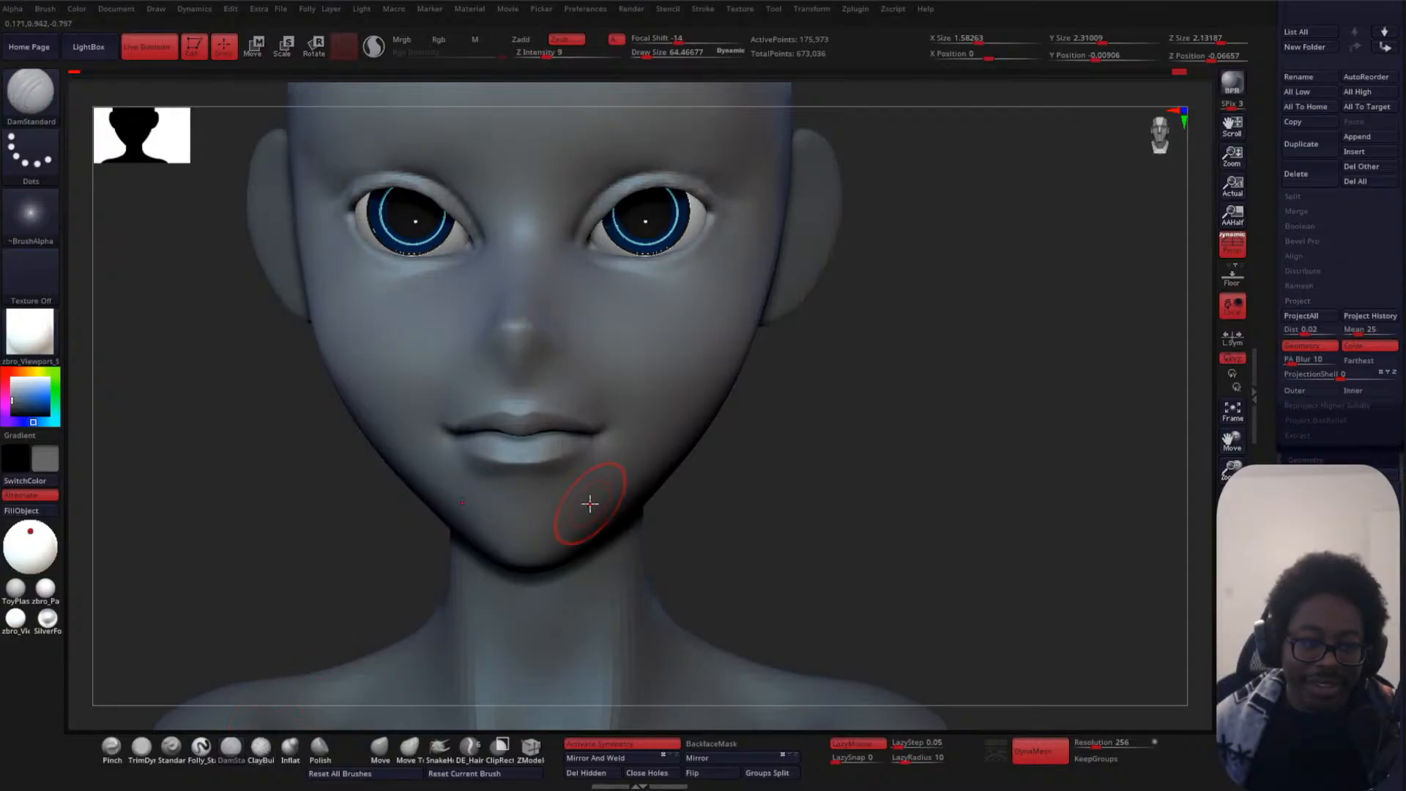
click(260, 747)
key(space)
drag(831, 421, 733, 421)
key(space)
drag(467, 381, 457, 378)
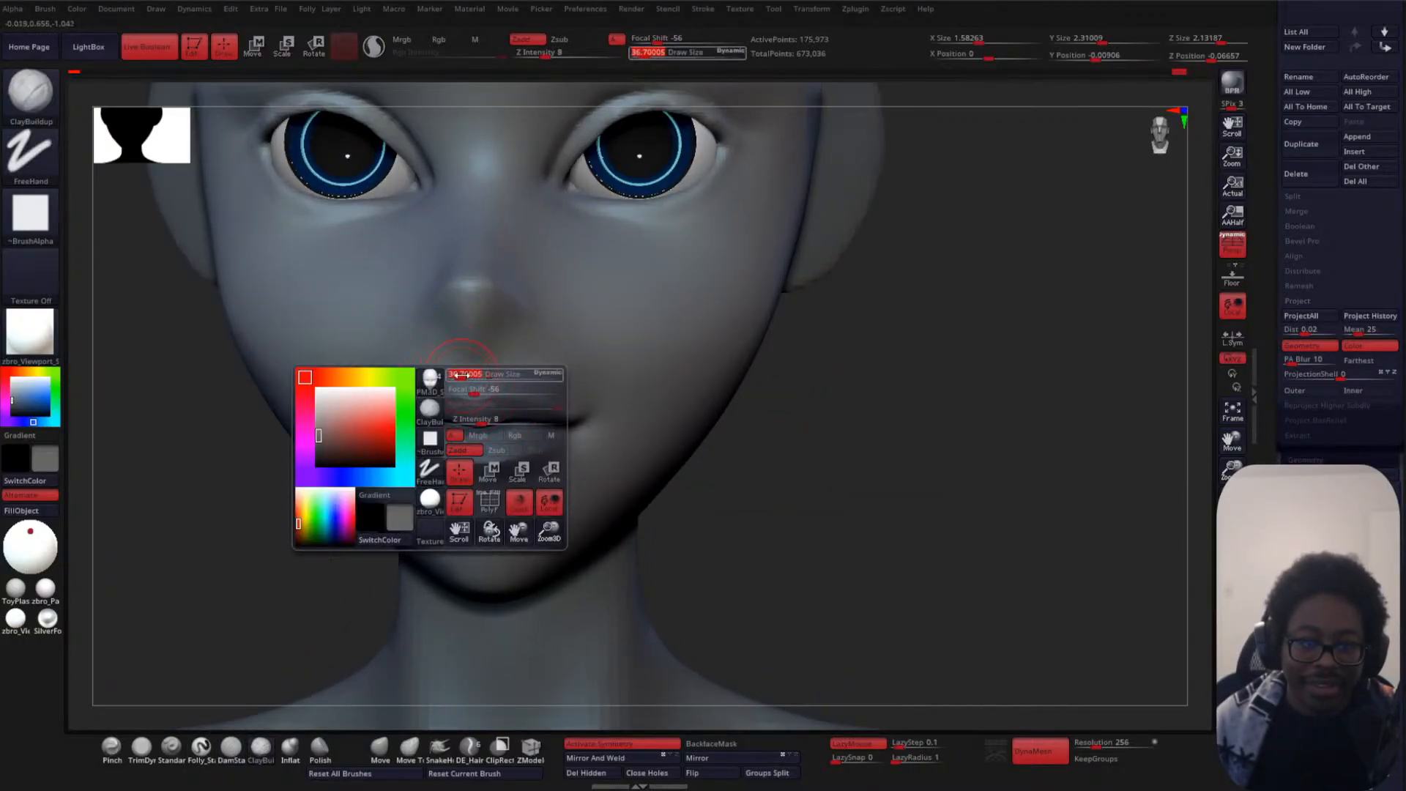
key(space)
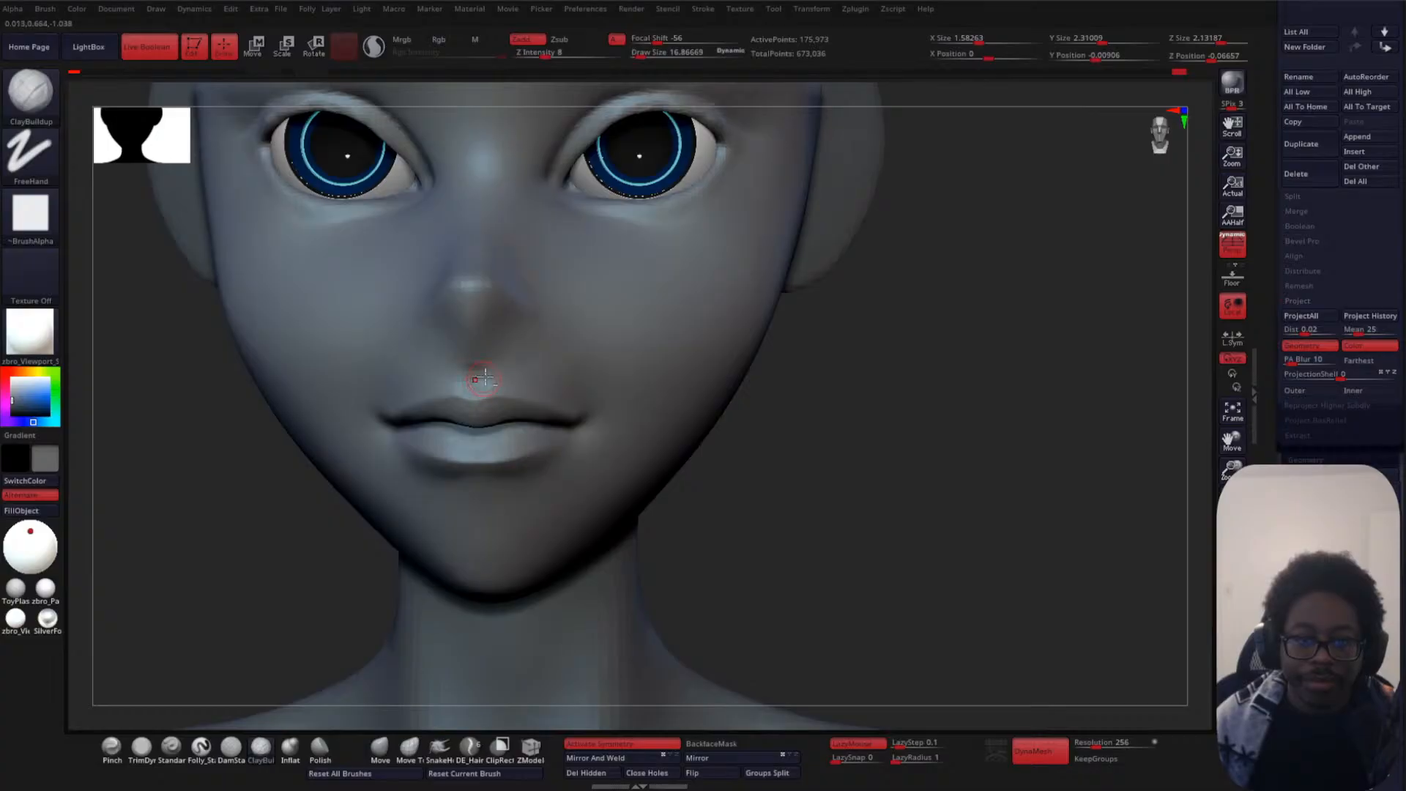
mouse_move(475, 382)
mouse_down()
mouse_move(485, 375)
mouse_move(472, 384)
mouse_up()
drag(831, 416, 821, 412)
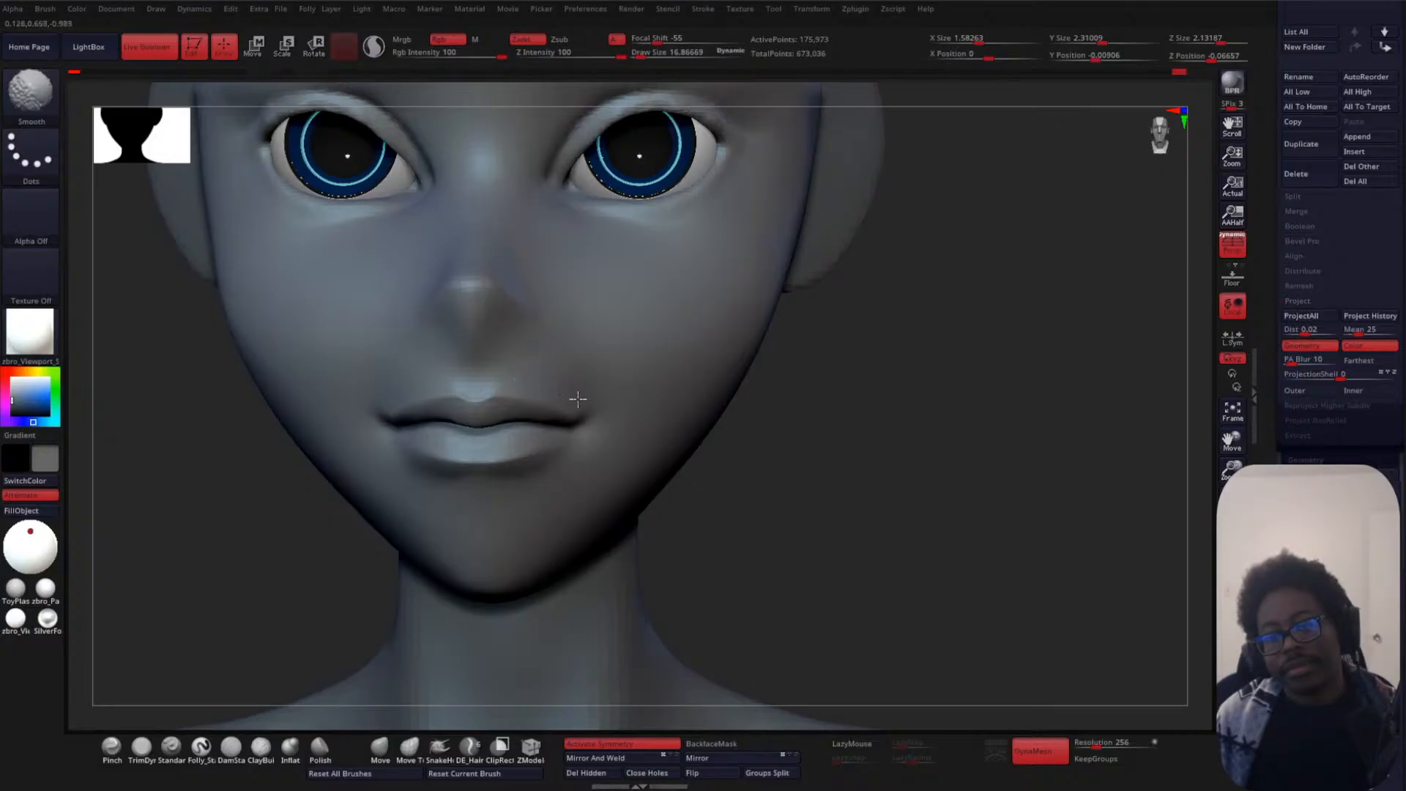
- Form small nostrils under the nose tip with ClayBuildup at a draw size of about 17 and smooth around them
alt+drag(909, 359, 938, 264)
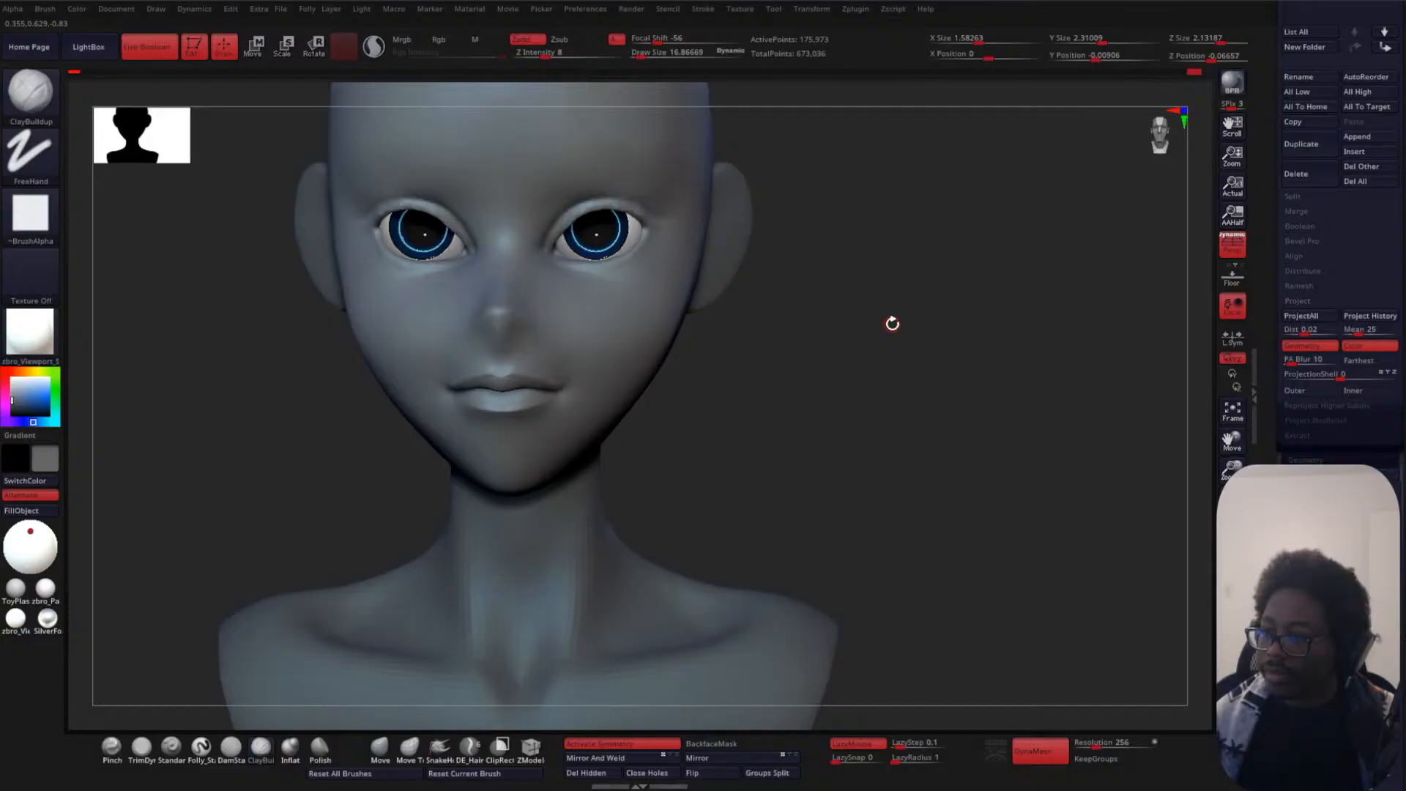
alt+drag(876, 323, 901, 454)
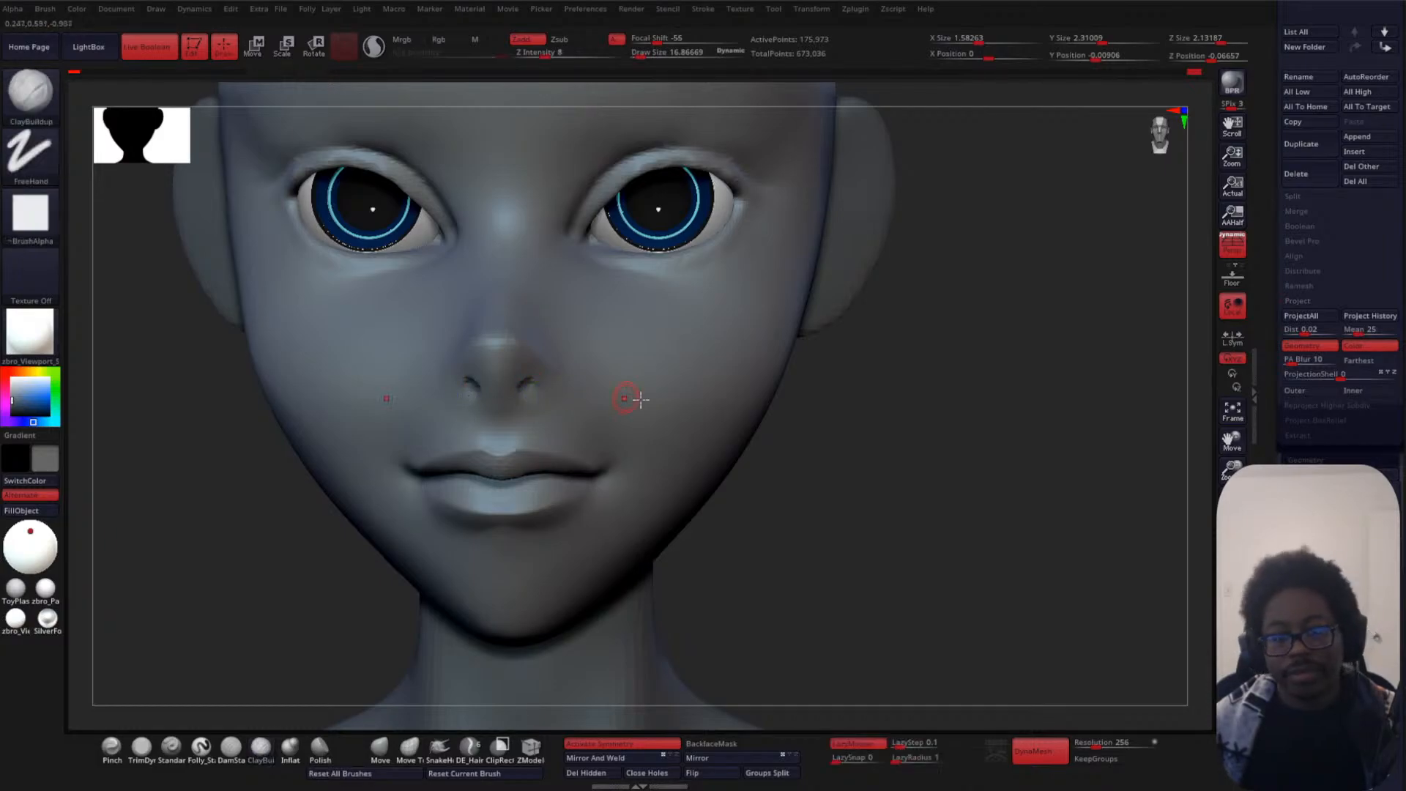
drag(894, 447, 870, 452)
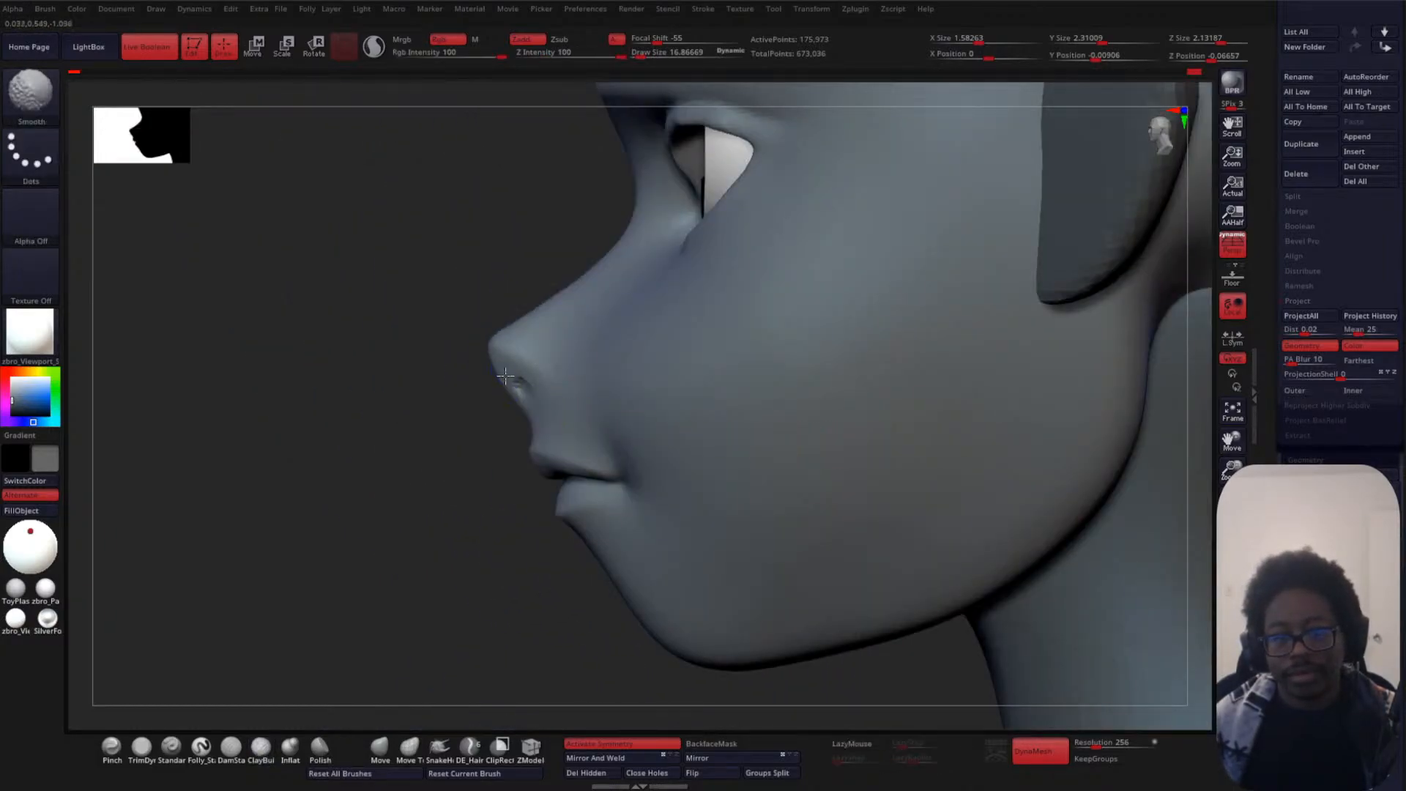
drag(341, 446, 449, 440)
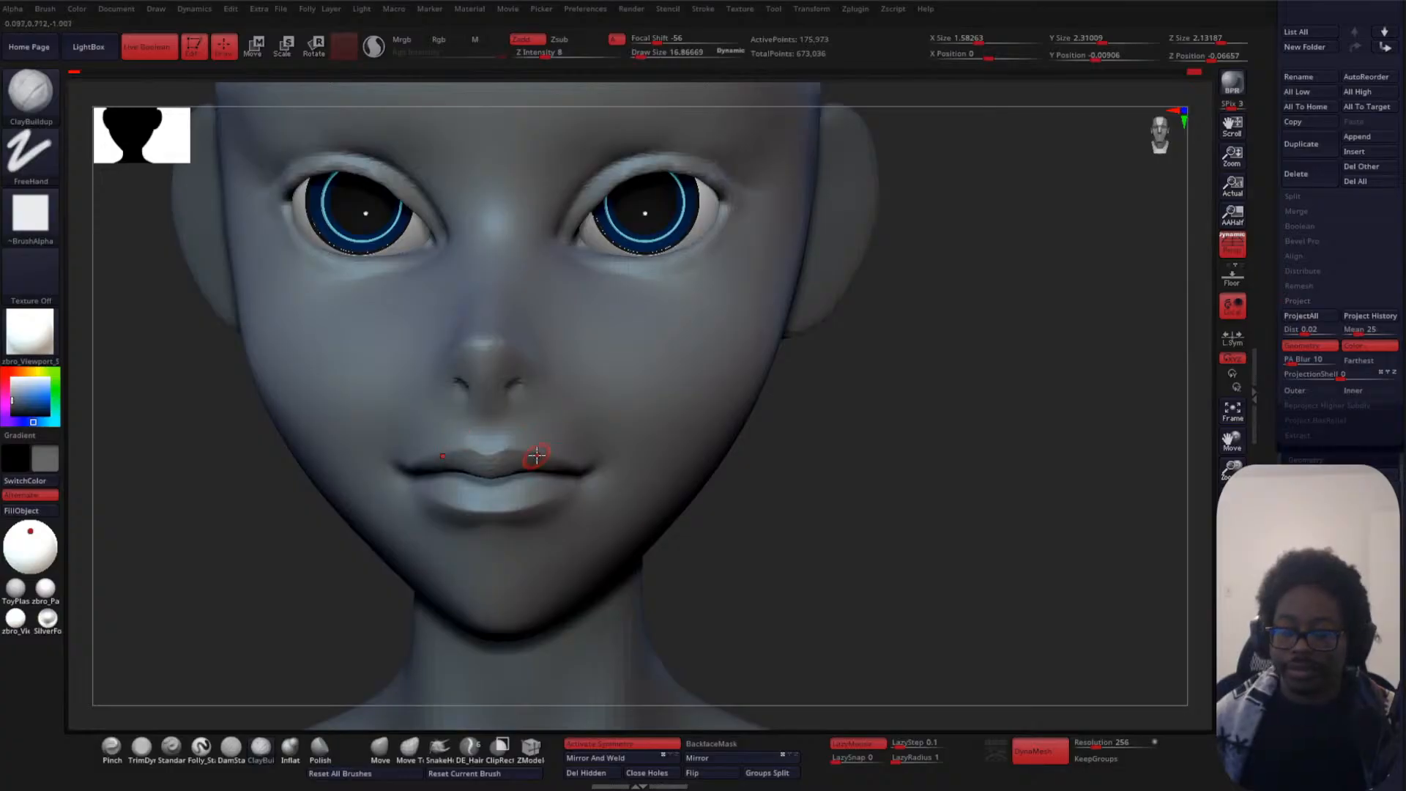
click(261, 750)
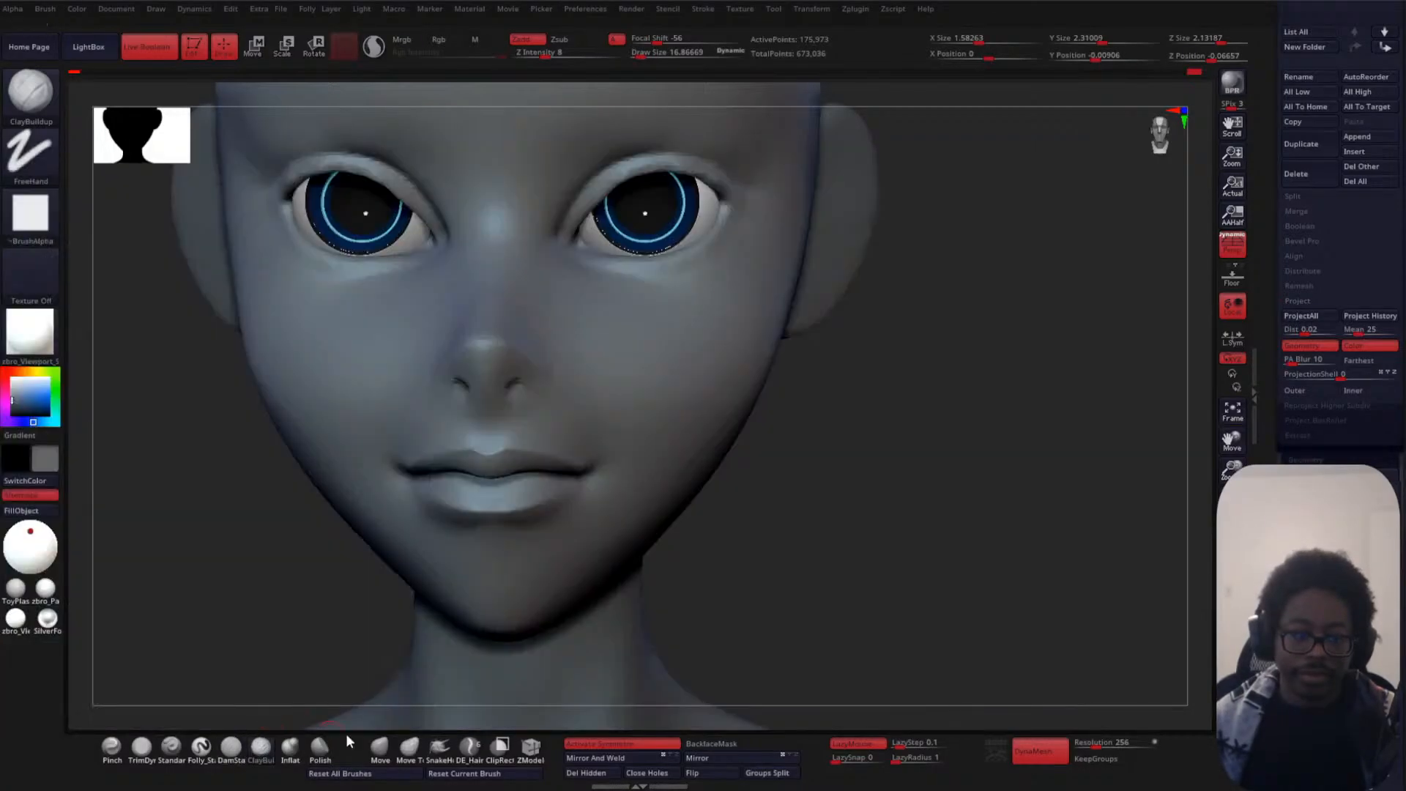
- Reshape the nostrils and nose wings with Move at a draw size of about 37
click(380, 749)
alt+drag(982, 332, 979, 372)
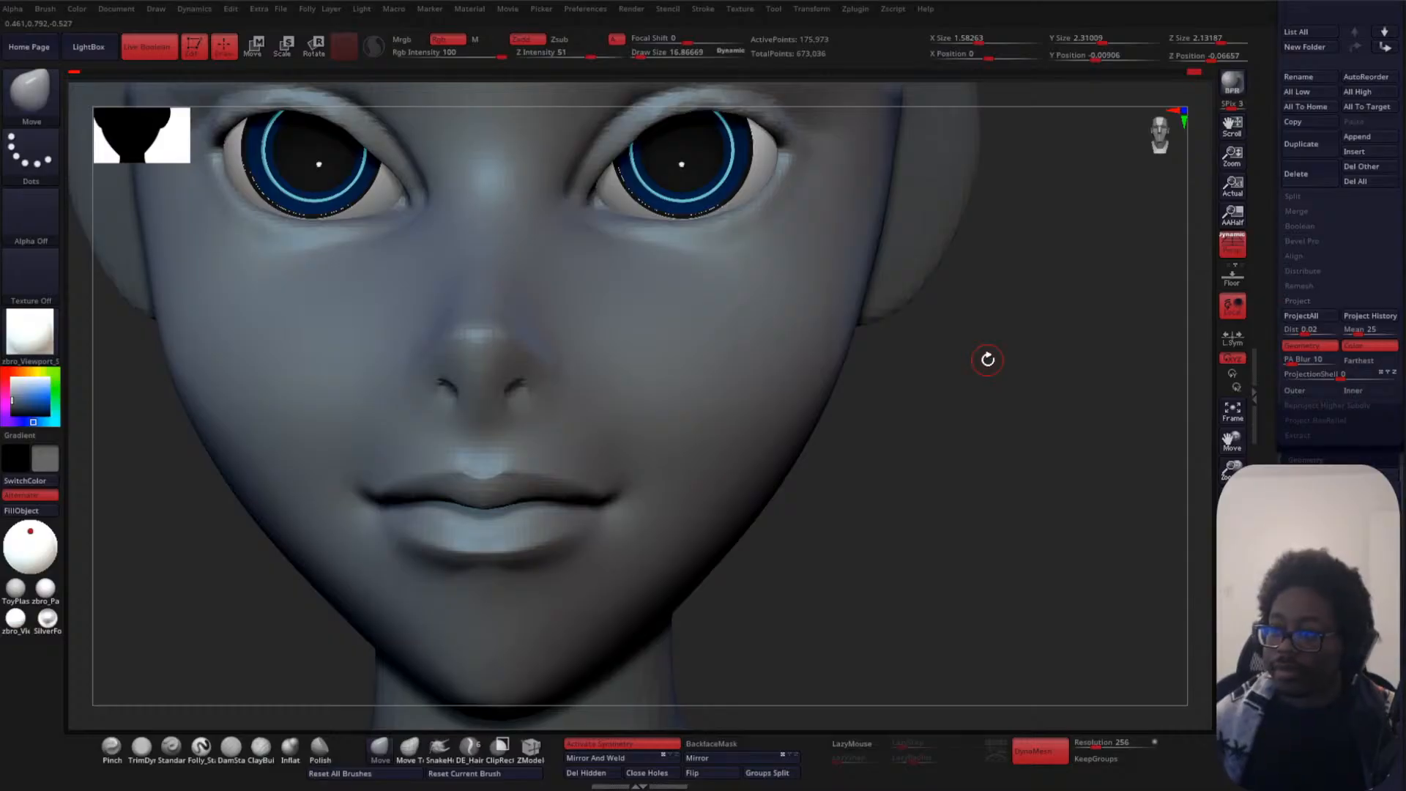
key(space)
drag(890, 414, 903, 409)
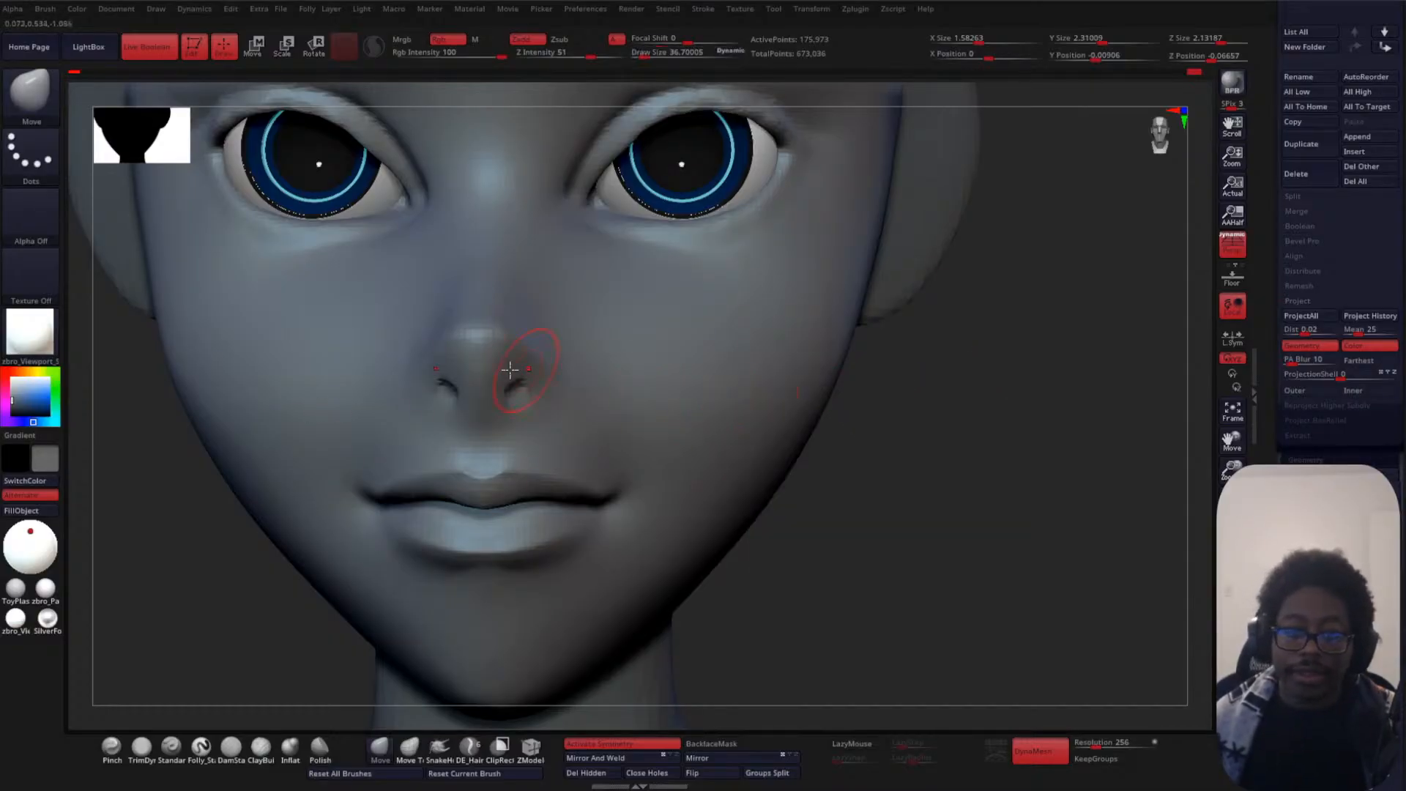
mouse_move(509, 398)
mouse_down()
mouse_move(524, 374)
mouse_move(504, 393)
mouse_up()
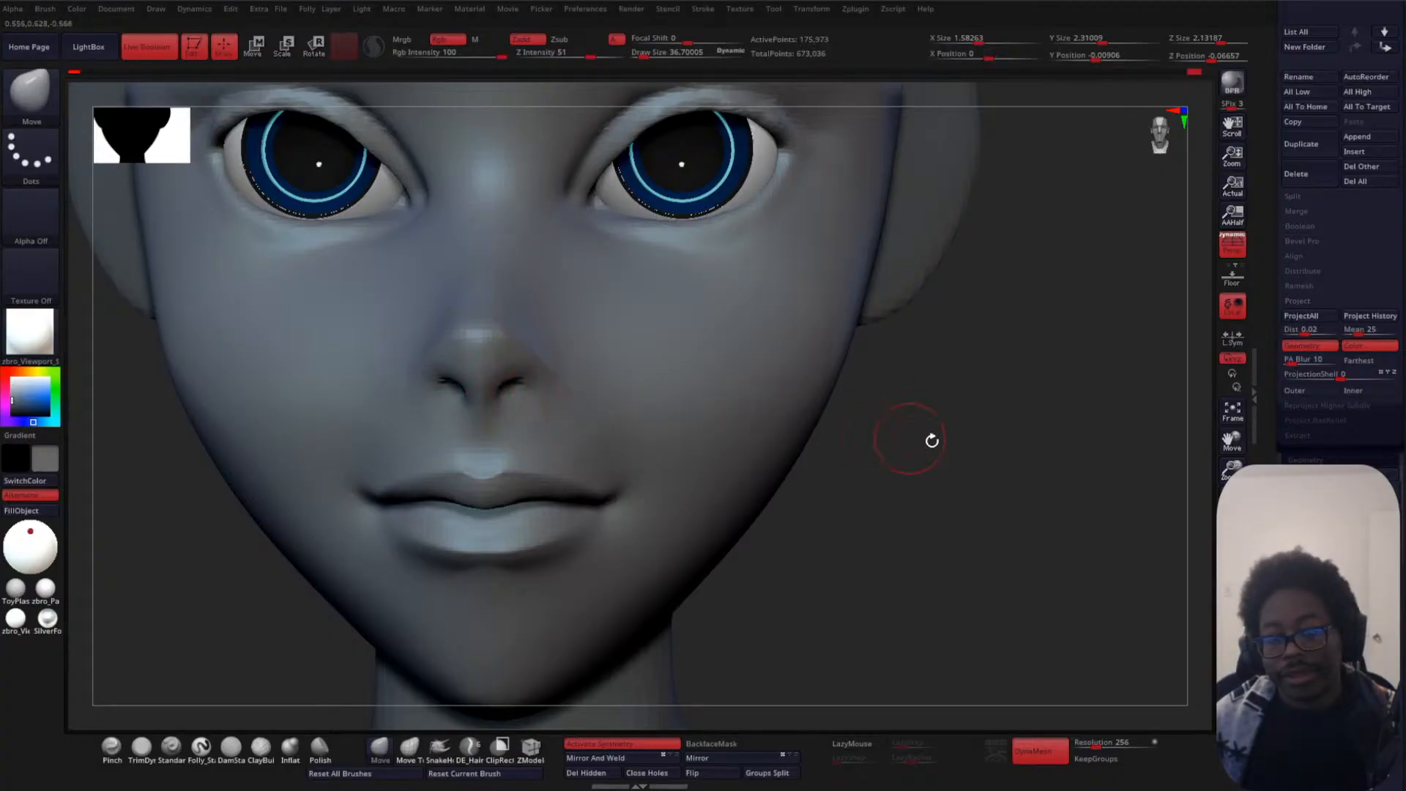
- Check the reshaped nose on the full head and save the sculpt as a tool file
drag(931, 441, 439, 425)
alt+drag(871, 451, 967, 399)
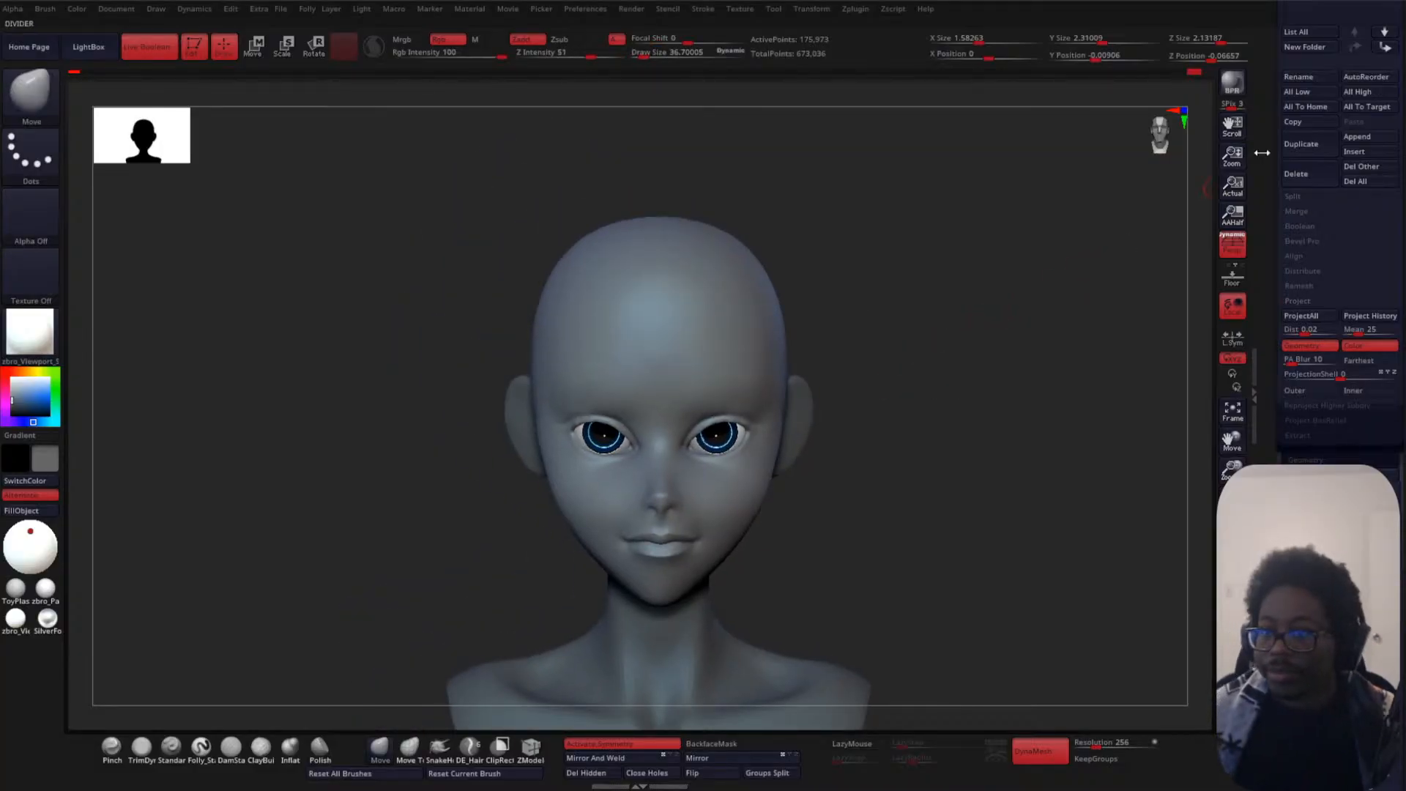
drag(1266, 154, 1266, 329)
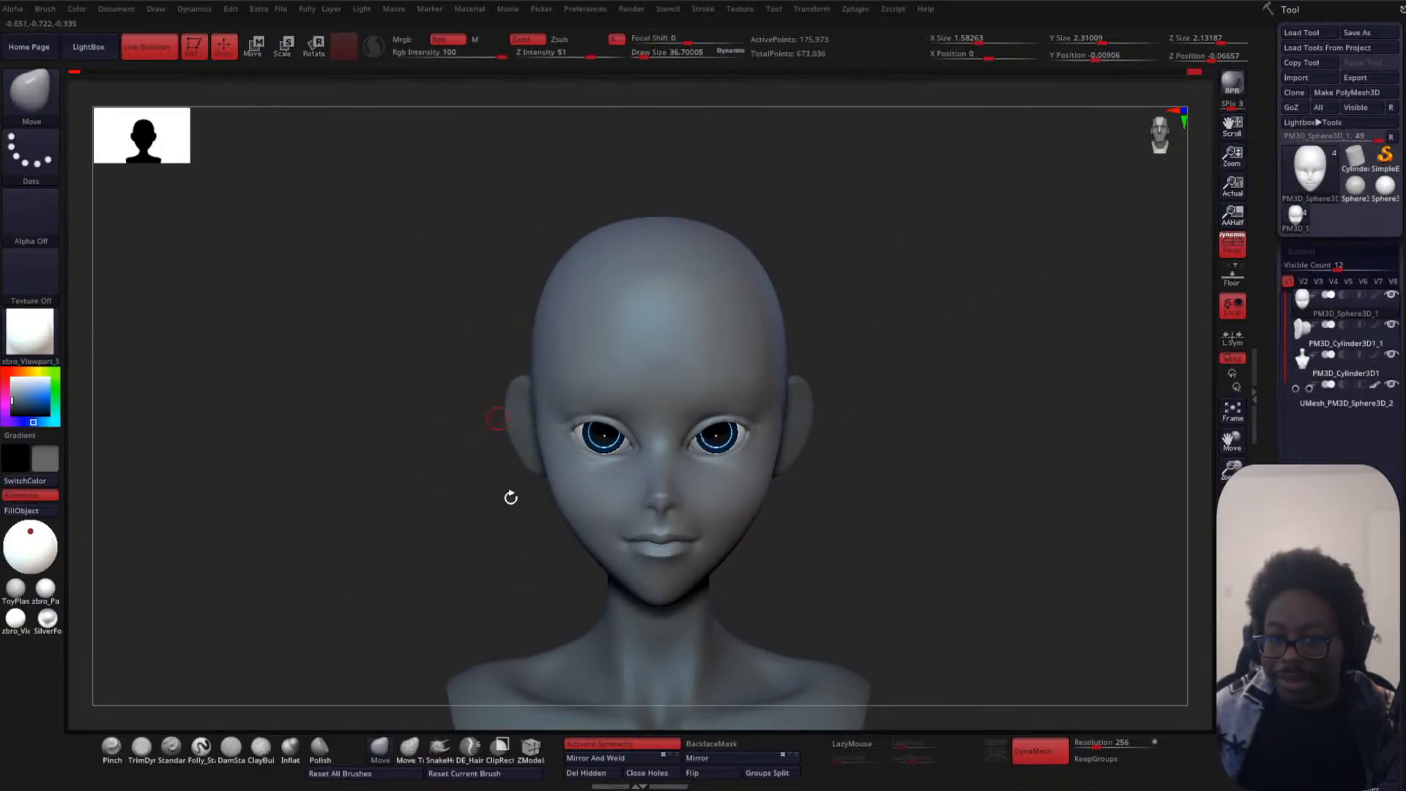
click(1359, 36)
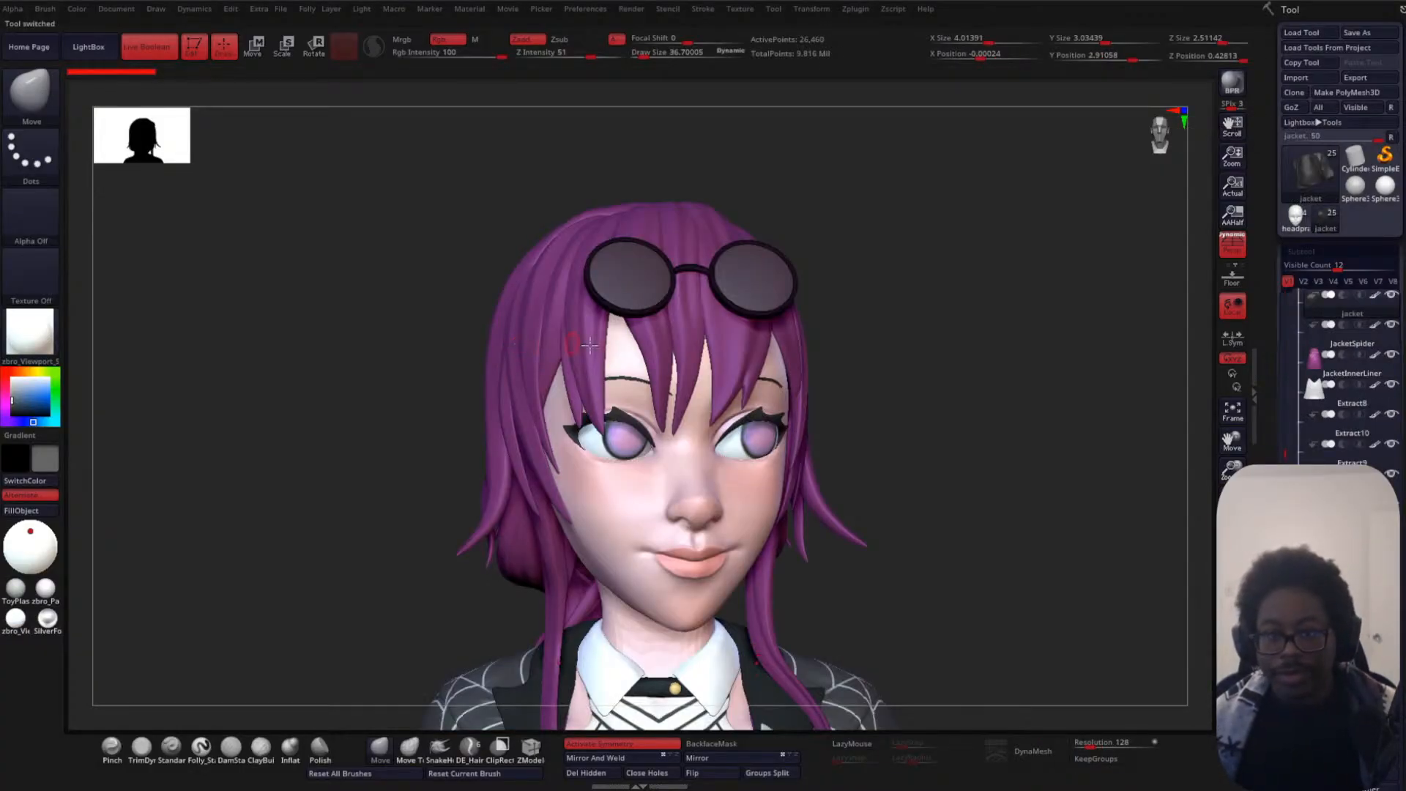
- Switch to the purple-haired jacket character and examine its eyes, nose and lips from the front and side
mouse_move(923, 373)
mouse_down()
mouse_move(970, 424)
mouse_move(907, 367)
mouse_move(941, 367)
mouse_move(926, 346)
mouse_move(901, 355)
mouse_move(917, 308)
mouse_move(901, 295)
mouse_move(892, 430)
mouse_move(948, 389)
mouse_move(1040, 383)
mouse_move(948, 380)
mouse_up()
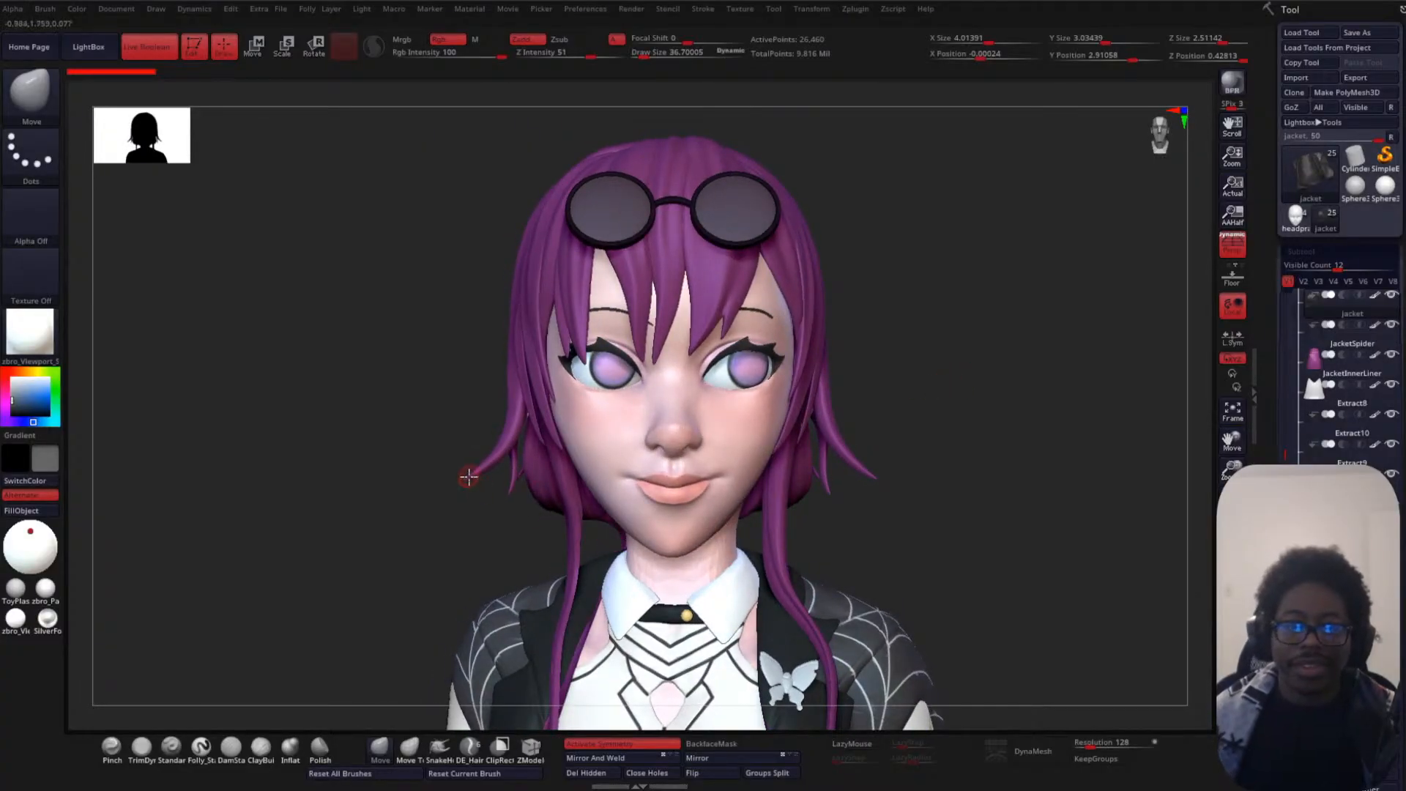
alt+drag(942, 371, 928, 472)
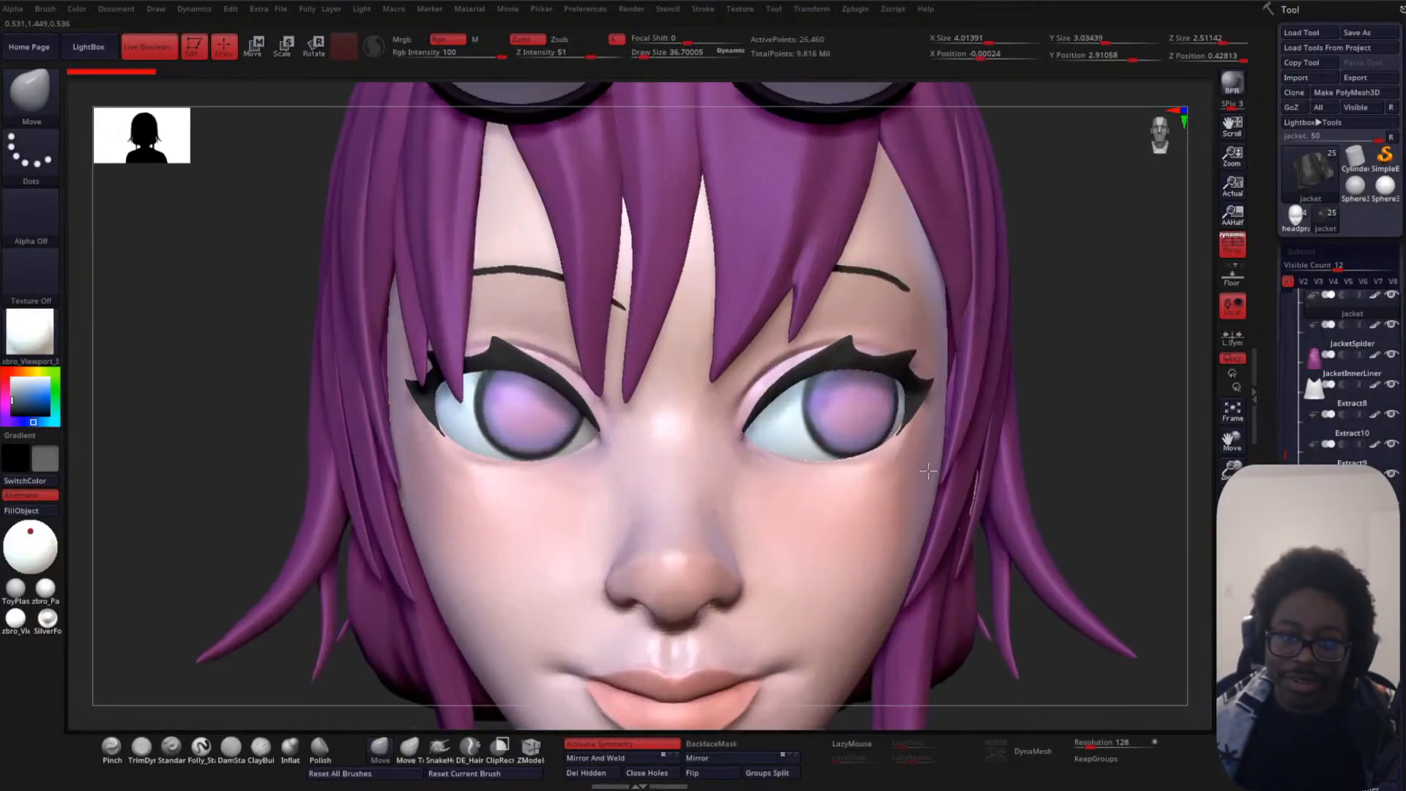
drag(200, 503, 135, 493)
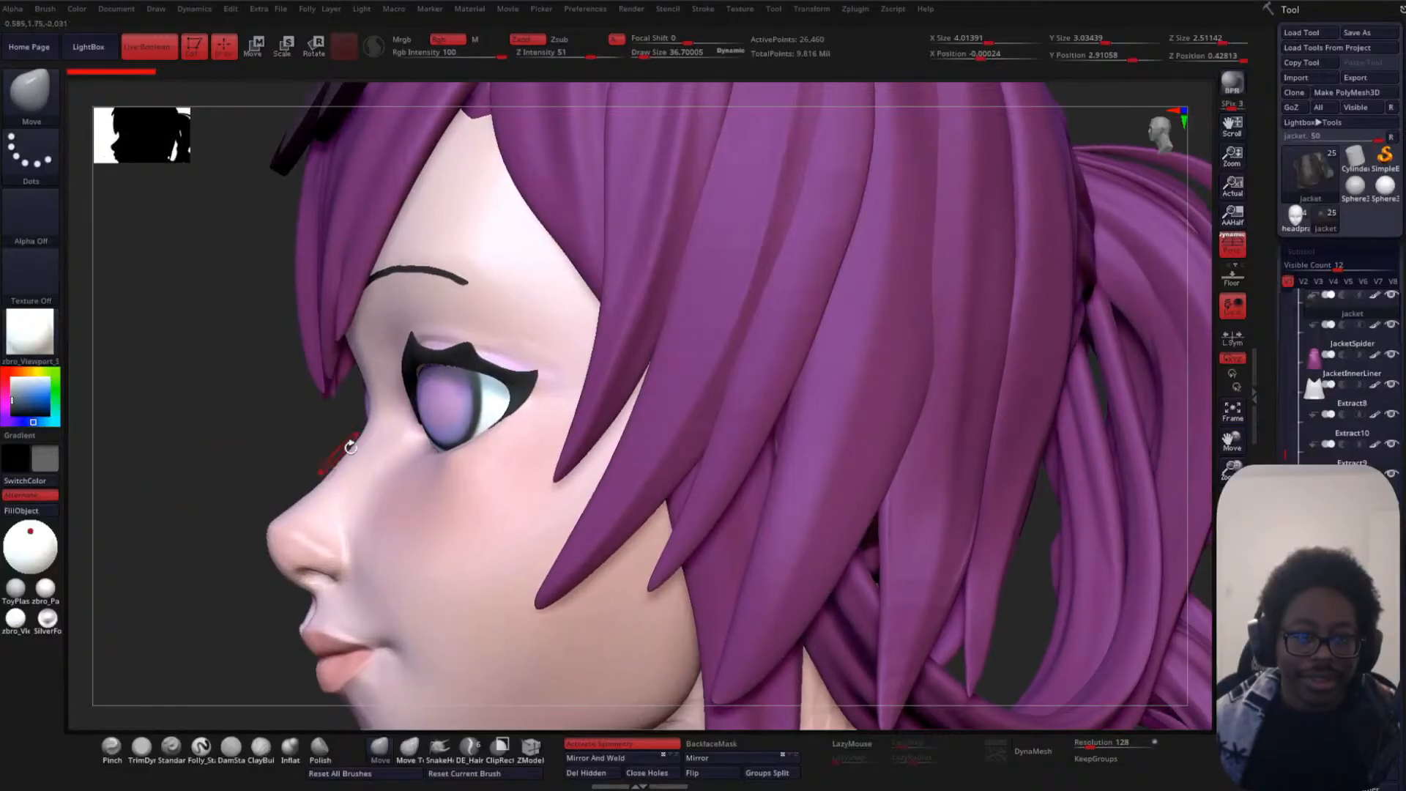
drag(180, 427, 326, 379)
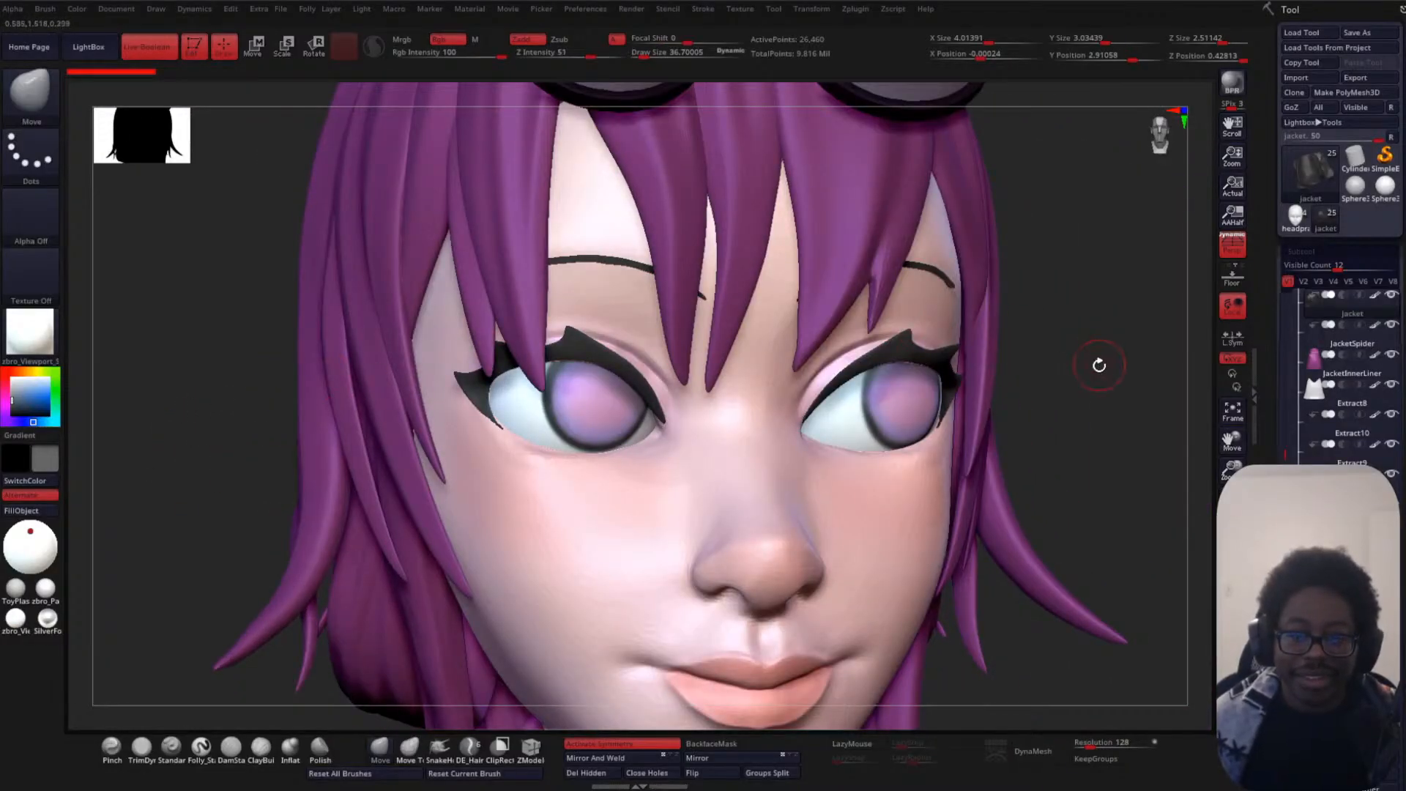
alt+drag(1100, 365, 1030, 223)
alt+drag(877, 301, 713, 376)
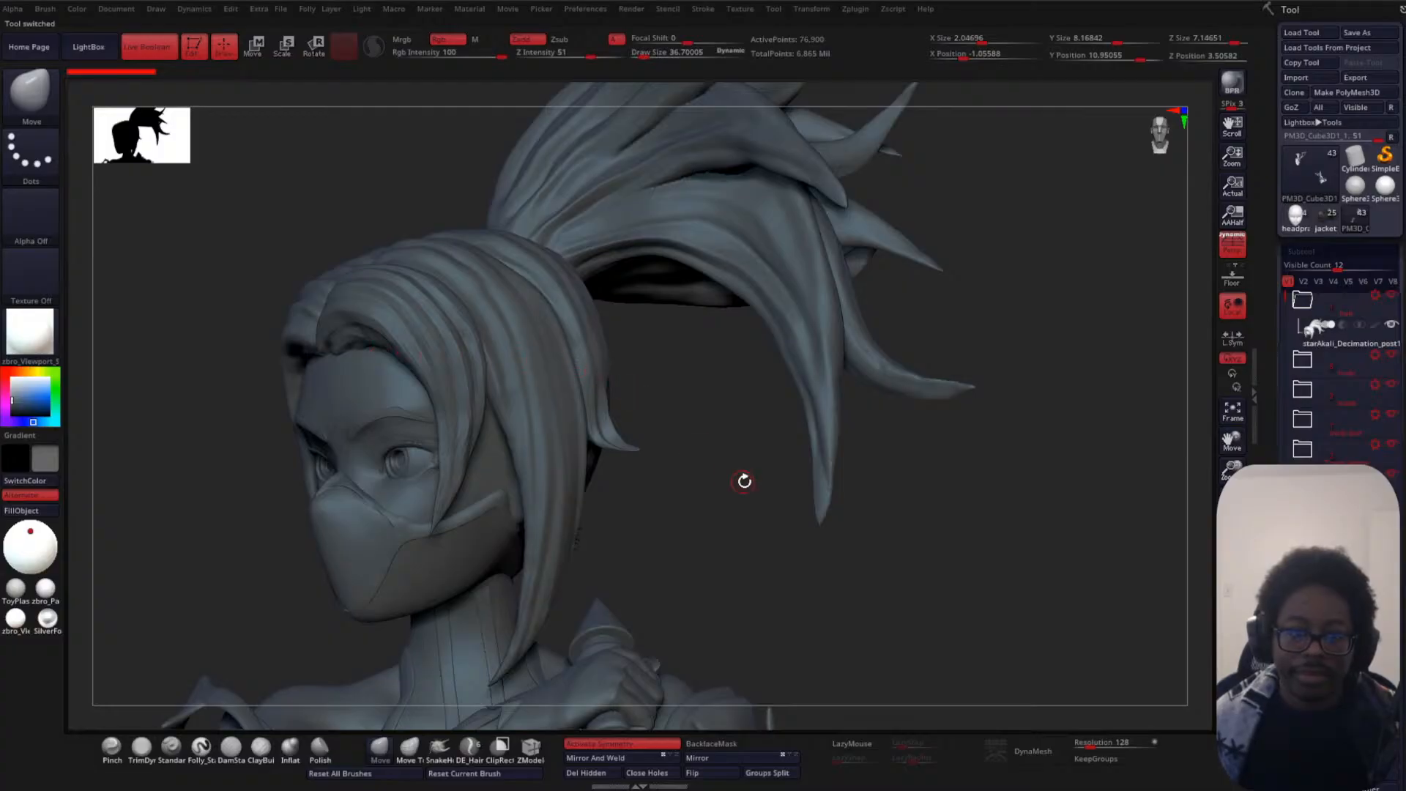
- Examine the masked ponytail character's face from several angles and frame the full figure on its base
drag(744, 482, 513, 385)
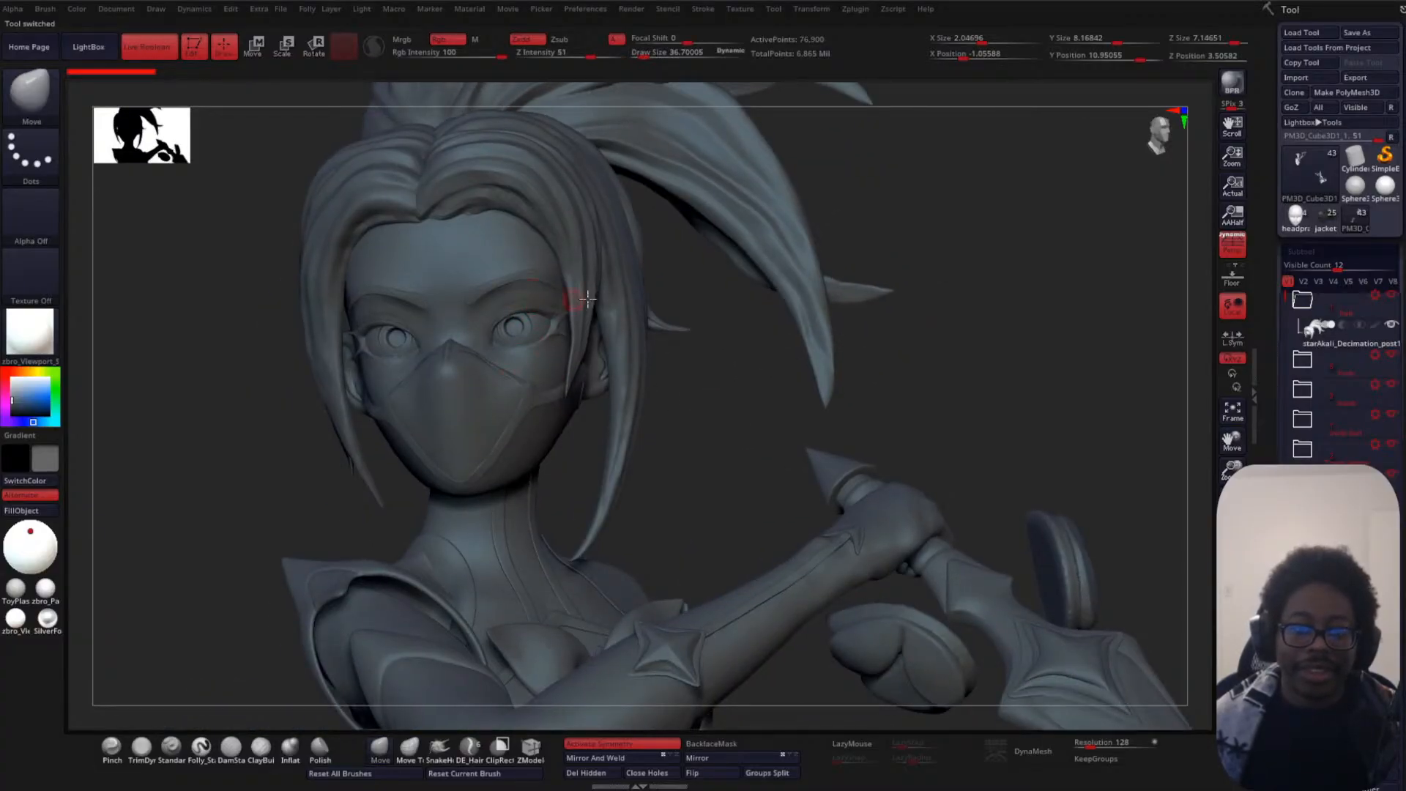
drag(737, 405, 777, 412)
mouse_move(322, 439)
alt+mouse_down()
mouse_move(332, 481)
mouse_move(384, 399)
mouse_move(305, 399)
mouse_move(256, 642)
alt+mouse_up()
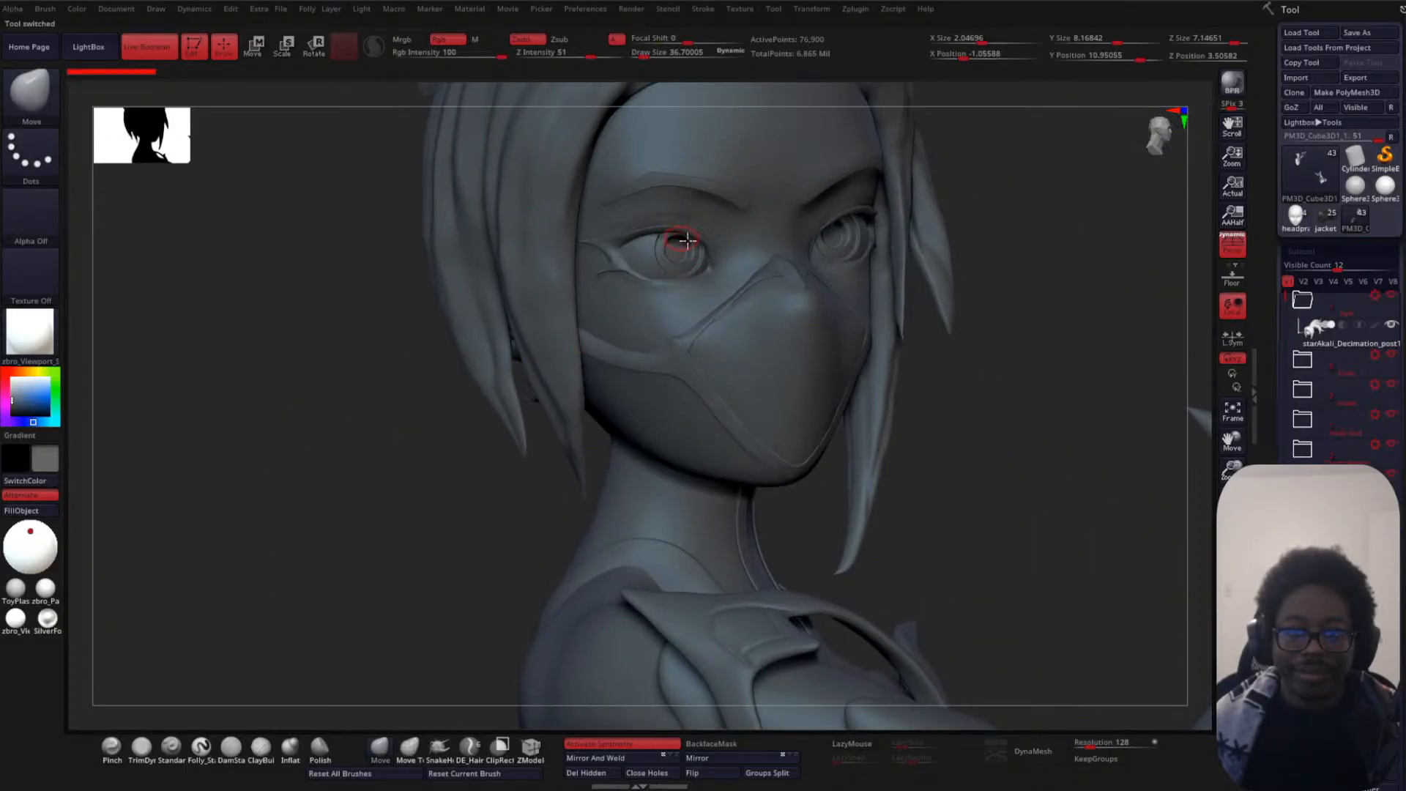
mouse_move(988, 400)
alt+mouse_down()
mouse_move(970, 374)
mouse_move(732, 581)
mouse_move(785, 459)
mouse_move(813, 297)
mouse_move(928, 357)
mouse_move(882, 364)
mouse_move(1024, 426)
alt+mouse_up()
key(f)
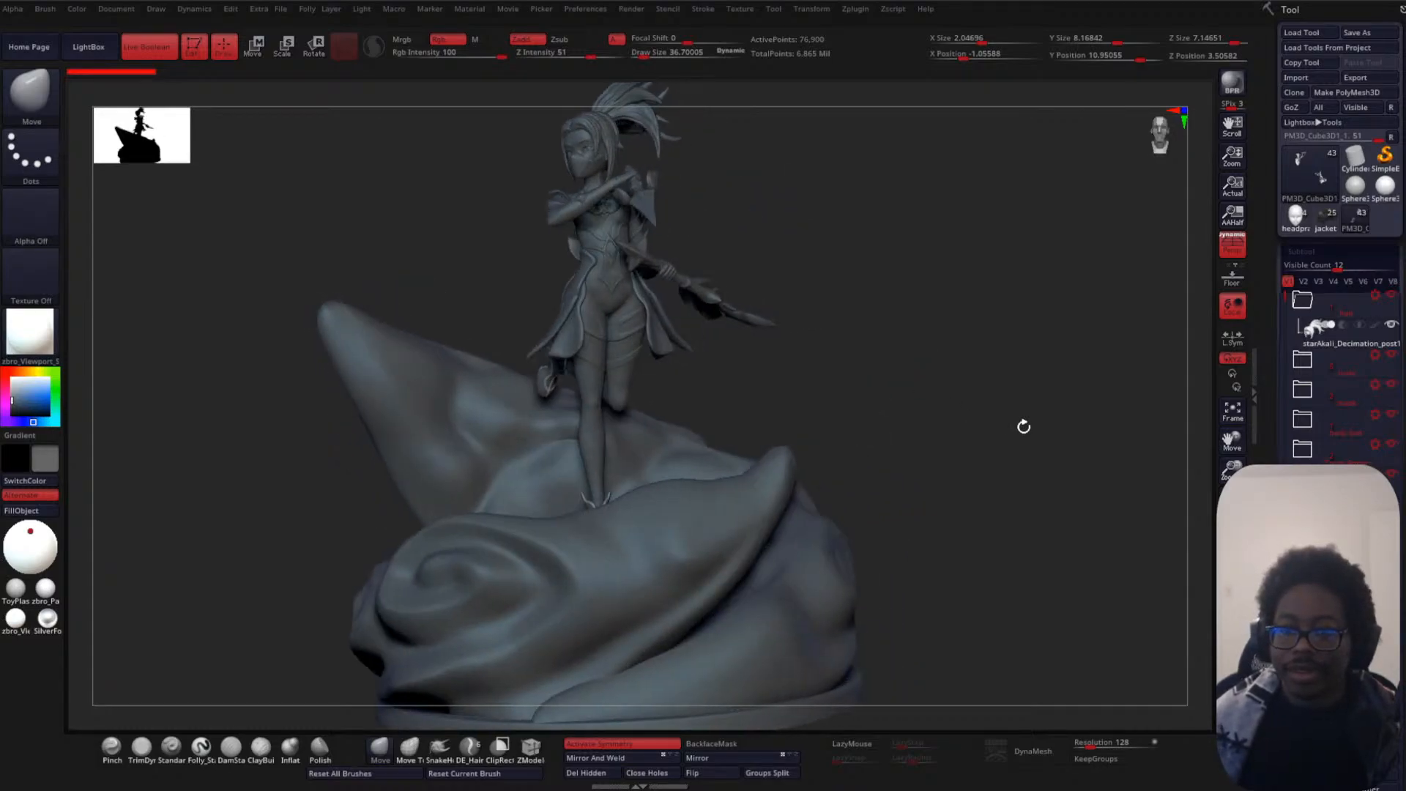
- Show the painted colours on all subtools of the masked character and inspect its outfit and face
shift+click(1376, 325)
mouse_move(912, 348)
alt+mouse_down()
mouse_move(813, 305)
mouse_move(800, 348)
alt+mouse_up()
mouse_move(772, 279)
alt+mouse_down()
mouse_move(791, 395)
mouse_move(827, 476)
alt+mouse_up()
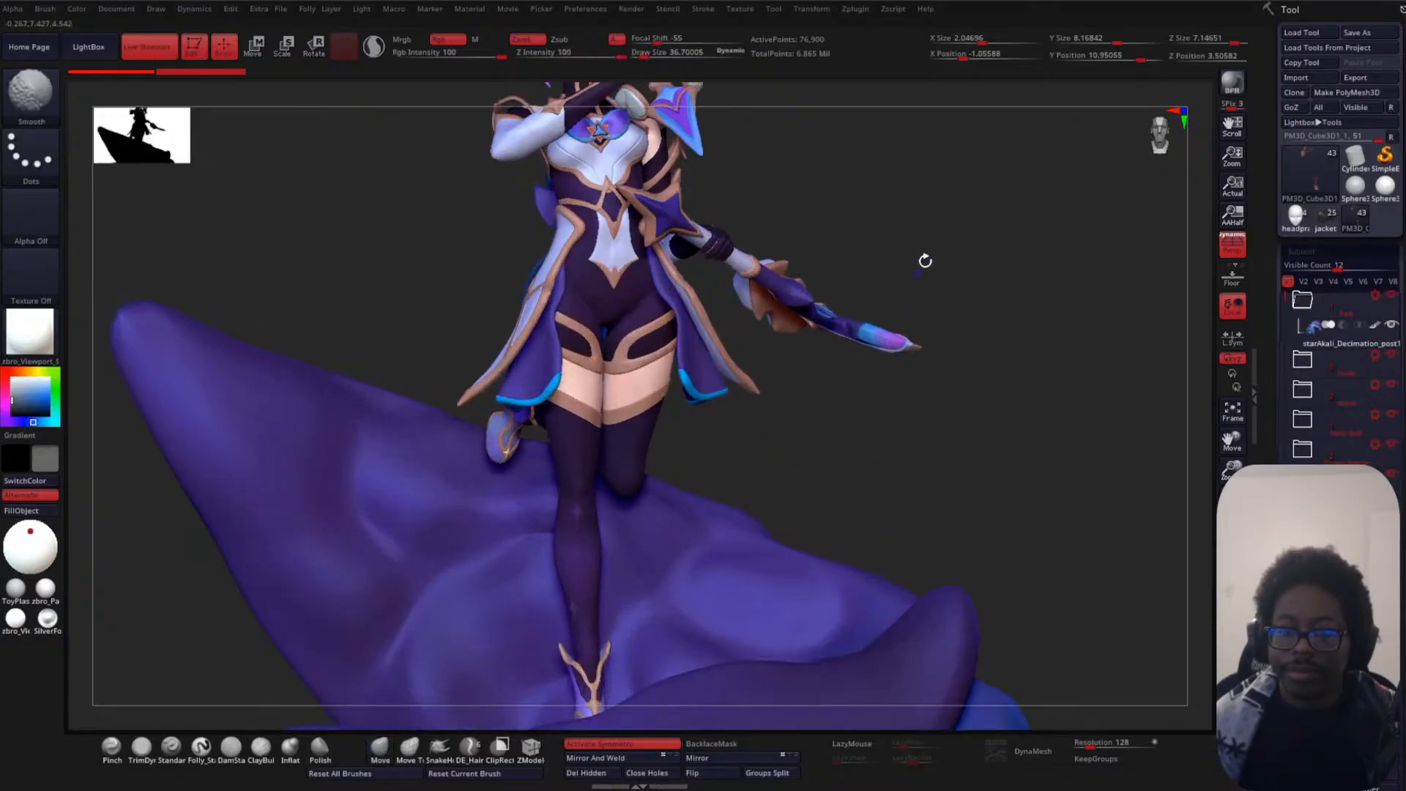
alt+drag(926, 261, 882, 445)
mouse_move(854, 389)
alt+mouse_down()
mouse_move(886, 554)
mouse_move(882, 725)
alt+mouse_up()
drag(882, 358, 936, 379)
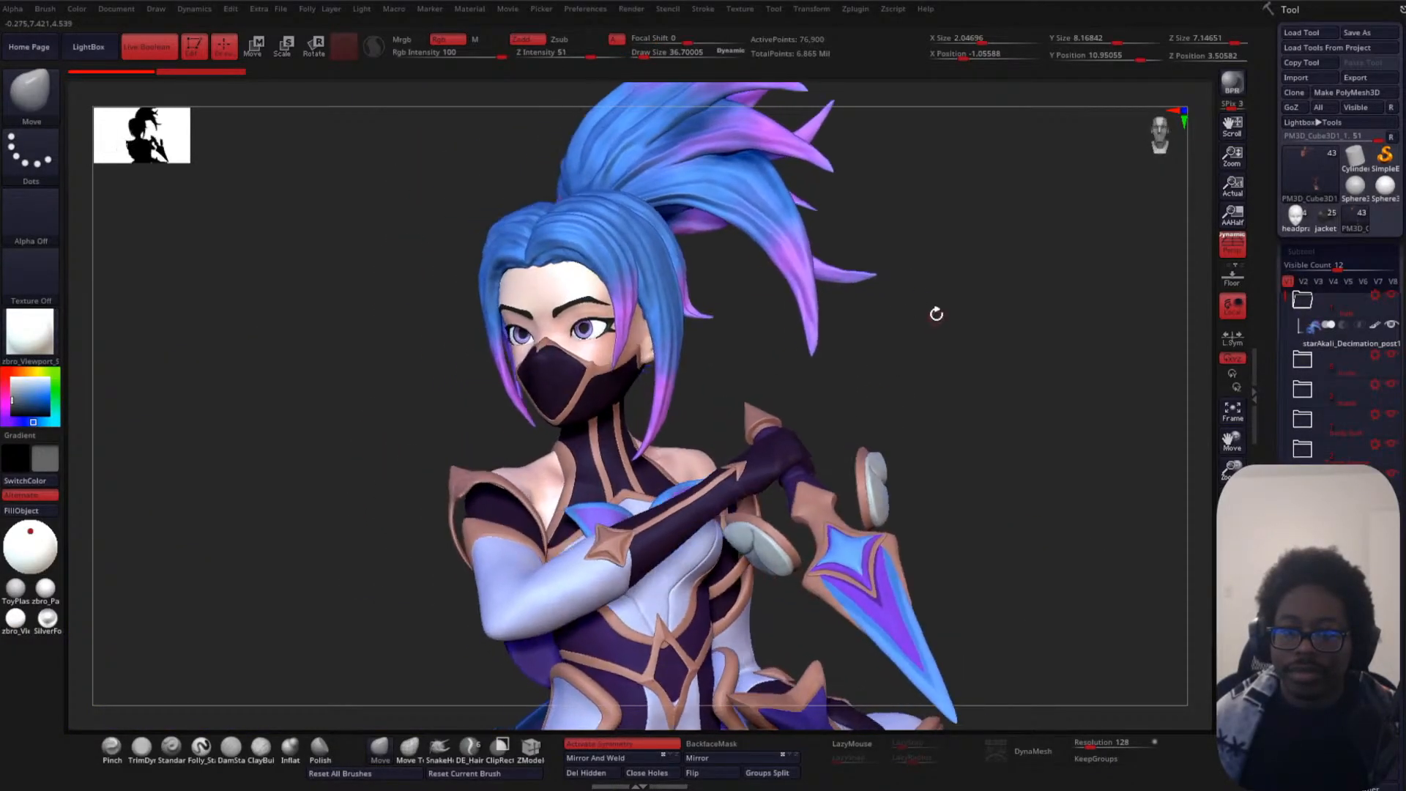
alt+drag(937, 313, 957, 396)
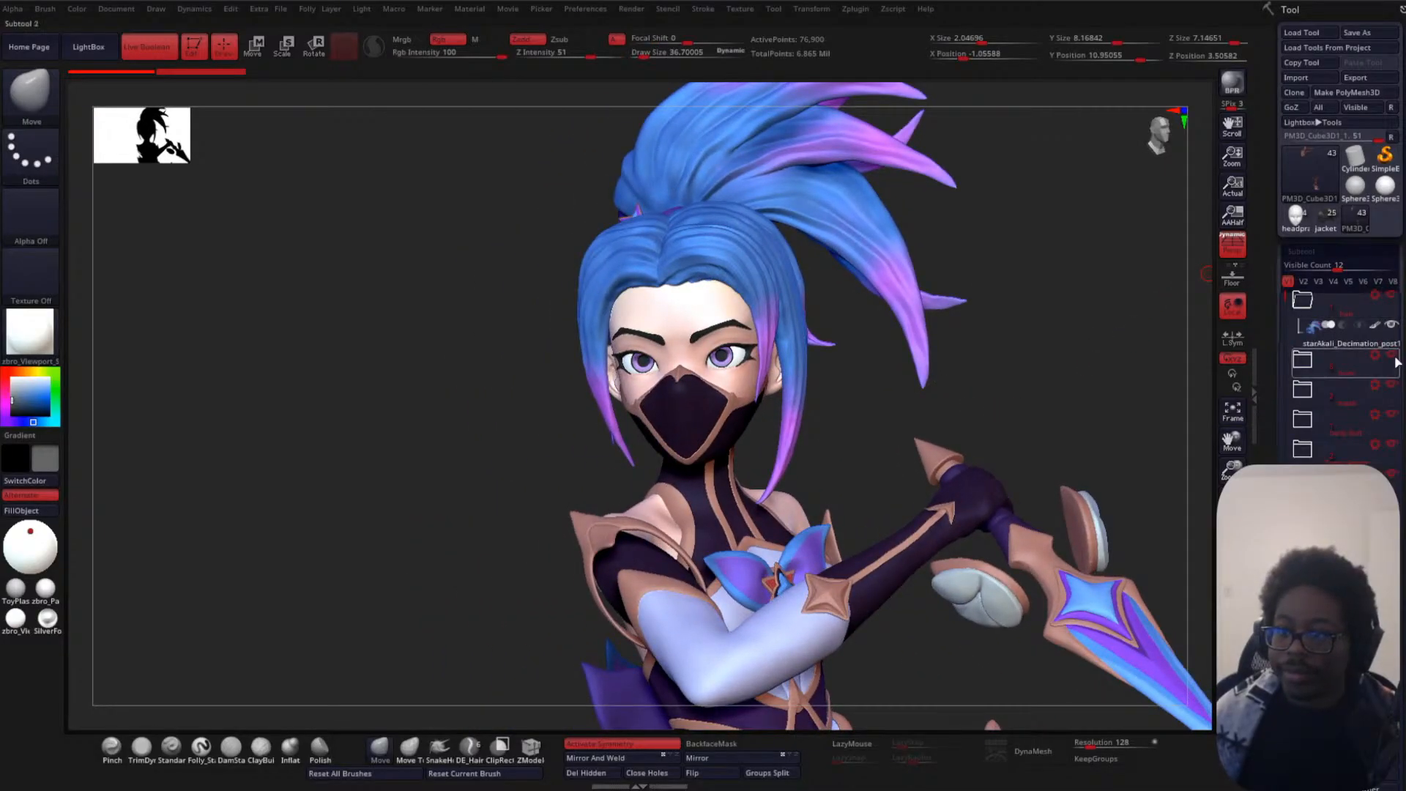
- Hide the character's face mask and examine the nose, lips and jaw from the front and both sides
click(1395, 387)
mouse_move(982, 347)
mouse_down()
mouse_move(1042, 348)
mouse_move(985, 356)
mouse_up()
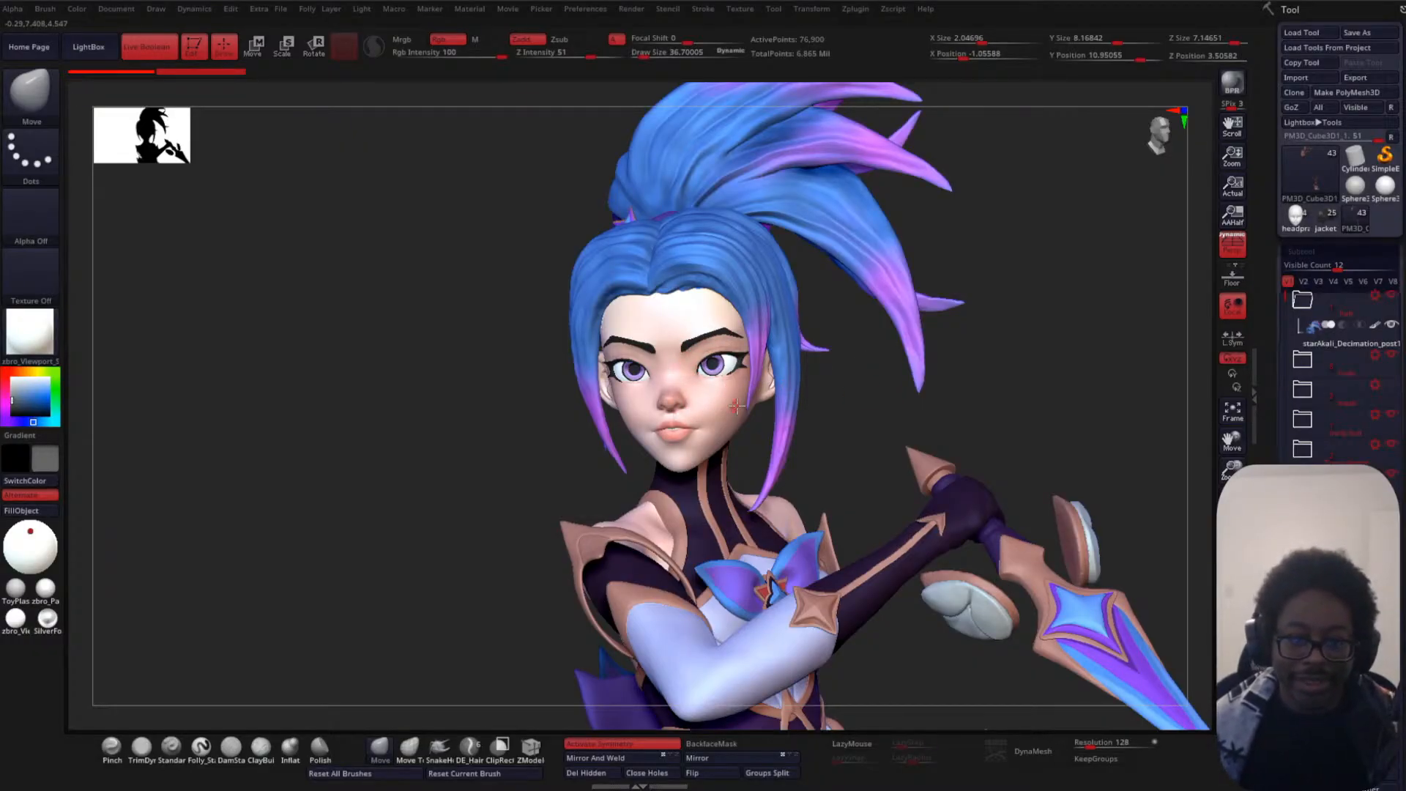
drag(862, 418, 570, 457)
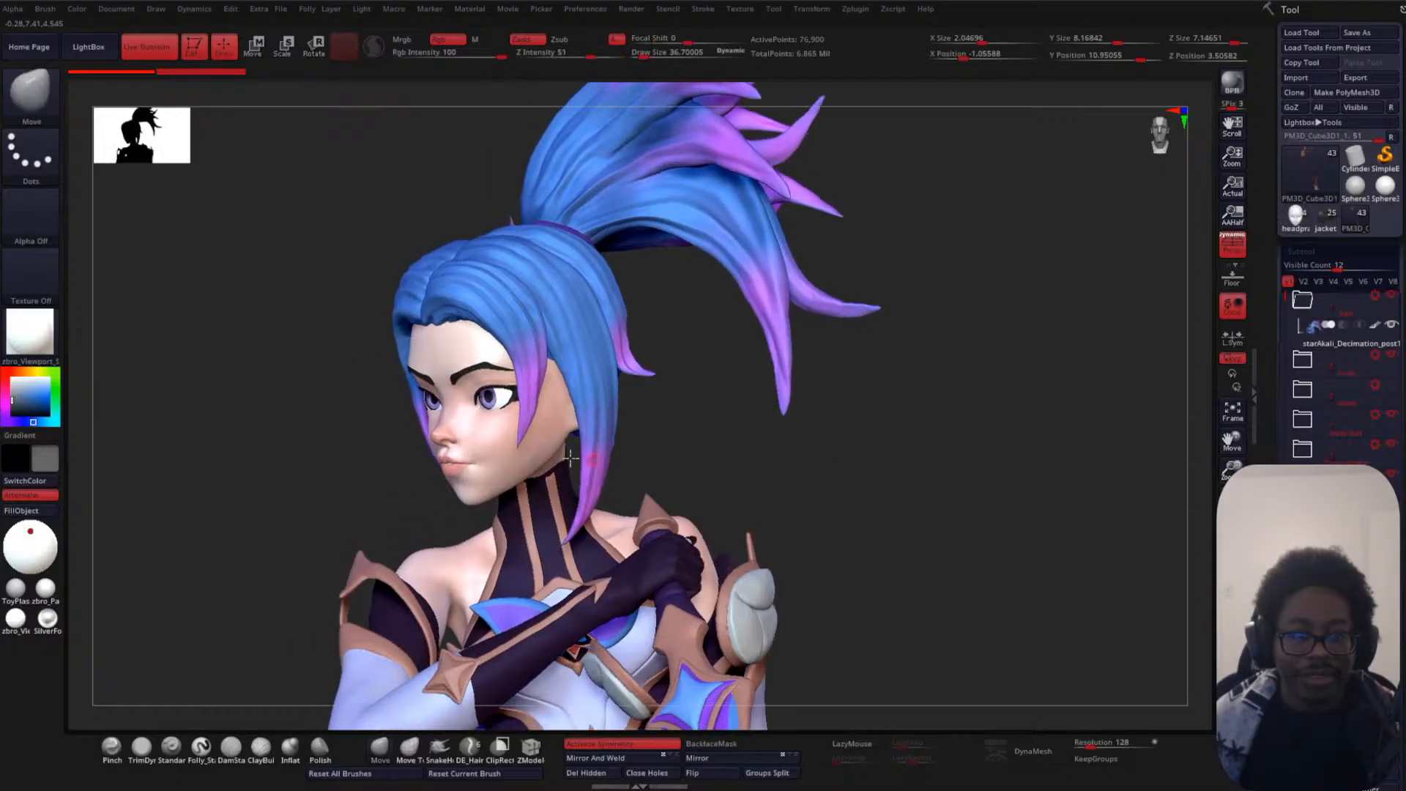
drag(273, 500, 333, 483)
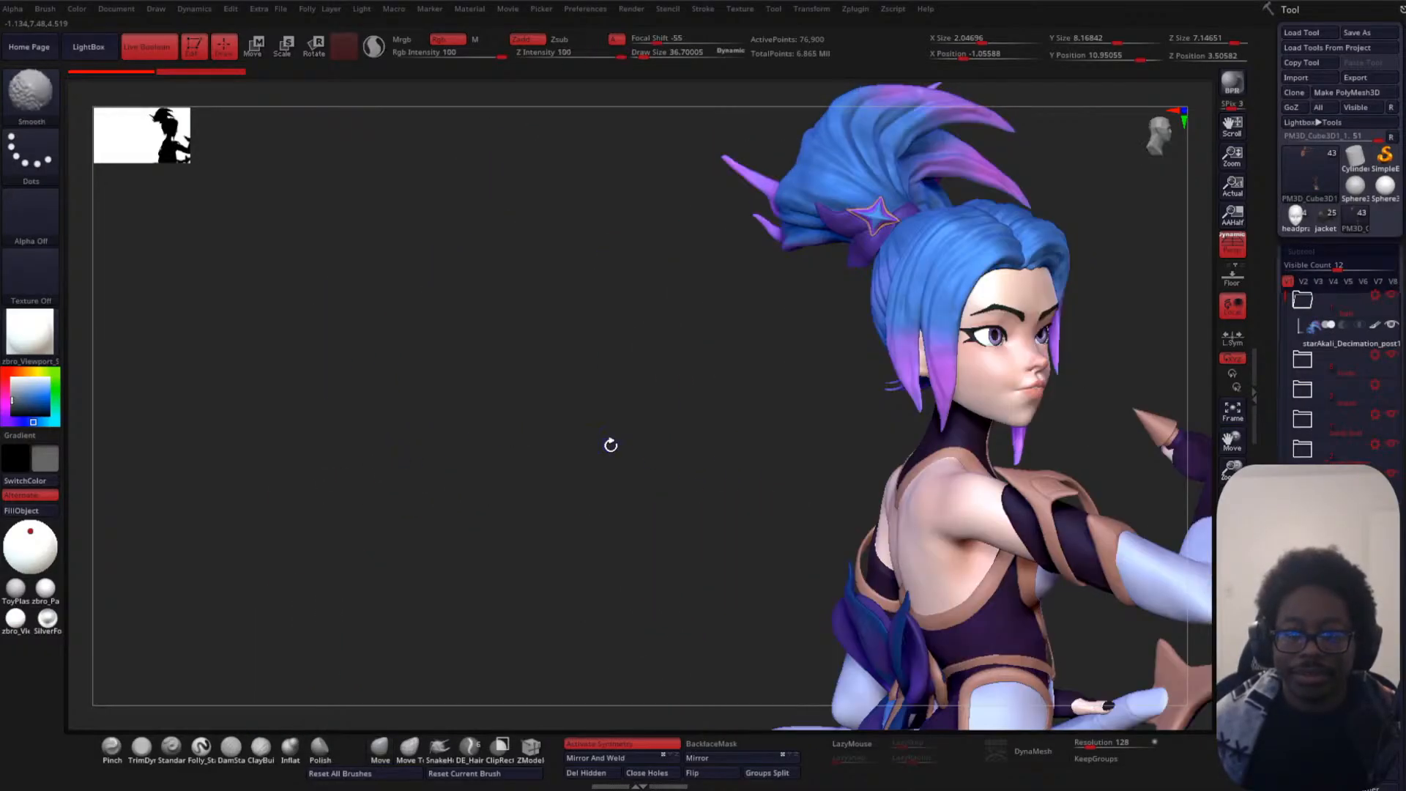
mouse_move(611, 445)
mouse_down()
mouse_move(329, 474)
mouse_move(376, 451)
mouse_up()
drag(932, 354, 882, 367)
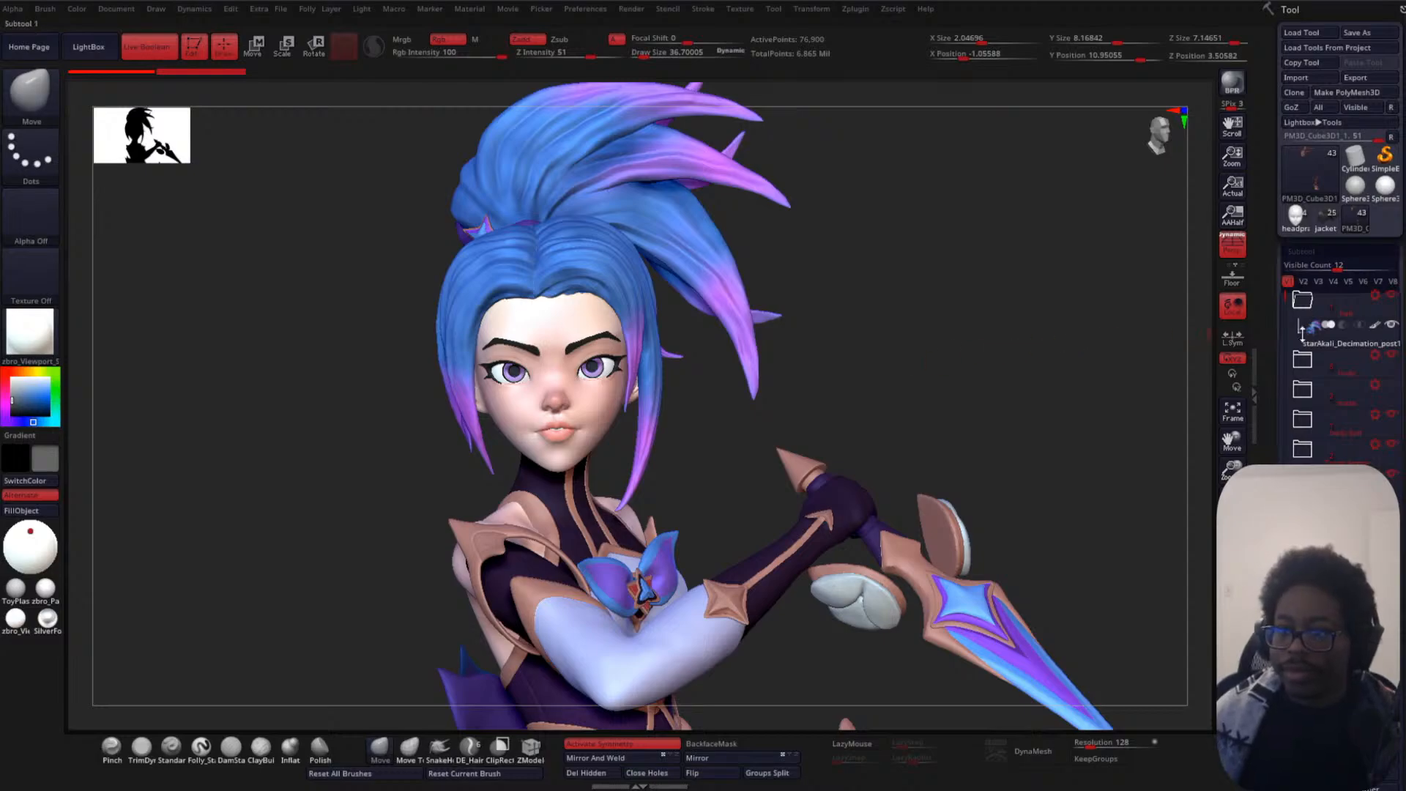
- Expand the subtool folder that holds the body, nails and teeth
click(1296, 300)
click(1324, 425)
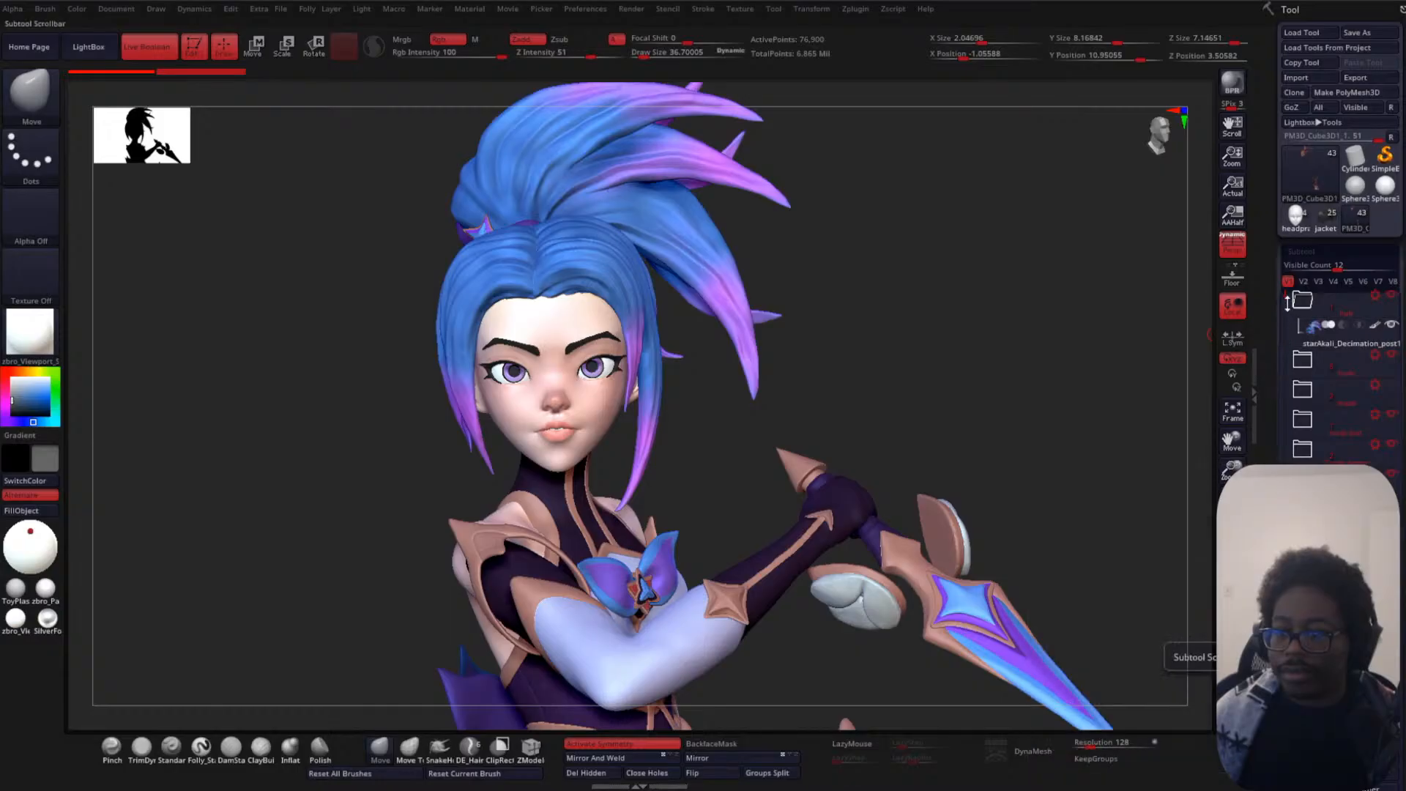
drag(1287, 301, 1261, 267)
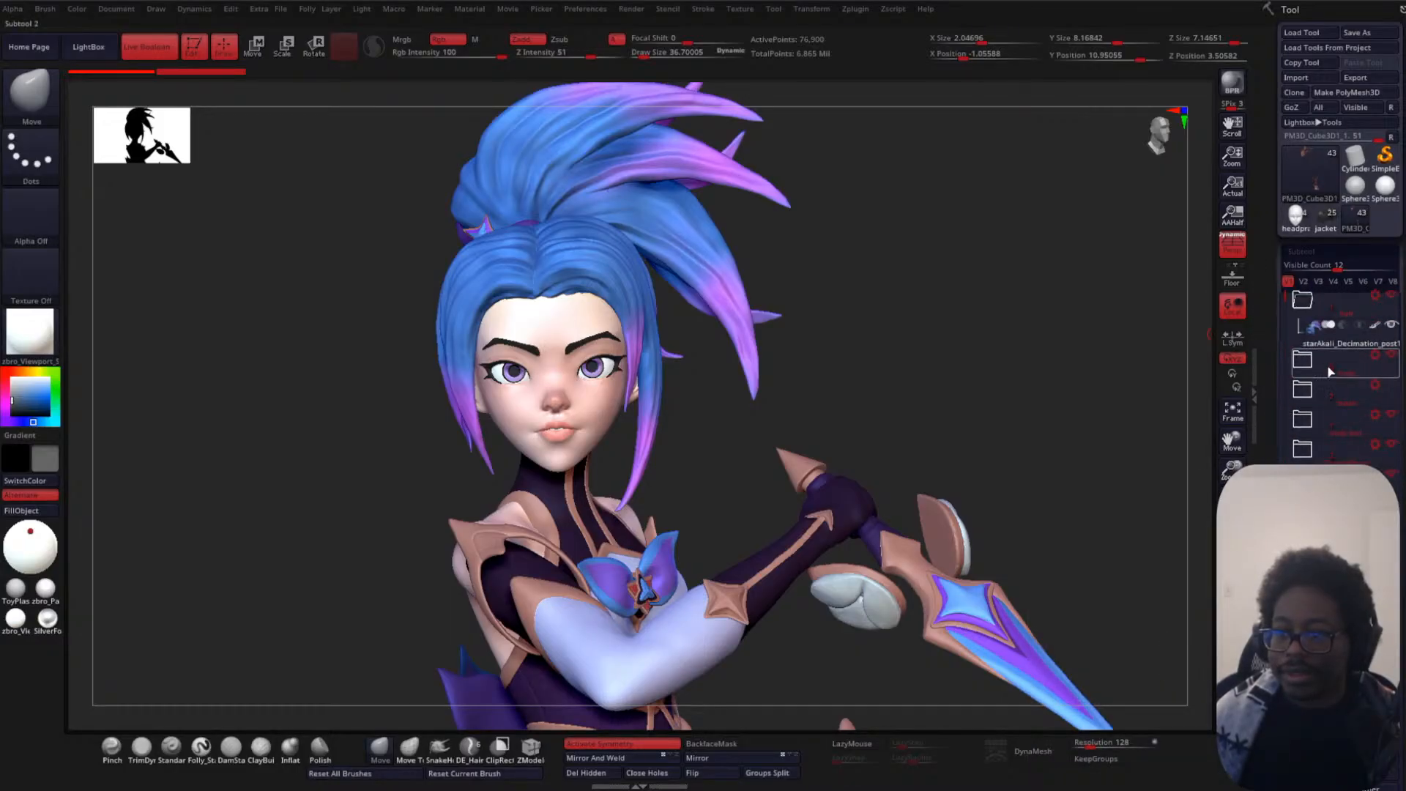
click(1304, 360)
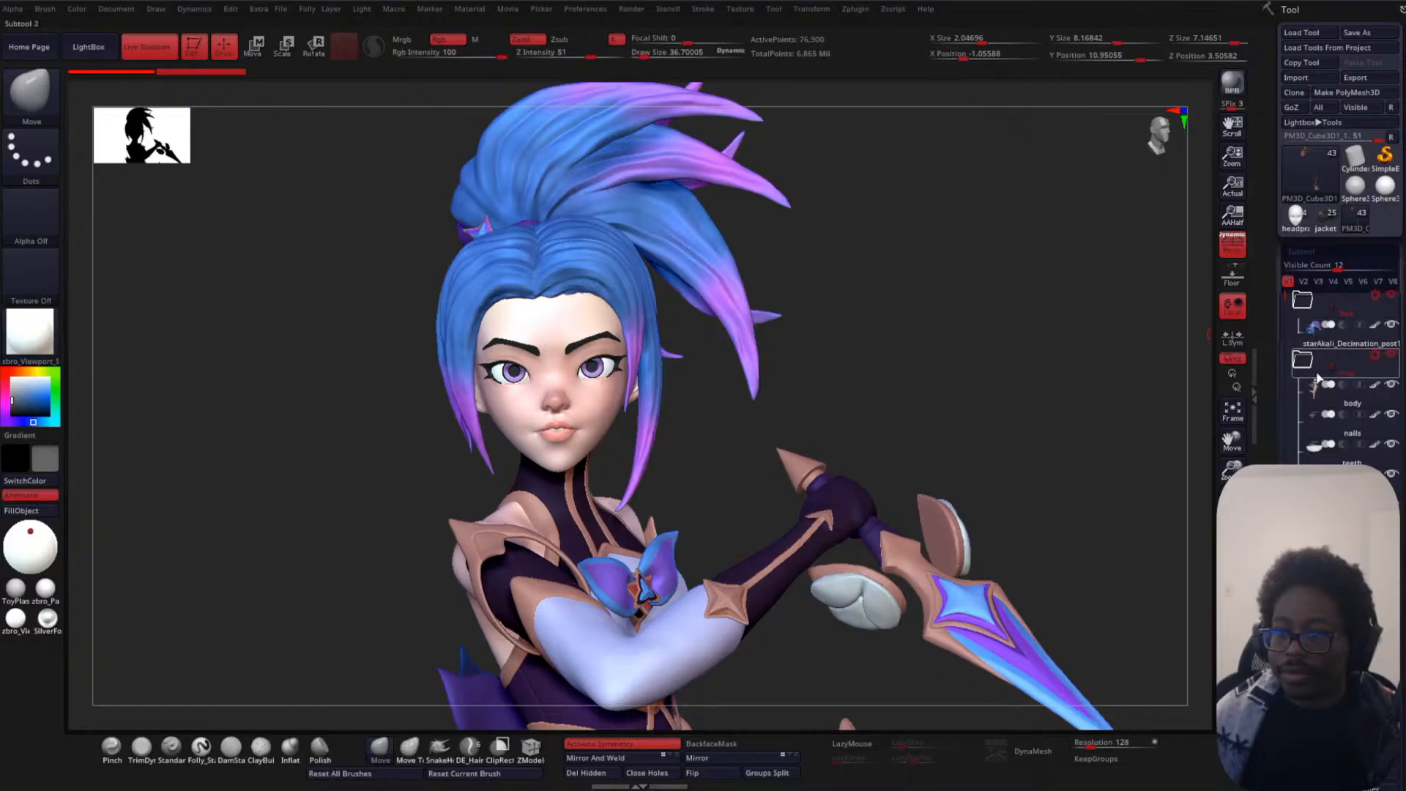
- Isolate the body subtool and examine the bare figure's face, torso and pose from several angles
click(1342, 393)
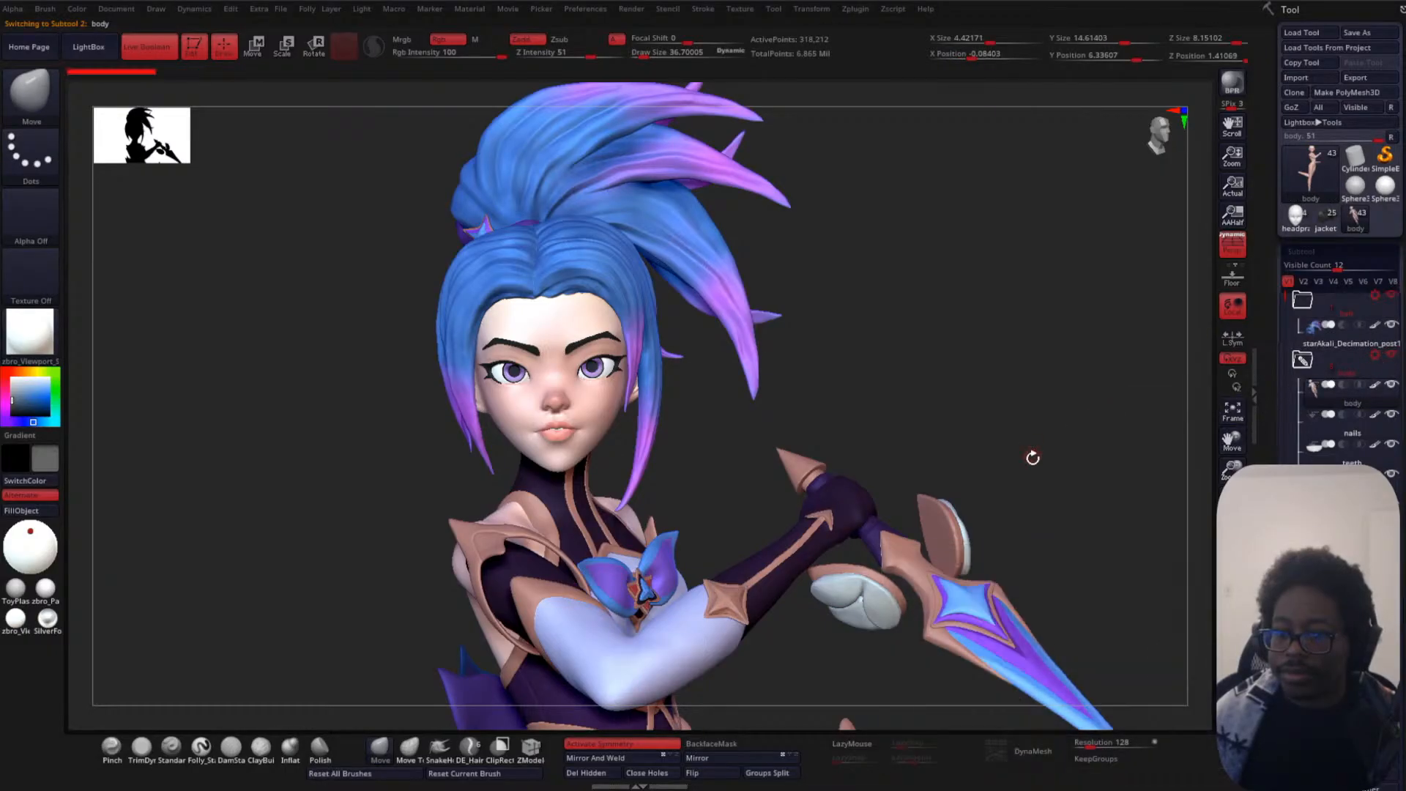
click(1232, 618)
drag(816, 380, 784, 363)
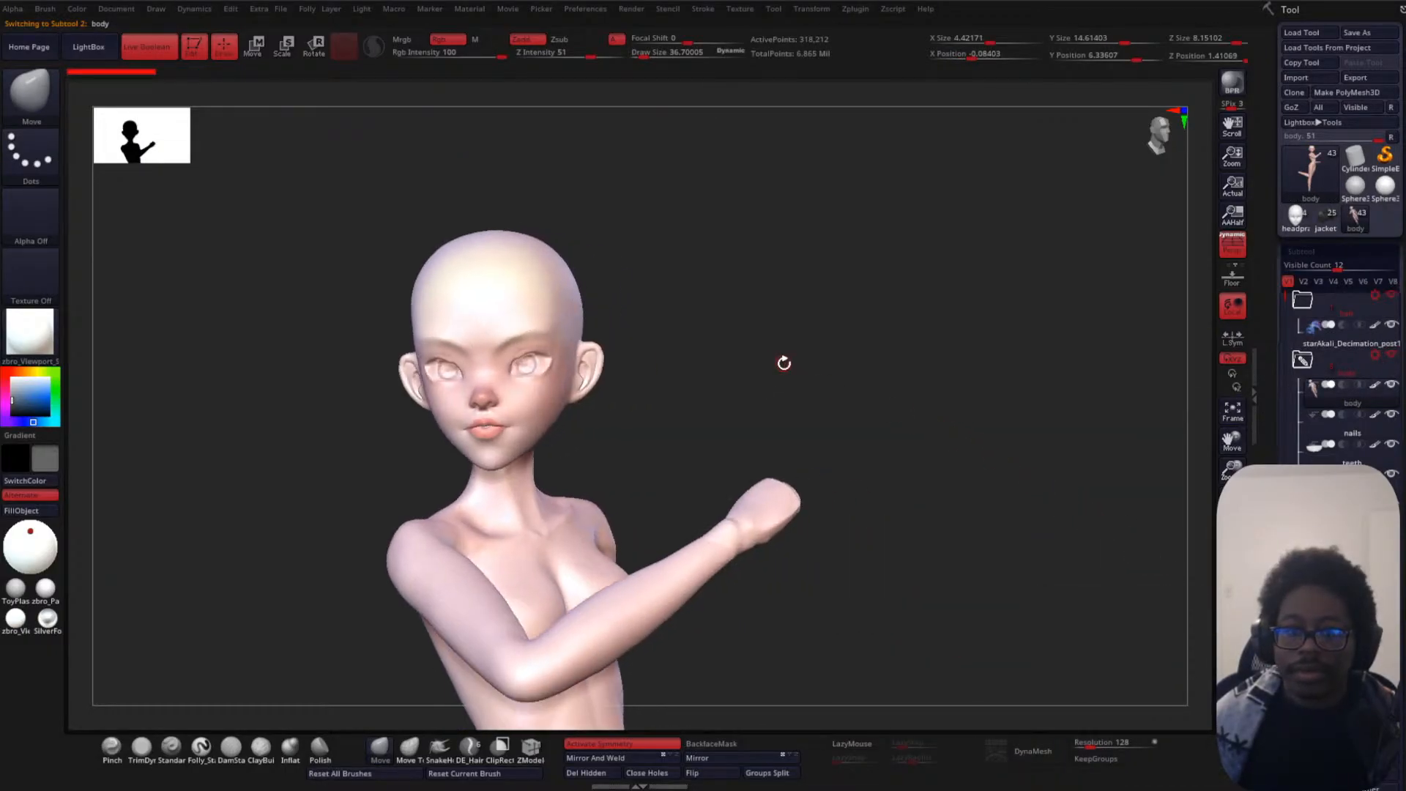
alt+drag(714, 310, 722, 330)
mouse_move(1013, 446)
alt+mouse_down()
mouse_move(969, 367)
mouse_move(966, 390)
alt+mouse_up()
alt+drag(793, 575, 891, 362)
drag(880, 413, 740, 310)
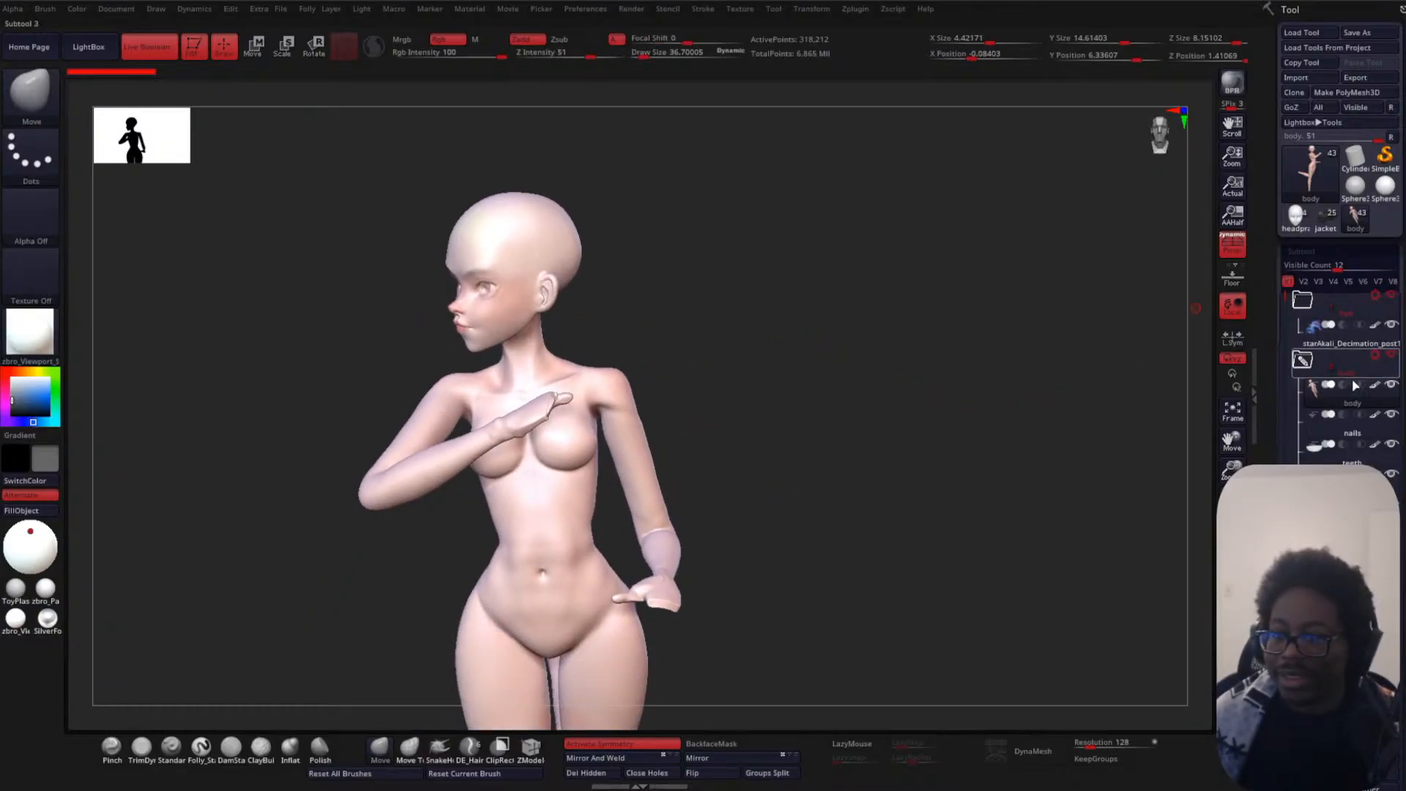
- Bring back the hair, outfit and base, and compare the dressed ponytail character with its isolated body from several angles
click(1233, 611)
alt+drag(864, 398, 890, 311)
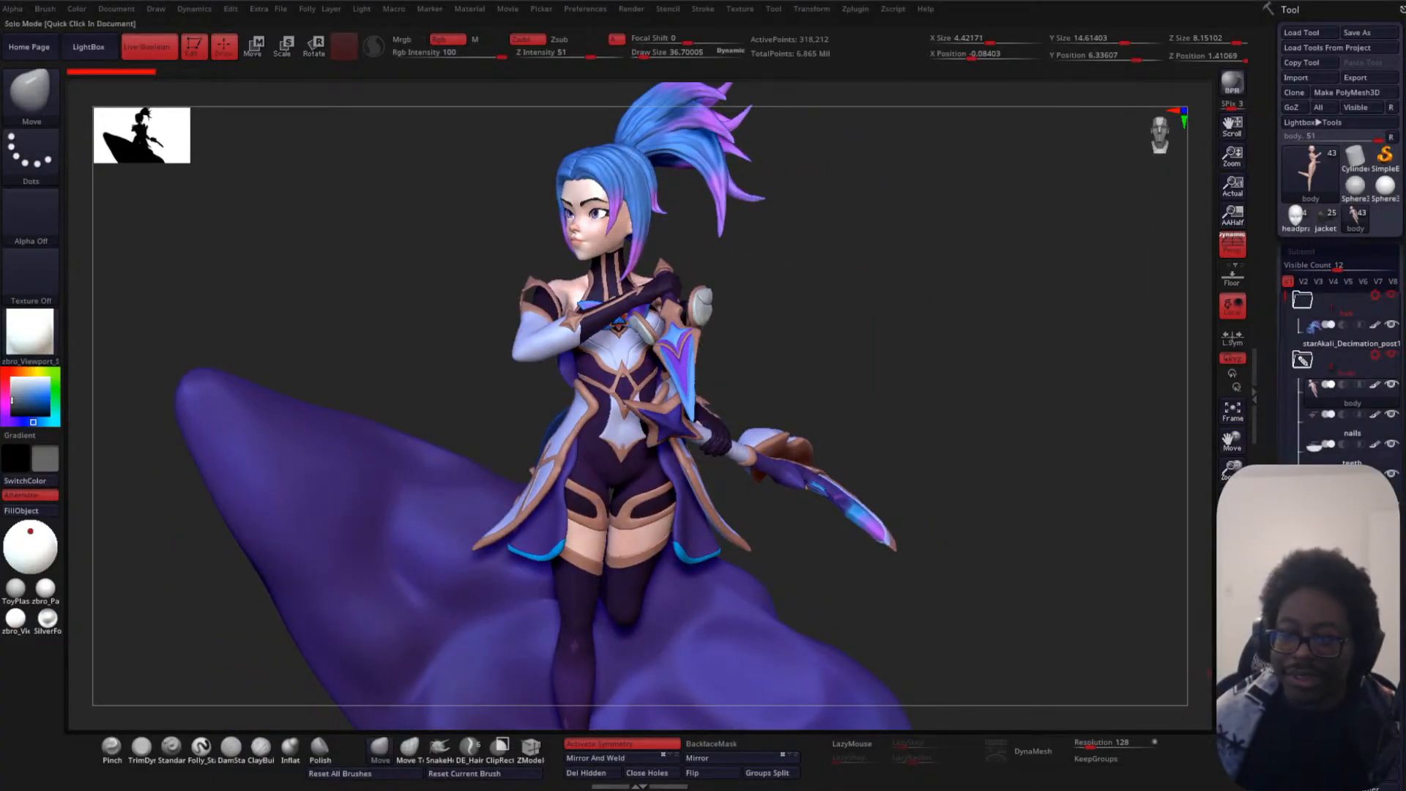
drag(1186, 674, 813, 356)
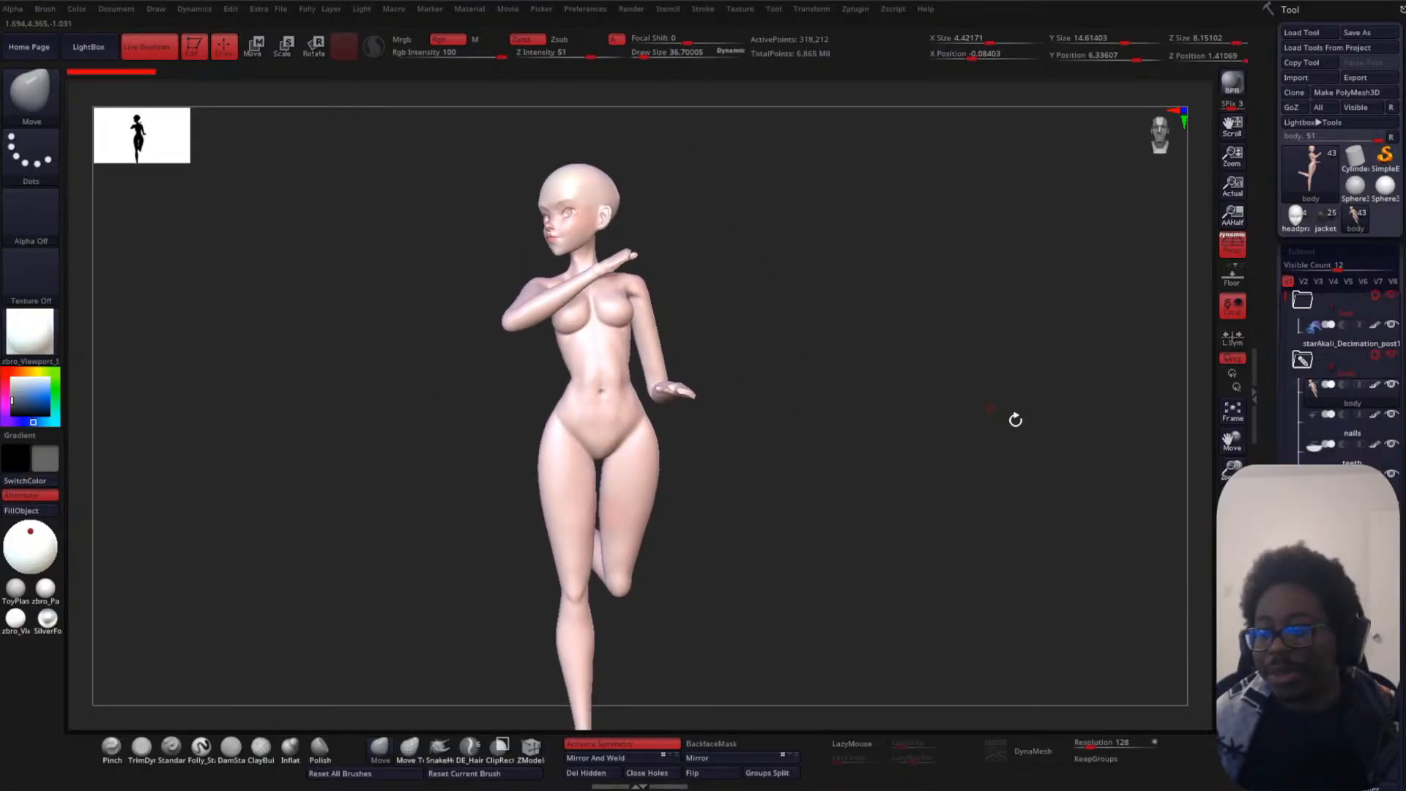
click(1016, 419)
mouse_move(854, 249)
alt+mouse_down()
mouse_move(923, 345)
mouse_move(836, 261)
alt+mouse_up()
drag(727, 280, 712, 458)
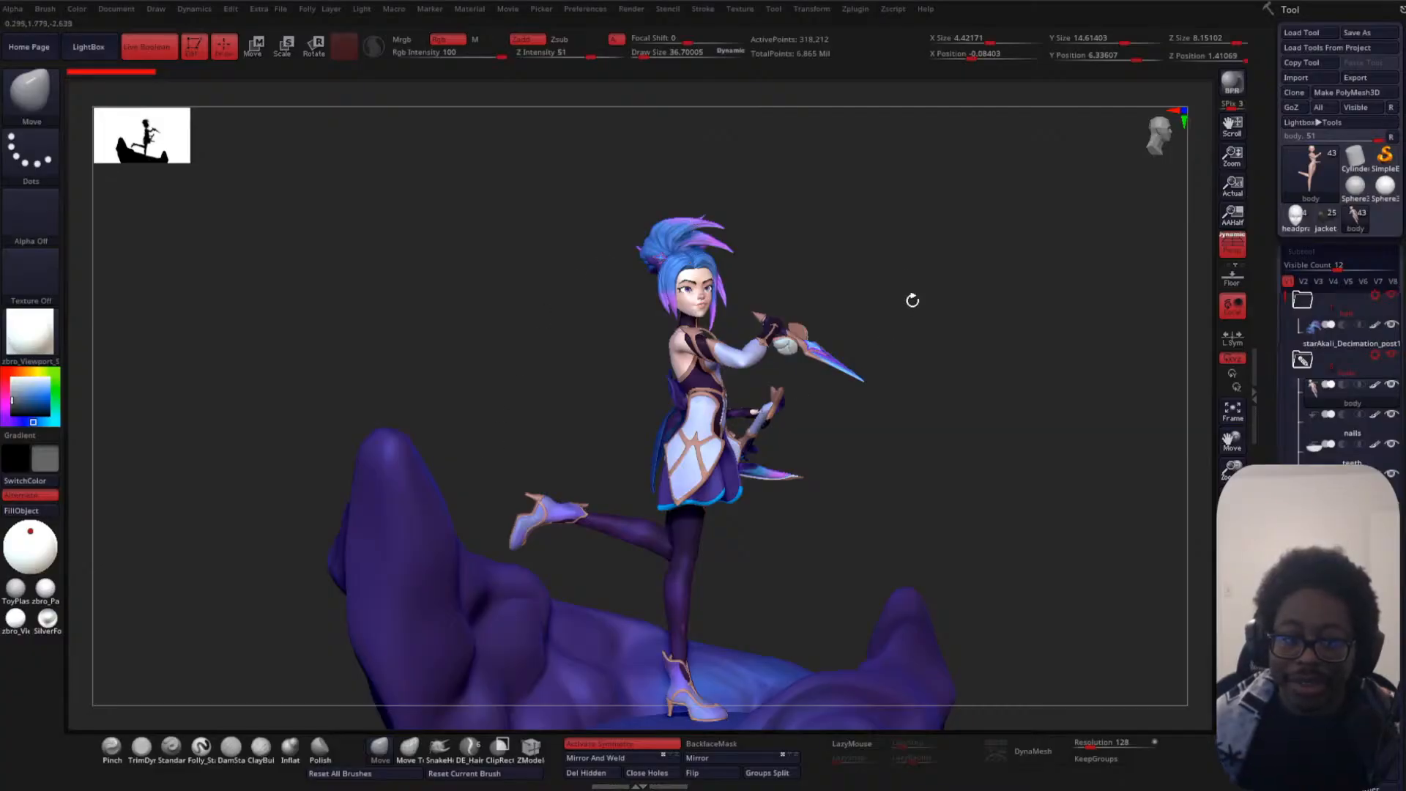
drag(911, 301, 854, 333)
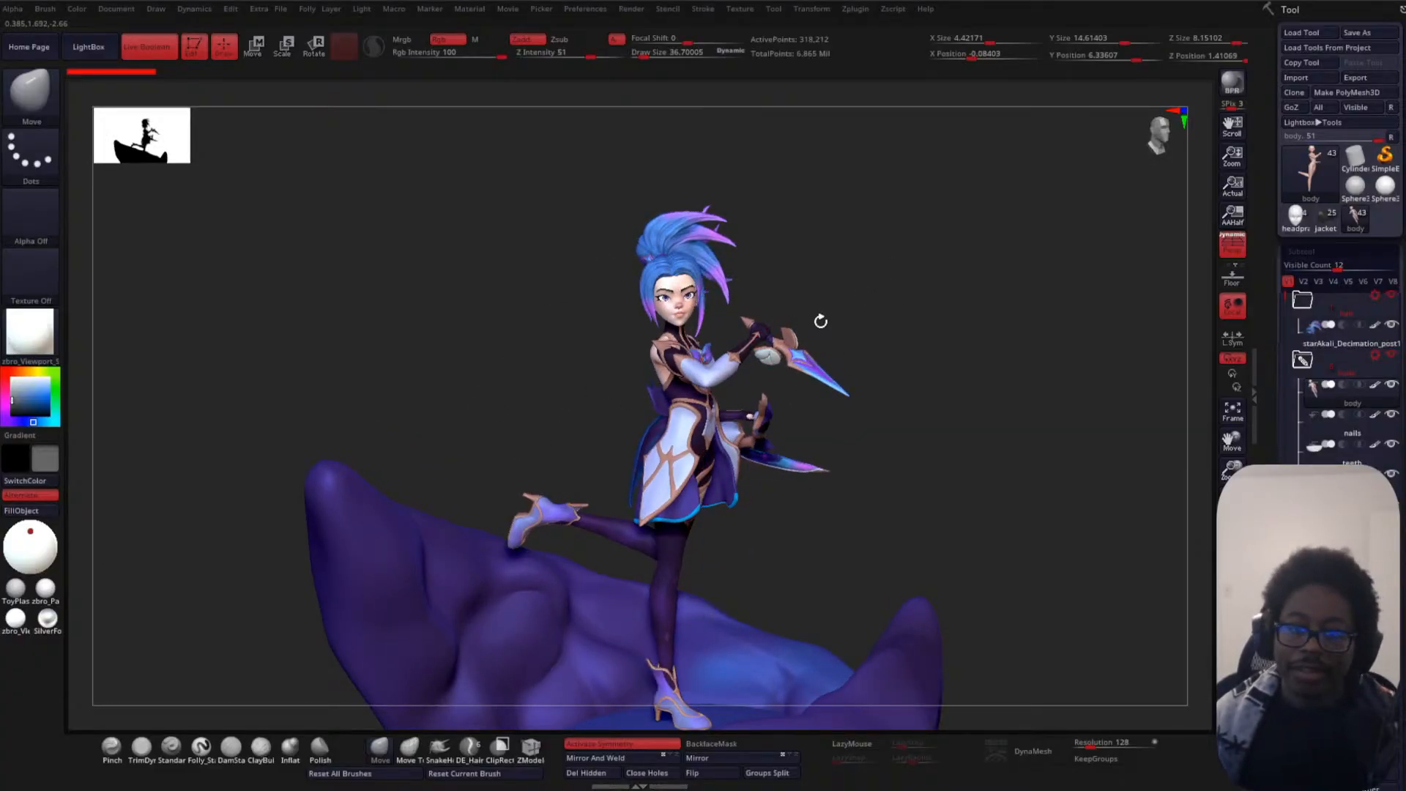
mouse_move(818, 322)
mouse_down()
mouse_move(855, 332)
mouse_move(847, 361)
mouse_move(864, 235)
mouse_move(870, 289)
mouse_move(1026, 220)
mouse_move(981, 342)
mouse_move(967, 345)
mouse_up()
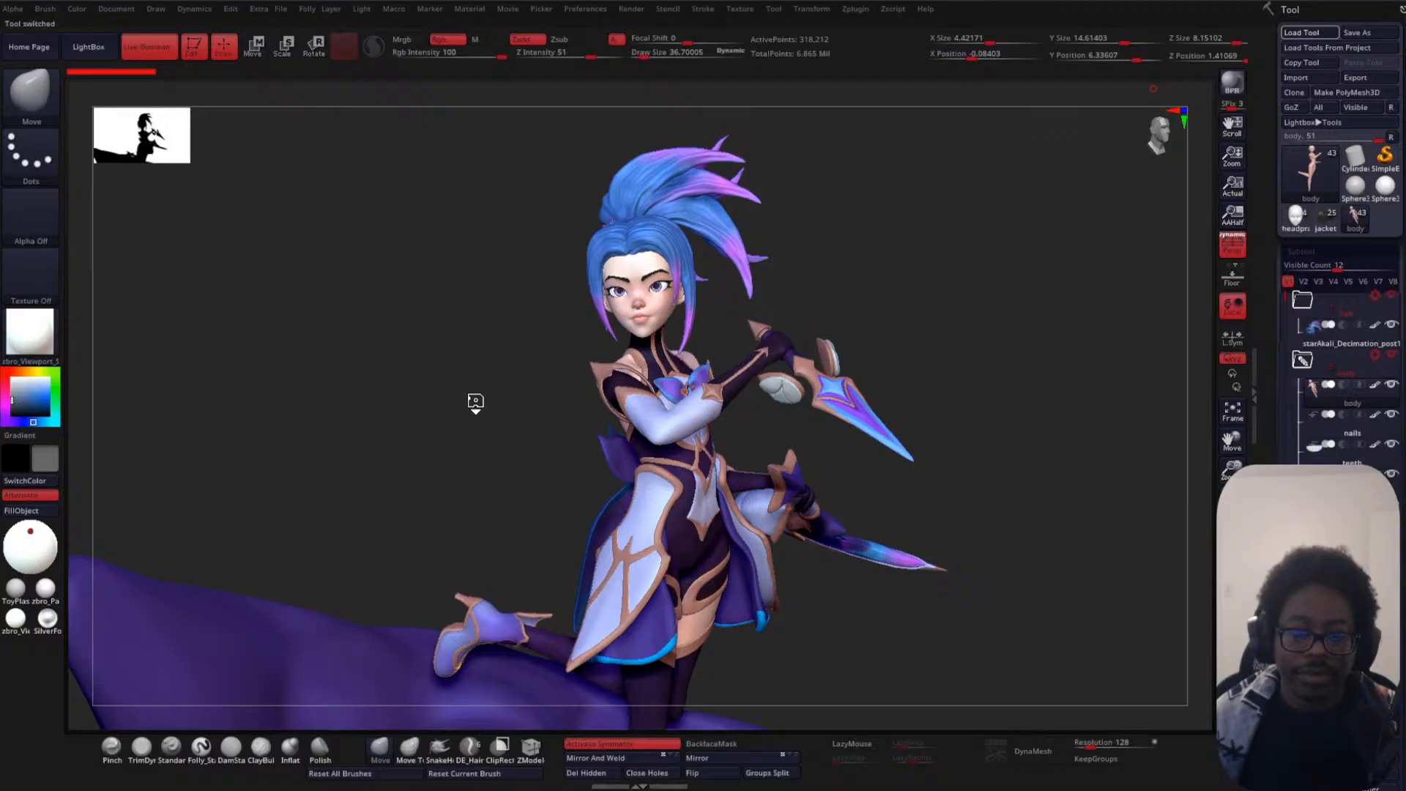
- Examine the seated animal-eared character's pose and unpainted face from the front, three-quarter and side views
mouse_move(481, 404)
mouse_down()
mouse_move(449, 411)
mouse_move(464, 389)
mouse_up()
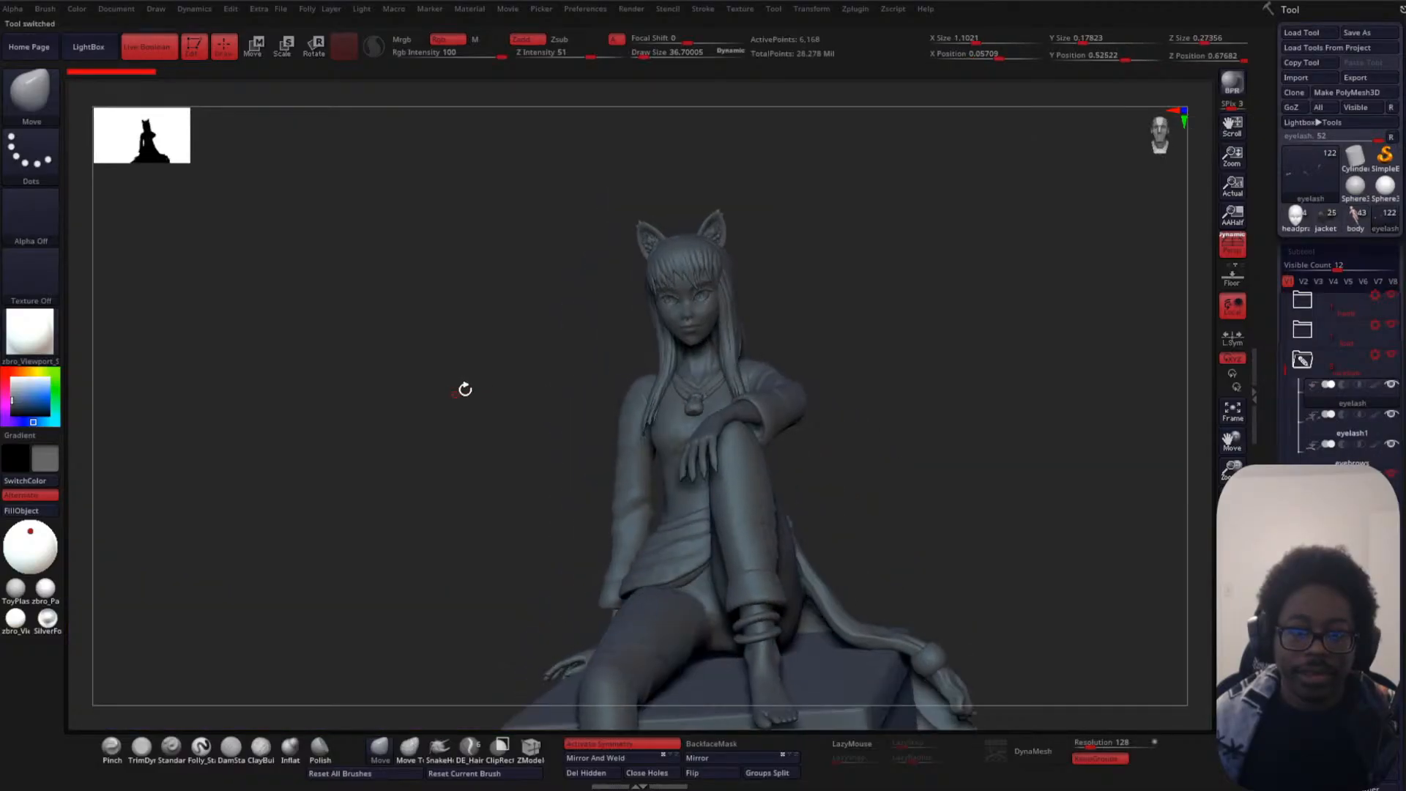
mouse_move(960, 368)
shift+mouse_down()
mouse_move(821, 359)
mouse_move(776, 307)
mouse_move(754, 252)
mouse_move(754, 270)
shift+mouse_up()
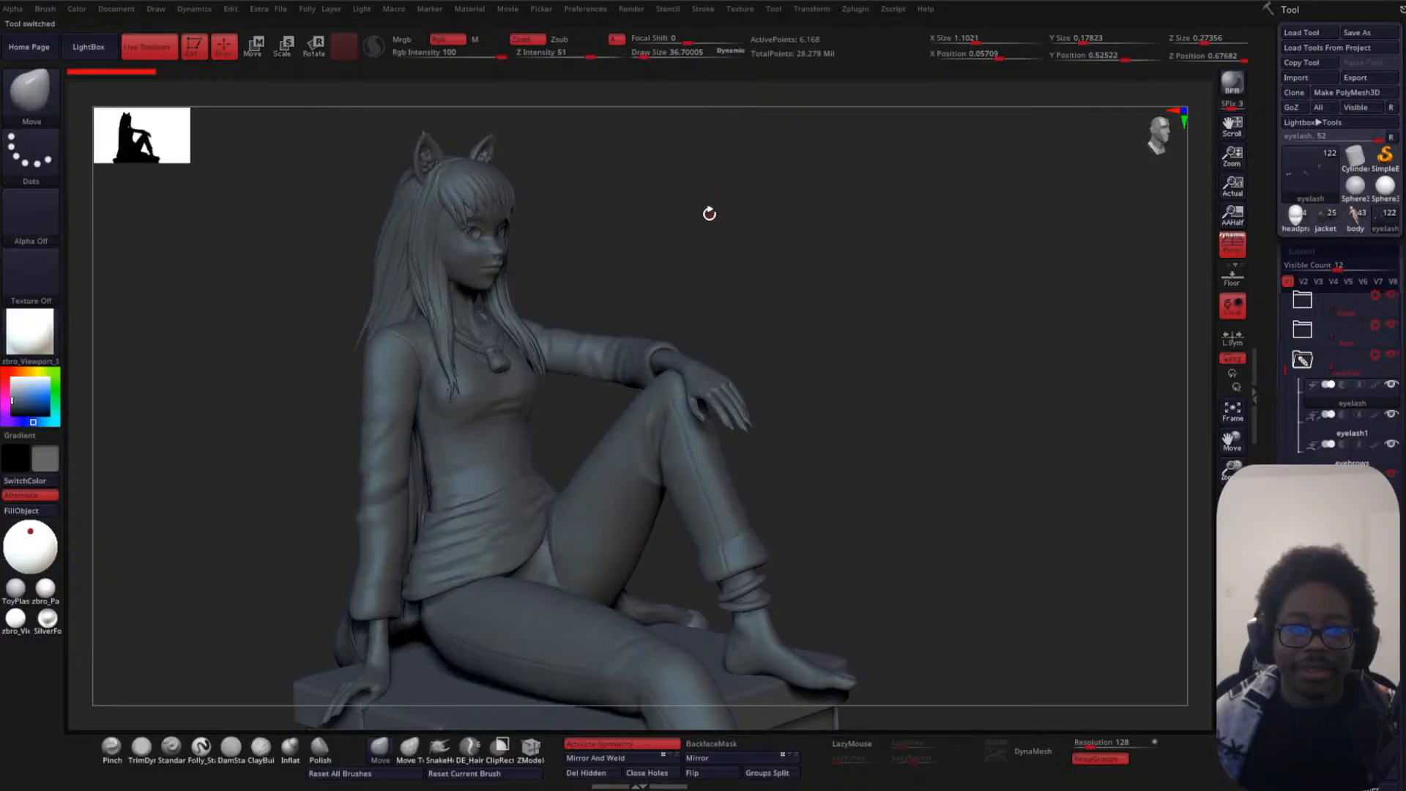
drag(710, 213, 935, 219)
alt+drag(816, 276, 832, 540)
drag(879, 430, 901, 408)
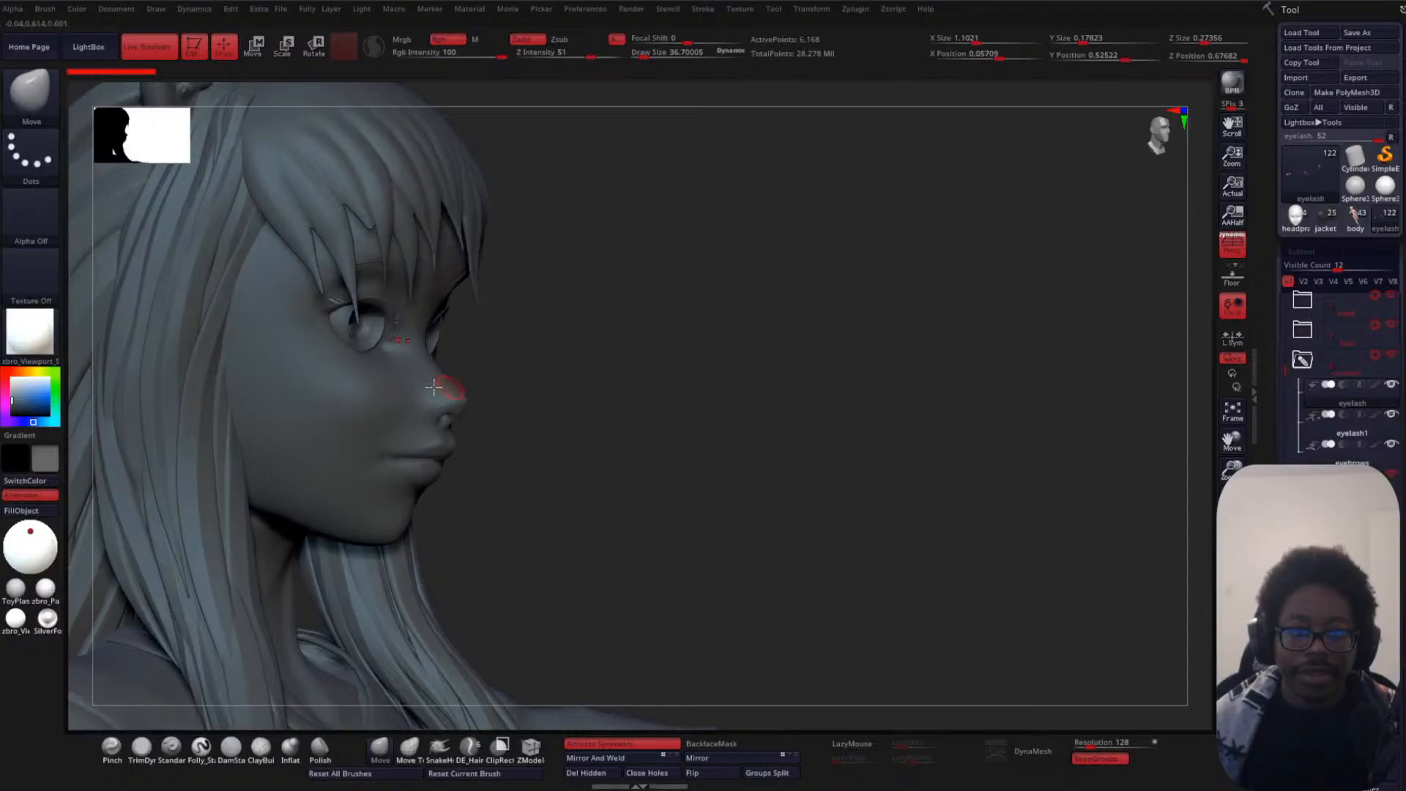
drag(669, 414, 393, 434)
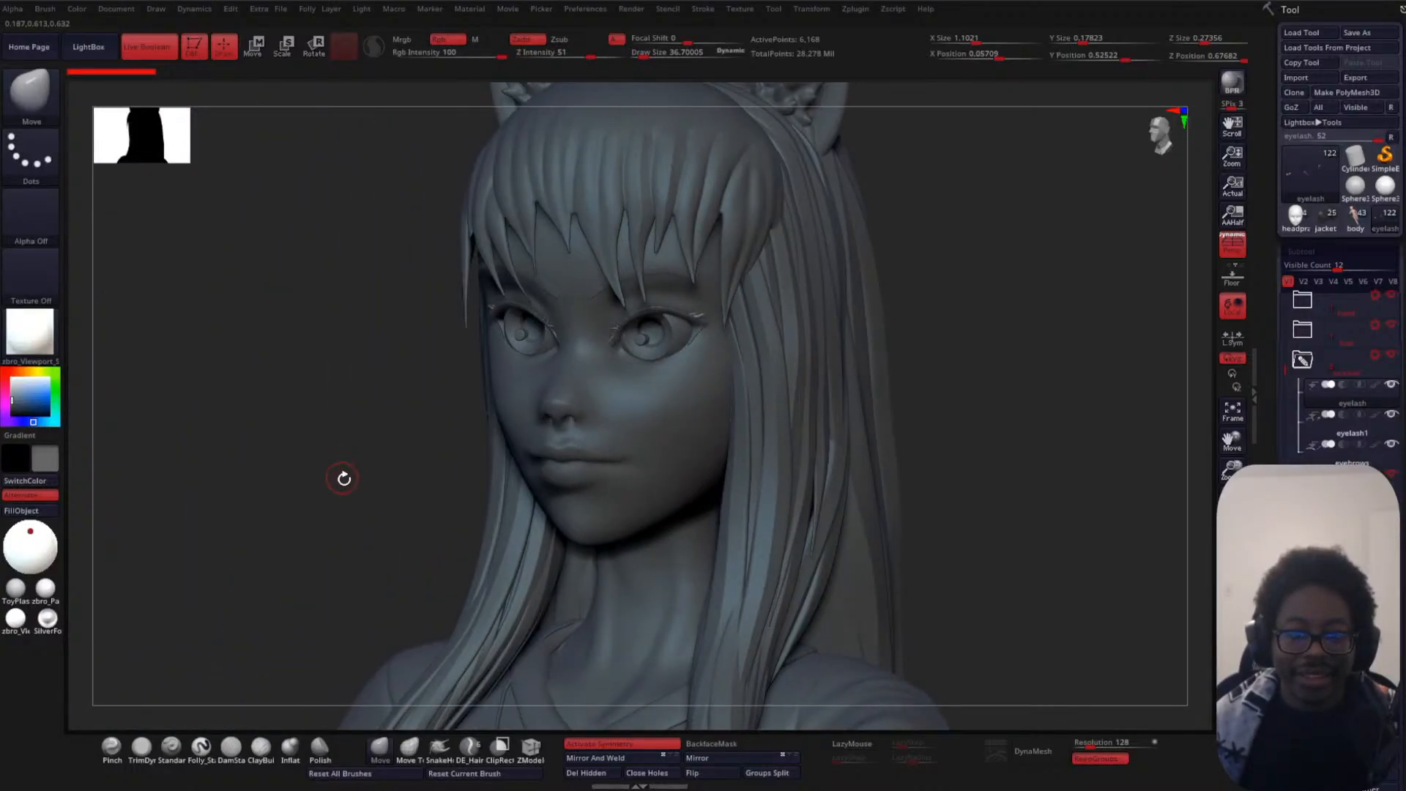
- Show the painted colours on all subtools of the seated character and inspect its face, hair and outfit
mouse_move(344, 478)
alt+mouse_down()
mouse_move(345, 399)
mouse_move(321, 417)
mouse_move(425, 425)
alt+mouse_up()
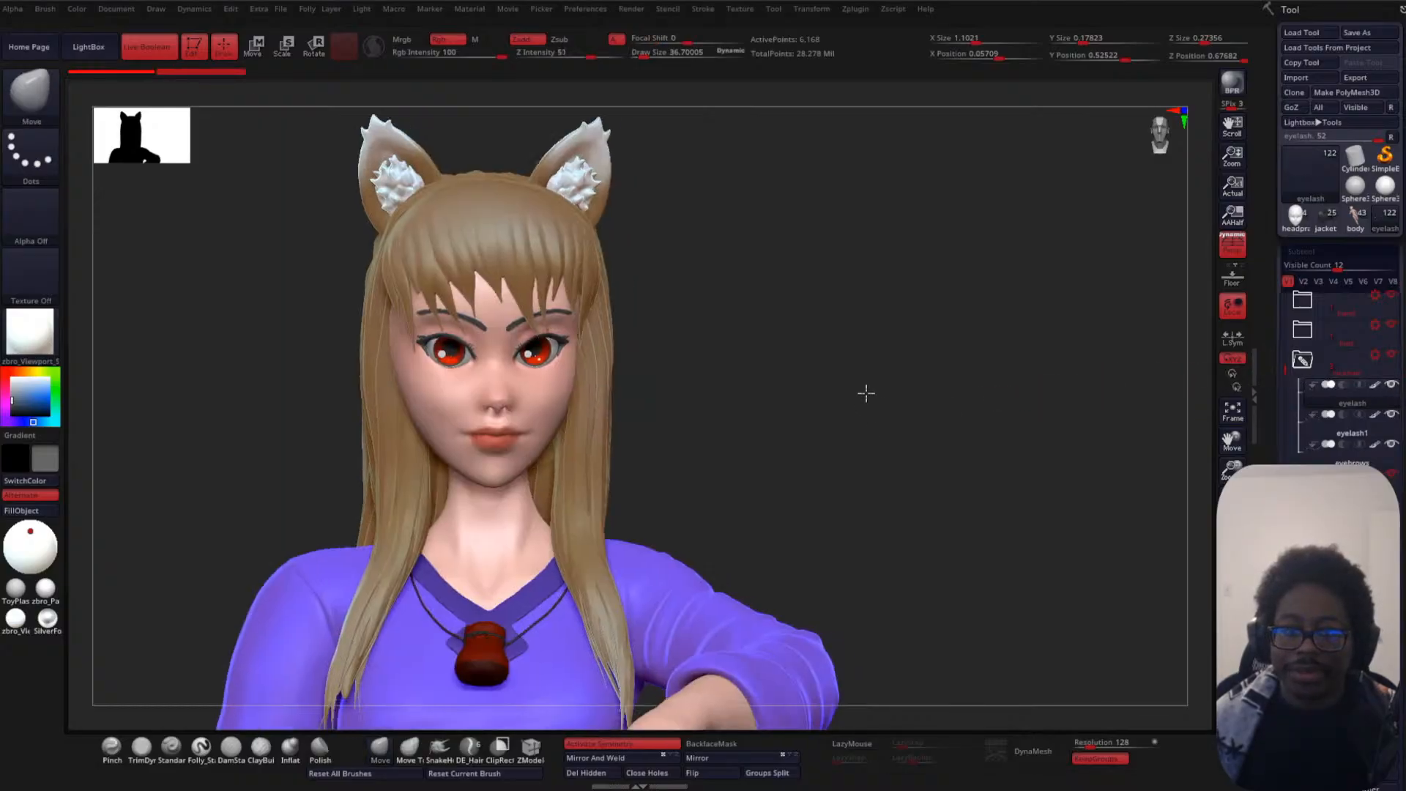
mouse_move(866, 393)
alt+mouse_down()
mouse_move(832, 327)
mouse_move(778, 314)
mouse_move(800, 307)
mouse_move(743, 333)
mouse_move(741, 314)
mouse_move(800, 286)
mouse_move(762, 288)
mouse_move(819, 281)
mouse_move(791, 257)
mouse_move(770, 278)
mouse_move(760, 255)
mouse_move(750, 286)
mouse_move(627, 229)
mouse_move(794, 279)
mouse_move(791, 245)
mouse_move(796, 292)
mouse_move(776, 220)
mouse_move(782, 285)
mouse_move(759, 301)
mouse_move(575, 240)
alt+mouse_up()
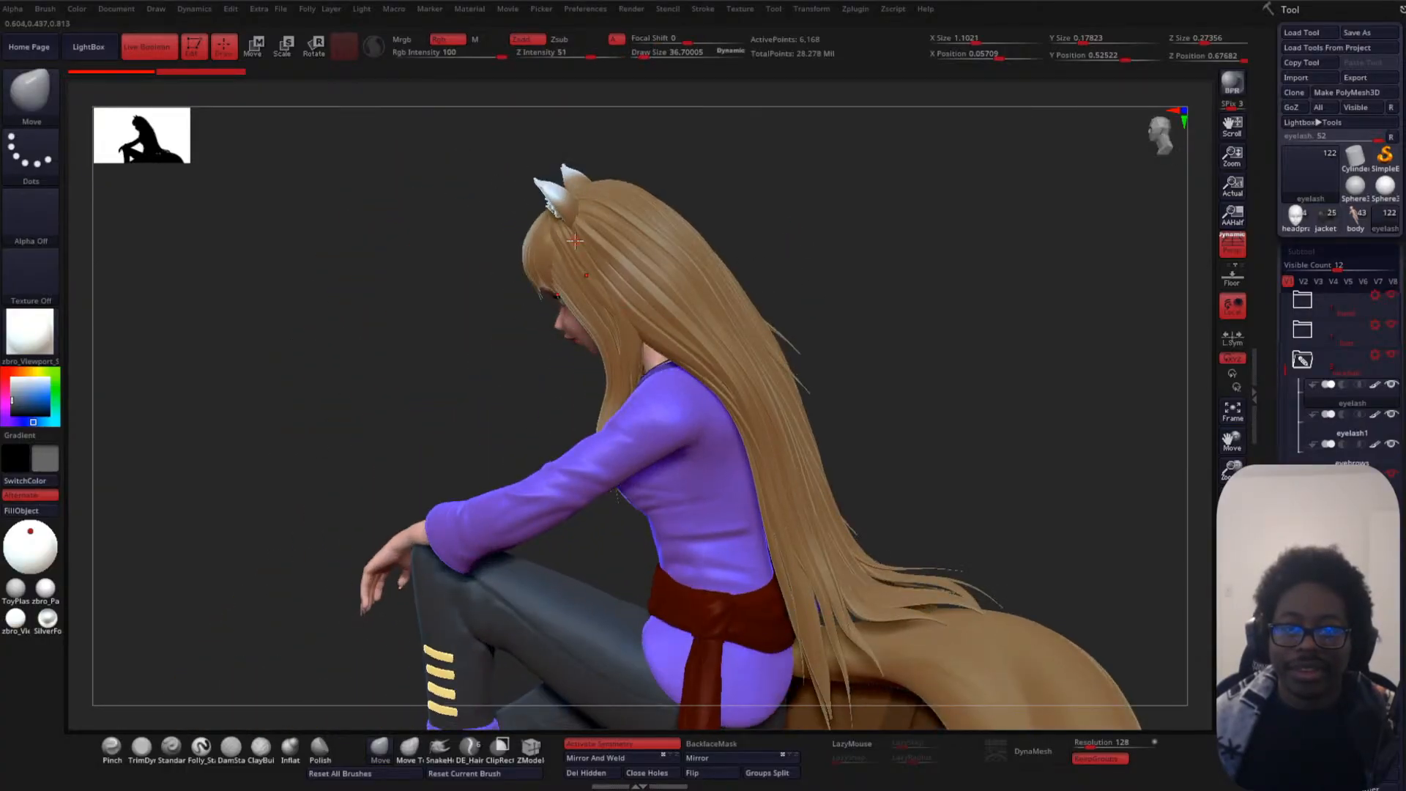
drag(500, 435, 877, 437)
click(1233, 619)
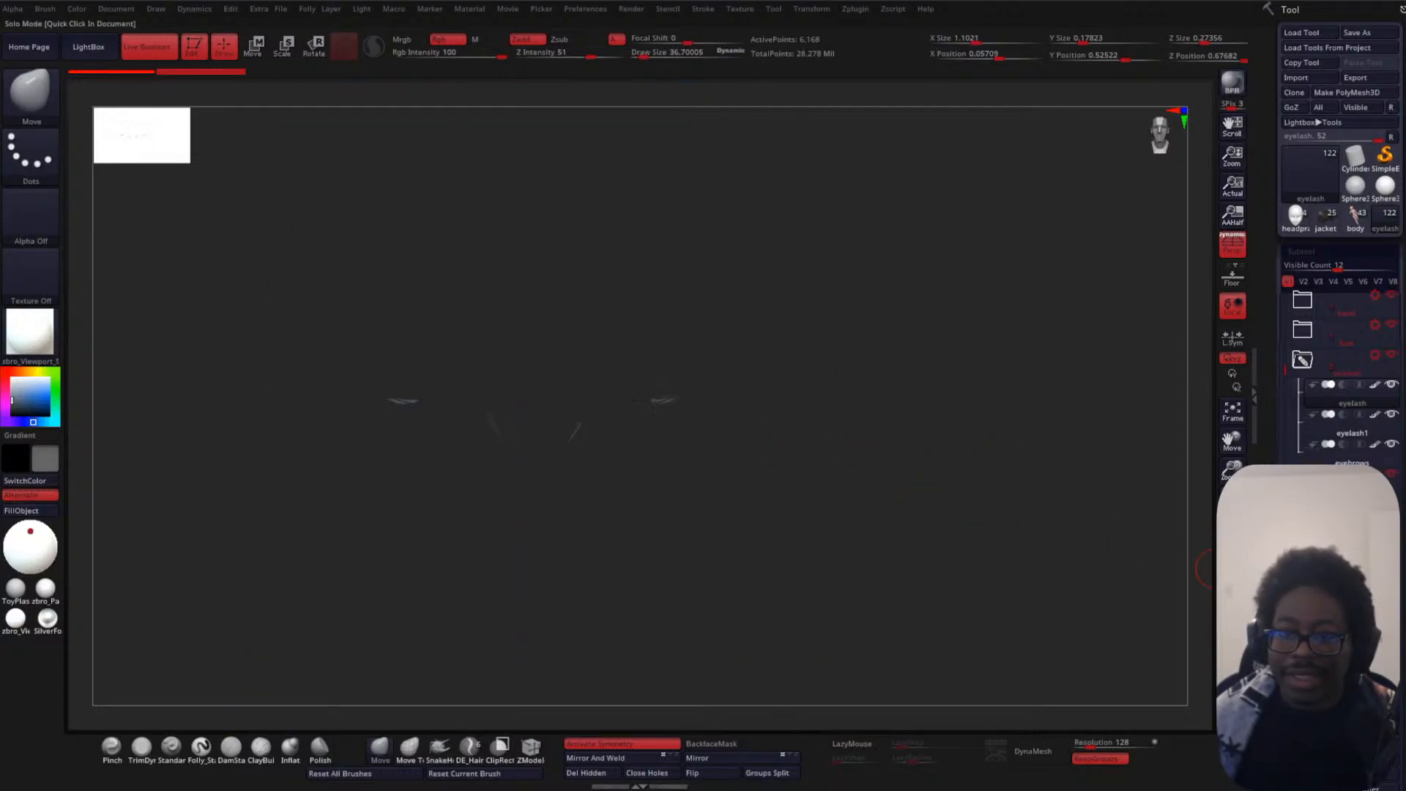
click(1233, 619)
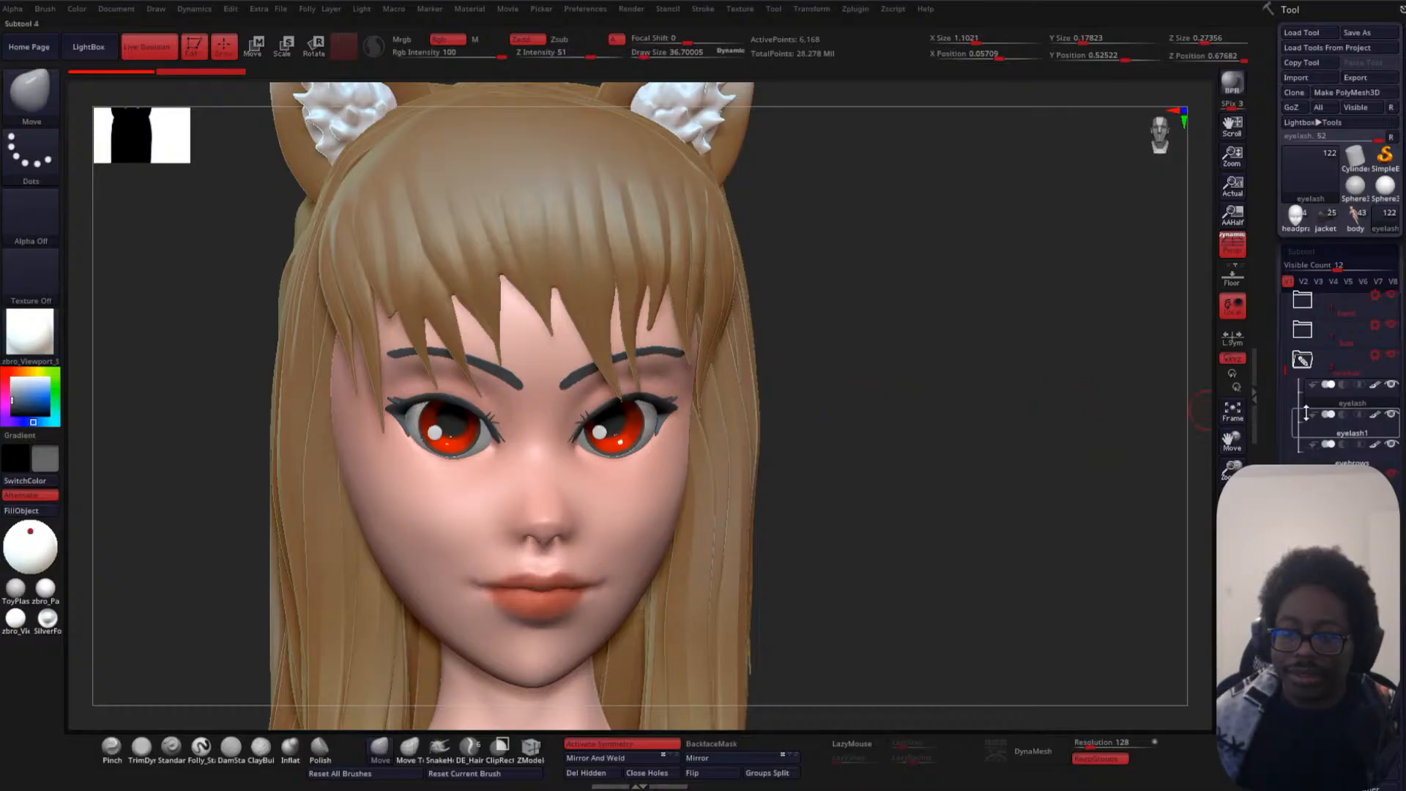
- Hide the painted colours on all subtools and examine the seated character's eyes, eyelids, nose and lips up close
shift+click(1375, 534)
drag(910, 450, 798, 436)
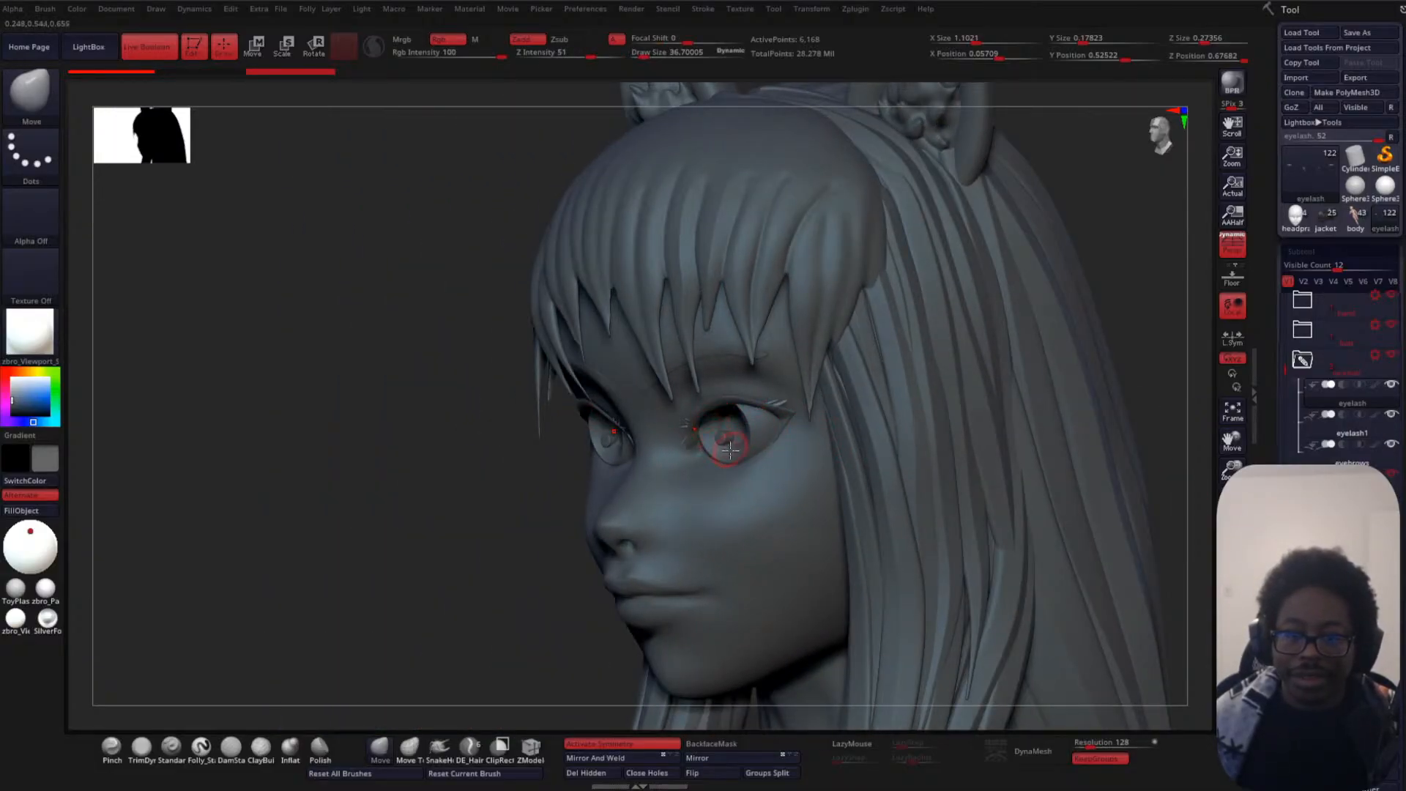
drag(284, 501, 381, 478)
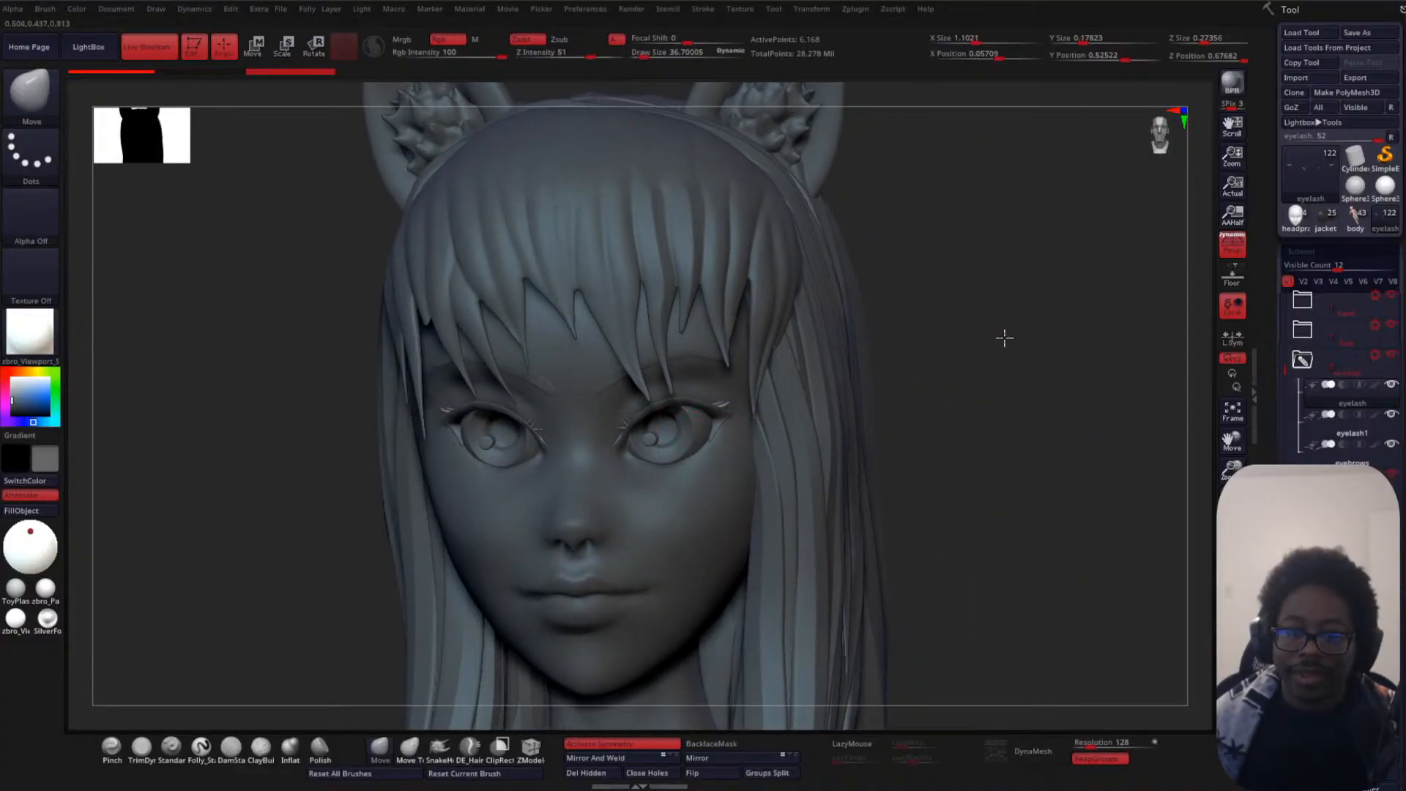
drag(1004, 337, 887, 387)
mouse_move(761, 465)
mouse_down()
mouse_move(759, 355)
mouse_move(782, 357)
mouse_move(794, 462)
mouse_move(890, 527)
mouse_move(941, 375)
mouse_move(858, 366)
mouse_up()
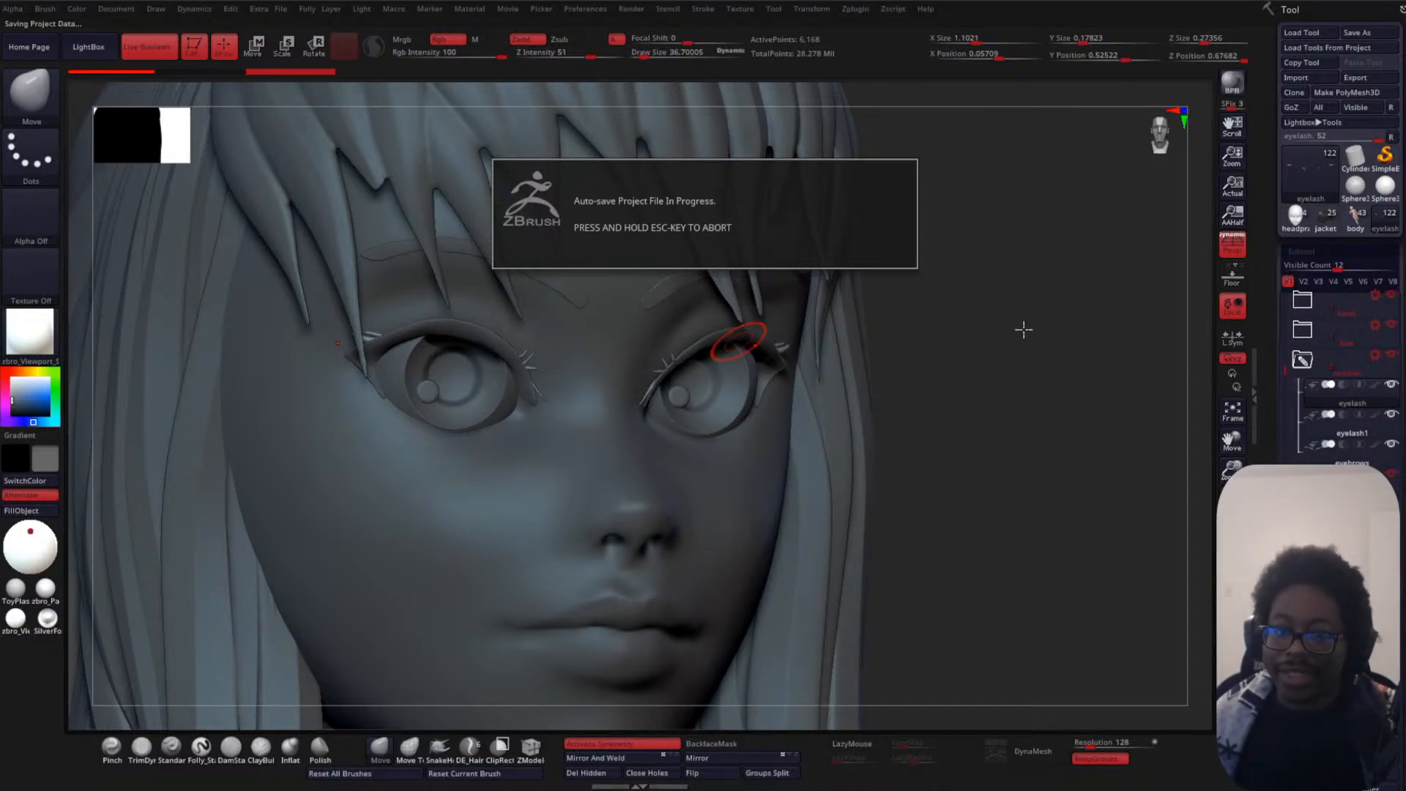
drag(1002, 340, 996, 343)
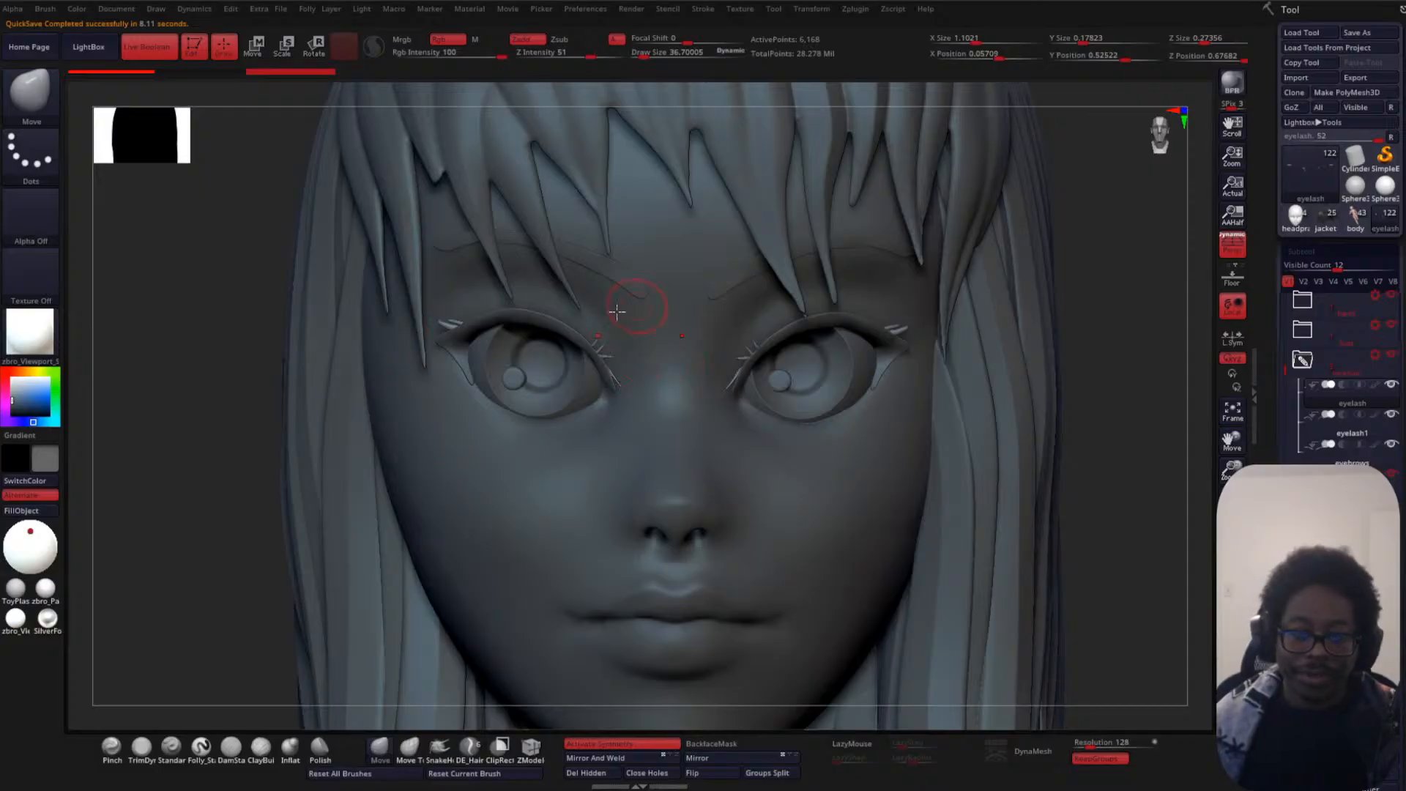
drag(201, 471, 345, 421)
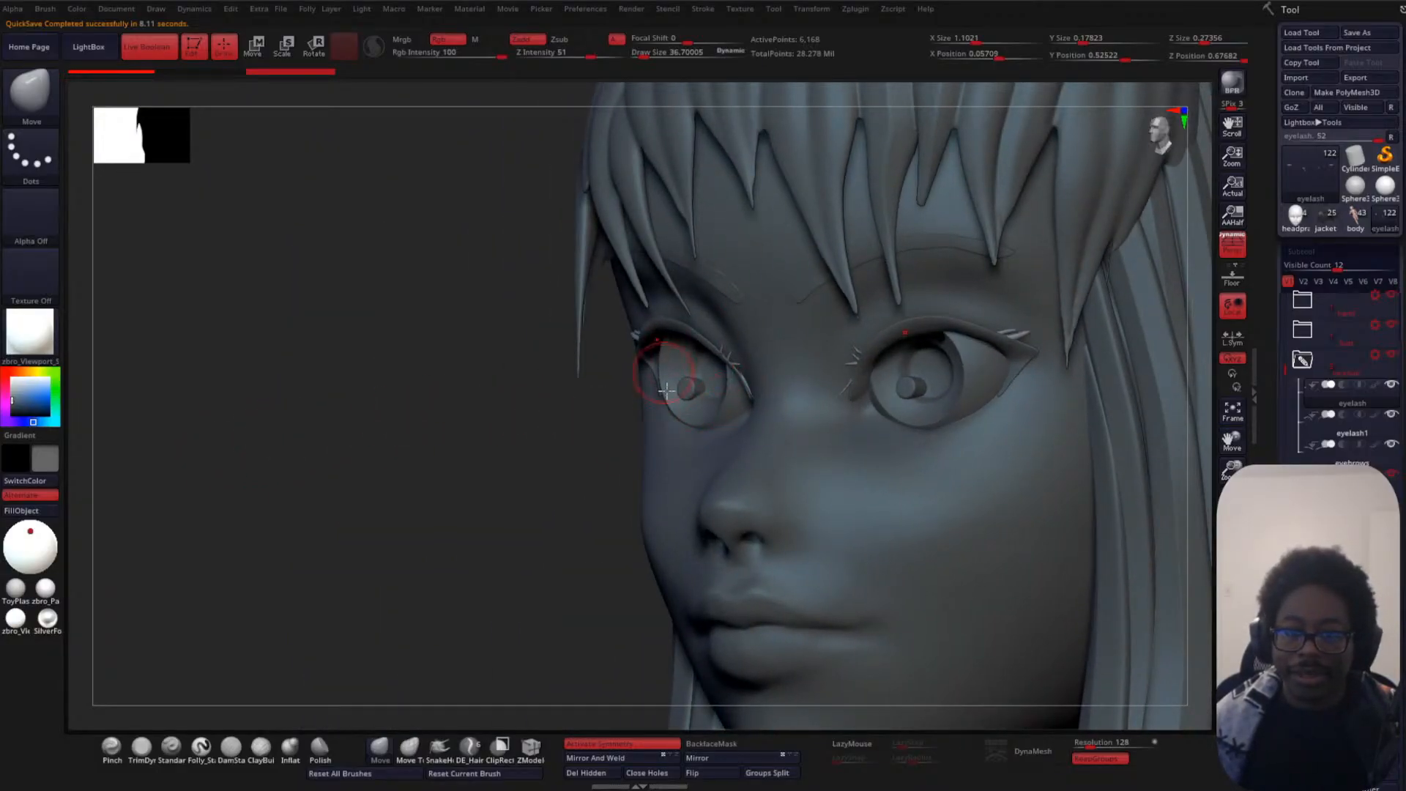
drag(258, 497, 409, 478)
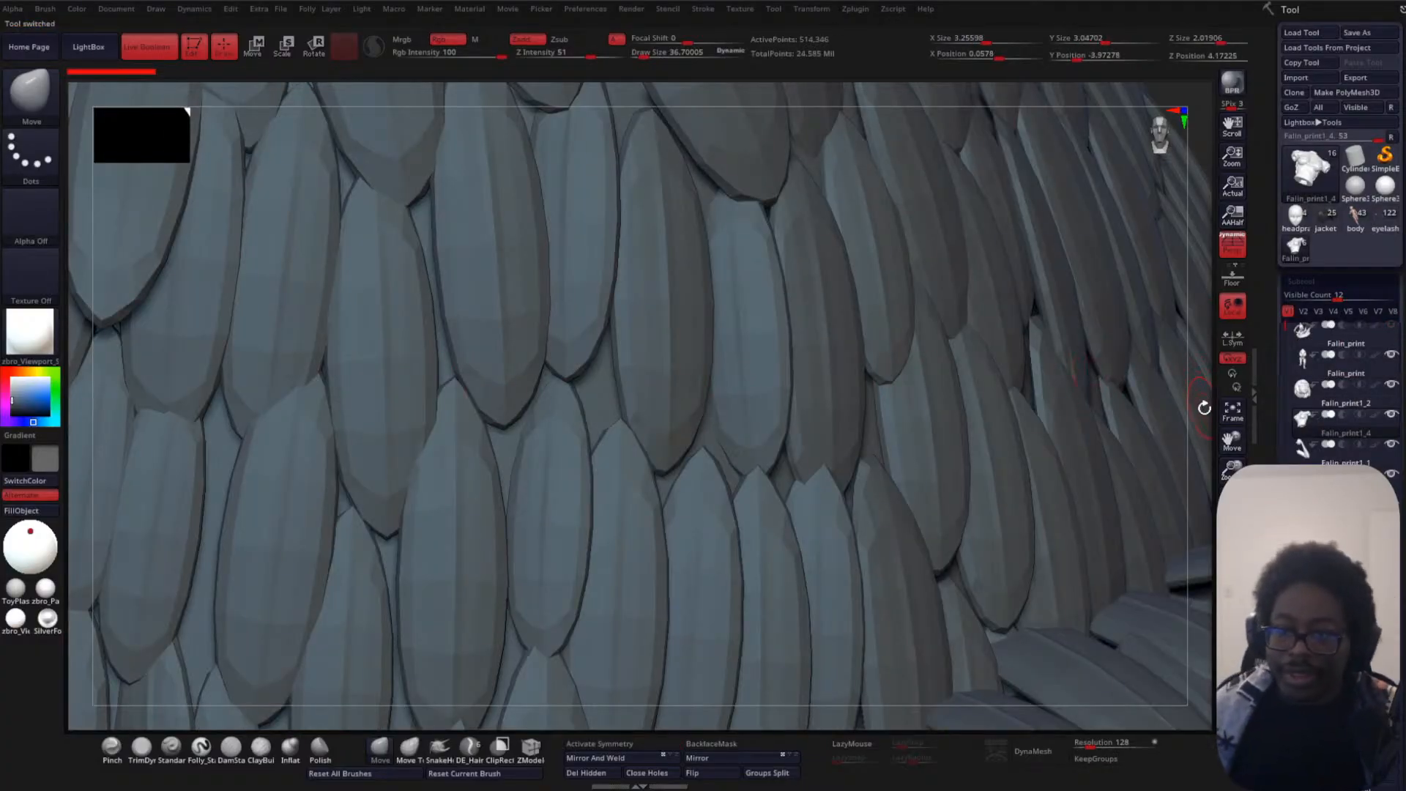
- Examine the winged creature's feathers, upper body, wings and spiked base from the front, side and close up
drag(1196, 417, 1108, 231)
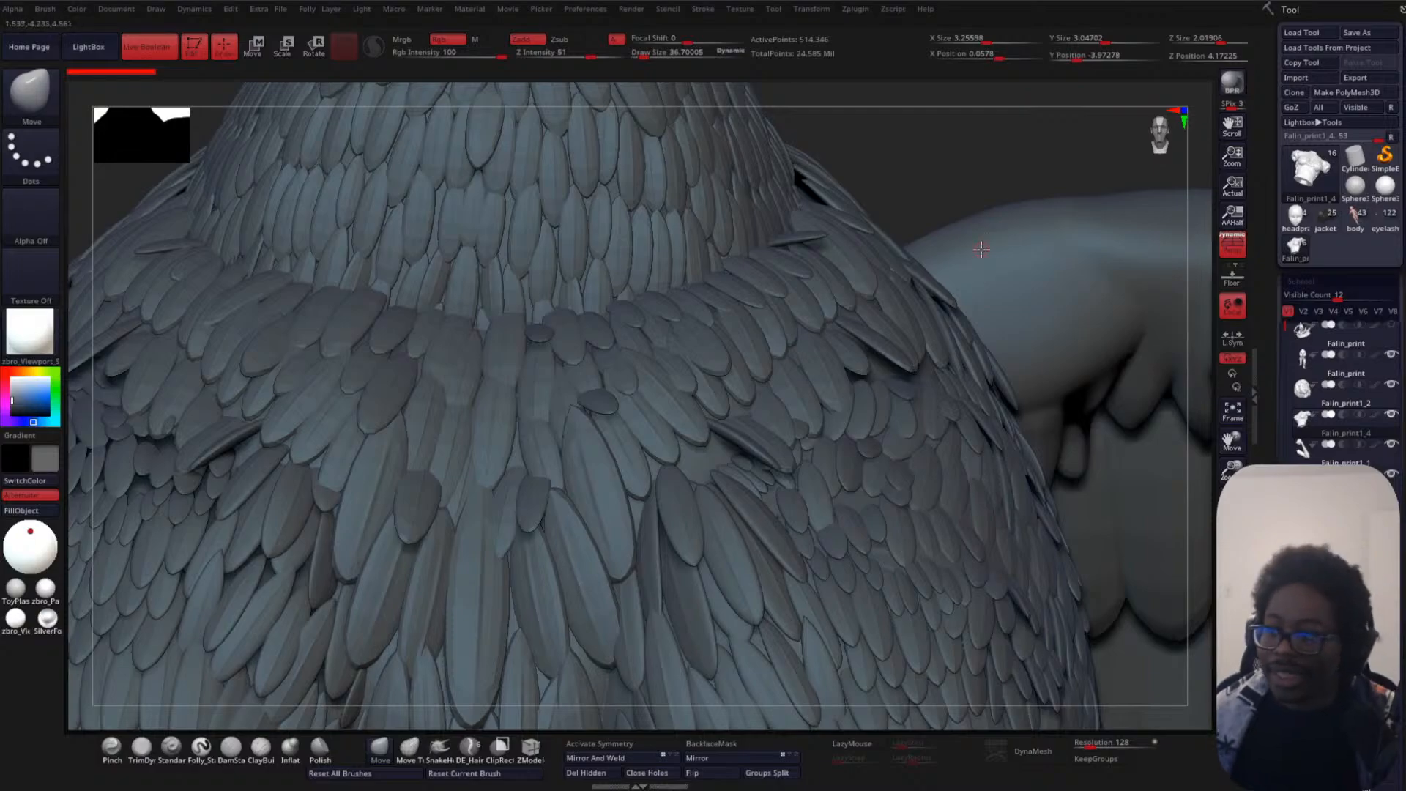
mouse_move(984, 151)
mouse_down()
mouse_move(942, 148)
mouse_move(982, 411)
mouse_move(984, 632)
mouse_move(973, 477)
mouse_up()
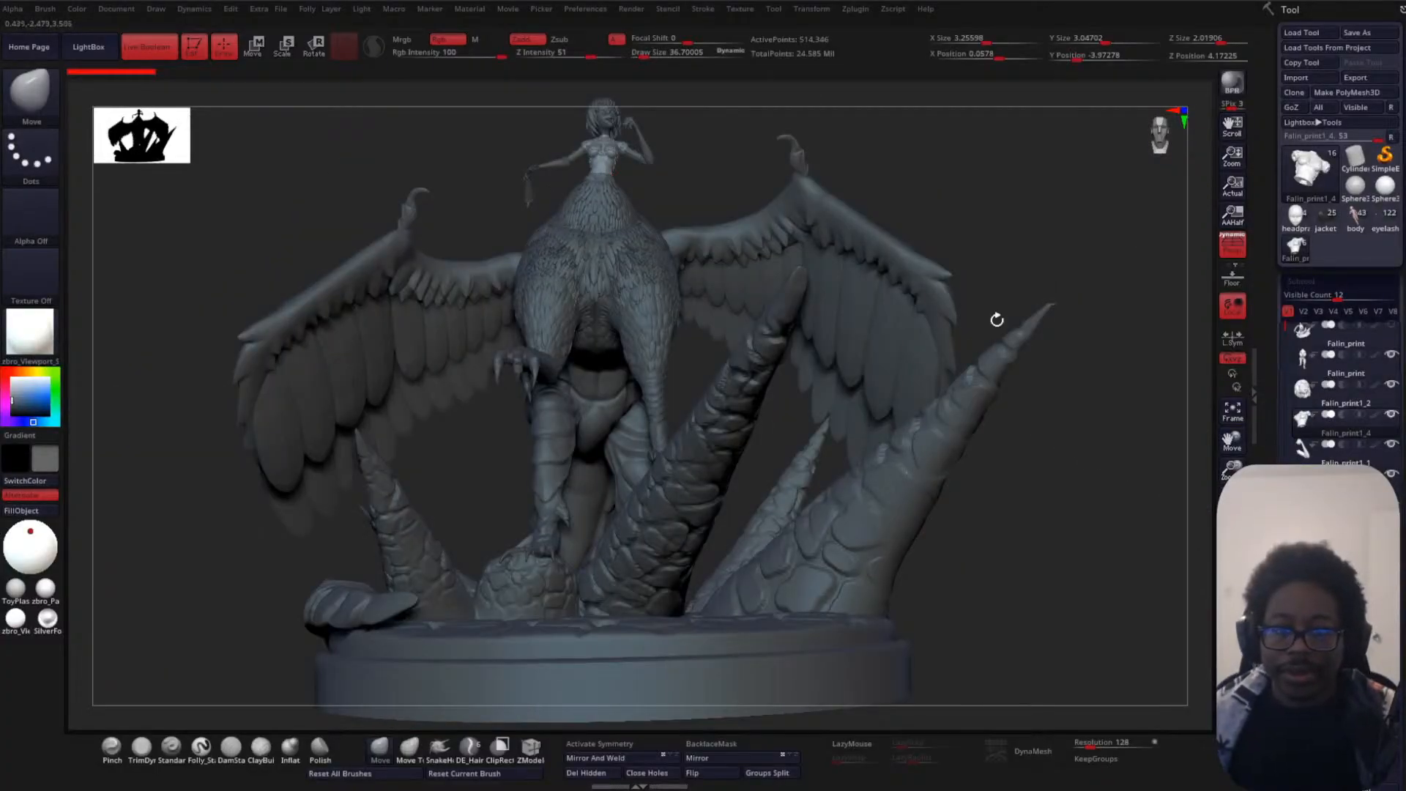
drag(1018, 240, 786, 317)
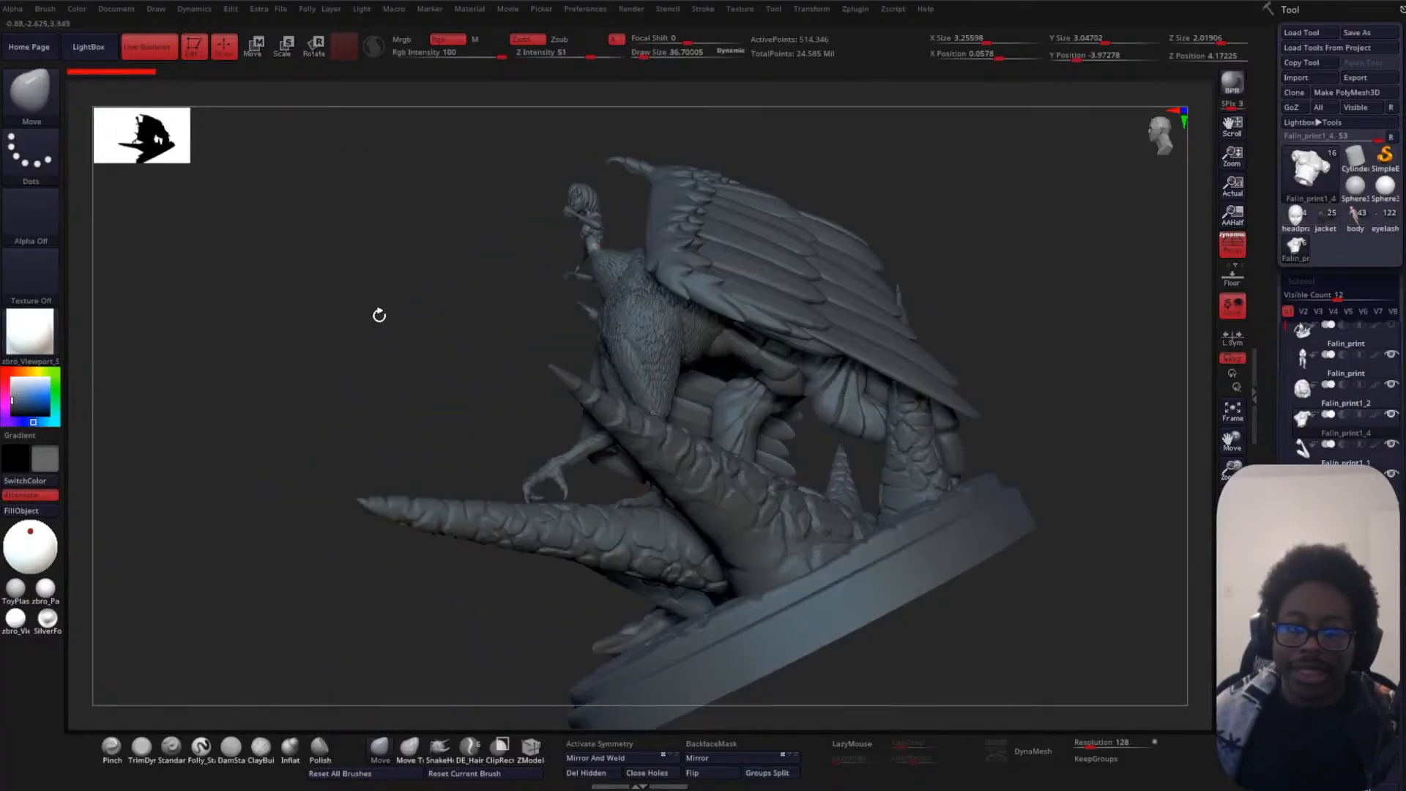
drag(379, 315, 361, 459)
drag(279, 267, 405, 506)
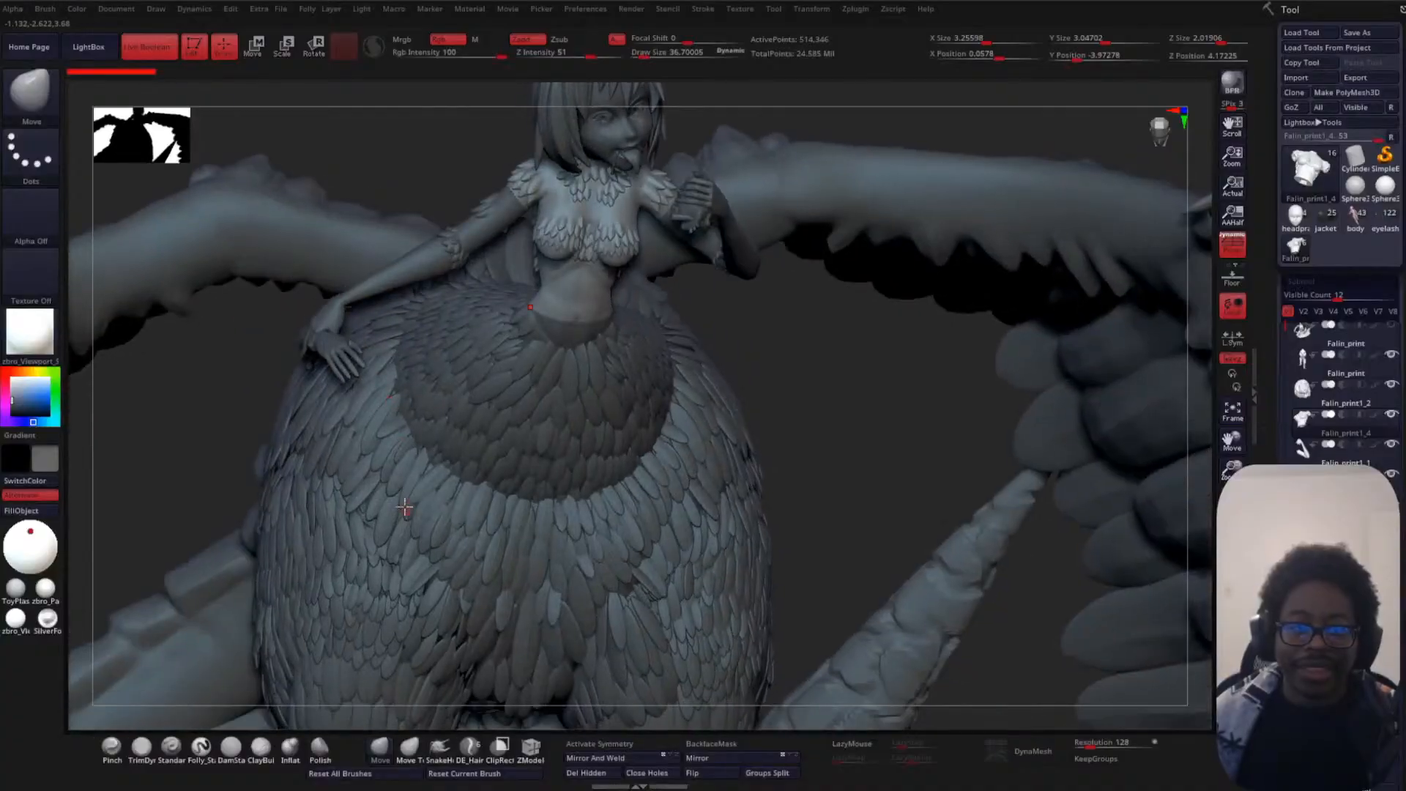
drag(832, 389, 590, 346)
mouse_move(315, 542)
mouse_down()
mouse_move(307, 461)
mouse_move(305, 527)
mouse_move(276, 464)
mouse_move(351, 432)
mouse_up()
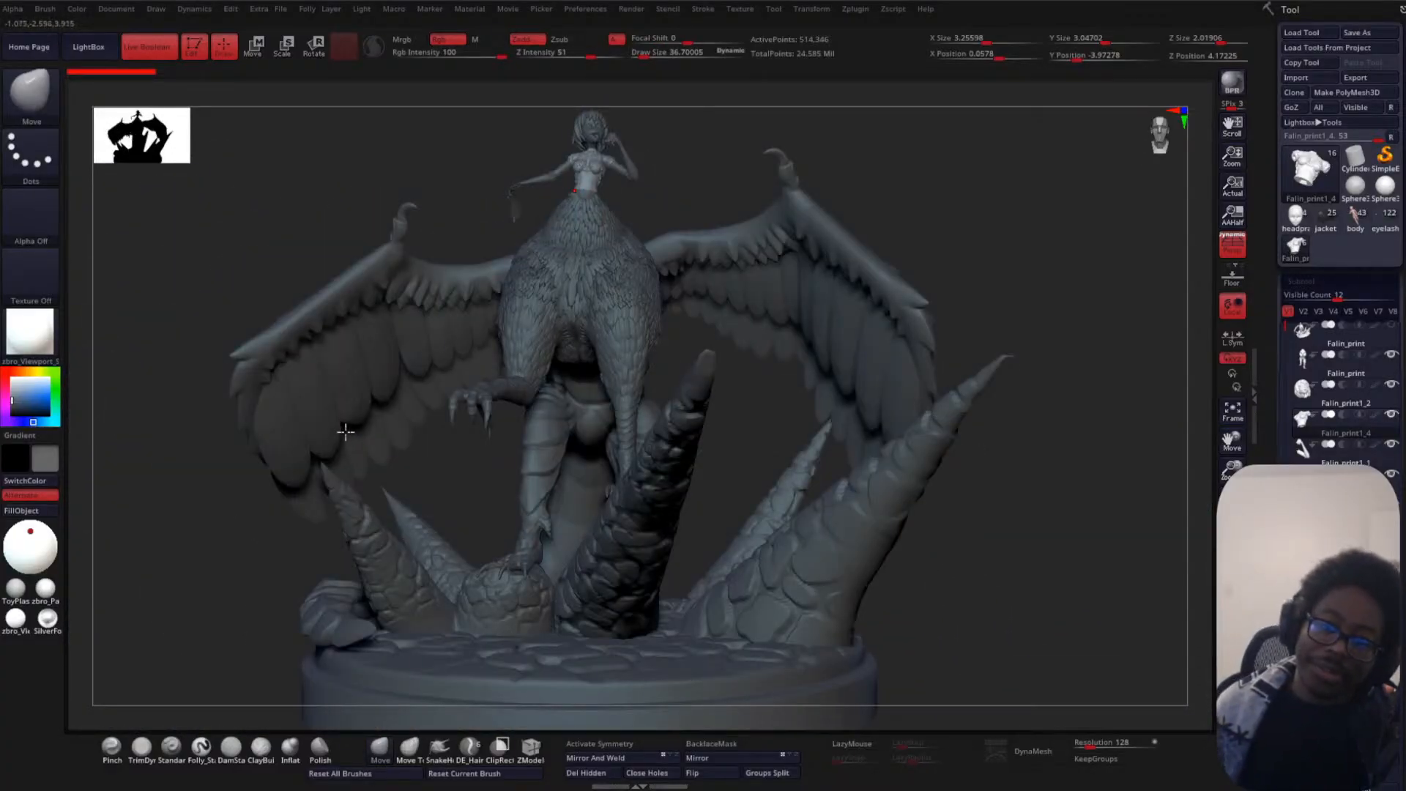
- Show the winged creature's painted colours to inspect them from the front and side, and hide the colours again
shift+click(1380, 418)
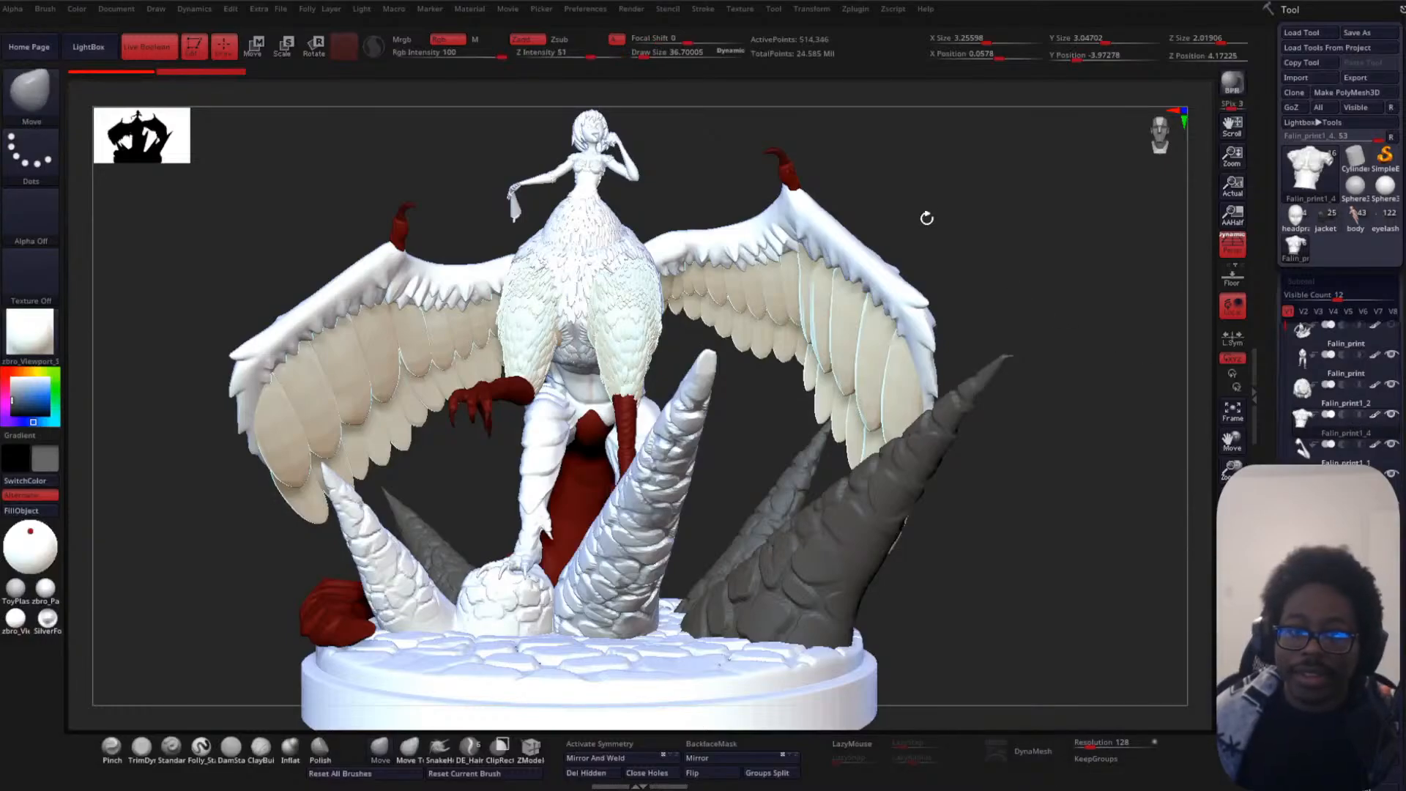
drag(926, 217, 995, 220)
mouse_move(820, 295)
mouse_down()
mouse_move(1048, 289)
mouse_move(995, 236)
mouse_move(1089, 221)
mouse_move(989, 201)
mouse_move(1011, 213)
mouse_up()
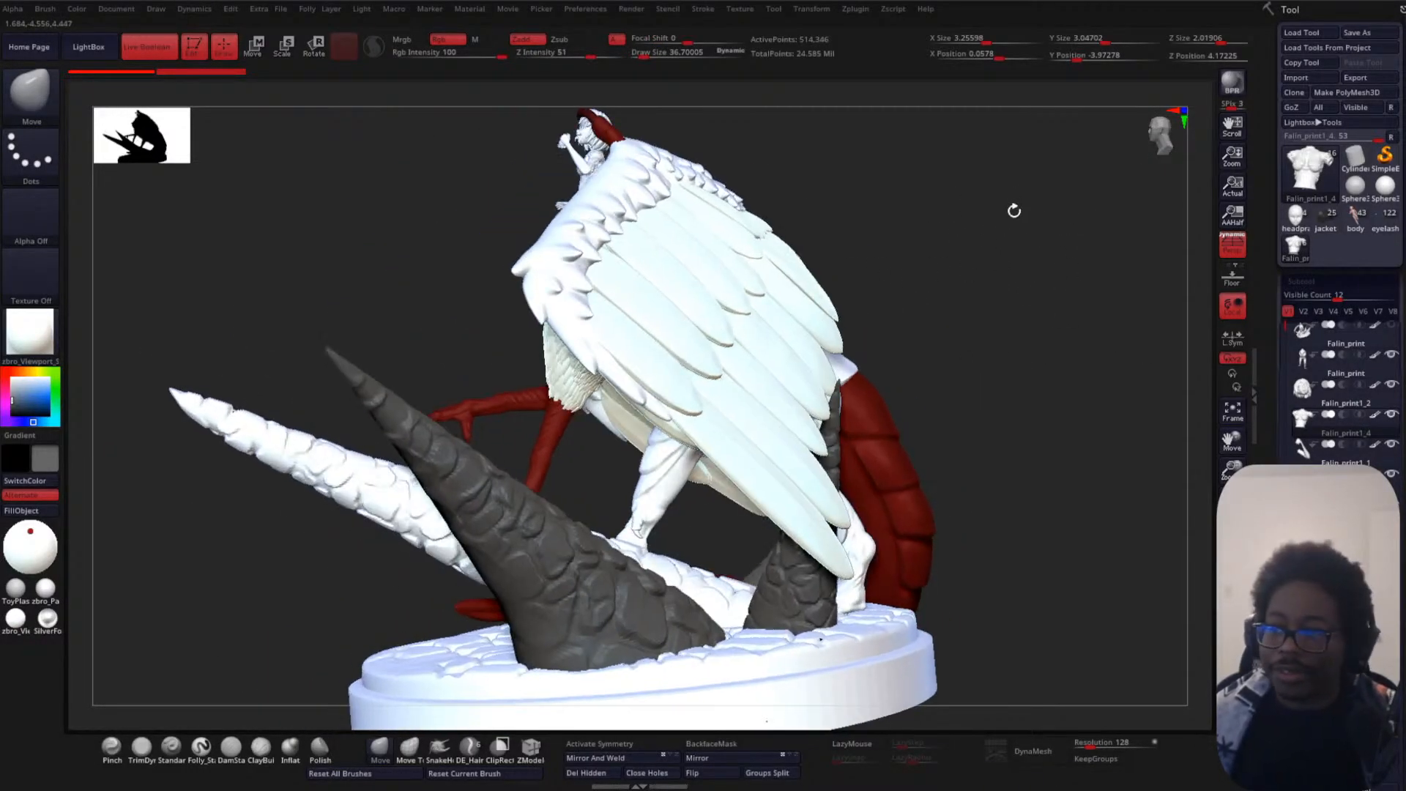
shift+click(1376, 445)
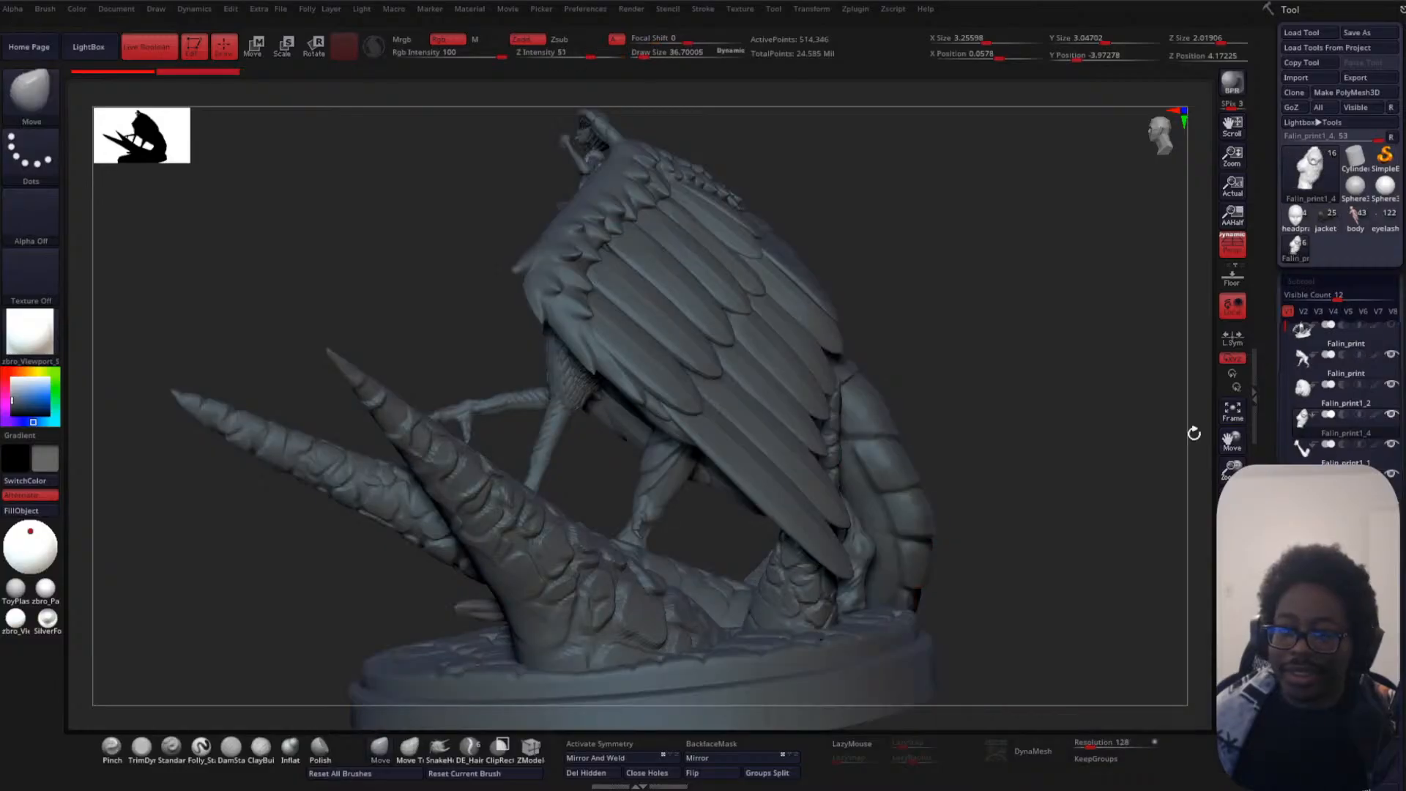
- Spread the winged creature's print parts apart in an exploded view and inspect the separated pieces
drag(954, 311, 1042, 300)
key(shift+x)
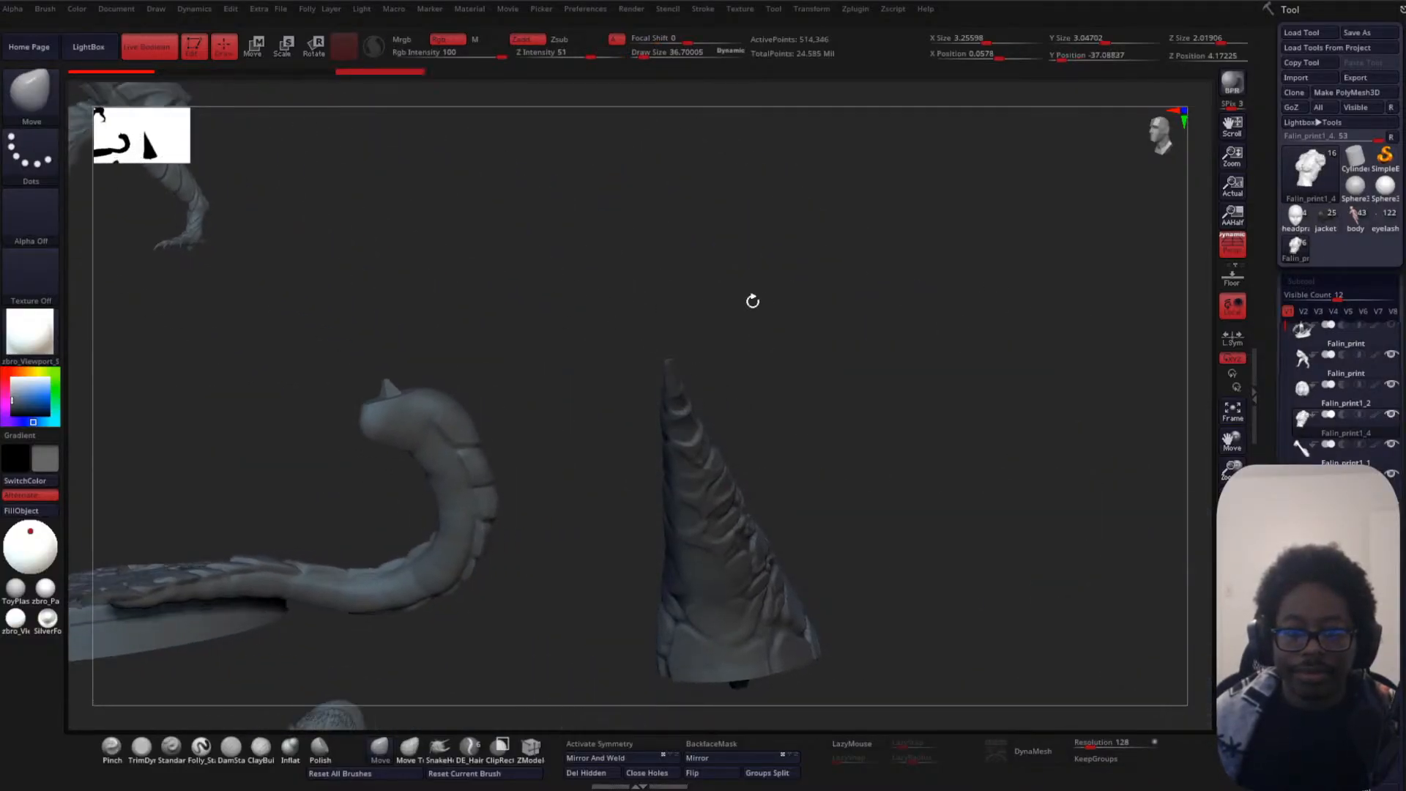
mouse_move(763, 273)
mouse_down()
mouse_move(754, 393)
mouse_move(773, 254)
mouse_up()
key(shift+x)
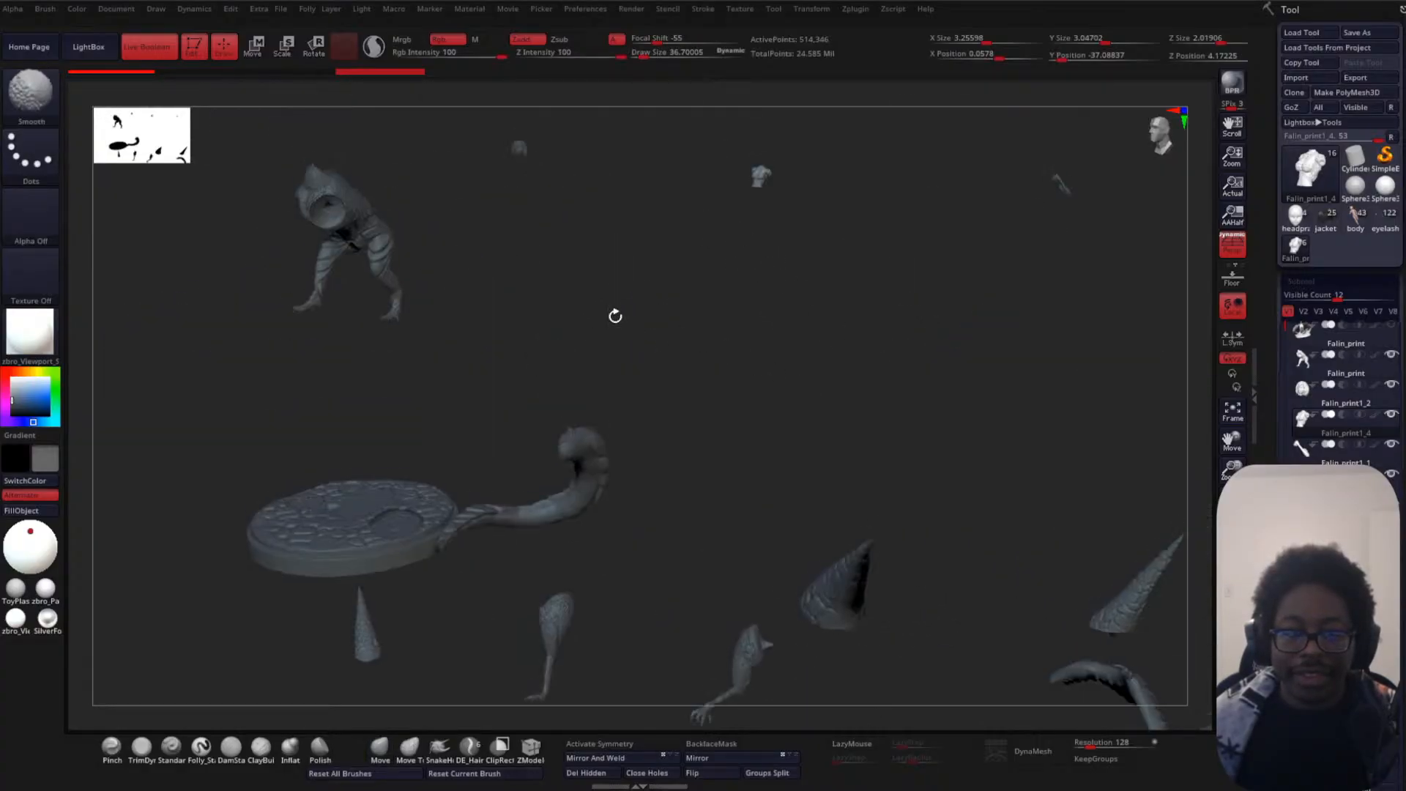
mouse_move(523, 314)
mouse_down()
mouse_move(503, 359)
mouse_move(519, 304)
mouse_up()
key(shift+x)
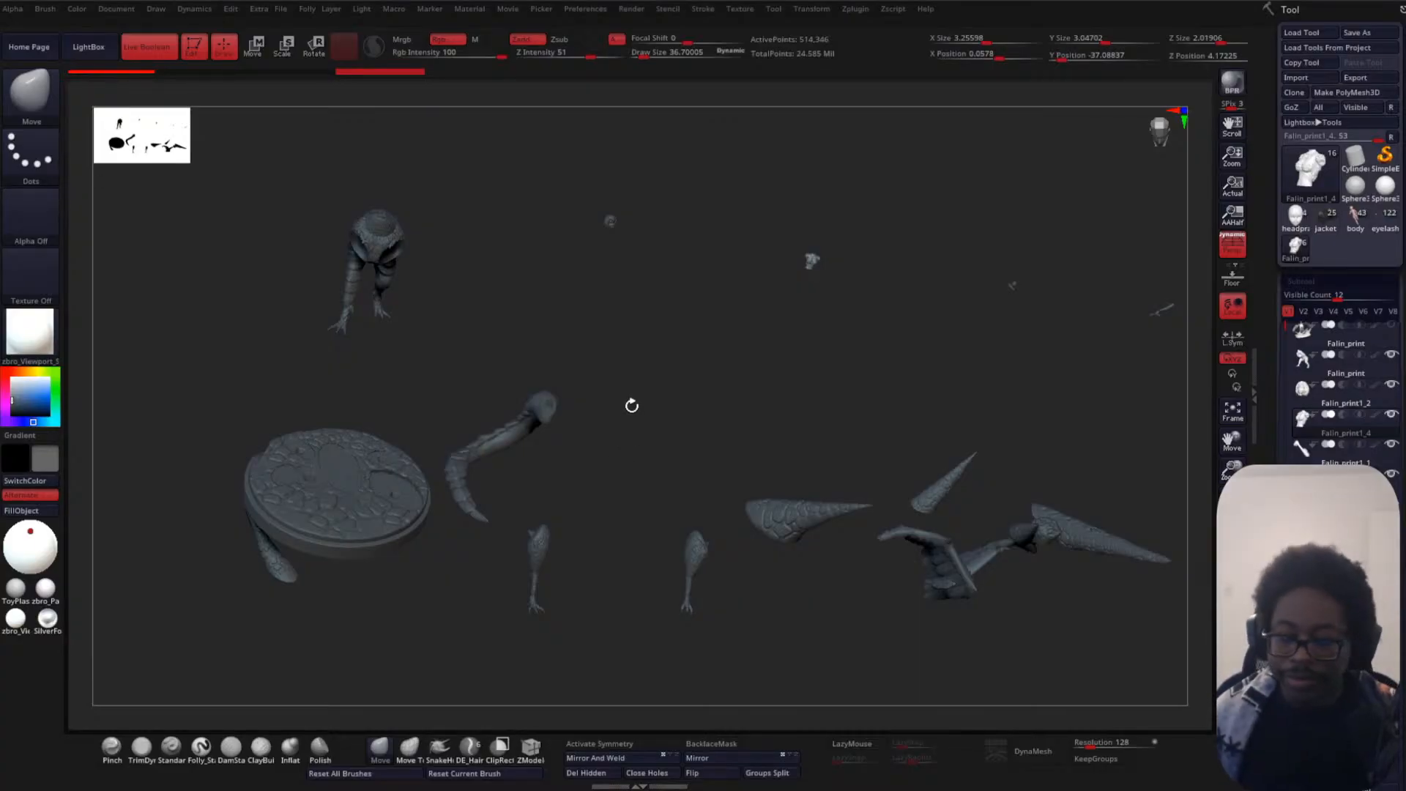
- Reassemble the winged creature's parts and examine its feathered upper body and head up close
key(shift+x)
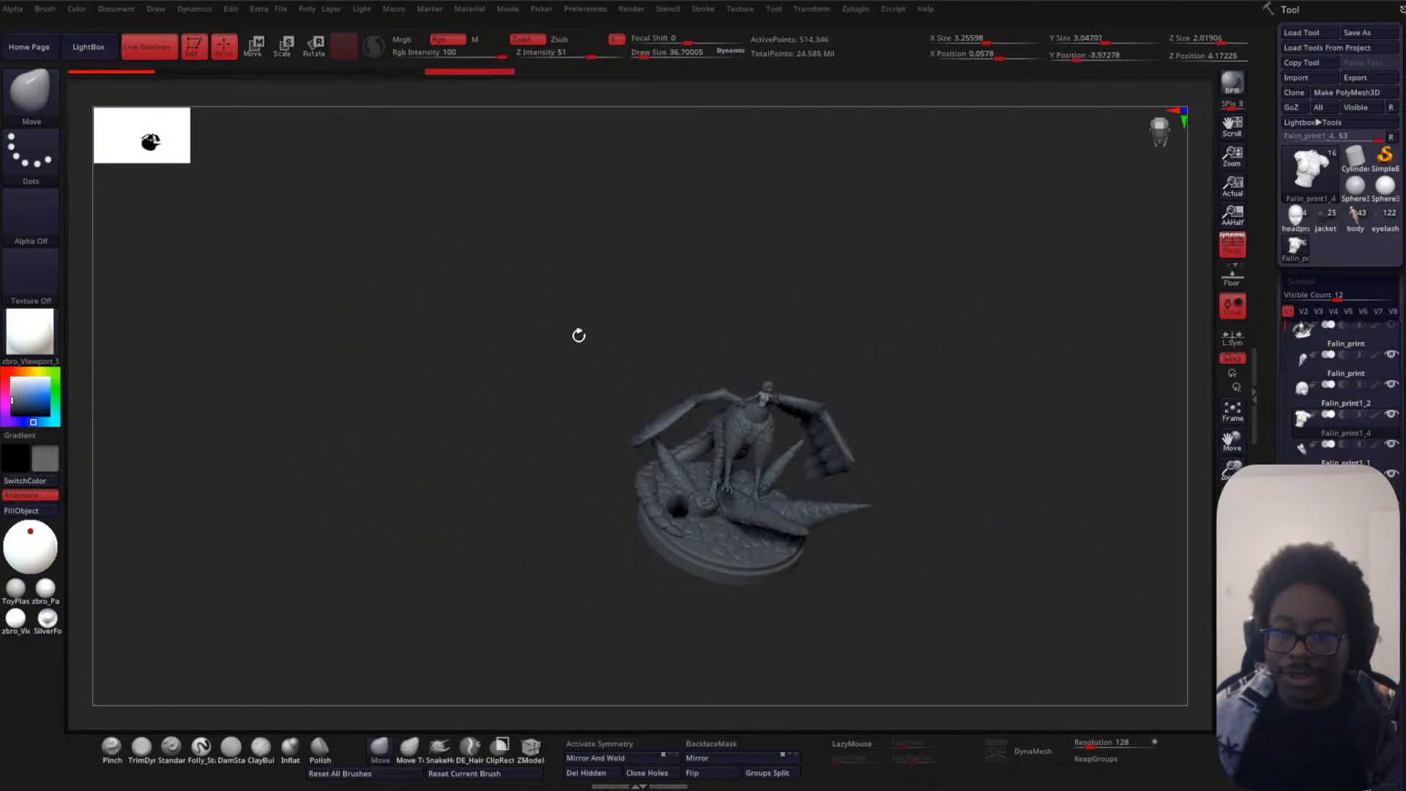
drag(964, 308, 824, 638)
drag(872, 332, 862, 506)
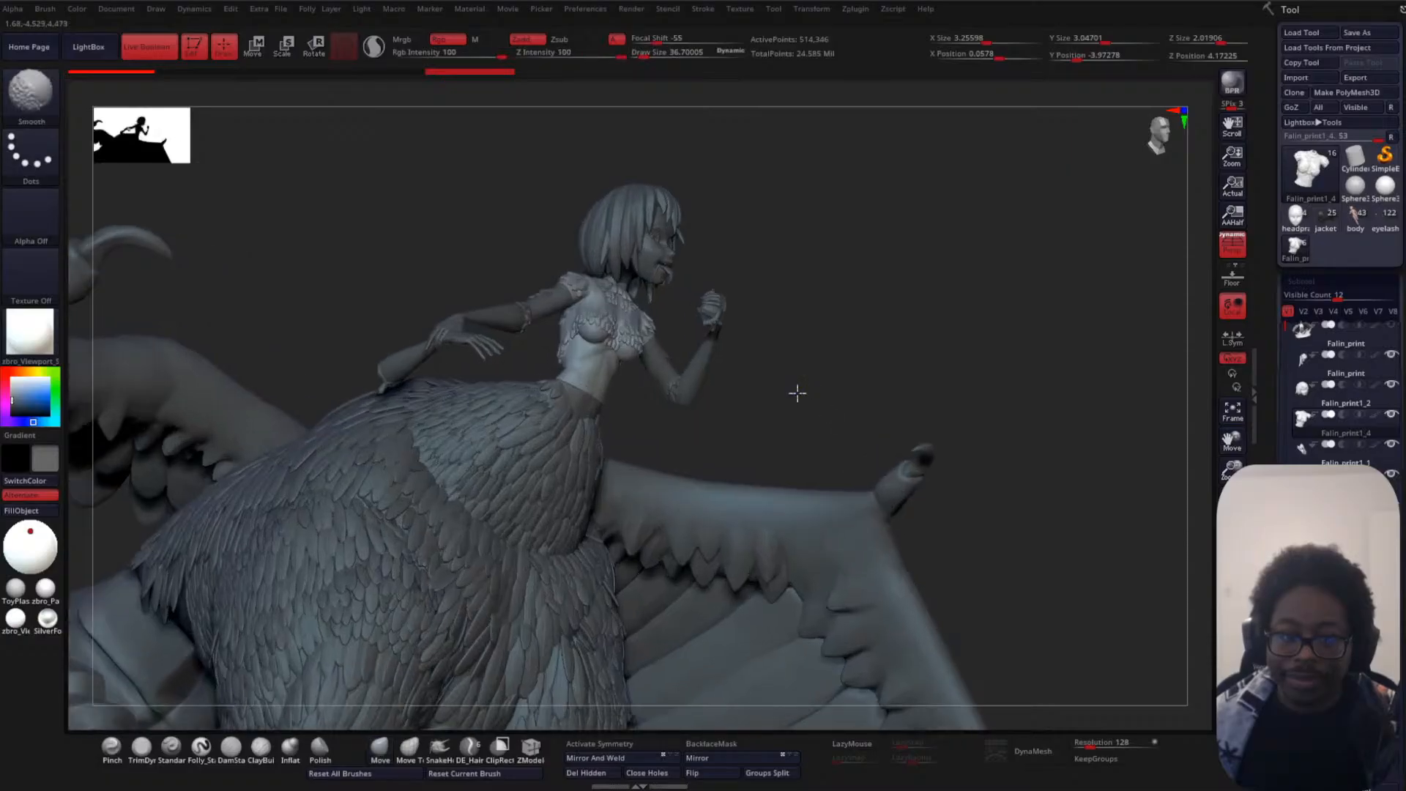
- Make the winged creature's feathered body active, show its polygroup wireframe to inspect the feathers from both sides, and hide the wireframe again
alt+drag(798, 392, 824, 366)
alt+click(622, 388)
key(shift+f)
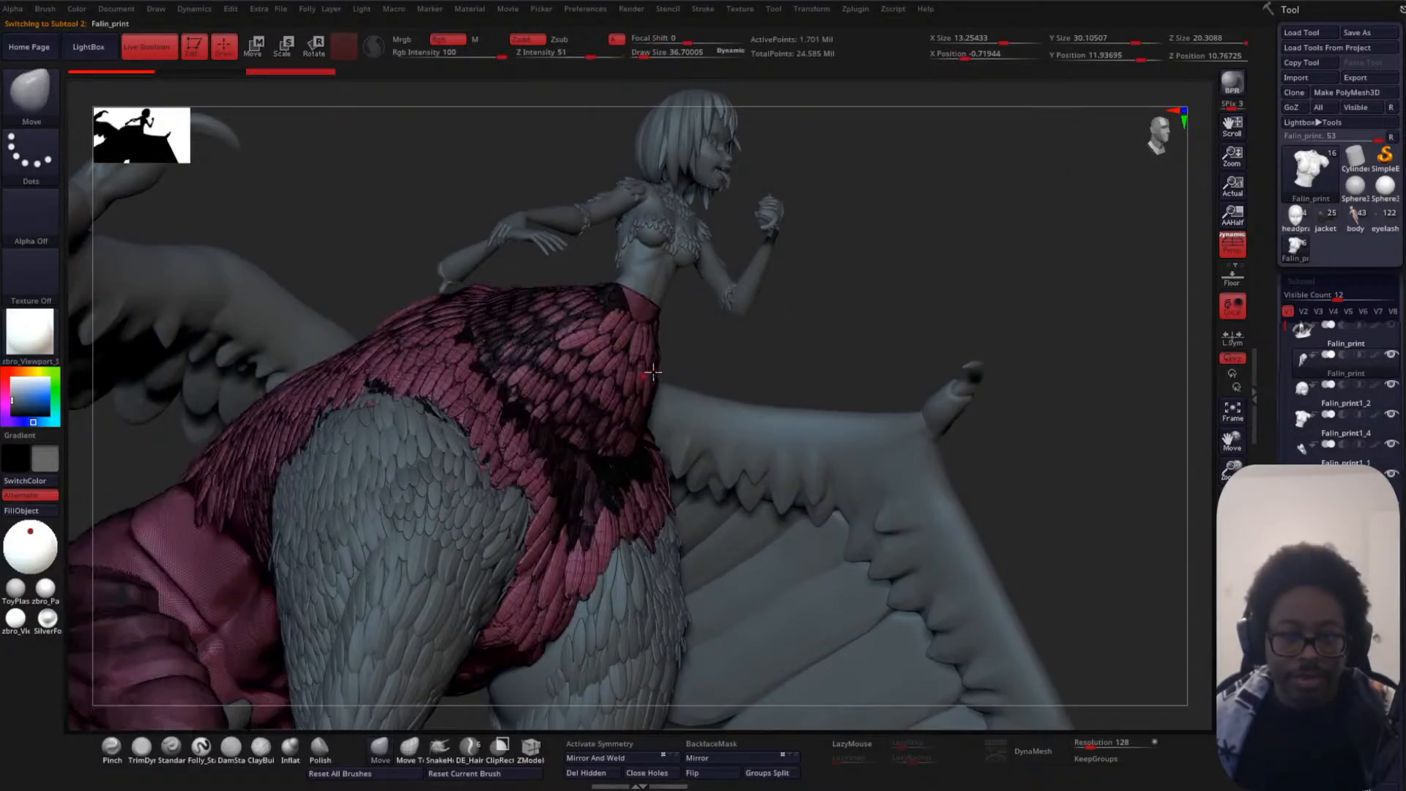
alt+drag(882, 314, 710, 469)
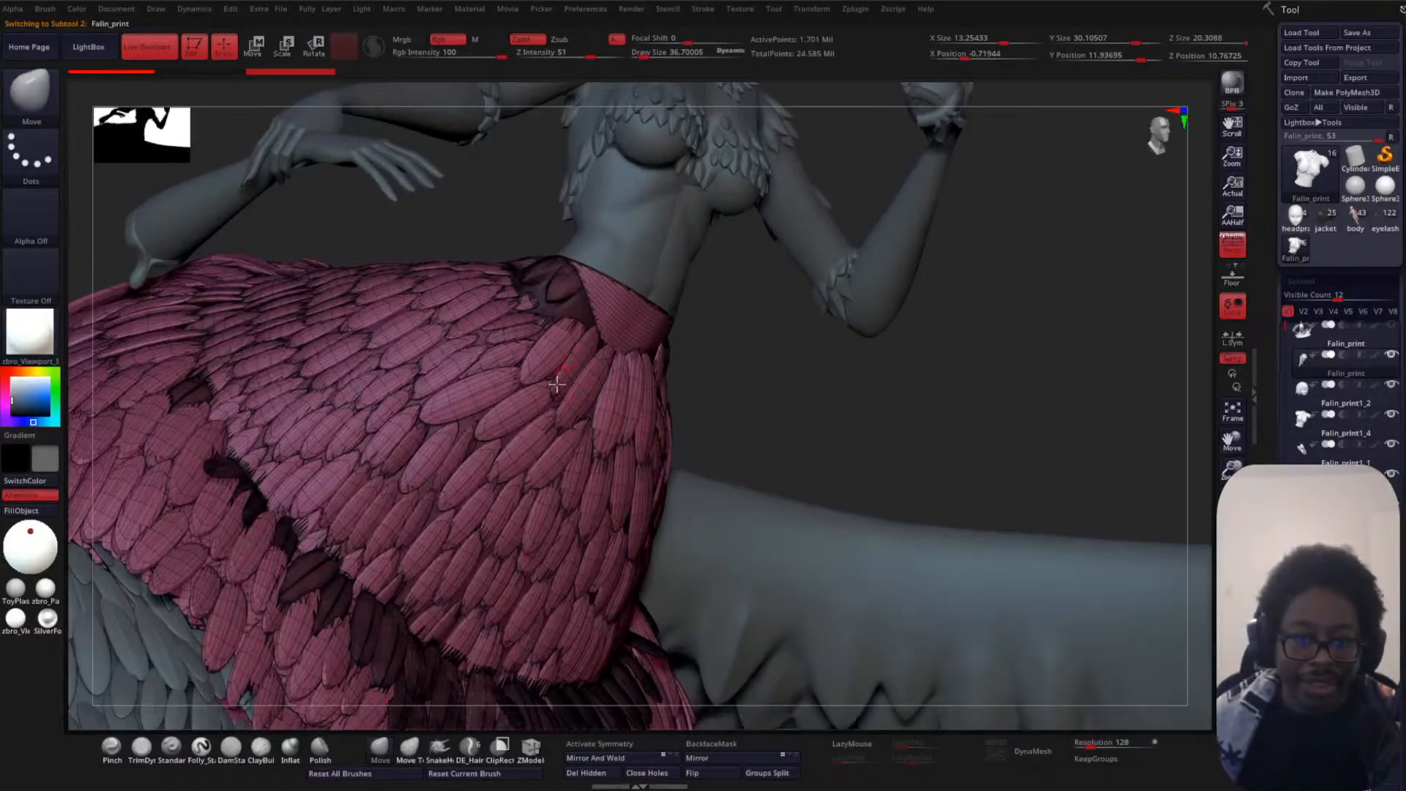
mouse_move(802, 423)
mouse_down()
mouse_move(807, 455)
mouse_move(354, 404)
mouse_up()
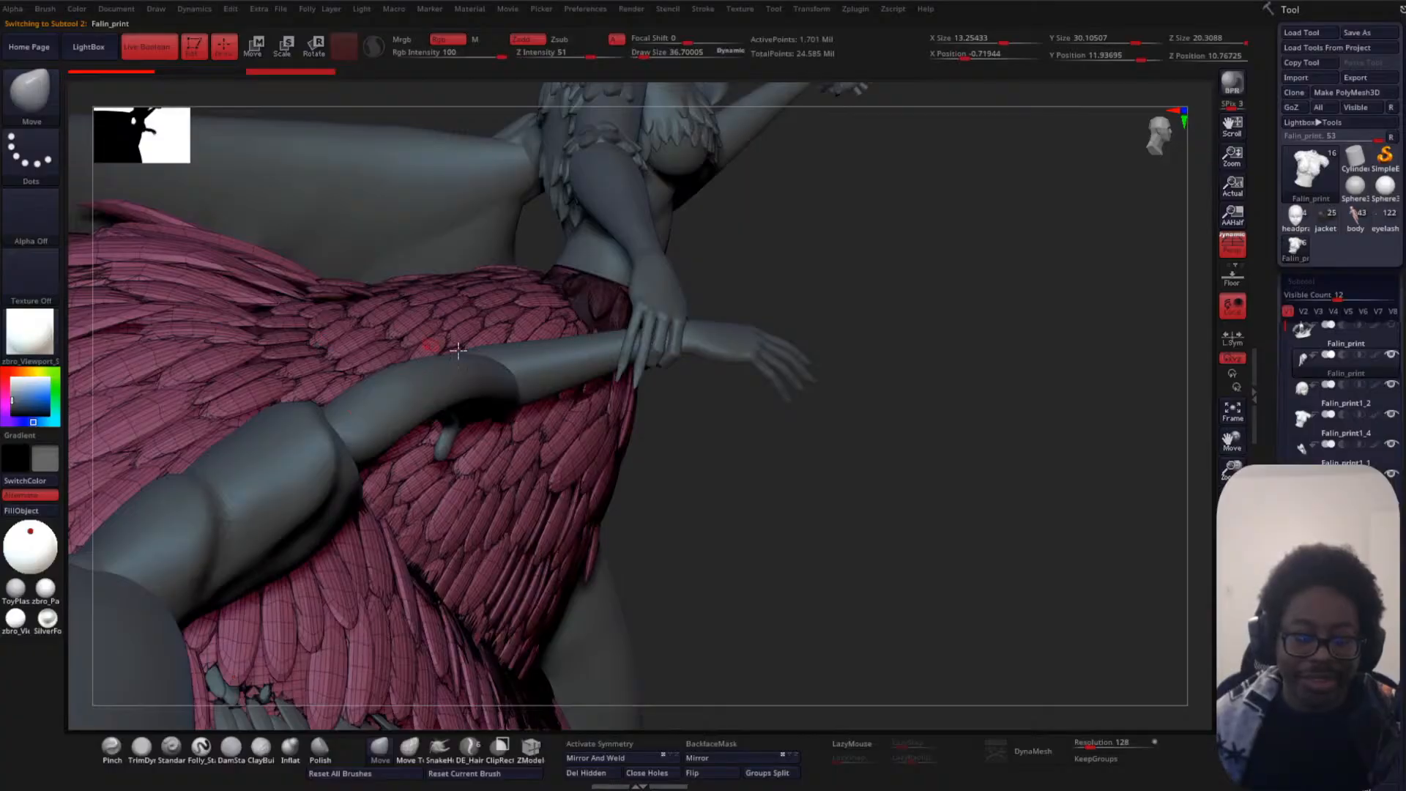
drag(853, 369, 458, 427)
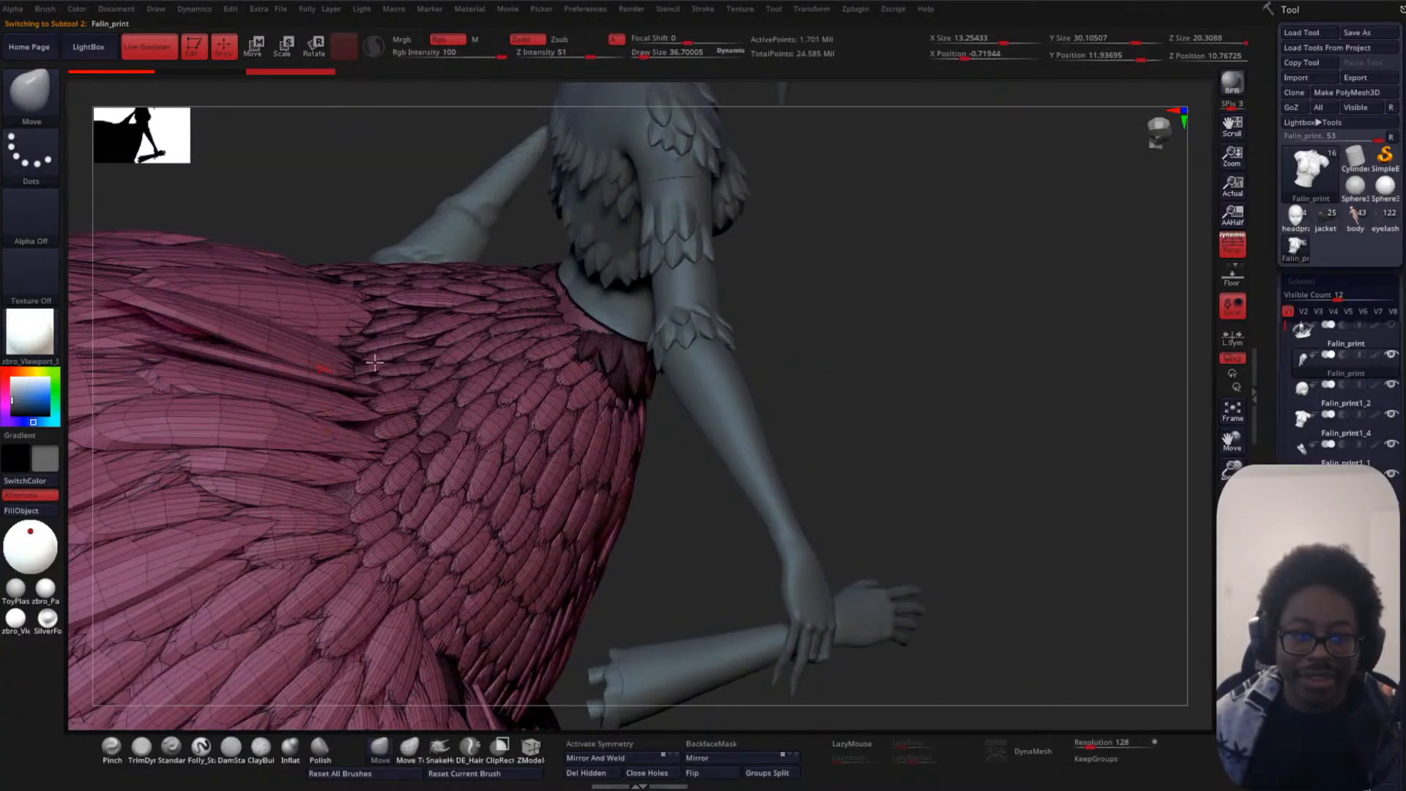
key(shift+f)
- Examine the winged creature's feathered back, wings and full pose from the side and front, fitting the whole statue in view
drag(916, 358, 872, 293)
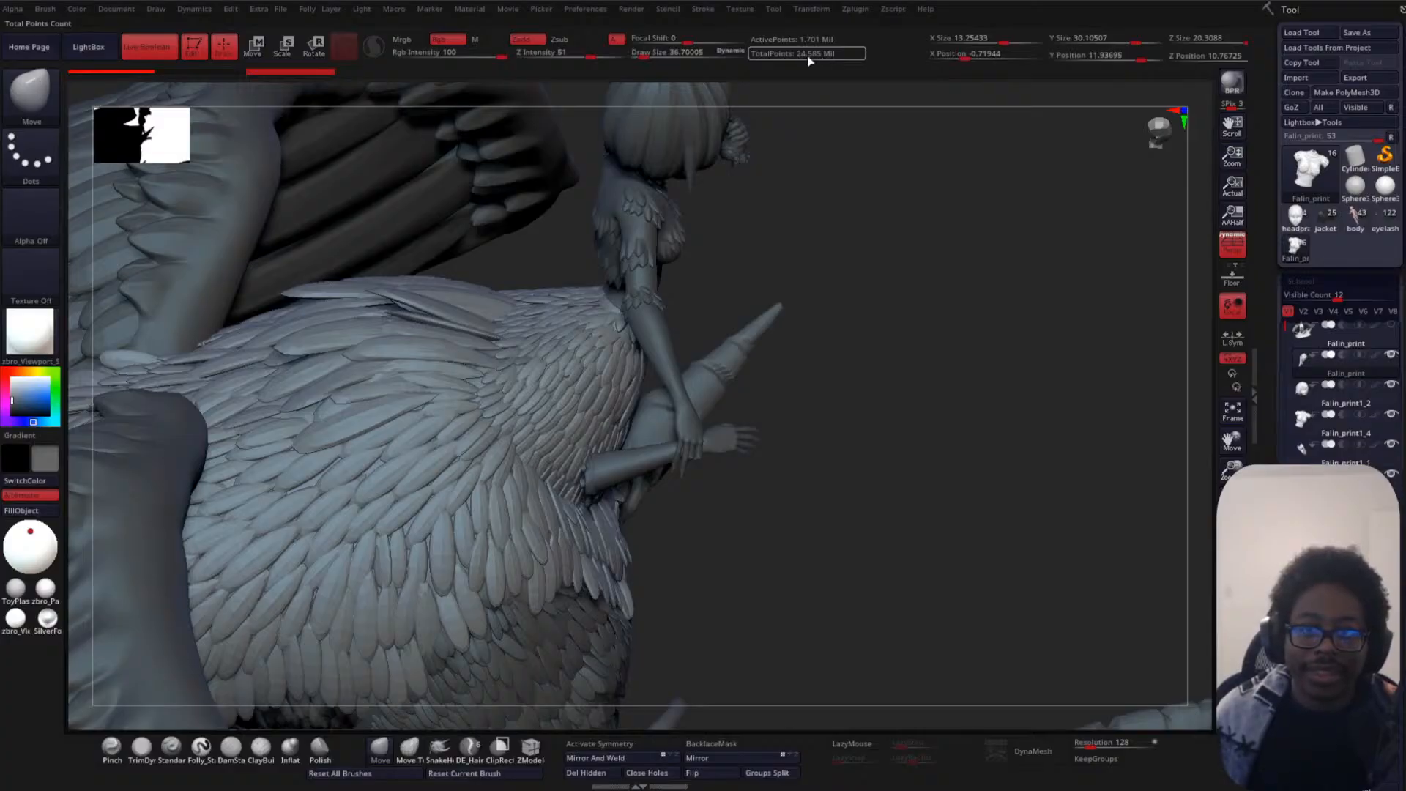
drag(894, 402, 841, 314)
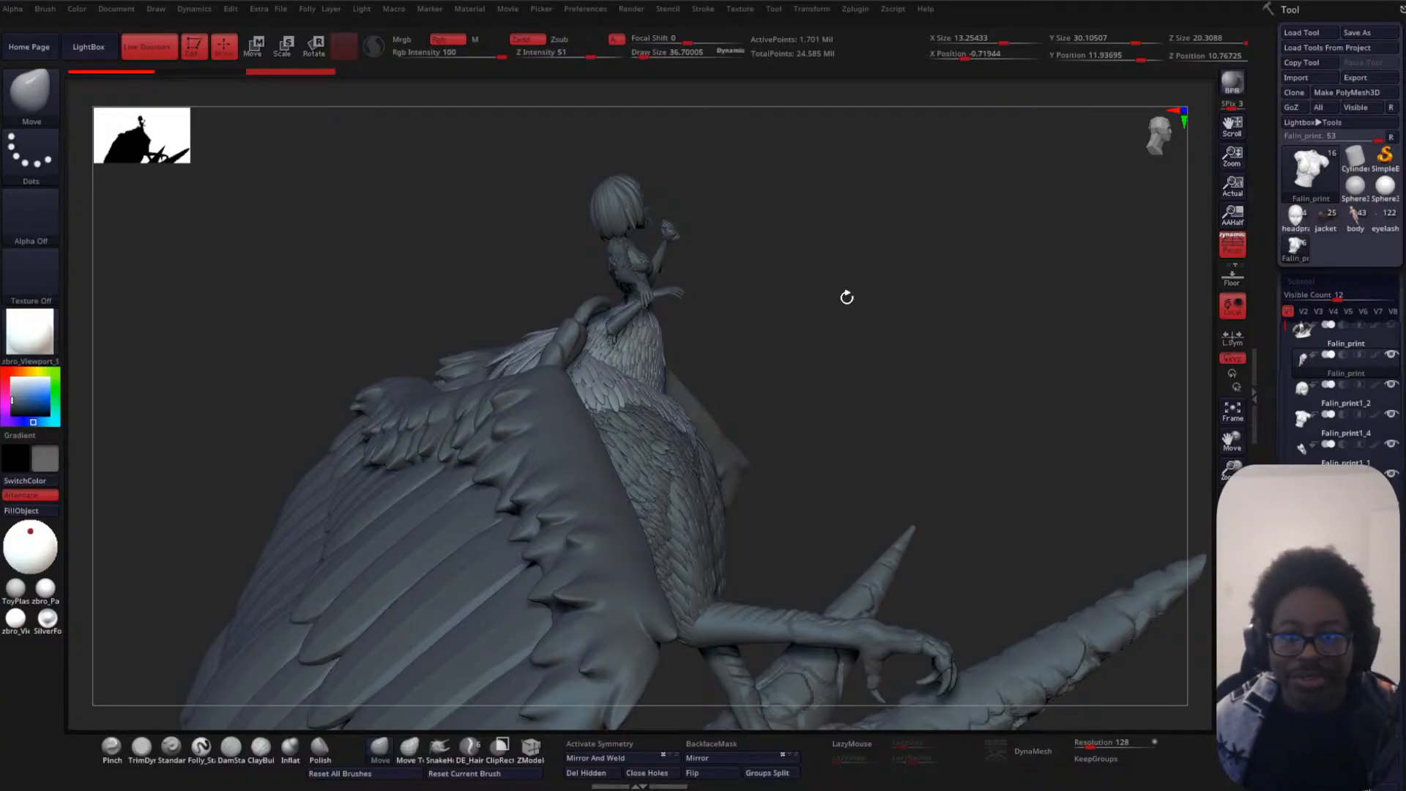
drag(822, 249, 952, 267)
drag(948, 197, 932, 389)
key(f)
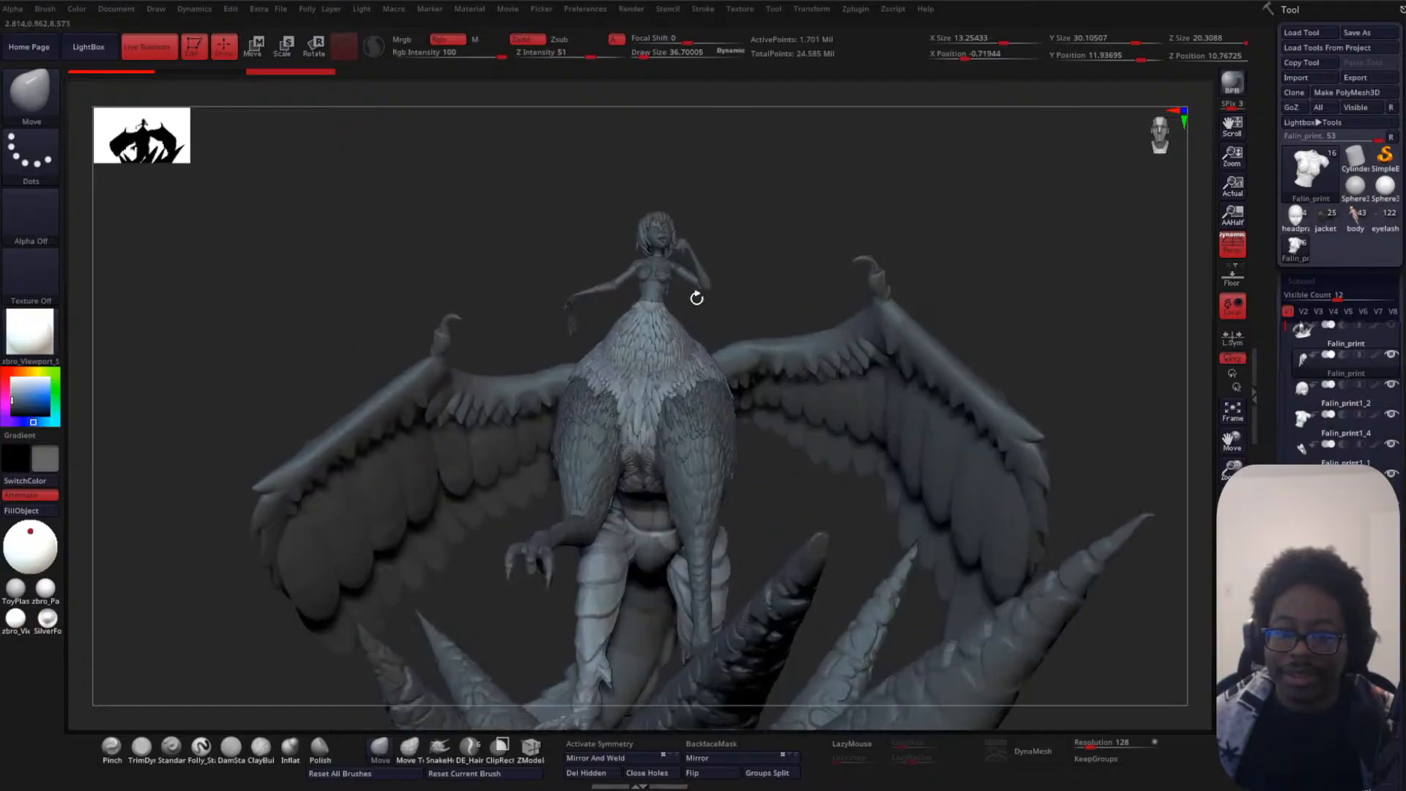
drag(449, 305, 741, 242)
mouse_move(904, 321)
mouse_down()
mouse_move(912, 241)
mouse_move(882, 276)
mouse_up()
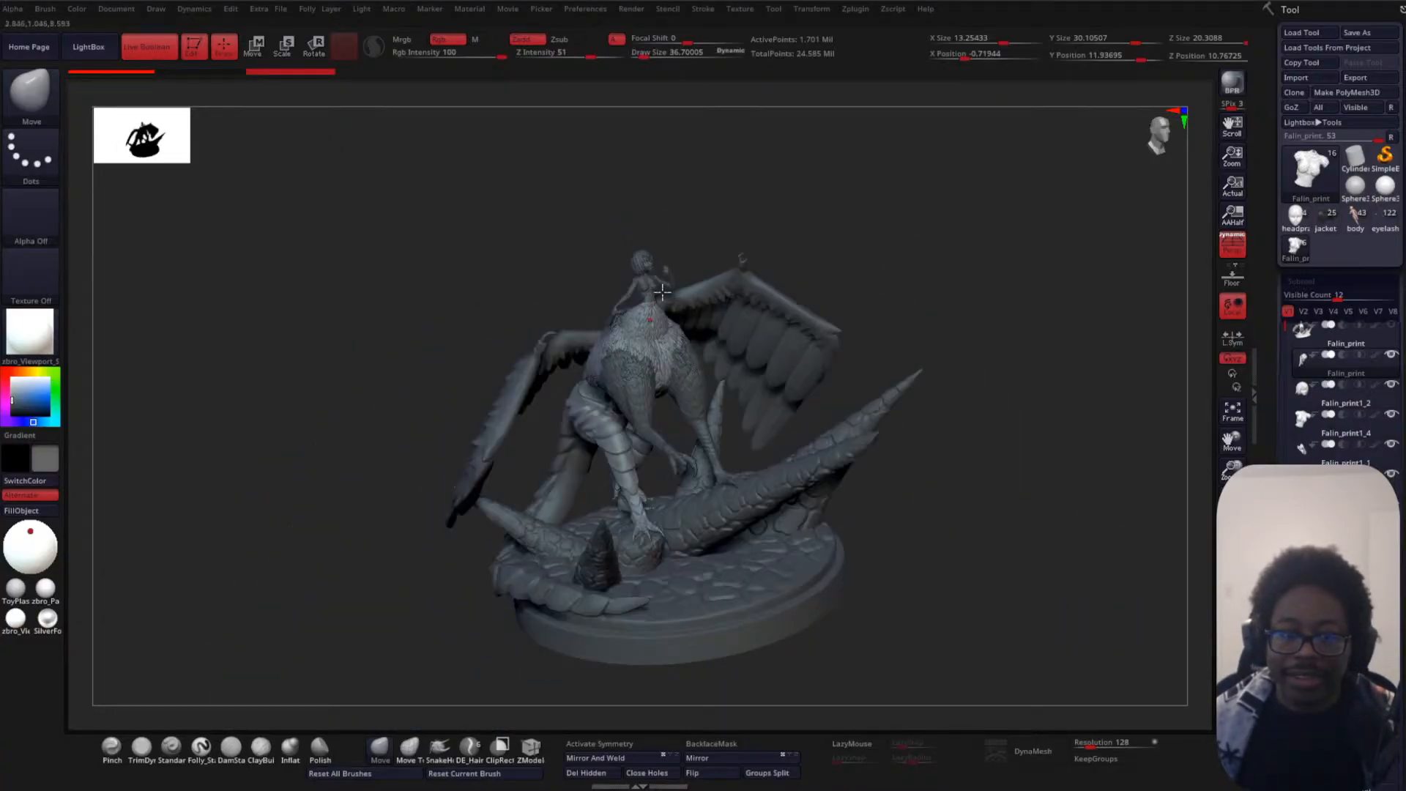
- Show the polygroup wireframe to inspect the creature's feathered legs and chest up close, and hide it again
key(shift)
alt+drag(948, 207, 916, 692)
alt+drag(316, 520, 389, 271)
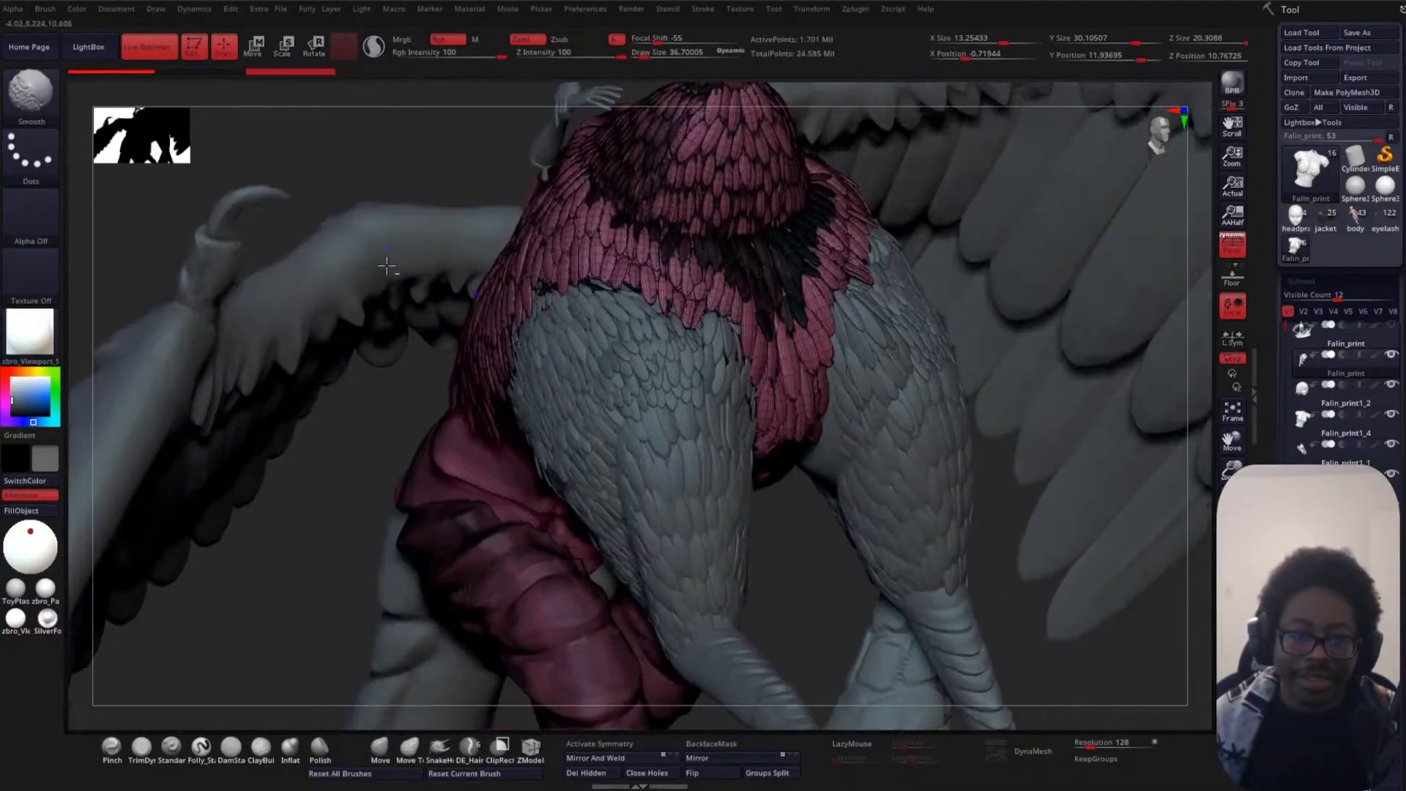
drag(298, 540, 338, 496)
right_drag(337, 495, 286, 503)
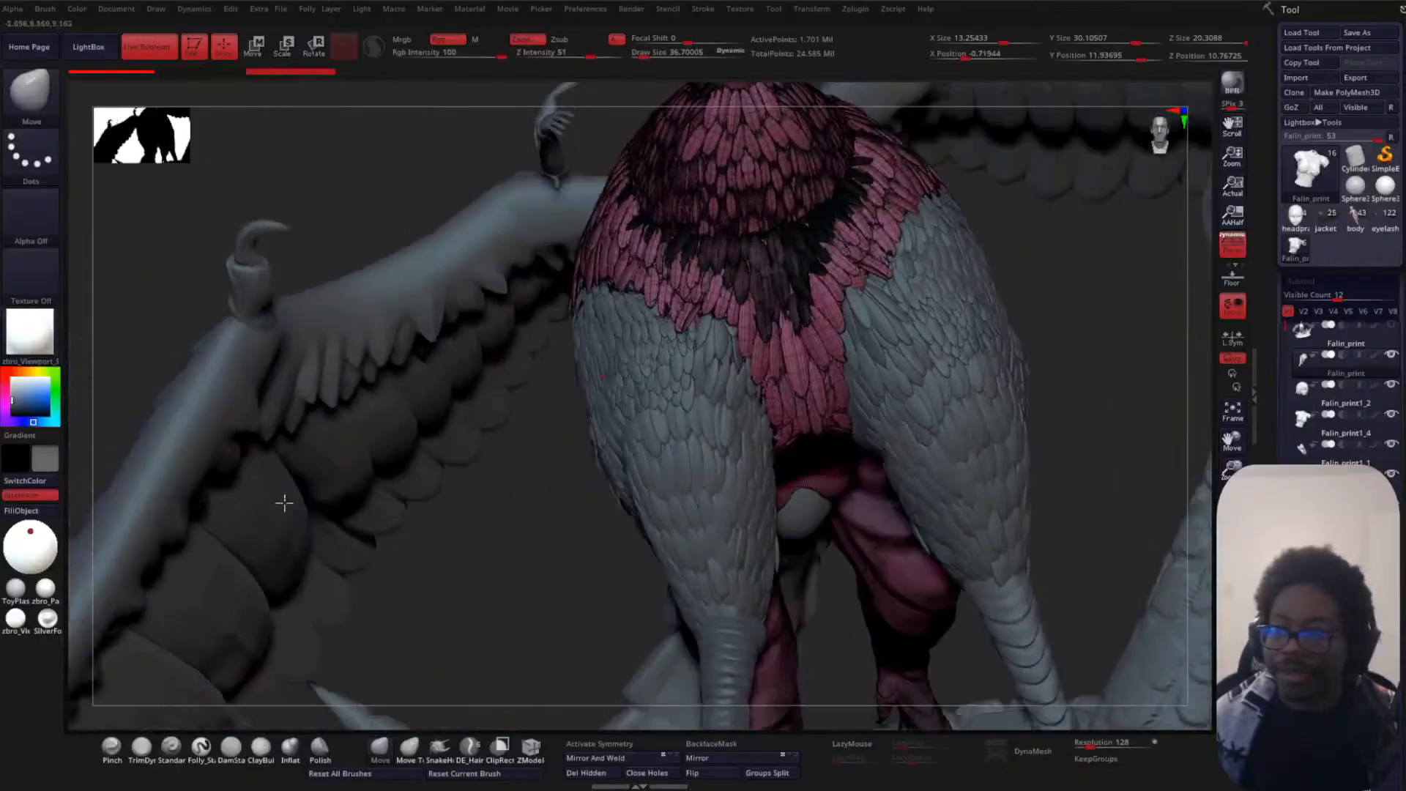
right_drag(518, 527, 486, 392)
mouse_move(462, 506)
right_down()
mouse_move(386, 393)
mouse_move(311, 540)
mouse_move(349, 449)
mouse_move(398, 397)
right_up()
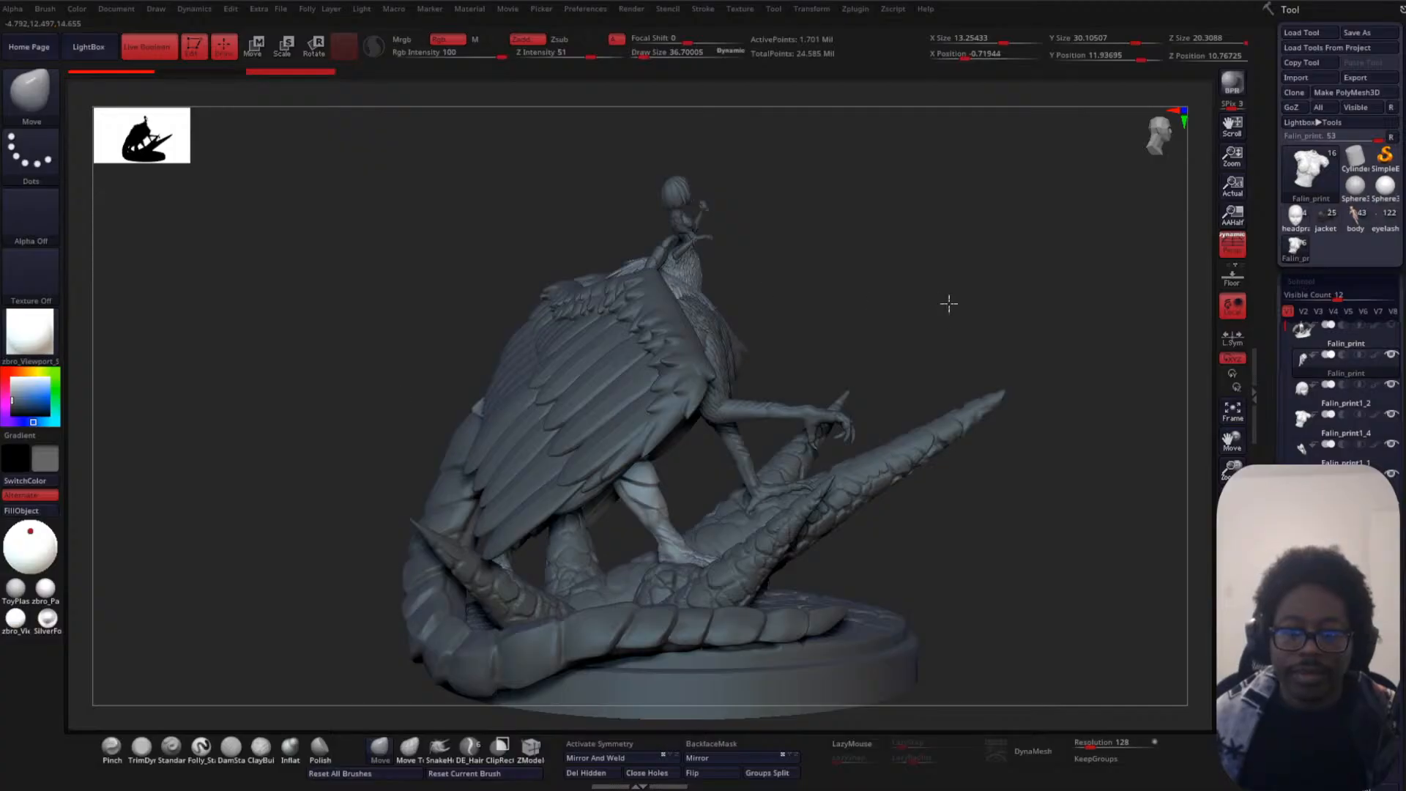
- Turn the complete winged creature statue to compare its silhouette, wings and spiked base from several sides
right_drag(949, 303, 889, 336)
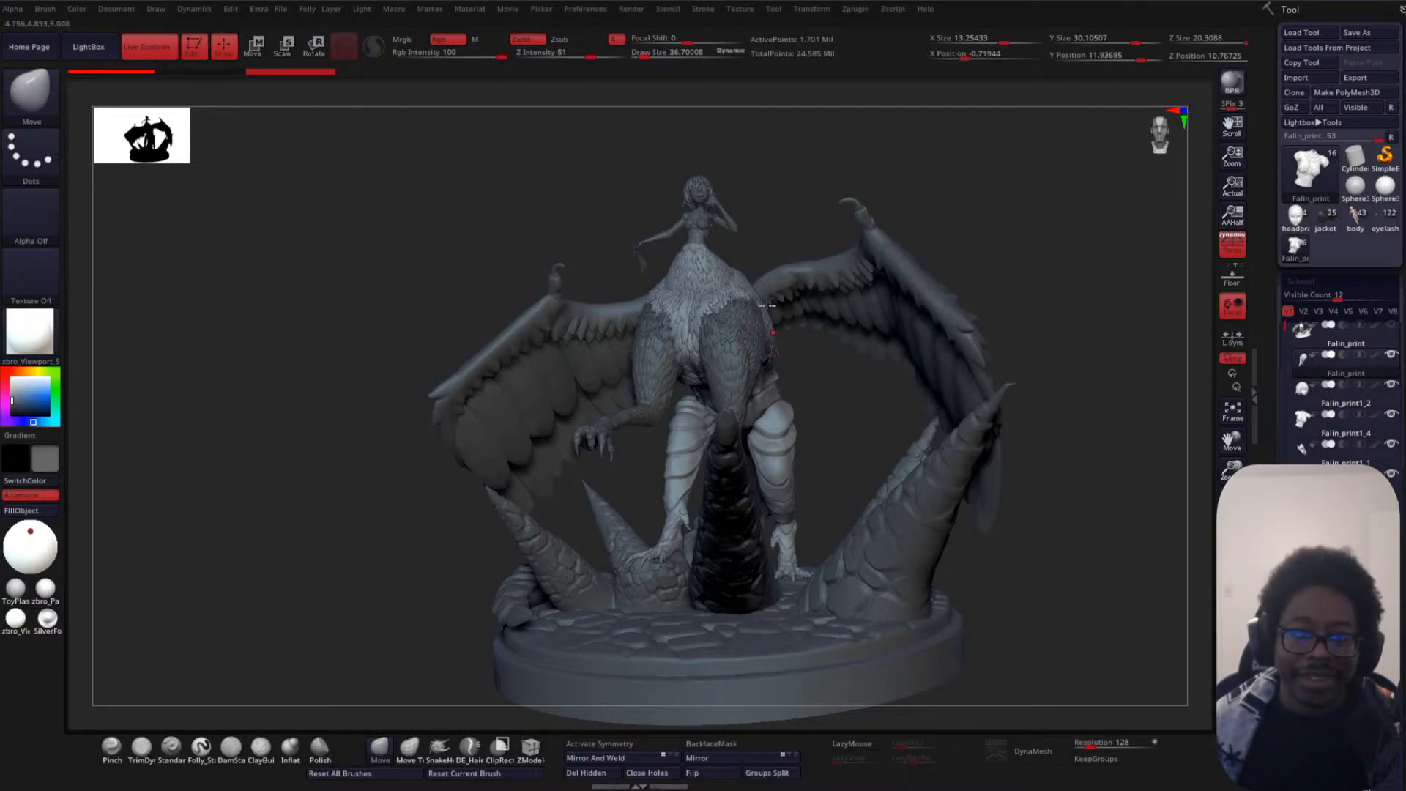
drag(305, 371, 357, 376)
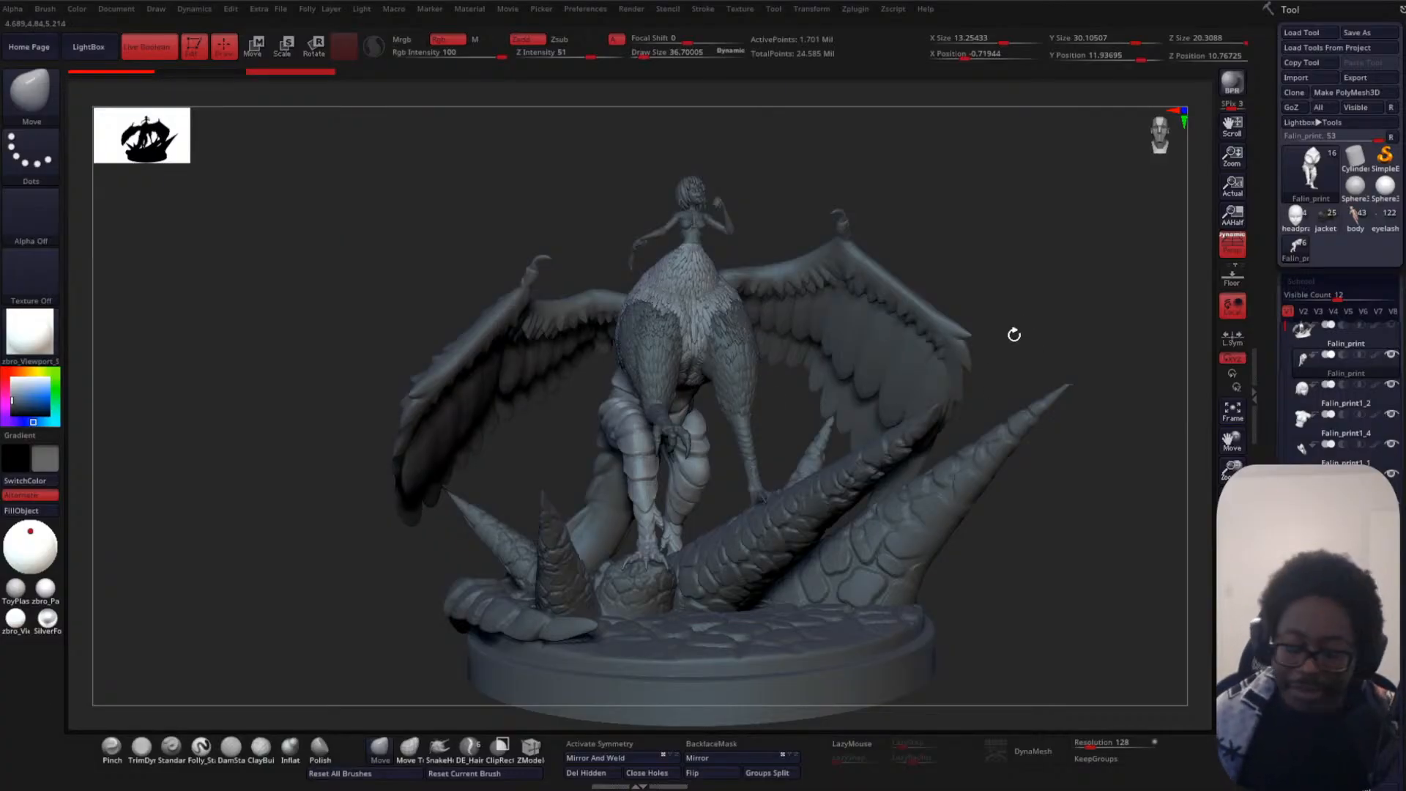
mouse_move(1036, 306)
mouse_down()
mouse_move(1017, 323)
mouse_move(436, 389)
mouse_up()
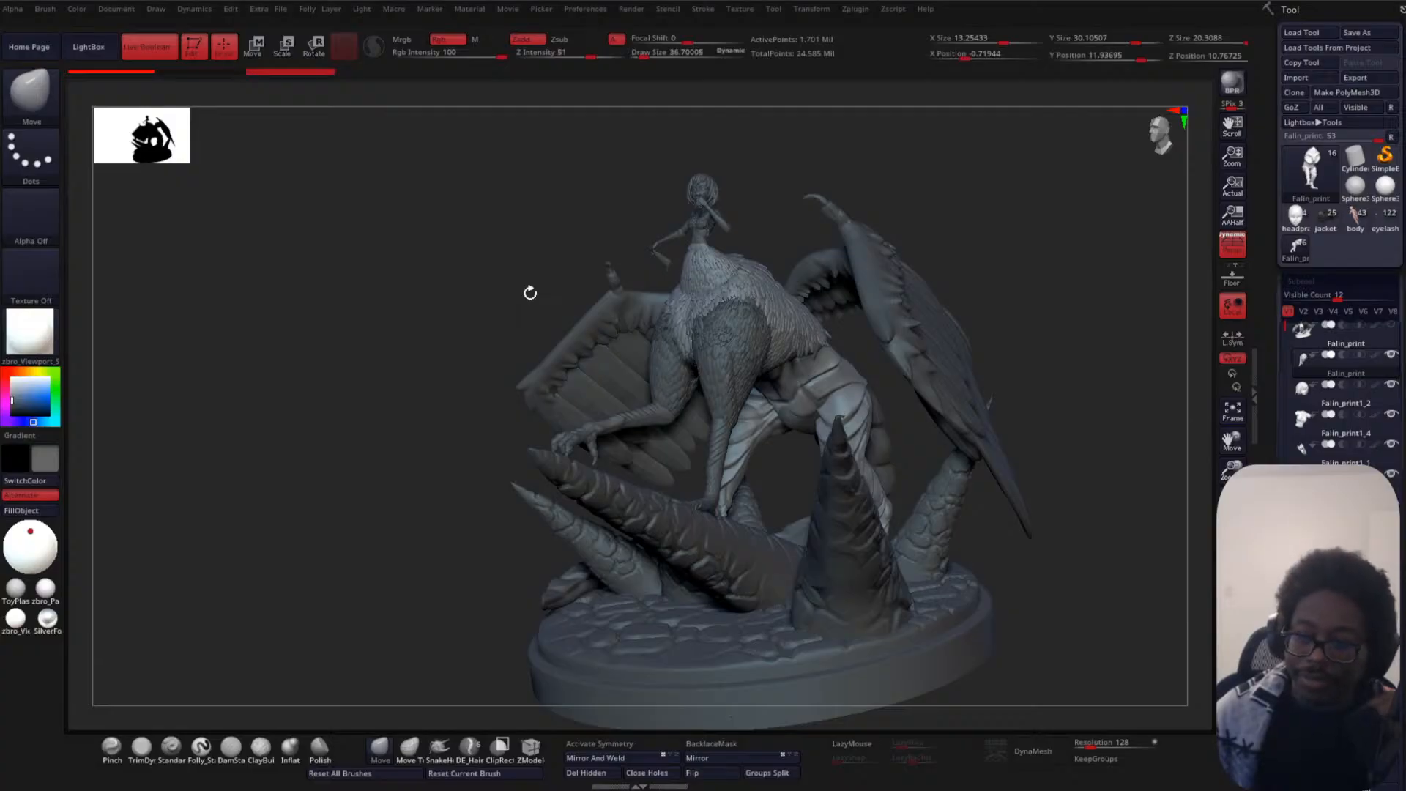
mouse_move(364, 311)
mouse_down()
mouse_move(480, 286)
mouse_move(1027, 283)
mouse_move(1042, 264)
mouse_move(870, 204)
mouse_up()
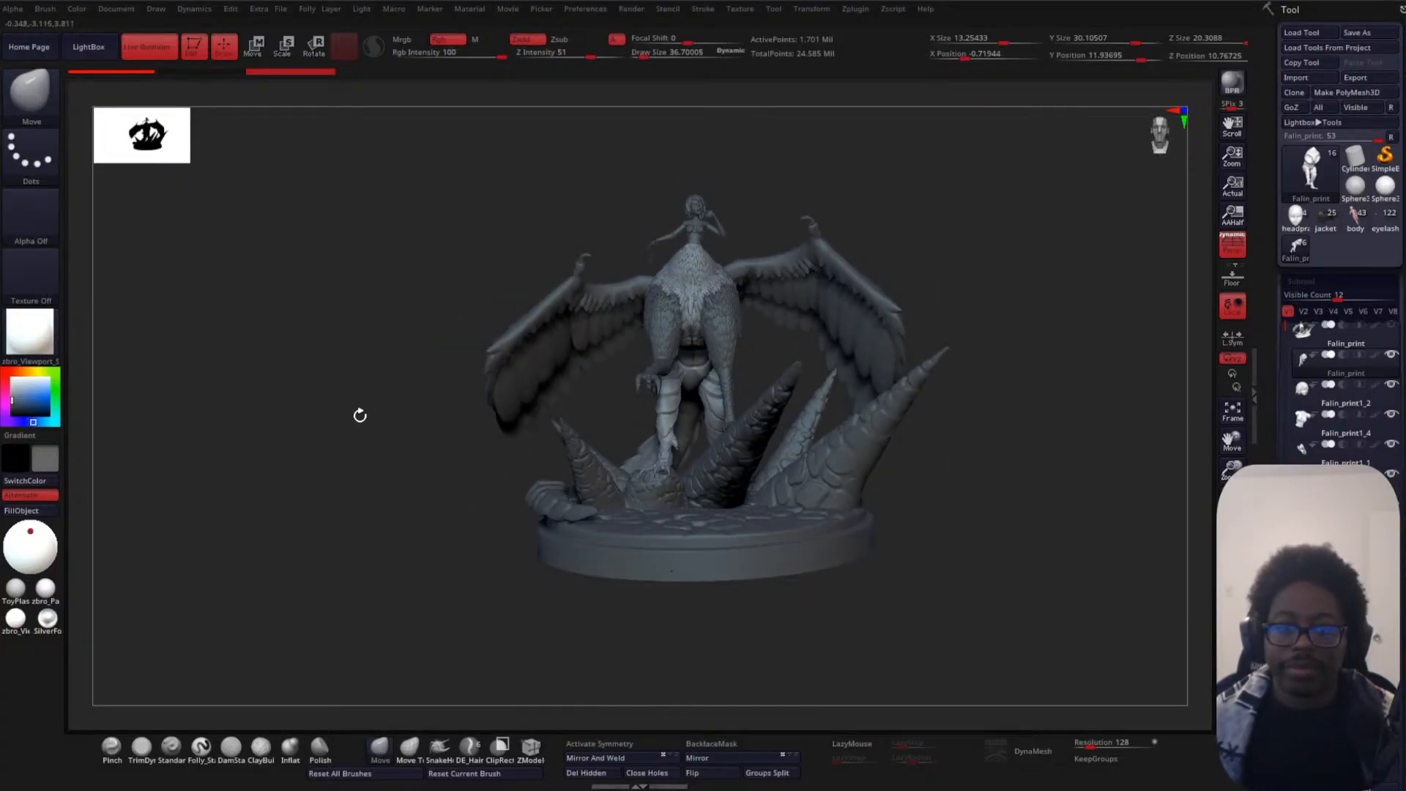
mouse_move(361, 411)
mouse_down()
mouse_move(395, 420)
mouse_move(870, 267)
mouse_move(1040, 192)
mouse_up()
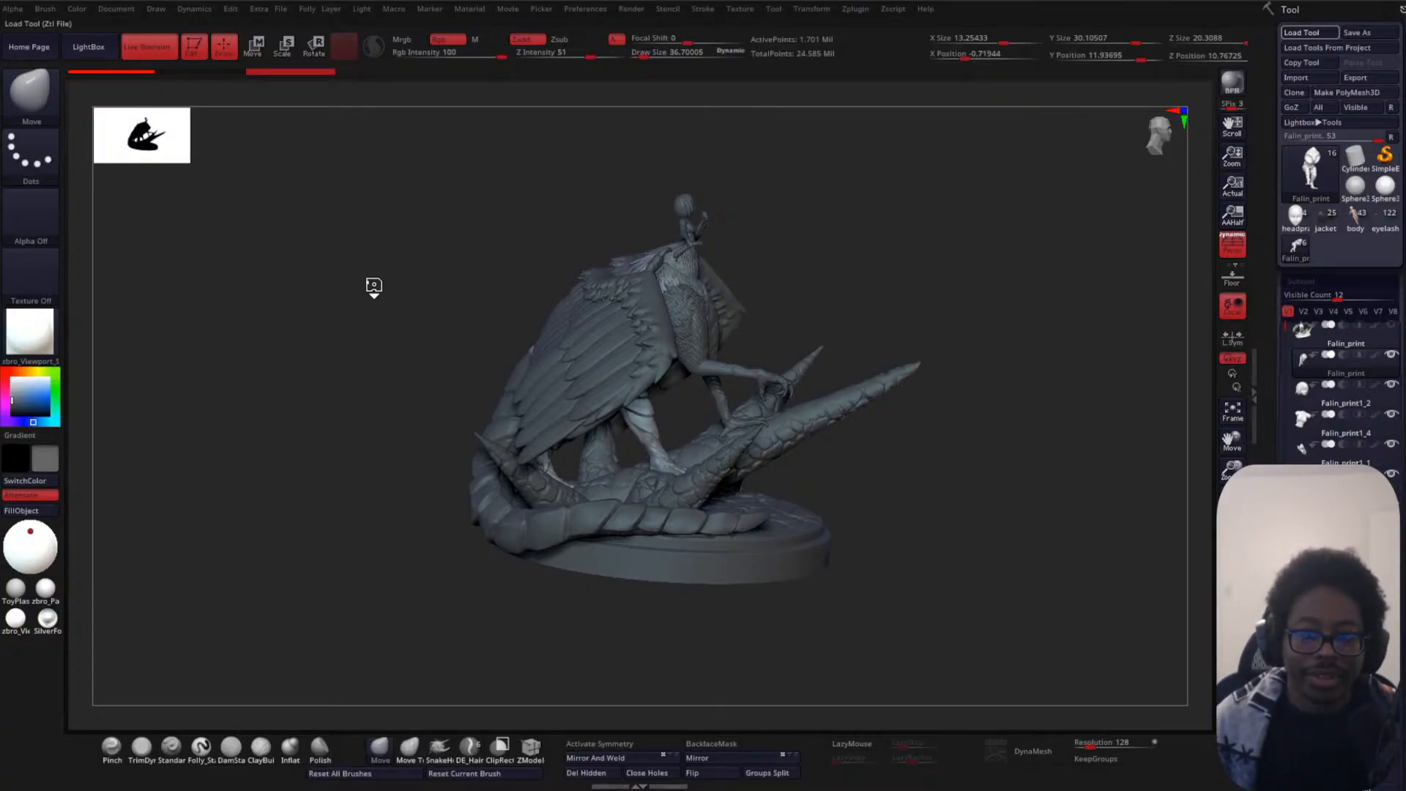
- Load the sculpt of the woman with a handbag leaning on a post and examine her pose from the front and side
drag(967, 331, 868, 560)
drag(926, 388, 930, 421)
alt+drag(316, 441, 421, 468)
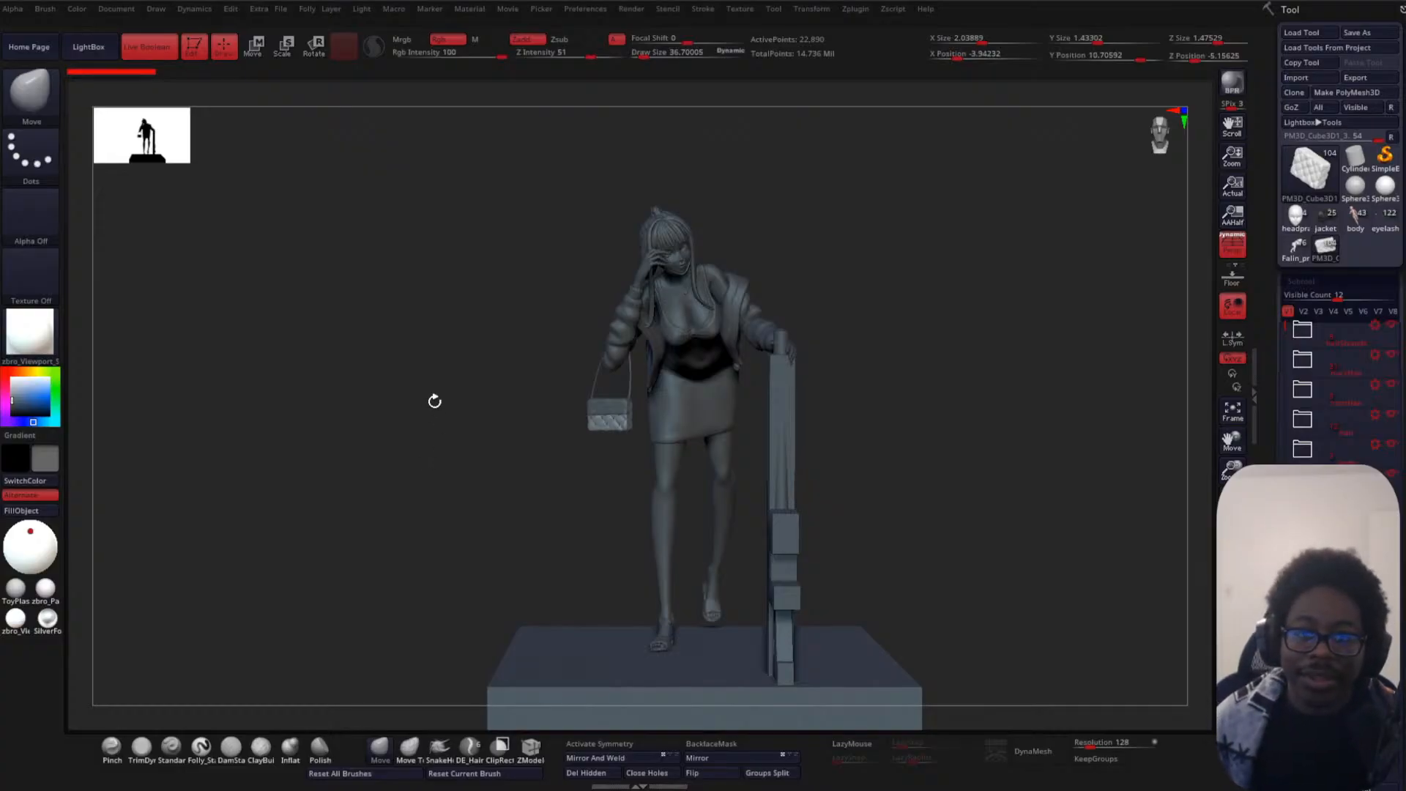
mouse_move(433, 400)
alt+mouse_down()
mouse_move(398, 445)
mouse_move(390, 399)
alt+mouse_up()
alt+drag(413, 516, 413, 435)
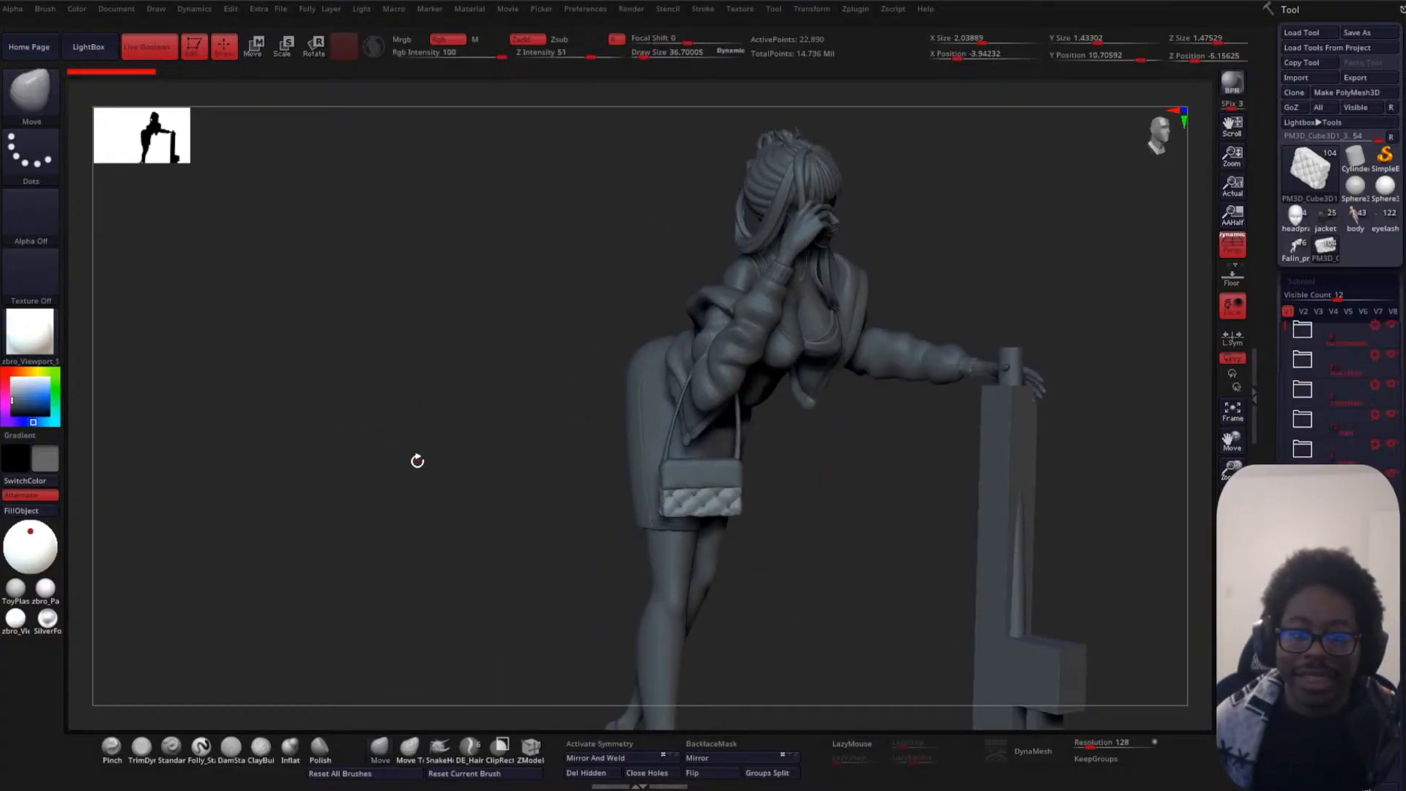
alt+drag(411, 486, 408, 449)
alt+drag(397, 394, 575, 351)
mouse_move(560, 233)
mouse_down()
mouse_move(424, 528)
mouse_move(399, 411)
mouse_move(490, 402)
mouse_move(438, 378)
mouse_move(471, 374)
mouse_move(490, 398)
mouse_move(530, 399)
mouse_move(879, 259)
mouse_move(1035, 311)
mouse_up()
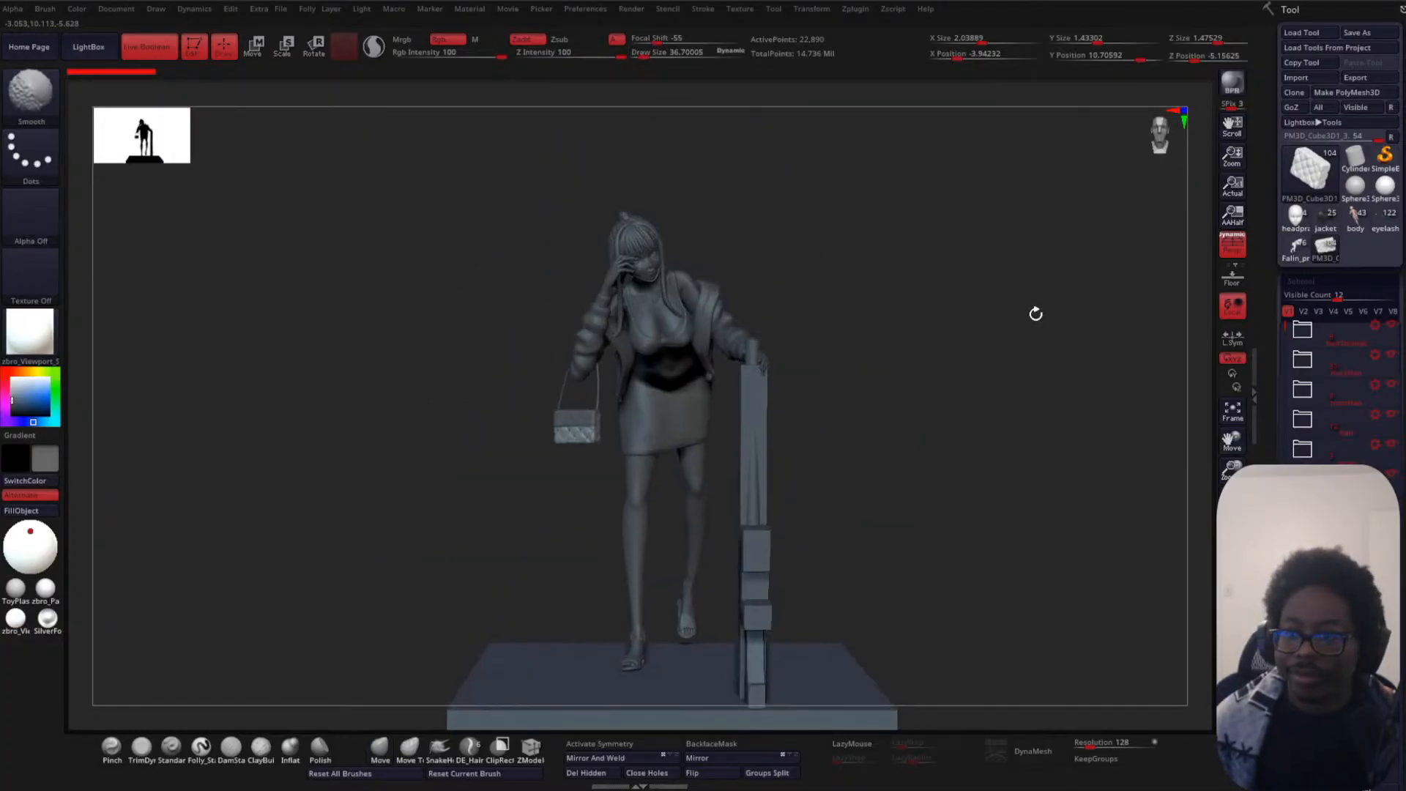
- Show the painted colours on all parts of the woman with the handbag and examine her face, hair and jacket up close
shift+click(1378, 623)
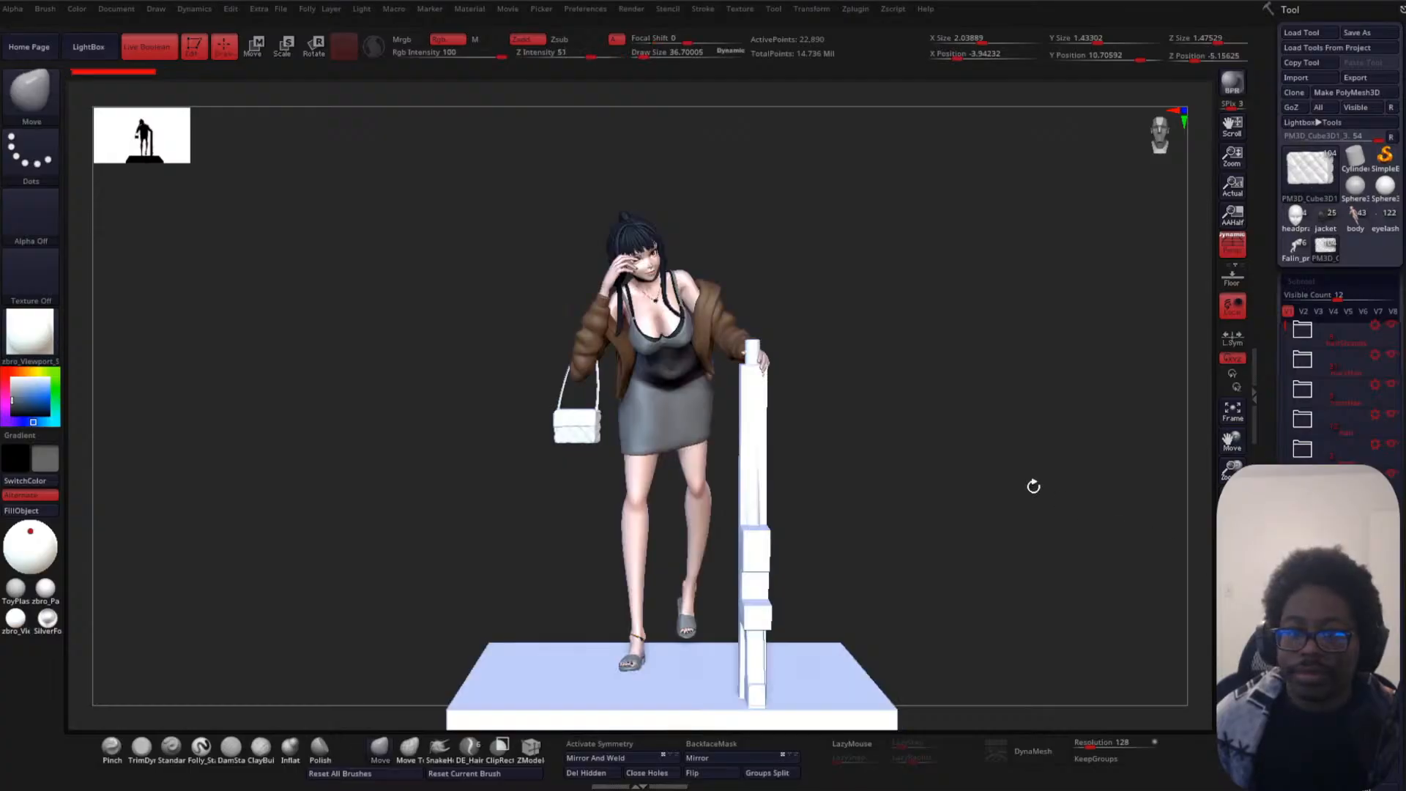
drag(1033, 485, 864, 341)
alt+drag(836, 274, 819, 590)
alt+drag(688, 336, 871, 271)
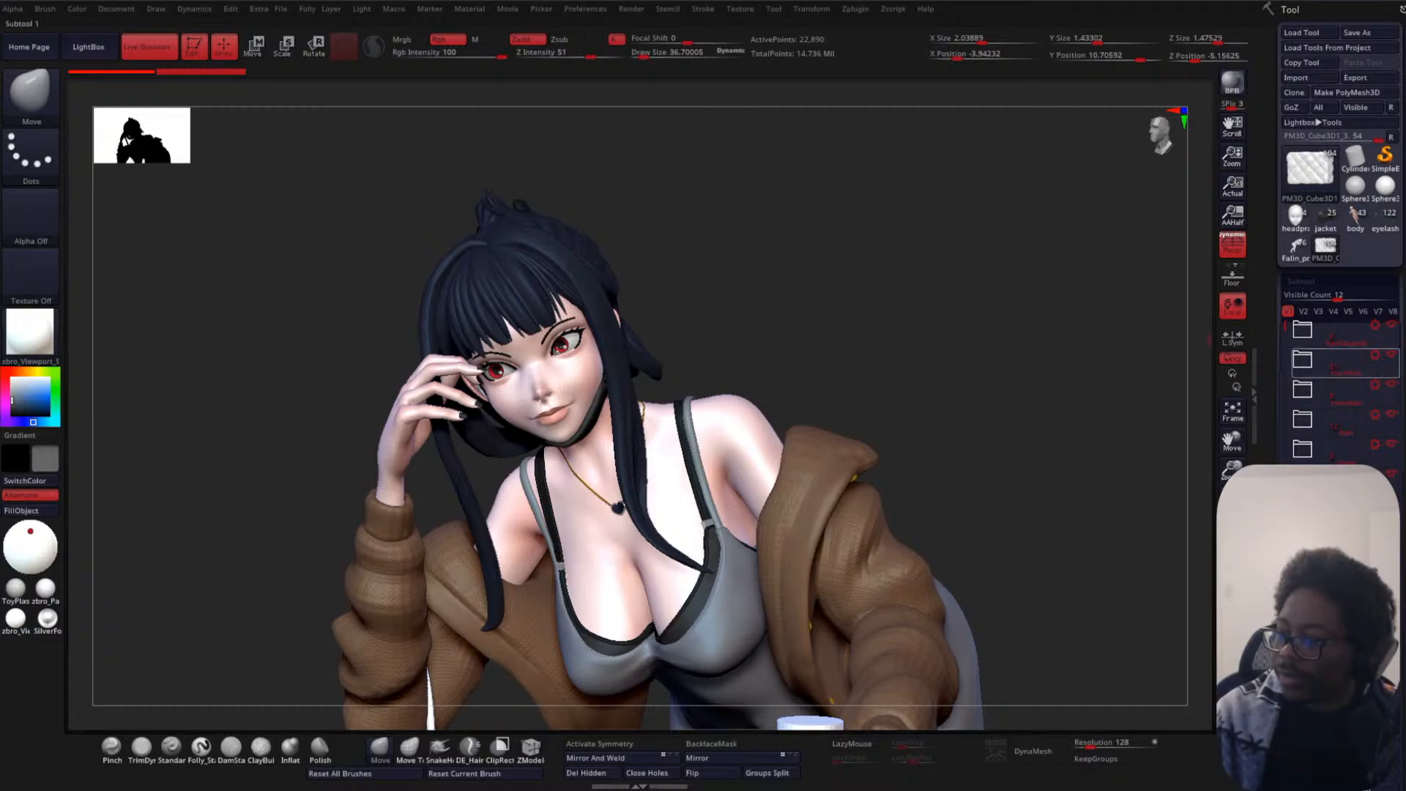
mouse_move(1311, 359)
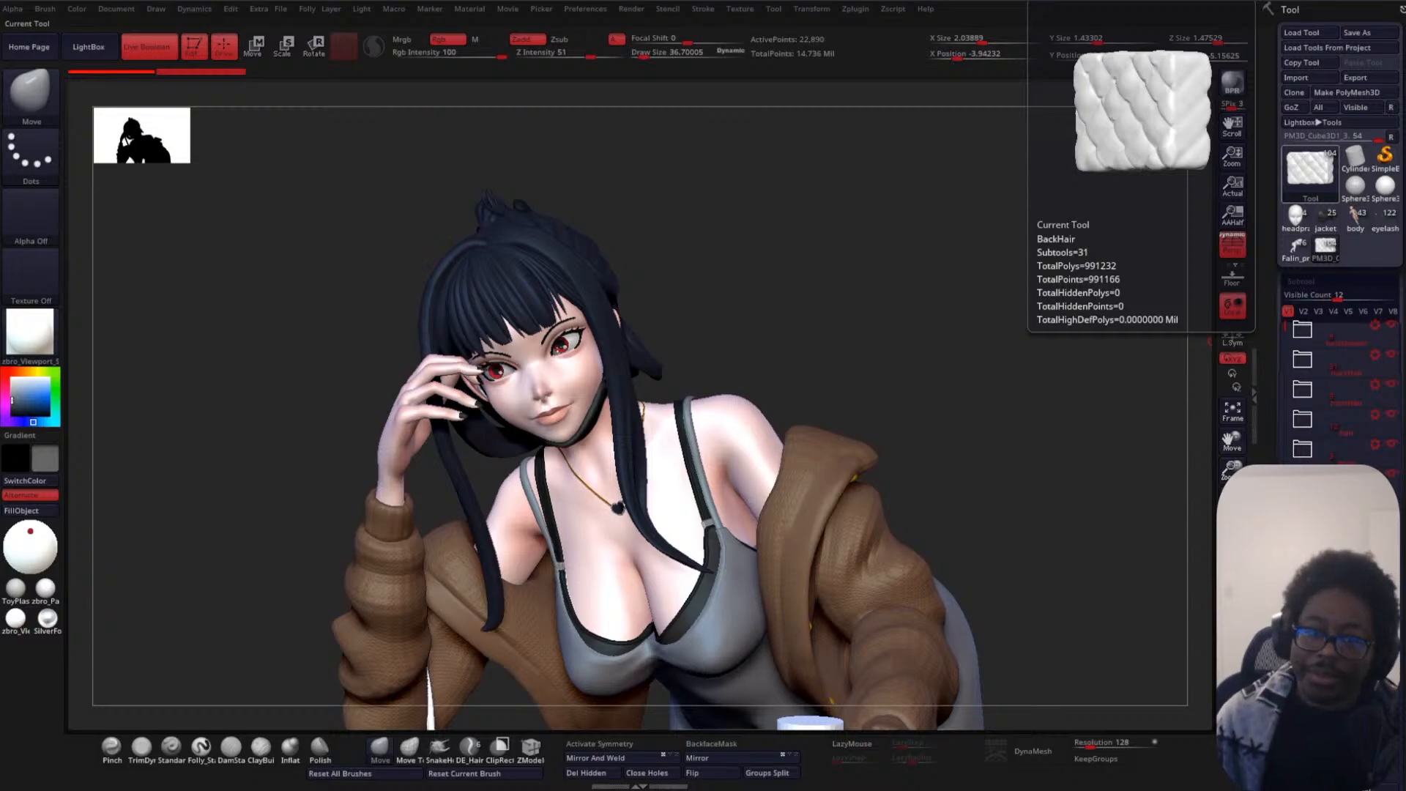
drag(912, 317, 885, 270)
drag(1036, 191, 1052, 169)
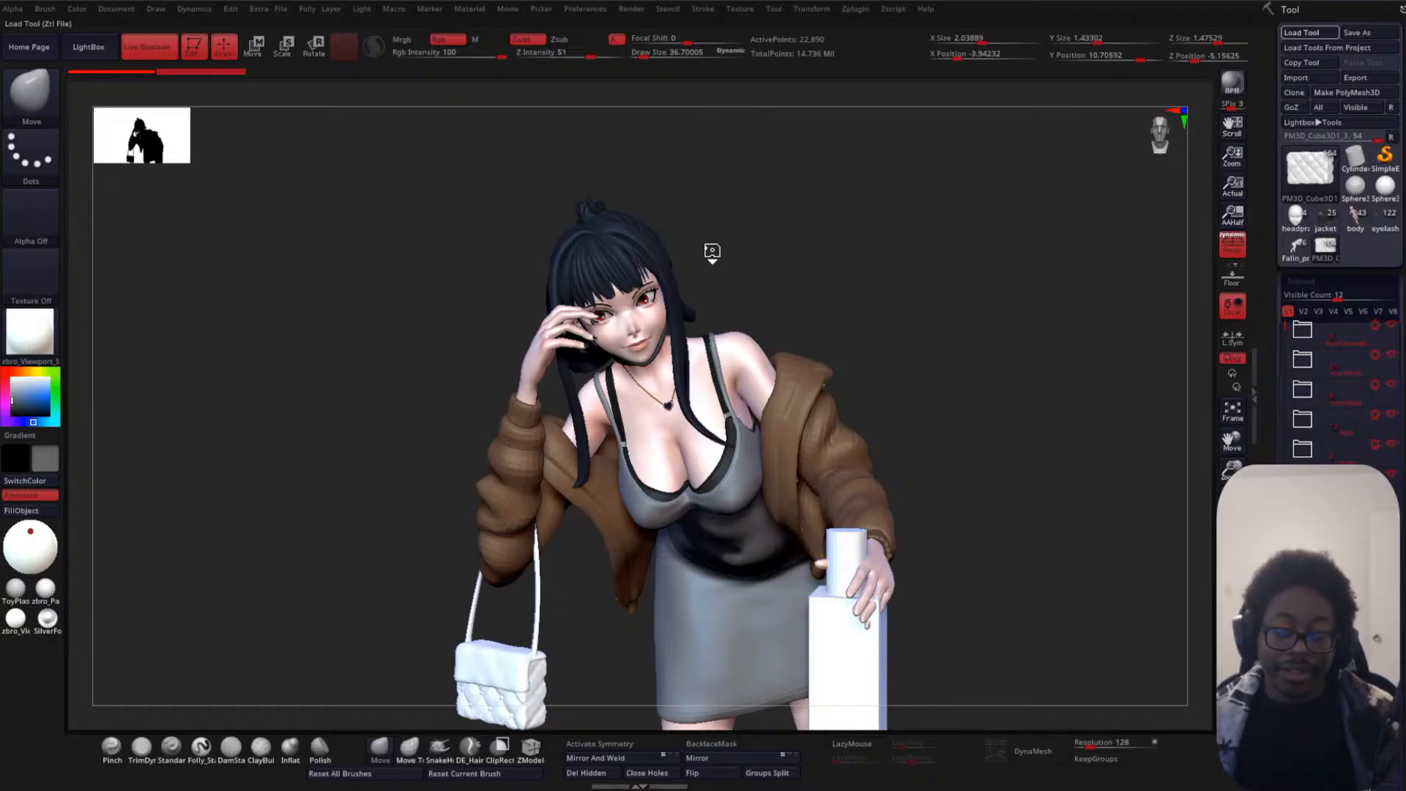
- Load the painted character with eye-shaped pigtails and a checkered jacket, and inspect her upper body from both front angles
mouse_move(397, 324)
mouse_down()
mouse_move(417, 336)
mouse_move(475, 325)
mouse_up()
mouse_move(1004, 259)
shift+mouse_down()
mouse_move(895, 295)
mouse_move(901, 330)
mouse_move(926, 261)
mouse_move(921, 318)
shift+mouse_up()
drag(339, 339, 392, 348)
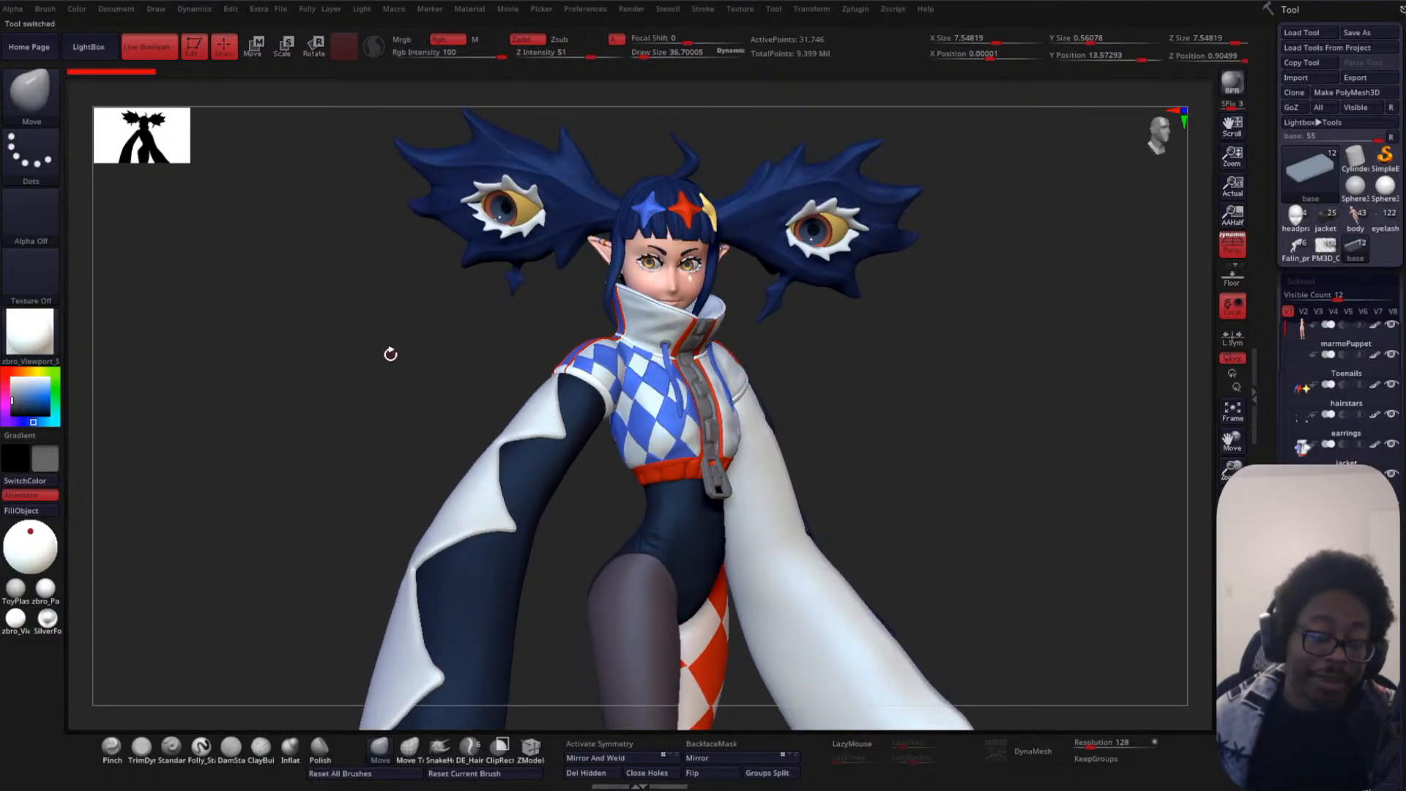
mouse_move(388, 352)
mouse_down()
mouse_move(337, 361)
mouse_move(389, 364)
mouse_move(333, 401)
mouse_move(393, 410)
mouse_move(461, 392)
mouse_up()
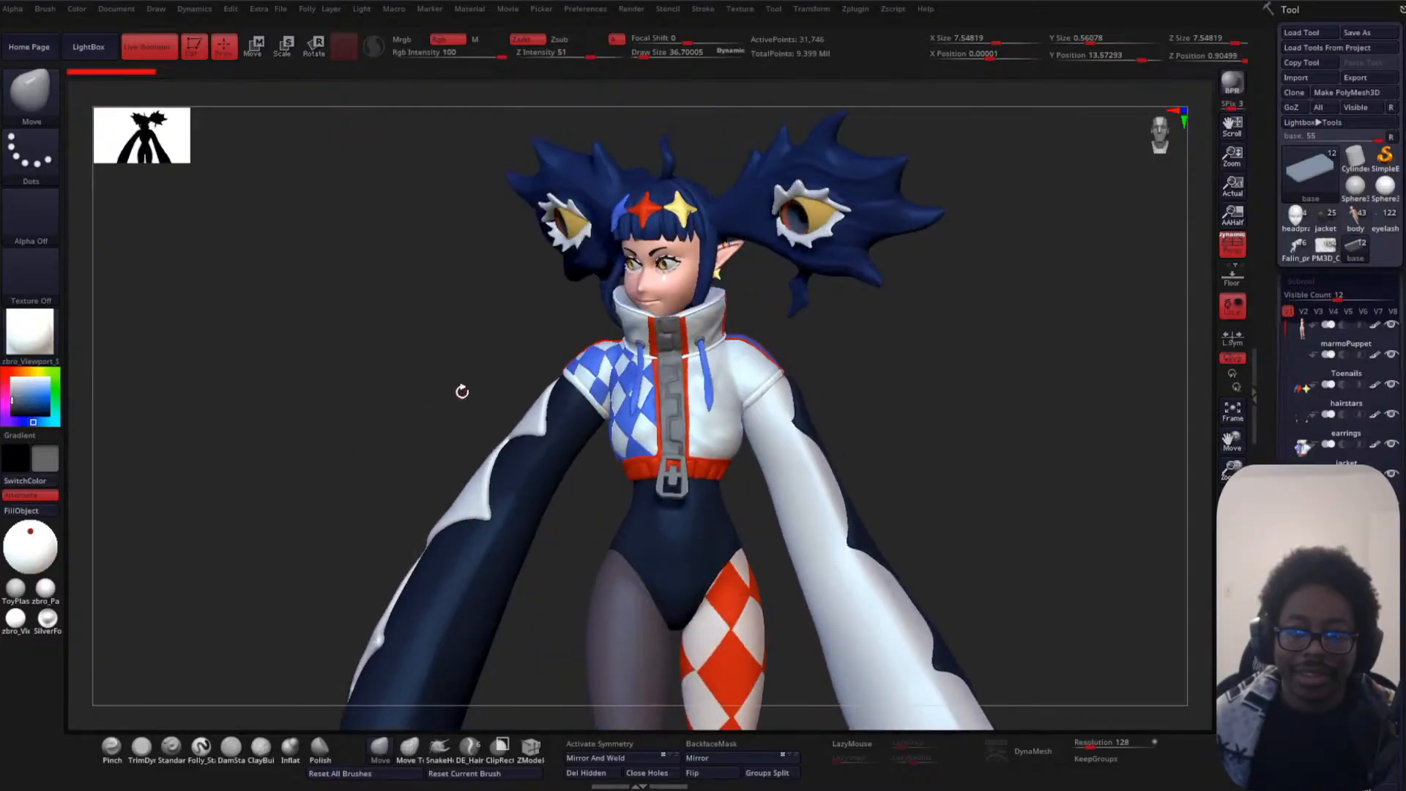
- Examine the pigtailed character's face, eyes, ears and high collar up close from the front and side
mouse_move(961, 292)
mouse_down()
mouse_move(926, 345)
mouse_move(952, 327)
mouse_move(913, 336)
mouse_move(964, 346)
mouse_move(835, 361)
mouse_move(945, 305)
mouse_move(854, 352)
mouse_move(814, 308)
mouse_move(822, 293)
mouse_move(830, 281)
mouse_move(842, 405)
mouse_move(932, 418)
mouse_move(932, 527)
mouse_move(811, 511)
mouse_up()
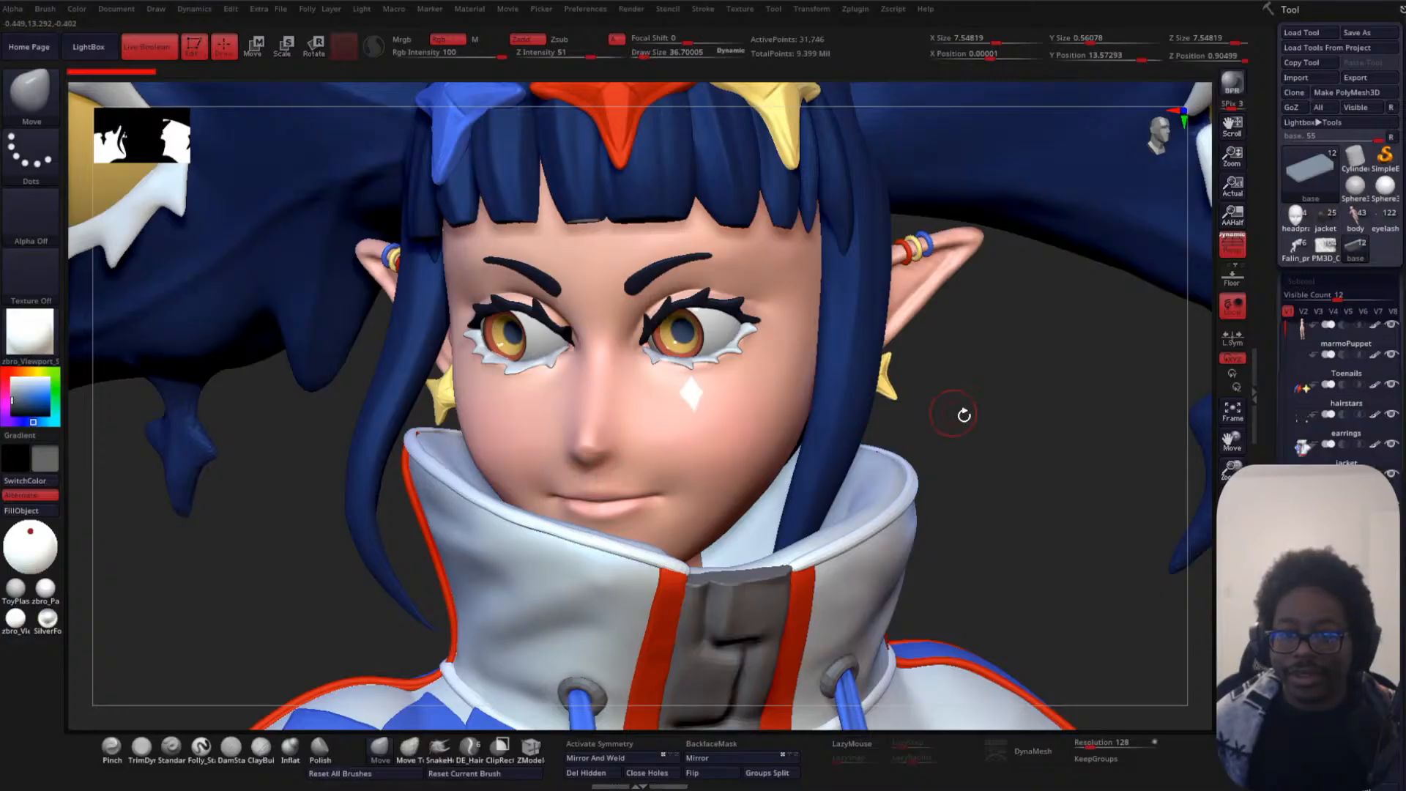
mouse_move(964, 411)
mouse_down()
mouse_move(1020, 424)
mouse_move(1055, 464)
mouse_move(994, 480)
mouse_move(643, 398)
mouse_up()
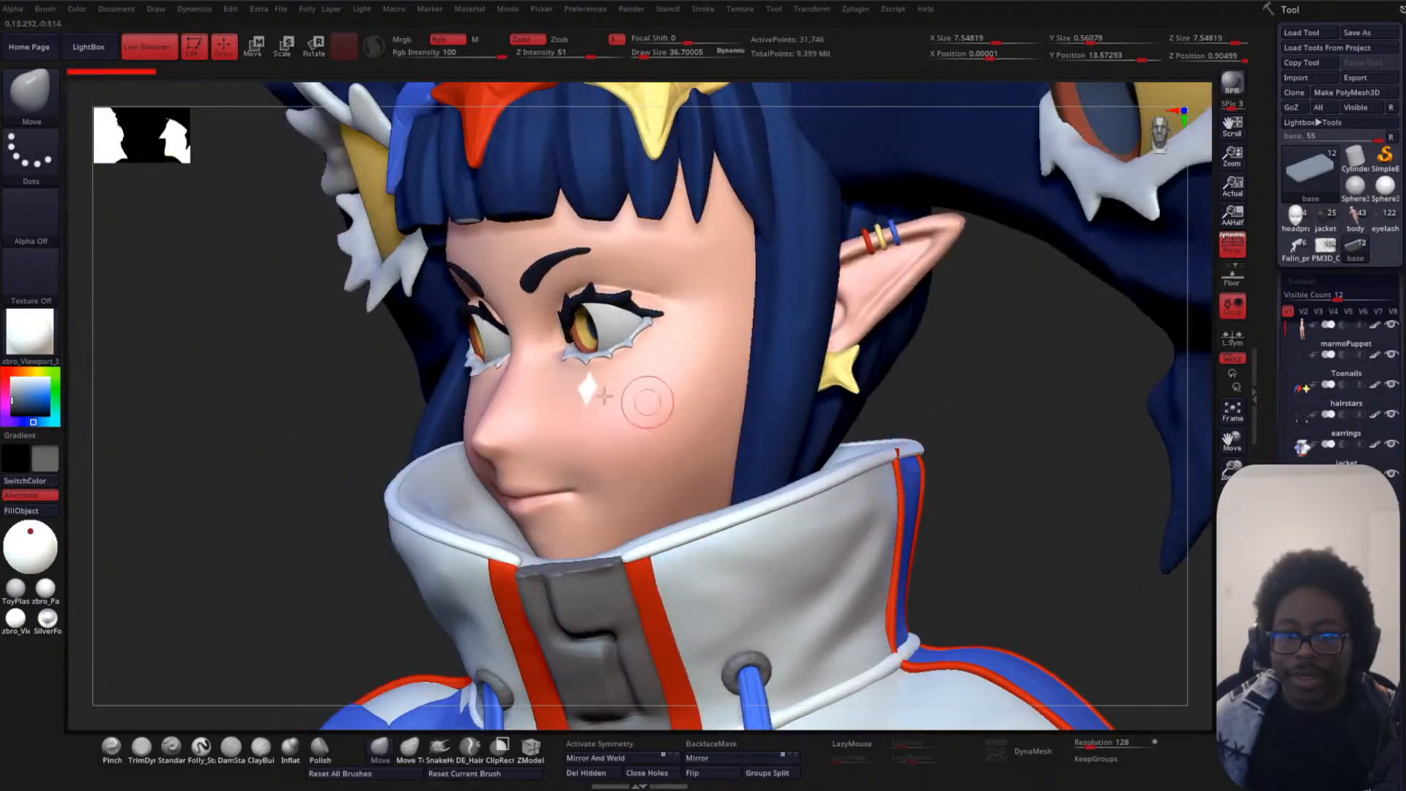
mouse_move(344, 495)
mouse_down()
mouse_move(291, 508)
mouse_move(311, 522)
mouse_move(292, 484)
mouse_move(289, 534)
mouse_move(286, 481)
mouse_move(376, 465)
mouse_move(356, 358)
mouse_up()
alt+drag(331, 431, 350, 353)
mouse_move(370, 415)
alt+mouse_down()
mouse_move(364, 468)
mouse_move(442, 393)
alt+mouse_up()
- Load the white-haired swordswoman and examine her sword, dress and cape from the front and side
mouse_move(894, 363)
mouse_down()
mouse_move(901, 339)
mouse_move(867, 317)
mouse_move(882, 298)
mouse_up()
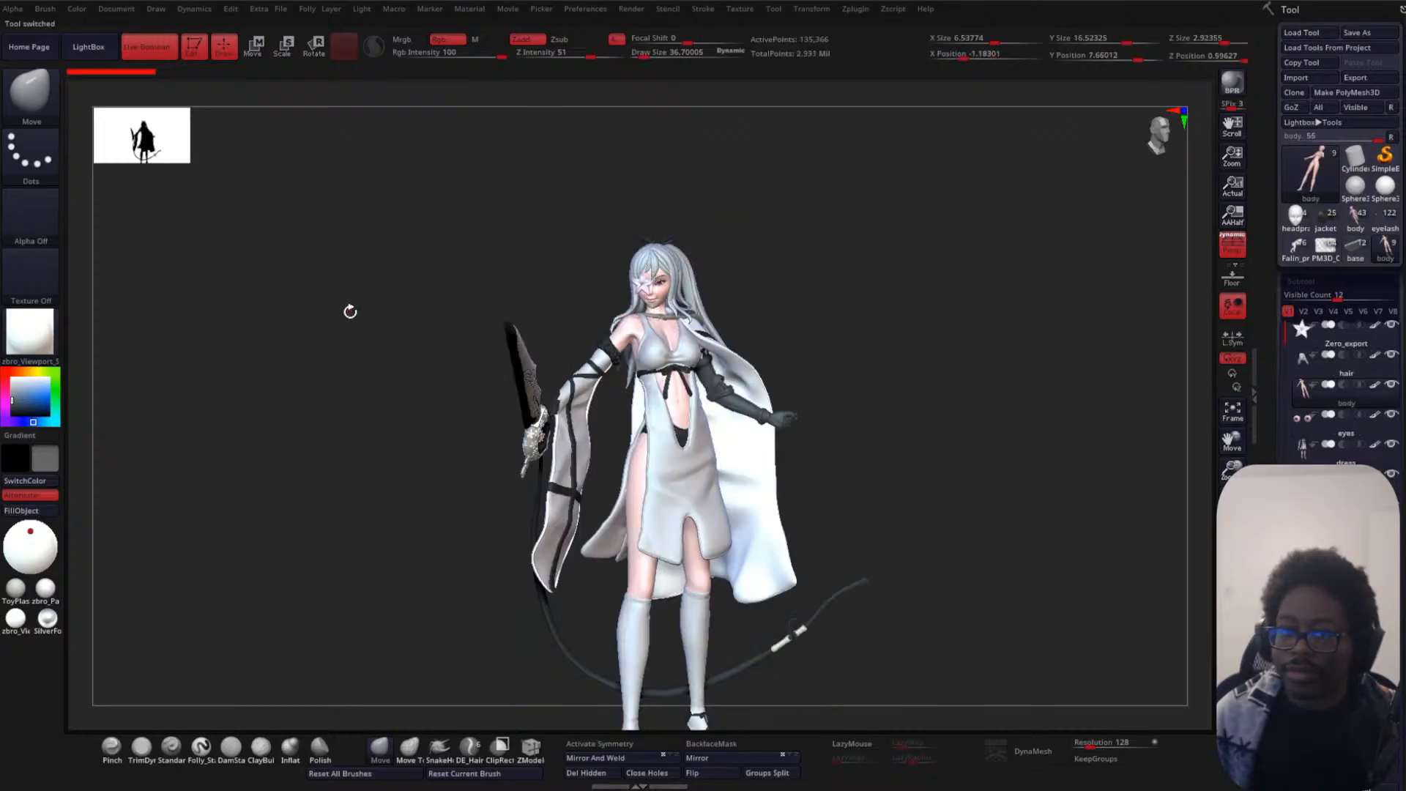
drag(549, 308, 817, 349)
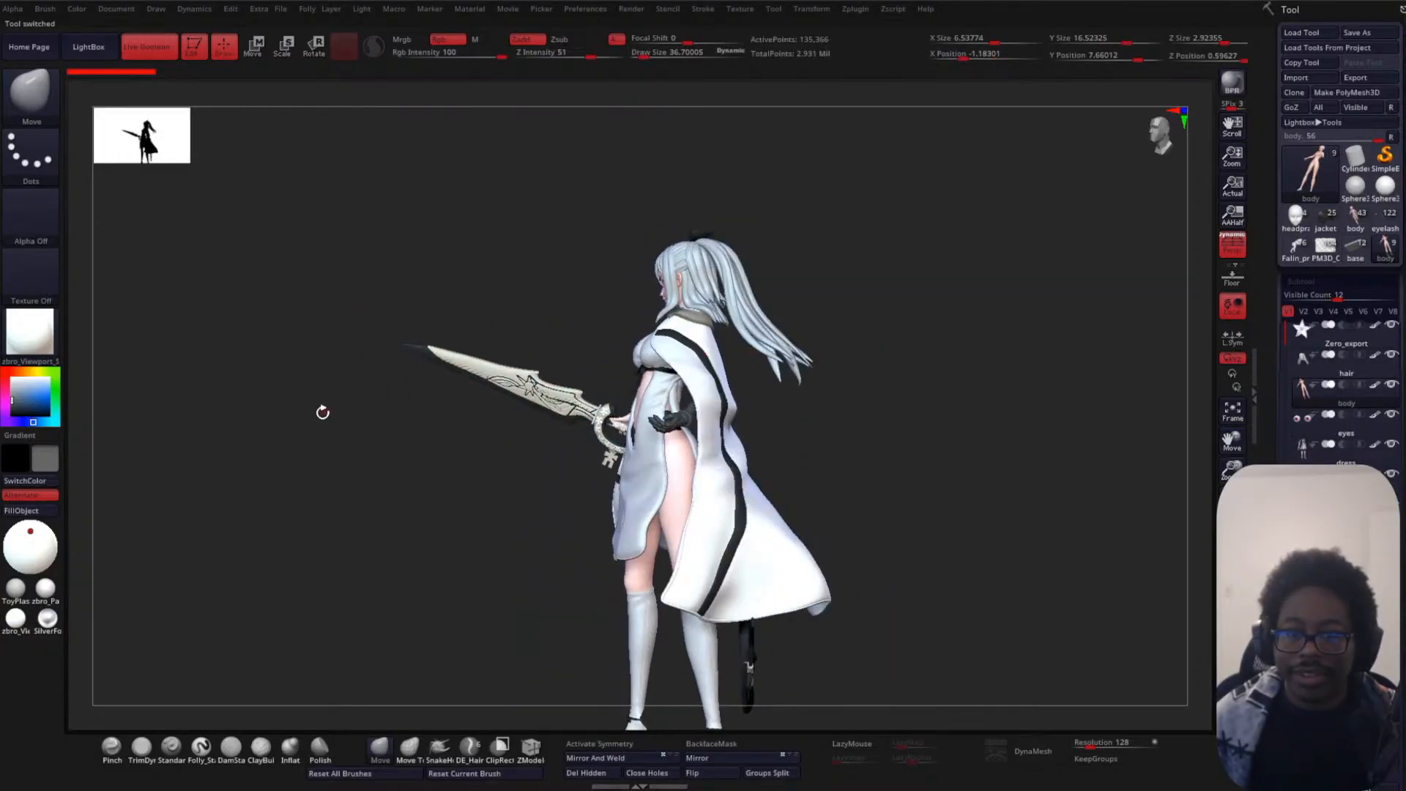
drag(320, 411, 747, 390)
alt+drag(812, 271, 668, 298)
alt+drag(439, 371, 418, 336)
alt+drag(920, 207, 986, 288)
drag(979, 355, 971, 300)
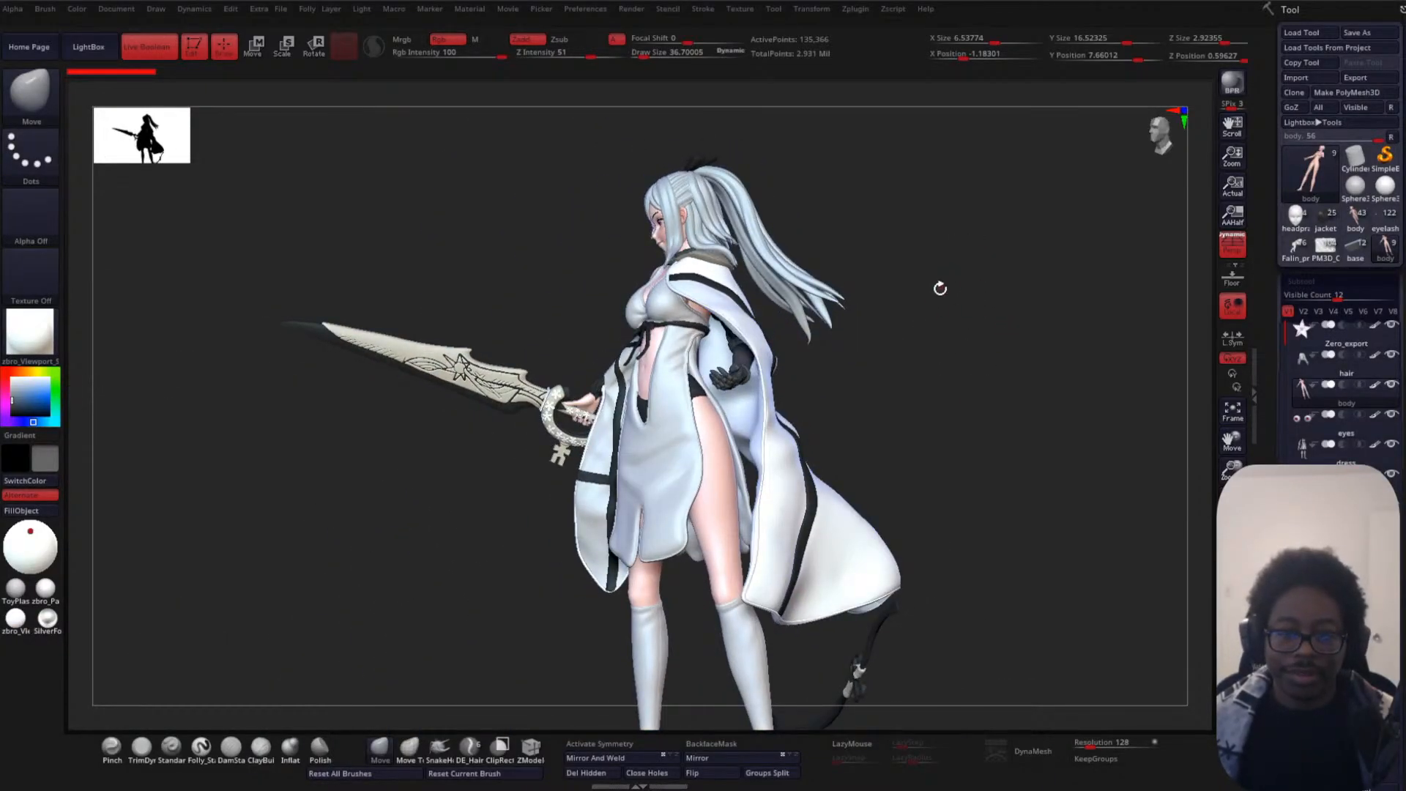
- Compare the swordswoman's pose from several front angles and inspect her face, ponytail, armoured arm and cape up close
drag(894, 355, 932, 352)
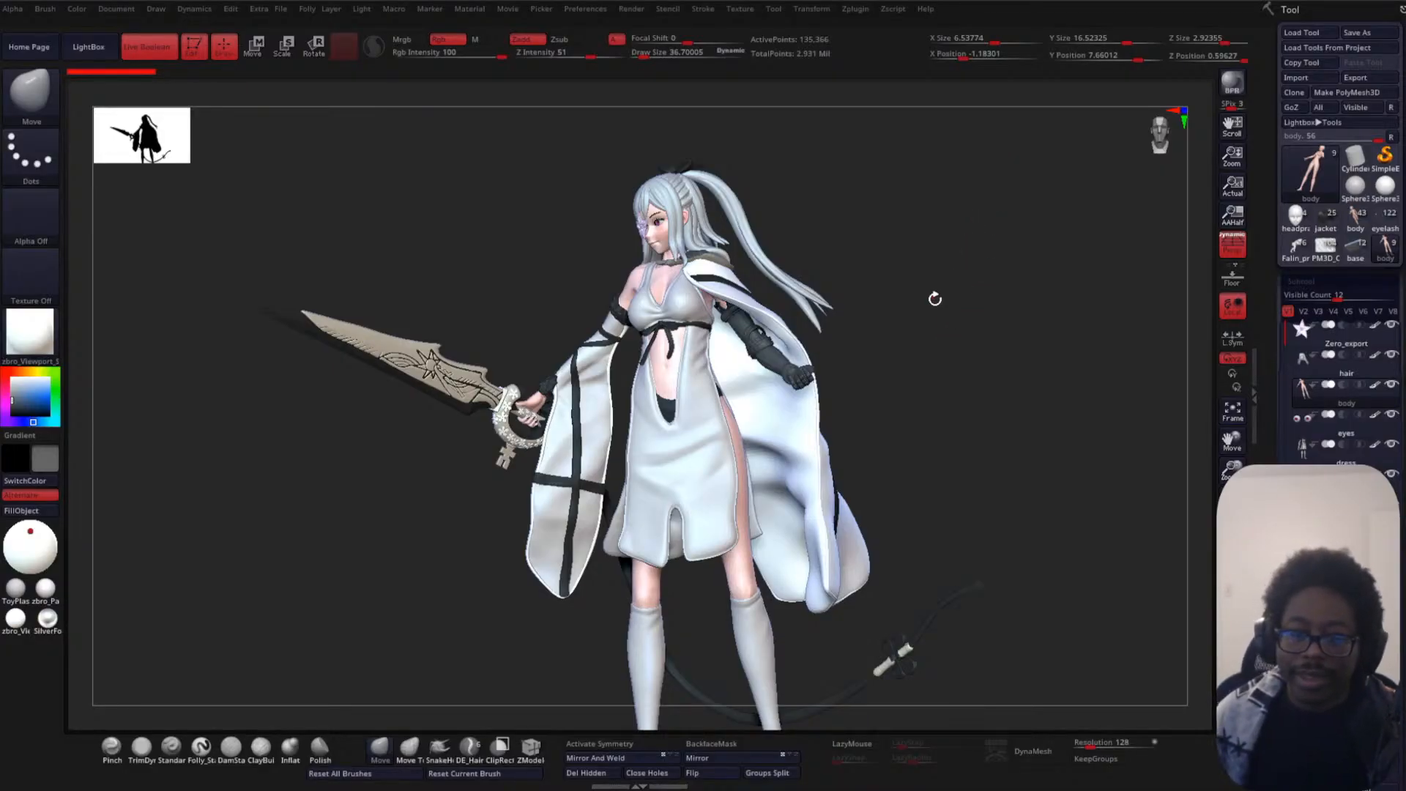
drag(932, 299, 958, 335)
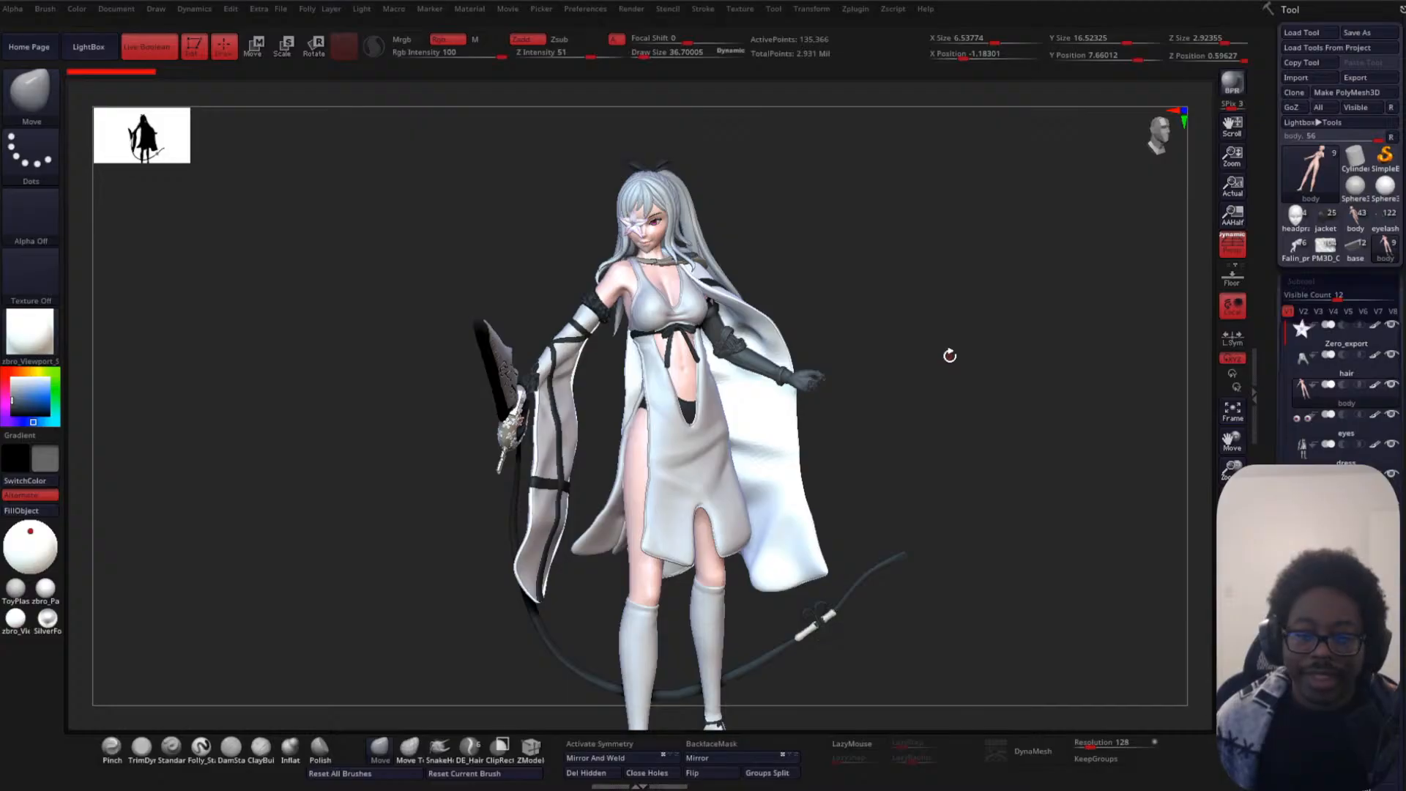
drag(935, 332, 901, 327)
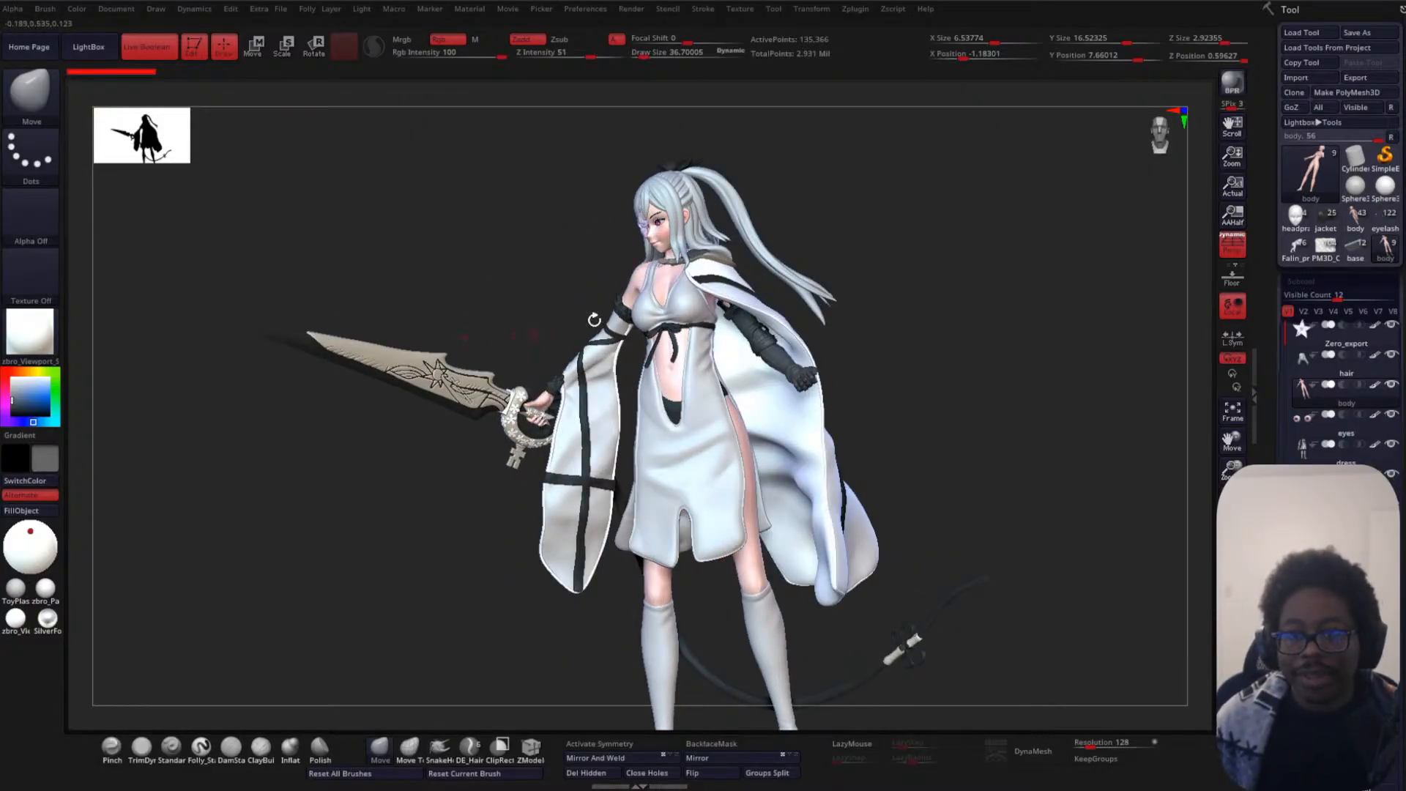
mouse_move(970, 378)
alt+mouse_down()
mouse_move(948, 367)
mouse_move(1040, 361)
alt+mouse_up()
alt+drag(934, 337, 832, 289)
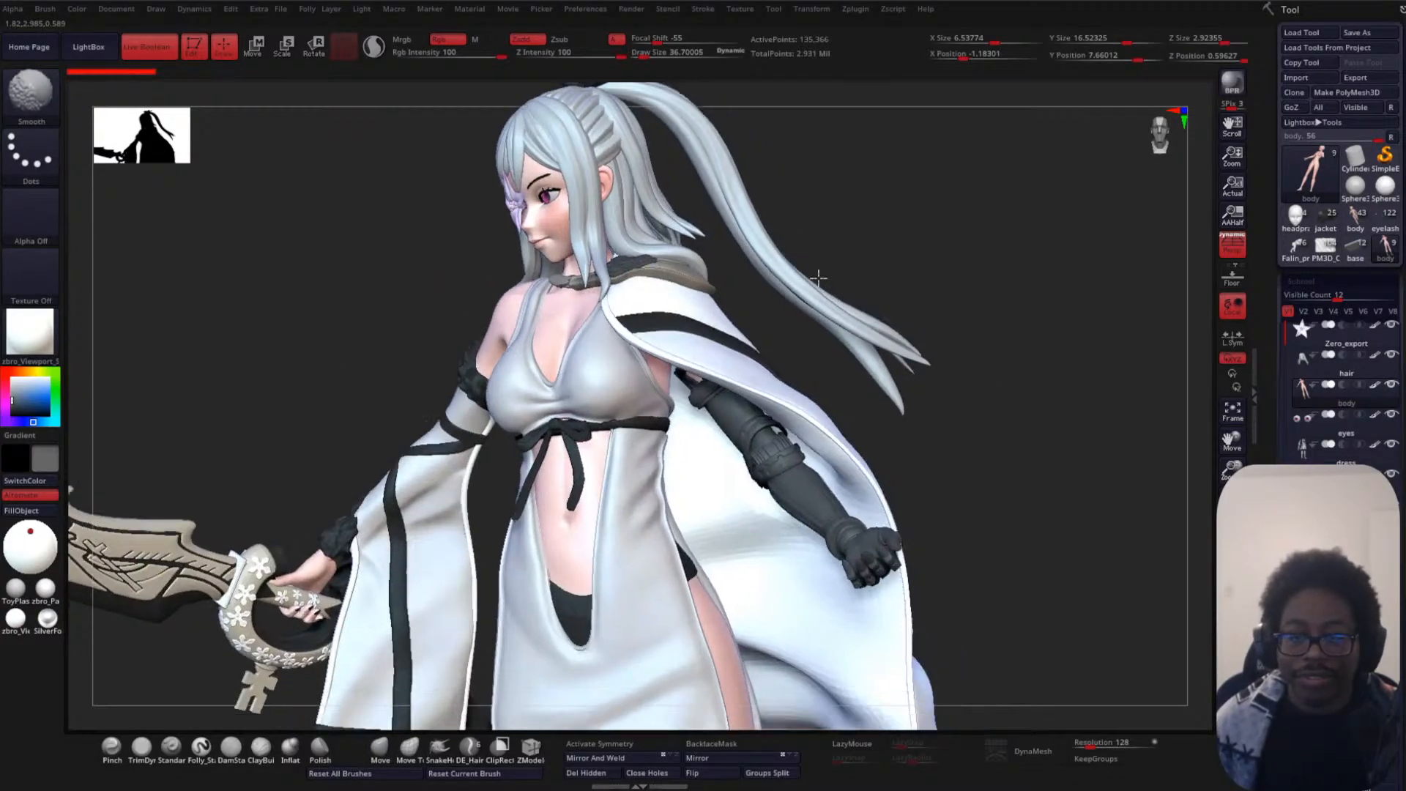
mouse_move(935, 383)
alt+mouse_down()
mouse_move(901, 433)
mouse_move(888, 417)
mouse_move(904, 349)
mouse_move(907, 436)
mouse_move(1029, 525)
mouse_move(876, 411)
mouse_move(908, 419)
mouse_move(719, 410)
alt+mouse_up()
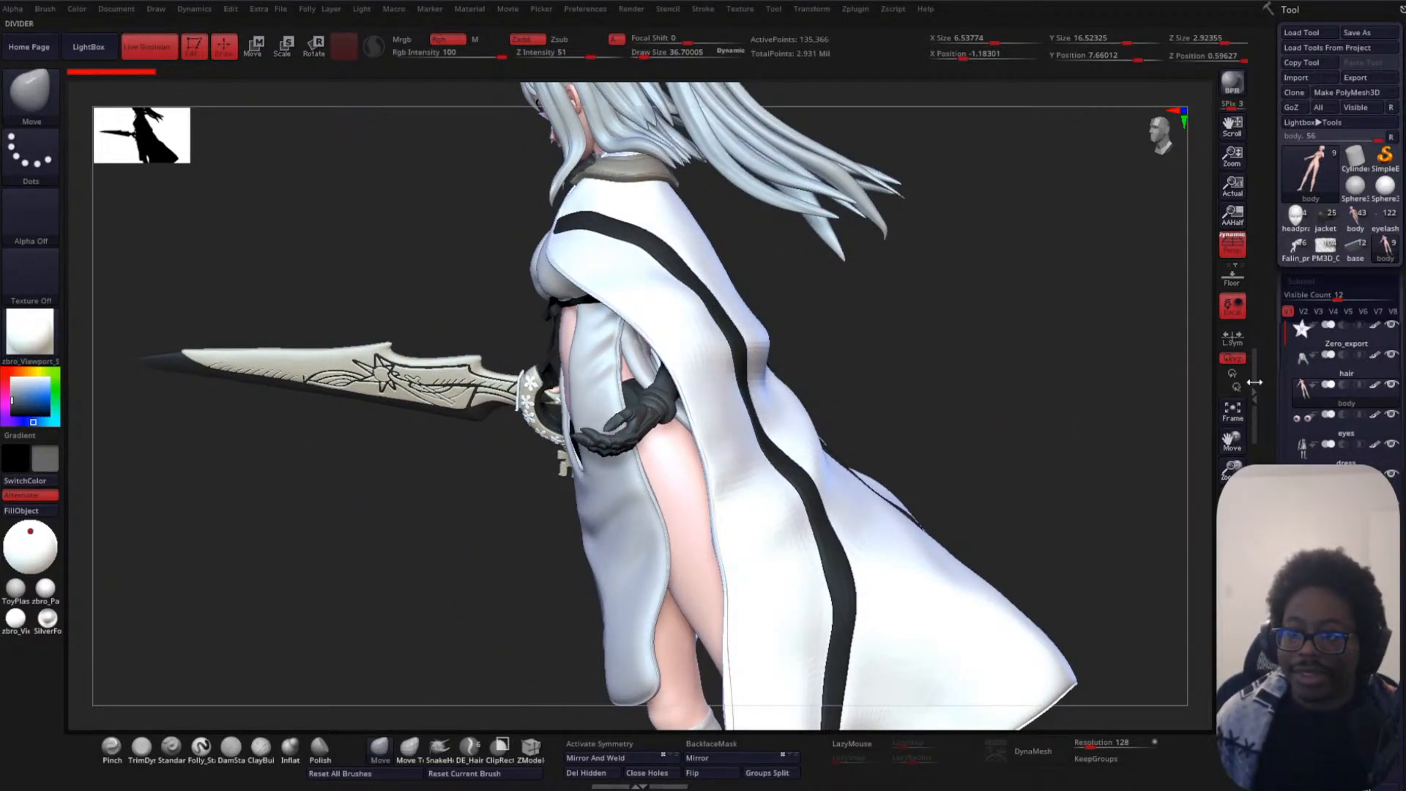
- Isolate the swordswoman's prosthetic arm, examine its fingers, cuffs and joint from both sides, and restore the full figure
click(1315, 538)
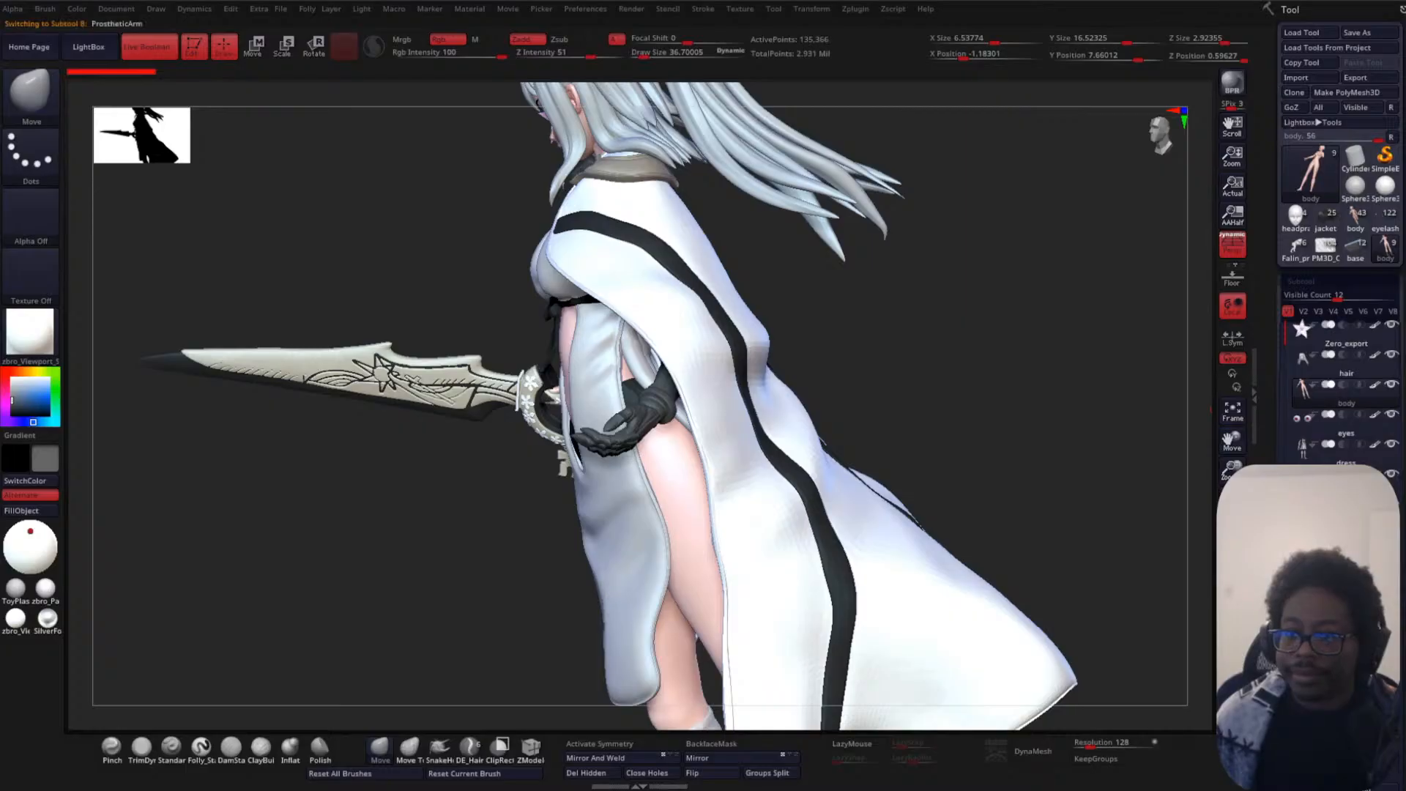
click(1232, 599)
mouse_move(918, 389)
alt+mouse_down()
mouse_move(876, 564)
mouse_move(628, 542)
mouse_move(537, 183)
mouse_move(594, 393)
mouse_move(652, 336)
mouse_move(493, 436)
mouse_move(590, 351)
mouse_move(598, 546)
mouse_move(762, 518)
mouse_move(841, 528)
mouse_move(854, 380)
mouse_move(835, 349)
mouse_move(668, 521)
mouse_move(395, 440)
mouse_move(424, 459)
mouse_move(411, 495)
mouse_move(441, 365)
mouse_move(669, 439)
mouse_move(690, 327)
mouse_move(599, 397)
mouse_move(609, 367)
mouse_move(283, 512)
mouse_move(314, 515)
alt+mouse_up()
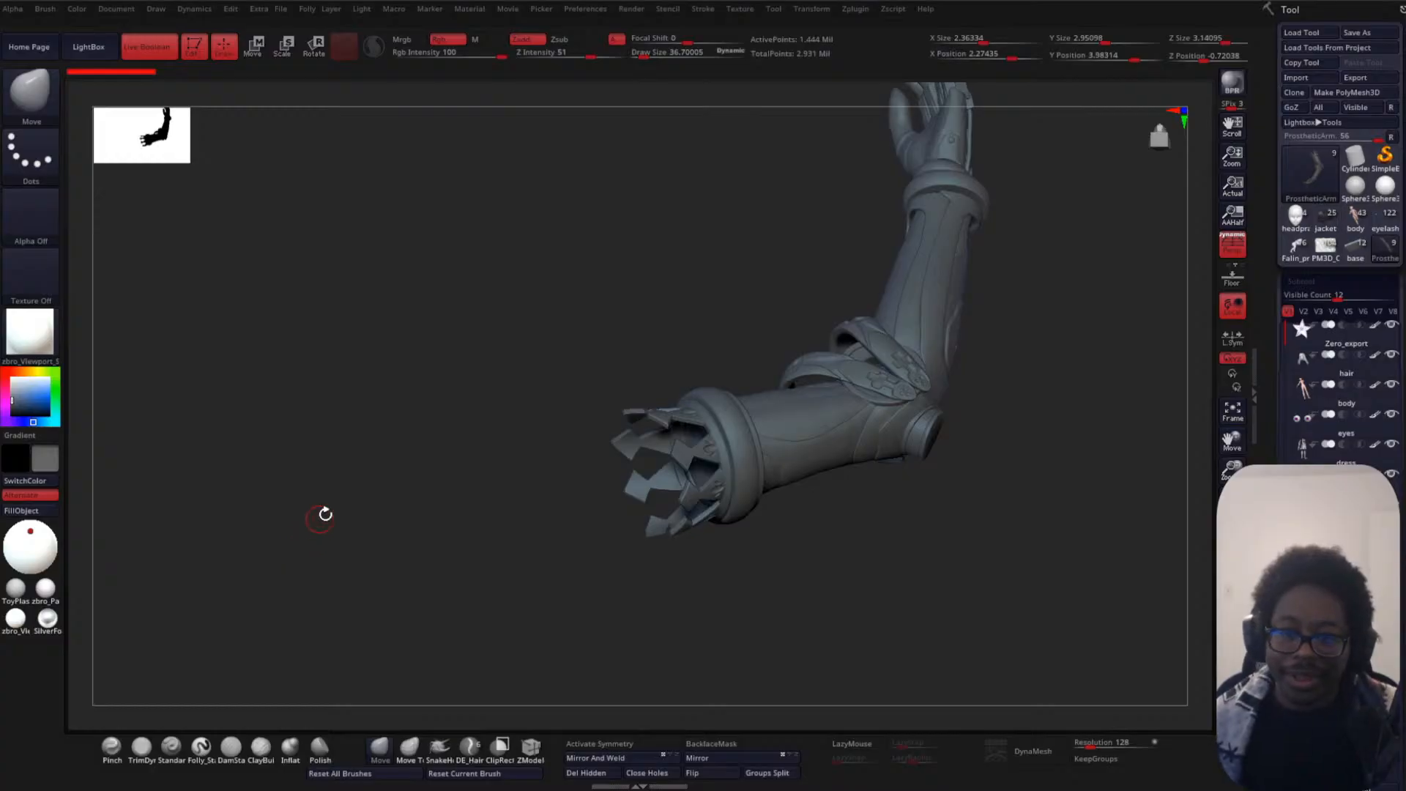
drag(627, 306, 587, 352)
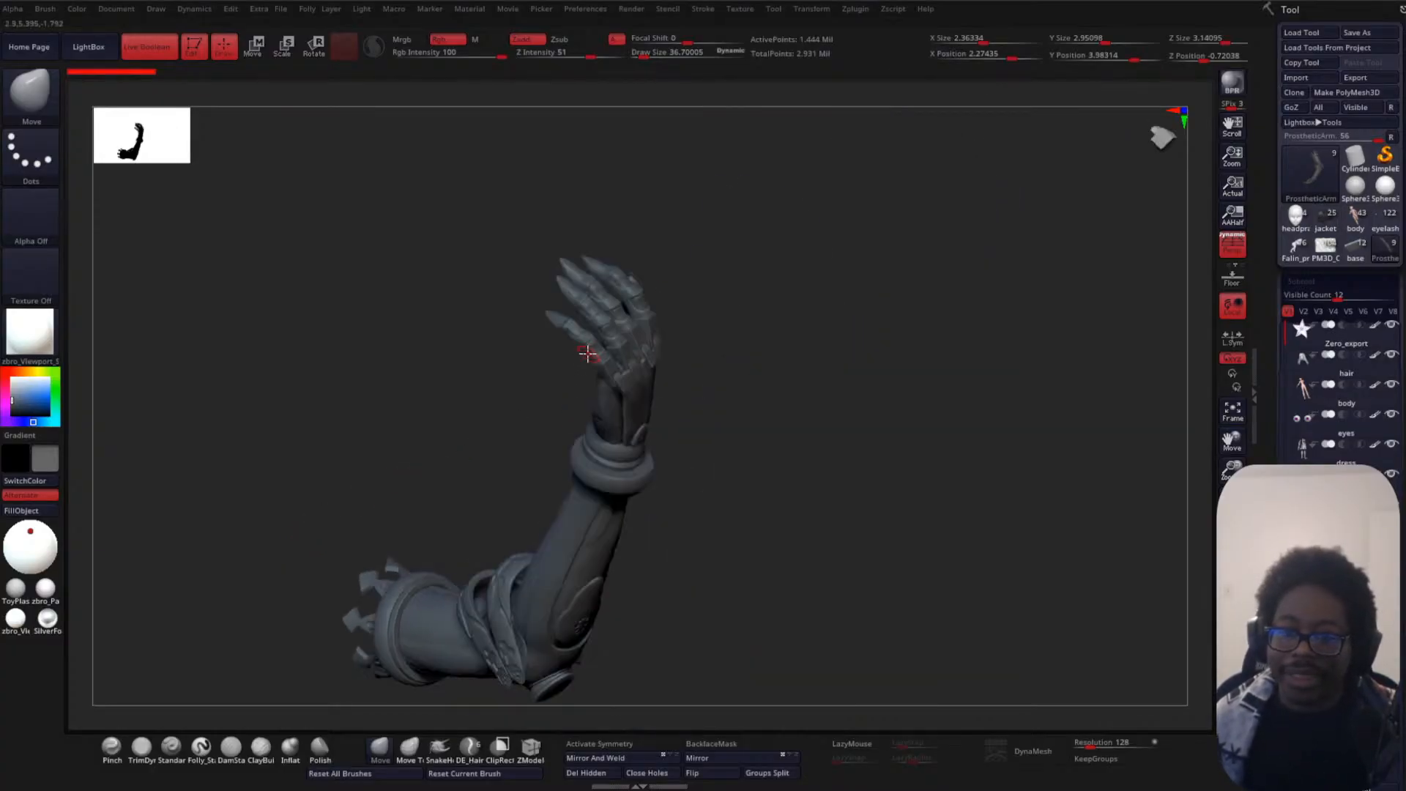
mouse_move(733, 314)
mouse_down()
mouse_move(644, 279)
mouse_move(879, 415)
mouse_move(753, 399)
mouse_move(731, 413)
mouse_move(725, 483)
mouse_move(754, 315)
mouse_move(769, 427)
mouse_move(920, 389)
mouse_move(936, 371)
mouse_move(905, 367)
mouse_move(748, 251)
mouse_up()
click(1231, 599)
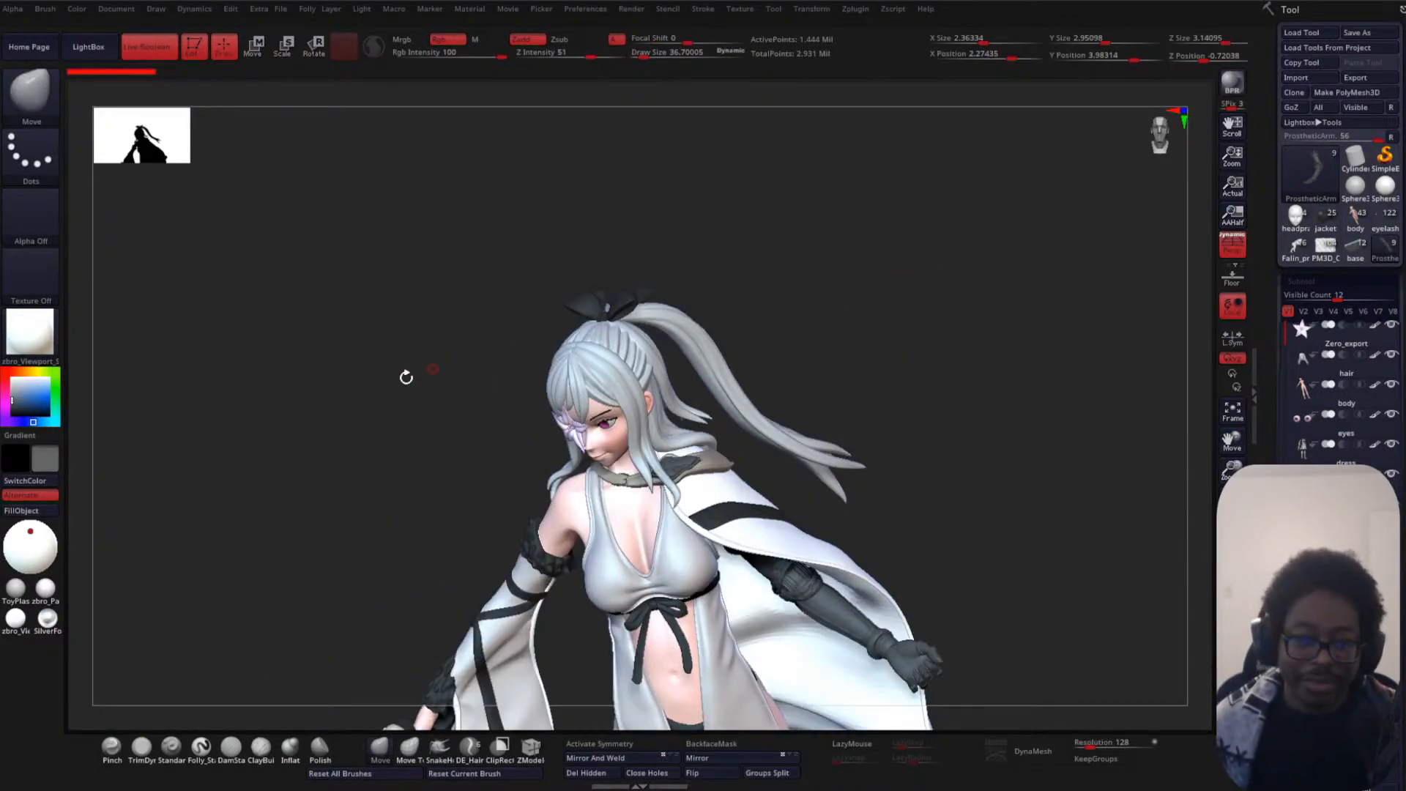
- Review the complete swordswoman with her dress, cape and raised sword from both front three-quarter angles
mouse_move(961, 326)
mouse_down()
mouse_move(870, 311)
mouse_move(835, 337)
mouse_move(881, 307)
mouse_move(850, 337)
mouse_move(835, 417)
mouse_move(854, 320)
mouse_up()
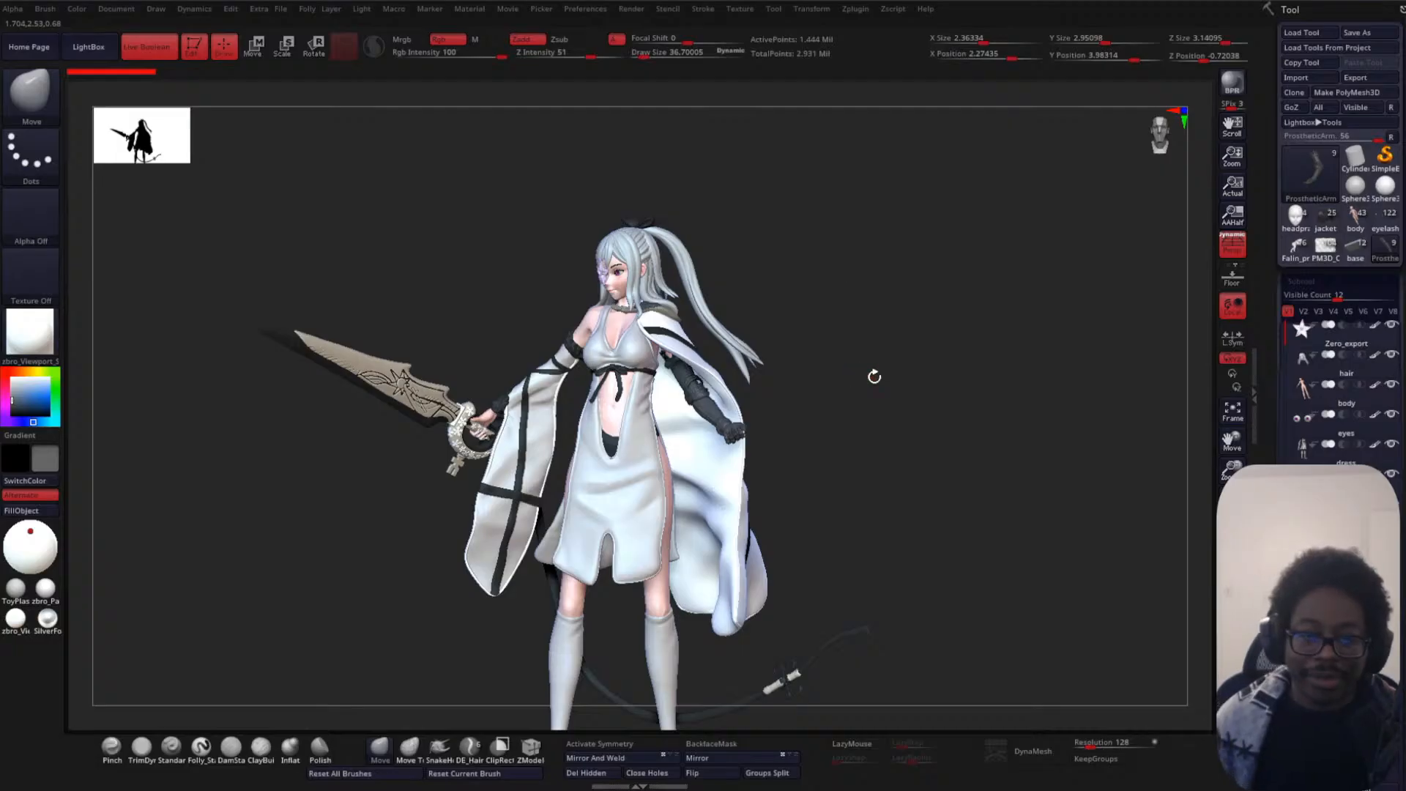
alt+drag(875, 394, 899, 435)
drag(915, 313, 945, 170)
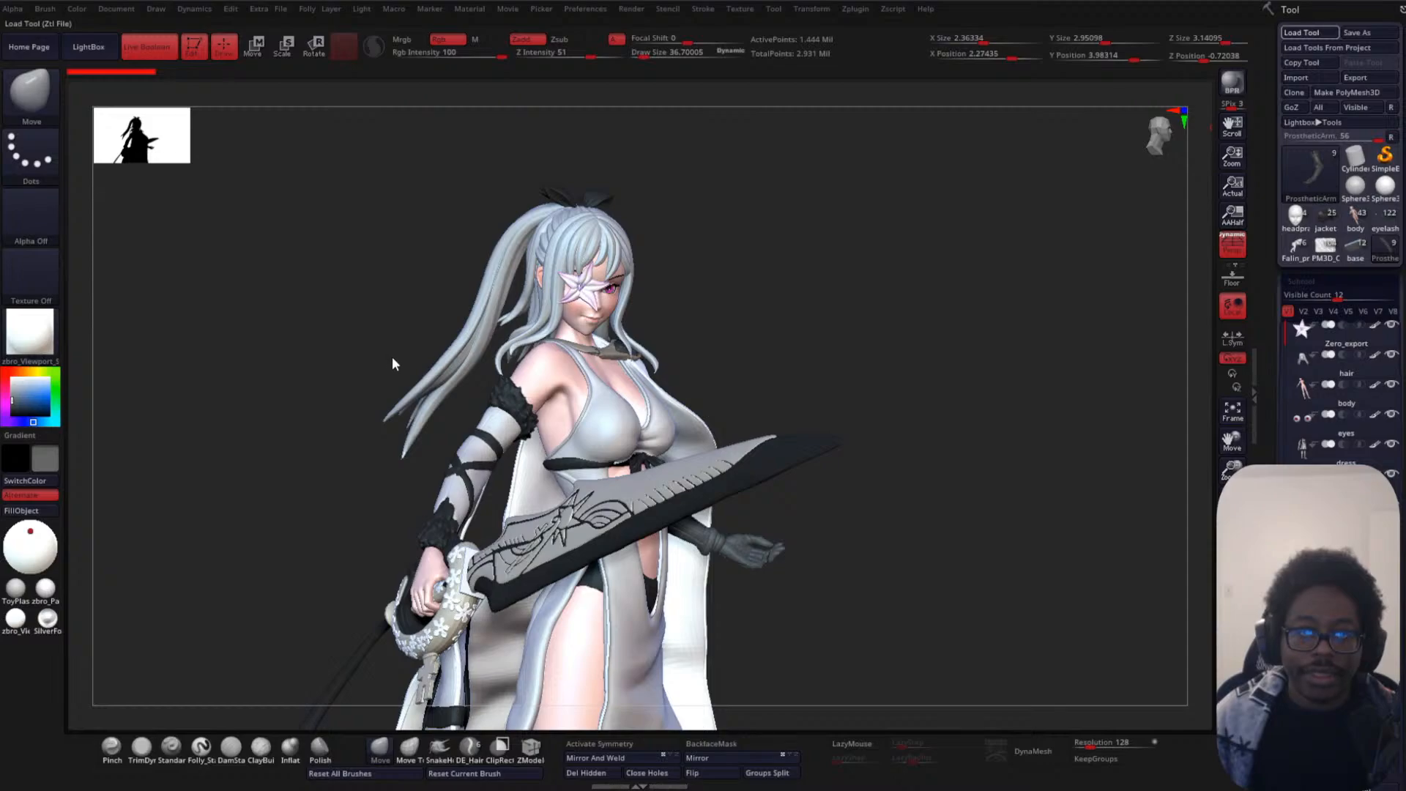
- Load the unpainted female torso practice sculpt and examine its forms from the side and front
mouse_move(794, 364)
mouse_down()
mouse_move(841, 364)
mouse_move(785, 332)
mouse_move(857, 338)
mouse_move(800, 323)
mouse_move(807, 279)
mouse_move(823, 417)
mouse_move(761, 438)
mouse_up()
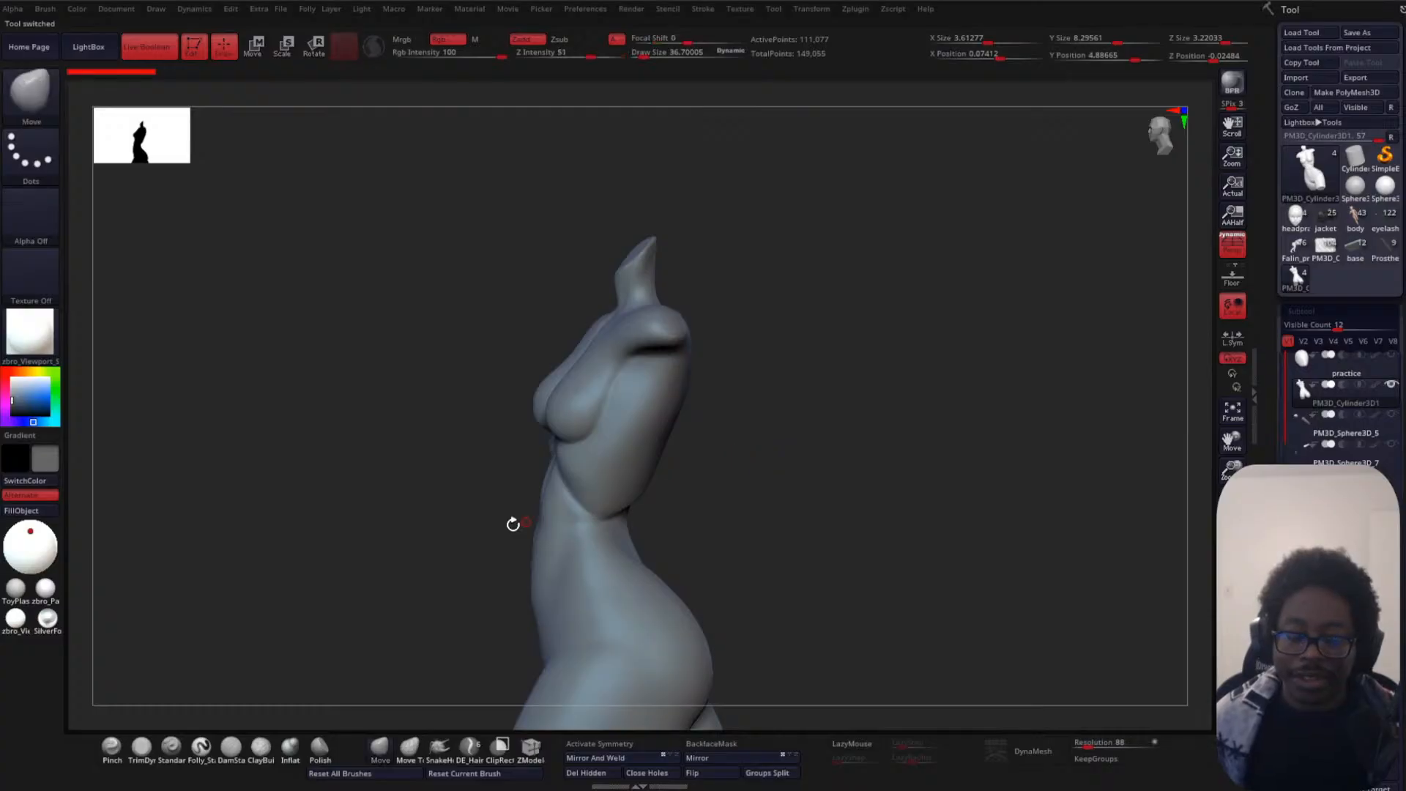
mouse_move(512, 524)
mouse_down()
mouse_move(317, 437)
mouse_move(754, 364)
mouse_move(842, 326)
mouse_move(825, 339)
mouse_move(848, 314)
mouse_move(794, 345)
mouse_move(757, 440)
mouse_move(799, 433)
mouse_move(832, 315)
mouse_up()
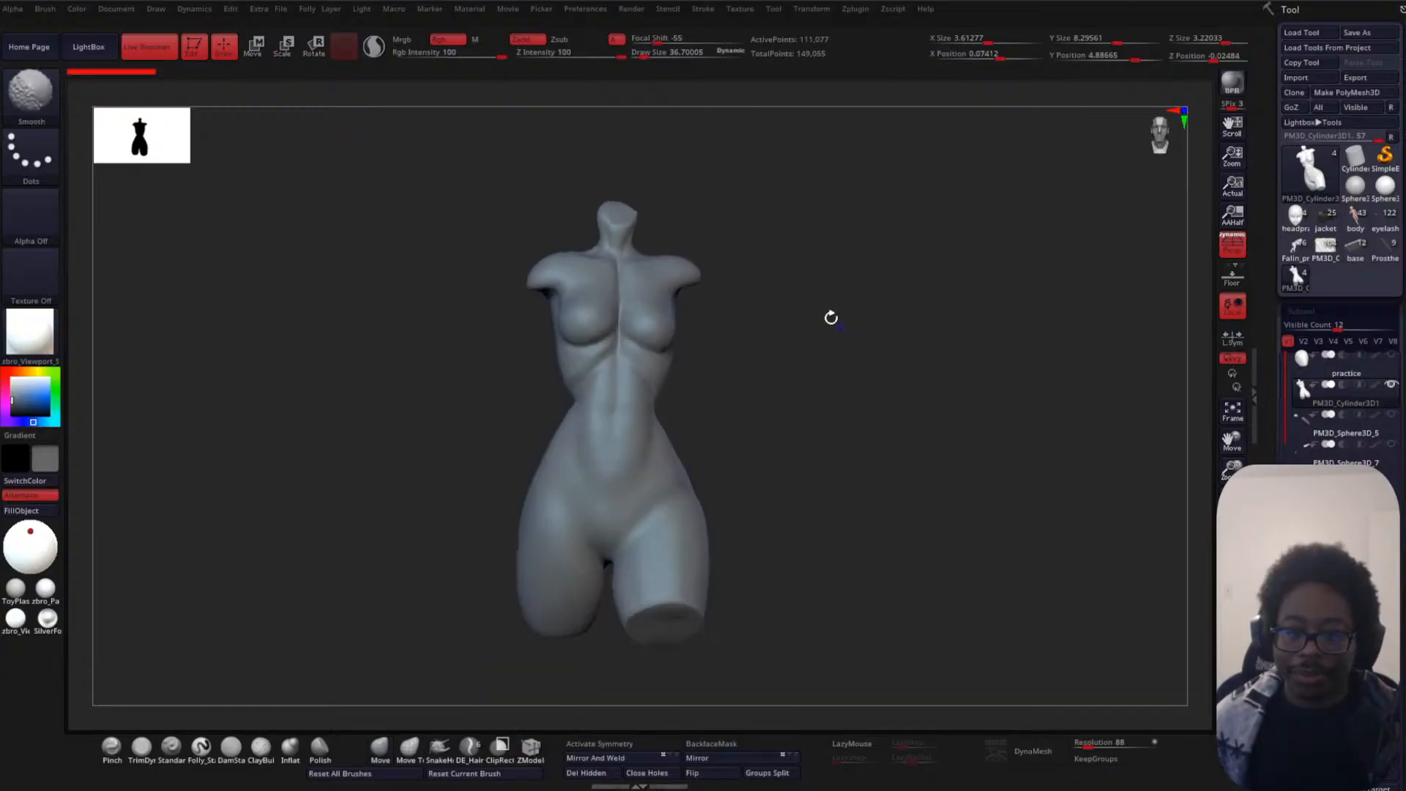
mouse_move(804, 388)
mouse_down()
mouse_move(762, 386)
mouse_move(842, 342)
mouse_move(830, 361)
mouse_move(866, 371)
mouse_move(820, 358)
mouse_move(1069, 210)
mouse_up()
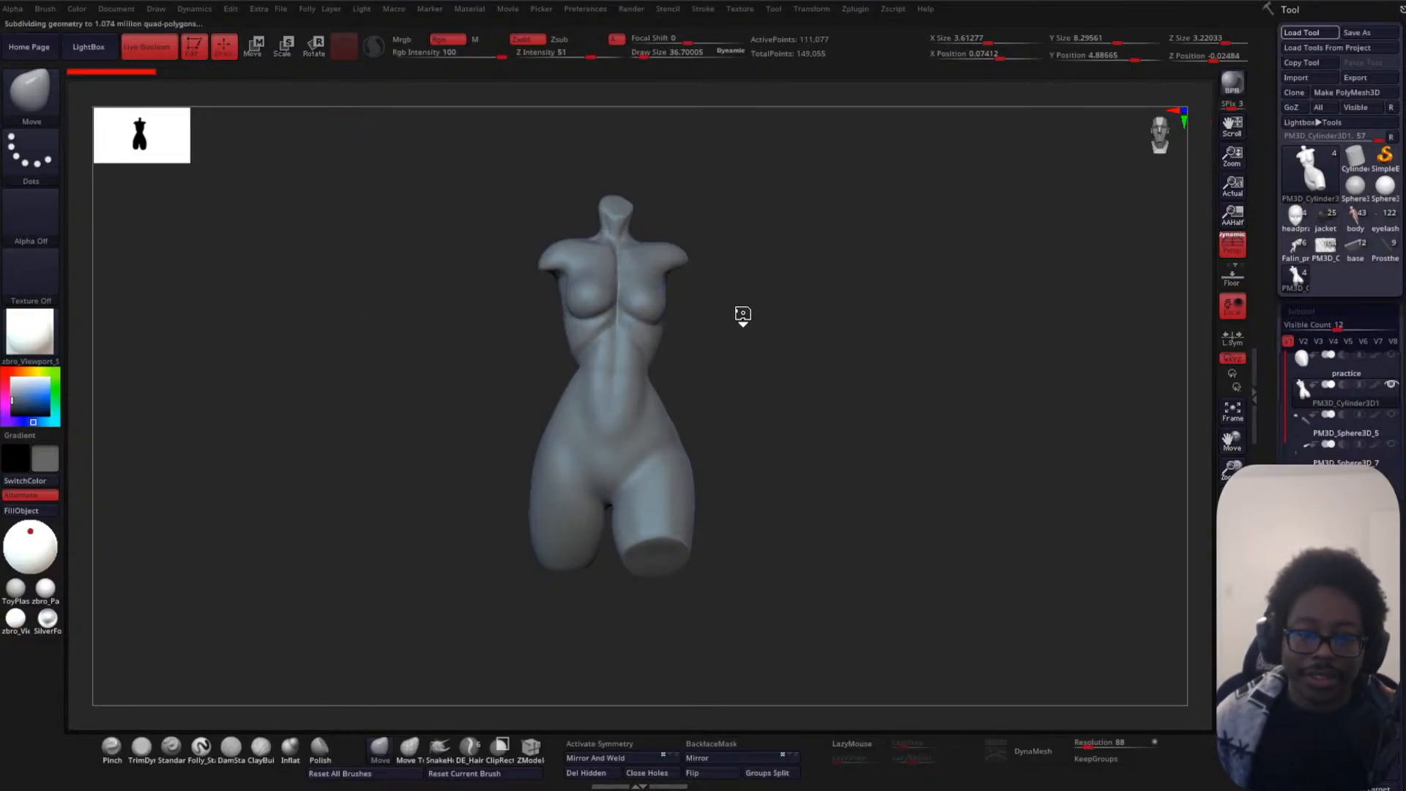
- Load the purple-suited ninja with the katana and pink energy blade, and study her pose from several front angles
drag(848, 313, 755, 597)
drag(864, 358, 935, 361)
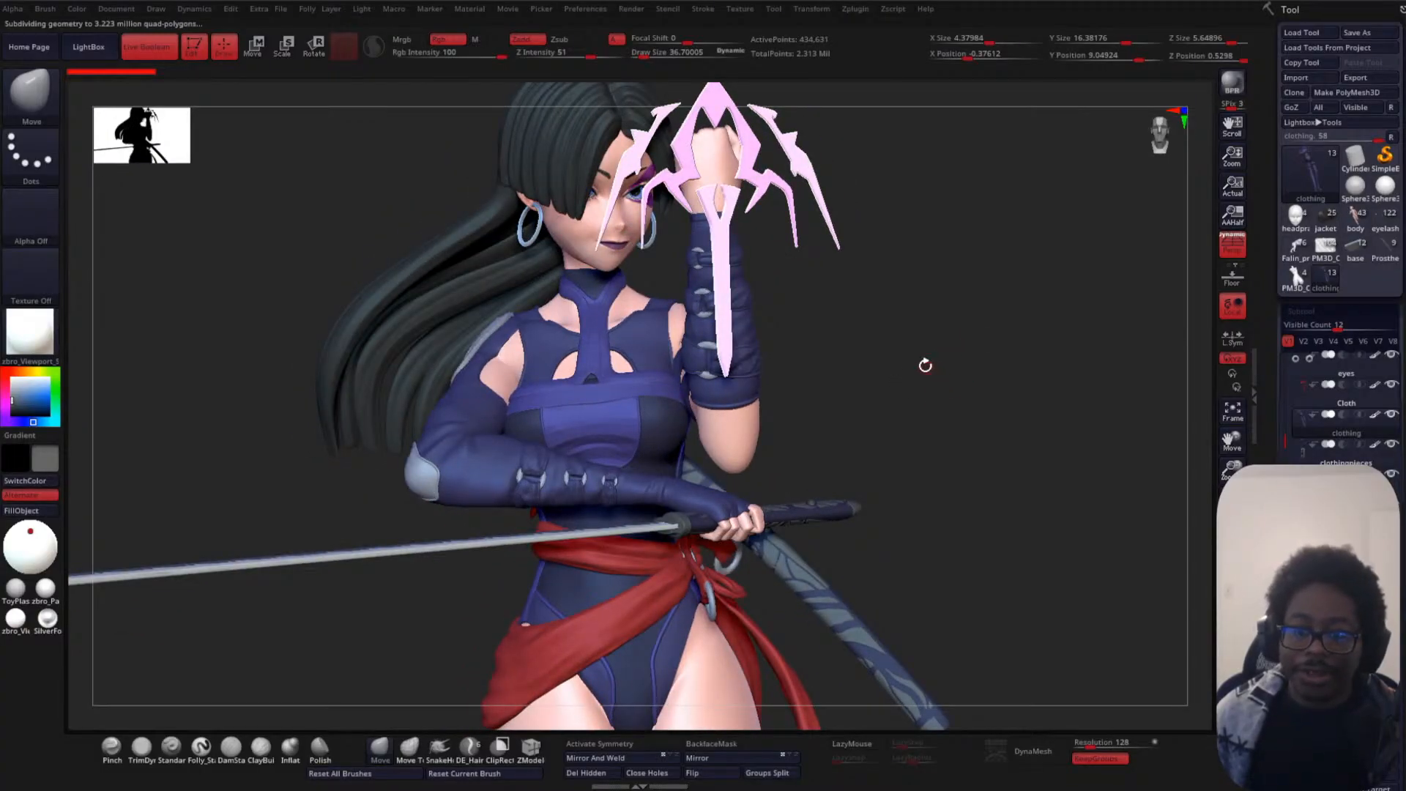
alt+drag(950, 333, 844, 316)
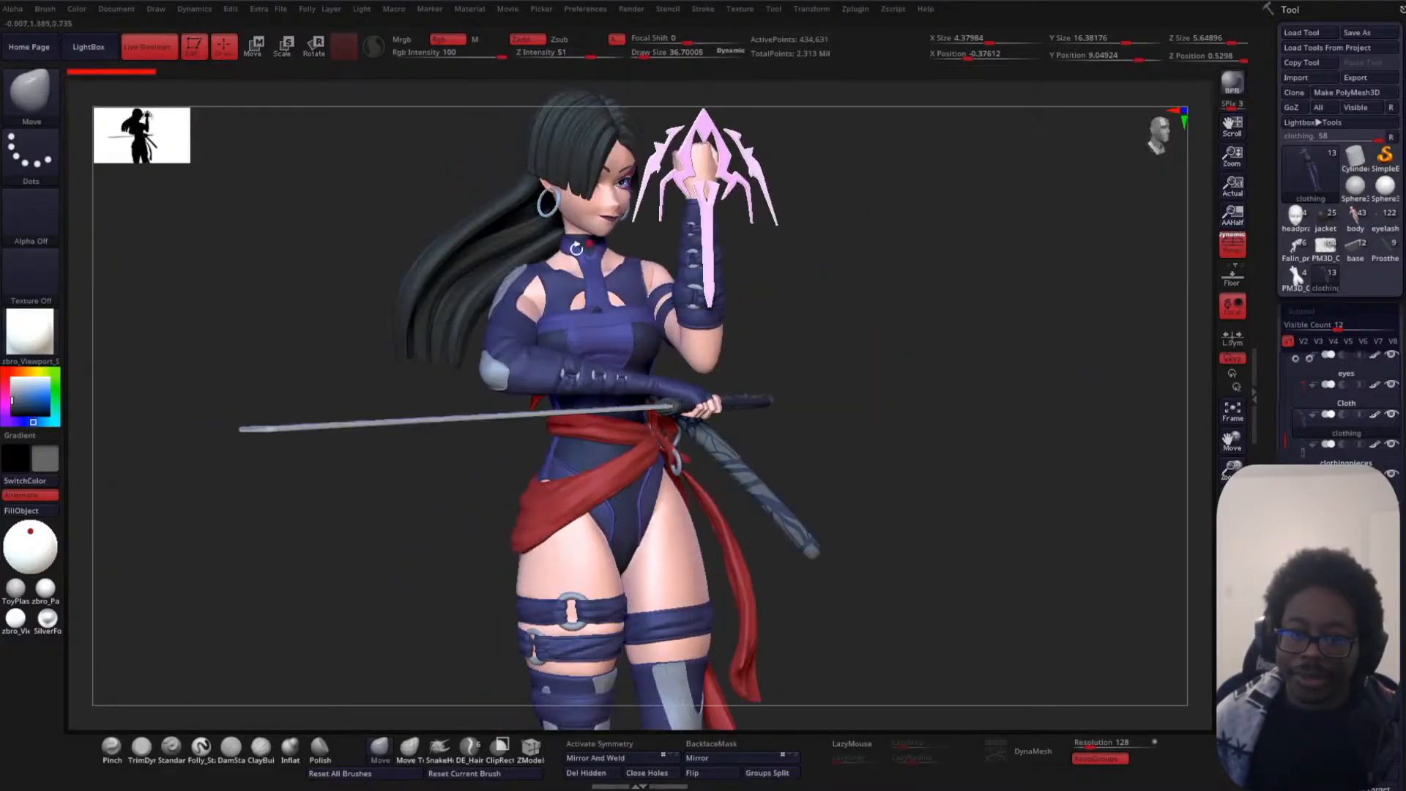
drag(850, 440, 845, 383)
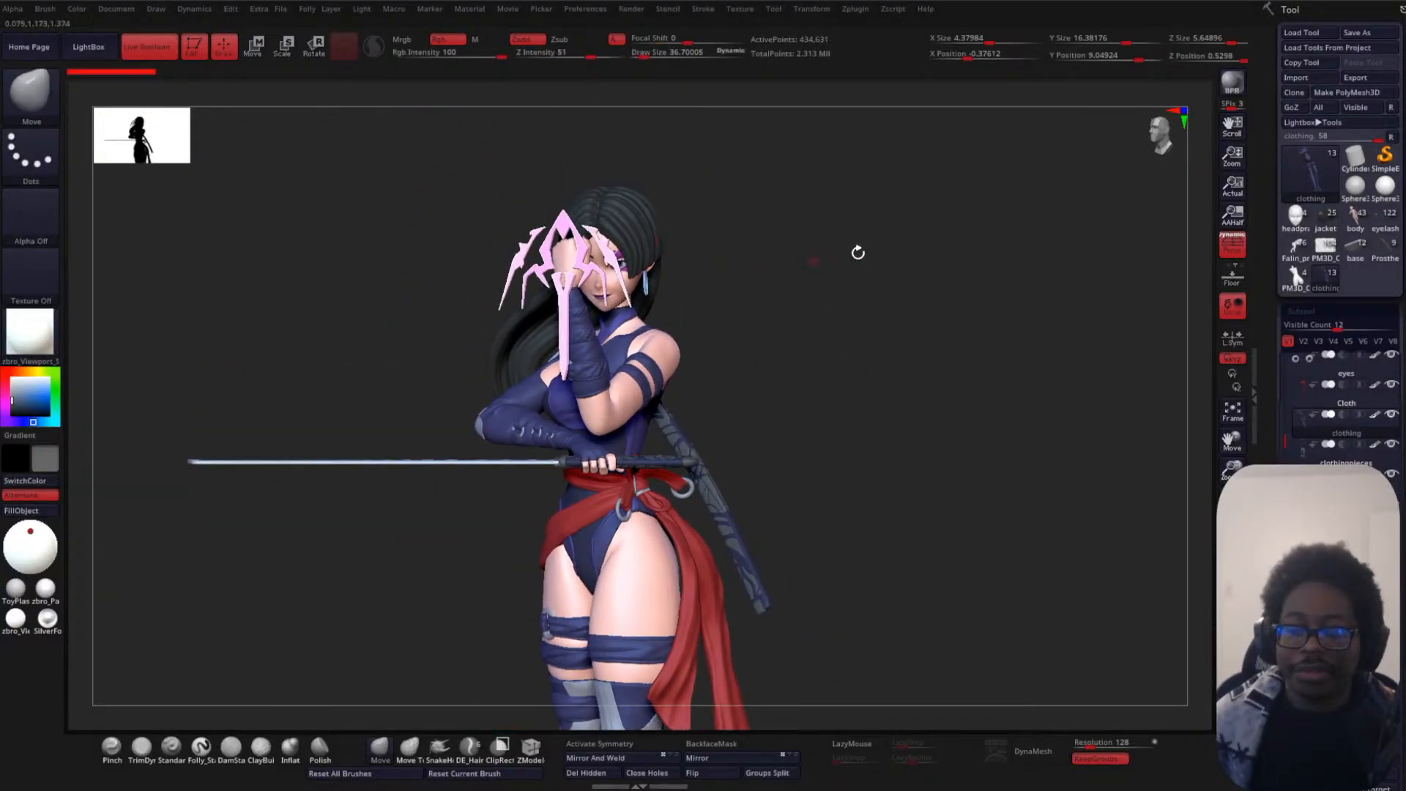
drag(828, 293, 964, 289)
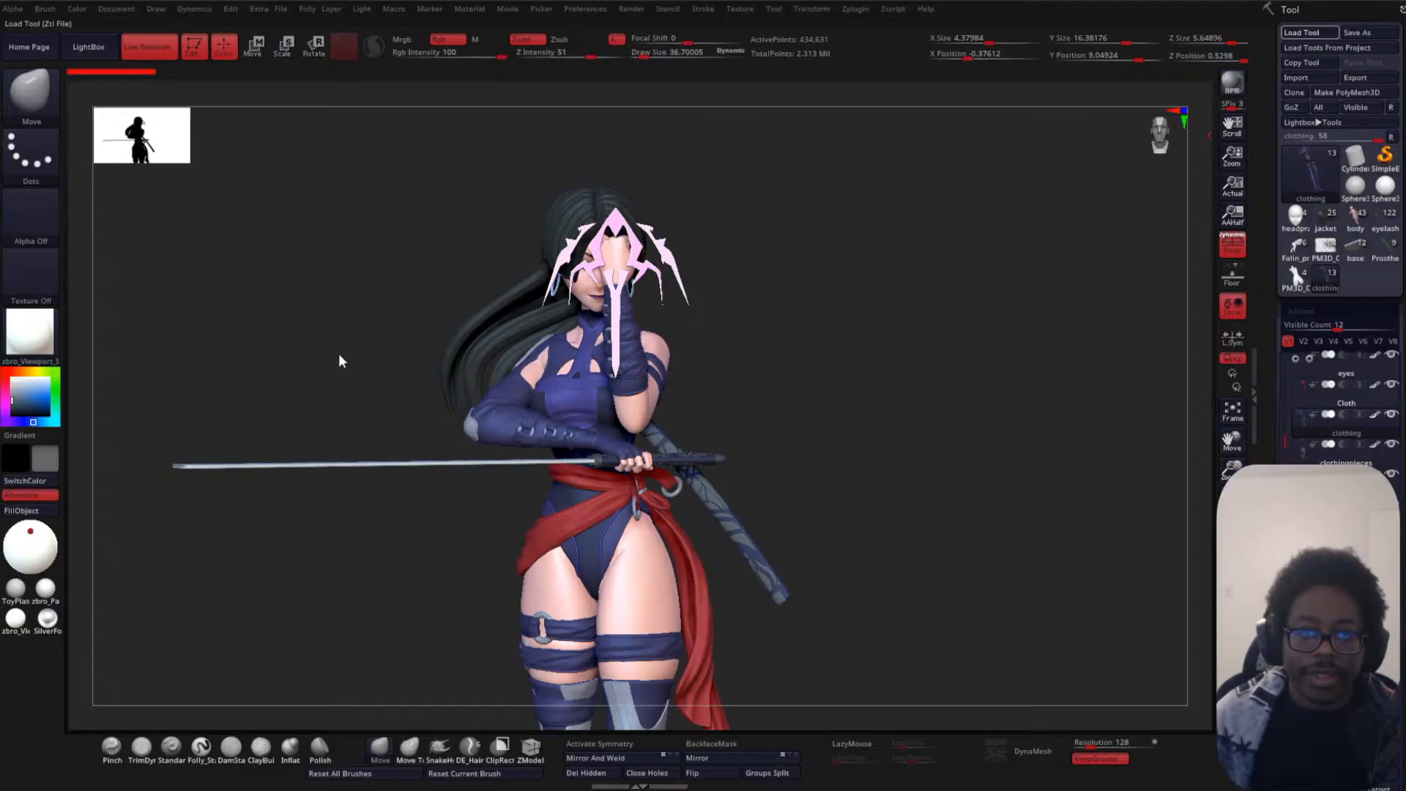
- Load the head practice bust and adjust the area around its eyes using the Move brush at draw size about 100
double_click(355, 336)
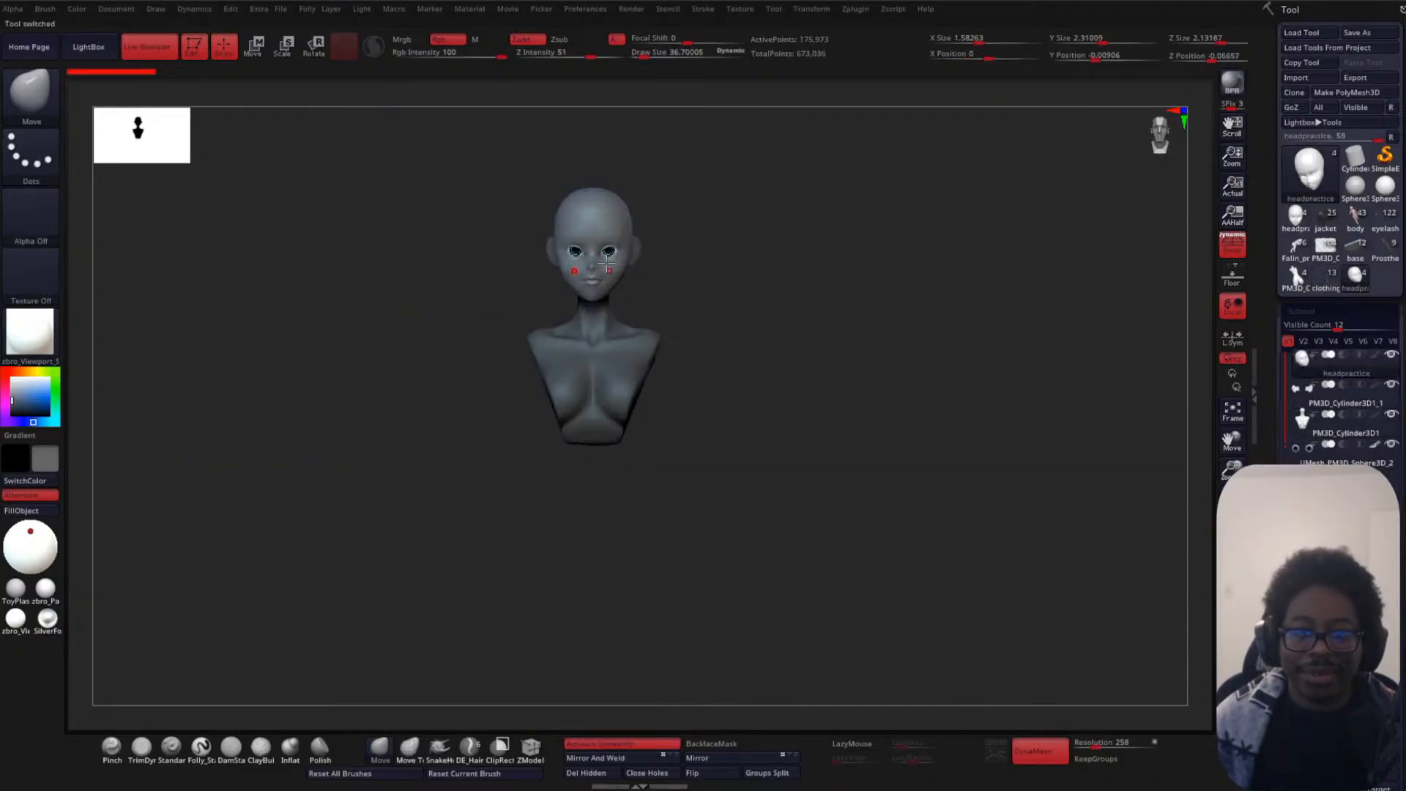
alt+drag(833, 324, 823, 383)
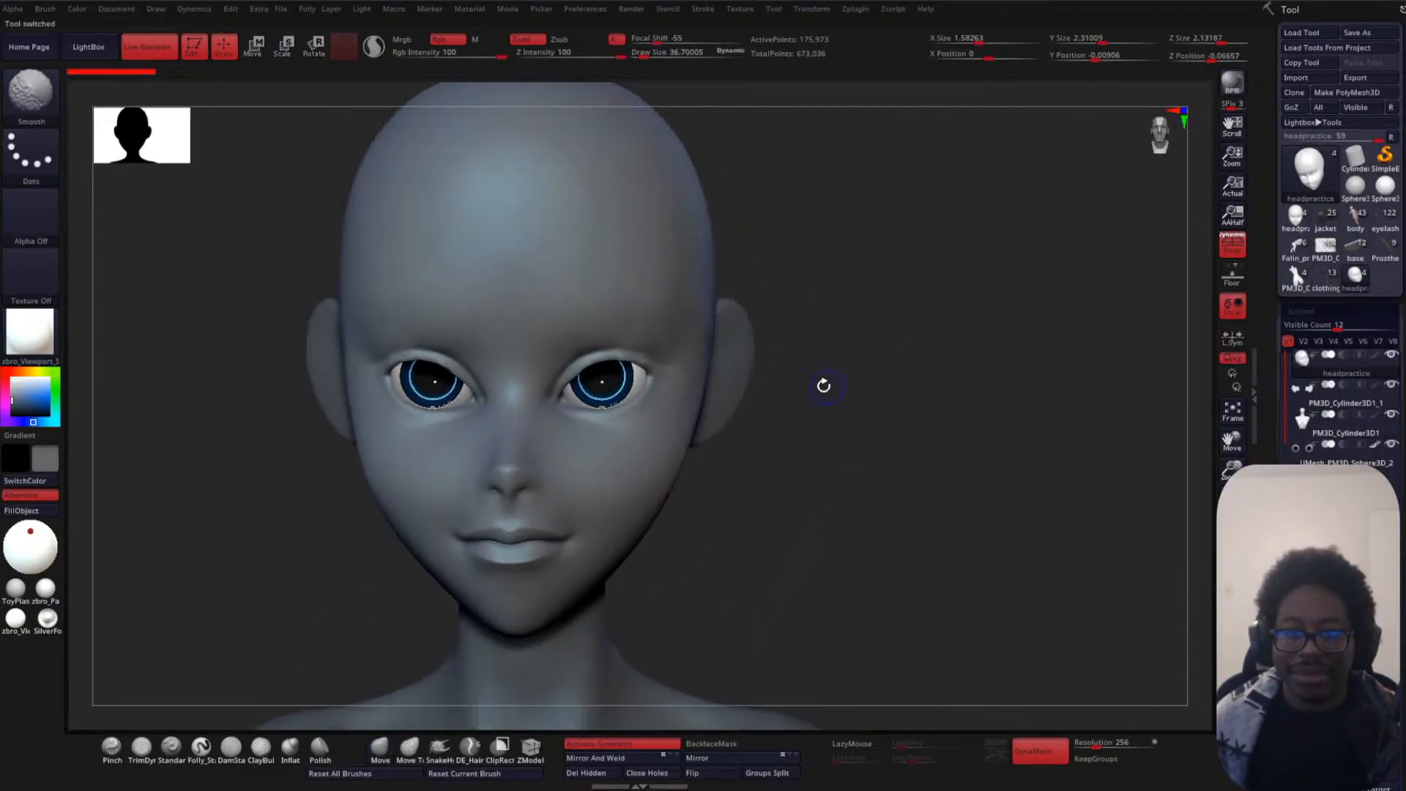
click(381, 753)
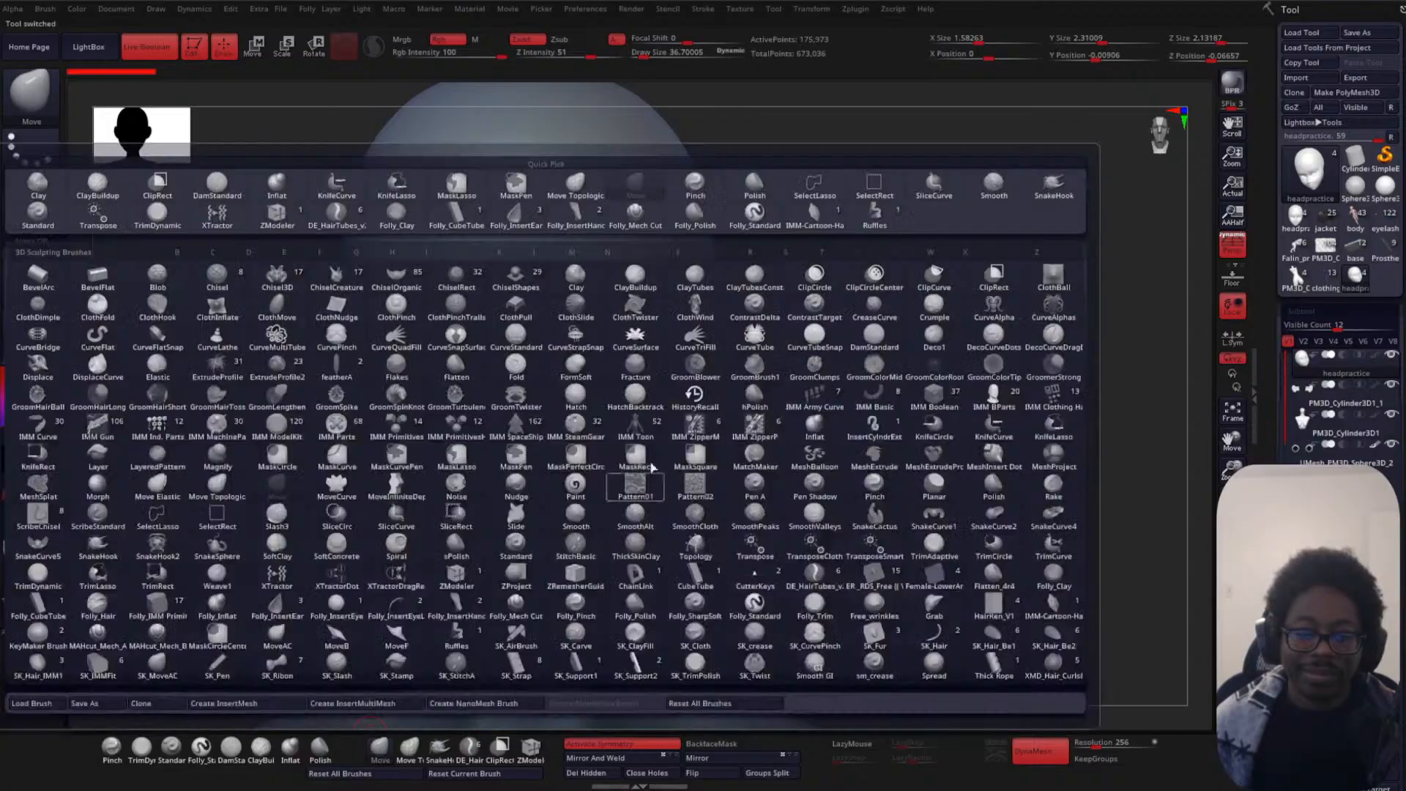
key(space)
drag(926, 261, 938, 261)
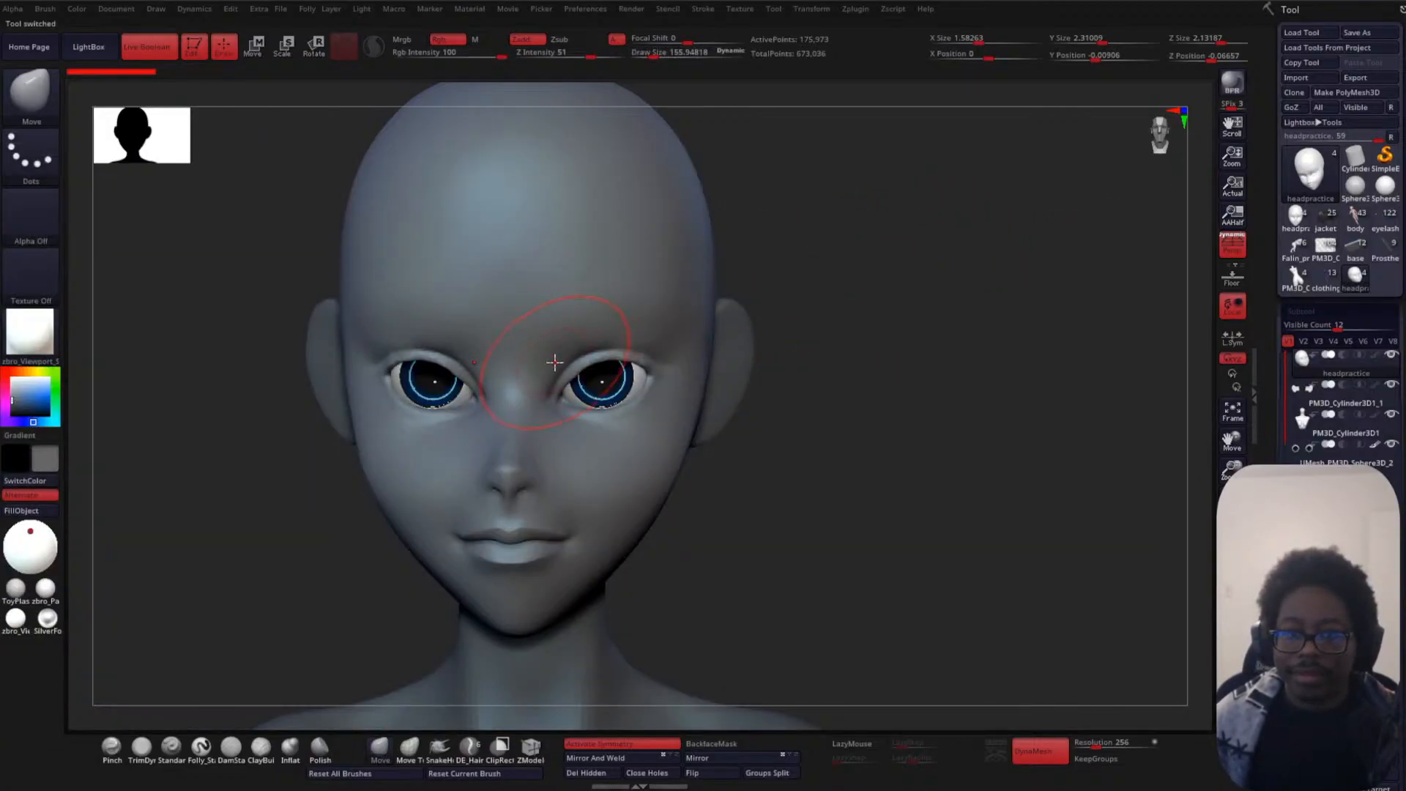
key(space)
drag(555, 362, 546, 362)
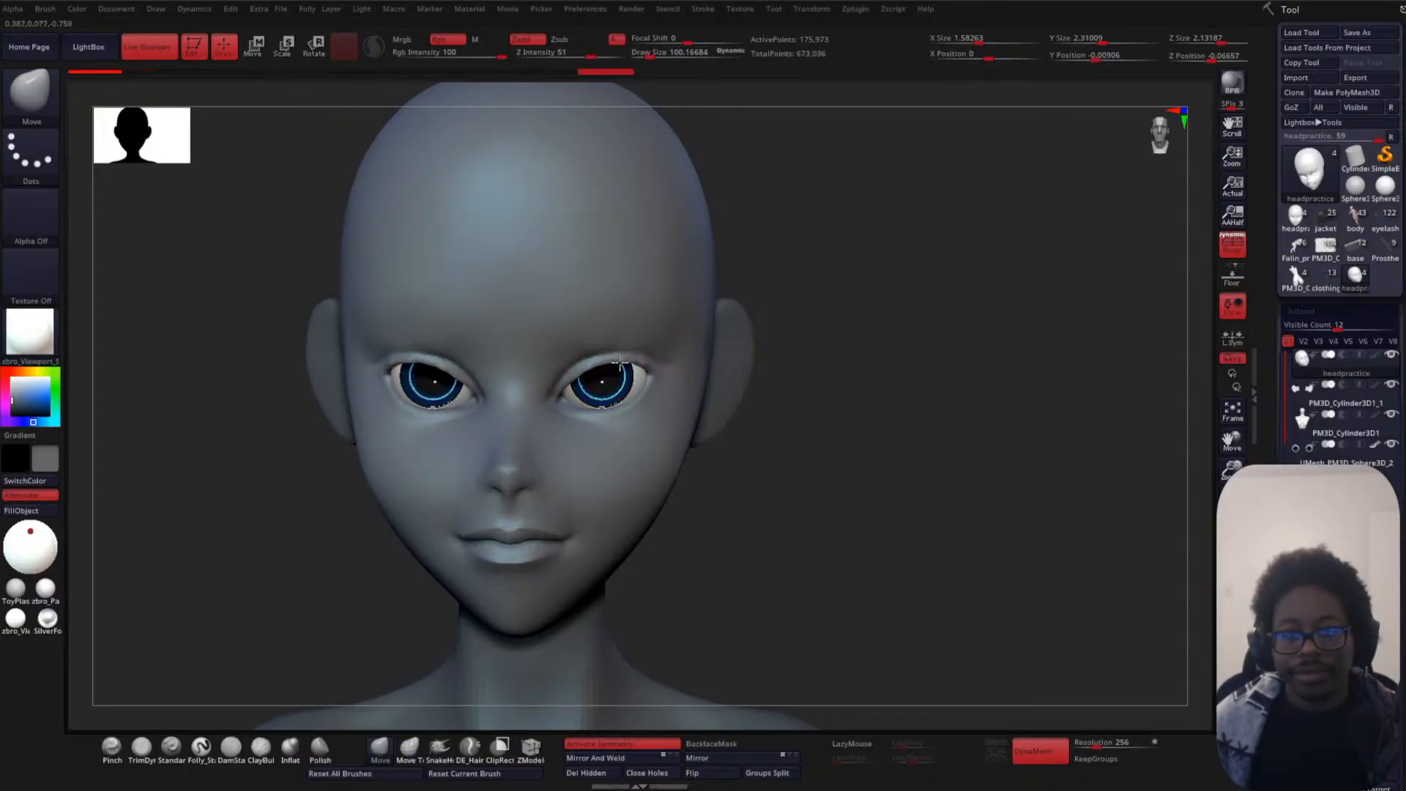
mouse_move(945, 400)
mouse_down()
mouse_move(806, 440)
mouse_move(776, 432)
mouse_up()
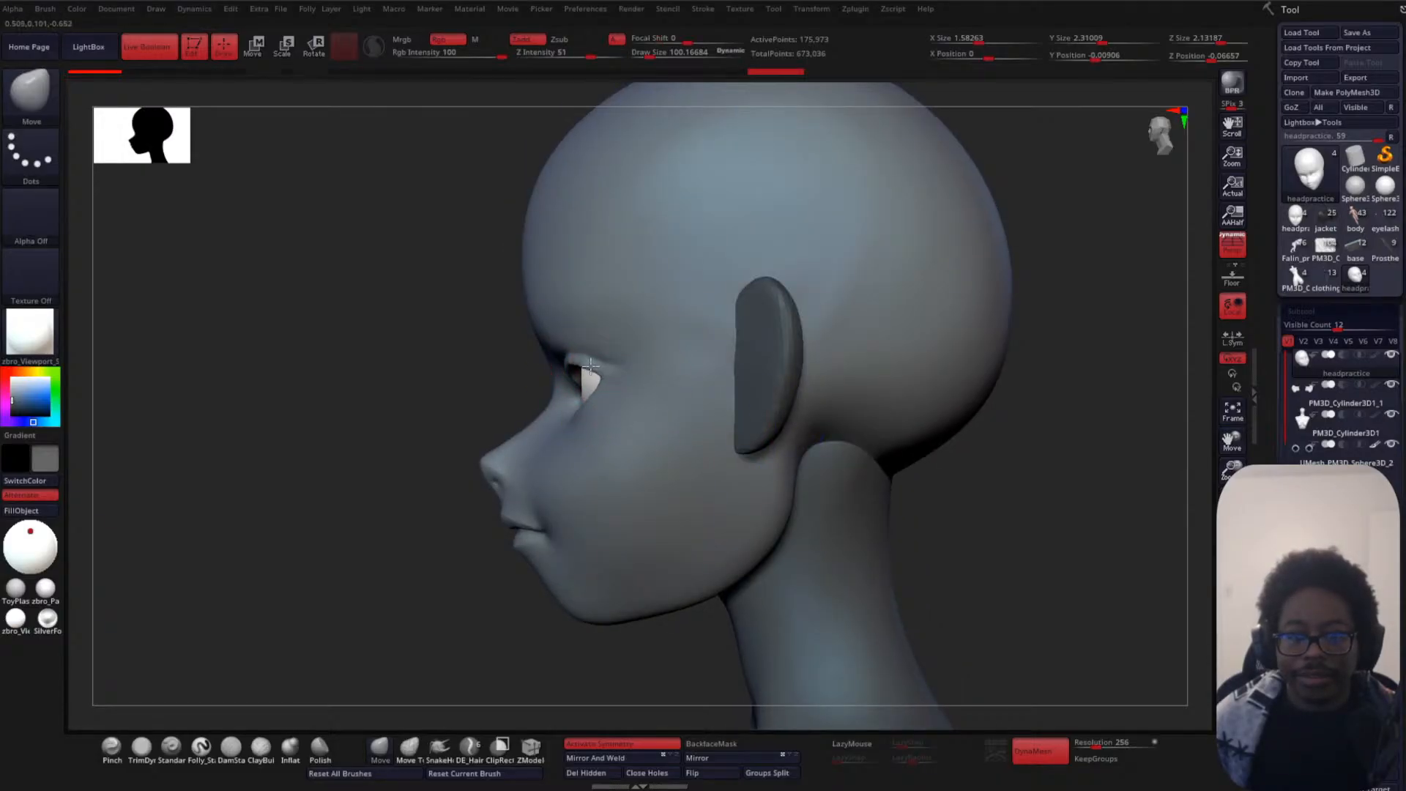
mouse_move(357, 396)
mouse_down()
mouse_move(757, 355)
mouse_move(876, 373)
mouse_move(916, 255)
mouse_move(911, 404)
mouse_up()
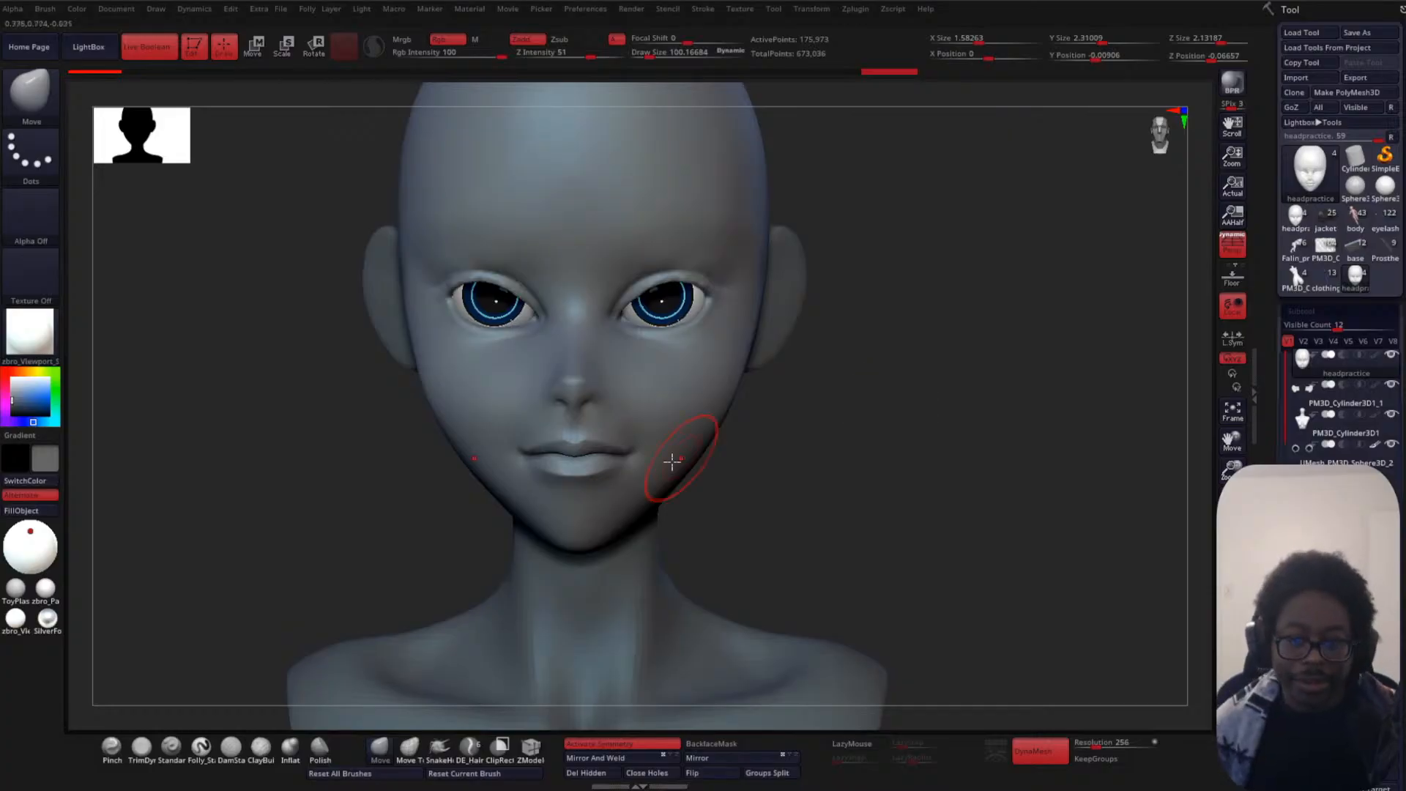
- Reduce the draw size to about 50, frame the bust's face close up, and switch the mesh to 2.5D mode
key(s)
drag(877, 390, 872, 389)
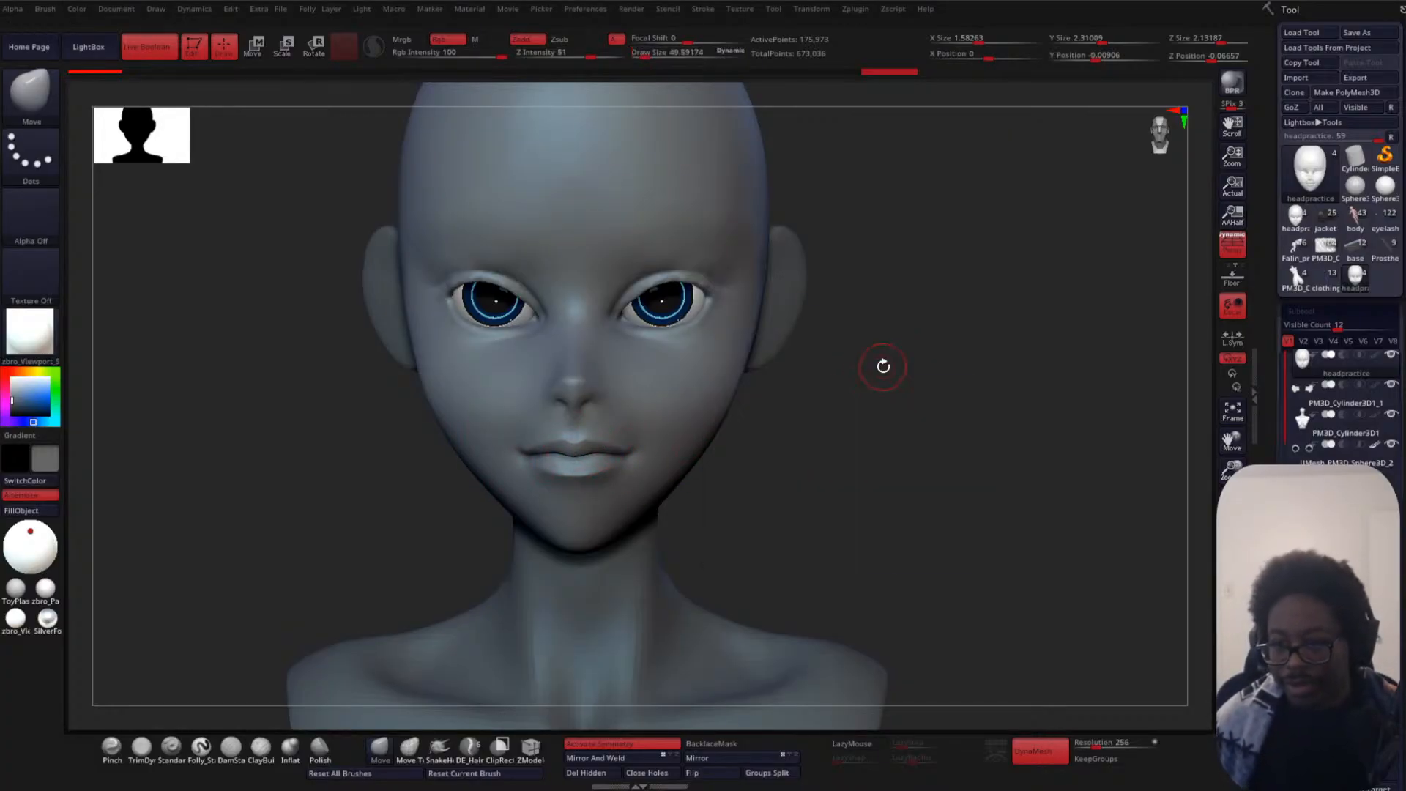
alt+drag(817, 429, 996, 454)
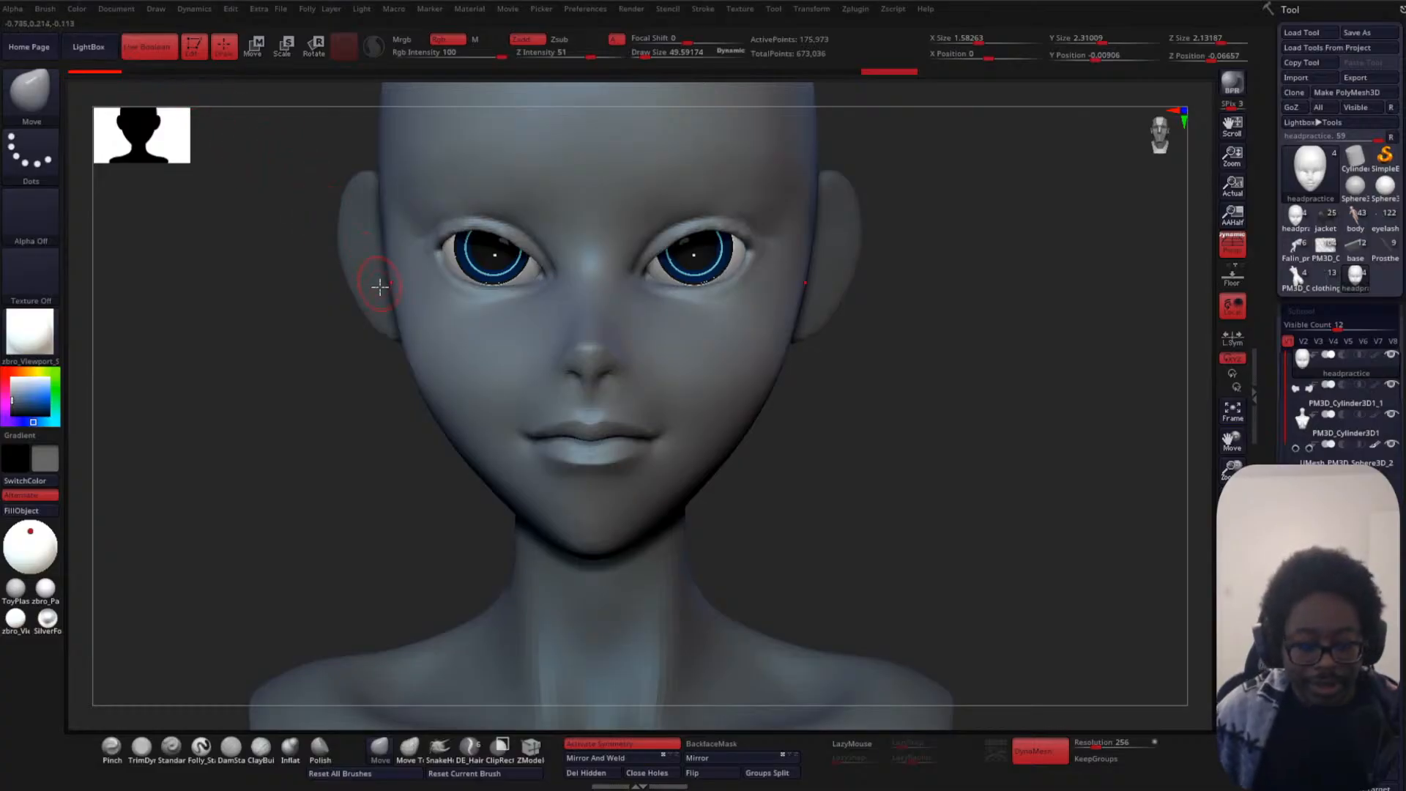
click(384, 283)
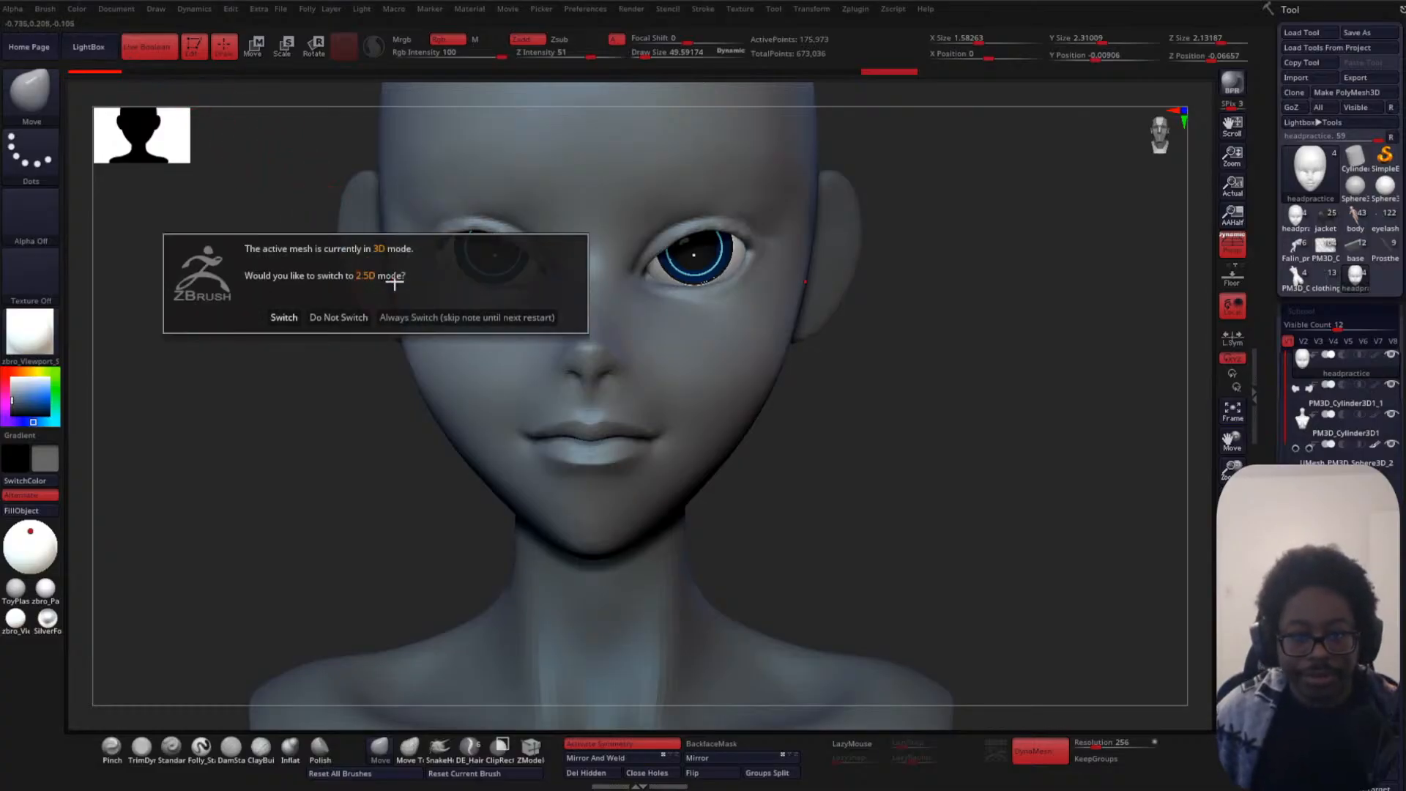
click(286, 316)
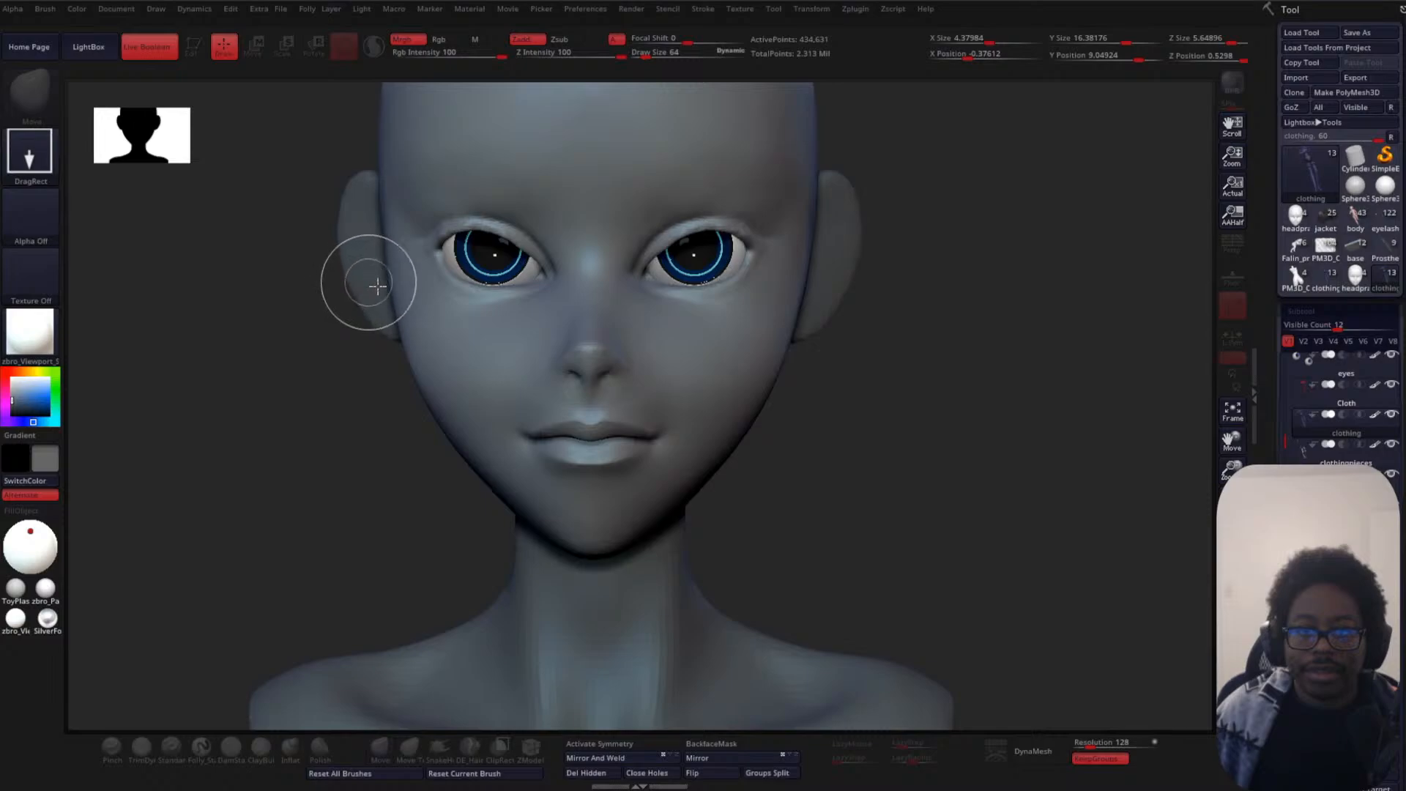
- Place the purple-suited ninja on the canvas beside the bust and enlarge her face for comparison
key(ctrl+d)
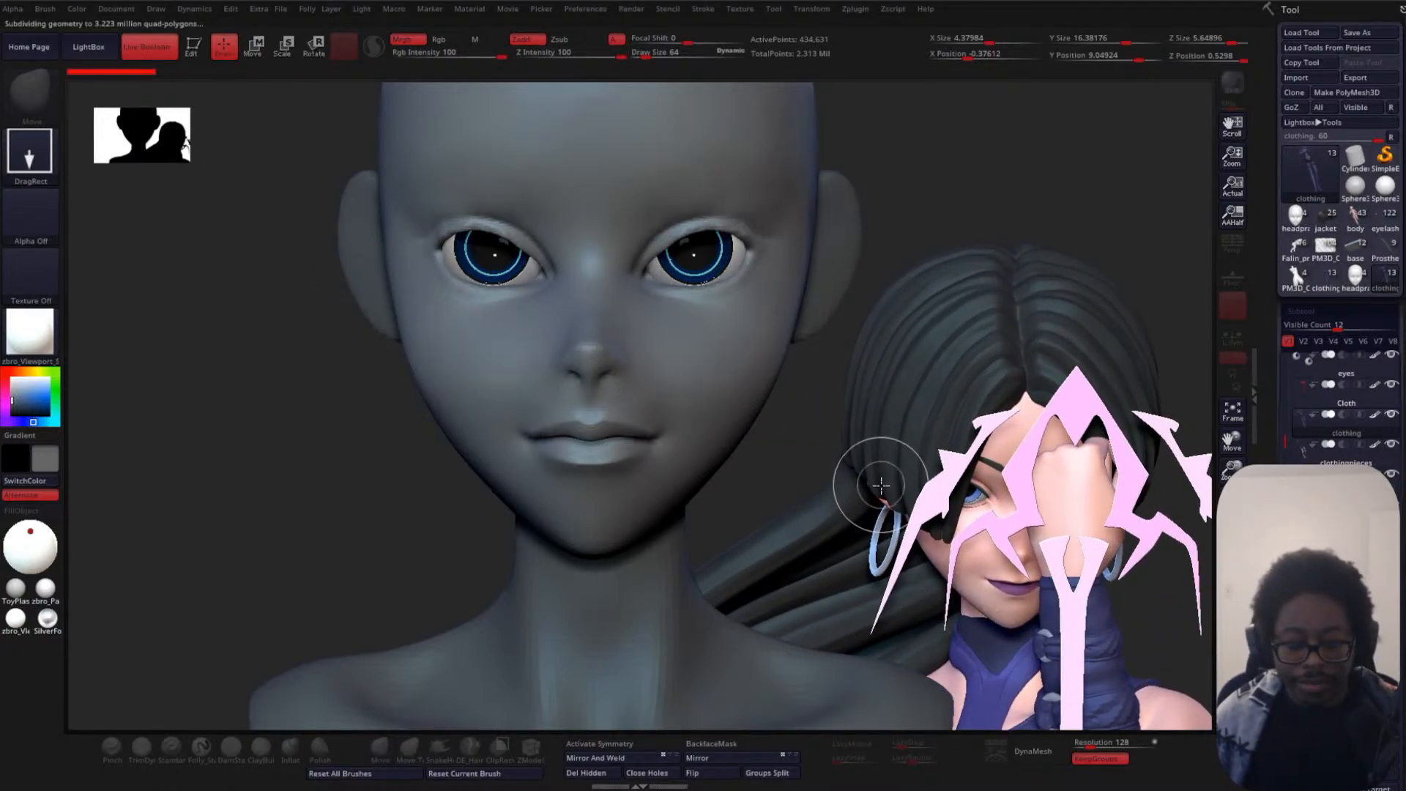
mouse_move(1050, 212)
mouse_down()
mouse_move(999, 59)
mouse_move(1007, 15)
mouse_up()
mouse_move(1105, 479)
mouse_down()
mouse_move(1058, 417)
mouse_move(1081, 547)
mouse_move(1124, 550)
mouse_move(1155, 496)
mouse_move(1126, 550)
mouse_move(1079, 474)
mouse_up()
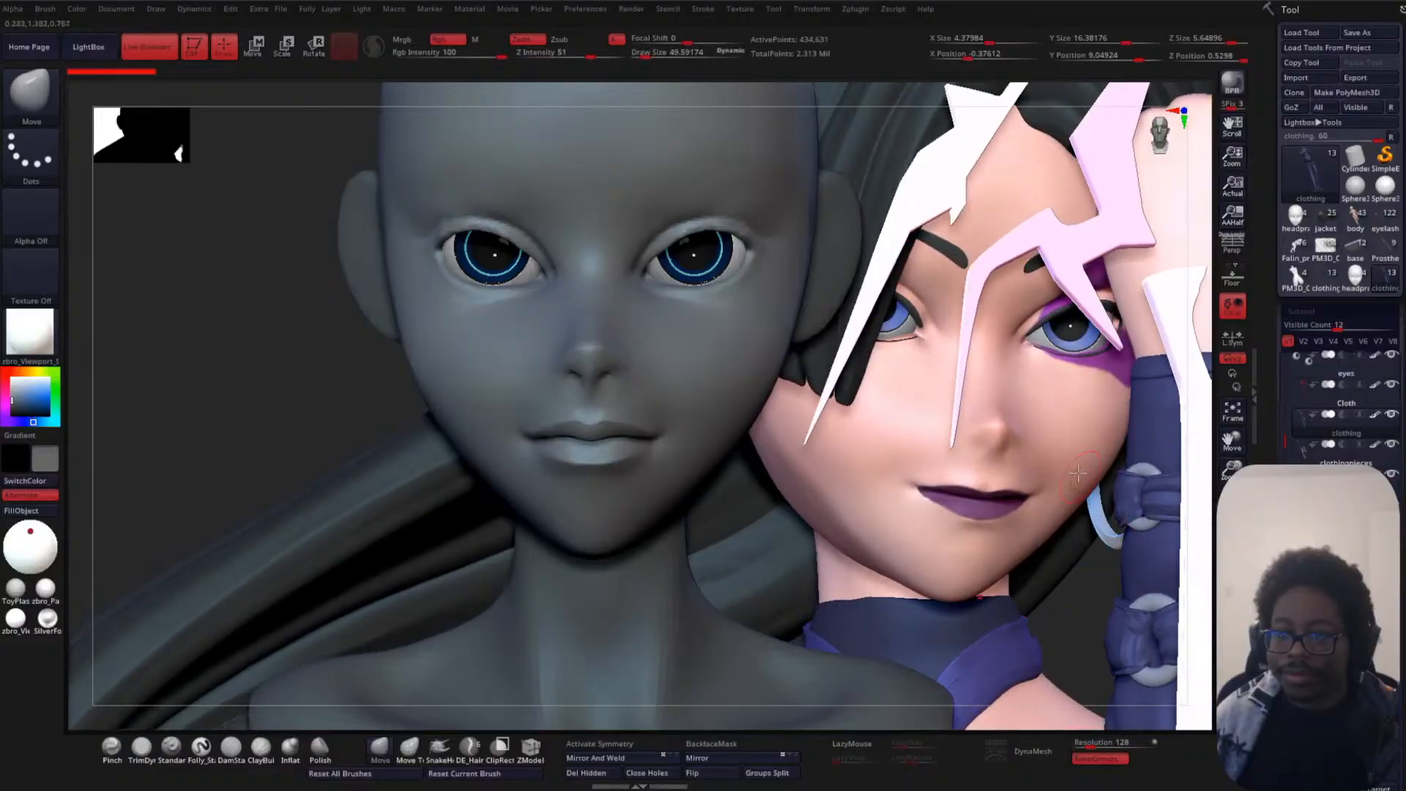
- Select the ninja's body subtool, isolate it, and switch off its paint to compare the bare face with the bust
alt+click(1063, 452)
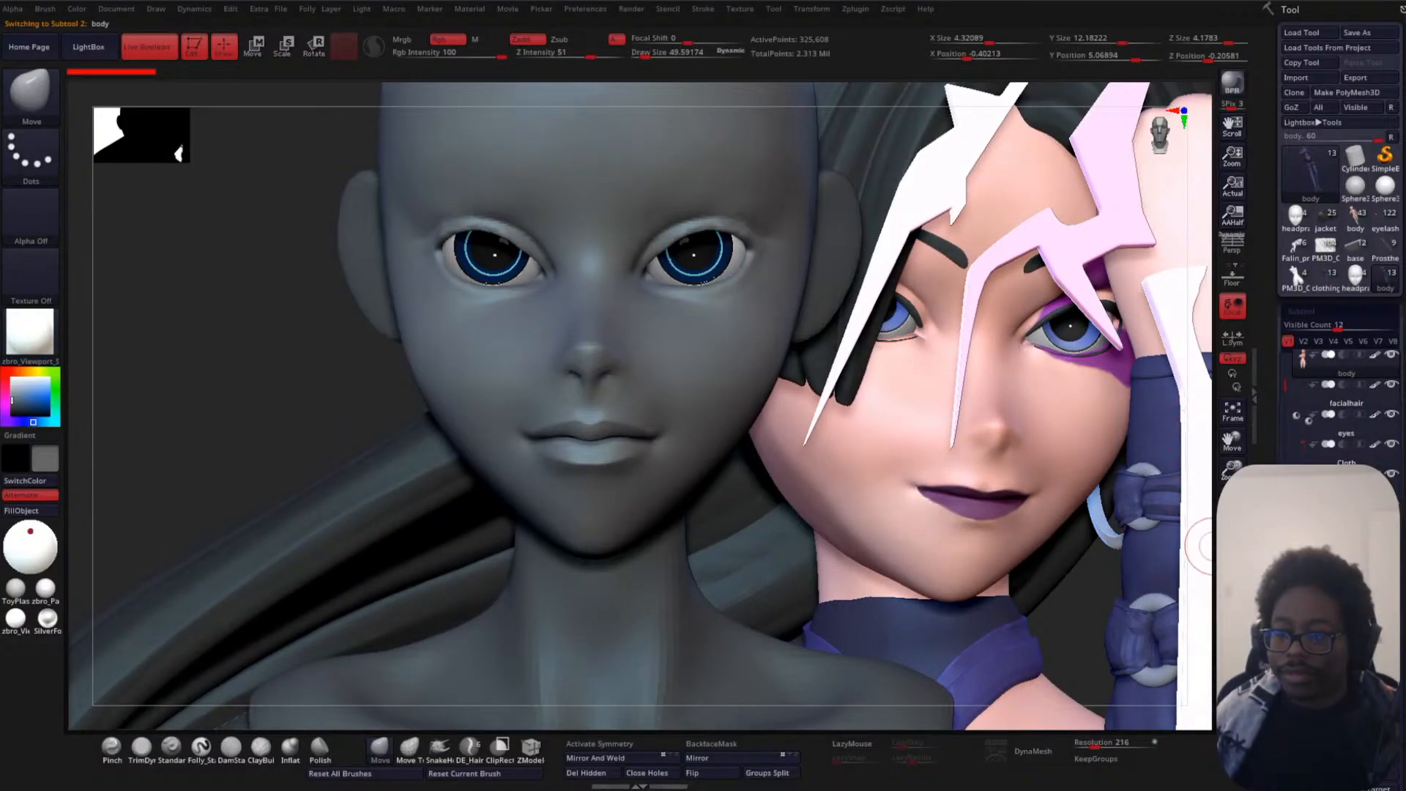
click(1233, 605)
mouse_move(1074, 574)
mouse_down()
mouse_move(1093, 569)
mouse_move(1043, 559)
mouse_move(1092, 555)
mouse_move(863, 452)
mouse_up()
shift+click(1380, 360)
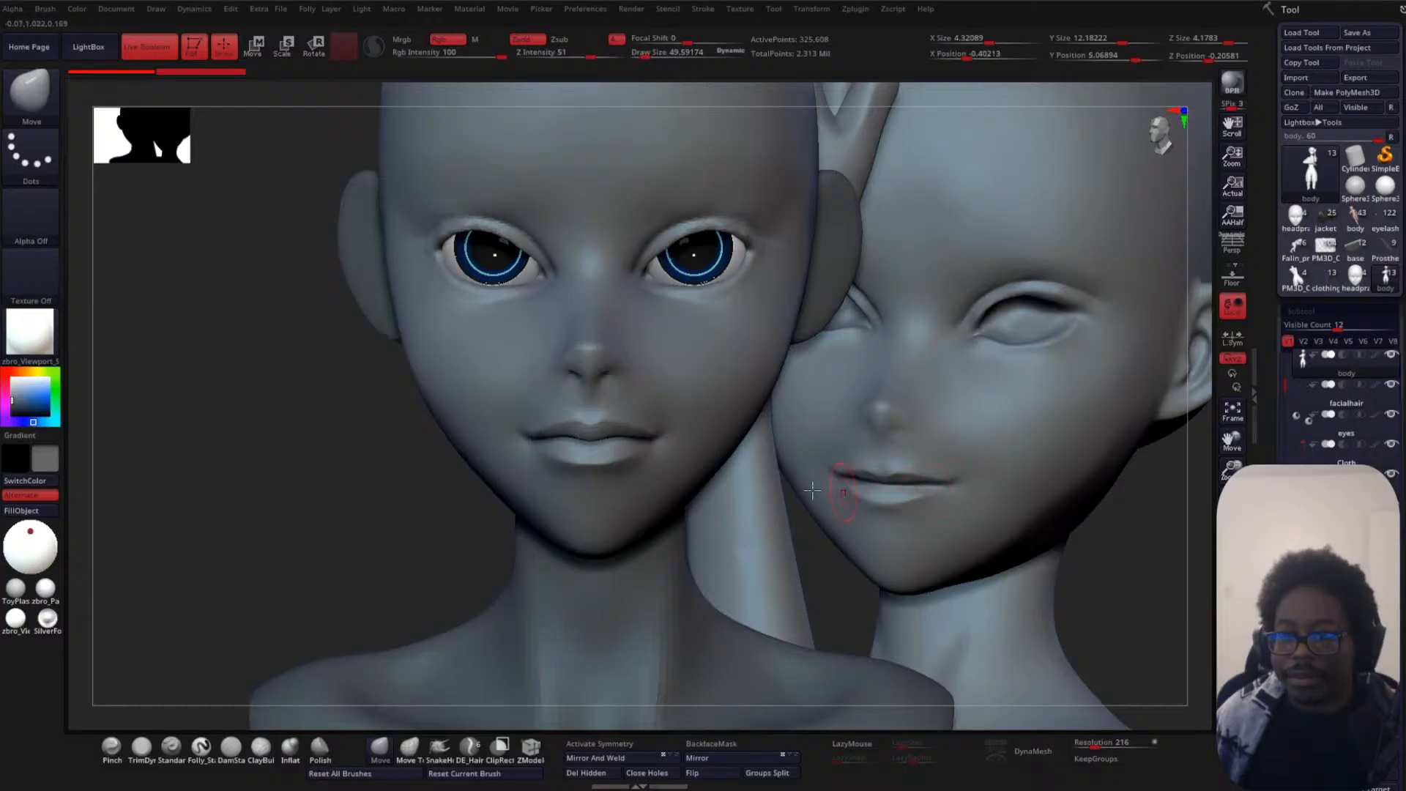
- Compare the ninja's bare face in side, three-quarter and front views against the practice bust
drag(317, 449, 266, 471)
drag(784, 496, 766, 528)
mouse_move(356, 519)
mouse_down()
mouse_move(318, 527)
mouse_move(341, 499)
mouse_up()
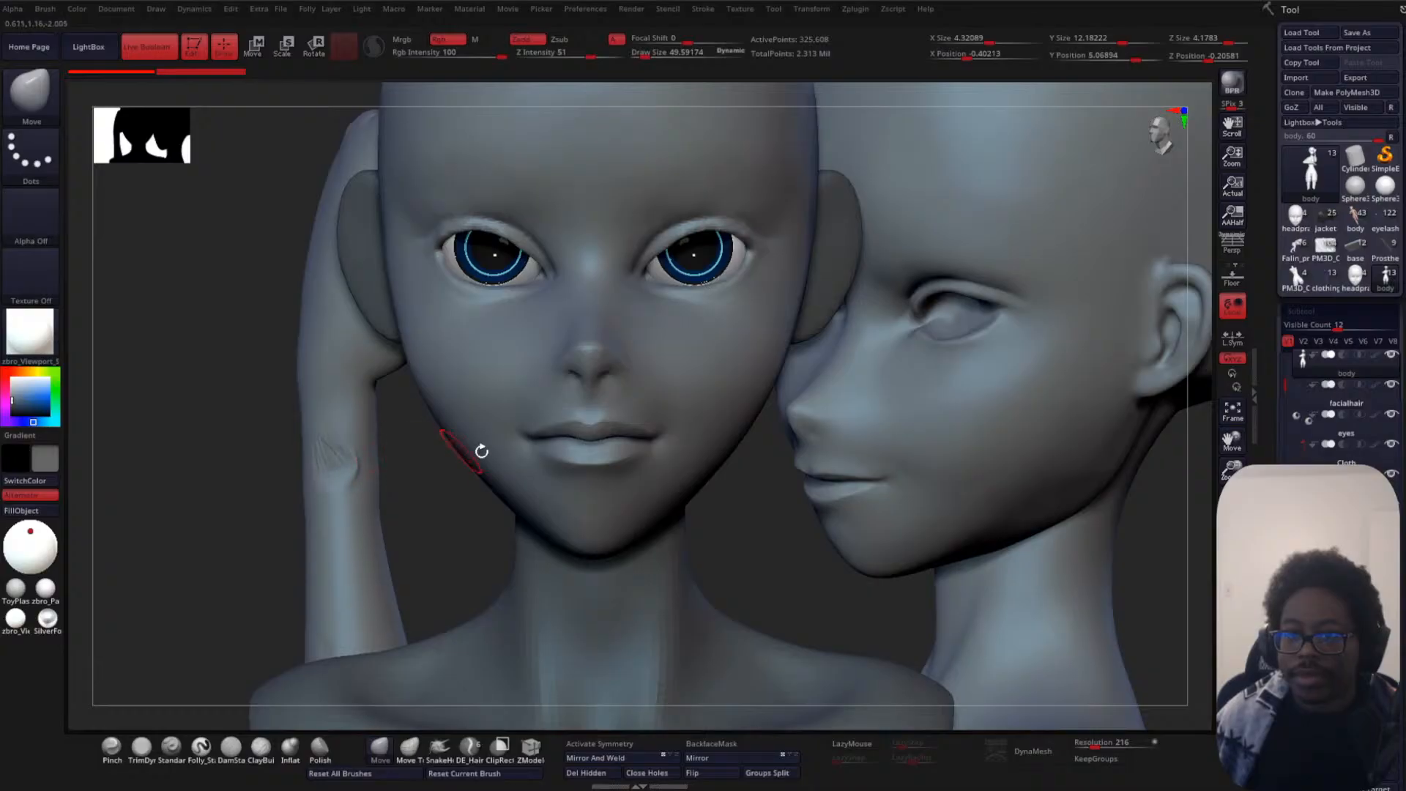
mouse_move(769, 502)
mouse_down()
mouse_move(791, 512)
mouse_move(817, 487)
mouse_move(932, 455)
mouse_move(1011, 370)
mouse_move(901, 392)
mouse_move(884, 381)
mouse_move(961, 449)
mouse_move(1030, 464)
mouse_move(1063, 385)
mouse_move(1092, 402)
mouse_move(1101, 376)
mouse_move(1141, 399)
mouse_move(1092, 402)
mouse_up()
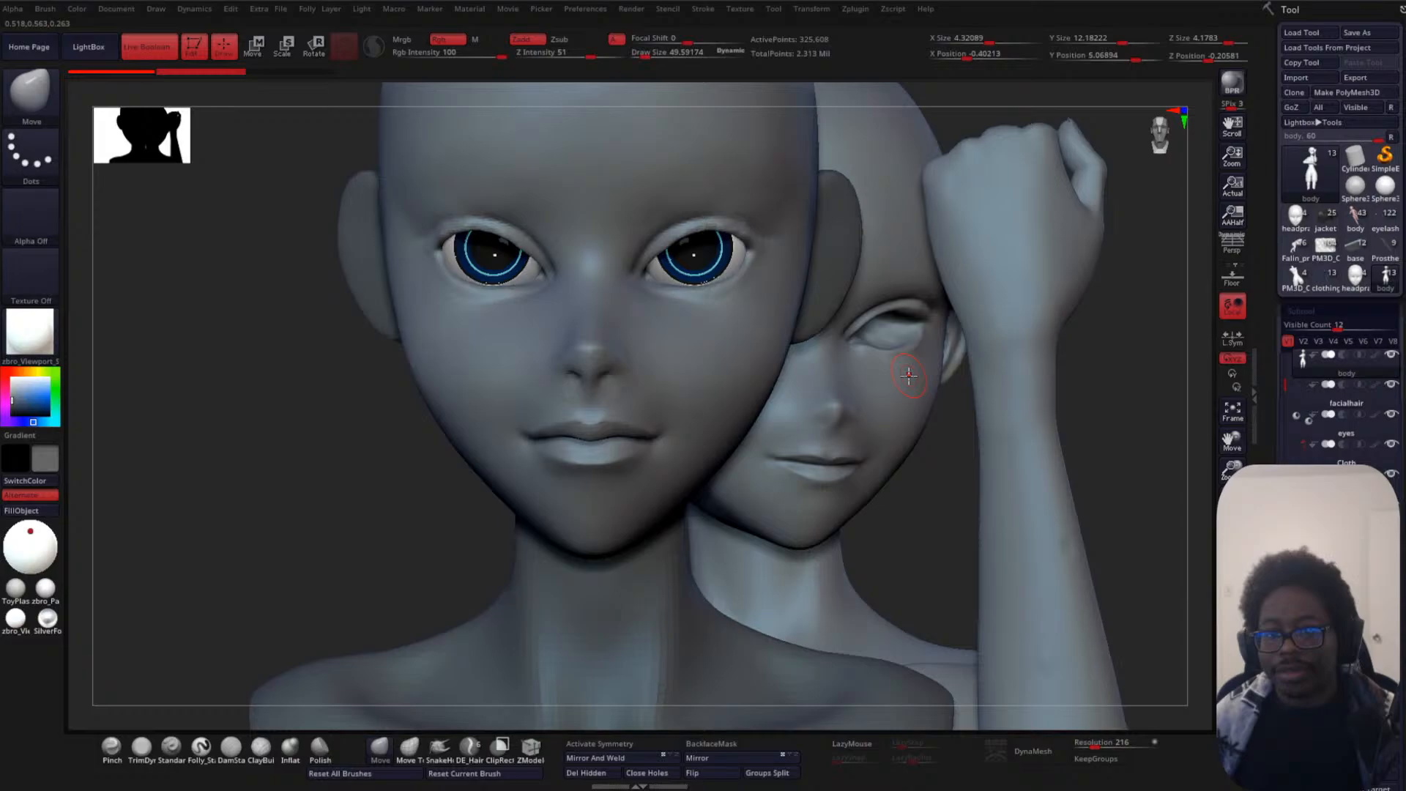
- Switch the ninja's body mesh to 2.5D mode and clear the canvas
key(t)
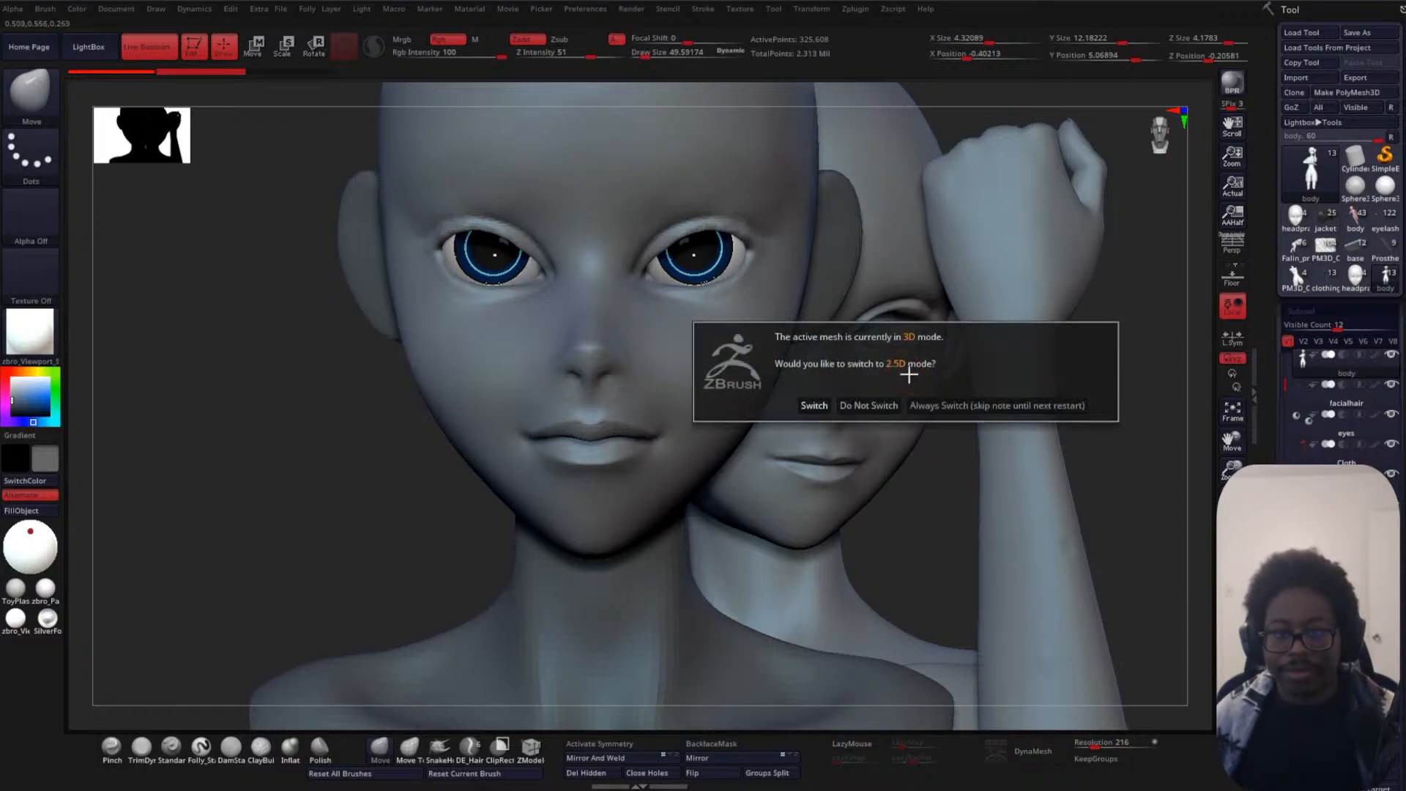
click(815, 405)
key(ctrl+n)
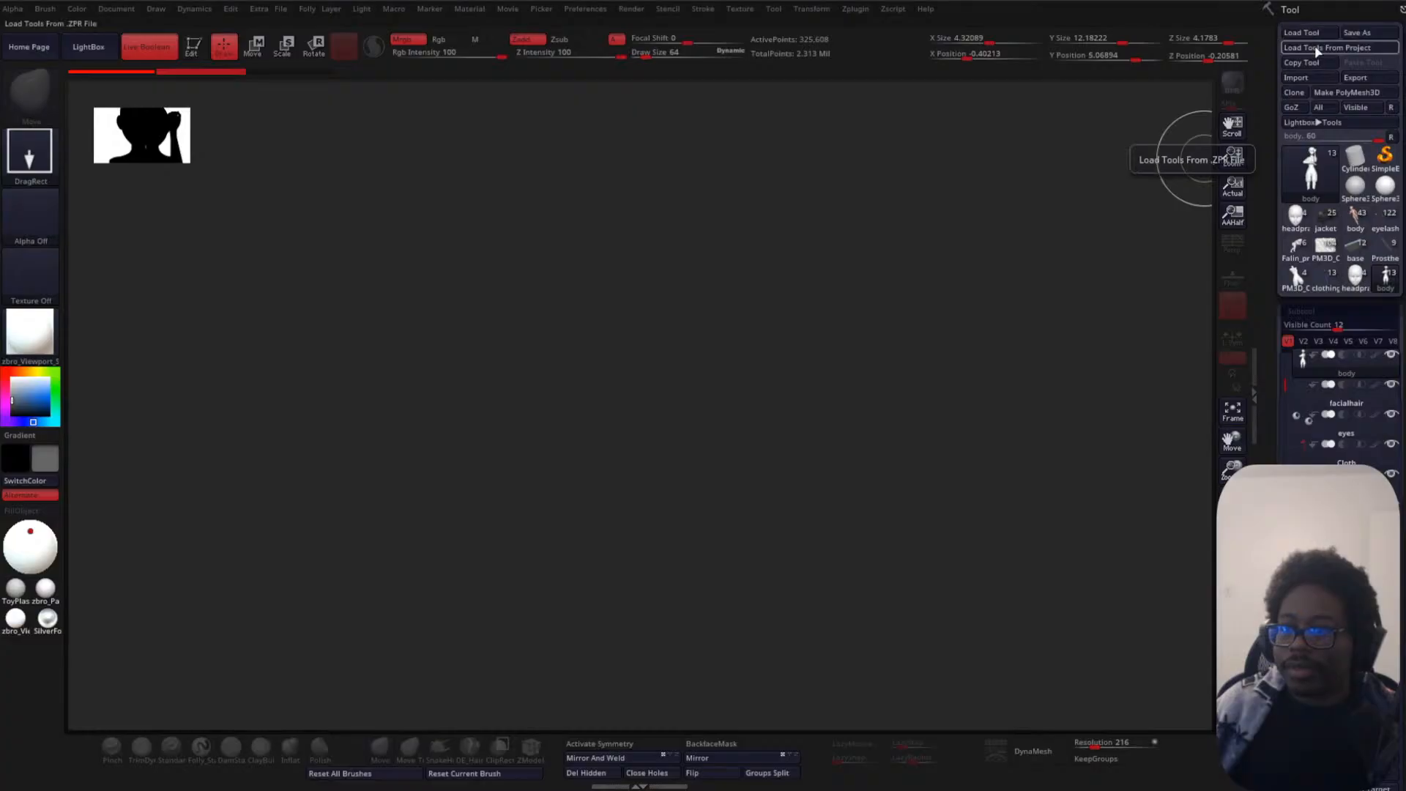
- Load the head practice sculpt again, place it front-on on the empty canvas, and enter Edit mode
mouse_move(1299, 226)
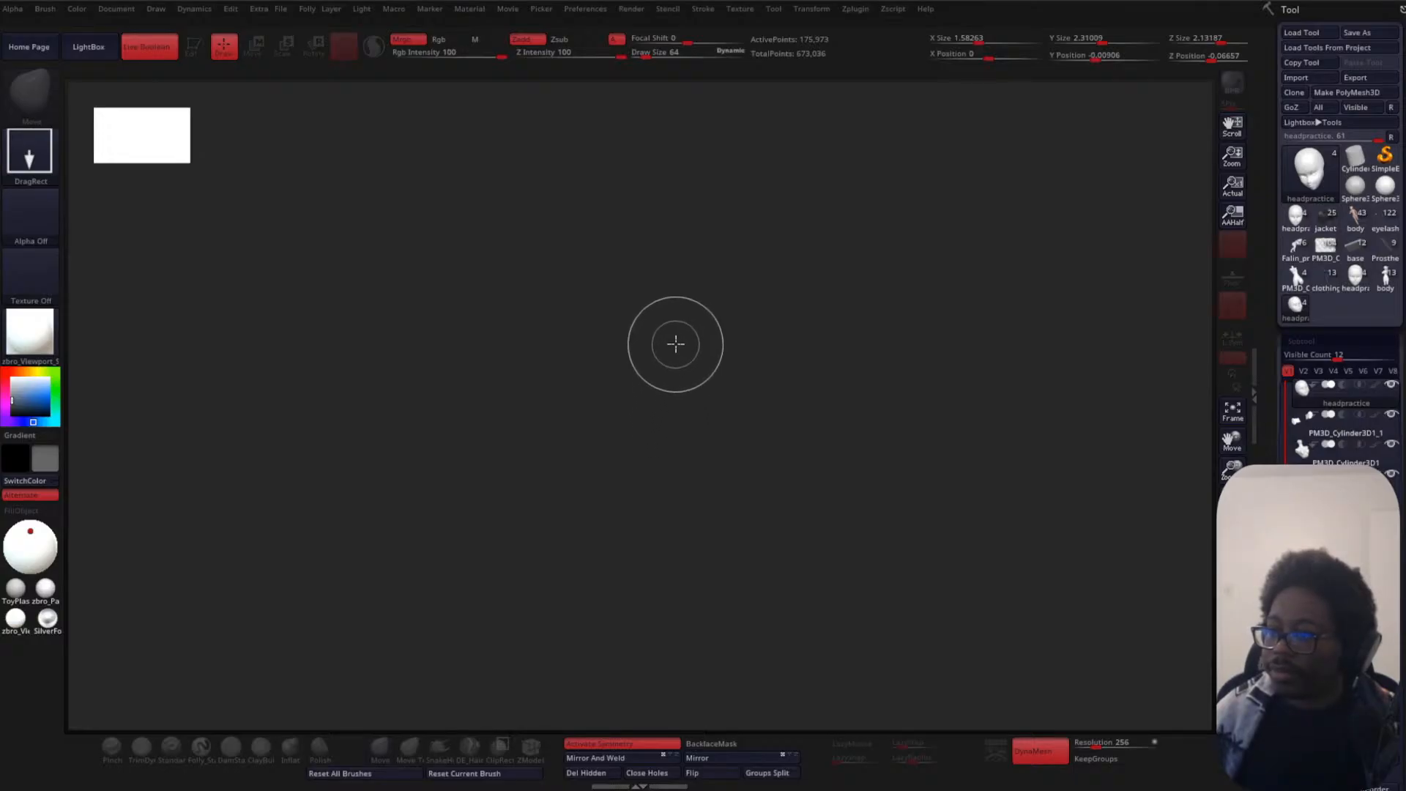
drag(675, 344, 671, 516)
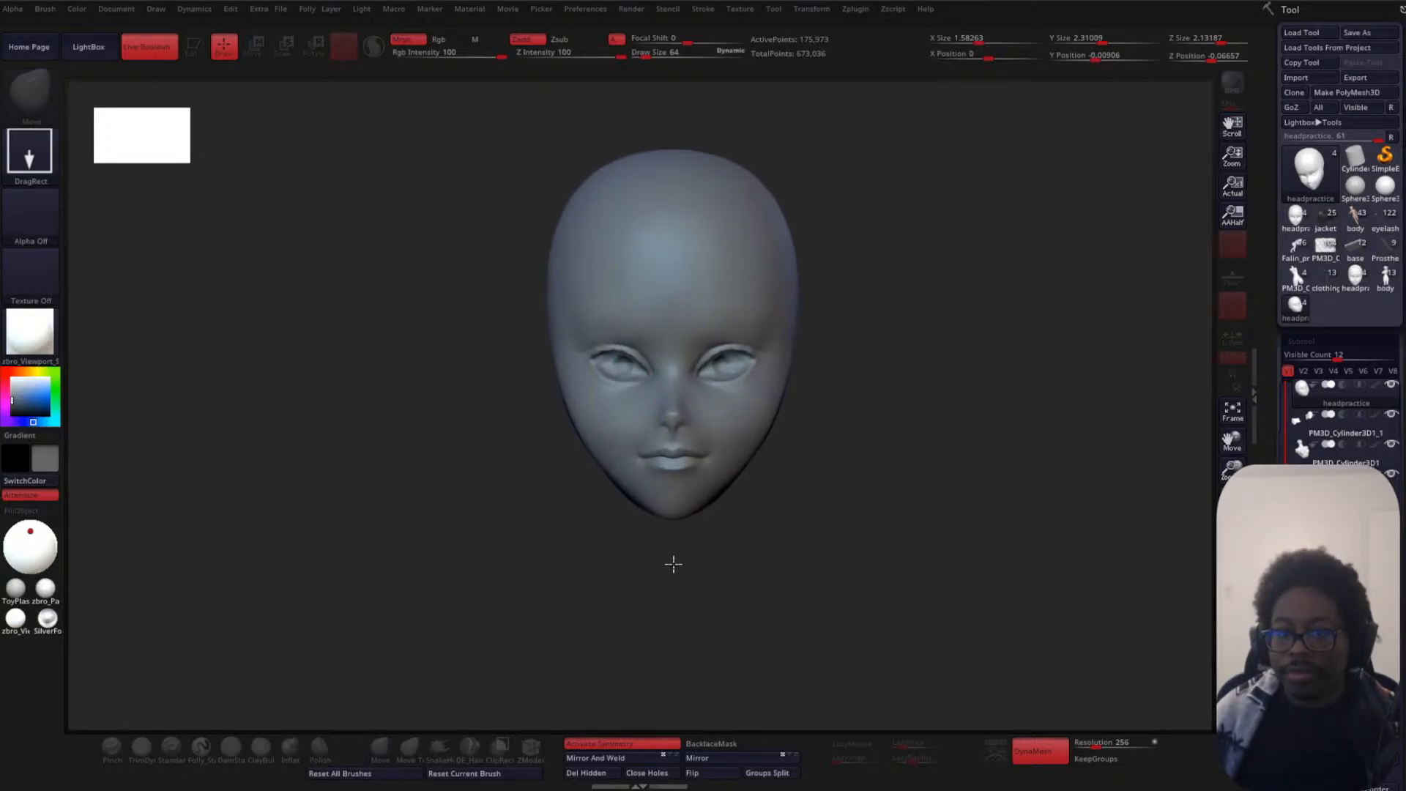
key(t)
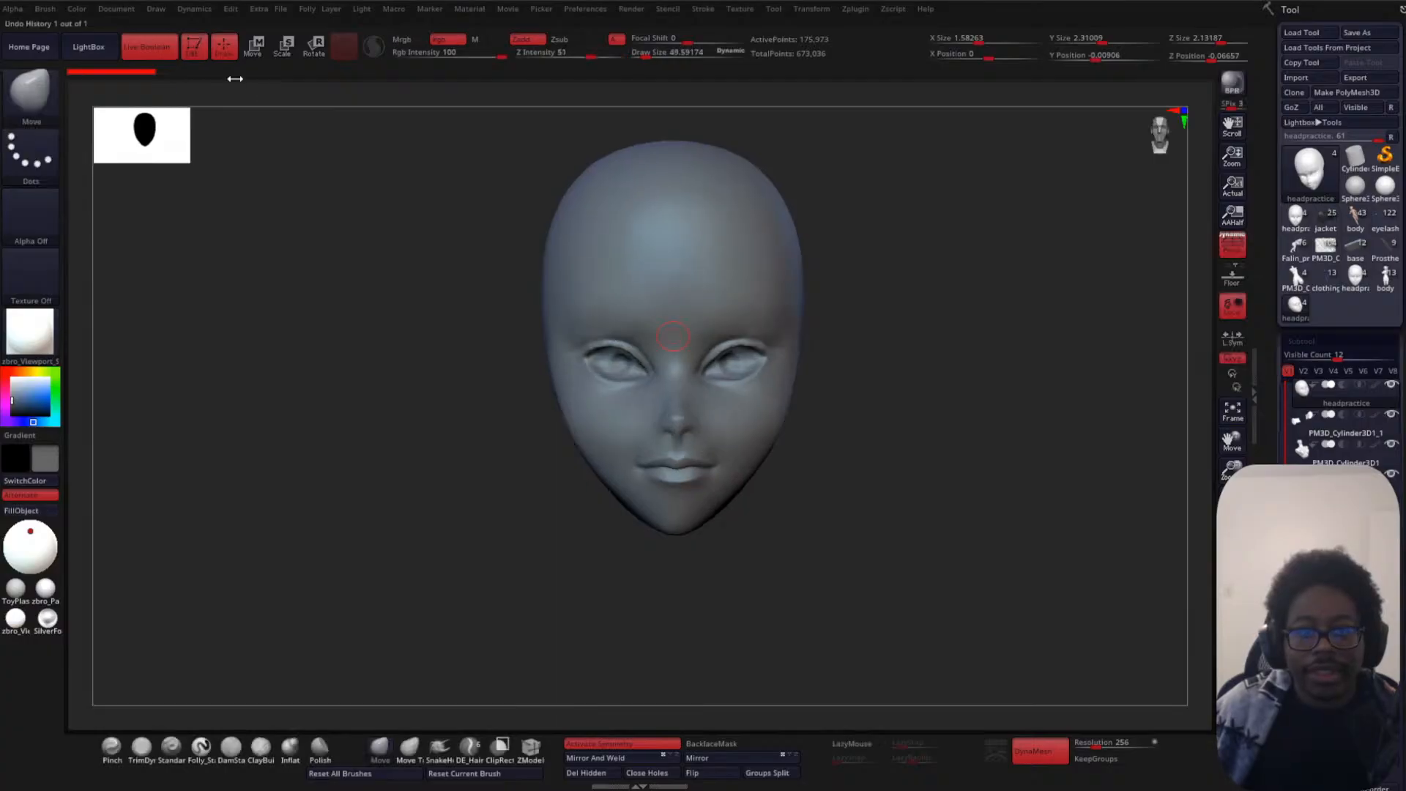
- Turn off Solo mode to show the eyes, ears and bust together with the head, and frame the face from the front
mouse_move(1346, 422)
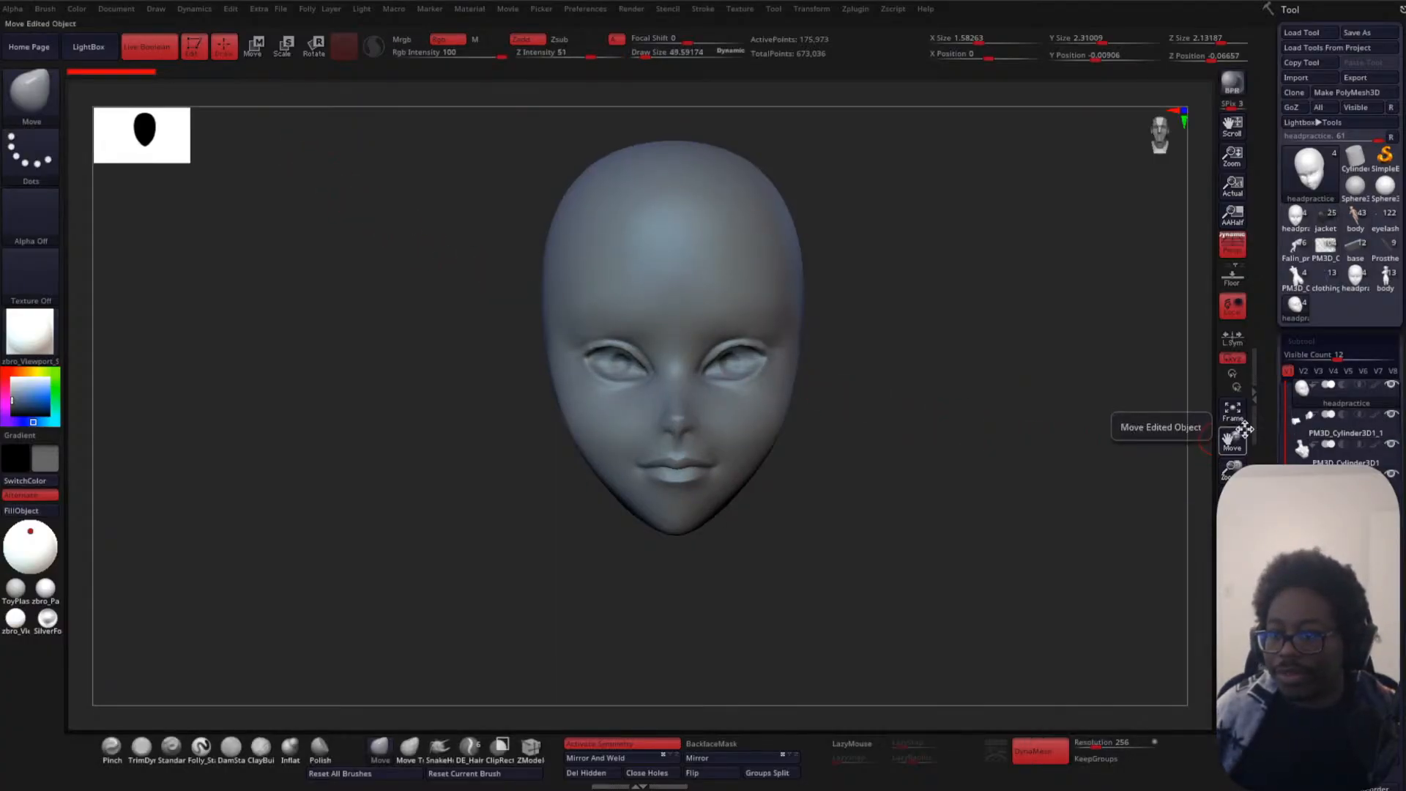
click(1233, 597)
alt+drag(936, 401, 900, 611)
alt+drag(1006, 535, 972, 390)
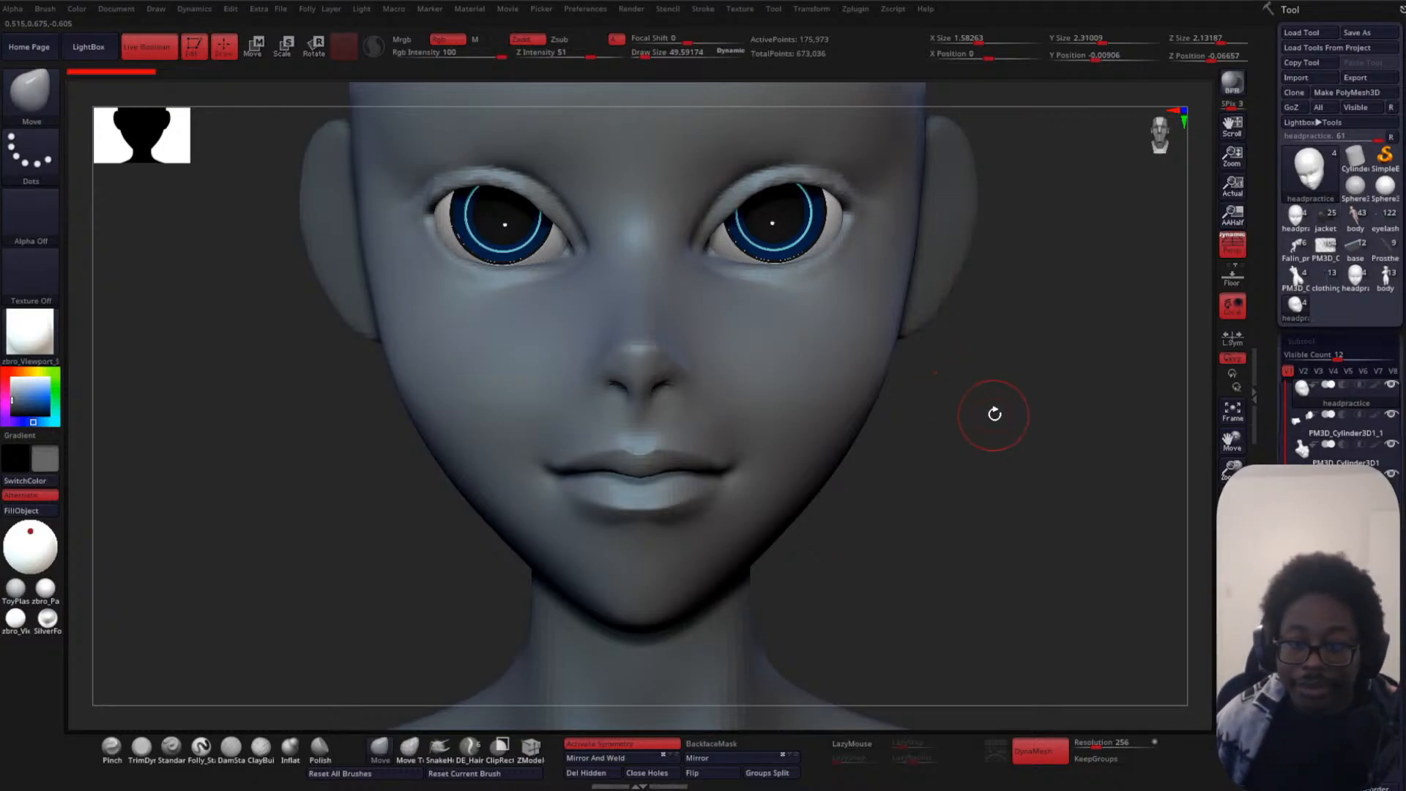
- Smooth away the sharp nostril creases under the nose with the draw size reduced to about 21
key(space)
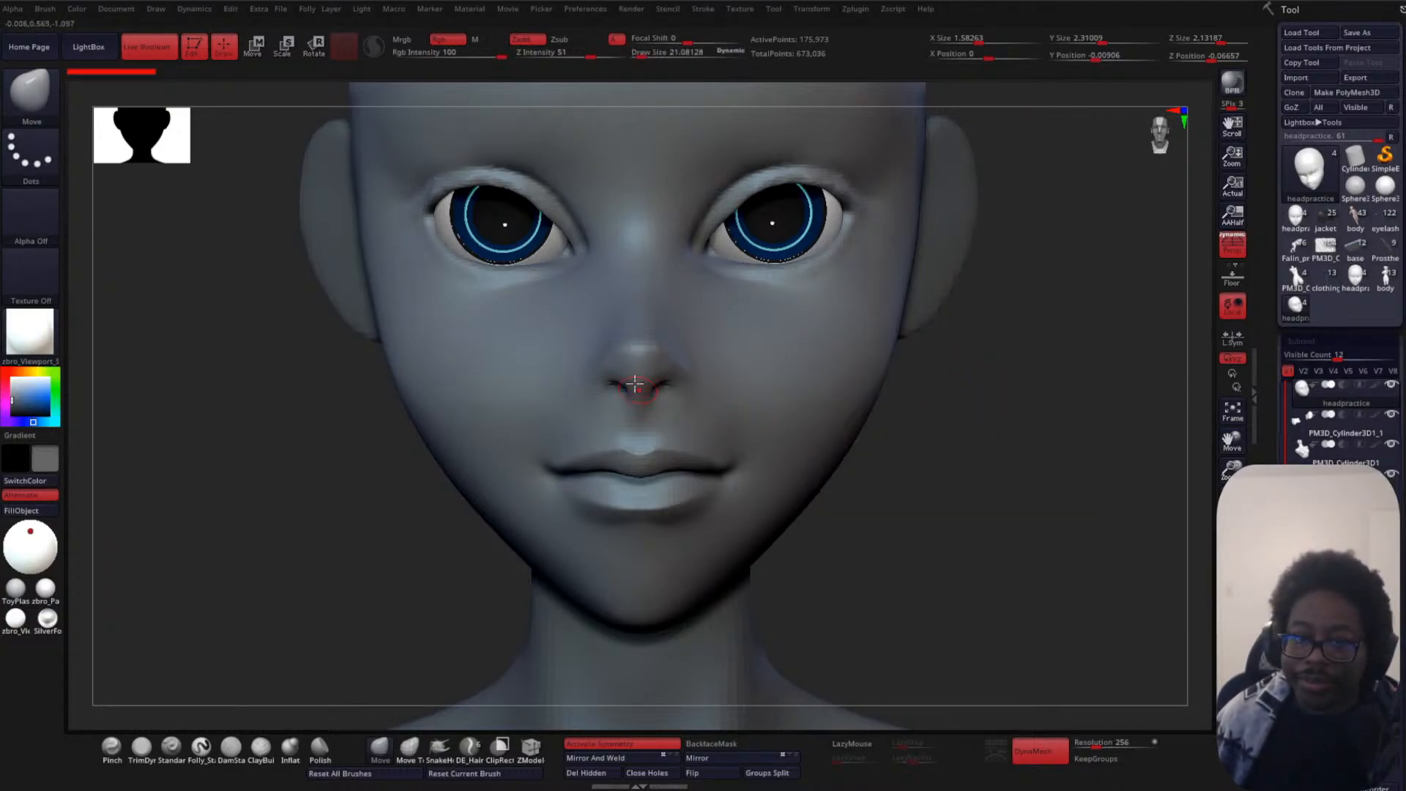
key(shift)
drag(1010, 486, 801, 420)
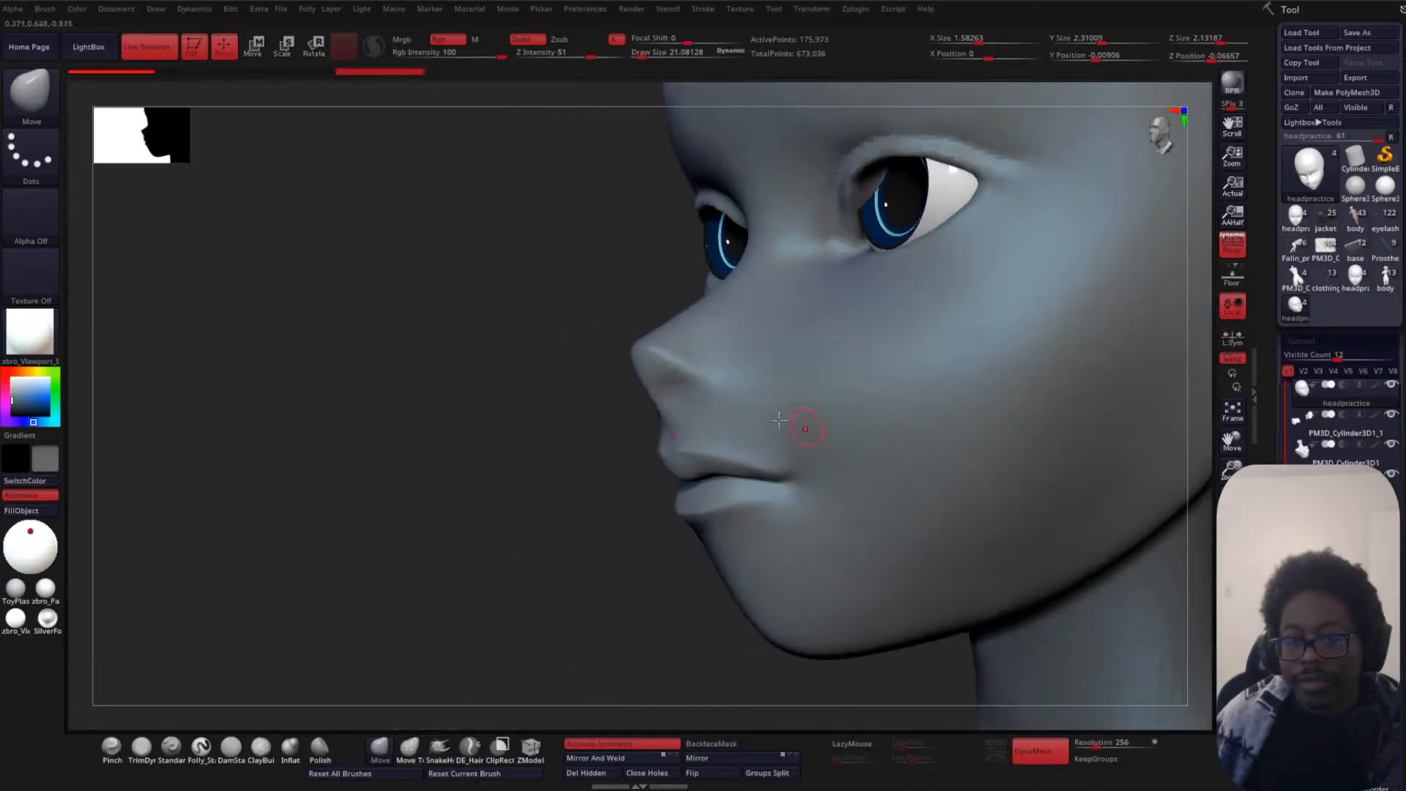
shift+drag(408, 458, 493, 449)
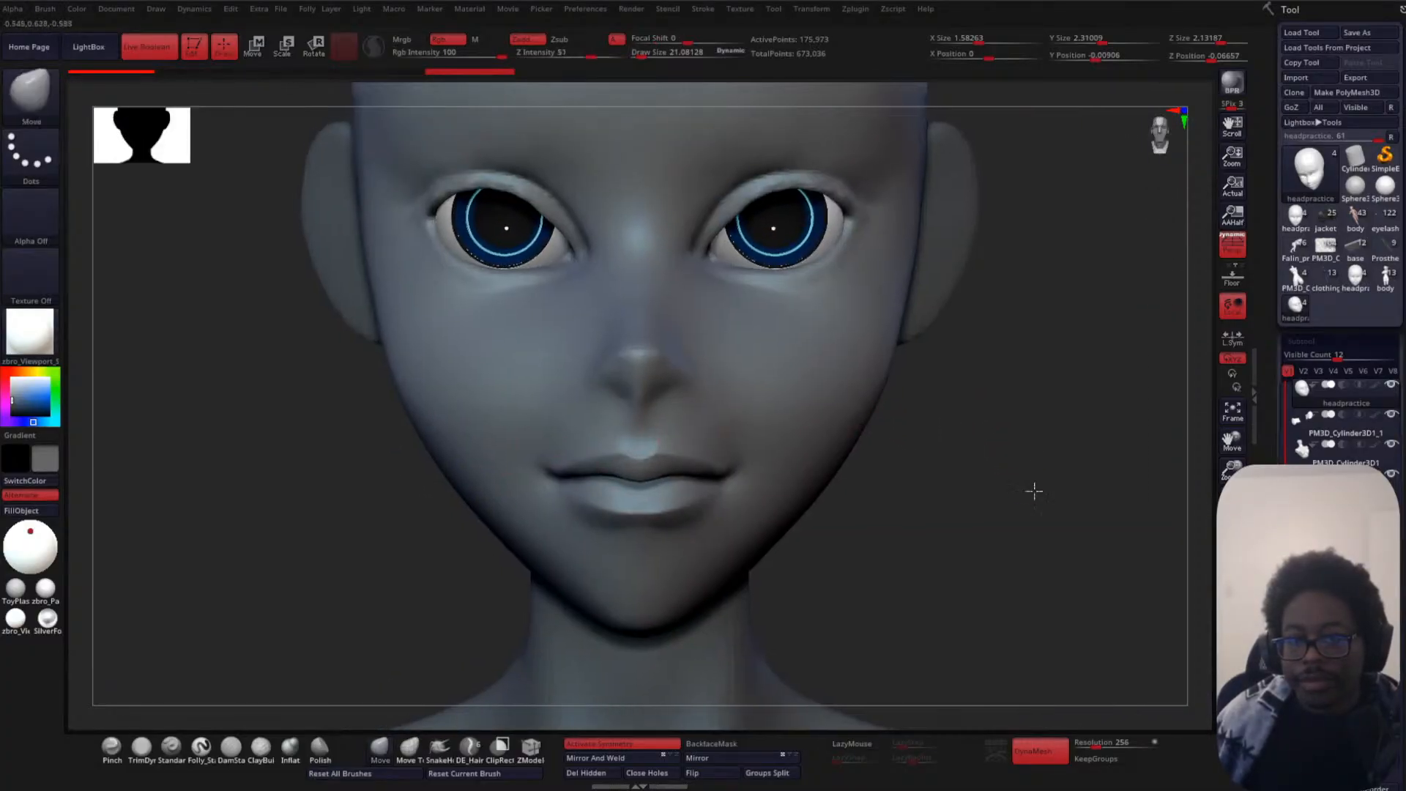
- Reshape the sides of the nose and its tip in profile with the Move brush at a draw size of about 64
alt+drag(1034, 356, 989, 481)
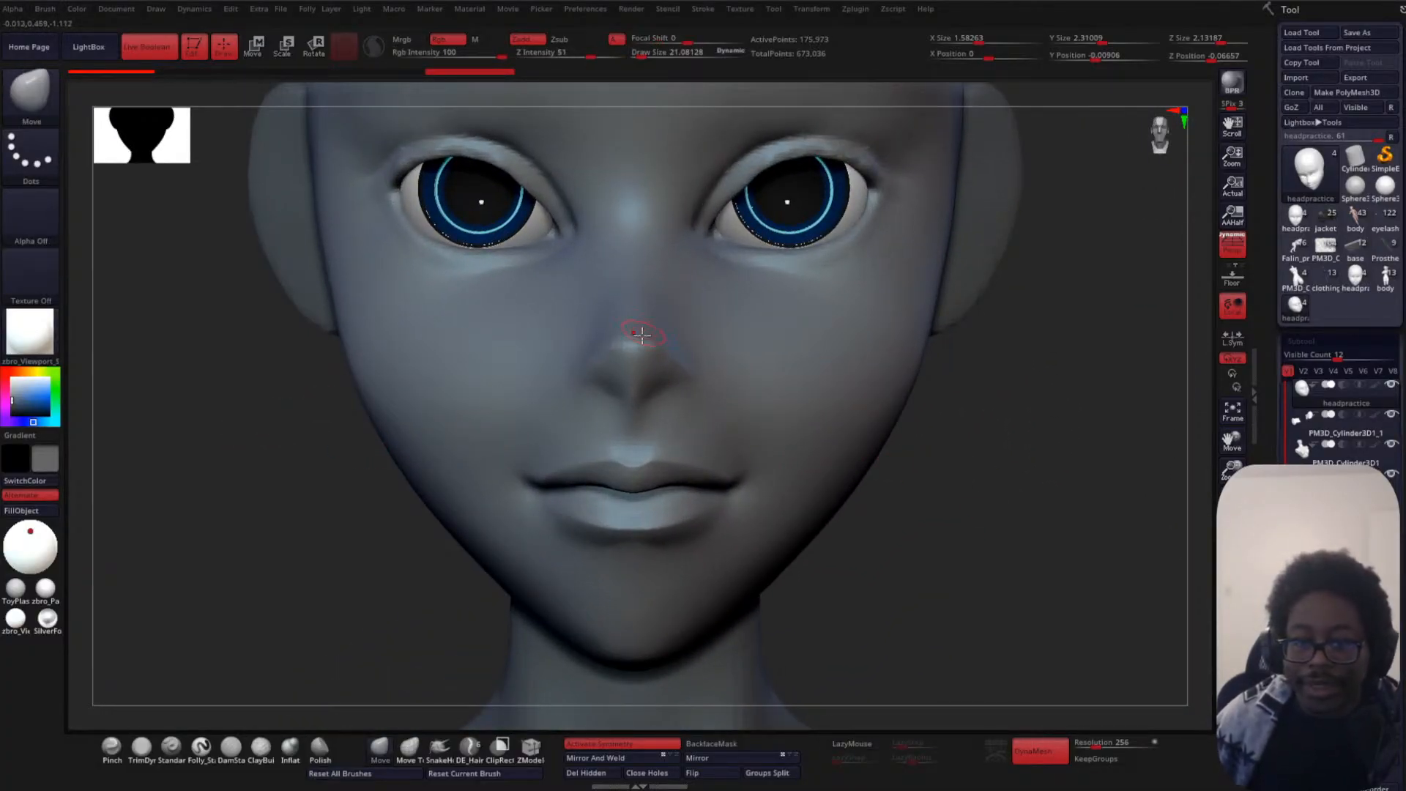
key(space)
drag(272, 418, 287, 418)
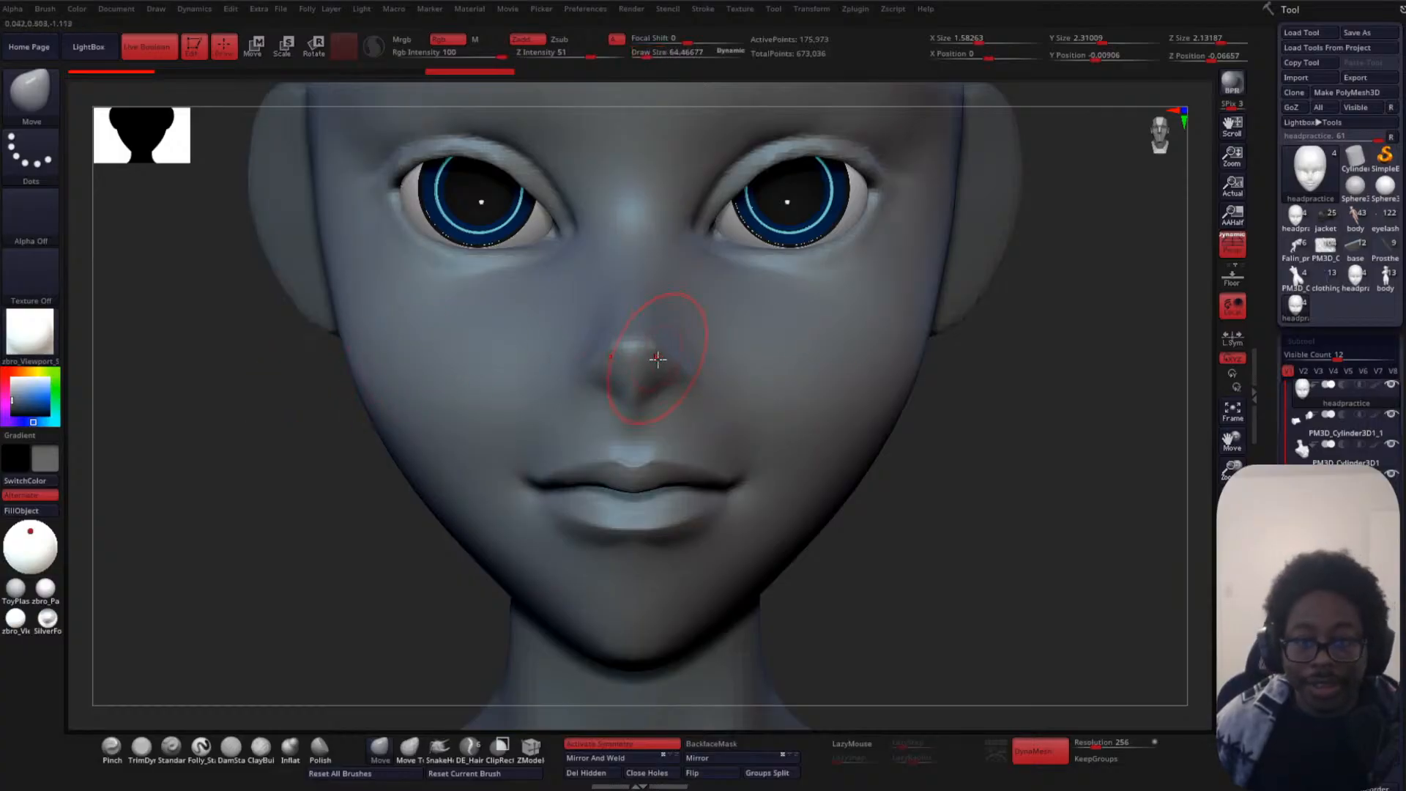
drag(650, 346, 687, 375)
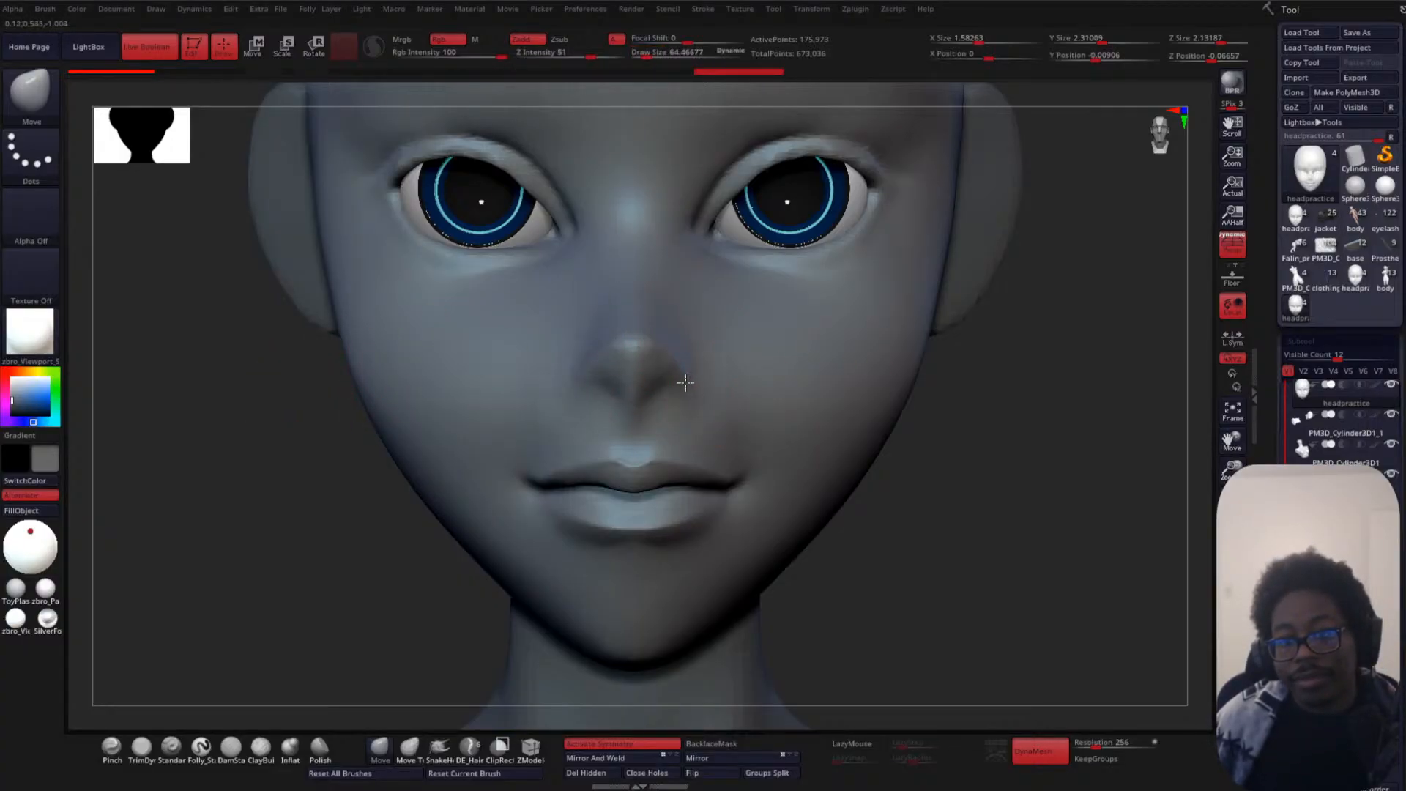
mouse_move(854, 424)
right_down()
mouse_move(926, 471)
mouse_move(647, 336)
right_up()
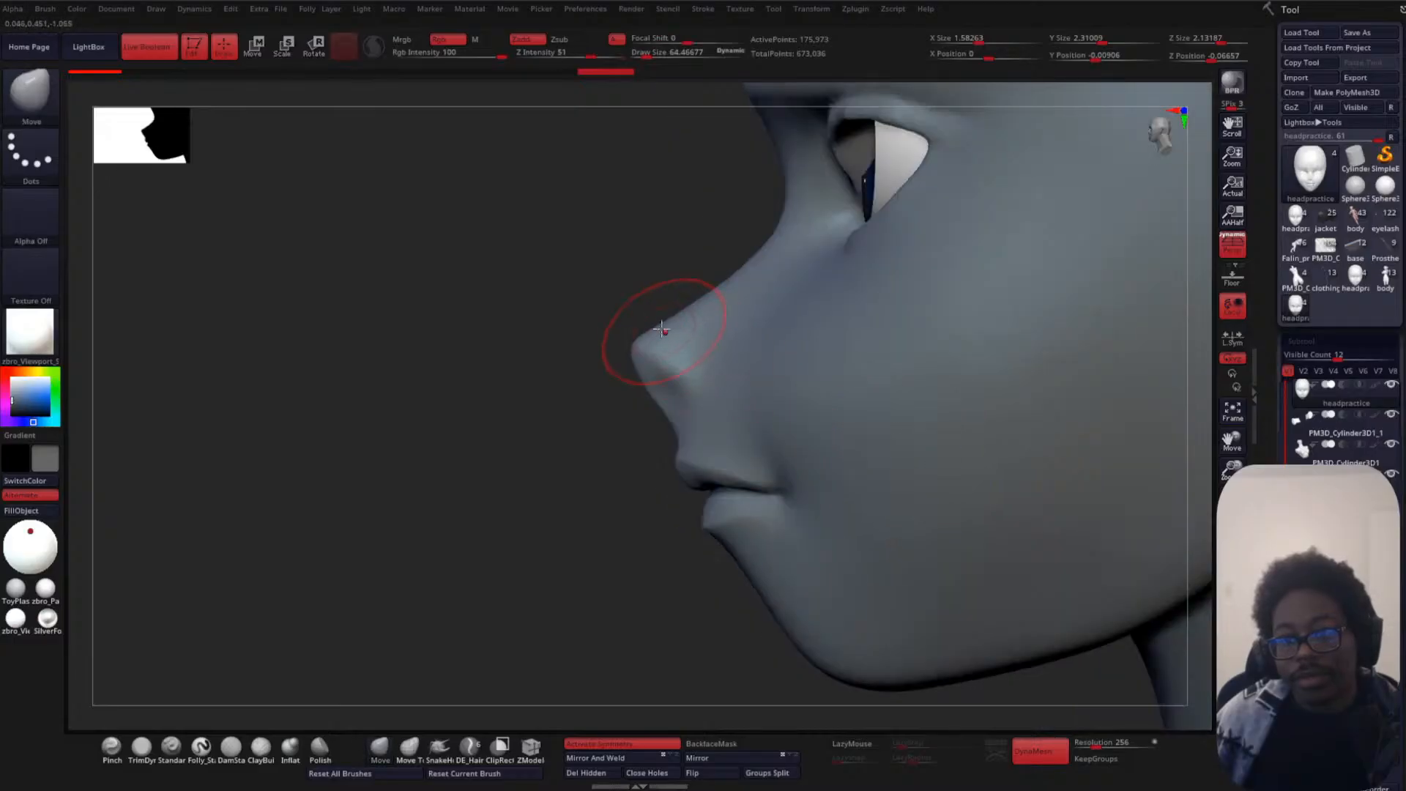
drag(673, 317, 684, 310)
- Try carving a horizontal test crease across the cheek with the DamStandard brush at Z Intensity 9
mouse_move(762, 257)
right_down()
mouse_move(392, 424)
mouse_move(402, 318)
mouse_move(243, 413)
right_up()
ctrl+right_drag(938, 393, 982, 464)
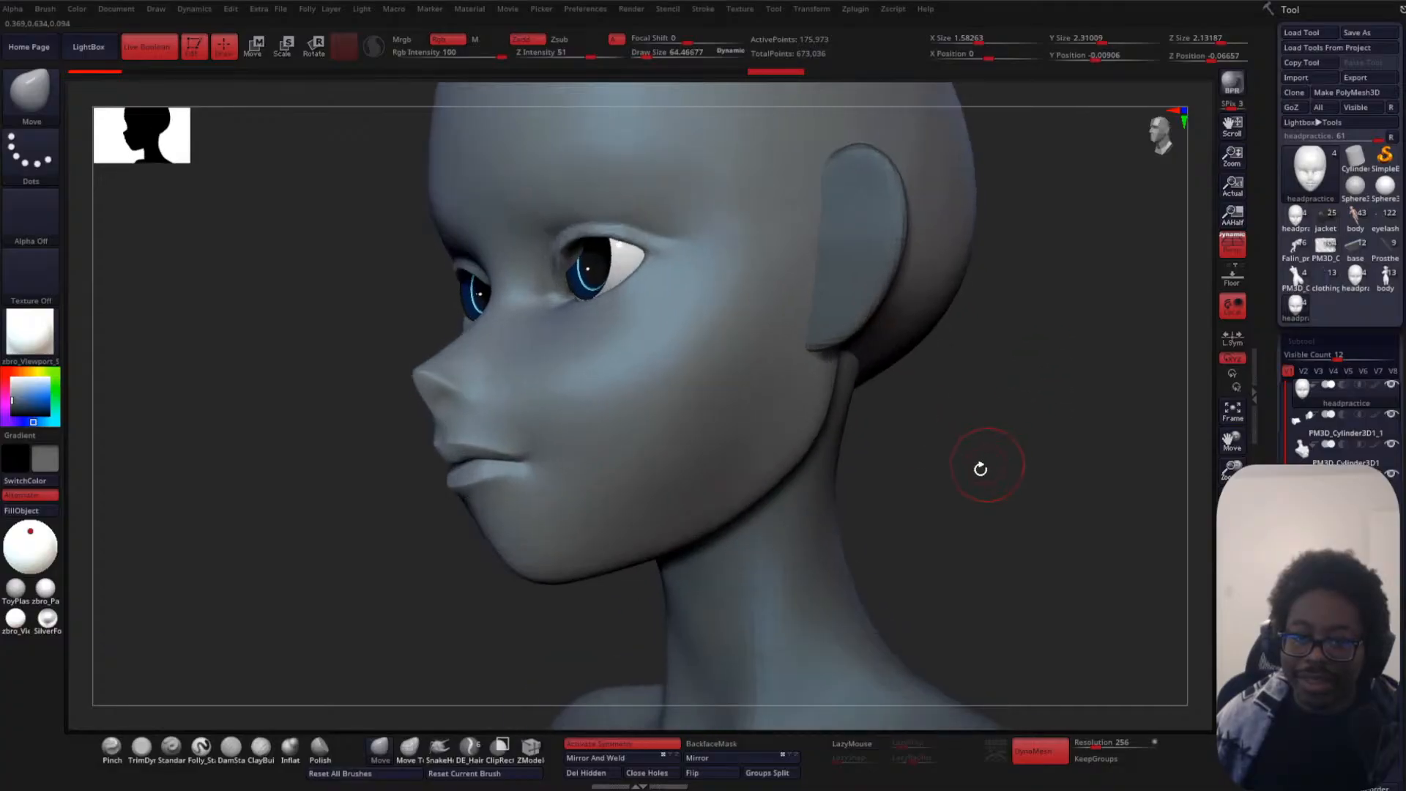
click(232, 747)
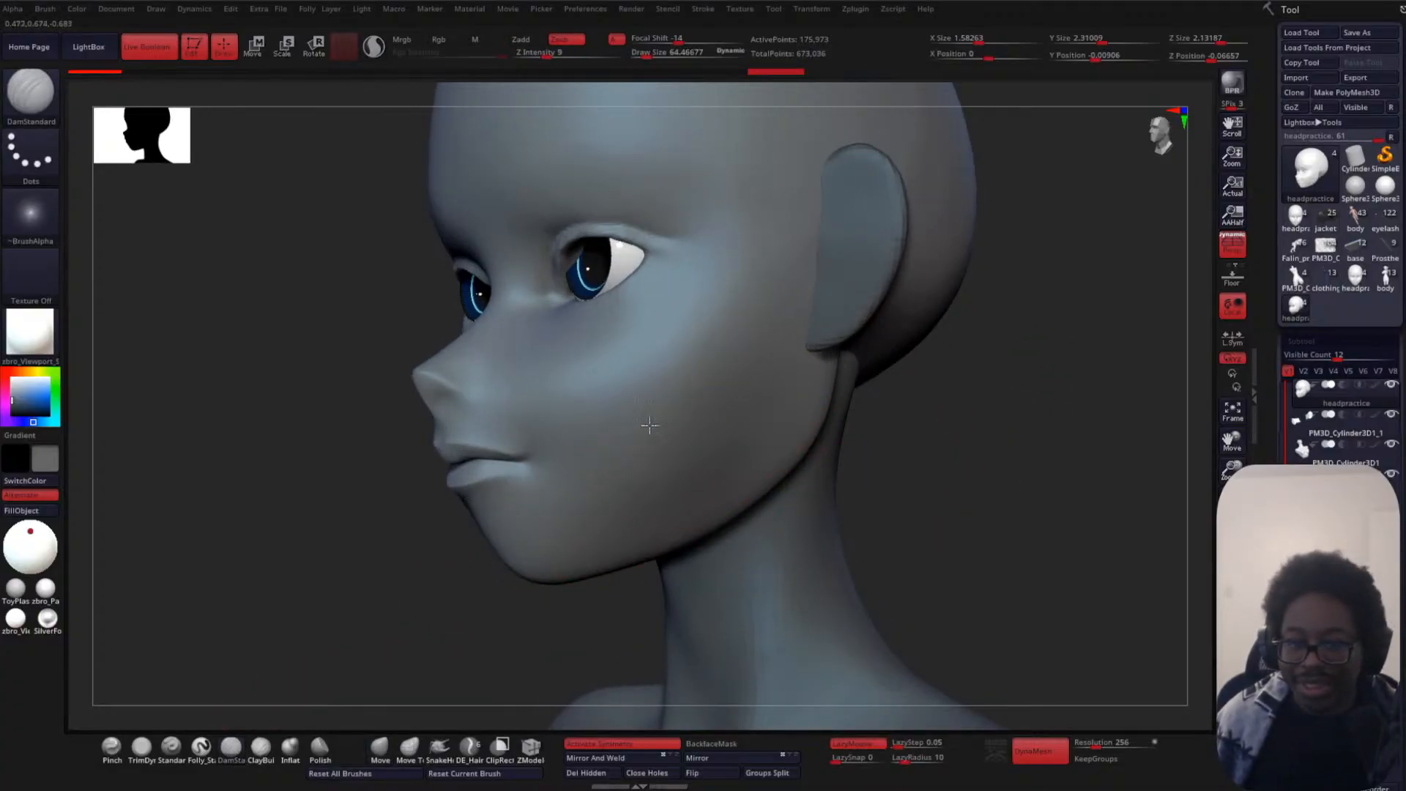
drag(650, 425, 754, 419)
right_drag(973, 461, 860, 466)
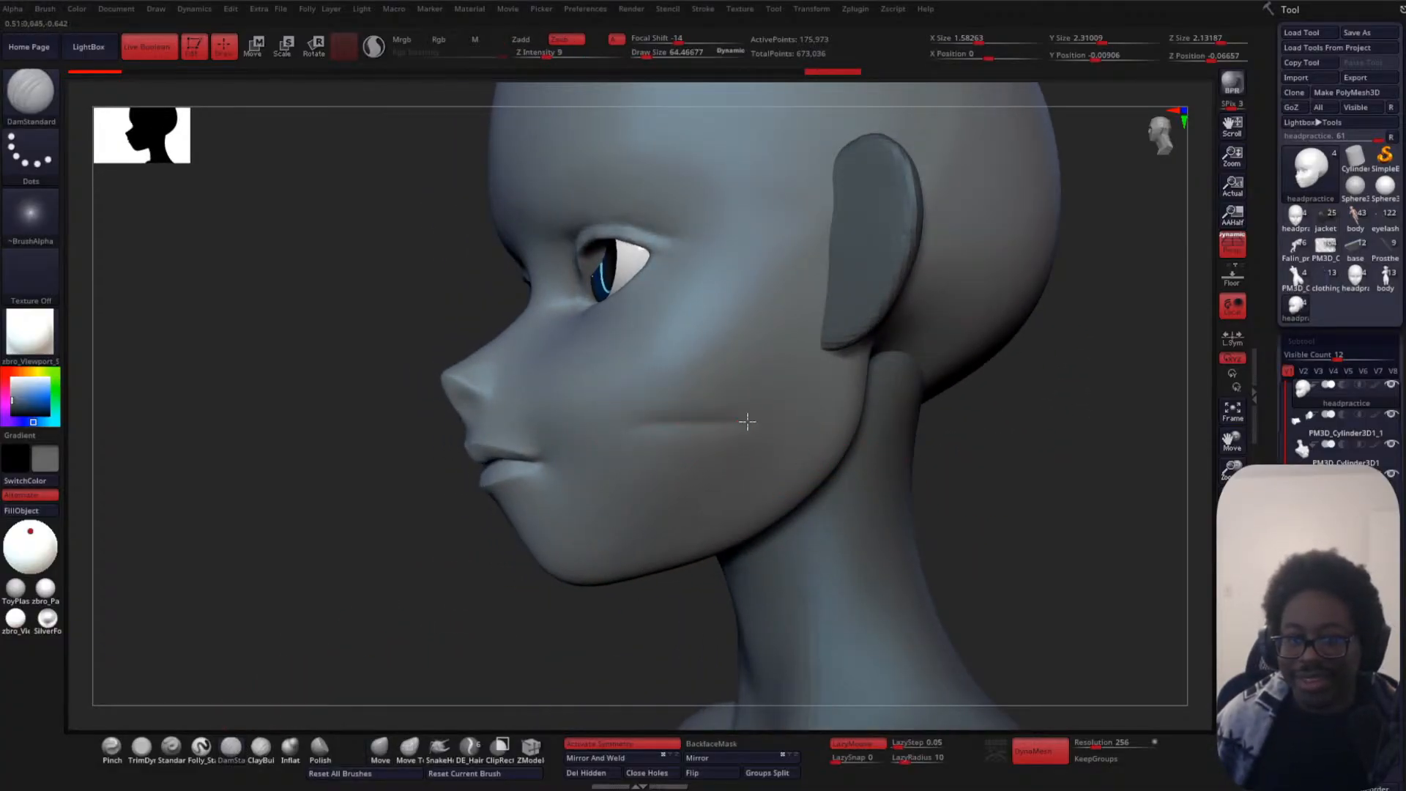
drag(747, 421, 654, 419)
ctrl+right_drag(1023, 446, 1018, 505)
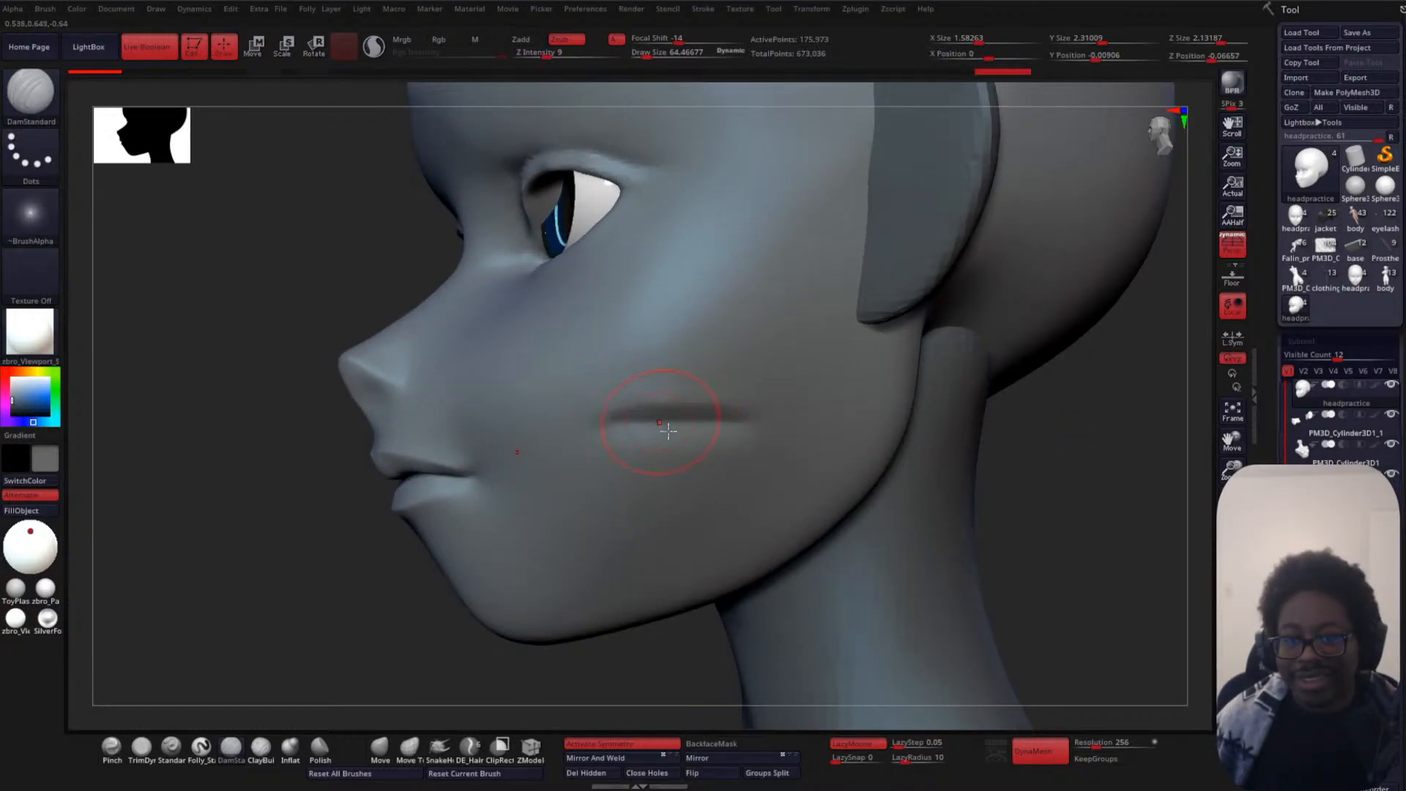
drag(669, 431, 724, 436)
right_drag(282, 603, 364, 581)
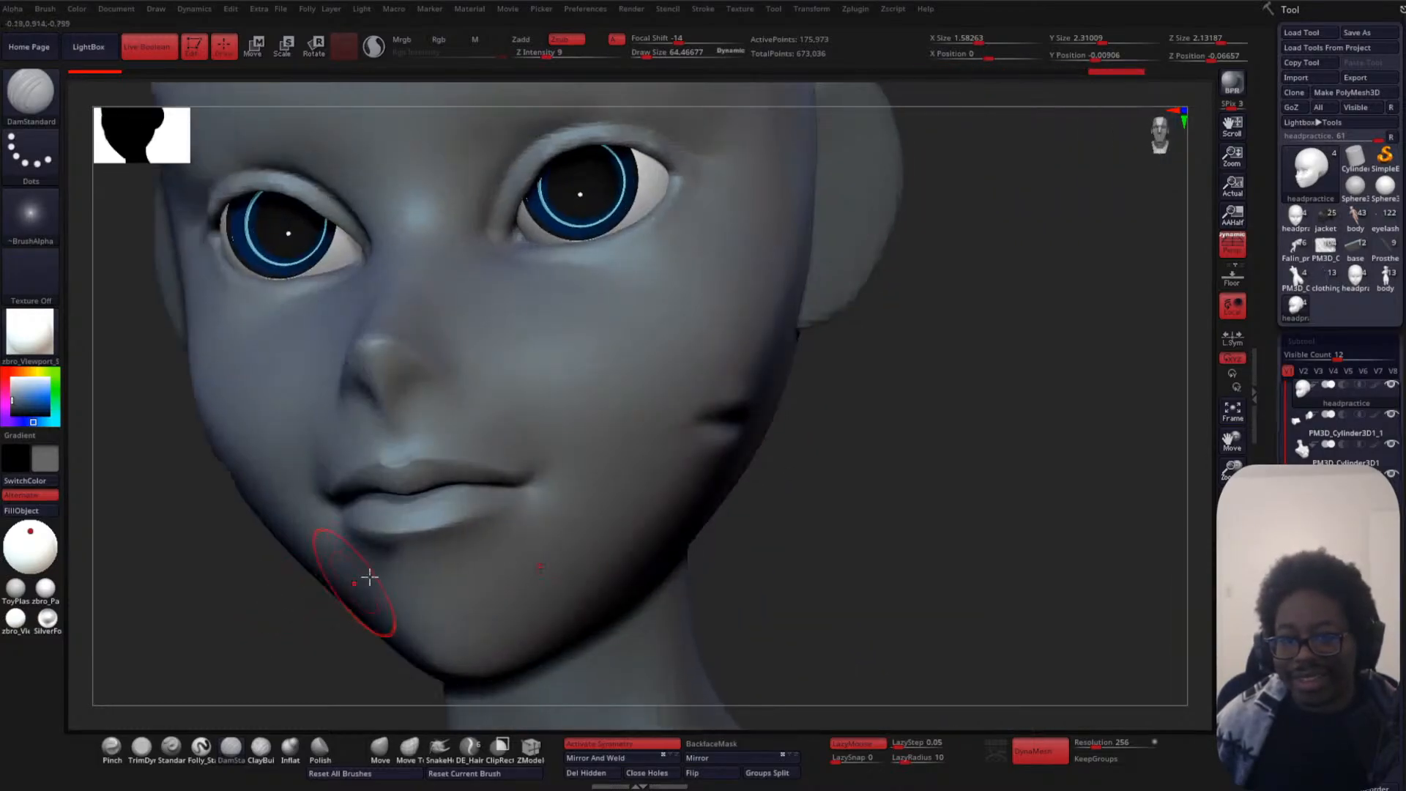
right_drag(936, 502, 630, 520)
mouse_move(368, 613)
right_down()
mouse_move(329, 587)
mouse_move(358, 635)
mouse_move(355, 613)
right_up()
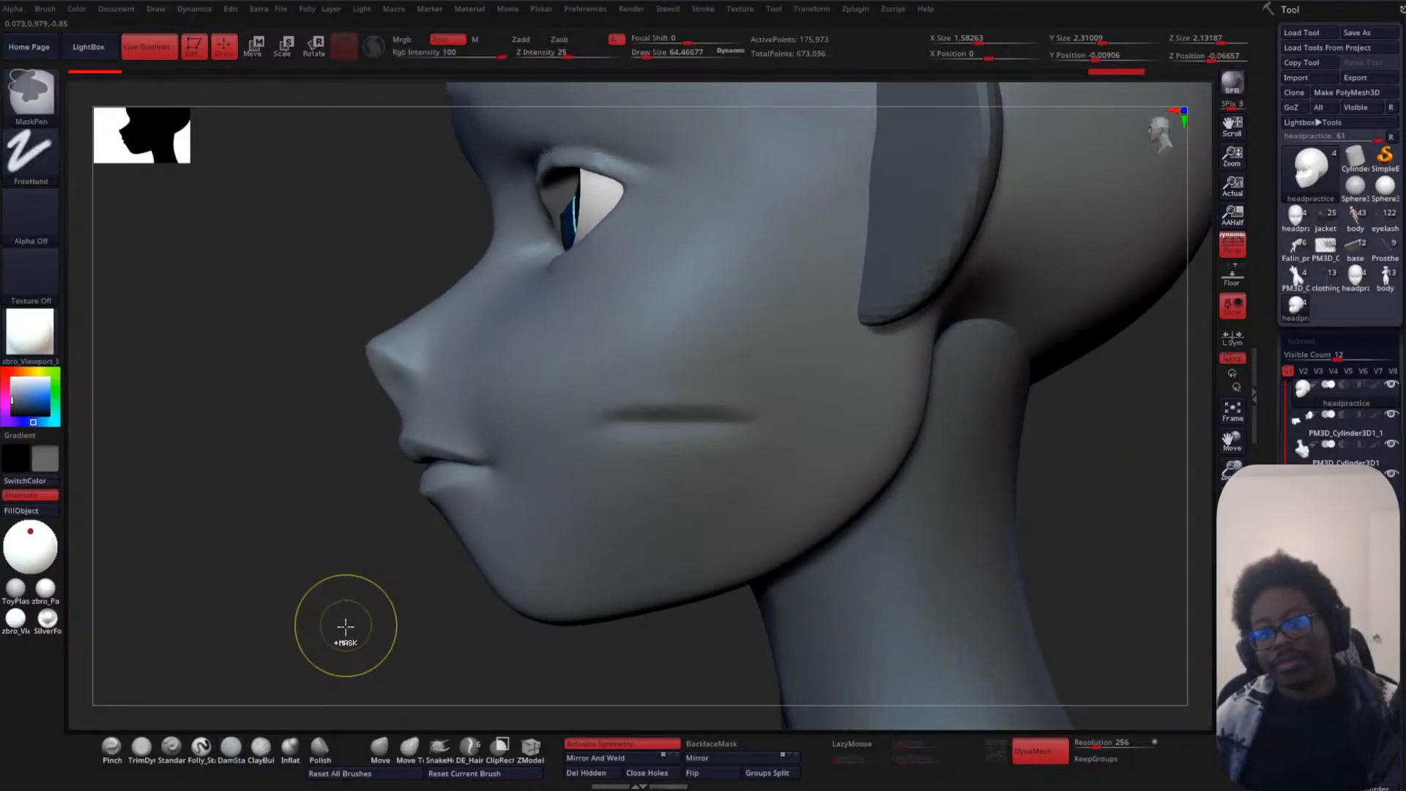
- Undo the DamStandard test strokes on the cheek
key(ctrl+z)
key(ctrl+z)
key(ctrl+z)
key(ctrl+z)
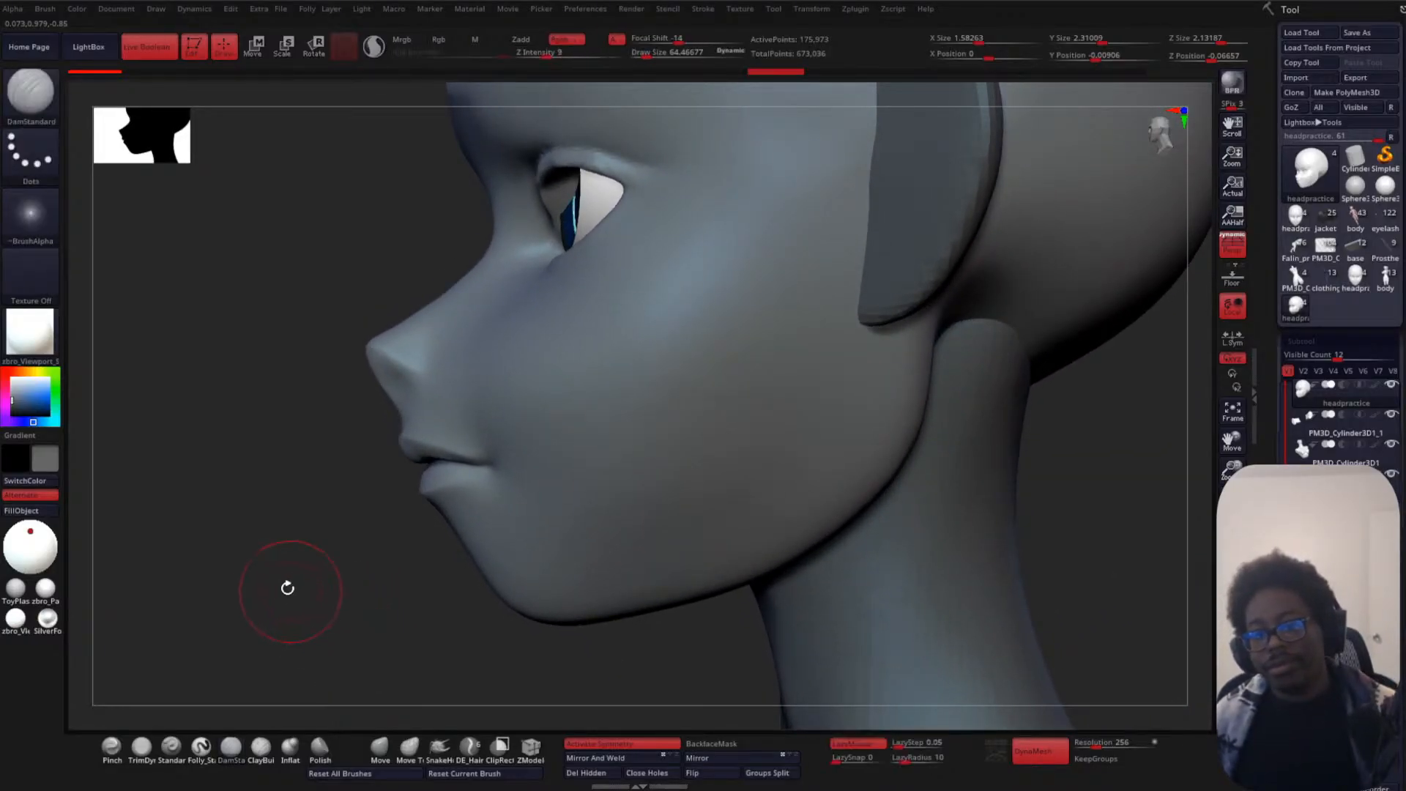
- Reposition the corners of the mouth from the front with the Move brush at a draw size of about 57
right_drag(289, 587, 339, 578)
mouse_move(888, 499)
ctrl+right_down()
mouse_move(882, 330)
mouse_move(955, 289)
mouse_move(926, 467)
mouse_move(963, 450)
mouse_move(911, 421)
mouse_move(938, 389)
ctrl+right_up()
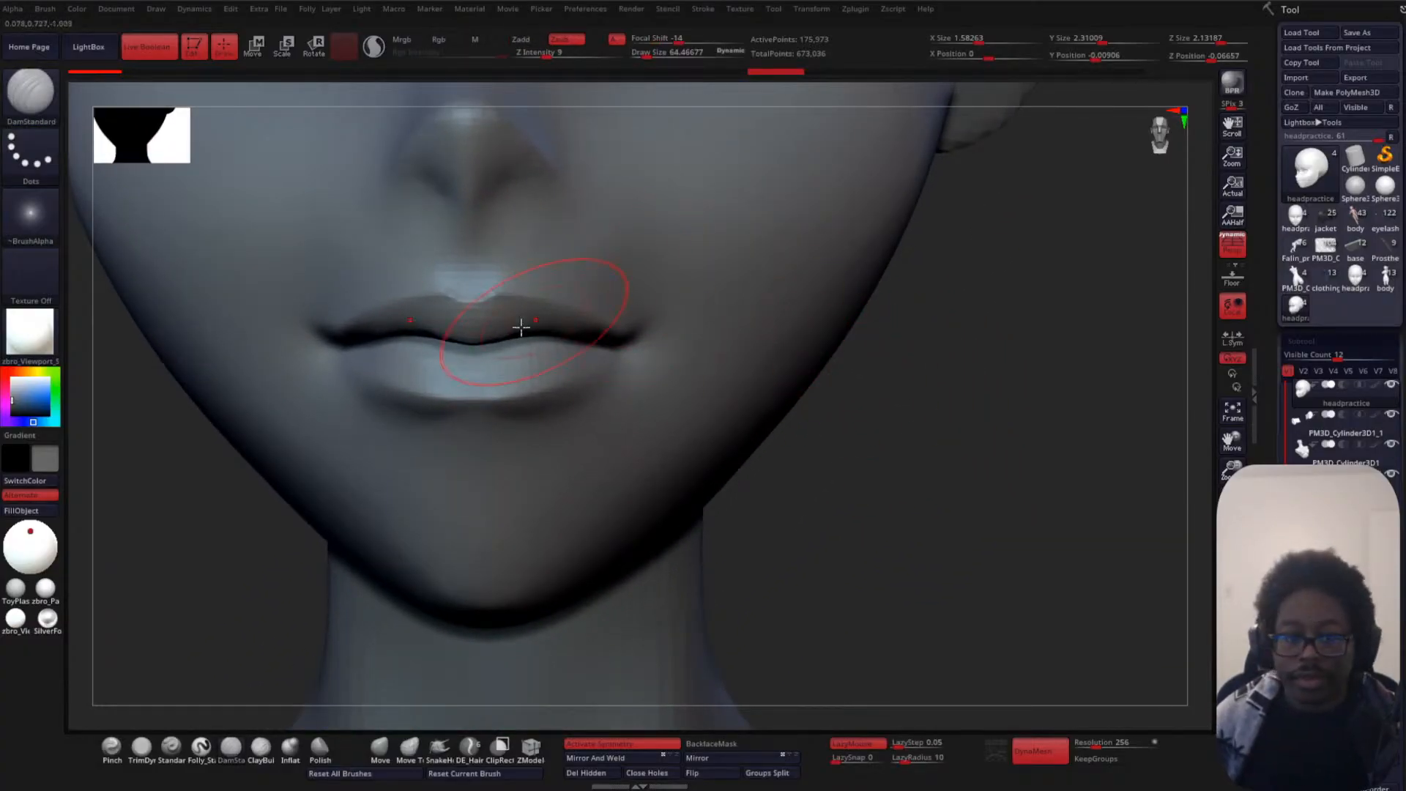
click(380, 747)
key(space)
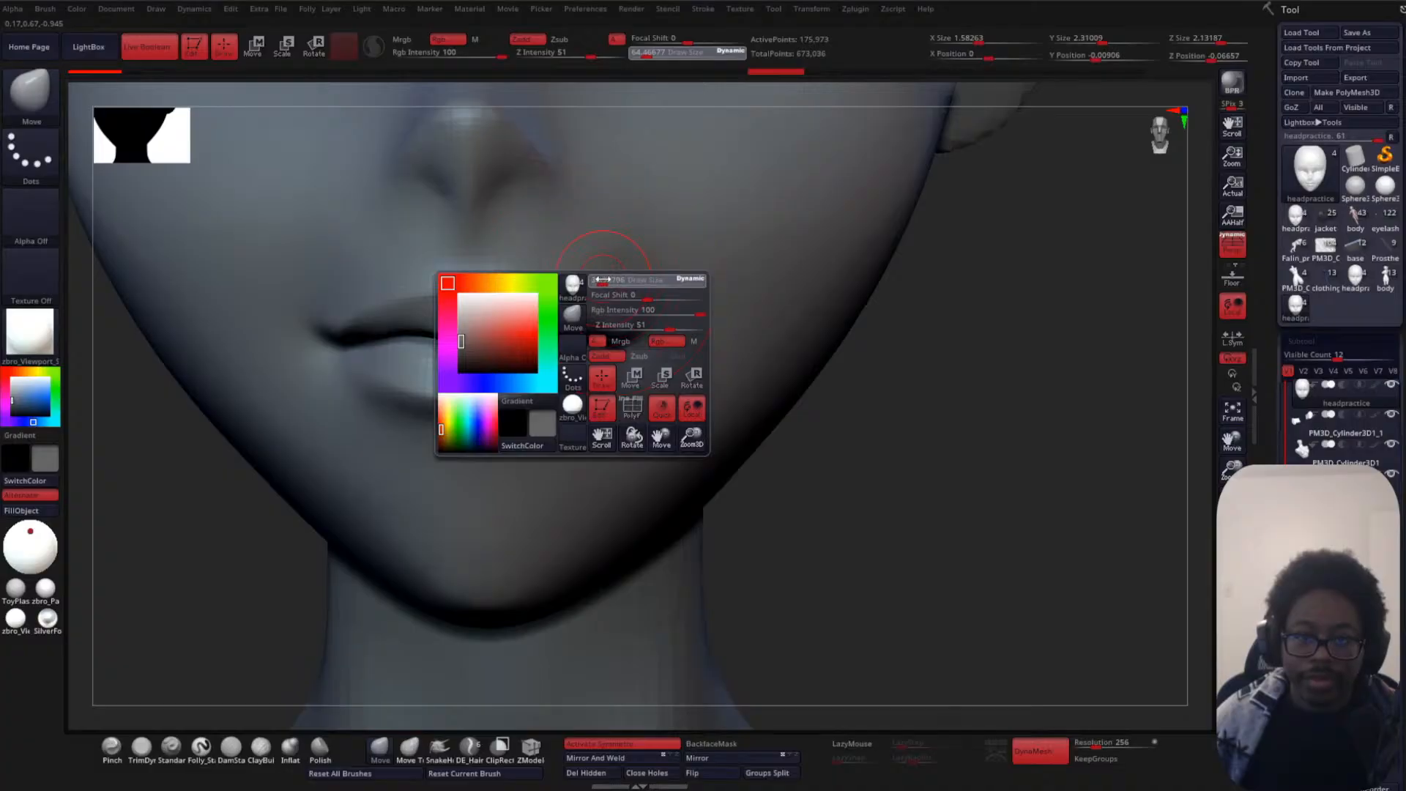
drag(602, 279, 597, 279)
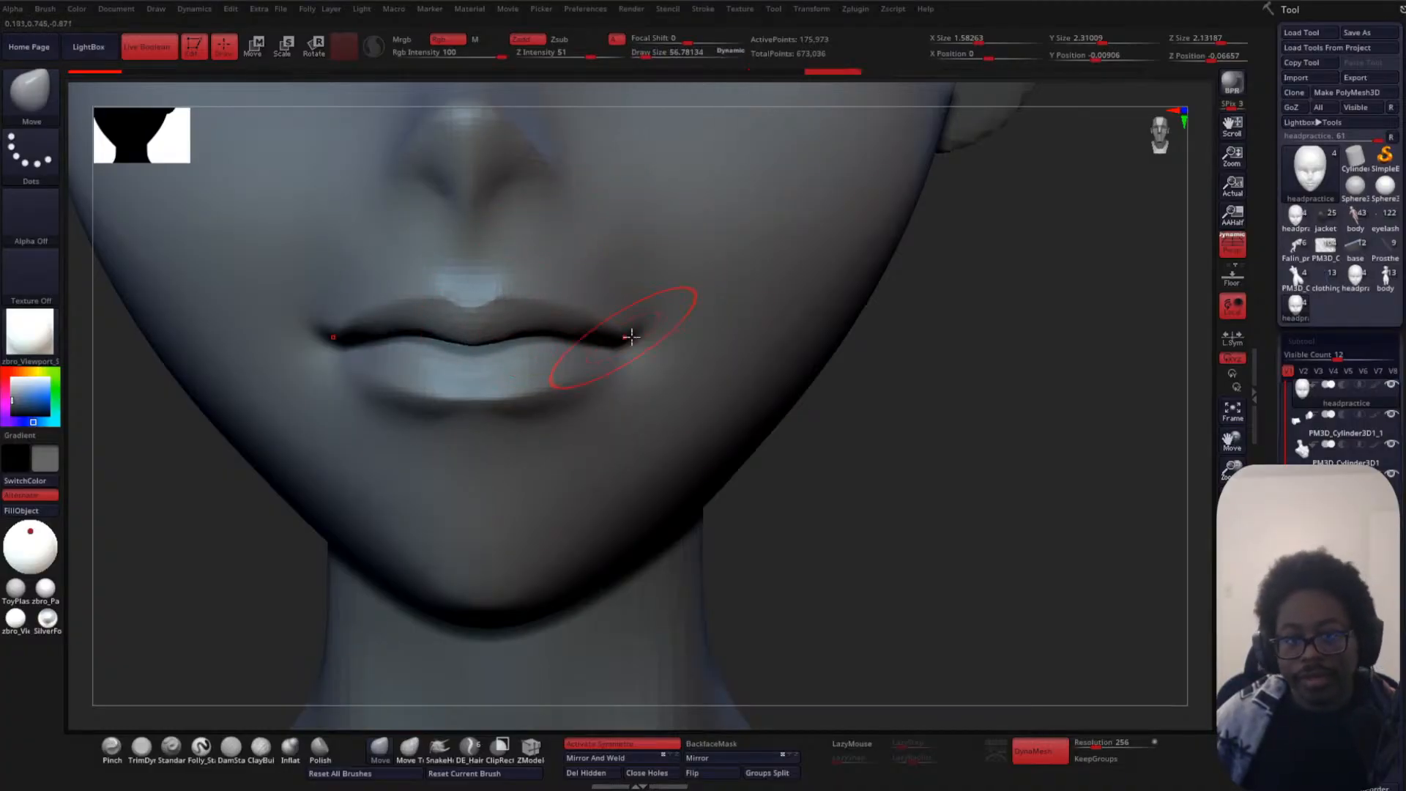
drag(632, 337, 604, 310)
mouse_move(941, 484)
alt+mouse_down()
mouse_move(926, 333)
mouse_move(908, 443)
alt+mouse_up()
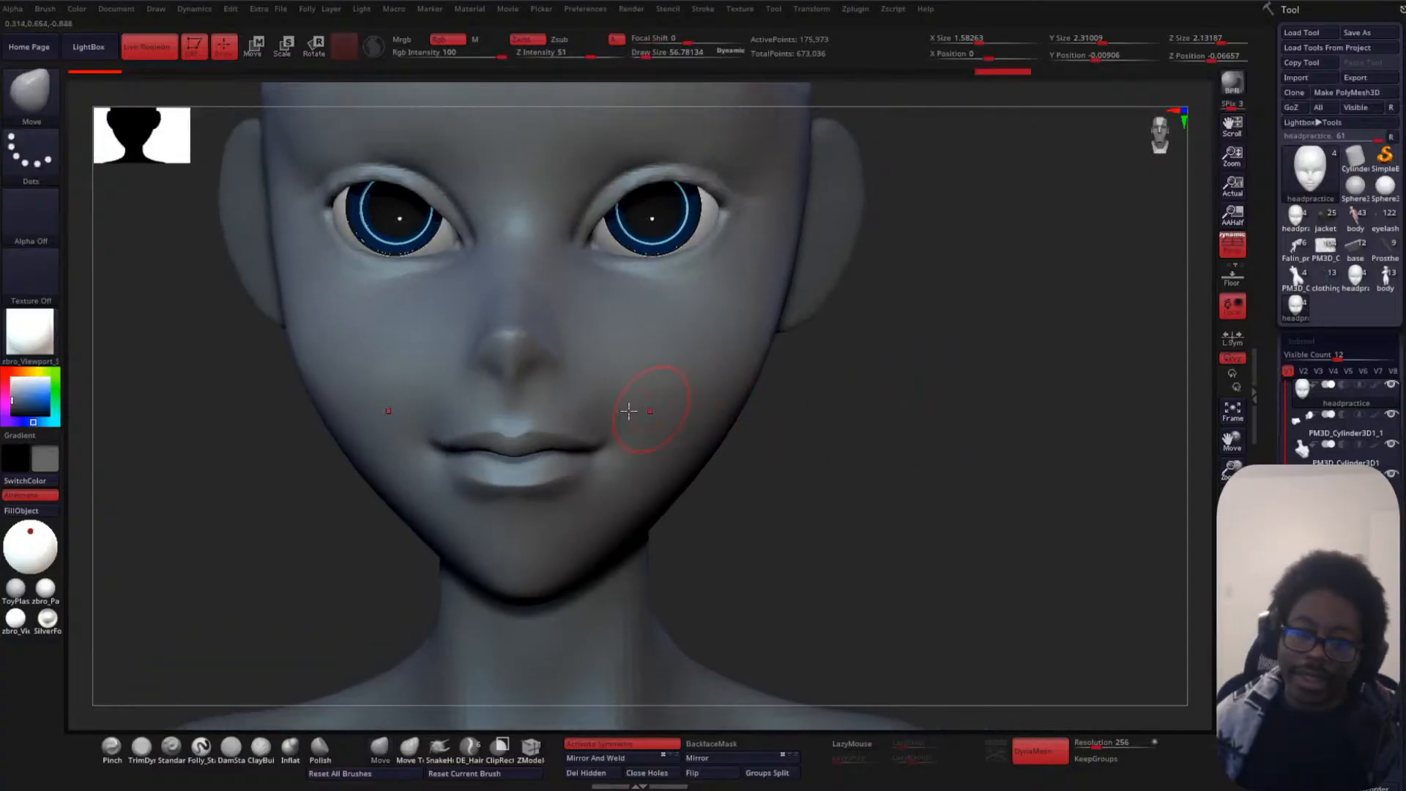
drag(602, 427, 603, 425)
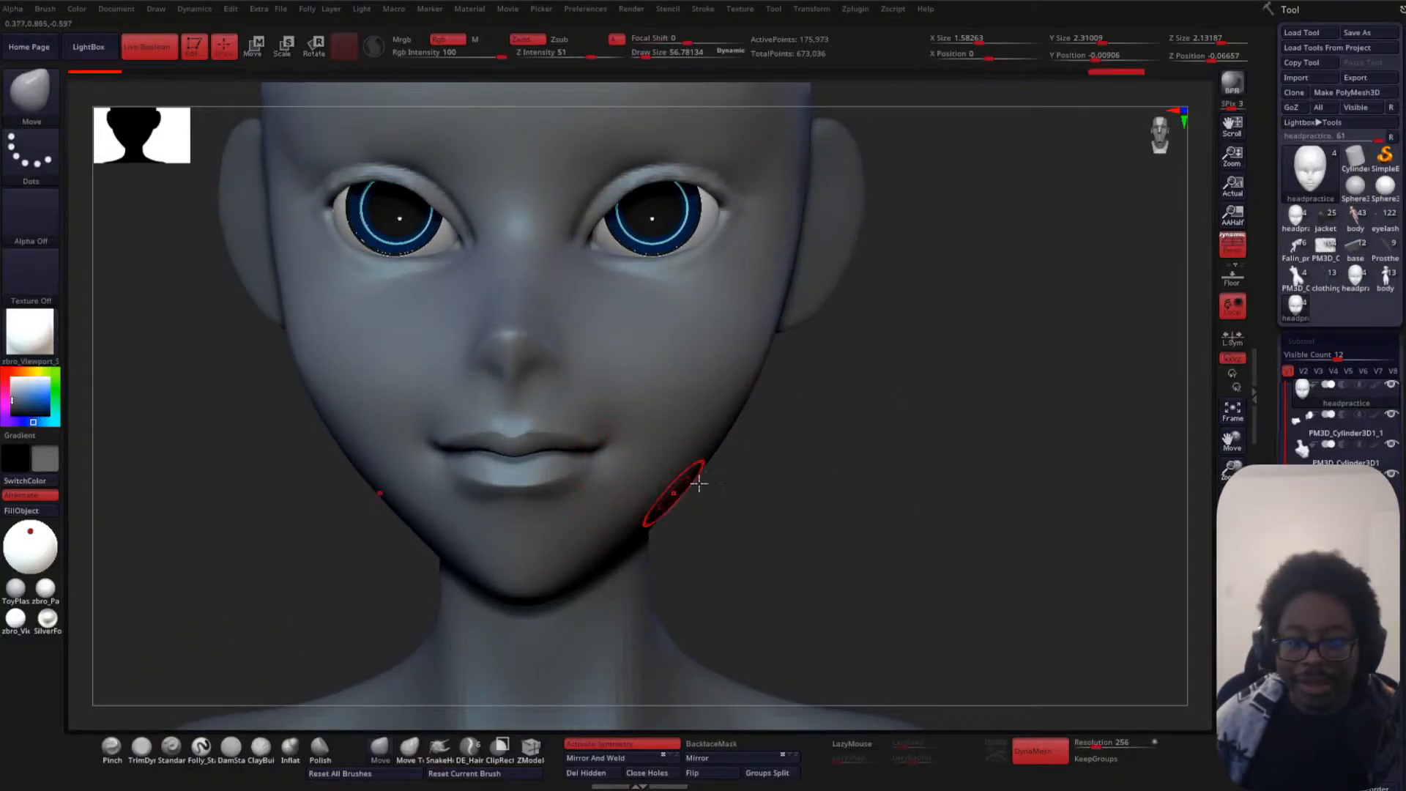
- Adjust the contour of the jaw and lower cheeks with the Move brush, and smooth the cheeks beside the mouth
drag(690, 480, 755, 395)
drag(610, 454, 530, 405)
shift+drag(299, 446, 252, 515)
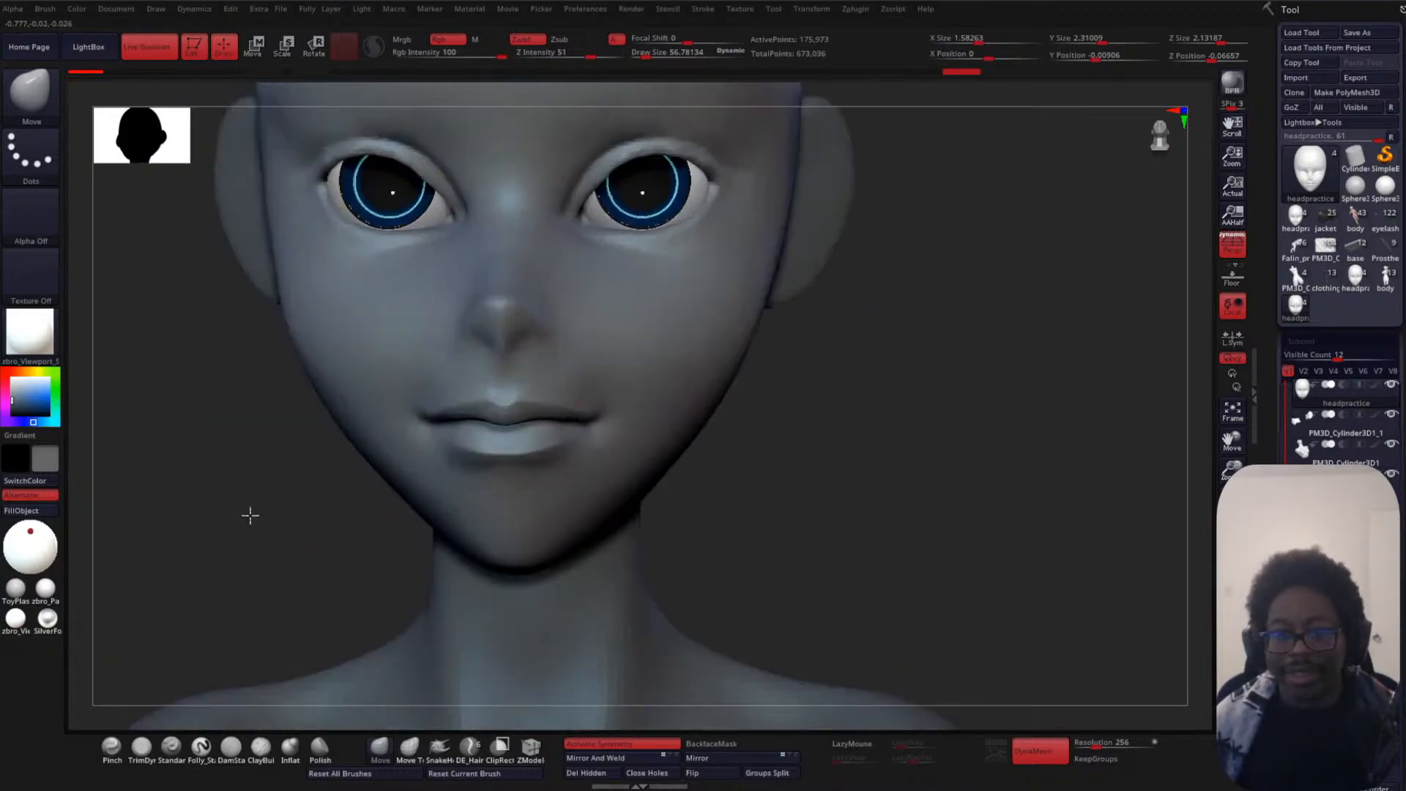
mouse_move(855, 498)
alt+mouse_down()
mouse_move(886, 283)
mouse_move(878, 490)
alt+mouse_up()
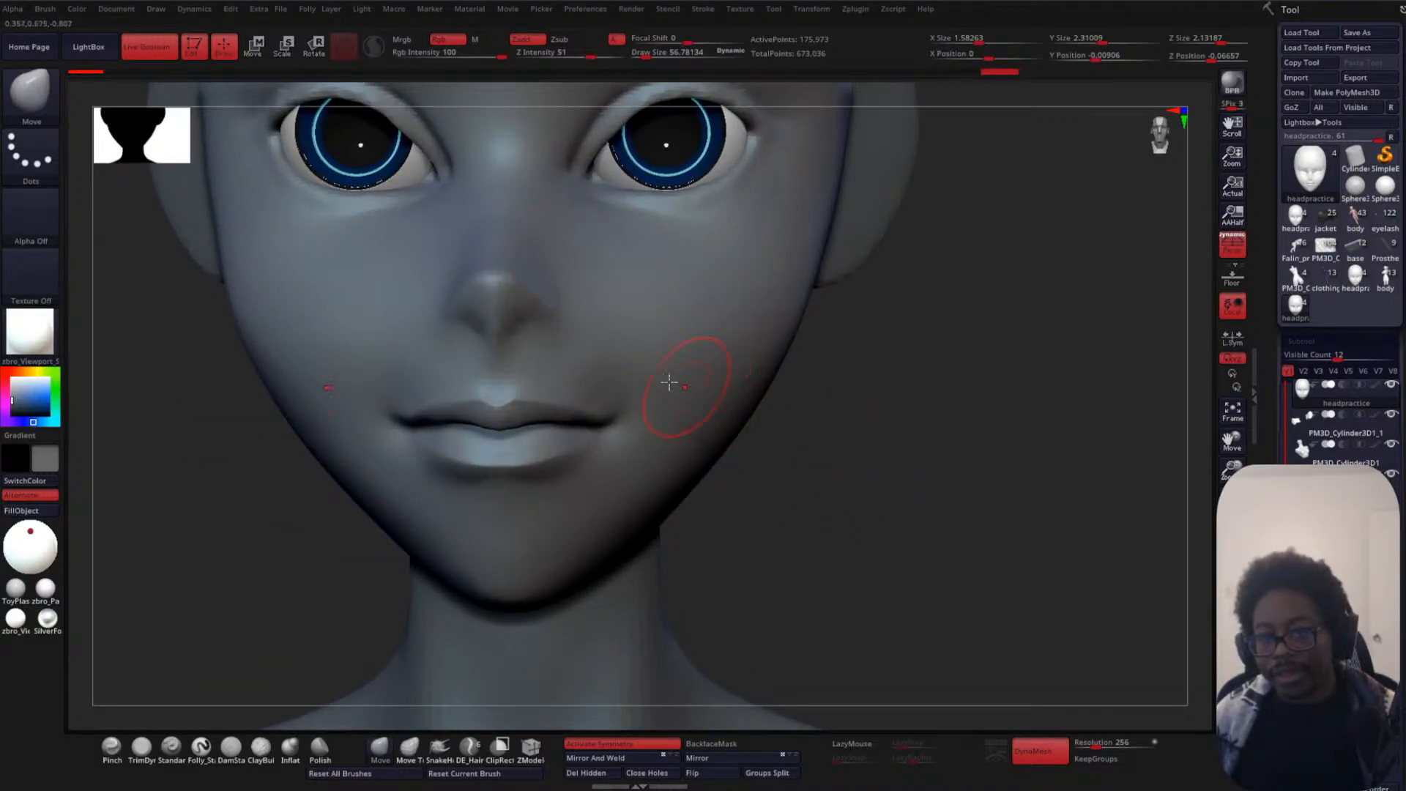
mouse_move(627, 372)
shift+mouse_down()
mouse_move(609, 378)
mouse_move(670, 378)
shift+mouse_up()
- Refine the placement of the mouth corners with the Move brush, working from the front and in profile
mouse_move(872, 377)
alt+mouse_down()
mouse_move(970, 294)
mouse_move(936, 273)
mouse_move(958, 179)
alt+mouse_up()
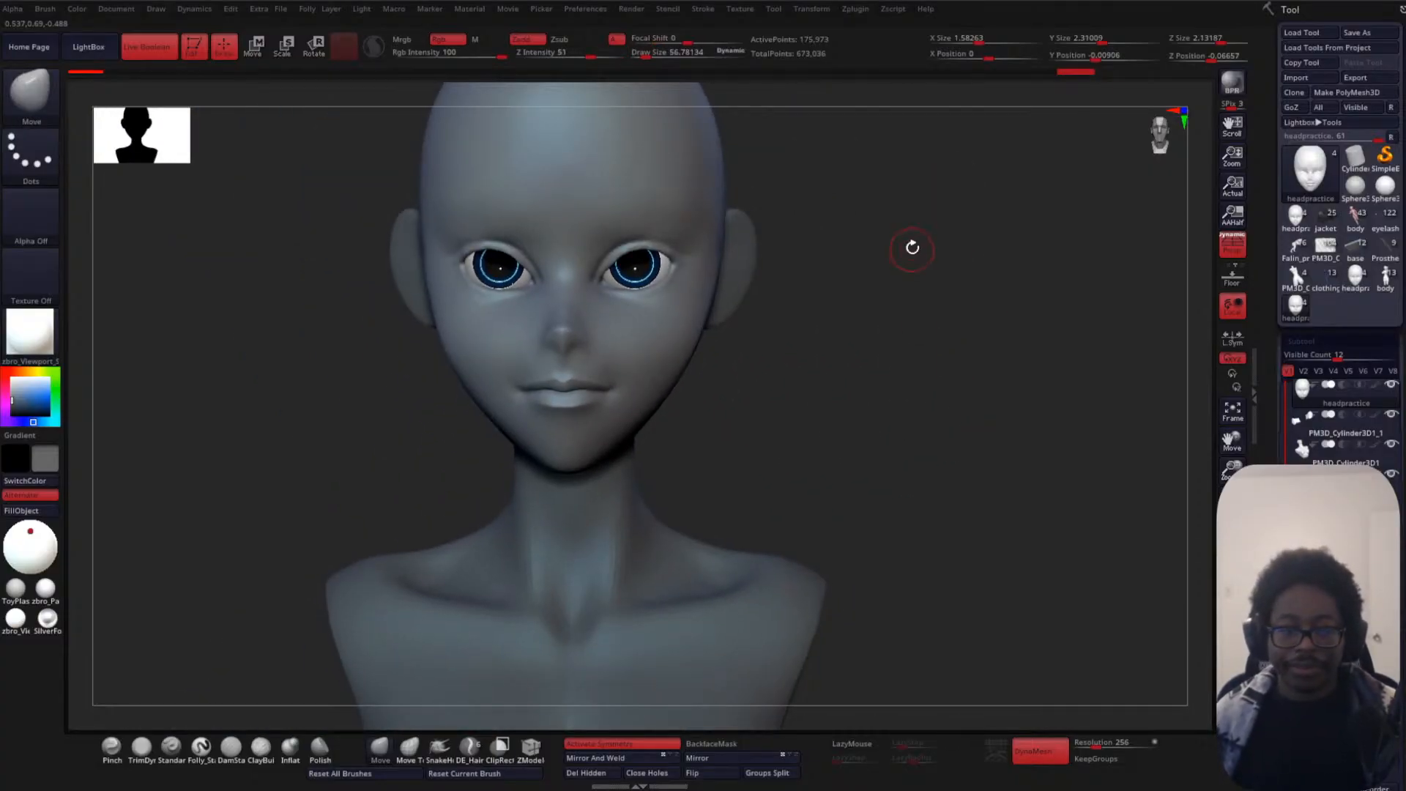
alt+drag(912, 248, 893, 324)
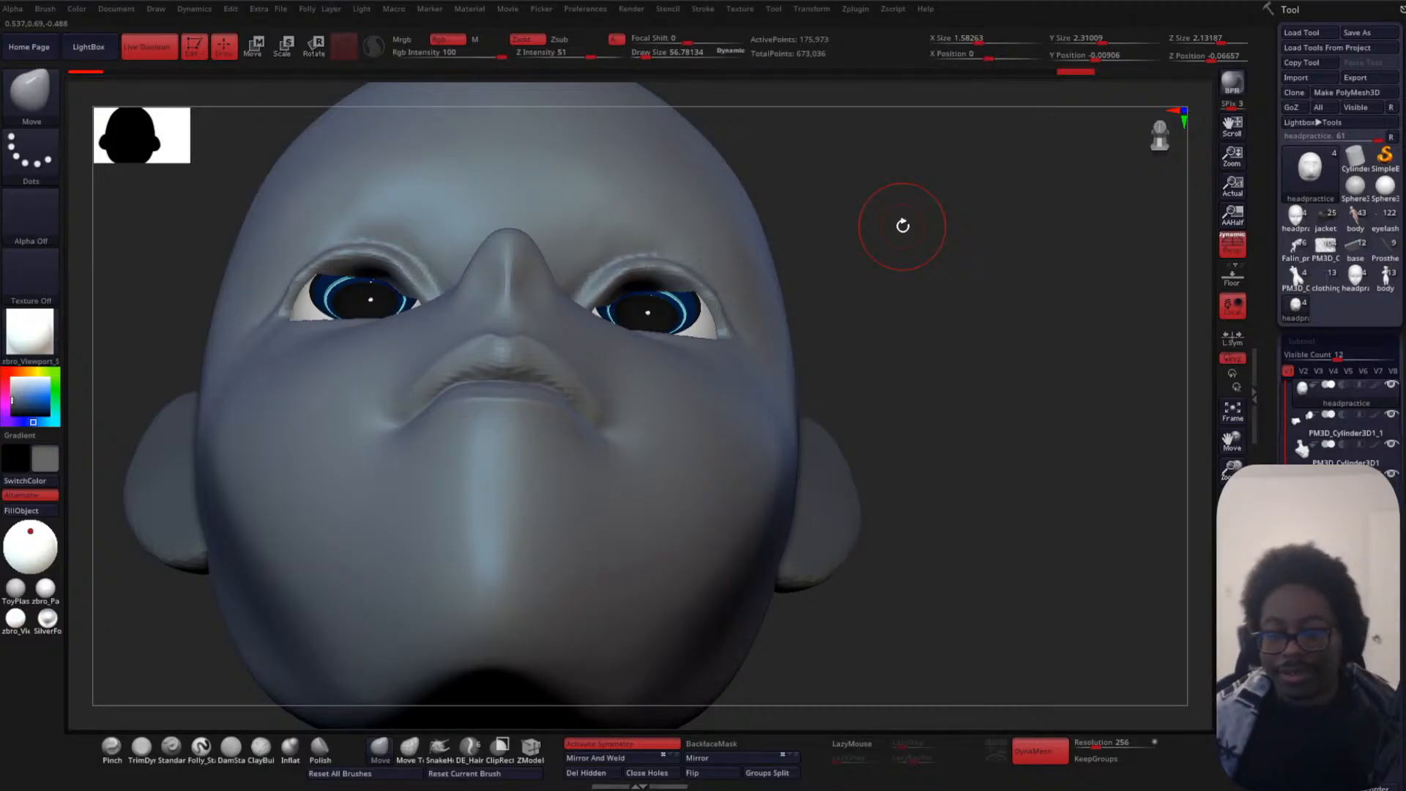
drag(943, 262, 910, 302)
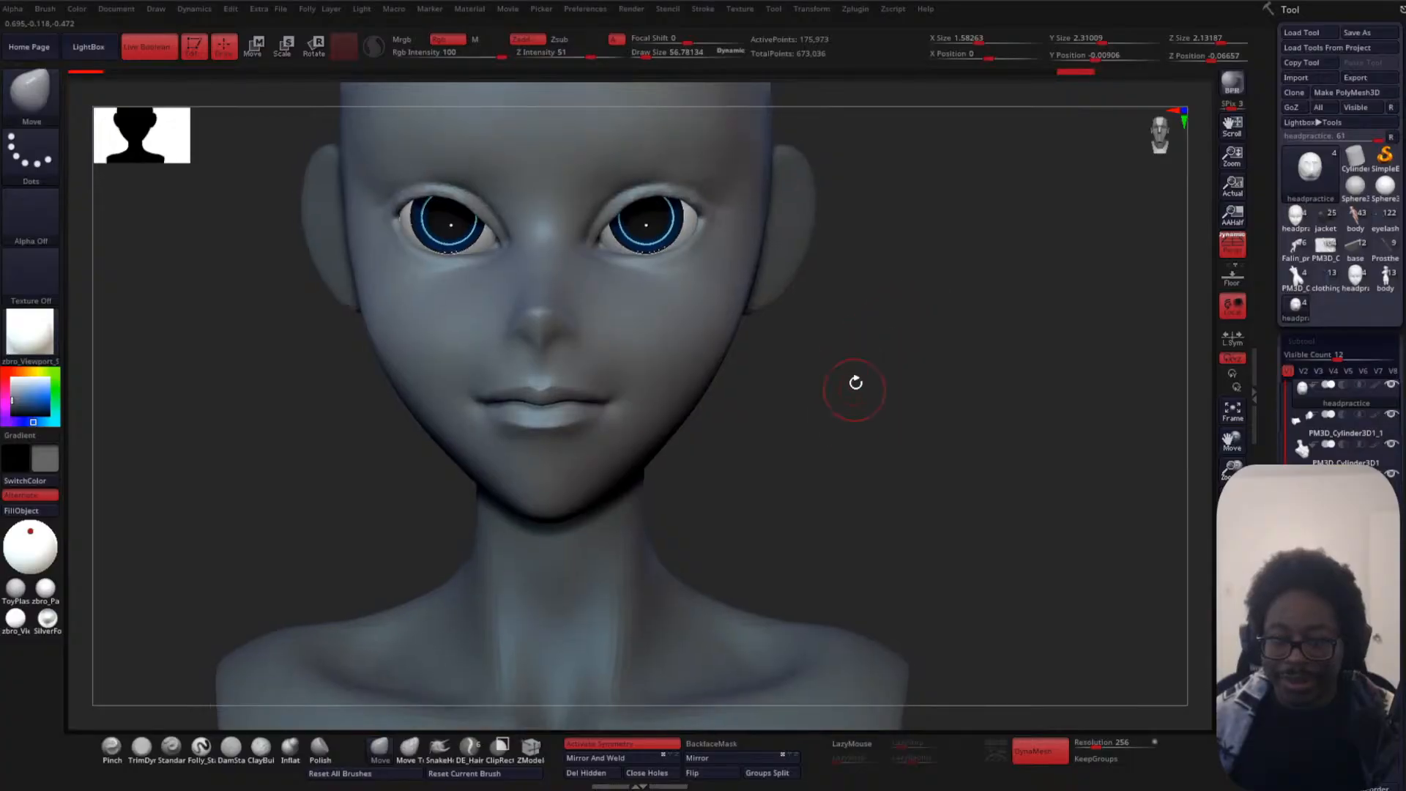
mouse_move(856, 382)
alt+mouse_down()
mouse_move(949, 474)
mouse_move(929, 358)
alt+mouse_up()
mouse_move(586, 408)
mouse_down()
mouse_move(561, 387)
mouse_move(634, 443)
mouse_up()
mouse_move(1083, 296)
mouse_down()
mouse_move(1004, 472)
mouse_move(854, 449)
mouse_up()
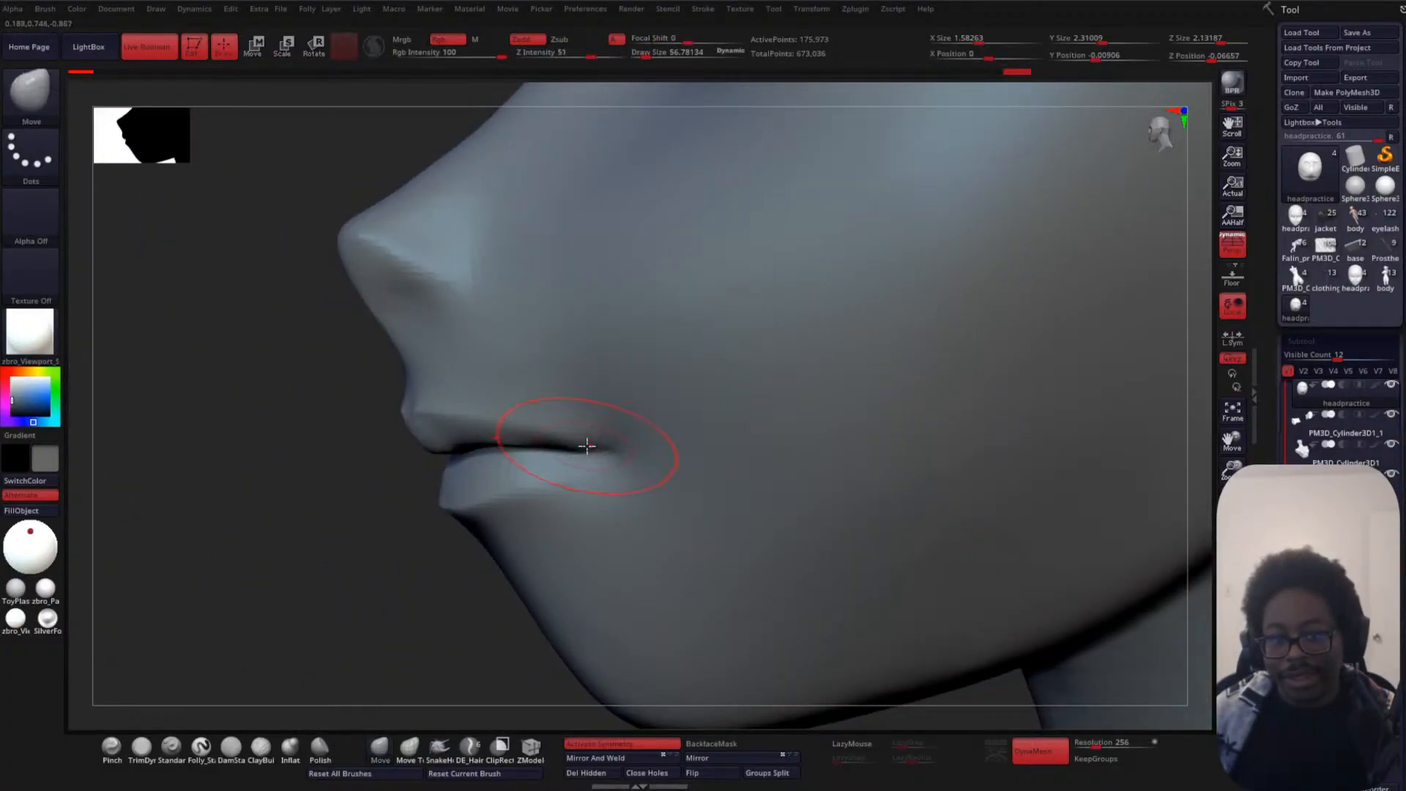
drag(586, 441, 595, 438)
drag(339, 564, 447, 548)
- Smooth the skin around the mouth corners and lower cheeks at a draw size of about 37
alt+drag(932, 441, 964, 350)
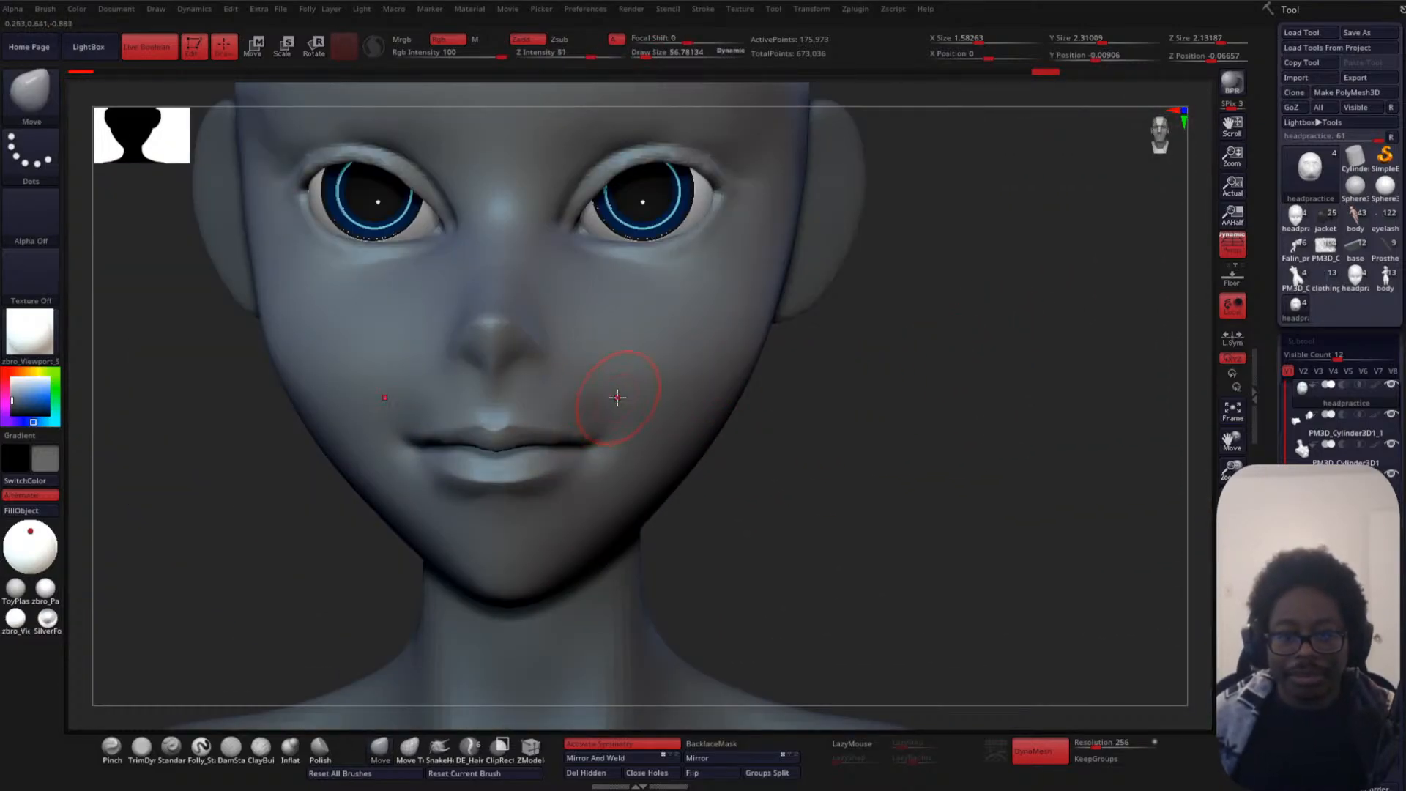
key(space)
shift+drag(574, 395, 589, 381)
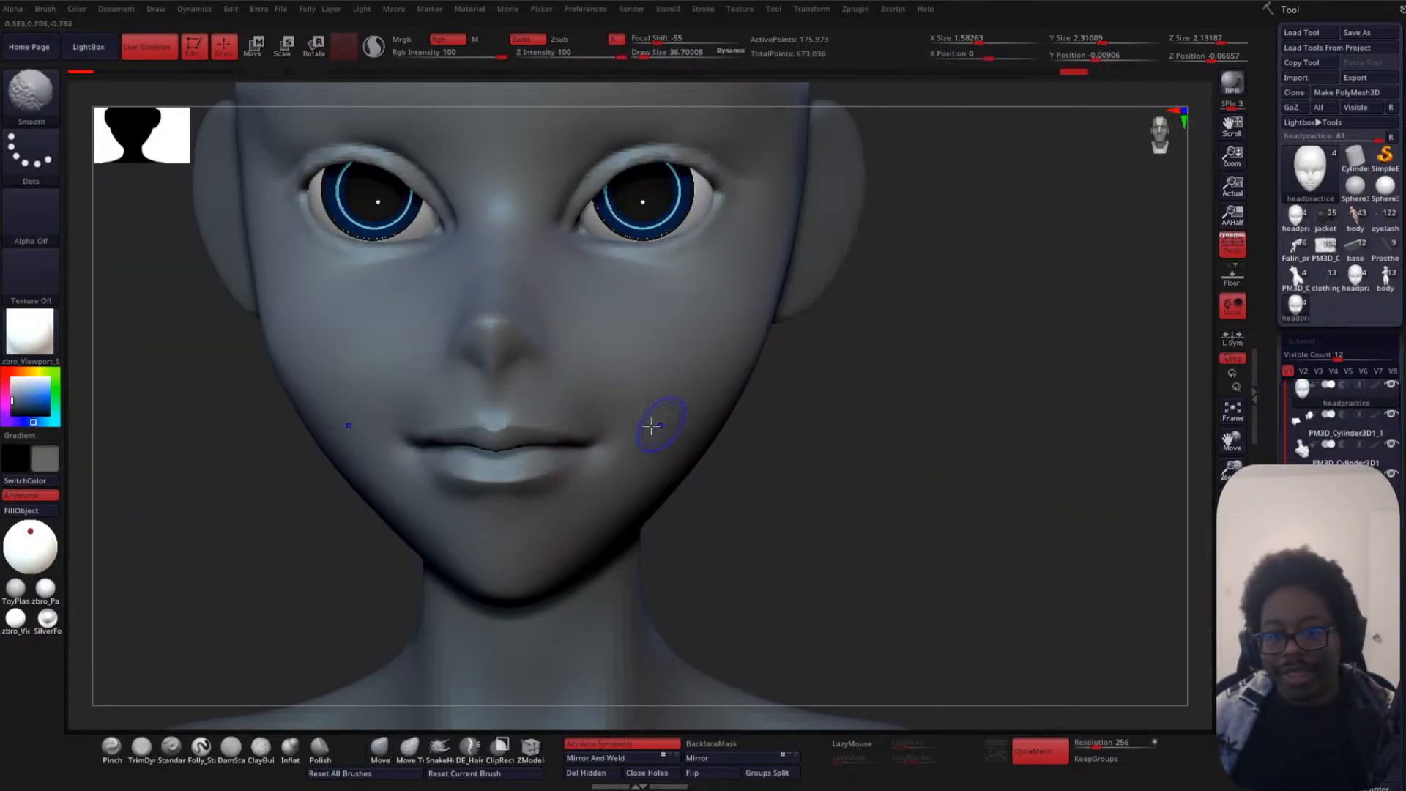
shift+drag(641, 437, 603, 467)
- Sharpen the lip edges and mouth line with the DamStandard brush at a draw size of about 21
mouse_move(881, 479)
alt+mouse_down()
mouse_move(926, 258)
mouse_move(883, 470)
alt+mouse_up()
alt+drag(886, 360, 890, 427)
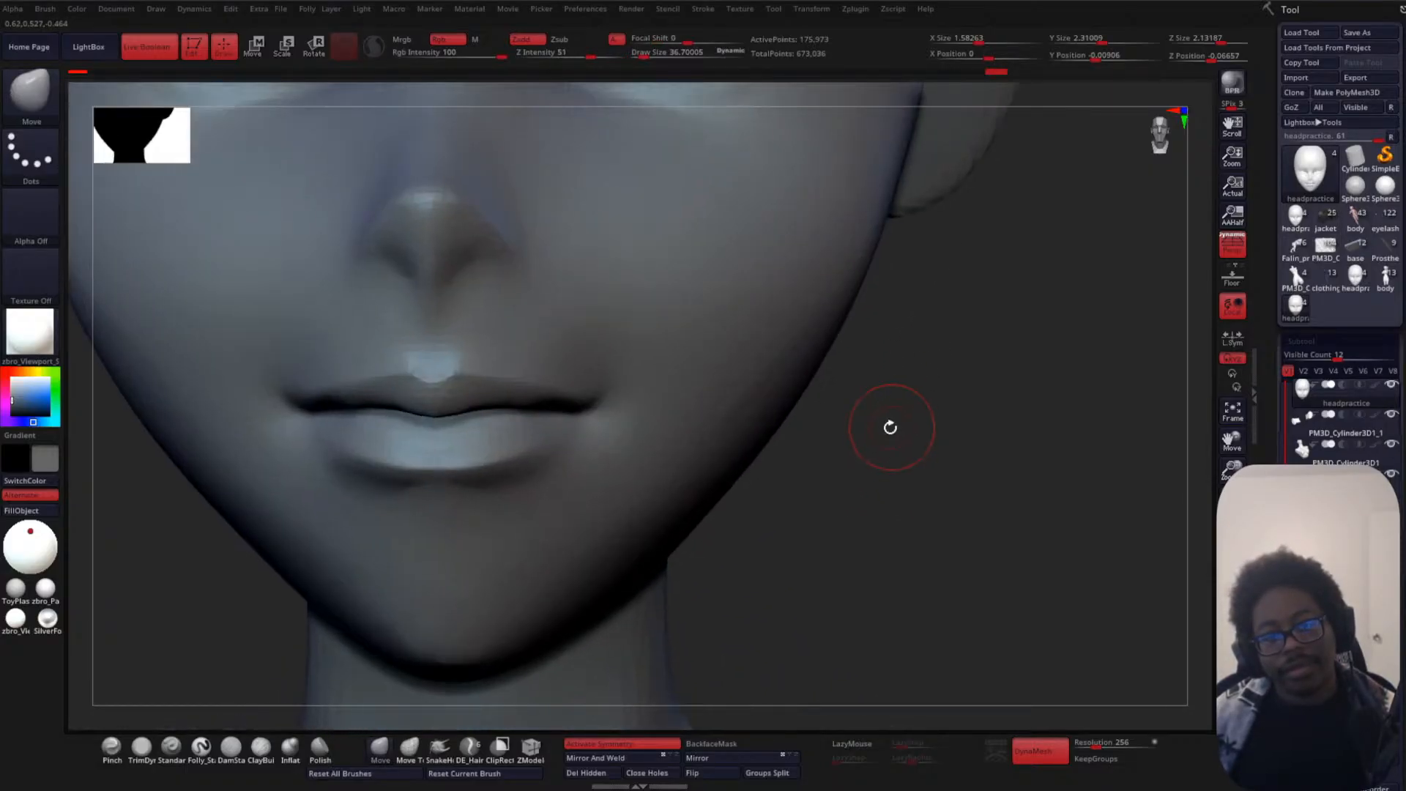
click(231, 746)
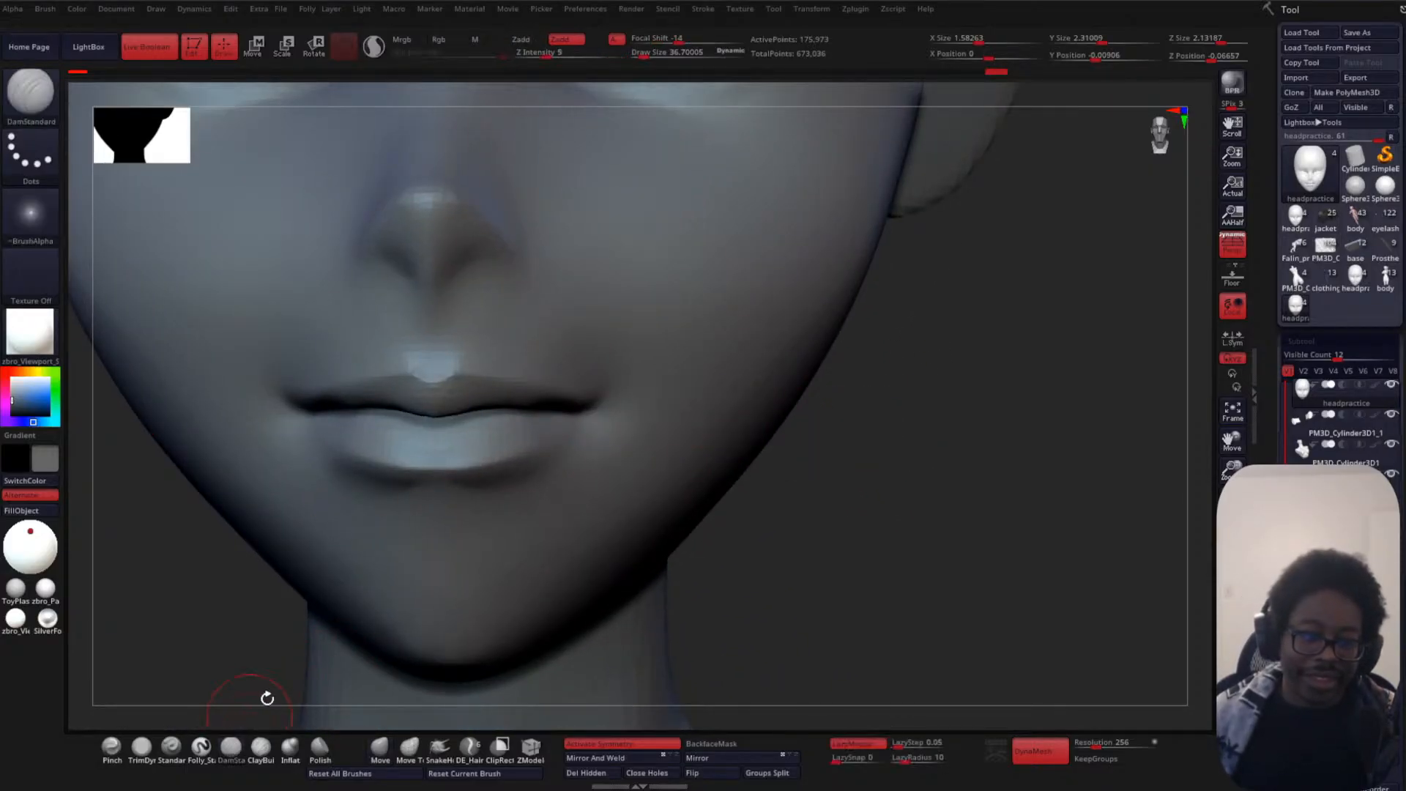
key(space)
drag(942, 350, 933, 350)
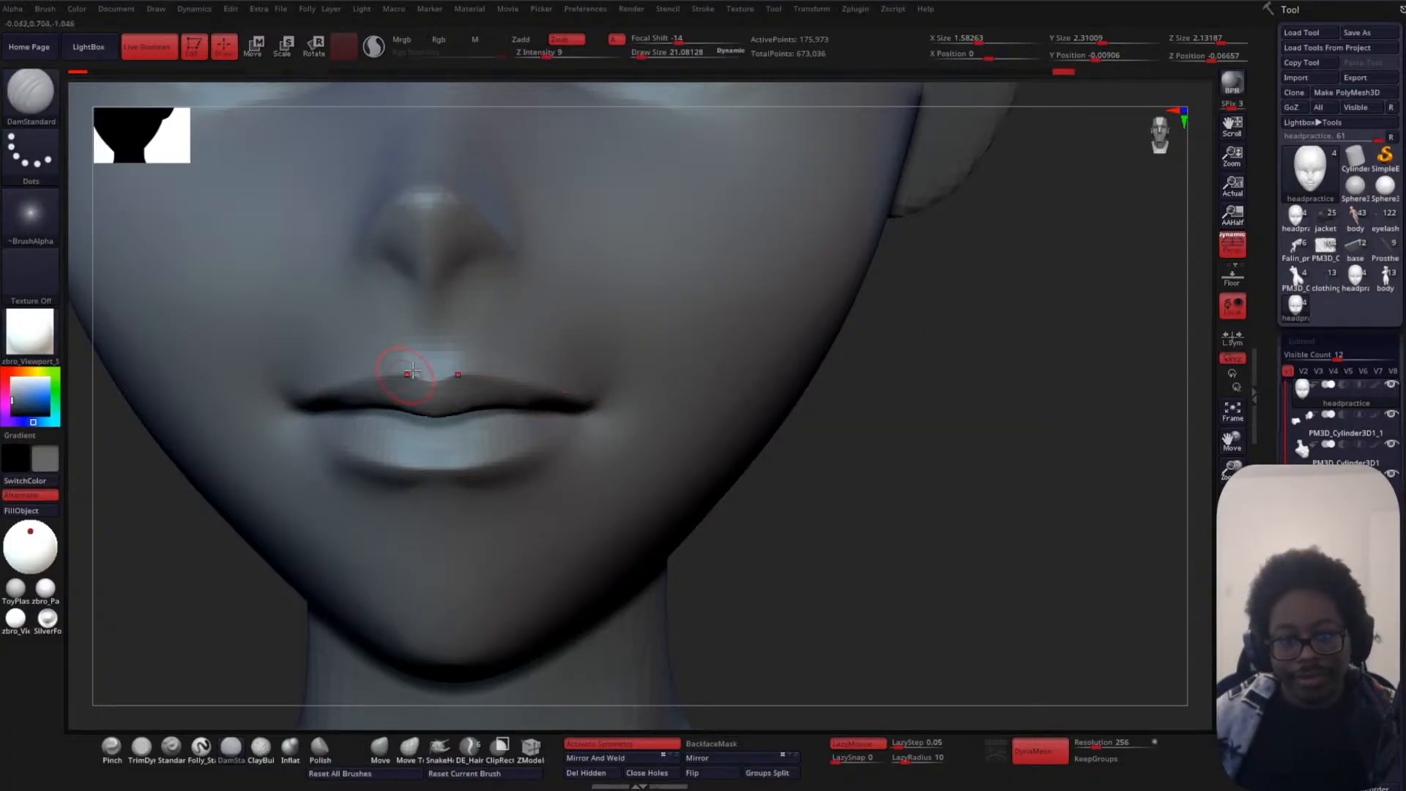
right_drag(669, 430, 770, 437)
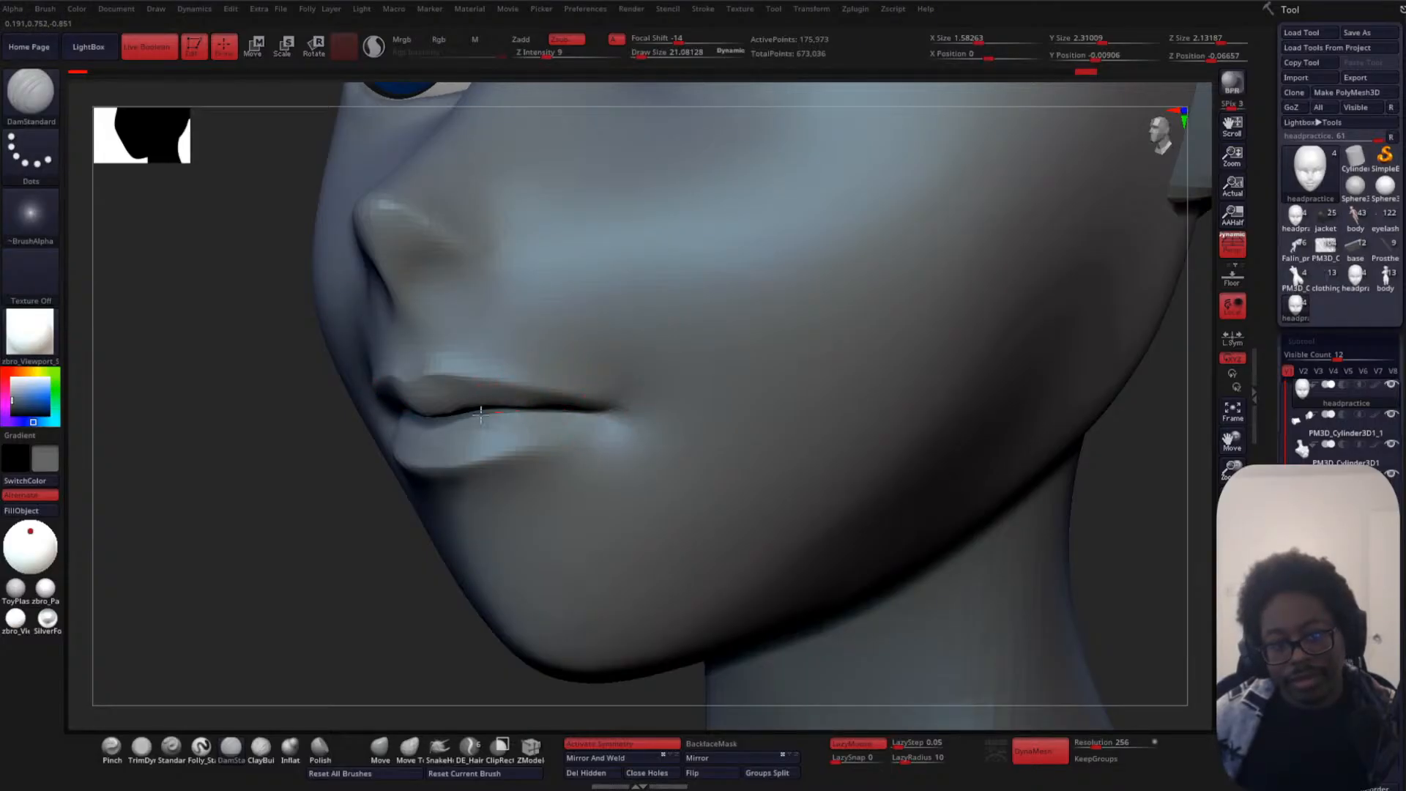
right_drag(264, 477, 276, 487)
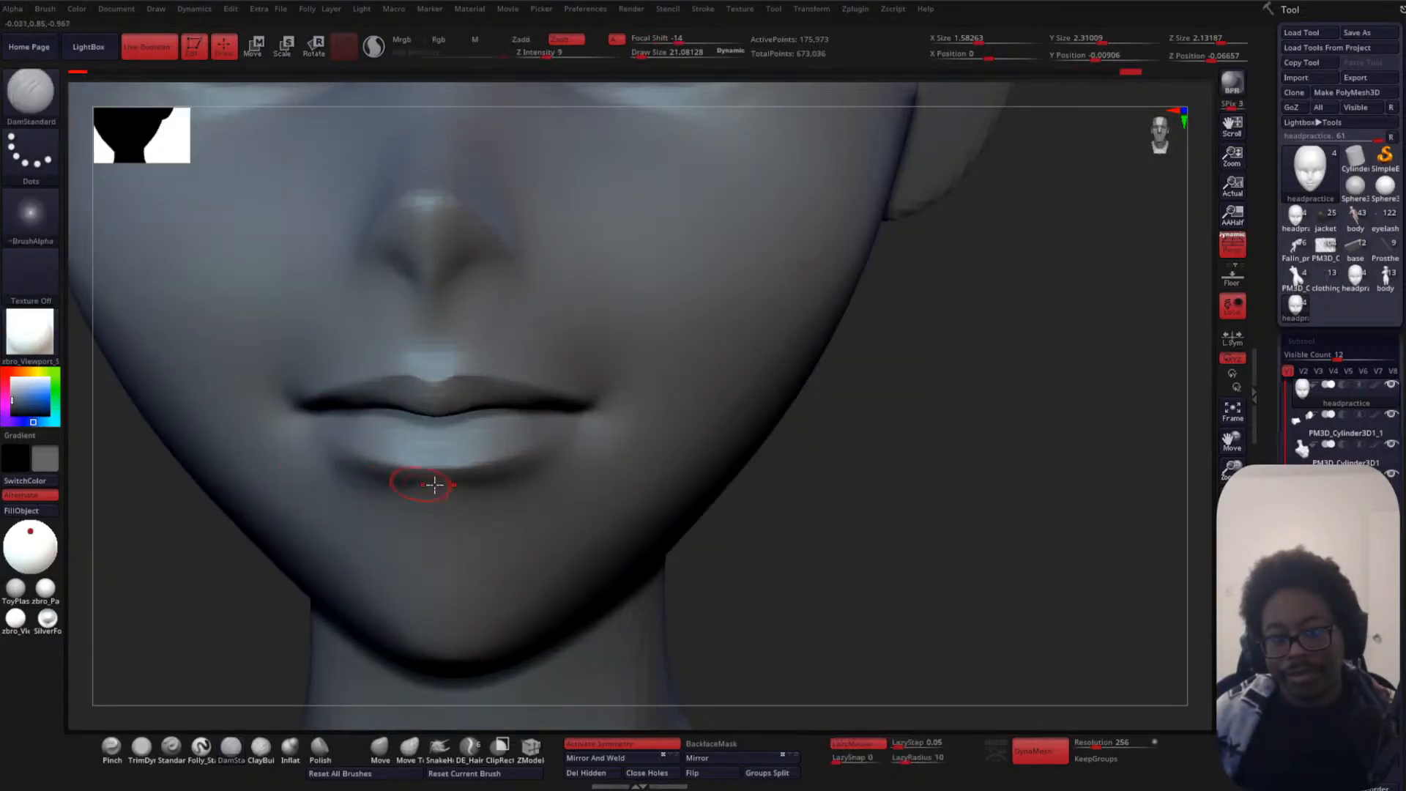
mouse_move(1347, 394)
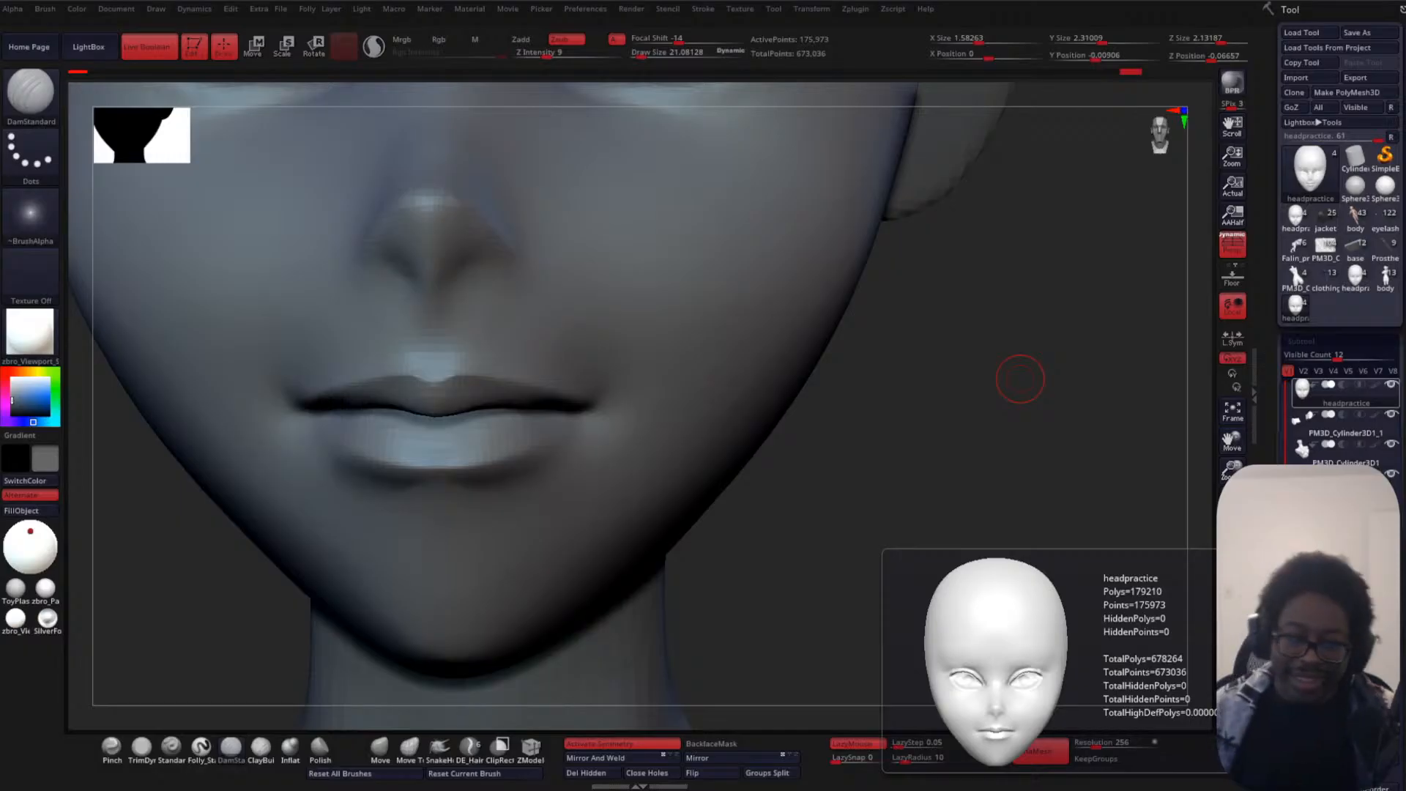
- Smooth the skin below the lower lip and around the chin, checking the face at several distances from the front
drag(895, 405, 901, 348)
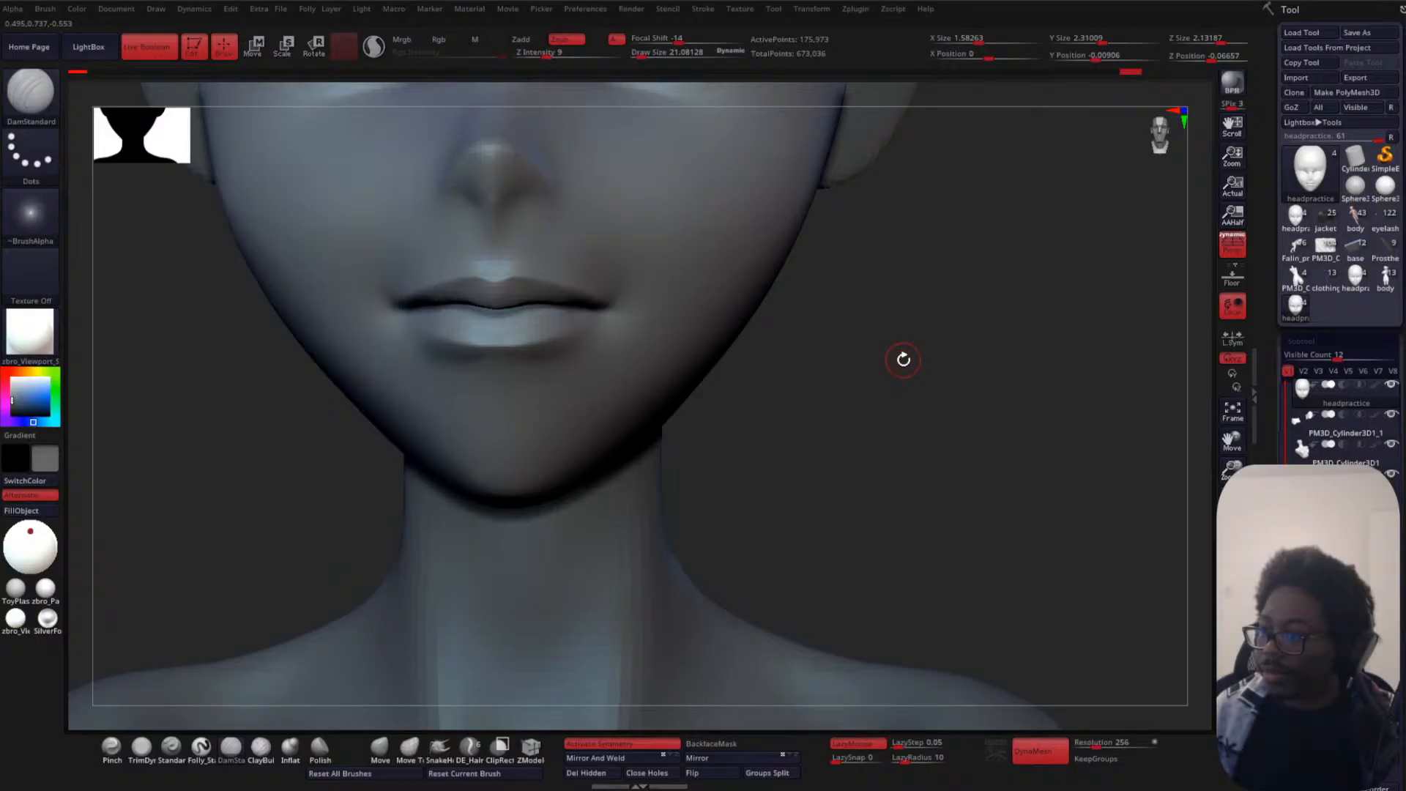
mouse_move(965, 334)
alt+mouse_down()
mouse_move(982, 352)
mouse_move(974, 432)
alt+mouse_up()
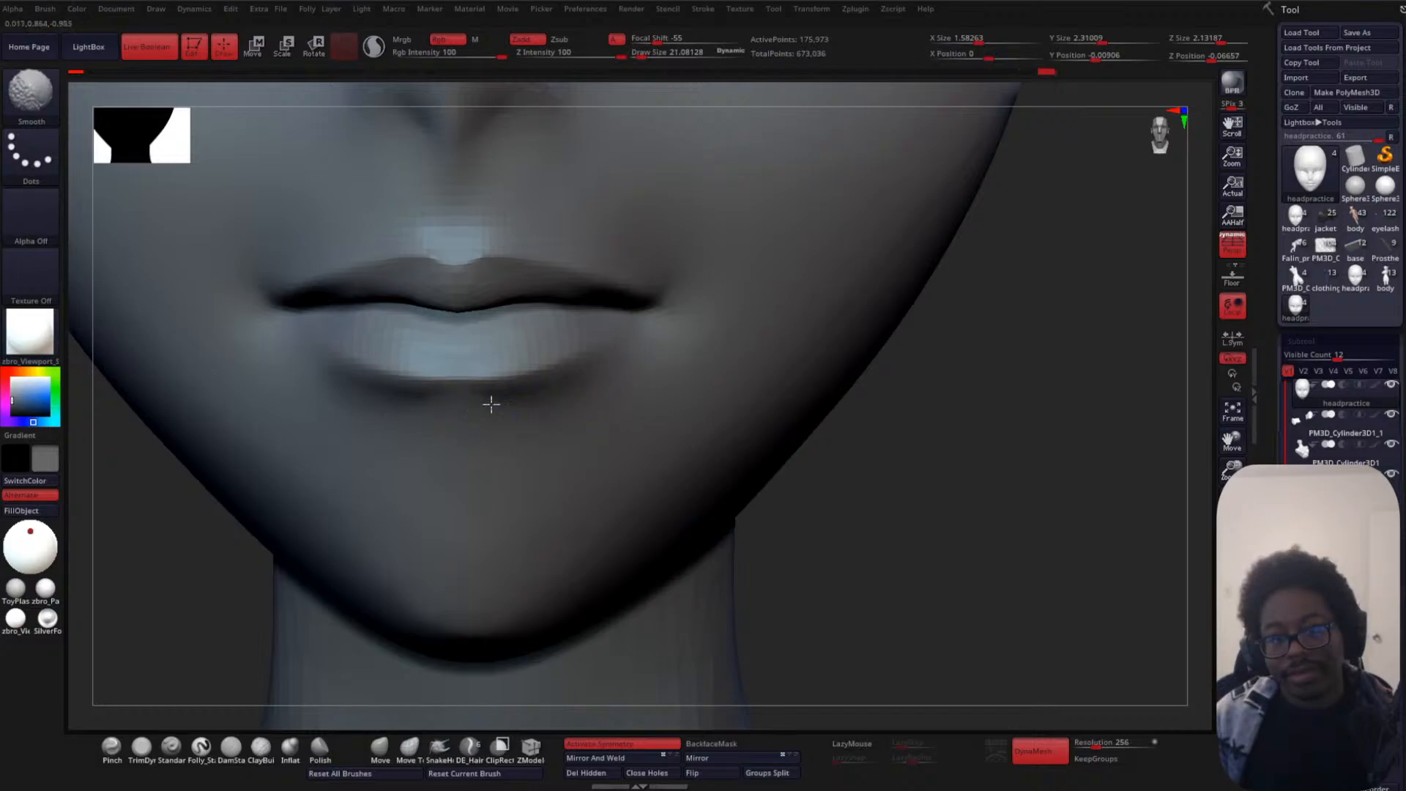
mouse_move(1011, 469)
alt+mouse_down()
mouse_move(994, 342)
mouse_move(921, 318)
alt+mouse_up()
mouse_move(892, 405)
alt+mouse_down()
mouse_move(926, 230)
mouse_move(920, 311)
mouse_move(952, 257)
mouse_move(920, 389)
alt+mouse_up()
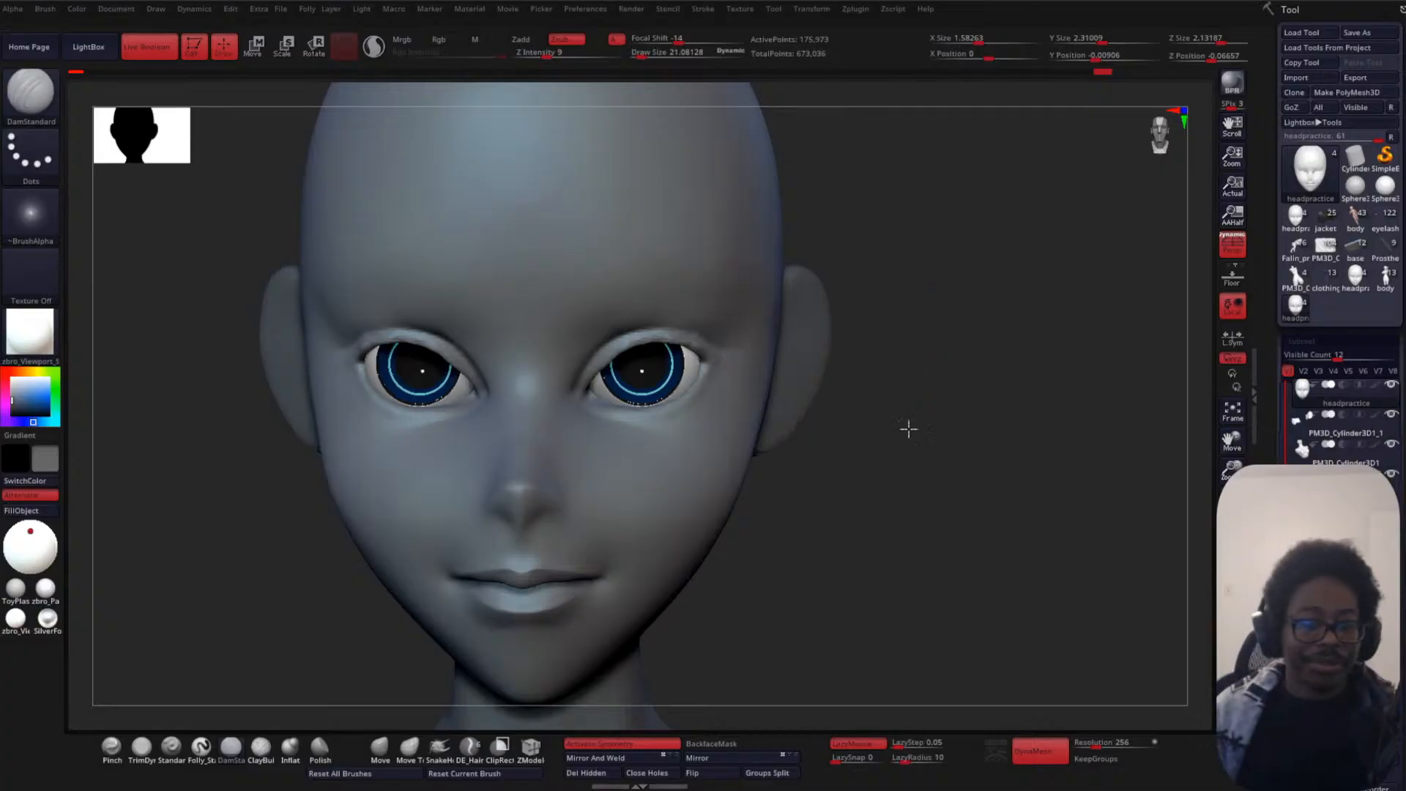
mouse_move(908, 428)
alt+mouse_down()
mouse_move(882, 464)
mouse_move(857, 449)
mouse_move(882, 232)
mouse_move(868, 378)
alt+mouse_up()
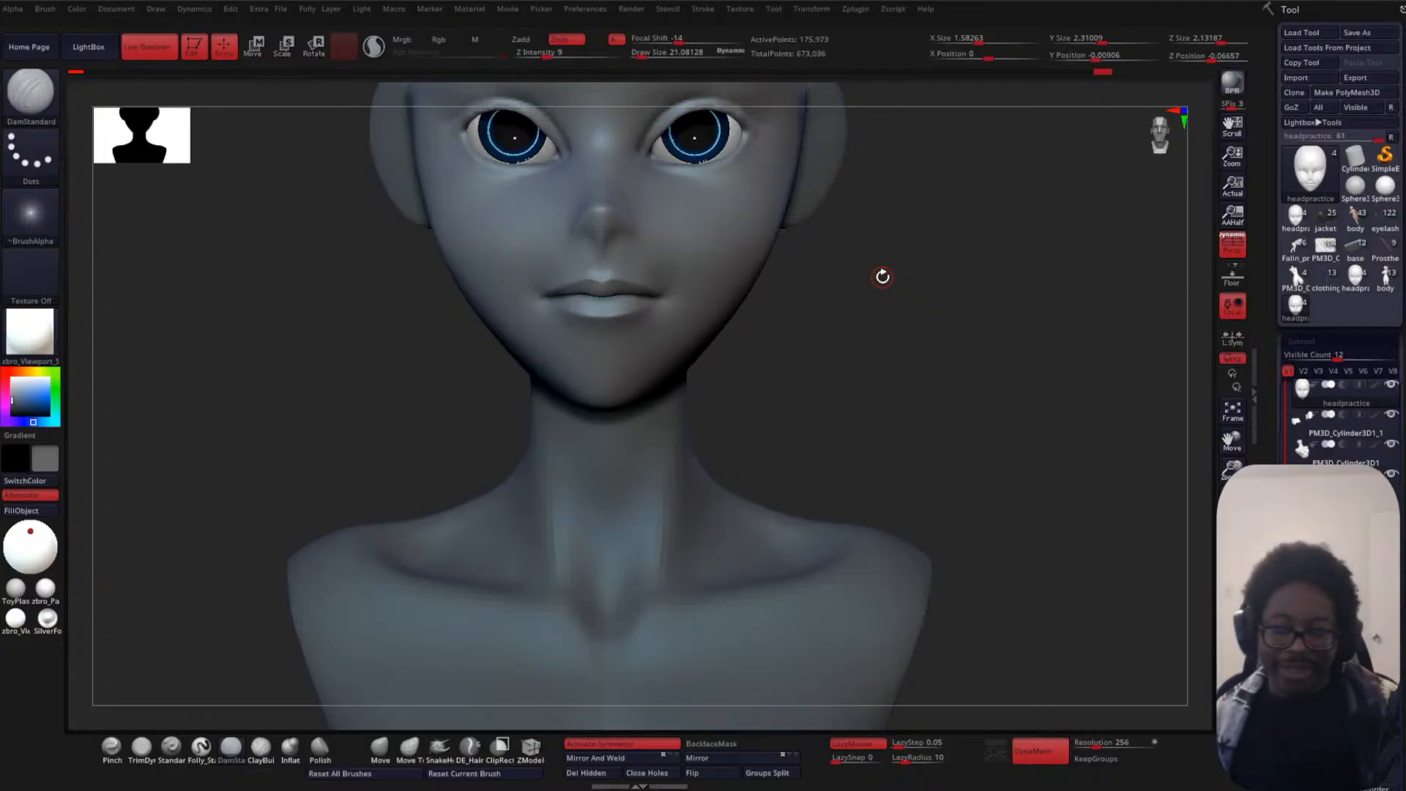
mouse_move(857, 339)
alt+mouse_down()
mouse_move(860, 314)
mouse_move(943, 308)
mouse_move(911, 466)
alt+mouse_up()
mouse_move(581, 389)
shift+mouse_down()
mouse_move(603, 380)
mouse_move(575, 387)
mouse_move(641, 402)
mouse_move(618, 411)
mouse_move(622, 400)
shift+mouse_up()
- Refine the upper lip edge with the DamStandard brush in three-quarter view, undoing the unwanted strokes toward the mouth corner
alt+drag(901, 384, 966, 448)
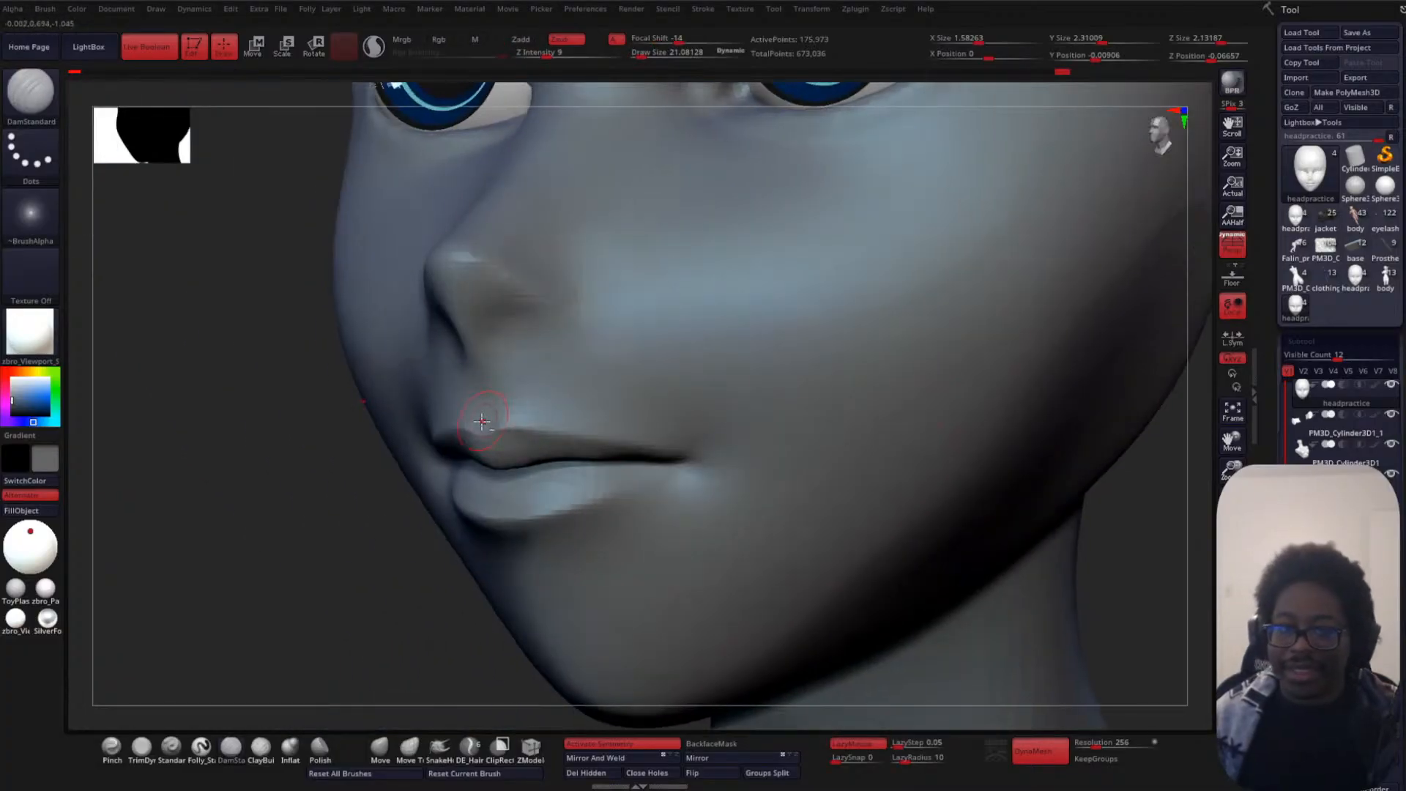
drag(459, 422, 513, 423)
drag(609, 451, 680, 458)
key(ctrl+z)
mouse_move(521, 417)
mouse_down()
mouse_move(689, 460)
mouse_move(698, 444)
mouse_up()
key(ctrl+z)
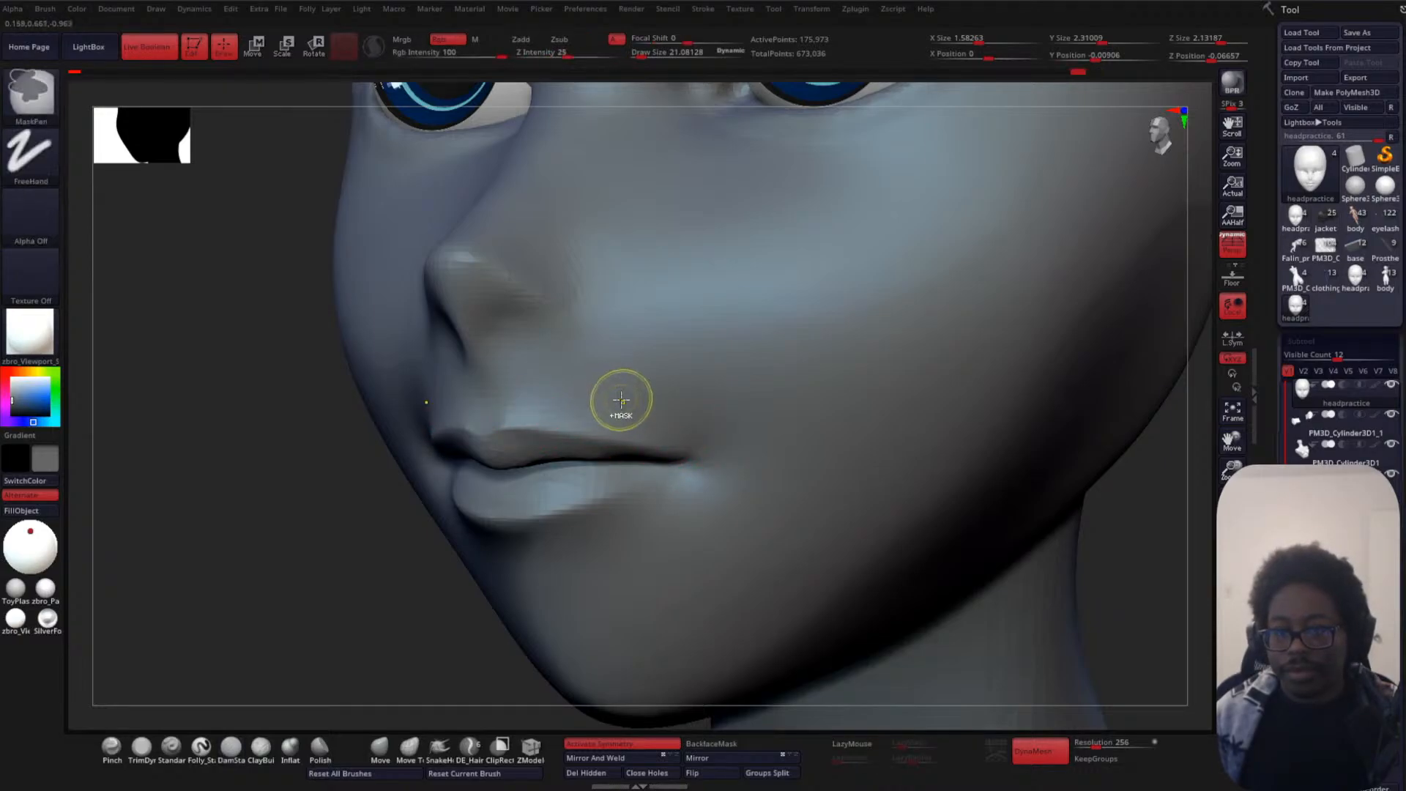
key(ctrl+z)
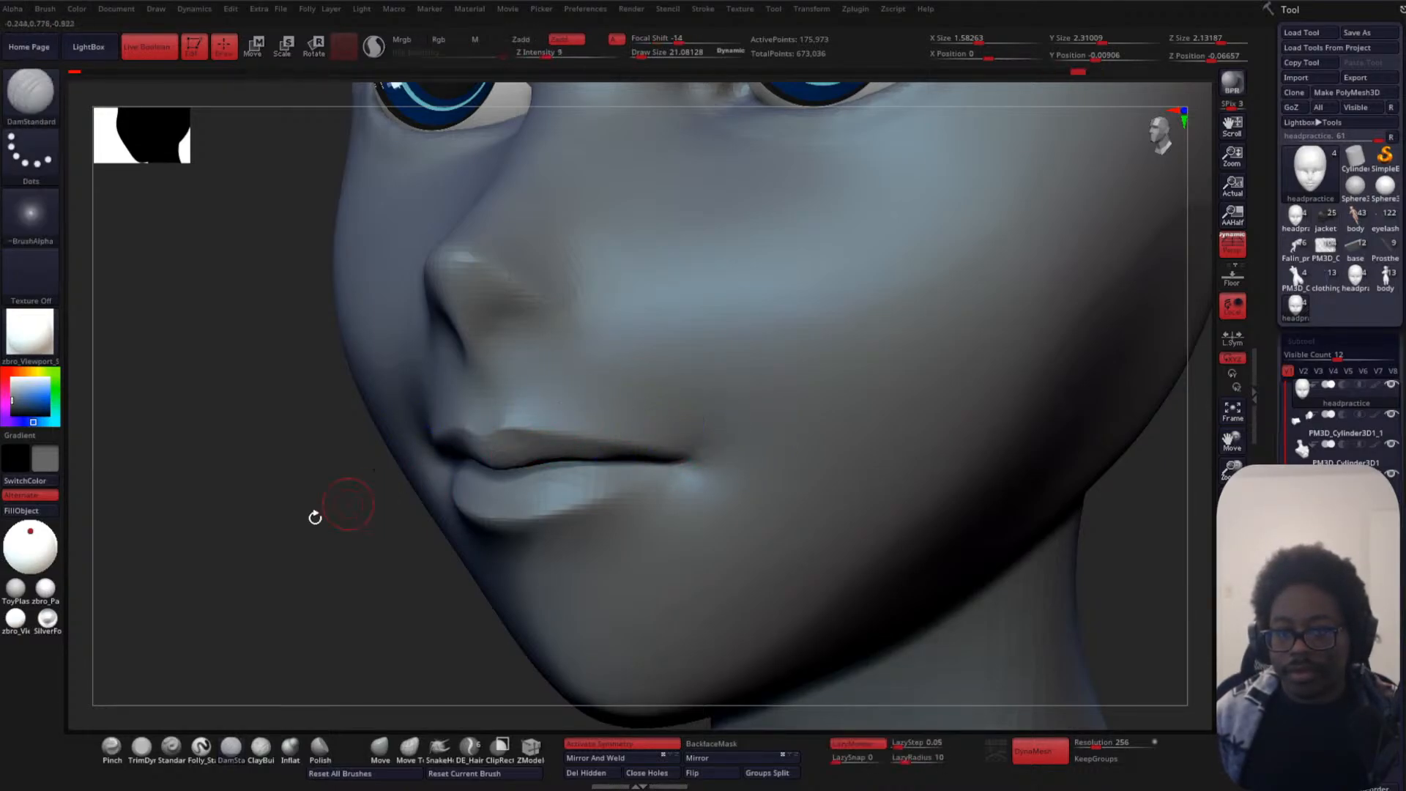
mouse_move(315, 512)
shift+mouse_down()
mouse_move(549, 459)
mouse_move(628, 464)
mouse_move(487, 462)
mouse_move(684, 469)
shift+mouse_up()
- Build up the philtrum above the upper lip with the Inflat brush at a draw size of about 13, and smooth it
mouse_move(1018, 495)
mouse_down()
mouse_move(1026, 484)
mouse_move(983, 515)
mouse_move(939, 376)
mouse_up()
mouse_move(939, 376)
mouse_down()
mouse_move(927, 403)
mouse_move(939, 383)
mouse_up()
alt+drag(917, 331, 942, 383)
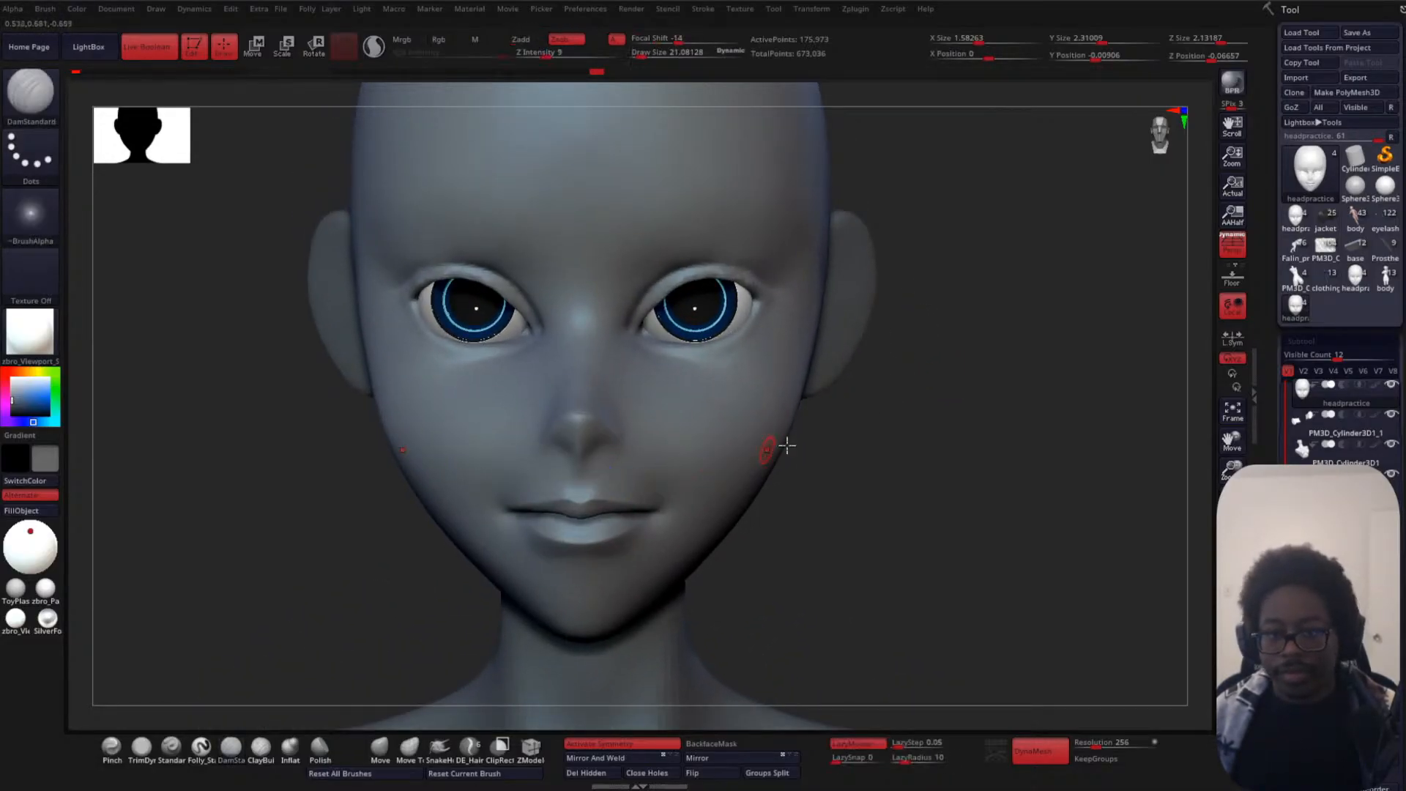
alt+drag(775, 446, 875, 429)
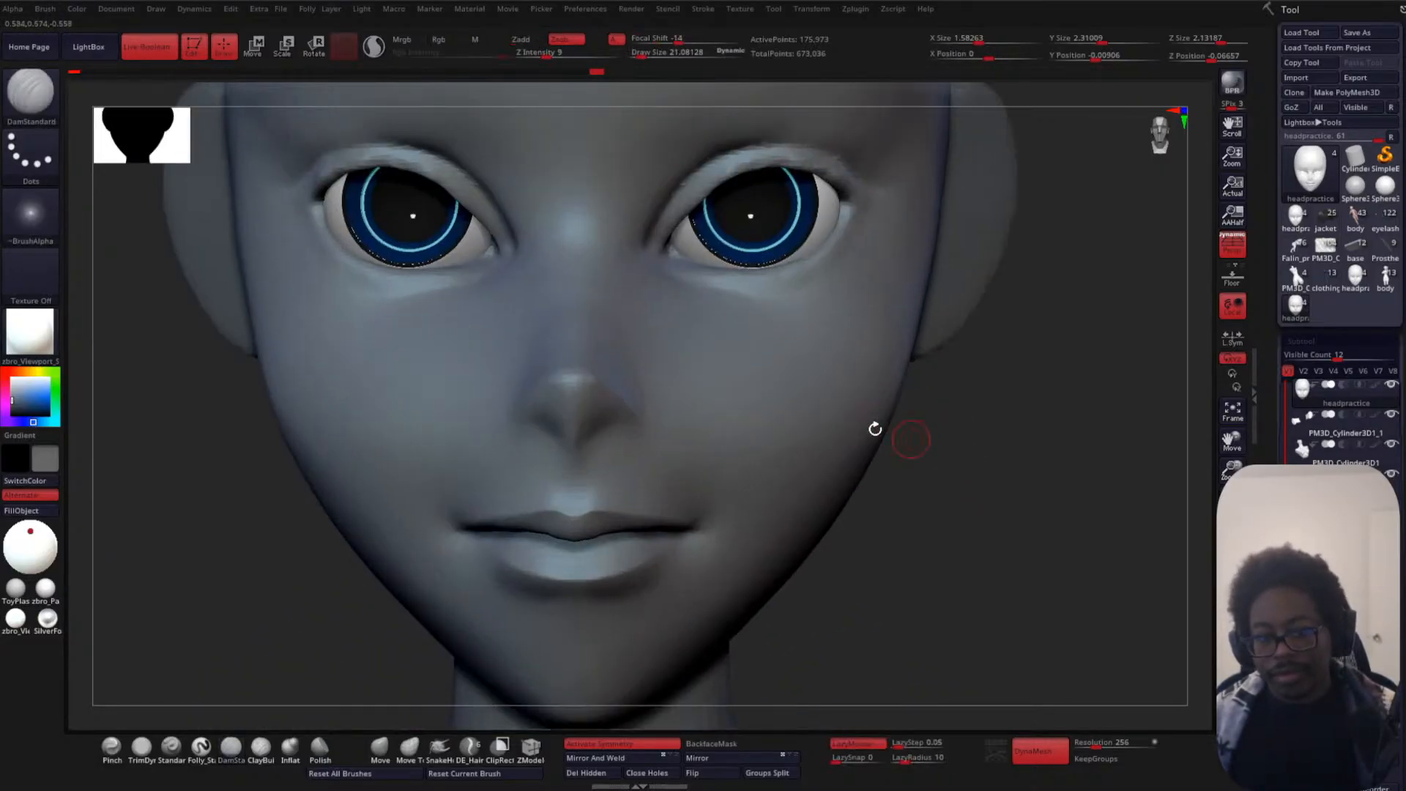
click(261, 746)
key(space)
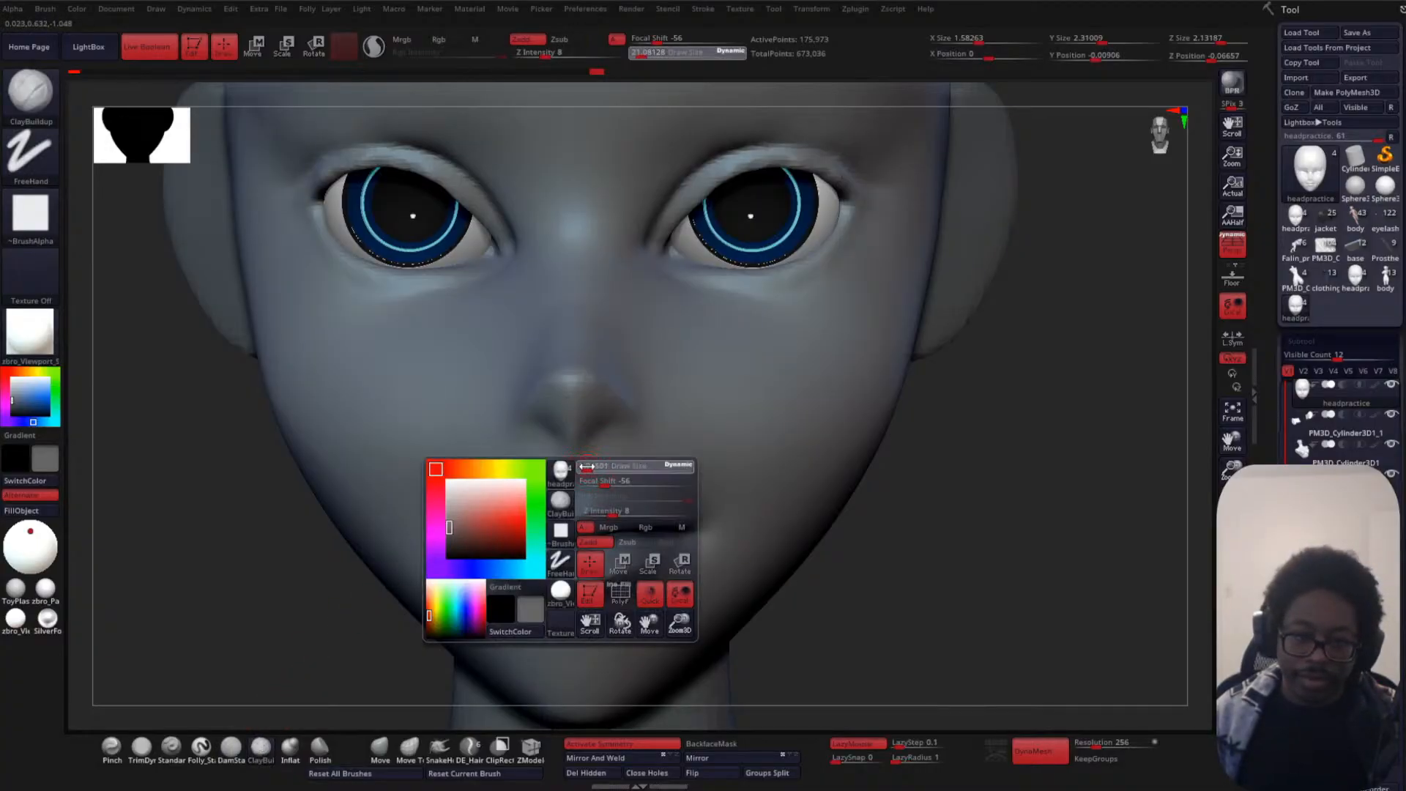
click(291, 747)
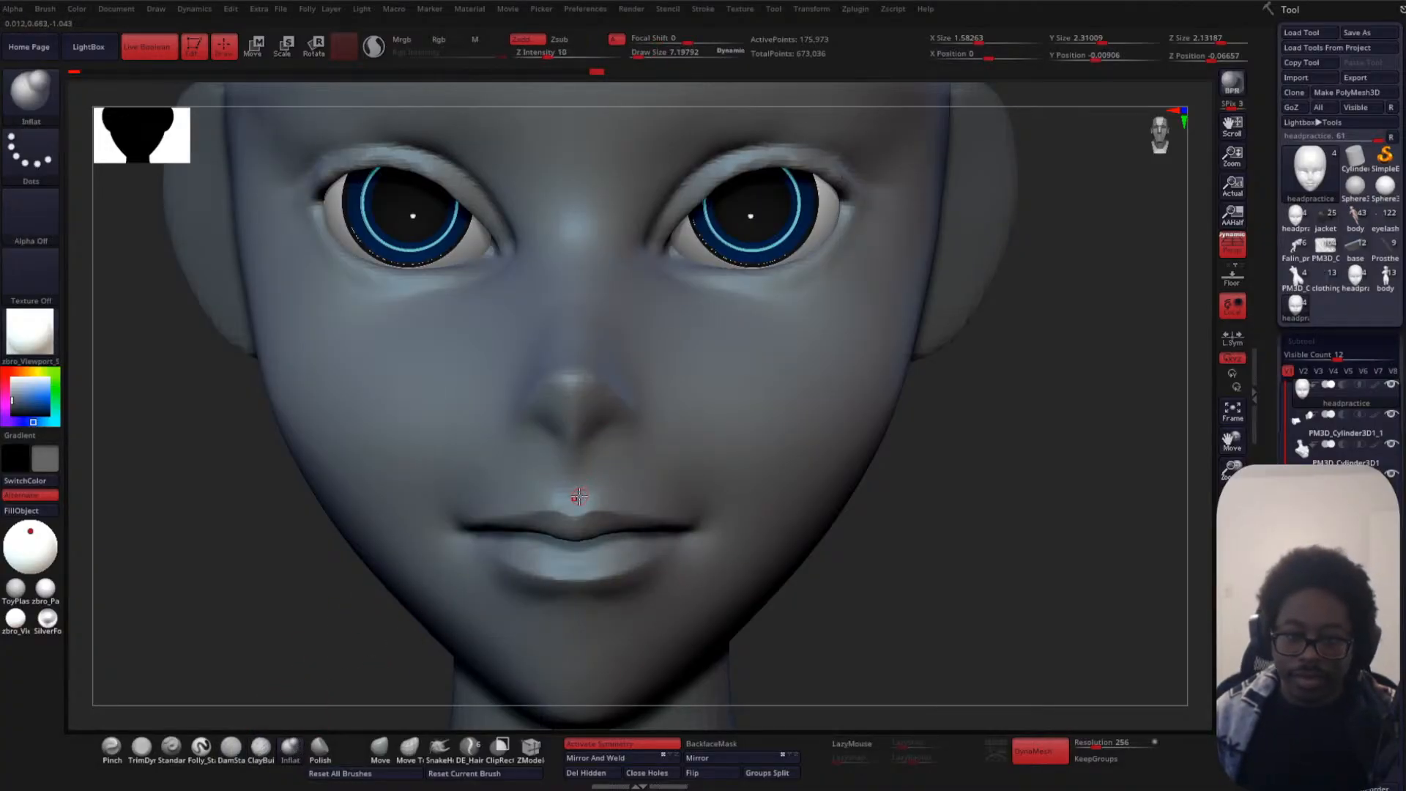
key(space)
click(580, 494)
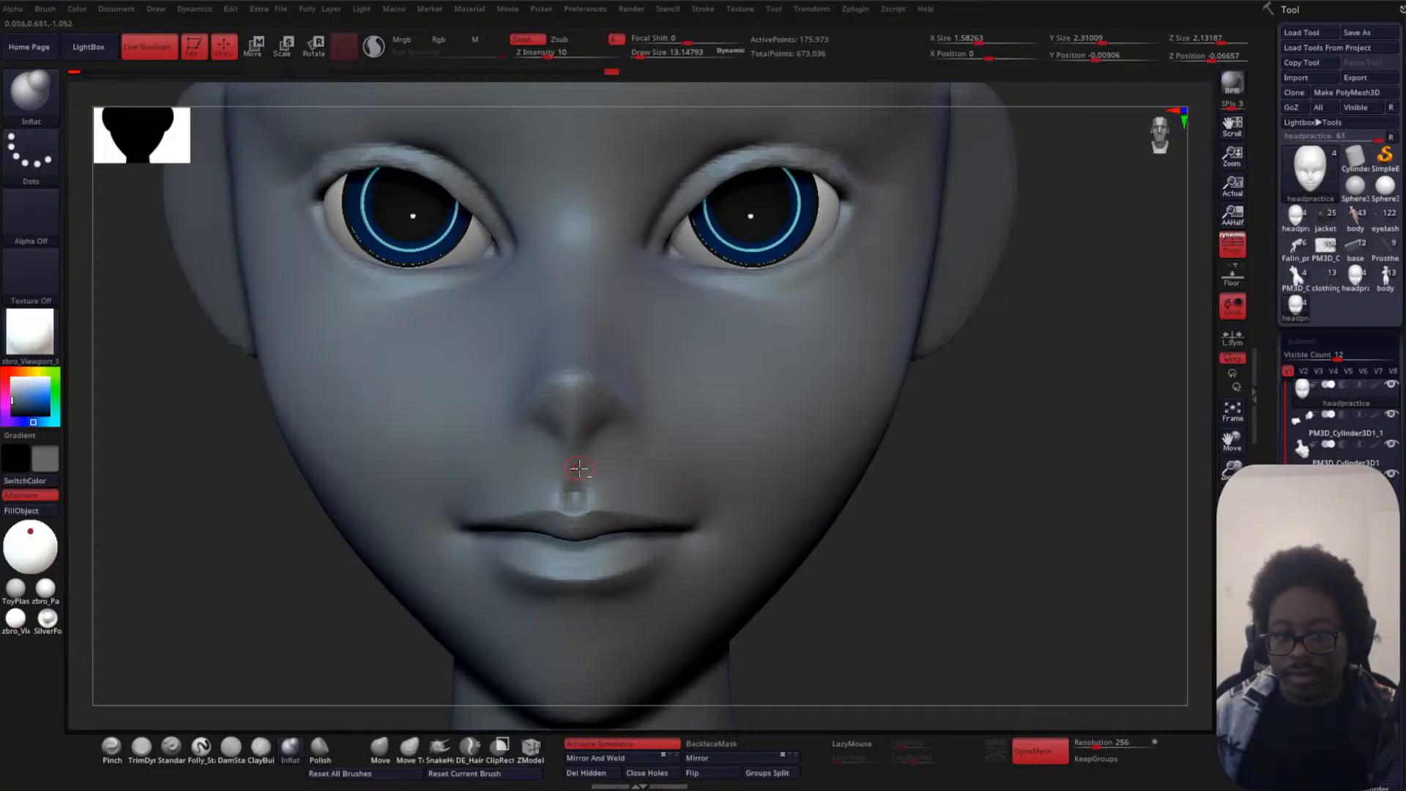
key(shift)
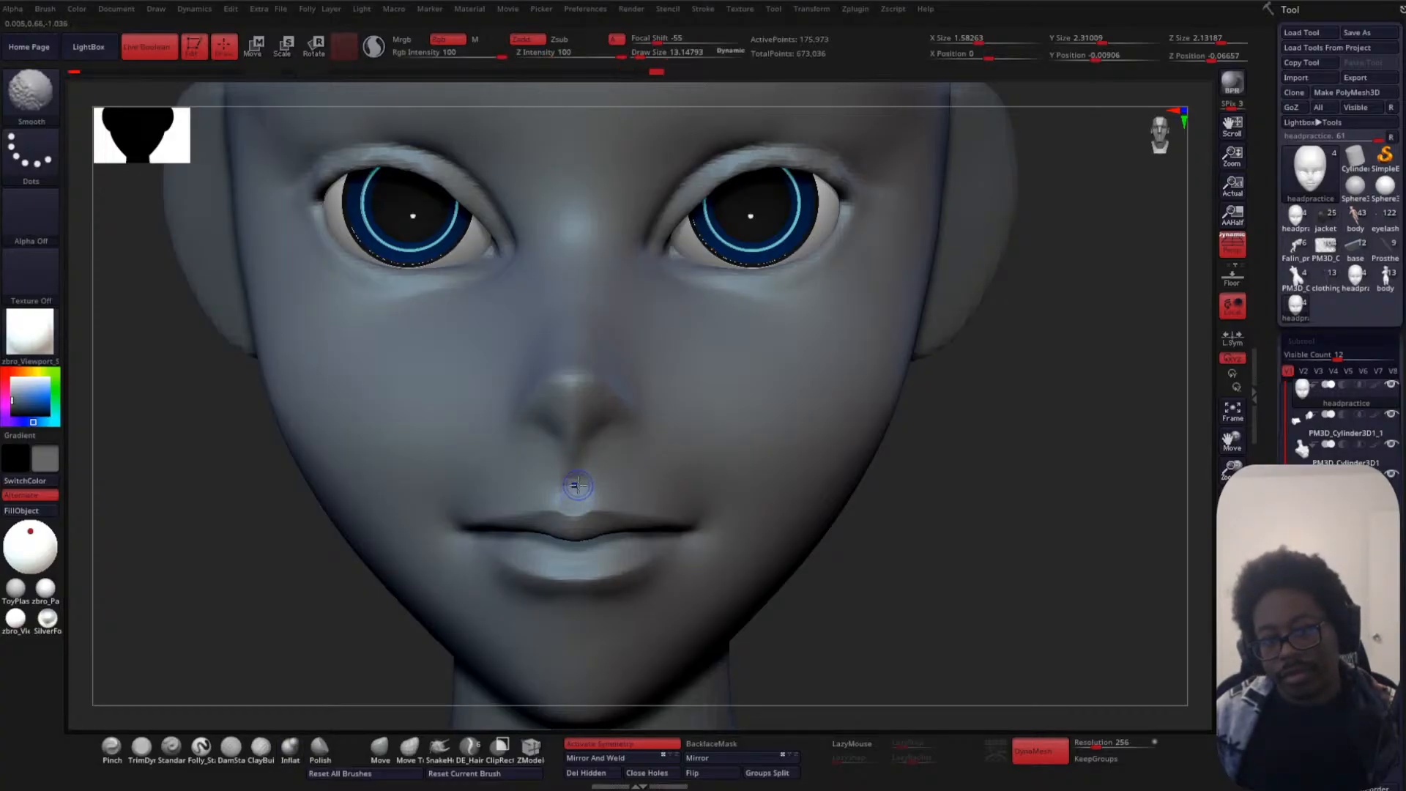
- Reshape the nose and adjoining cheeks from above with the Move brush at a draw size of about 90
shift+drag(998, 458, 926, 474)
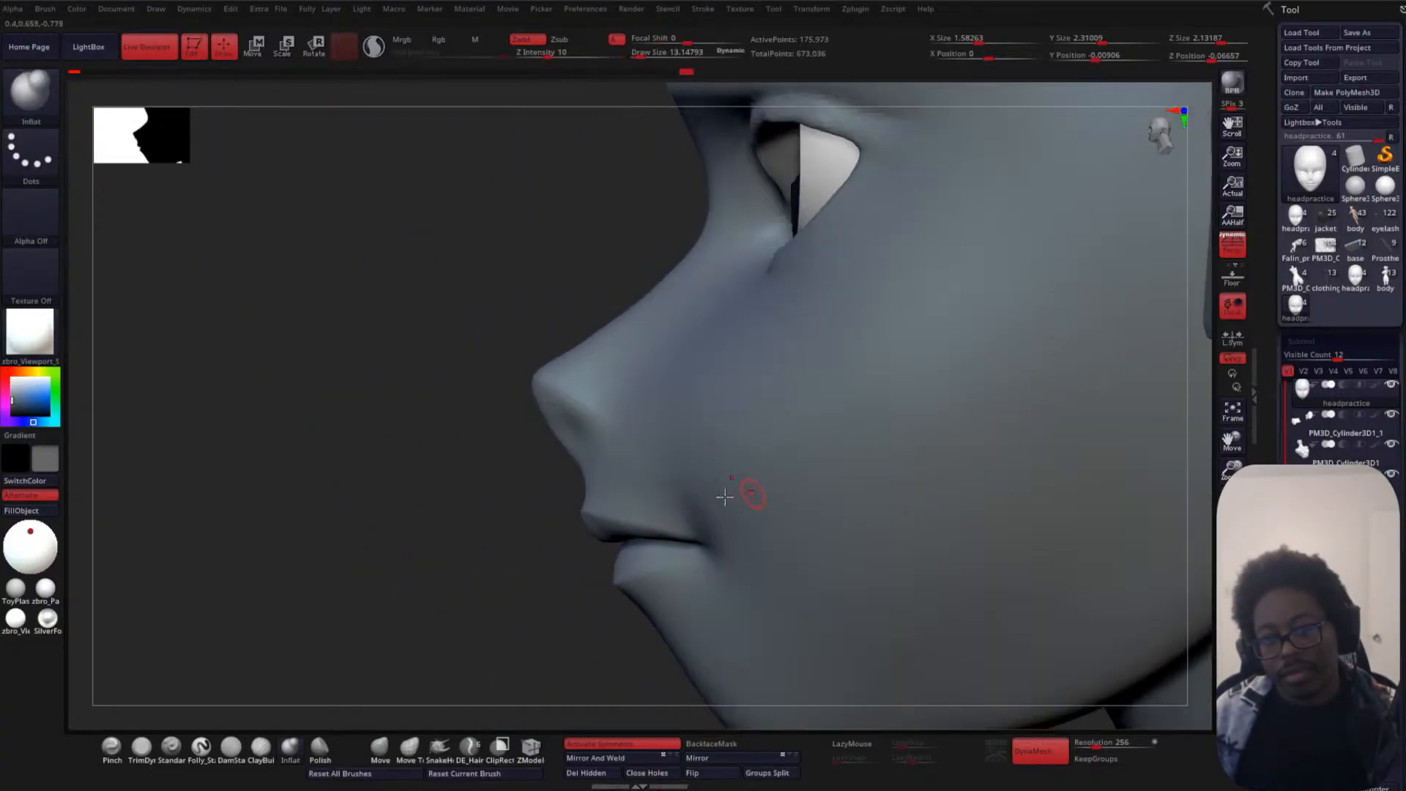
mouse_move(439, 503)
ctrl+right_down()
mouse_move(433, 436)
mouse_move(443, 489)
ctrl+right_up()
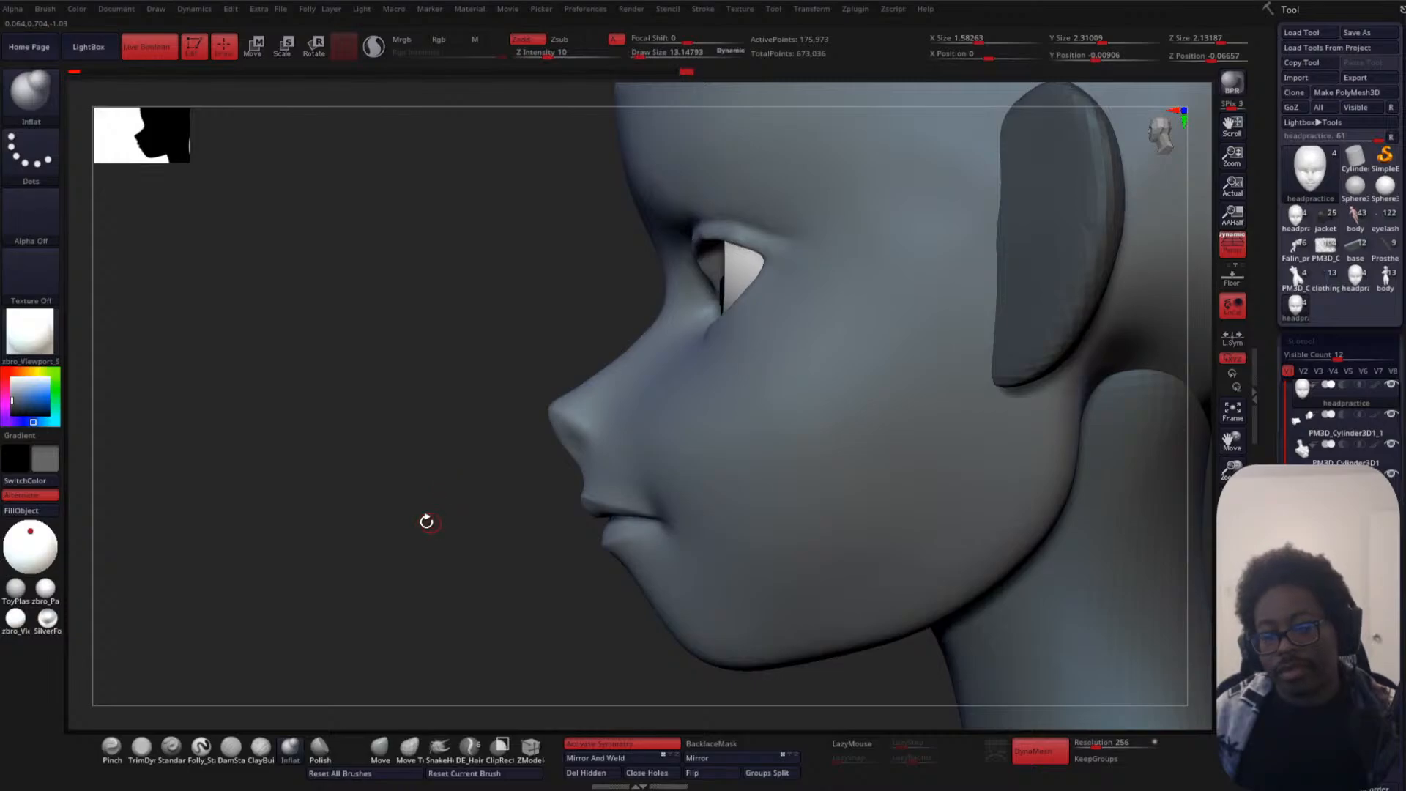
drag(426, 522, 486, 509)
ctrl+right_drag(933, 477, 931, 358)
mouse_move(892, 411)
mouse_down()
mouse_move(923, 471)
mouse_move(958, 411)
mouse_move(1009, 431)
mouse_up()
key(space)
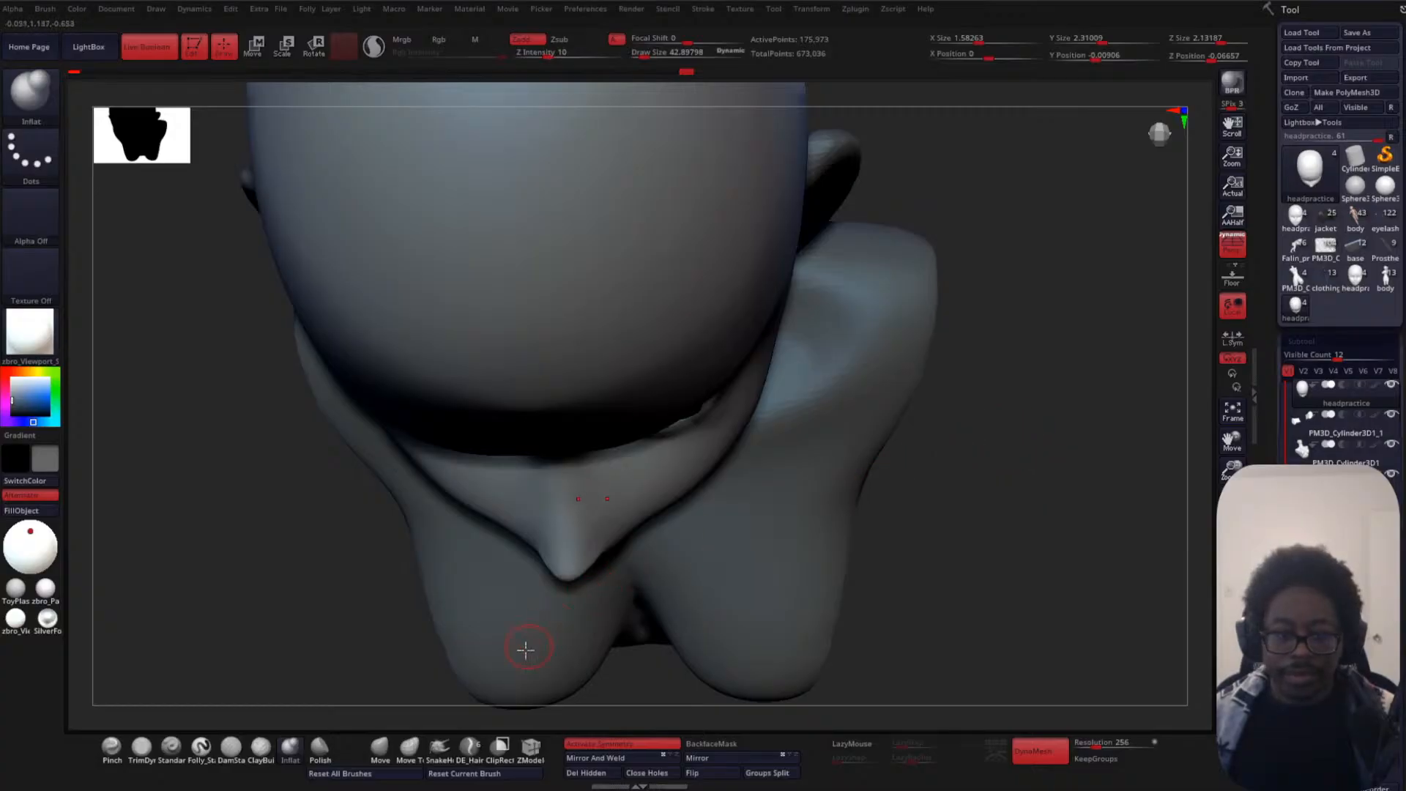
click(381, 748)
key(space)
drag(571, 498, 574, 497)
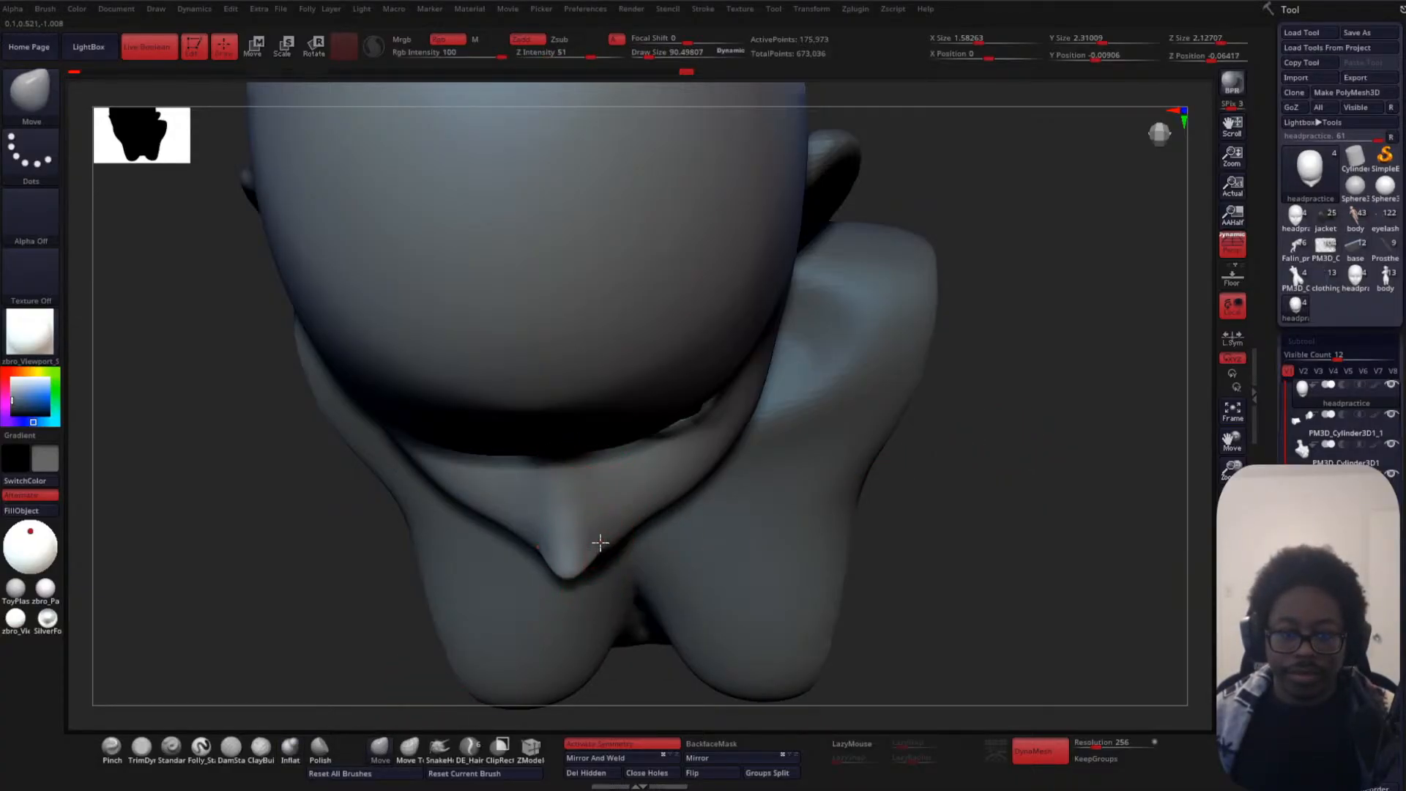
drag(645, 516, 688, 502)
- Adjust the nose bridge and tip with the Move brush, working from the front and in profile
mouse_move(1026, 465)
mouse_down()
mouse_move(1039, 393)
mouse_move(1004, 454)
mouse_move(977, 311)
mouse_move(996, 493)
mouse_move(700, 394)
mouse_up()
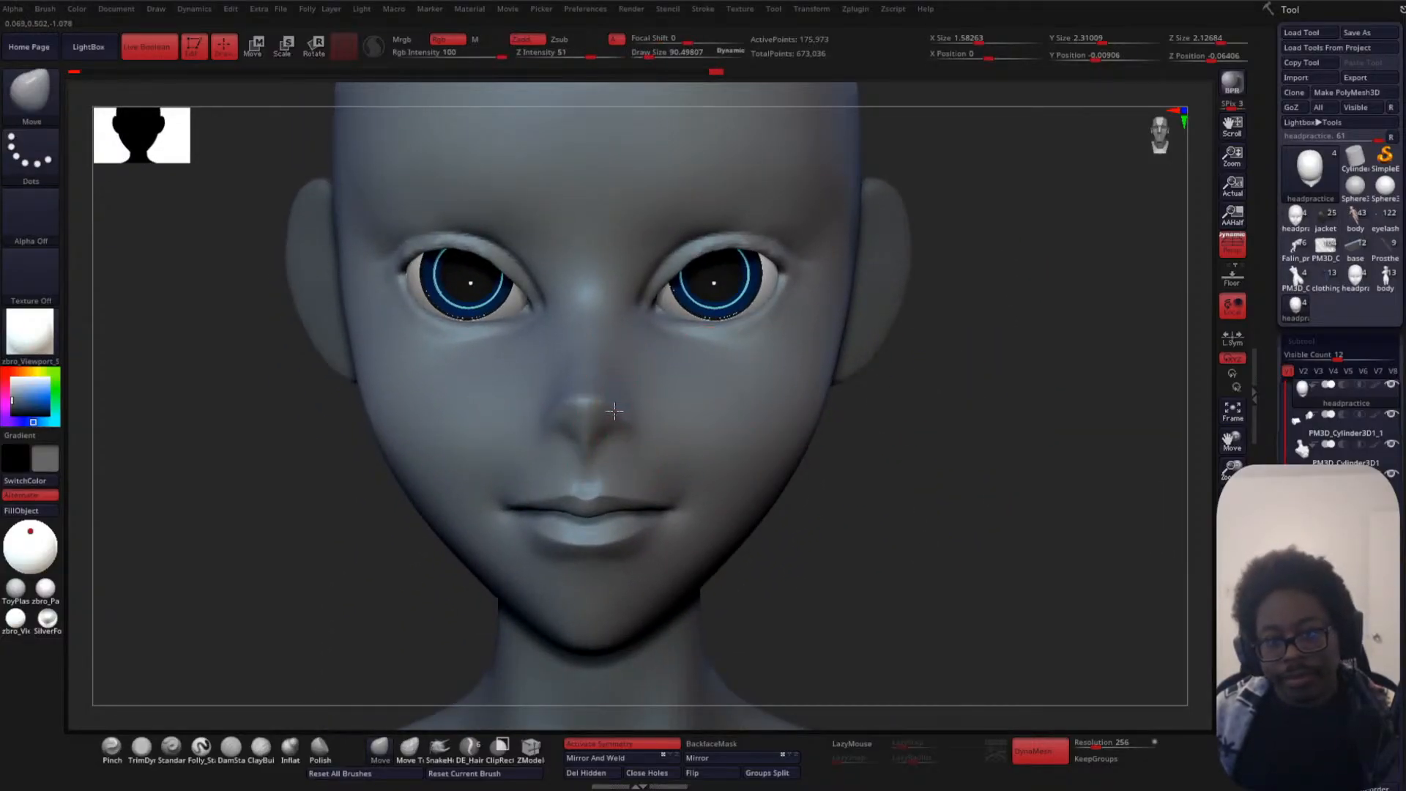
drag(834, 430, 627, 354)
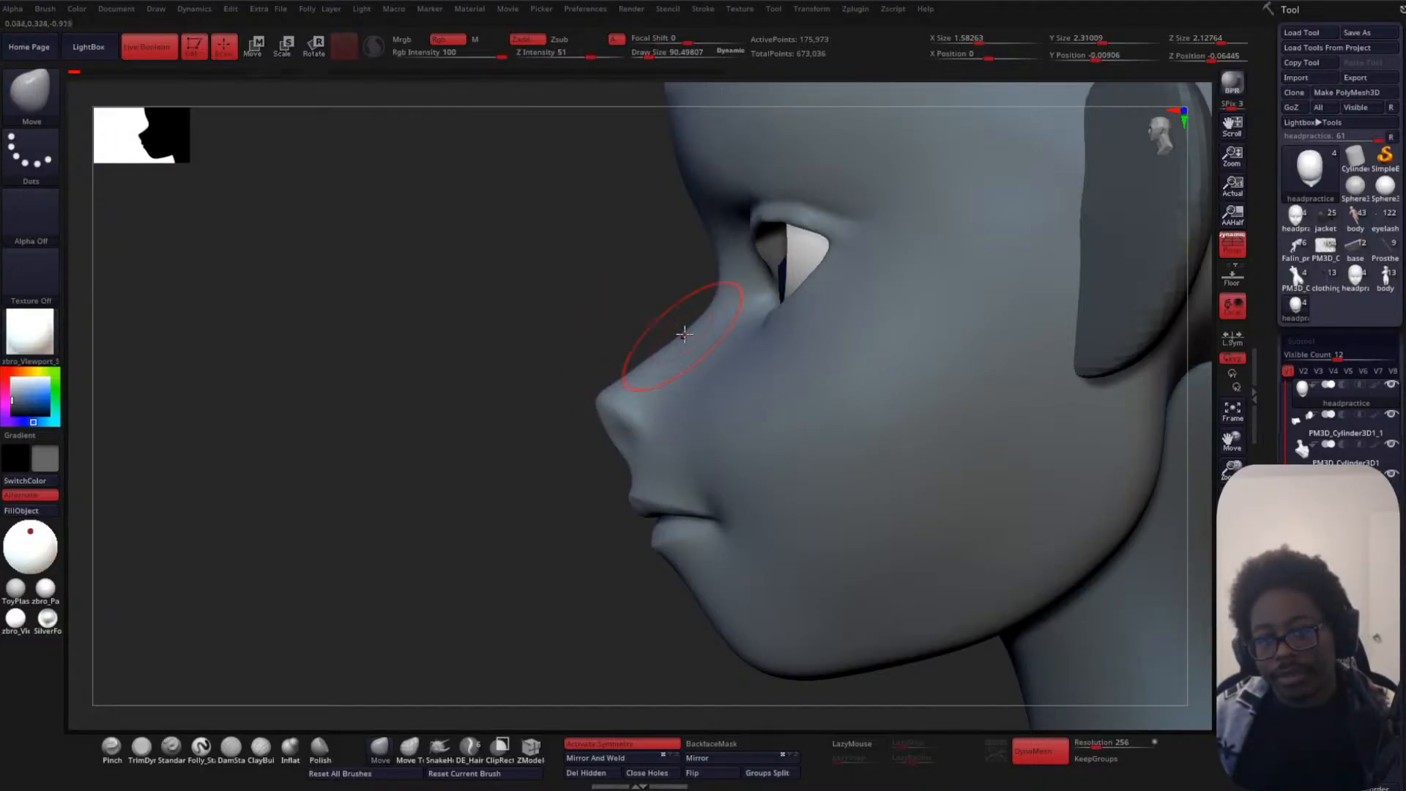
shift+drag(509, 389, 732, 410)
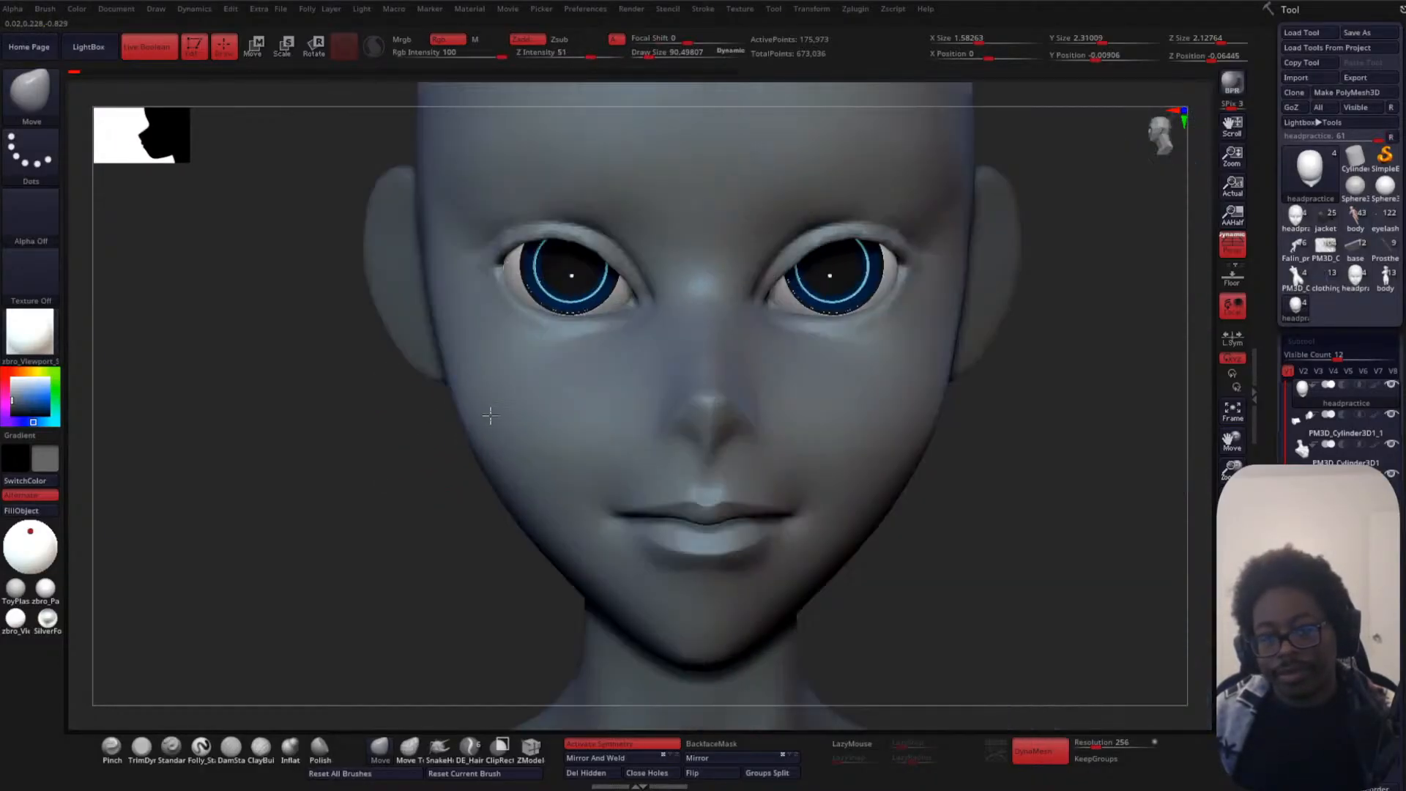
mouse_move(1068, 455)
alt+mouse_down()
mouse_move(996, 333)
mouse_move(929, 455)
mouse_move(1023, 364)
alt+mouse_up()
- Smooth the nose tip and nostril sides at a draw size of about 37, undoing the excess smoothing strokes
key(space)
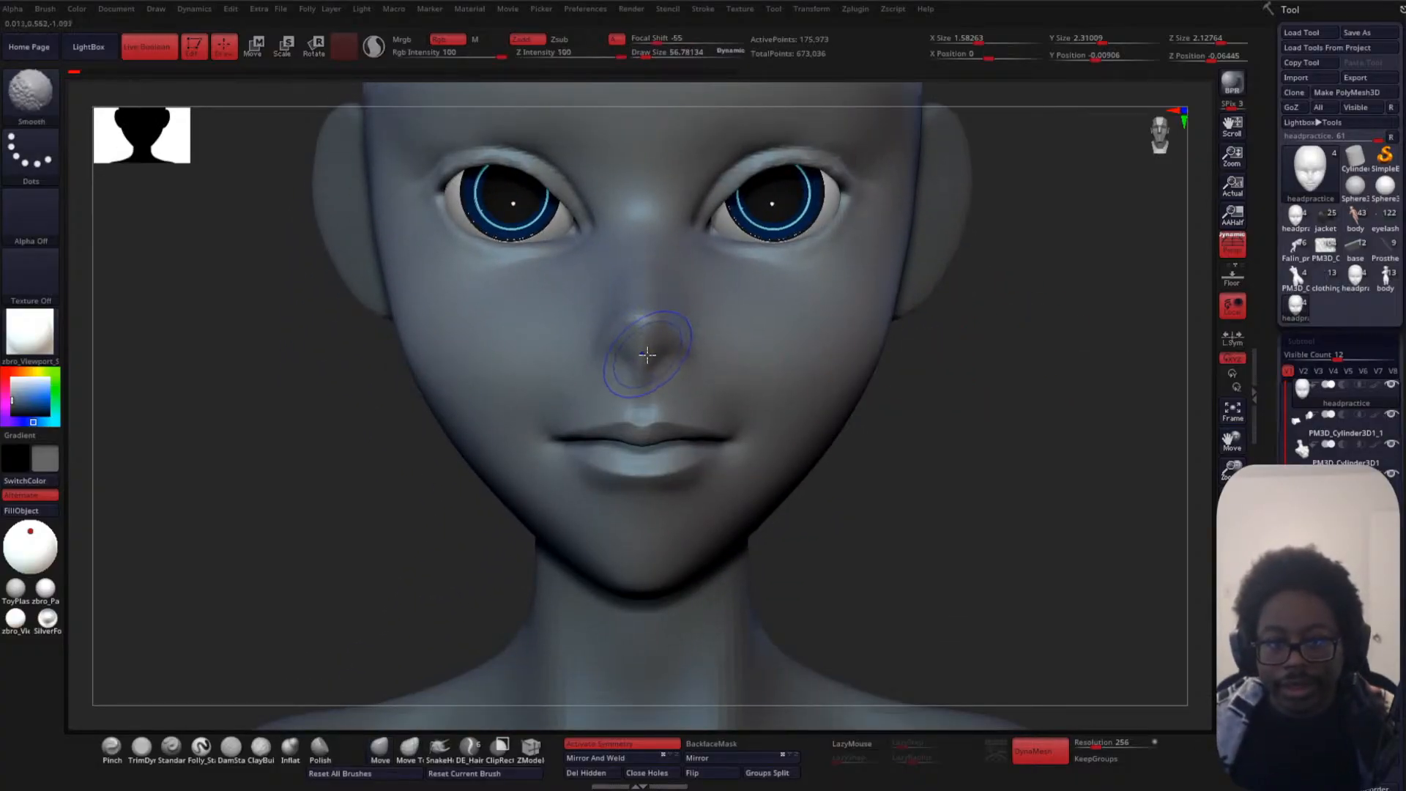
key(space)
key(shift)
drag(646, 355, 691, 386)
drag(1018, 457, 906, 464)
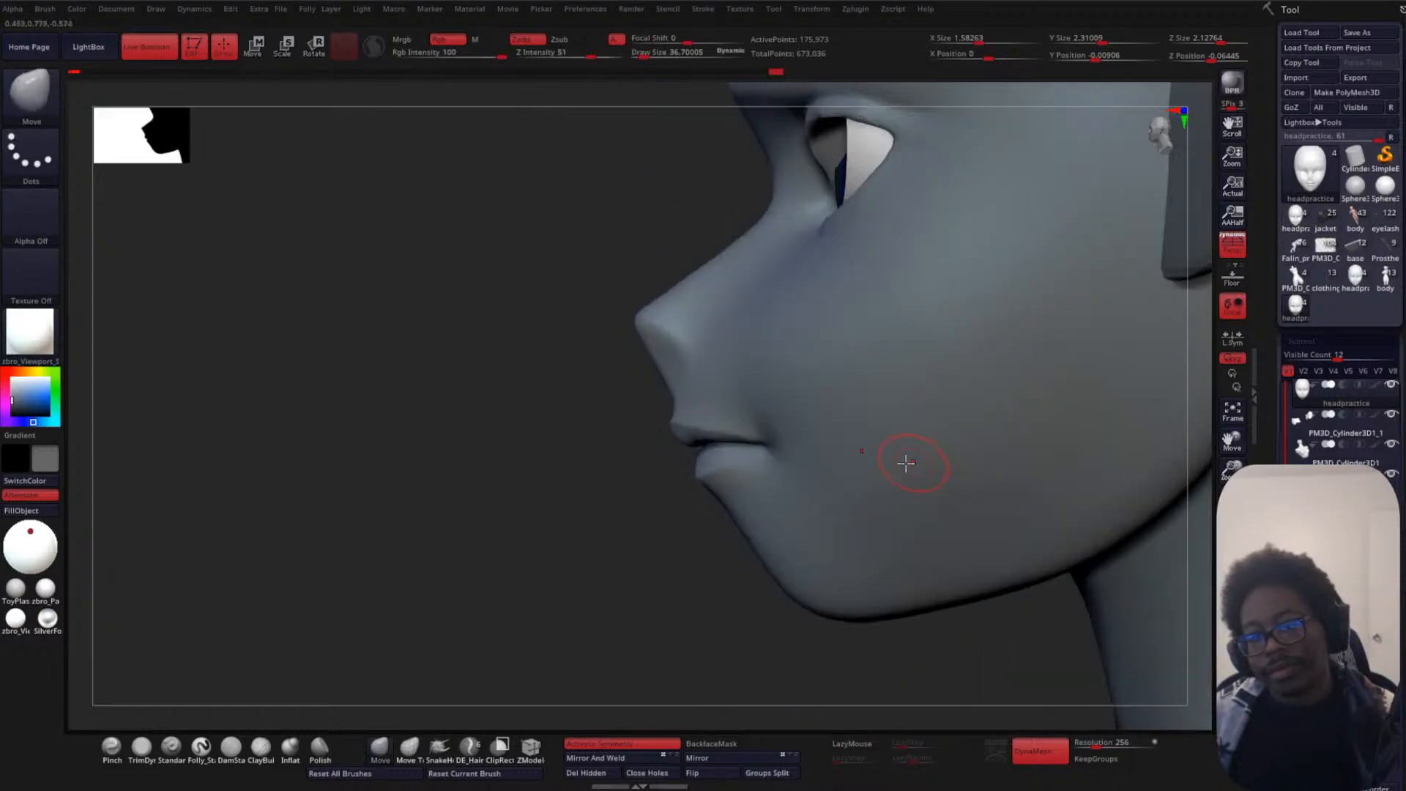
key(ctrl)
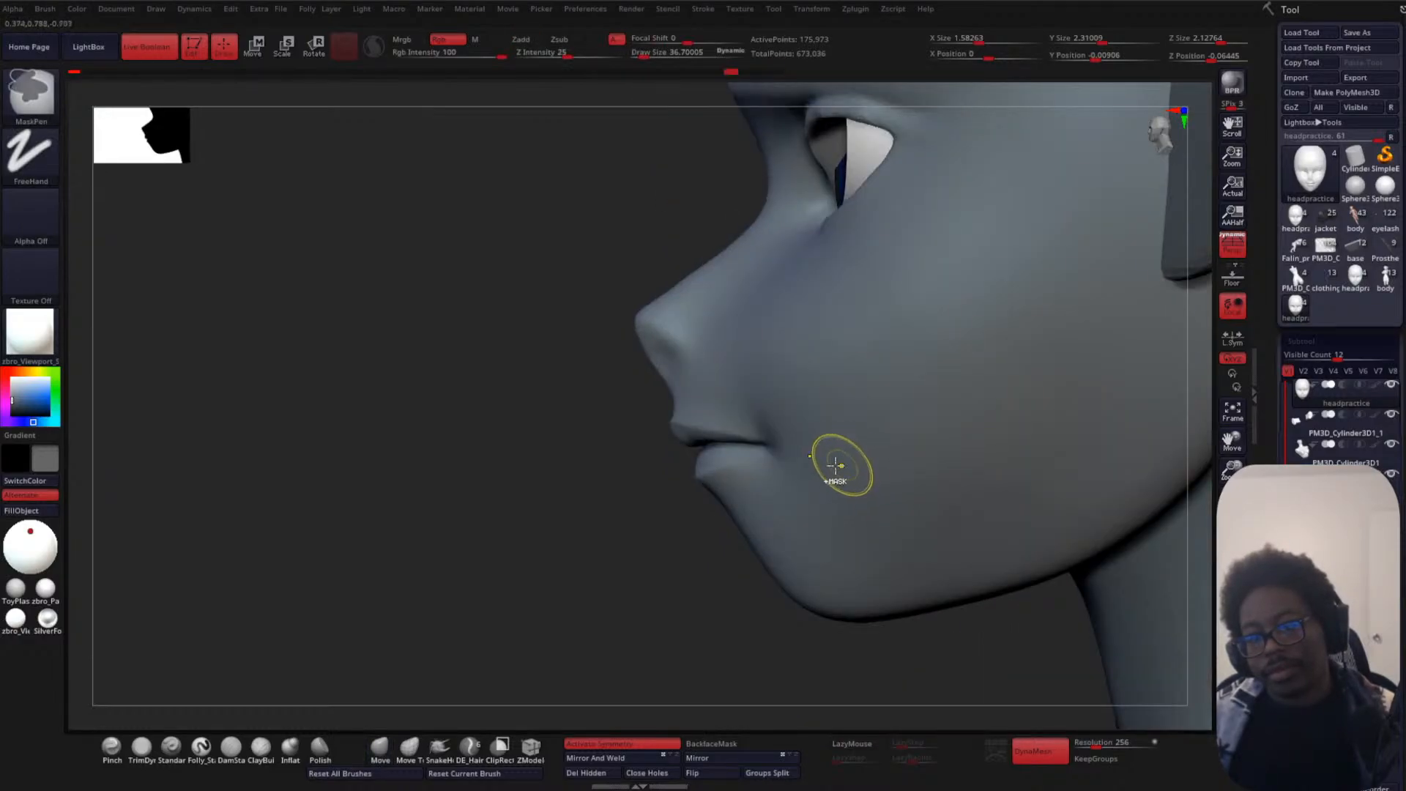
key(ctrl+shift)
mouse_move(686, 482)
mouse_down()
mouse_move(484, 483)
mouse_move(648, 440)
mouse_up()
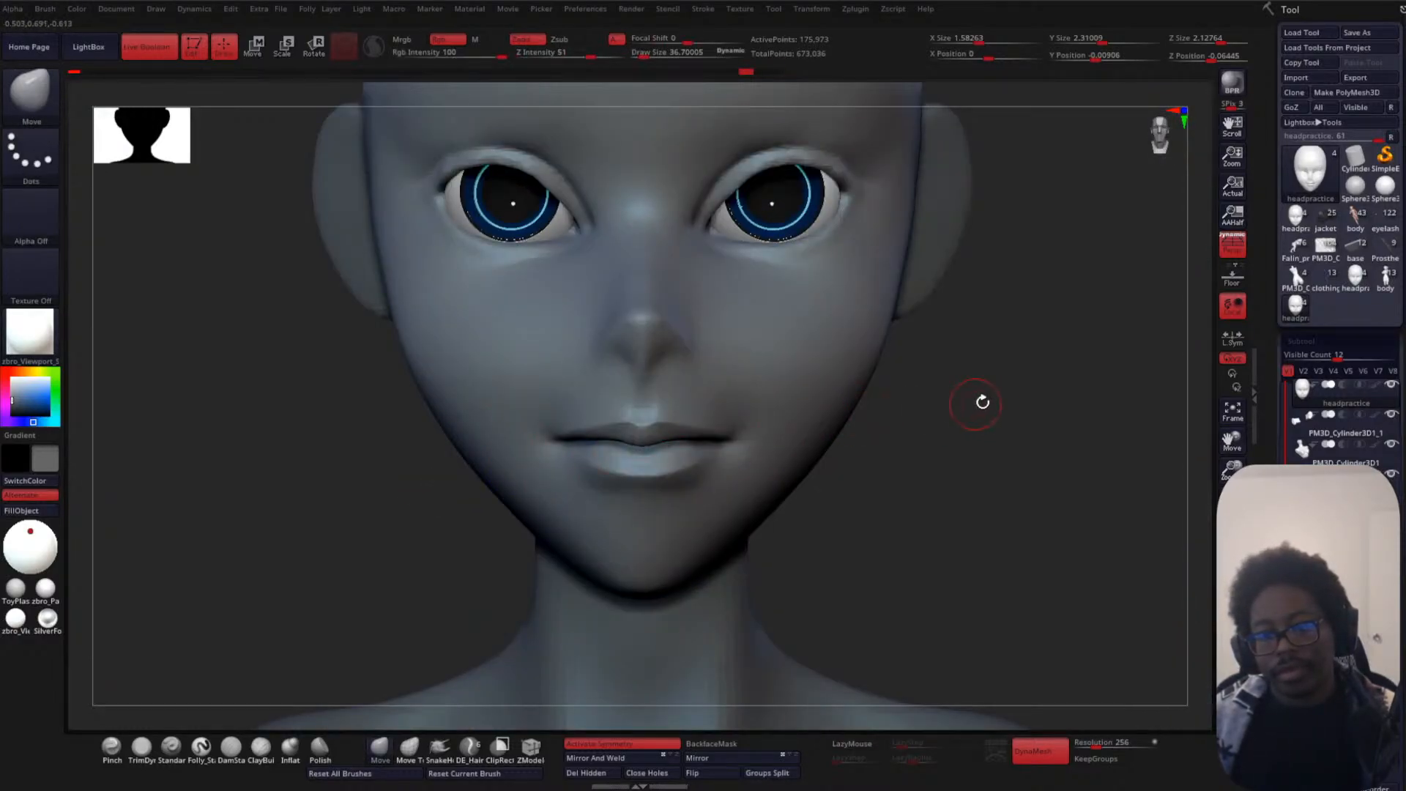
- Refine the sides and bridge of the nose with the Move brush at a draw size of about 100
key(space)
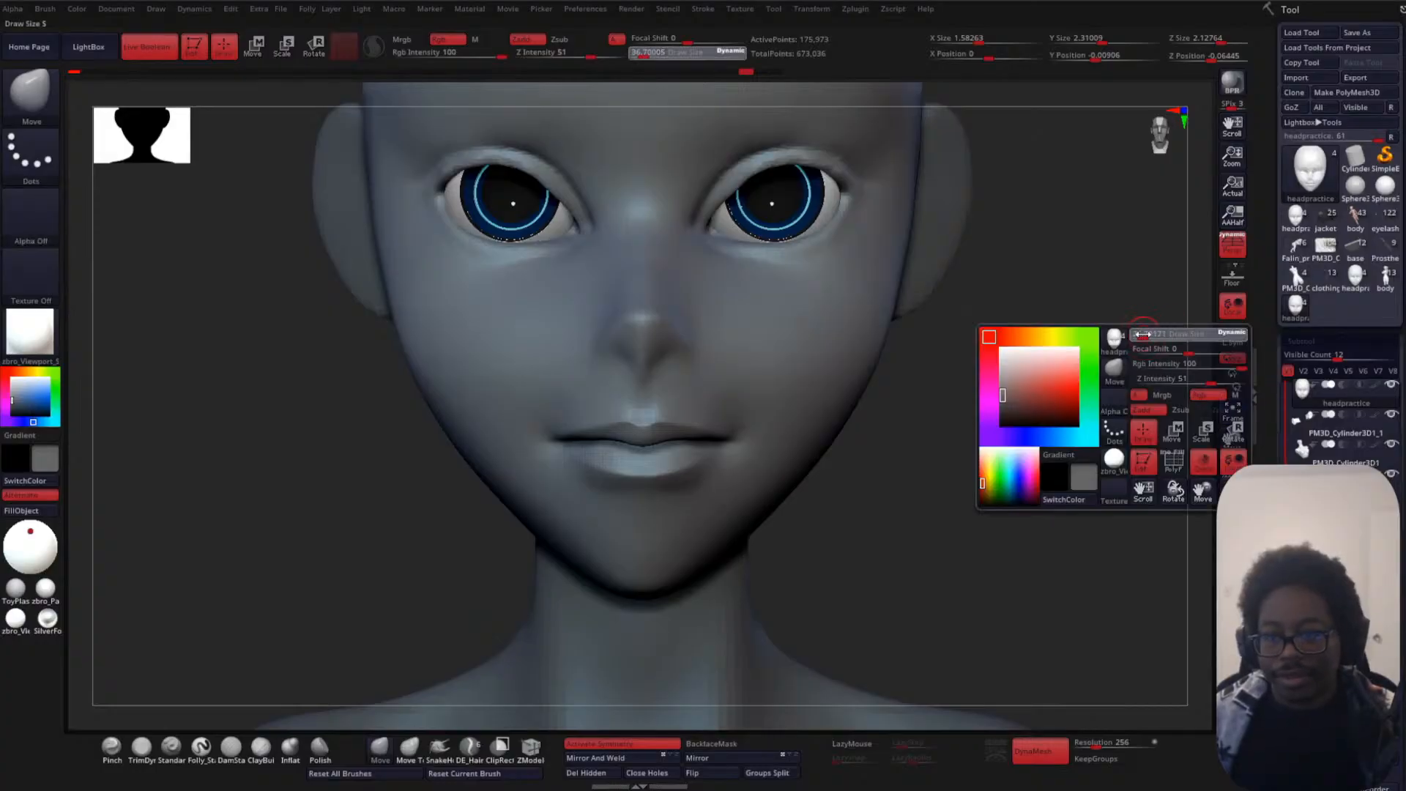
key(space)
click(667, 322)
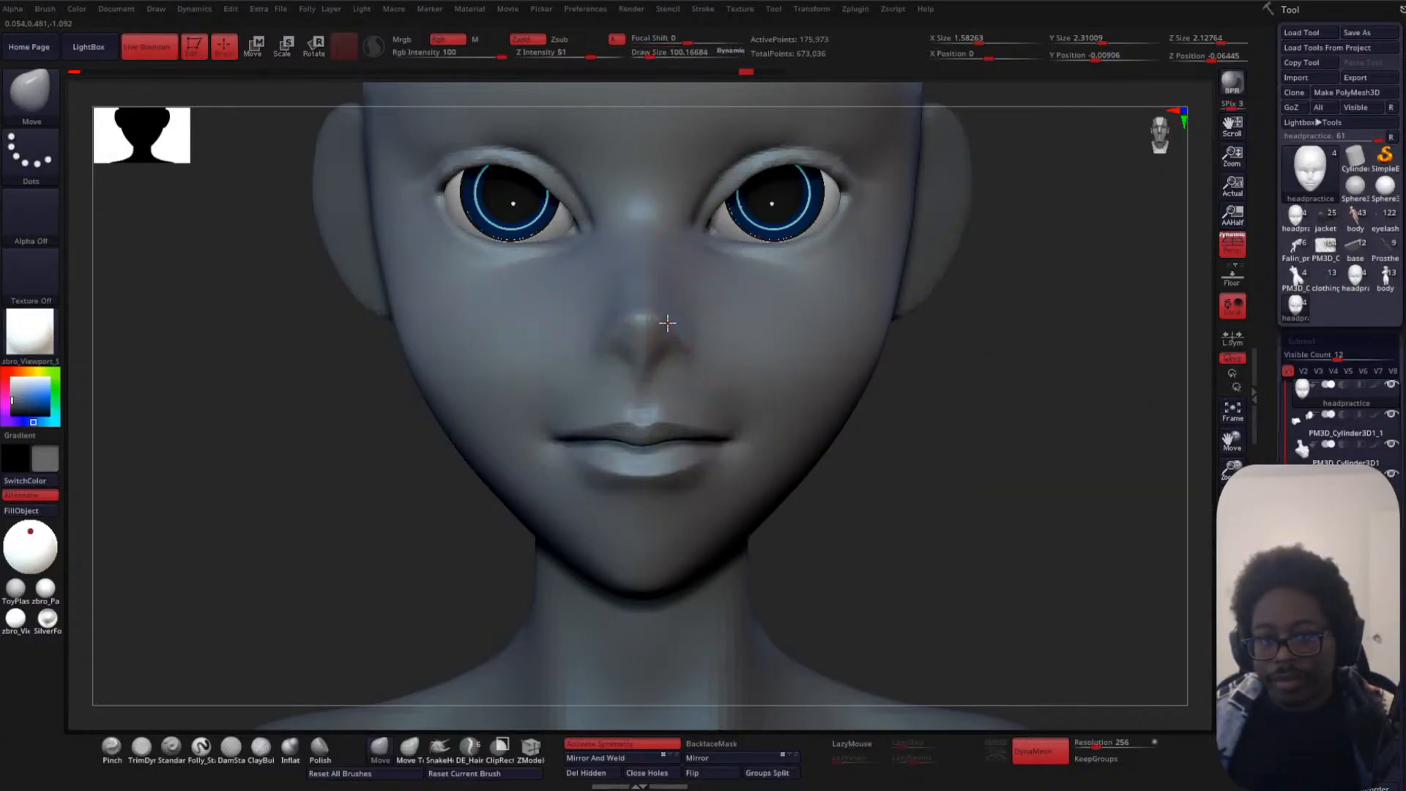
shift+drag(1040, 384, 865, 382)
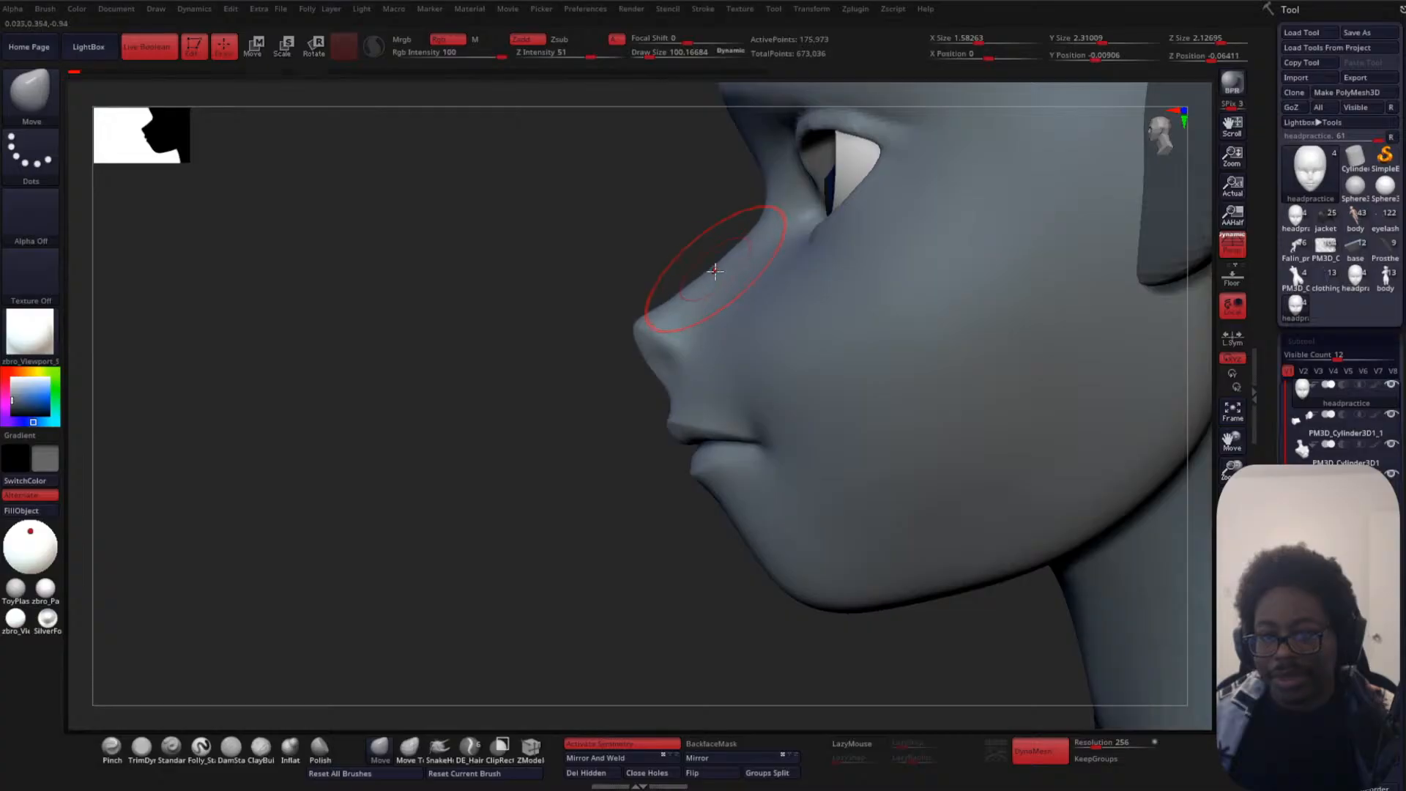
drag(448, 440, 570, 422)
alt+drag(1024, 425, 970, 357)
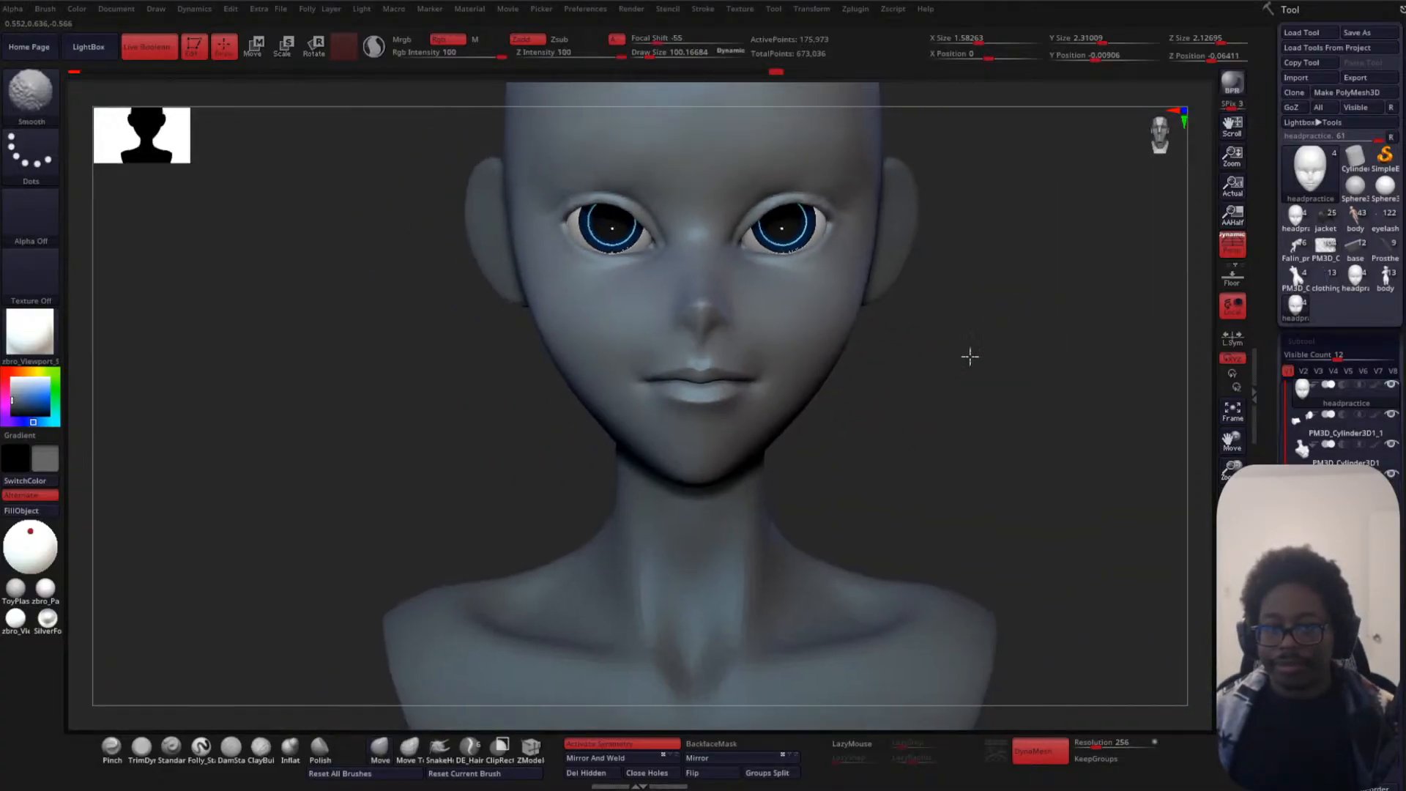
mouse_move(908, 399)
shift+mouse_down()
mouse_move(1002, 424)
mouse_move(952, 468)
shift+mouse_up()
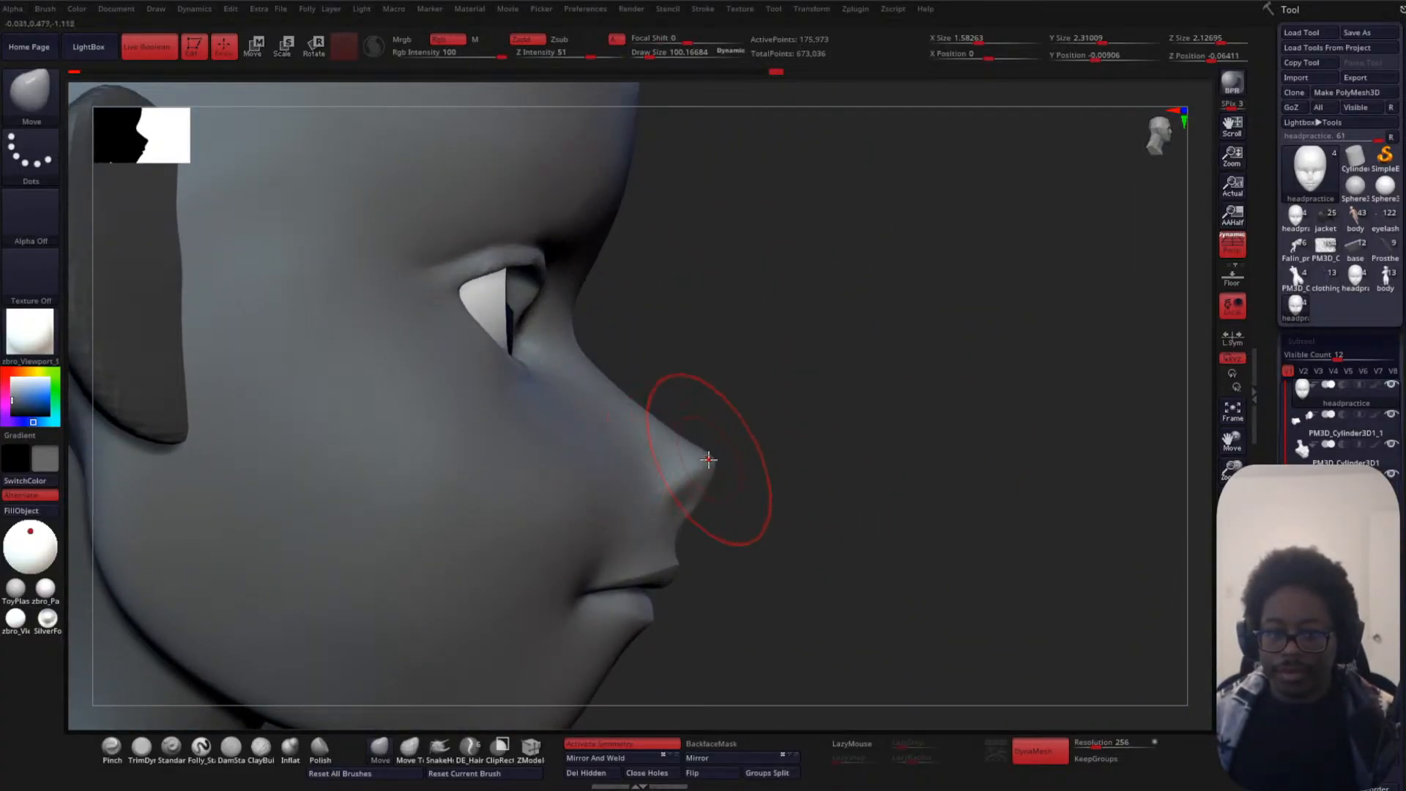
- Reshape the chin and its underside in profile with the Move brush at a draw size of about 156
alt+drag(849, 475, 908, 258)
key(space)
drag(880, 369, 886, 372)
drag(619, 517, 625, 520)
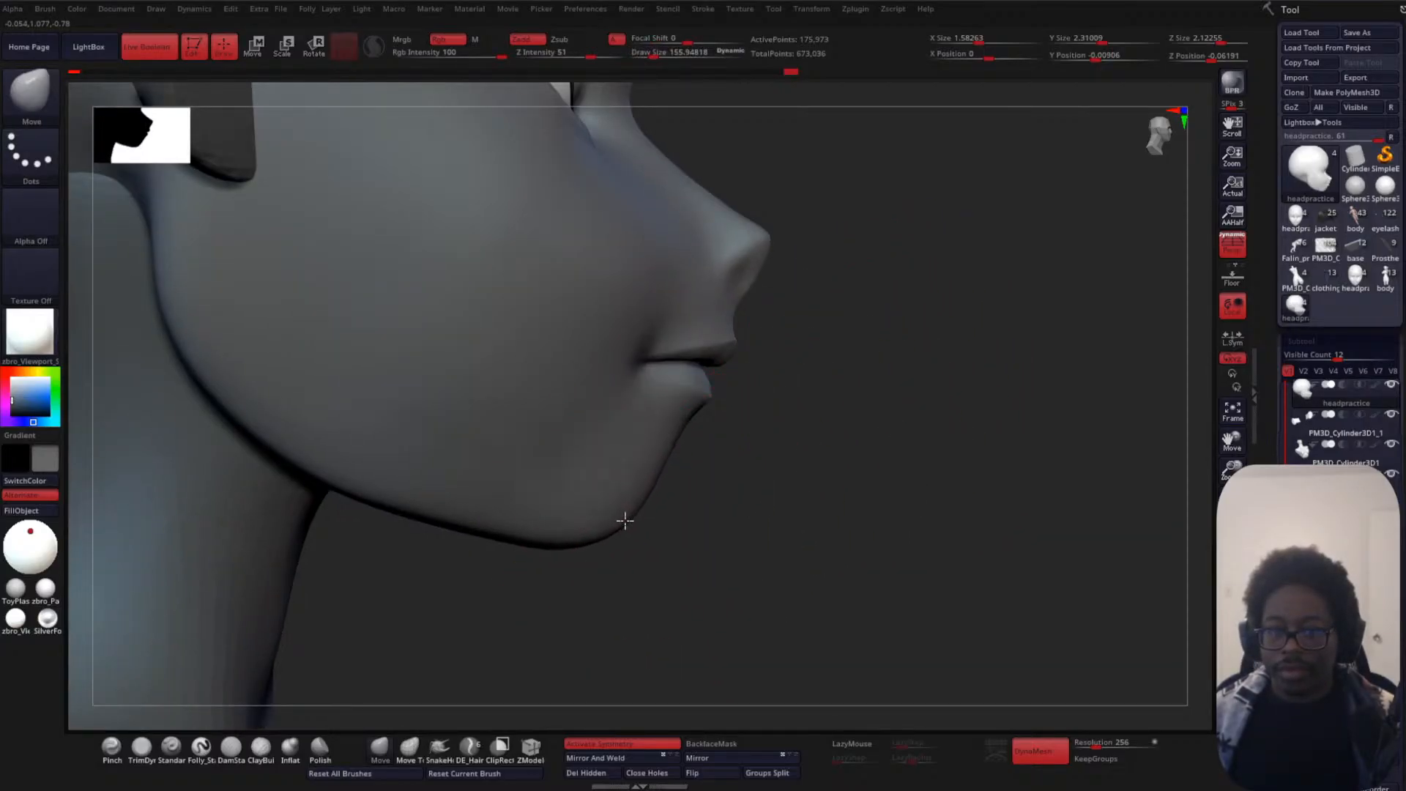
drag(548, 550, 544, 544)
drag(607, 523, 612, 527)
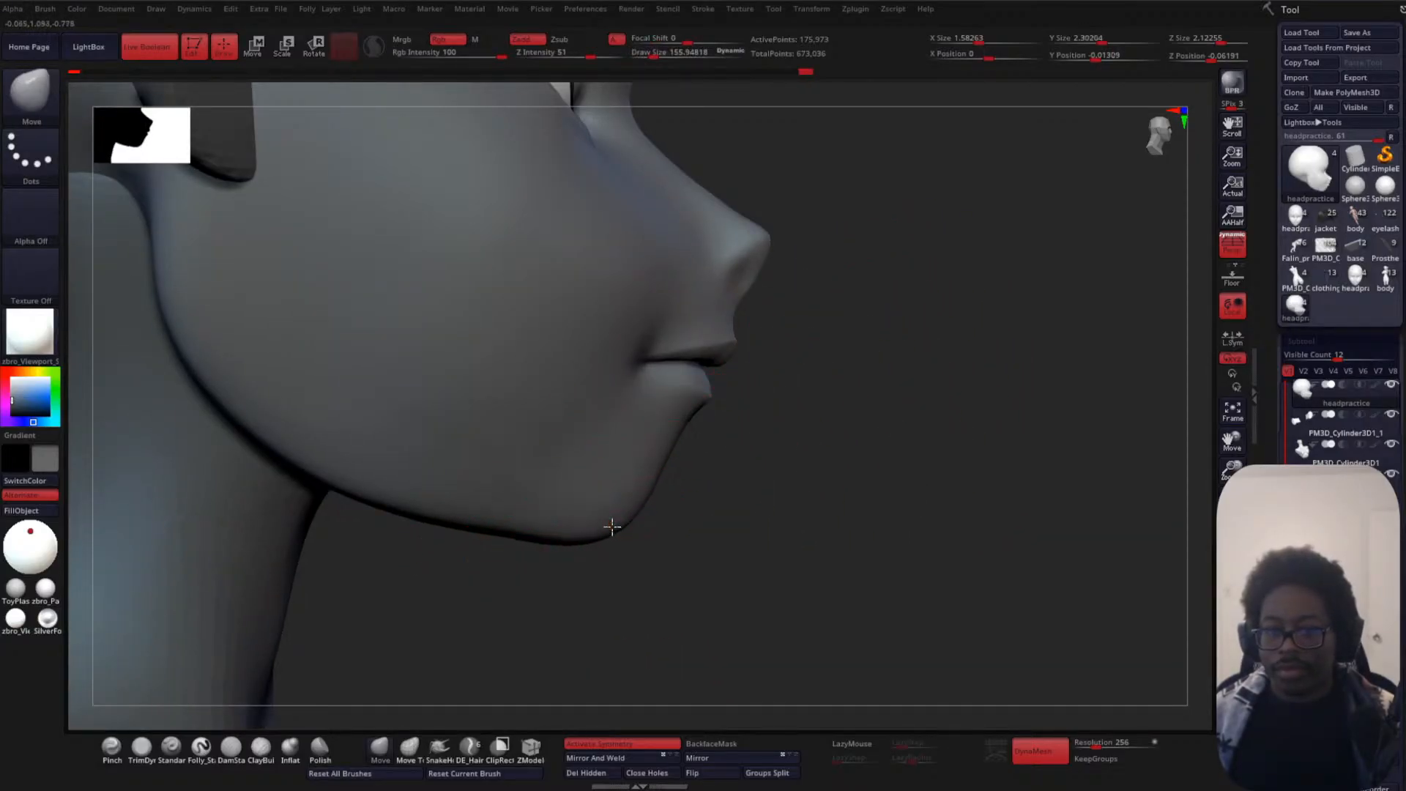
key(shift)
mouse_move(533, 610)
shift+mouse_down()
mouse_move(828, 496)
mouse_move(973, 383)
mouse_move(961, 323)
mouse_move(893, 355)
mouse_move(916, 282)
mouse_move(899, 432)
shift+mouse_up()
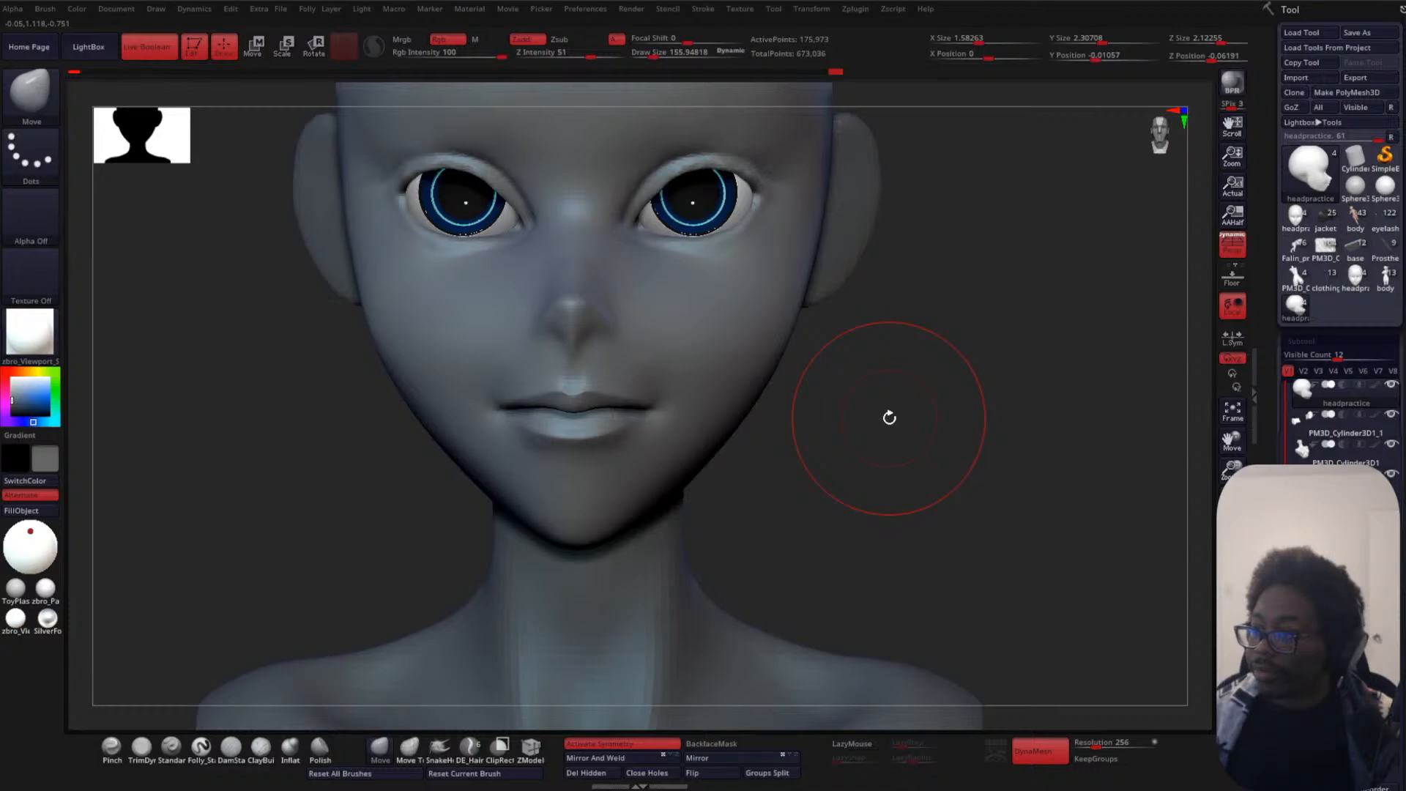
- Smooth the lower cheeks along the jawline at a draw size of about 43
alt+drag(951, 349, 951, 380)
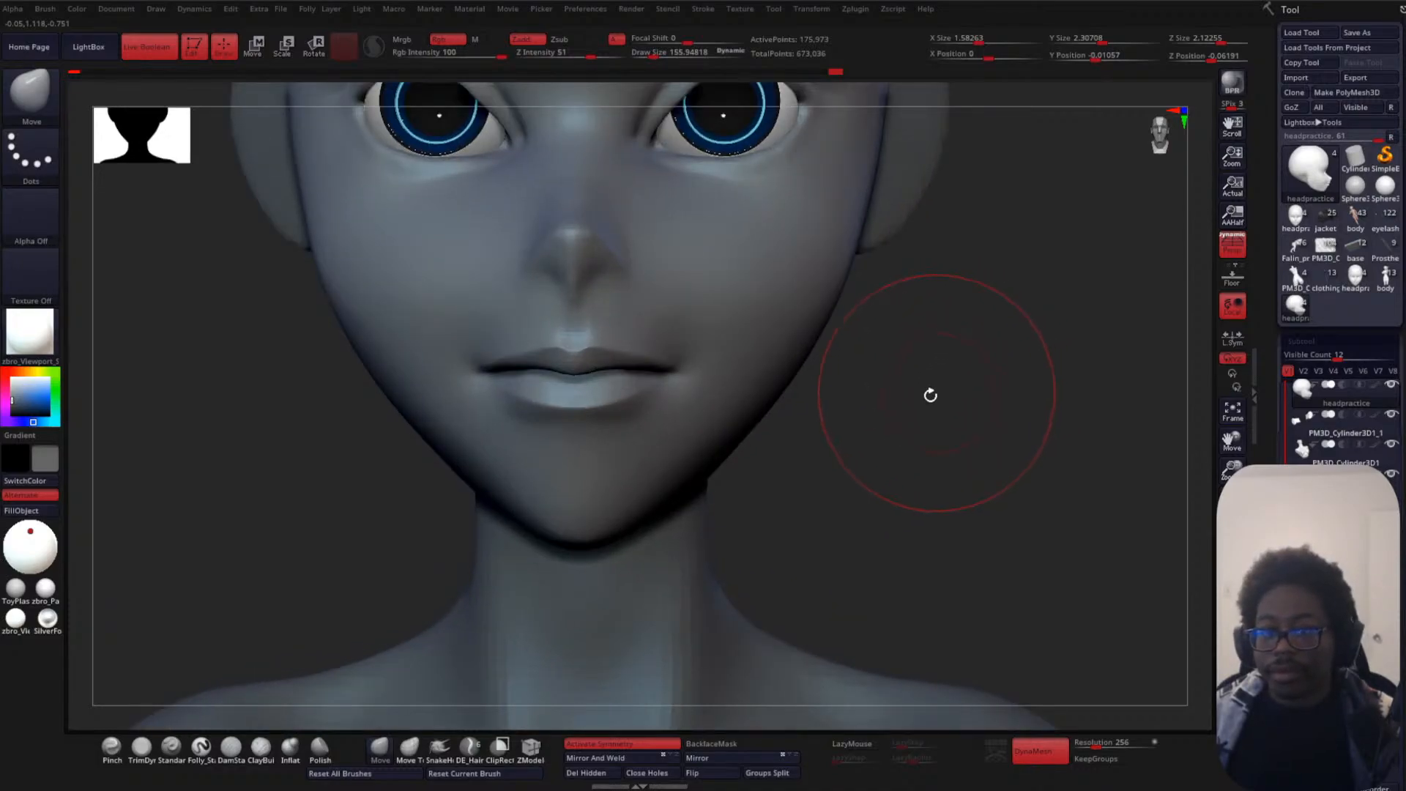
key(space)
drag(807, 399, 792, 399)
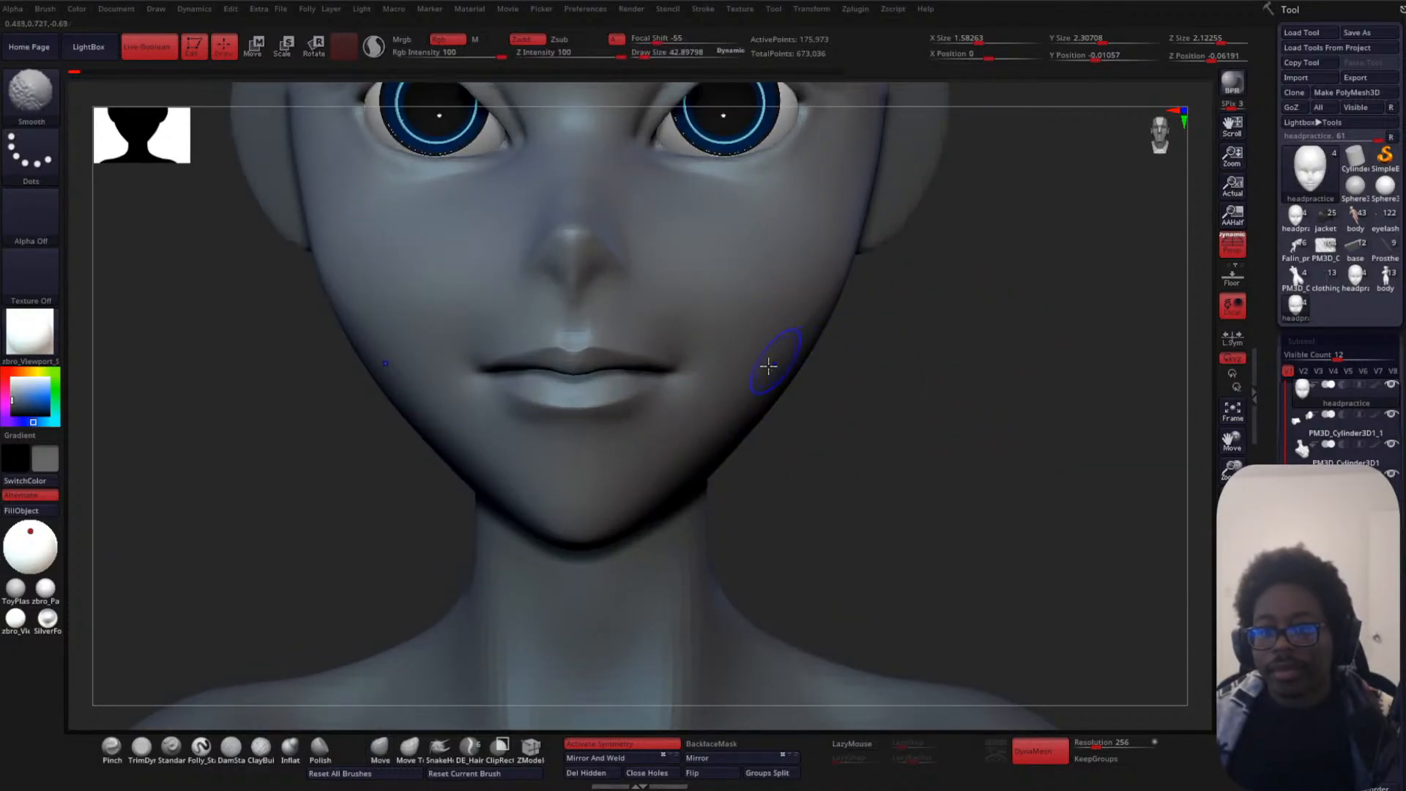
- Adjust the mouth area in profile with the Move brush at a draw size of about 90
alt+drag(951, 320, 895, 351)
mouse_move(486, 480)
alt+mouse_down()
mouse_move(527, 569)
mouse_move(485, 540)
alt+mouse_up()
key(space)
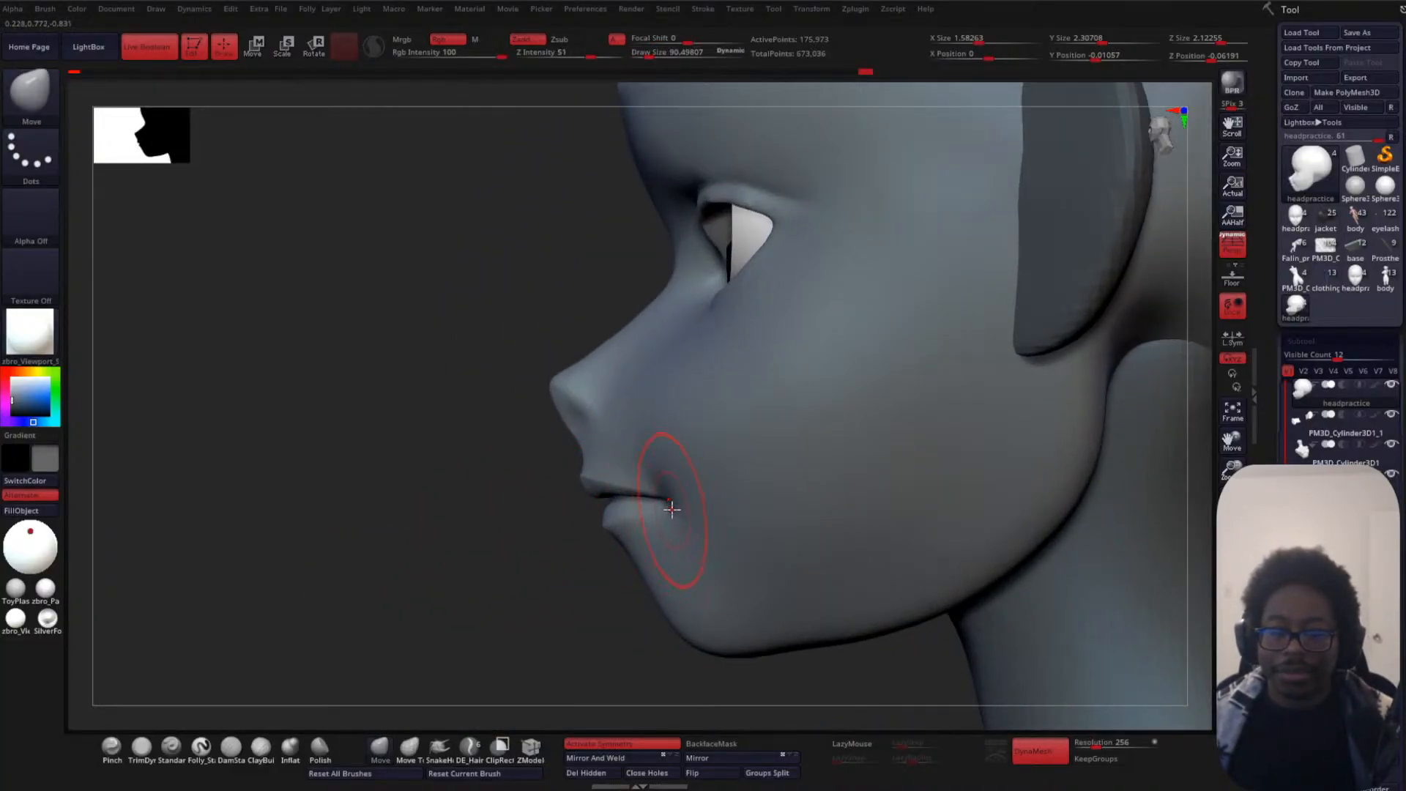
drag(430, 574, 725, 476)
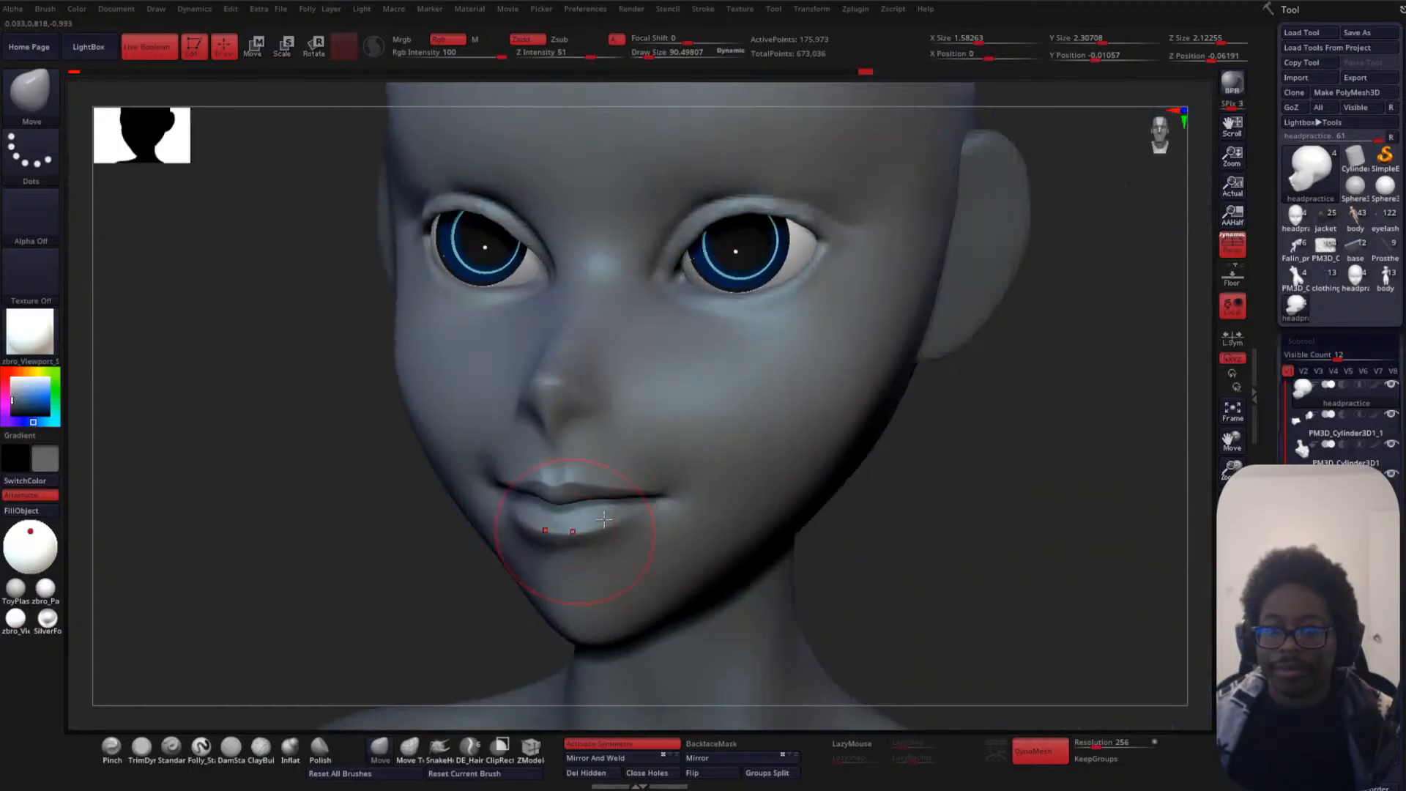
mouse_move(905, 480)
shift+mouse_down()
mouse_move(992, 461)
mouse_move(948, 333)
mouse_move(946, 534)
mouse_move(935, 459)
mouse_move(967, 503)
mouse_move(960, 437)
mouse_move(950, 489)
mouse_move(1001, 481)
mouse_move(980, 430)
mouse_move(958, 411)
mouse_move(954, 424)
shift+mouse_up()
key(space)
key(space)
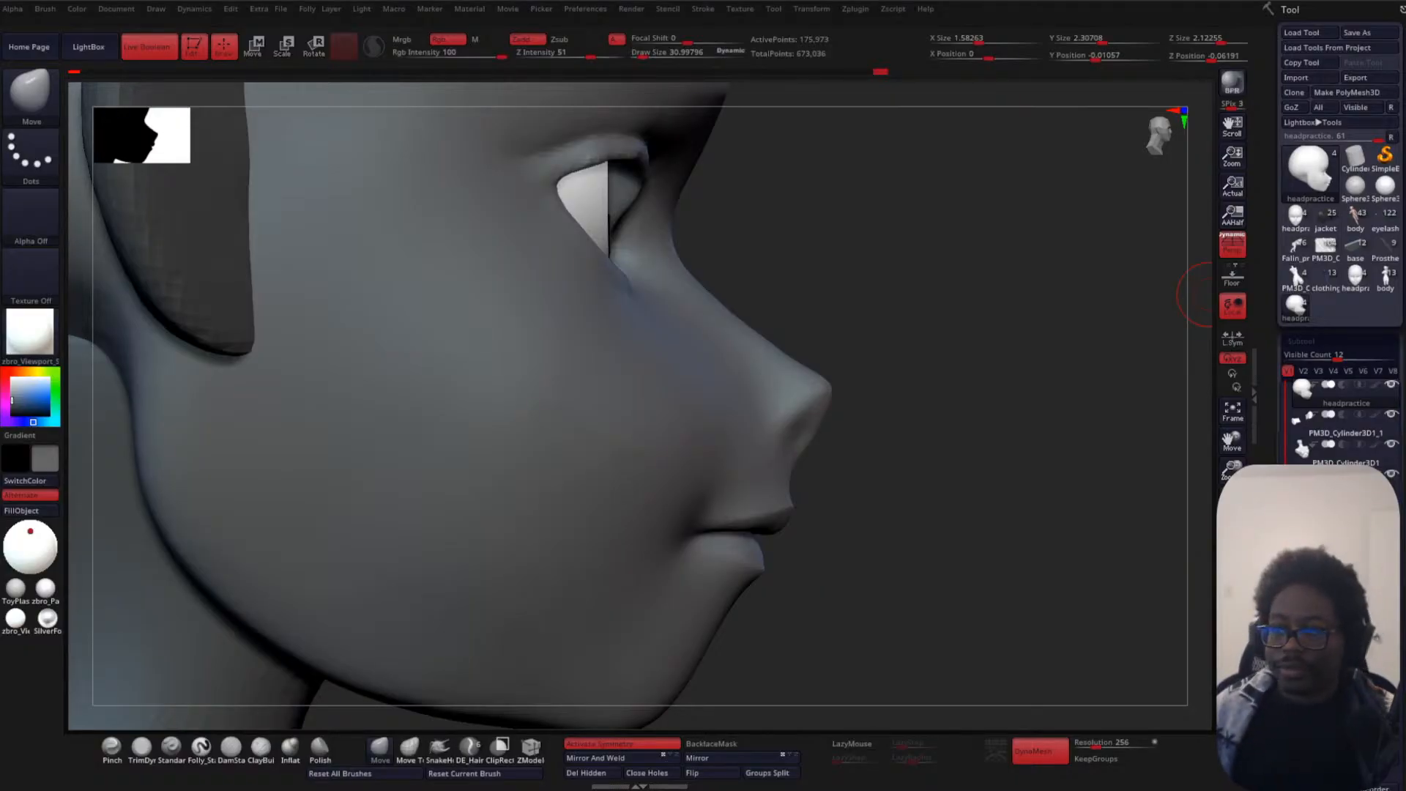
- Pull the nose tip forward in profile with the Move brush at a draw size of about 73
key(space)
drag(924, 400, 930, 401)
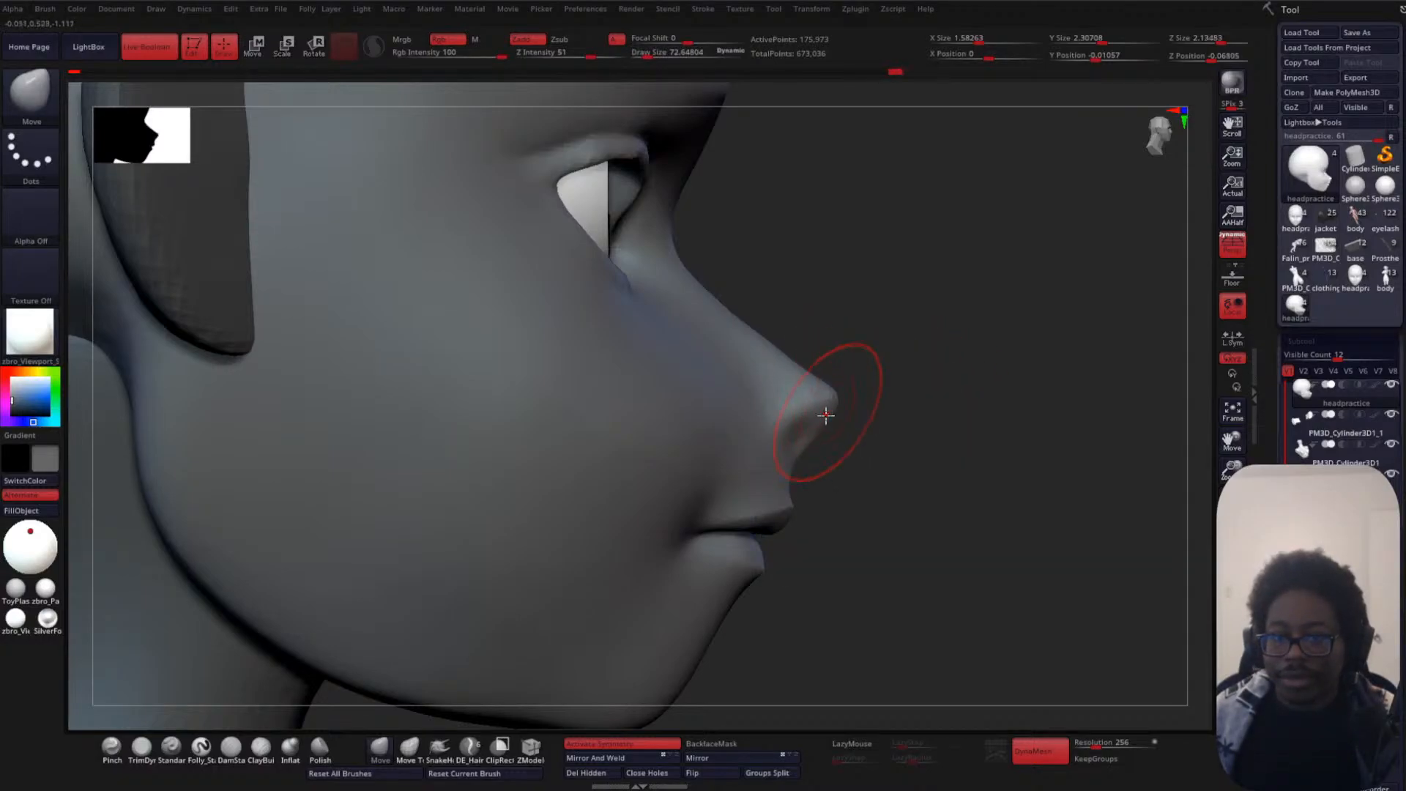
mouse_move(822, 424)
mouse_down()
mouse_move(816, 438)
mouse_move(830, 402)
mouse_up()
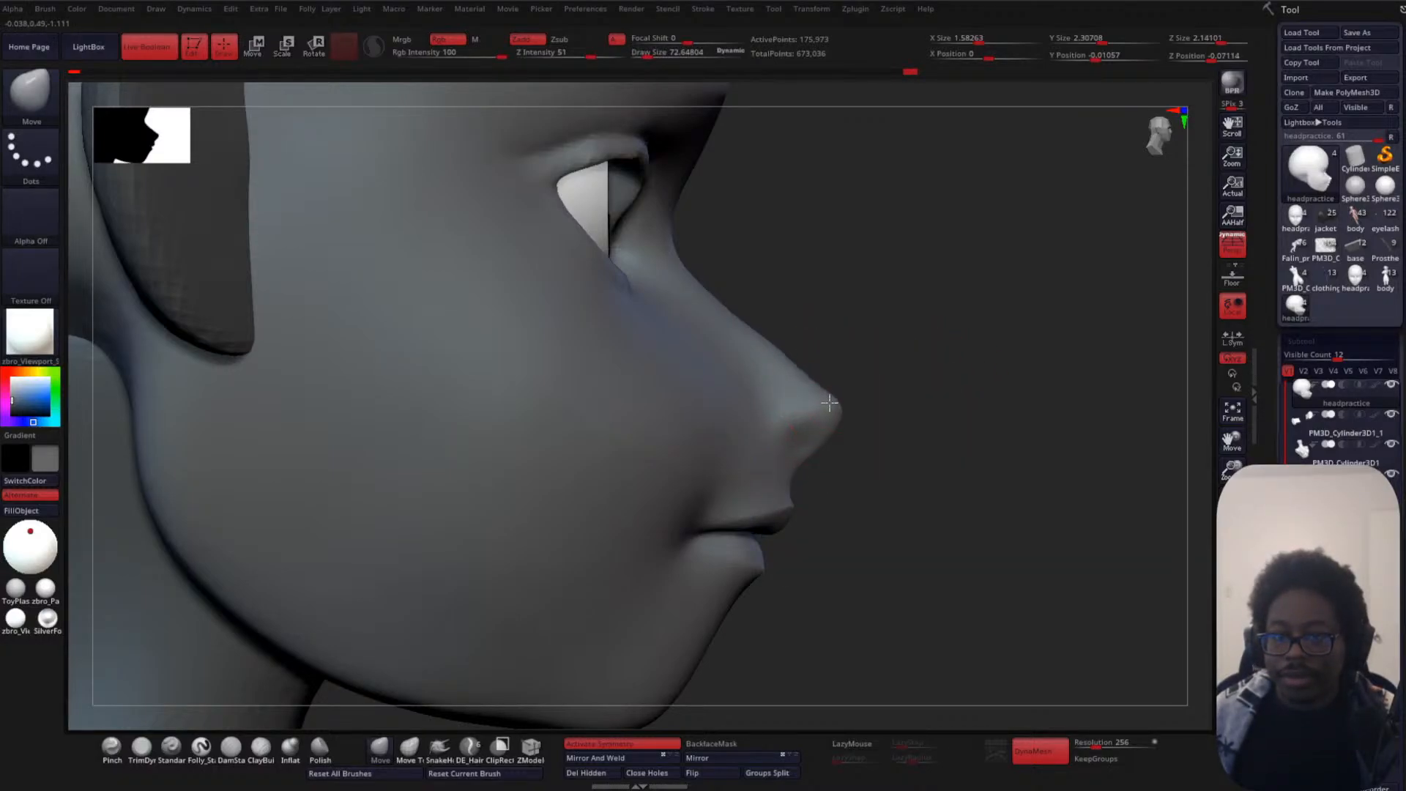
drag(782, 359, 838, 397)
alt+drag(910, 462, 900, 416)
- Refine the underside and tip contour of the nose with the Move brush at draw sizes of about 64 and 50
key(space)
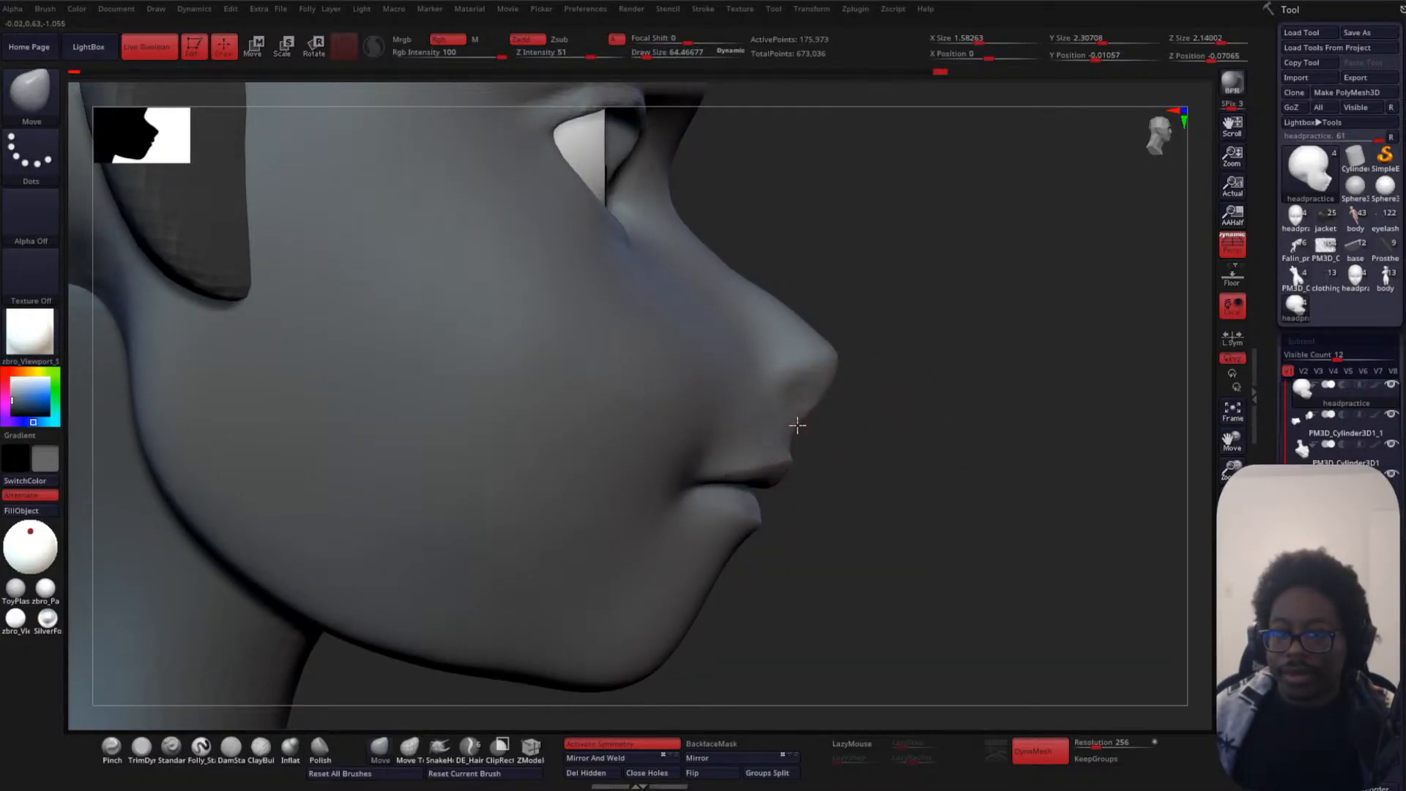
key(space)
drag(823, 386, 870, 396)
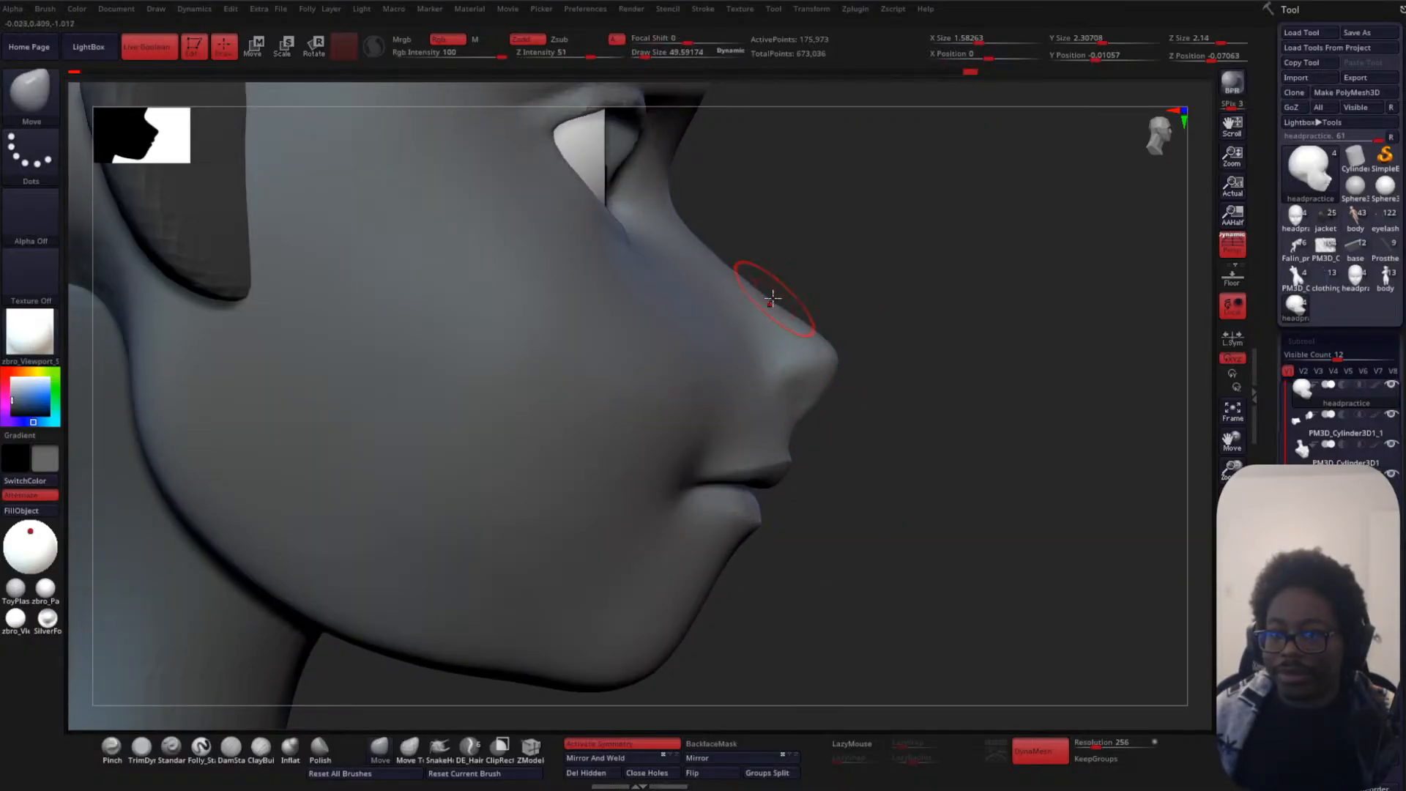
alt+drag(830, 271, 829, 287)
- Reshape the nose bridge between the eyes in profile with the Move brush at draw sizes of about 81 to 90
key(space)
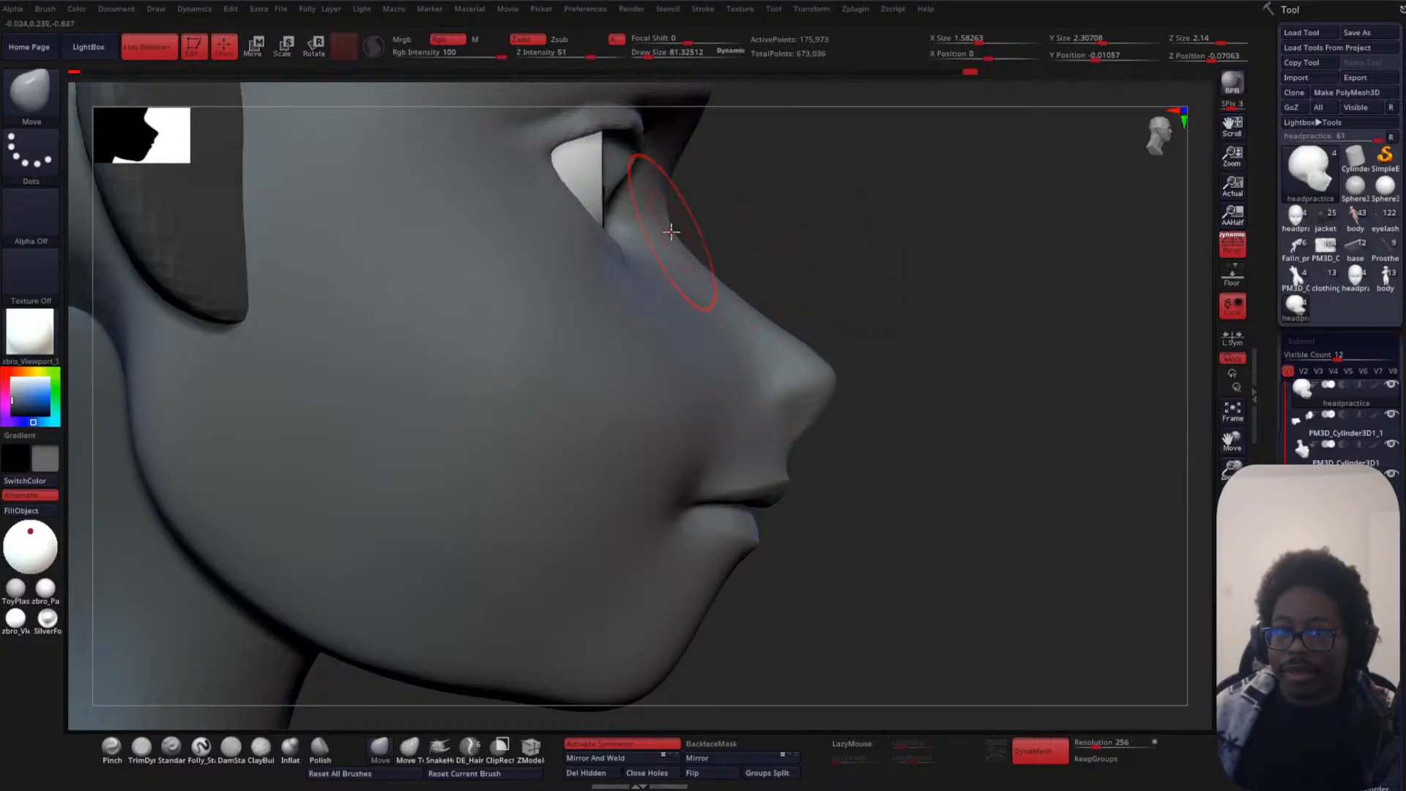
mouse_move(671, 232)
mouse_down()
mouse_move(715, 245)
mouse_move(695, 232)
mouse_up()
key(space)
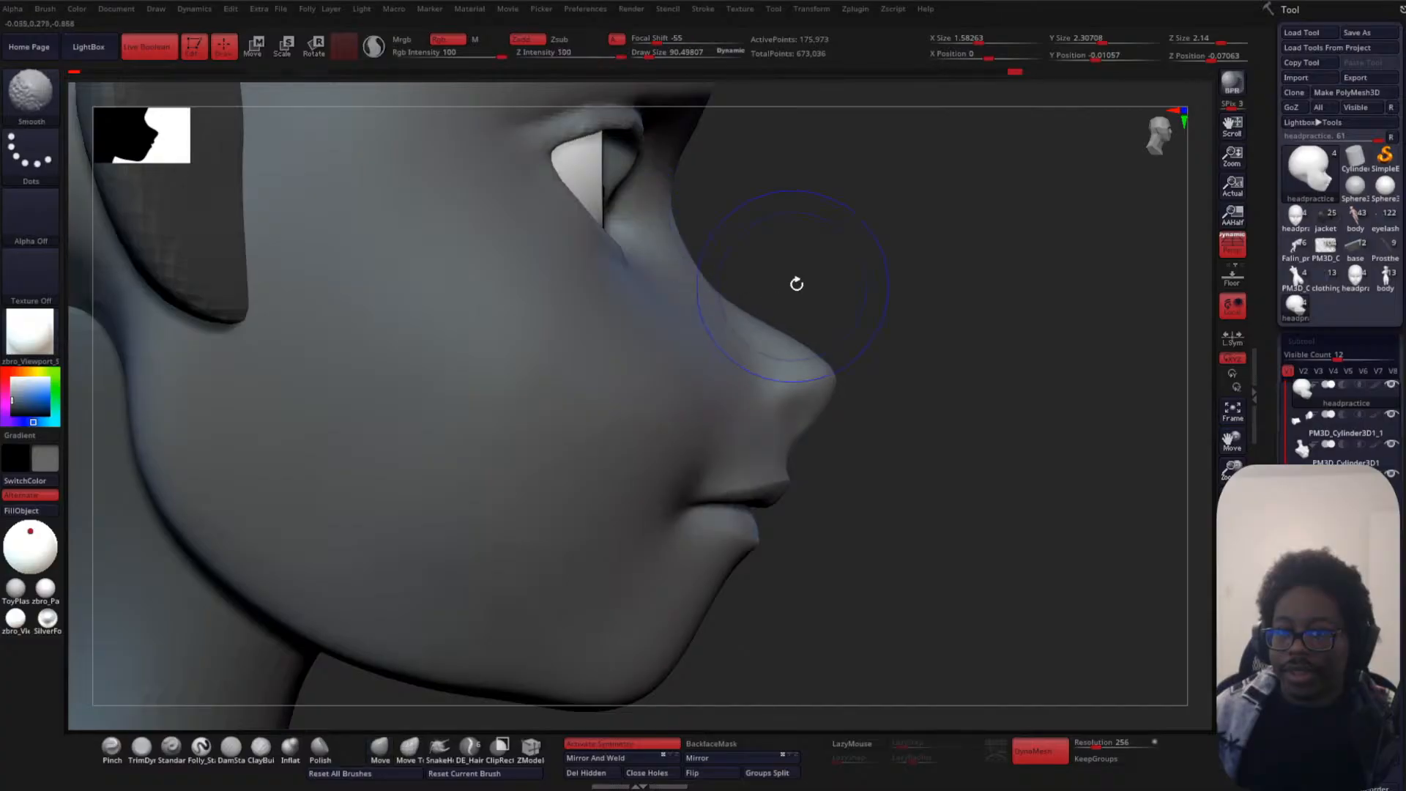
shift+drag(948, 313, 939, 348)
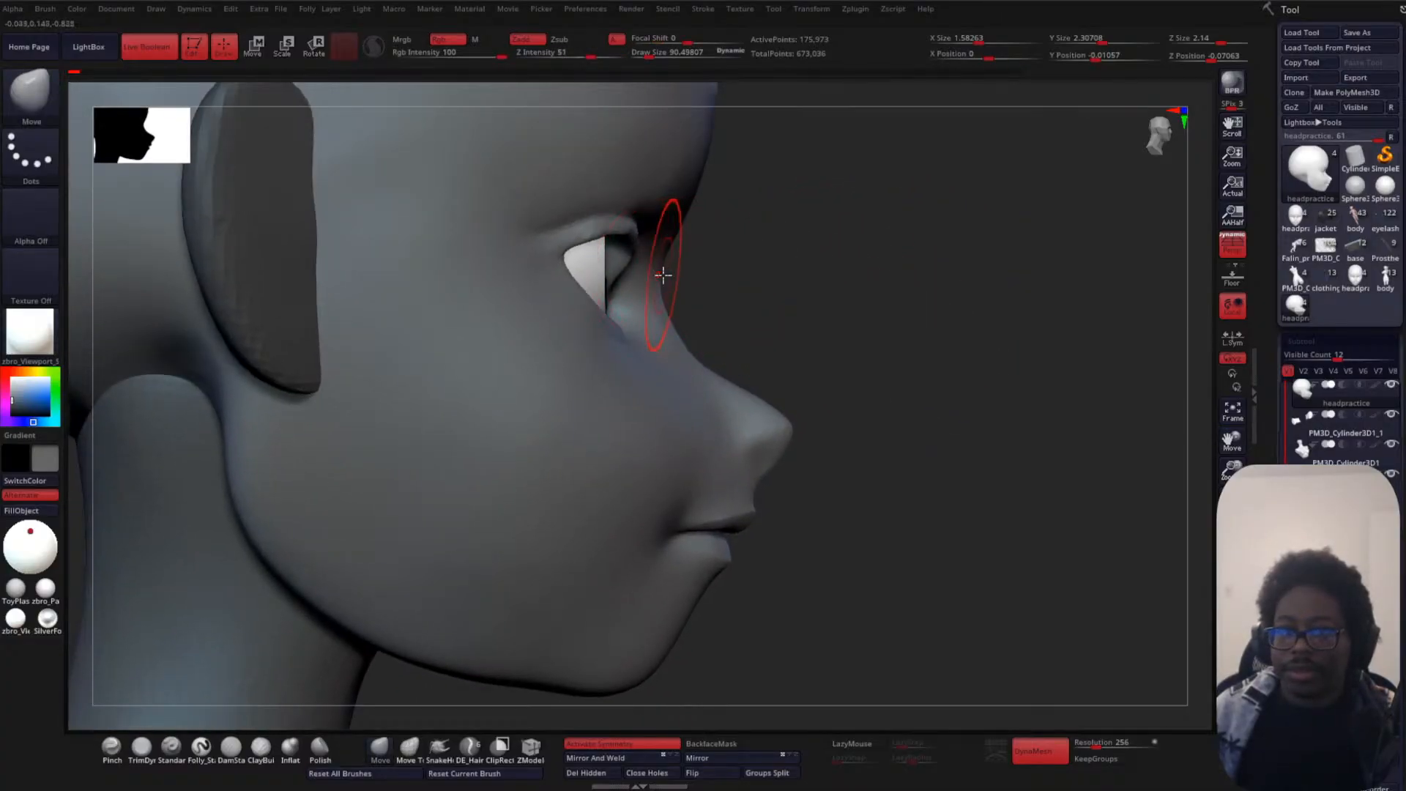
mouse_move(701, 304)
shift+mouse_down()
mouse_move(923, 405)
mouse_move(1041, 295)
mouse_move(951, 389)
mouse_move(969, 307)
mouse_move(973, 499)
mouse_move(998, 341)
mouse_move(897, 350)
shift+mouse_up()
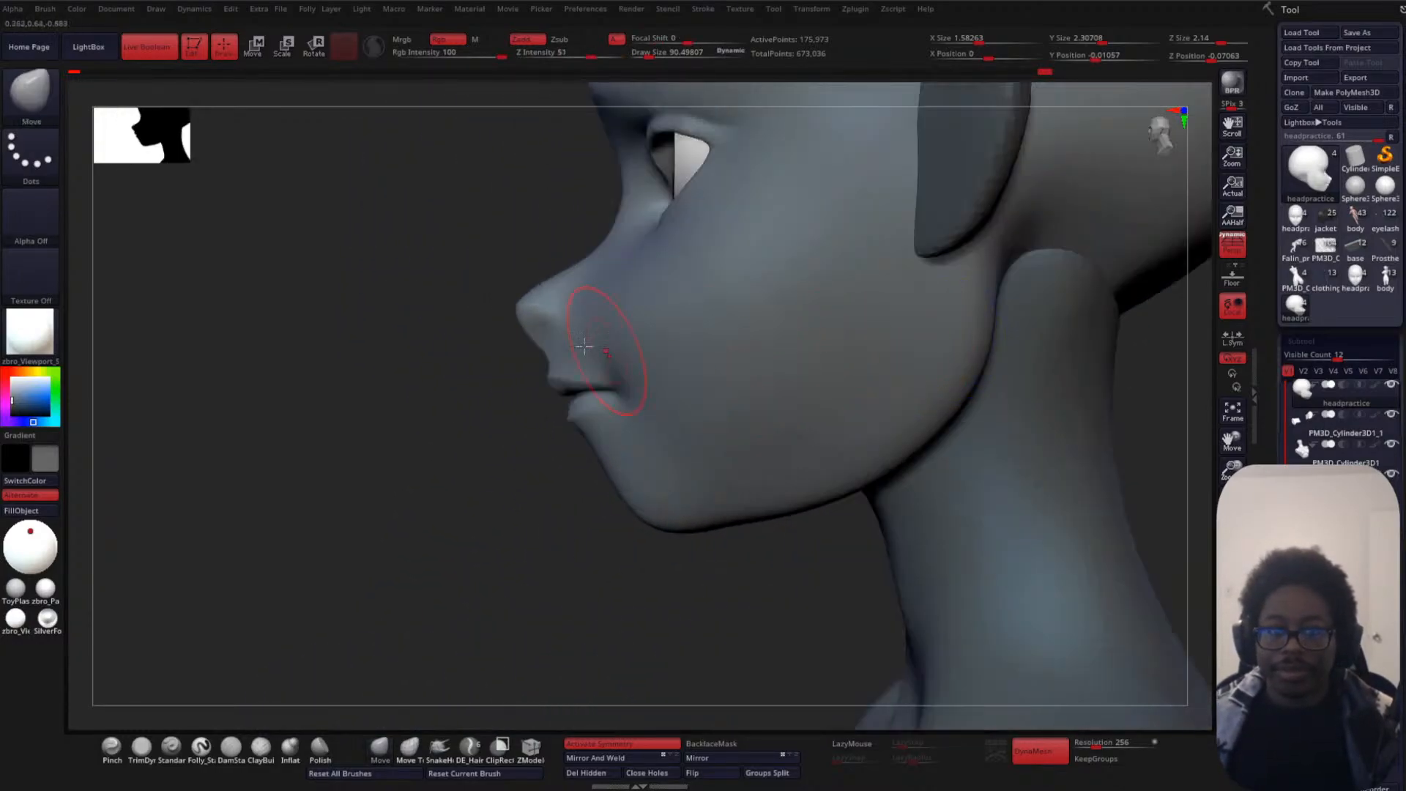
alt+drag(419, 287, 418, 365)
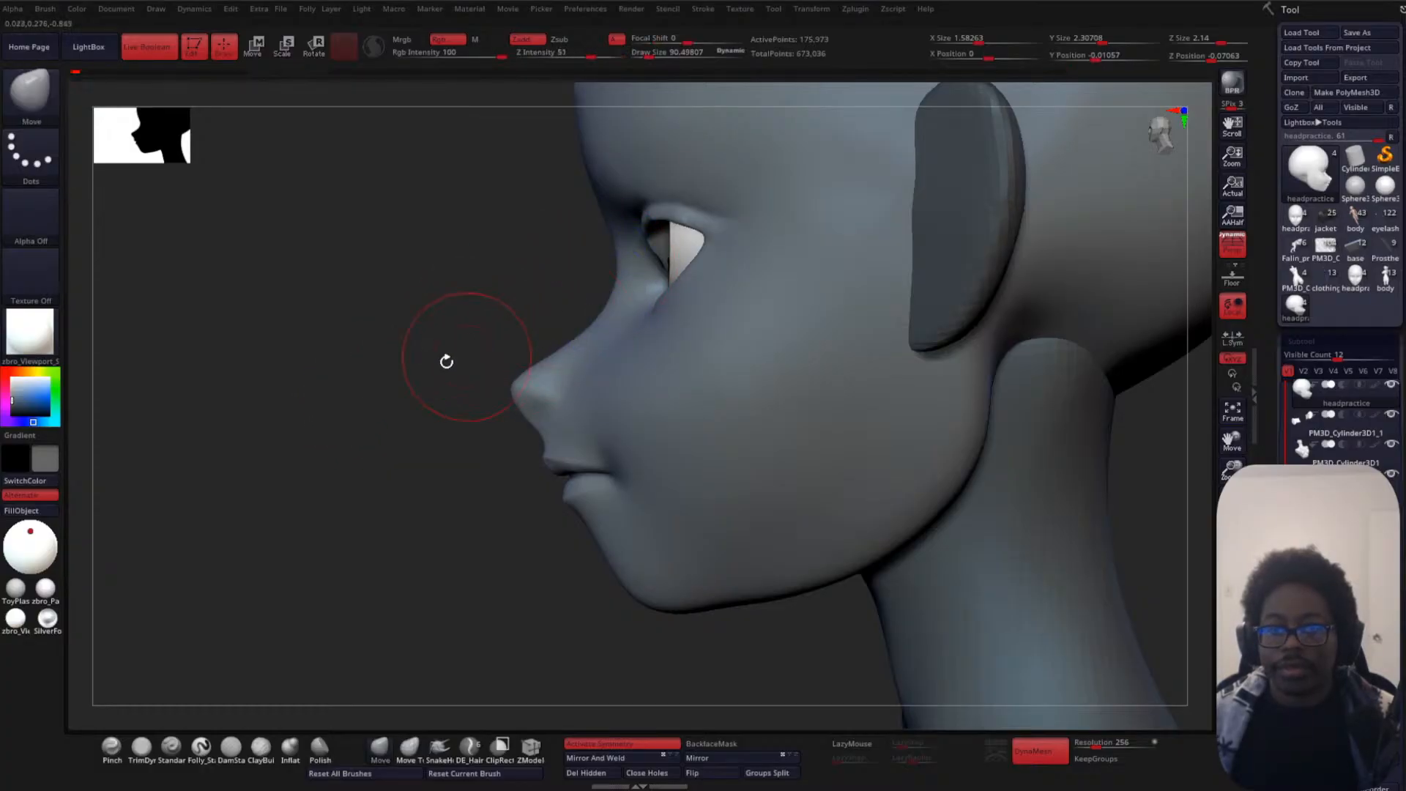
shift+drag(449, 361, 439, 402)
mouse_move(934, 433)
alt+mouse_down()
mouse_move(942, 248)
mouse_move(923, 428)
mouse_move(929, 333)
mouse_move(932, 405)
alt+mouse_up()
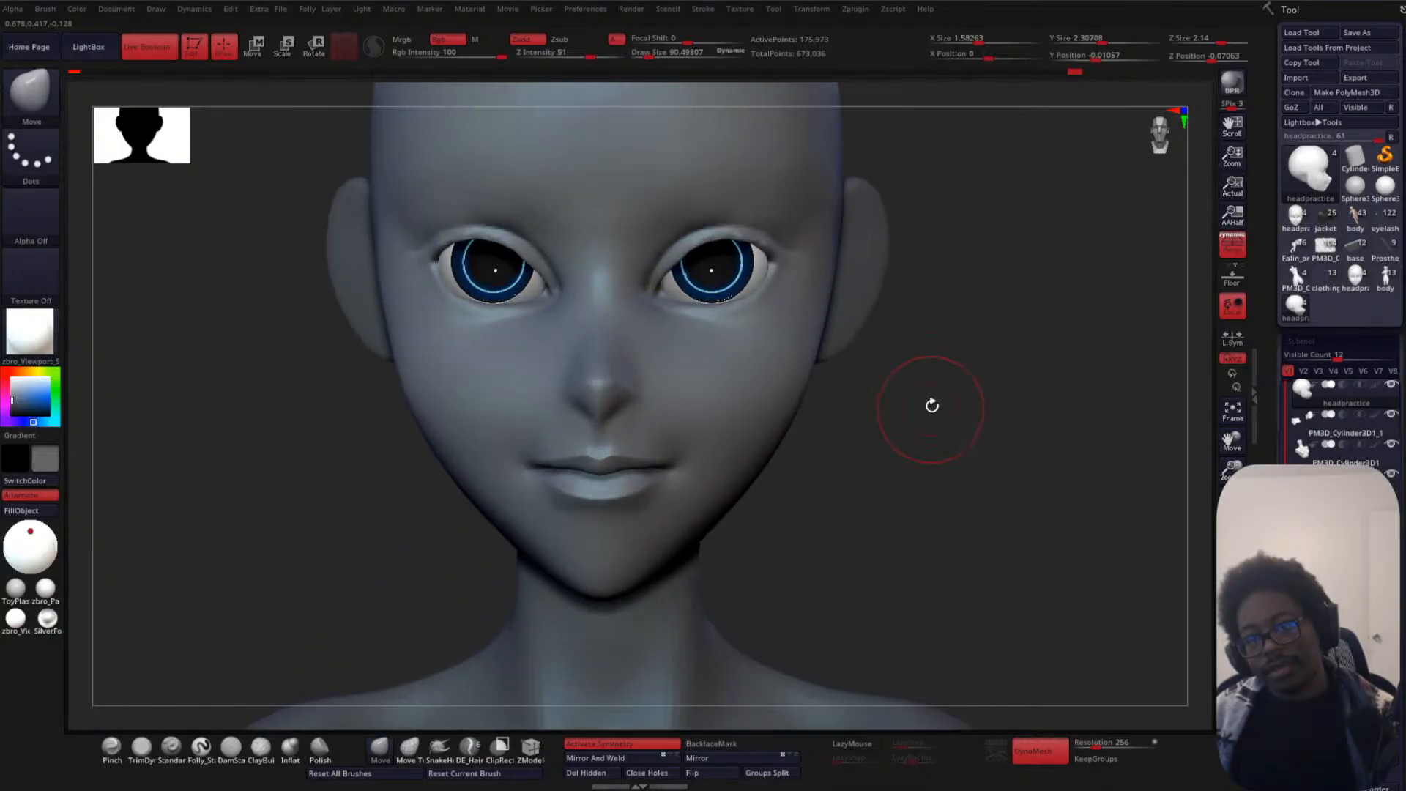
- Define the nose tip with the DamStandard brush at a draw size of about 43
click(231, 748)
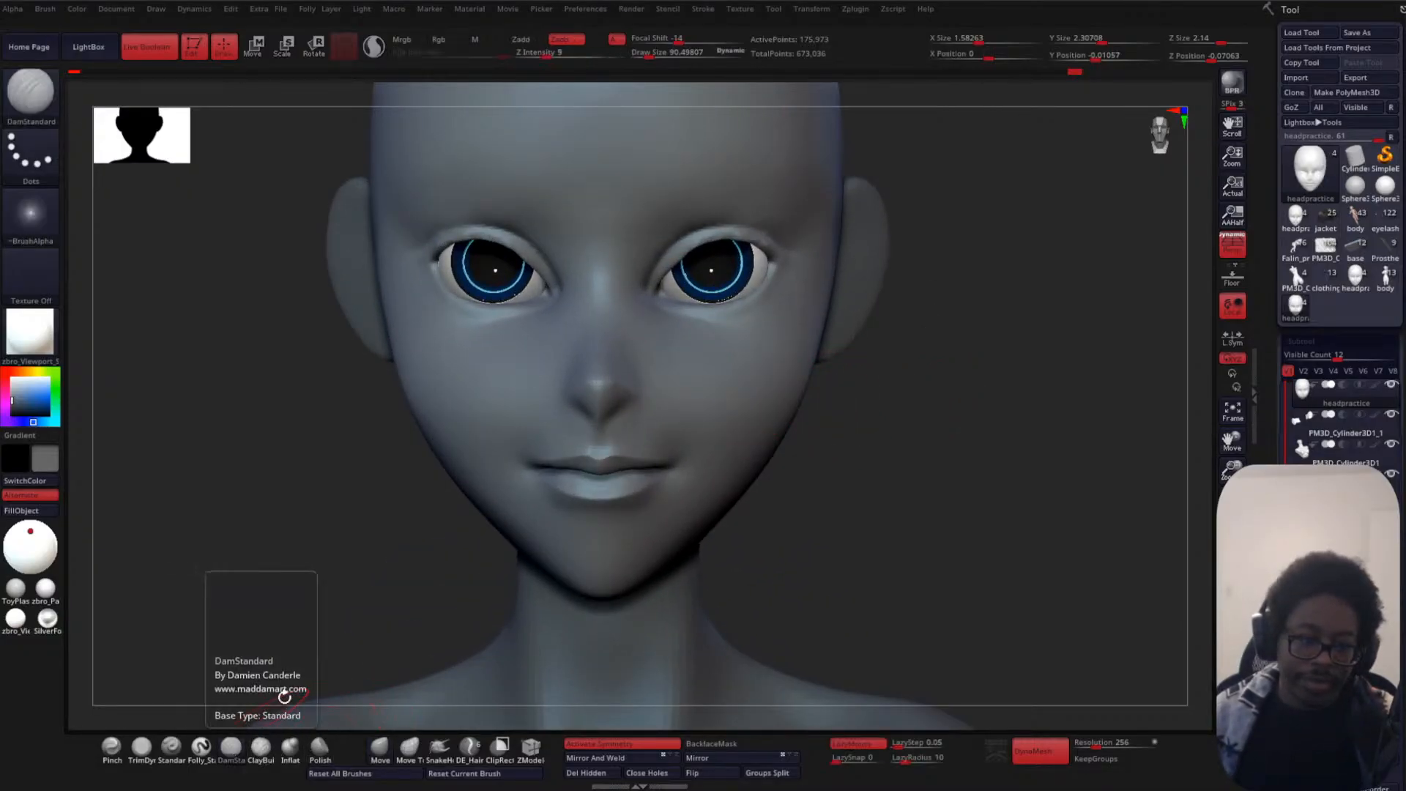
key(space)
alt+drag(958, 326, 949, 405)
key(space)
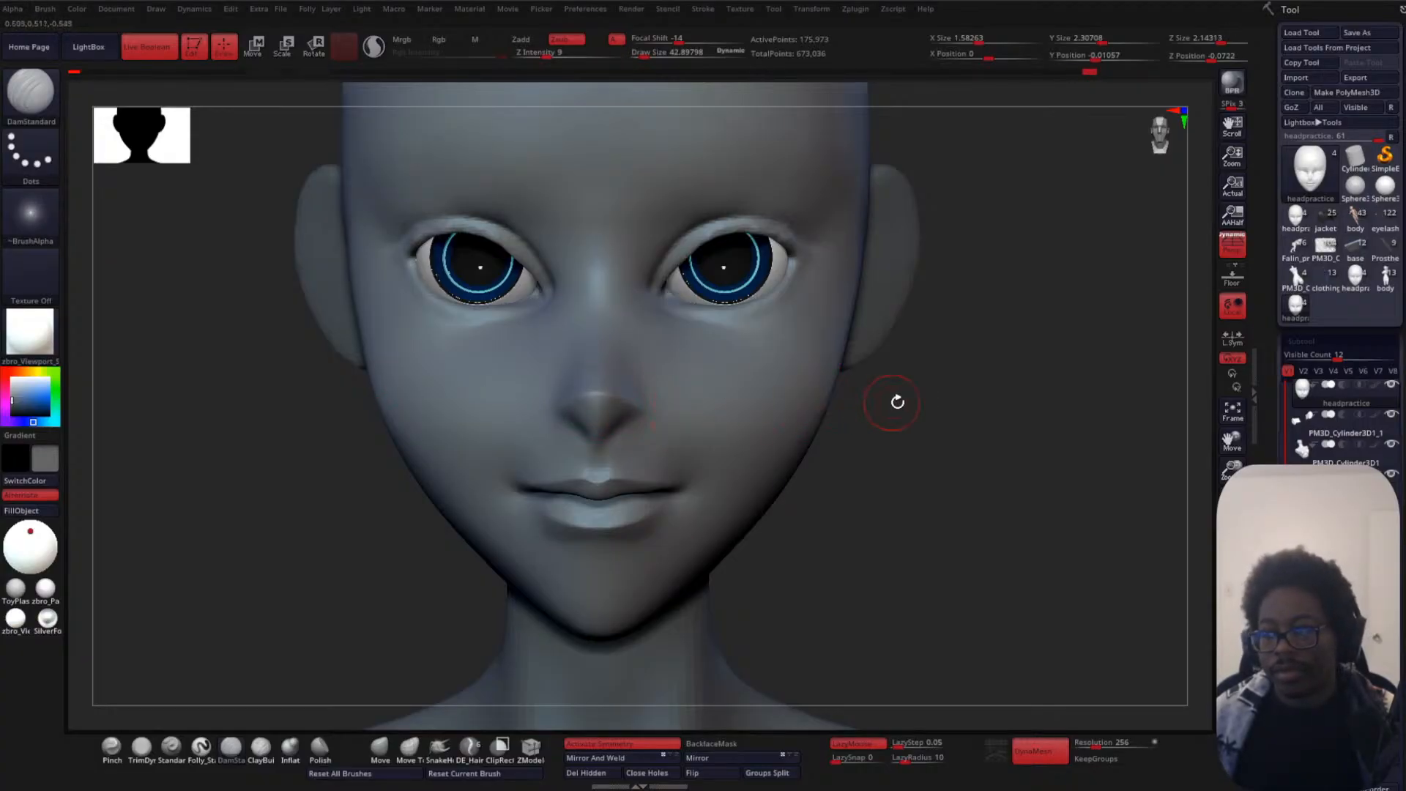
mouse_move(897, 402)
mouse_down()
mouse_move(920, 408)
mouse_move(815, 419)
mouse_move(926, 443)
mouse_move(873, 408)
mouse_move(813, 399)
mouse_move(895, 427)
mouse_move(775, 342)
mouse_up()
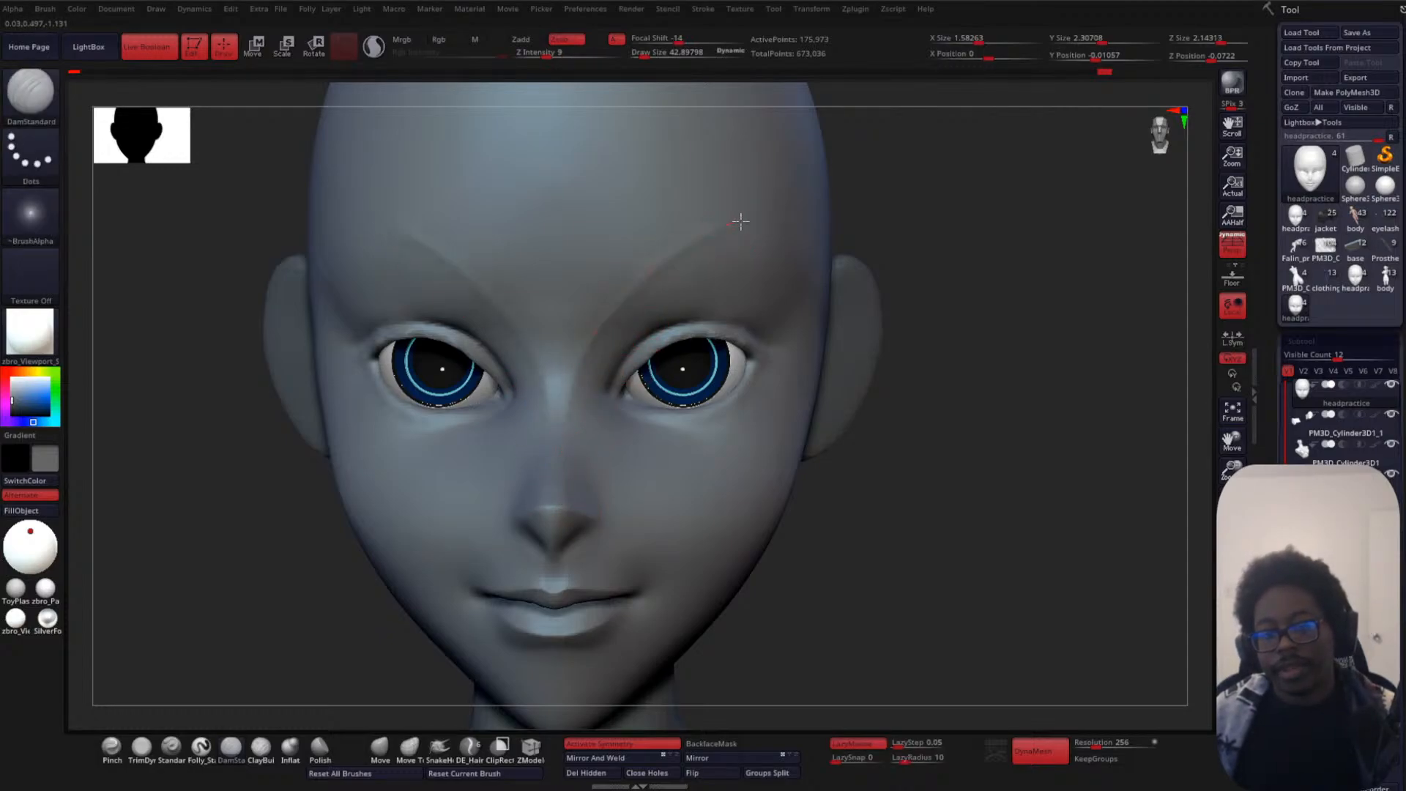
- Smooth the nose bridge from between the eyes down to the tip at a draw size of about 43
key(shift)
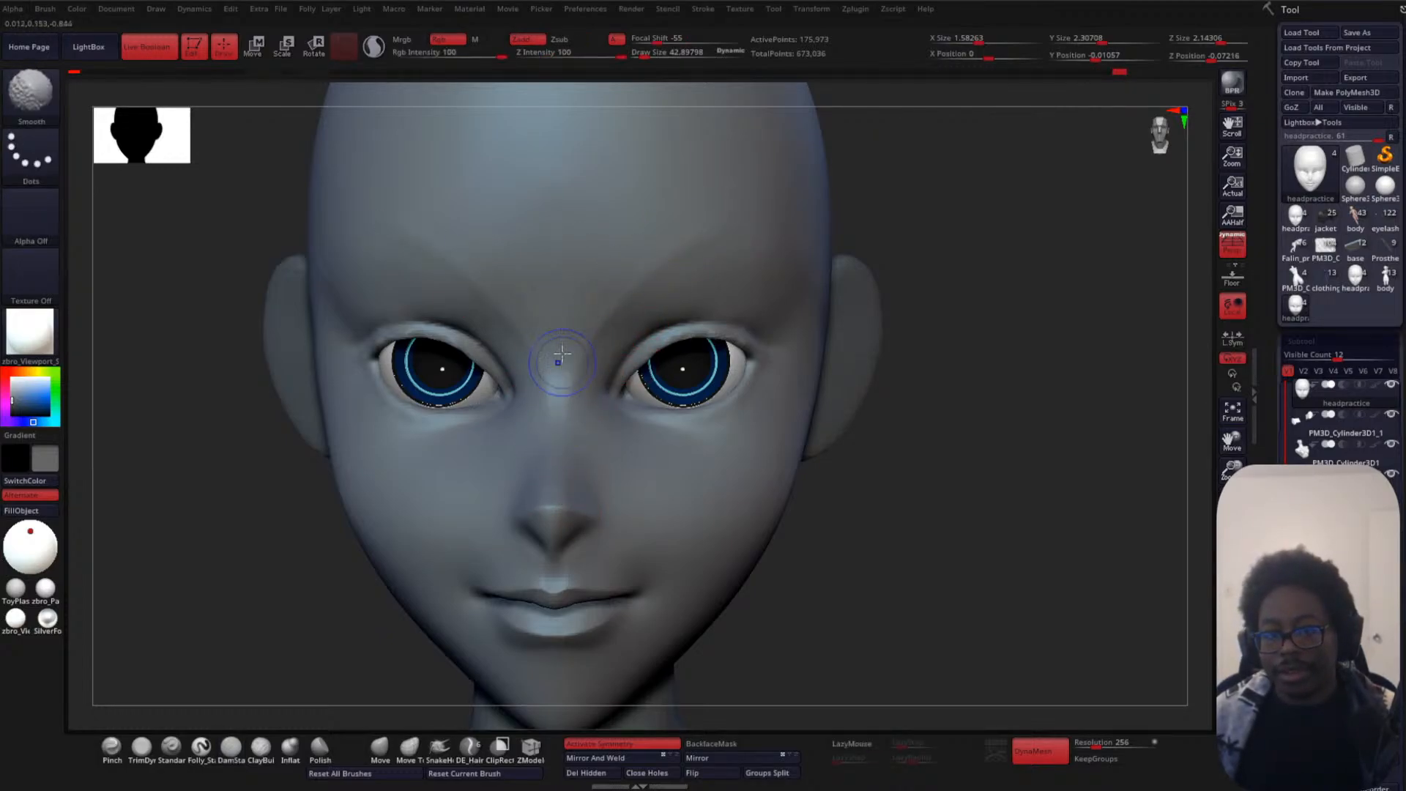
shift+drag(563, 355, 555, 455)
right_drag(566, 441, 882, 449)
key(shift)
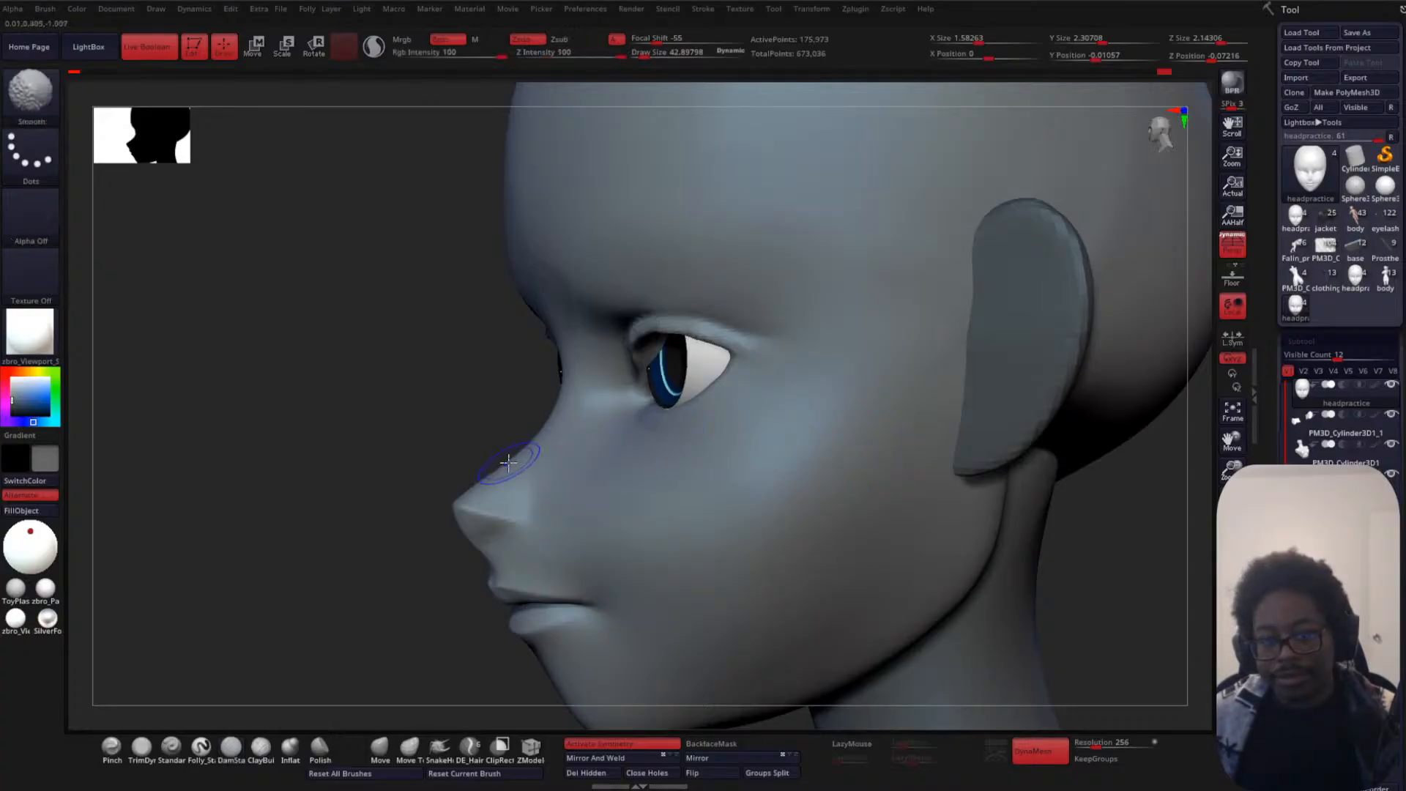
shift+drag(482, 485, 503, 464)
shift+right_drag(445, 446, 307, 441)
key(shift)
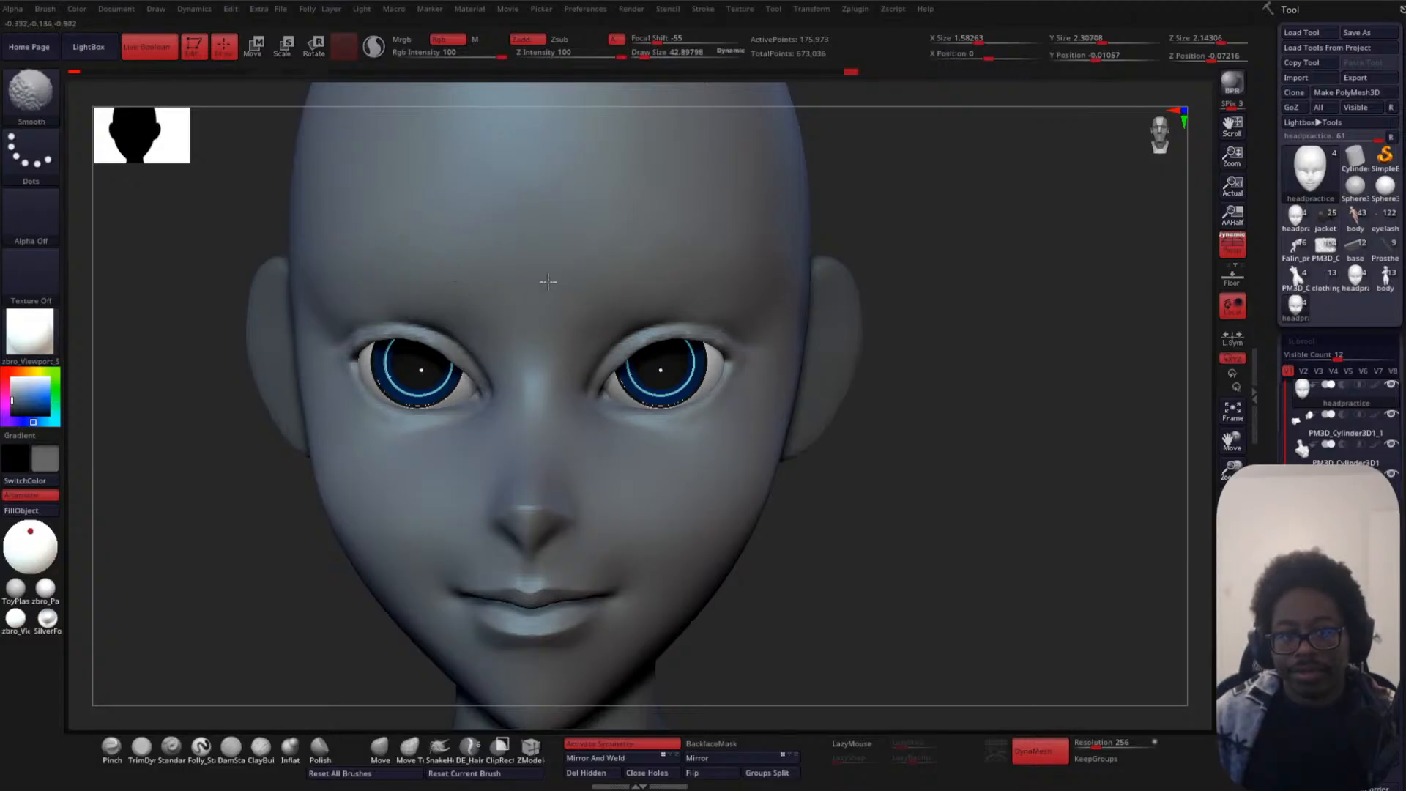
shift+drag(533, 430, 533, 485)
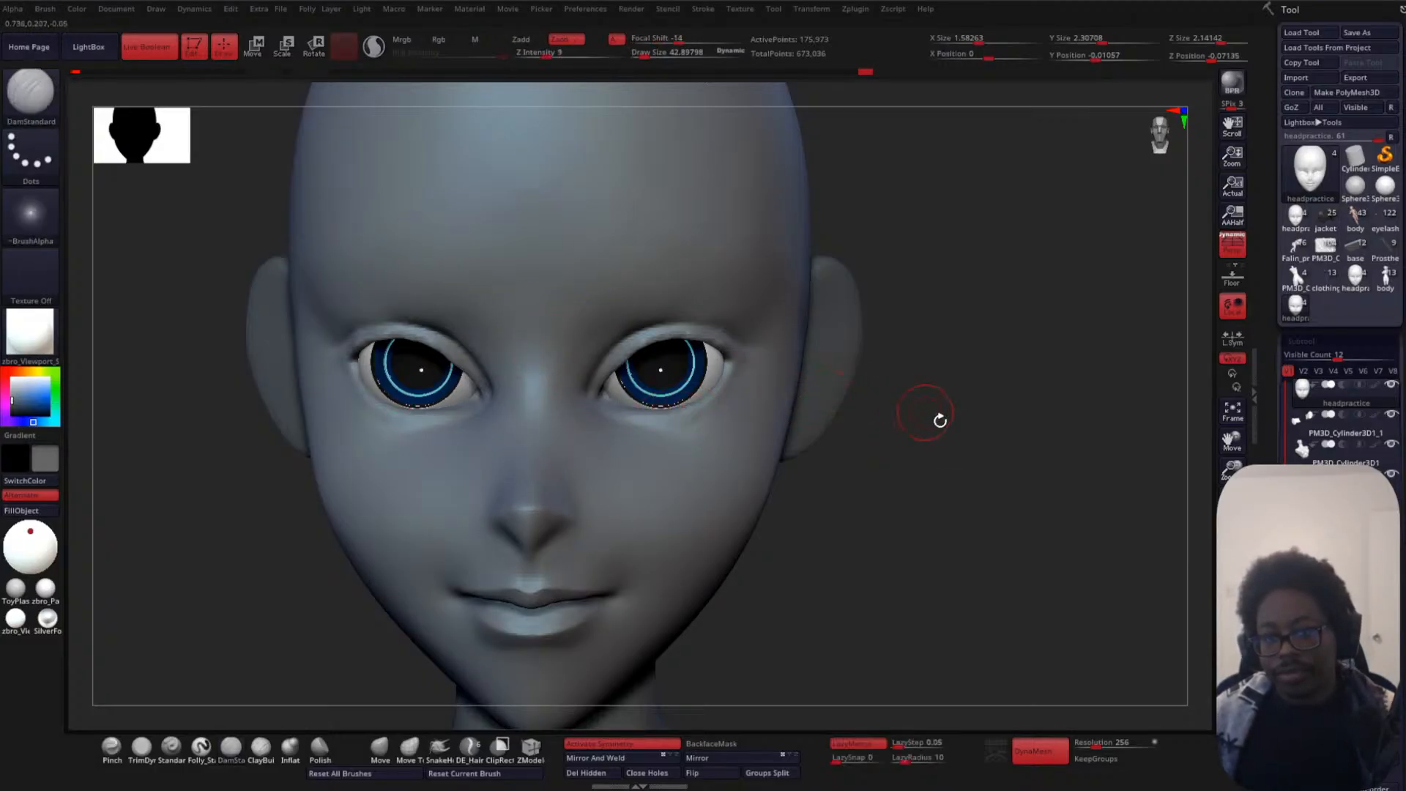
mouse_move(1062, 432)
mouse_down()
mouse_move(890, 455)
mouse_move(728, 440)
mouse_up()
key(shift)
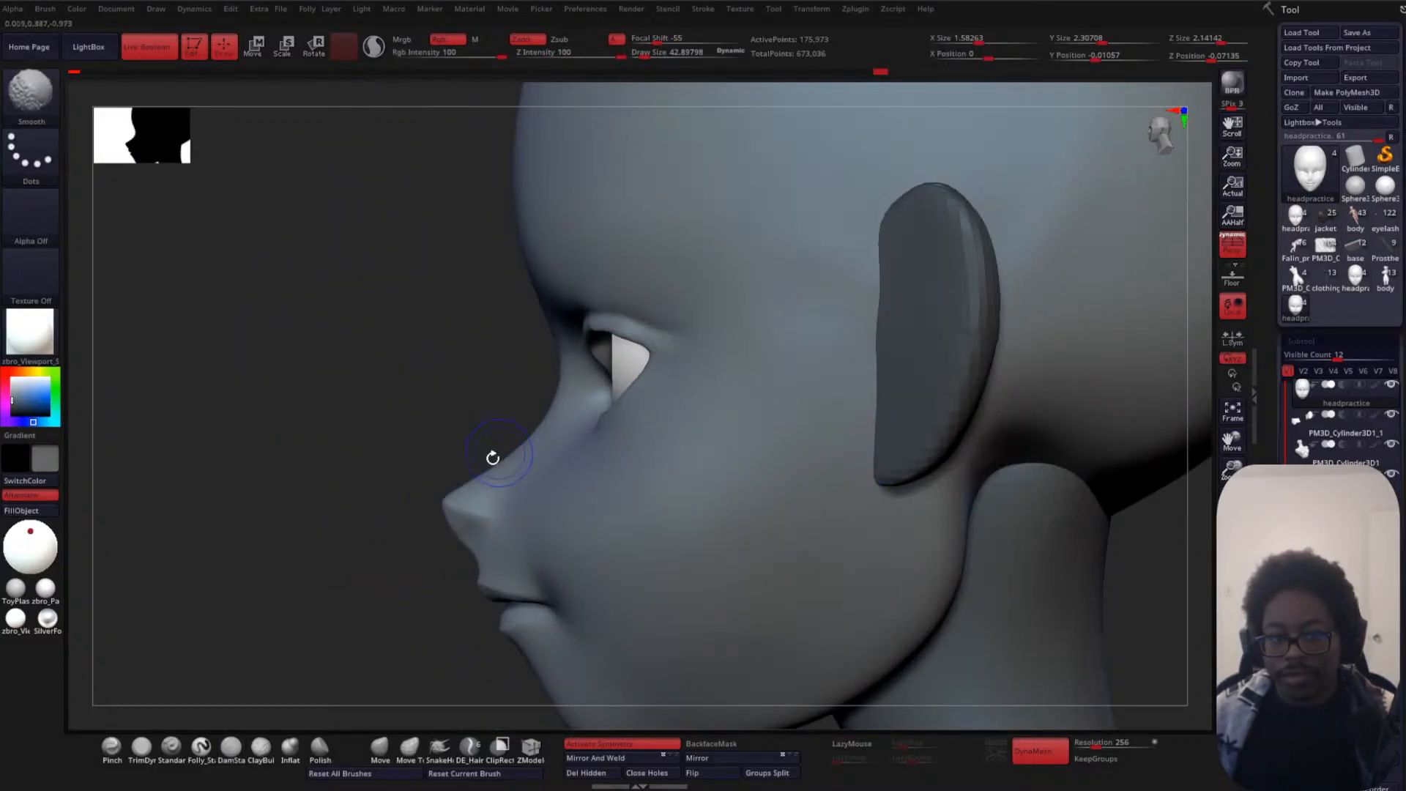
drag(278, 457, 505, 432)
- Form the underside of the nose and its nostrils with the ClayBuildup brush at a draw size of about 21, smoothing around them
mouse_move(912, 469)
alt+mouse_down()
mouse_move(948, 306)
mouse_move(922, 389)
mouse_move(911, 298)
mouse_move(964, 386)
mouse_move(1071, 368)
mouse_move(1059, 369)
alt+mouse_up()
mouse_move(1019, 366)
alt+mouse_down()
mouse_move(958, 410)
mouse_move(908, 422)
alt+mouse_up()
key(space)
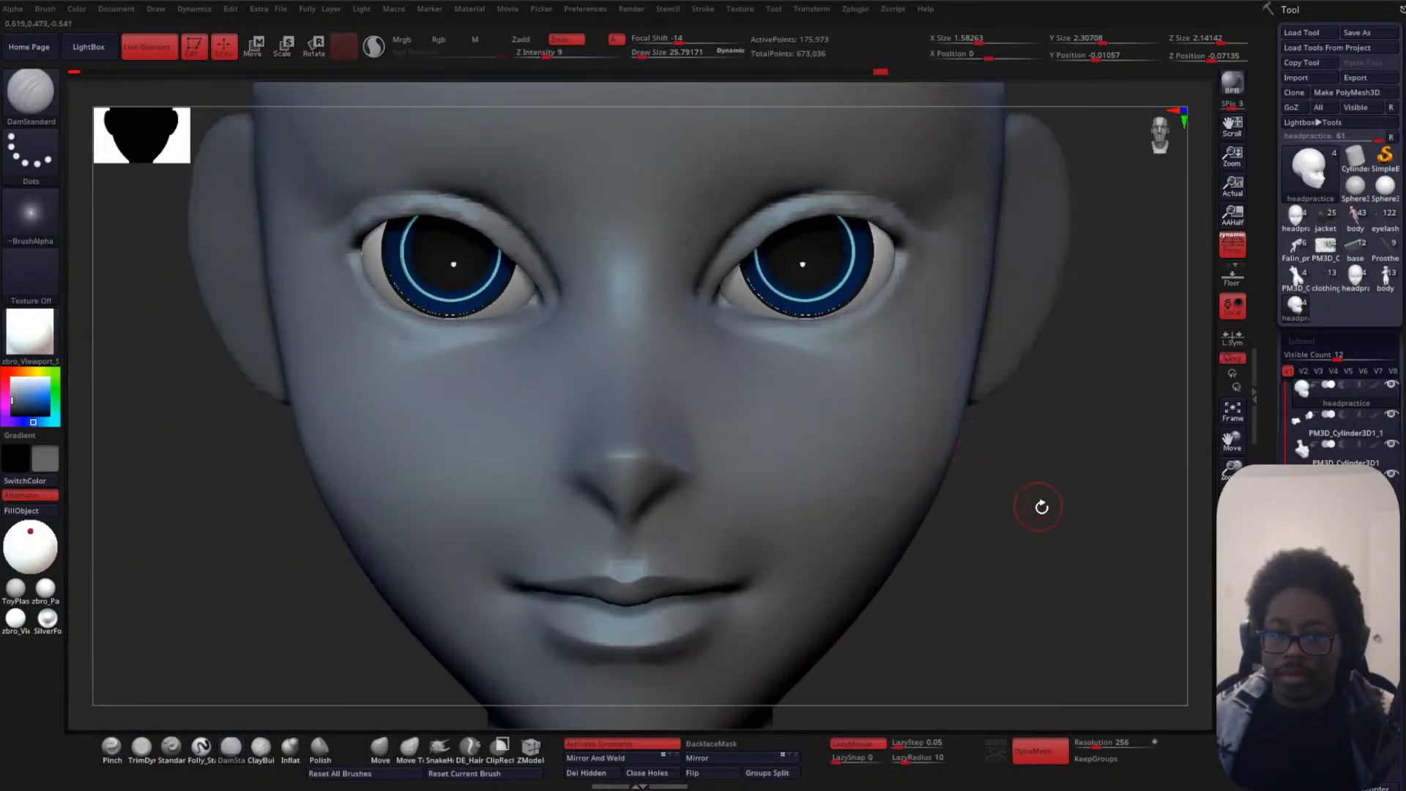
alt+drag(1042, 506, 983, 477)
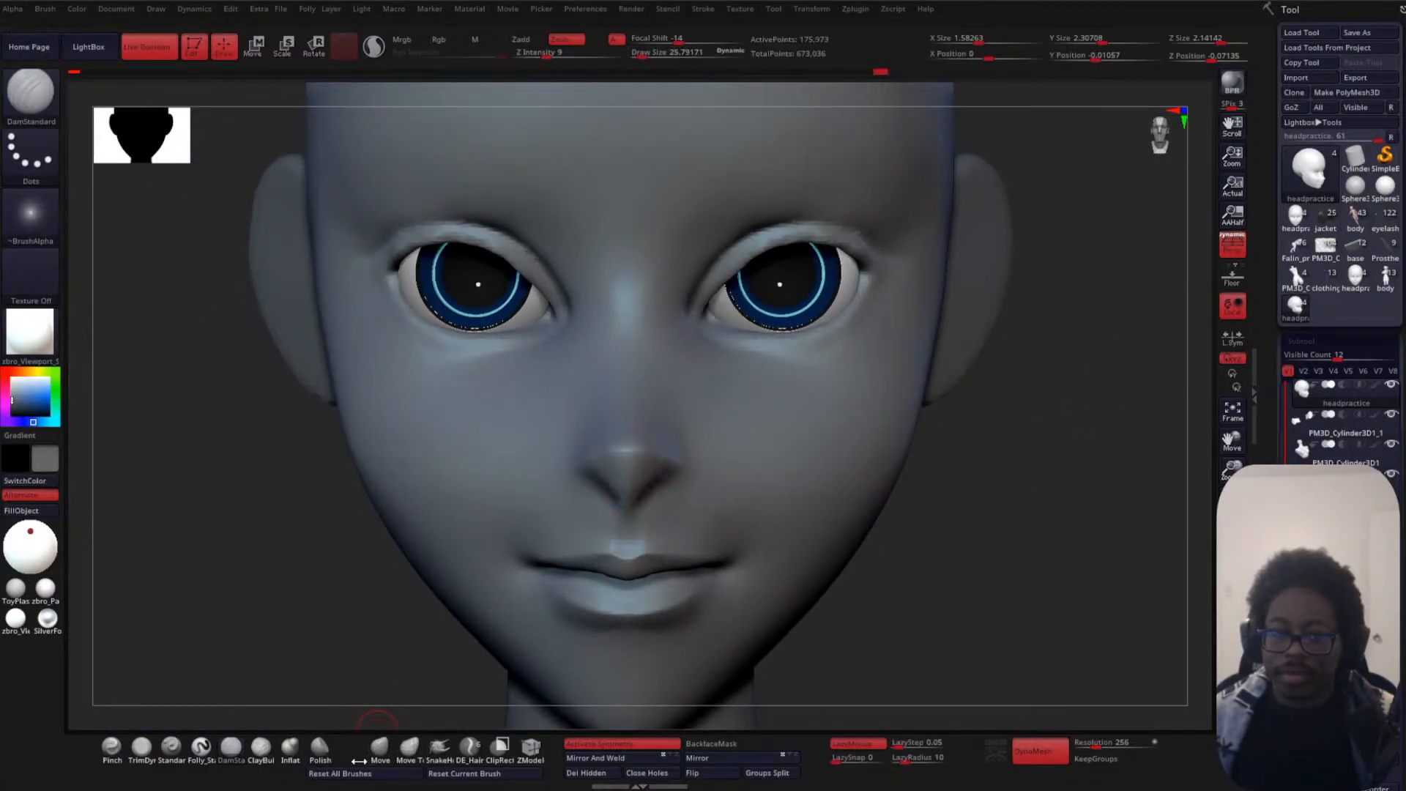
click(291, 749)
key(space)
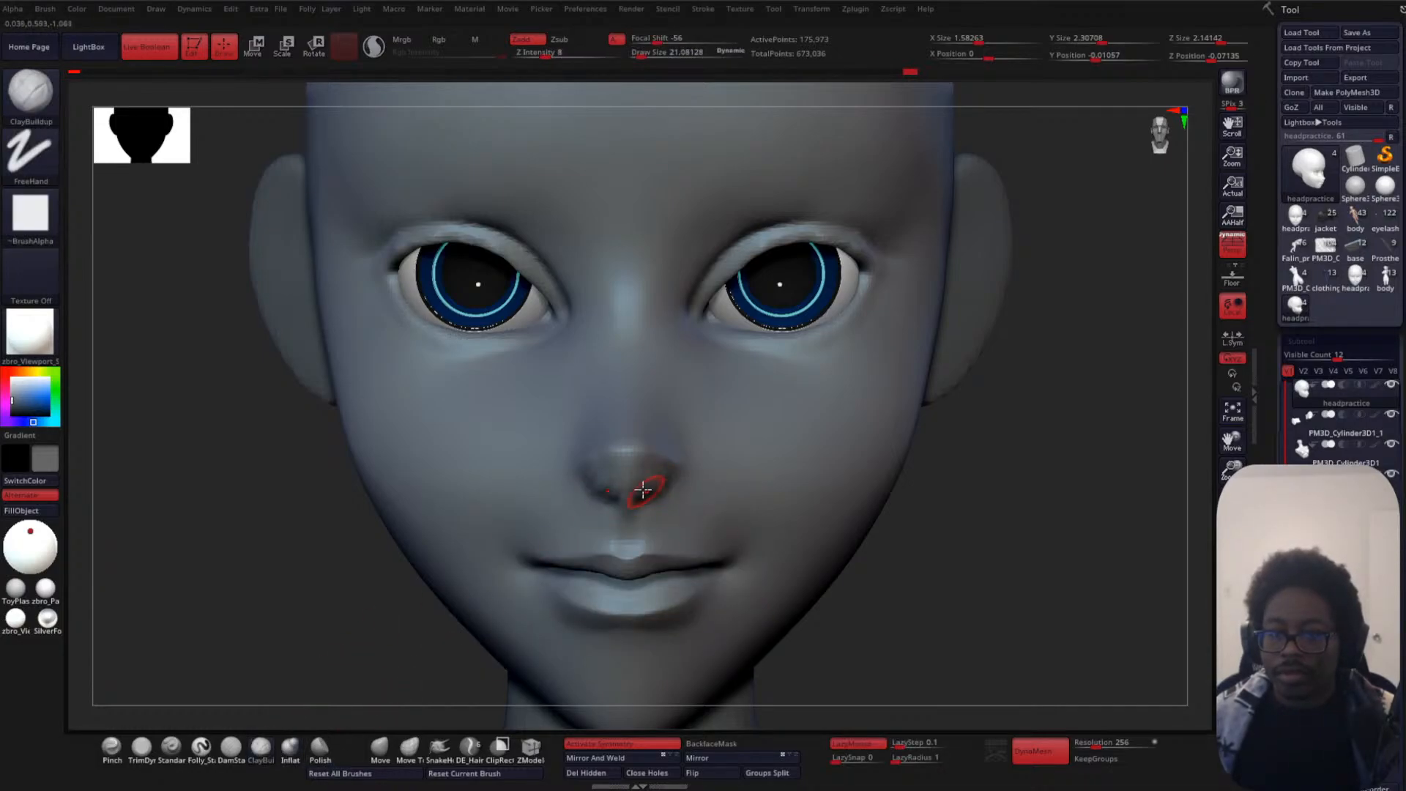
key(shift)
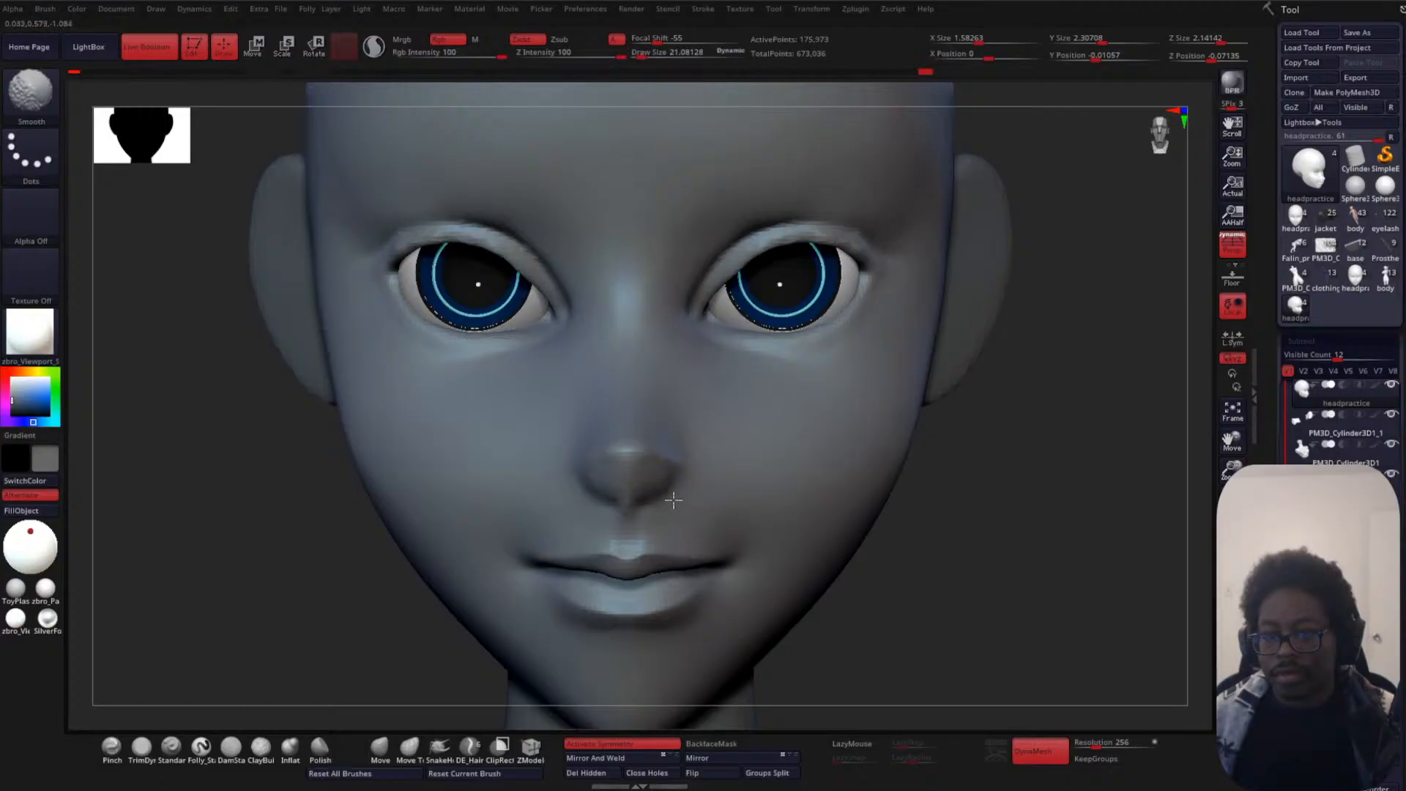
mouse_move(646, 477)
shift+mouse_down()
mouse_move(657, 504)
mouse_move(694, 496)
shift+mouse_up()
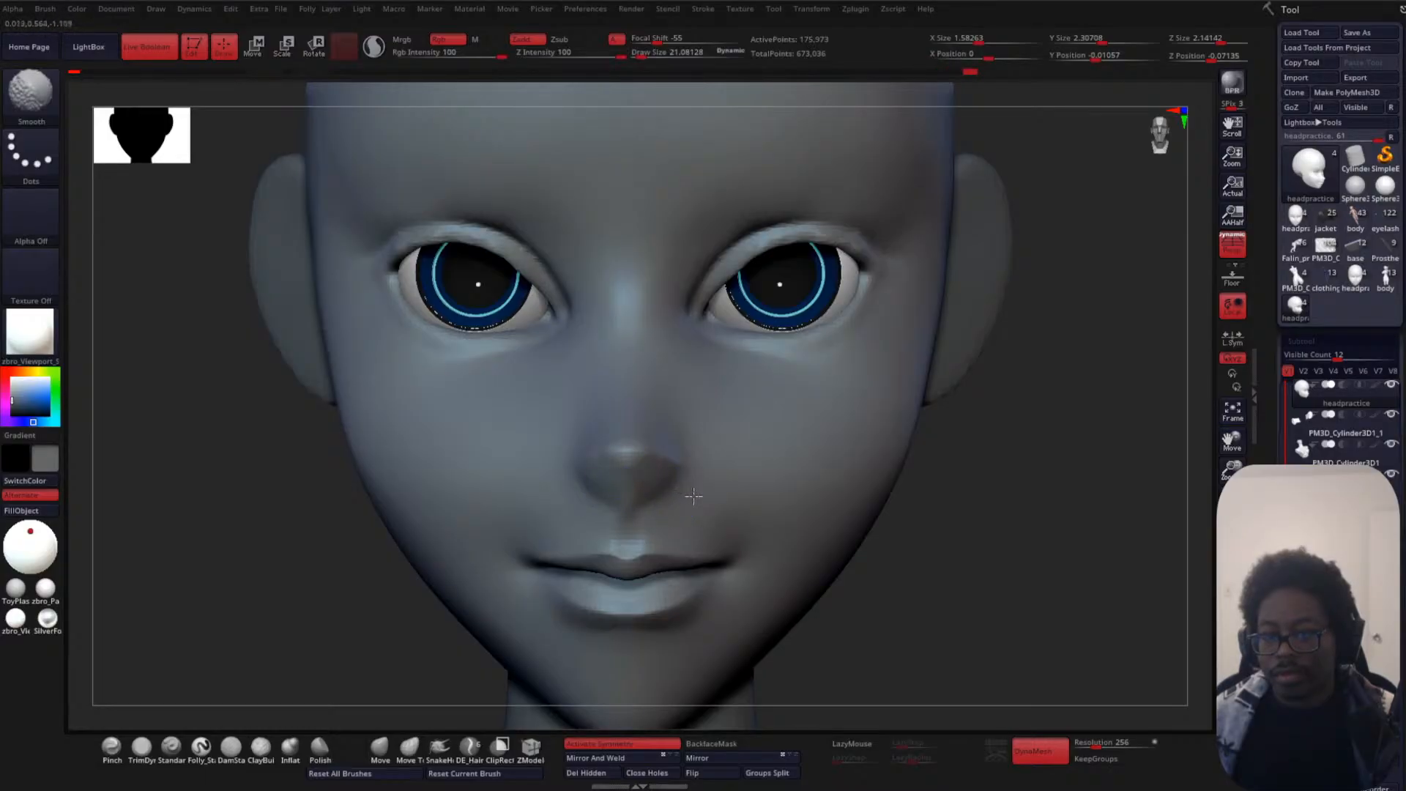
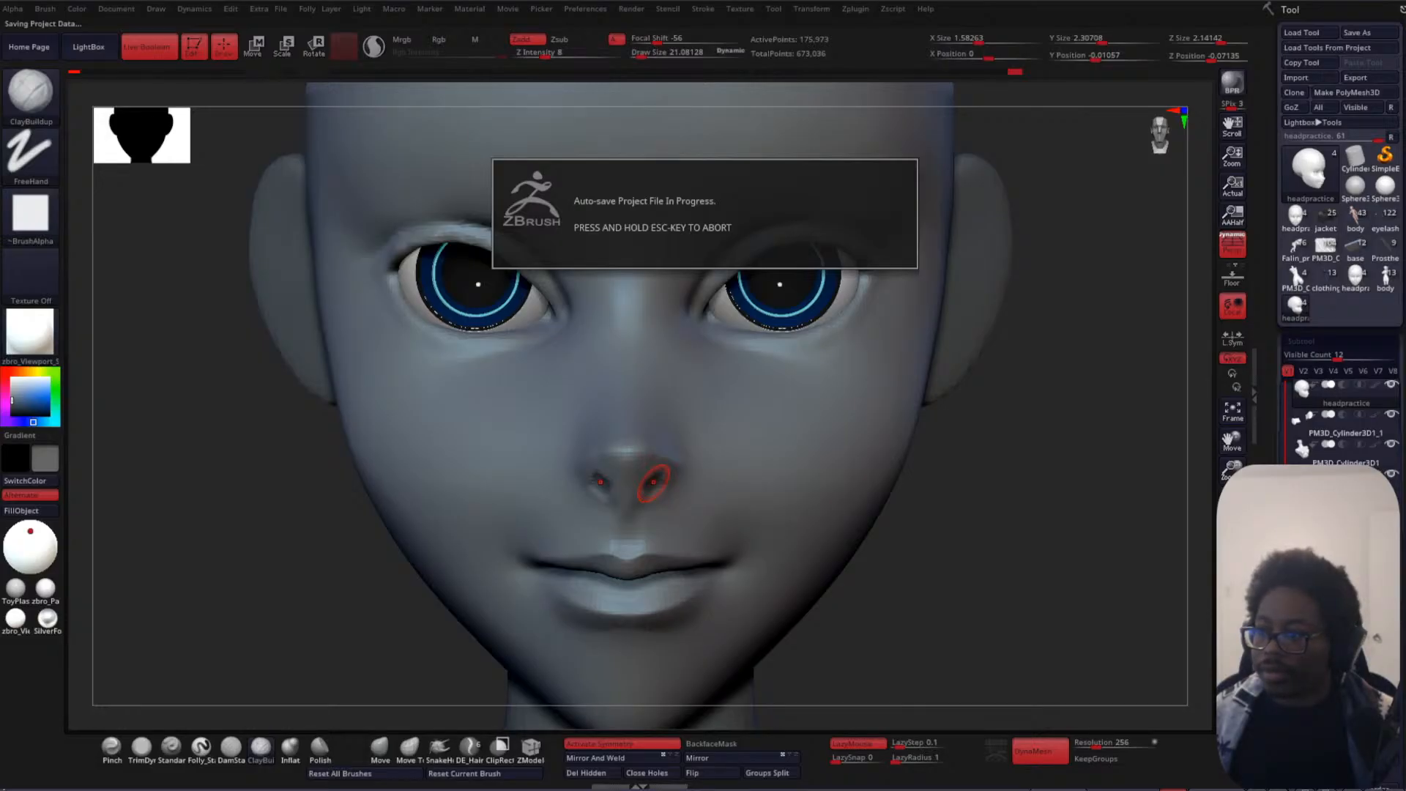
- Examine the nose, nostrils and eye area from the front, profile and three-quarter angles
mouse_move(1066, 438)
mouse_down()
mouse_move(1019, 432)
mouse_move(1036, 464)
mouse_move(989, 471)
mouse_move(1045, 464)
mouse_move(1033, 399)
mouse_move(1022, 452)
mouse_move(976, 362)
mouse_move(933, 477)
mouse_up()
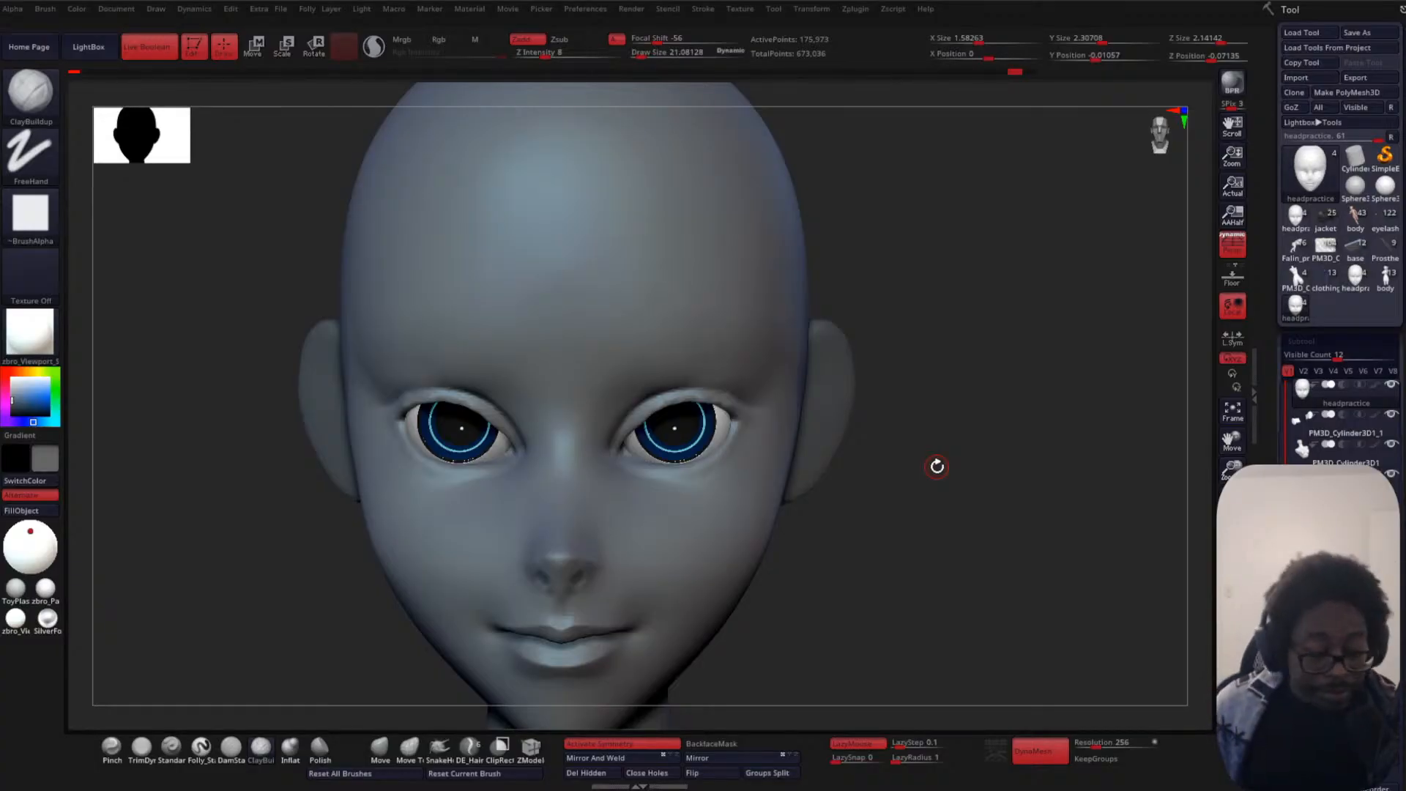
drag(904, 397, 380, 407)
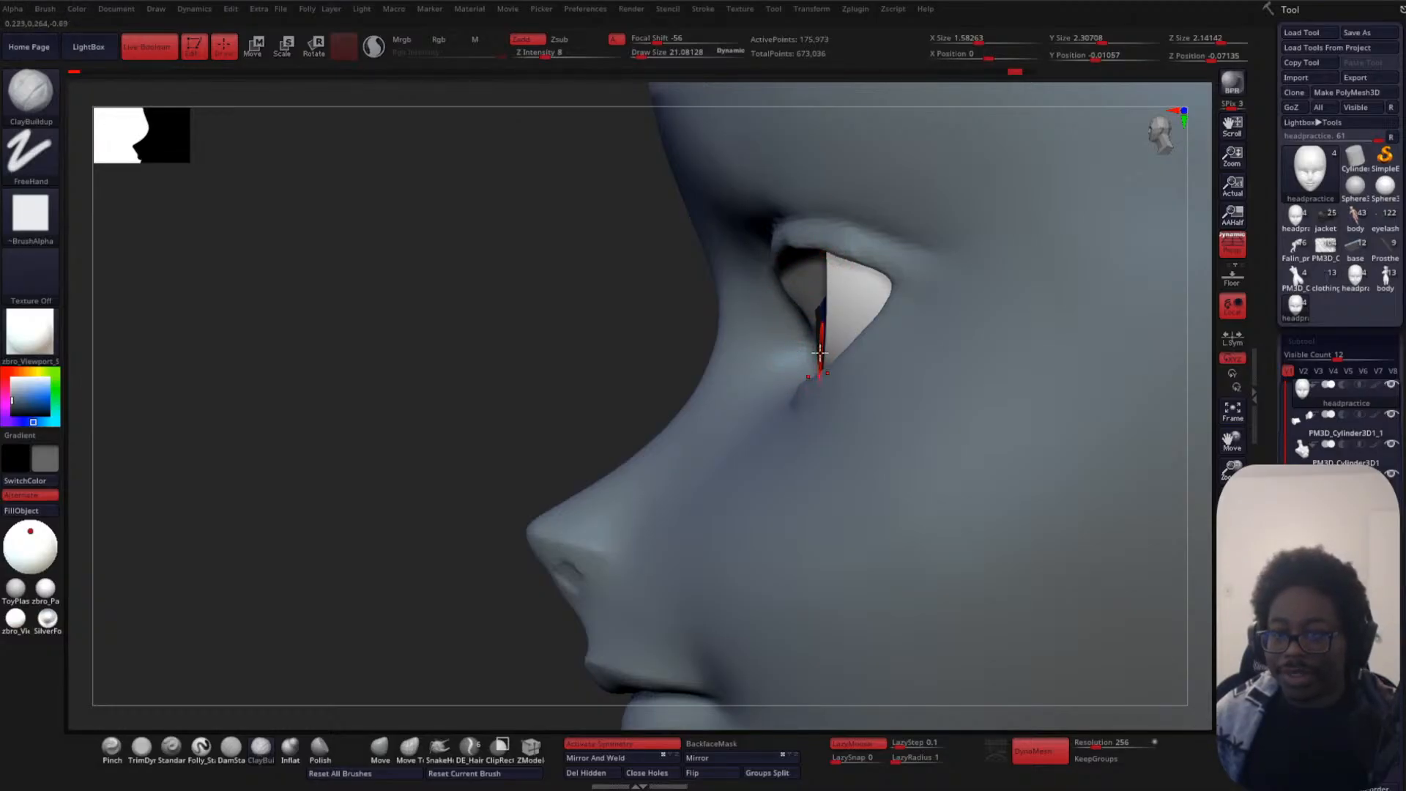
drag(354, 424, 493, 396)
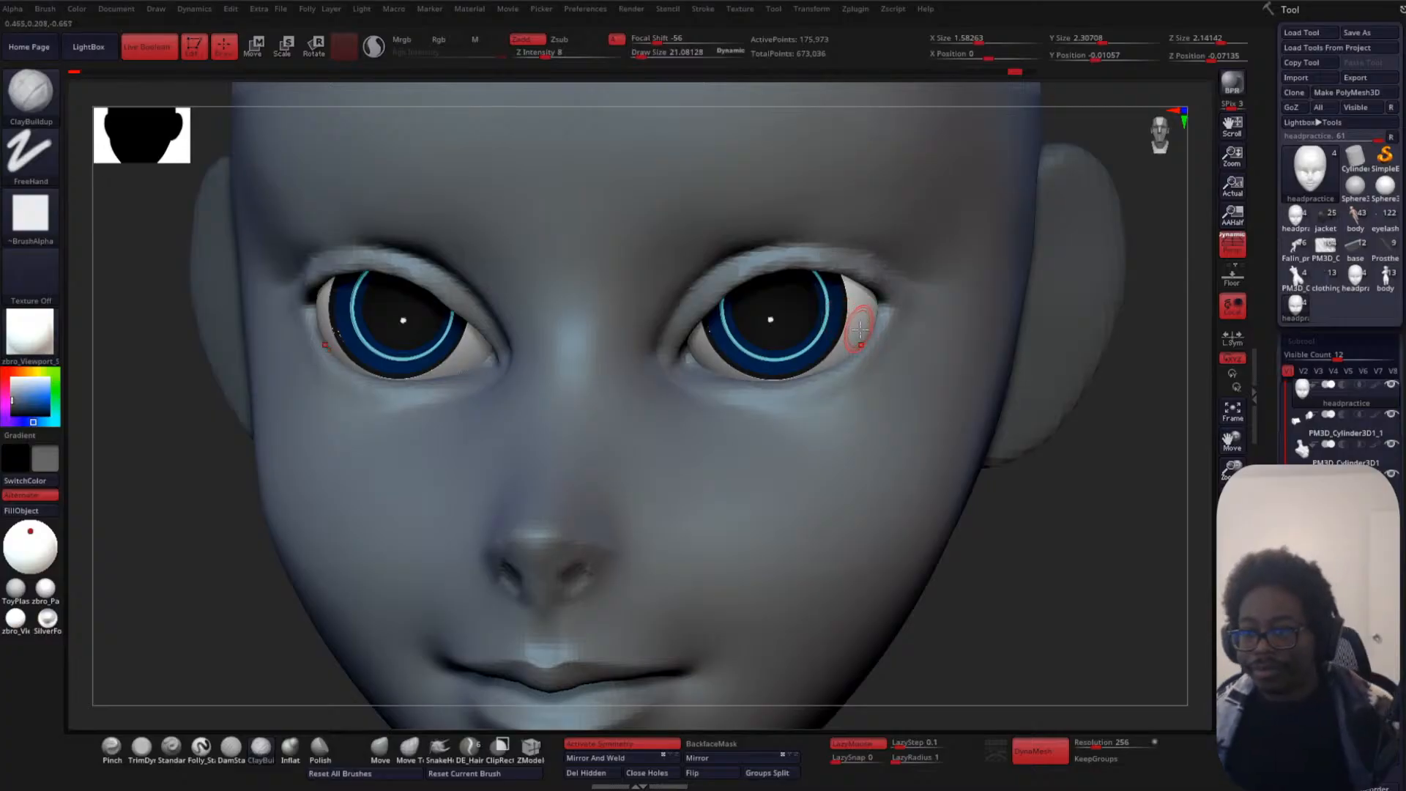
mouse_move(1075, 460)
mouse_down()
mouse_move(1017, 477)
mouse_move(1035, 472)
mouse_move(1060, 346)
mouse_move(1018, 446)
mouse_move(970, 483)
mouse_move(1019, 314)
mouse_up()
alt+drag(850, 362, 932, 508)
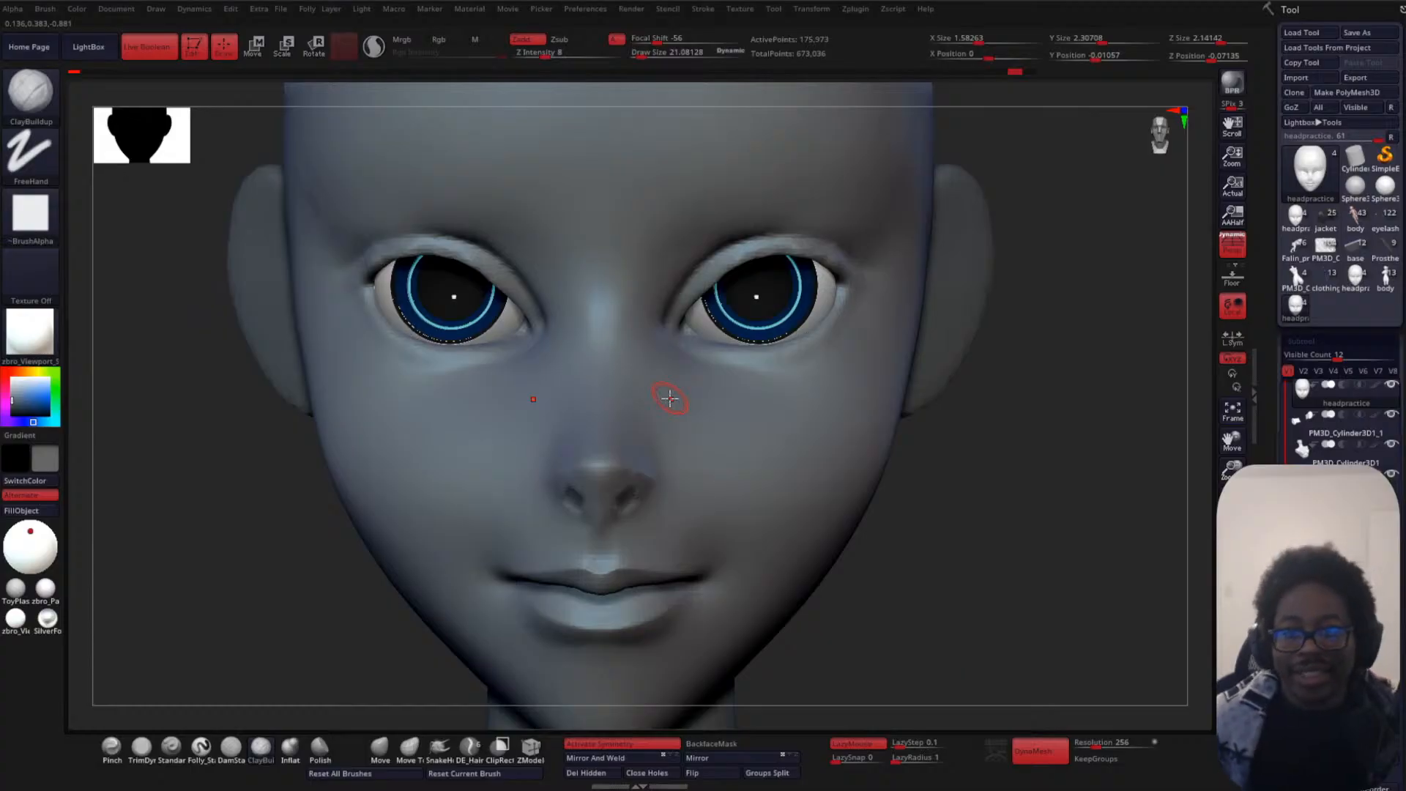
shift+drag(1010, 376, 998, 398)
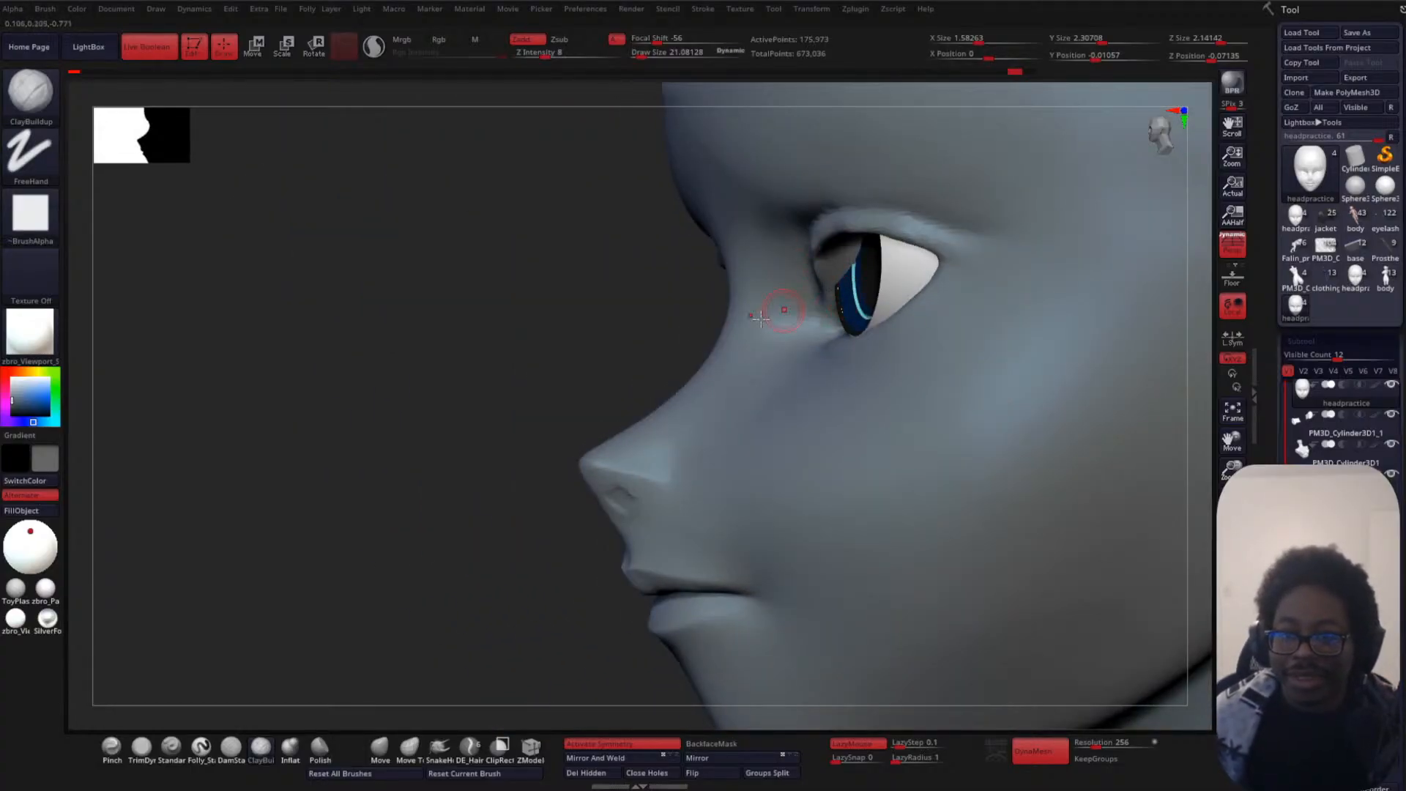
shift+drag(365, 344, 1052, 396)
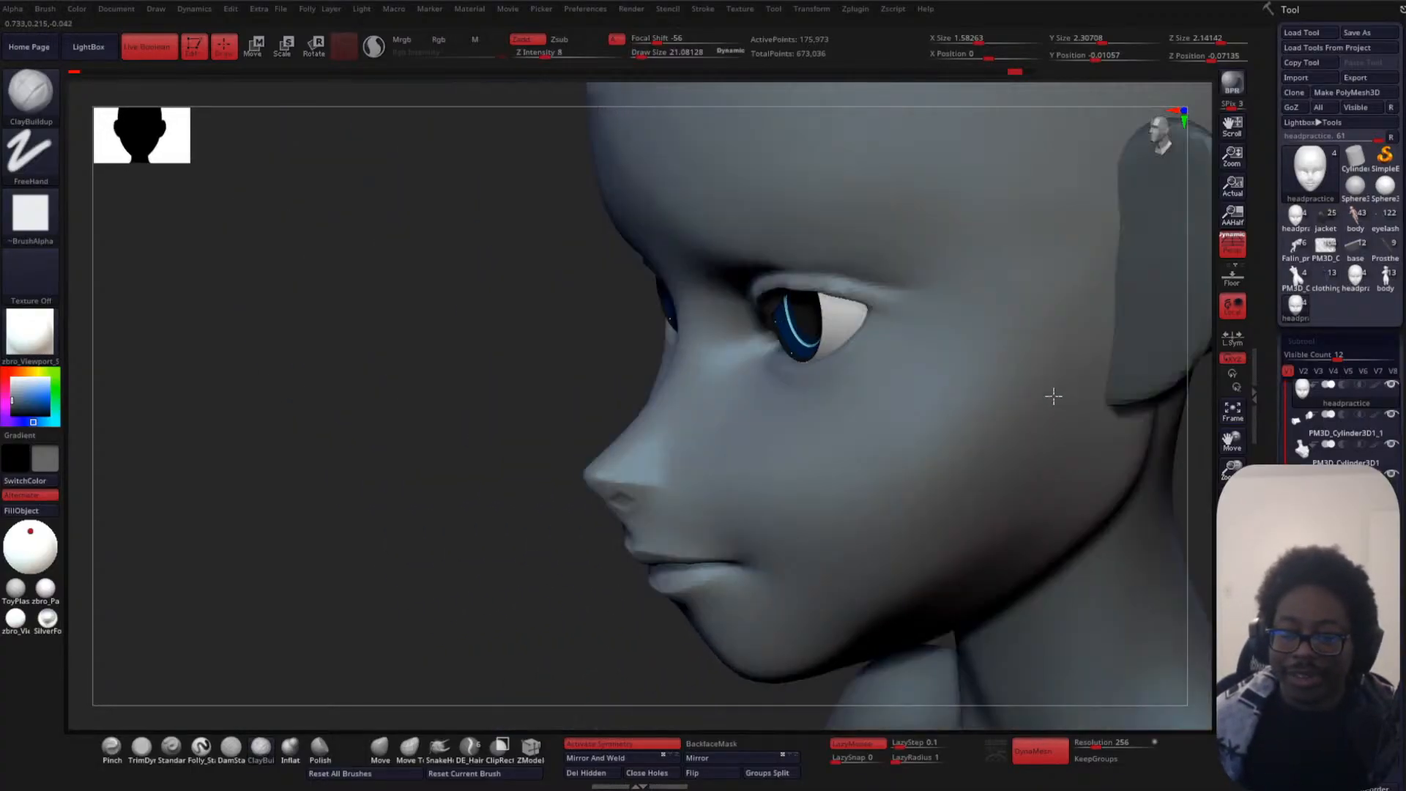
drag(433, 364, 1030, 292)
mouse_move(911, 389)
alt+mouse_down()
mouse_move(927, 277)
mouse_move(921, 338)
alt+mouse_up()
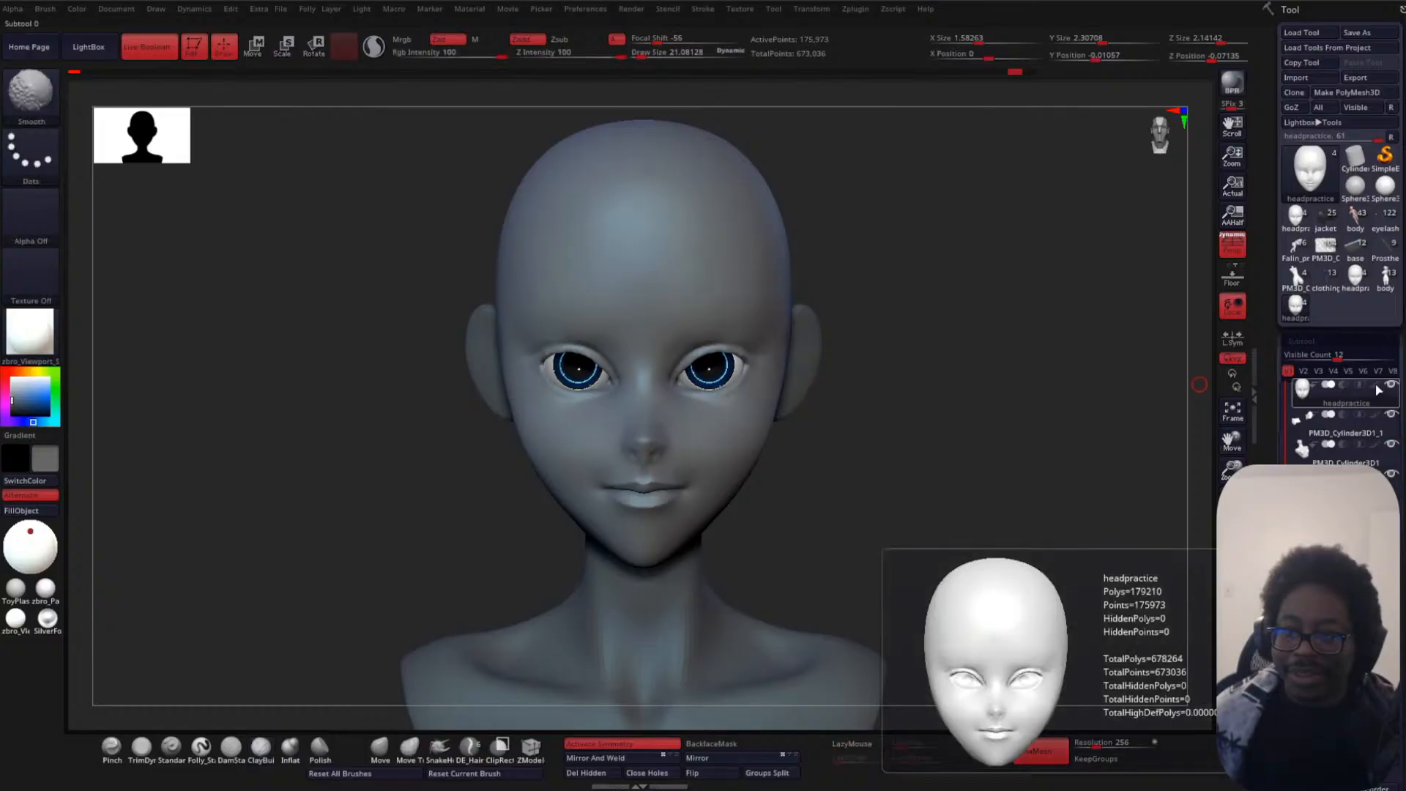
- Turn off the polypaint on all subtools, including the painted eyes
shift+click(1376, 386)
shift+click(1375, 385)
alt+drag(961, 381, 1048, 434)
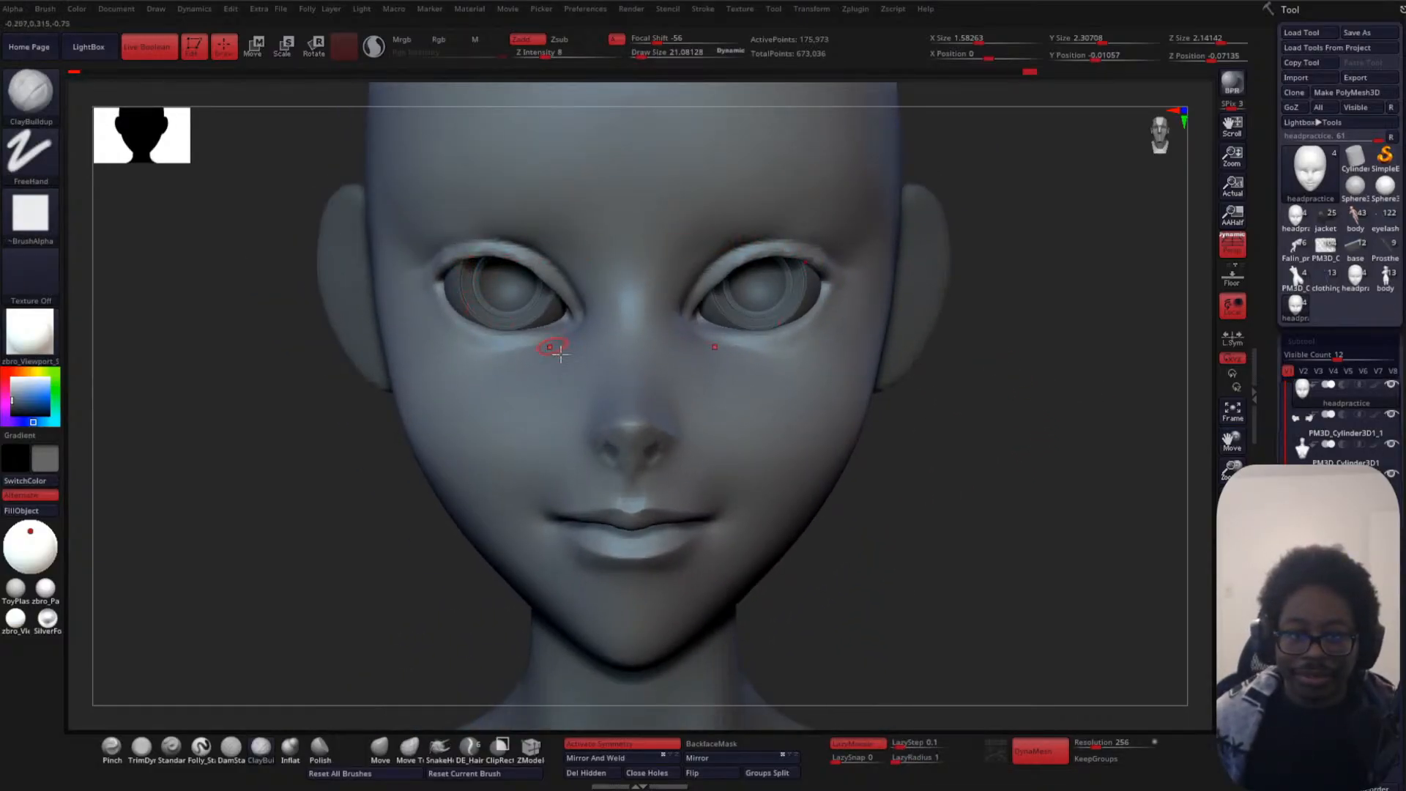
- Turn the polypaint on for all subtools and switch it off on the head, ears and body so only the eyes show paint
right_drag(998, 339, 886, 314)
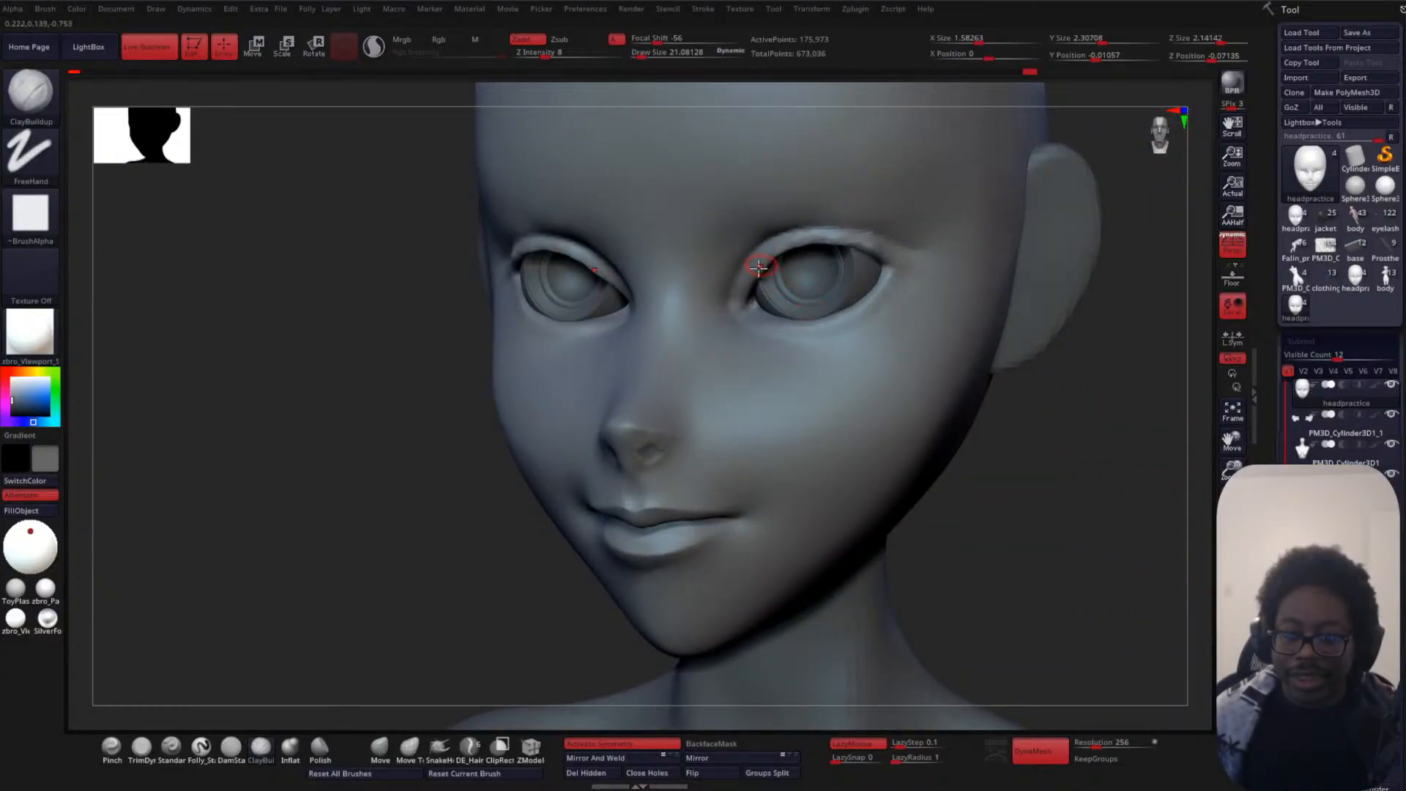
right_drag(254, 476, 941, 372)
ctrl+right_drag(974, 461, 950, 408)
shift+click(1375, 386)
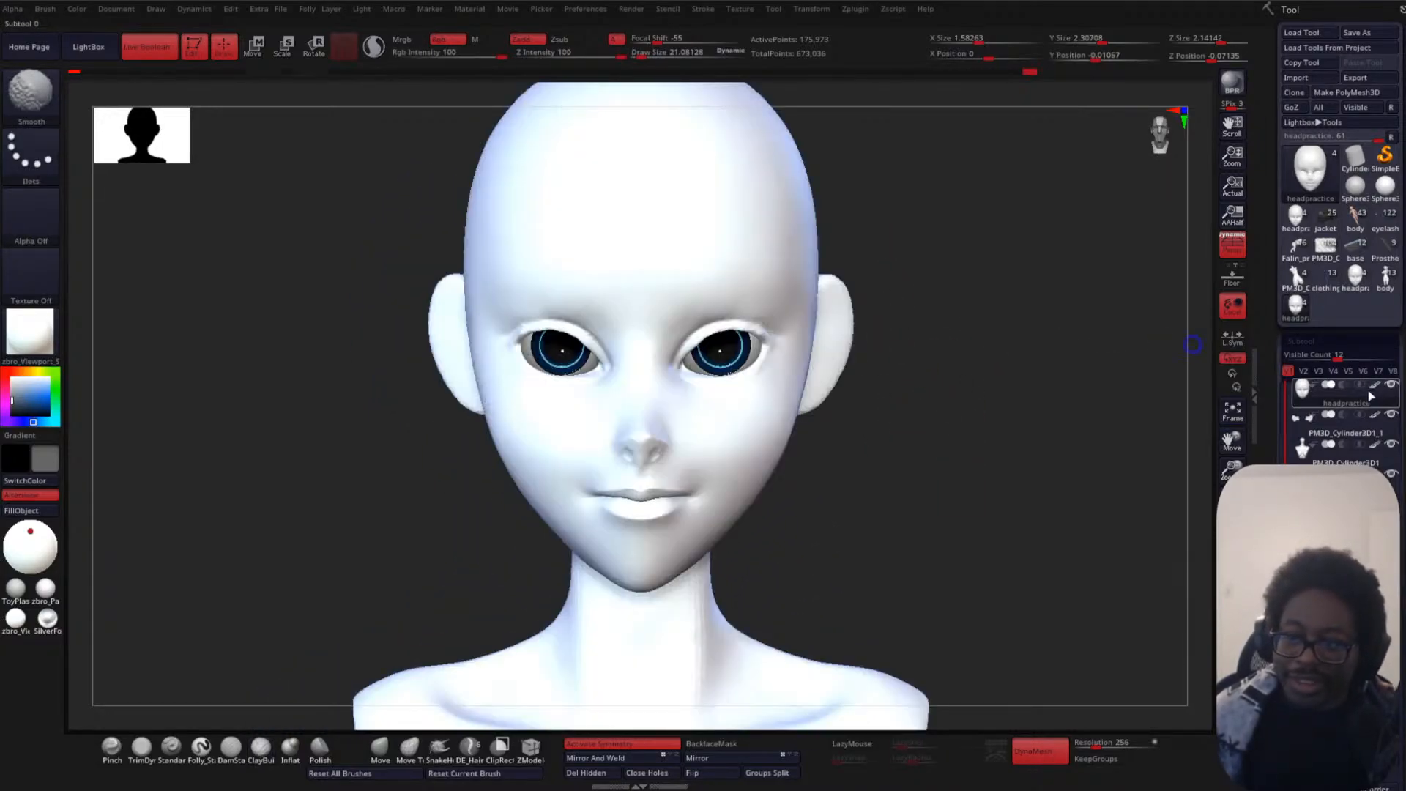
click(1375, 415)
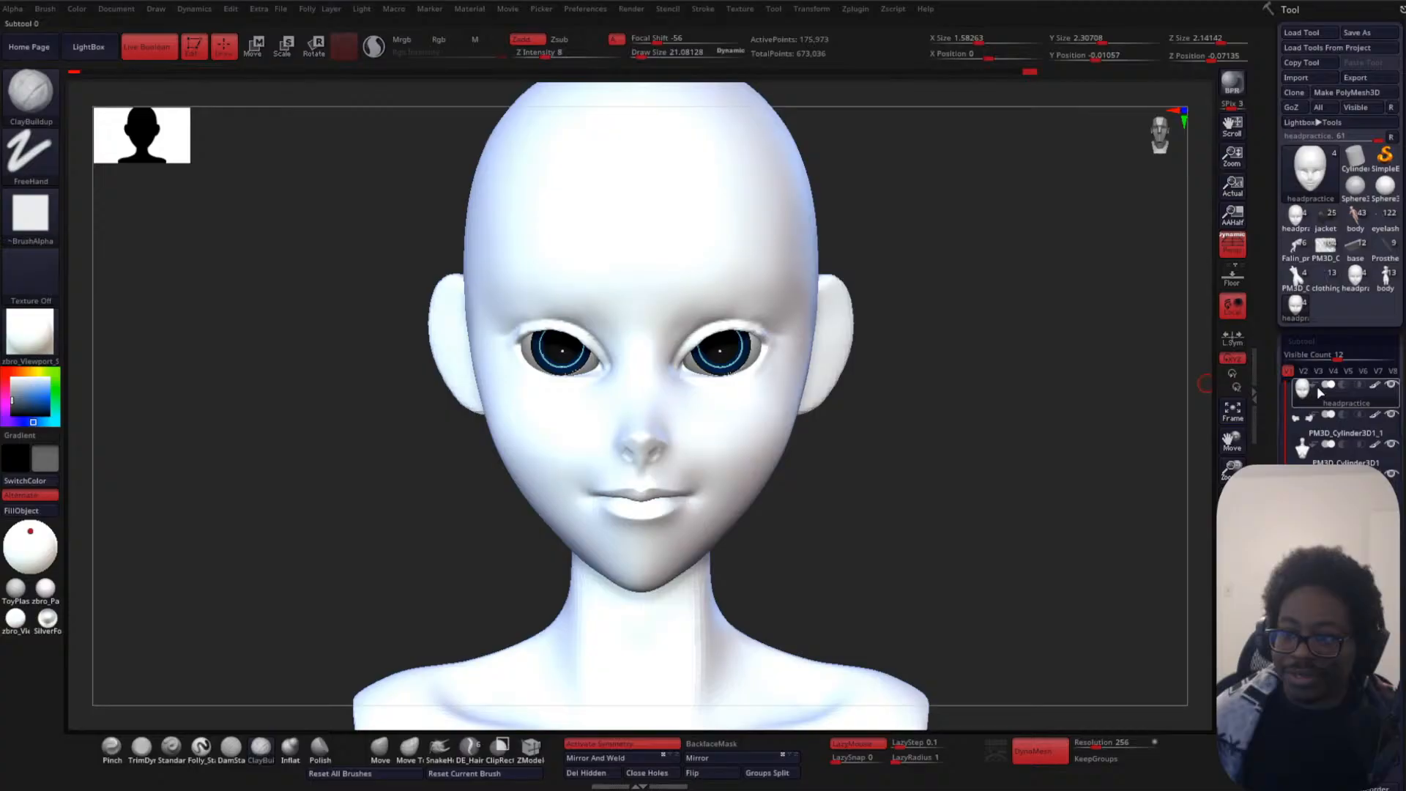
click(1375, 415)
click(1384, 457)
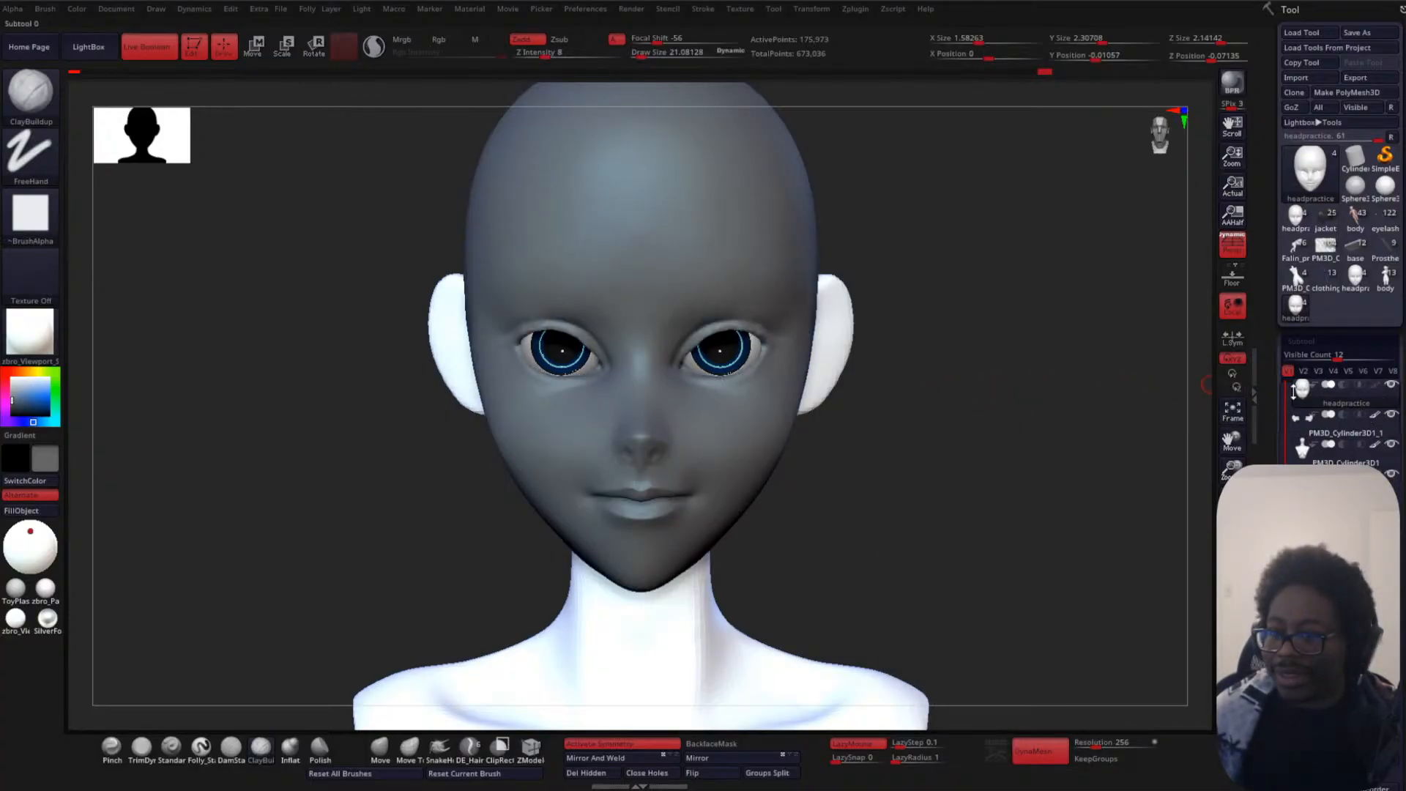
click(1375, 446)
click(1376, 415)
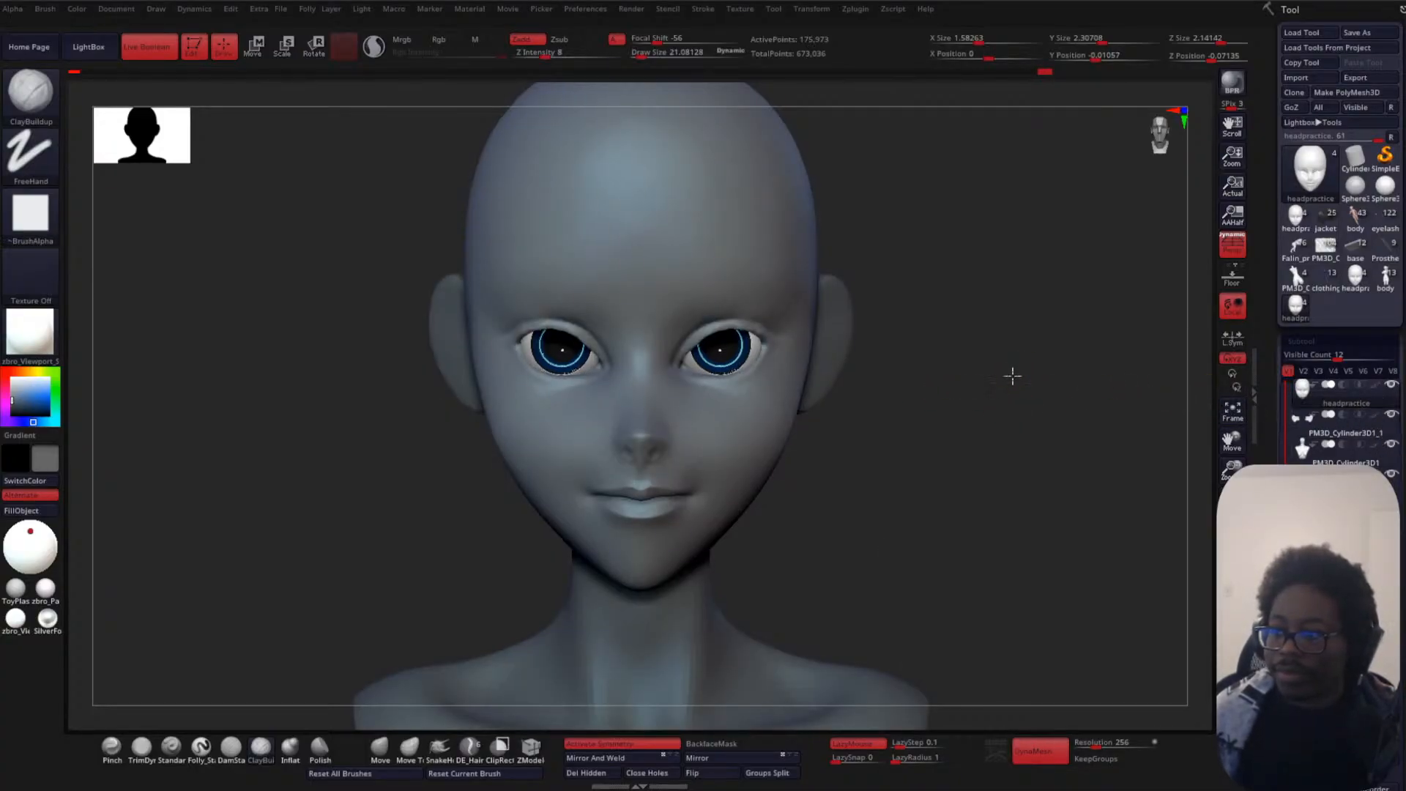
- Check the face with the painted eyes from the front and turn off the eyes' polypaint
ctrl+right_drag(1011, 375, 949, 447)
ctrl+right_drag(898, 593, 928, 392)
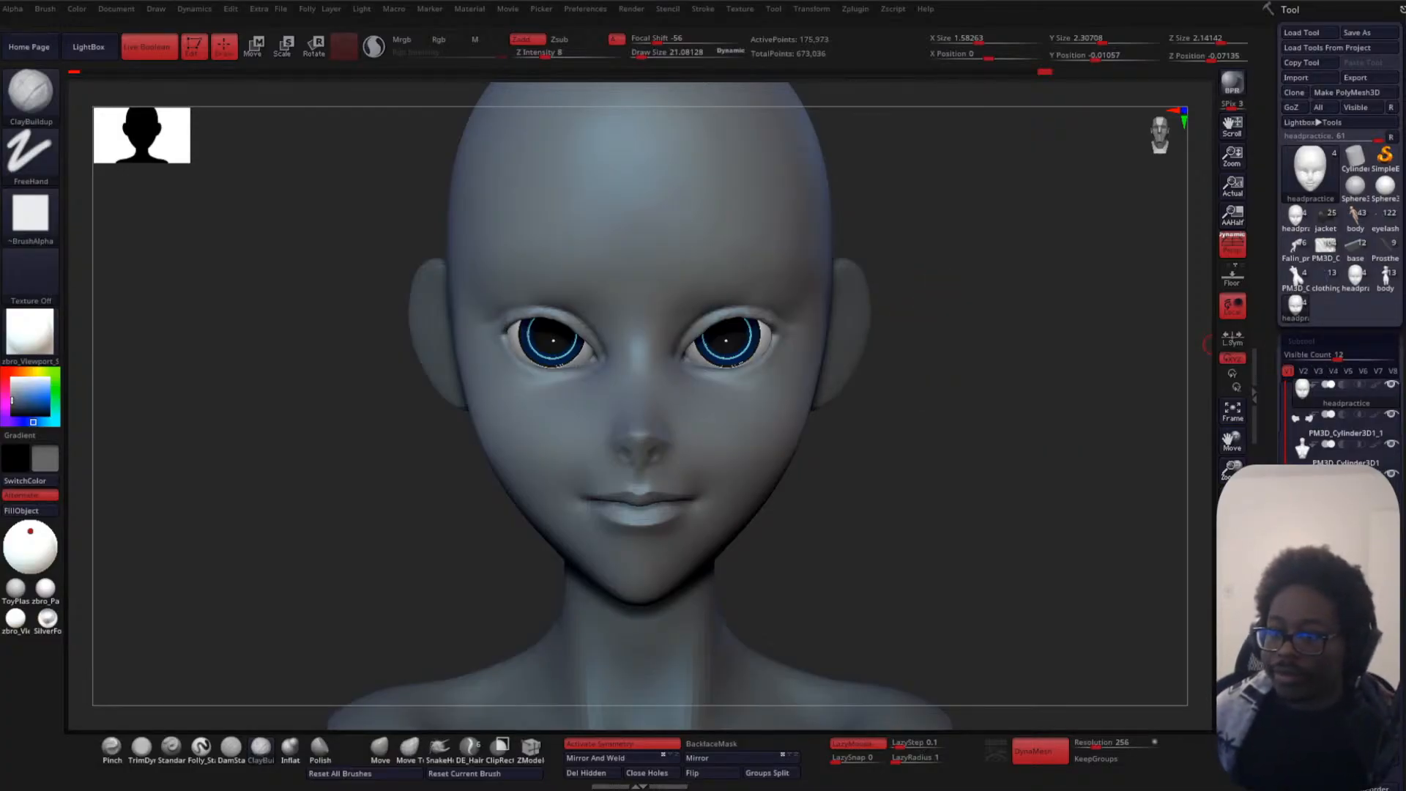
mouse_move(1060, 323)
ctrl+right_down()
mouse_move(1073, 400)
mouse_move(1084, 326)
ctrl+right_up()
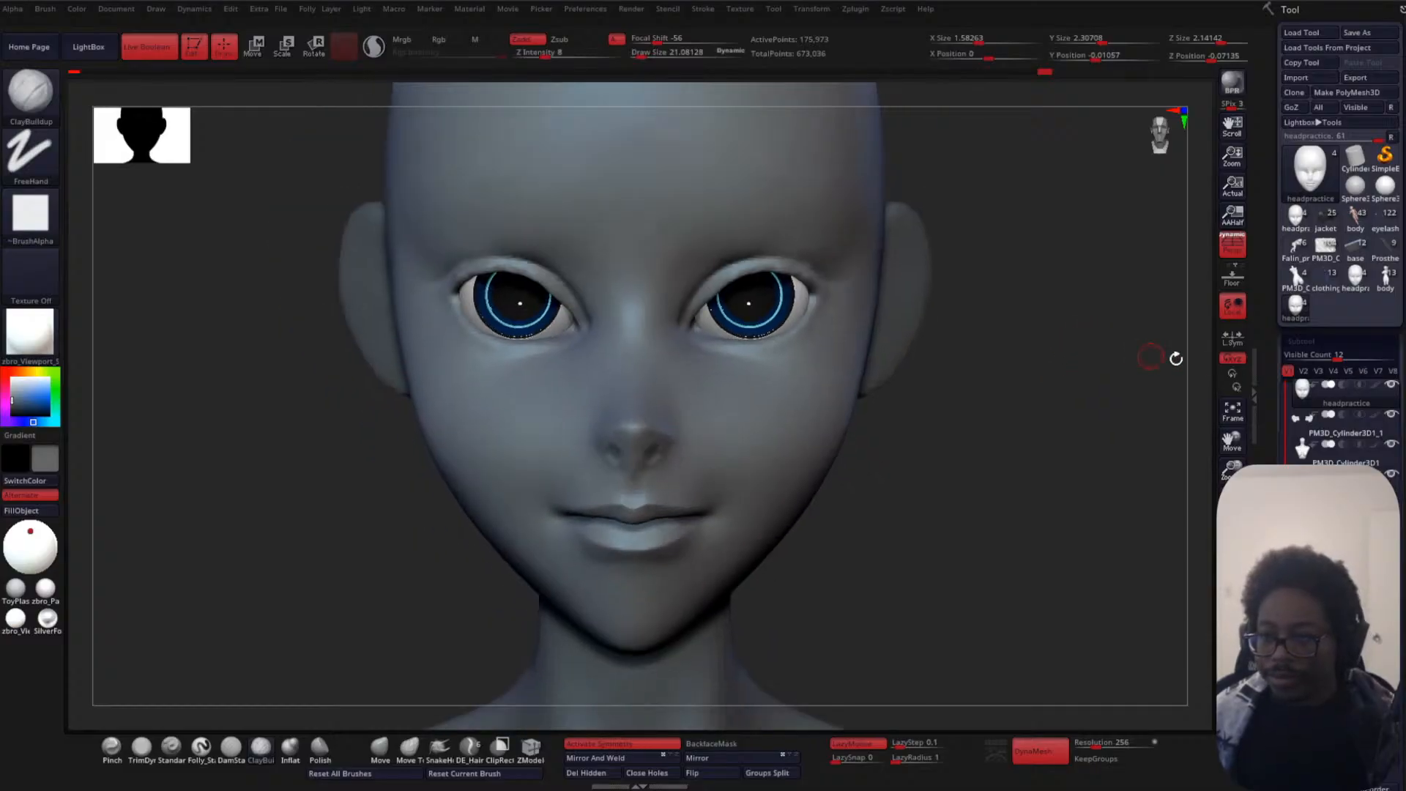
click(1375, 475)
key(f)
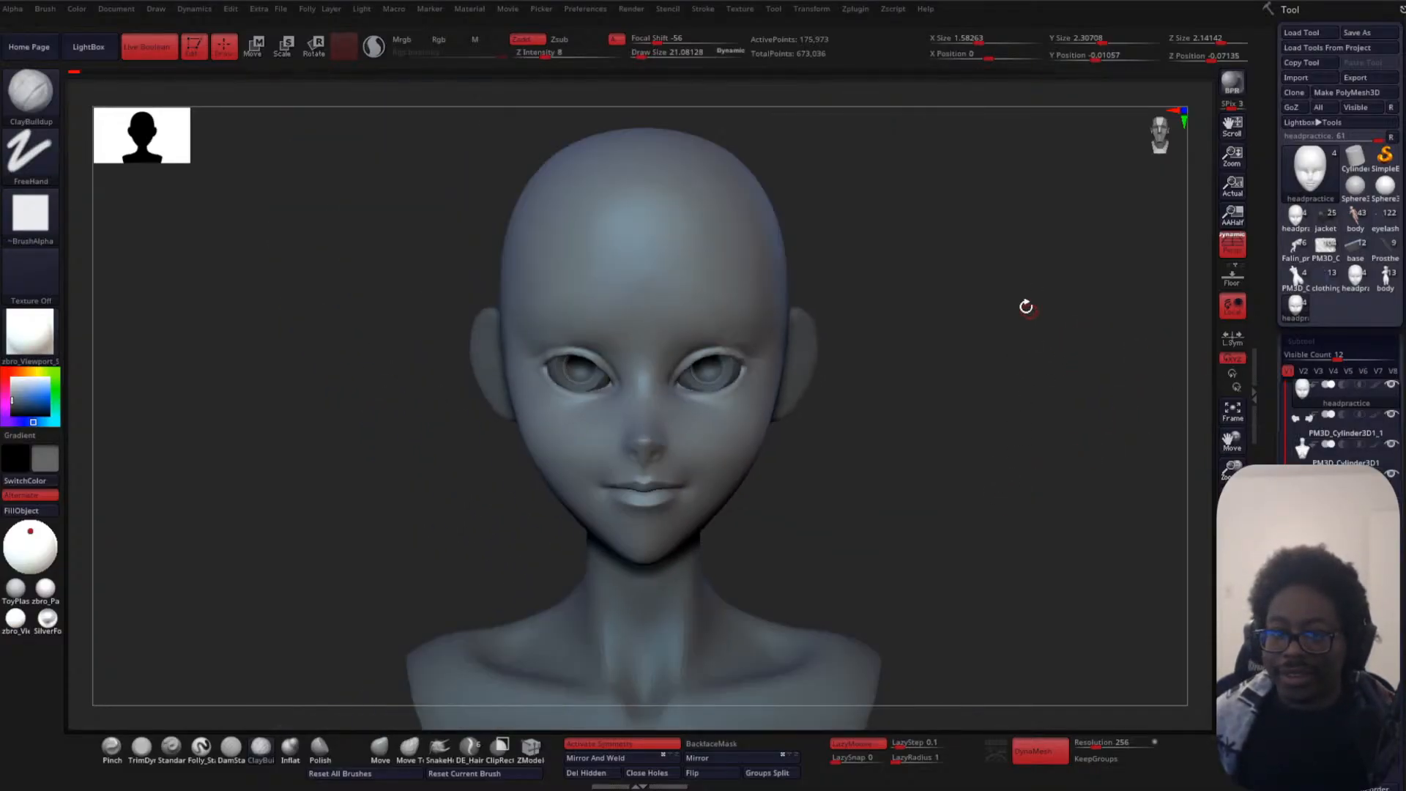
- Examine the eyes, nose and overall face from the front, both close up and from farther away
mouse_move(982, 384)
mouse_down()
mouse_move(951, 549)
mouse_move(1001, 486)
mouse_move(958, 502)
mouse_move(1039, 464)
mouse_up()
ctrl+right_drag(1038, 464, 1036, 614)
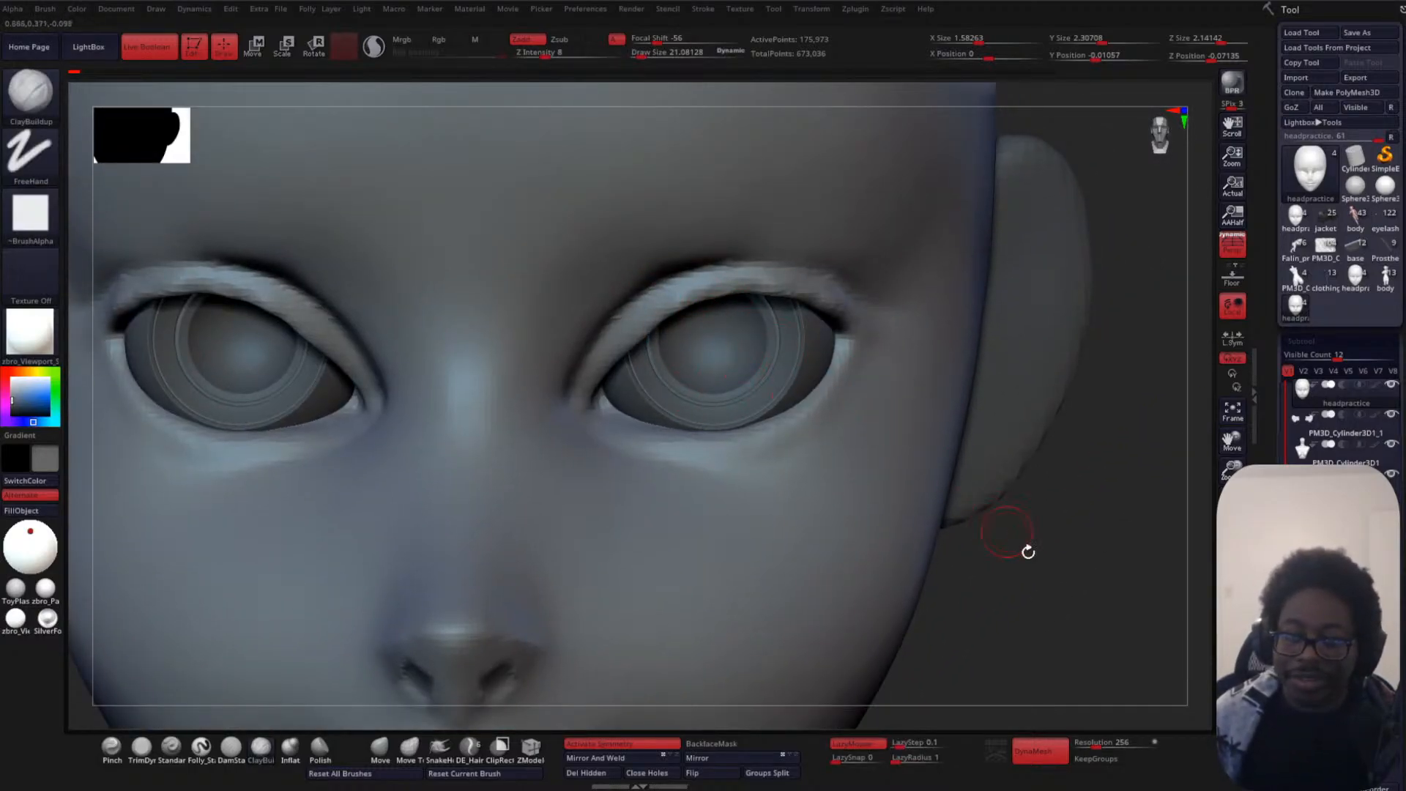
ctrl+right_drag(1029, 551, 1011, 360)
ctrl+right_drag(875, 536, 854, 374)
shift+drag(854, 373, 898, 351)
key(f)
ctrl+right_drag(898, 352, 920, 556)
mouse_move(920, 556)
mouse_down()
mouse_move(952, 433)
mouse_move(1008, 436)
mouse_move(967, 433)
mouse_move(981, 428)
mouse_up()
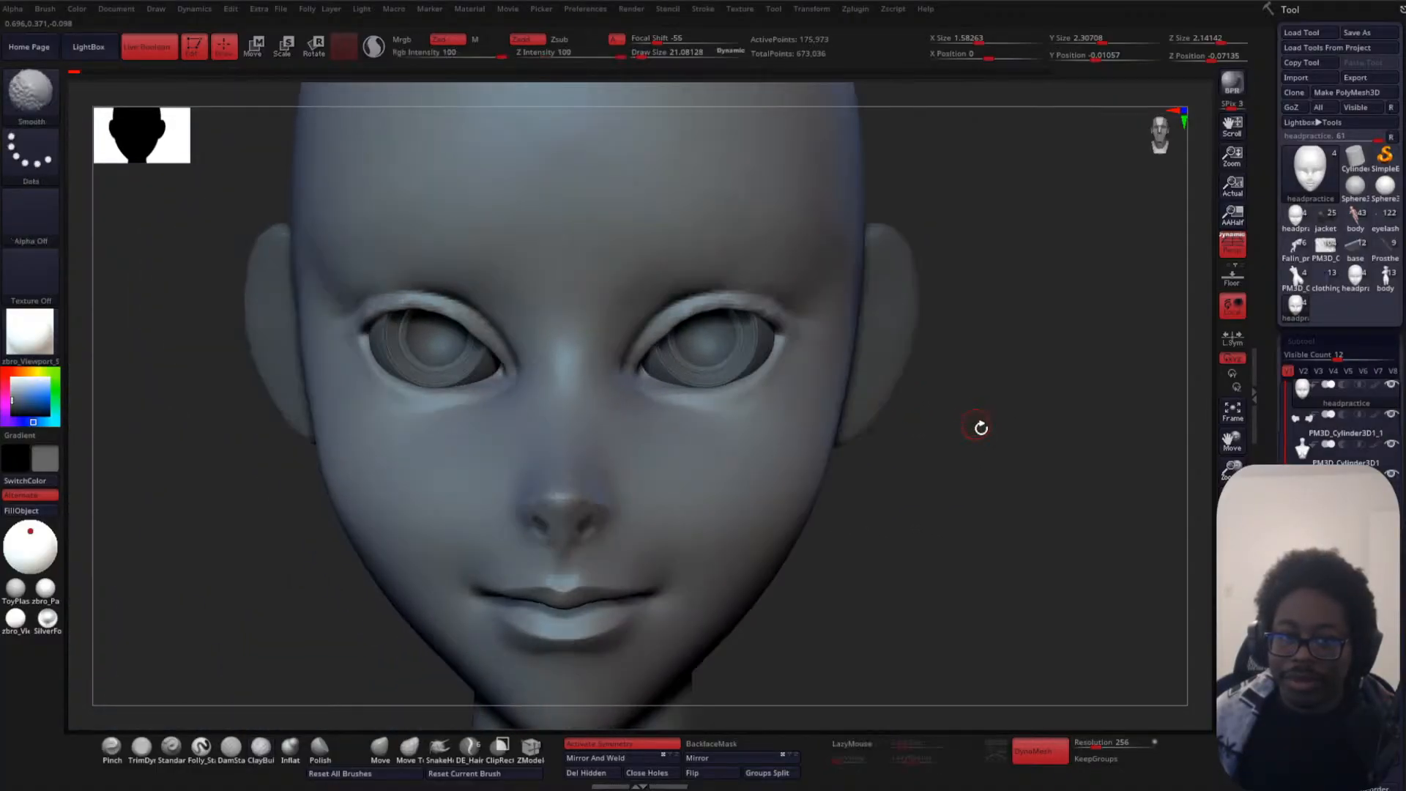
ctrl+right_drag(981, 428, 962, 386)
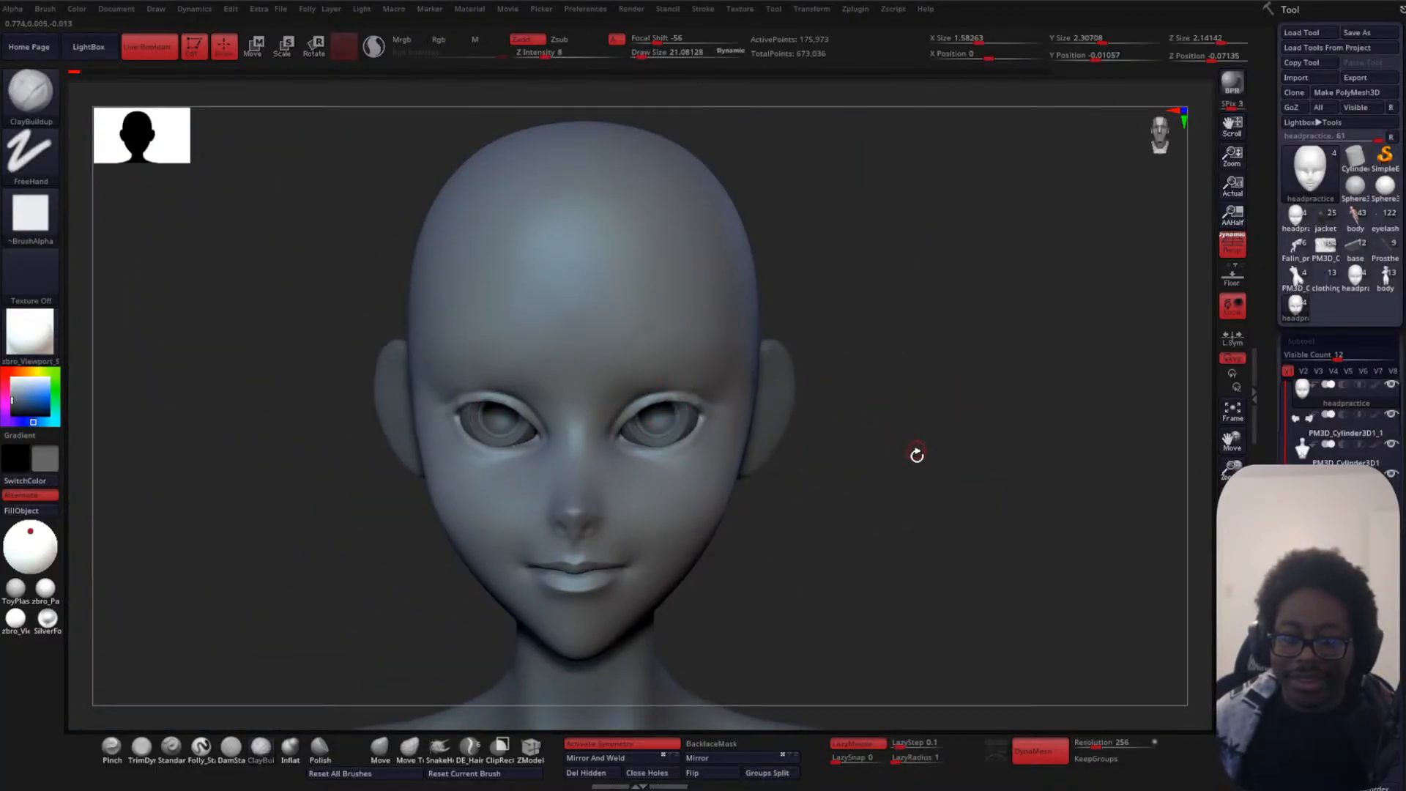
- Smooth the nose from the bridge down over the nostrils at a draw size of about 21
ctrl+right_drag(917, 455, 911, 363)
mouse_move(841, 493)
alt+right_down()
mouse_move(876, 349)
mouse_move(957, 398)
mouse_move(925, 523)
alt+right_up()
mouse_move(578, 411)
shift+mouse_down()
mouse_move(585, 480)
mouse_move(619, 513)
mouse_move(591, 518)
shift+mouse_up()
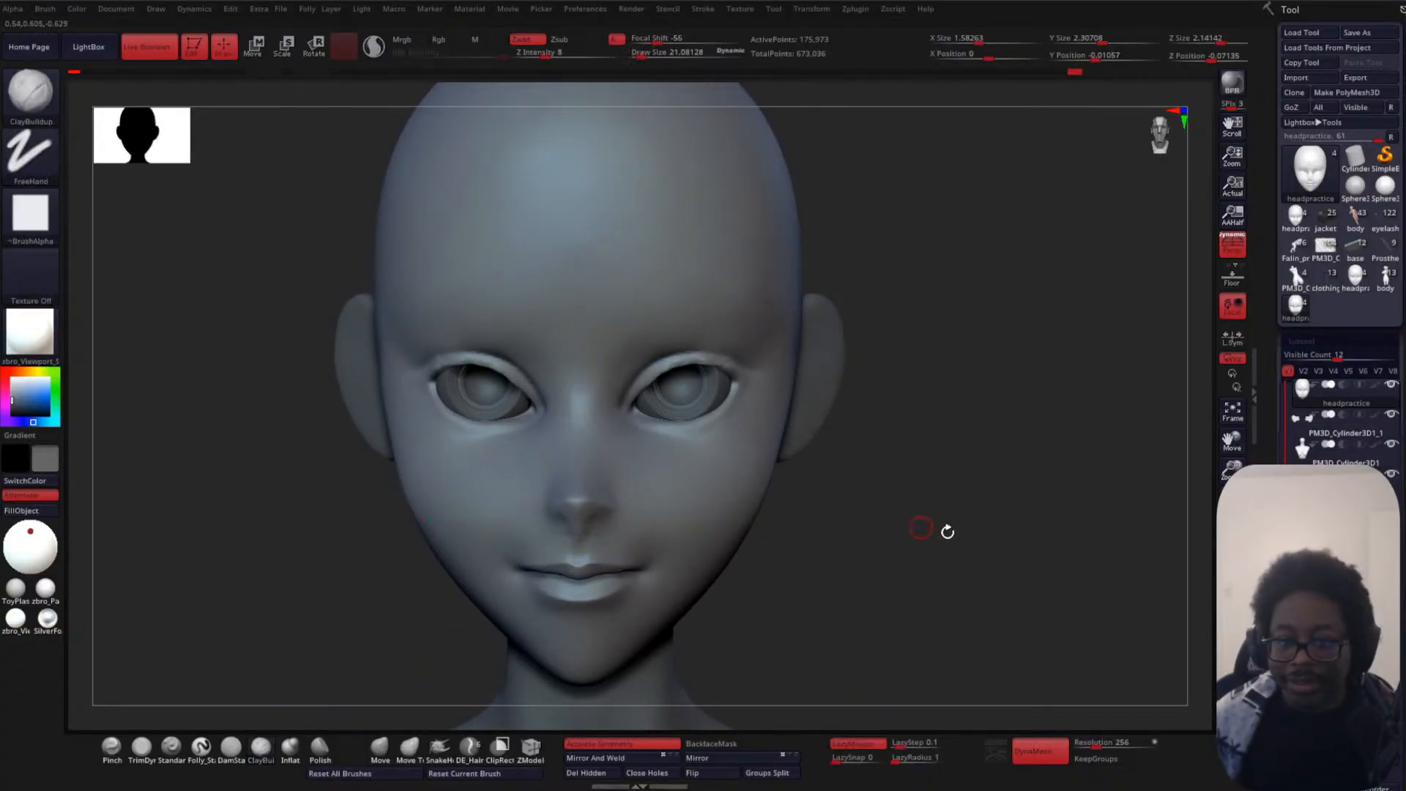
- Reshape the tip and underside of the nose with the Move brush at a draw size of about 43, checking it from below
right_drag(948, 532, 904, 530)
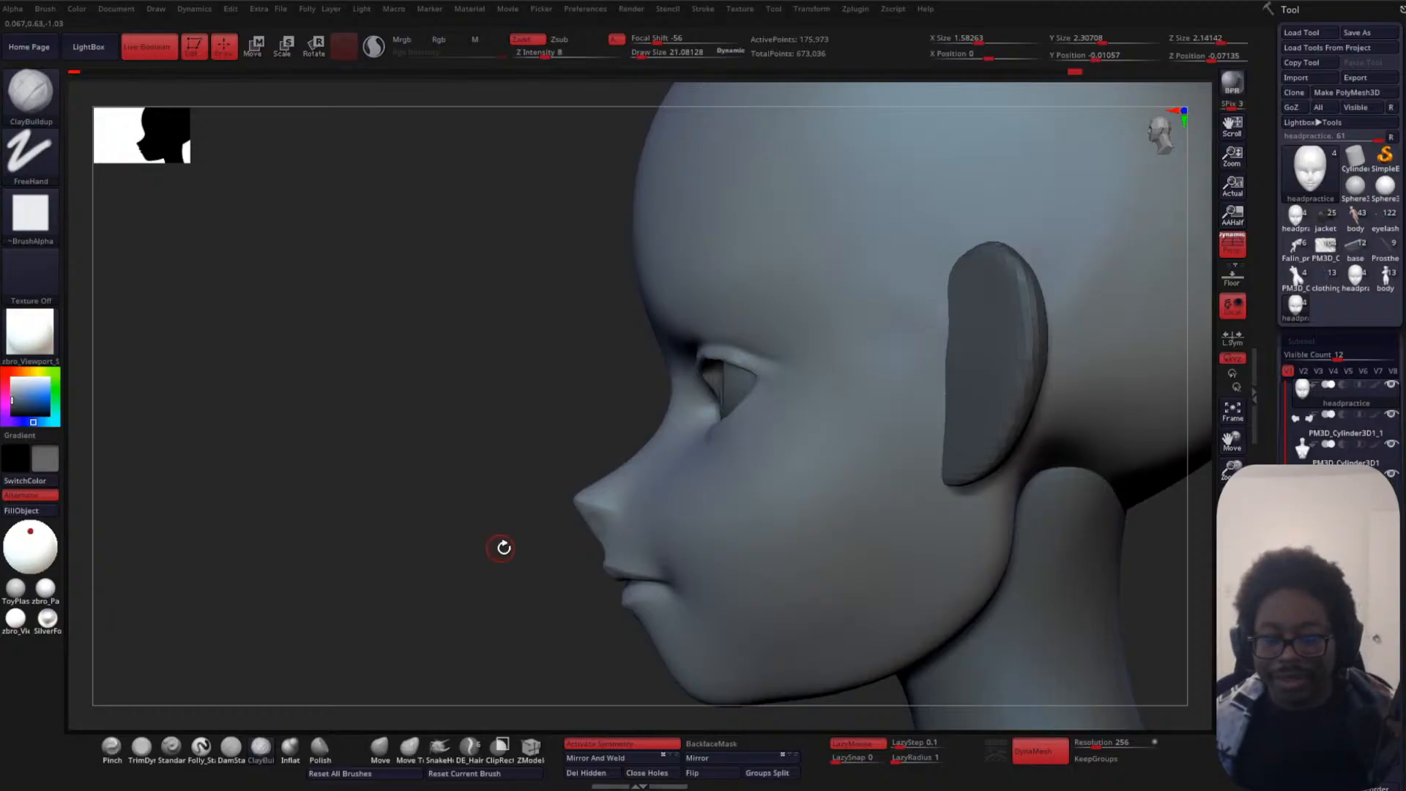
ctrl+right_drag(411, 433, 418, 388)
ctrl+right_drag(403, 497, 572, 293)
ctrl+right_drag(571, 293, 502, 498)
click(380, 747)
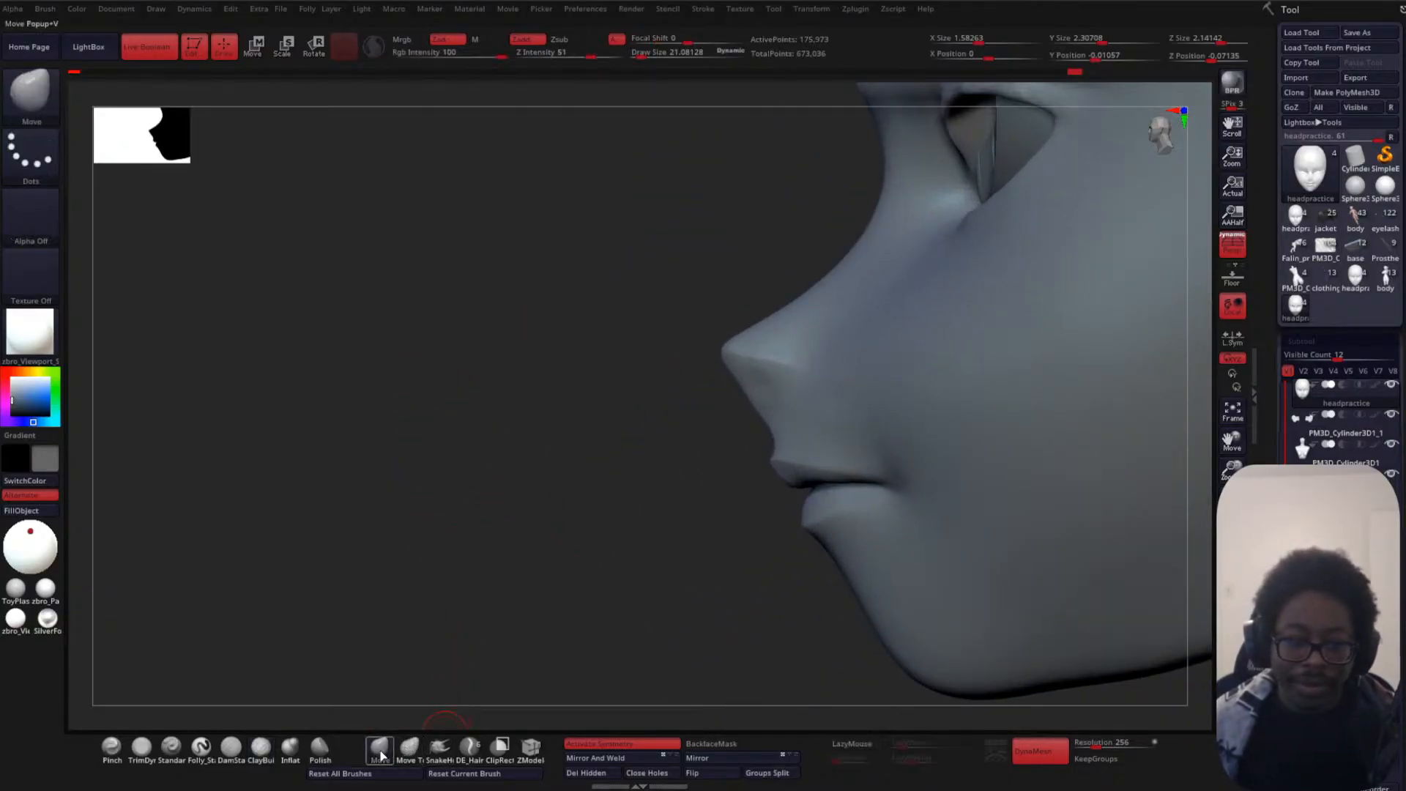
key(space)
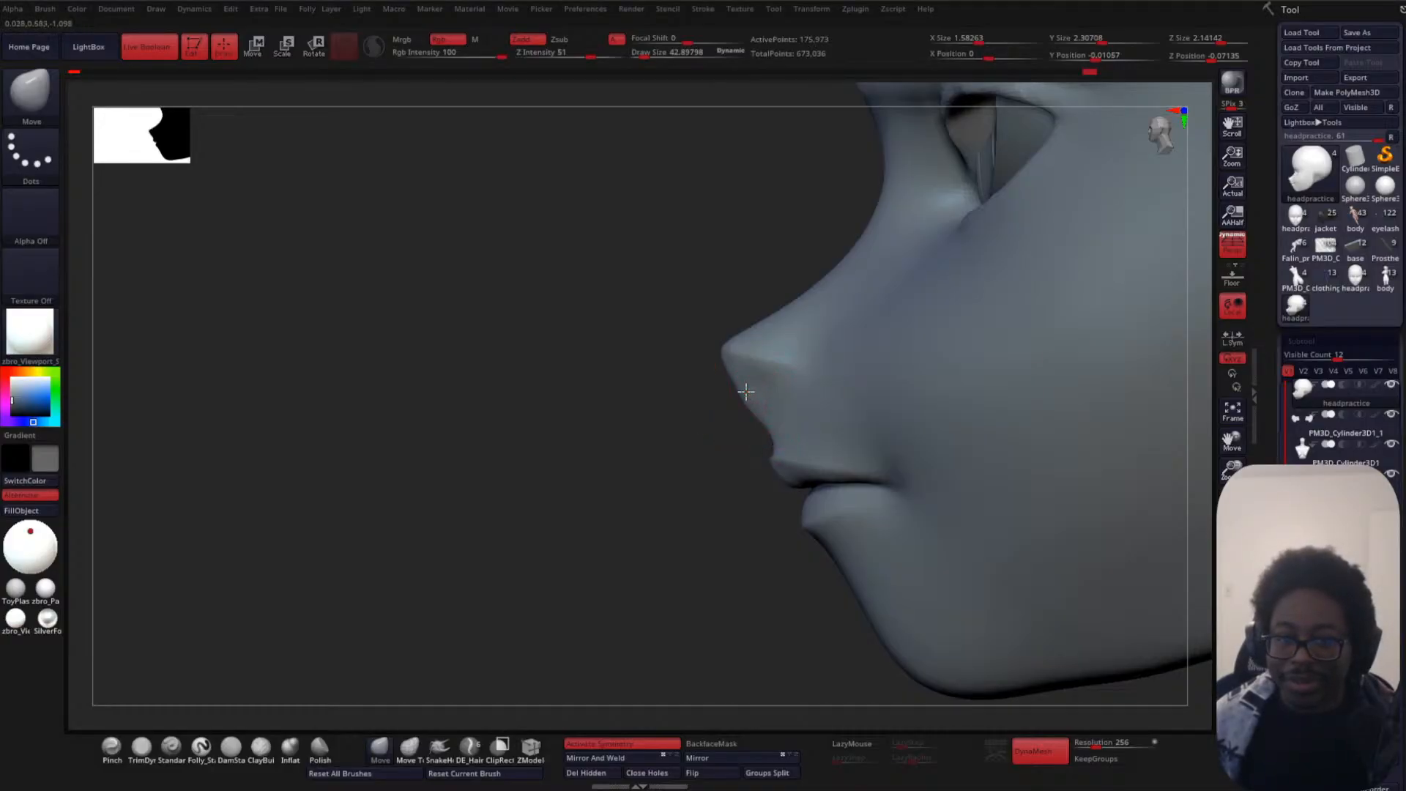
right_drag(744, 381, 599, 493)
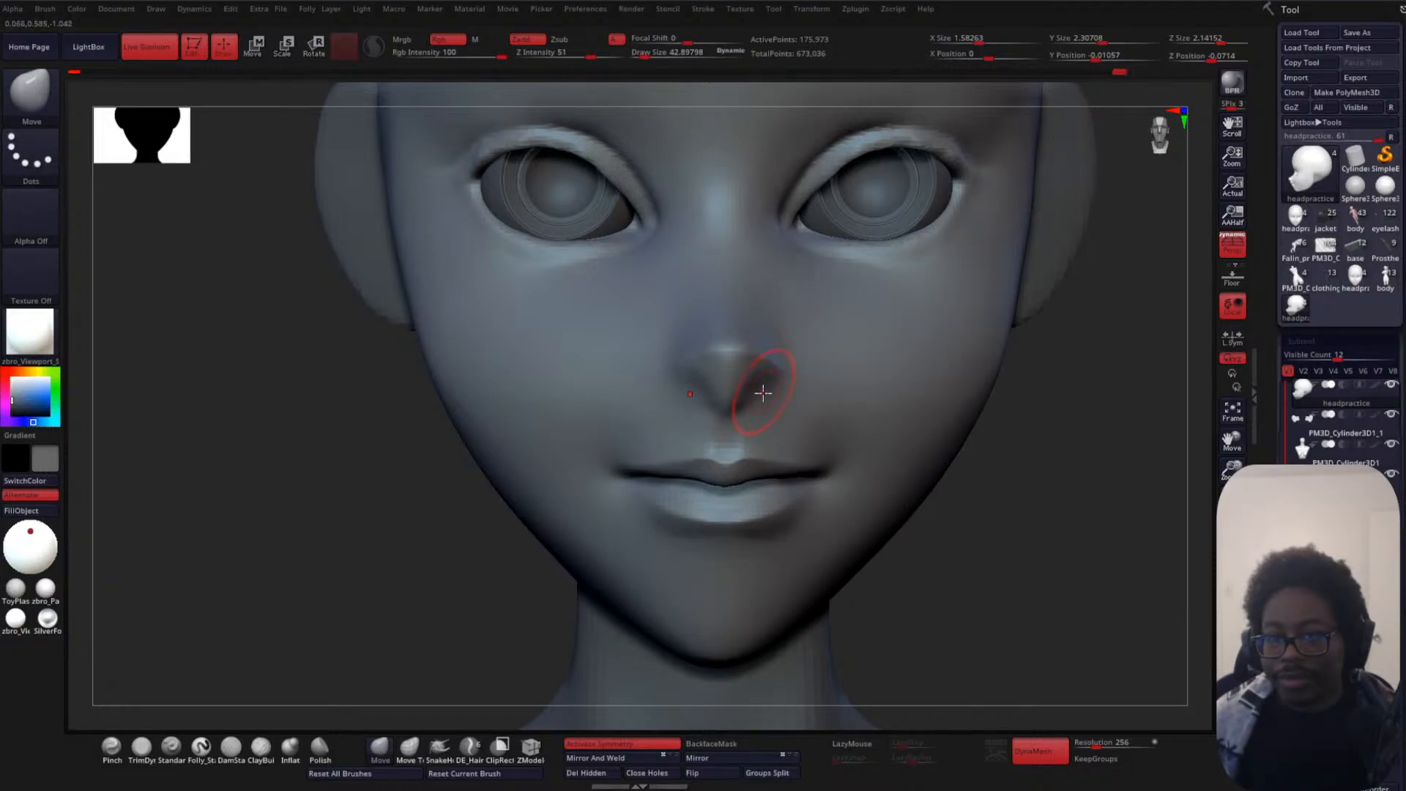
alt+drag(1060, 481, 947, 267)
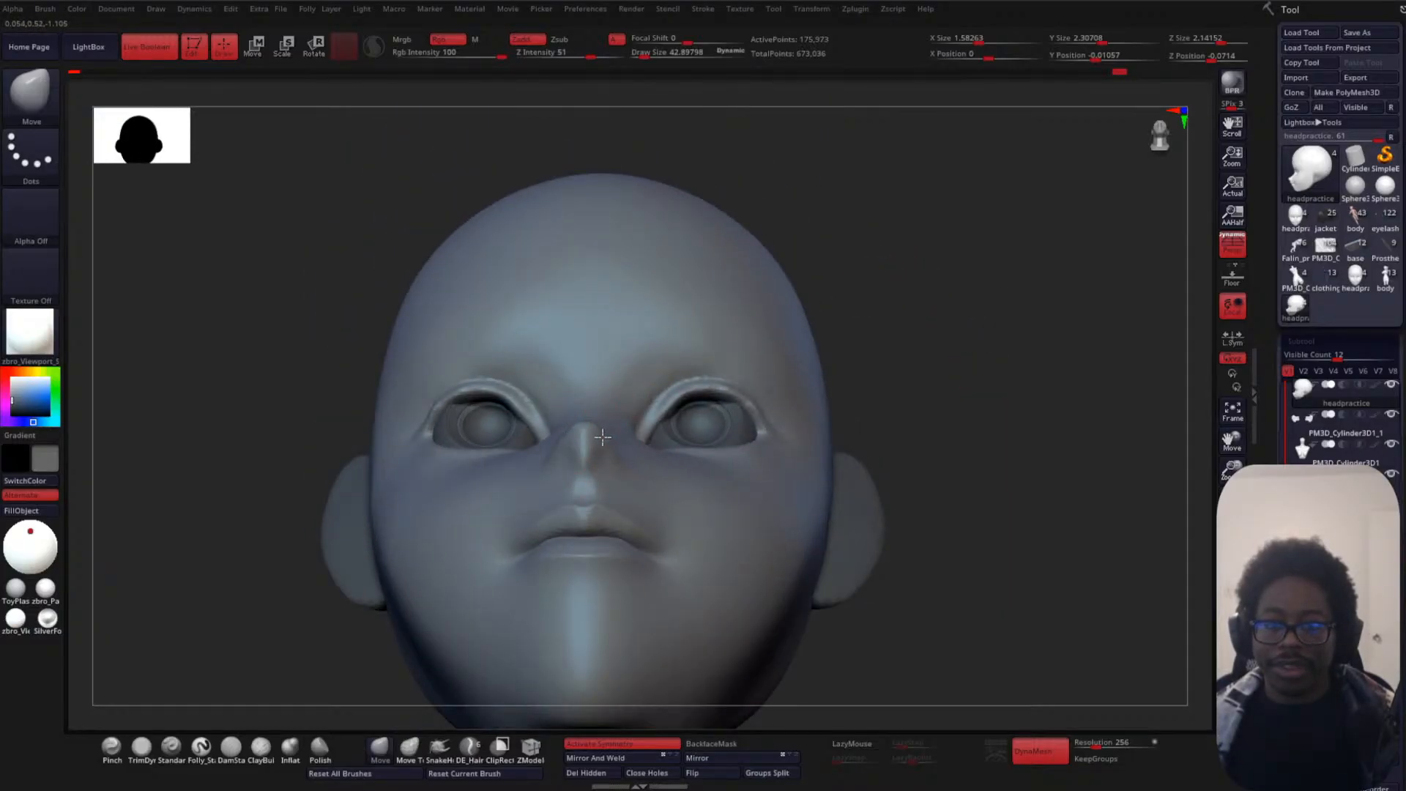
drag(938, 293, 955, 460)
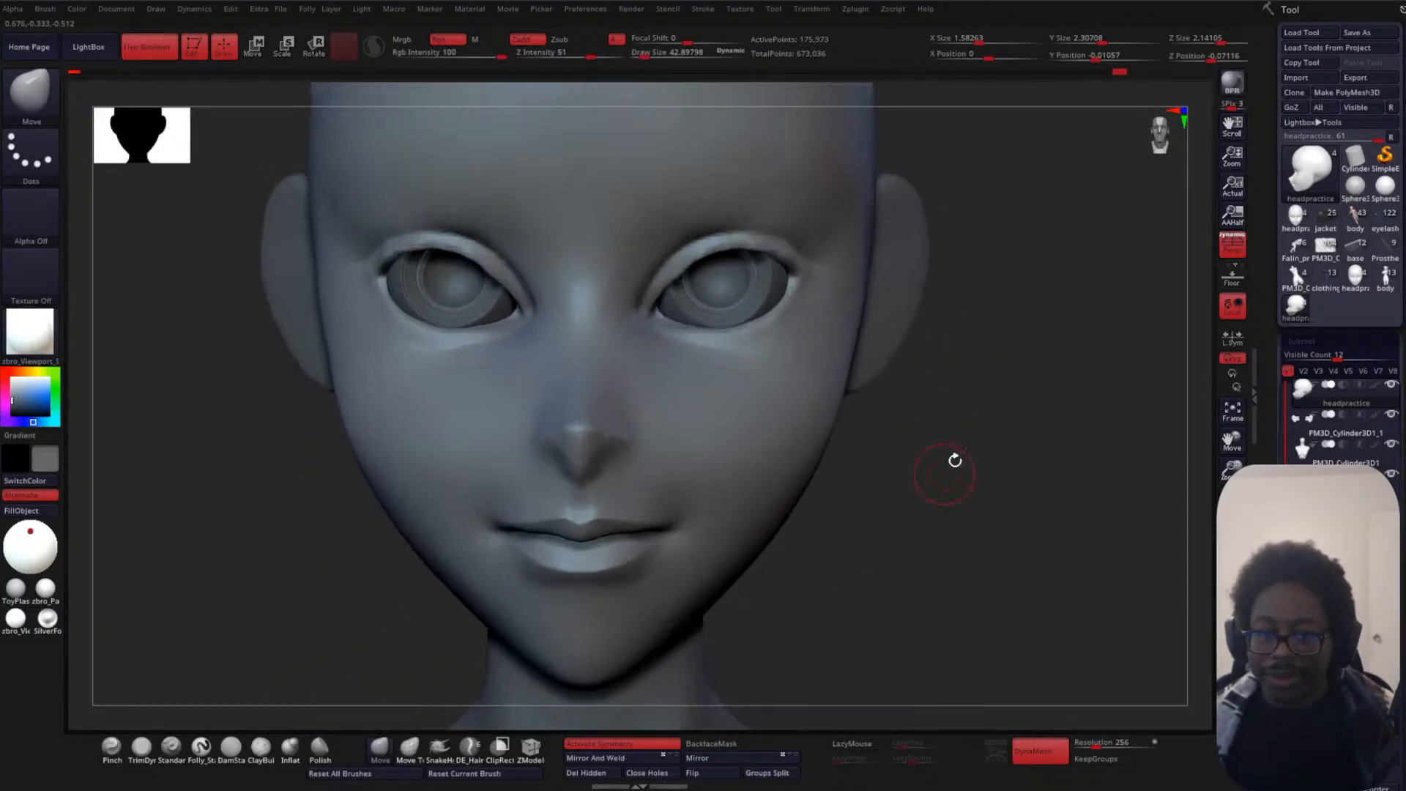
- Refine the contour of the cheeks and jaw with broad adjustments at a draw size of about 100
key(space)
click(627, 384)
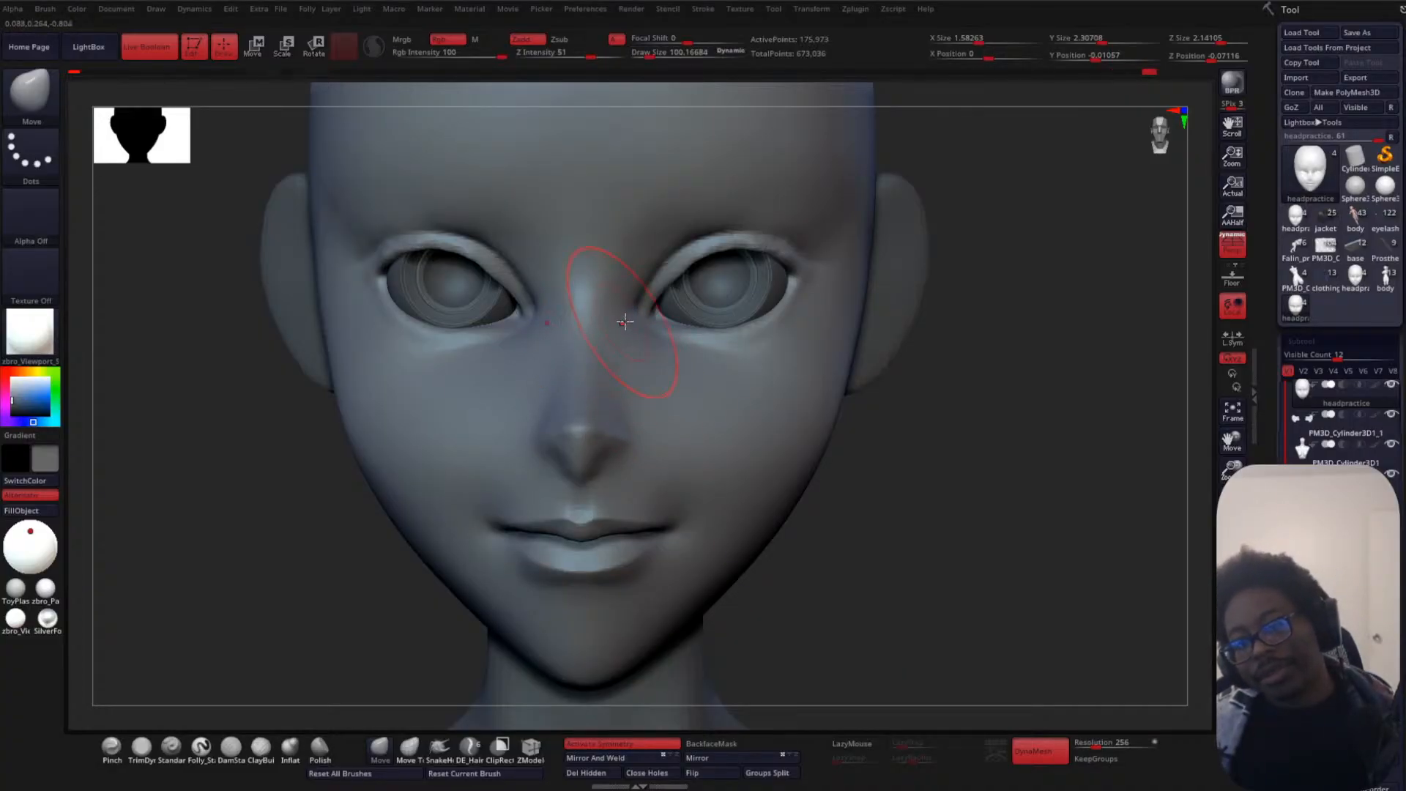
alt+drag(986, 437, 1000, 194)
alt+drag(888, 304, 908, 424)
mouse_move(936, 470)
alt+mouse_down()
mouse_move(950, 229)
mouse_move(904, 436)
mouse_move(920, 361)
mouse_move(866, 337)
mouse_move(773, 339)
alt+mouse_up()
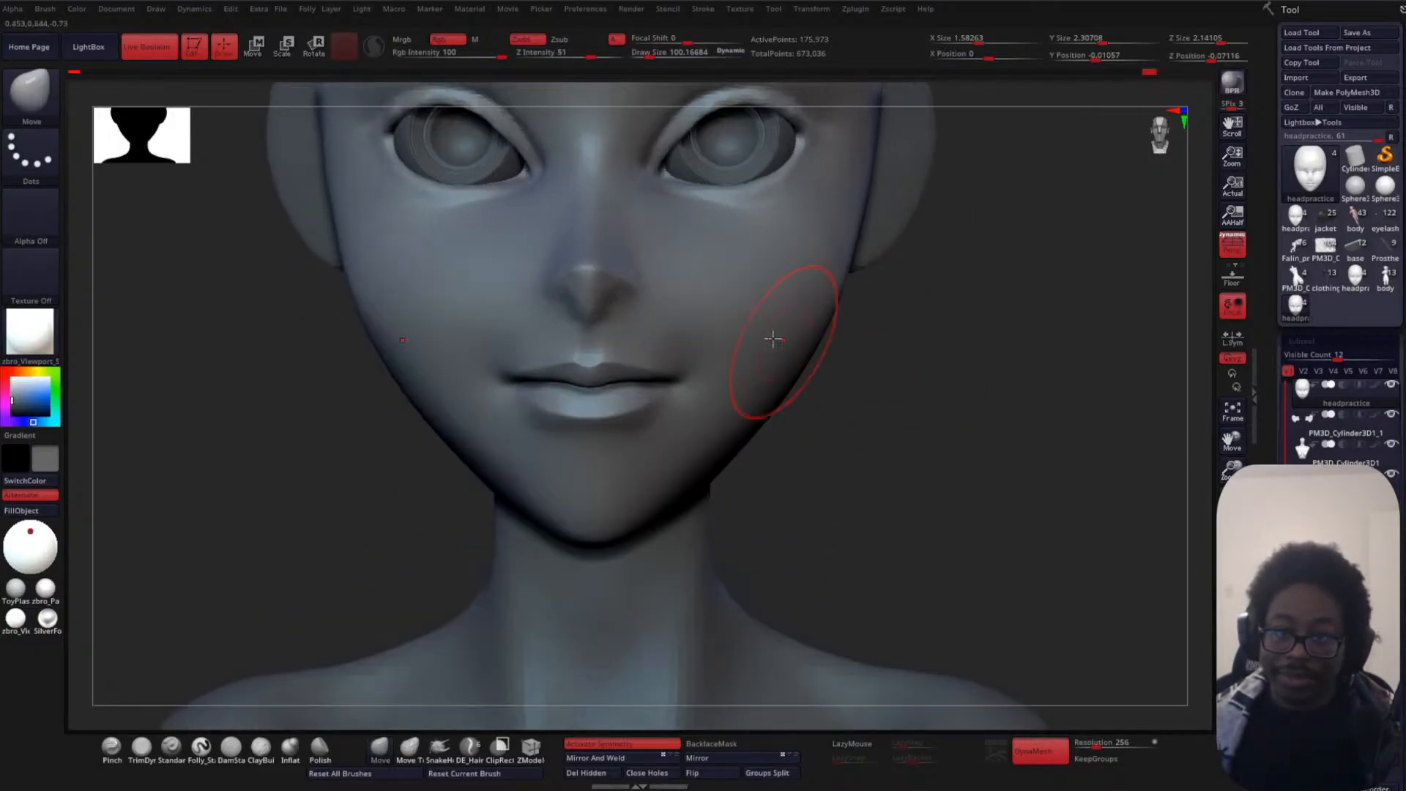
mouse_move(766, 271)
shift+mouse_down()
mouse_move(816, 282)
mouse_move(784, 274)
shift+mouse_up()
shift+drag(806, 339, 787, 352)
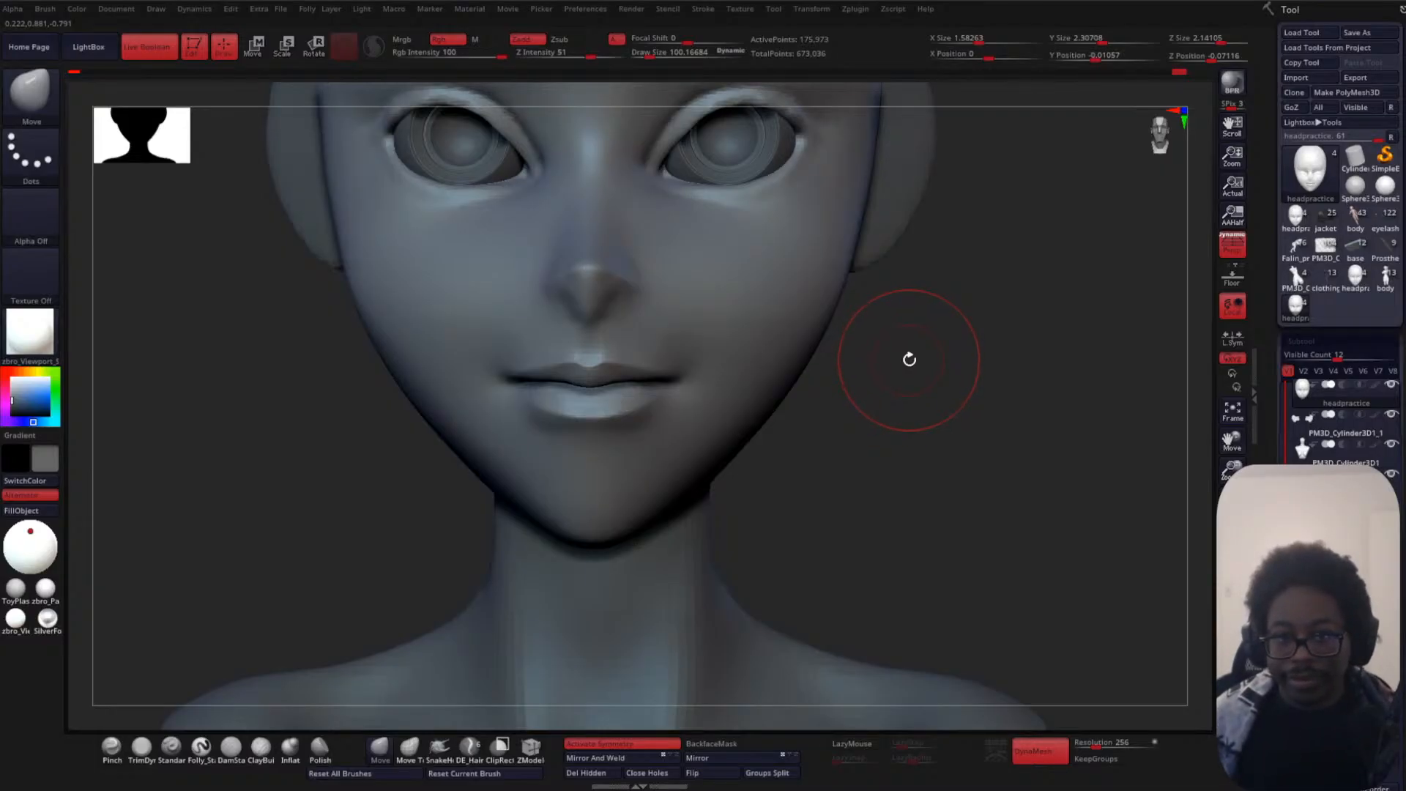
- Adjust the inner corners of the eyes with the Move brush at a draw size of about 31
mouse_move(980, 276)
shift+mouse_down()
mouse_move(944, 411)
mouse_move(940, 391)
shift+mouse_up()
key(space)
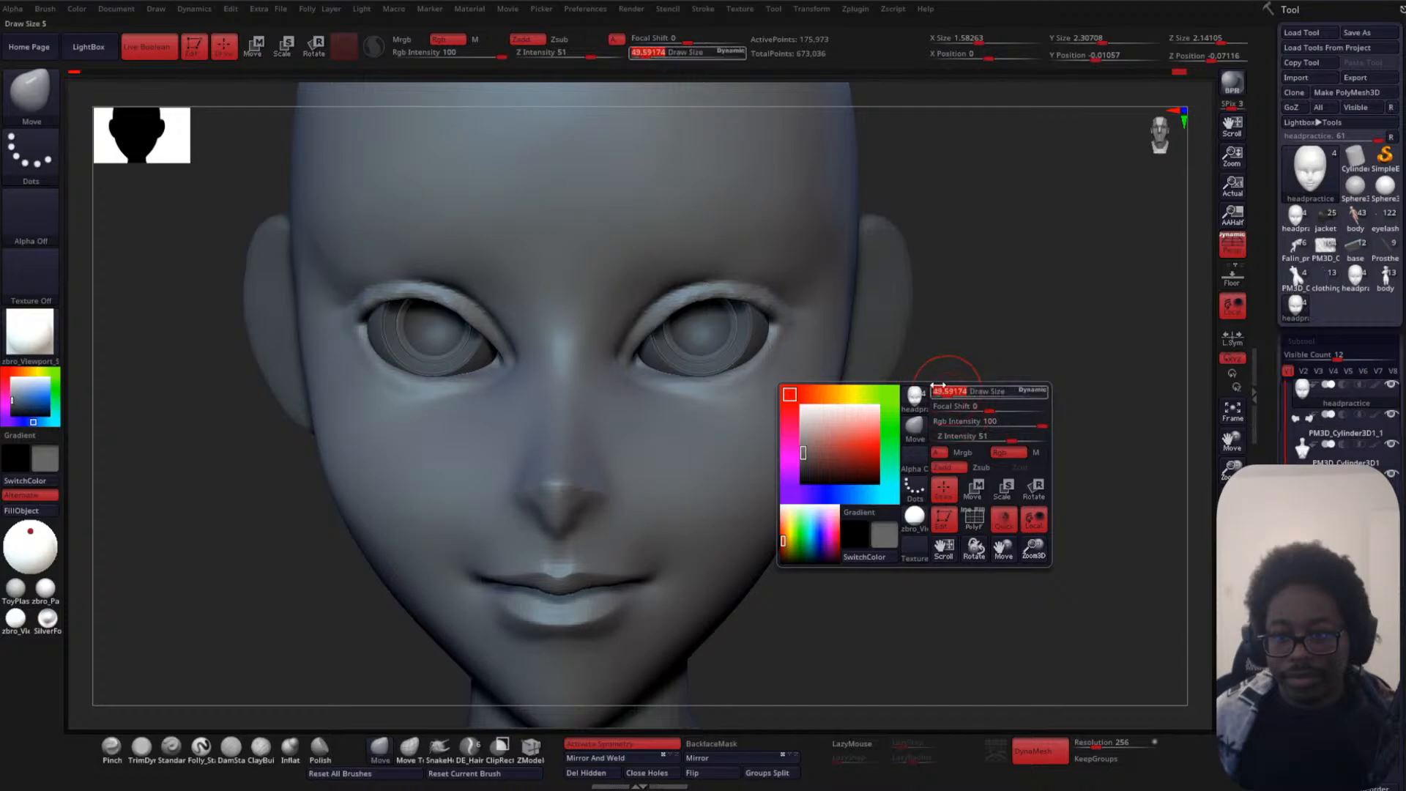
key(space)
drag(635, 358, 631, 359)
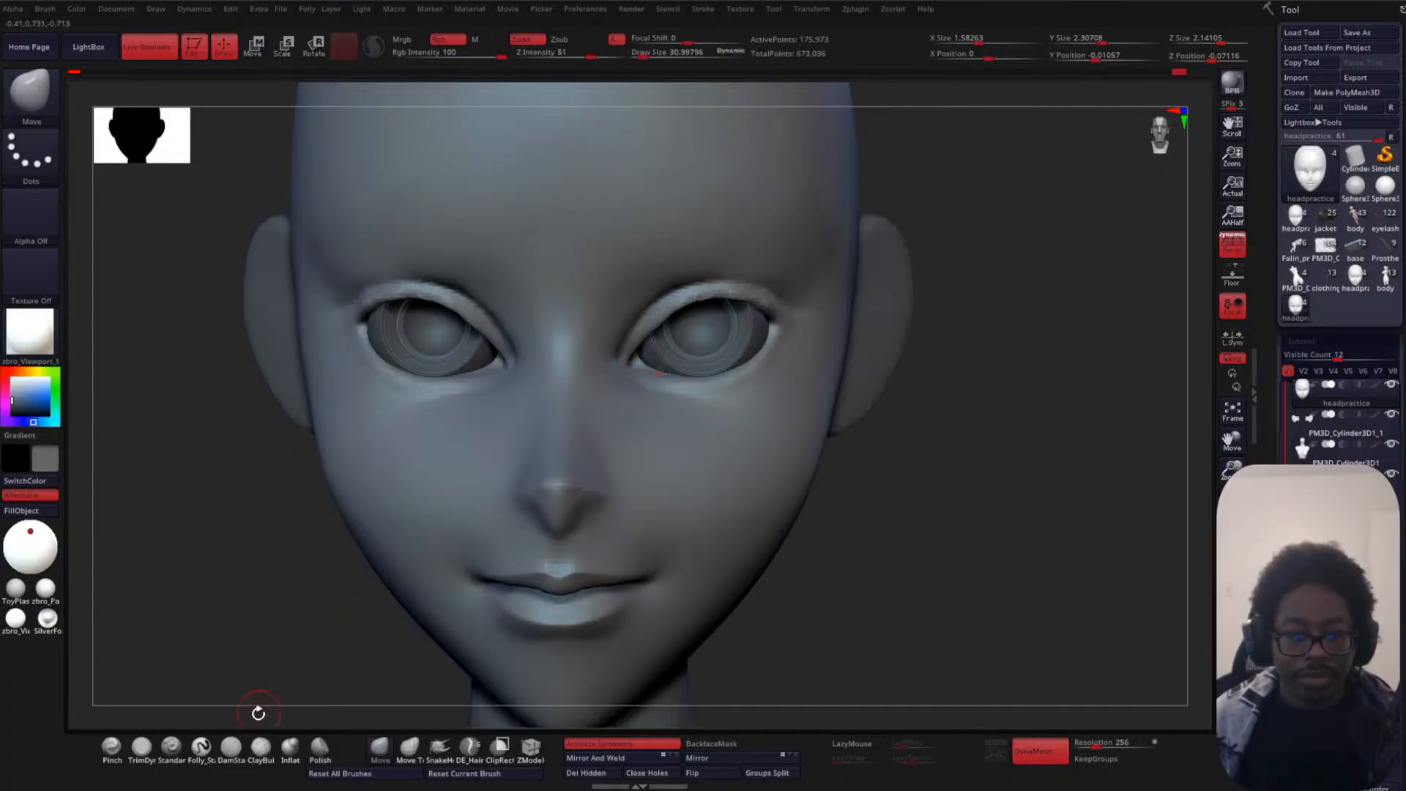
click(231, 746)
mouse_move(886, 386)
mouse_down()
mouse_move(869, 442)
mouse_move(969, 396)
mouse_move(962, 356)
mouse_up()
- Reshape the inner eye corners and upper eyelids with the Move brush at a draw size of about 90
click(380, 748)
key(space)
mouse_move(656, 385)
mouse_down()
mouse_move(694, 390)
mouse_move(678, 379)
mouse_up()
drag(653, 333, 639, 350)
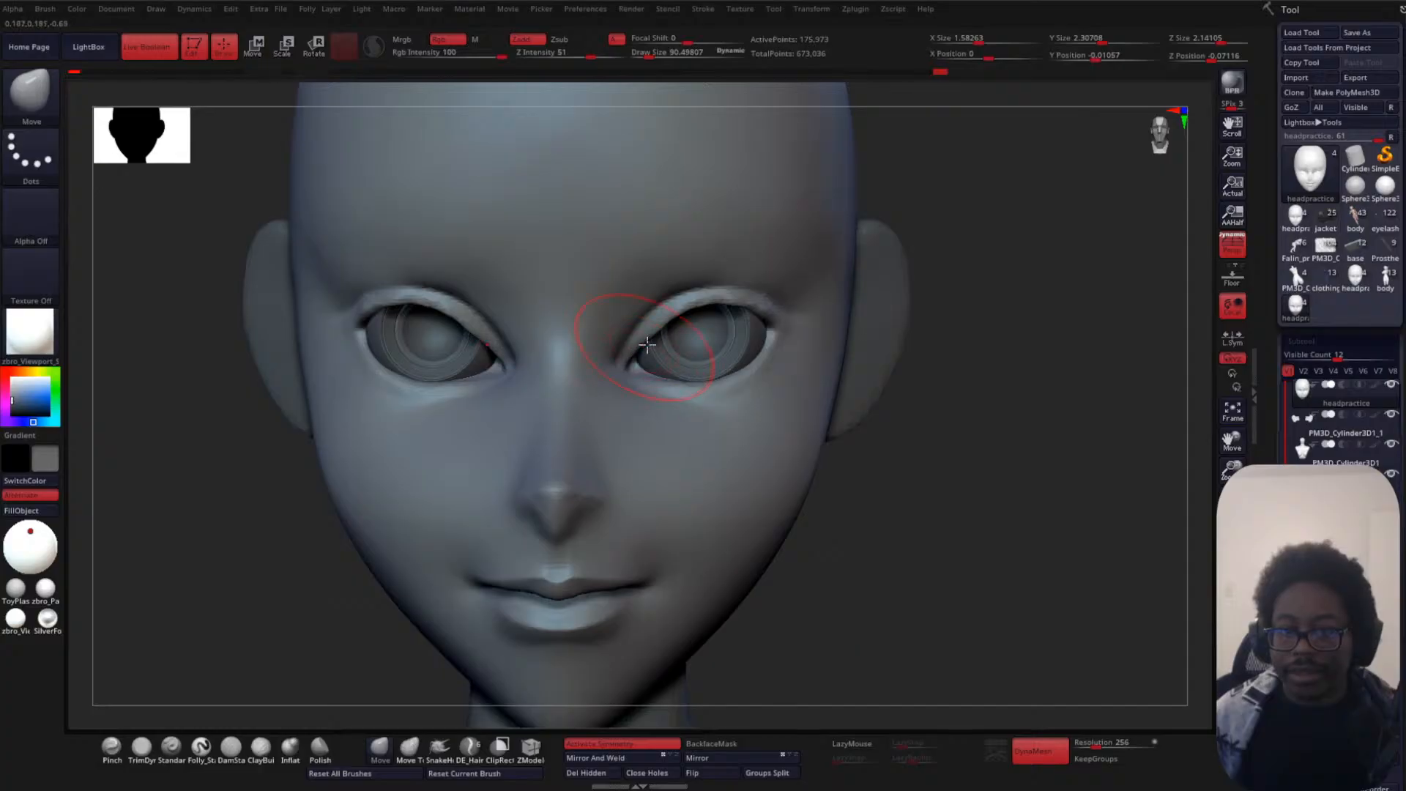
drag(711, 302, 707, 306)
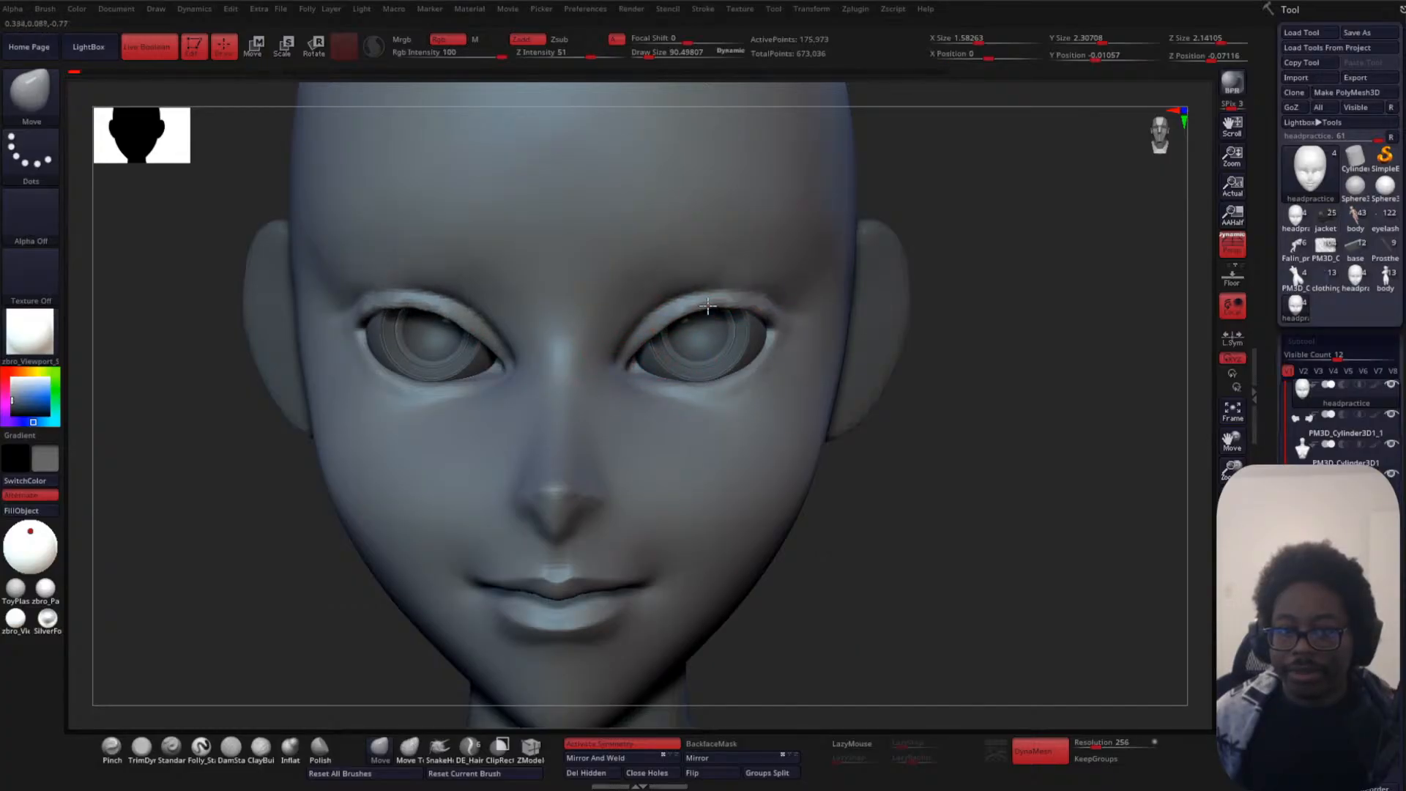
- Refine the eyelids and eye corners with the Move and ClayBuildup brushes at a draw size of about 26
drag(1033, 379, 1009, 389)
mouse_move(1022, 249)
alt+mouse_down()
mouse_move(1045, 345)
mouse_move(992, 354)
alt+mouse_up()
key(space)
click(993, 352)
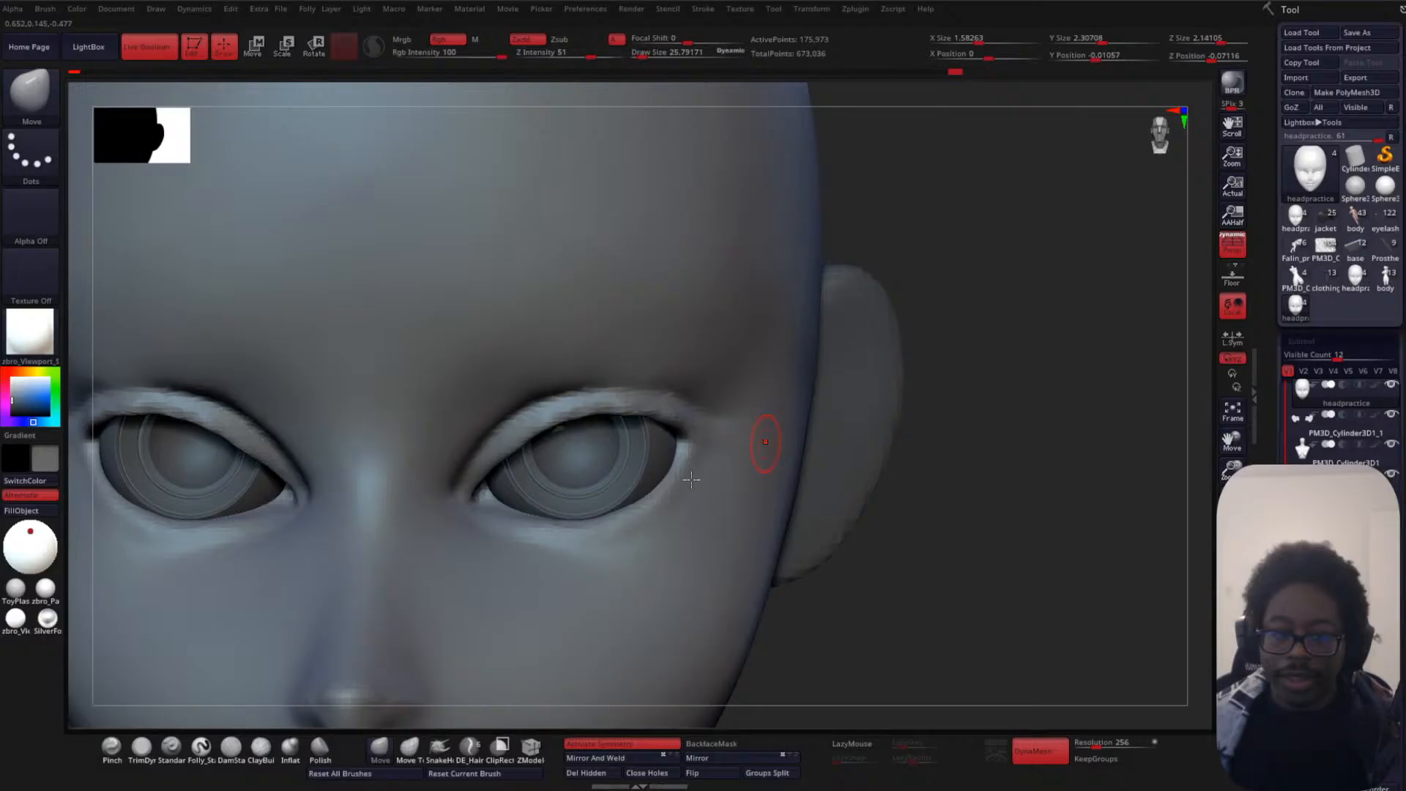
click(260, 746)
drag(1005, 314, 1029, 286)
key(space)
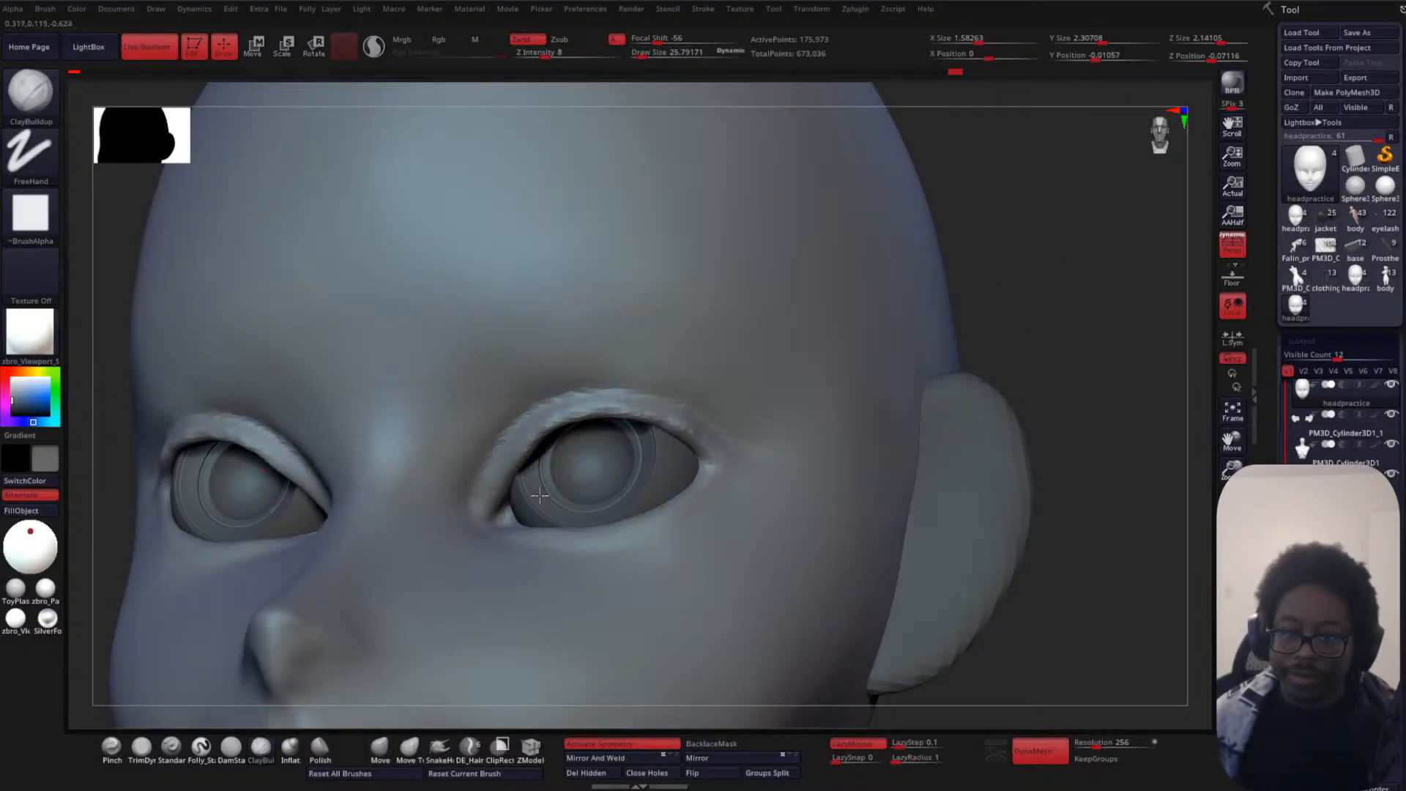
drag(1055, 317, 1013, 337)
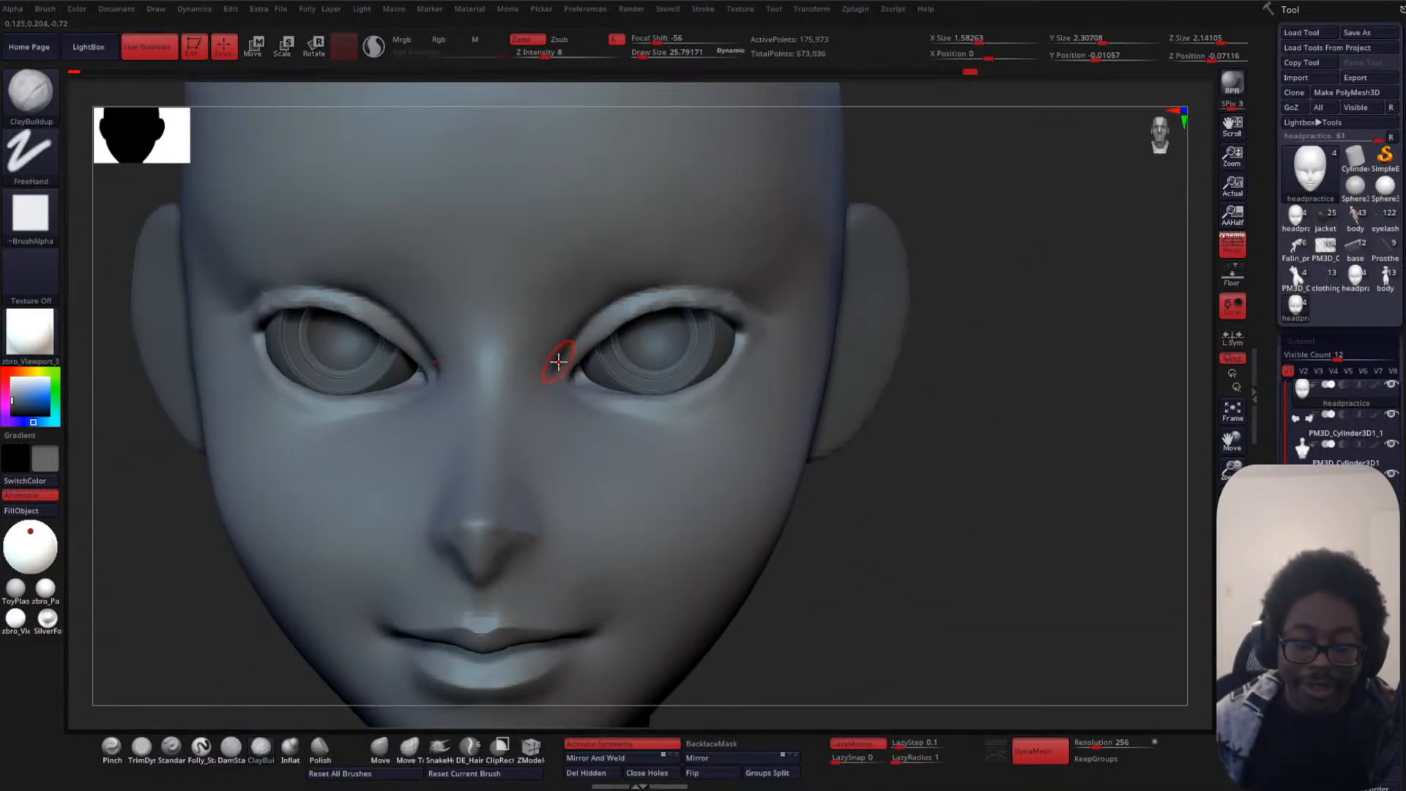
- Try building up the inner eye corners with ClayBuildup at a draw size of about 13, and undo the stroke
key(space)
drag(567, 360, 560, 360)
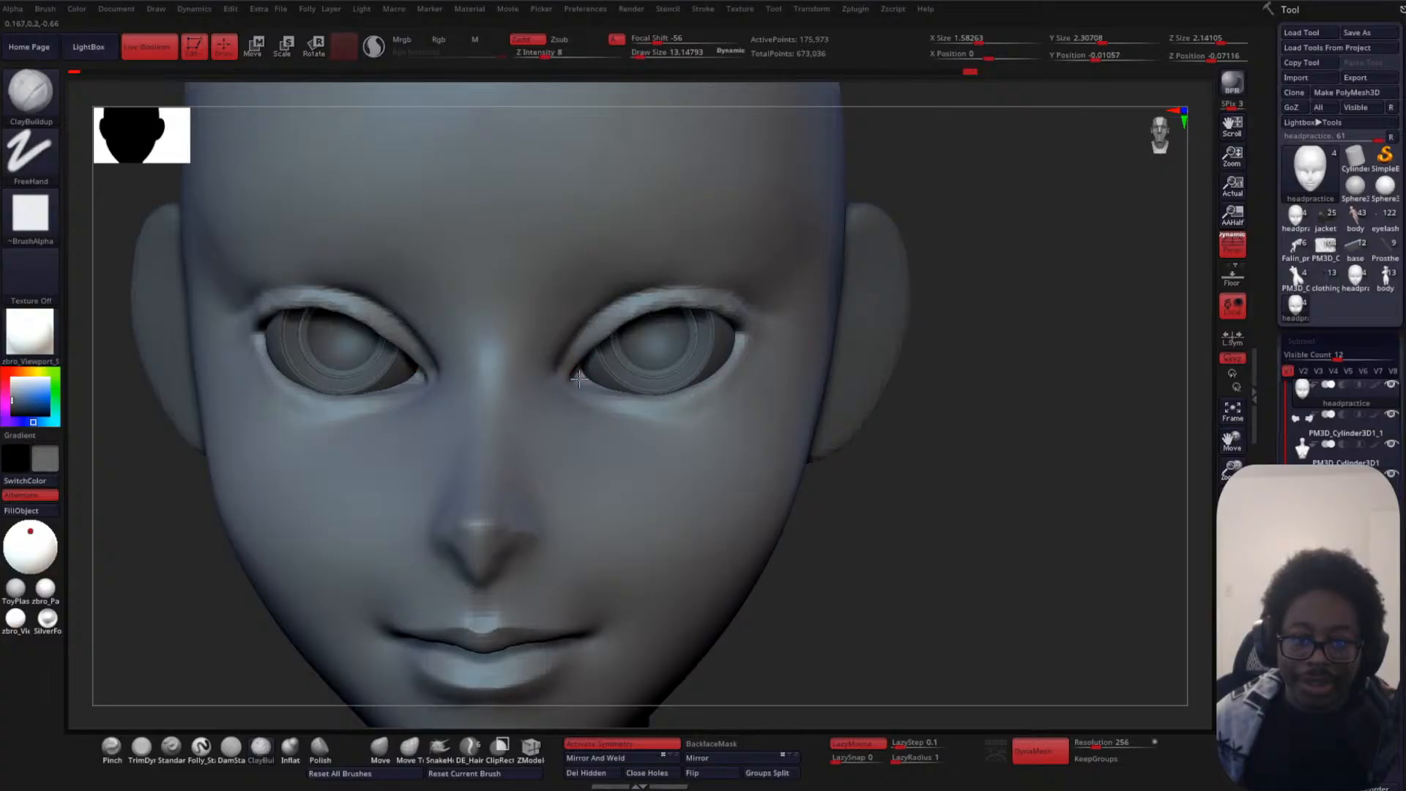
drag(1040, 389, 1065, 230)
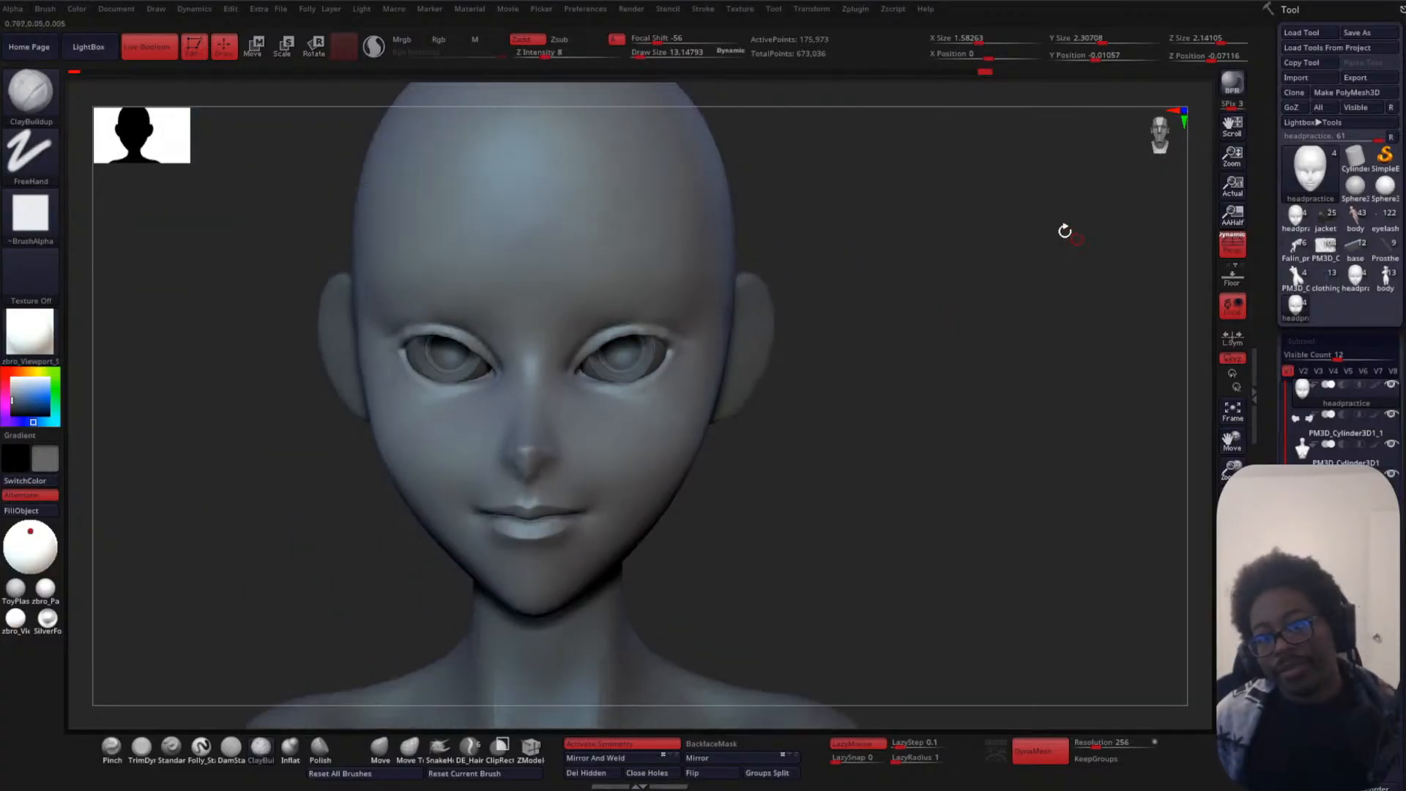
key(ctrl)
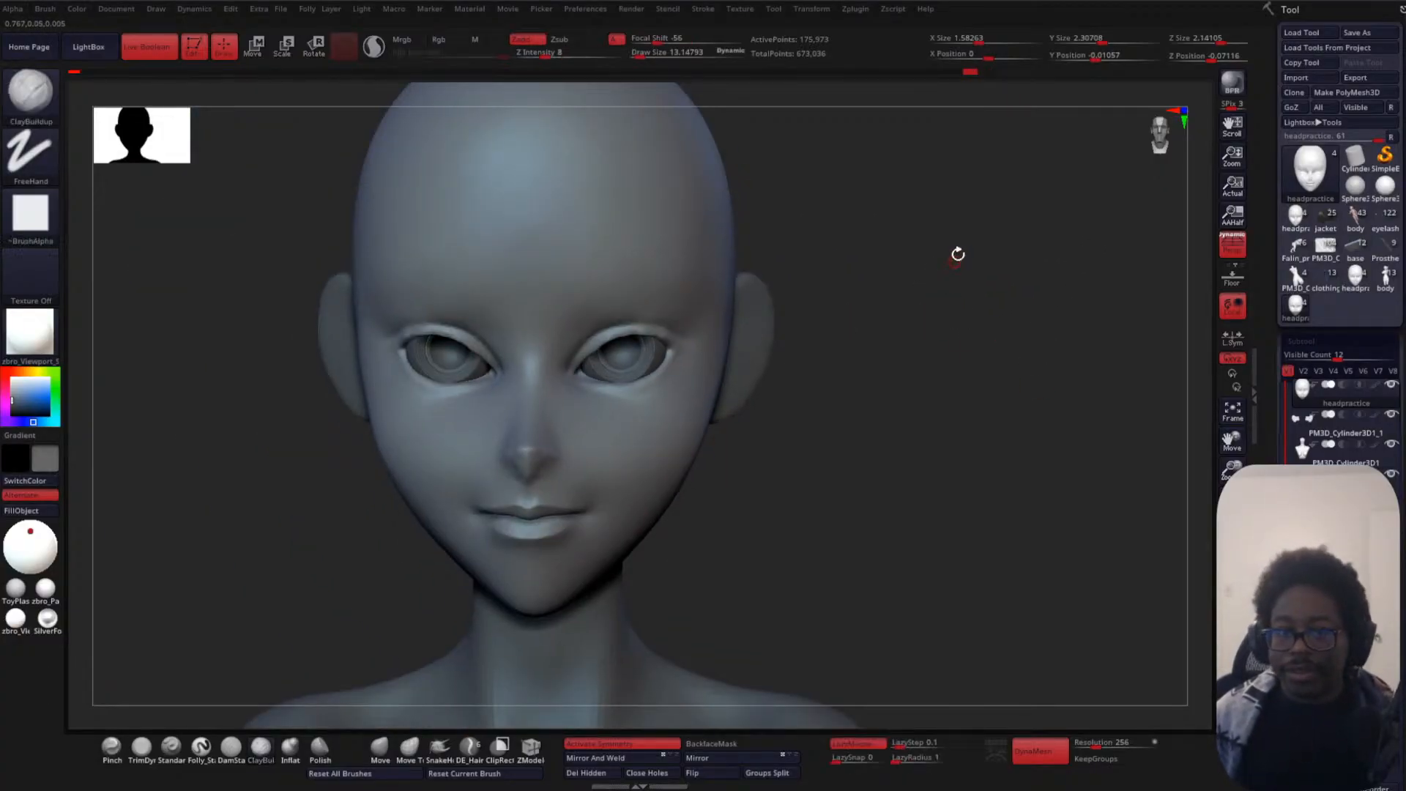
- Smooth the rim of the upper eyelids at a draw size of about 13
drag(957, 254, 799, 455)
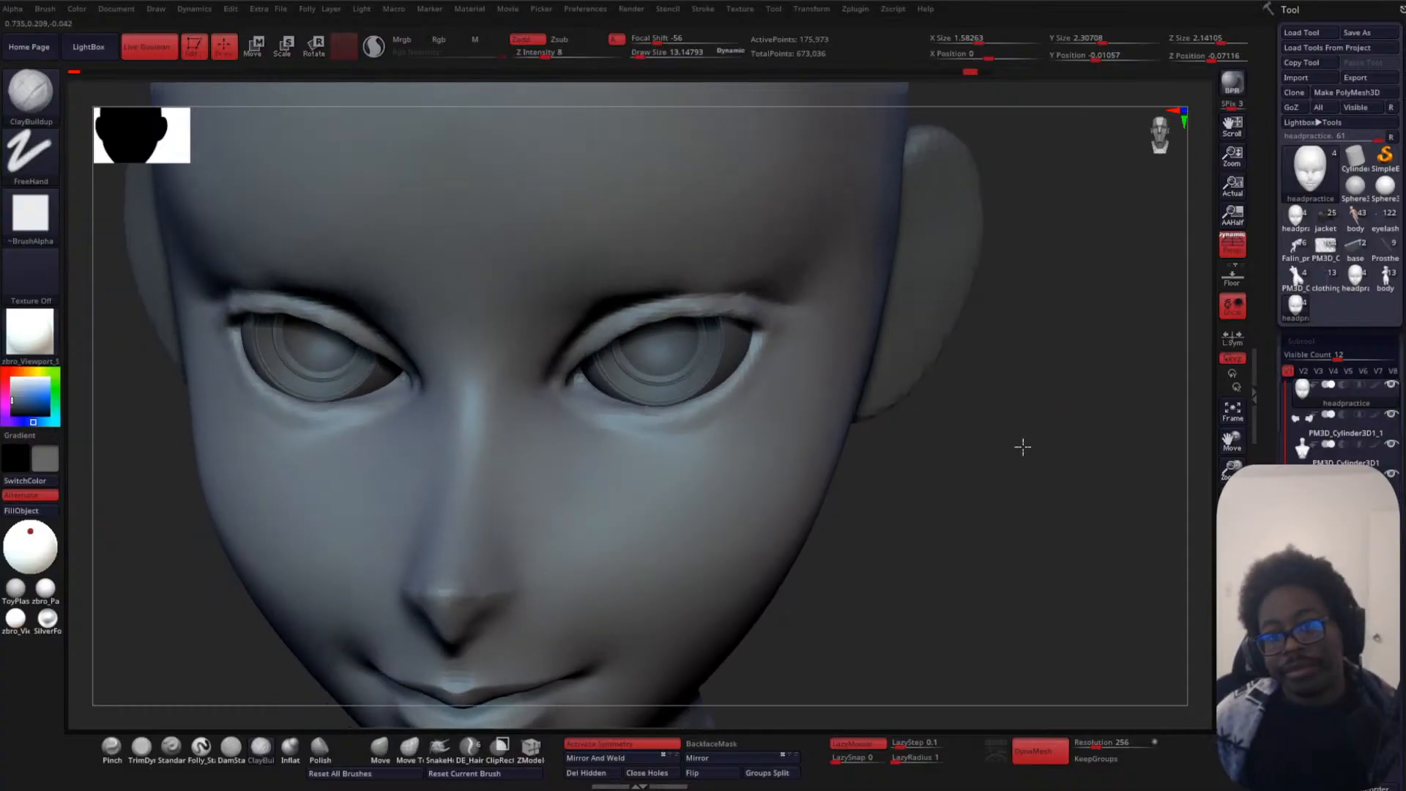
drag(1043, 427, 1020, 446)
key(shift)
shift+drag(722, 313, 685, 314)
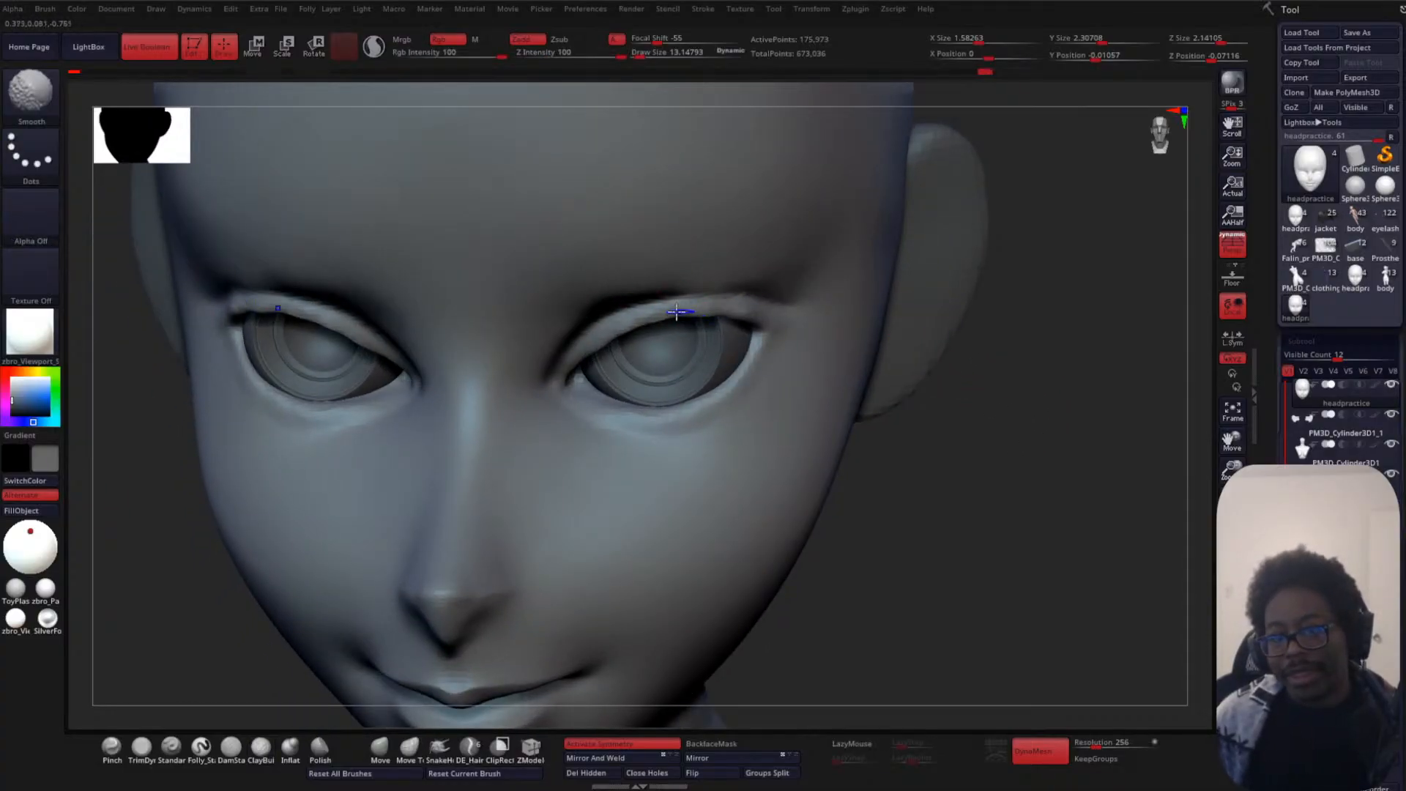
- Insert a Sphere3D_1 primitive as a new subtool beneath the head
mouse_move(888, 305)
mouse_down()
mouse_move(1077, 248)
mouse_move(955, 255)
mouse_move(936, 382)
mouse_up()
drag(1271, 392, 1271, 110)
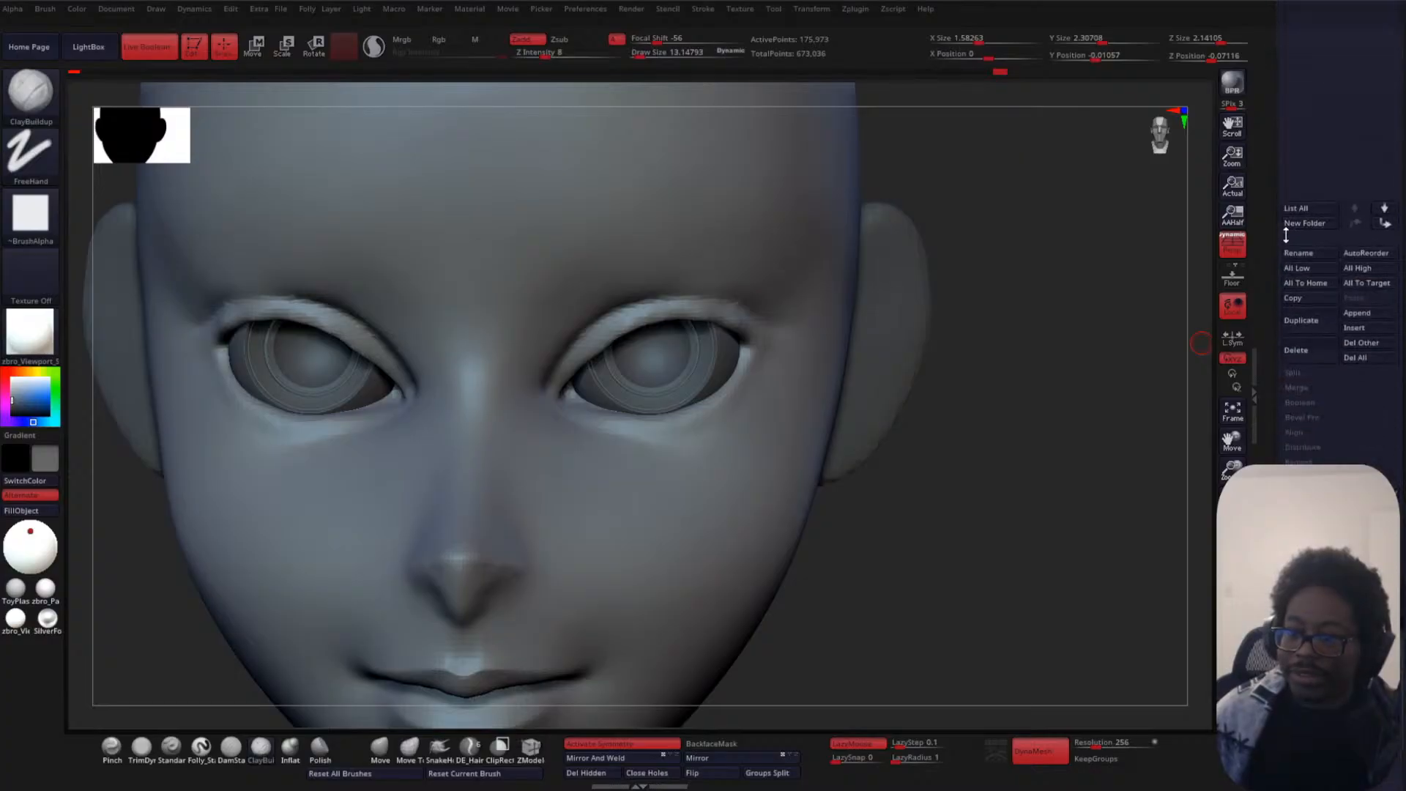
click(1364, 343)
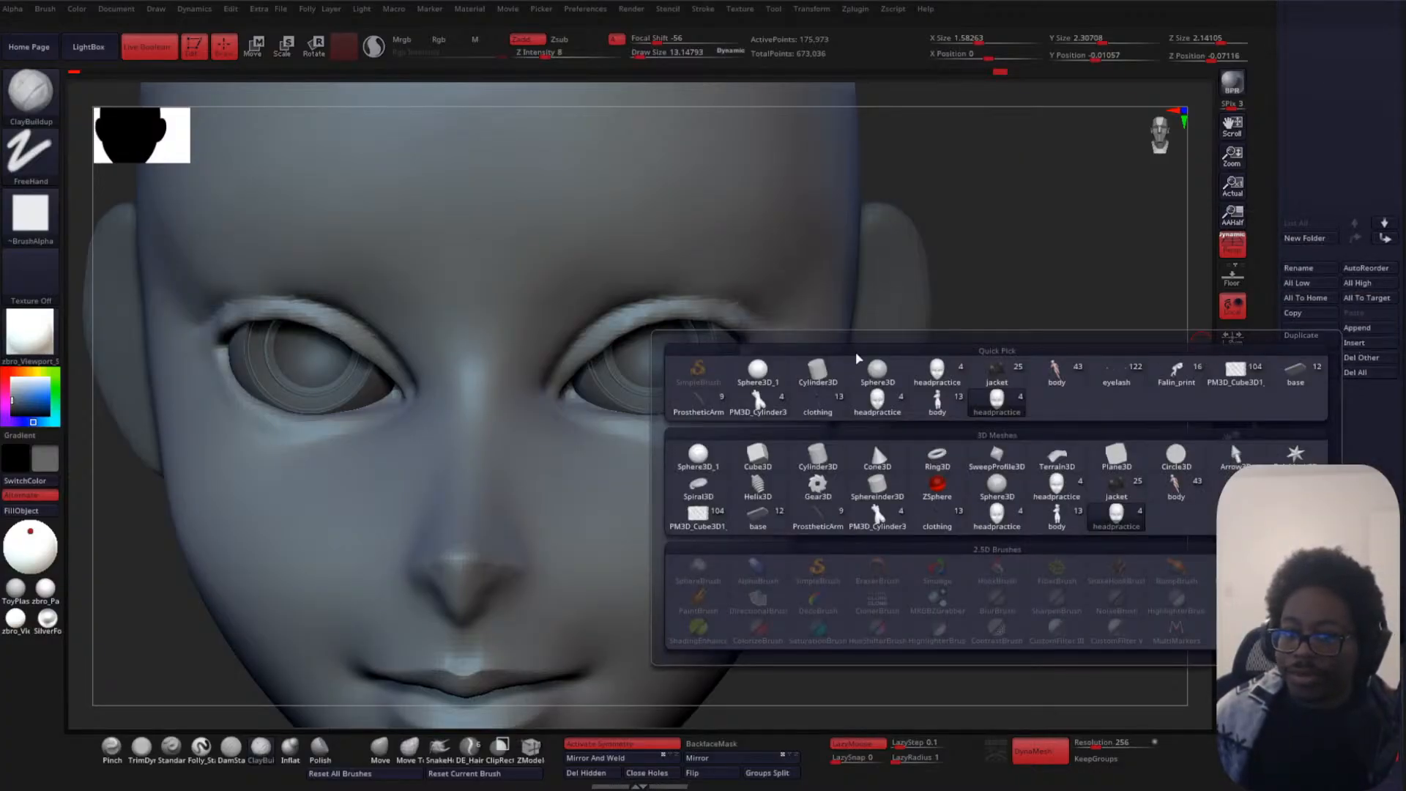
click(756, 375)
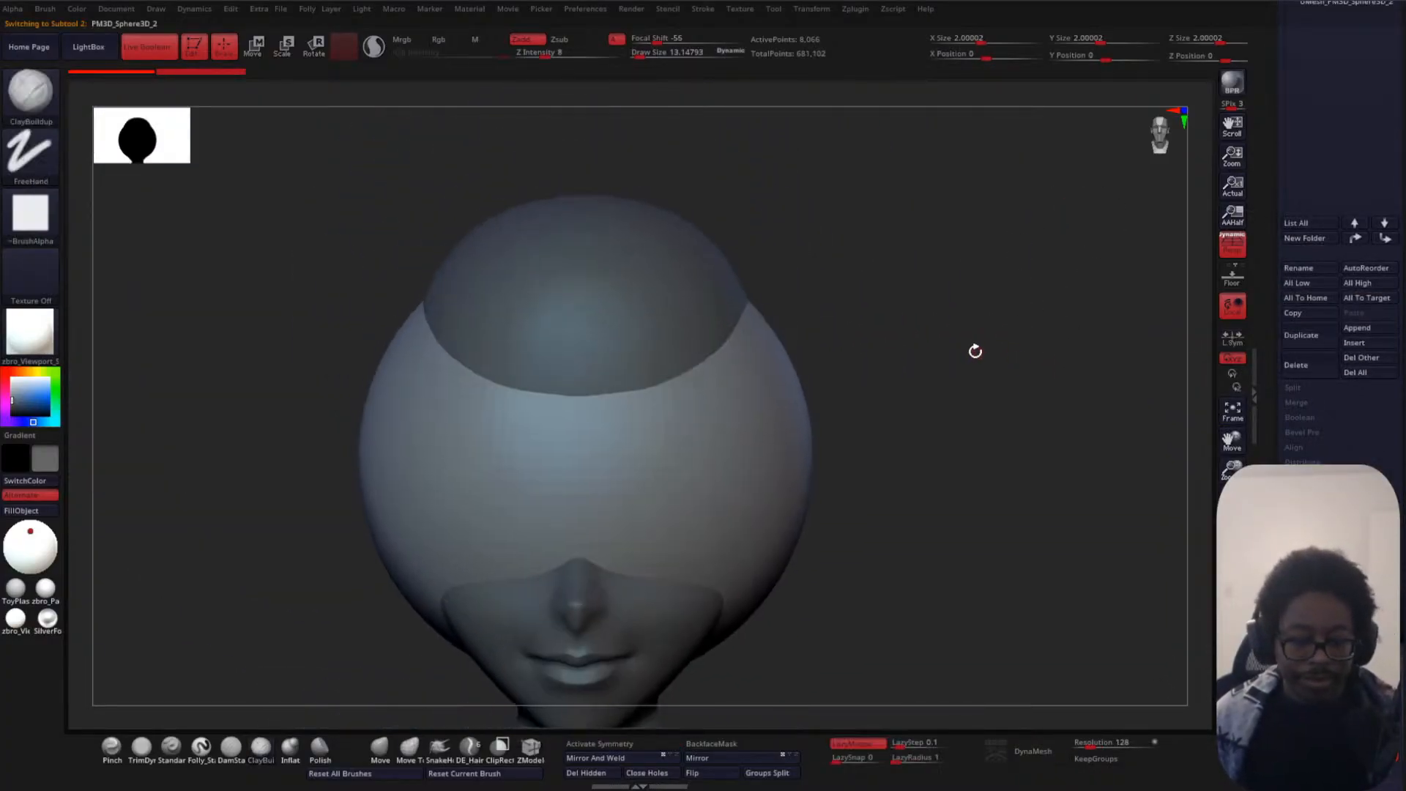
- Scale the sphere down to about 0.08 and place it in front of the face at a Z position of about -1.04
key(w)
drag(587, 458, 519, 519)
drag(797, 367, 878, 361)
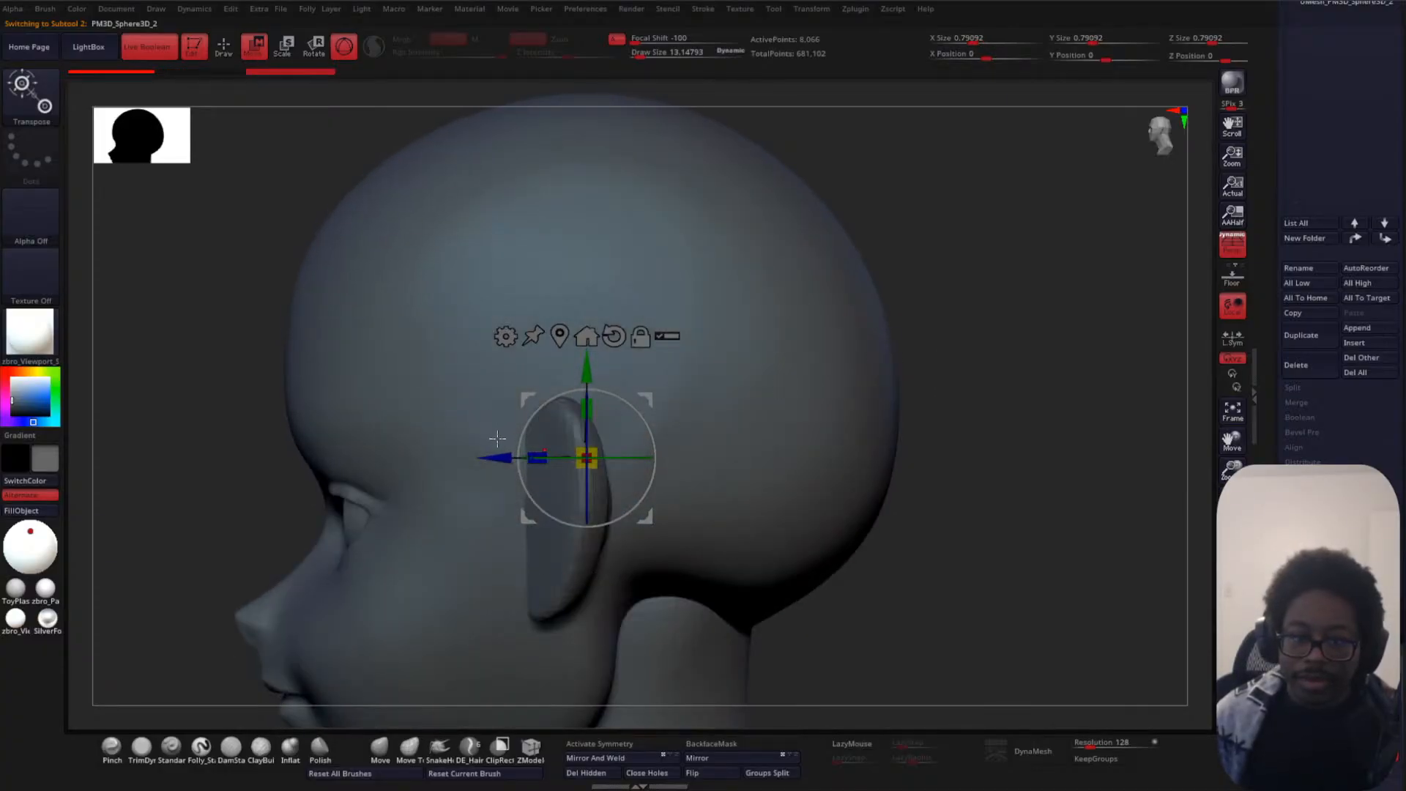
drag(496, 458, 172, 459)
alt+drag(250, 635, 662, 508)
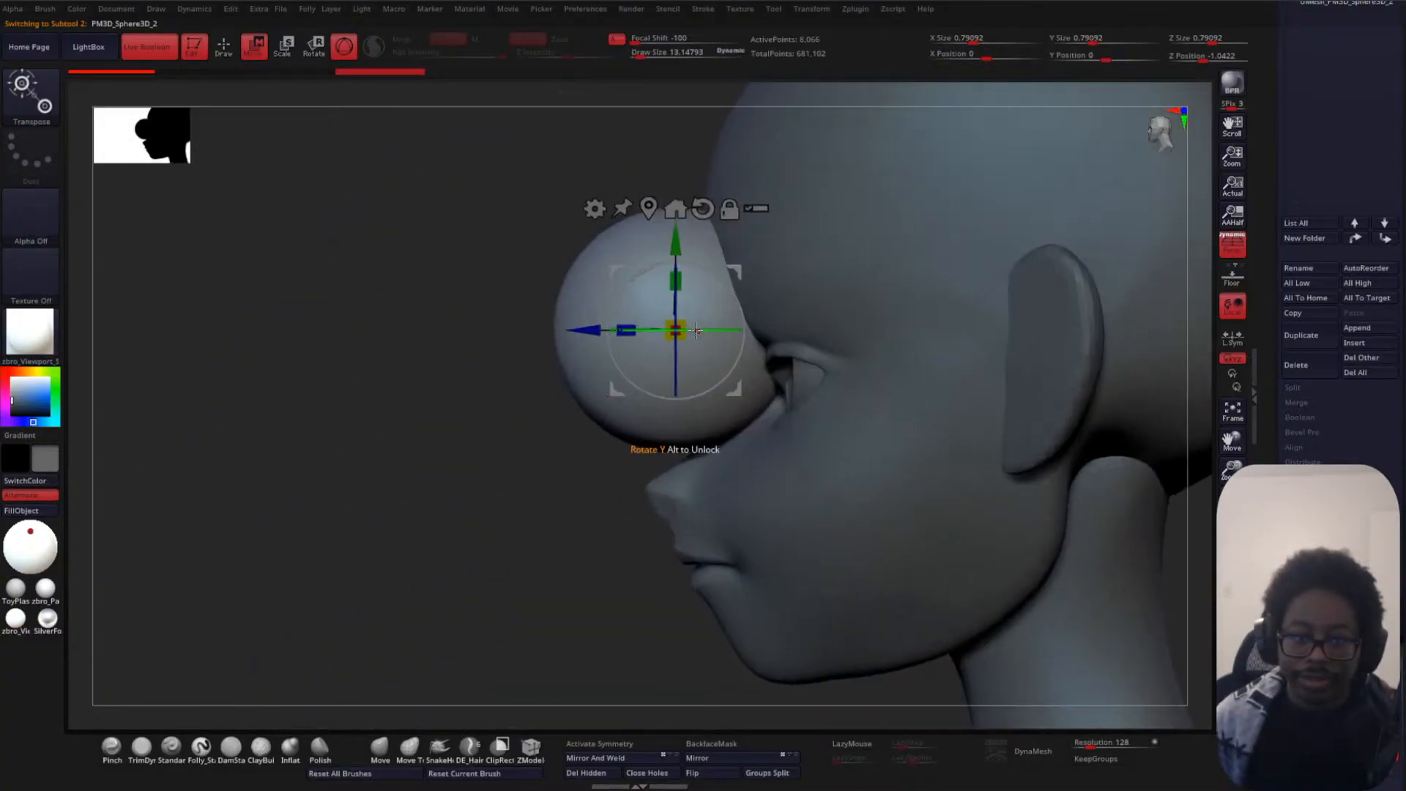
drag(687, 323, 513, 388)
drag(366, 484, 528, 505)
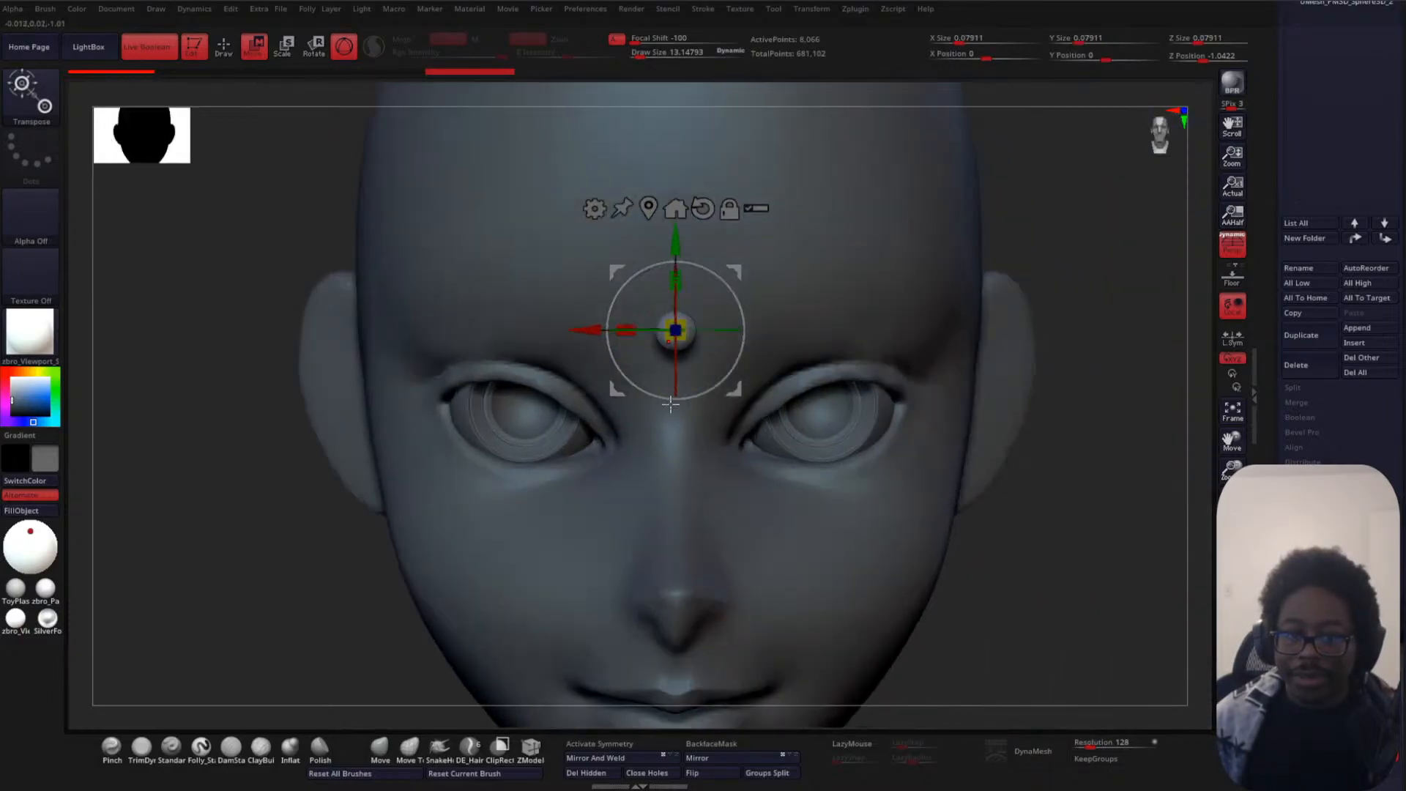
- Move the small sphere to the inner corner of one eye, at about X 0.18, Y 0.24 and Z -0.70
alt+drag(1098, 381, 693, 345)
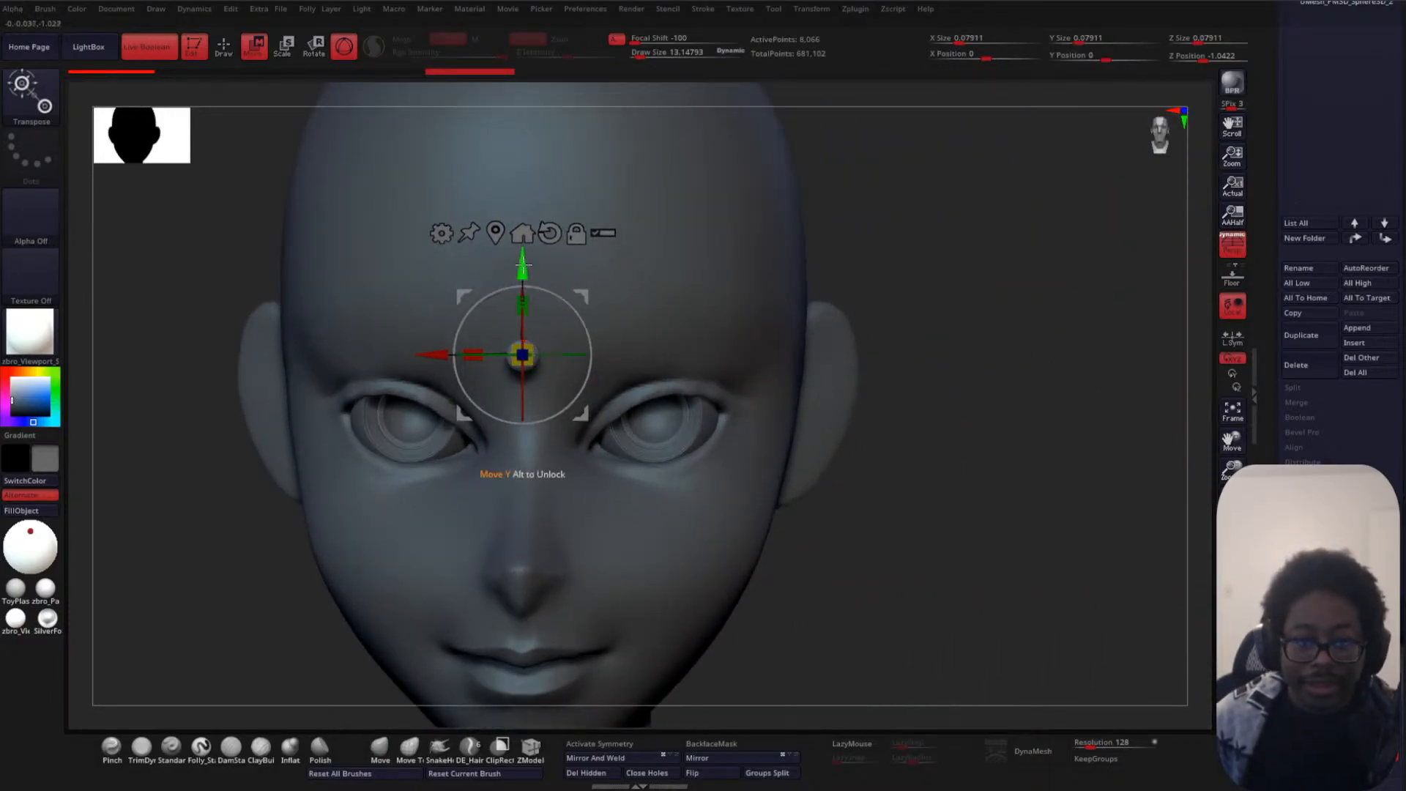
drag(524, 266, 523, 412)
drag(423, 504, 533, 504)
alt+drag(1029, 359, 993, 444)
drag(539, 496, 756, 495)
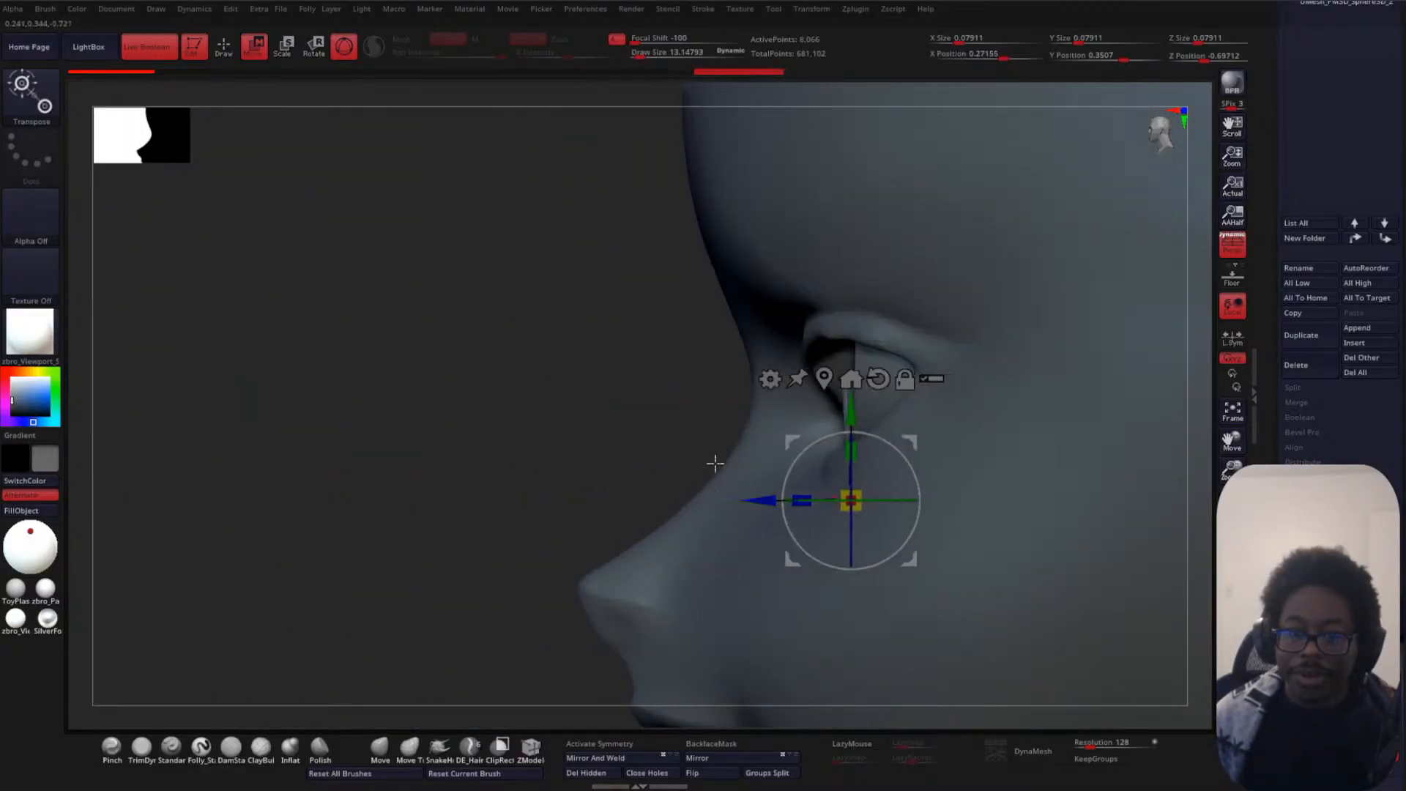
drag(352, 456, 447, 445)
drag(851, 414, 851, 338)
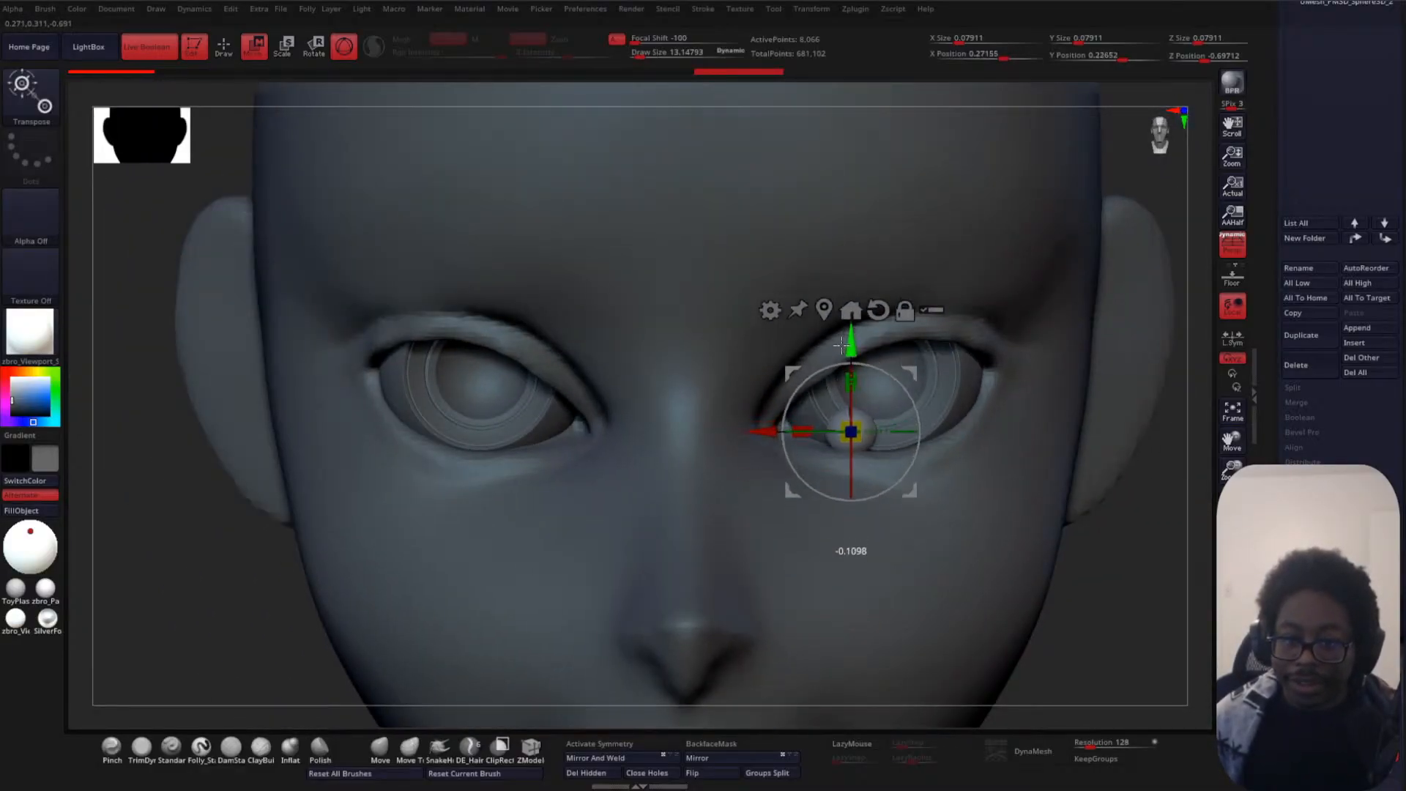
drag(755, 427, 713, 425)
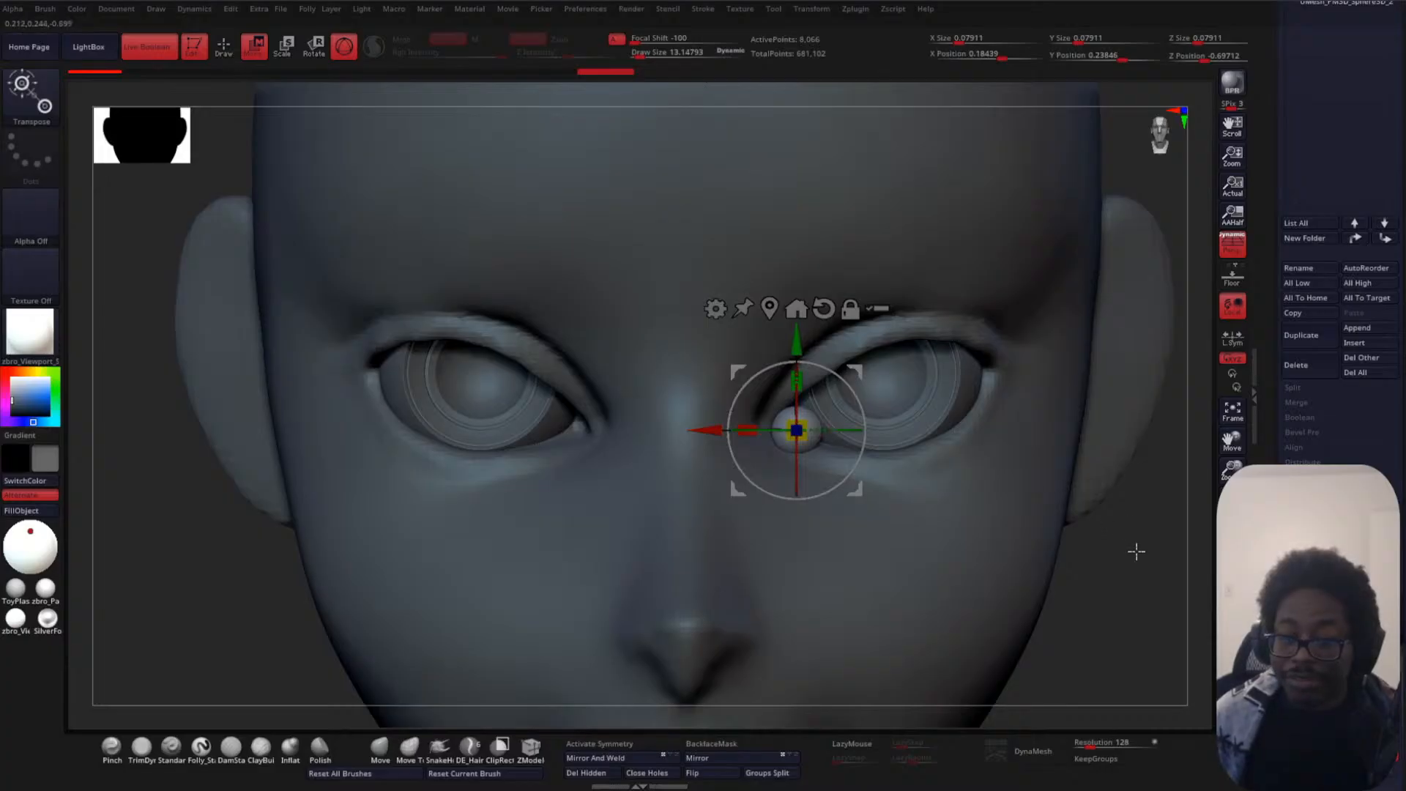
- Nudge the sphere deeper into the inner eye corner, to about X 0.16 and Z -0.65
alt+drag(1136, 551, 729, 414)
drag(481, 421, 466, 423)
drag(1026, 473, 824, 457)
drag(502, 422, 527, 420)
drag(219, 489, 410, 418)
alt+drag(1136, 454, 1114, 355)
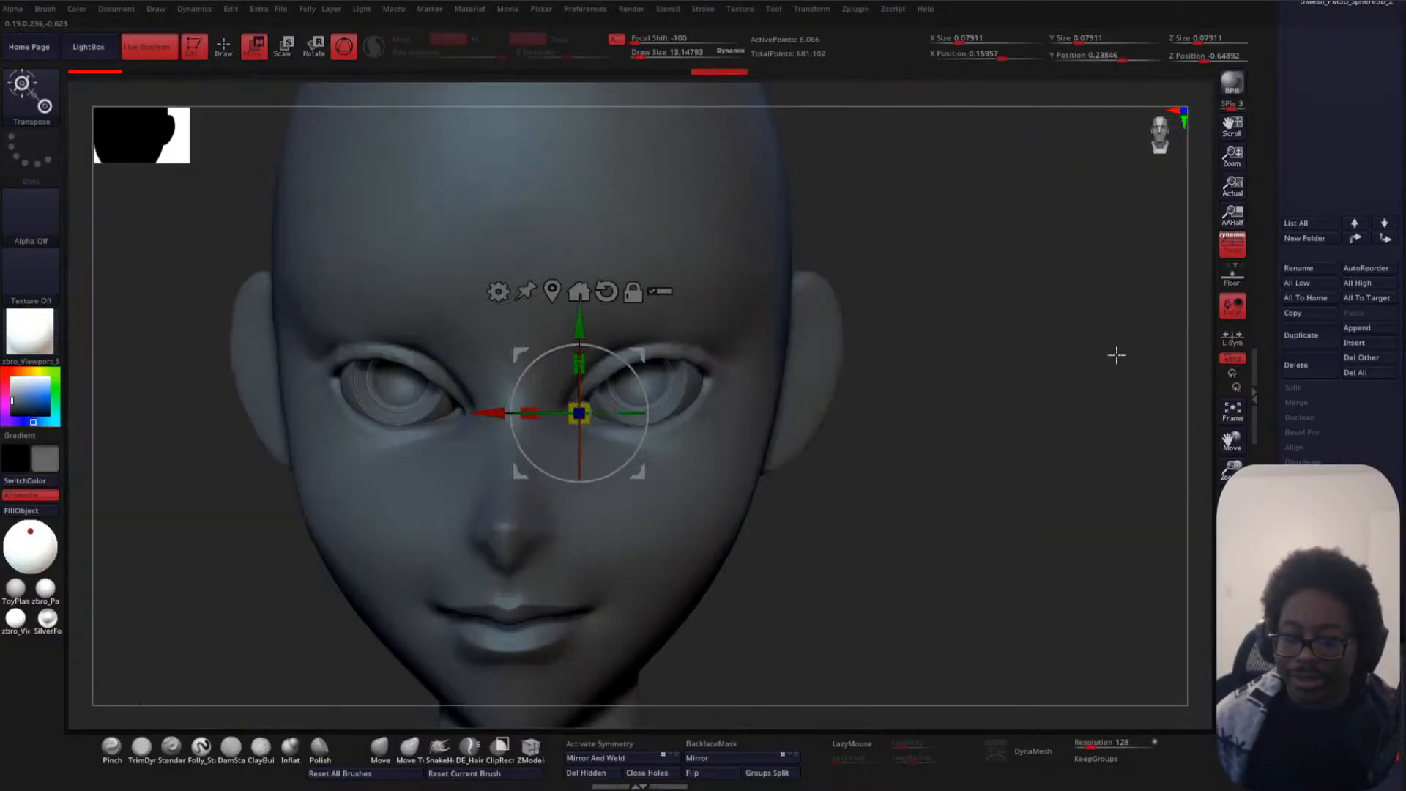
alt+drag(1018, 417, 1032, 382)
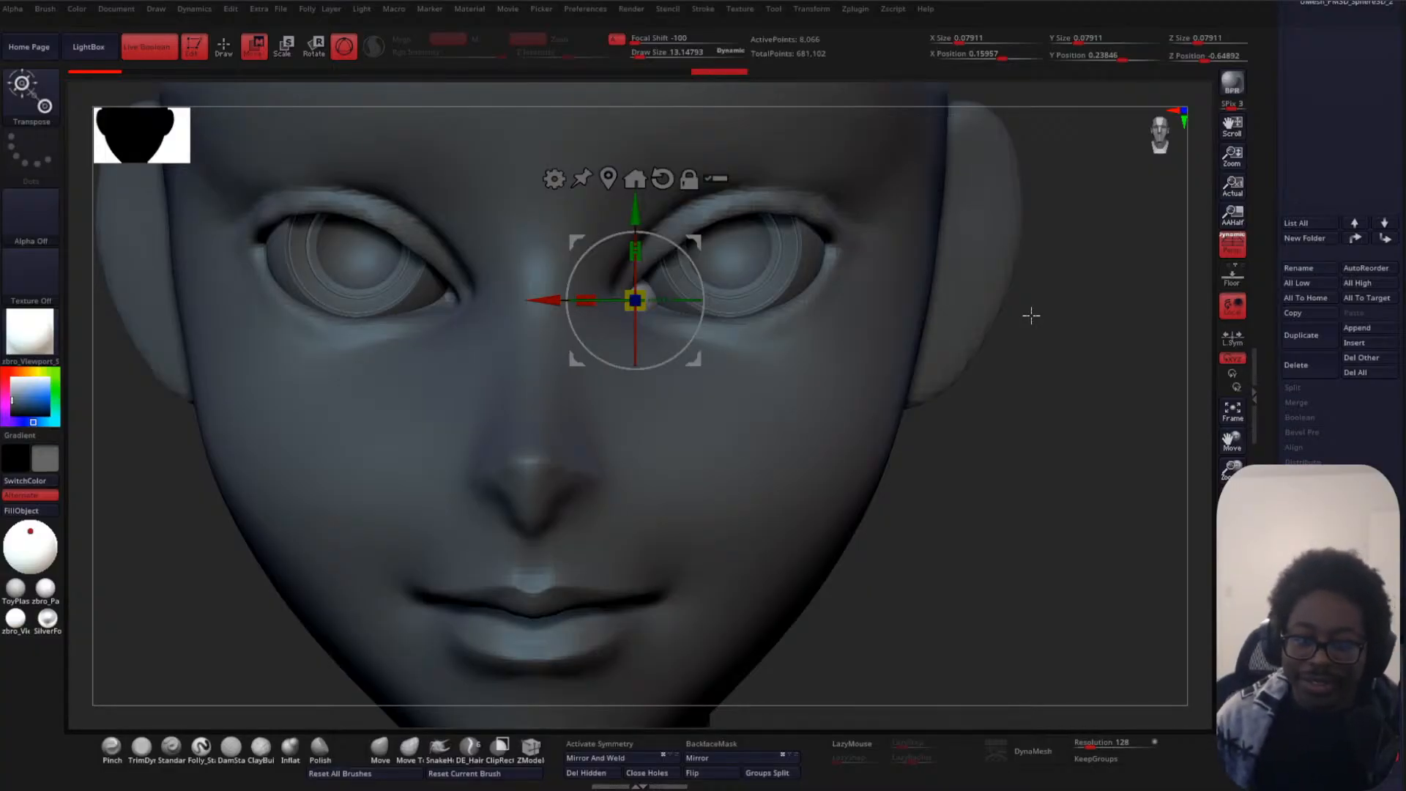
- Shape the sphere to fit the inner eye corner with the Move brush at a draw size of about 43
key(q)
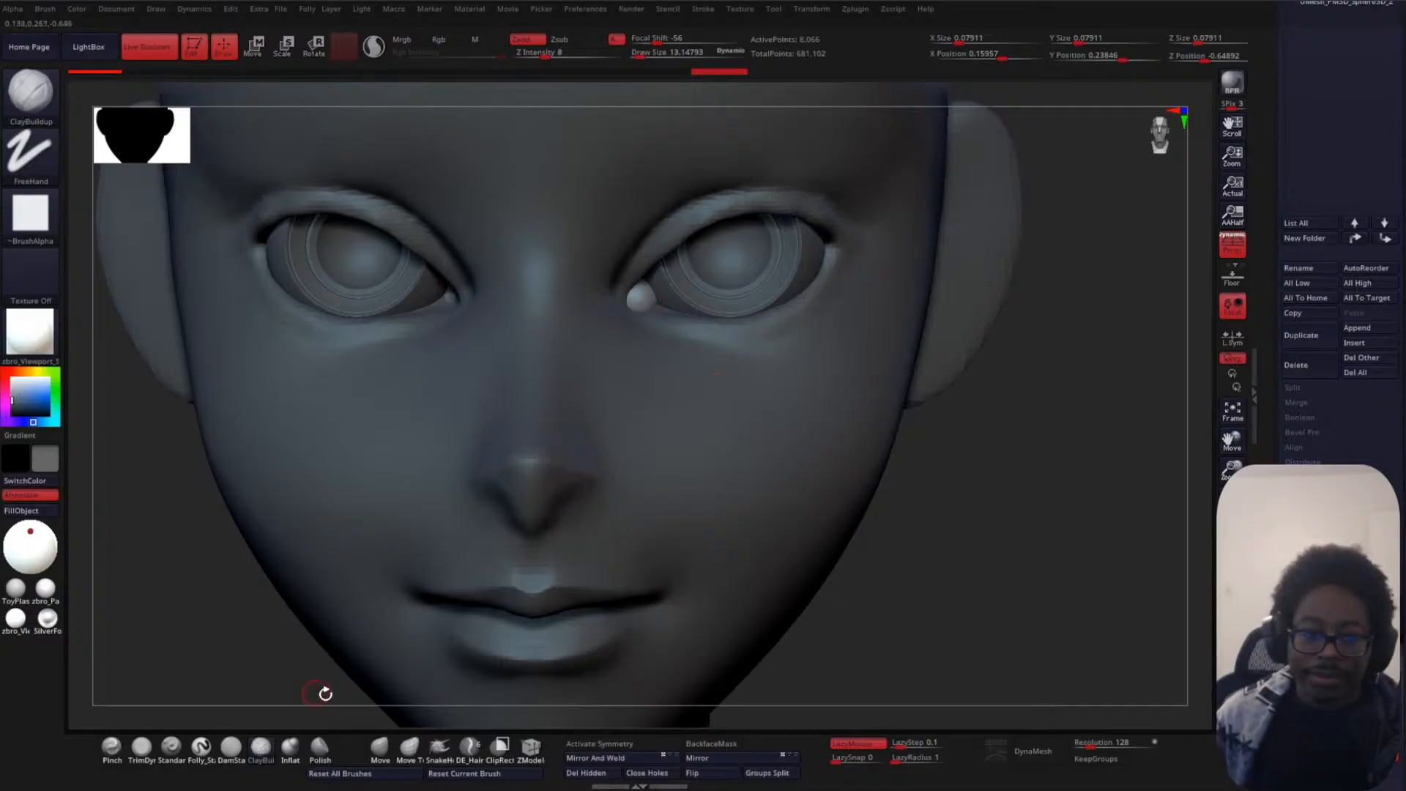
click(380, 747)
key(space)
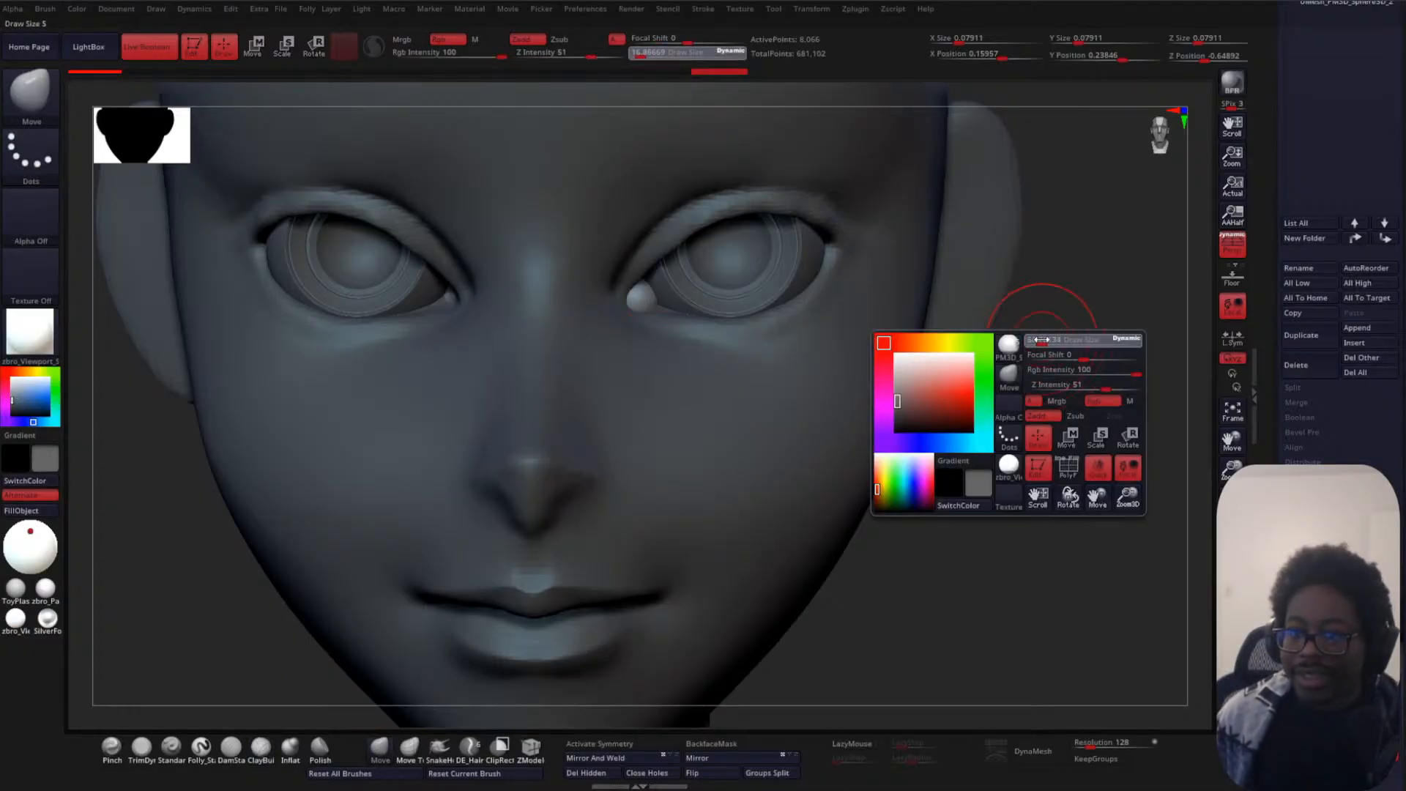
drag(1041, 340, 1039, 339)
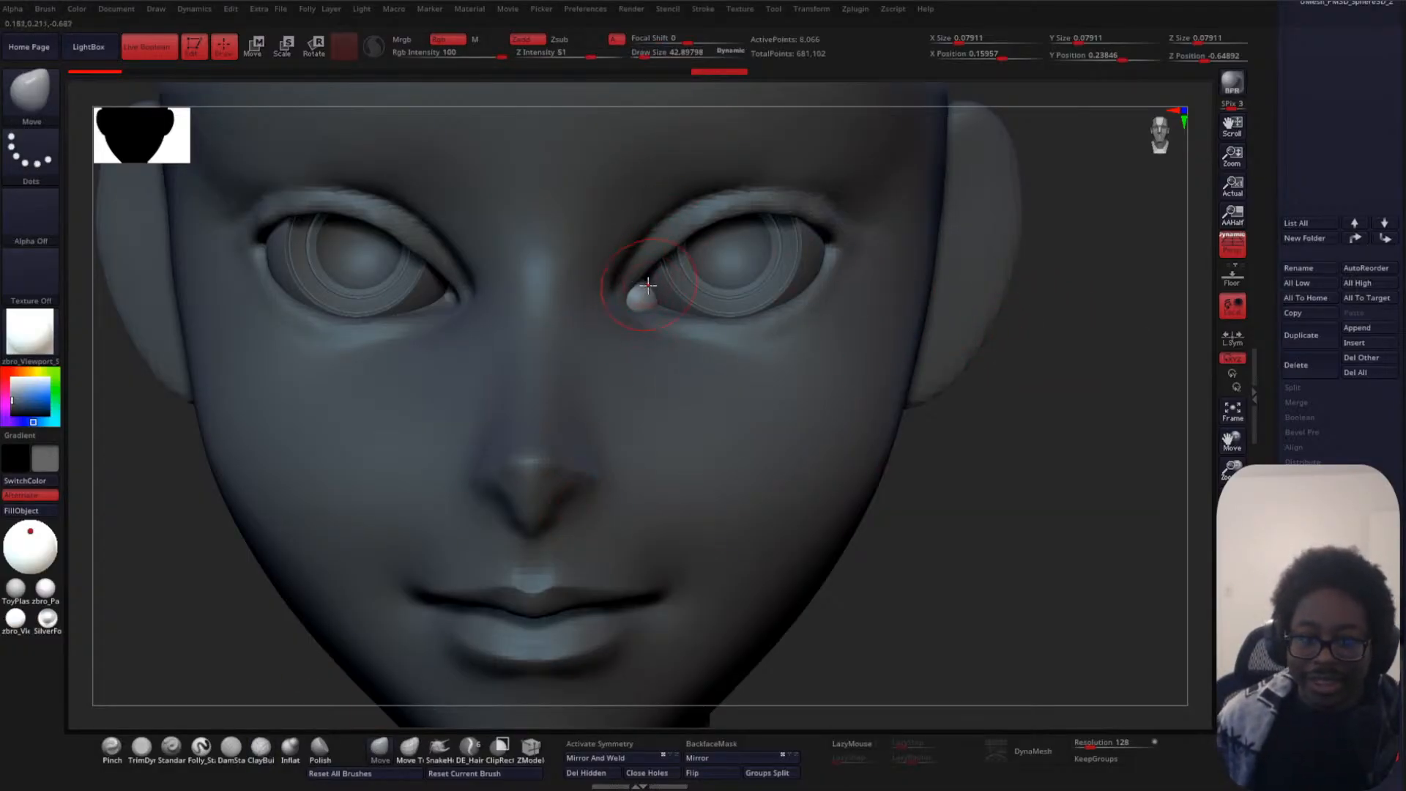
drag(639, 293, 644, 295)
key(ctrl+z)
drag(1008, 418, 857, 417)
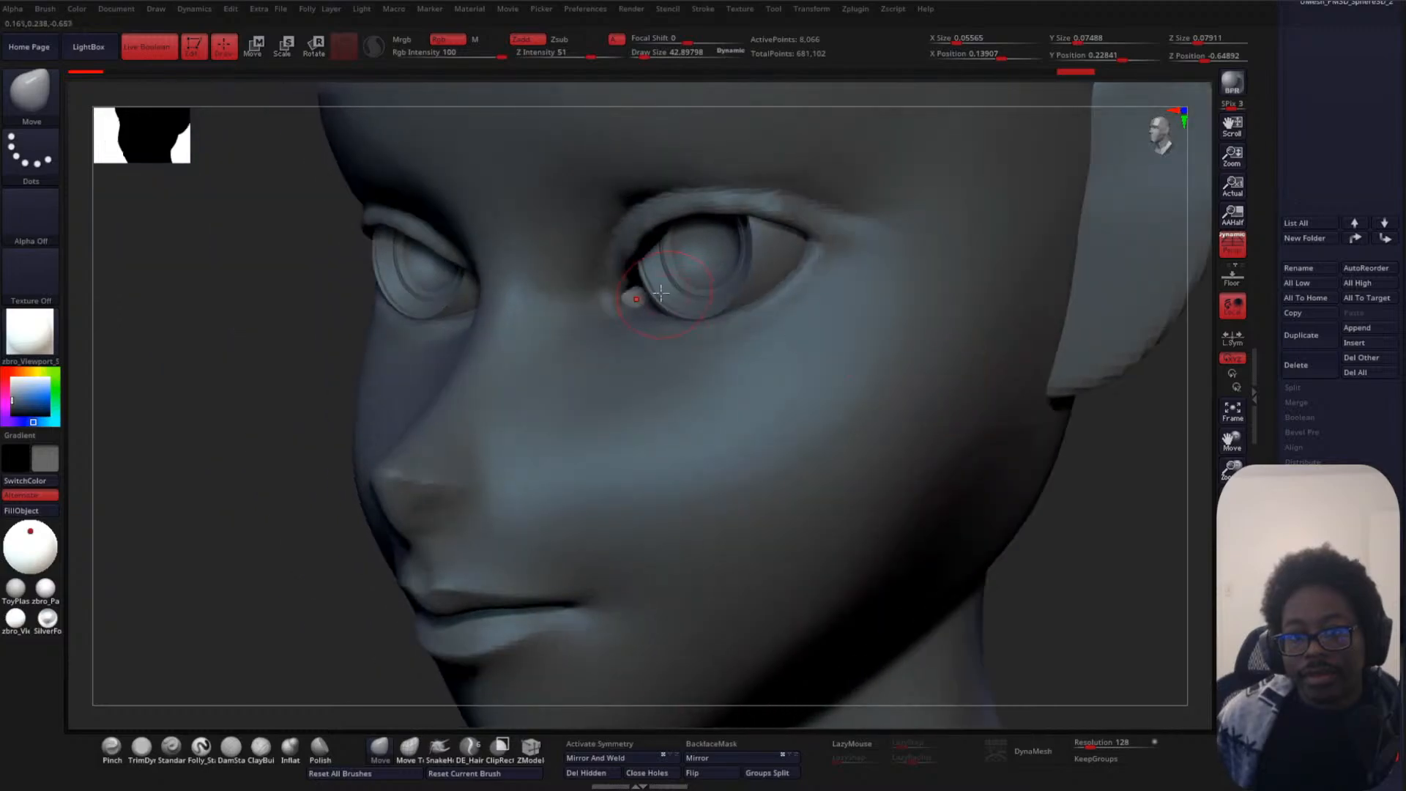
drag(666, 283, 659, 286)
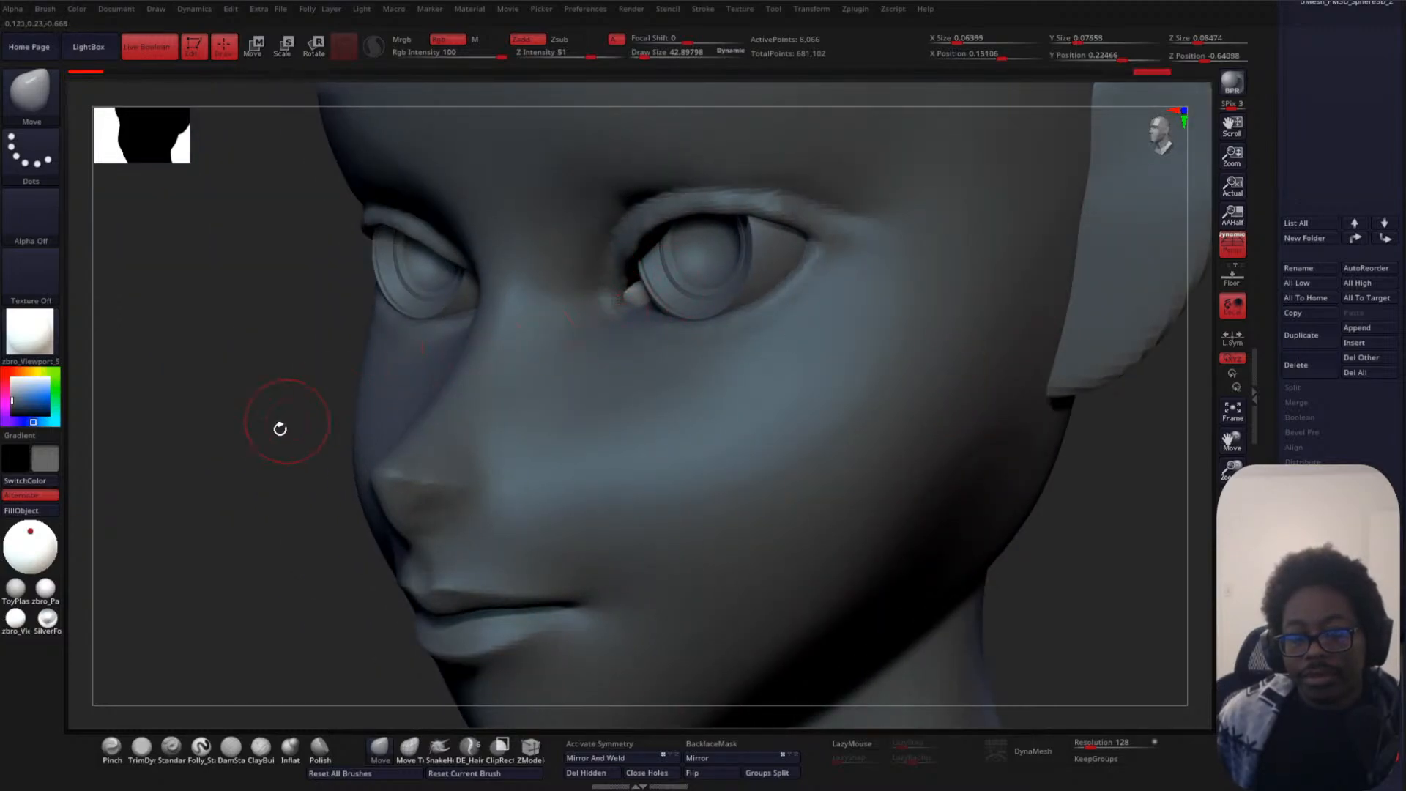
drag(279, 428, 447, 427)
drag(642, 288, 643, 284)
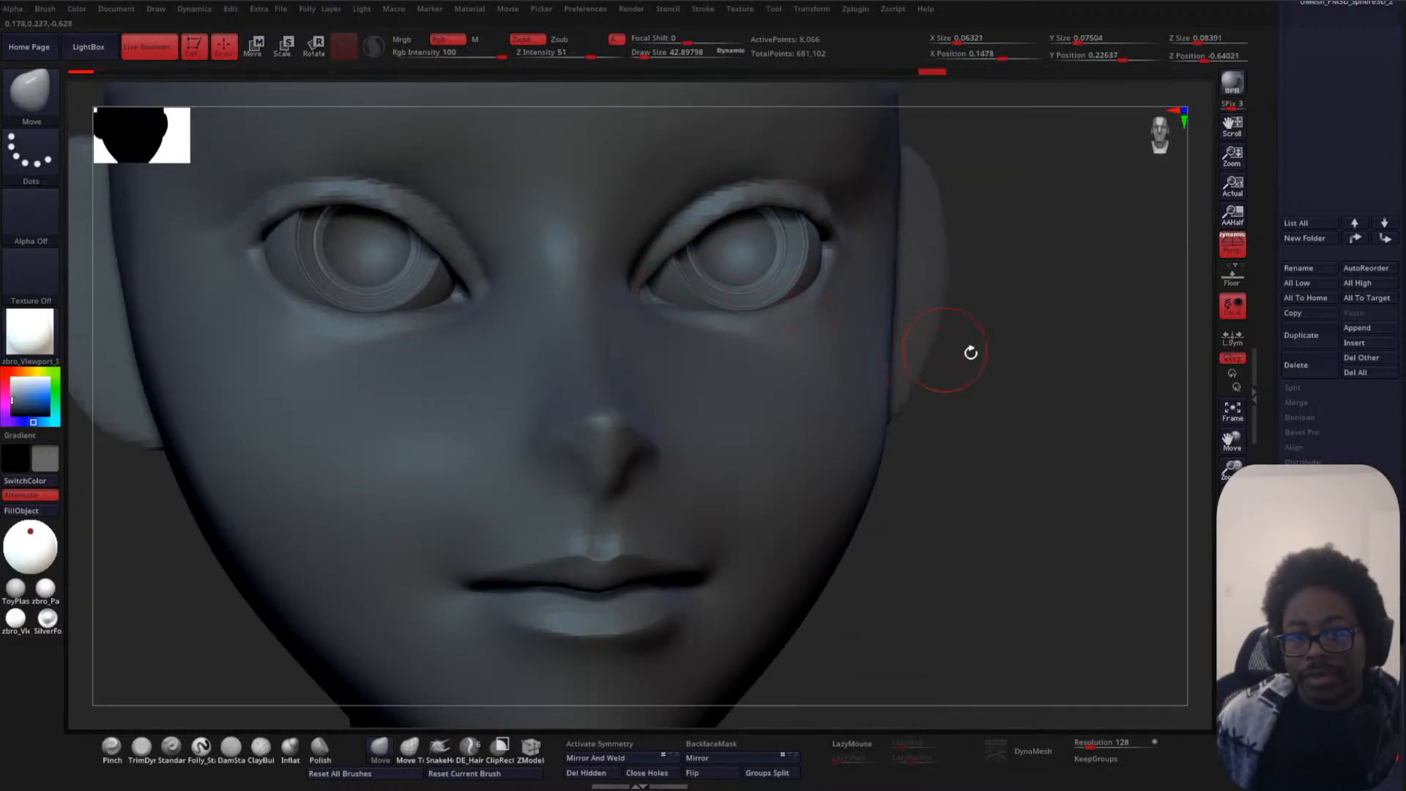
- Mirror and weld the corner piece to the other eye, adjust one side with the Move brush, and mirror and weld again
shift+drag(970, 351, 980, 391)
alt+drag(989, 446, 986, 528)
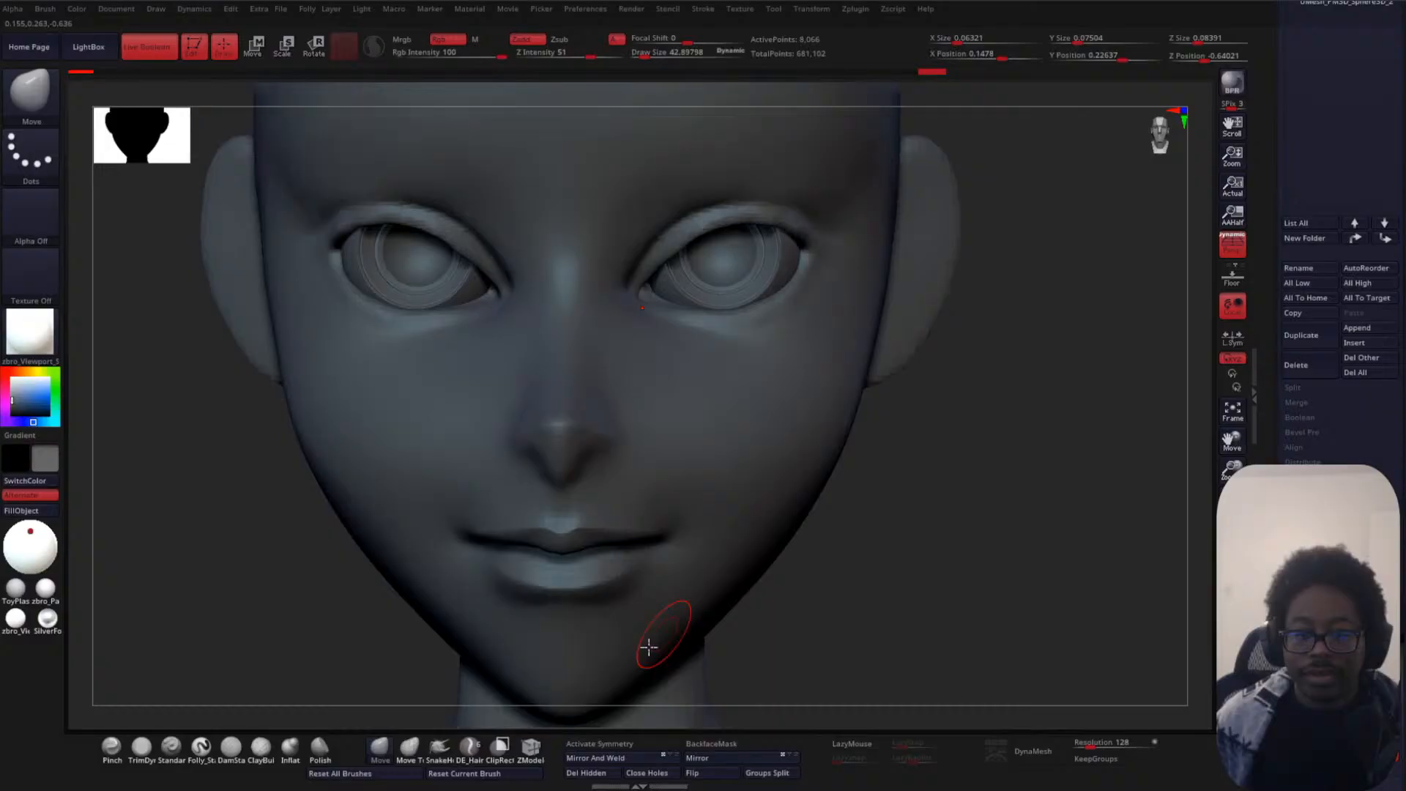
click(596, 758)
alt+drag(904, 458, 943, 539)
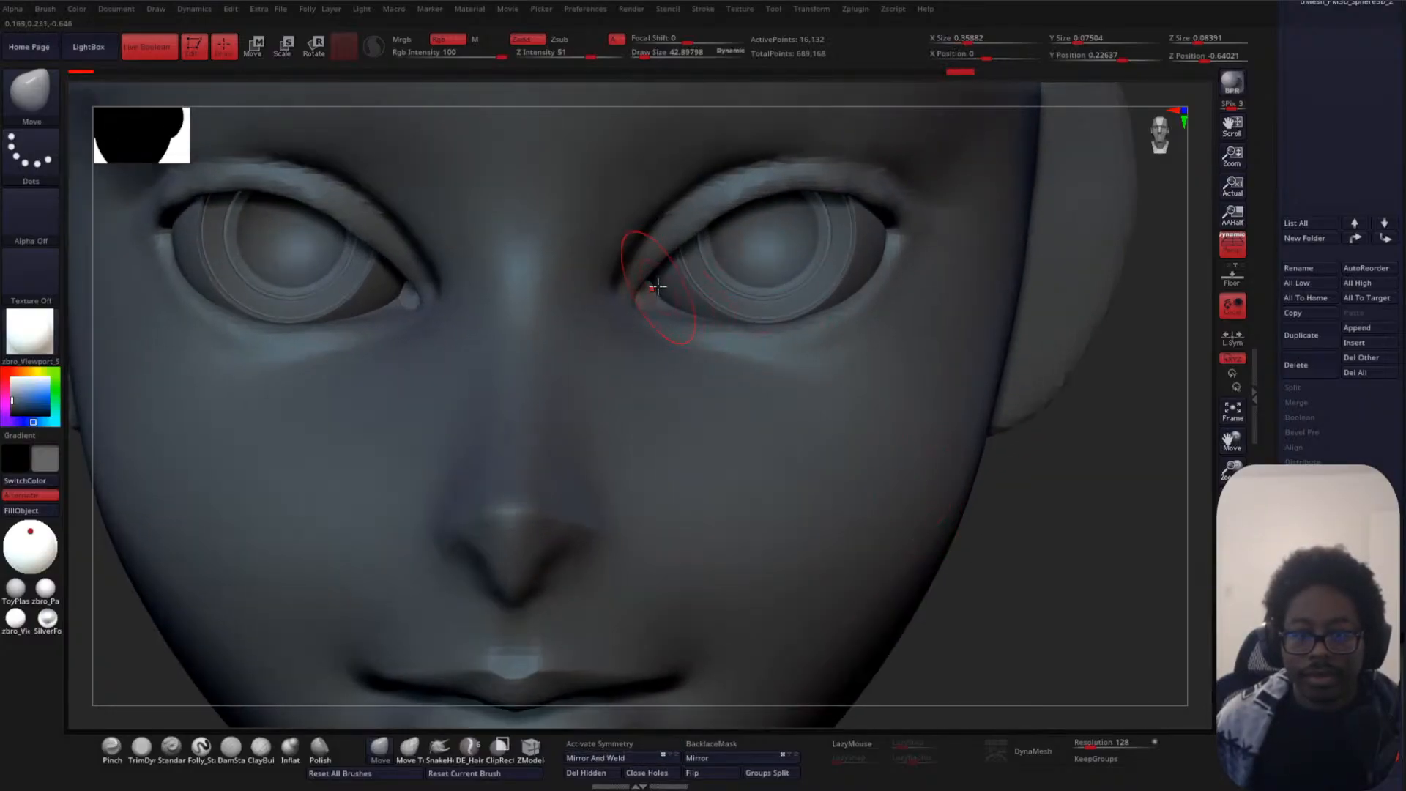
drag(654, 305, 653, 298)
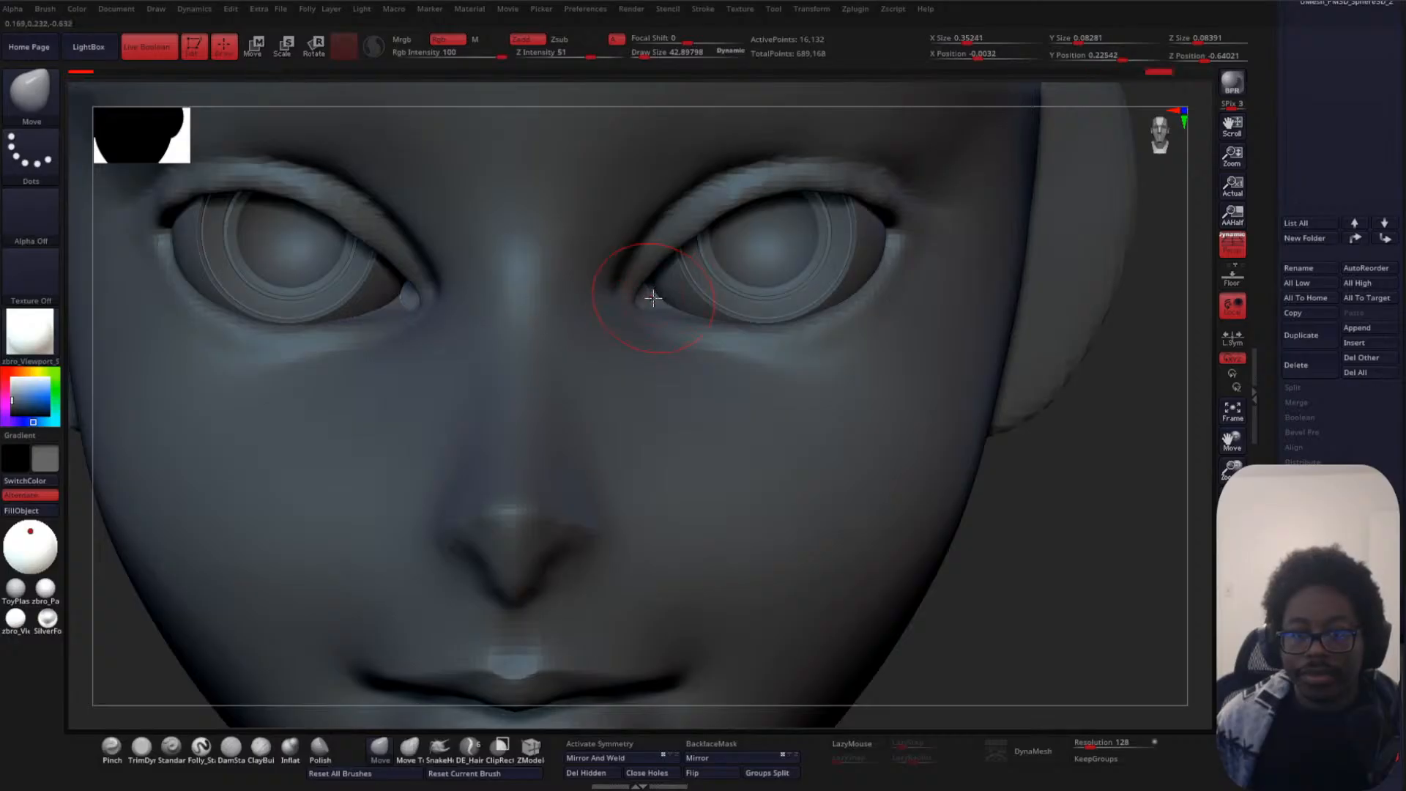
click(626, 758)
click(626, 758)
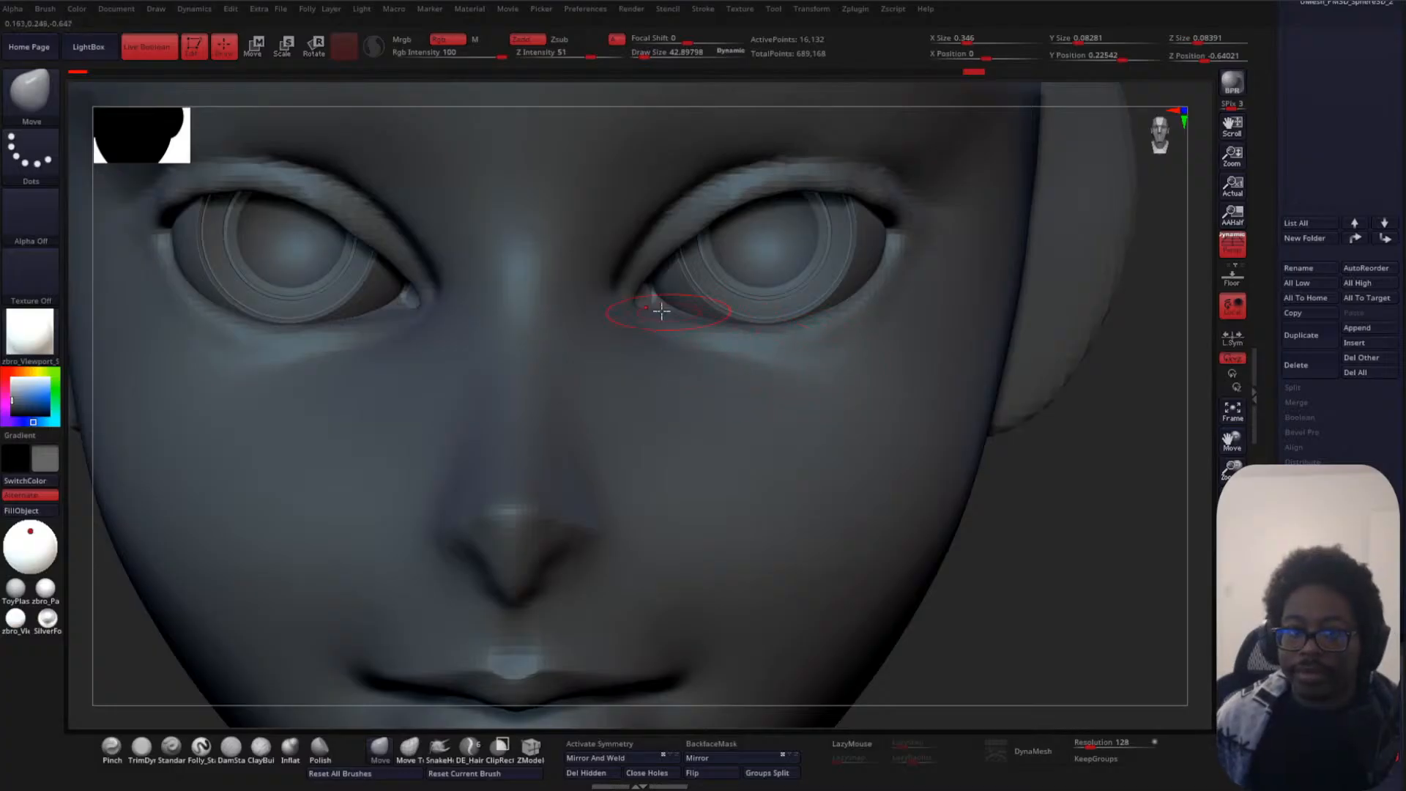
- Activate symmetry and reshape both inner eye corner pieces with the Move brush at a draw size of about 43
drag(646, 300, 657, 305)
key(ctrl+z)
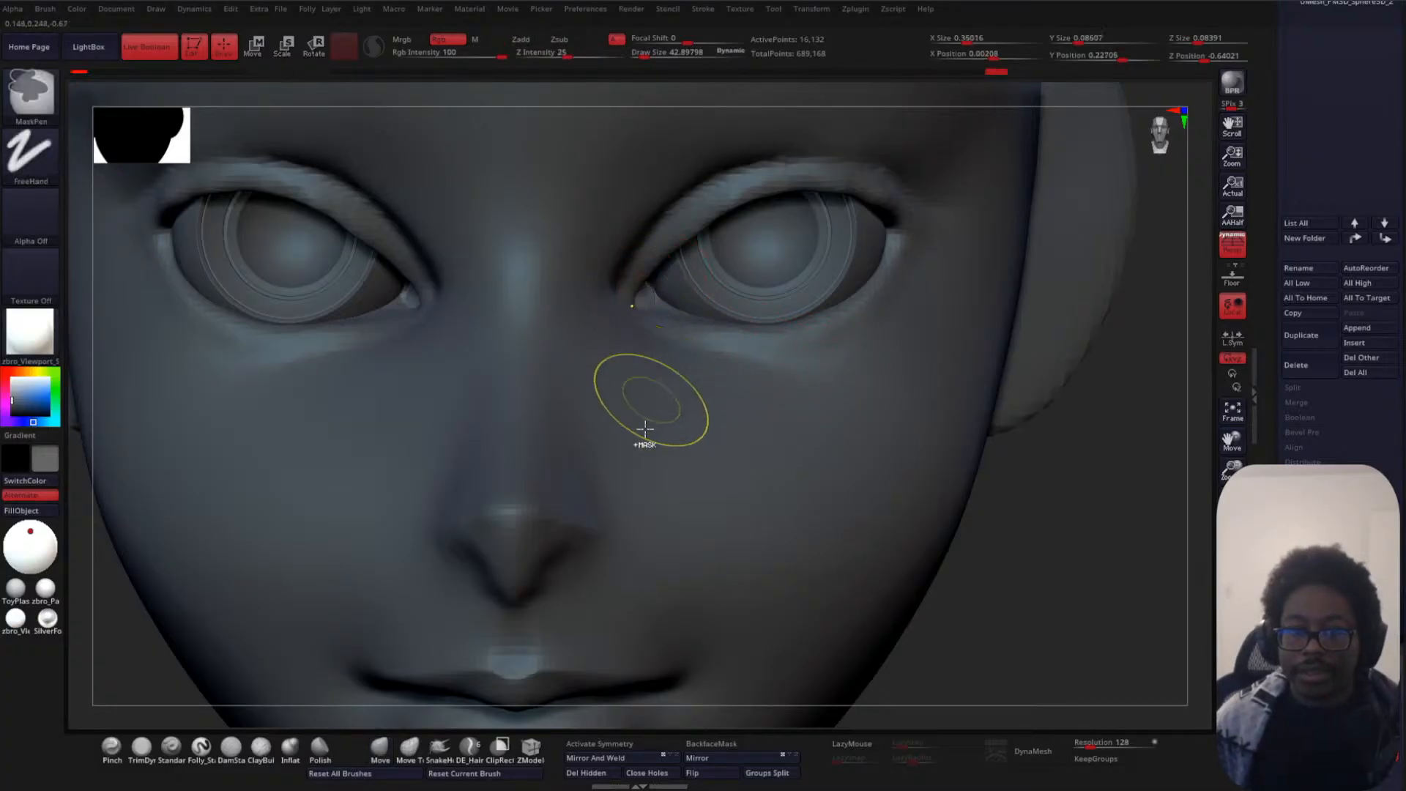
click(611, 743)
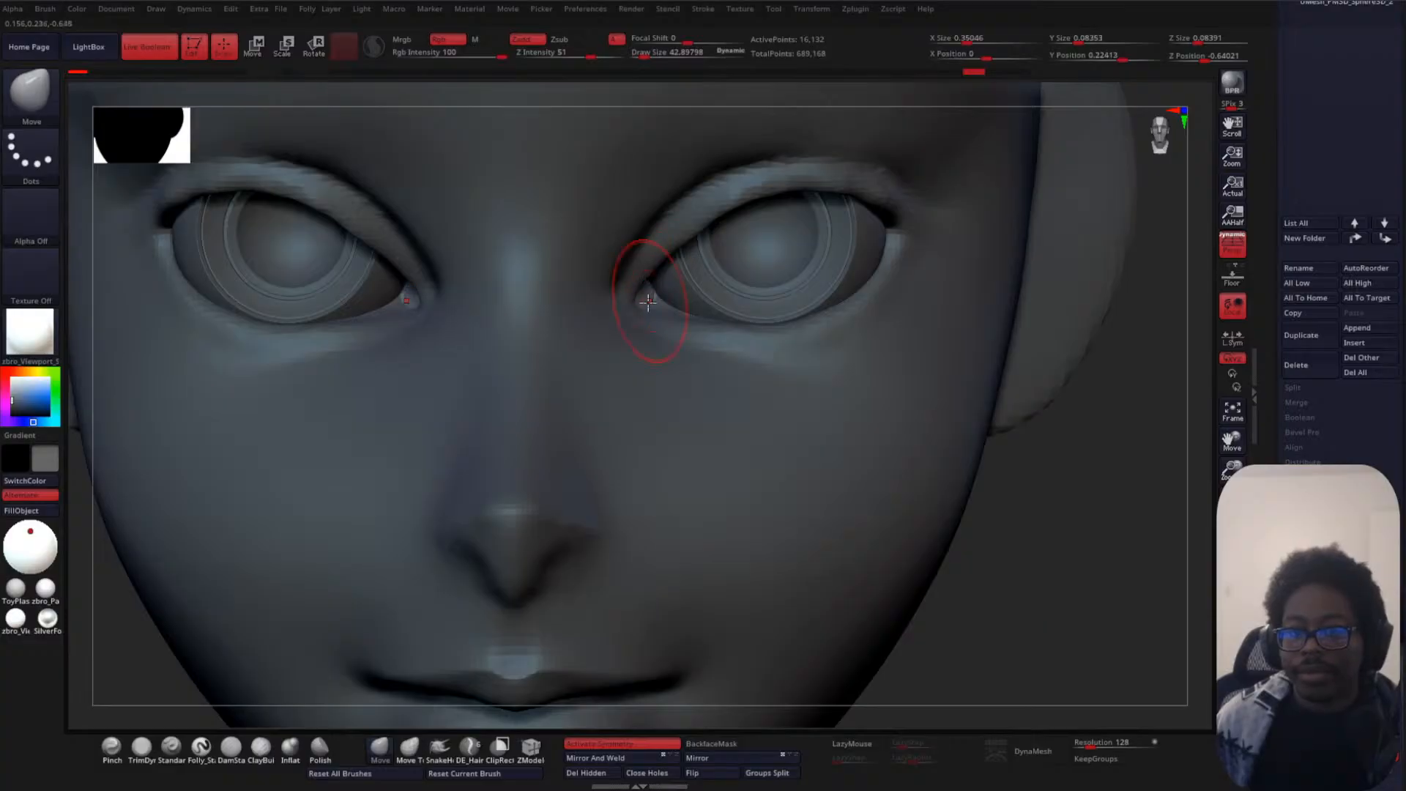
drag(647, 301, 652, 289)
drag(1058, 546, 1086, 195)
mouse_move(987, 380)
alt+mouse_down()
mouse_move(976, 298)
mouse_move(1021, 394)
mouse_move(1023, 454)
alt+mouse_up()
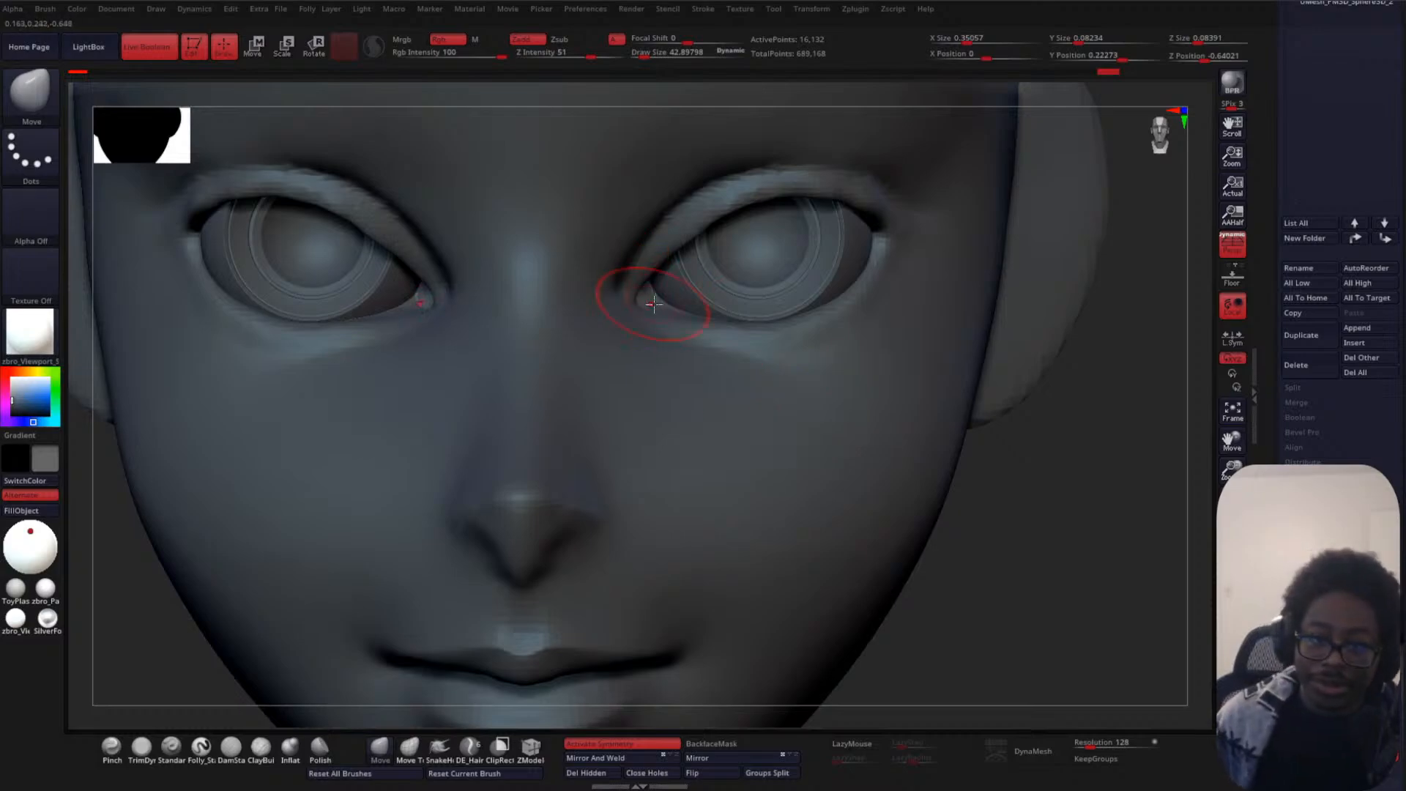
drag(648, 305, 647, 298)
- Refine the depth and outline of both corner pieces with the Move brush so they fit against the eyelids
drag(1028, 480, 864, 439)
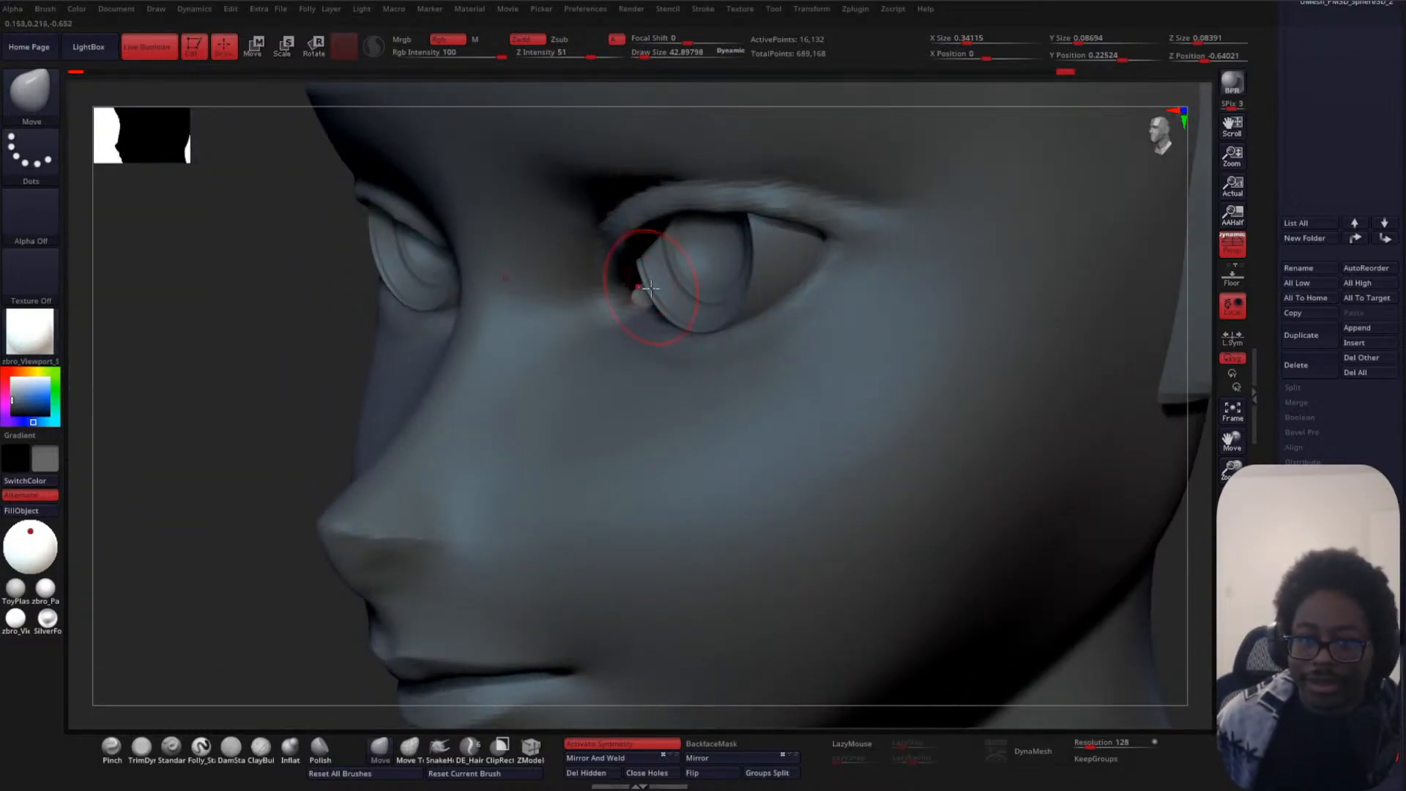
drag(629, 285, 627, 287)
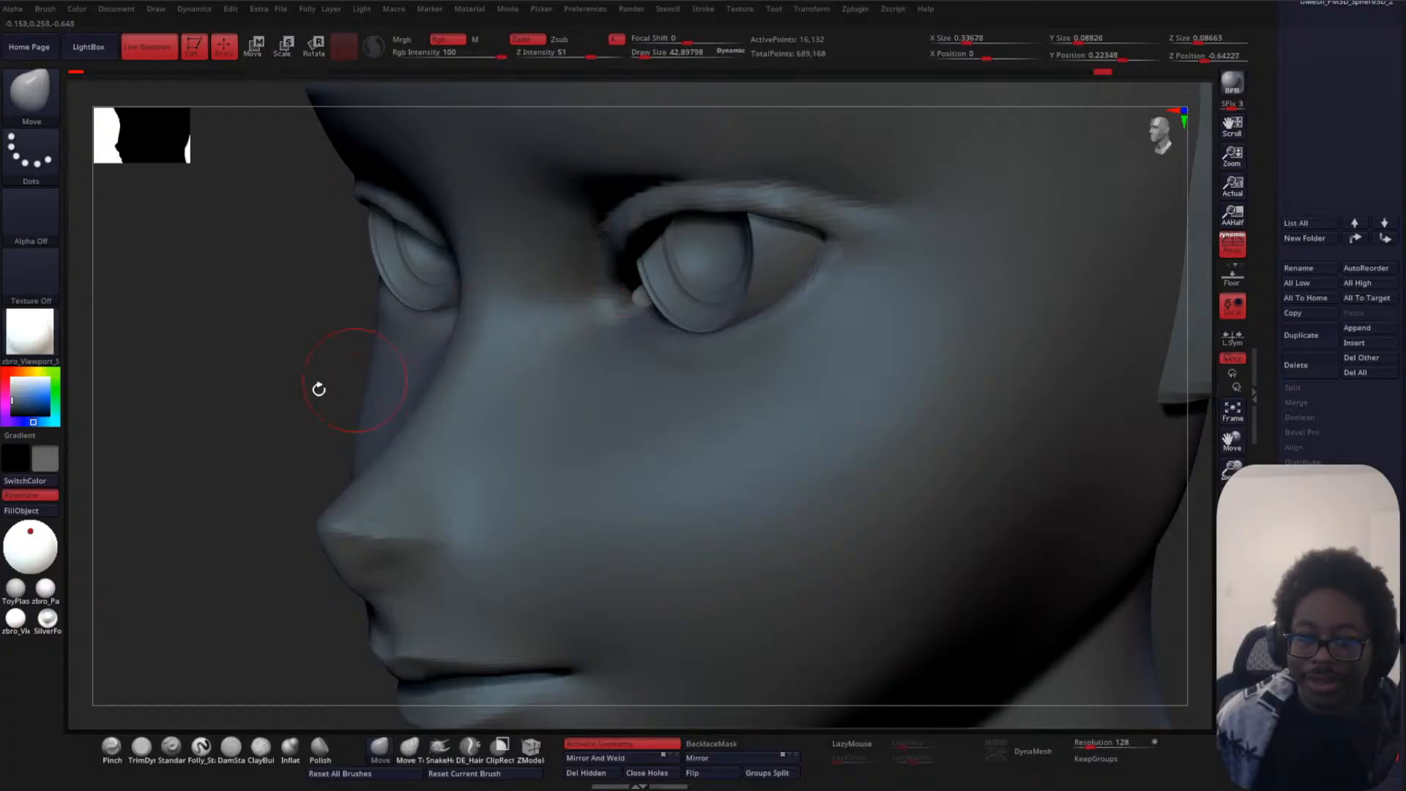
drag(147, 416, 253, 421)
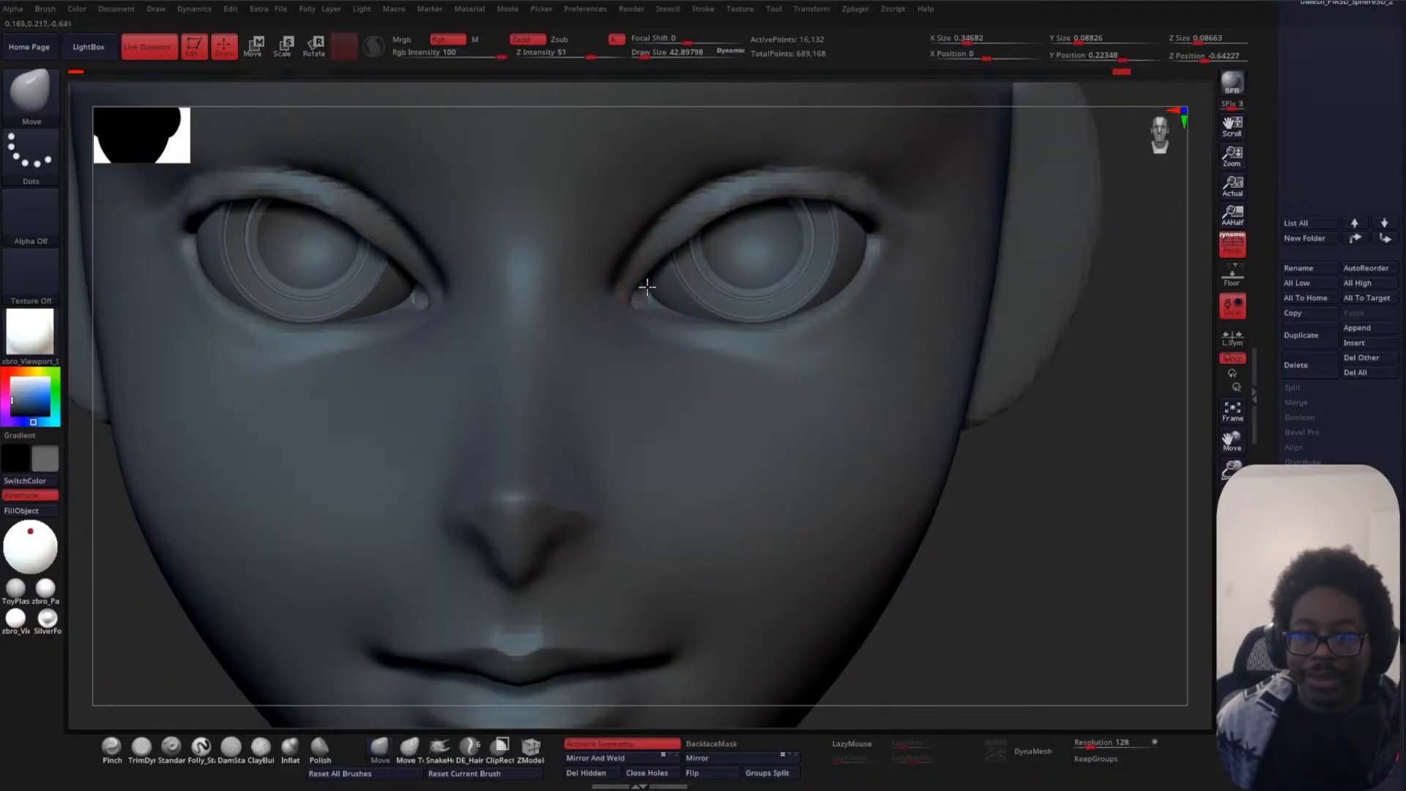
drag(647, 285, 653, 290)
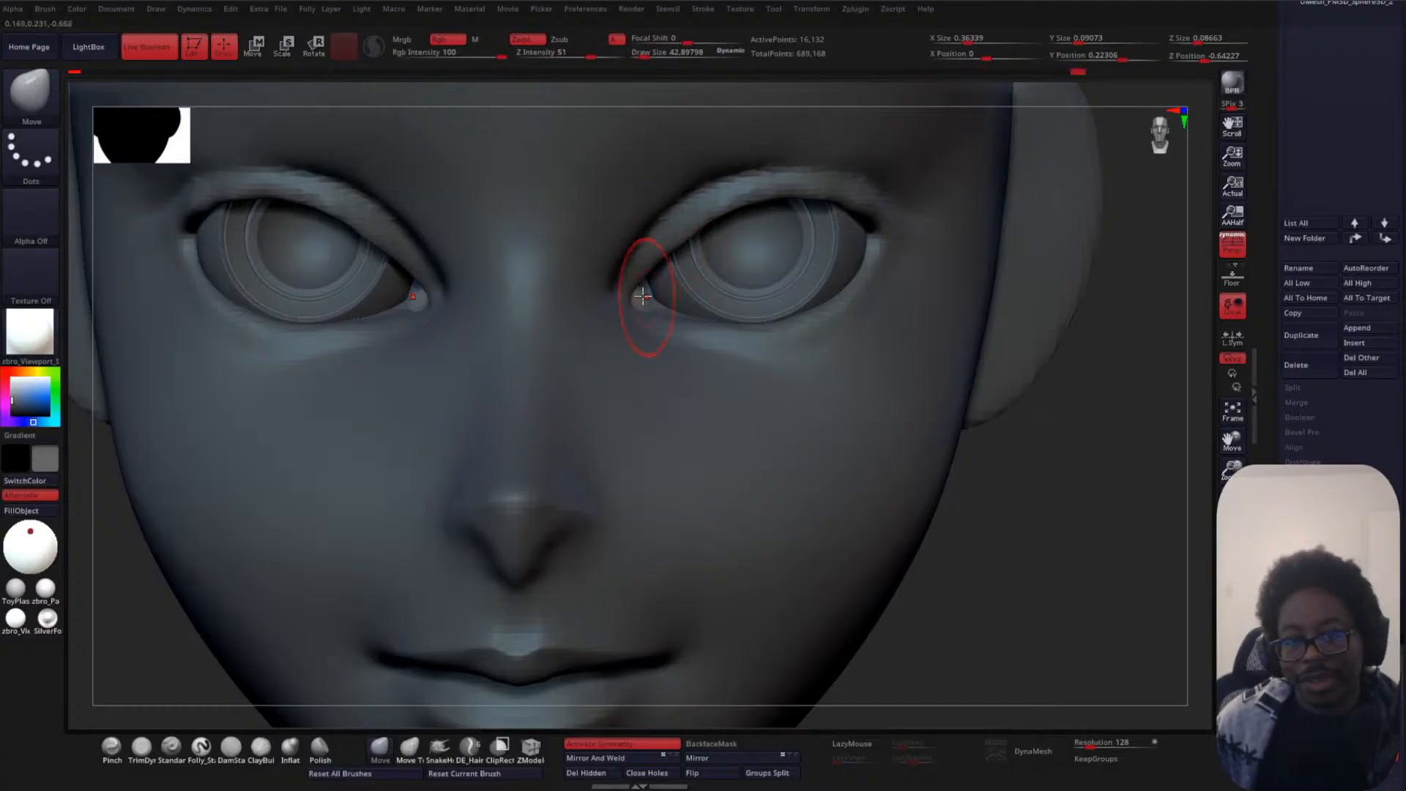
drag(648, 297, 644, 300)
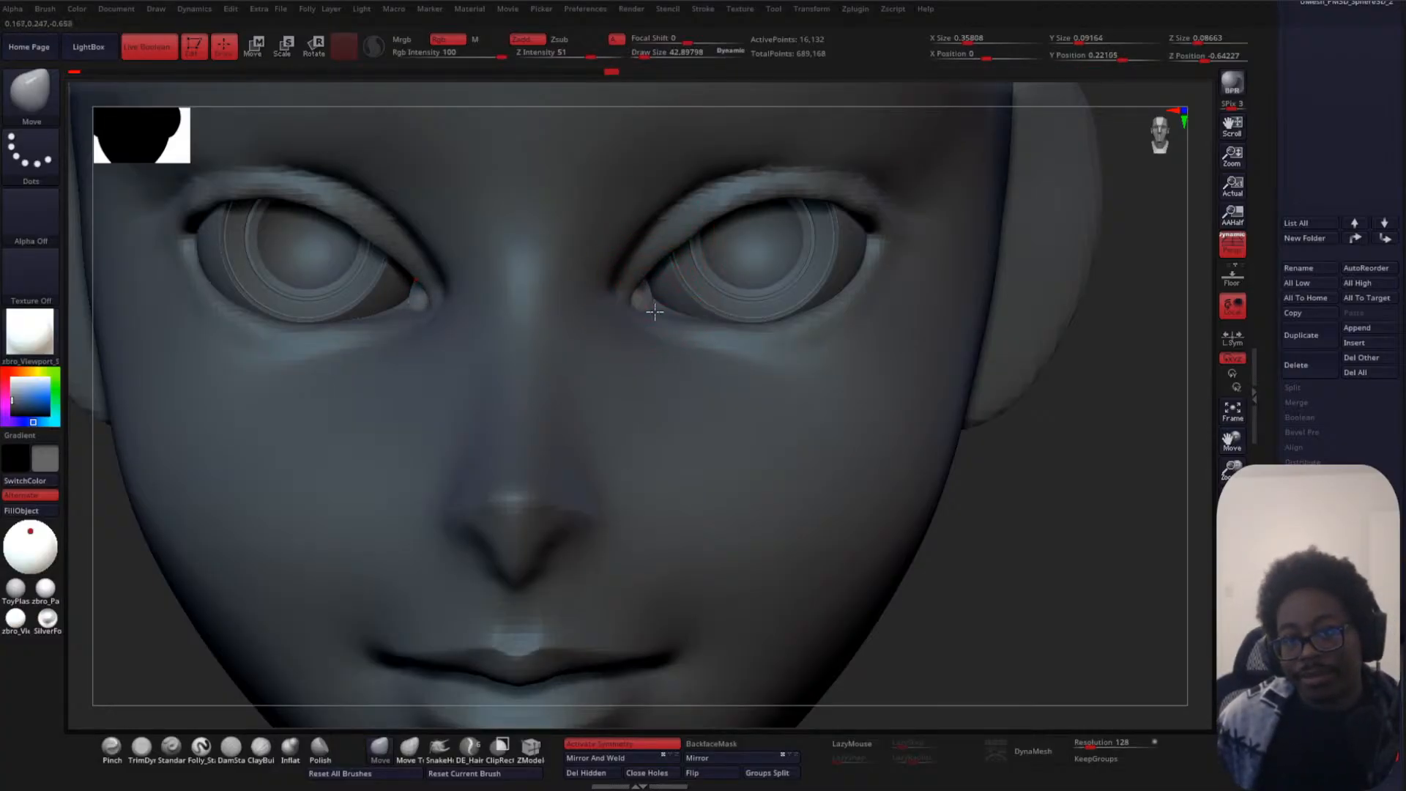
mouse_move(654, 292)
mouse_down()
mouse_move(634, 308)
mouse_move(648, 293)
mouse_up()
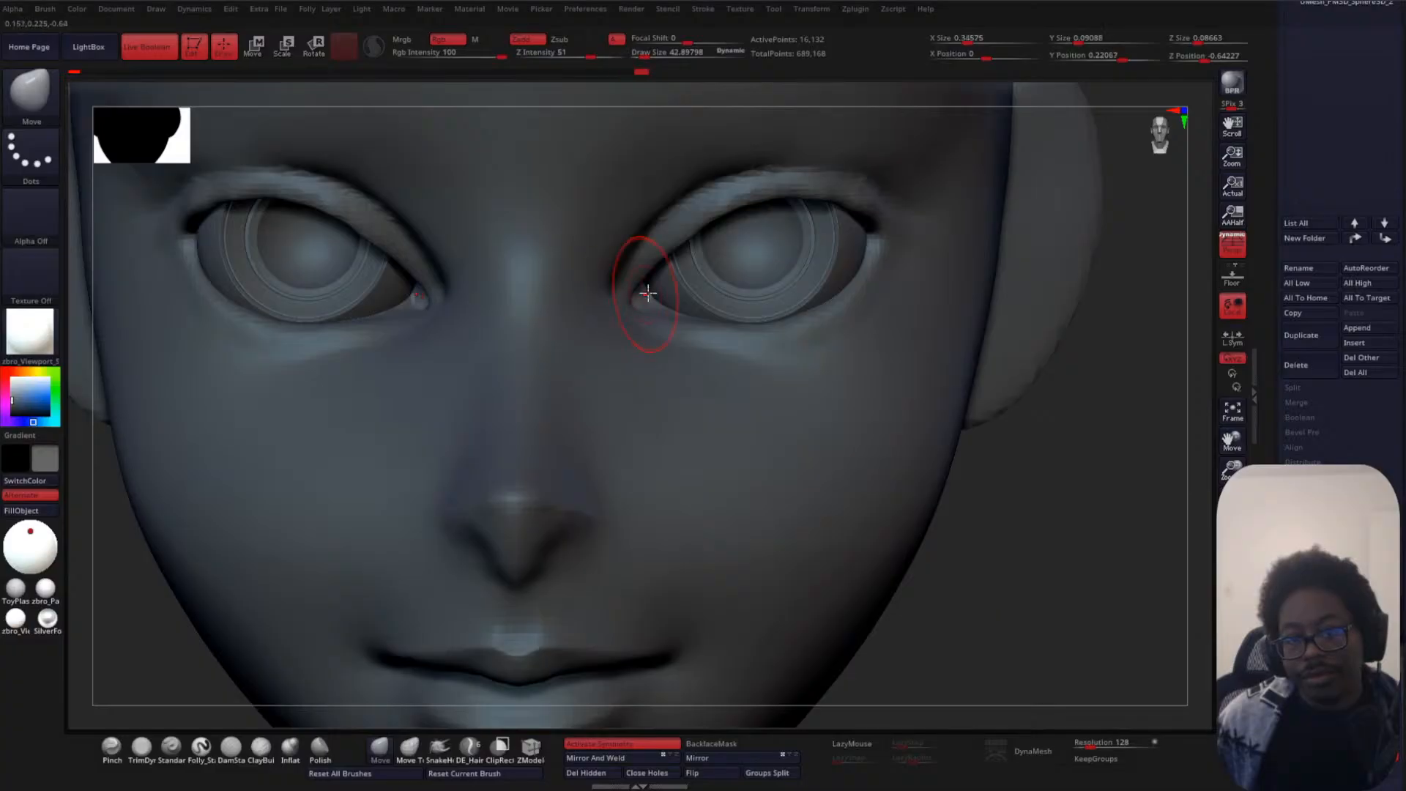
- Select the head mesh and reshape the inner corners and the upper and lower eyelids with the Move brush at a draw size of about 64
alt+drag(1062, 506, 1088, 256)
alt+drag(960, 402, 967, 435)
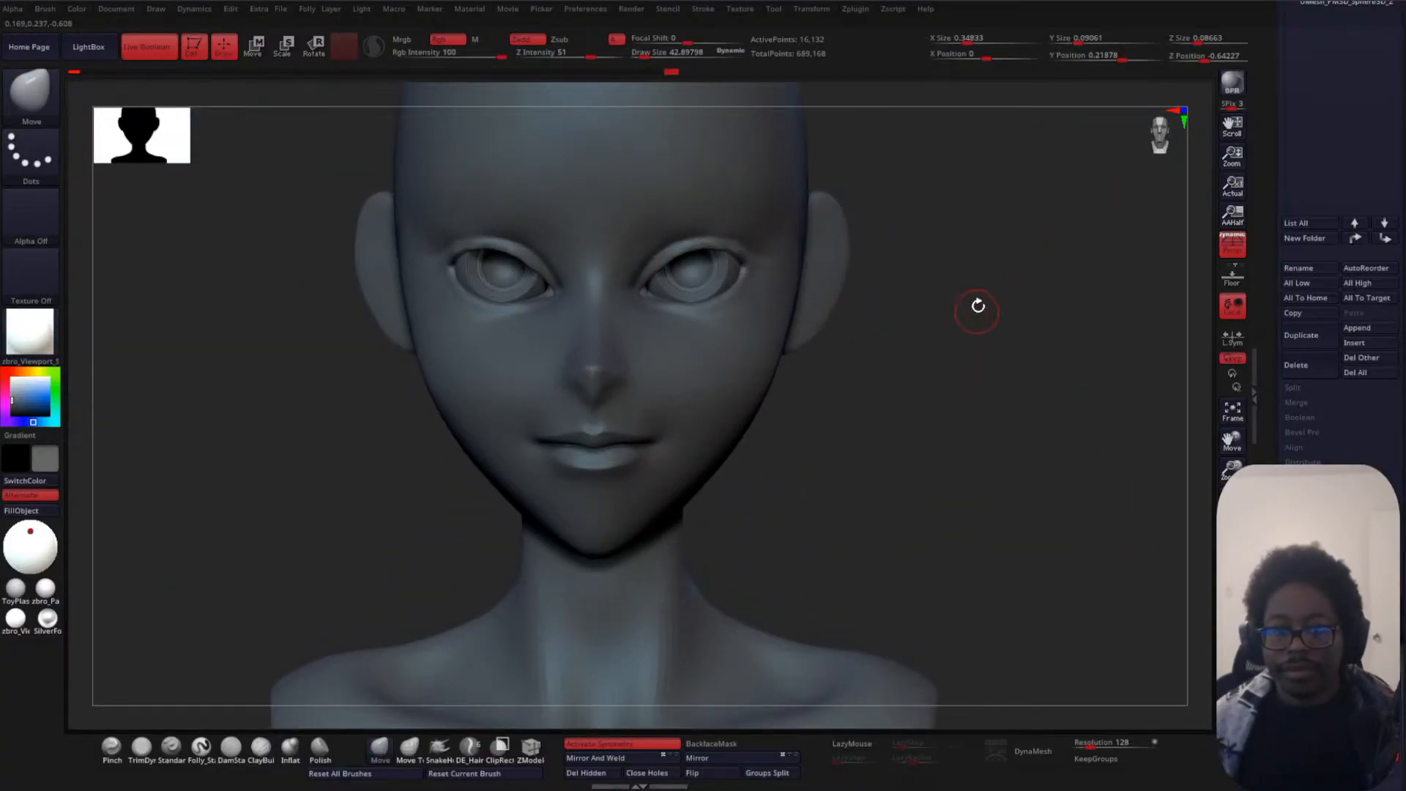
alt+drag(977, 304, 982, 396)
alt+drag(1046, 292, 925, 405)
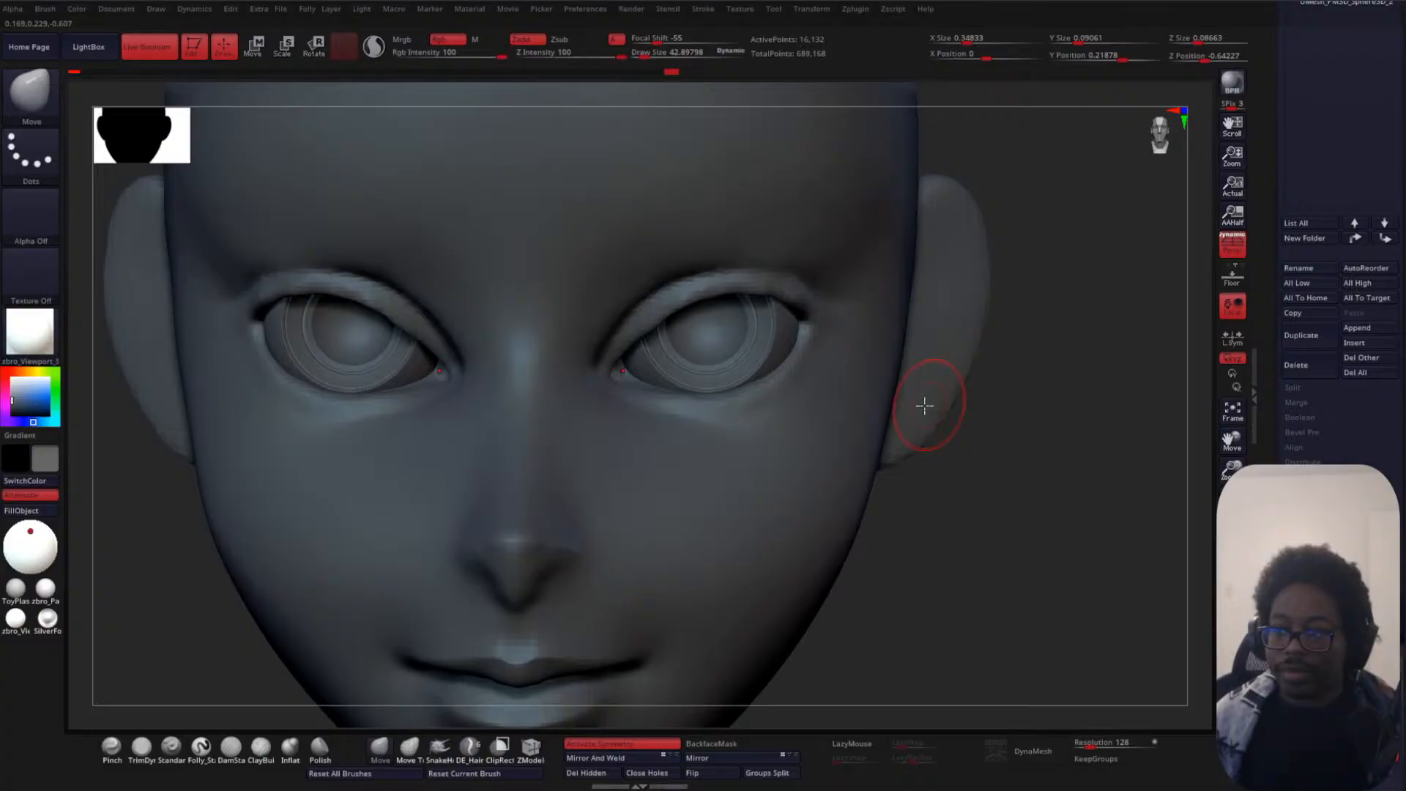
alt+click(717, 478)
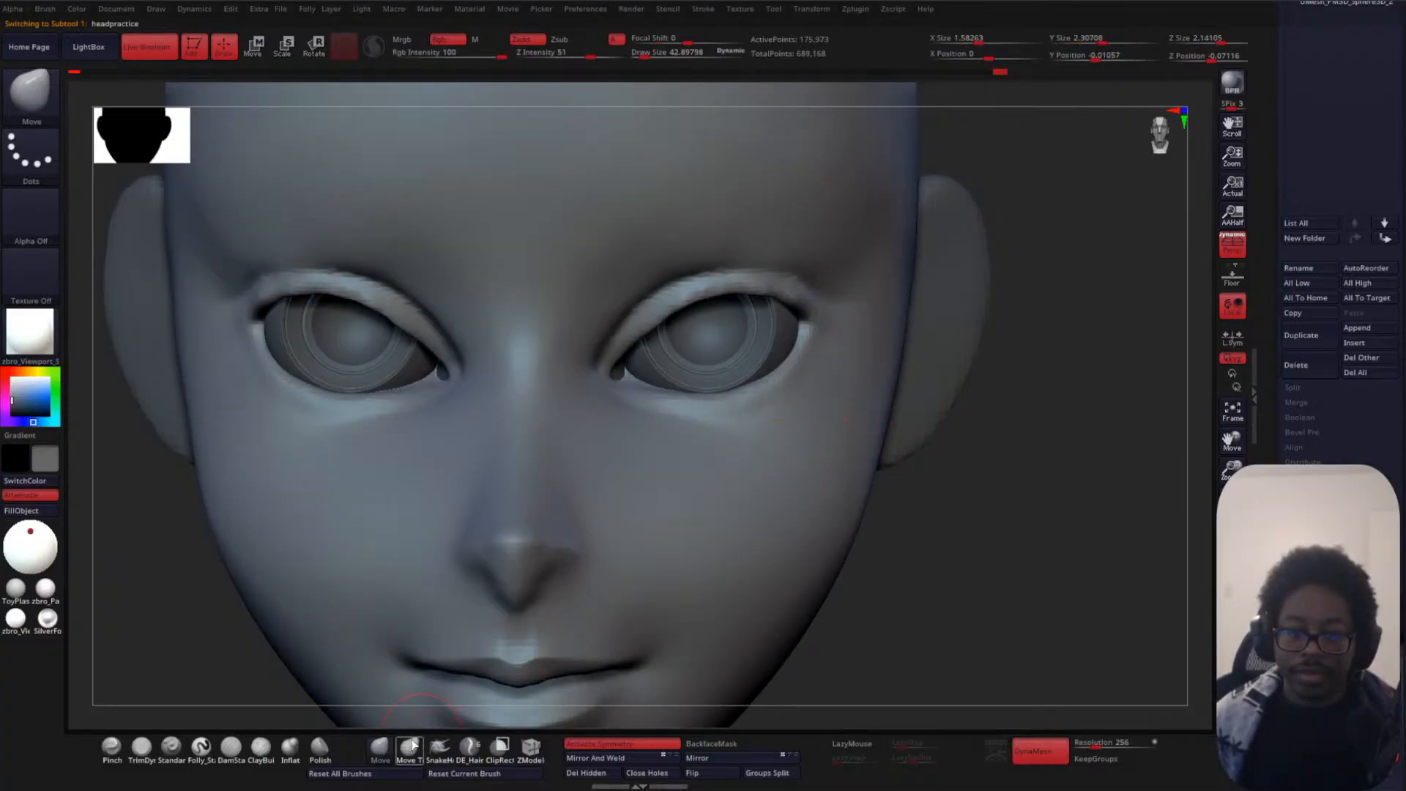
key(space)
drag(676, 393, 631, 389)
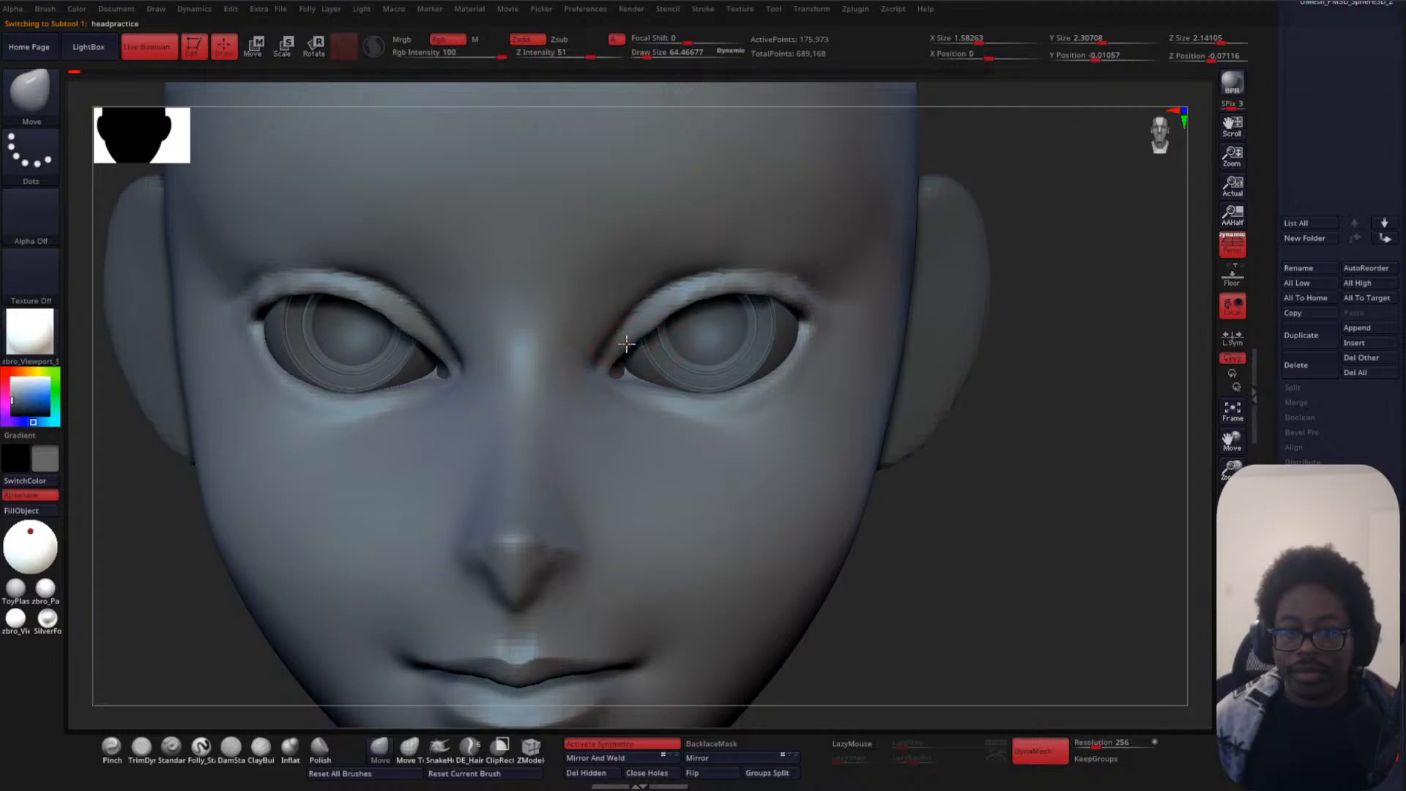
mouse_move(695, 301)
mouse_down()
mouse_move(650, 328)
mouse_move(695, 302)
mouse_move(774, 296)
mouse_up()
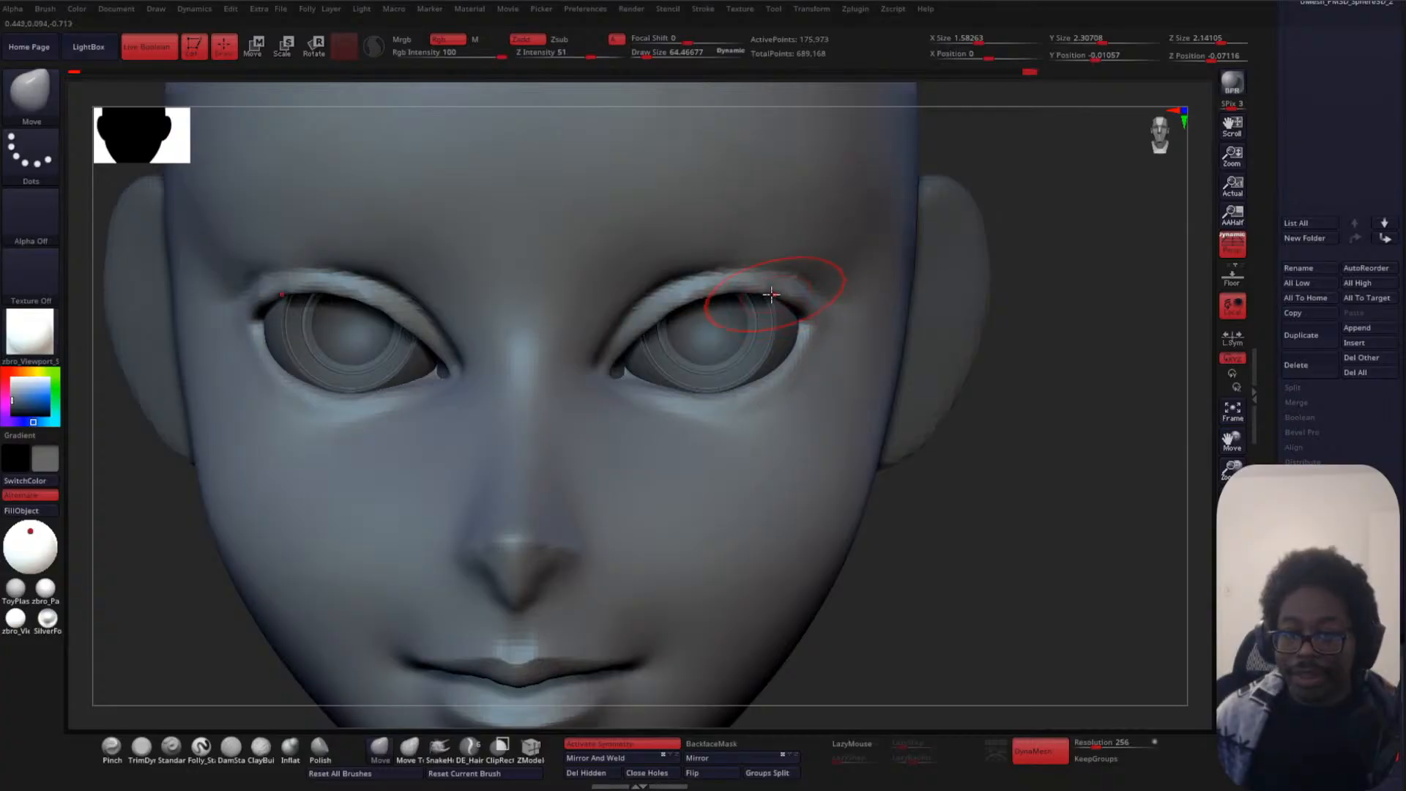
mouse_move(699, 392)
mouse_down()
mouse_move(688, 384)
mouse_move(751, 372)
mouse_move(675, 383)
mouse_move(732, 413)
mouse_up()
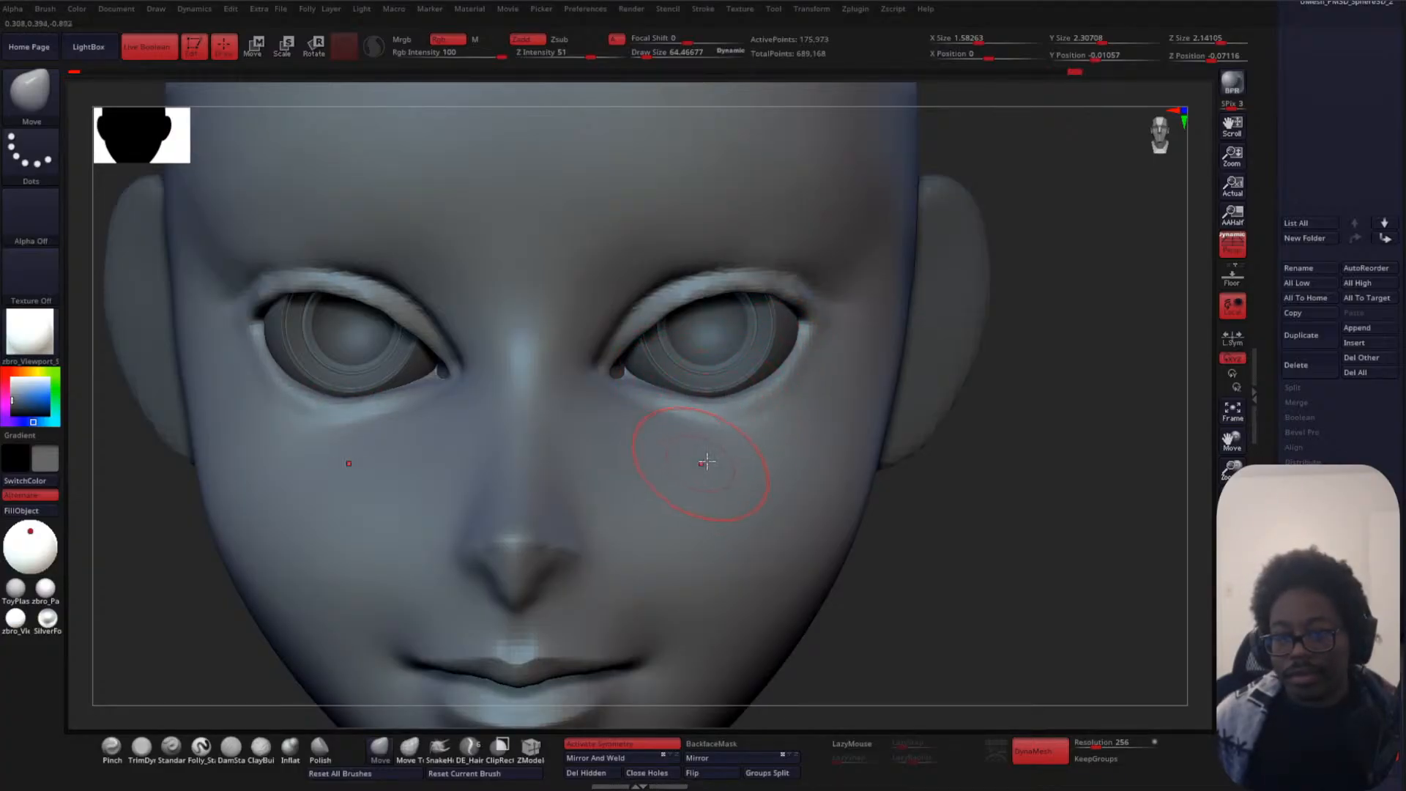
- Smooth the skin beneath and beside the eyes at a draw size of about 26 to soften the transition into the cheeks
alt+drag(1027, 473, 1035, 261)
mouse_move(982, 365)
alt+mouse_down()
mouse_move(970, 315)
mouse_move(965, 468)
alt+mouse_up()
key(space)
drag(987, 418, 978, 417)
key(shift)
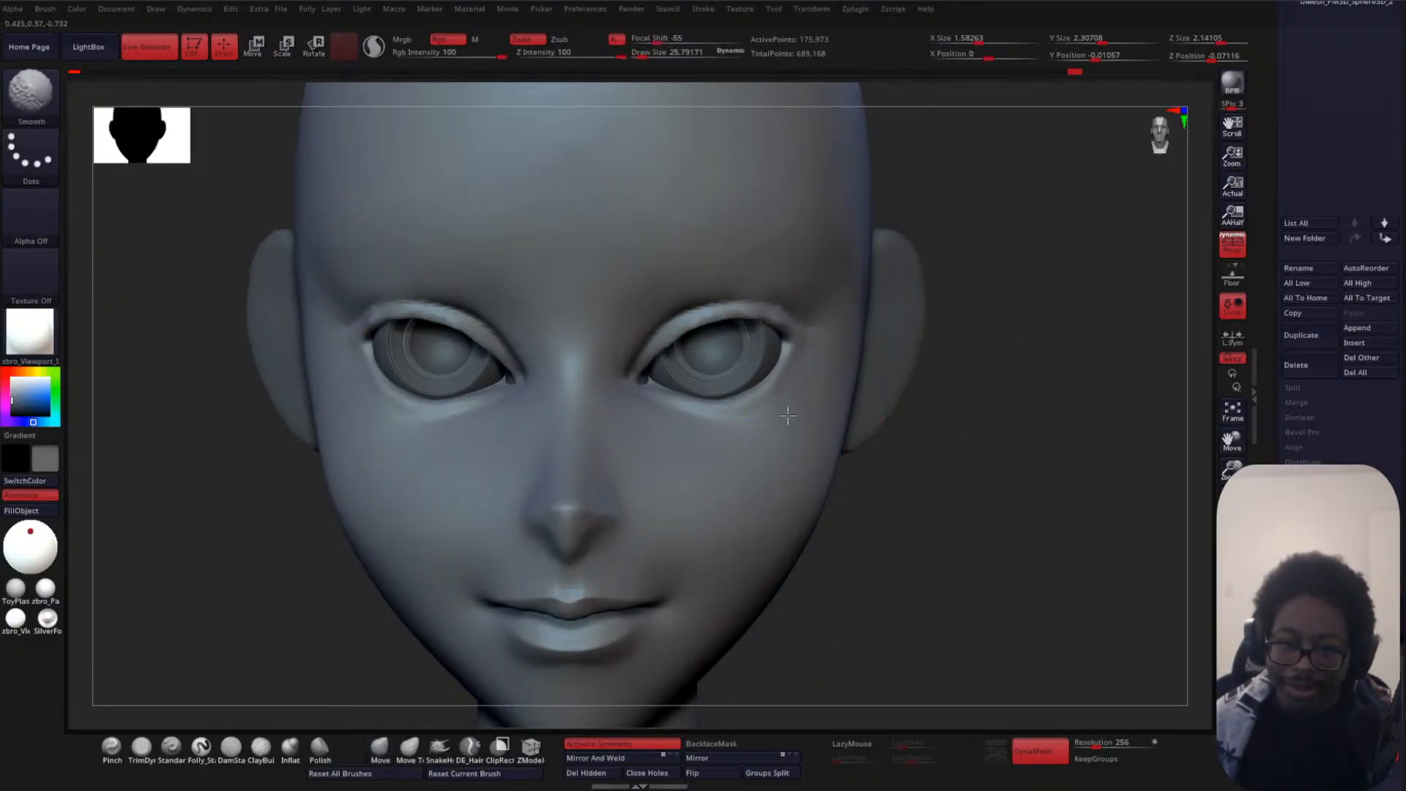
mouse_move(637, 415)
shift+mouse_down()
mouse_move(697, 453)
mouse_move(865, 304)
mouse_move(820, 307)
mouse_move(827, 293)
shift+mouse_up()
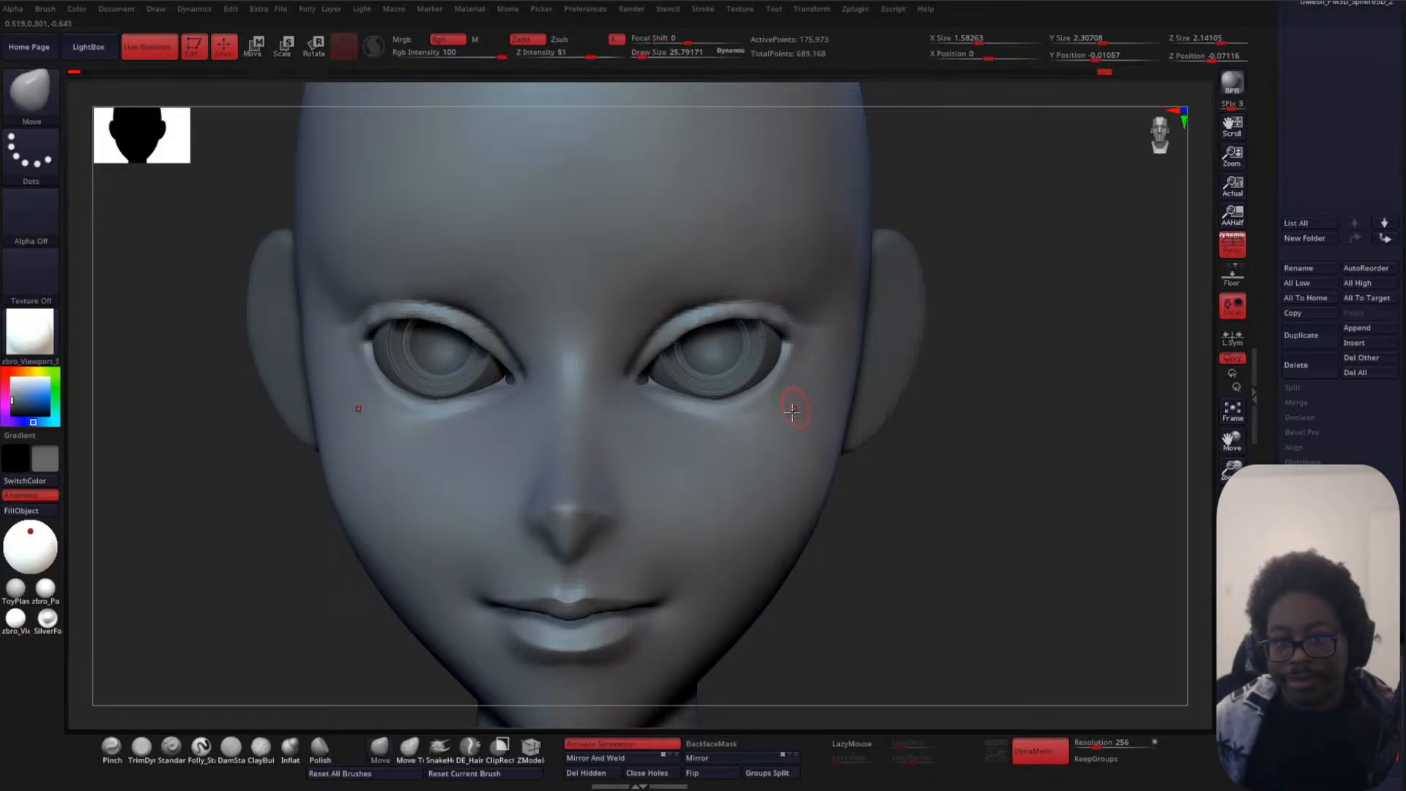
shift+drag(679, 446, 746, 439)
shift+drag(636, 409, 713, 443)
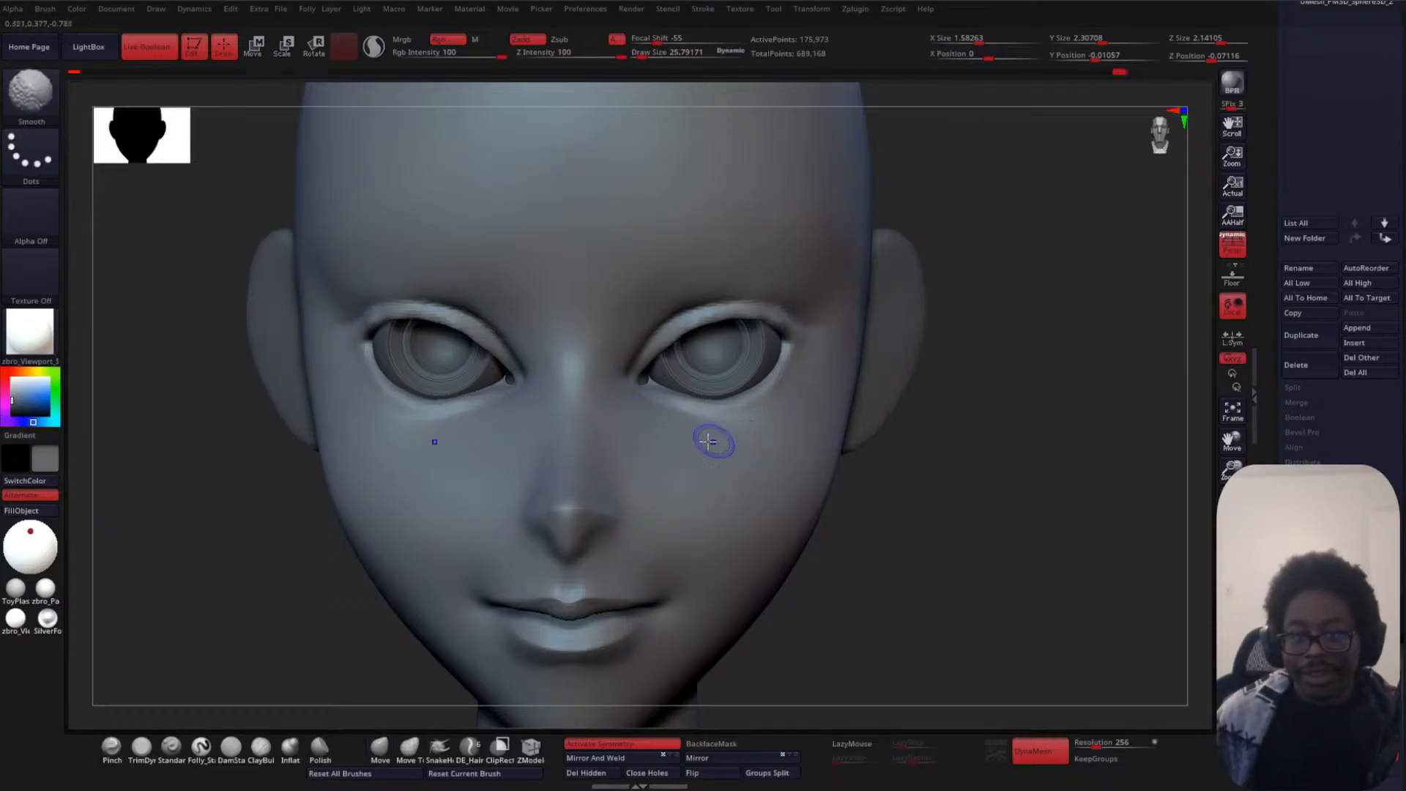
shift+drag(820, 417, 716, 433)
shift+drag(831, 390, 797, 398)
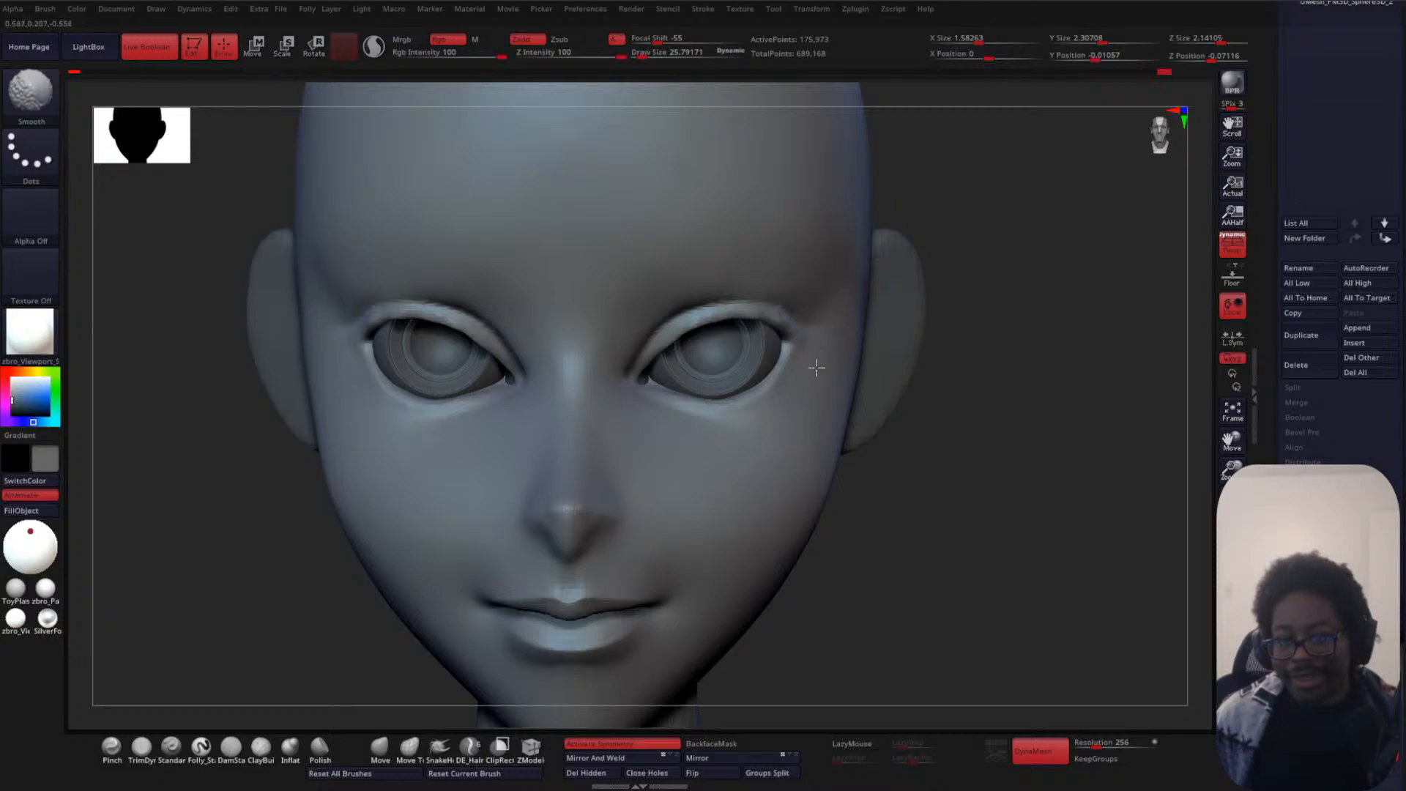
shift+drag(748, 442, 660, 431)
mouse_move(766, 441)
shift+mouse_down()
mouse_move(669, 429)
mouse_move(760, 426)
shift+mouse_up()
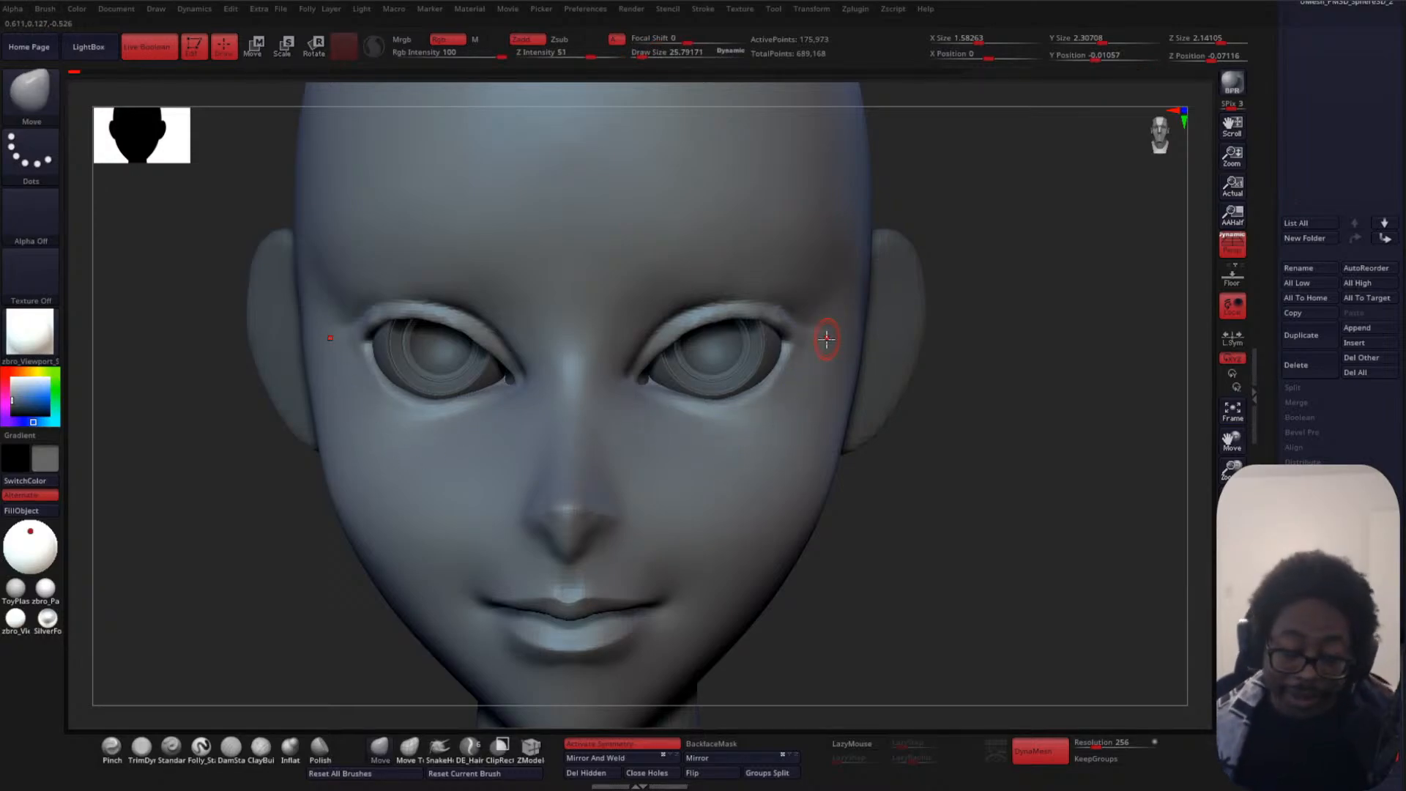
- Adjust the upper eyelid folds from the inner corner to the middle with the Move brush at a draw size of about 64
drag(1034, 353, 970, 375)
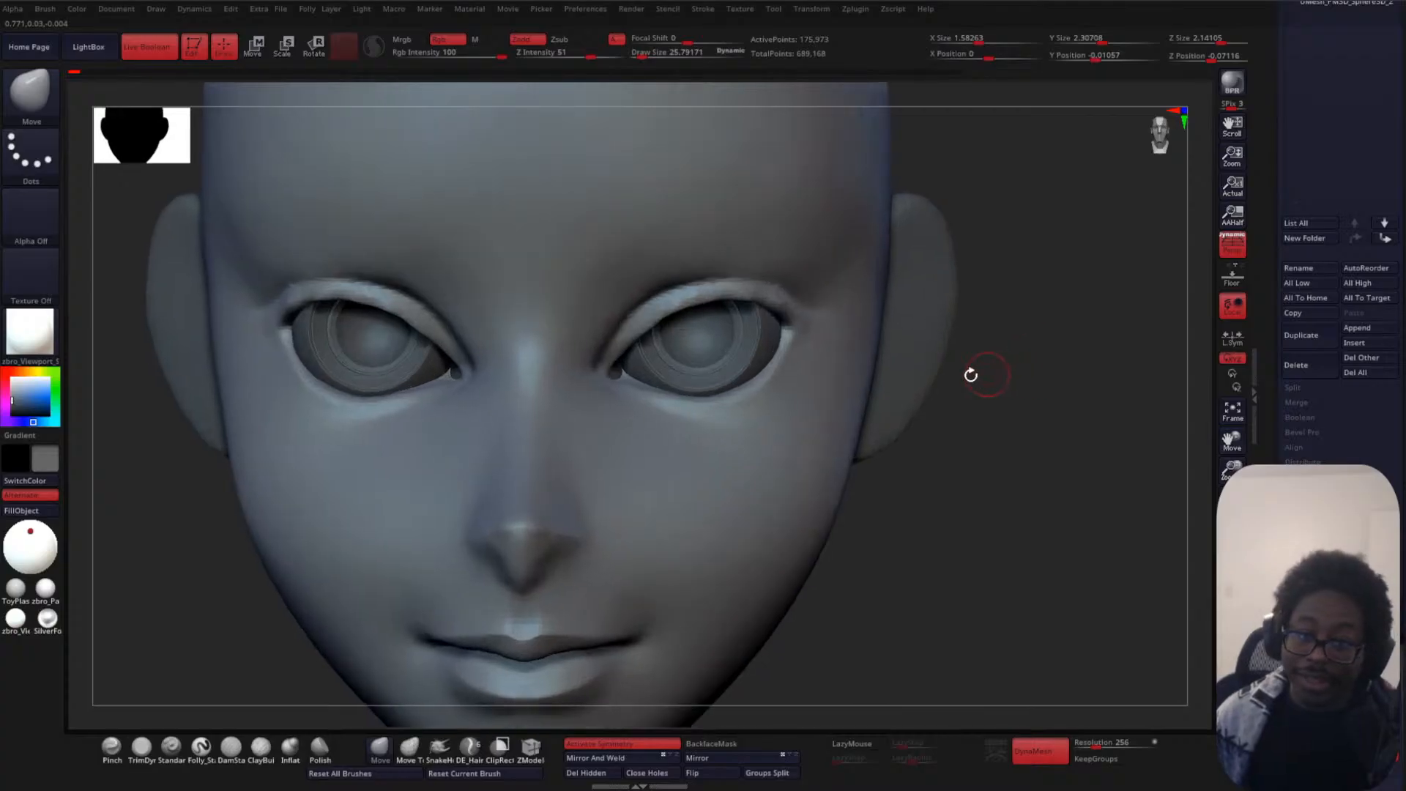
key(space)
drag(1047, 190, 1044, 192)
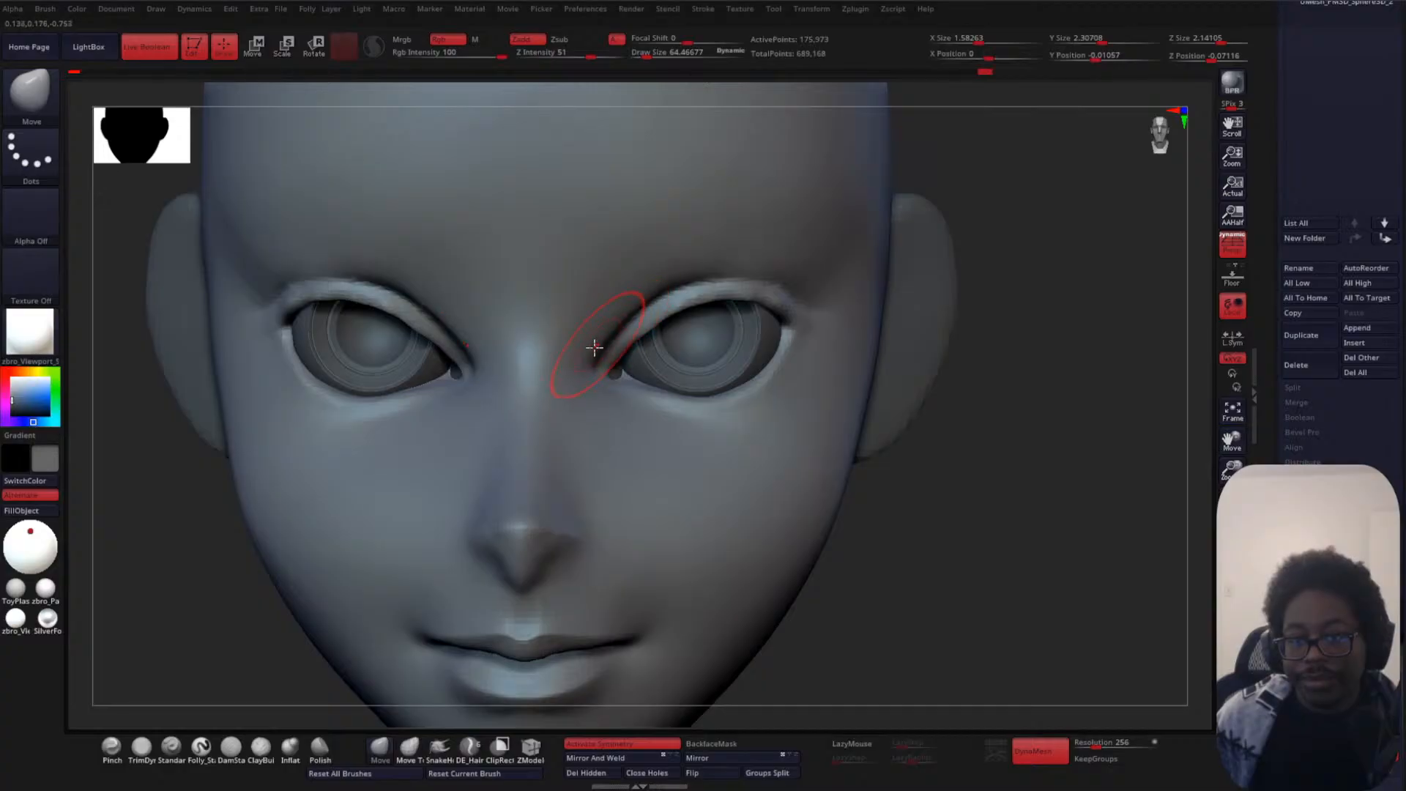
drag(616, 331, 613, 329)
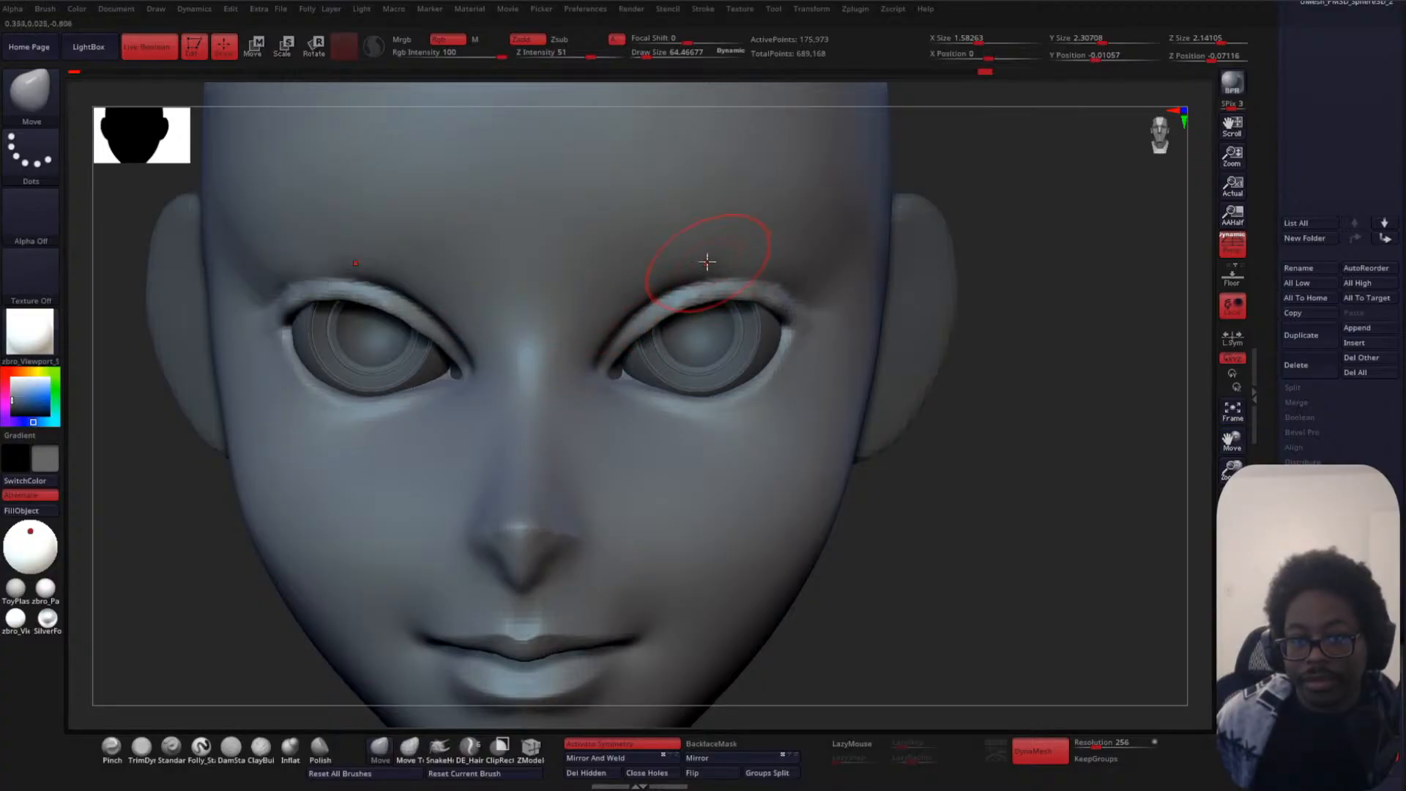
drag(707, 262, 732, 265)
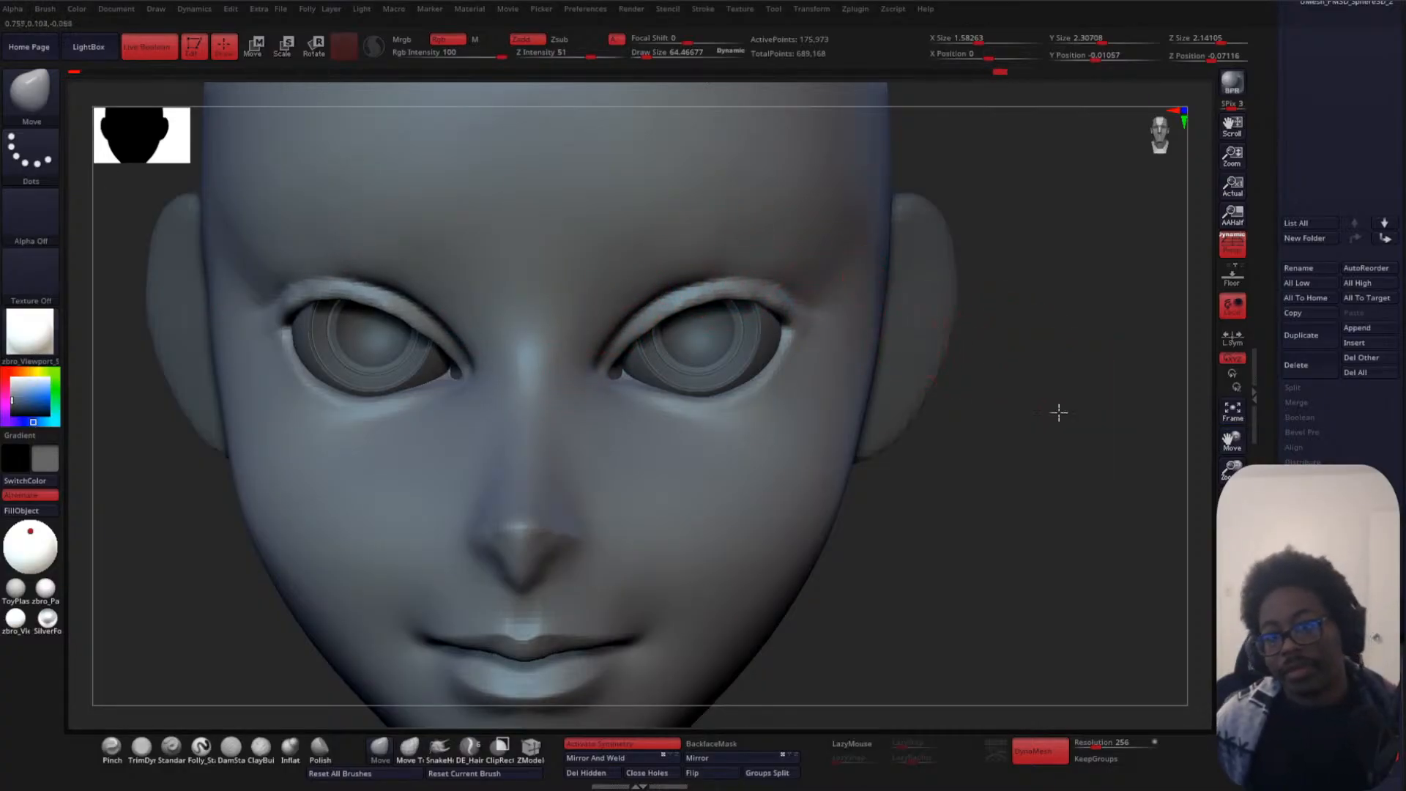
- Fine-tune the inner part of the upper eyelid contour with the Move brush and check the eyes from the front and above
alt+drag(1057, 411, 999, 371)
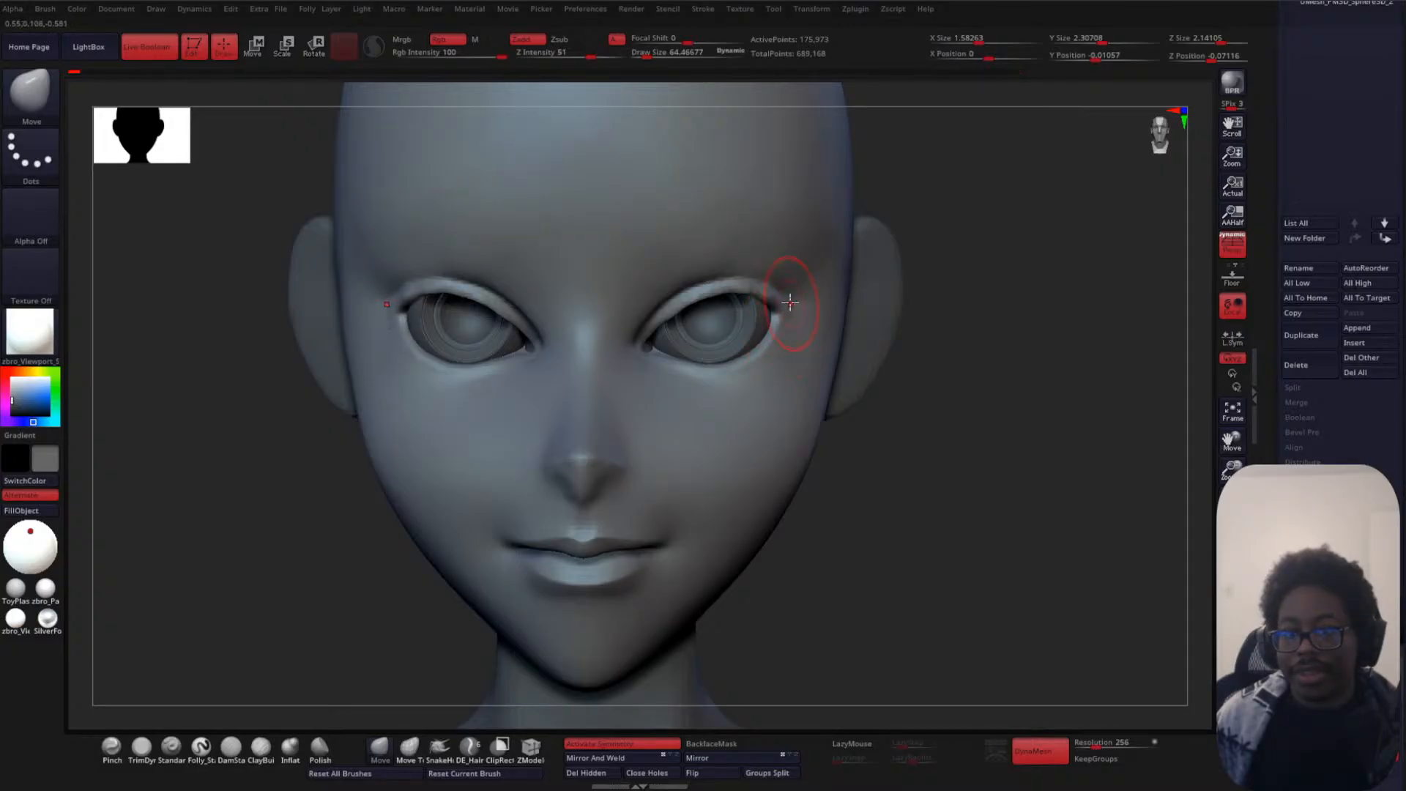
drag(676, 310, 670, 309)
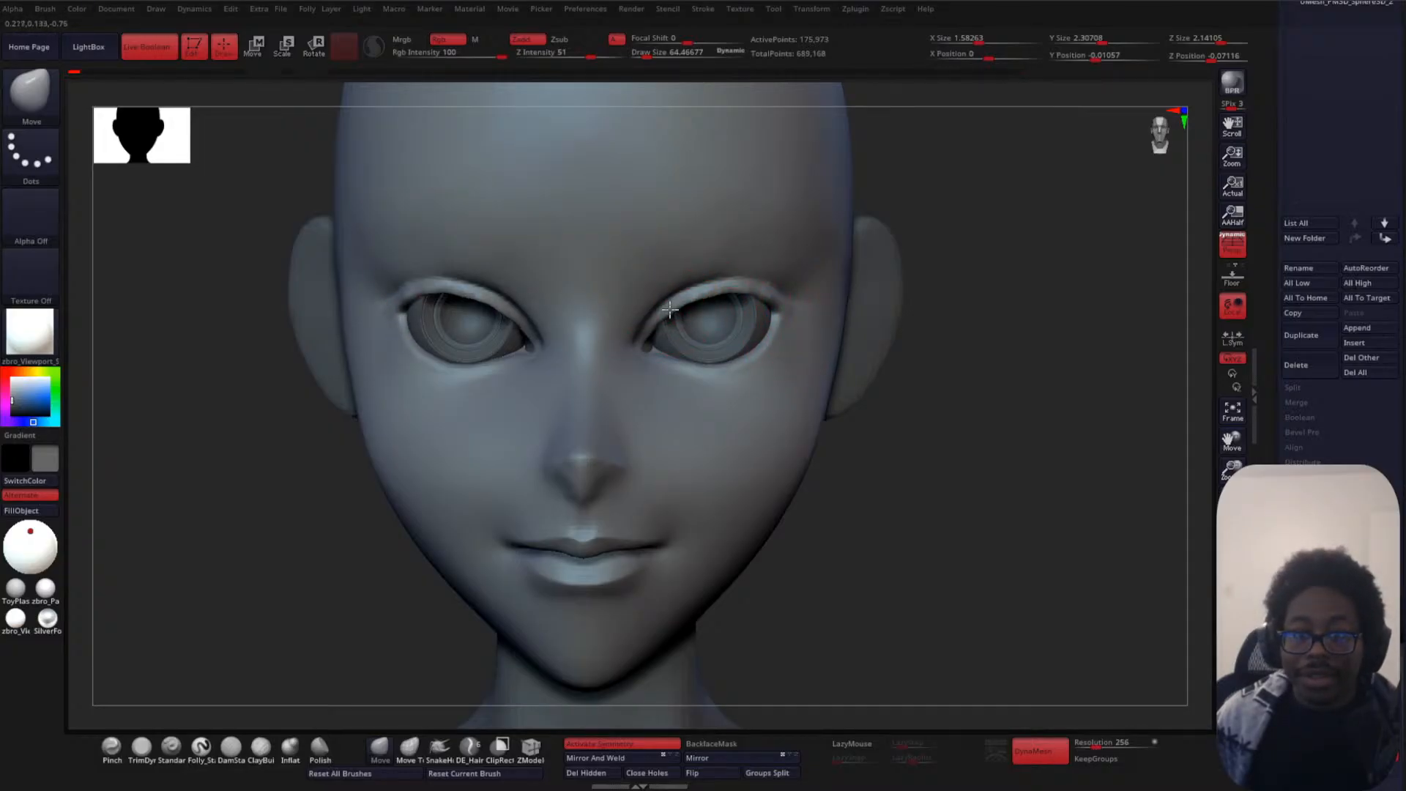
mouse_move(992, 364)
alt+mouse_down()
mouse_move(1014, 217)
mouse_move(888, 355)
alt+mouse_up()
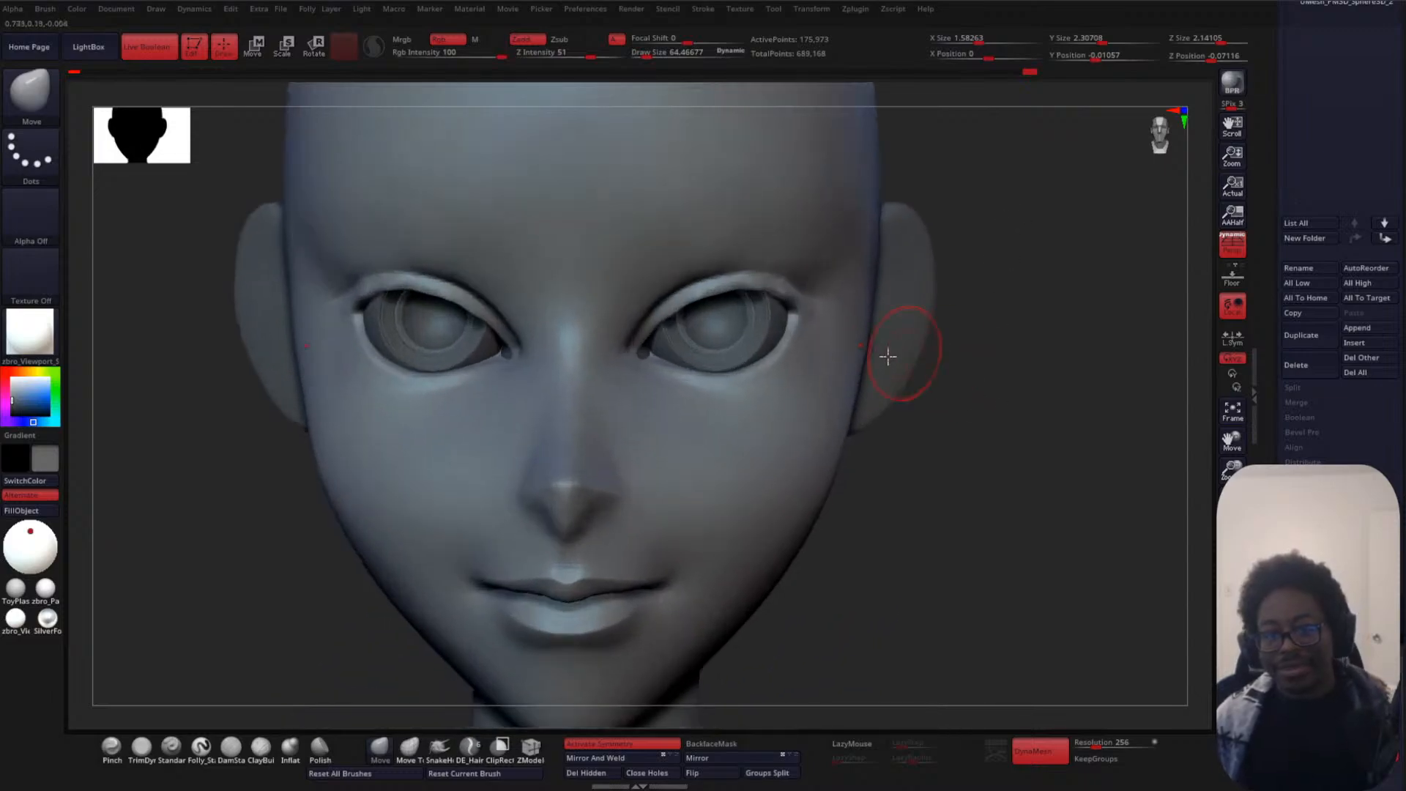
mouse_move(983, 267)
alt+mouse_down()
mouse_move(866, 425)
mouse_move(936, 218)
alt+mouse_up()
mouse_move(876, 351)
mouse_down()
mouse_move(806, 319)
mouse_move(901, 339)
mouse_move(964, 260)
mouse_move(889, 257)
mouse_move(928, 478)
mouse_up()
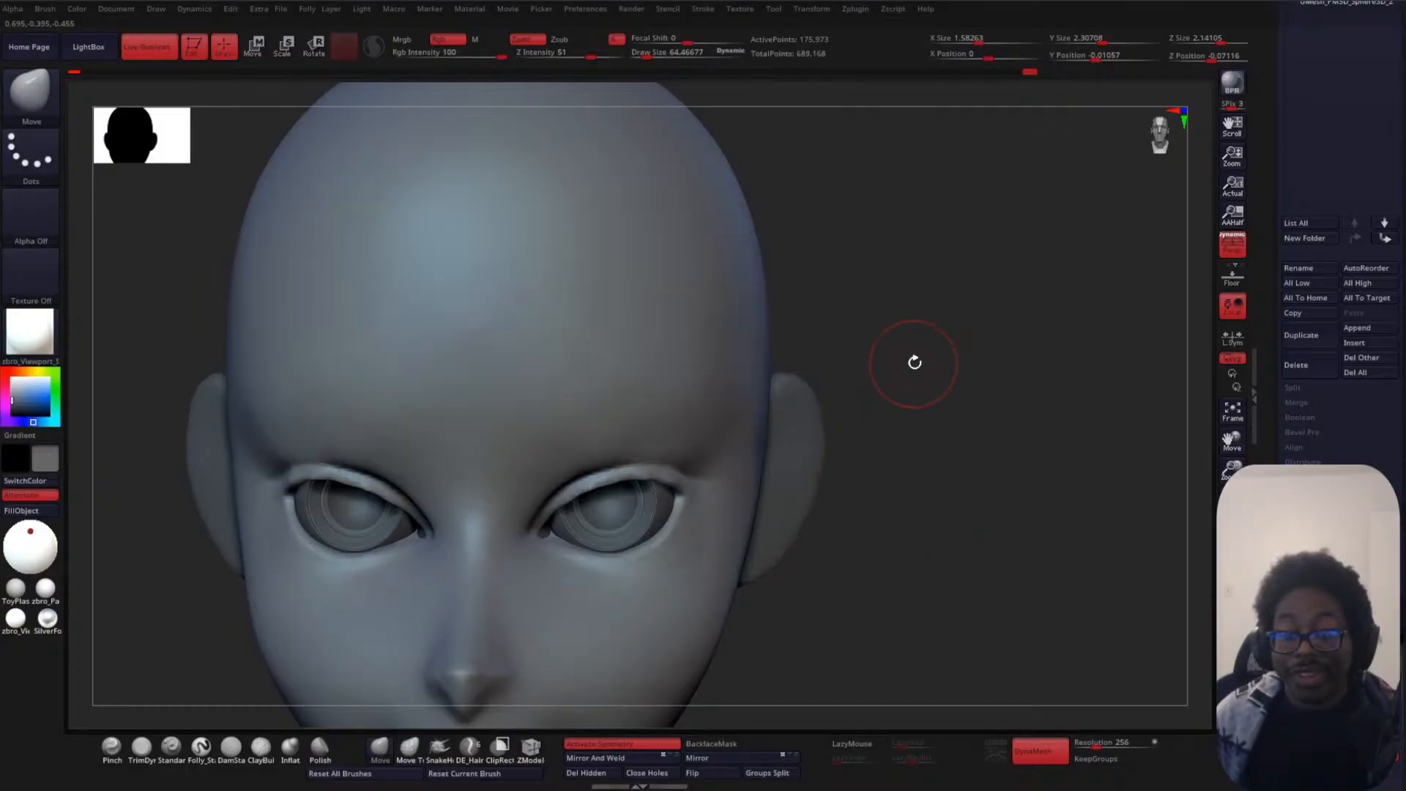
right_click(915, 362)
mouse_move(932, 348)
alt+mouse_down()
mouse_move(996, 483)
mouse_move(999, 411)
alt+mouse_up()
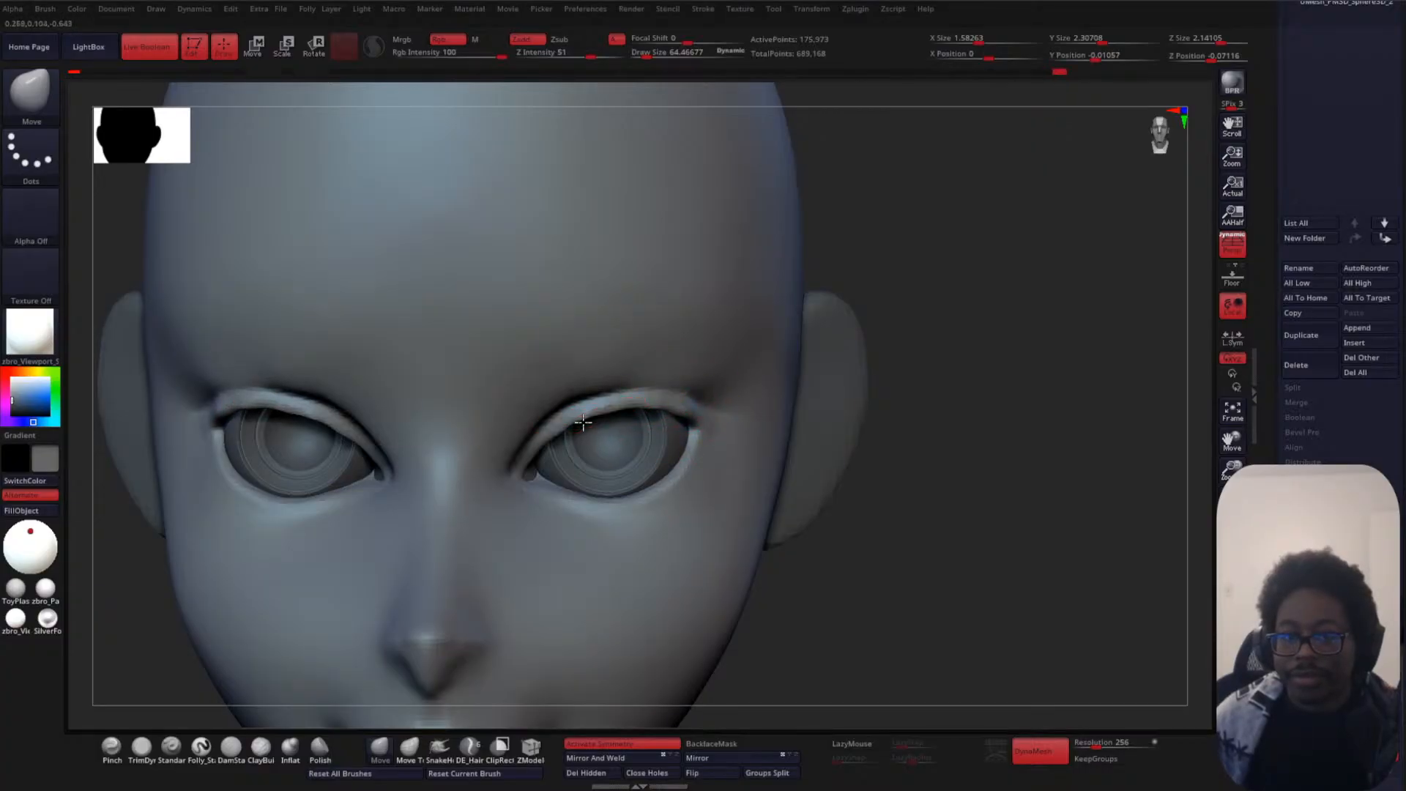
mouse_move(983, 449)
alt+mouse_down()
mouse_move(905, 291)
mouse_move(941, 371)
alt+mouse_up()
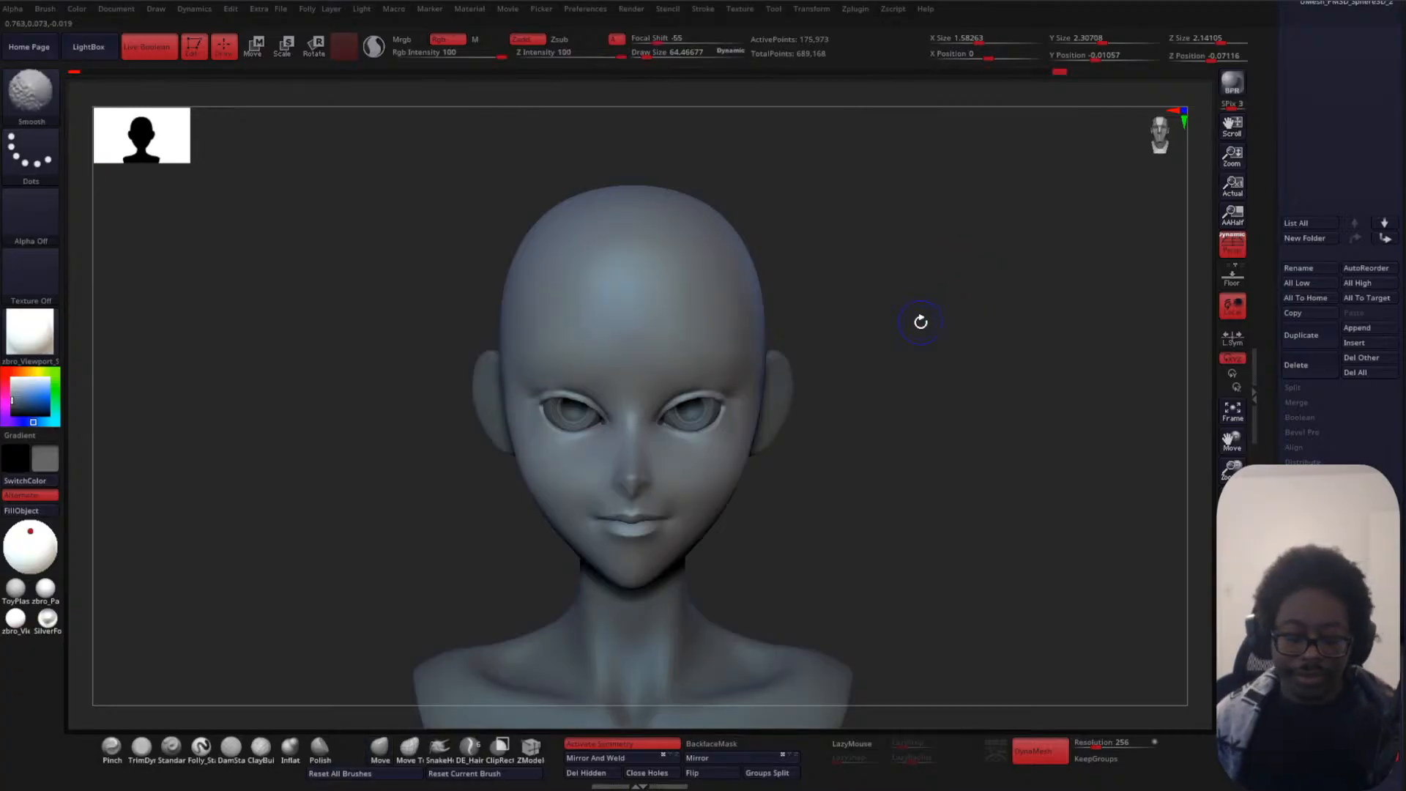
- Display the head's wireframe and mark its current undo history state as the projection source
key(shift+f)
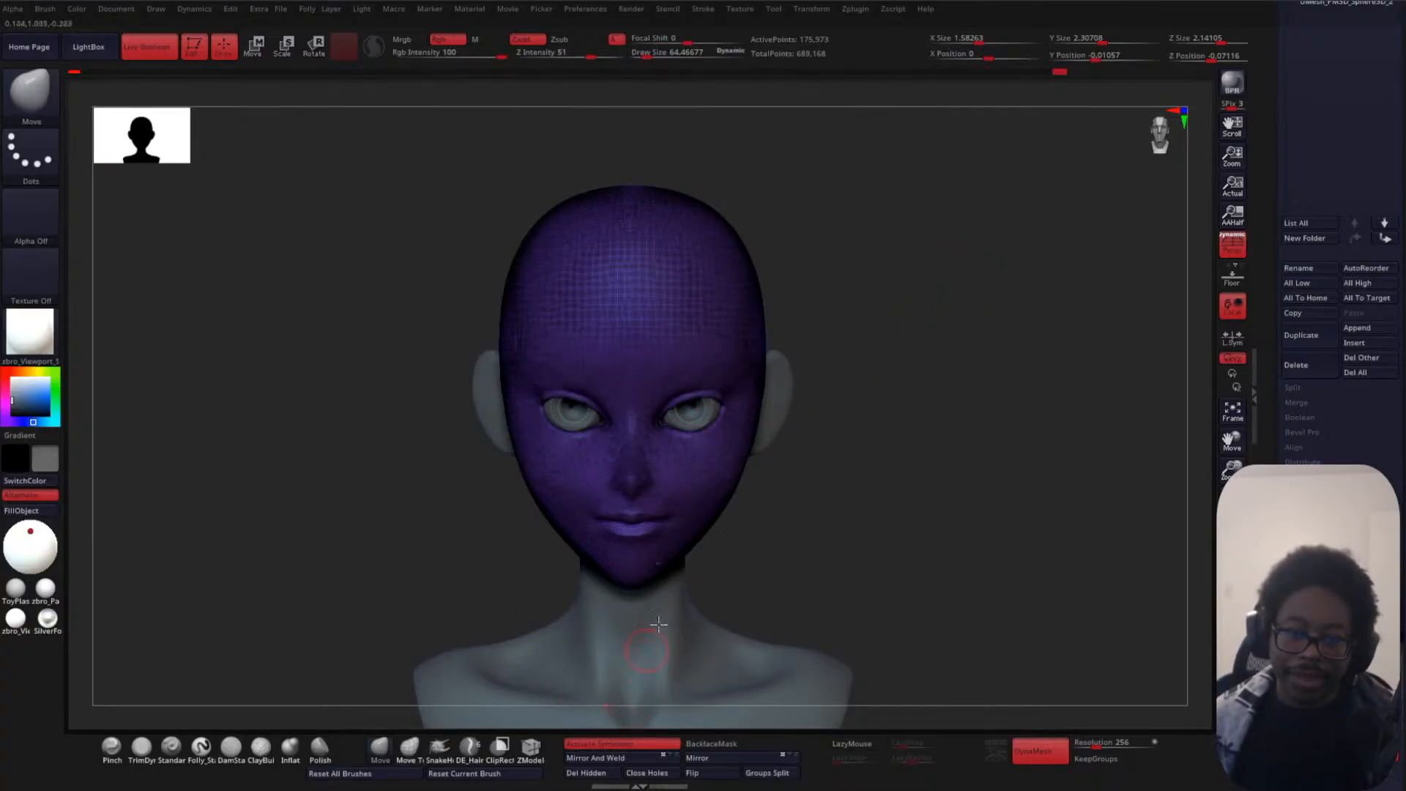
alt+drag(834, 348, 874, 367)
alt+drag(979, 305, 976, 376)
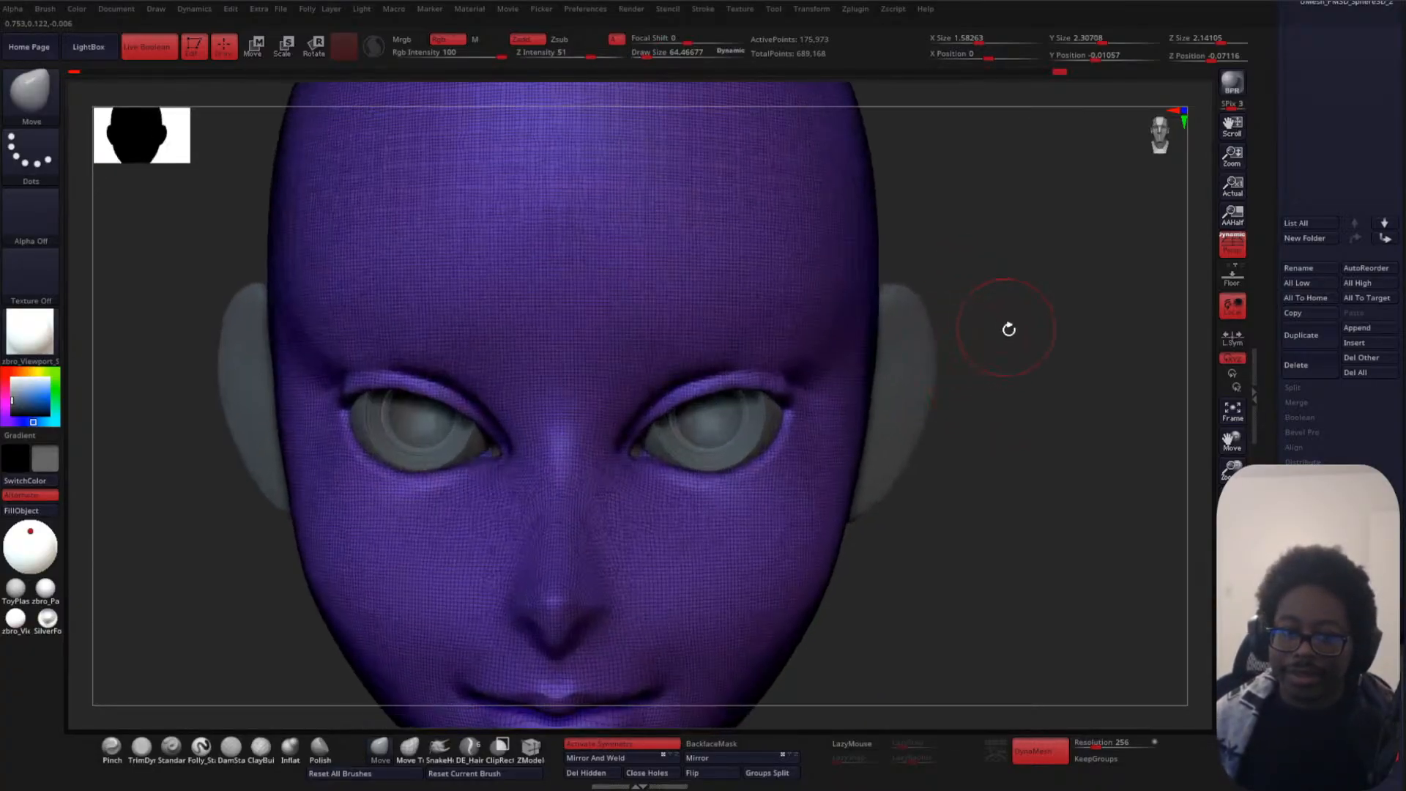
alt+drag(1010, 330, 999, 293)
alt+drag(872, 412, 895, 345)
key(space)
click(862, 371)
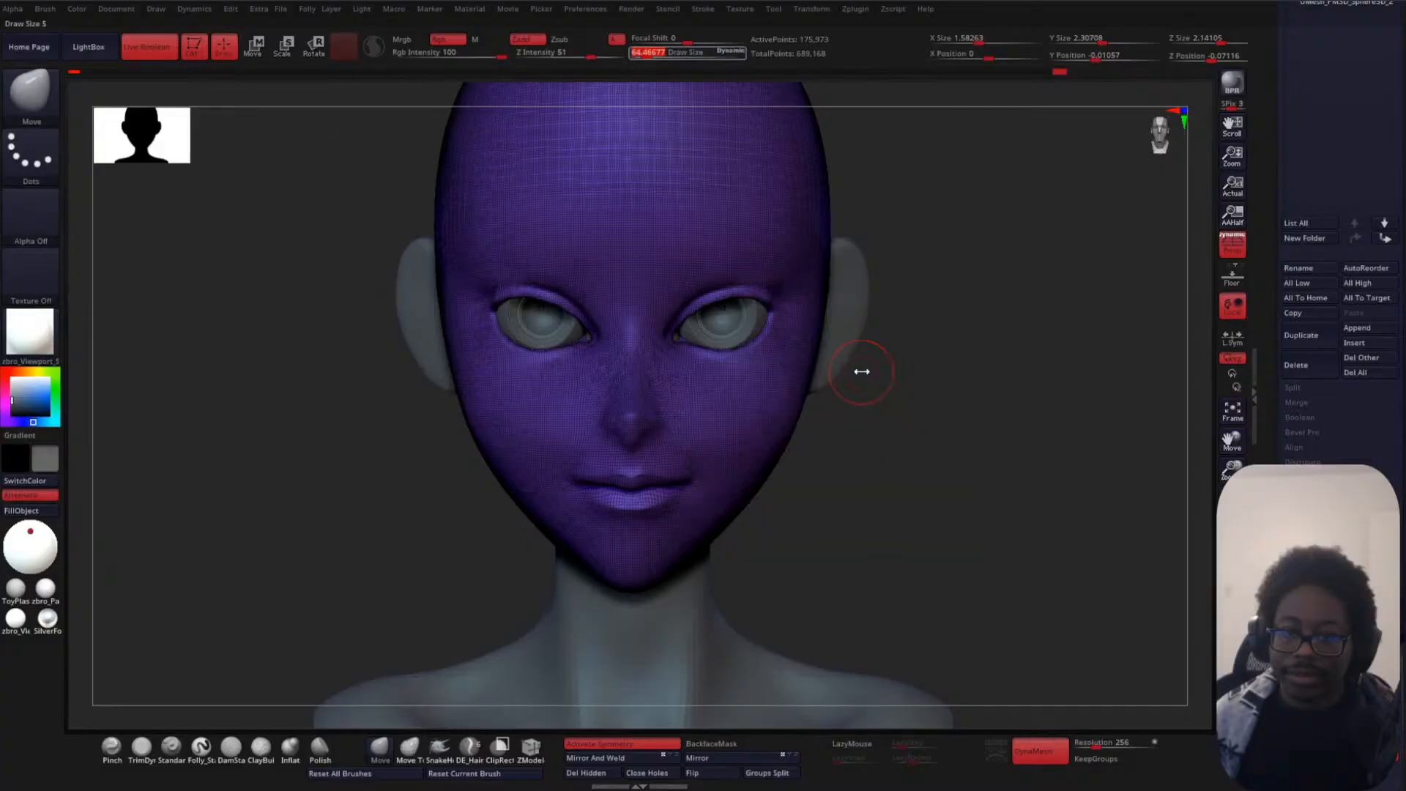
drag(1263, 169, 1262, 291)
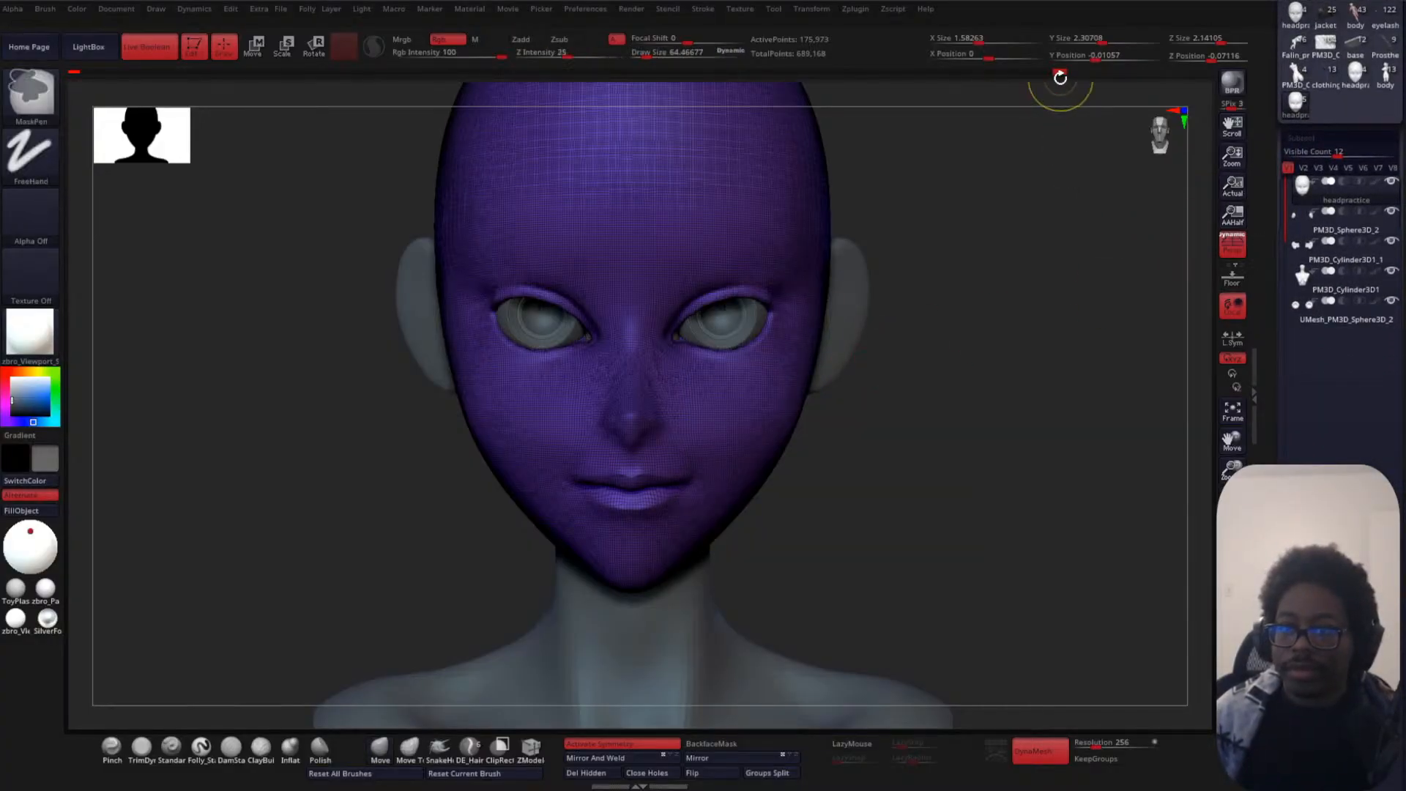
ctrl+click(1061, 70)
mouse_move(1111, 390)
mouse_down()
mouse_move(1060, 411)
mouse_move(945, 411)
mouse_up()
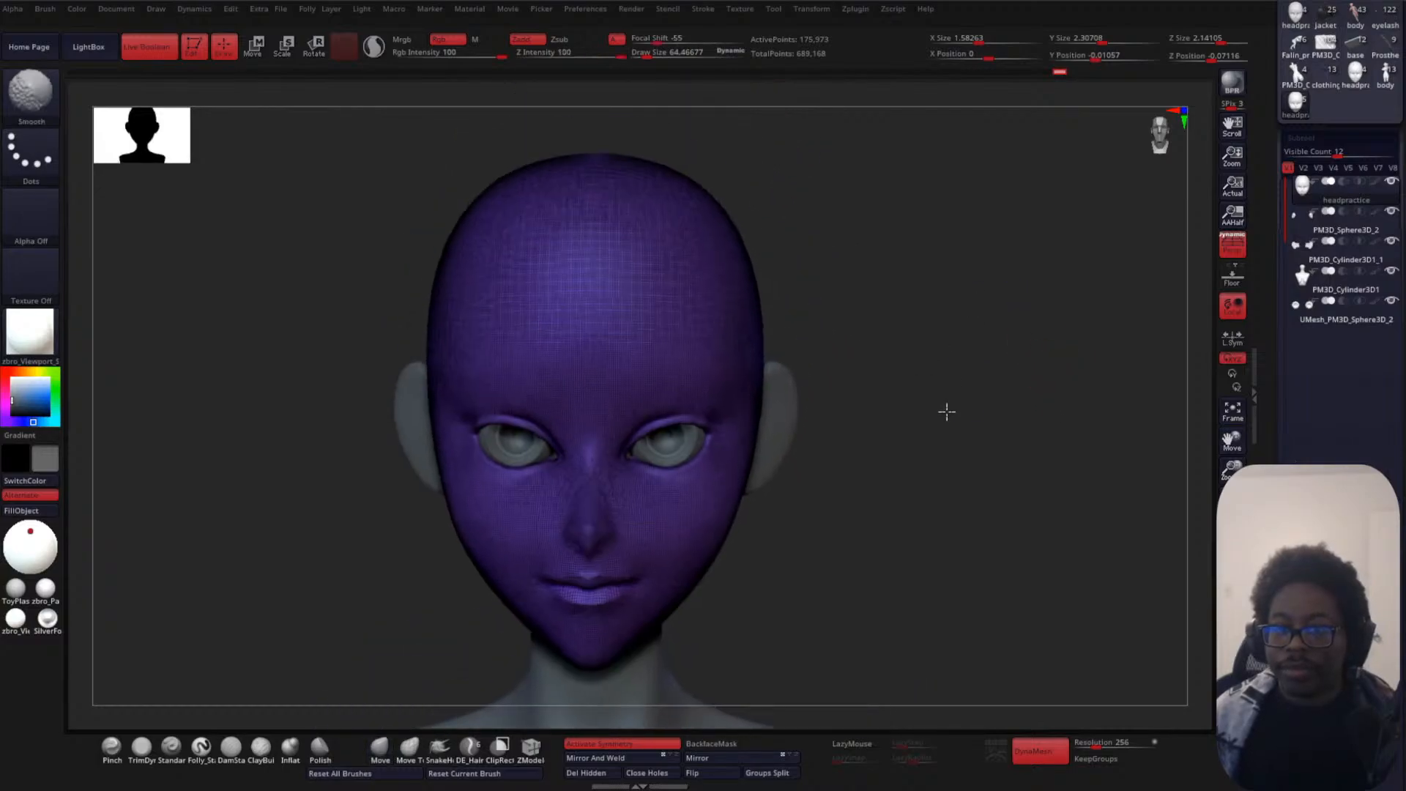
- ZRemesh the head with a Target Polygons Count of about 0.5
drag(1273, 360, 1285, 118)
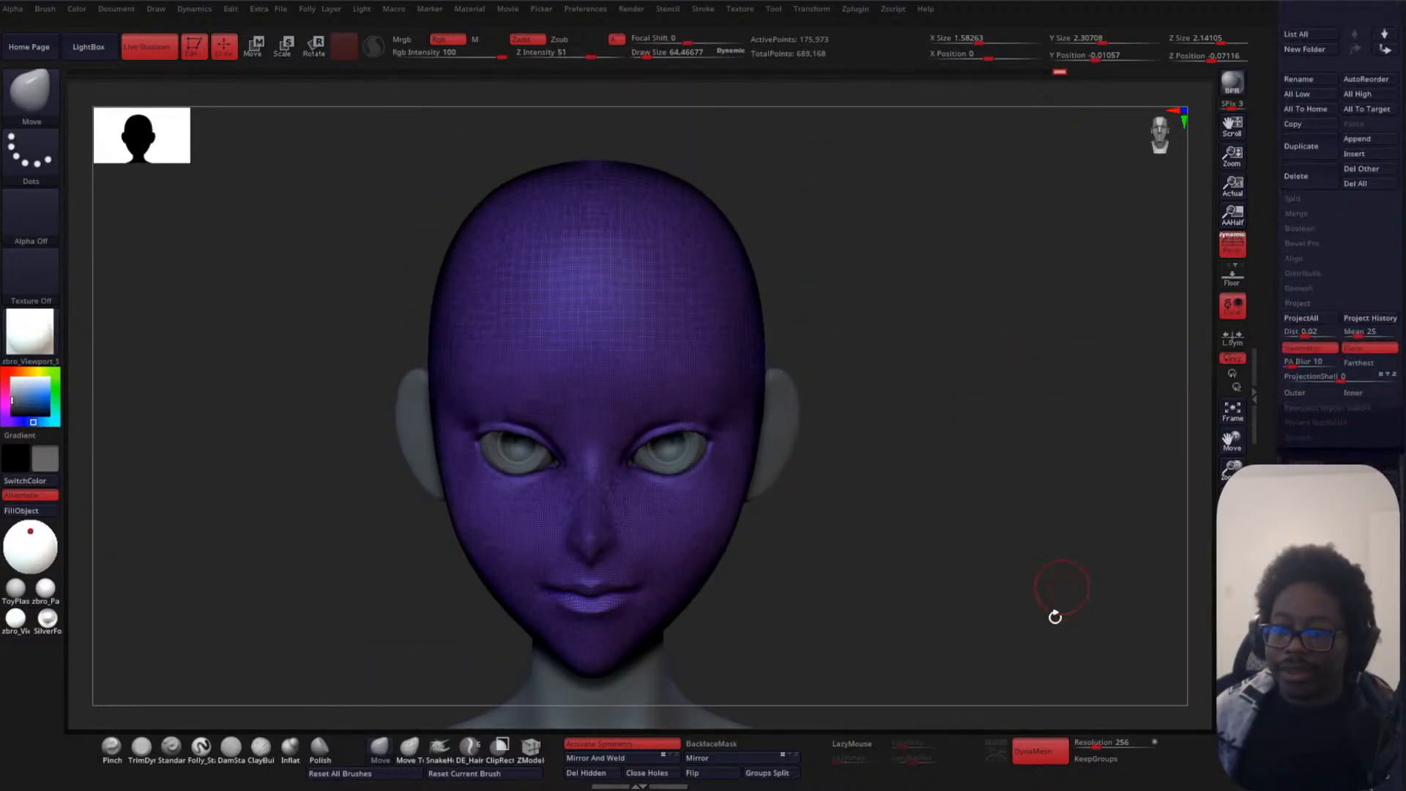
drag(1269, 374, 1284, 235)
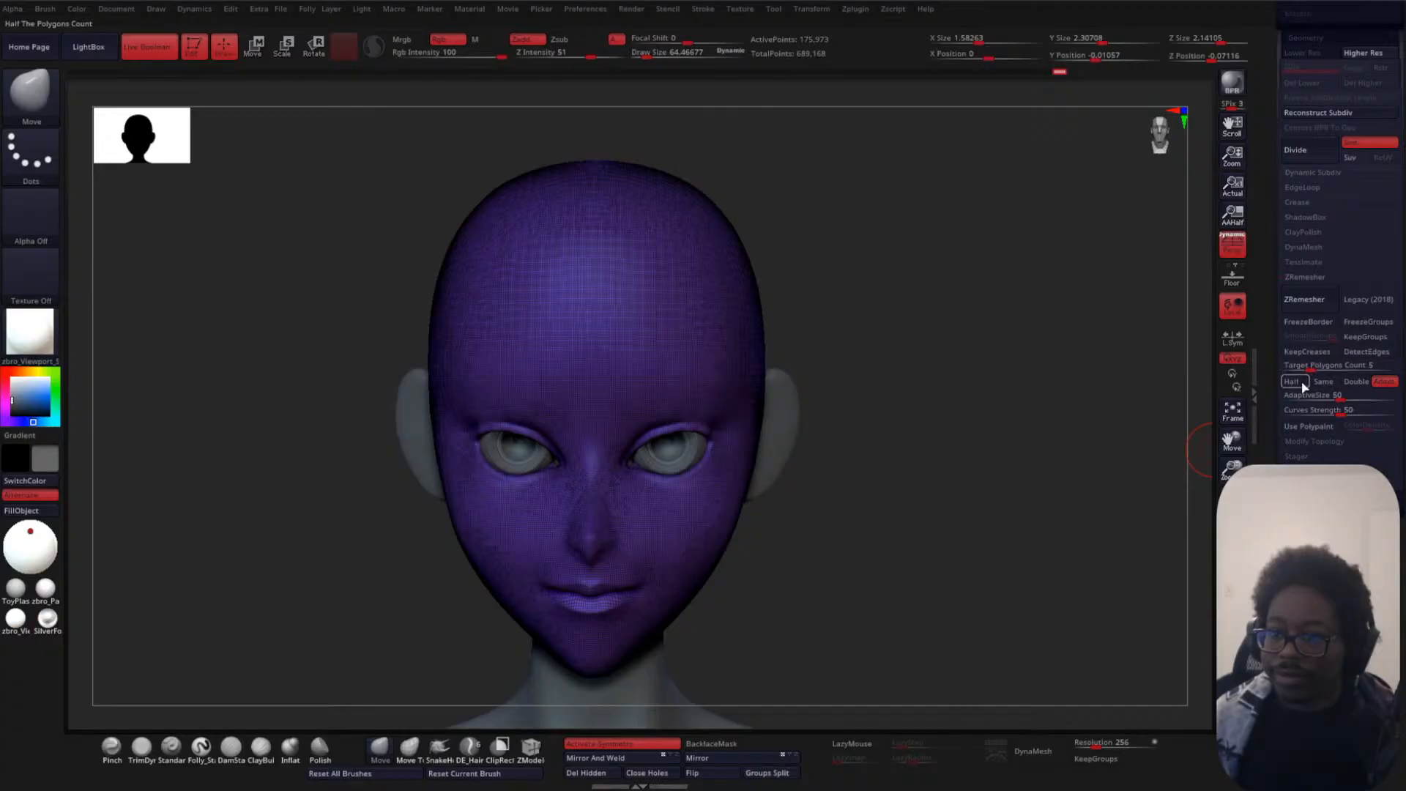
drag(1312, 366, 1290, 373)
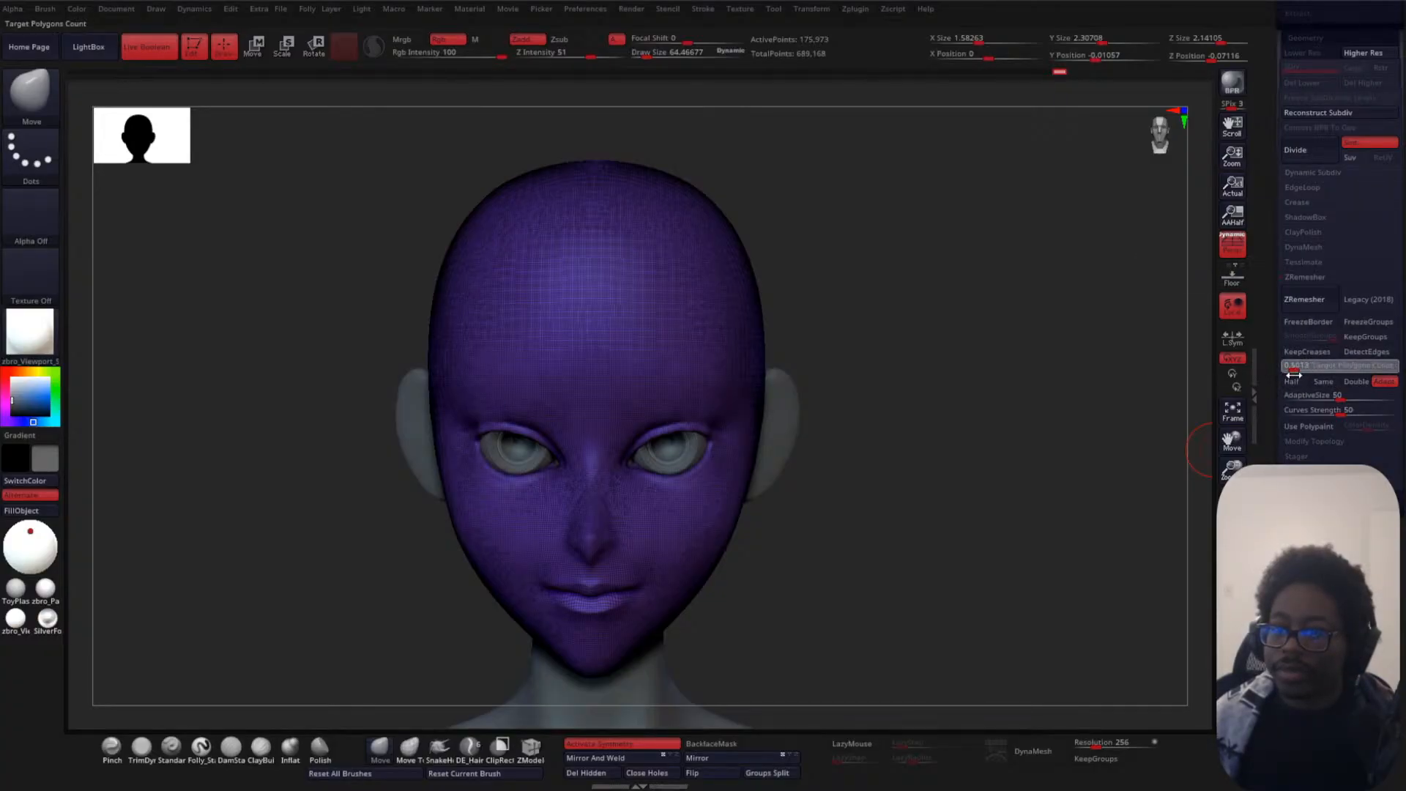
click(1315, 311)
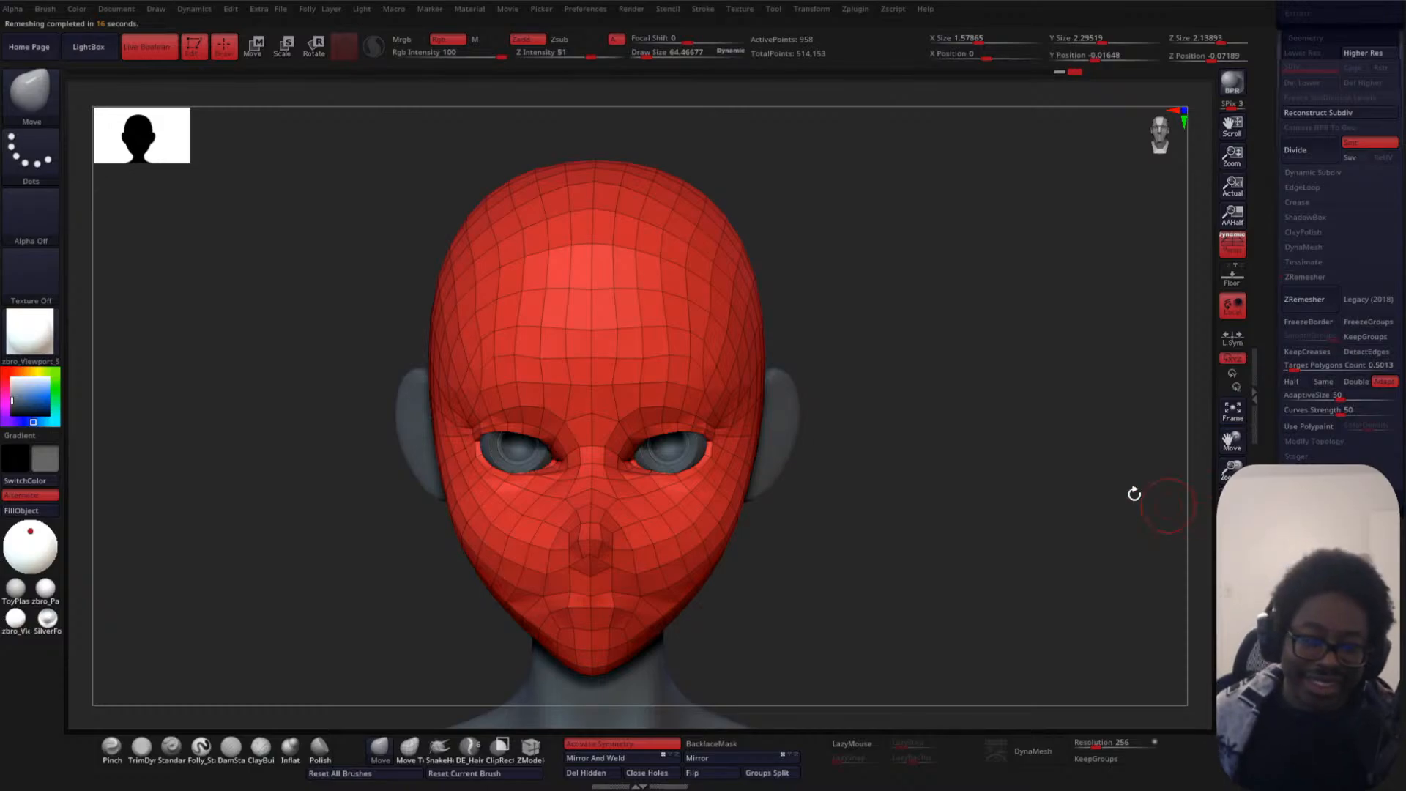
- Hide the wireframe and subdivide the remeshed head to subdivision level 2
key(shift+f)
alt+drag(932, 370, 938, 364)
key(ctrl+d)
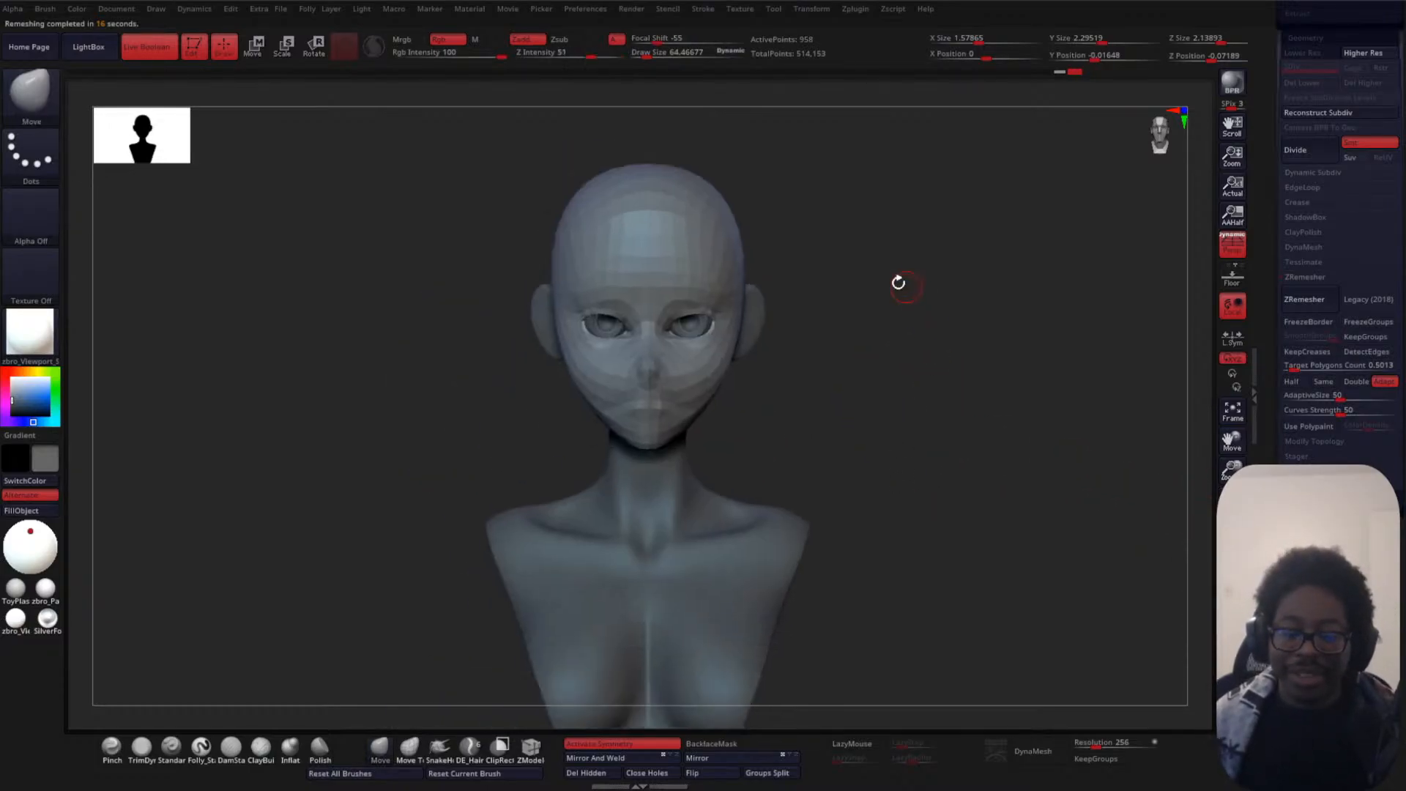
alt+drag(898, 279, 876, 424)
key(ctrl)
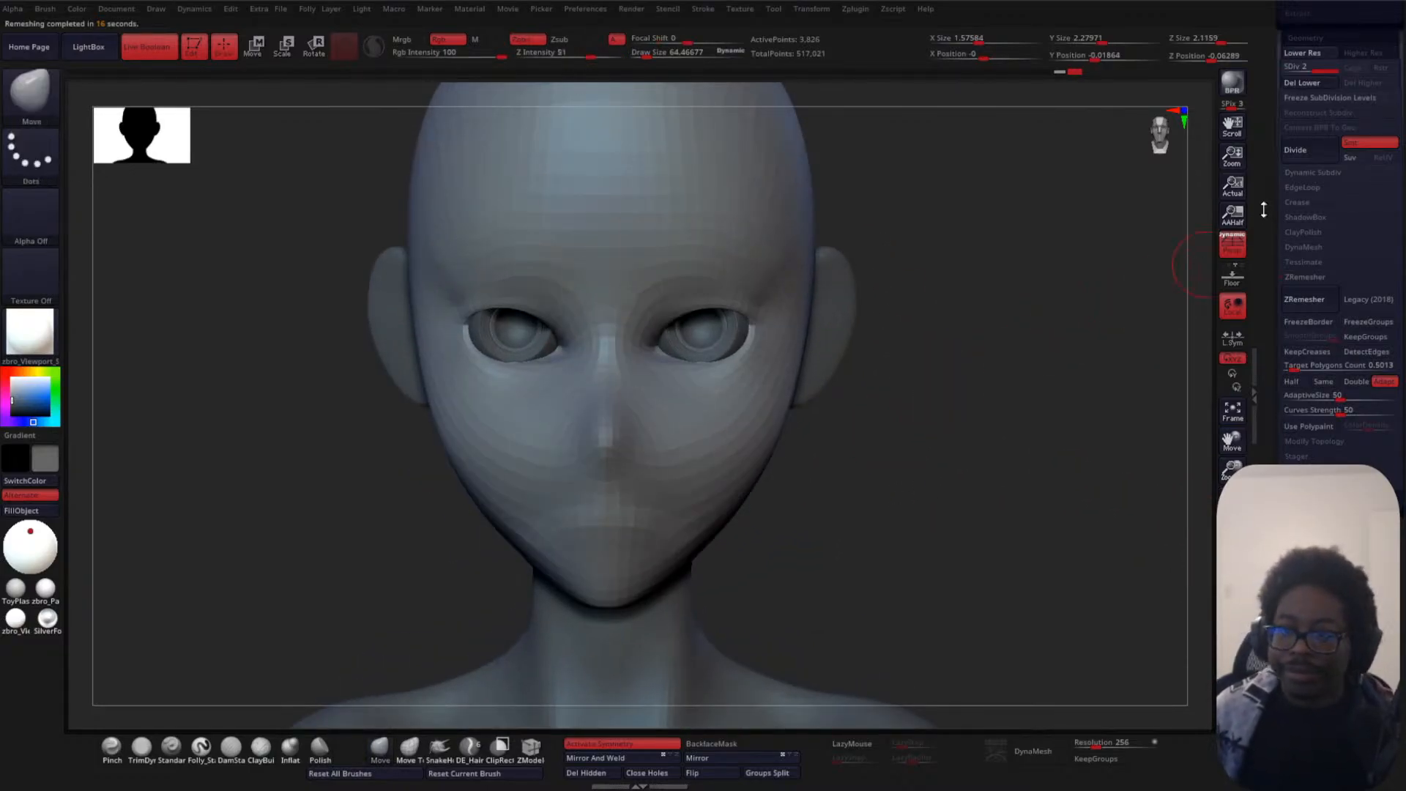
- Project the marked undo history's detail onto the remeshed head while subdividing it three more times, and check the resulting surface
drag(1266, 208, 1266, 338)
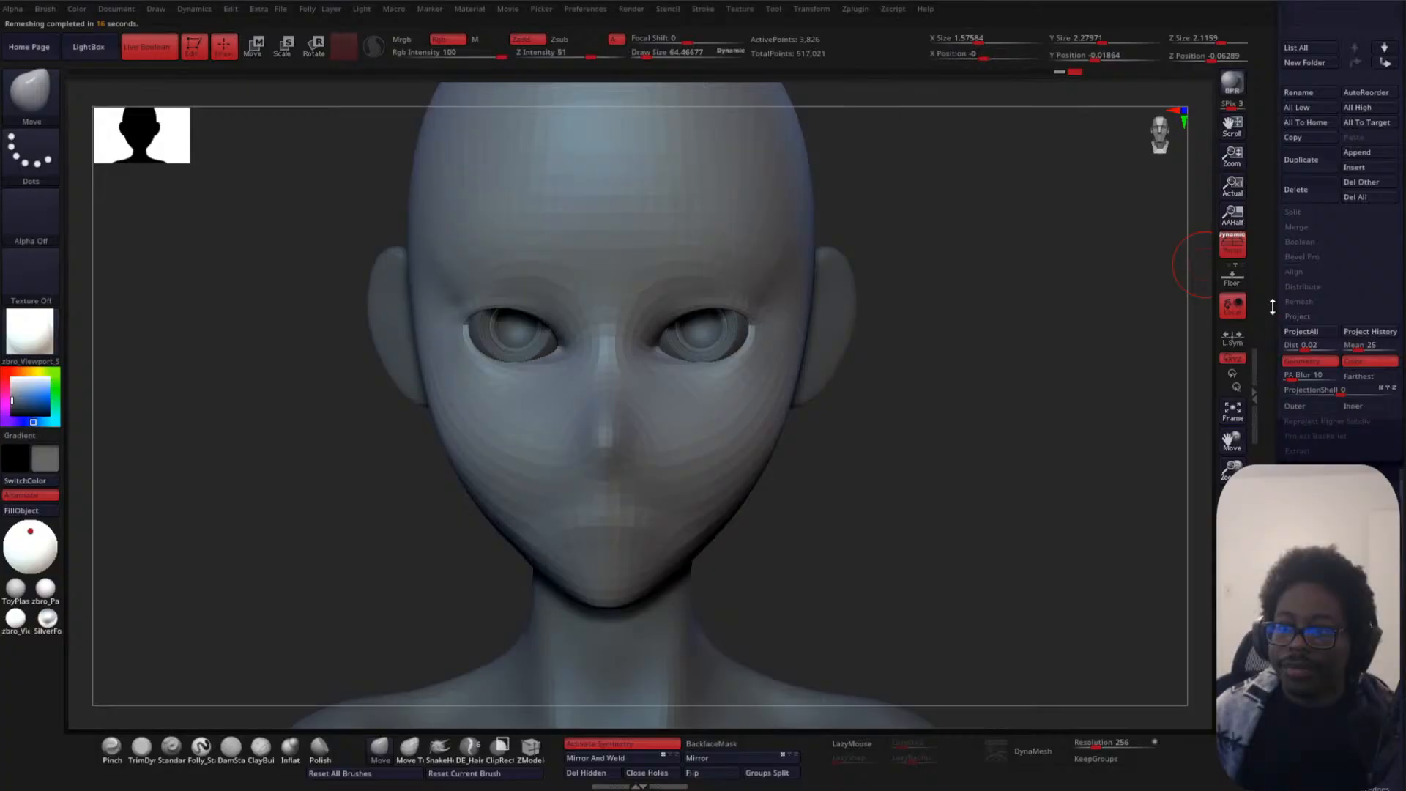
click(1369, 337)
key(ctrl+d)
click(1361, 335)
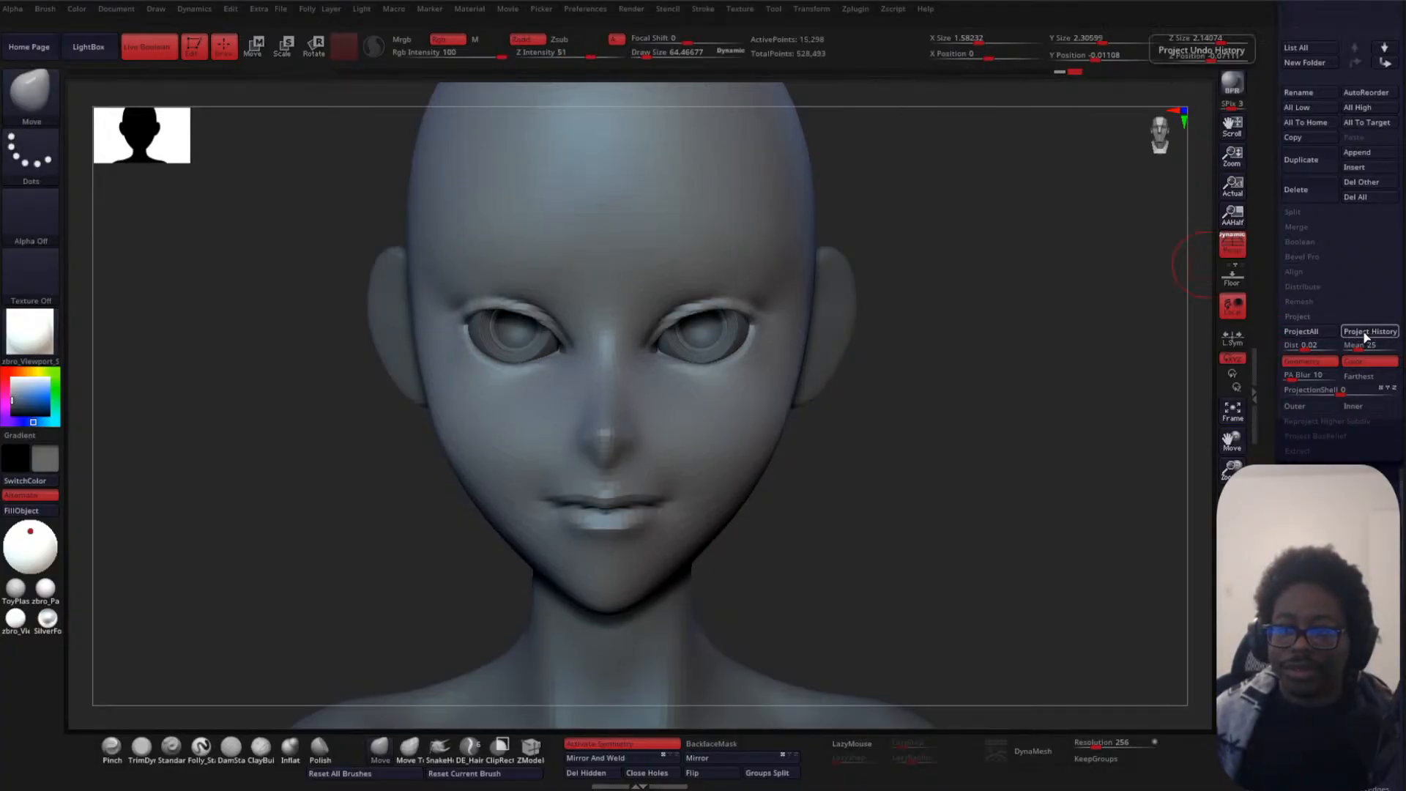
key(ctrl+d)
key(ctrl+d)
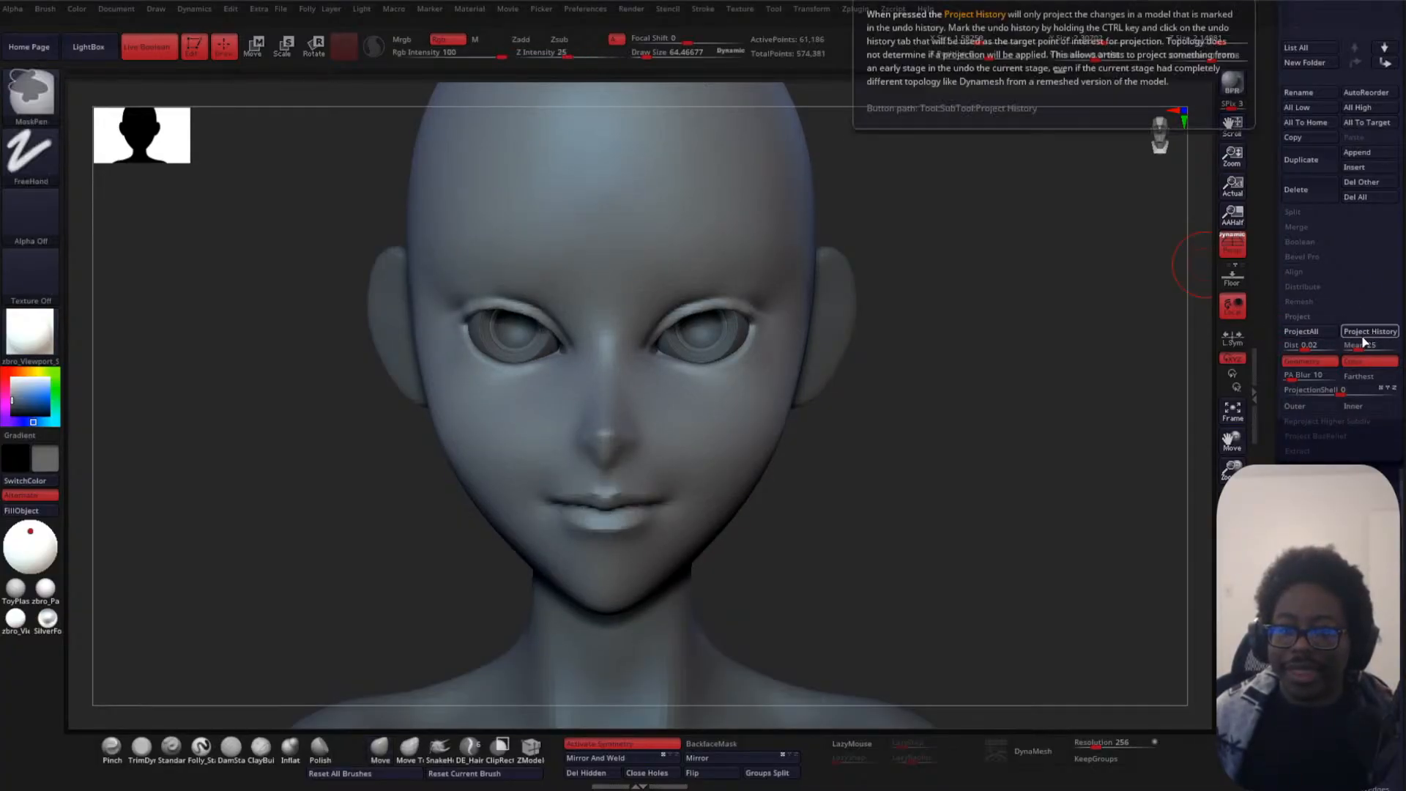
click(1367, 336)
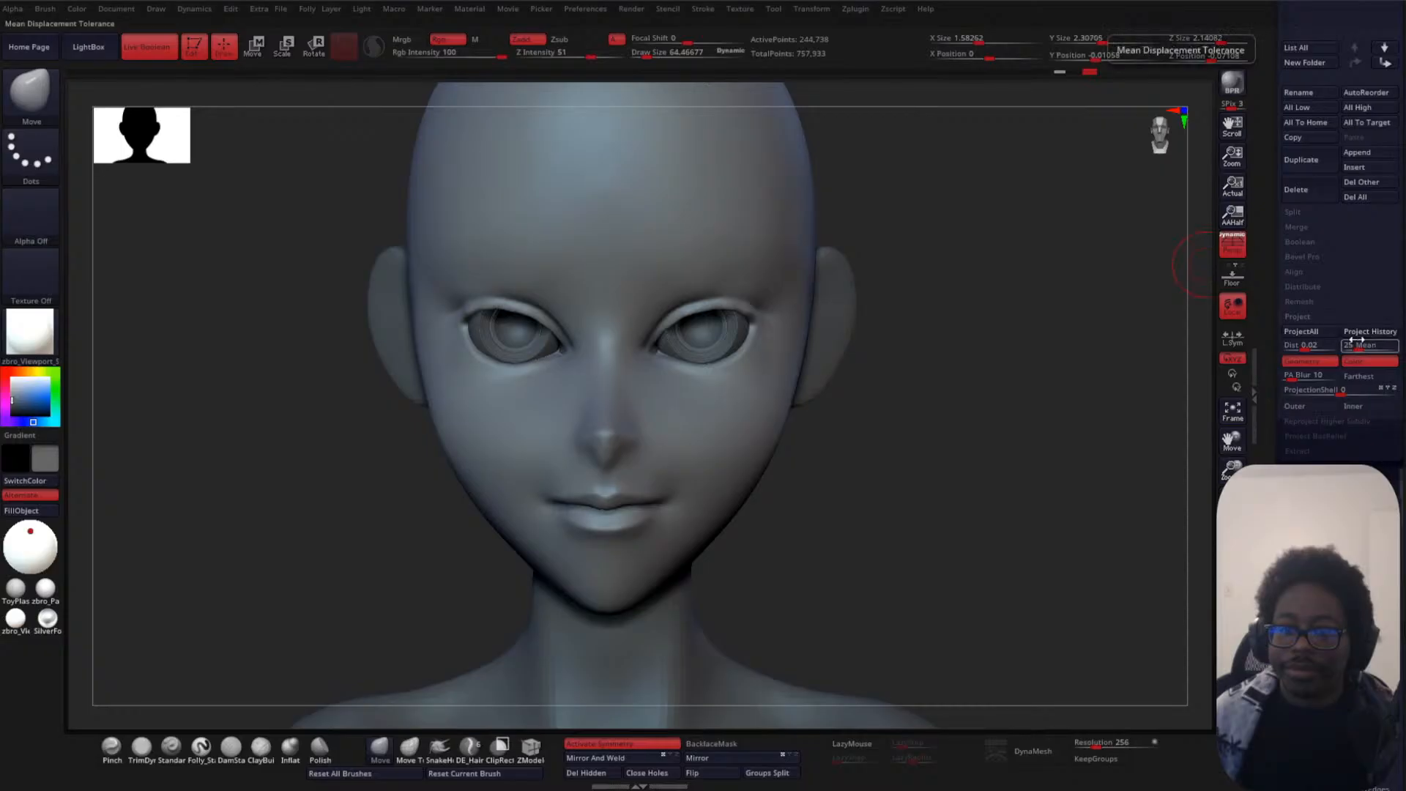
key(f)
key(shift)
key(shift+f)
drag(920, 327, 979, 353)
key(shift+f)
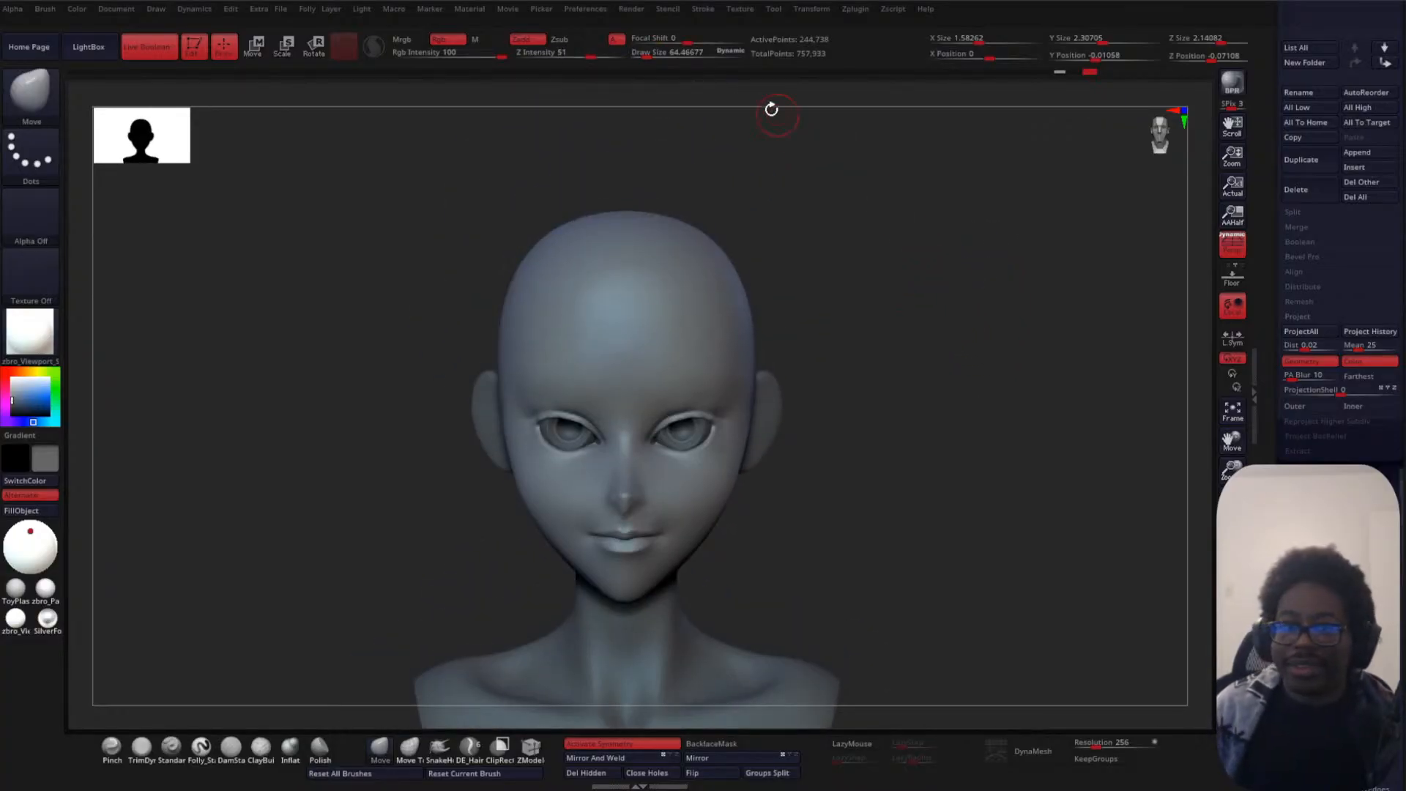
- Undo the head's projection, subdivisions and ZRemesh, and clear the marked projection source in the undo history
key(ctrl)
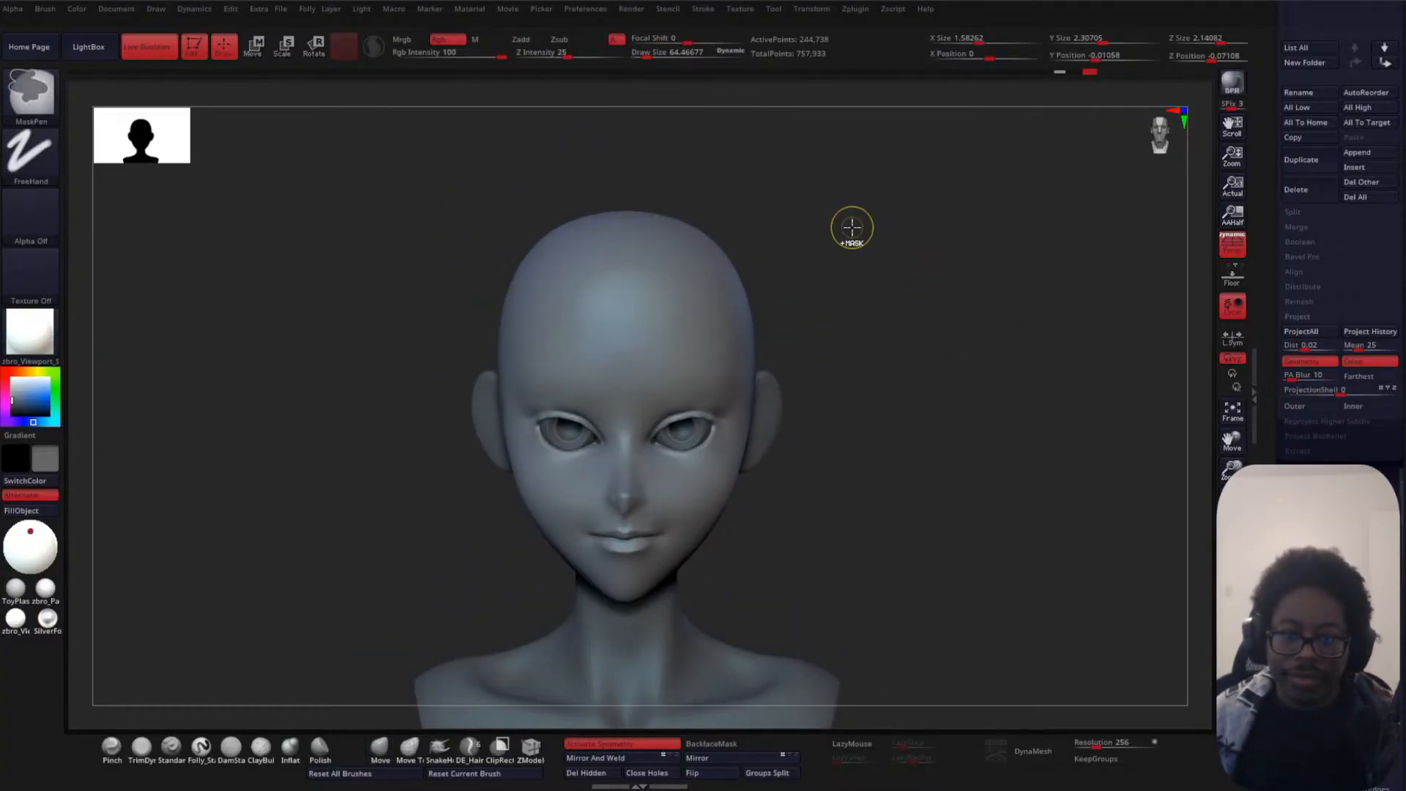
key(shift+f)
key(ctrl)
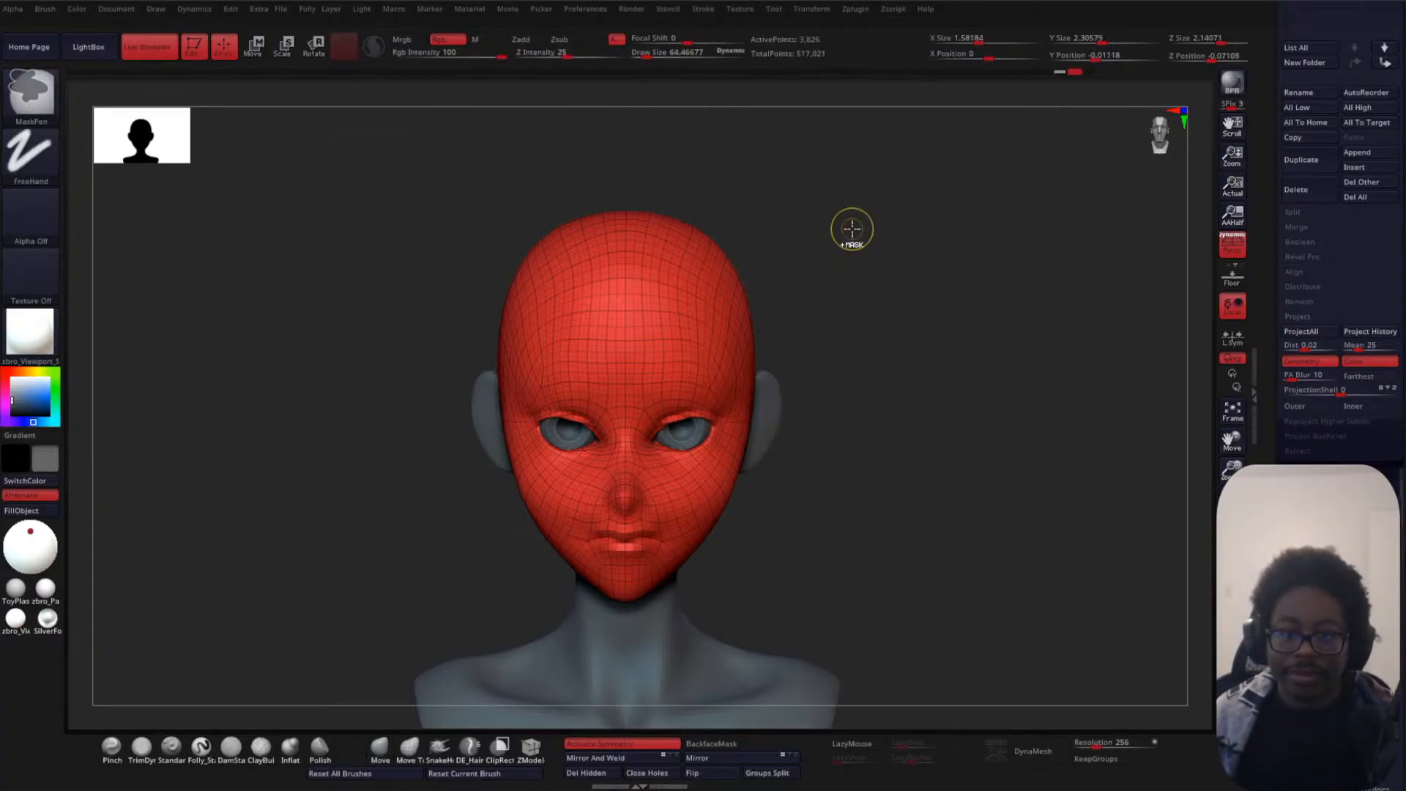
key(ctrl+z)
key(ctrl+z)
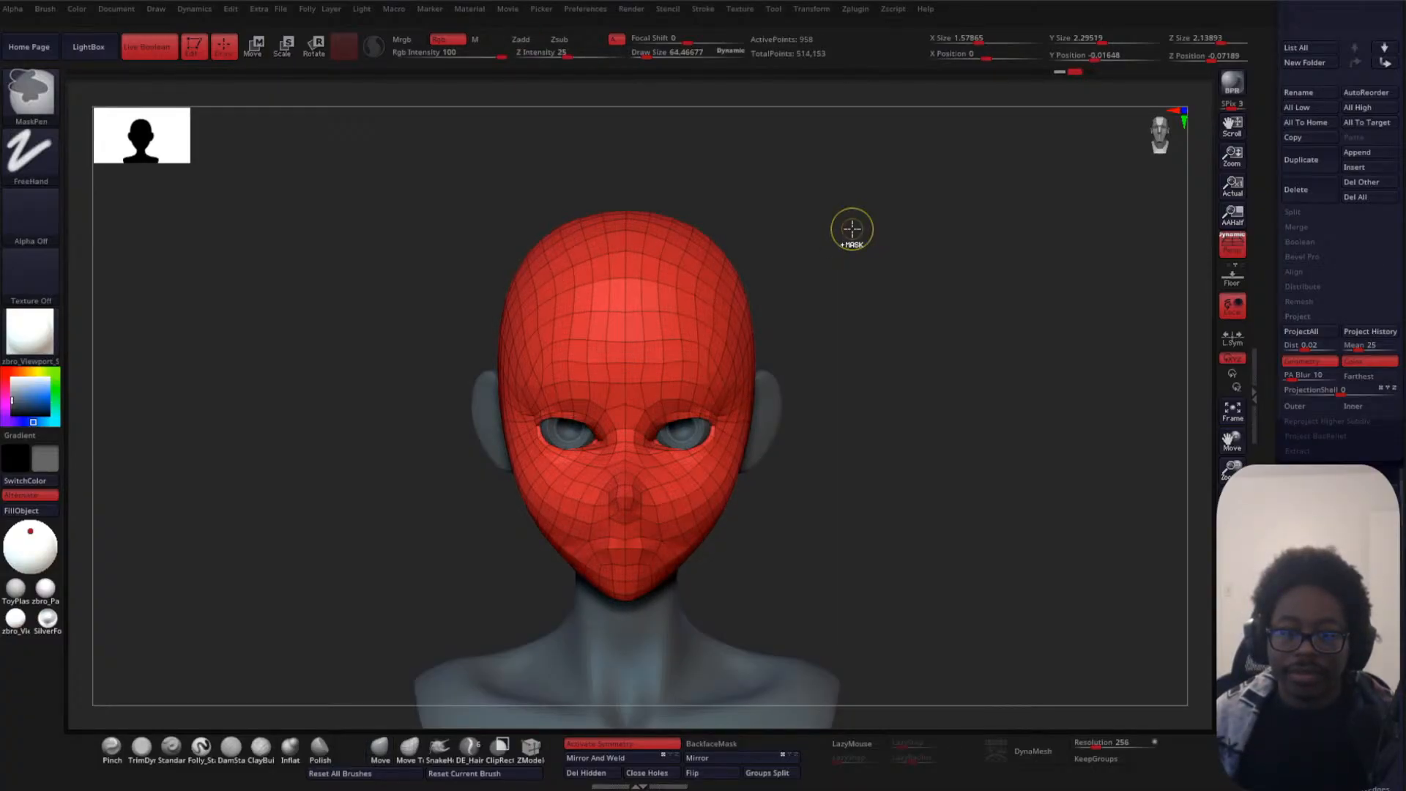
key(ctrl+z)
alt+drag(944, 282, 1026, 415)
alt+drag(989, 471, 1048, 371)
key(shift+f)
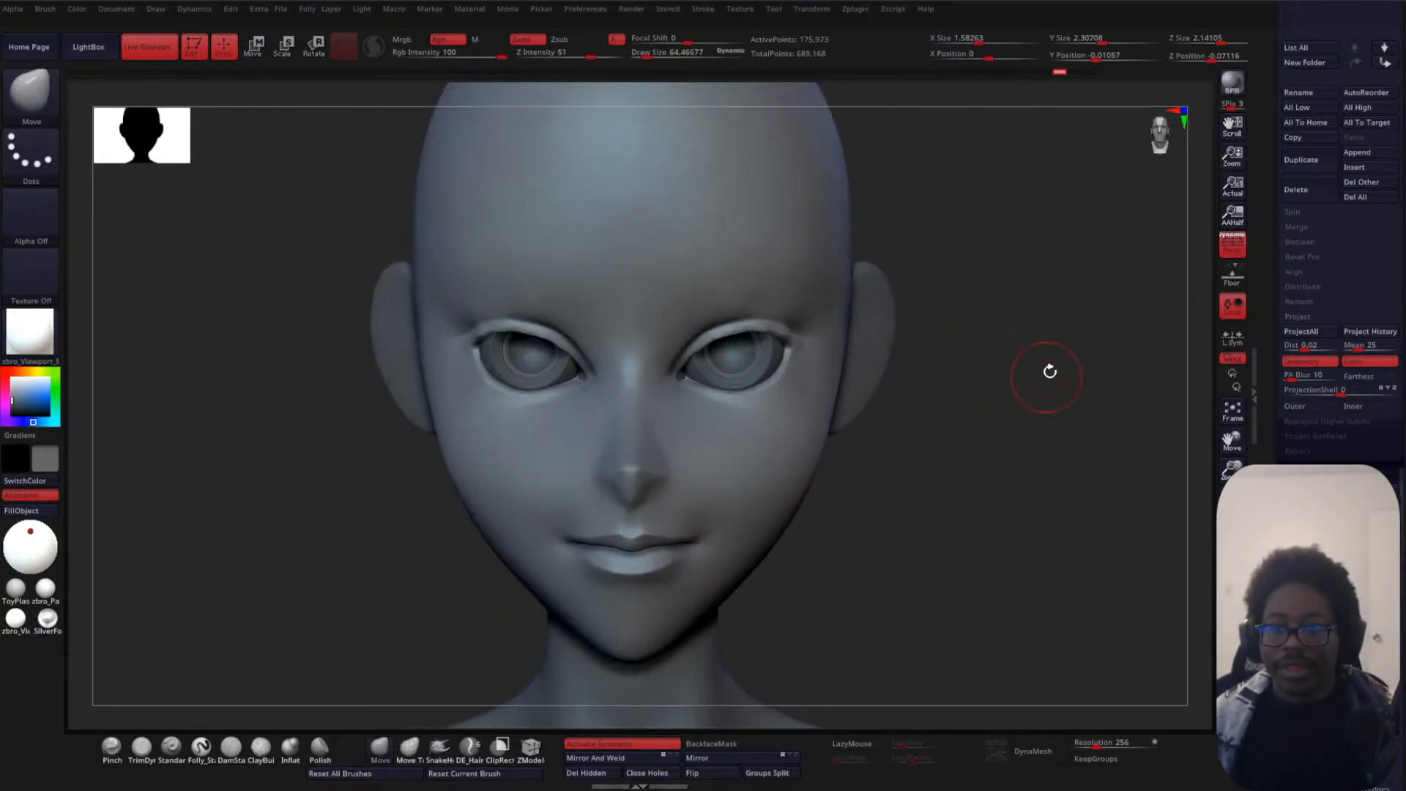
alt+drag(1048, 227, 977, 355)
alt+drag(918, 394, 954, 282)
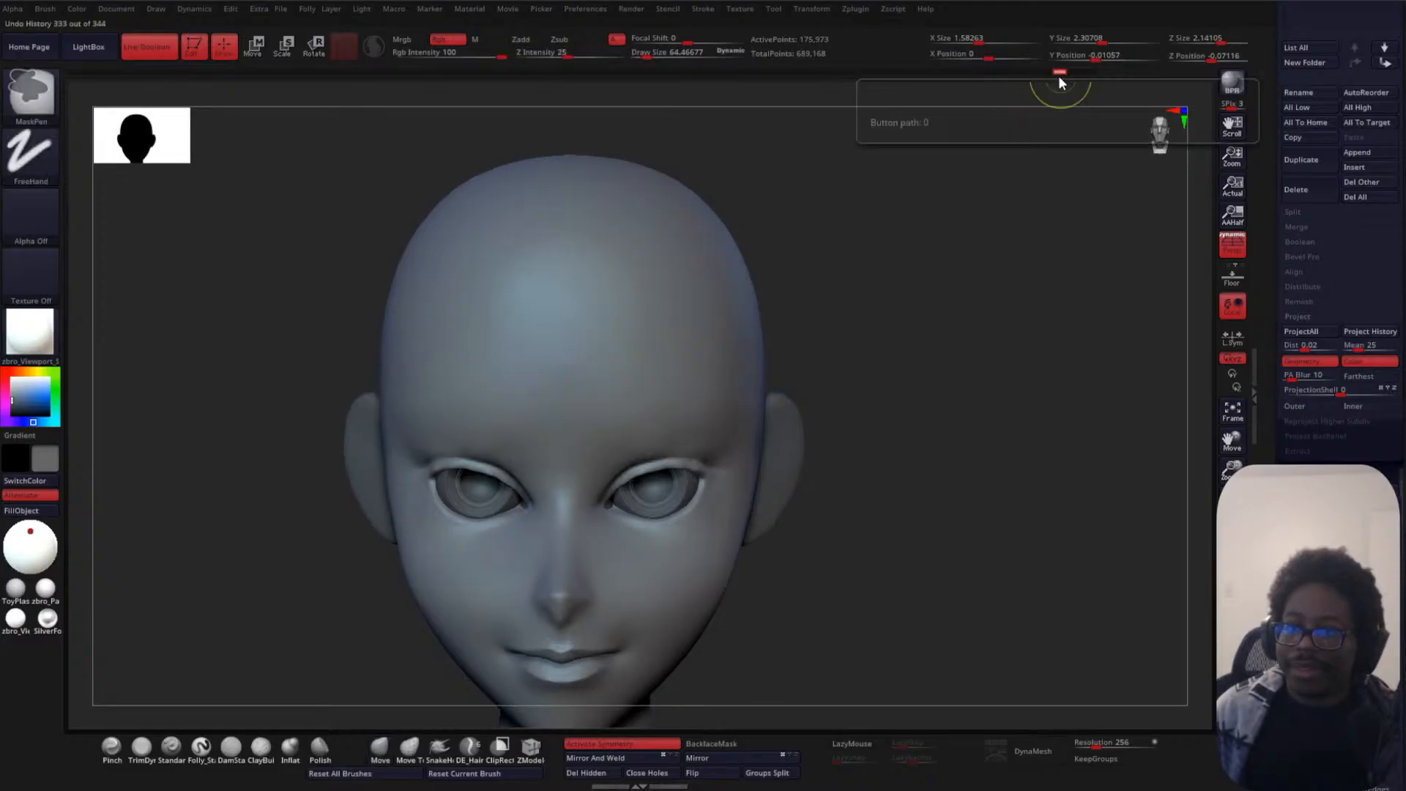
ctrl+click(1060, 71)
- Make the ears the active subtool and isolate them, with a smaller brush size for work on the outer ear face
alt+drag(976, 337, 992, 239)
alt+drag(906, 399, 805, 375)
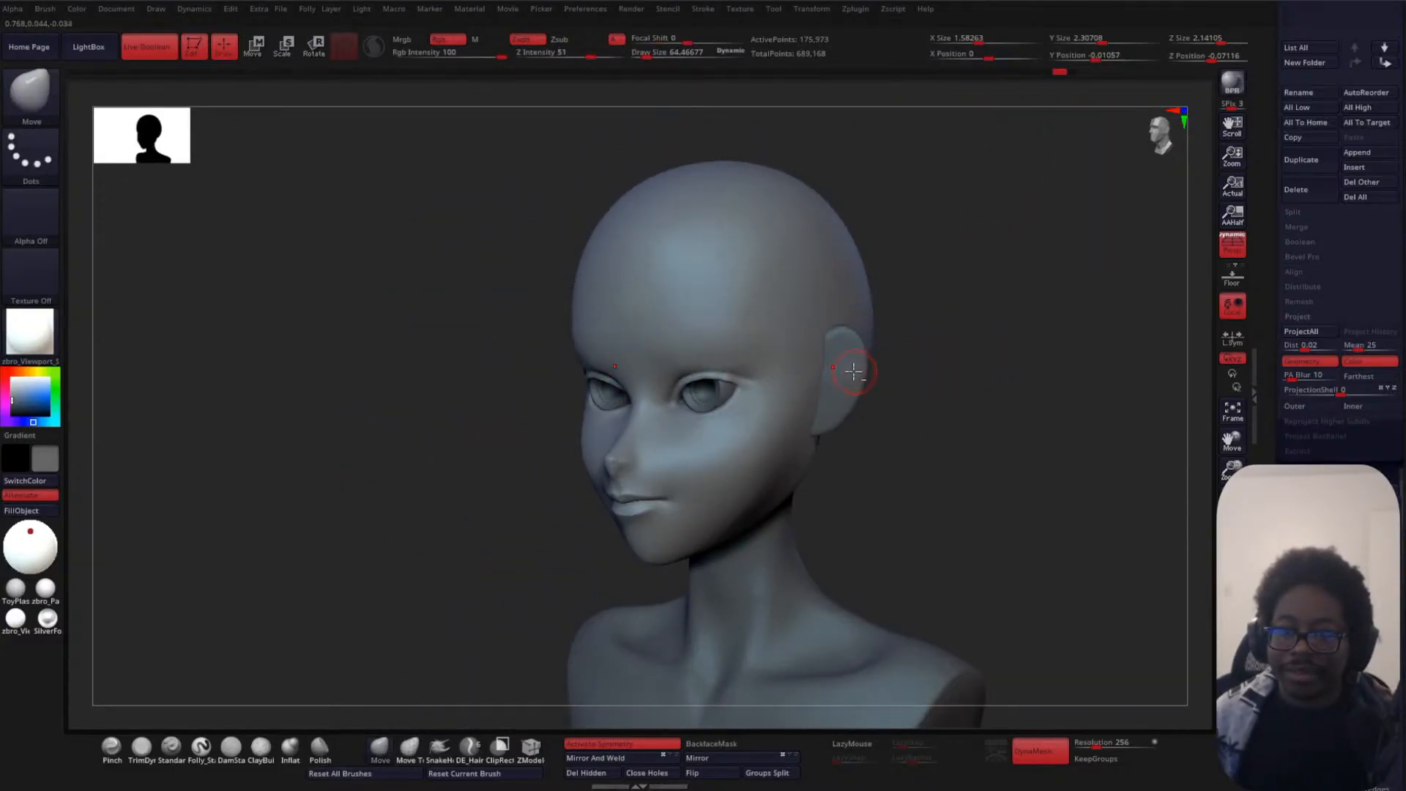
right_click(973, 345)
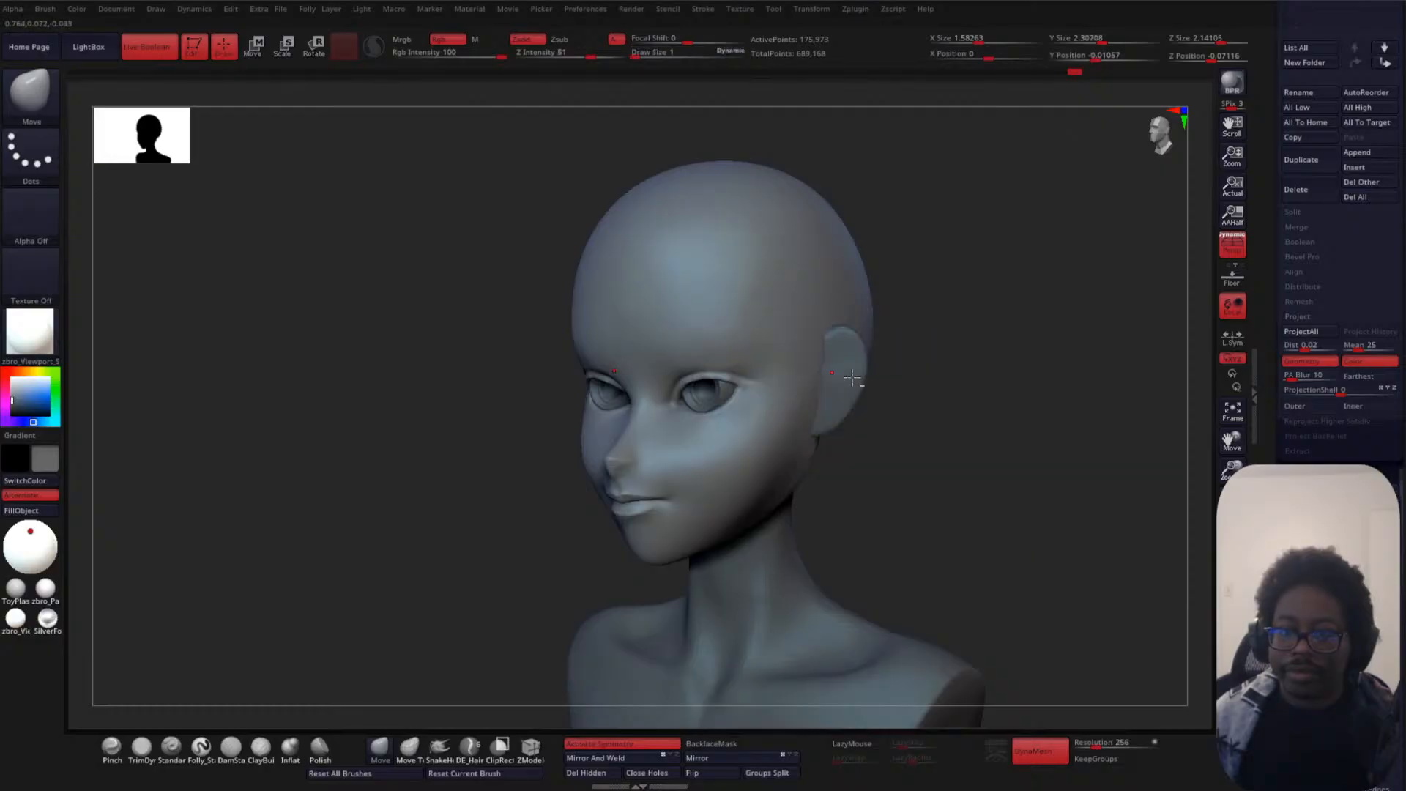
alt+click(850, 376)
drag(931, 363, 876, 417)
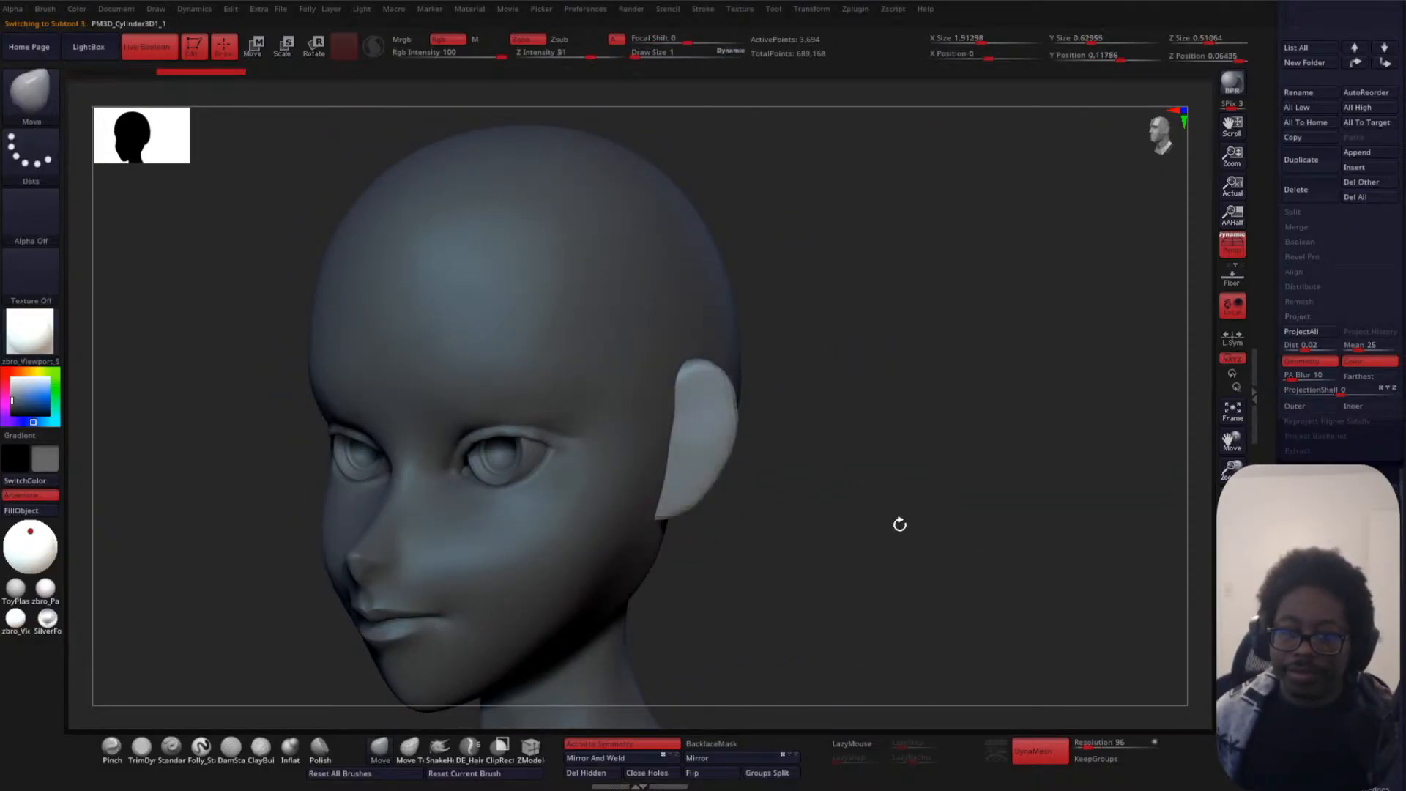
right_click(781, 458)
drag(790, 457, 789, 457)
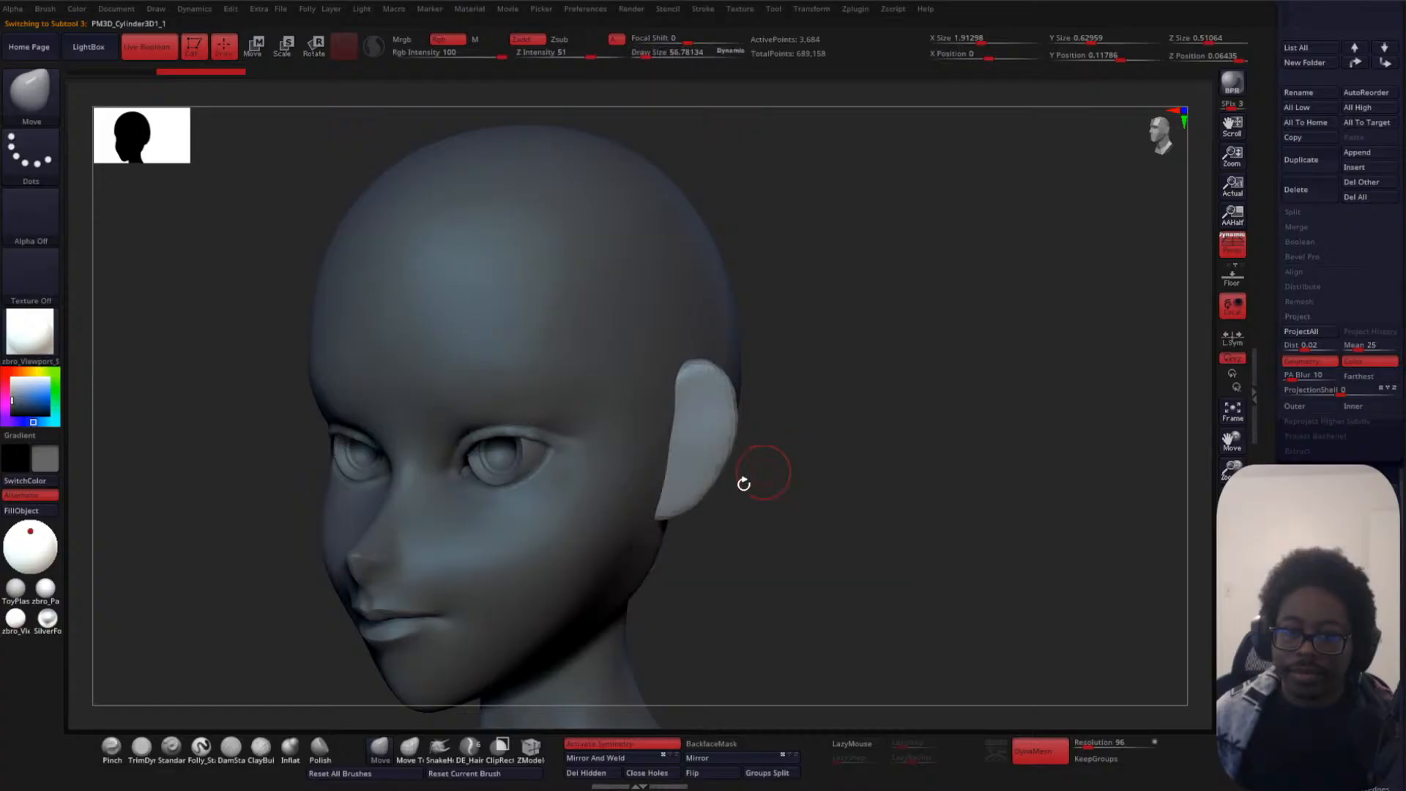
mouse_move(842, 378)
mouse_down()
mouse_move(857, 420)
mouse_move(826, 462)
mouse_move(894, 422)
mouse_up()
key(space)
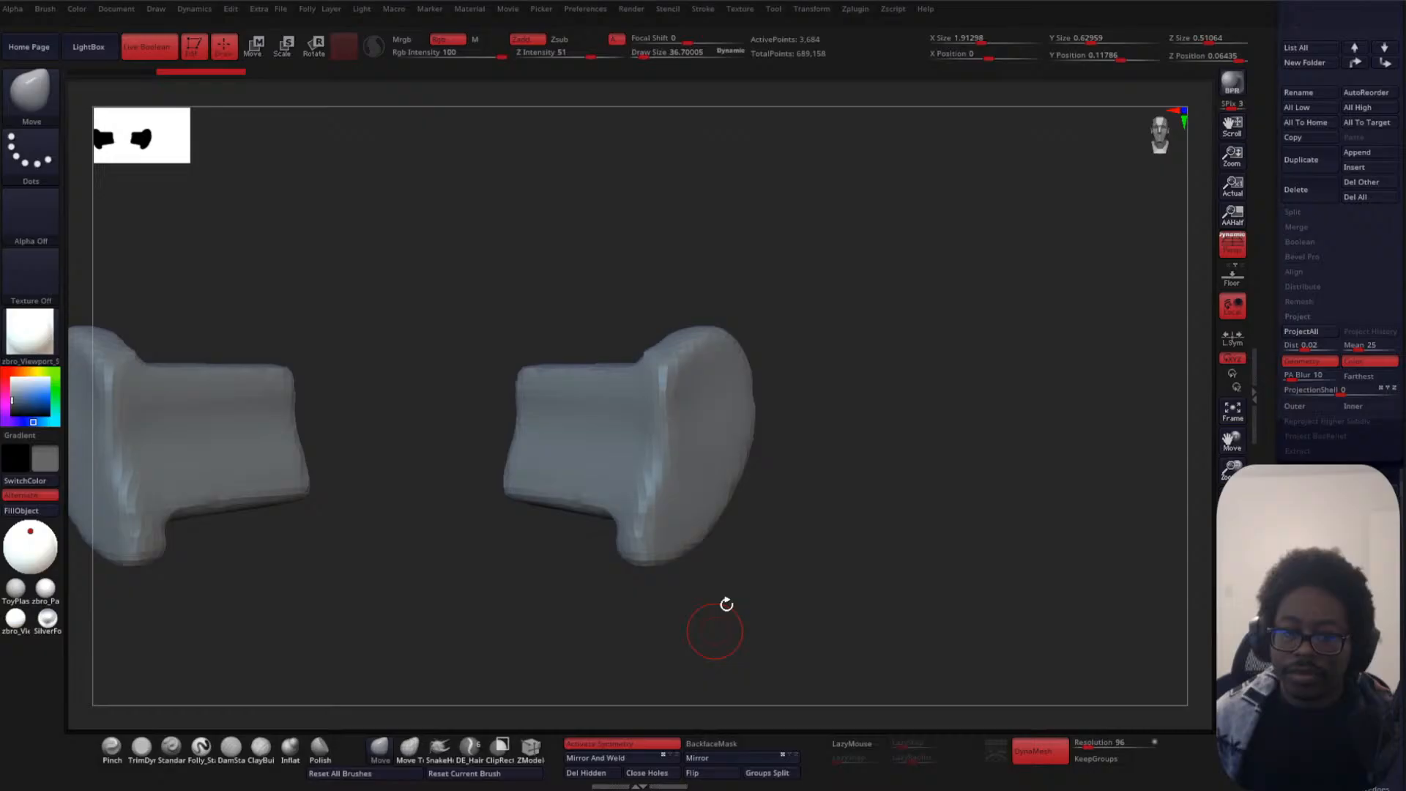
mouse_move(725, 606)
mouse_down()
mouse_move(907, 454)
mouse_move(826, 436)
mouse_up()
key(space)
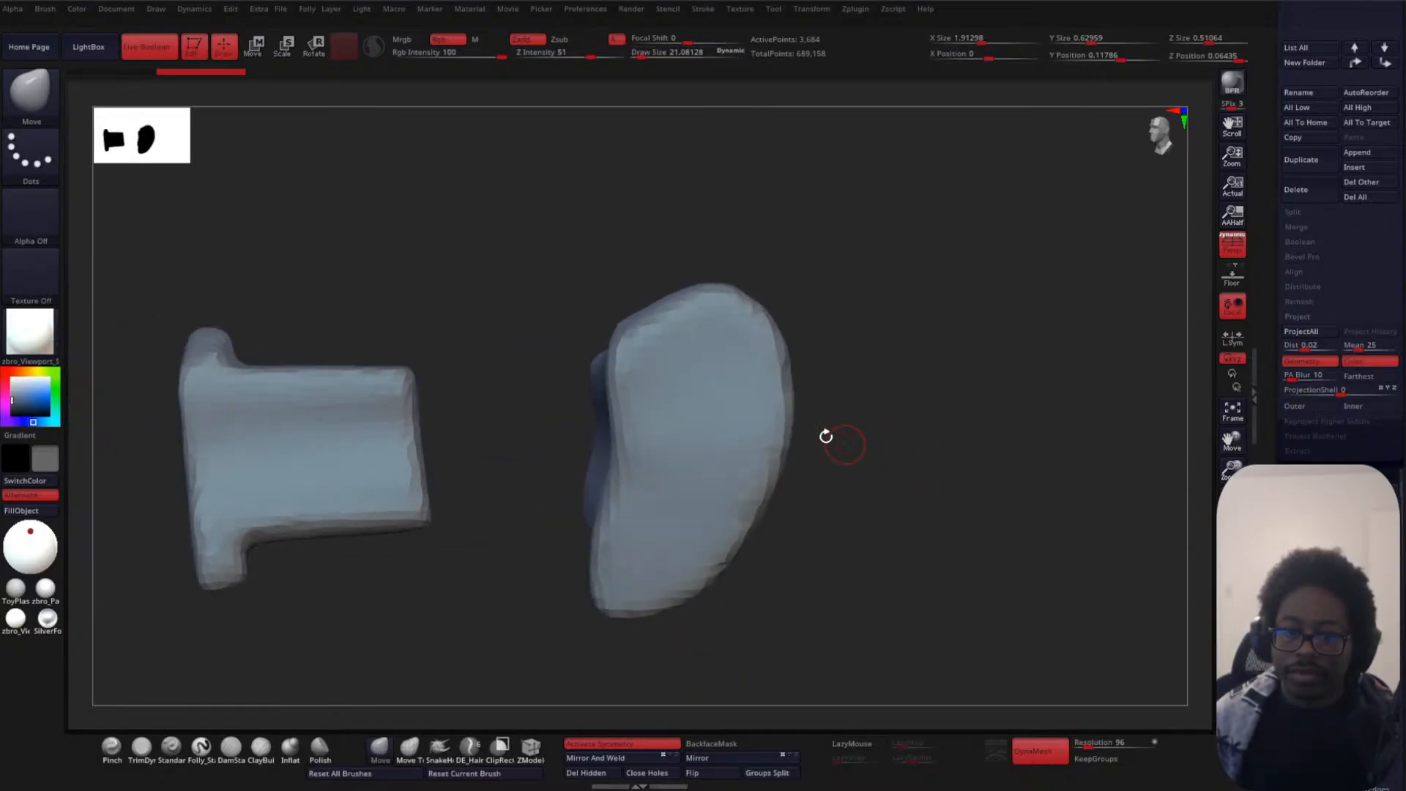
- Set the ears' DynaMesh resolution to 184 and remesh them without a mask
mouse_move(638, 527)
ctrl+mouse_down()
mouse_move(685, 516)
mouse_move(736, 447)
mouse_move(666, 428)
mouse_move(645, 505)
mouse_move(707, 374)
ctrl+mouse_up()
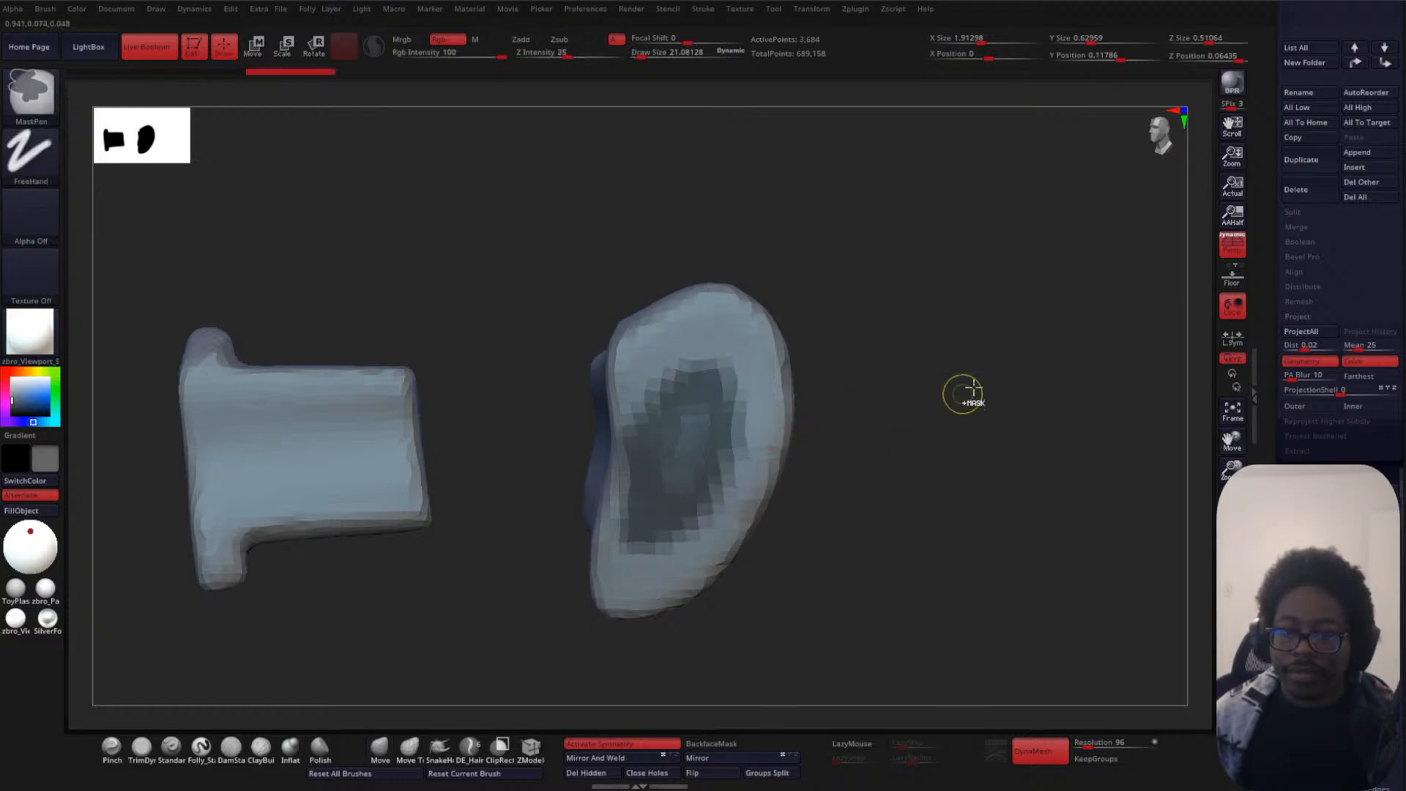
ctrl+drag(993, 388, 982, 389)
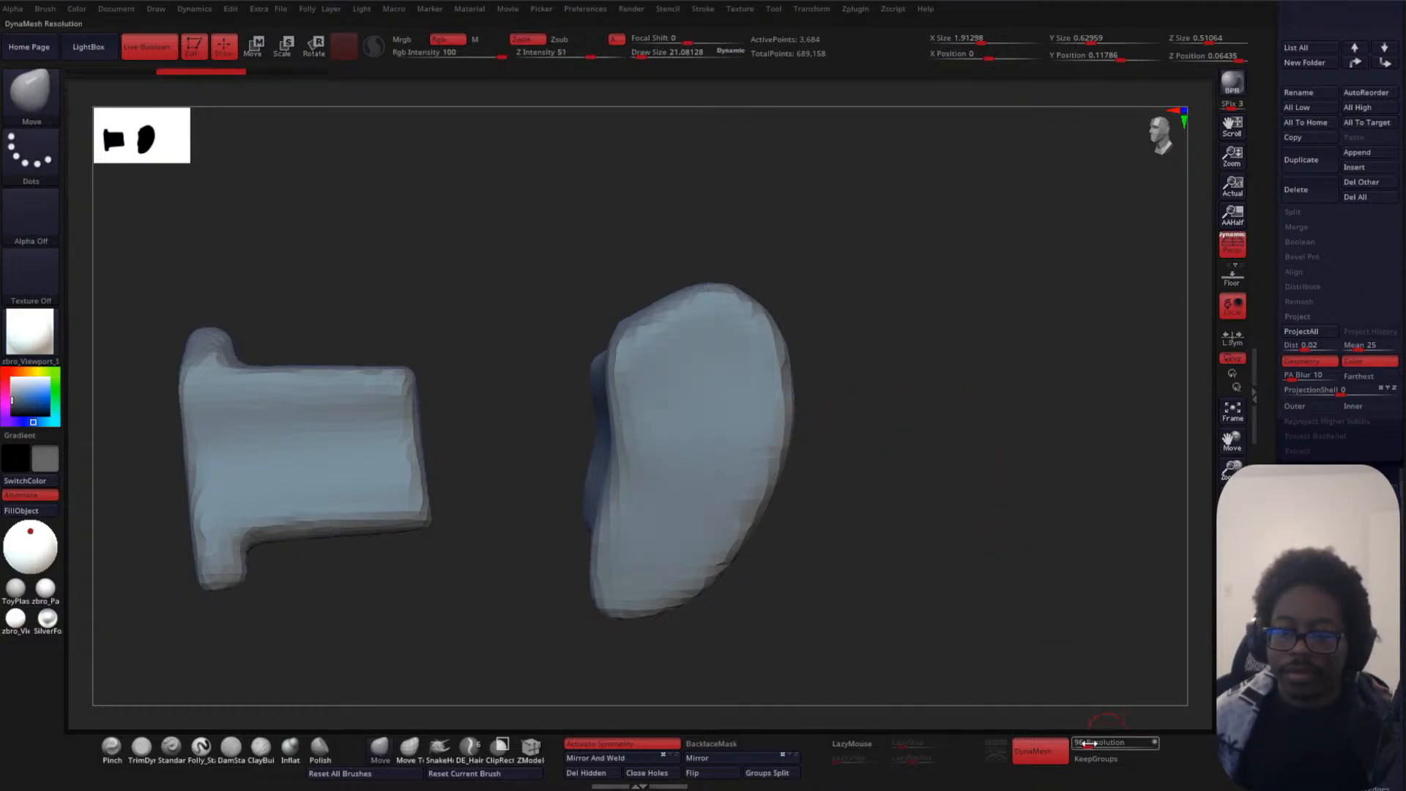
drag(1092, 745, 1095, 745)
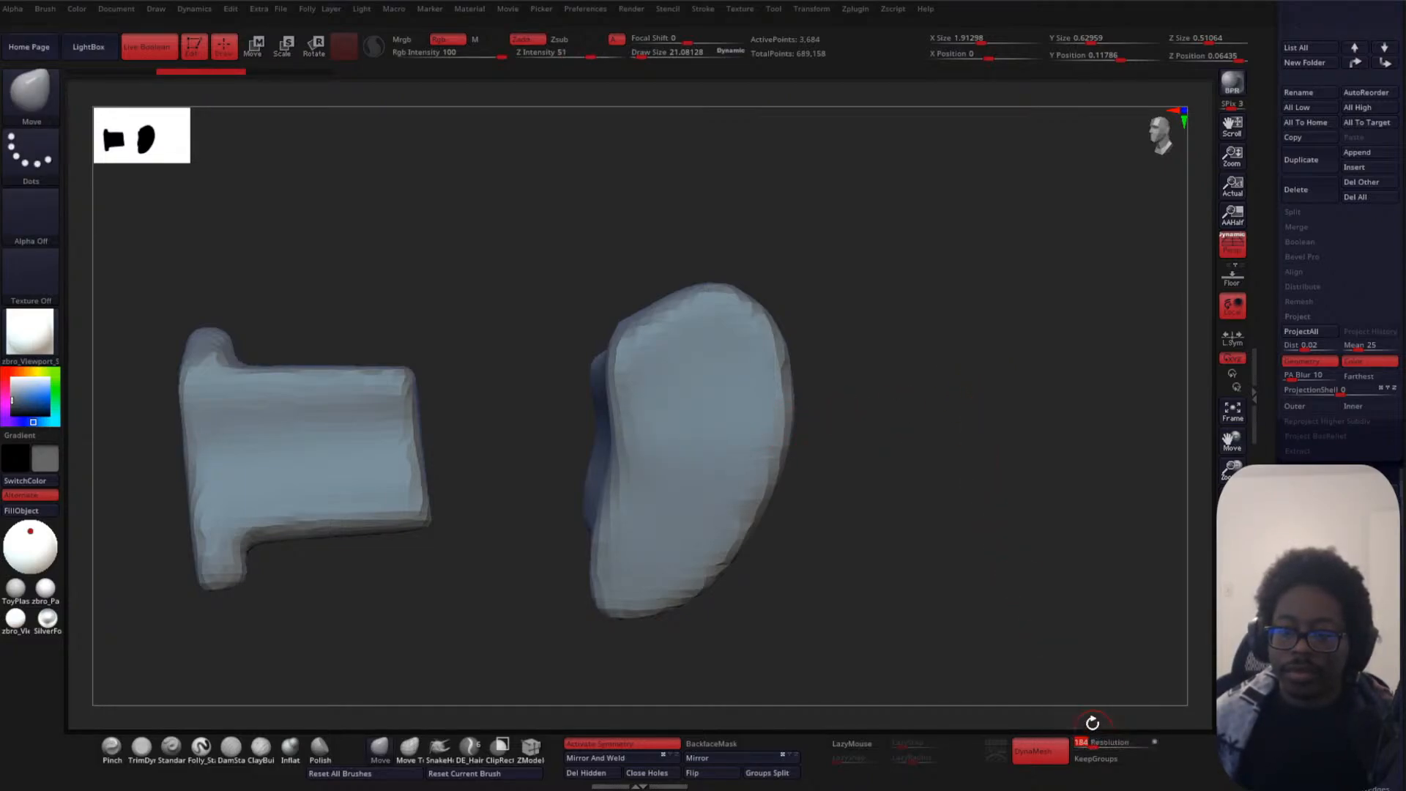
ctrl+drag(979, 437, 995, 571)
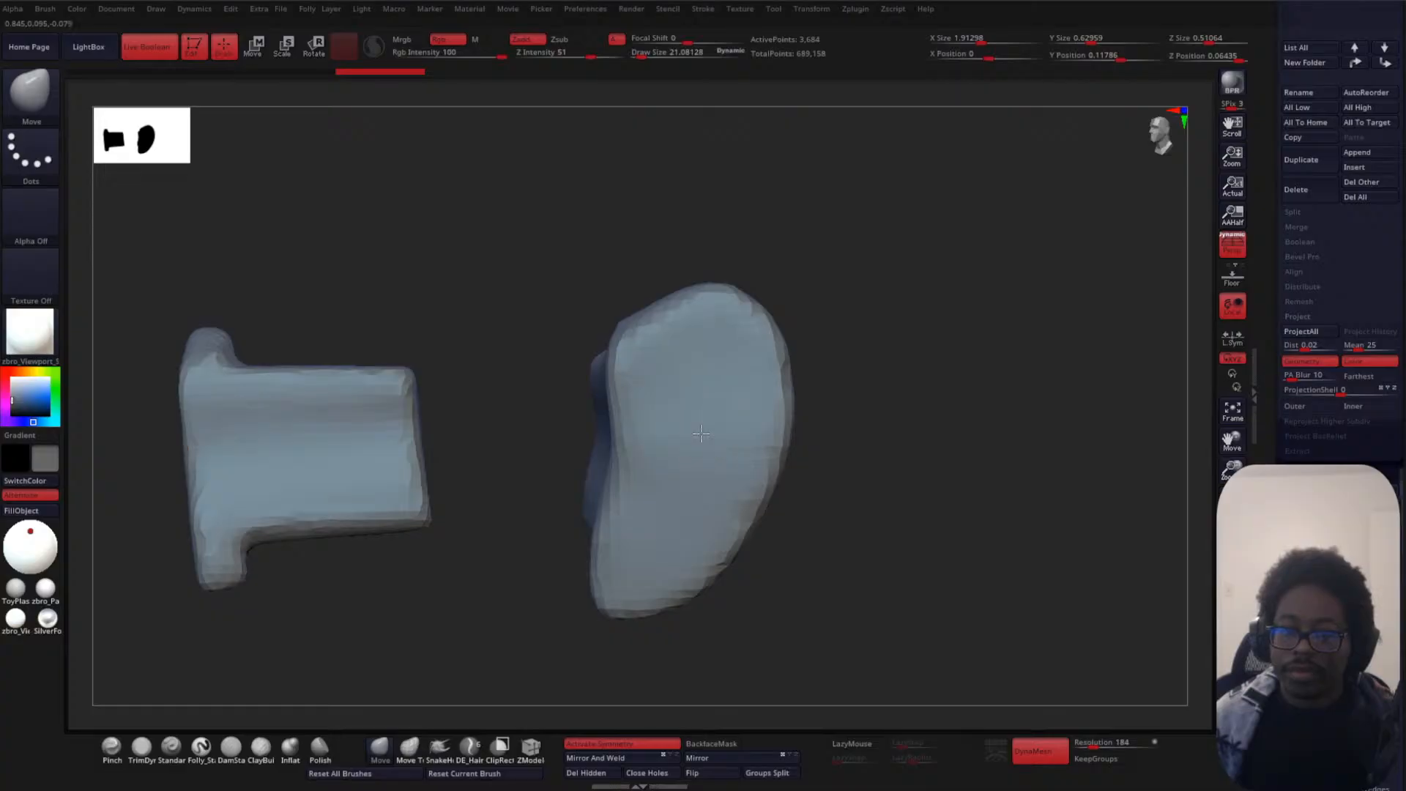
- Mask the hollow of the outer ear face from near the upper rim down to the lobe, and invert the mask
mouse_move(669, 490)
ctrl+mouse_down()
mouse_move(659, 454)
mouse_move(645, 513)
mouse_move(703, 425)
mouse_move(666, 498)
ctrl+mouse_up()
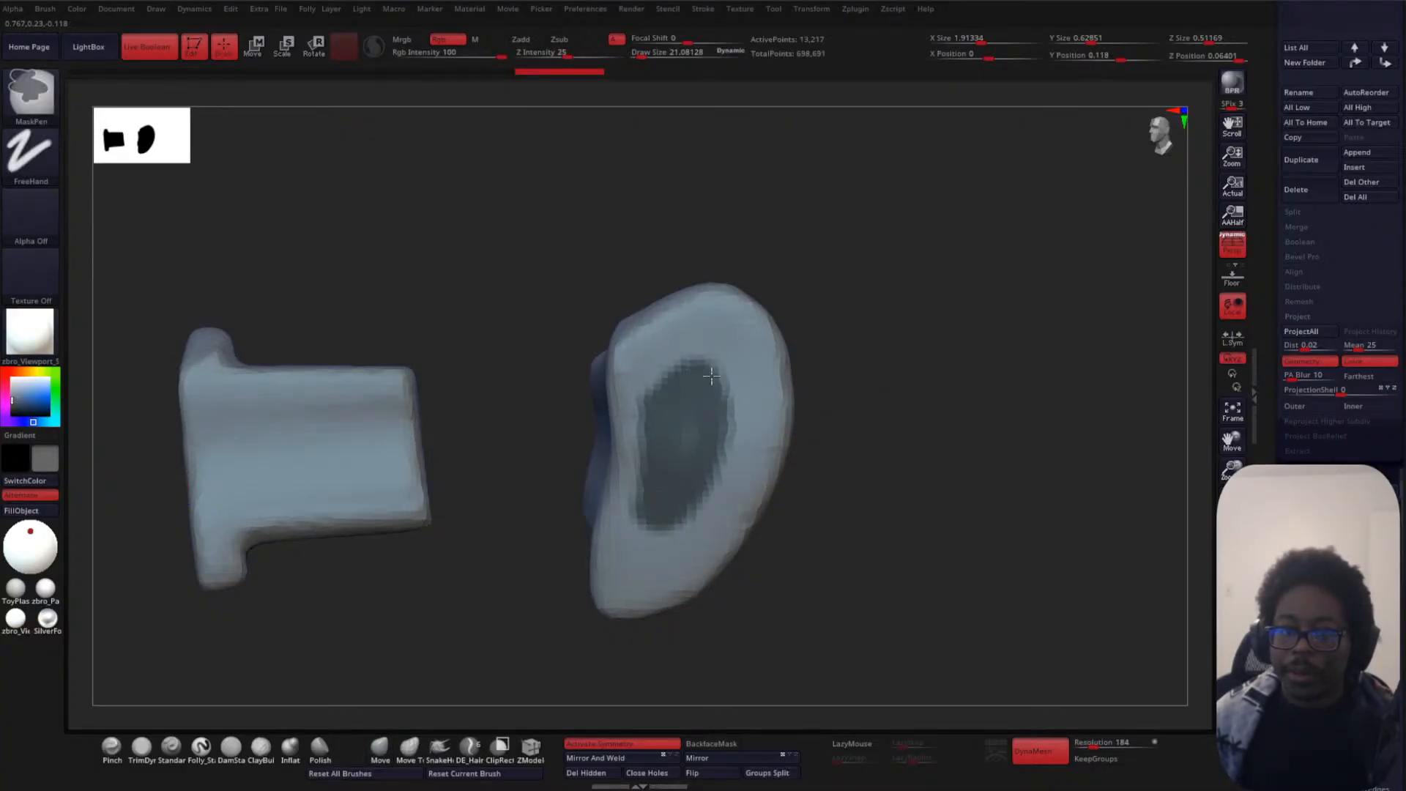
mouse_move(712, 376)
ctrl+mouse_down()
mouse_move(714, 516)
mouse_move(648, 549)
ctrl+mouse_up()
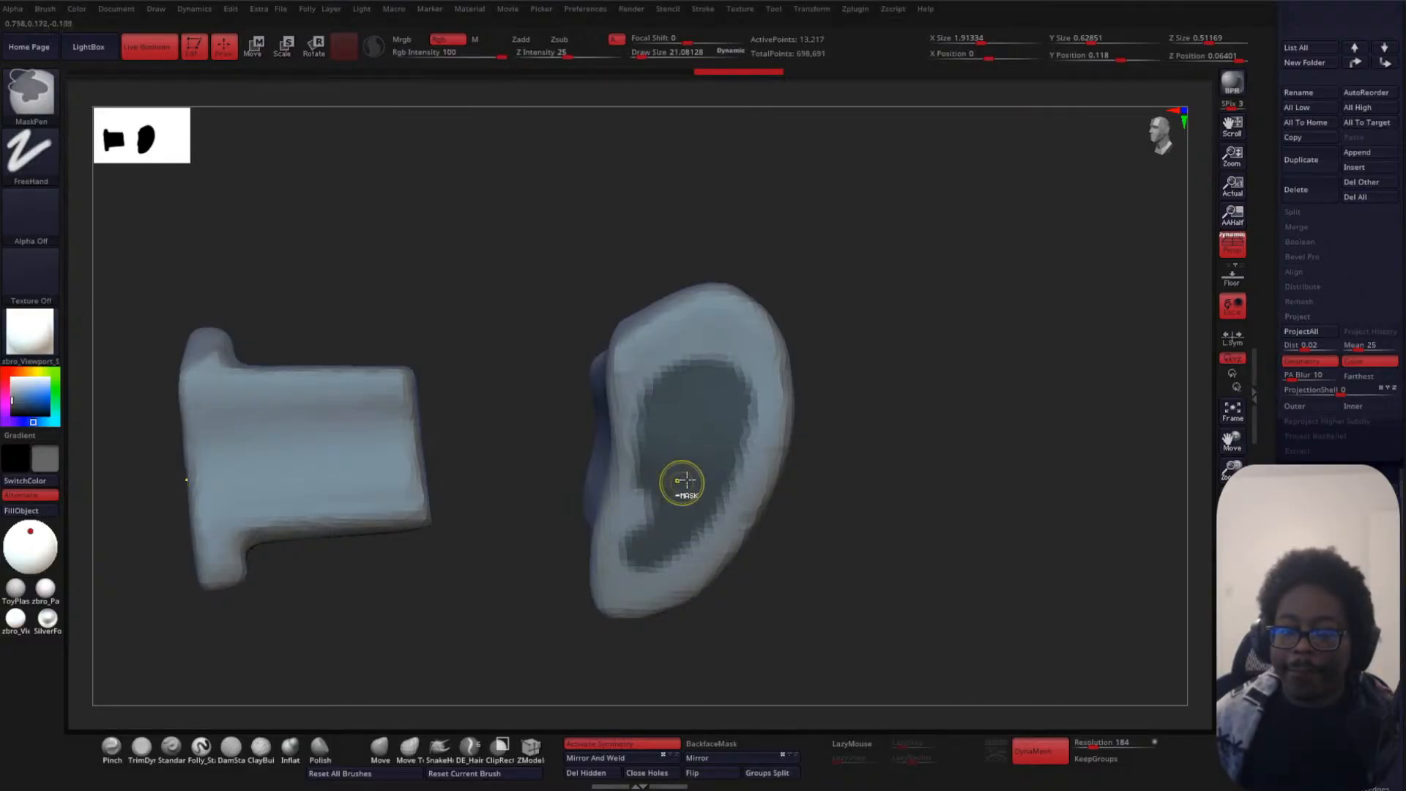
ctrl+click(920, 398)
- Push the unmasked hollow inward into the ear with the transform gizmo, leaving a raised outer rim
key(w)
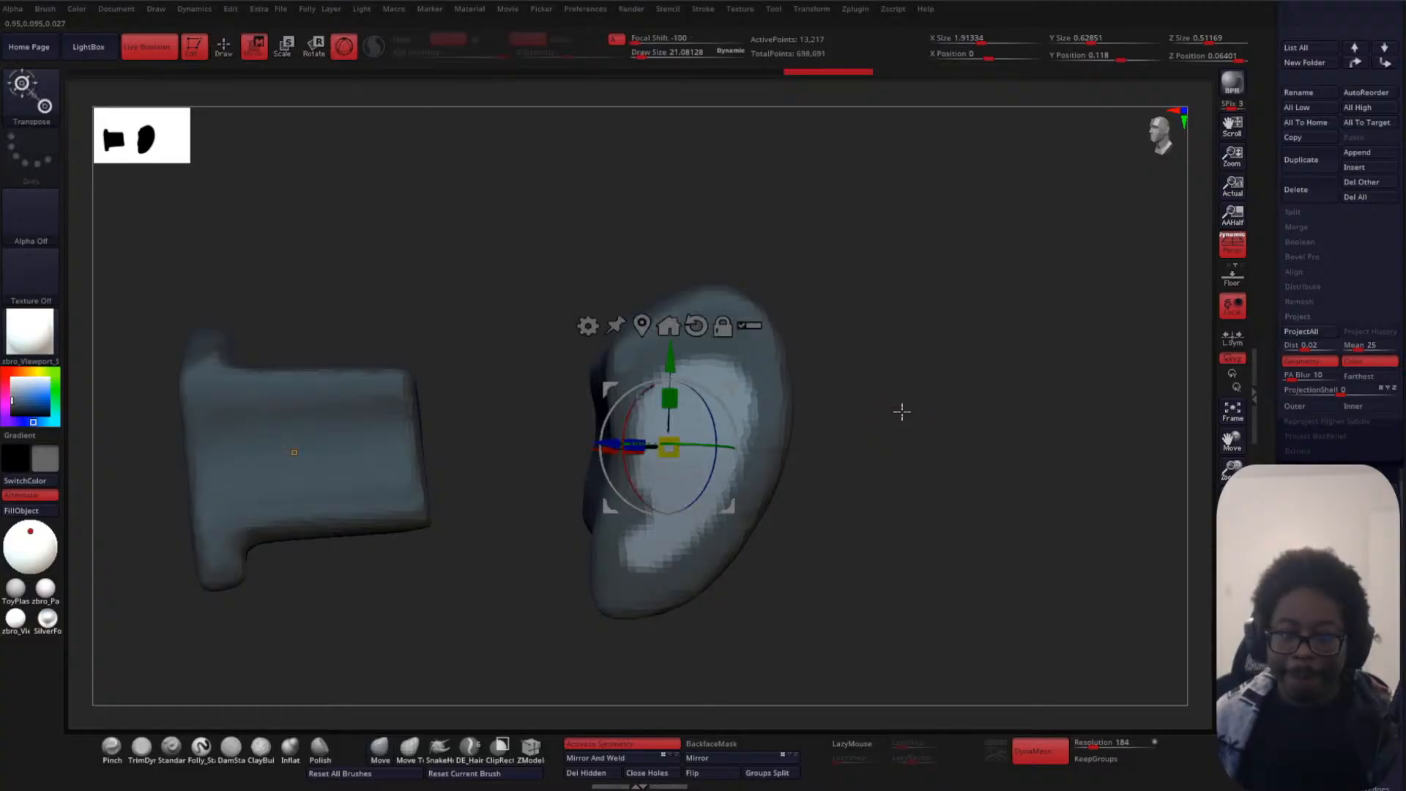
drag(902, 411, 920, 464)
click(655, 254)
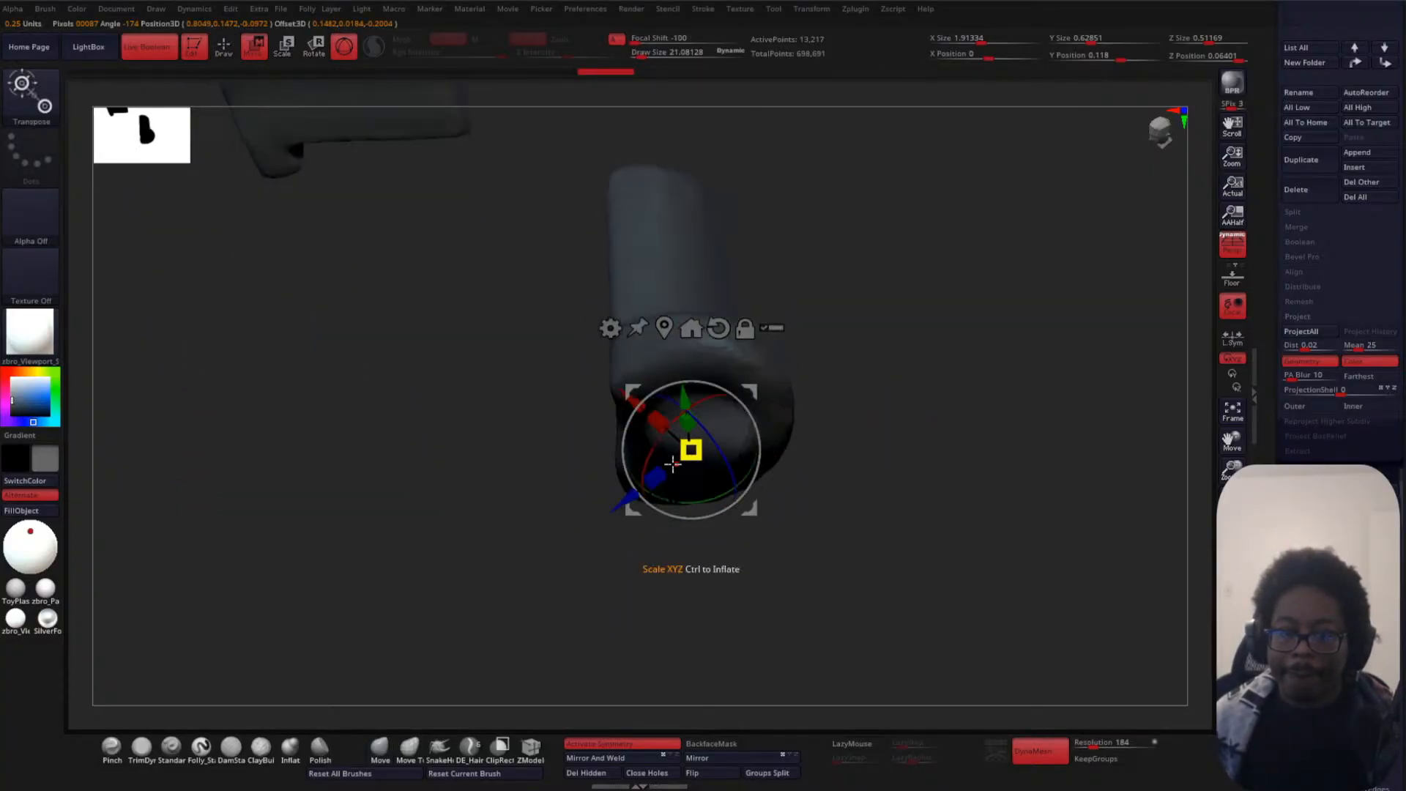
drag(624, 389, 621, 366)
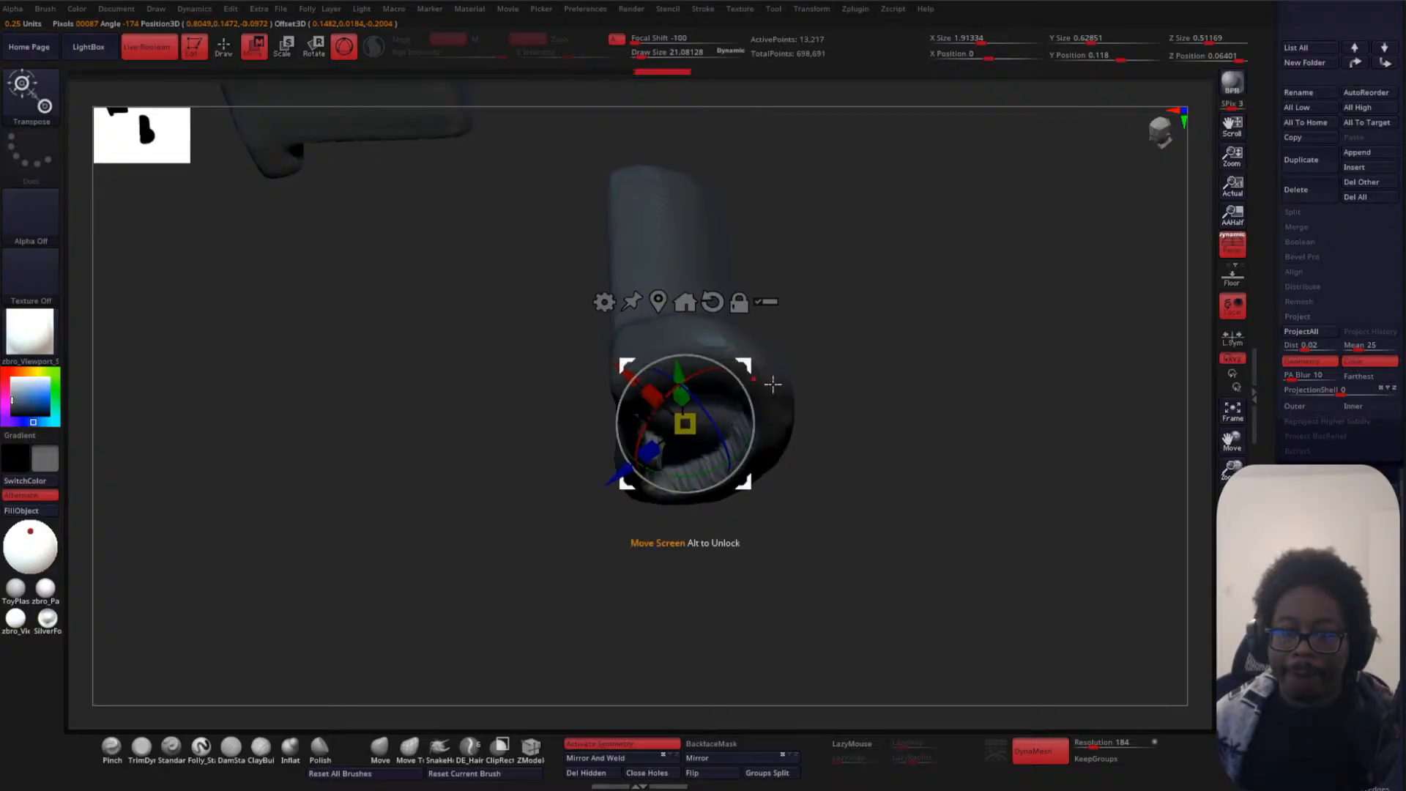
shift+drag(864, 378, 898, 323)
drag(907, 372, 684, 400)
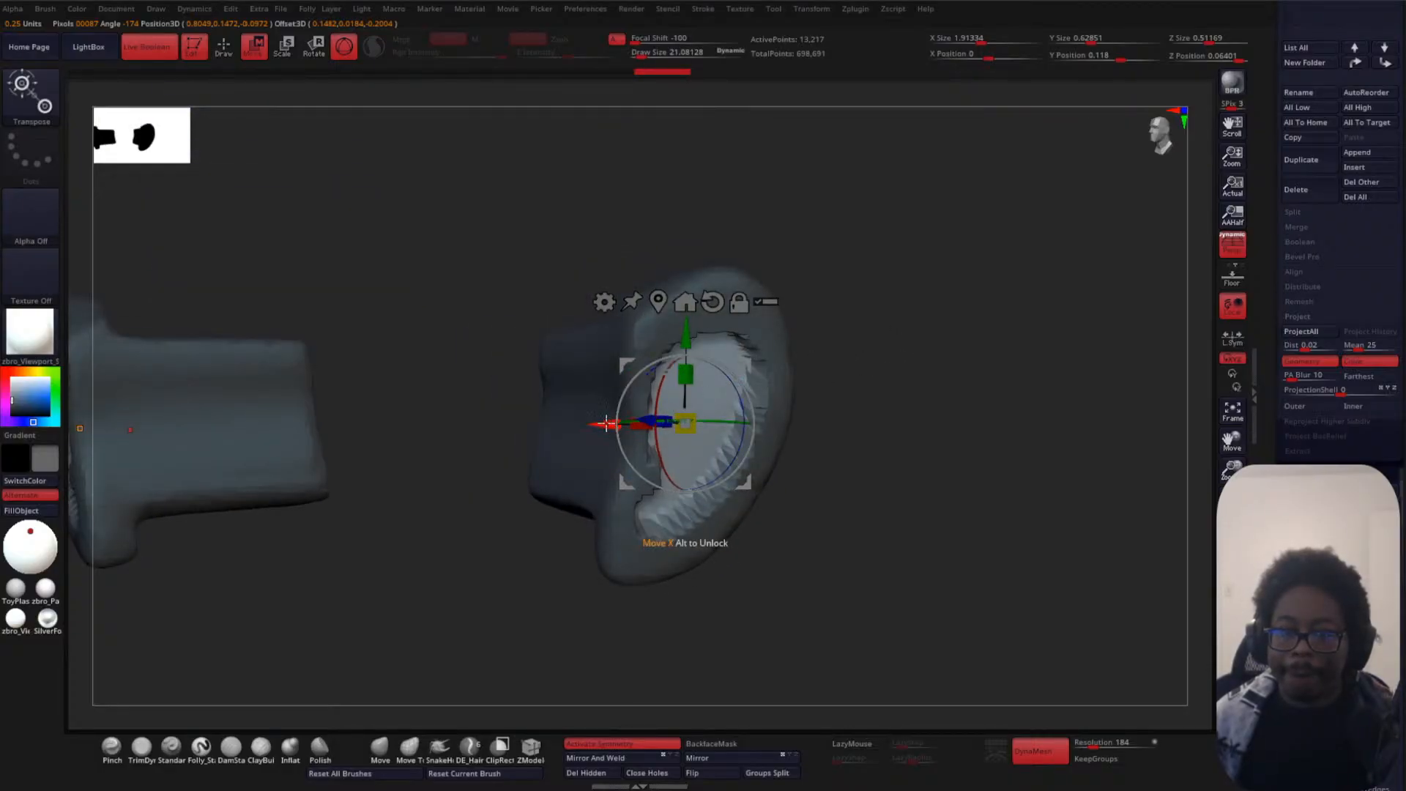
drag(606, 424, 609, 423)
alt+drag(908, 390, 956, 370)
drag(692, 336, 692, 341)
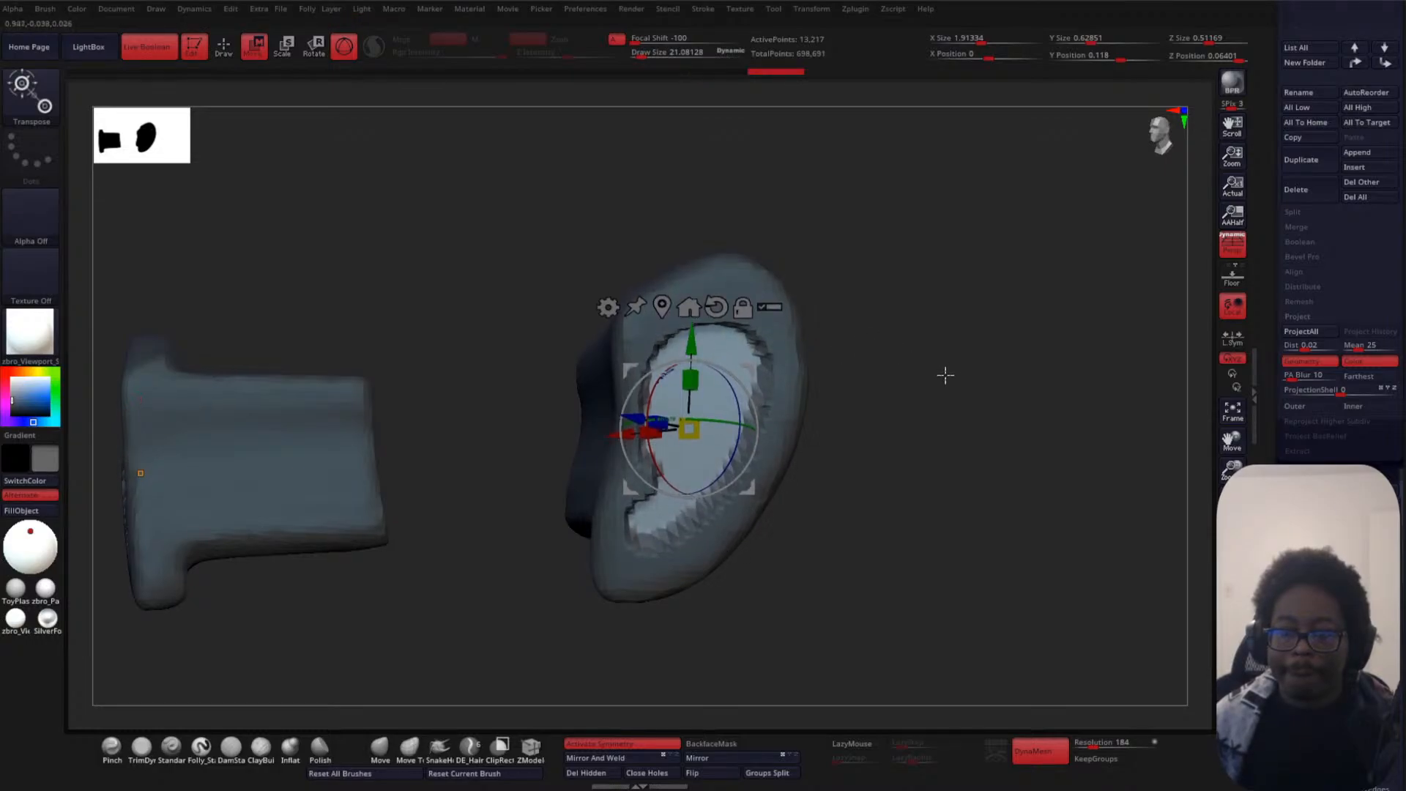
- Clear the mask, re-DynaMesh the ears and return to draw mode
drag(946, 375, 882, 422)
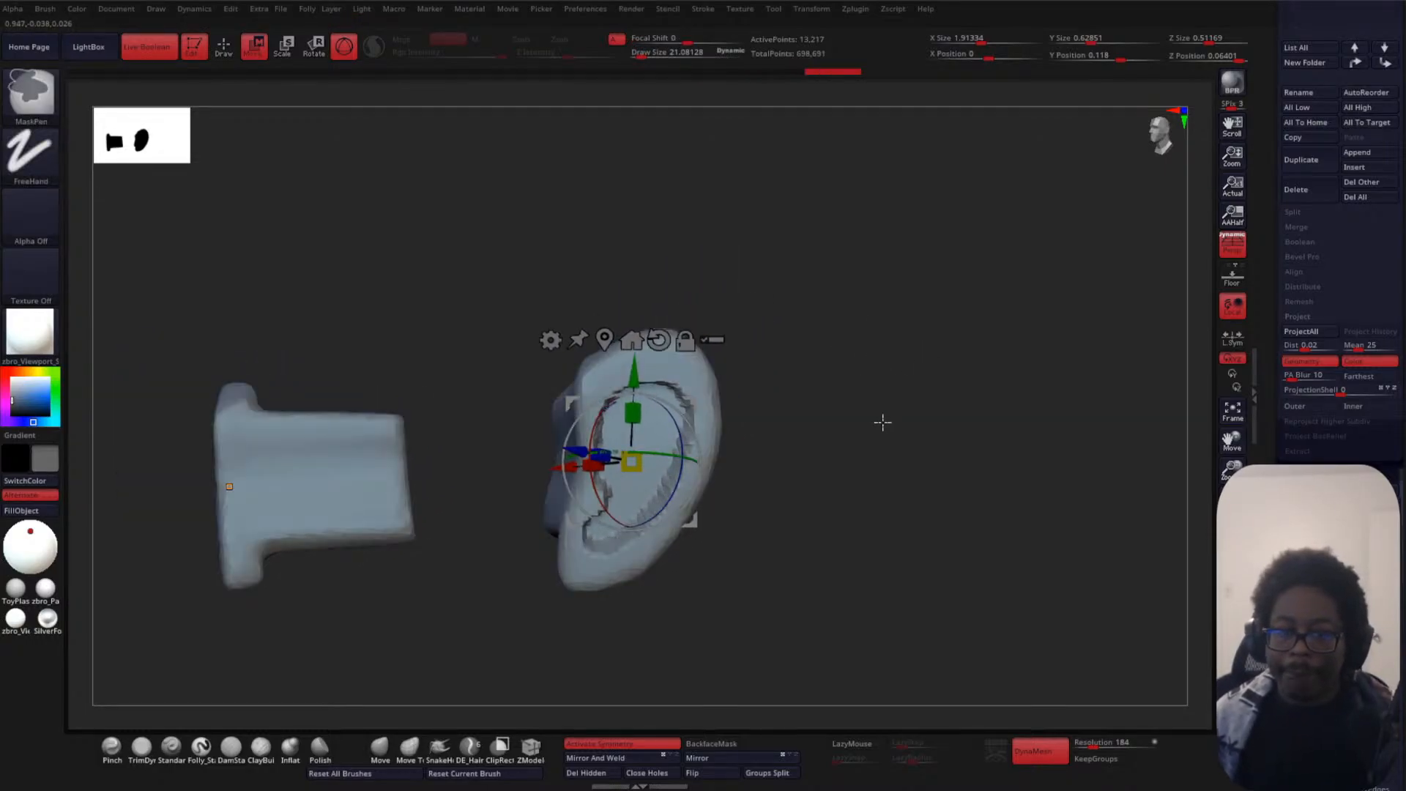
key(q)
alt+drag(874, 372, 855, 457)
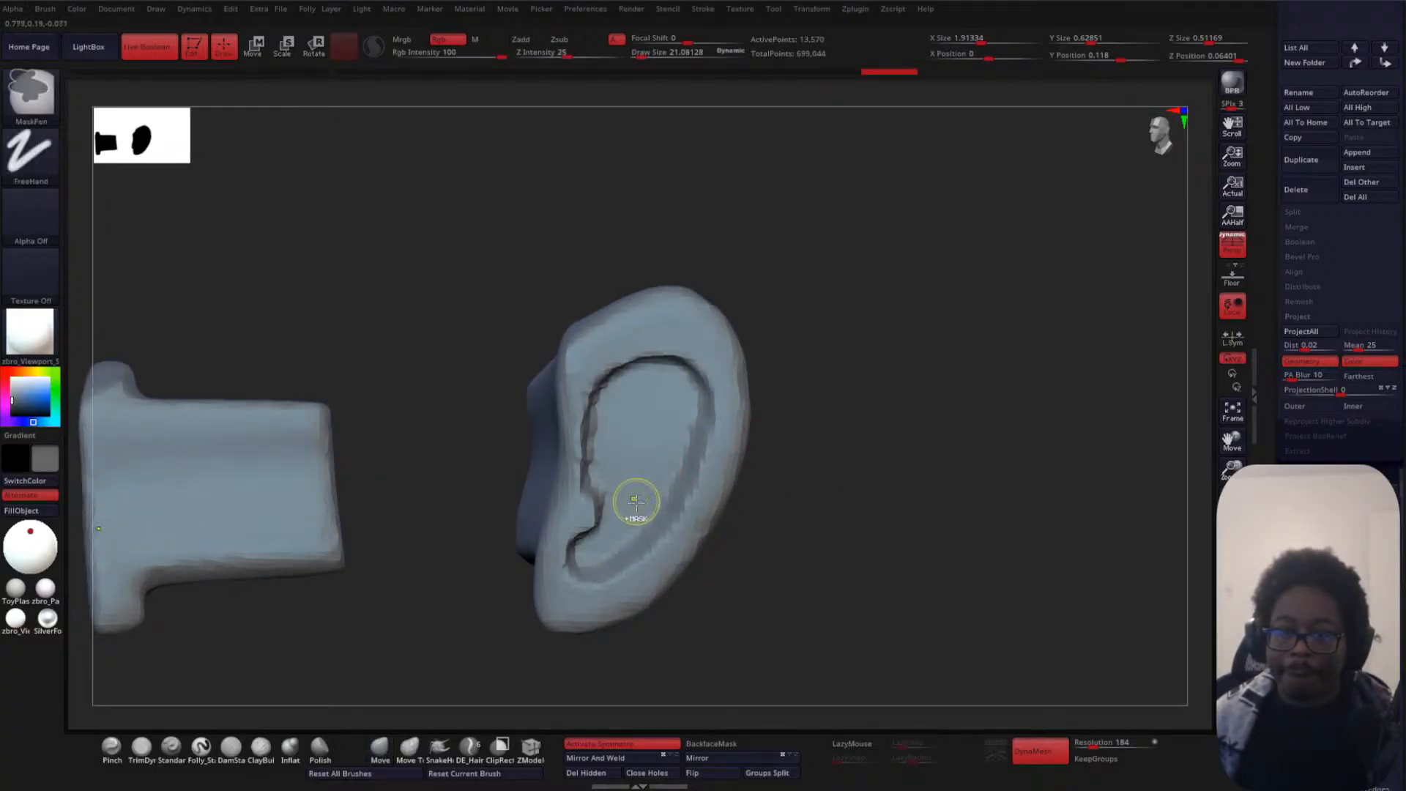
- Mask a smaller area within the ear hollow, leaving out the pocket above the lobe, and invert the mask
key(space)
mouse_move(625, 537)
ctrl+mouse_down()
mouse_move(597, 570)
mouse_move(633, 500)
mouse_move(631, 392)
mouse_move(667, 458)
ctrl+mouse_up()
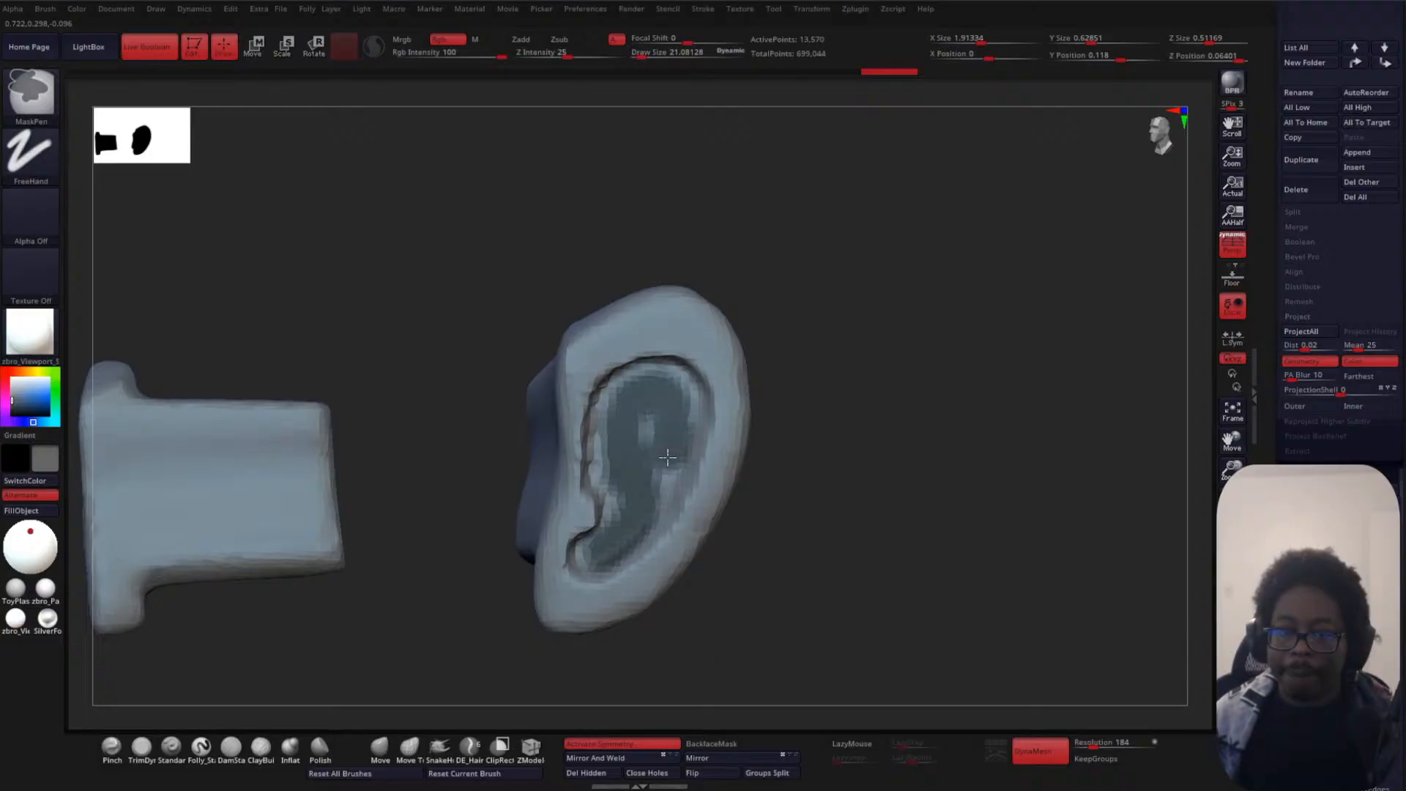
mouse_move(591, 552)
ctrl+alt+mouse_down()
mouse_move(609, 568)
mouse_move(609, 535)
ctrl+alt+mouse_up()
mouse_move(632, 485)
ctrl+mouse_down()
mouse_move(626, 436)
mouse_move(620, 518)
mouse_move(627, 448)
ctrl+mouse_up()
ctrl+drag(634, 482, 627, 441)
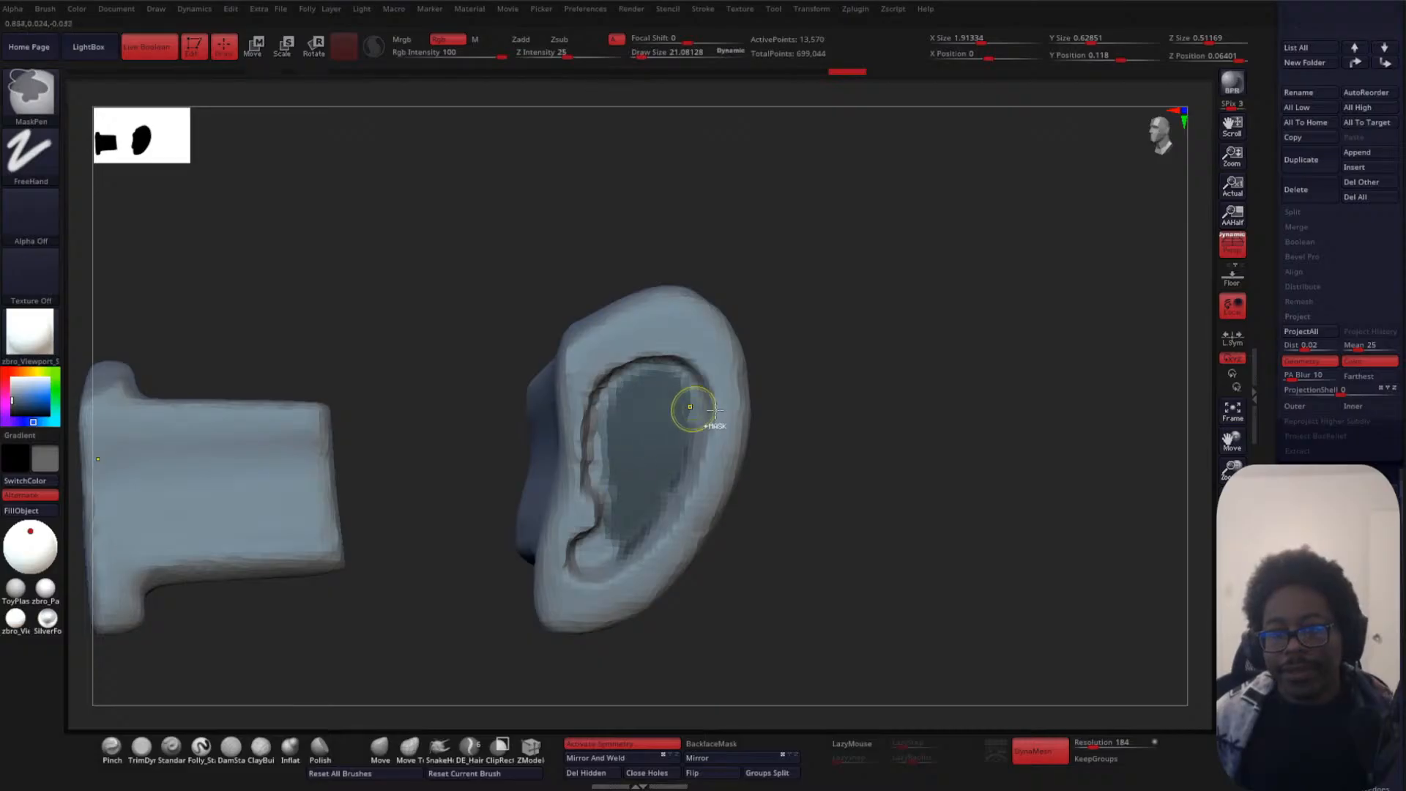
mouse_move(789, 438)
mouse_down()
mouse_move(886, 459)
mouse_move(851, 439)
mouse_move(908, 405)
mouse_move(864, 430)
mouse_move(854, 508)
mouse_up()
key(b)
key(m)
key(v)
key(ctrl+i)
- Shift the unmasked inner area of the ear hollow with the transform gizmo and check its depth from several angles
key(w)
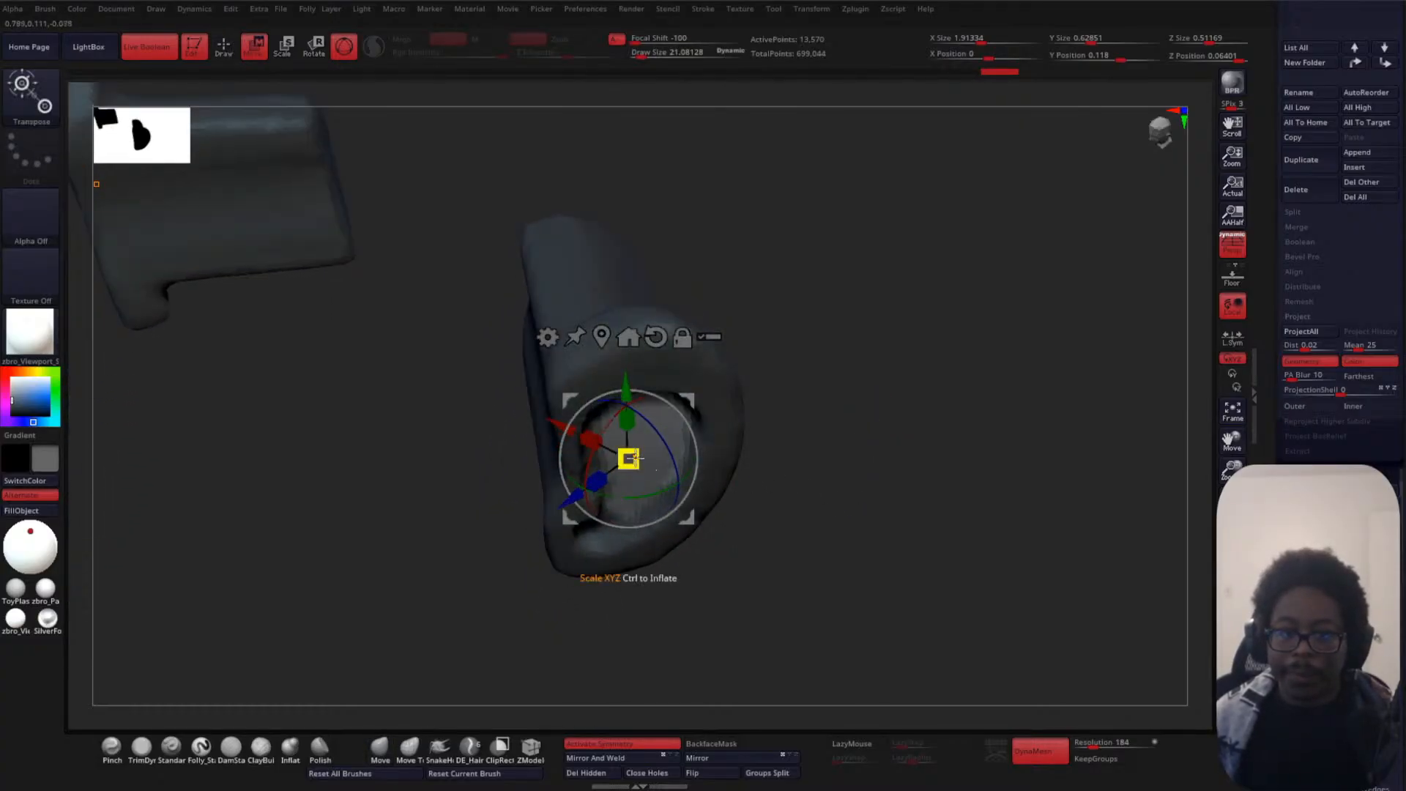
key(q)
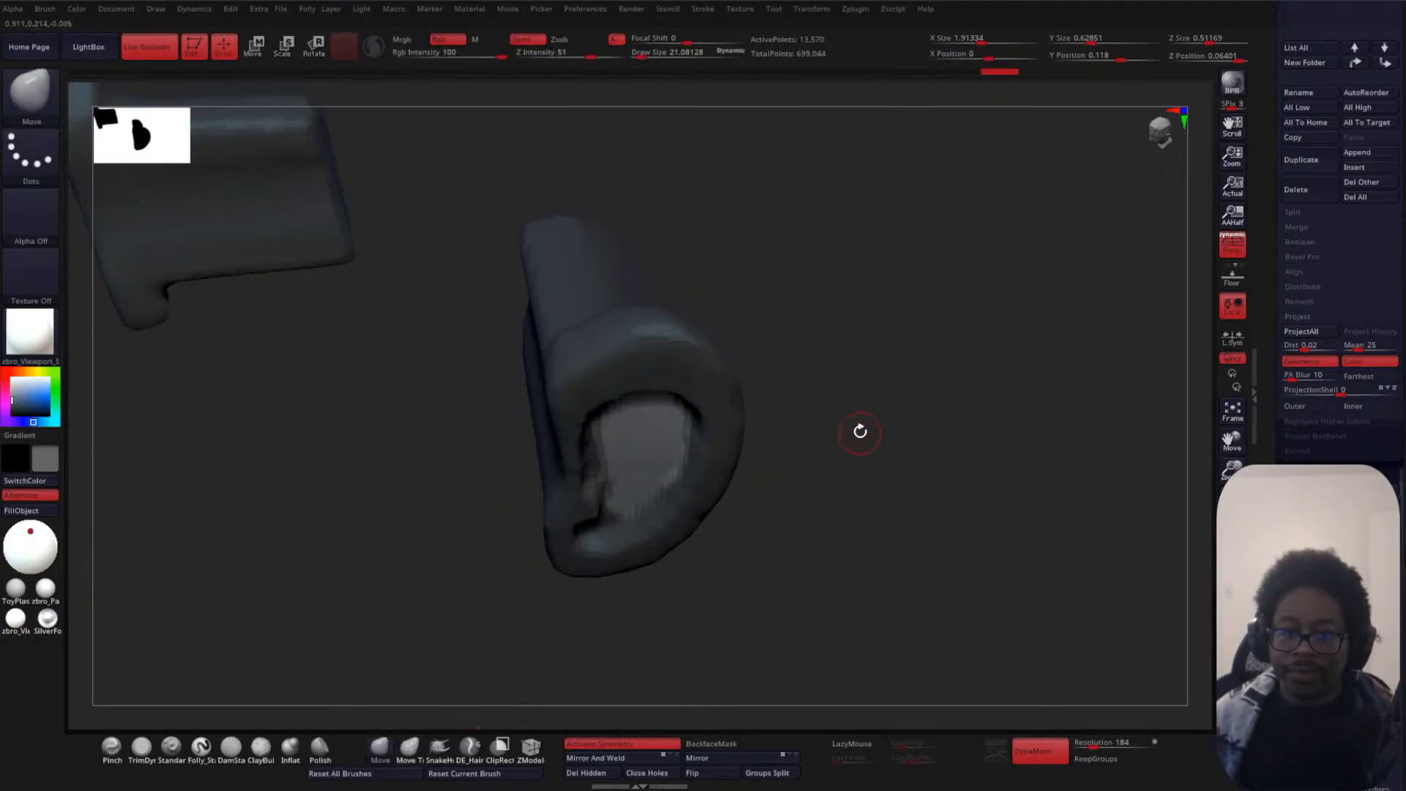
key(space)
key(w)
drag(842, 430, 858, 460)
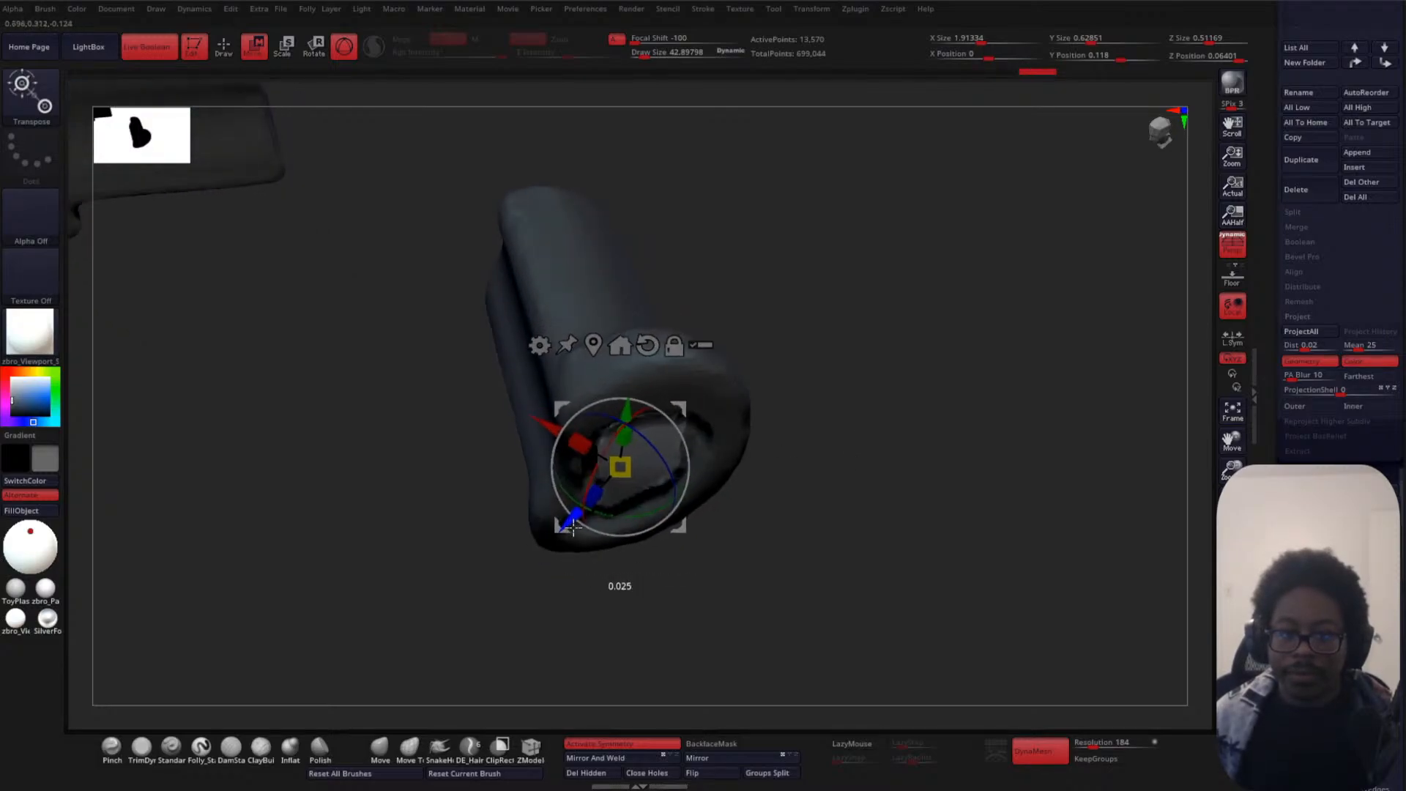
drag(864, 468, 833, 438)
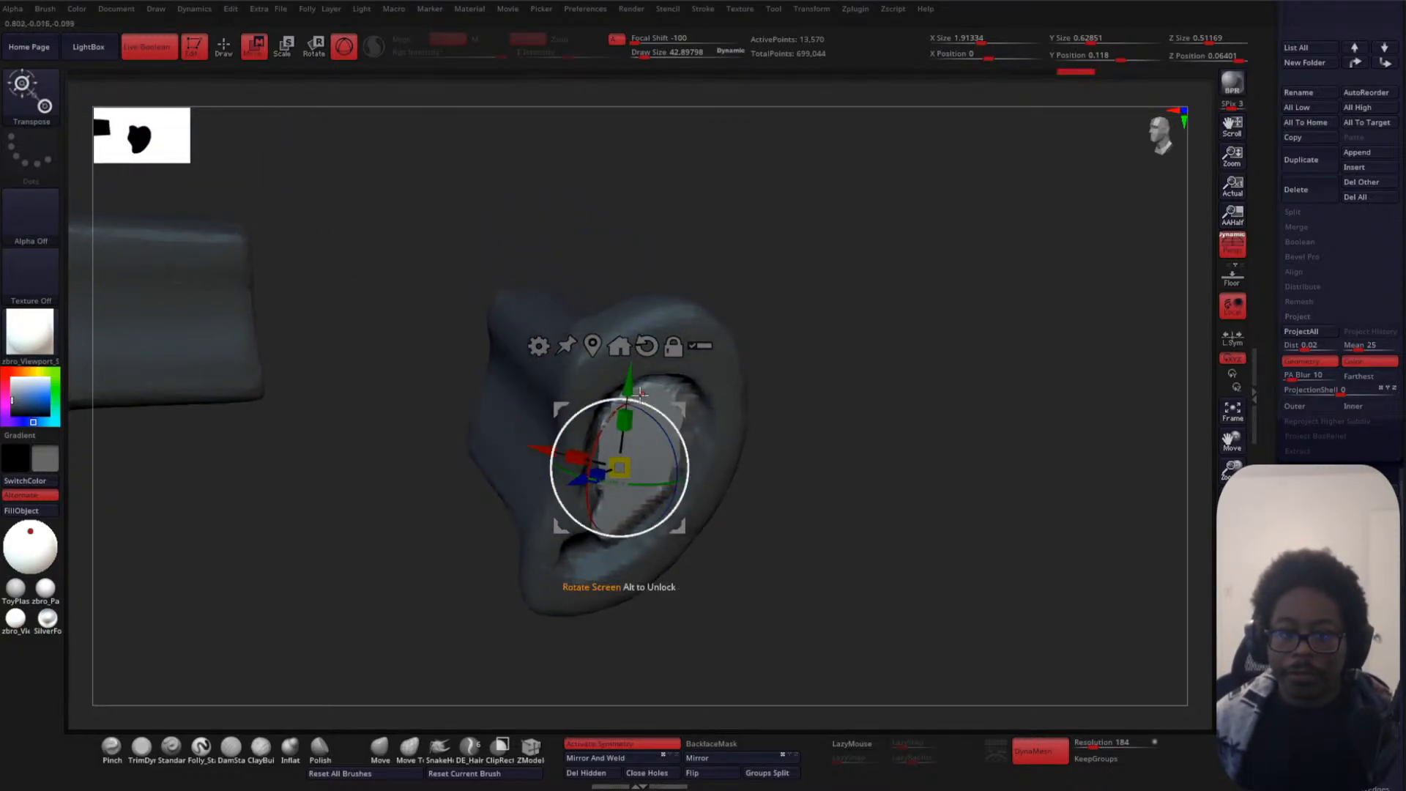
- Move the unmasked inner ear surface slightly downward with the transform gizmo, and return to draw mode with the Move brush at draw size about 100
drag(641, 393, 639, 415)
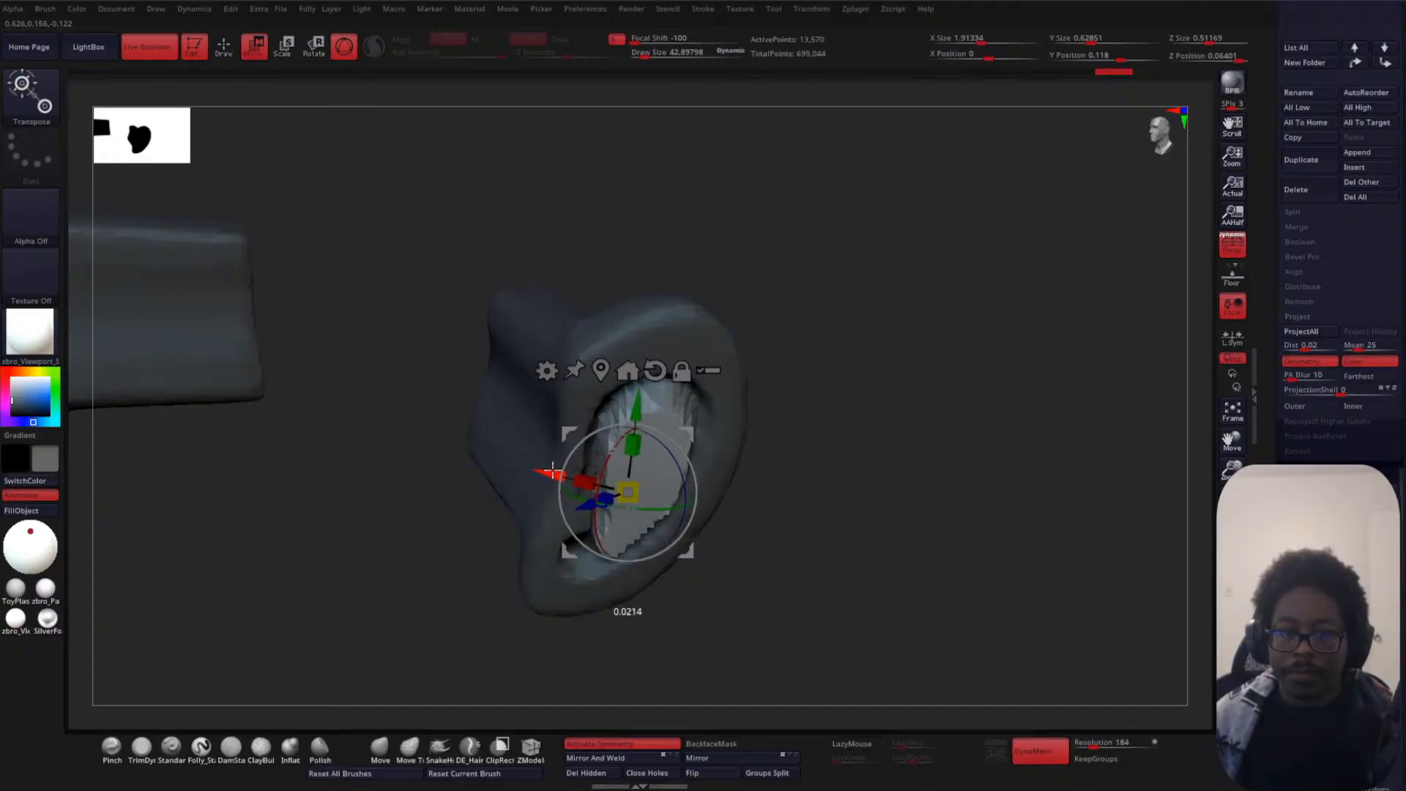
key(q)
key(space)
drag(855, 411, 864, 410)
key(f)
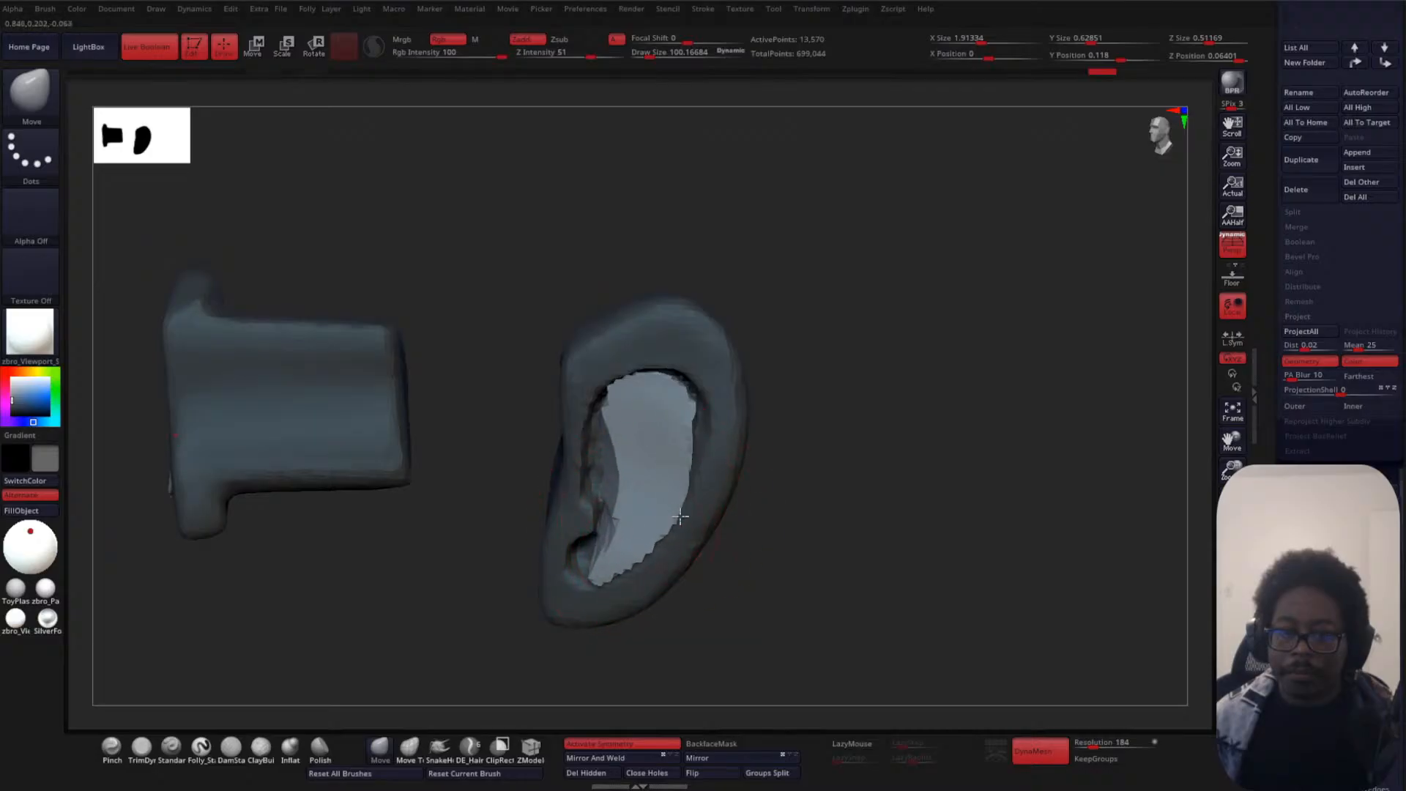
- Reshape the upper part of the unmasked inner ear with the Move brush, pulling its edge toward the front and upper rim
drag(777, 448, 747, 487)
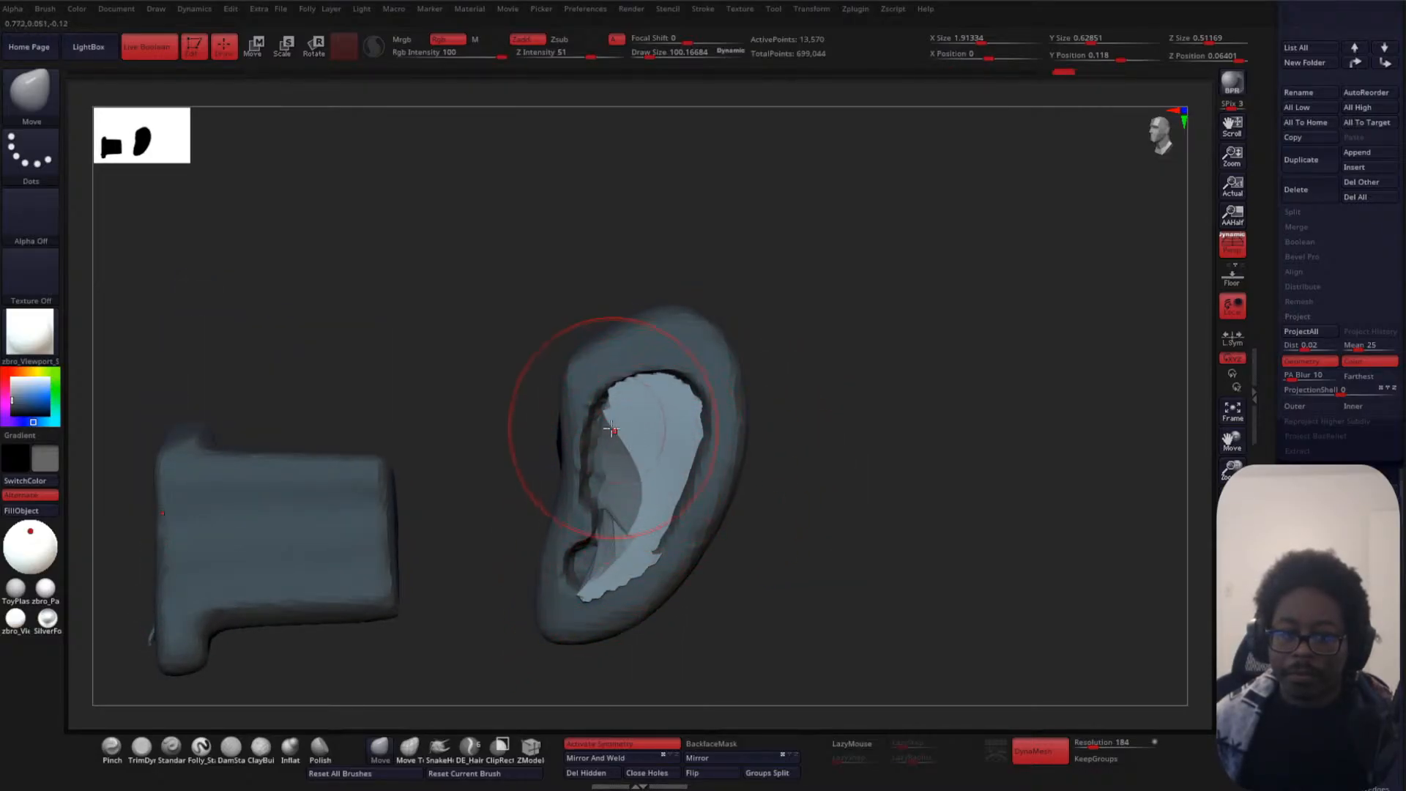
drag(613, 430, 585, 460)
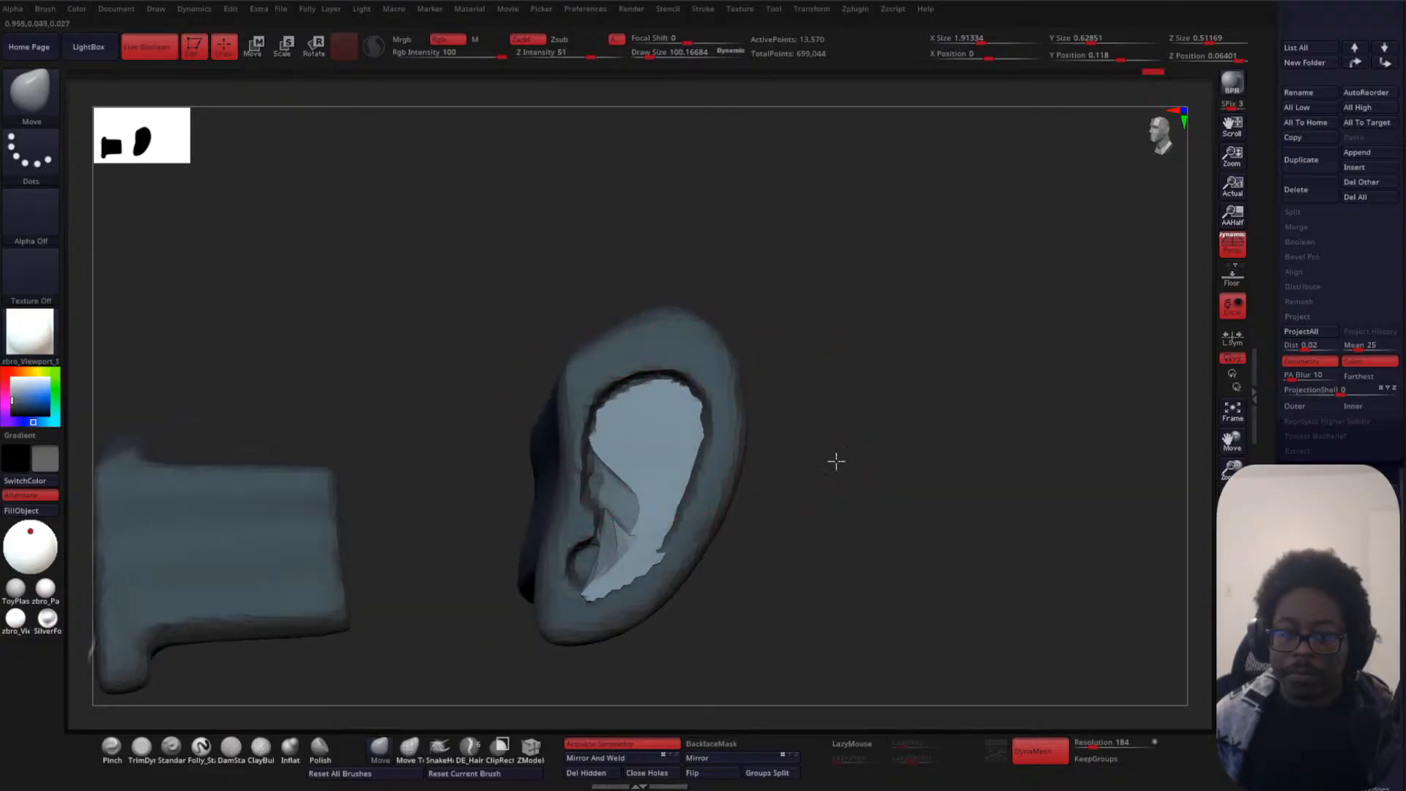
drag(835, 461, 700, 559)
mouse_move(591, 566)
mouse_down()
mouse_move(734, 540)
mouse_move(621, 511)
mouse_move(646, 514)
mouse_up()
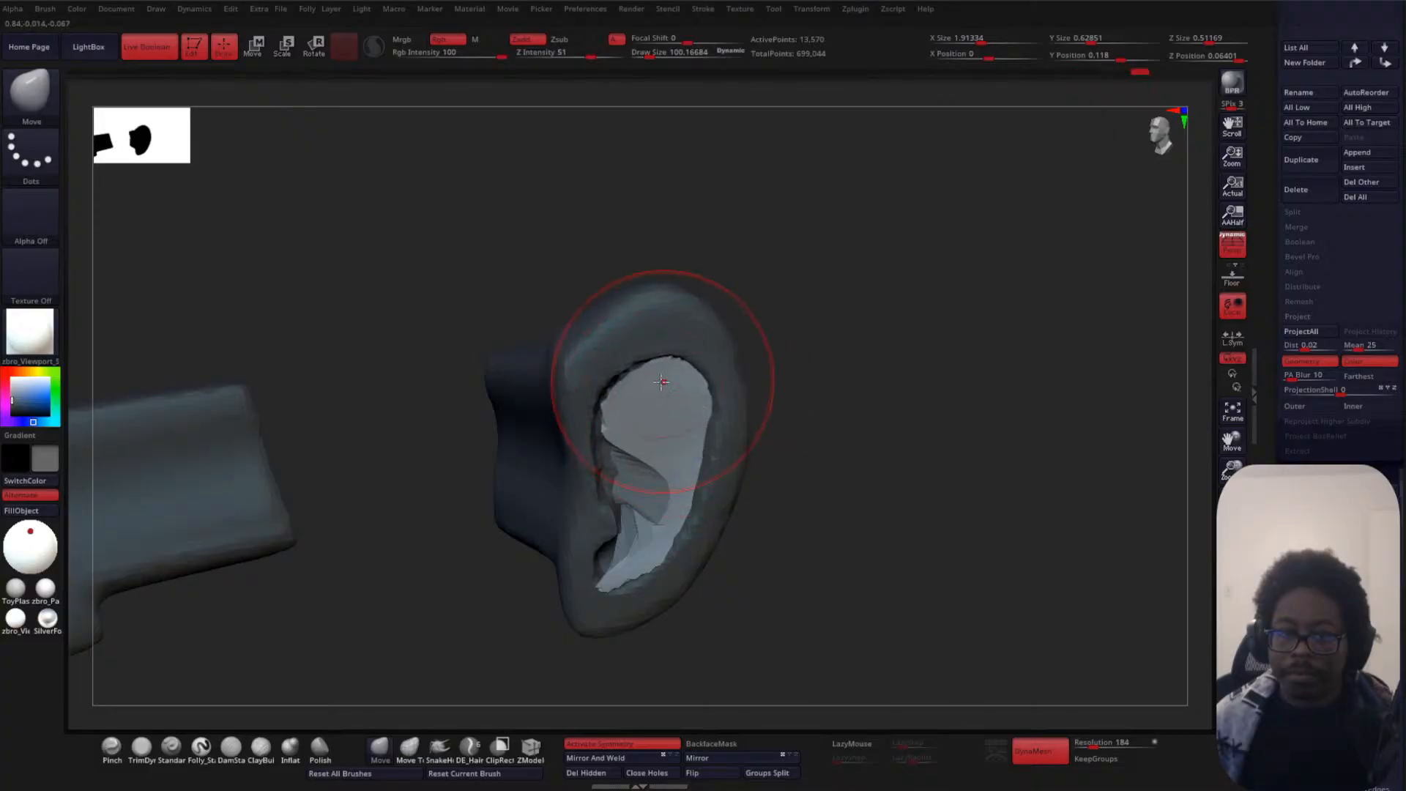
drag(728, 367, 747, 361)
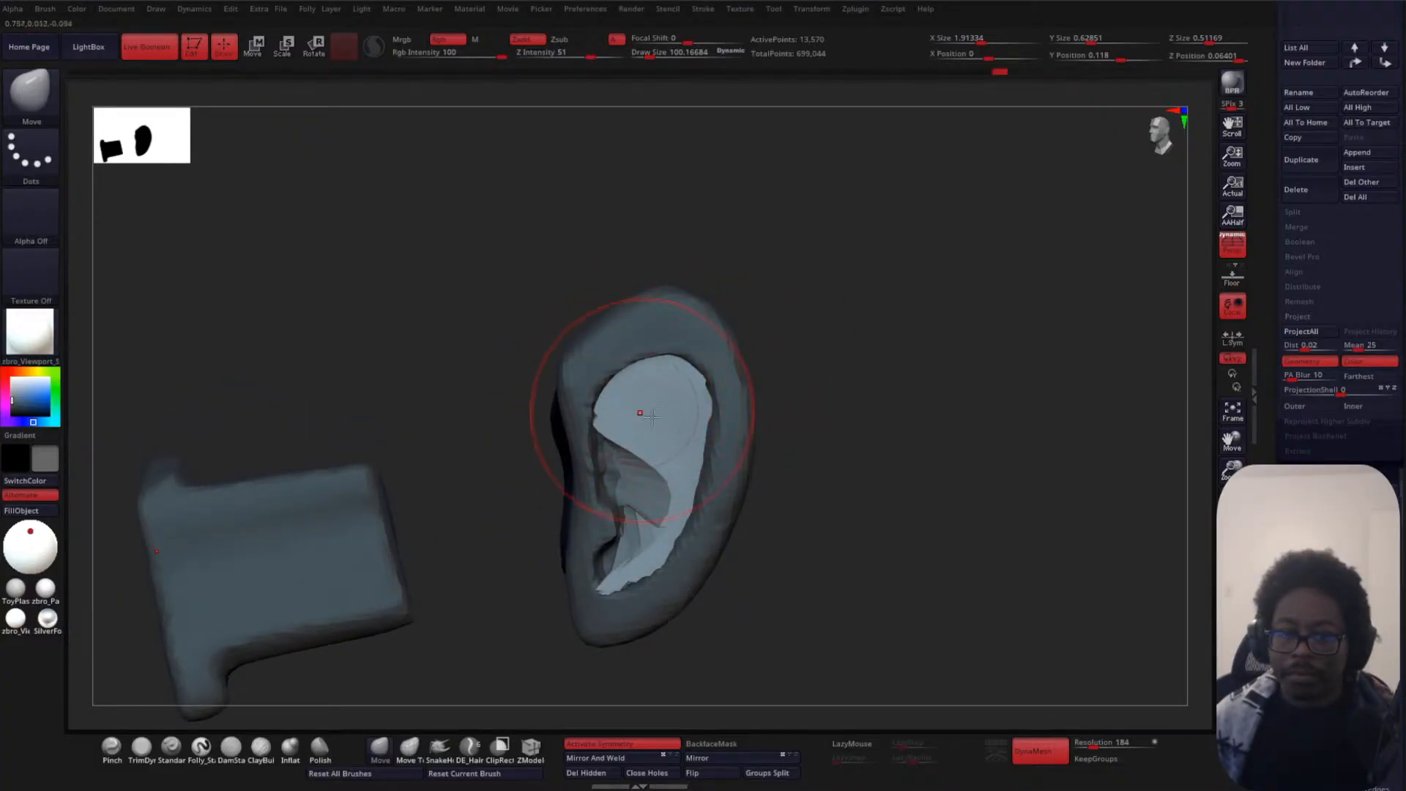
drag(769, 476, 801, 481)
- Set the draw size to about 64 and shape the lower inner ear around the pocket above the lobe with the Move brush
key(space)
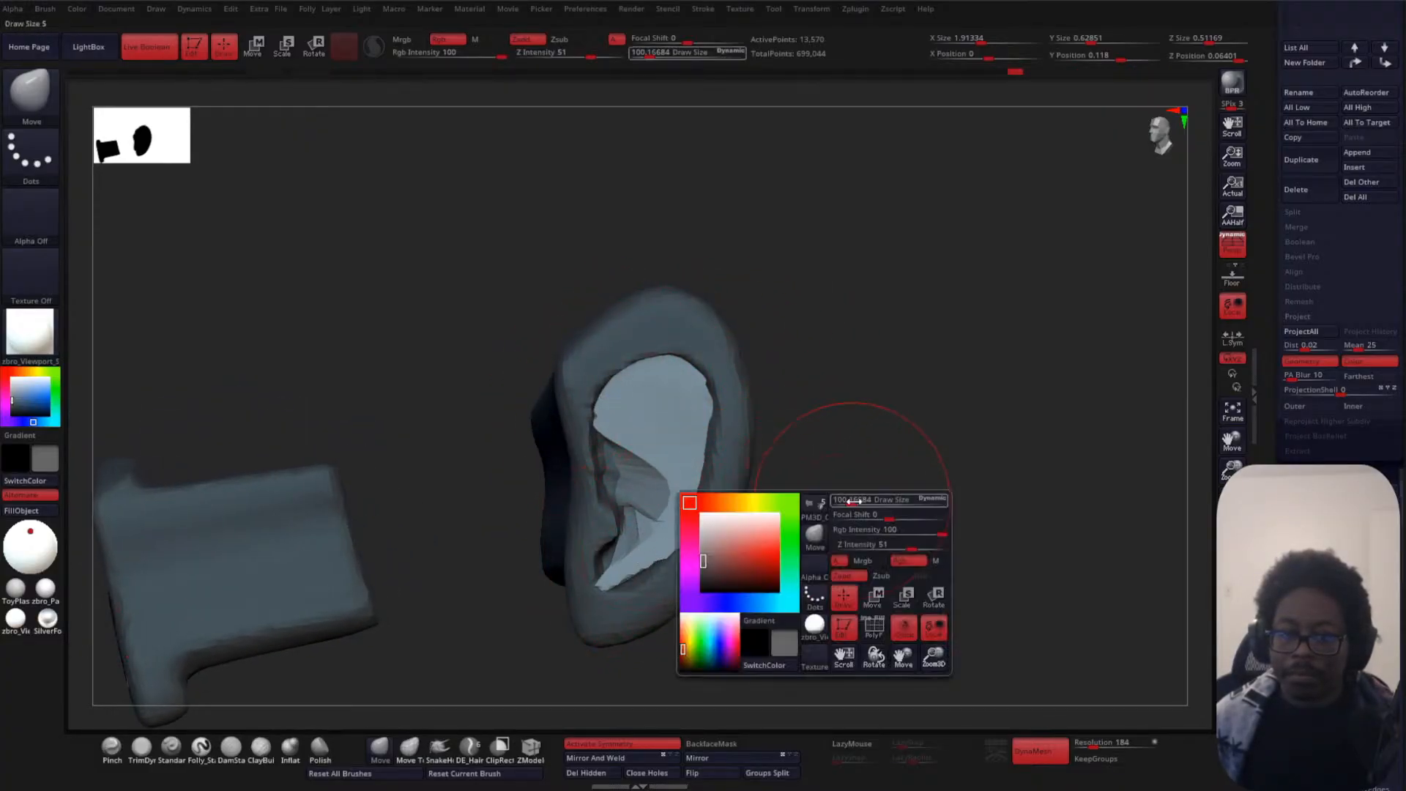
mouse_move(901, 499)
mouse_down()
mouse_move(848, 499)
mouse_move(652, 586)
mouse_move(612, 548)
mouse_move(631, 599)
mouse_up()
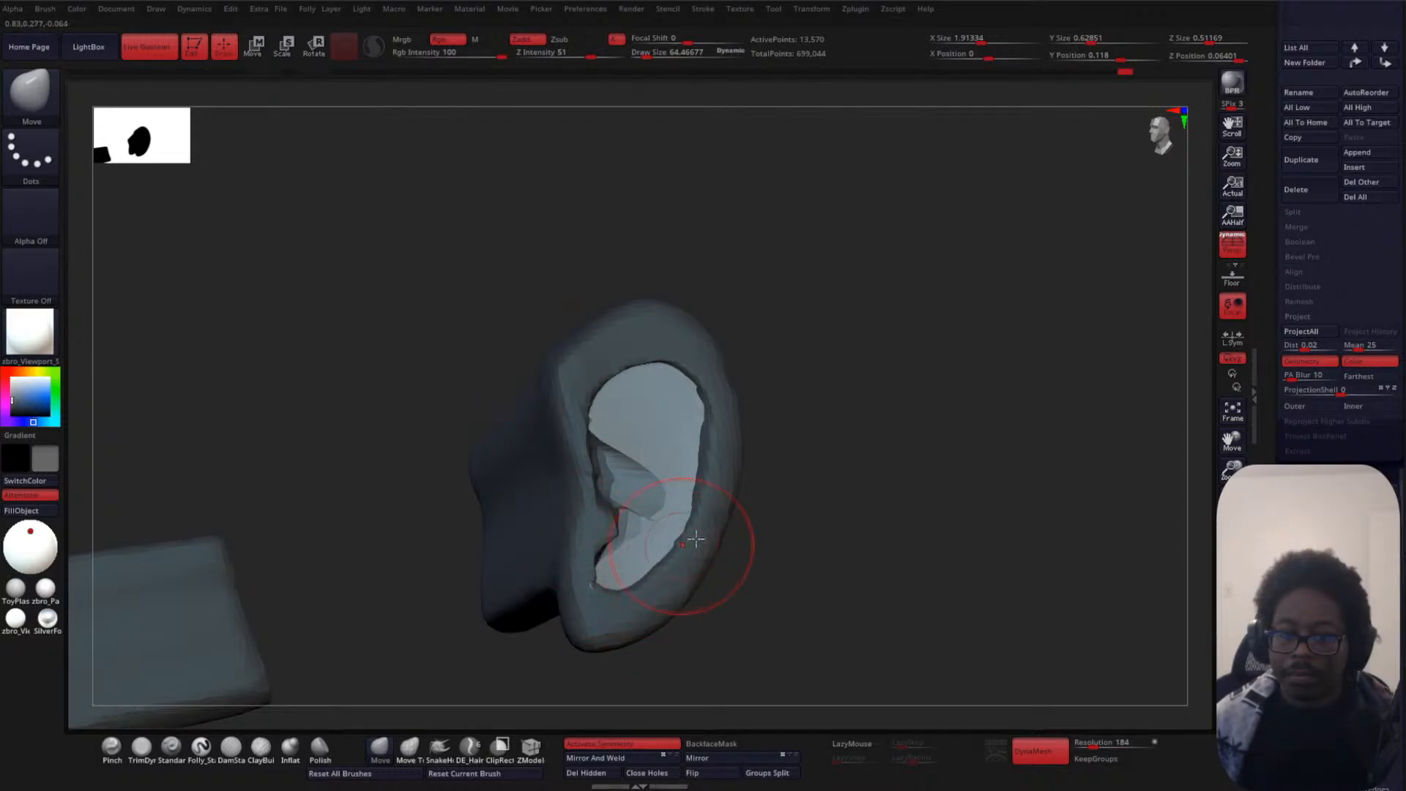
mouse_move(721, 513)
right_down()
mouse_move(774, 540)
mouse_move(718, 529)
right_up()
mouse_move(634, 517)
mouse_down()
mouse_move(637, 533)
mouse_move(602, 558)
mouse_up()
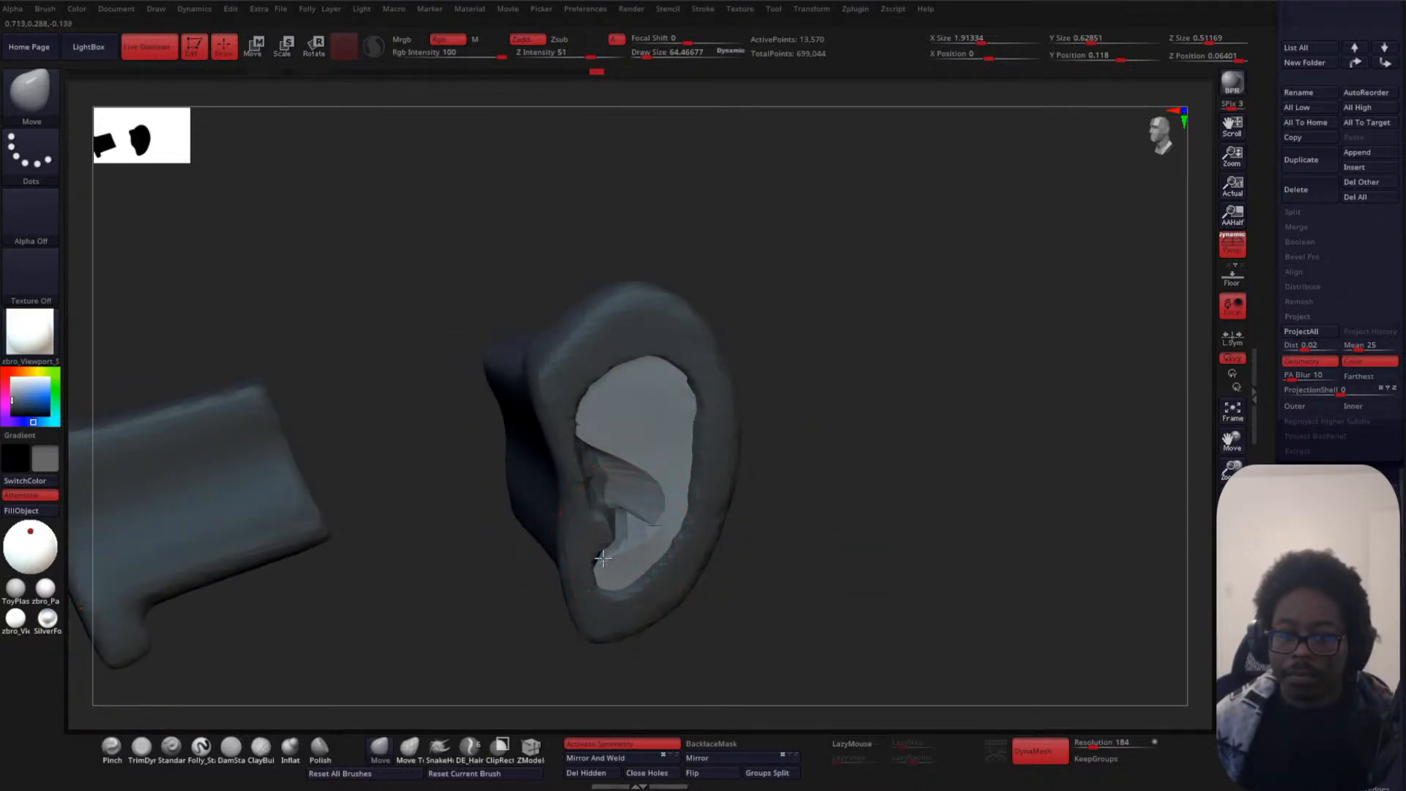
mouse_move(601, 555)
right_down()
mouse_move(832, 451)
mouse_move(825, 464)
right_up()
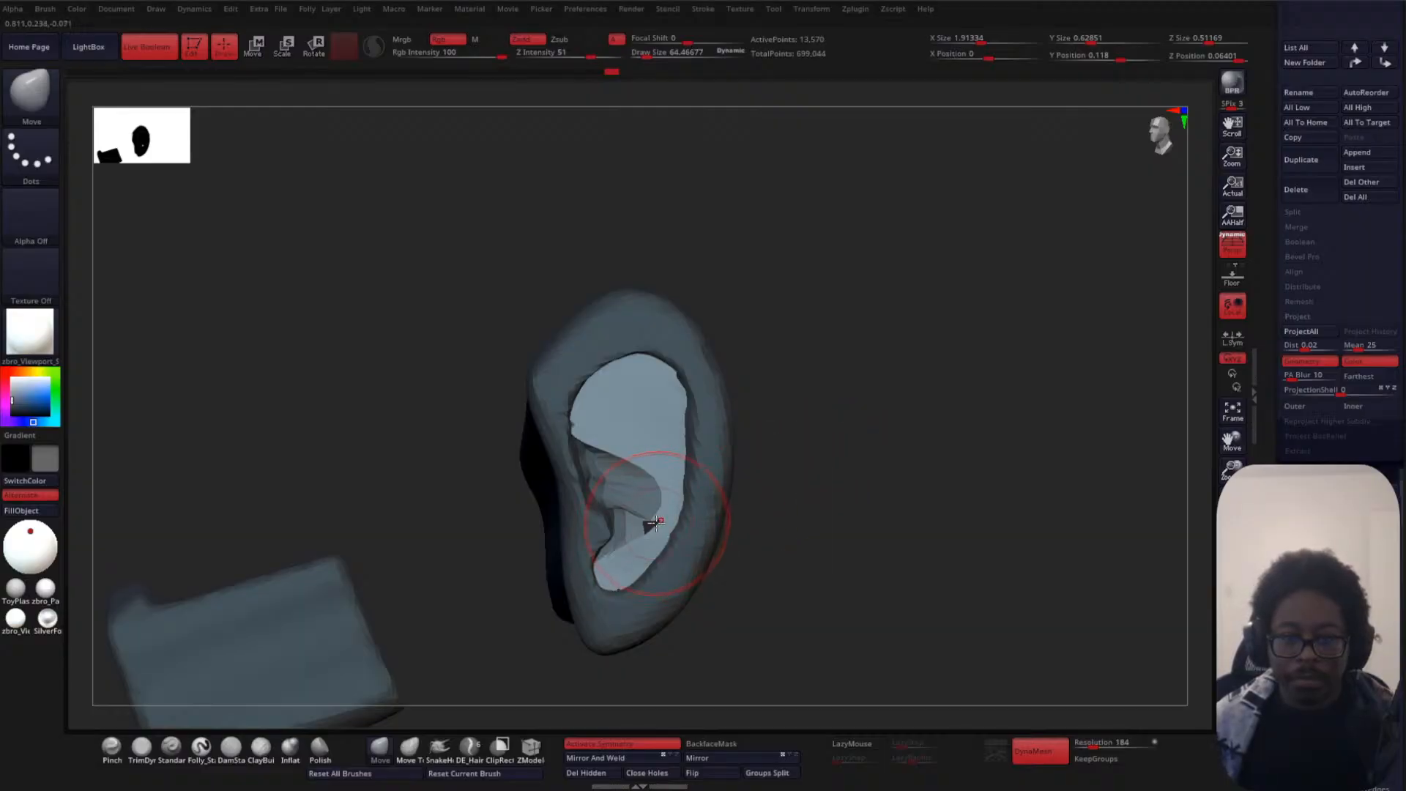
drag(655, 522, 645, 513)
right_drag(841, 465, 848, 481)
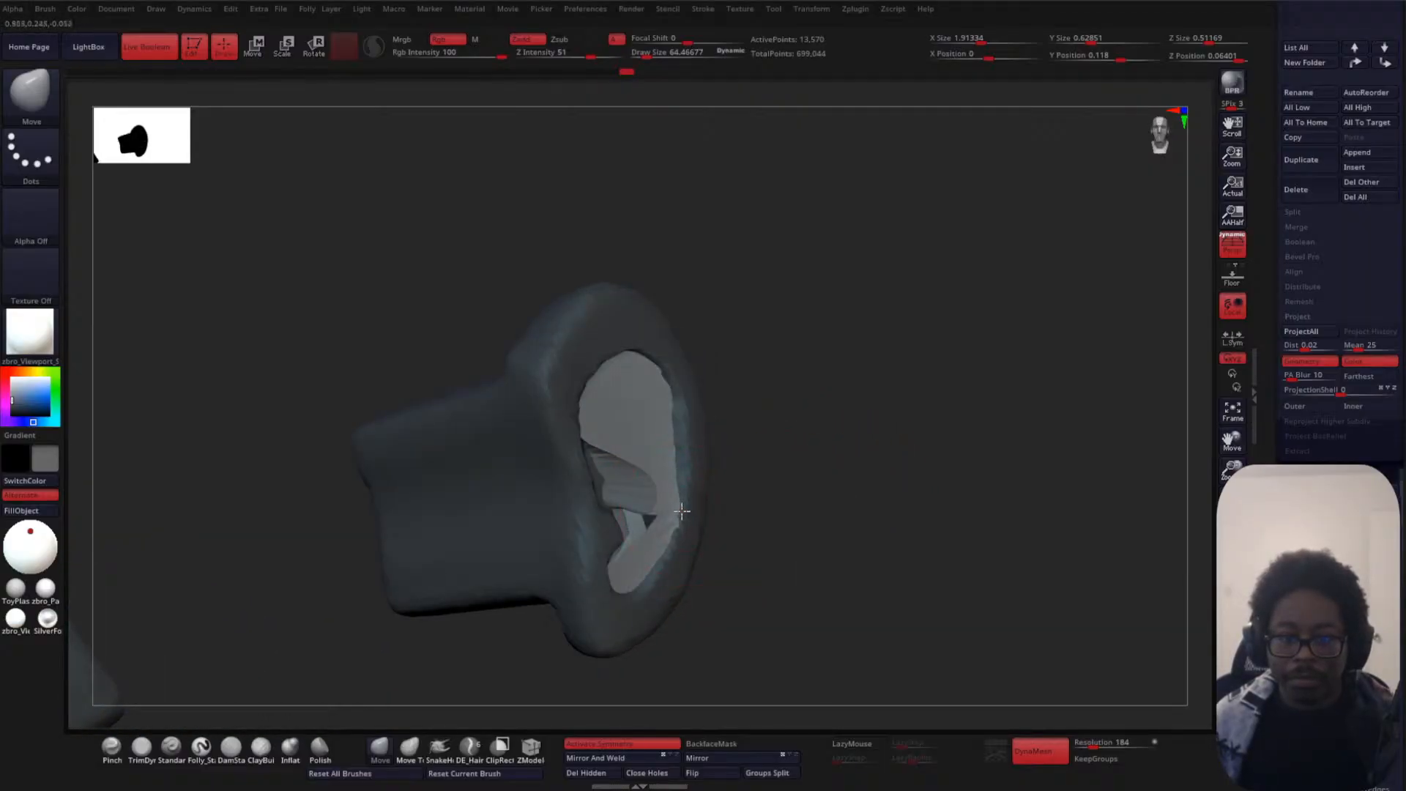
drag(682, 511, 680, 517)
right_drag(663, 380, 816, 424)
right_drag(791, 481, 567, 500)
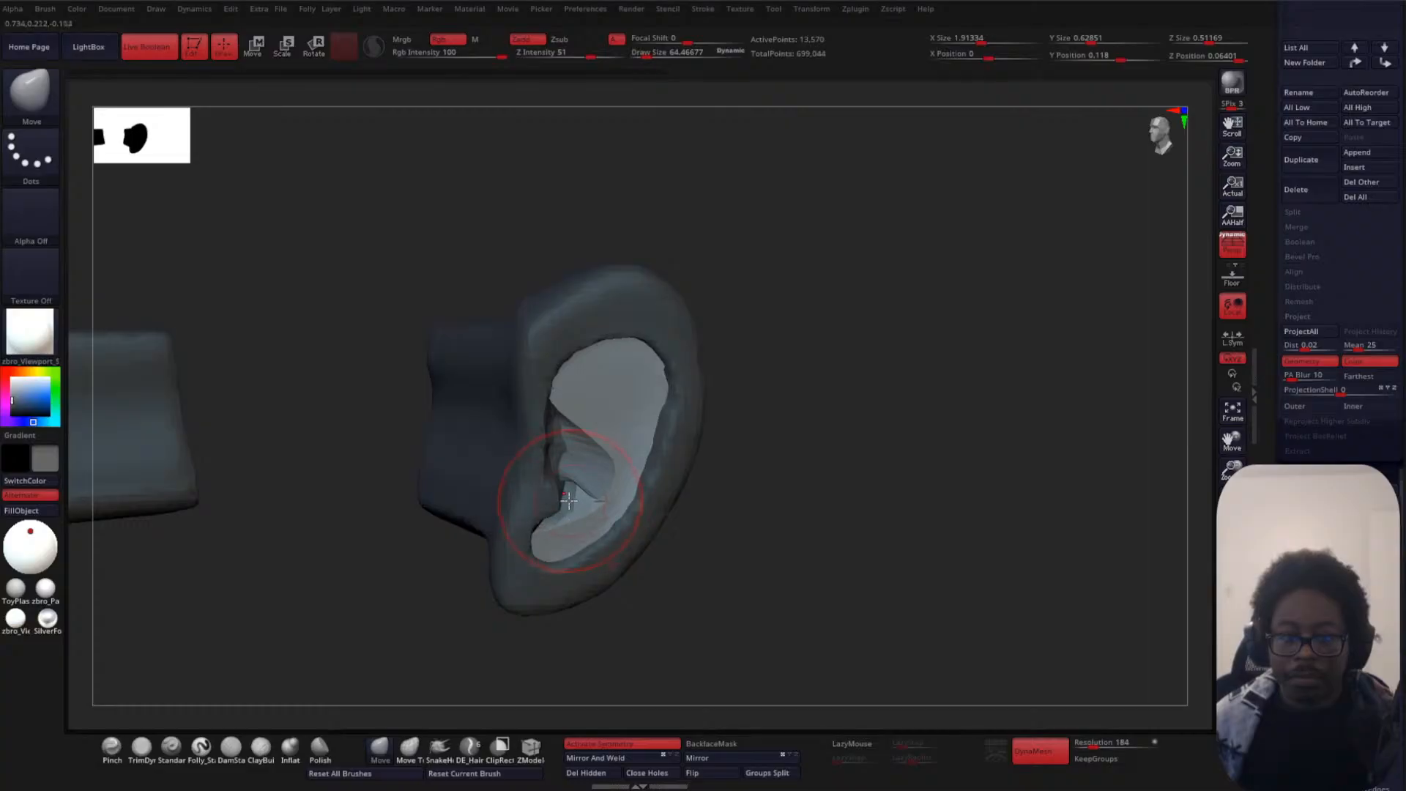
drag(558, 519, 556, 527)
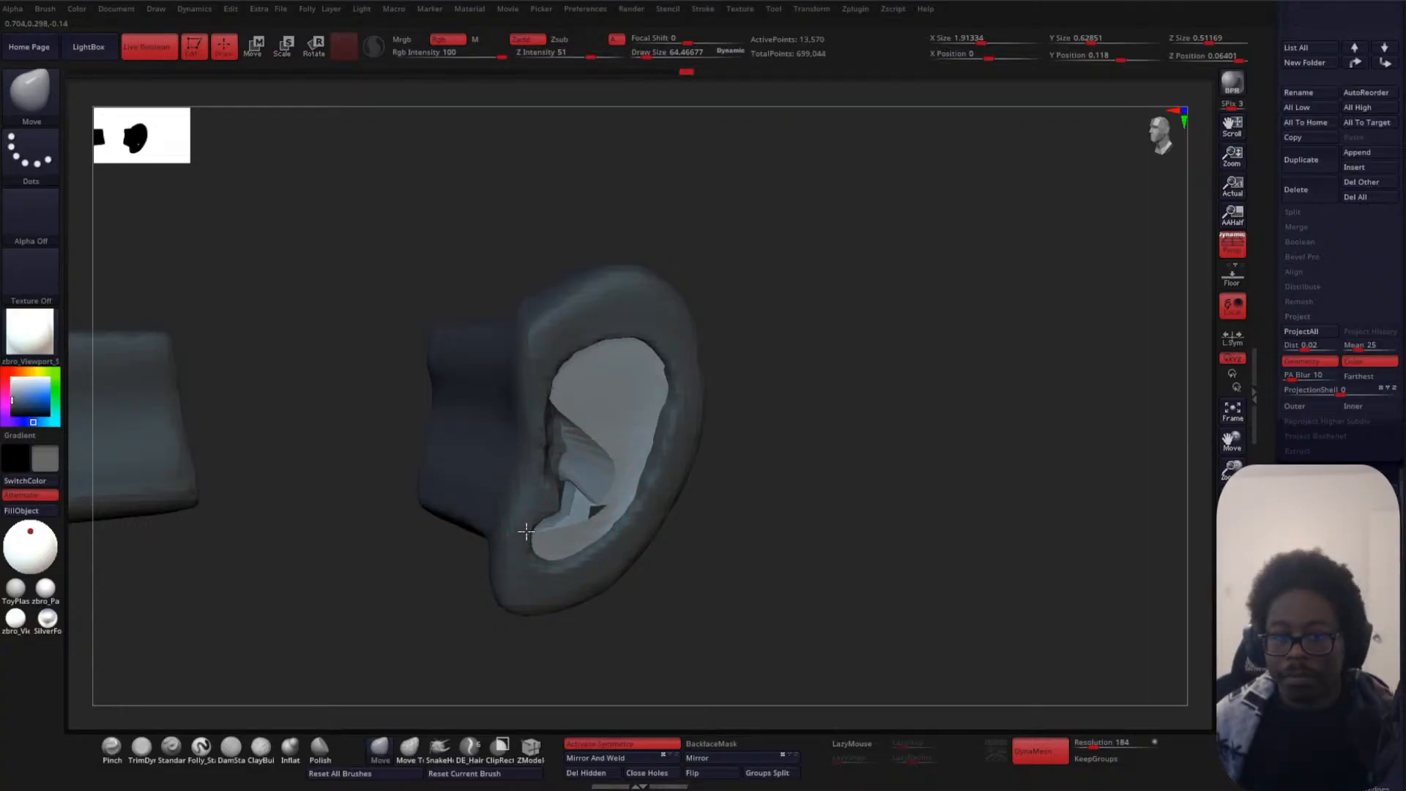
- Clear the mask, re-DynaMesh the ears and set up the ClayBuildup brush with a draw size of about 17
ctrl+drag(800, 411, 826, 477)
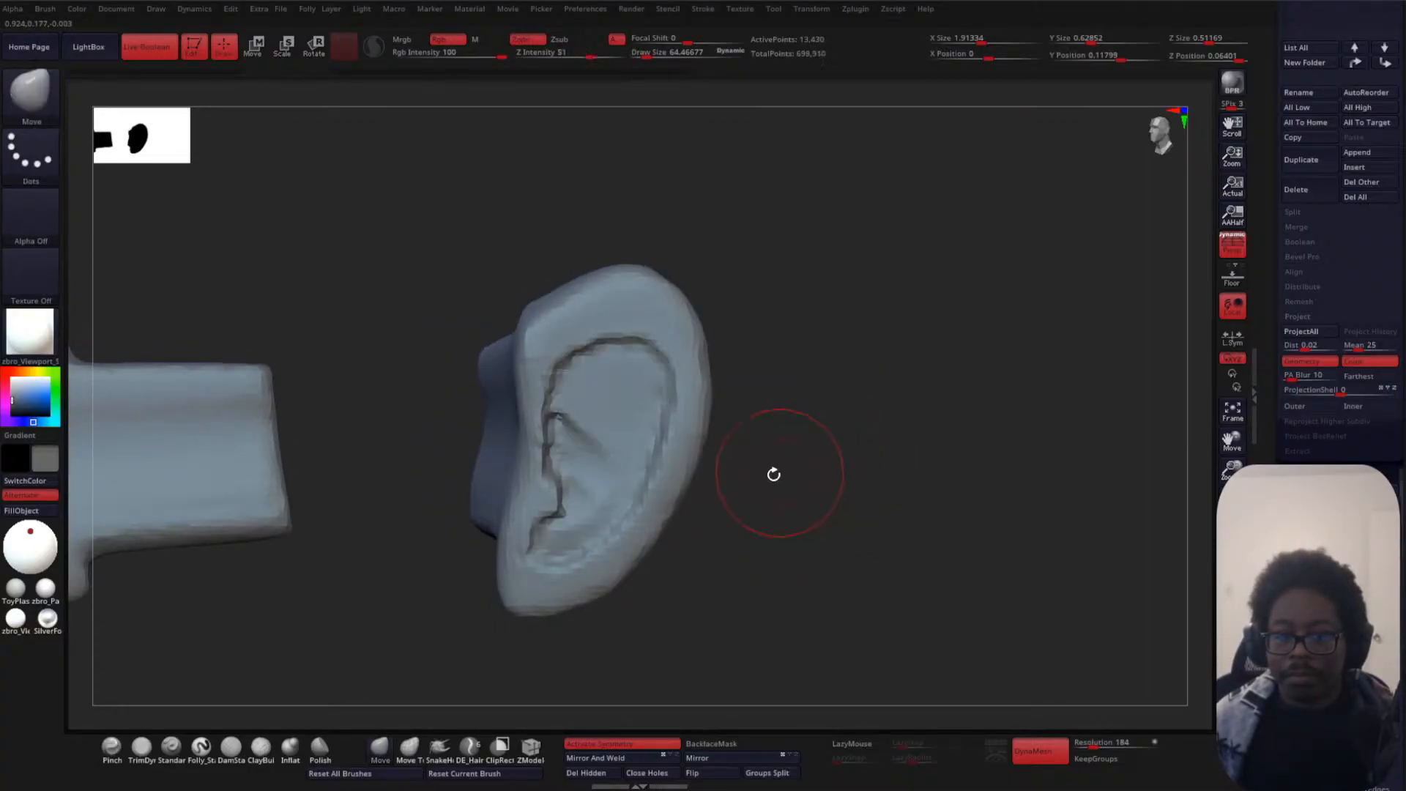
key(space)
key(b)
key(c)
key(b)
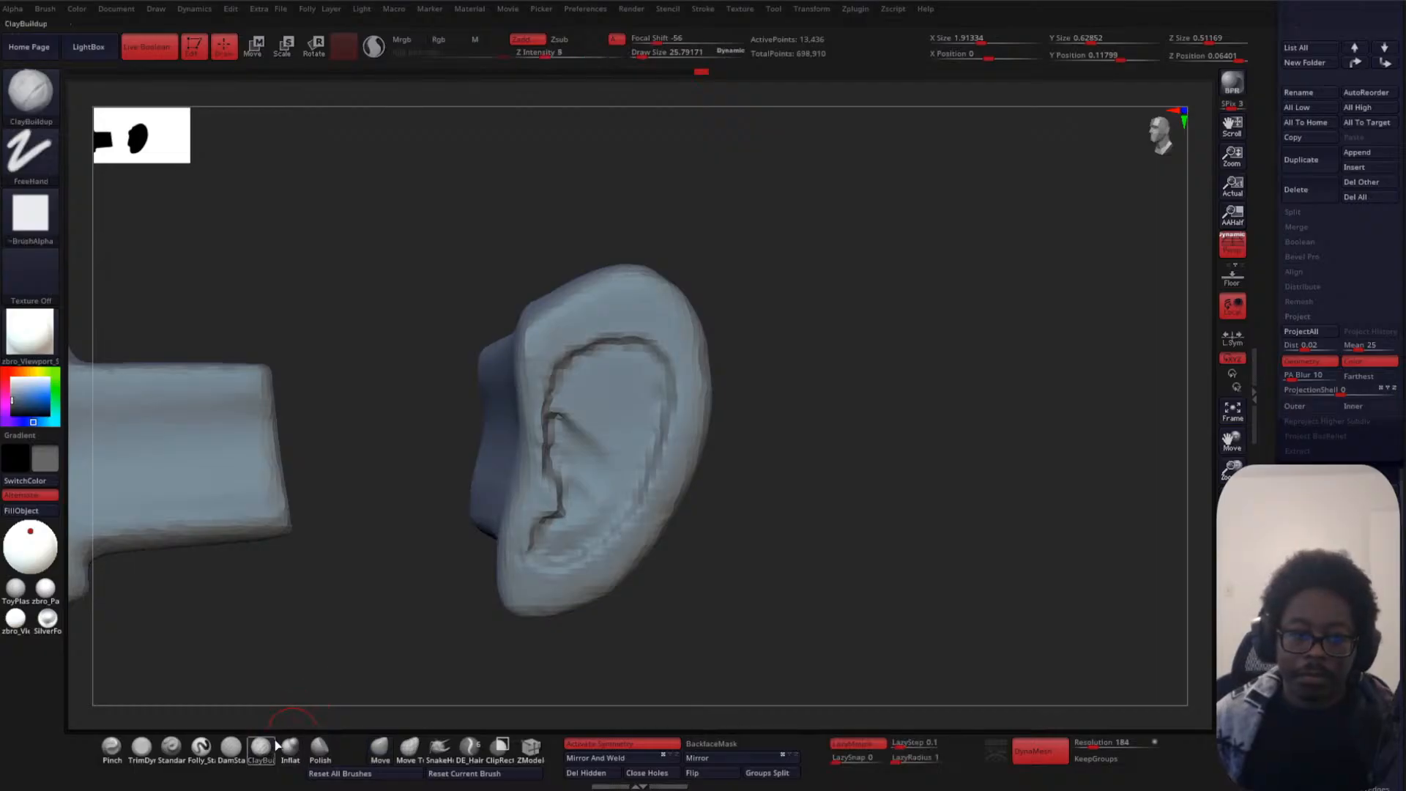
key(space)
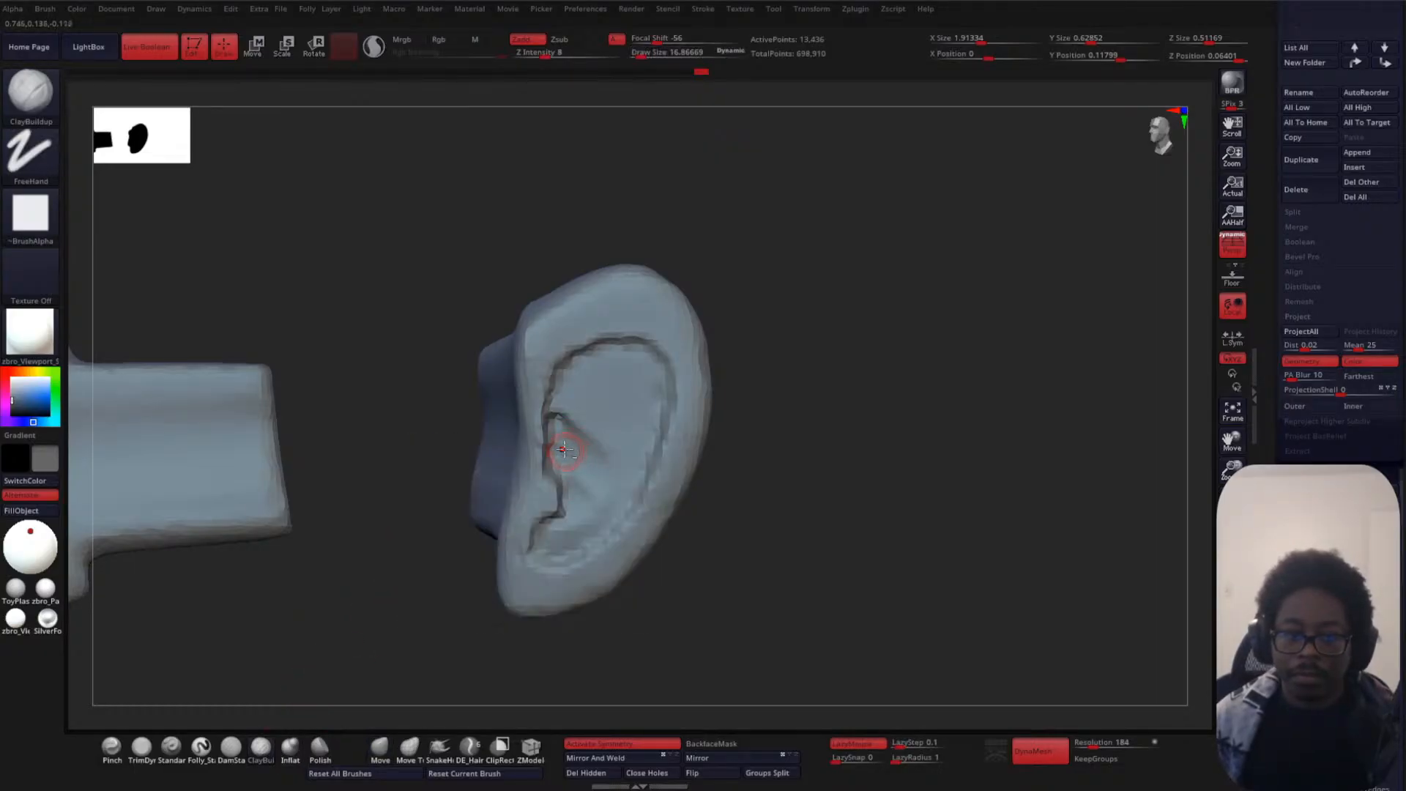
- Carve the curved concha bowl inside the ear with ClayBuildup strokes, following its edge down toward the lobe
drag(580, 498, 569, 518)
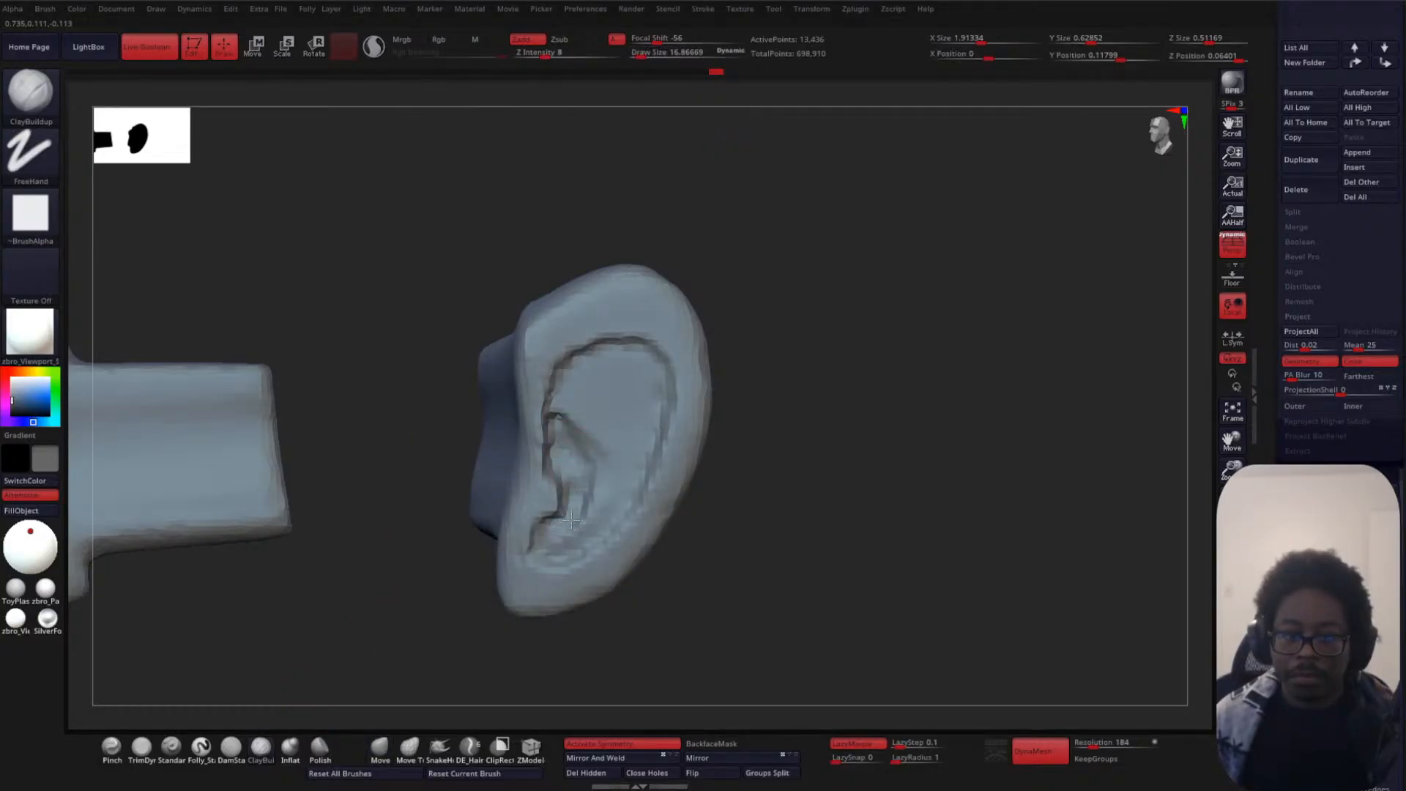
drag(569, 443, 578, 502)
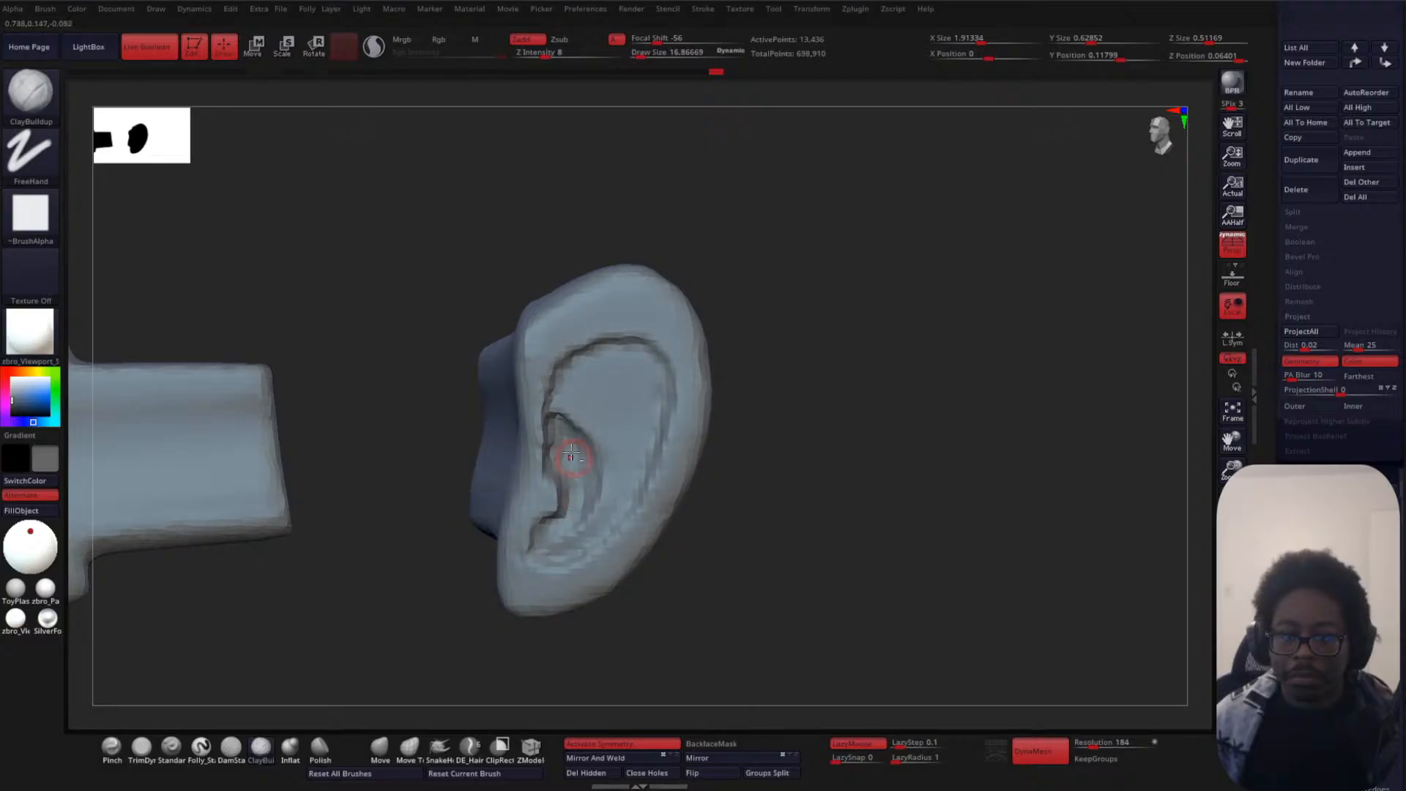
mouse_move(582, 449)
alt+mouse_down()
mouse_move(567, 434)
mouse_move(595, 486)
mouse_move(581, 503)
alt+mouse_up()
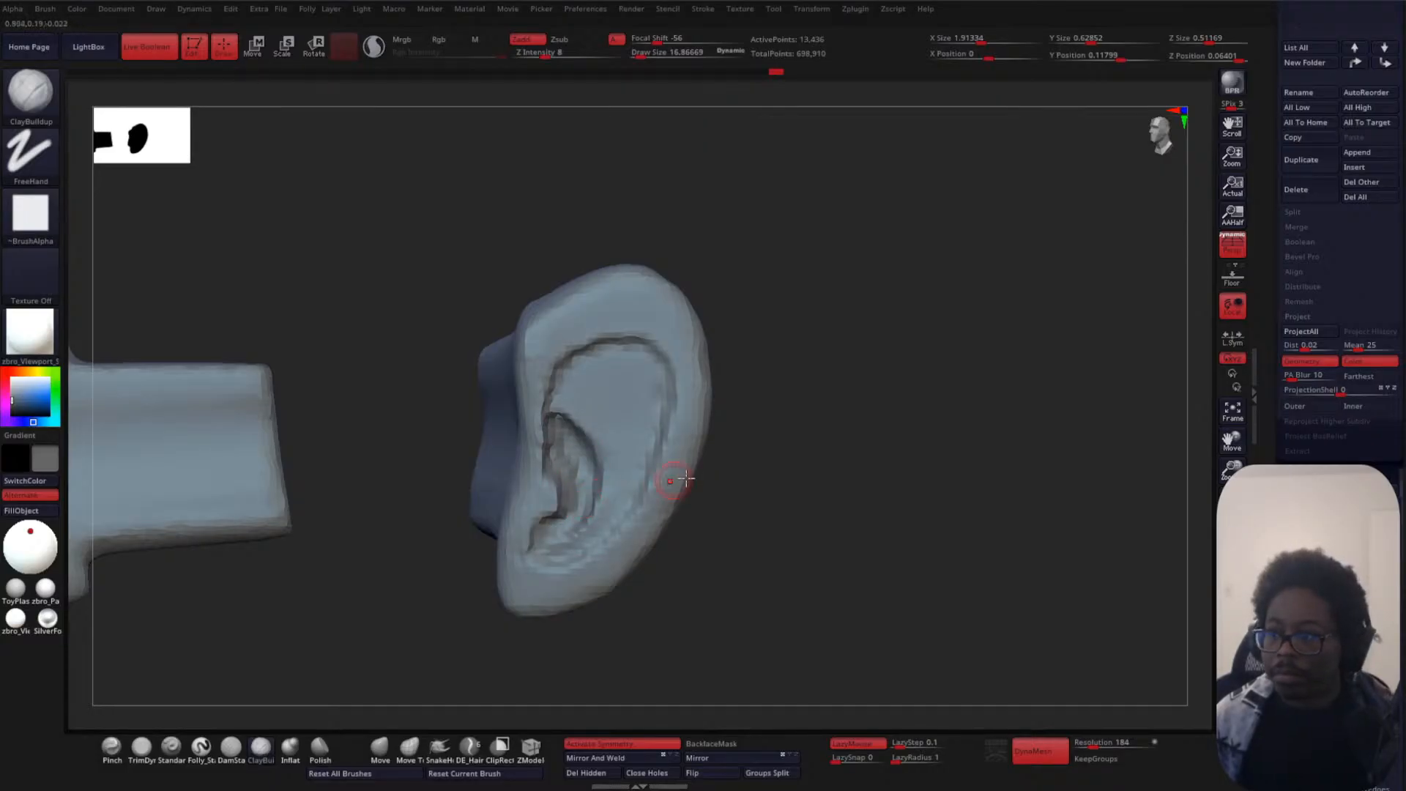
drag(848, 438, 866, 411)
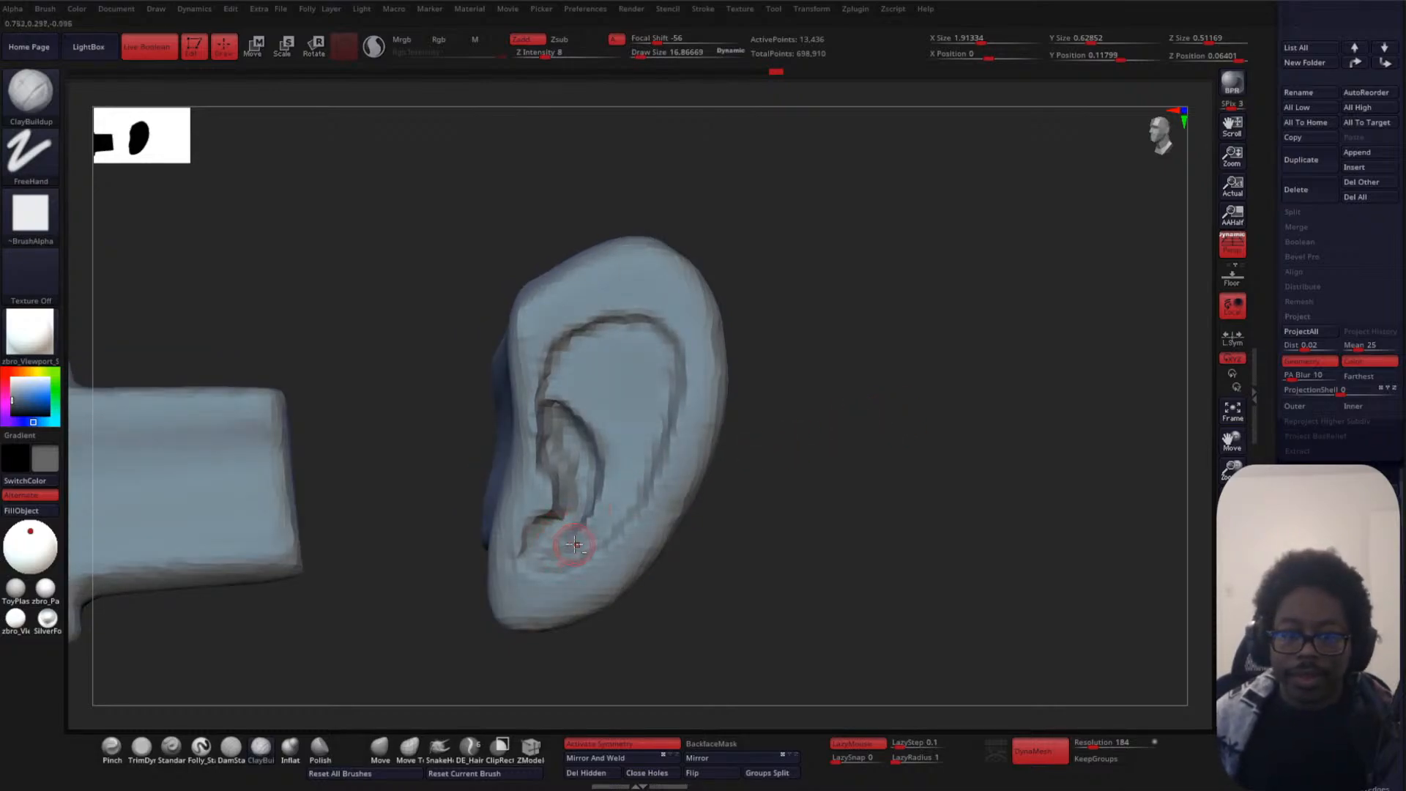
- Smooth the stepped surface along the lower inner ear just above the lobe
drag(732, 517, 920, 487)
drag(800, 528, 701, 523)
drag(575, 554, 521, 578)
key(shift)
key(shift)
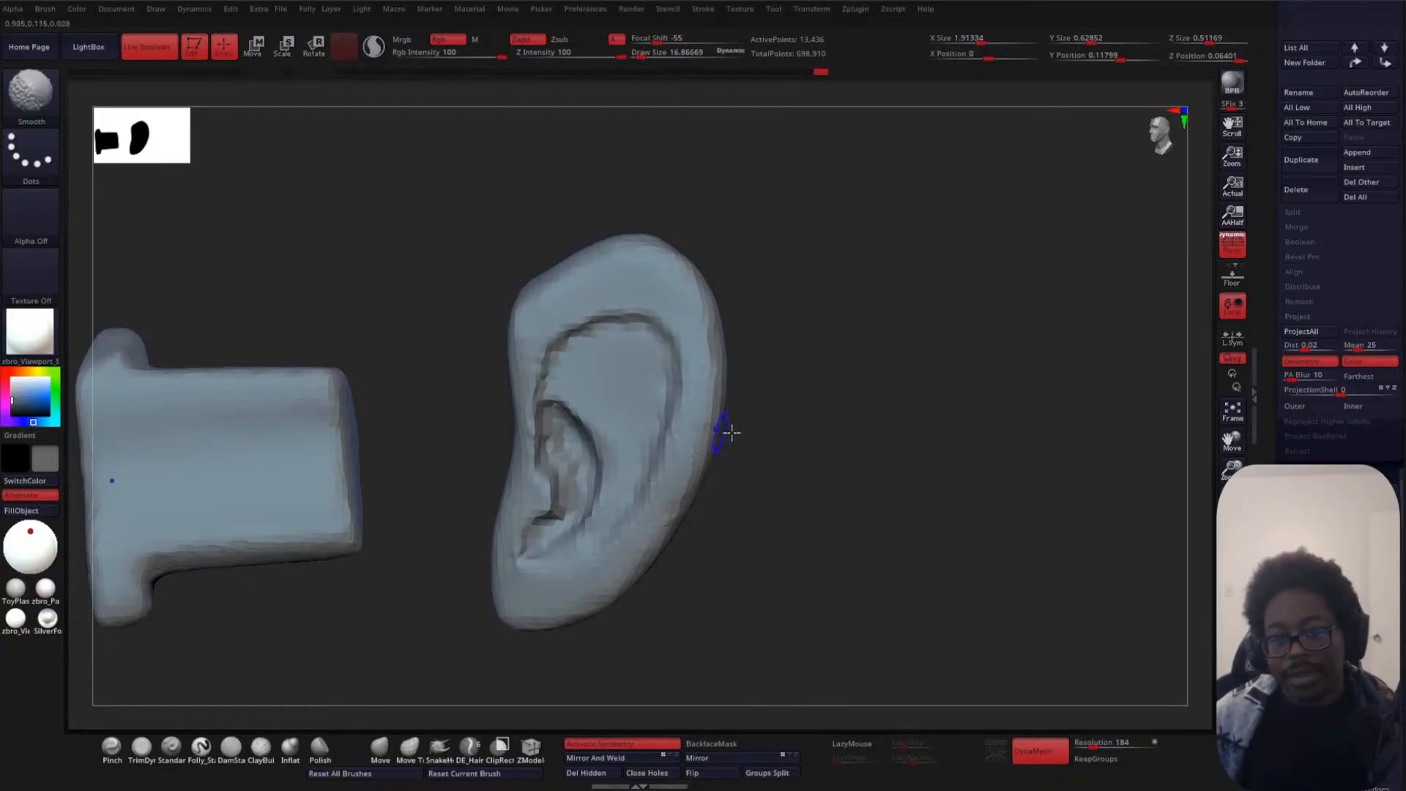
- Deepen the concha bowl and the crease behind the front edge of the ear with the ClayBuildup brush
alt+drag(565, 447, 560, 432)
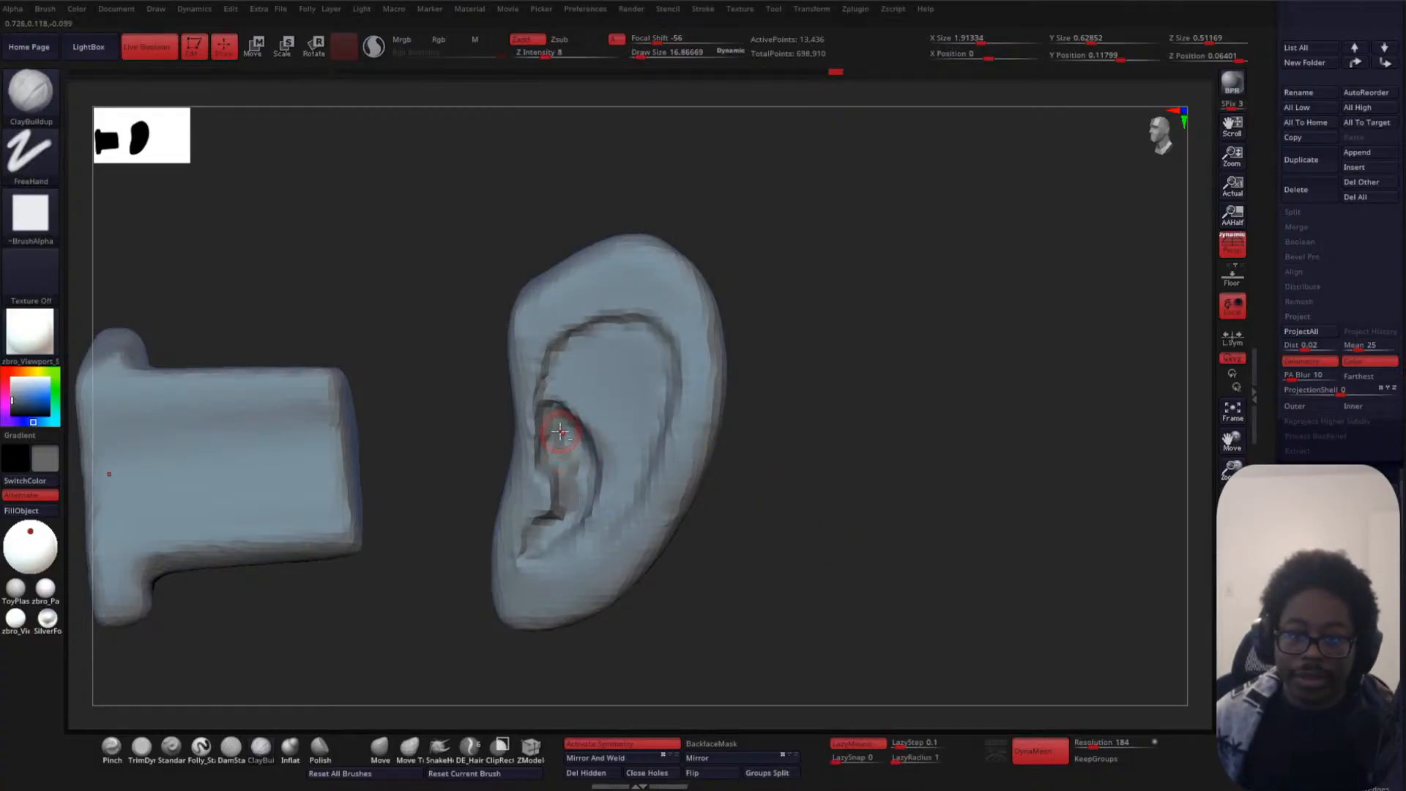
mouse_move(597, 482)
alt+mouse_down()
mouse_move(560, 399)
mouse_move(598, 504)
alt+mouse_up()
mouse_move(592, 444)
alt+mouse_down()
mouse_move(571, 451)
mouse_move(575, 440)
alt+mouse_up()
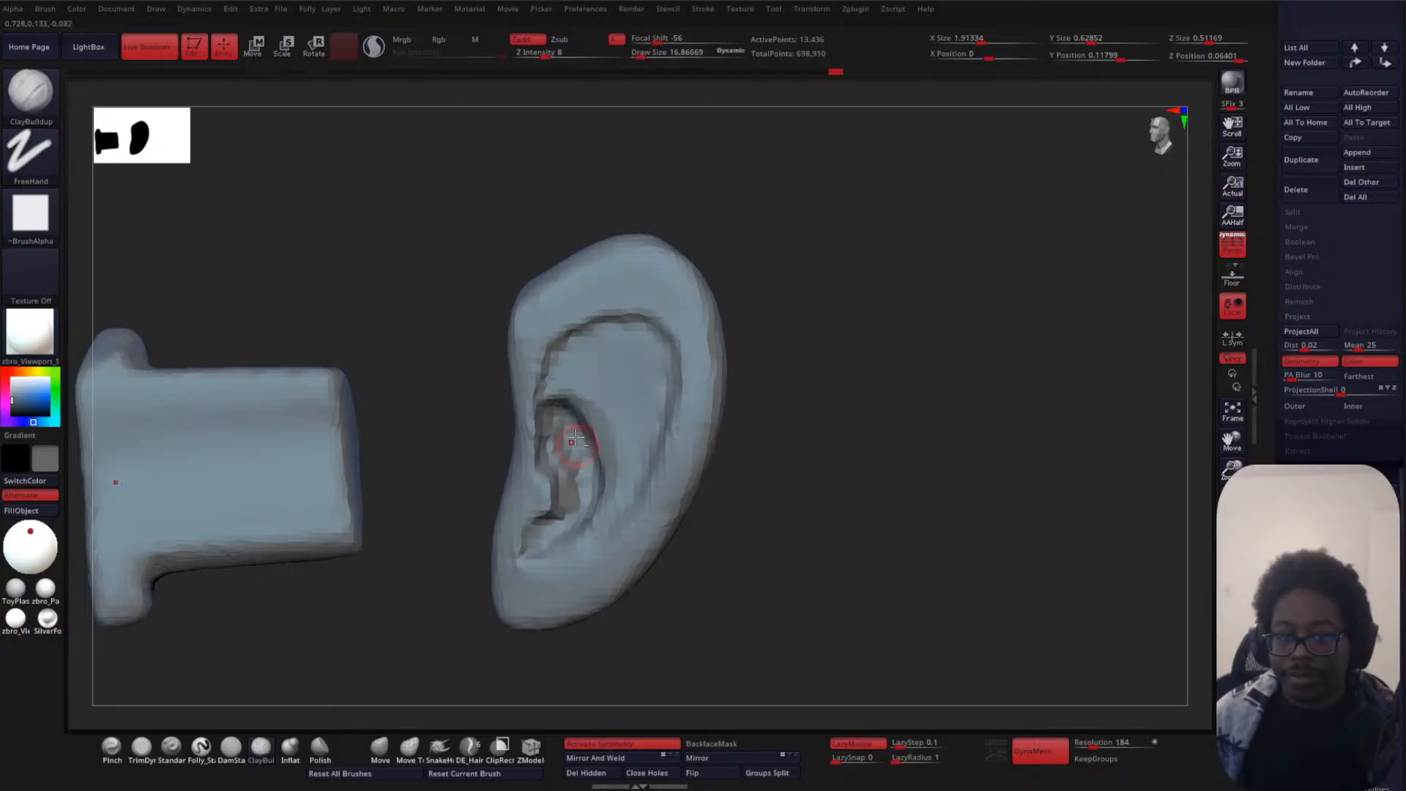
drag(818, 490, 767, 463)
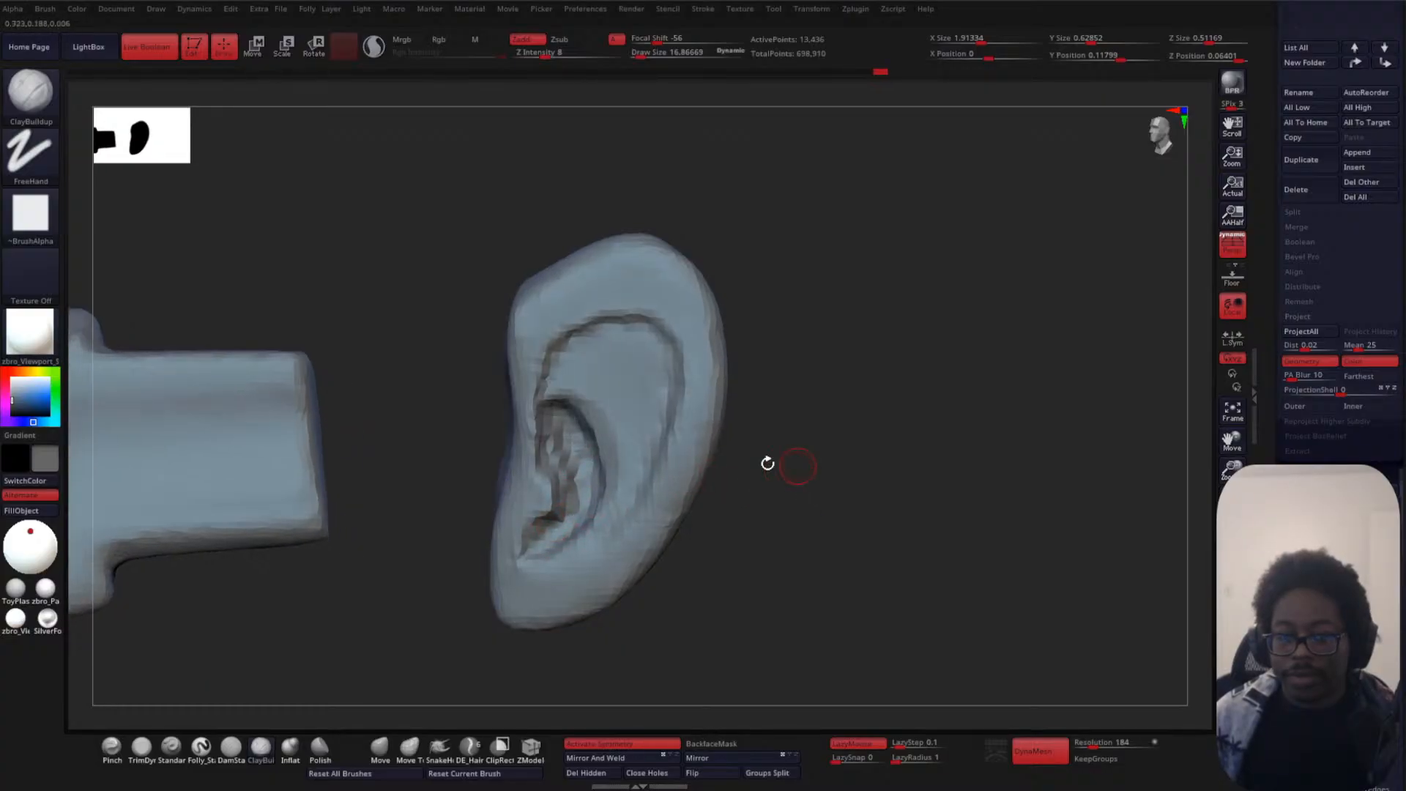
mouse_move(534, 508)
mouse_down()
mouse_move(549, 534)
mouse_move(543, 468)
mouse_up()
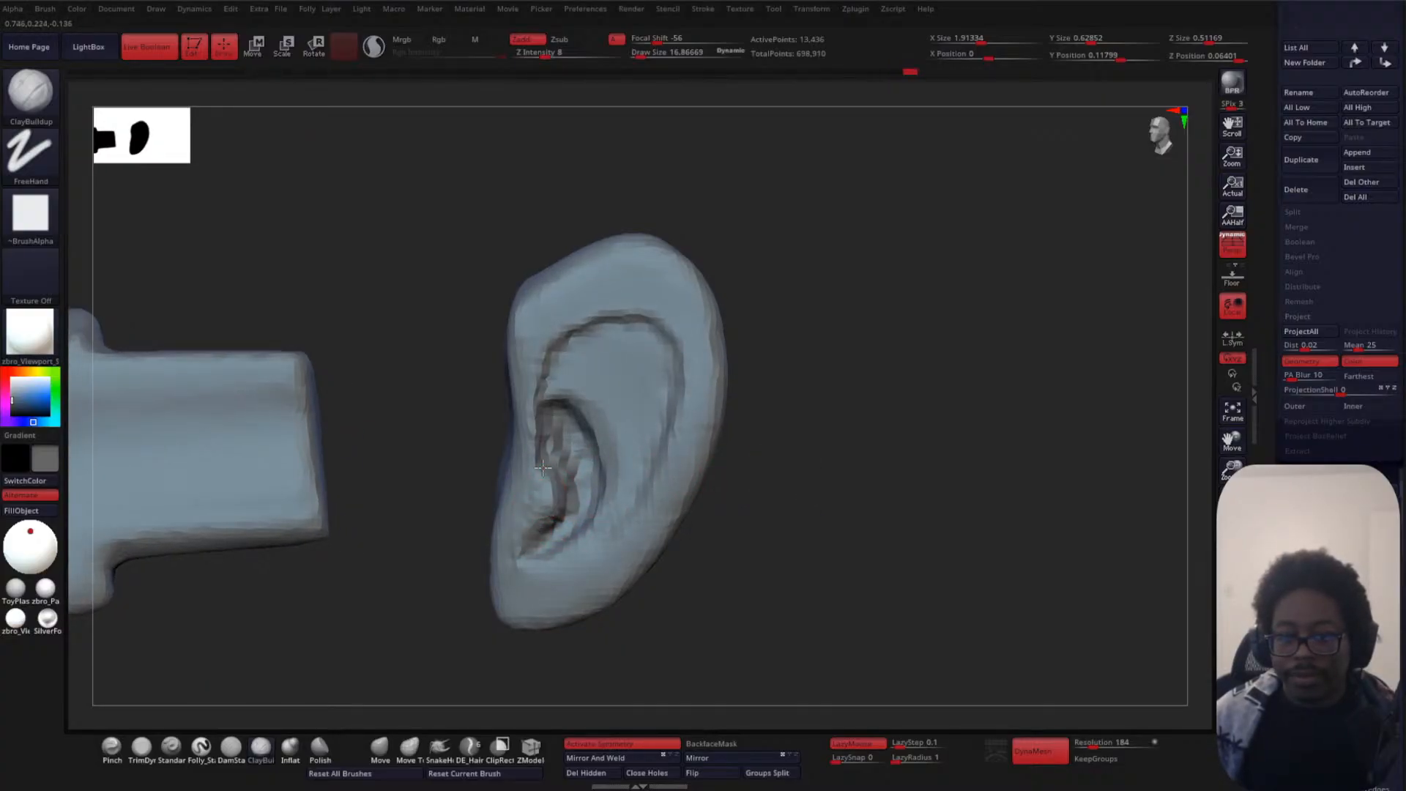
drag(518, 548, 532, 519)
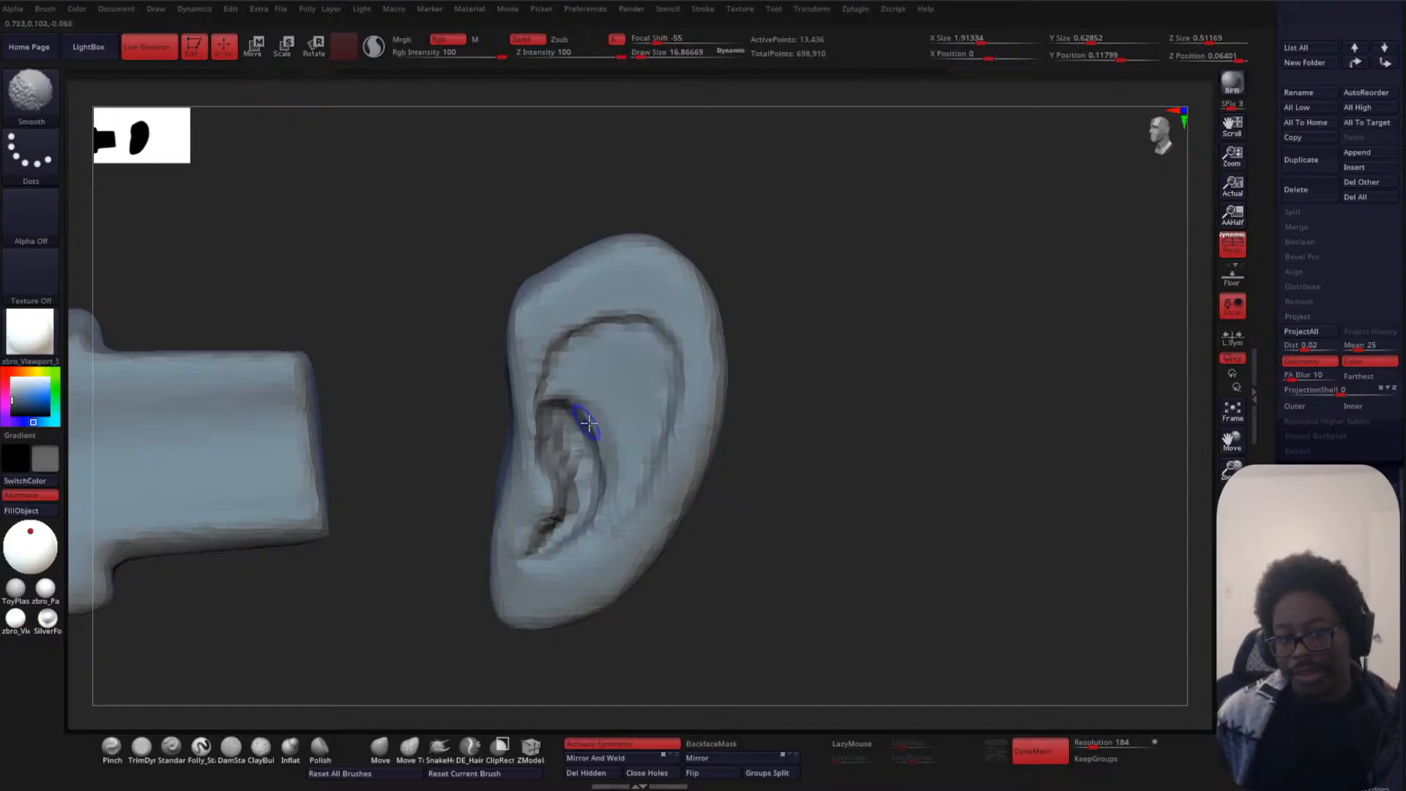
- Smooth the inner fold, lobe and outer rim of the ear
drag(879, 402, 854, 420)
shift+drag(675, 370, 653, 430)
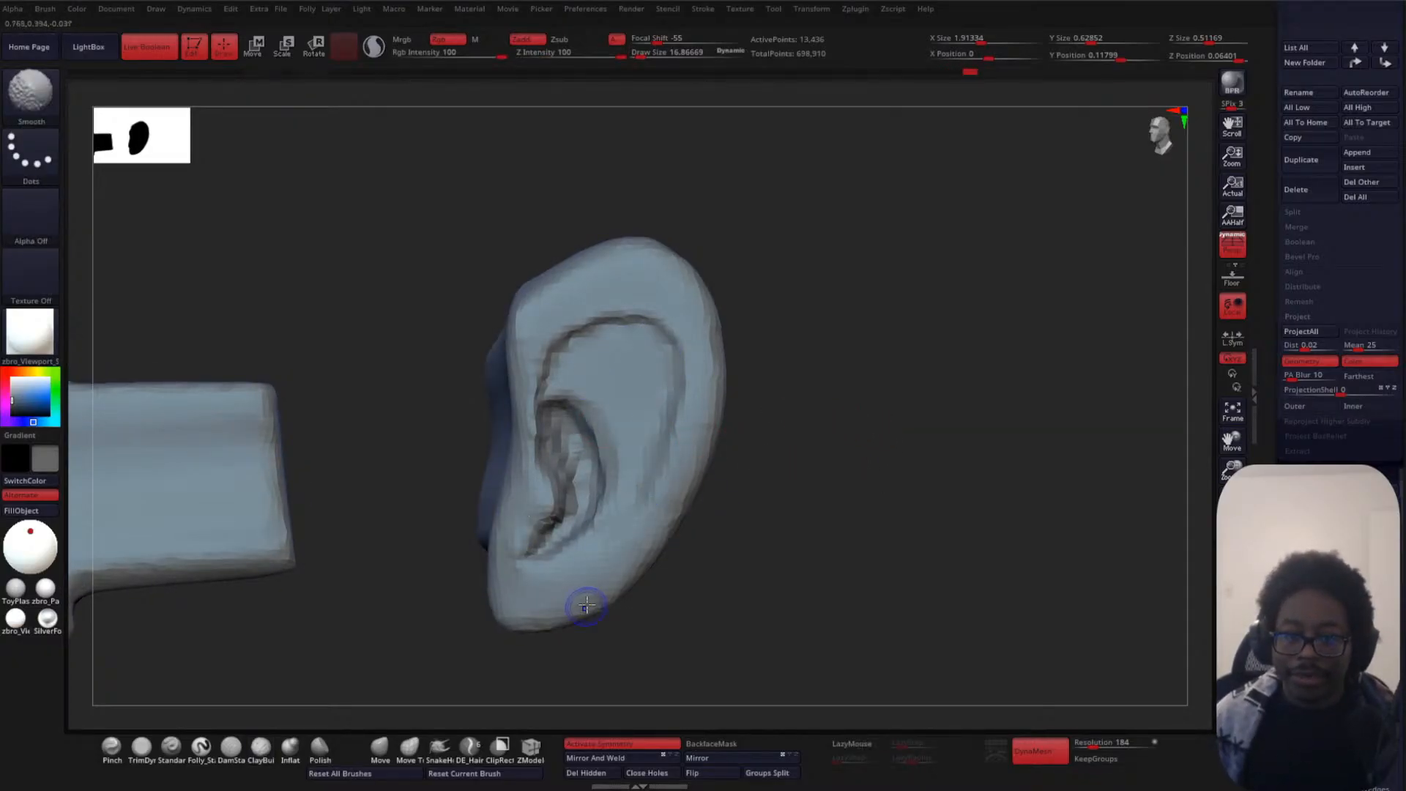
shift+drag(586, 604, 592, 597)
shift+drag(721, 385, 685, 509)
shift+drag(700, 296, 599, 250)
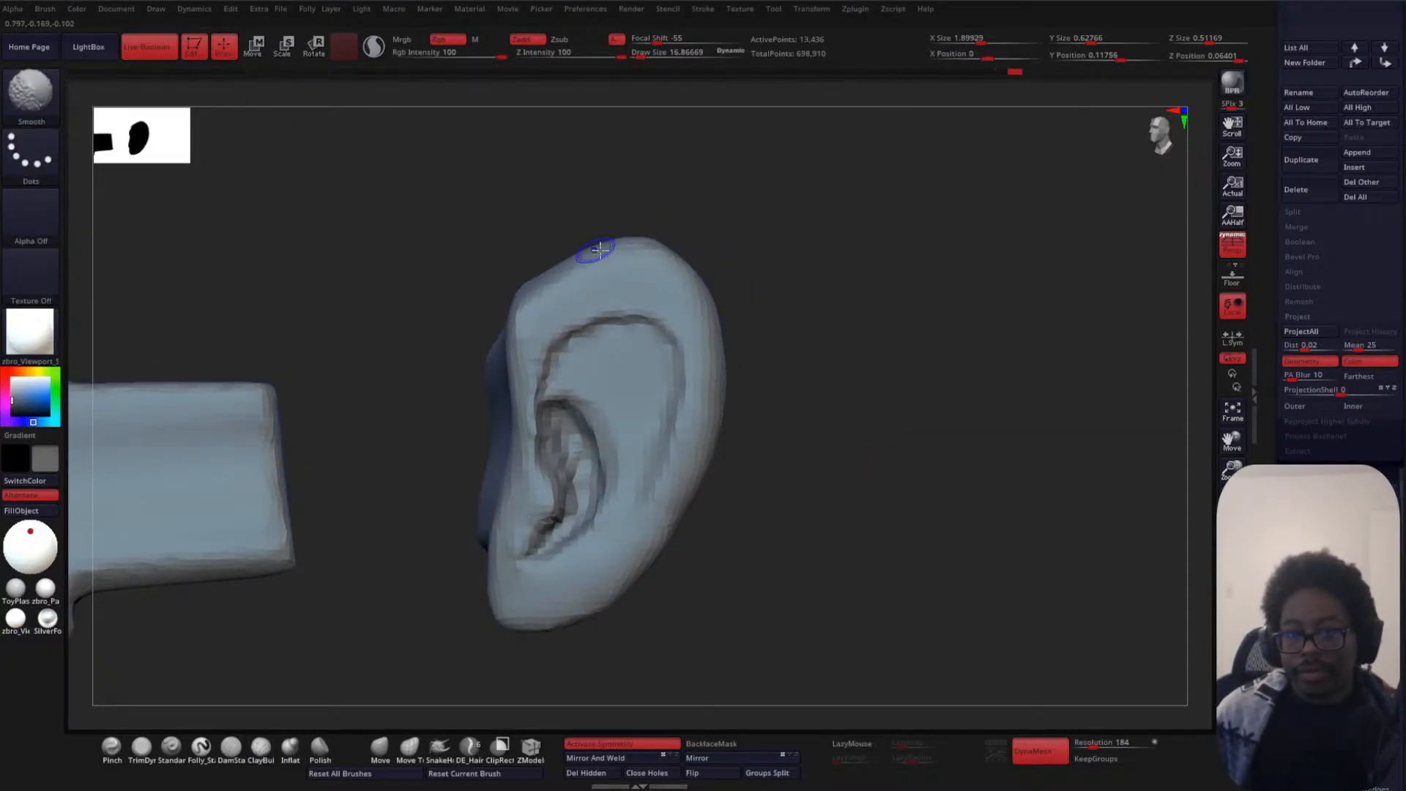
drag(854, 411, 869, 314)
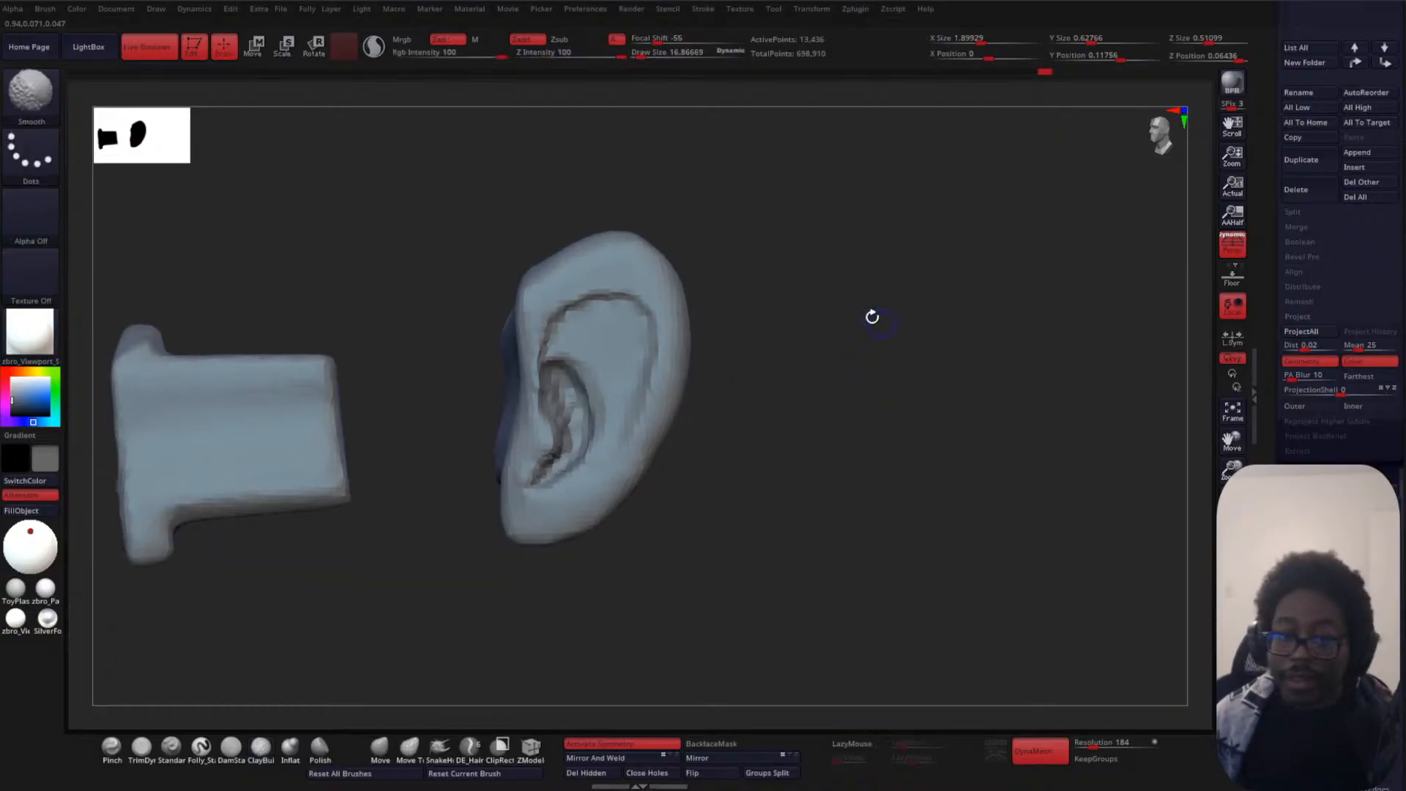
shift+drag(627, 349, 604, 442)
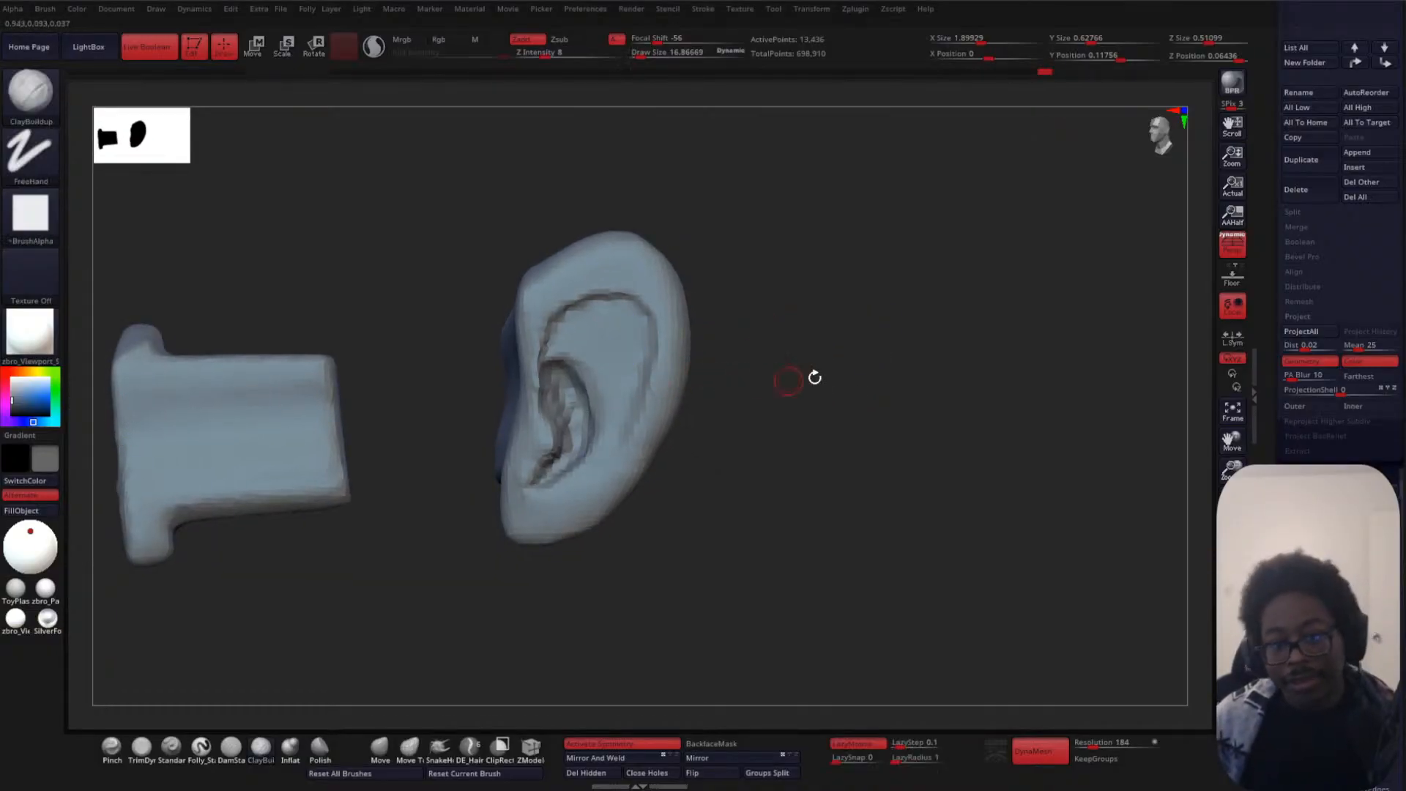
- Widen the curved edge of the concha bowl toward the back of the ear with the Move brush at draw size about 50
mouse_move(813, 376)
alt+mouse_down()
mouse_move(810, 418)
mouse_move(866, 399)
alt+mouse_up()
click(231, 748)
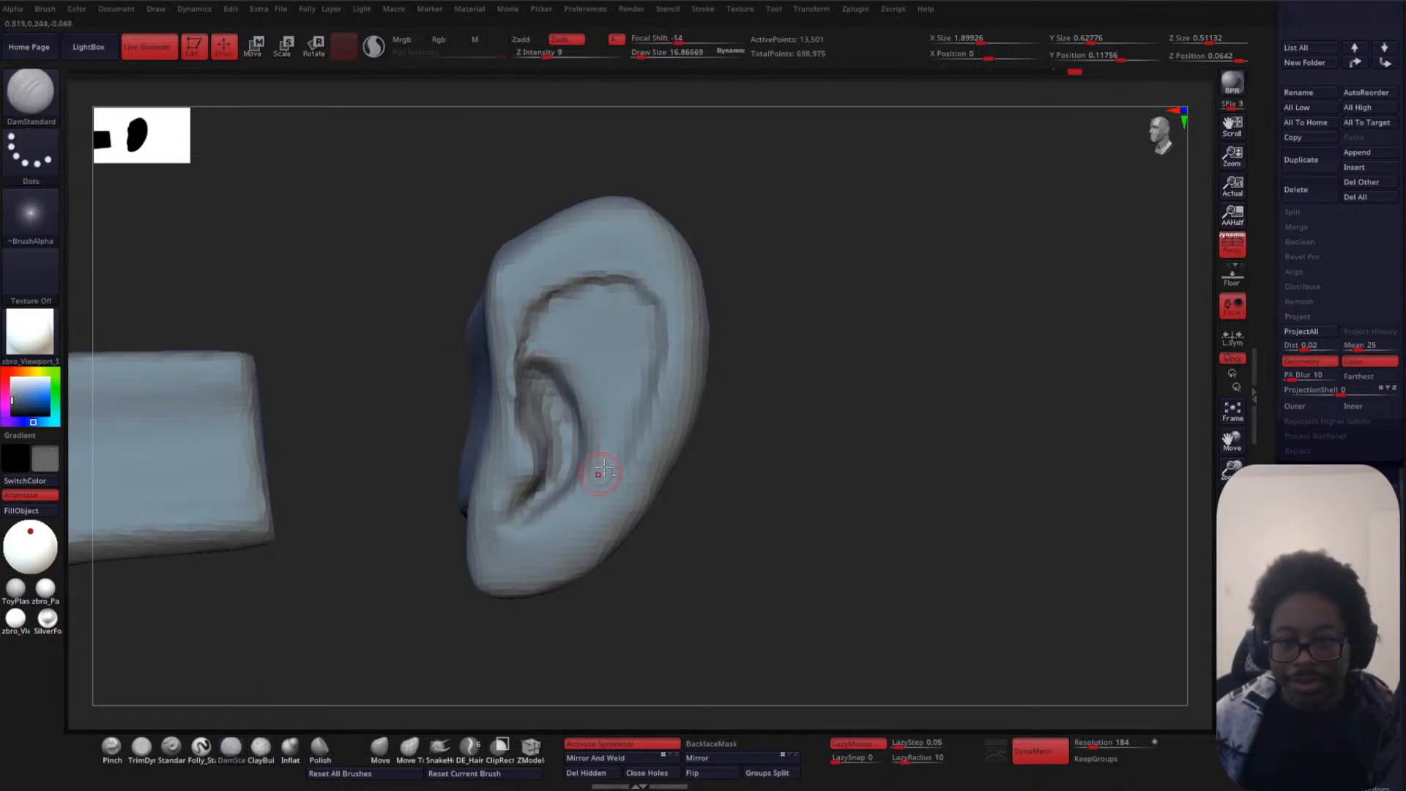
click(380, 748)
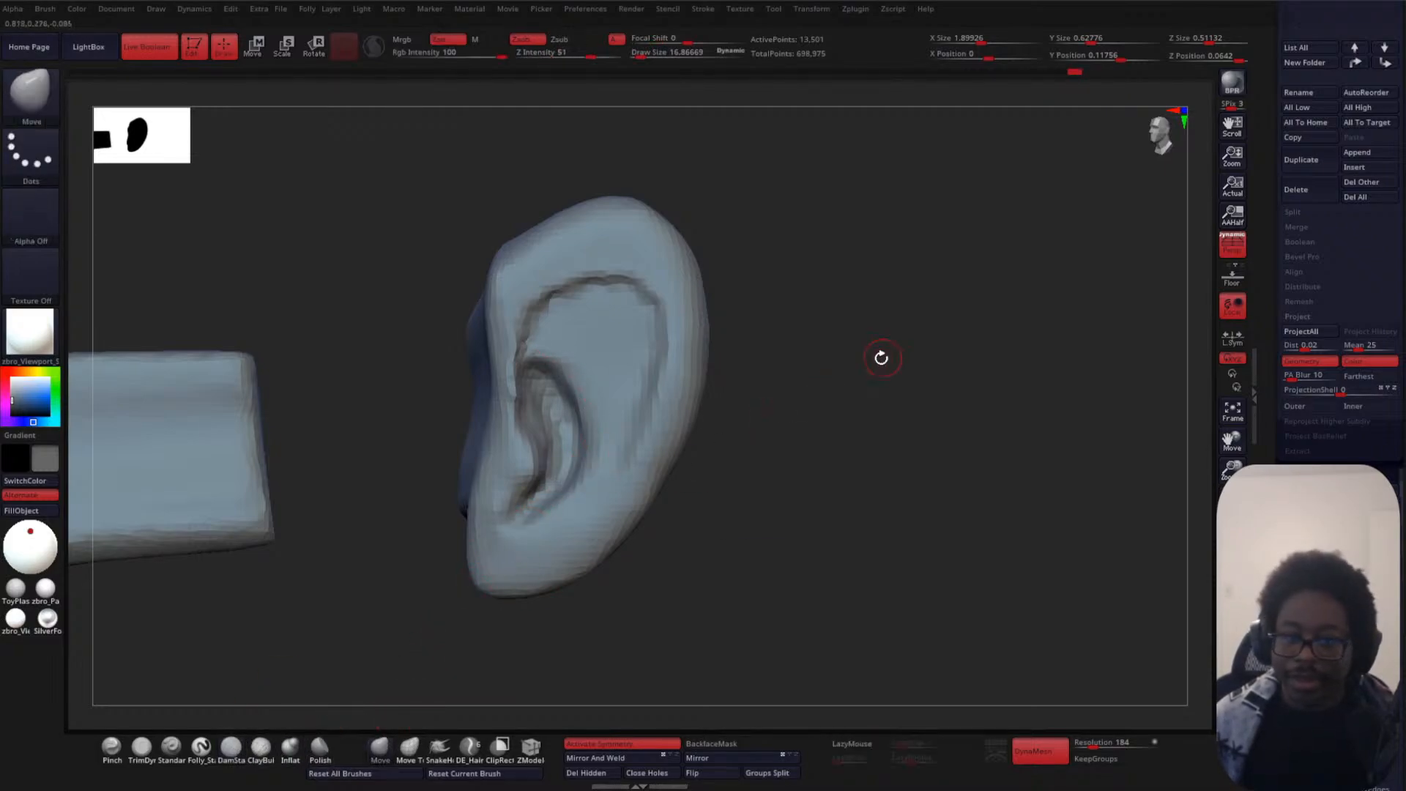
key(space)
mouse_move(882, 360)
mouse_down()
mouse_move(901, 354)
mouse_move(851, 358)
mouse_up()
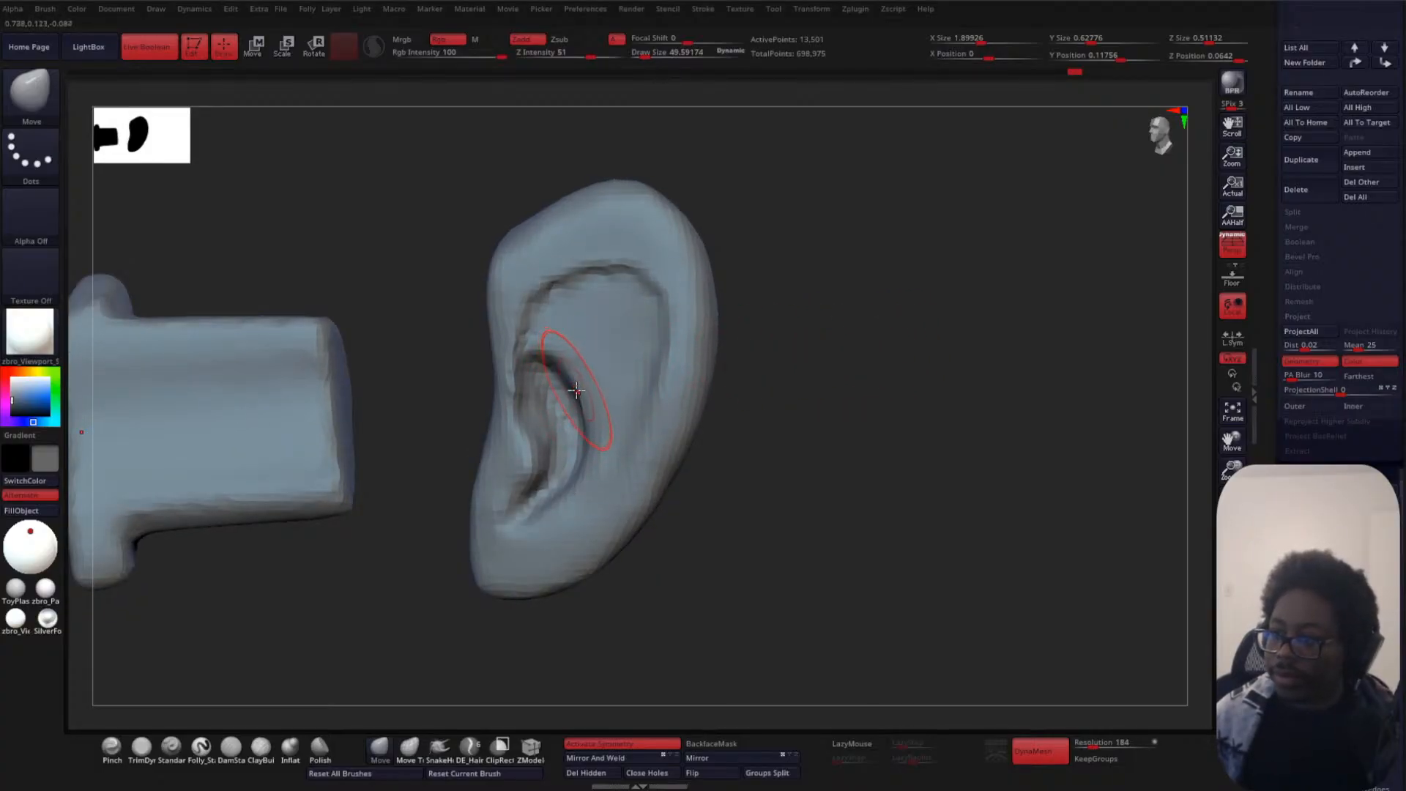
drag(580, 390, 585, 373)
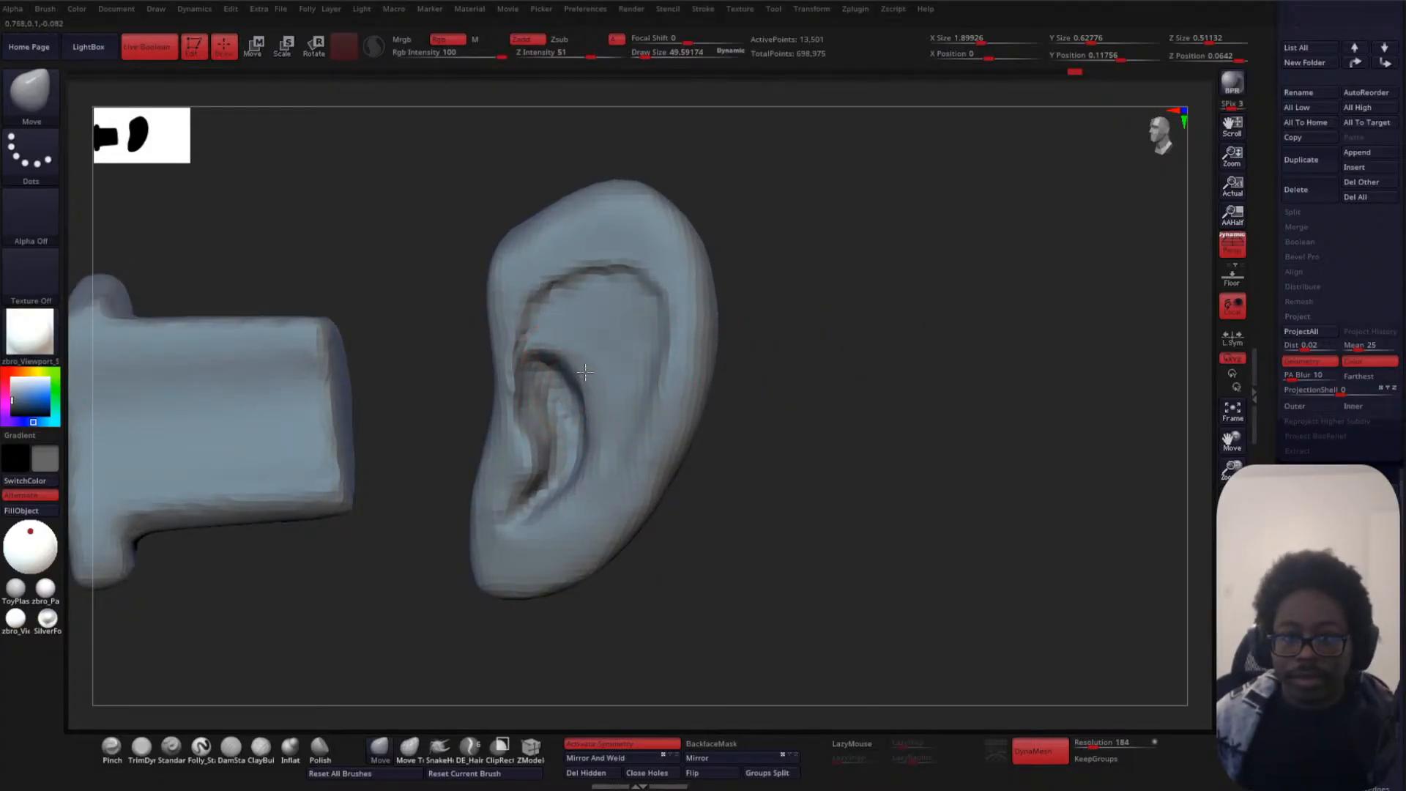
drag(581, 426, 587, 429)
drag(571, 381, 576, 375)
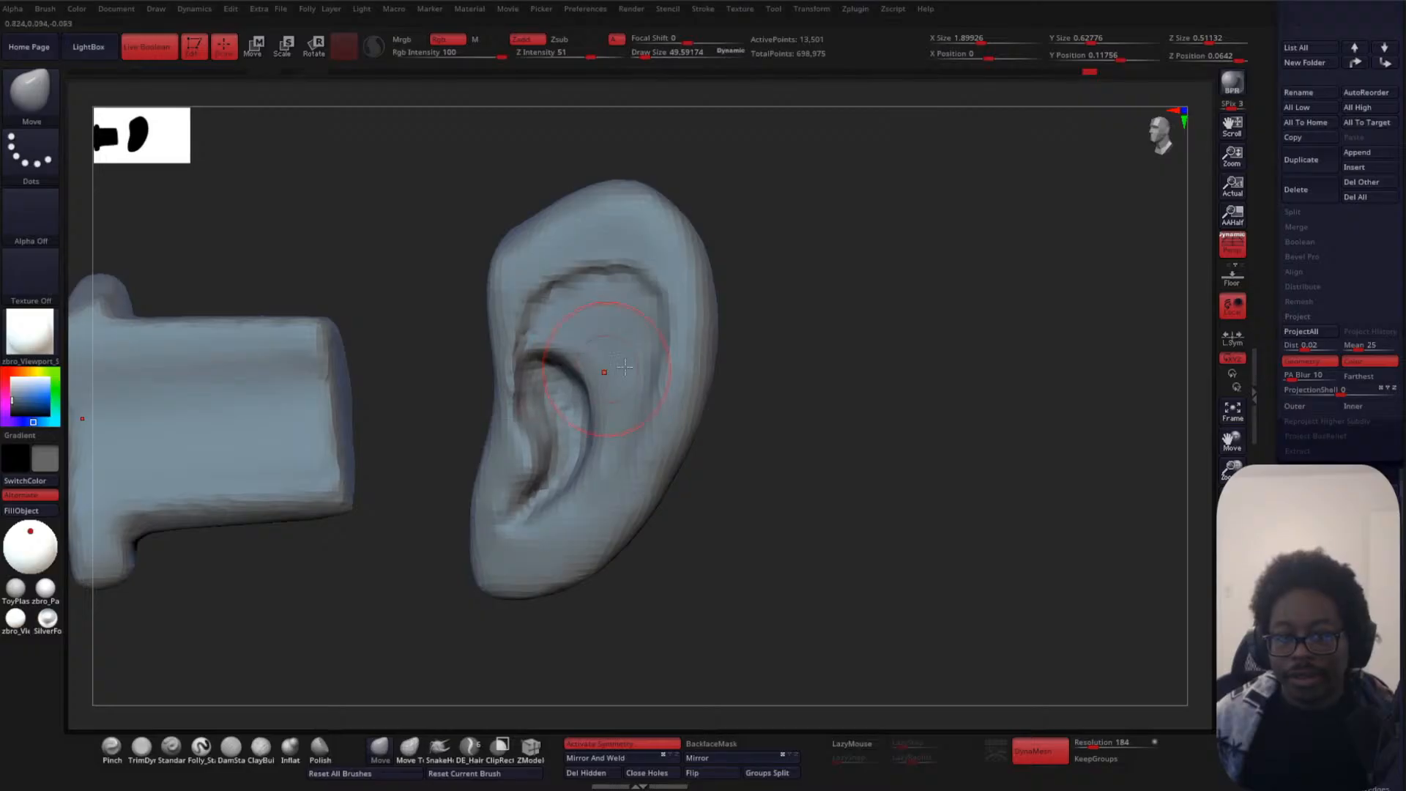
- Reshape the curved edge of the concha bowl and the notch below it with small Move brush strokes from several angles
drag(747, 401, 784, 415)
drag(602, 413, 608, 415)
drag(586, 369, 589, 360)
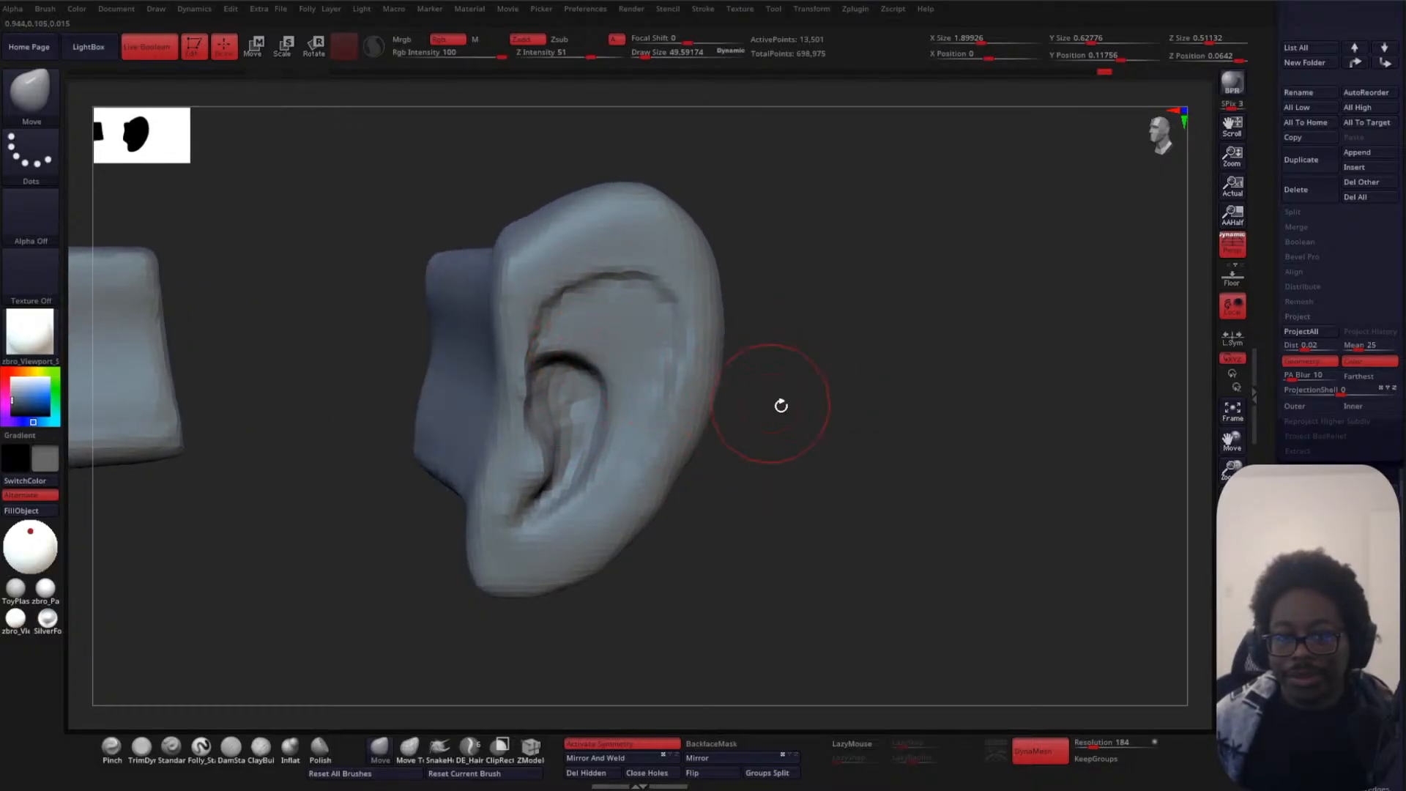
drag(781, 405, 737, 369)
drag(576, 458, 567, 472)
drag(835, 427, 923, 484)
drag(773, 397, 707, 392)
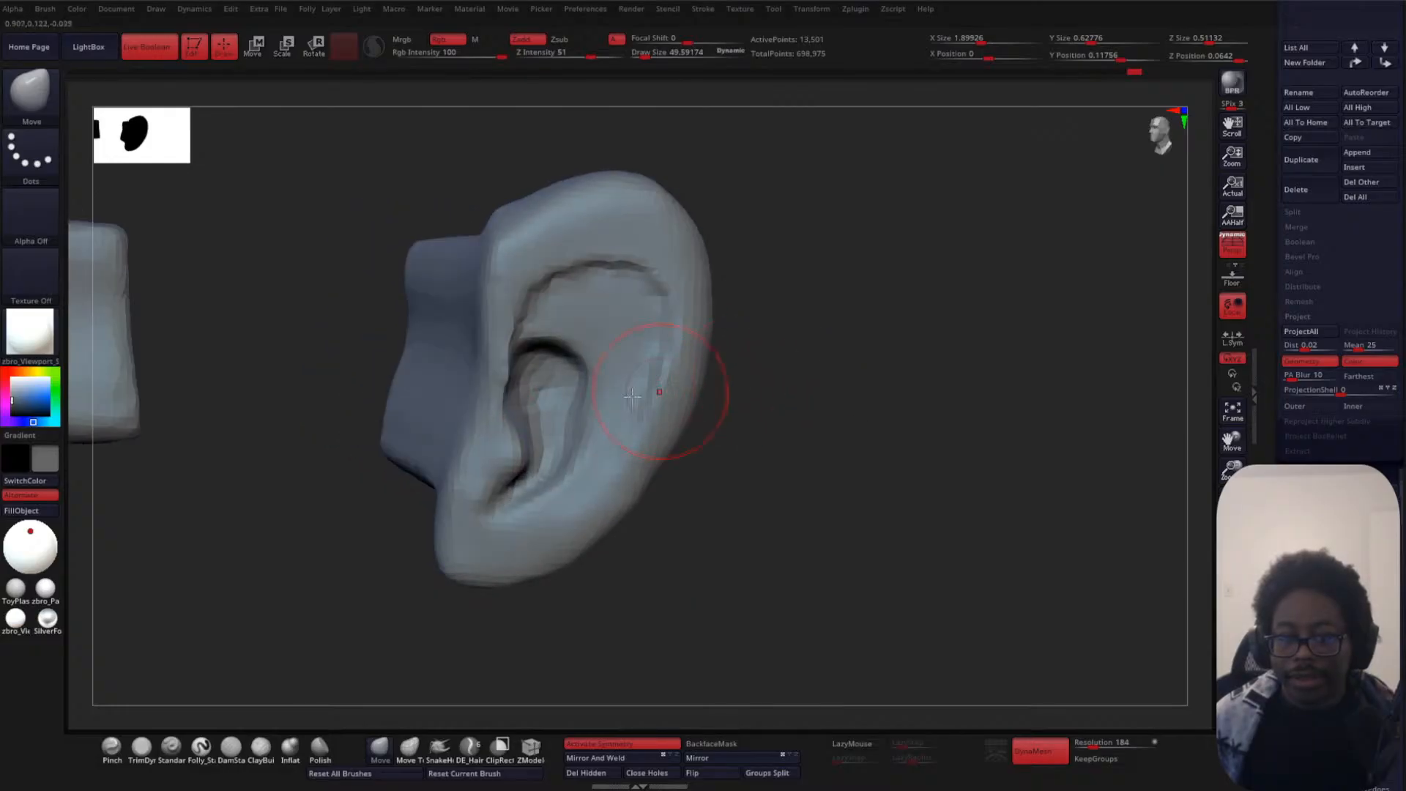
drag(574, 362, 585, 423)
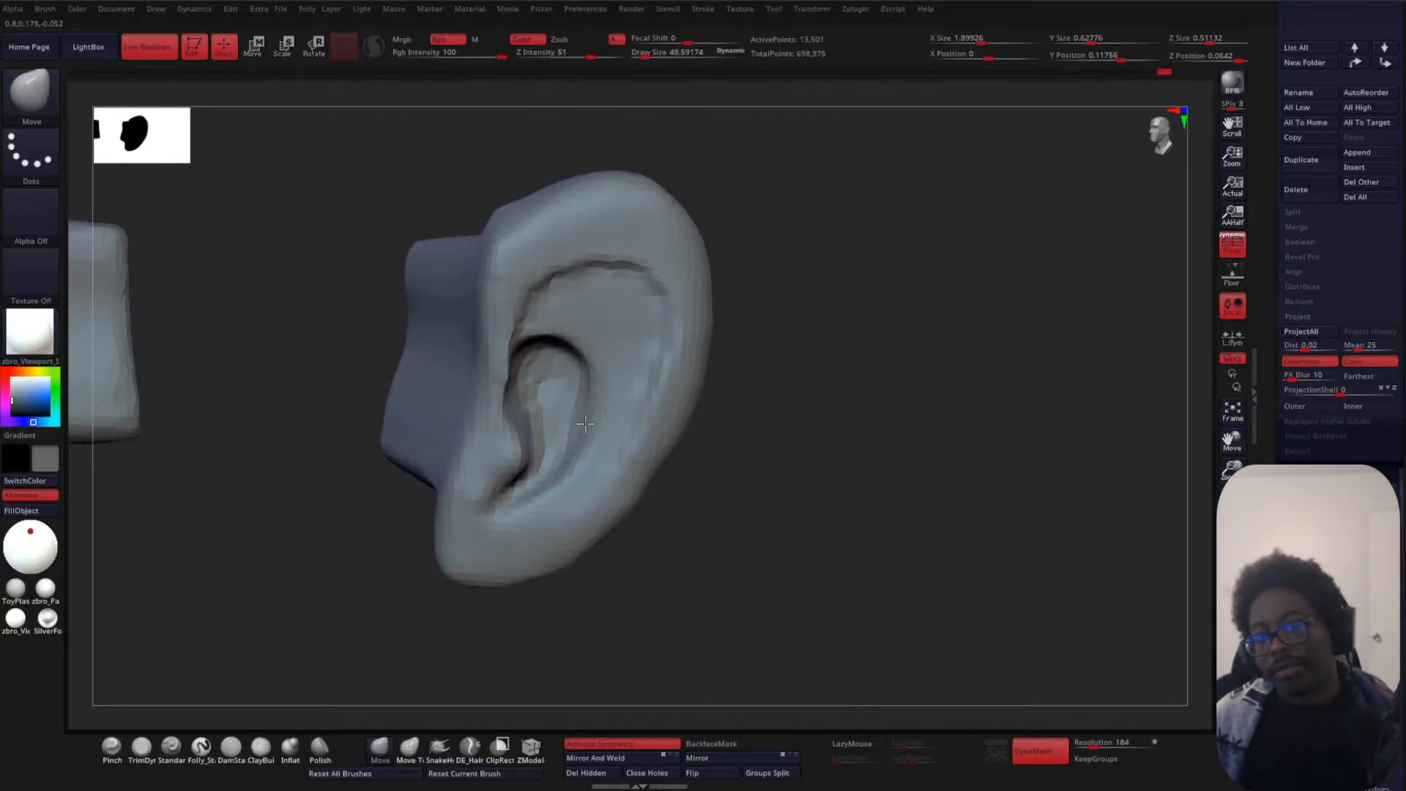
drag(529, 502, 527, 462)
- Lengthen the earlobe downward and round out the lower back rim of the ear with the Move brush
mouse_move(842, 441)
mouse_down()
mouse_move(801, 446)
mouse_move(888, 512)
mouse_up()
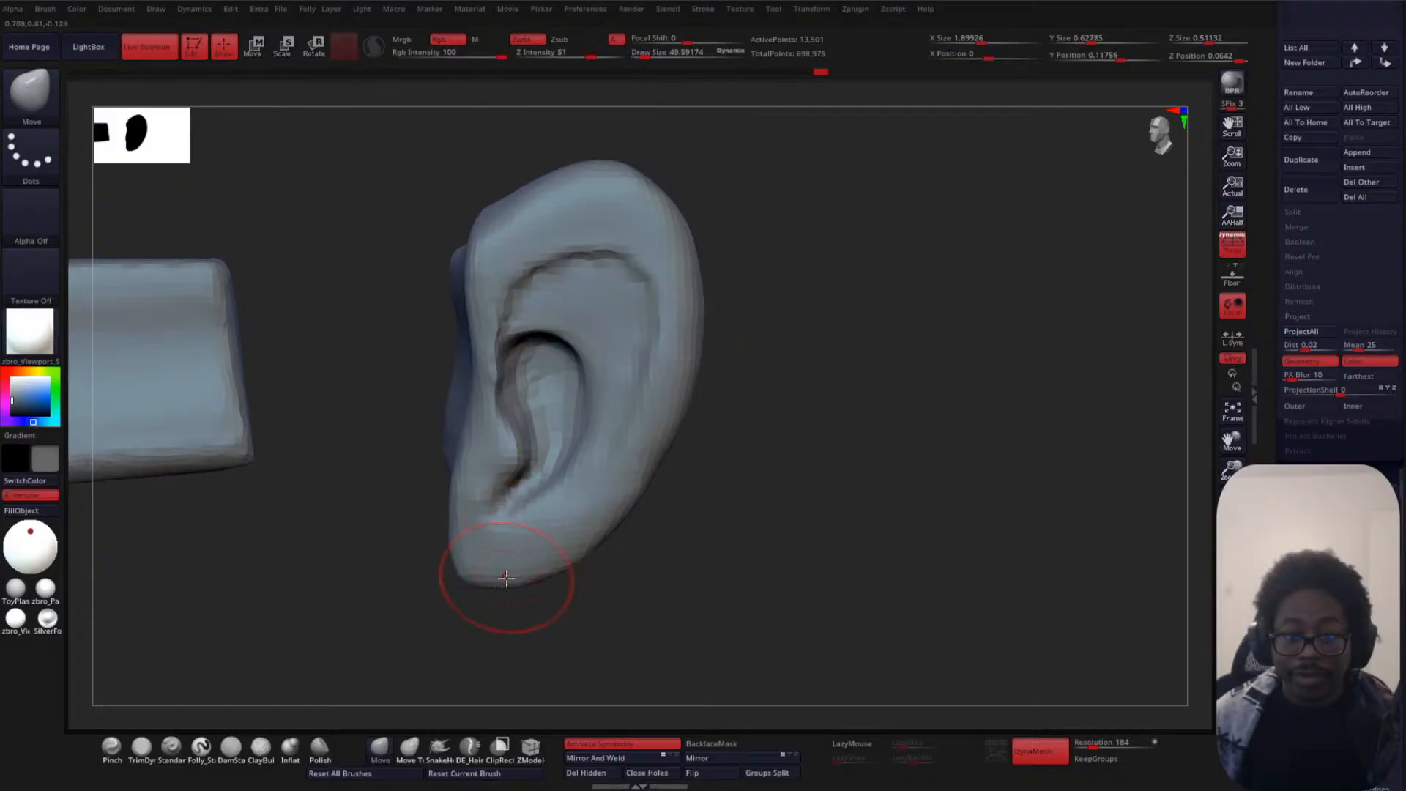
mouse_move(506, 578)
mouse_down()
mouse_move(487, 596)
mouse_move(554, 586)
mouse_up()
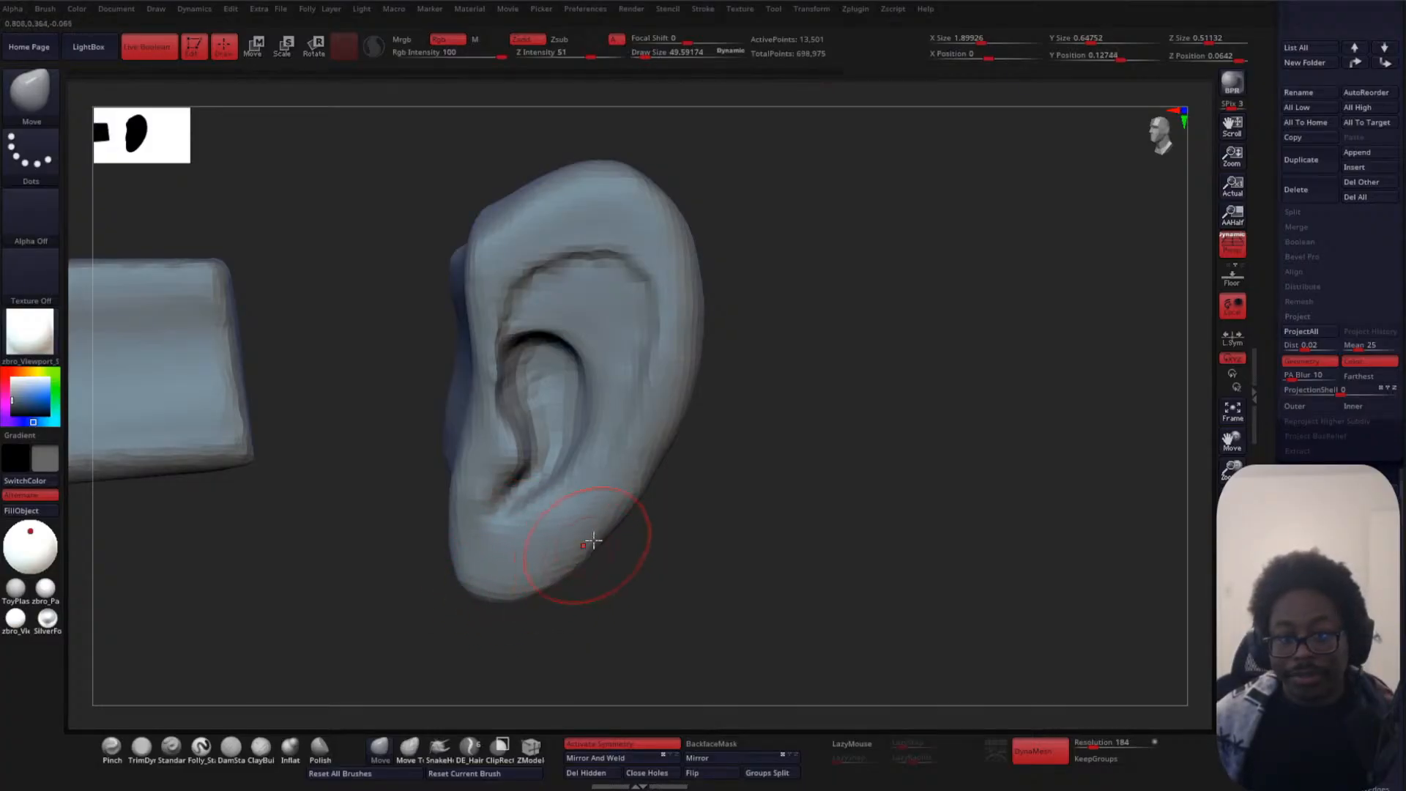
mouse_move(607, 540)
mouse_down()
mouse_move(617, 546)
mouse_move(660, 462)
mouse_up()
shift+drag(681, 408, 696, 366)
alt+drag(791, 396, 802, 344)
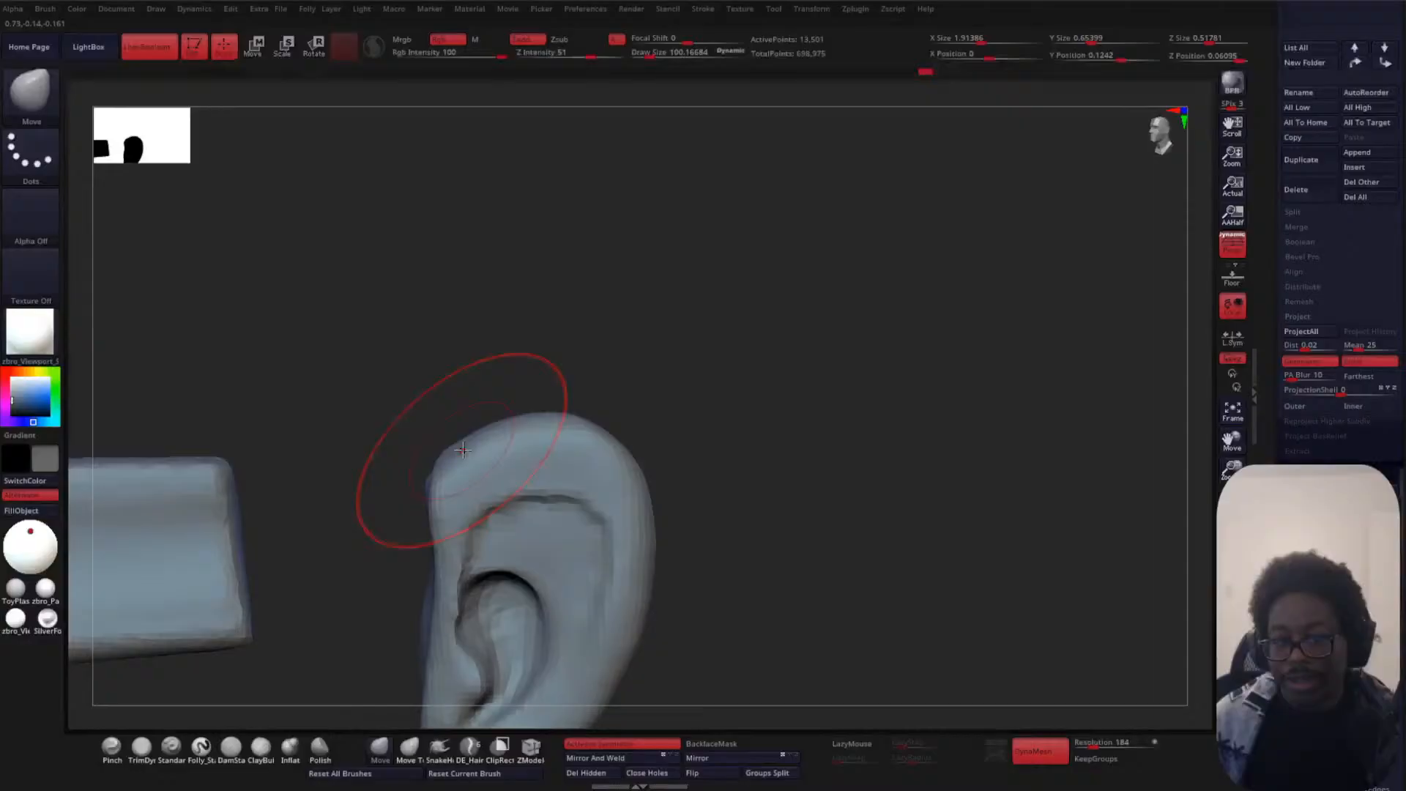
mouse_move(818, 468)
alt+mouse_down()
mouse_move(821, 315)
mouse_move(770, 369)
alt+mouse_up()
- Carve the notch just above the earlobe with the DamStandard brush at draw size about 26, smoothing the area beside it
click(231, 745)
key(space)
click(767, 323)
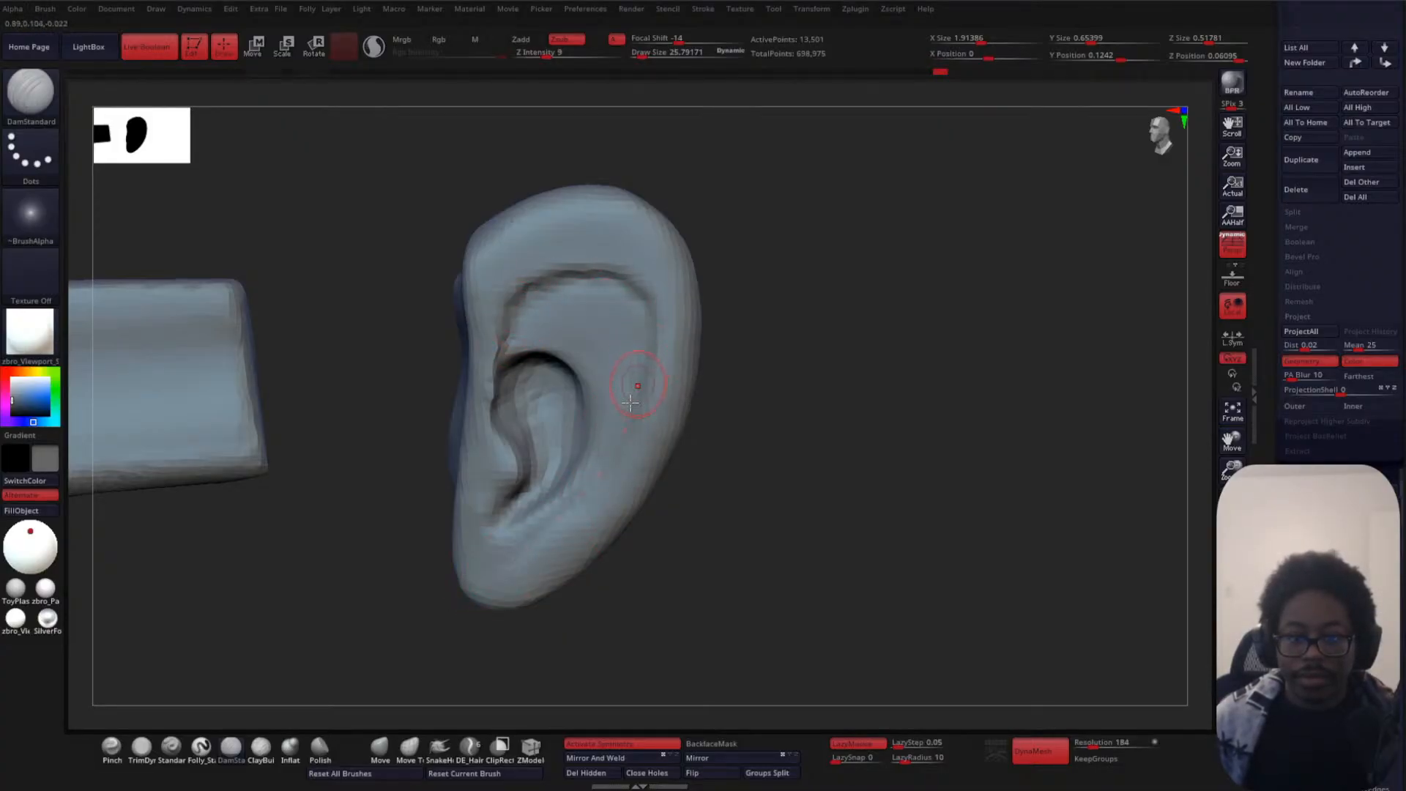
mouse_move(551, 545)
shift+mouse_down()
mouse_move(600, 528)
mouse_move(572, 572)
shift+mouse_up()
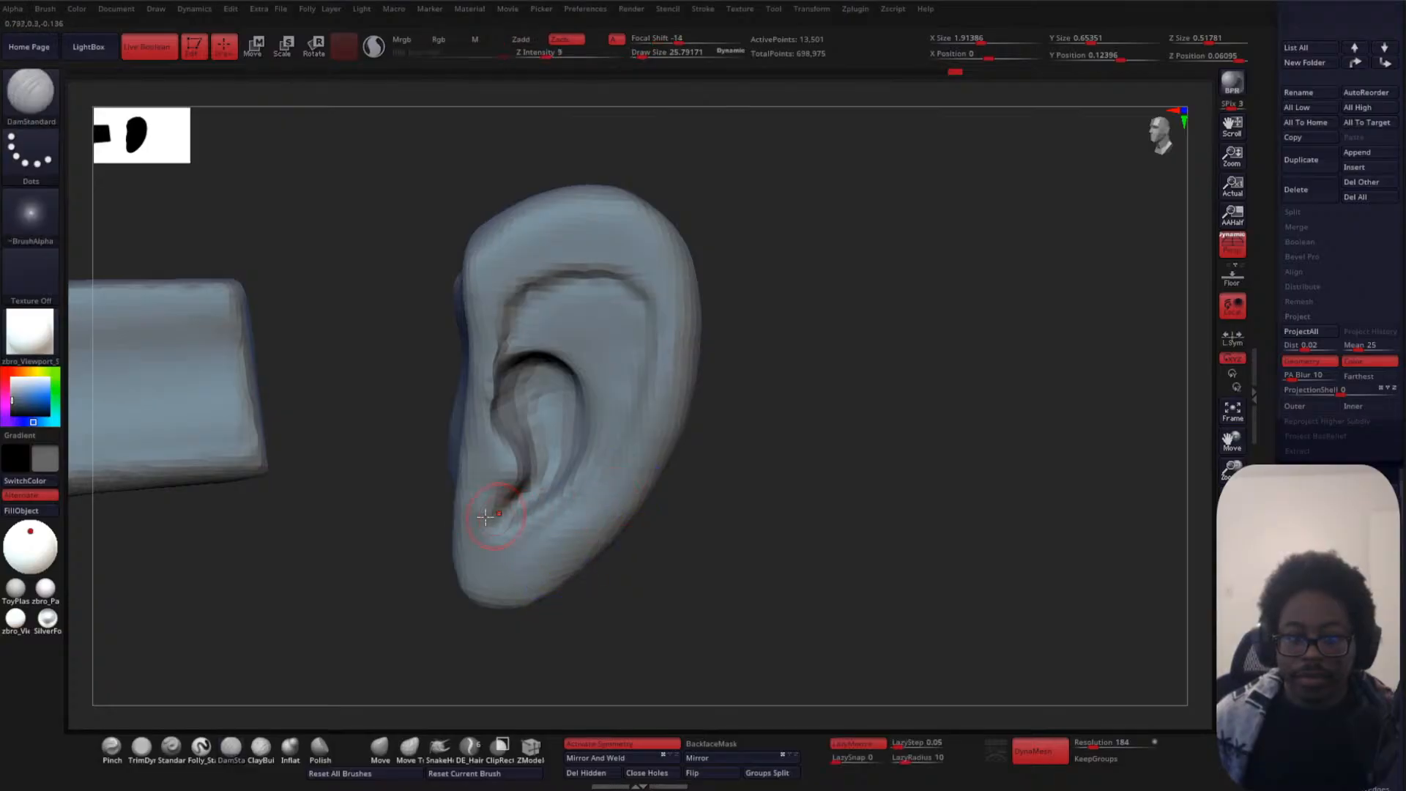
drag(496, 507, 513, 490)
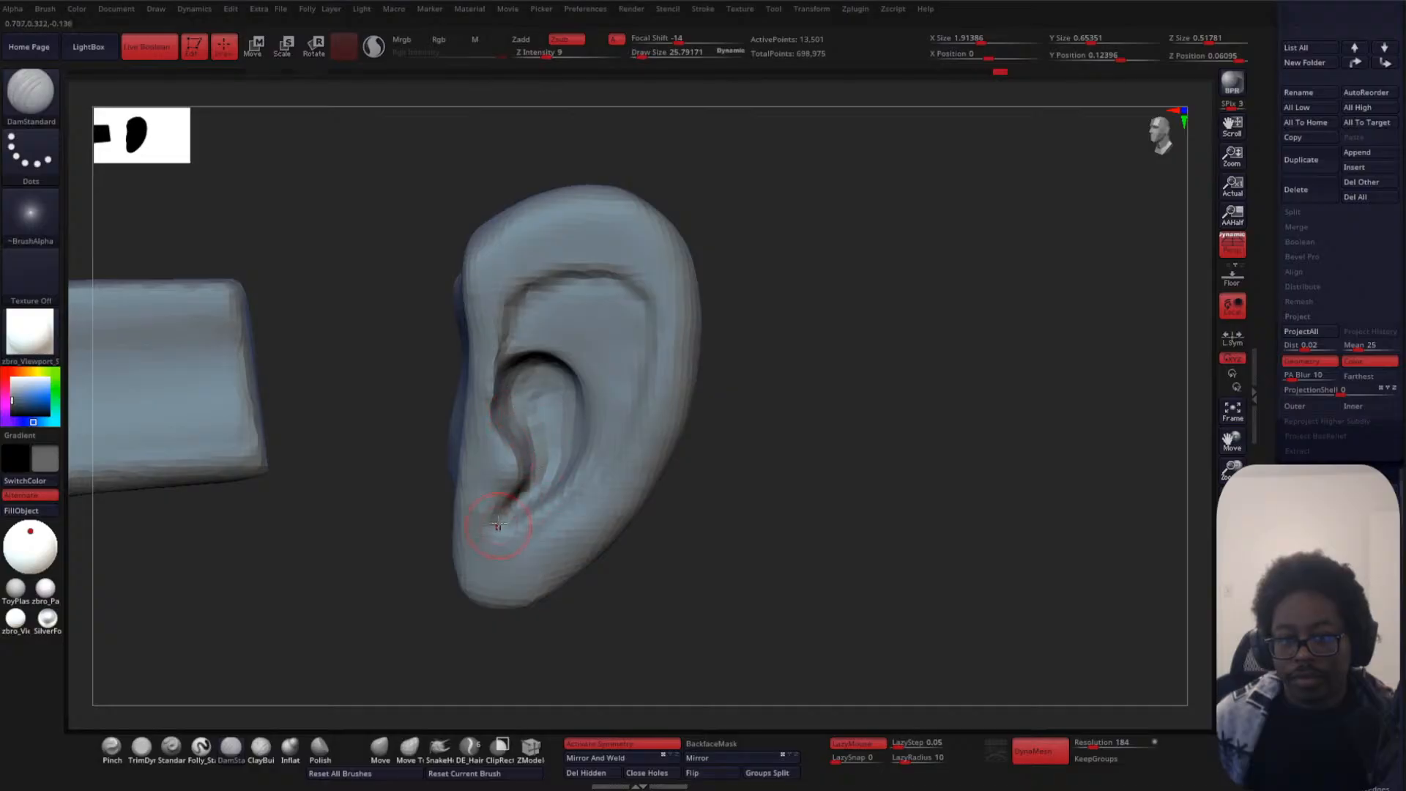
- Smooth the lower inner fold between the concha and the lobe and the ear's lower outer rim
mouse_move(820, 407)
mouse_down()
mouse_move(819, 433)
mouse_move(853, 453)
mouse_up()
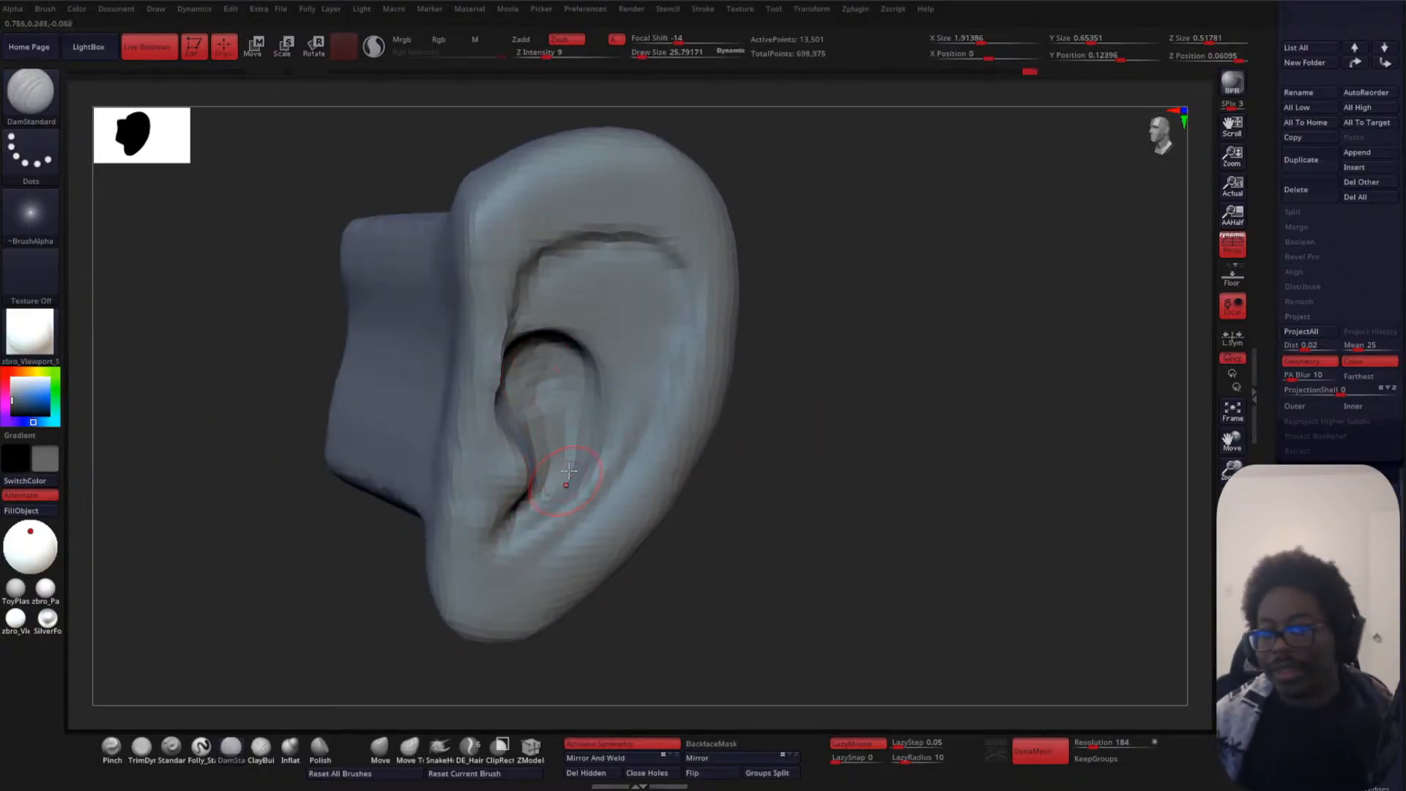
drag(867, 388, 866, 368)
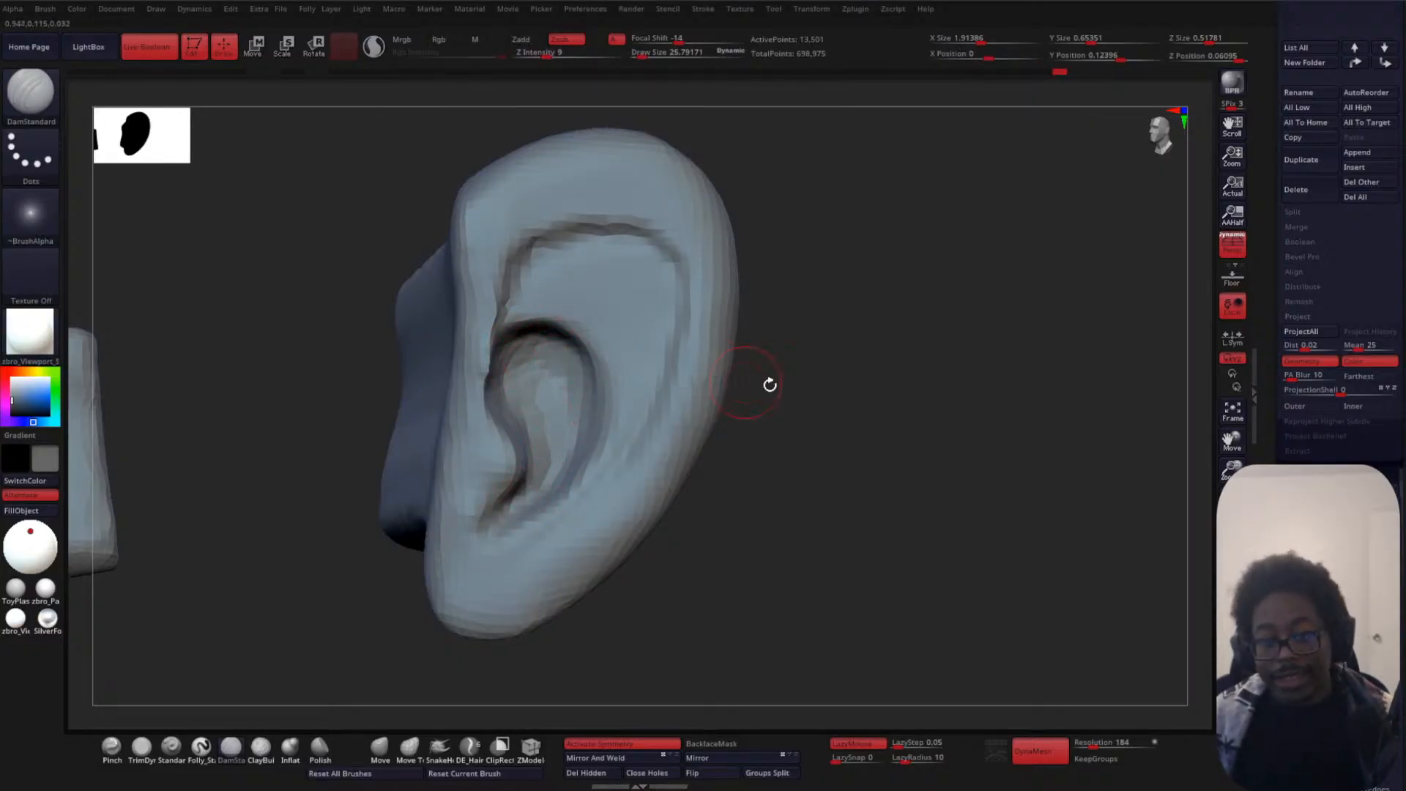
drag(769, 385, 813, 392)
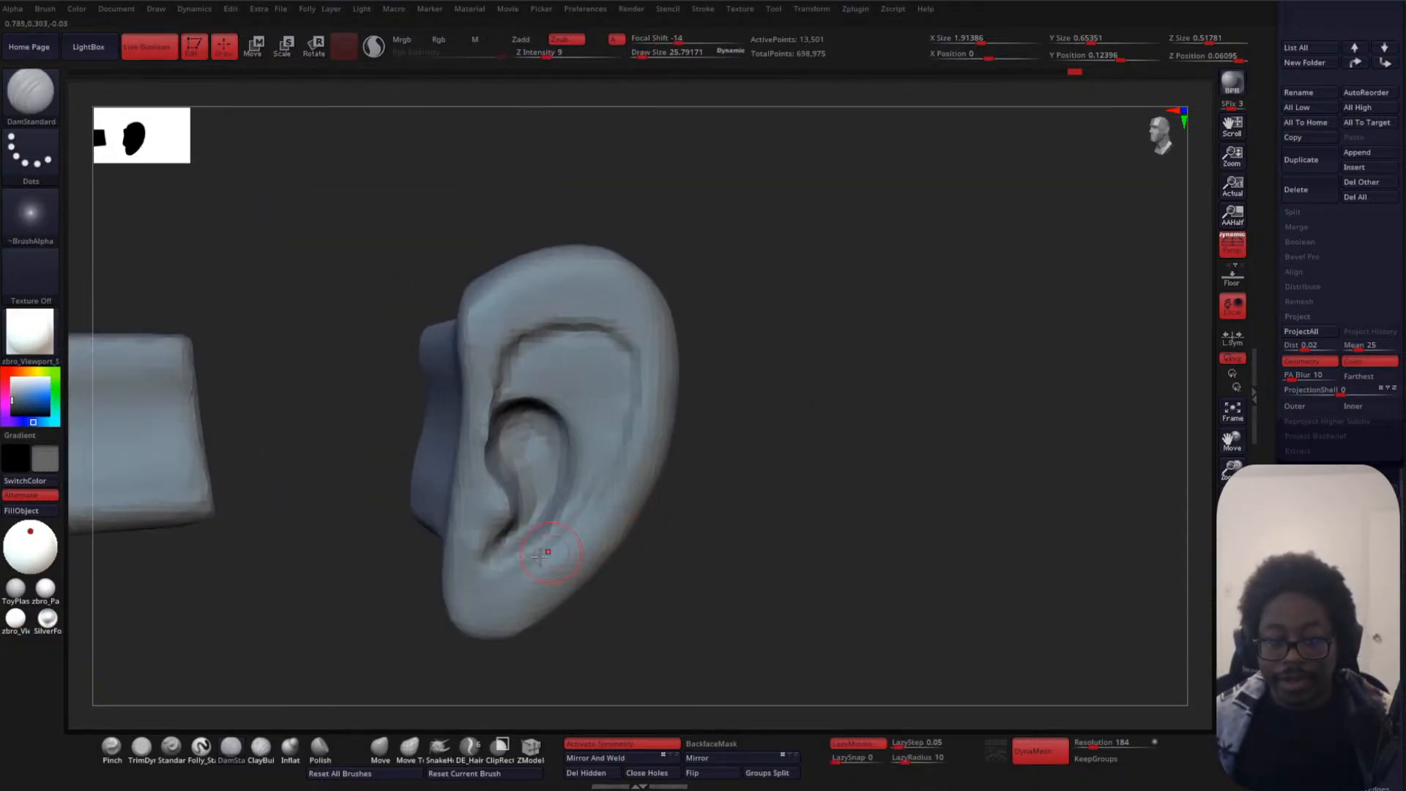
drag(671, 452, 793, 463)
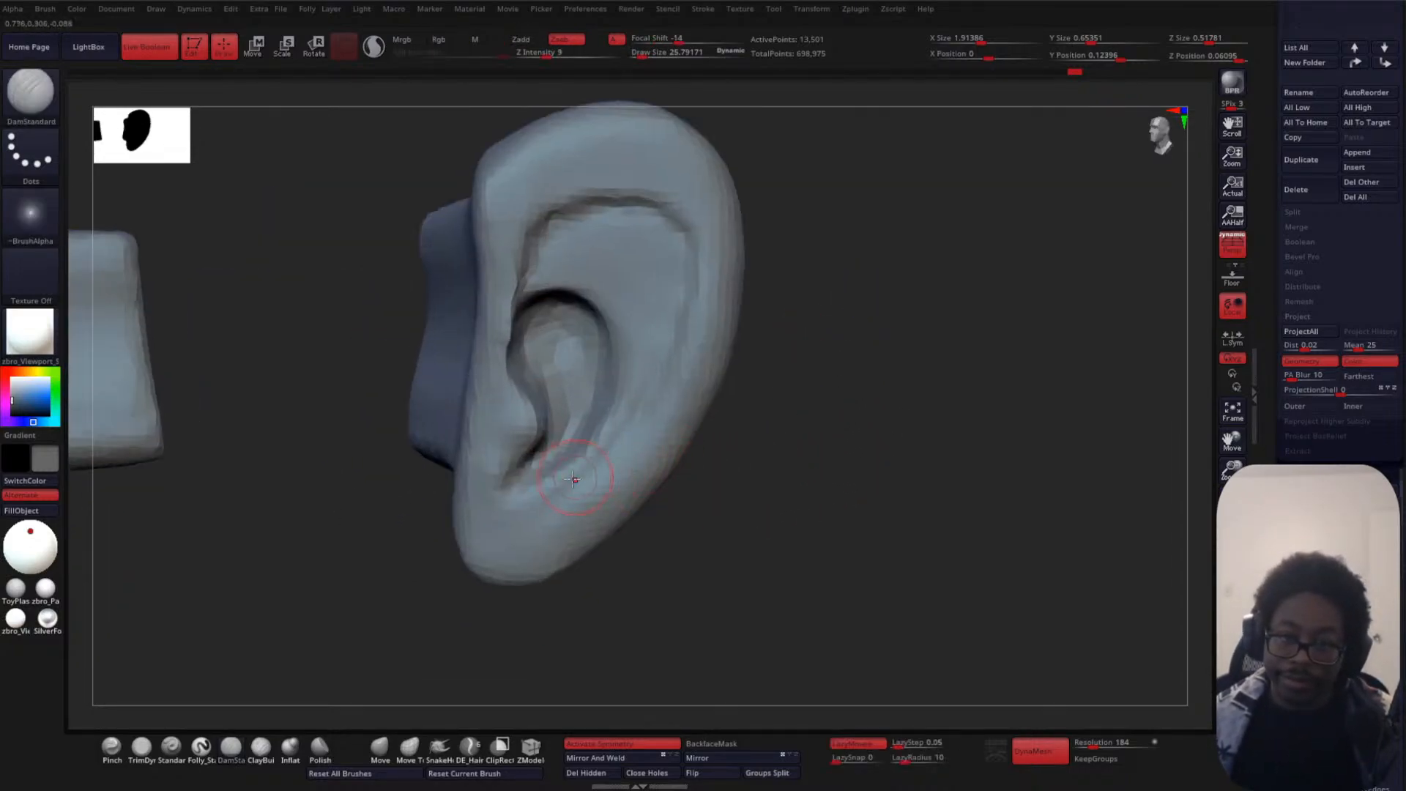
key(shift)
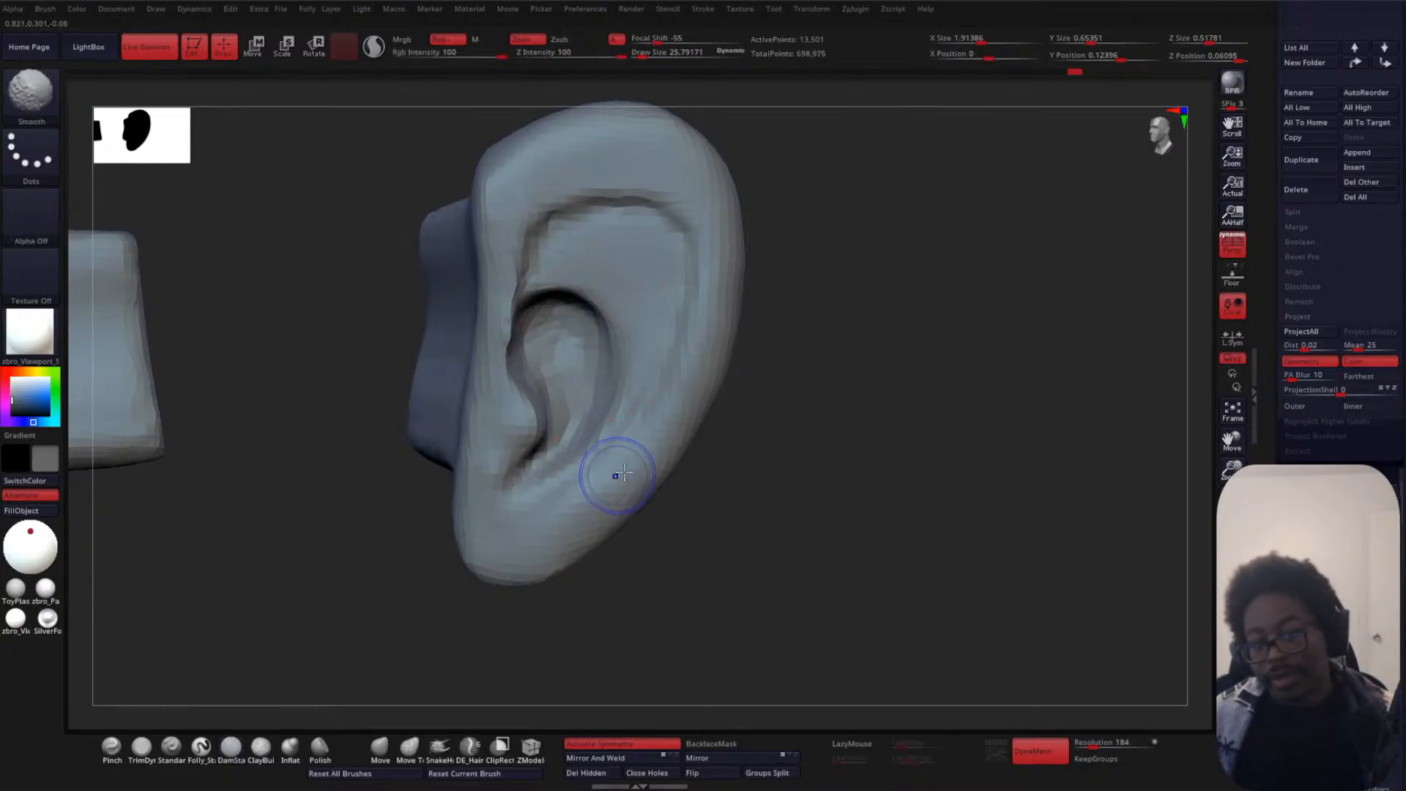
shift+drag(703, 381, 663, 458)
mouse_move(755, 293)
mouse_down()
mouse_move(757, 229)
mouse_move(801, 383)
mouse_move(797, 372)
mouse_move(791, 411)
mouse_move(798, 393)
mouse_move(810, 410)
mouse_move(800, 390)
mouse_up()
- Pull the lobe down and shift the upper concha toward the front of the ear with the Move brush, draw size about 90
click(388, 753)
key(space)
drag(546, 561, 553, 570)
key(space)
drag(638, 496, 645, 496)
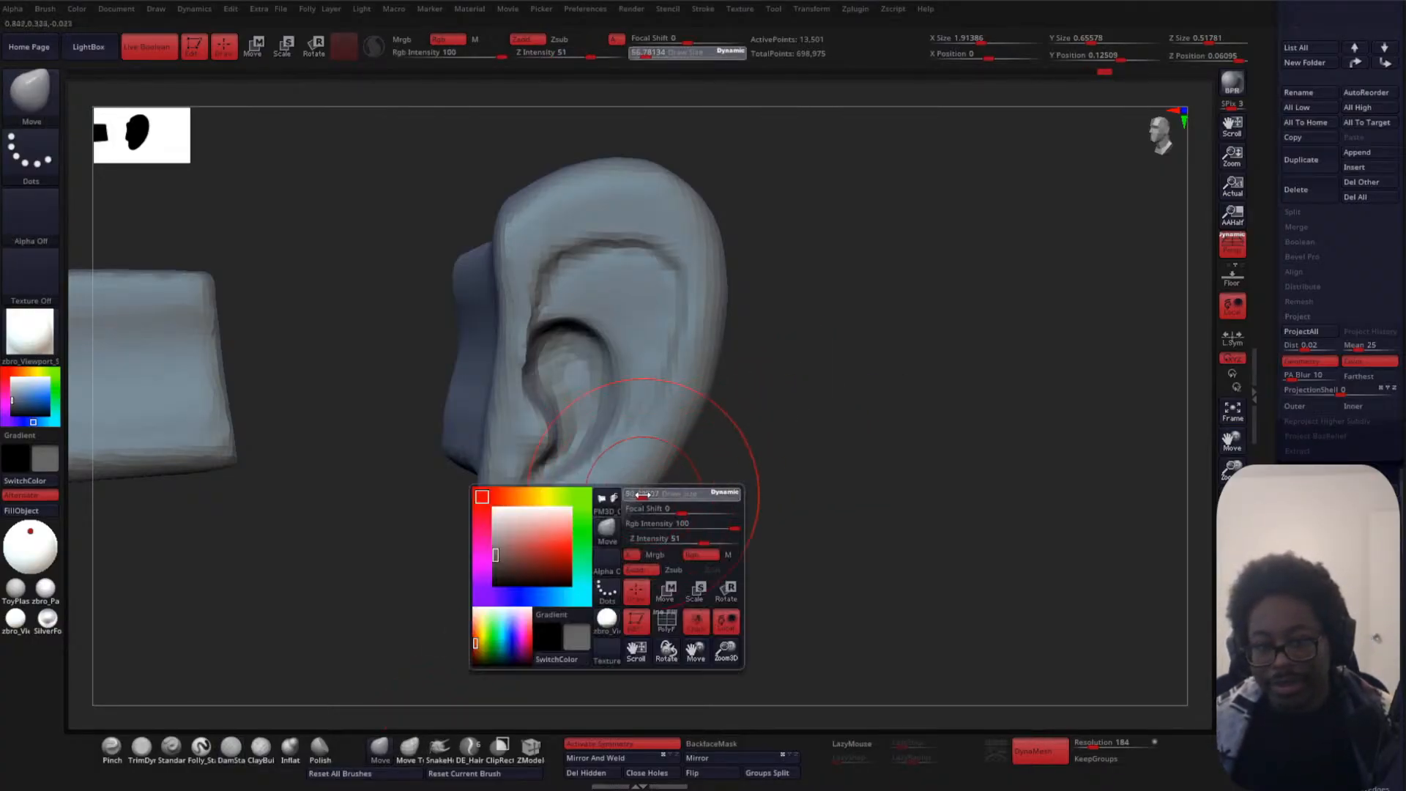
drag(522, 567, 519, 574)
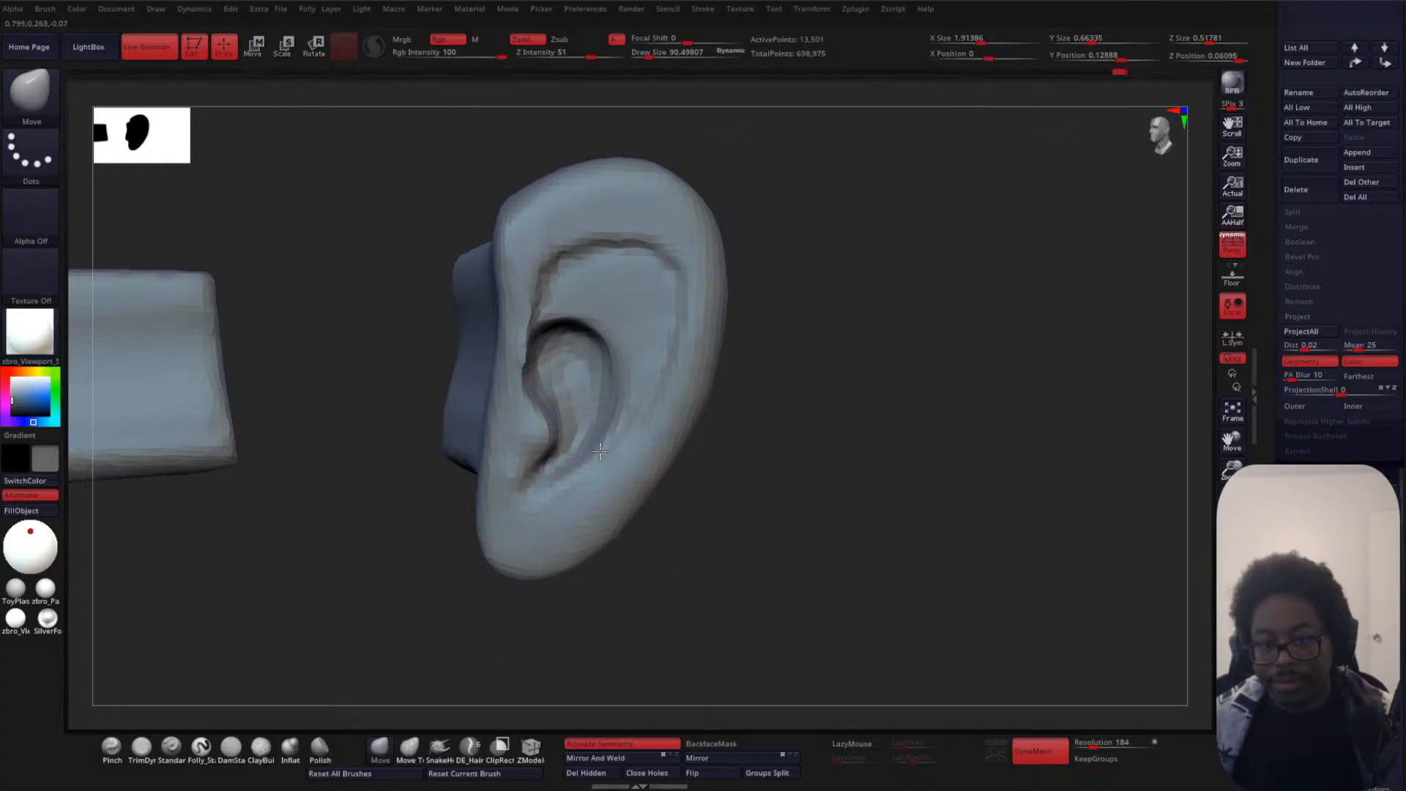
drag(571, 344, 533, 344)
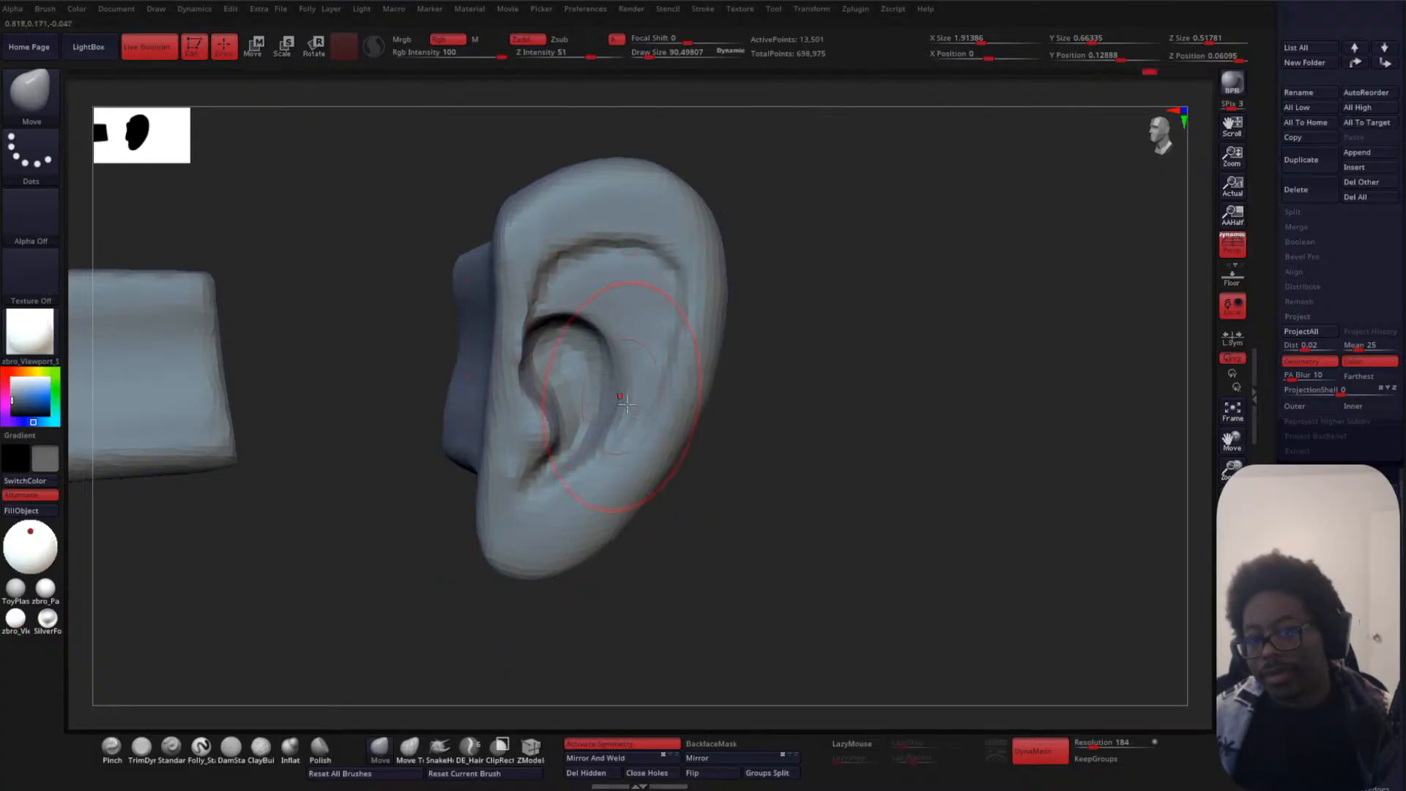
- Show the whole head again and move both ears slightly outward from the head with the transform gizmo
click(1228, 557)
ctrl+right_drag(1038, 430, 886, 435)
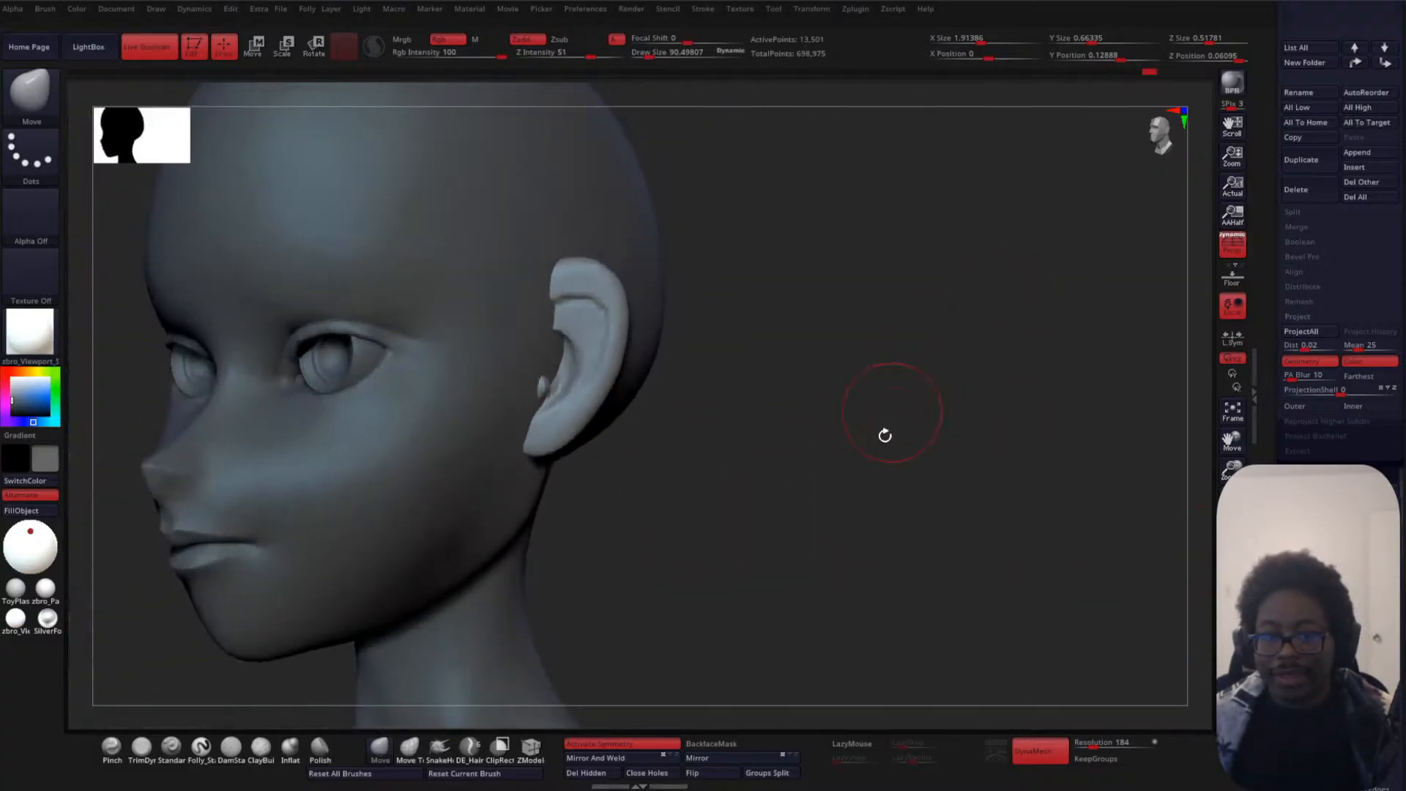
mouse_move(885, 435)
mouse_down()
mouse_move(895, 455)
mouse_move(879, 389)
mouse_move(888, 408)
mouse_up()
key(w)
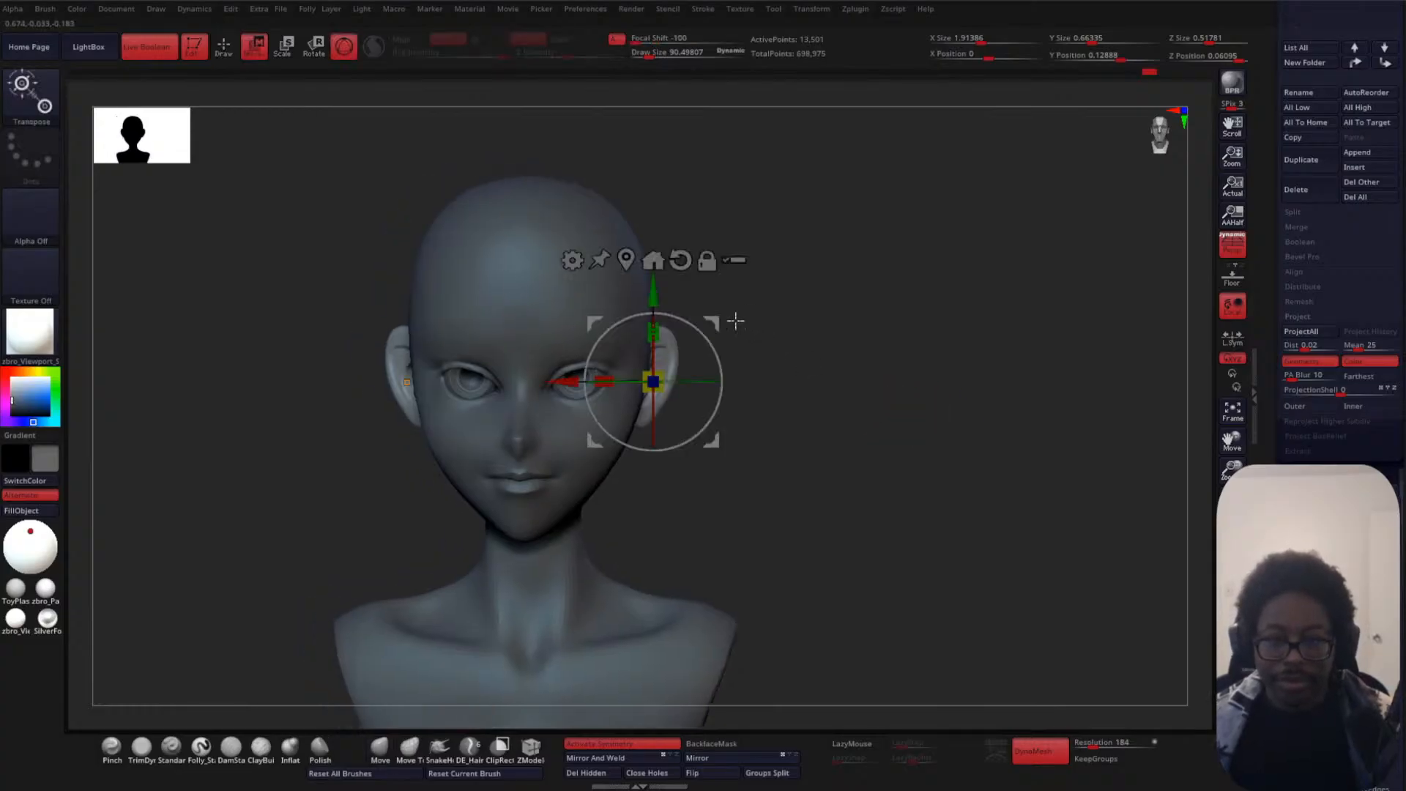
drag(603, 381, 609, 381)
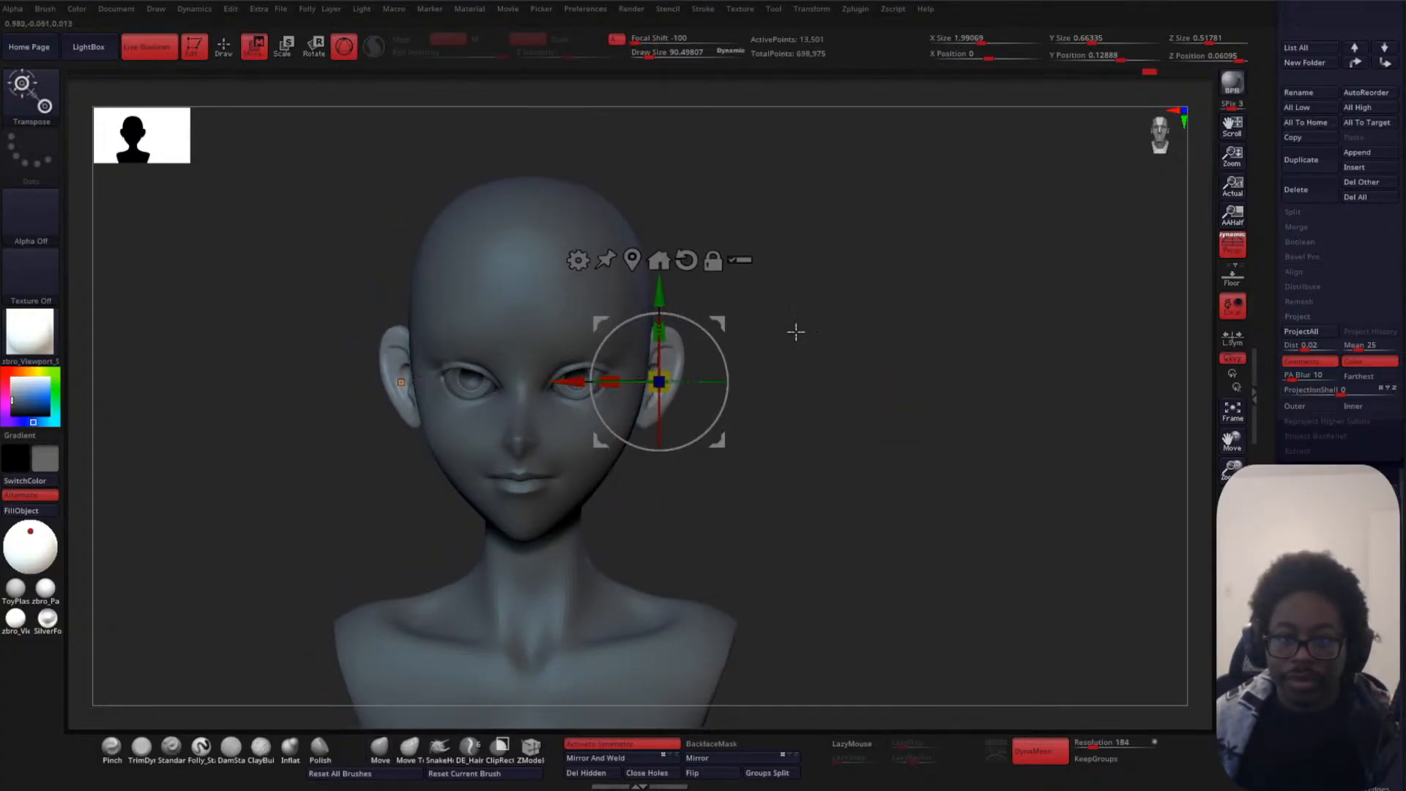
- Pull the outer and top edges of the ears inward in front view with the Move brush at draw size about 156
ctrl+right_drag(796, 332, 879, 395)
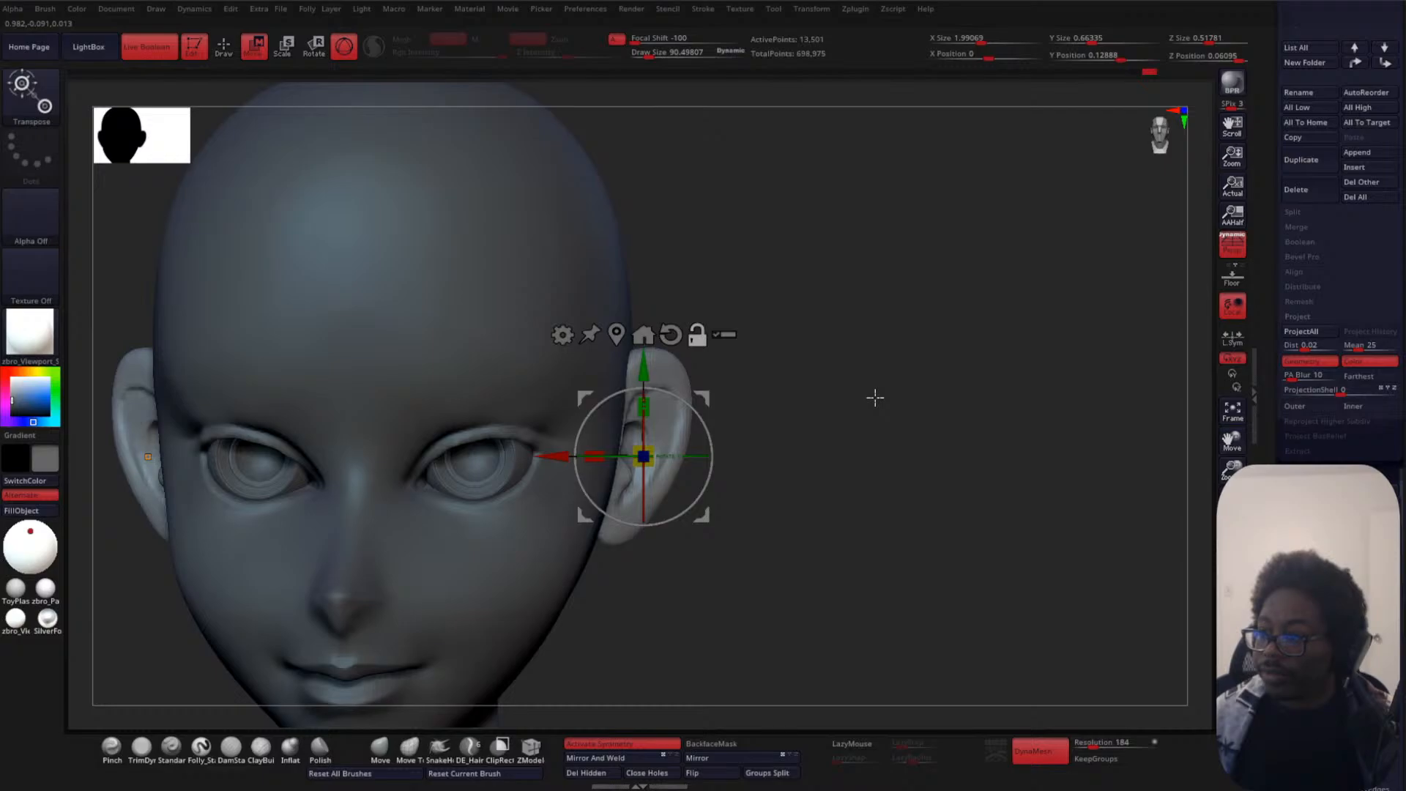
mouse_move(882, 353)
mouse_down()
mouse_move(888, 365)
mouse_move(842, 399)
mouse_up()
key(q)
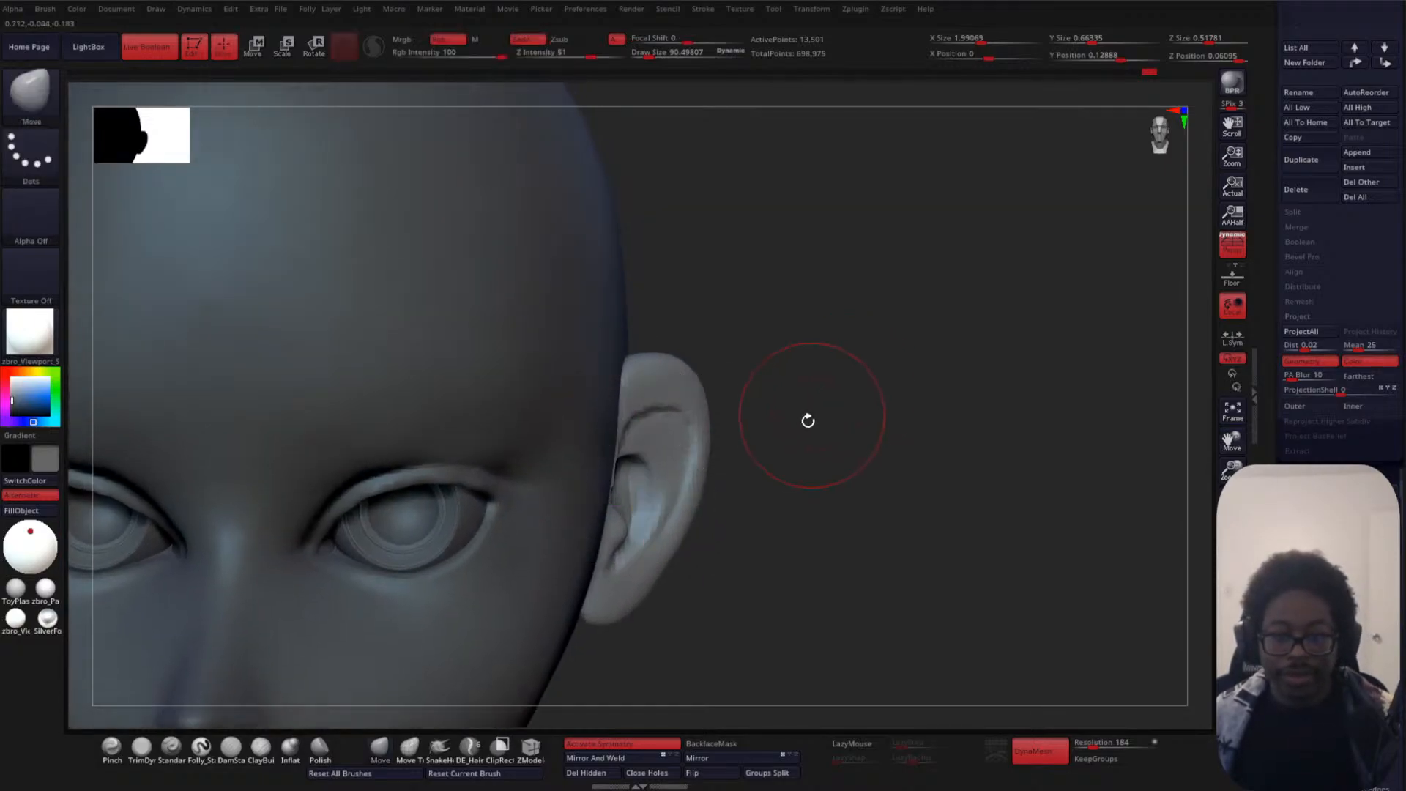
mouse_move(812, 415)
ctrl+right_down()
mouse_move(829, 350)
mouse_move(860, 353)
ctrl+right_up()
key(space)
click(847, 369)
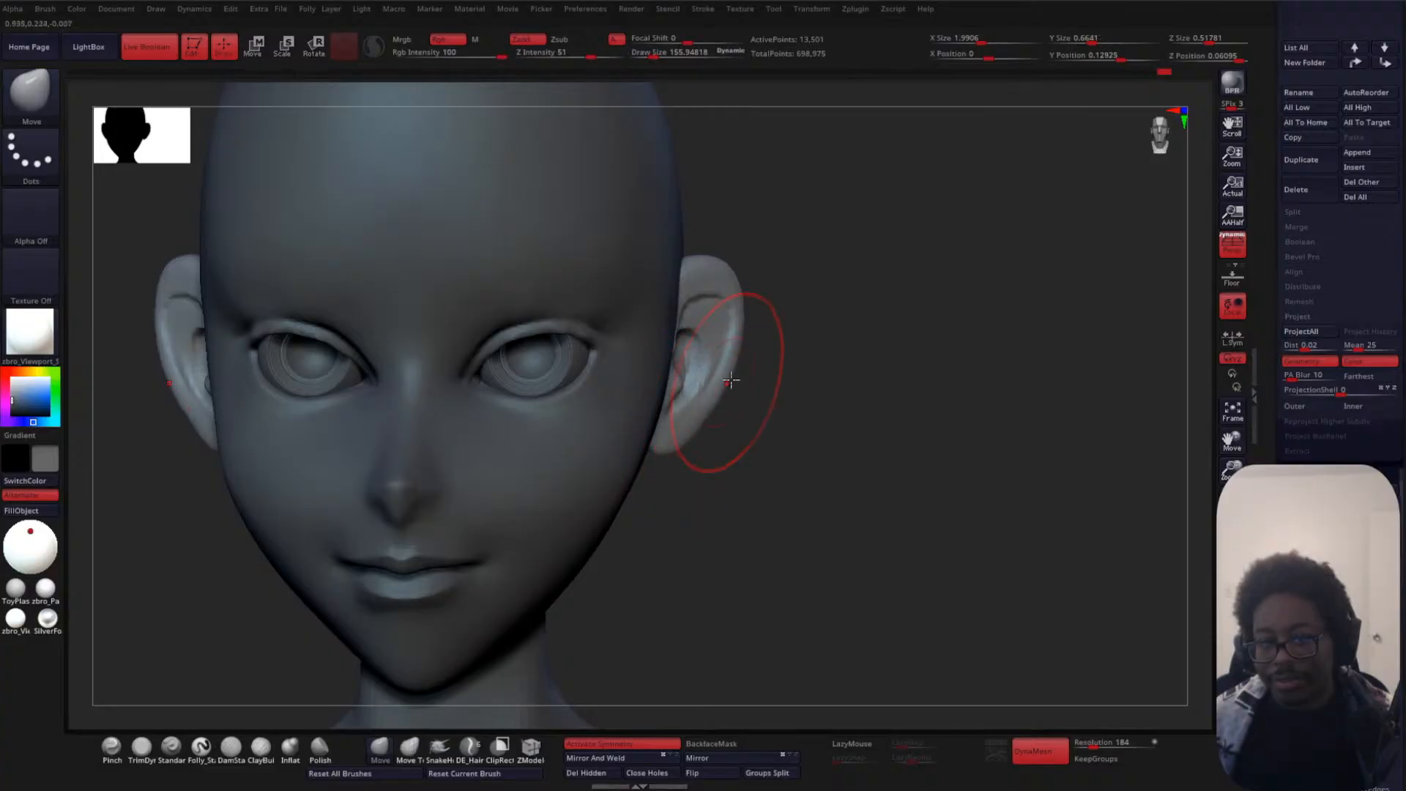
drag(741, 322, 710, 280)
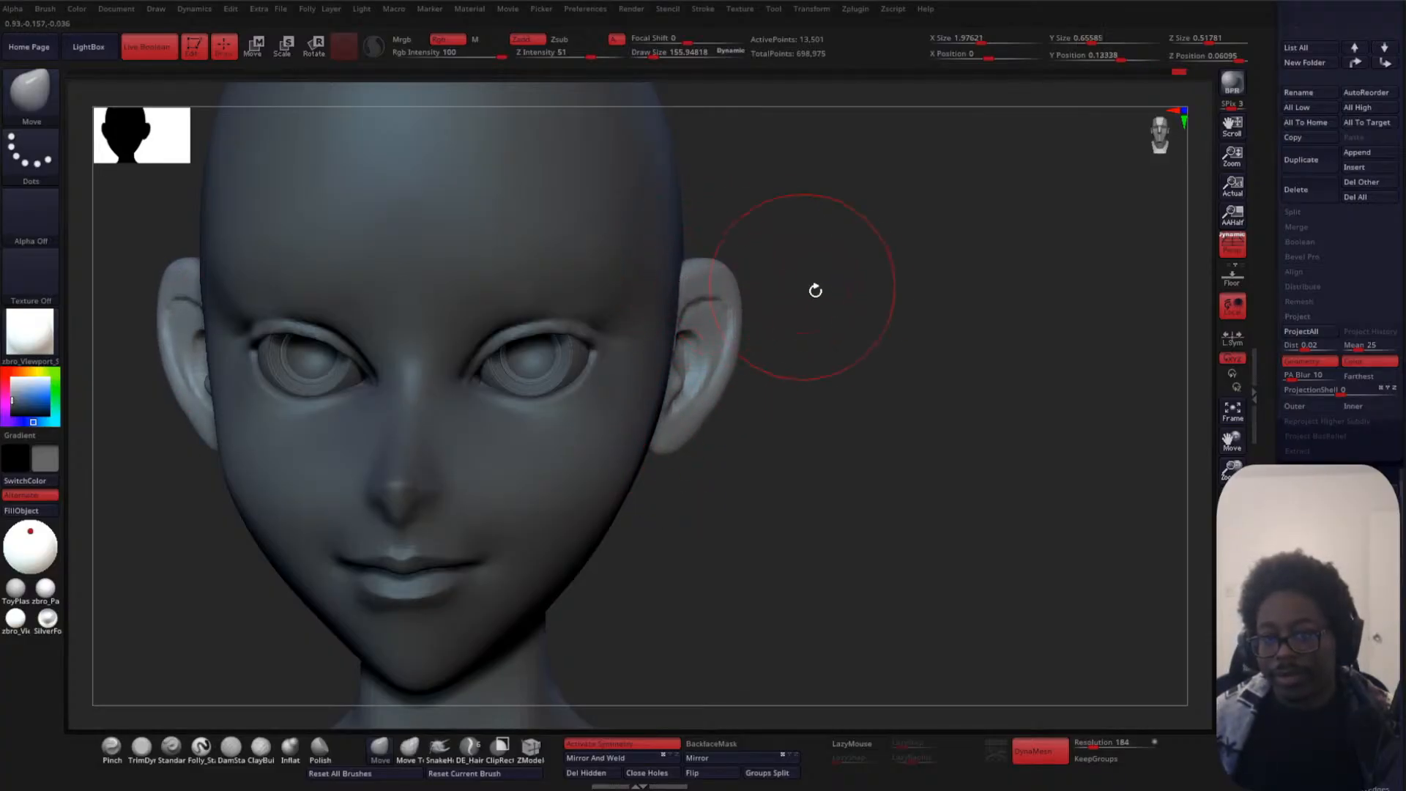
drag(813, 289, 744, 288)
- Adjust the front edge of the ears where they meet the head and nudge the lobes toward the jaw
drag(860, 394, 817, 386)
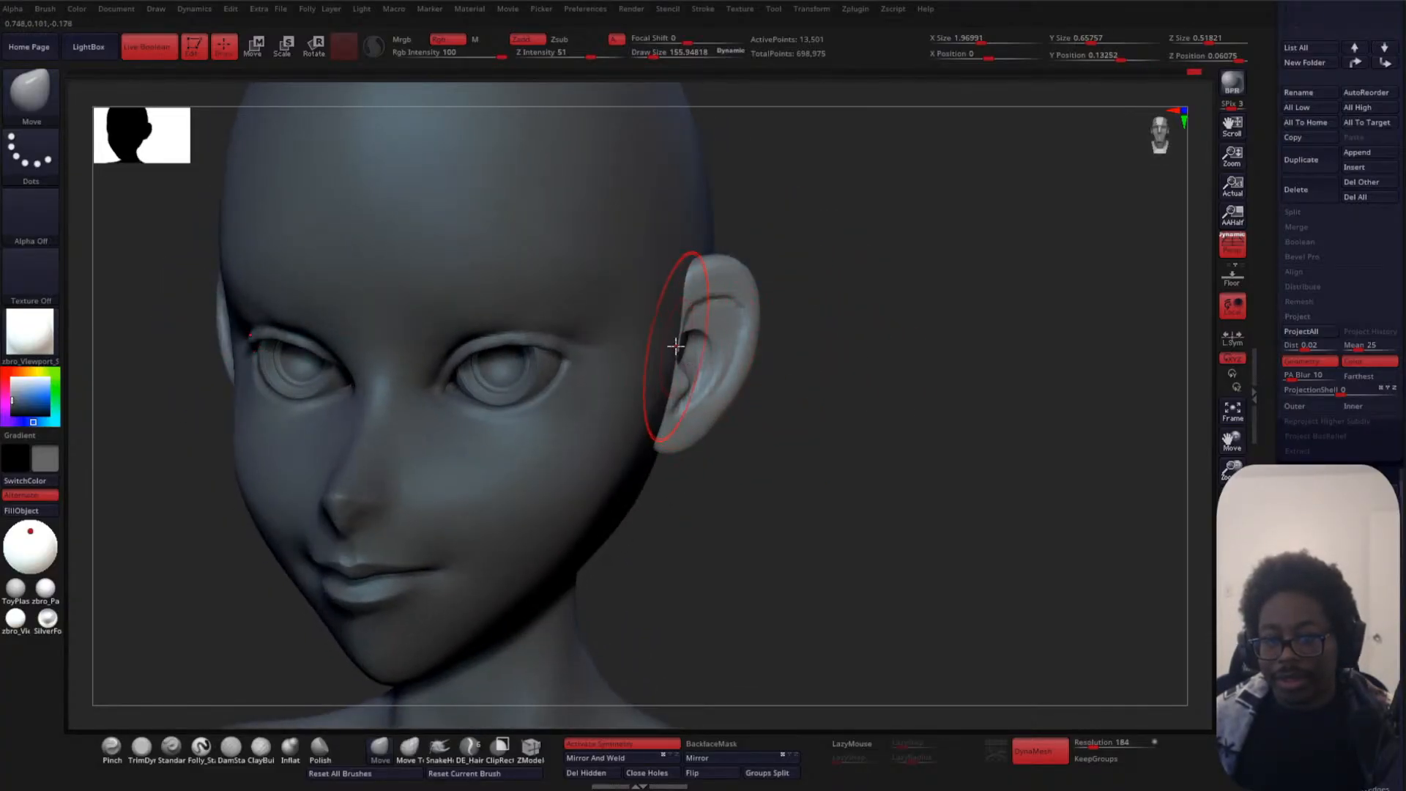
mouse_move(676, 346)
mouse_down()
mouse_move(700, 373)
mouse_move(838, 398)
mouse_move(889, 367)
mouse_move(782, 380)
mouse_up()
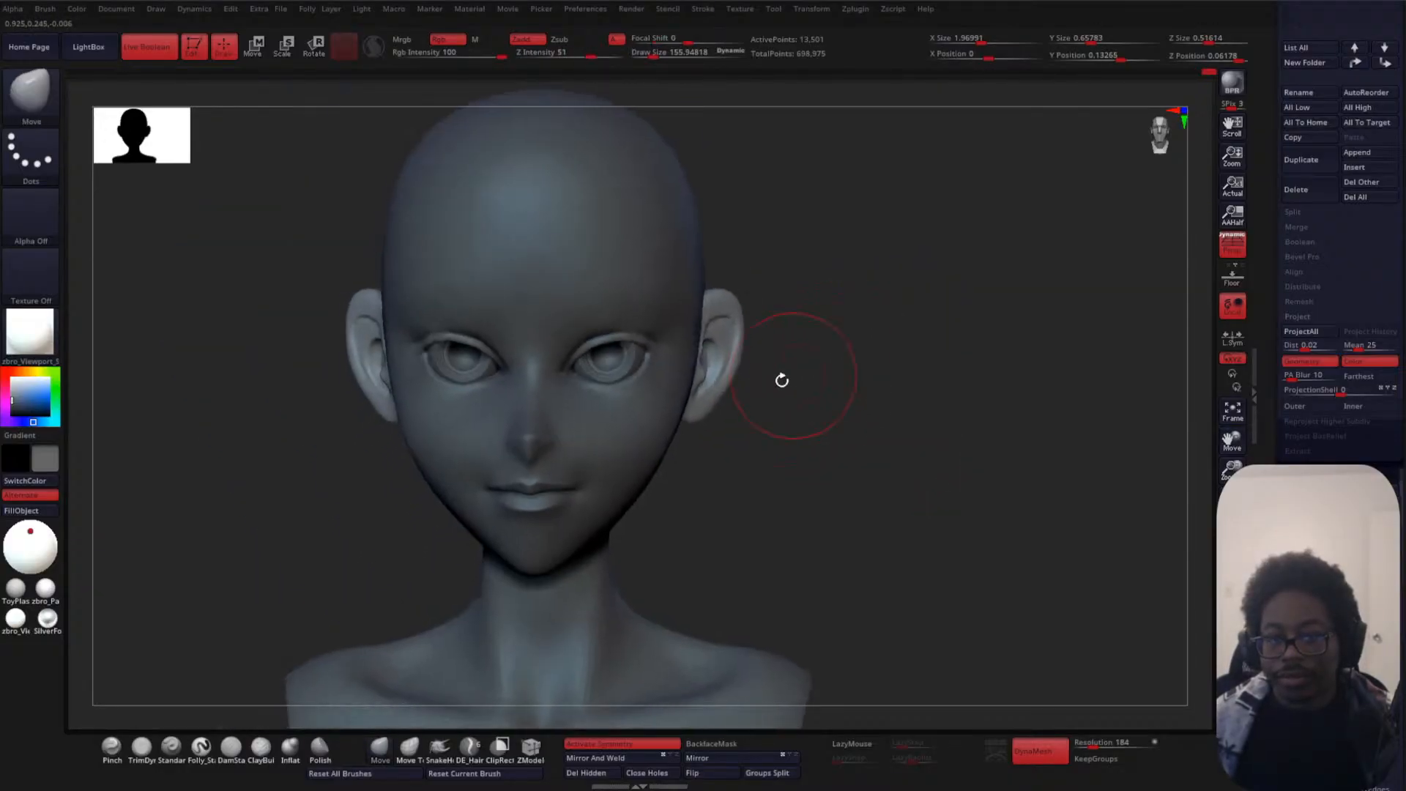
drag(697, 425, 692, 420)
mouse_move(718, 399)
mouse_down()
mouse_move(838, 337)
mouse_move(797, 371)
mouse_up()
- Move both ears lower on the head with the transform gizmo
key(w)
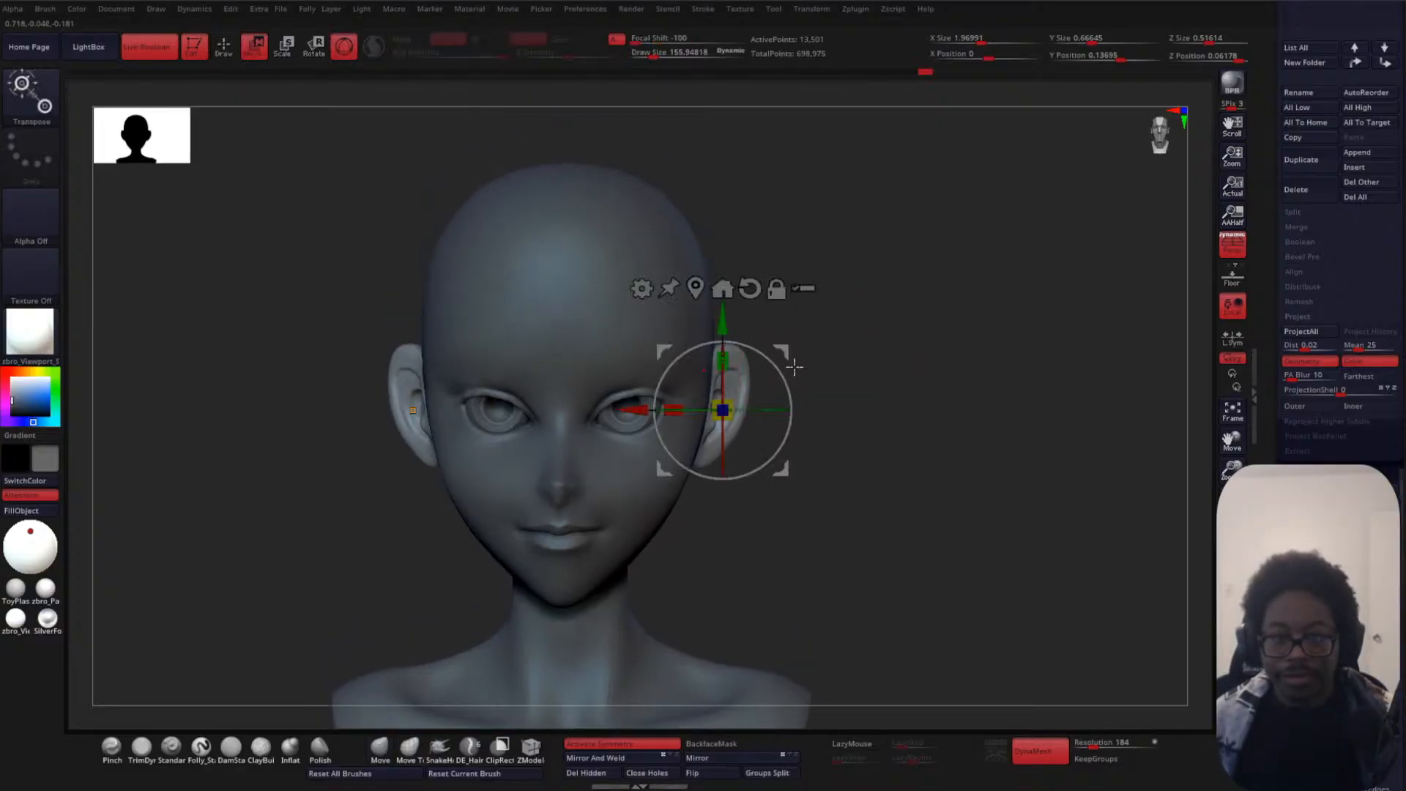
drag(708, 317, 913, 378)
key(q)
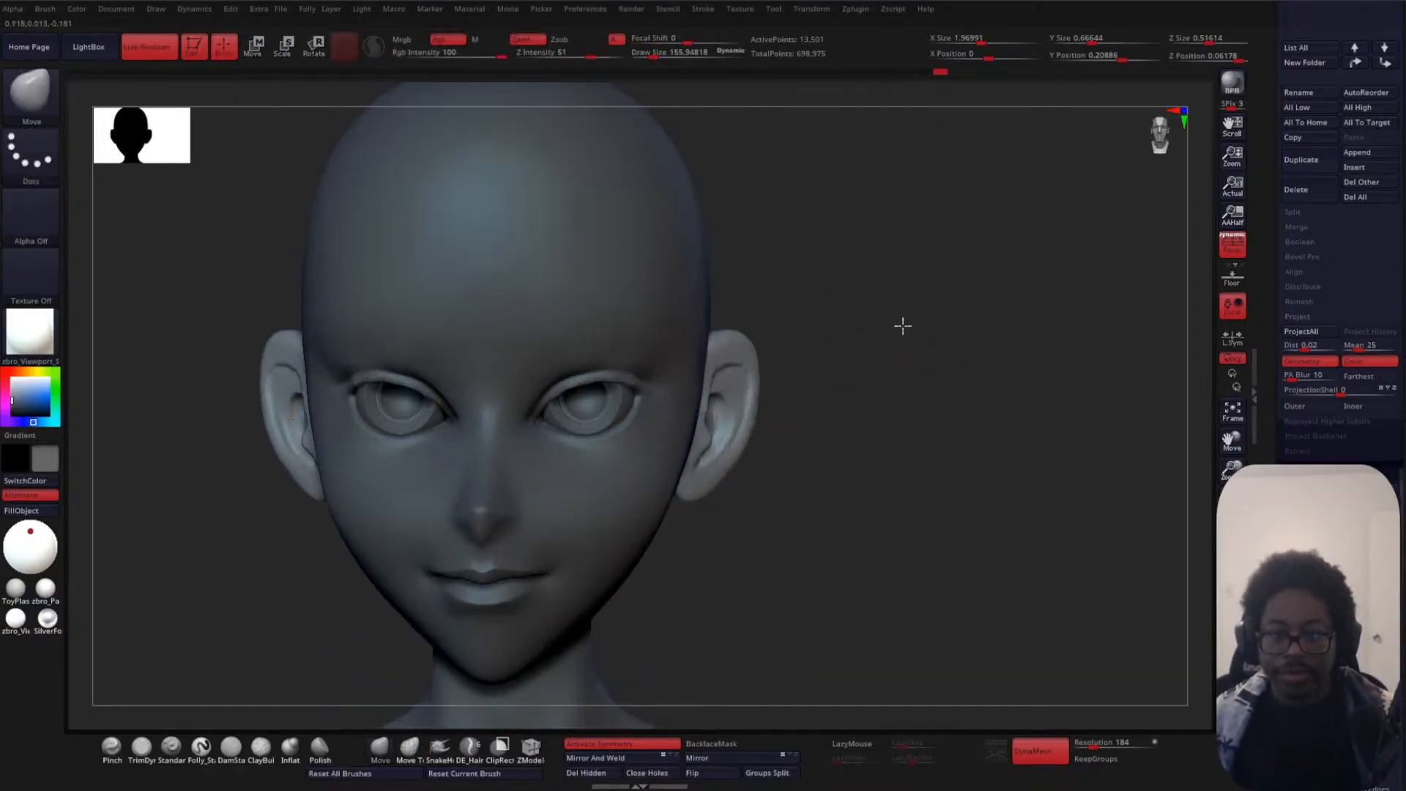
- Tuck the outer rims inward and reshape the lobes of the lowered ears with the Move brush
alt+drag(901, 325, 885, 364)
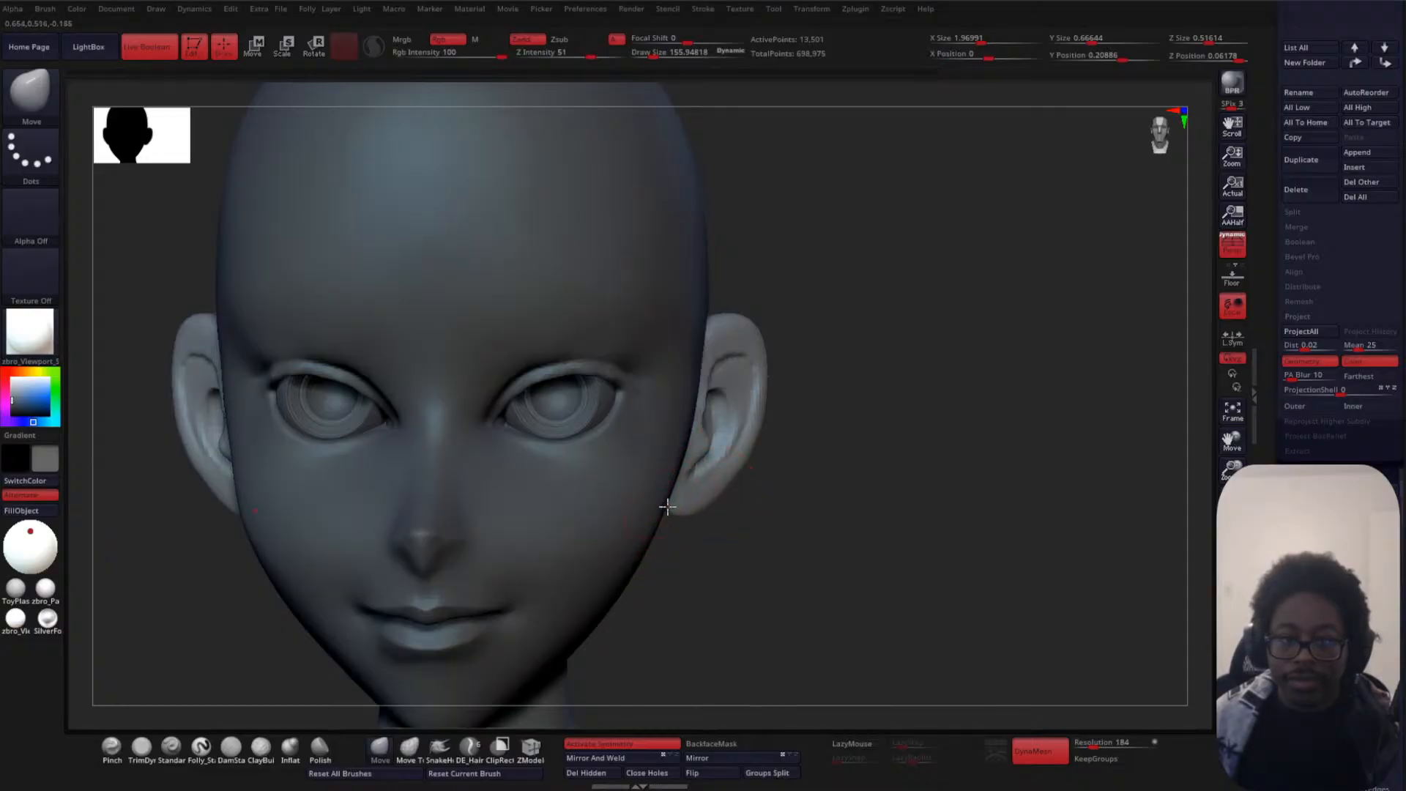
drag(754, 431, 758, 384)
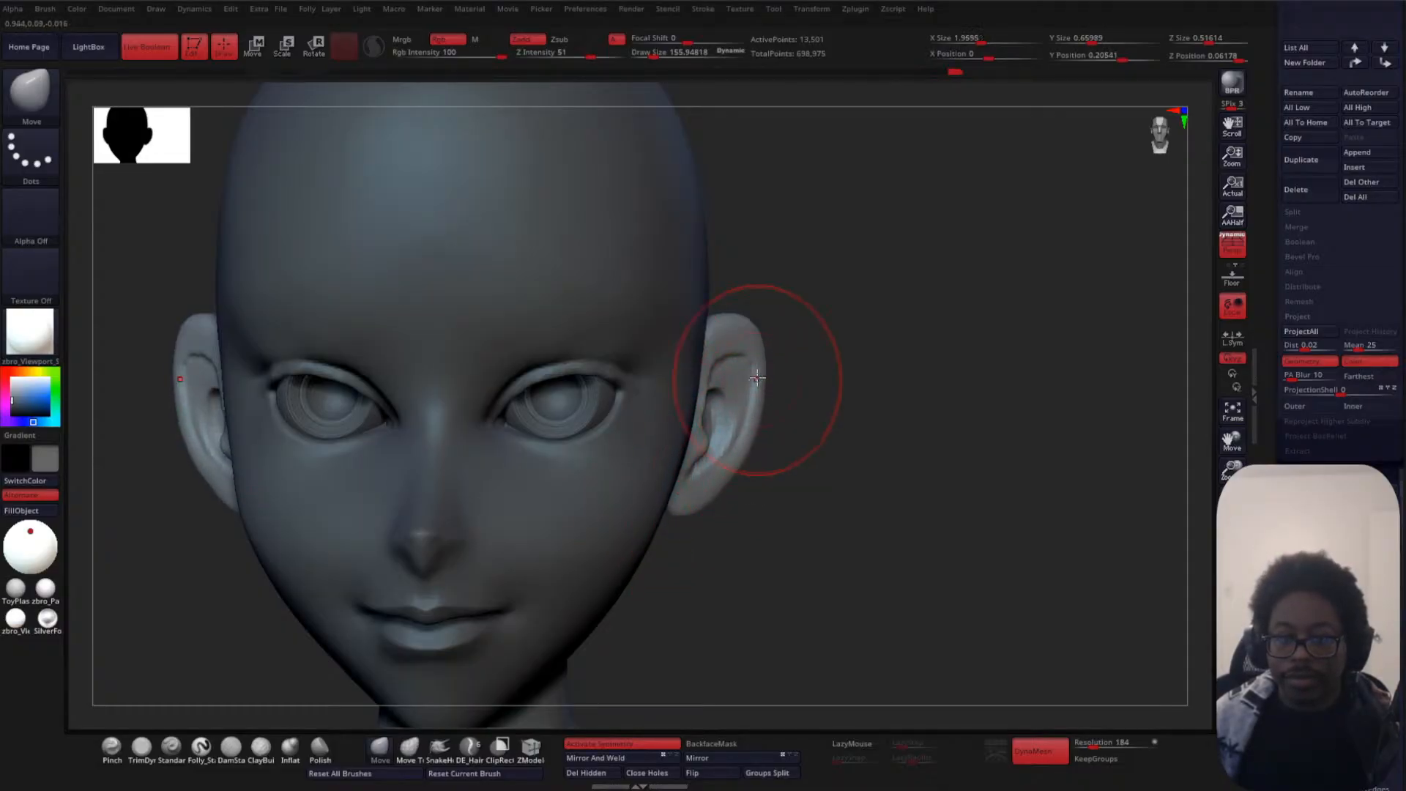
drag(697, 493, 680, 512)
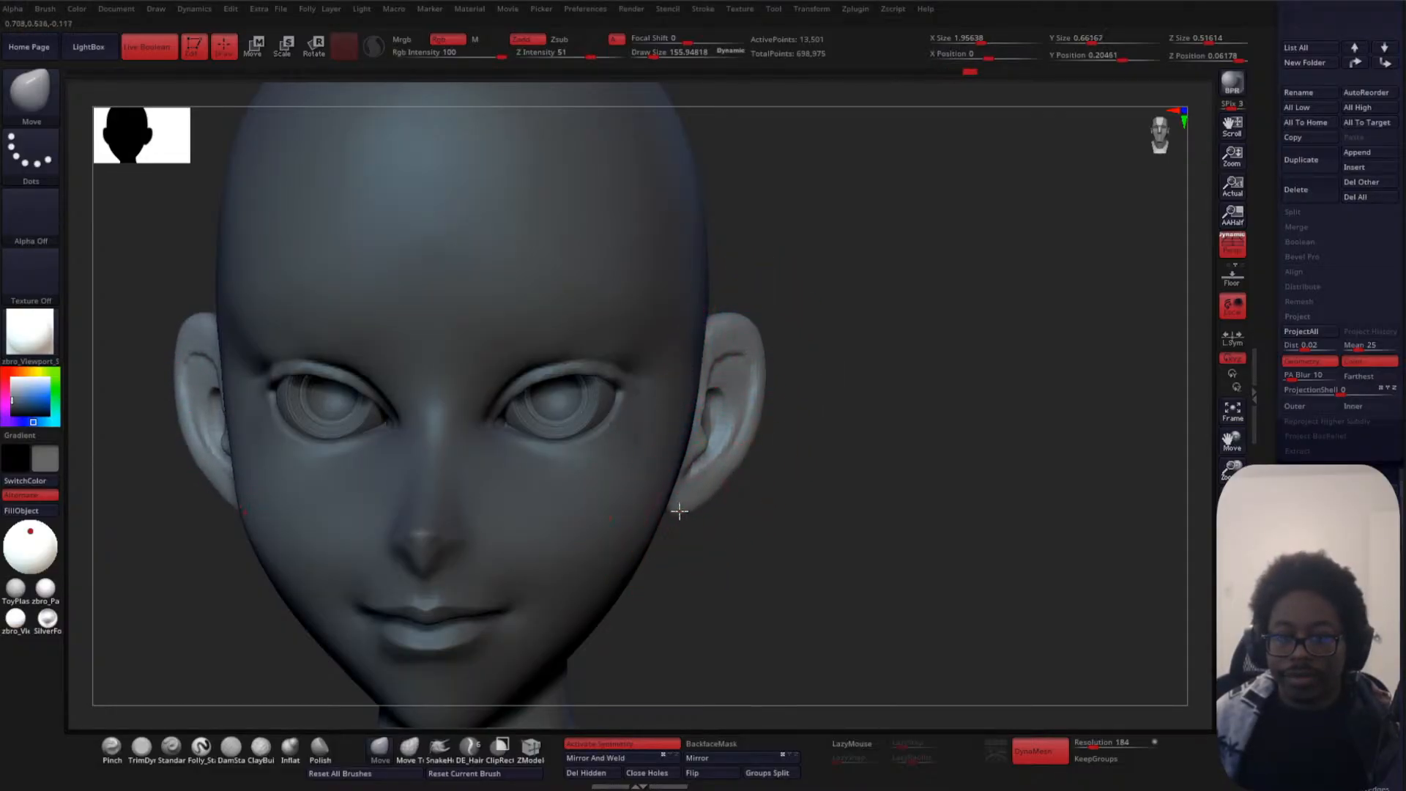
- Scale both ears down slightly with the transform gizmo
key(w)
drag(724, 428, 659, 422)
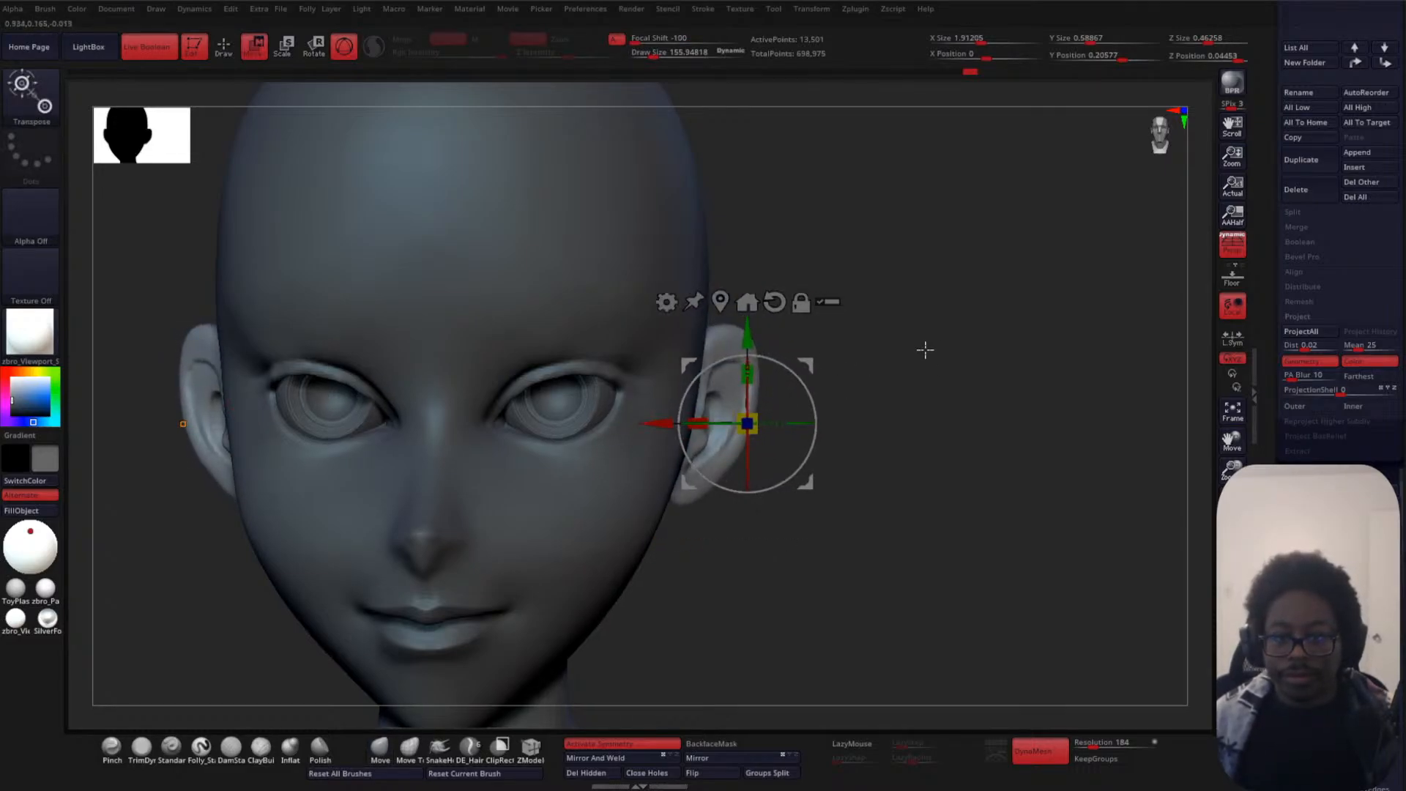
mouse_move(925, 350)
alt+mouse_down()
mouse_move(1009, 339)
mouse_move(1018, 273)
mouse_move(965, 307)
mouse_move(948, 283)
mouse_move(914, 339)
alt+mouse_up()
- Check the ears against the face and nudge the lobes and lower outer rims with the Move brush
key(q)
drag(415, 437, 516, 421)
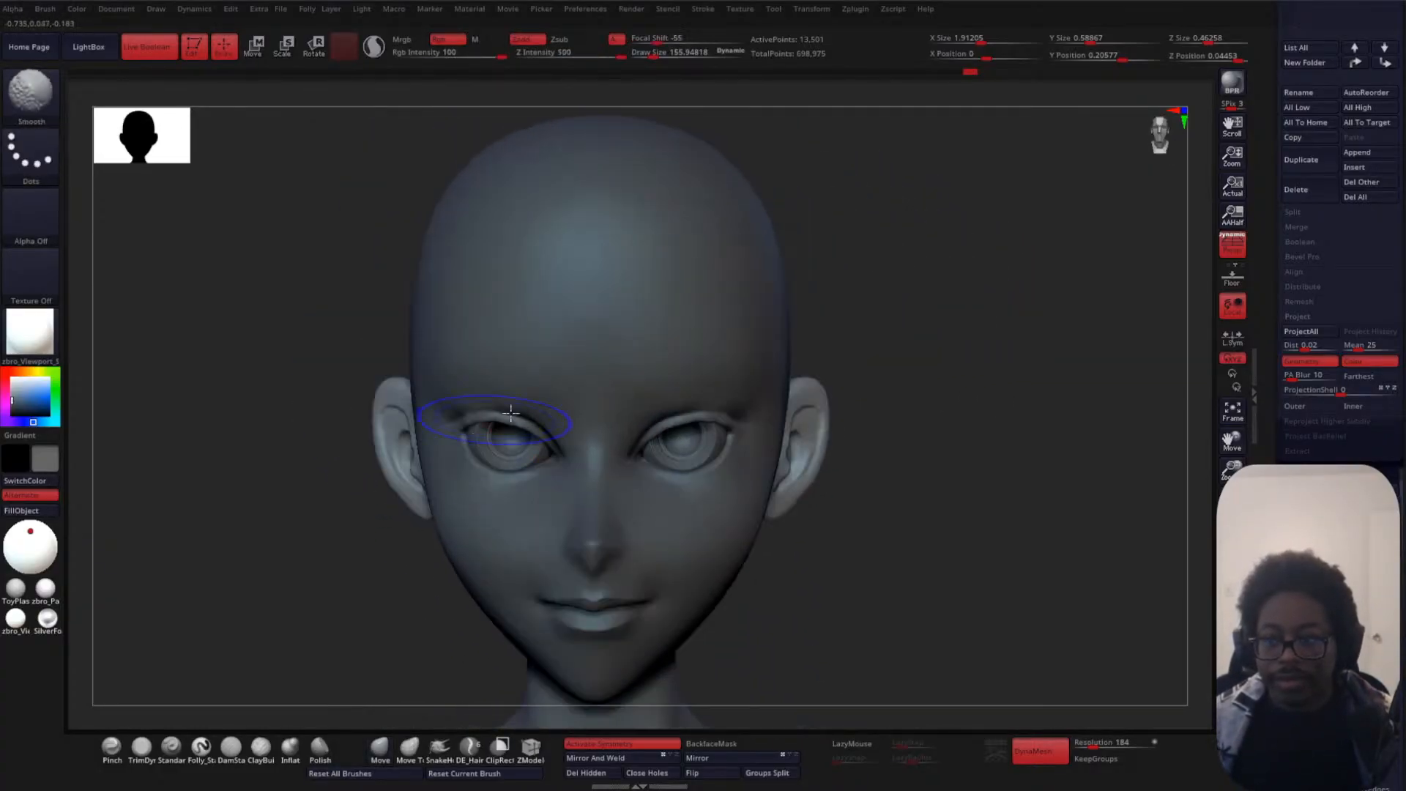
mouse_move(998, 361)
alt+mouse_down()
mouse_move(957, 366)
mouse_move(958, 351)
alt+mouse_up()
alt+drag(973, 295, 999, 380)
mouse_move(821, 374)
alt+mouse_down()
mouse_move(938, 355)
mouse_move(835, 355)
alt+mouse_up()
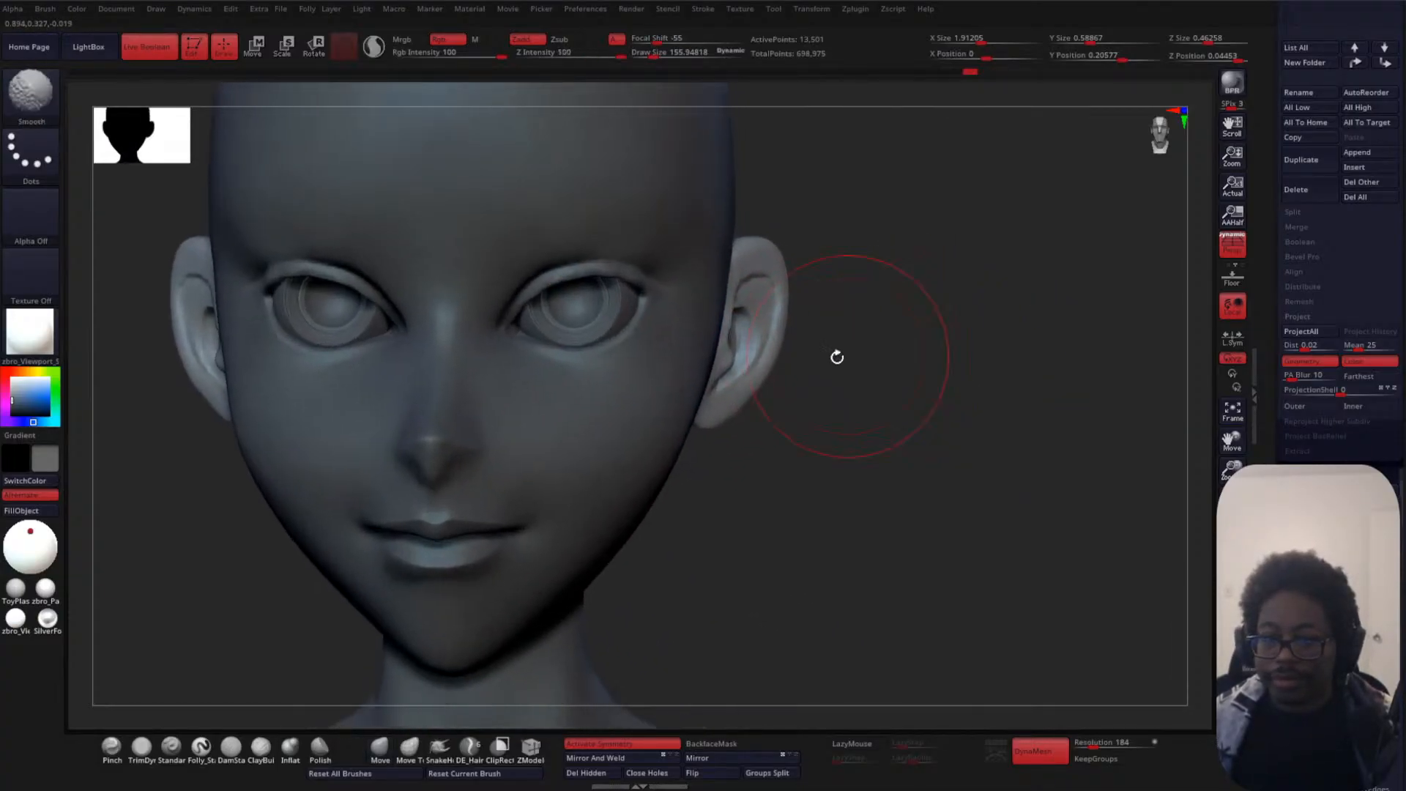
drag(701, 422, 701, 426)
drag(760, 383, 755, 380)
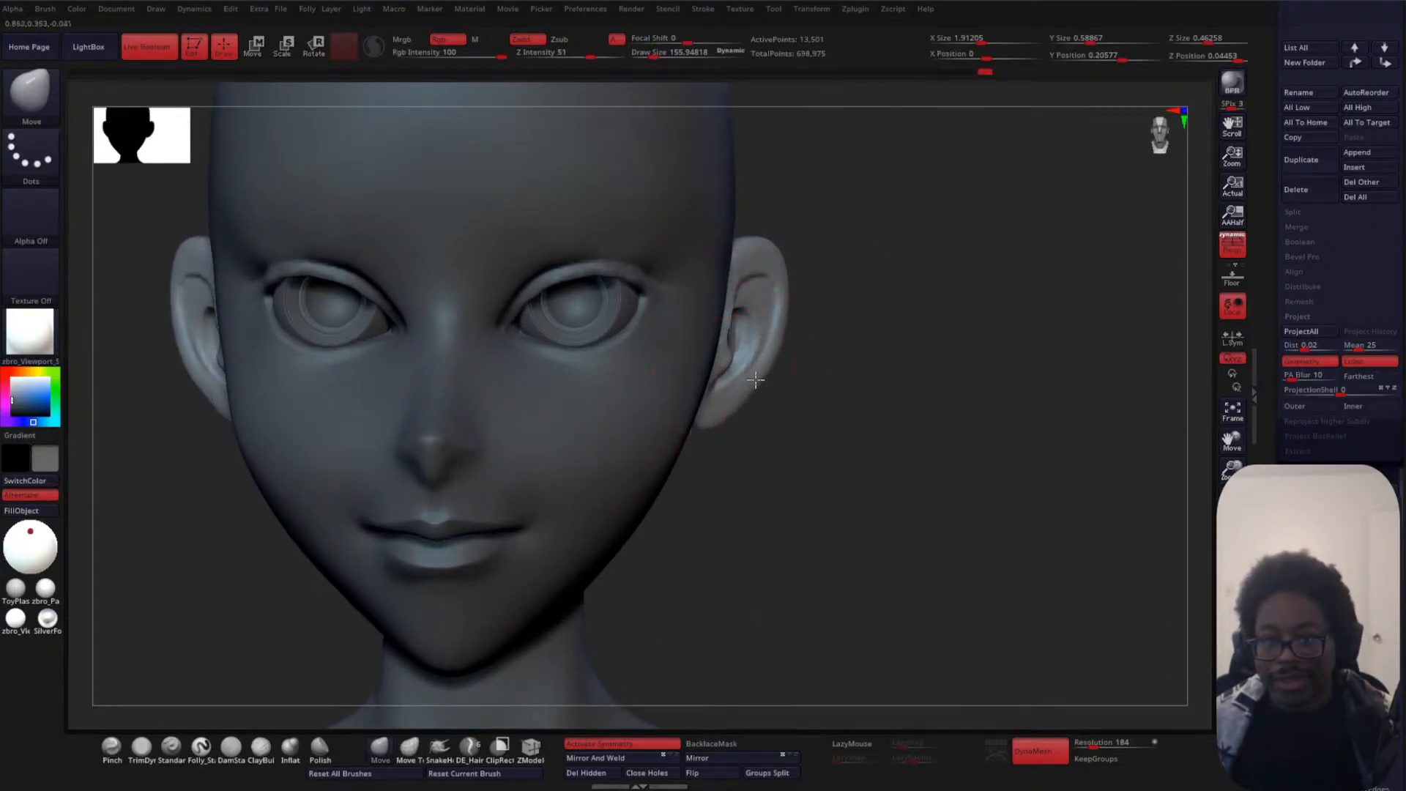
- Check the ears from the side and front, then nudge their lower outer rims with the Move brush
mouse_move(931, 308)
mouse_down()
mouse_move(889, 342)
mouse_move(689, 357)
mouse_up()
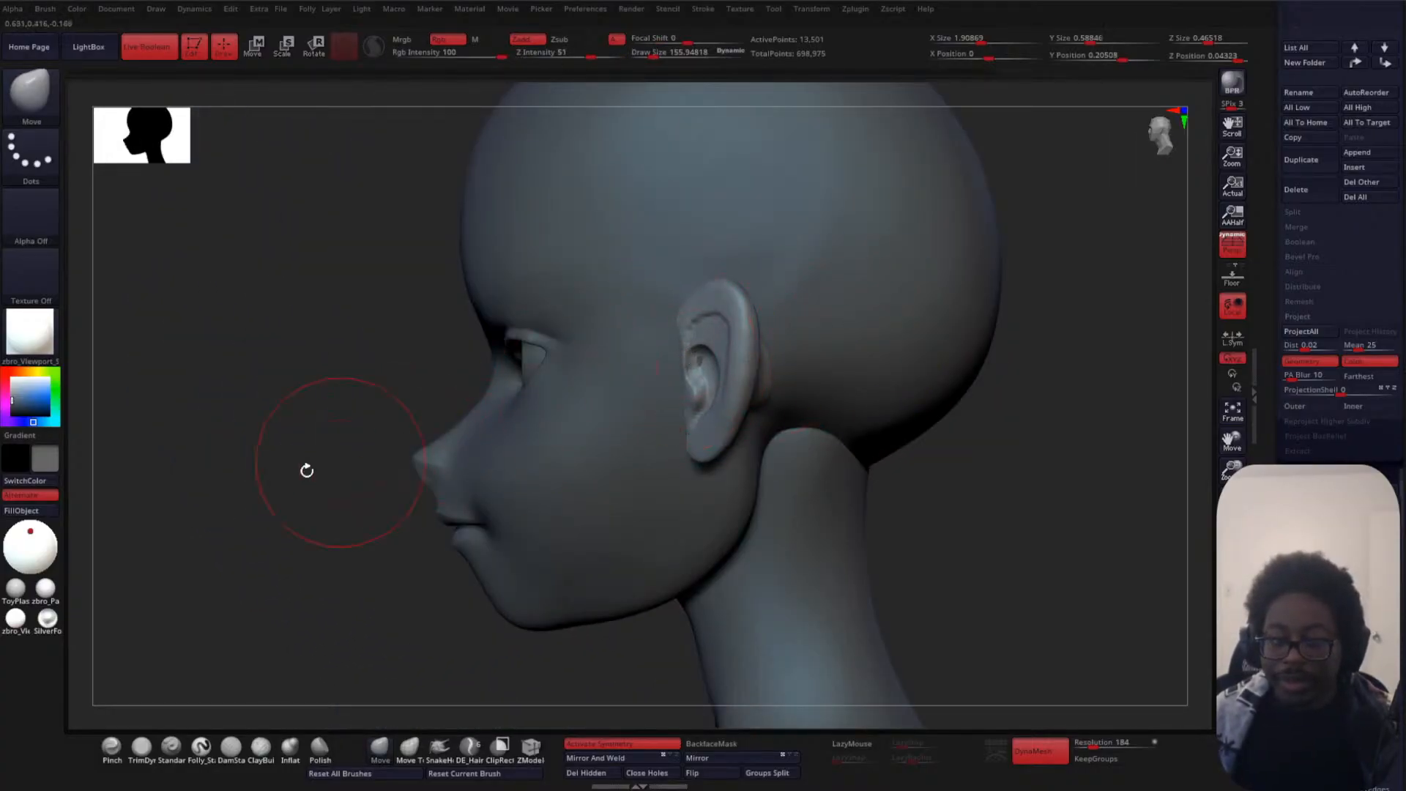
drag(307, 470, 518, 392)
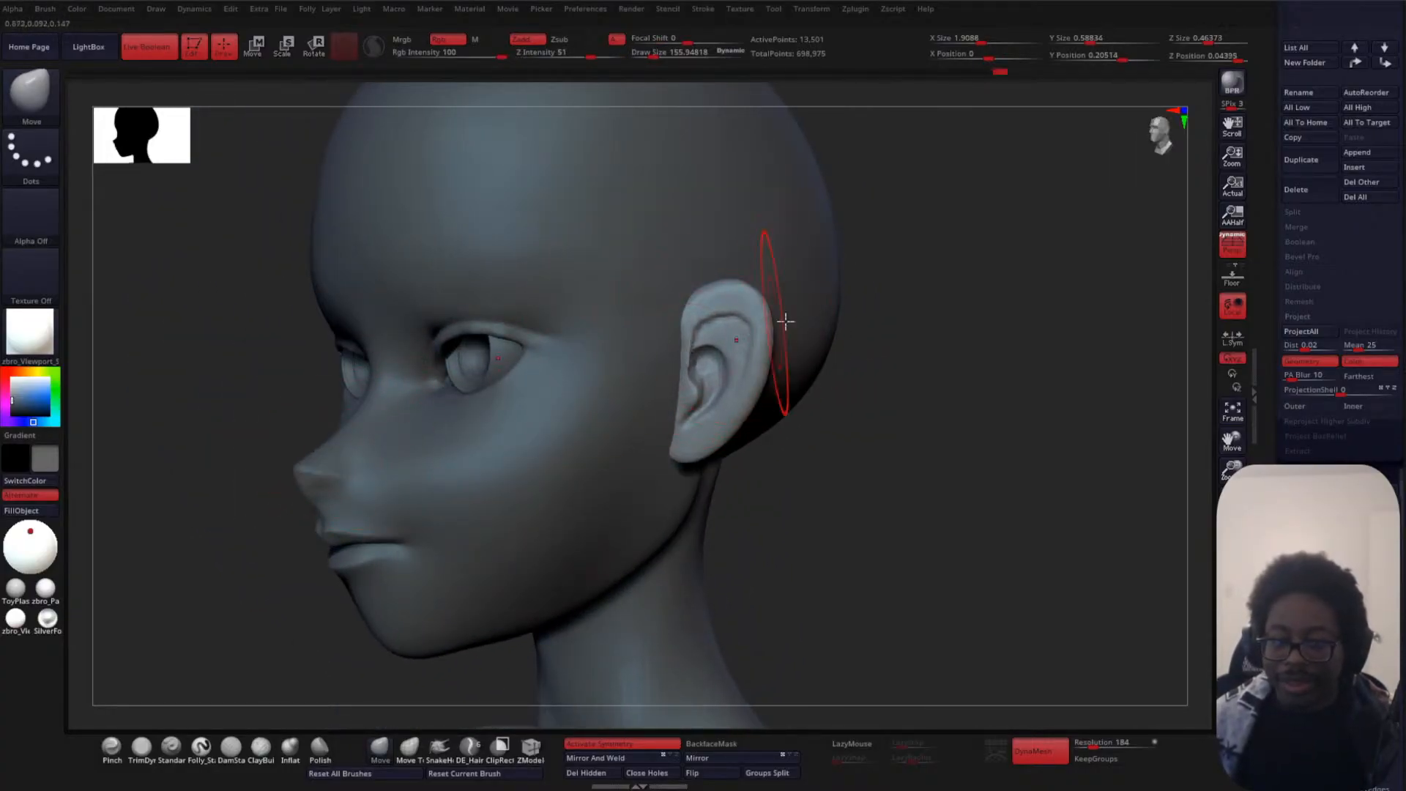
drag(945, 341, 981, 357)
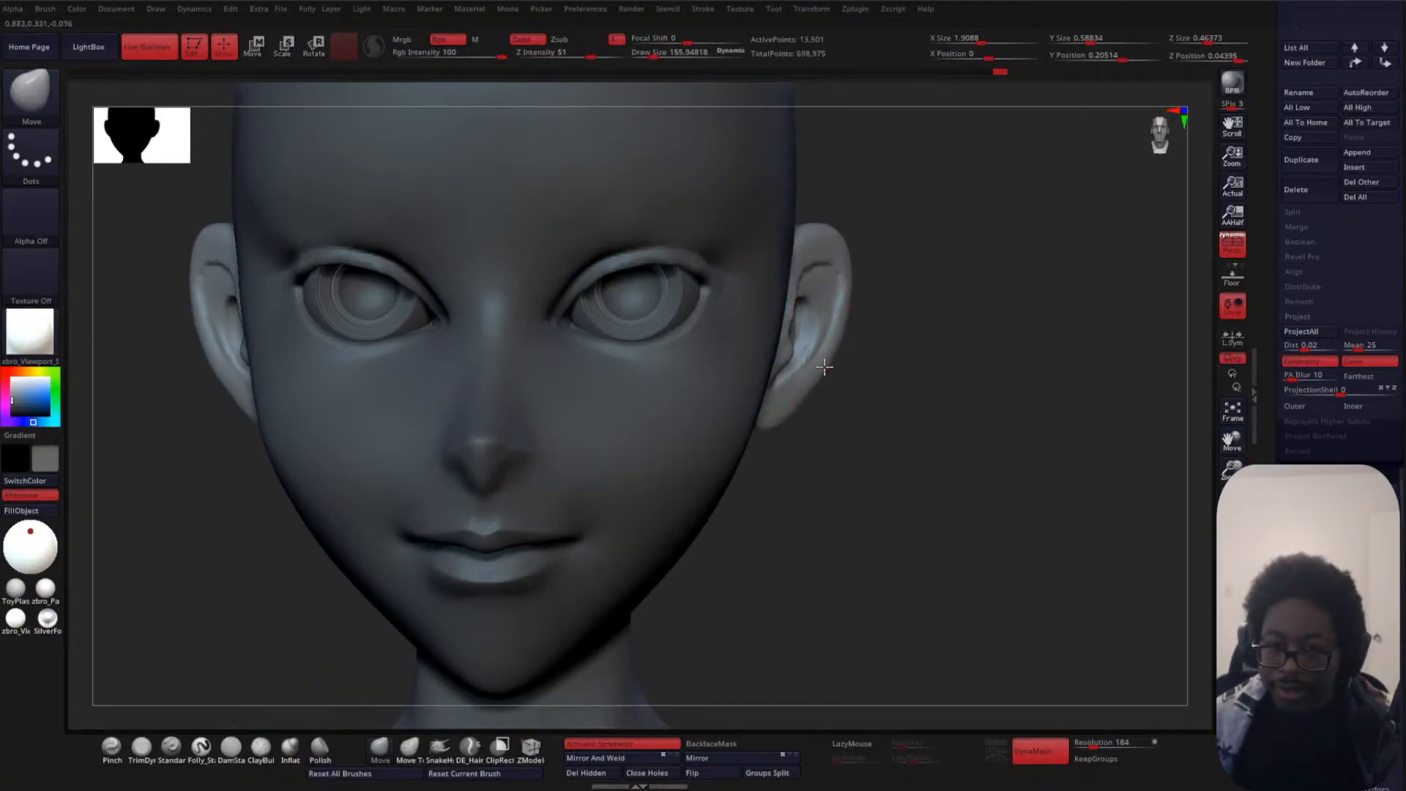
mouse_move(825, 367)
mouse_down()
mouse_move(846, 380)
mouse_move(818, 390)
mouse_up()
- Set the draw size to about 73 and adjust the ear lobes and front edges against the head with the Move brush
key(s)
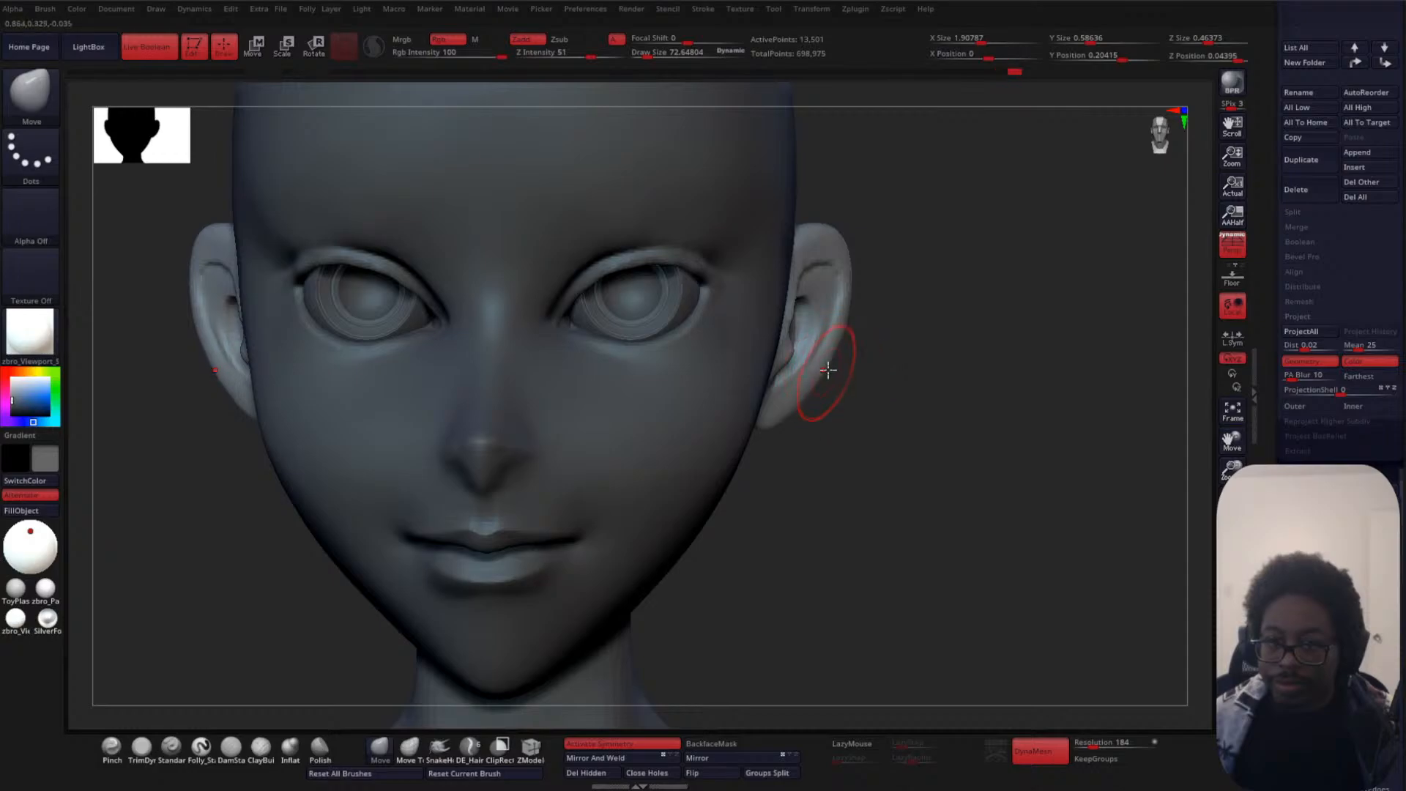
alt+drag(909, 310, 956, 264)
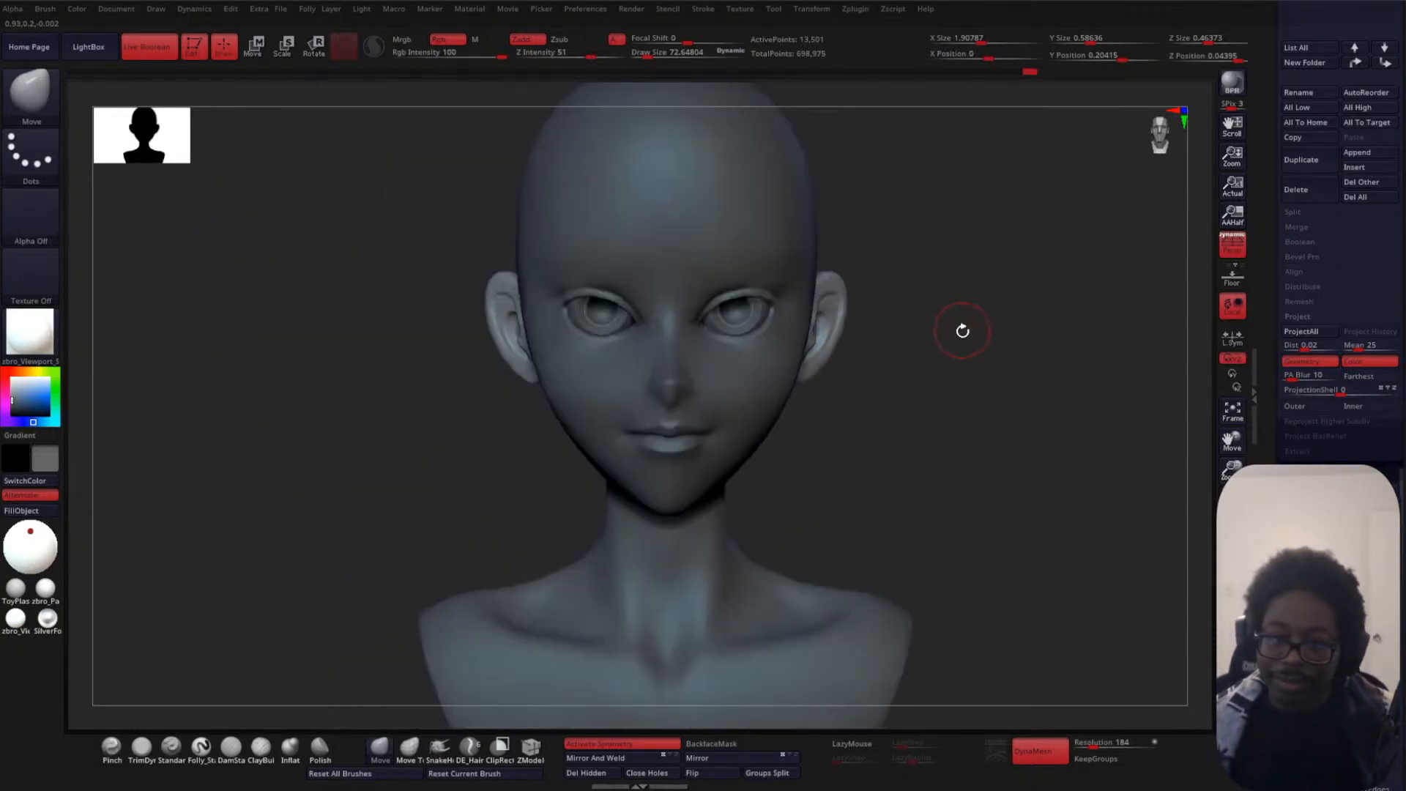
alt+drag(963, 331, 827, 399)
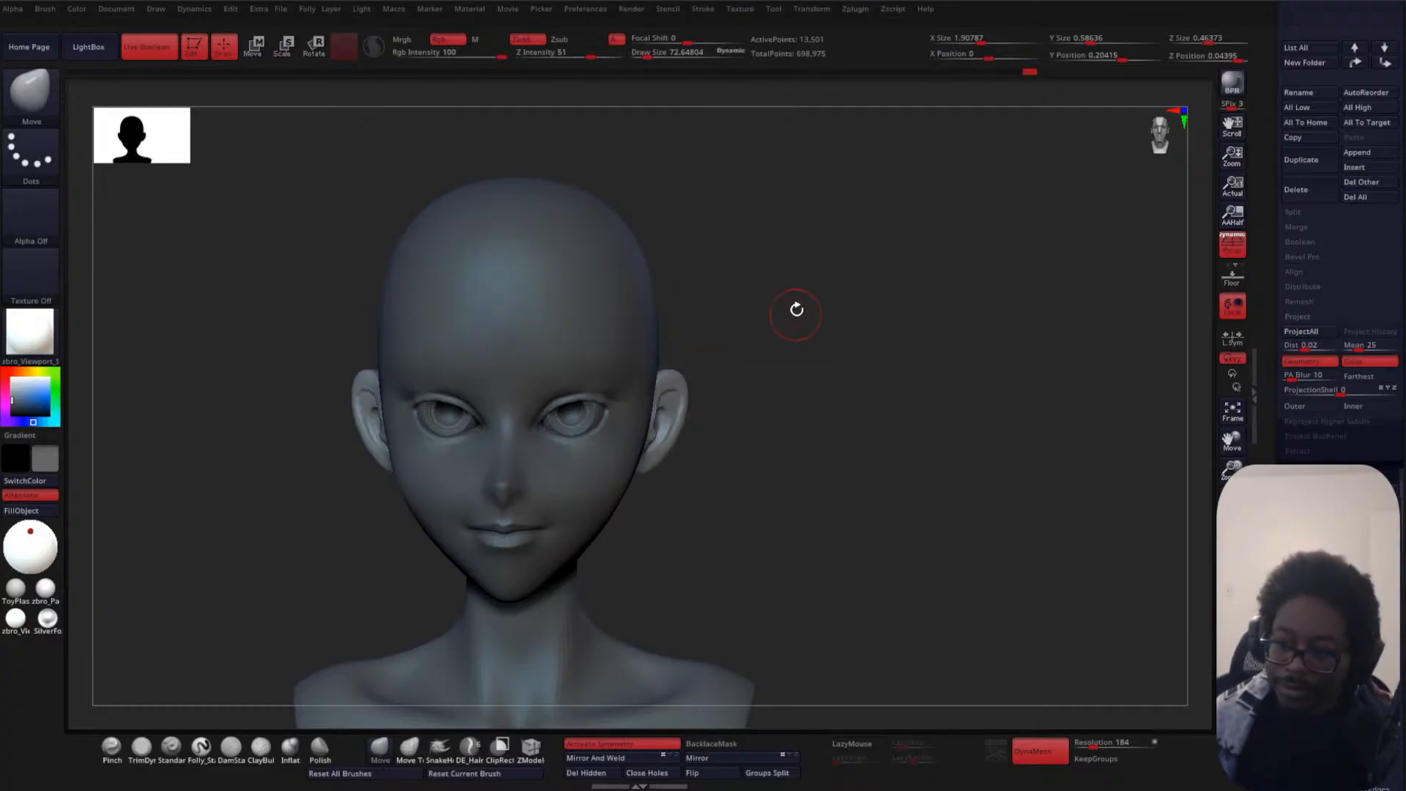
alt+drag(797, 310, 808, 318)
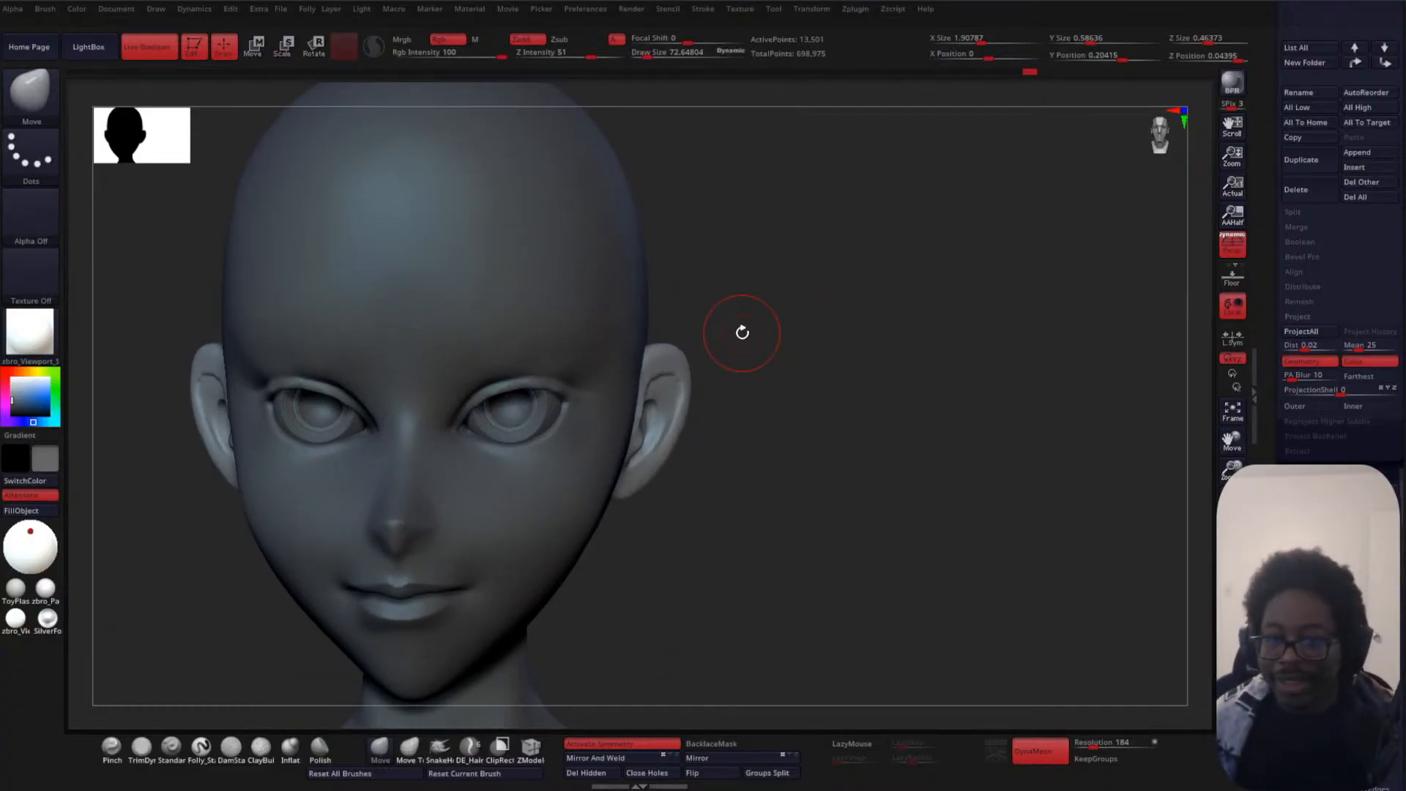
mouse_move(742, 333)
mouse_down()
mouse_move(769, 411)
mouse_move(932, 307)
mouse_move(901, 235)
mouse_move(824, 228)
mouse_move(794, 197)
mouse_move(843, 319)
mouse_up()
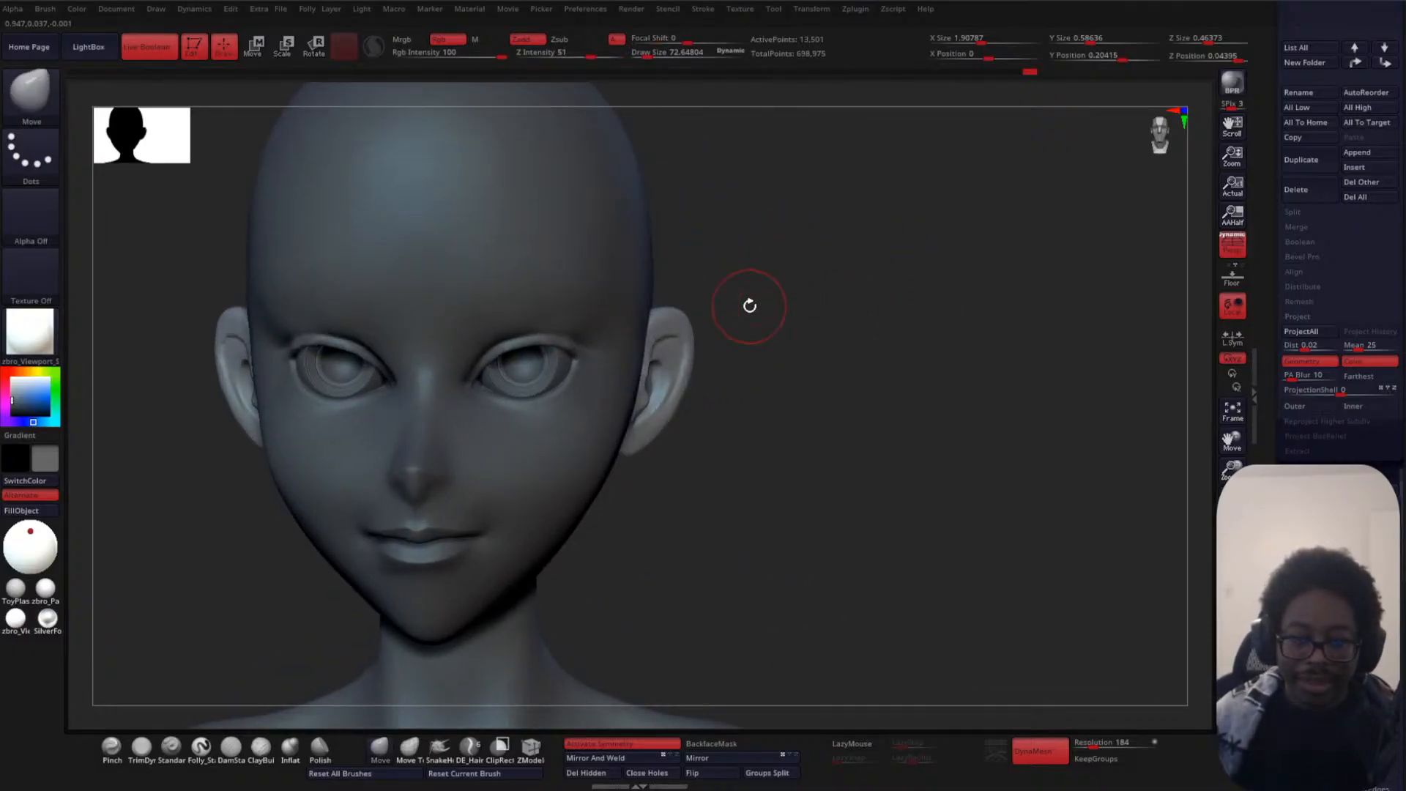
mouse_move(742, 331)
alt+mouse_down()
mouse_move(838, 339)
mouse_move(916, 273)
mouse_move(904, 352)
mouse_move(849, 352)
alt+mouse_up()
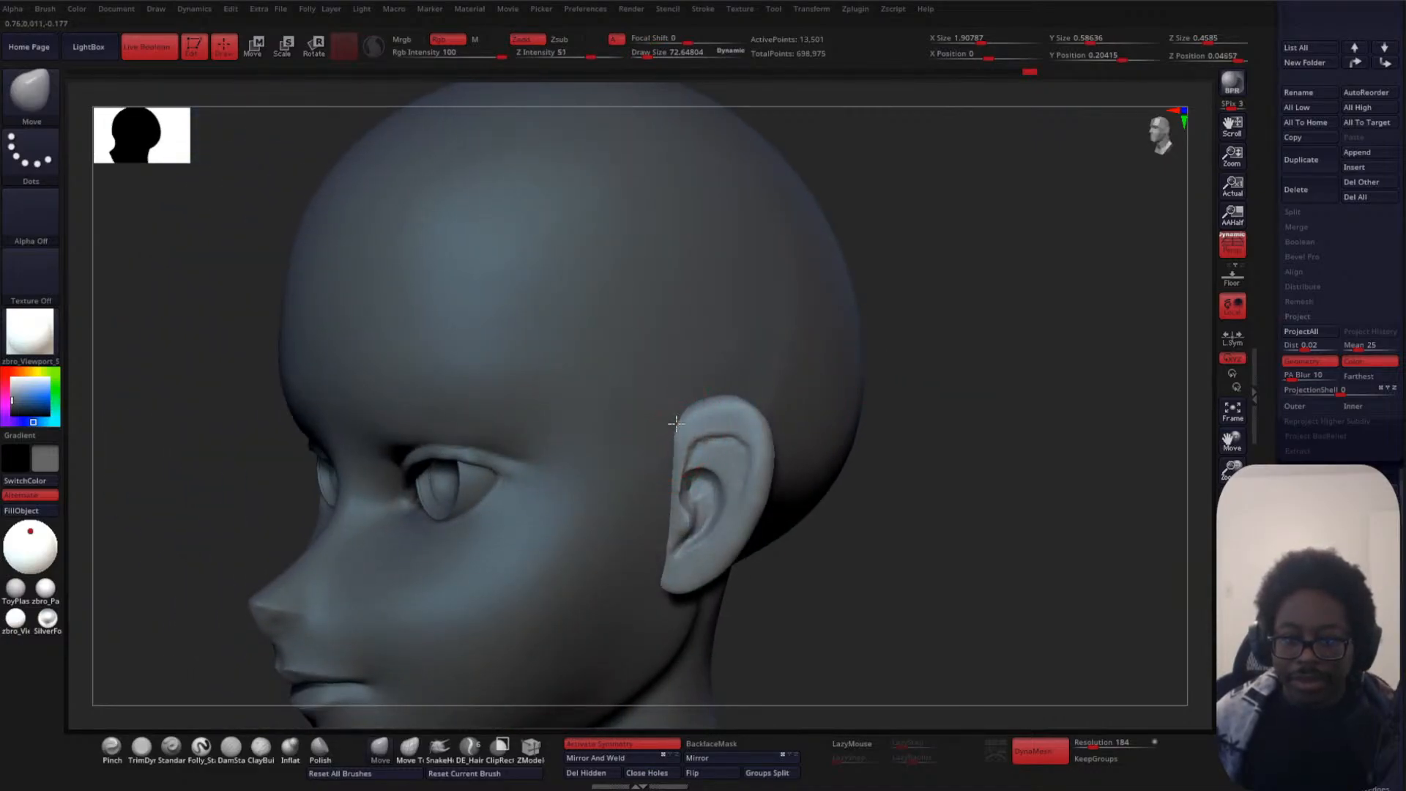
drag(879, 413, 961, 397)
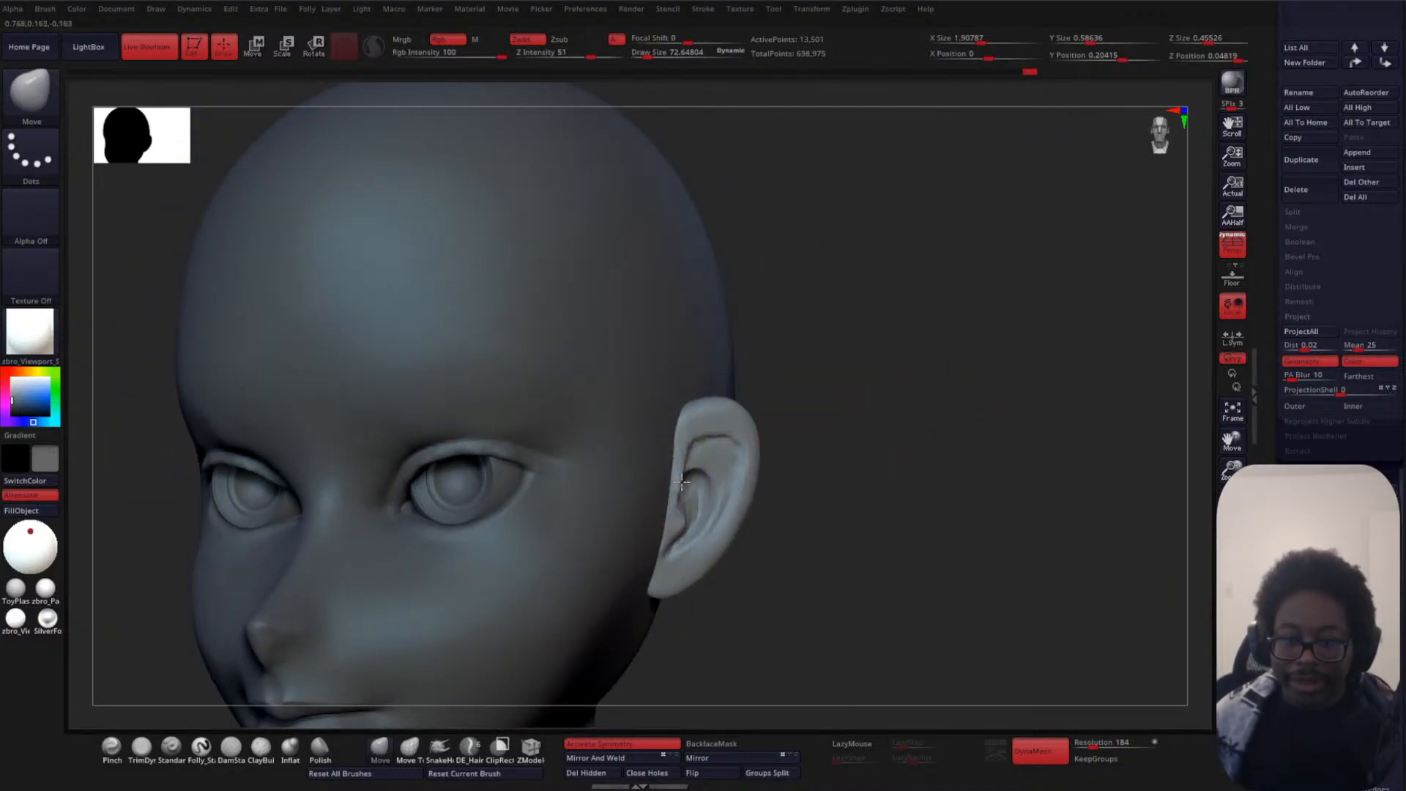
drag(873, 471, 917, 361)
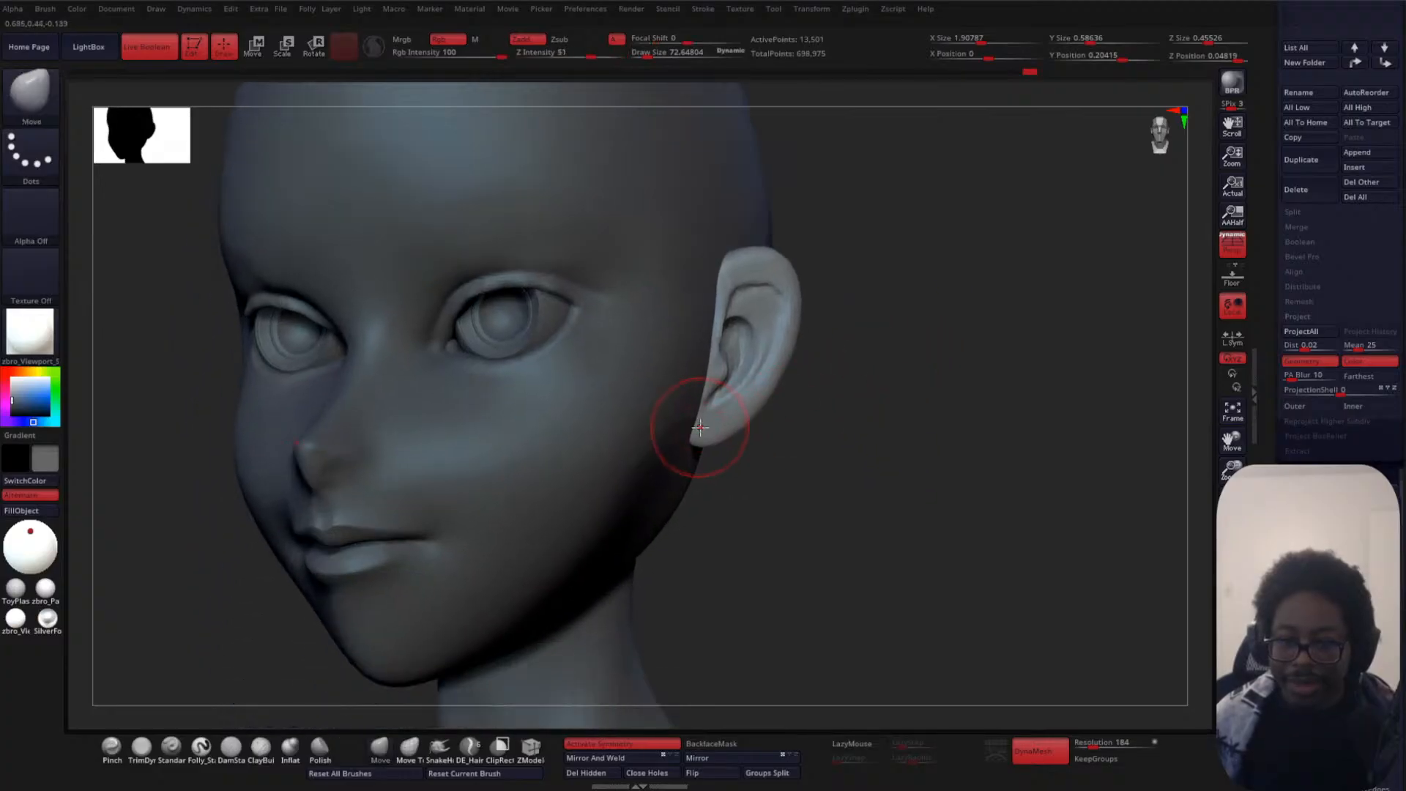
drag(704, 422, 710, 393)
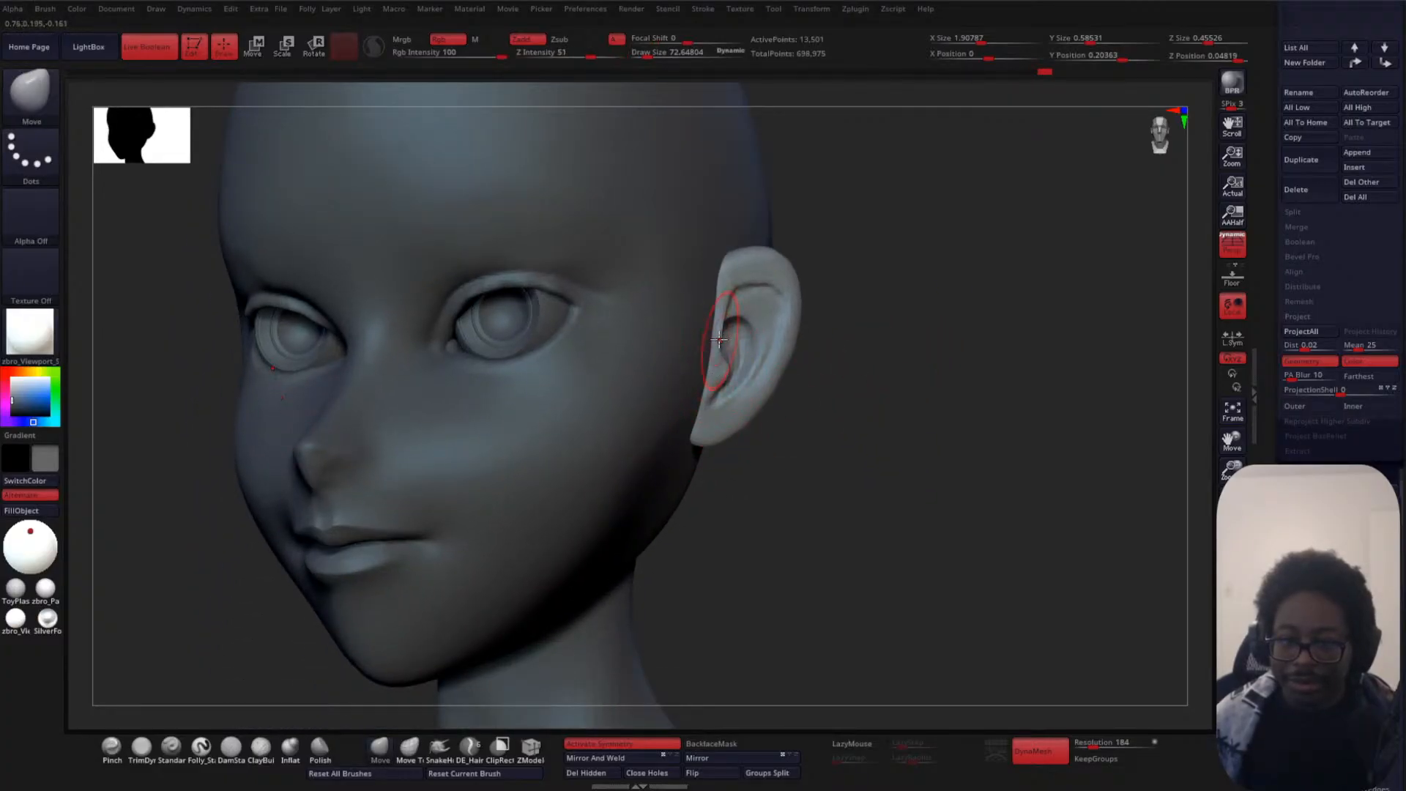
drag(951, 314, 900, 268)
- Select the headpractice subtool and merge the ears subtool below it into the head
drag(1271, 96, 1266, 410)
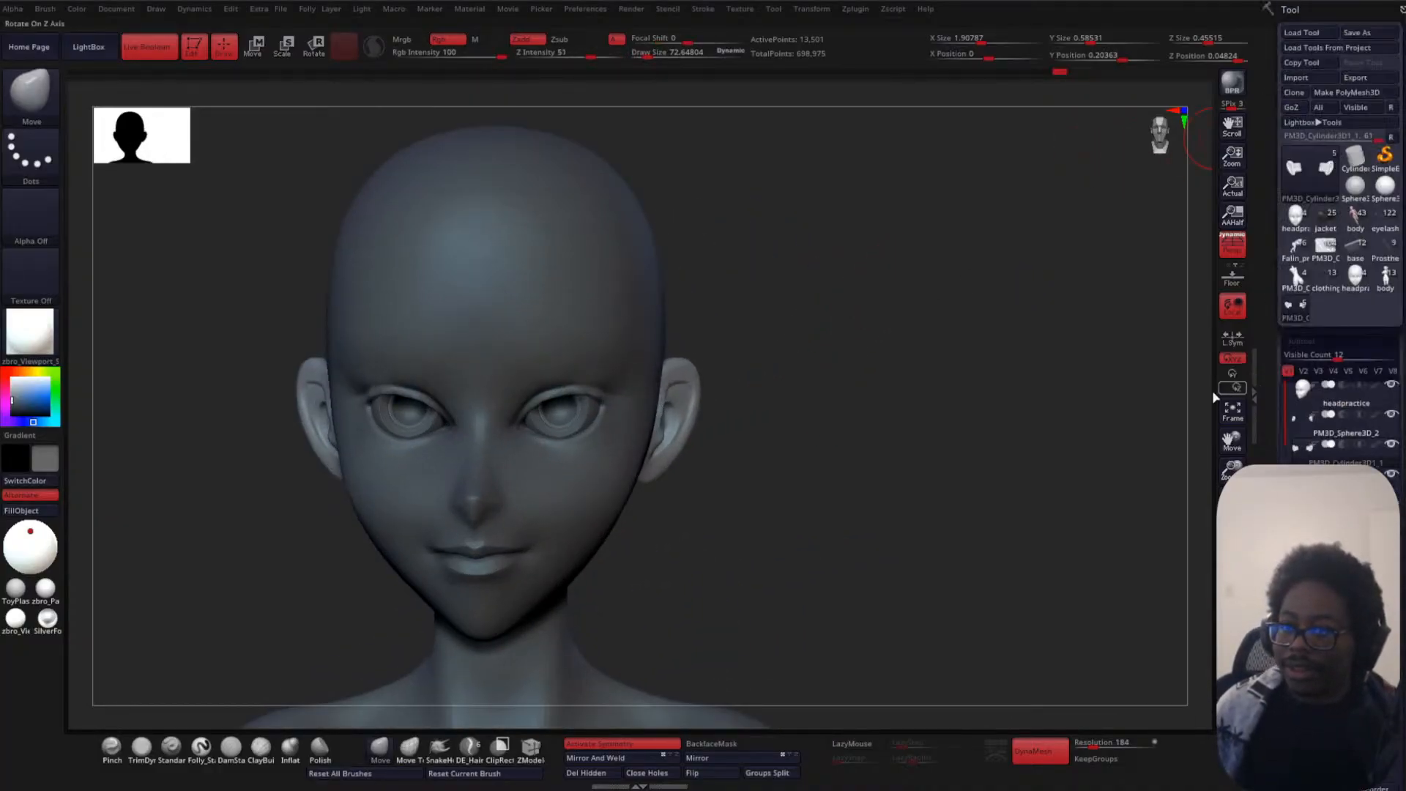
alt+drag(739, 315, 1162, 252)
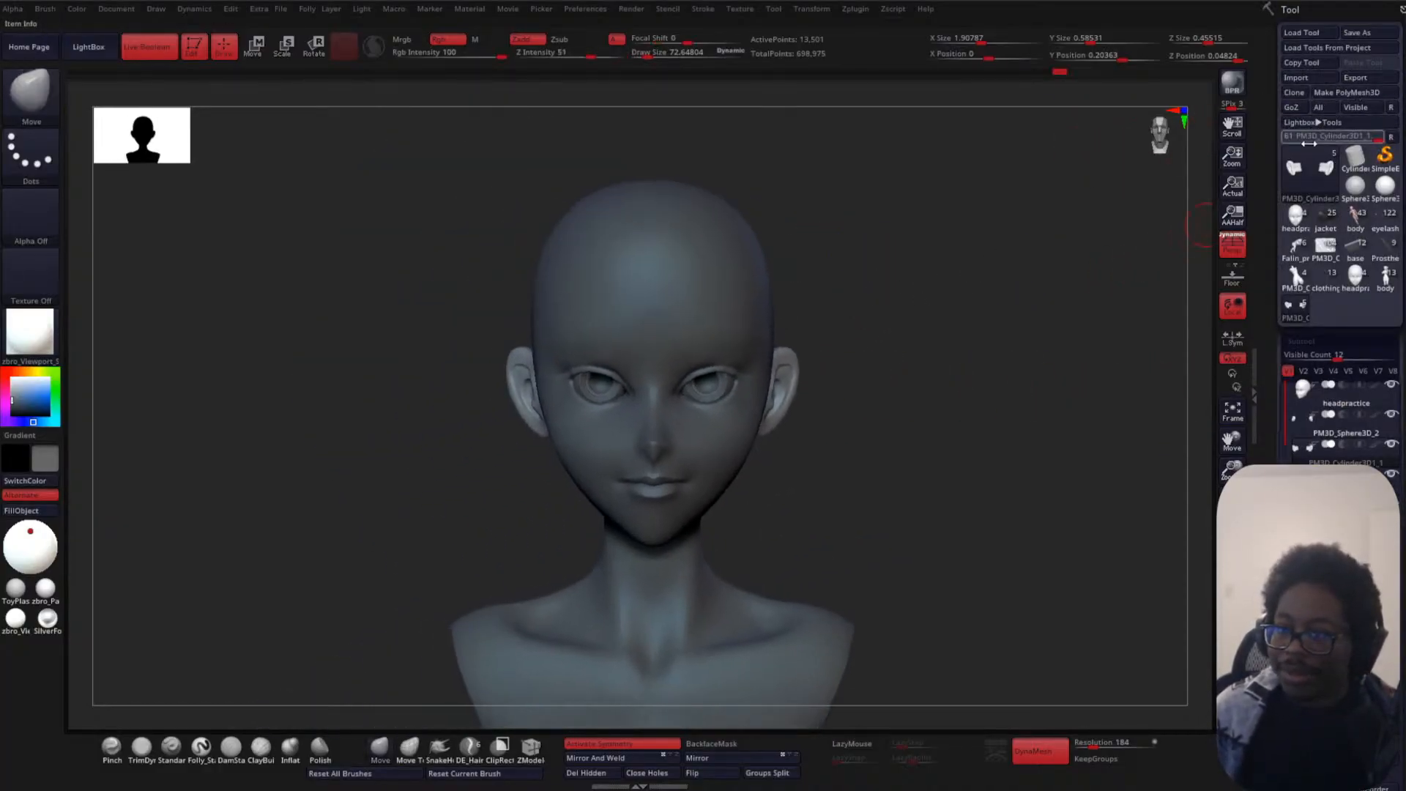
alt+drag(891, 239, 970, 316)
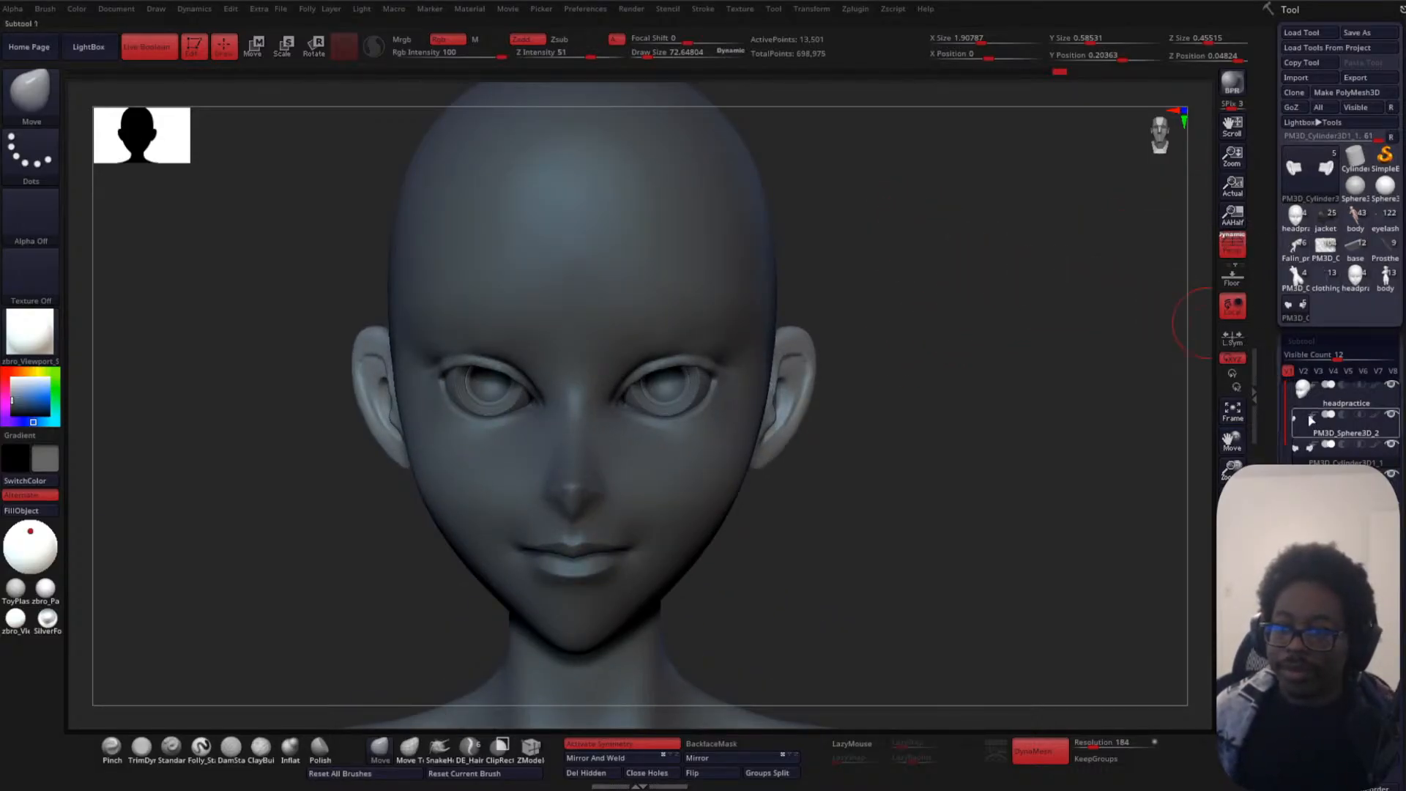
click(1310, 400)
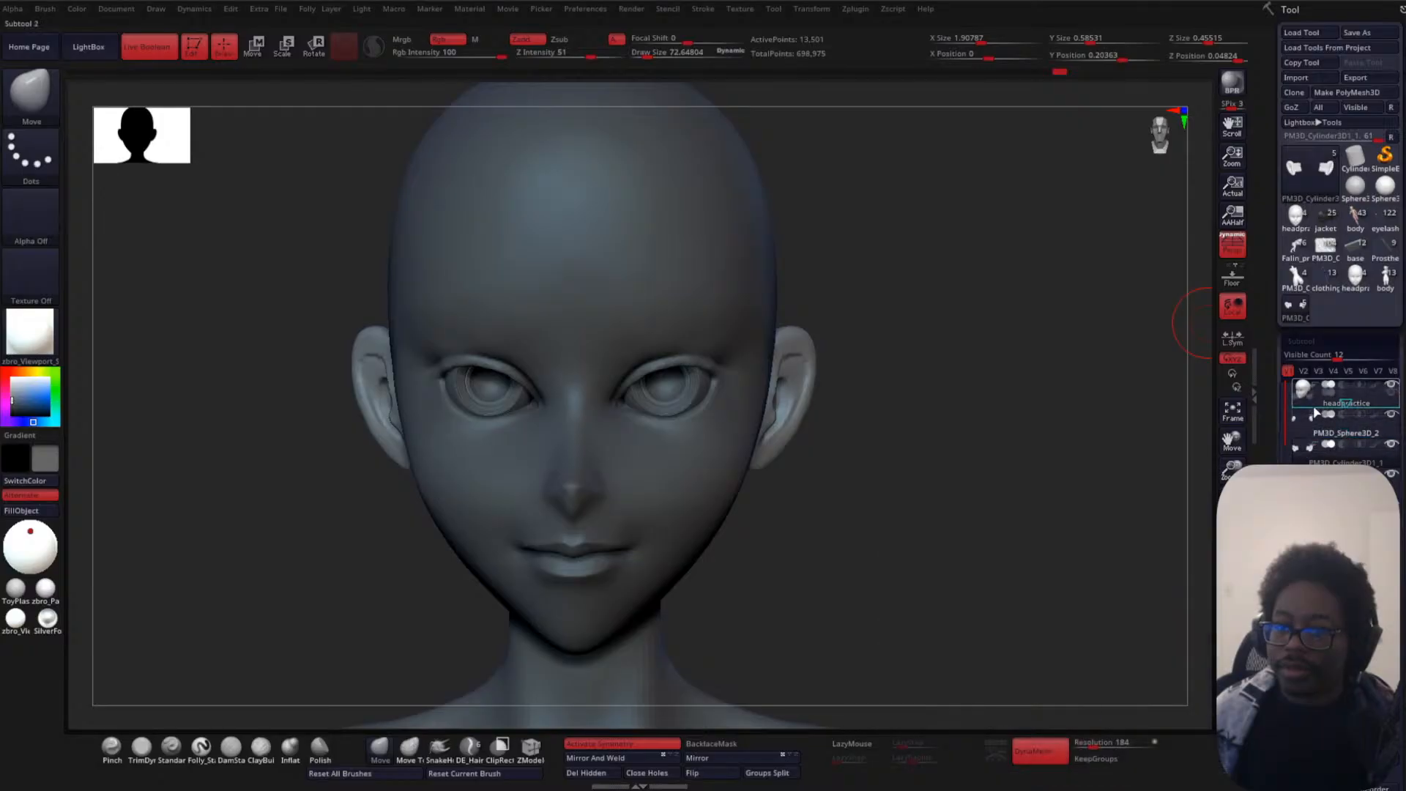
click(1310, 401)
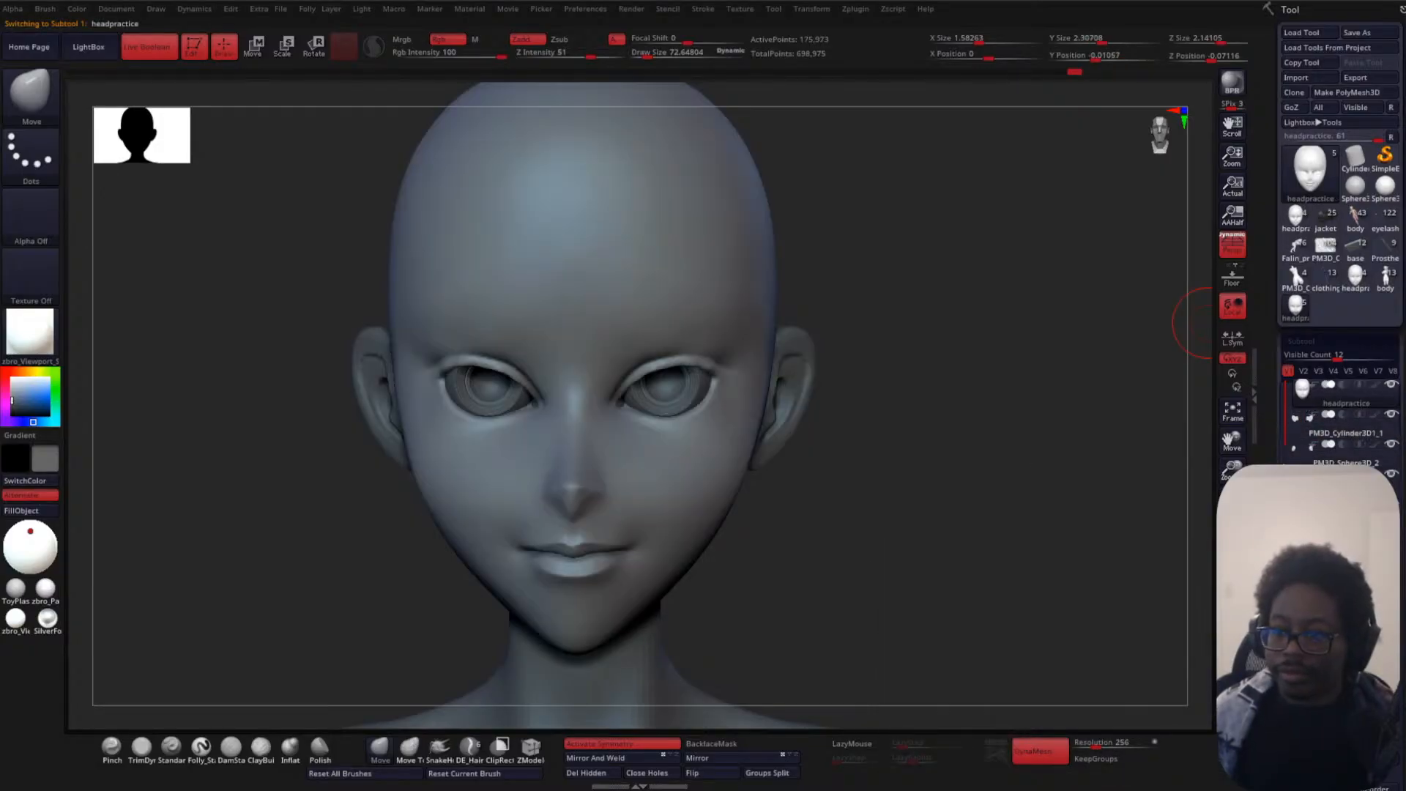
scroll(1310, 402, down, 5)
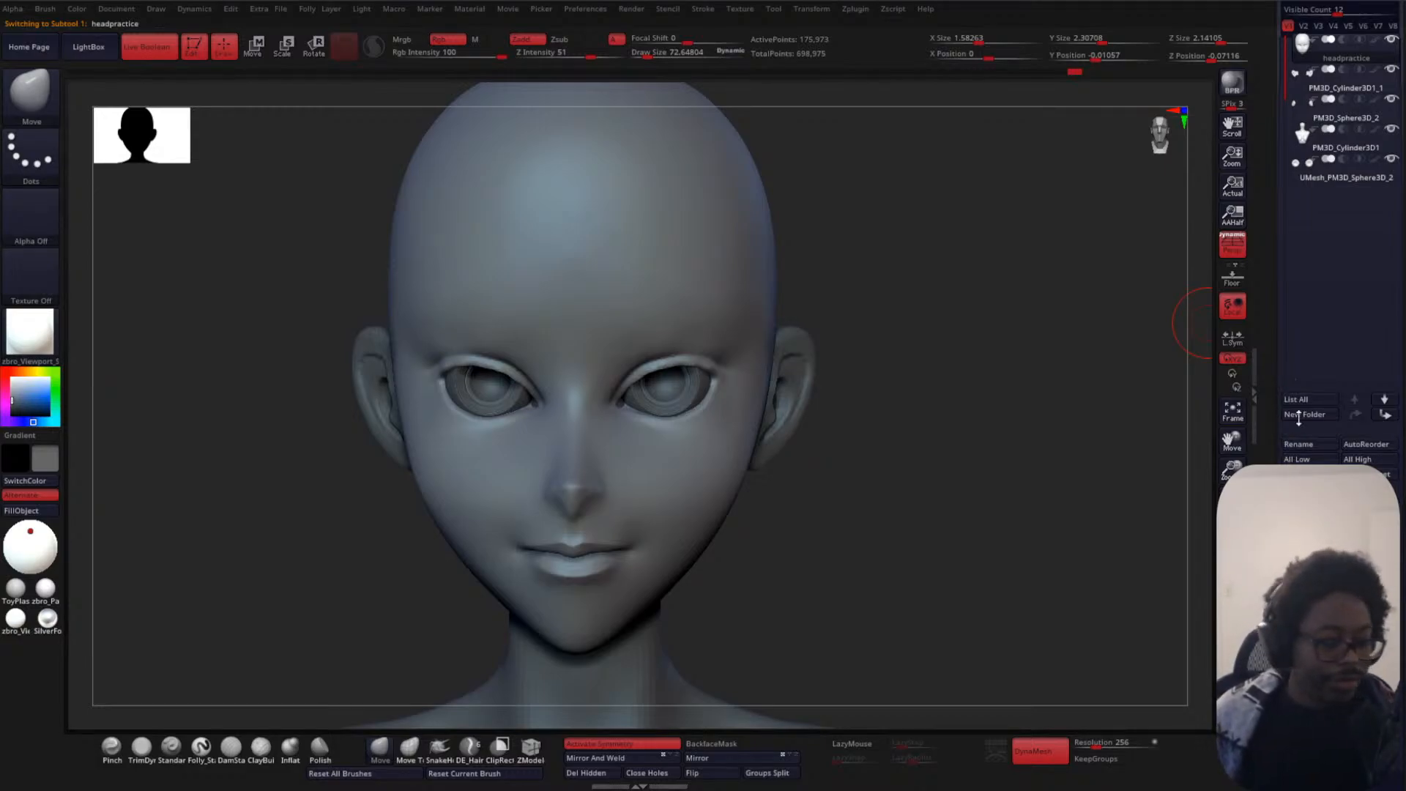
scroll(1298, 425, down, 2)
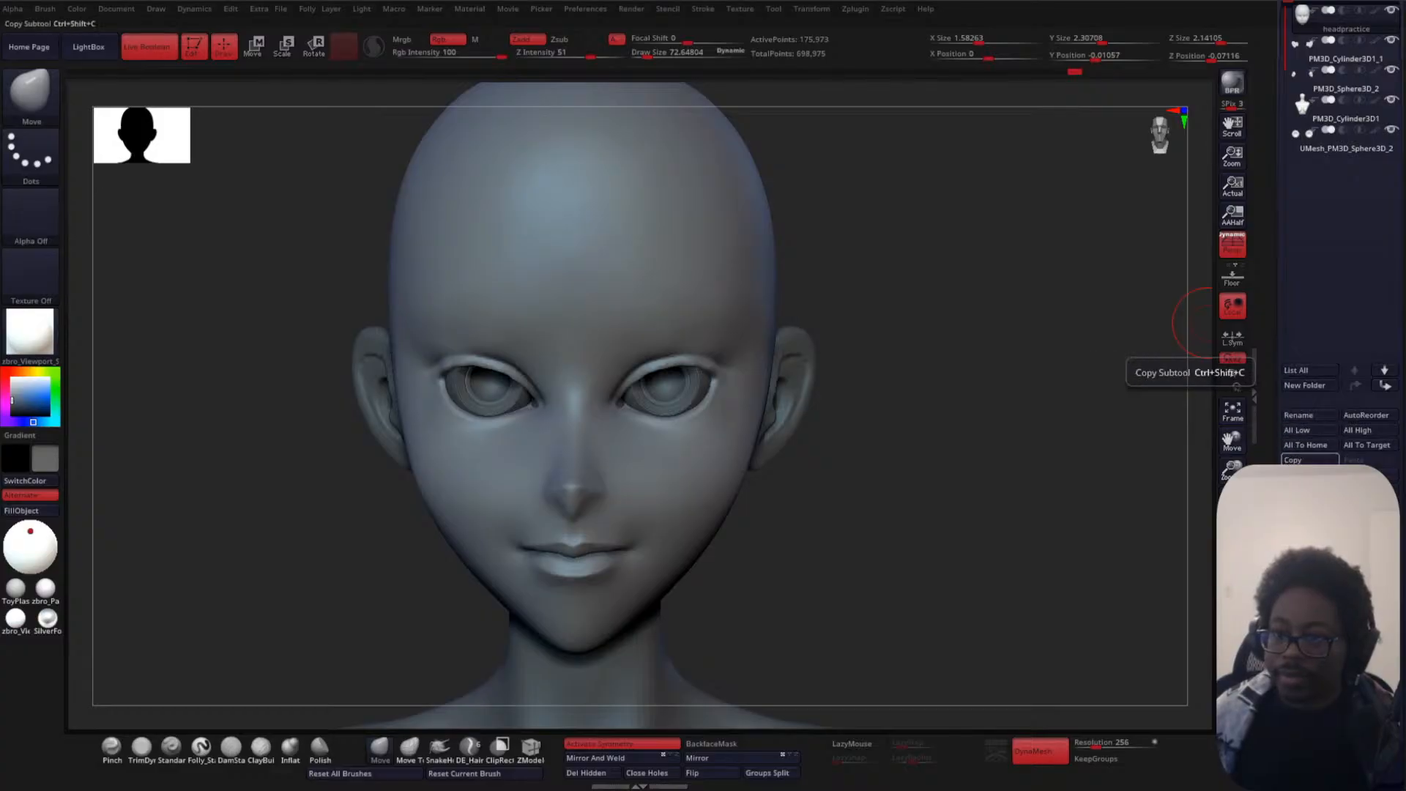
scroll(1287, 460, down, 3)
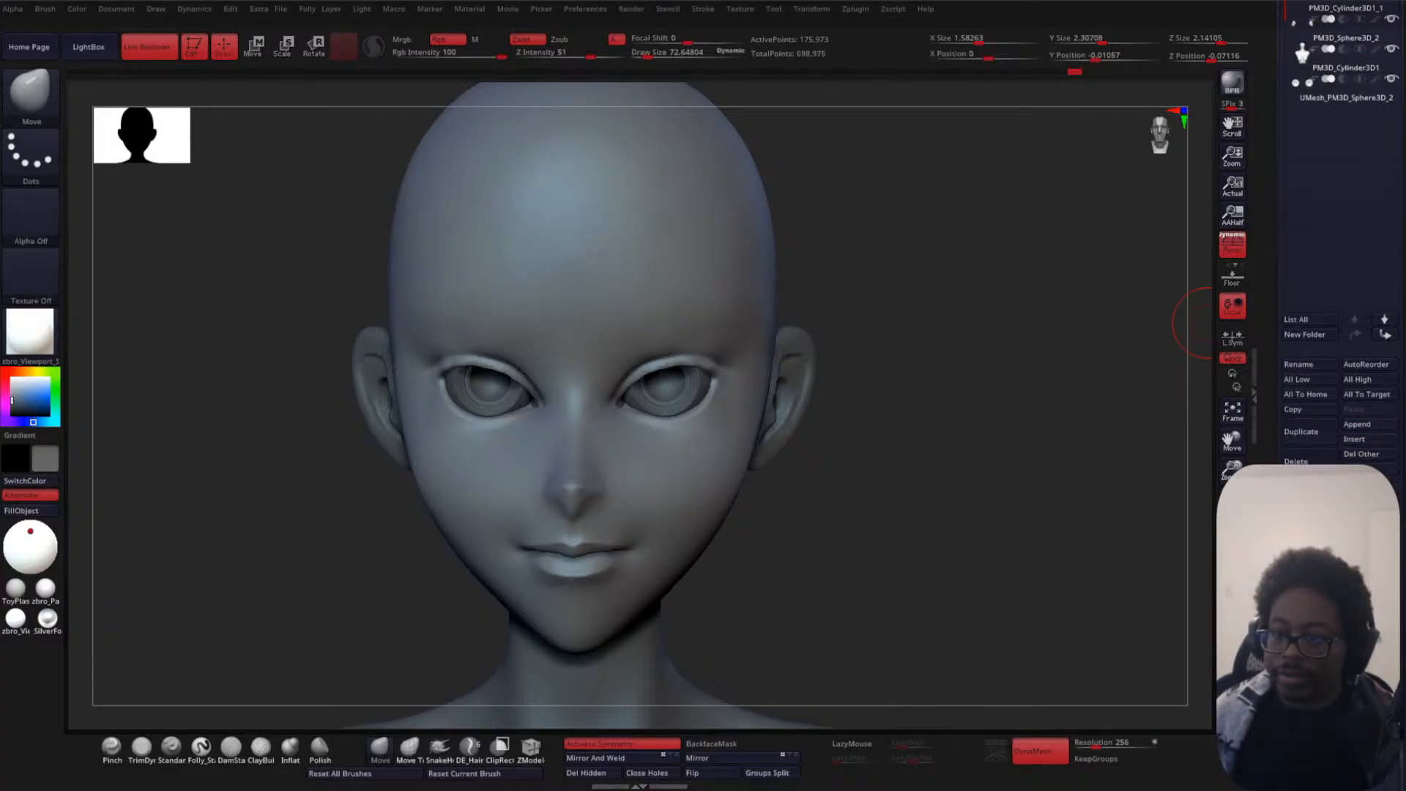
click(1309, 519)
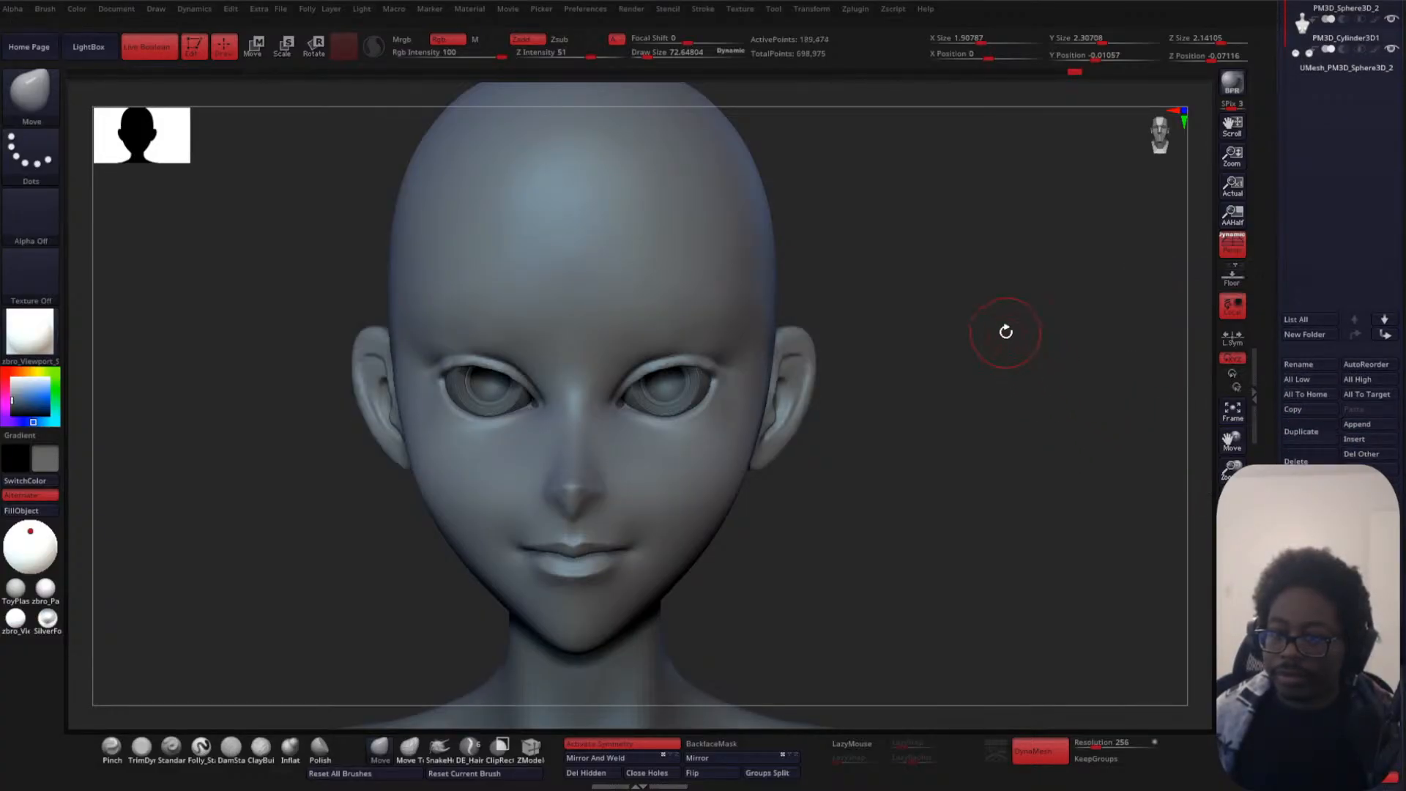
- Remesh the merged head with DynaMesh at resolution 256 and smooth the seams where the ears join the head
mouse_move(1052, 408)
mouse_down()
mouse_move(995, 408)
mouse_move(1101, 375)
mouse_move(1068, 339)
mouse_move(1040, 417)
mouse_up()
drag(1040, 417, 945, 367)
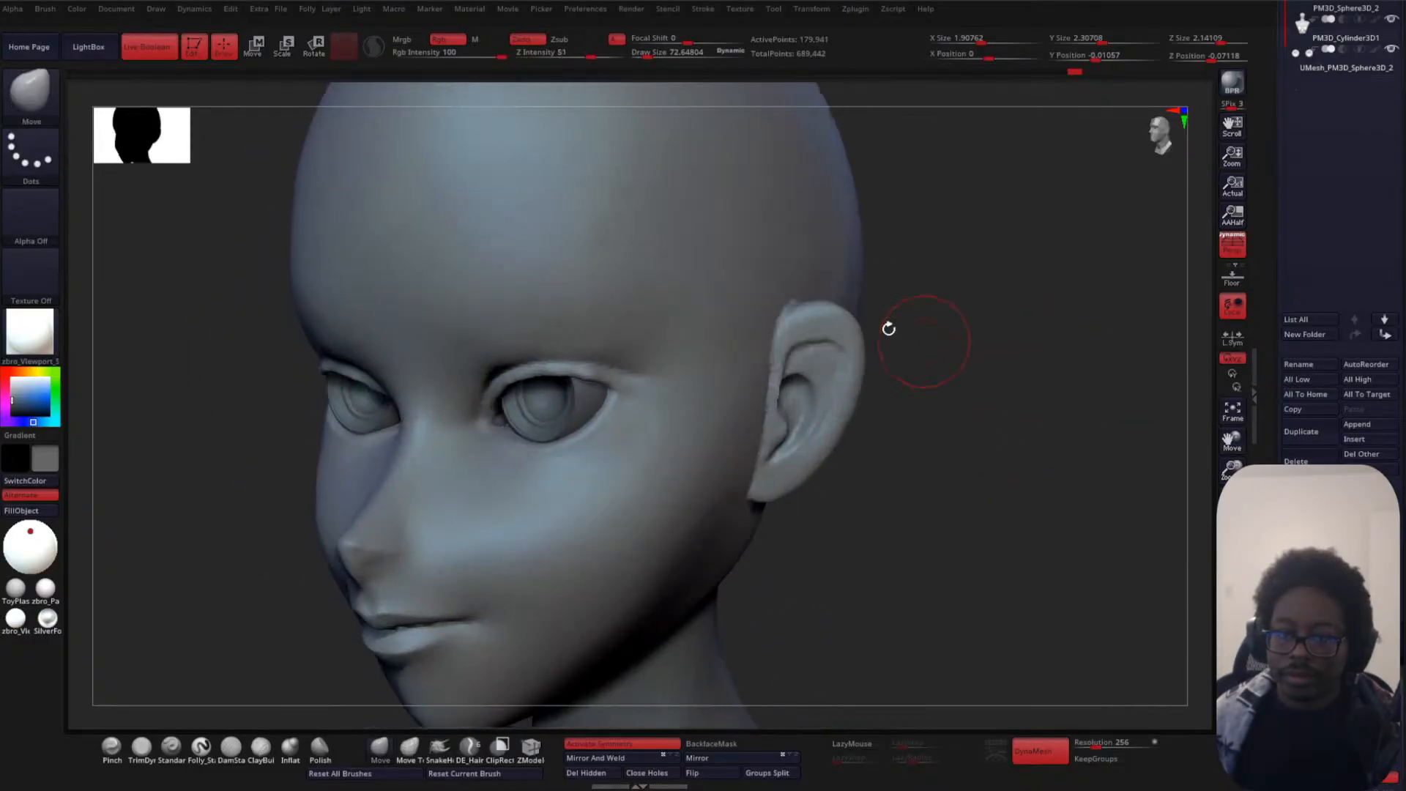
key(space)
key(space)
drag(758, 345, 753, 345)
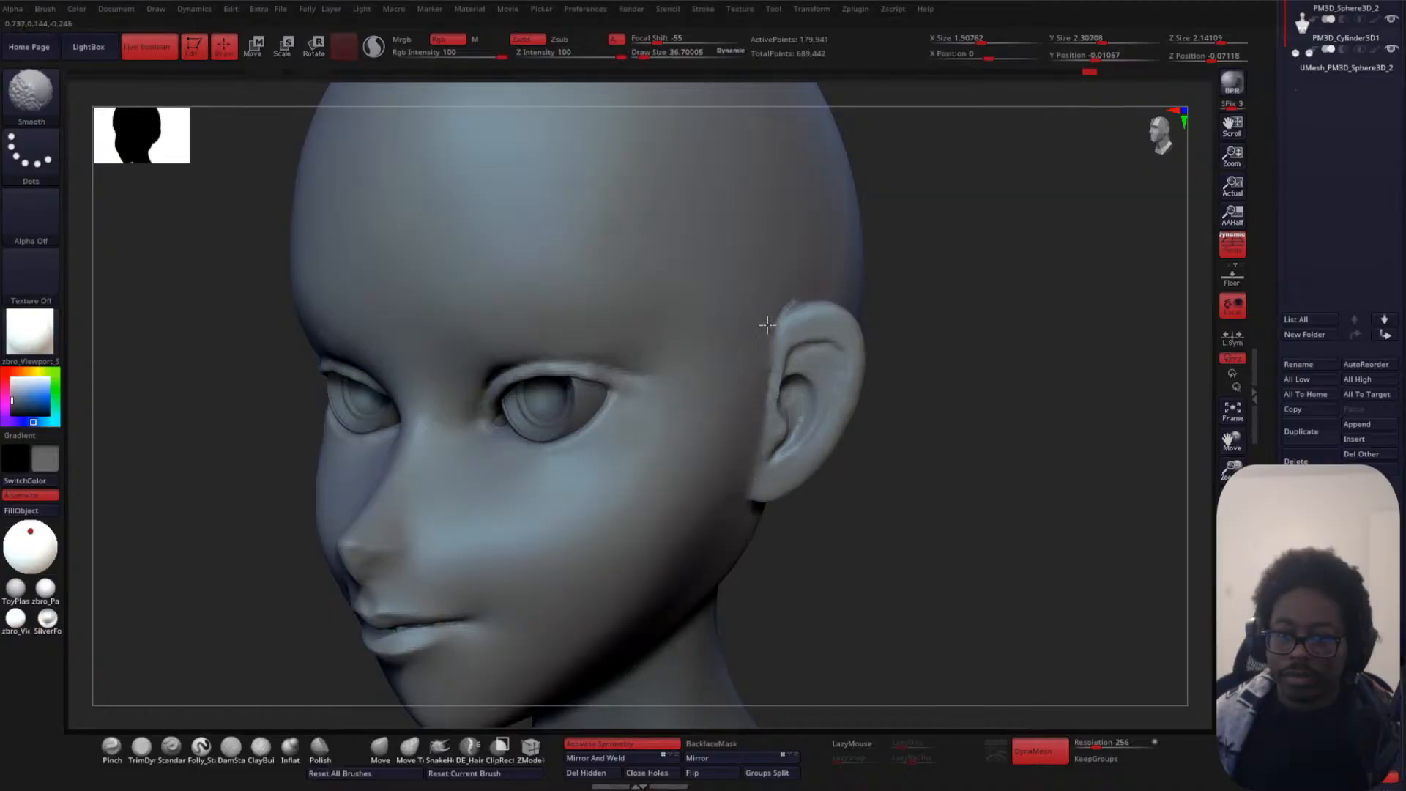
mouse_move(886, 298)
mouse_down()
mouse_move(857, 439)
mouse_move(810, 265)
mouse_move(811, 312)
mouse_up()
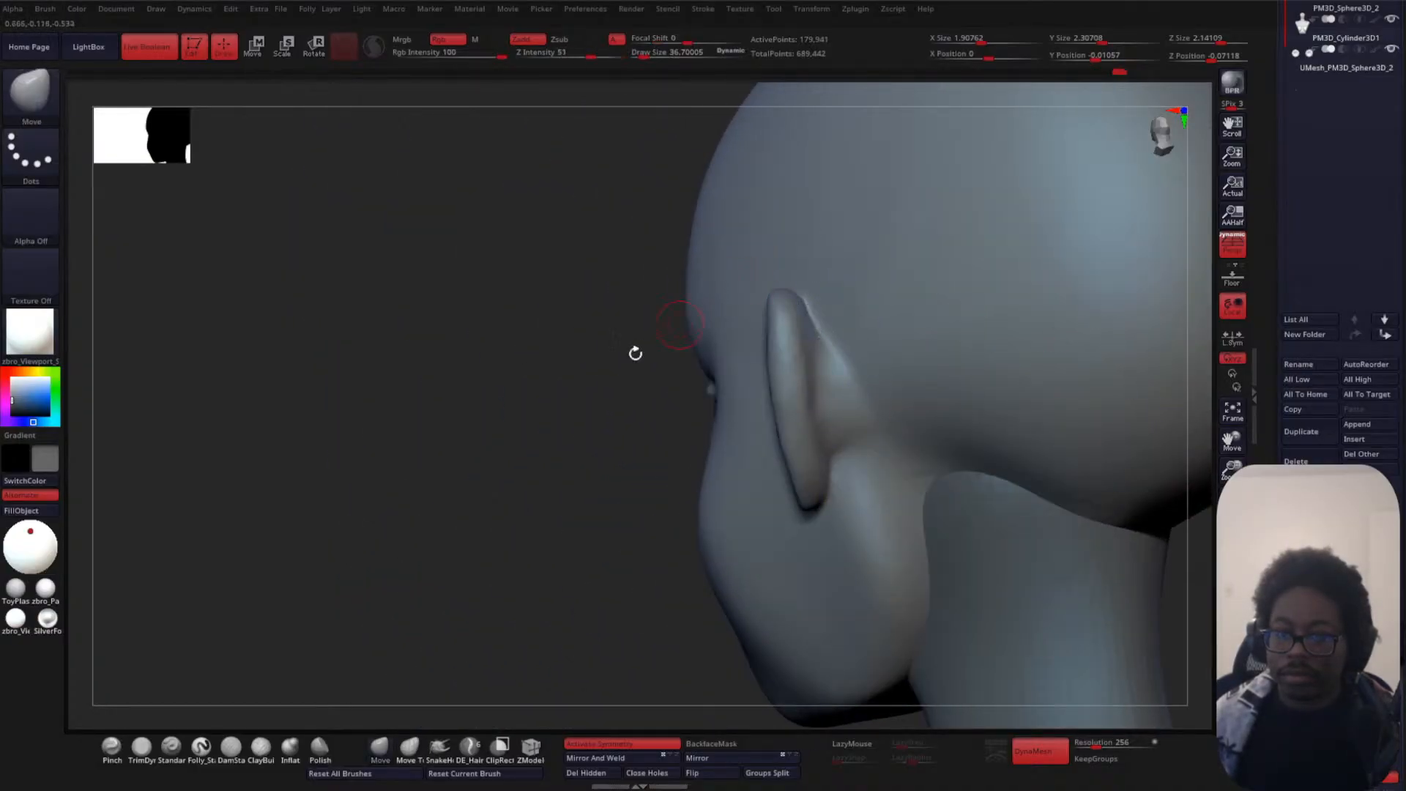
mouse_move(635, 354)
mouse_down()
mouse_move(857, 461)
mouse_move(1020, 436)
mouse_move(1008, 400)
mouse_move(960, 399)
mouse_move(970, 433)
mouse_move(882, 410)
mouse_up()
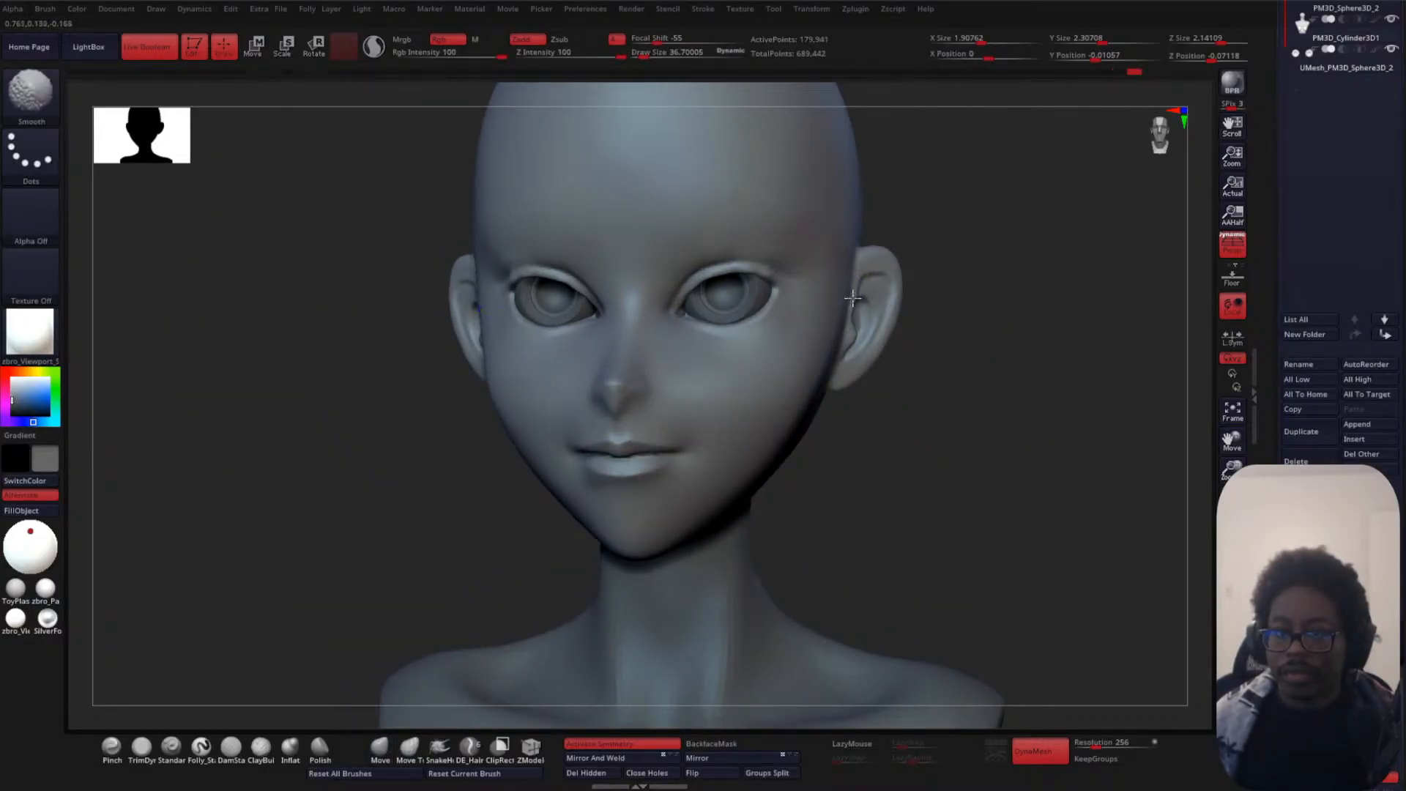
- Enlarge the Move brush to a draw size of about 121 and reshape the outer rims of the merged ears
mouse_move(1045, 361)
mouse_down()
mouse_move(1033, 373)
mouse_move(1046, 365)
mouse_move(1036, 327)
mouse_move(1032, 361)
mouse_move(1008, 361)
mouse_up()
key(space)
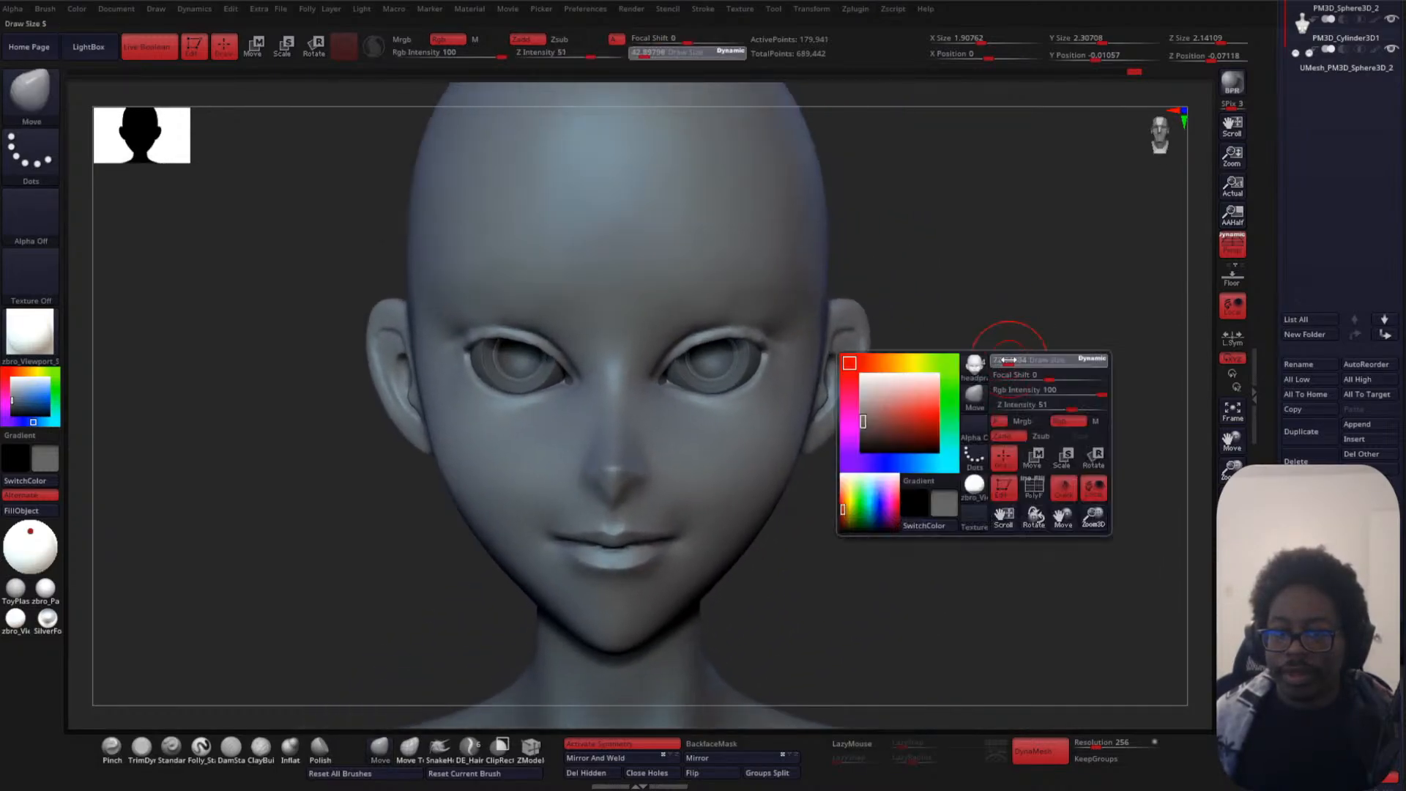
key(space)
click(963, 287)
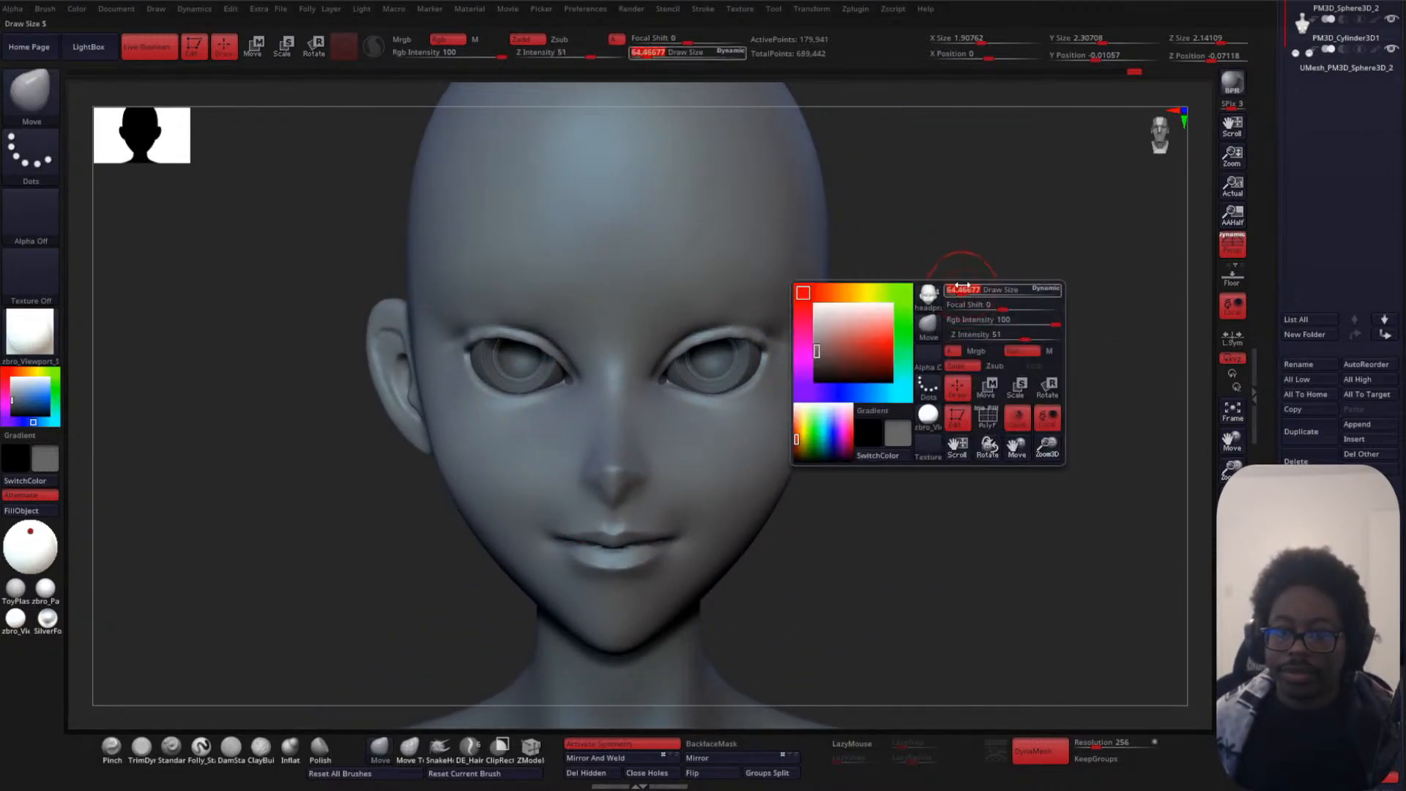
drag(959, 290, 895, 298)
key(space)
click(915, 274)
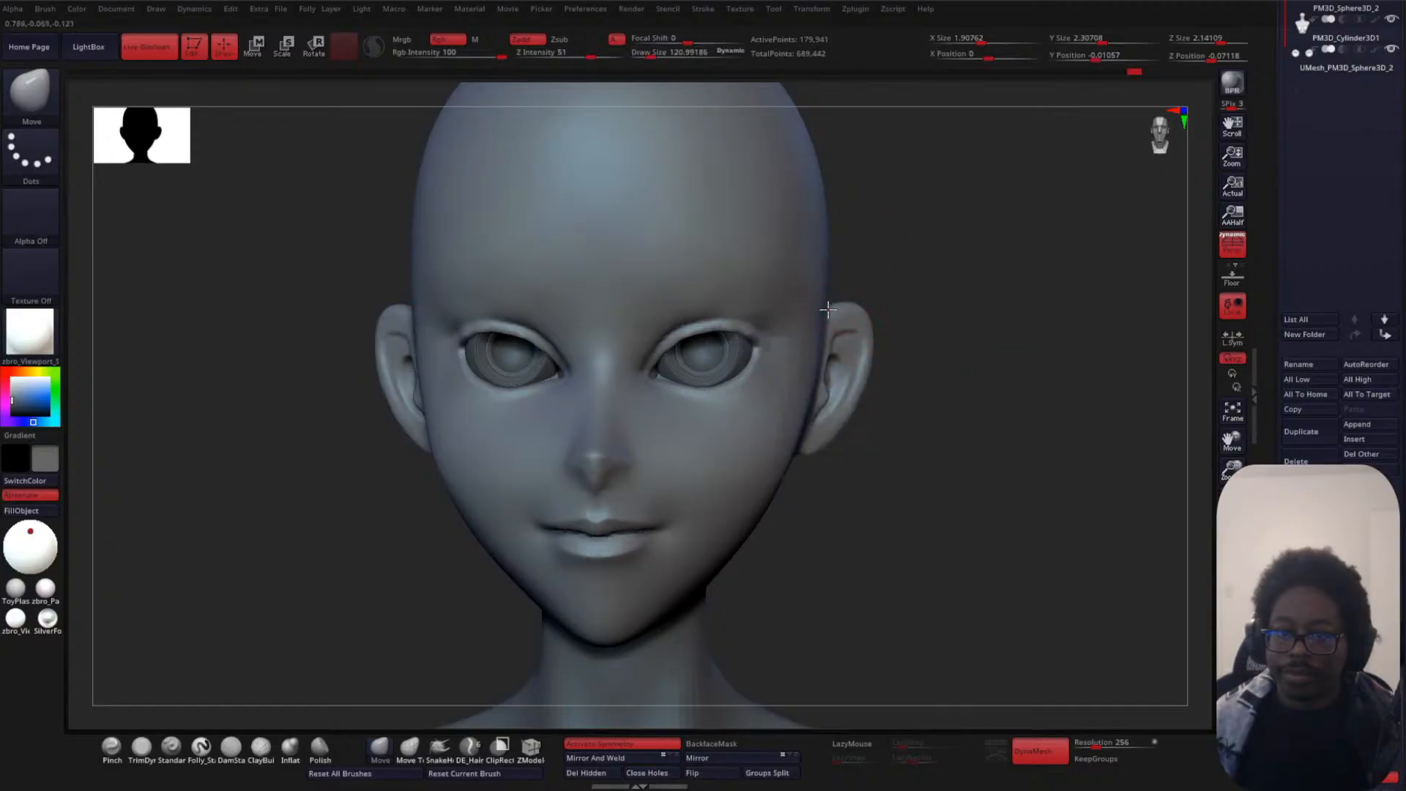
drag(877, 337, 857, 414)
drag(933, 390, 1004, 292)
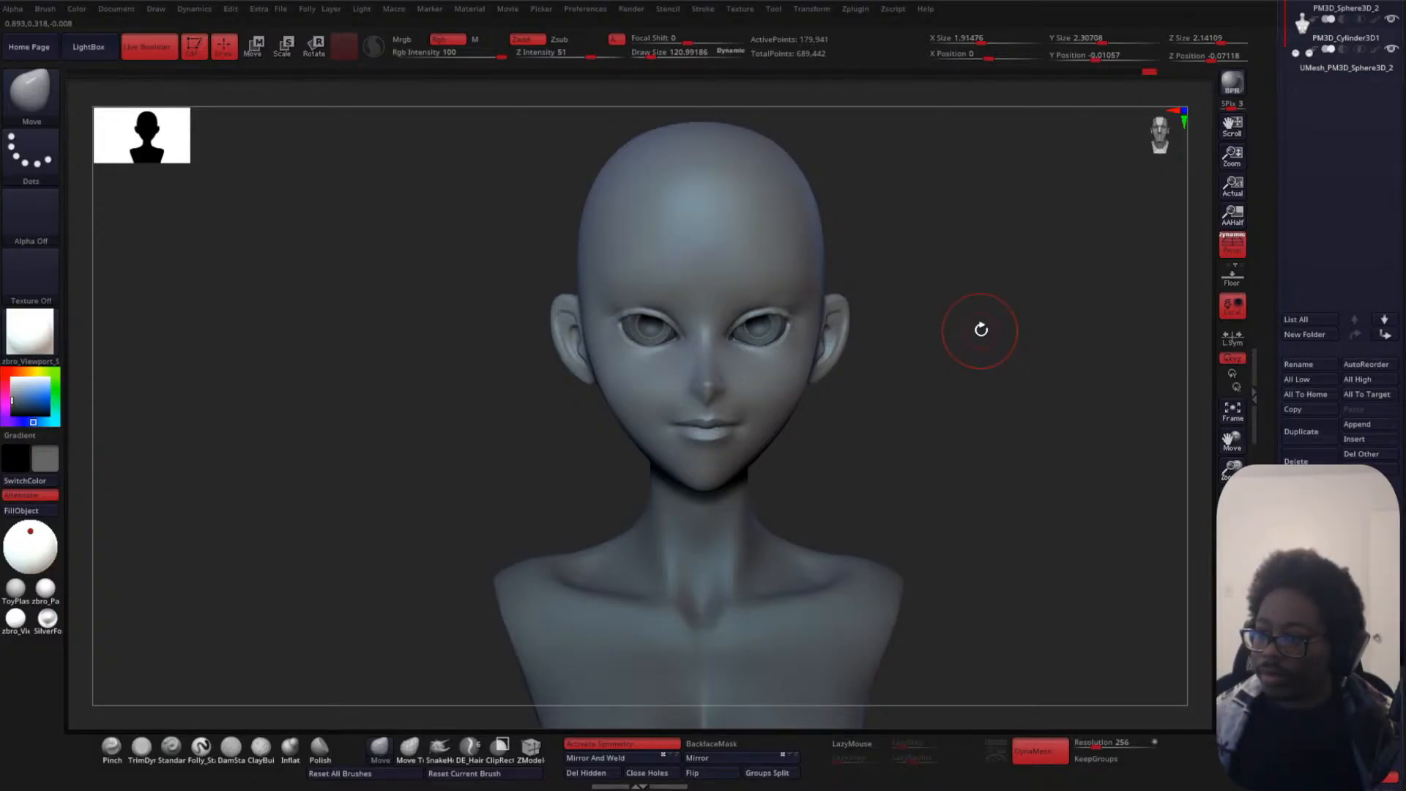
- Set the Move brush's draw size to about 90 and adjust the upper eyelids near the inner corners
mouse_move(979, 364)
alt+mouse_down()
mouse_move(952, 481)
mouse_move(930, 421)
alt+mouse_up()
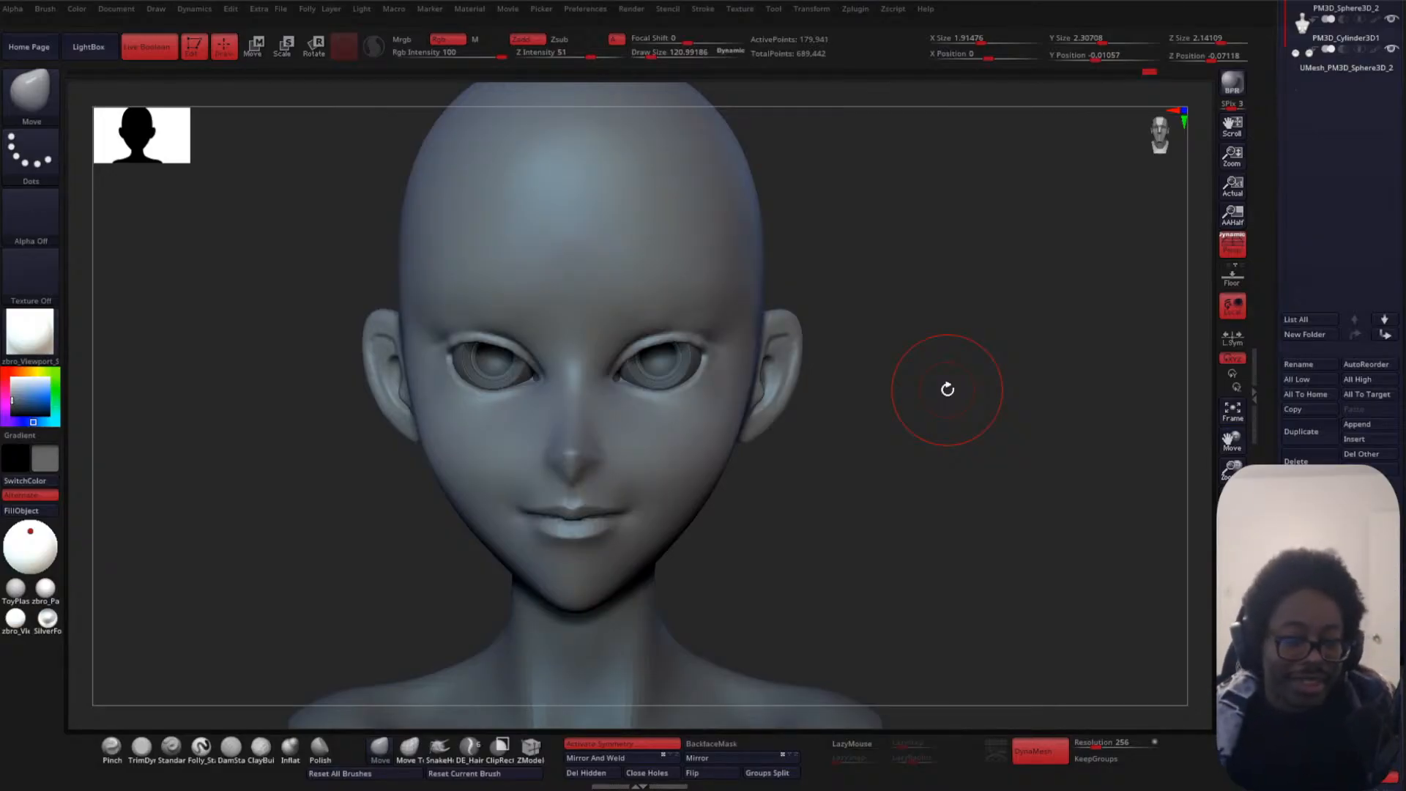
mouse_move(938, 316)
alt+mouse_down()
mouse_move(1002, 258)
mouse_move(976, 320)
alt+mouse_up()
key(space)
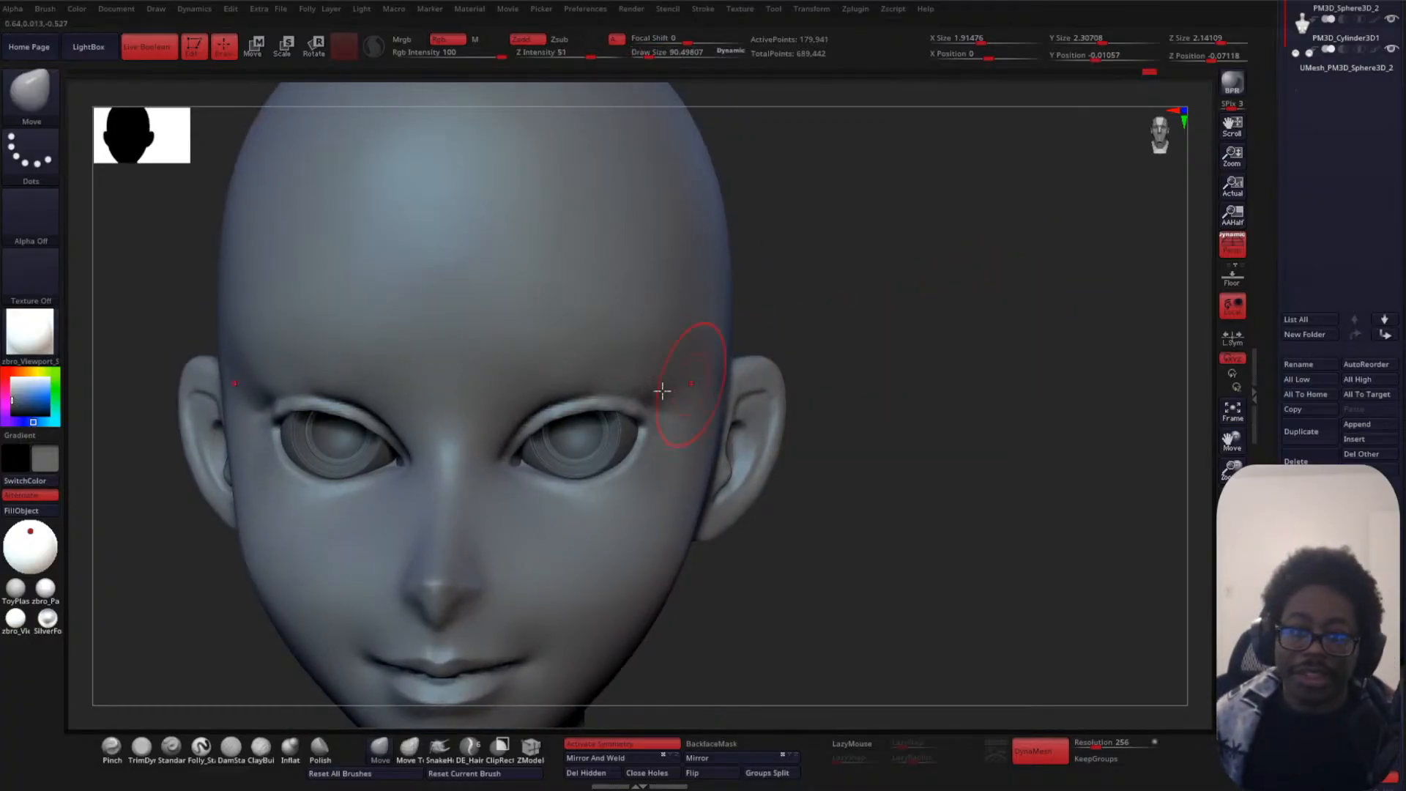
mouse_move(557, 418)
mouse_down()
mouse_move(587, 402)
mouse_move(533, 428)
mouse_move(573, 376)
mouse_move(530, 396)
mouse_up()
- Examine the proportions of the face, ears, chin and neck from the front at different distances
alt+drag(883, 418, 923, 228)
alt+drag(868, 389, 892, 226)
alt+drag(795, 353, 858, 469)
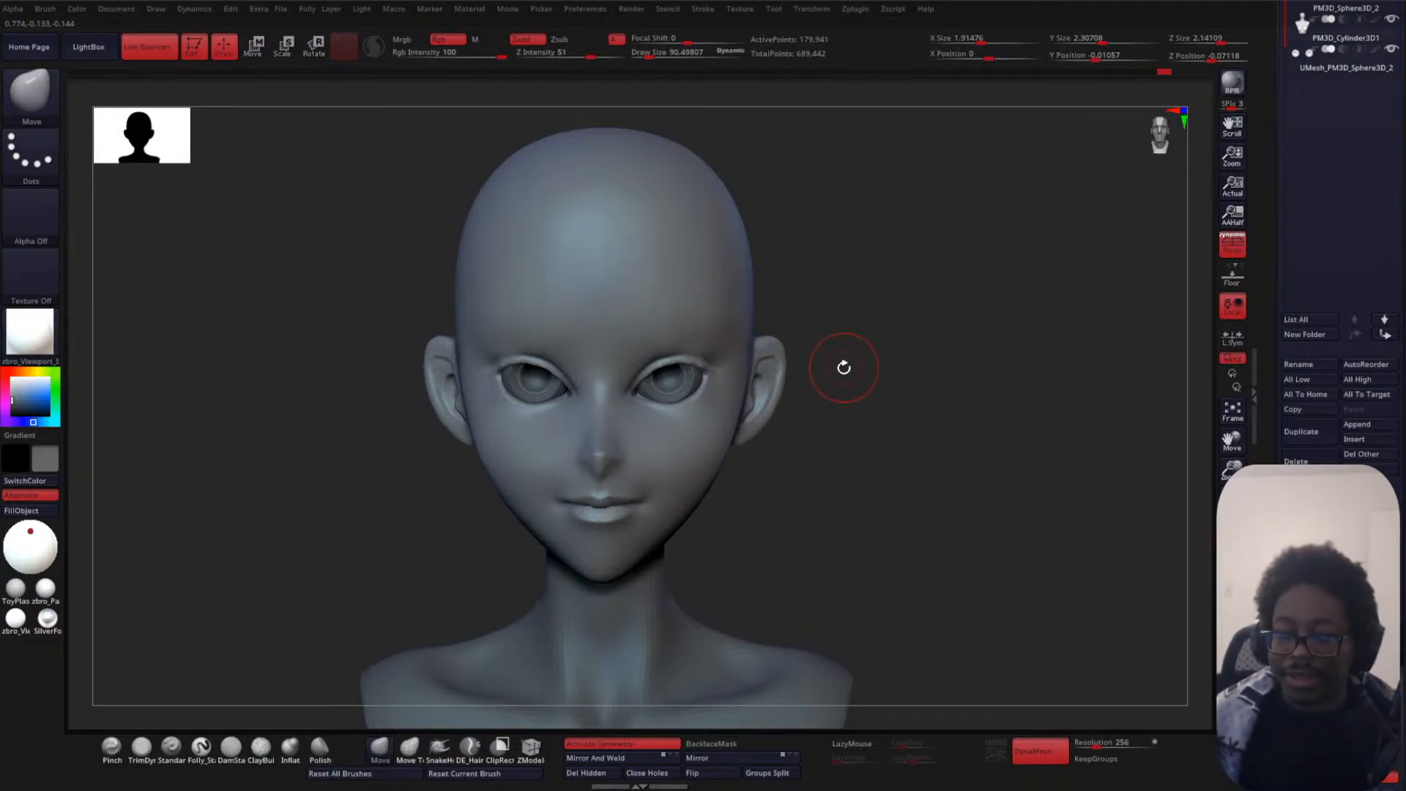
alt+drag(847, 366, 946, 233)
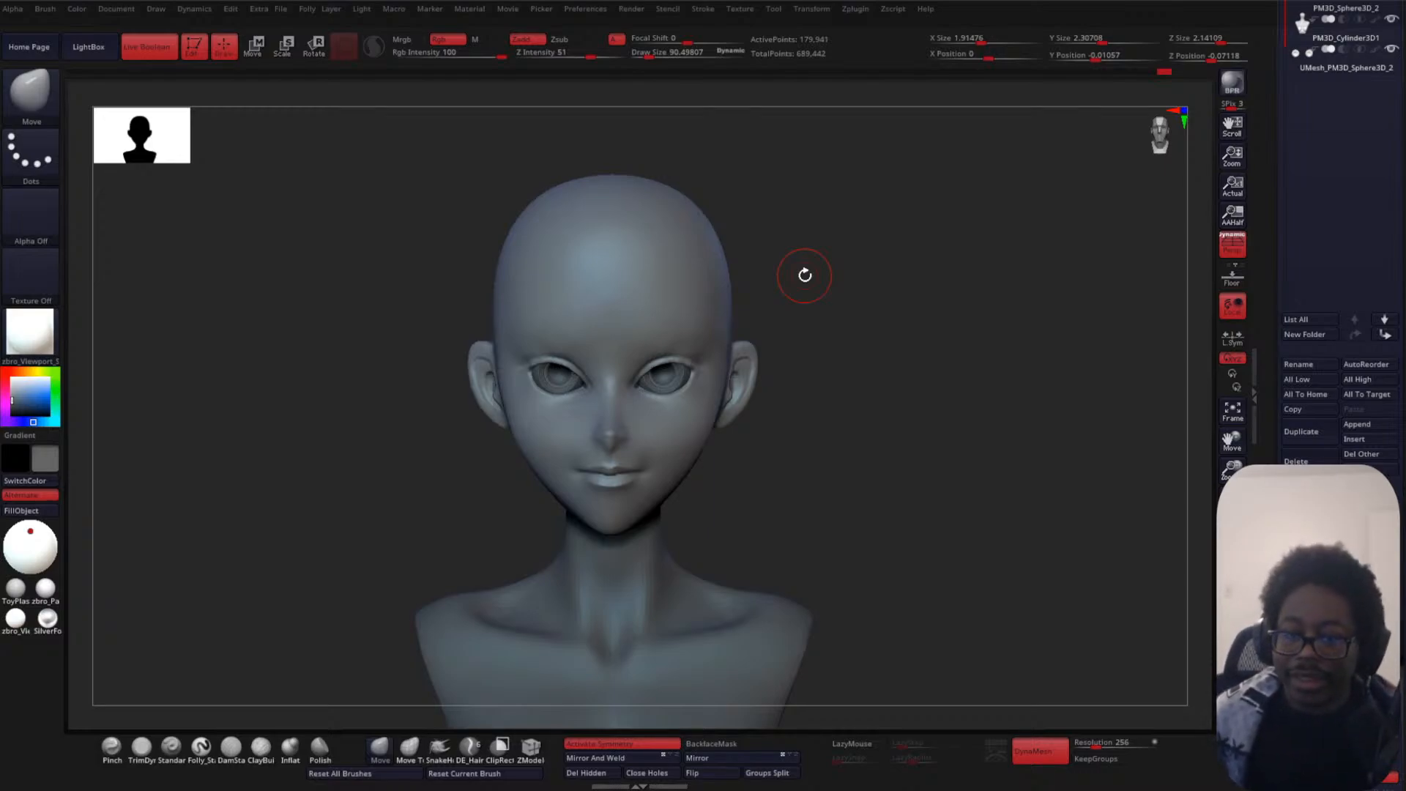
mouse_move(895, 354)
alt+mouse_down()
mouse_move(894, 308)
mouse_move(901, 449)
alt+mouse_up()
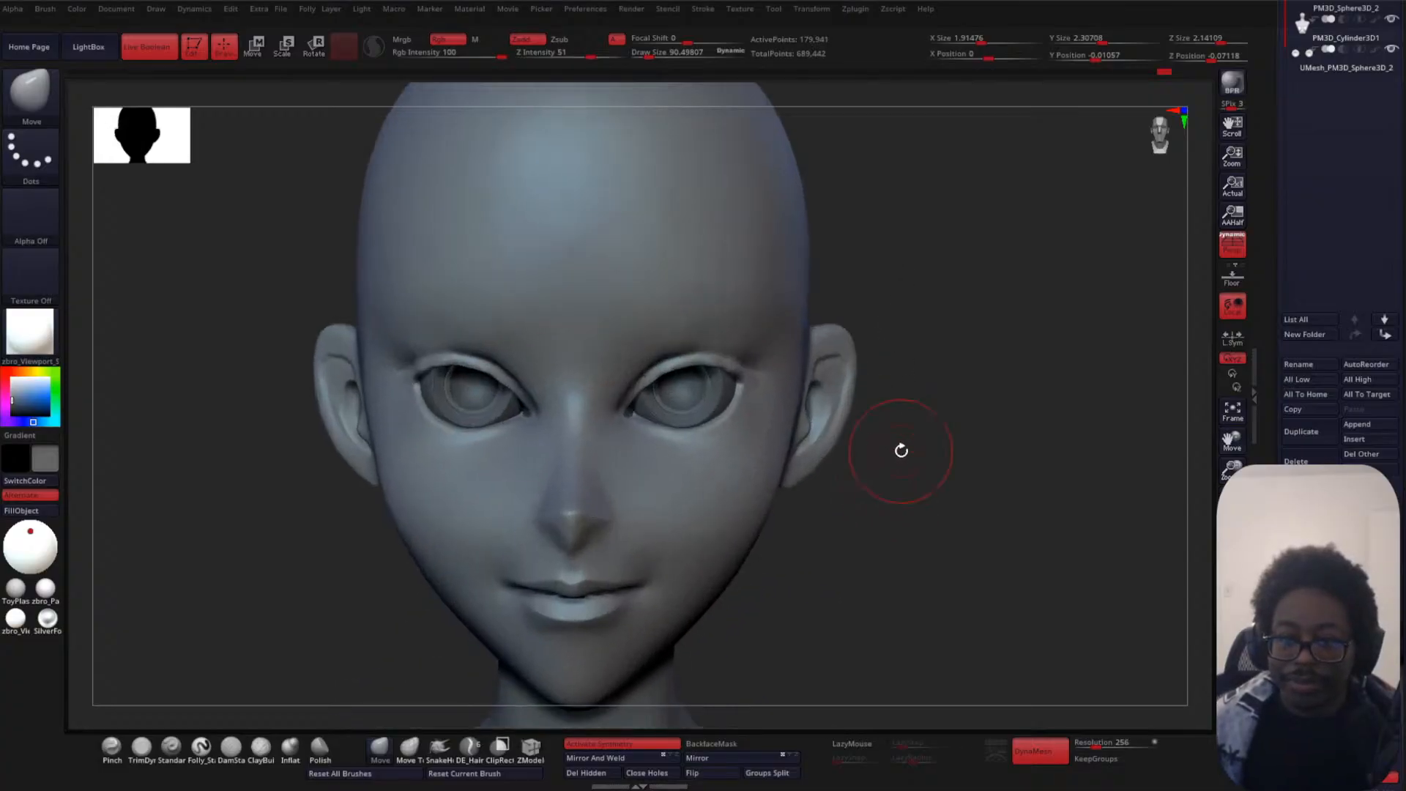
alt+drag(868, 513, 859, 384)
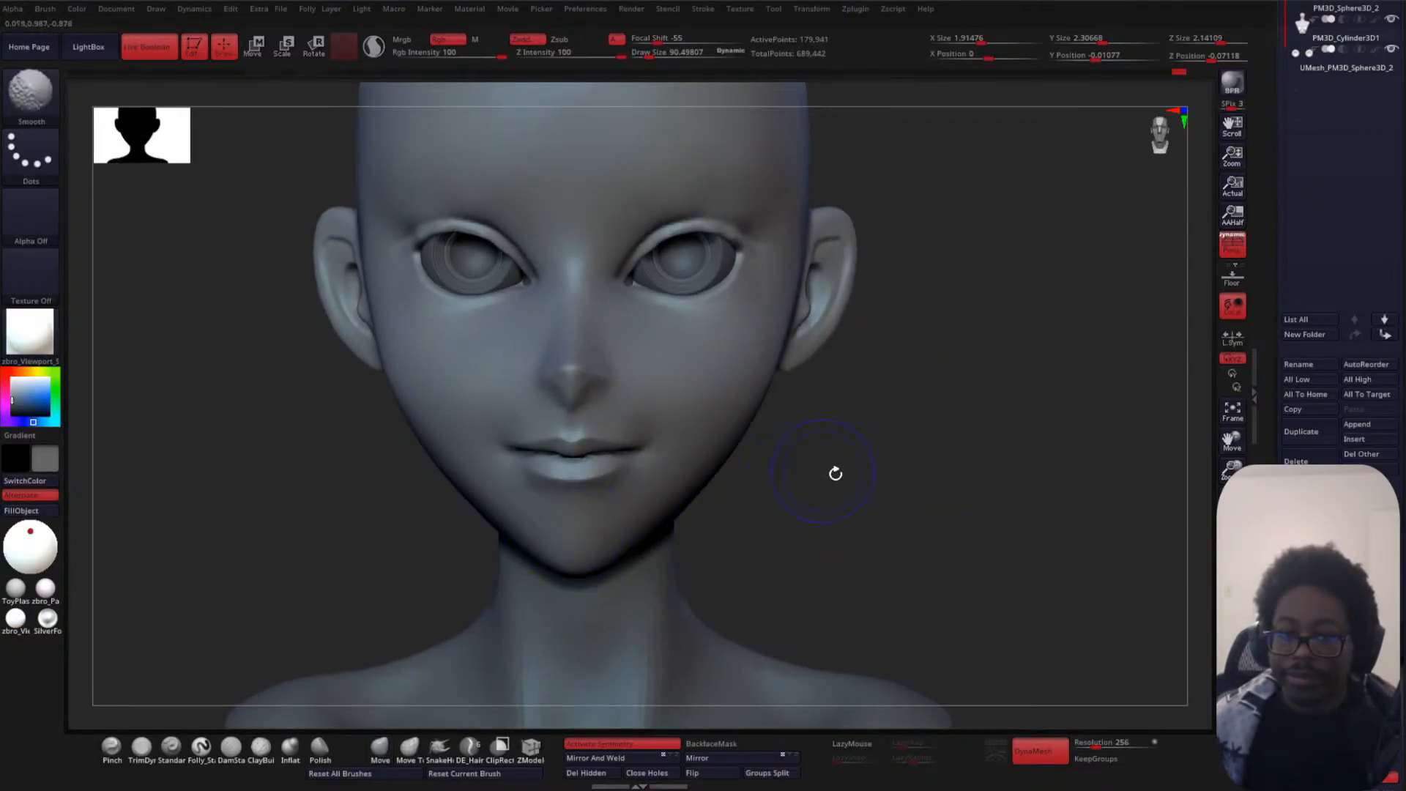
- Set the Move brush's draw size to about 57 and smooth the side of the face in front of the ear
drag(835, 471, 753, 488)
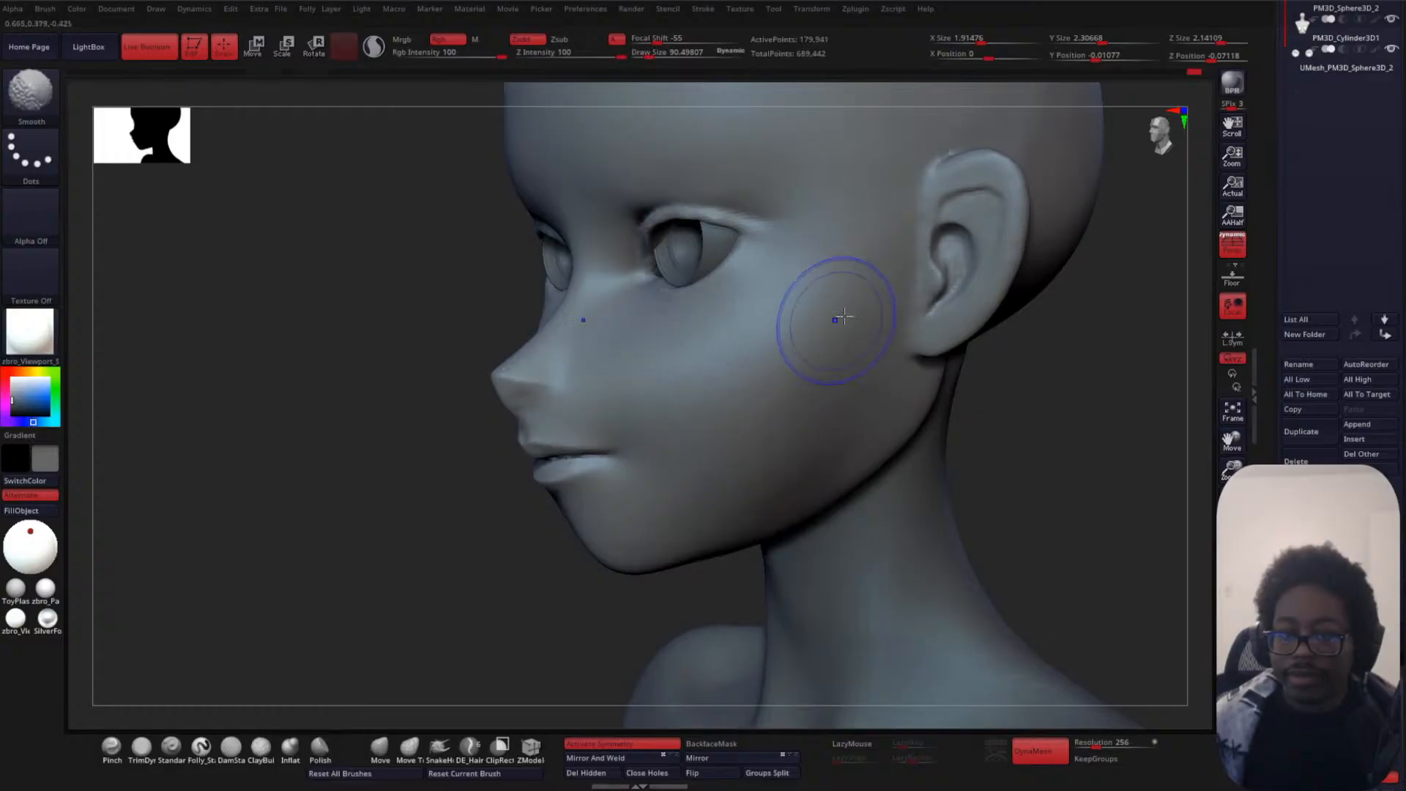
alt+drag(287, 537, 187, 745)
key(space)
drag(293, 415, 284, 413)
shift+drag(835, 359, 869, 361)
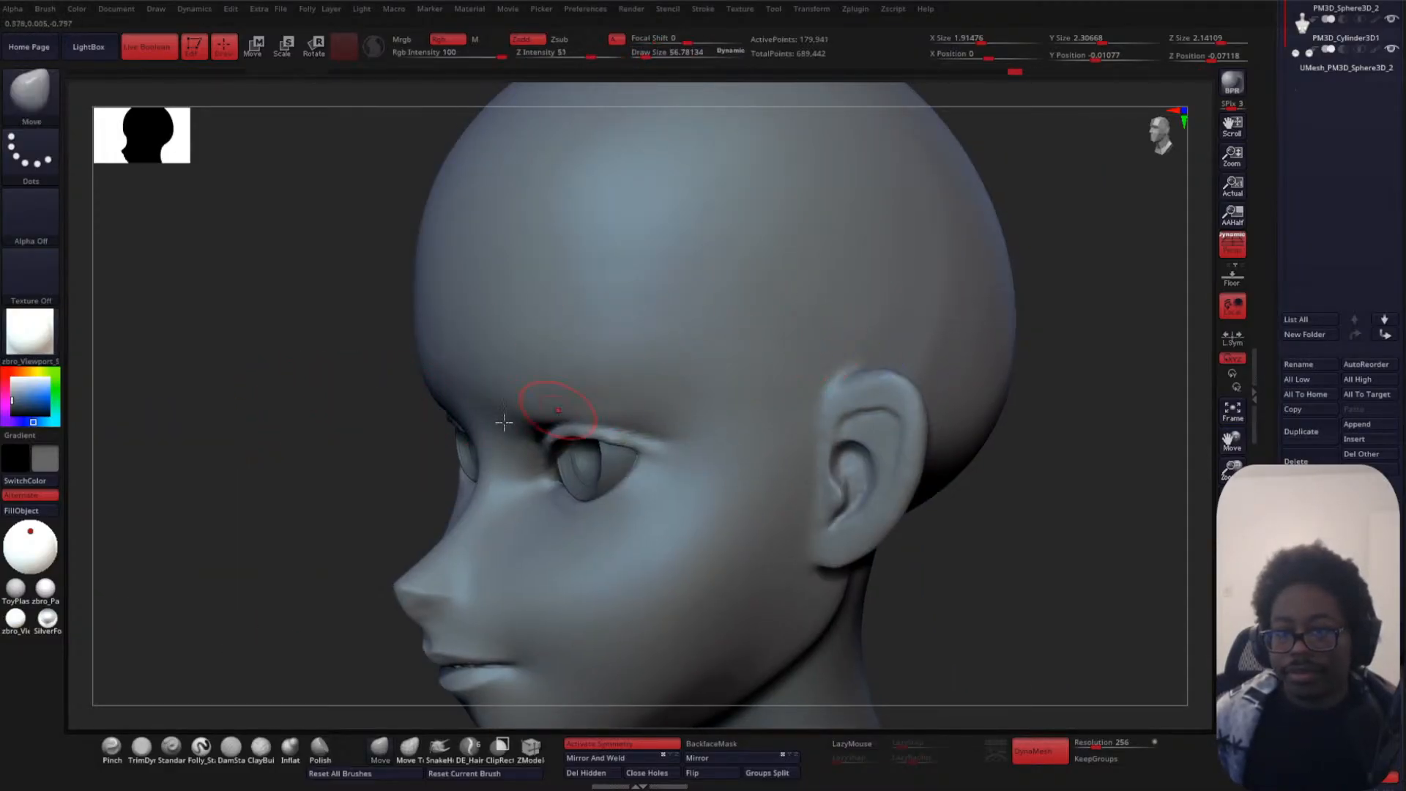
shift+drag(251, 499, 282, 484)
alt+drag(986, 408, 901, 268)
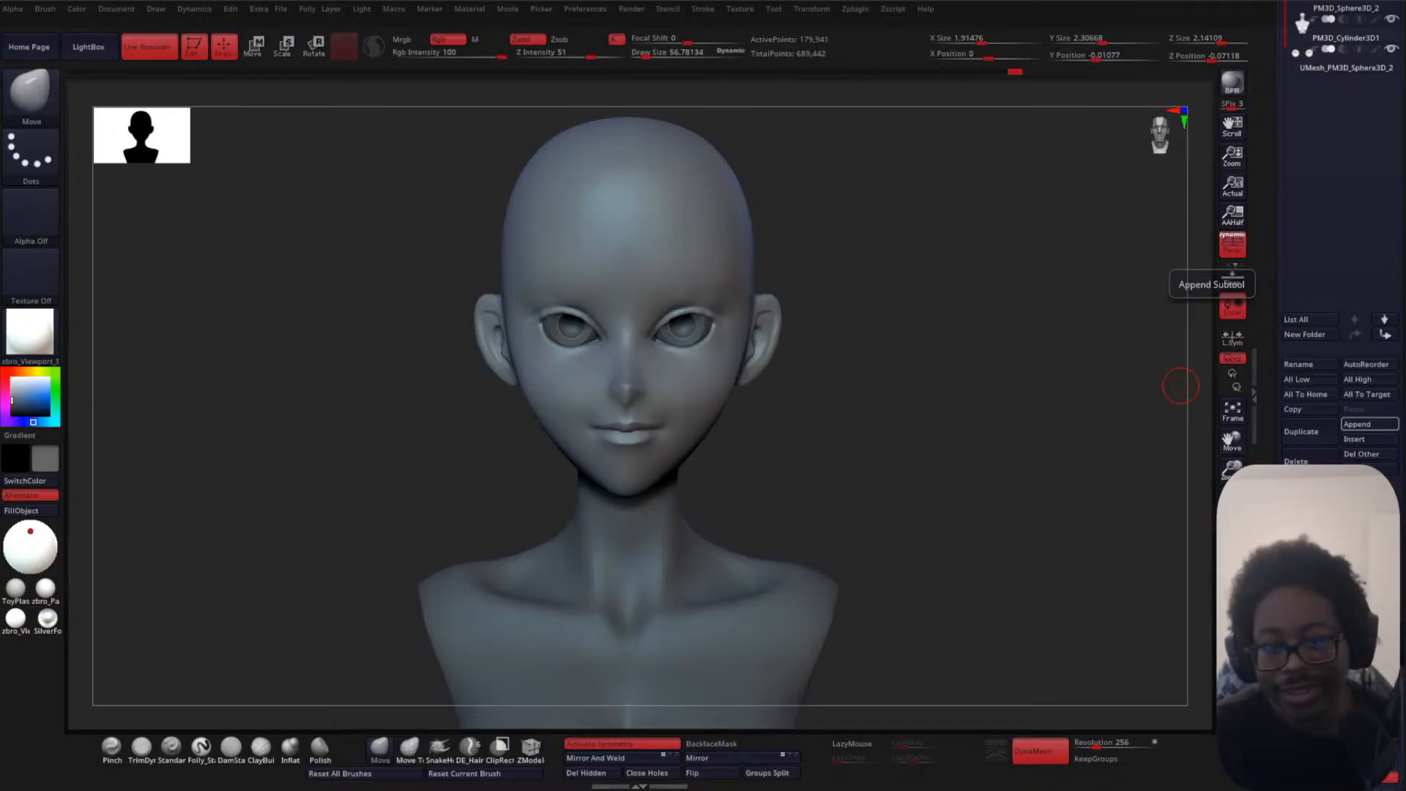
- Open the save dialog for the headpractice tool to store the sculpted head as a tool file
drag(1177, 386, 923, 451)
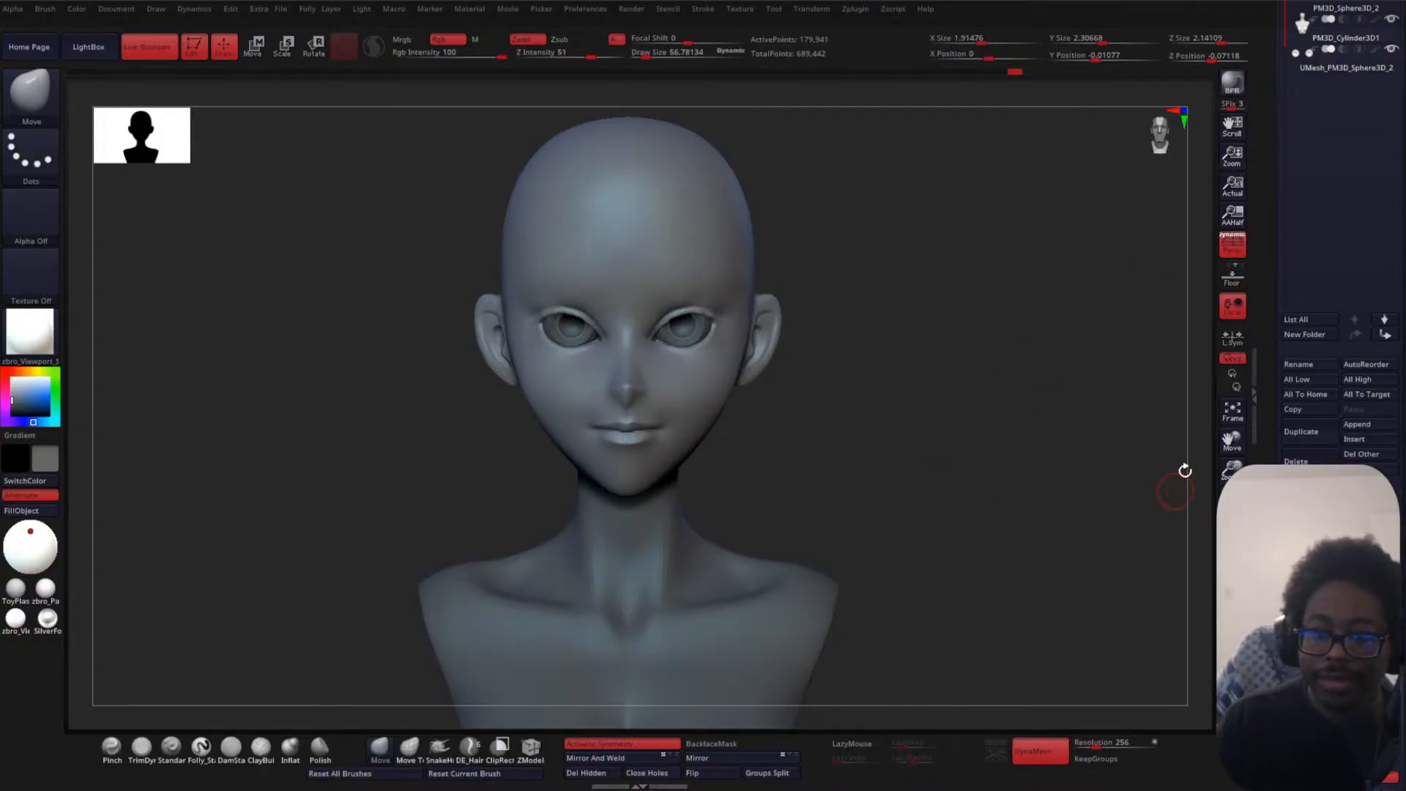
drag(1280, 189, 1280, 440)
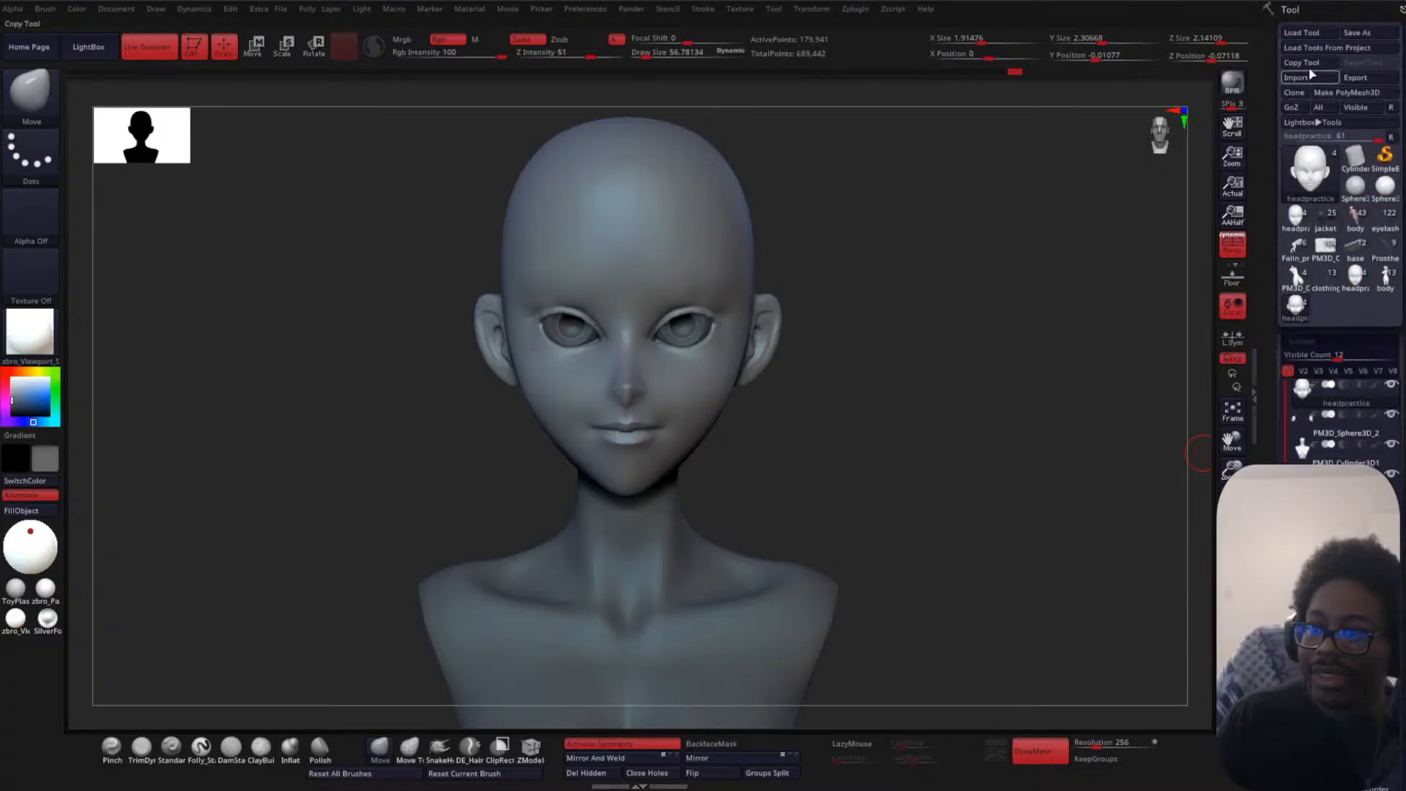
click(1363, 40)
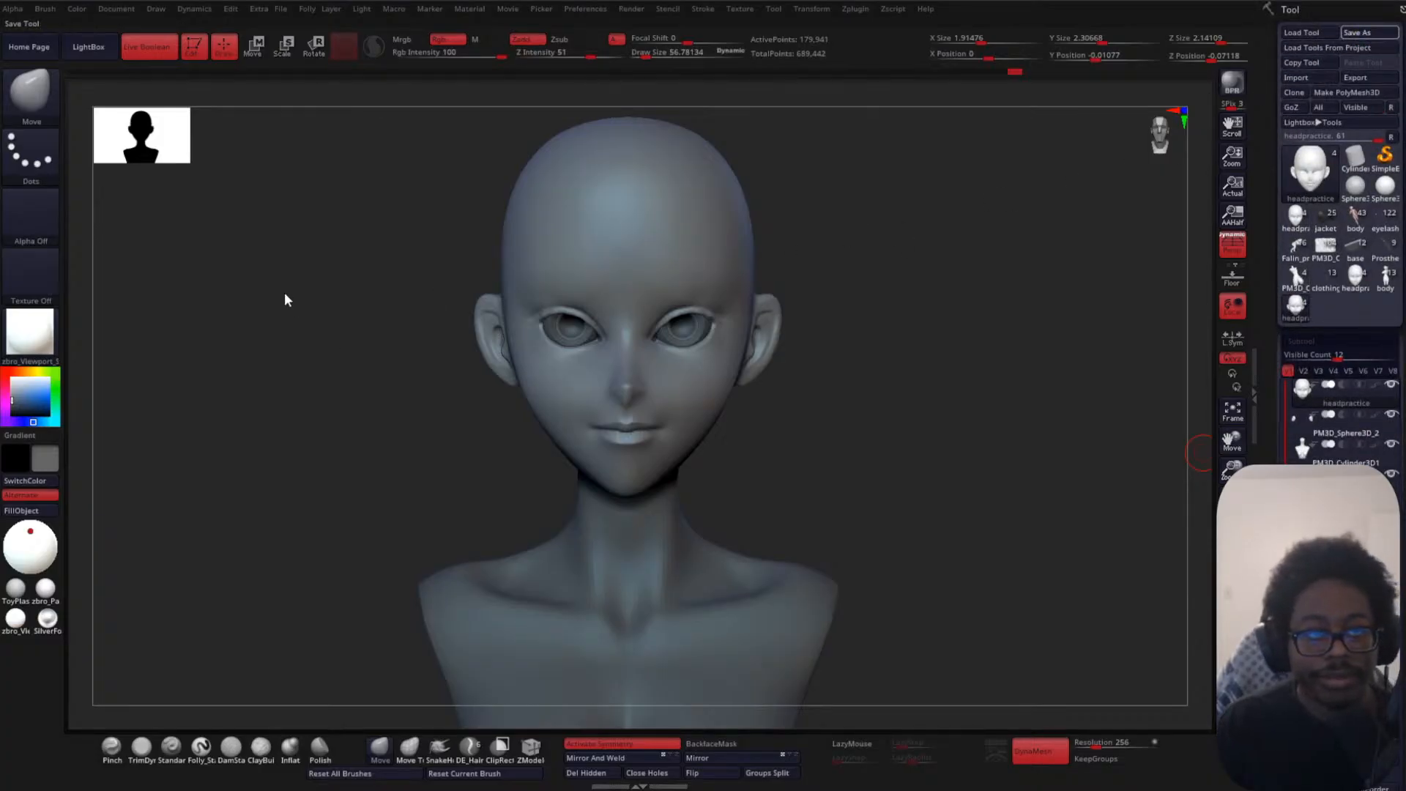